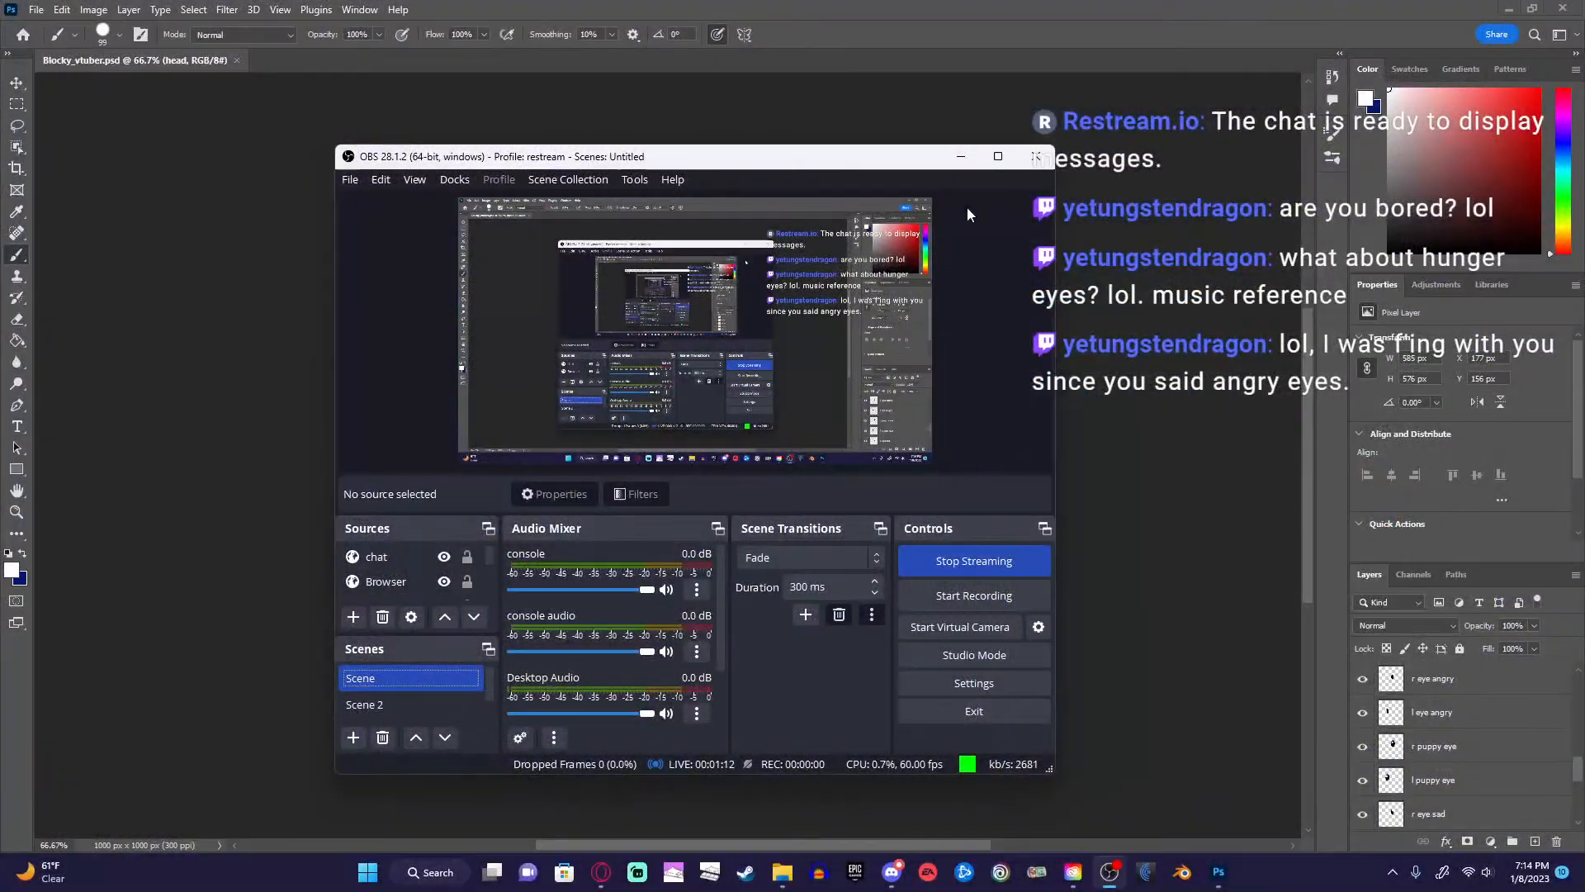
Switch to Photoshop and delete the mouth layers above smile close, starting with surprised mouth.
left_click(968, 206)
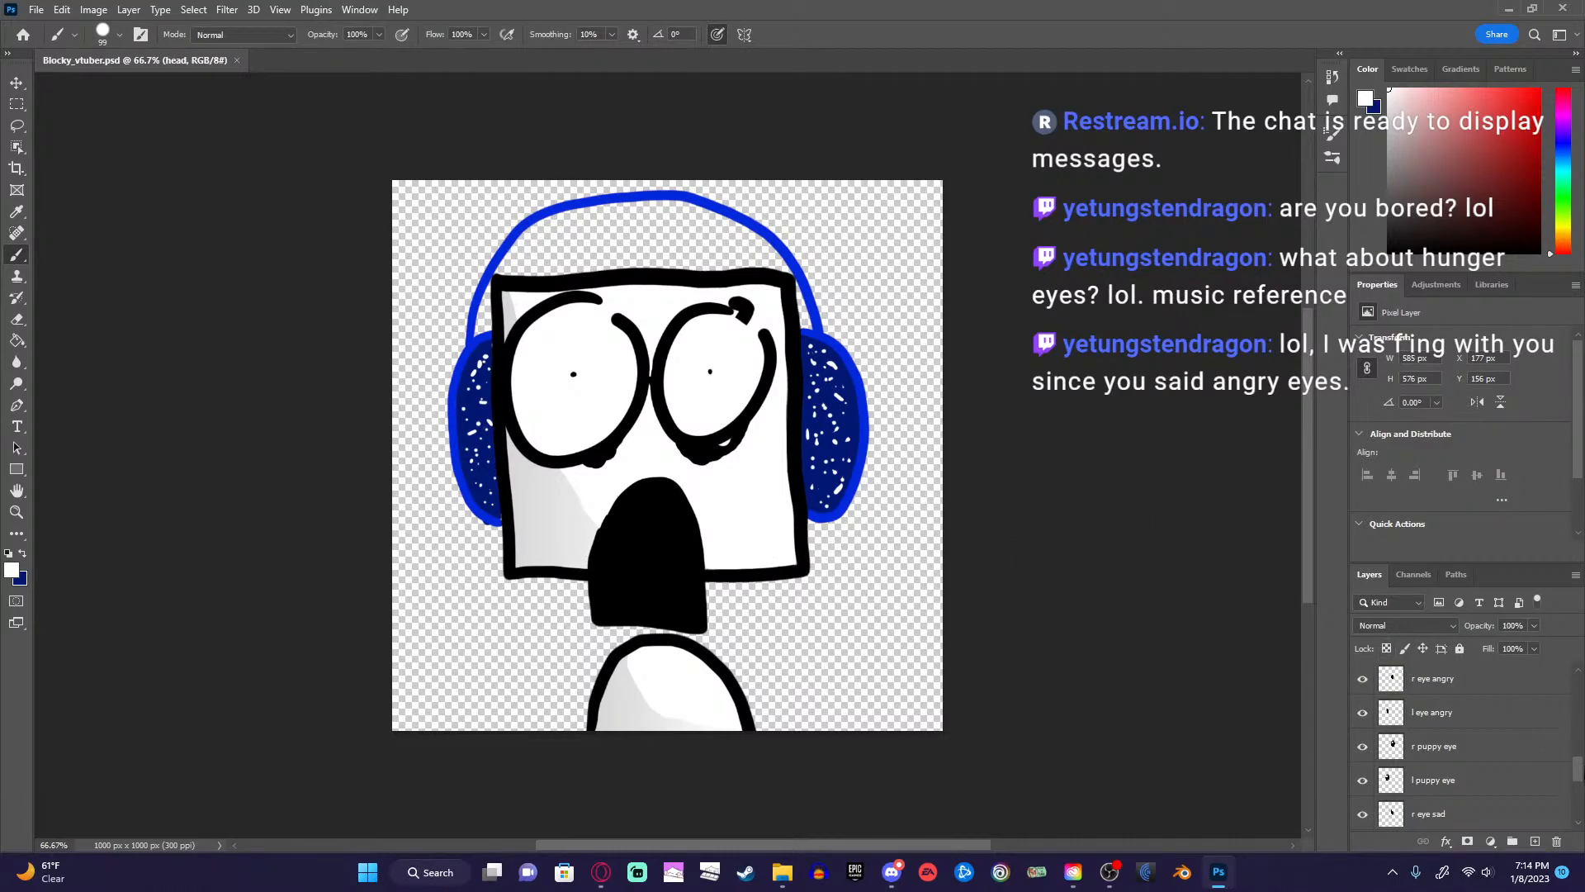
left_click_drag(1579, 772, 1580, 682)
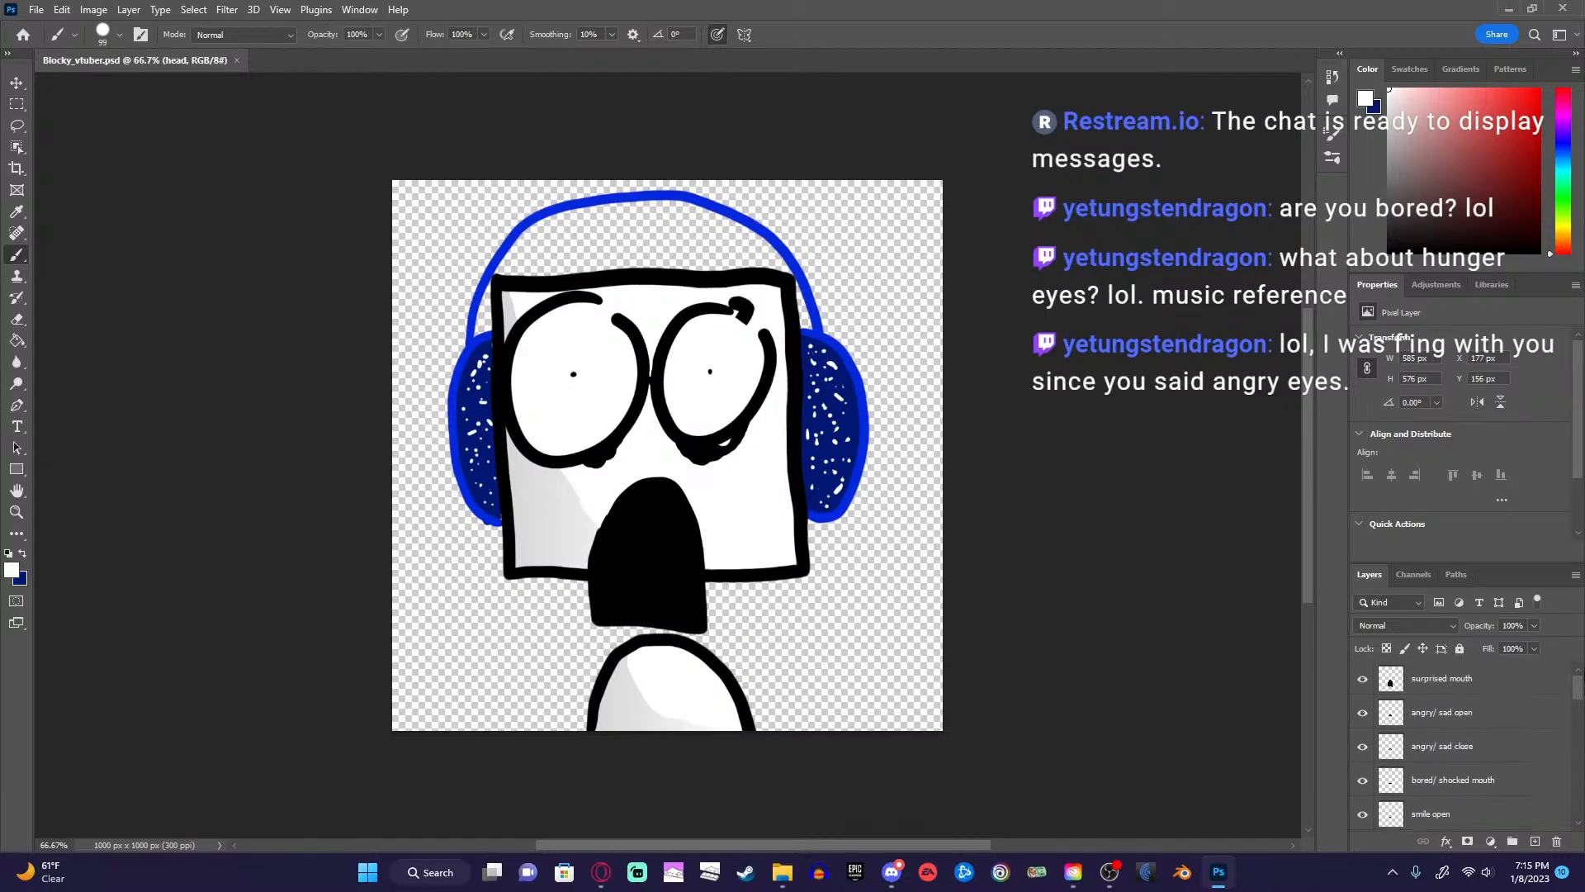
left_click(1497, 681)
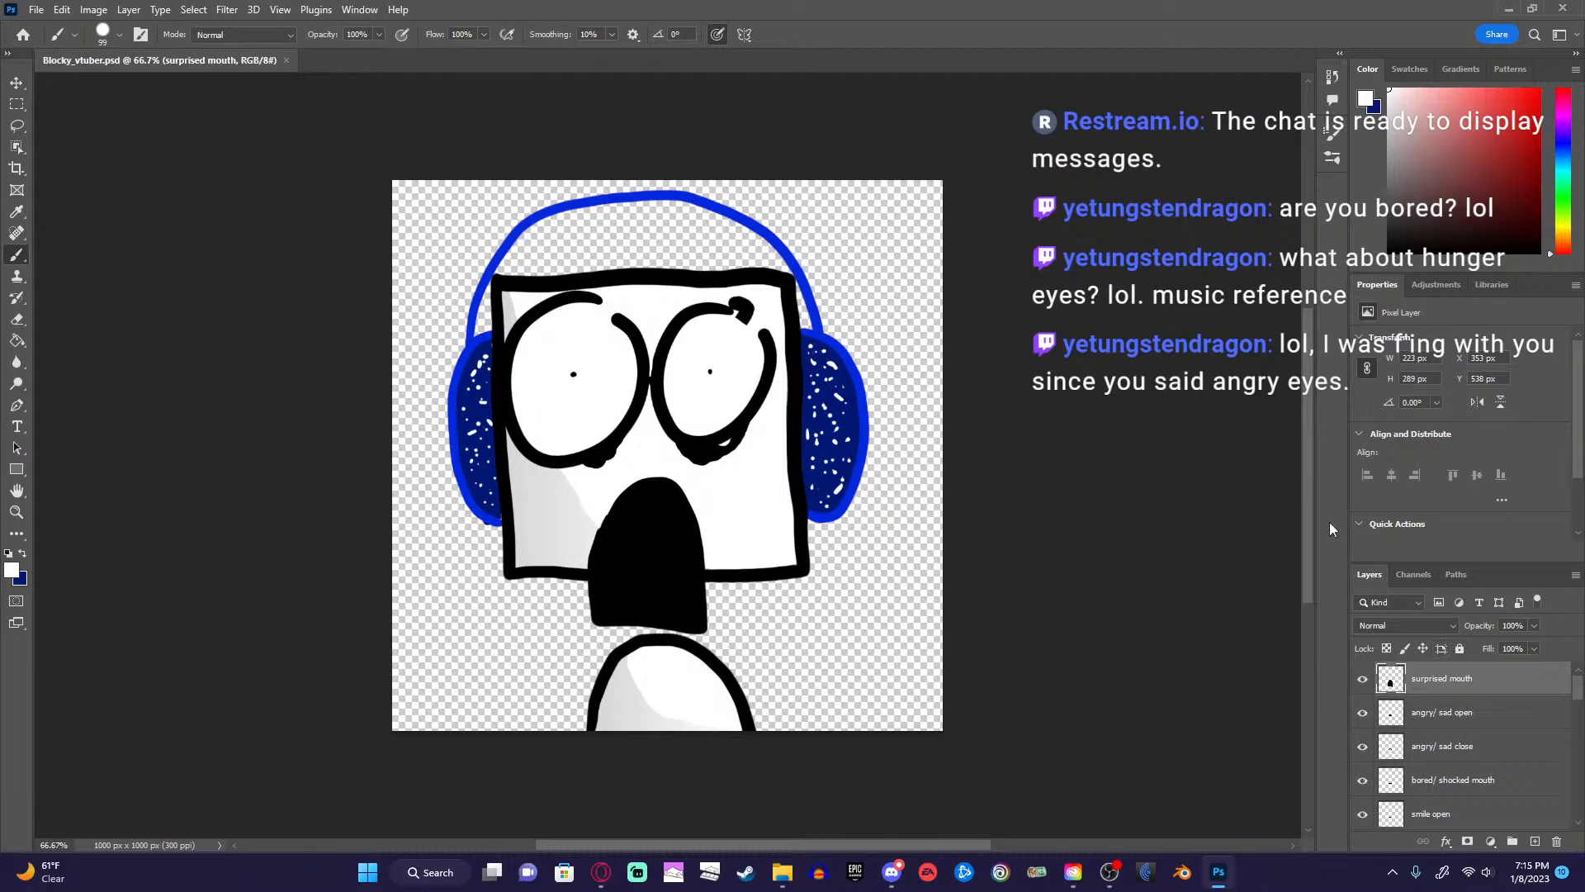
key("Delete")
key("Delete")
key("Delete")
key("Delete")
key("Delete")
key("Delete")
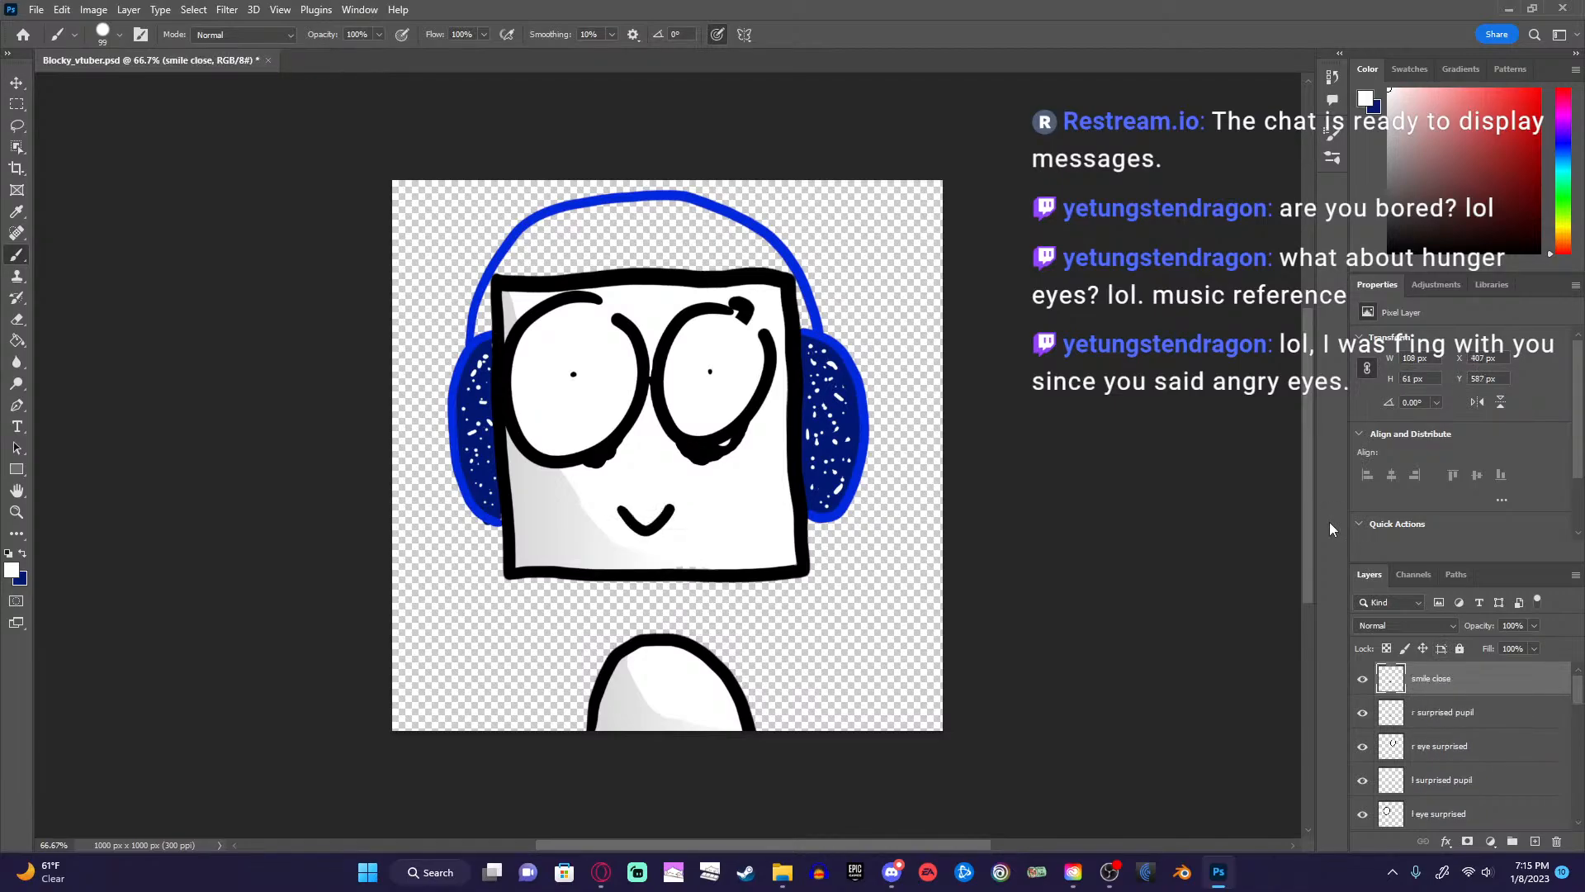
Delete the smile close layer and undo the extra deletion of the r surprised pupil layer.
key("Delete")
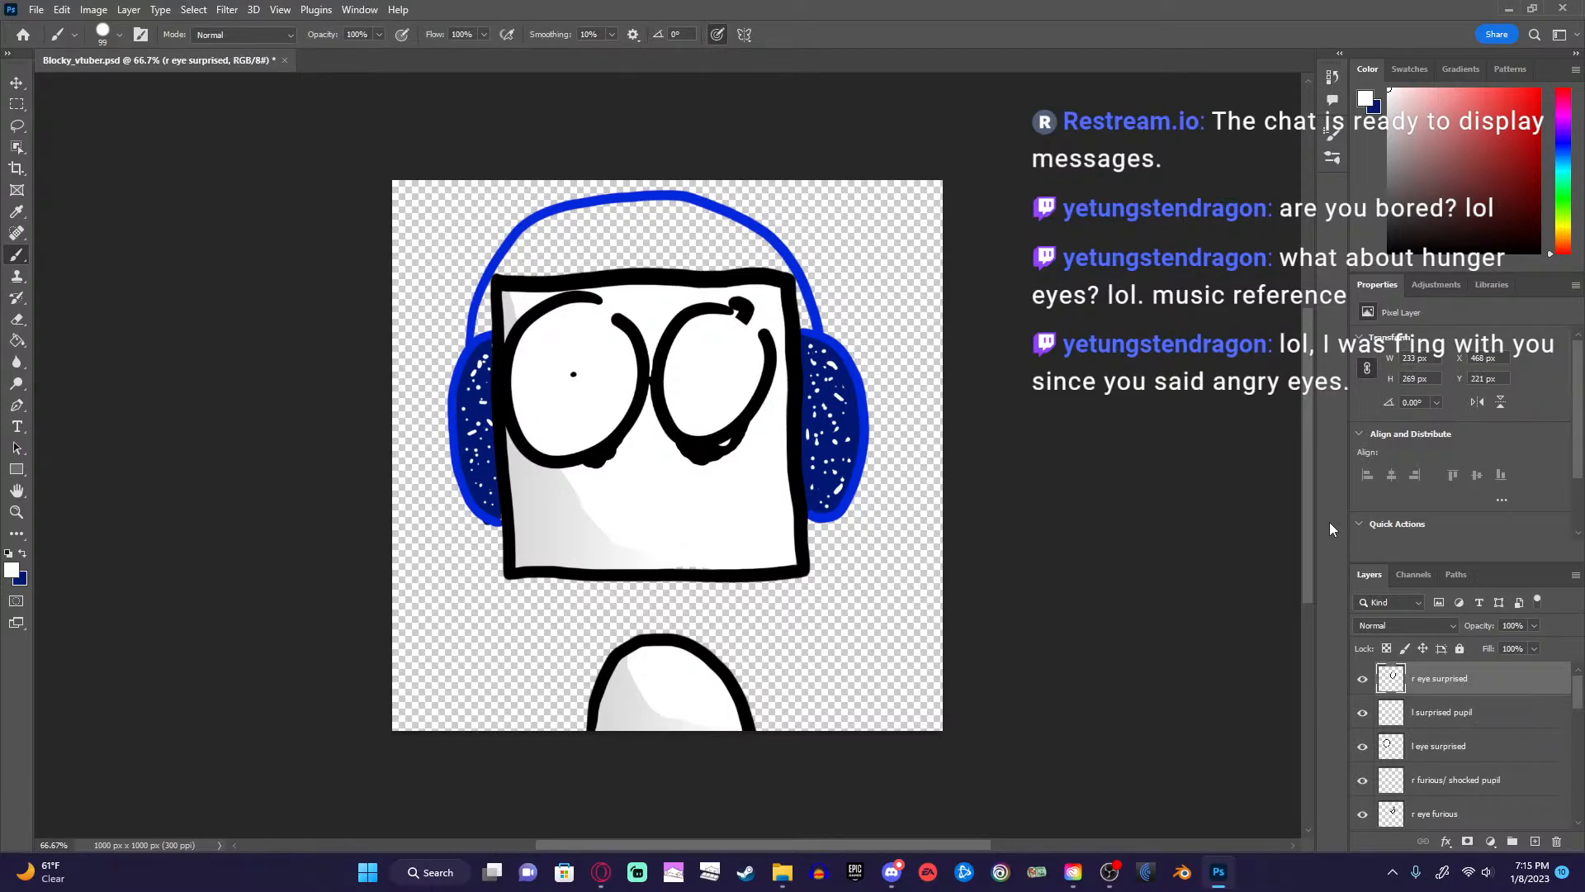
key("ctrl+z")
key("ctrl+z")
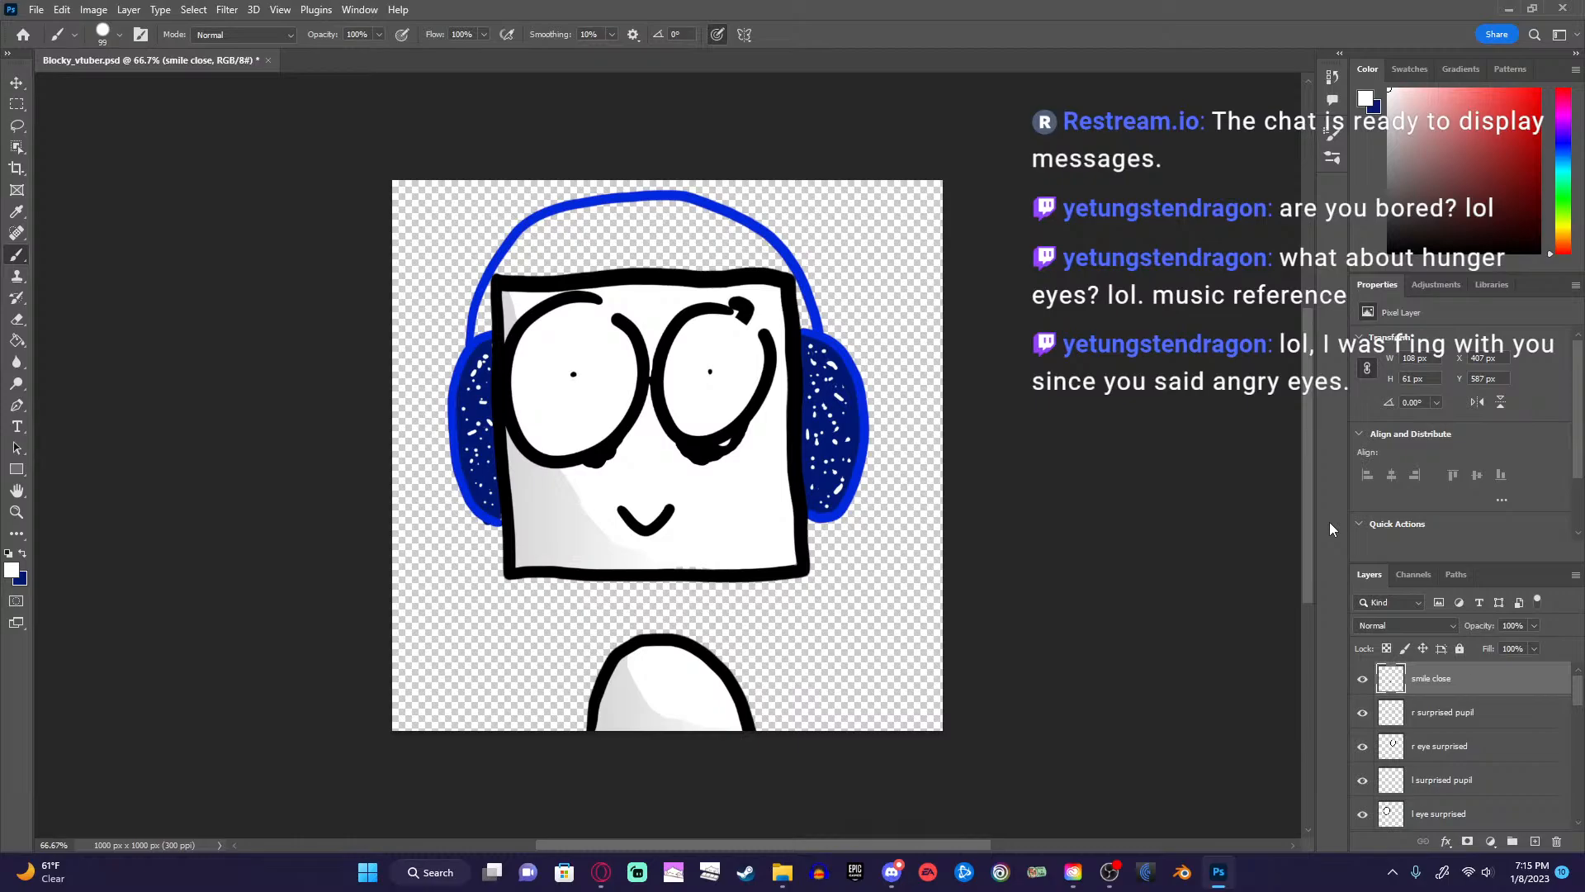
key("ctrl+shift+z")
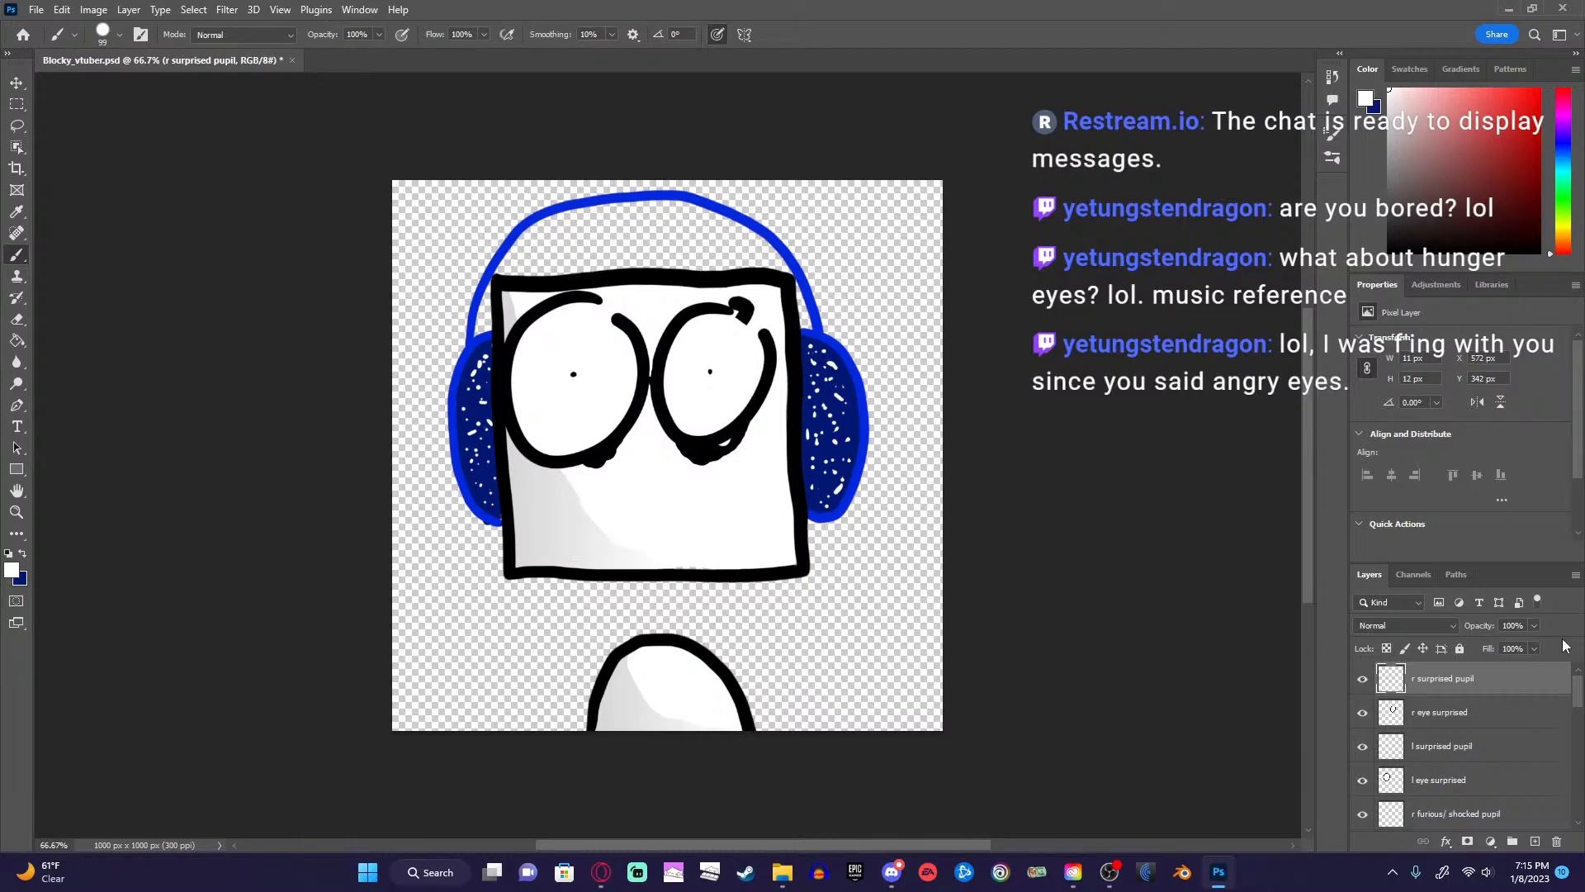
Add three new layers above the r surprised pupil layer.
left_click(1534, 841)
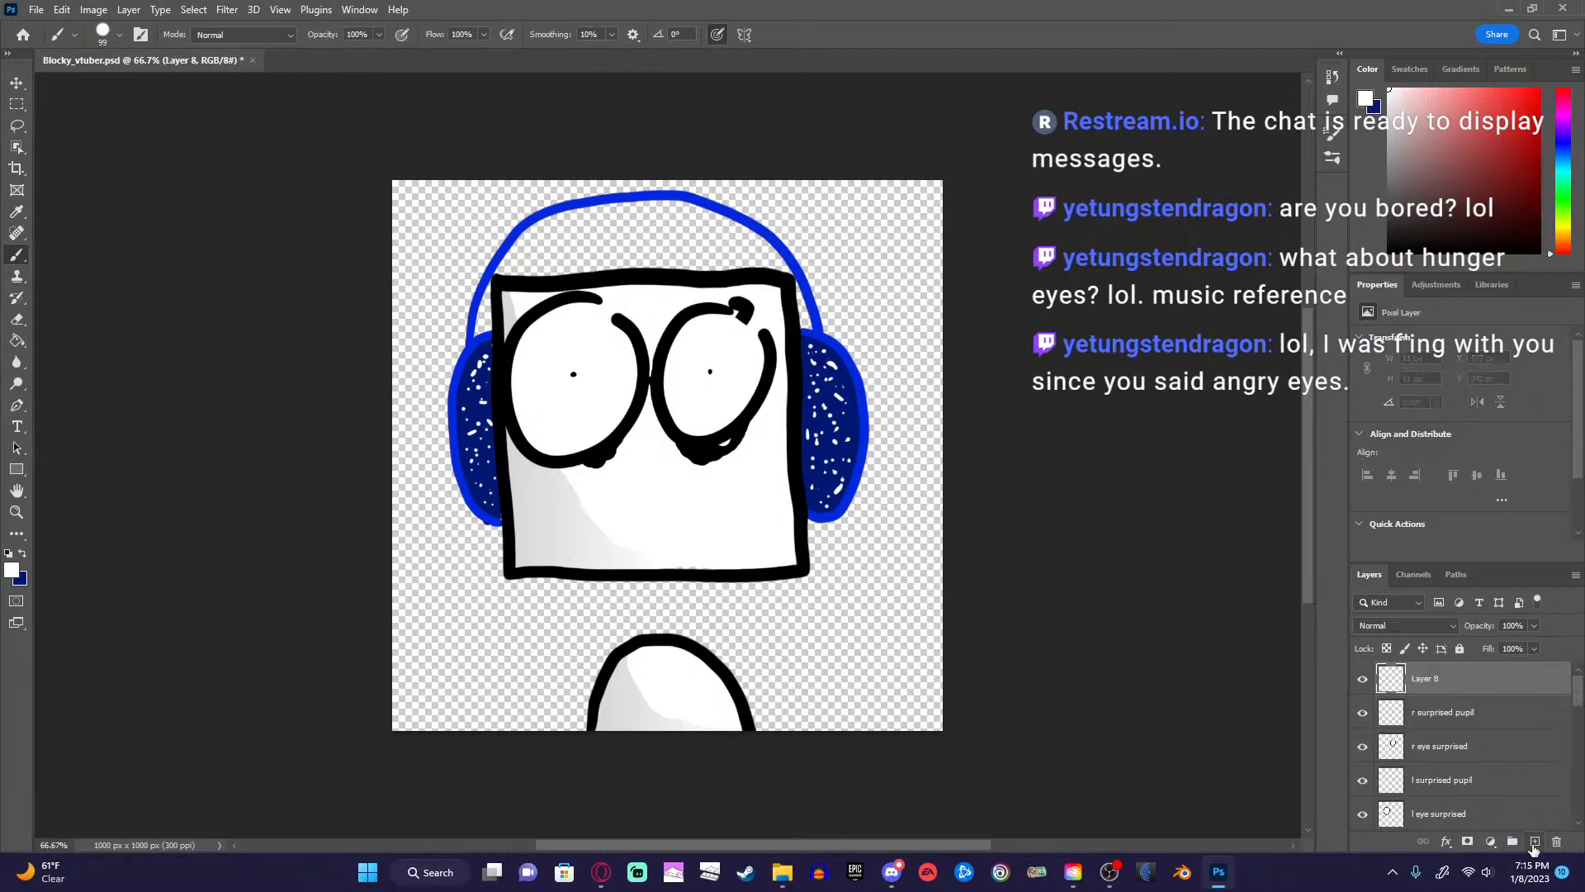
left_click(1534, 841)
left_click(1534, 841)
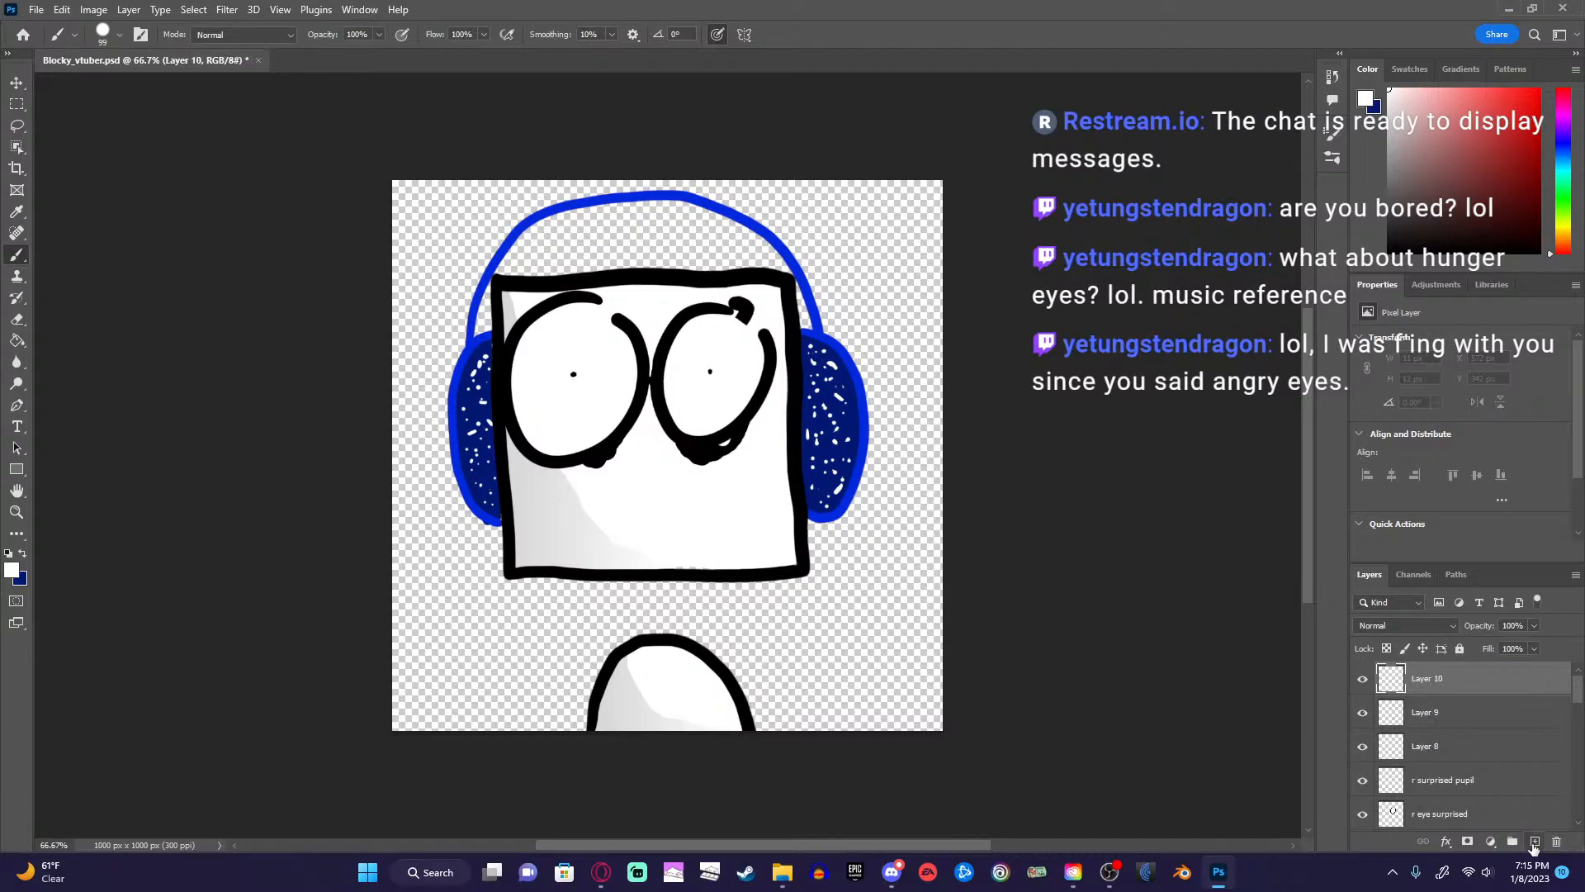
Rename the three new layers, from lowest to highest, as mouth, lower lip and upper lip.
double_click(1428, 747)
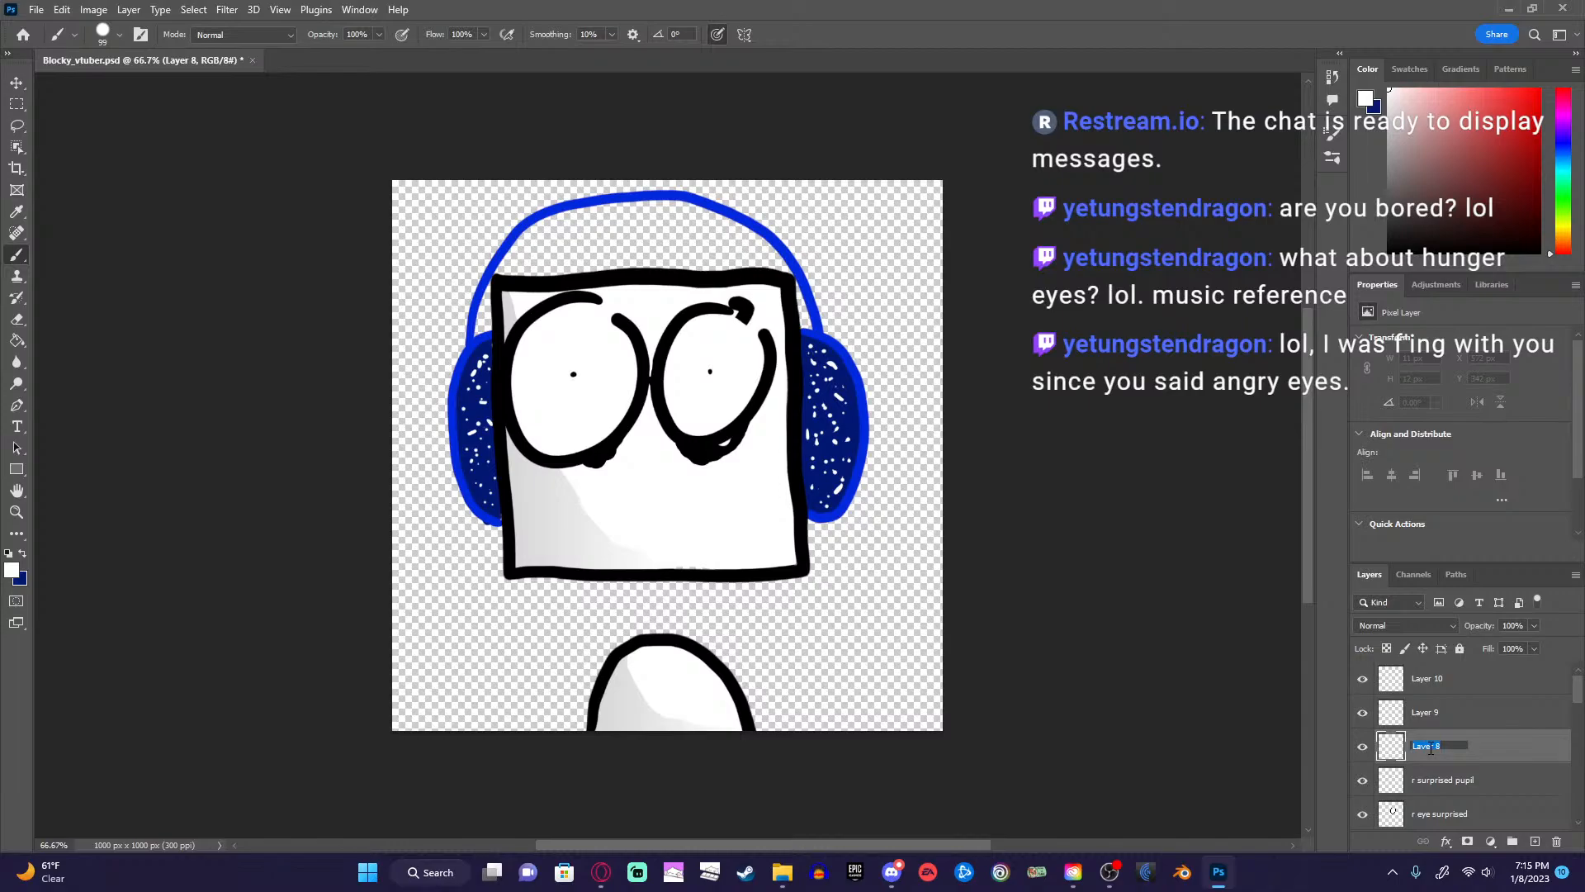
type("moth")
type("th")
double_click(1420, 714)
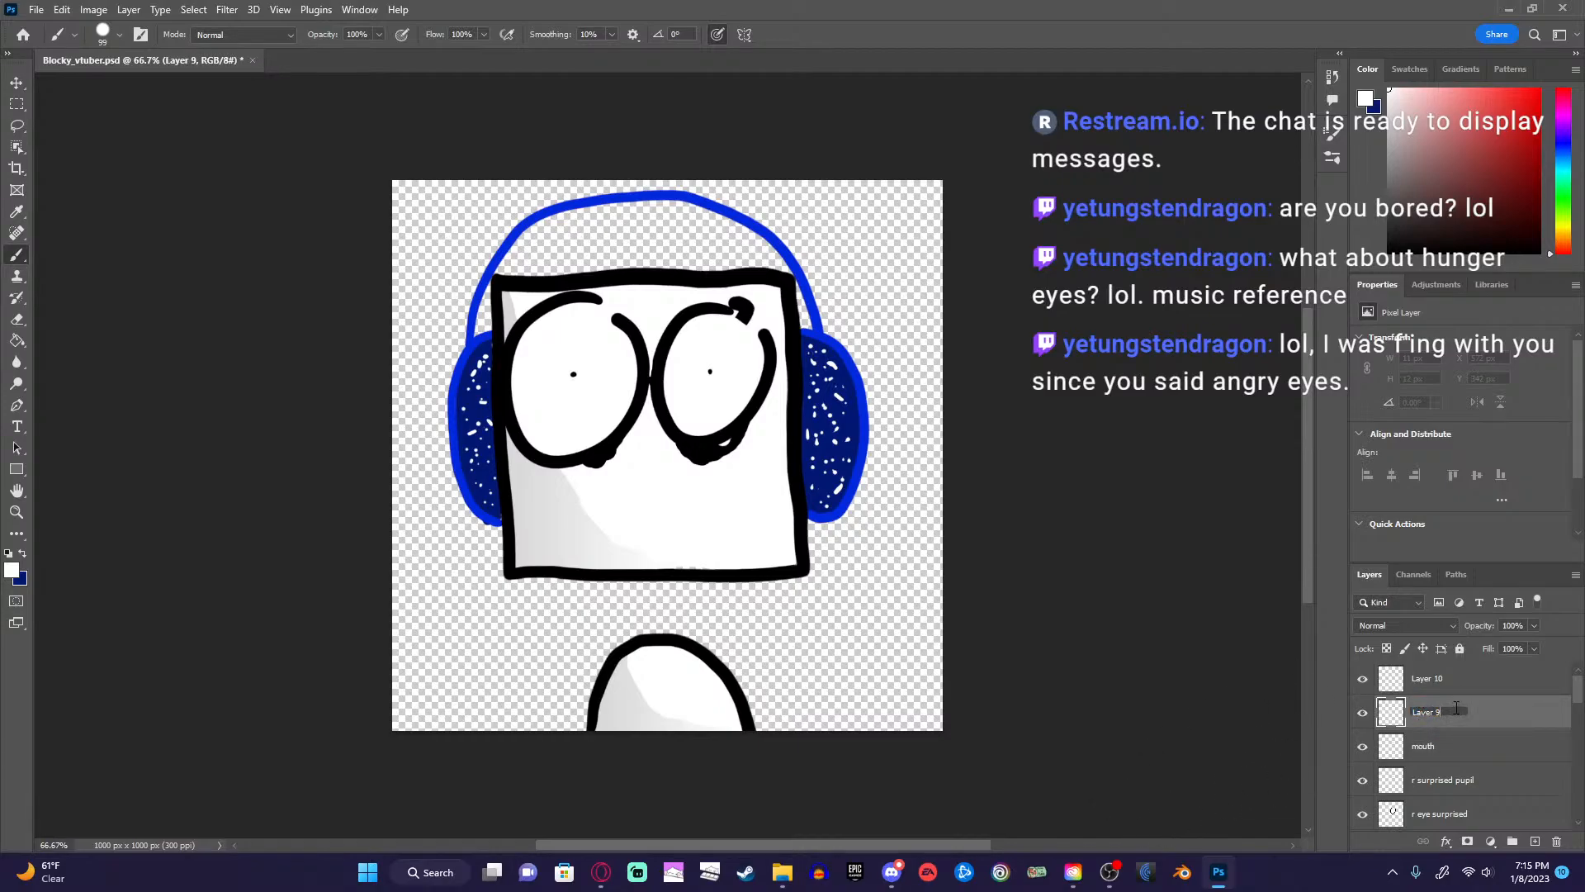
left_click_drag(1457, 708, 1408, 715)
key("BackSpace")
type("lower lip")
double_click(1429, 679)
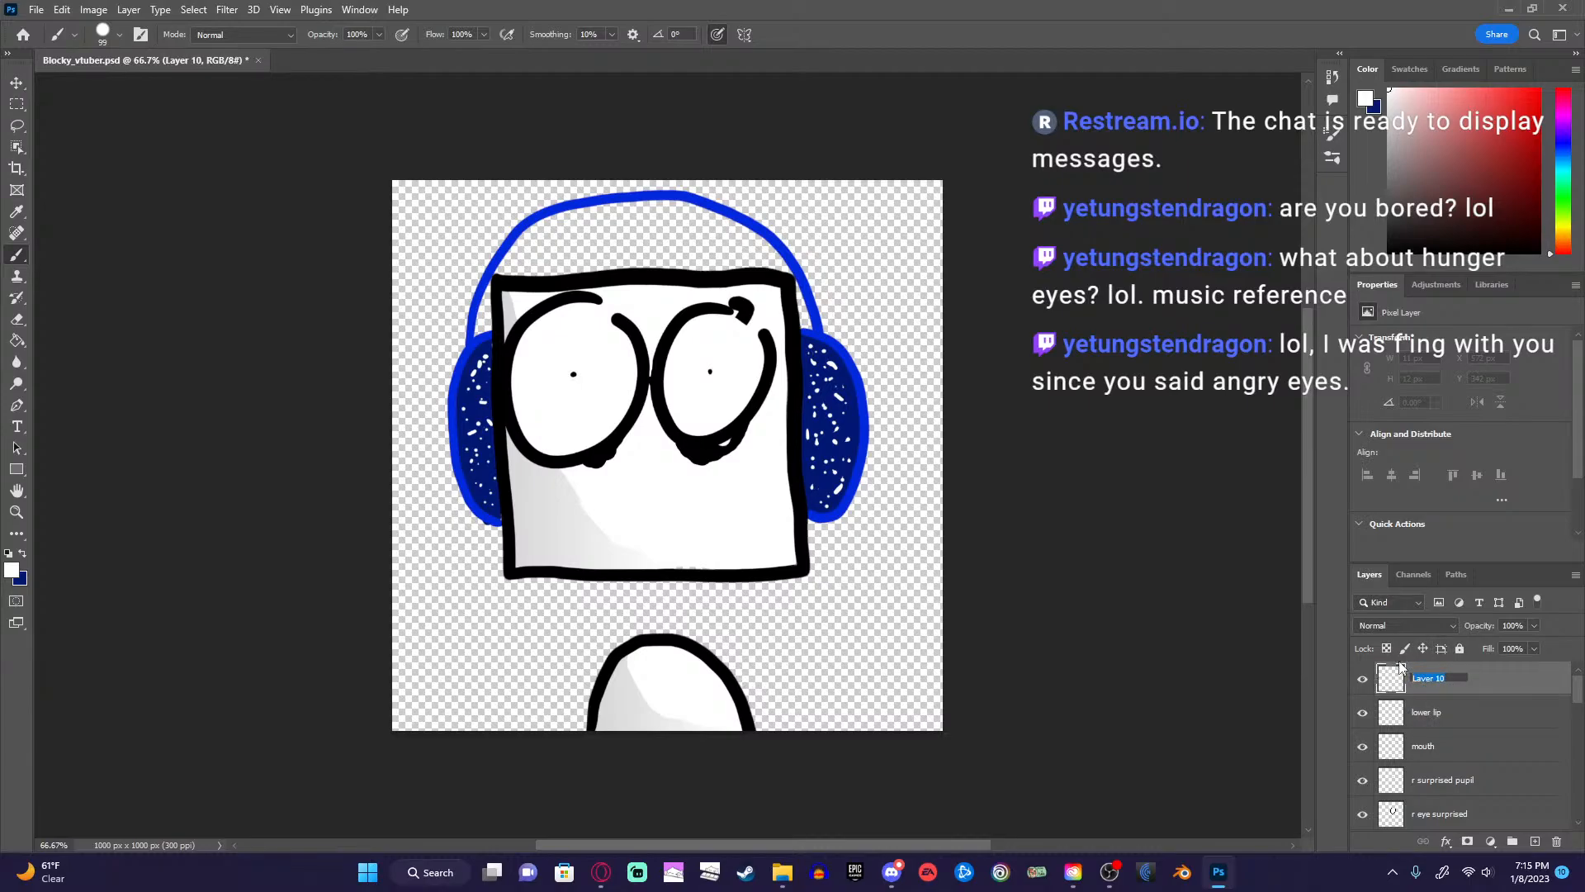
type("upper lip")
key("Return")
Hide the head layer so only the facial parts, headphones and body are shown.
left_click_drag(1578, 692, 1576, 814)
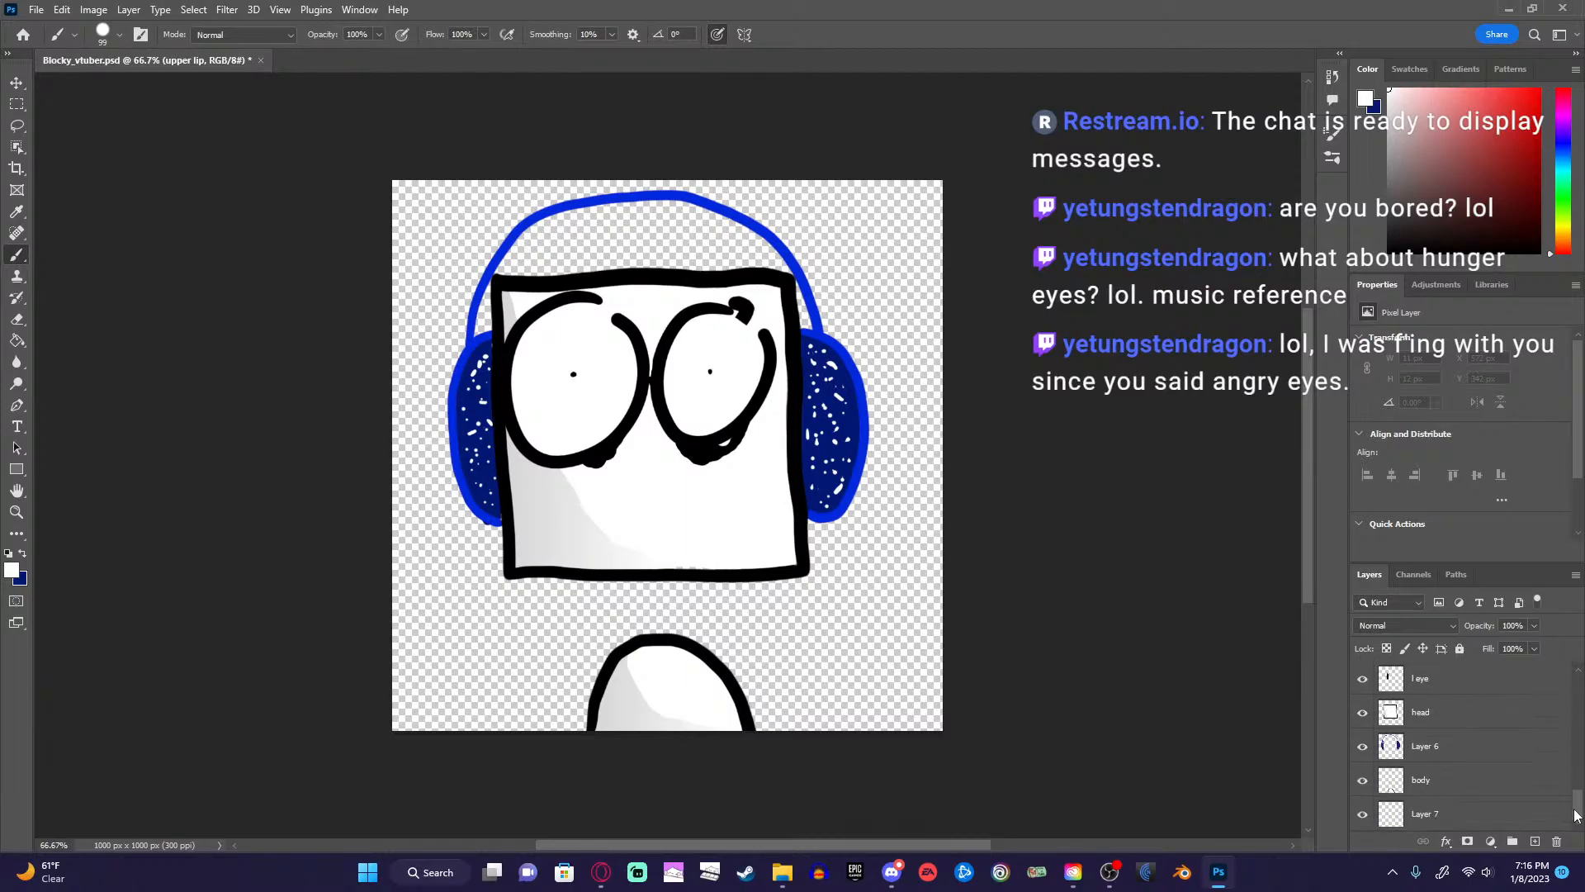
left_click(1362, 711)
left_click_drag(1578, 797, 1560, 648)
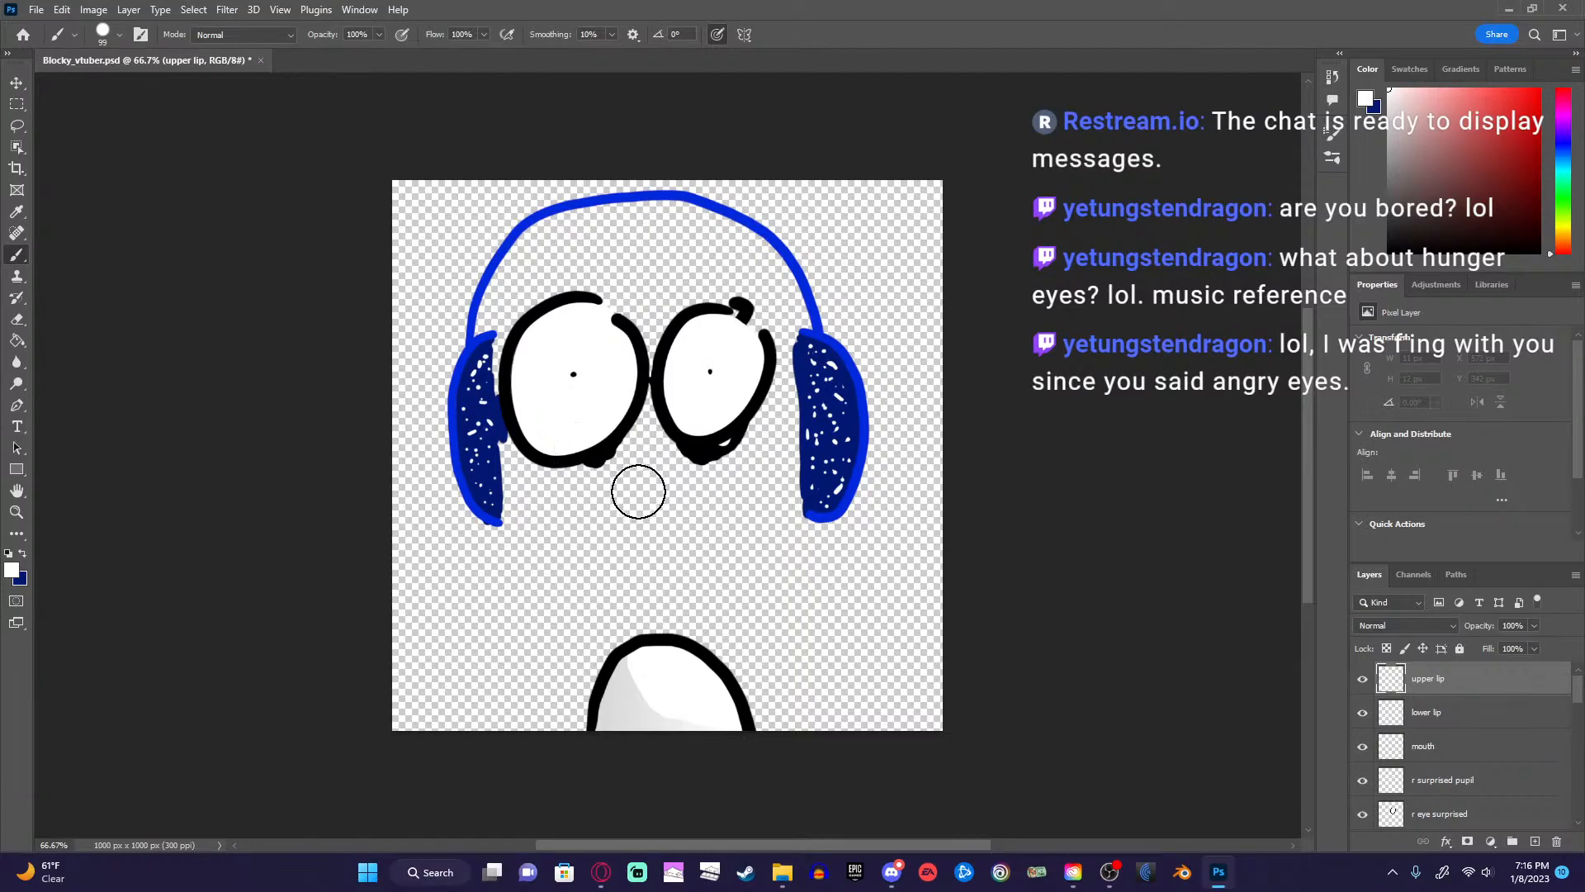
Try a white patch about 245 by 144 px below the eyes on the upper lip layer and erase it.
mouse_move(638, 491)
left_mouse_down()
mouse_move(607, 506)
mouse_move(658, 516)
mouse_move(647, 494)
mouse_move(627, 516)
mouse_move(689, 514)
mouse_move(649, 495)
mouse_move(619, 520)
mouse_move(693, 518)
mouse_move(626, 503)
mouse_move(642, 527)
mouse_move(699, 515)
mouse_move(644, 494)
mouse_move(602, 506)
mouse_move(652, 548)
left_mouse_up()
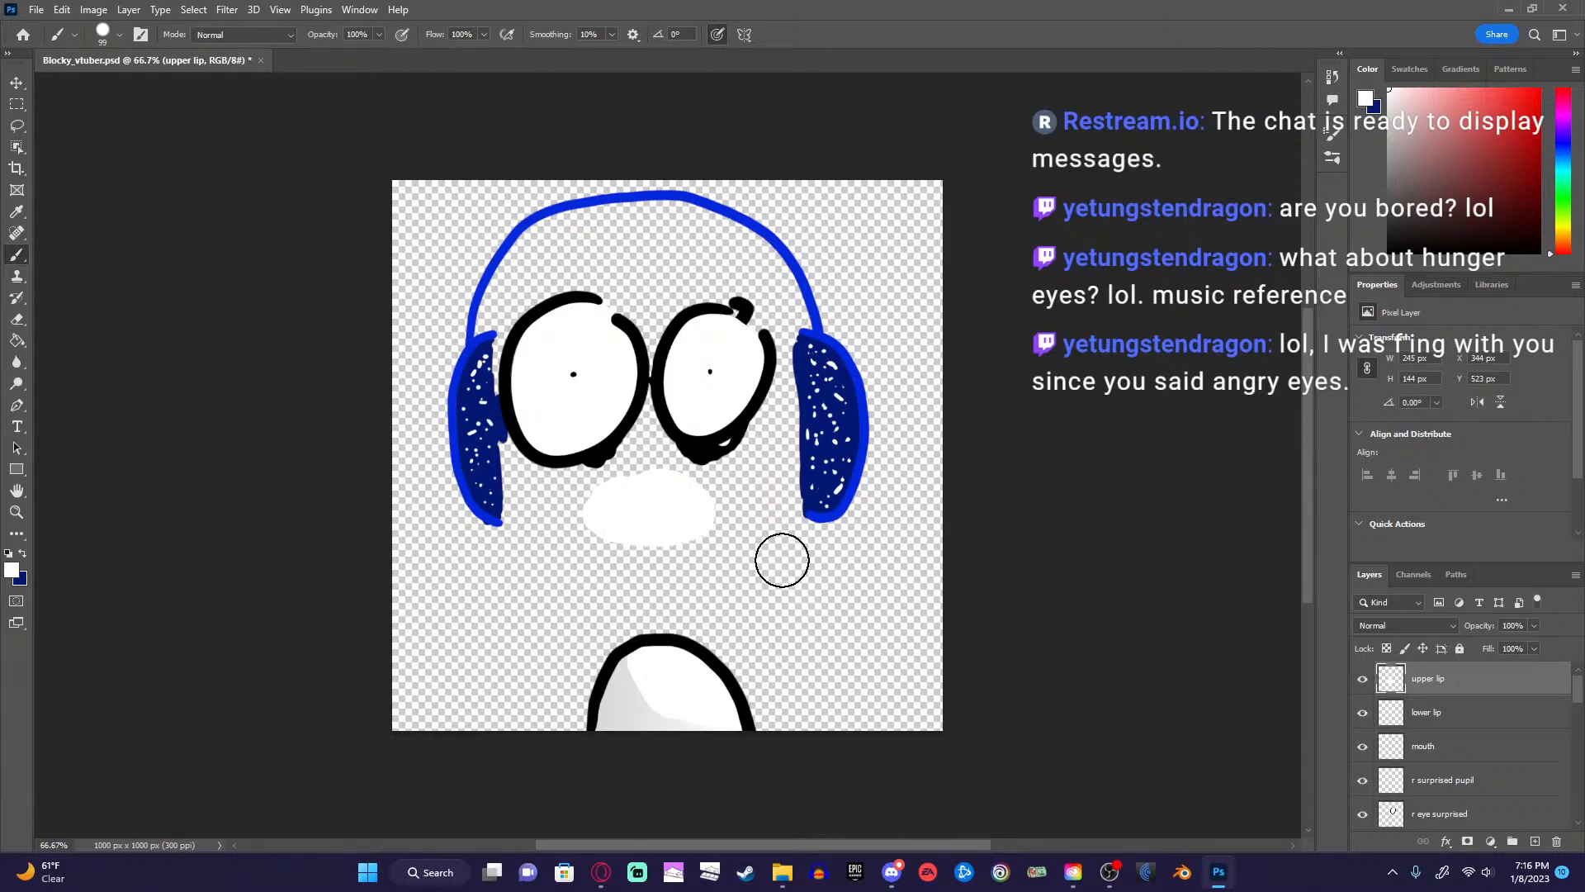
scroll(1470, 743, "down", 5)
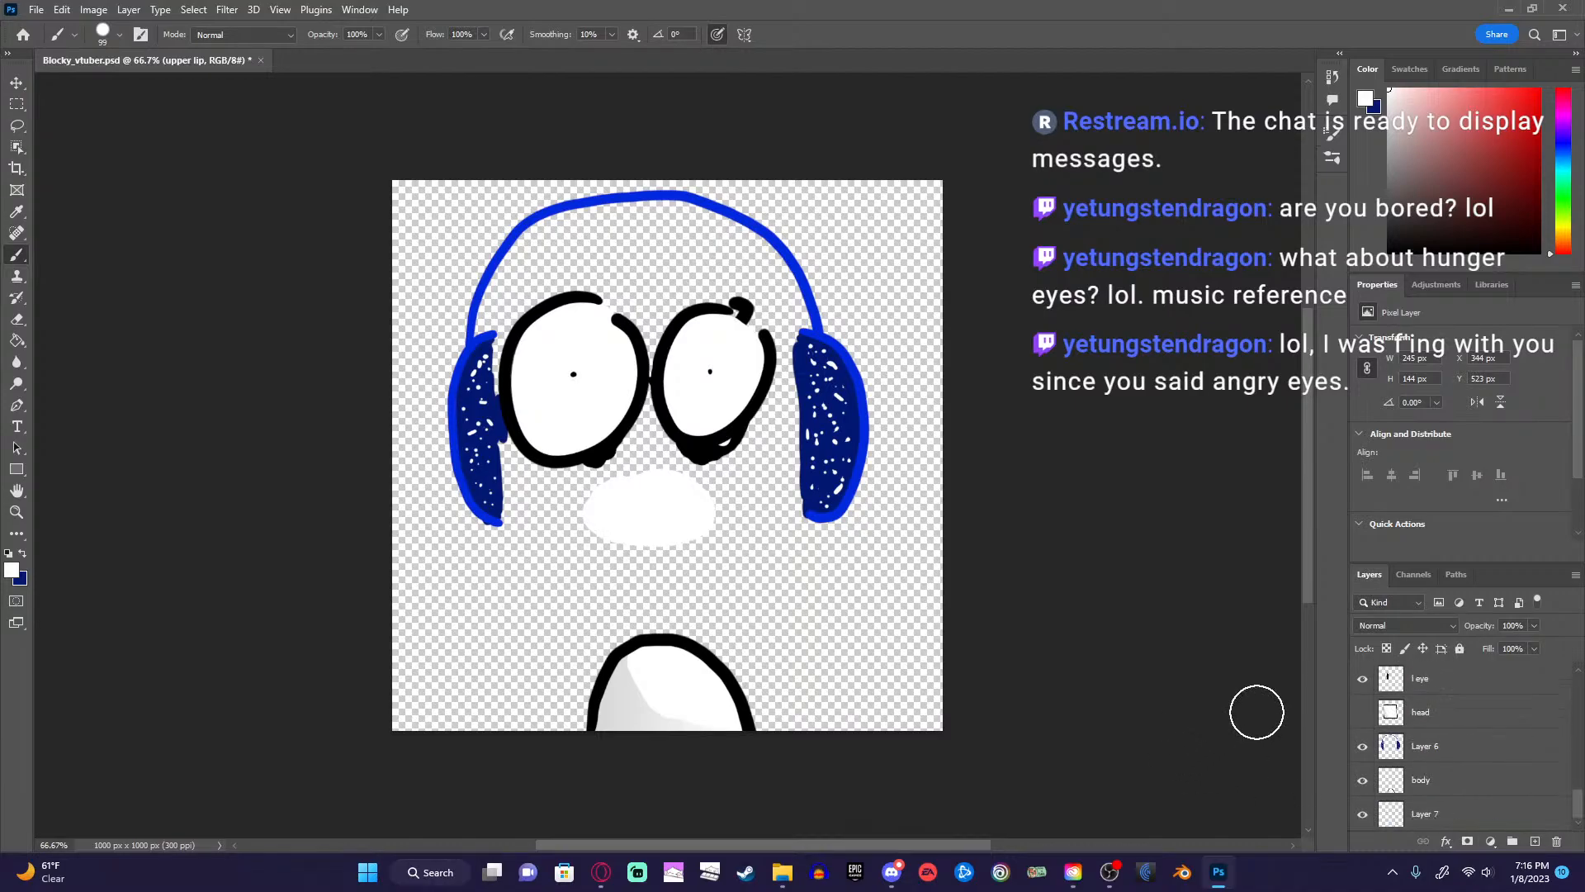
left_click(1363, 713)
left_click(1363, 712)
left_click(1363, 713)
left_click(1363, 712)
left_click(1363, 713)
left_click(1363, 713)
left_click(1363, 712)
left_click(1364, 713)
left_click_drag(1577, 796, 1582, 621)
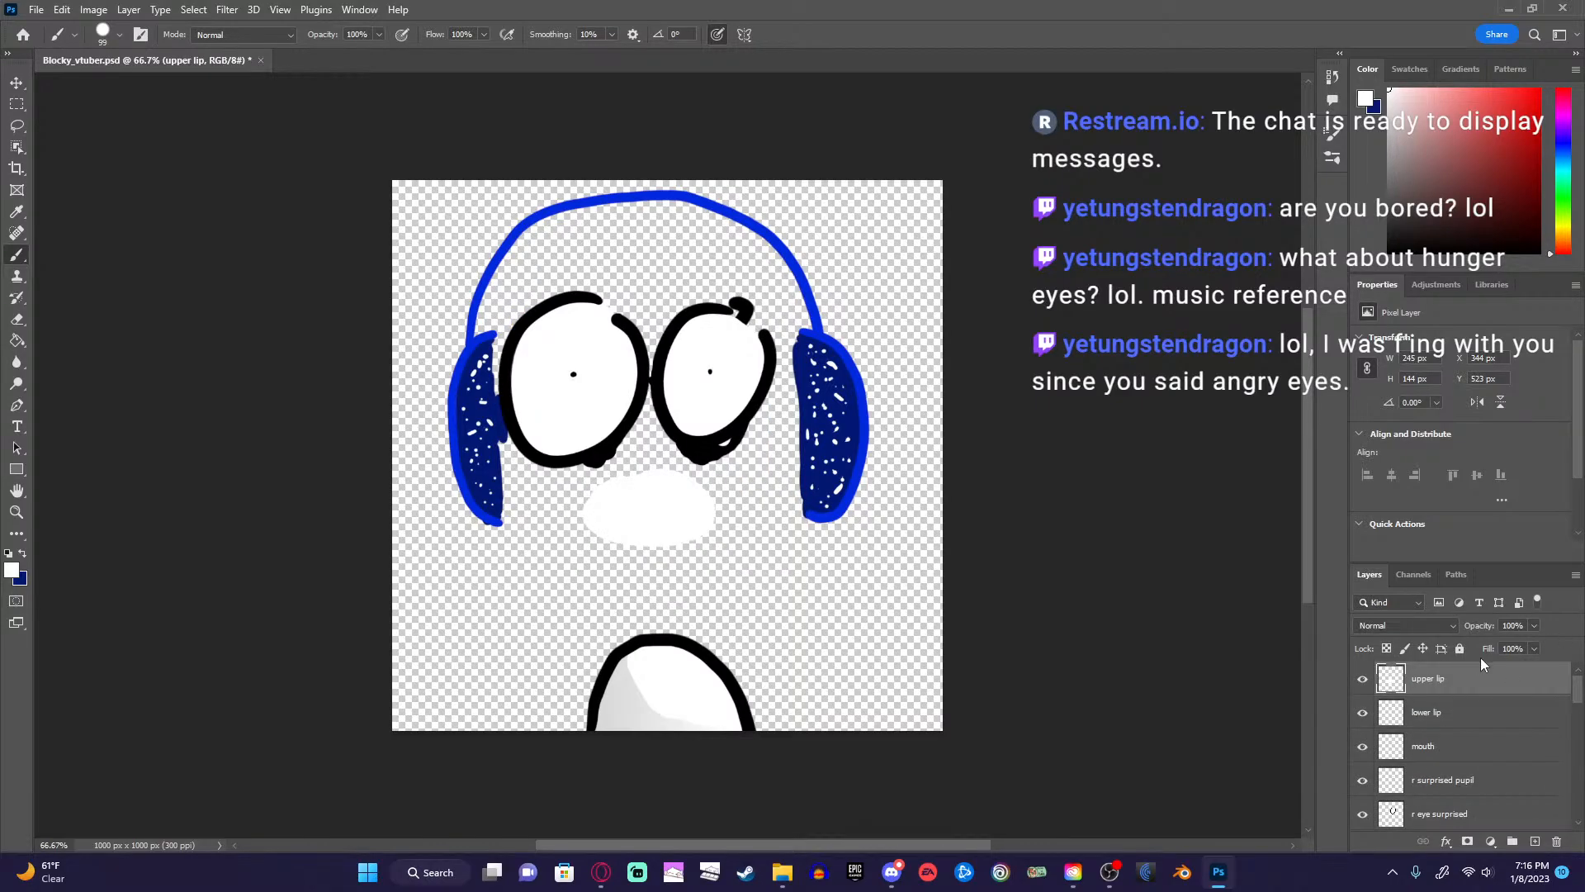
left_click(17, 320)
mouse_move(628, 551)
left_mouse_down()
mouse_move(680, 527)
mouse_move(579, 511)
mouse_move(607, 488)
mouse_move(700, 493)
mouse_move(717, 531)
mouse_move(672, 531)
left_mouse_up()
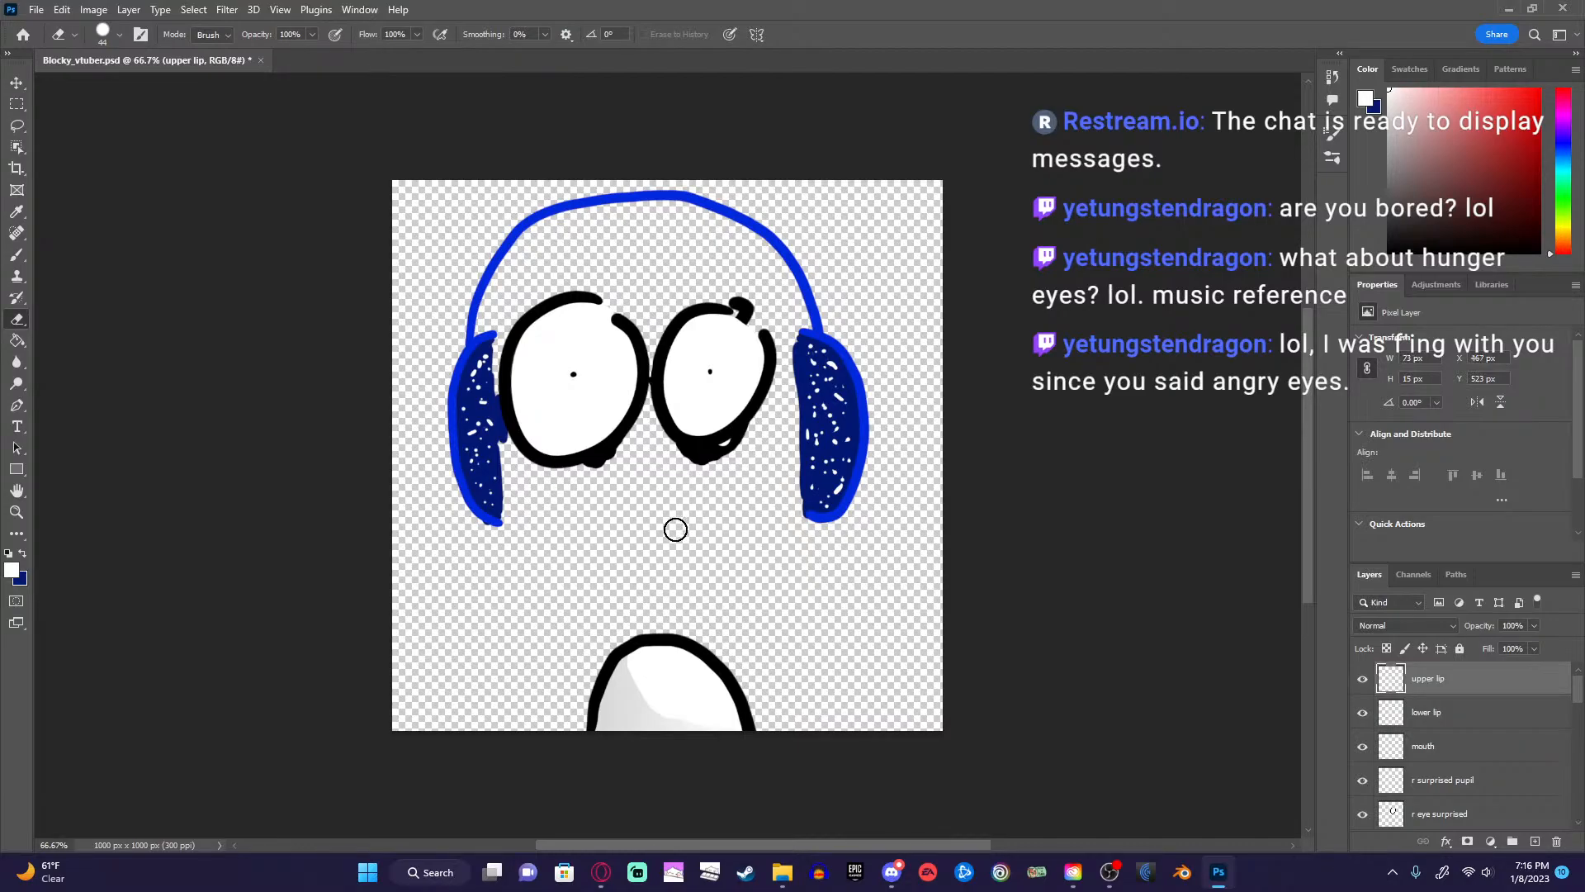
Paint a smaller white upper lip about 199 px wide below the eyes with a 39 px brush.
left_click(120, 35)
left_click(122, 38)
left_click(17, 255)
left_click(119, 36)
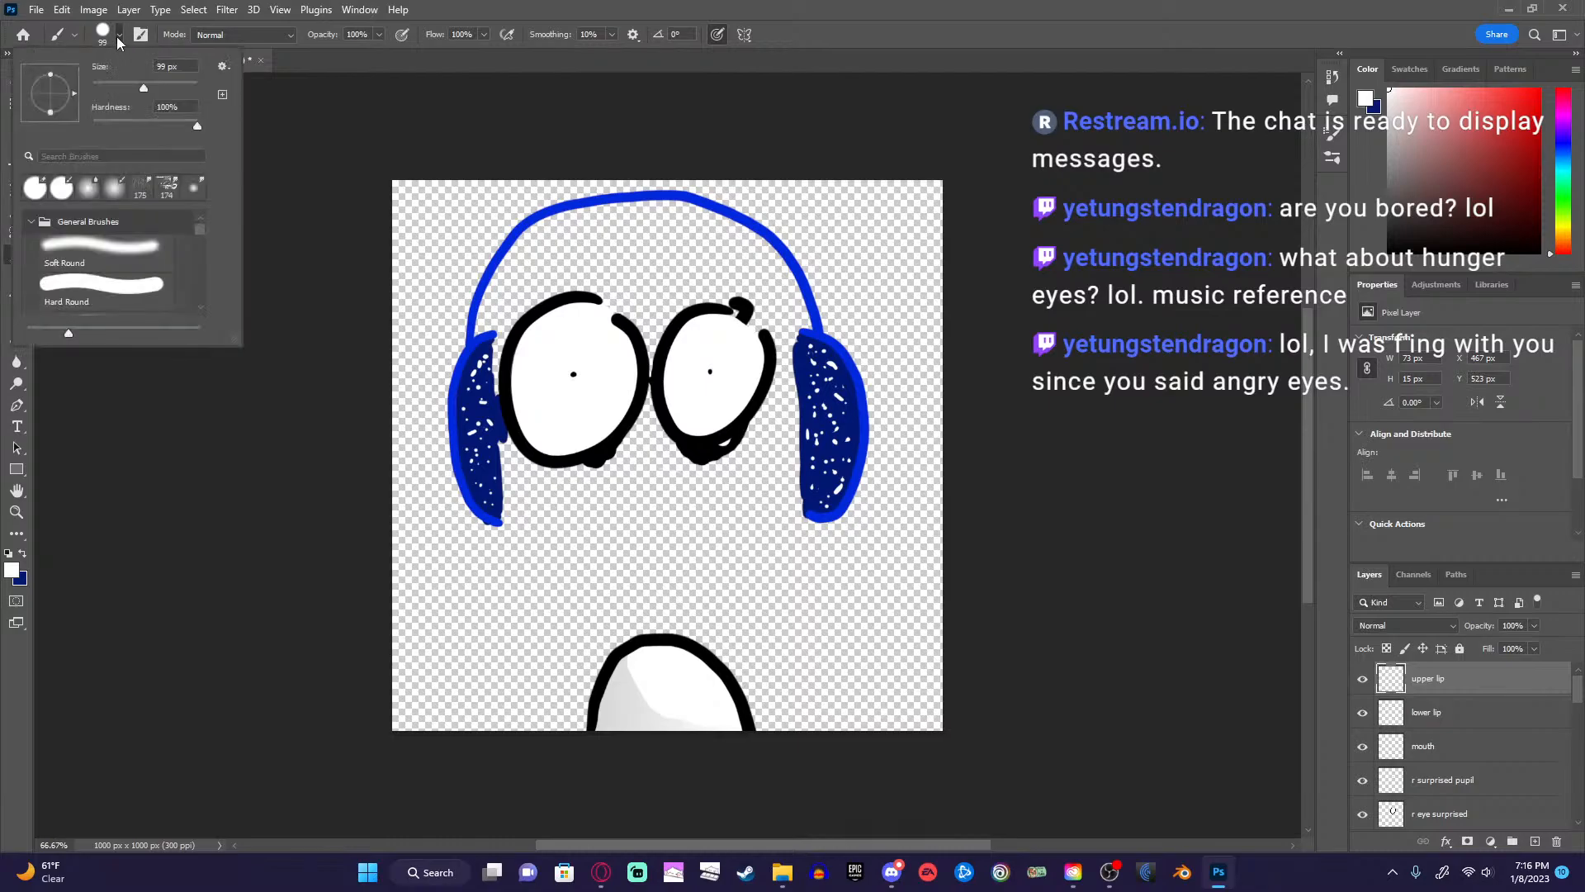
left_click(110, 84)
left_click(120, 36)
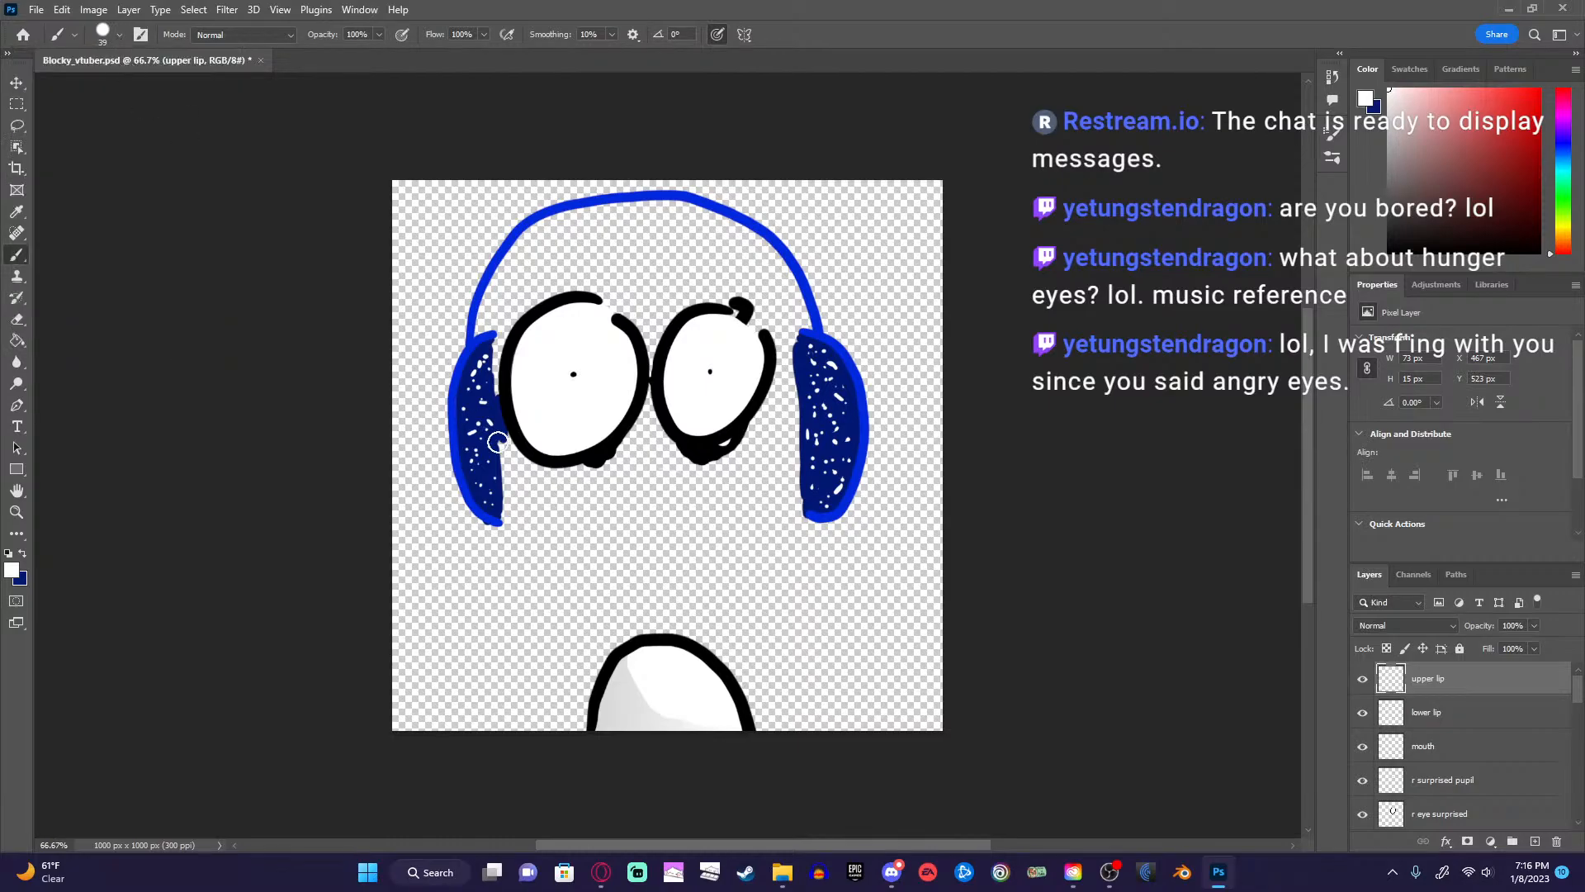
mouse_move(618, 511)
left_mouse_down()
mouse_move(655, 496)
mouse_move(623, 492)
mouse_move(619, 513)
mouse_move(666, 501)
mouse_move(637, 495)
mouse_move(693, 506)
mouse_move(633, 506)
left_mouse_up()
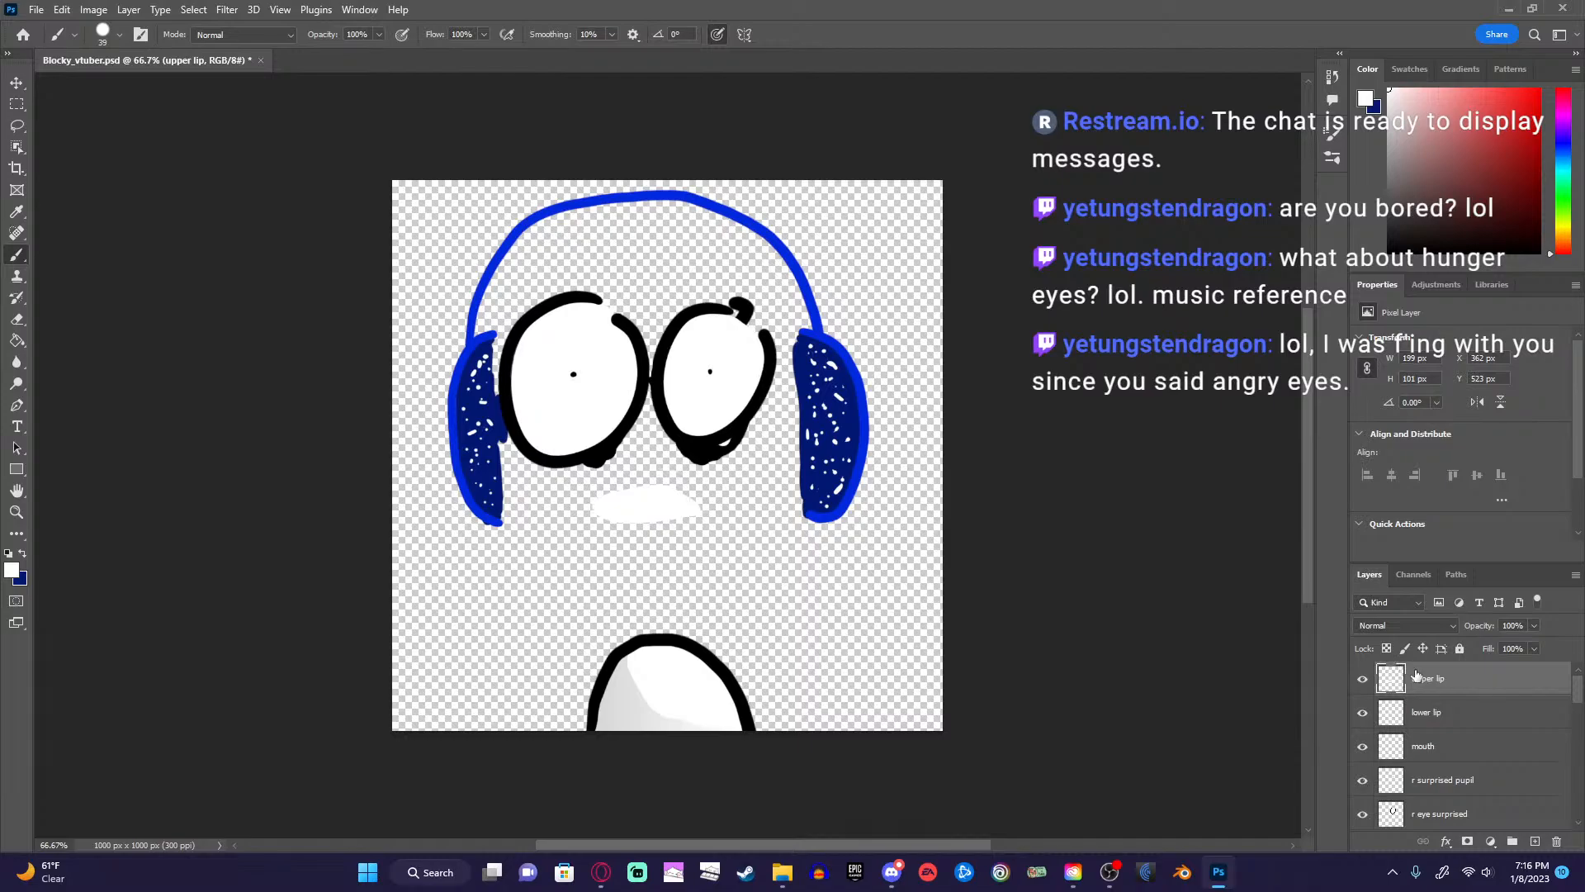
On the lower lip layer, paint a white lip about 229 by 92 px with a black line along its upper edge.
left_click(1435, 715)
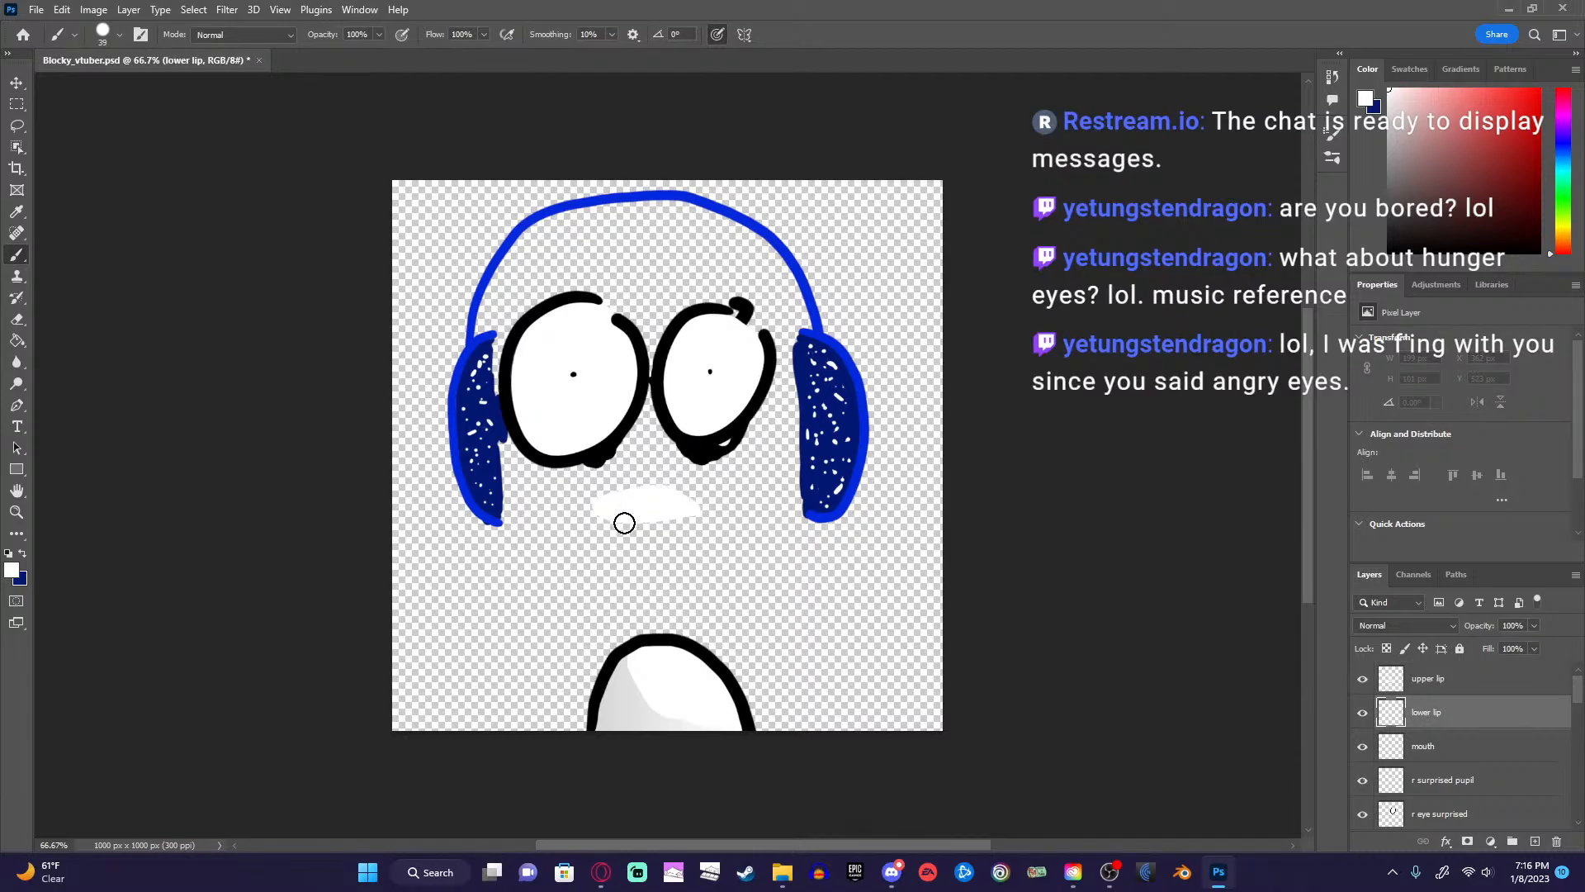
mouse_move(596, 527)
left_mouse_down()
mouse_move(703, 527)
mouse_move(682, 546)
mouse_move(596, 530)
mouse_move(615, 514)
mouse_move(683, 528)
mouse_move(616, 531)
mouse_move(654, 531)
left_mouse_up()
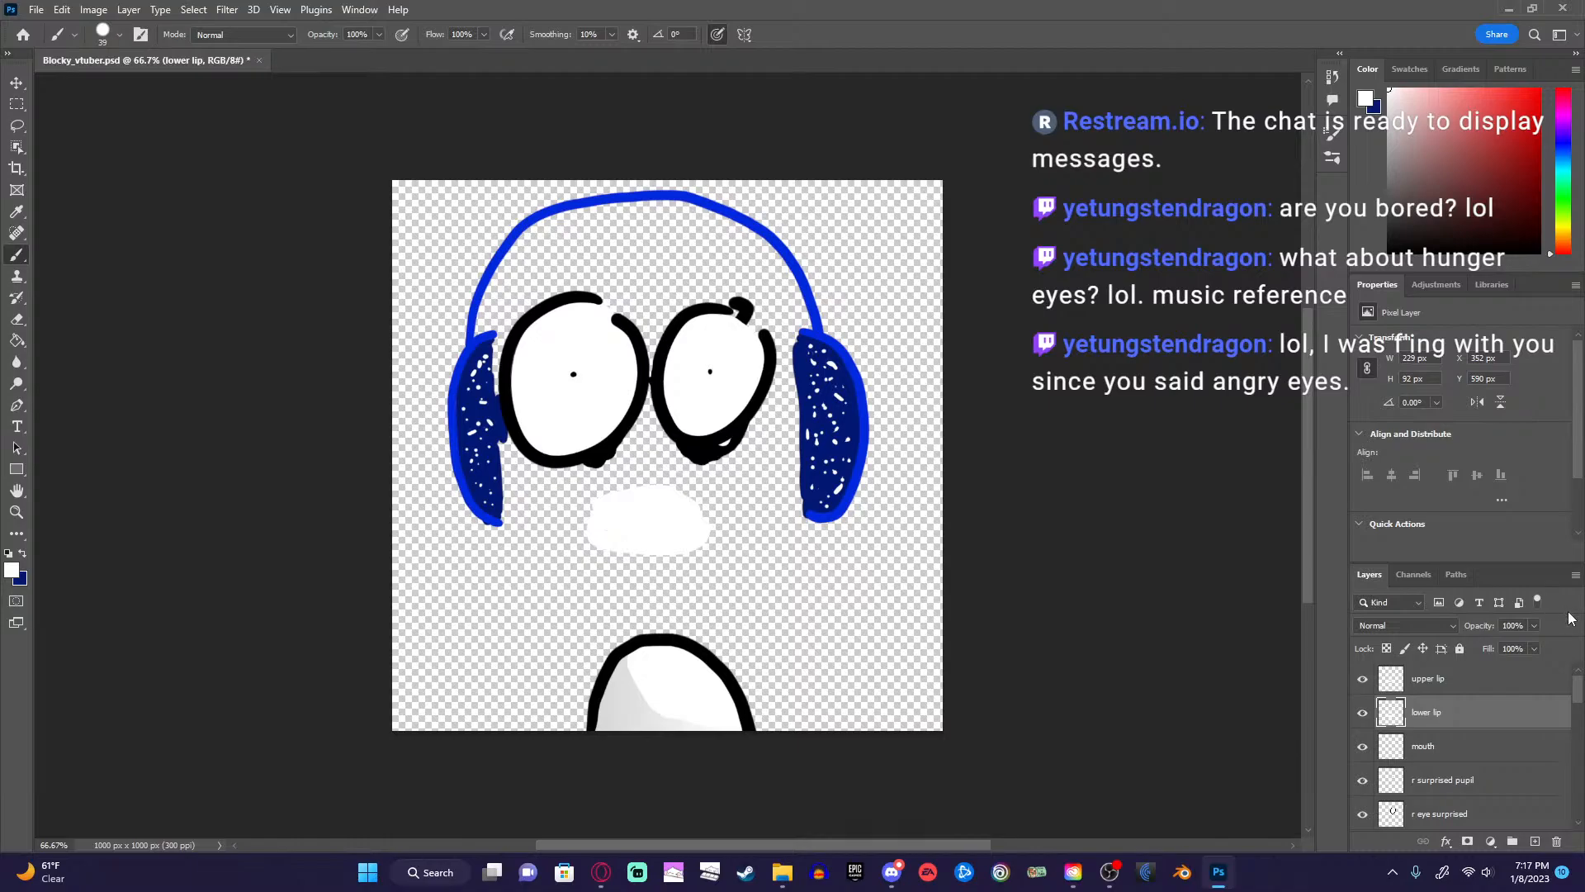
left_click(1363, 678)
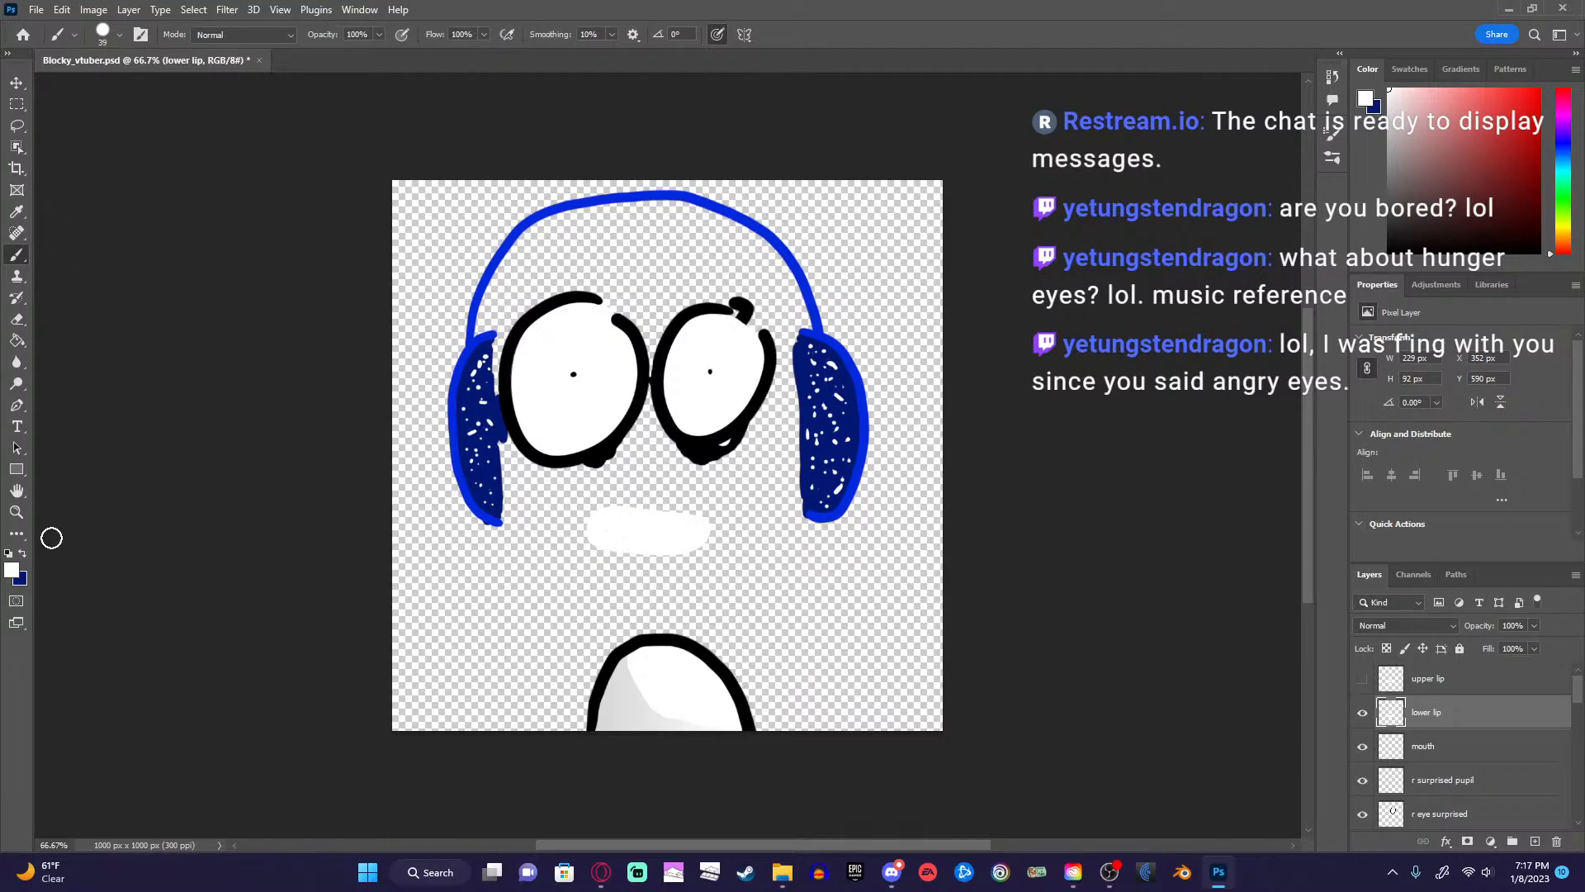
left_click(9, 554)
left_click_drag(595, 518, 706, 519)
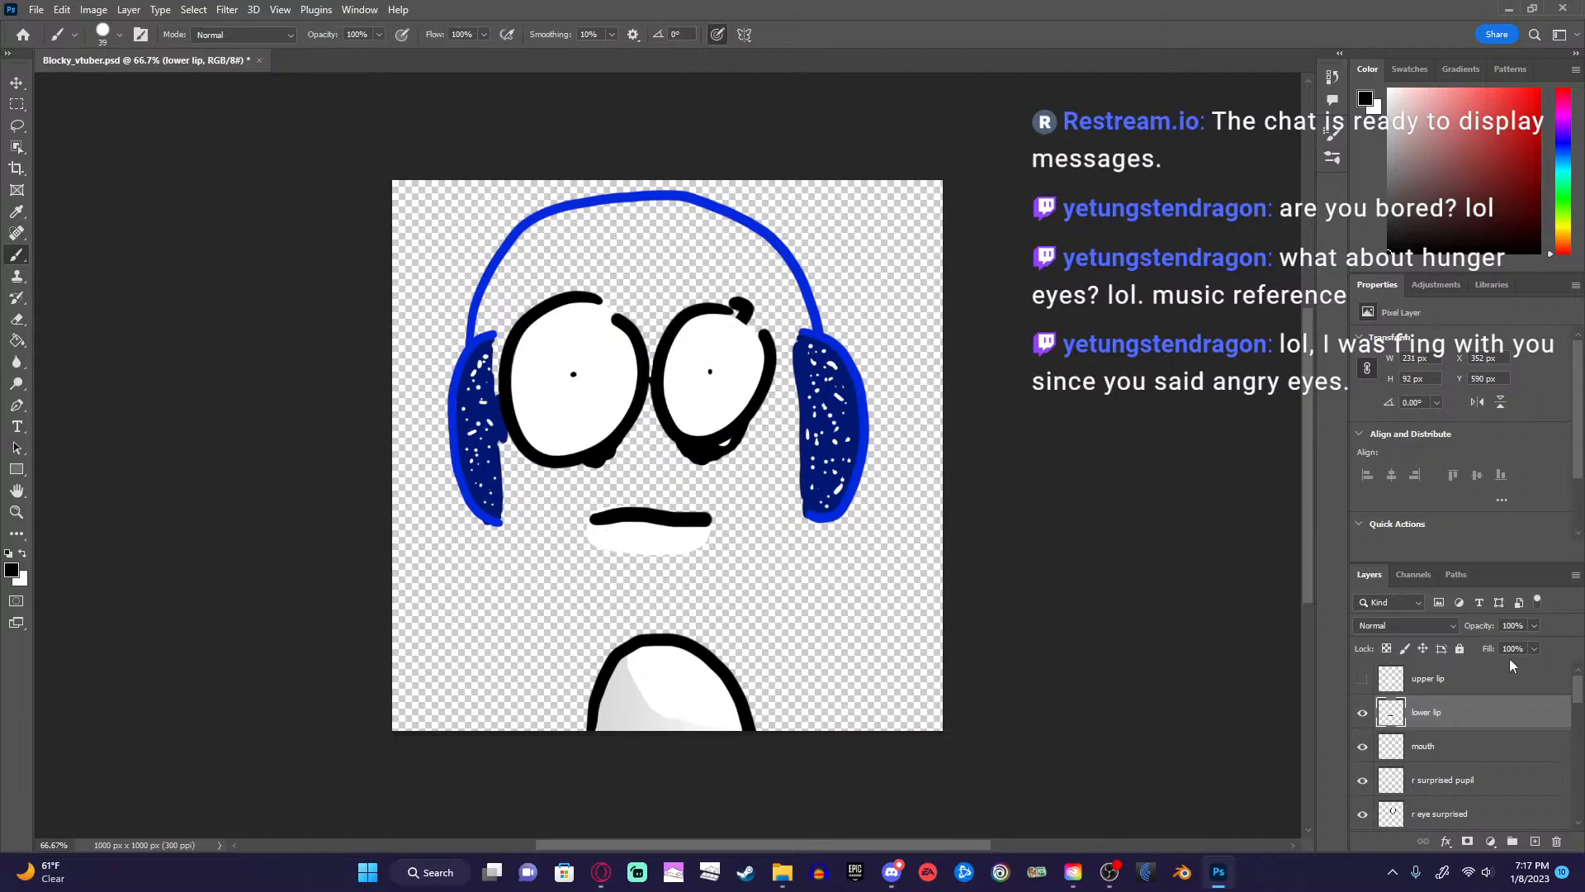
Show the upper lip layer and erase its lower edge where it covers the black line of the lower lip.
left_click(1363, 679)
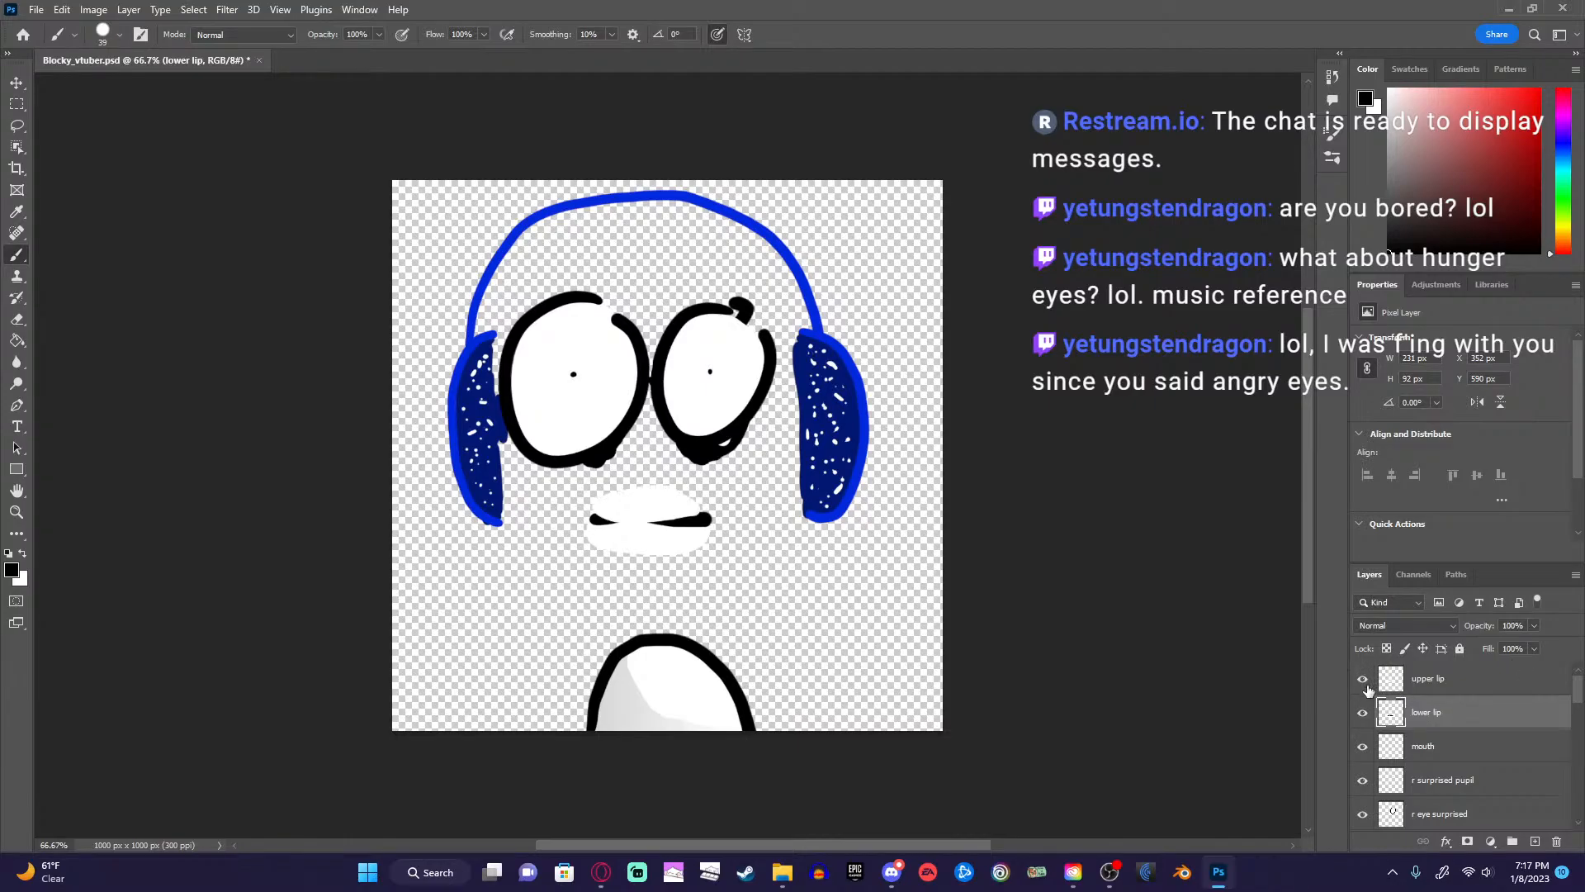
left_click(1364, 681)
left_click(1364, 682)
left_click(1365, 682)
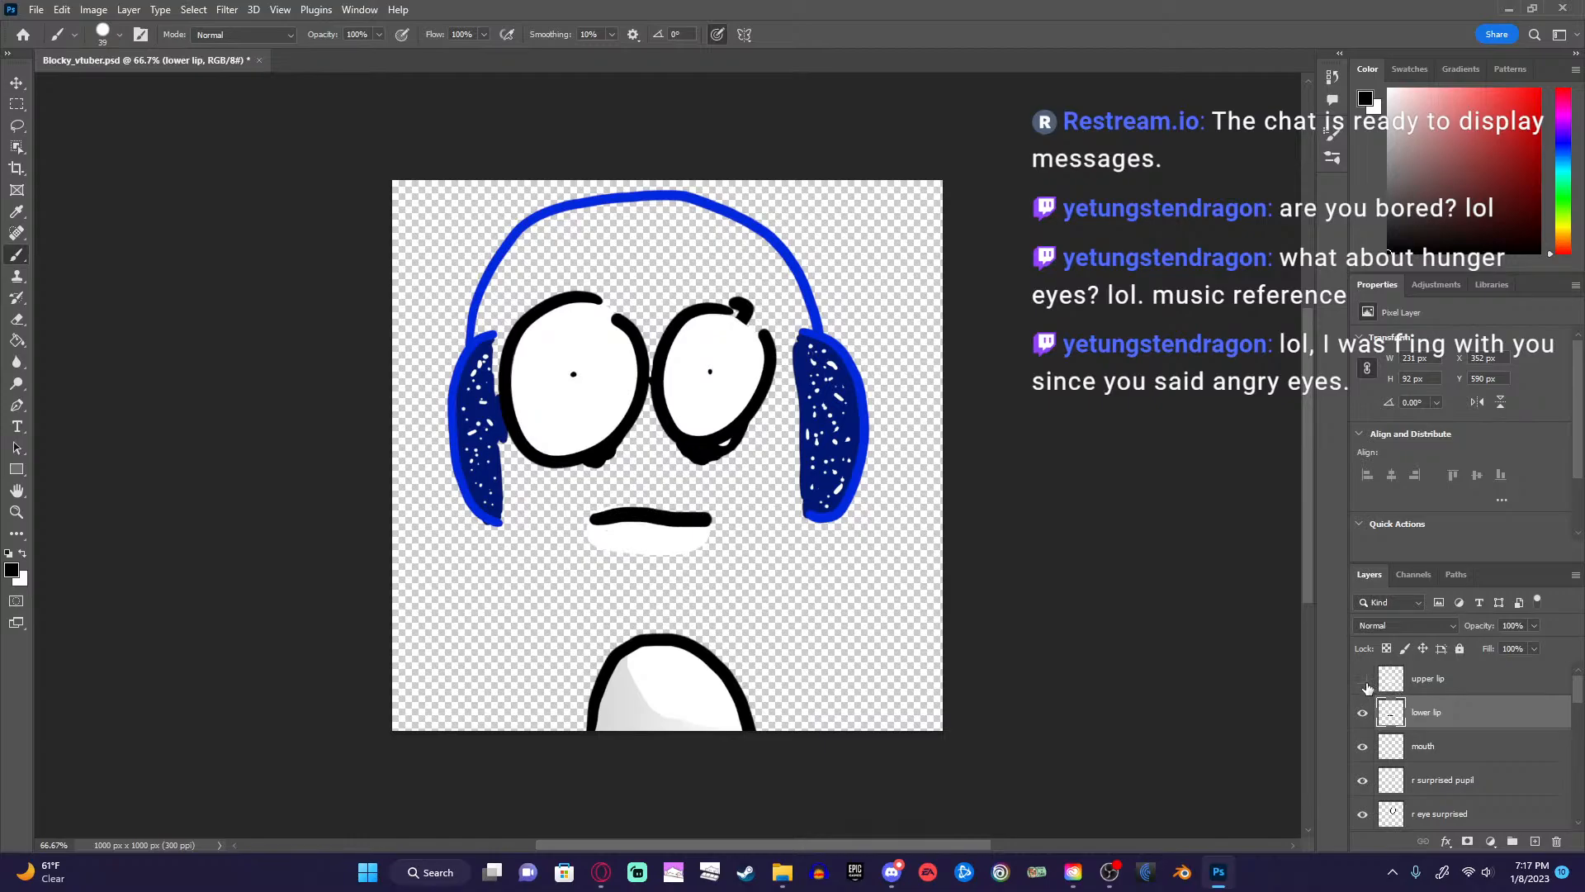
left_click(1364, 682)
left_click(1397, 685)
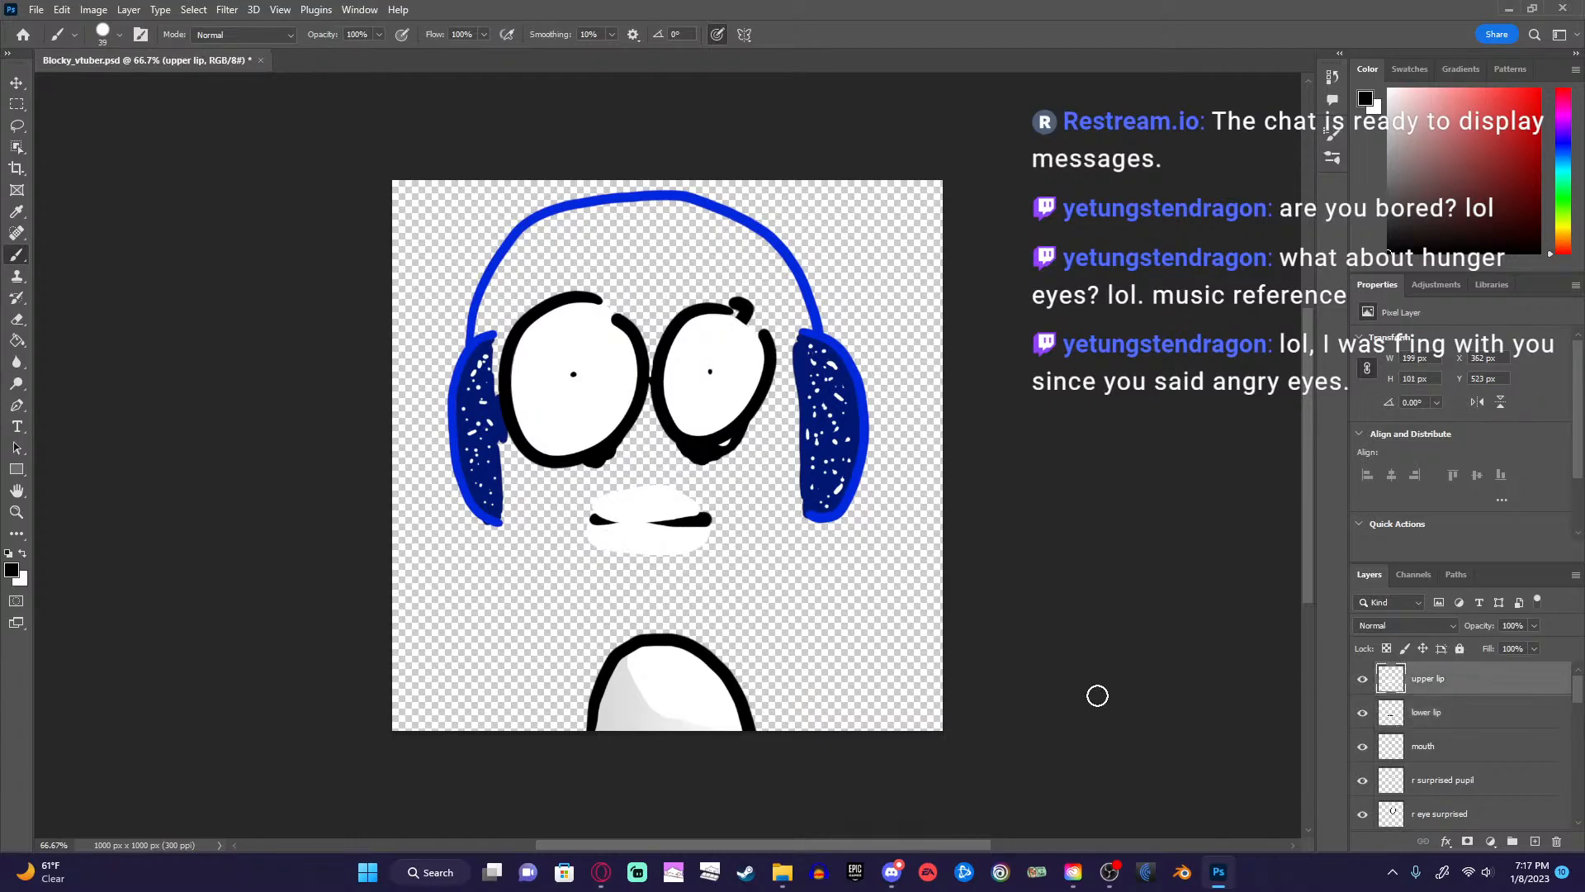
key("e")
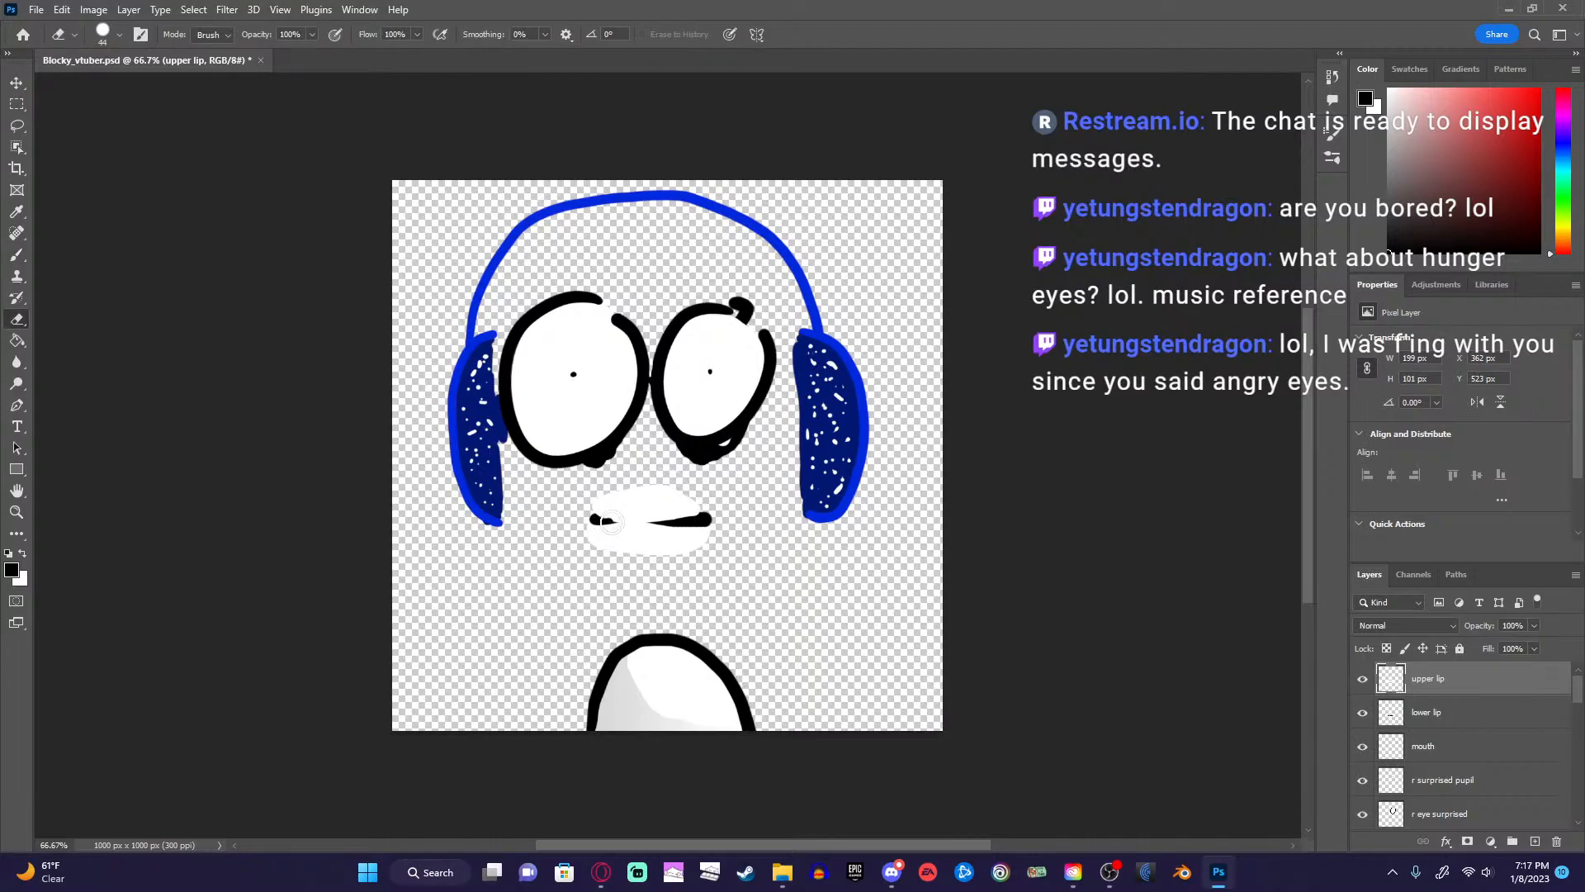
left_click_drag(611, 520, 685, 521)
left_click_drag(598, 522, 600, 530)
Repaint the upper lip in white and draw a black line about 235 px wide along its lower edge.
left_click(17, 255)
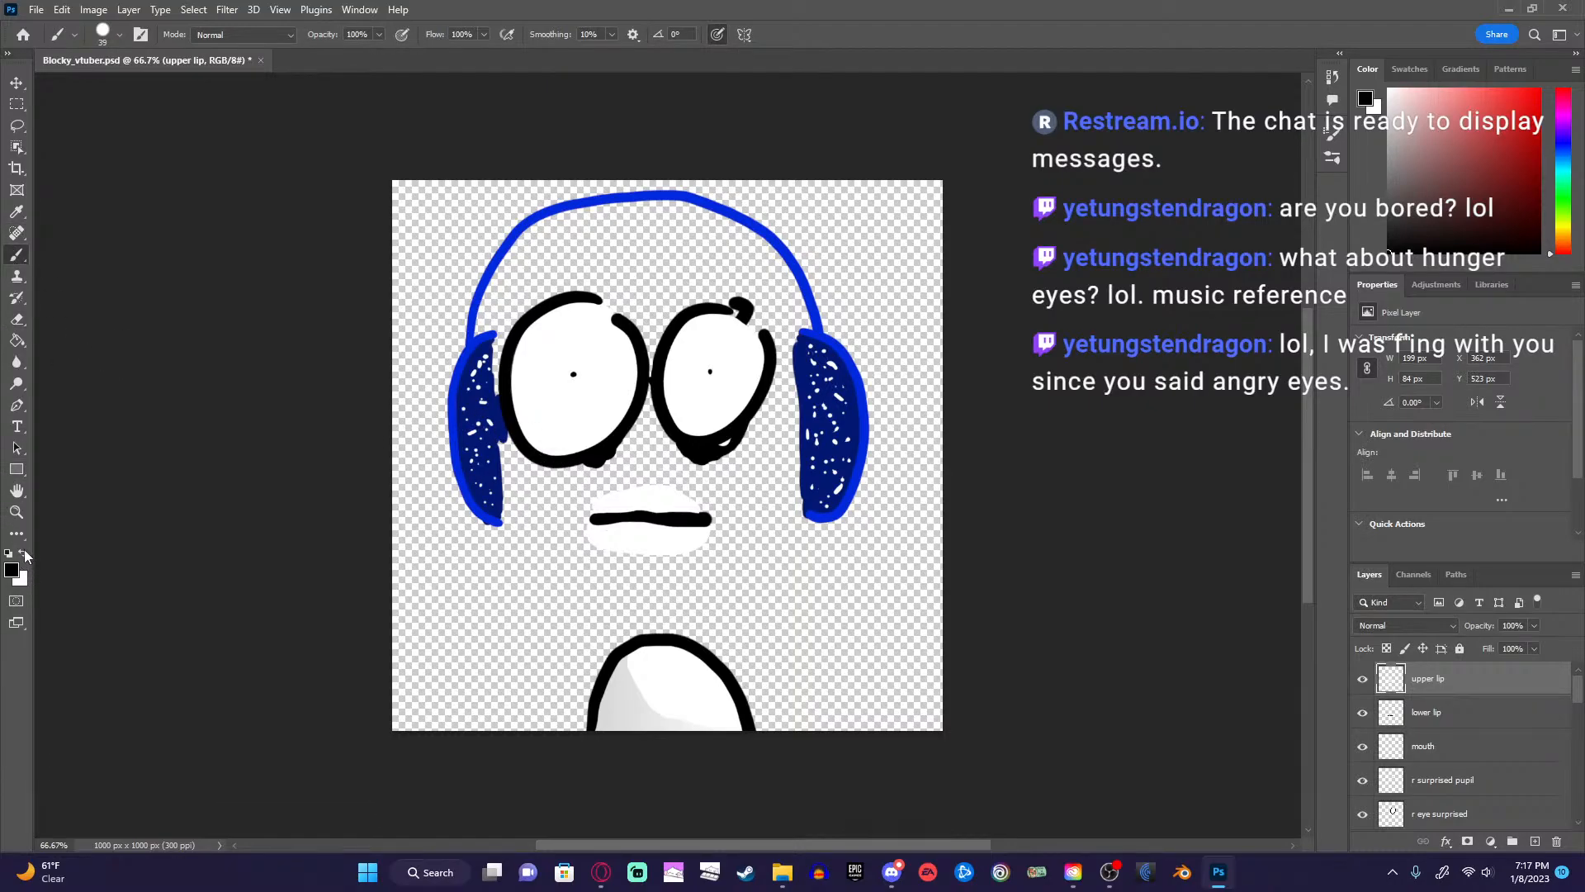
left_click(24, 553)
mouse_move(675, 505)
left_mouse_down()
mouse_move(701, 507)
mouse_move(656, 491)
mouse_move(586, 505)
left_mouse_up()
left_click(9, 555)
left_click_drag(590, 513, 615, 514)
key("ctrl+z")
left_click_drag(704, 520, 691, 526)
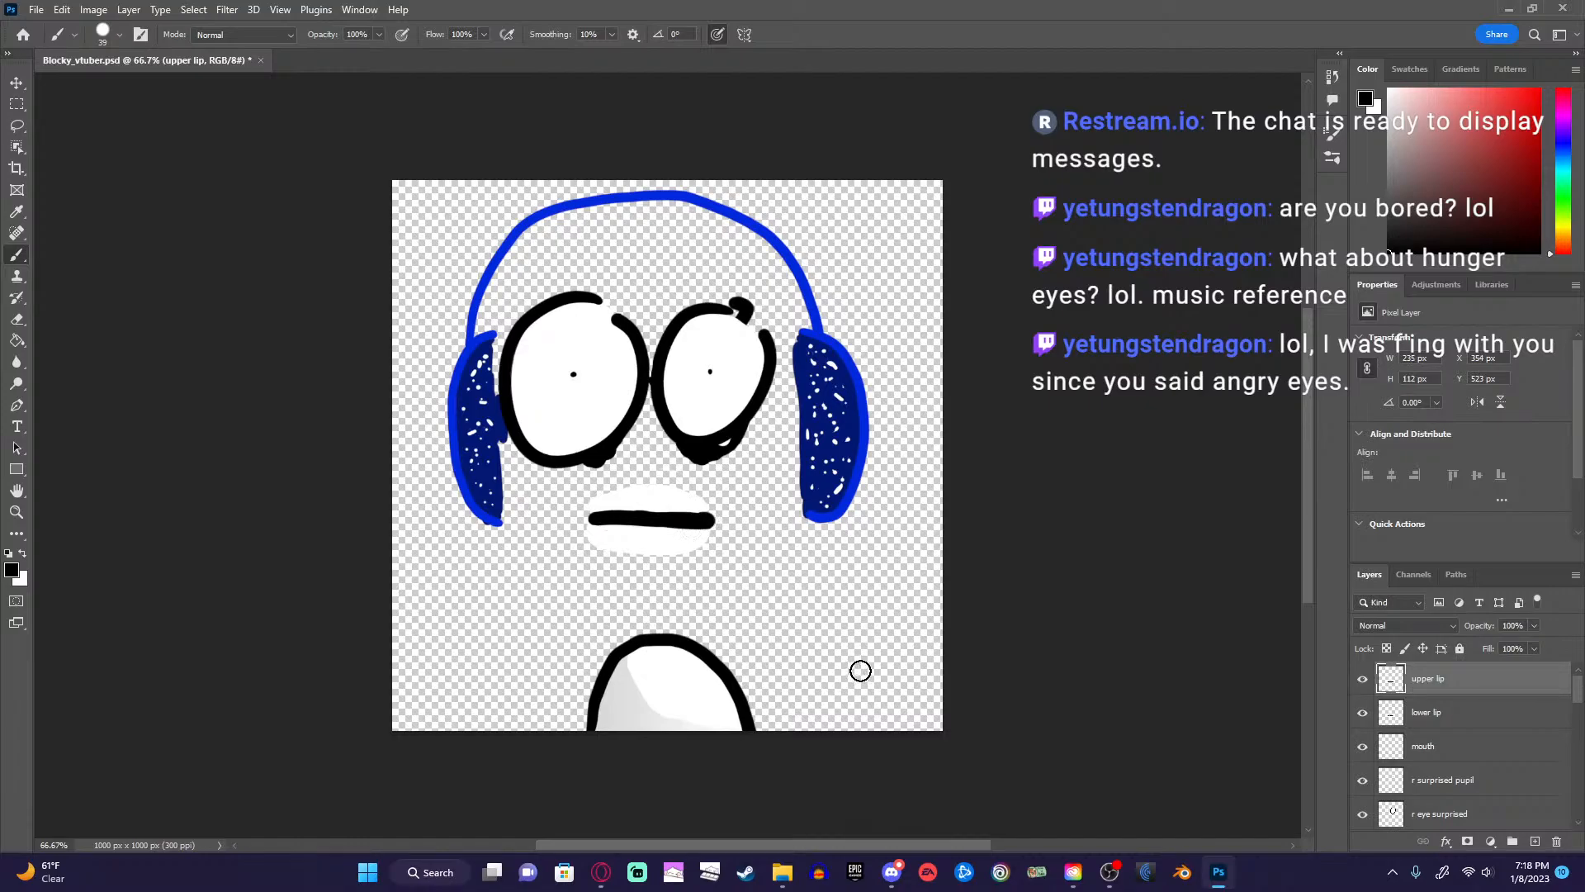
Make the head layer visible again behind the eyes and lips.
scroll(1494, 788, "down", 10)
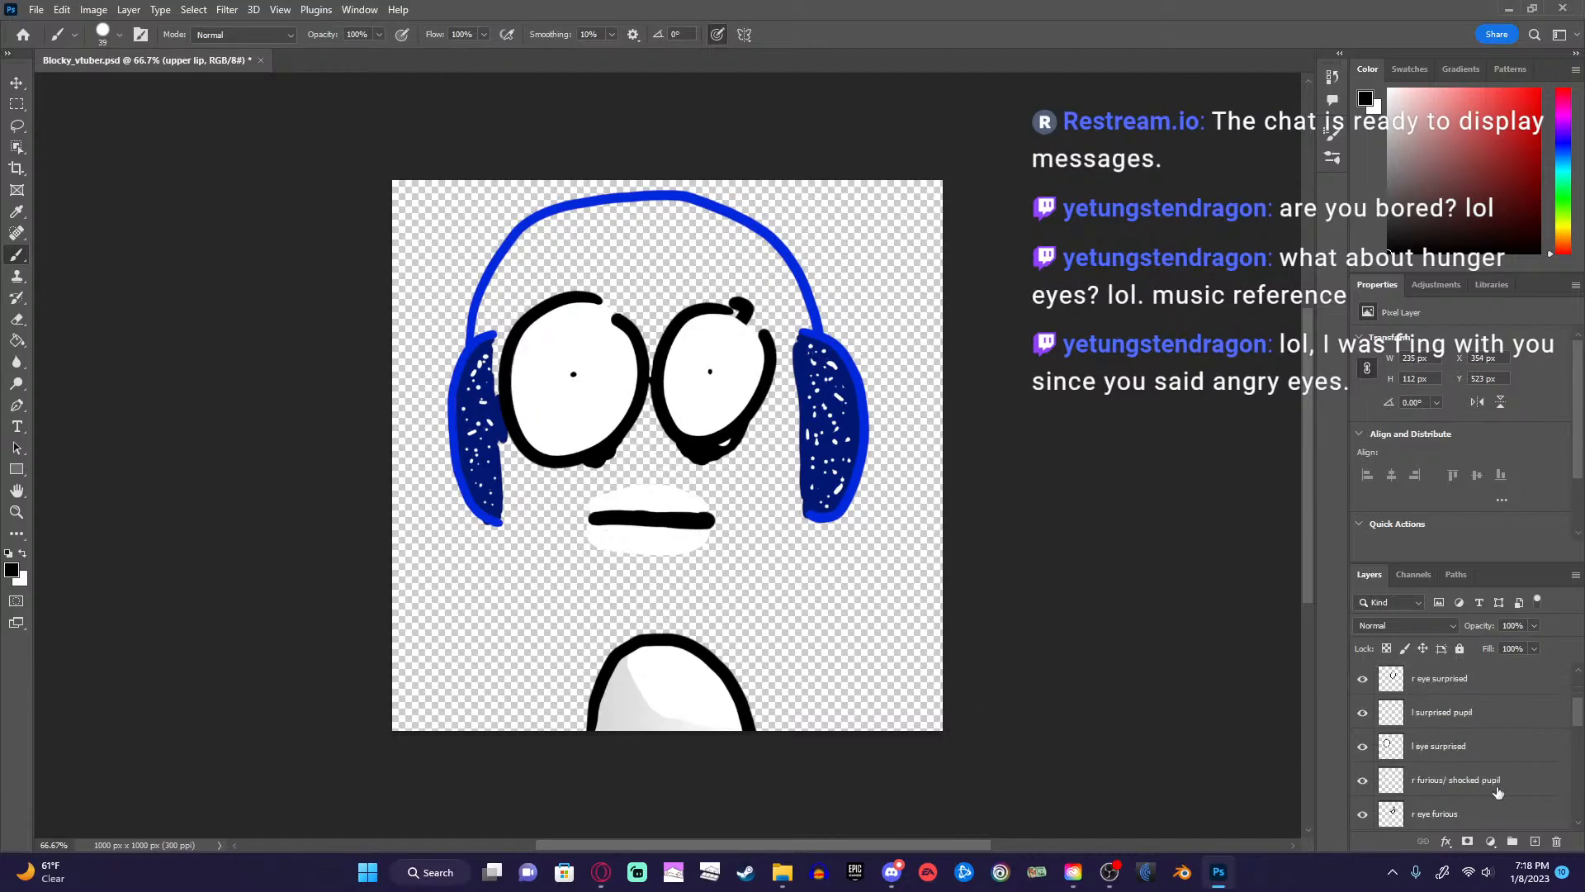
scroll(1499, 792, "down", 1)
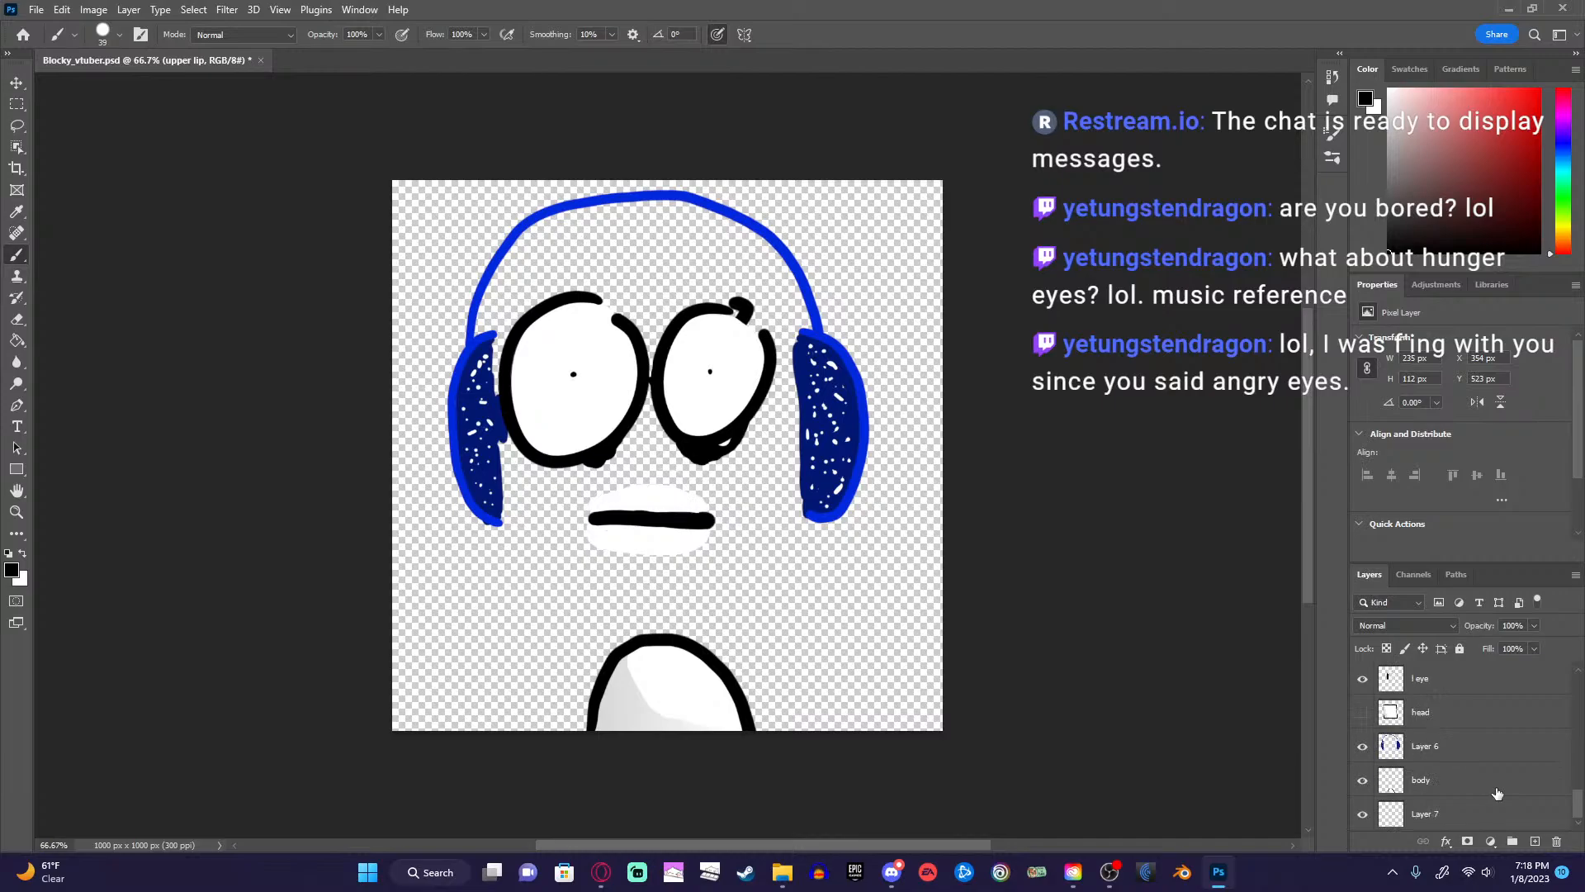
left_click(1364, 713)
scroll(1444, 756, "up", 5)
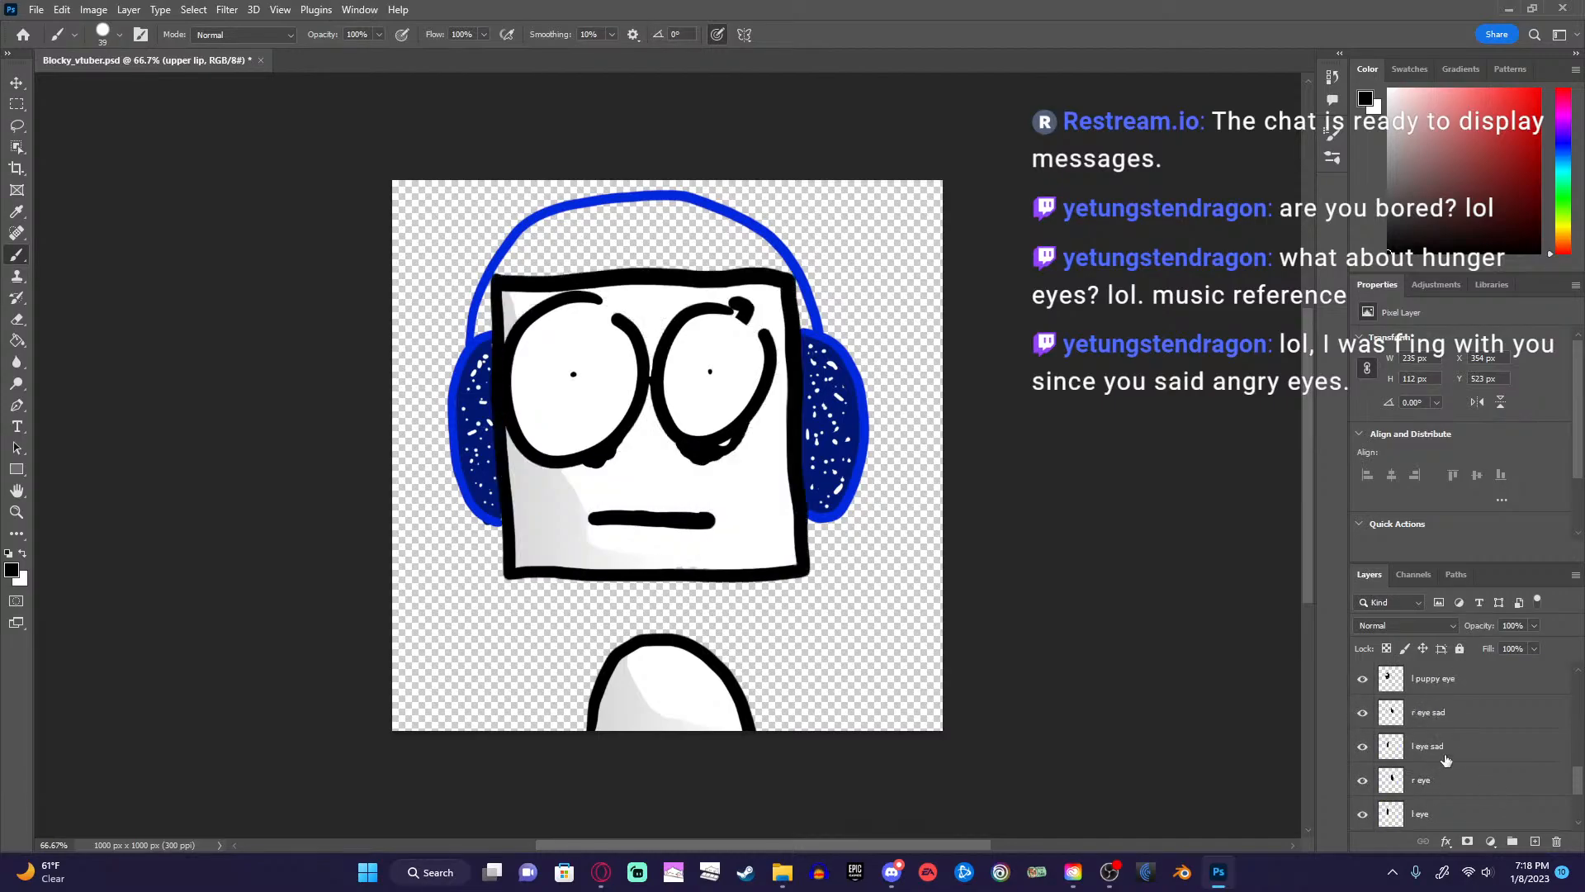
scroll(1449, 758, "up", 4)
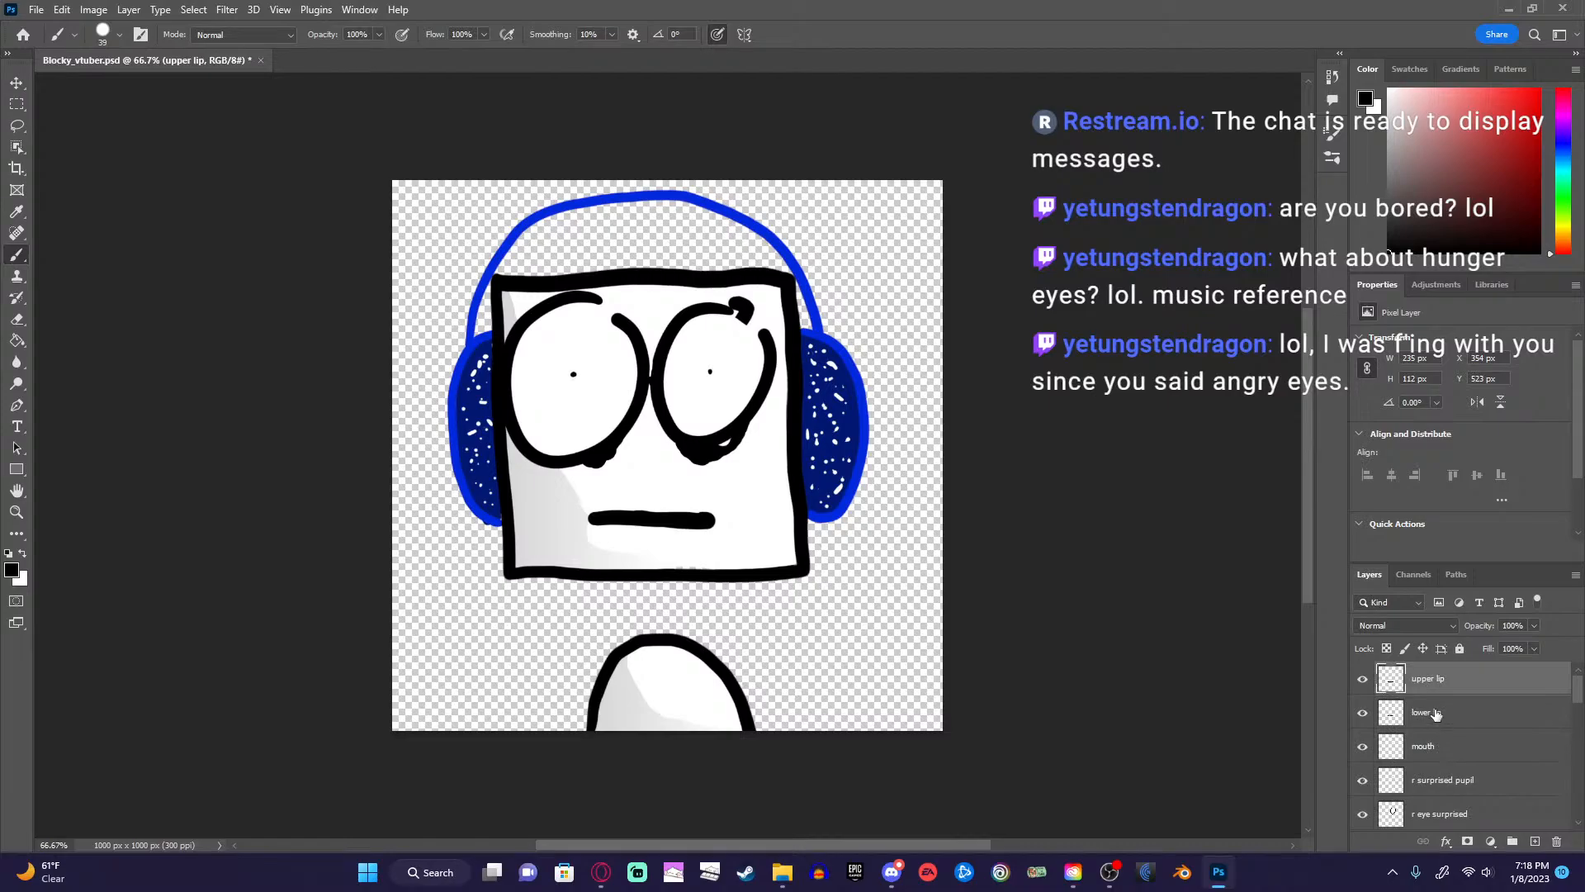
Erase the stray edge at the left end of the lower lip and move the lip out below the head.
left_click(1437, 712)
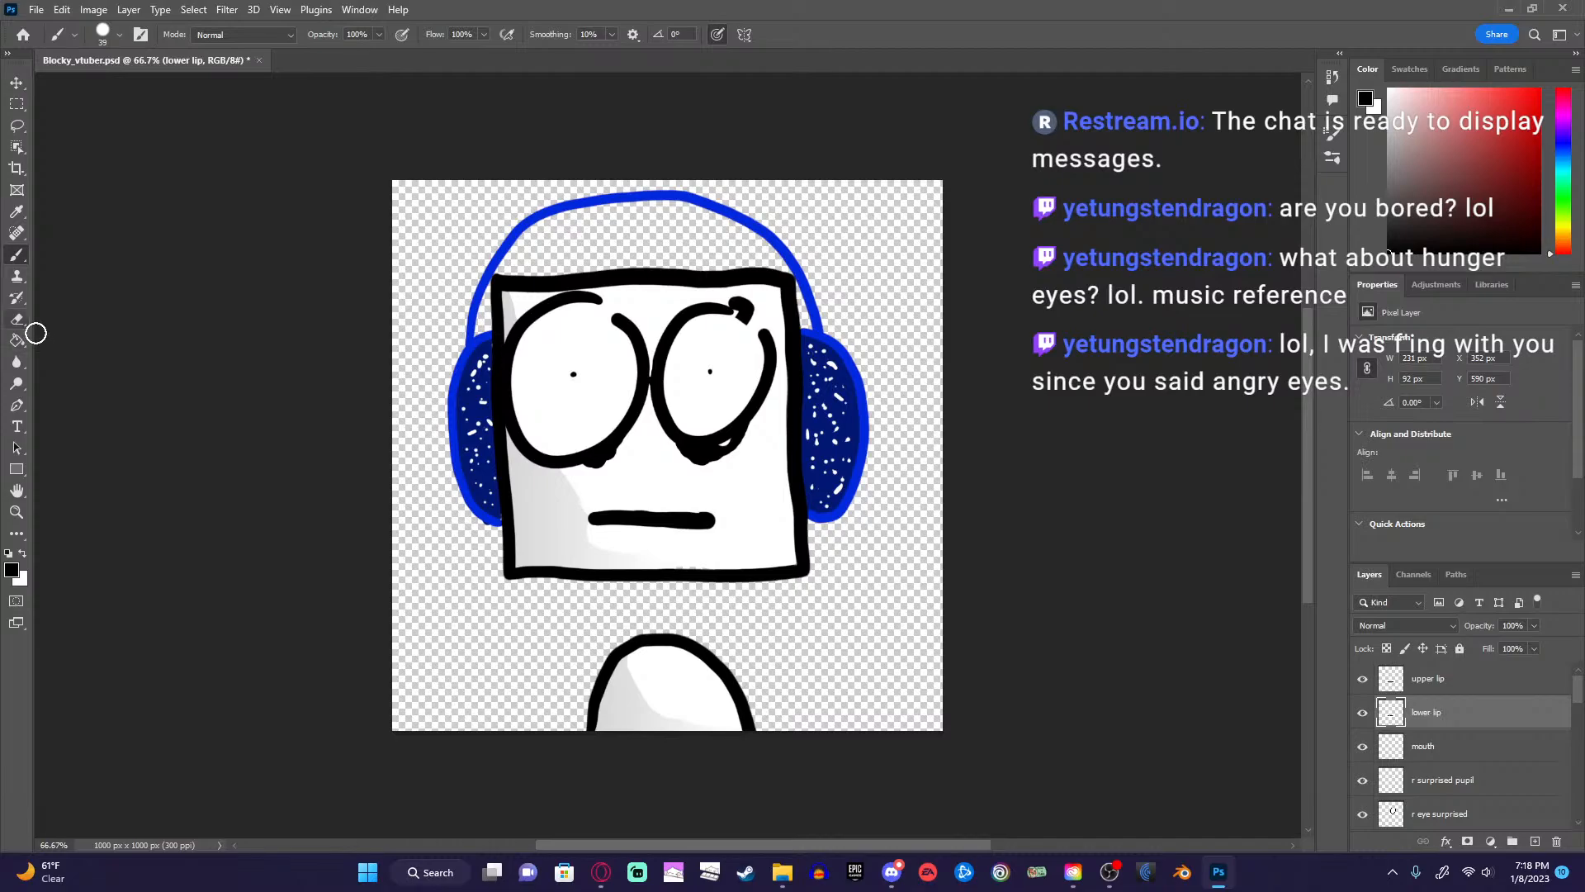
left_click(12, 326)
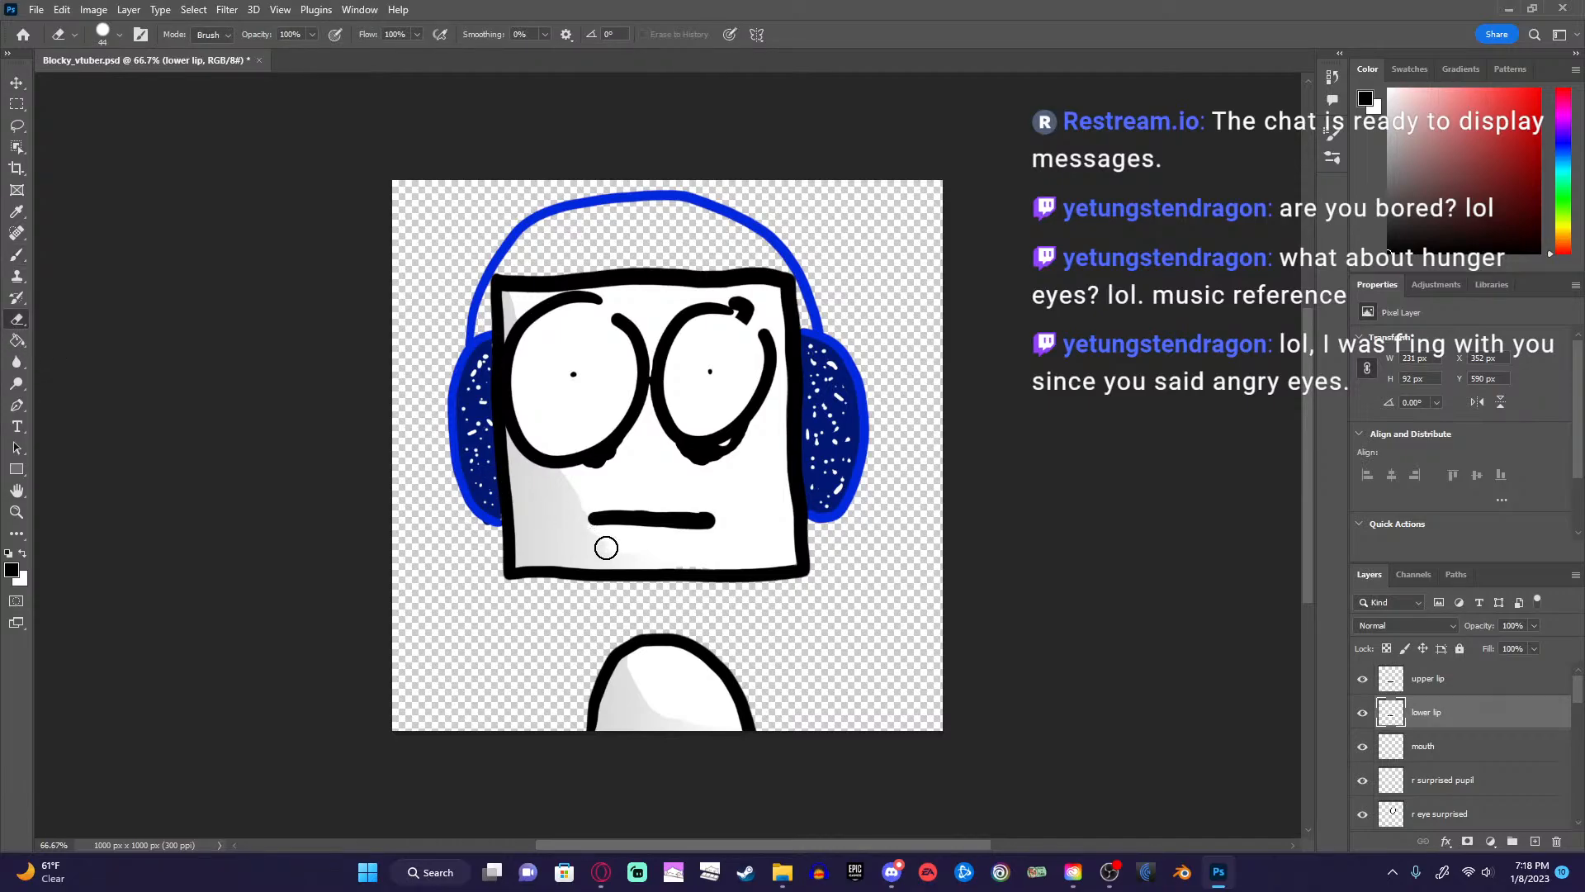
left_click_drag(586, 533, 602, 530)
left_click(15, 83)
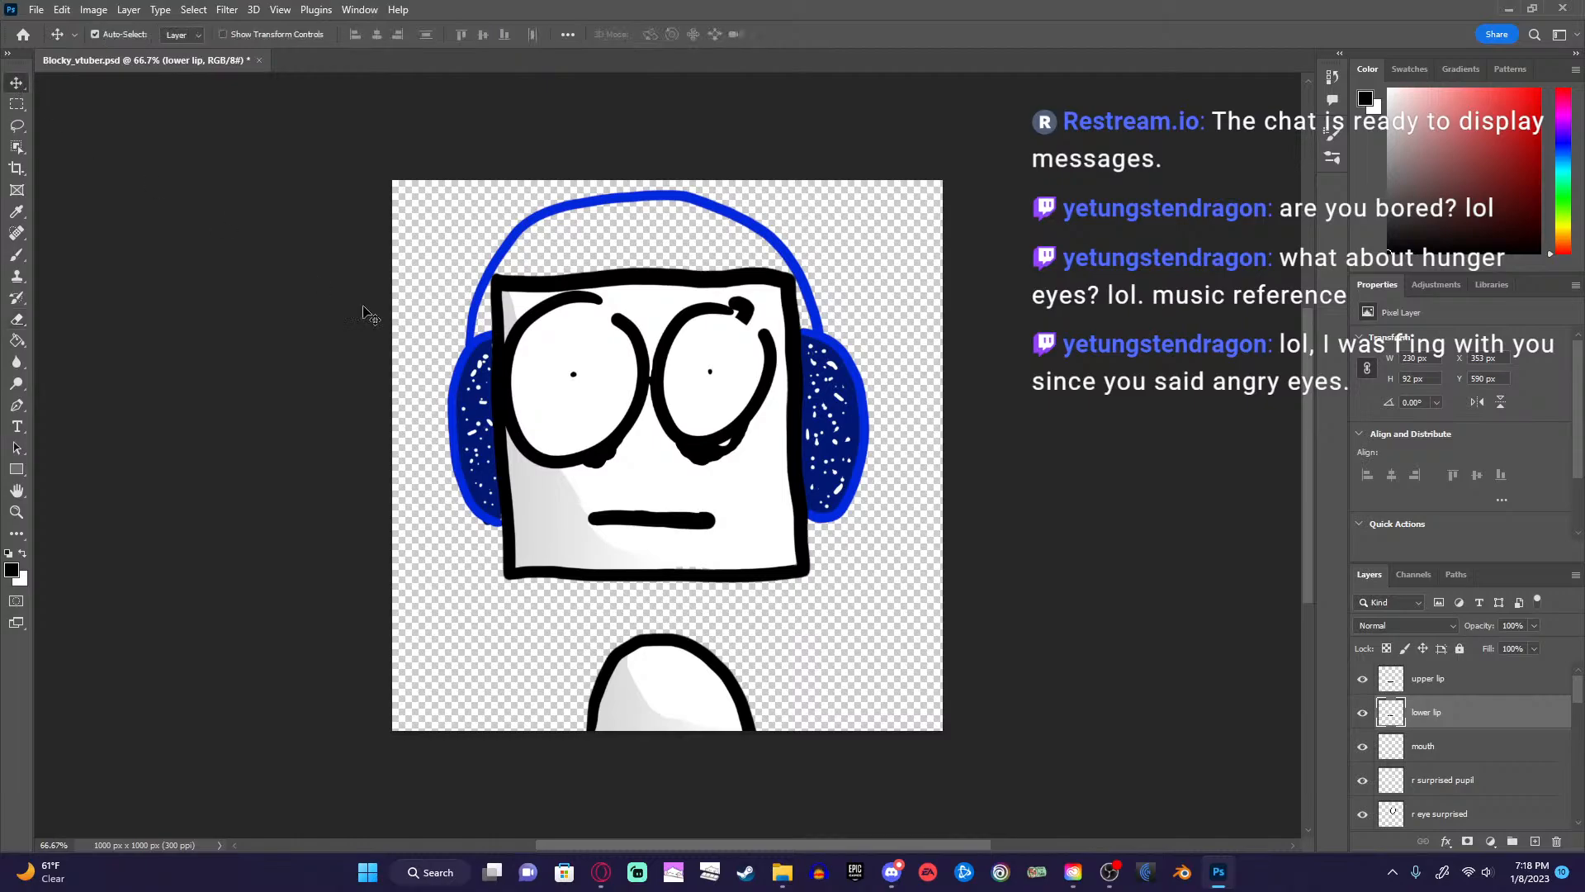
mouse_move(616, 552)
left_mouse_down()
mouse_move(644, 548)
mouse_move(642, 569)
mouse_move(642, 544)
left_mouse_up()
left_click_drag(636, 549, 501, 644)
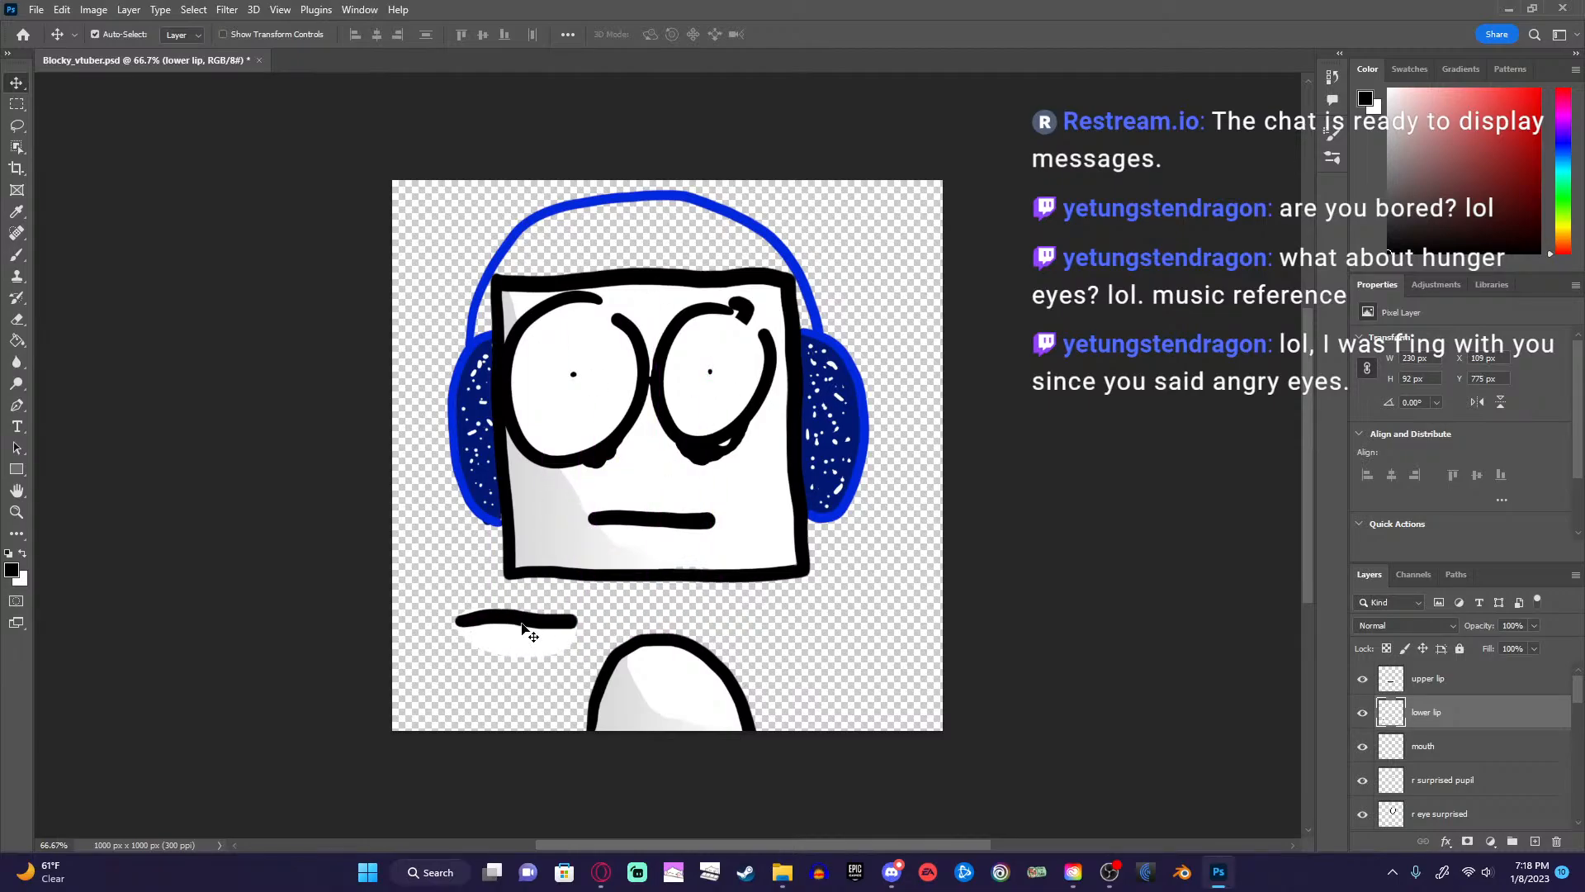
Trim the lower edge of the lower lip's white fill and move the lip back onto the face at about X 357, Y 595 px.
left_click(33, 327)
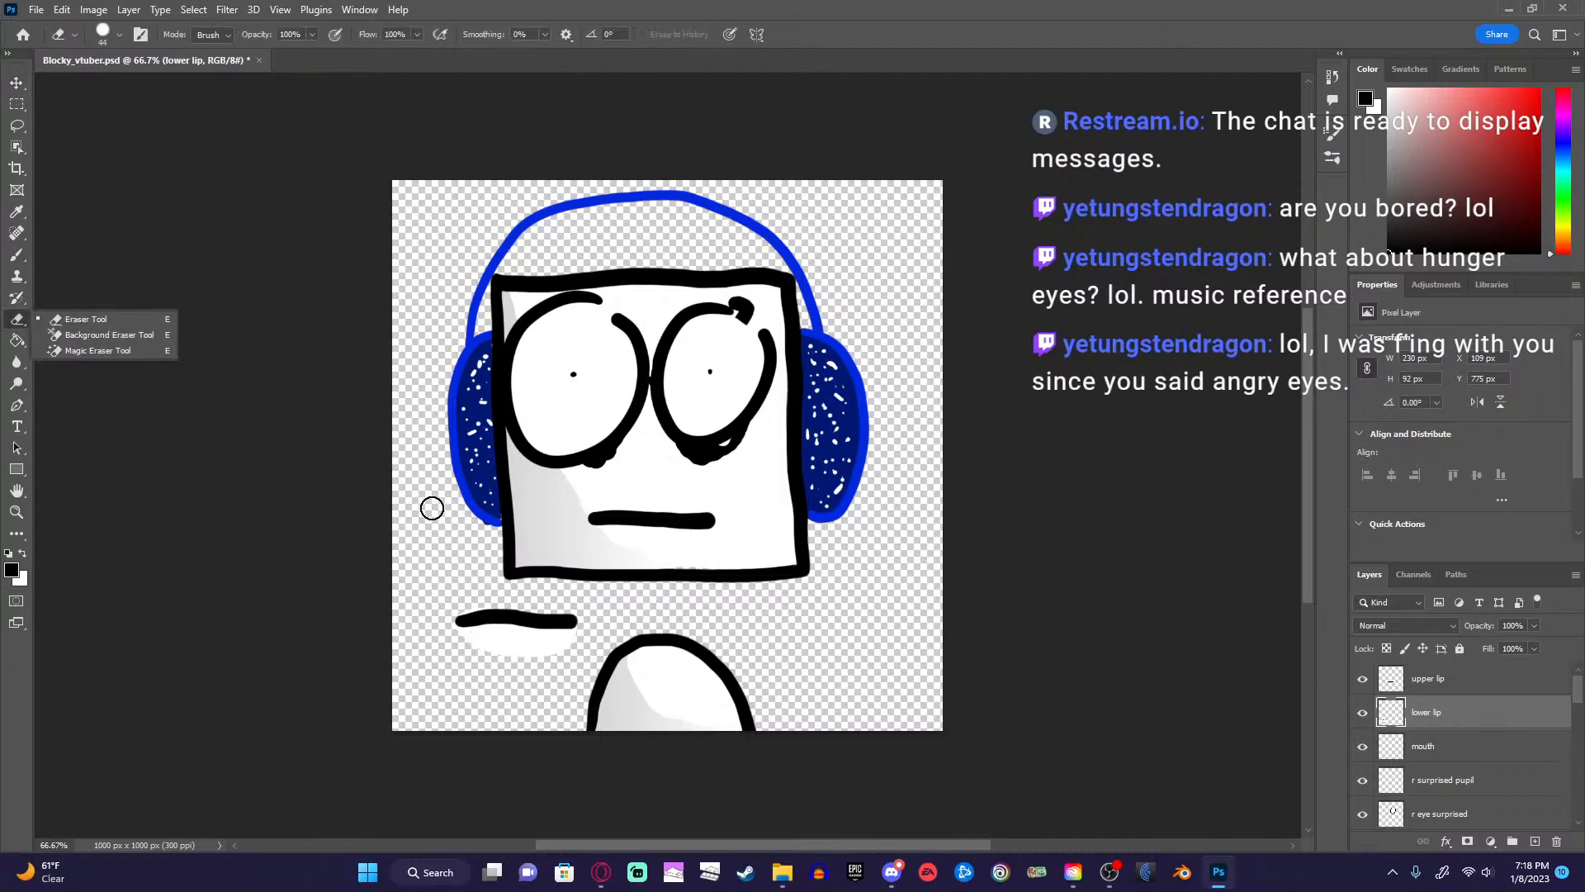
left_click(471, 598)
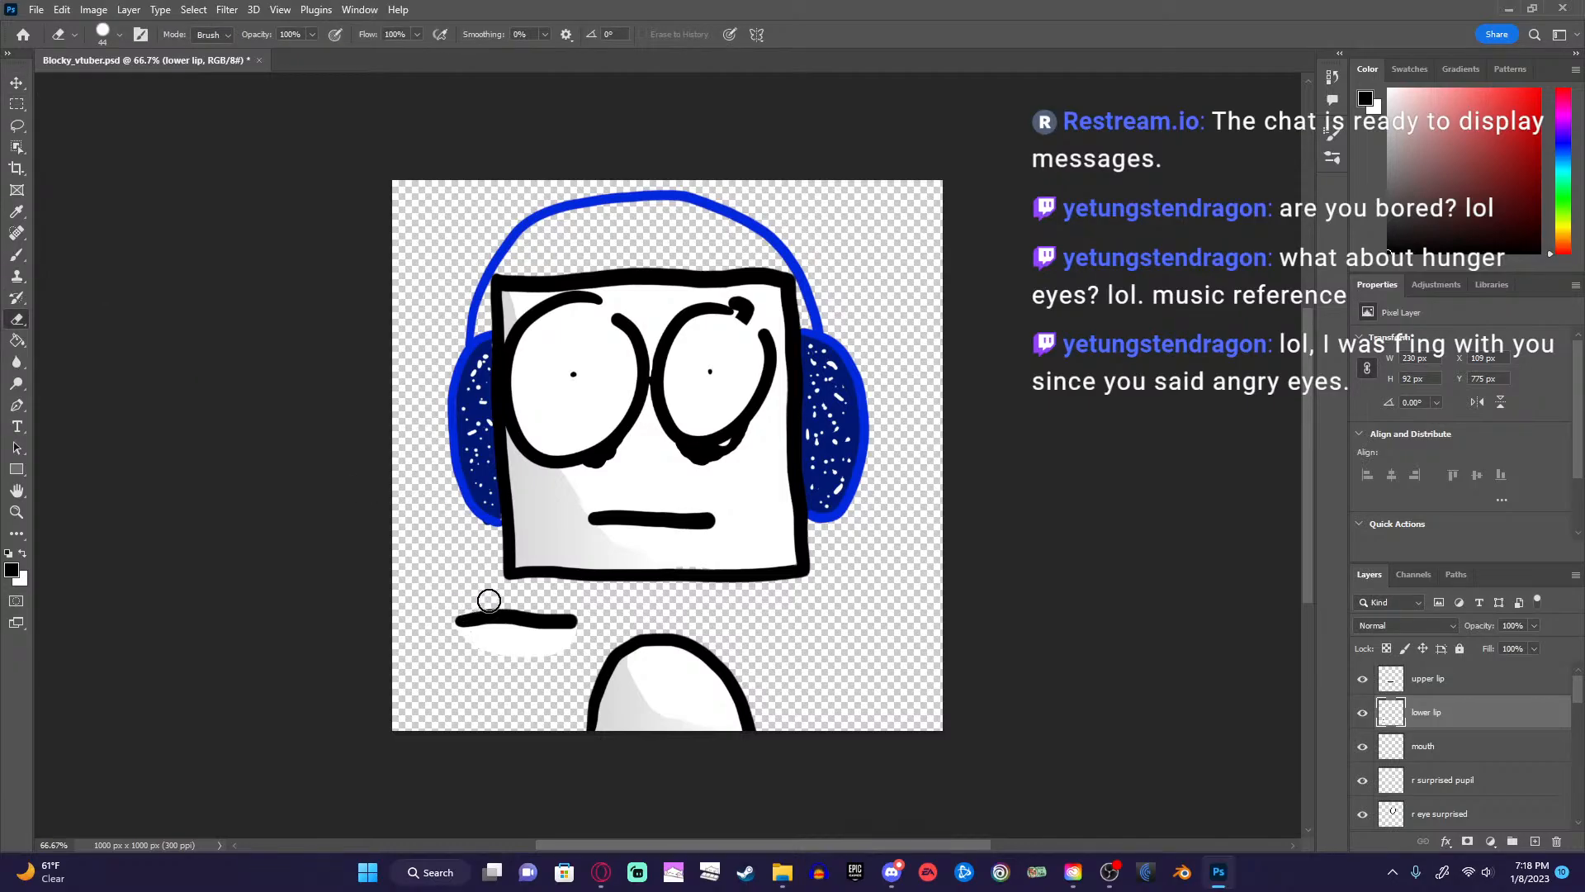
mouse_move(484, 604)
left_mouse_down()
mouse_move(479, 650)
mouse_move(584, 644)
mouse_move(530, 652)
mouse_move(547, 657)
mouse_move(529, 628)
mouse_move(488, 656)
mouse_move(472, 645)
mouse_move(594, 655)
left_mouse_up()
key("ctrl+z")
left_click(12, 86)
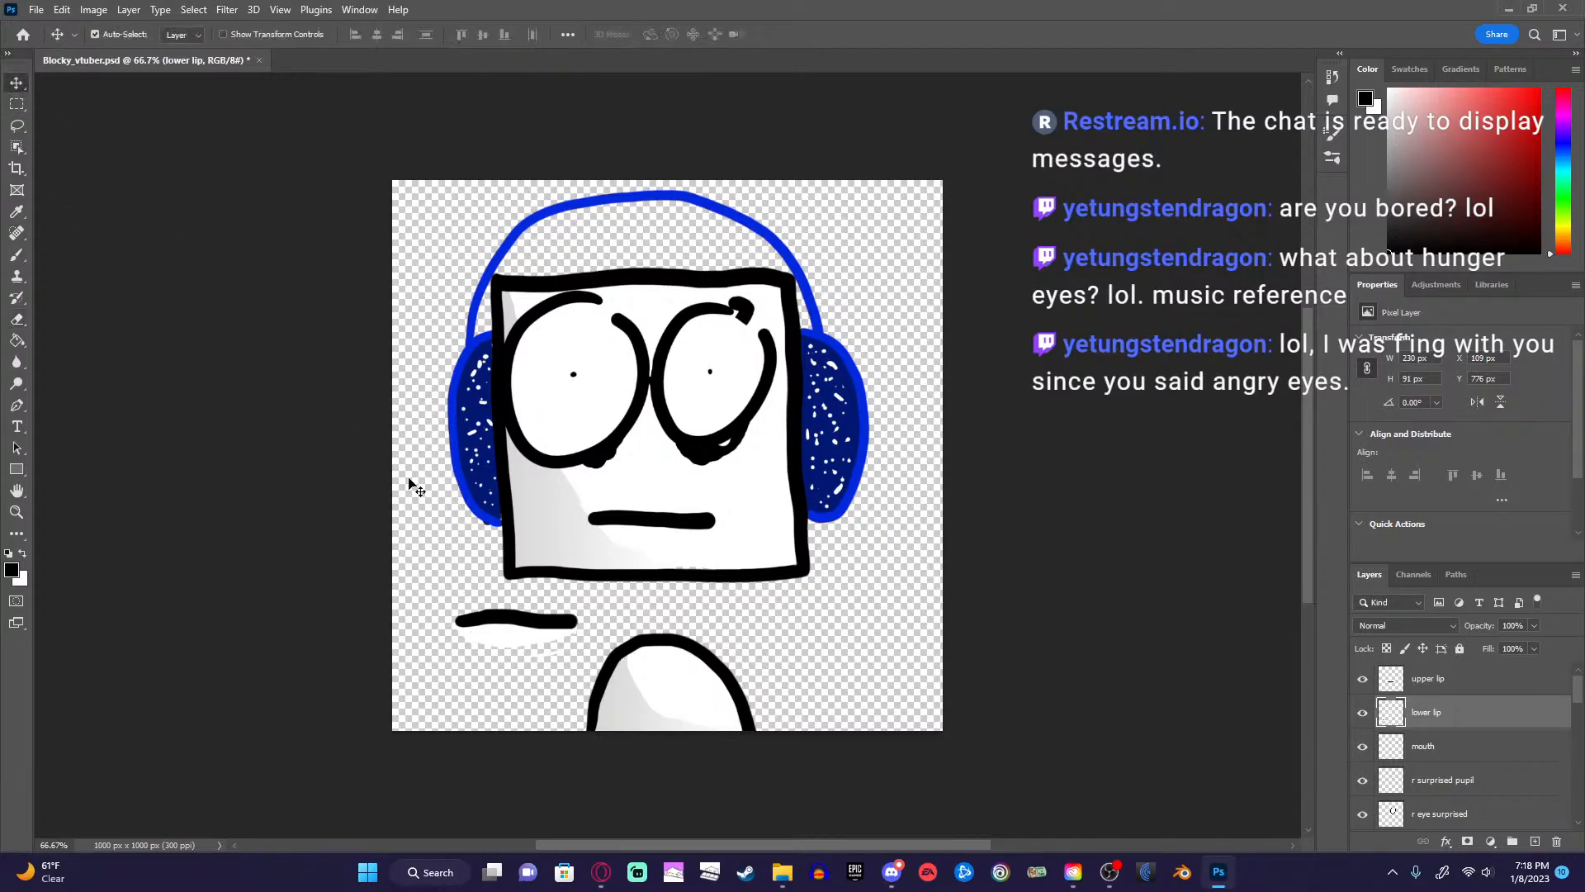
left_click_drag(487, 643, 566, 639)
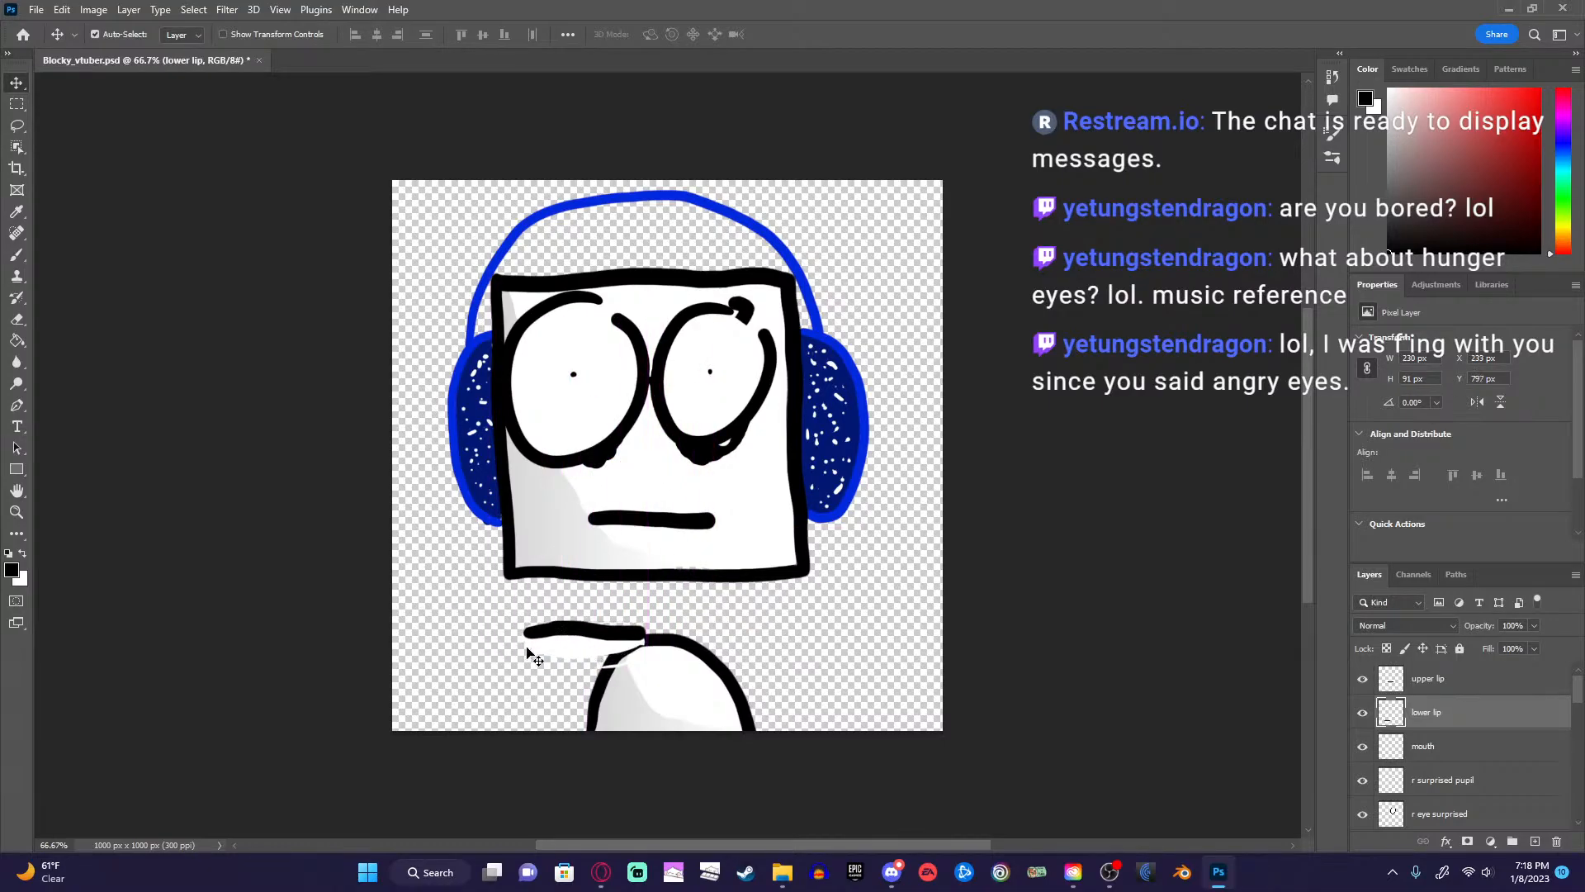
left_click(17, 320)
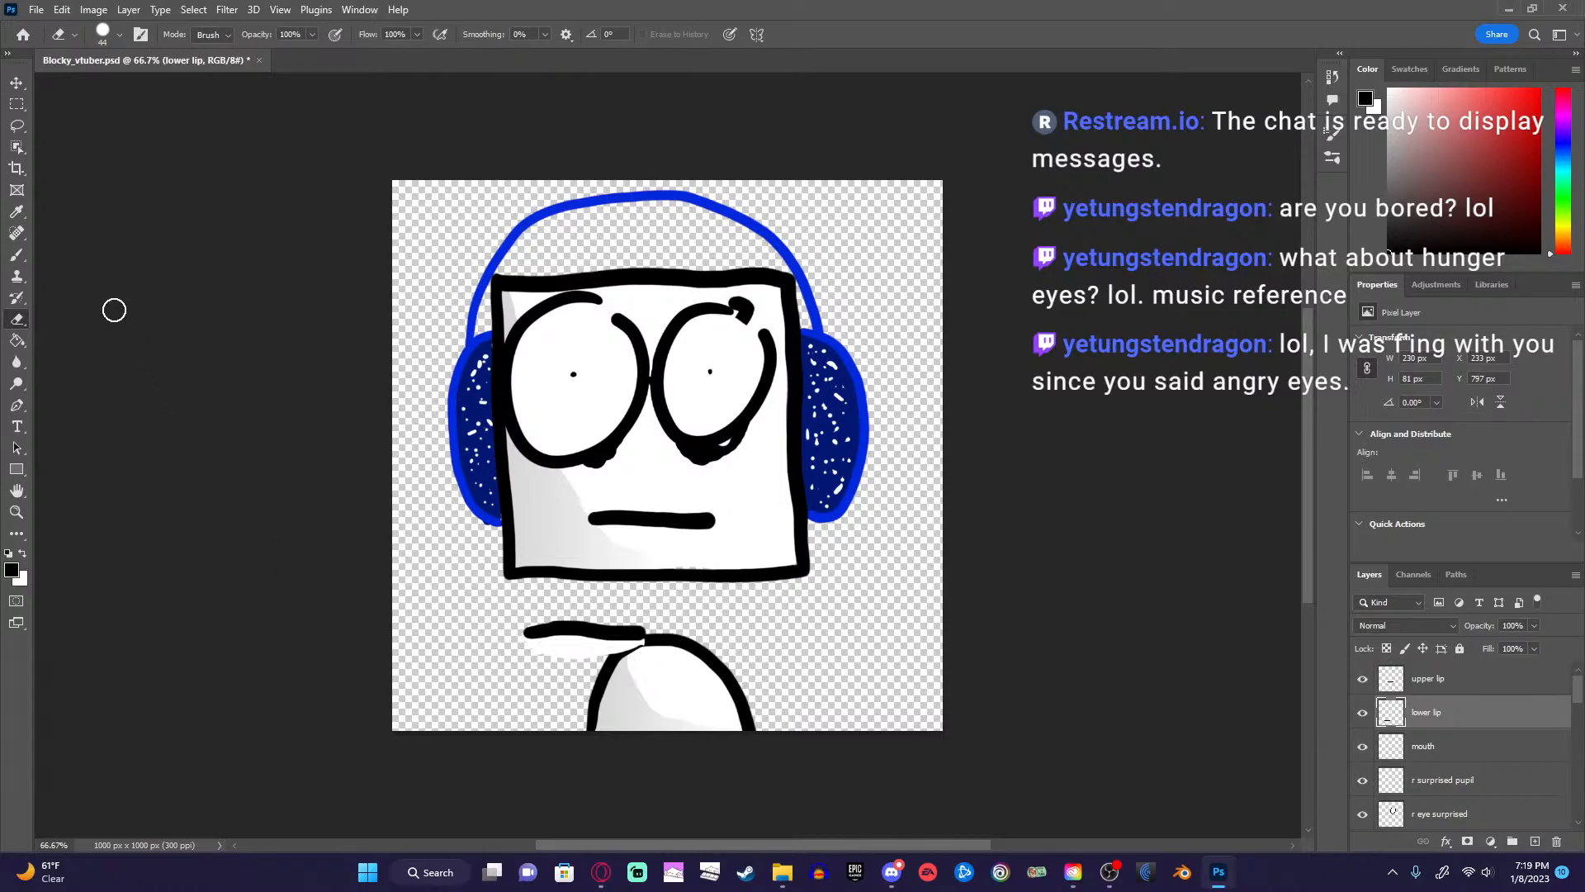
left_click(16, 82)
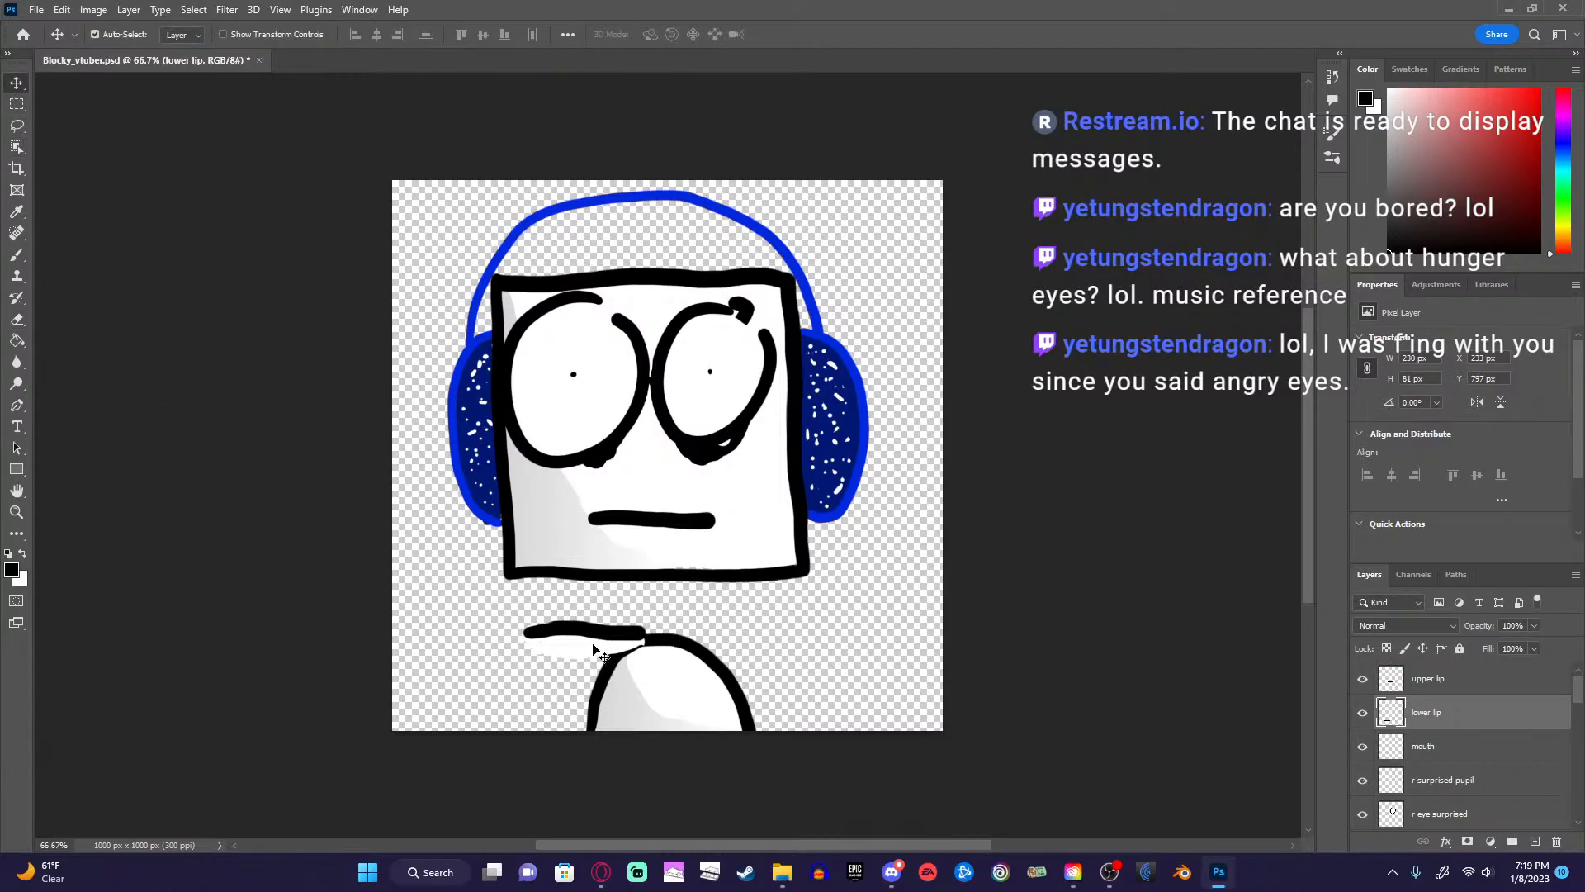
left_click_drag(593, 649, 656, 532)
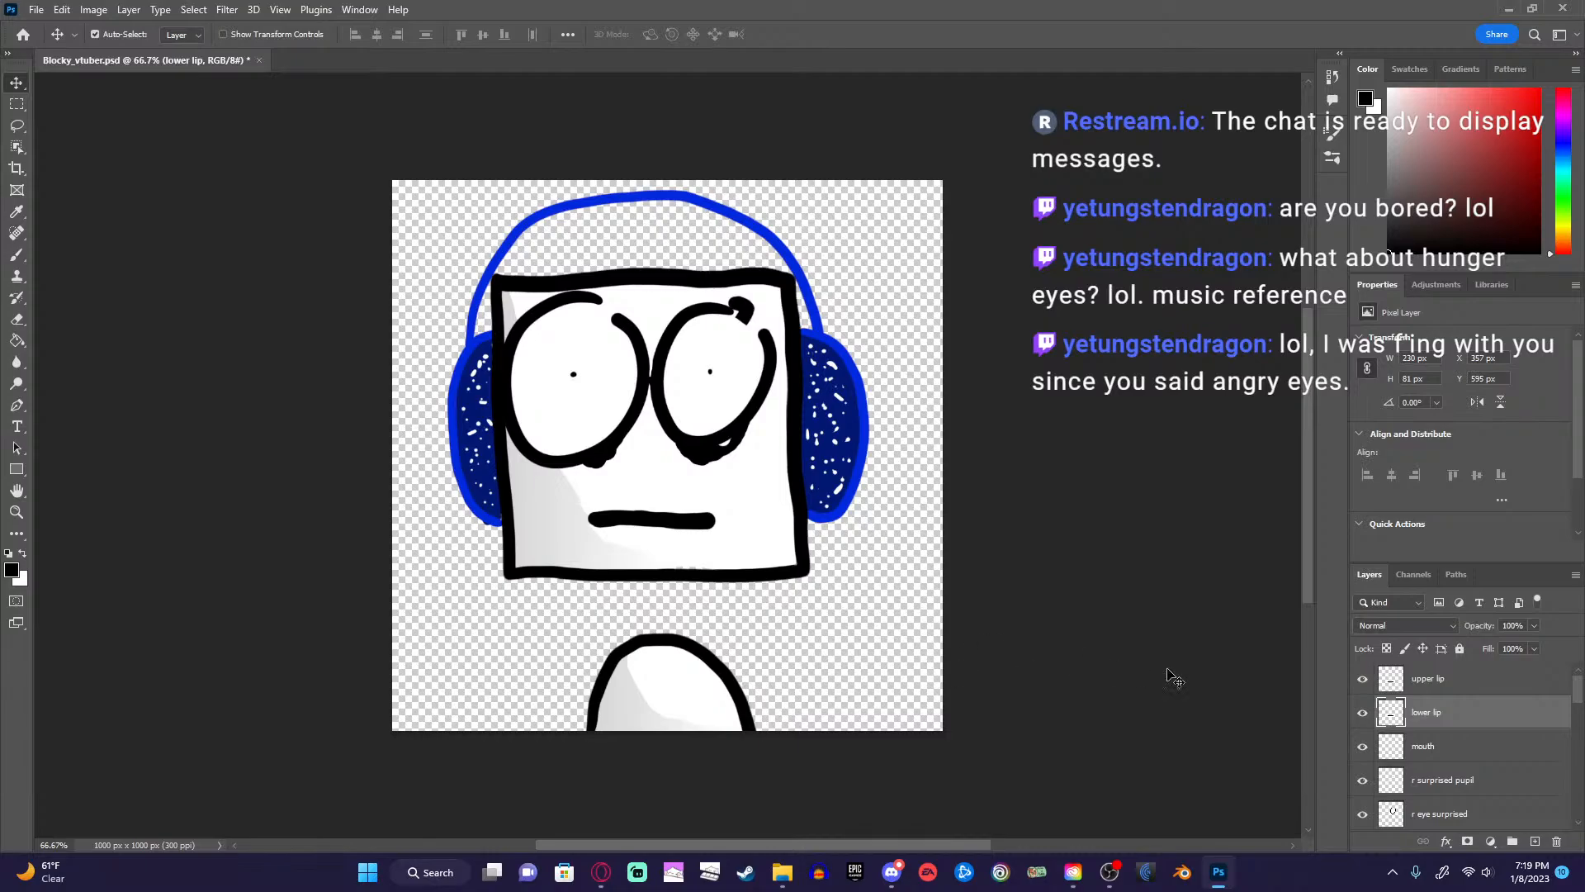
Pull the upper lip below the head, erase stray pixels above its white fill, and return it to about X 357, Y 525 px.
left_click(1441, 696)
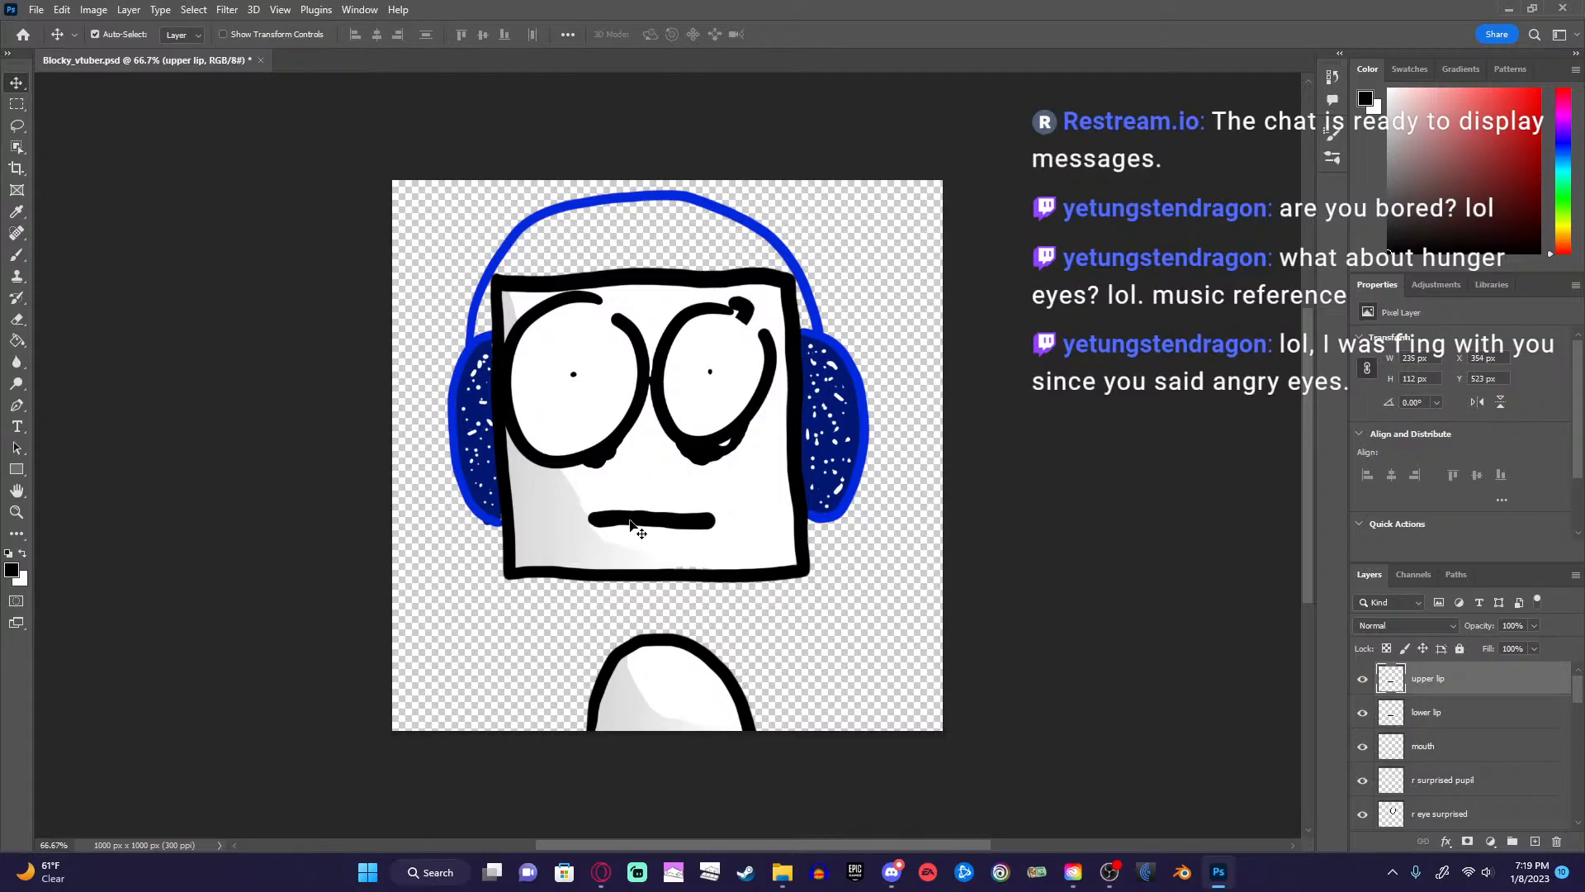
left_click_drag(658, 518, 715, 642)
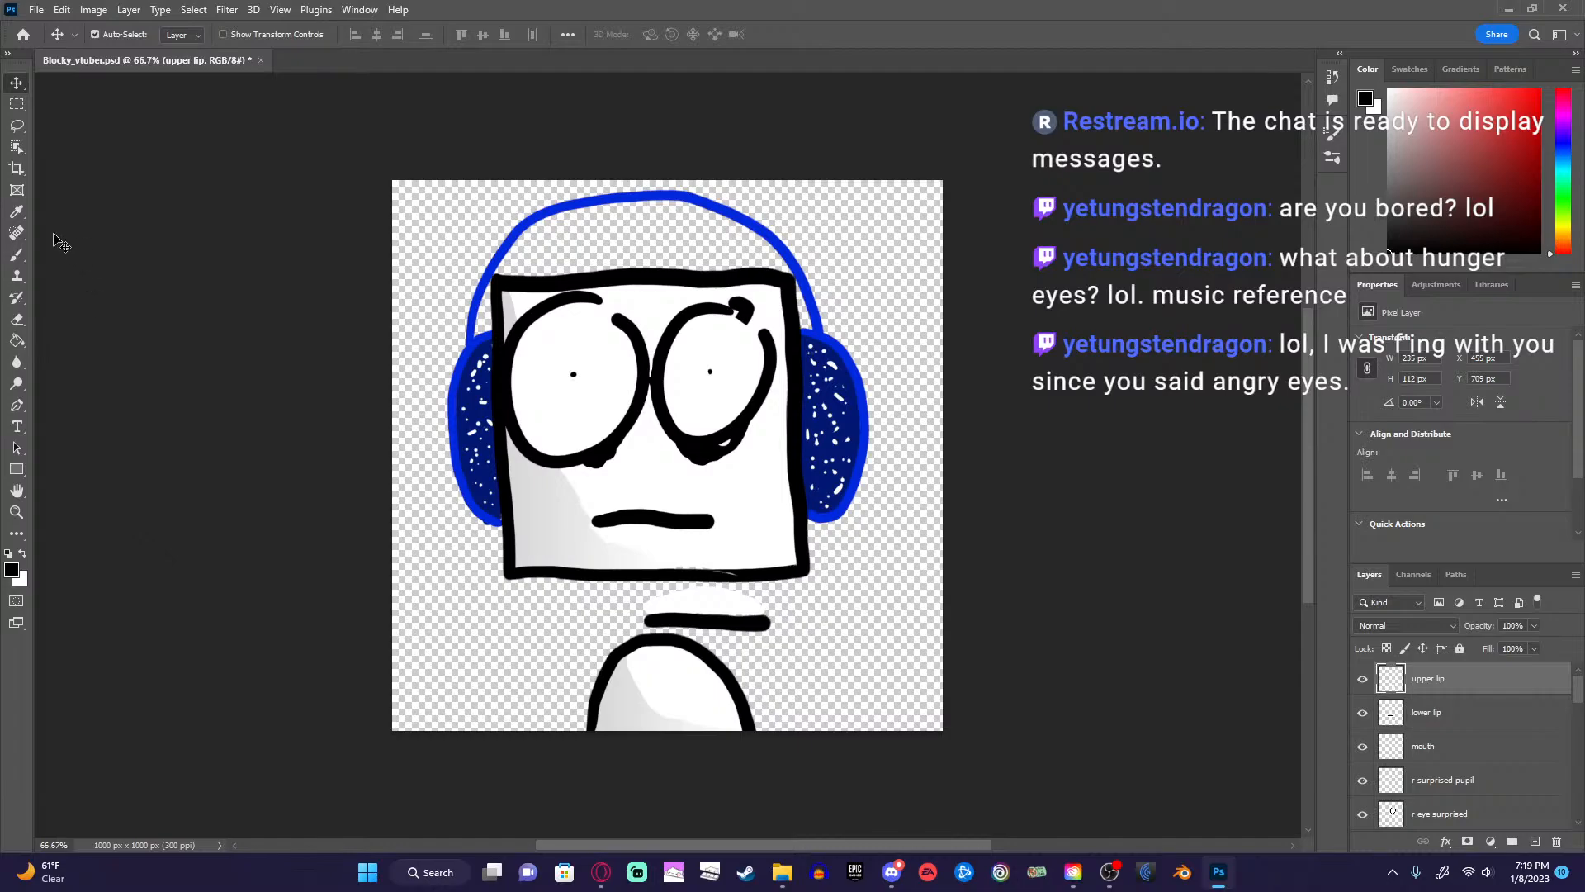
left_click(16, 255)
left_click(23, 319)
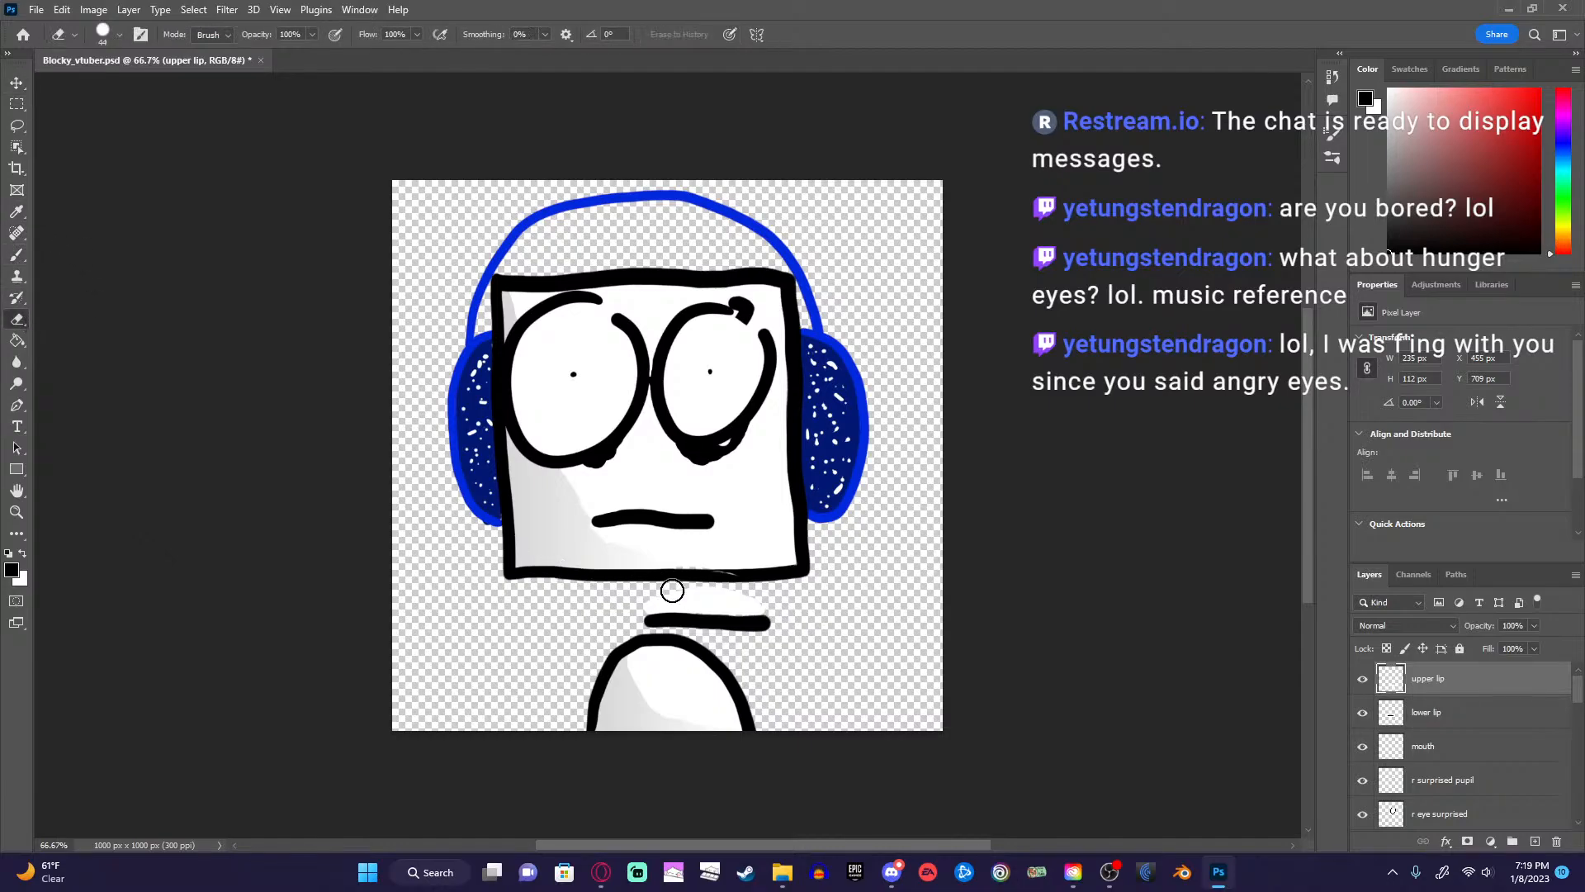
left_click_drag(689, 572, 740, 575)
left_click(18, 83)
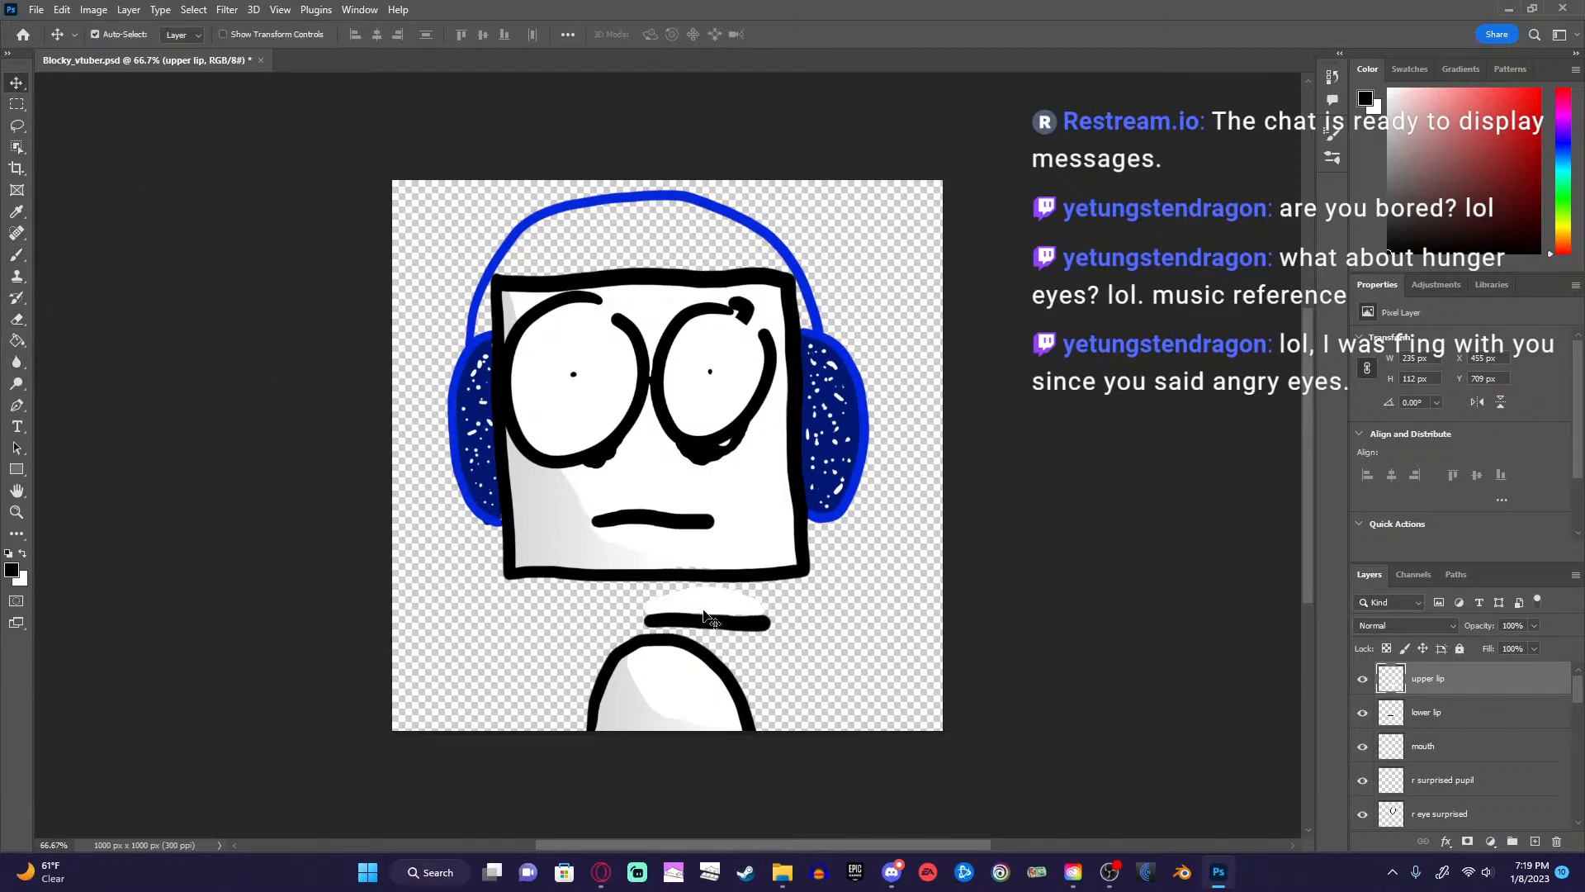
left_click_drag(705, 616, 651, 511)
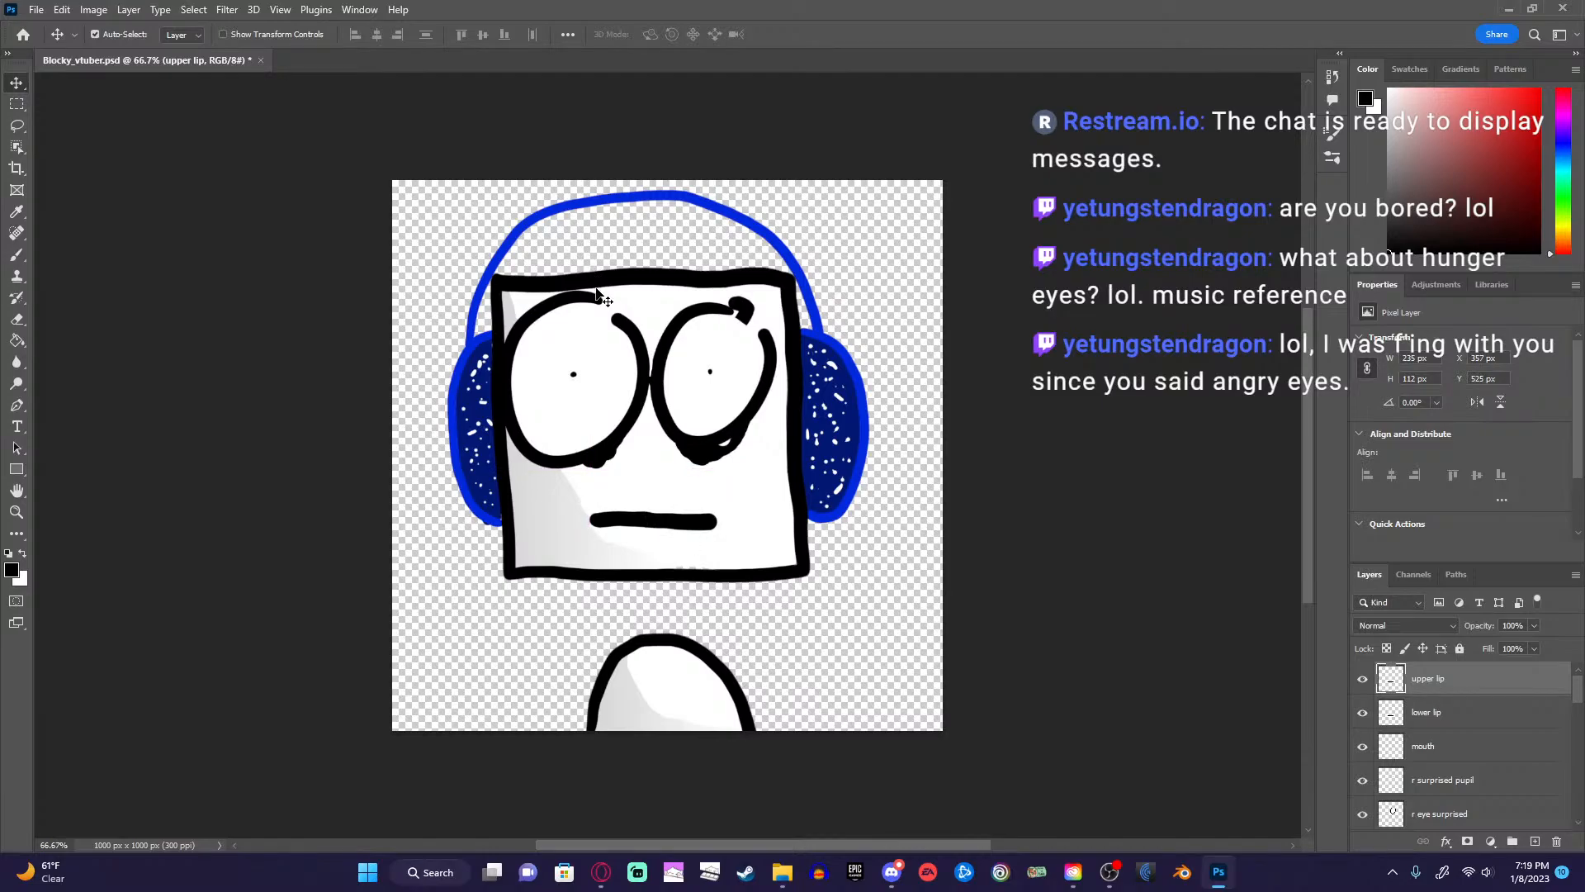
Move the upper lip off the face, trim its white fill along the upper-left edge, and reposition it at about X 361, Y 525 px.
mouse_move(653, 524)
left_mouse_down()
mouse_move(653, 468)
mouse_move(654, 643)
mouse_move(646, 498)
mouse_move(763, 670)
left_mouse_up()
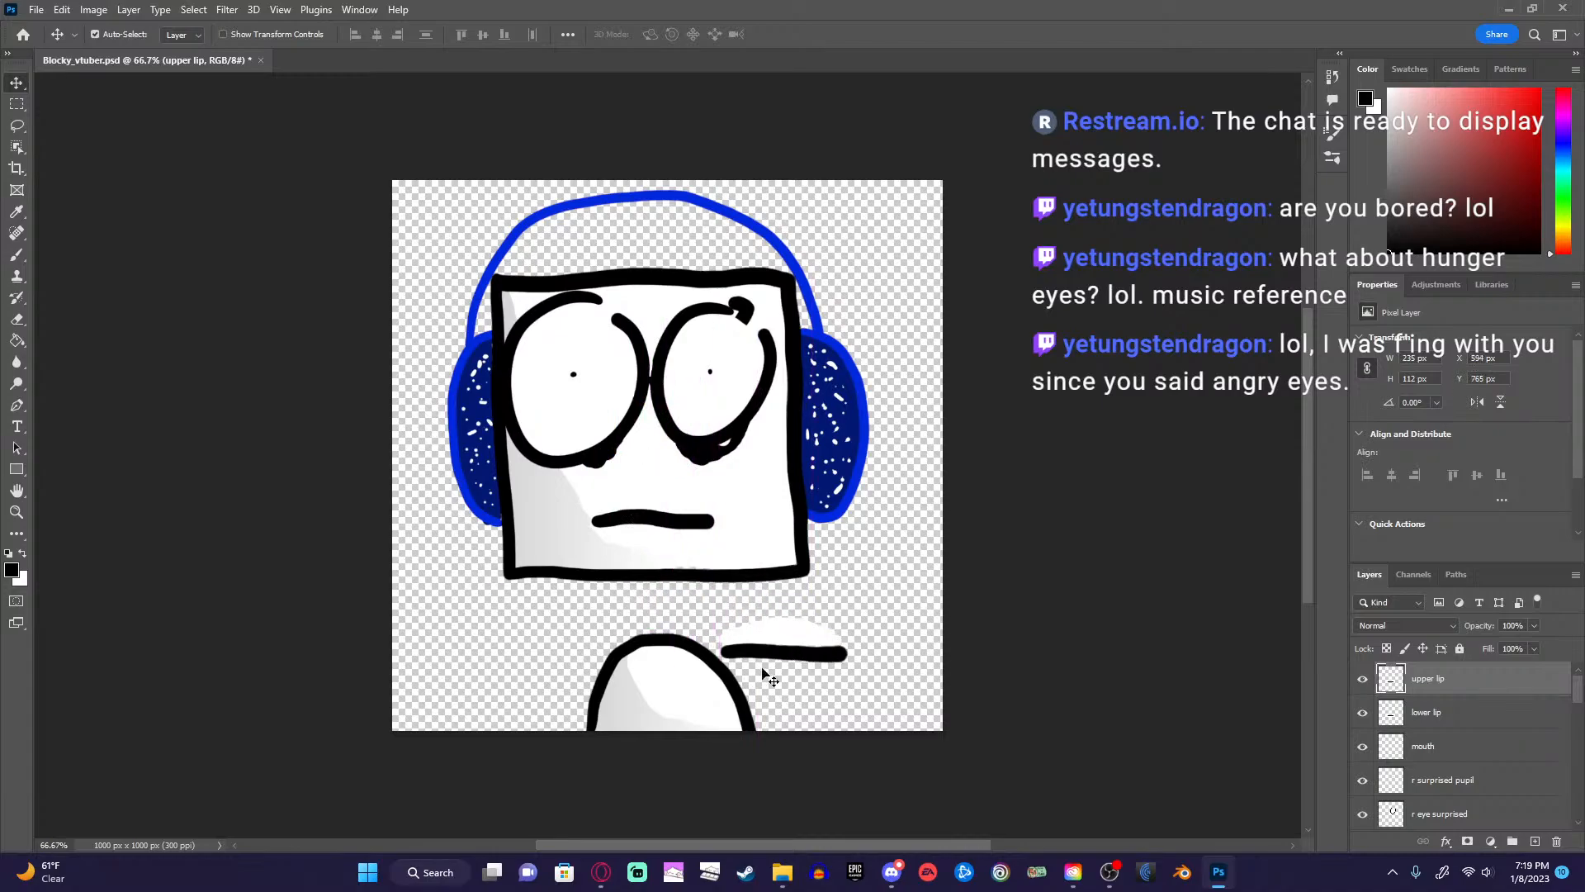
left_click(16, 319)
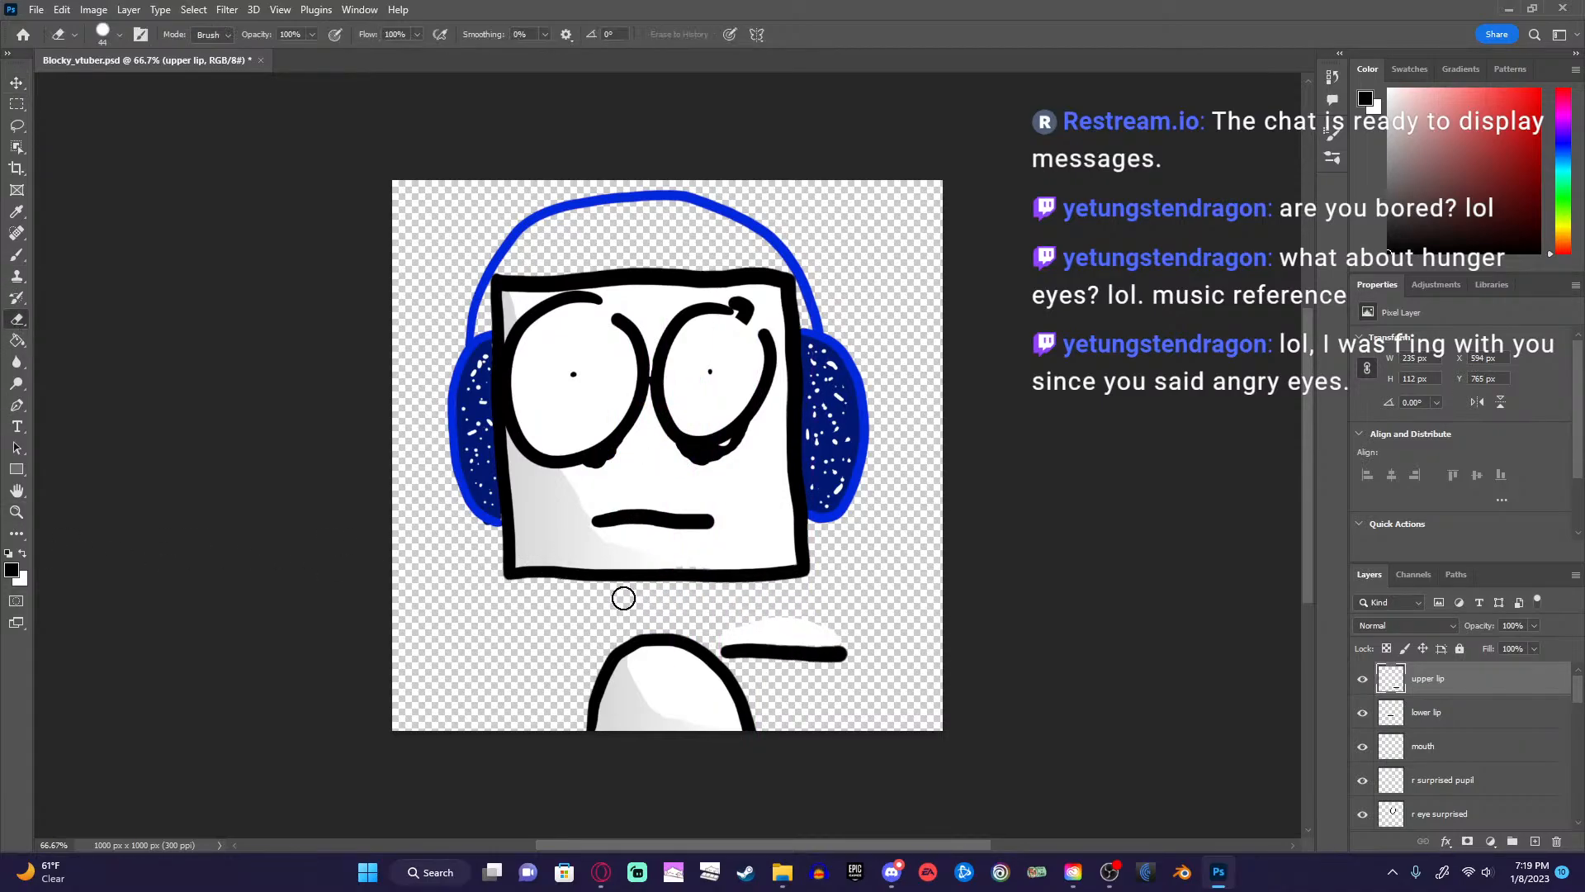
mouse_move(705, 618)
left_mouse_down()
mouse_move(719, 633)
mouse_move(839, 634)
mouse_move(756, 619)
left_mouse_up()
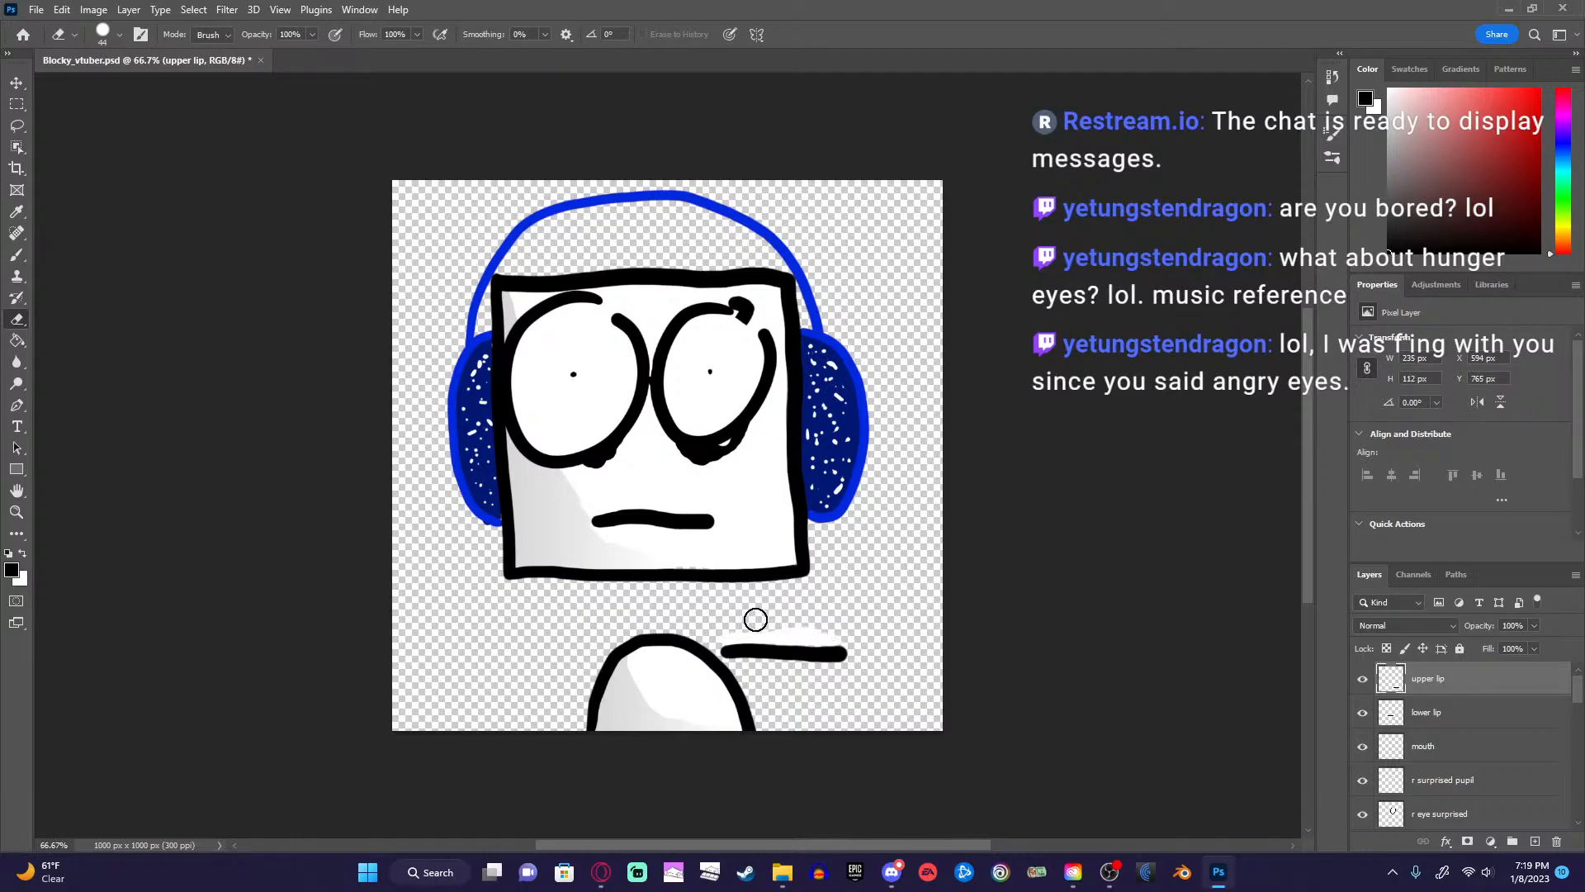
left_click(17, 83)
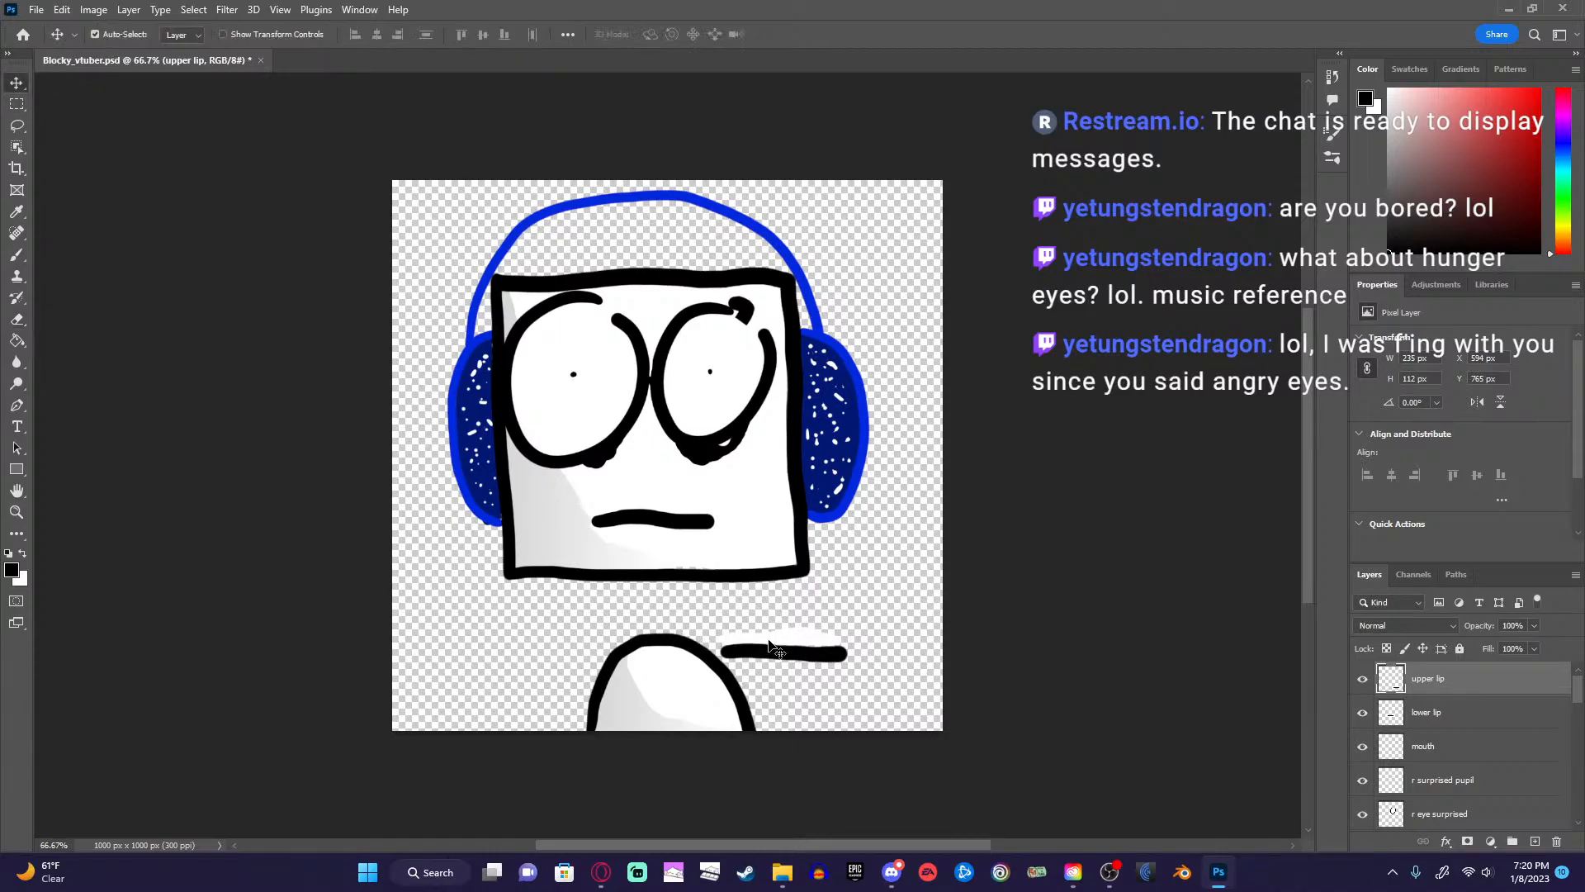
left_click_drag(774, 646, 657, 529)
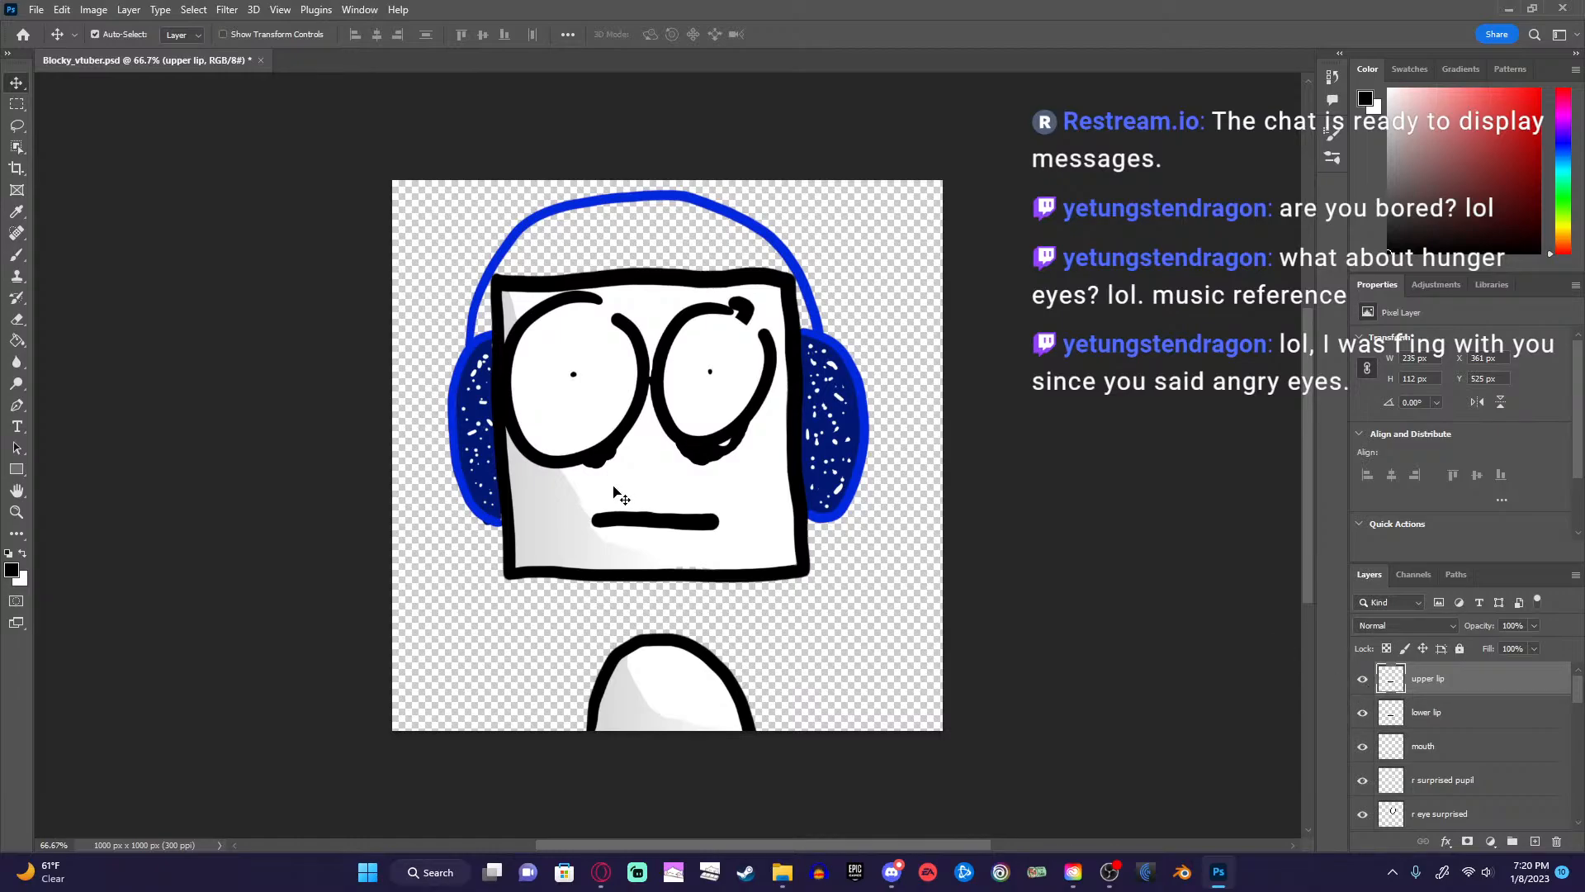
Move the two lips apart and paint a black mouth about 147 by 88 px between them on the mouth layer.
mouse_move(669, 525)
left_mouse_down()
mouse_move(665, 475)
mouse_move(663, 543)
left_mouse_up()
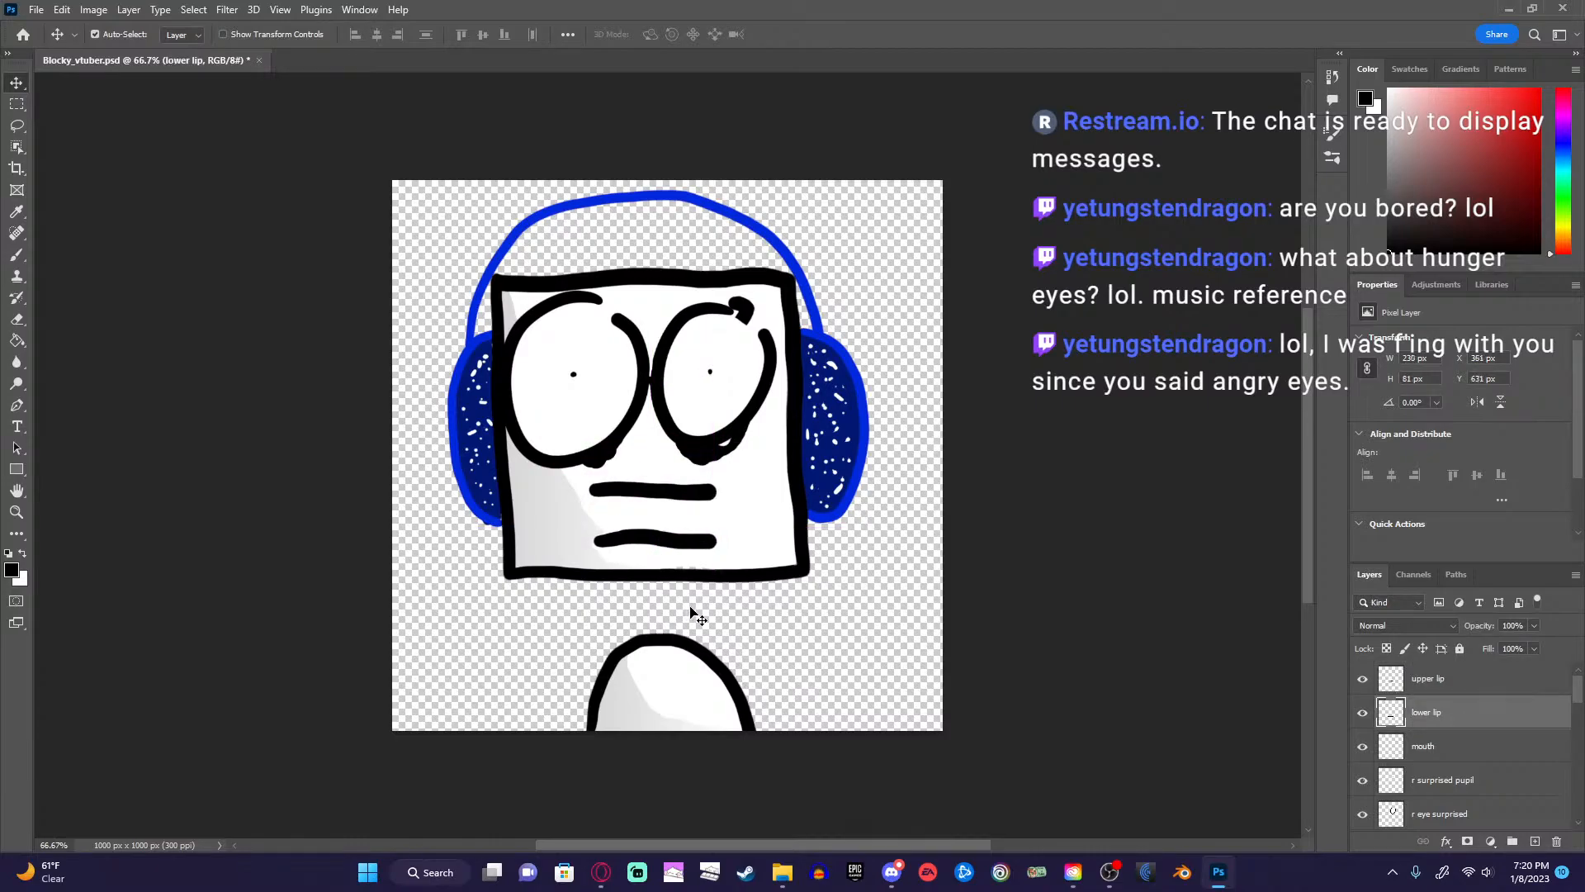
left_click(1403, 747)
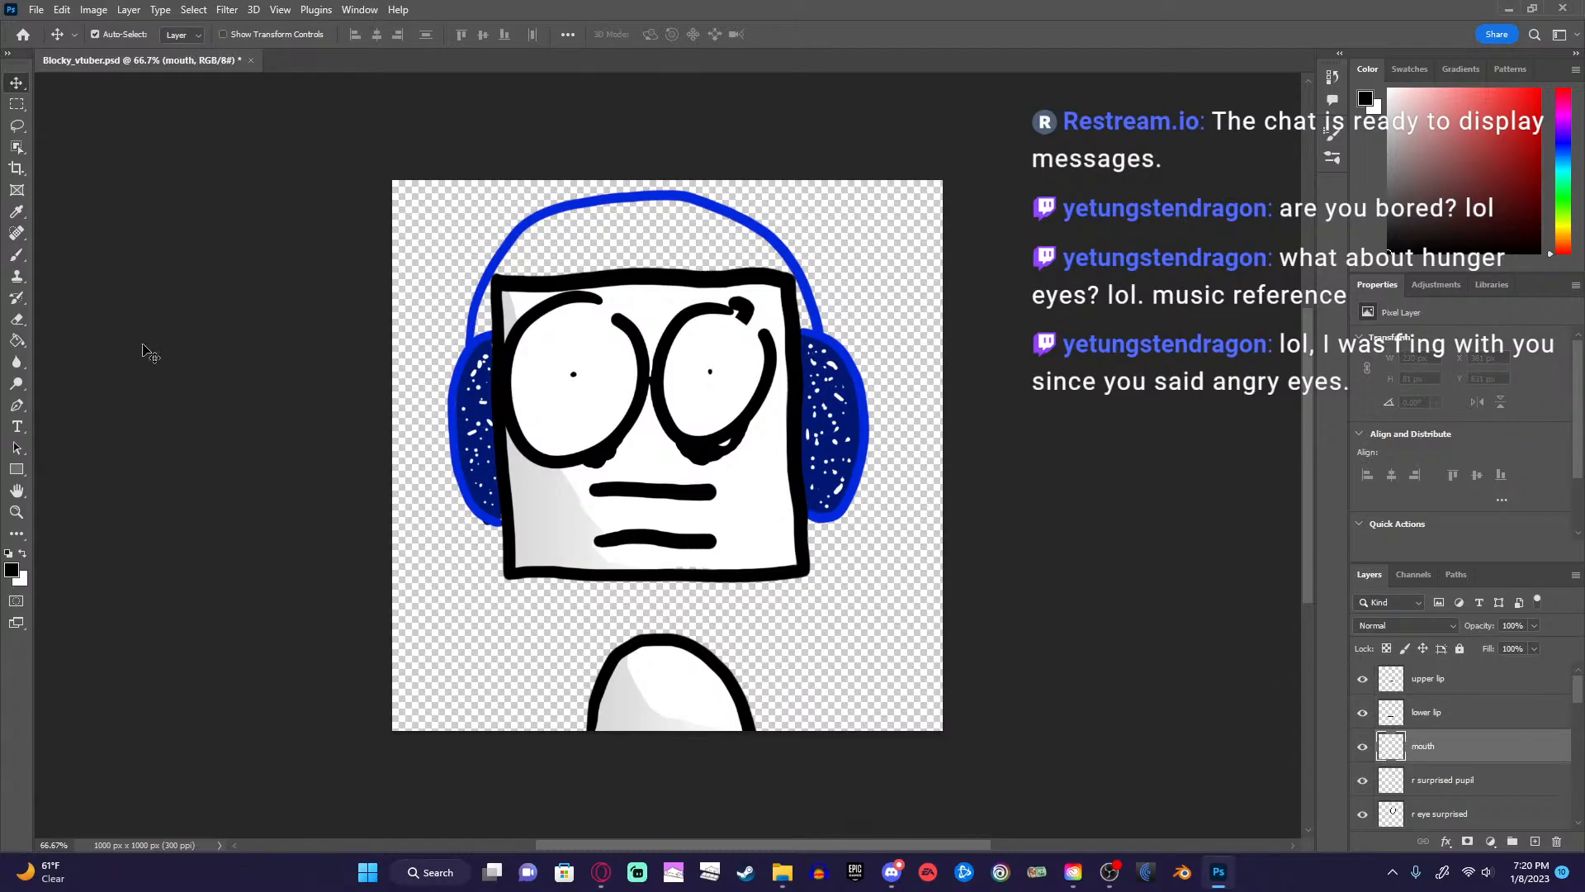
left_click(16, 255)
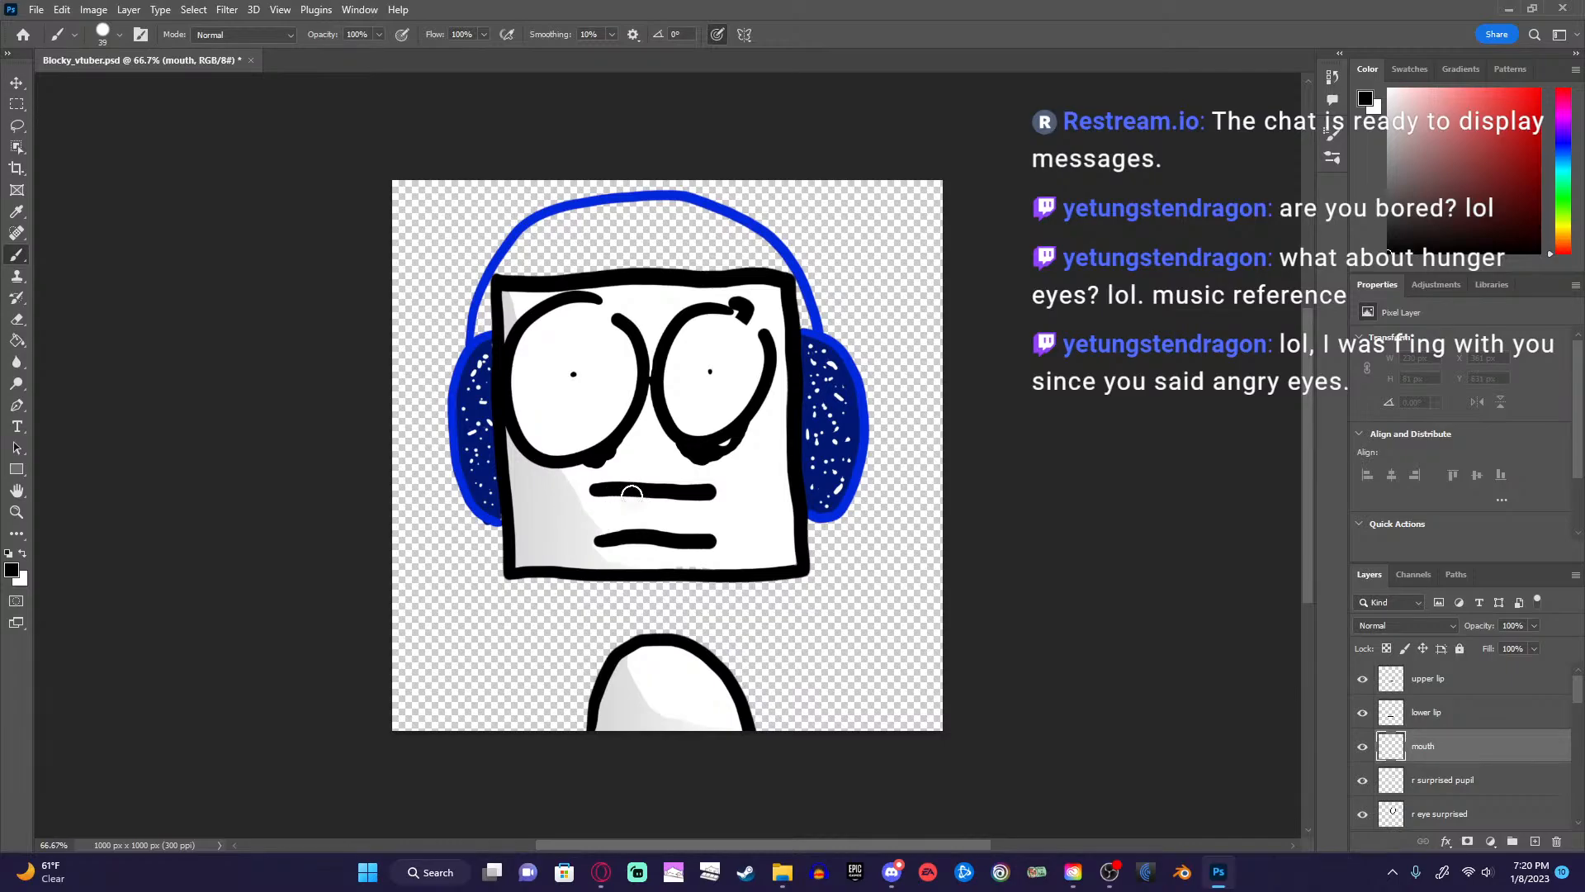
mouse_move(626, 501)
left_mouse_down()
mouse_move(634, 536)
mouse_move(662, 534)
mouse_move(684, 507)
mouse_move(631, 504)
mouse_move(628, 522)
mouse_move(664, 532)
mouse_move(679, 515)
mouse_move(655, 505)
mouse_move(650, 513)
left_mouse_up()
mouse_move(657, 507)
left_mouse_down()
mouse_move(670, 512)
mouse_move(632, 495)
mouse_move(635, 516)
mouse_move(636, 496)
left_mouse_up()
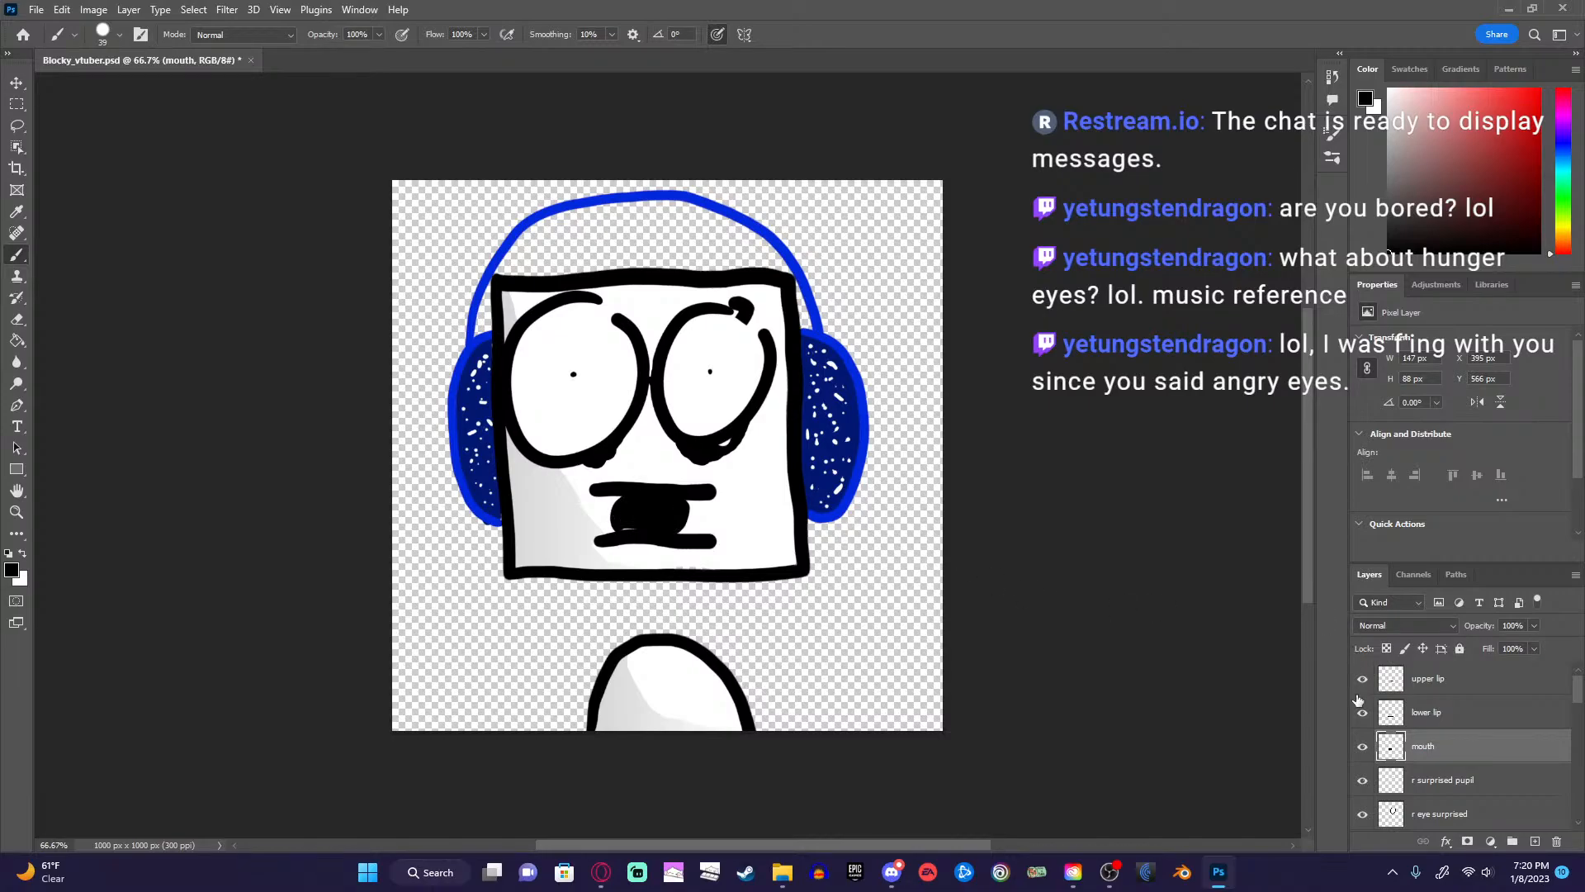
Erase a little of the lower lip's upper edge where it borders the black mouth.
left_click(1411, 715)
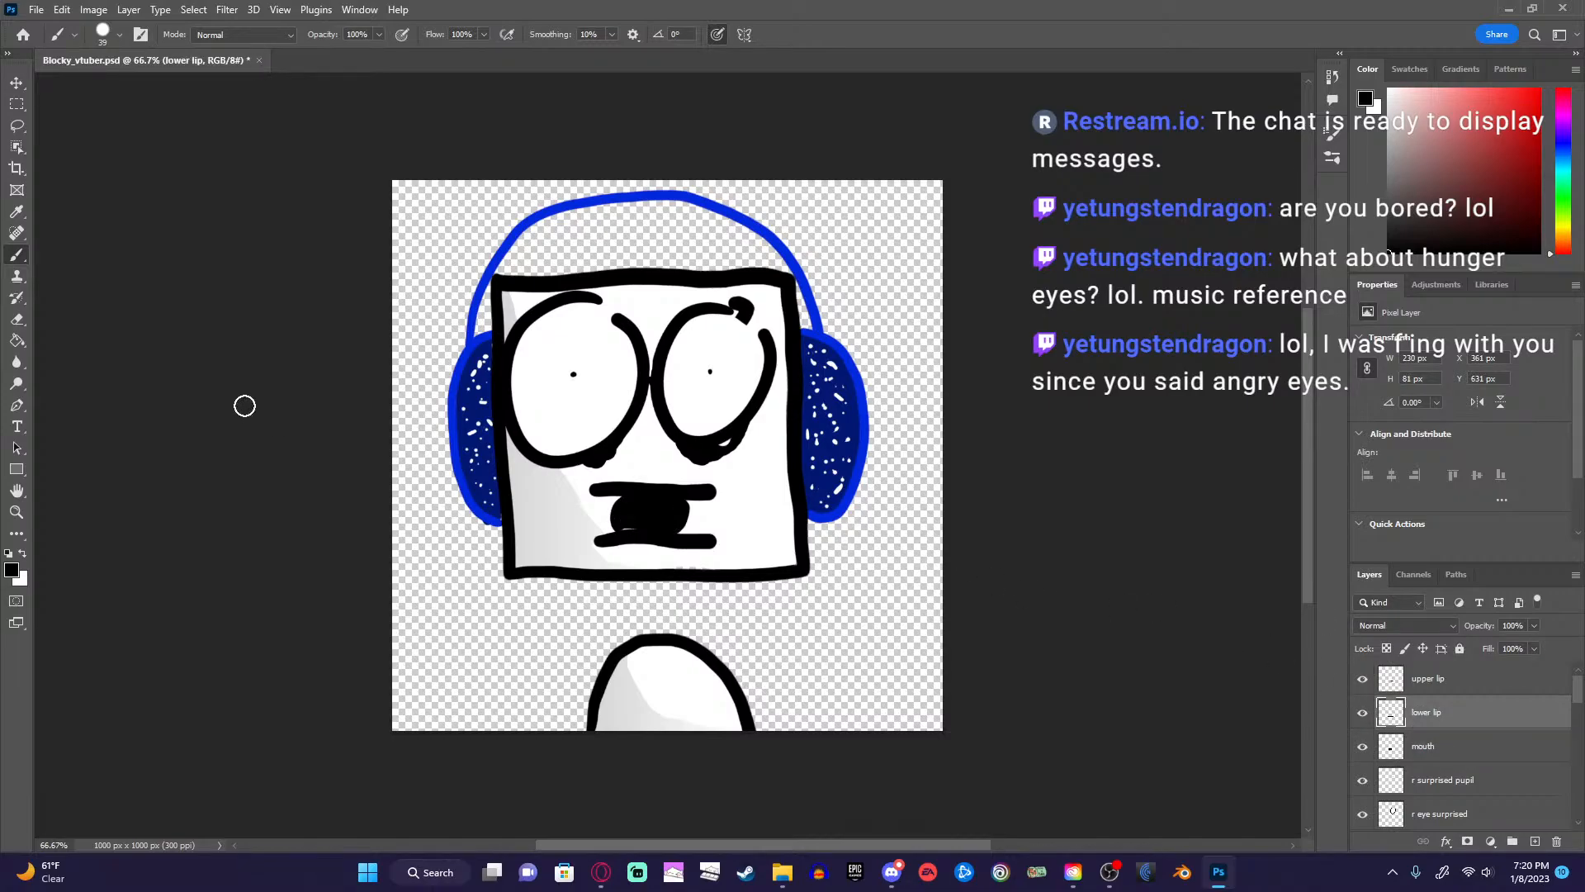
left_click(17, 319)
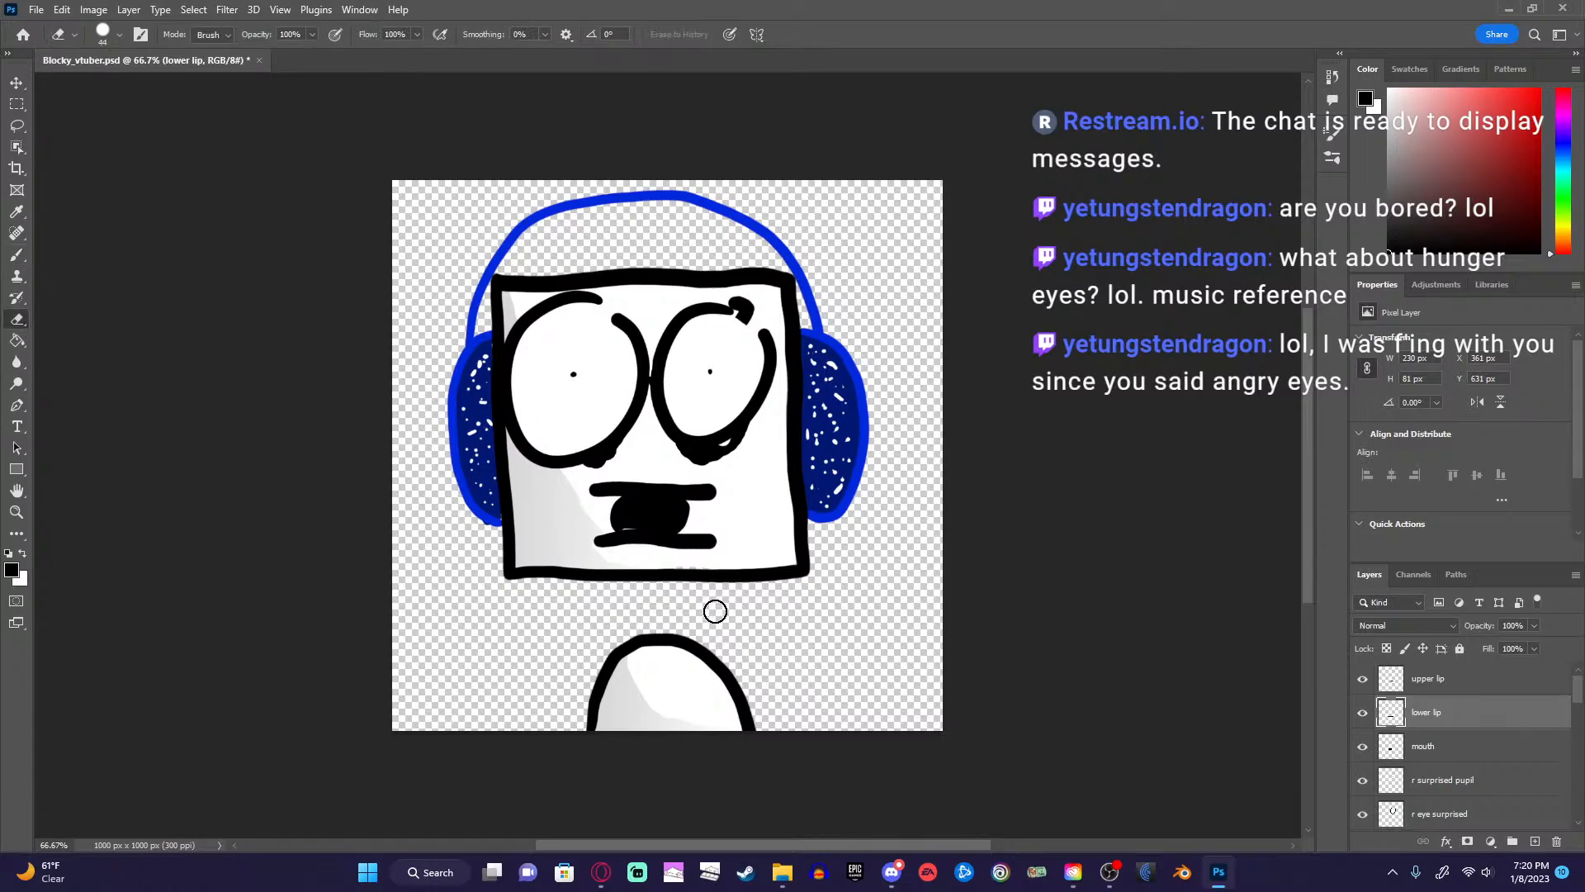
left_click_drag(622, 524, 637, 528)
left_click(17, 83)
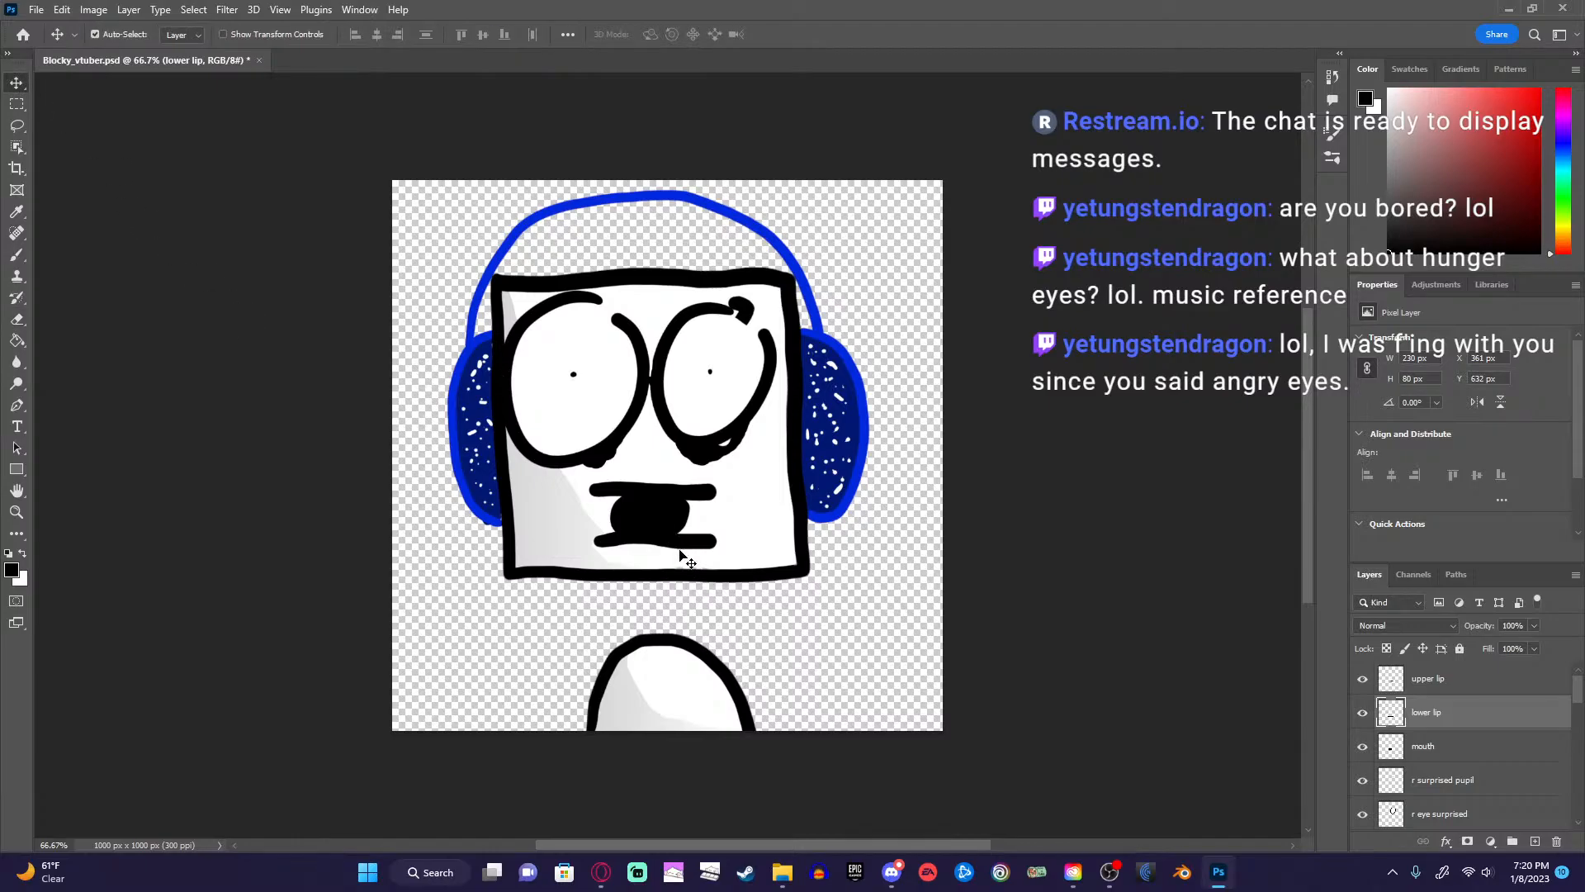
Move the lower and upper lips together to close them over the mouth, with the upper lip at about X 362, Y 519 px.
left_click_drag(685, 542, 652, 544)
right_click(672, 517)
left_click(707, 531)
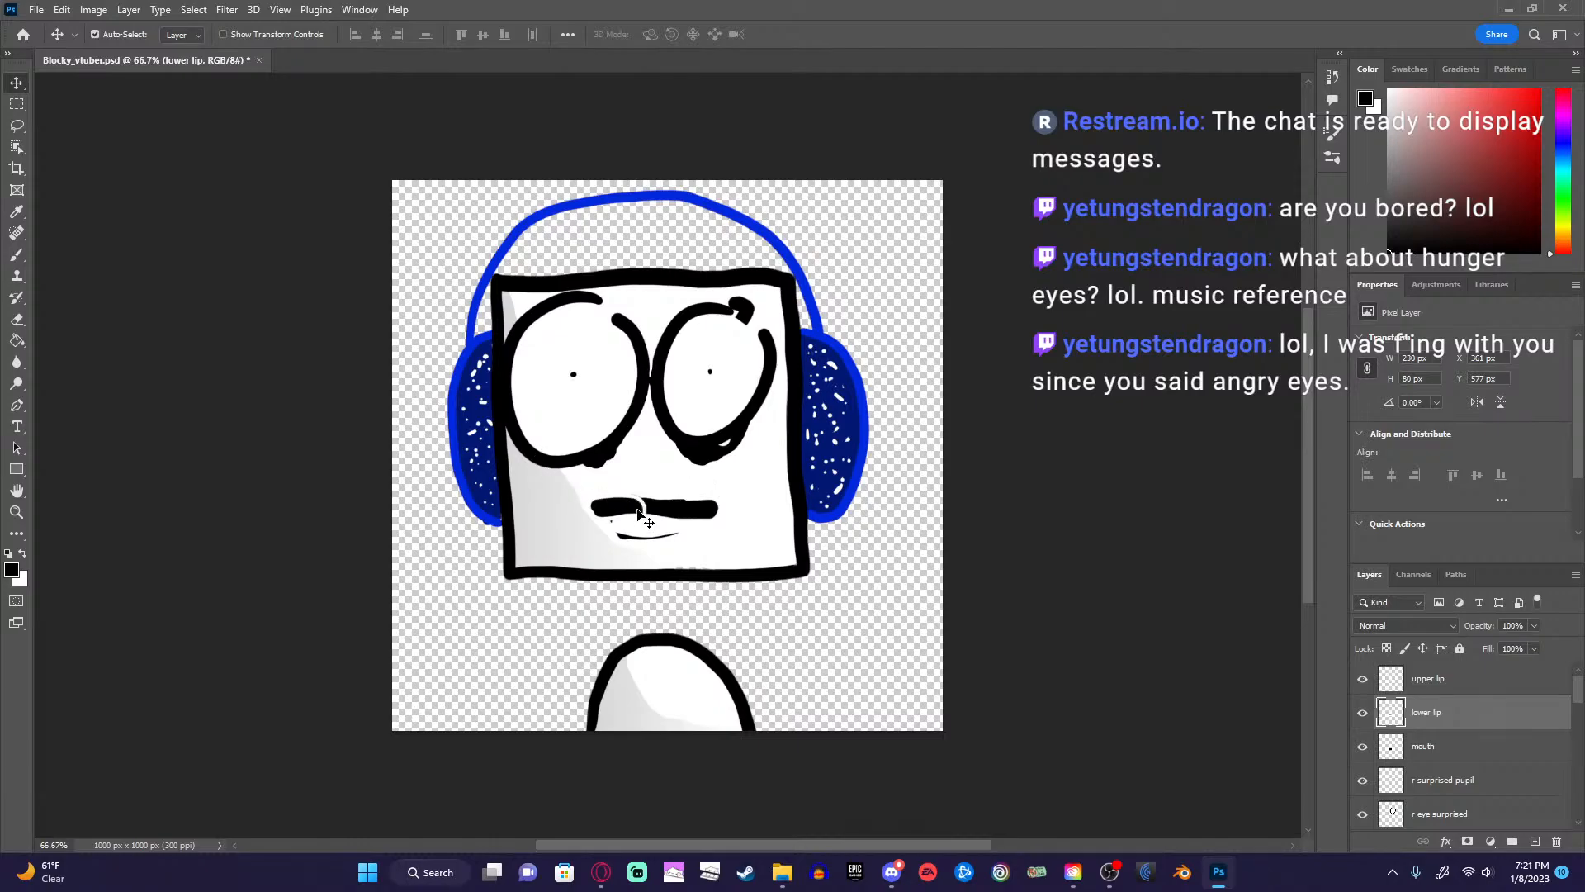
right_click(638, 514)
left_click(638, 516)
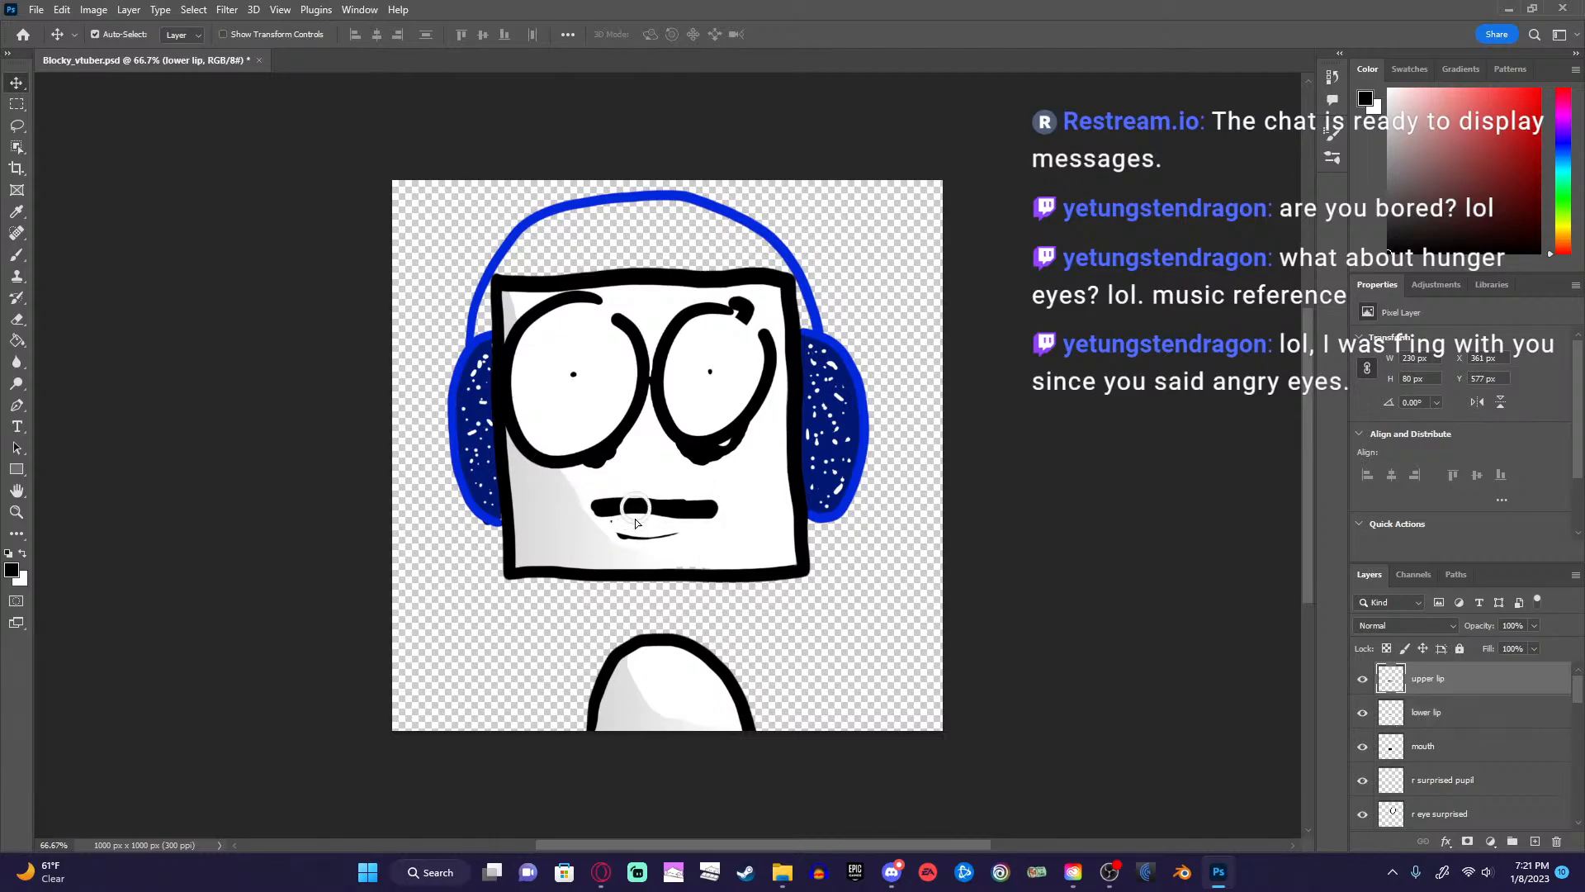
mouse_move(636, 518)
left_mouse_down()
mouse_move(639, 488)
mouse_move(642, 524)
mouse_move(657, 500)
mouse_move(659, 518)
left_mouse_up()
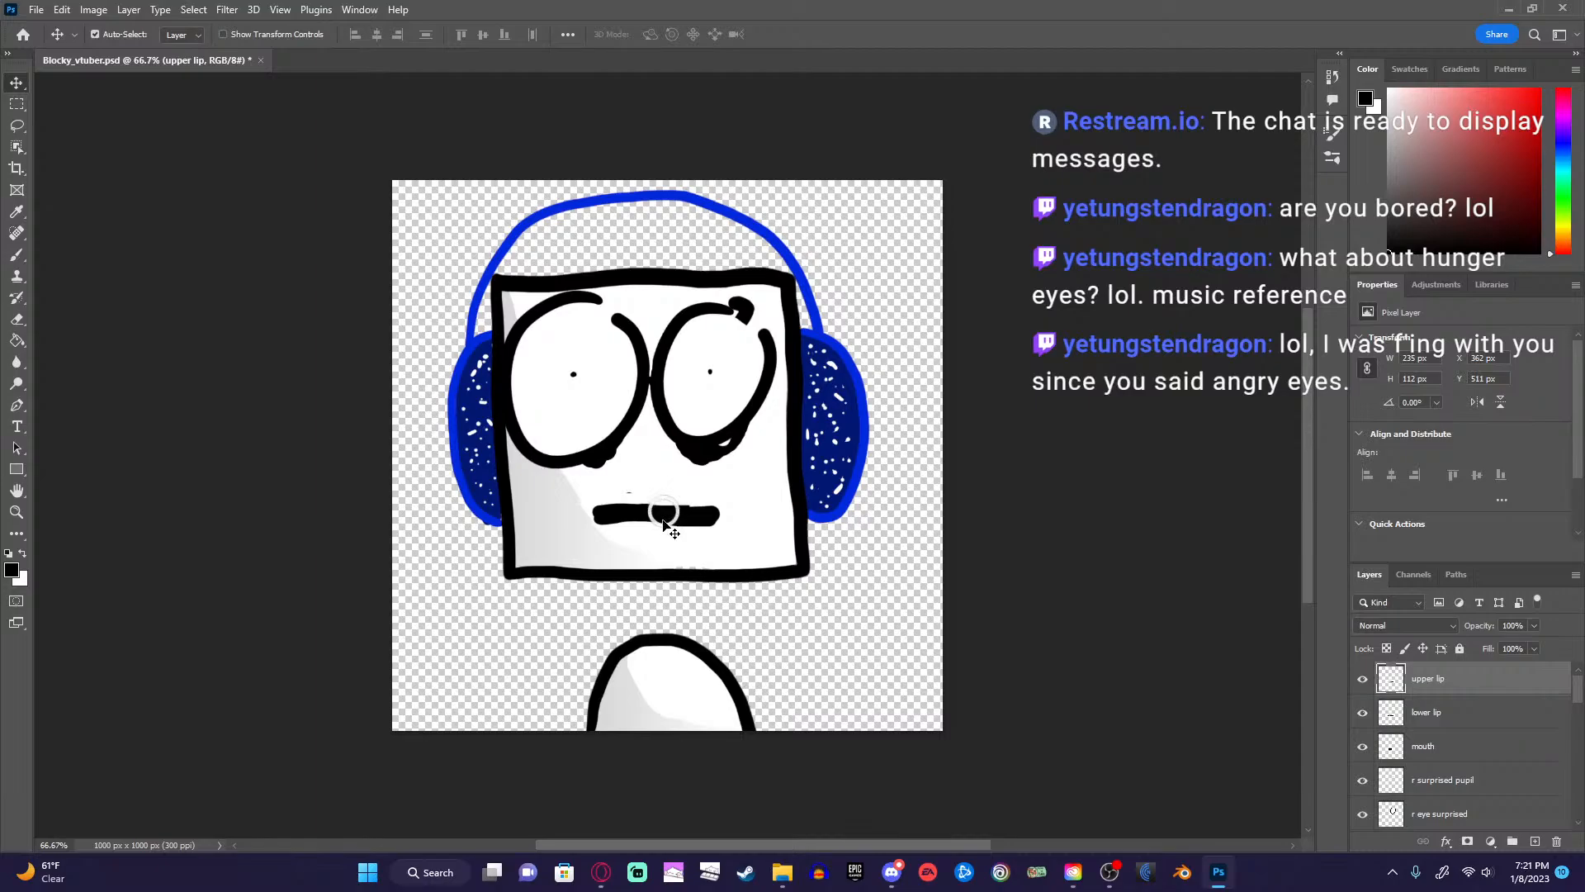
right_click(665, 510)
left_click(645, 506)
left_click_drag(645, 506, 645, 517)
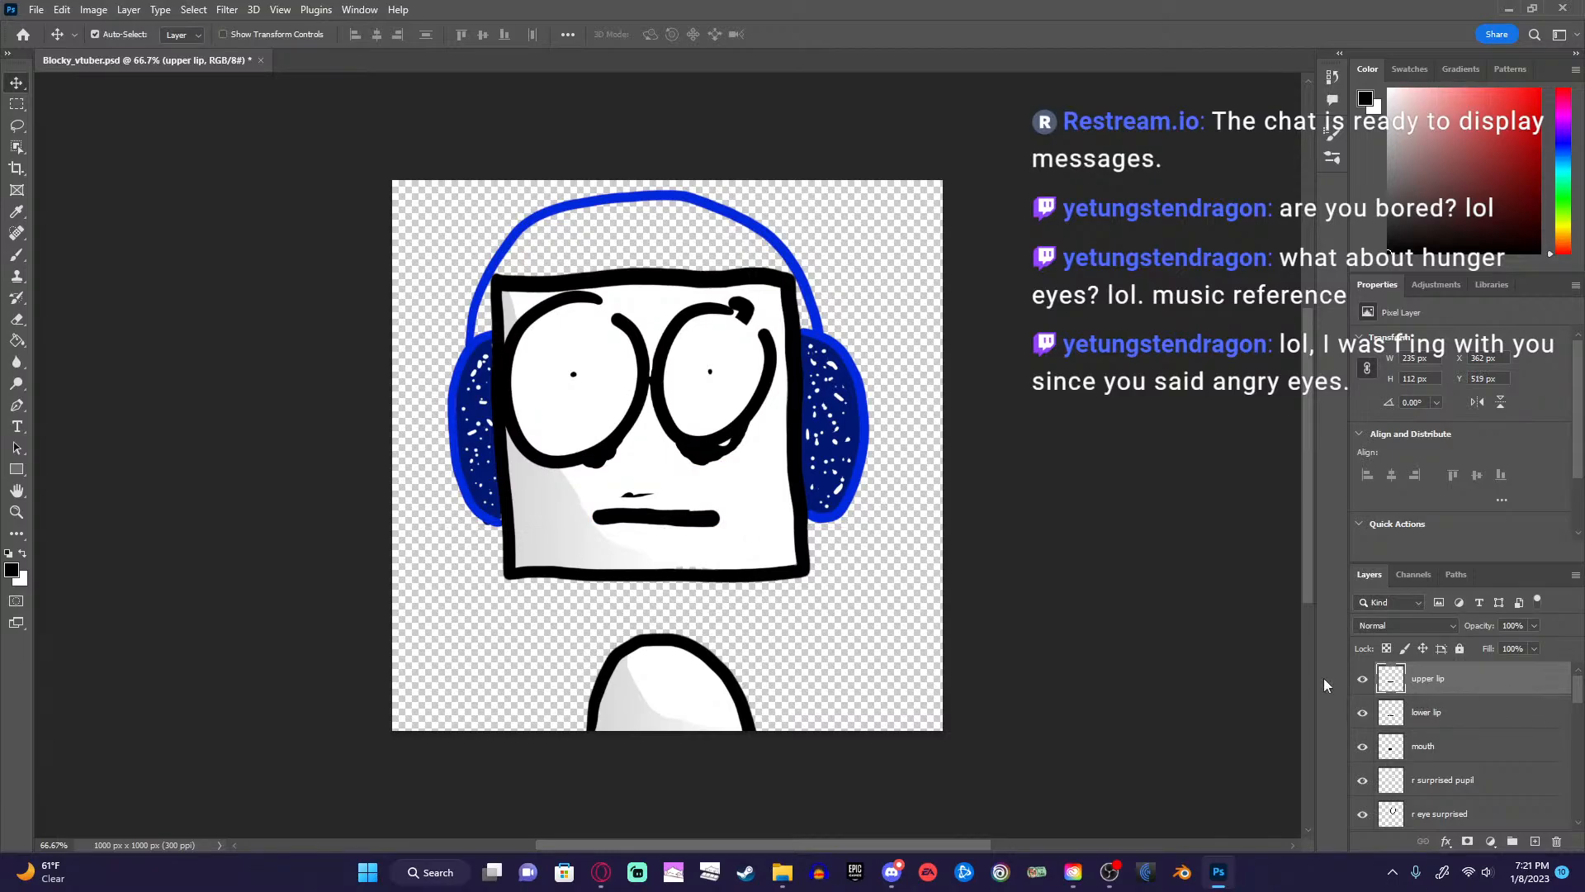
Paint white on the upper lip layer over the black bit of mouth exposed above the closed lips.
left_click(17, 255)
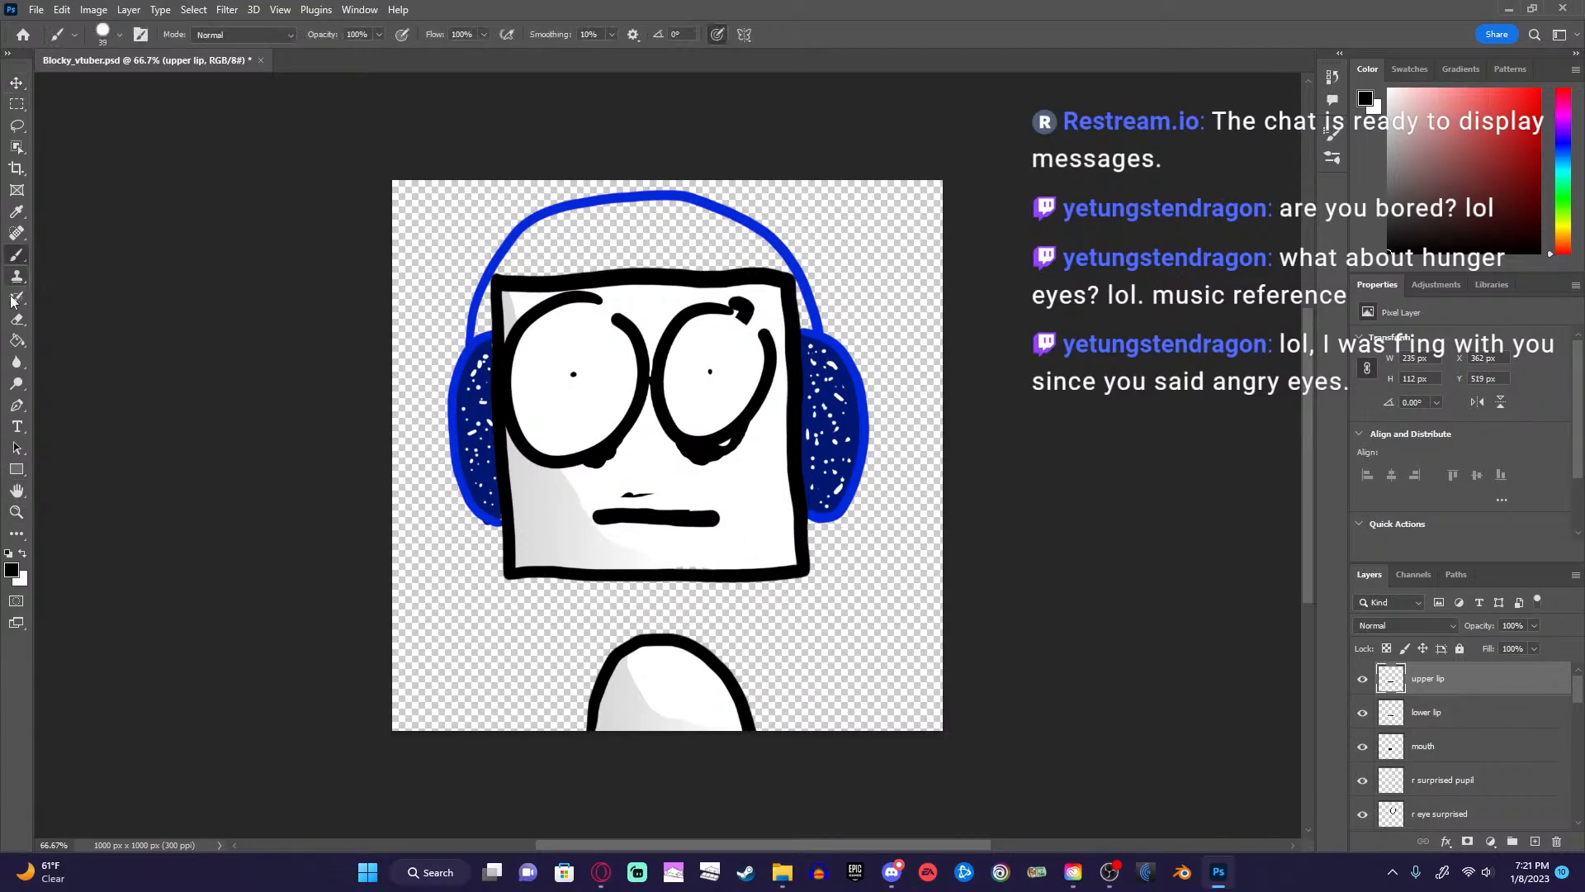
left_click(22, 553)
mouse_move(635, 498)
left_mouse_down()
mouse_move(647, 493)
mouse_move(620, 494)
left_mouse_up()
left_click(17, 90)
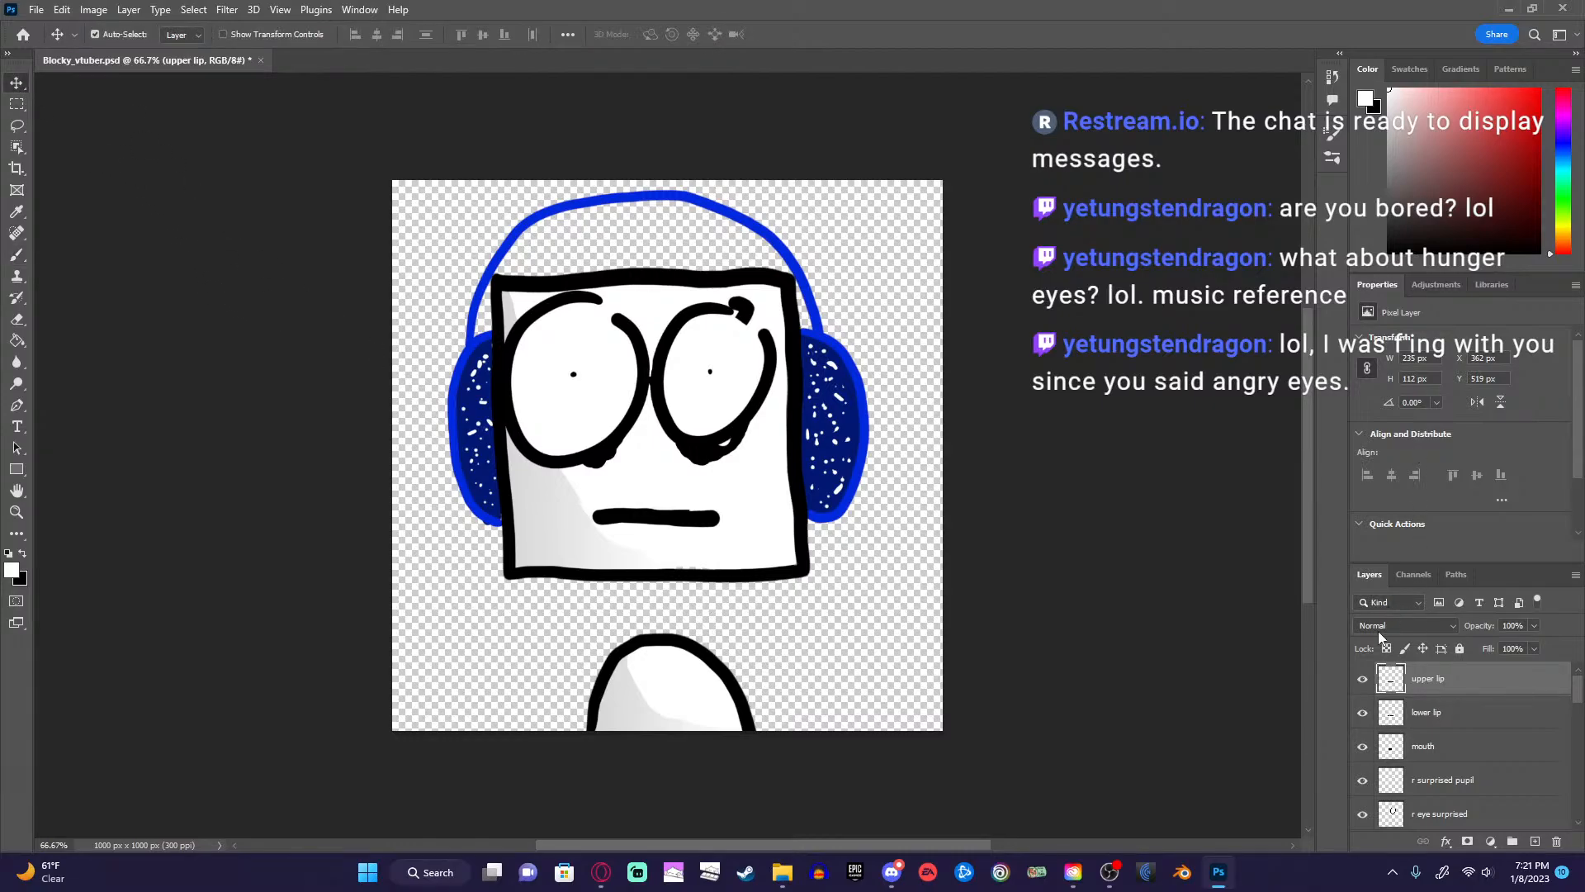
Hide the lower lip and upper lip layers so only the black mouth shows.
left_click(1362, 713)
left_click(1363, 680)
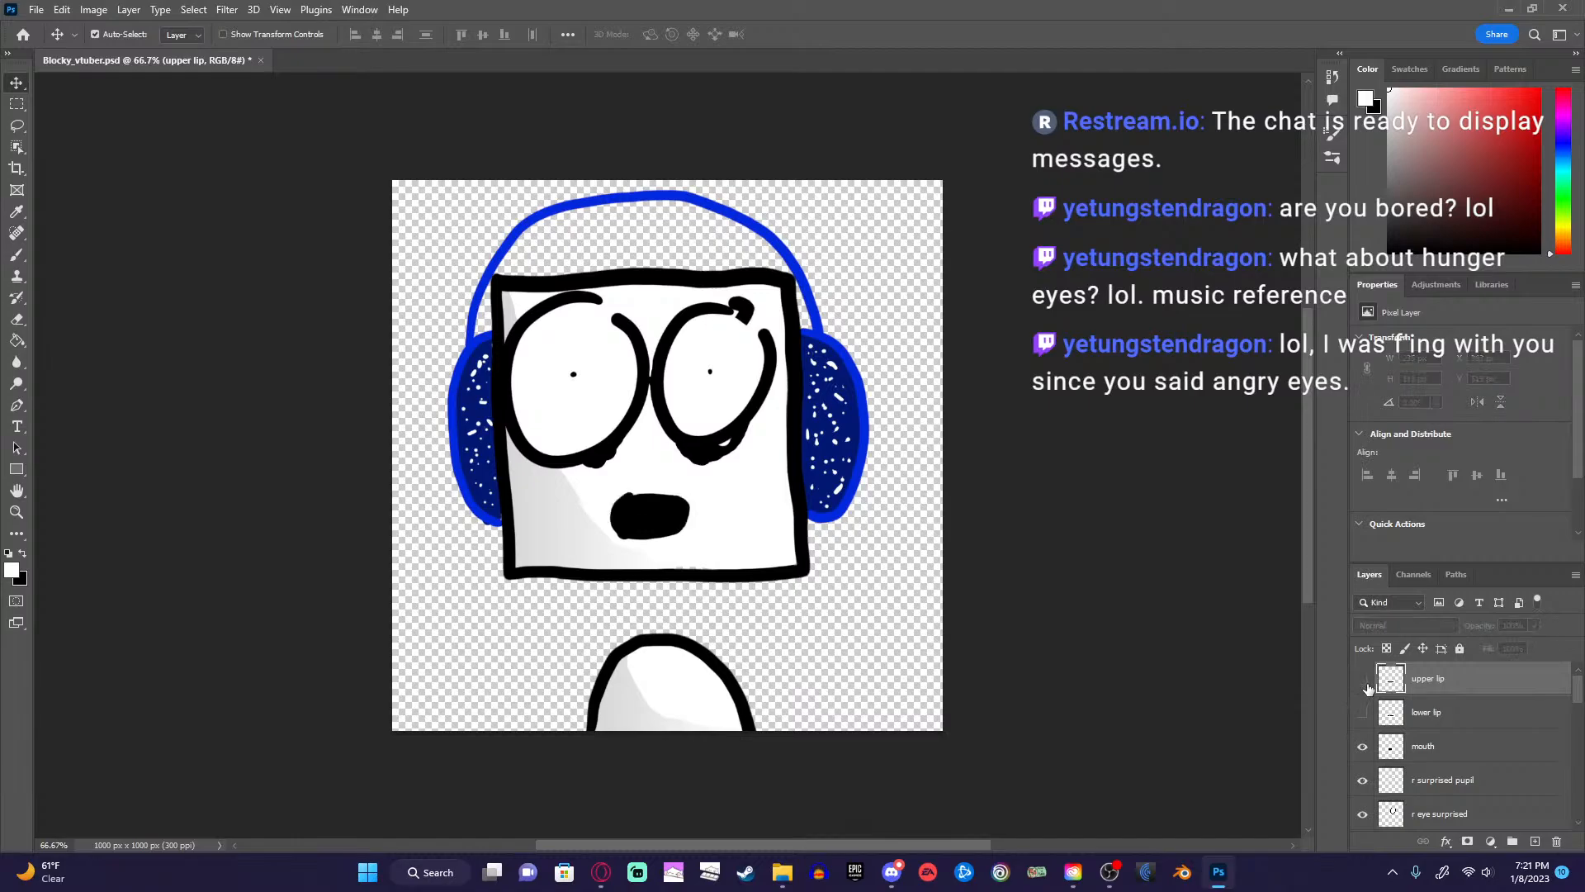
Make the lower lip and upper lip layers visible again over the mouth and save Blocky_vtuber.psd.
left_click(1362, 679)
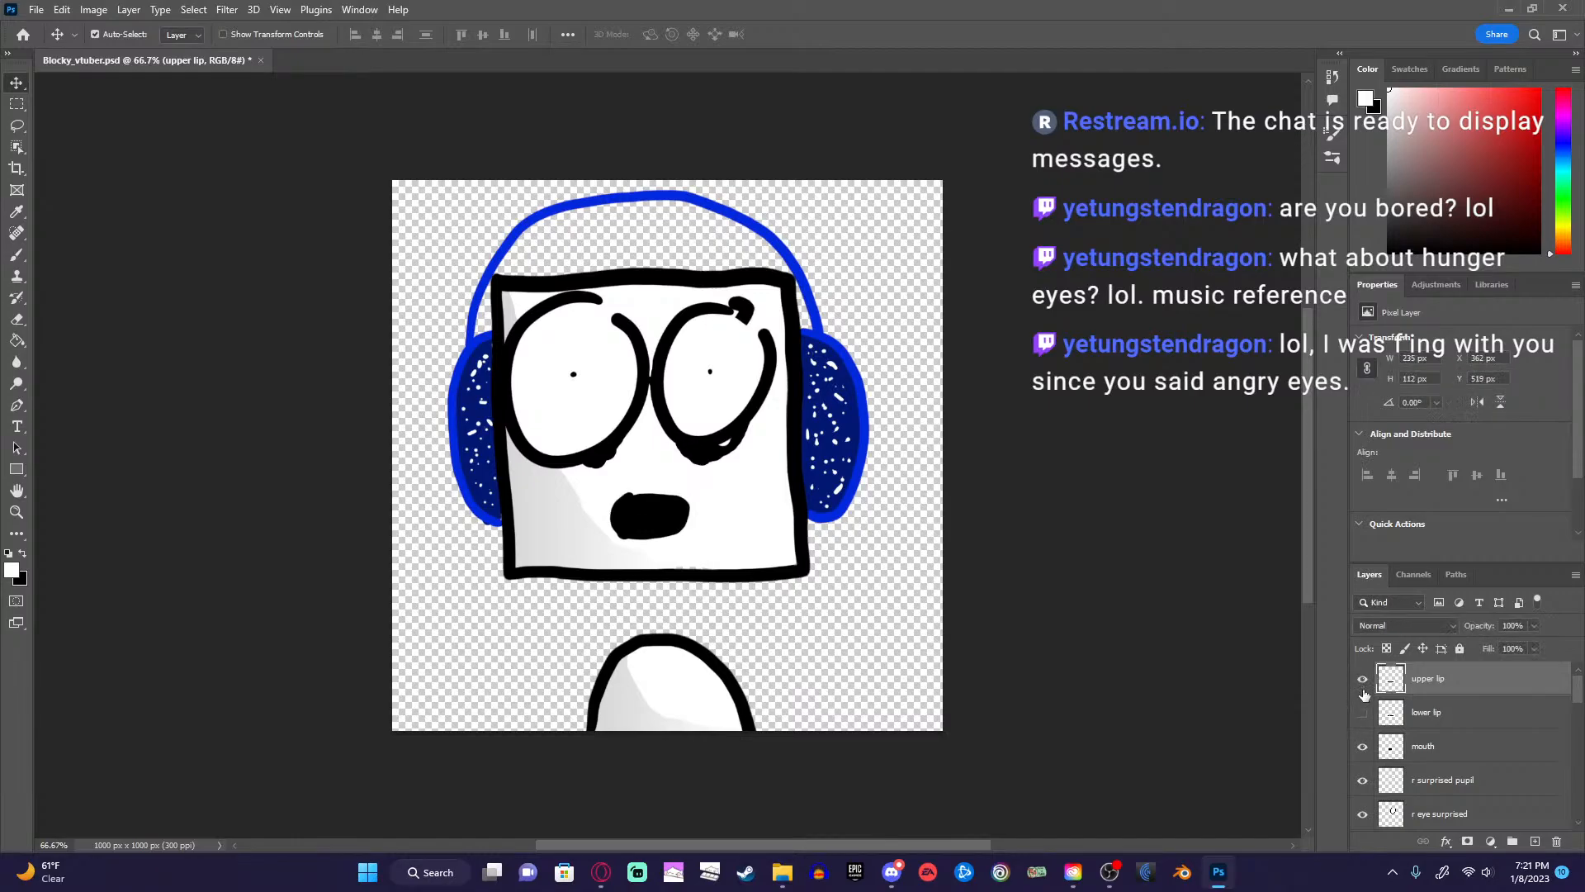
left_click(1362, 712)
left_click(1362, 681)
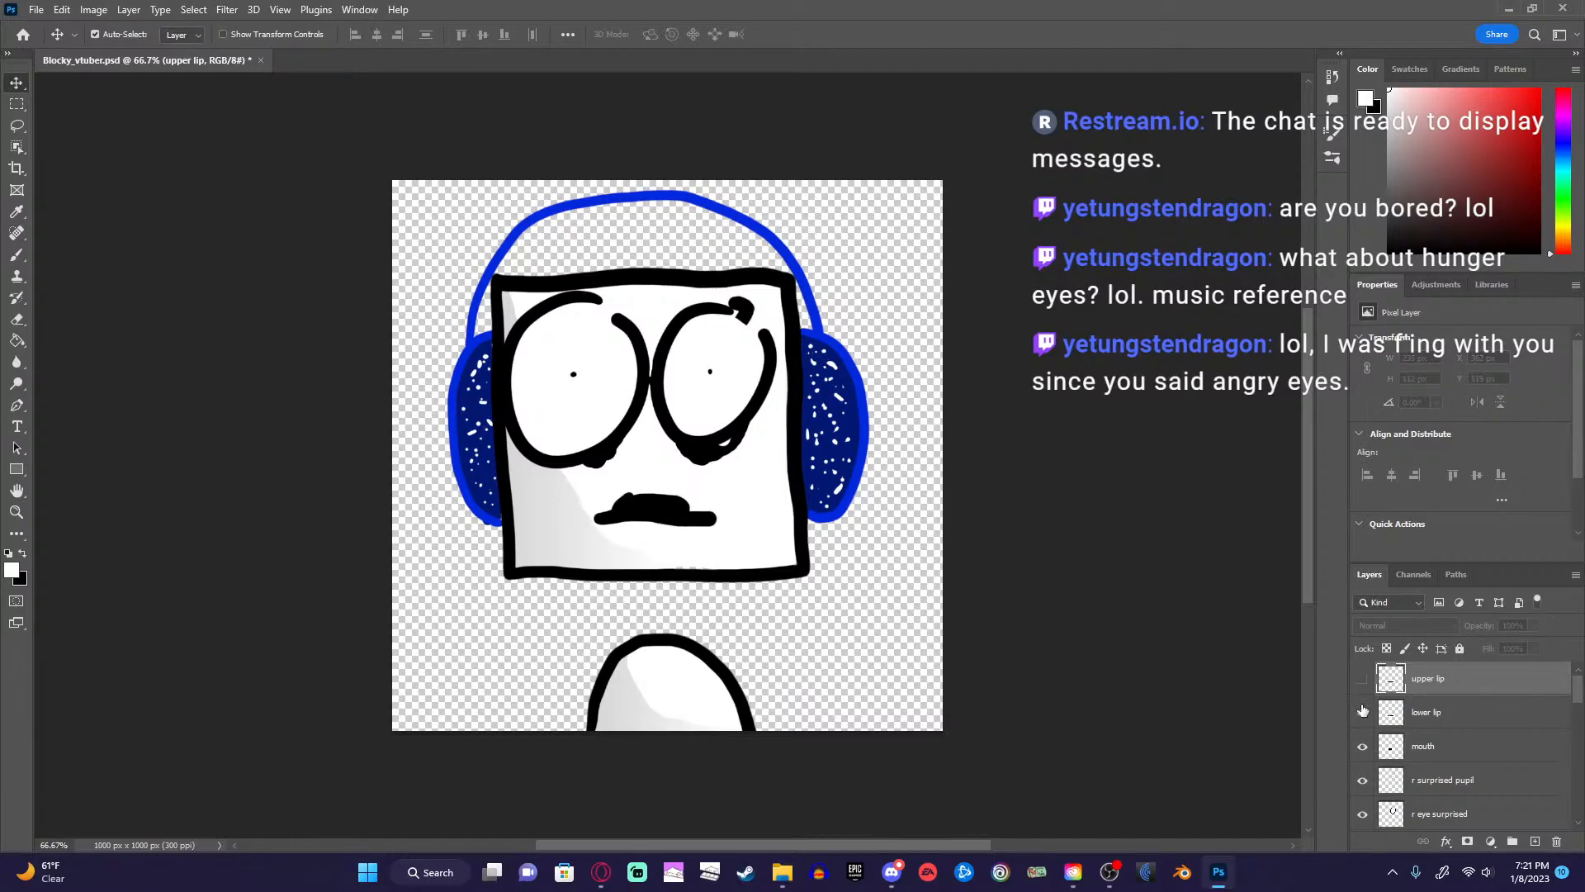
left_click(1363, 681)
left_click(1363, 683)
left_click(1363, 681)
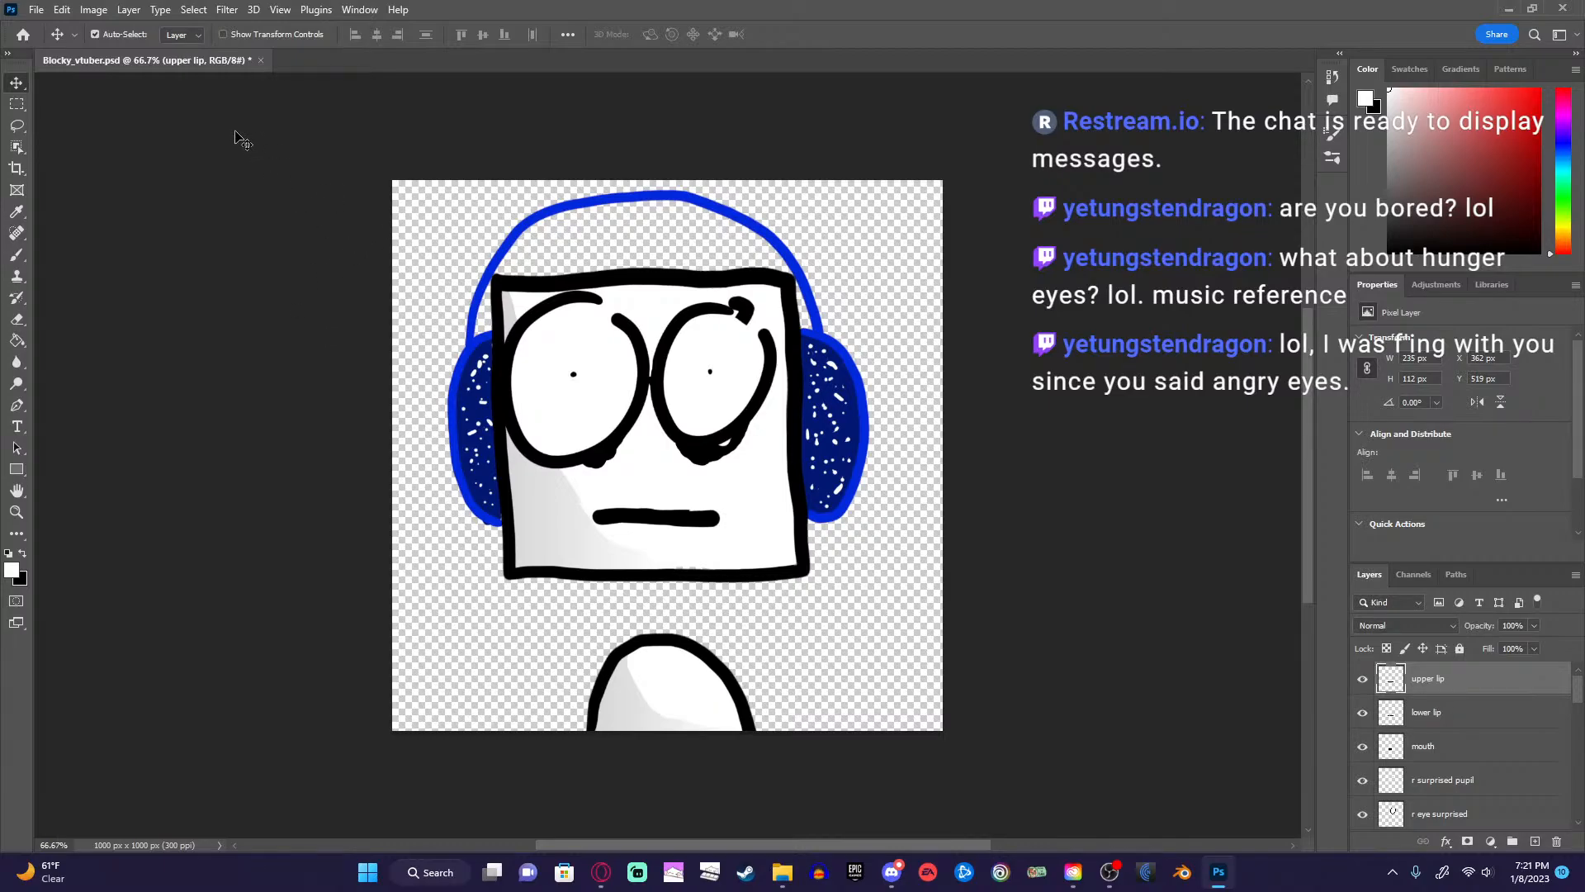
left_click(37, 11)
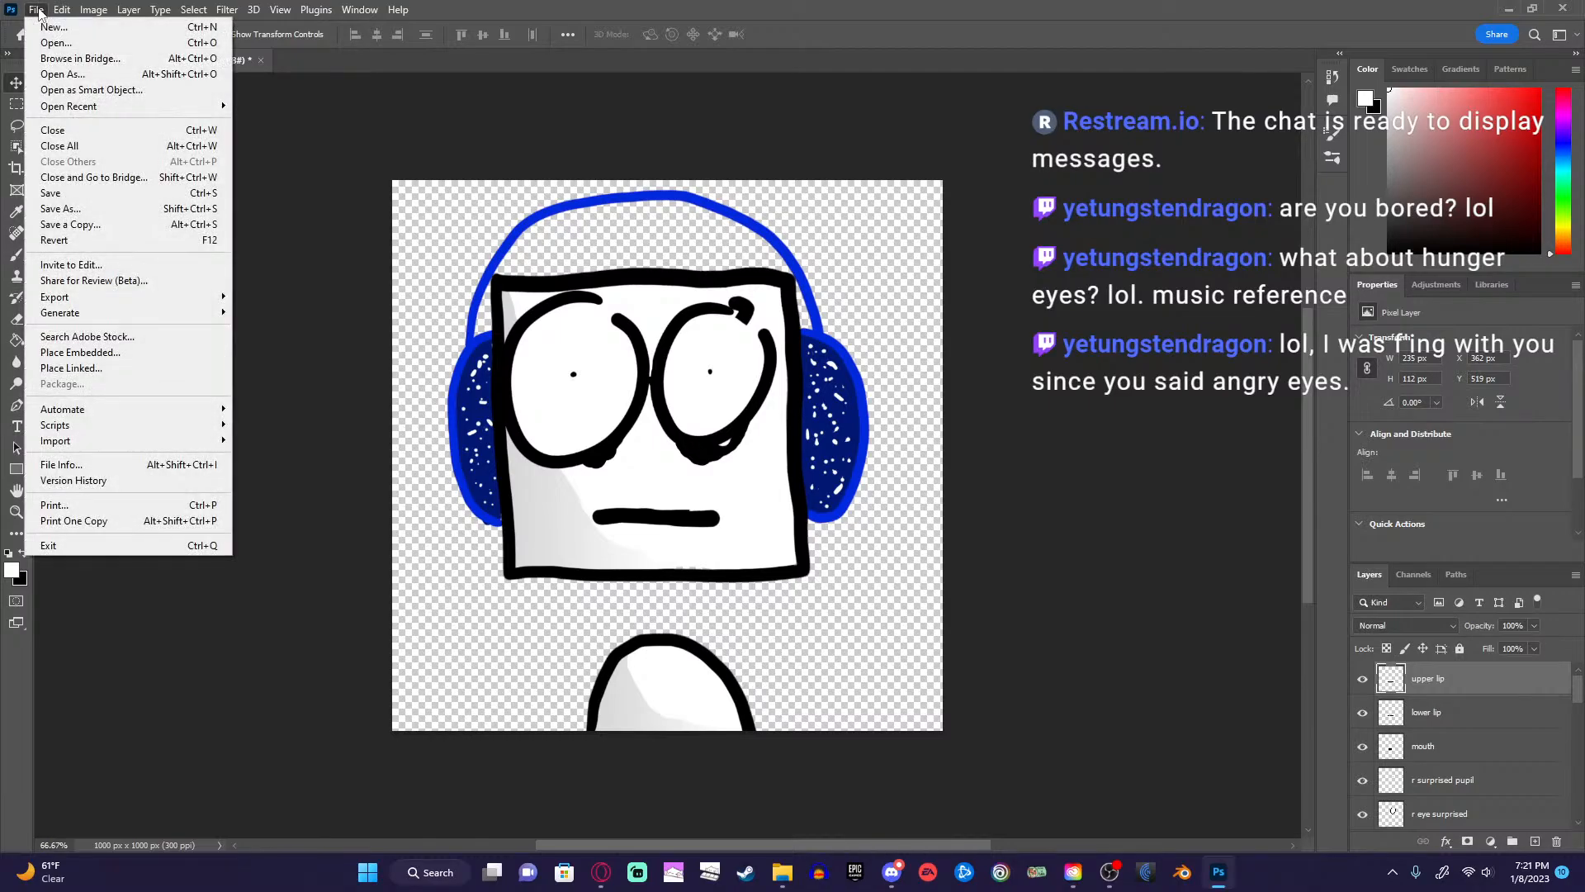
left_click(81, 195)
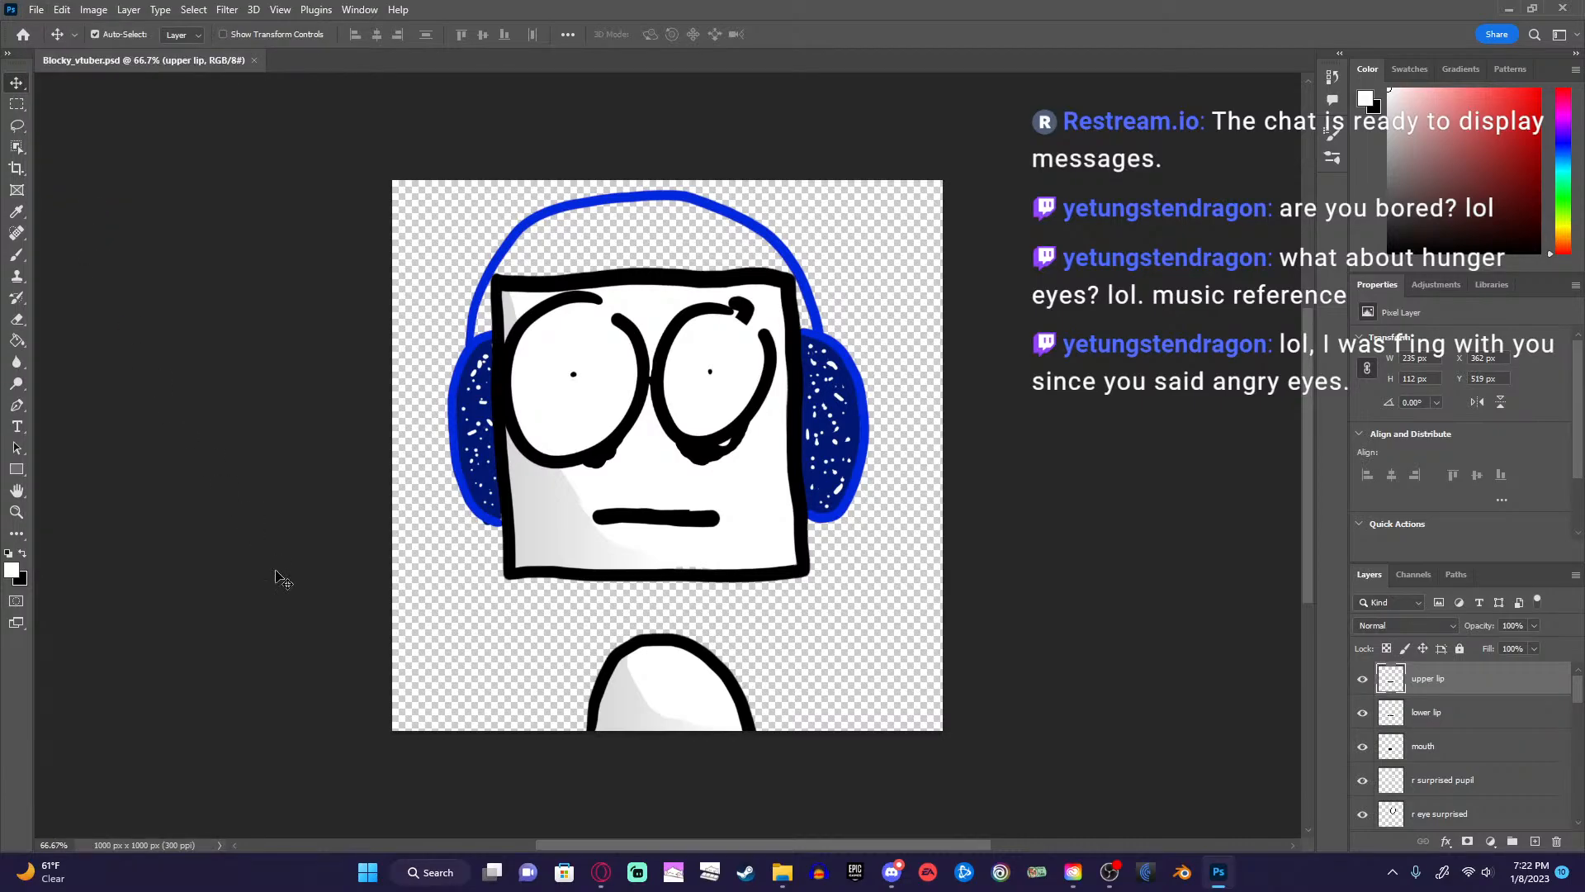
Switch to the browser and find the open YouTube video "Live2D Tutorial - Simpler Mouth Rigging/:3 Mouth".
left_click(1508, 8)
left_click(1418, 33)
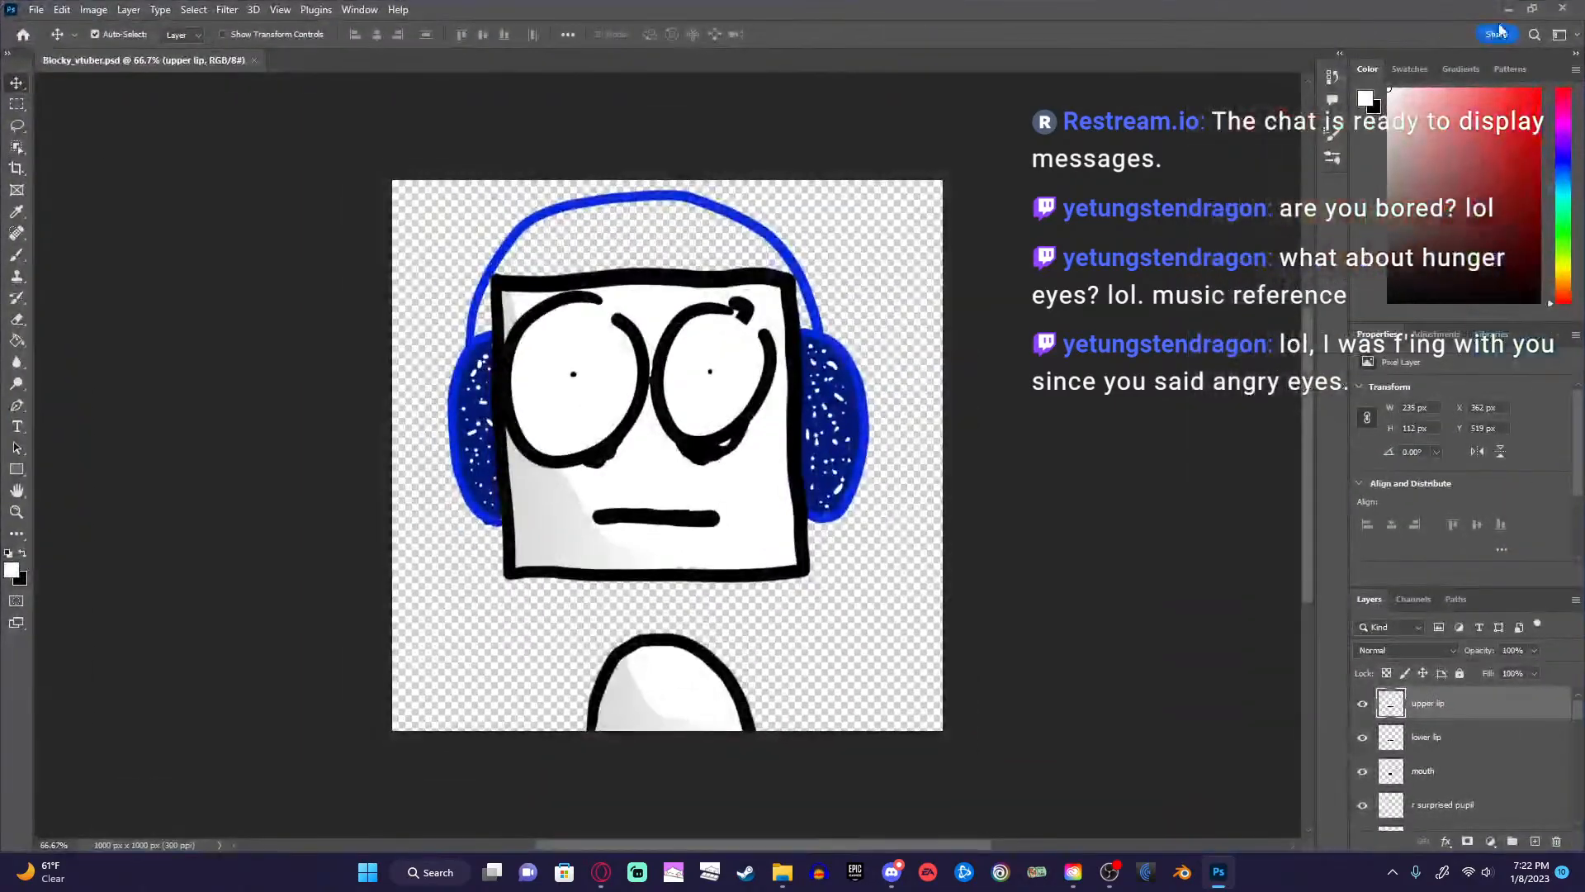
left_click(1509, 9)
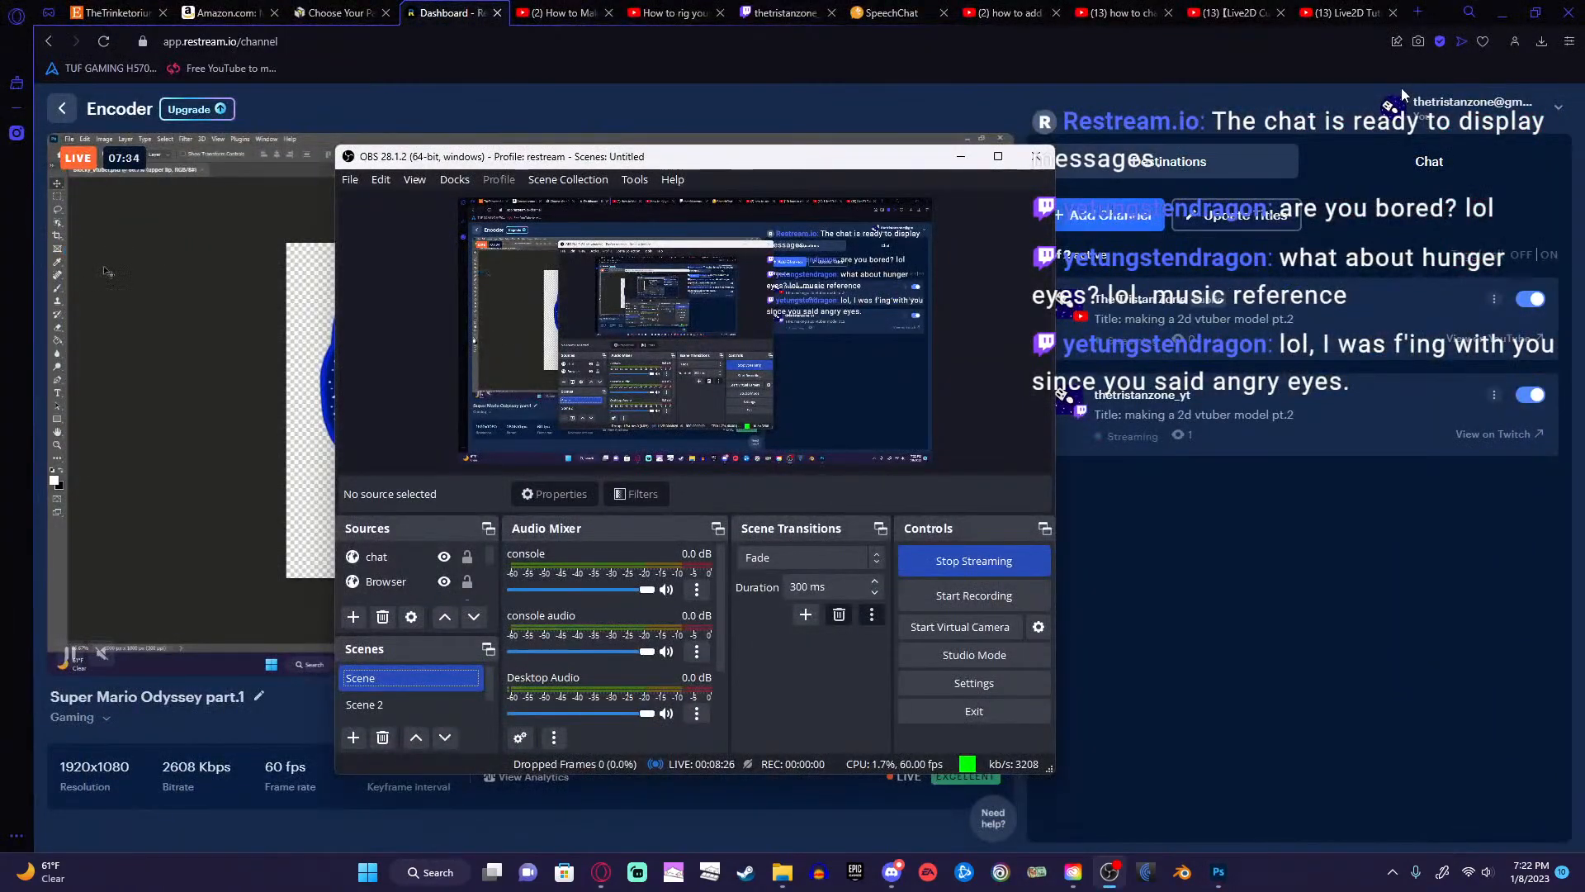
left_click(1214, 6)
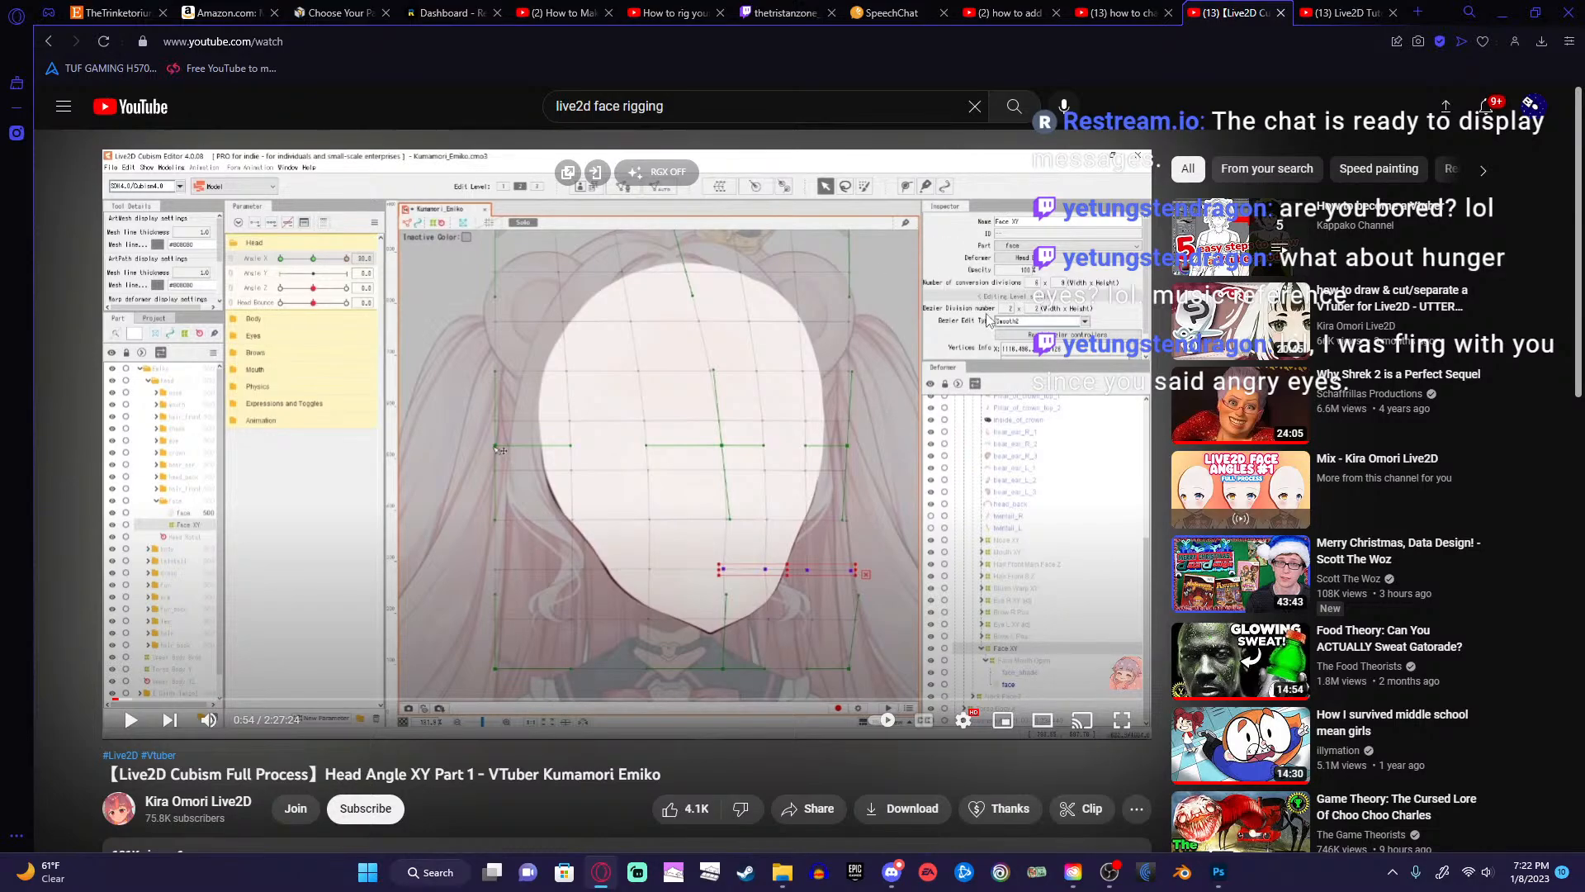
left_click(1088, 10)
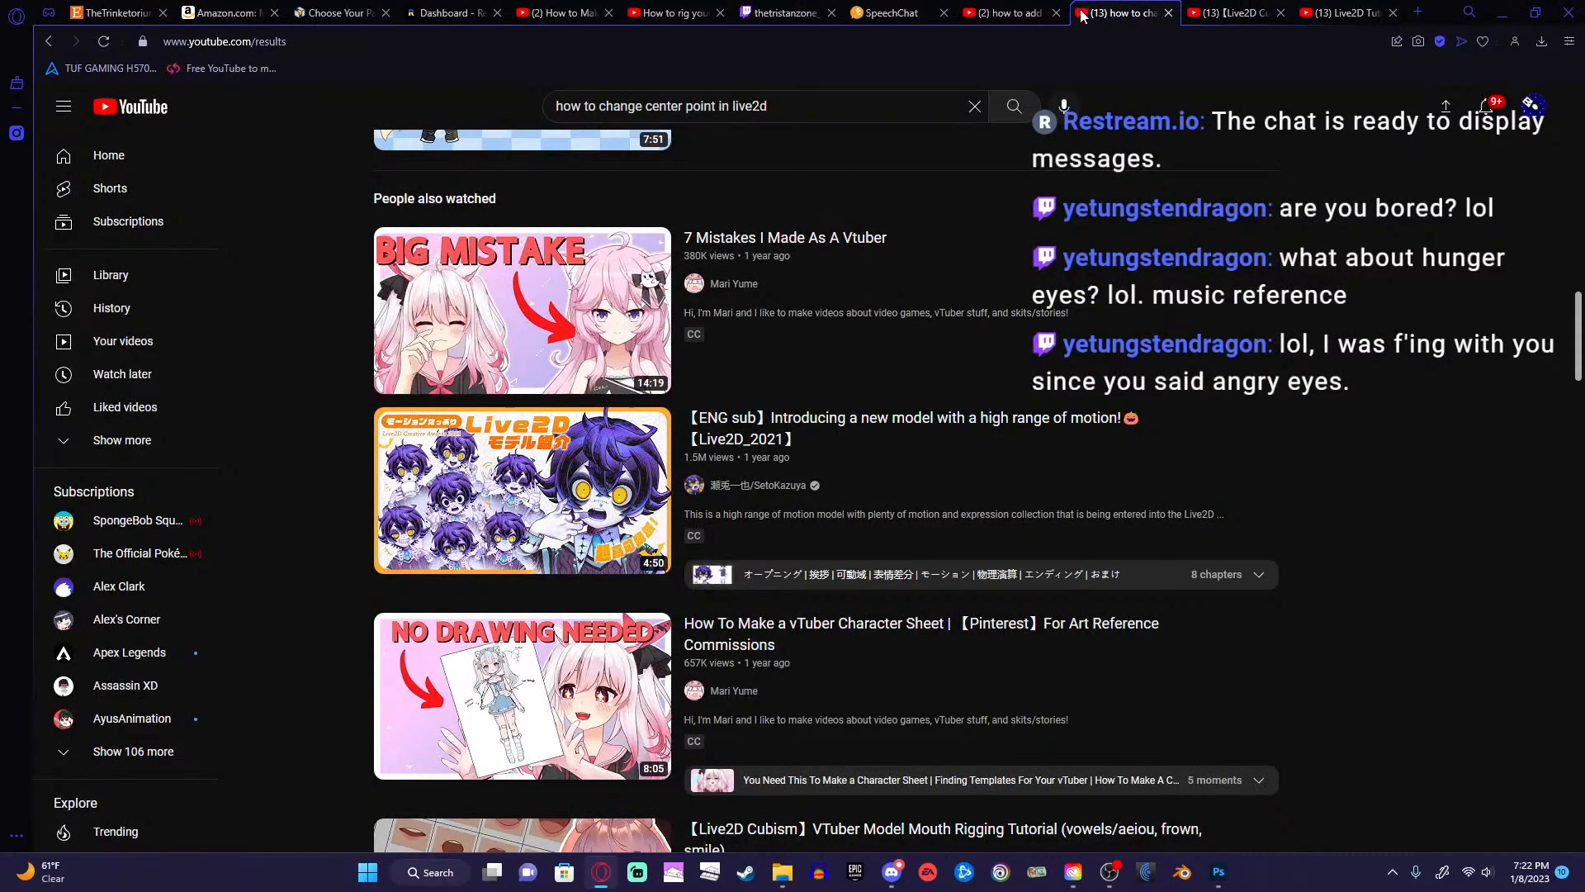
left_click(1012, 9)
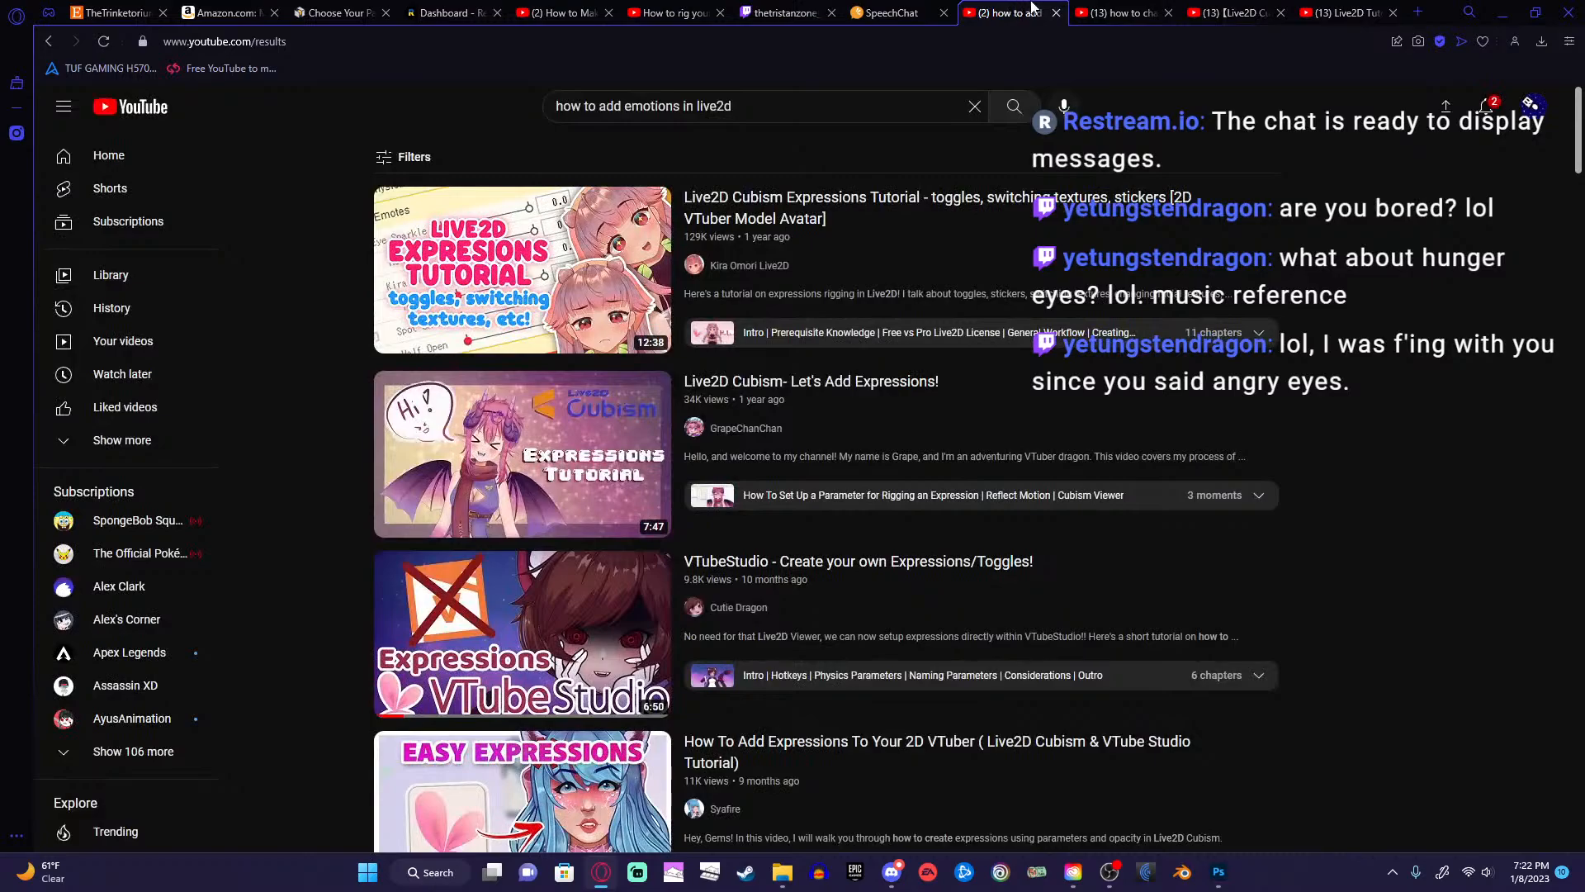
left_click(1259, 10)
left_click(1341, 12)
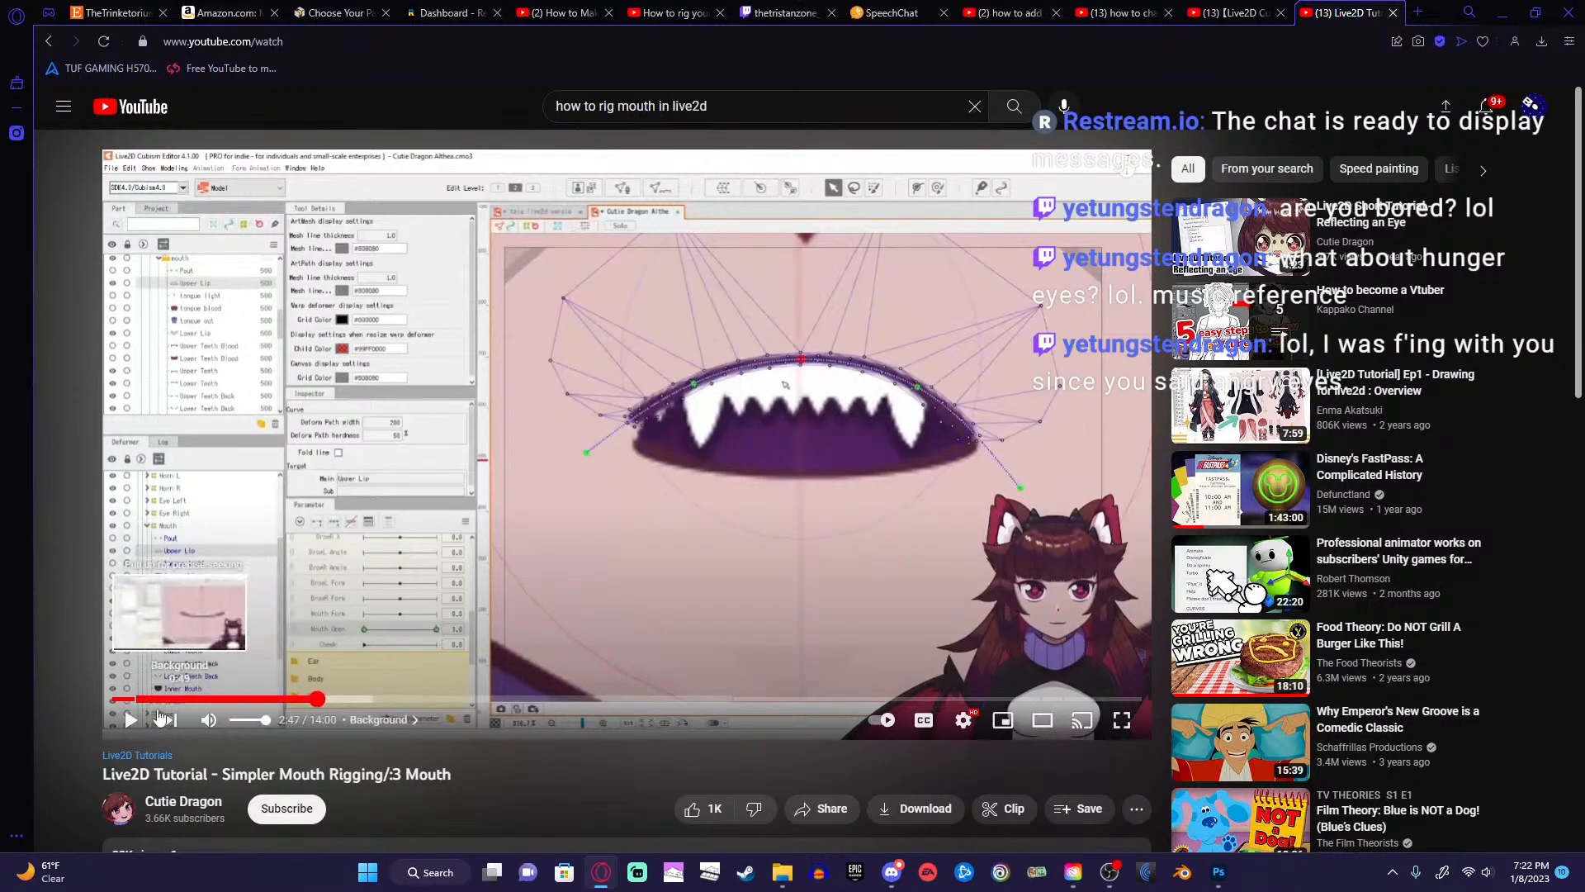
Play the mouth rigging tutorial from near its start, skip forward through the Background chapter, and pause at about 1:36.
left_click(125, 698)
left_click(132, 719)
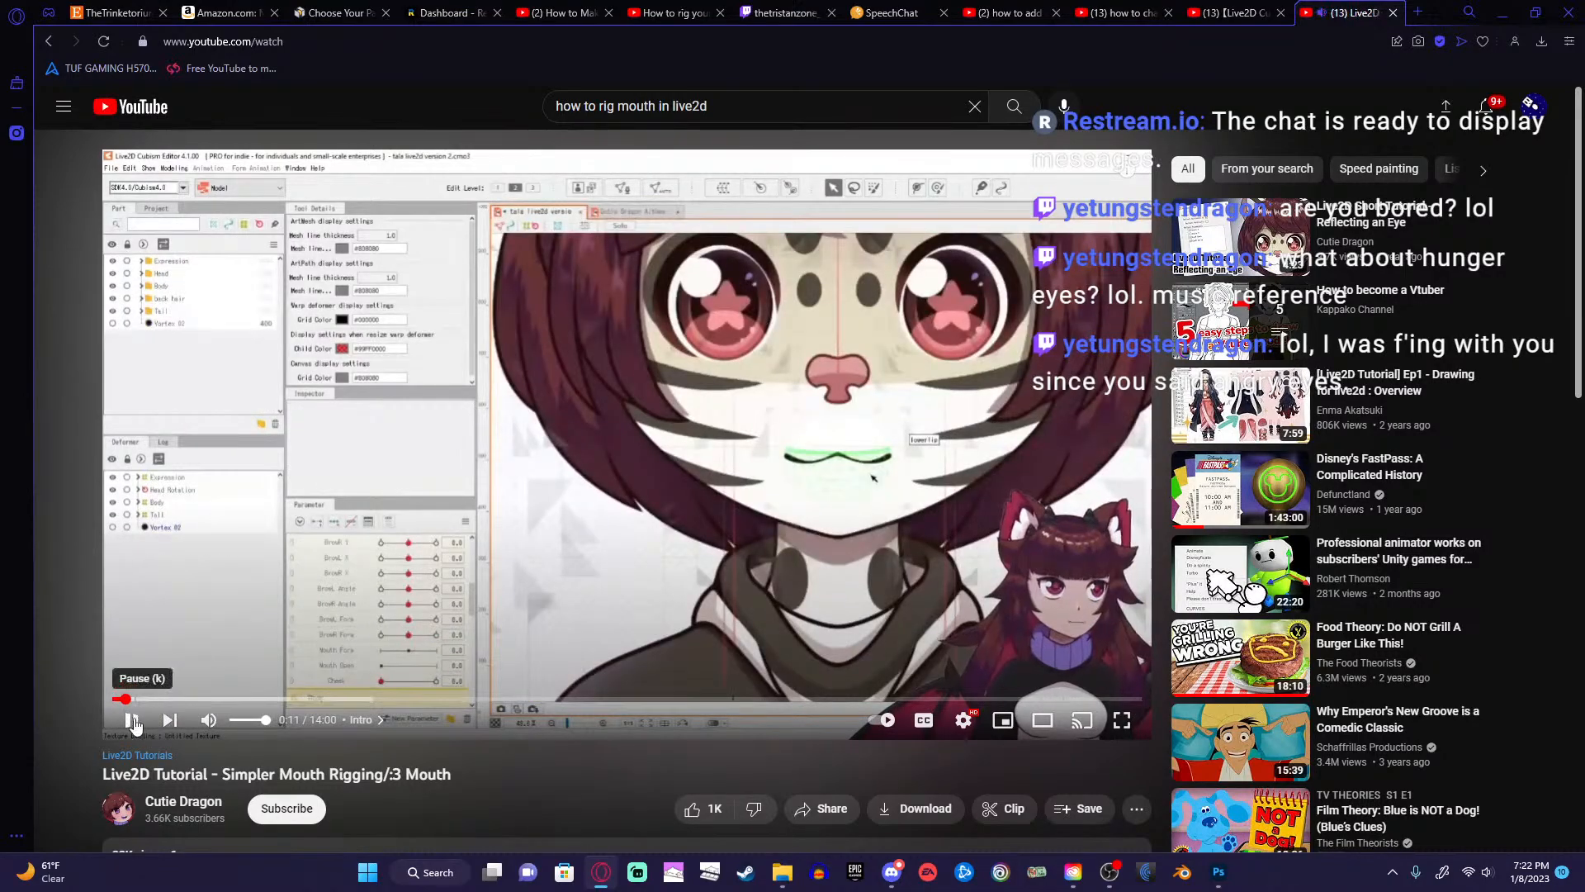
left_click(146, 699)
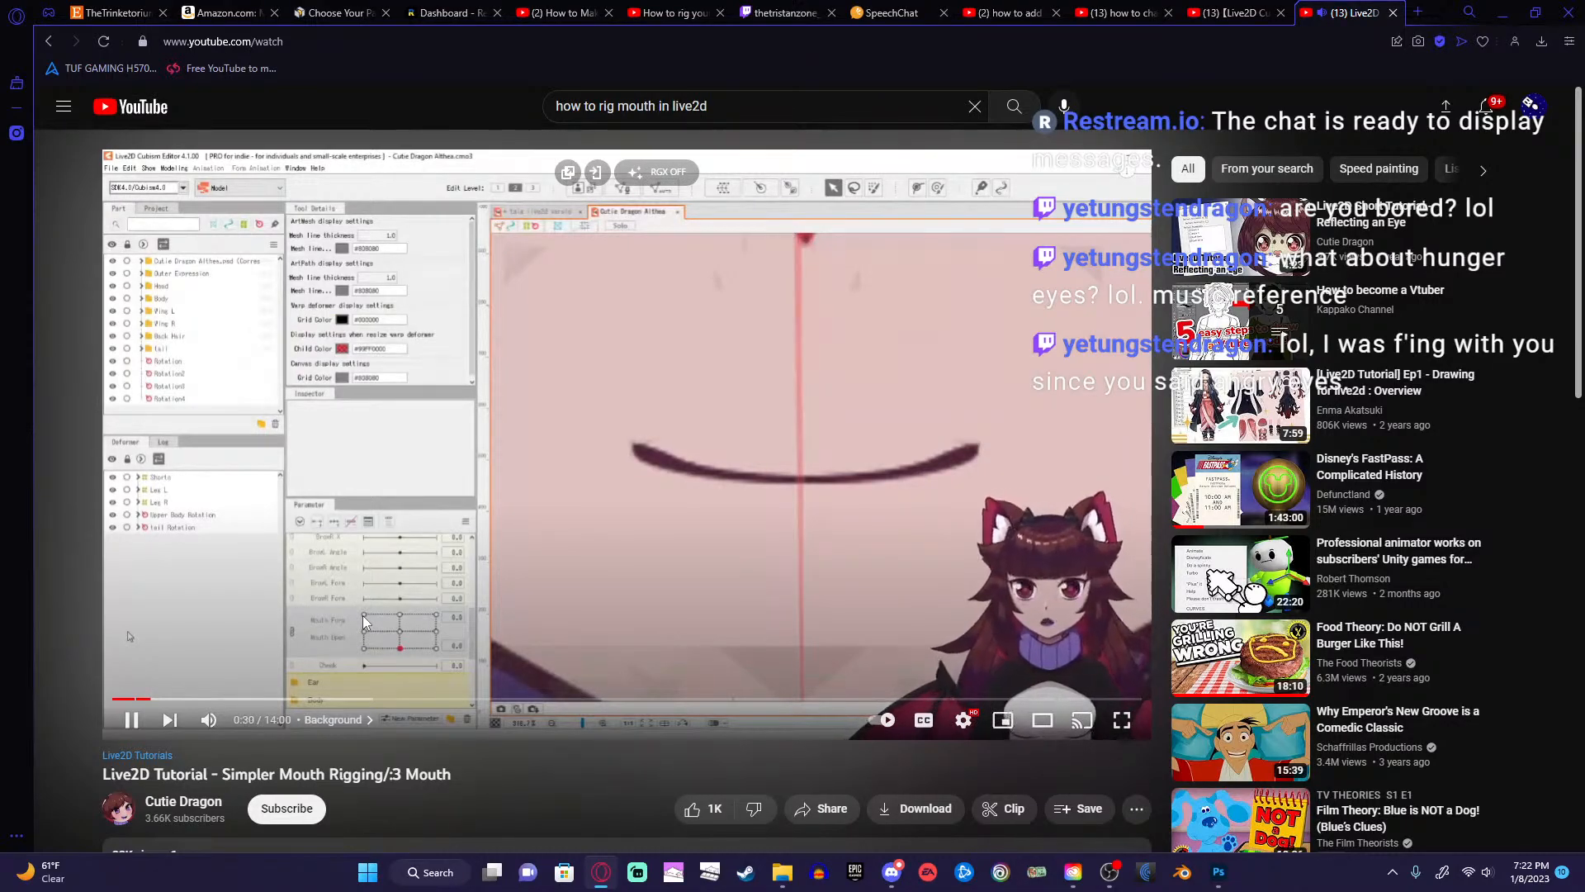
key("Right")
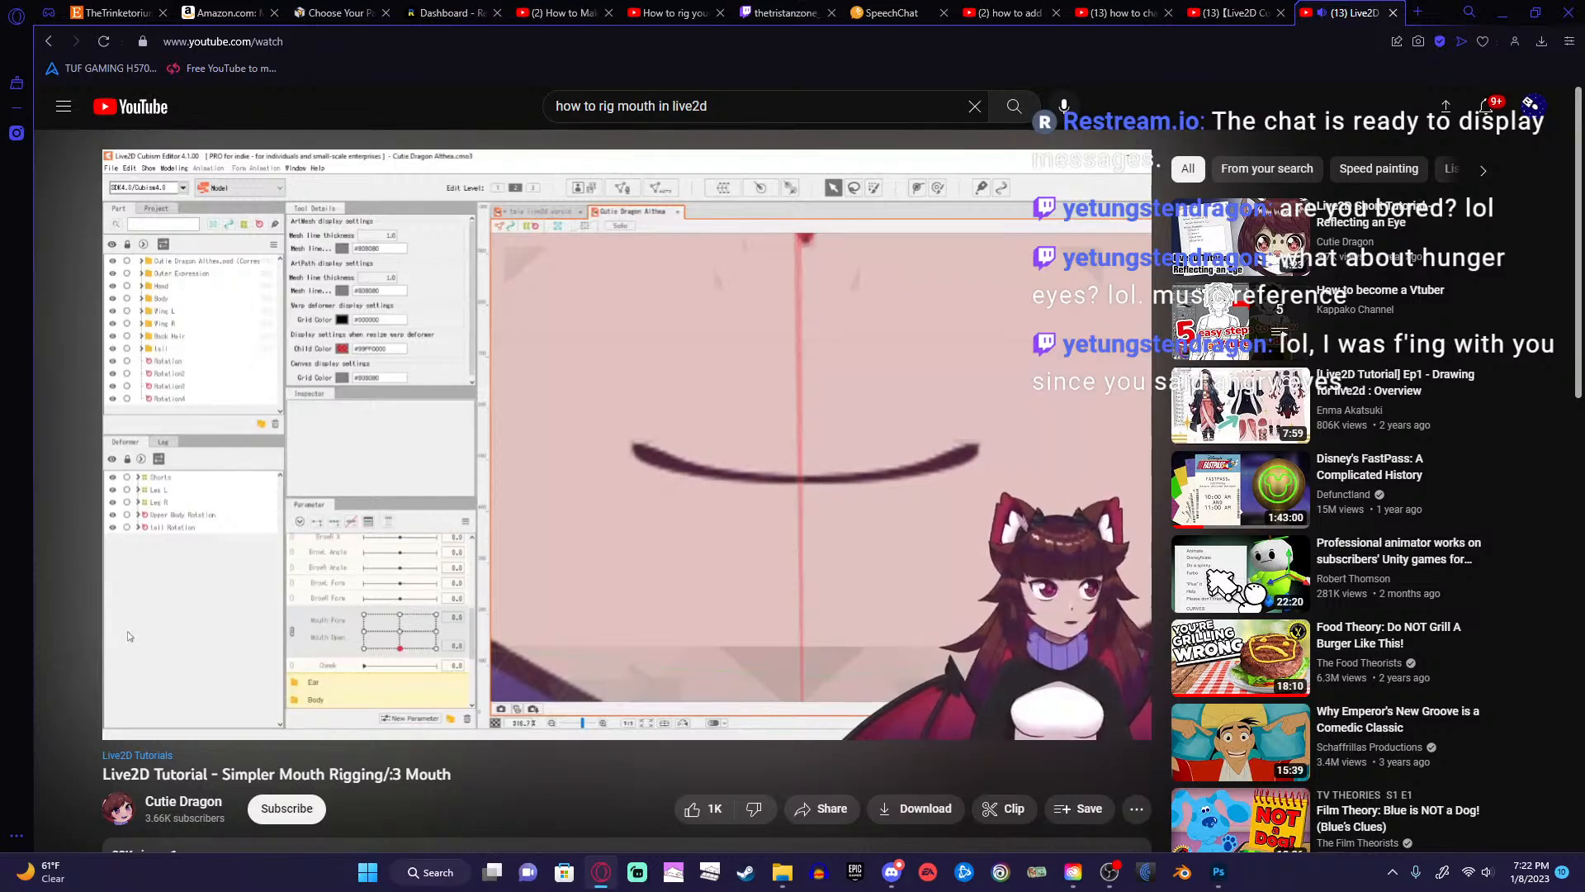
key("Right")
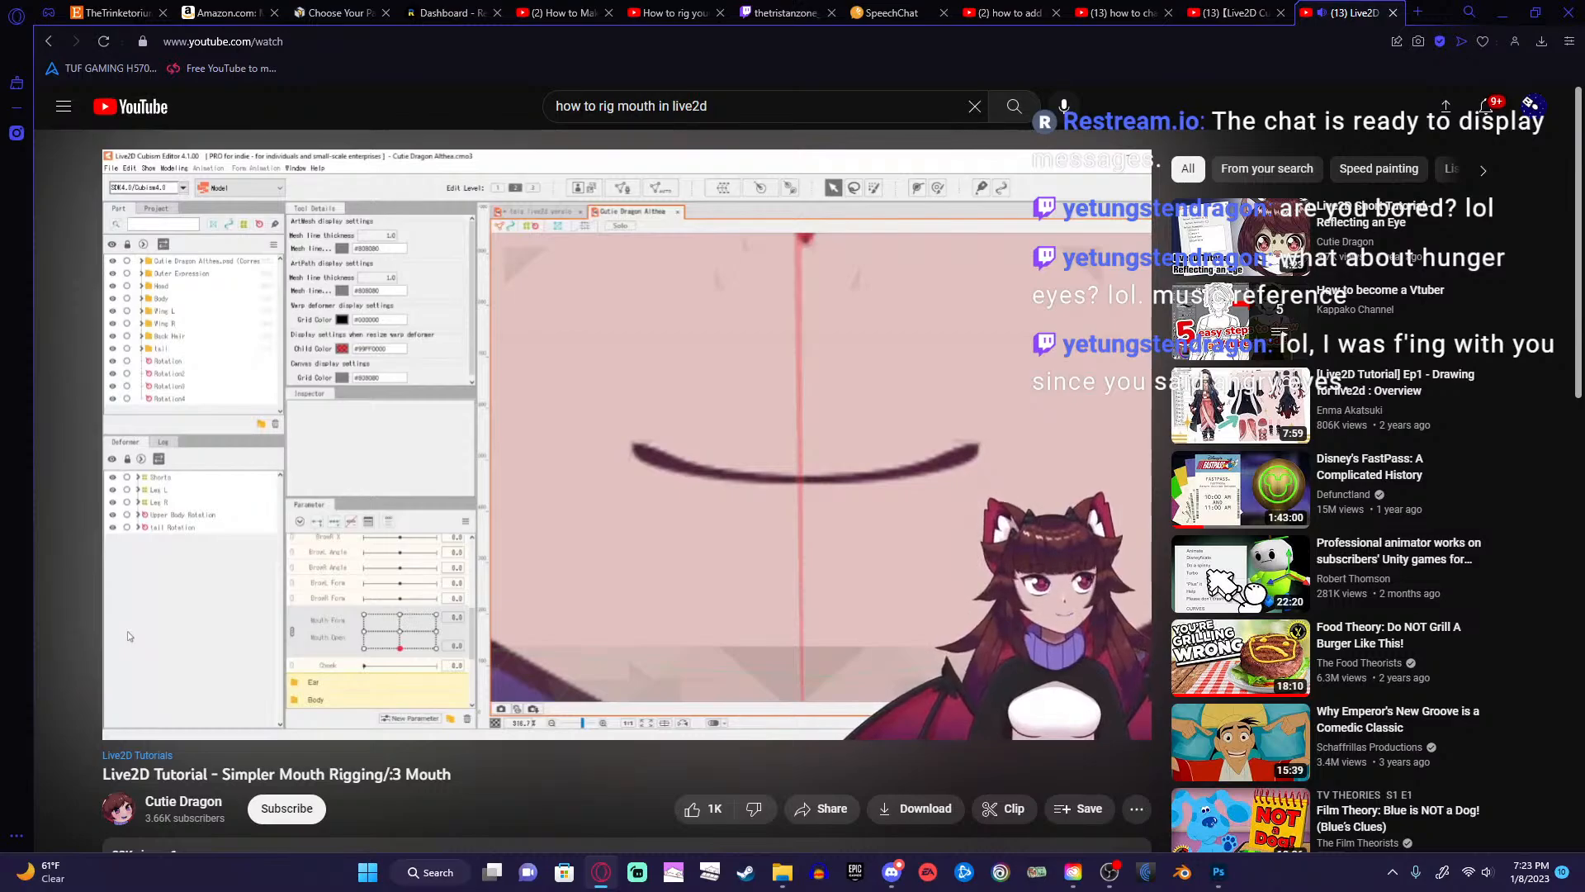
key("Right")
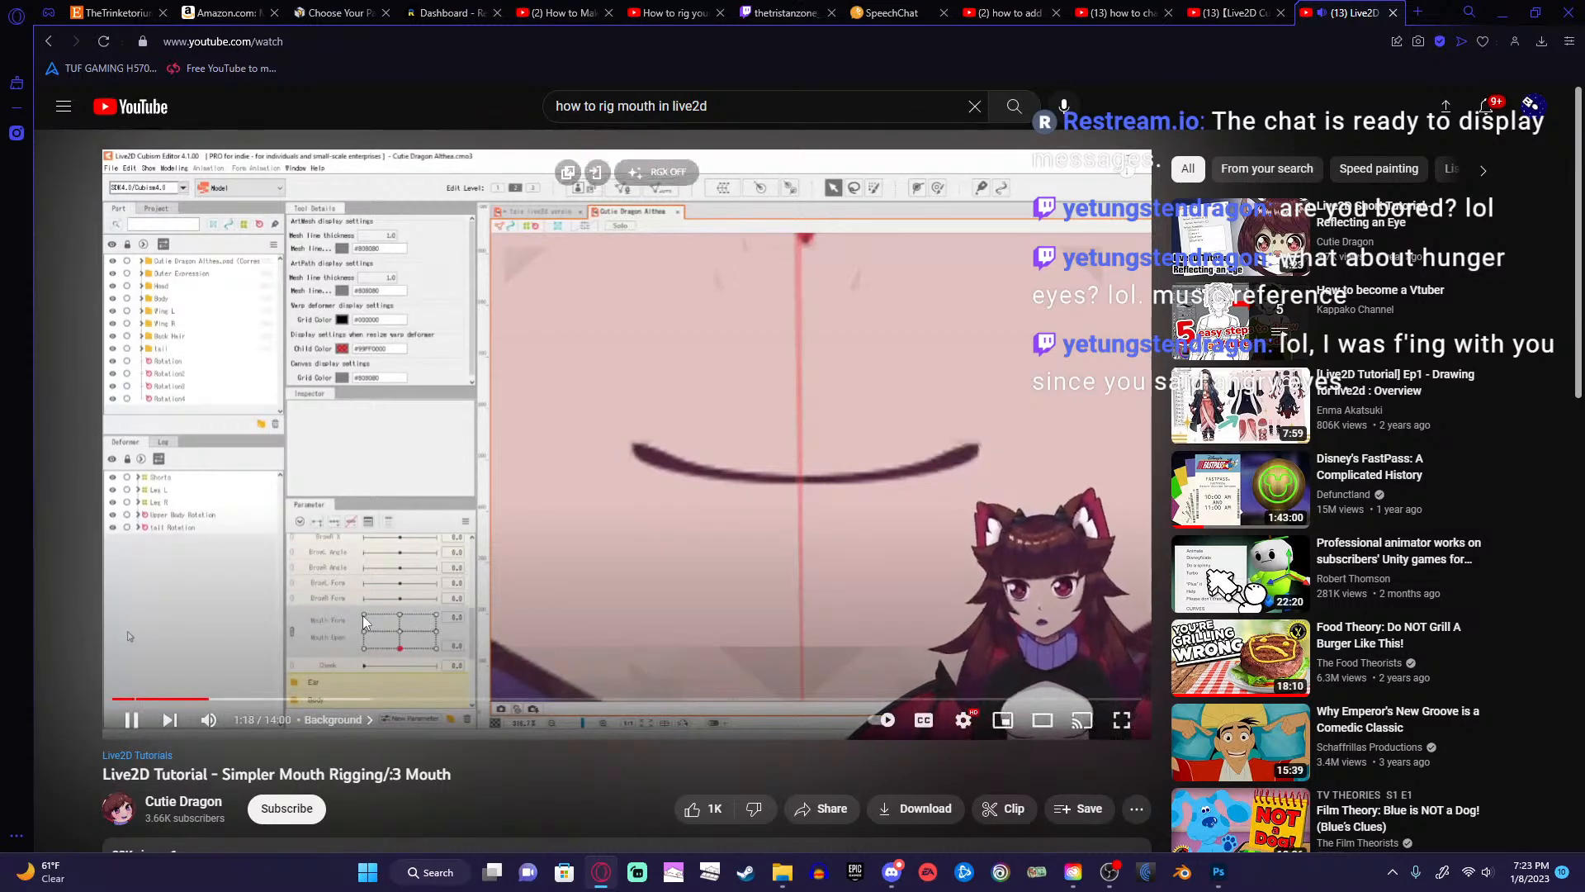
key("Right")
key("Right")
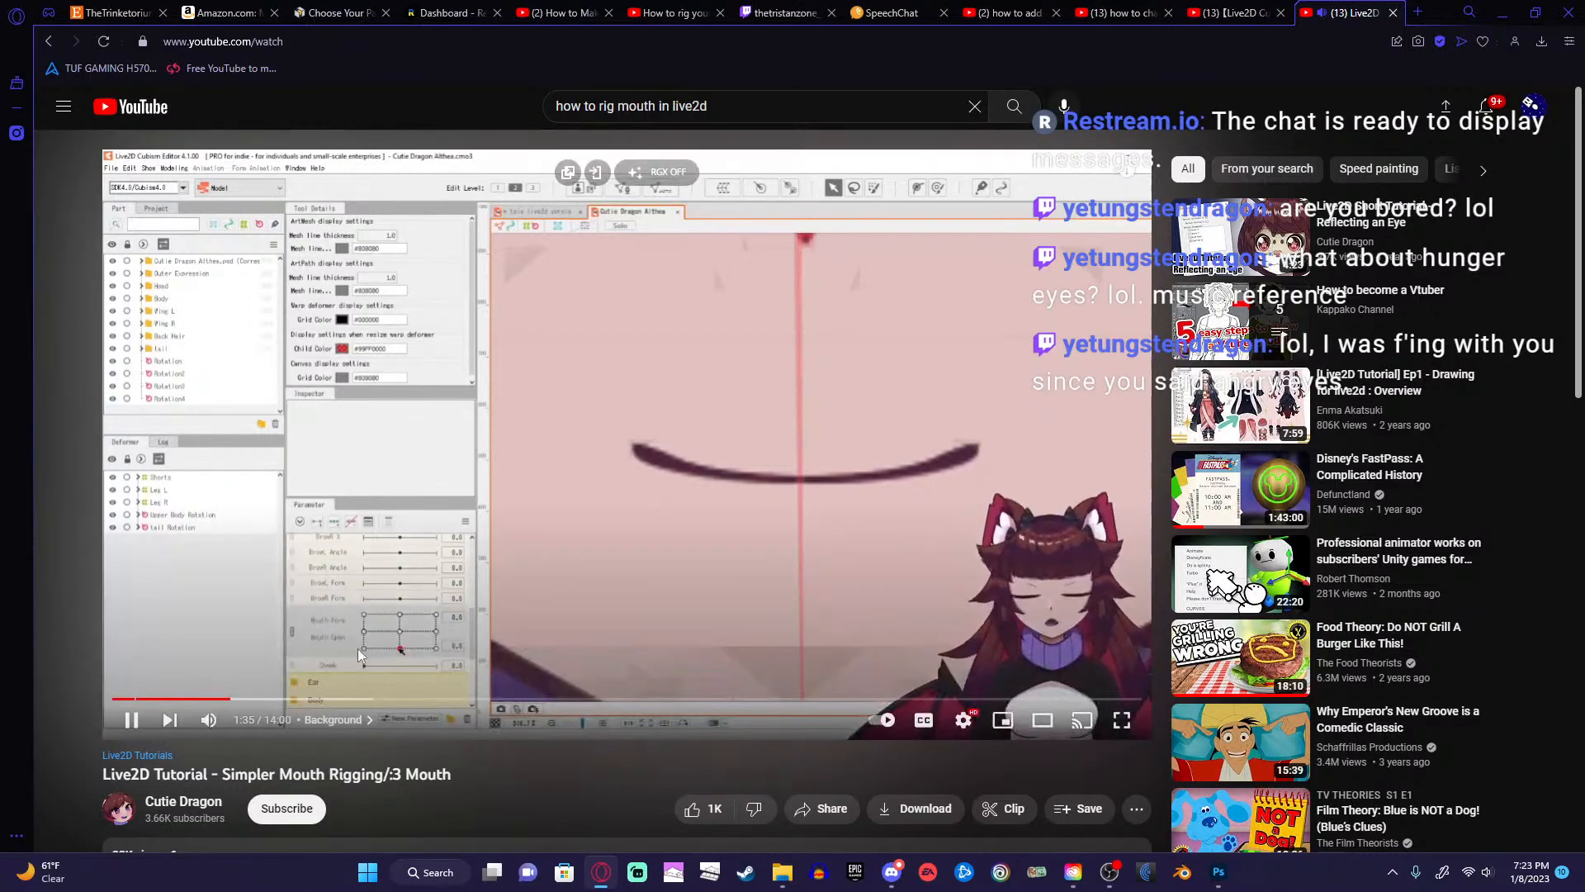
left_click(1038, 289)
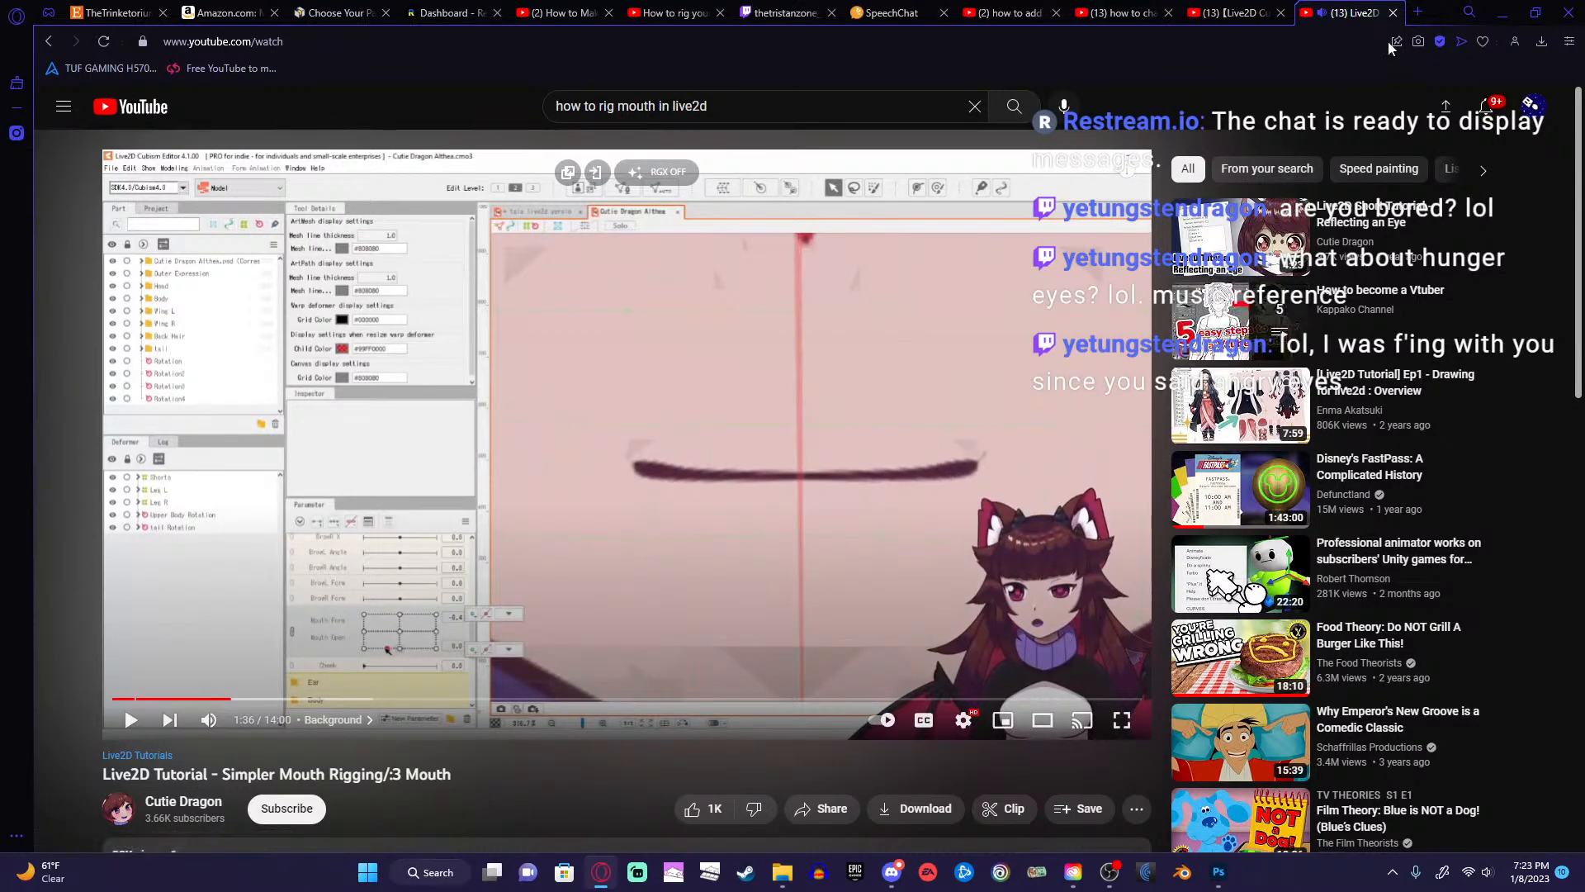
Search YouTube in a new browser tab for "how to do 3x3 keyform in live2d".
left_click(1418, 13)
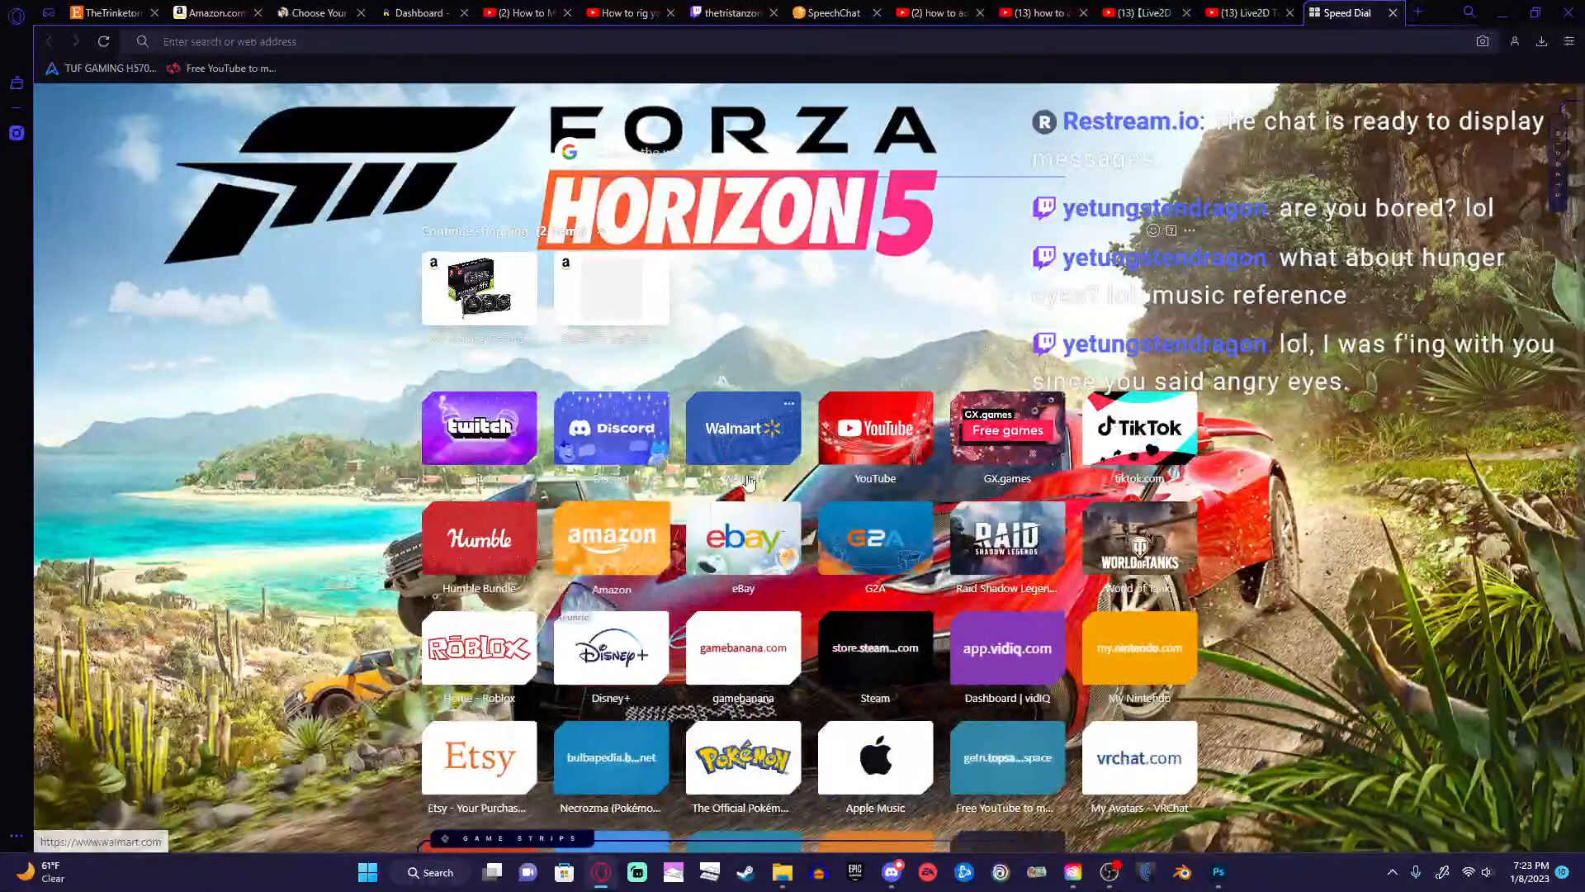
left_click(867, 437)
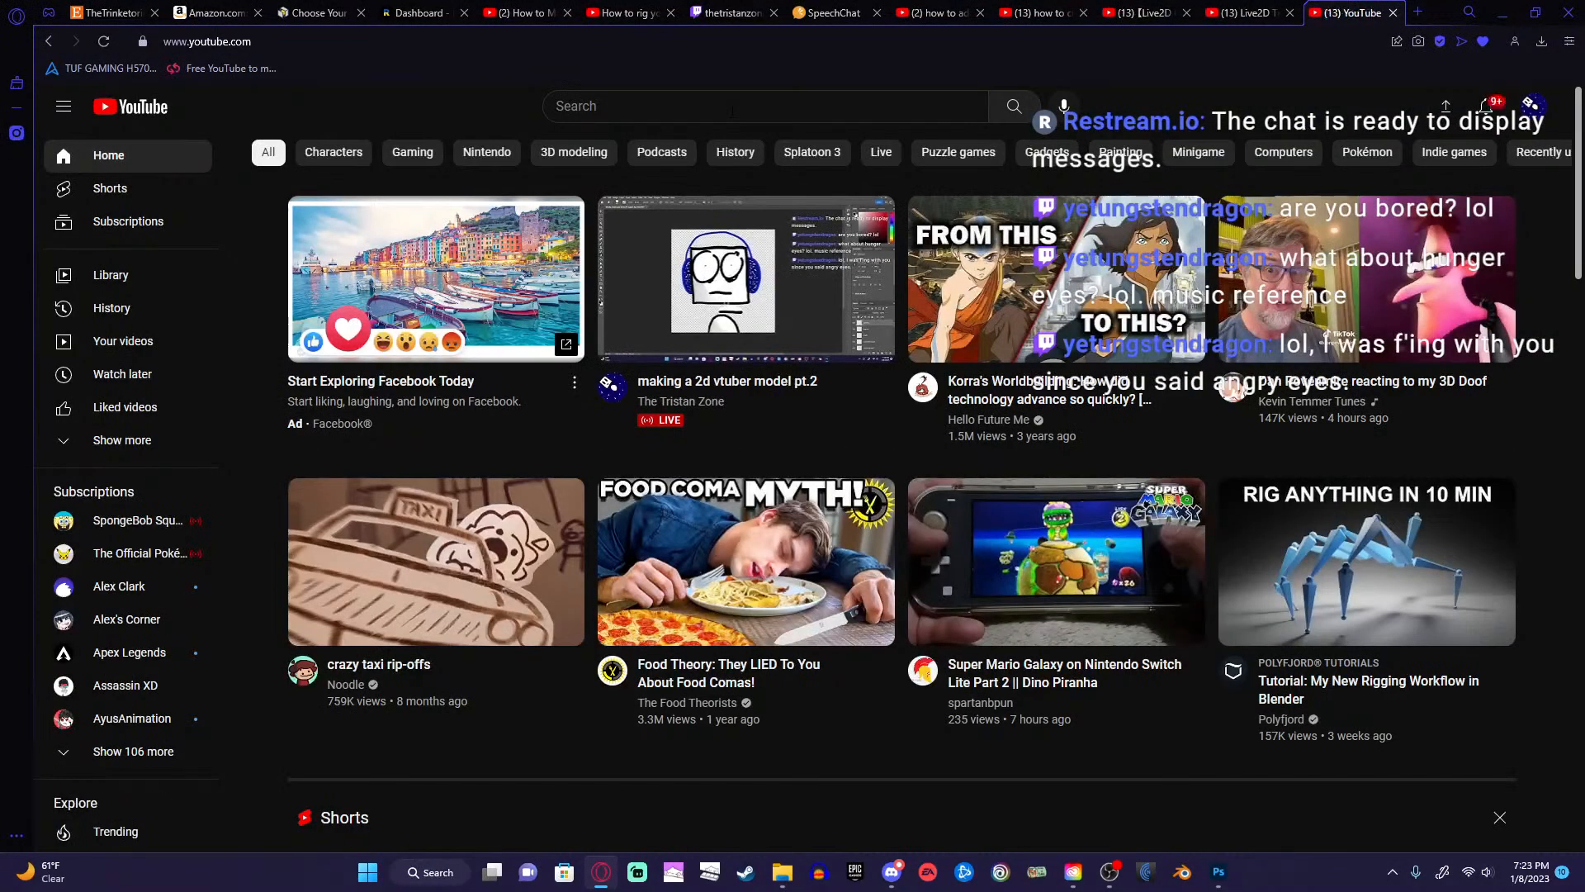
left_click(730, 111)
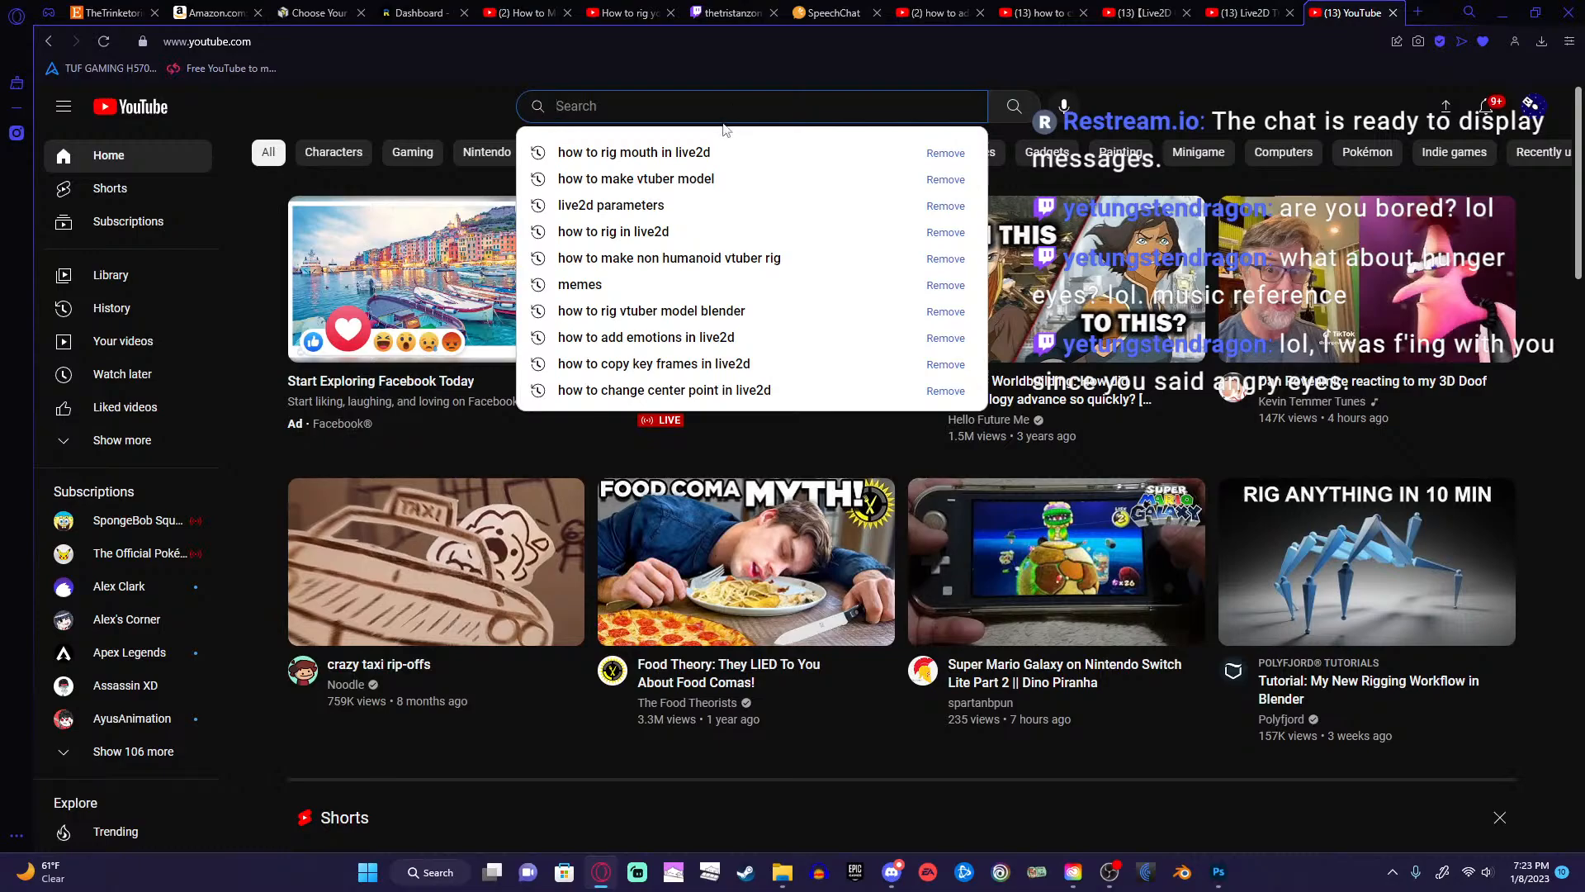
type("ho")
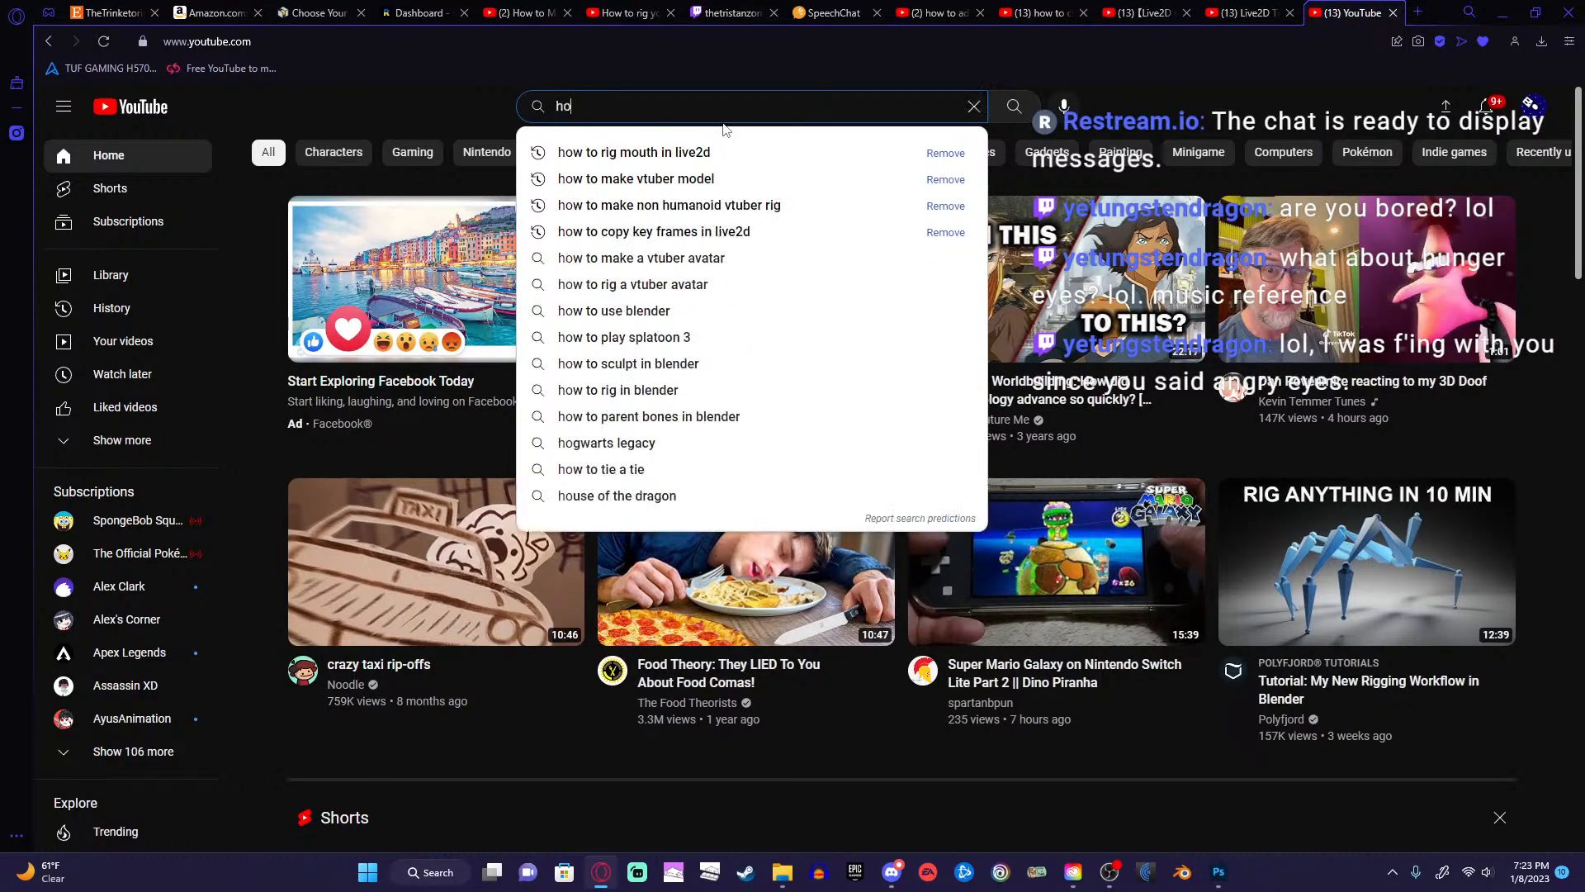
type("w to d")
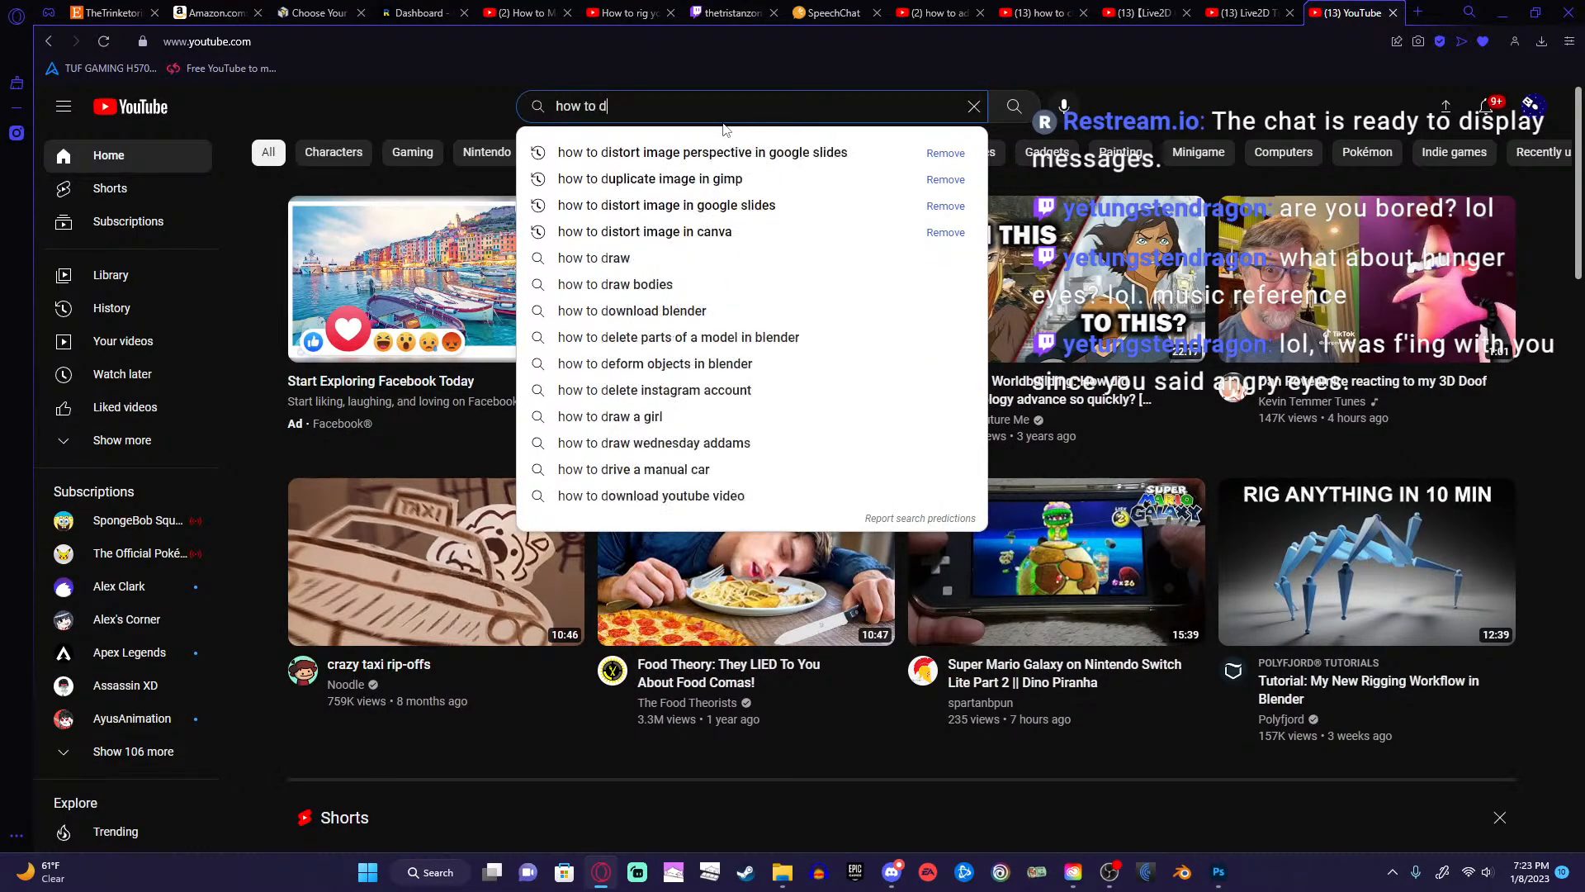
type("o 3x3")
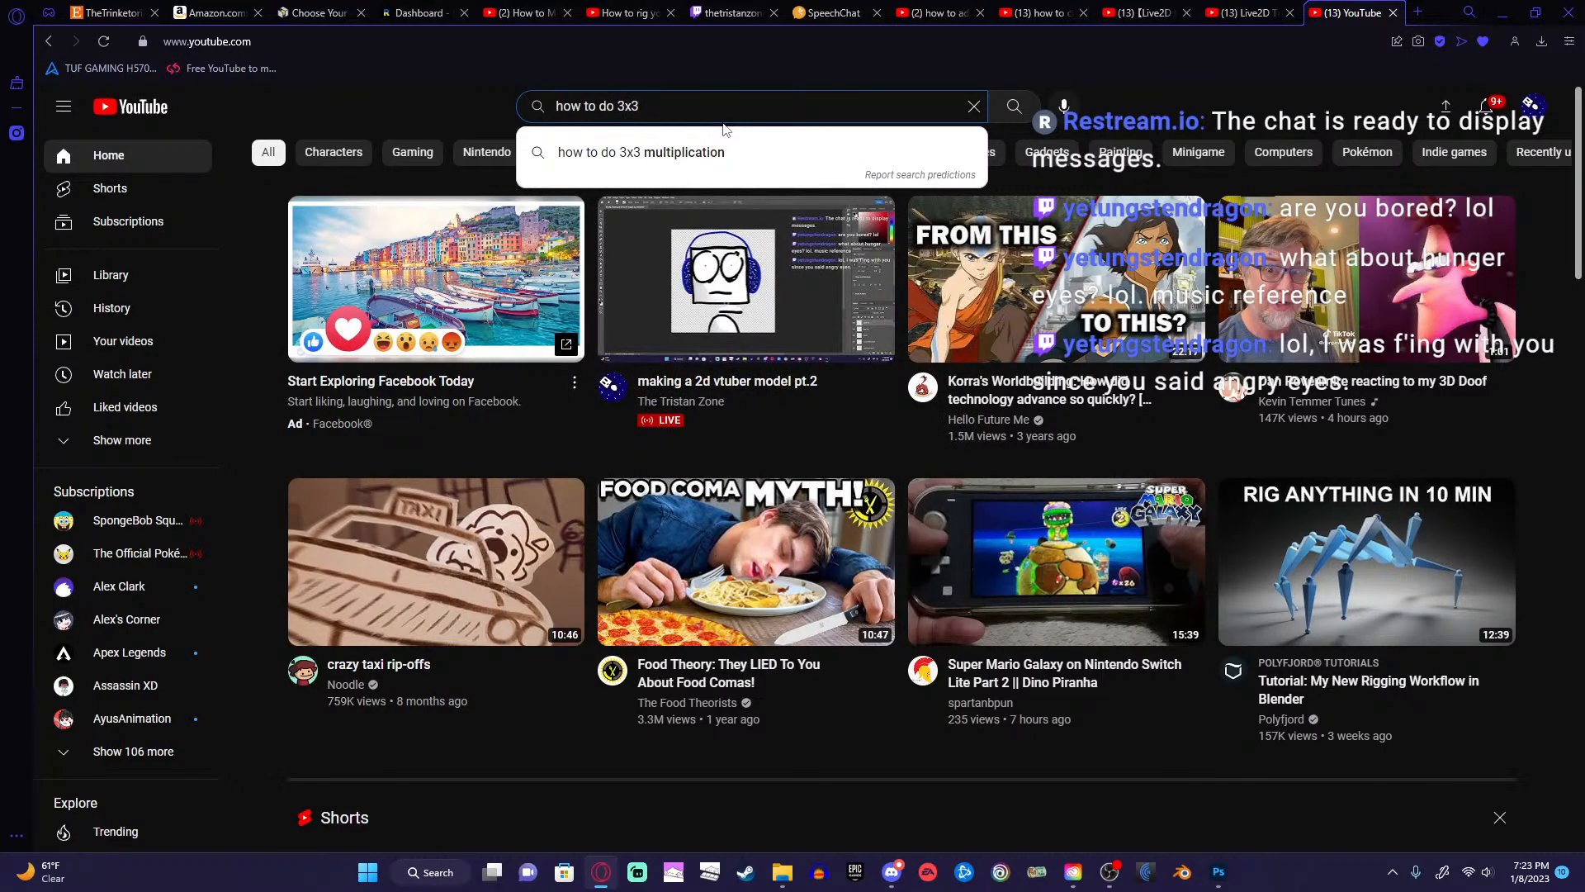
type(" keyf")
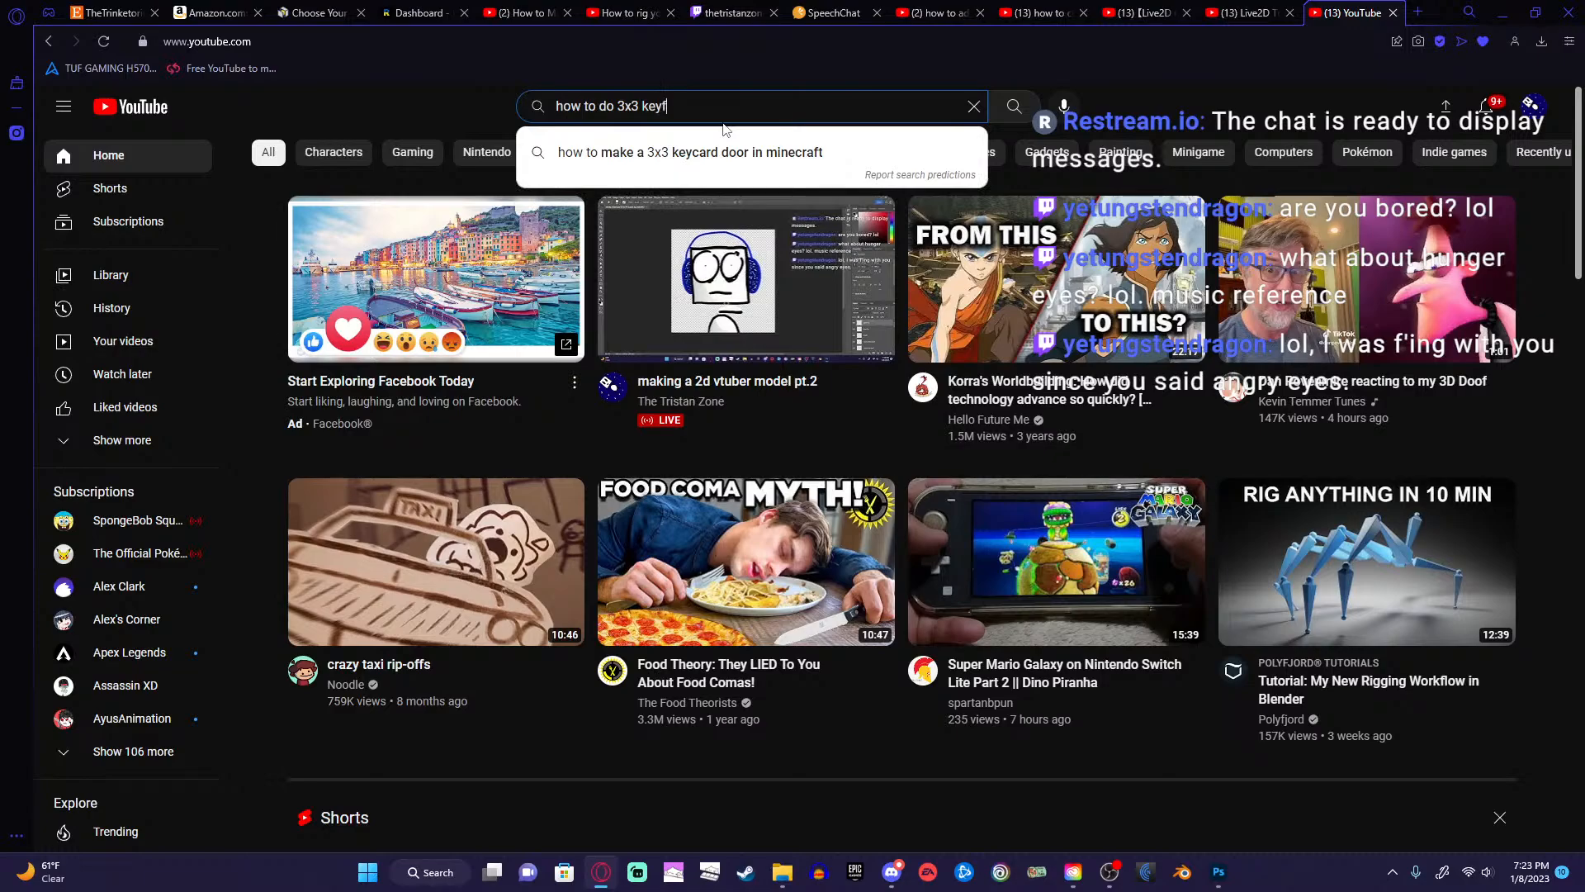
type("p")
key("BackSpace")
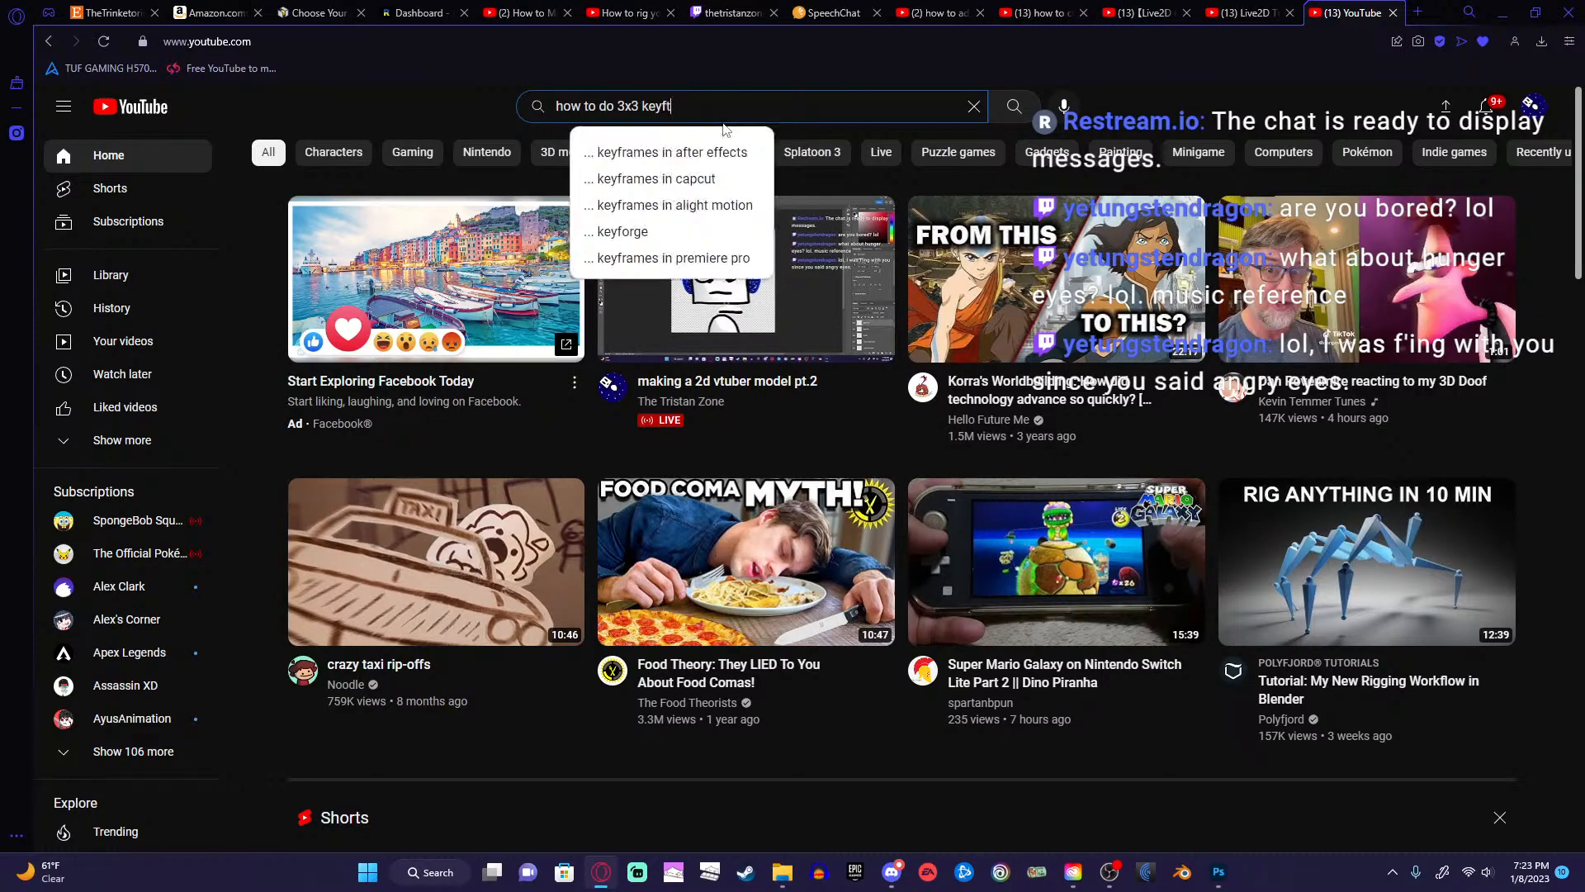
type("to")
key("BackSpace")
key("BackSpace")
type("orm ")
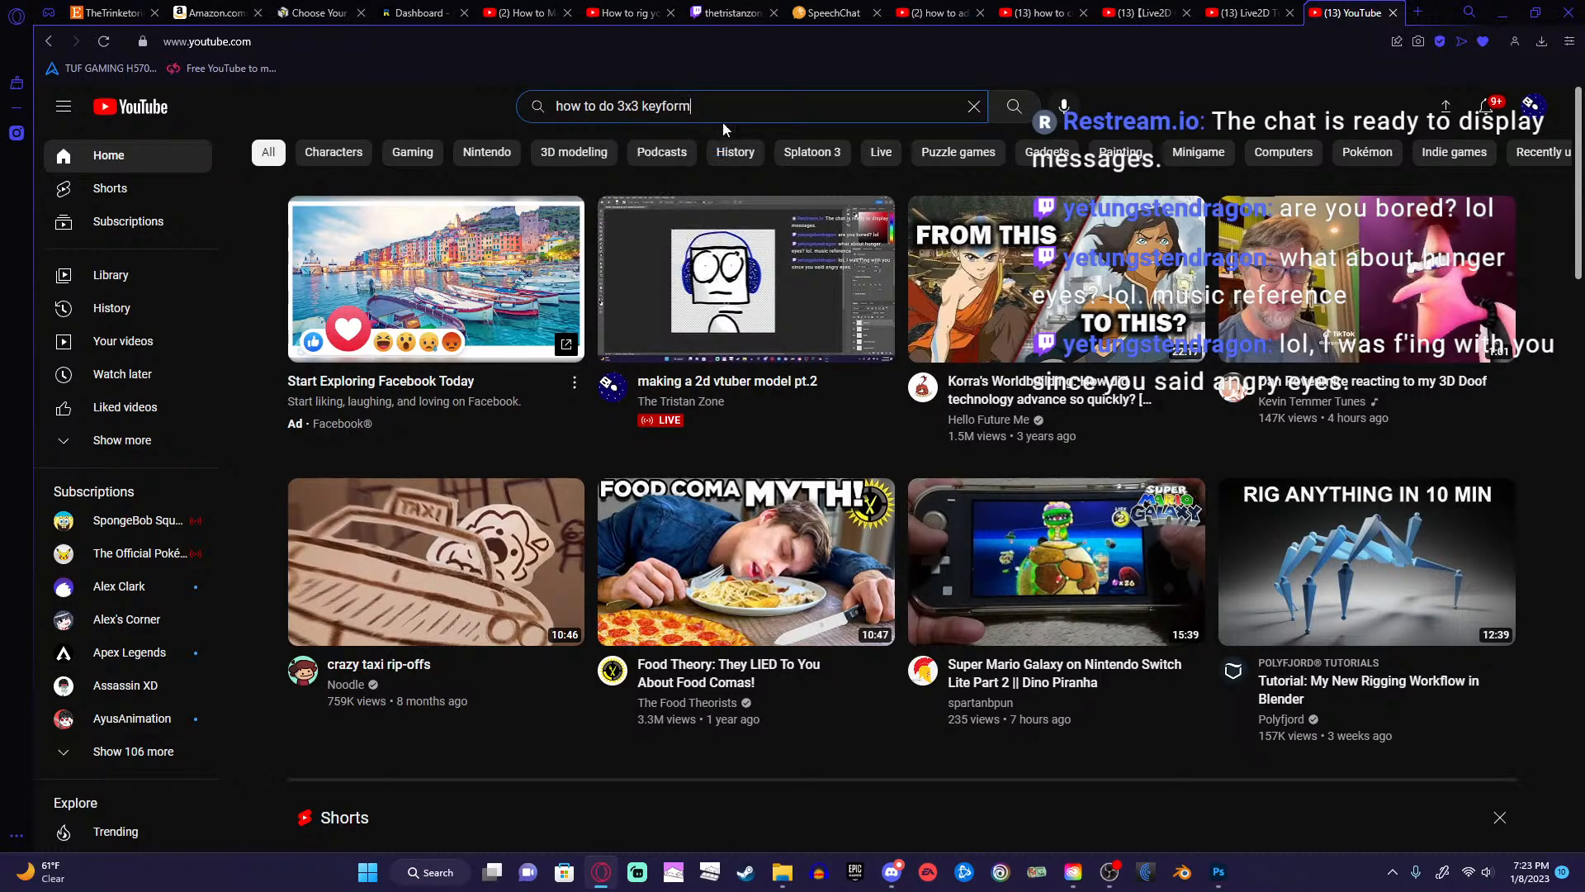
type("i")
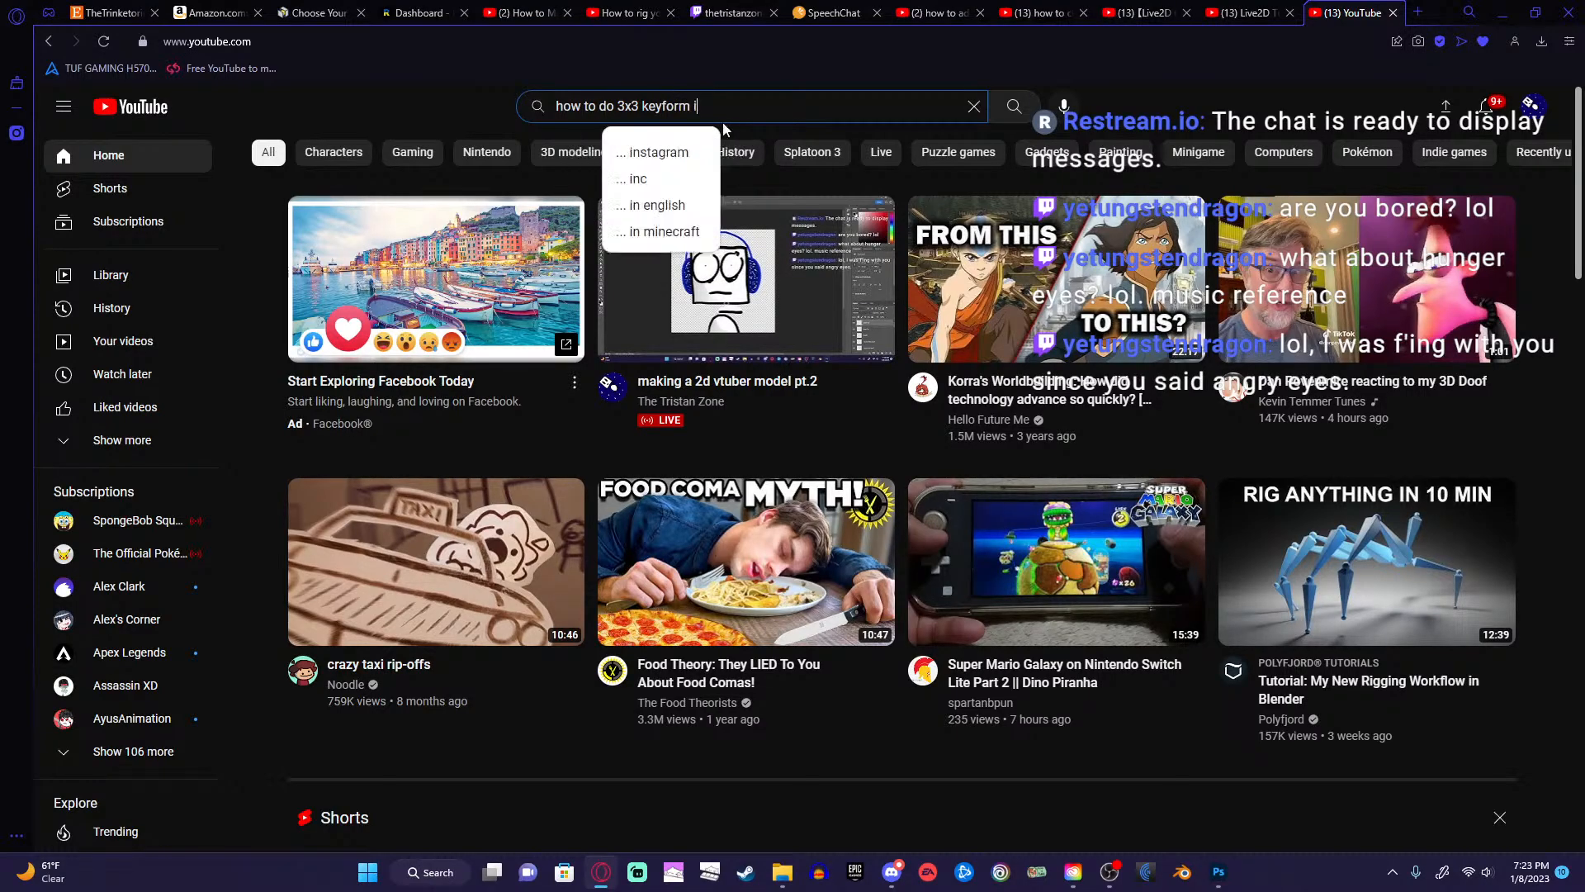
type("n l")
type("ive2d")
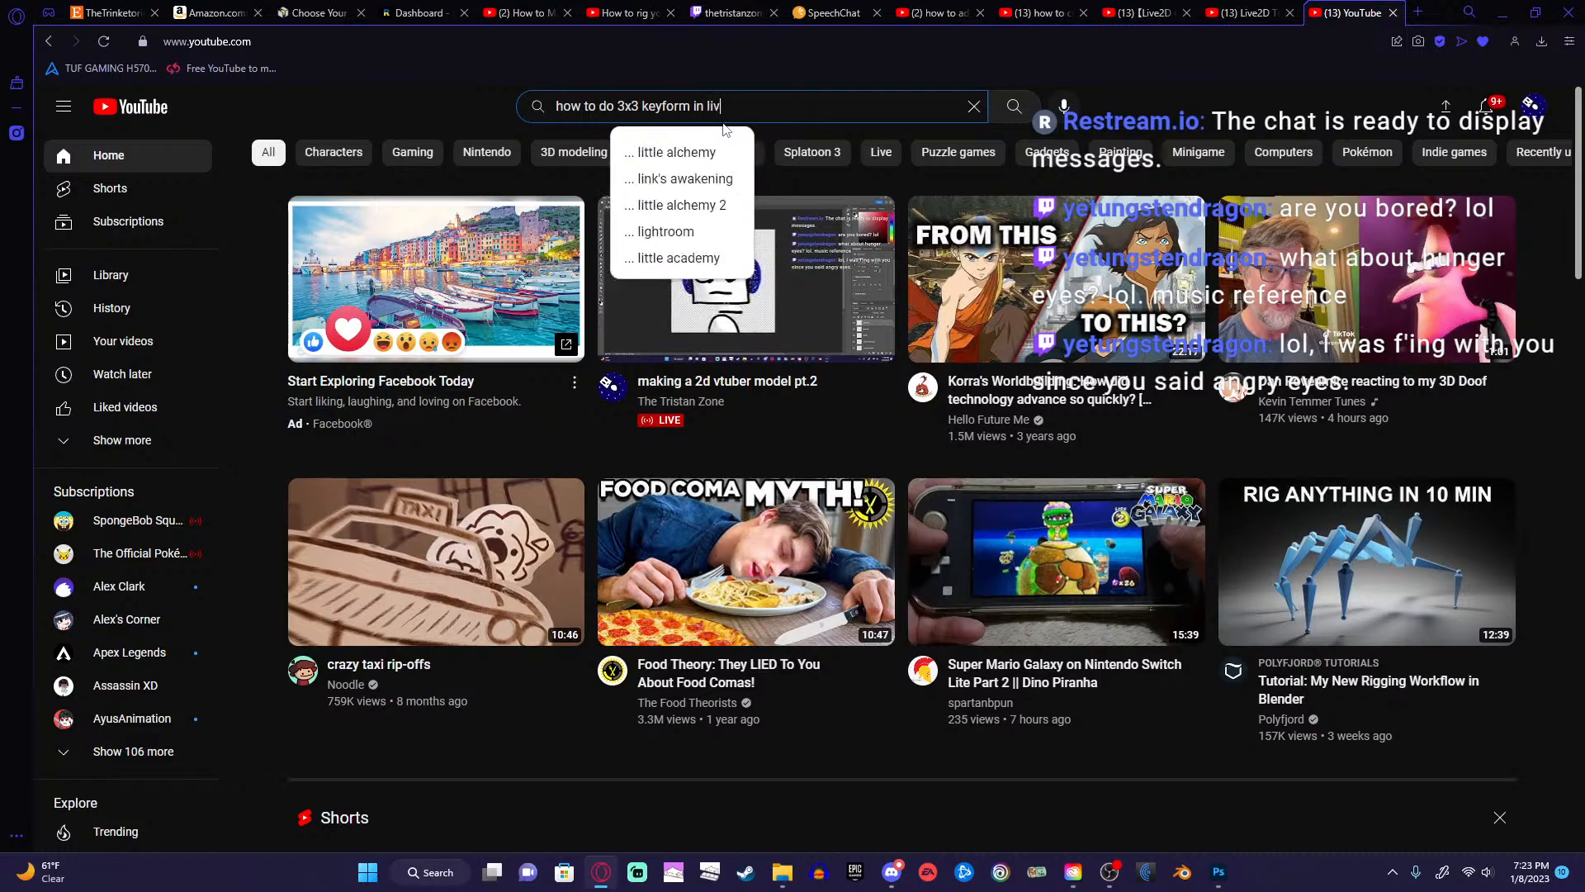
key("Return")
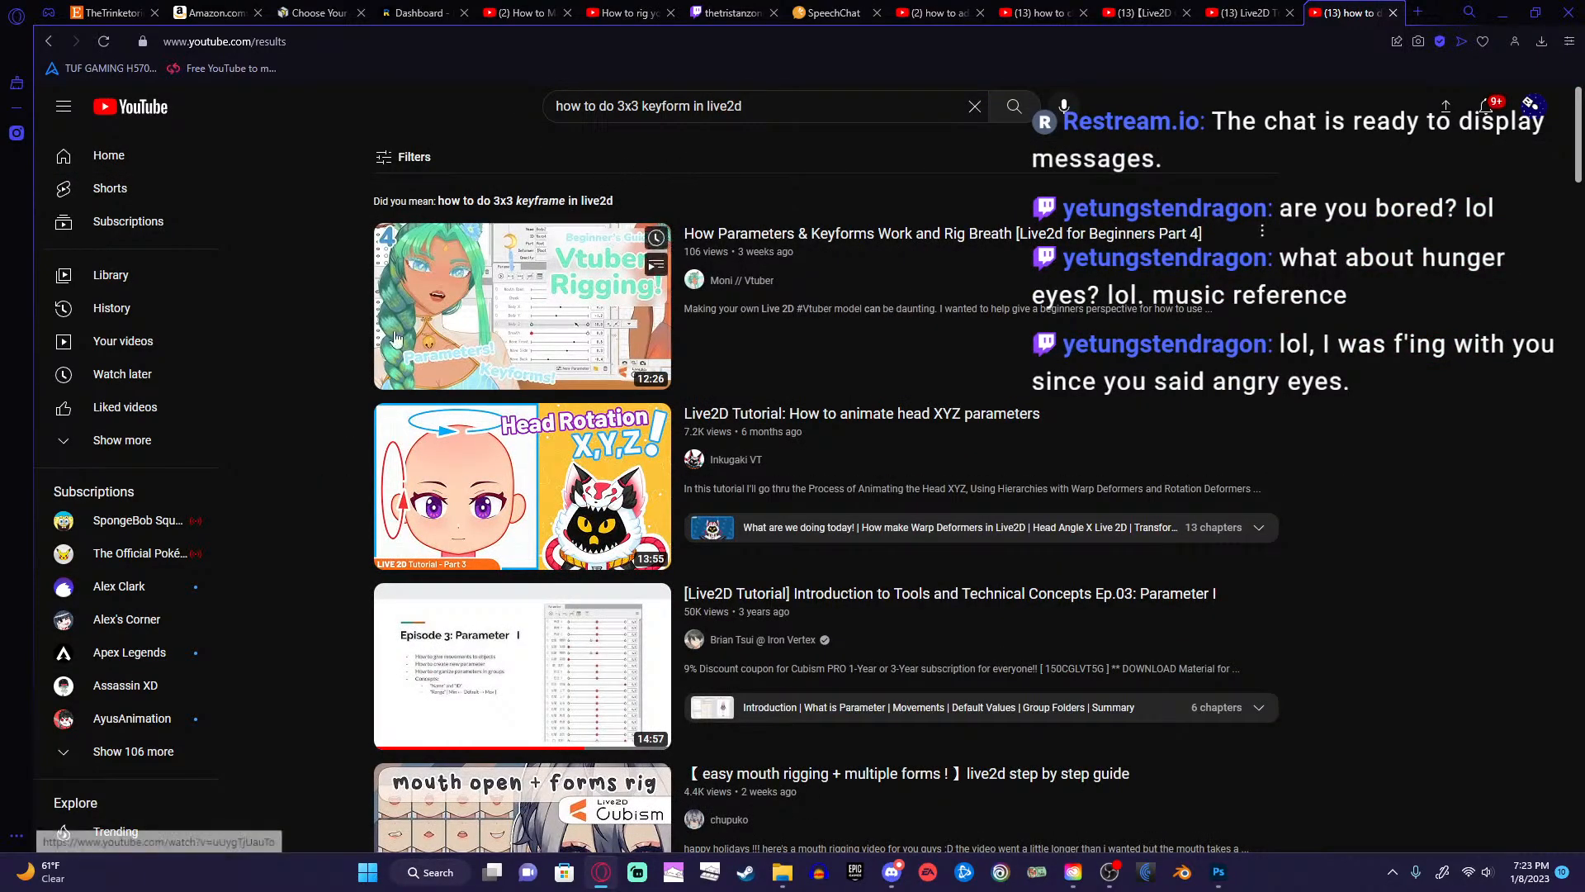
Look through the search results for a 3x3 mouth tutorial and open "Live2D Tutorial - Simpler Mouth Rigging/:3 Mouth".
scroll(365, 555, "down", 2)
scroll(364, 548, "down", 2)
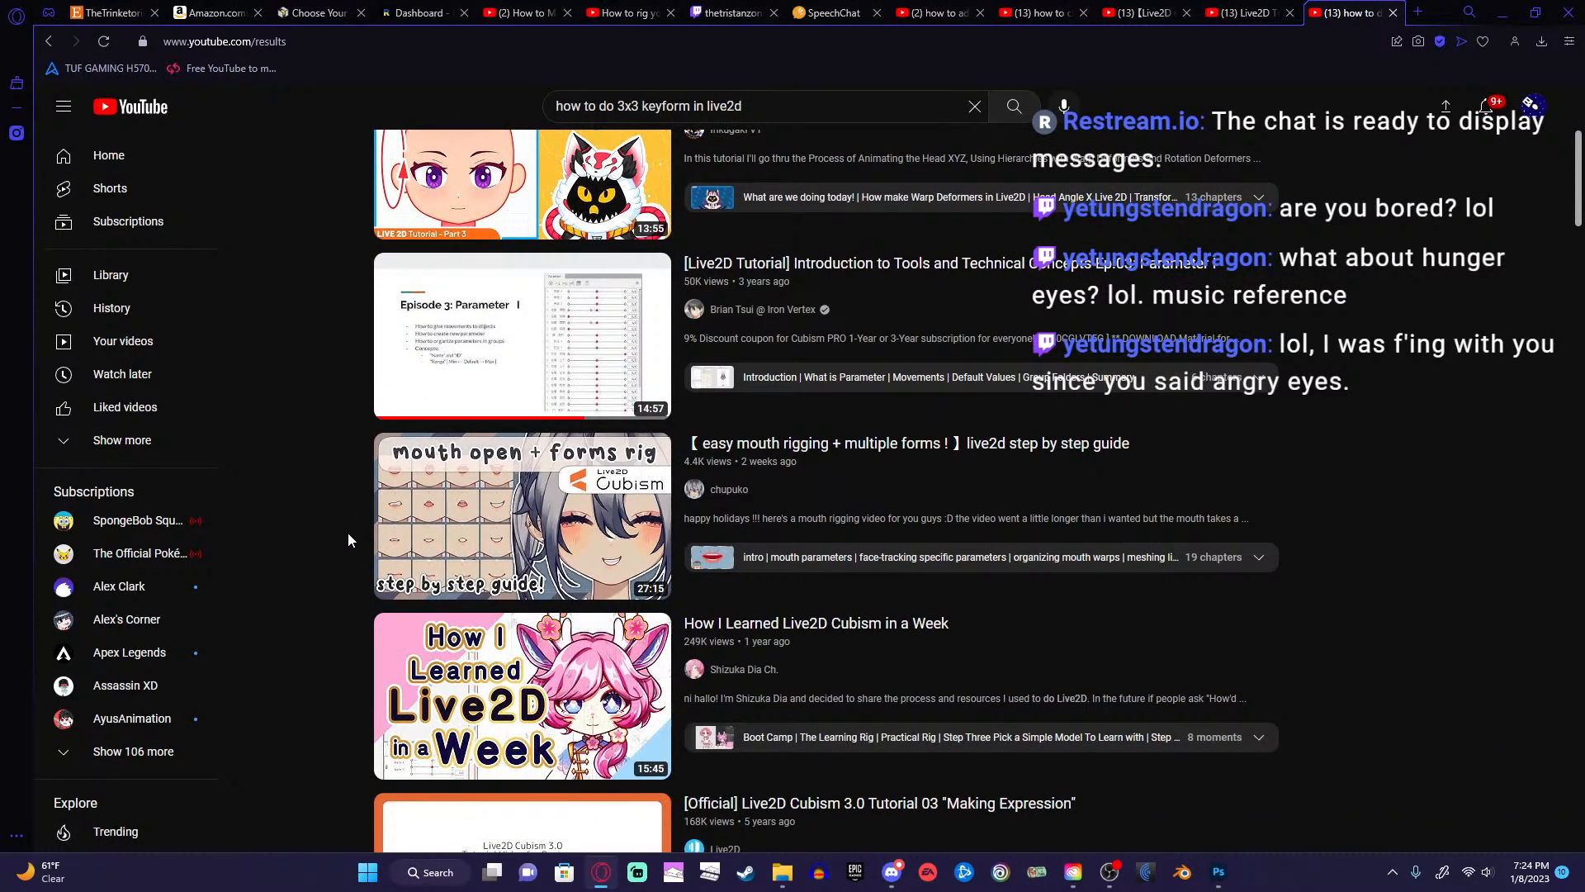
scroll(348, 533, "down", 5)
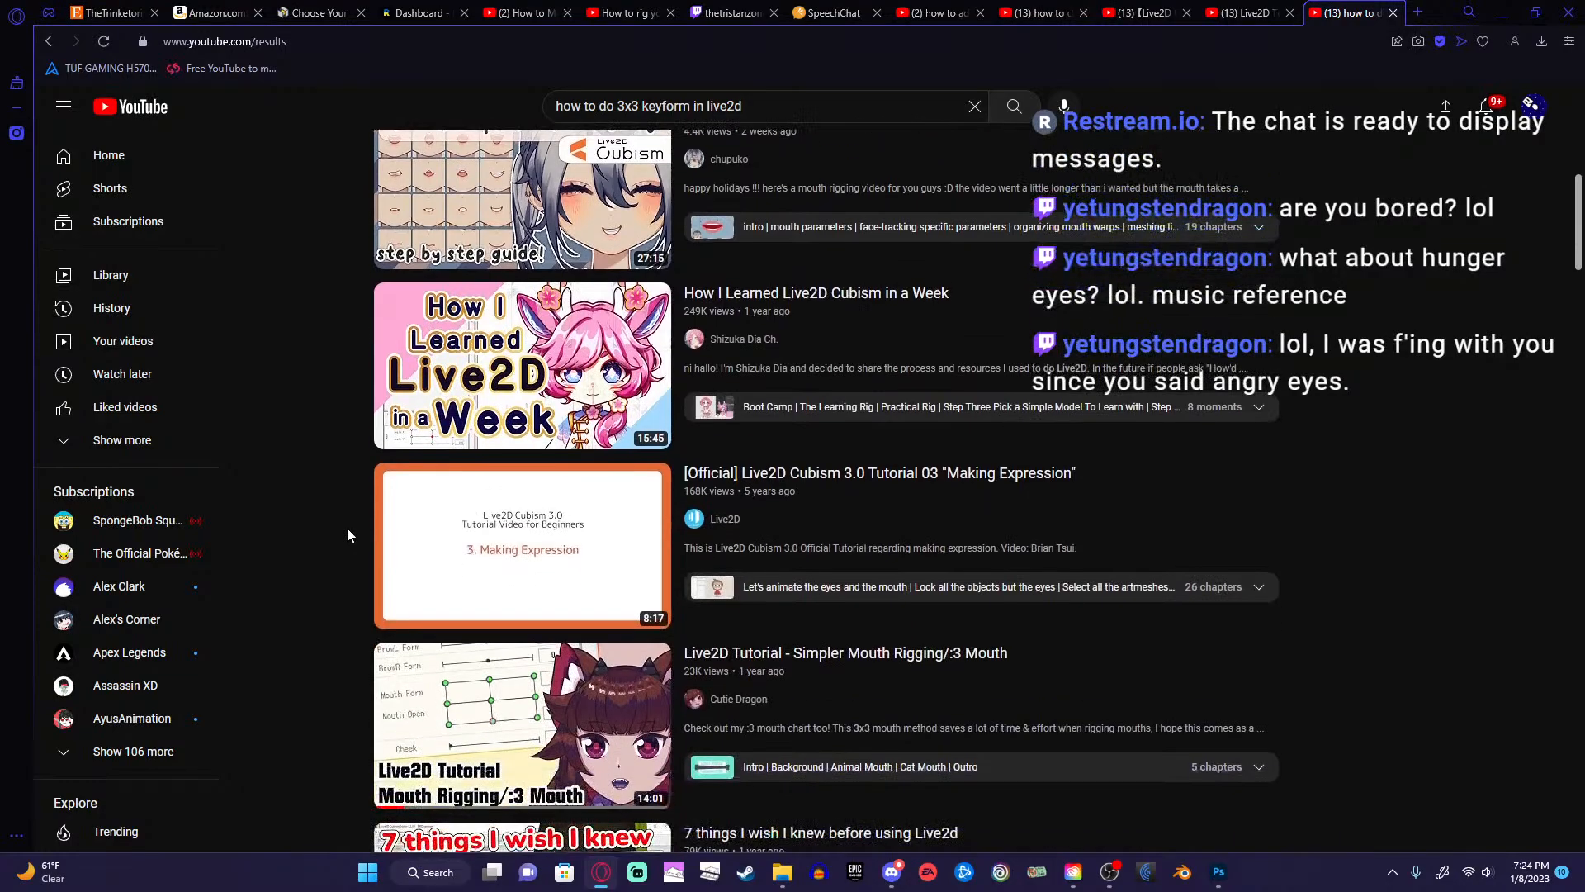
left_click(409, 595)
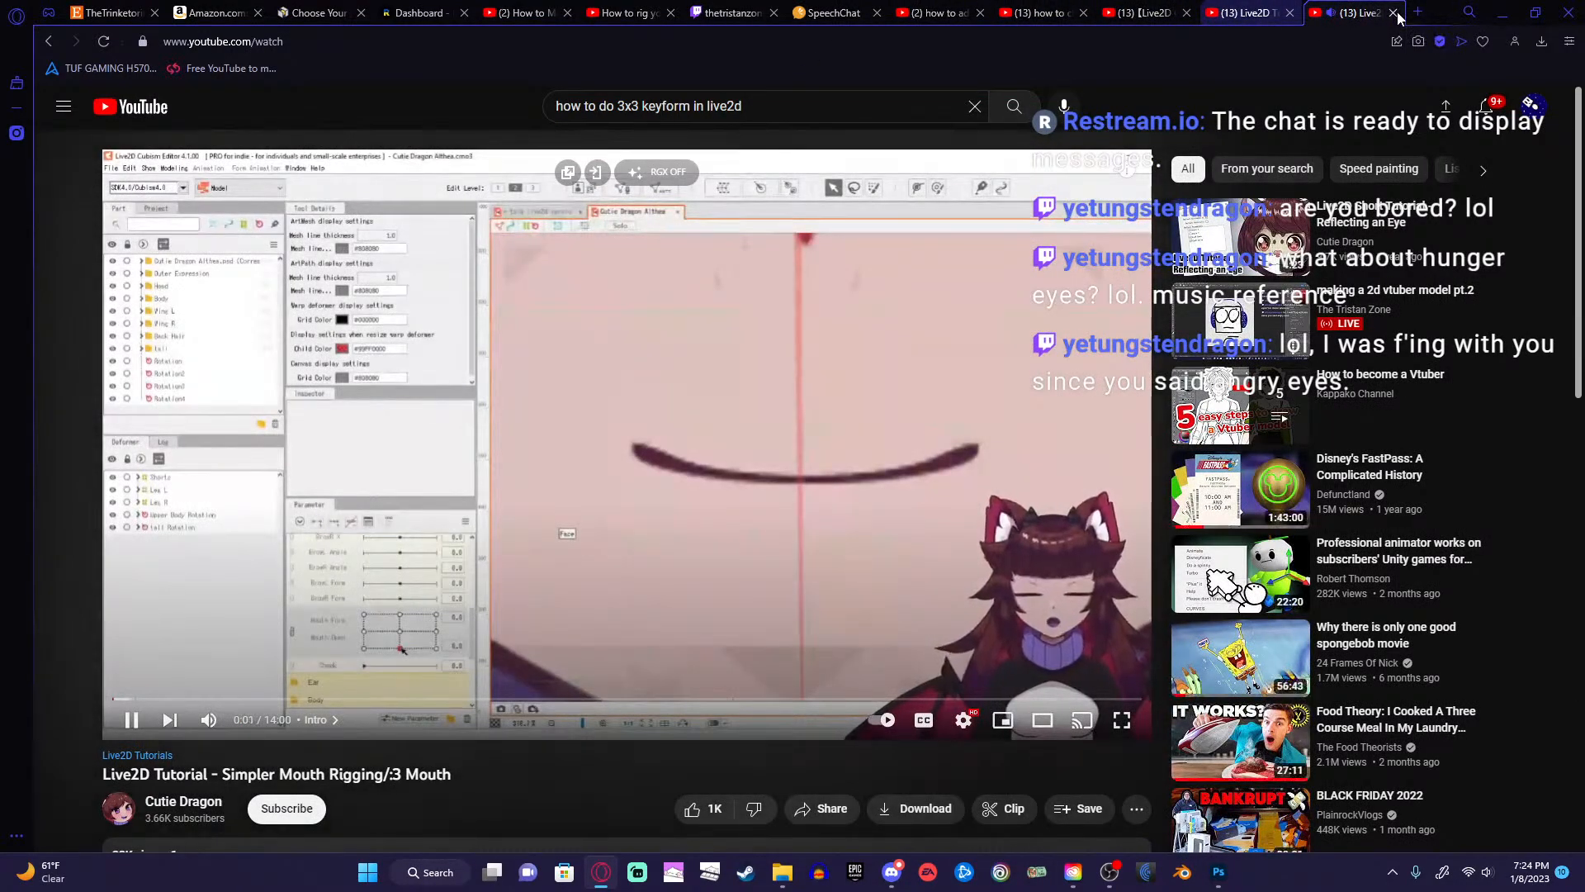
Close the duplicate video tab, resume the original mouth rigging tutorial, and replay the upper lip section around 2:00.
left_click(1395, 13)
left_click(855, 516)
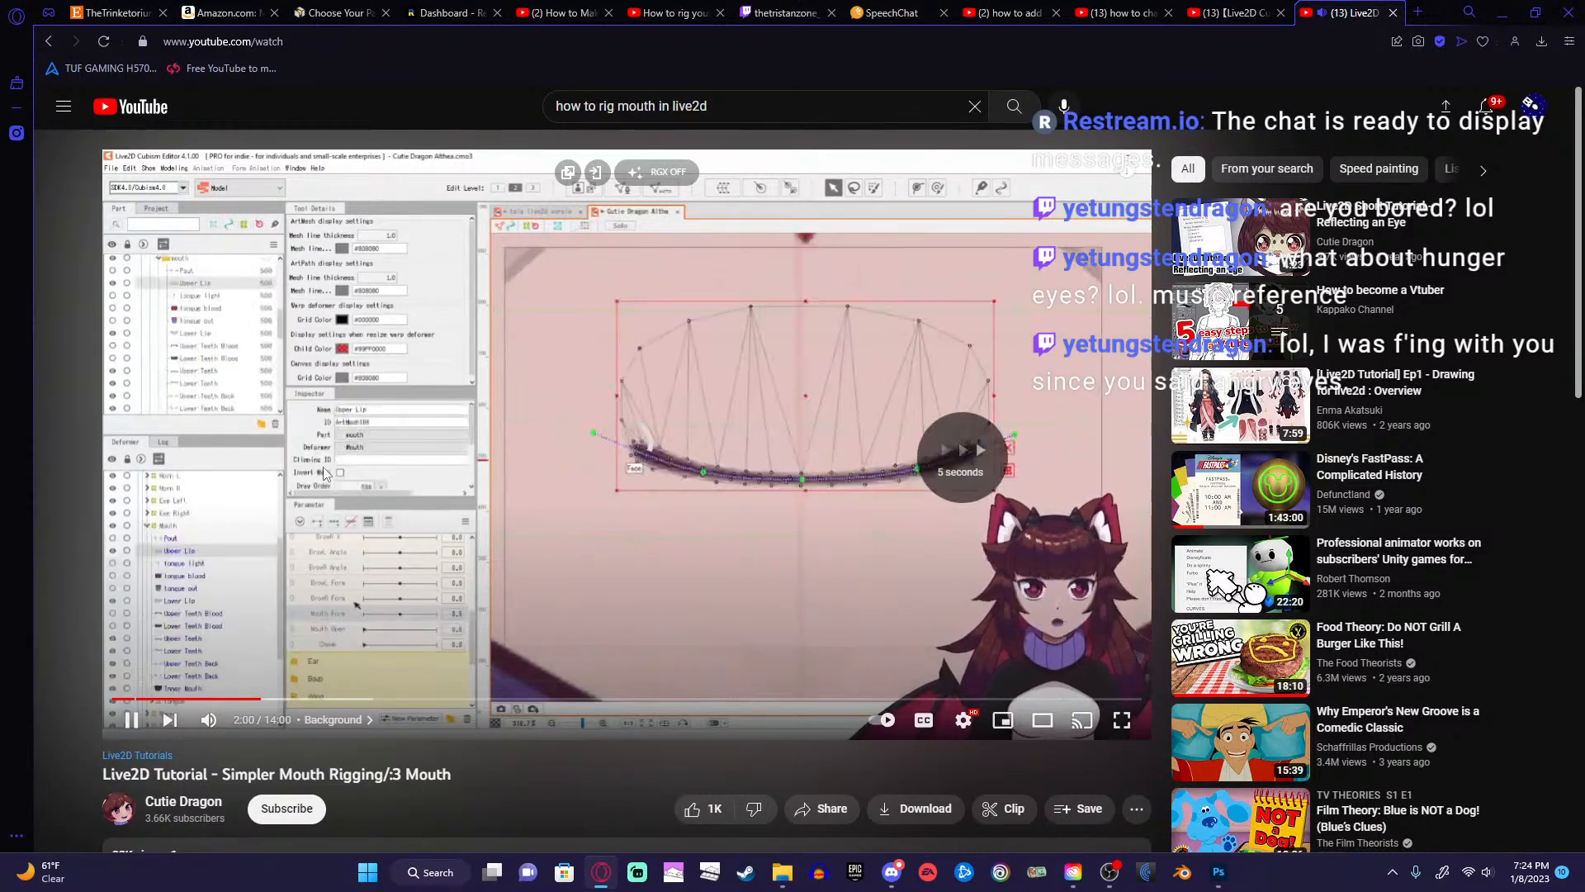
key("Left")
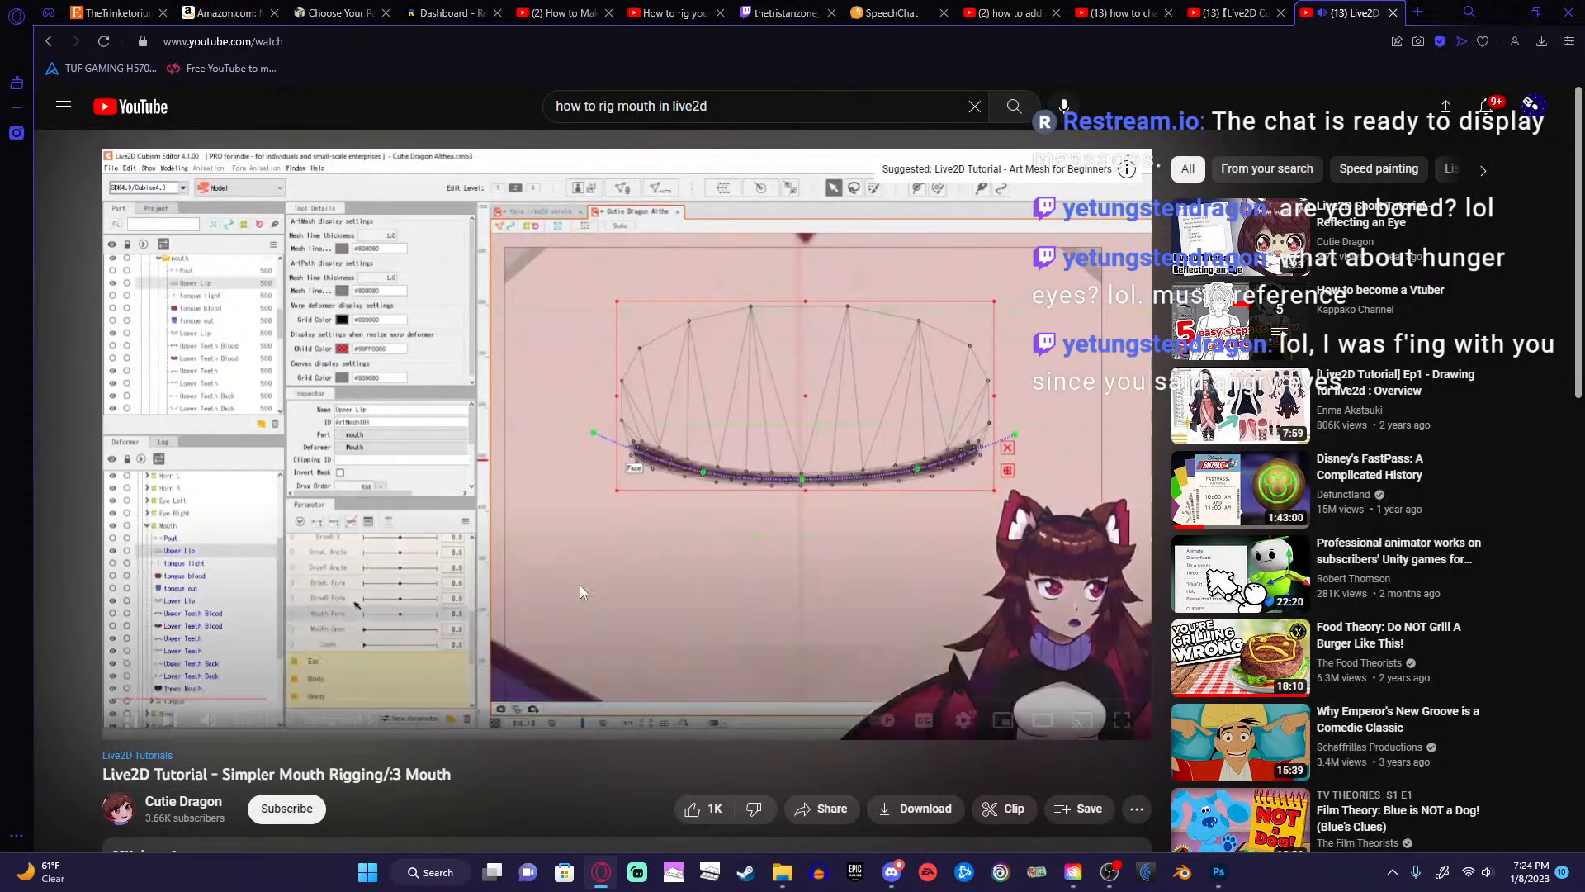
Pause the mouth rigging tutorial at 2:07 and clear the desktop by minimizing the browser and OBS and closing Creative Cloud Desktop.
left_click(620, 481)
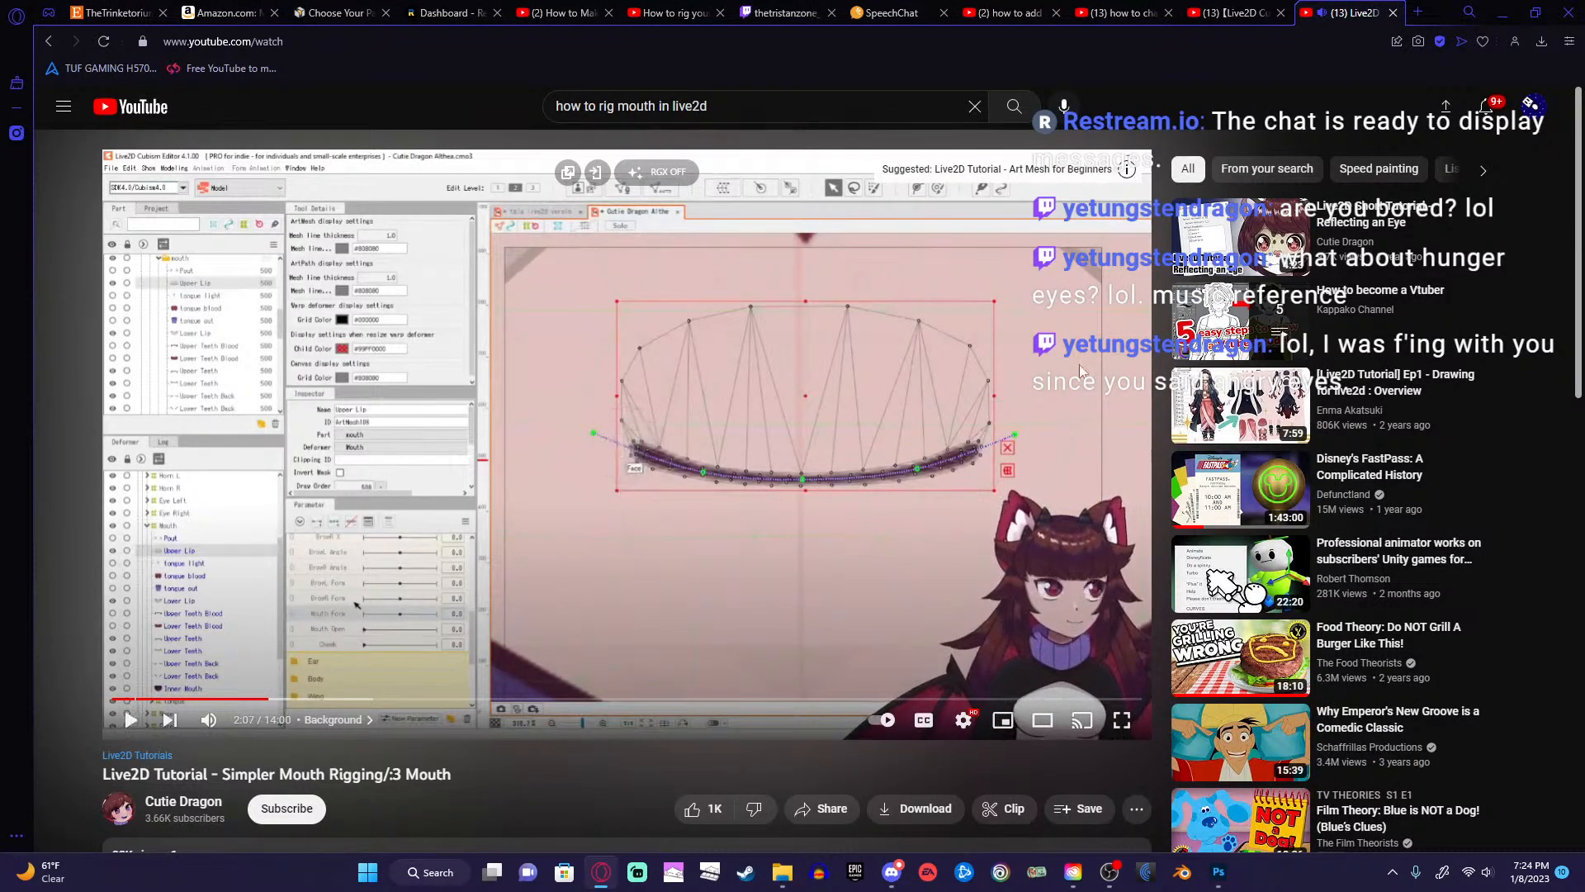
left_click(1504, 14)
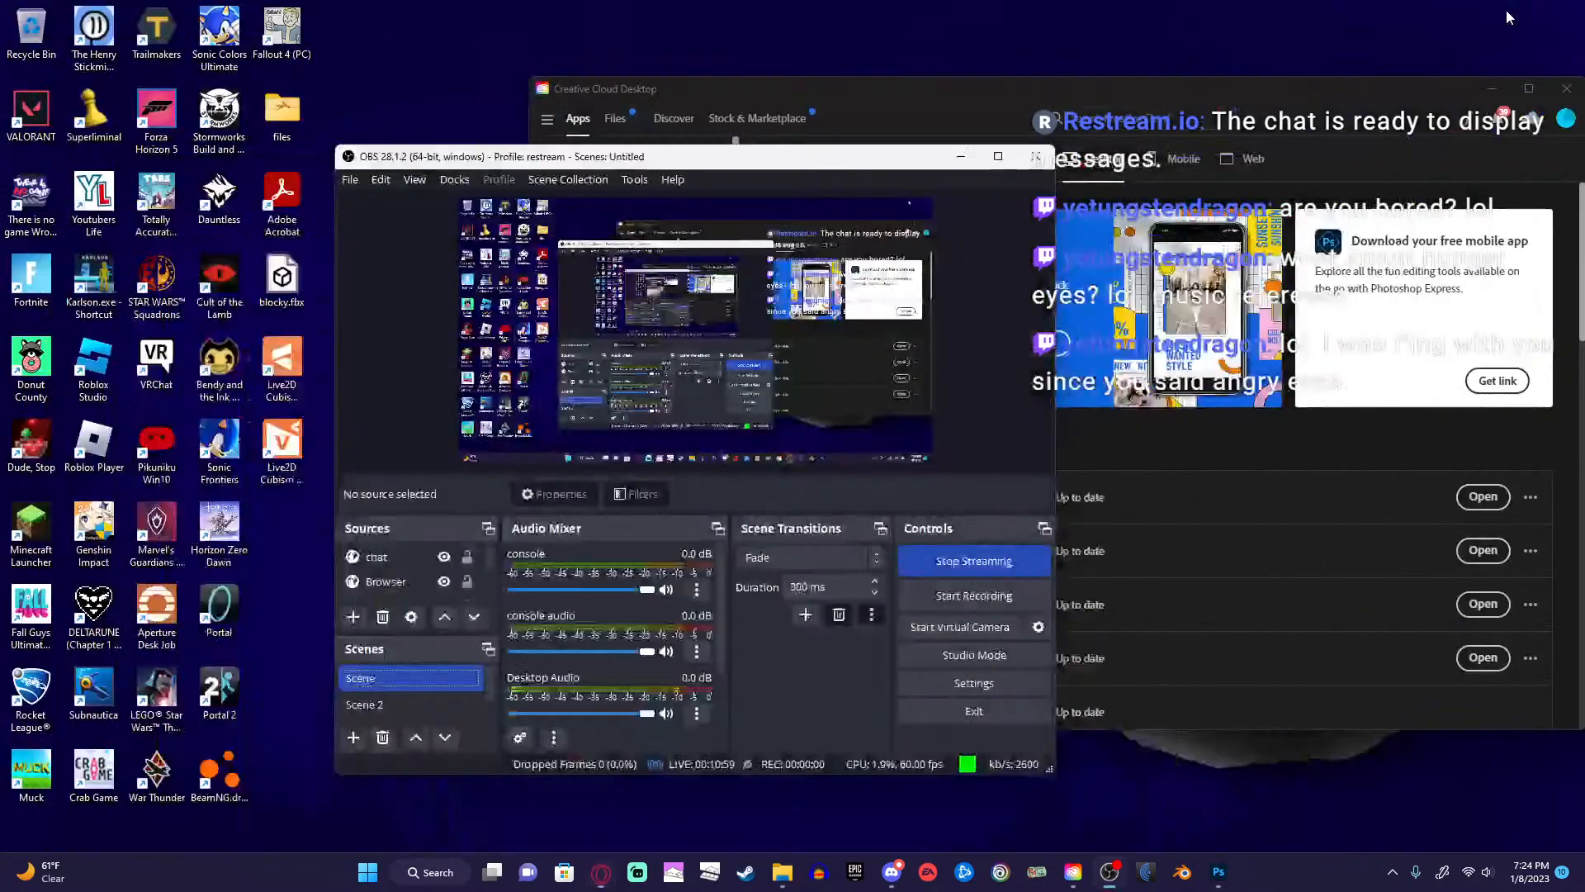
left_click(960, 156)
left_click(1566, 89)
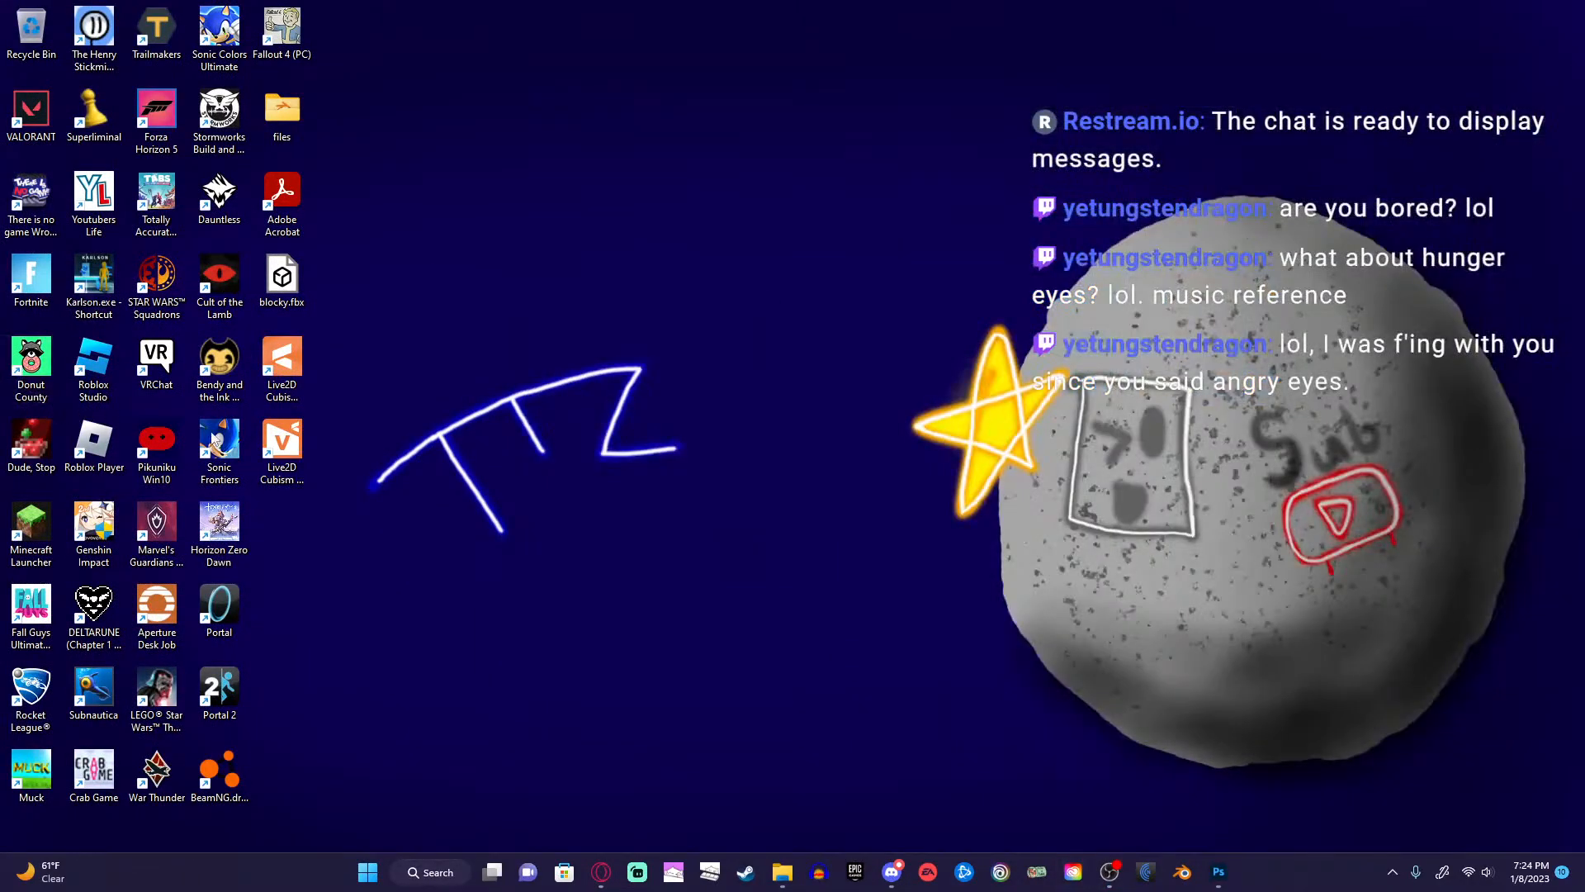
Launch Live2D Cubism Editor and start it as the FREE version, dismissing the Live2D message window.
double_click(284, 357)
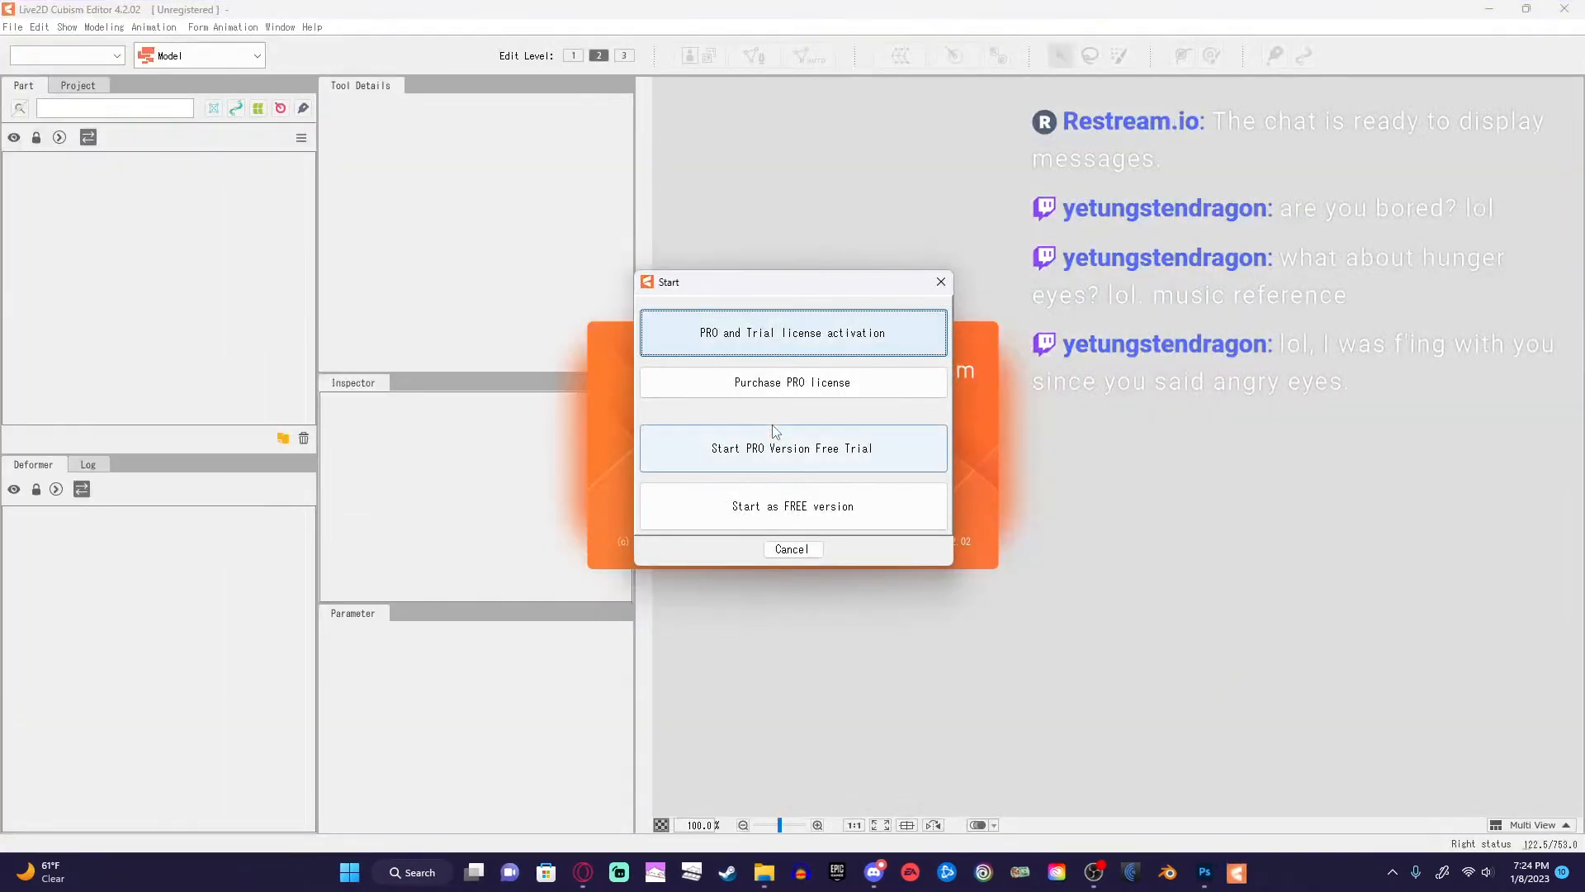
left_click(776, 432)
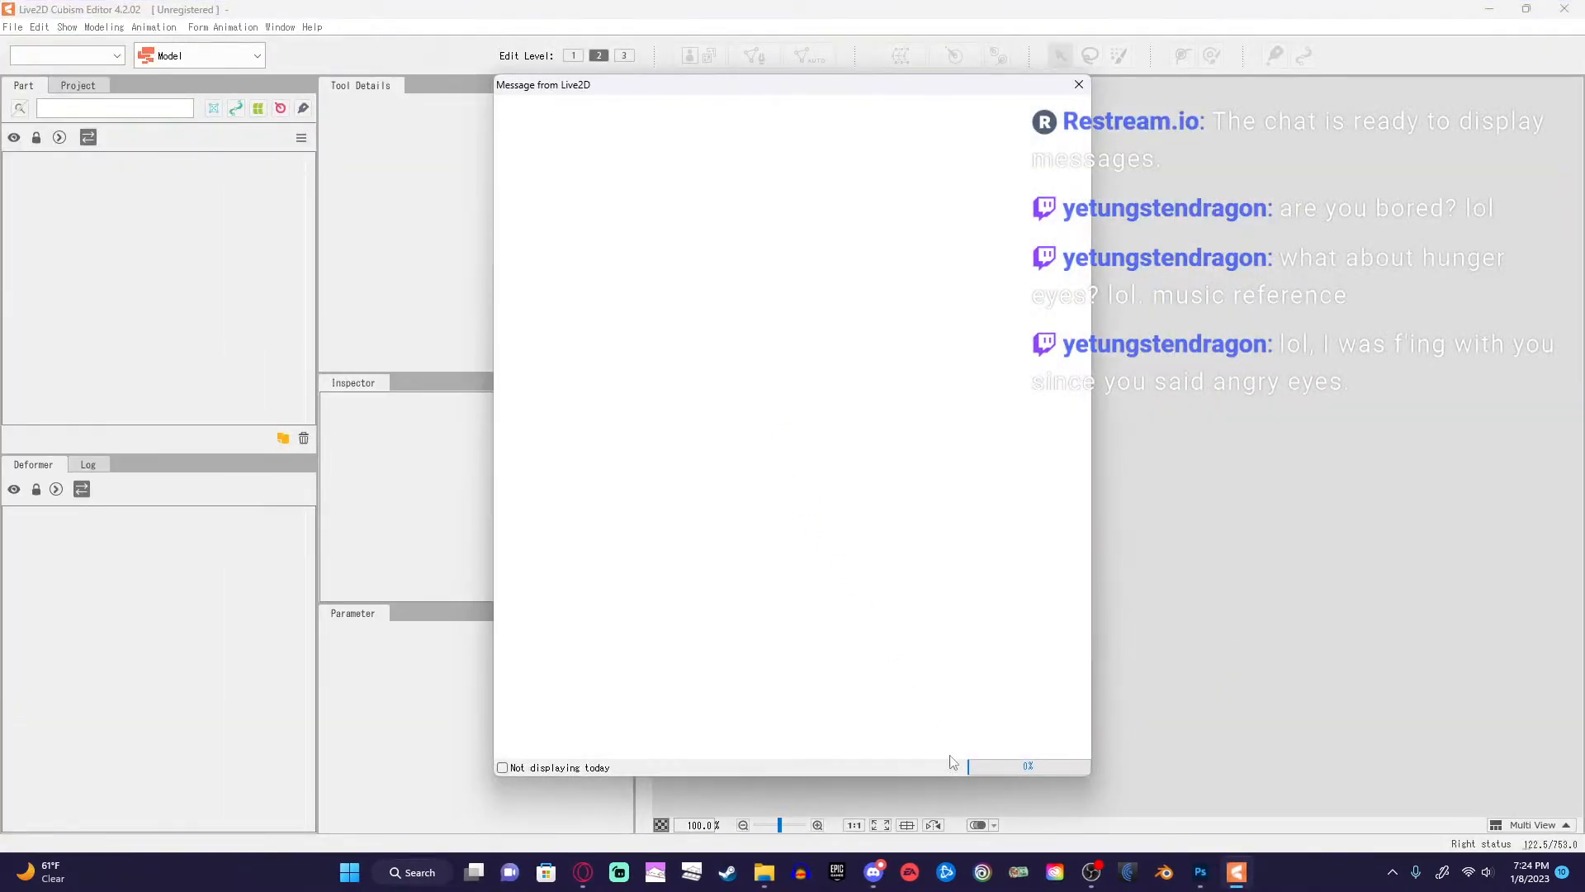
left_click(1079, 84)
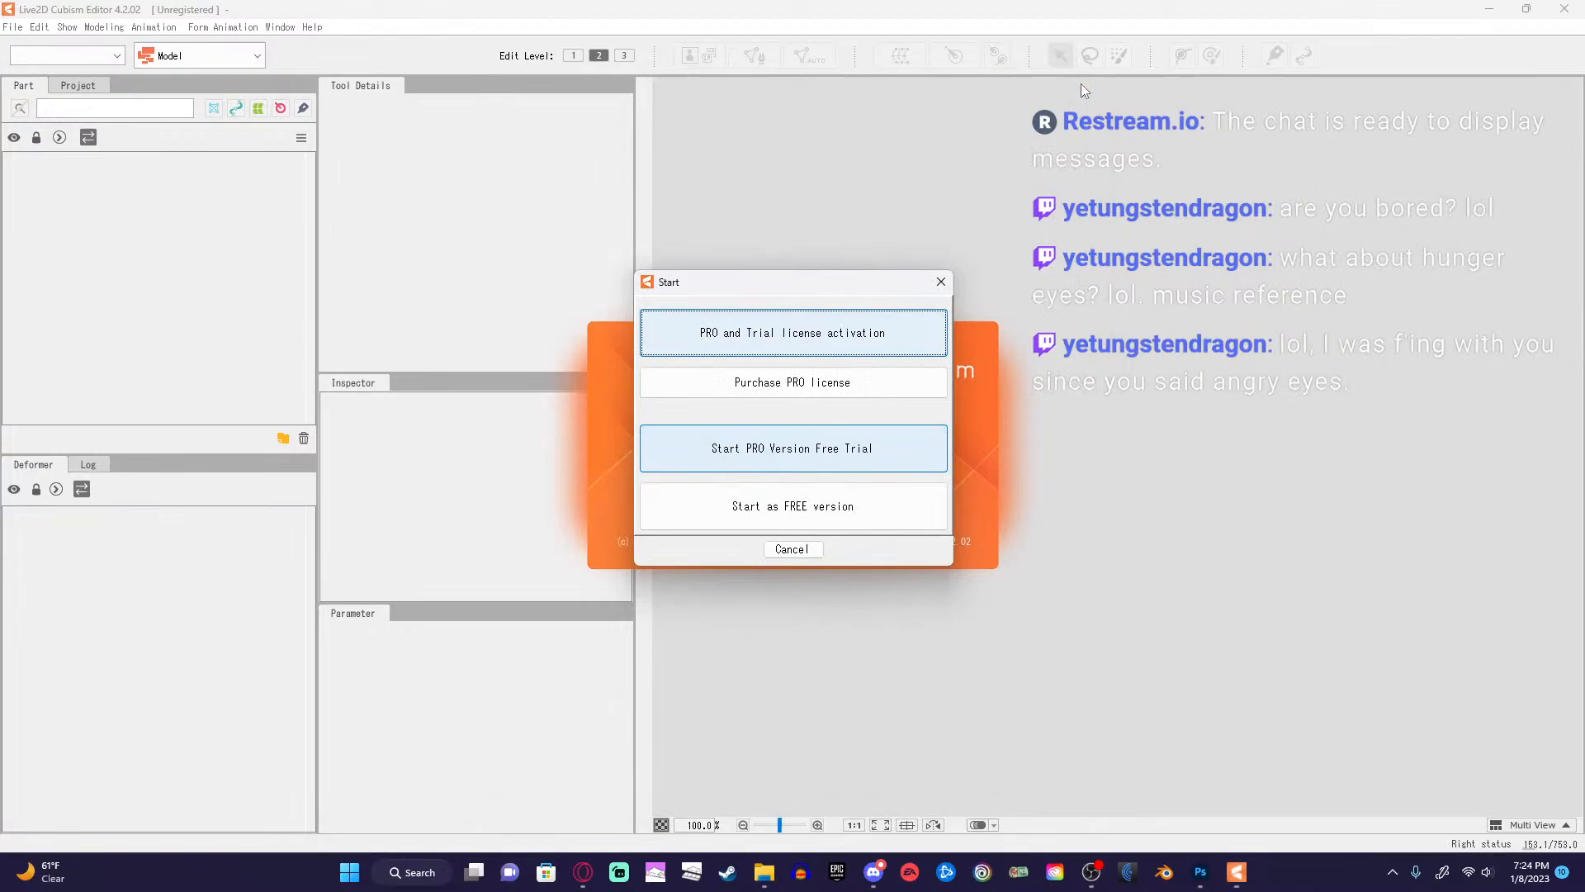
left_click(779, 501)
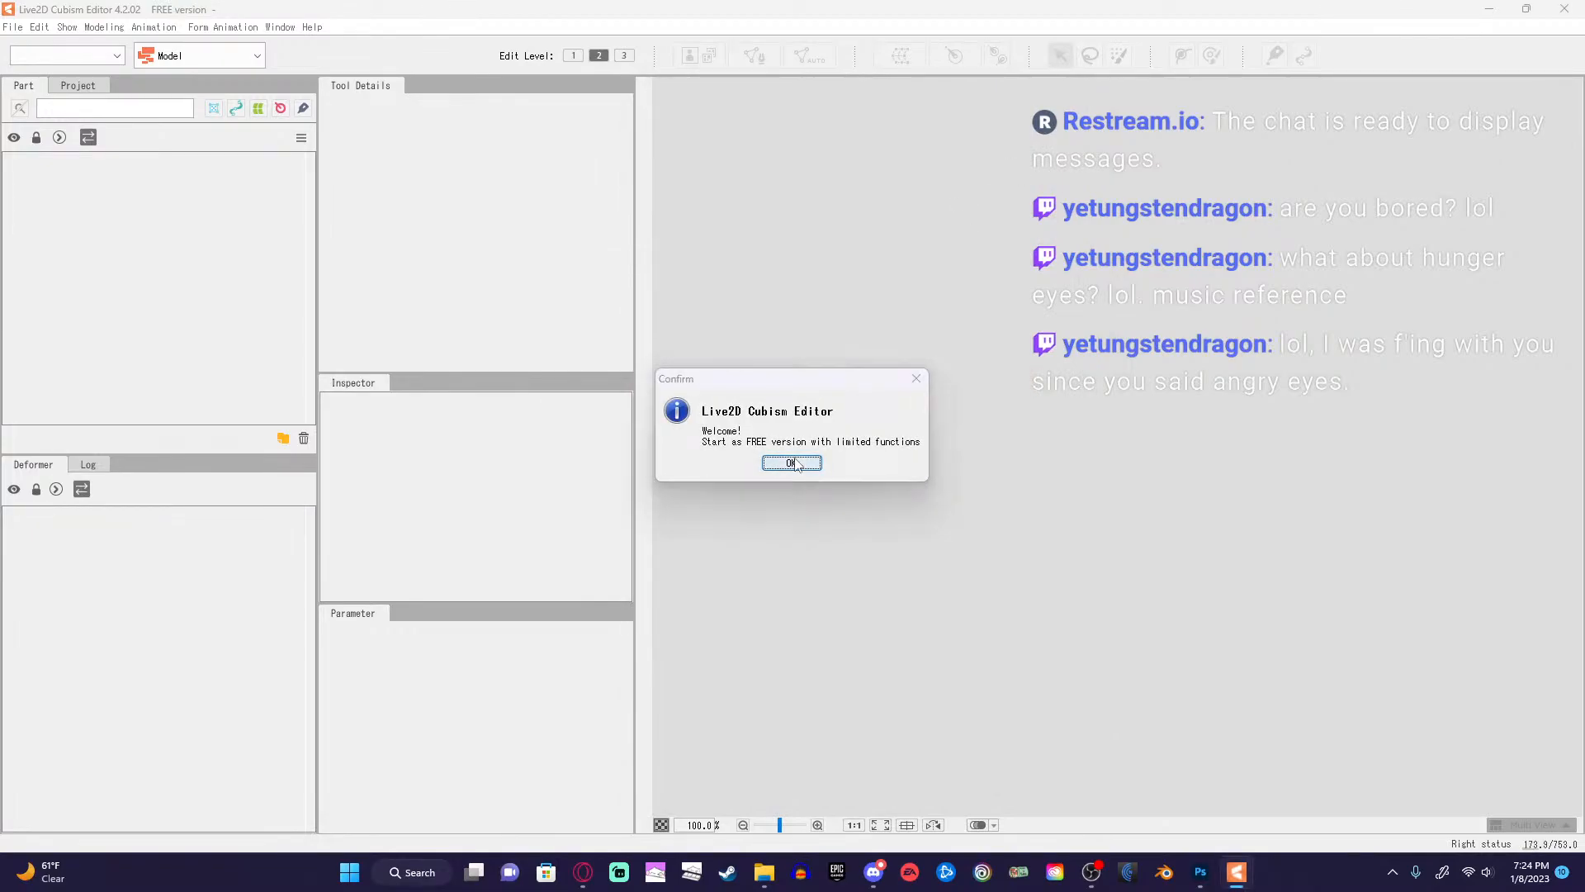
left_click(795, 462)
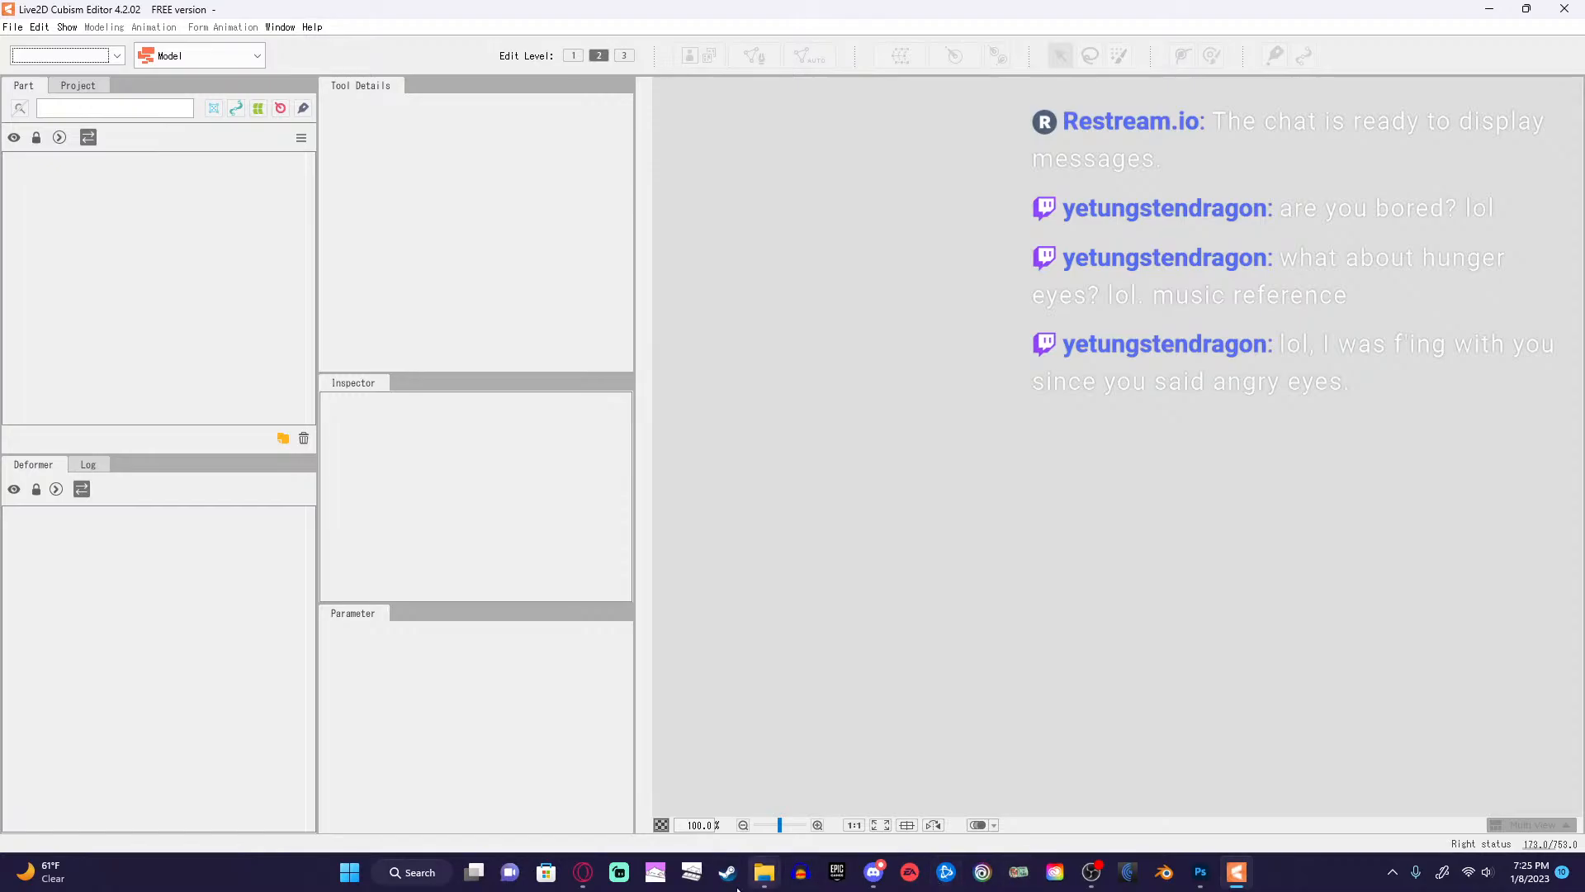
Switch to Photoshop and close it together with the open Blocky_vtuber.psd document.
mouse_move(774, 885)
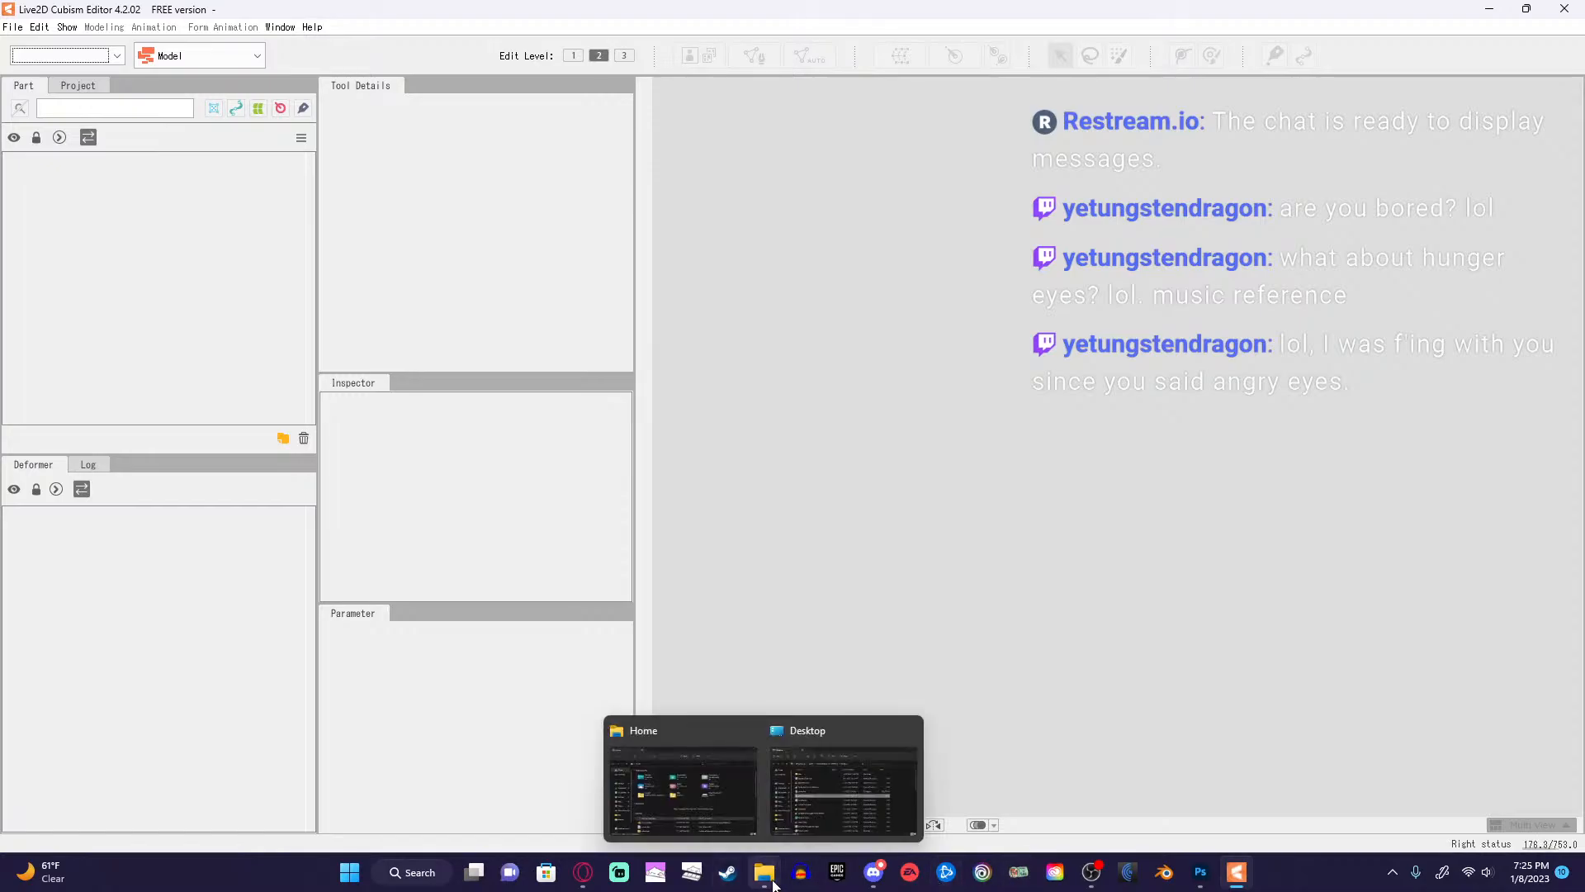
left_click(1201, 872)
left_click(33, 10)
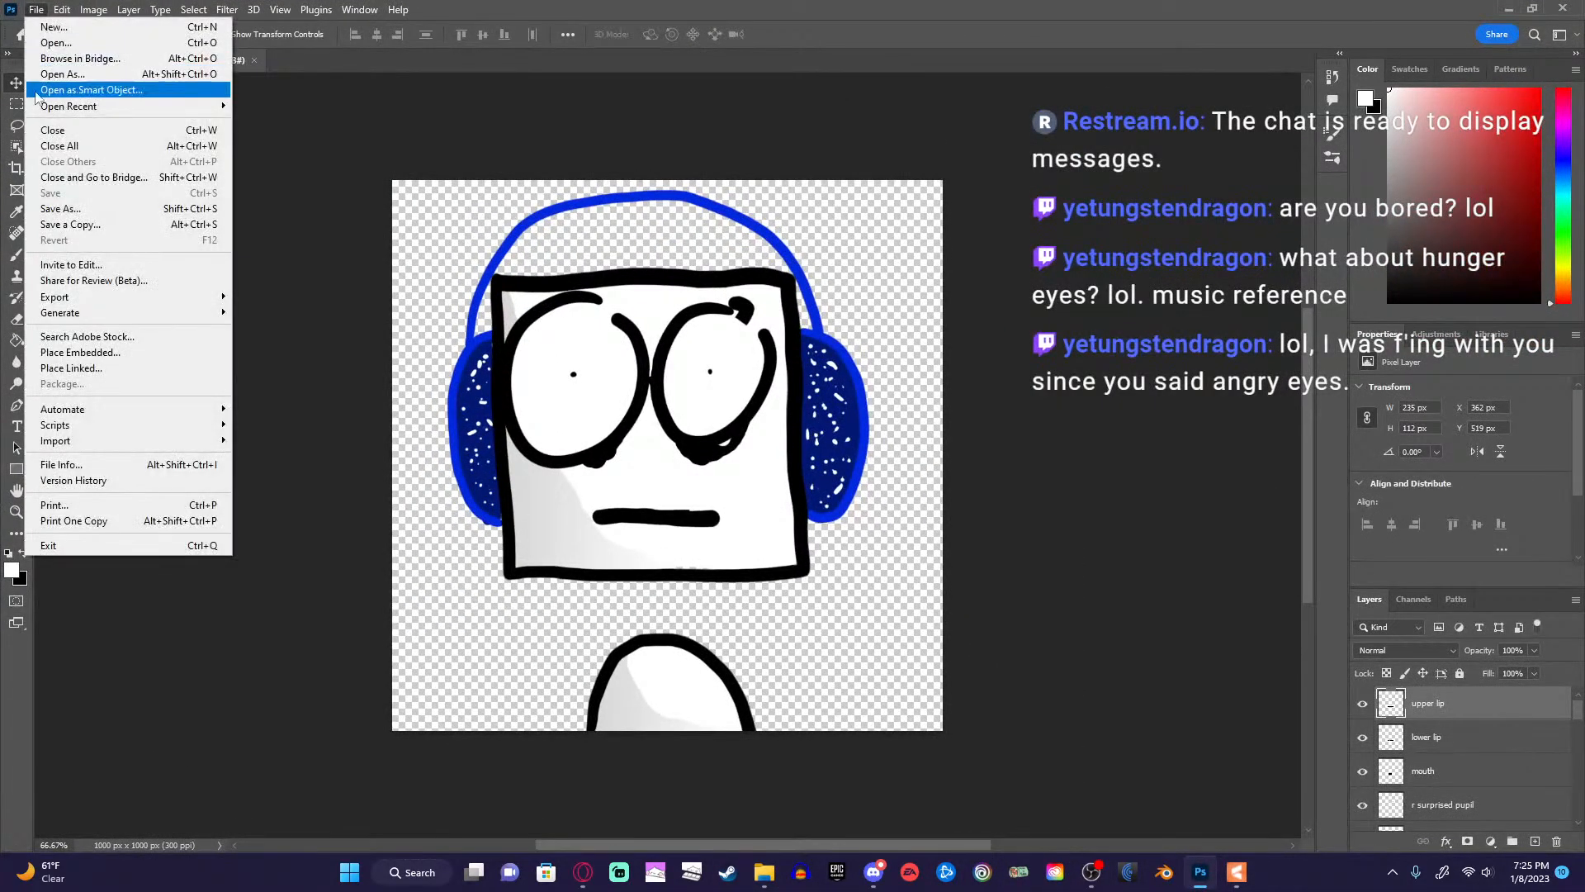
left_click(1325, 222)
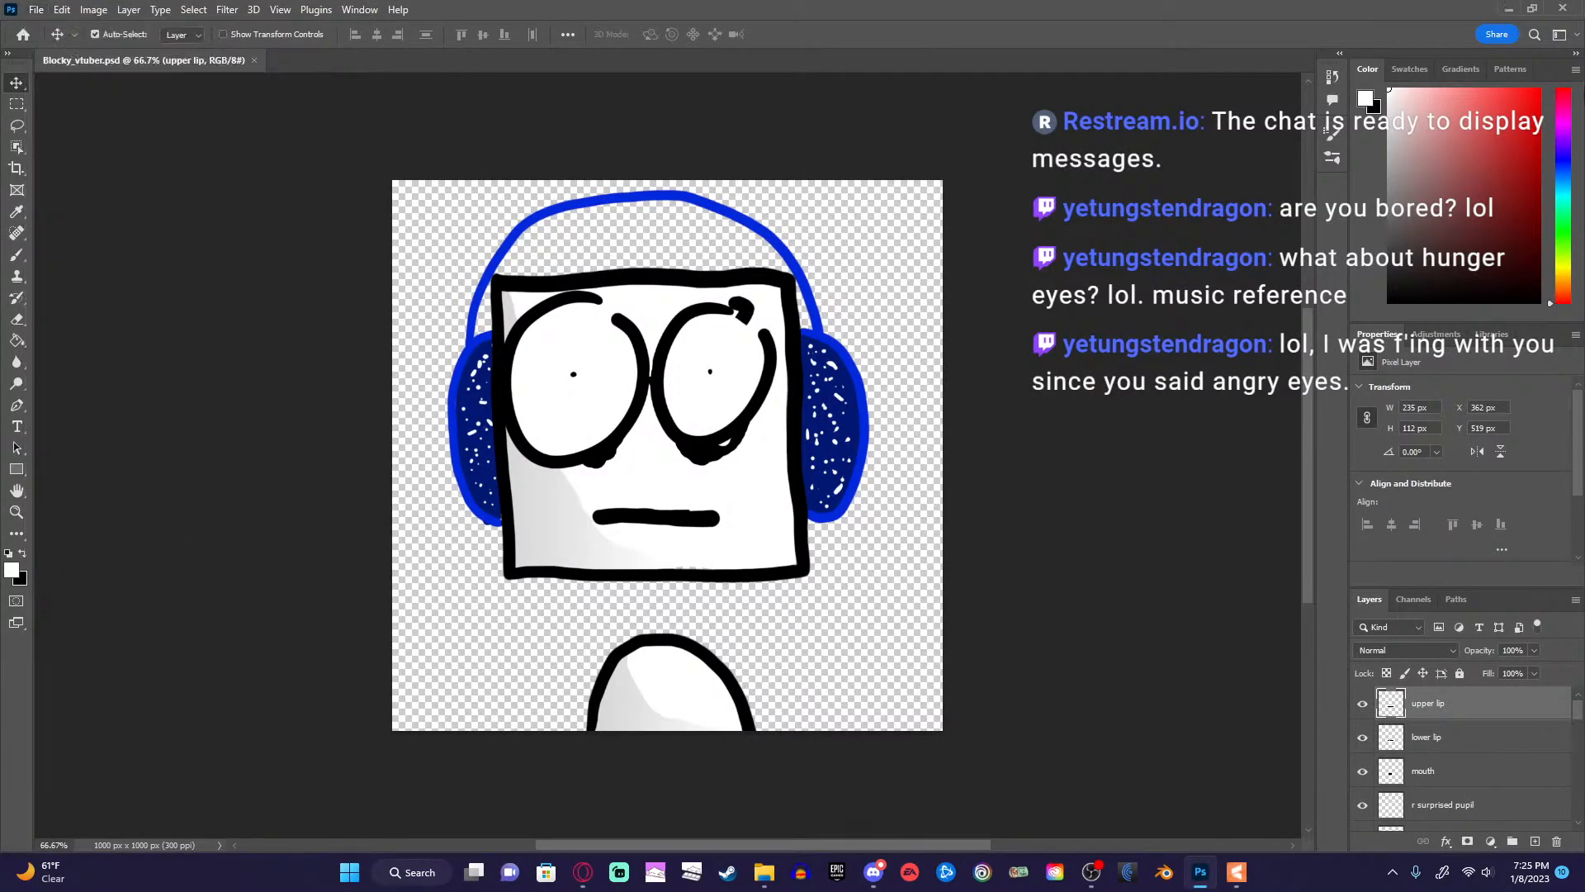
left_click(1579, 6)
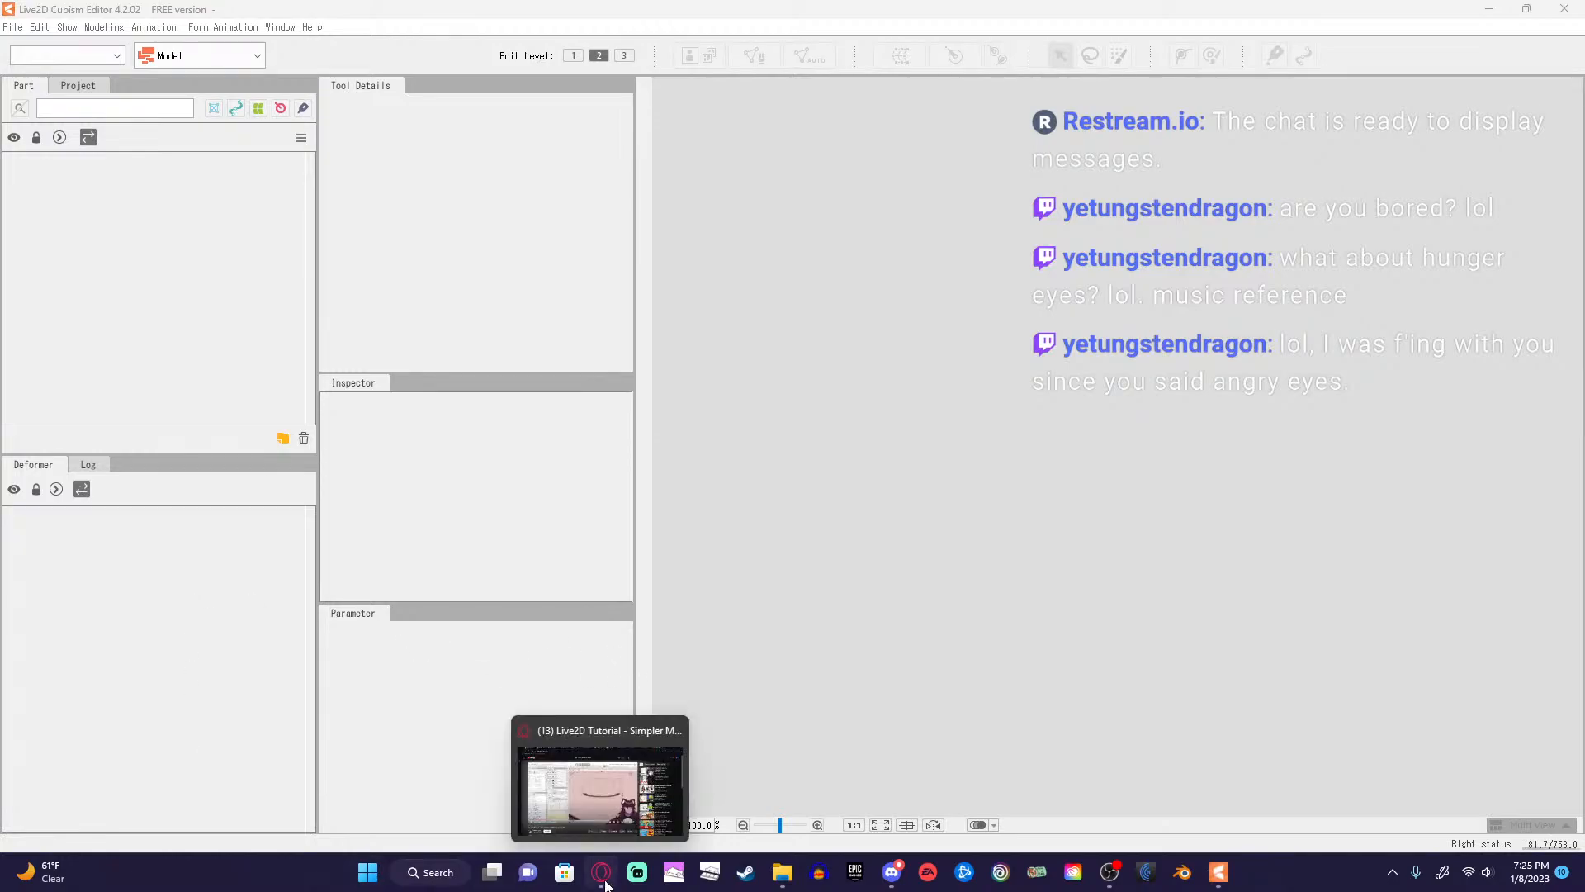
Import Blocky_vtuber.psd from the recent files in File Explorer into Live2D Cubism Editor as a new model.
mouse_move(790, 885)
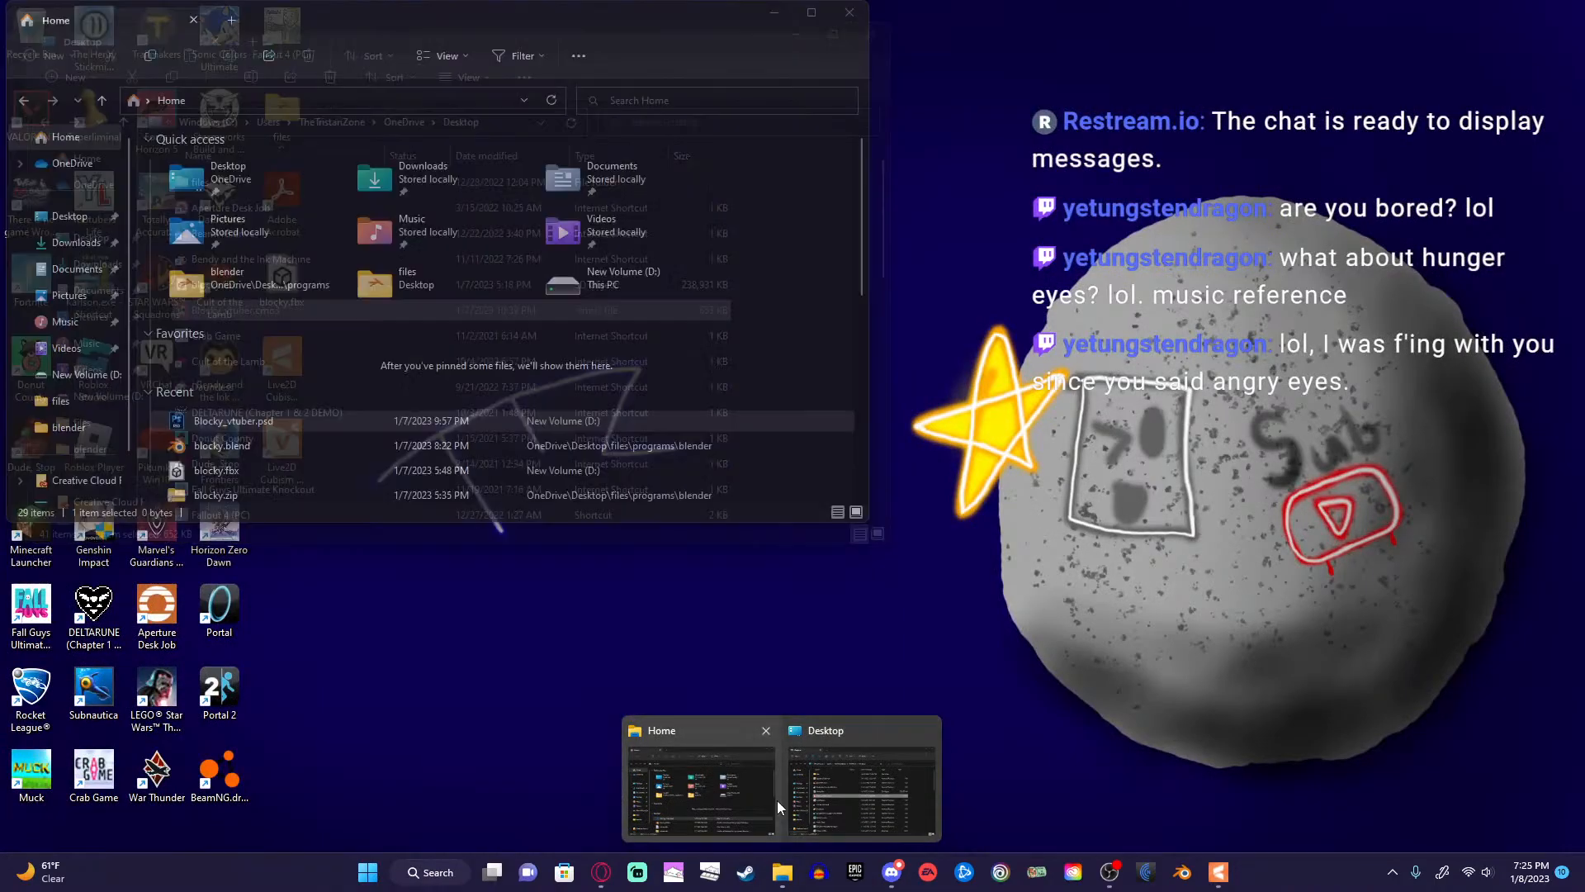
mouse_move(815, 806)
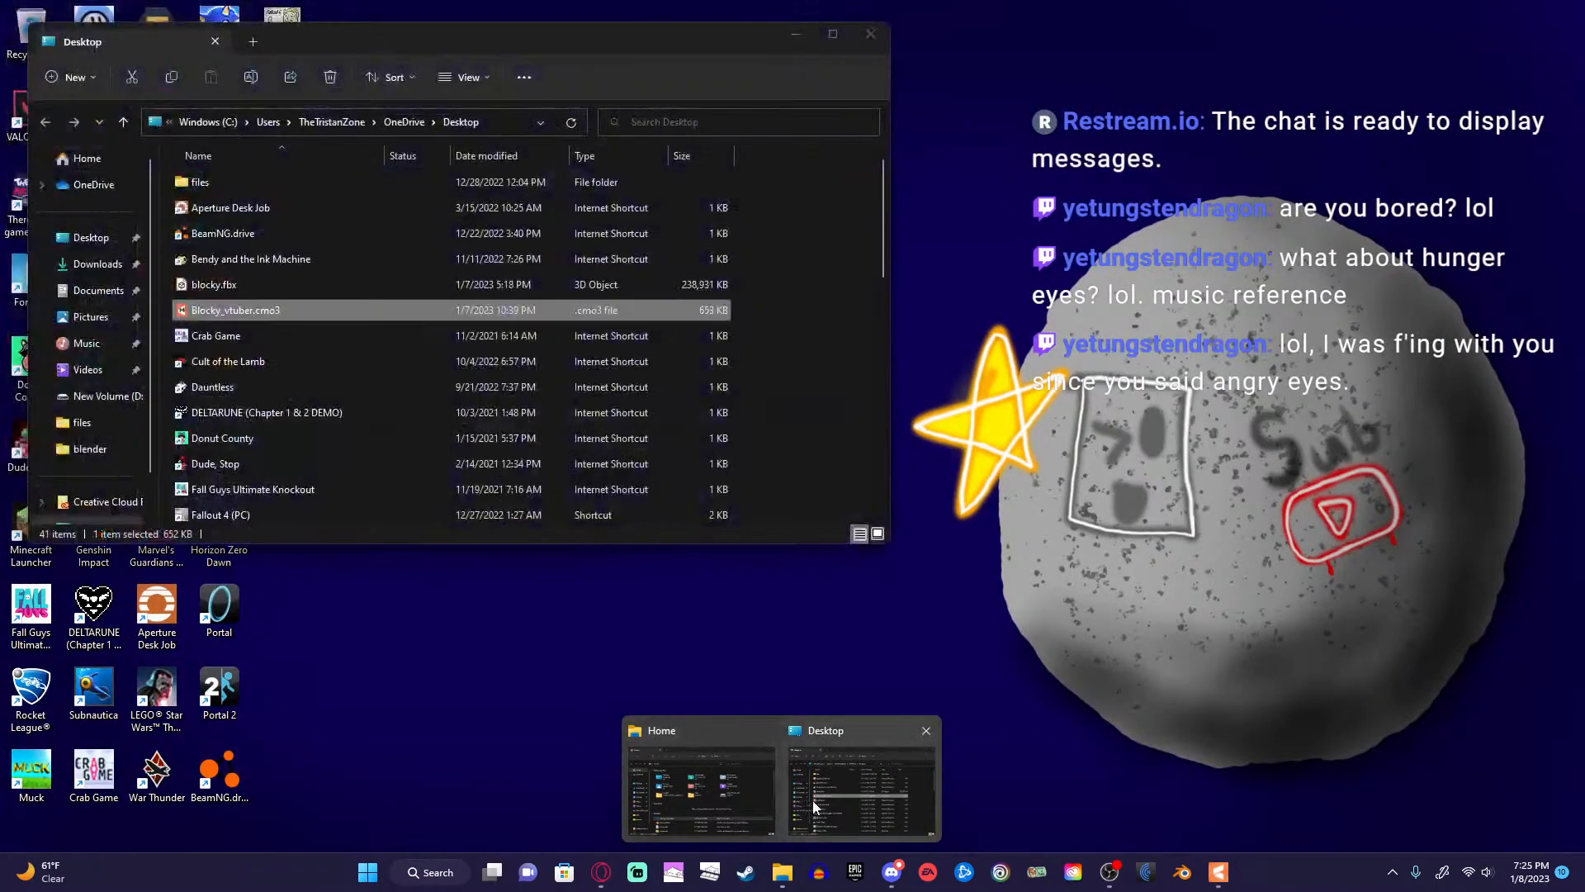
mouse_move(710, 795)
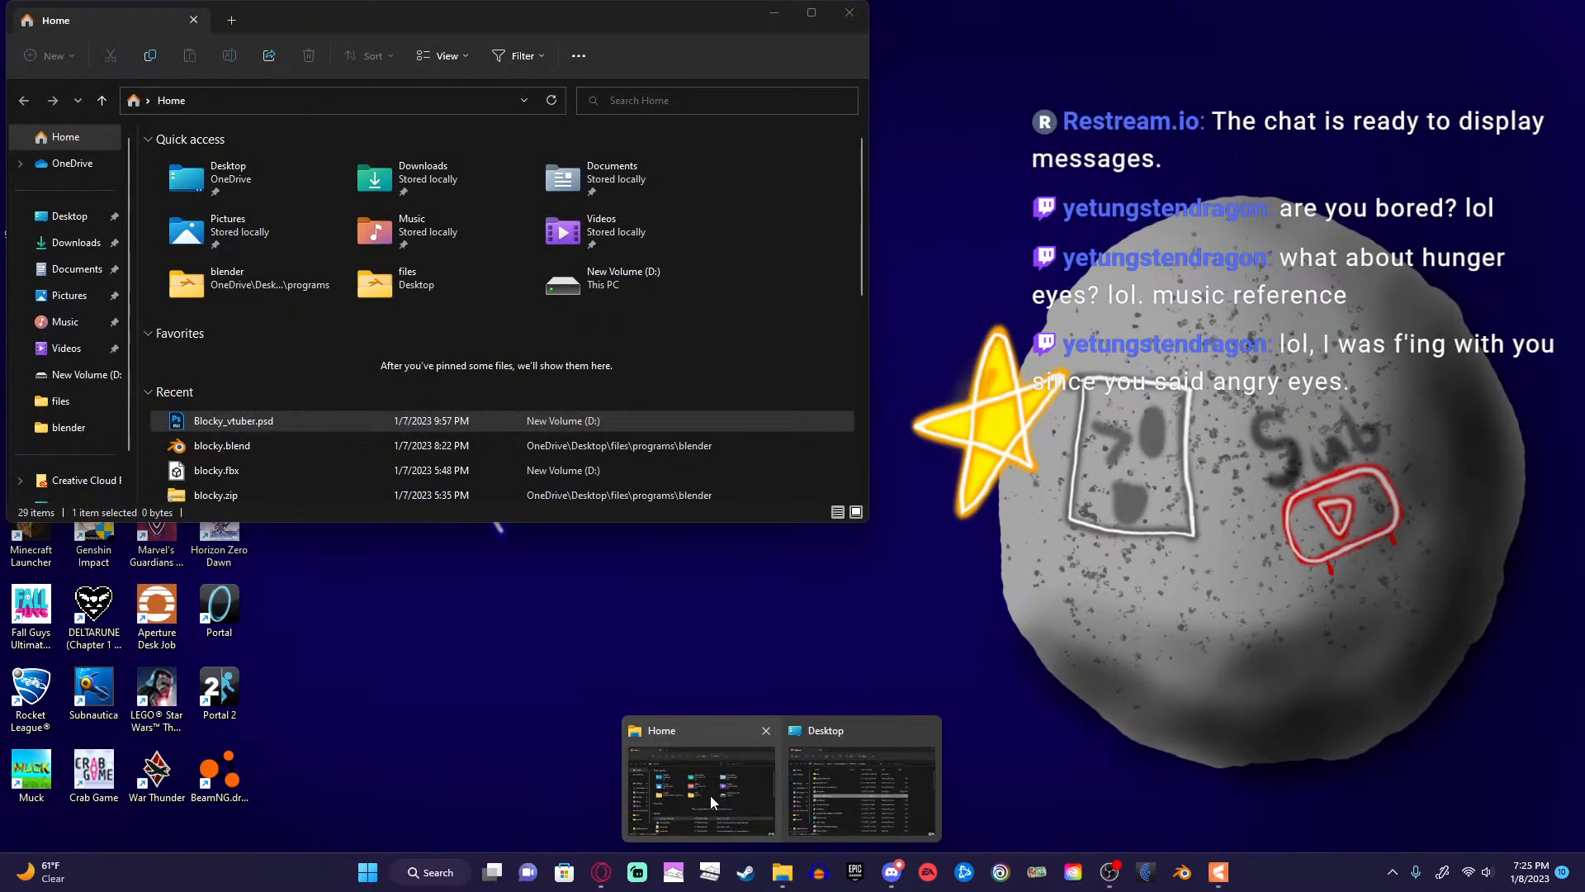
left_click(710, 795)
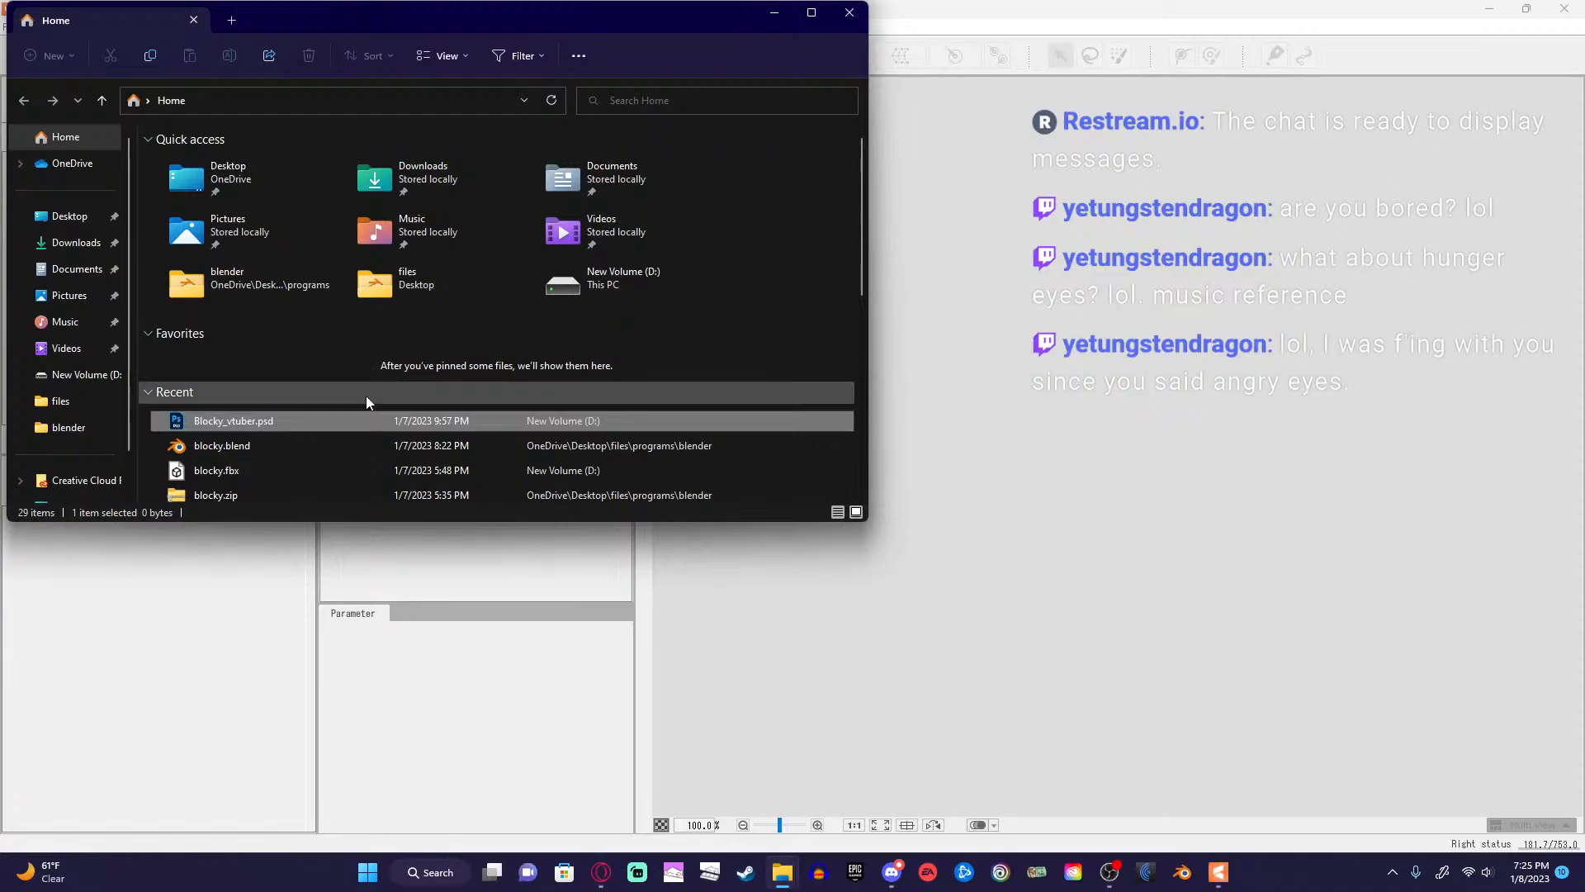
mouse_move(388, 418)
left_mouse_down()
mouse_move(796, 462)
mouse_move(388, 425)
mouse_move(389, 440)
left_mouse_up()
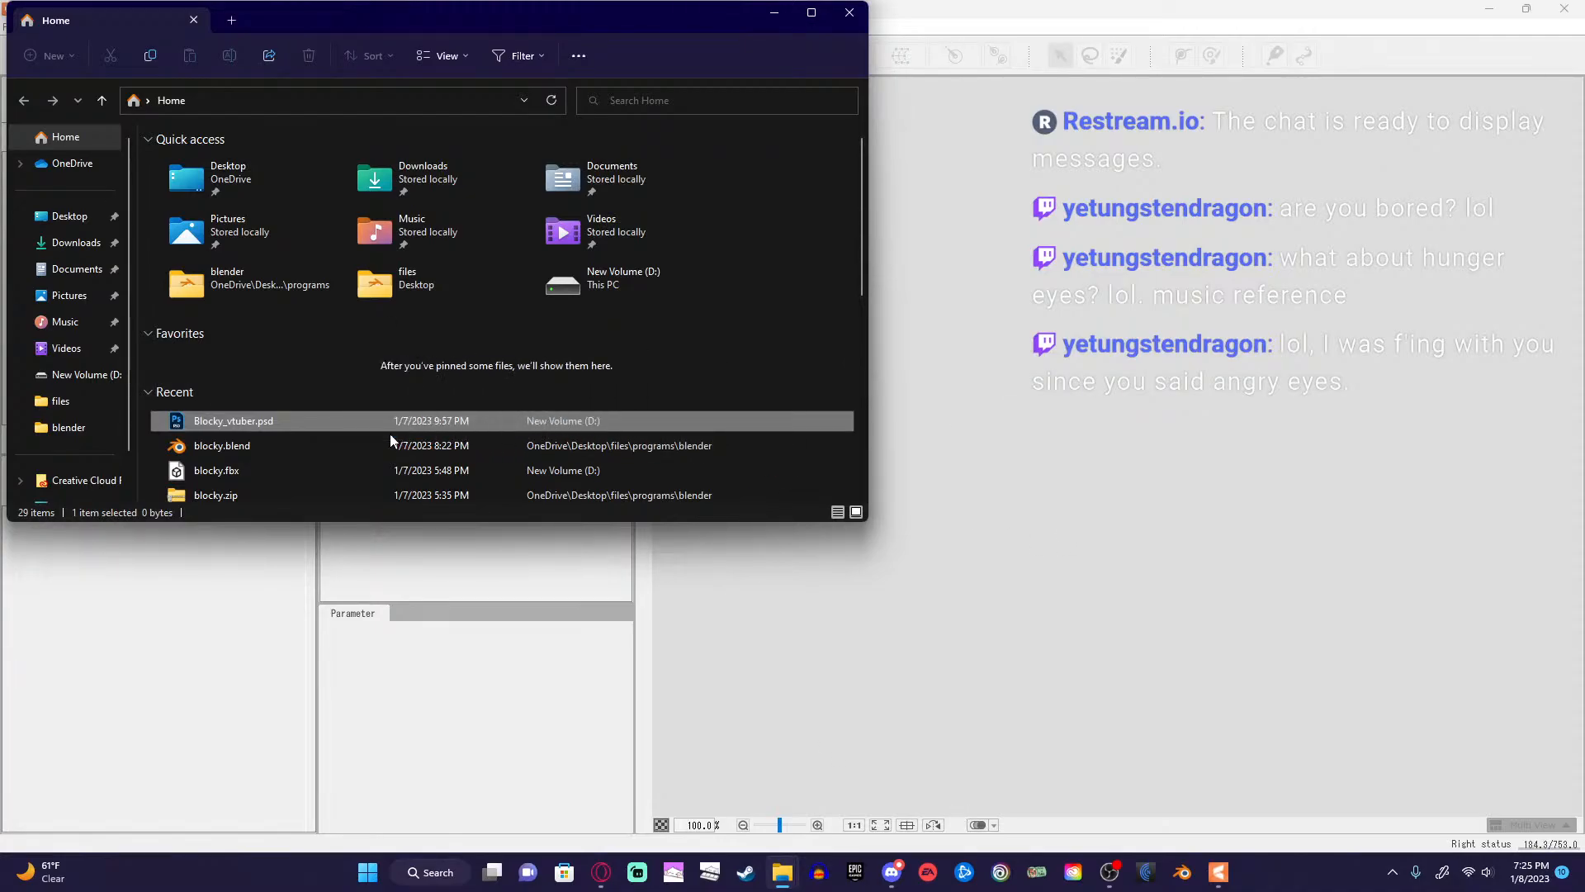
left_click(550, 98)
left_click_drag(294, 422, 1156, 514)
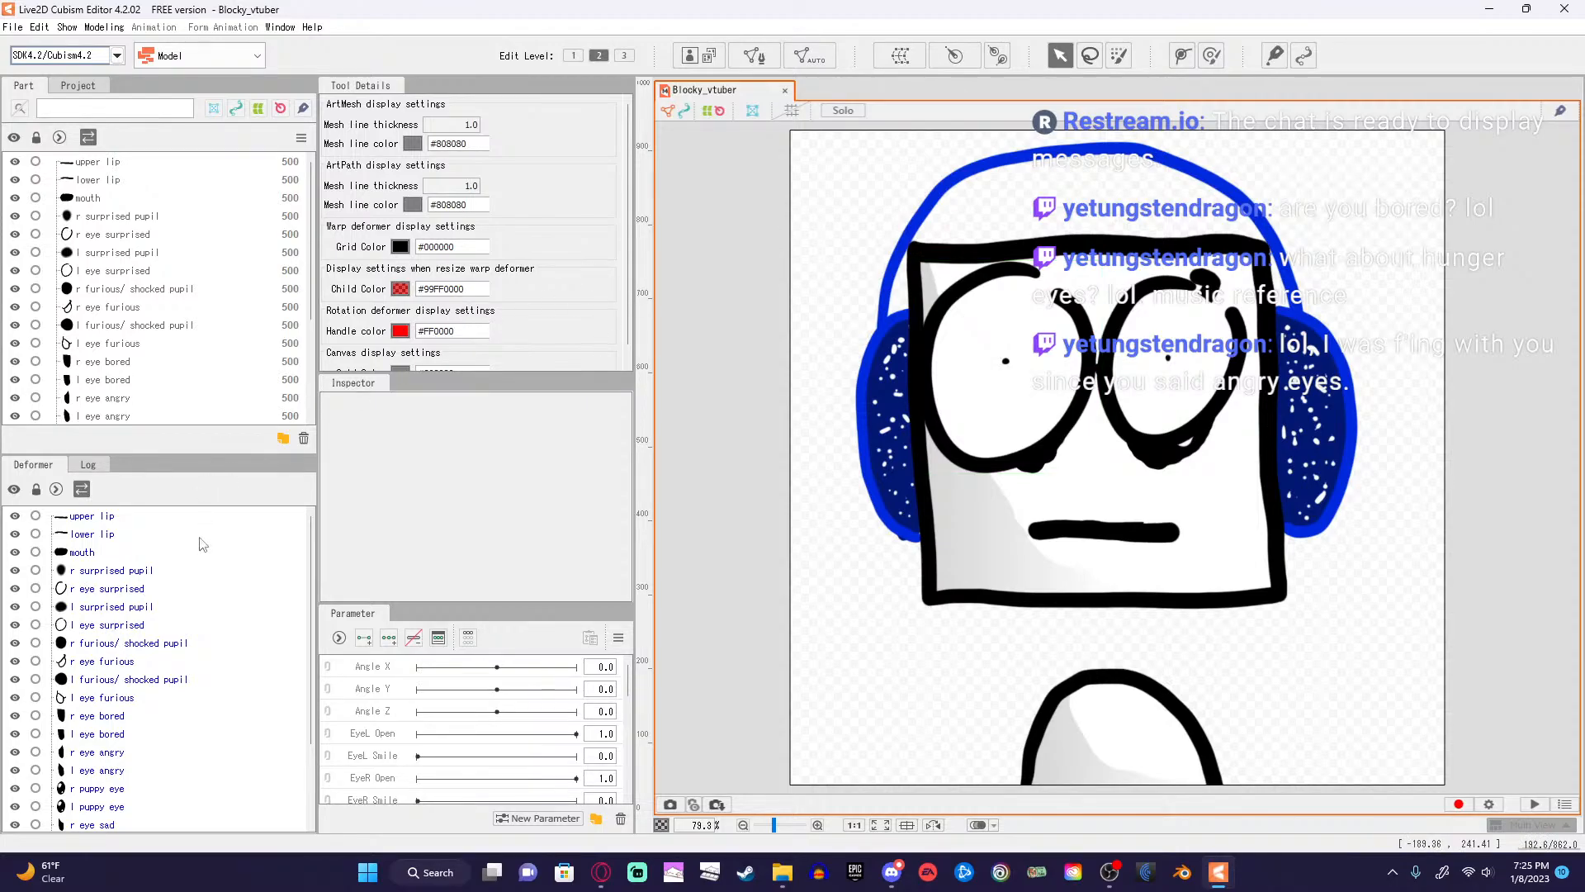
Select all art meshes from upper lip to body and generate their meshes automatically with the Standard preset.
left_click(92, 516)
scroll(153, 520, "down", 2)
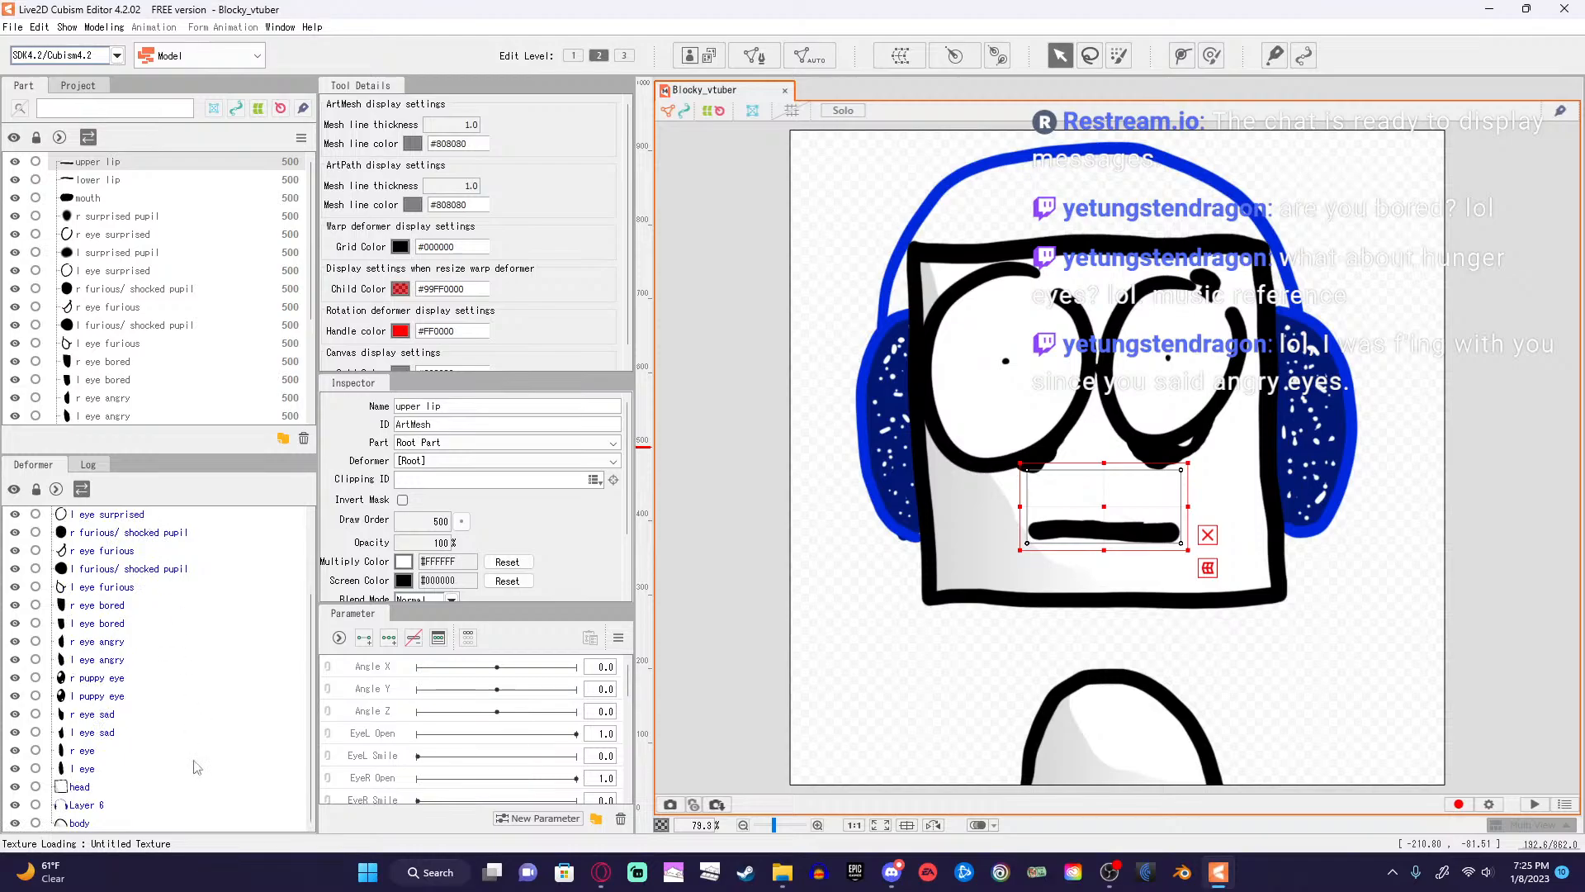
left_click(88, 823, "shift")
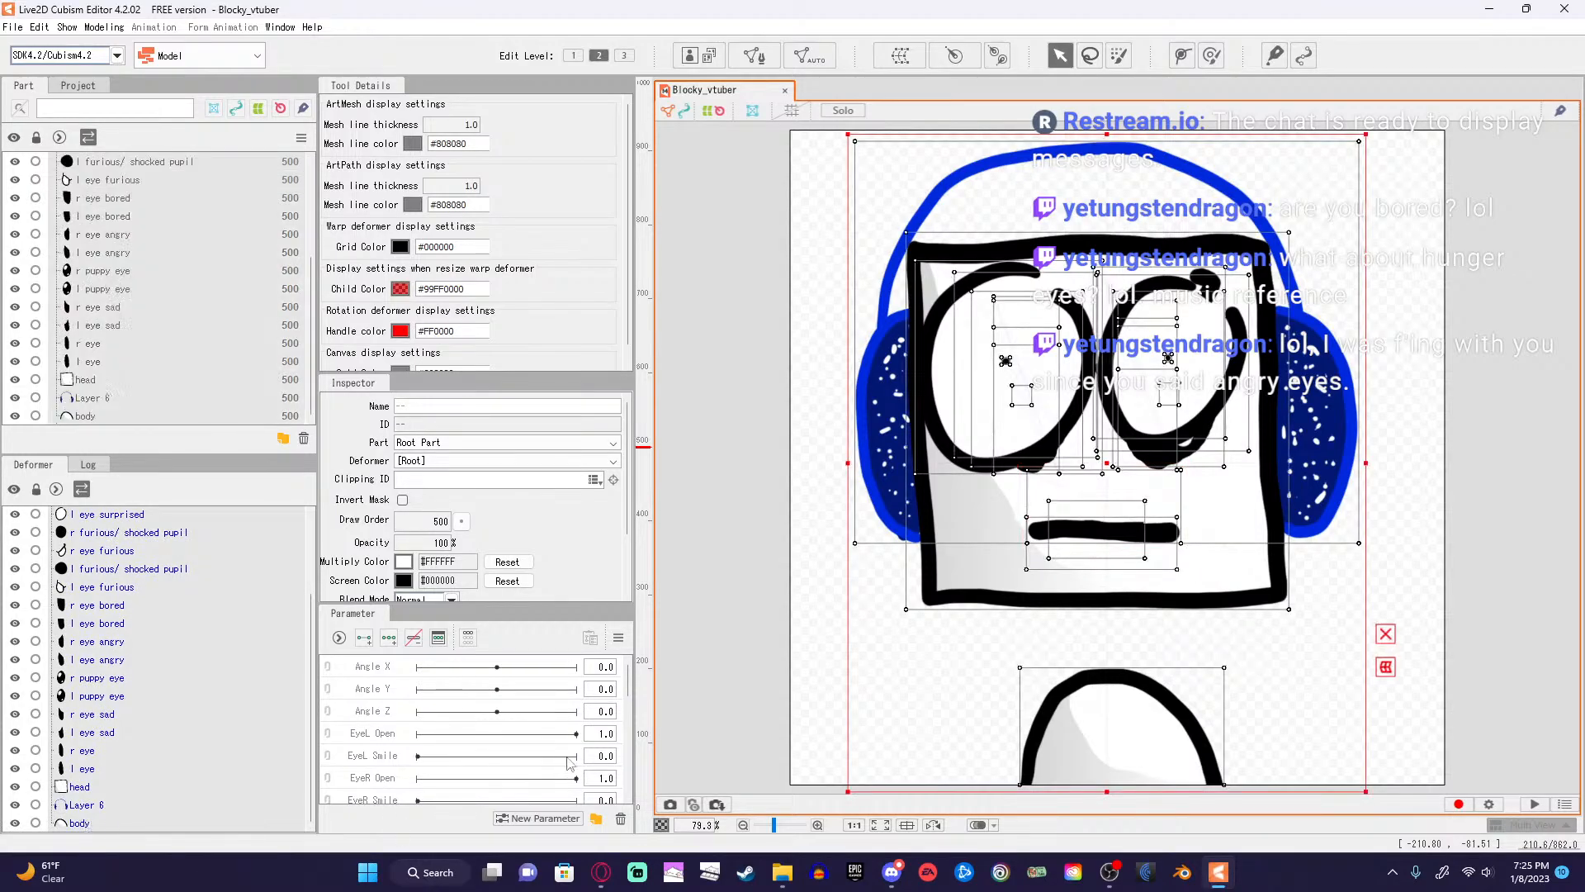
left_click(805, 66)
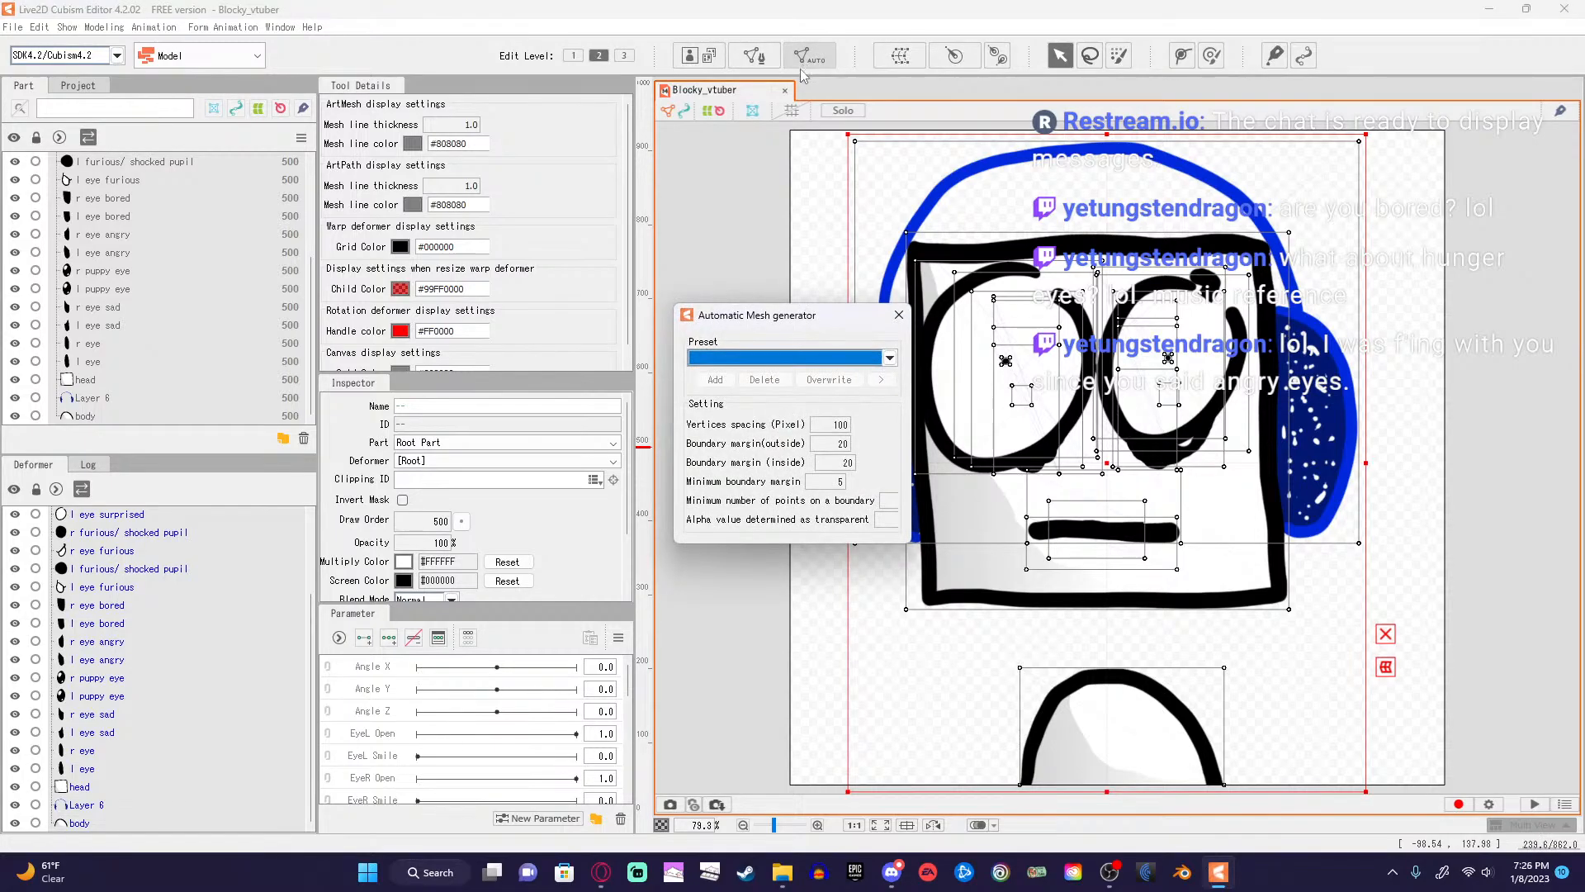
left_click(880, 364)
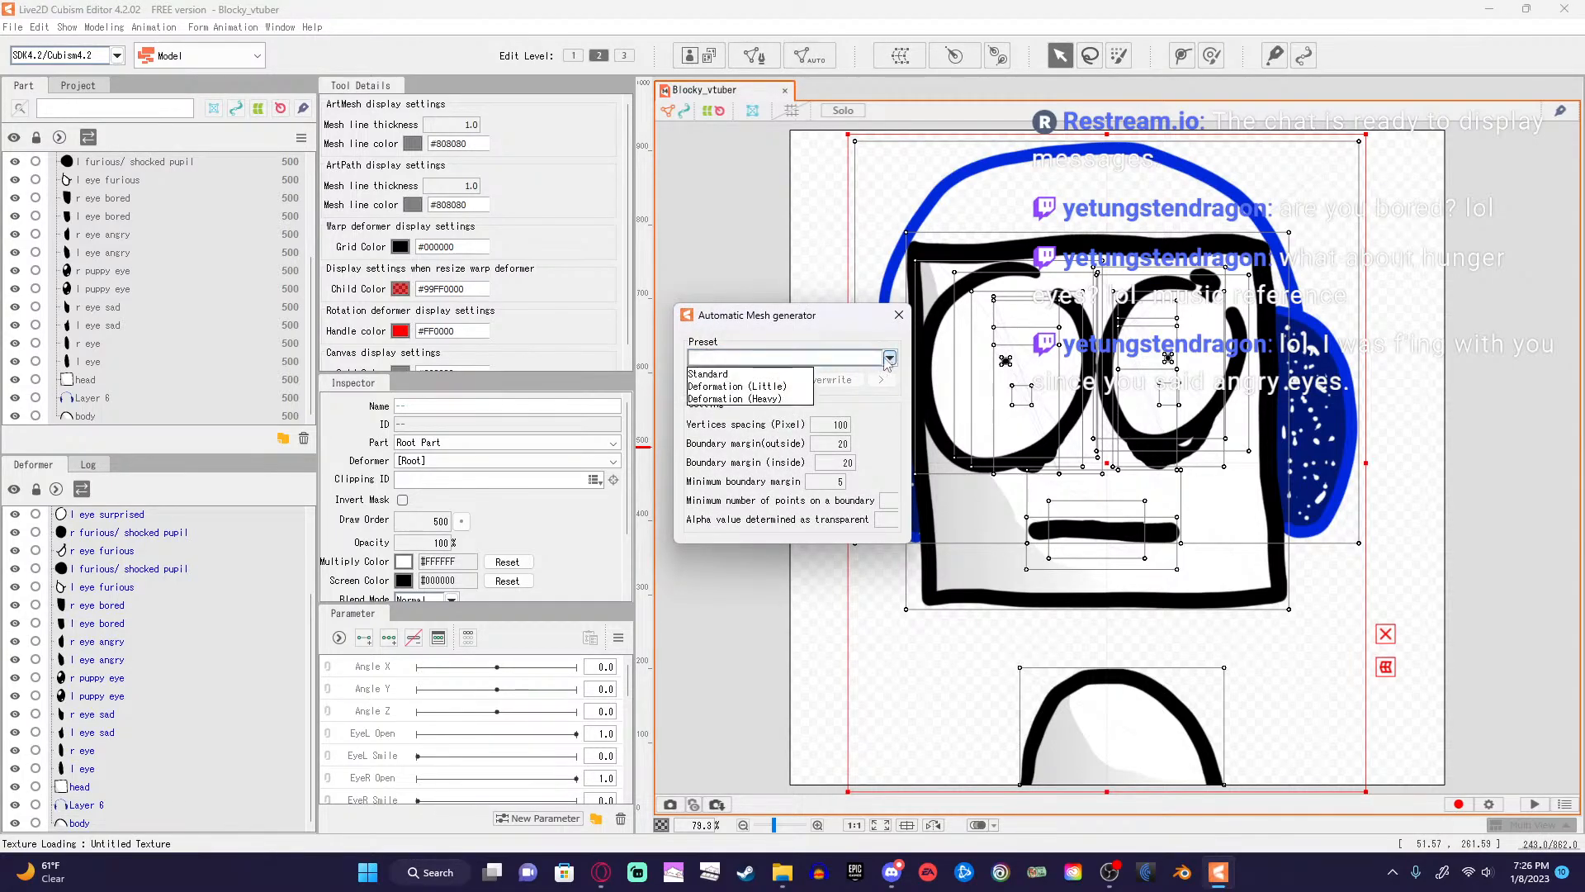
left_click(768, 375)
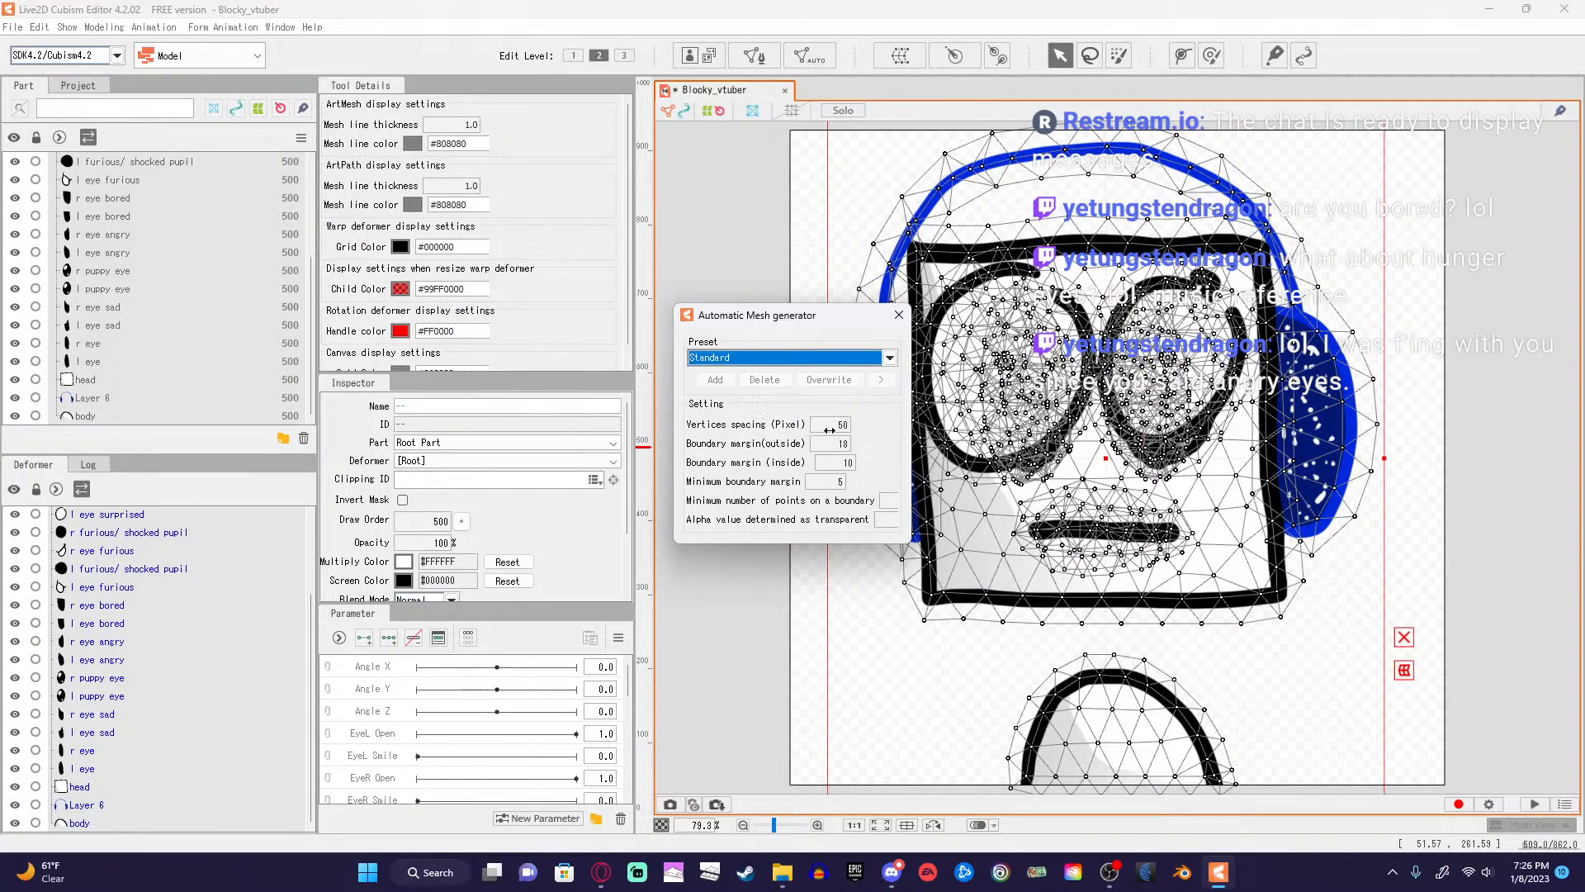
left_click(899, 314)
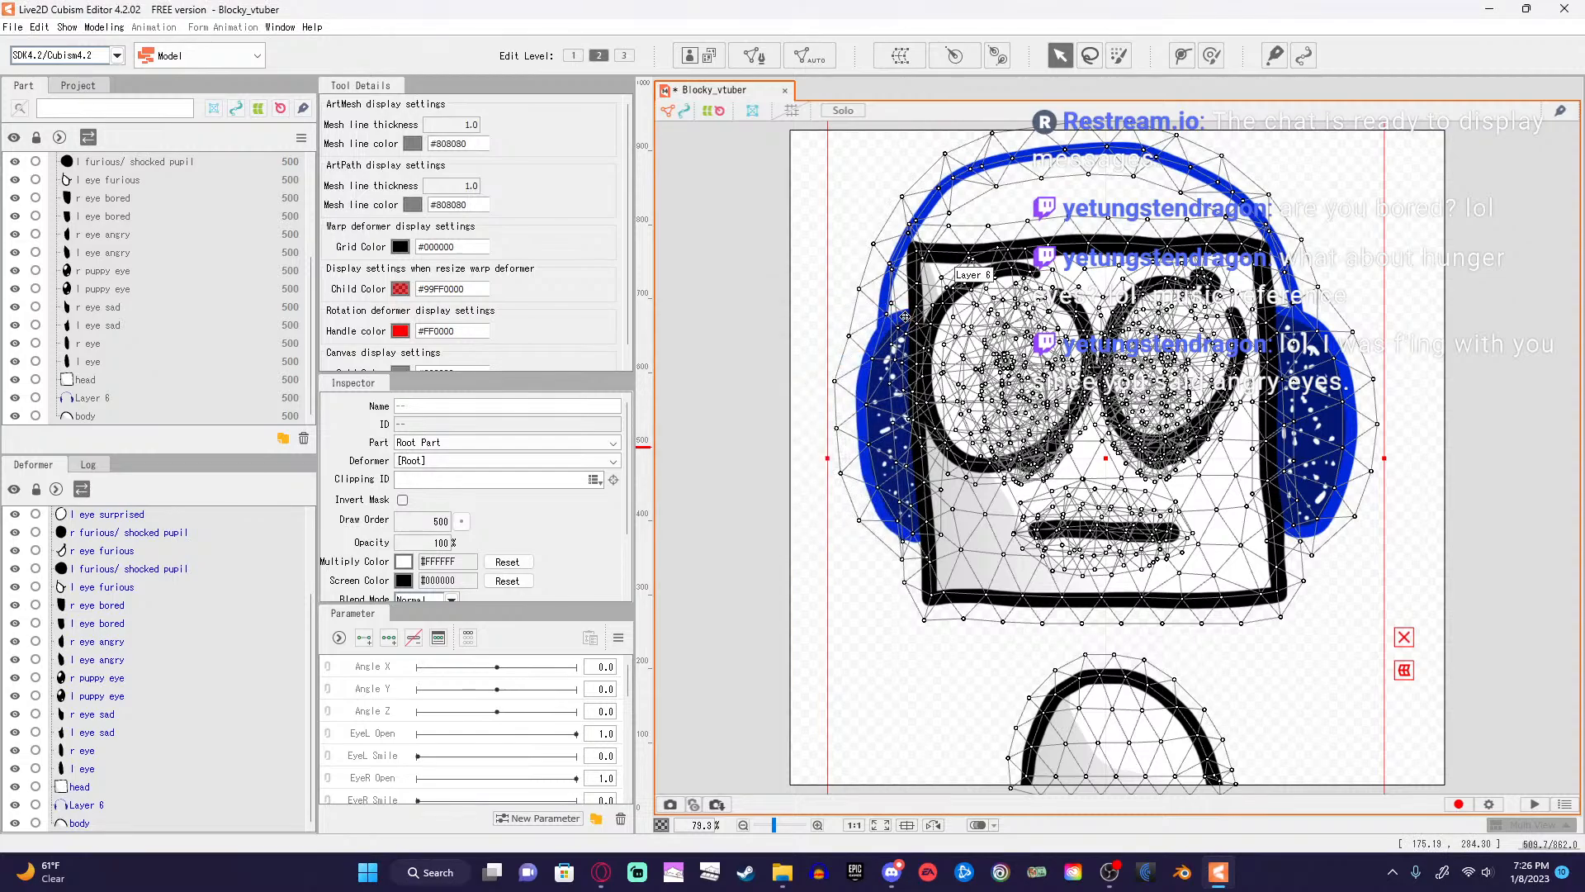
Create the texture atlas TextureAtlas1 with a width and height of 2048 px.
left_click(710, 57)
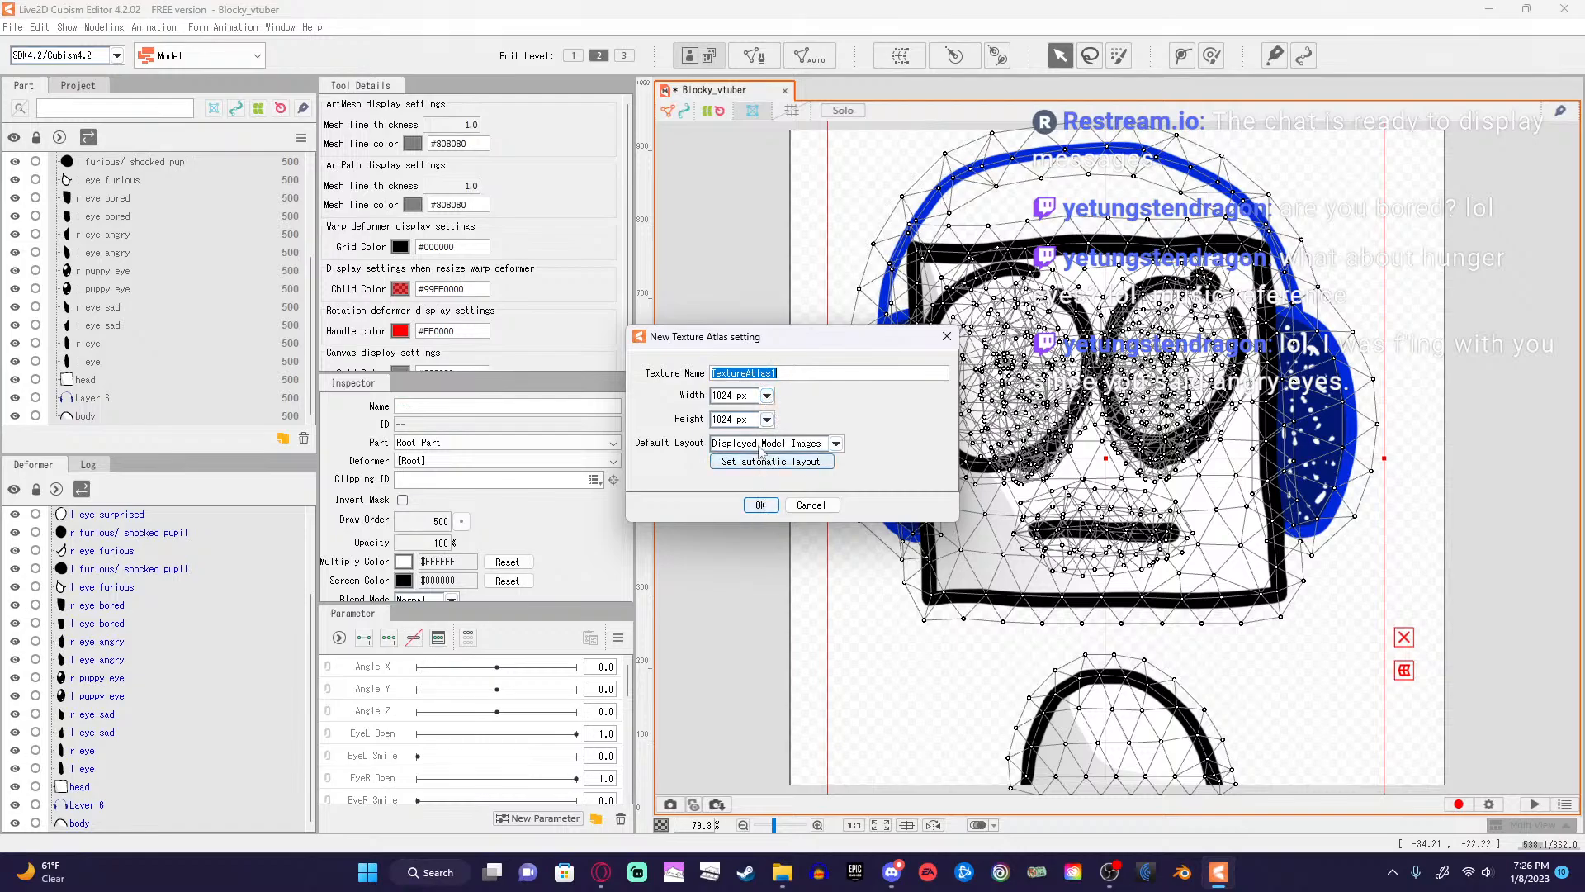
left_click(766, 396)
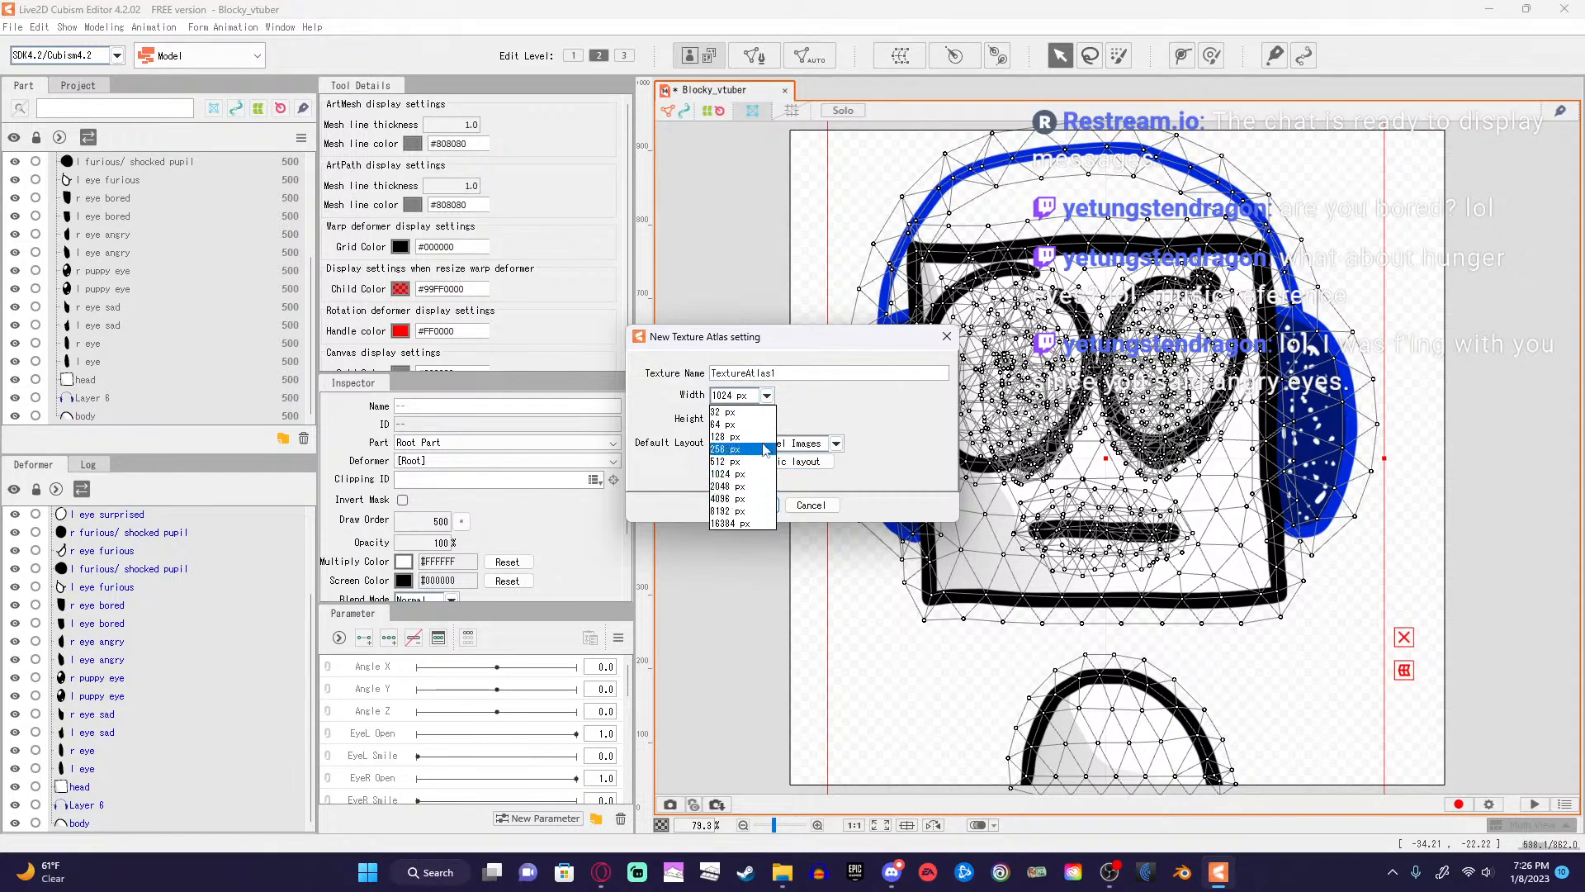
left_click(816, 410)
left_click(766, 396)
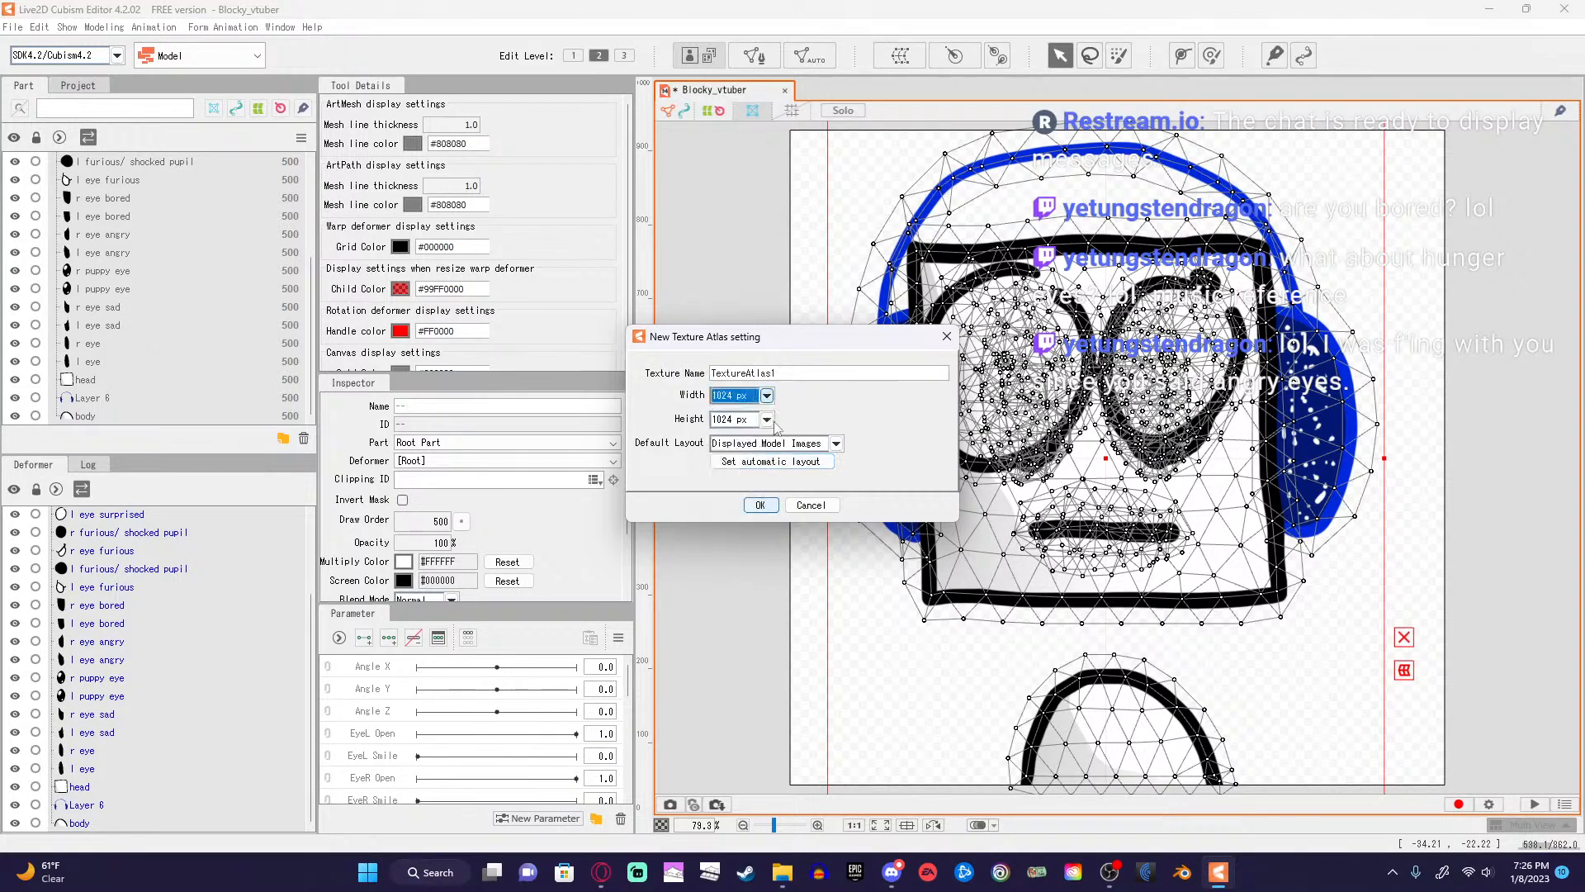
left_click(767, 396)
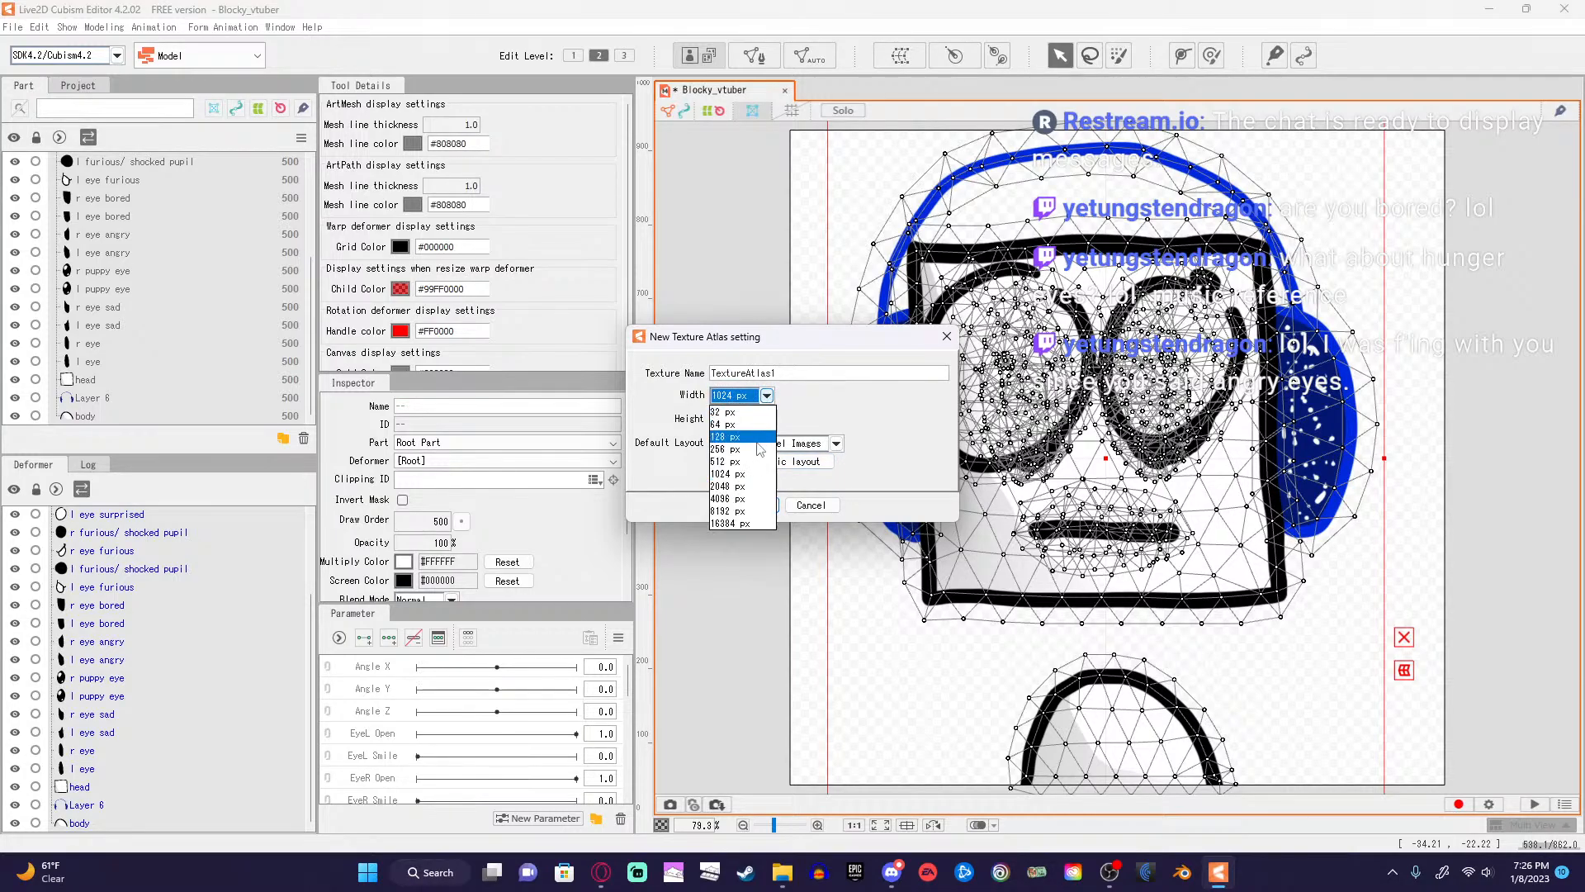
left_click(743, 485)
left_click(767, 419)
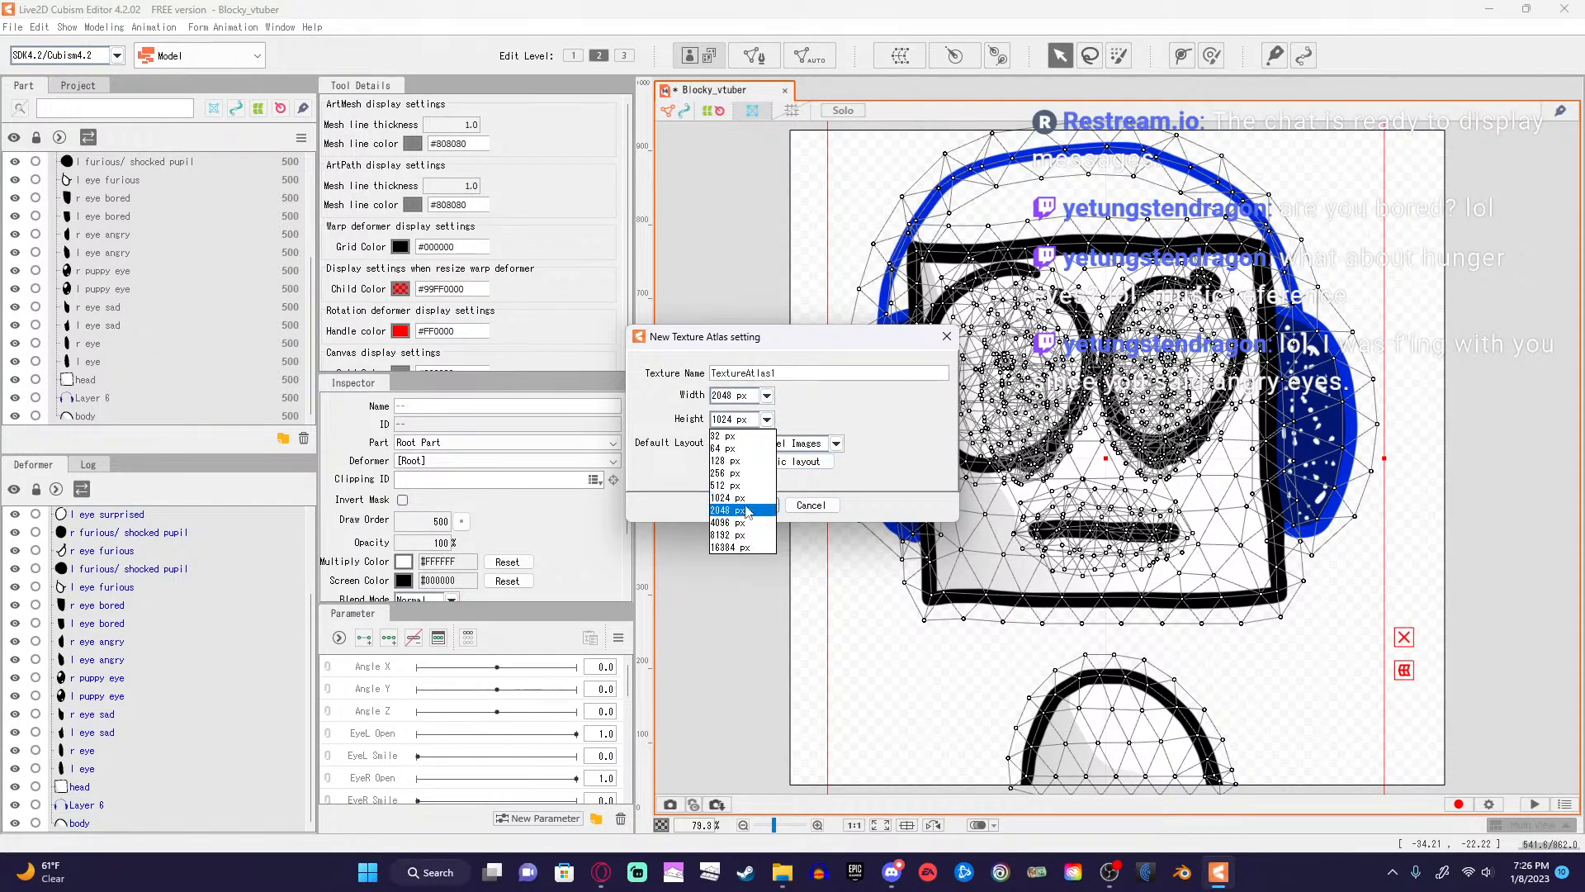
left_click(753, 510)
left_click(760, 505)
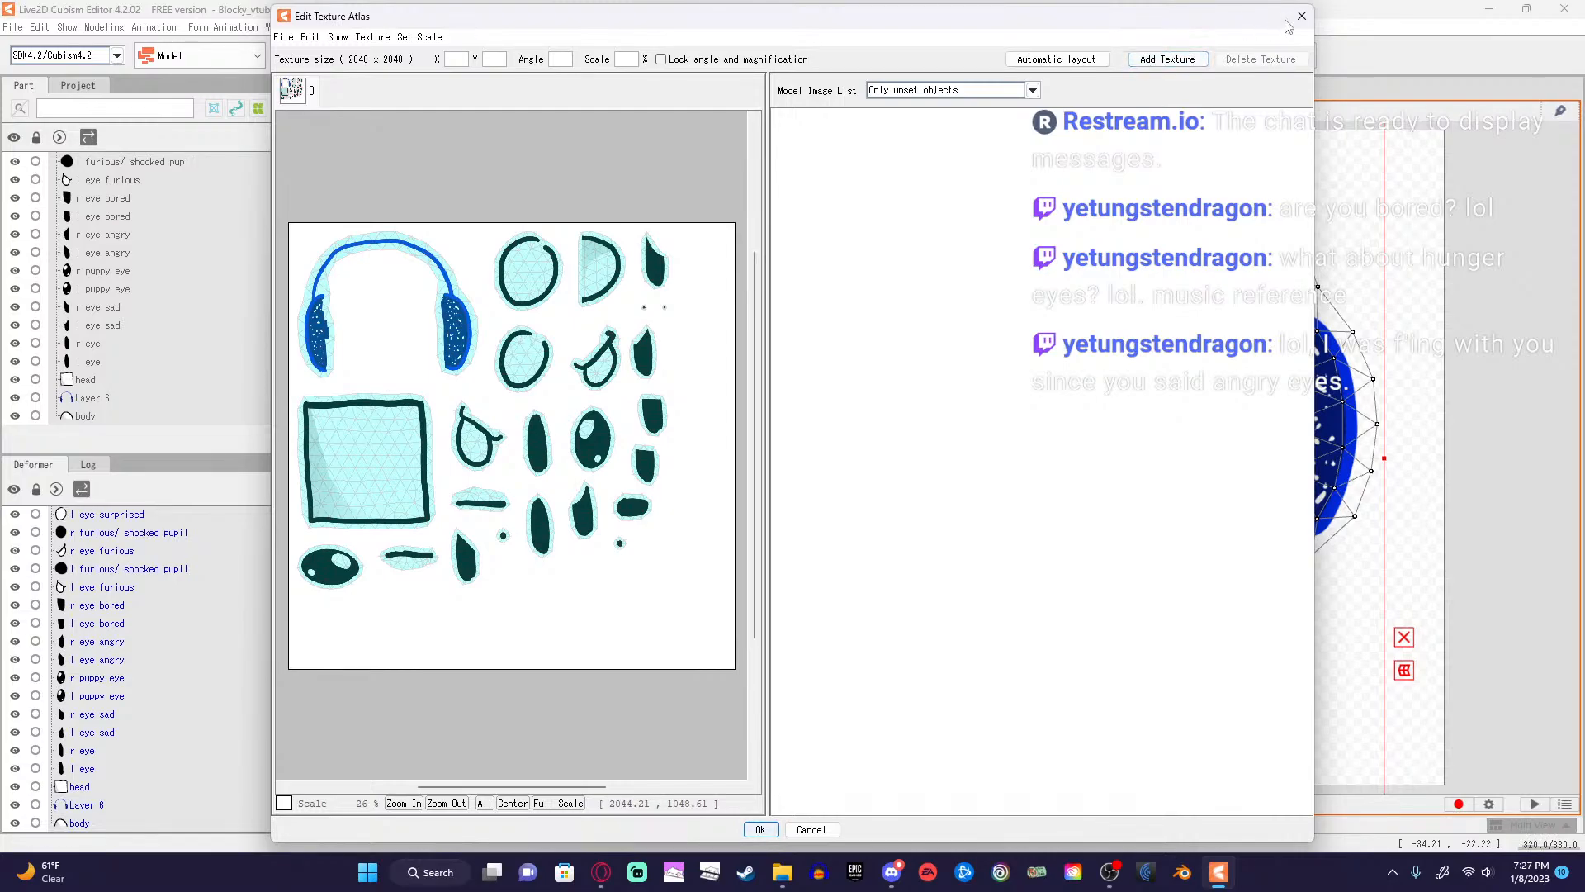
Apply the automatic layout to the texture atlas with a 30 px margin and 100% scale, and accept the atlas.
left_click(1071, 66)
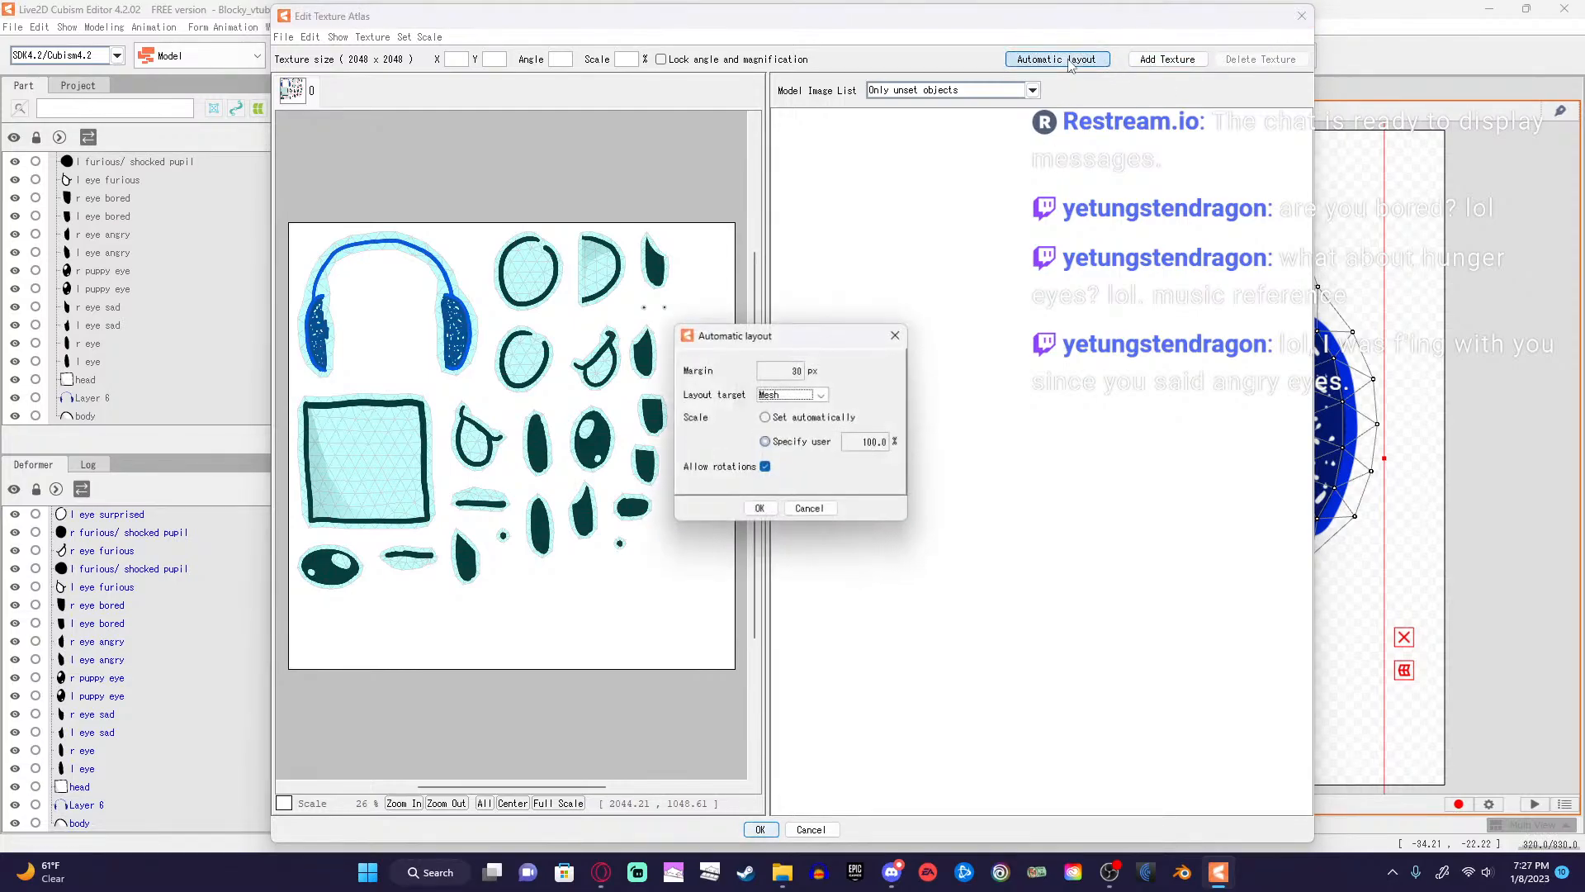
left_click(760, 511)
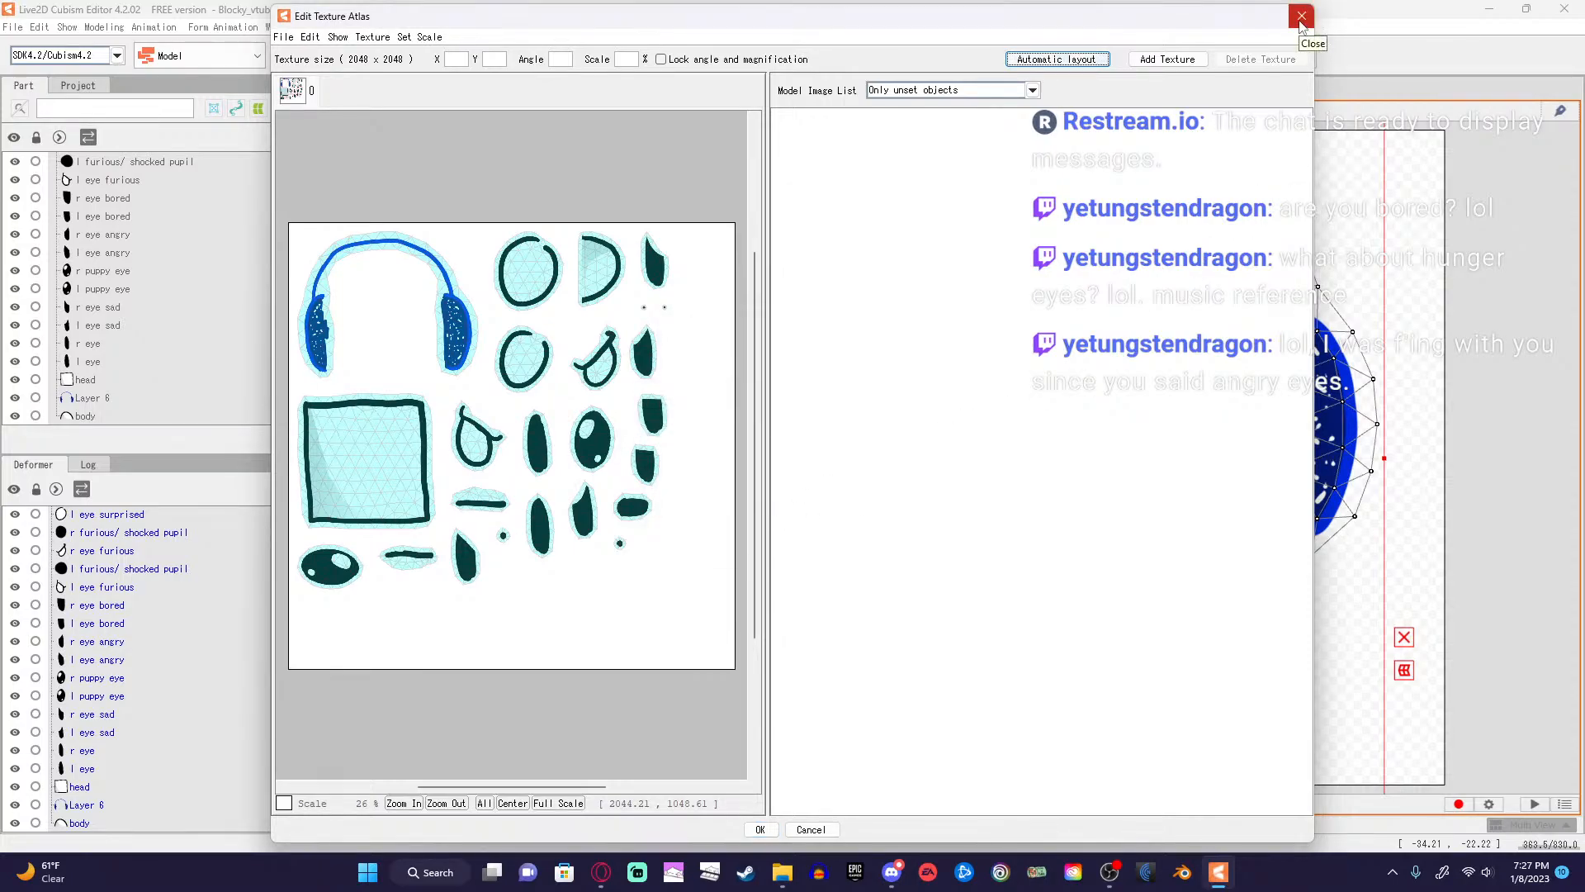
left_click(771, 829)
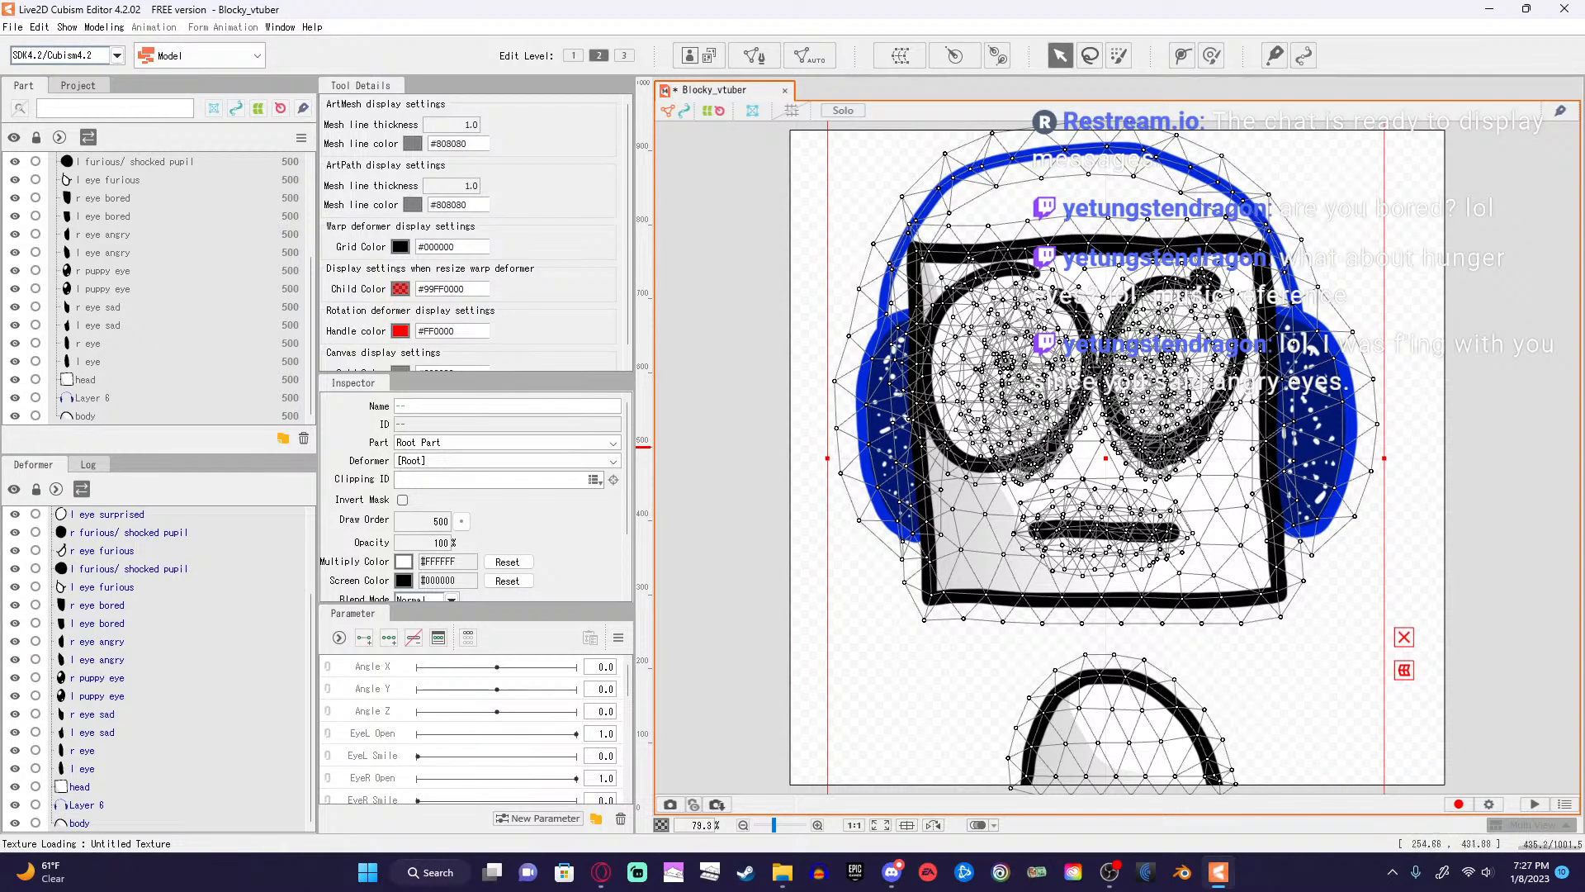
scroll(541, 759, "down", 6)
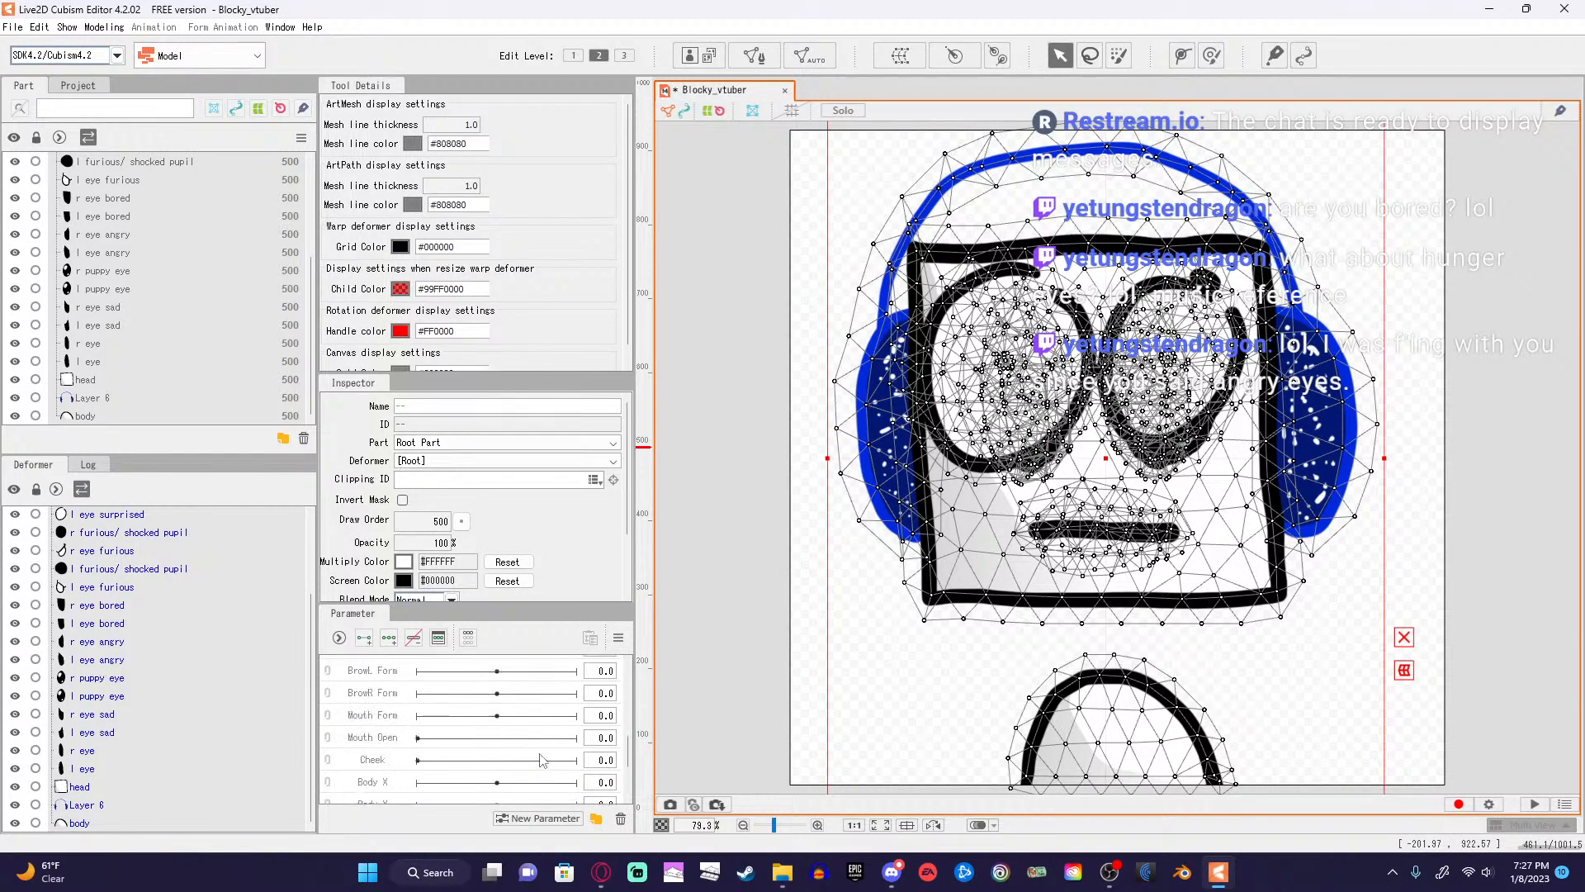
scroll(542, 759, "up", 6)
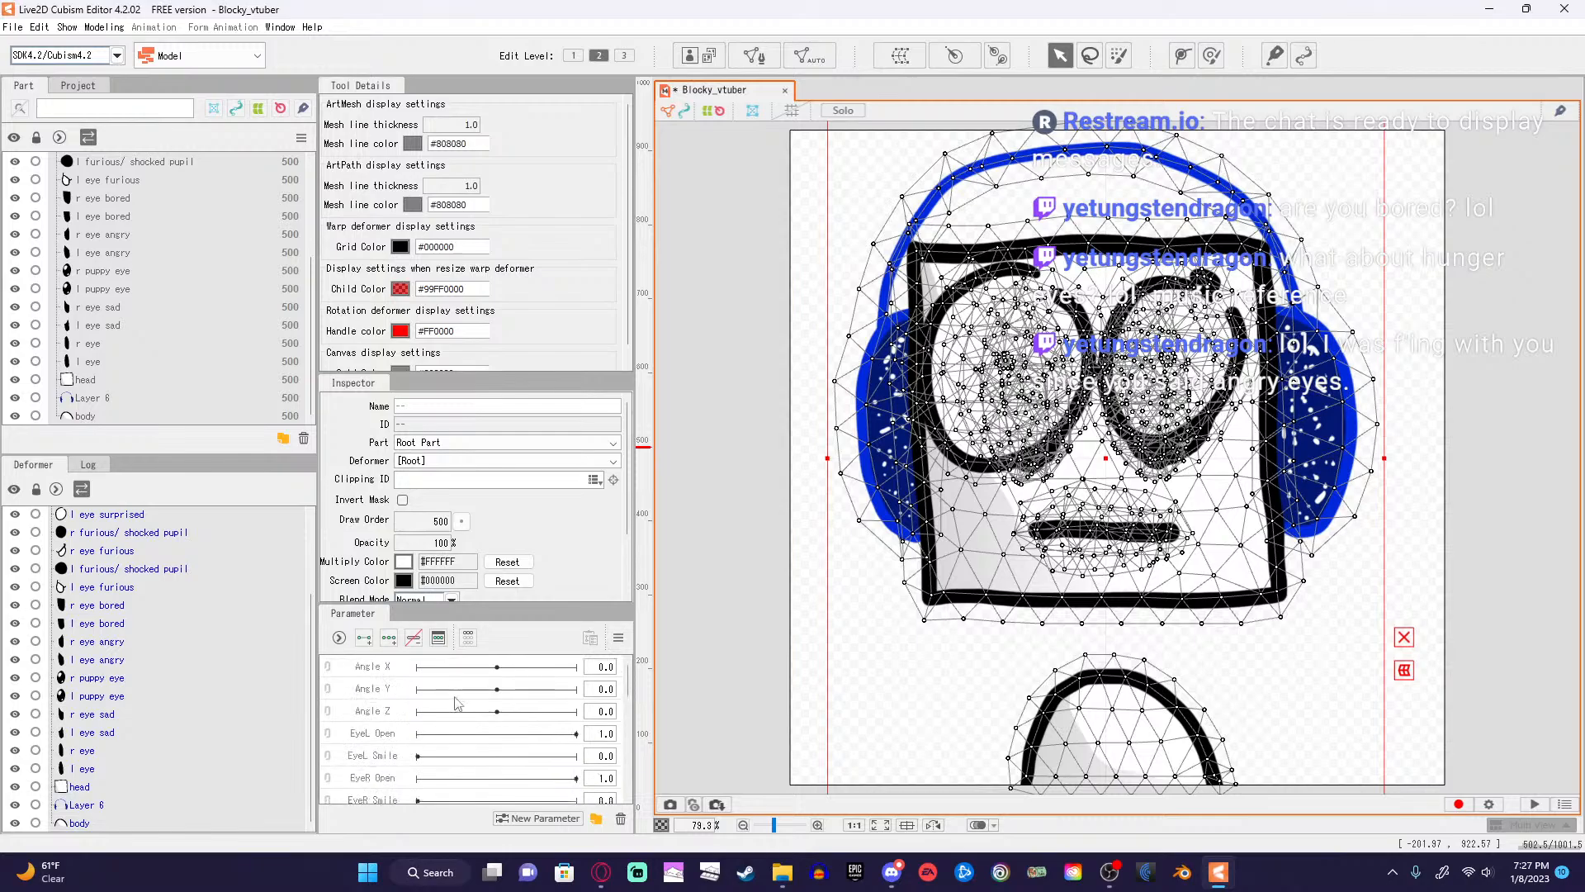
Create five new folders in the parameter list.
left_click(595, 819)
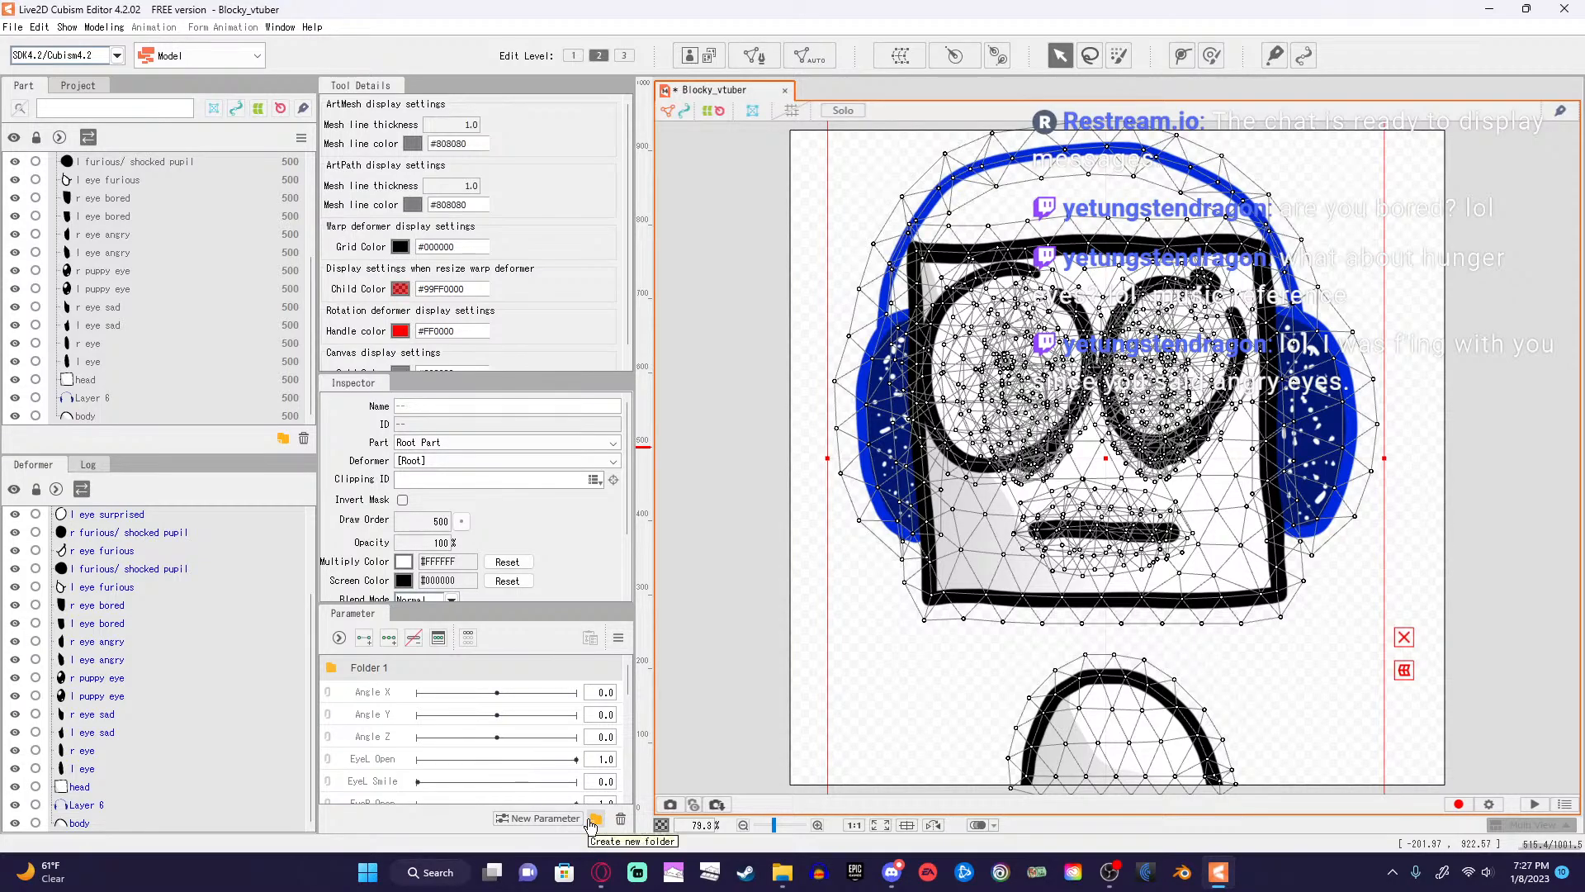
left_click(593, 820)
left_click(592, 819)
left_click(592, 820)
left_click(592, 820)
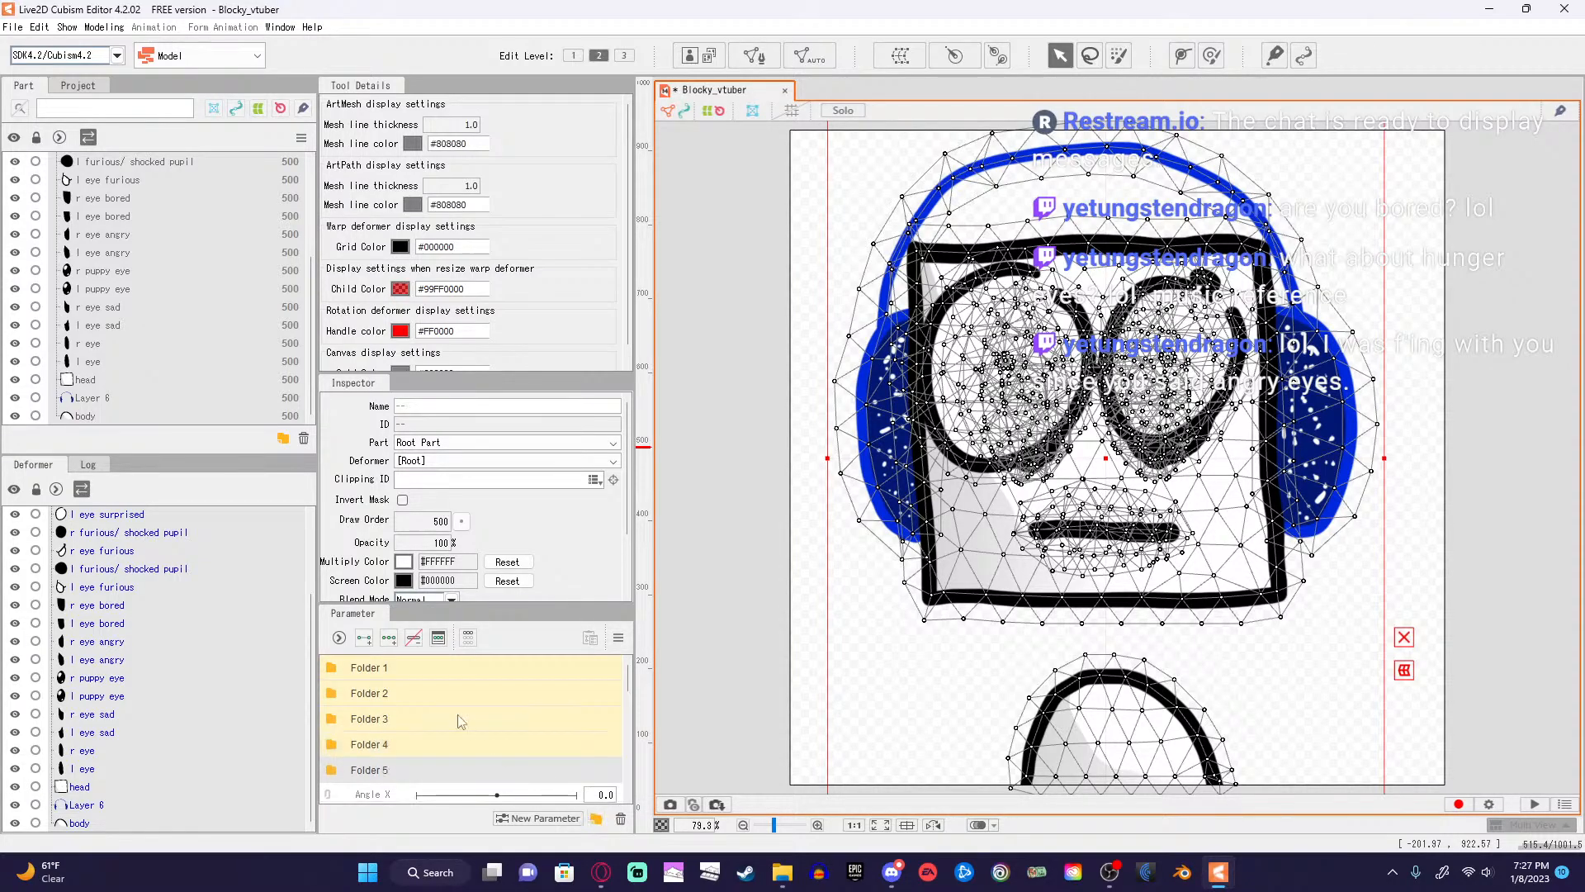
Rename the first three parameter folders as face, eye and eyeball.
double_click(374, 669)
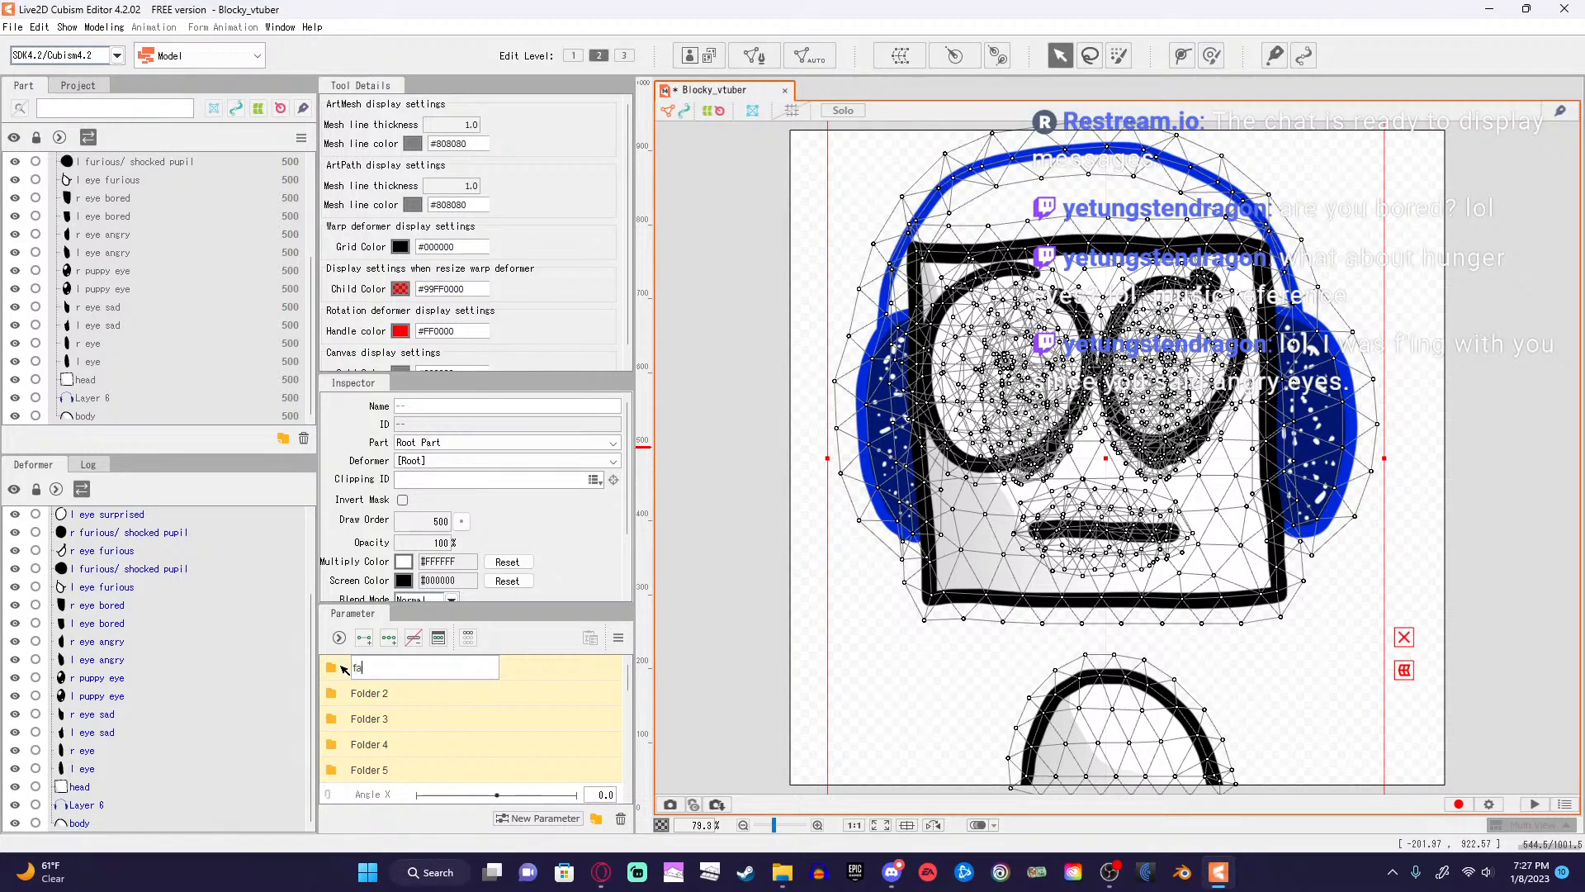
left_click(393, 697)
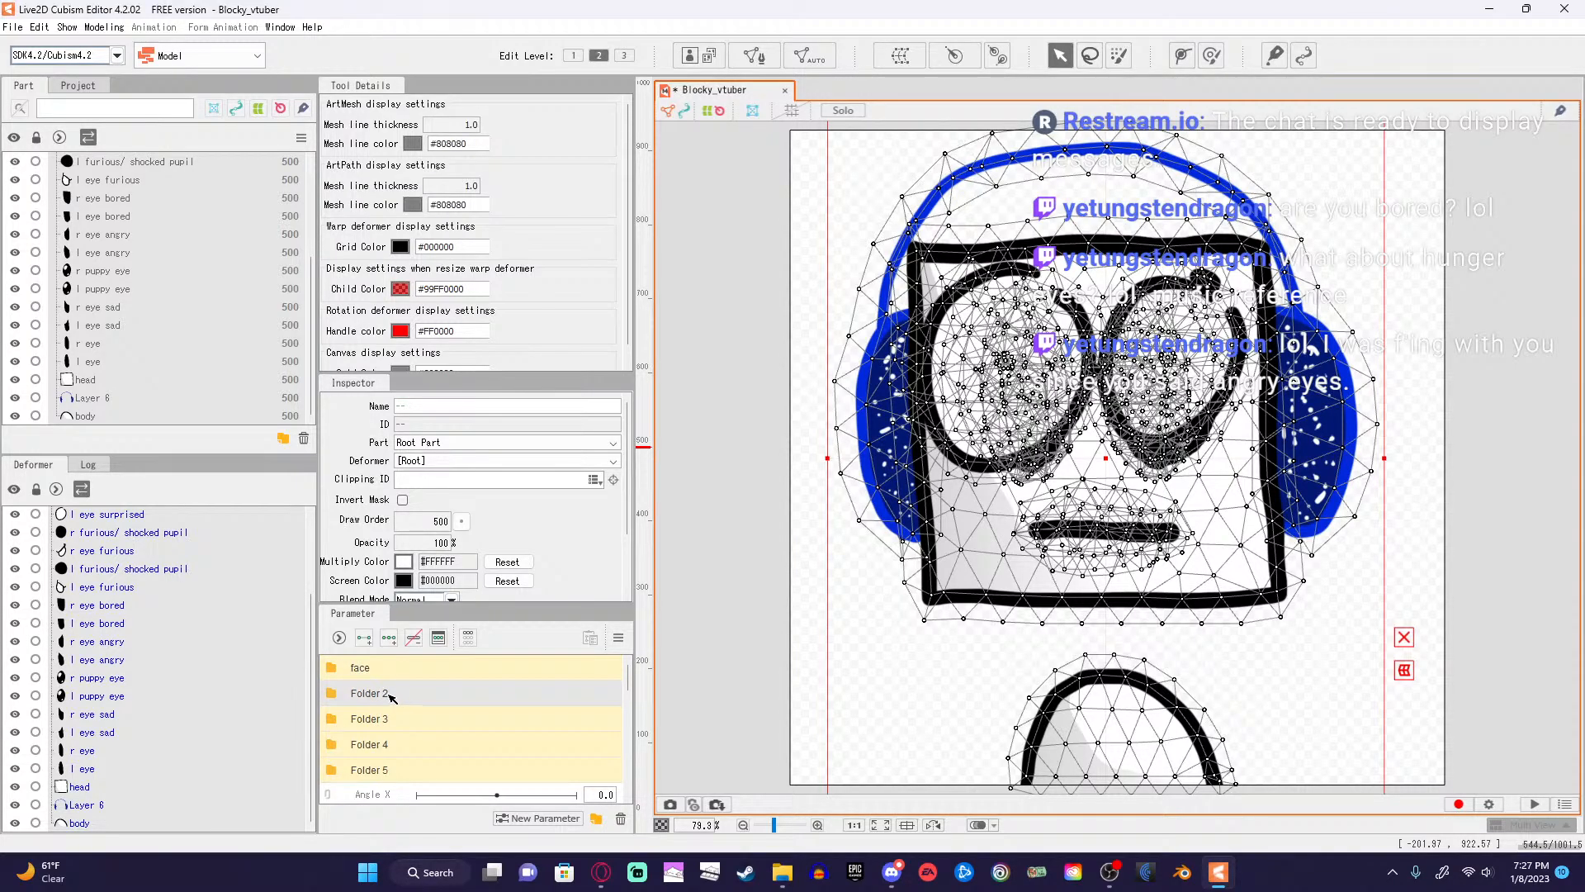
double_click(392, 697)
left_click_drag(393, 696, 356, 695)
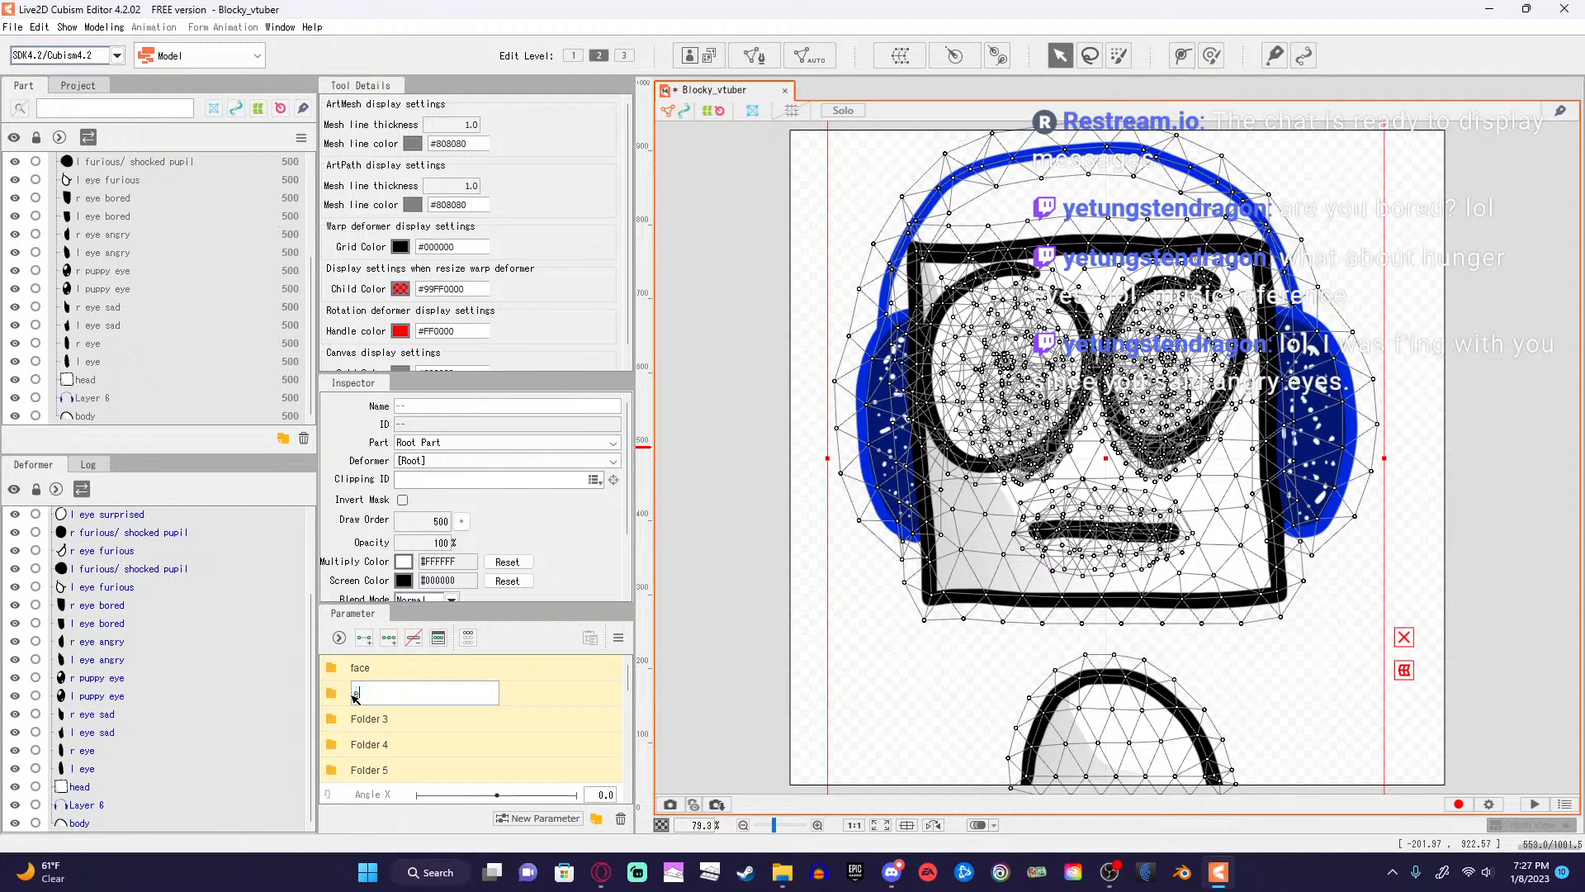
left_click(391, 719)
double_click(390, 719)
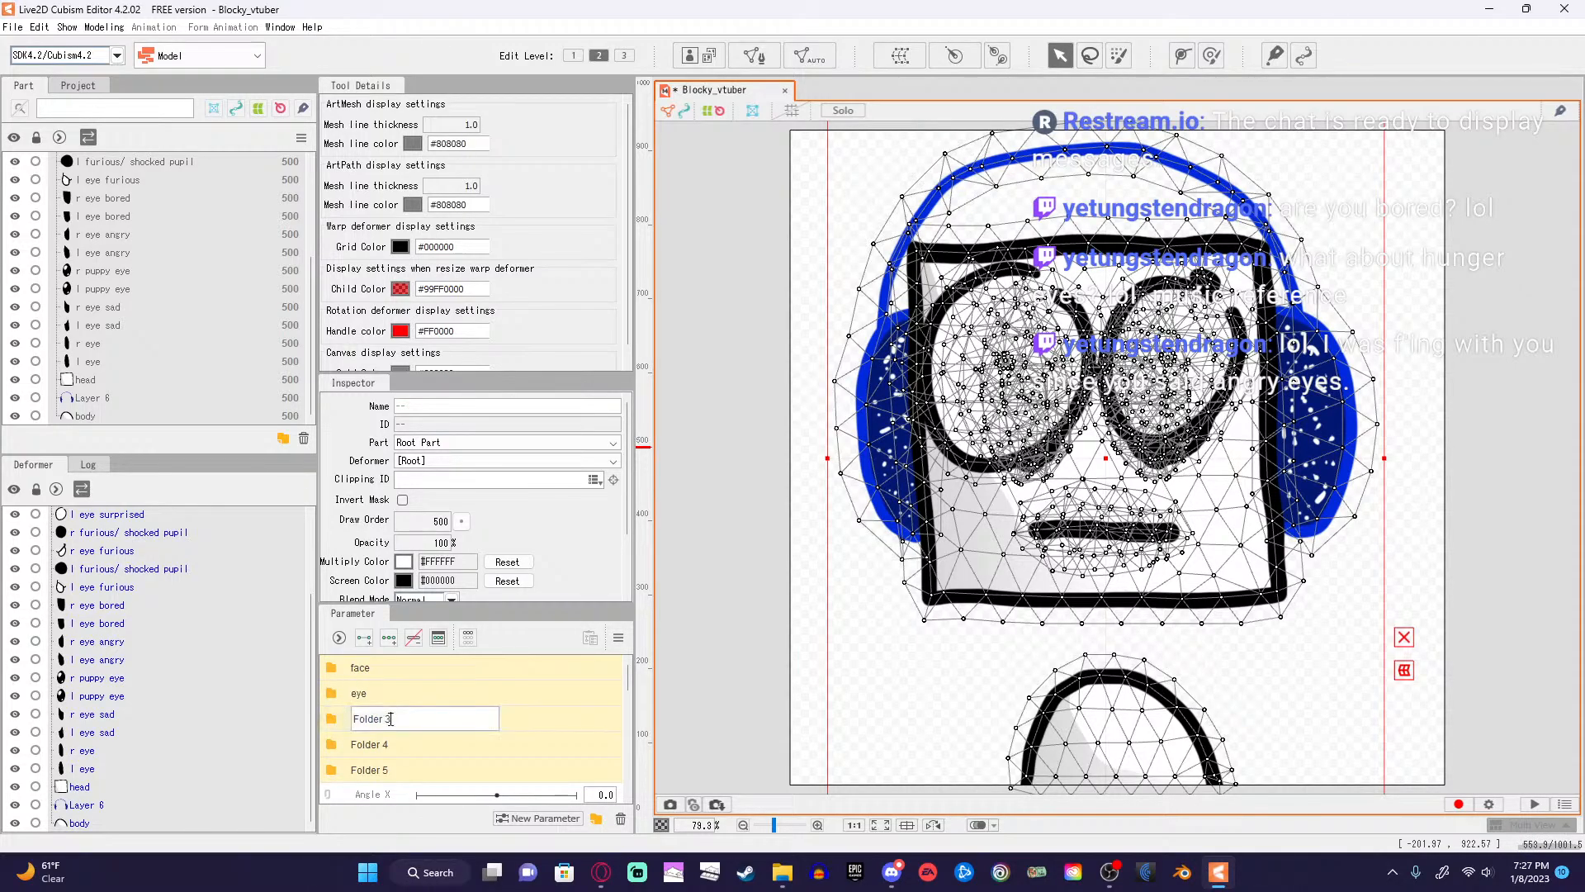
left_click_drag(392, 721, 352, 717)
type("eyeball")
Rename the fourth and fifth parameter folders as mouth and body.
left_click(376, 745)
double_click(386, 745)
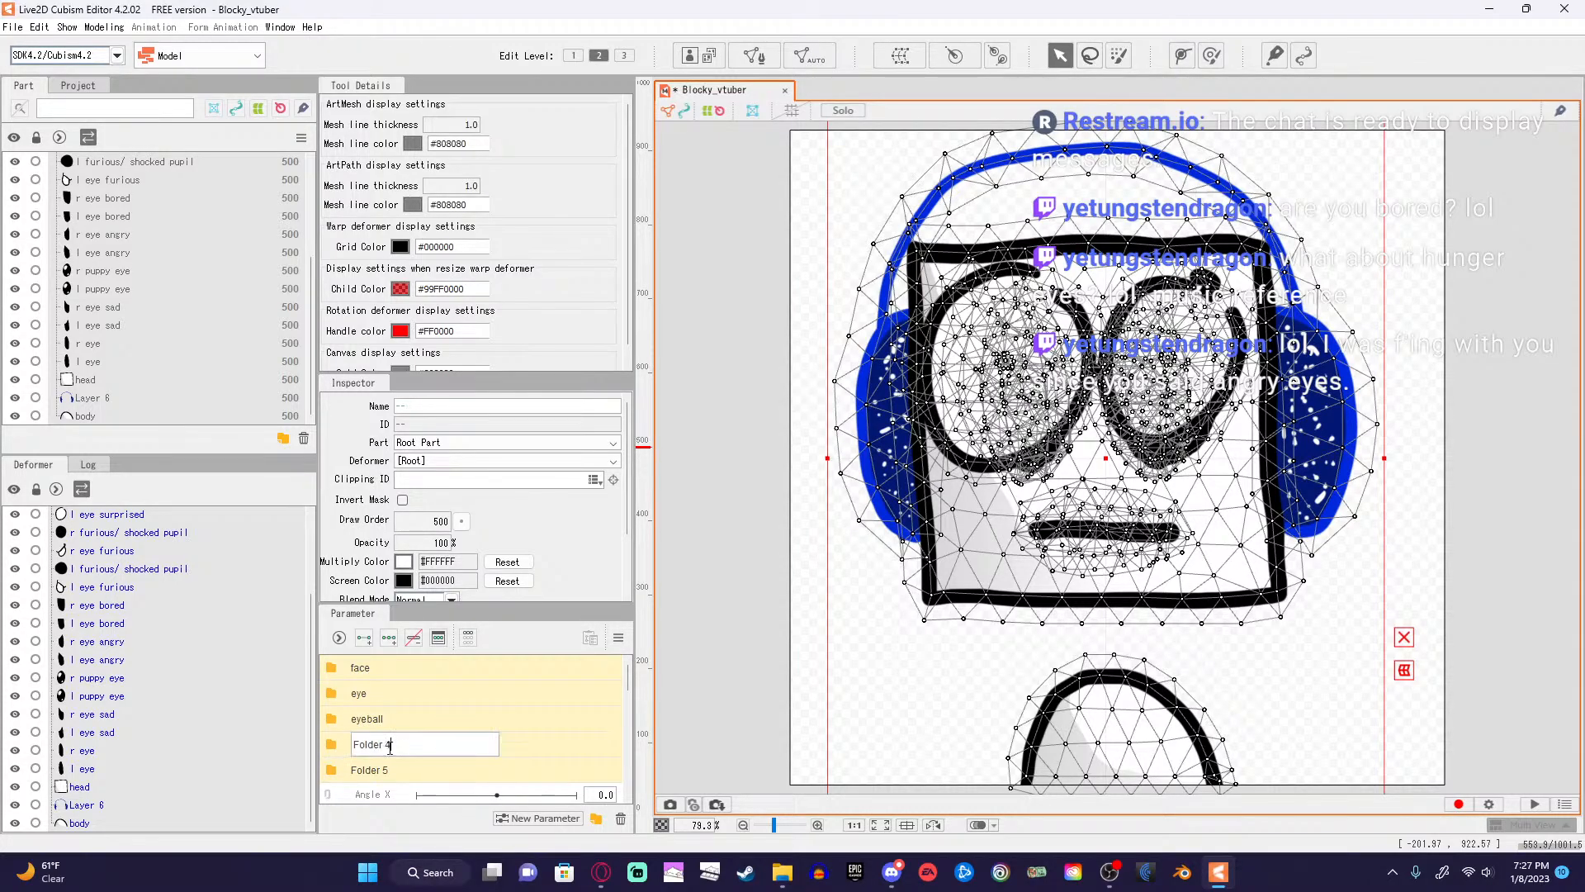
left_click_drag(390, 745, 350, 747)
left_click(398, 771)
double_click(387, 769)
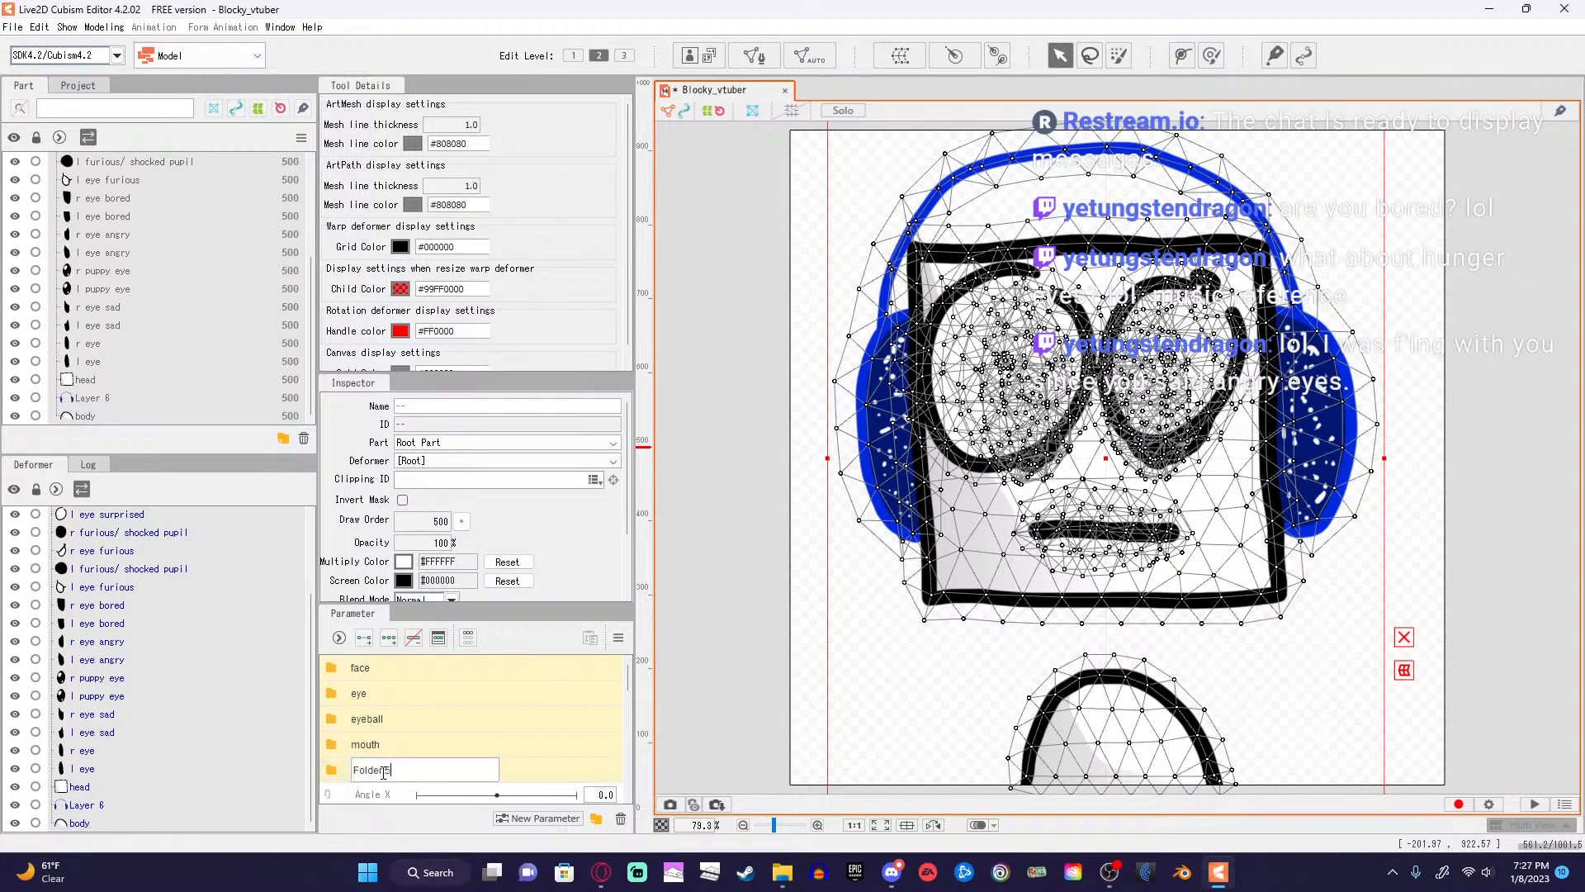
left_click_drag(393, 769, 354, 769)
type("body")
key("Return")
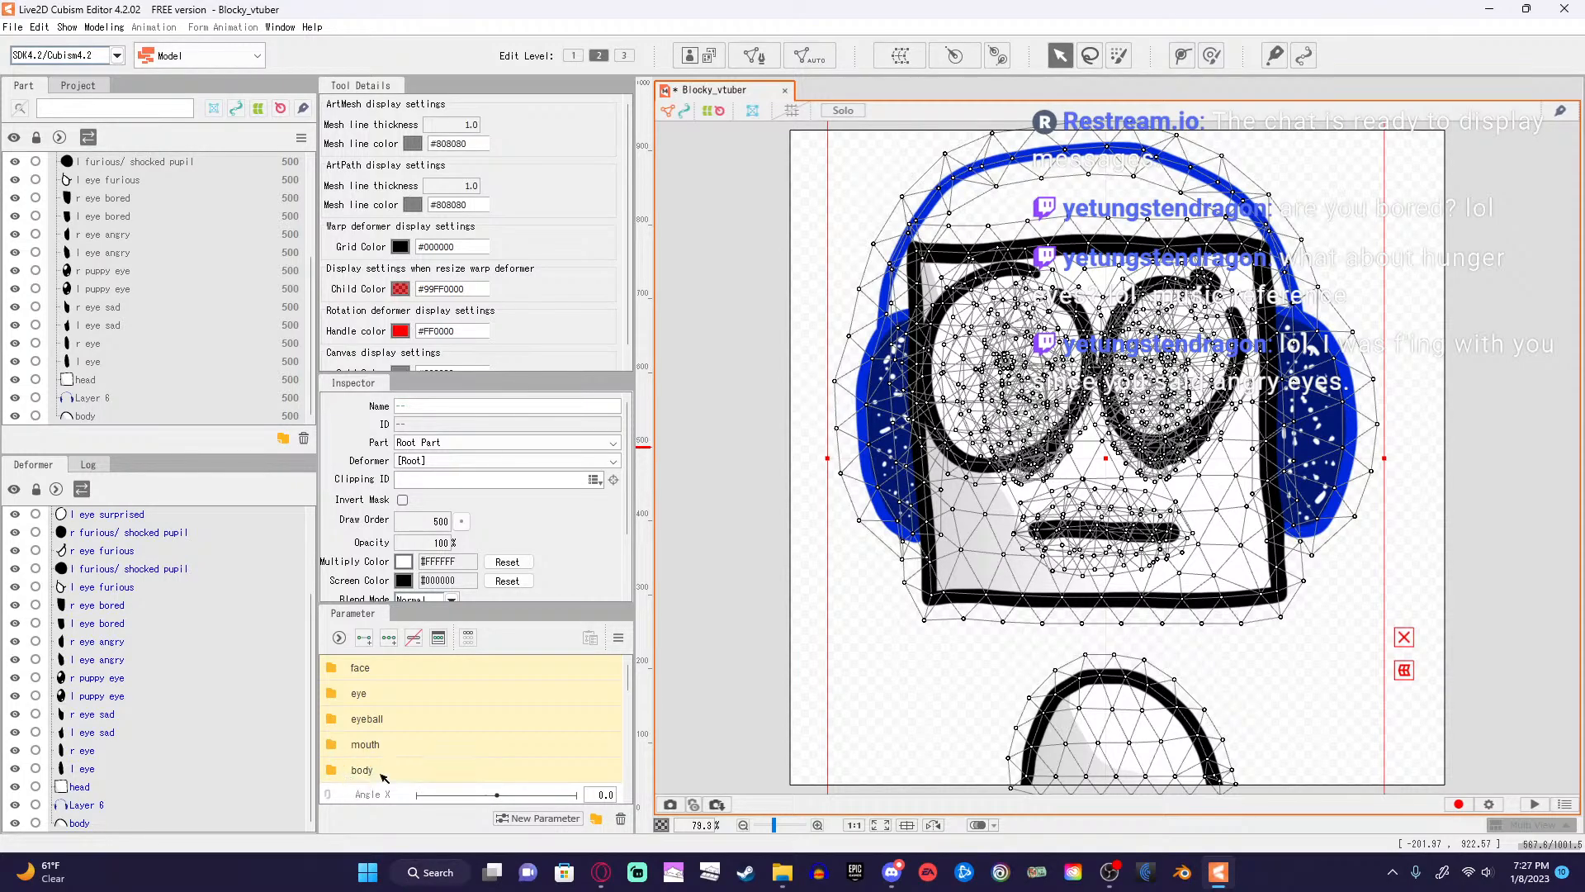
Switch to the Opera browser and review the parameter and deformer sections of the video "How to rig your Vtuber model with Live2d".
scroll(382, 776, "down", 5)
scroll(383, 776, "up", 5)
scroll(397, 797, "down", 1)
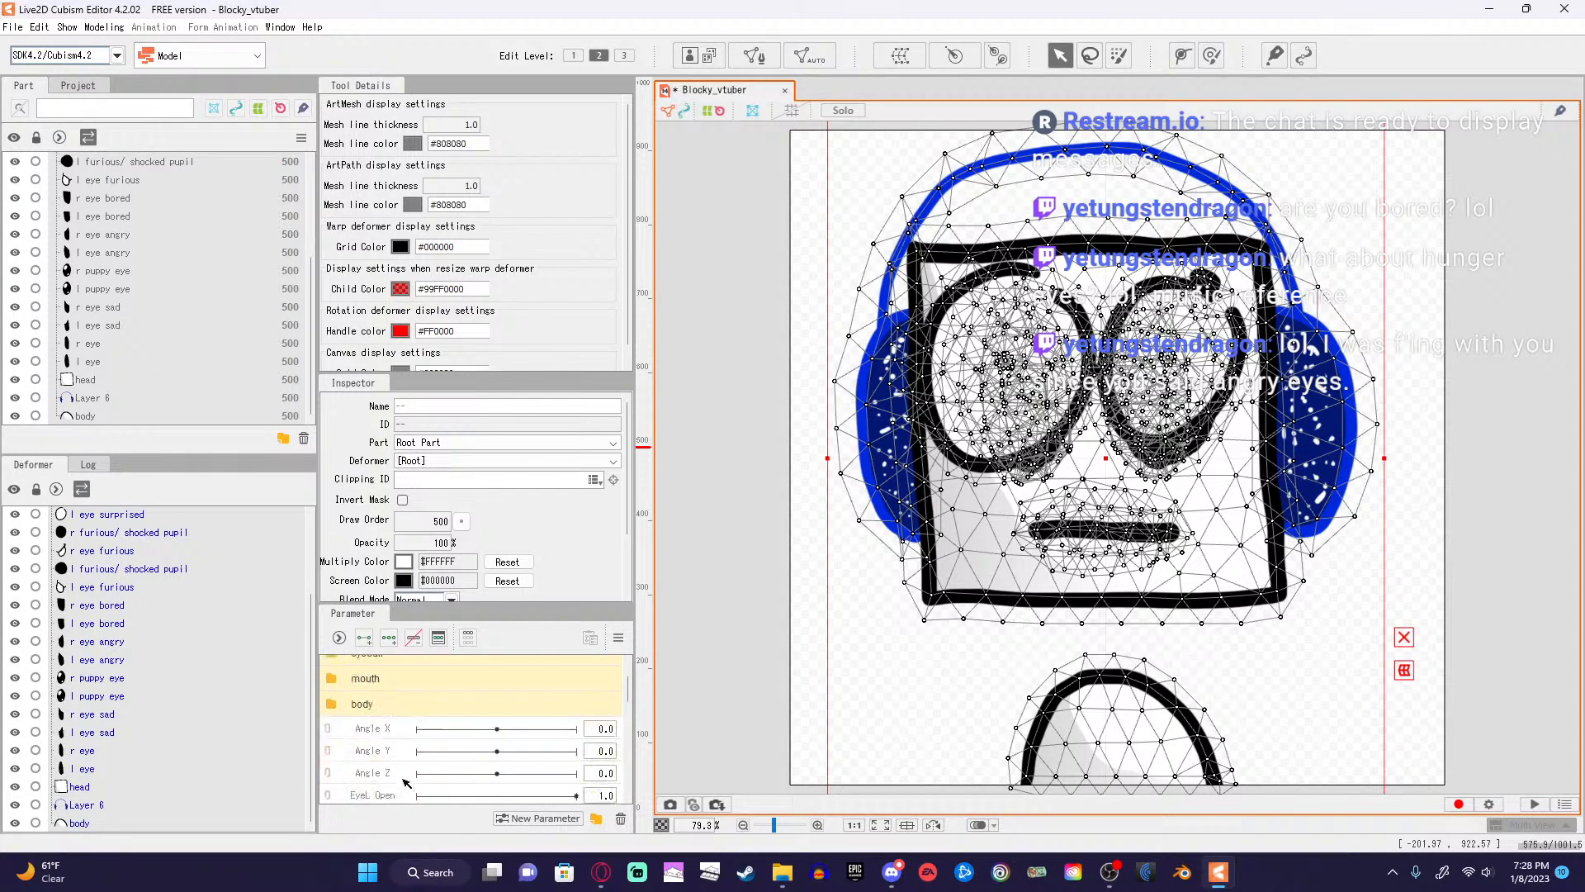
left_click(601, 871)
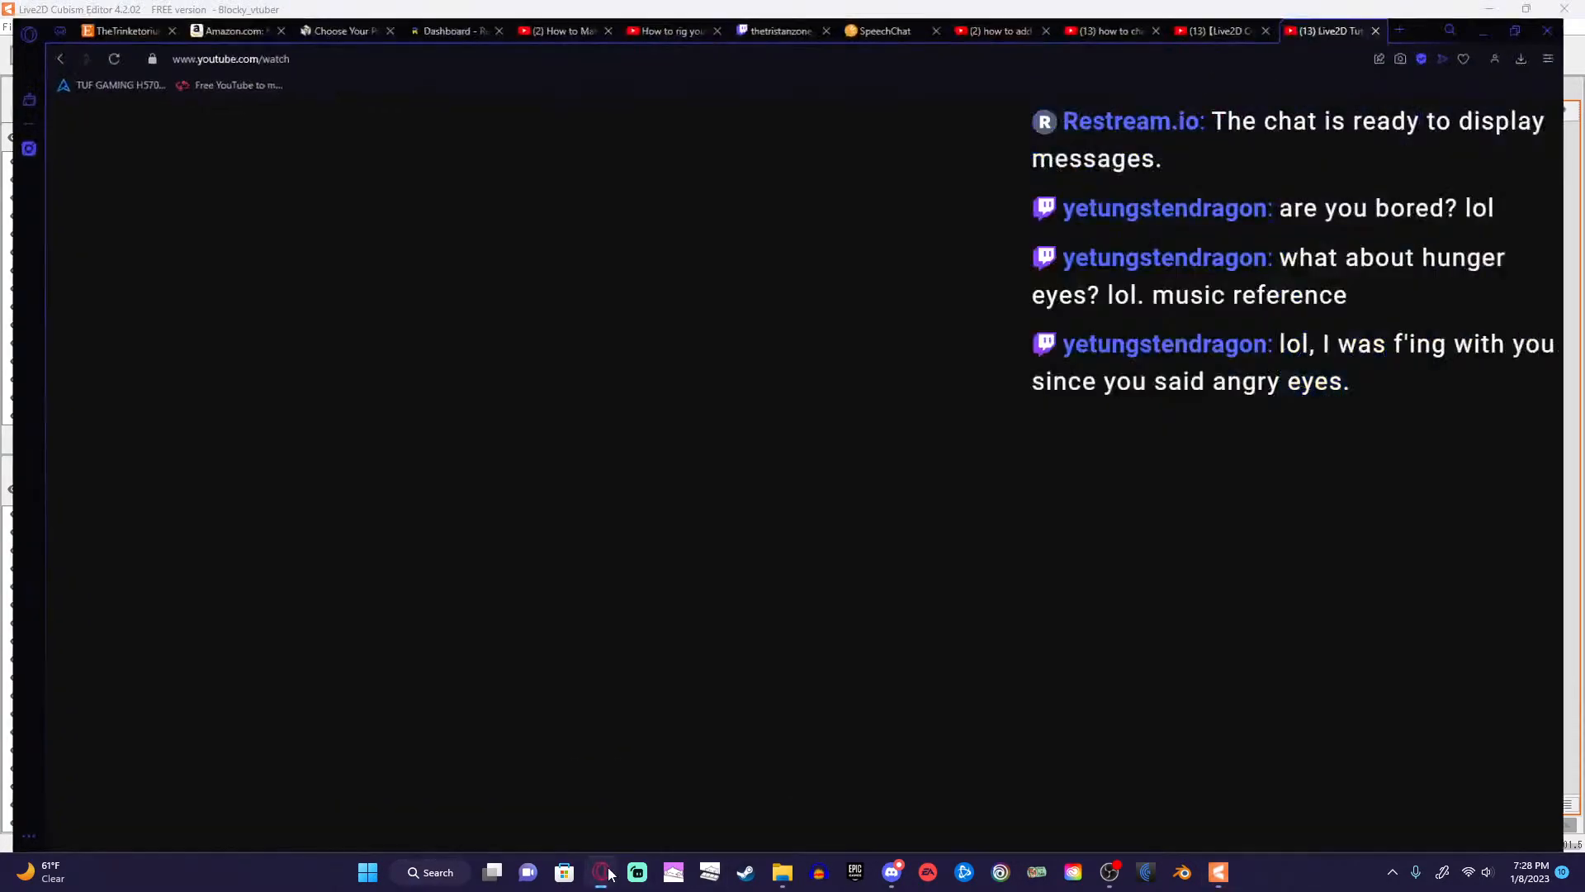
left_click(673, 13)
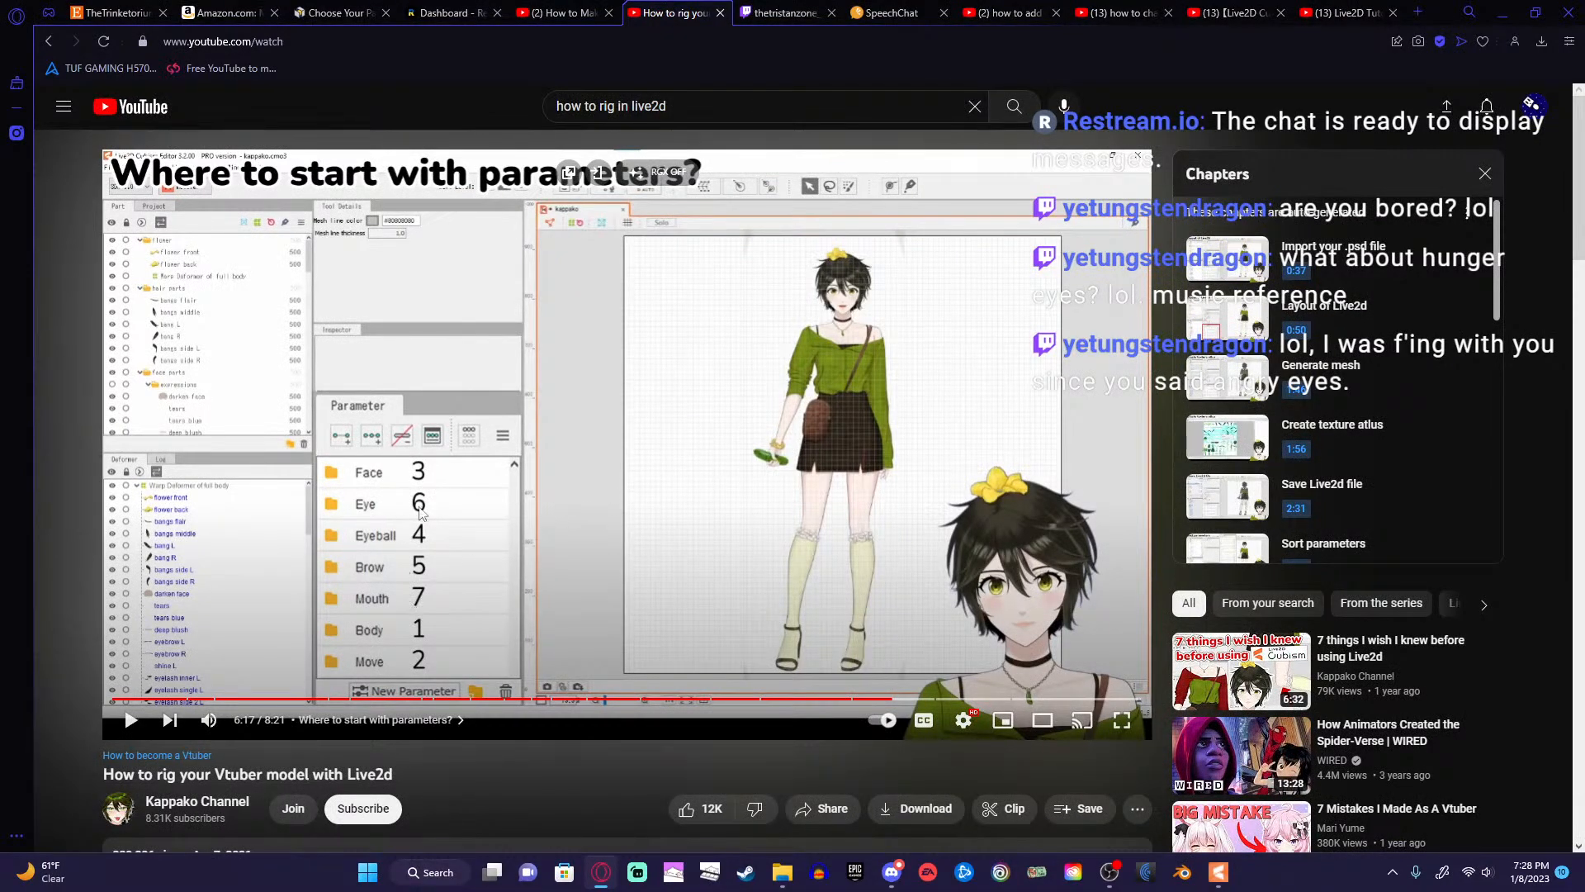
key("Left")
key("Left")
key("Left")
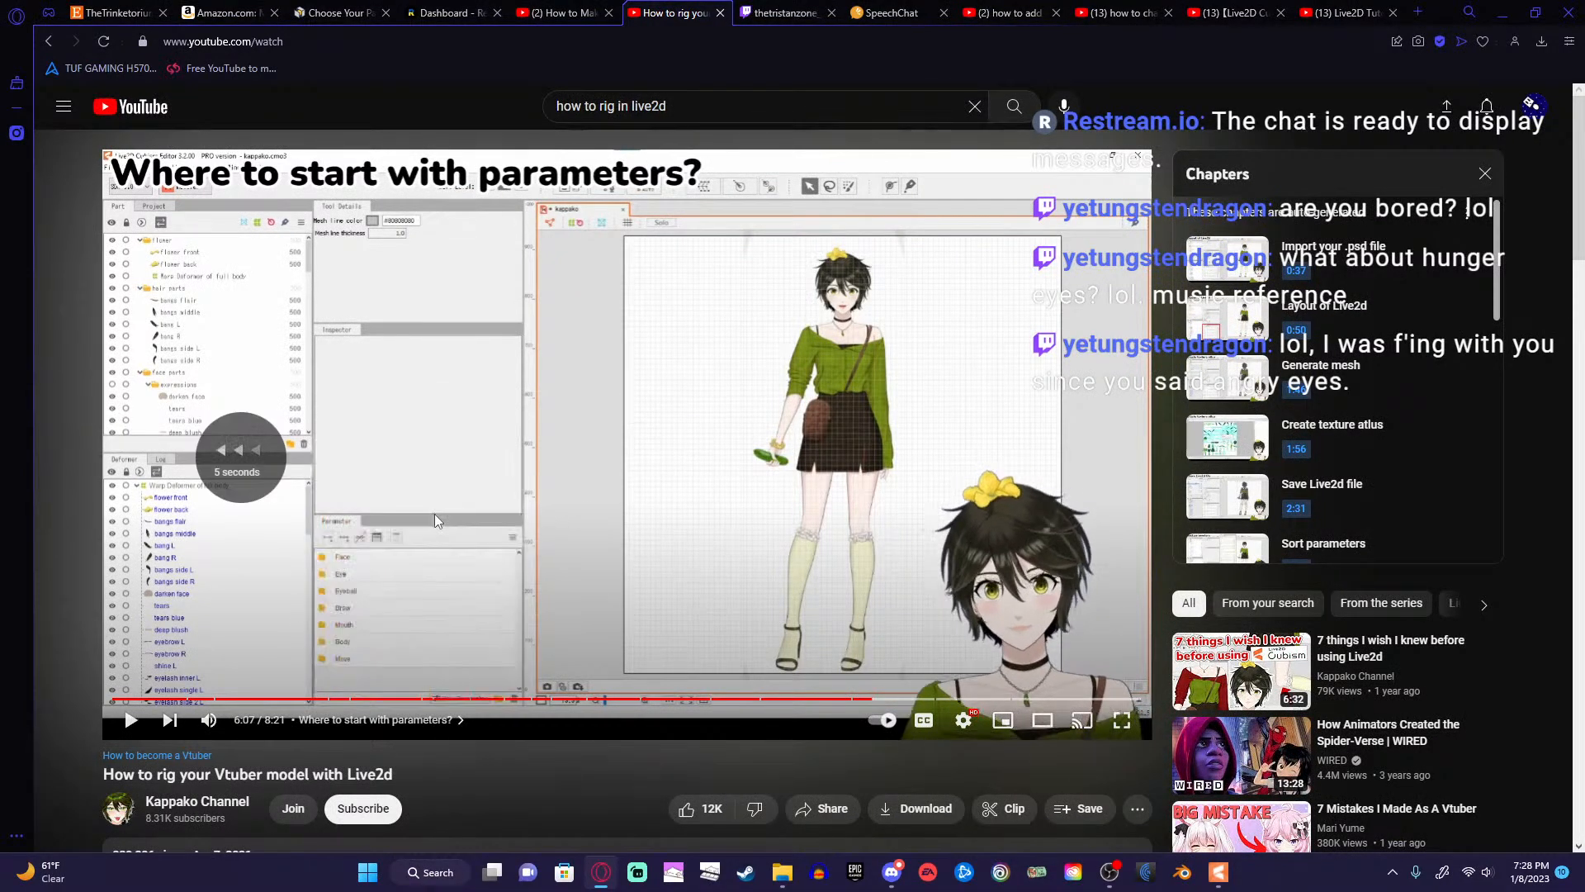
key("Left")
key("Left")
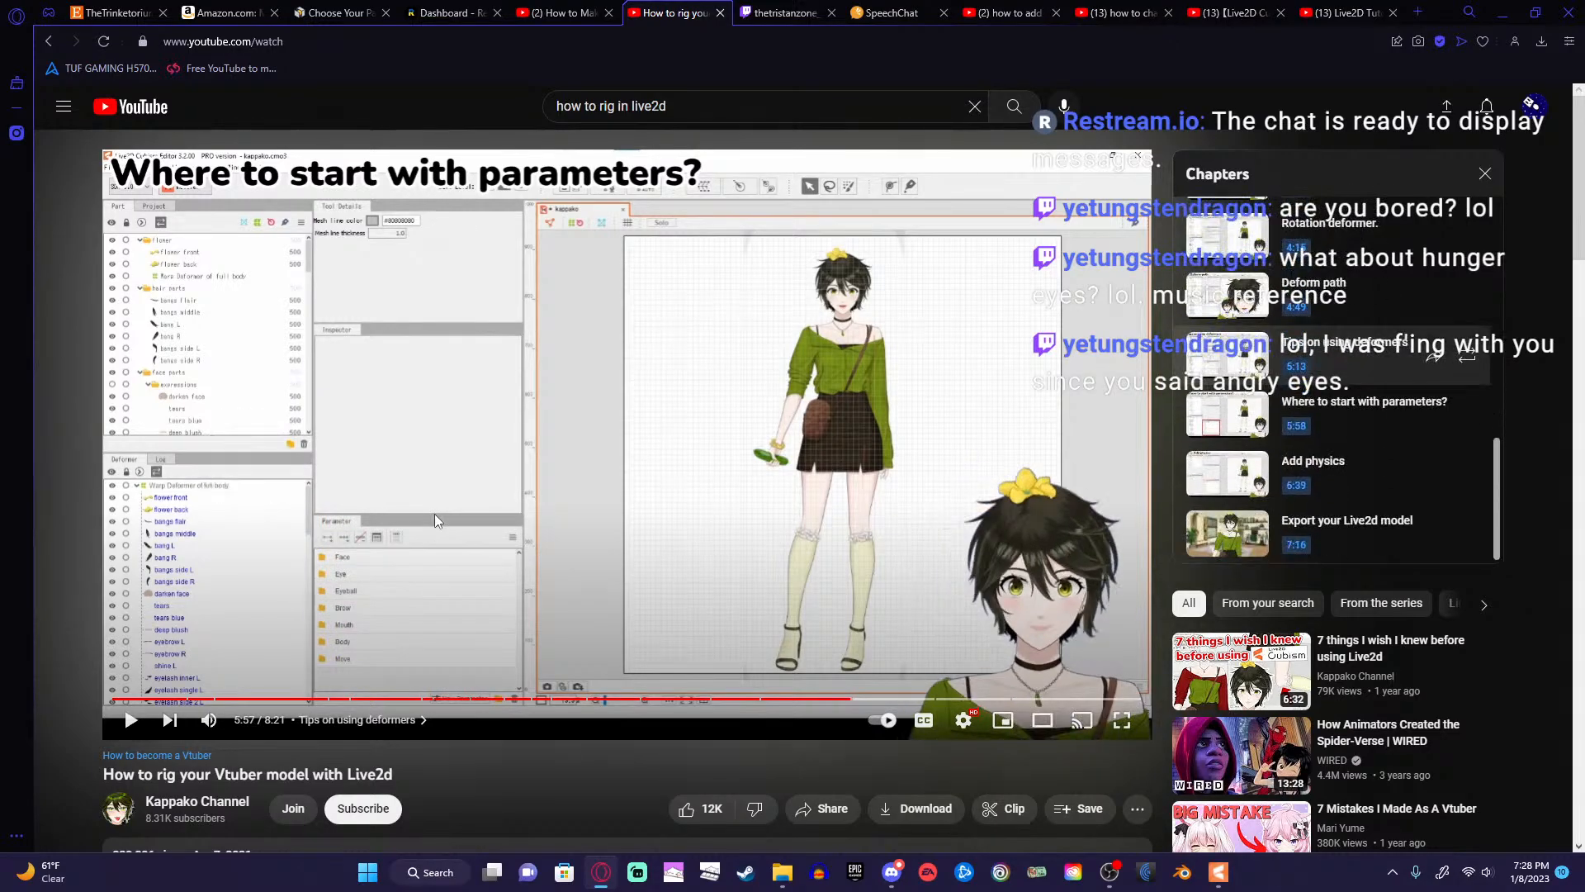
key("Left")
key("Left")
key("Left")
key("Left")
key("Left")
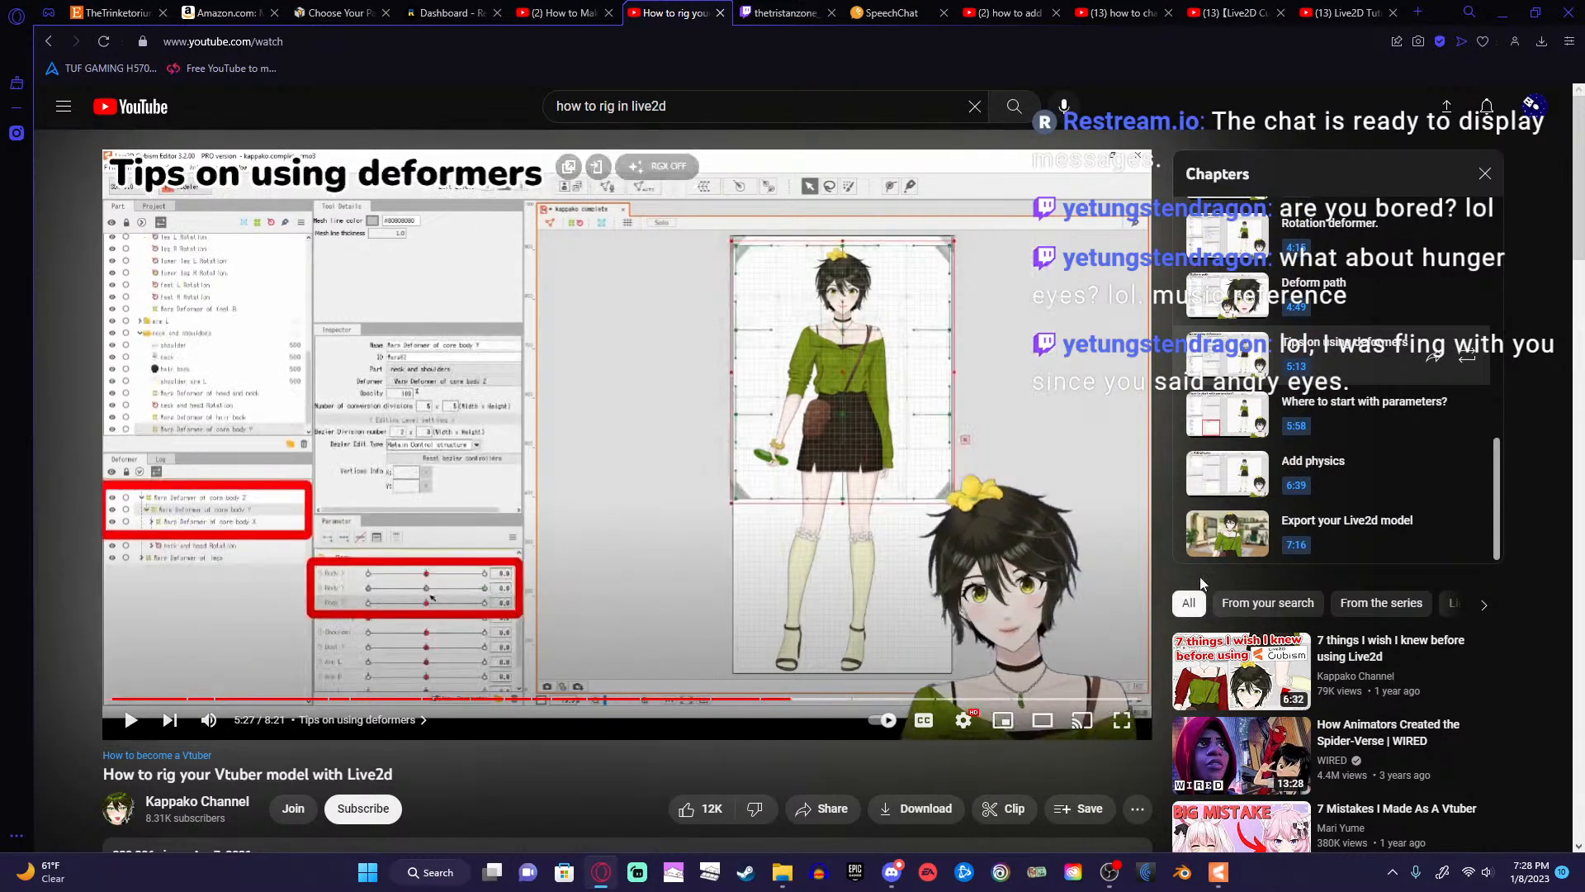
Go back through the video's earlier chapters to the Sort parameters section and examine which parameters belong in each folder.
scroll(1236, 475, "up", 3)
left_click(1301, 278)
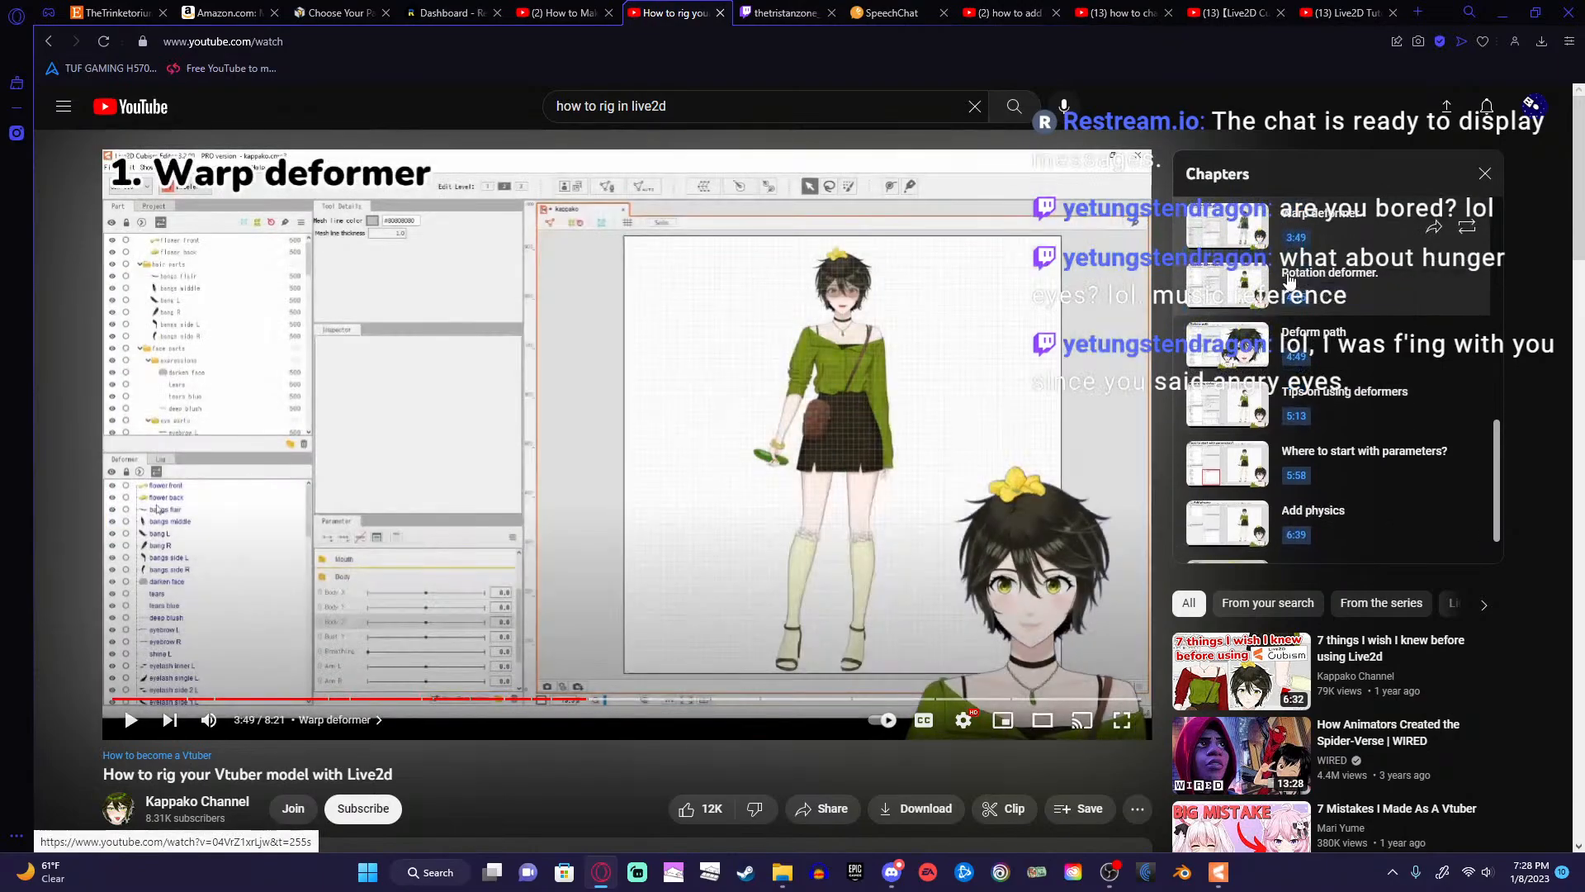
scroll(1312, 305, "up", 2)
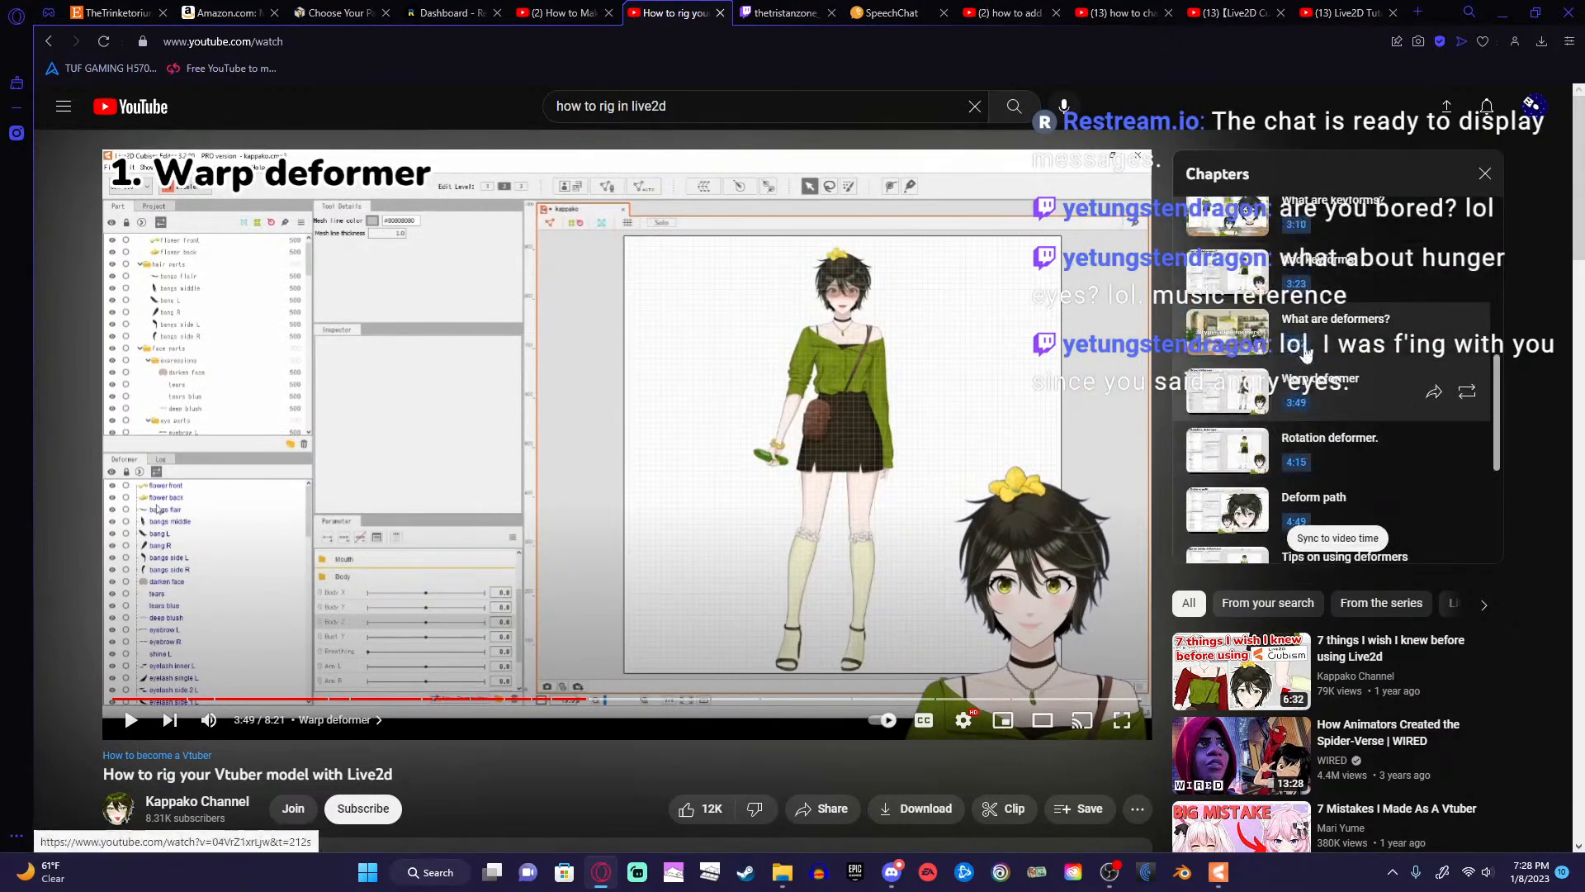
scroll(1322, 329, "up", 1)
left_click(1322, 329)
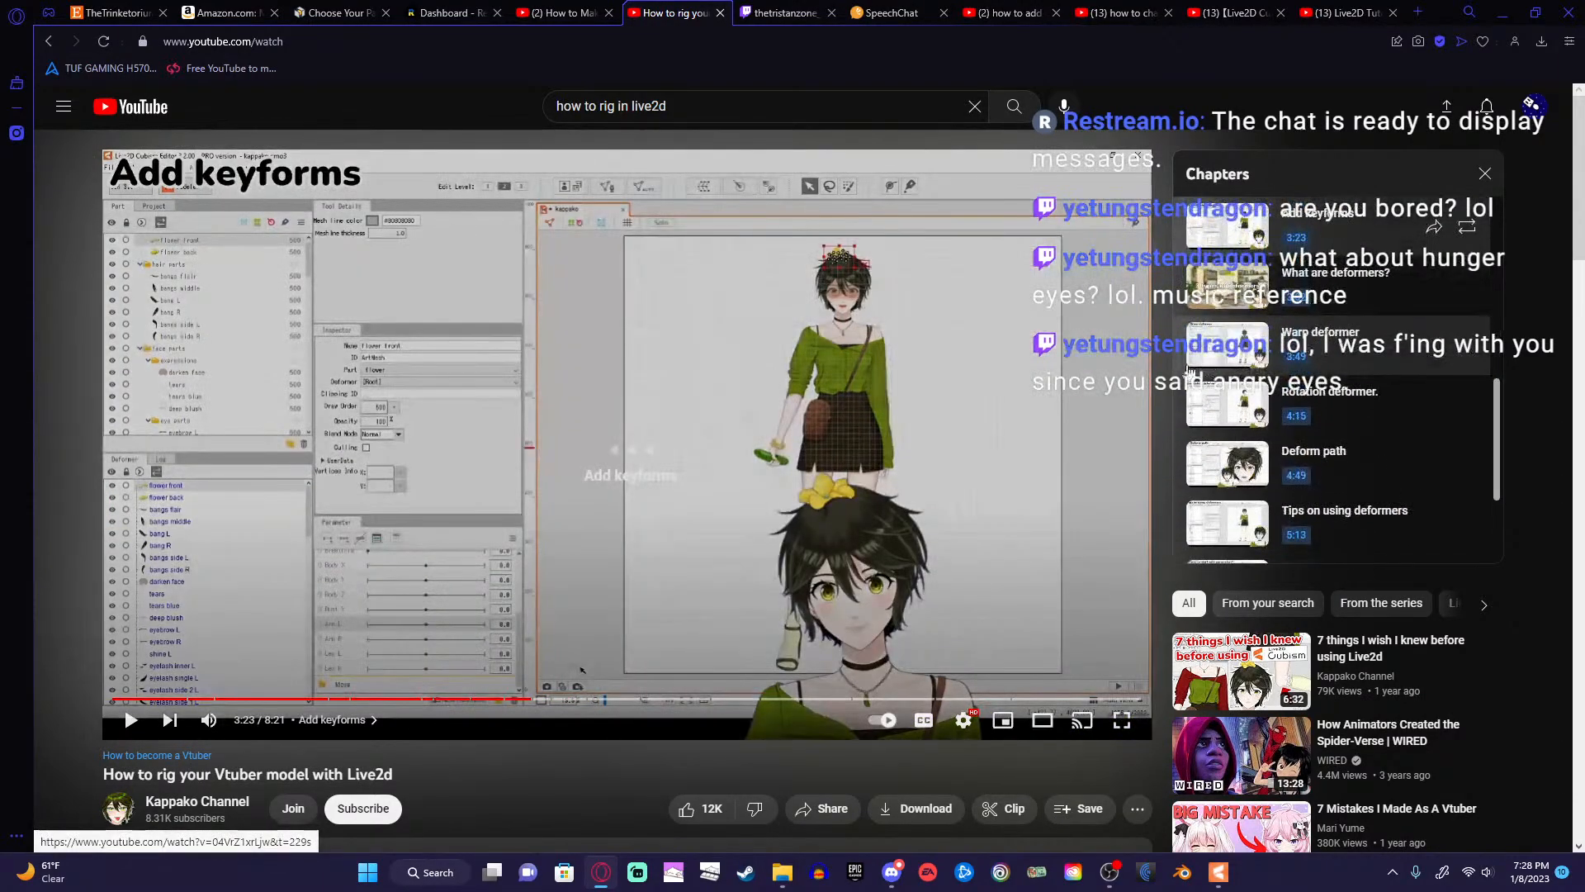
key("Right")
key("Right")
key("Right")
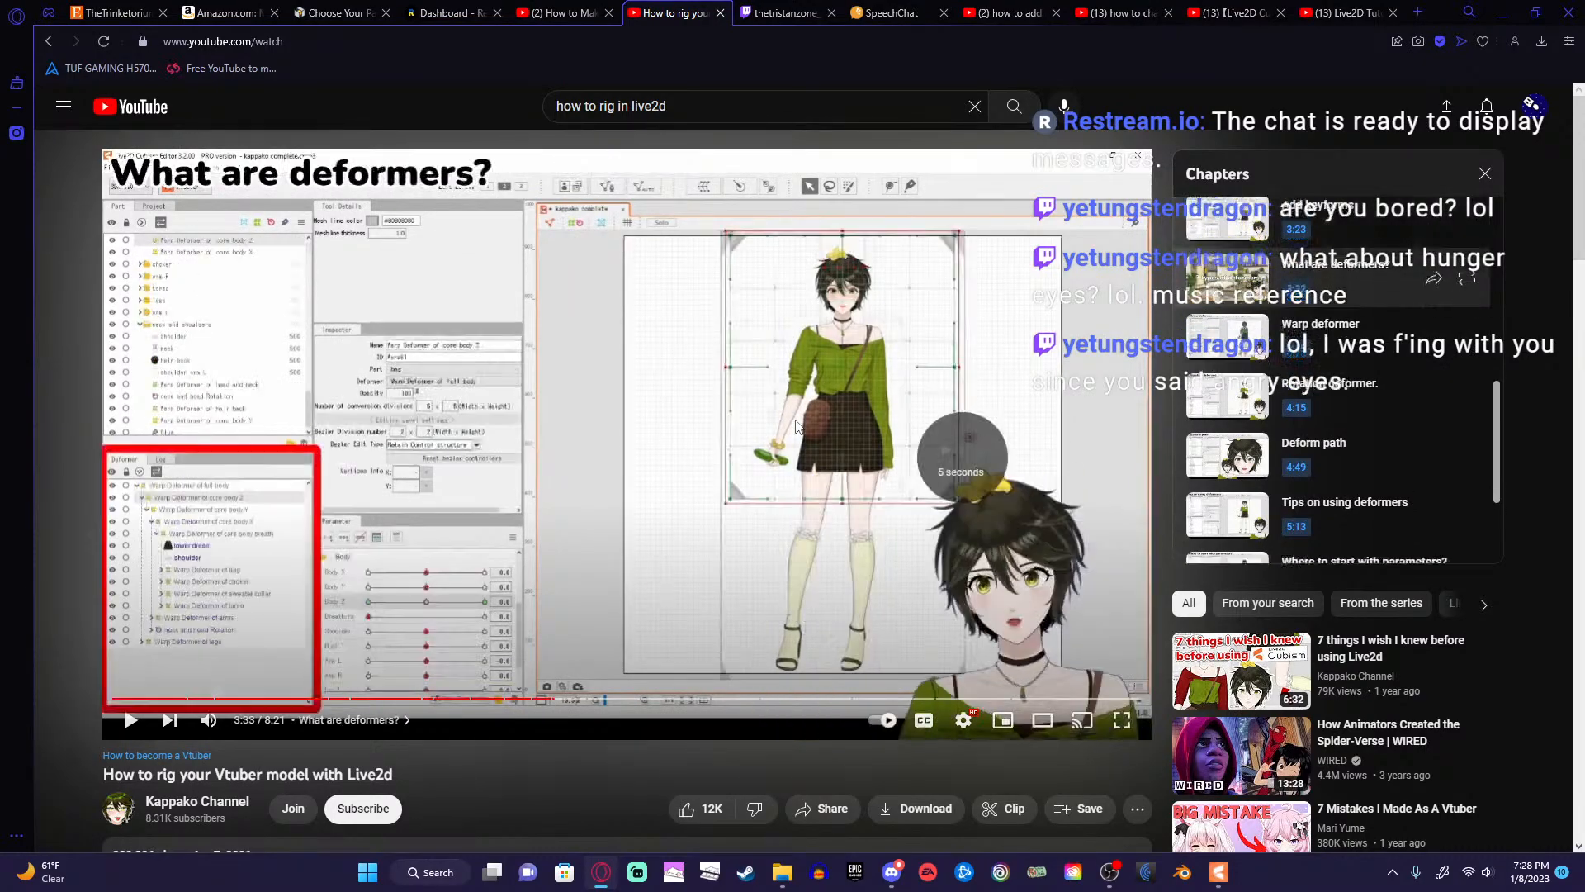
key("Left")
key("Left")
key("Left")
key("Left")
key("Left")
key("Left")
key("Left")
key("Left")
key("Left")
key("Left")
key("Left")
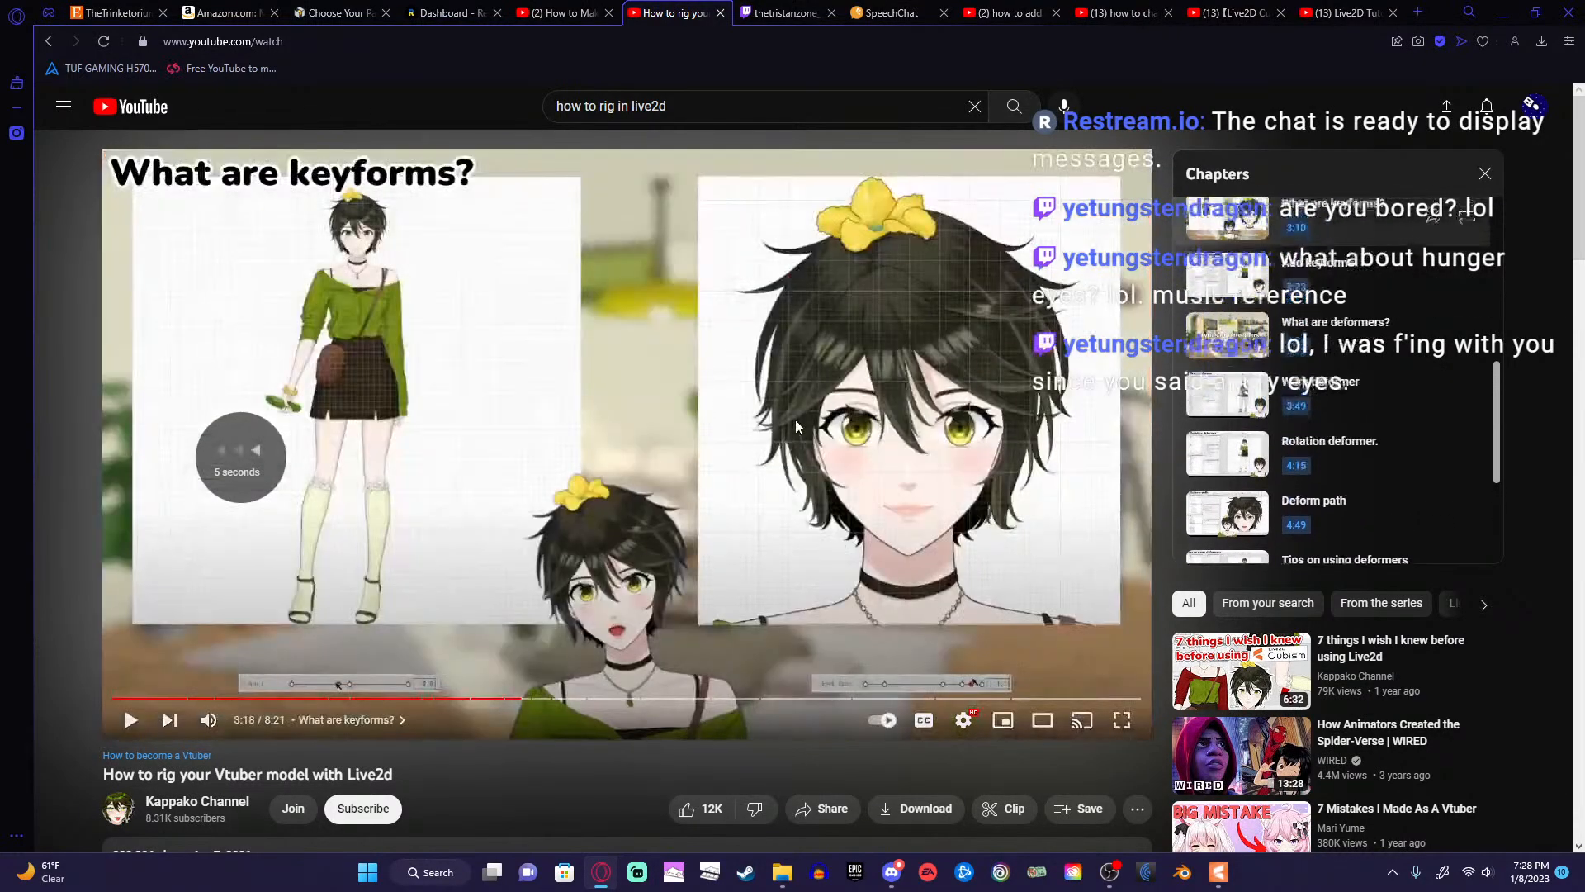
key("Right")
key("Right")
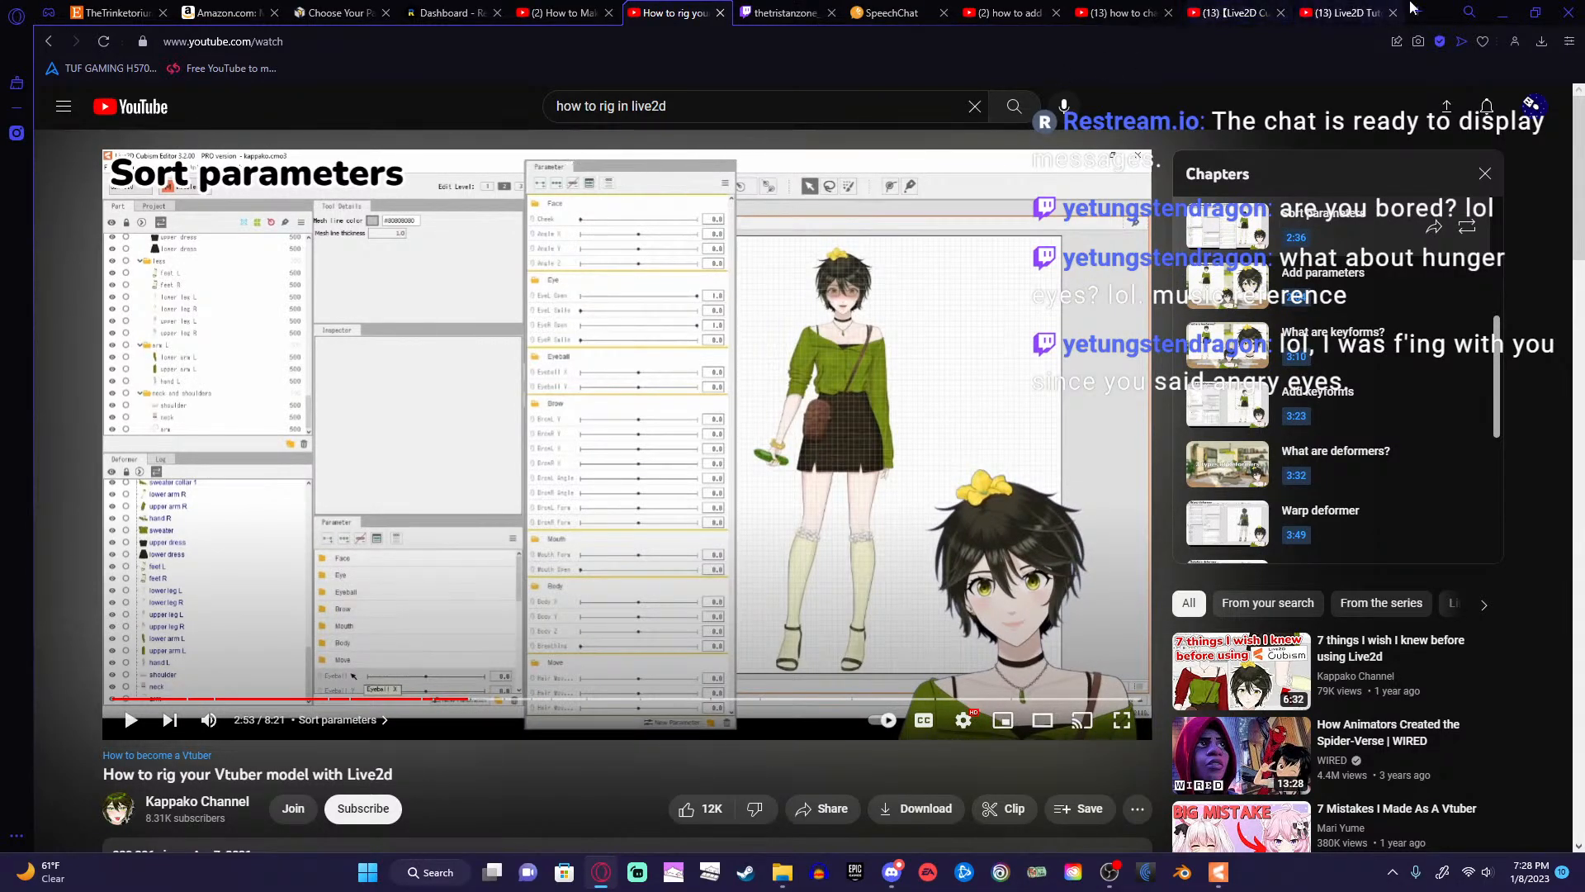
Return to Live2D Cubism Editor and move the Angle X, Angle Y and Angle Z parameters into the face folder.
left_click(1504, 12)
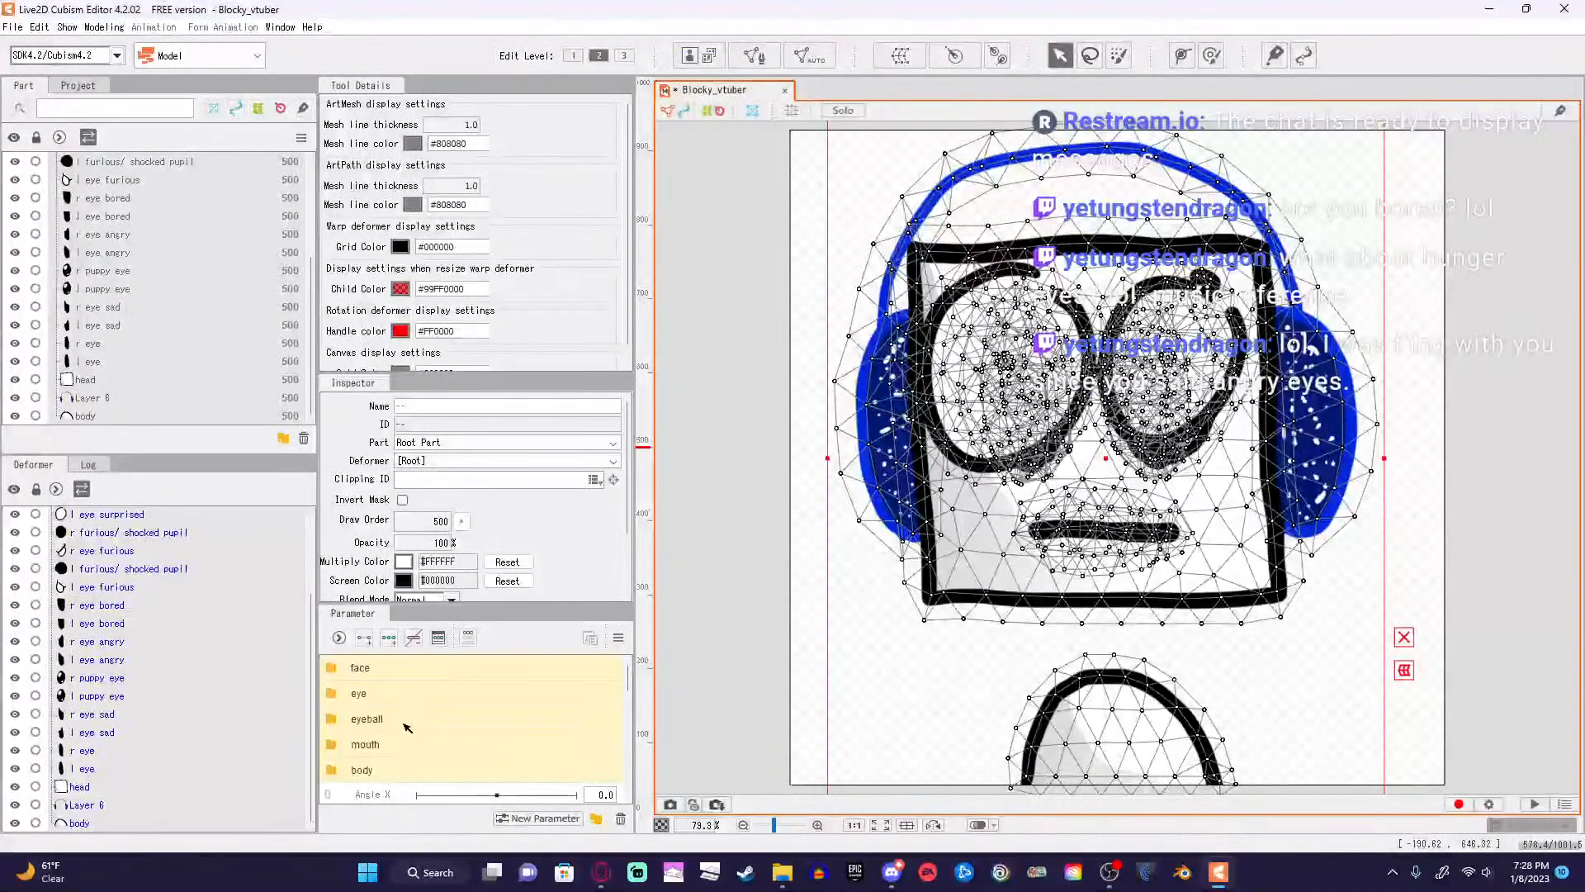
left_click(403, 775)
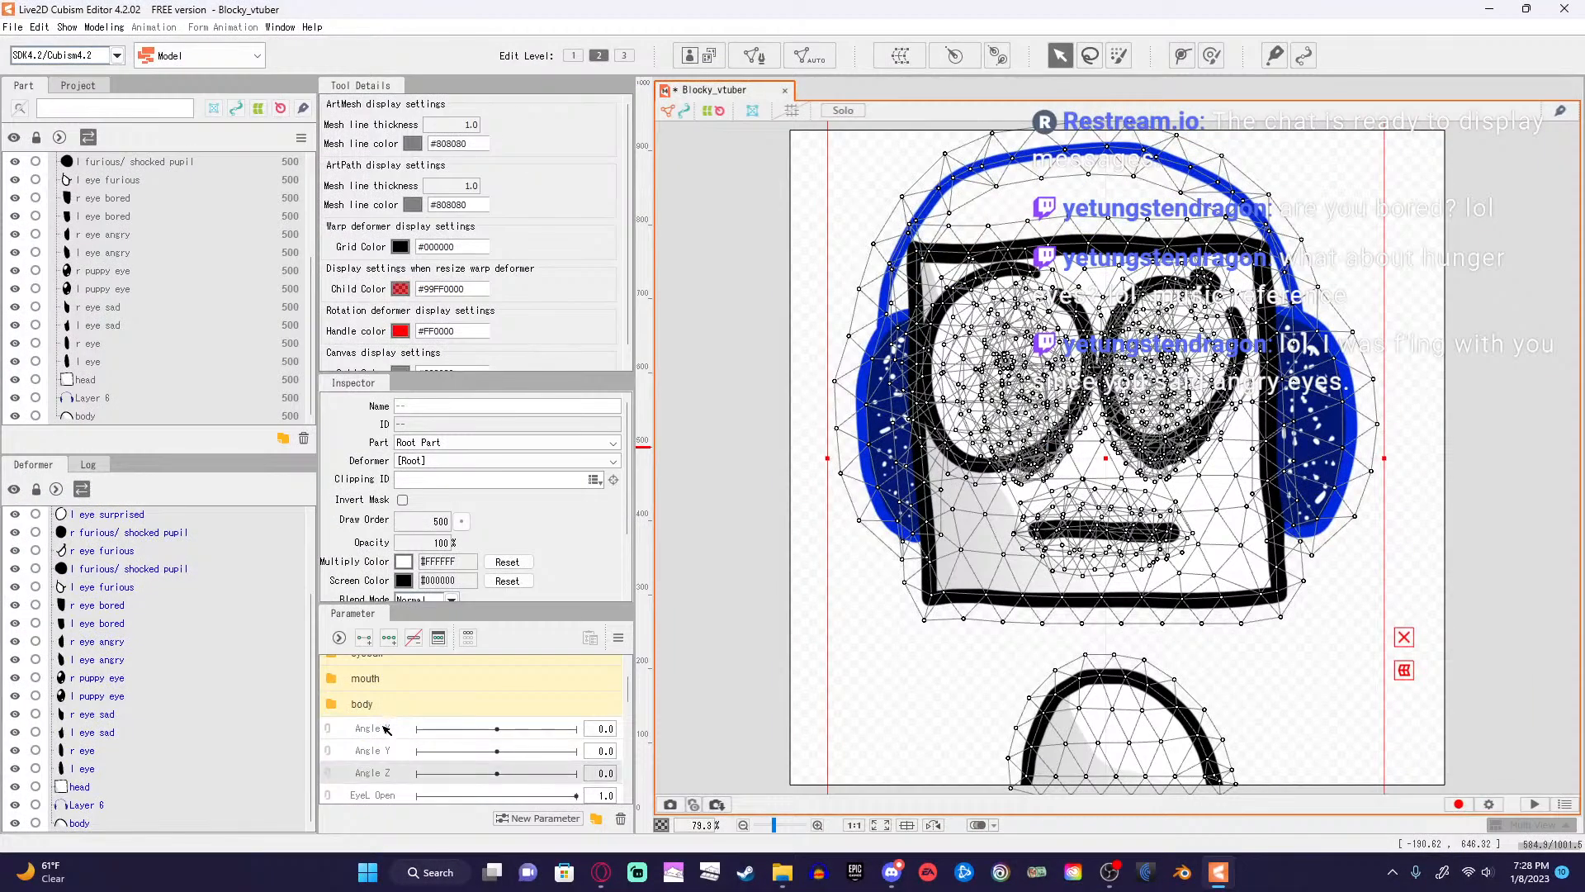
scroll(391, 761, "up", 2)
left_click_drag(376, 797, 383, 670)
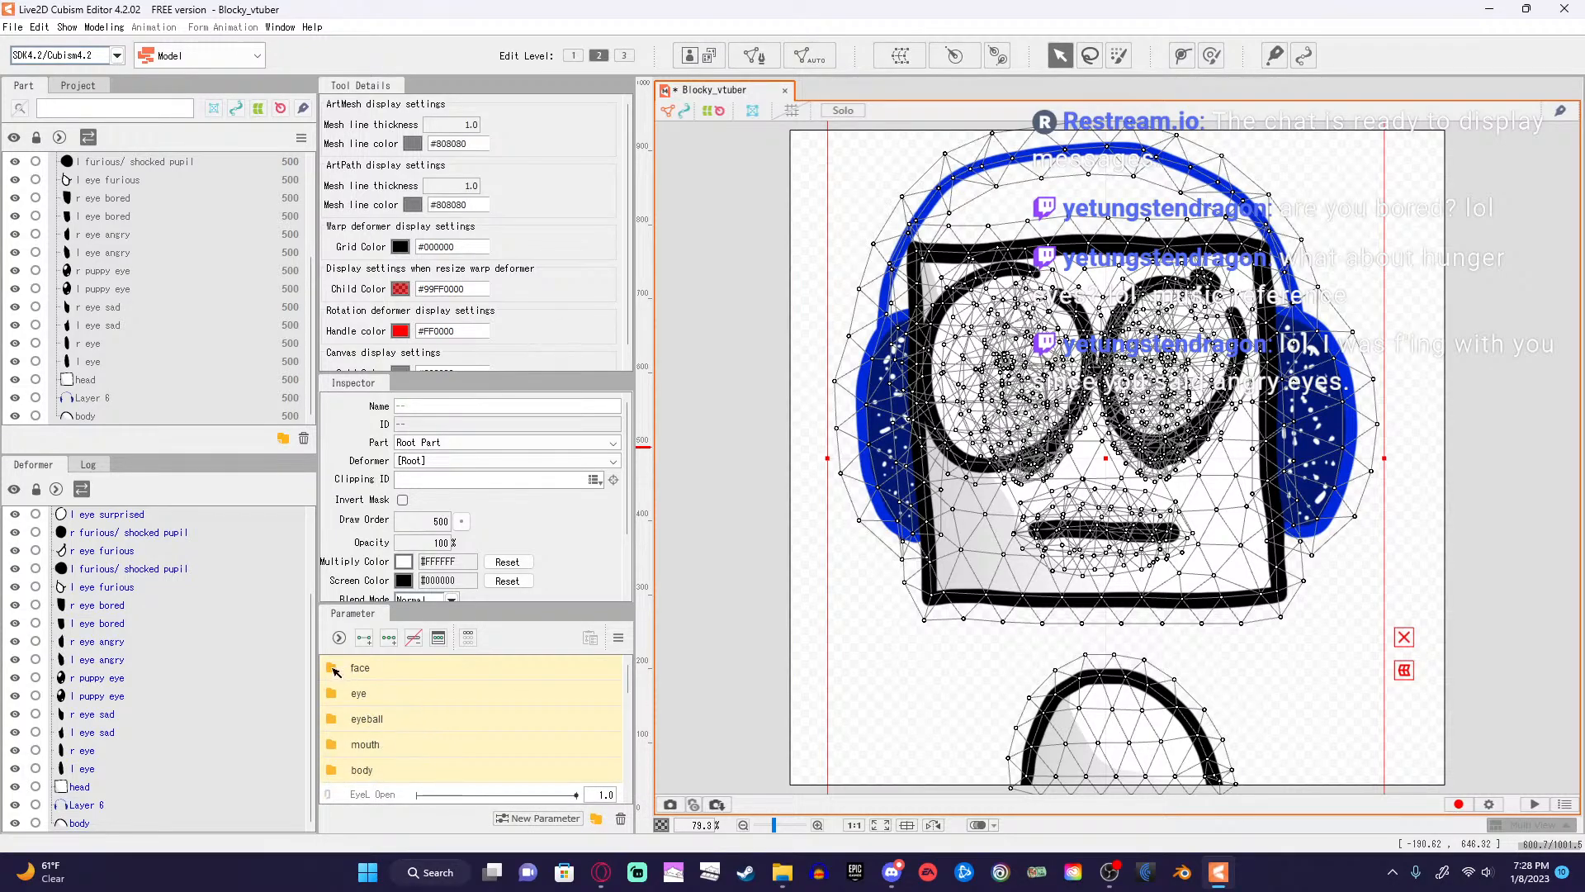
left_click(334, 669)
left_click(333, 669)
scroll(338, 671, "down", 2)
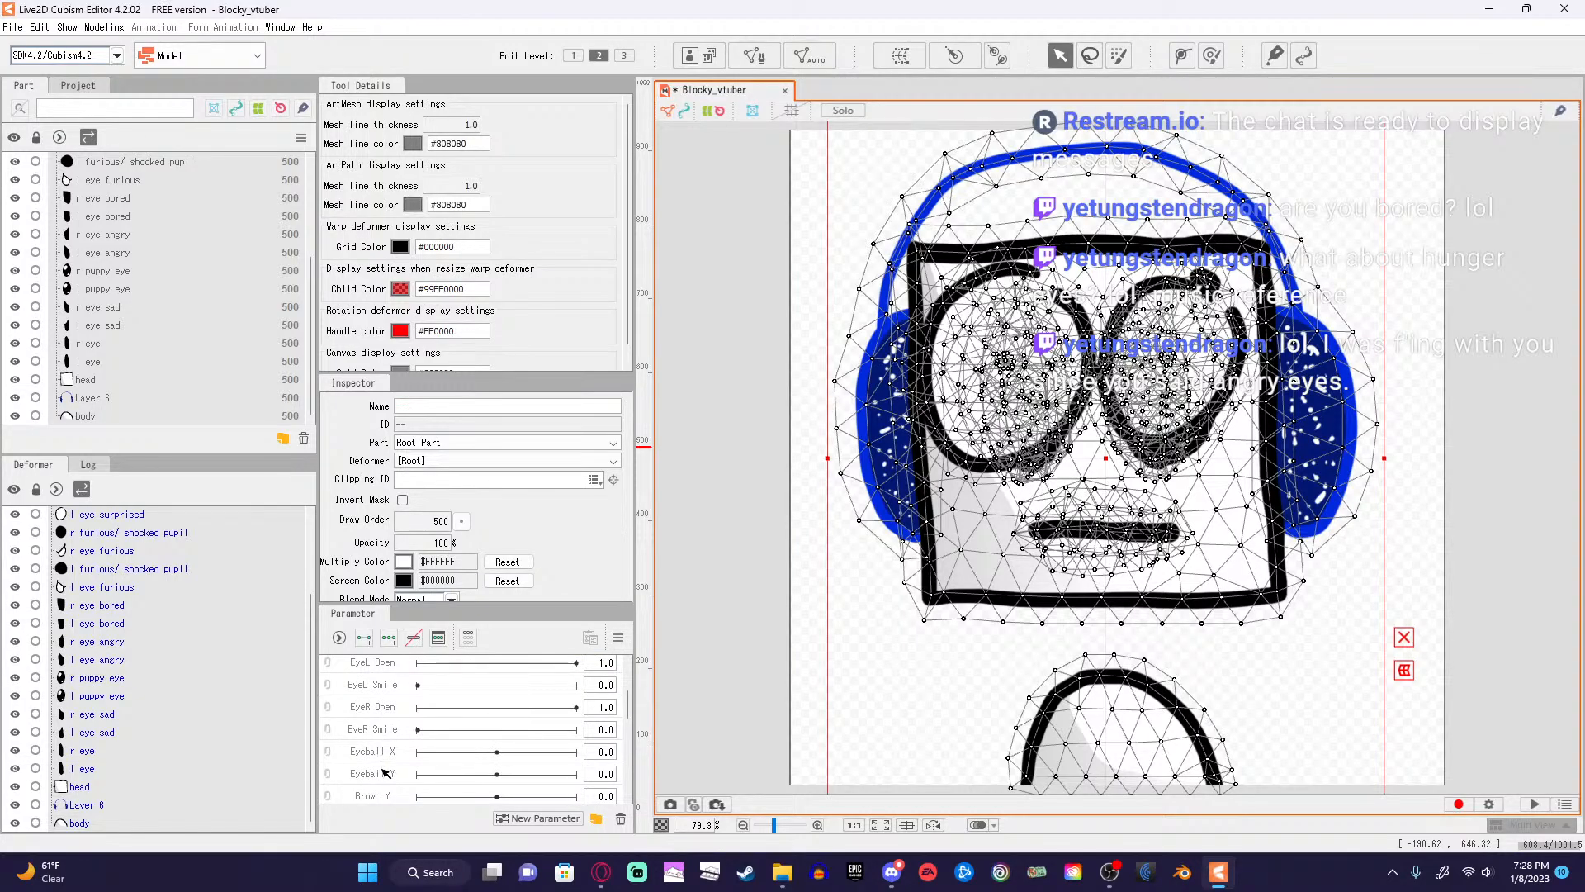
scroll(386, 773, "up", 2)
Recheck the video's folder grouping, then move both eyes' Open and Smile parameters into the eye folder and Eyeball X and Y into eyeball.
left_click(601, 872)
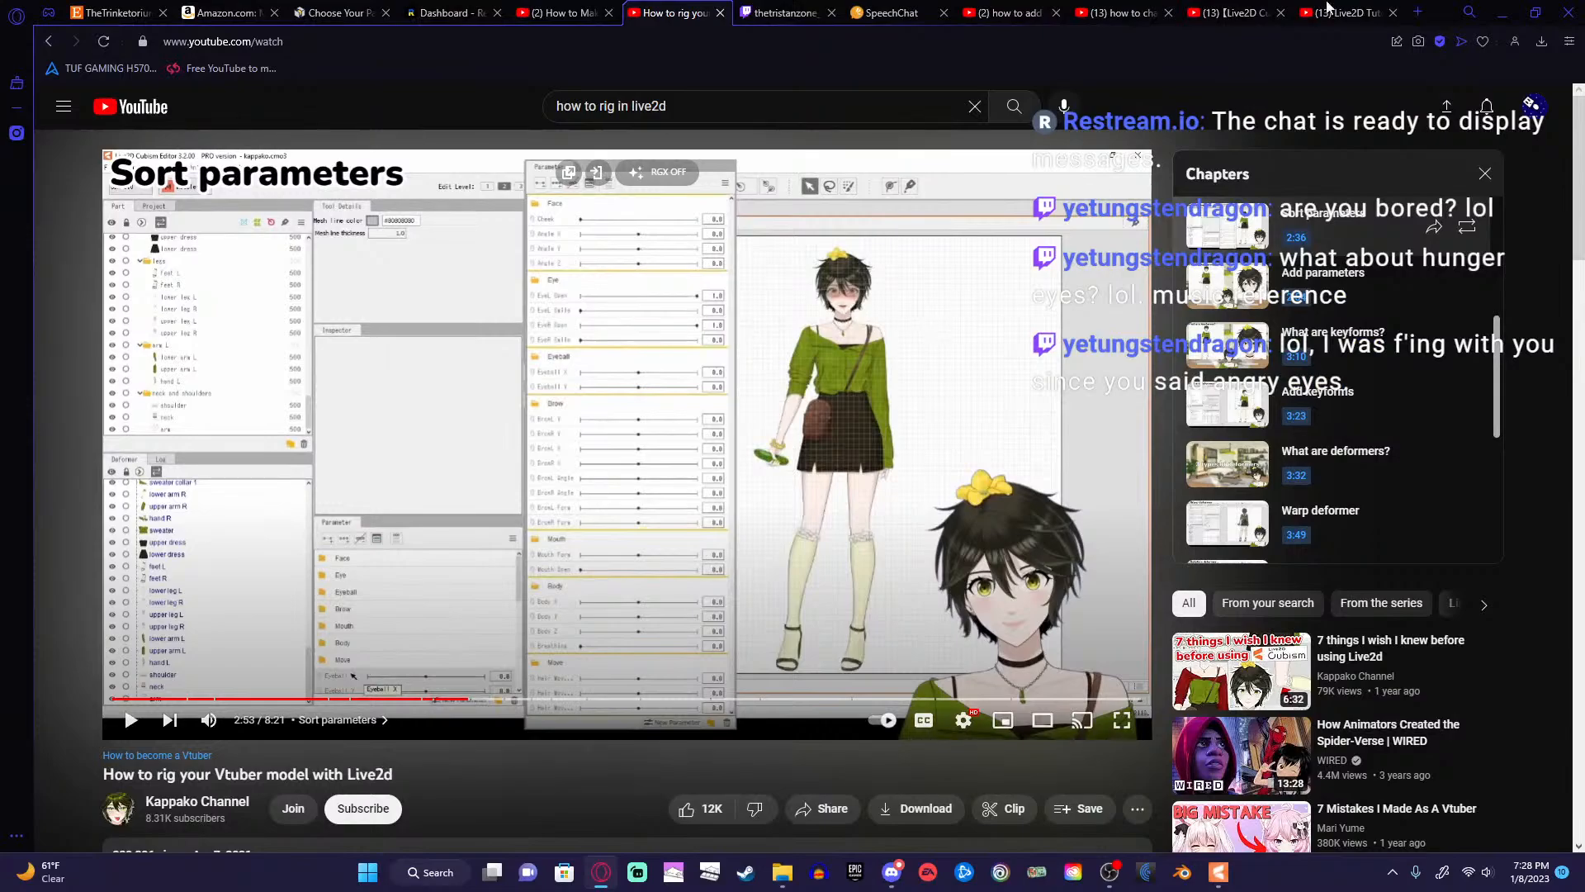
left_click(1502, 11)
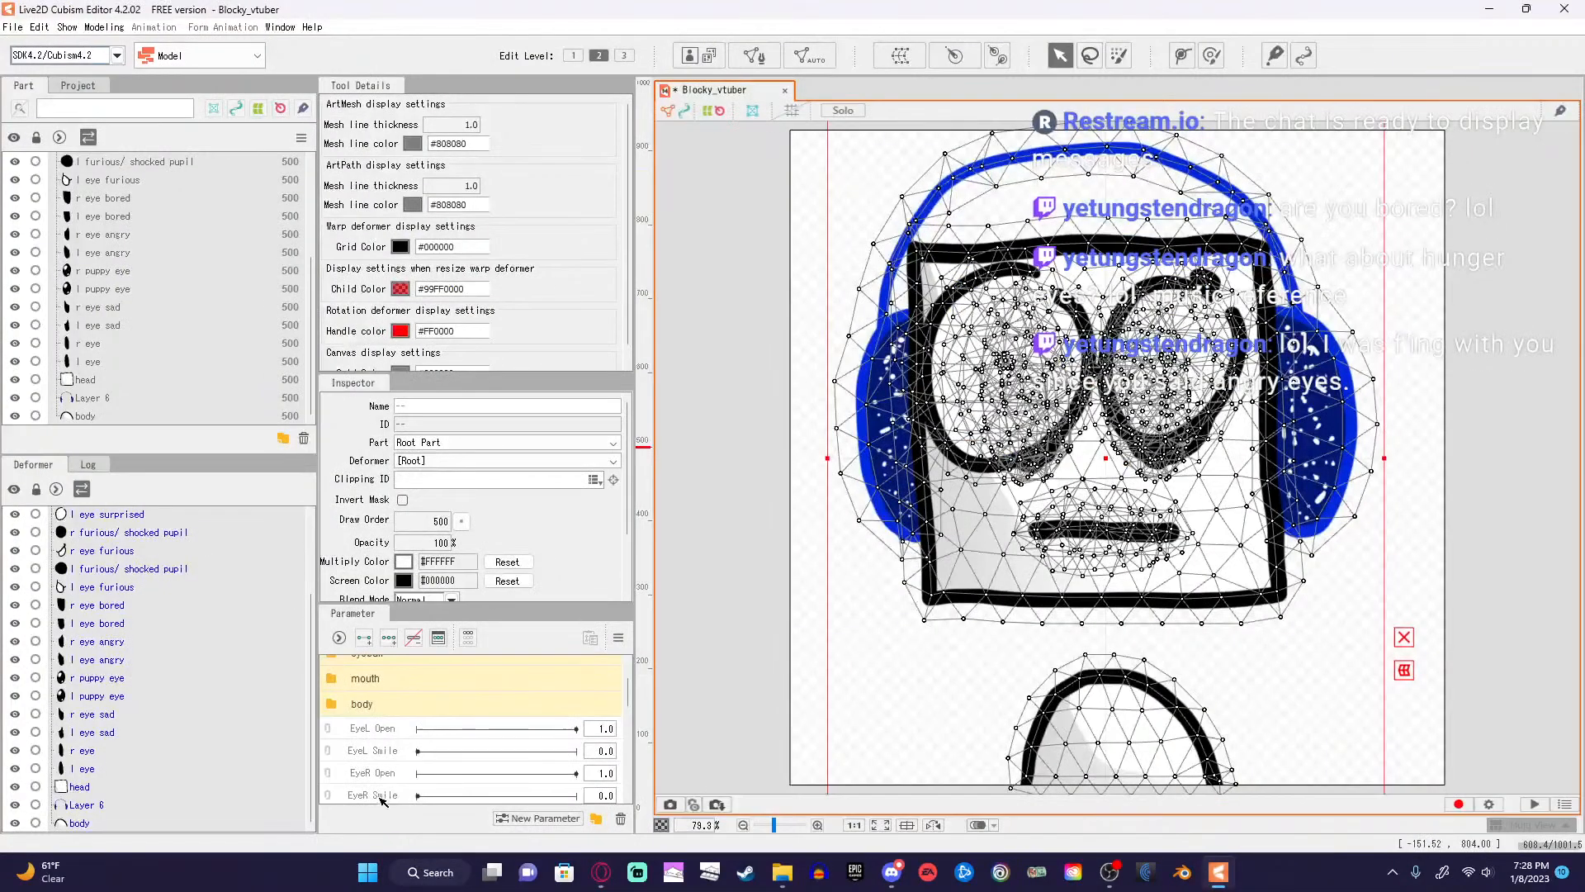
left_click(382, 796)
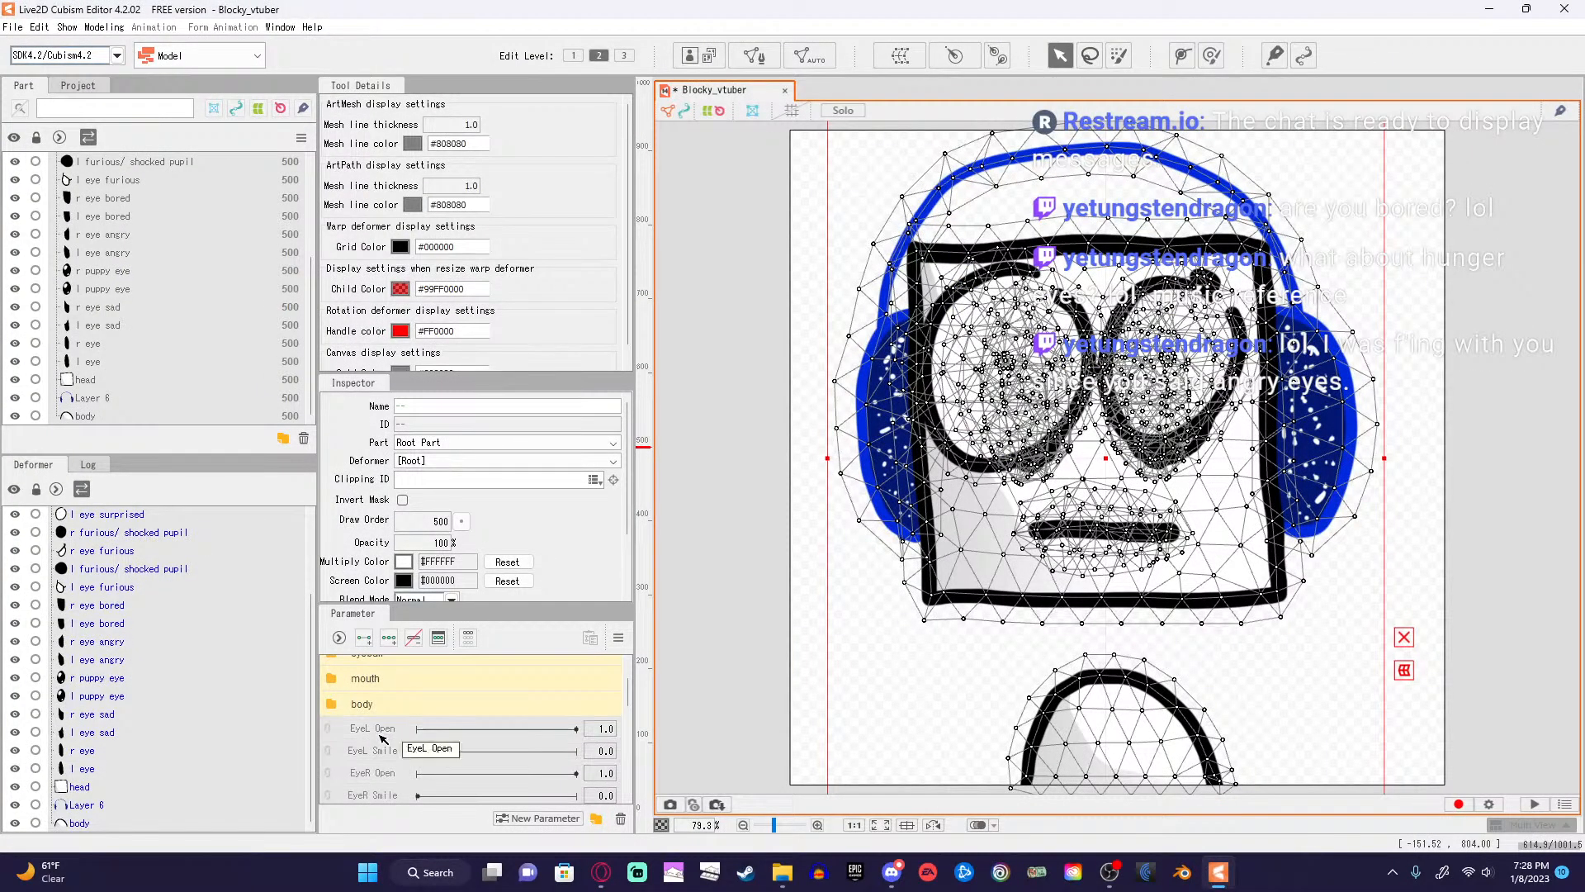
left_click_drag(382, 737, 394, 690)
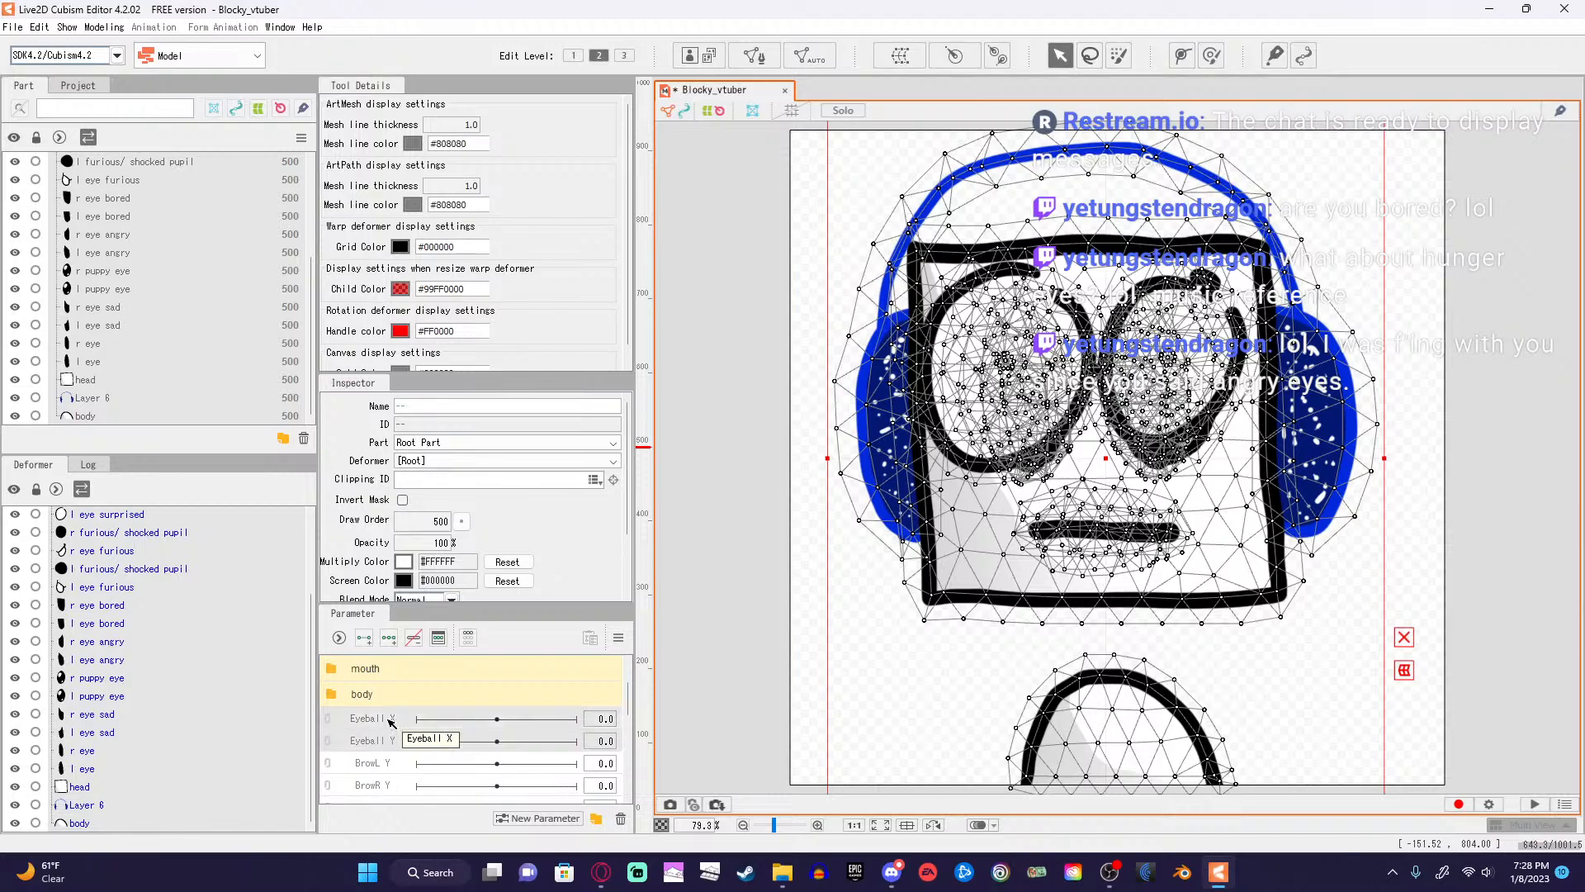
scroll(388, 776, "up", 1)
left_click_drag(382, 789, 392, 712)
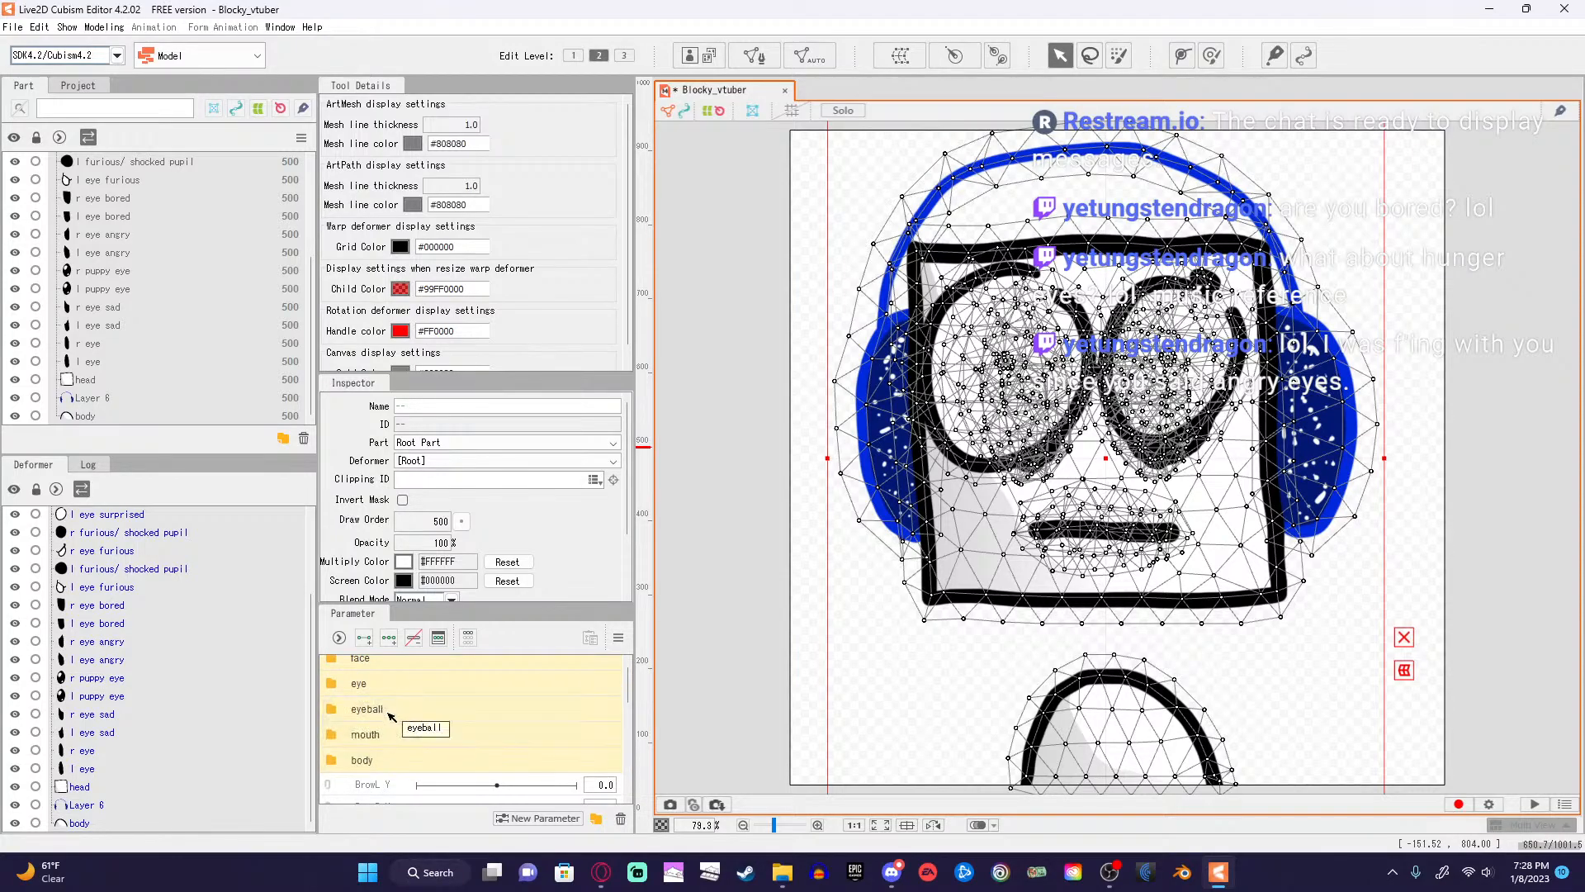
Delete all eight eyebrow parameters: the Y, X, Angle and Form parameters of BrowL and BrowR.
scroll(393, 732, "down", 1)
scroll(388, 759, "down", 3)
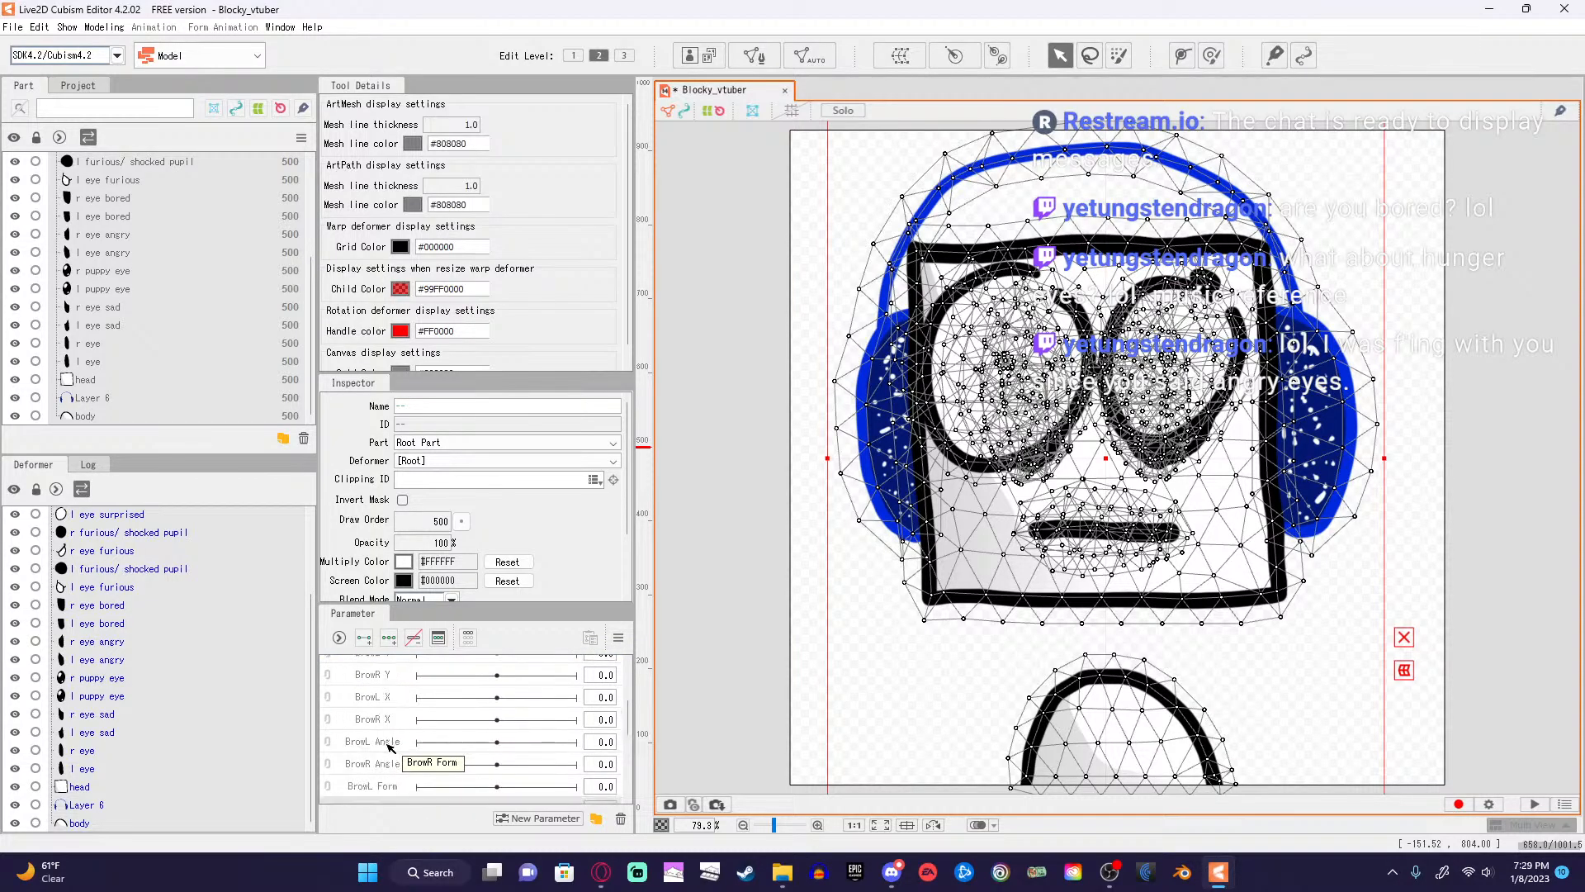
scroll(386, 747, "up", 3)
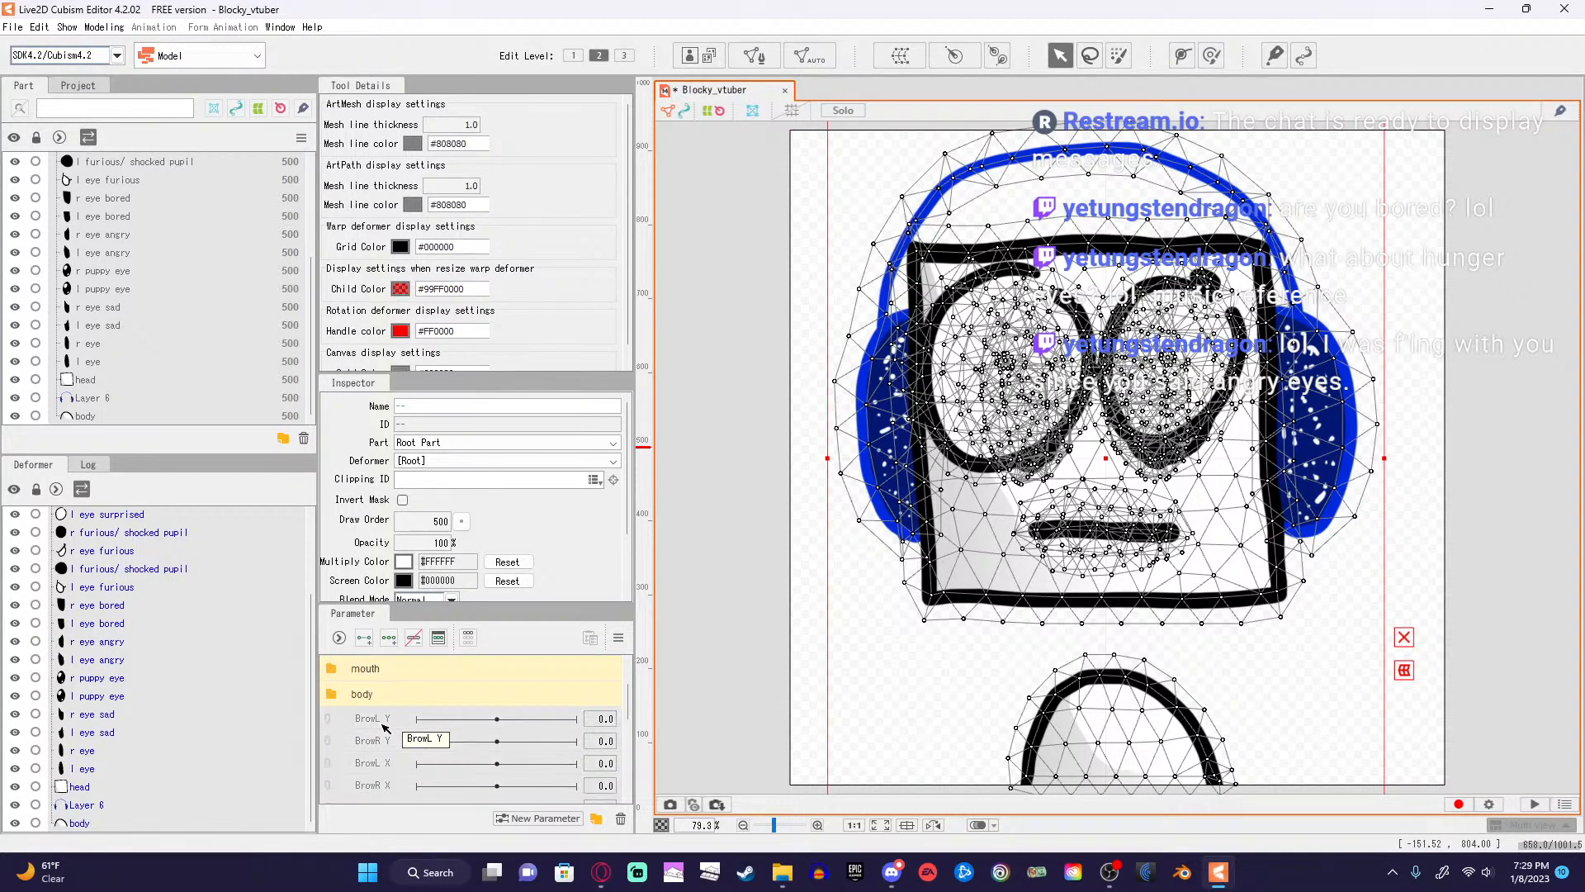
key("Delete")
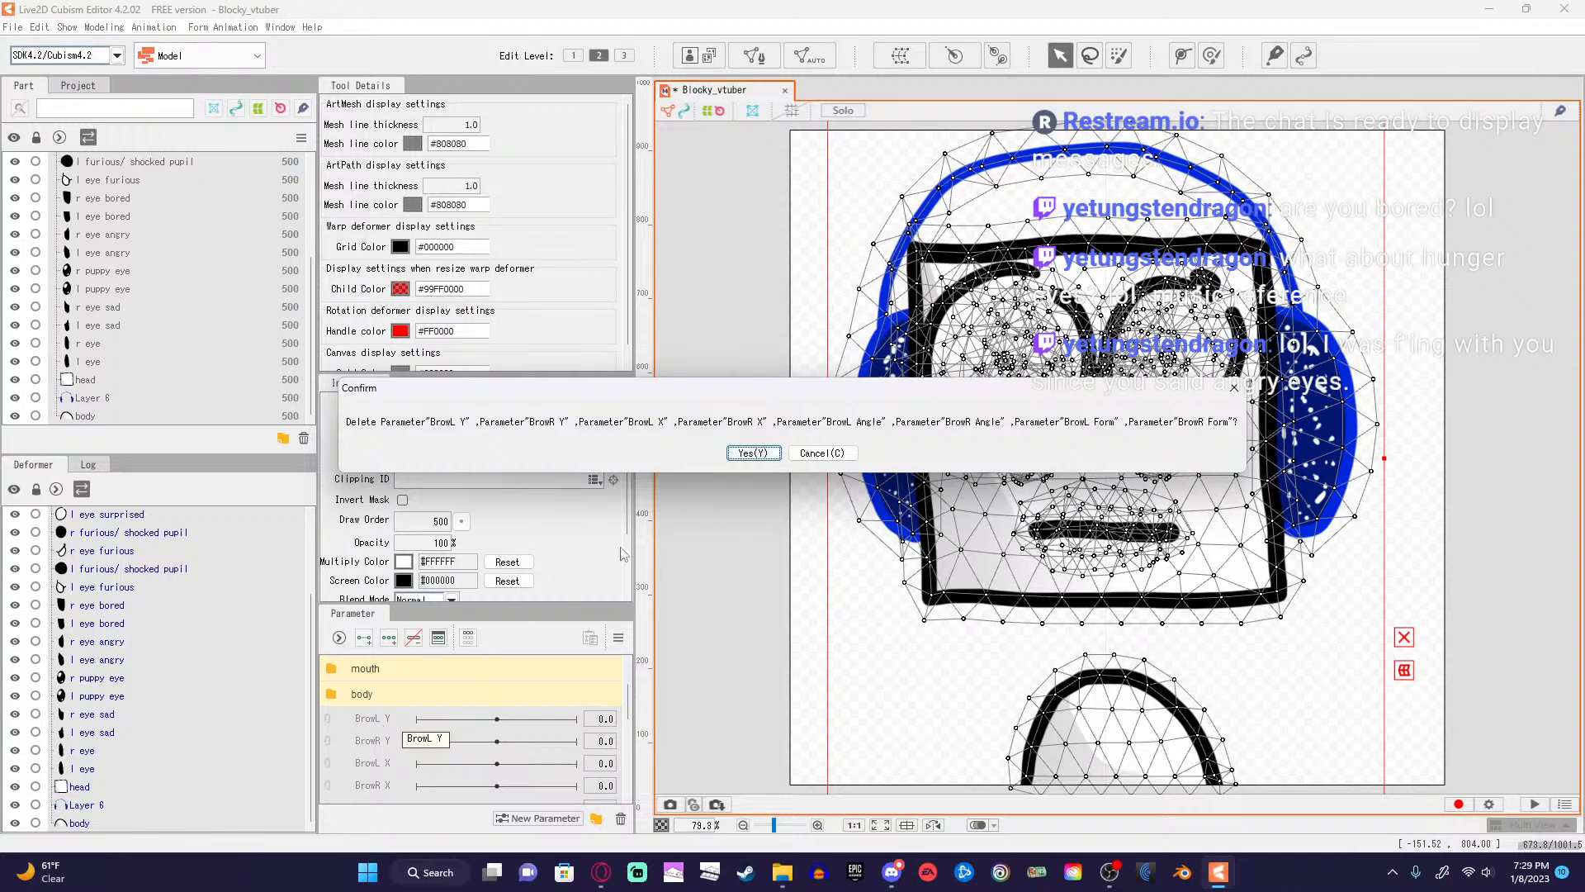
left_click(753, 456)
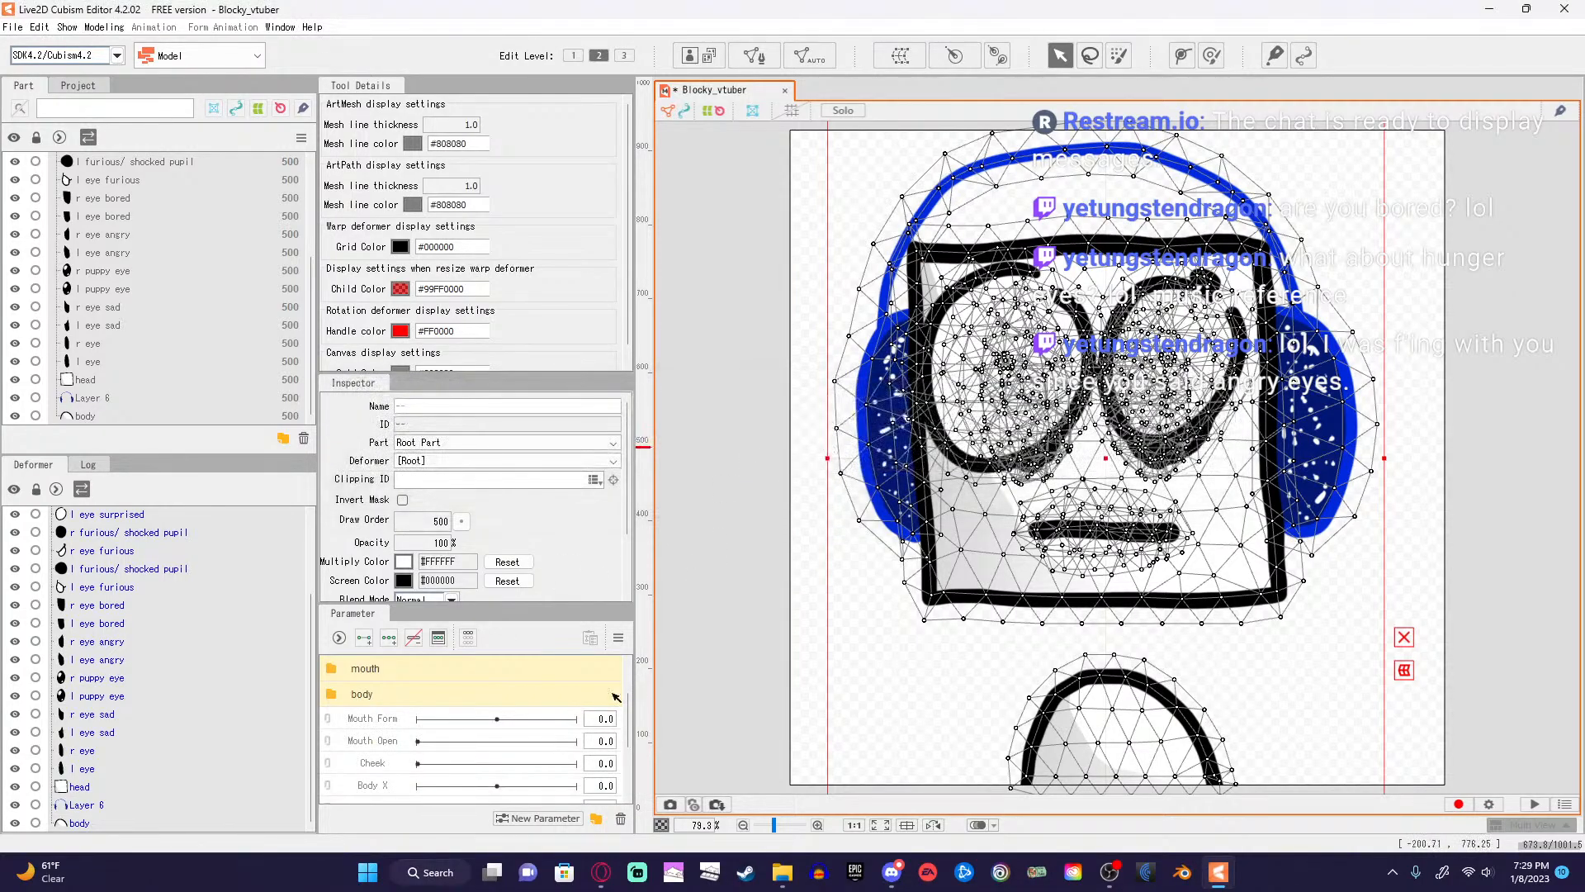
scroll(386, 741, "up", 2)
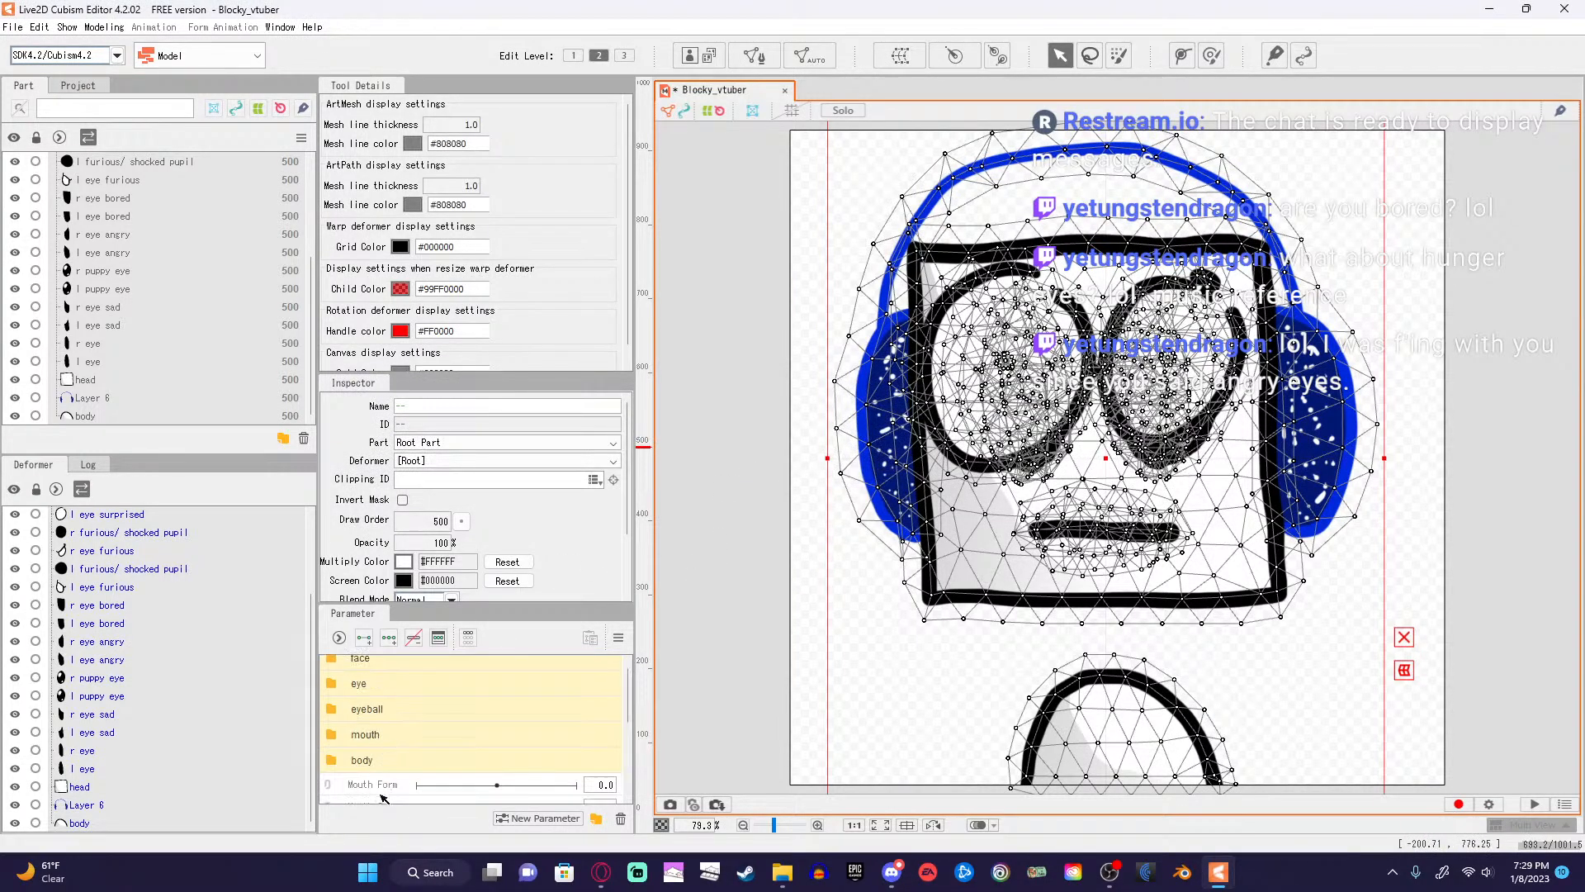
Move the Mouth Form and Mouth Open parameters into the mouth folder and file the Cheek parameter in a folder too.
scroll(382, 798, "down", 2)
scroll(378, 794, "up", 2)
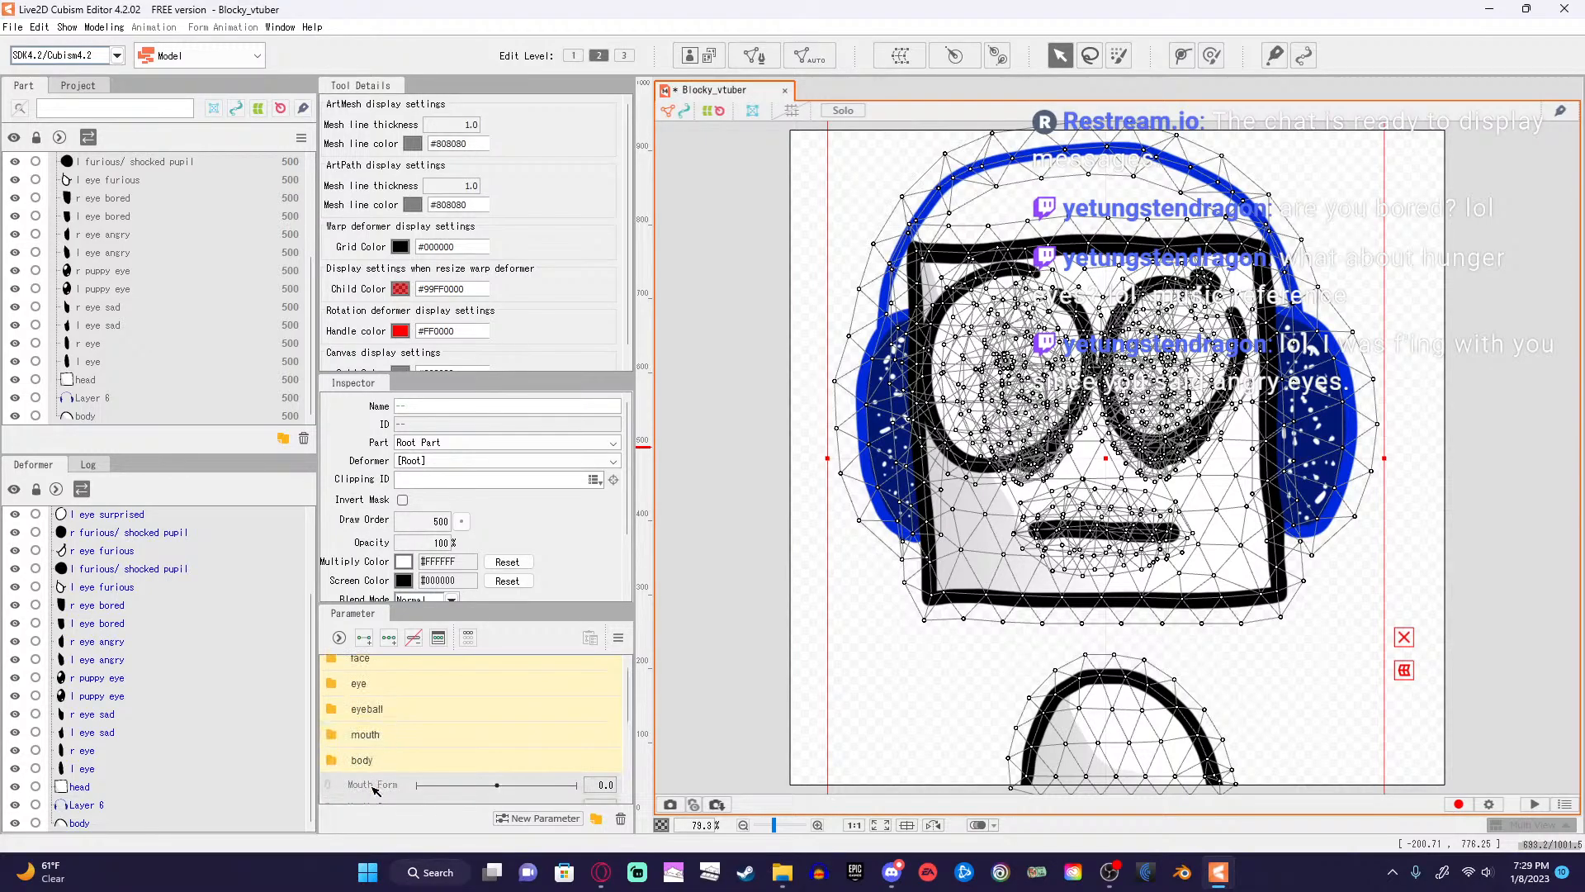
left_click_drag(376, 791, 363, 734)
scroll(384, 758, "down", 1)
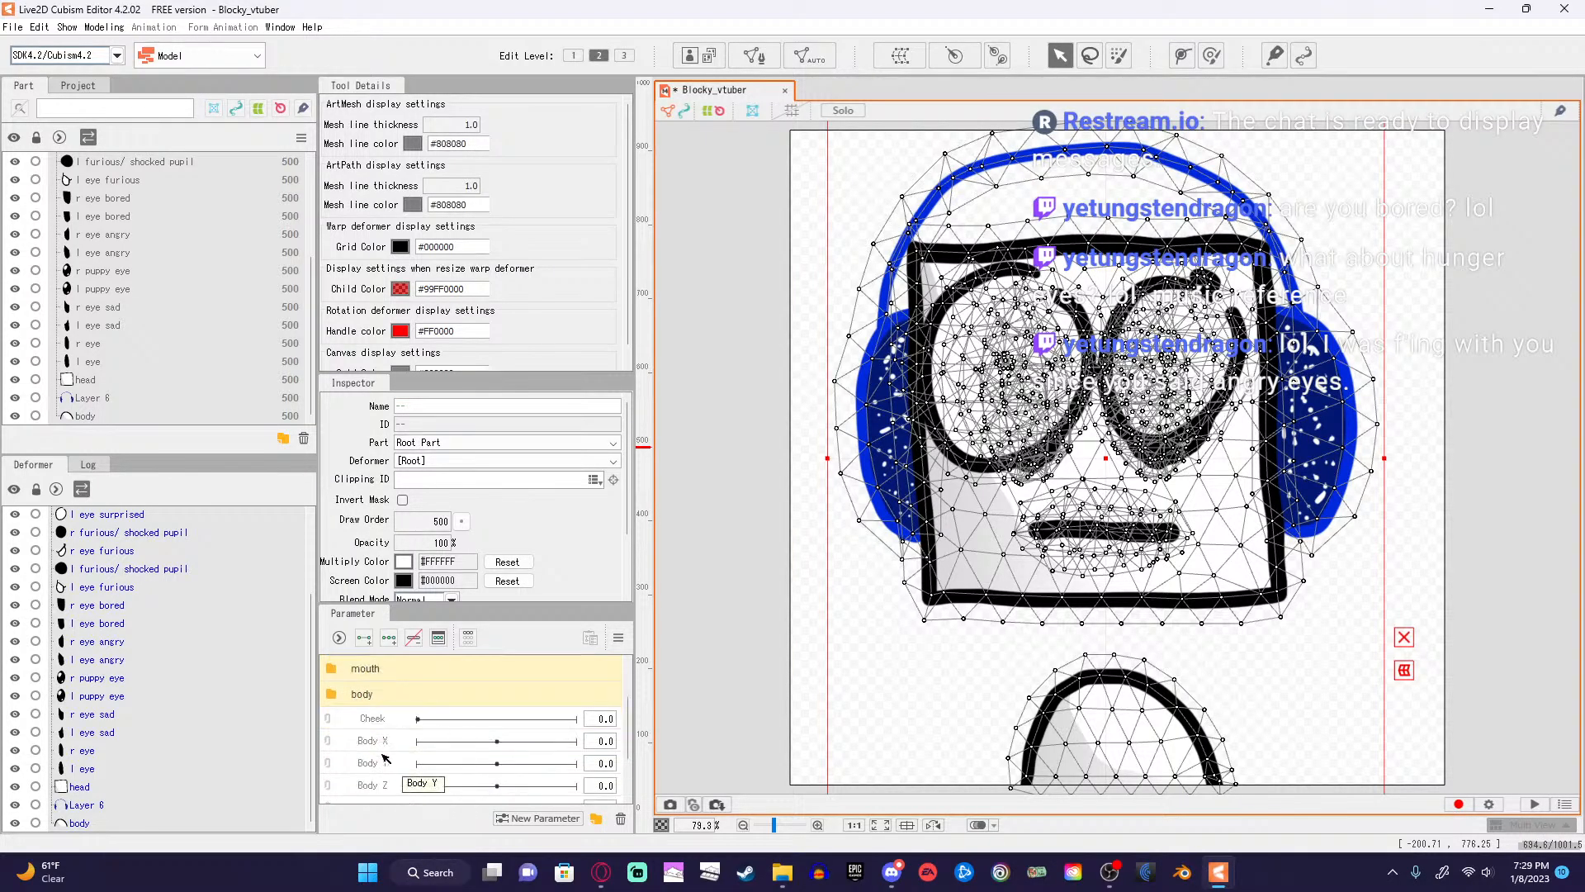
scroll(384, 760, "up", 1)
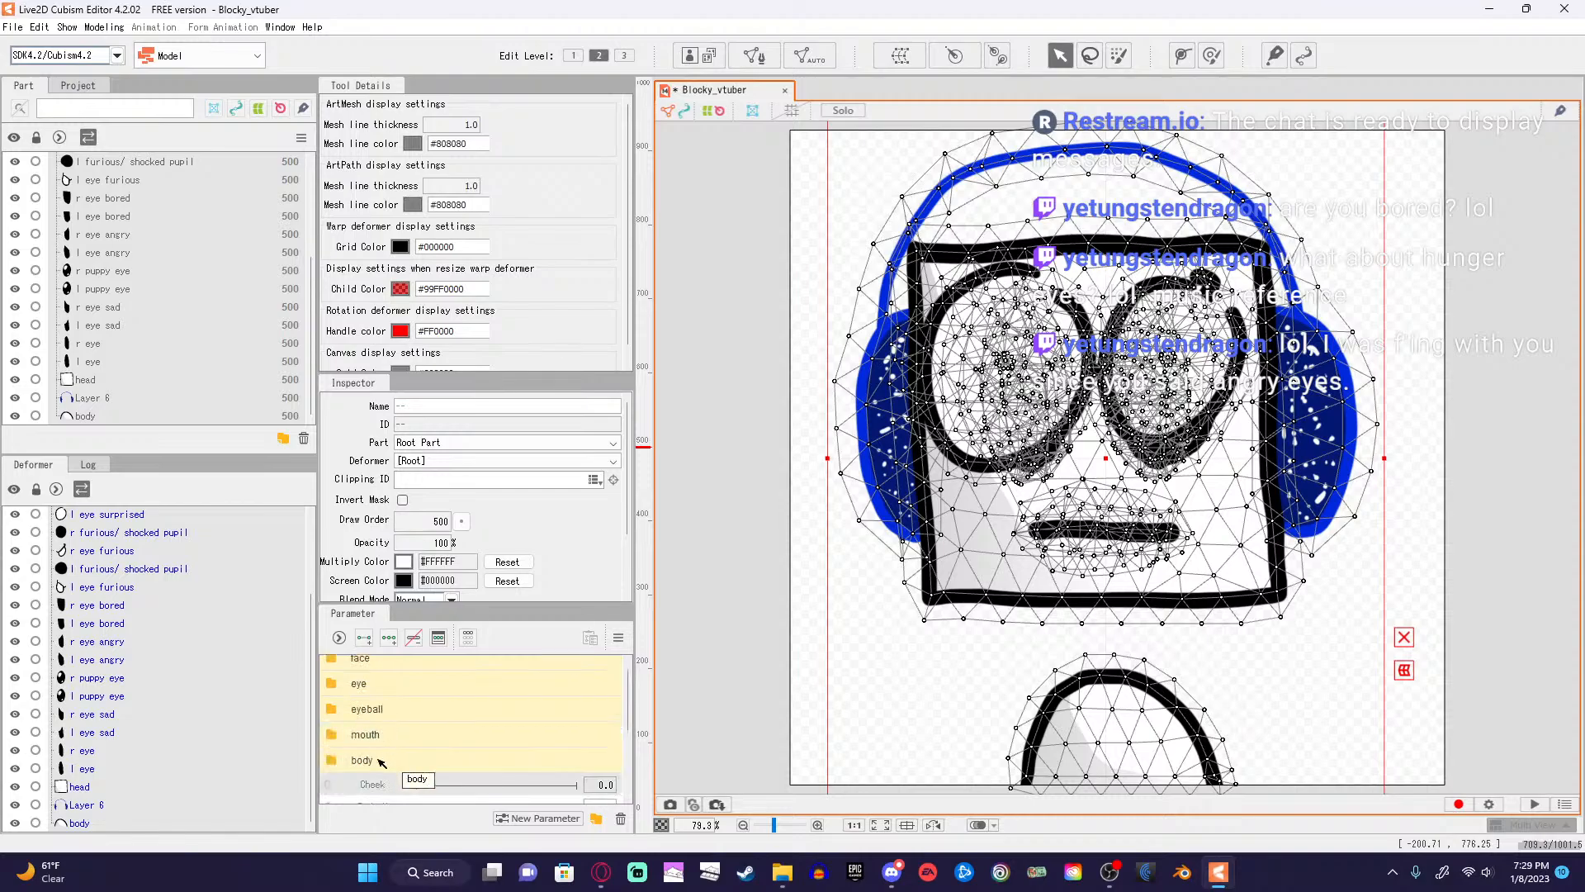
left_click_drag(378, 761, 370, 690)
Move the Body X, Body Y, Body Z and Breath parameters into the body folder, keeping them out of the mouth folder.
scroll(371, 747, "down", 2)
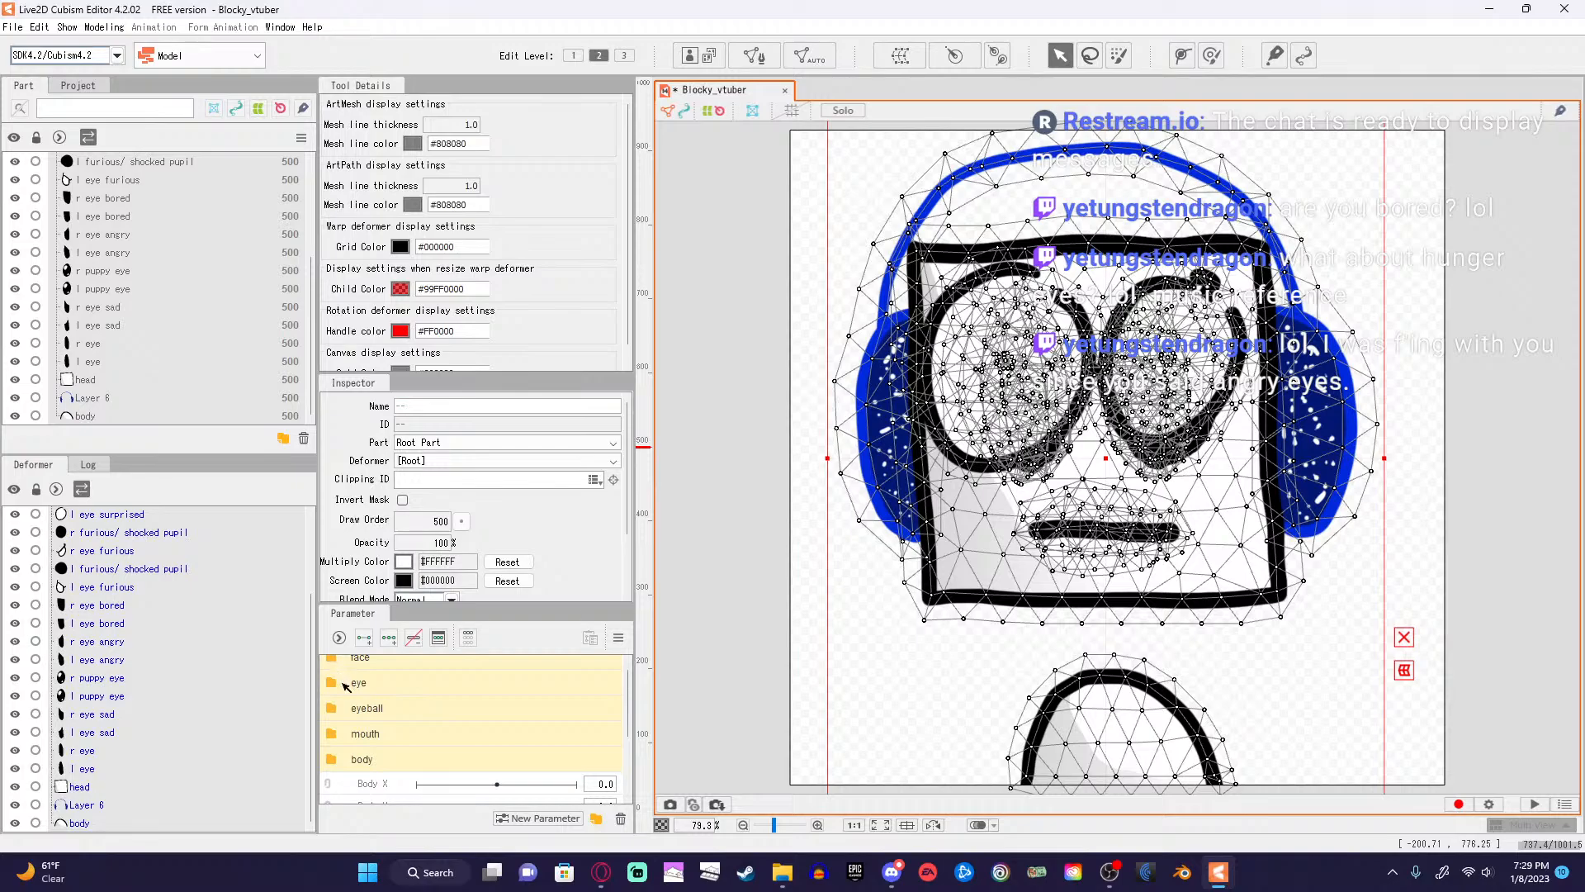
scroll(347, 735, "down", 3)
scroll(365, 749, "up", 1)
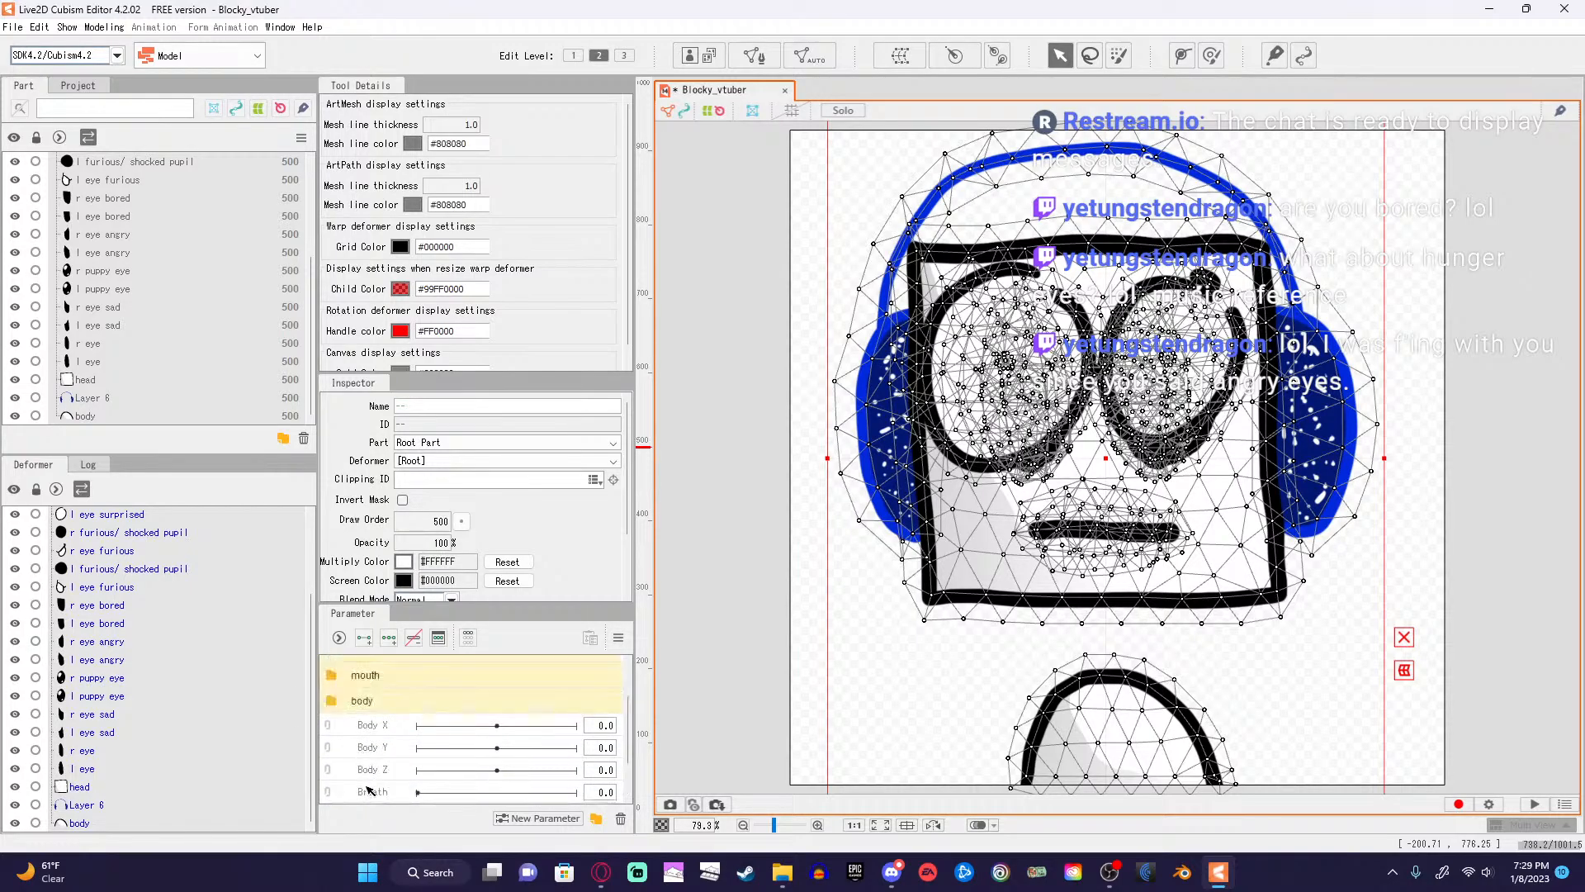
scroll(368, 722, "down", 1)
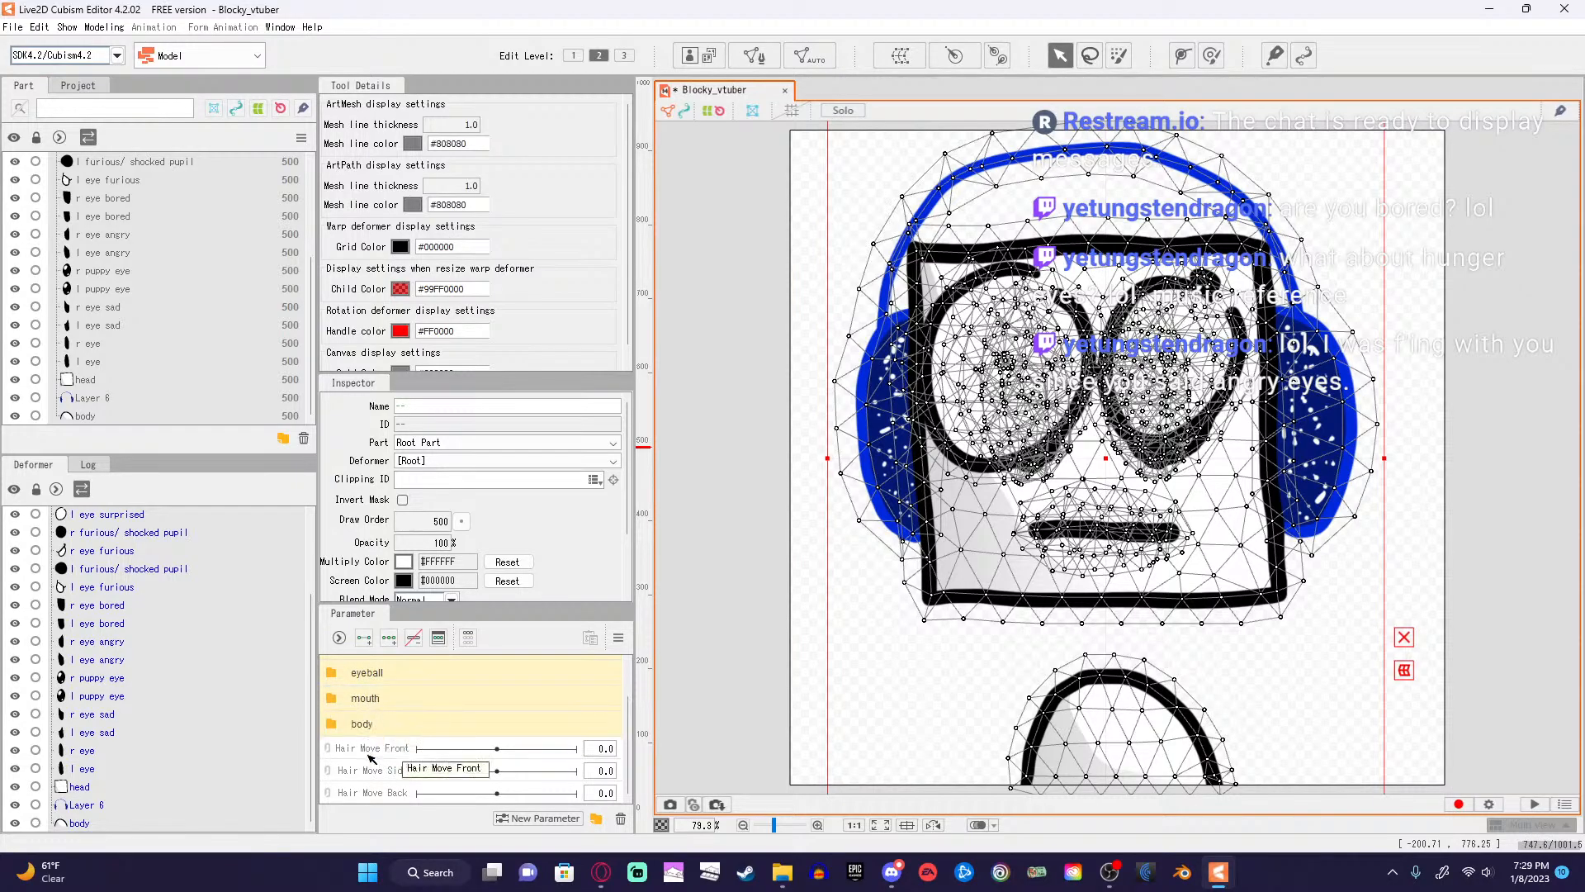
scroll(338, 699, "up", 1)
scroll(336, 702, "down", 1)
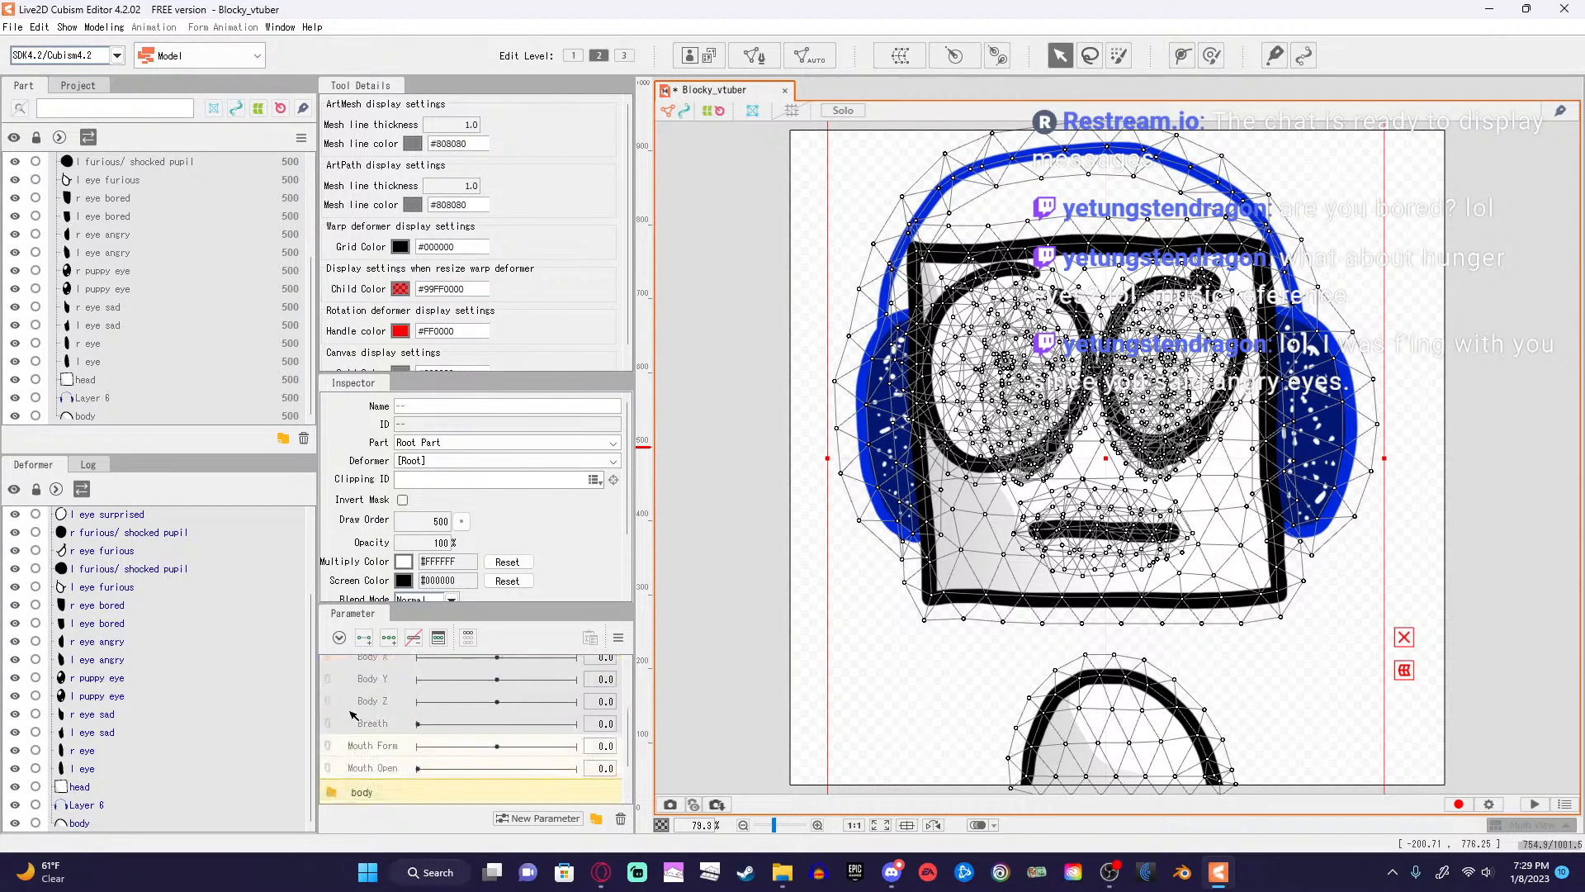
scroll(338, 706, "up", 1)
scroll(361, 725, "down", 1)
left_click_drag(391, 678, 382, 733)
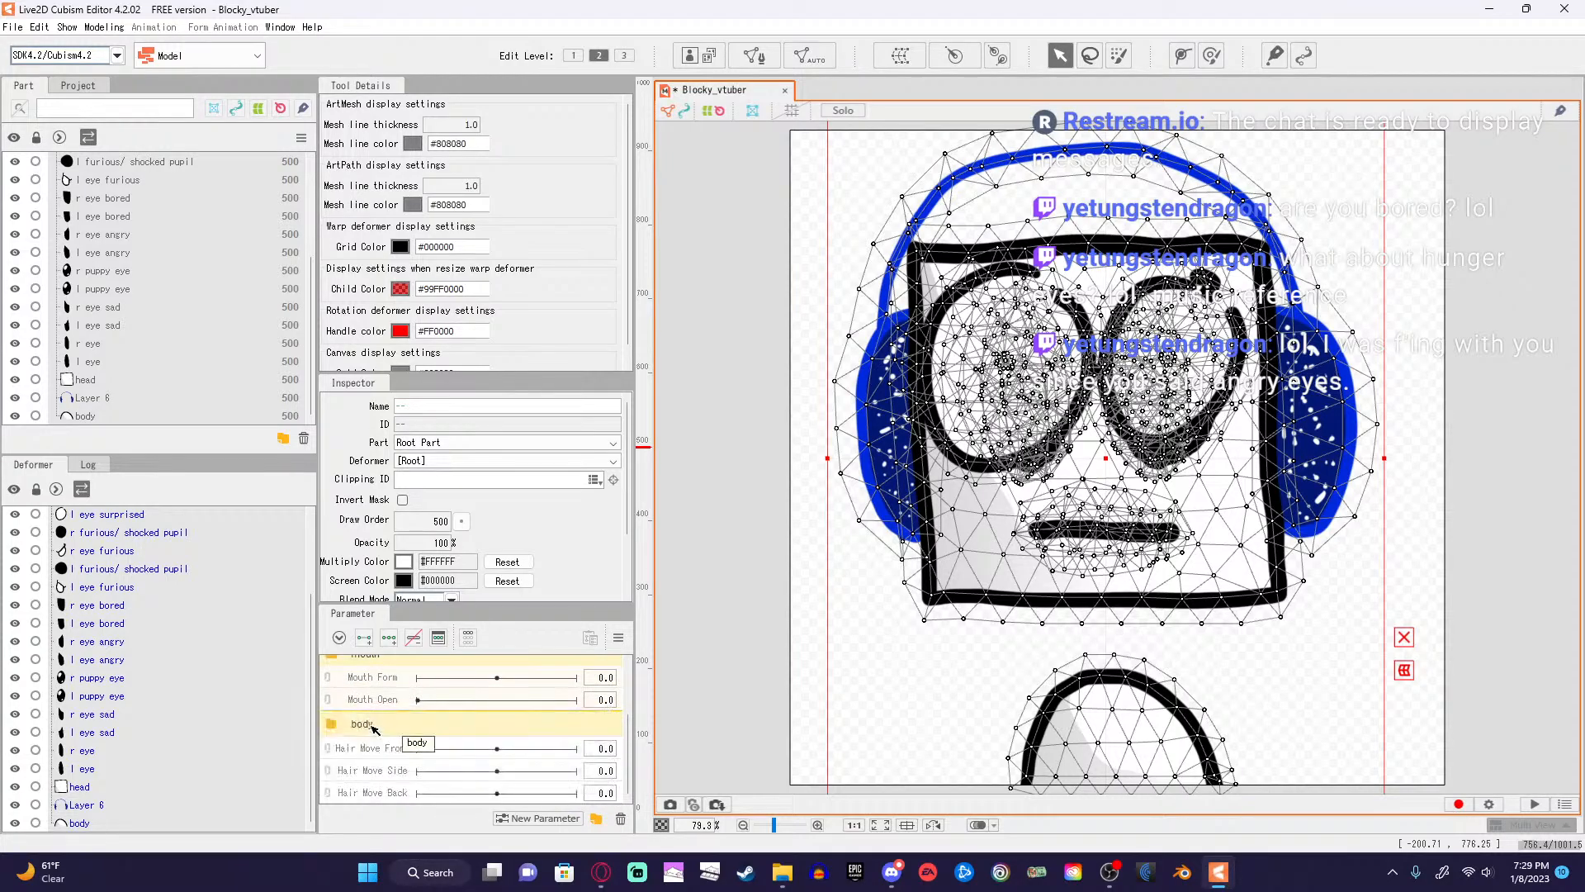
scroll(328, 700, "up", 1)
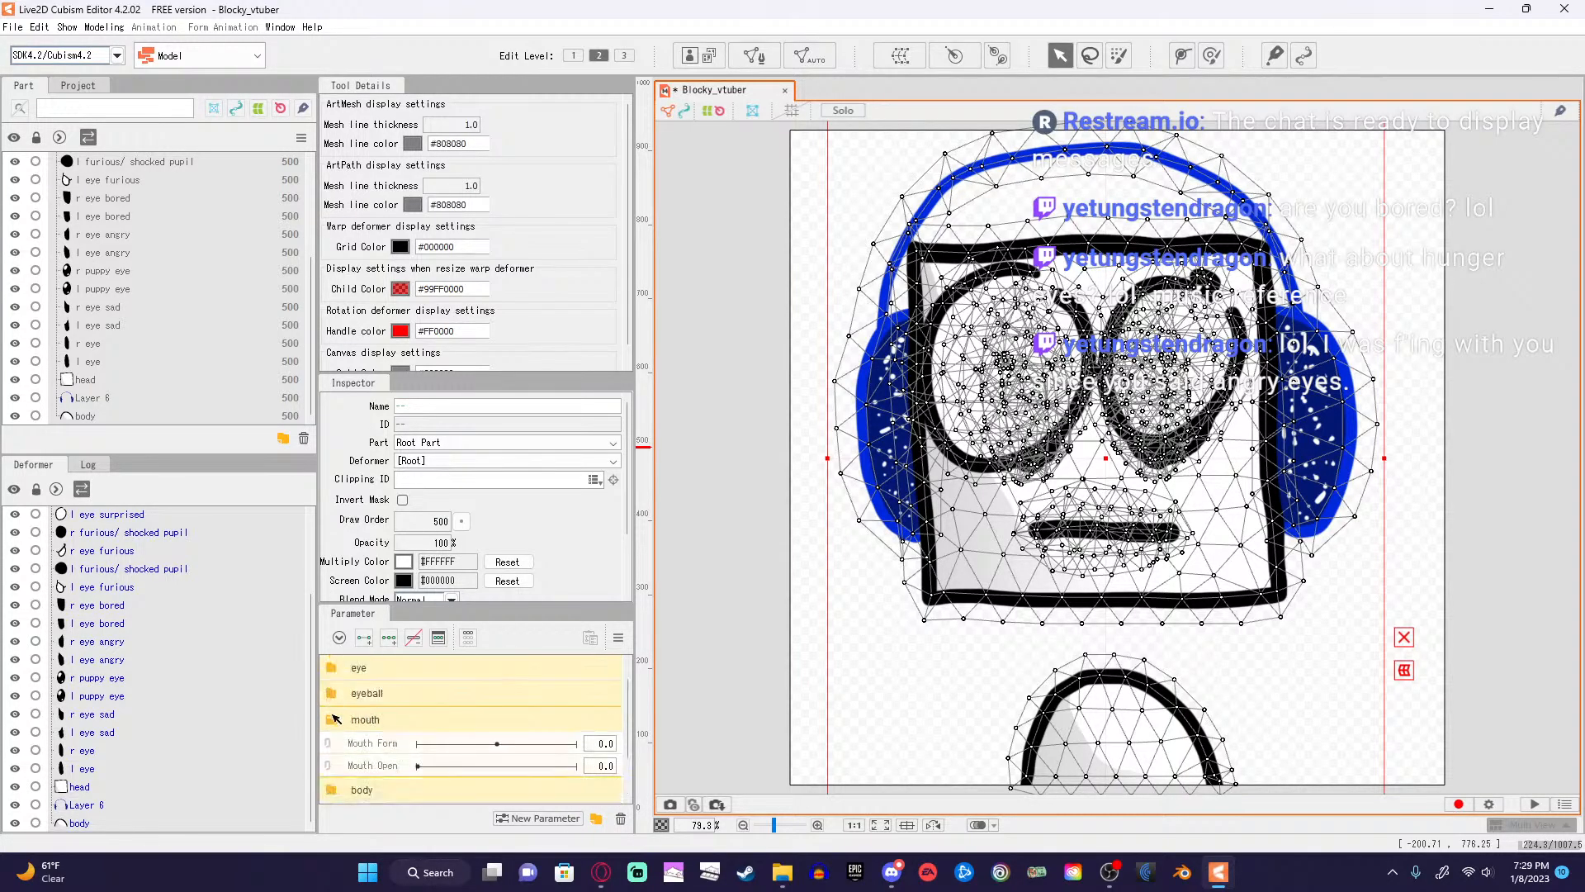
left_click(332, 719)
Delete the Hair Move Front, Hair Move Side and Hair Move Back parameters.
scroll(332, 720, "down", 1)
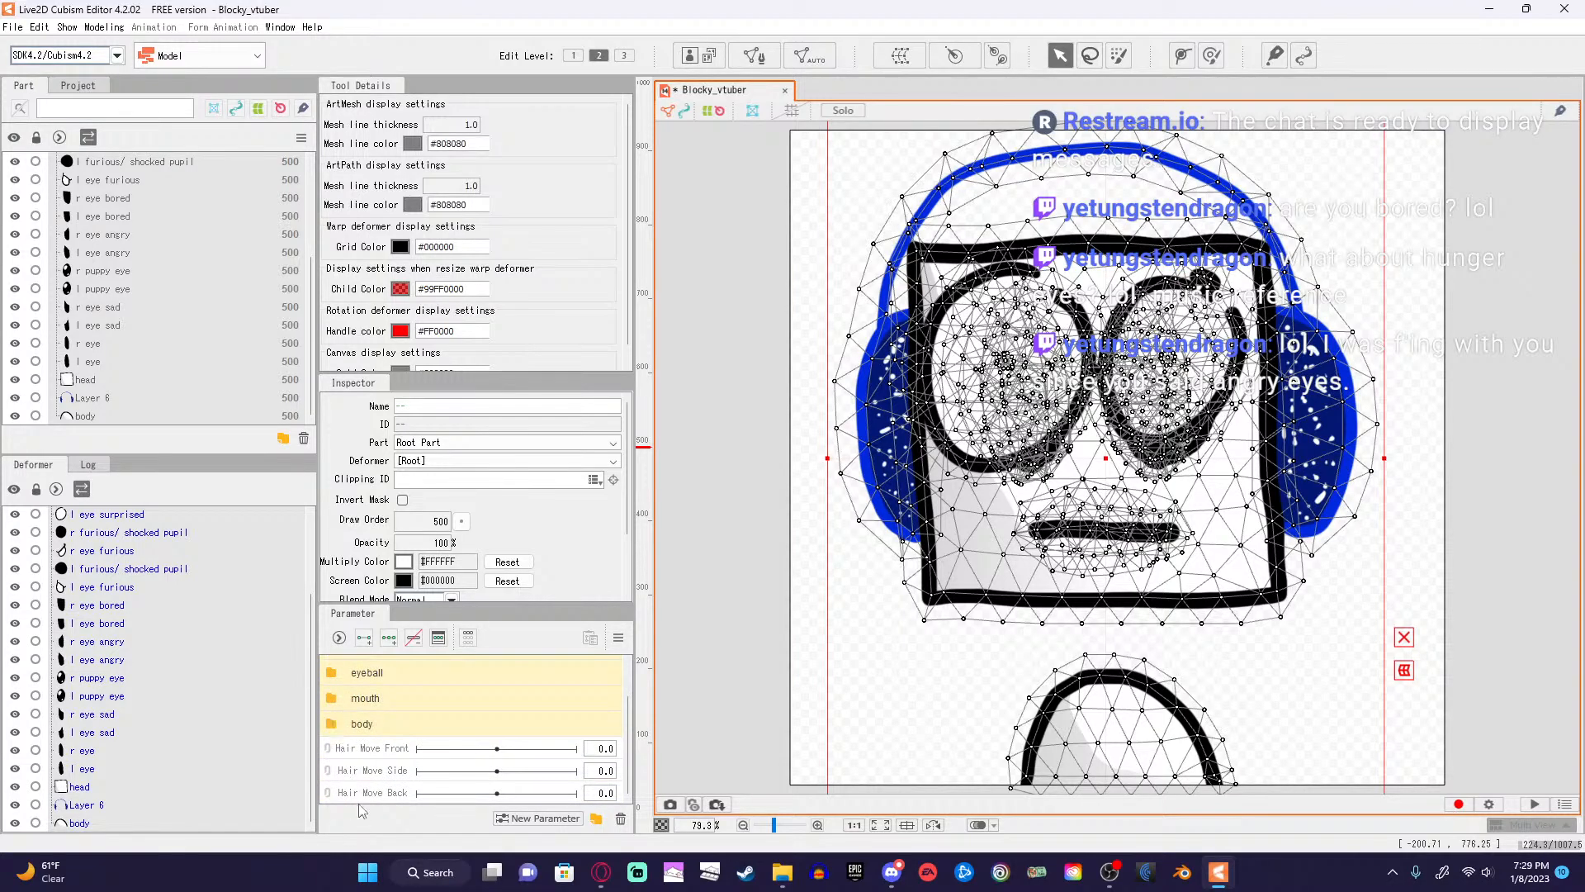
left_click(353, 755, "shift")
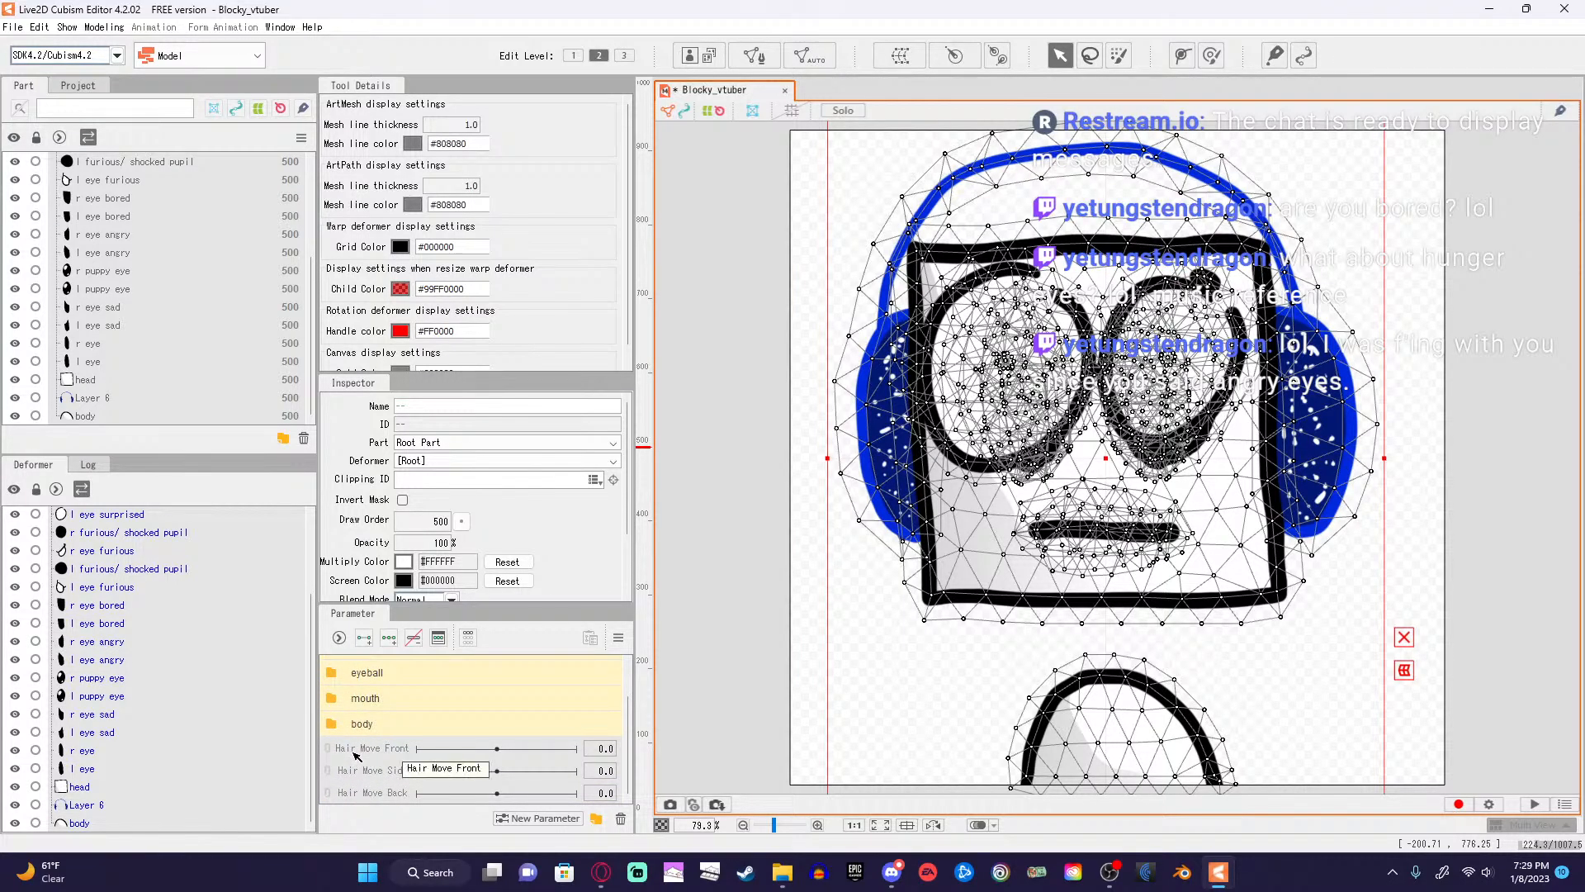
key("Delete")
key("Return")
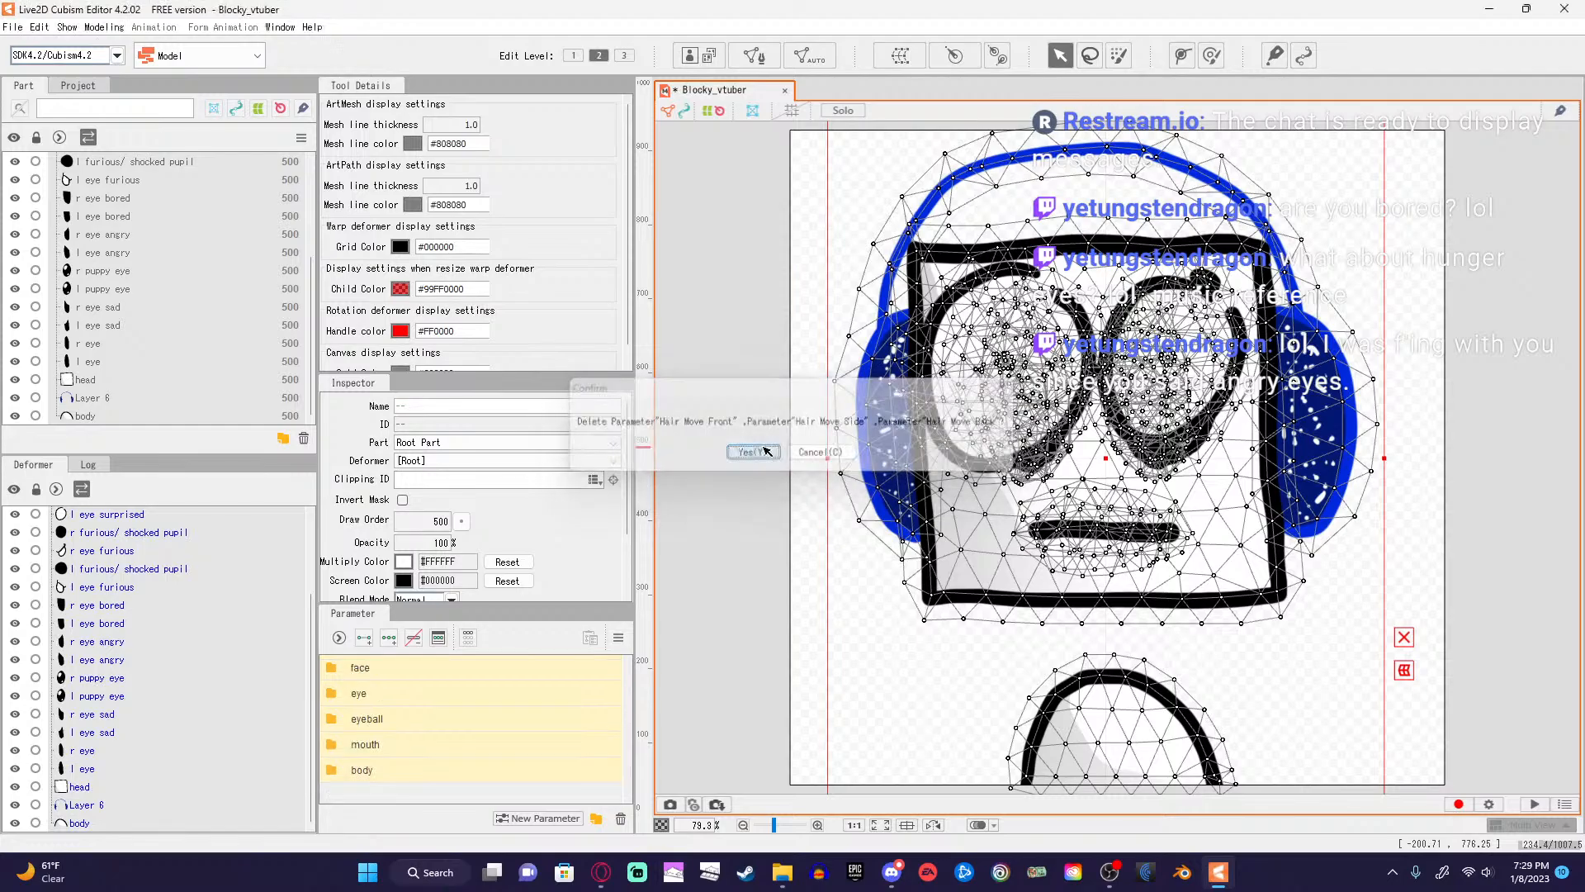
Switch to the browser and play the Live2D Tutorial - Simpler Mouth Rigging video.
left_click(601, 872)
left_click(1345, 13)
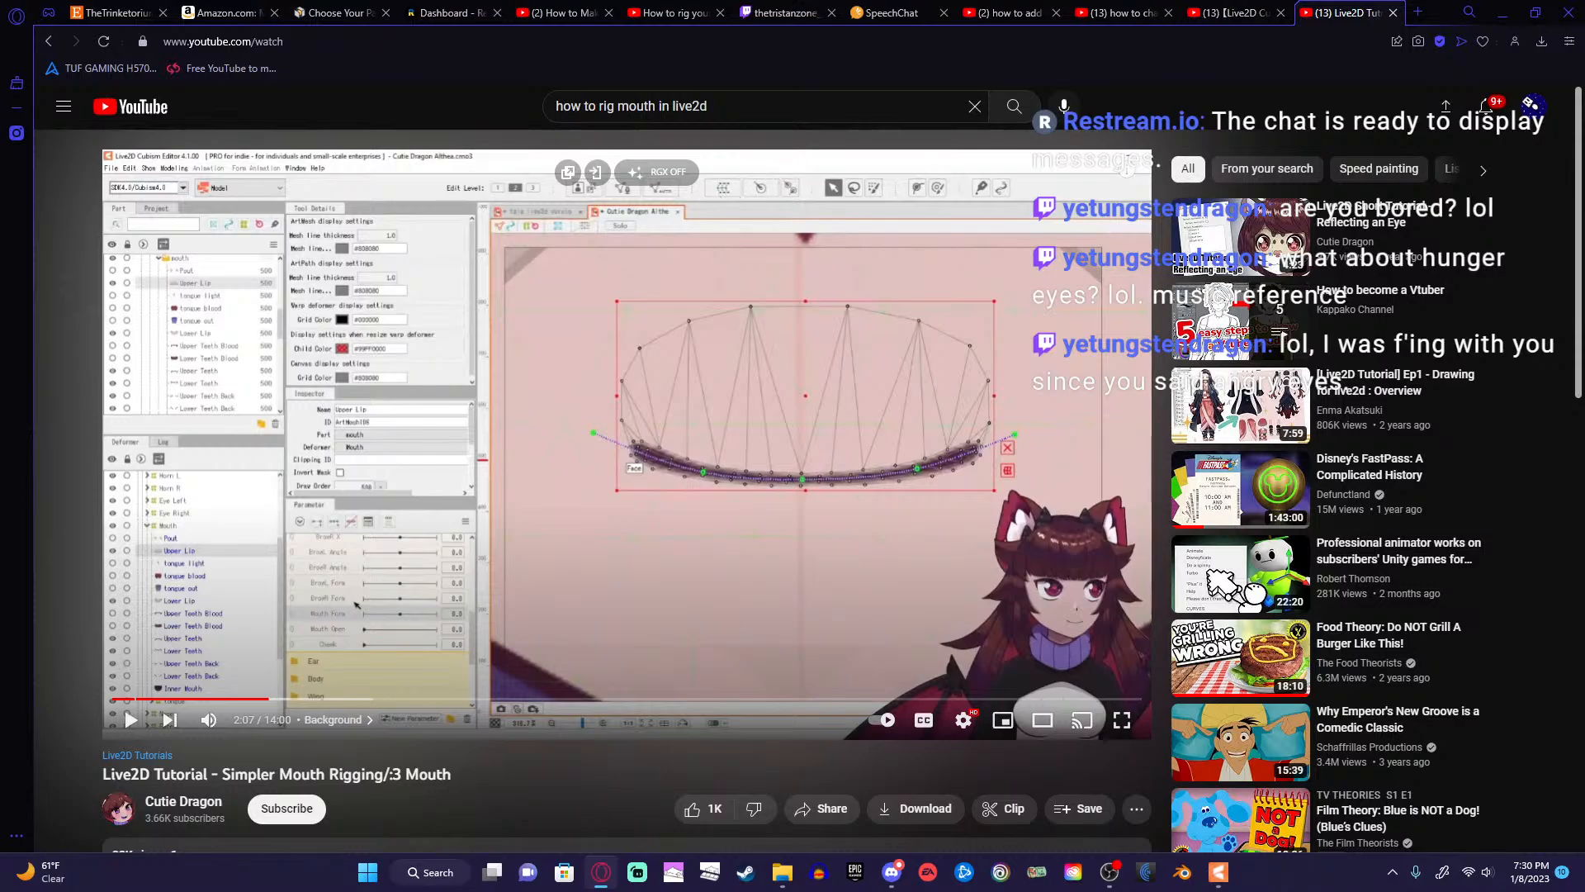
mouse_move(1140, 878)
left_click(1120, 793)
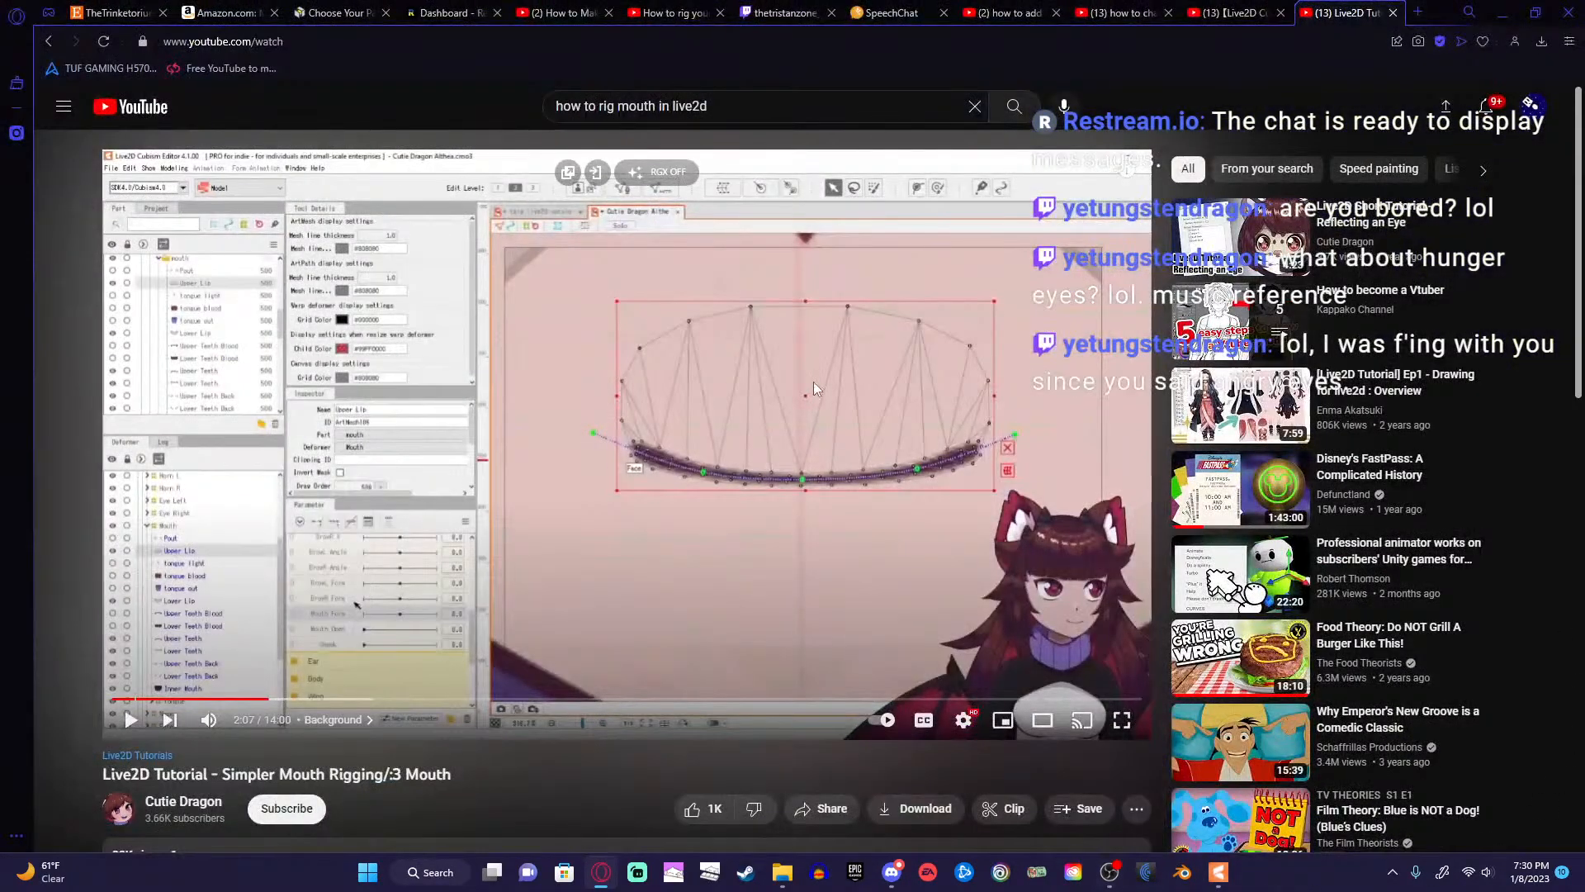
left_click(814, 381)
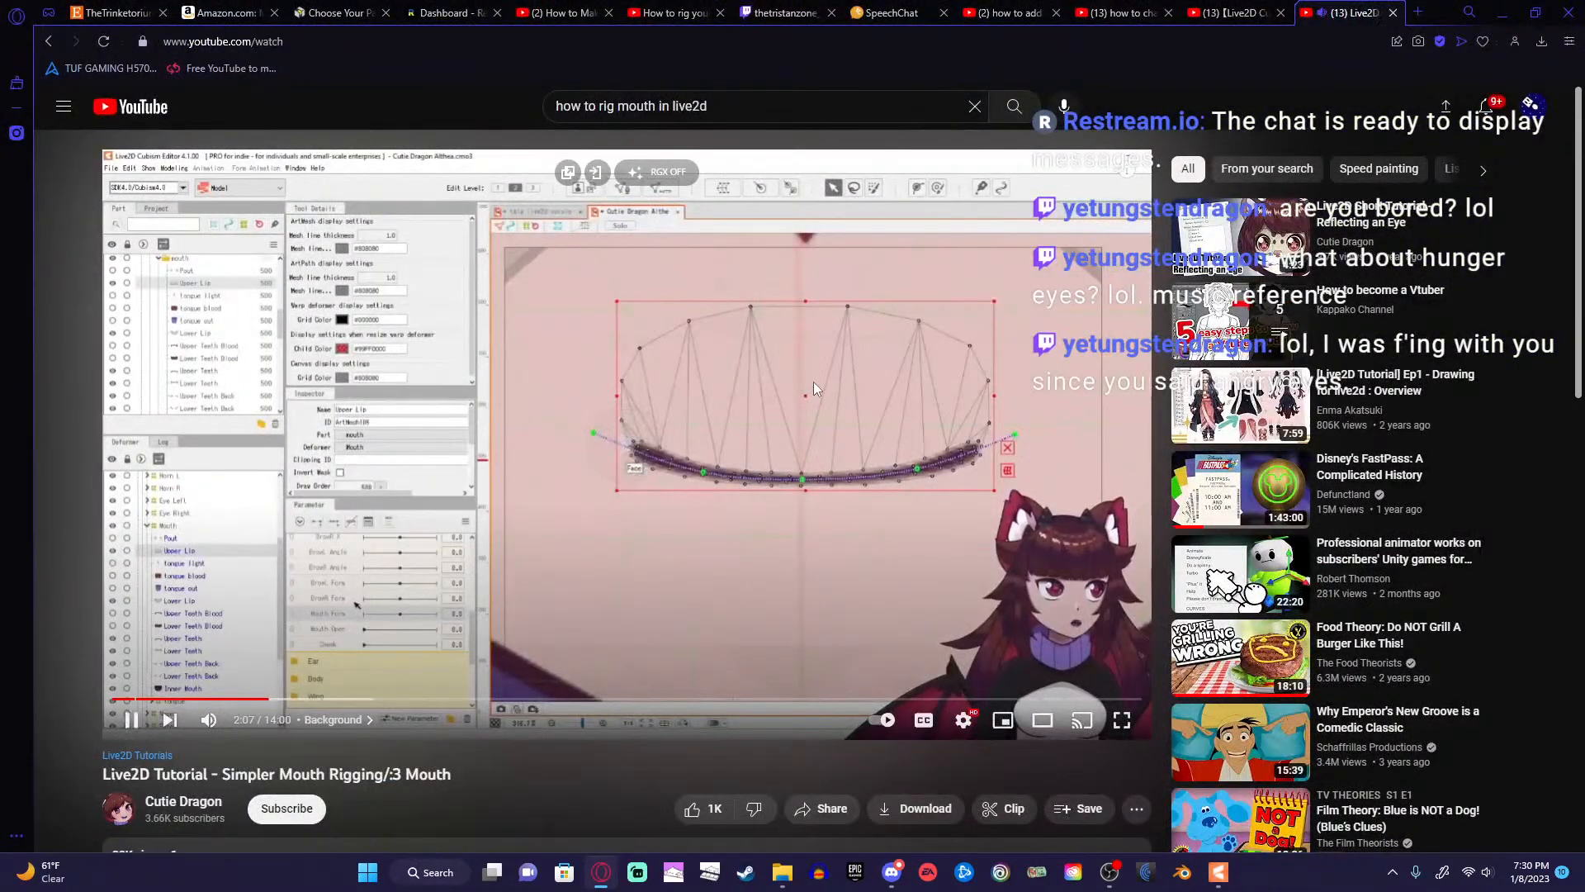
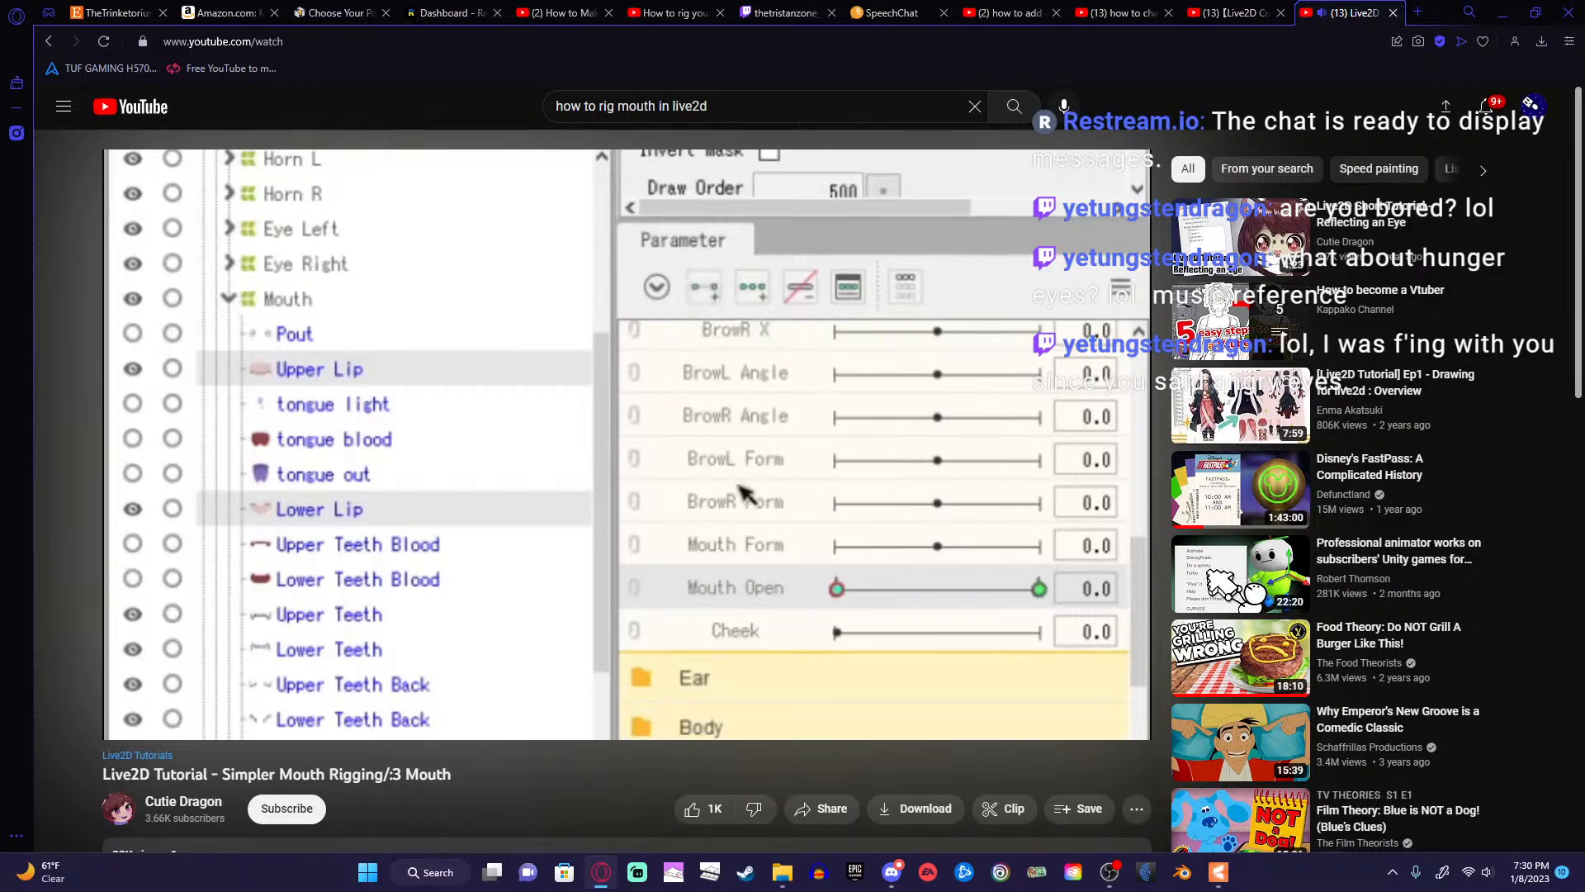
Replay the tutorial's part on the Upper Lip and Lower Lip meshes with the Mouth Open parameter, then pause at 2:01.
key("Right")
key("Left")
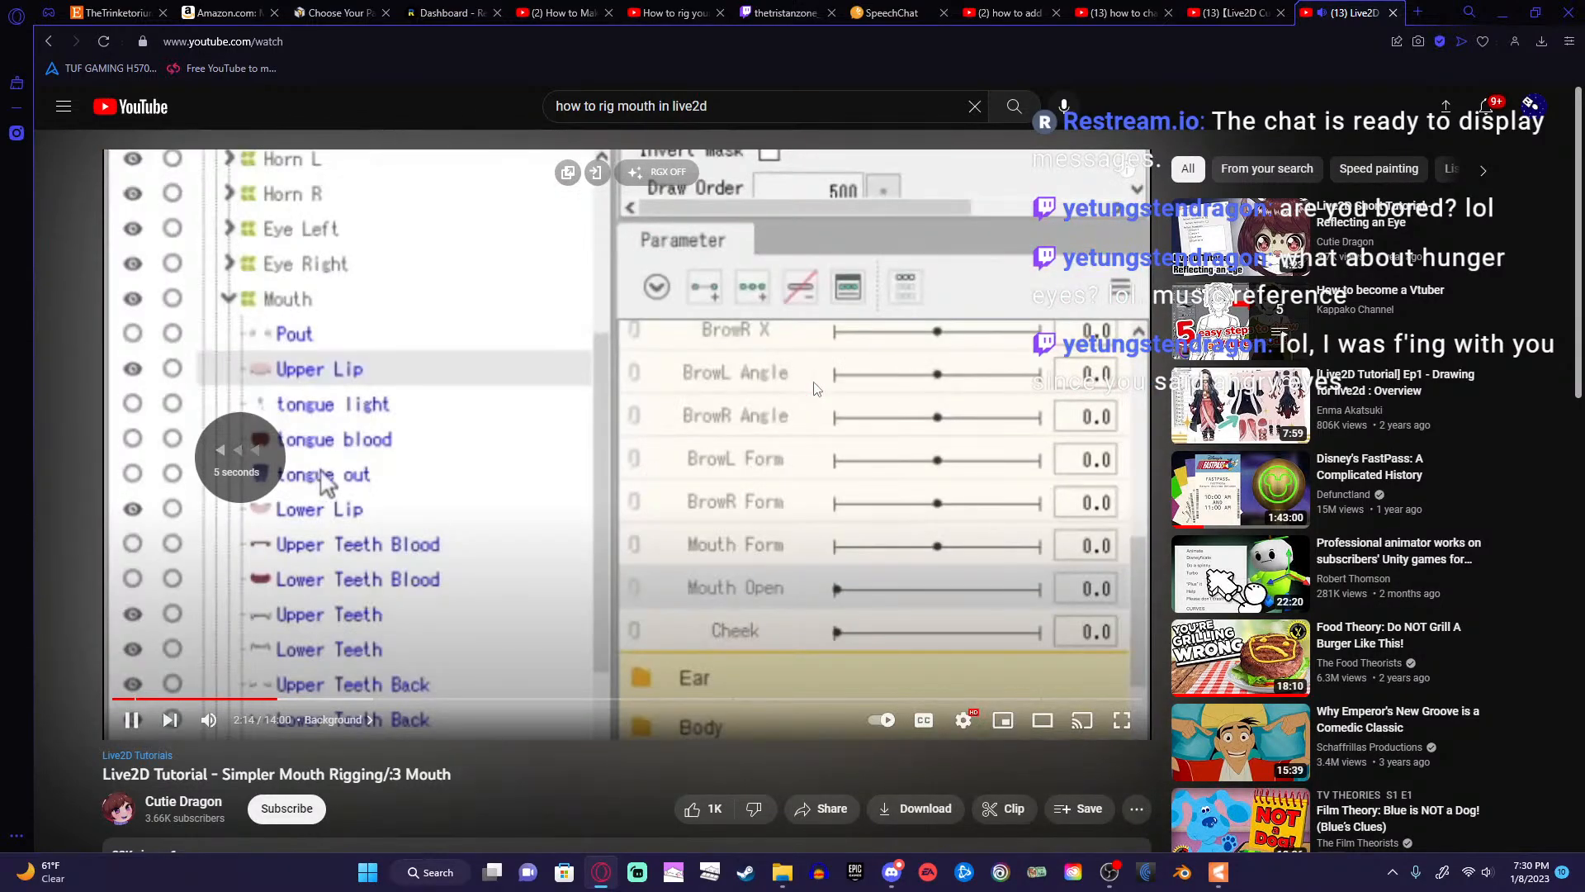
key("Right")
key("Left")
key("Left")
key("Left")
key("Left")
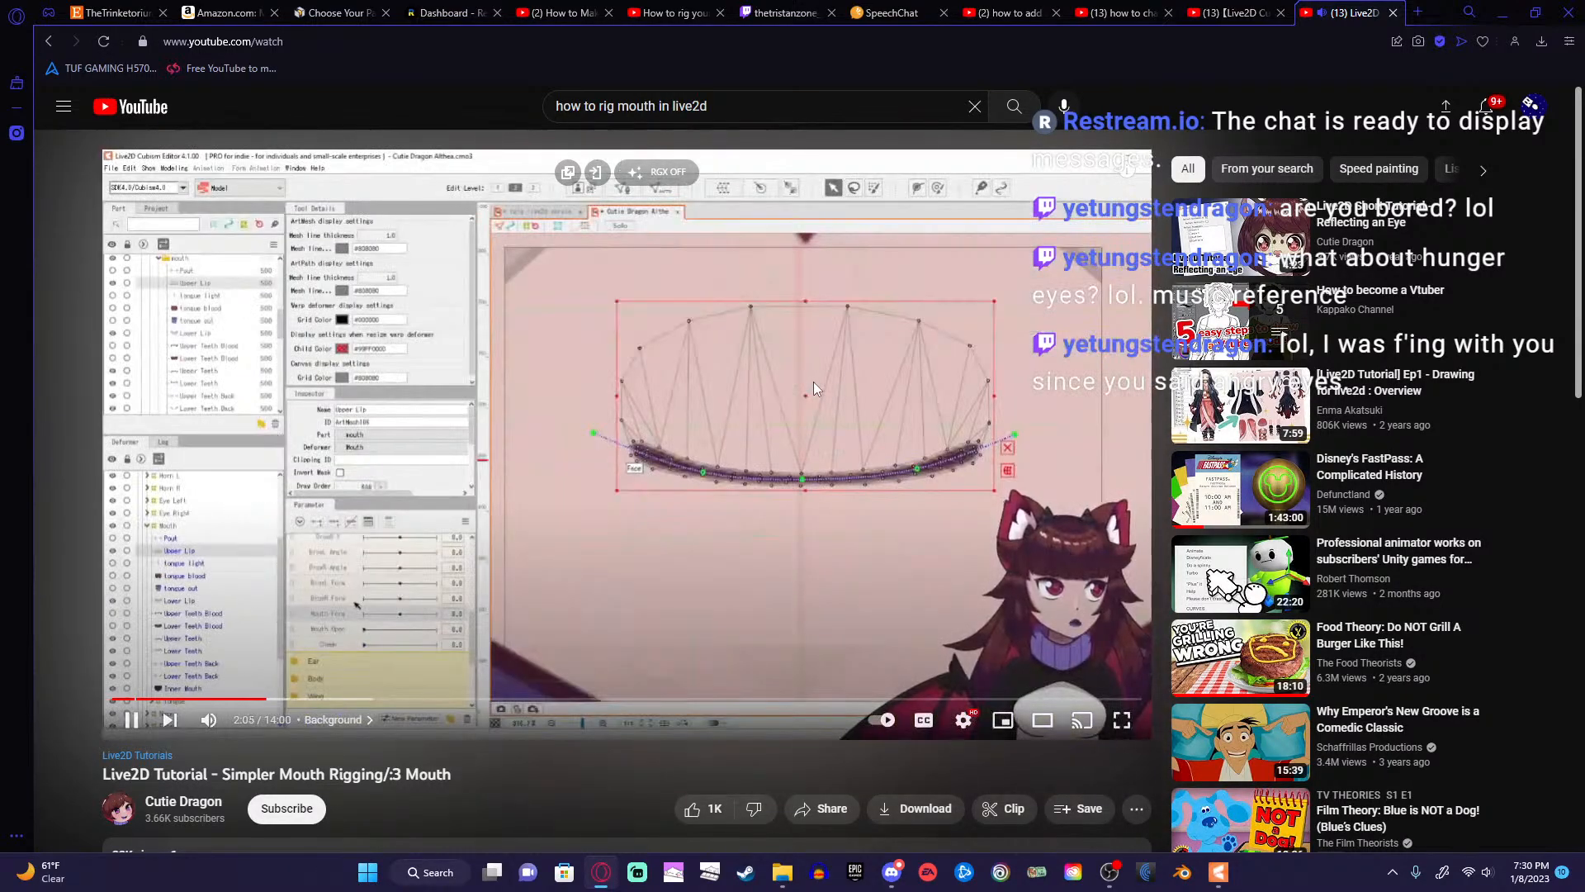
key("Left")
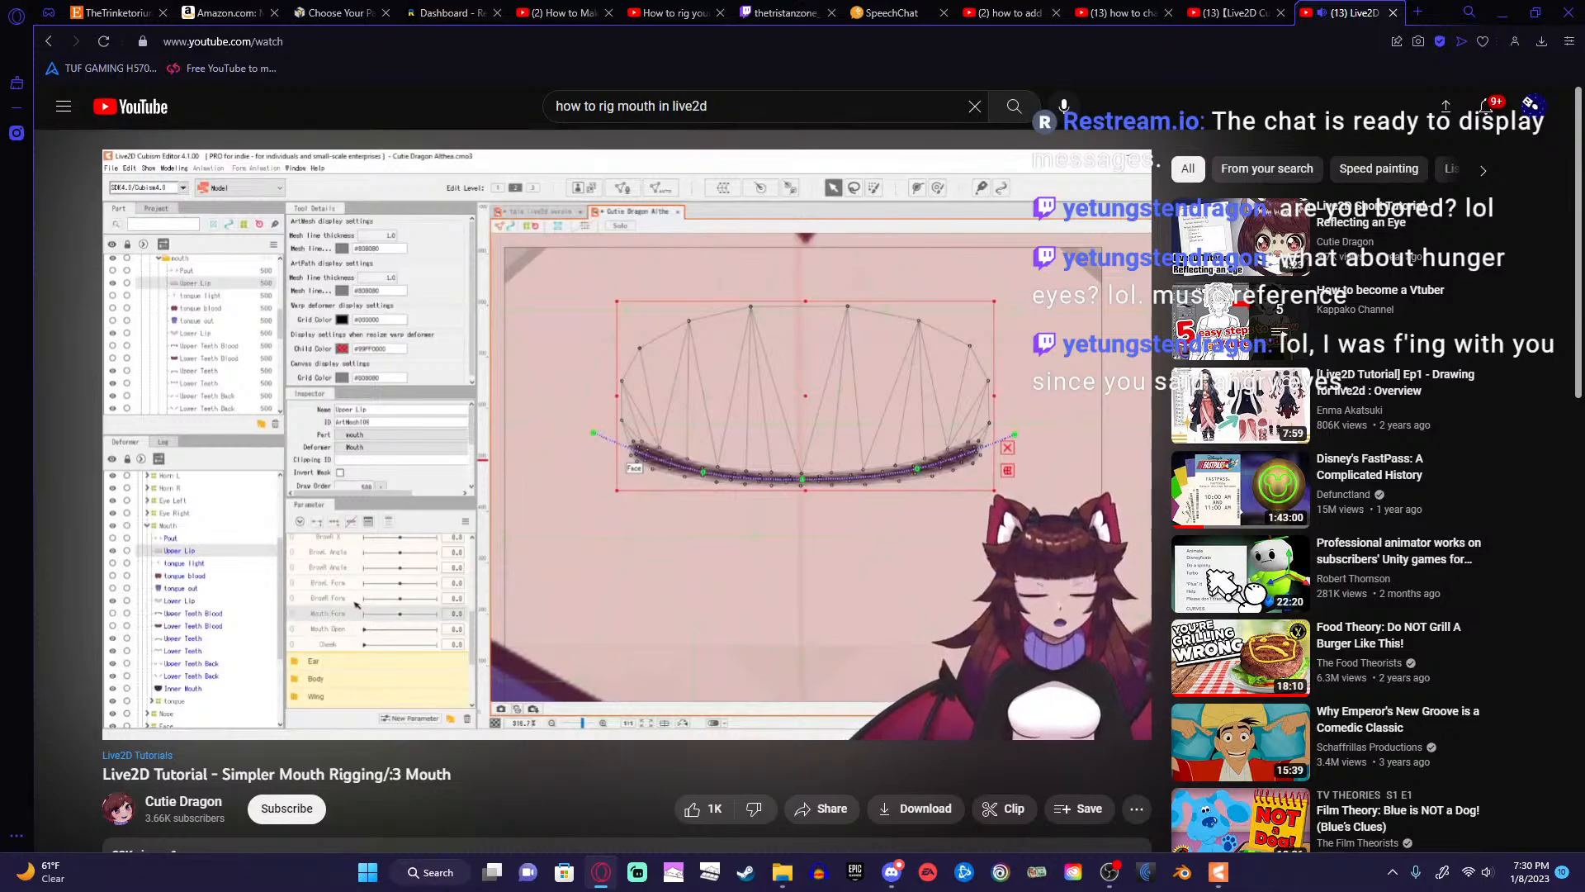
left_click(814, 383)
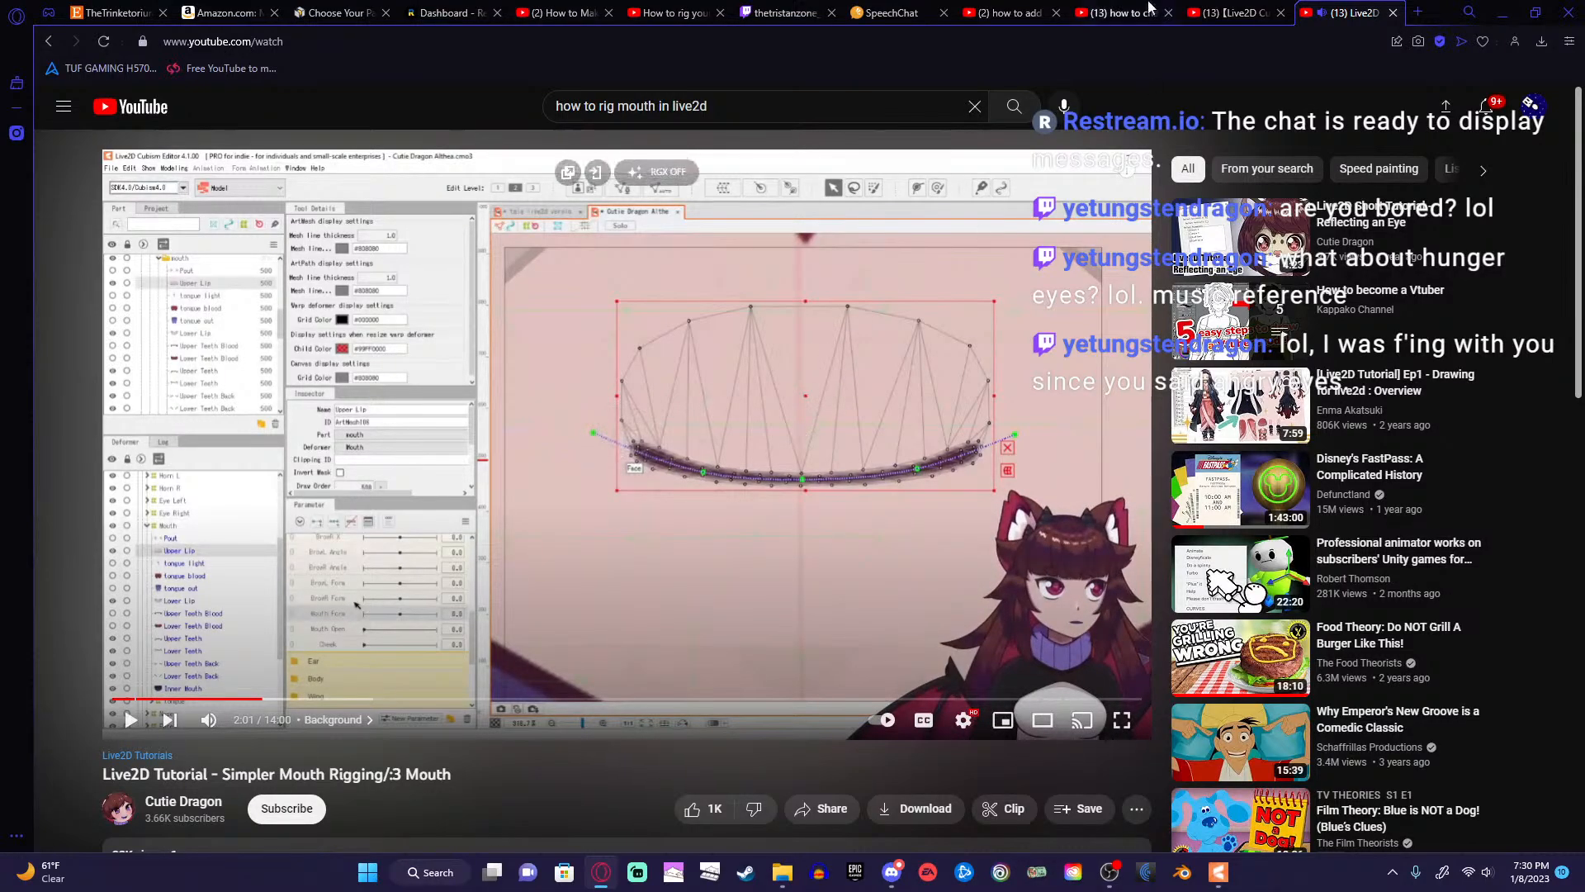
Return to Live2D Cubism Editor and examine the deformer list for the upper lip, lower lip and mouth parts.
left_click(1503, 20)
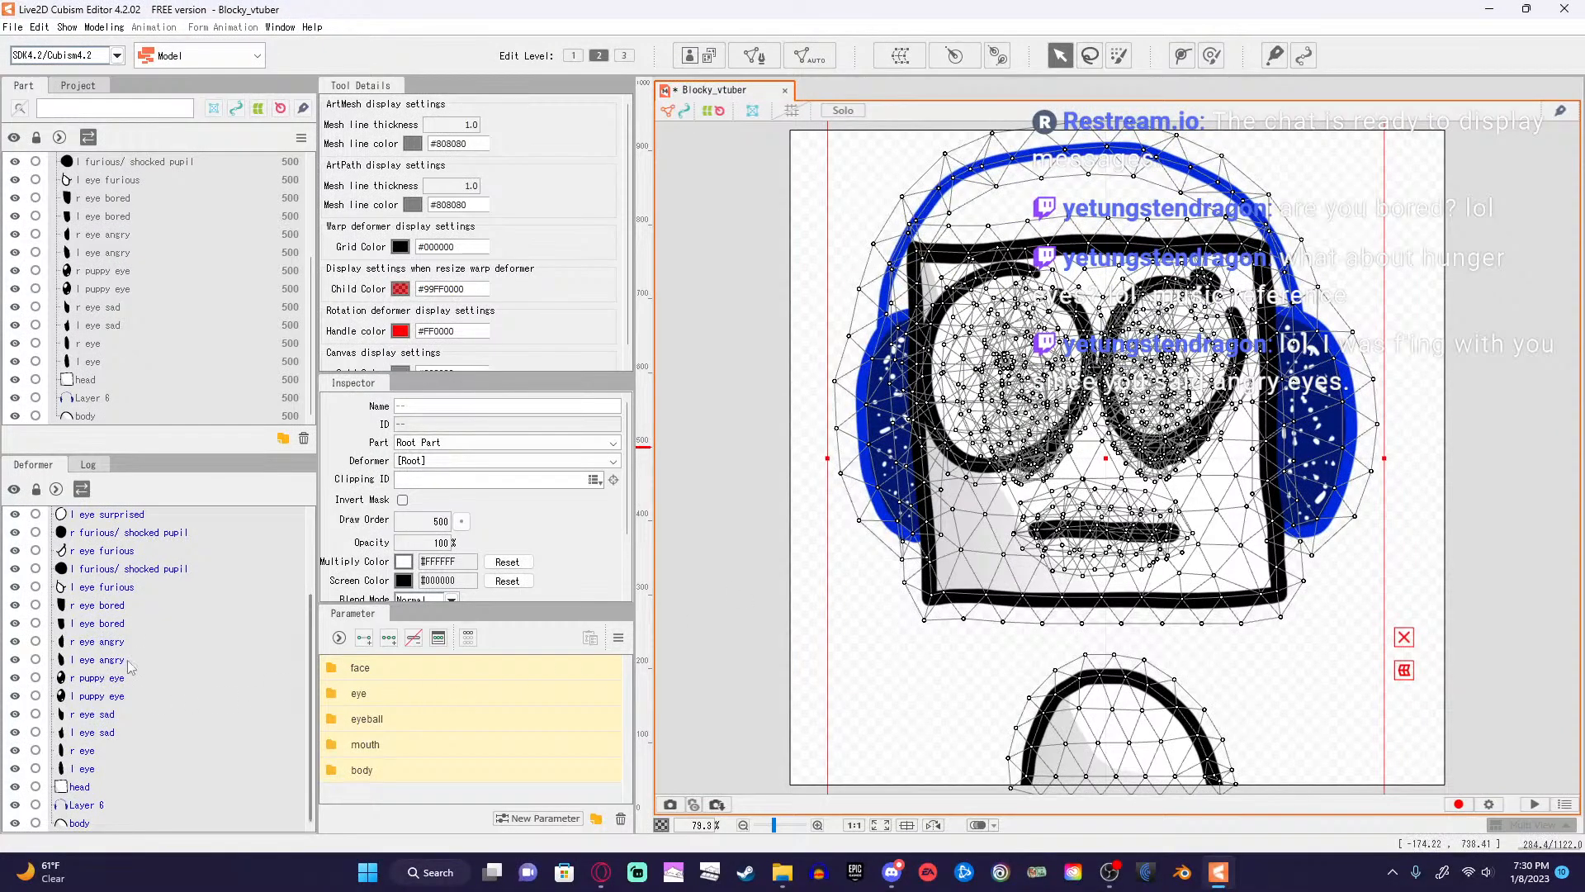
scroll(144, 660, "up", 2)
scroll(159, 650, "down", 2)
scroll(156, 647, "up", 2)
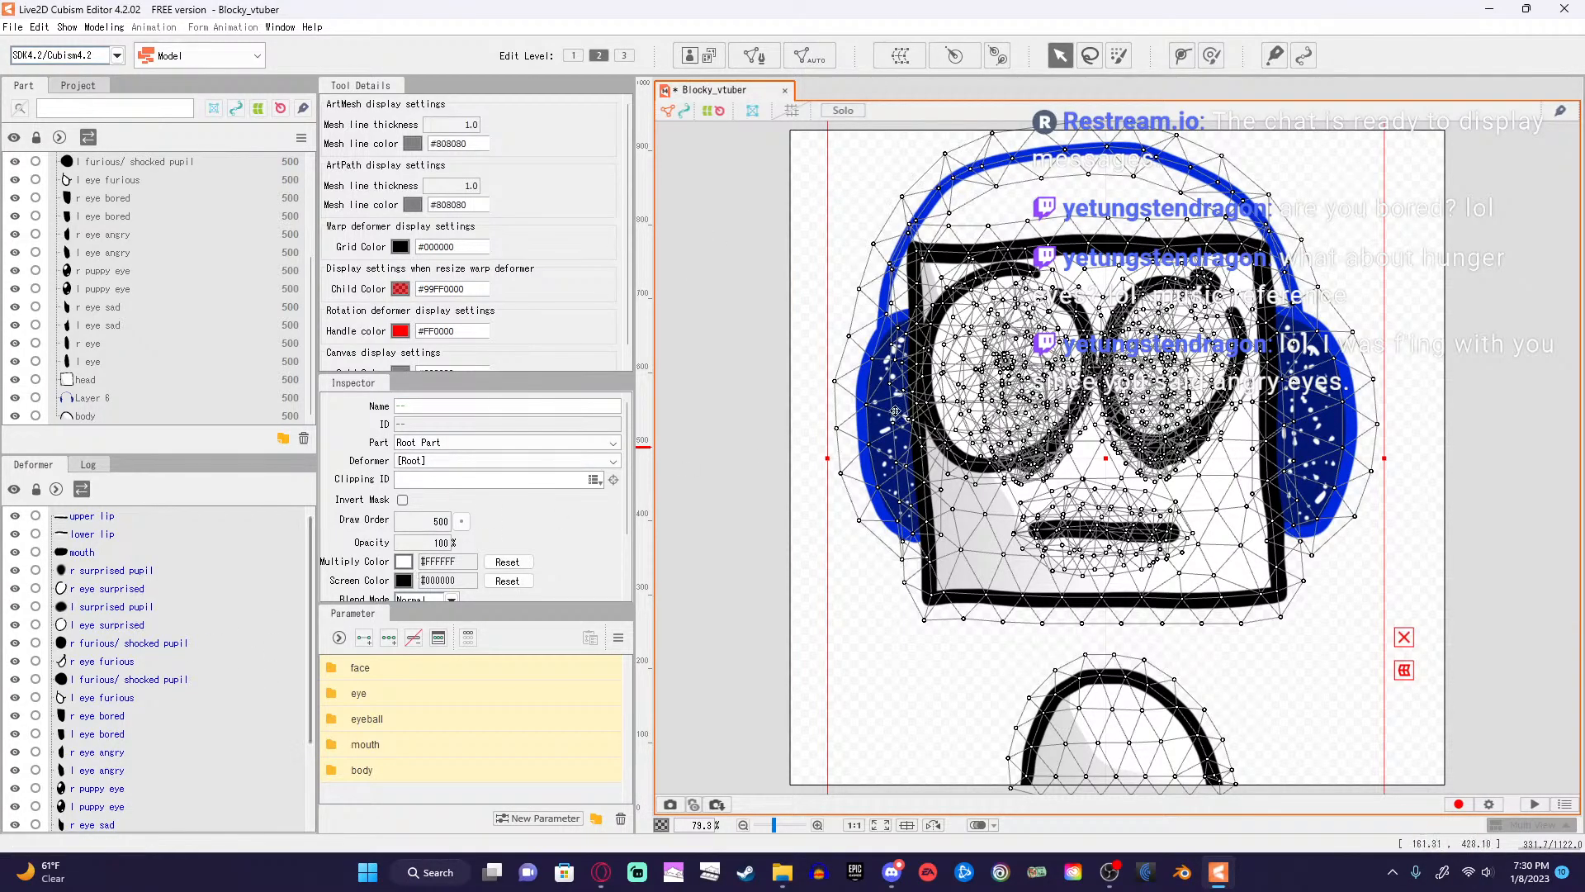
Switch to the browser's How to rig your Vtuber model with Live2D video and play its section Where to start with parameters?
left_click(591, 882)
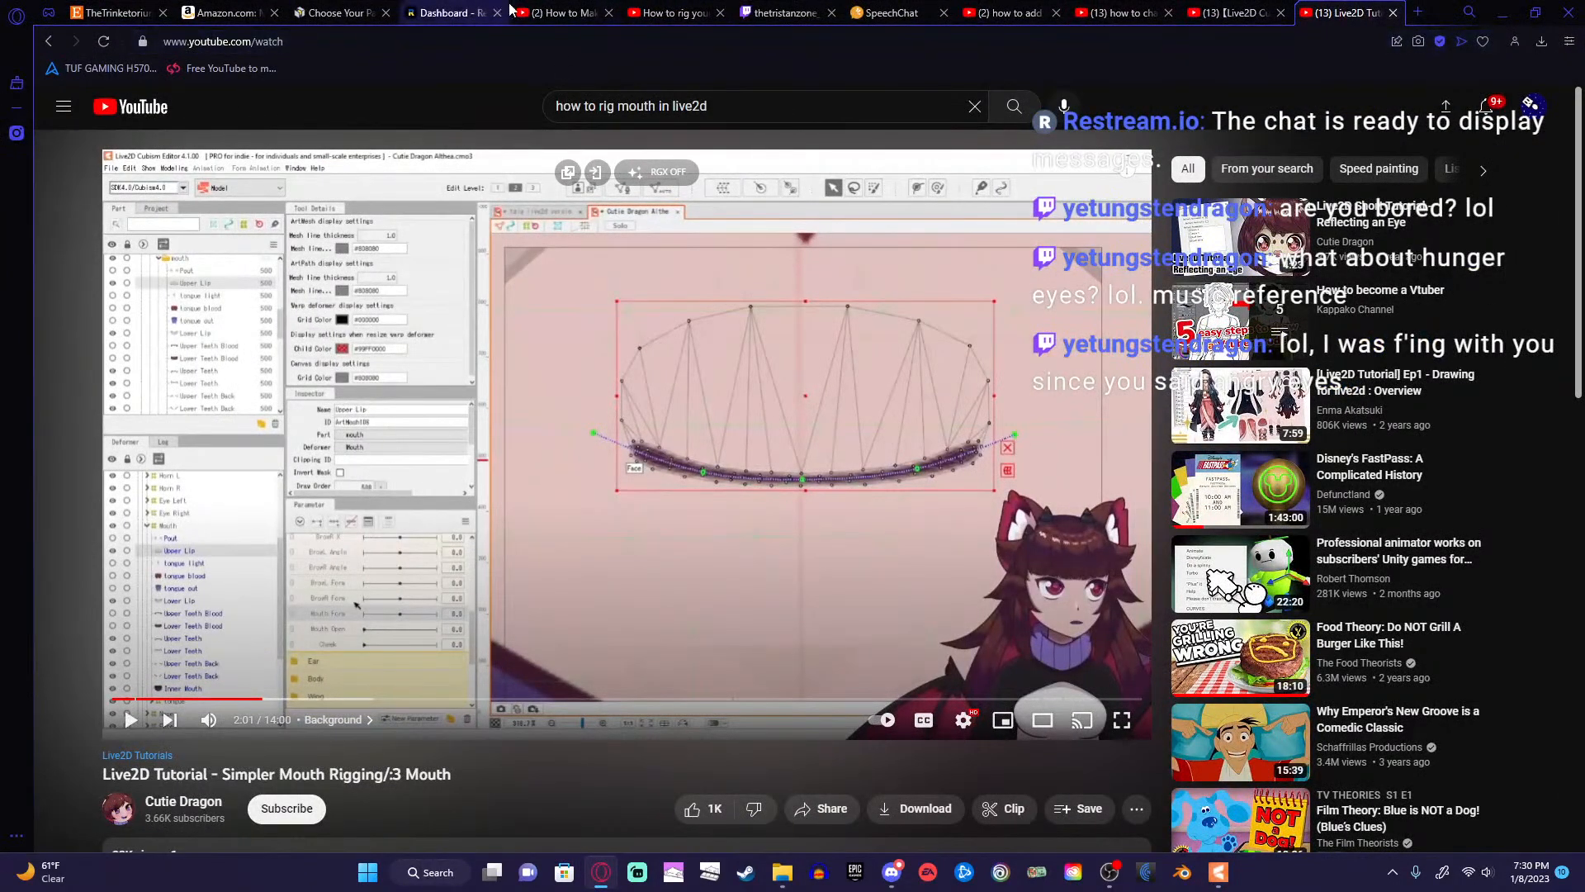
left_click(561, 11)
left_click(654, 8)
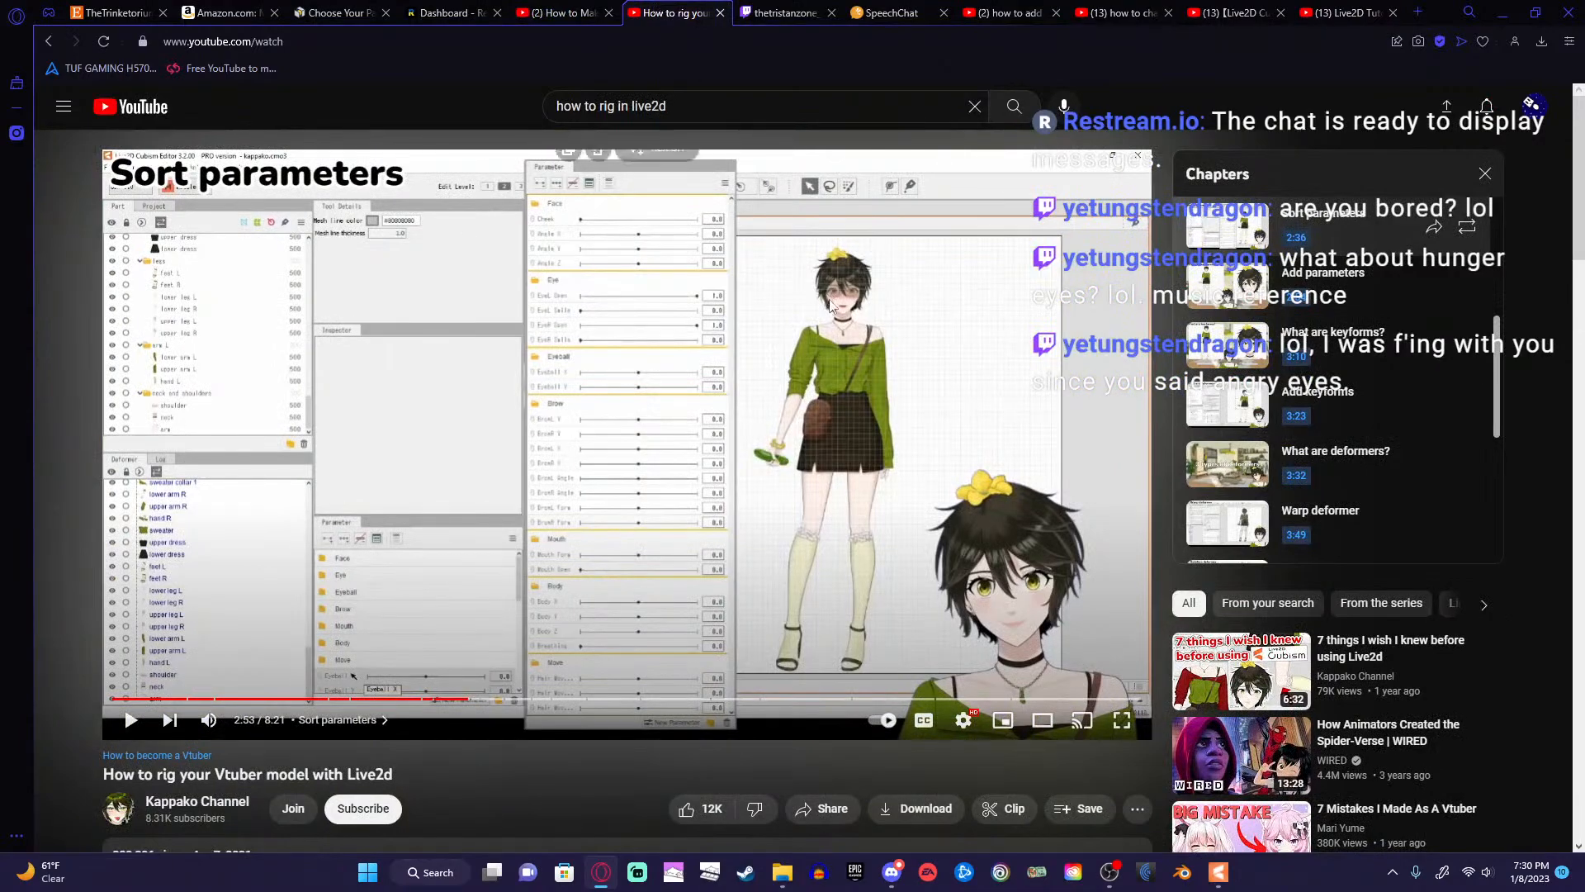
key("Right")
key("Right")
key("Right")
key("Right")
key("Right")
key("Right")
key("Right")
key("Right")
key("Right")
key("Right")
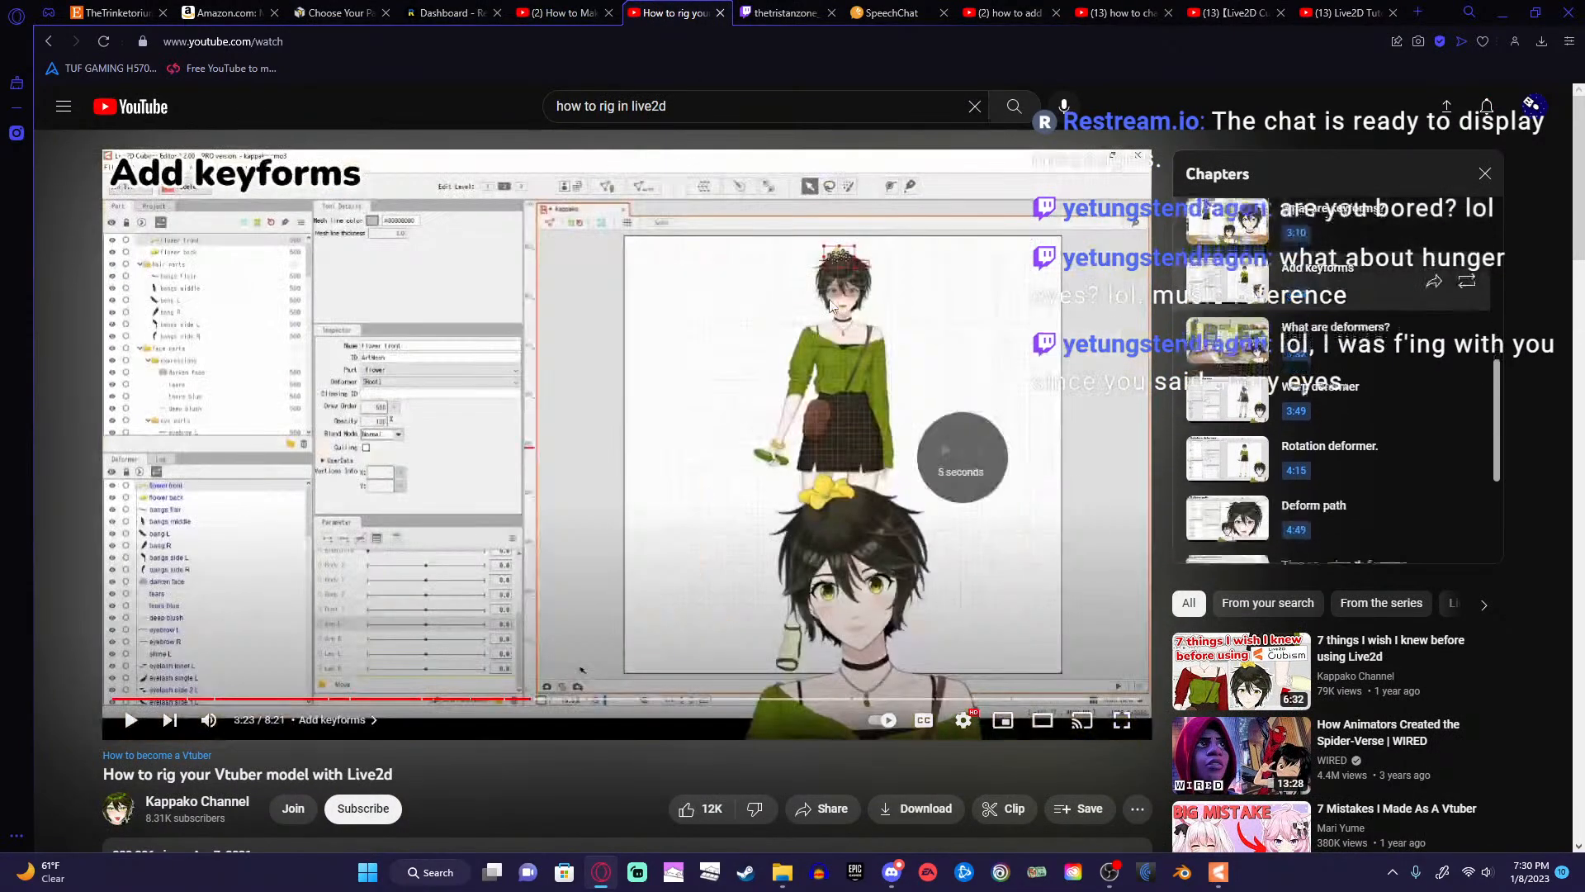
key("Right")
key("Right")
key("Right")
key("Right")
key("Right")
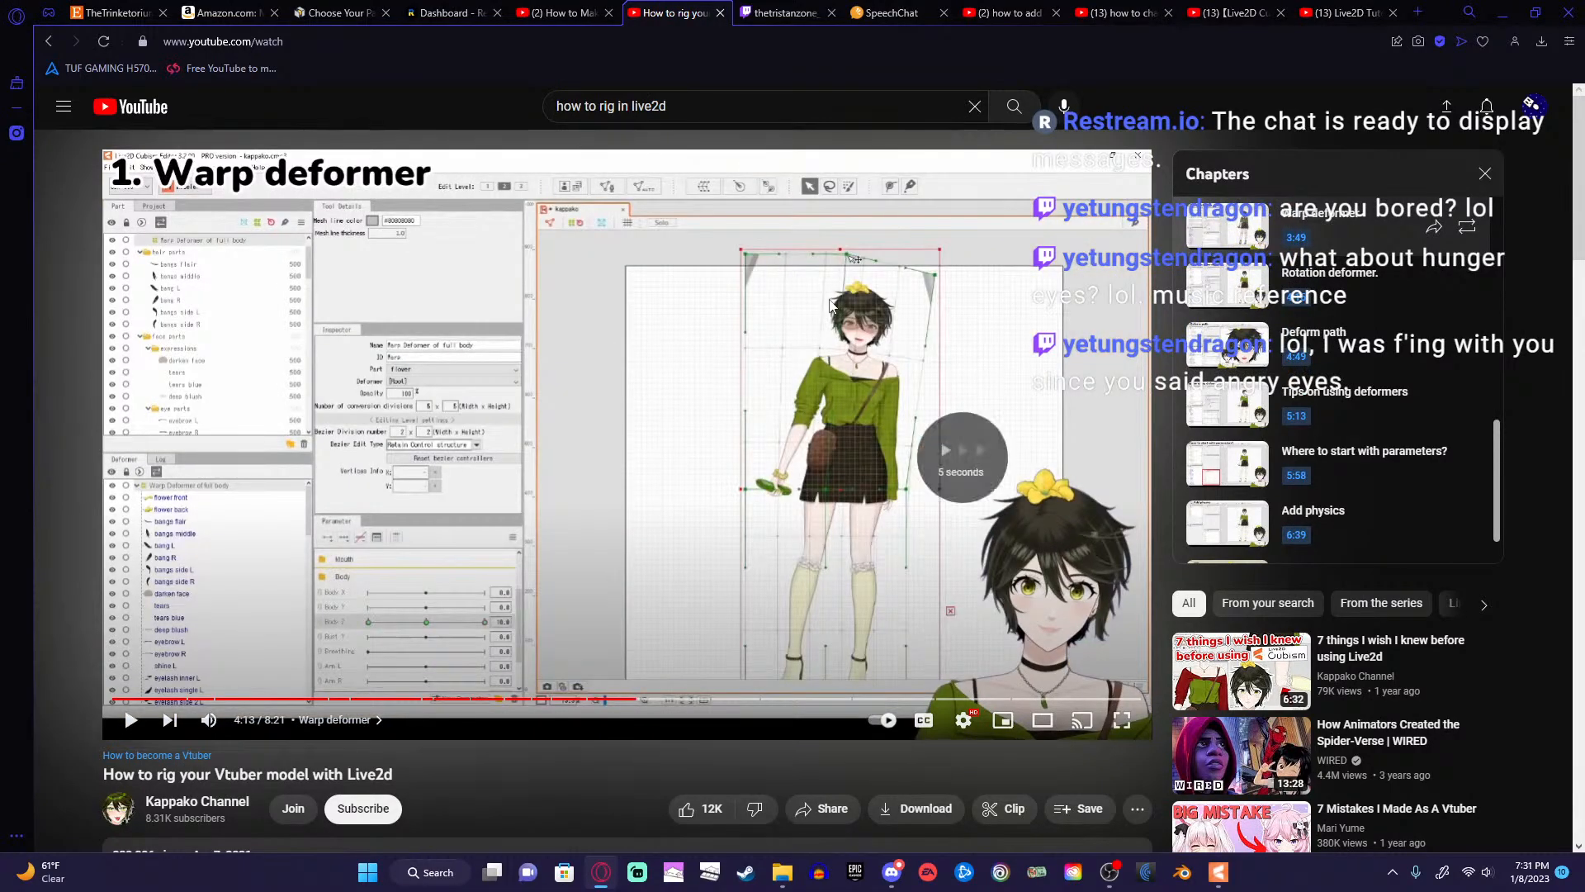
key("Right")
key("Right")
key("Right")
key("Right")
key("Right")
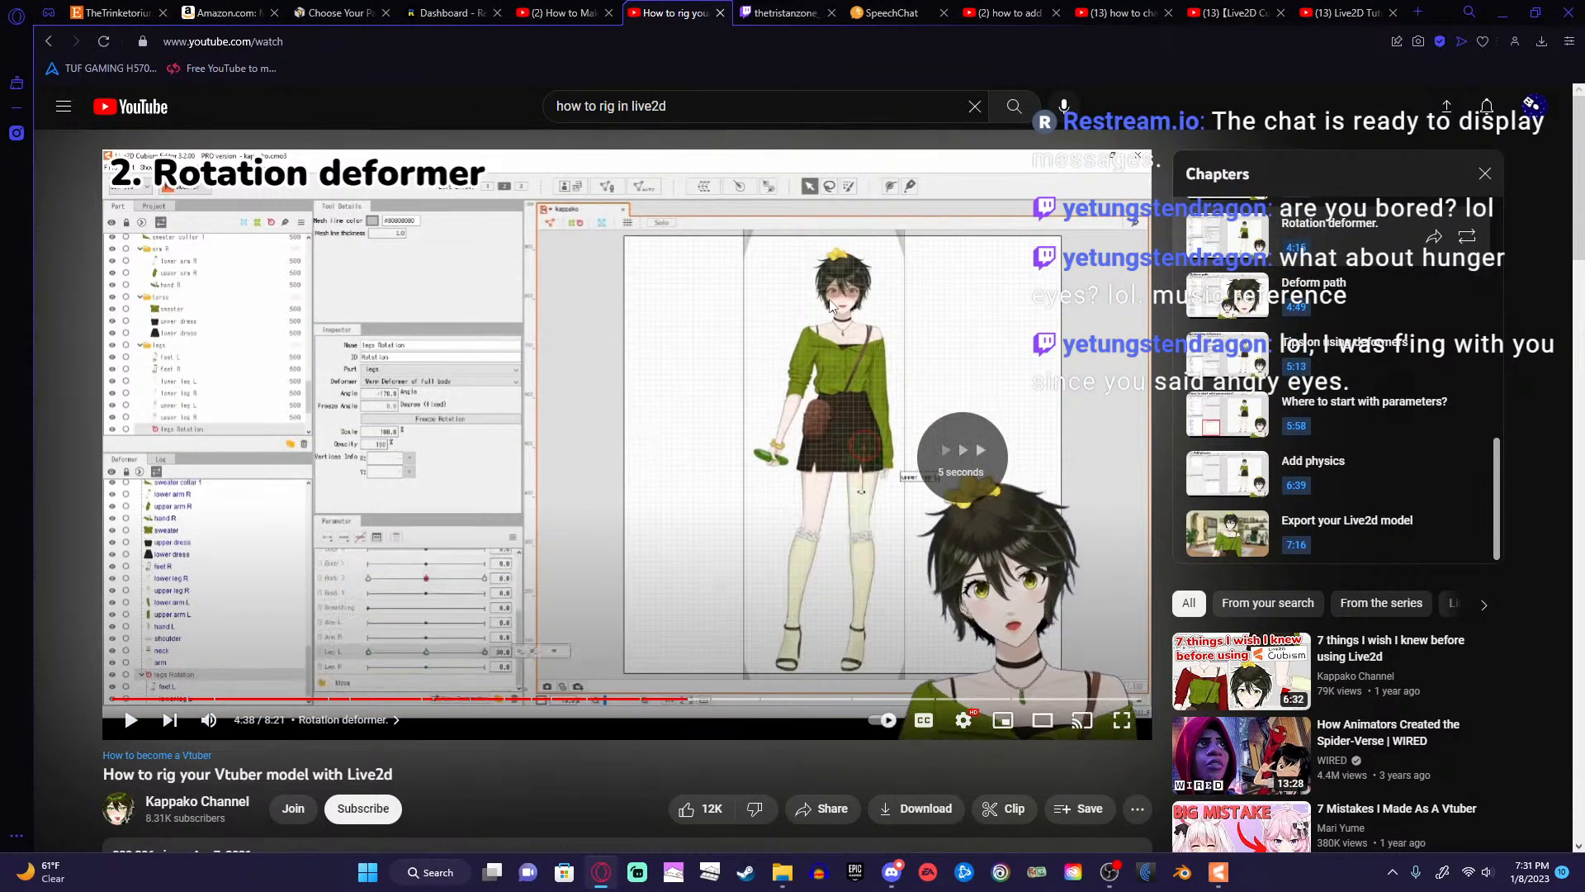
key("Right")
key("Right")
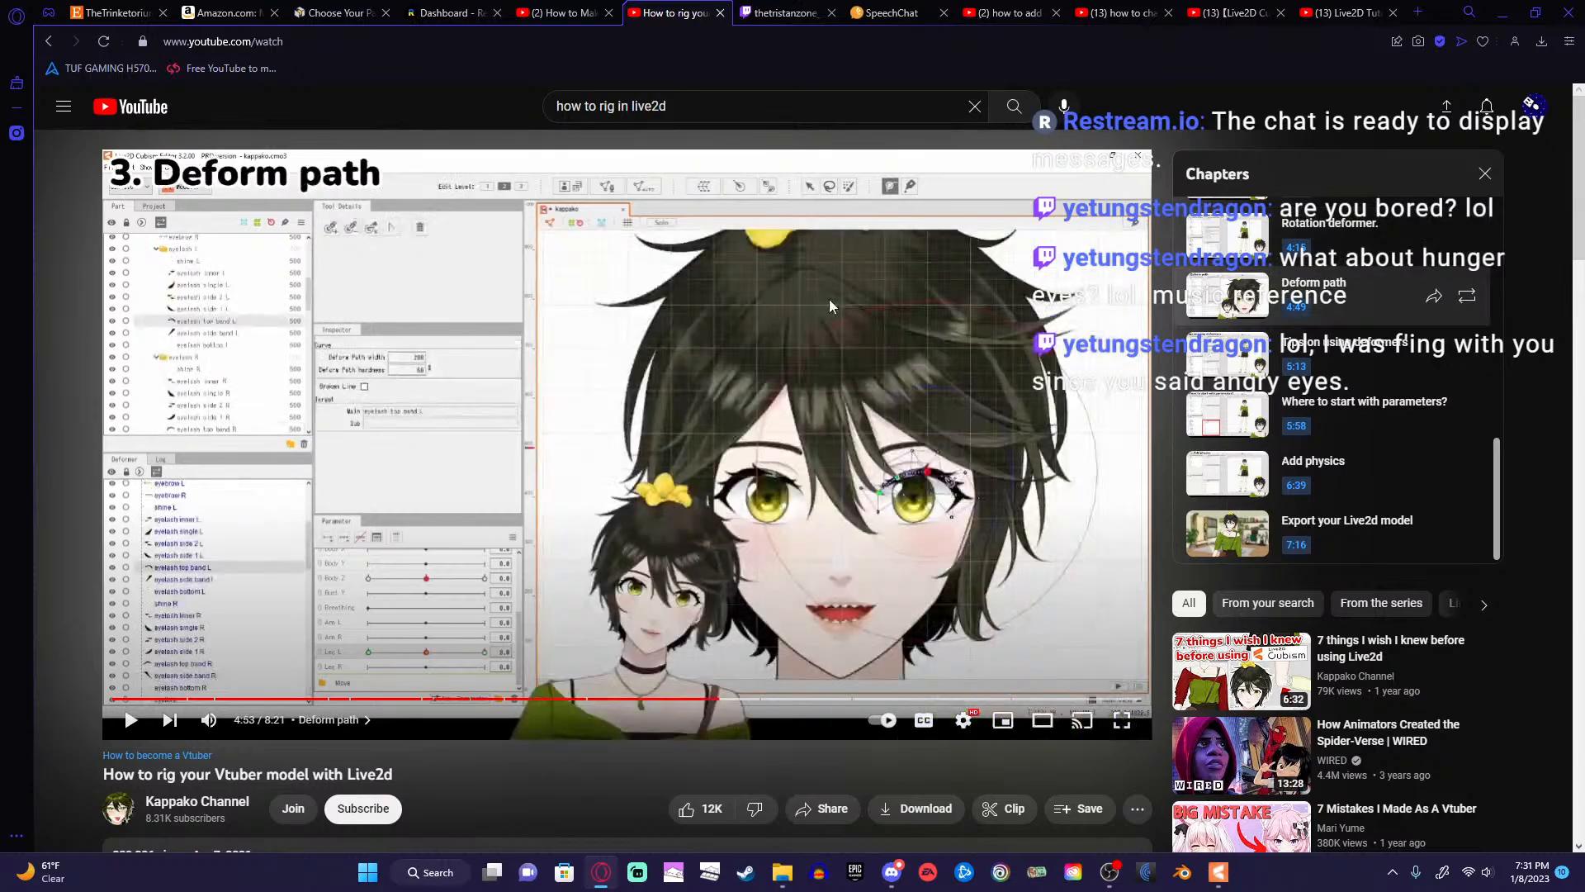
key("Right")
key("Right")
key("Right")
key("Right")
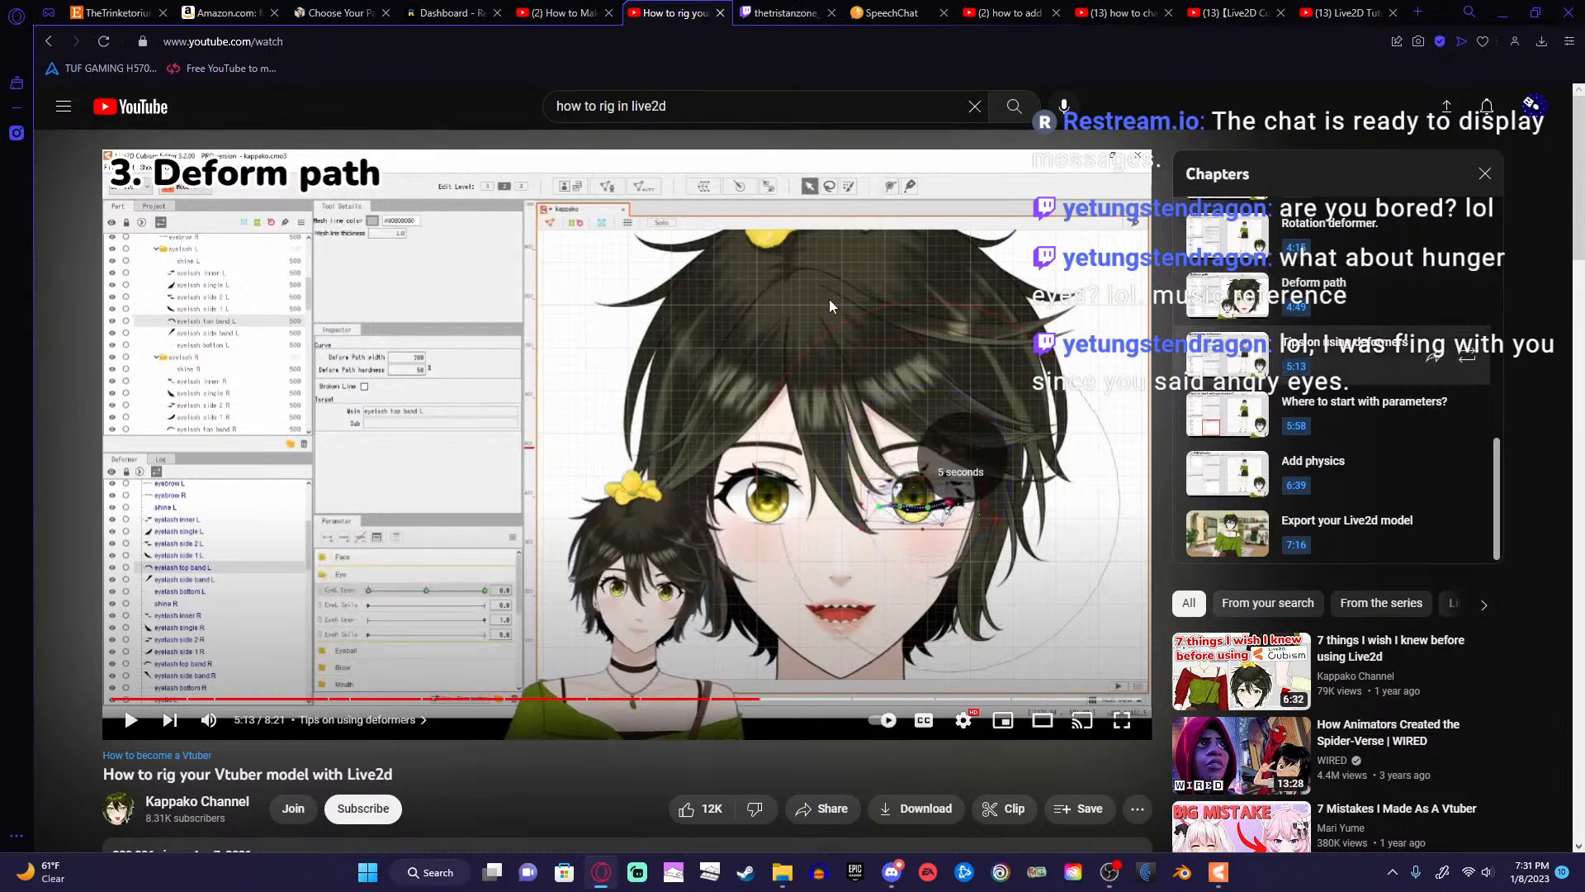
key("Right")
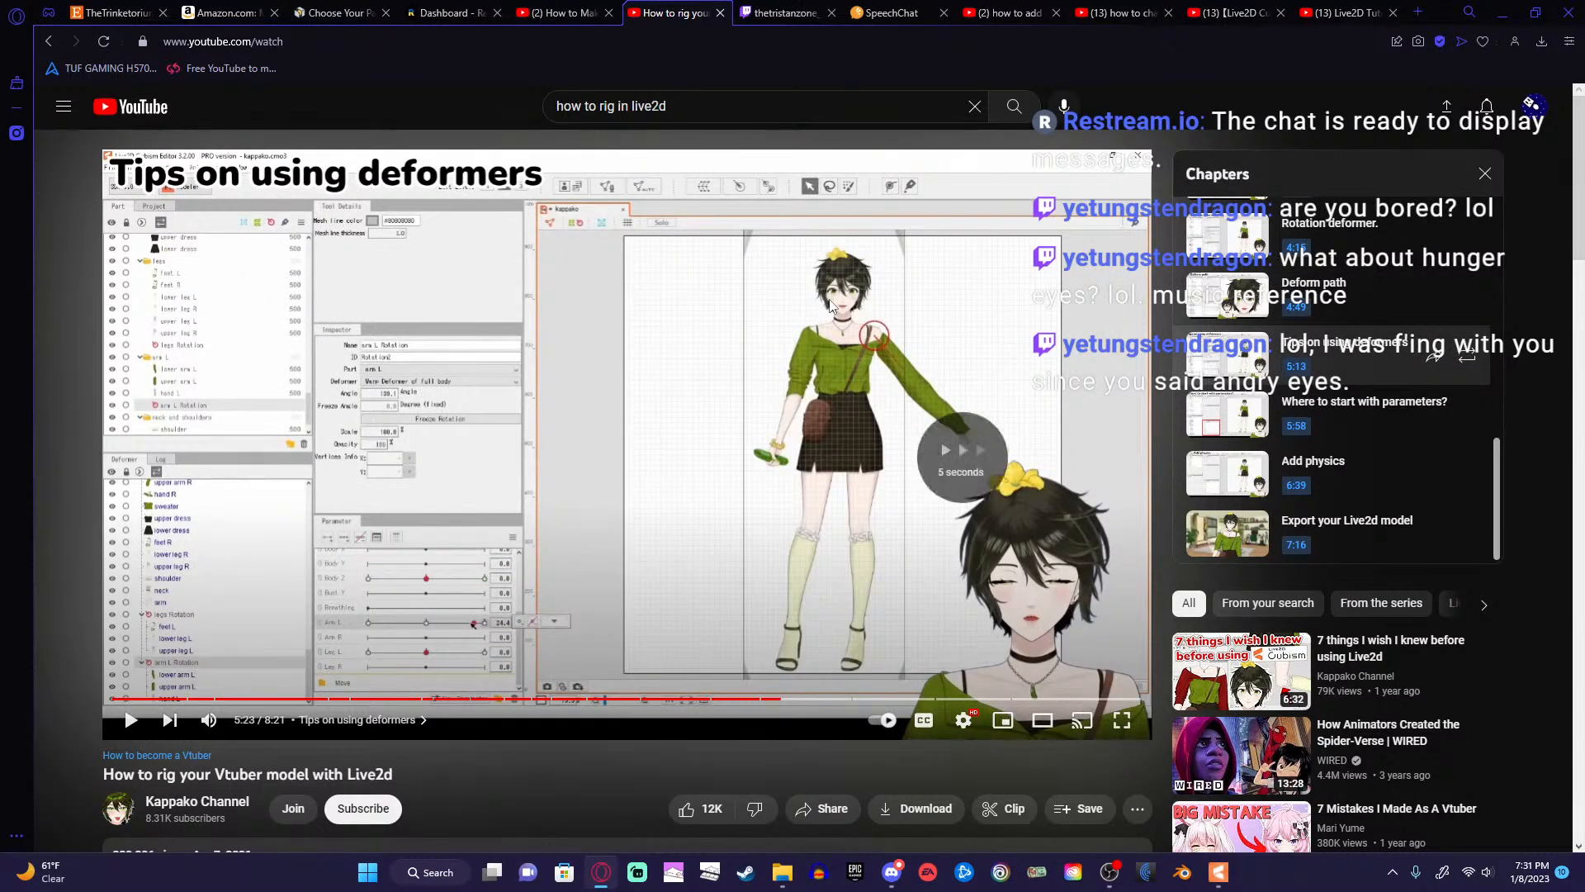
key("Right")
key("Right")
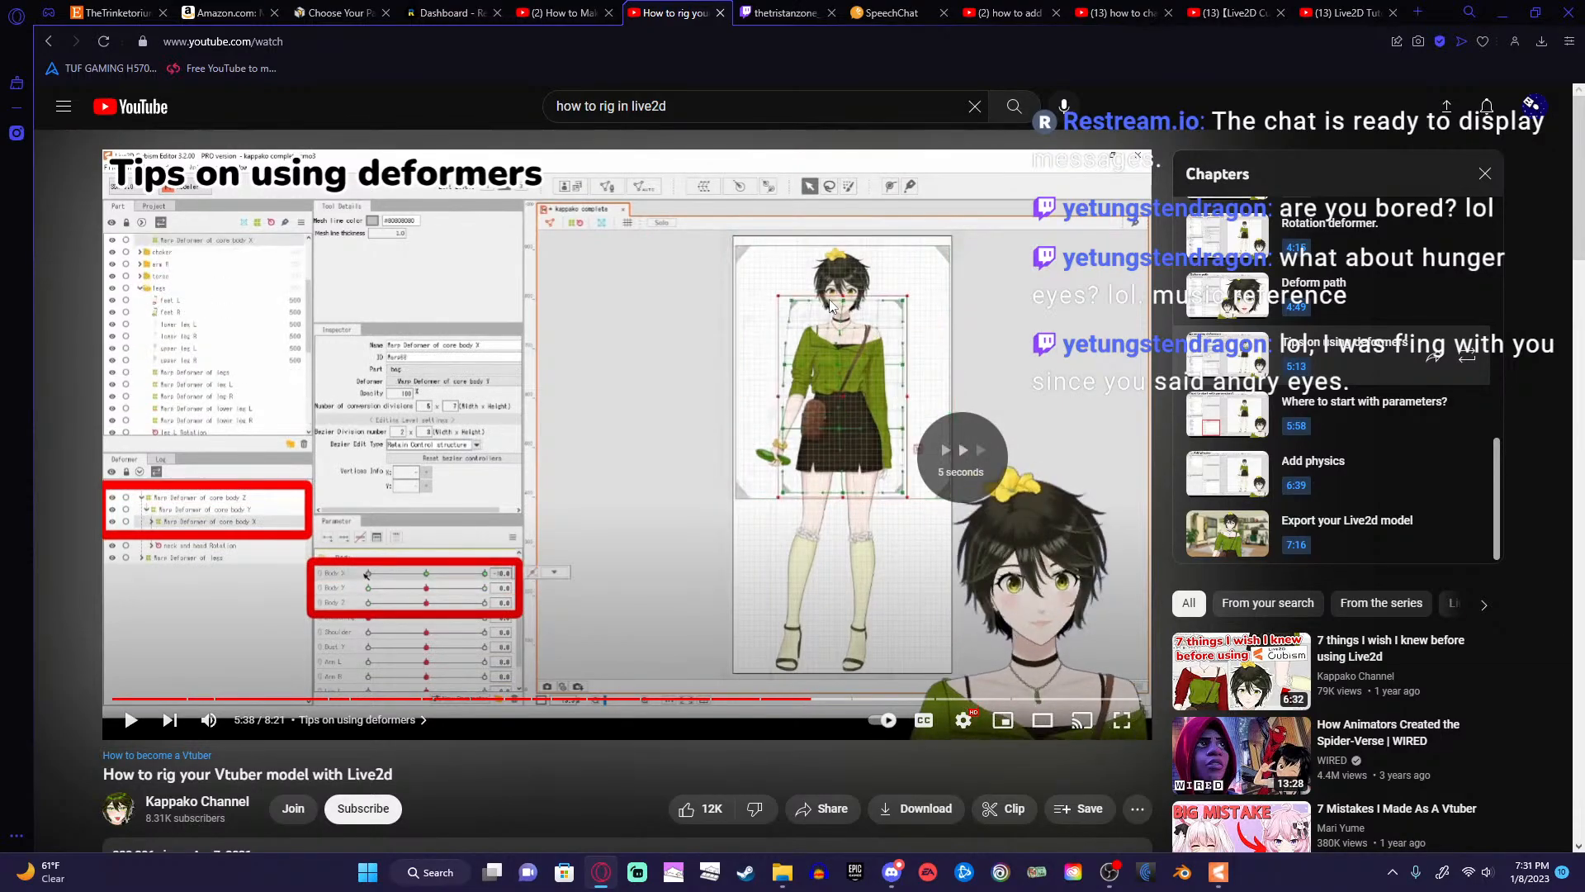
key("Right")
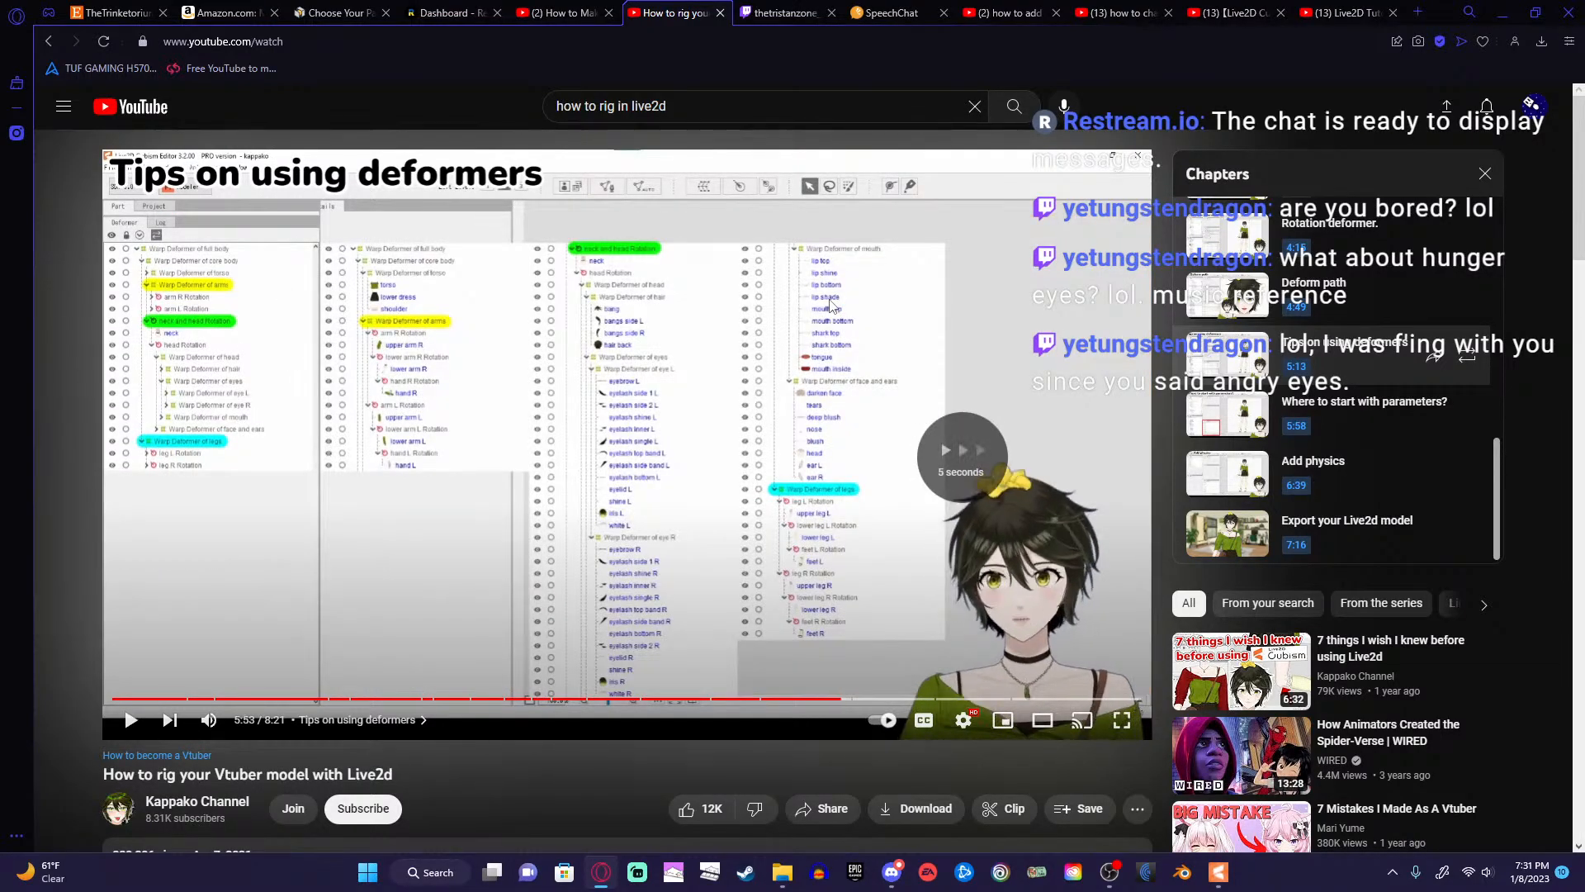
key("Right")
key("Right")
key("Right")
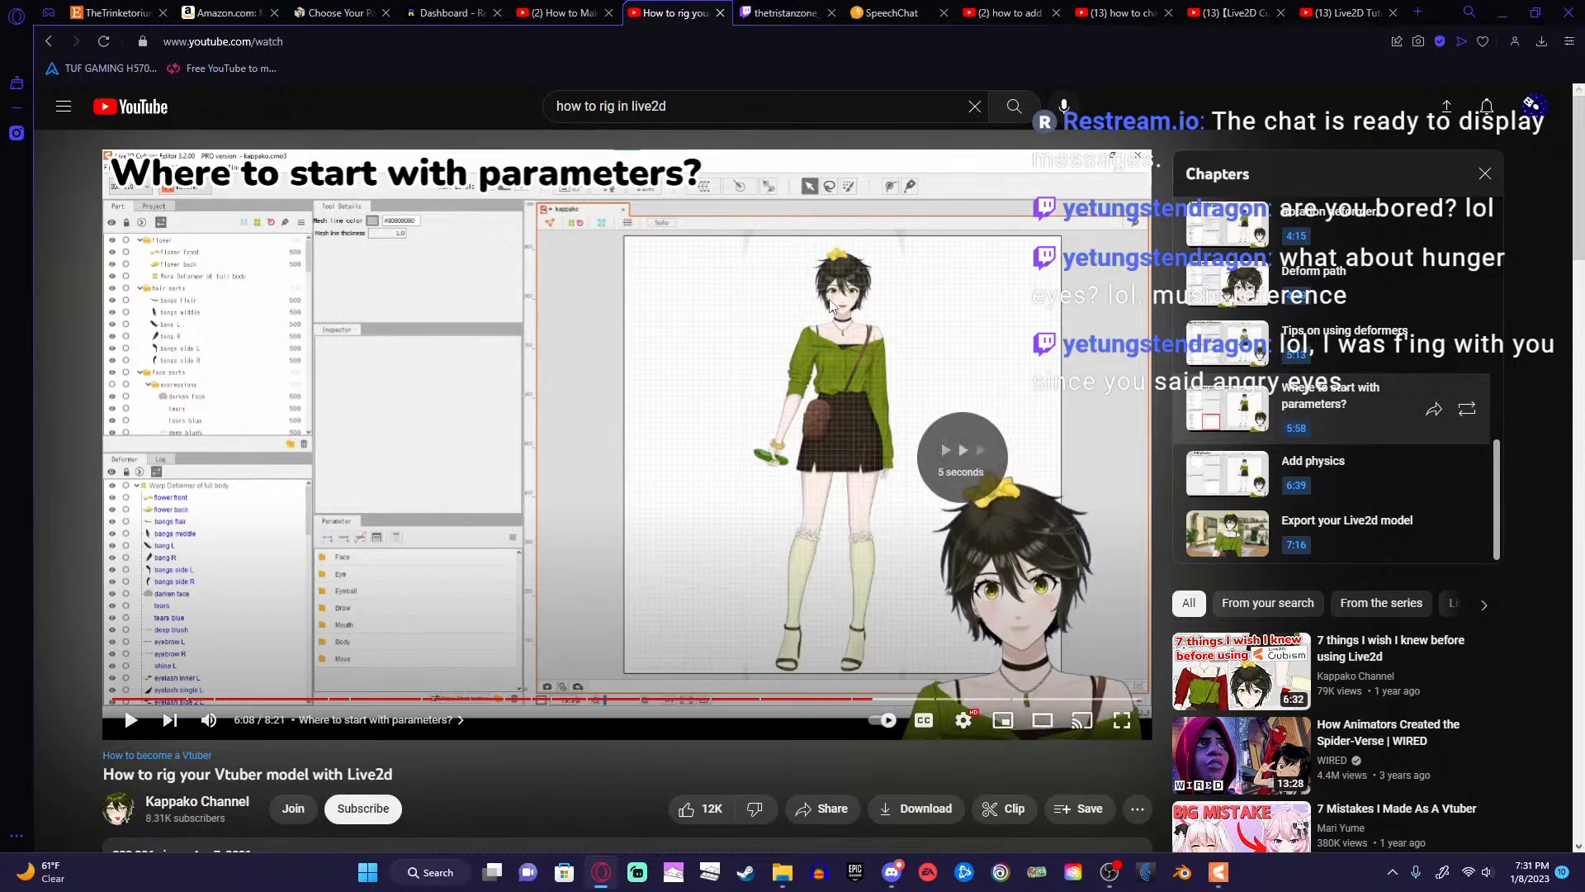
key("Right")
key("Right")
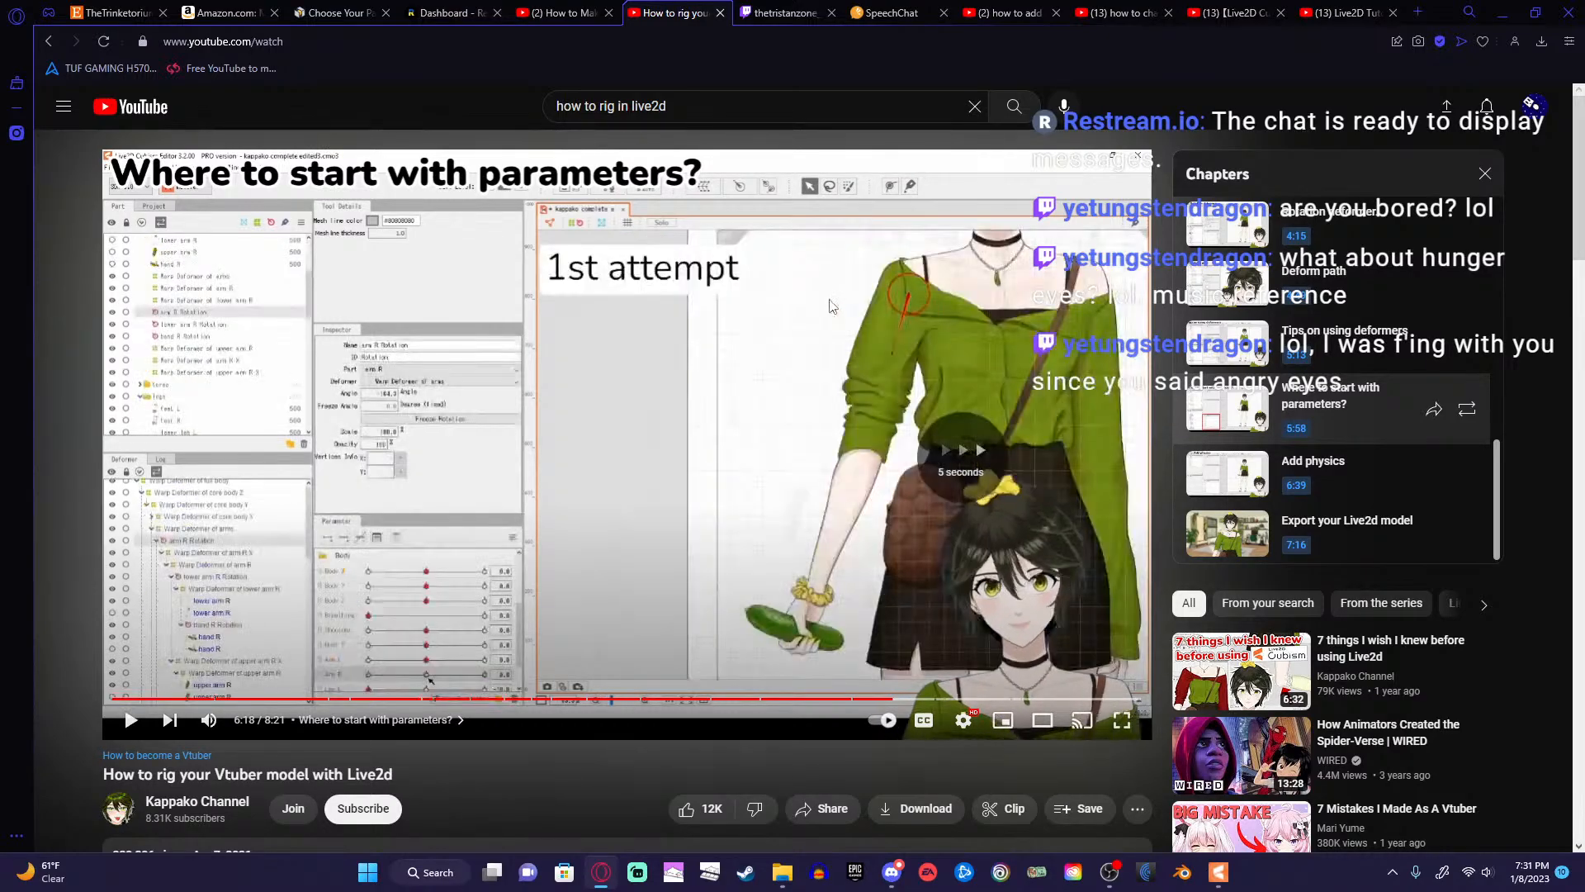
key("Left")
key("space")
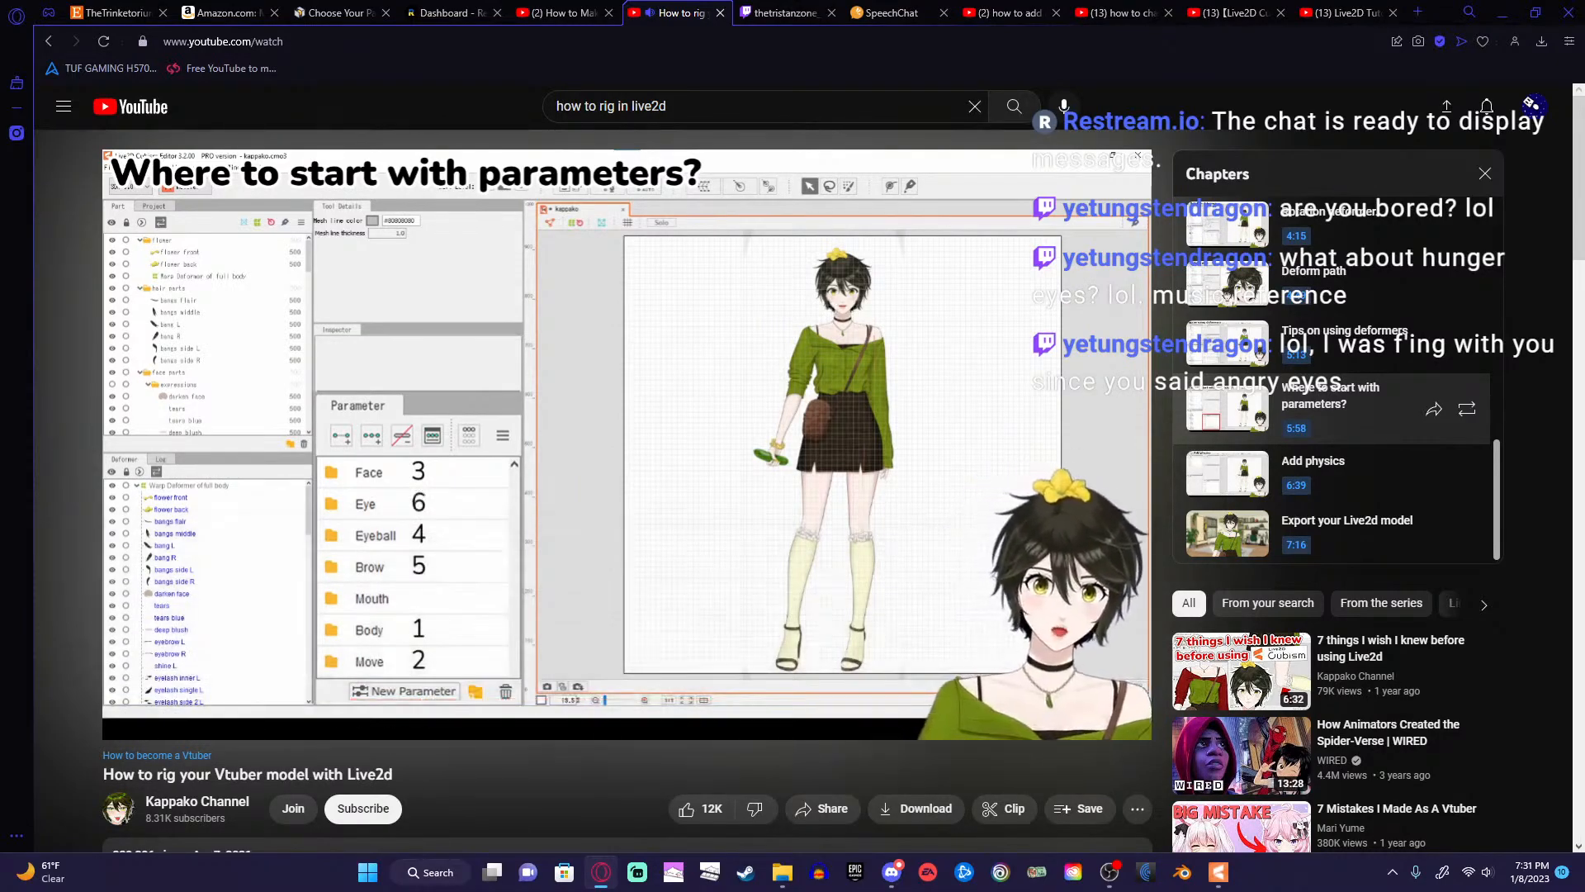
Pause the parameters tutorial and search YouTube in a new tab for "how to rig body live2d".
key("space")
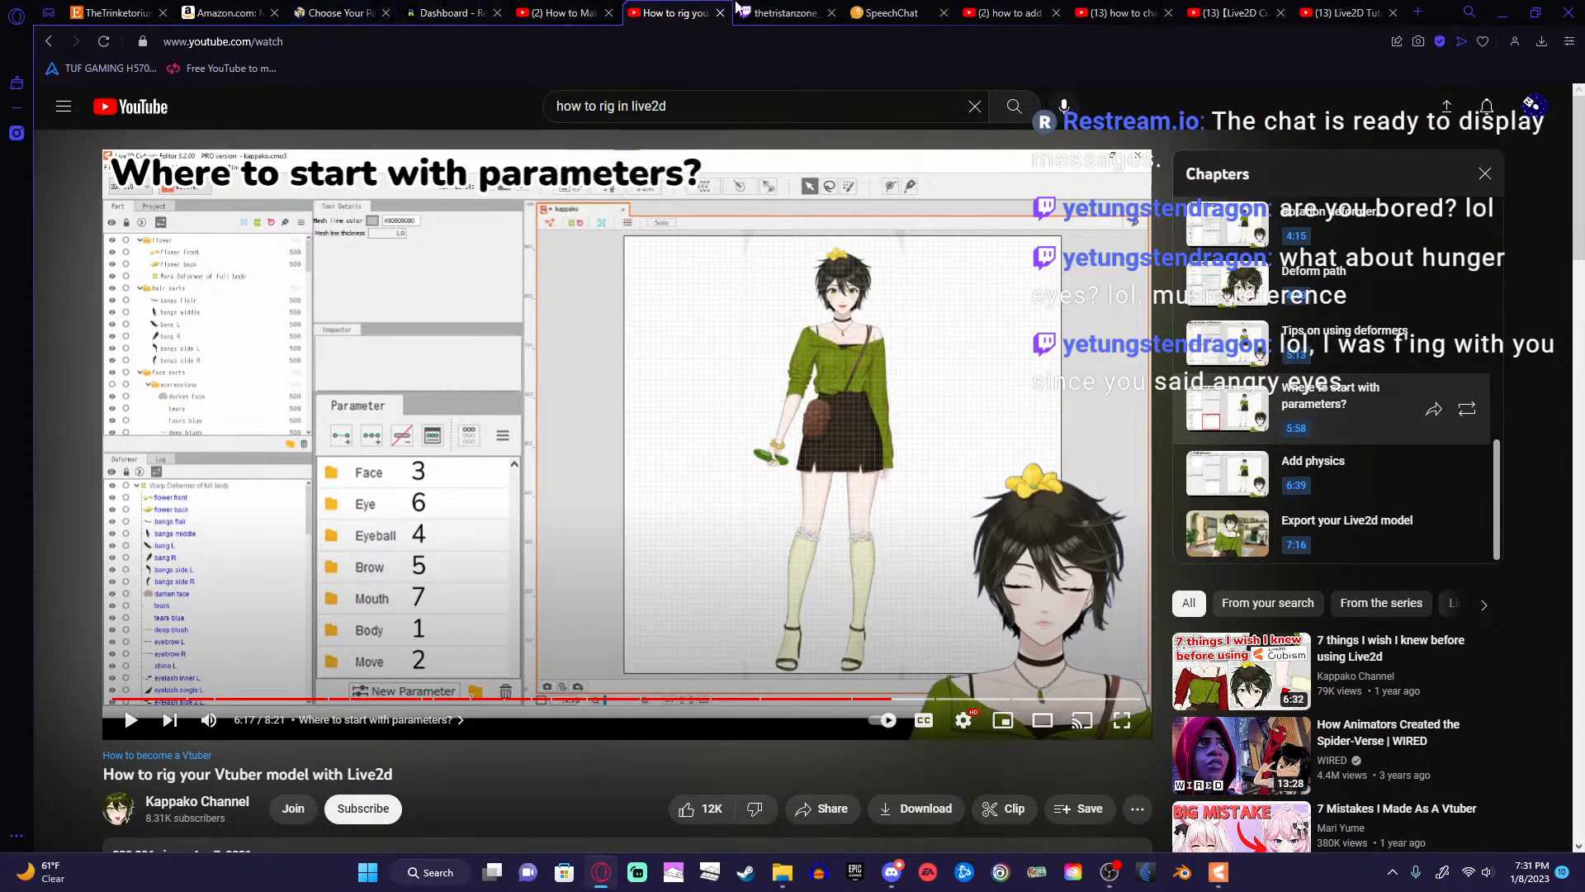
left_click(1428, 11)
left_click(891, 421)
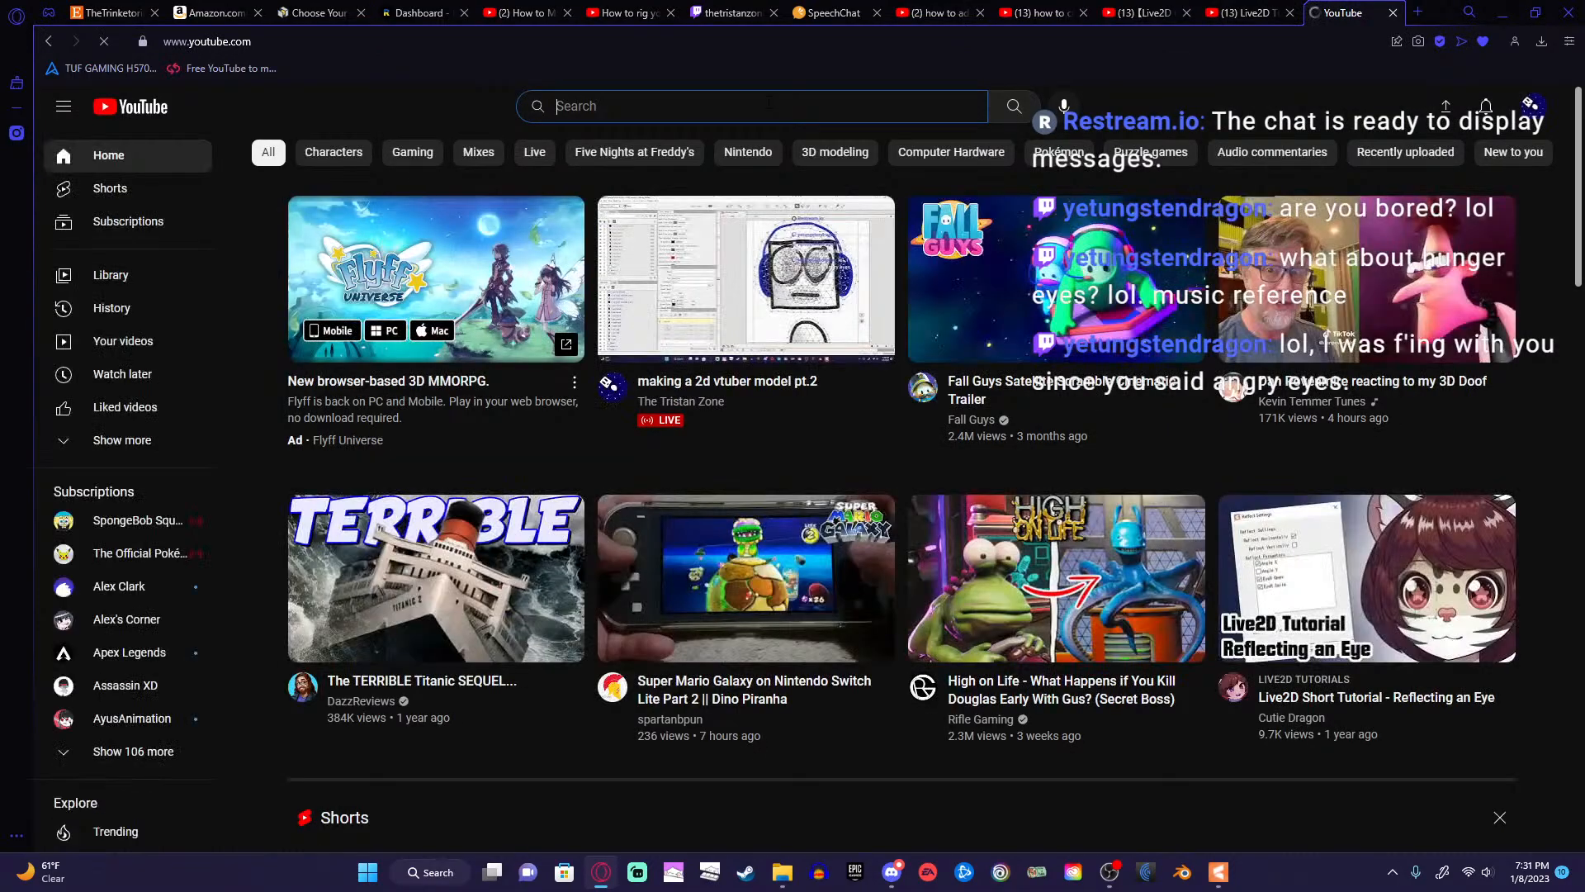
left_click(770, 104)
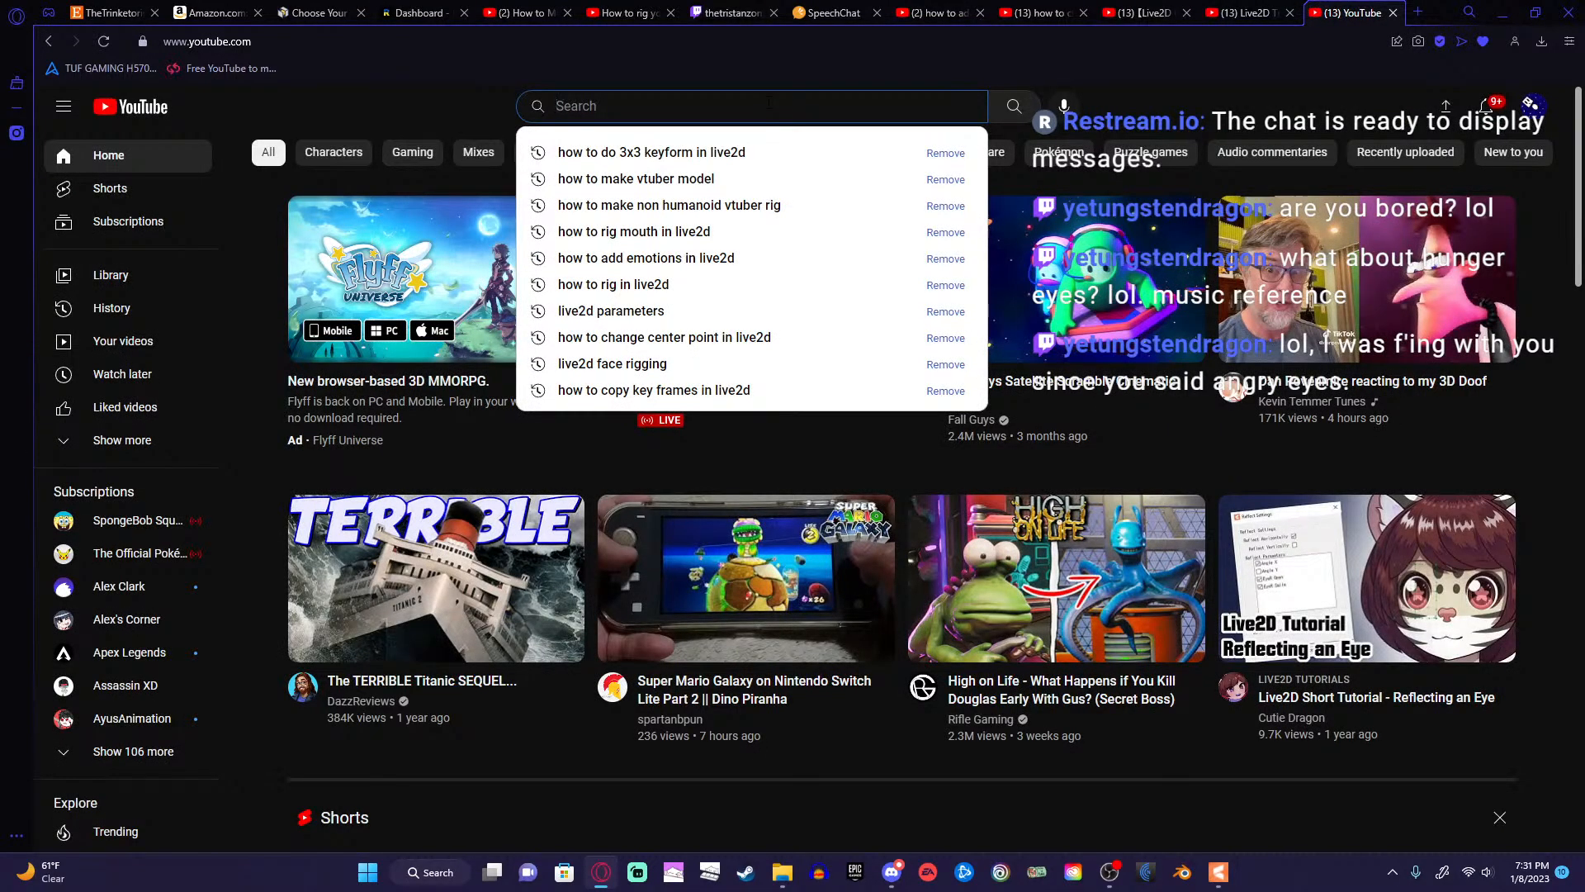
type("how")
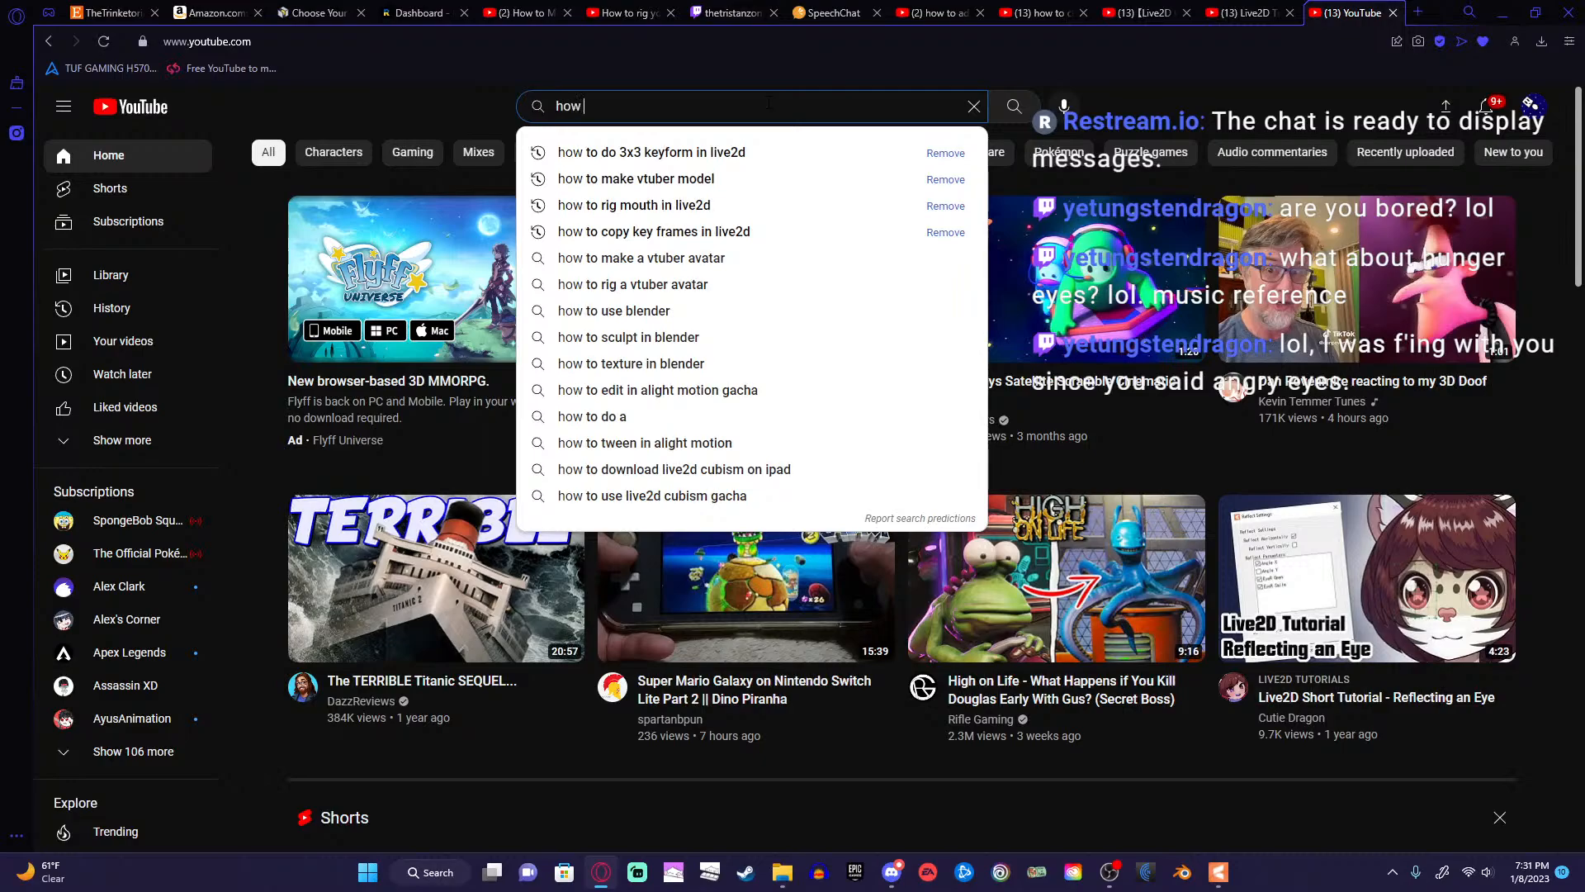
type(" to rig ")
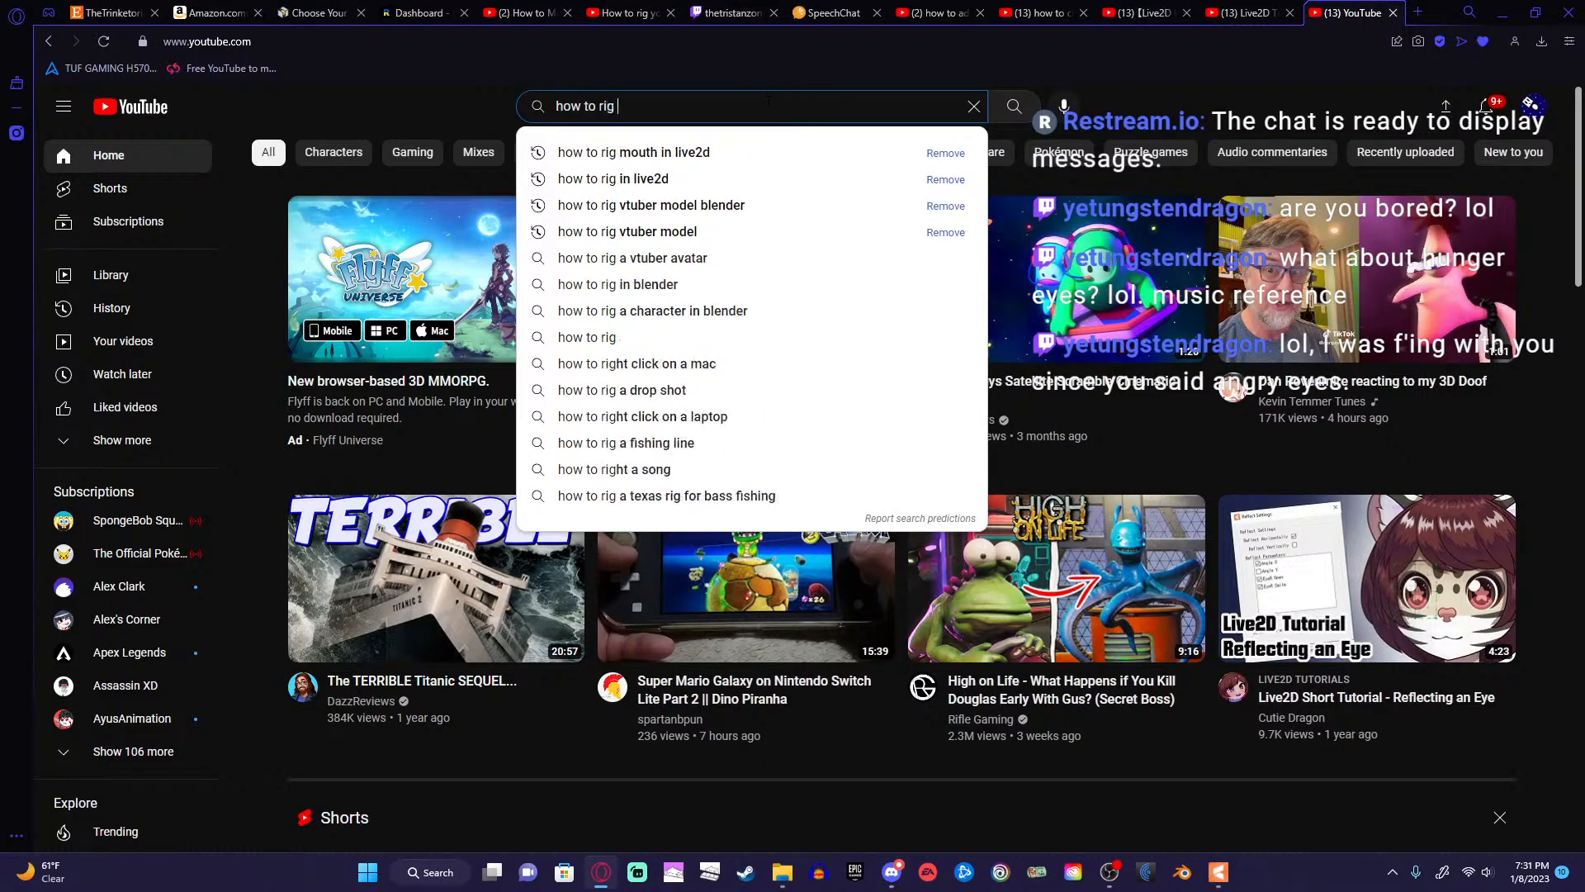
type("bo")
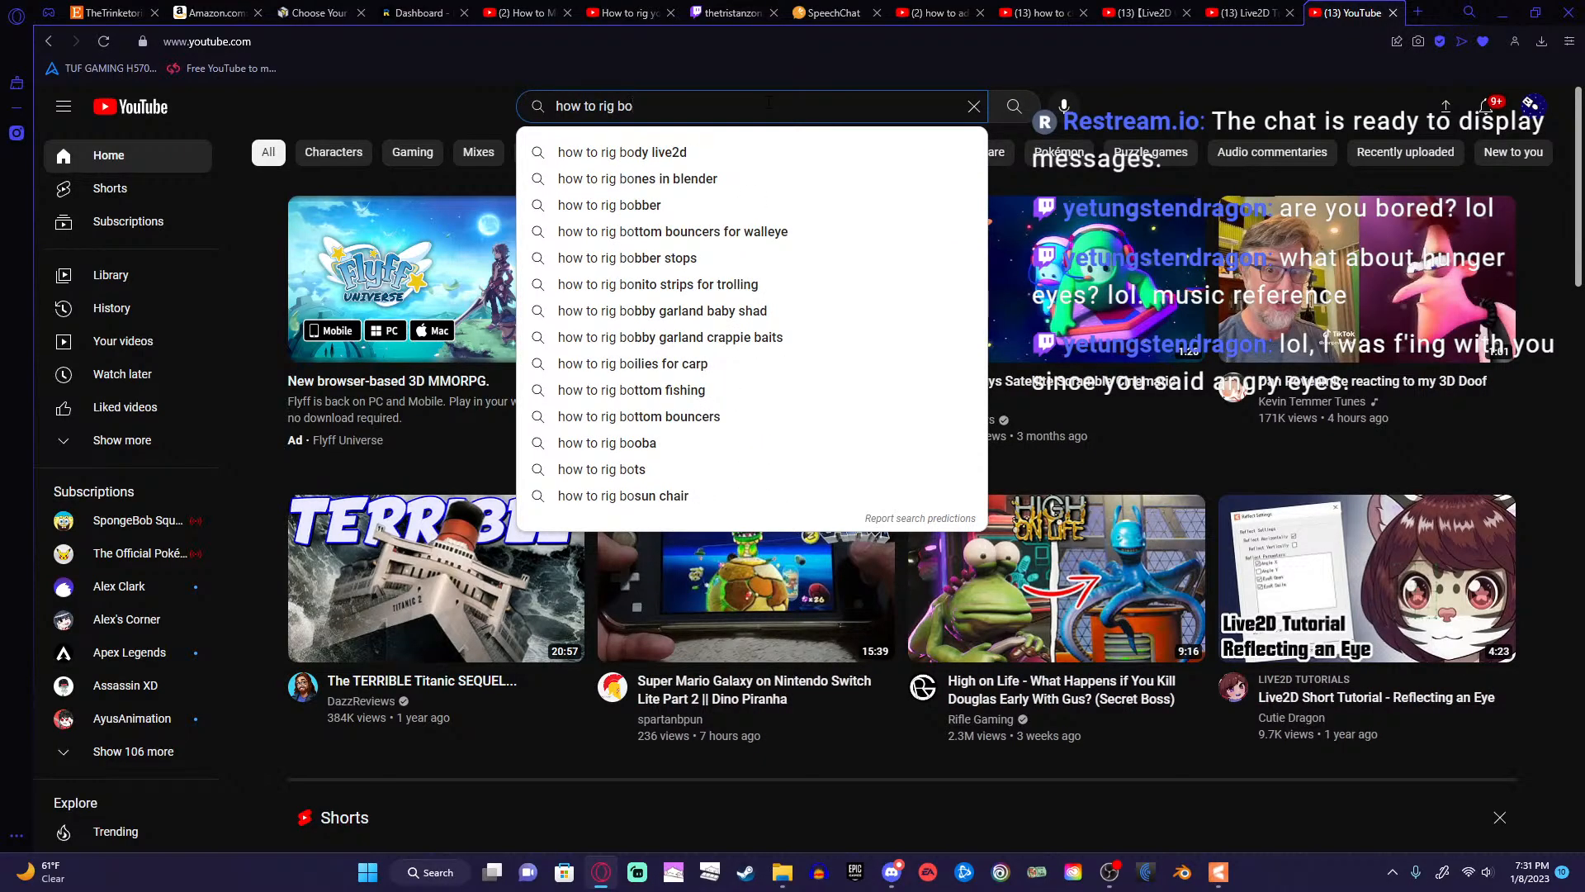
type("dy")
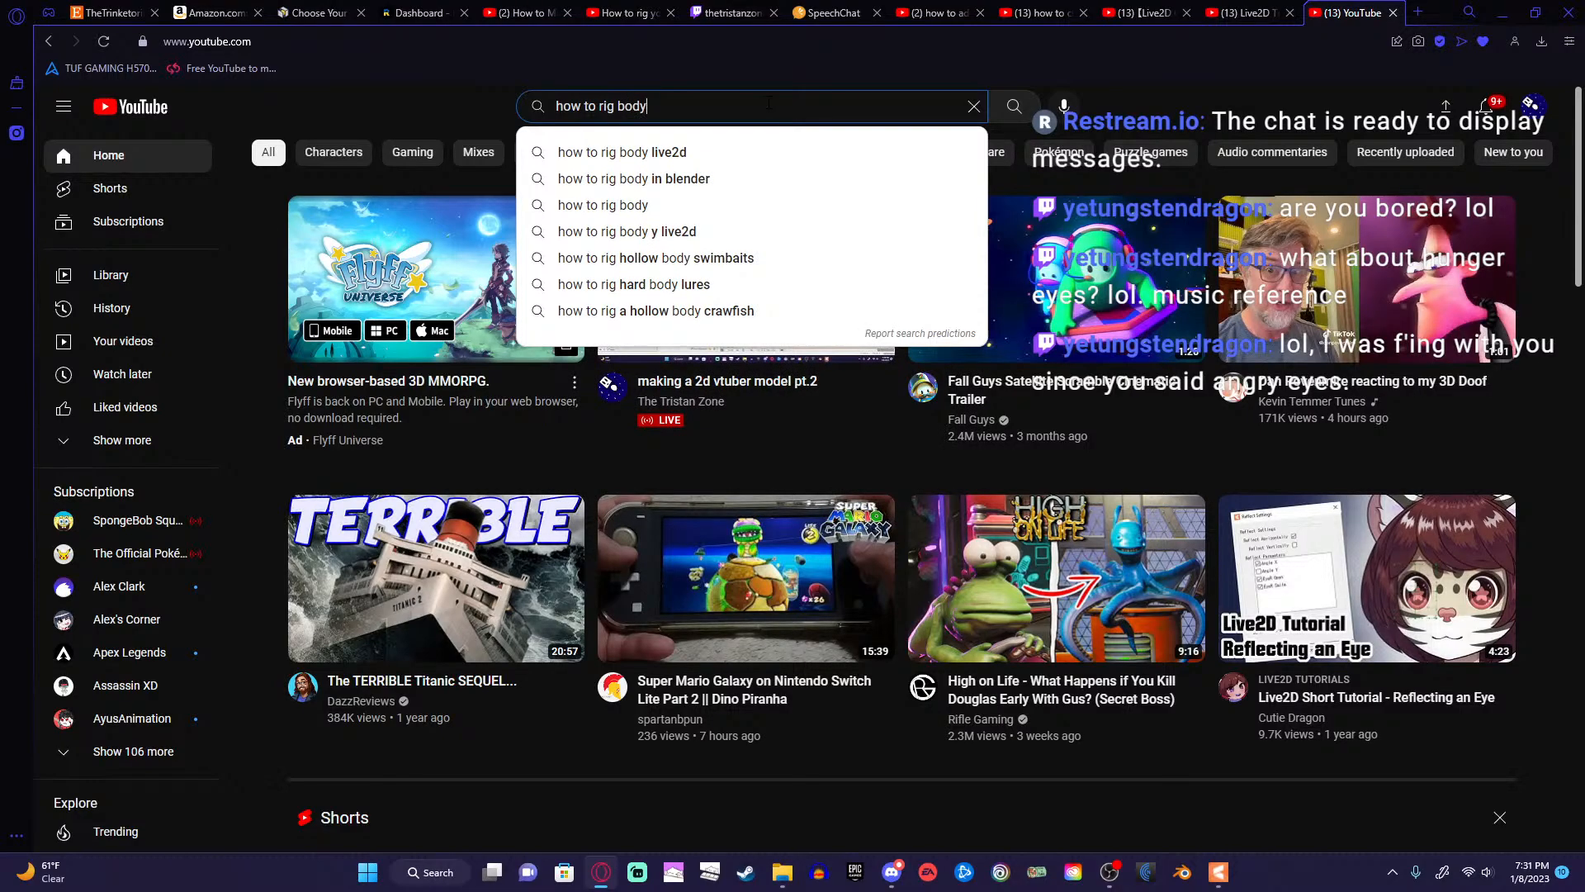
left_click(601, 155)
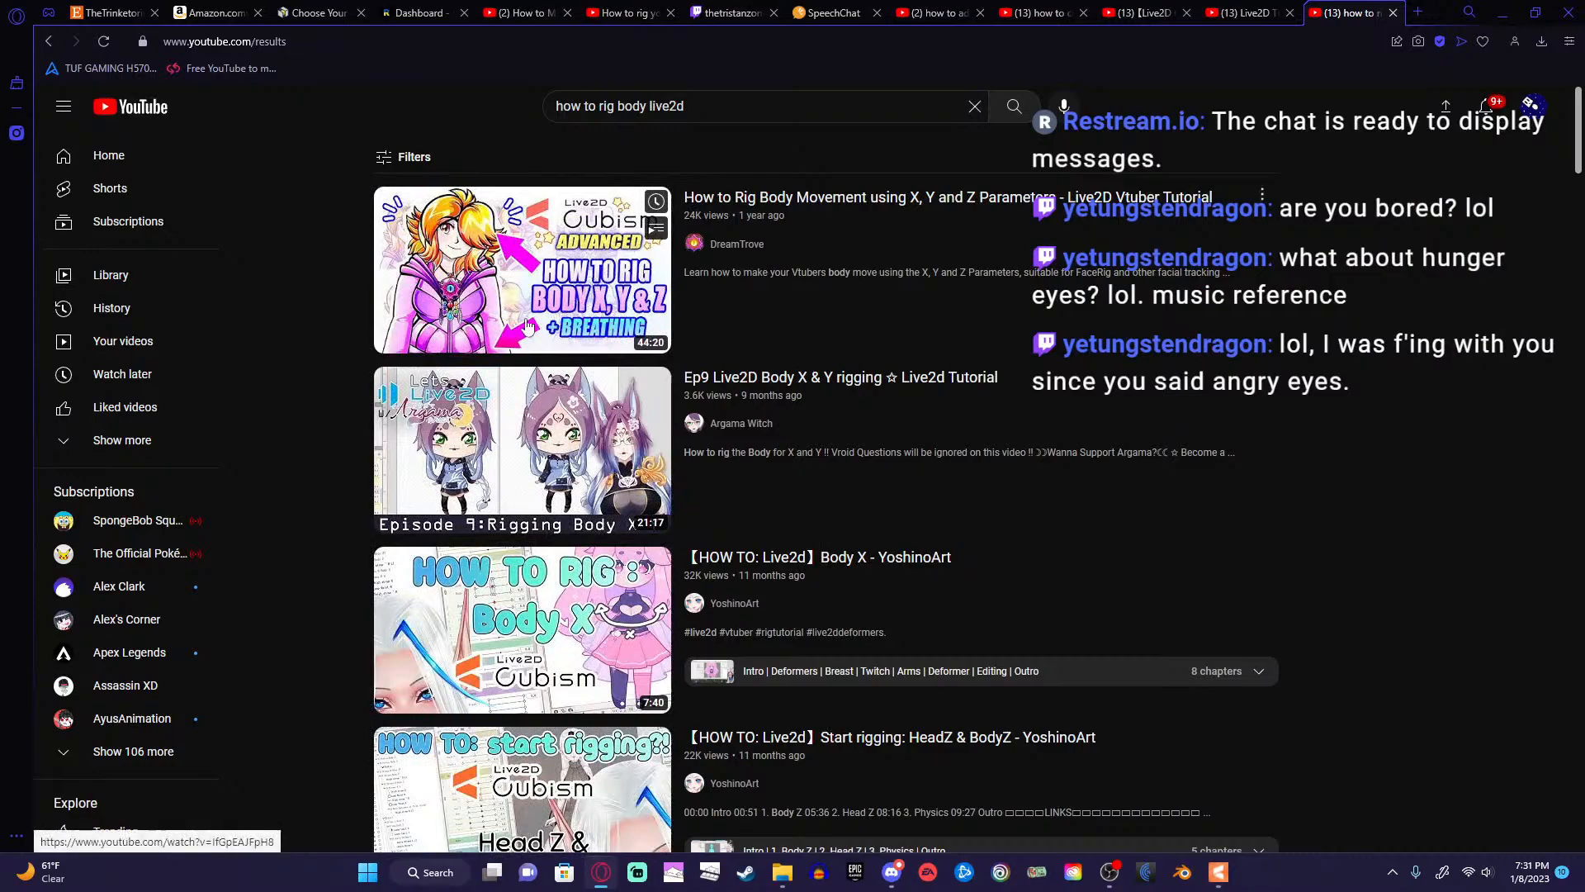
Look through the YouTube results for tutorials on rigging a Live2D model's body and head movement.
scroll(297, 542, "down", 4)
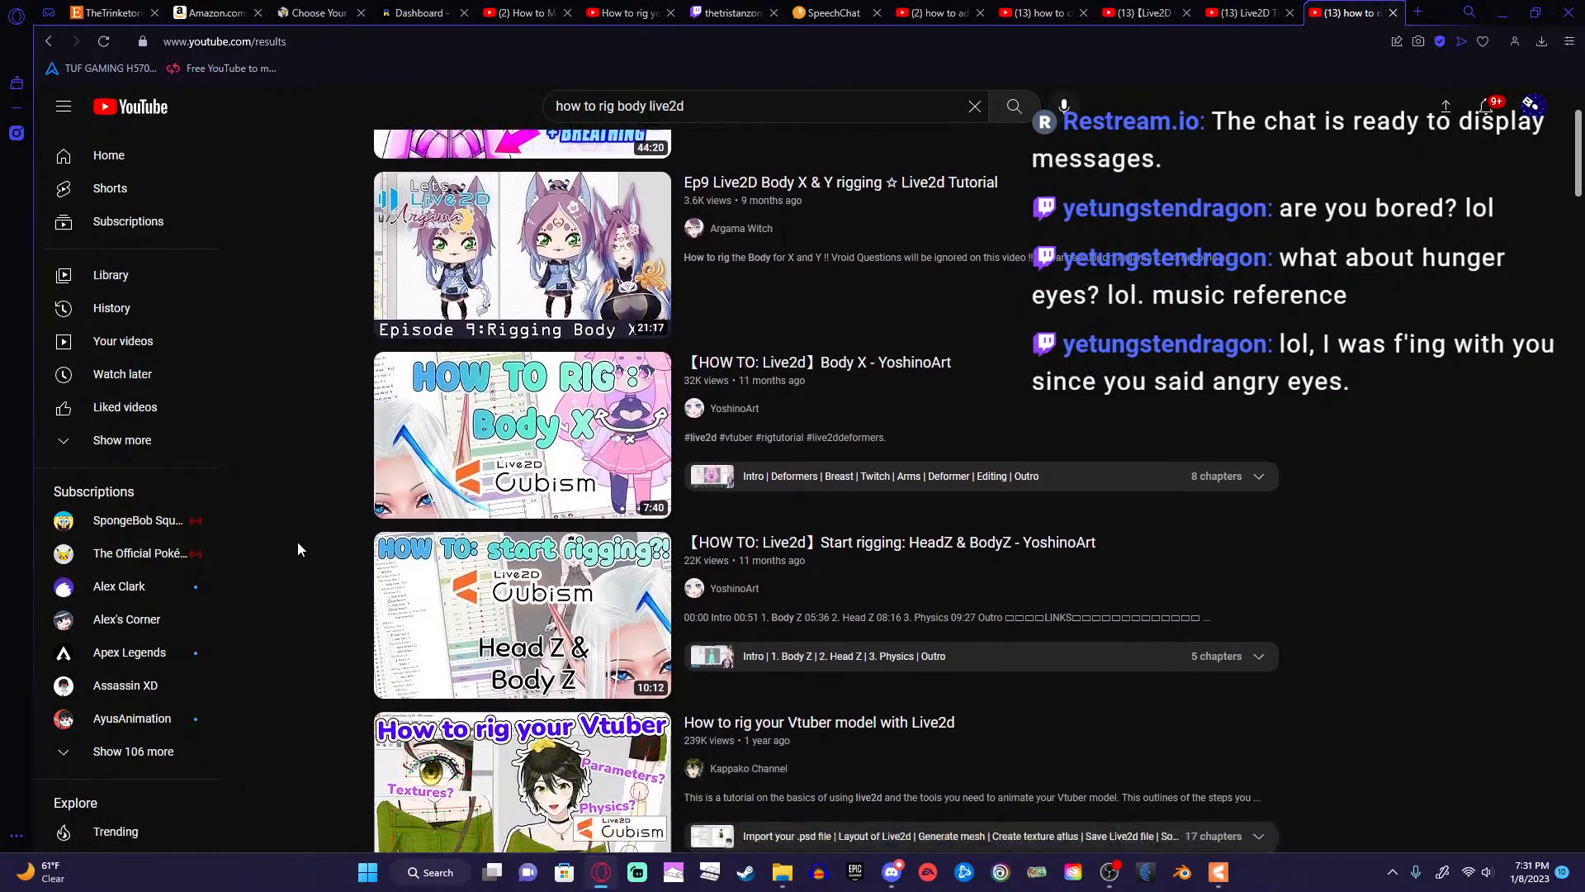
scroll(297, 542, "down", 3)
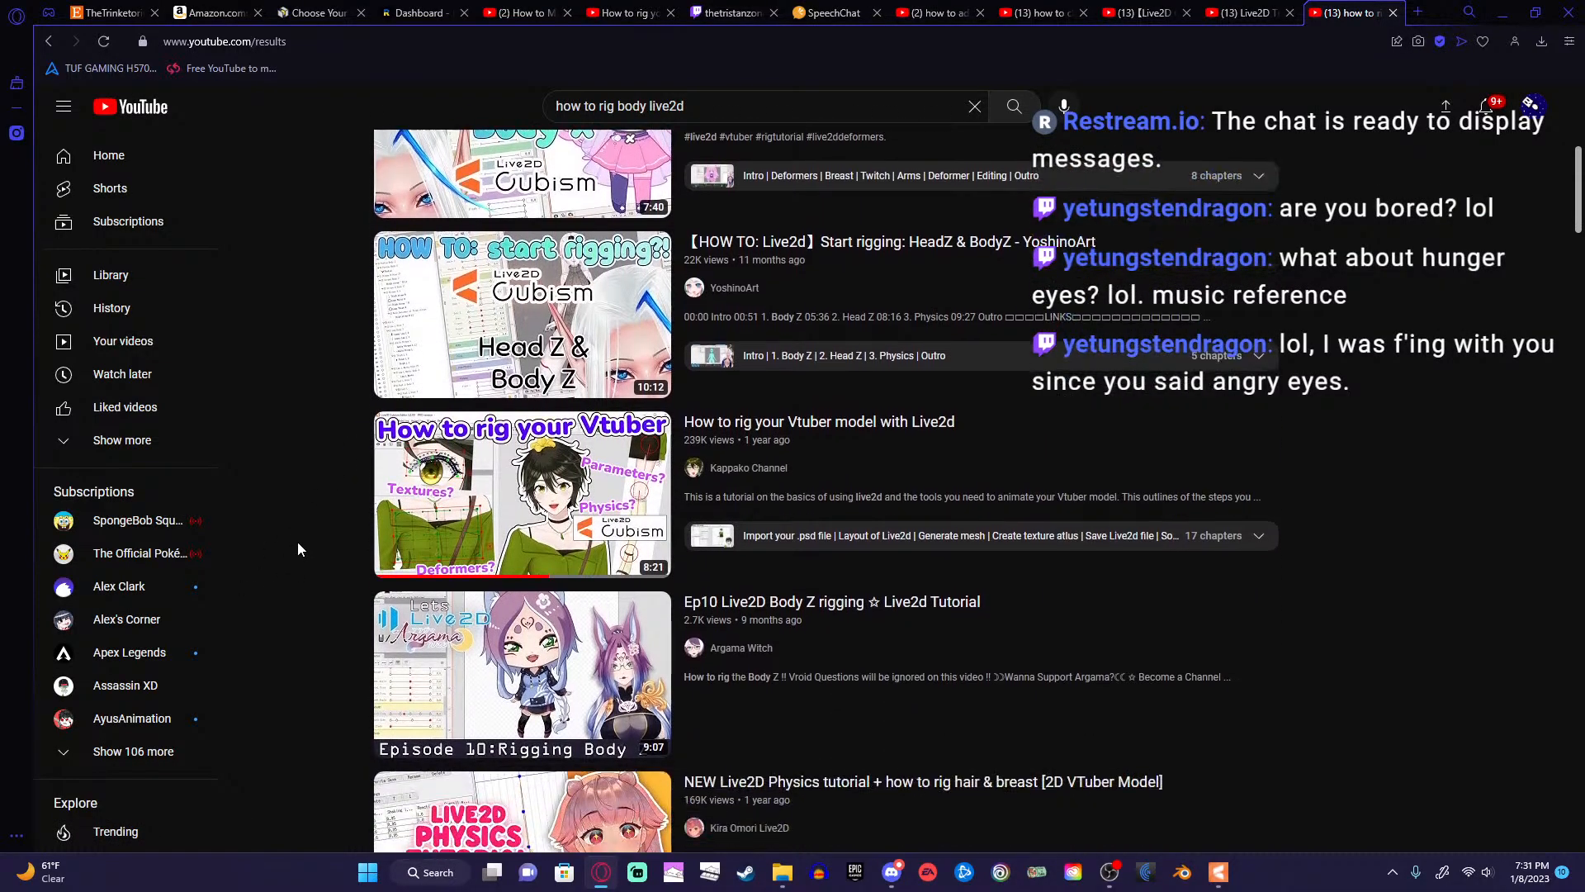
scroll(297, 549, "down", 1)
scroll(297, 549, "down", 1)
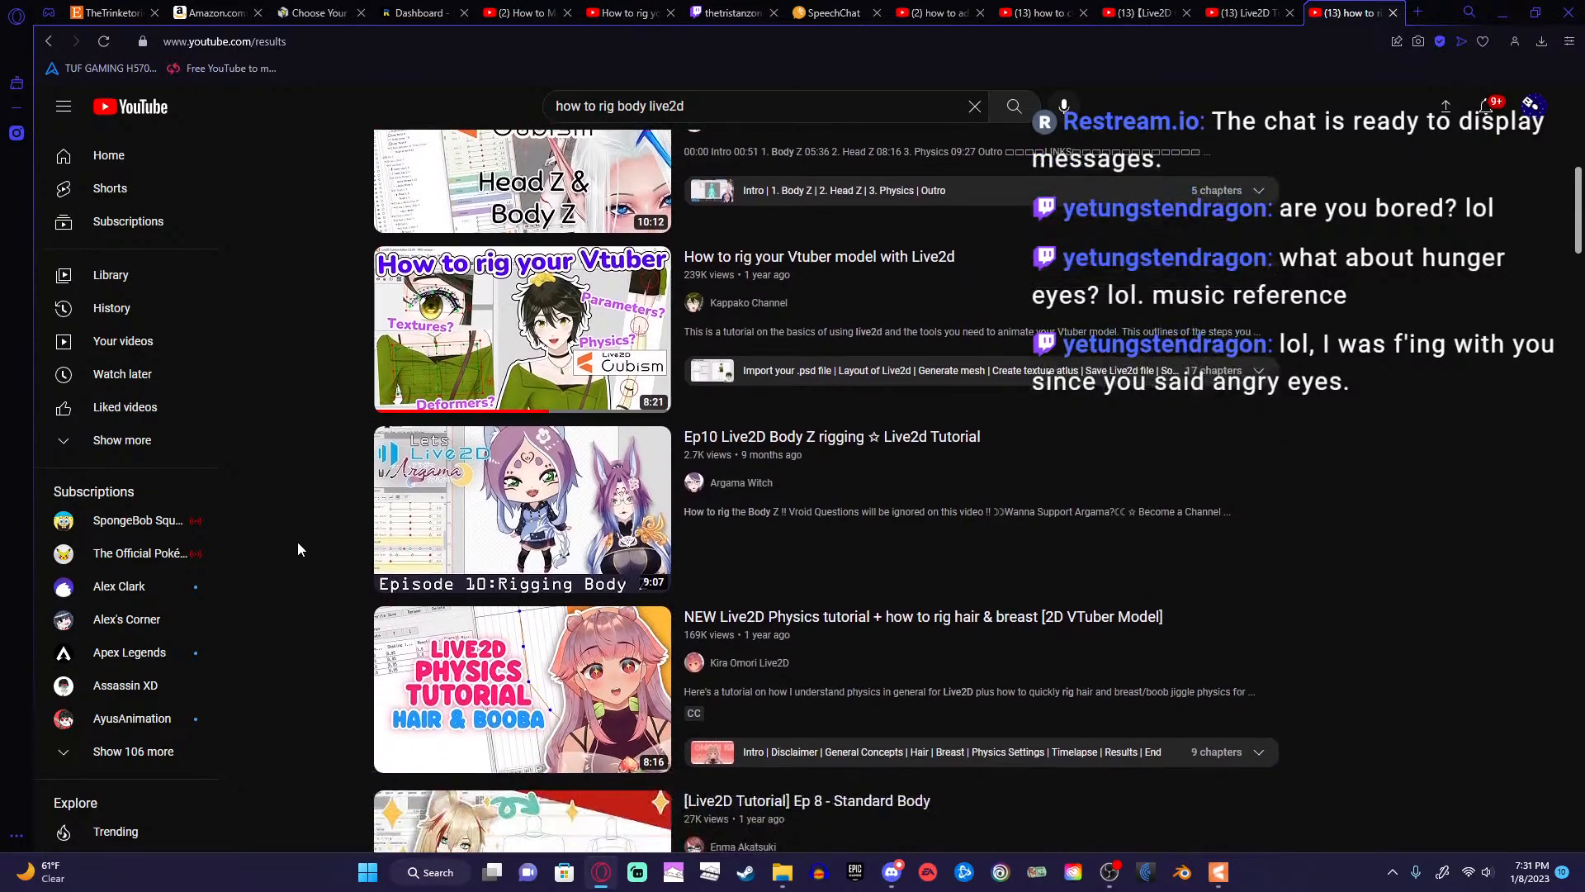
scroll(297, 549, "down", 1)
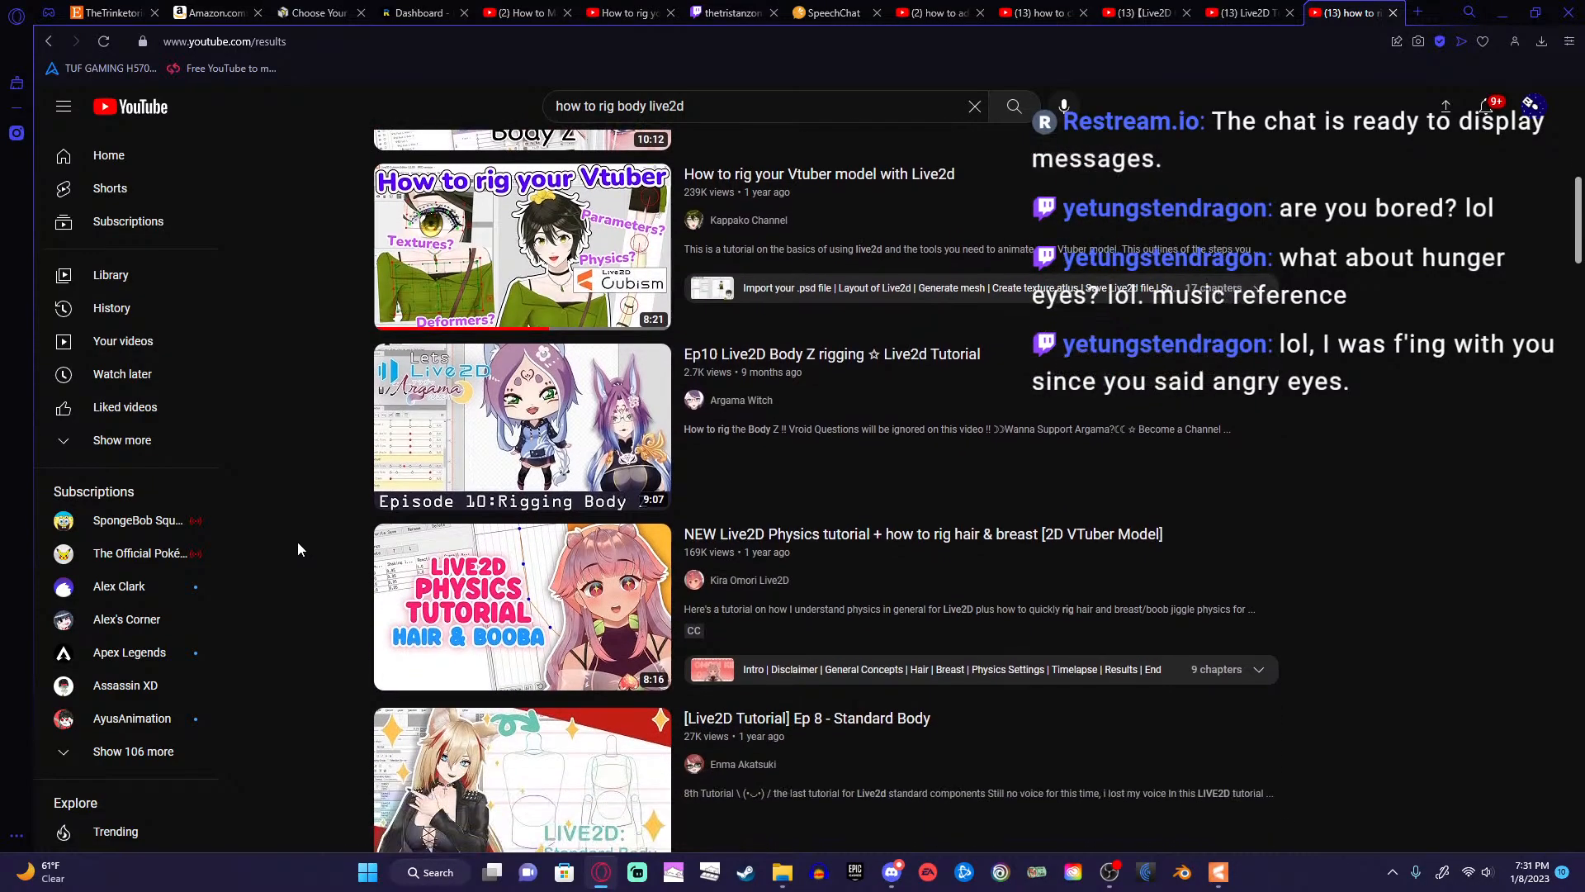
scroll(298, 549, "down", 1)
scroll(298, 541, "down", 1)
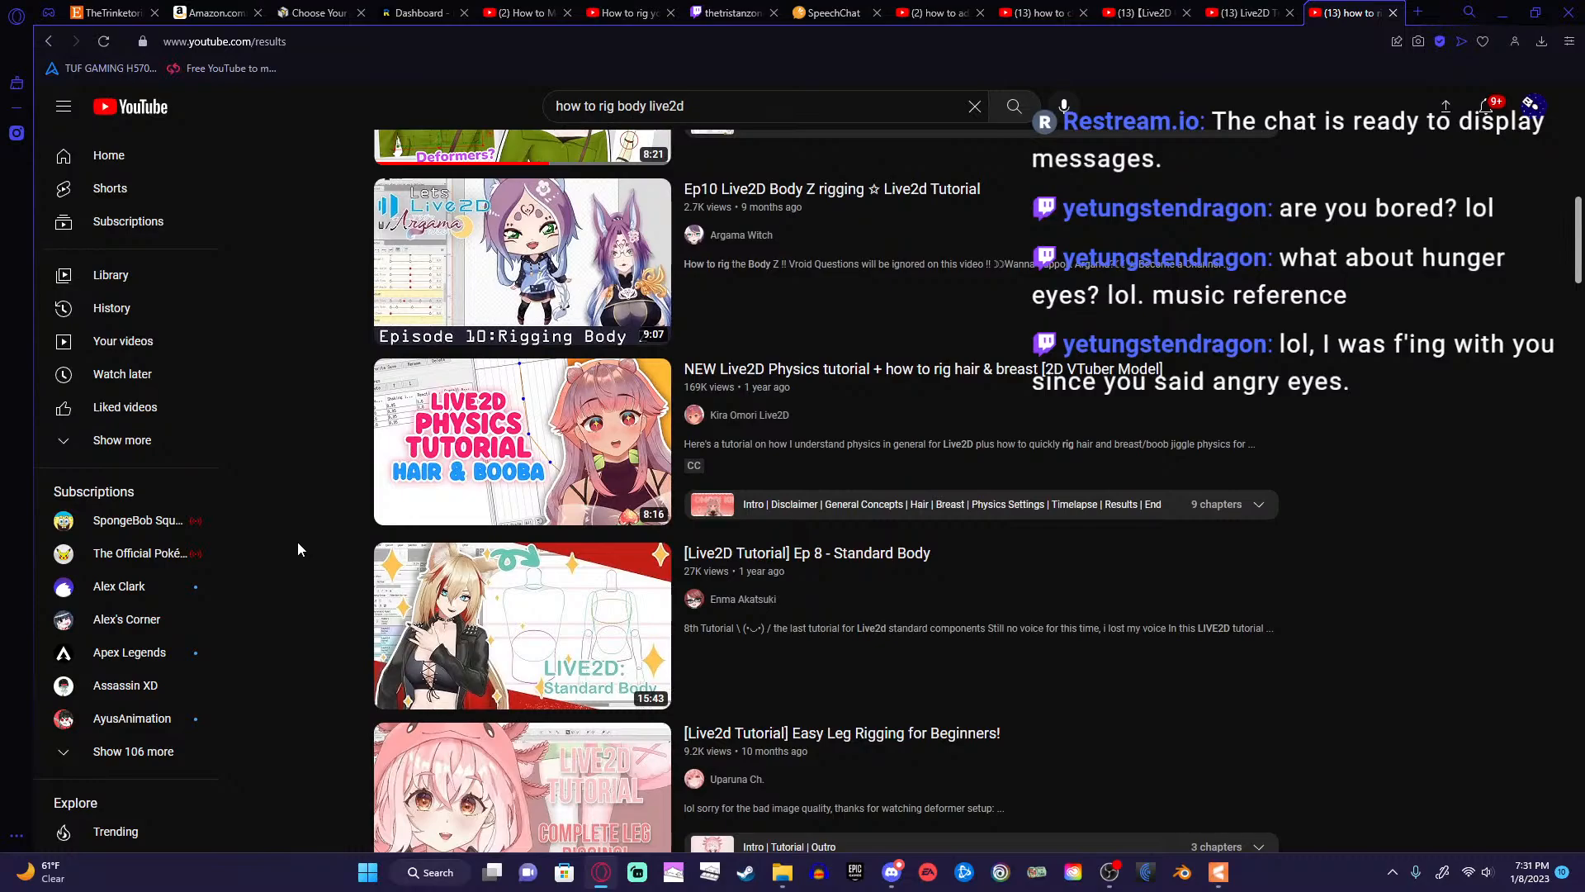
scroll(297, 541, "down", 2)
scroll(297, 538, "down", 4)
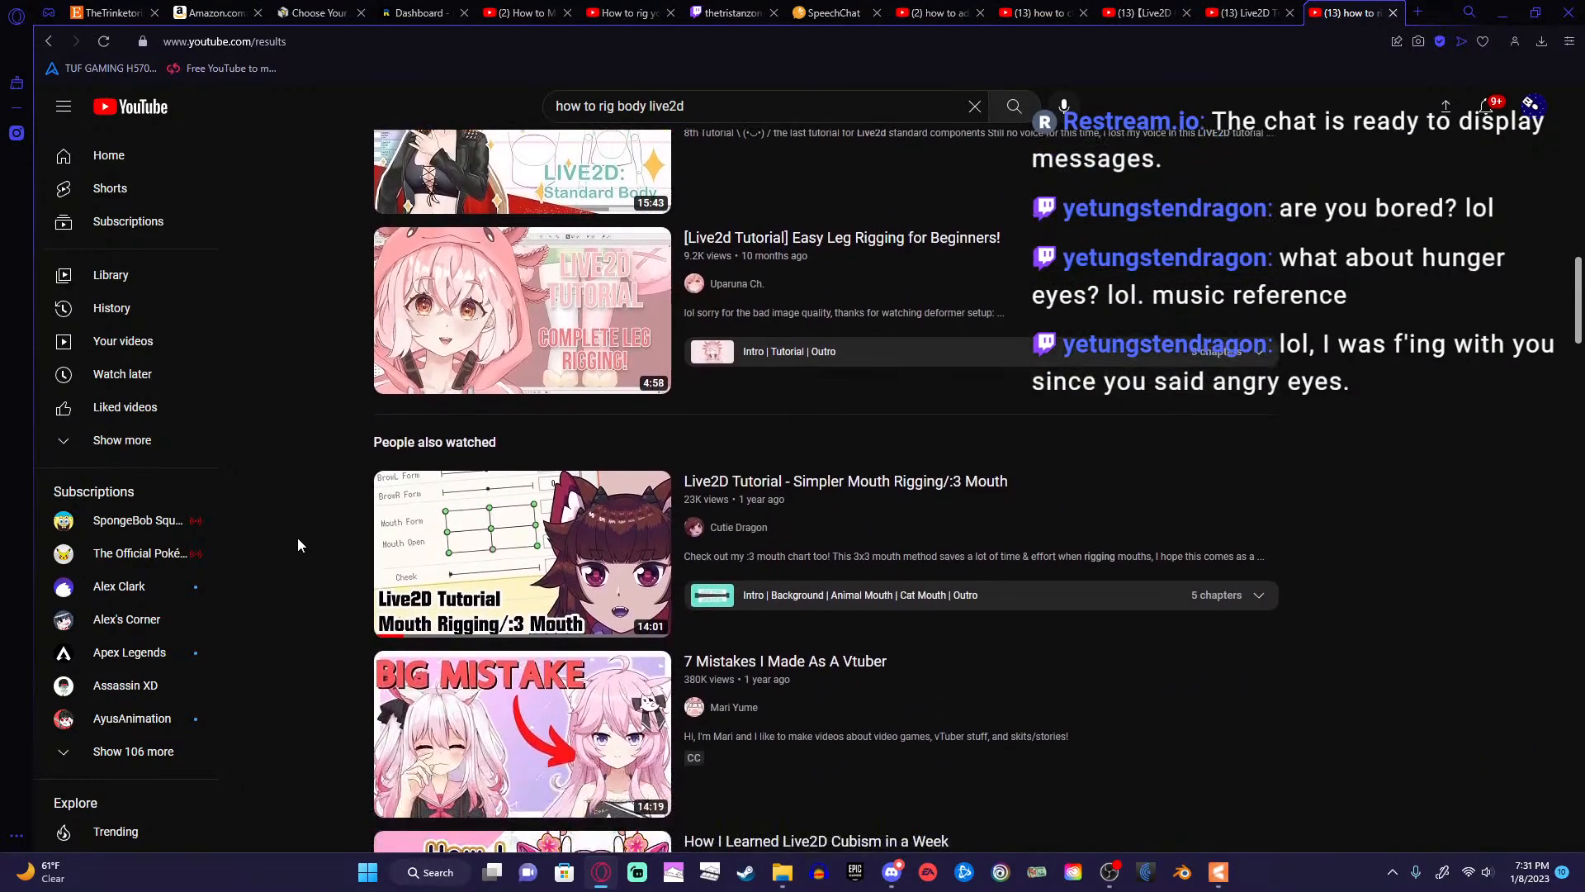
scroll(297, 538, "down", 4)
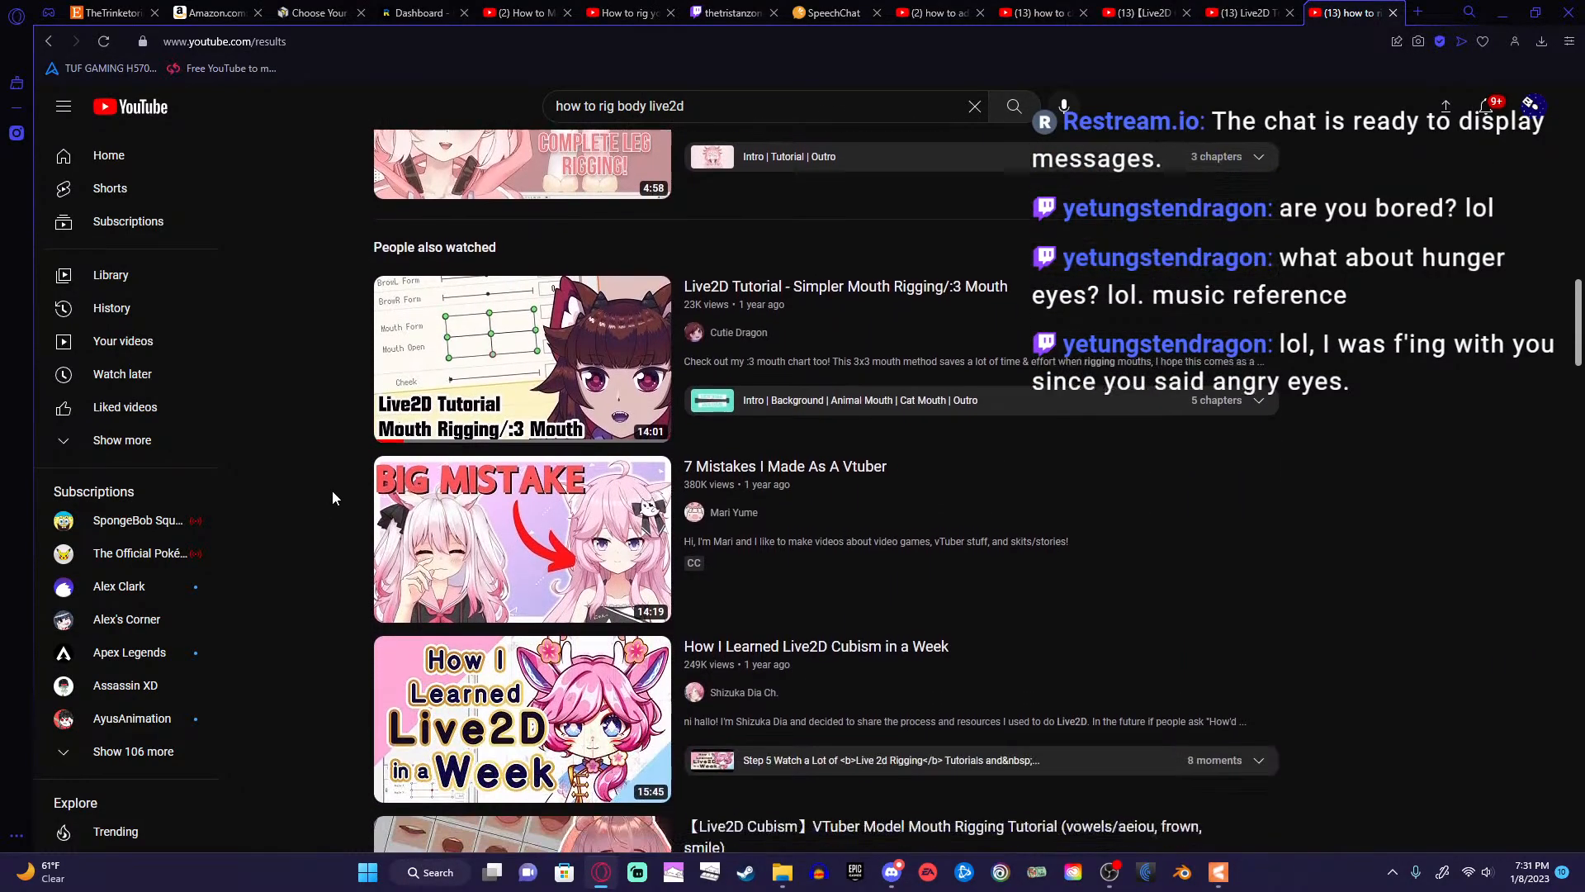
scroll(335, 499, "down", 6)
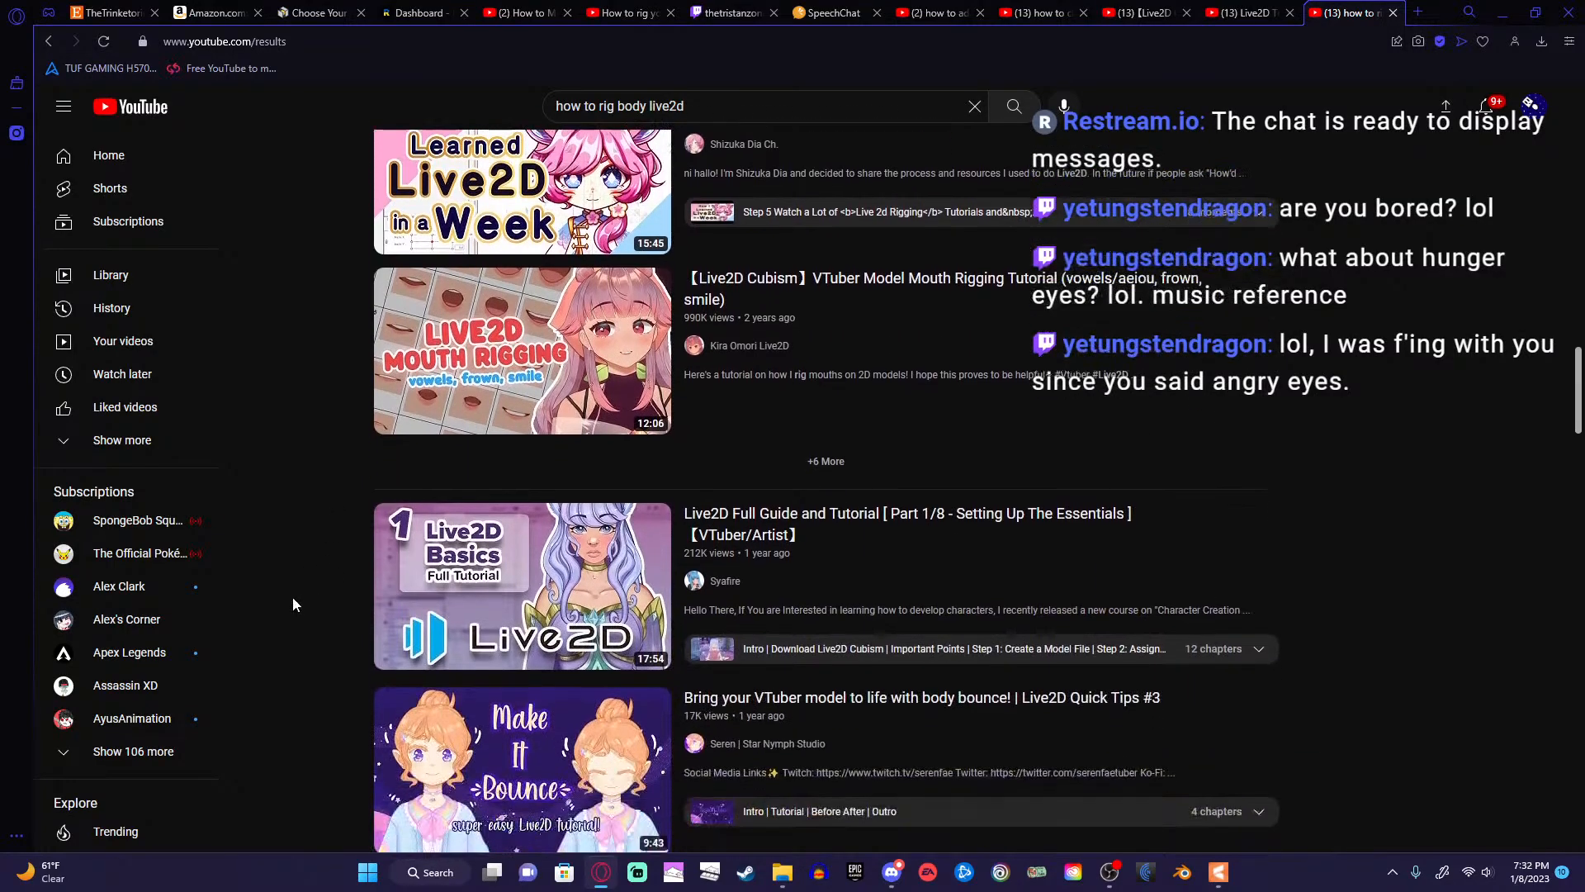
scroll(293, 604, "down", 3)
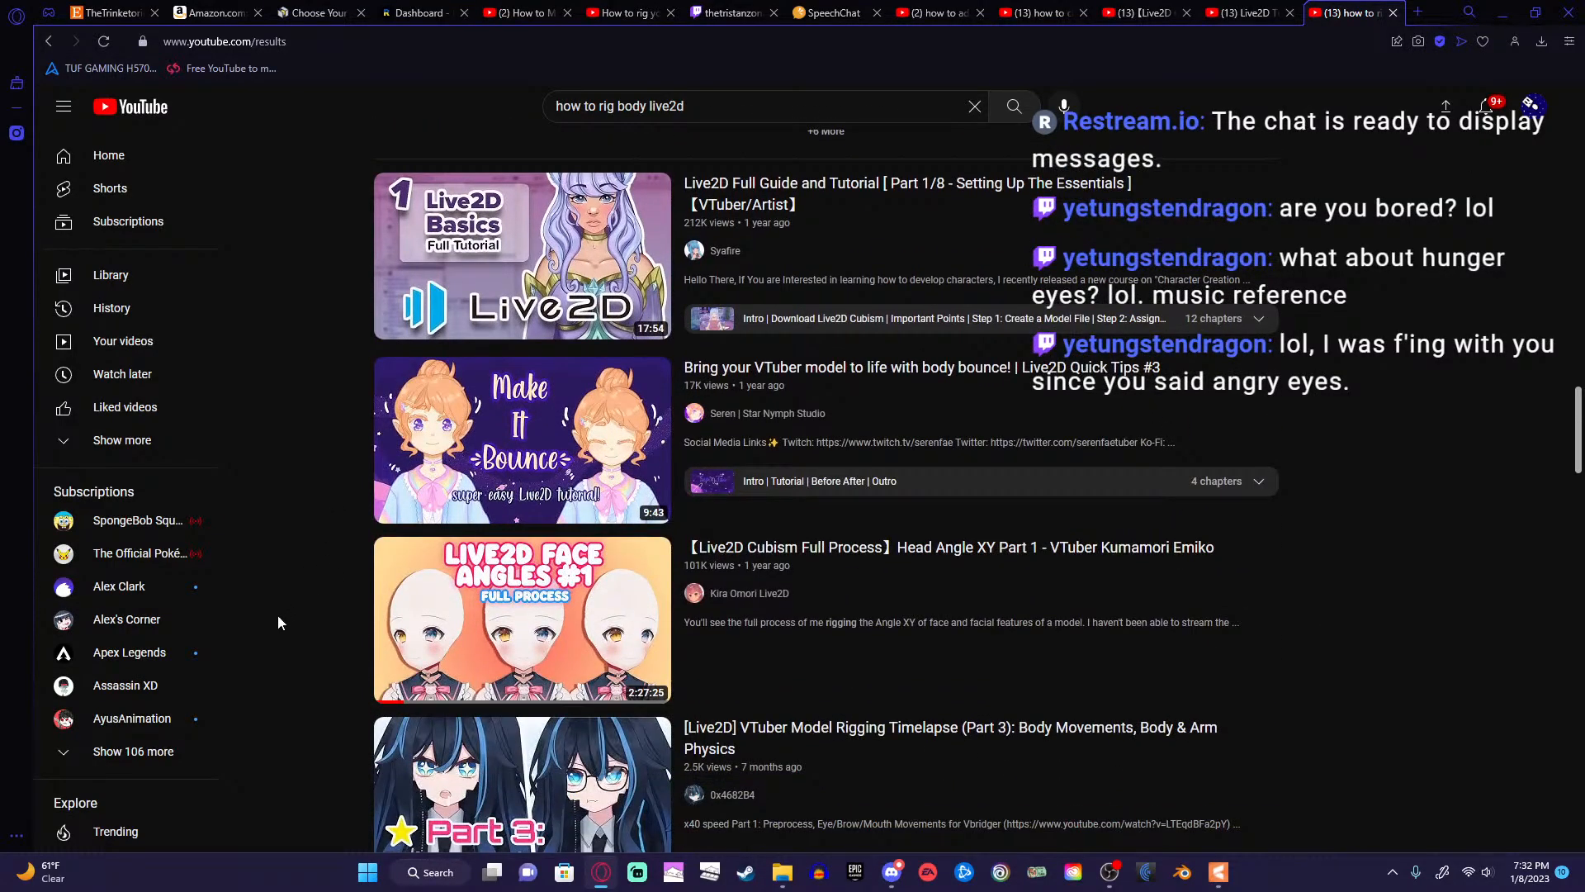
scroll(277, 624, "down", 1)
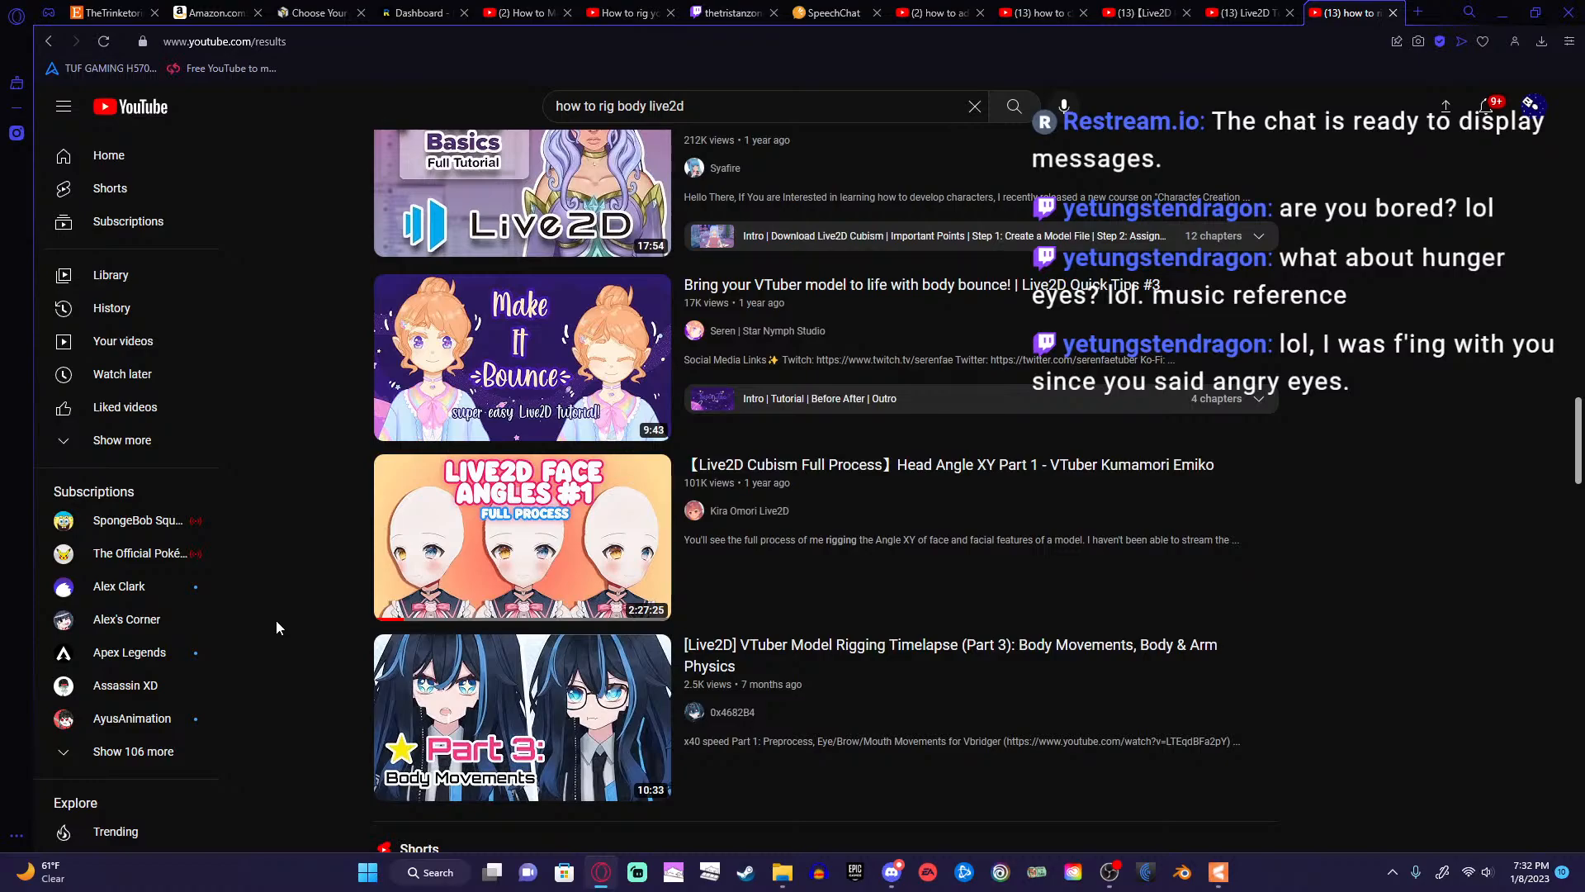
scroll(307, 615, "down", 1)
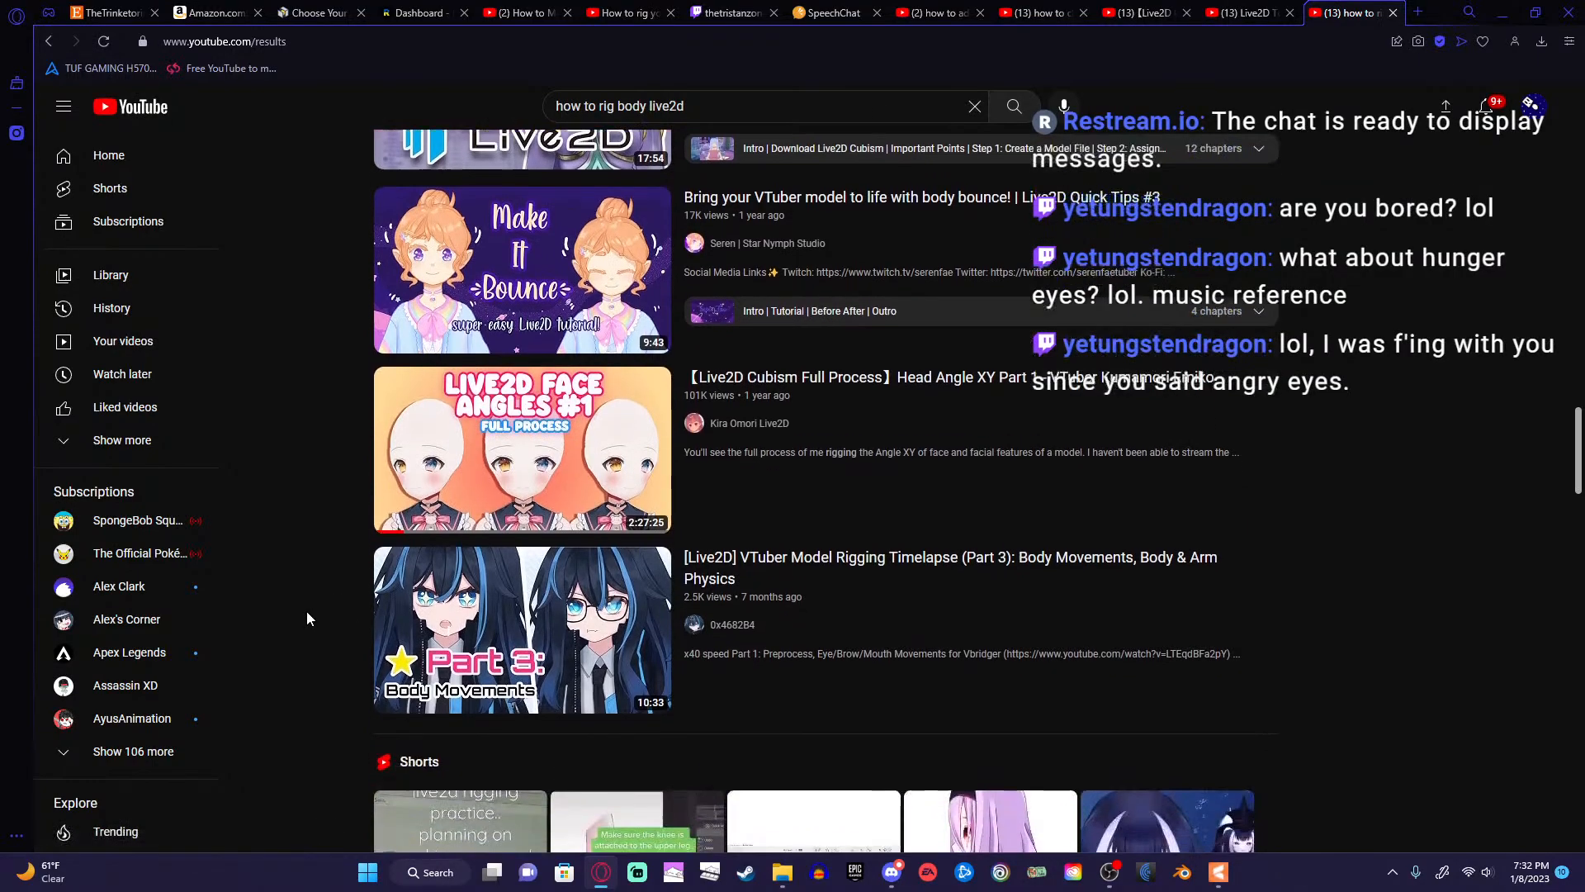
scroll(307, 618, "down", 6)
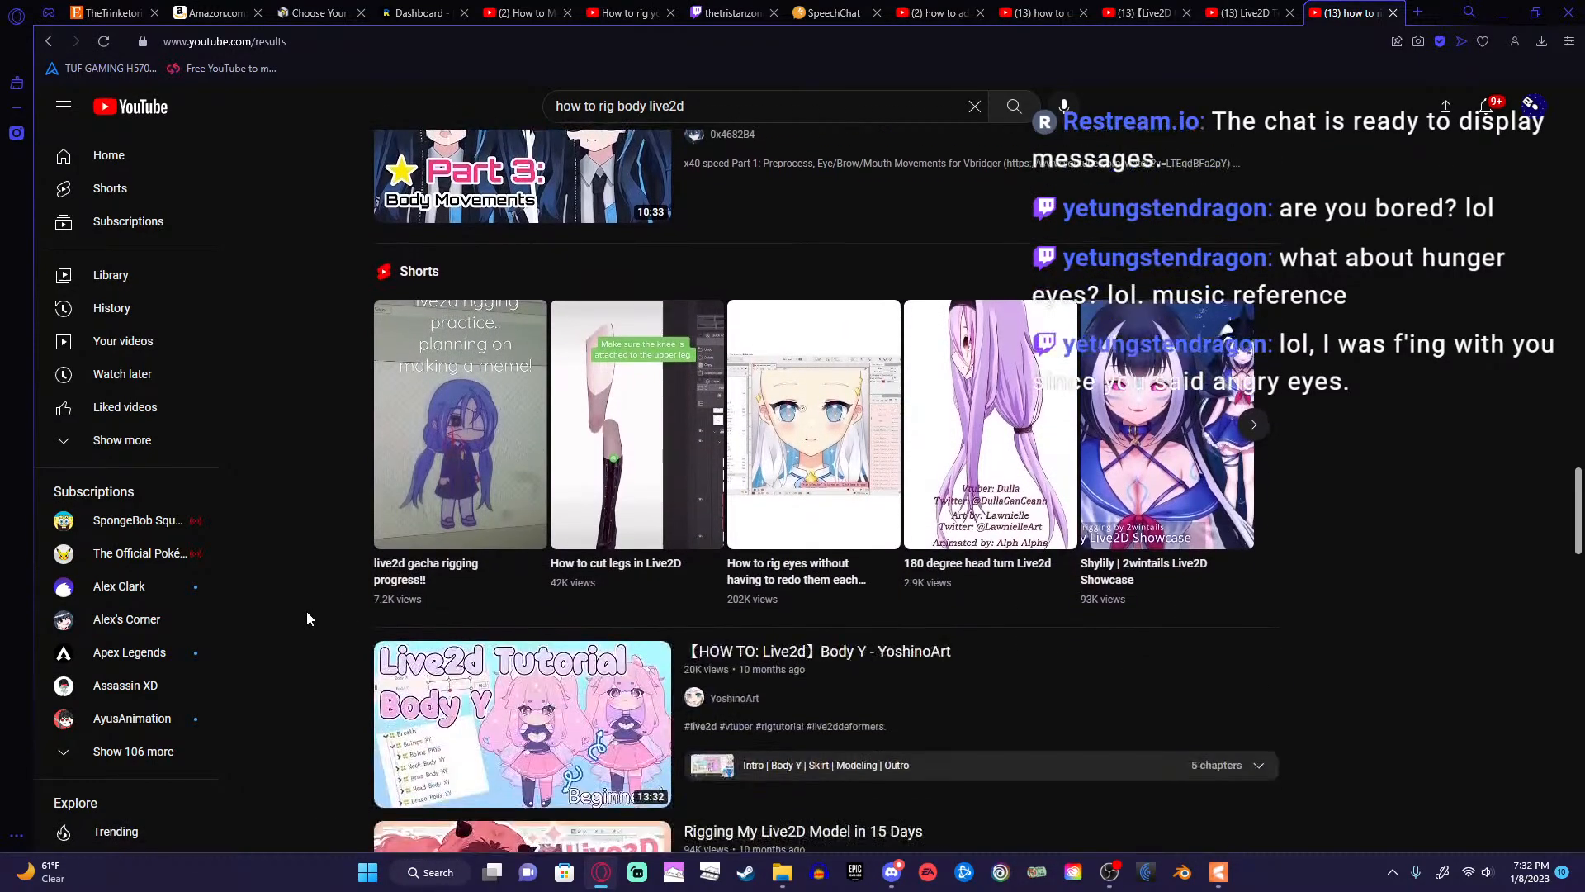
scroll(307, 618, "down", 4)
scroll(306, 618, "down", 6)
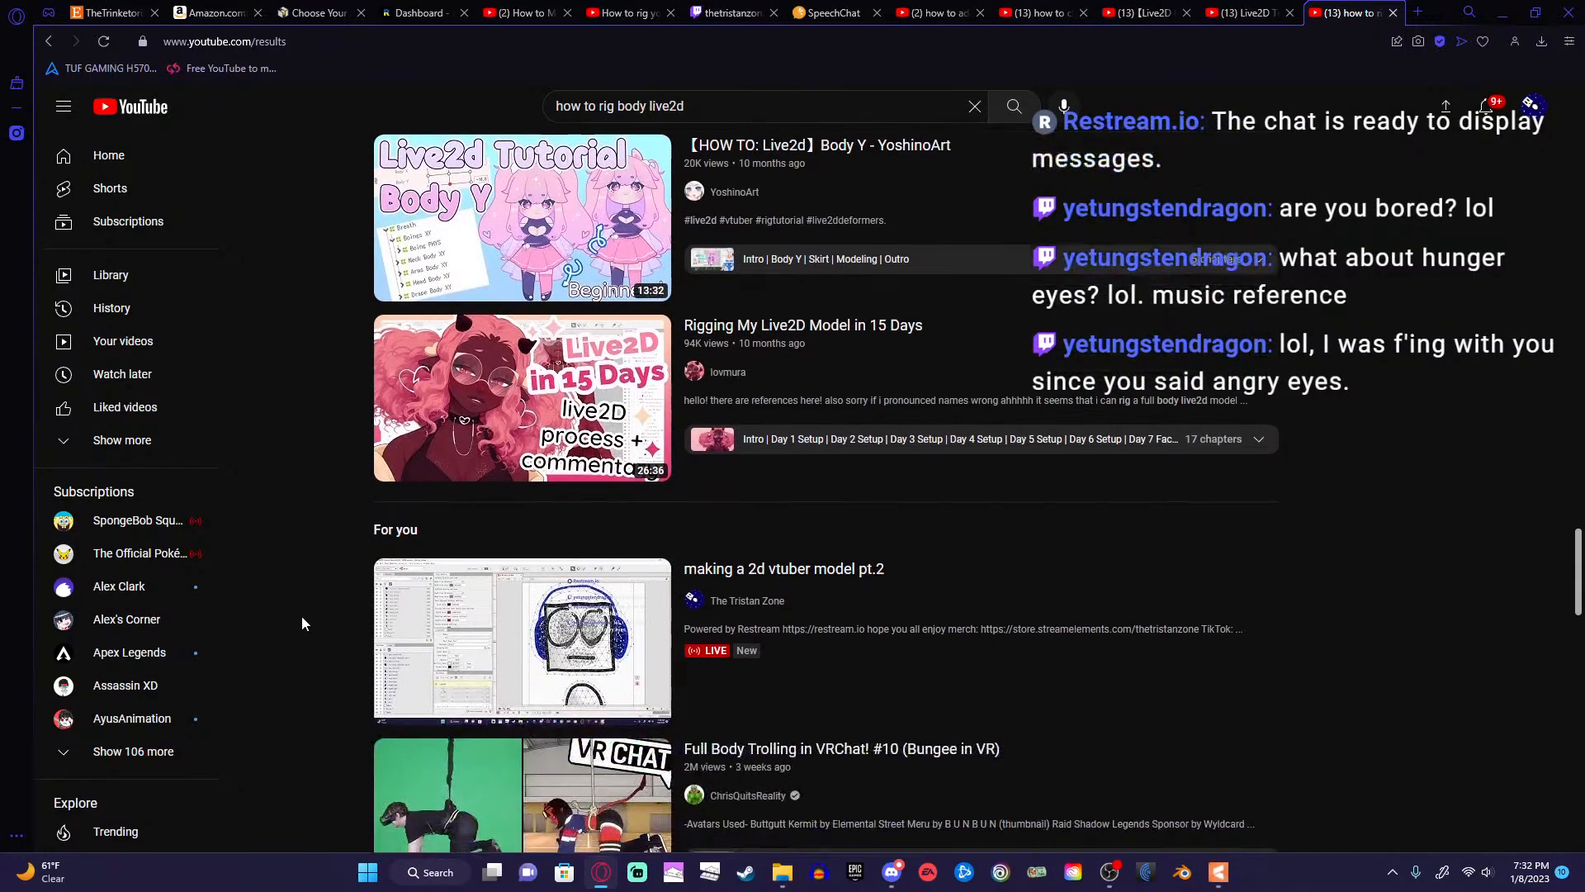
scroll(300, 625, "down", 1)
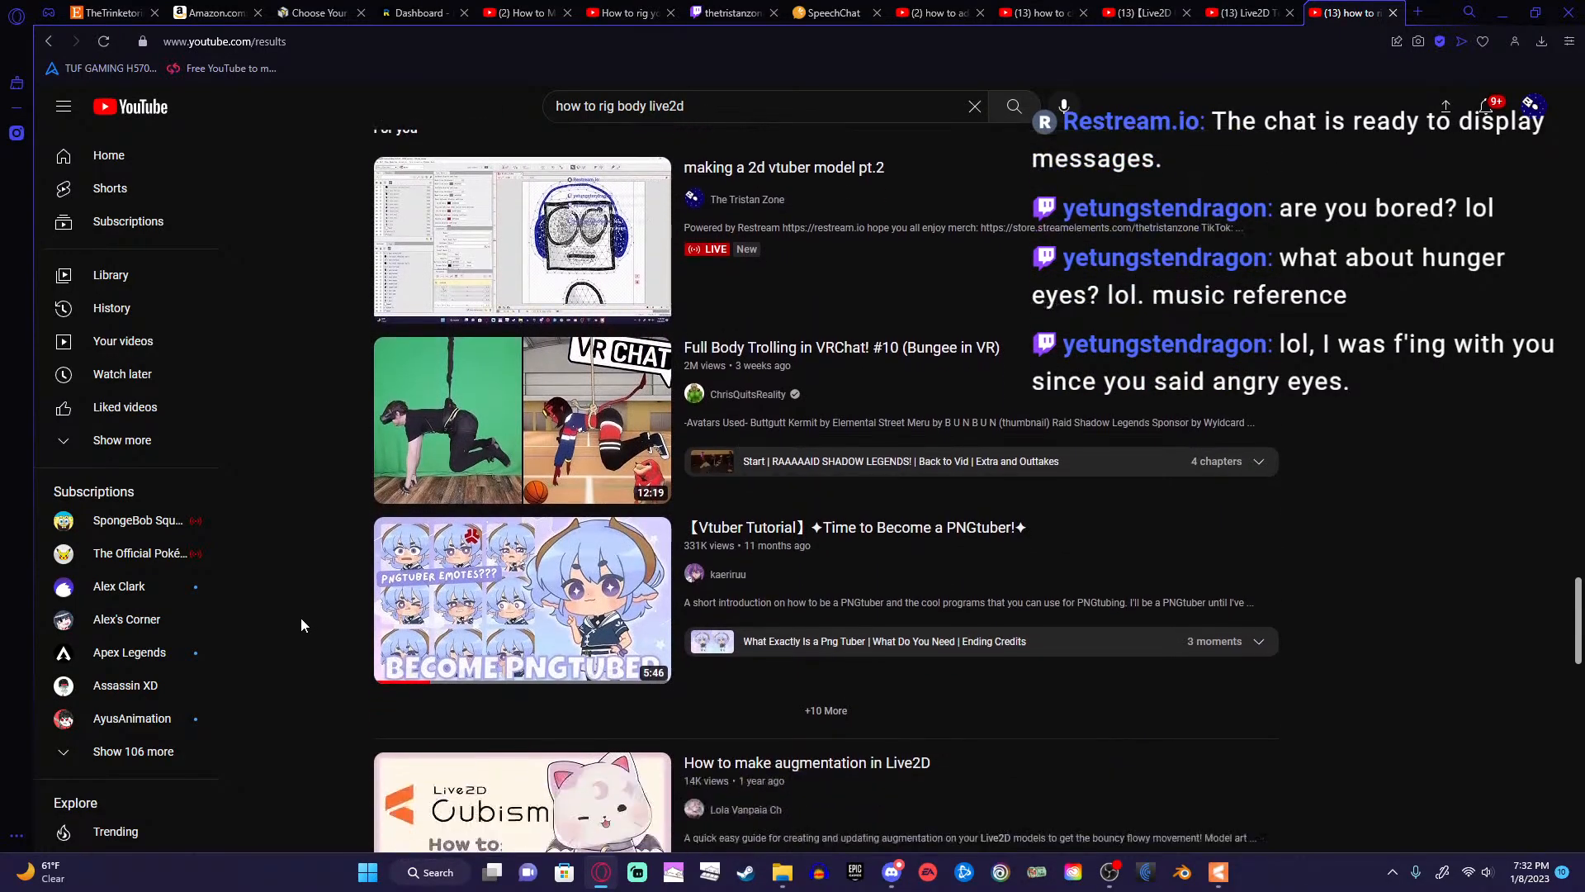
scroll(303, 621, "down", 2)
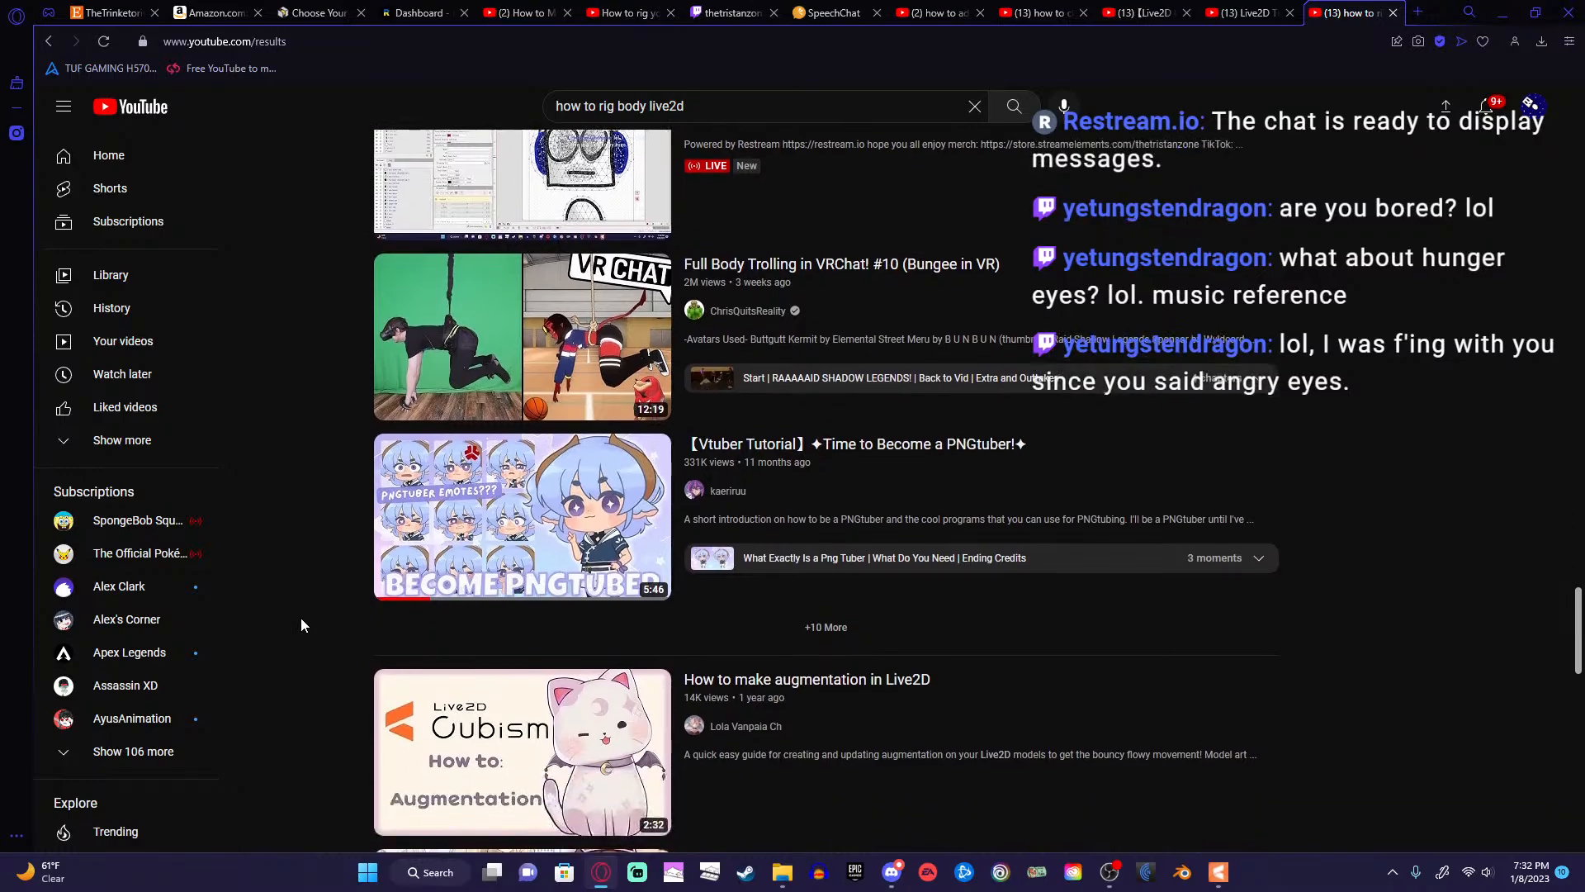
scroll(301, 625, "down", 2)
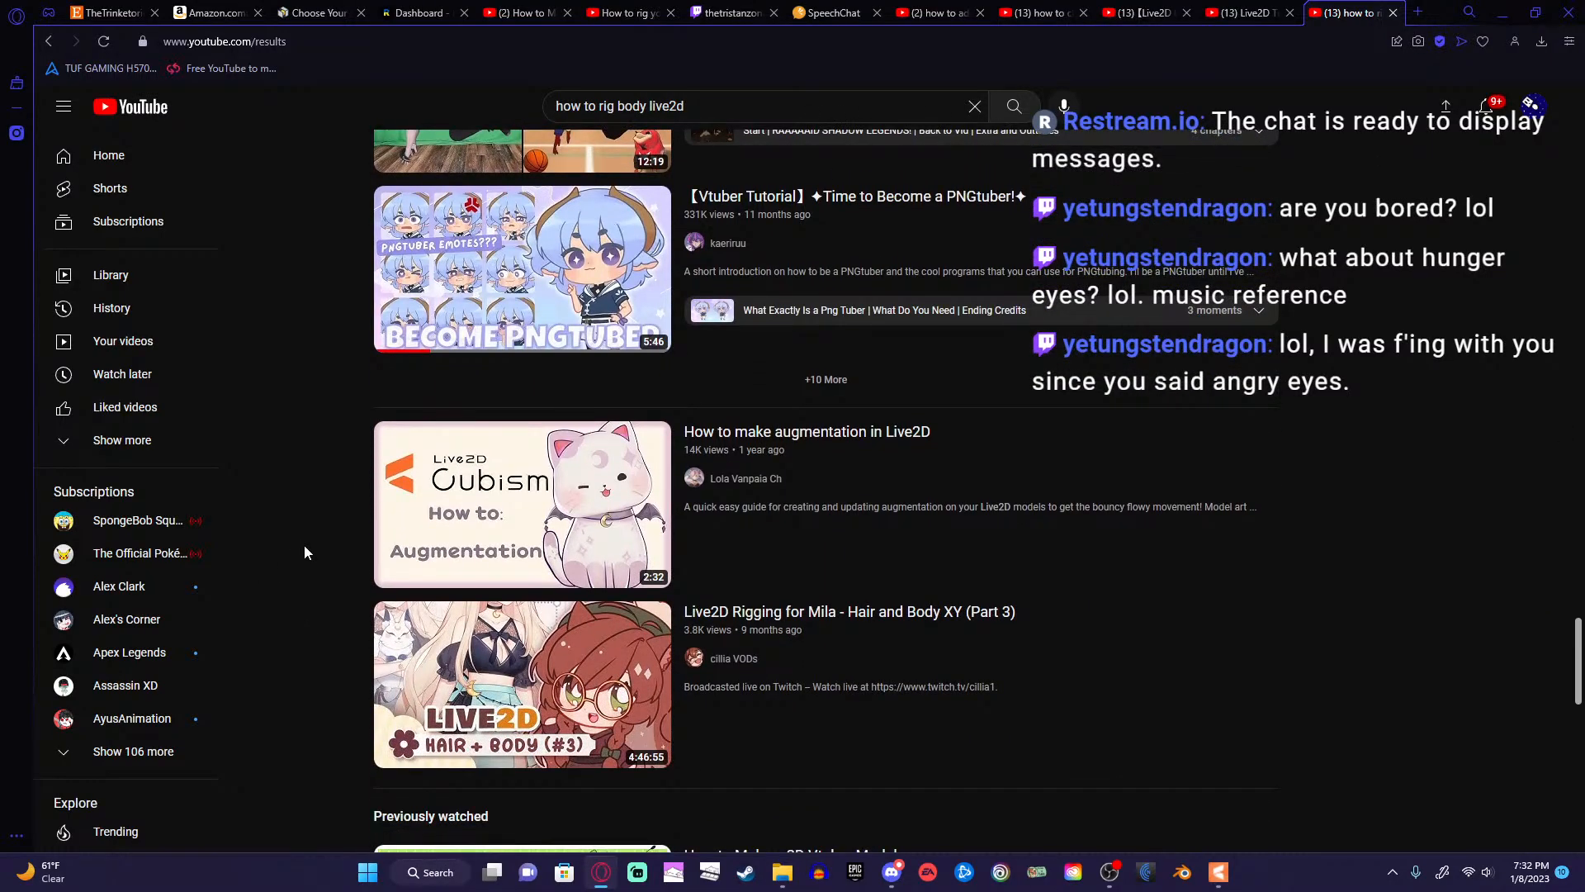
scroll(304, 546, "down", 5)
scroll(302, 551, "down", 6)
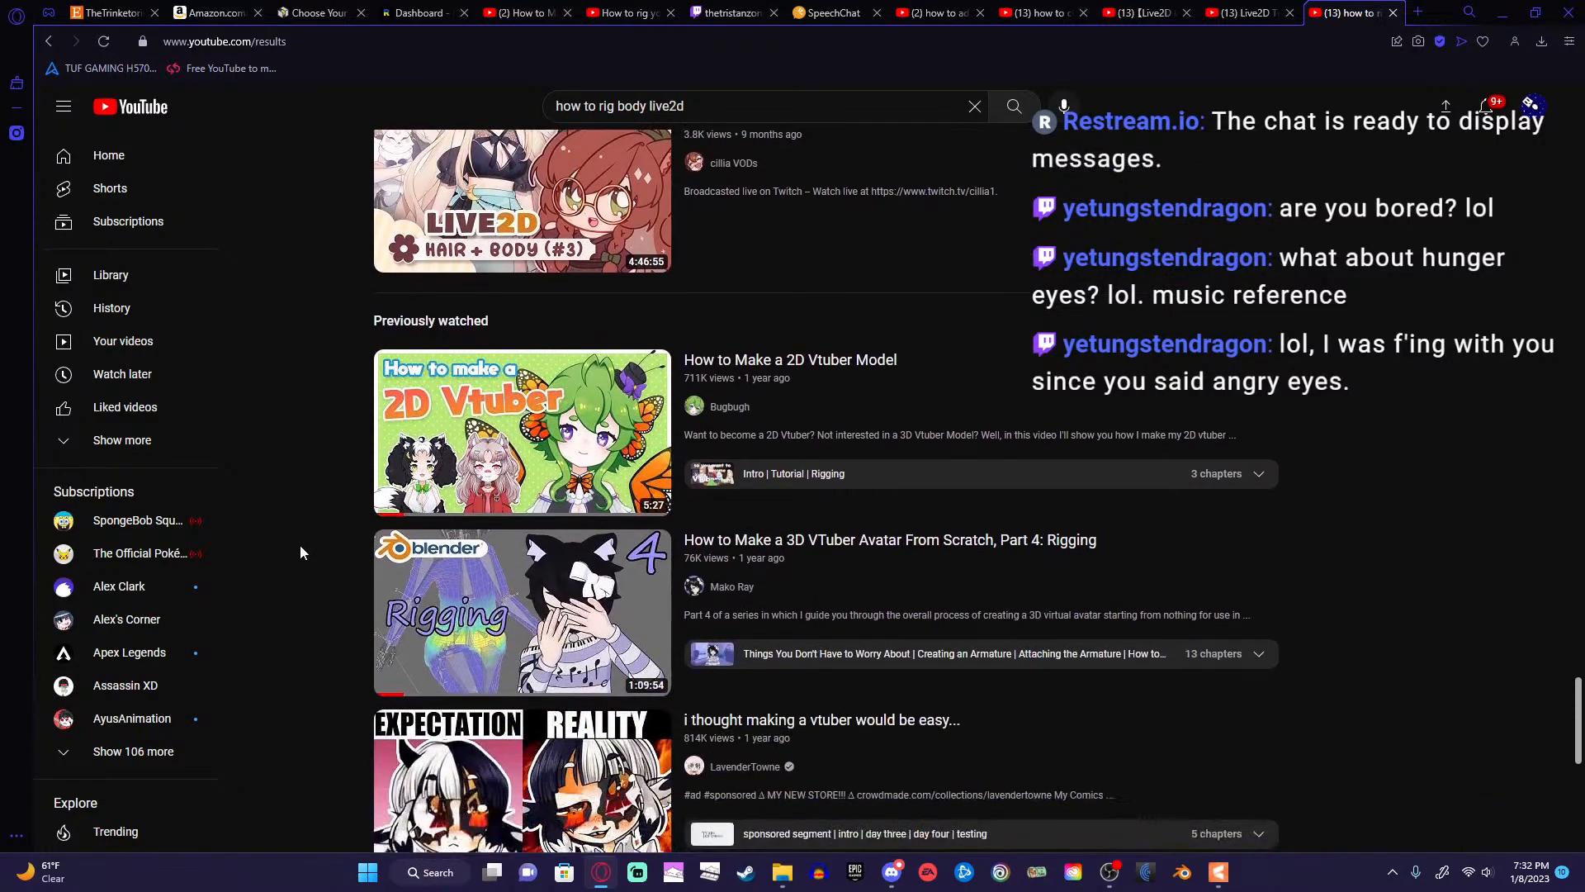
scroll(300, 547, "down", 4)
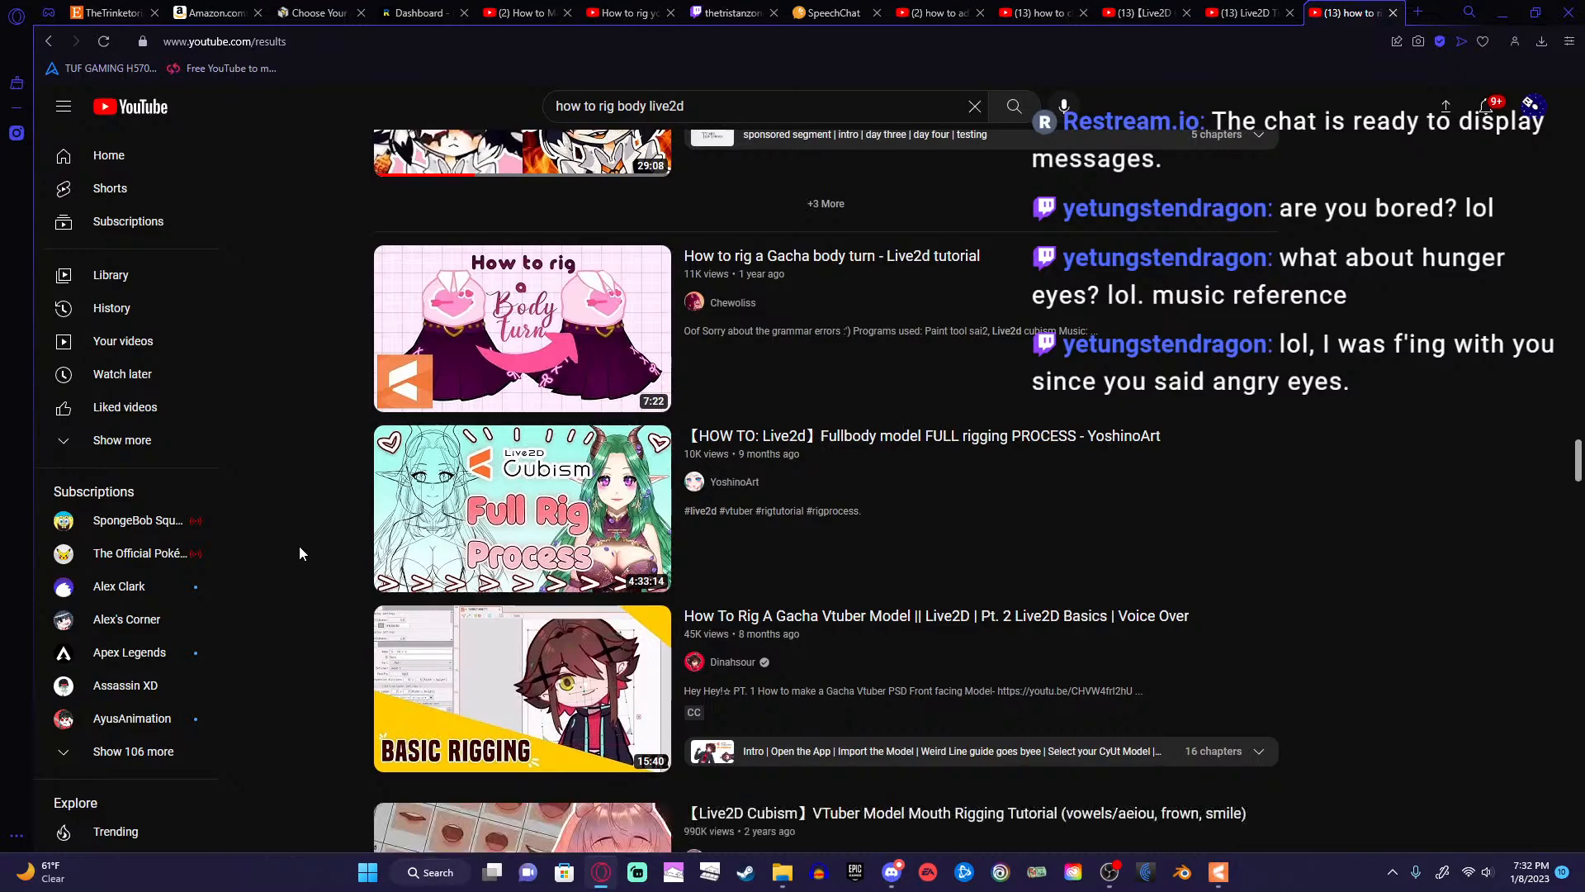
scroll(299, 547, "down", 9)
scroll(299, 547, "down", 7)
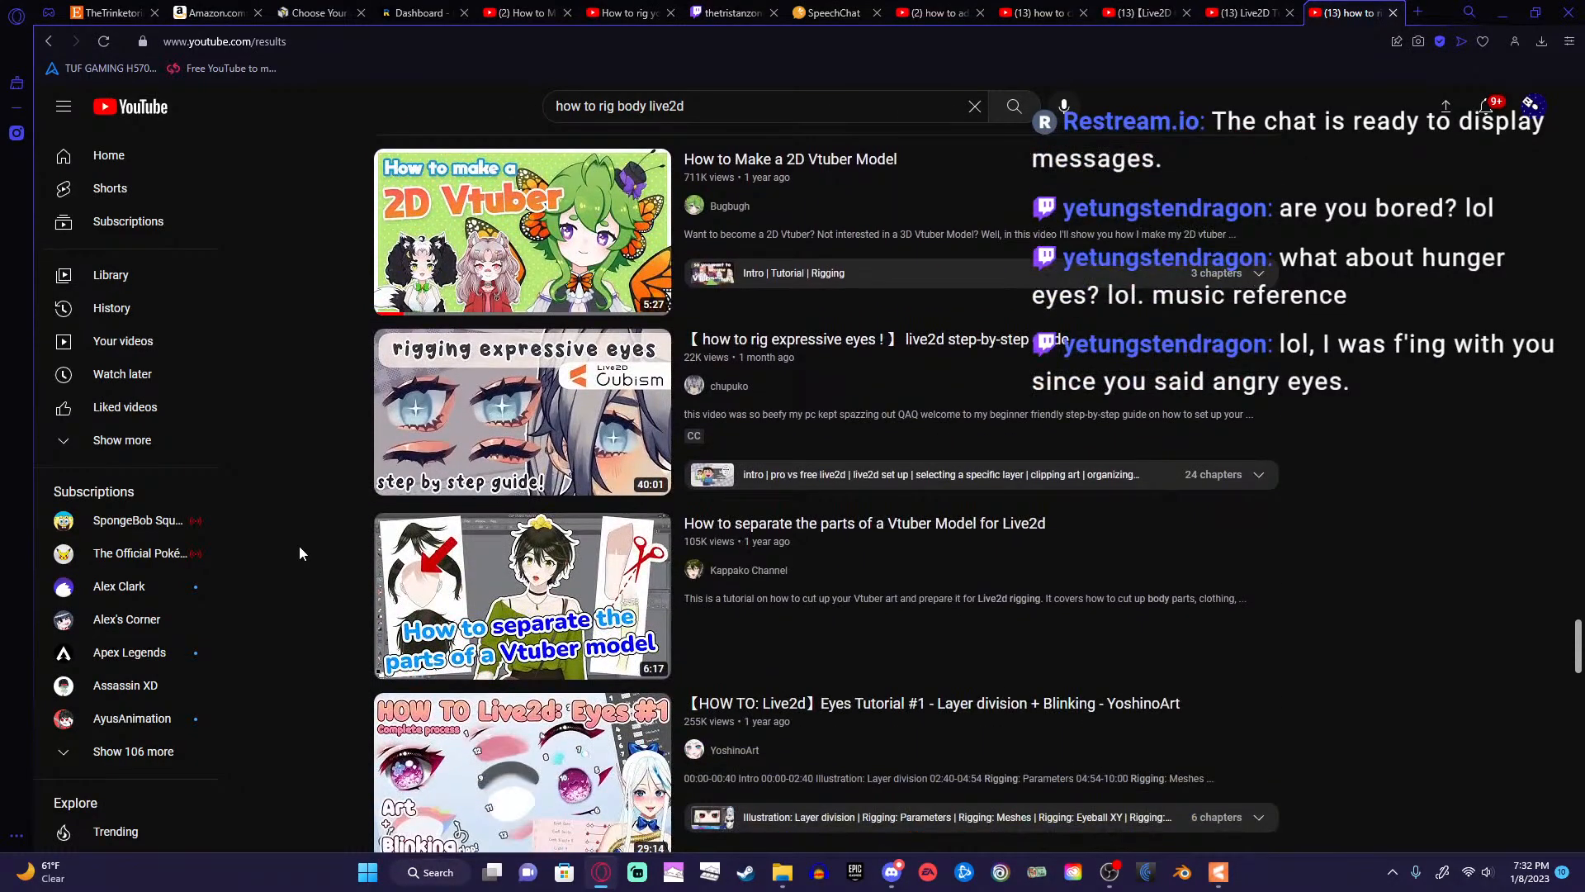
scroll(344, 462, "down", 1)
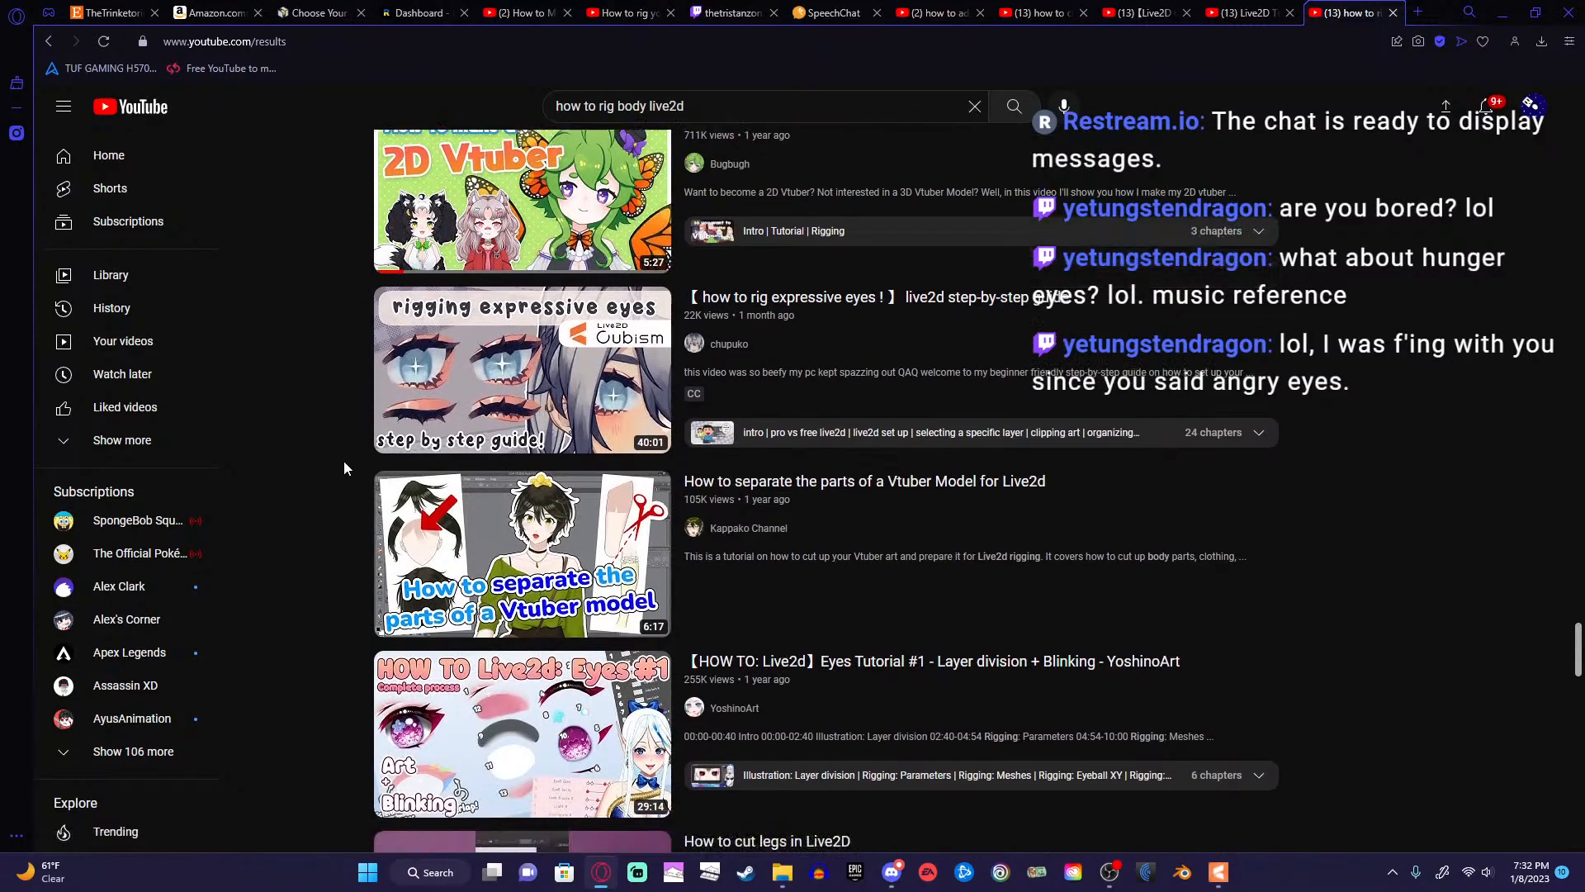
scroll(344, 467, "down", 3)
scroll(345, 467, "up", 3)
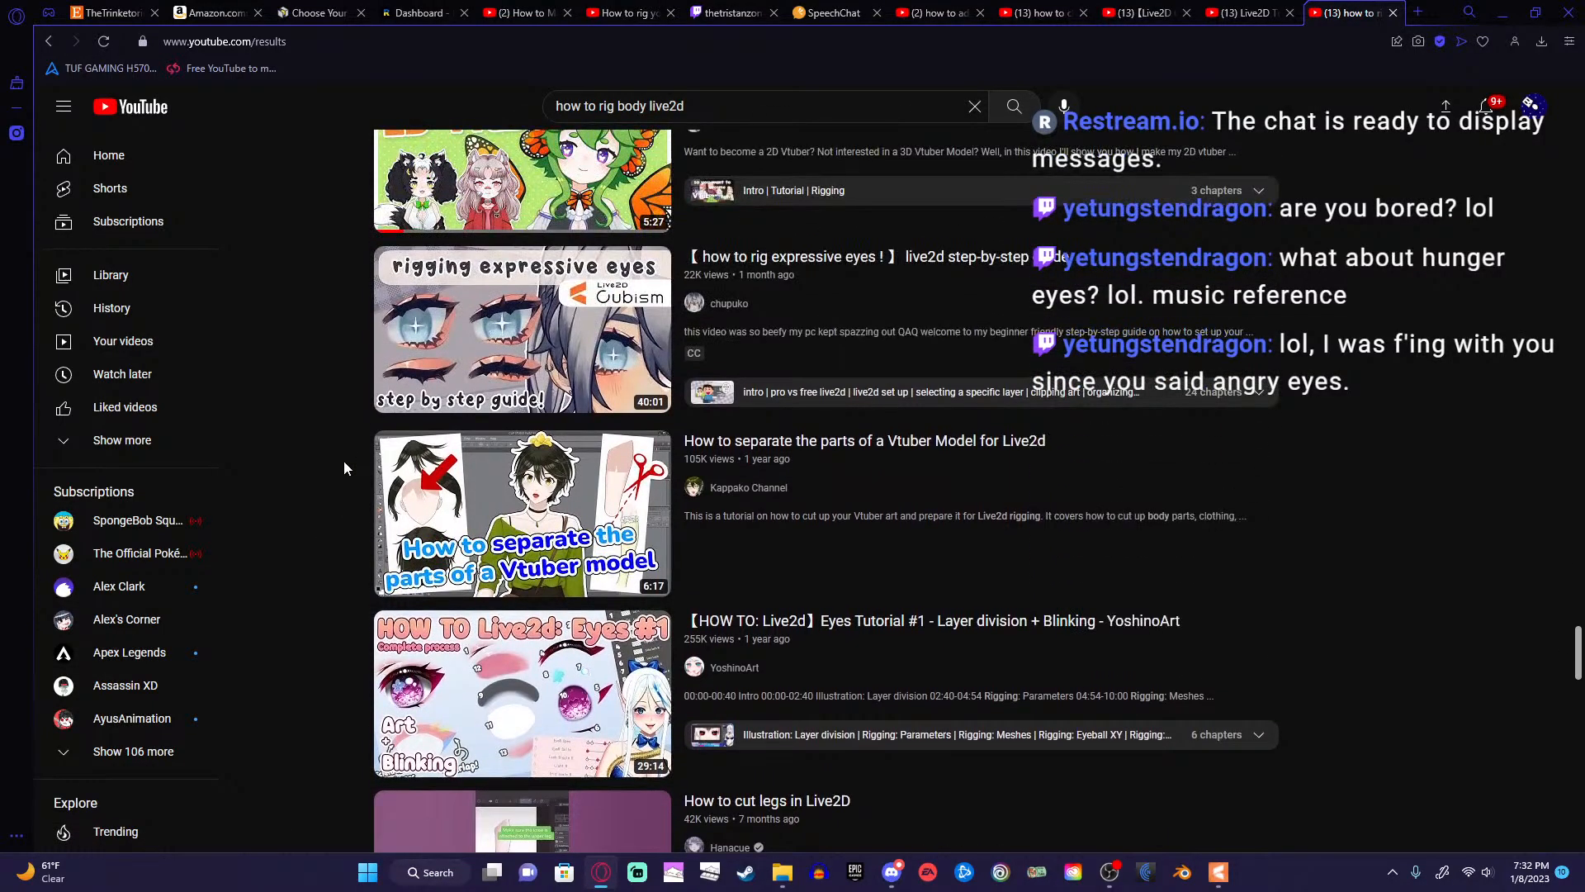
scroll(343, 468, "down", 7)
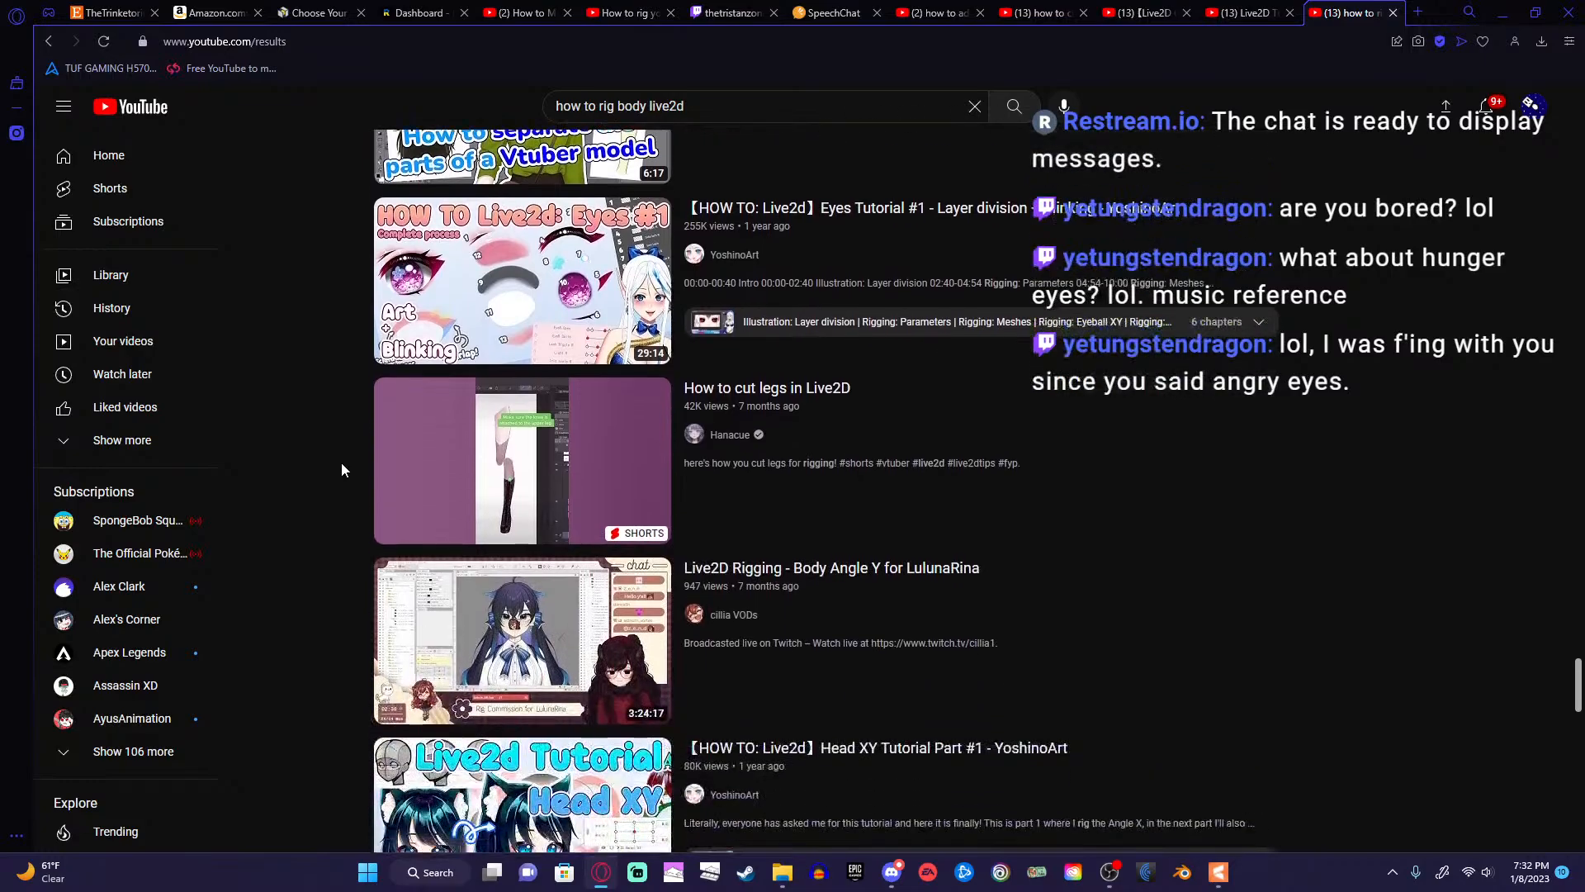
scroll(342, 469, "down", 2)
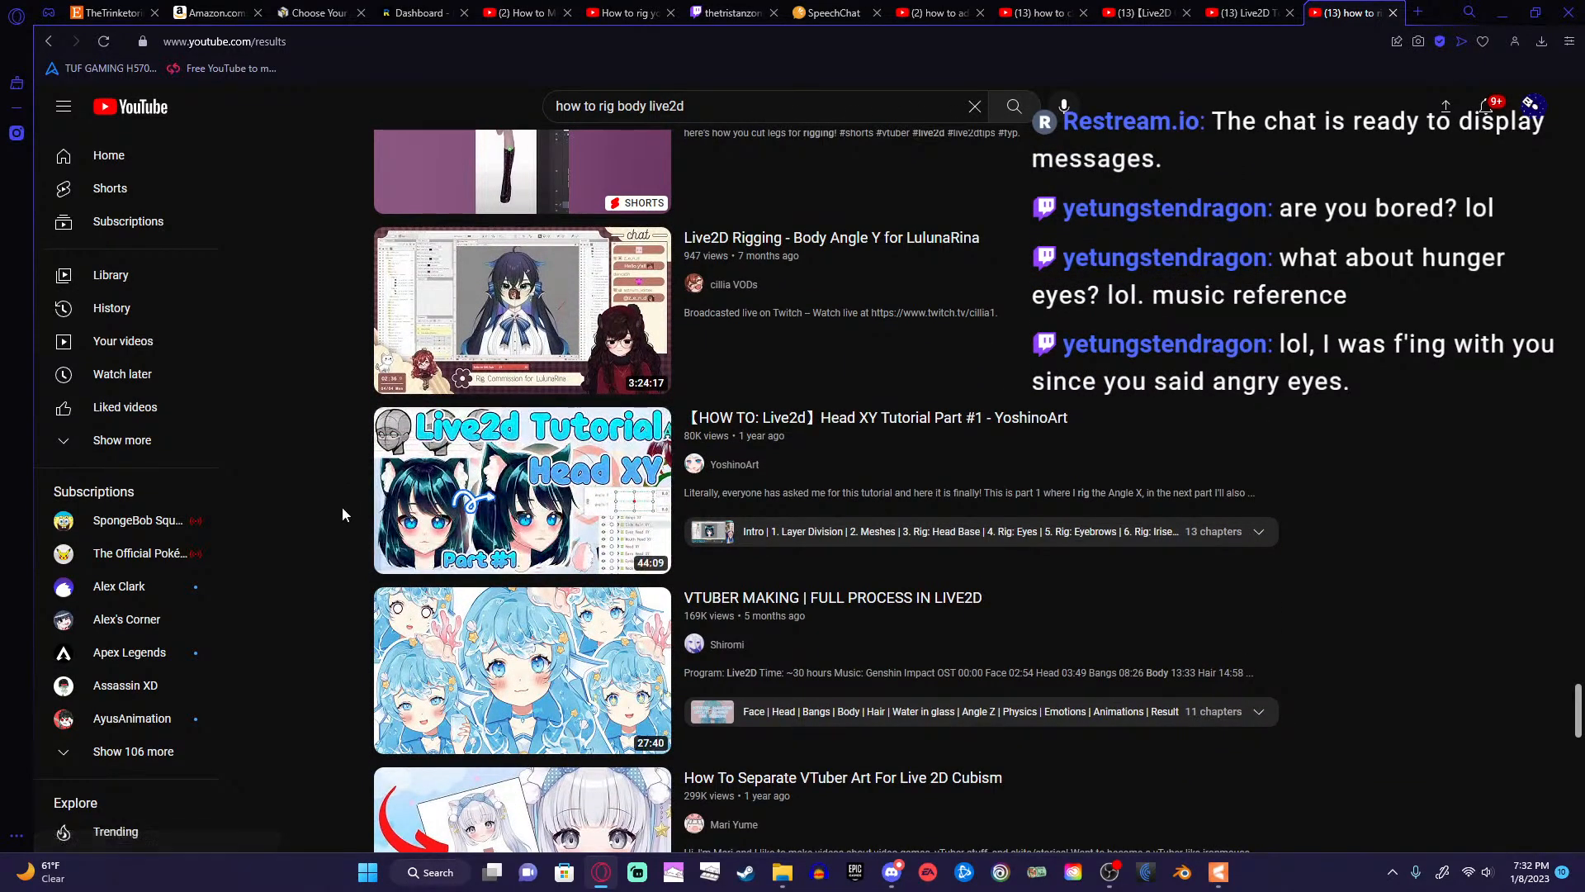
scroll(342, 507, "down", 1)
scroll(342, 514, "down", 2)
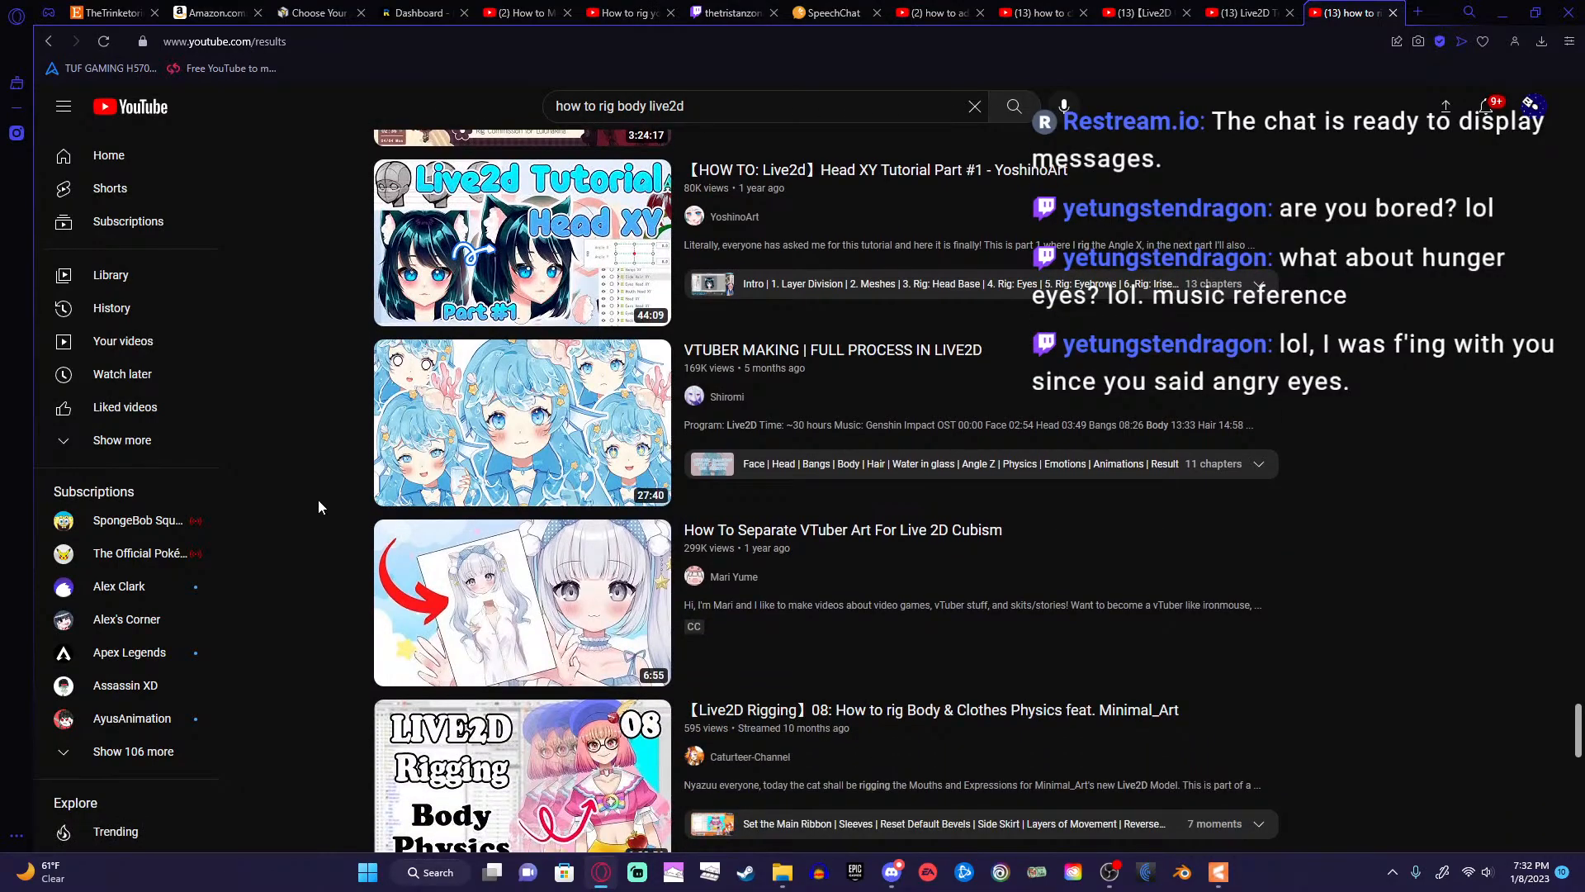
Open the 【HOW TO: Live2d】 Head XY Tutorial Part #1 video in a separate tab, keeping the search results open.
scroll(318, 499, "up", 2)
right_click(478, 454)
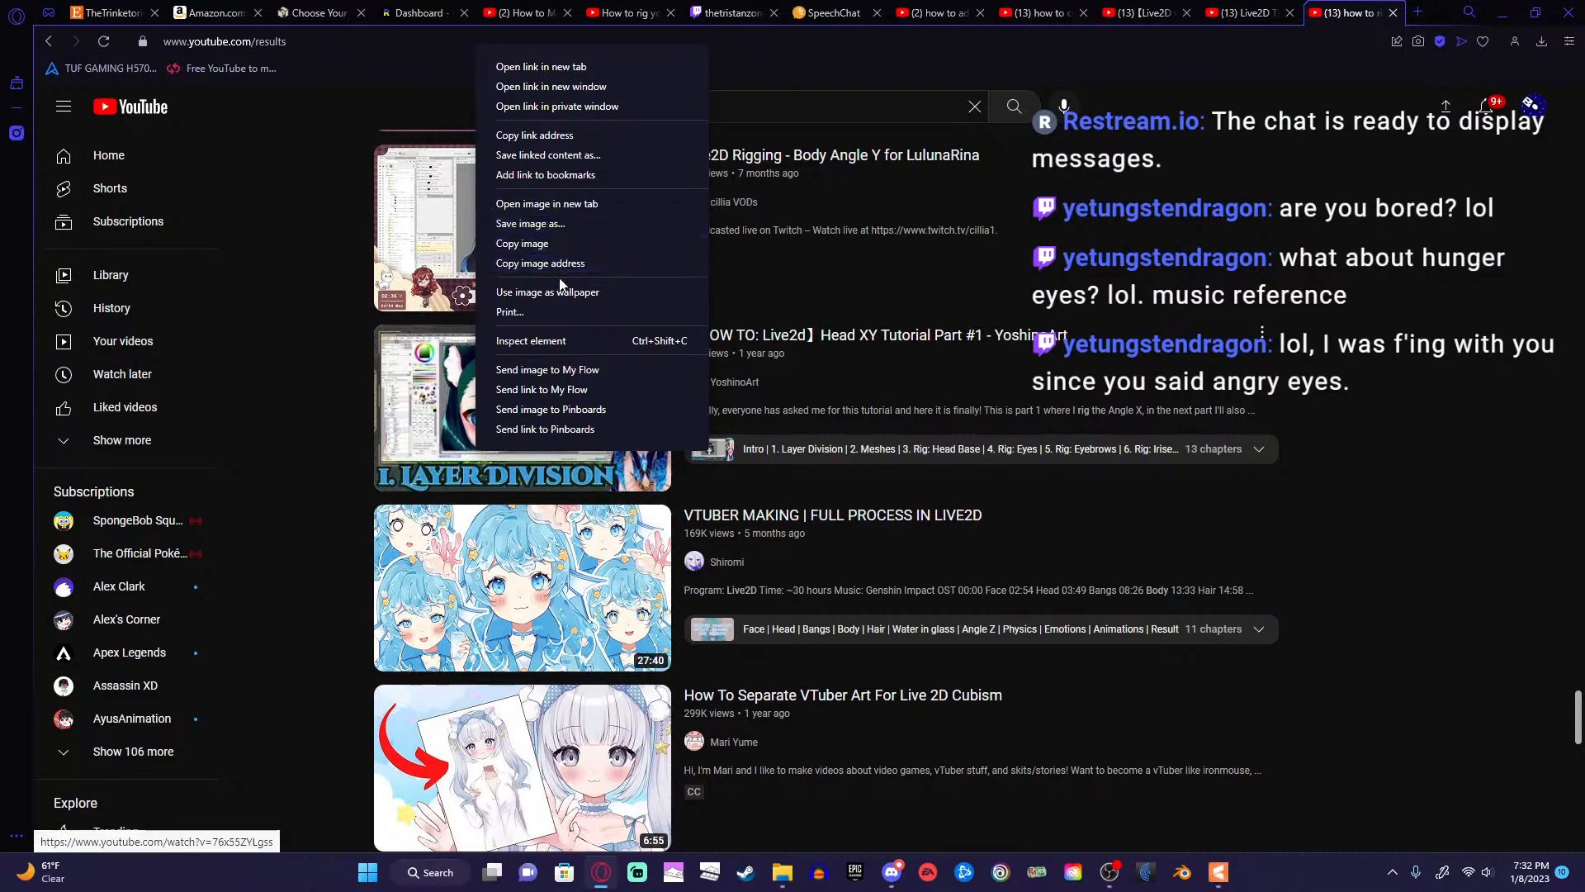
left_click(566, 67)
scroll(393, 516, "down", 3)
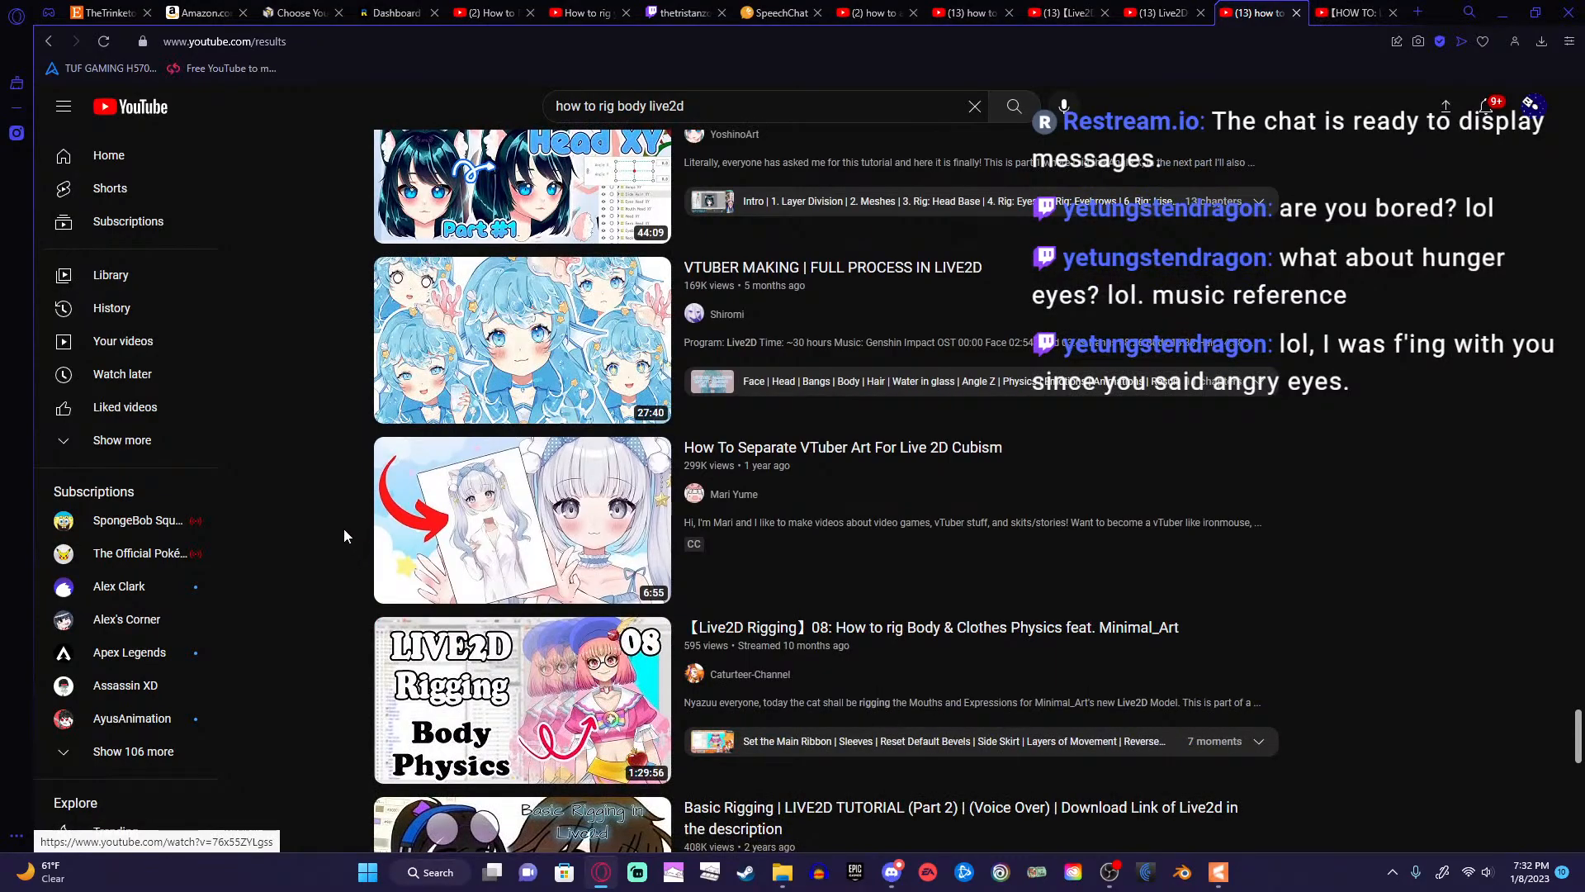
scroll(344, 535, "up", 1)
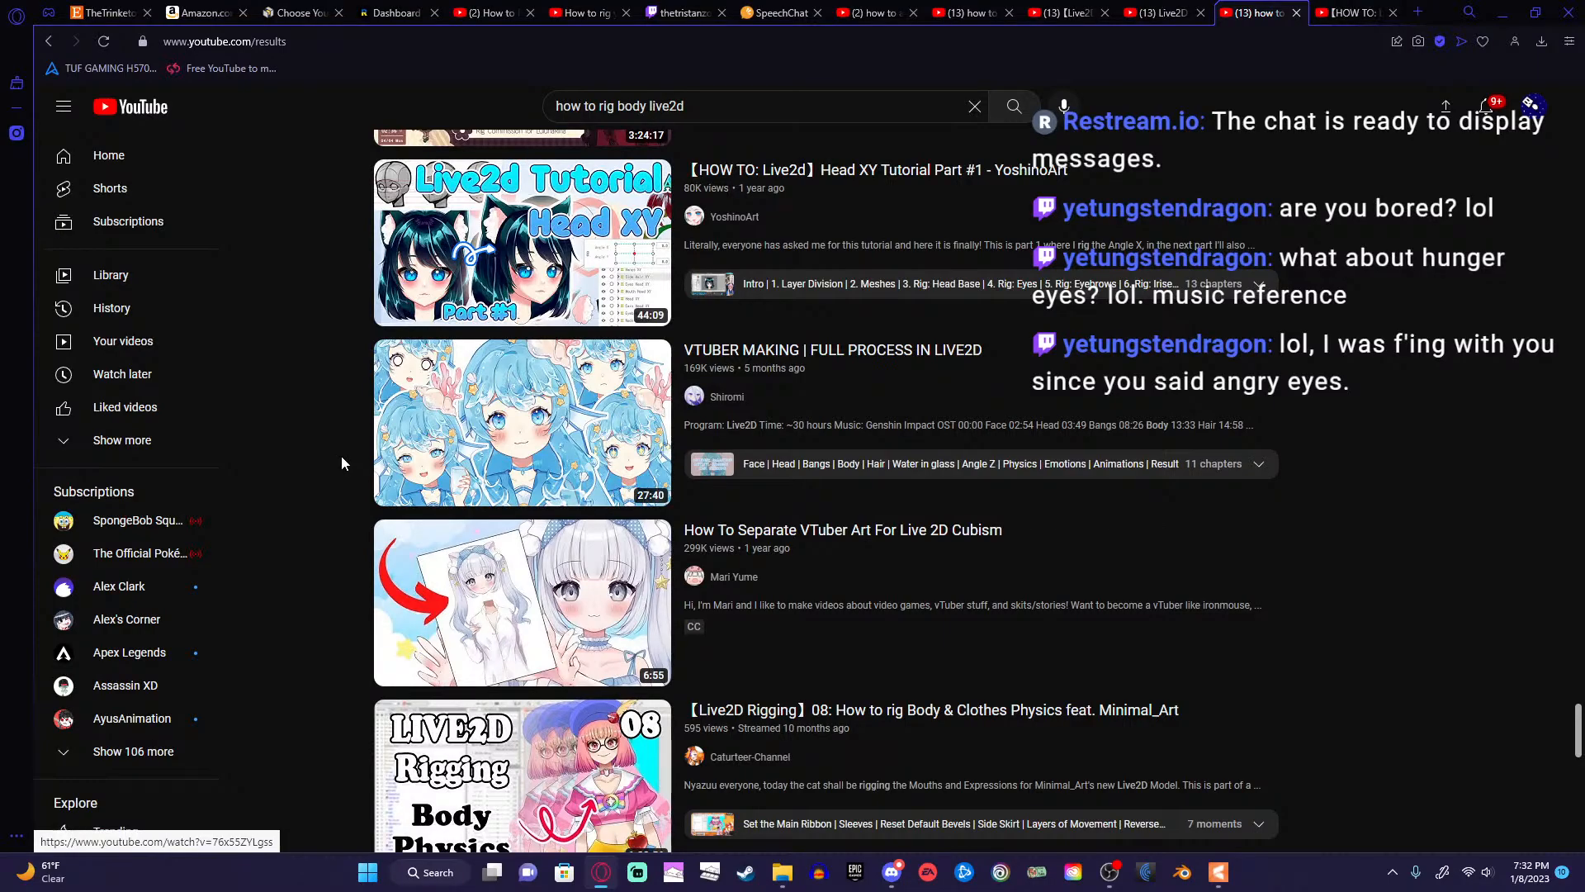
Look further through the body rigging search results and open the VTUBER MAKING | FULL PROCESS IN LIVE2D video.
mouse_move(502, 423)
scroll(334, 472, "down", 4)
scroll(334, 472, "down", 2)
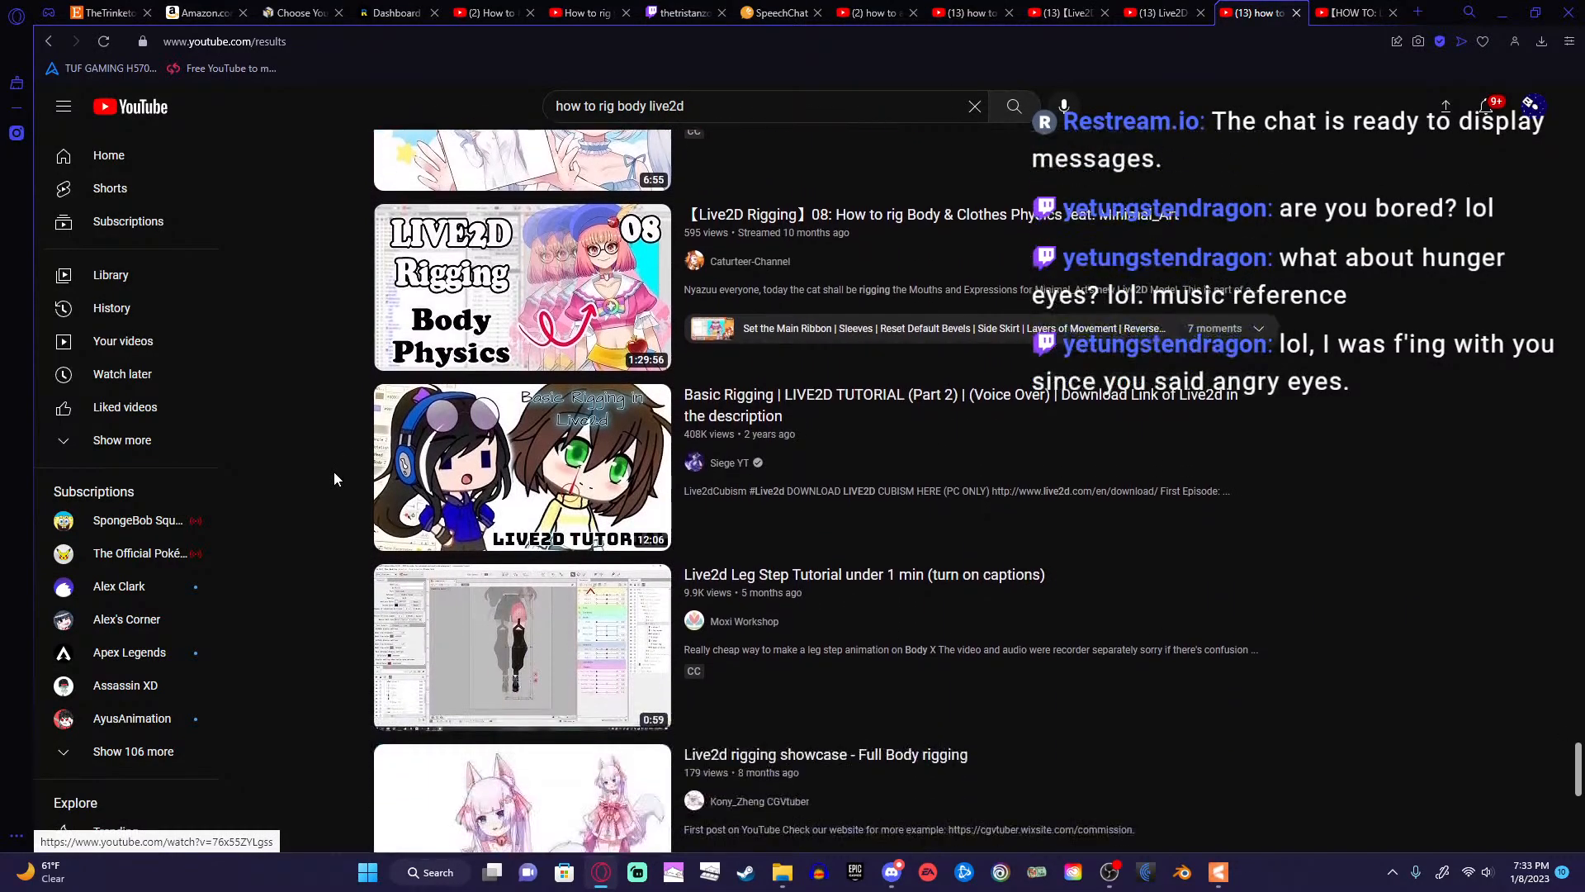
scroll(334, 474, "down", 4)
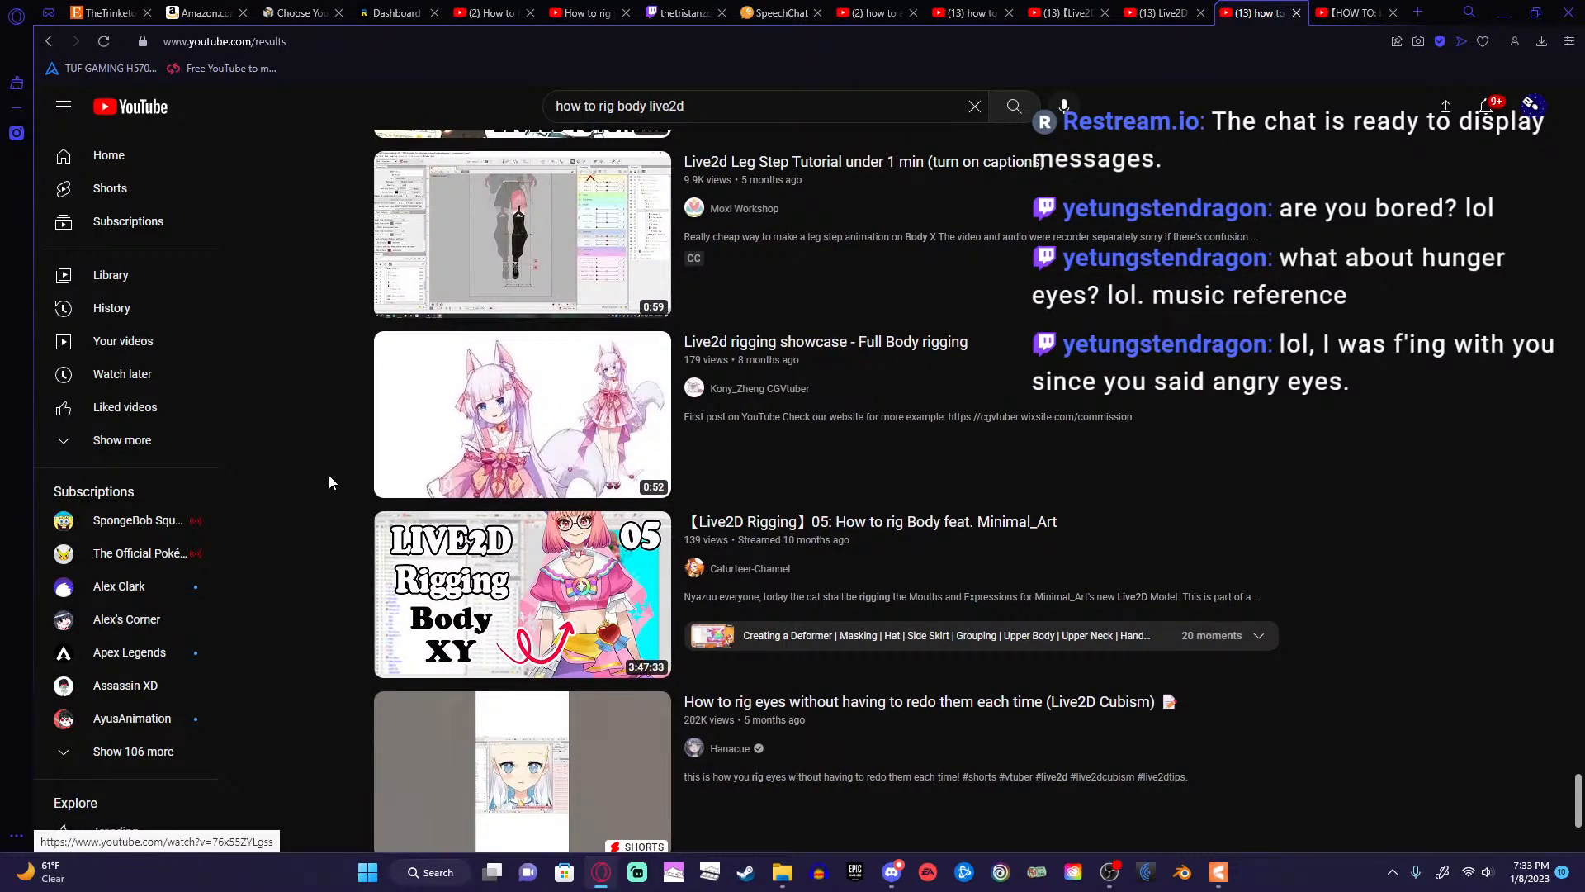
scroll(329, 474, "down", 3)
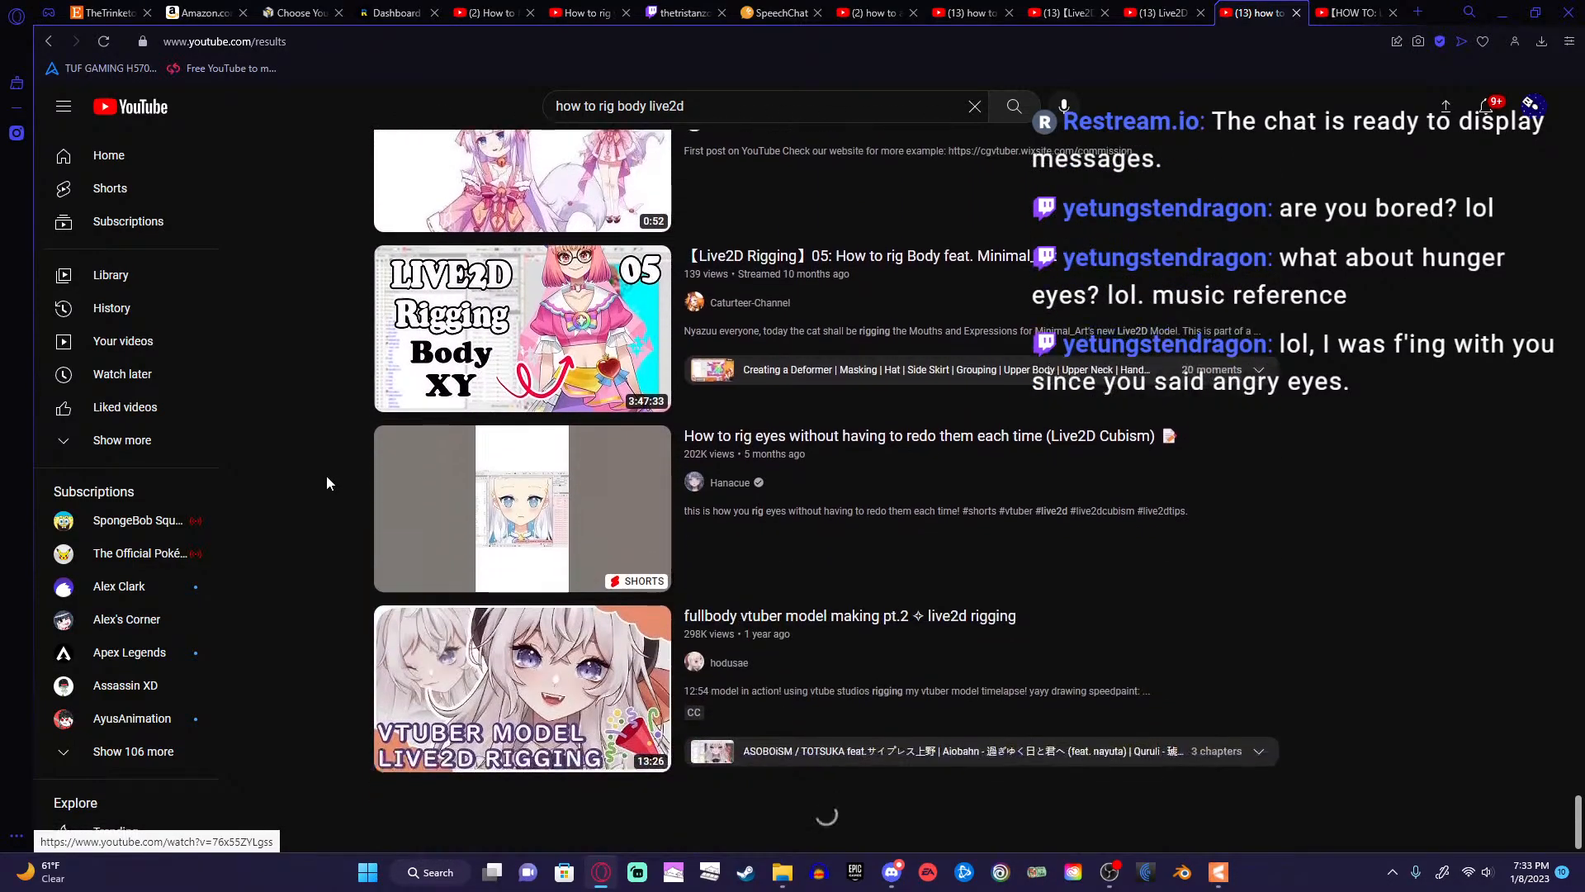
scroll(325, 475, "down", 7)
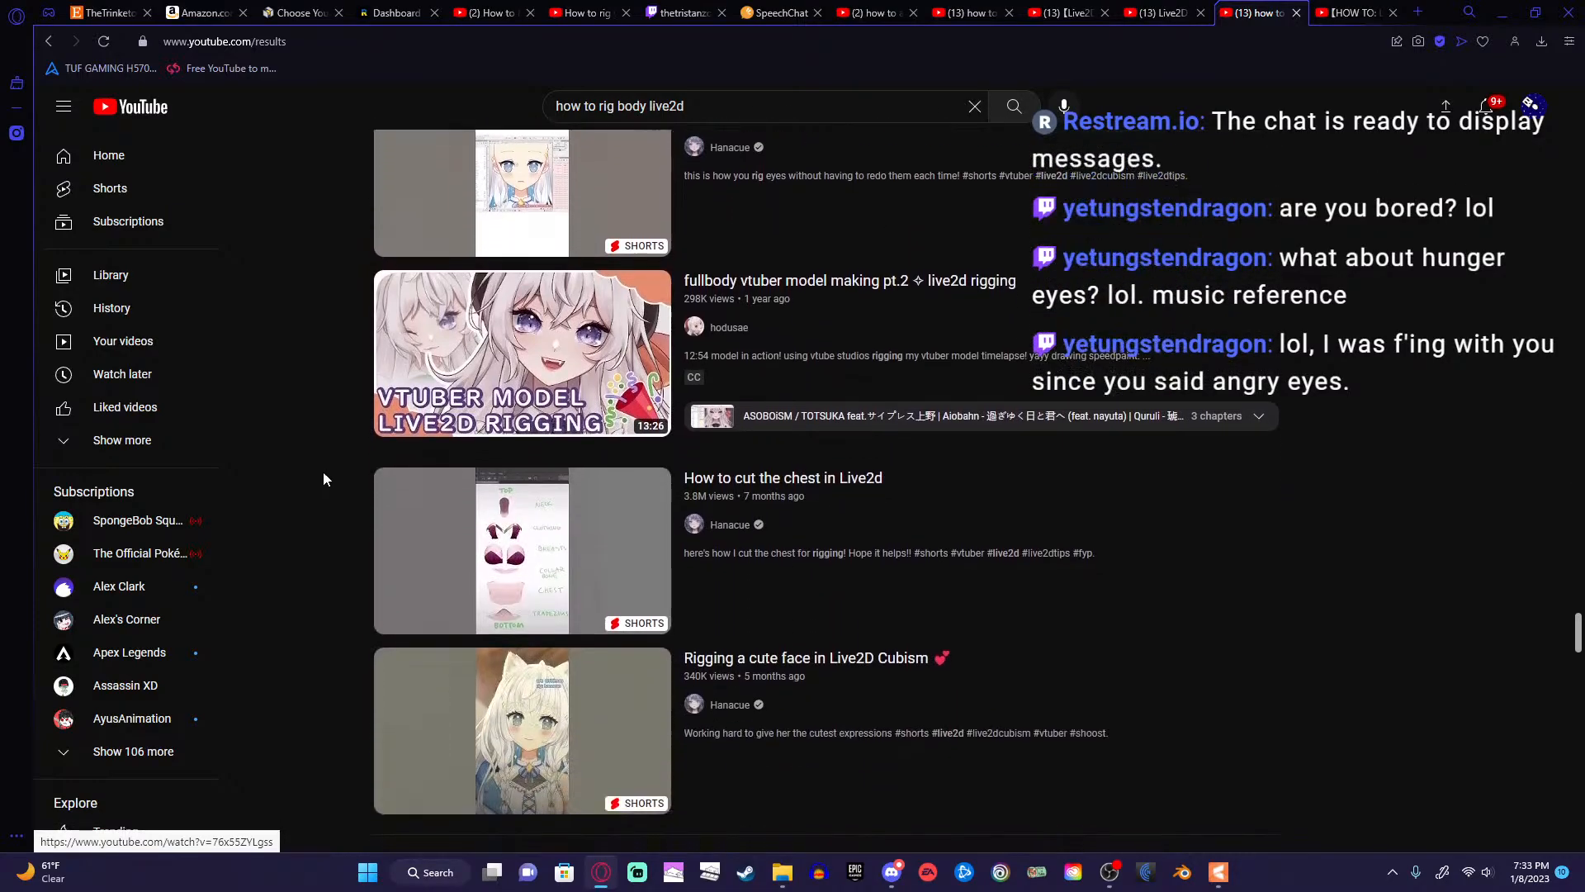
scroll(325, 475, "up", 20)
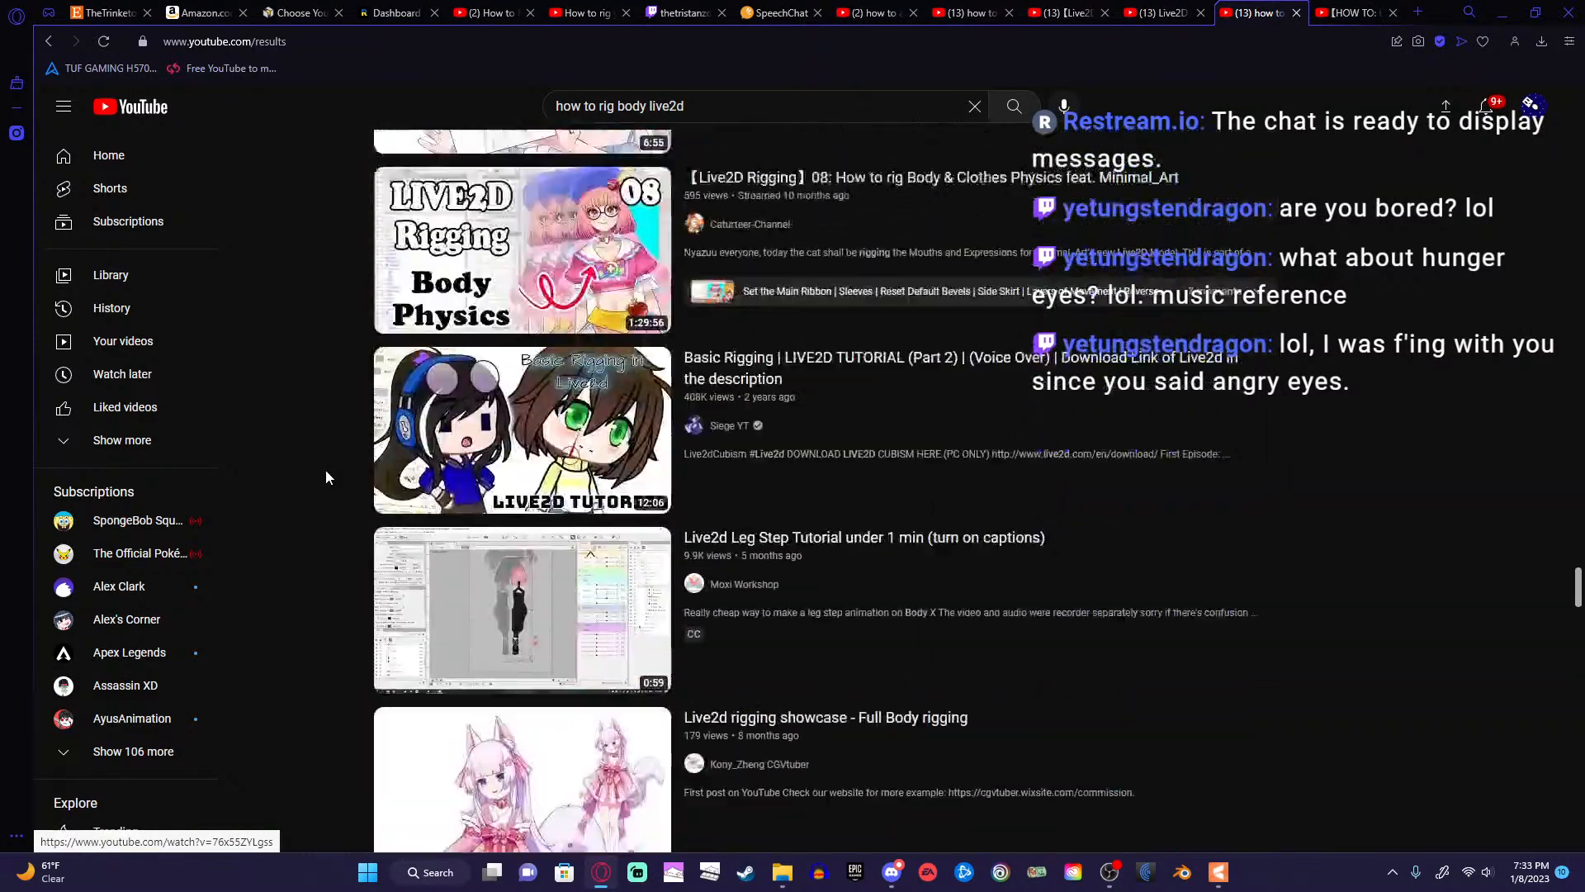
scroll(329, 494, "up", 2)
left_click(549, 369)
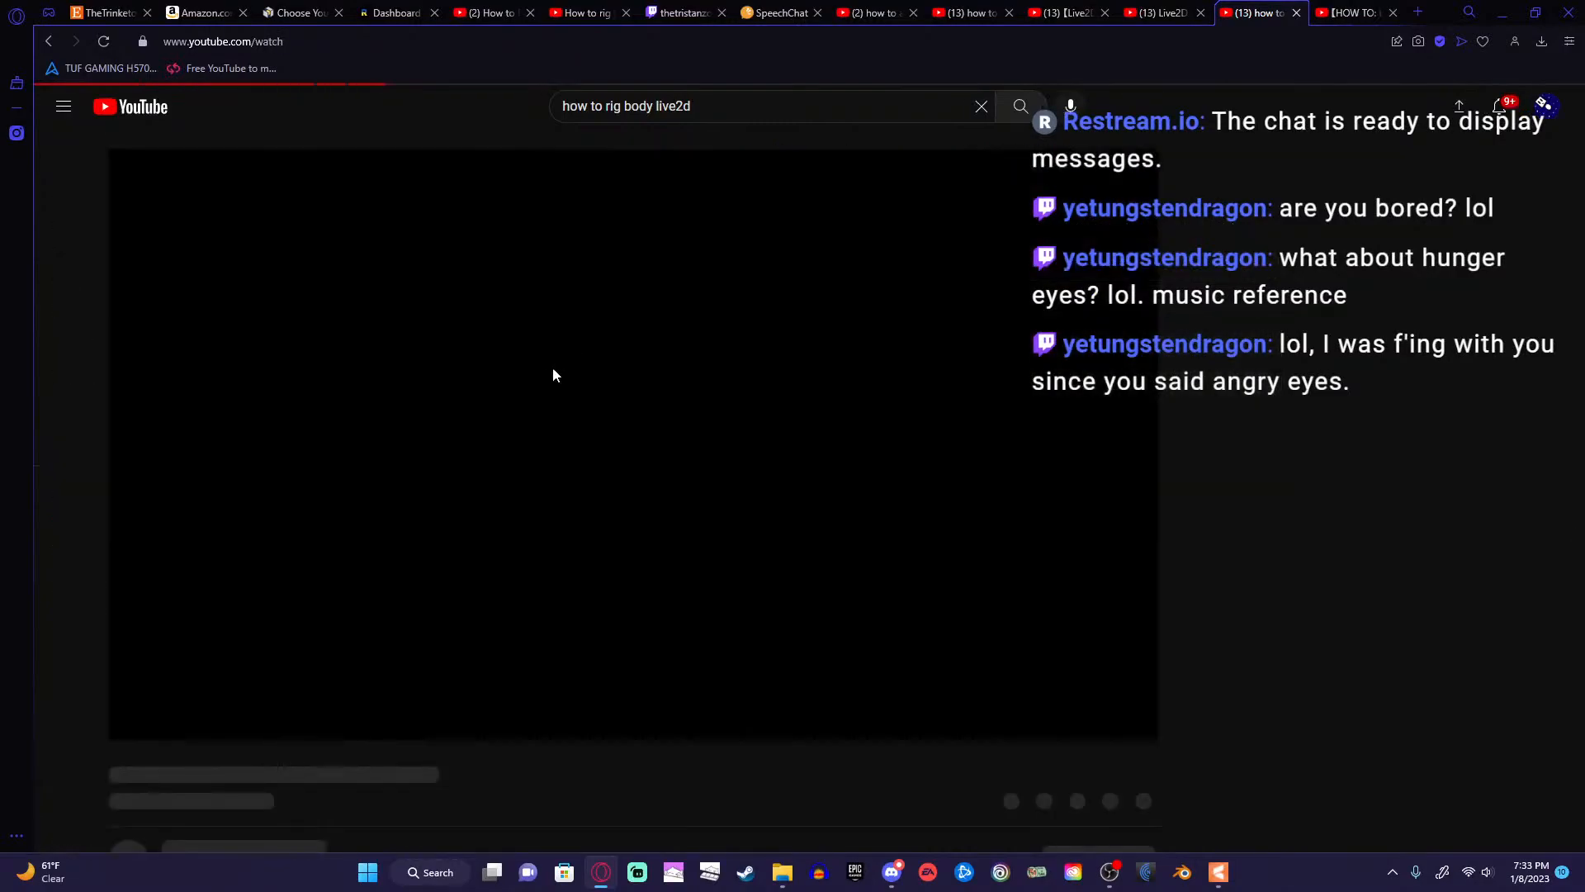
Skip through the Face and Head chapters of the full process video to about 3:44.
key("Right")
key("Right")
key("Right")
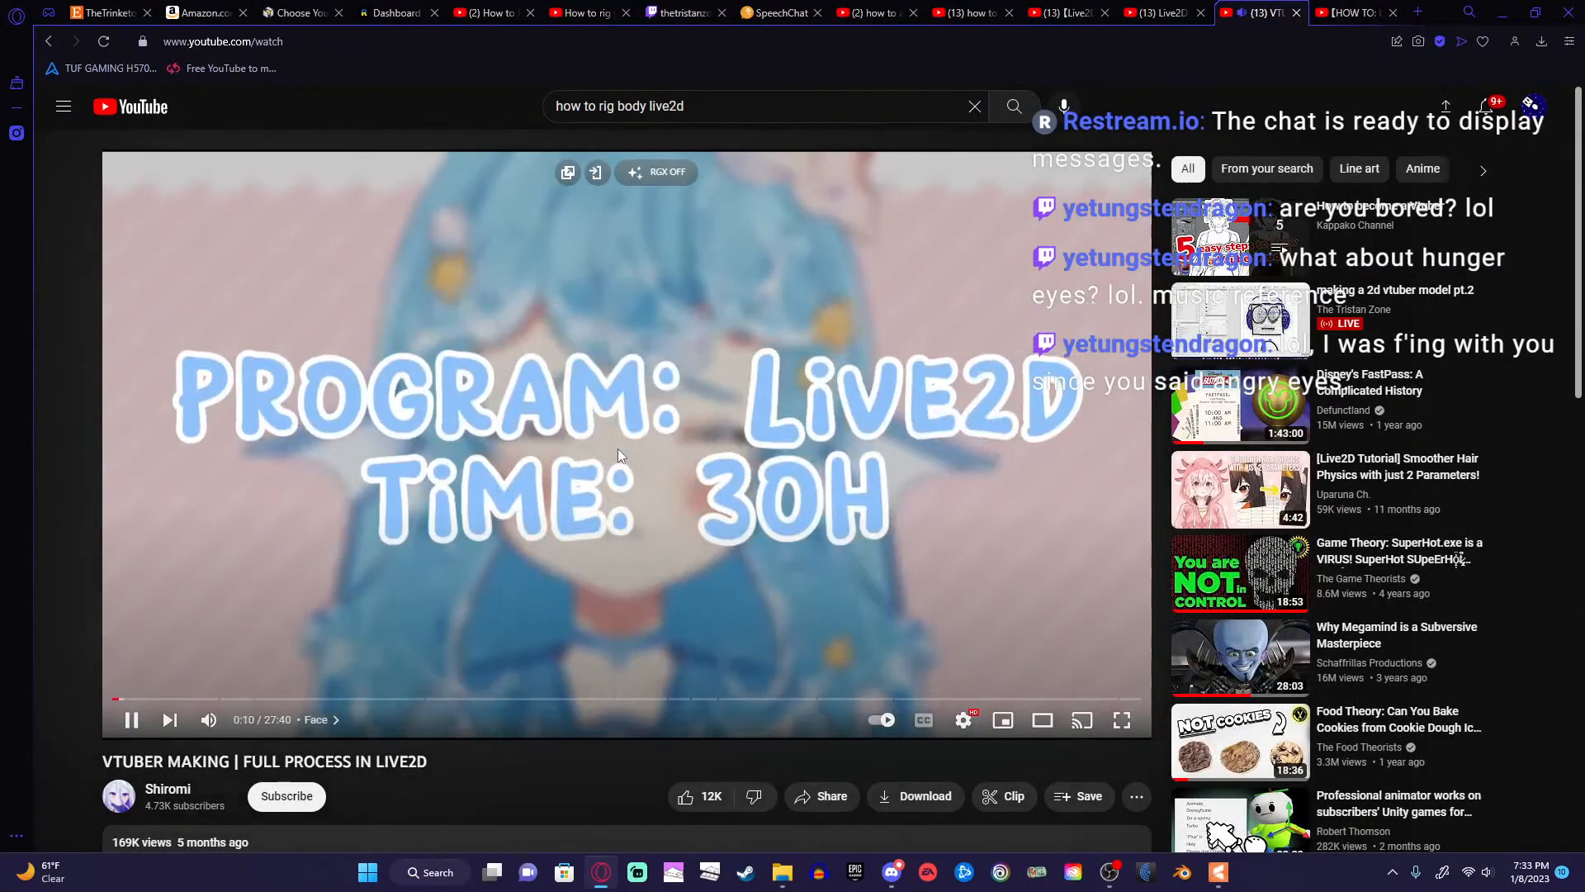
key("Left")
key("Left")
key("Left")
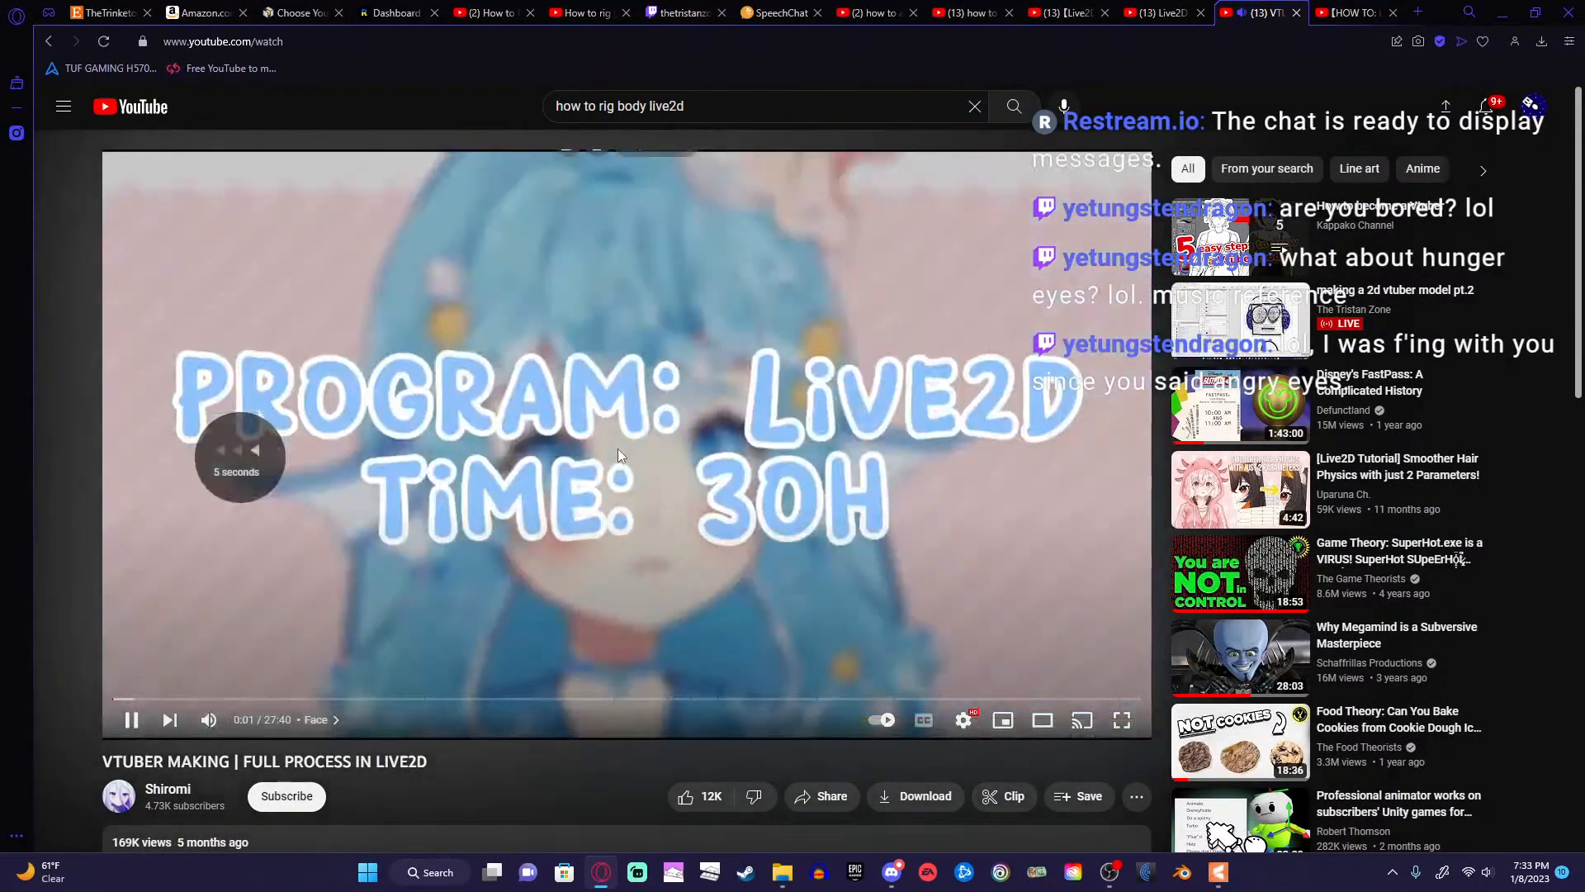
key("Right")
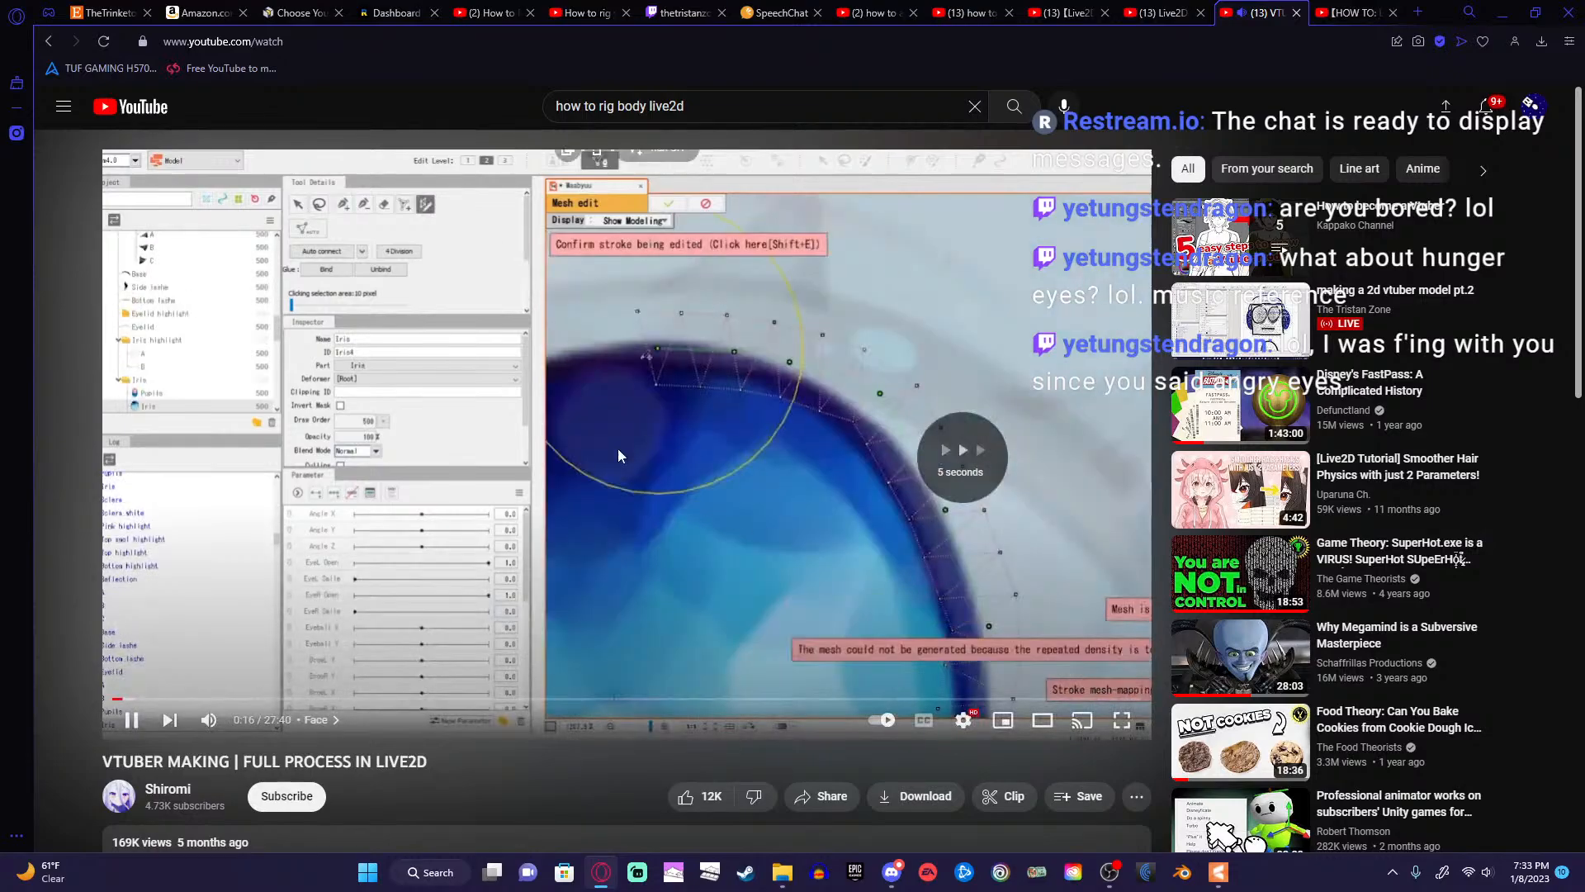
key("Right")
key("Right")
key("Right")
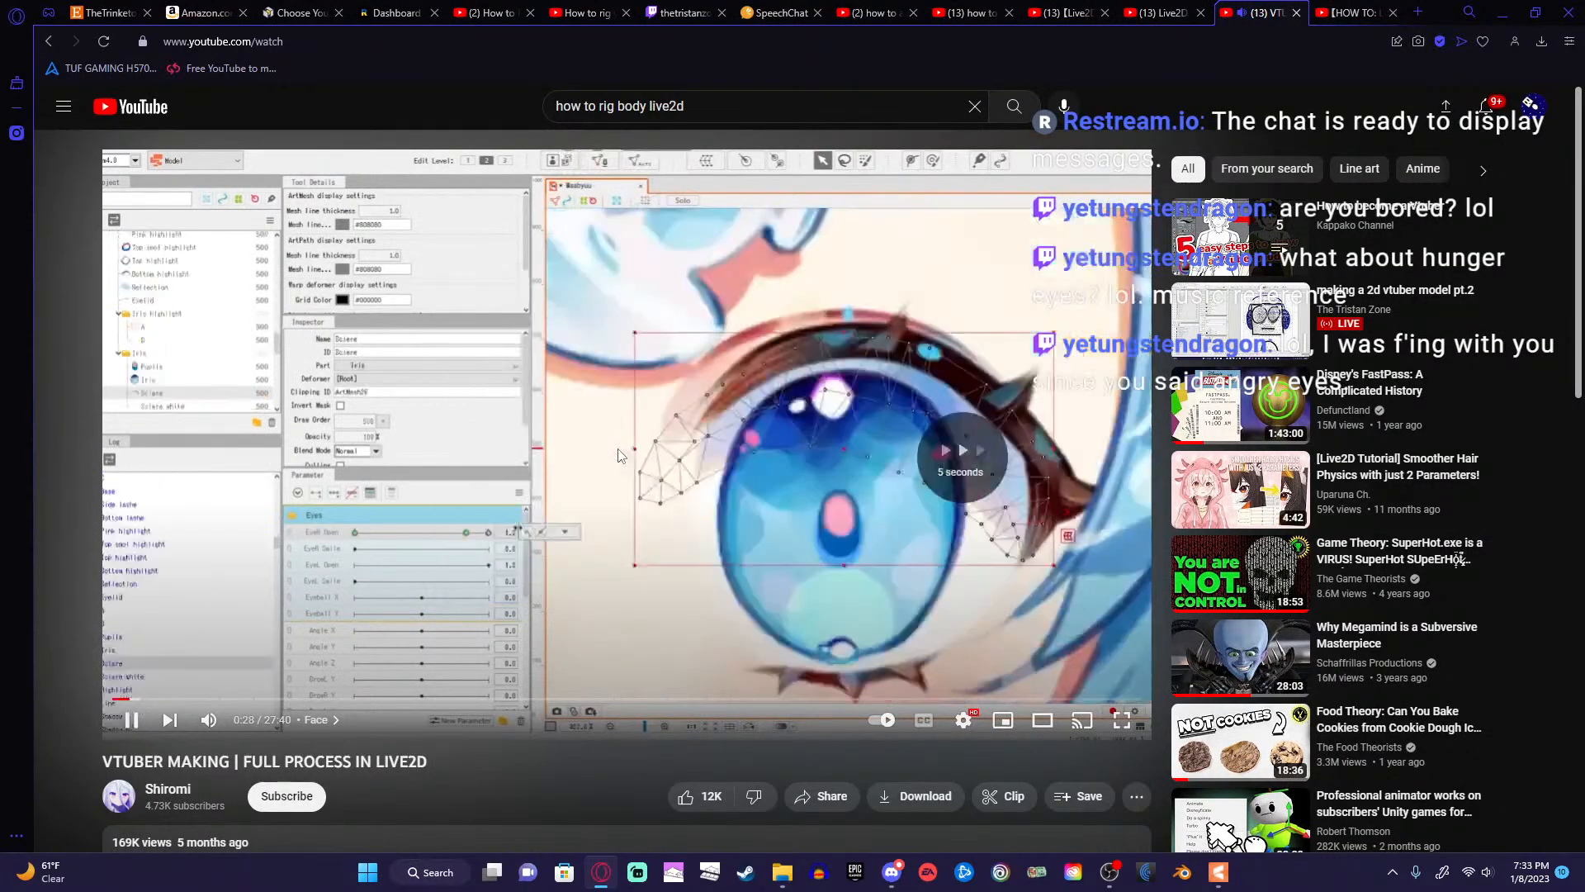
key("Right")
key("Right")
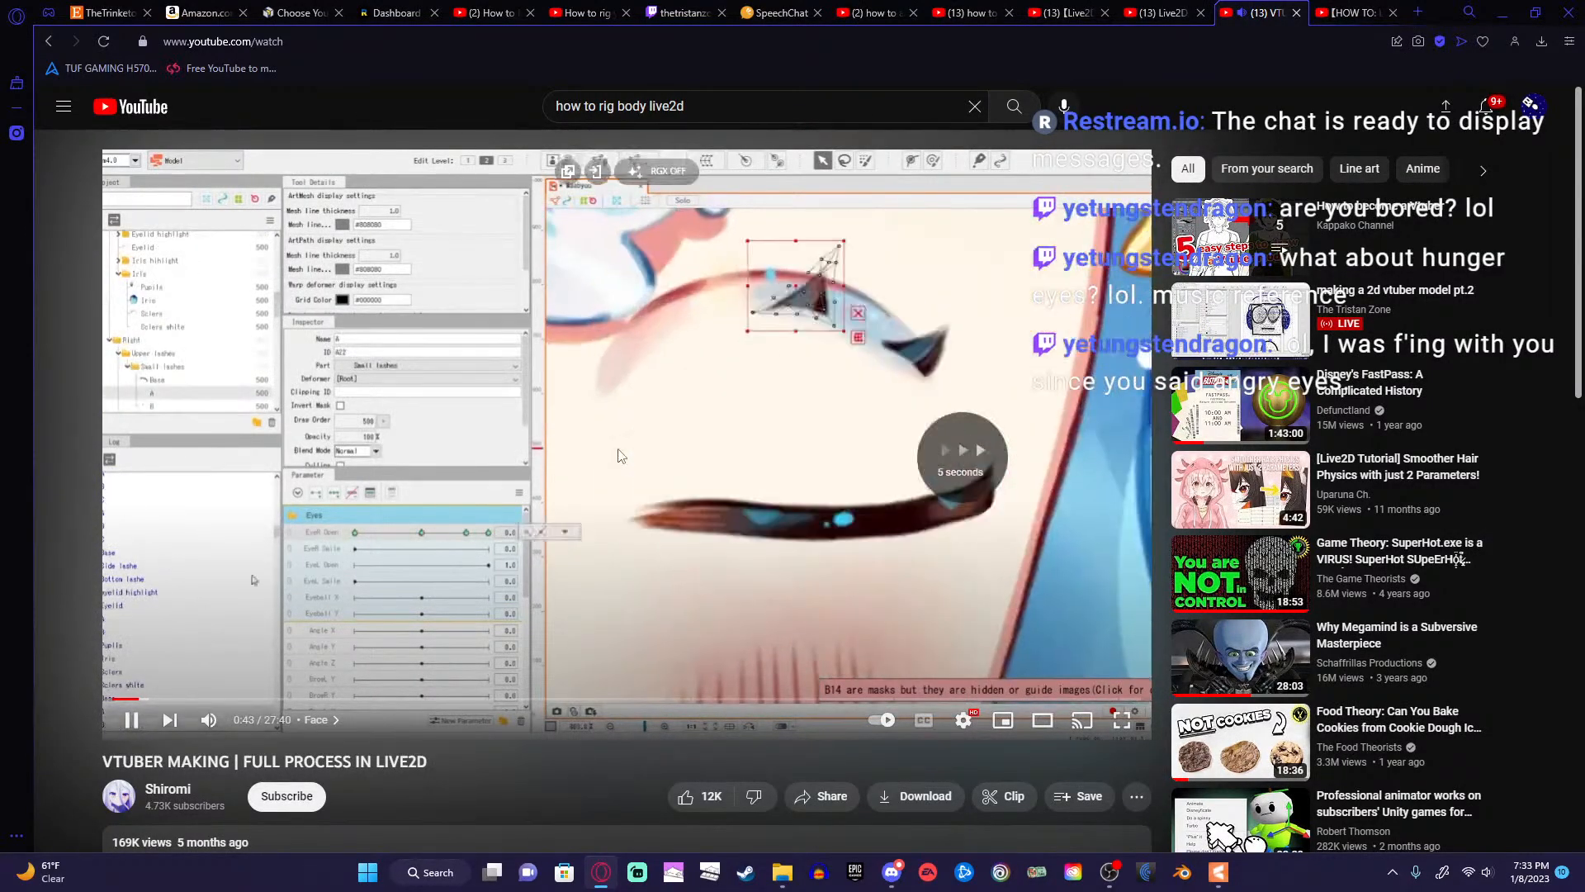
key("Right")
key("Right")
key("Right")
key("Right")
key("Right")
key("Right")
key("Right")
key("Right")
key("Right")
key("Right")
key("Right")
key("Right")
key("Right")
key("Right")
key("Right")
key("Right")
key("Right")
key("Right")
key("Right")
key("Right")
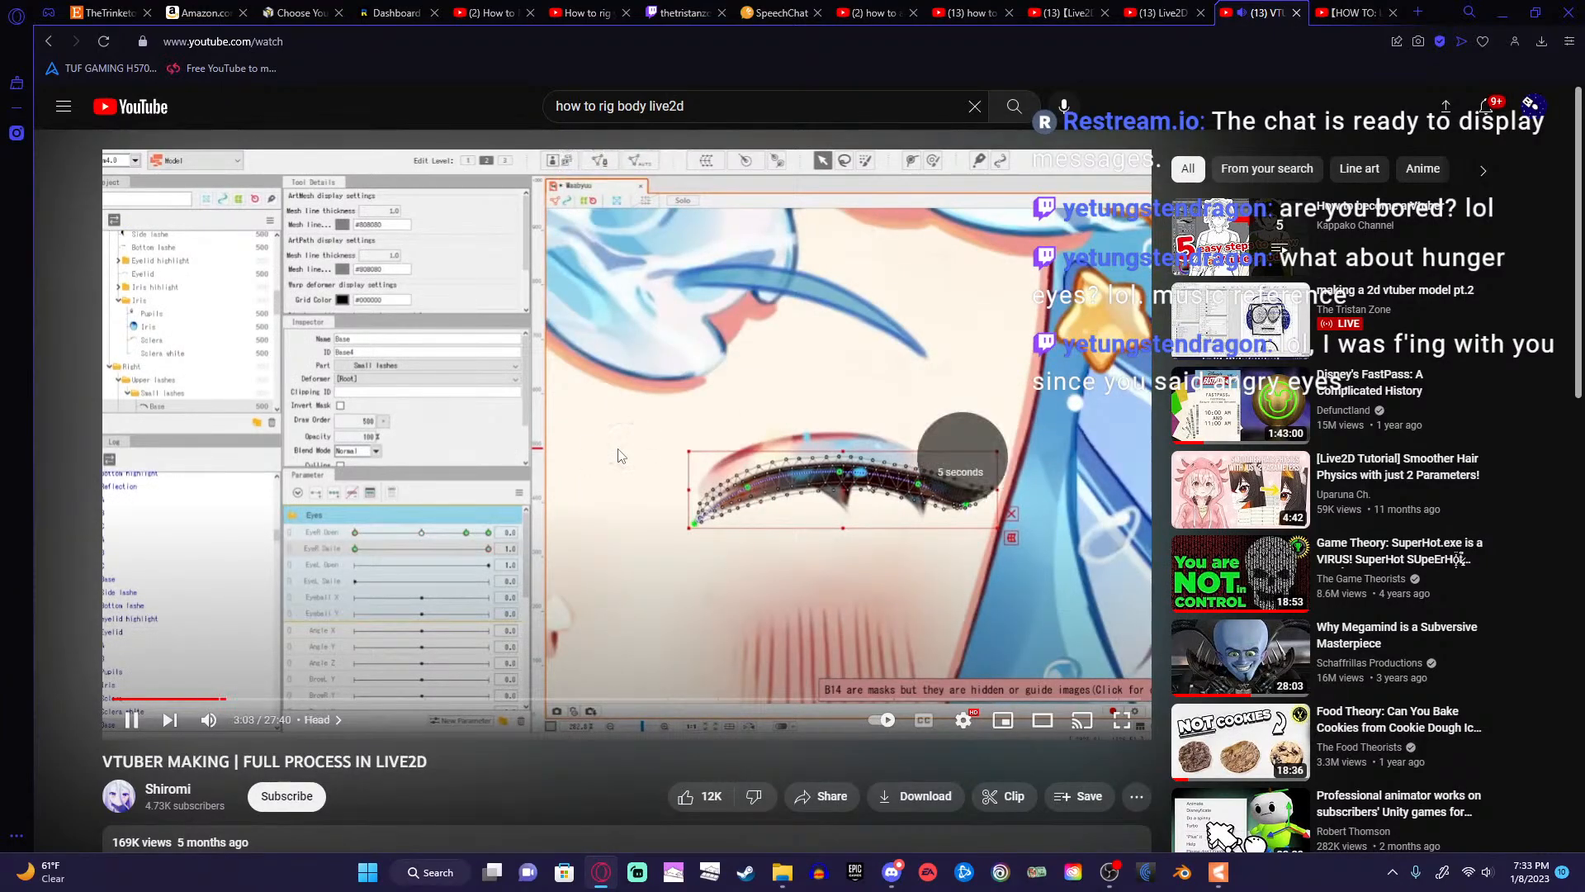
key("Right")
key("Right")
key("Right")
key("Right")
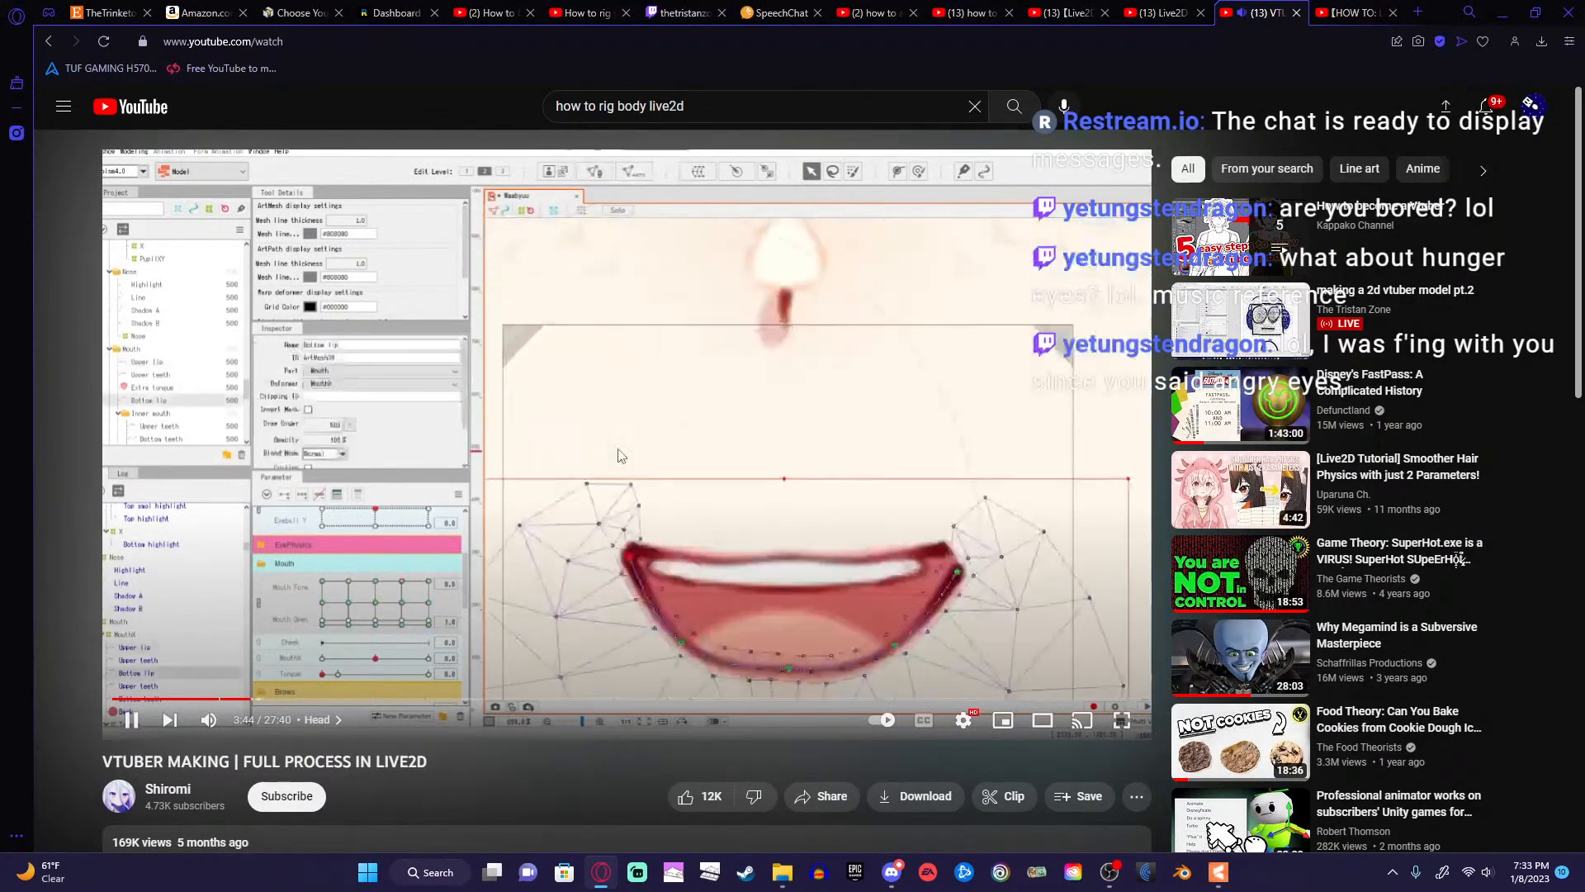
Mute the full process video and jump to its Body chapter at 8:26.
left_click(213, 727)
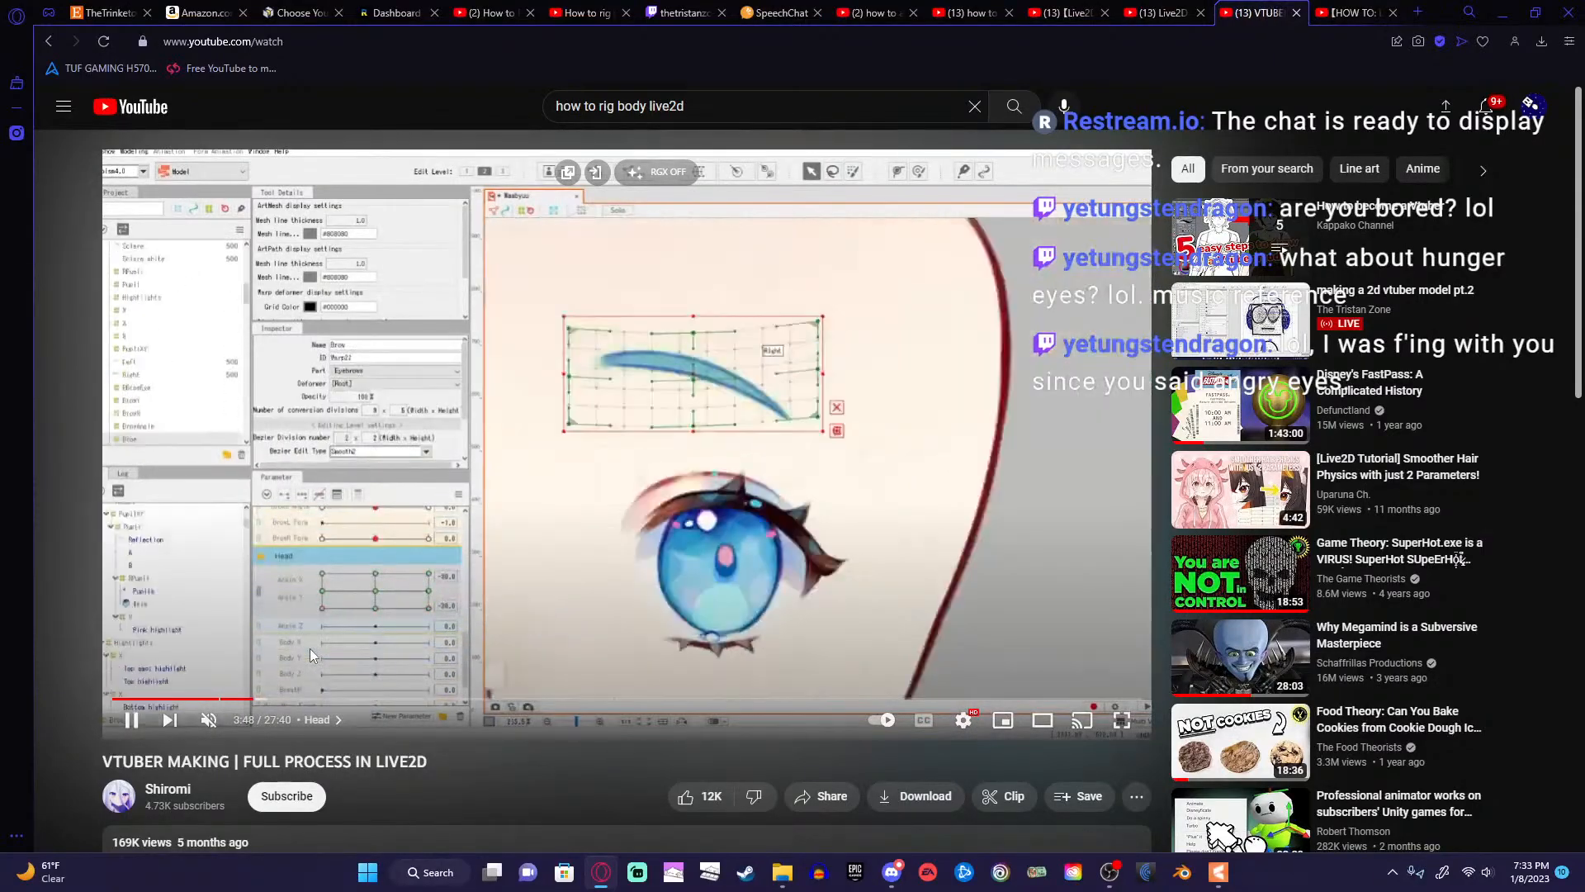
key("Right")
key("Right")
key("Right")
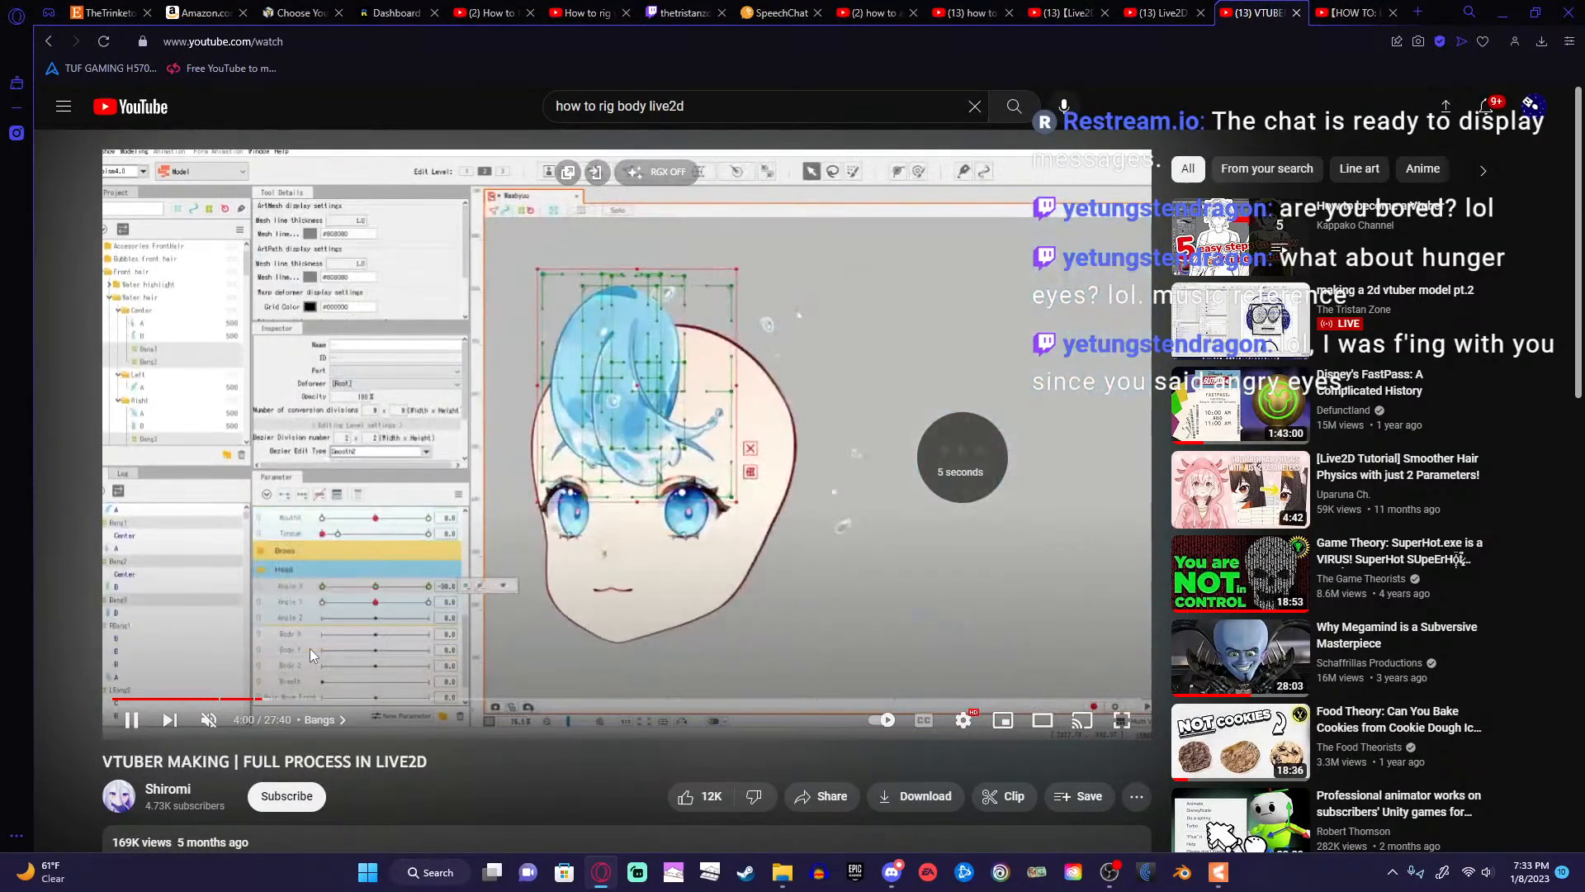
left_click(321, 719)
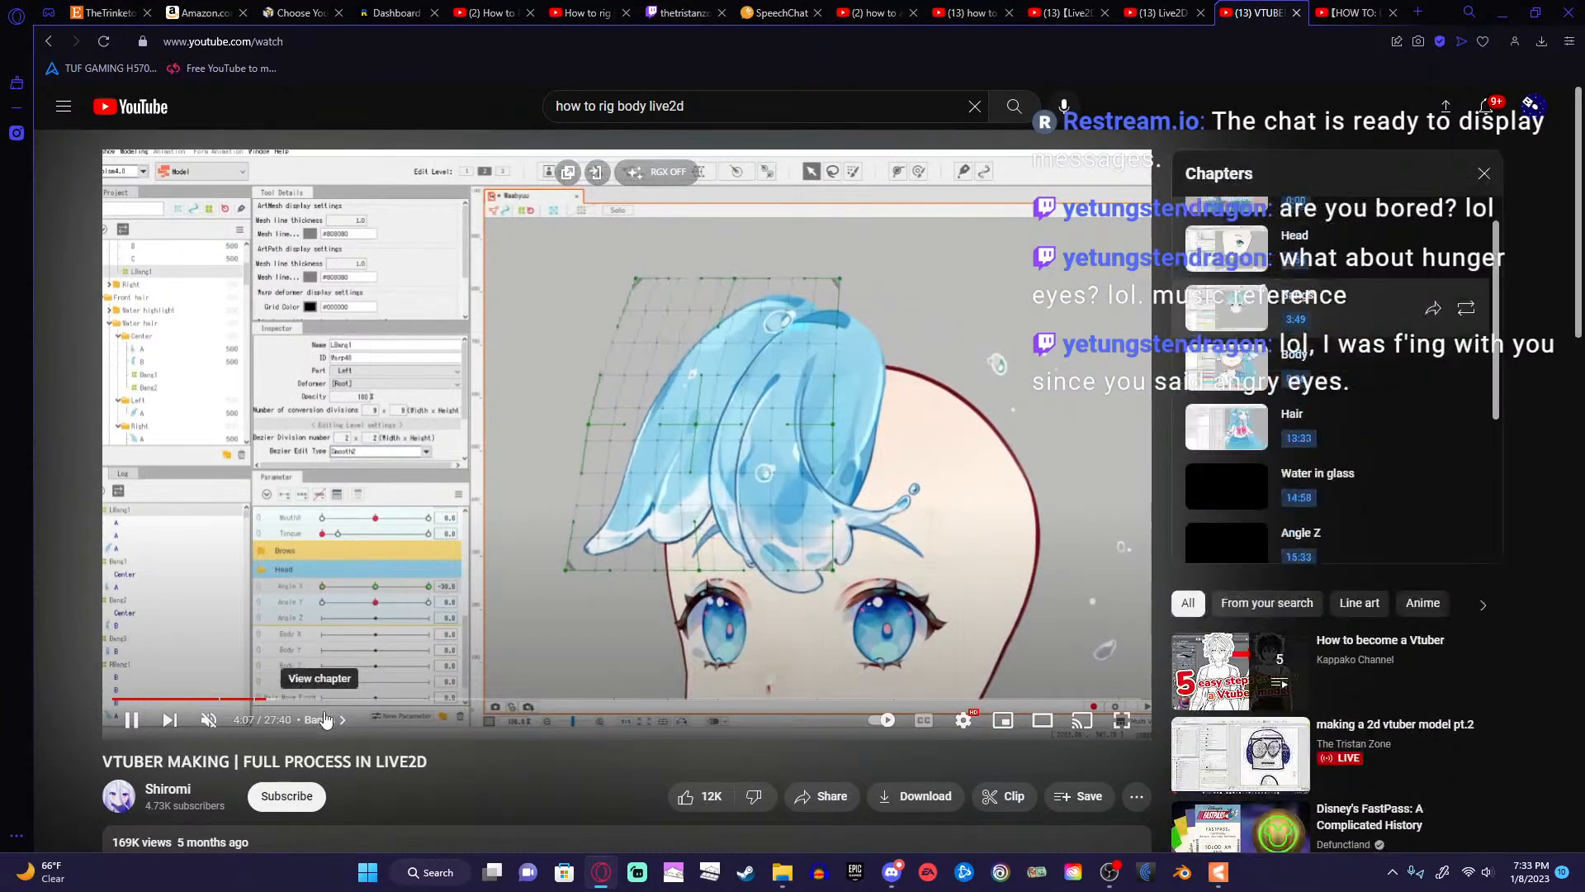
left_click(1229, 283)
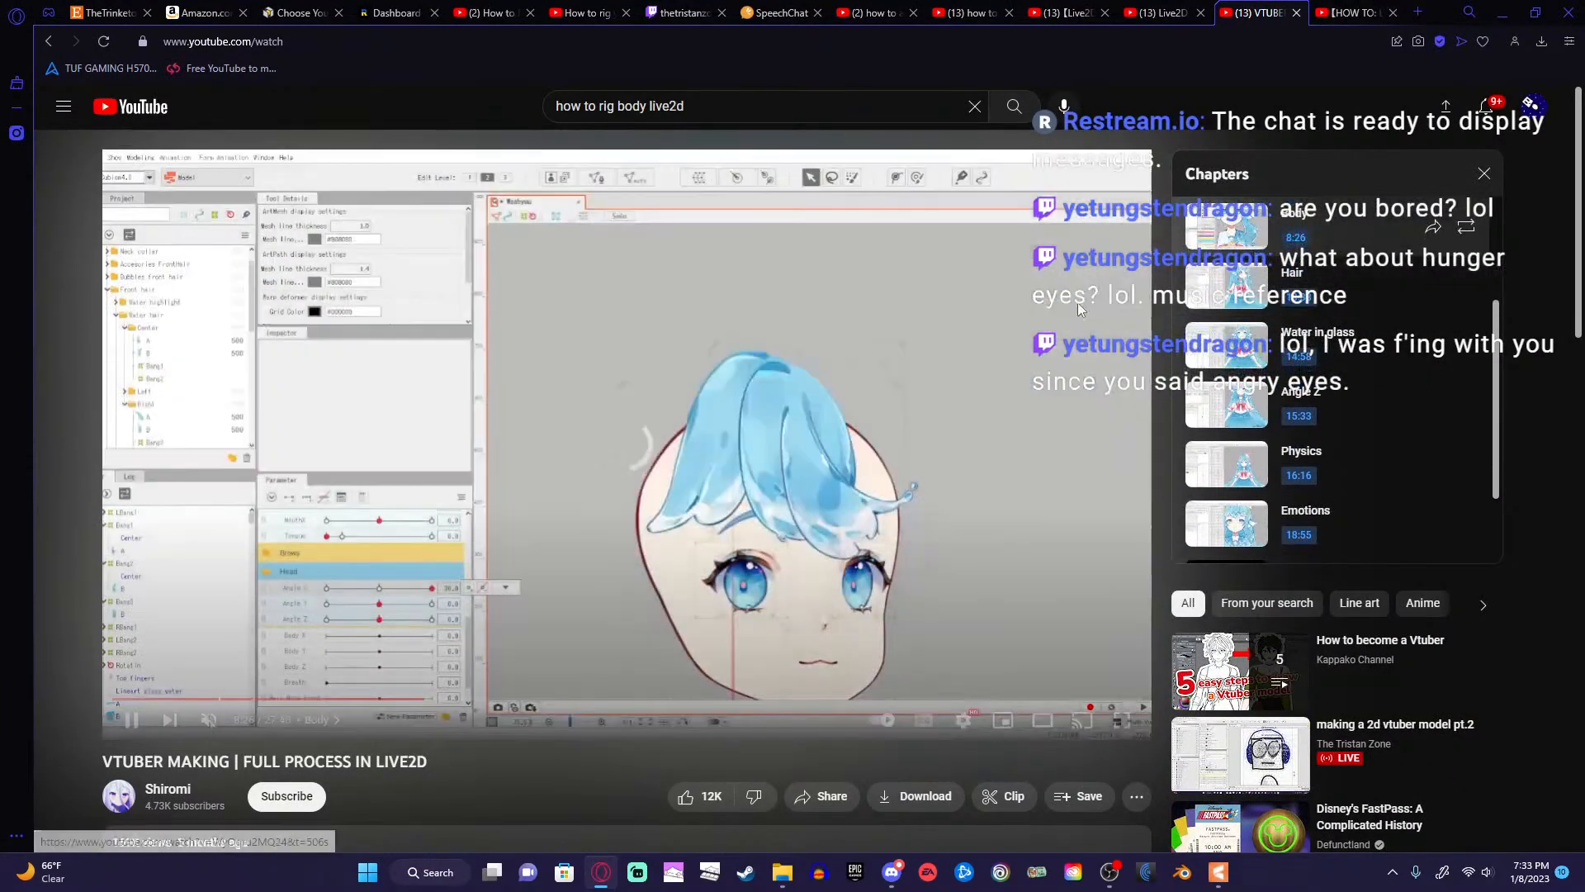
Watch the video's Body chapter to see how the torso and uniform are rigged.
left_click(908, 433)
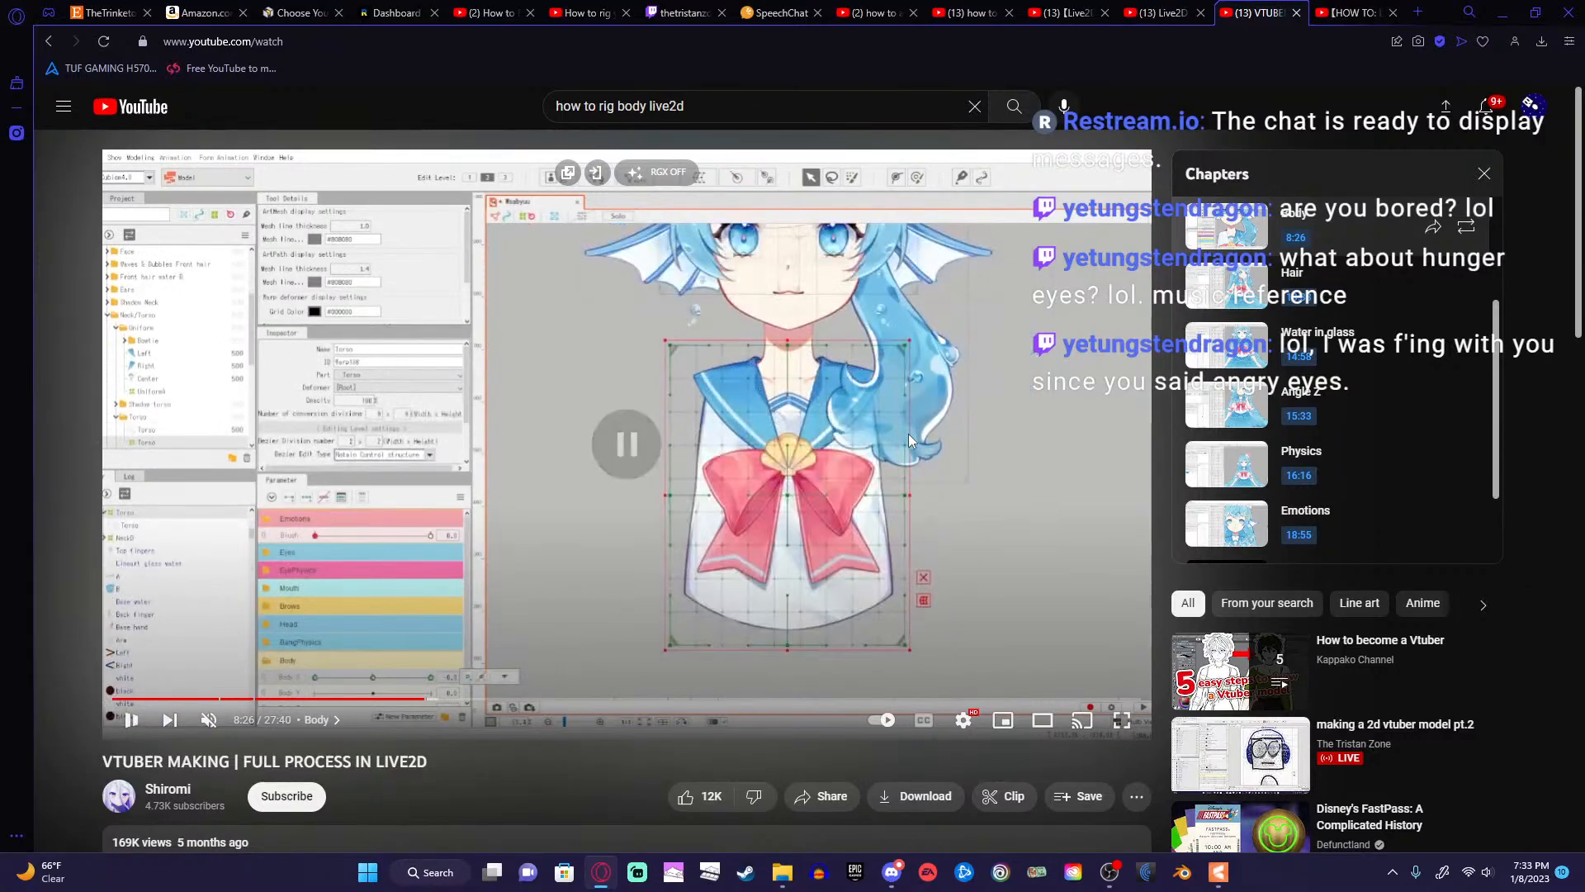
left_click(908, 433)
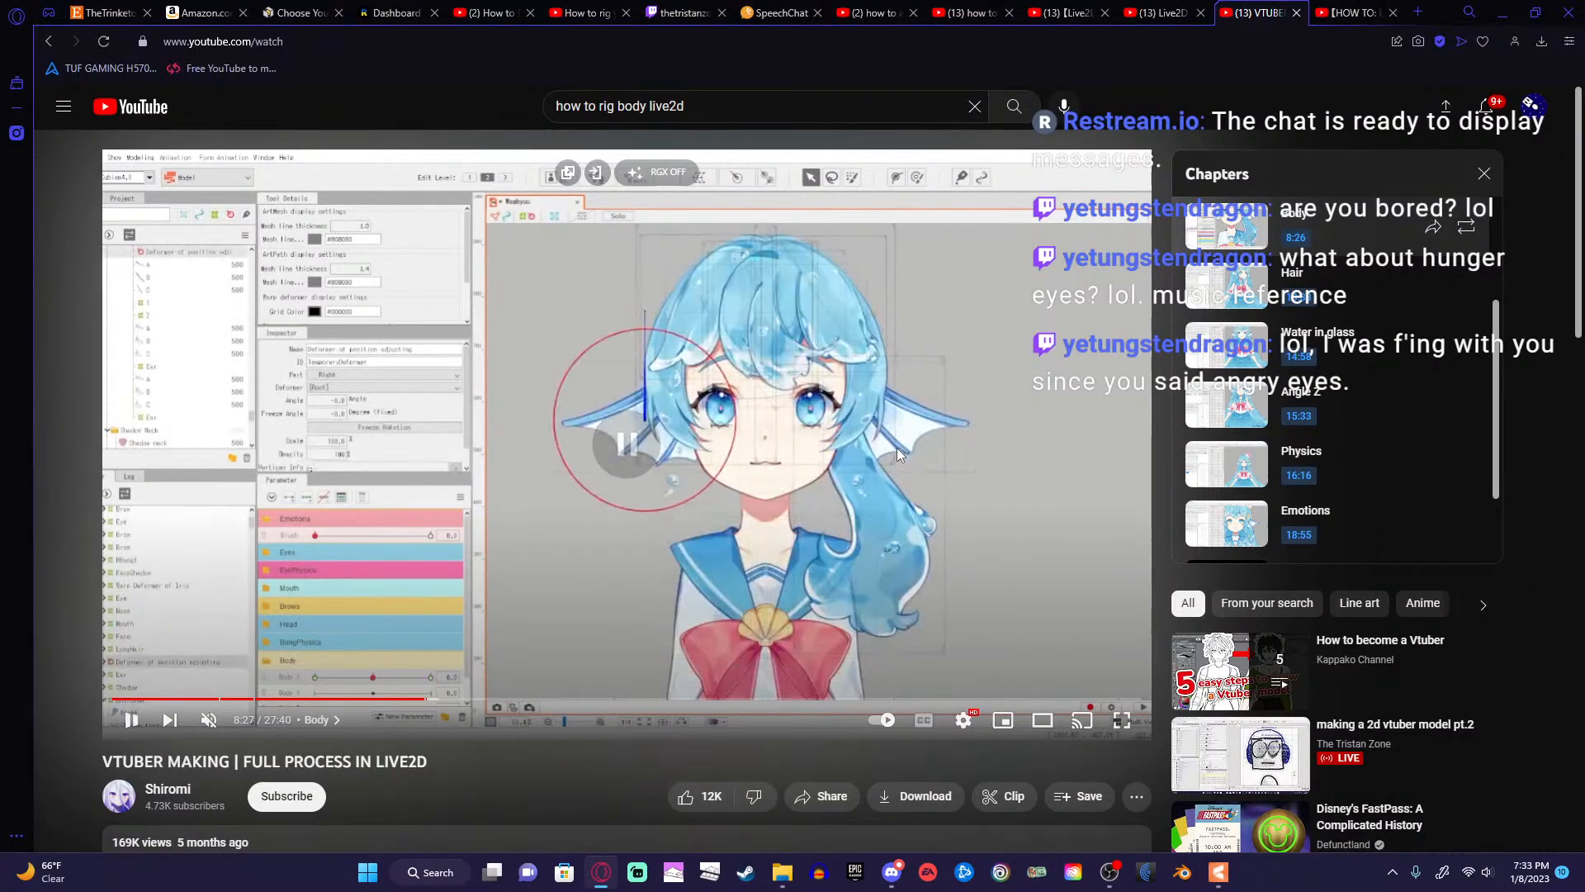
left_click(897, 448)
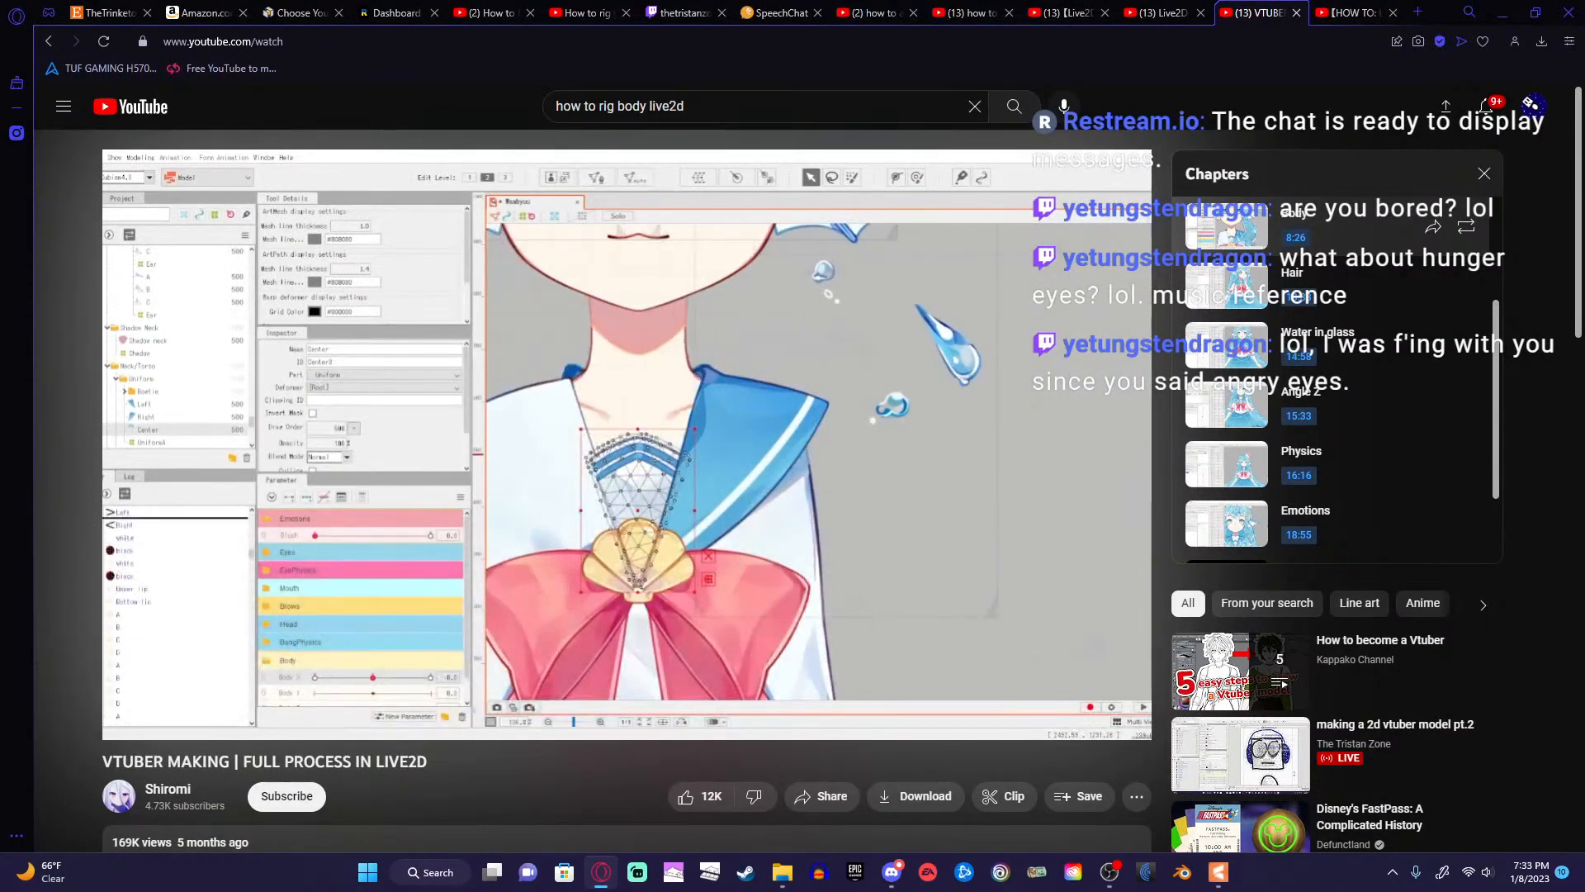
left_click(891, 451)
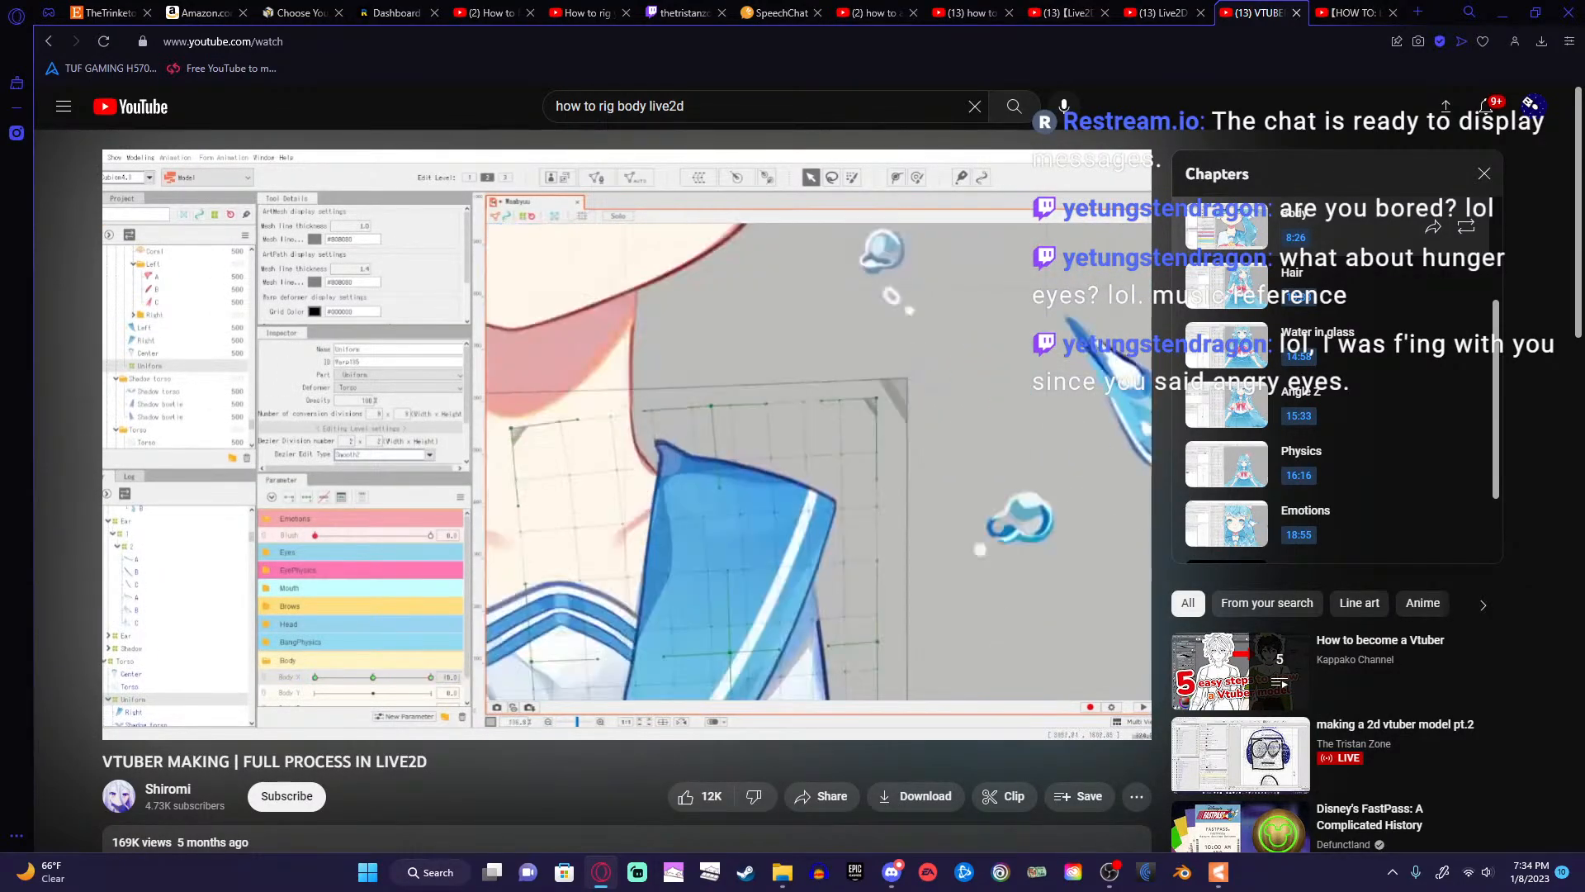
Return to the search results and open How to Rig Body Movement using X, Y and Z Parameters.
left_click(657, 170)
left_click(1005, 118)
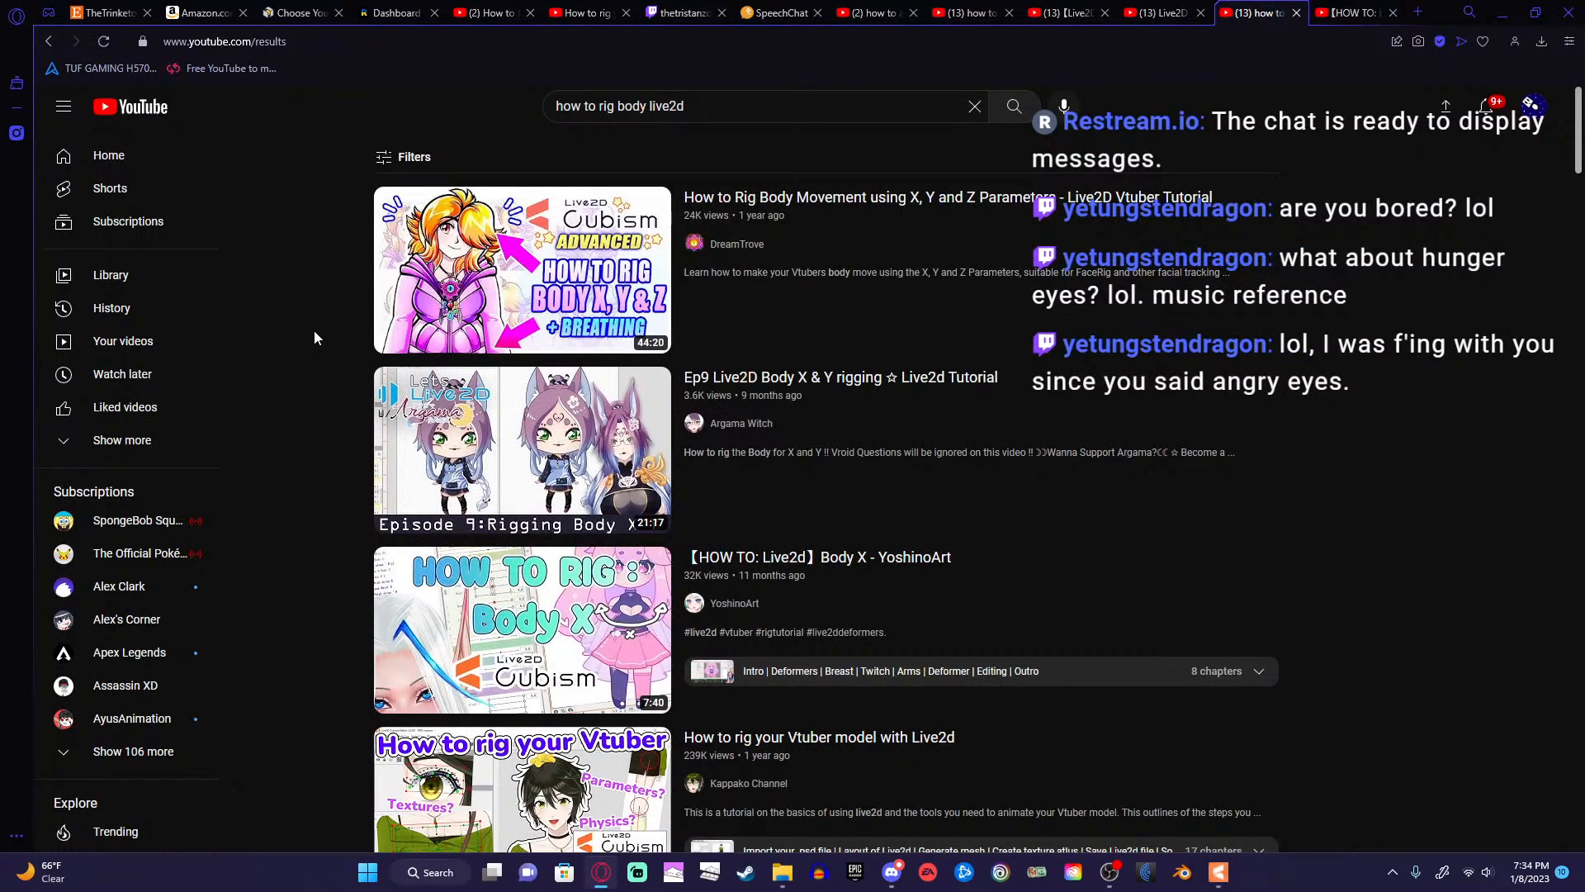
left_click(460, 298)
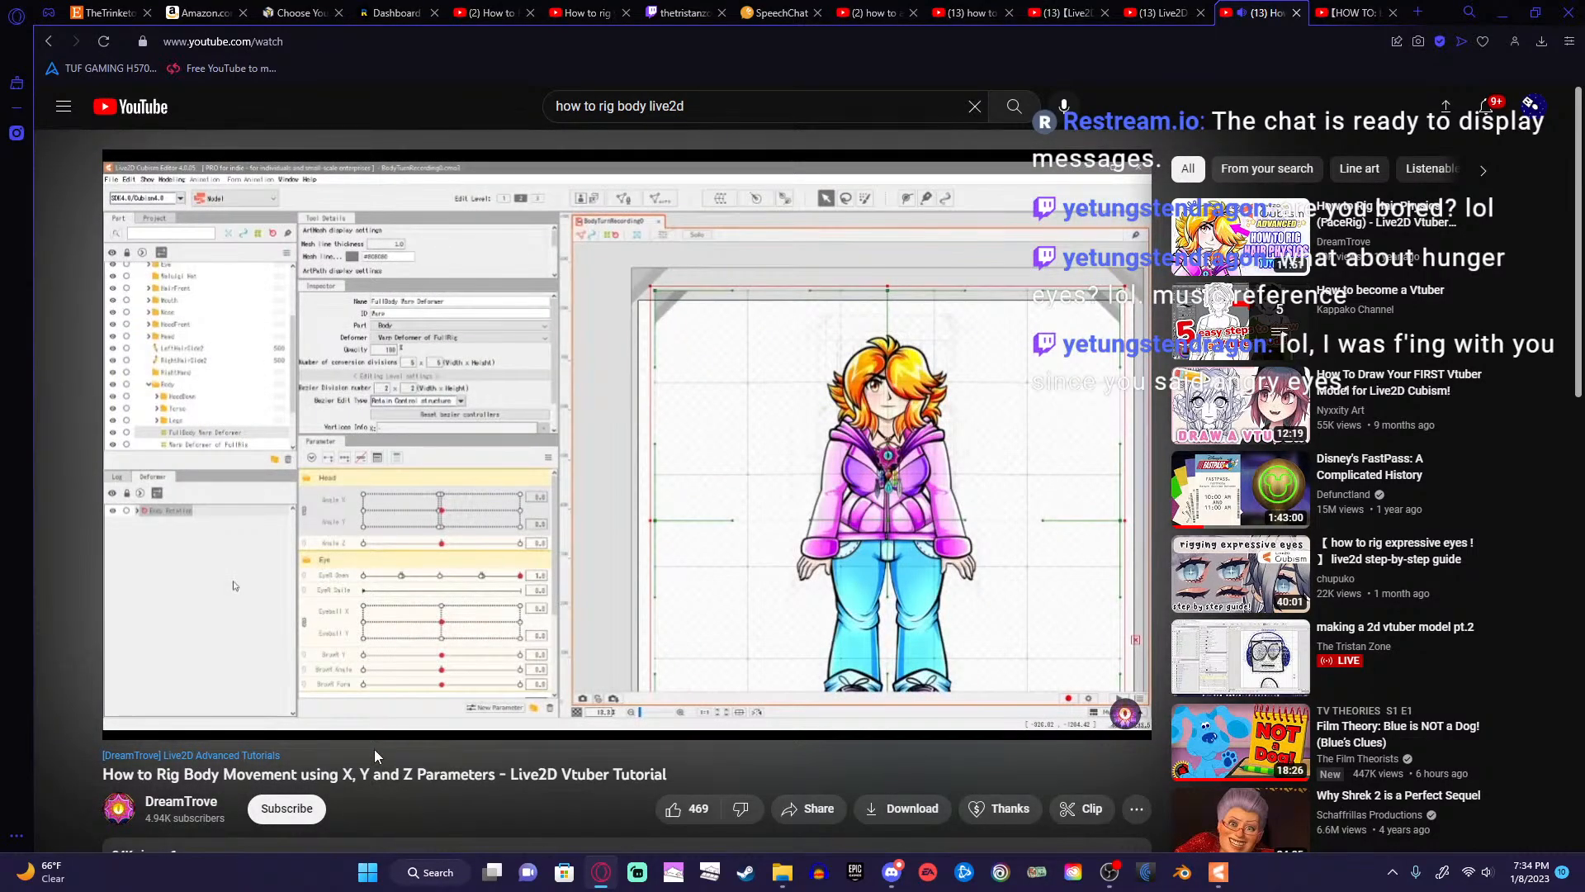
Skip Audacity's crash recovery without restoring the project and close Audacity.
key("space")
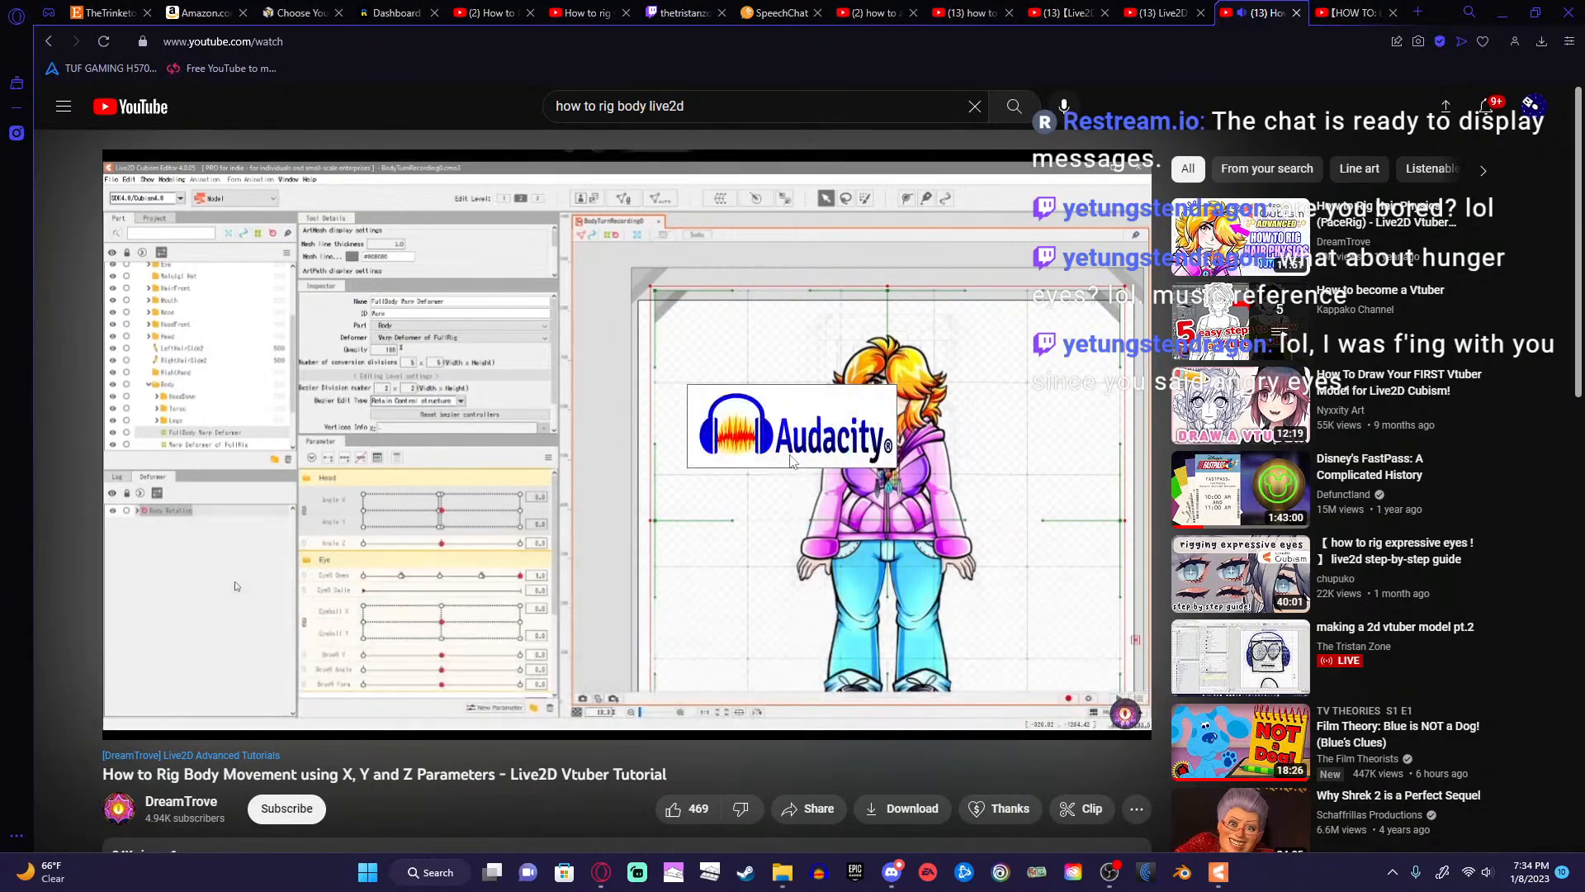
left_click(801, 549)
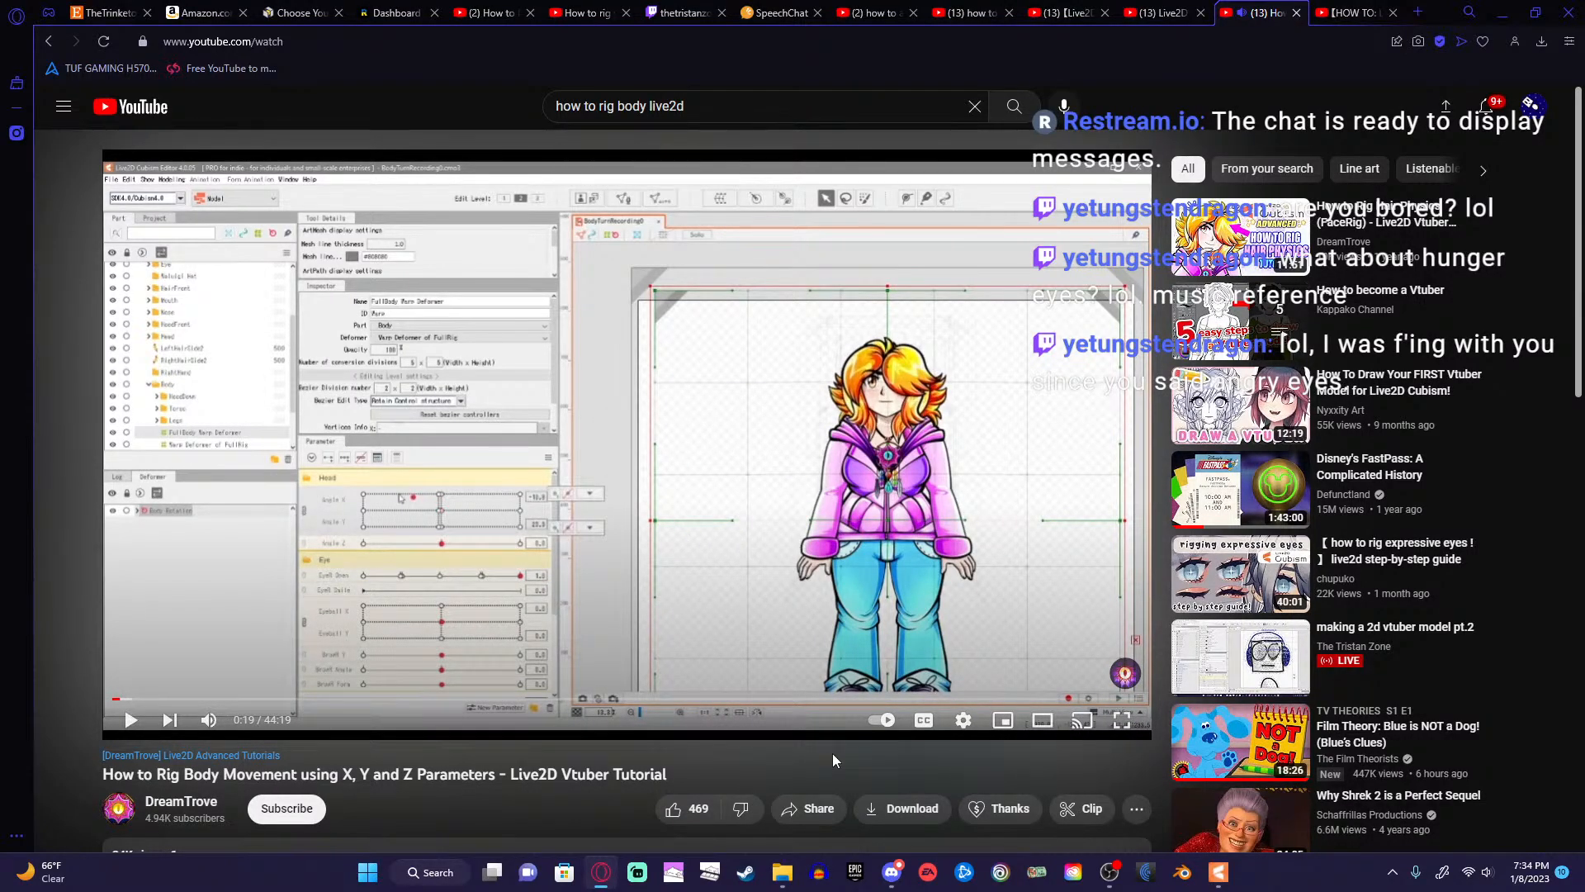
left_click(809, 435)
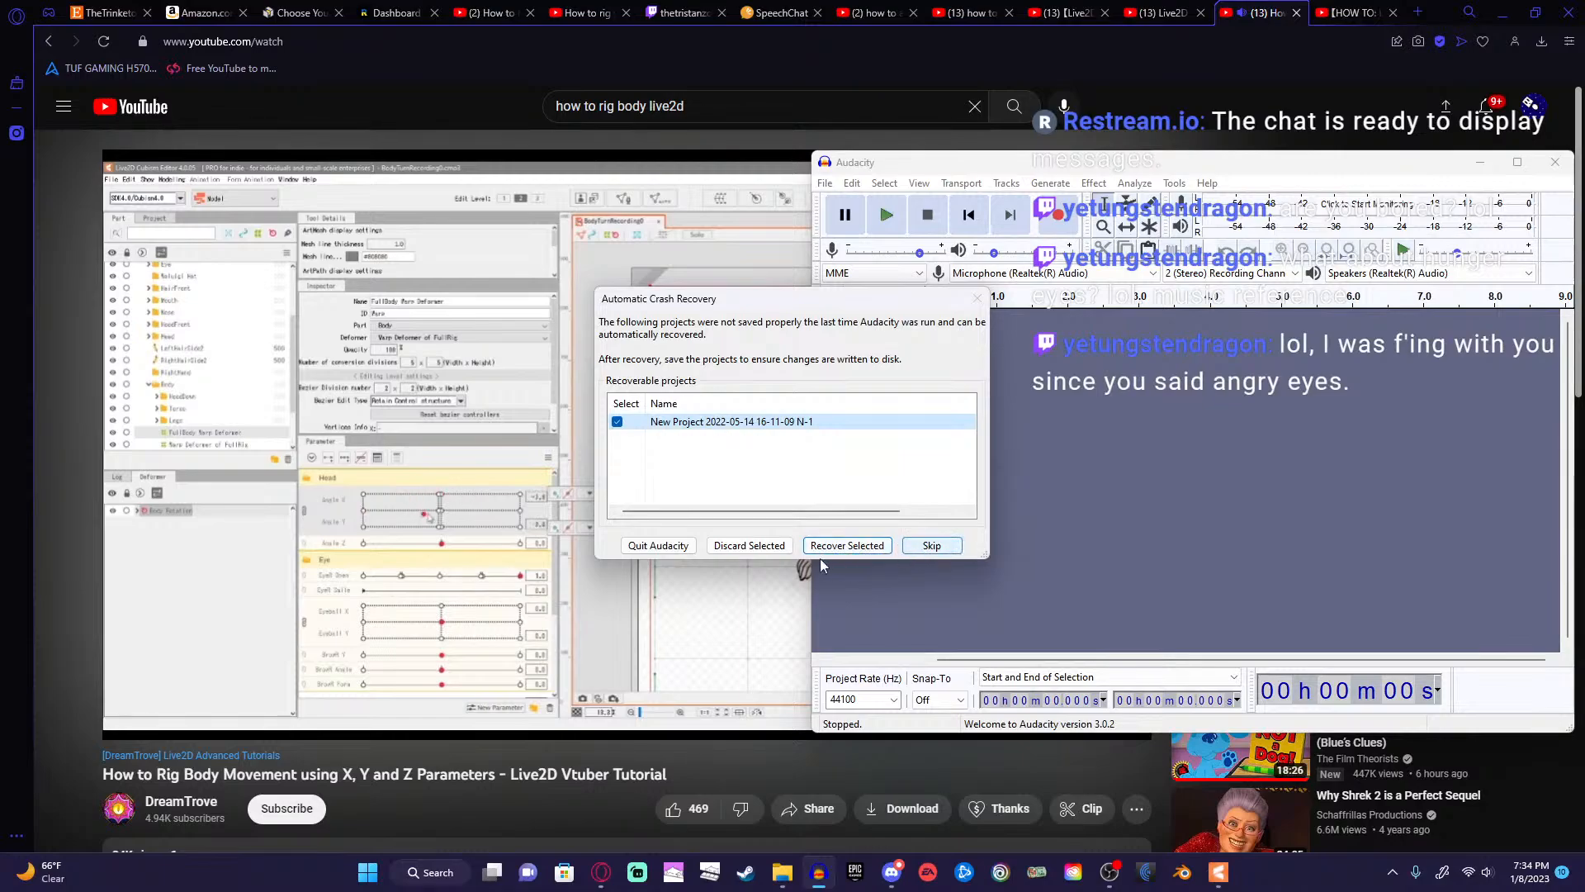
left_click(931, 544)
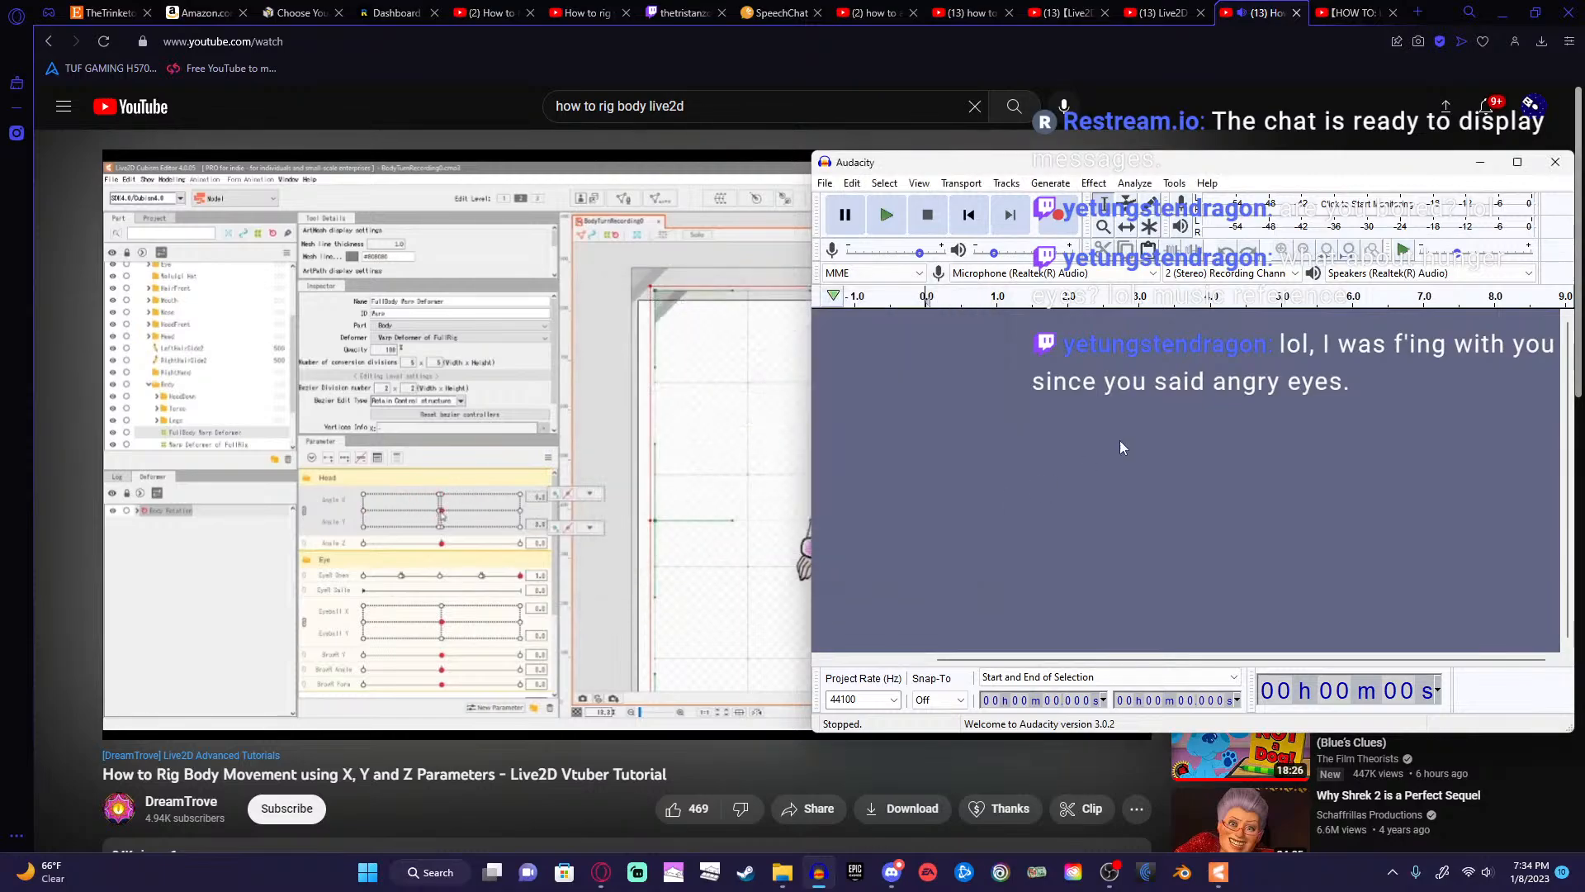
left_click(1556, 162)
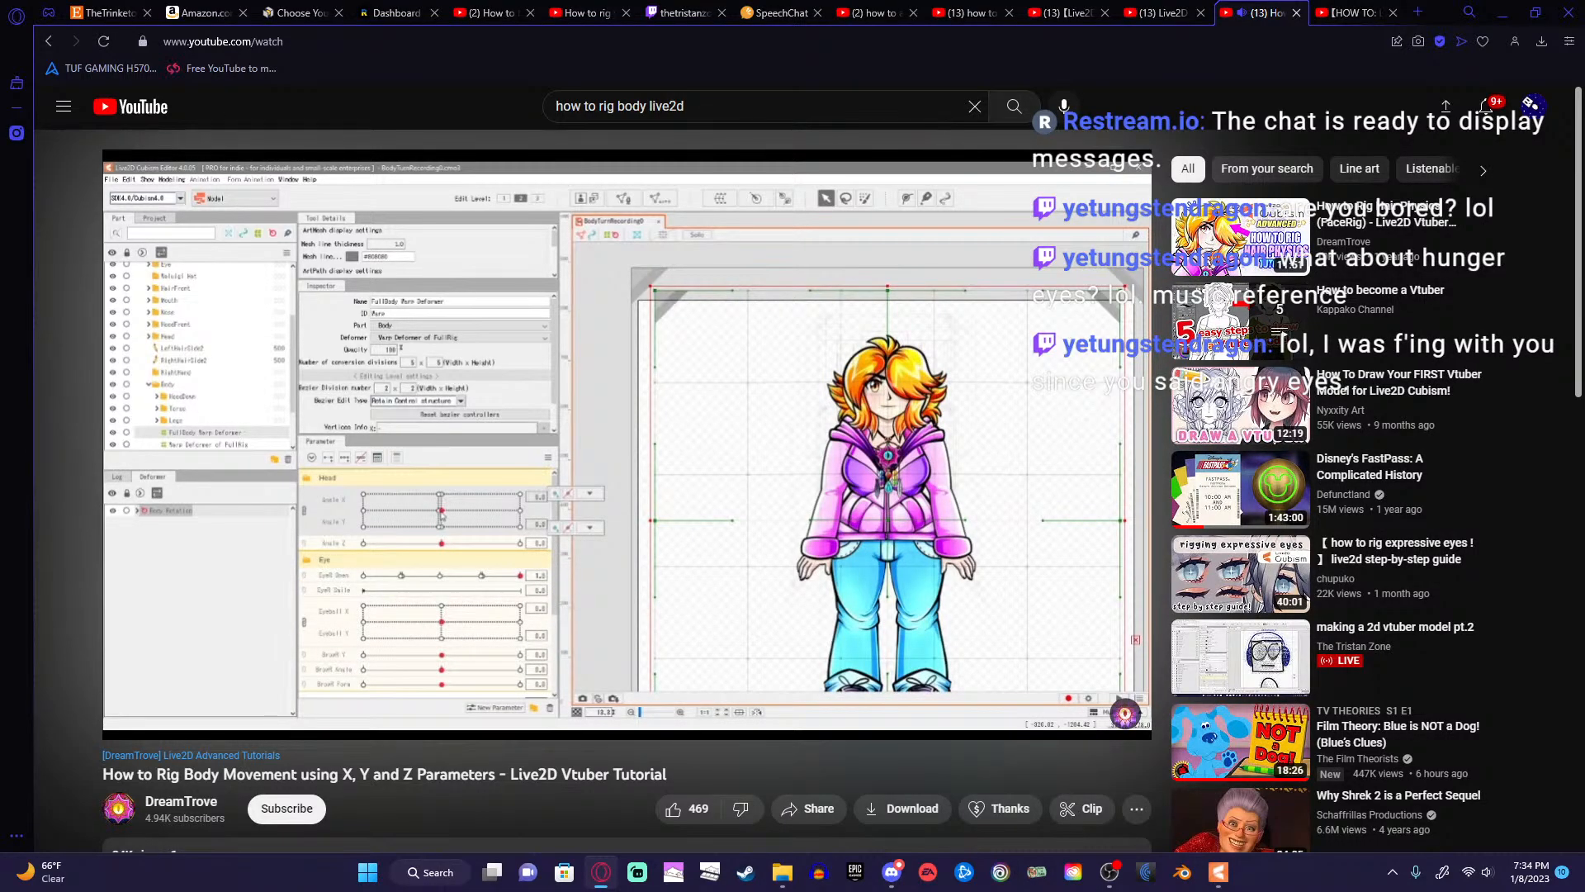
Skip ahead and pause the body tutorial at 1:10, and switch to Live2D Cubism Editor to look over Blocky_vtuber's deformer list.
key("Right")
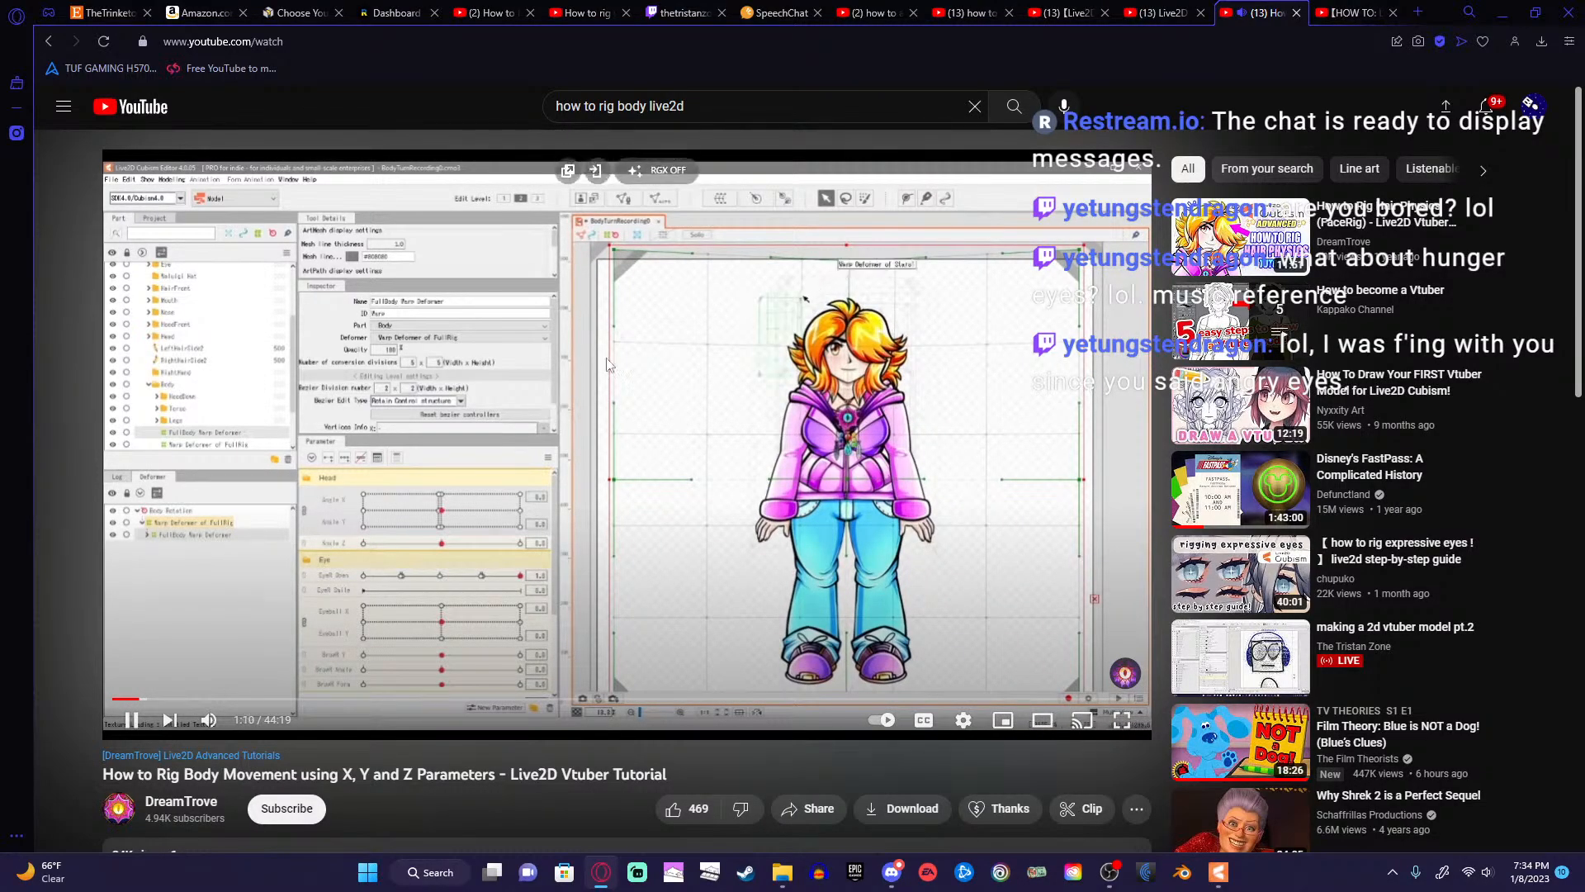
key("space")
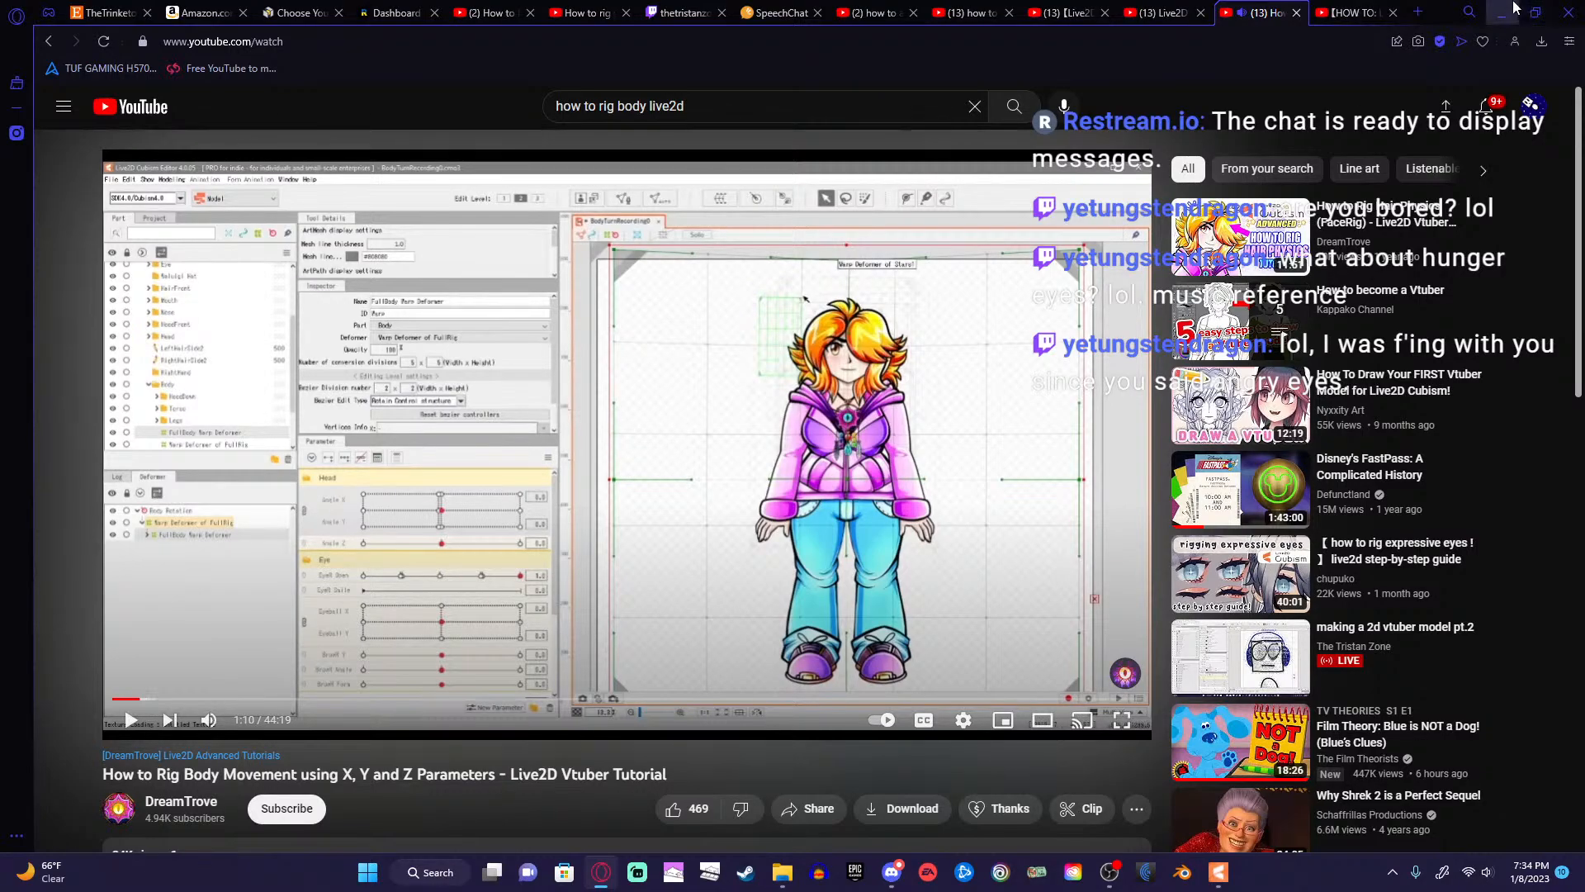
left_click(1515, 8)
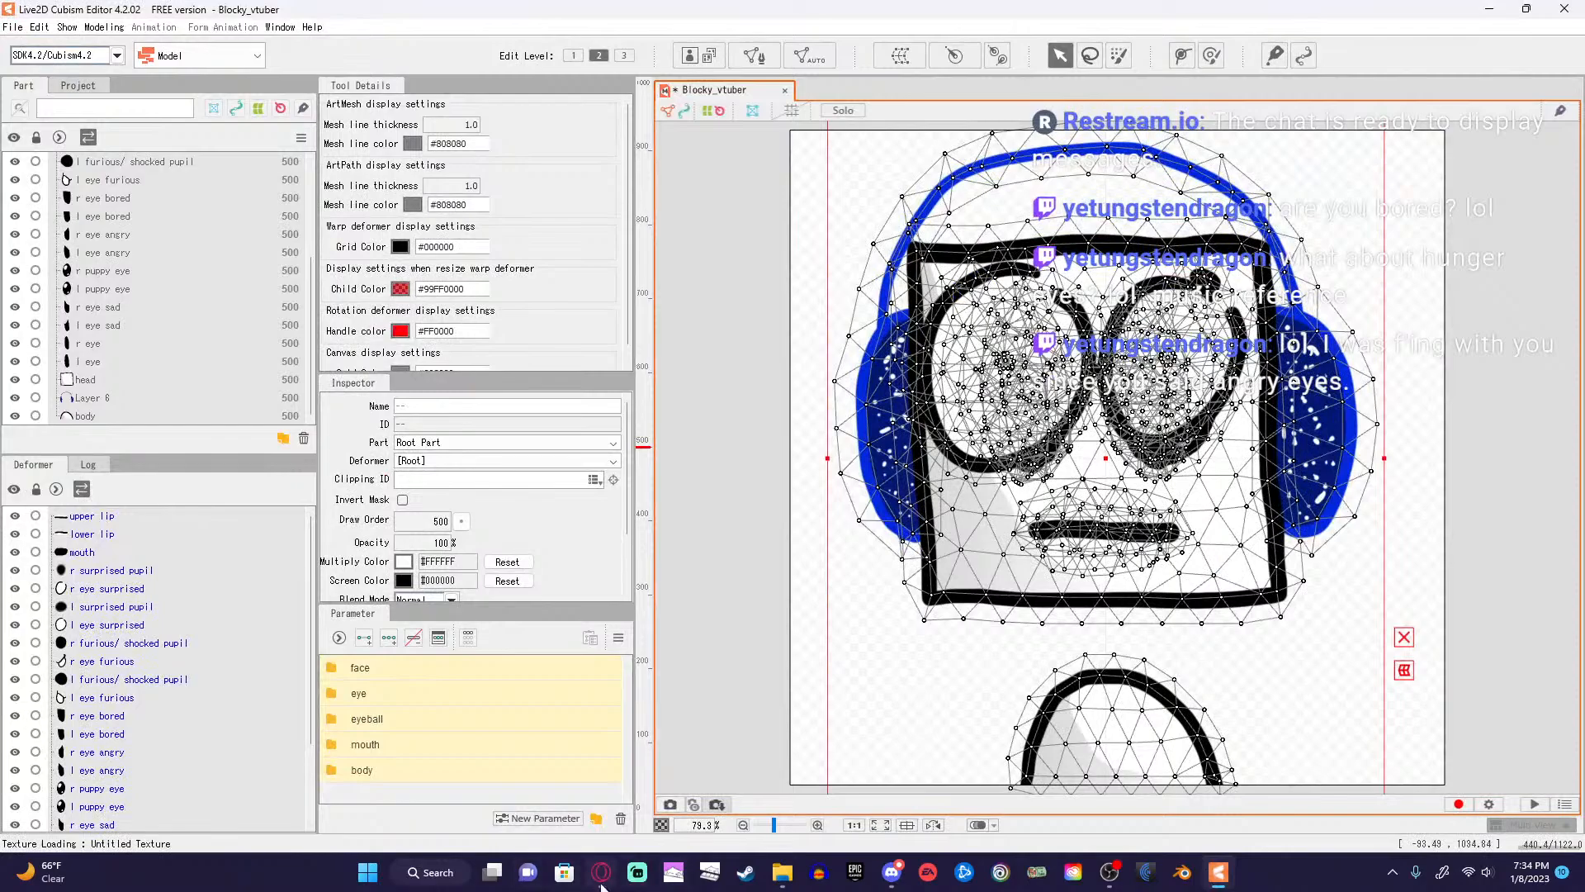
scroll(160, 705, "down", 1)
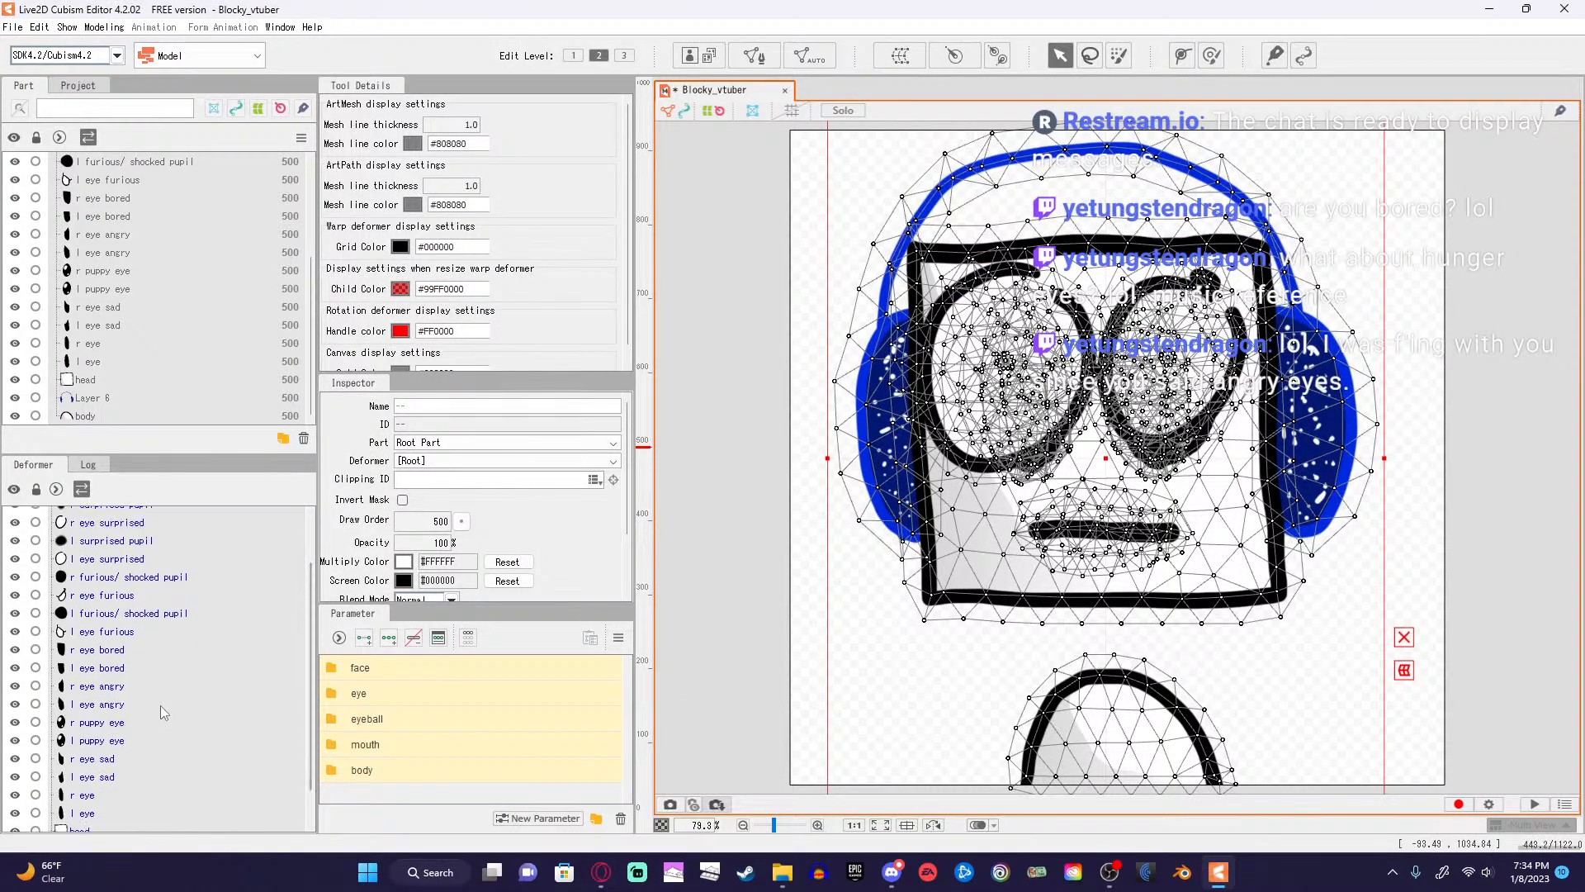
scroll(161, 705, "up", 1)
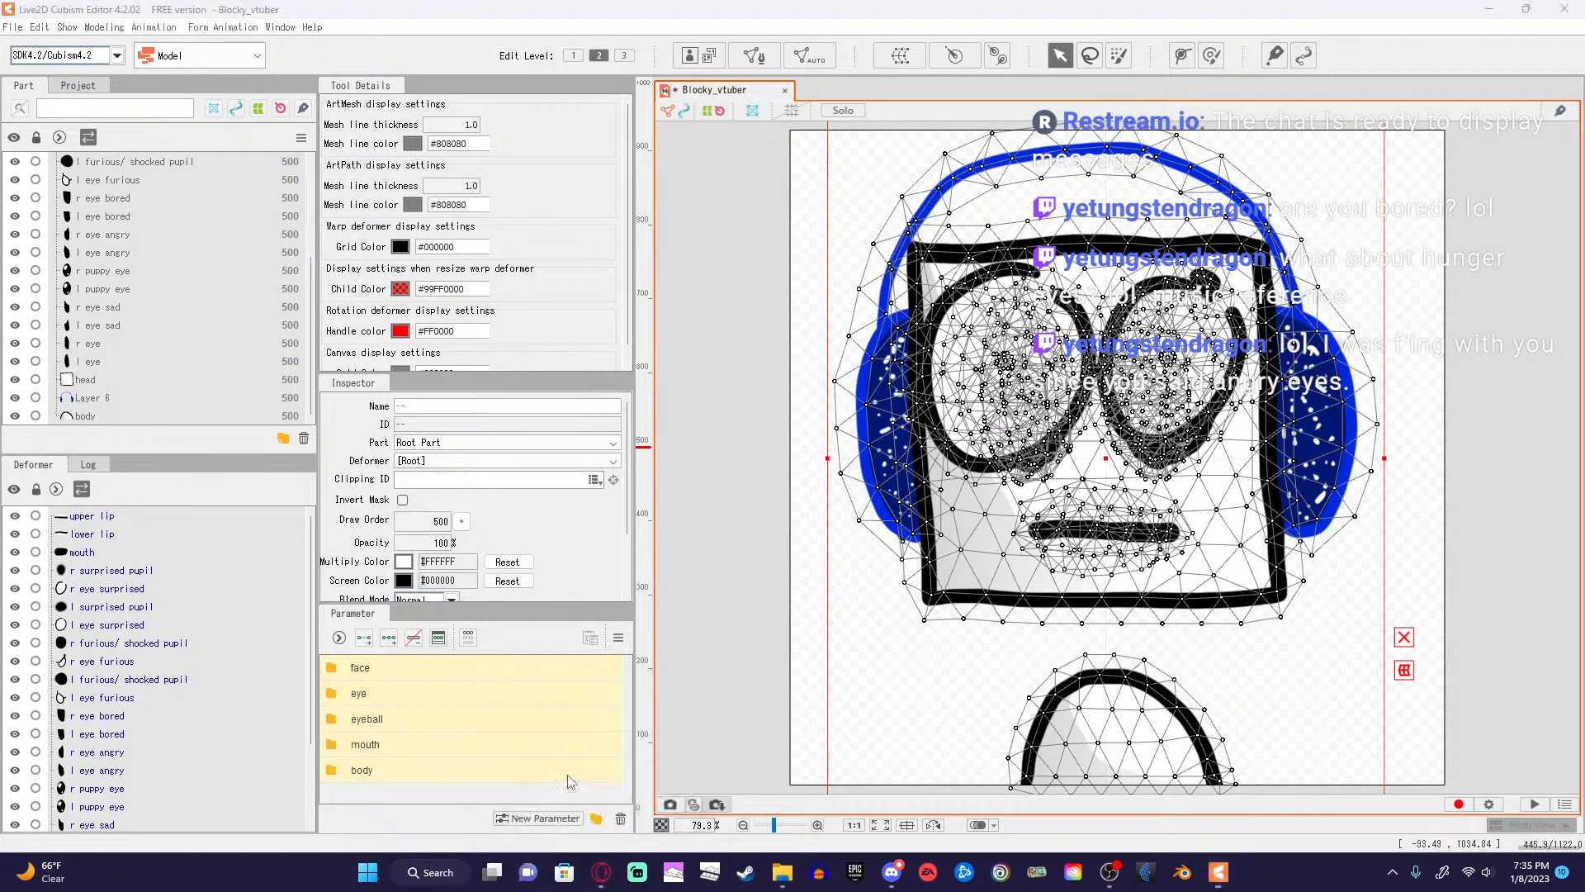
Switch back to the browser's Live2D Tutorial - Simpler Mouth Rigging/:3 Mouth video and resume playing it.
key("alt+Tab")
key("ctrl+Tab")
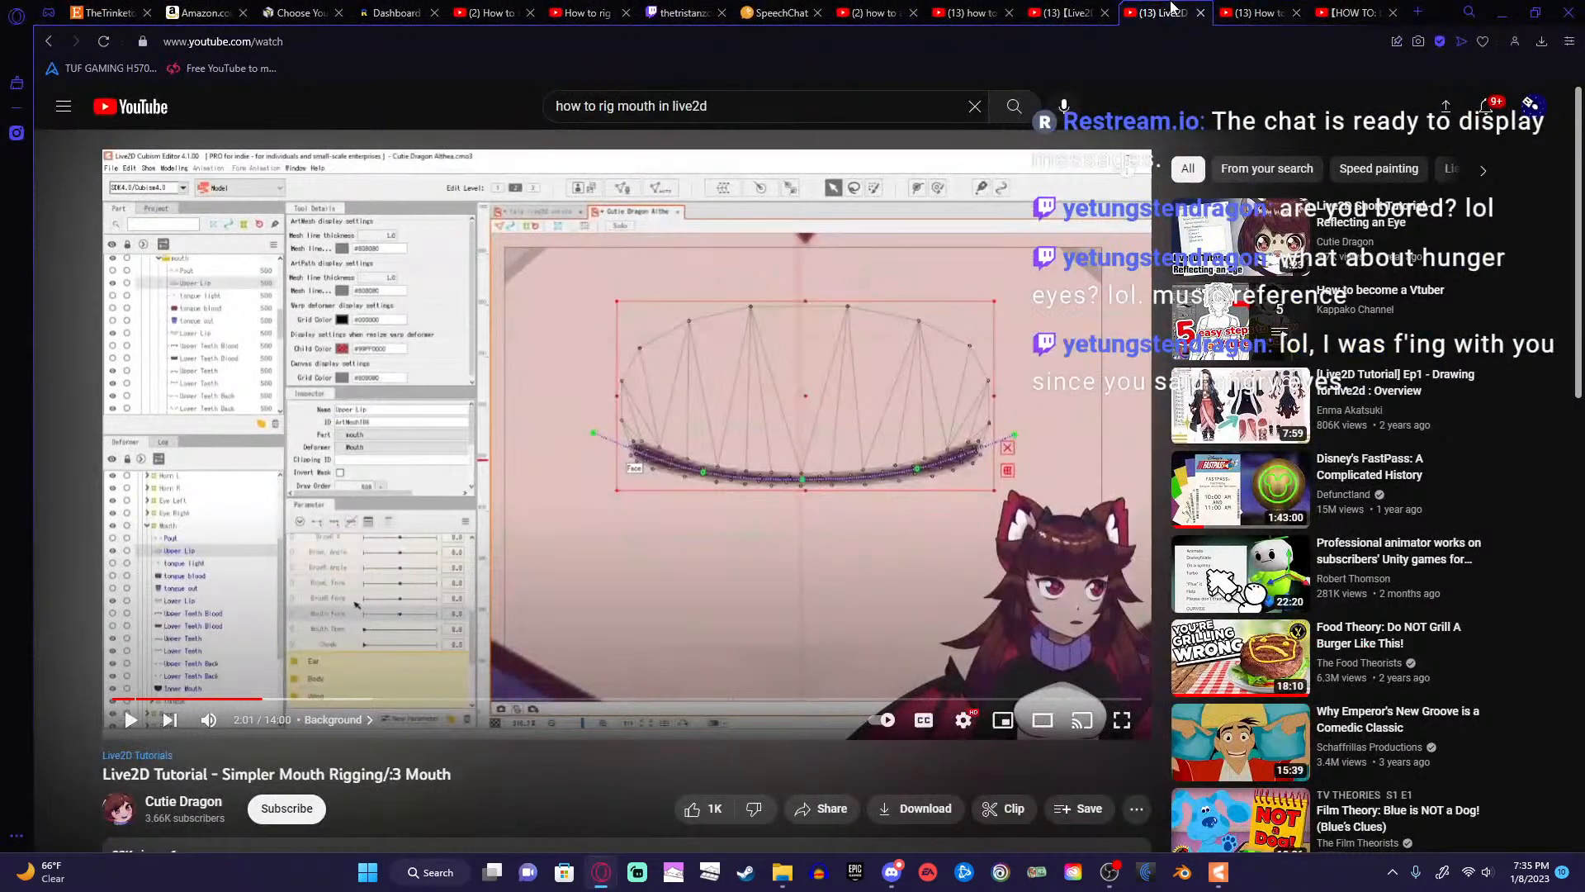
left_click(895, 470)
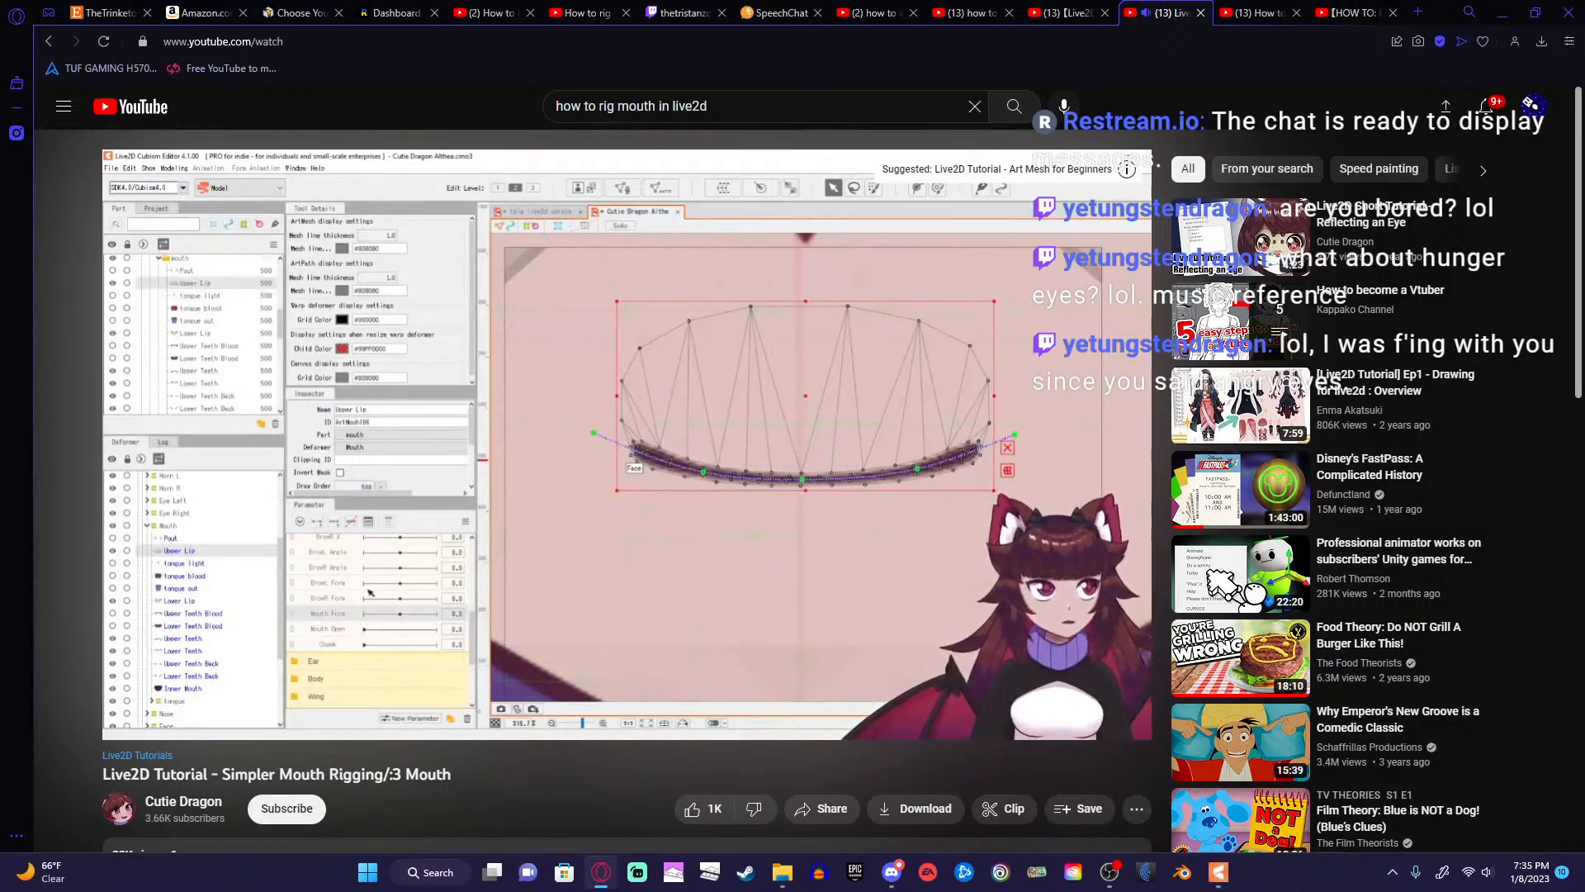
Pause the mouth tutorial at 2:14 and switch to Live2D Cubism Editor to compare the upper lip and lower lip meshes.
mouse_move(869, 479)
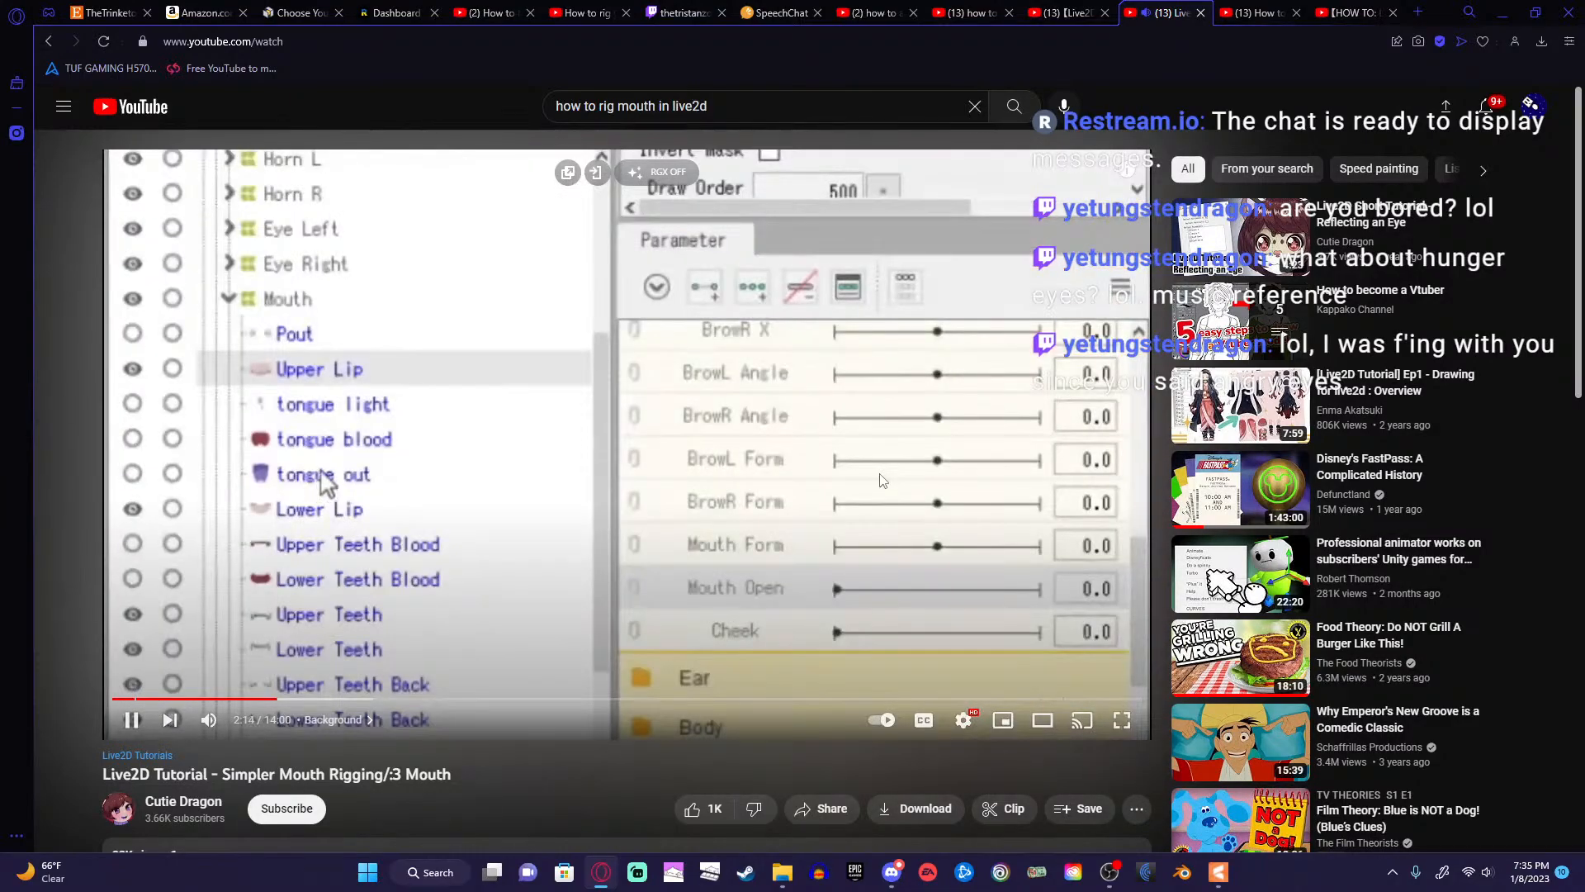
left_click(882, 480)
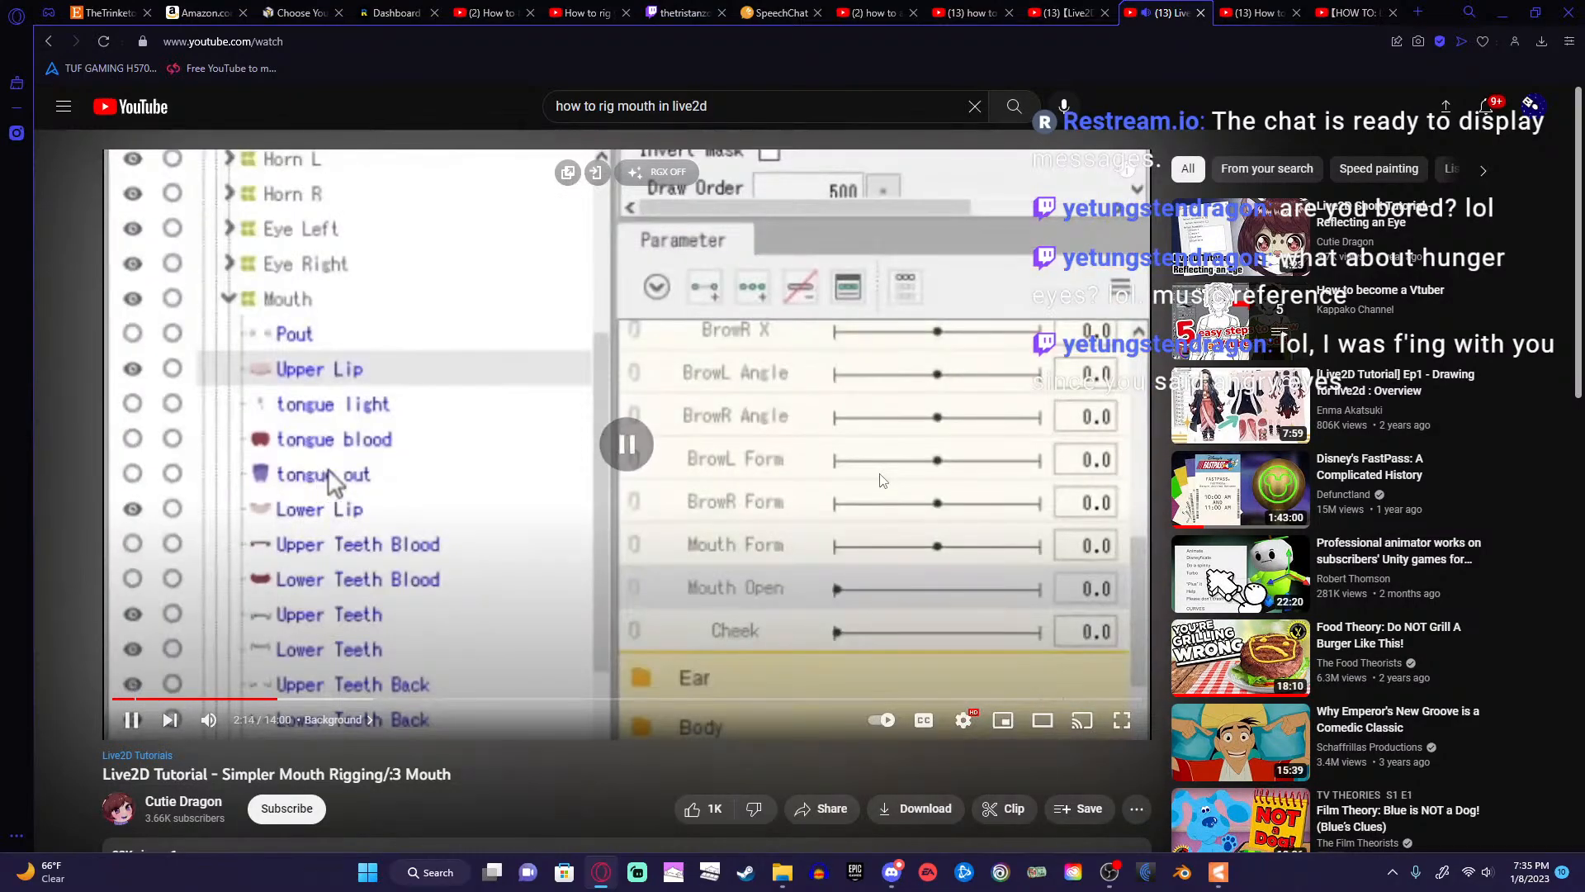
key("alt+Tab")
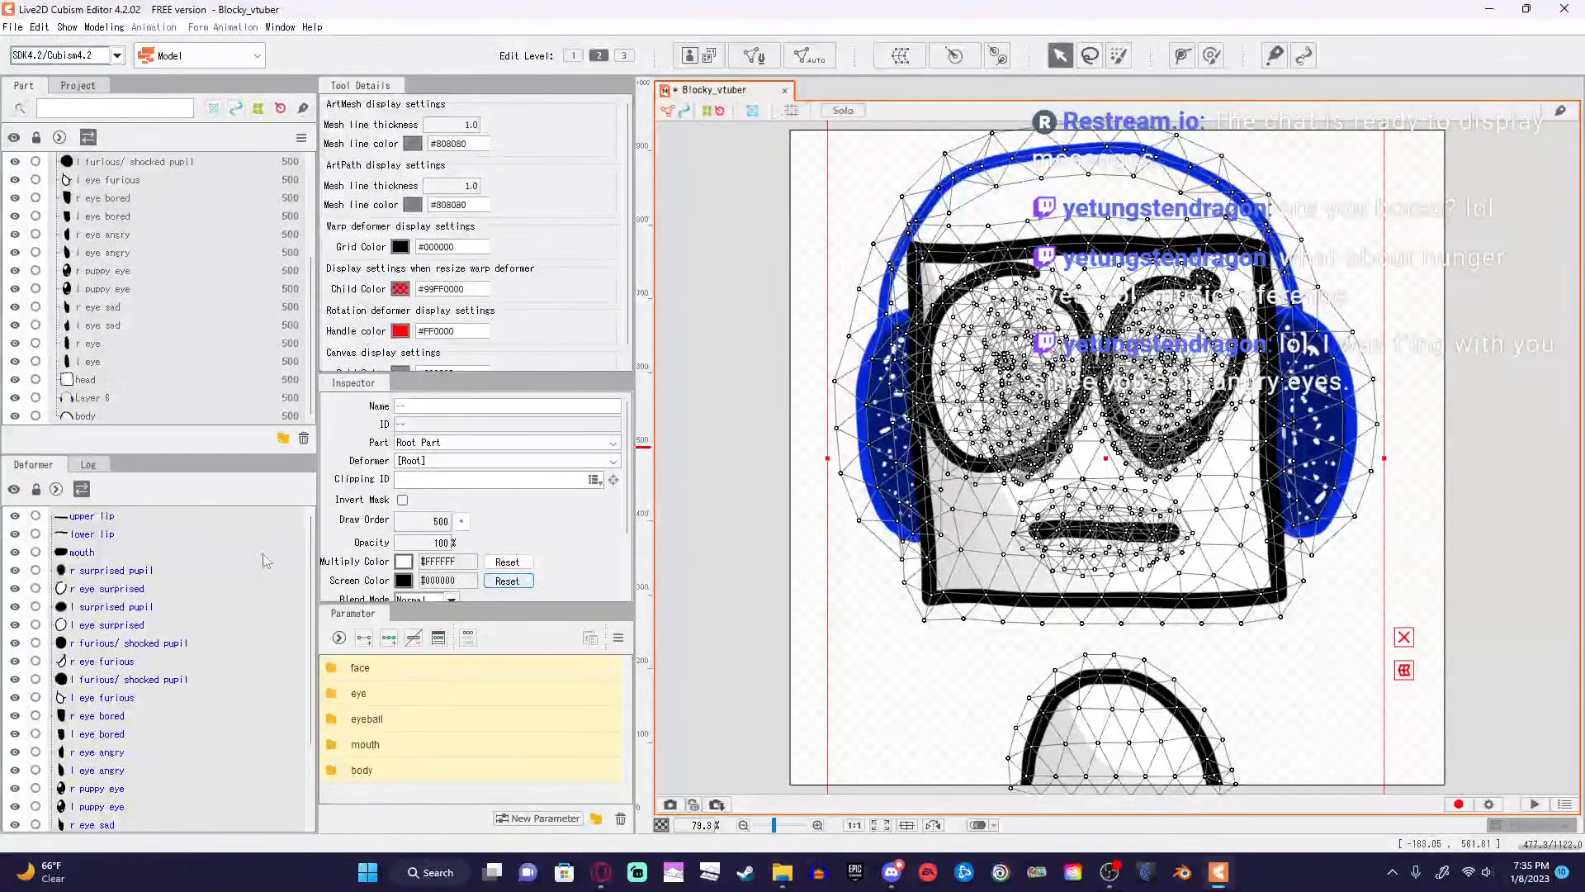
left_click(92, 520)
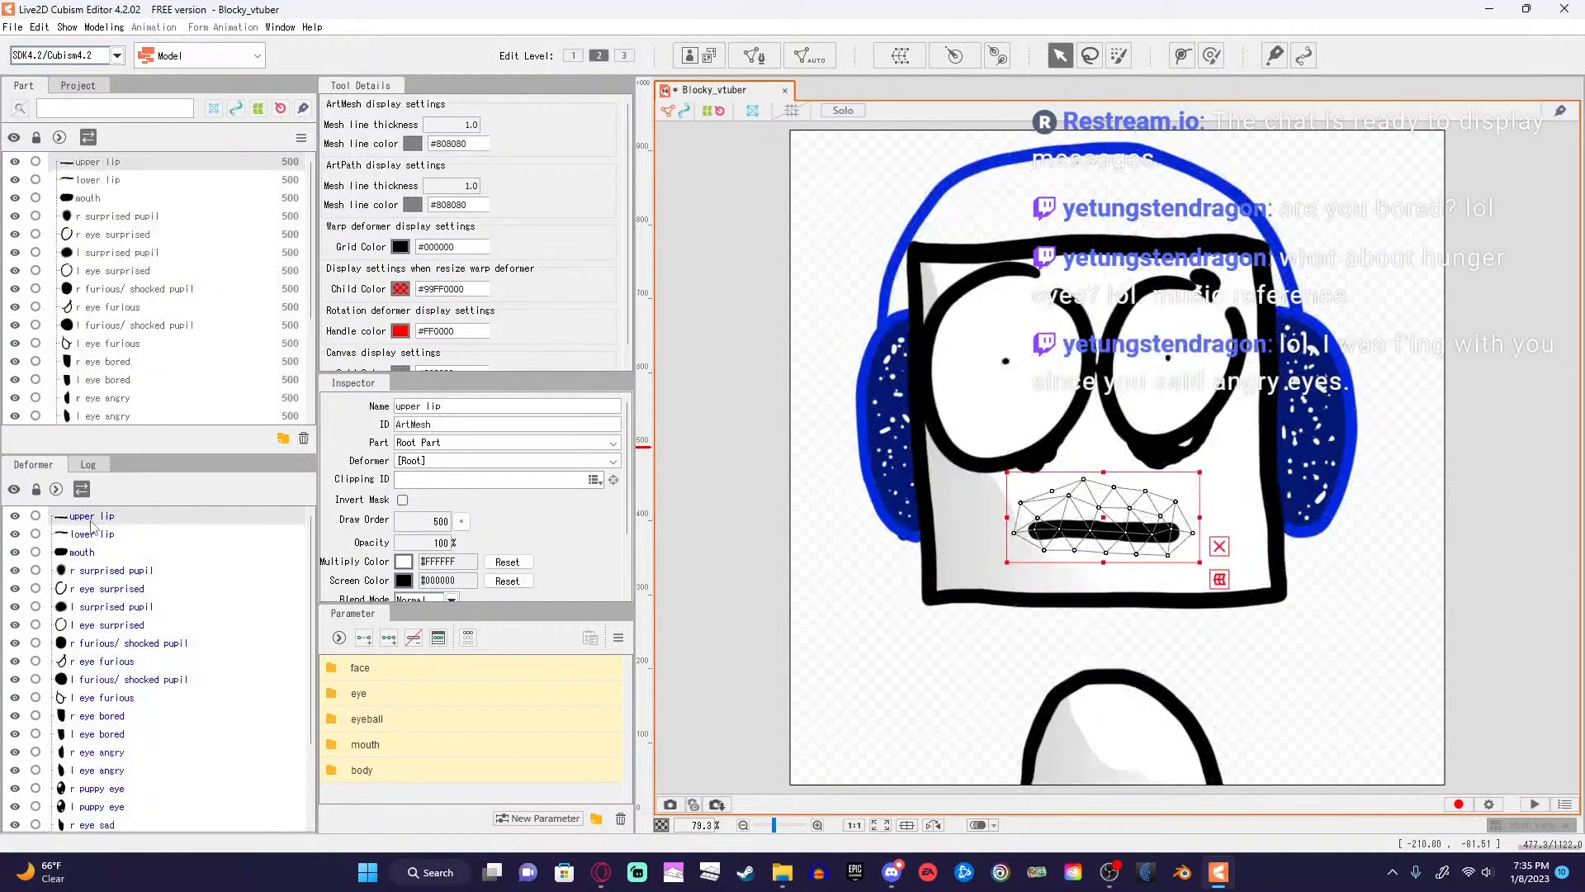
left_click(113, 536)
left_click(117, 518)
left_click(118, 536)
left_click(122, 517)
Return to the mouth tutorial, pause it at 2:30, and switch back to Live2D Cubism Editor.
left_click(595, 877)
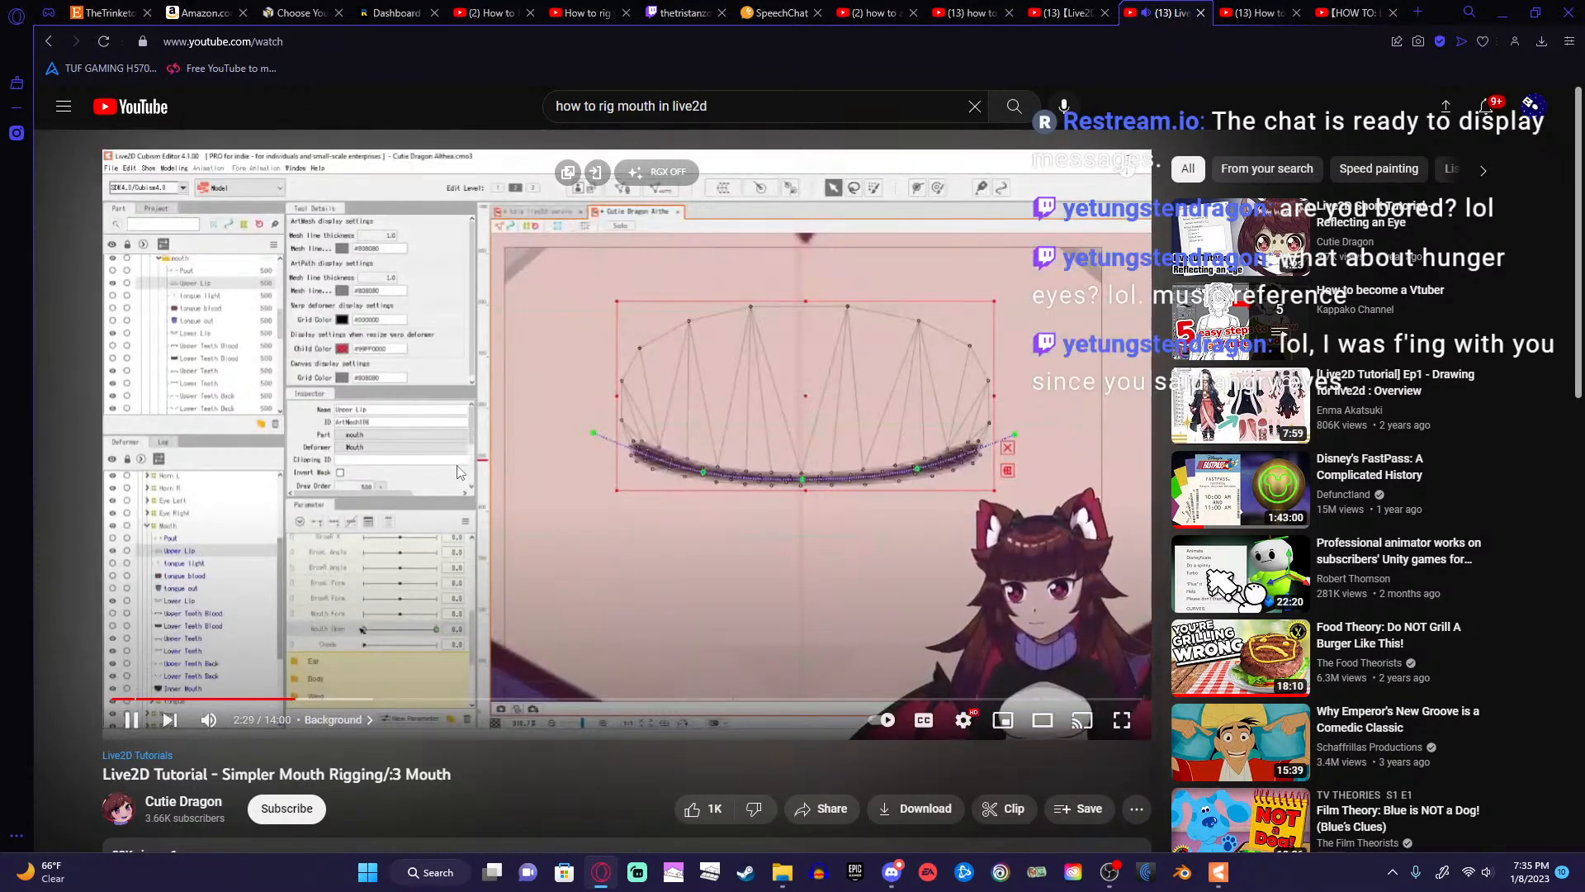
left_click(505, 447)
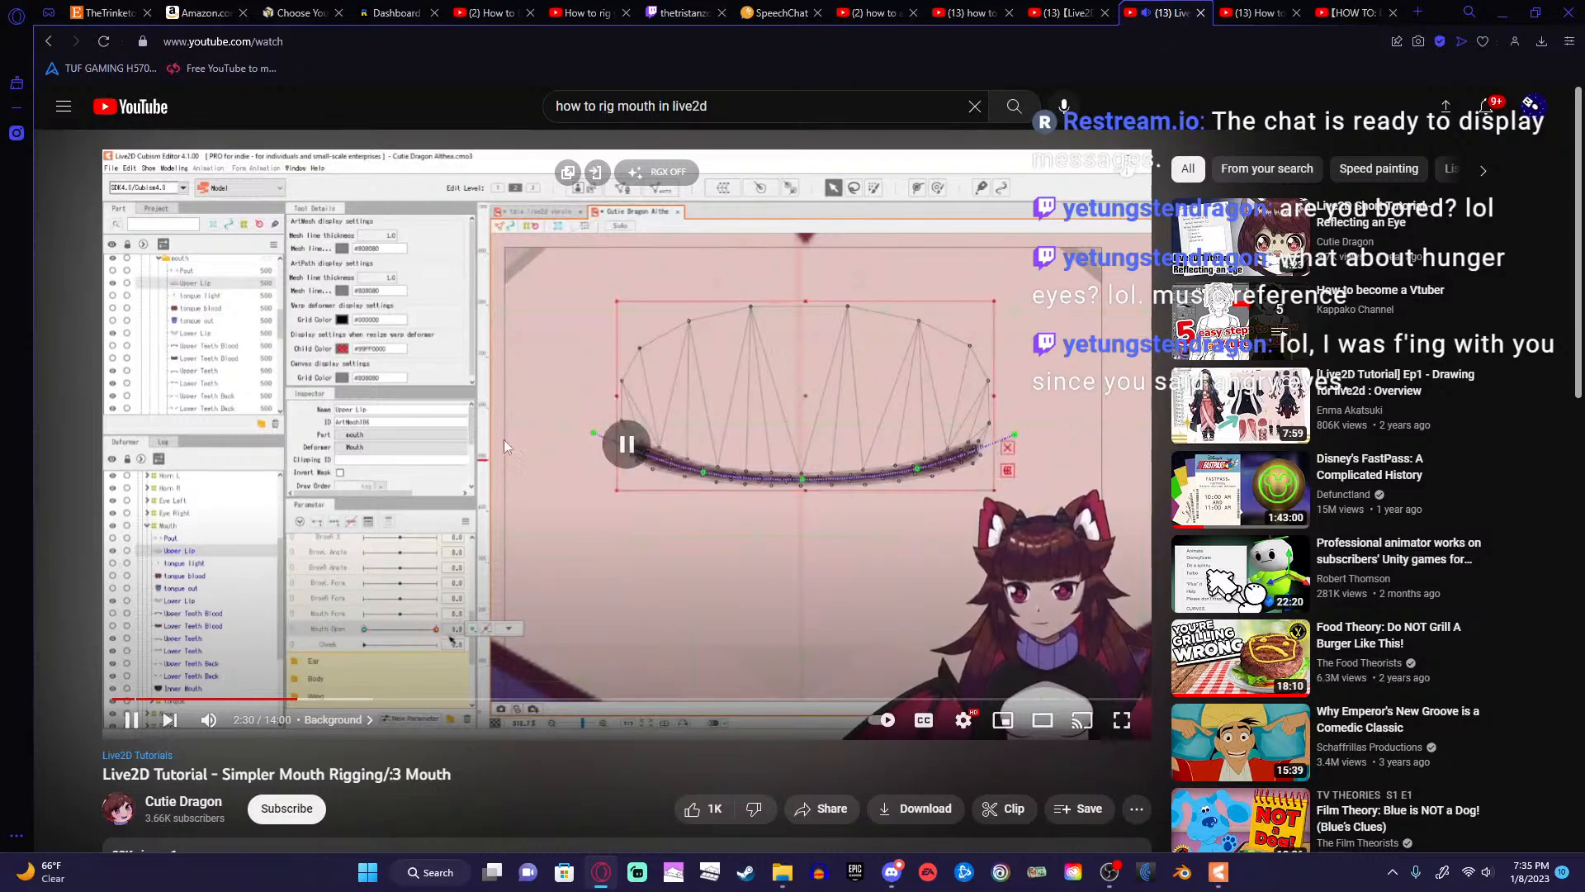
key("alt+Tab")
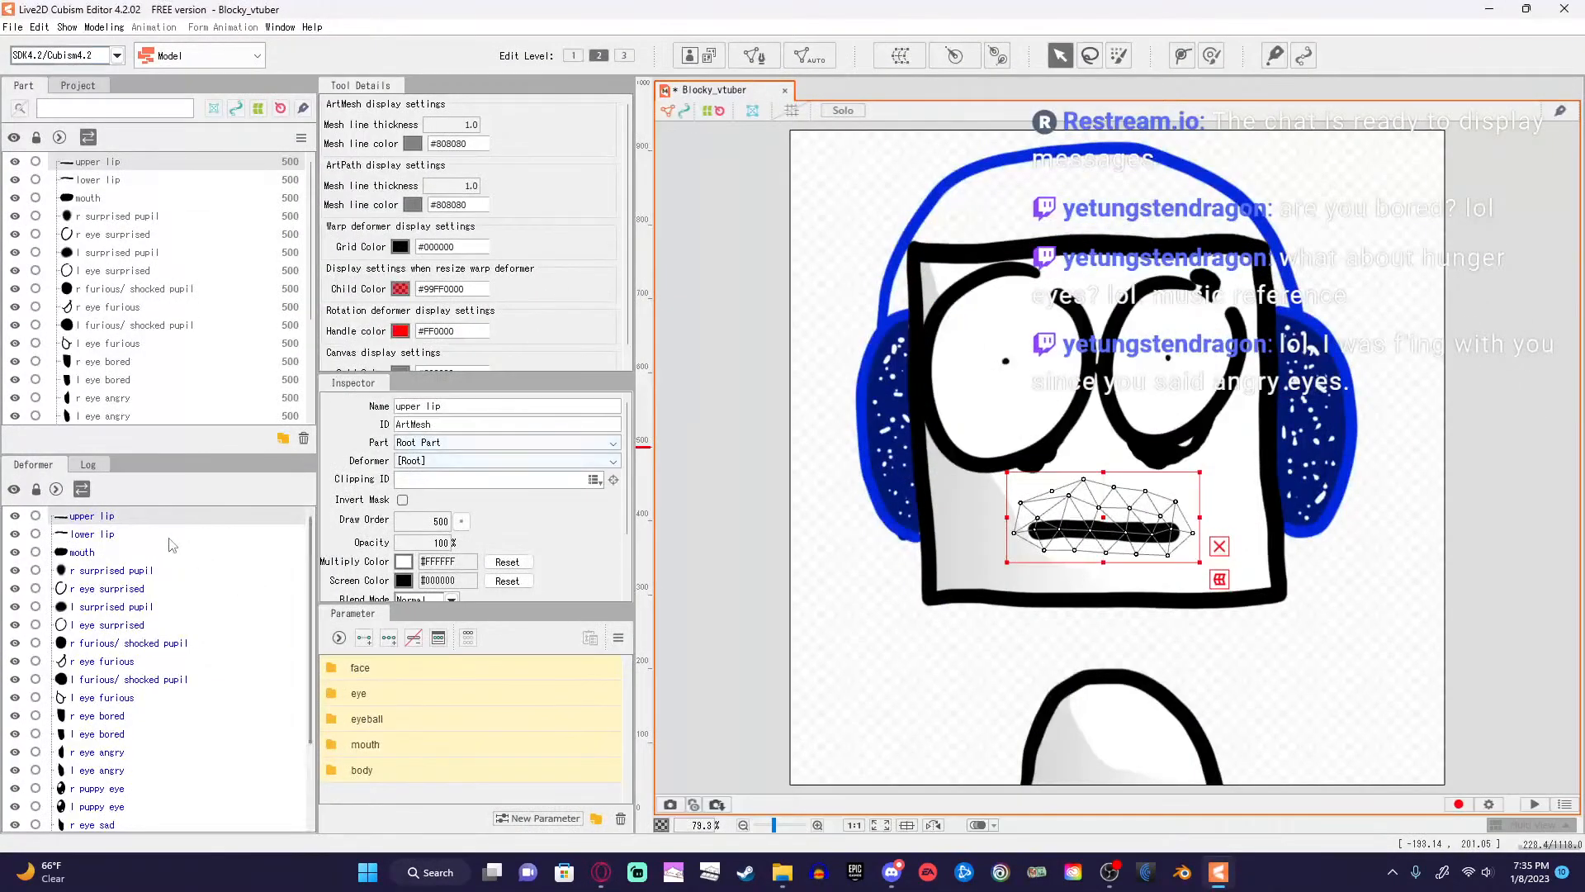
left_click(158, 537, "ctrl")
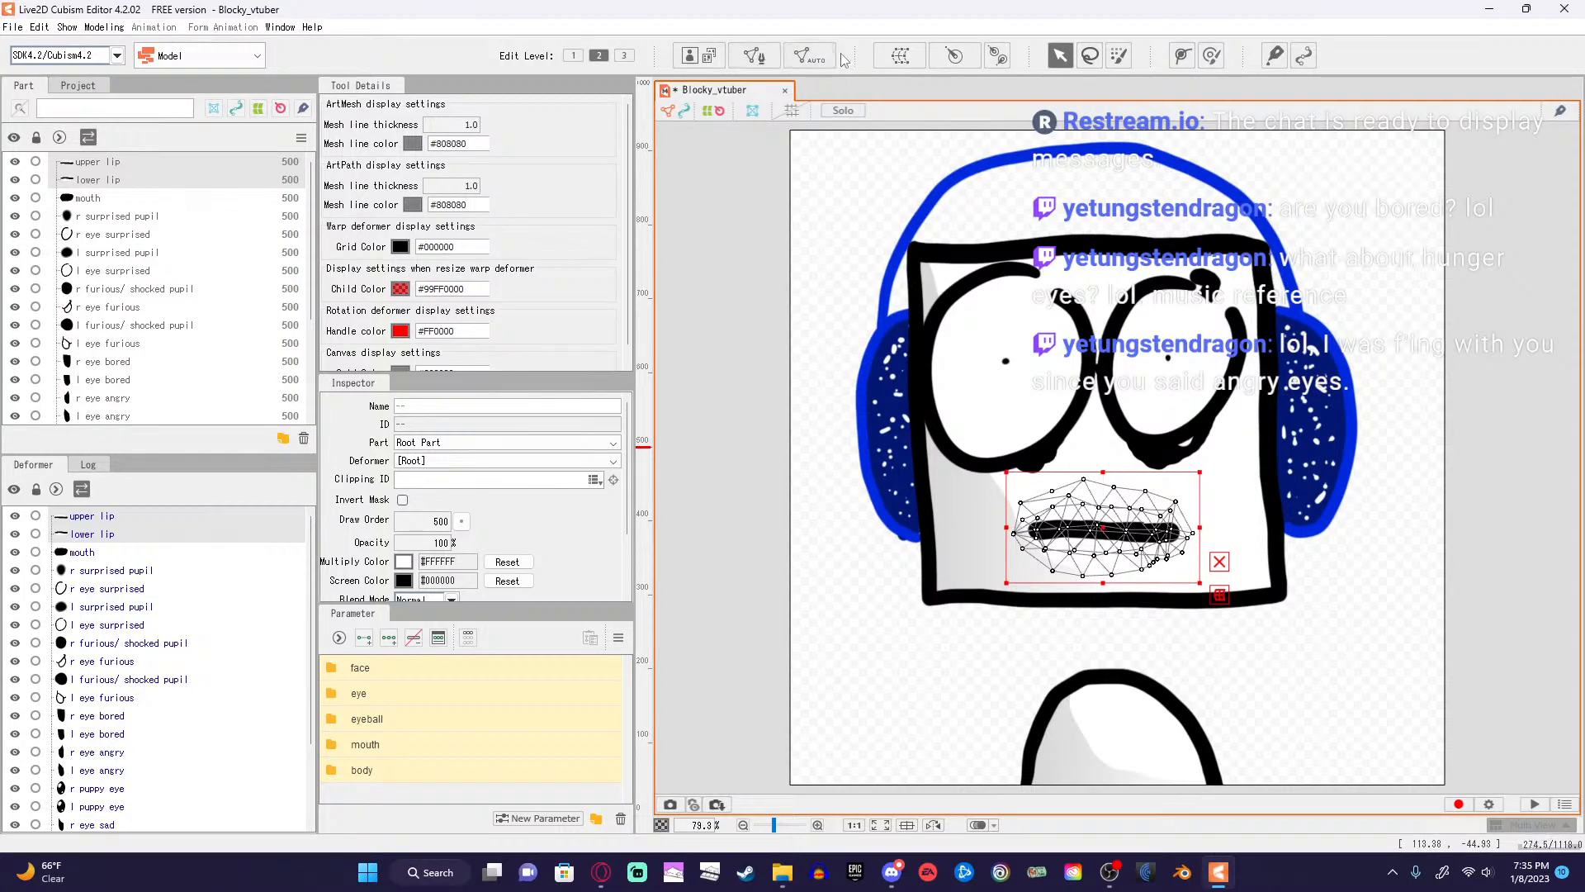
left_click(901, 56)
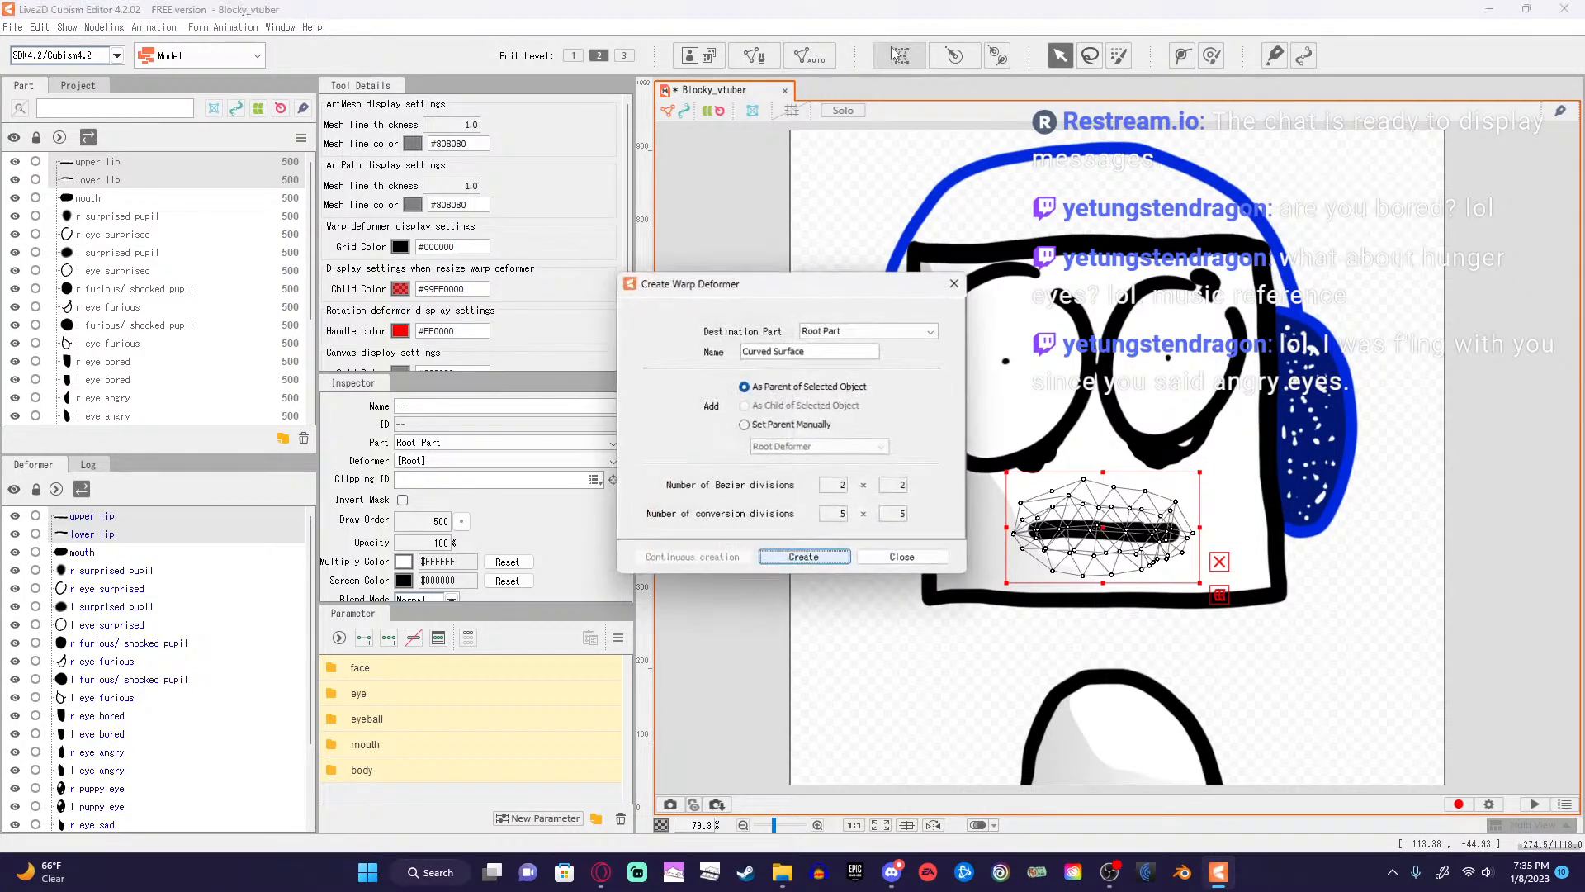
left_click(873, 332)
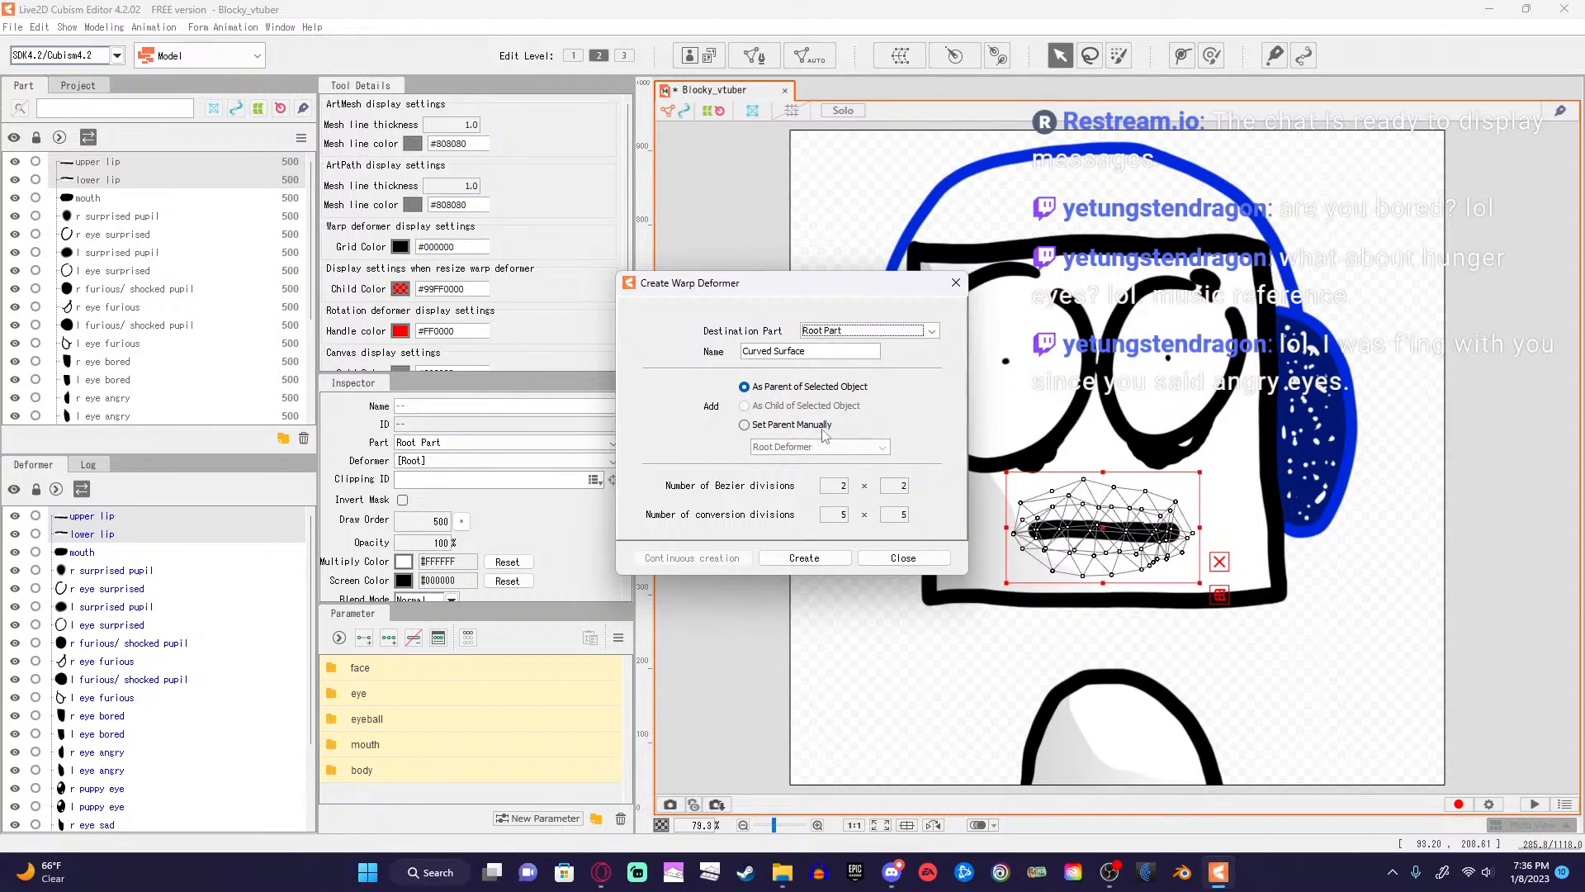
Switch to the browser, check the Deform path chapter of How to rig your Vtuber model with Live2D, and return to Live2D Cubism Editor.
left_click(601, 872)
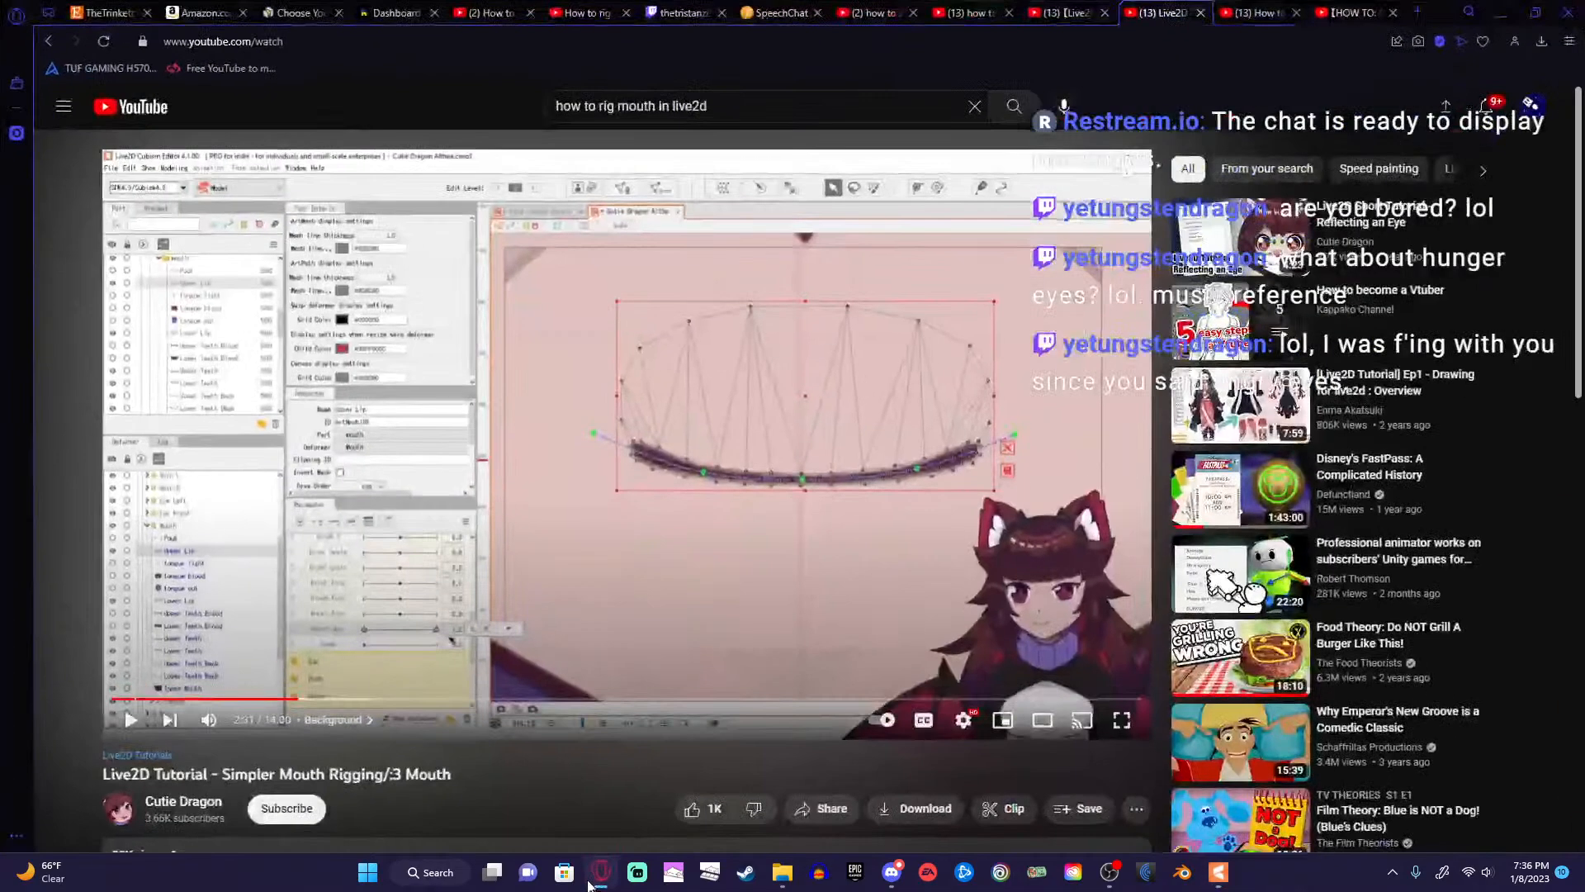
left_click(970, 12)
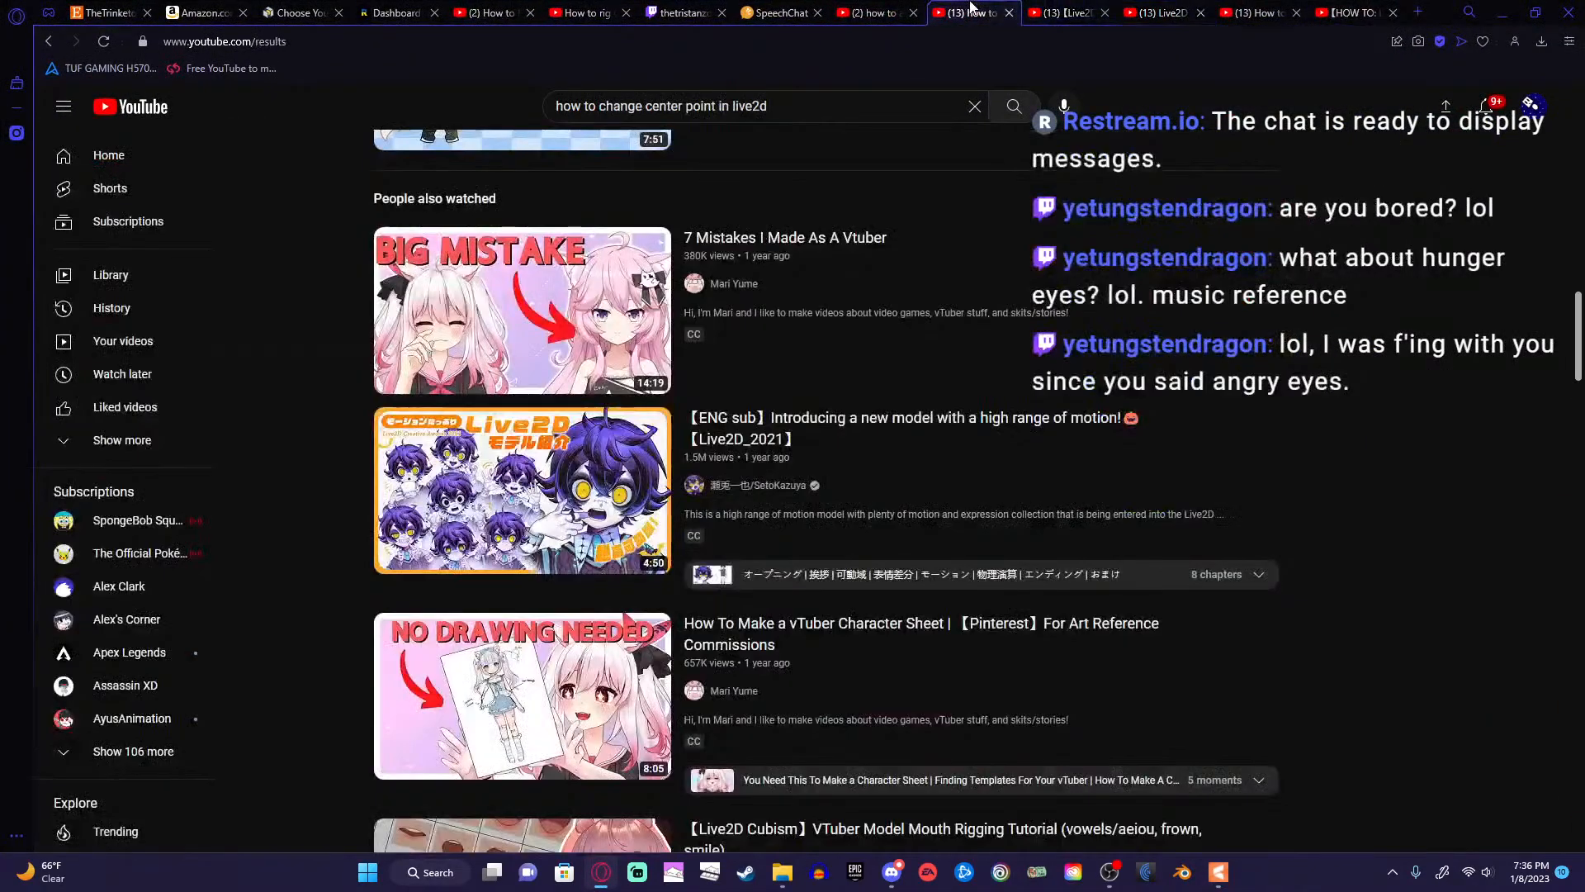
left_click(875, 12)
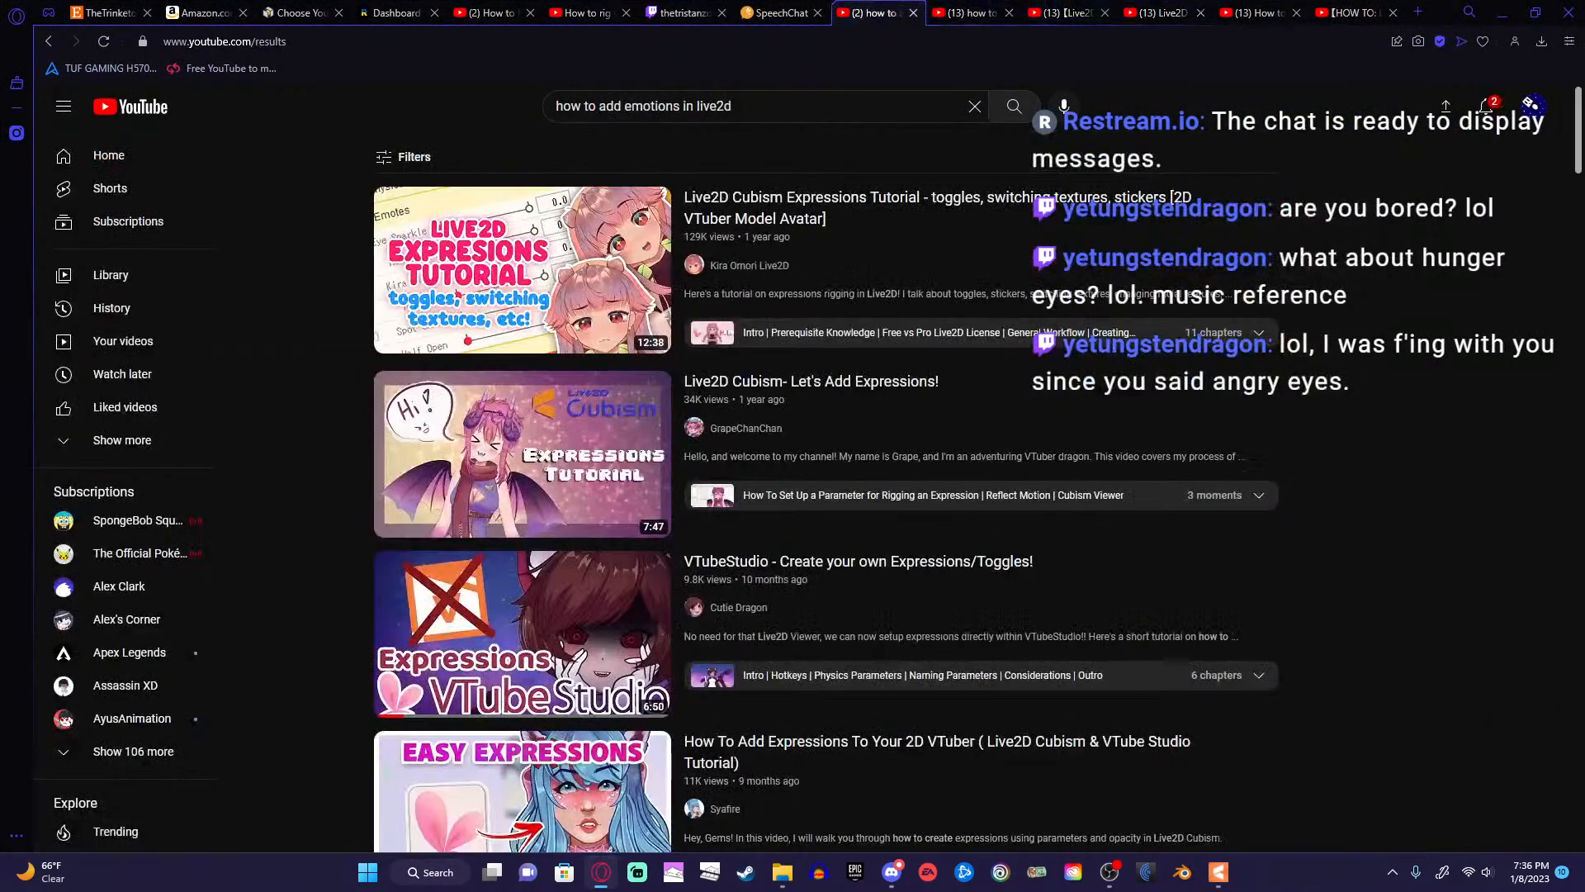
left_click(588, 13)
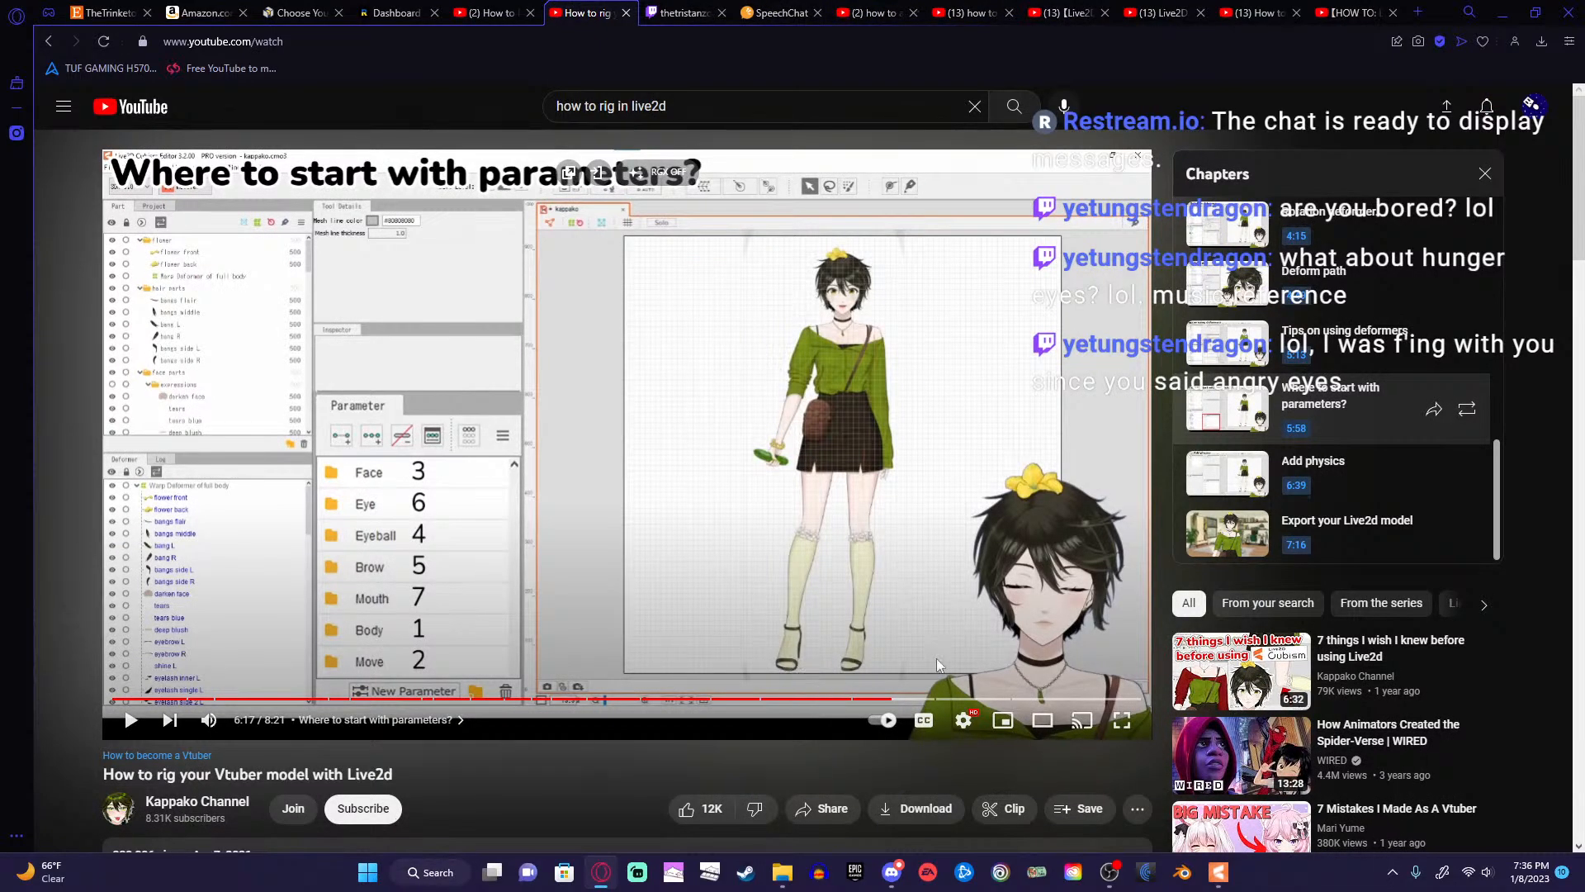
left_click(1271, 293)
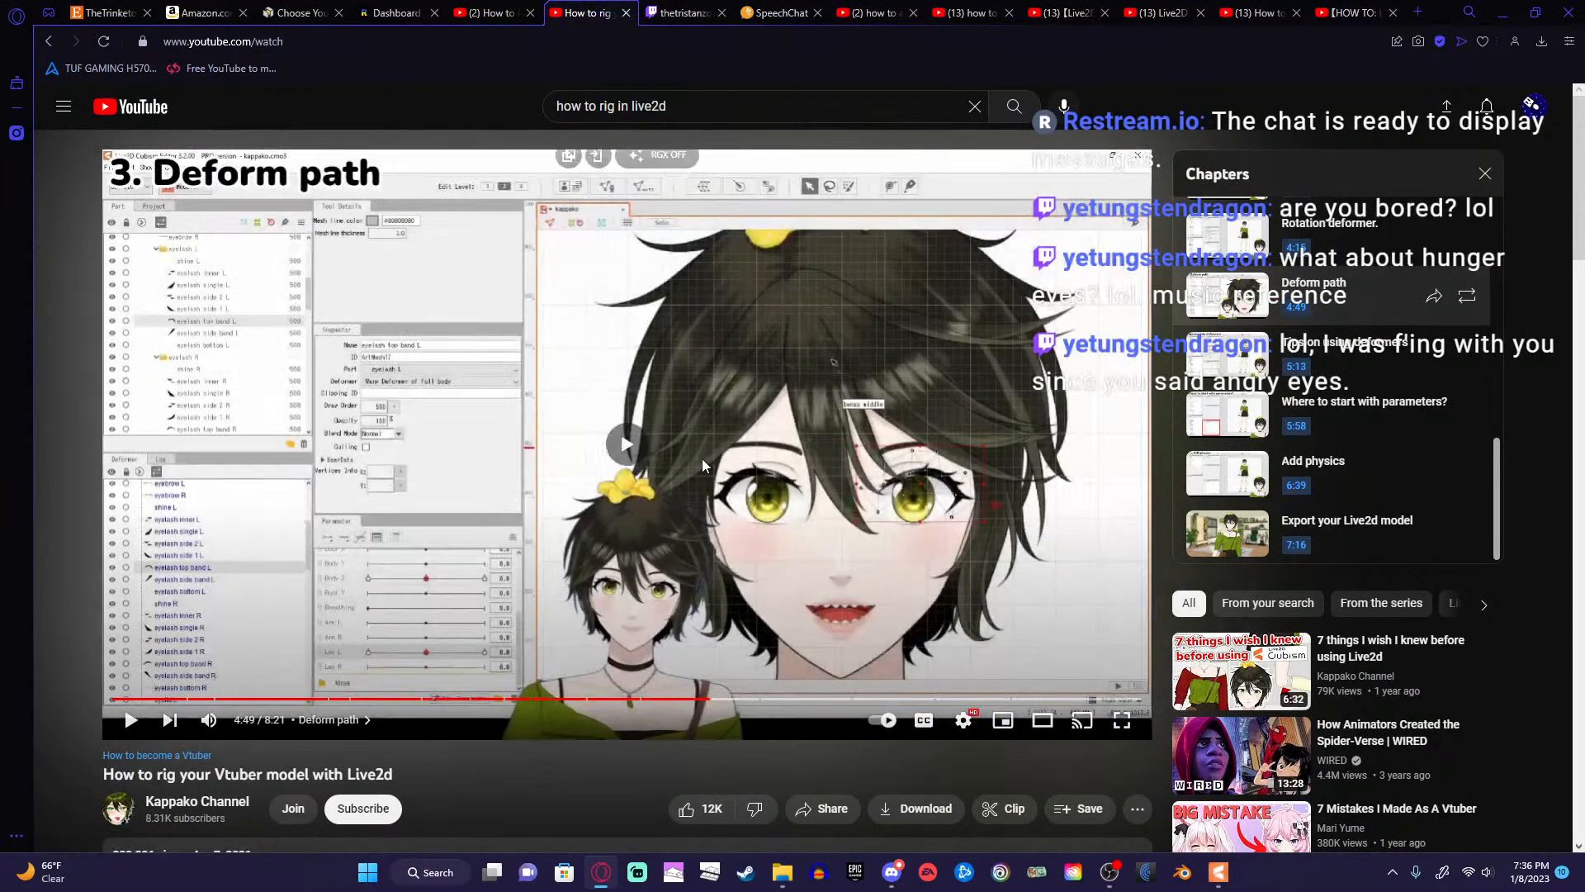
left_click(702, 464)
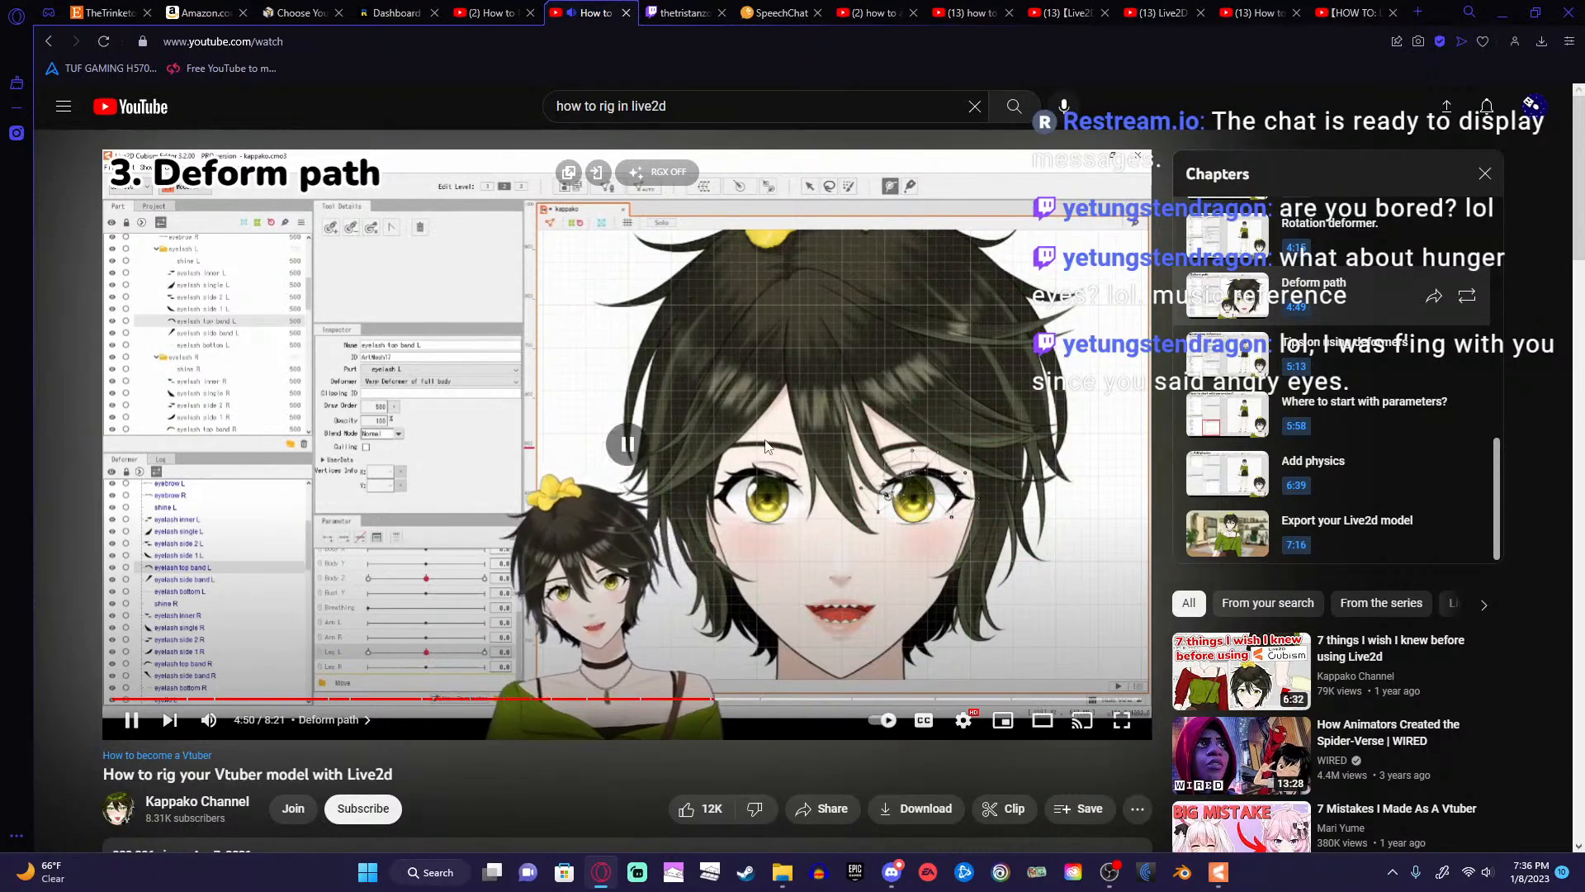
left_click(1501, 10)
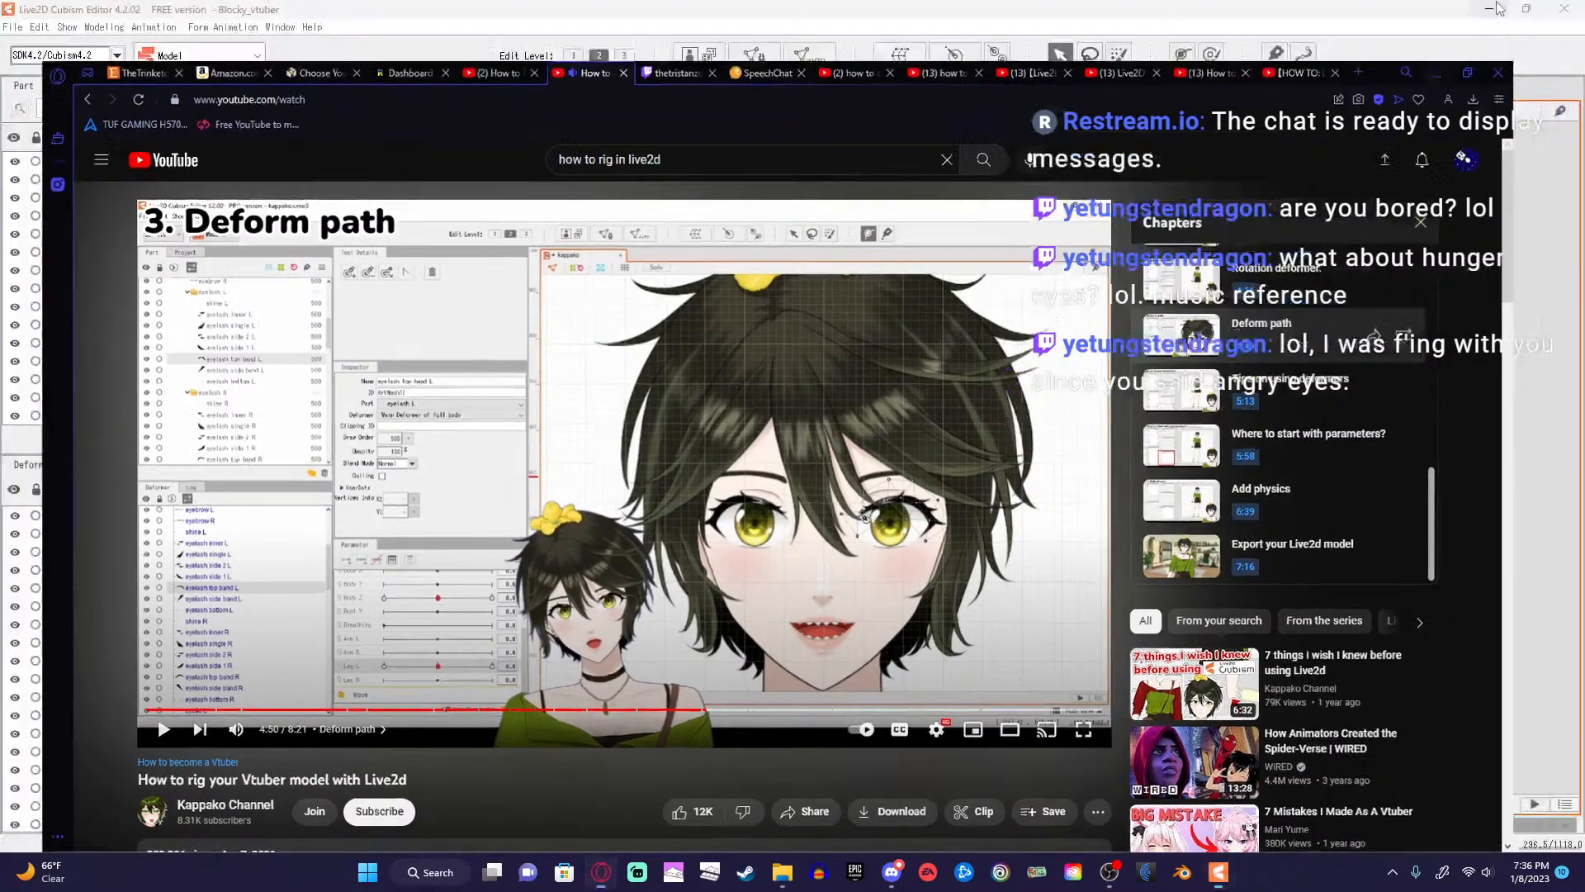
Cancel the warp deformer creation, activate Deform Path edit for the lower lip, and expand the mouth parameter group.
left_click(913, 557)
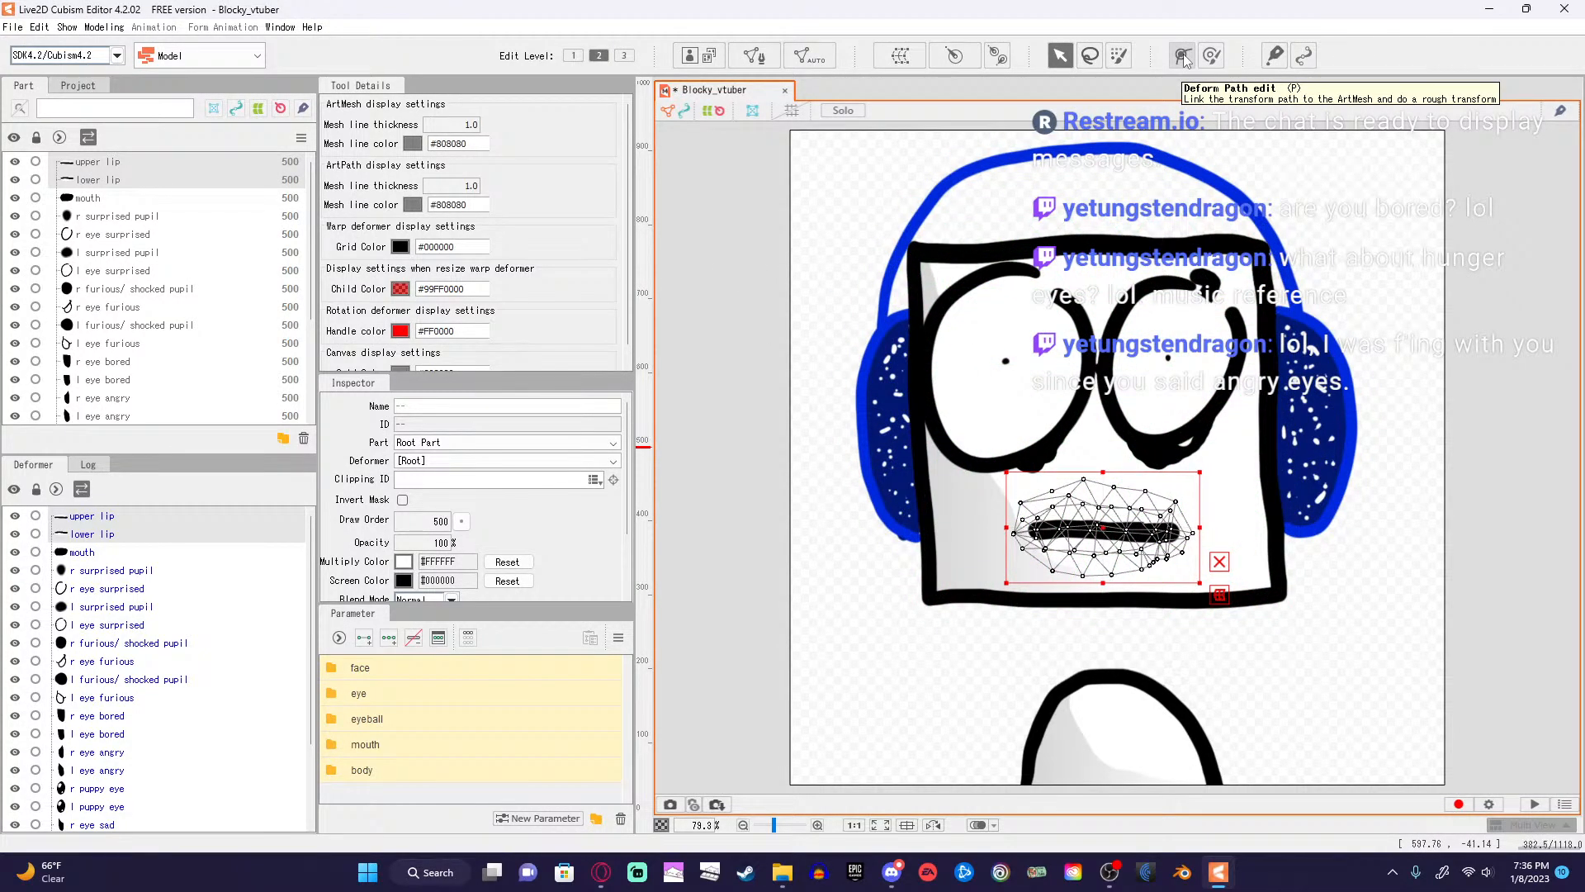
left_click(1182, 56)
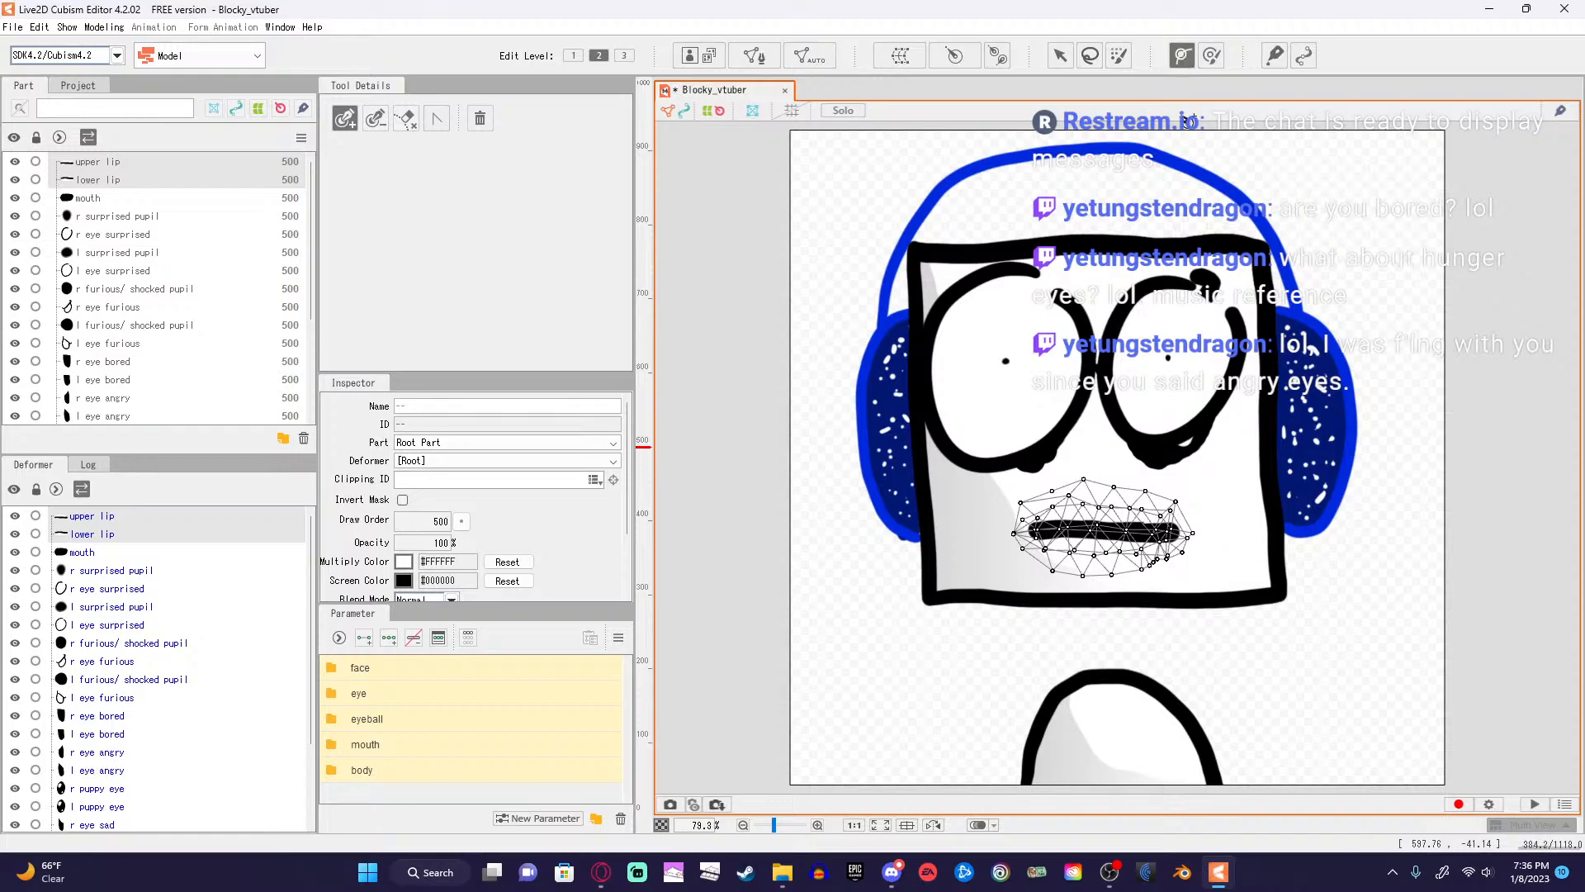
left_click(93, 533)
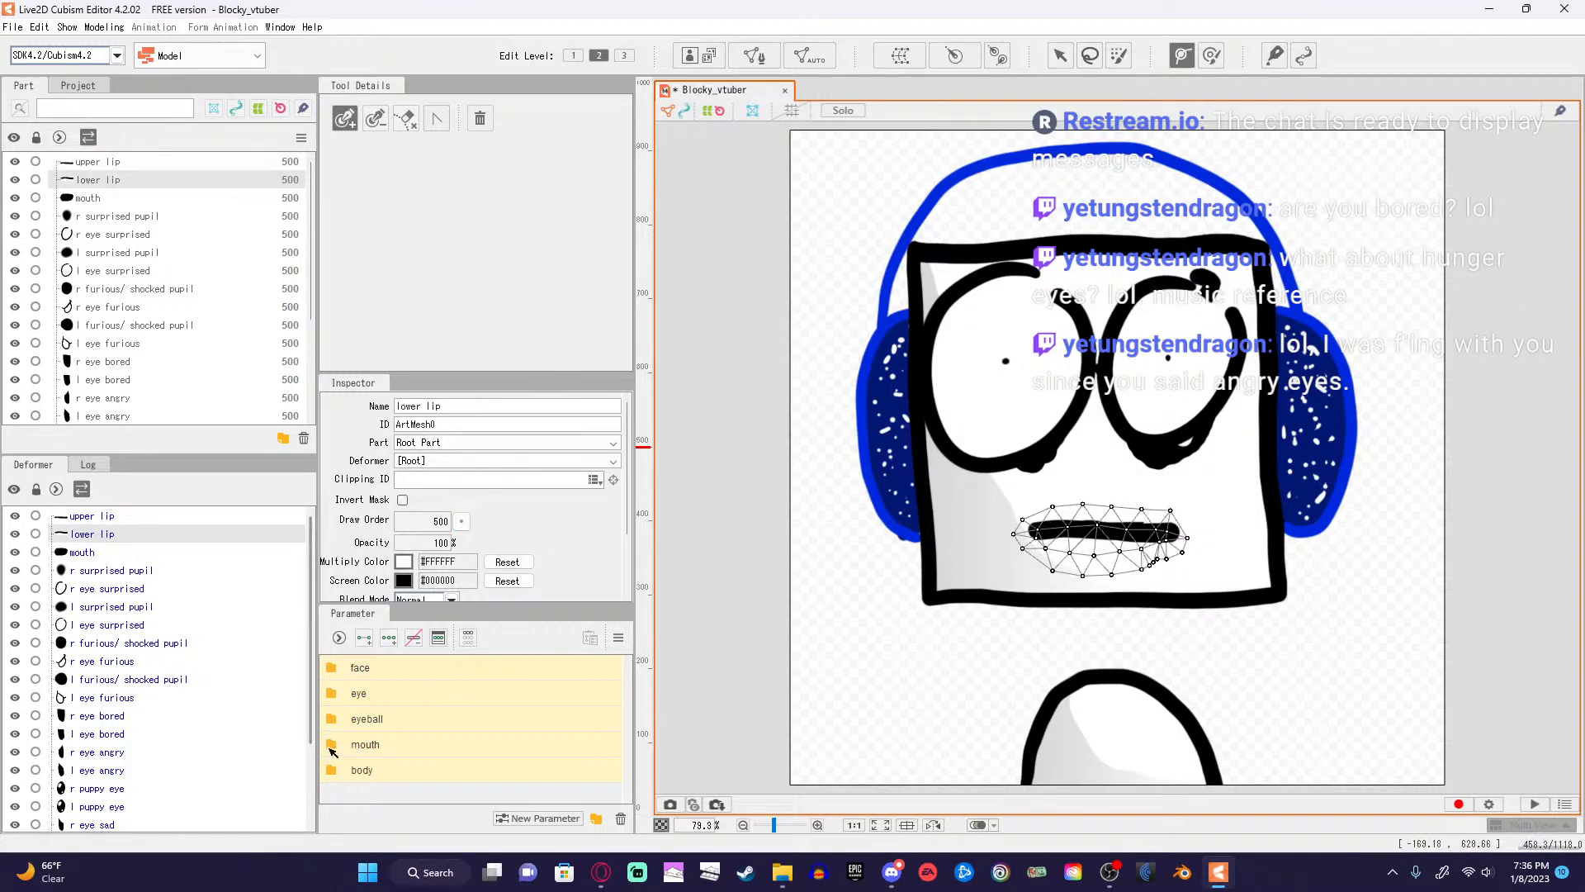
left_click(331, 745)
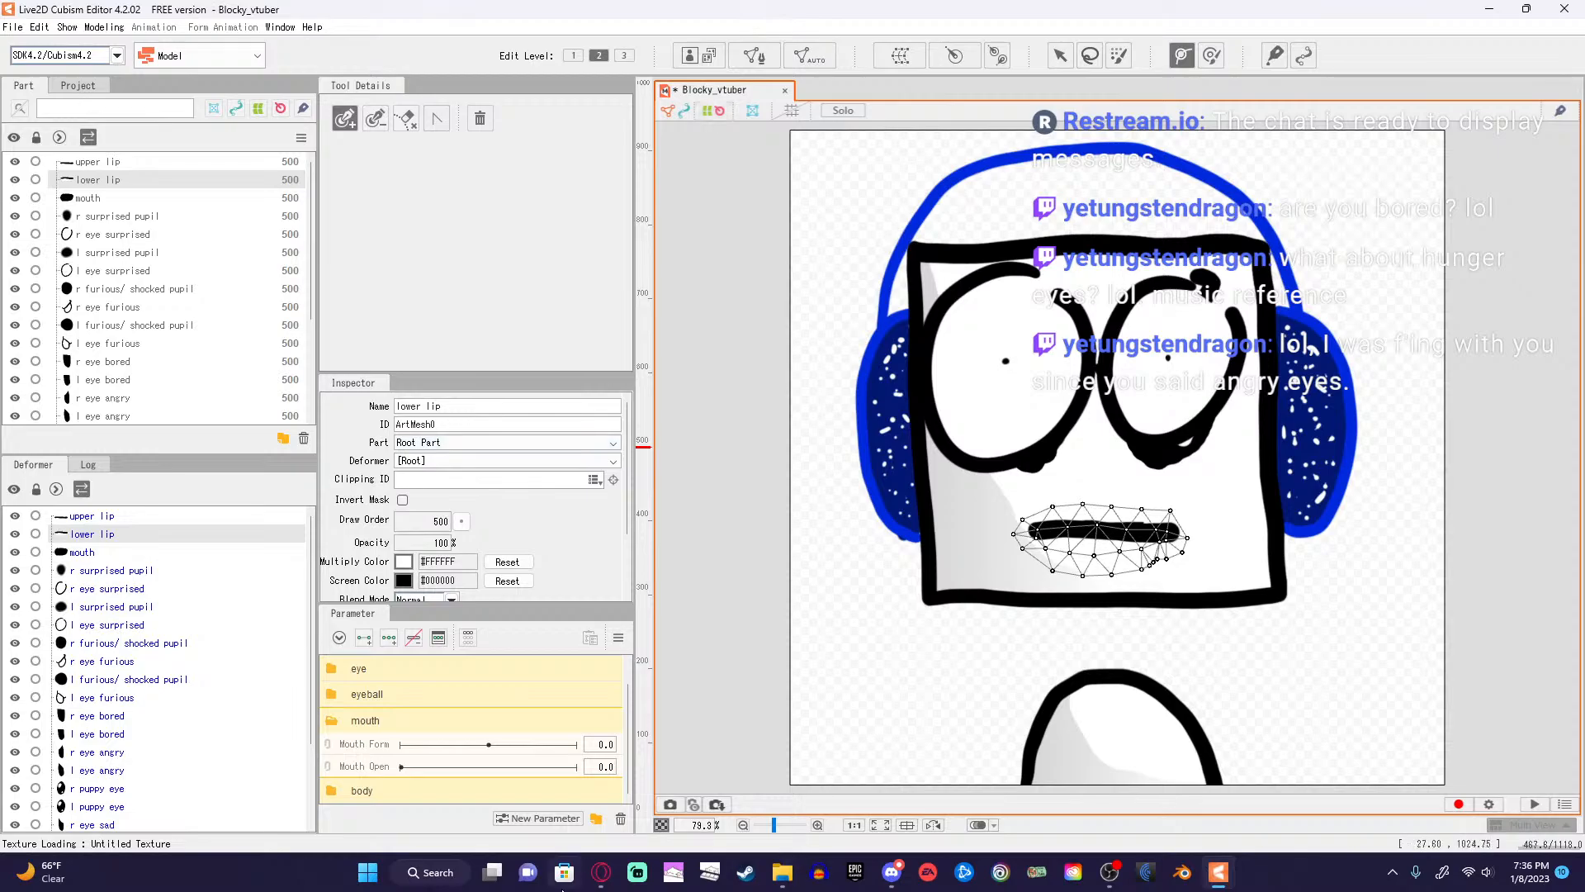
Switch to the Simpler Mouth Rigging tutorial in the browser and replay its Mouth Open key setup, pausing at 2:31.
left_click(601, 872)
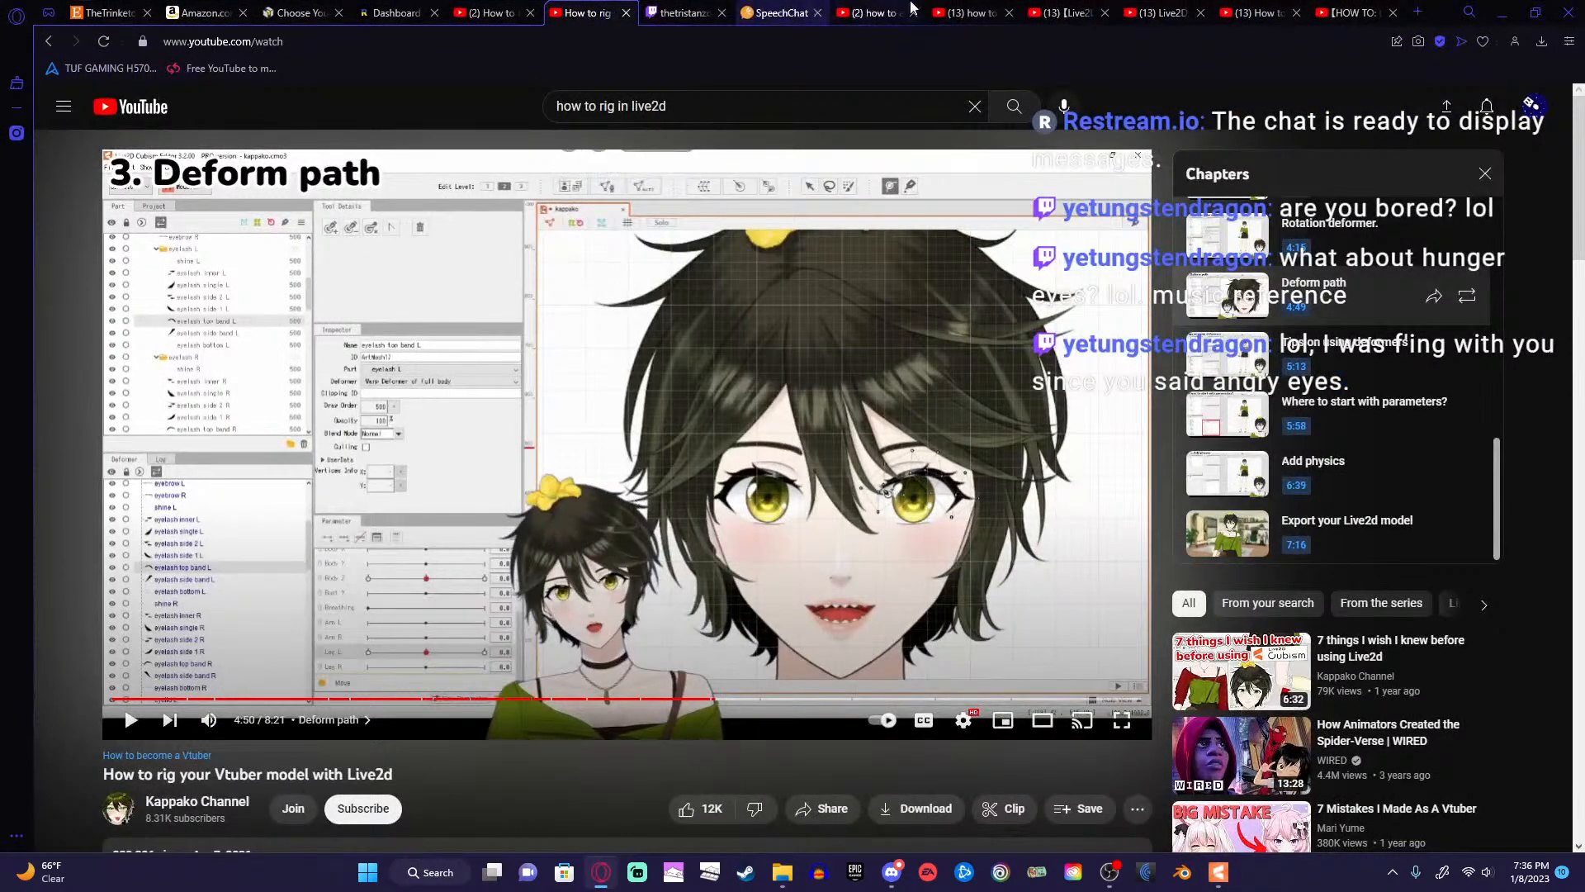
left_click(1160, 12)
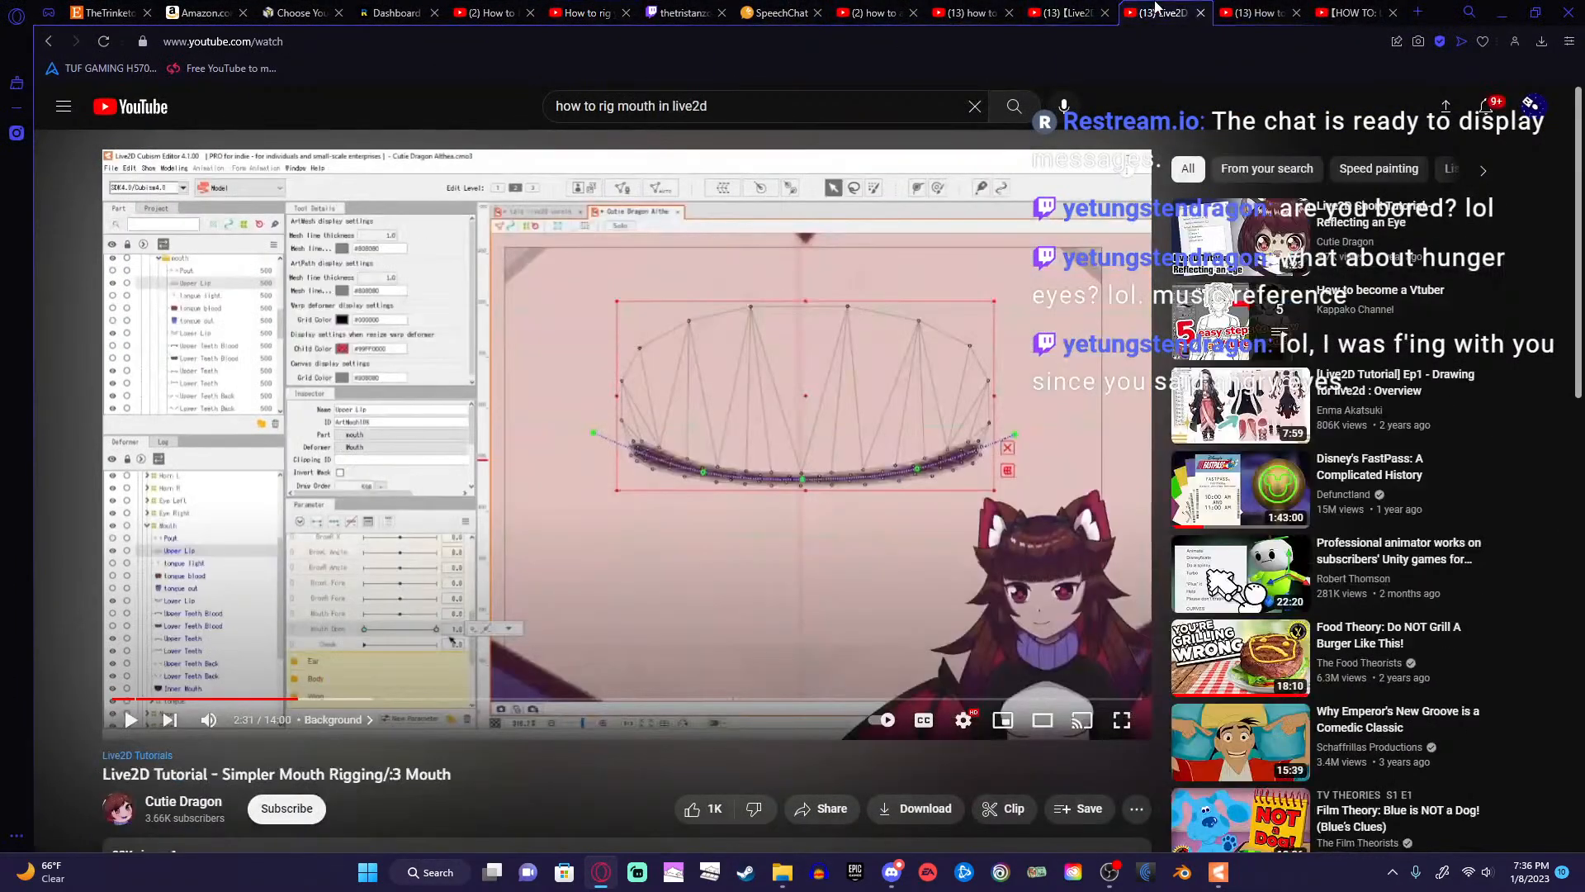
left_click(682, 518)
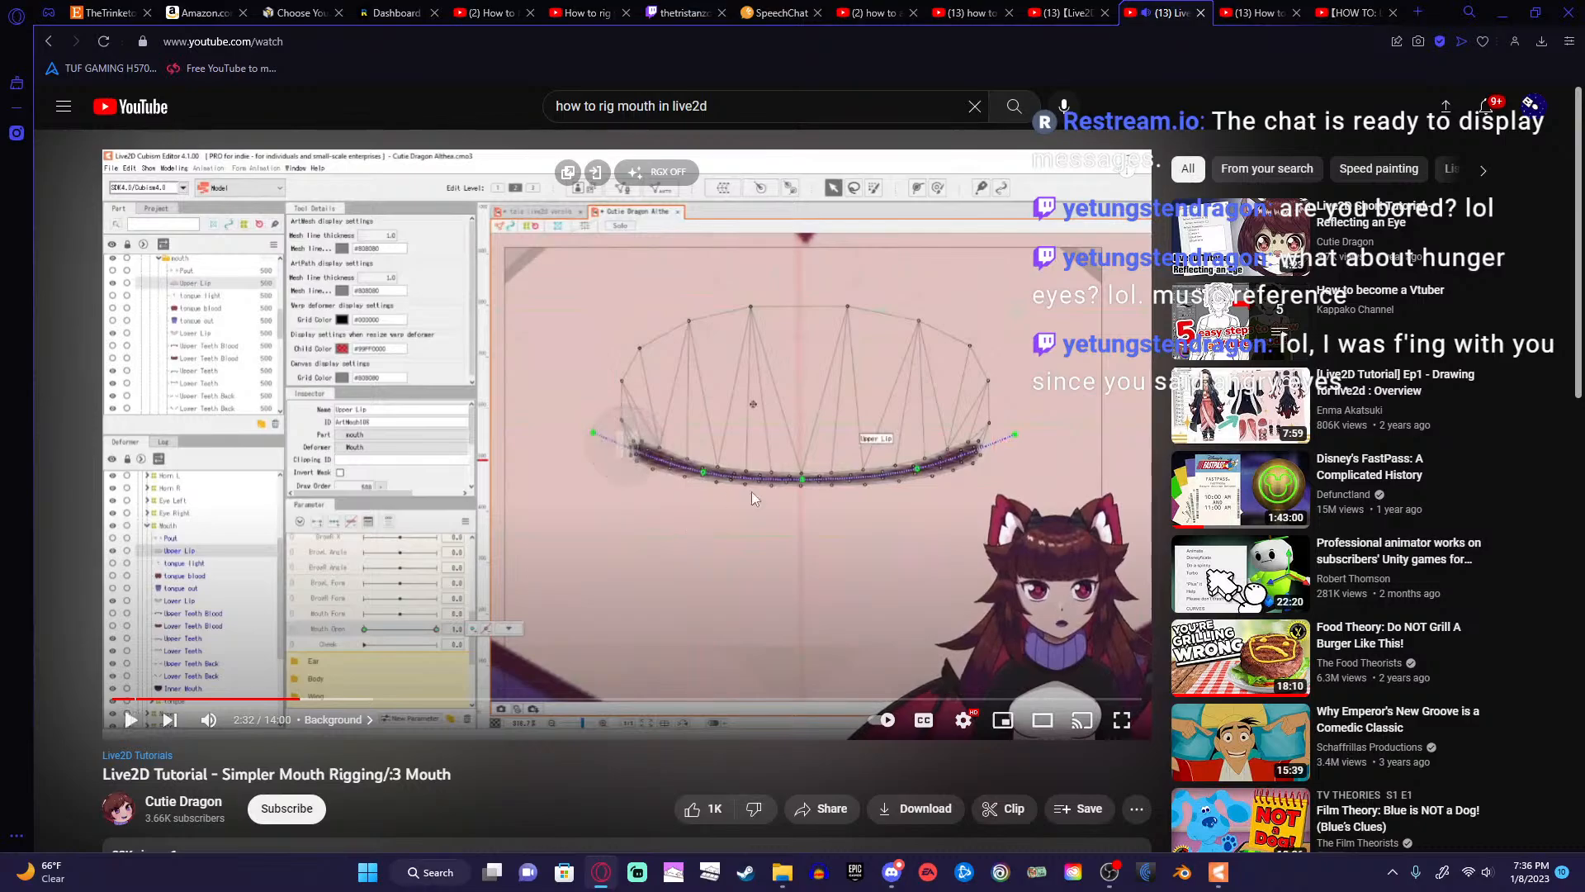
left_click(751, 492)
key("Left")
left_click(675, 552)
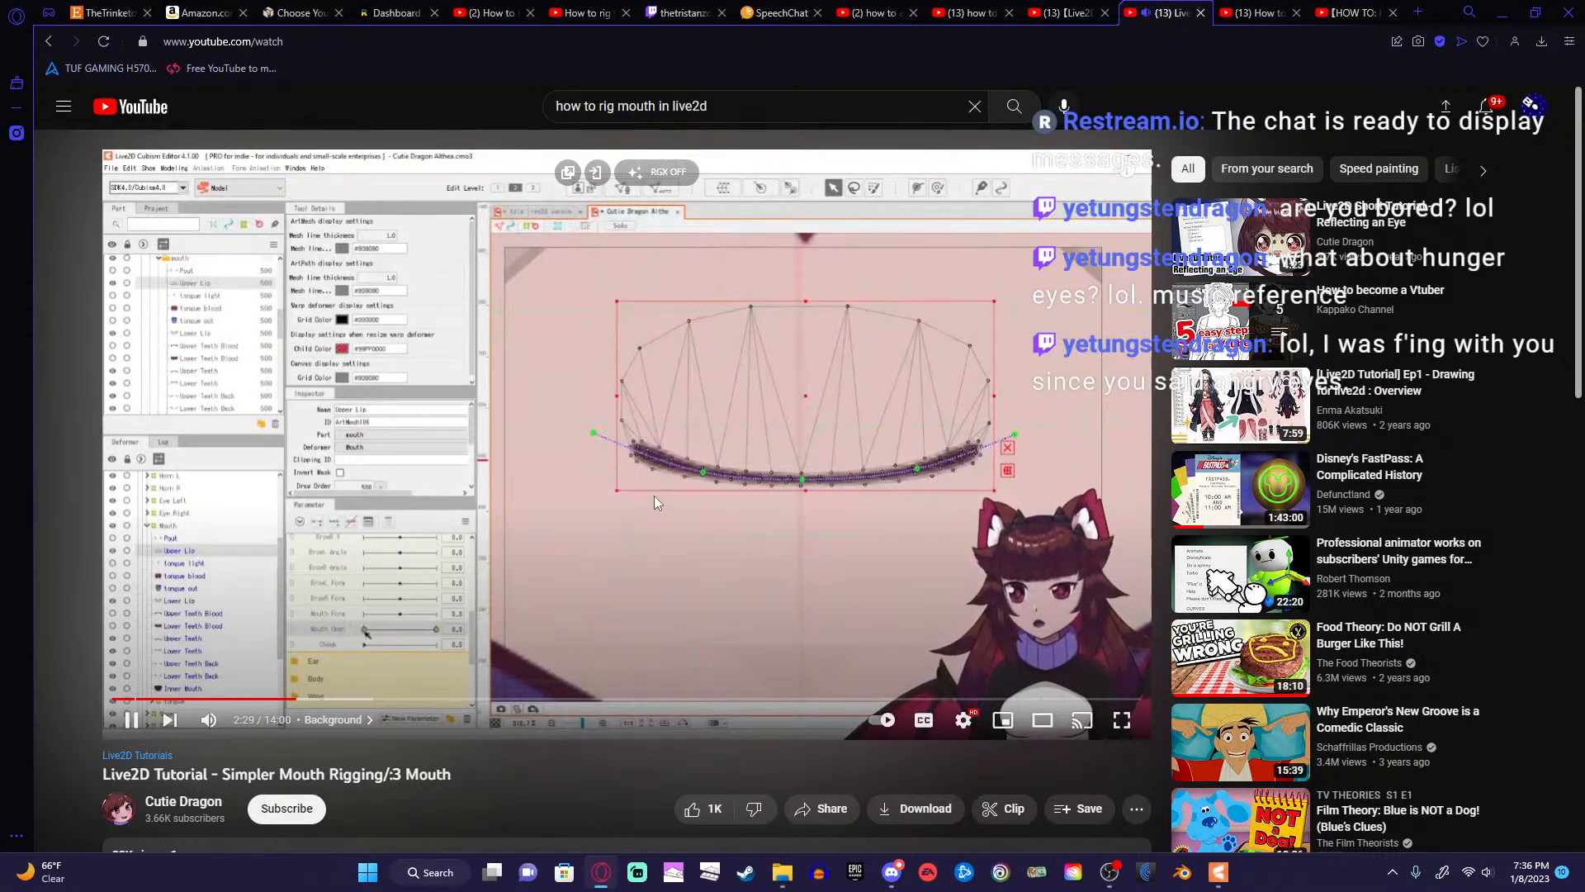
left_click(654, 495)
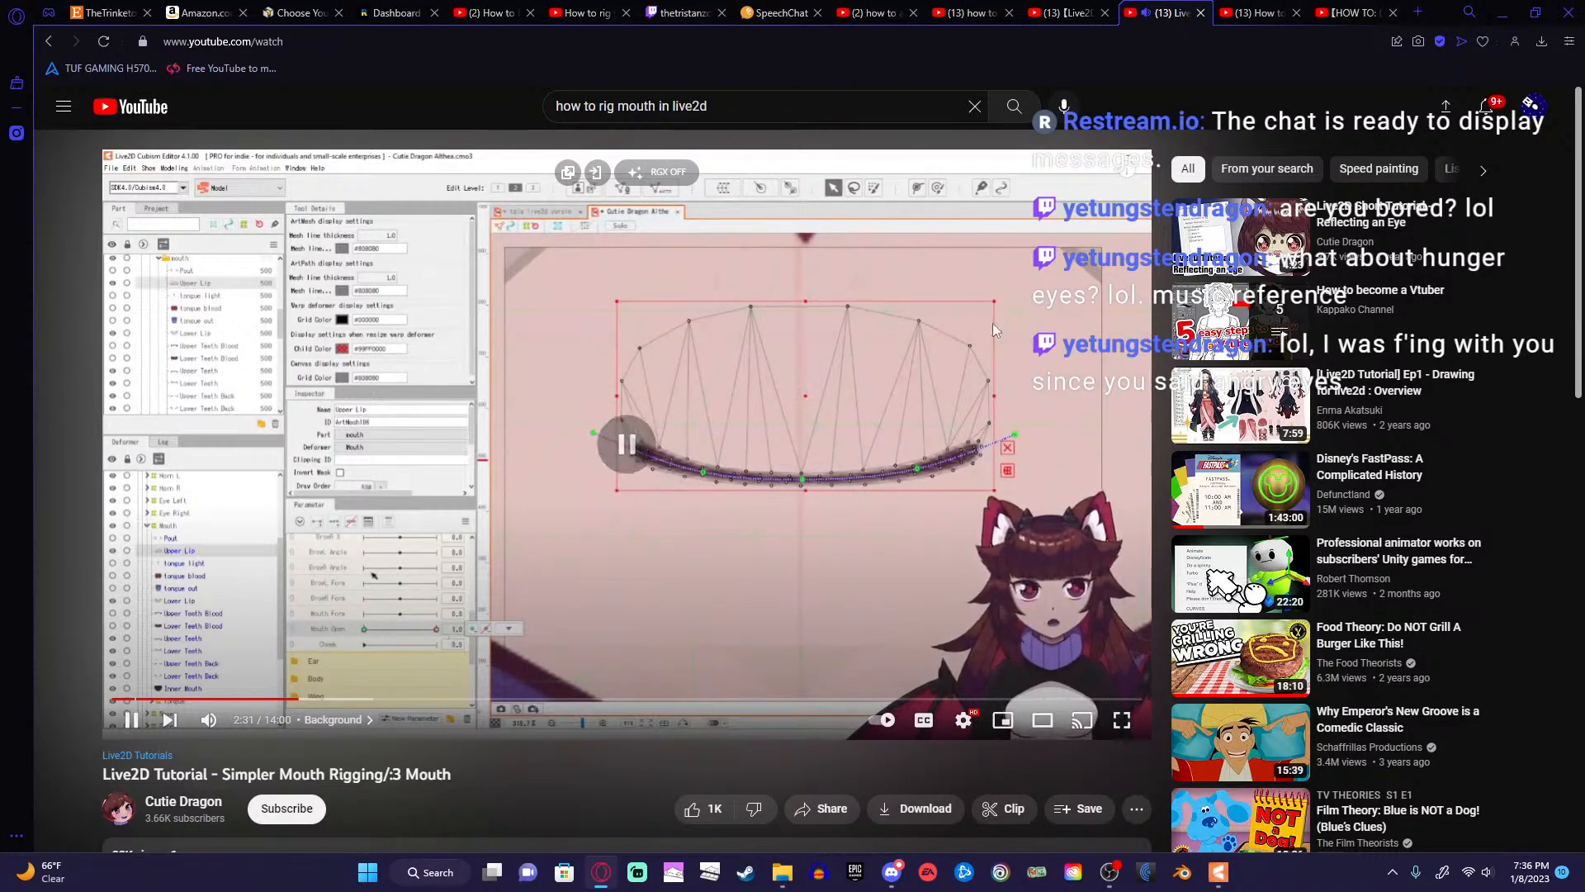
Switch back to Live2D Cubism Editor and add two keys to the Mouth Open parameter for both the upper lip and lower lip.
left_click(1494, 9)
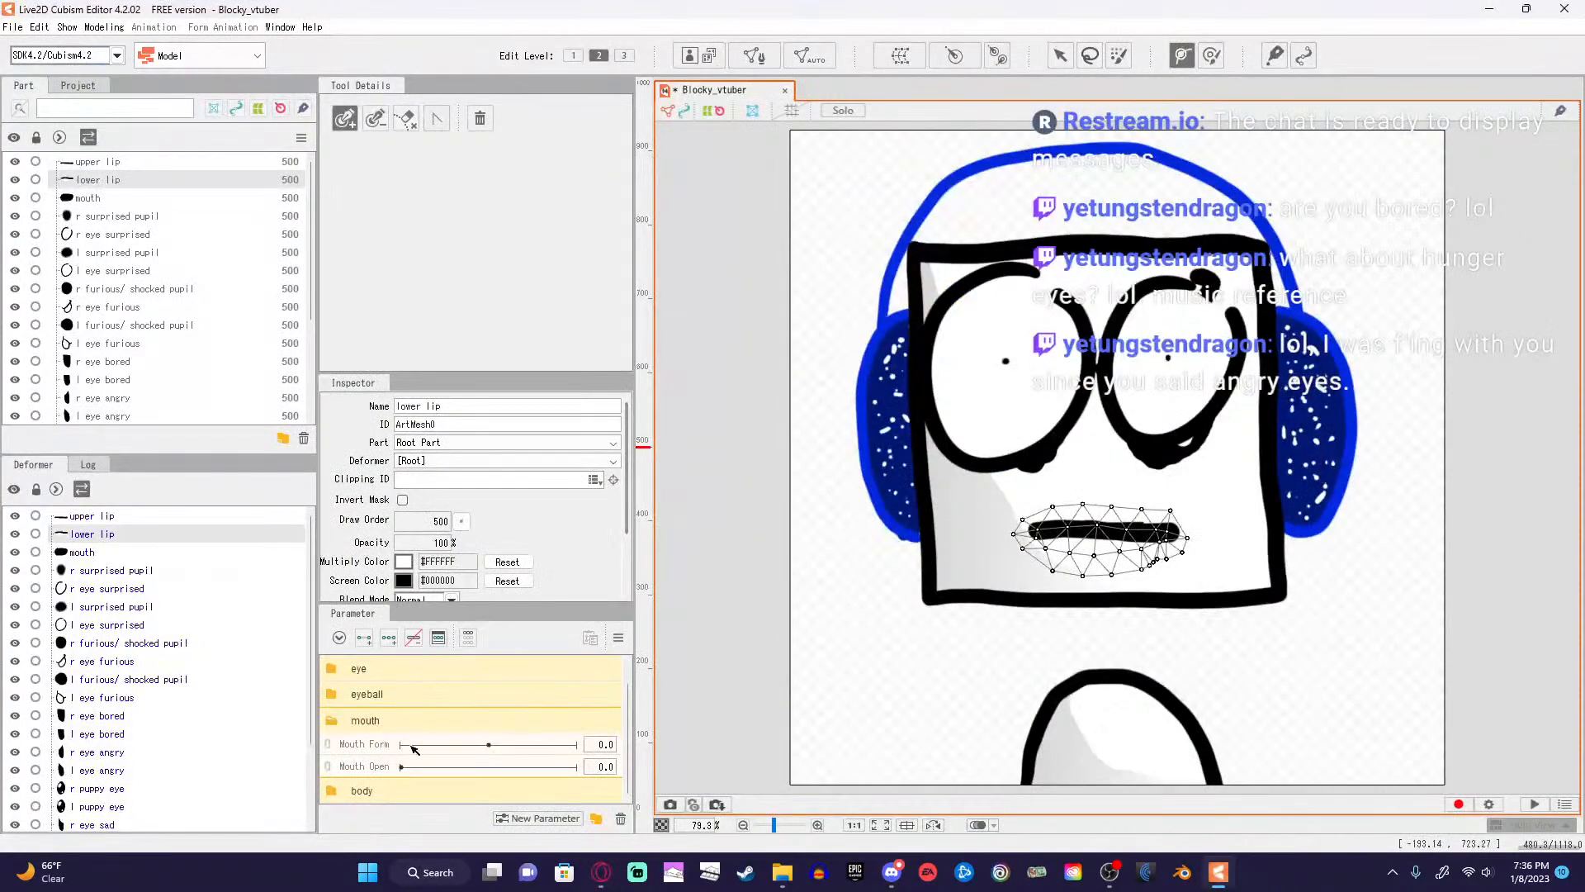
left_click(354, 768)
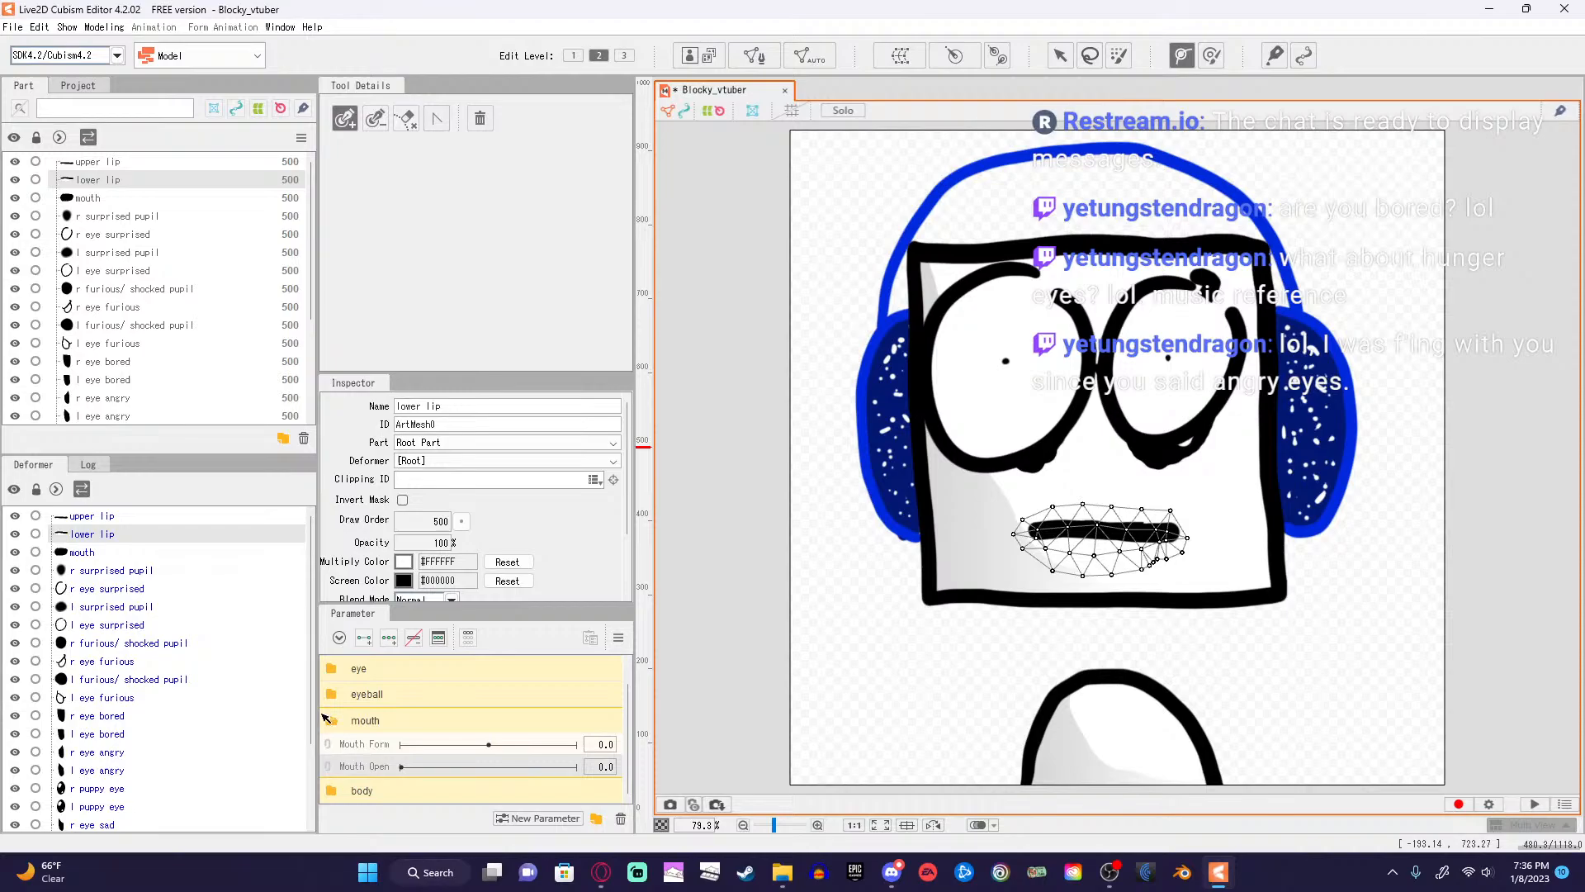
left_click(160, 517, "ctrl")
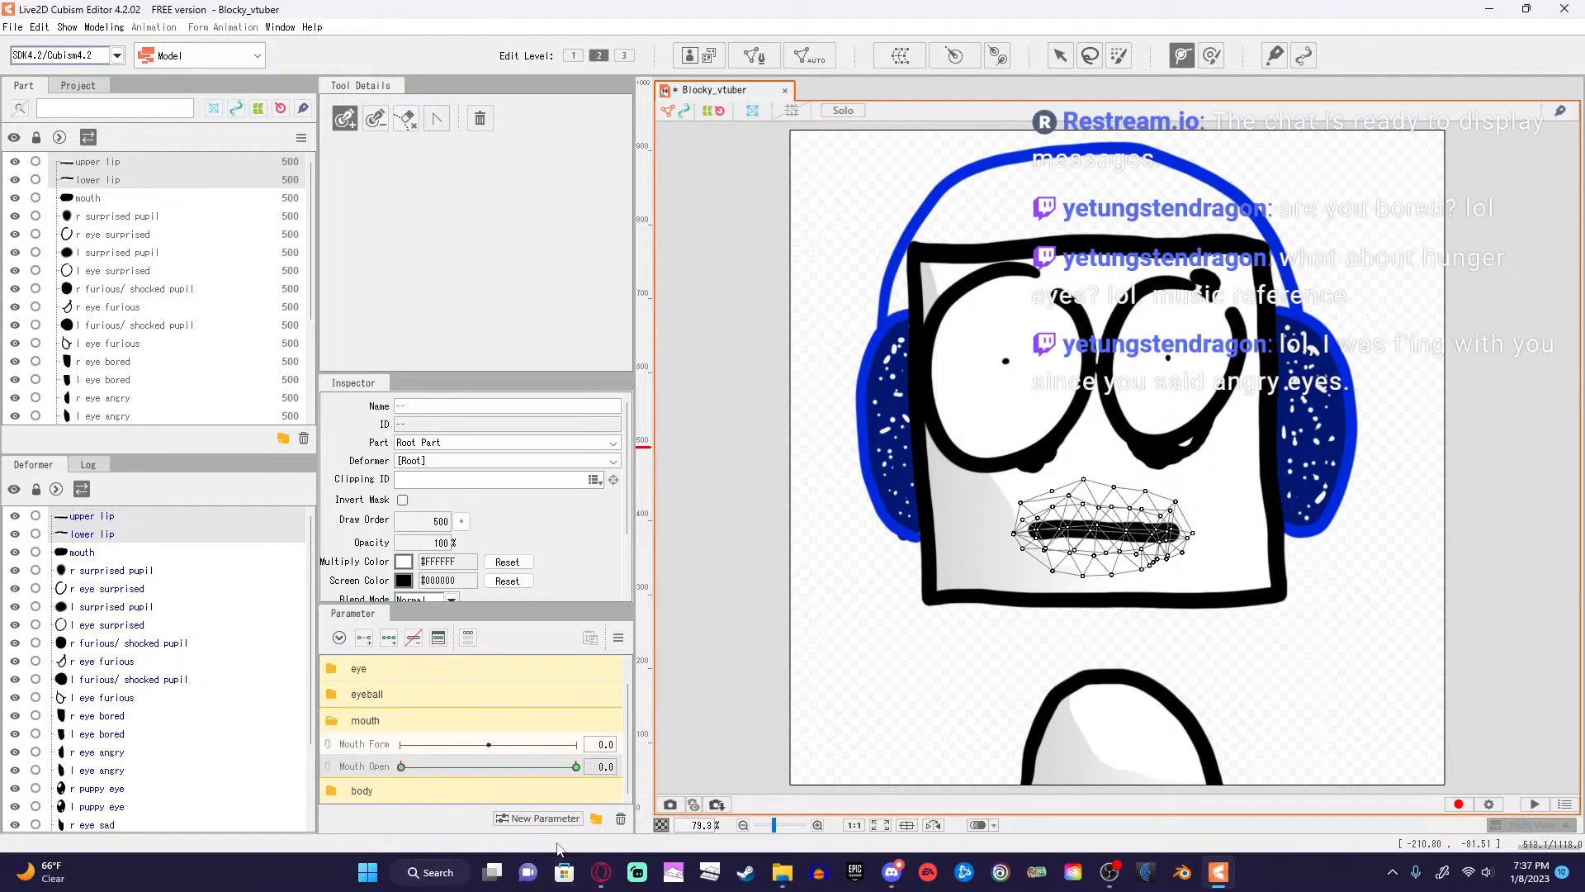
Watch the mouth tutorial's lip-shaping part up to 2:55 in the browser, and return to Live2D Cubism Editor.
left_click(602, 874)
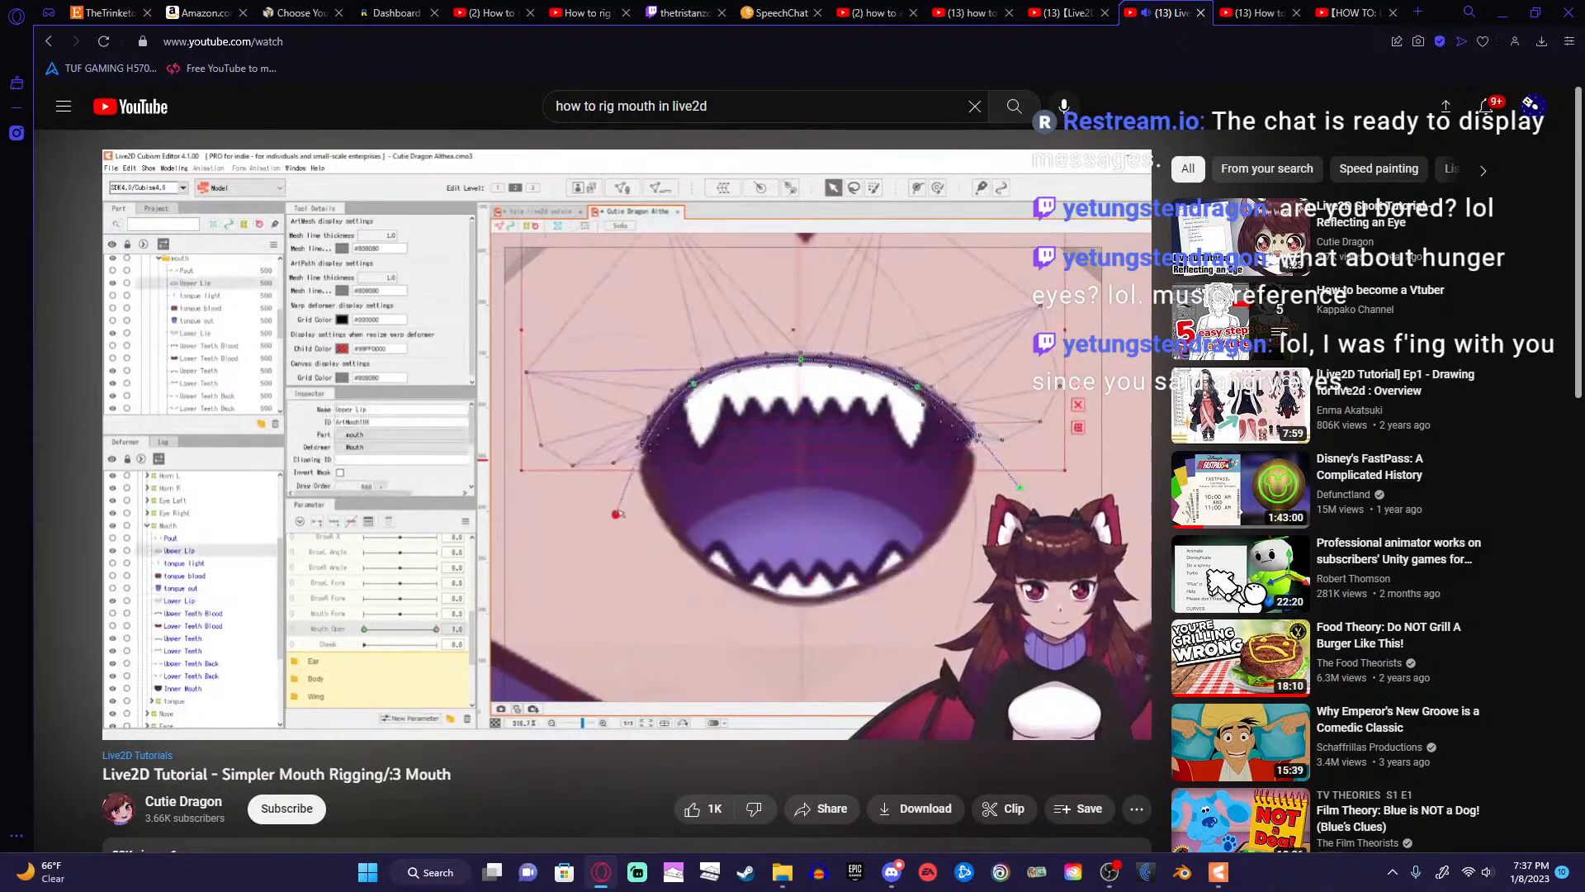
mouse_move(639, 576)
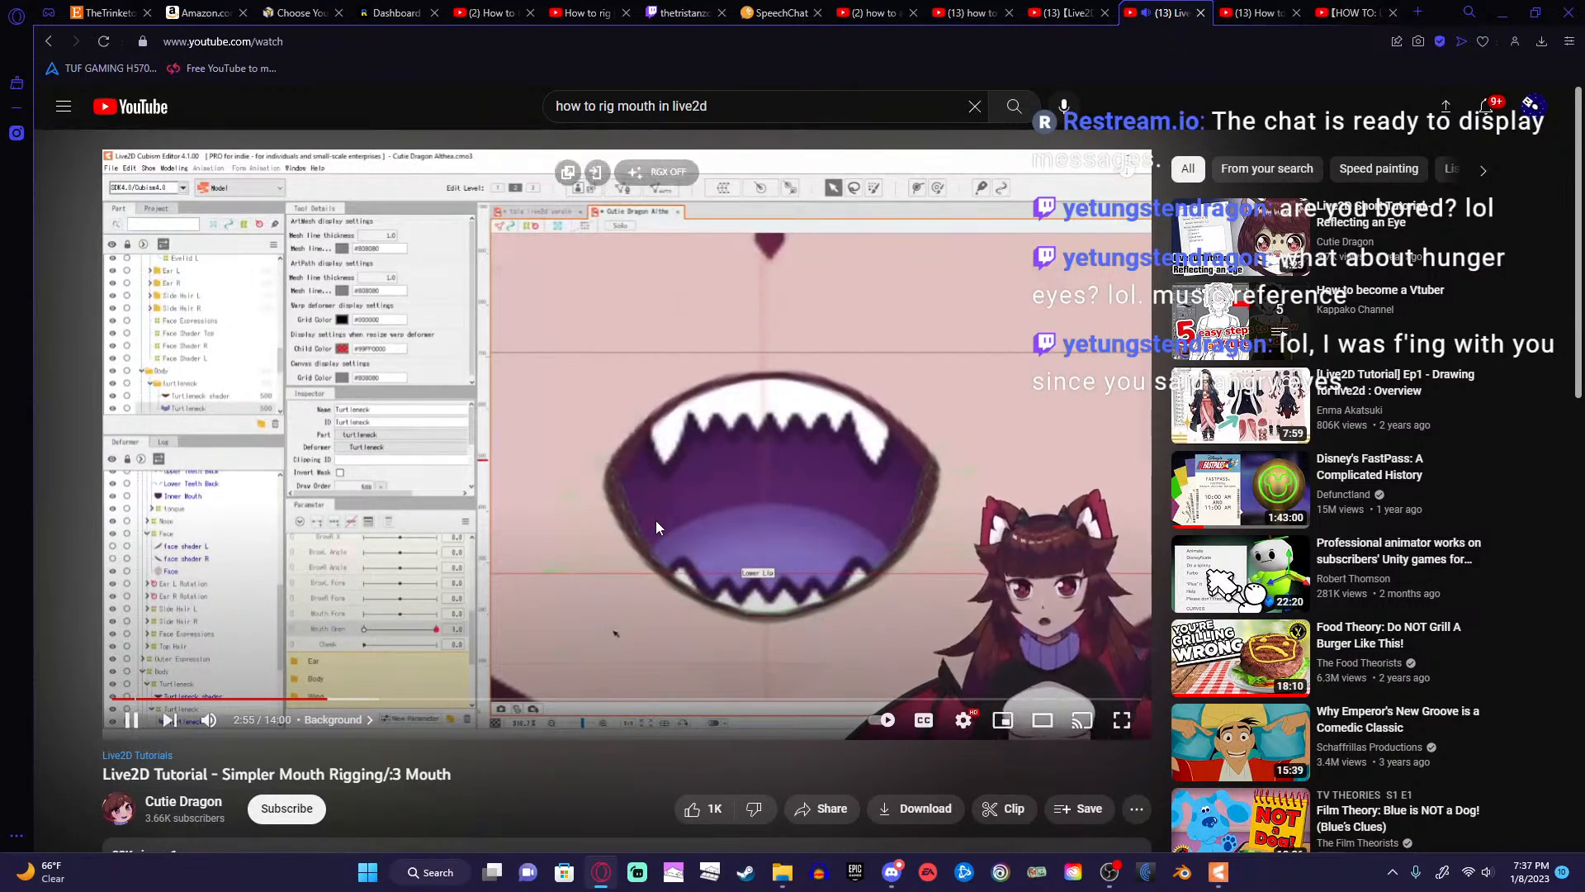
left_click(1502, 13)
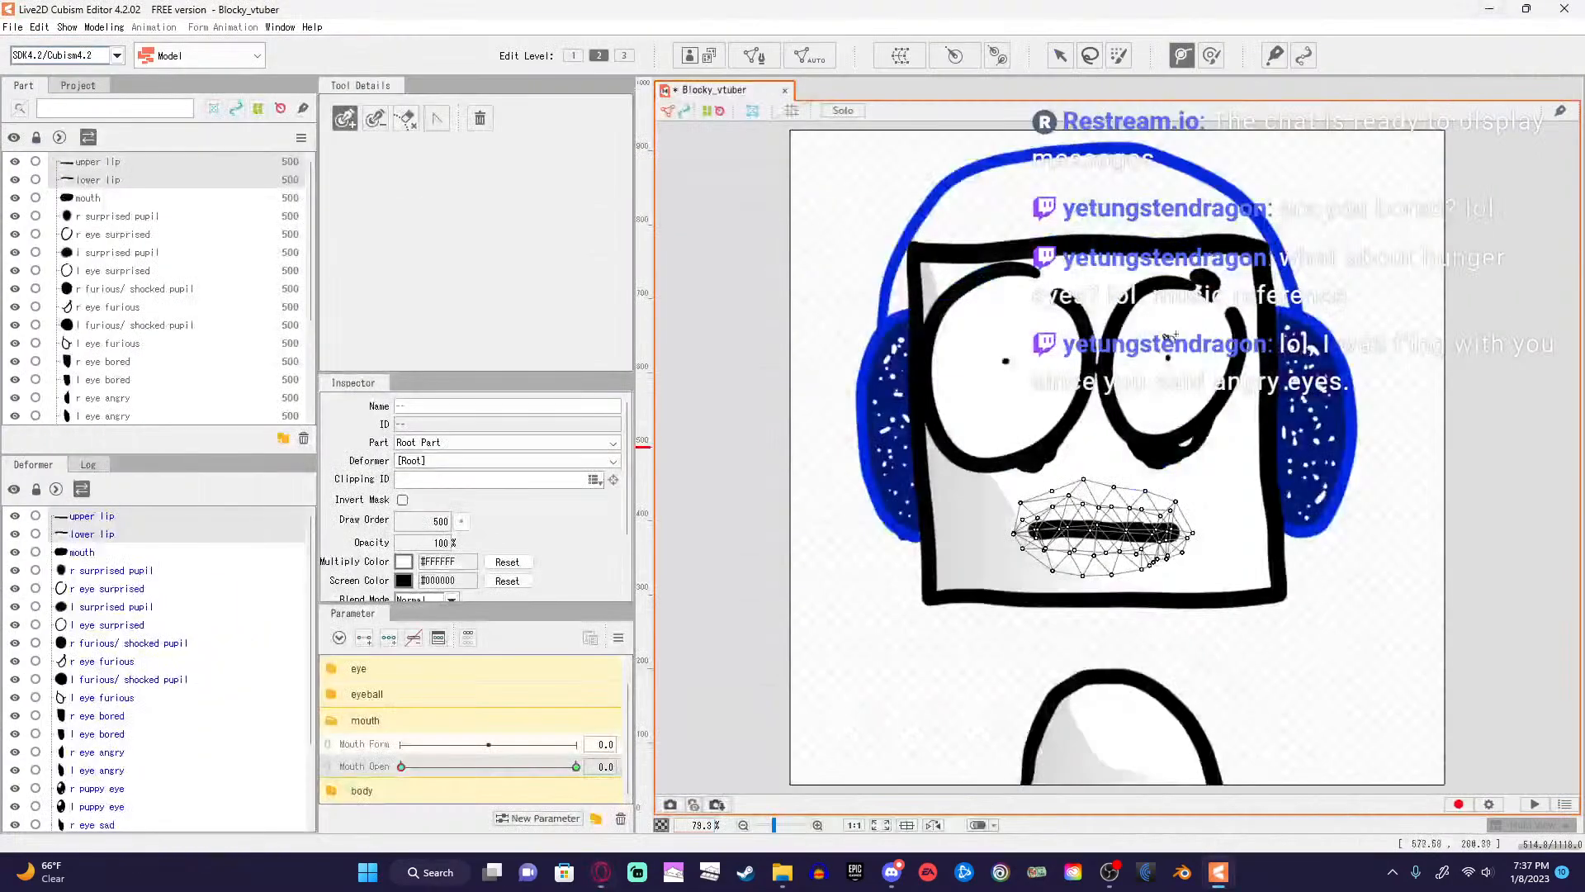
Select only the upper lip mesh for deform path editing.
left_click(113, 516)
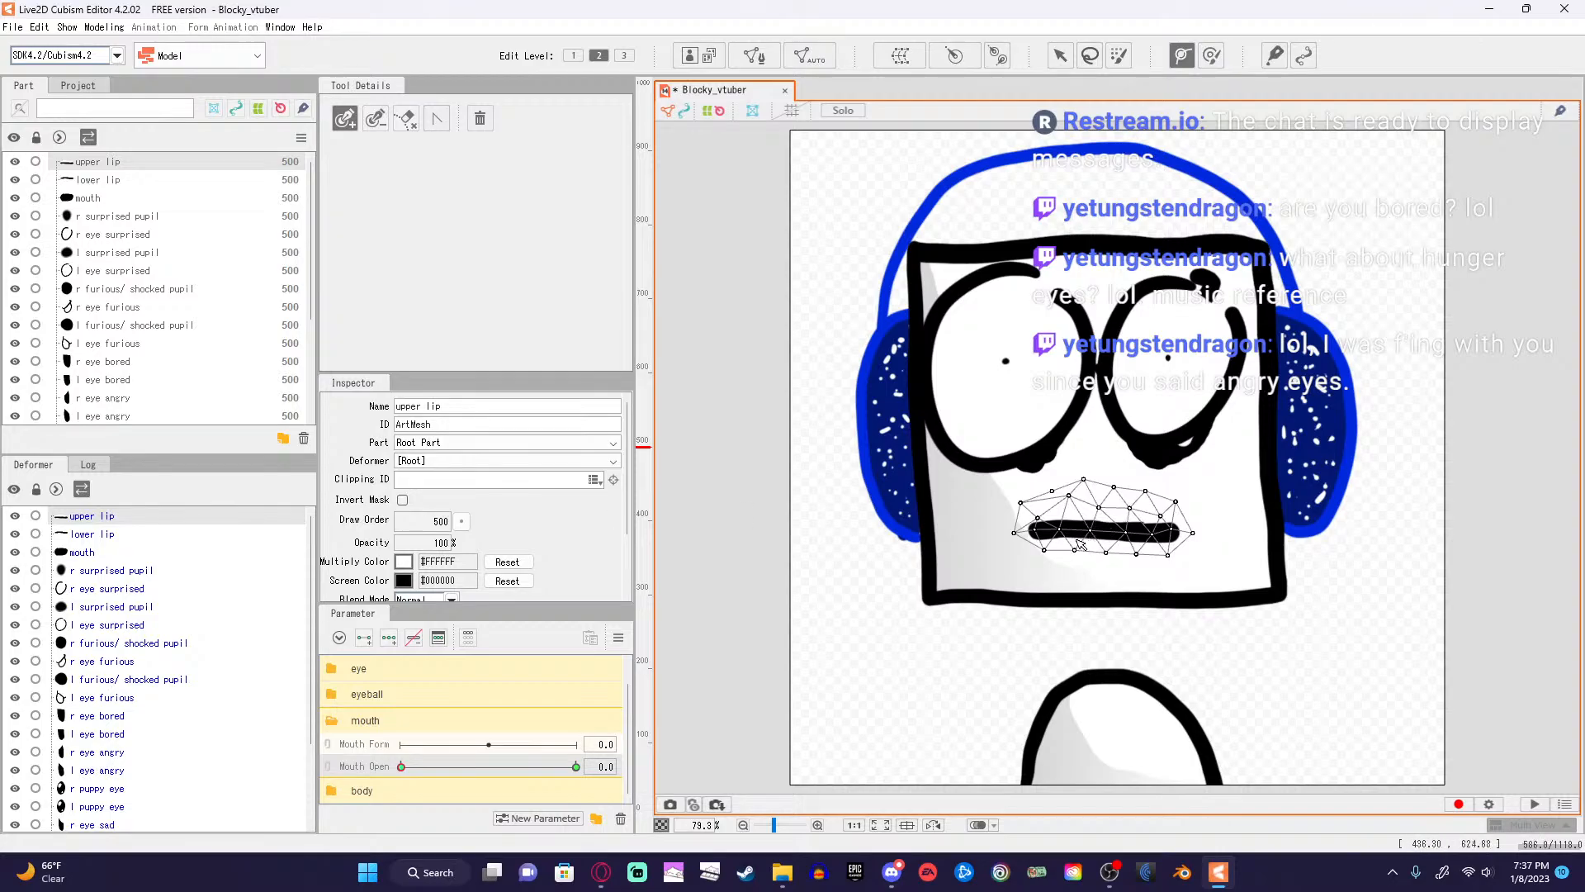
scroll(1079, 543, "up", 5)
scroll(1086, 538, "down", 3)
scroll(1106, 532, "up", 2)
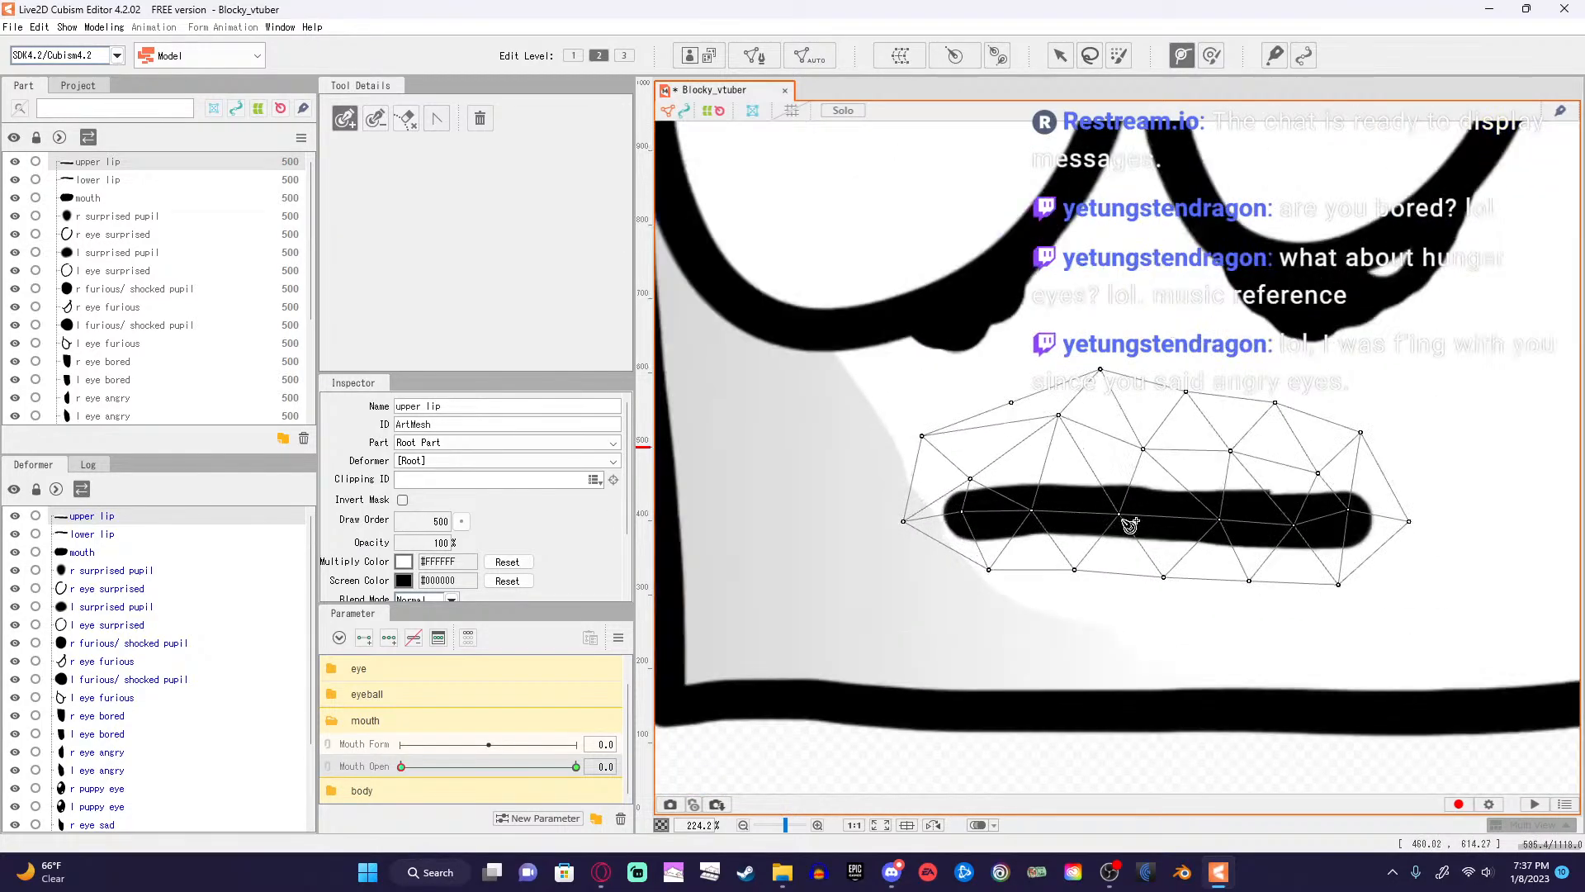
left_click(1127, 519)
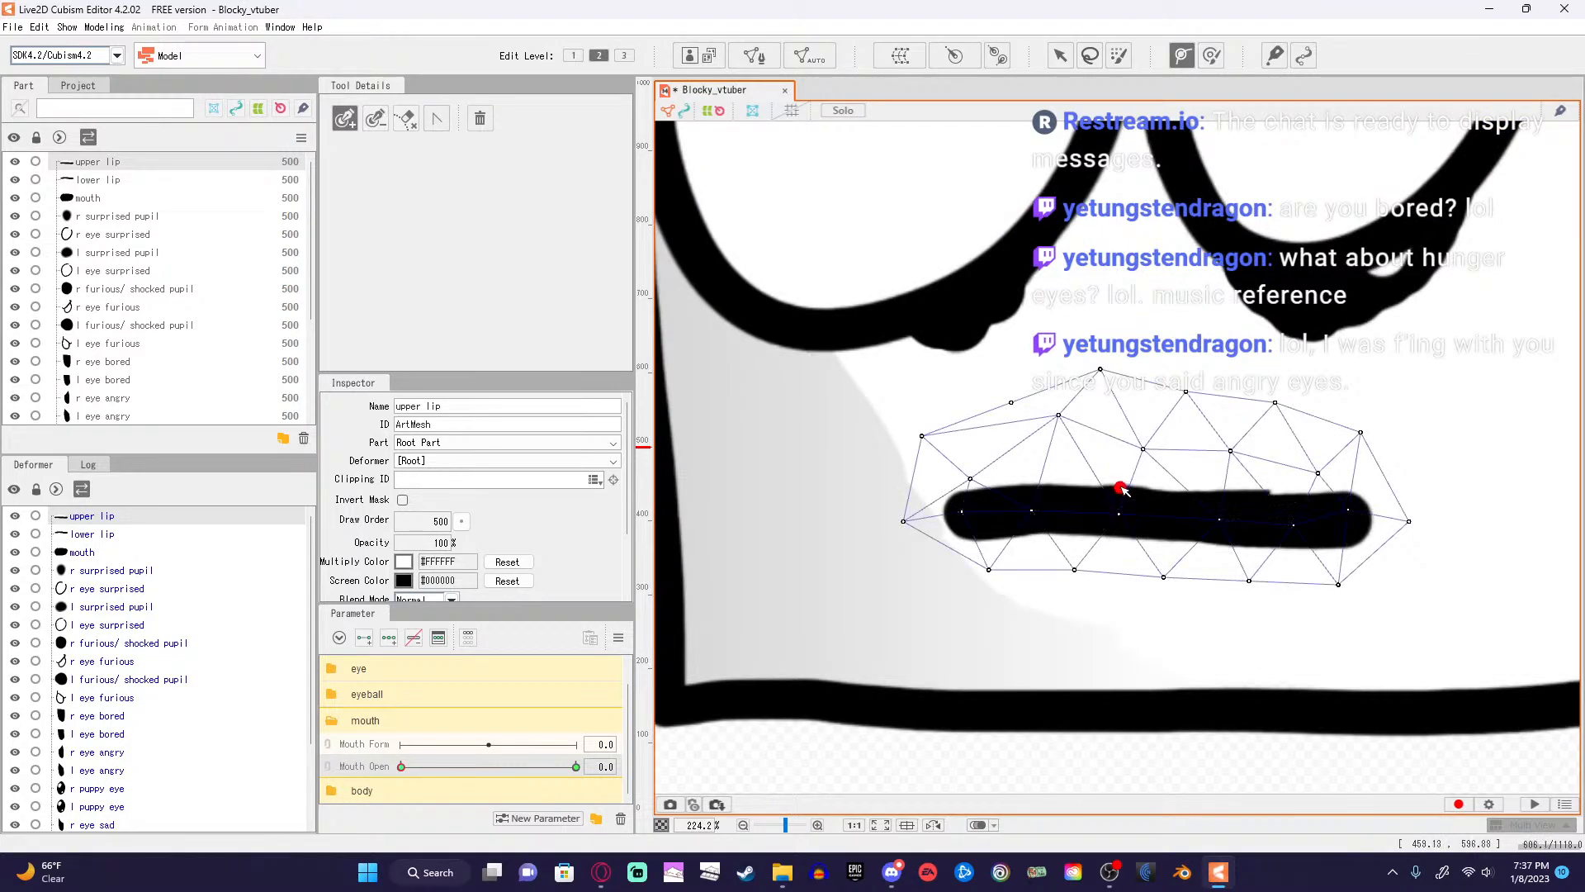
left_click(1122, 517)
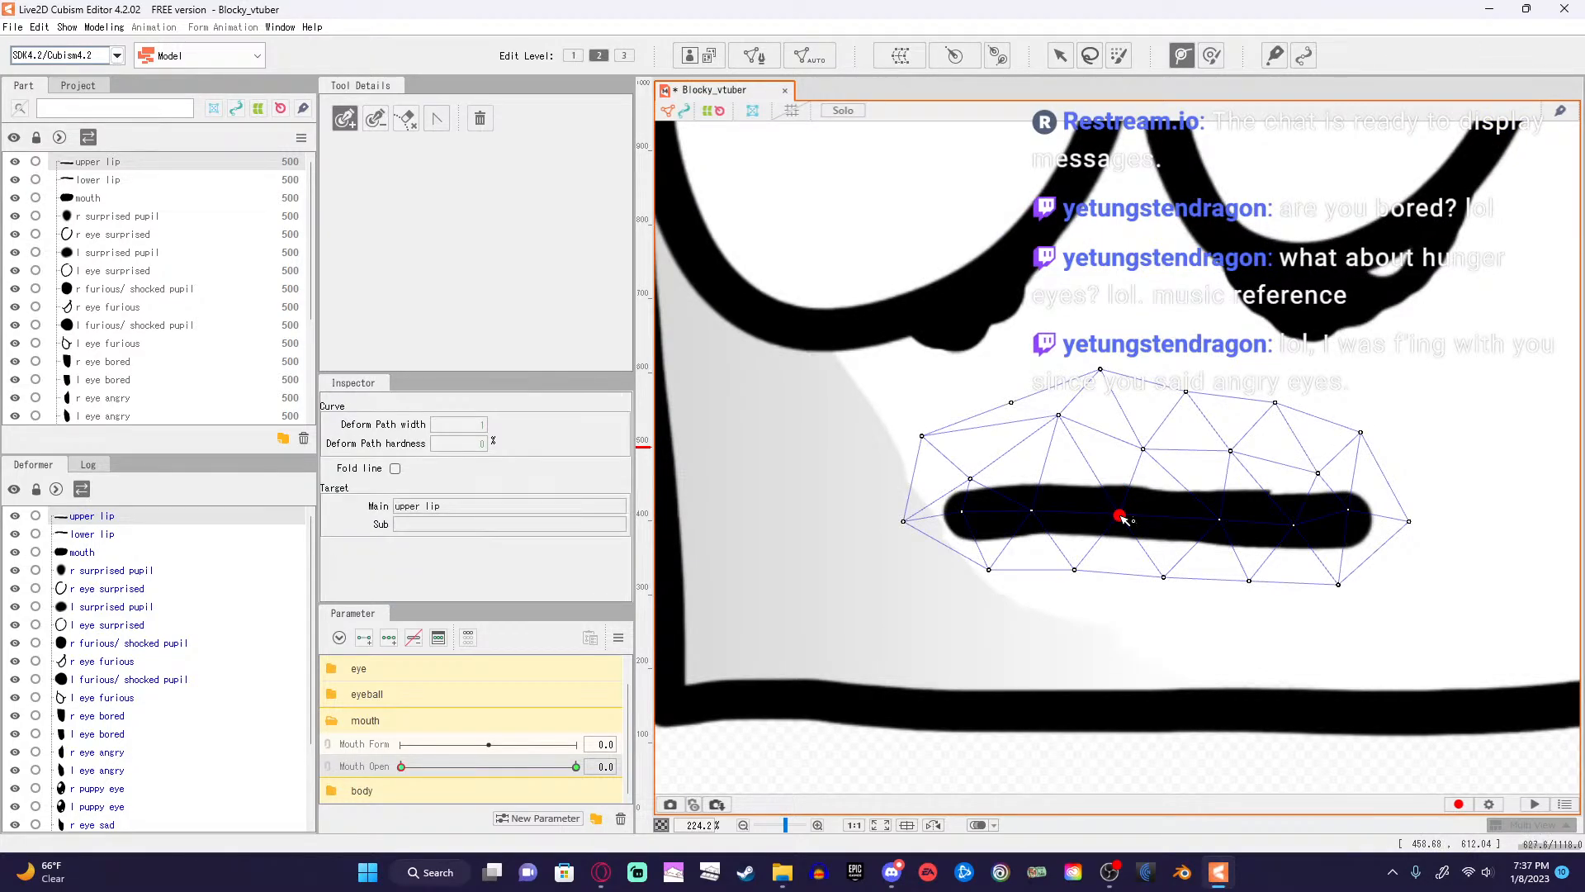
left_click(1220, 520)
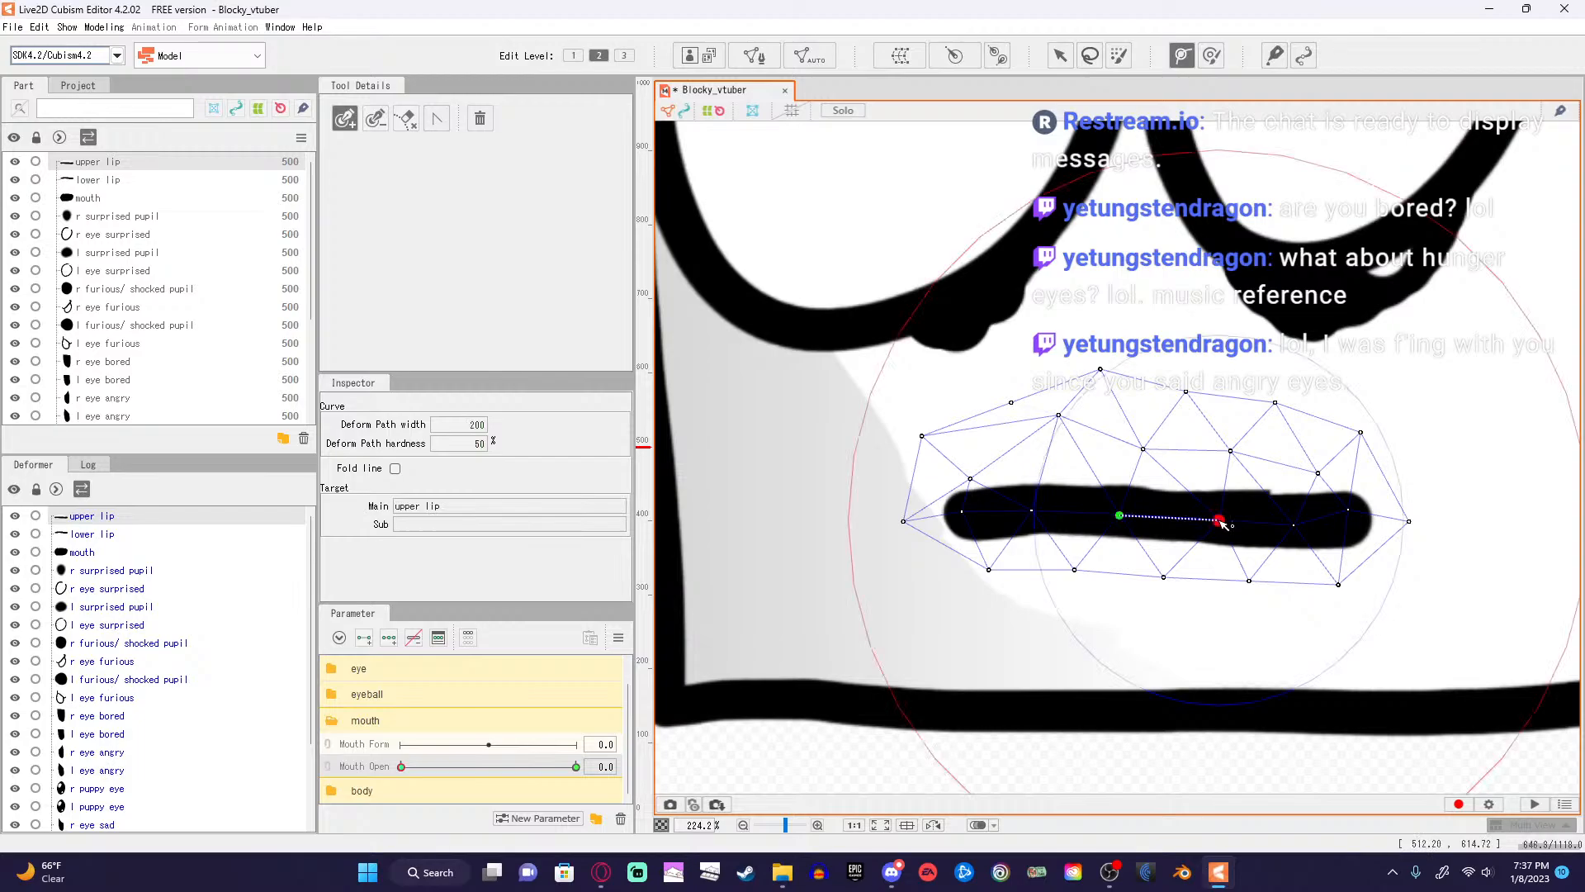
left_click(1032, 509)
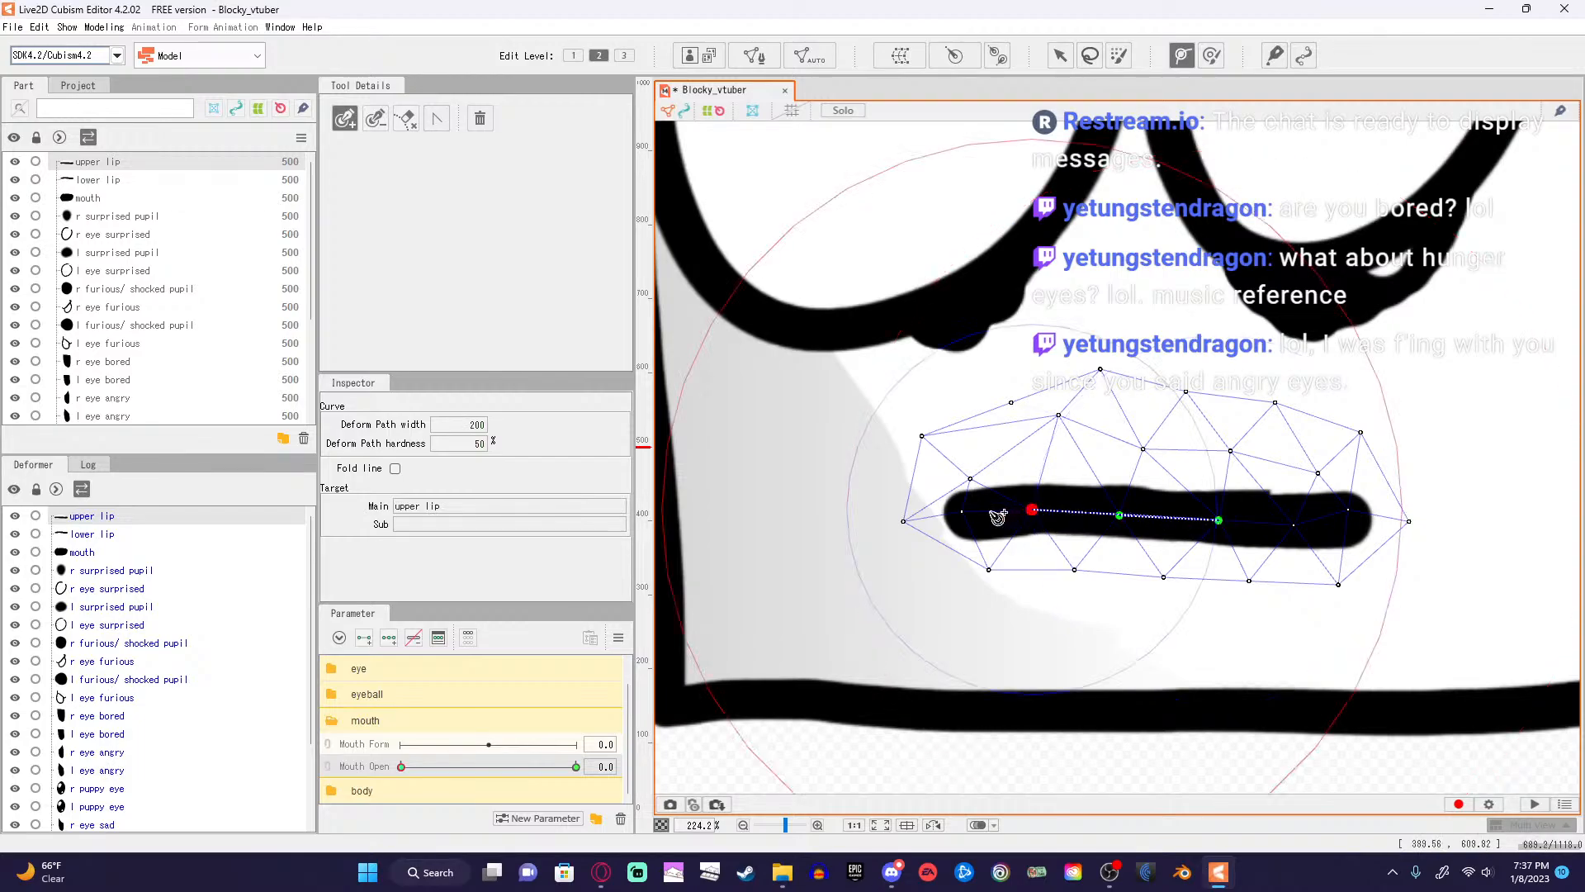
left_click(965, 513)
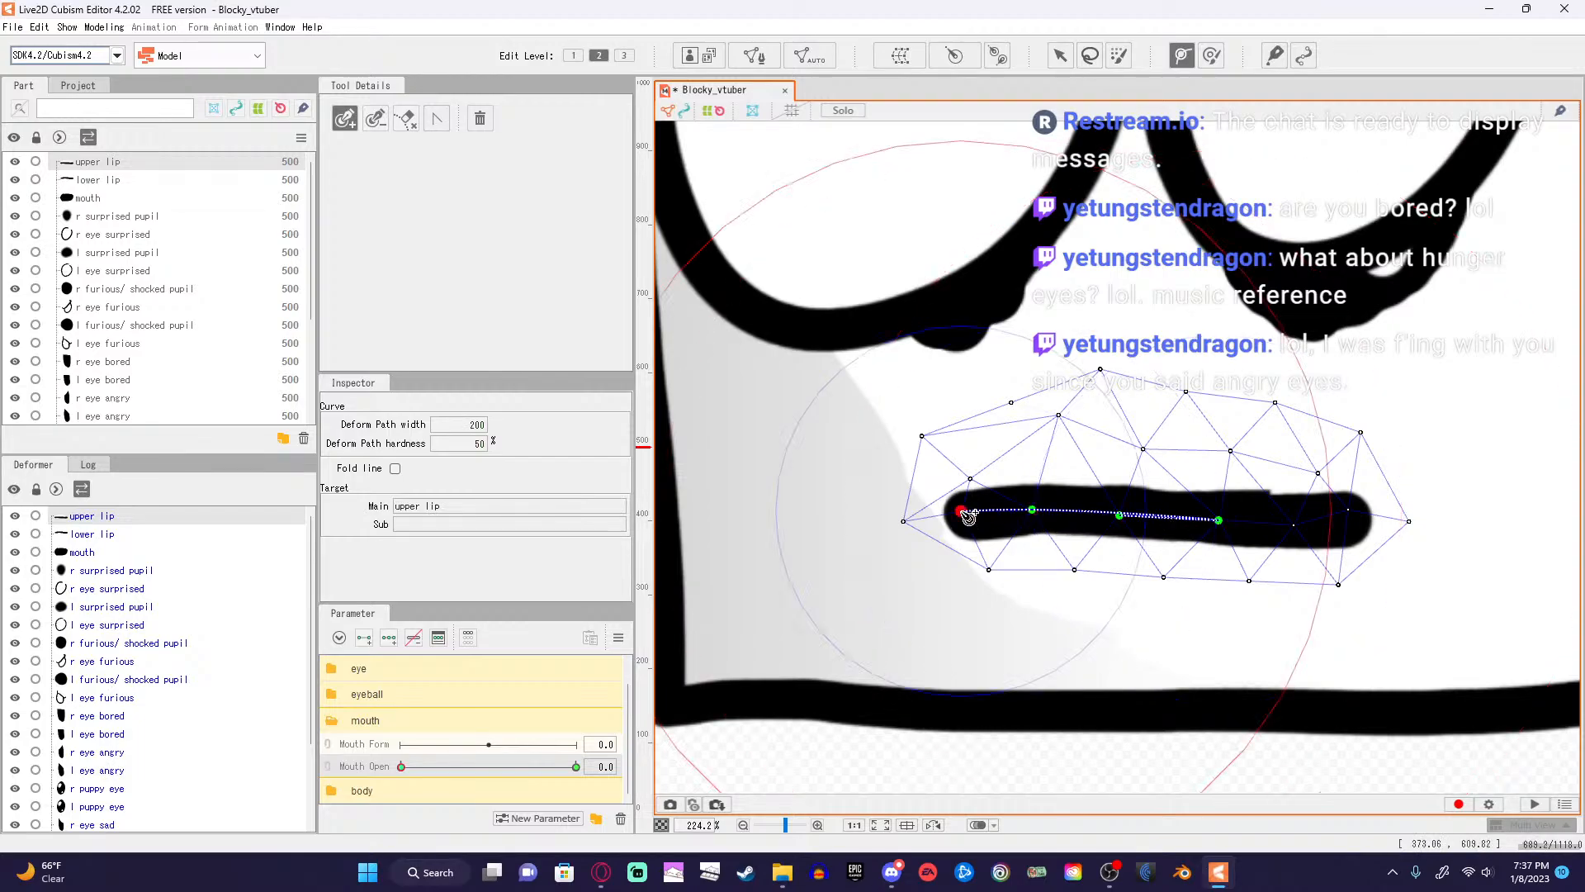
left_click(1296, 524)
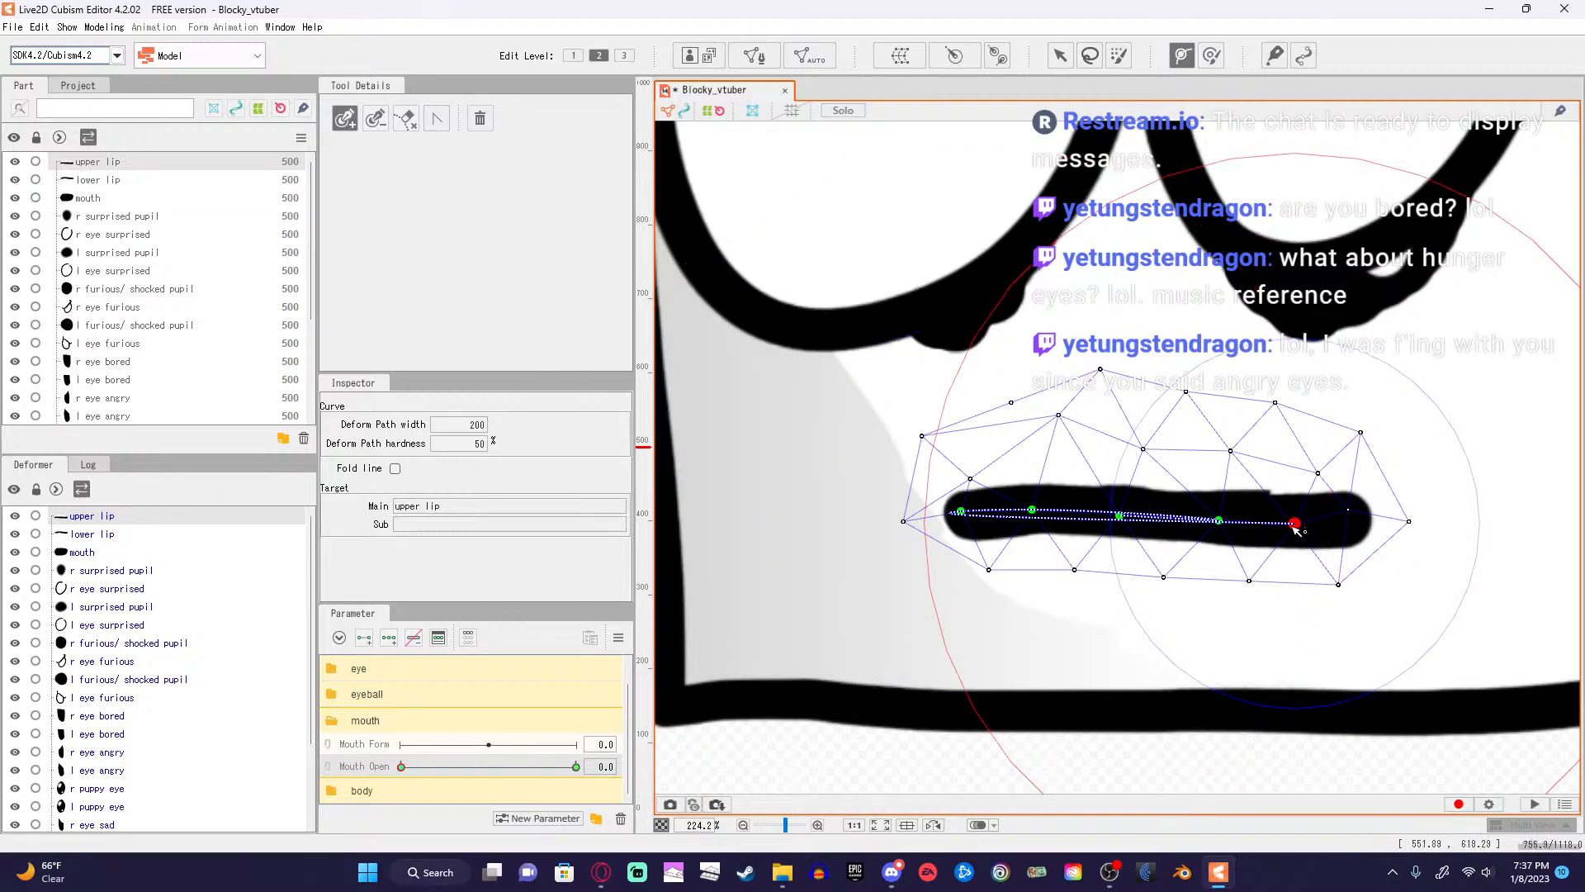
key("ctrl+z")
key("ctrl+z")
key("ctrl+z")
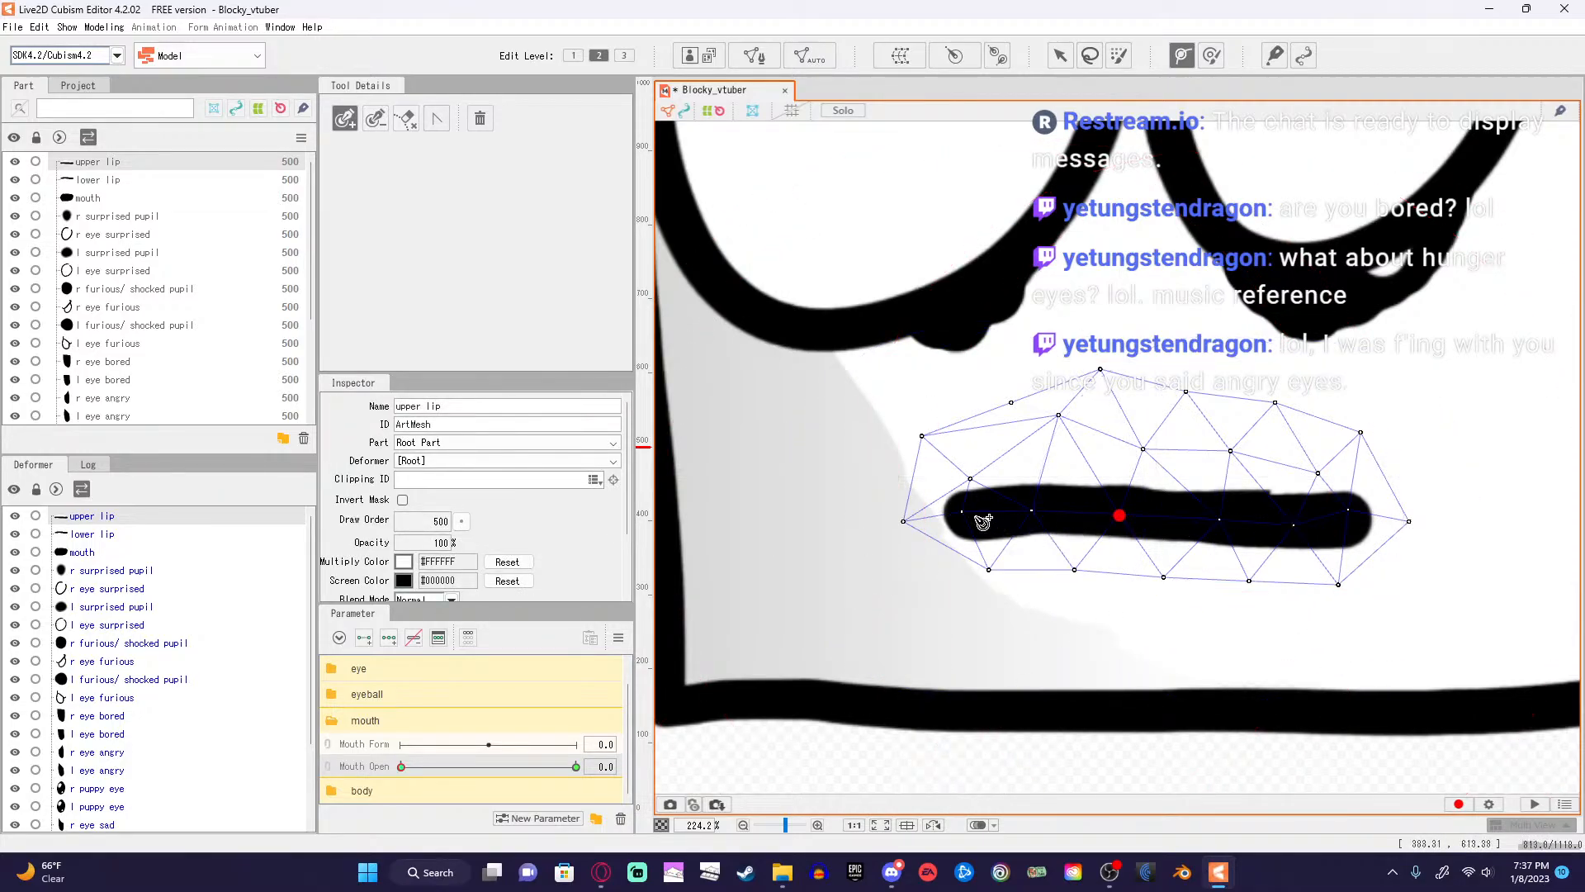
left_click(963, 513)
key("ctrl+z")
Lay a six-point deform path along the upper lip from its left end to its right end.
left_click(963, 514)
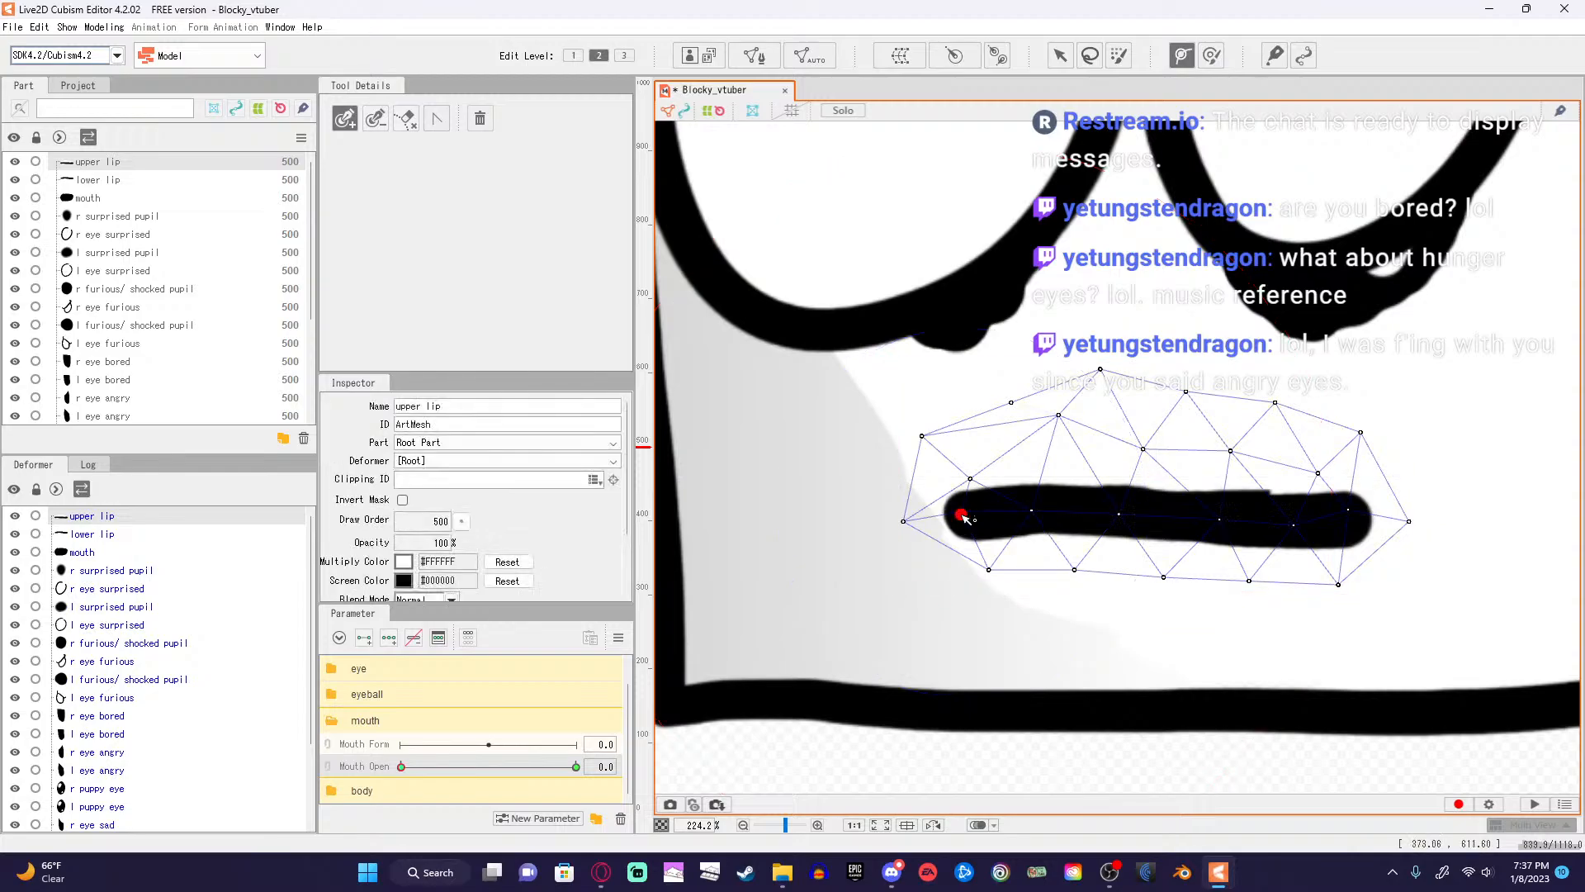
left_click(1033, 512)
left_click(1119, 513)
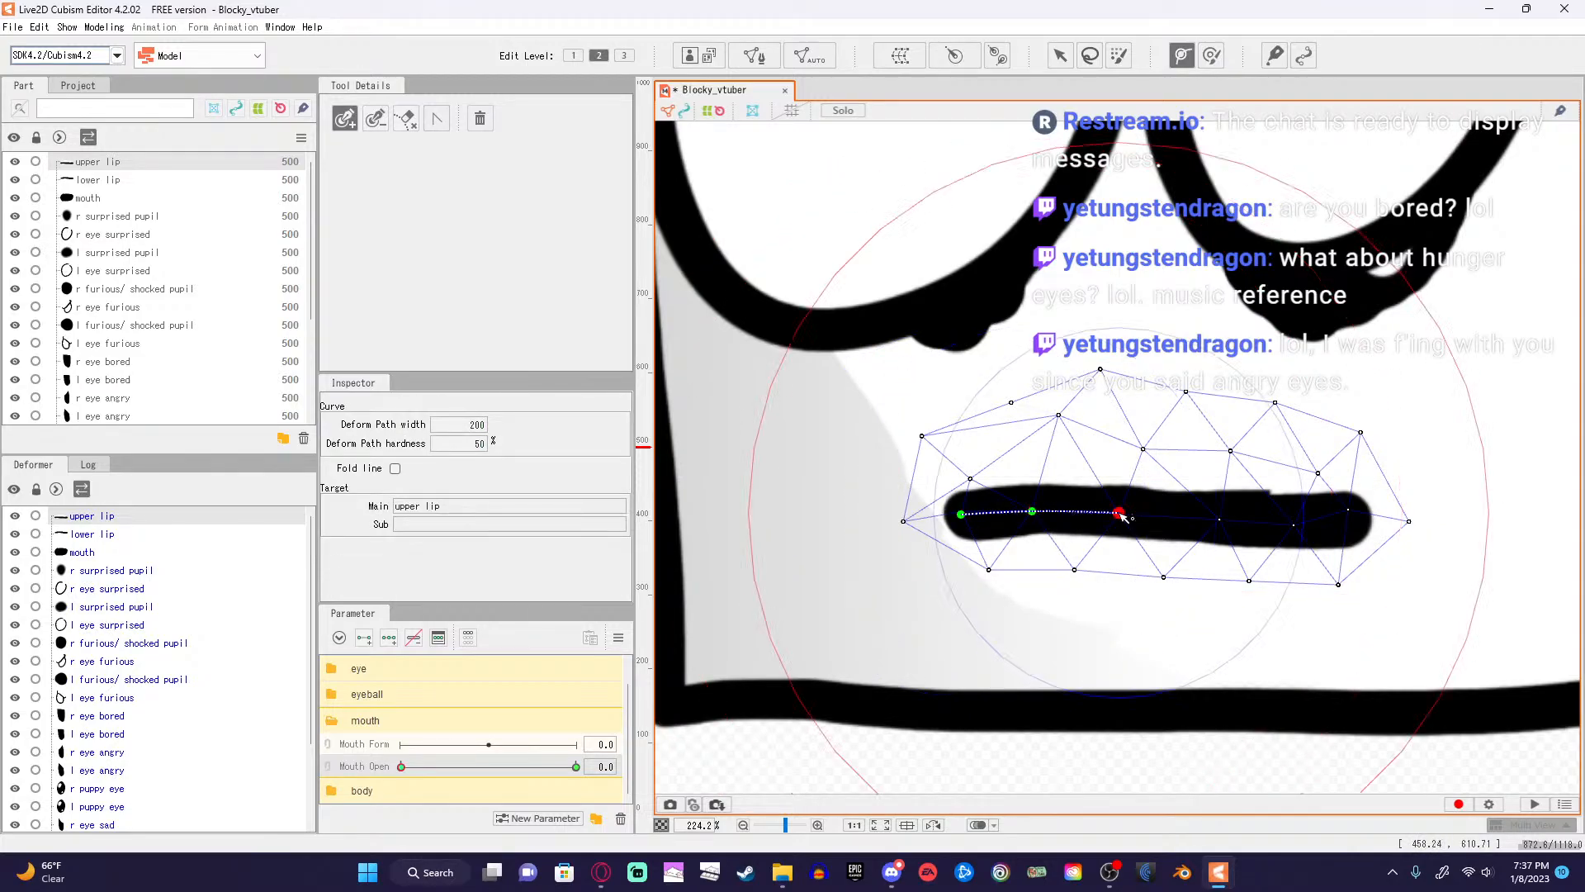
left_click(1219, 520)
left_click(1294, 525)
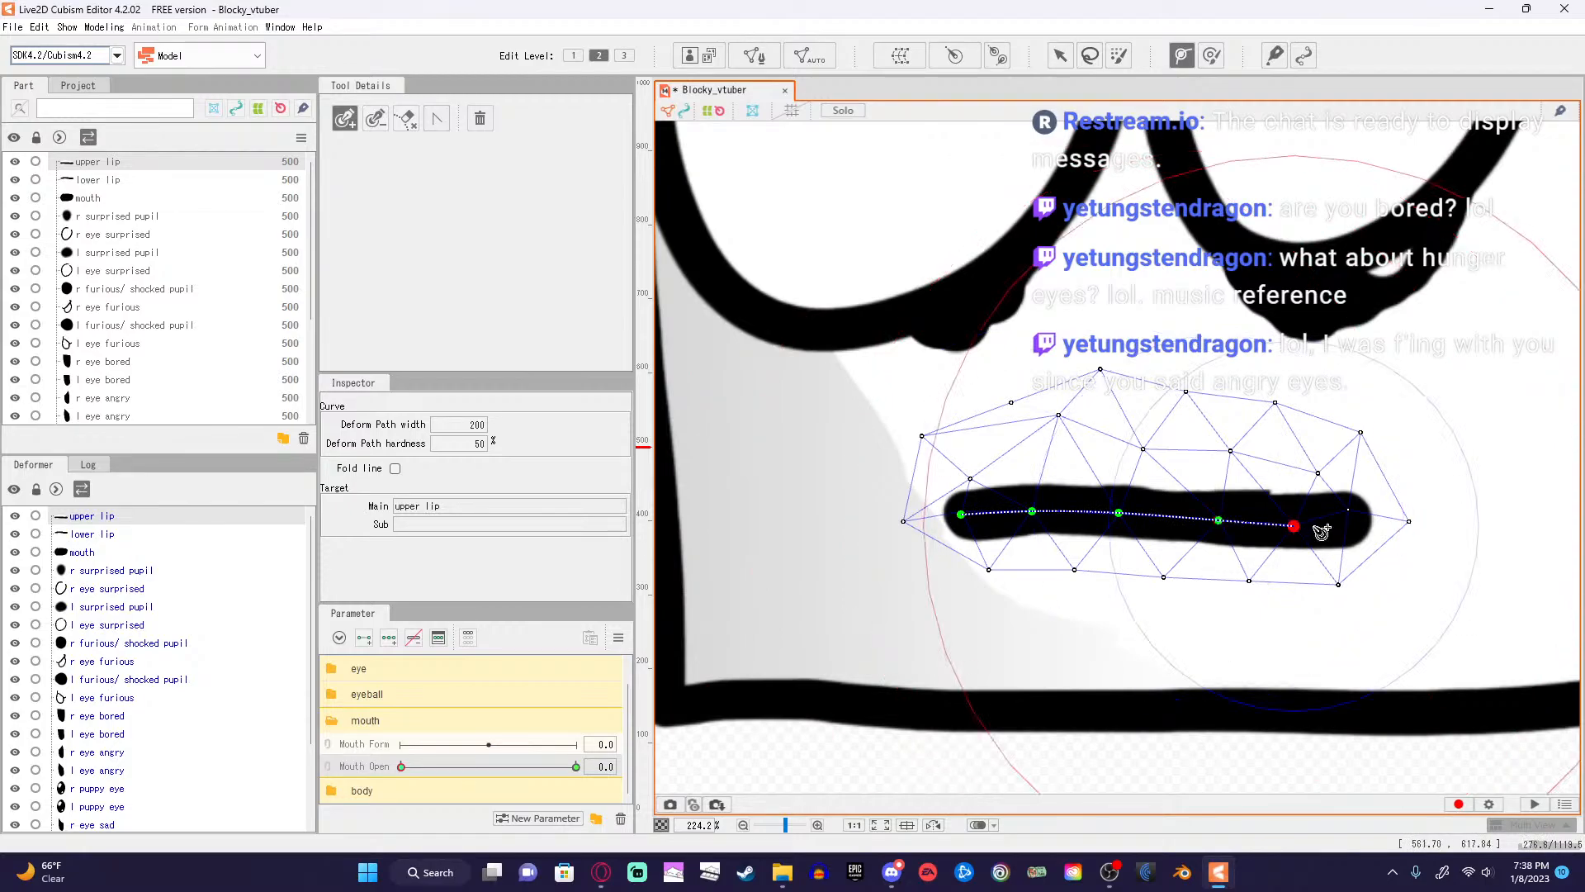
left_click(1348, 510)
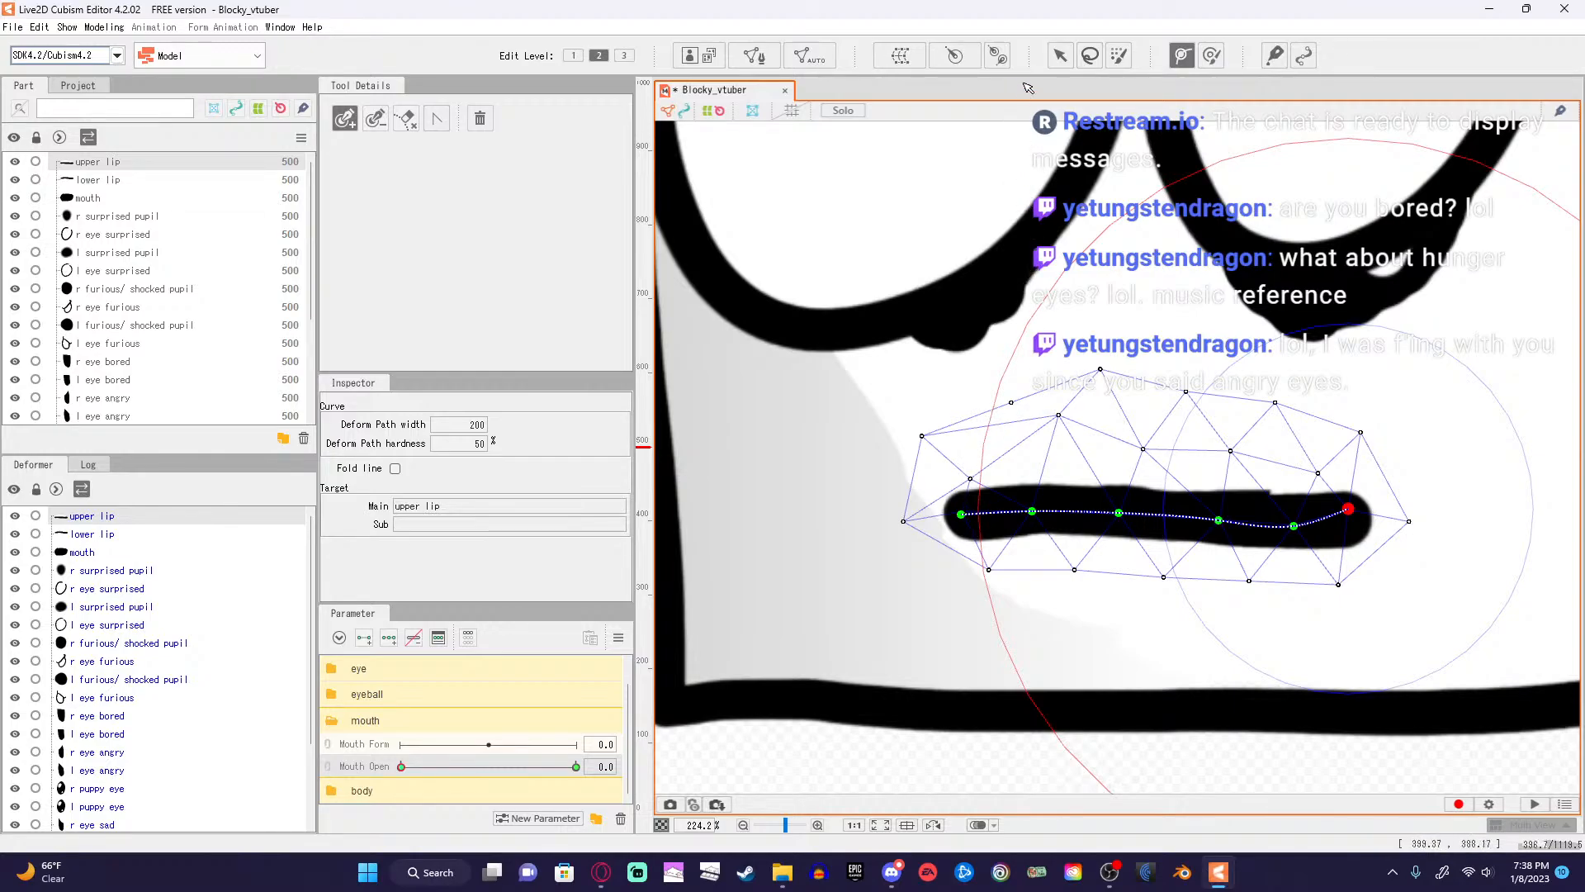
Raise the middle points of the upper lip's deform path to bend the lip into an open-mouth arch.
left_click(1060, 55)
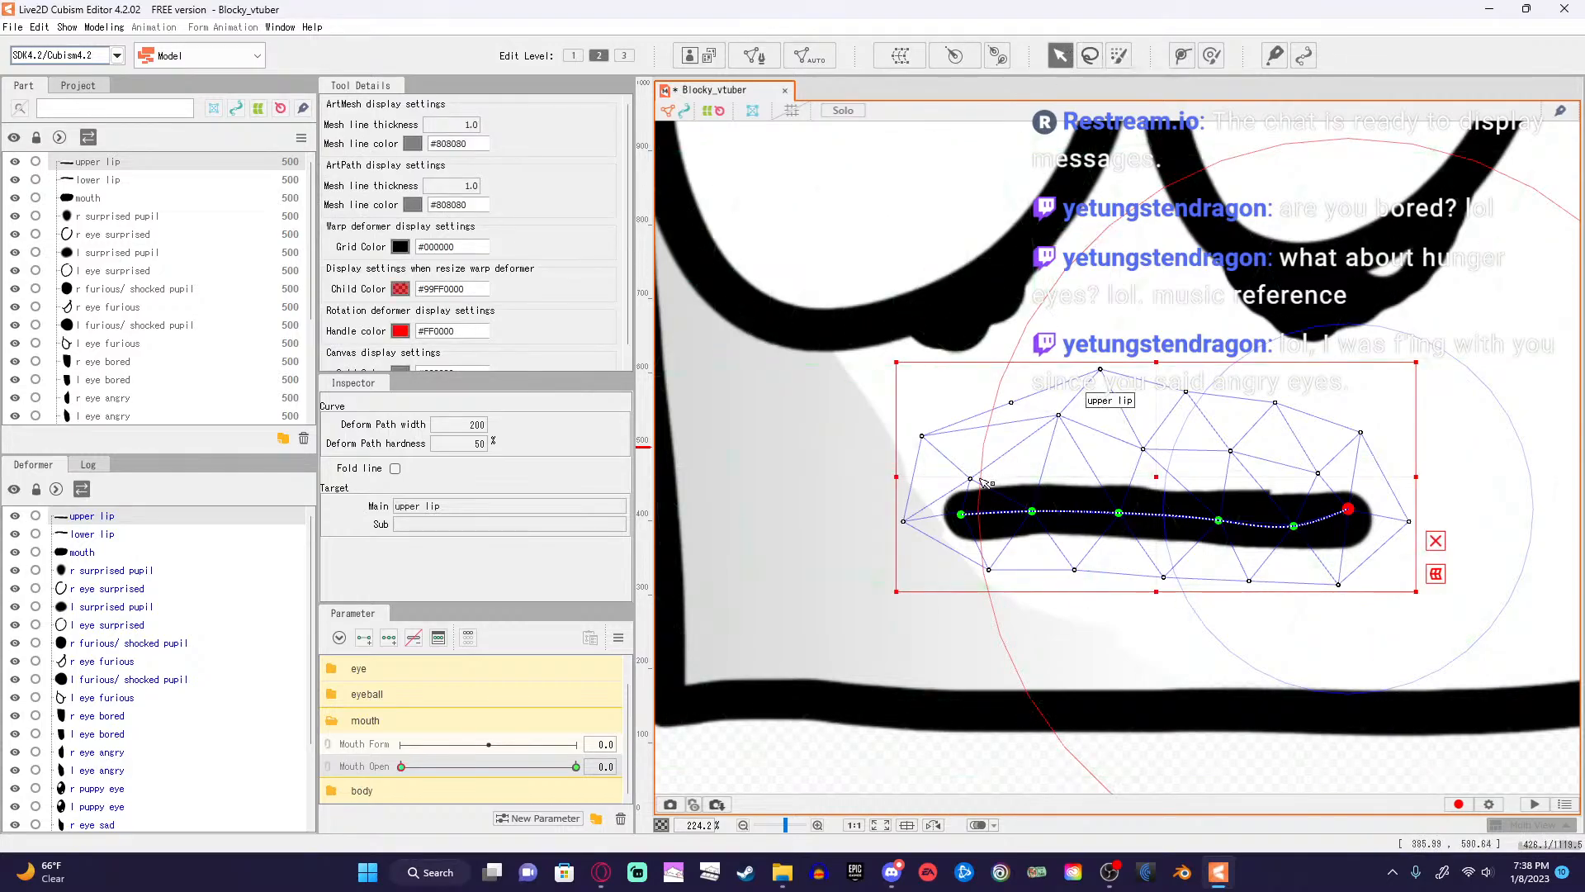
left_click_drag(961, 514, 1032, 485)
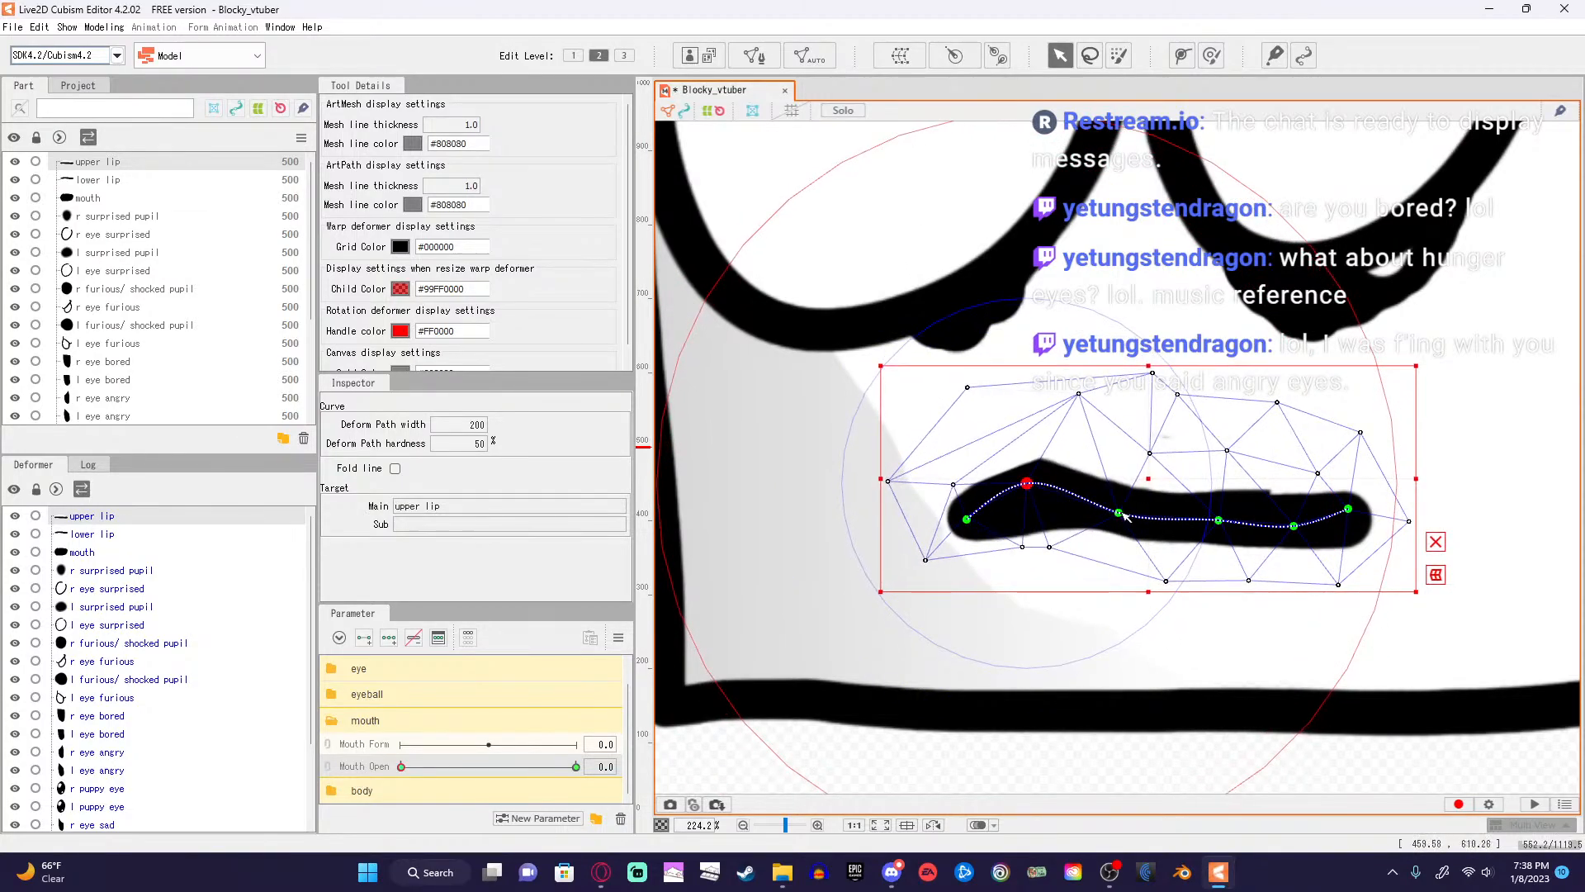
left_click_drag(1125, 516, 1115, 444)
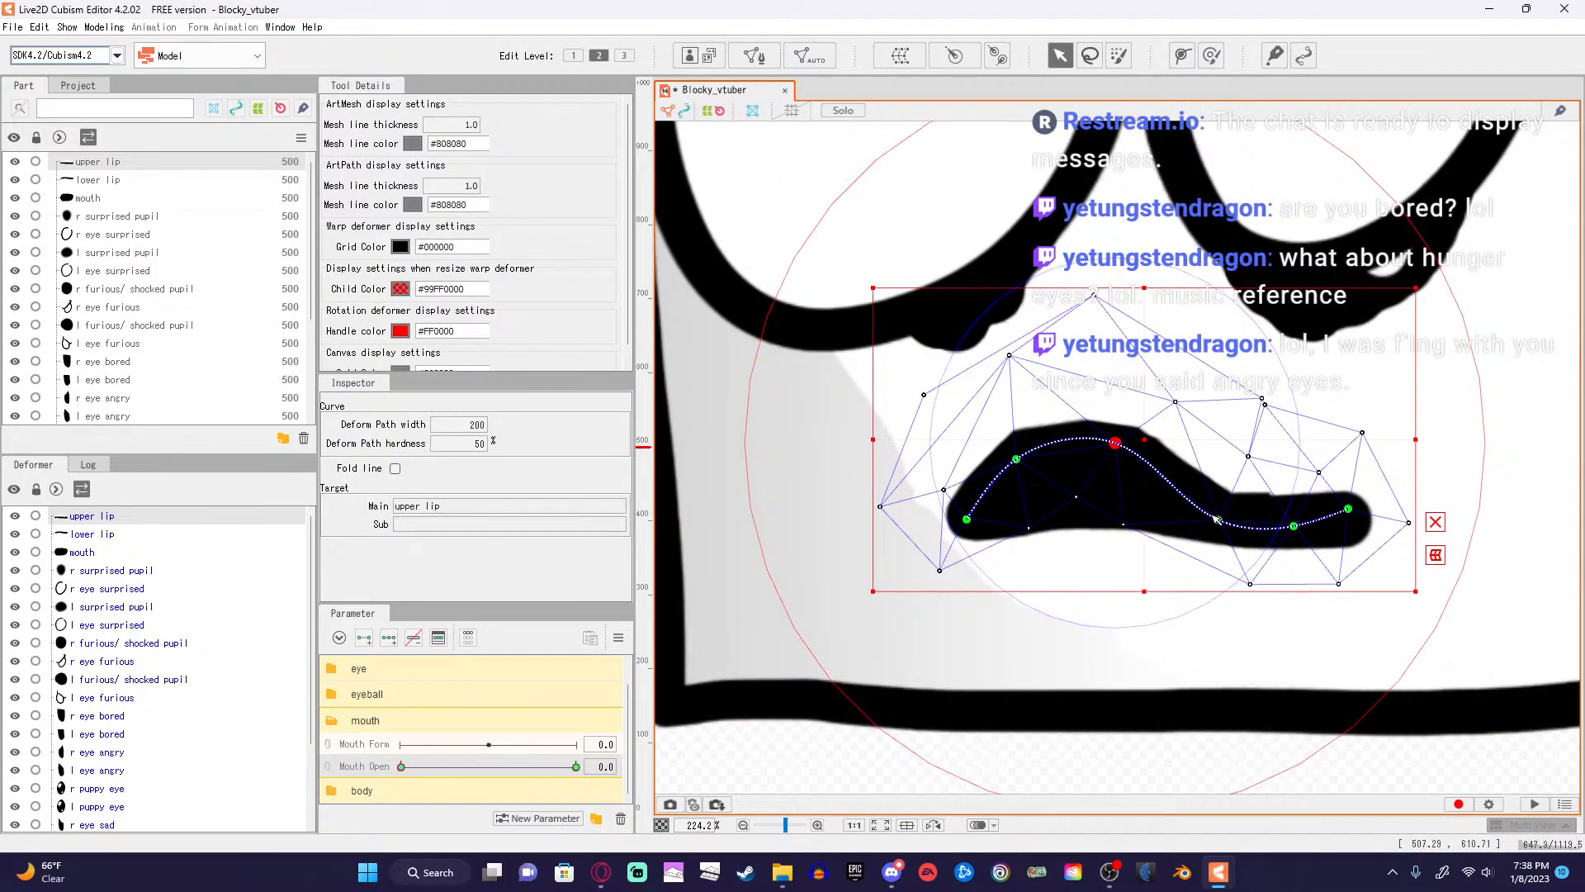
left_click_drag(1217, 520, 1232, 463)
left_click_drag(1294, 525, 1230, 441)
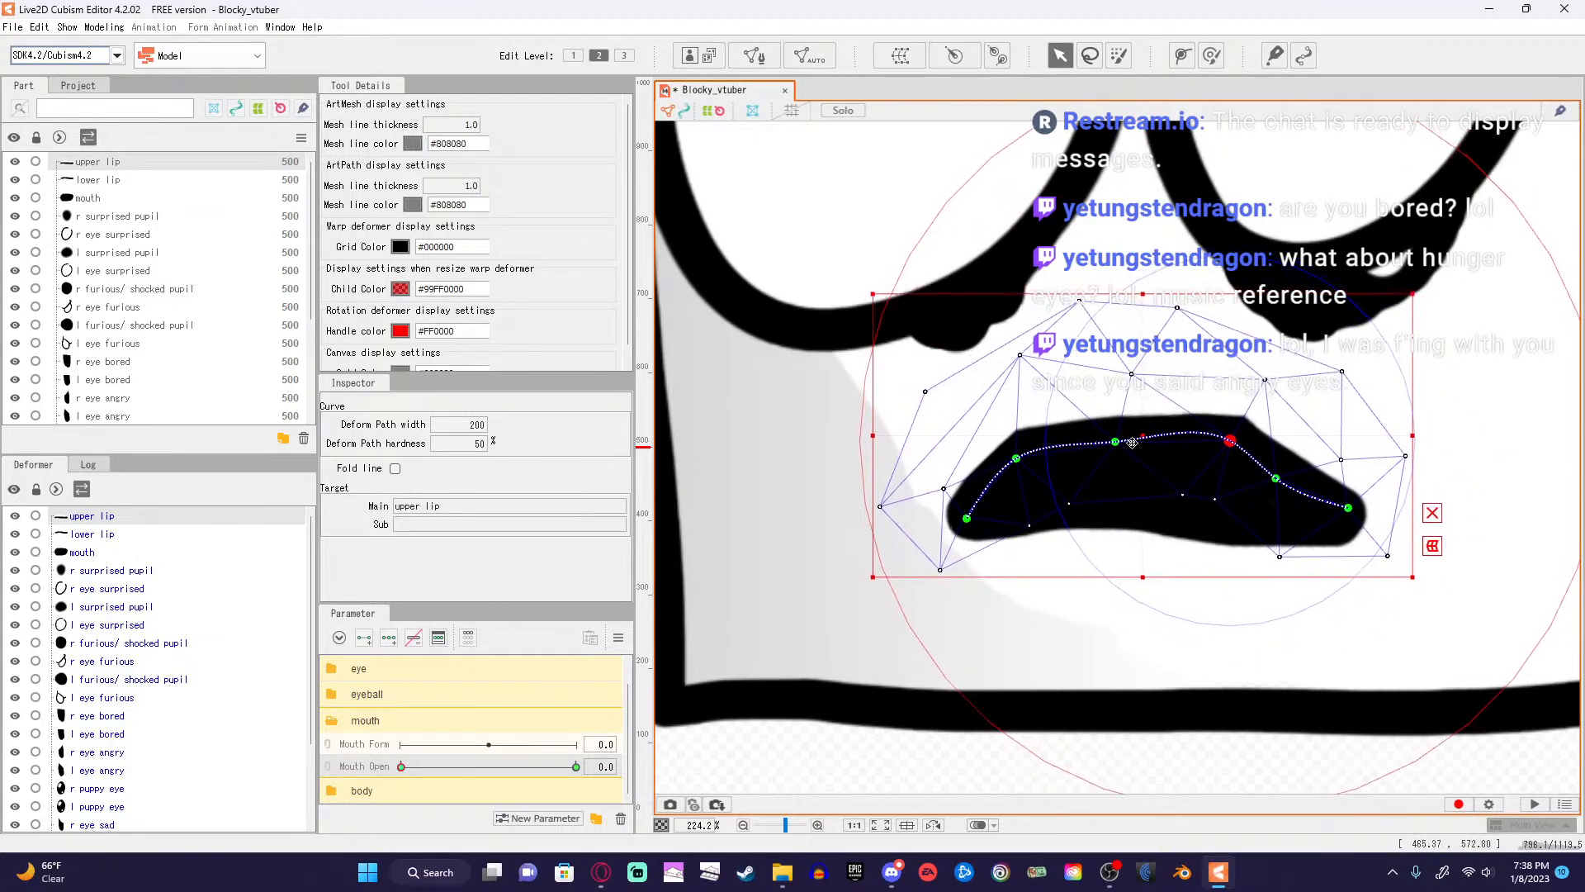
left_click_drag(1117, 443, 1114, 429)
left_click_drag(1358, 512, 1280, 478)
left_click(1281, 473)
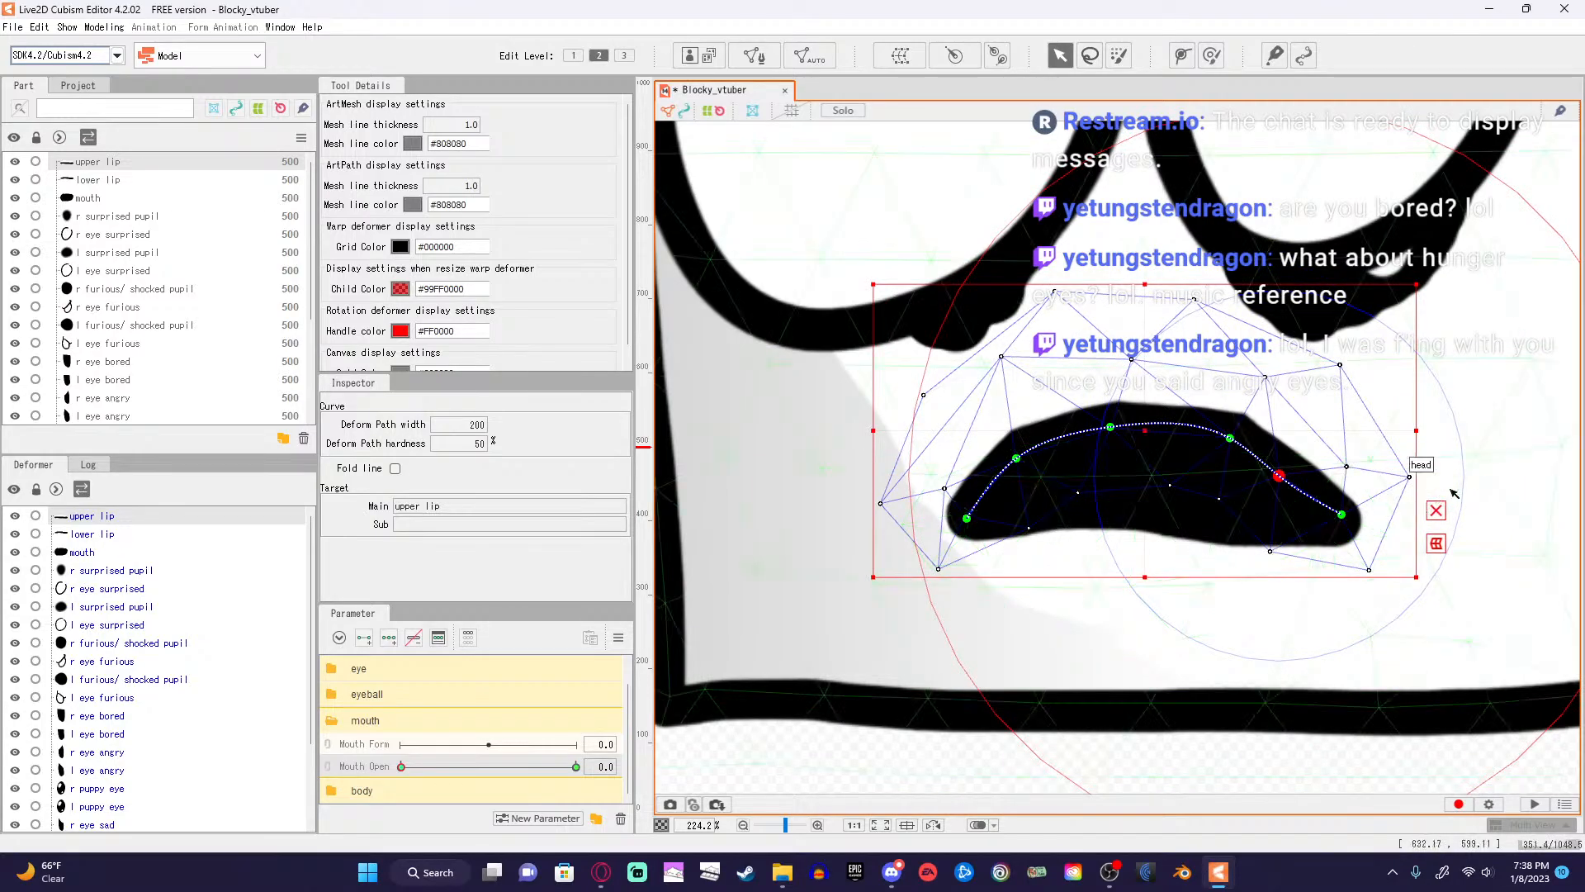
left_click(1487, 481)
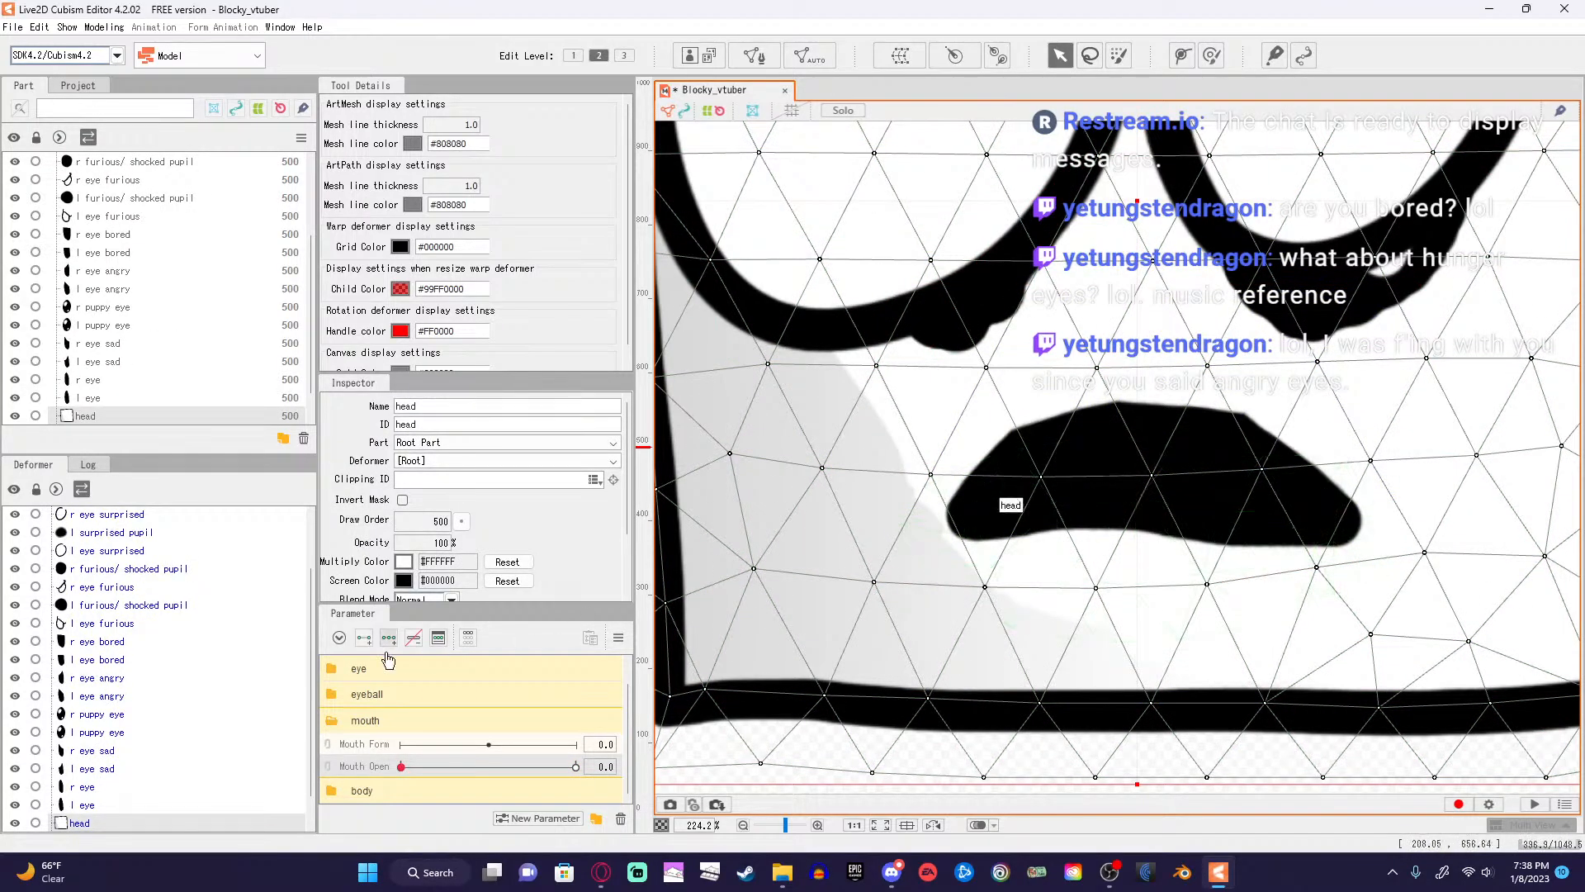
Select the lower lip and lay a six-point deform path along it from left end to right end.
scroll(118, 576, "up", 2)
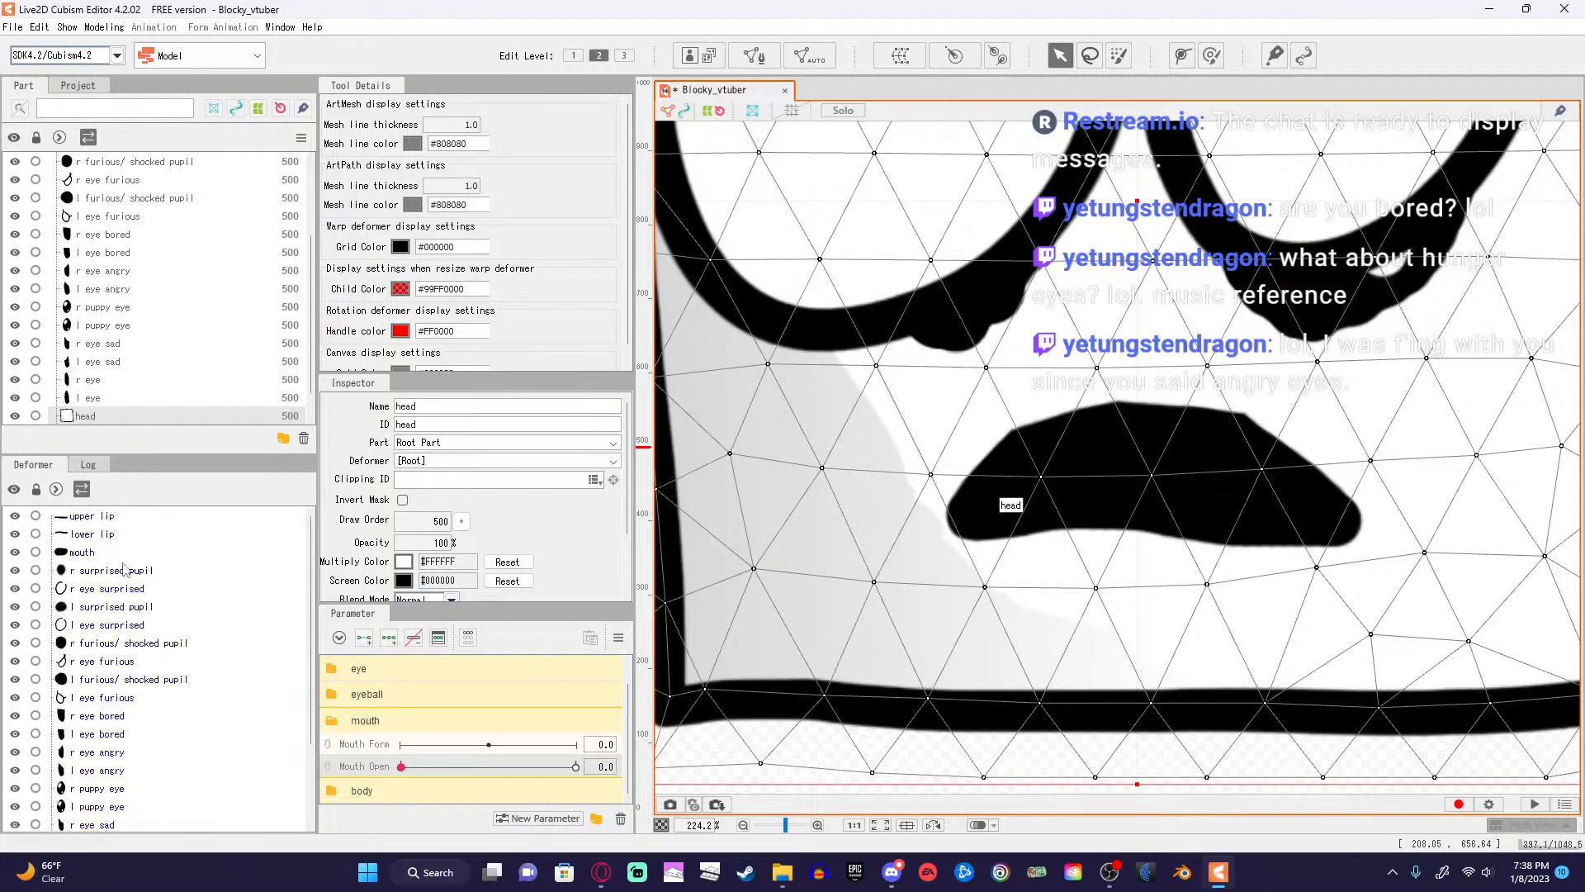
left_click(126, 537)
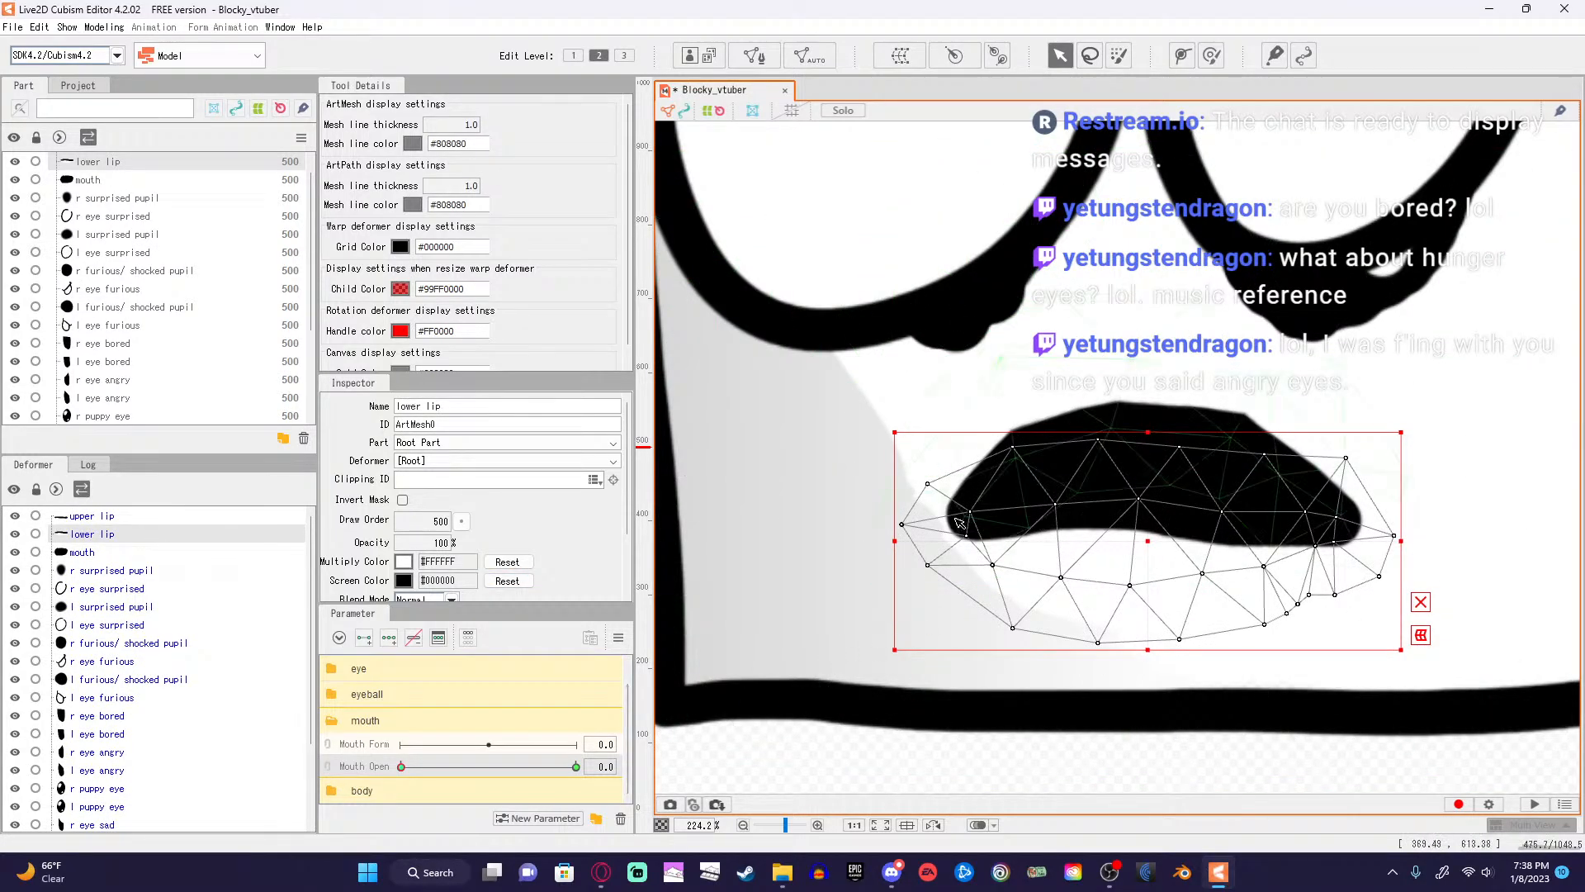
left_click(1185, 57)
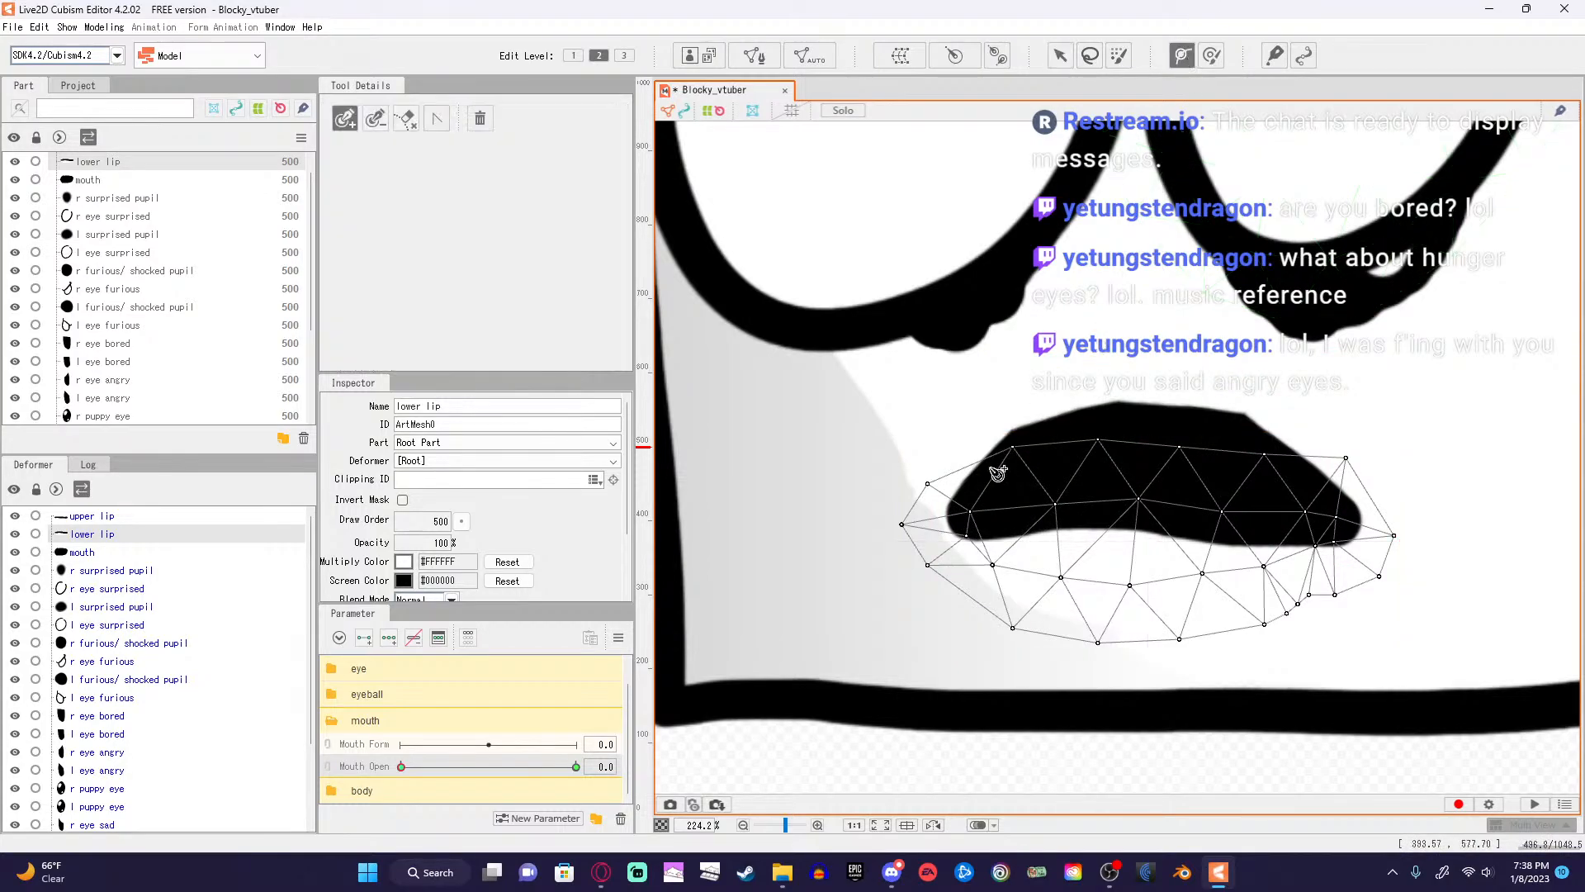
left_click(973, 513)
left_click(1057, 502)
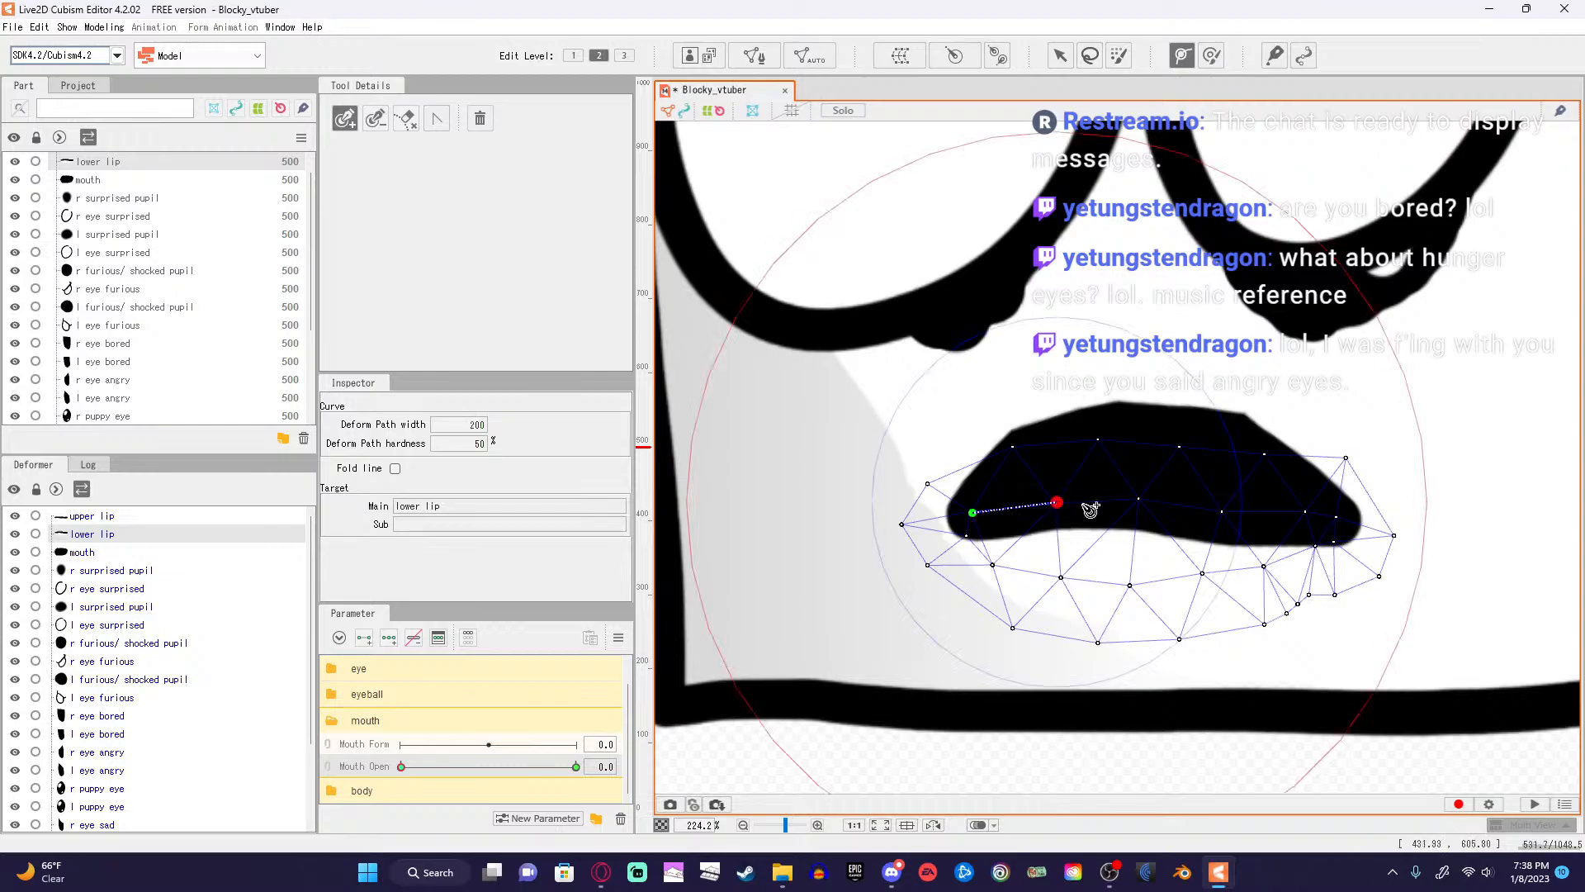
left_click(1141, 499)
left_click(1225, 514)
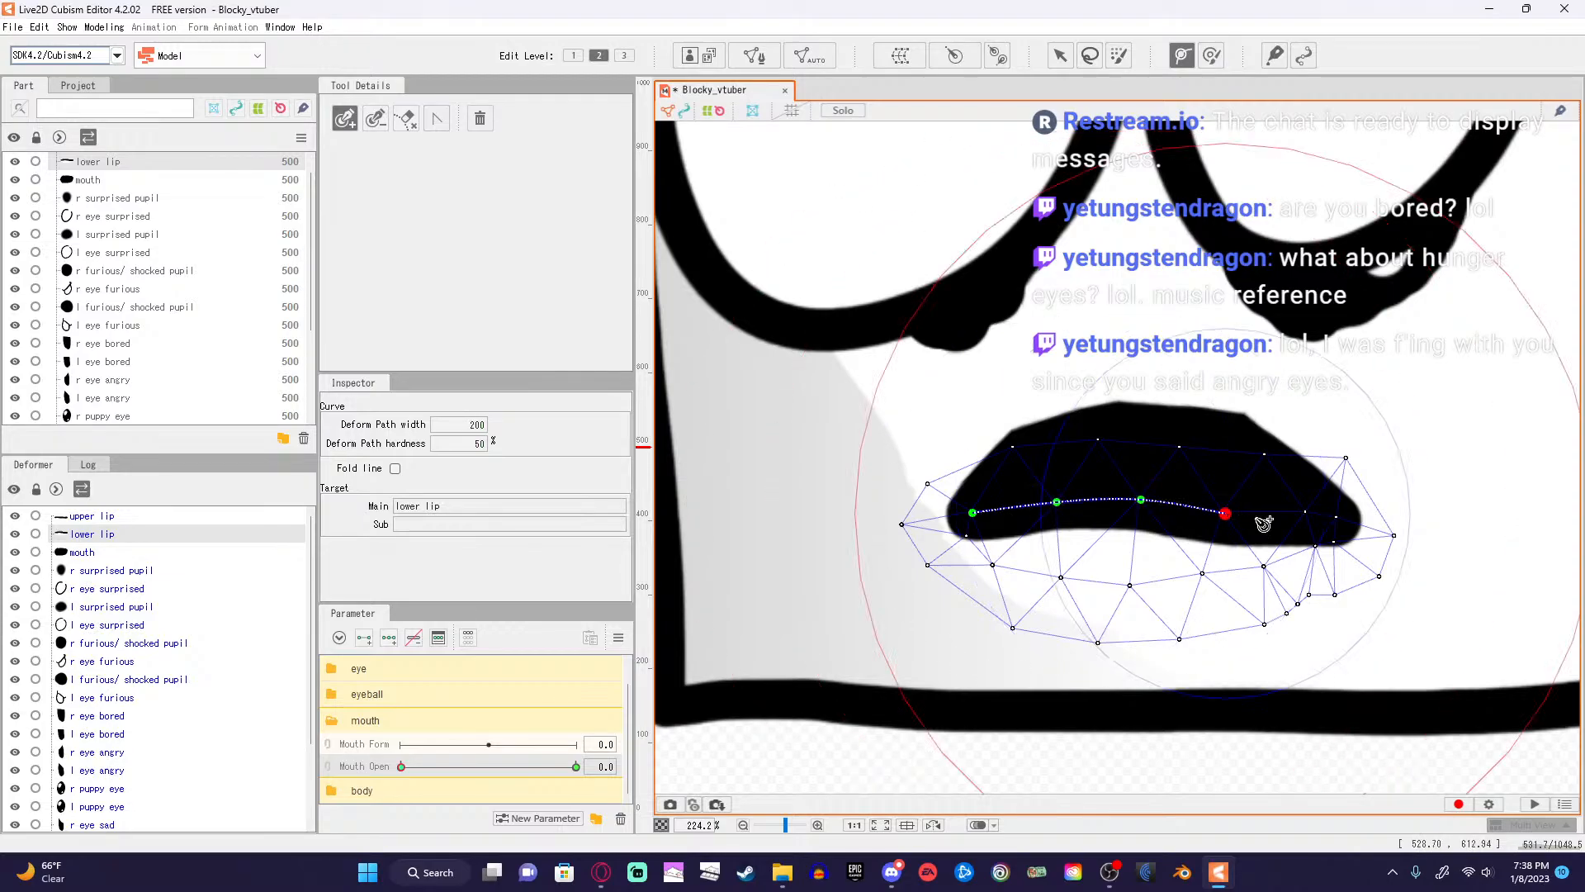
left_click(1304, 514)
left_click(1336, 517)
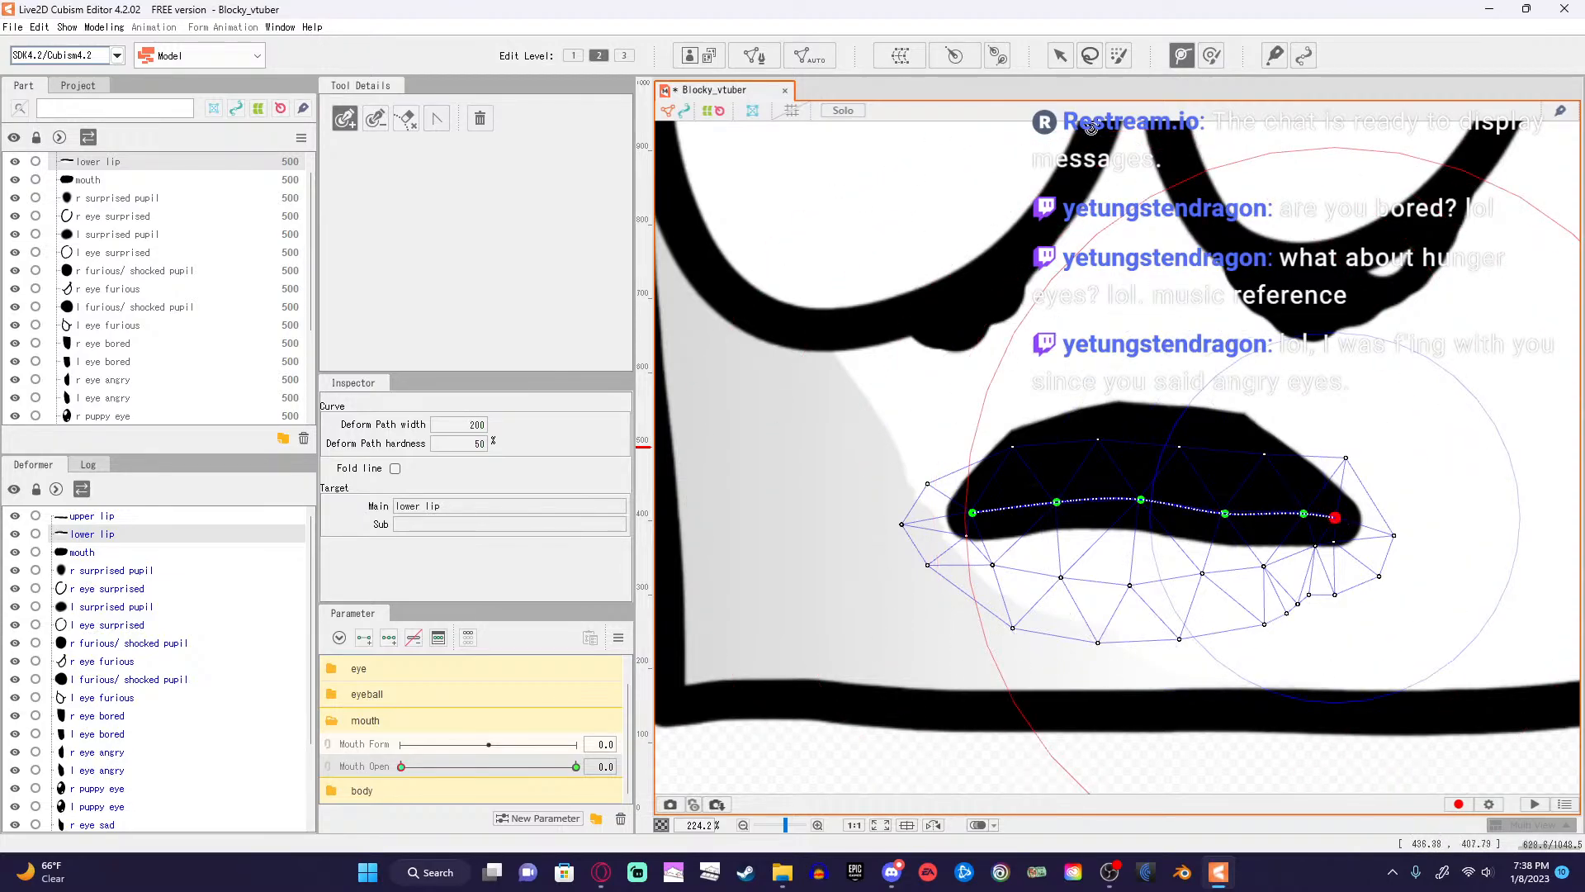
Pull the lower lip's inner path points down into an open-mouth curve, undoing the last two adjustments.
left_click(1060, 56)
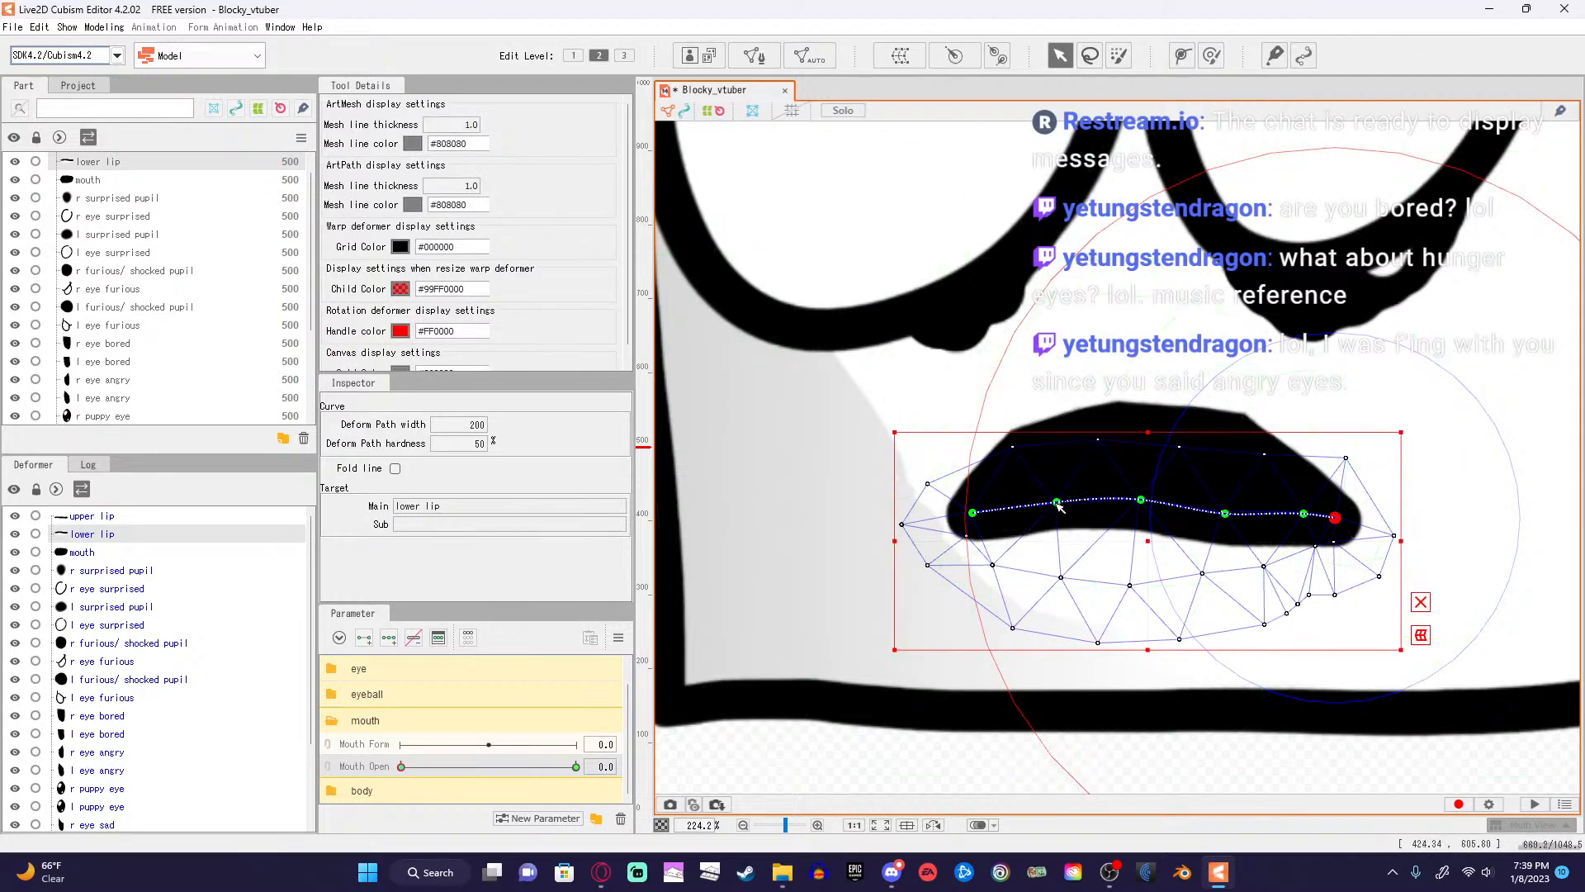
left_click_drag(1060, 507, 1059, 579)
left_click_drag(1142, 504, 1156, 589)
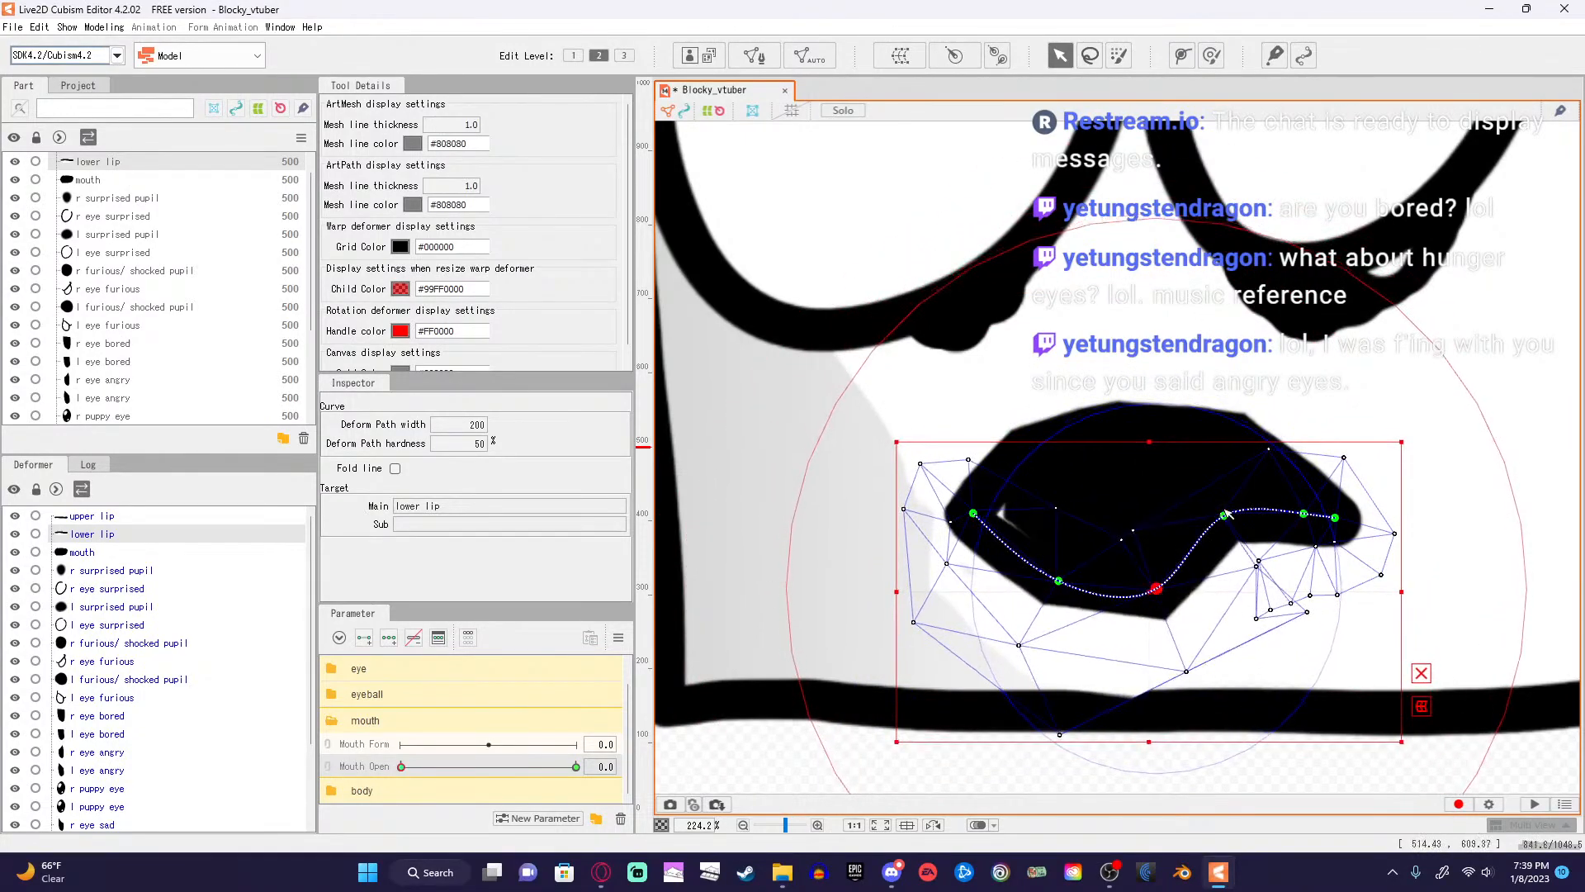
left_click_drag(1227, 514, 1249, 589)
left_click_drag(1305, 514, 1148, 602)
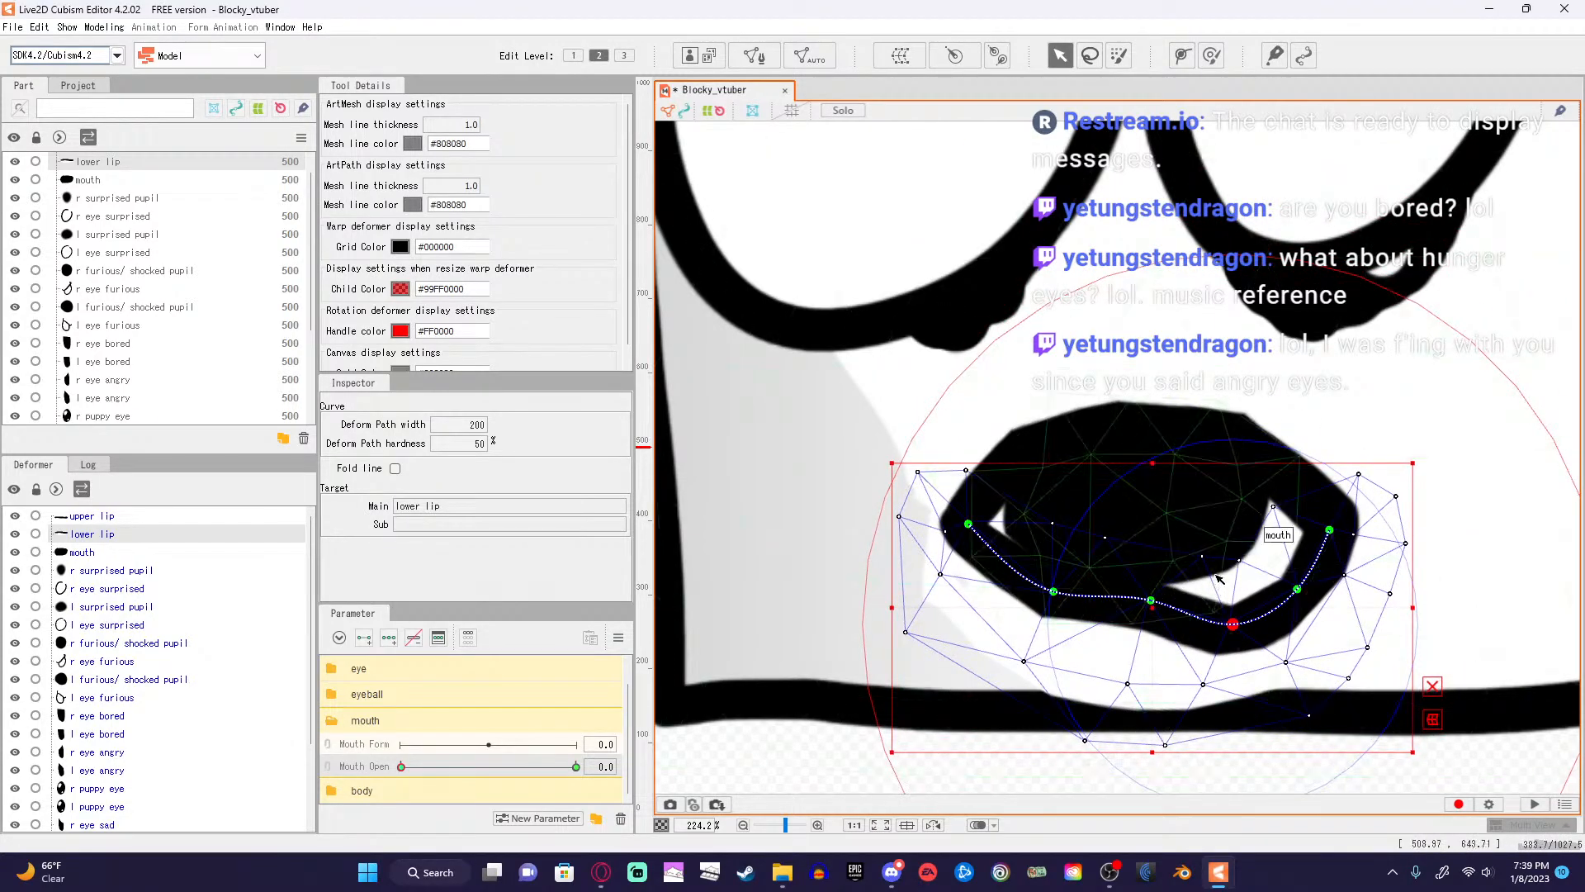
key("ctrl+z")
key("ctrl+z")
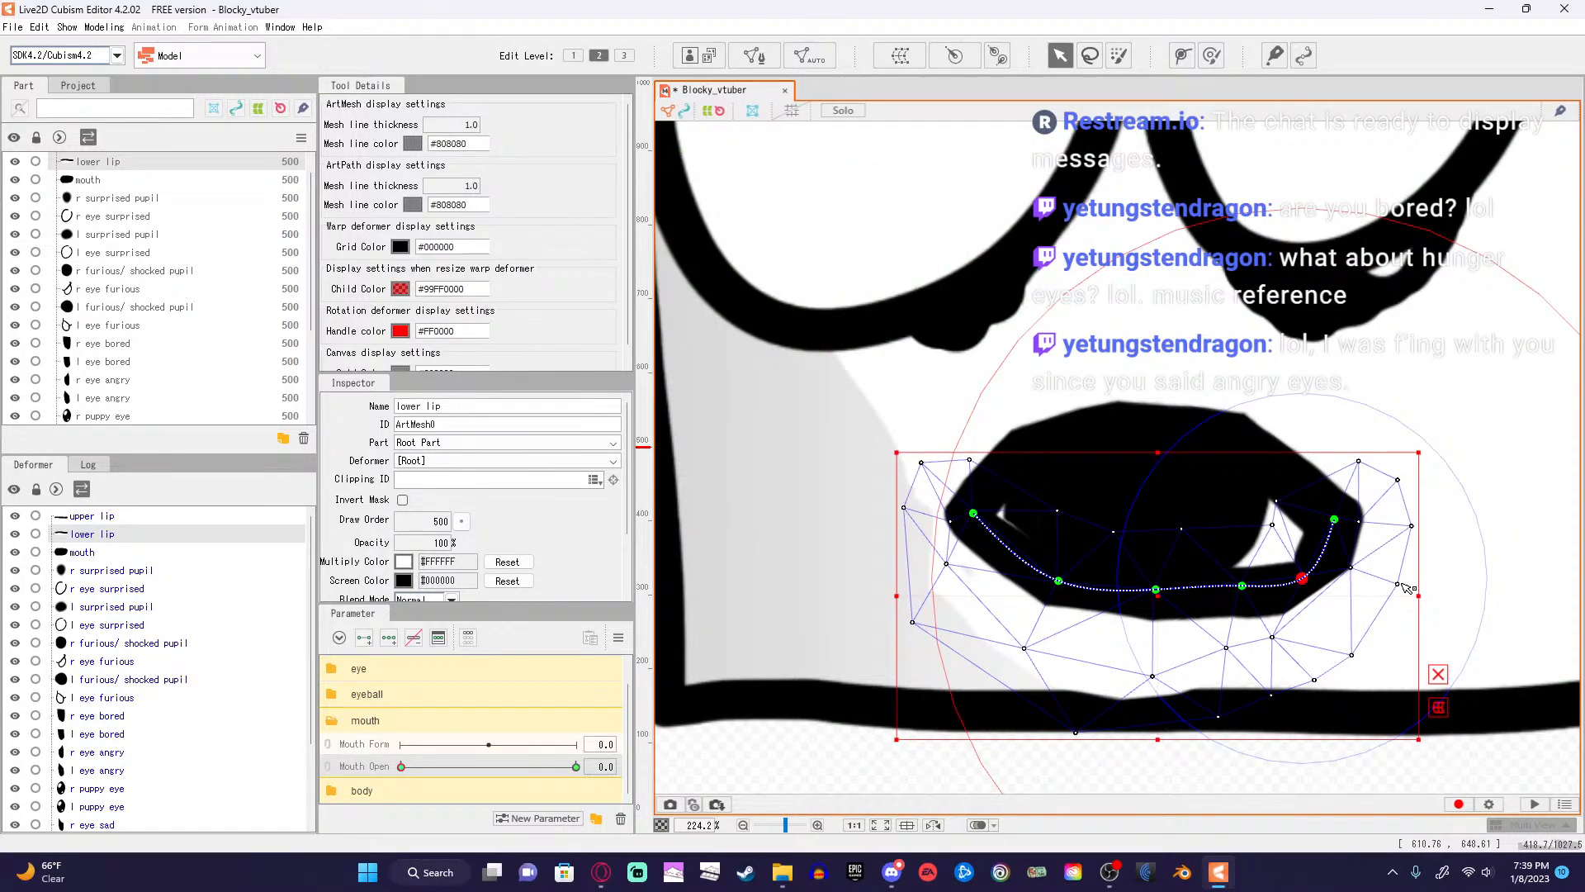
Close Live2D Cubism Editor without saving the open file, and minimize the File Explorer window.
left_click(1564, 8)
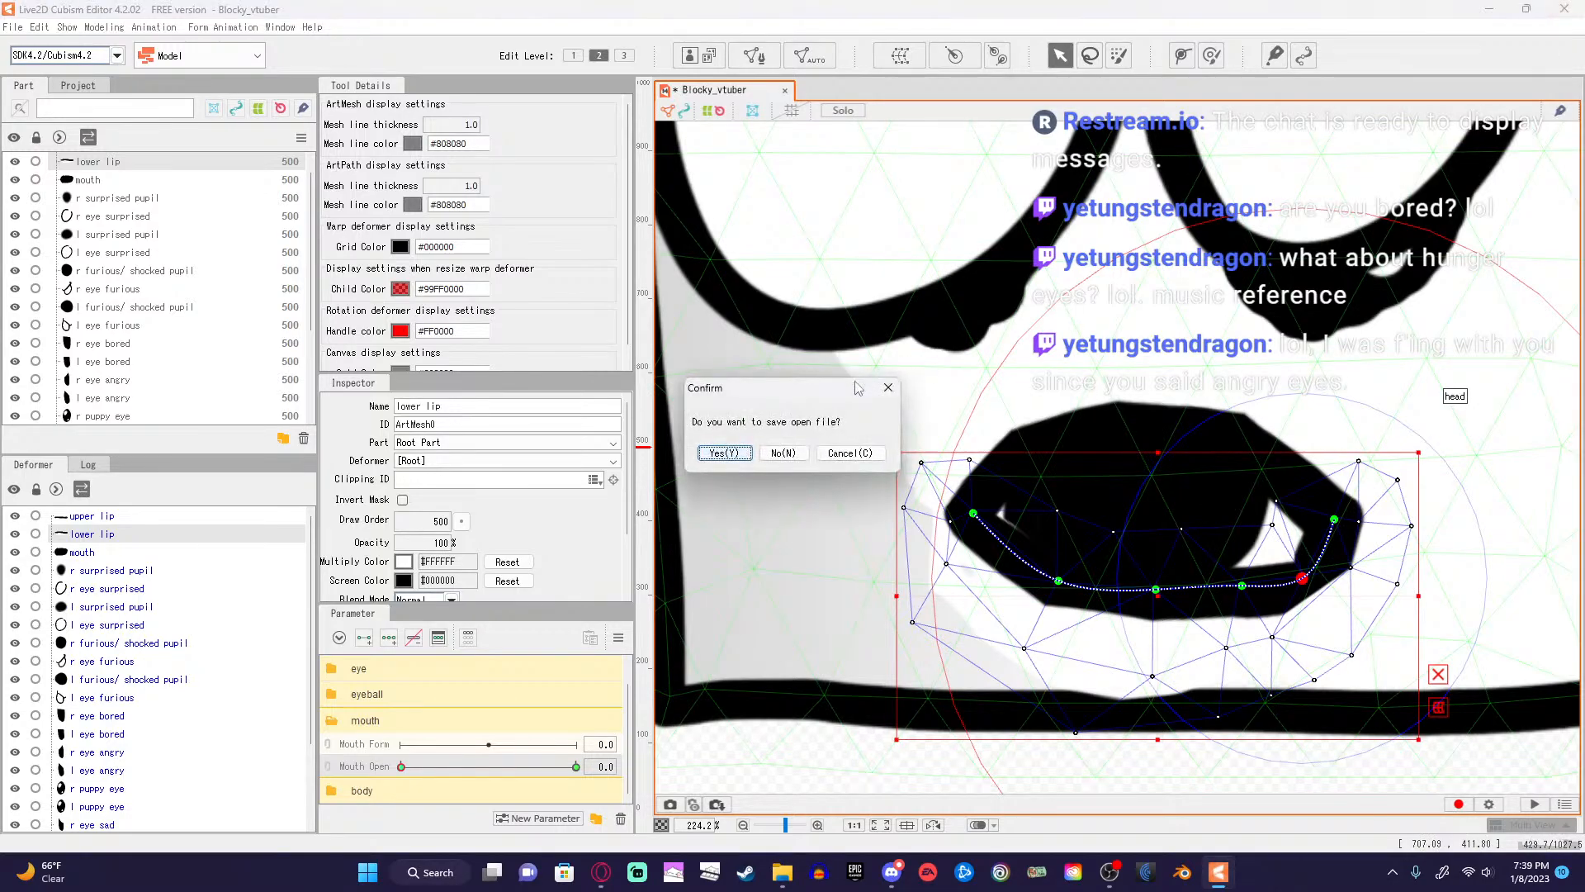
left_click(775, 456)
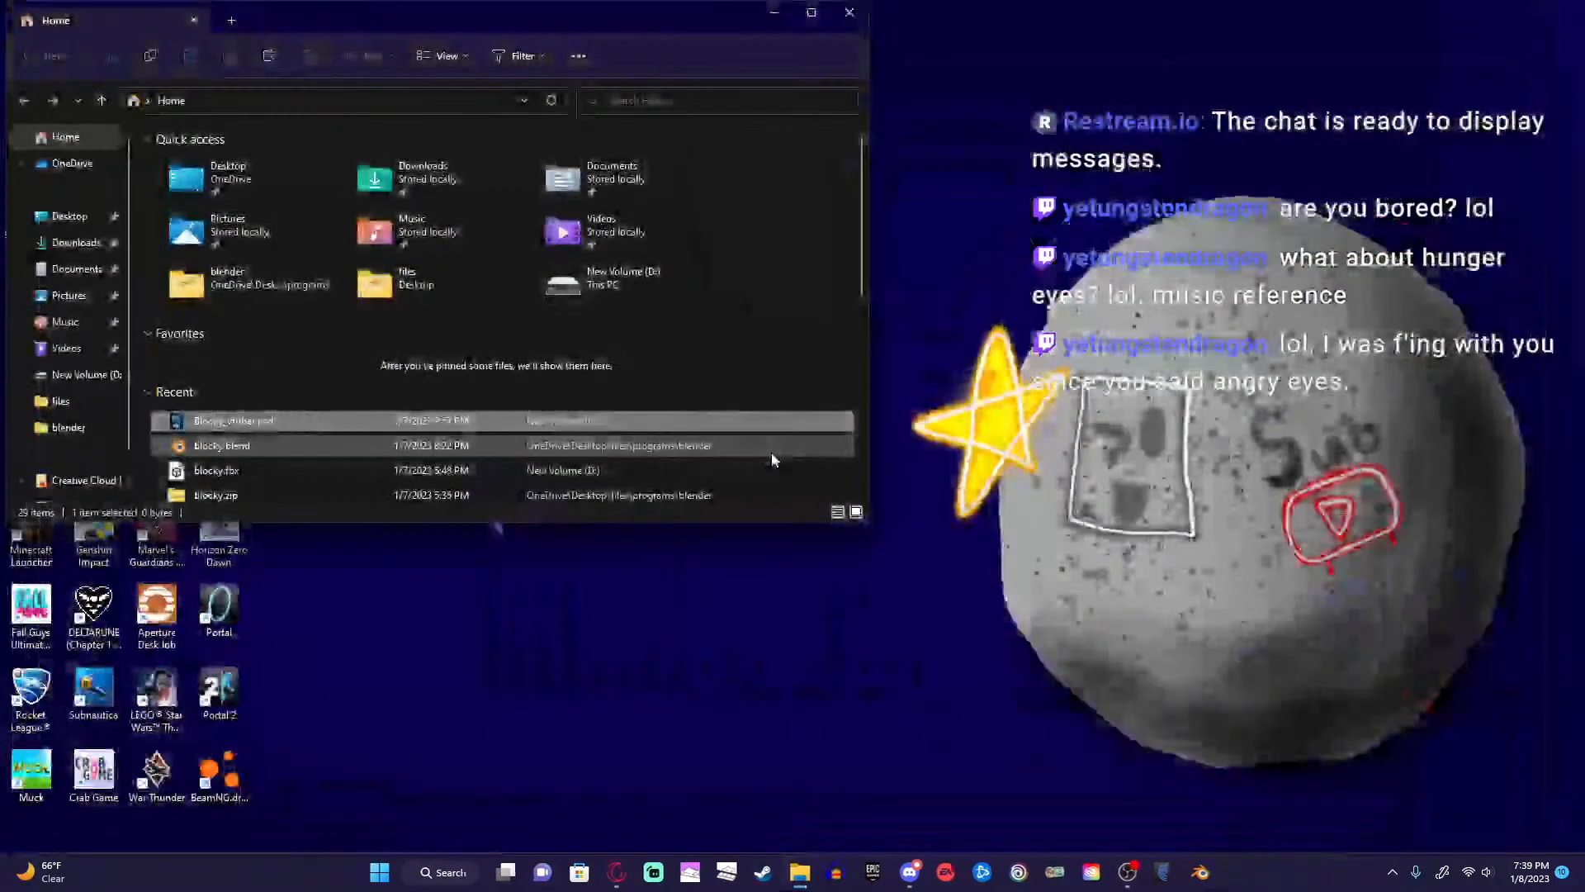
left_click(773, 25)
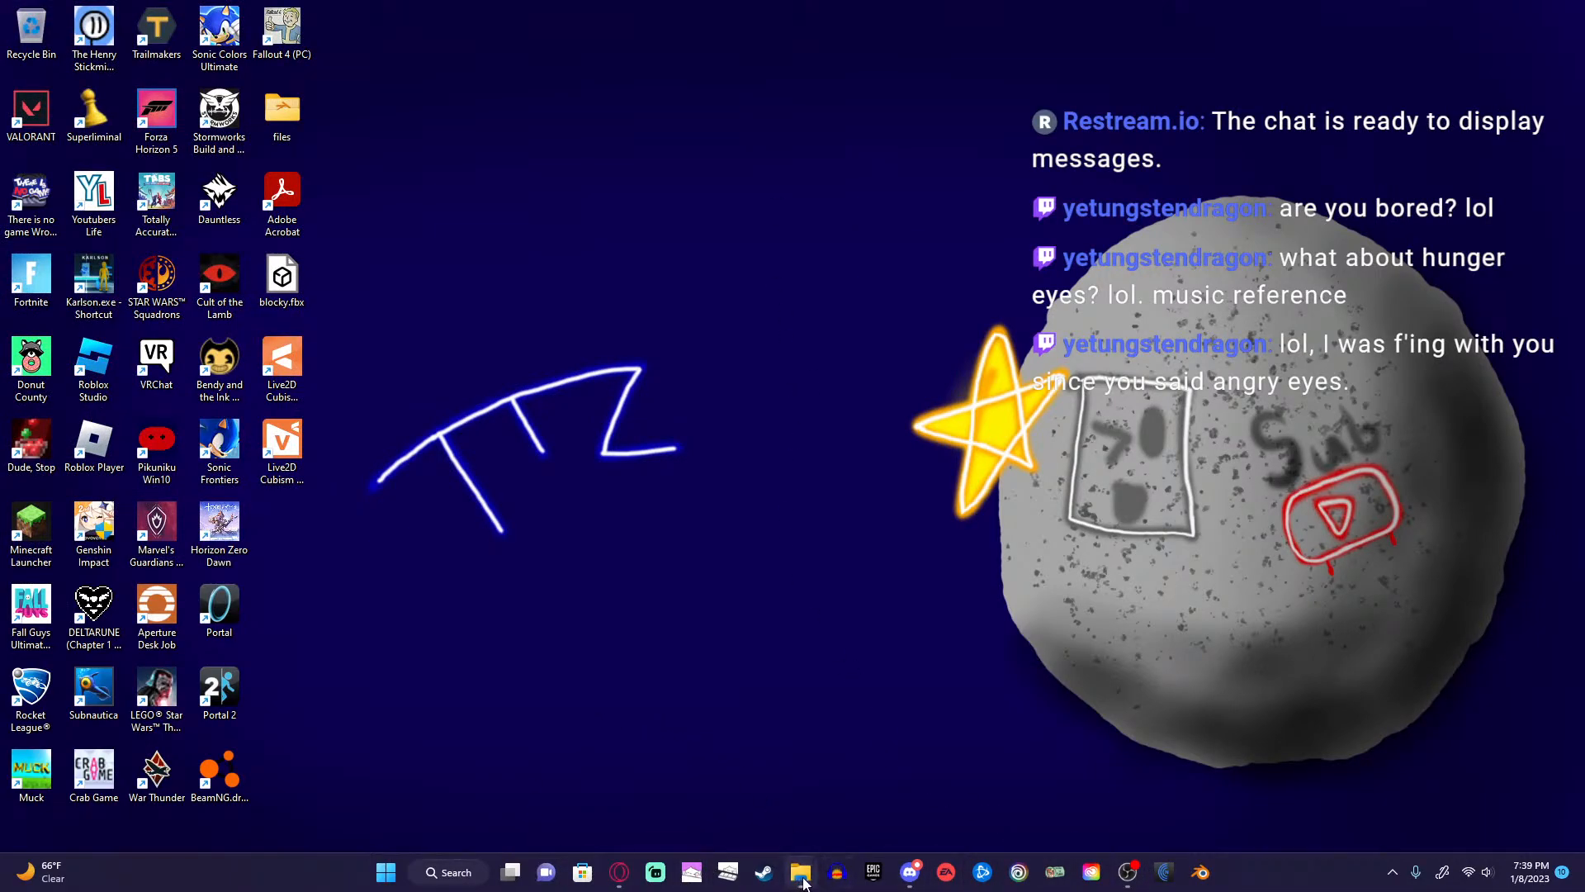
Launch Adobe Photoshop from Creative Cloud Desktop and close the Creative Cloud window.
left_click(1091, 872)
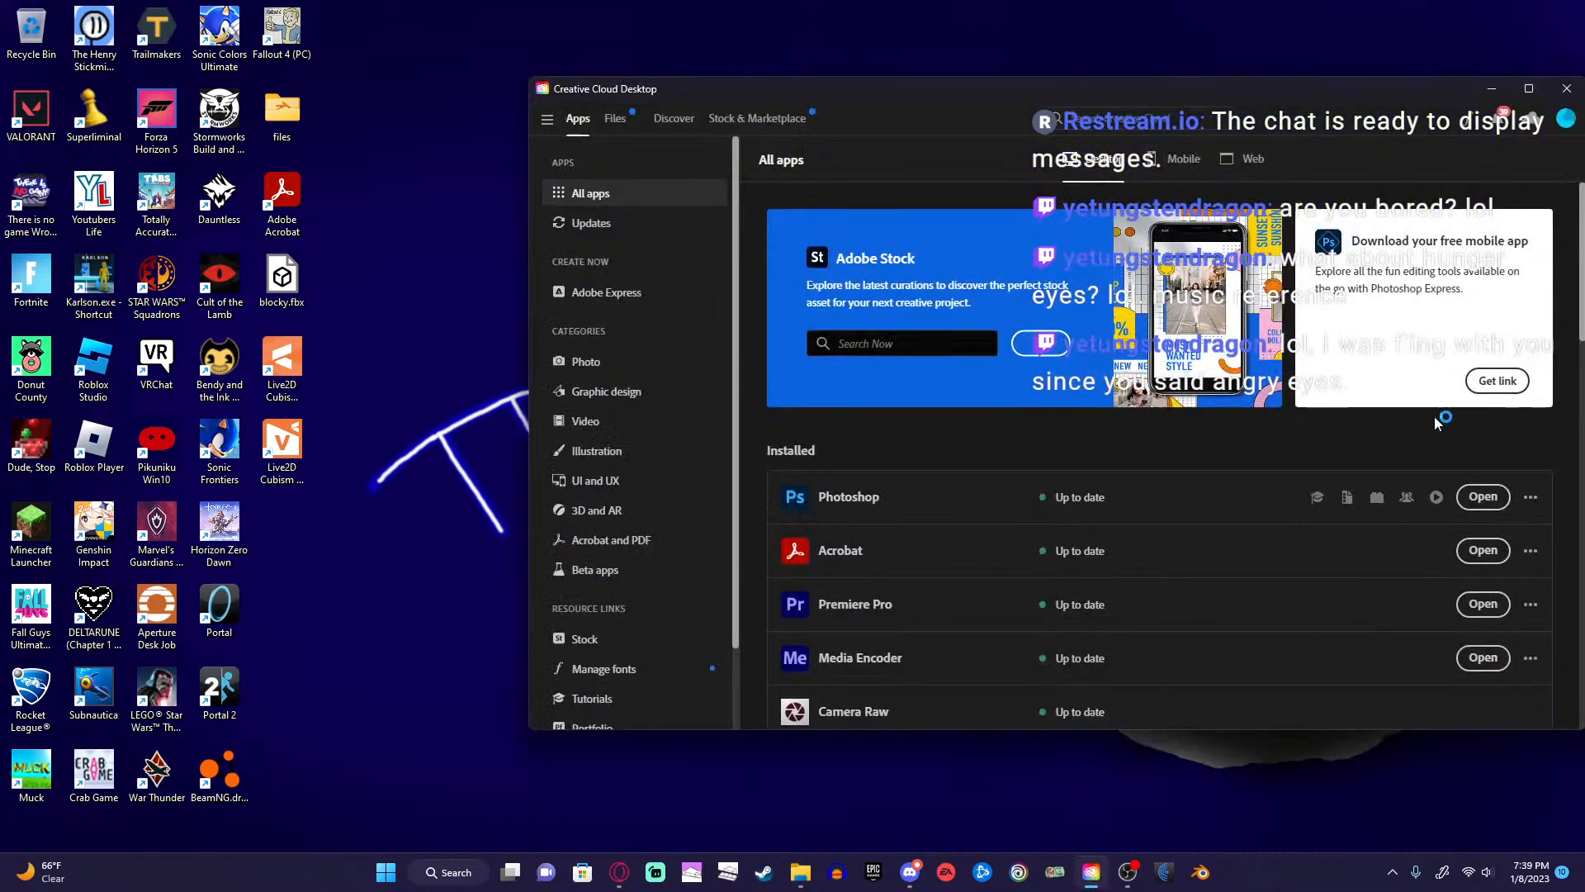
left_click(1482, 497)
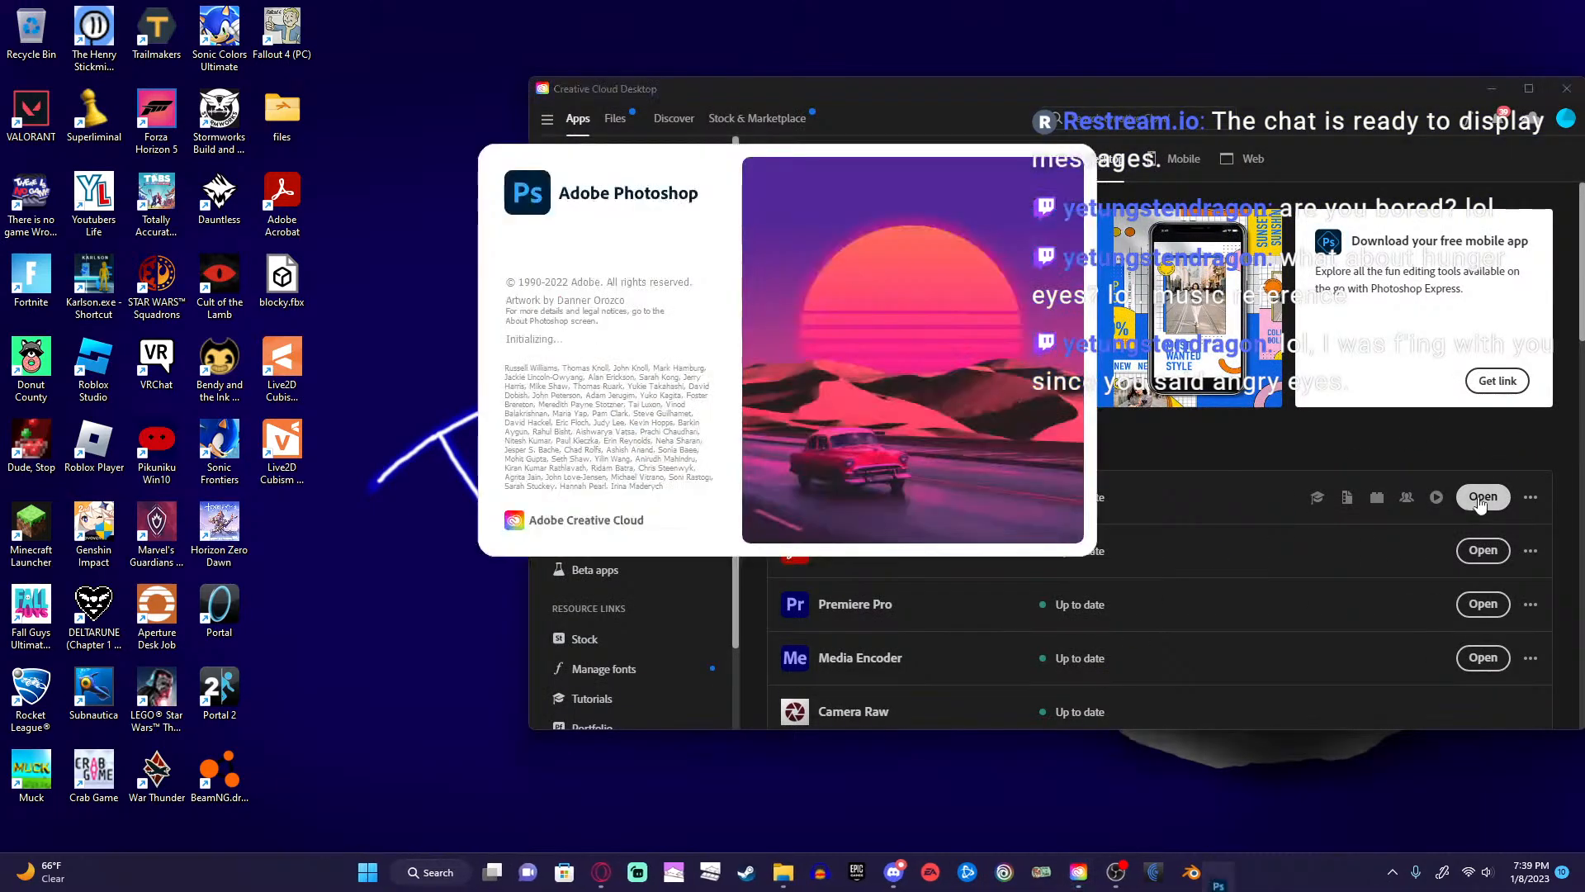
left_click(1567, 91)
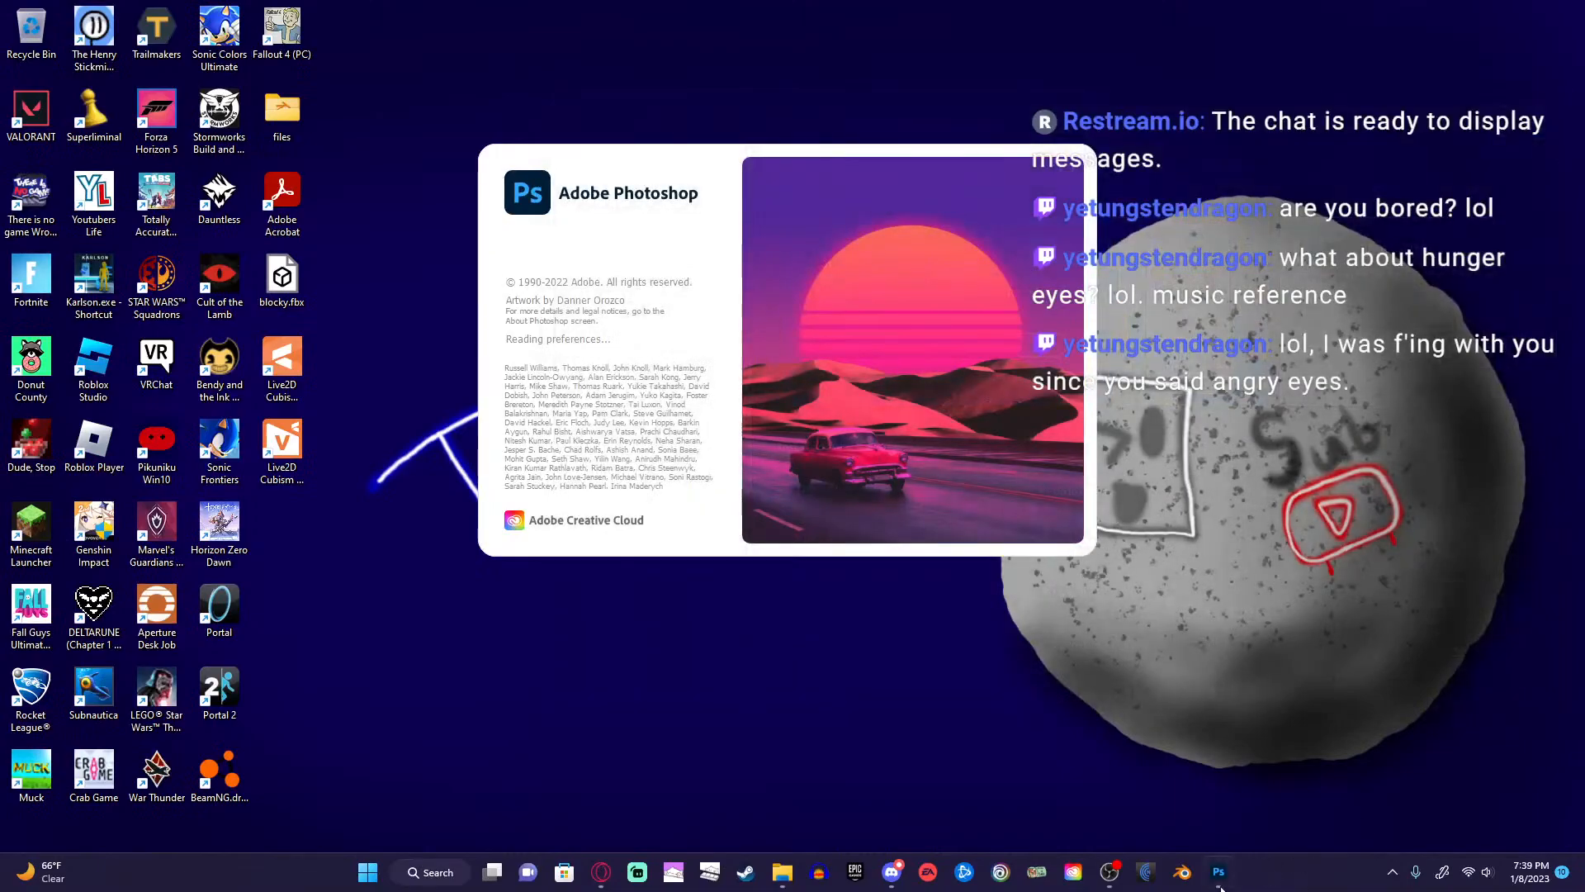
mouse_move(1236, 869)
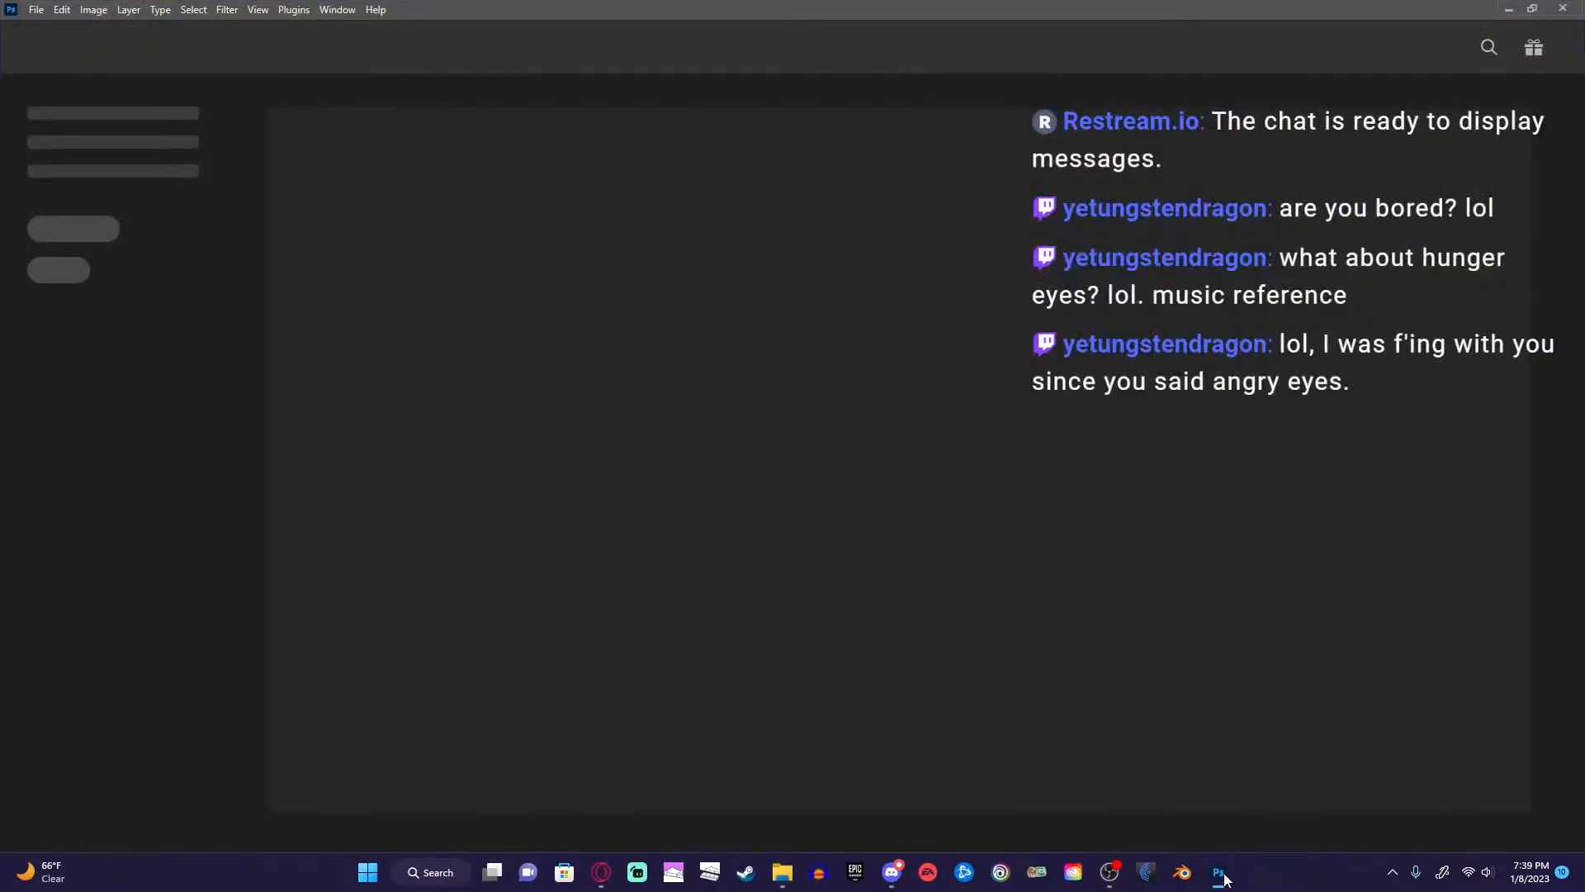
Open the recent file Blocky_vtuber.psd.
right_click(1218, 871)
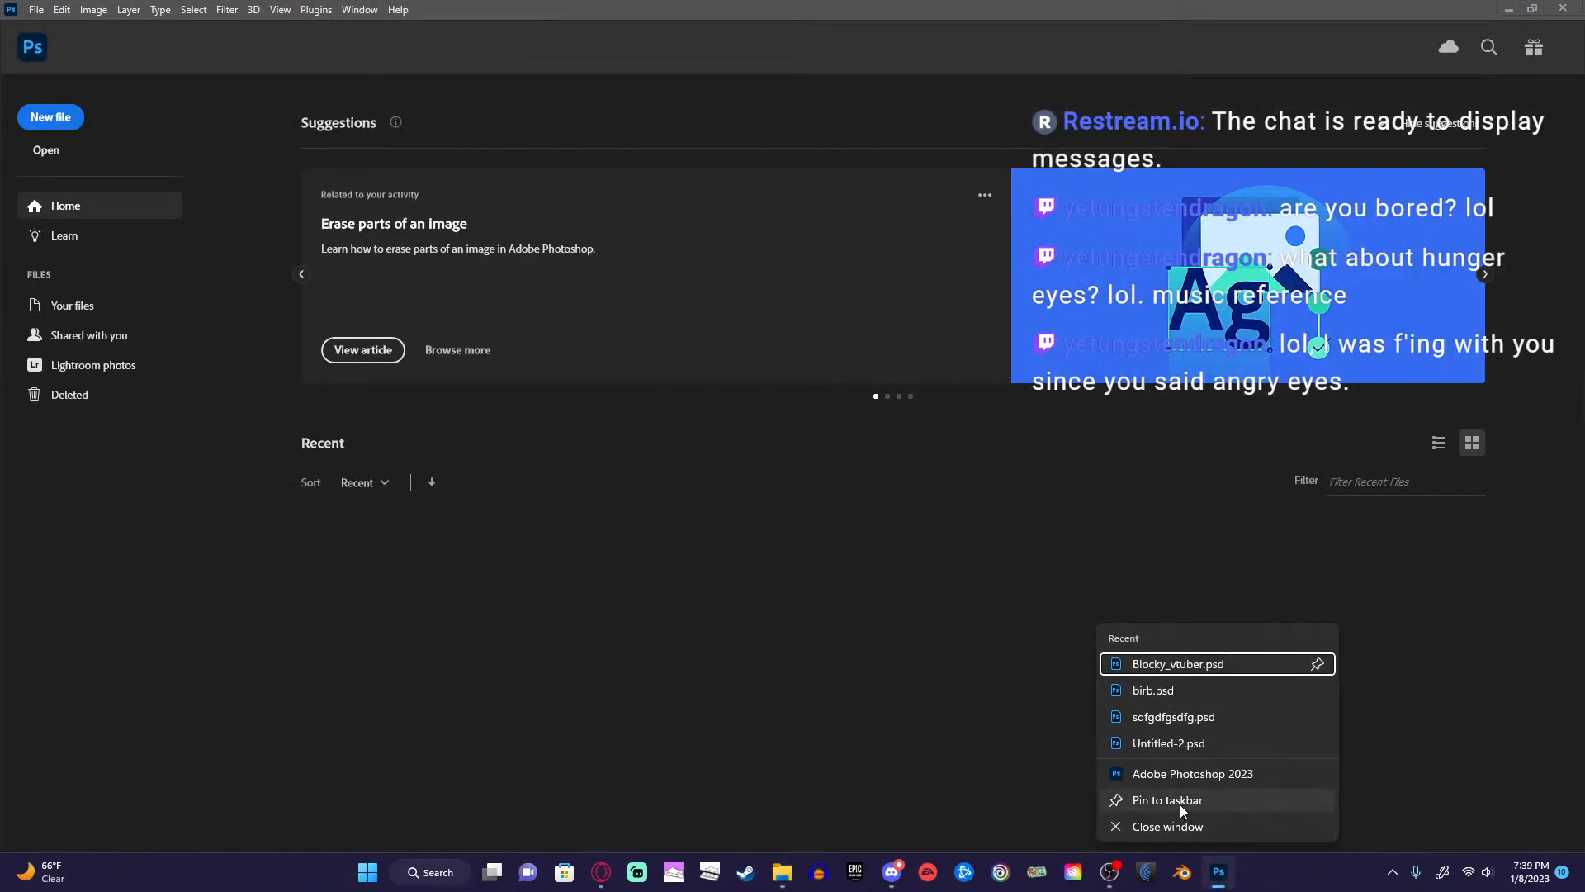
left_click(1168, 743)
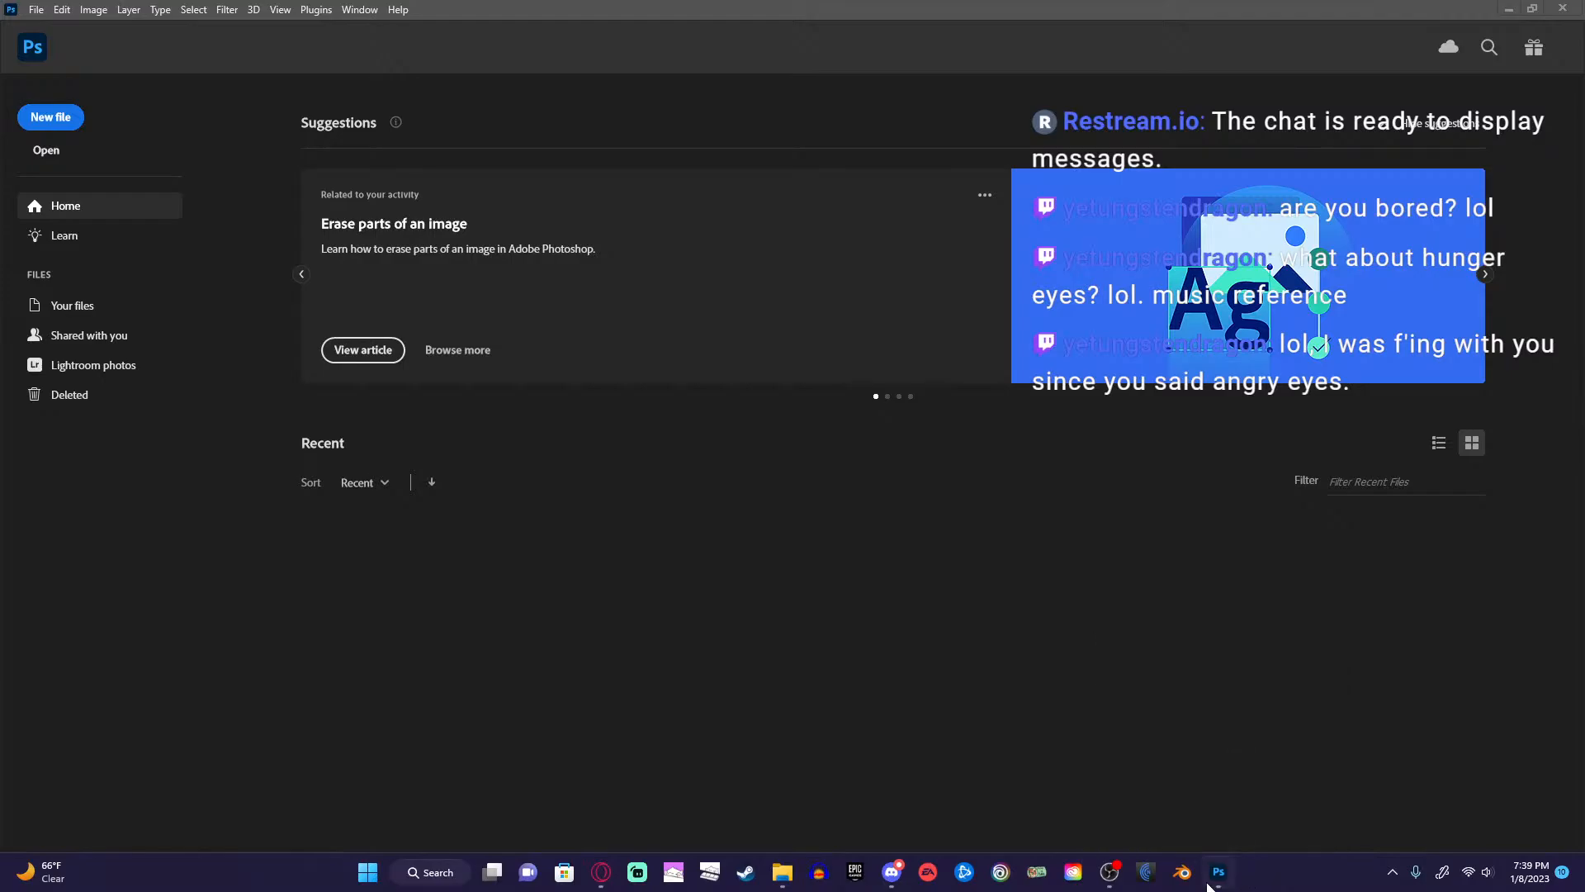
right_click(1196, 858)
left_click(1191, 663)
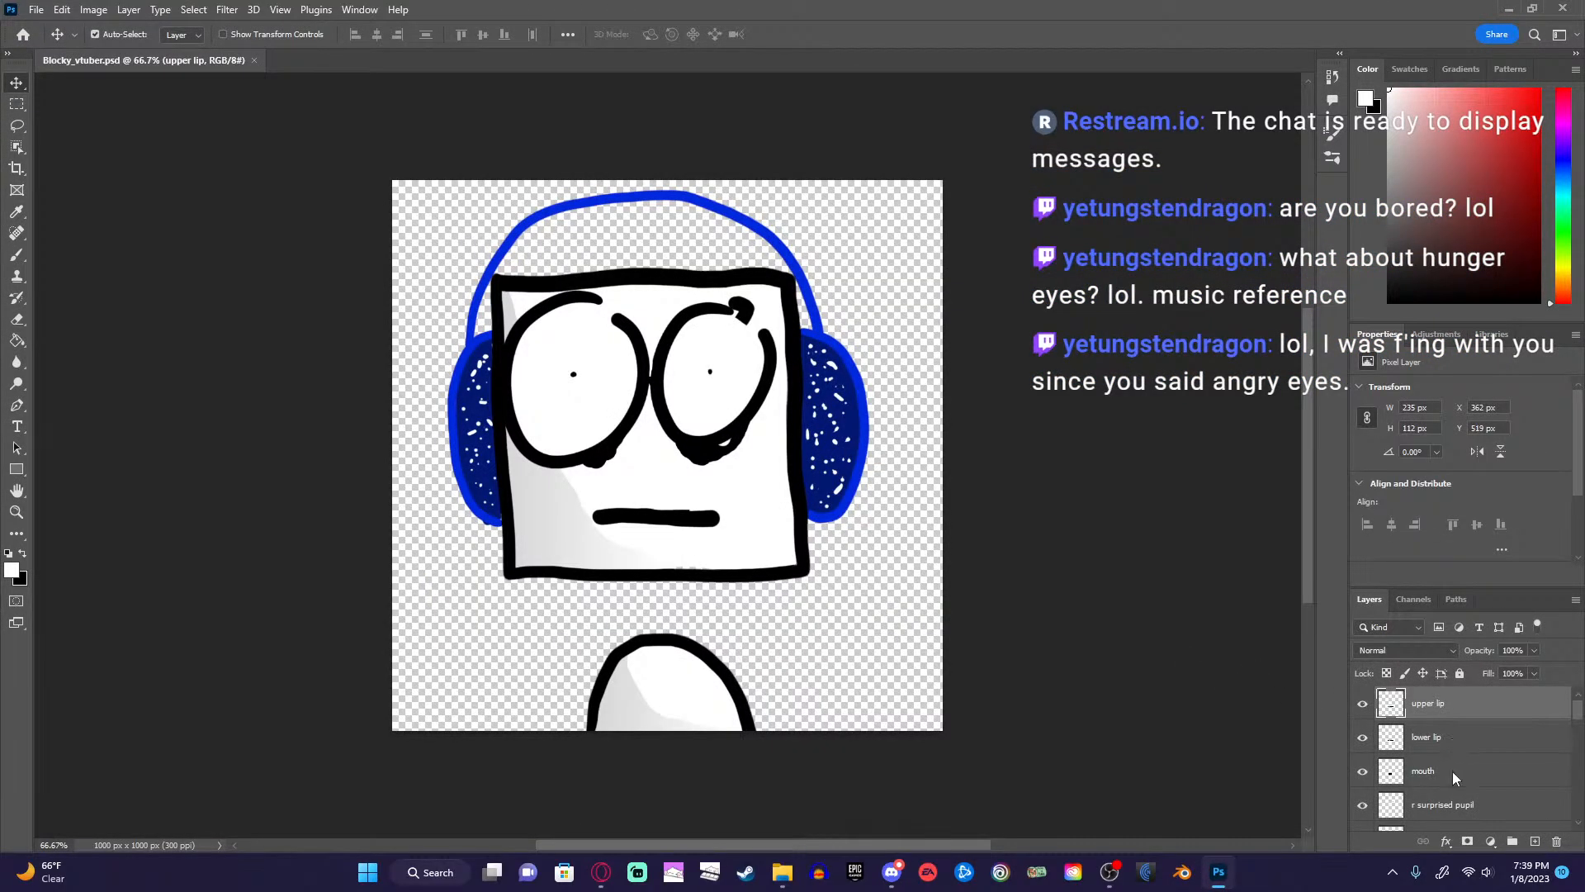
Brush a white stroke about 141 px wide below the mouth on a new layer above Layer 6, and merge it with the head layer.
left_click(1444, 778)
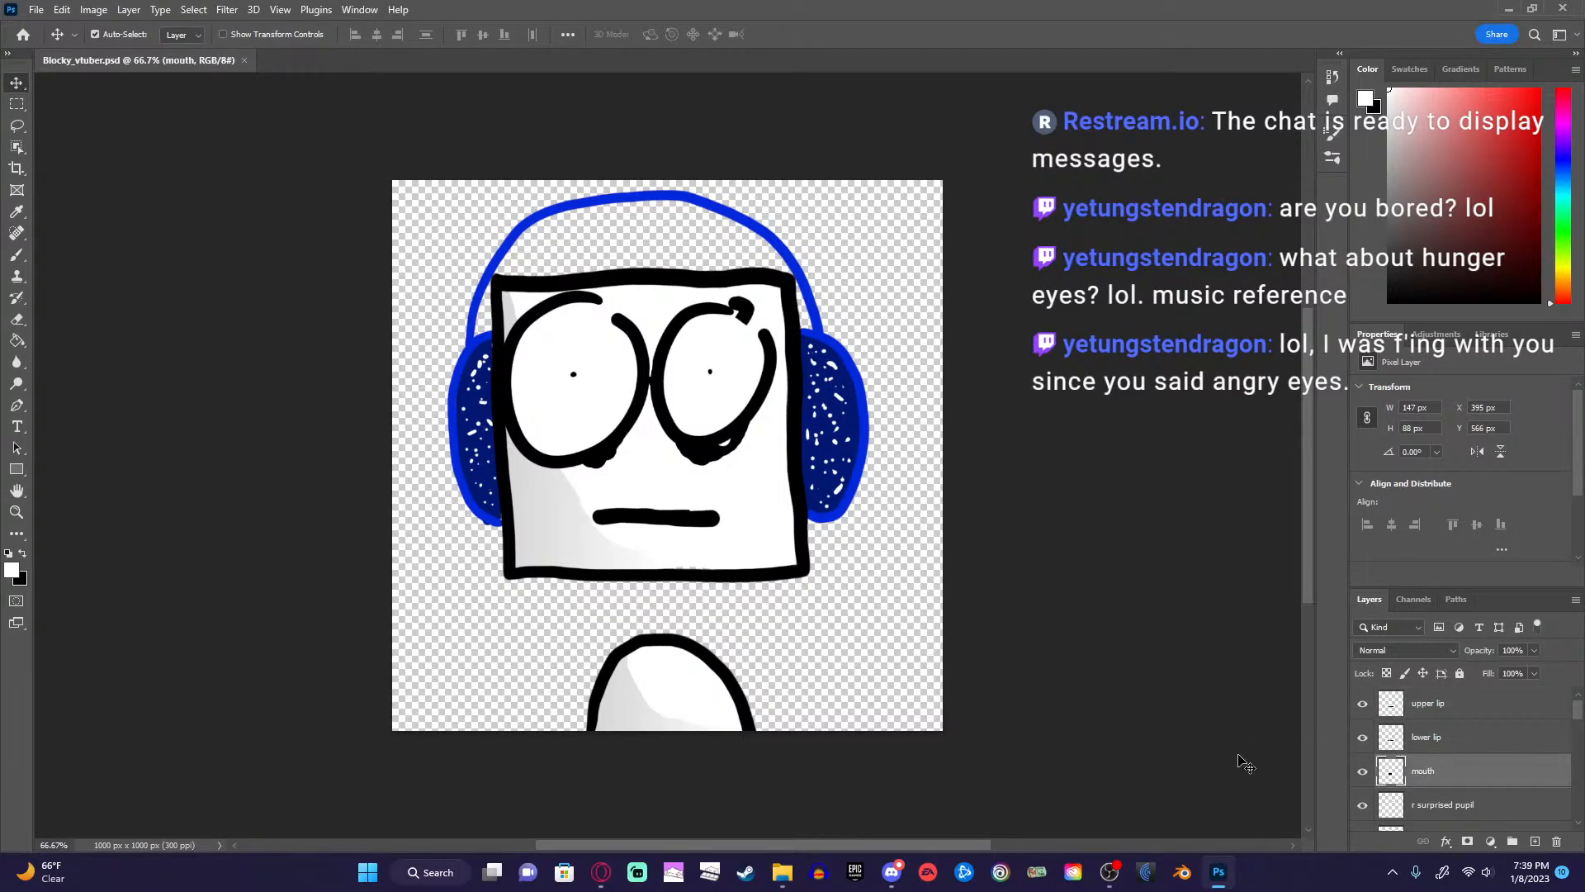
scroll(1535, 785, "down", 5)
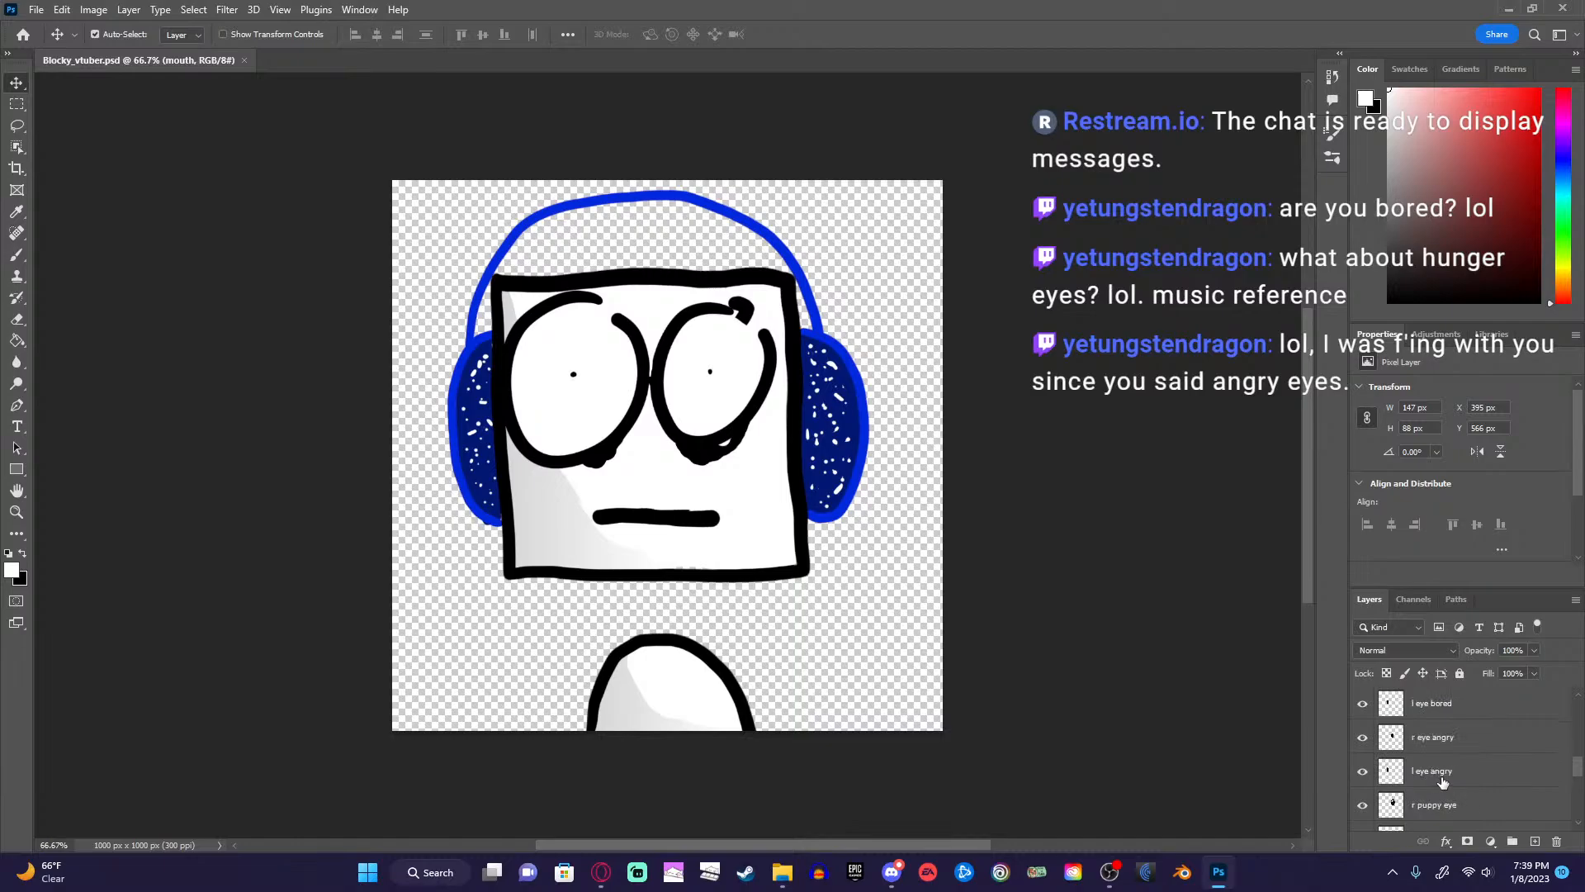
scroll(1443, 781, "down", 1)
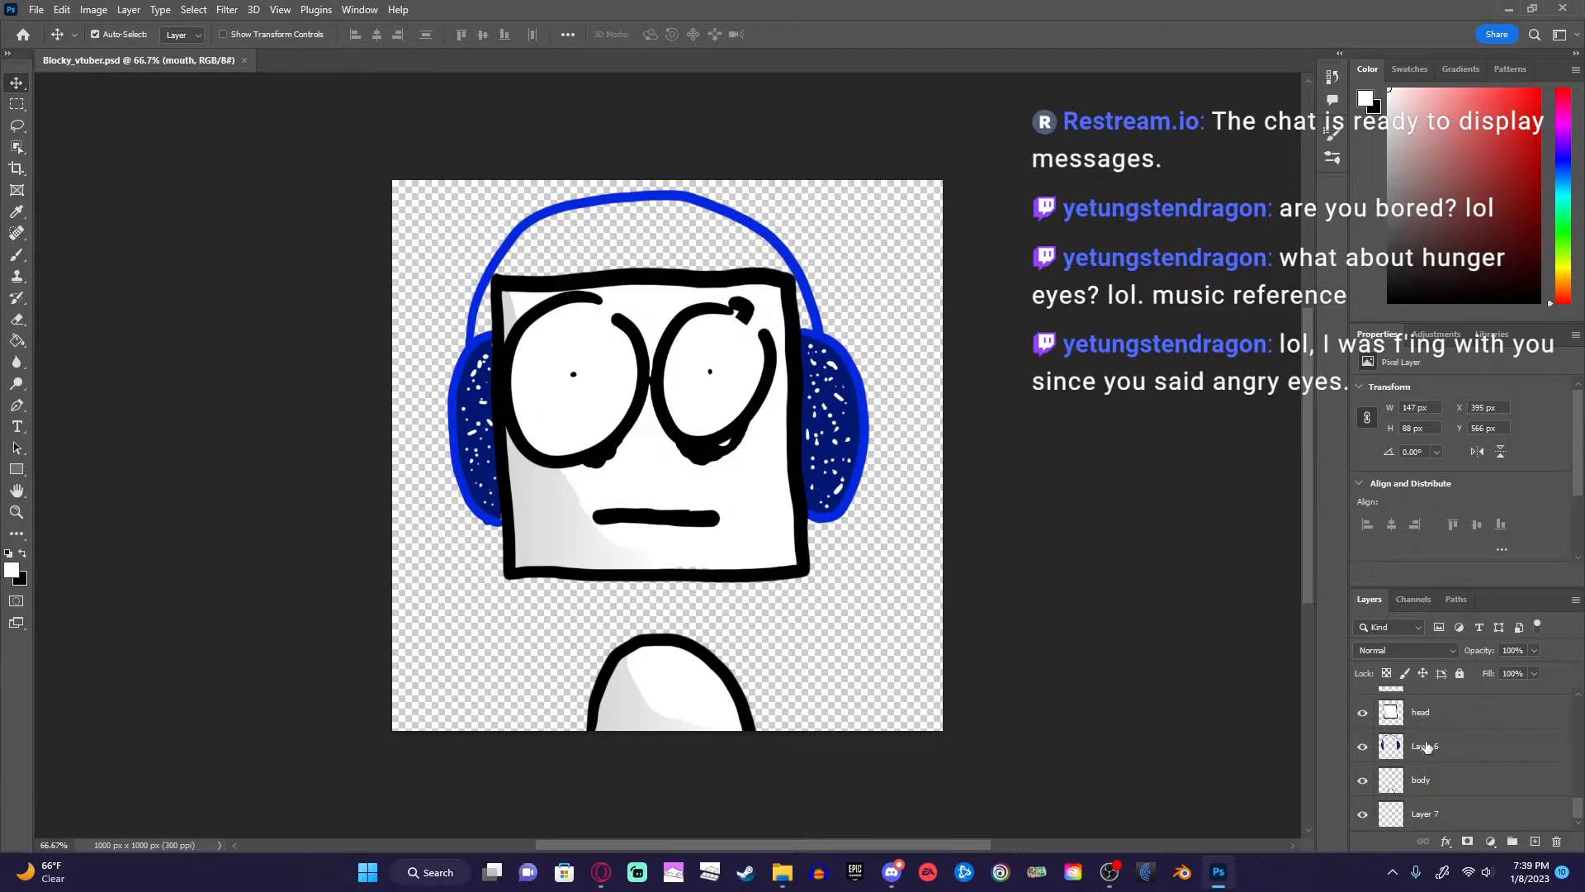
left_click(1427, 747)
left_click(1537, 842)
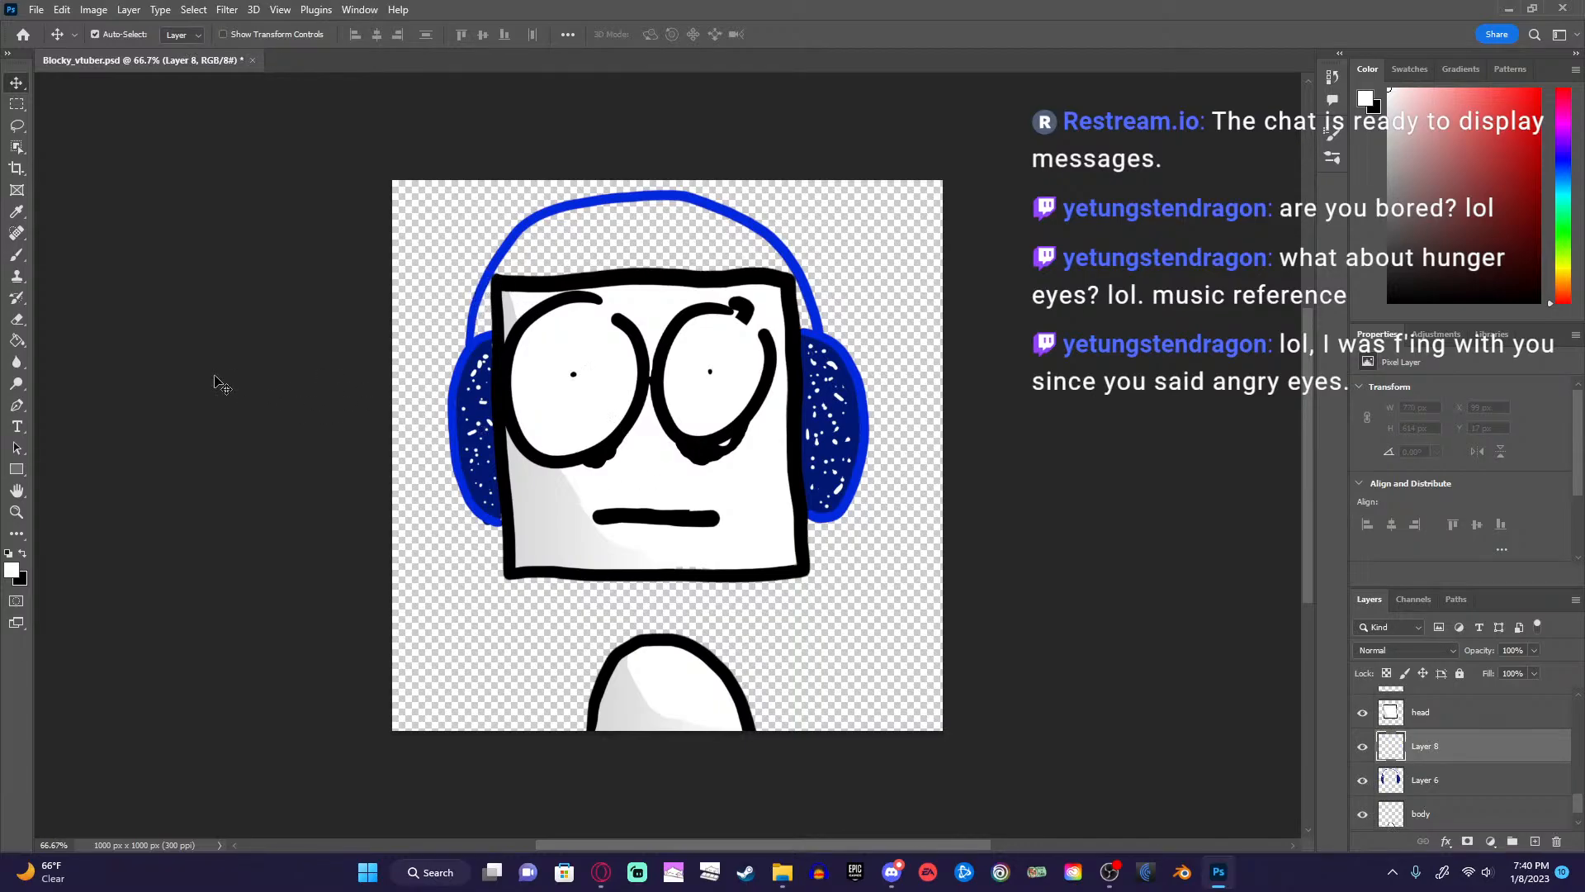
left_click(18, 257)
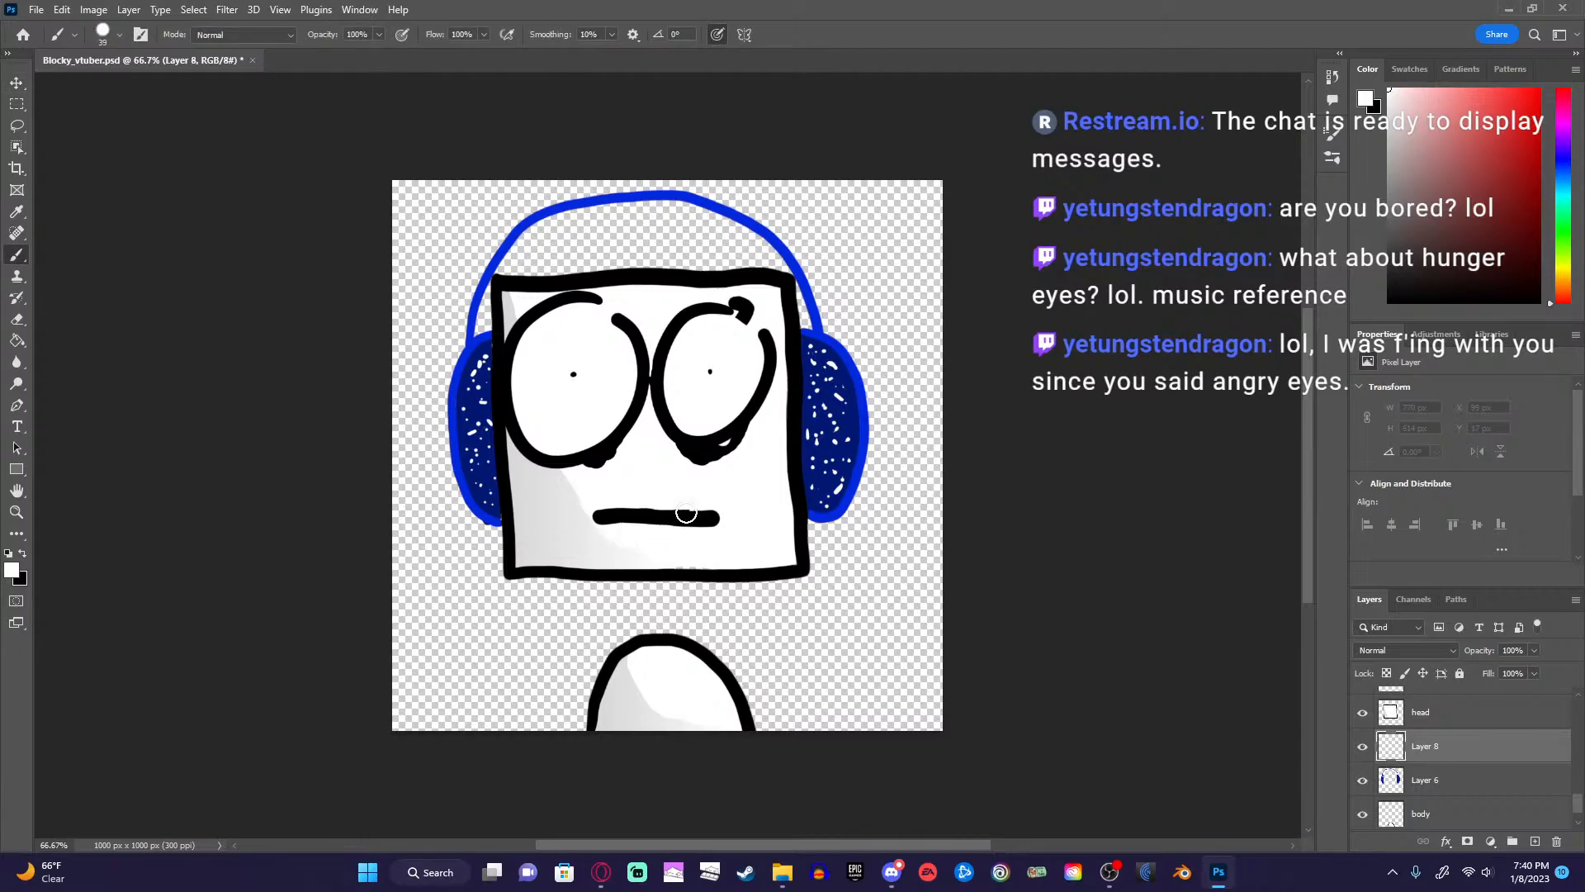
left_click_drag(690, 562, 711, 570)
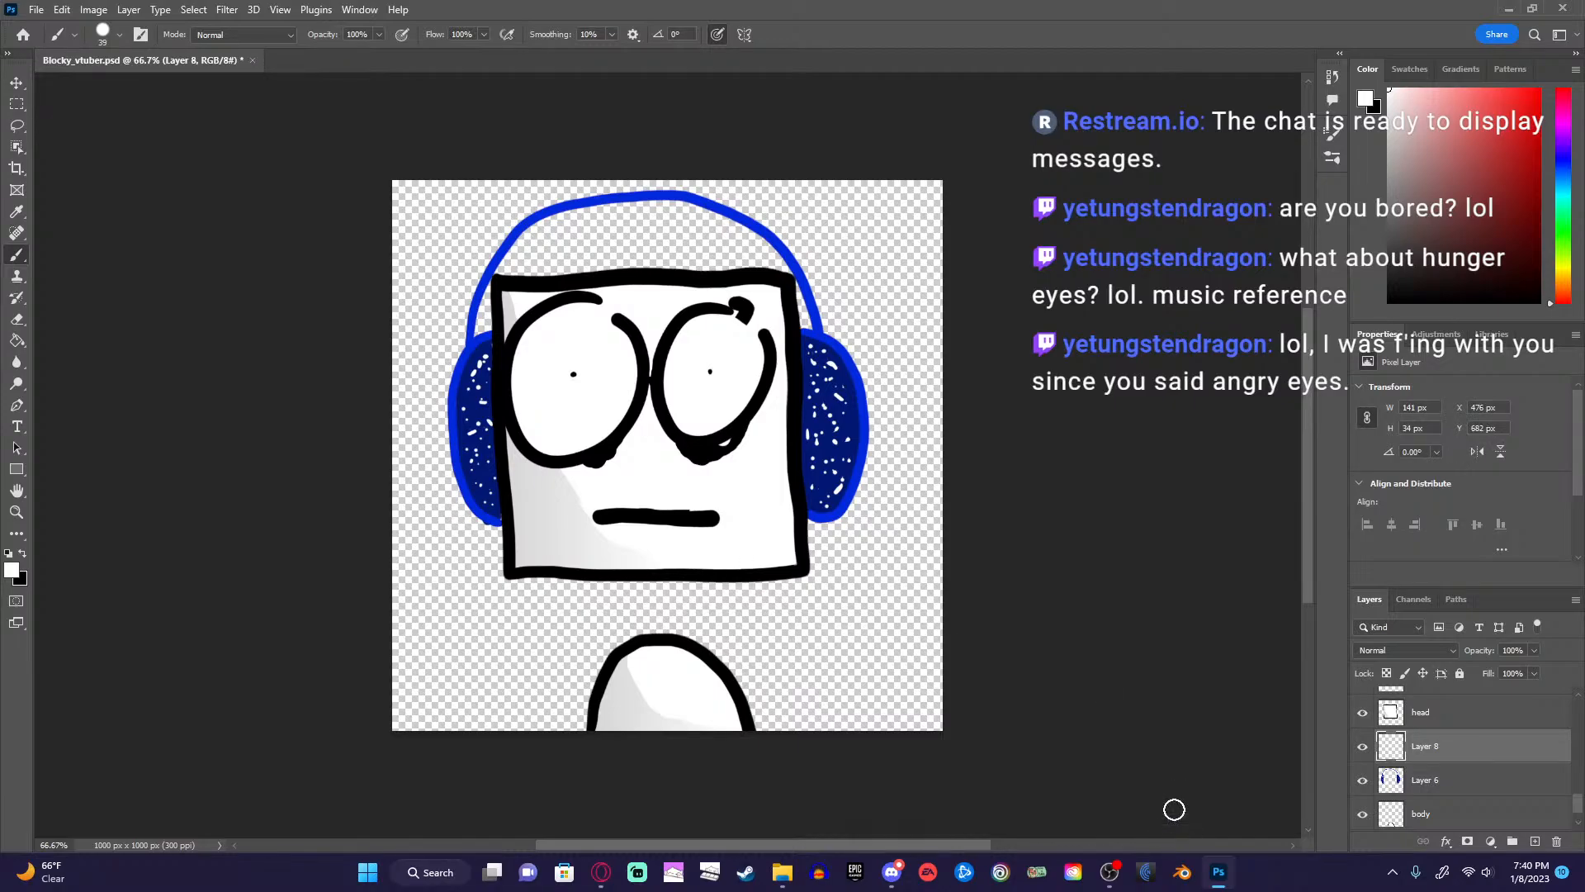
left_click(1431, 719, "ctrl")
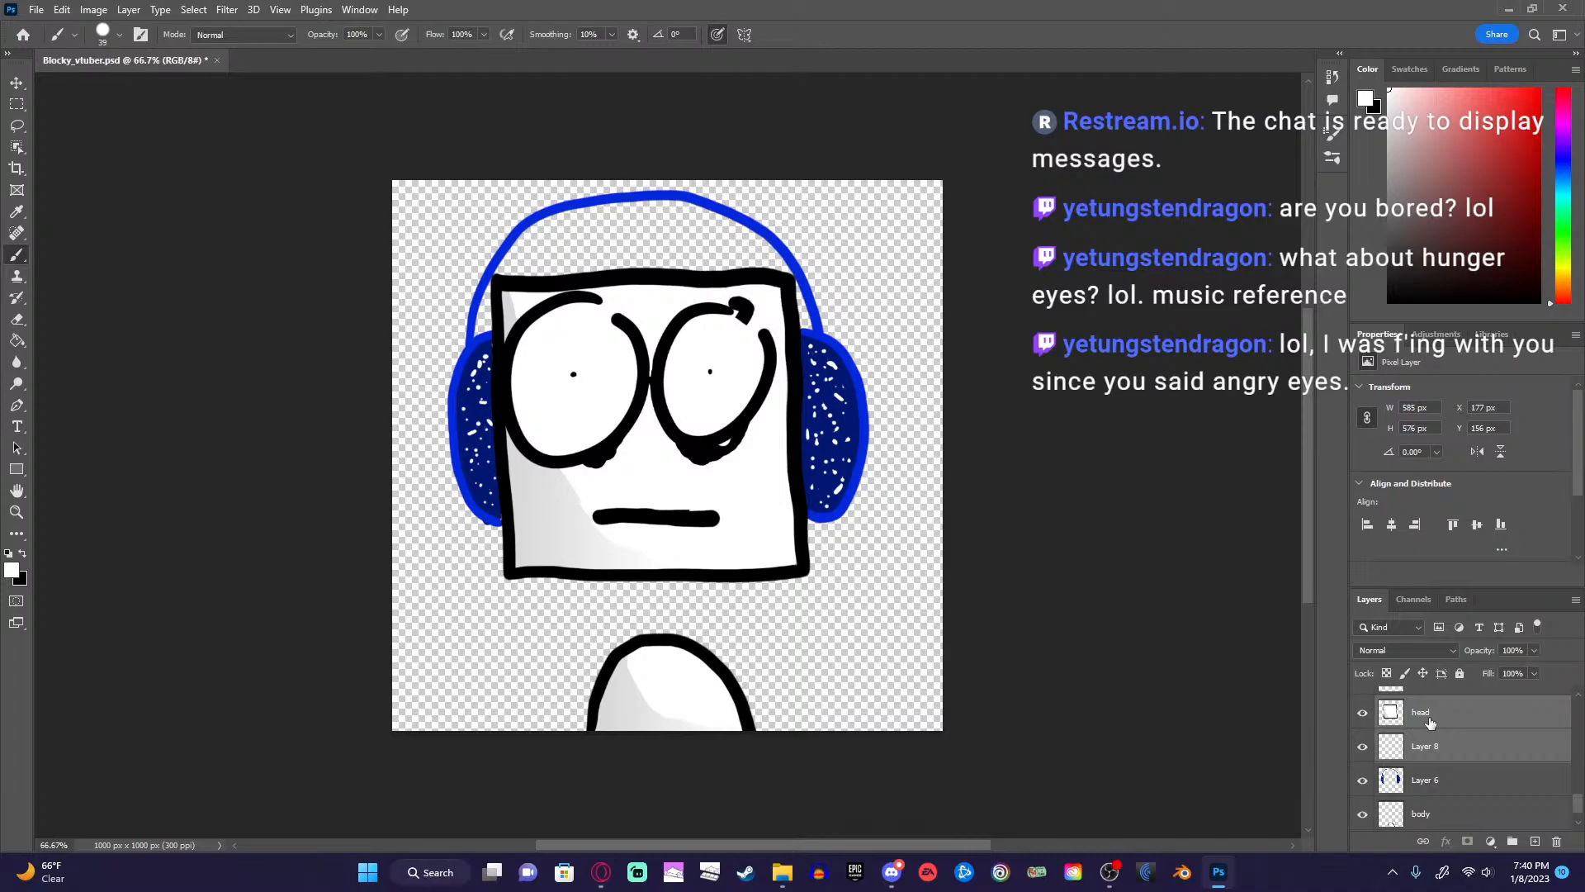
key("ctrl+e")
Hide the lower lip layer to expose the black mouth shape beneath it.
scroll(1433, 745, "up", 3)
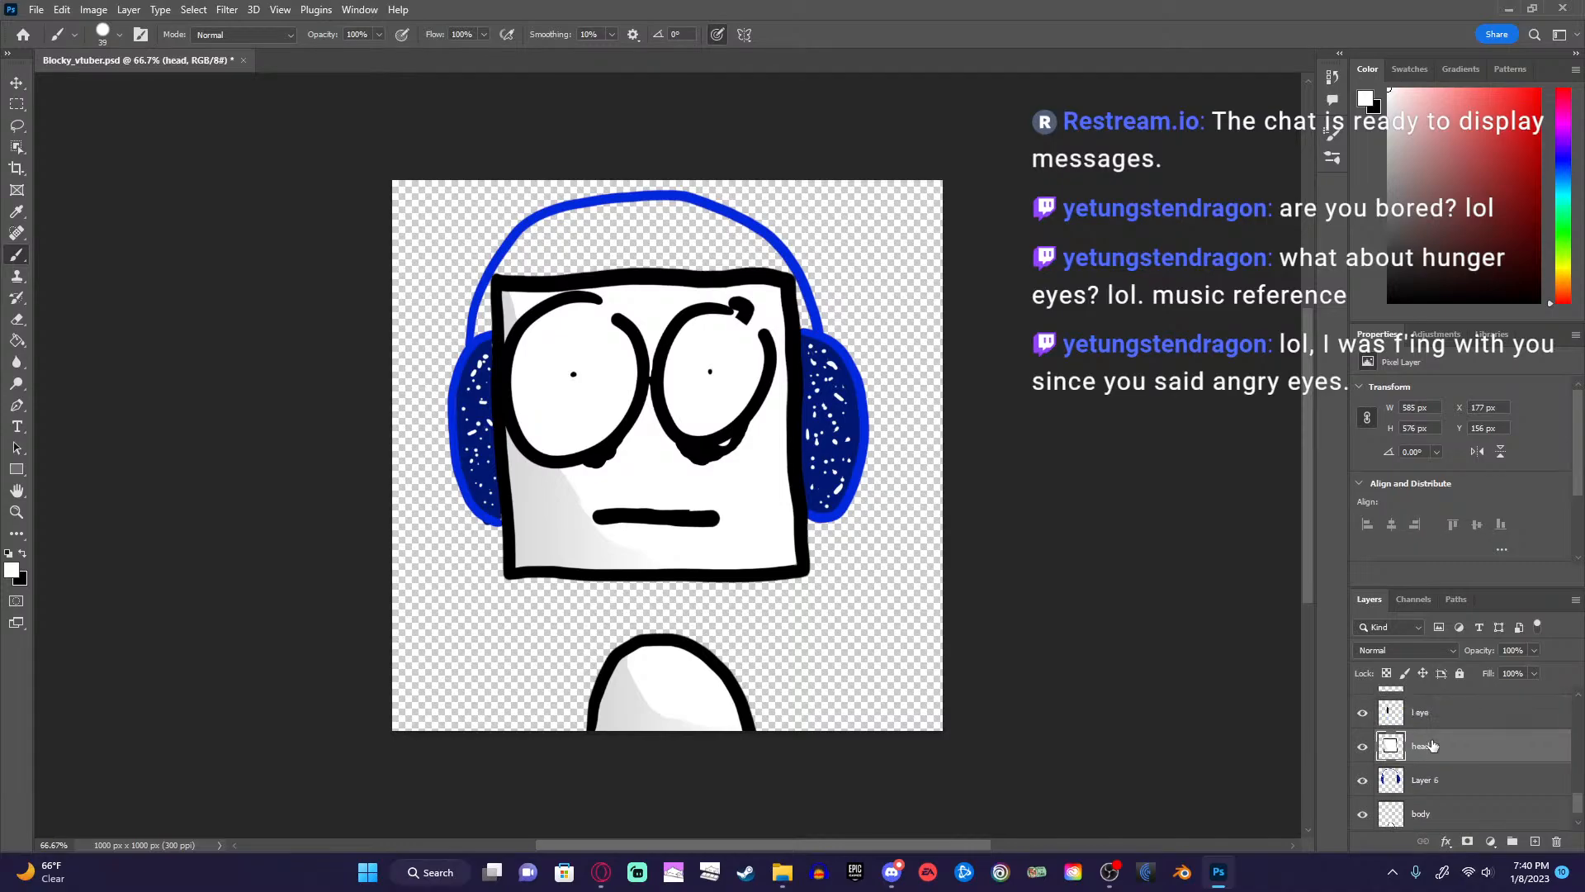
scroll(1431, 745, "up", 5)
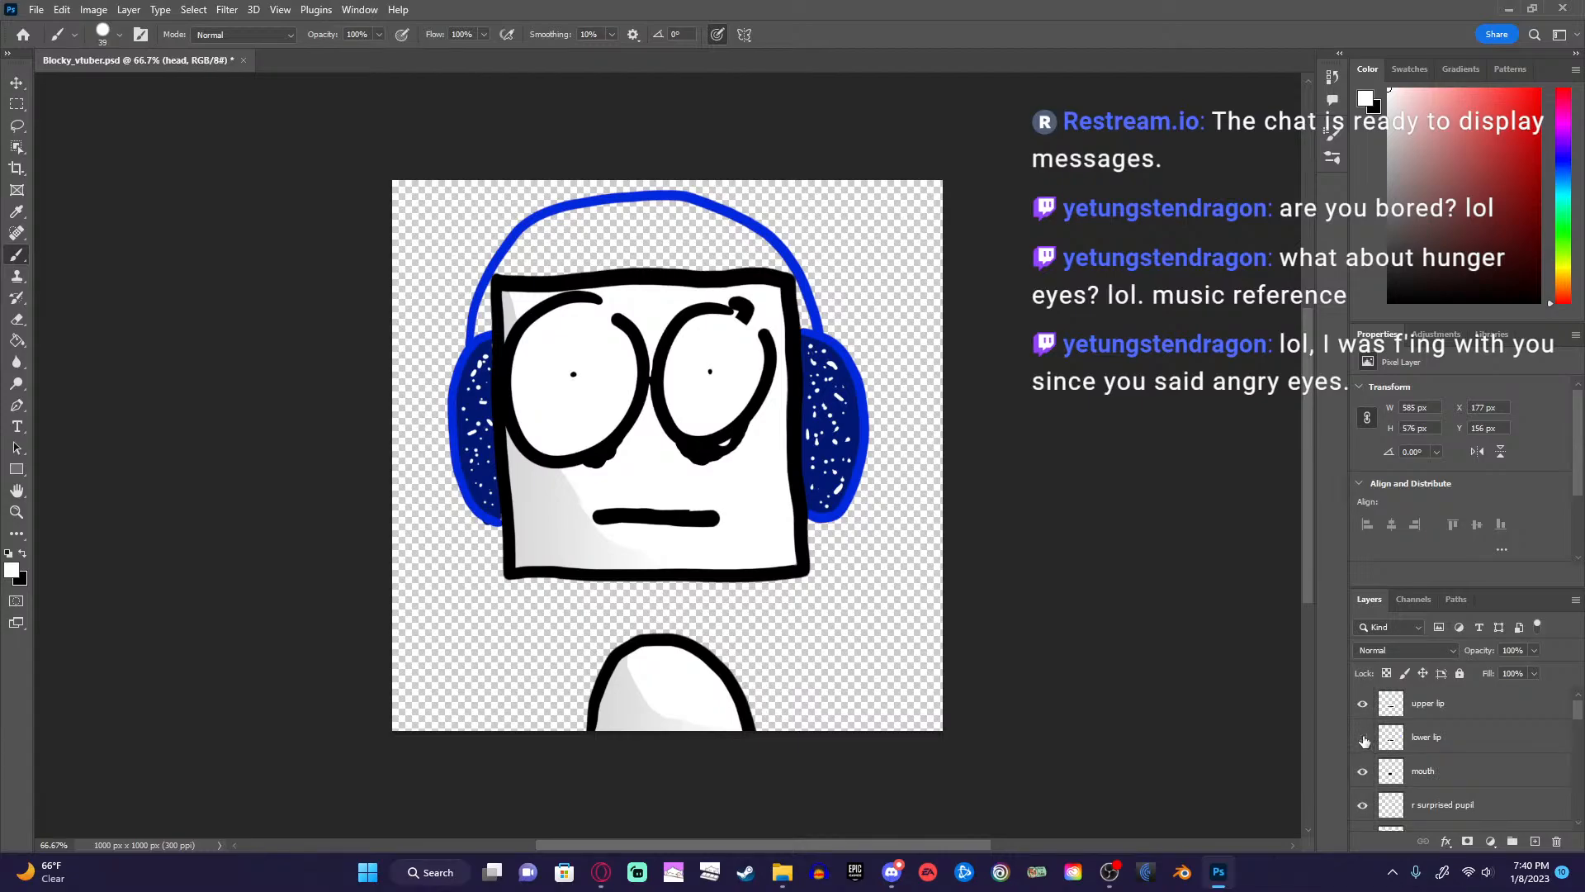
left_click(1363, 738)
left_click(1363, 738)
left_click(1363, 738)
left_click(1363, 738)
left_click(1363, 739)
Brush black on the mouth layer to widen the opening to the full lip width, about 225 by 101 px.
left_click(1450, 776)
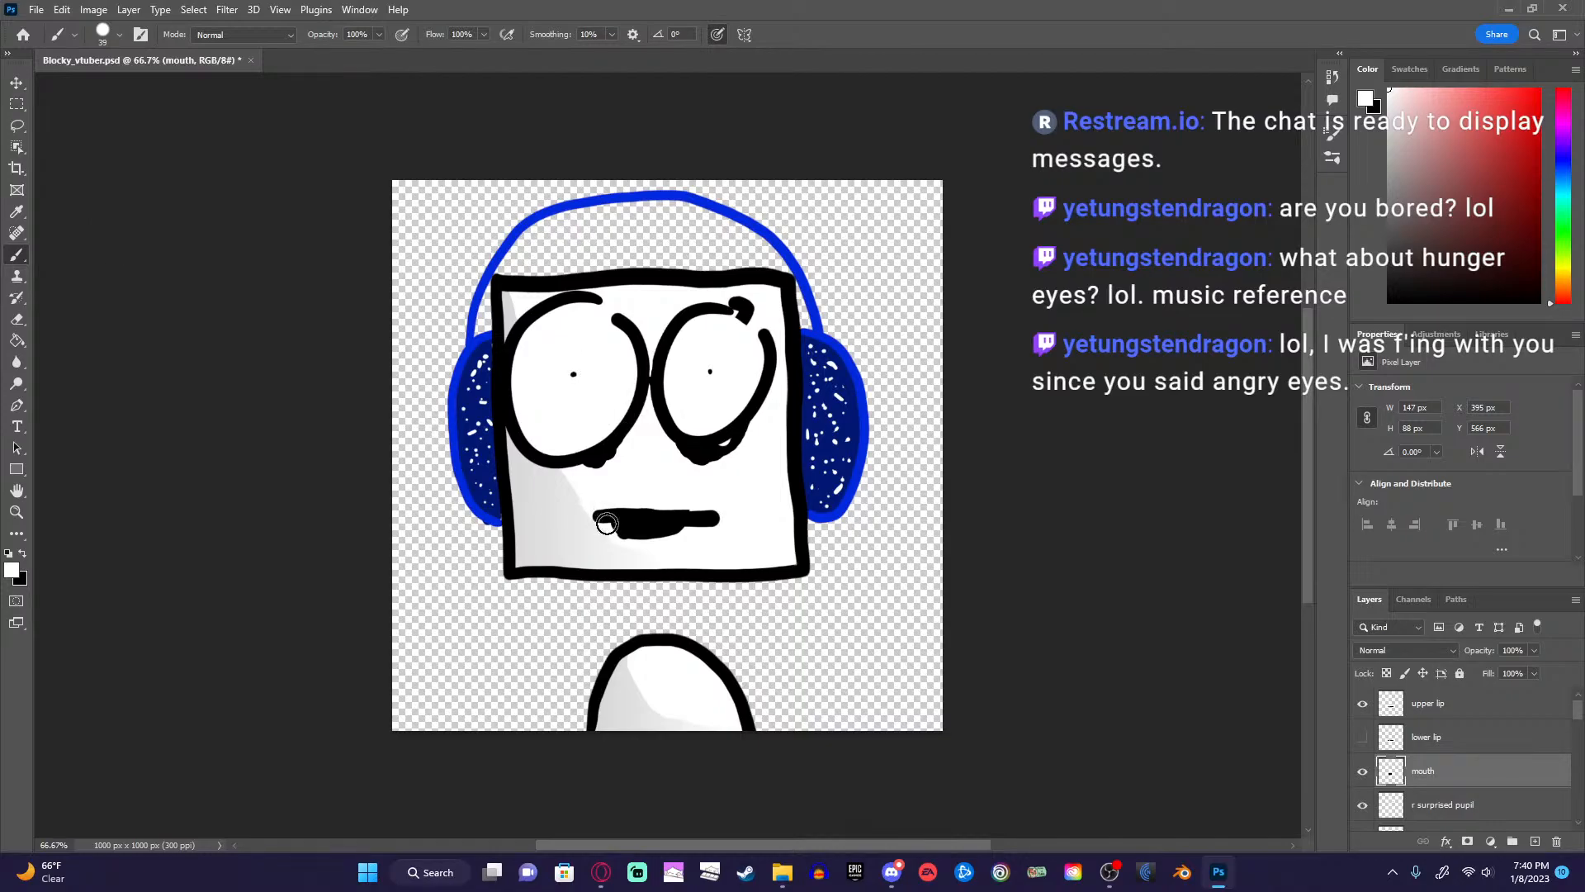
left_click(23, 553)
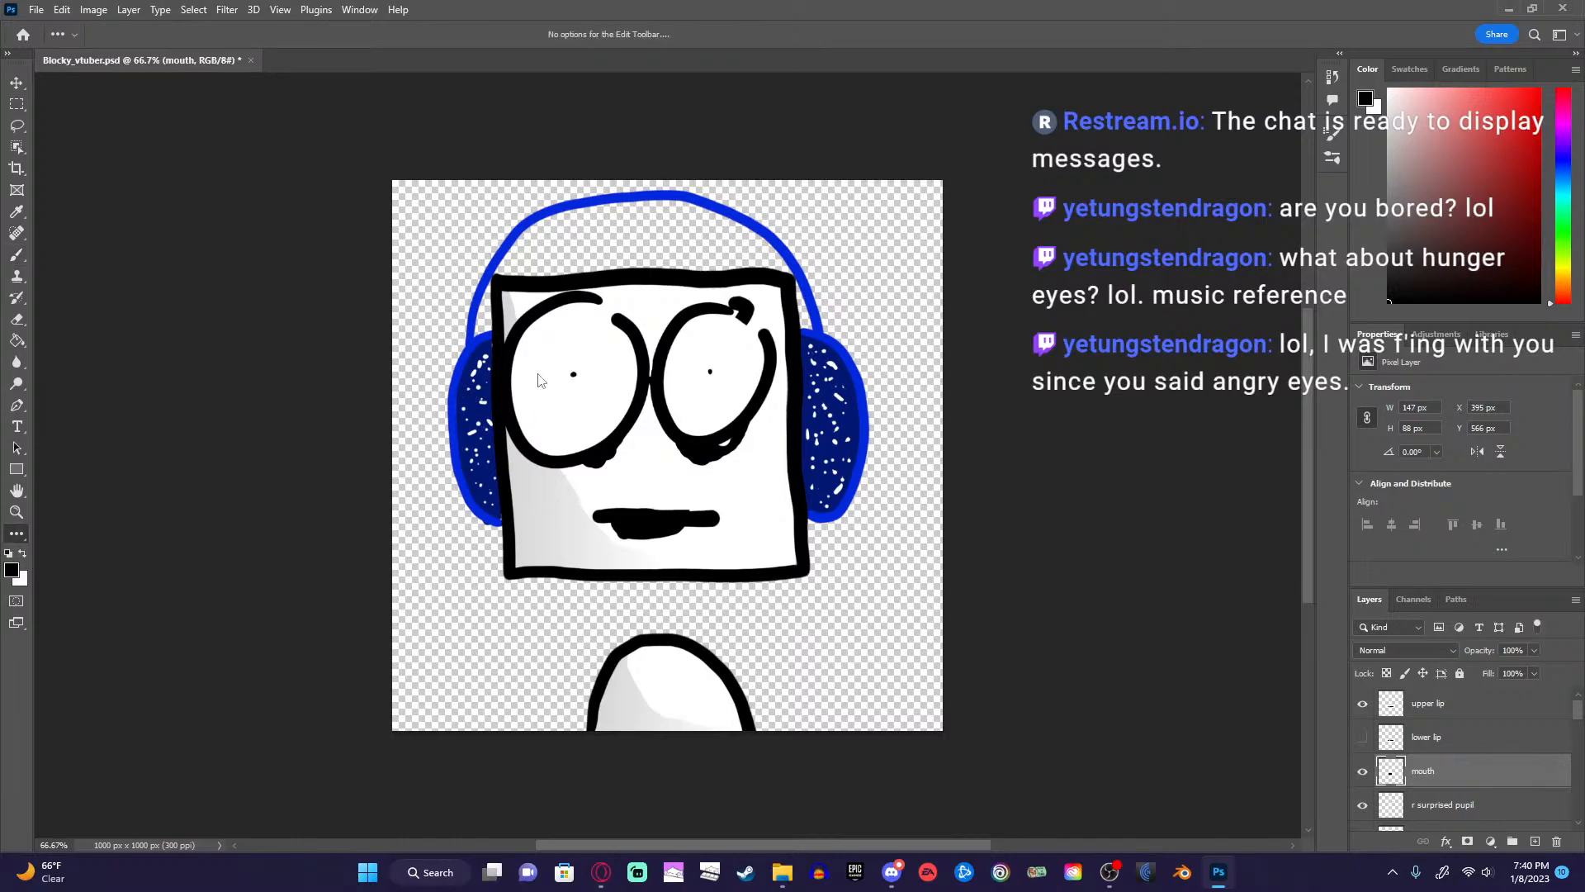
left_click(21, 260)
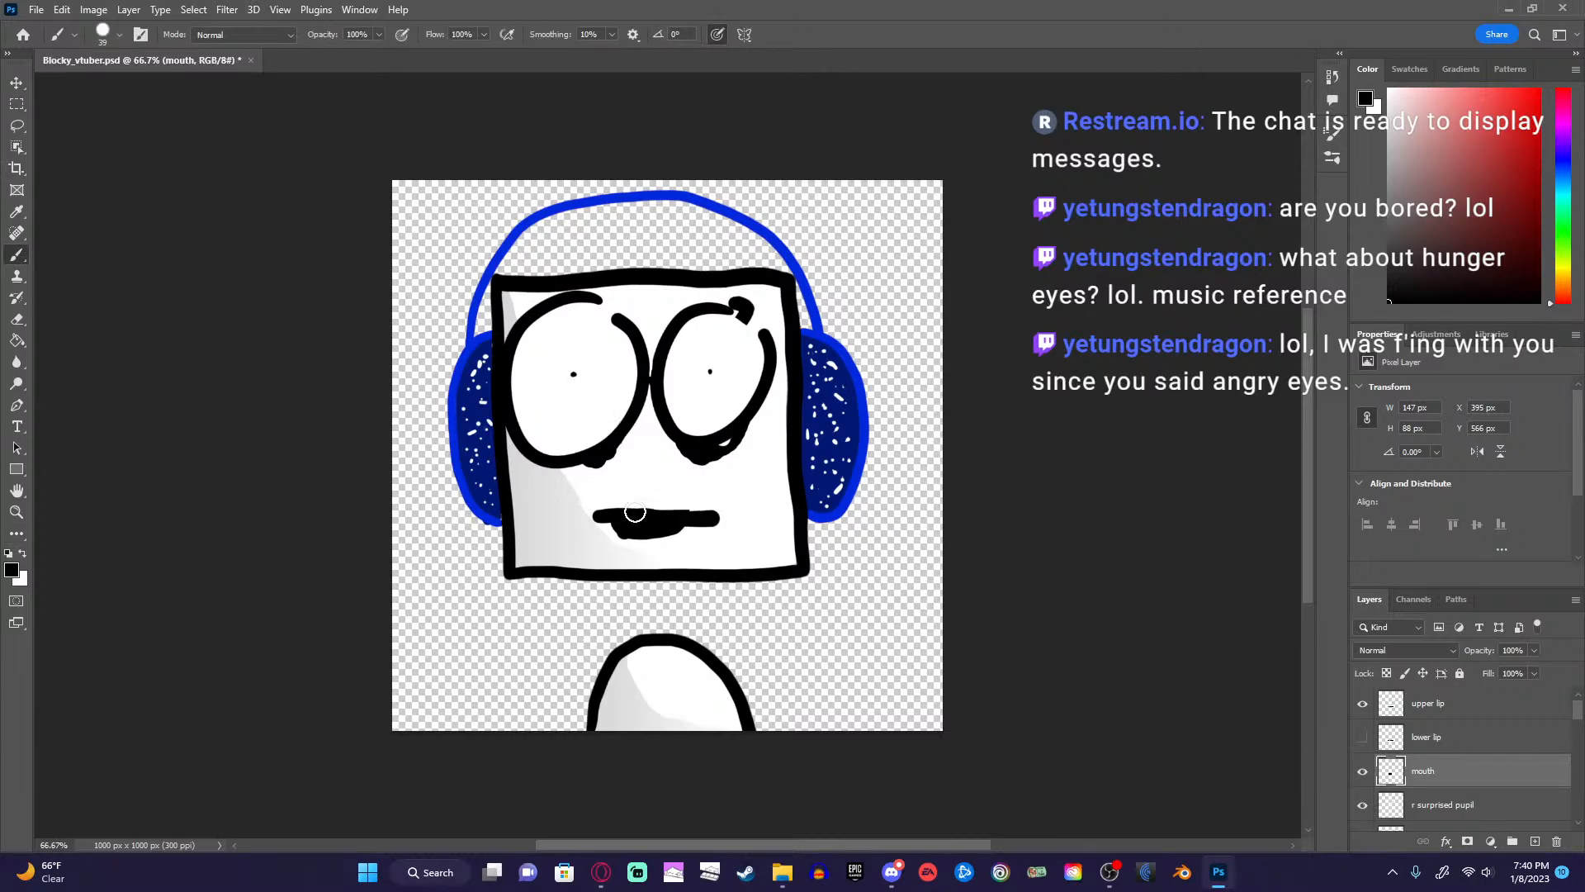
mouse_move(603, 520)
left_mouse_down()
mouse_move(661, 541)
mouse_move(710, 522)
mouse_move(601, 523)
left_mouse_up()
key("ctrl+z")
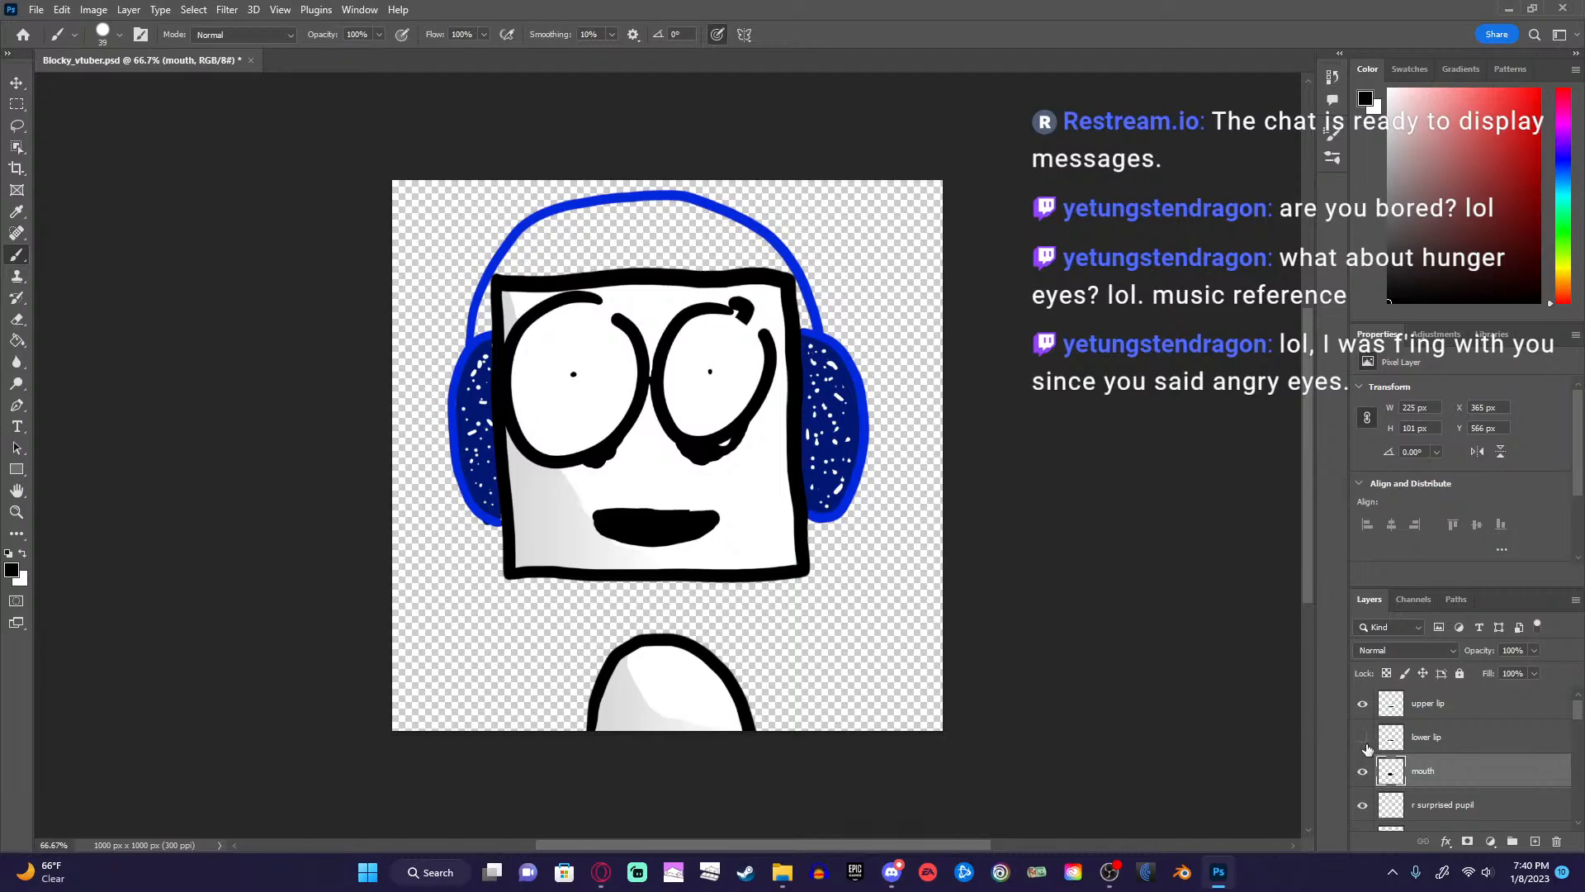
Show the lower lip layer and paint white on it over the black mouth edge showing below the lip line.
left_click(1365, 743)
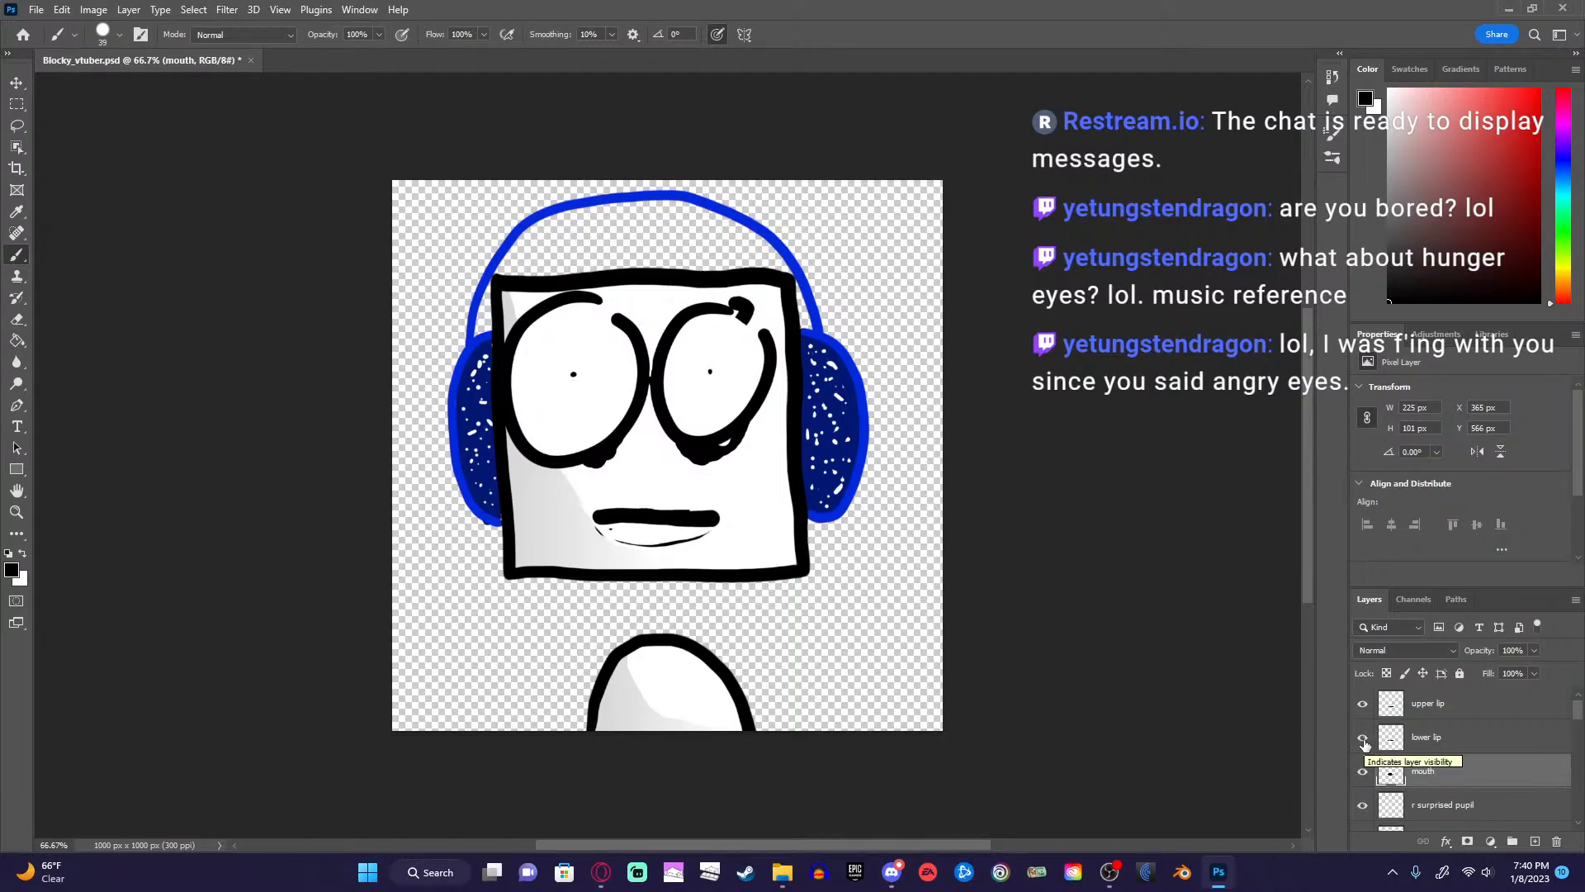
left_click(1441, 748)
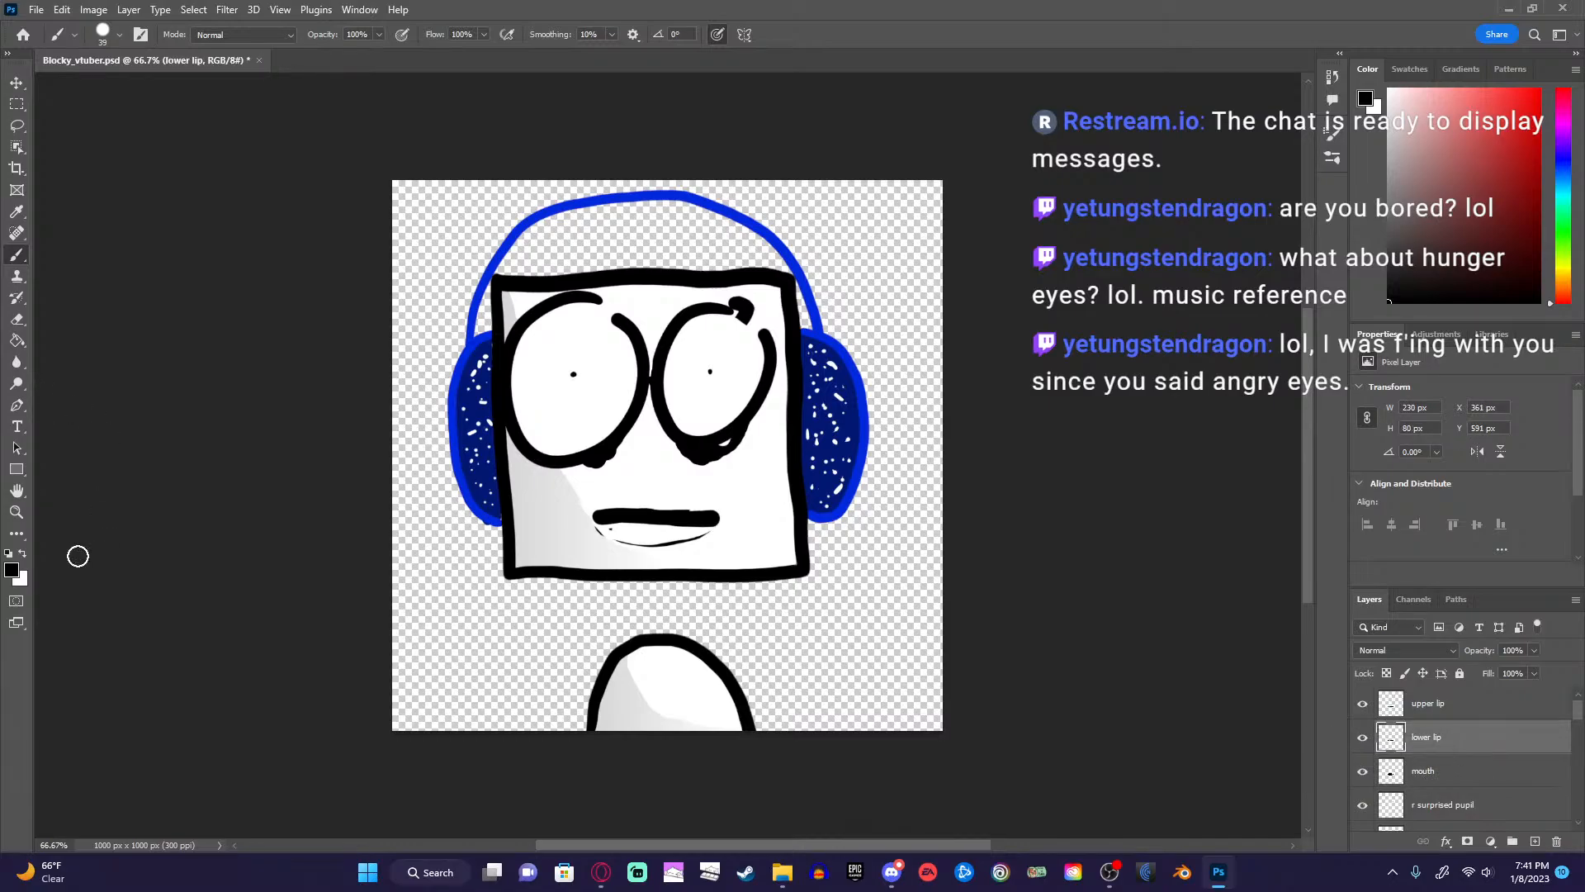
left_click(24, 555)
mouse_move(662, 543)
left_mouse_down()
mouse_move(710, 531)
mouse_move(653, 545)
left_mouse_up()
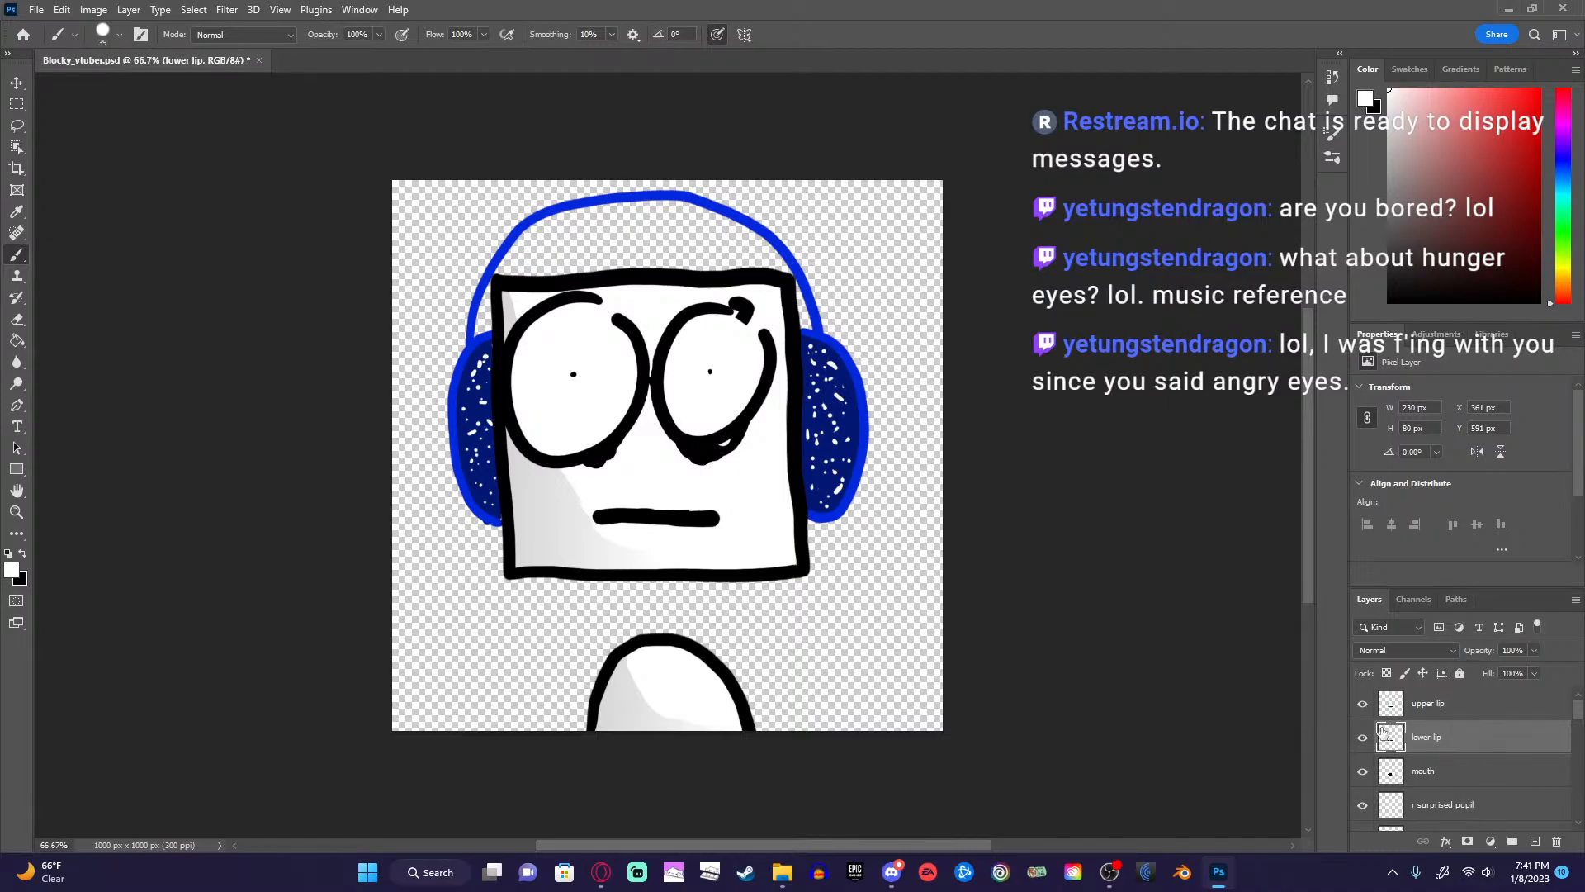
Toggle the upper lip layer's visibility to check how it covers the mouth shape.
left_click(1364, 704)
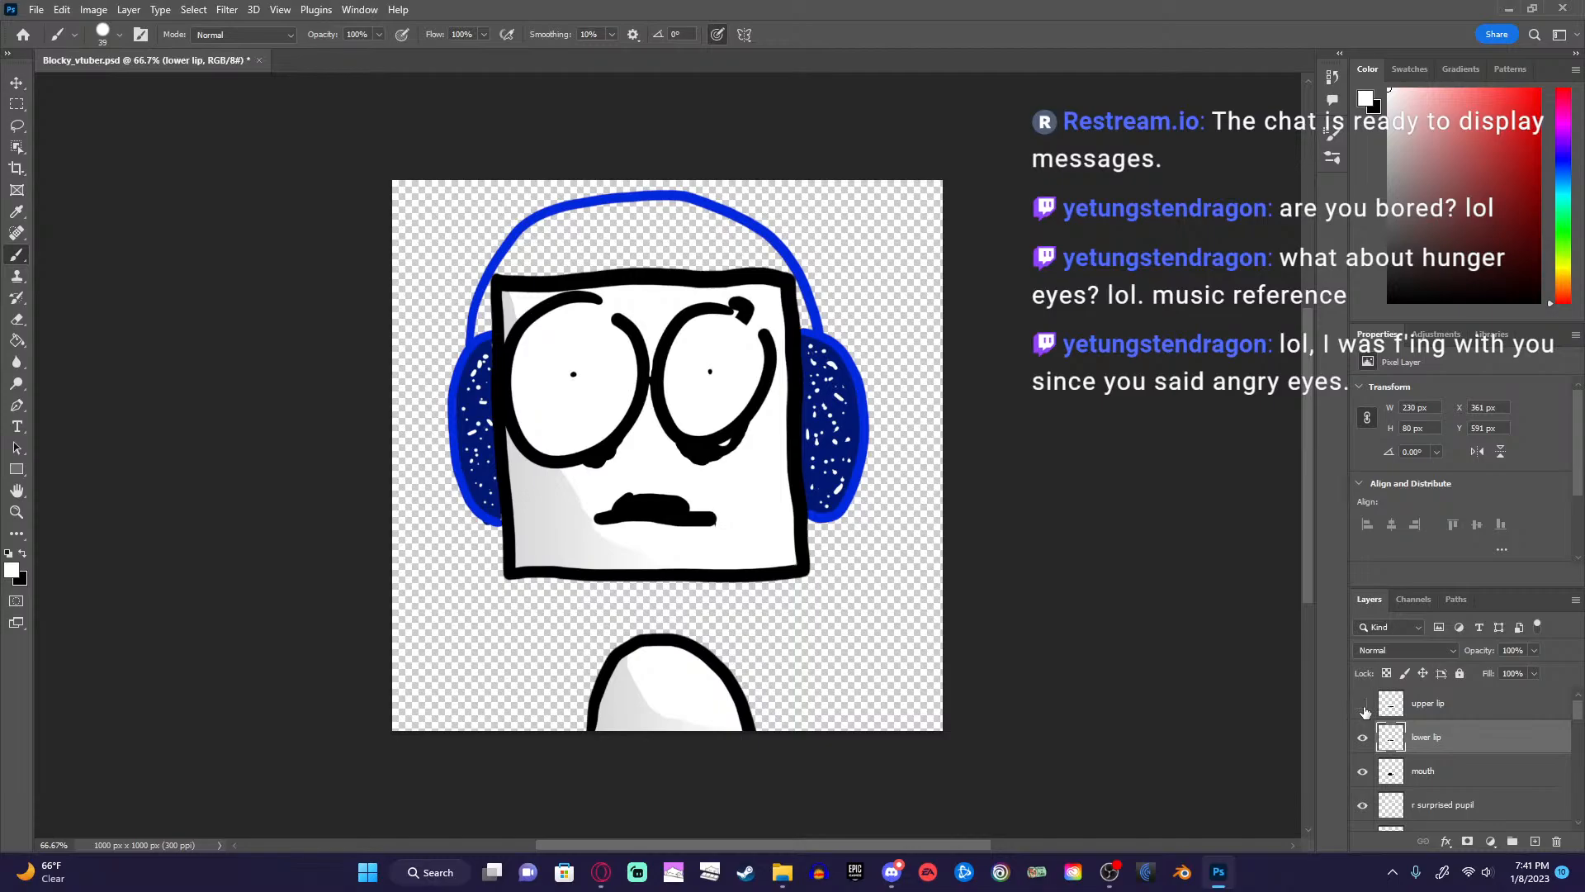
left_click(1364, 707)
left_click(1364, 707)
left_click(1364, 707)
left_click(1364, 709)
left_click(1364, 707)
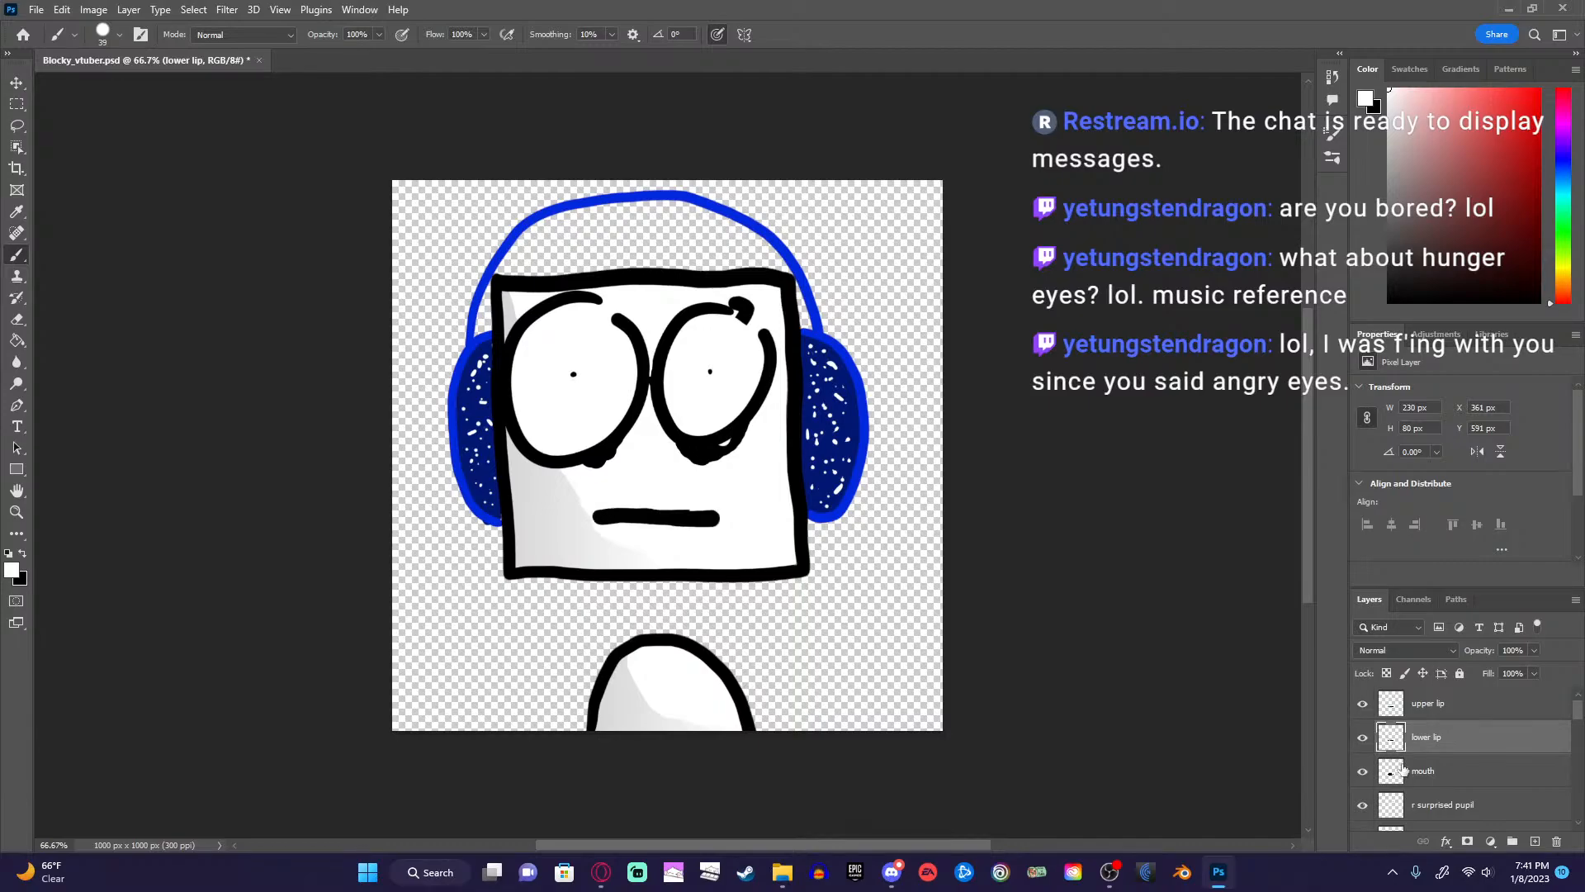
Select the mouth layer and compare the mouth with the lower and upper lip layers hidden and shown.
left_click(1403, 770)
left_click(1363, 738)
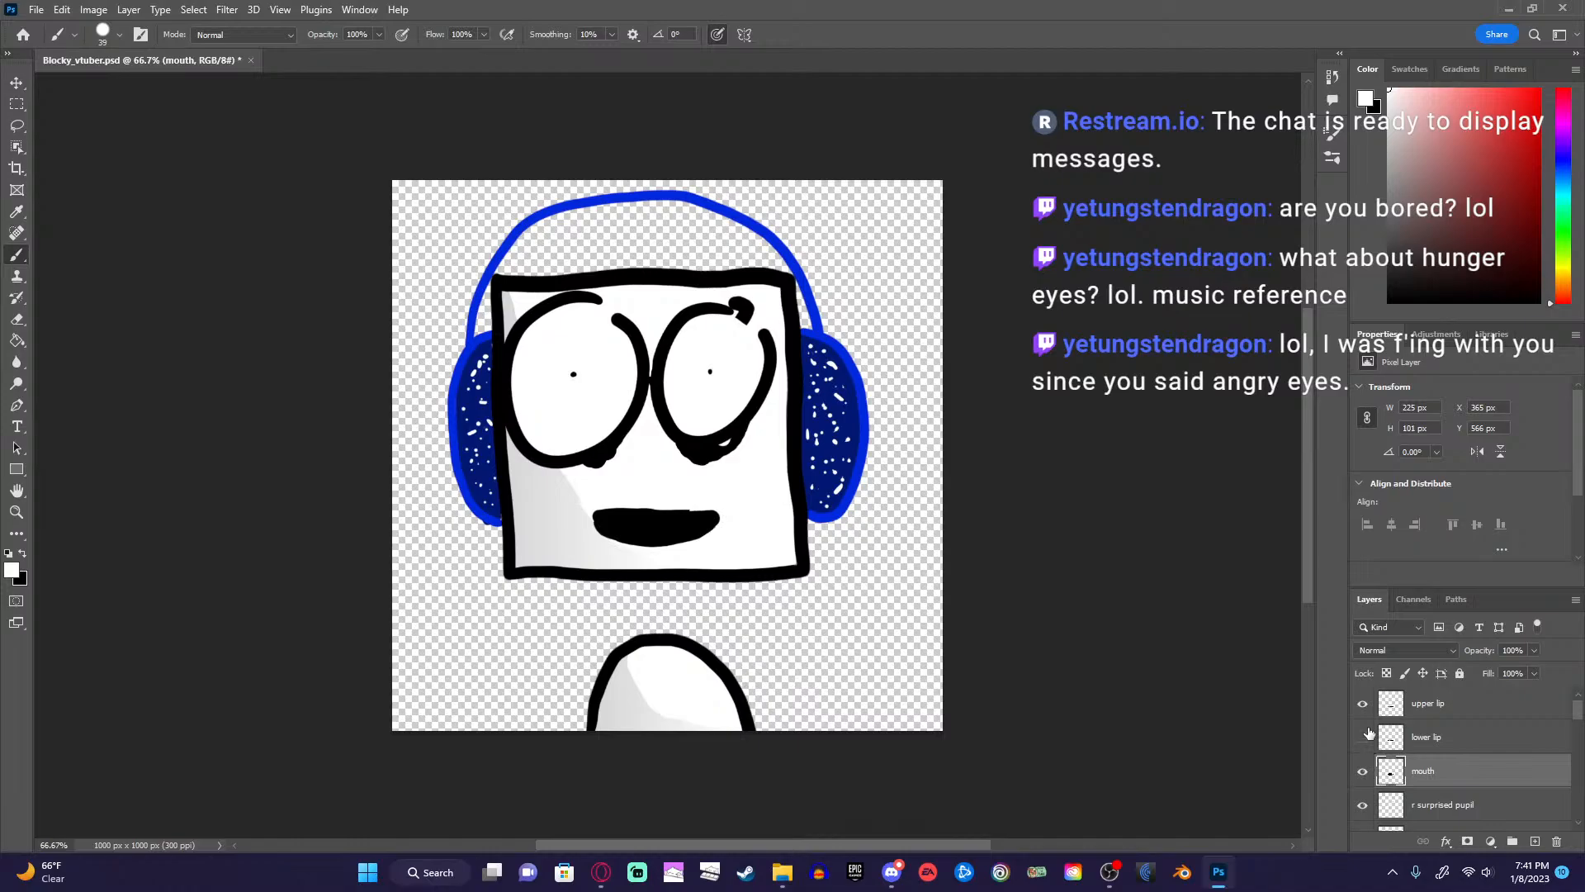
left_click(1364, 706)
left_click(1364, 705)
left_click(1362, 707)
left_click(1362, 707)
left_click(1361, 706)
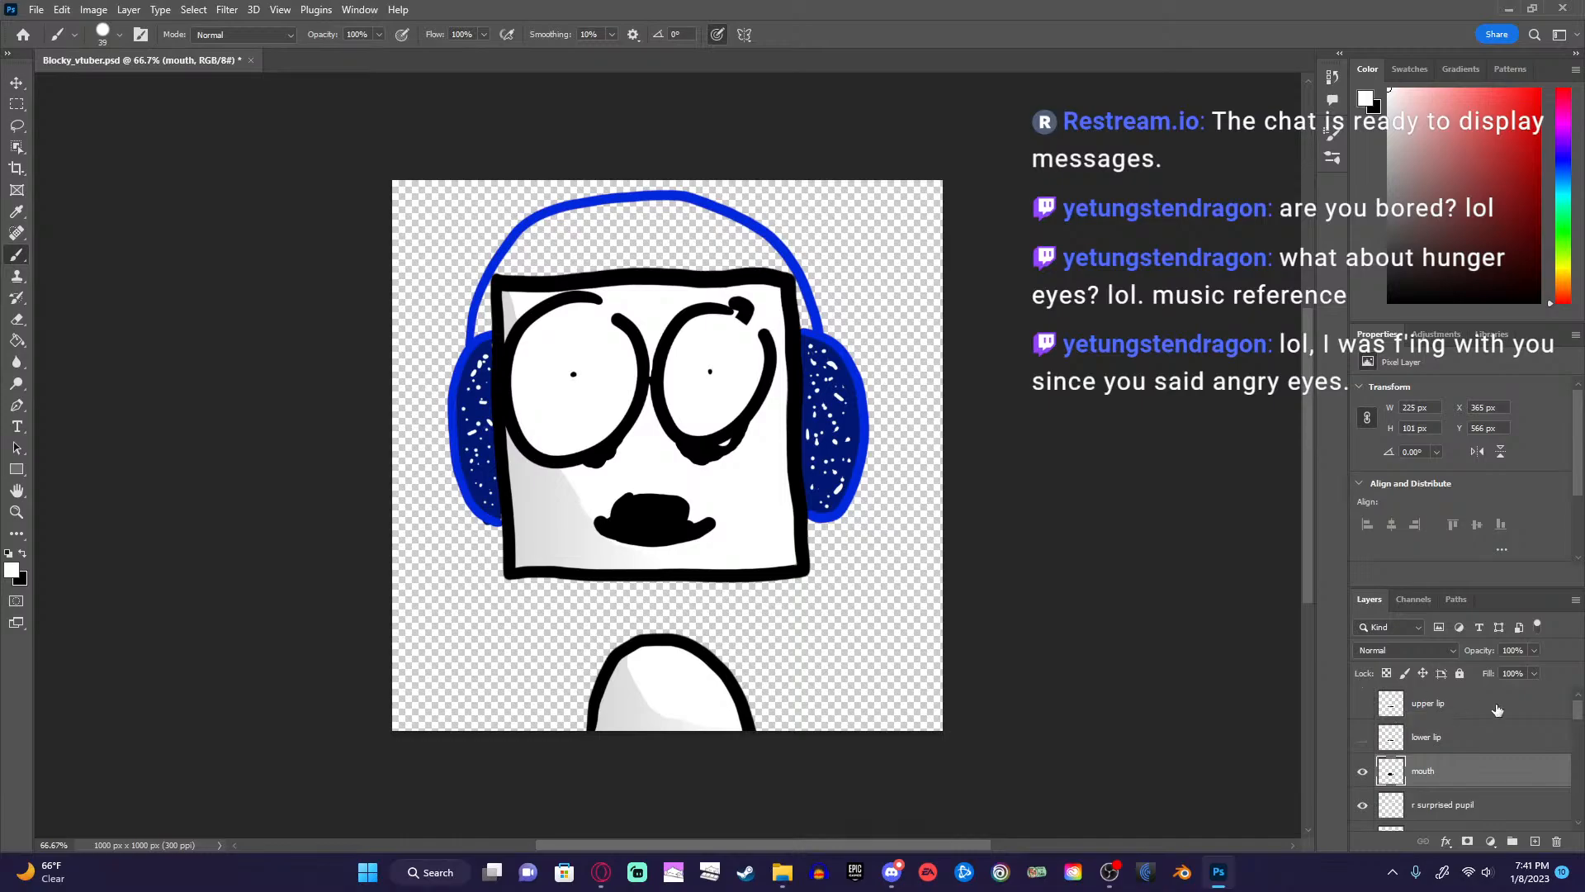
left_click(1363, 705)
left_click(1358, 741)
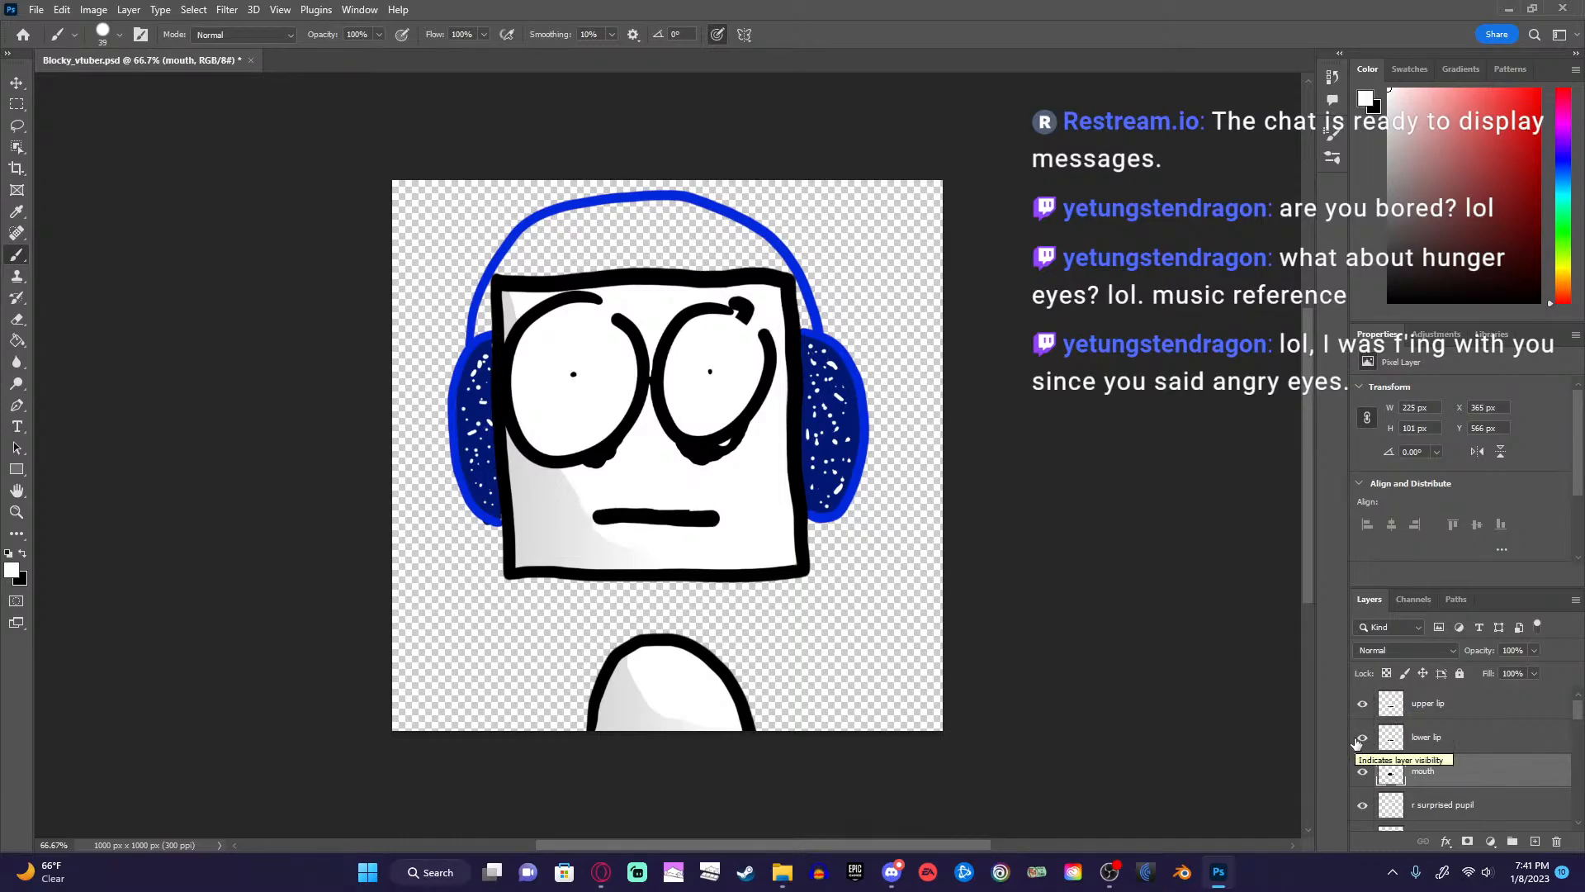
left_click(1359, 741)
left_click(1358, 741)
Hide the upper lip layer and dab white at the mouth's right corner on the lower lip layer.
left_click(1366, 703)
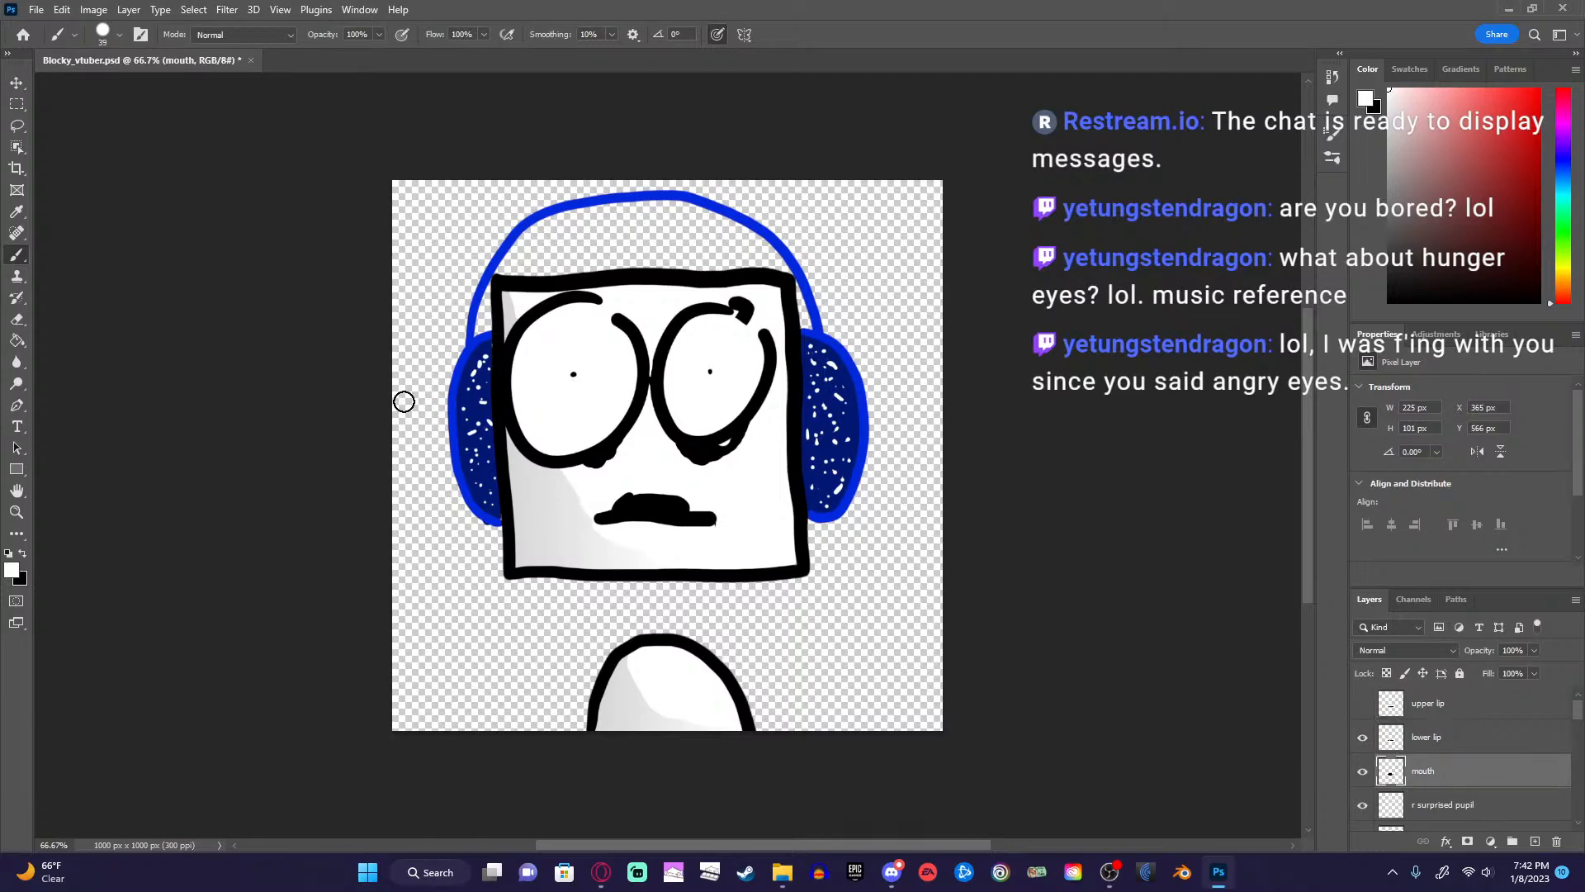
left_click_drag(712, 527, 711, 523)
left_click(1471, 748)
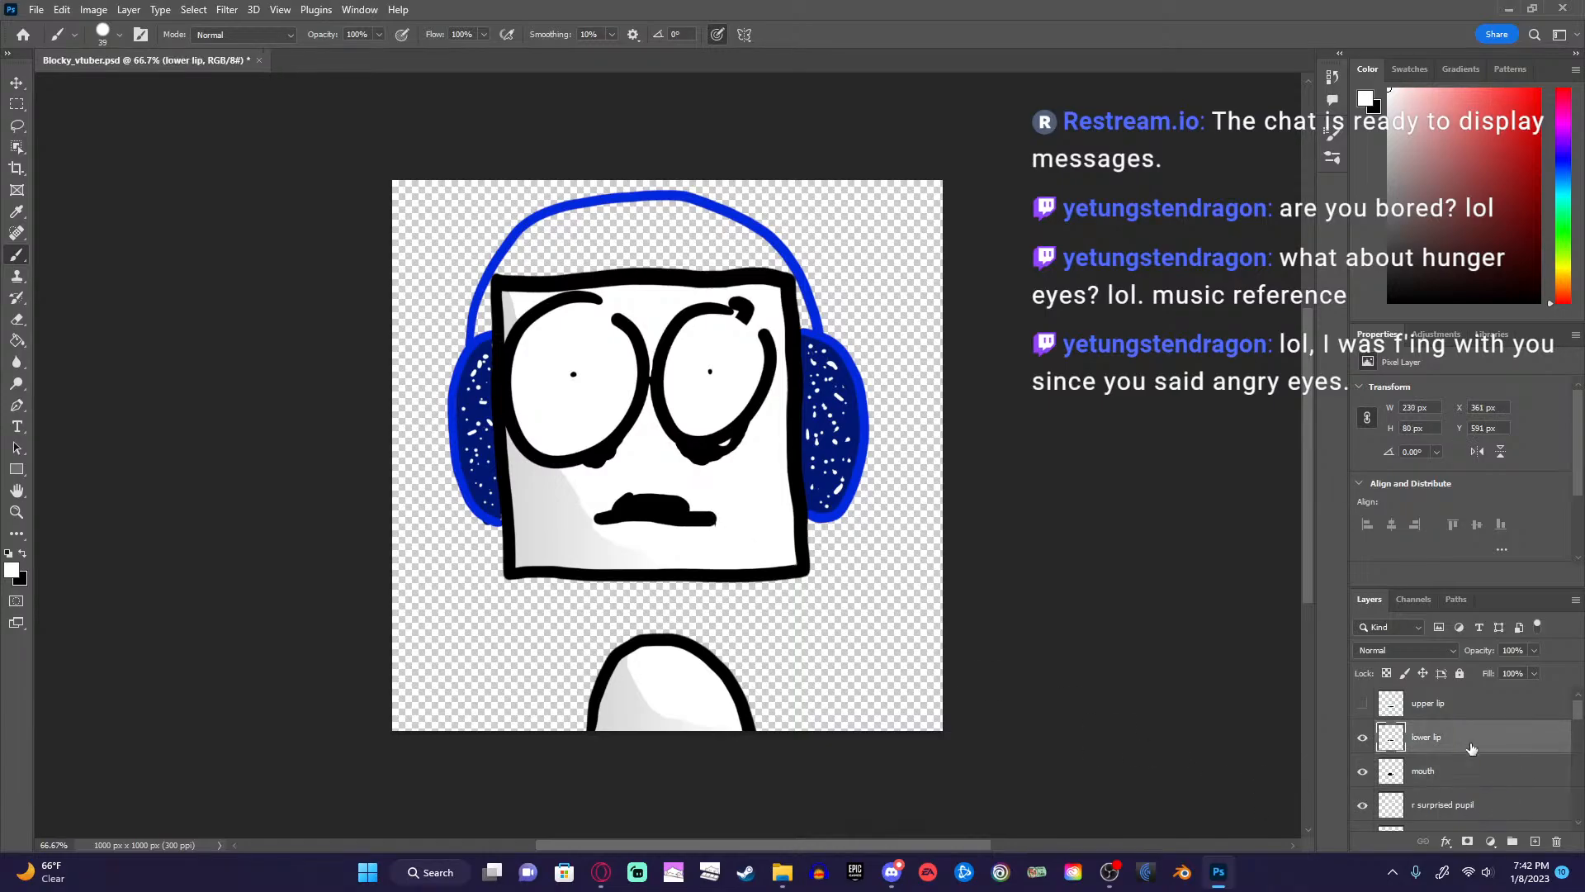
left_click(720, 521)
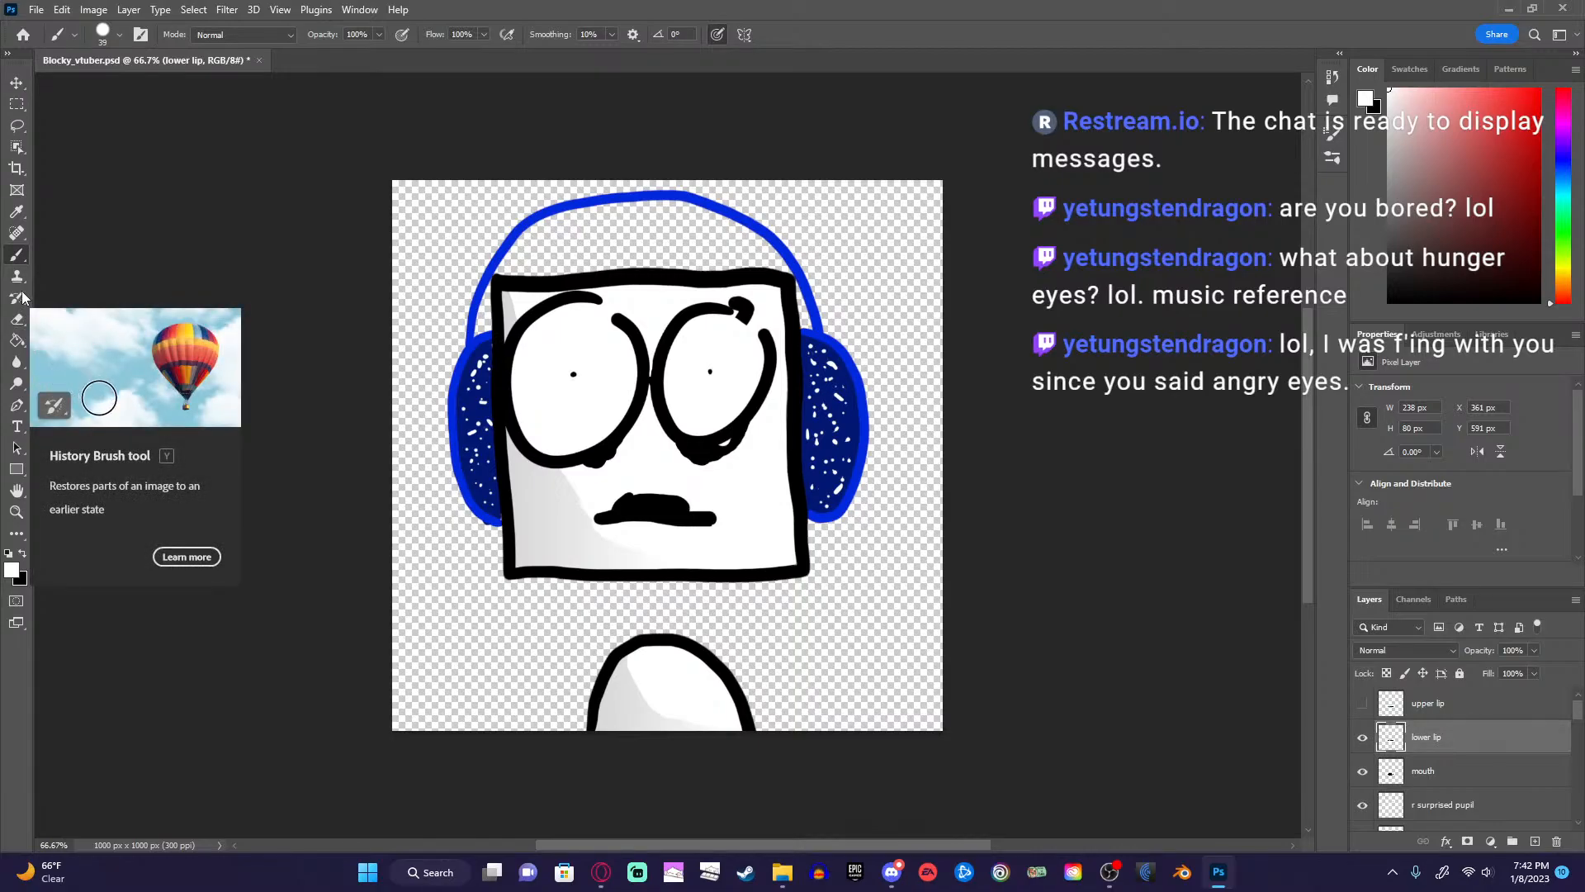
Brush black on the mouth layer to fill a full-width arch above the lip line, and select the lower lip layer.
left_click(22, 553)
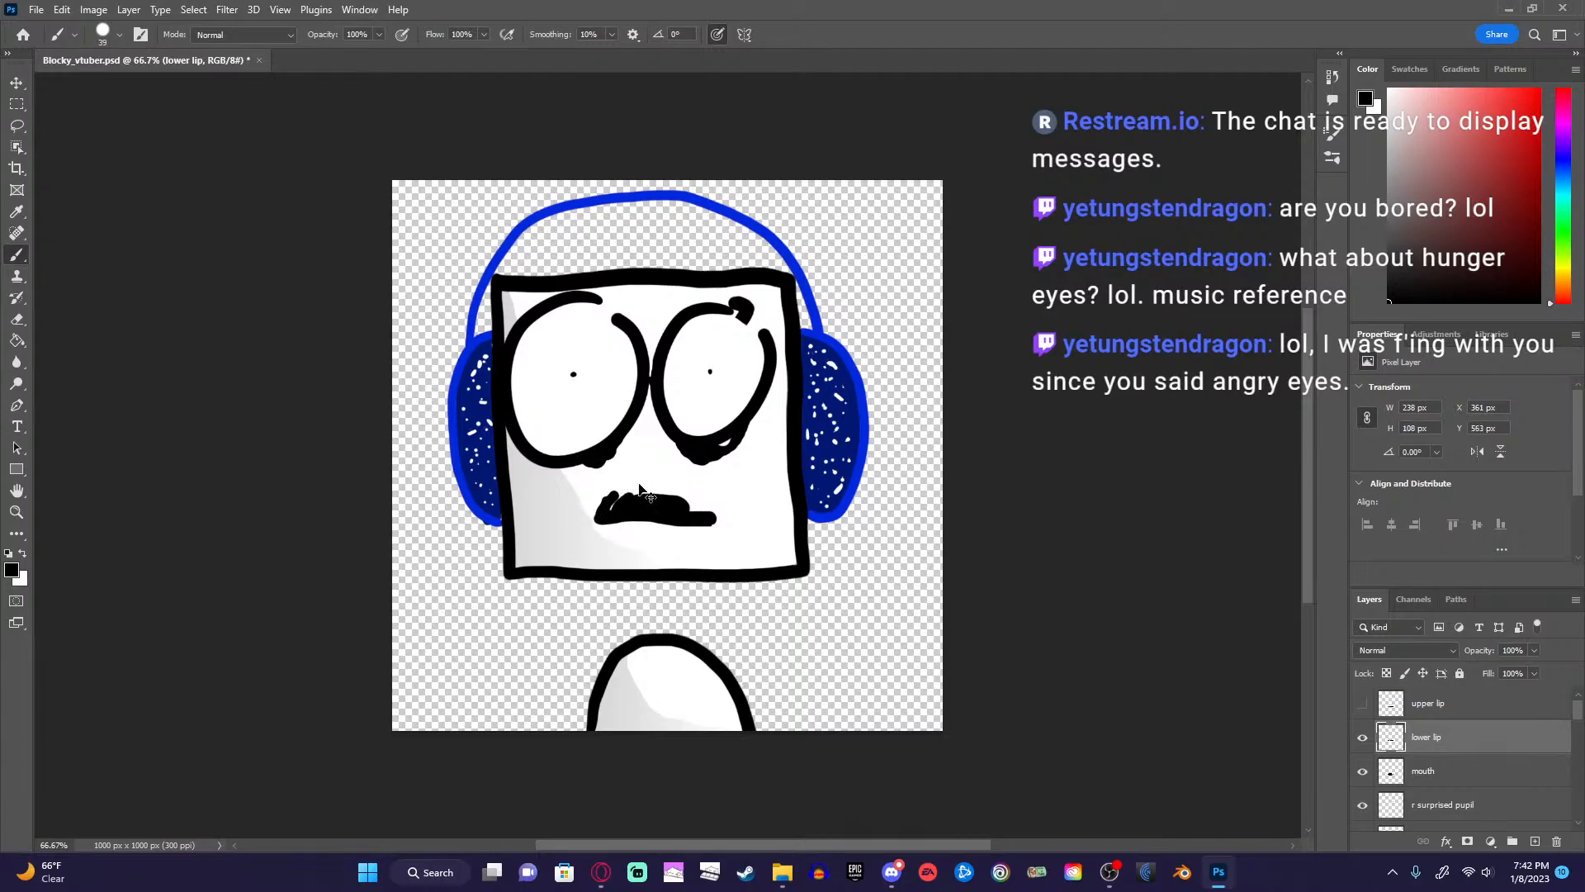
left_click(1462, 786)
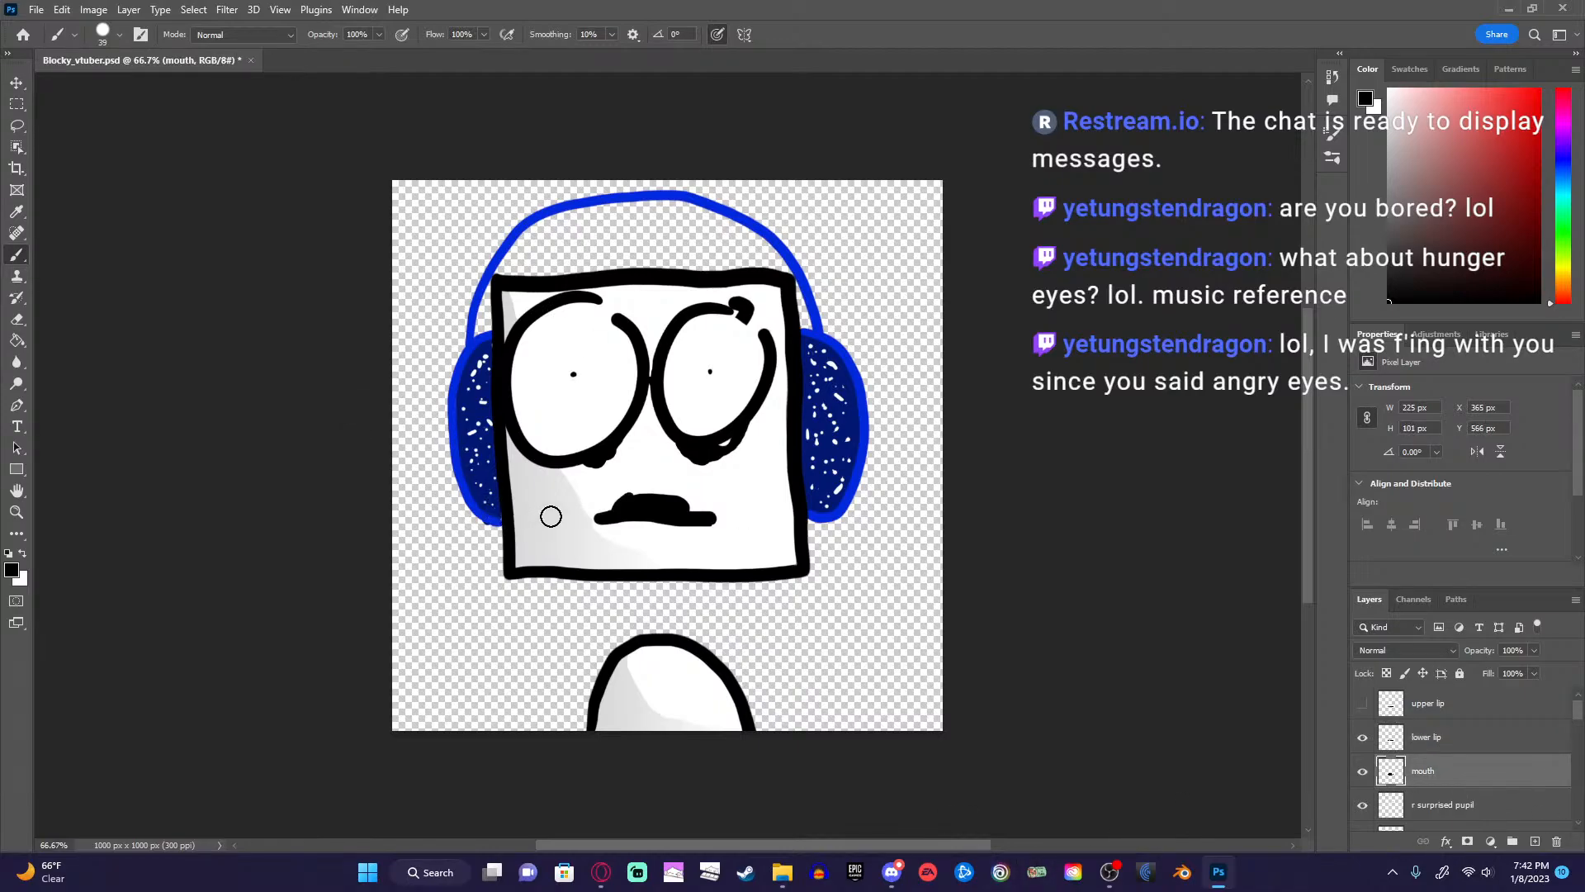
mouse_move(599, 518)
left_mouse_down()
mouse_move(656, 485)
mouse_move(708, 510)
left_mouse_up()
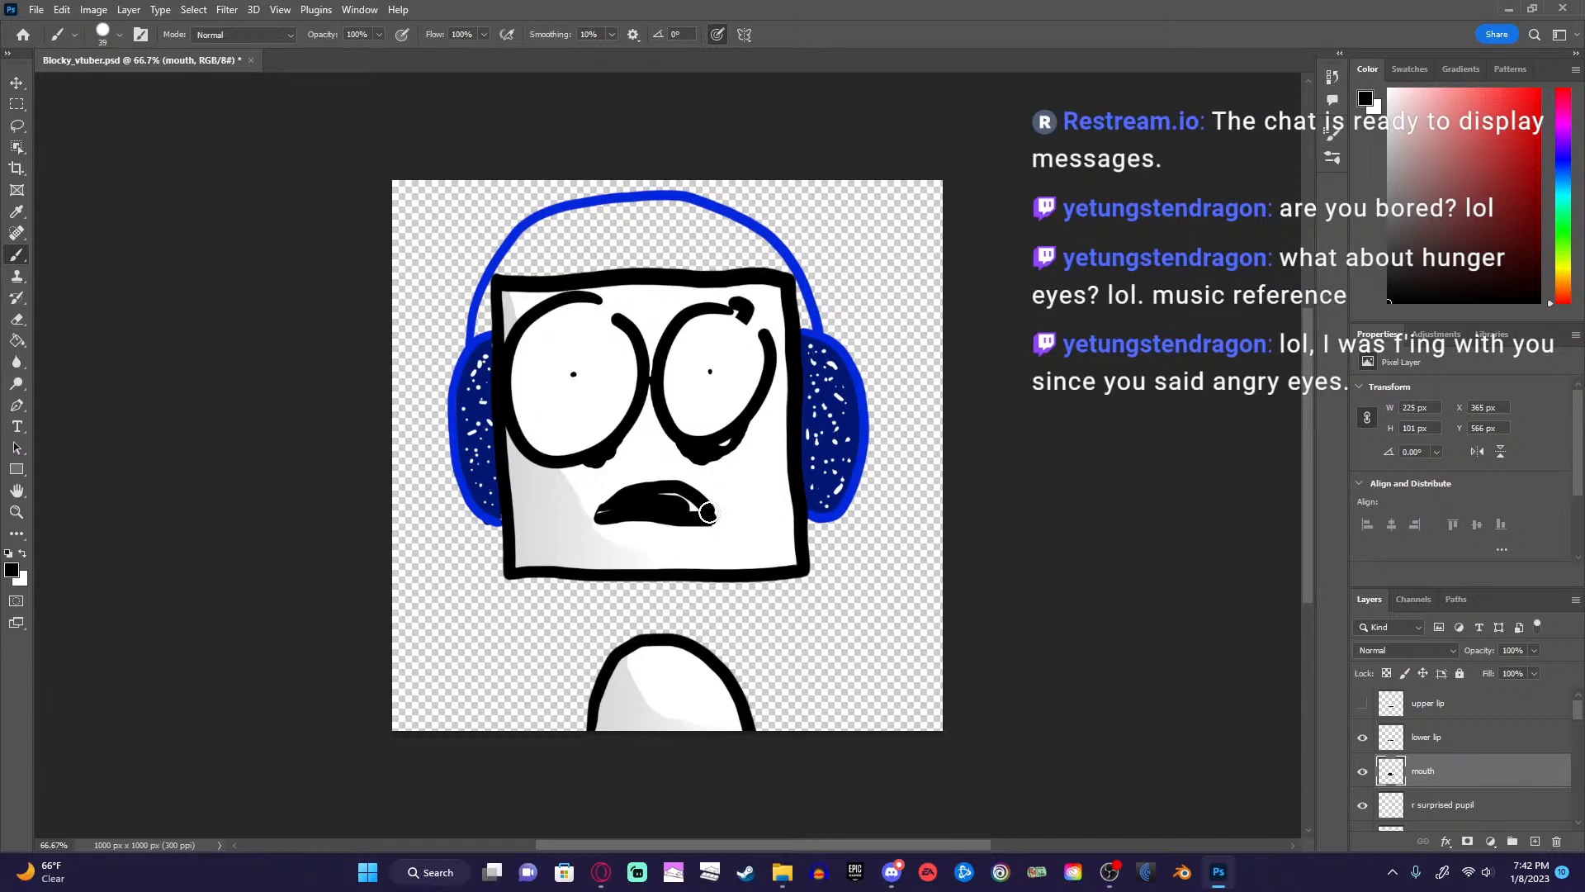
left_click_drag(708, 512, 672, 496)
left_click(1399, 742)
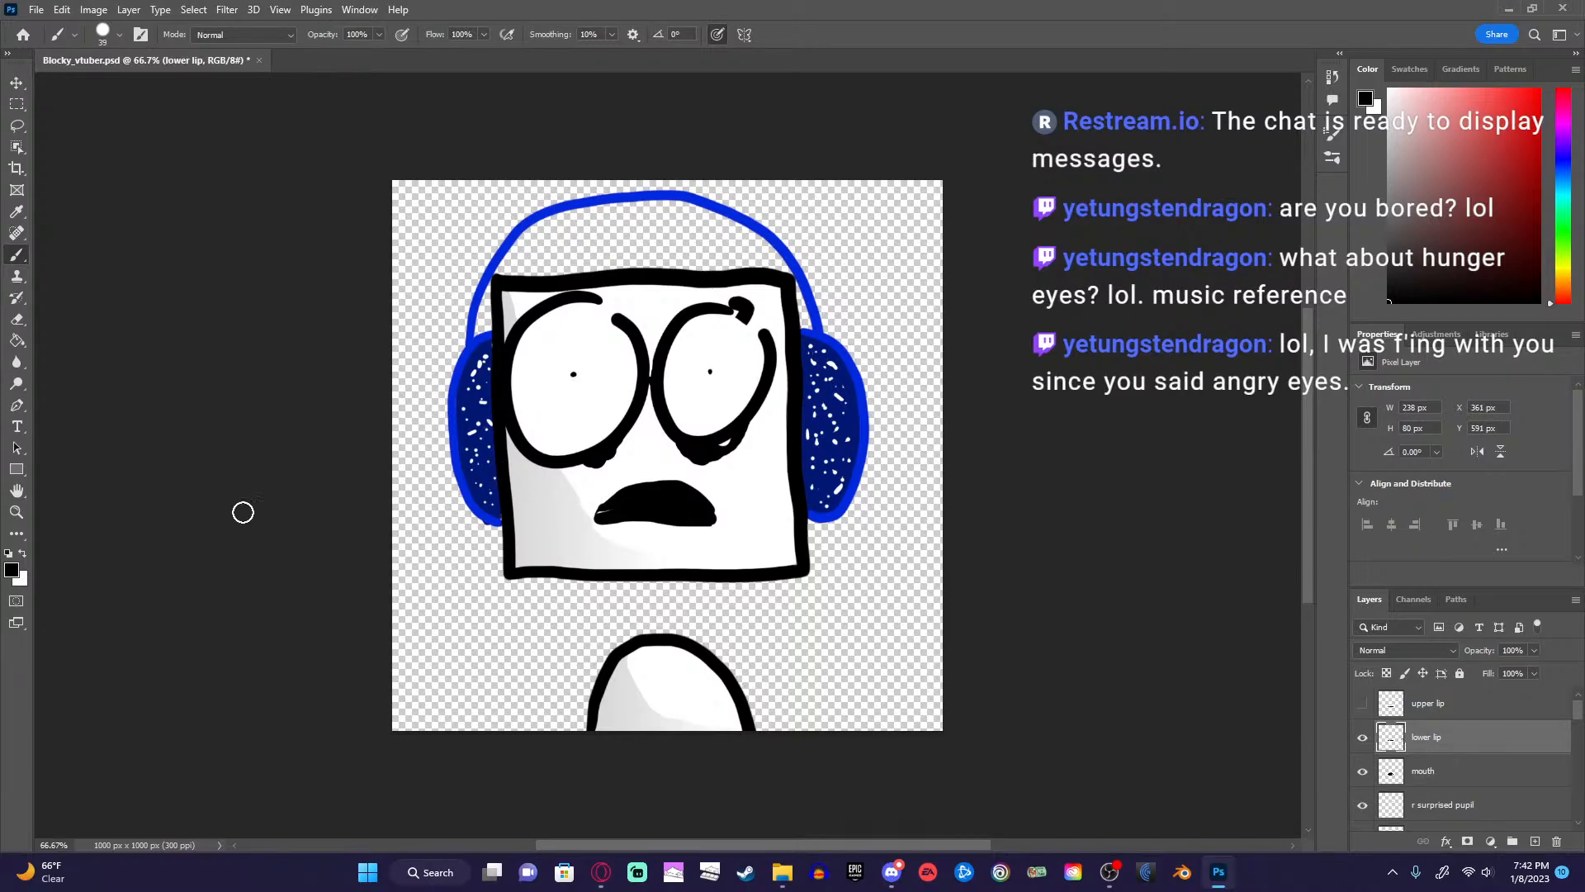
Hide the mouth layer, brush black over the left end of the lip line on the lower lip layer, and show the mouth again.
left_click(20, 319)
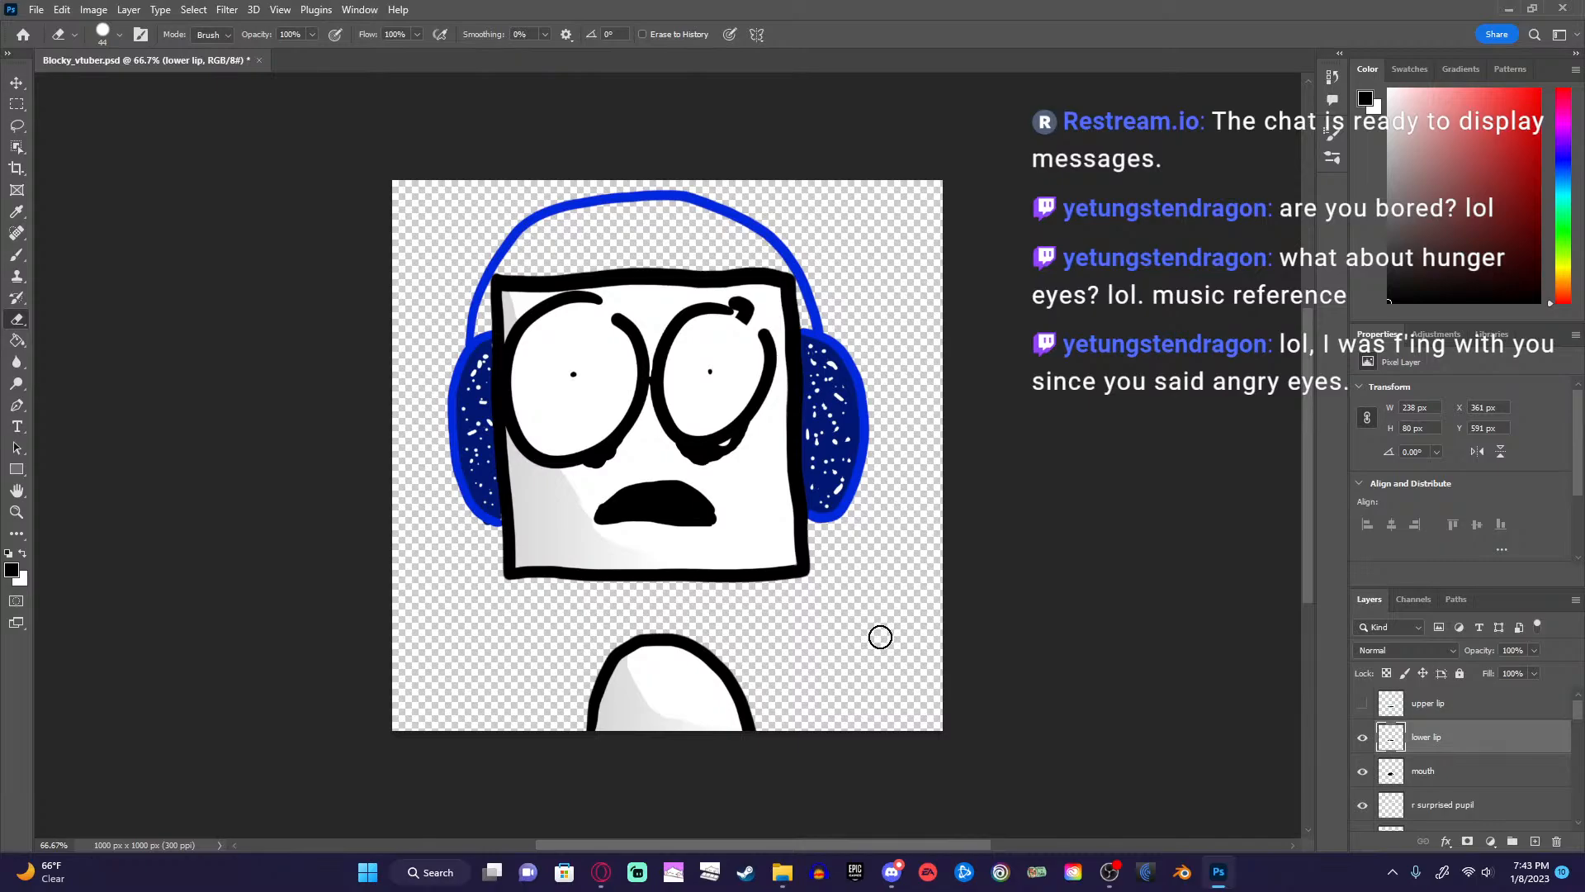
left_click(1358, 773)
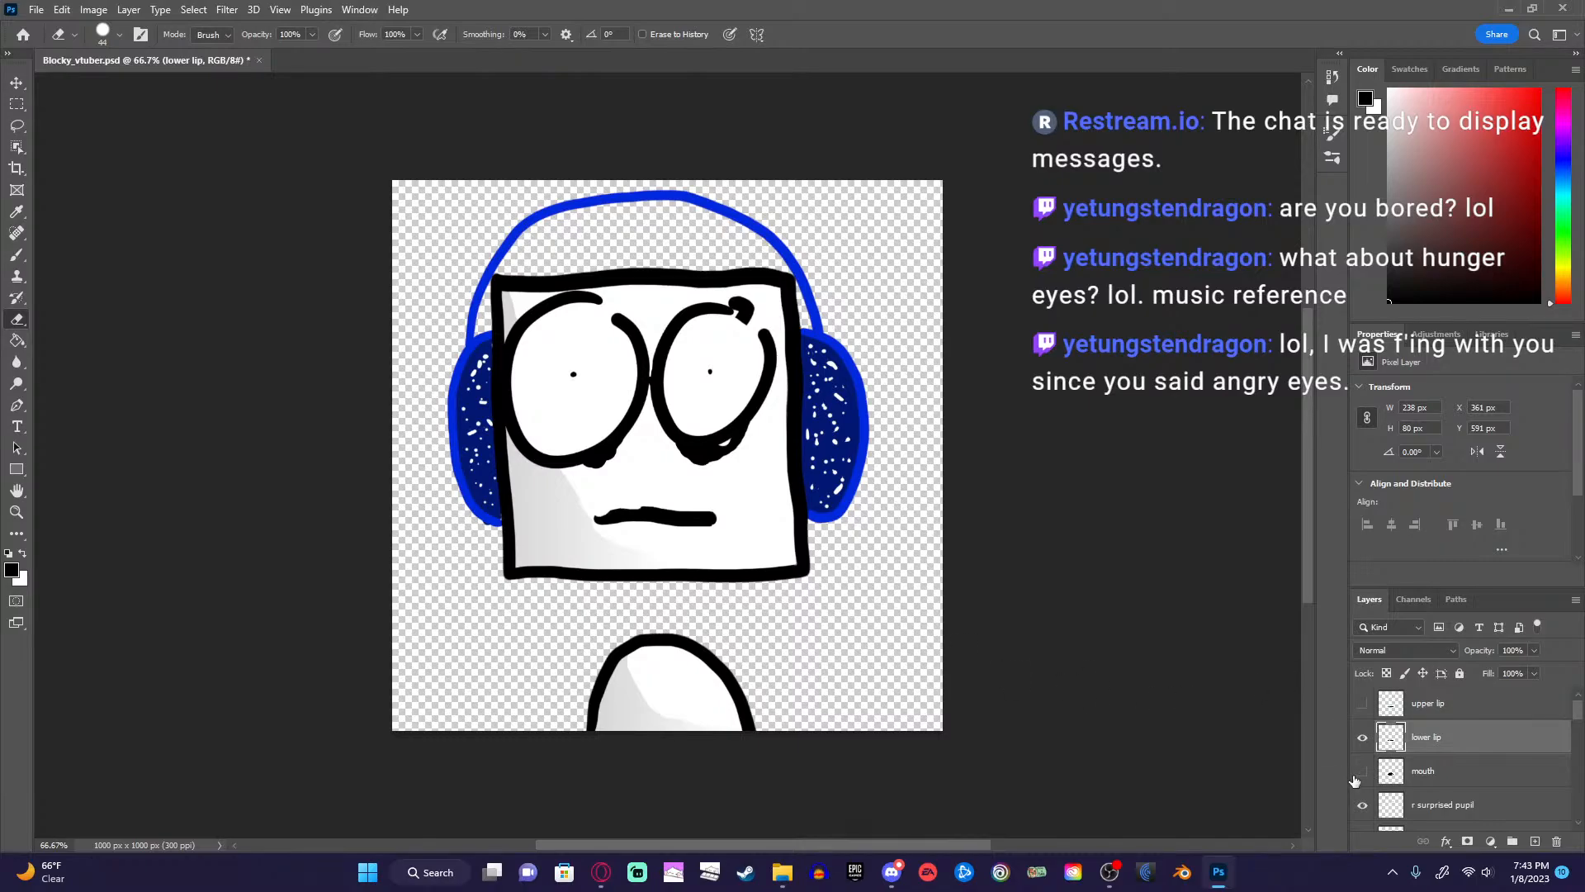
left_click(16, 256)
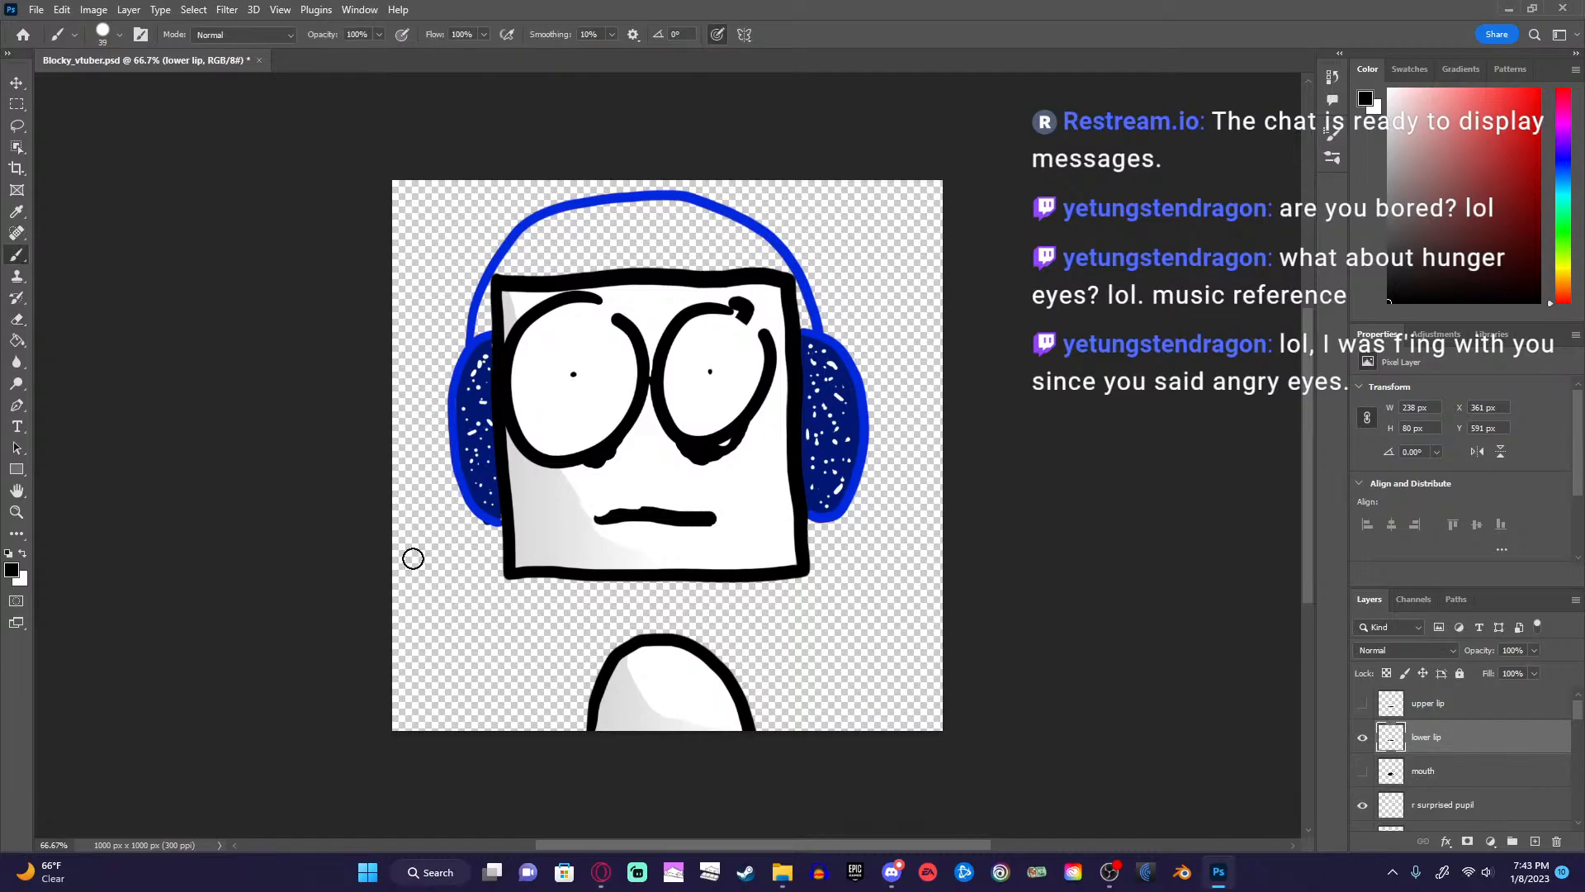
left_click_drag(600, 518, 645, 513)
left_click(1363, 771)
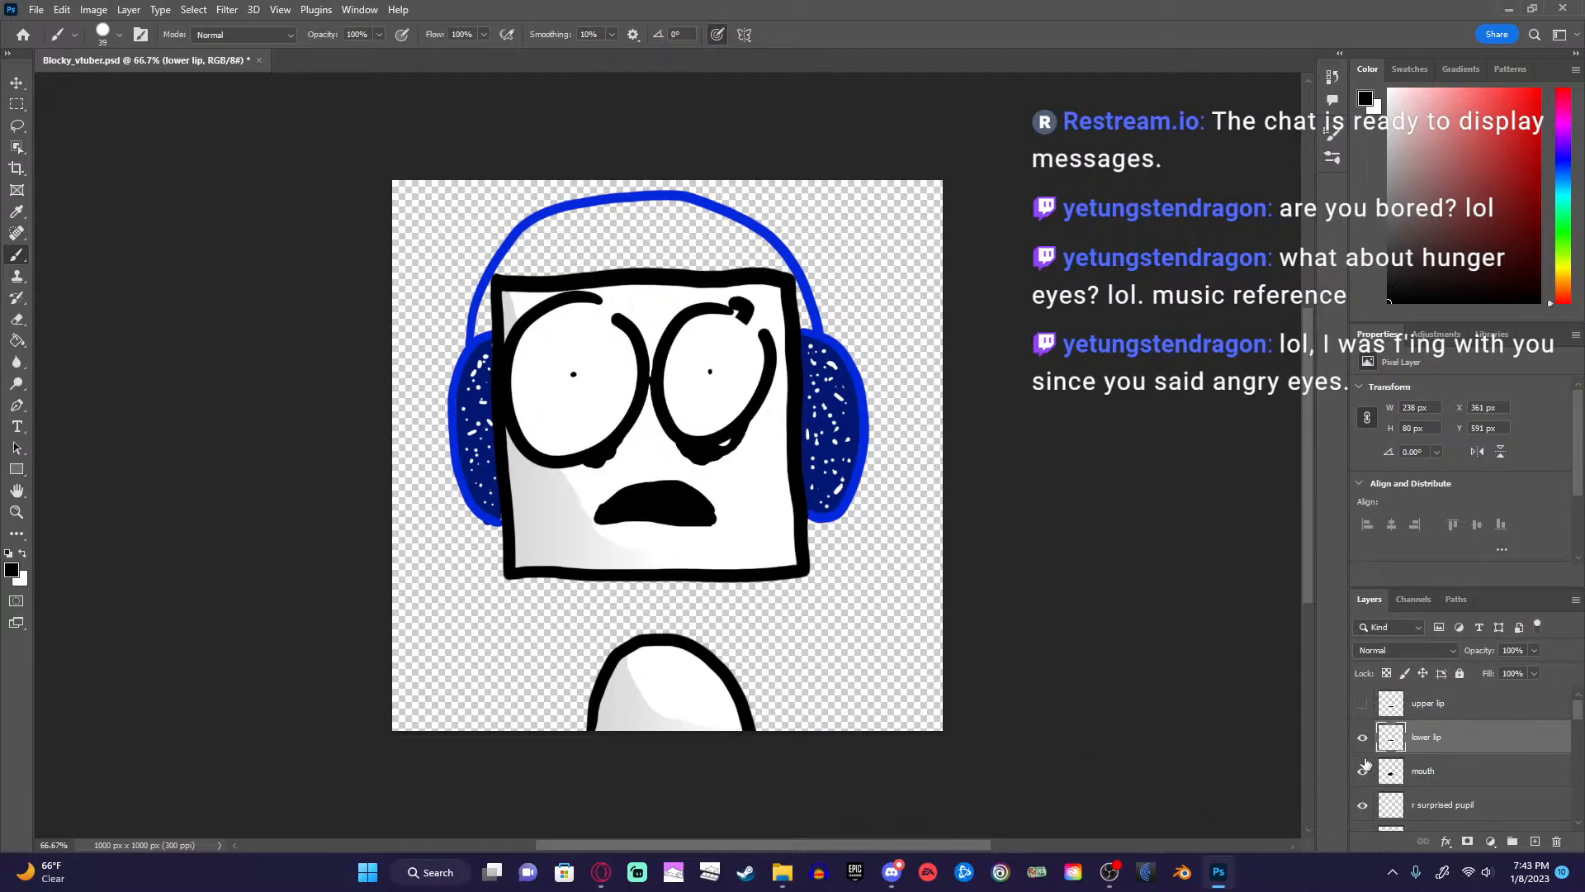
Show the upper lip layer and paint white on it to cover the black arch above the lip line.
left_click(1363, 704)
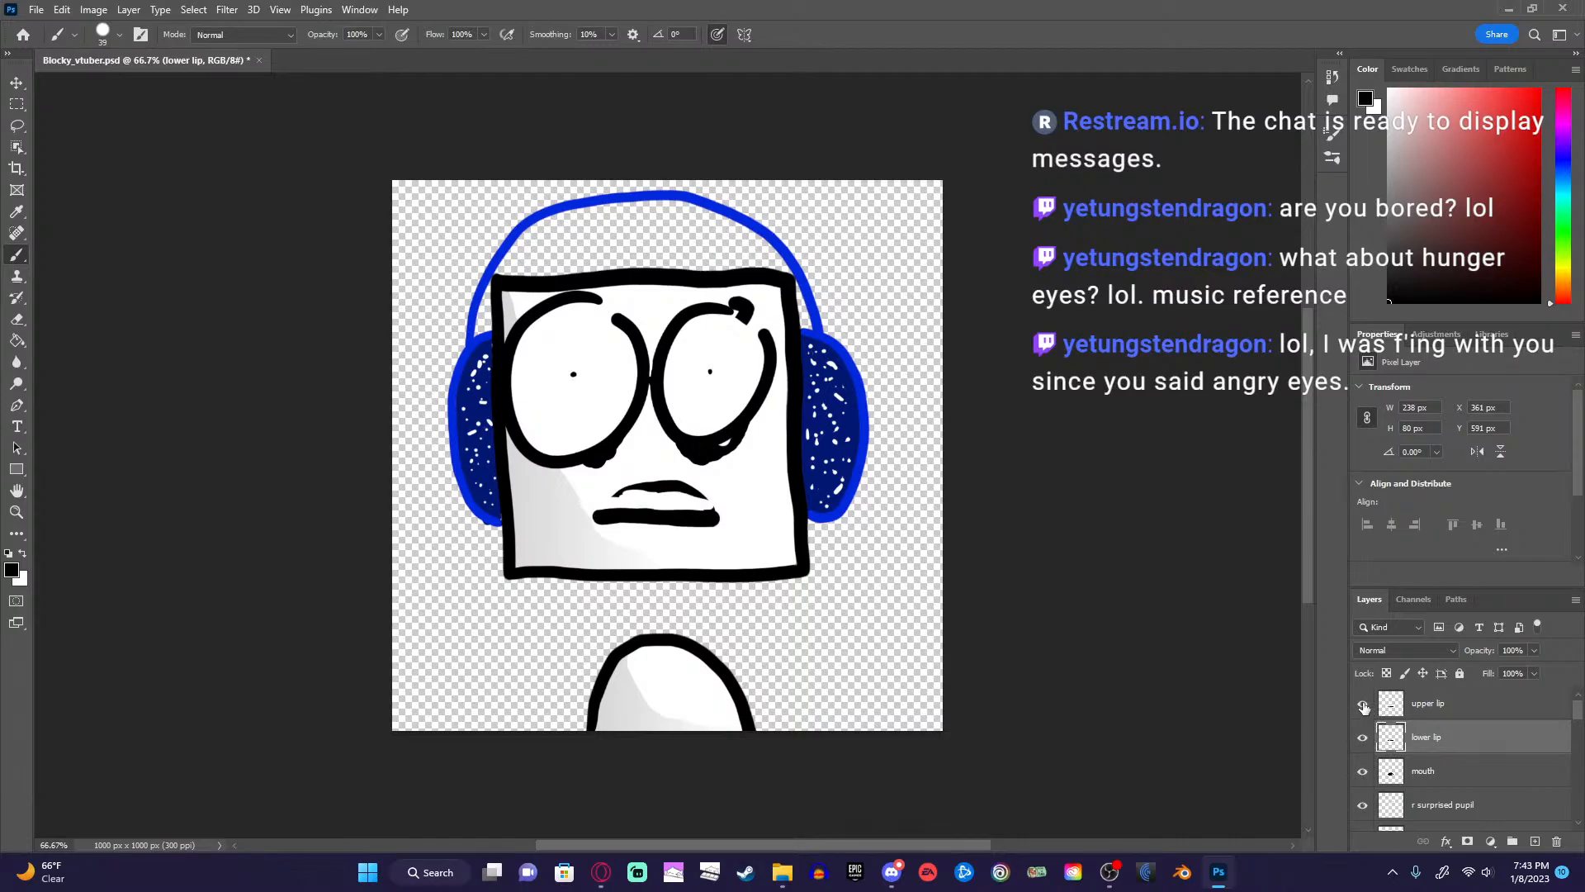
left_click(24, 552)
mouse_move(629, 488)
left_mouse_down()
mouse_move(704, 496)
mouse_move(654, 490)
mouse_move(685, 506)
left_mouse_up()
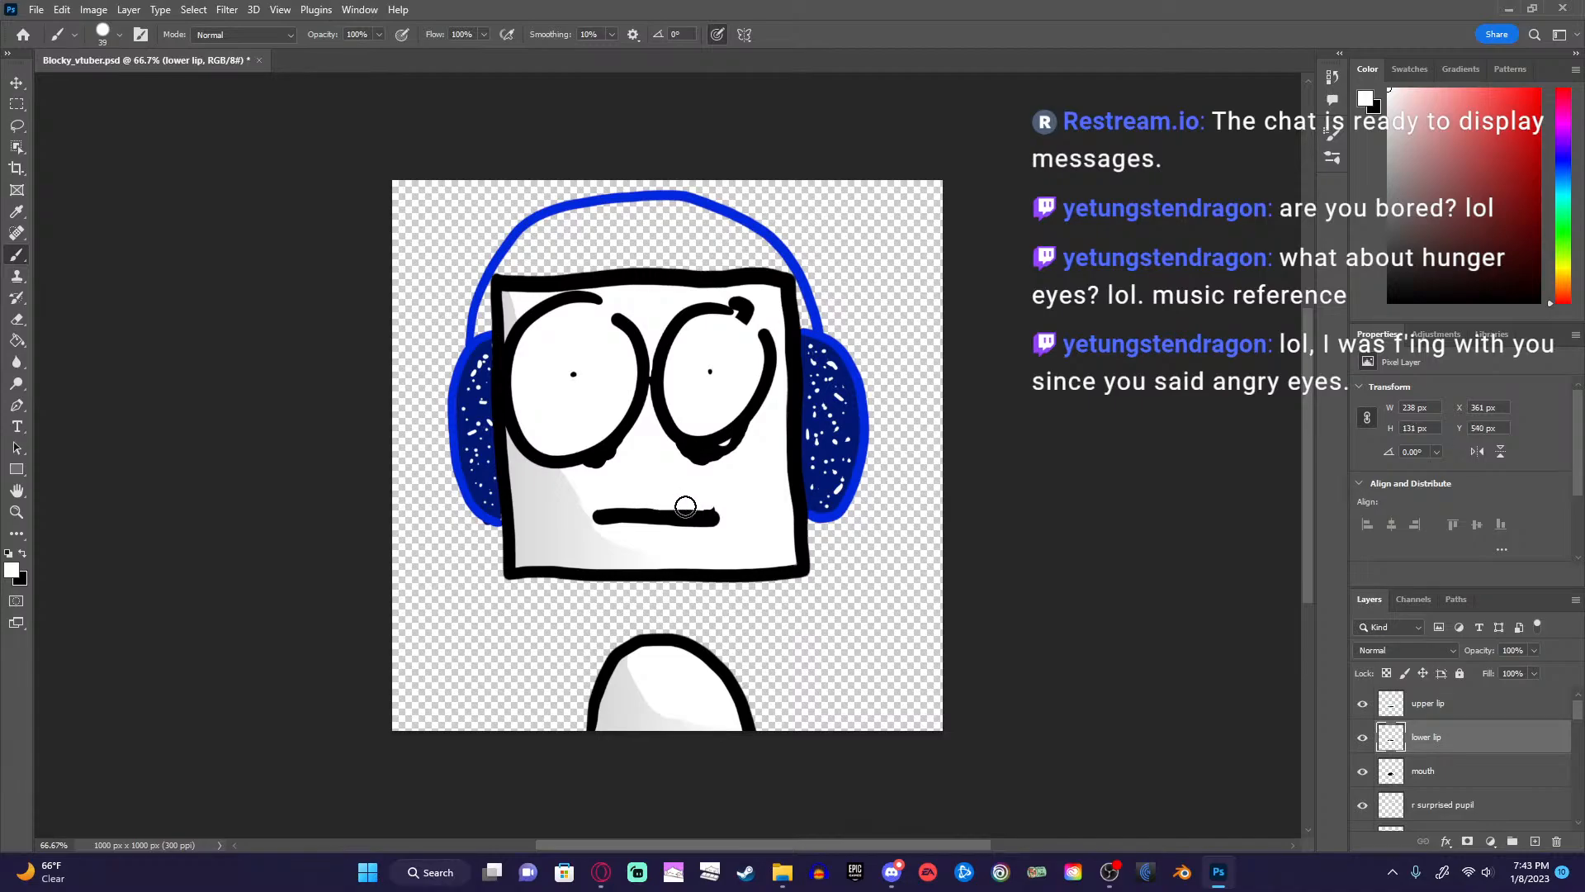
key("ctrl+z")
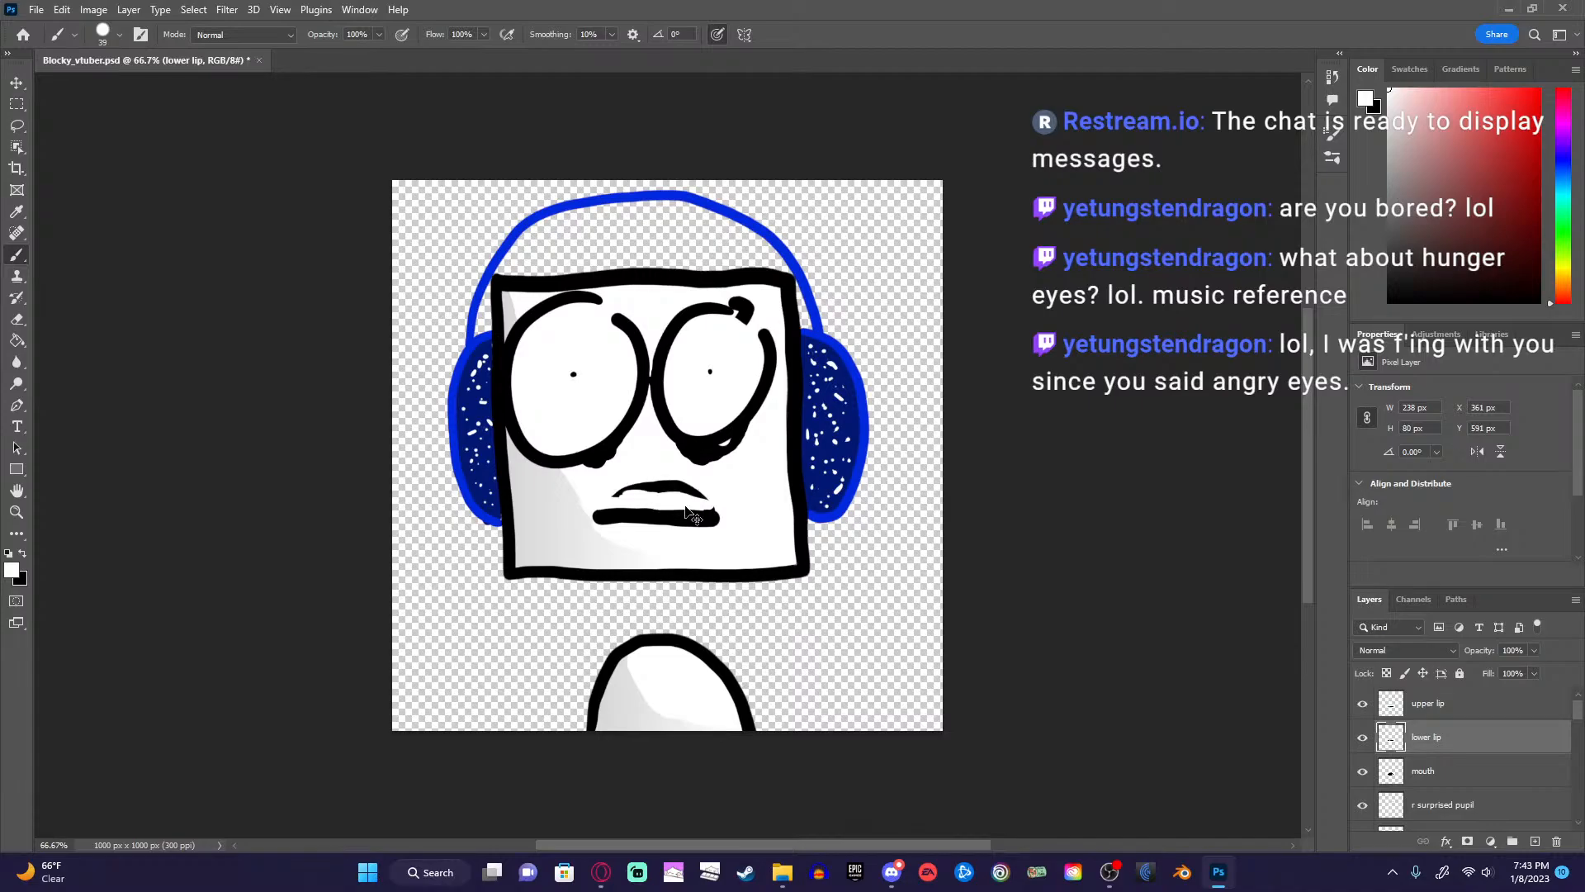
left_click(1454, 711)
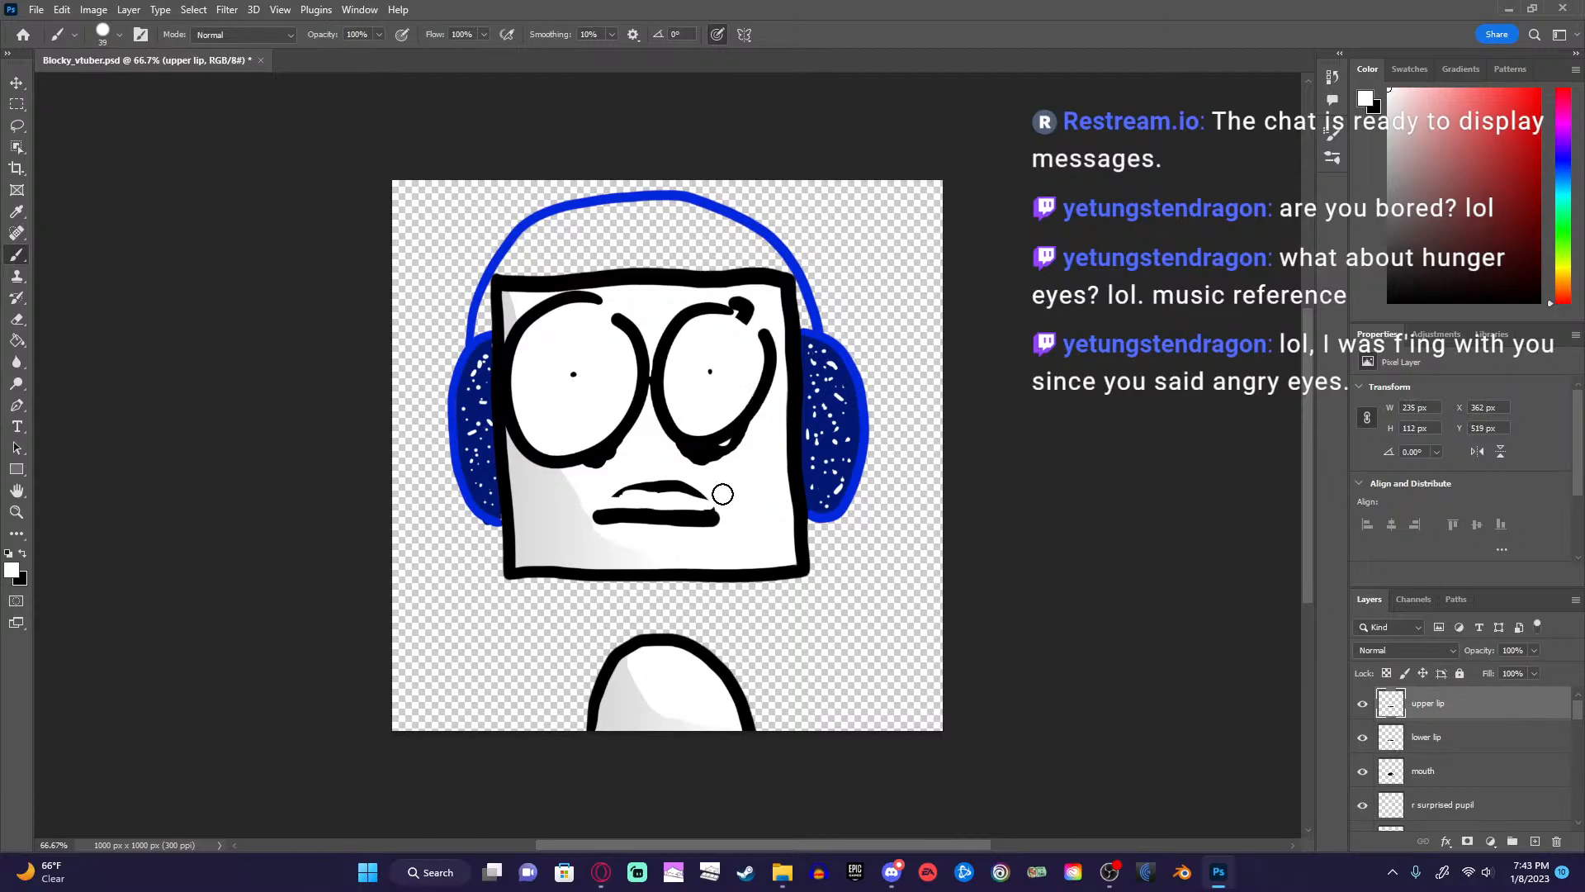
mouse_move(636, 492)
left_mouse_down()
mouse_move(617, 496)
mouse_move(666, 483)
mouse_move(686, 487)
mouse_move(650, 491)
mouse_move(706, 501)
left_mouse_up()
key("ctrl+z")
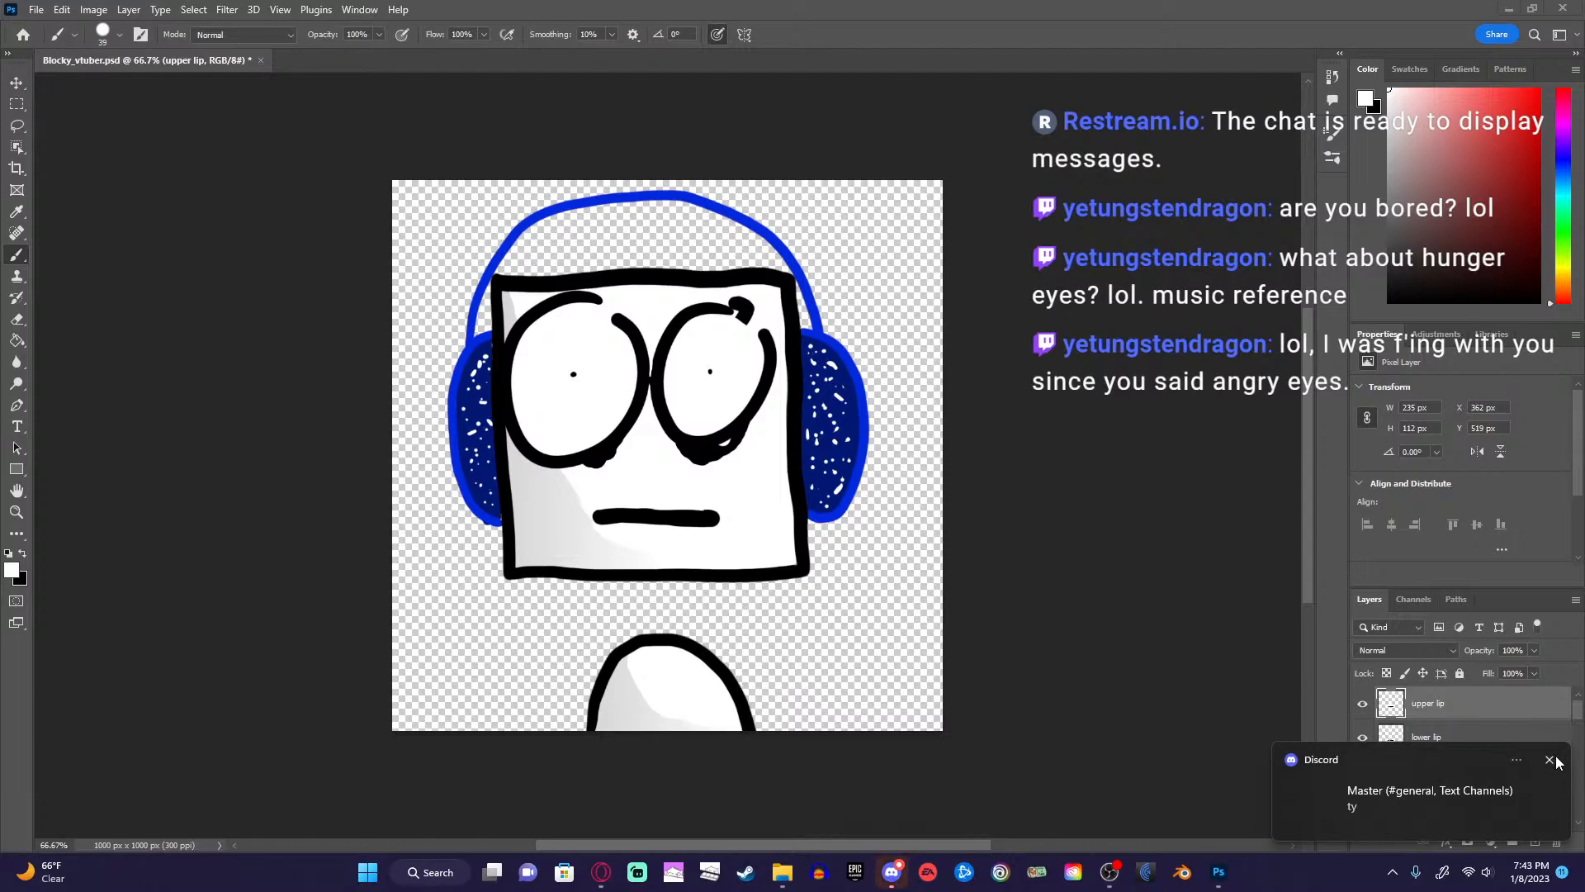
left_click(1556, 760)
With both lip layers hidden, brush black over the white gaps at the mouth's corners on the mouth layer, and show the lips again.
left_click(1362, 705)
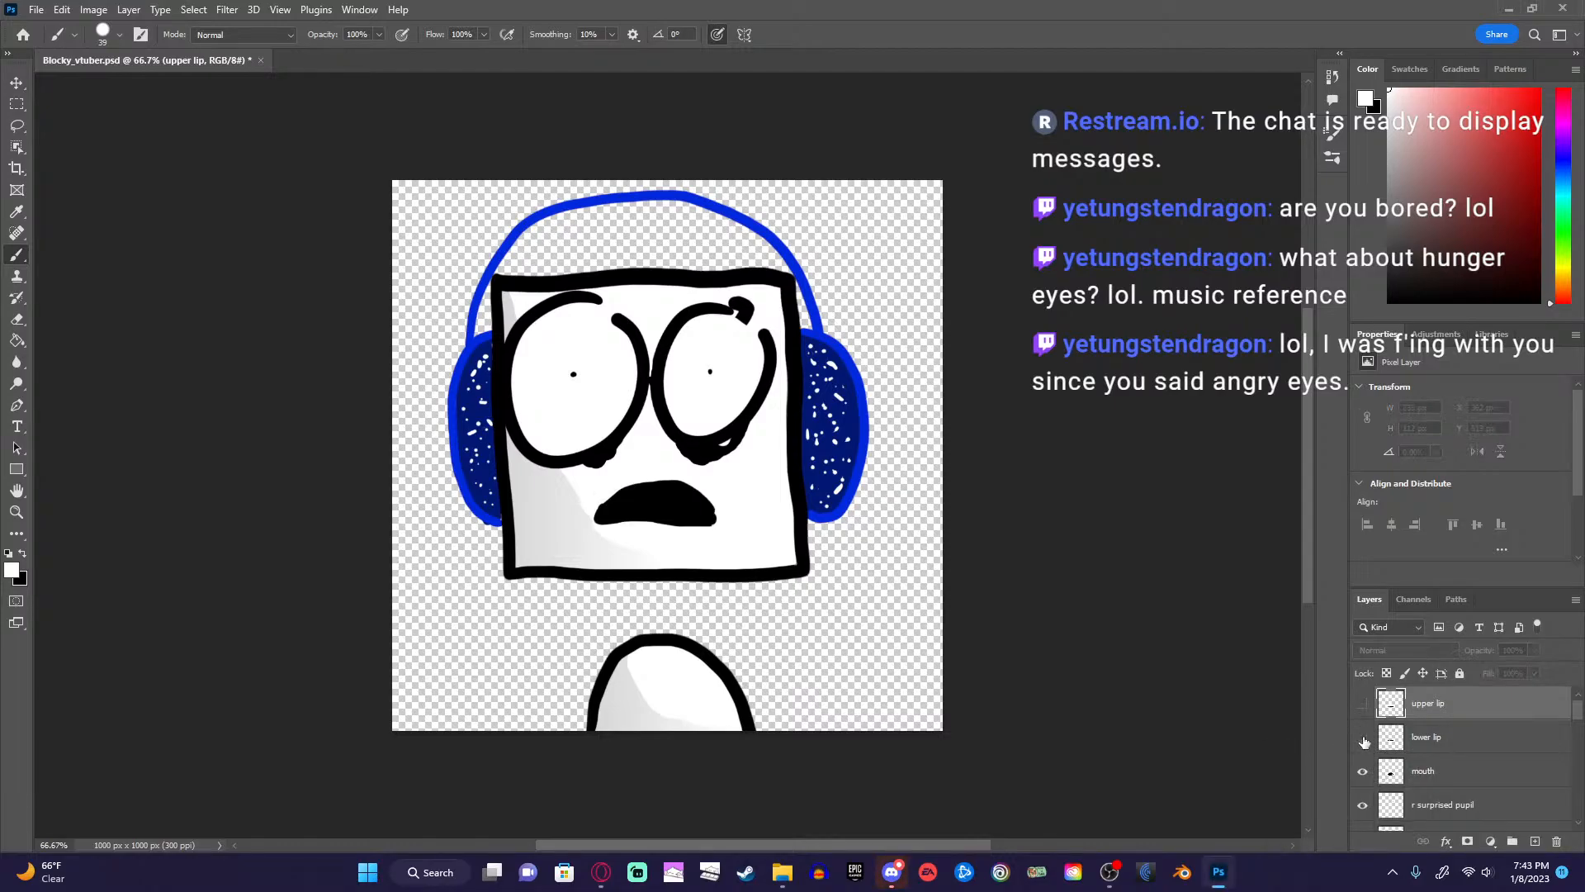
left_click(1363, 739)
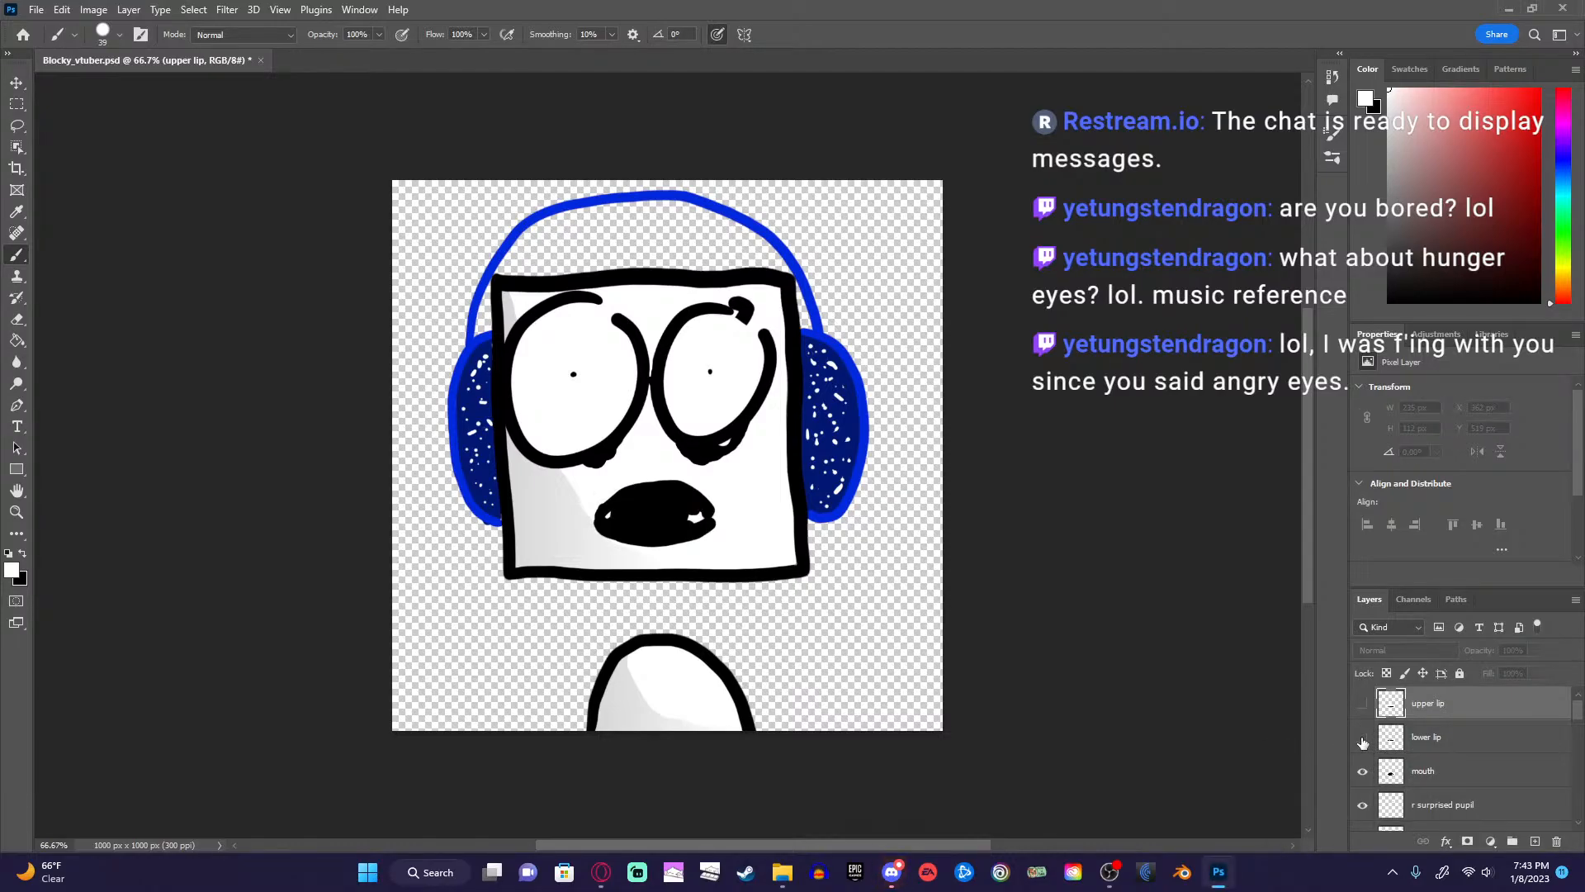
left_click(1451, 781)
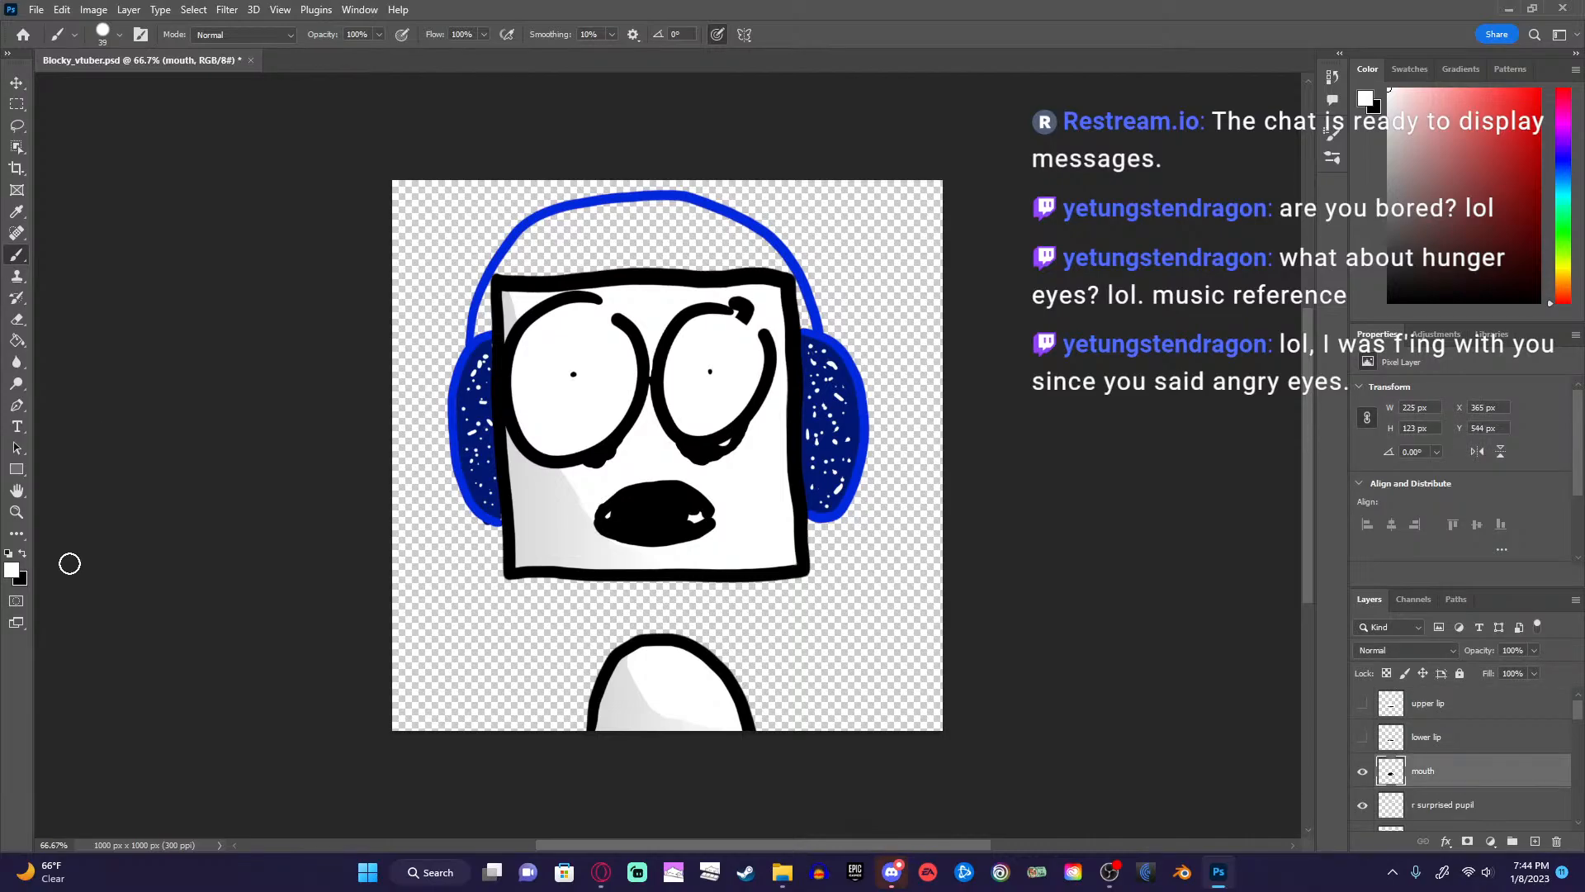
left_click(28, 554)
left_click_drag(790, 488, 741, 496)
key("ctrl+z")
left_click_drag(708, 510, 589, 507)
left_click(1364, 734)
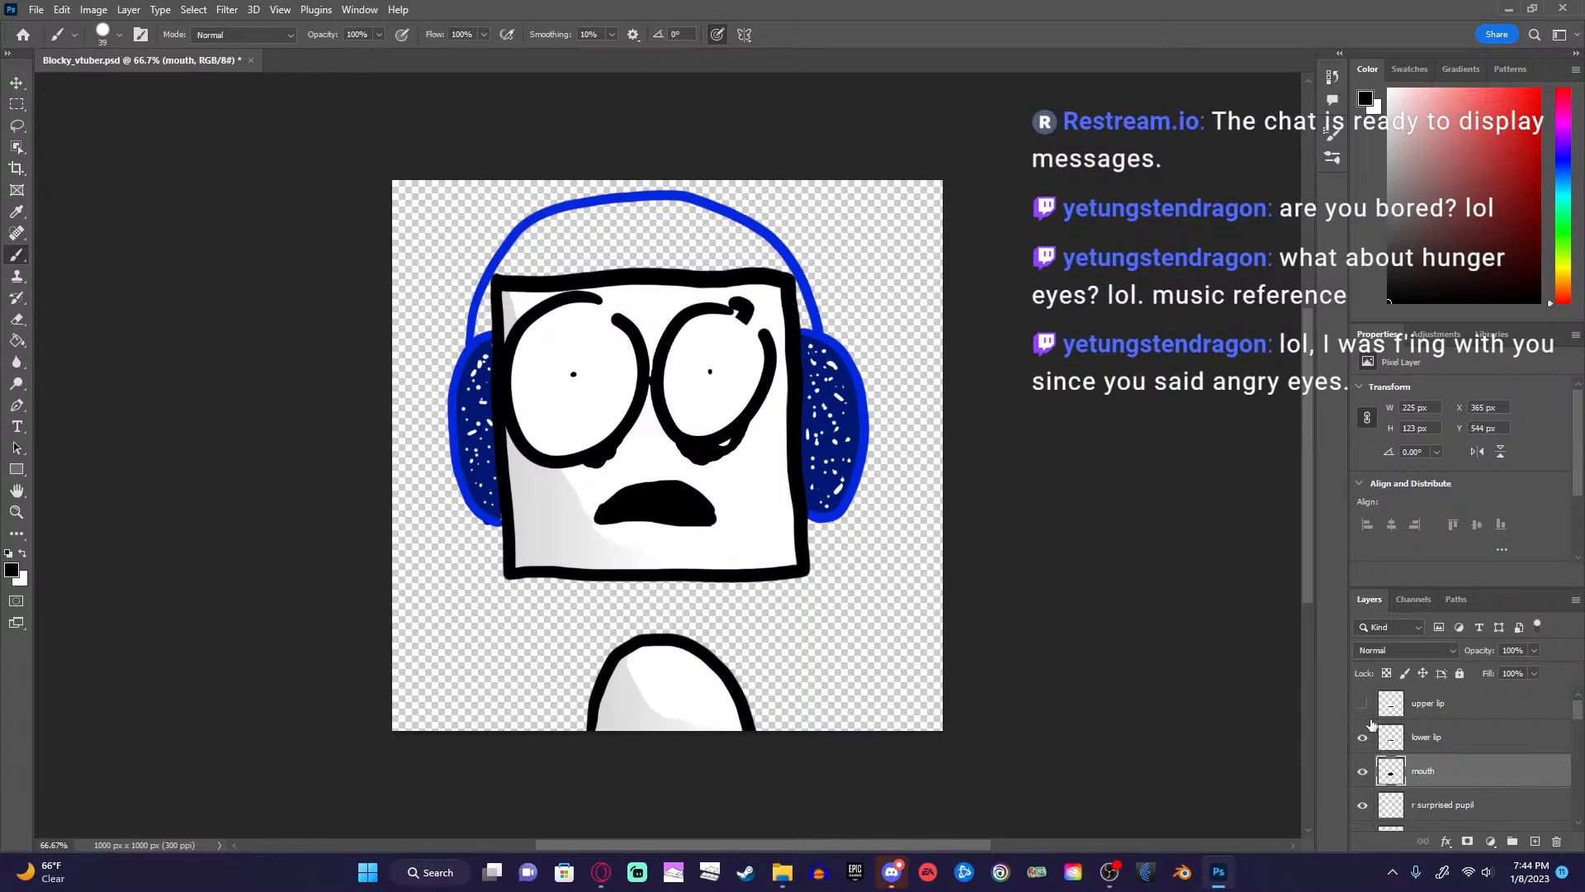
left_click(1364, 702)
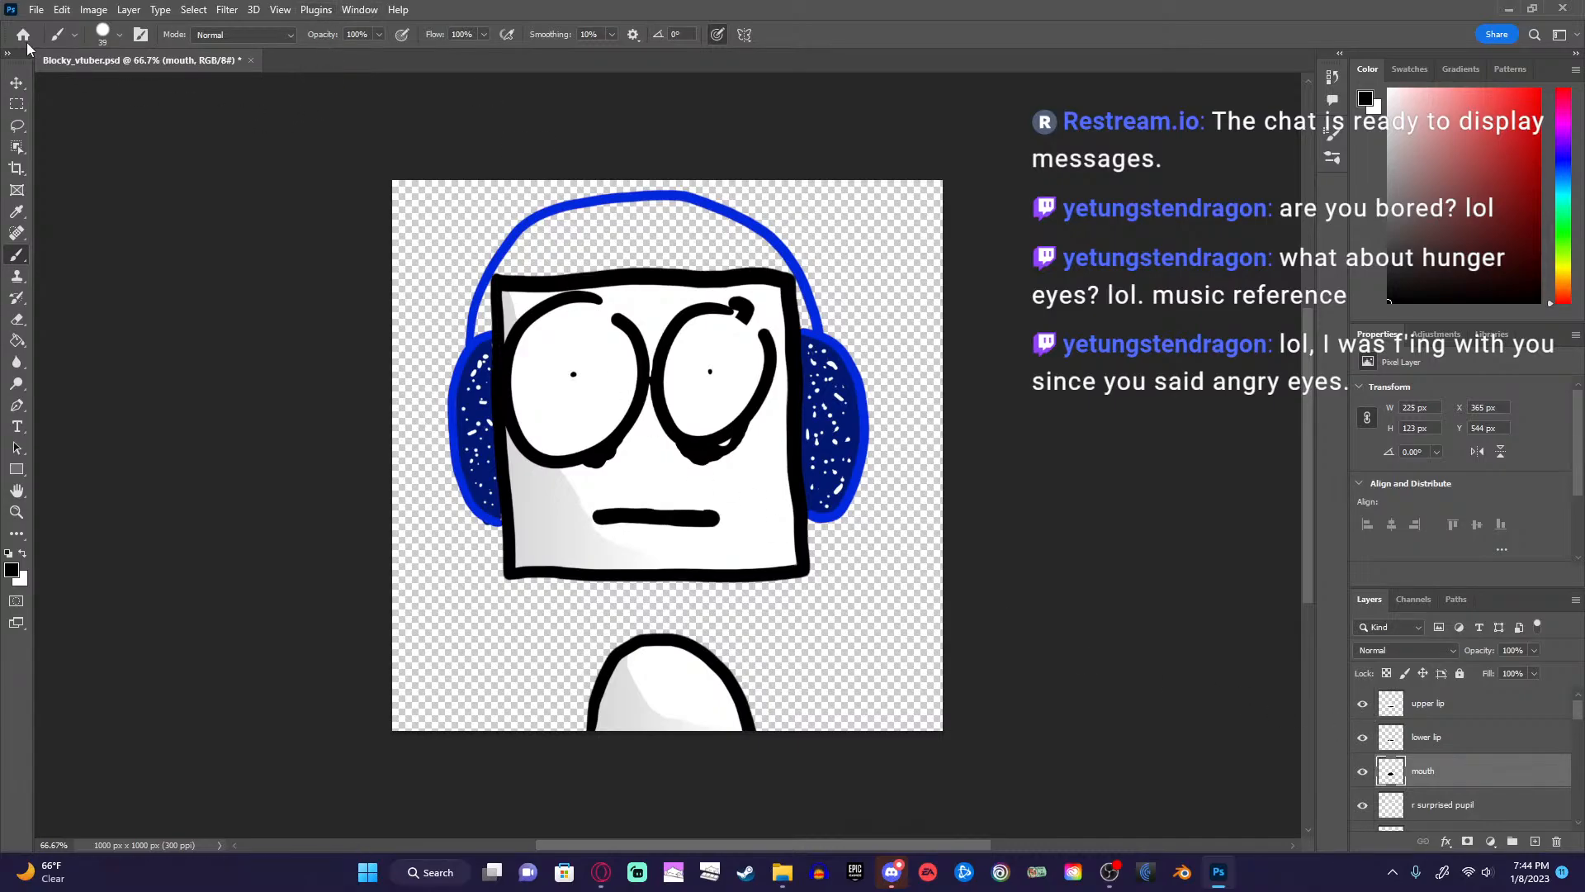
Save Blocky_vtuber.psd and launch Live2D Cubism Editor from the desktop.
left_click(35, 11)
left_click(58, 195)
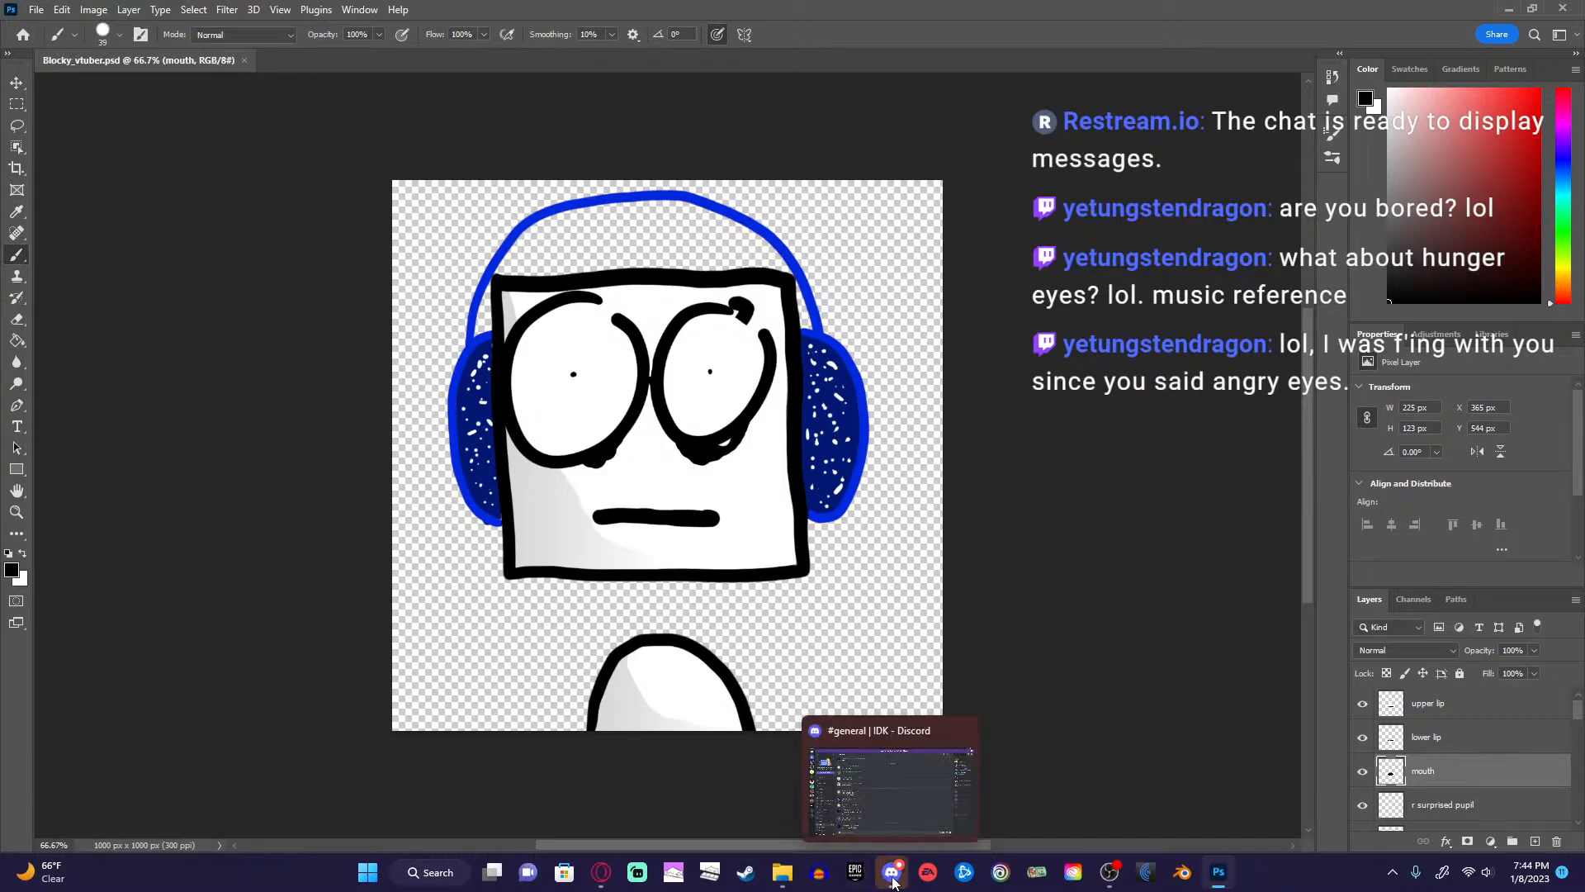
left_click(1508, 8)
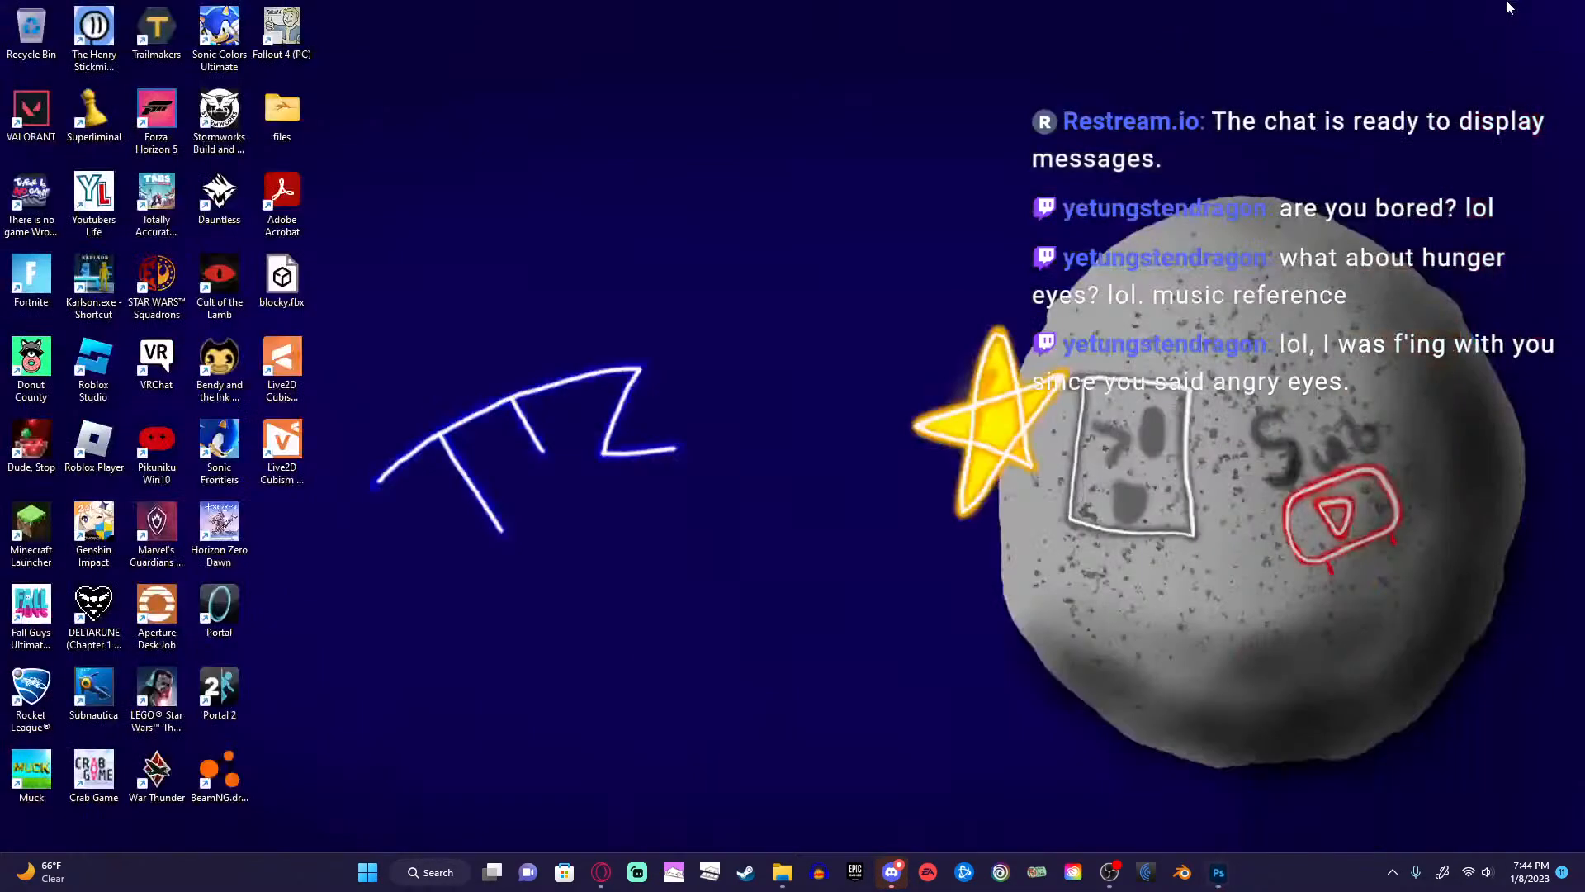
left_click(295, 363)
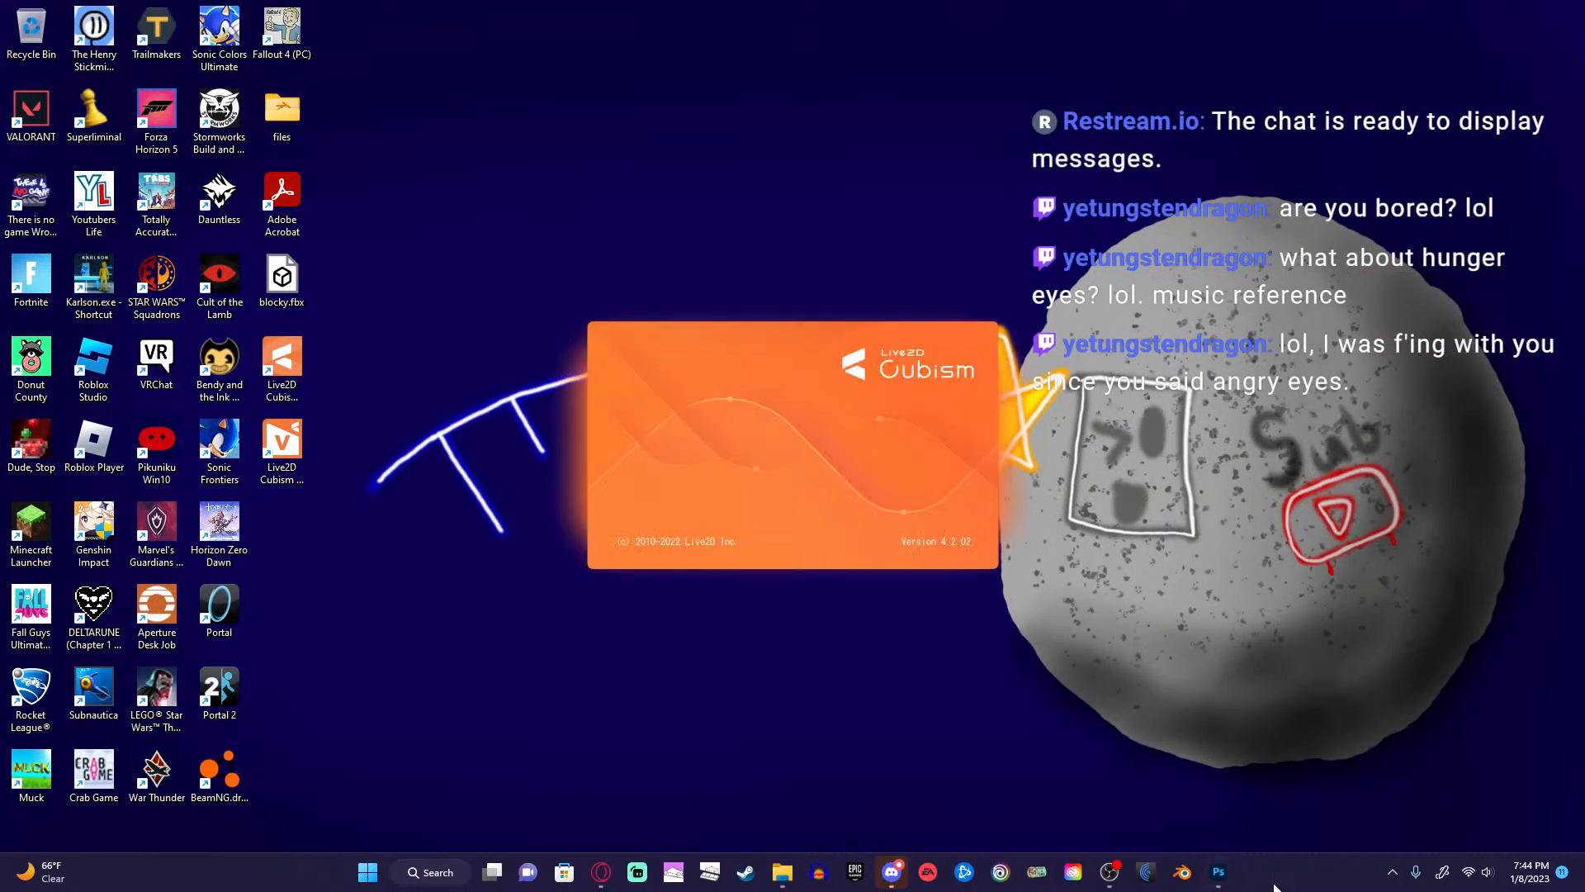
Close Photoshop and start Live2D Cubism Editor as the FREE version, dismissing its startup message.
left_click(1222, 880)
left_click(1577, 5)
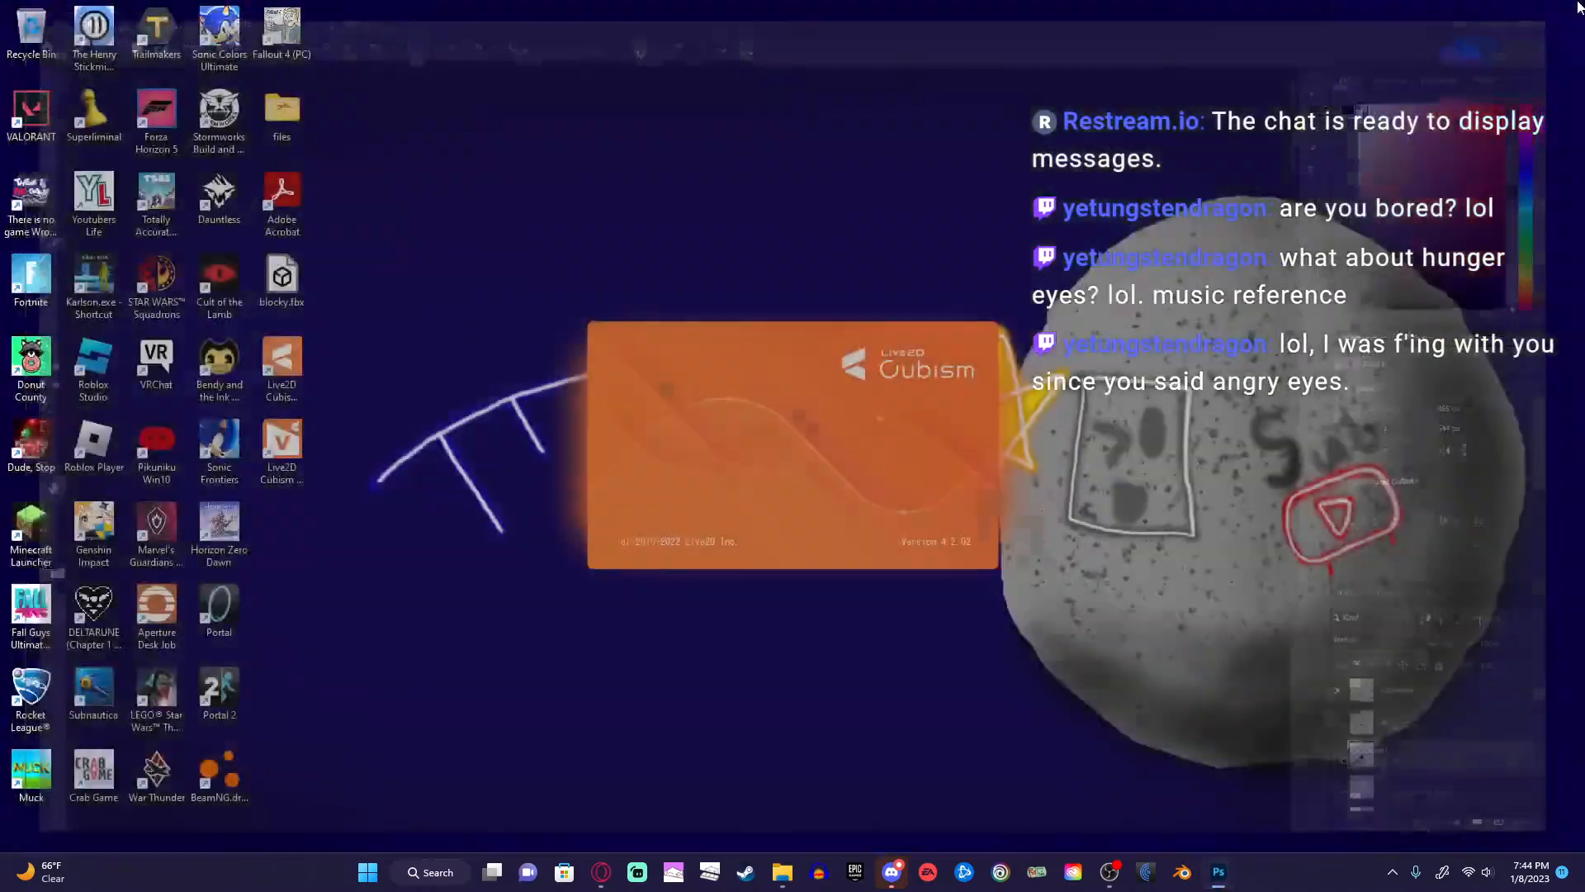
mouse_move(776, 880)
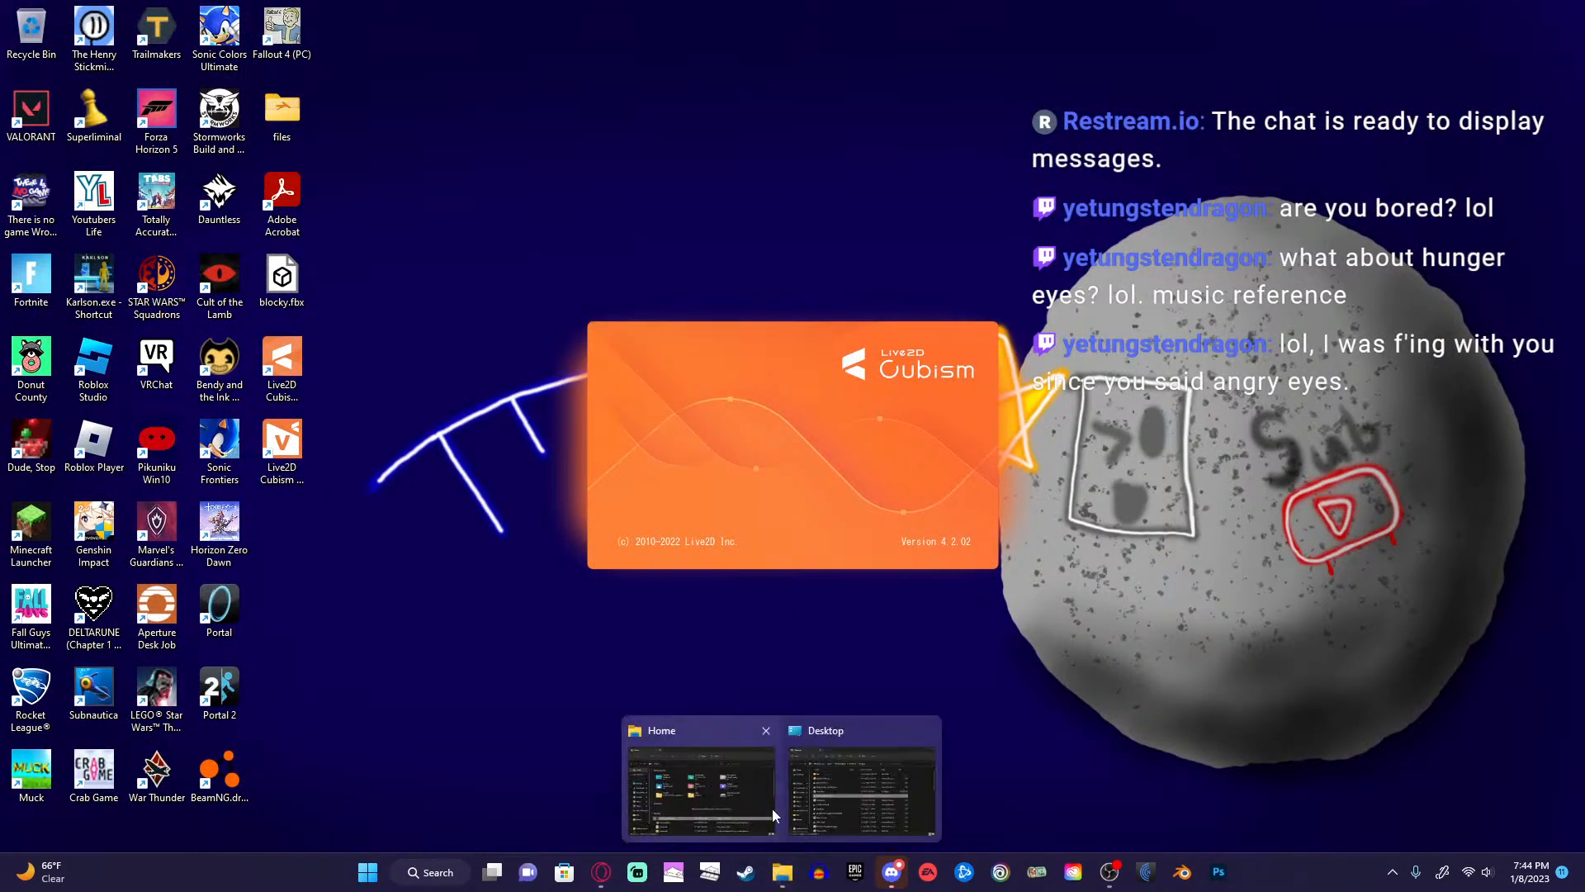
left_click(736, 800)
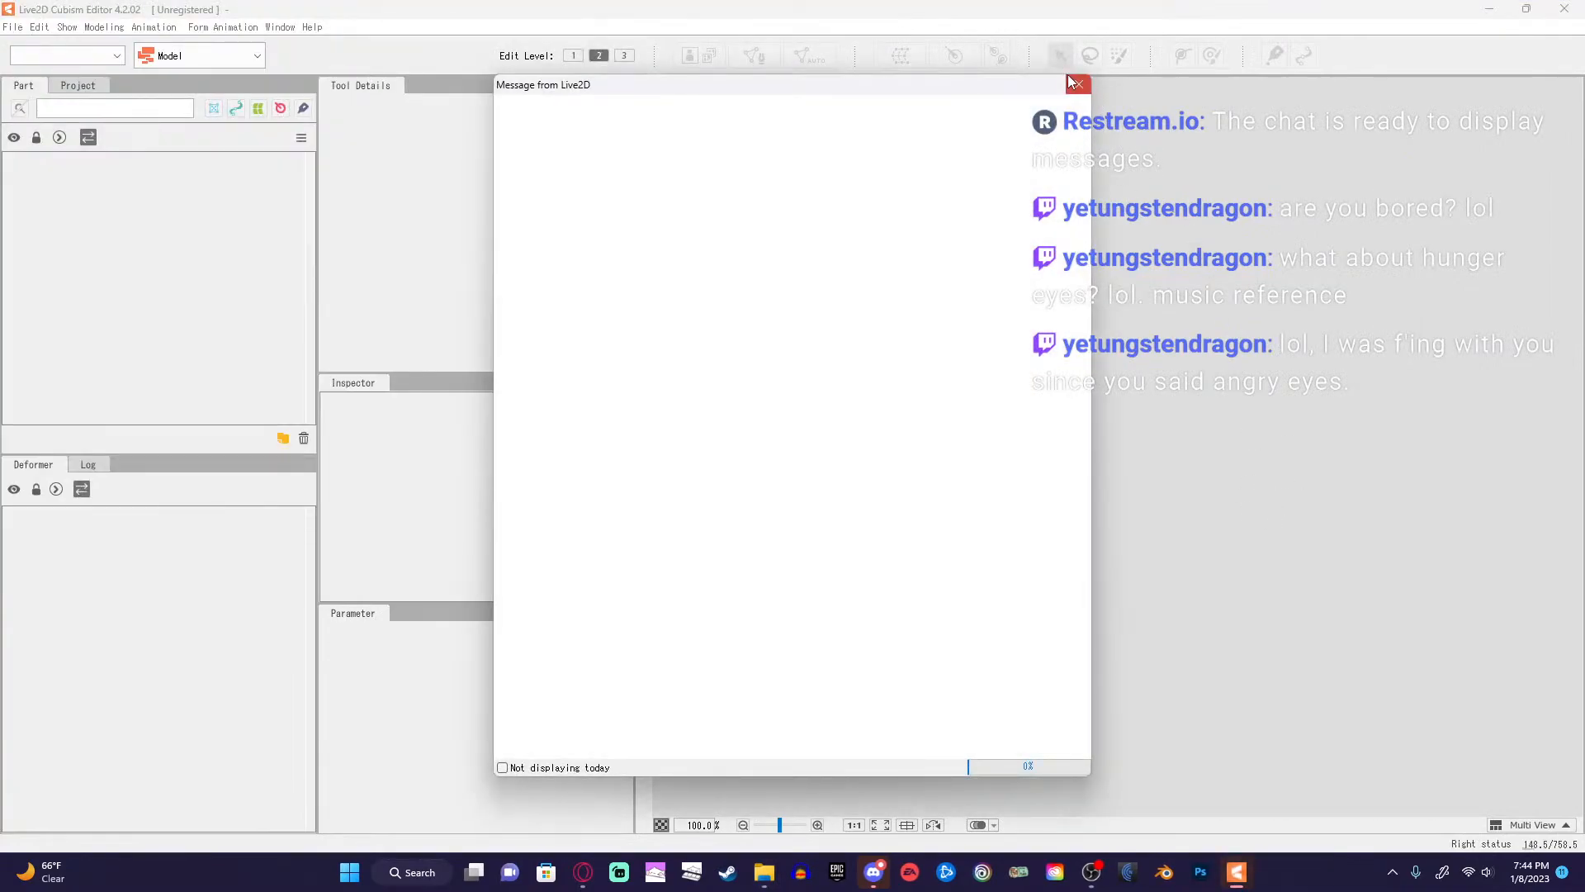
left_click(1075, 83)
left_click(761, 516)
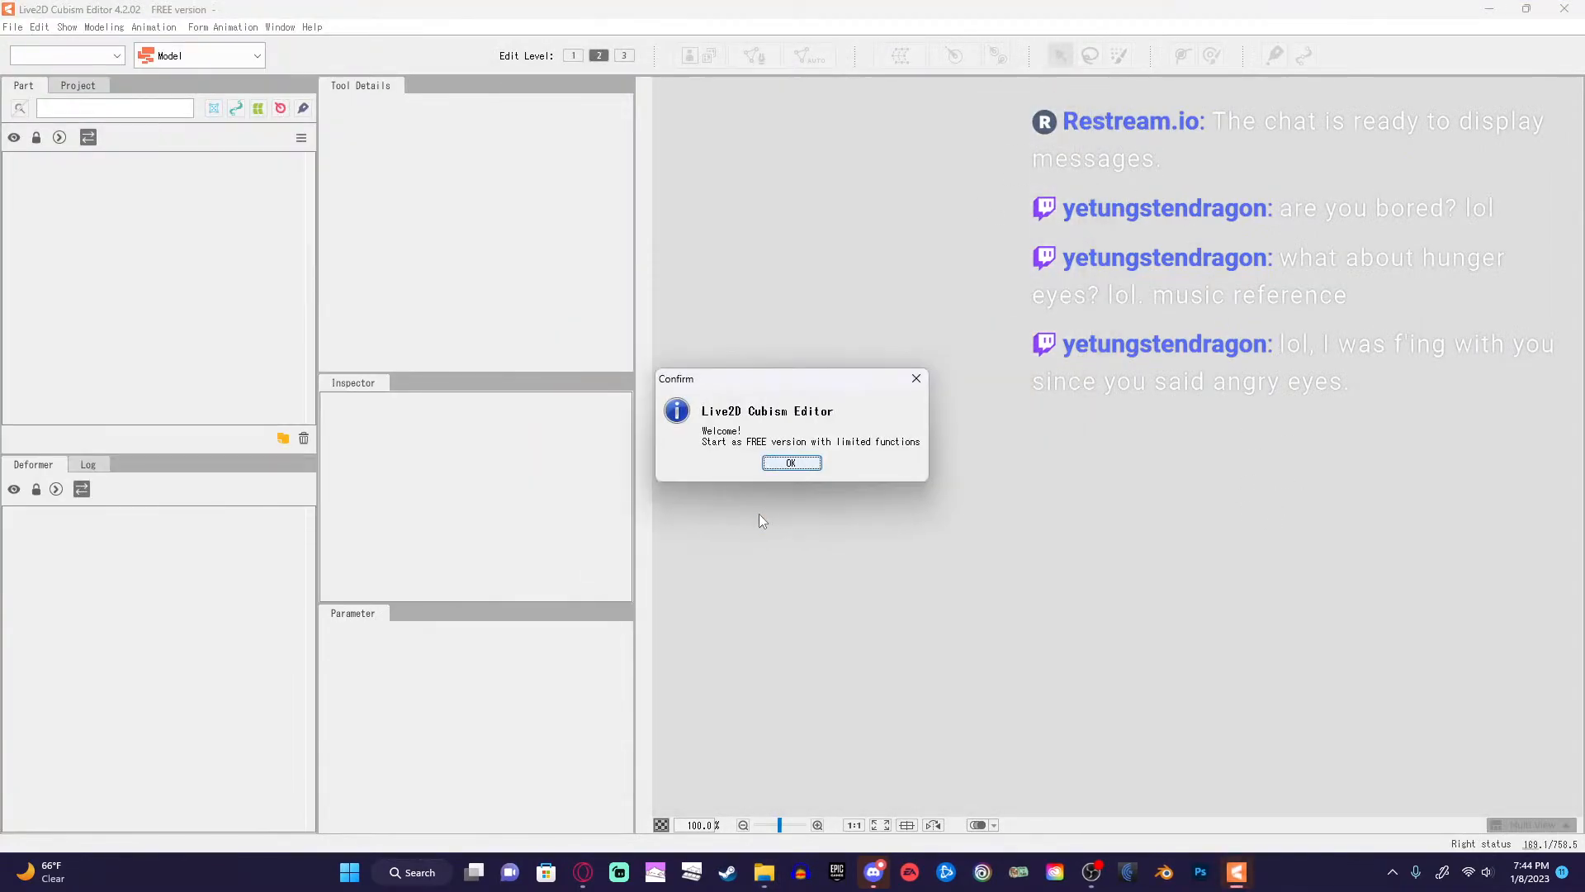
left_click(783, 467)
Import Blocky_vtuber.psd from File Explorer's recent files into Live2D Cubism Editor as a model.
mouse_move(763, 872)
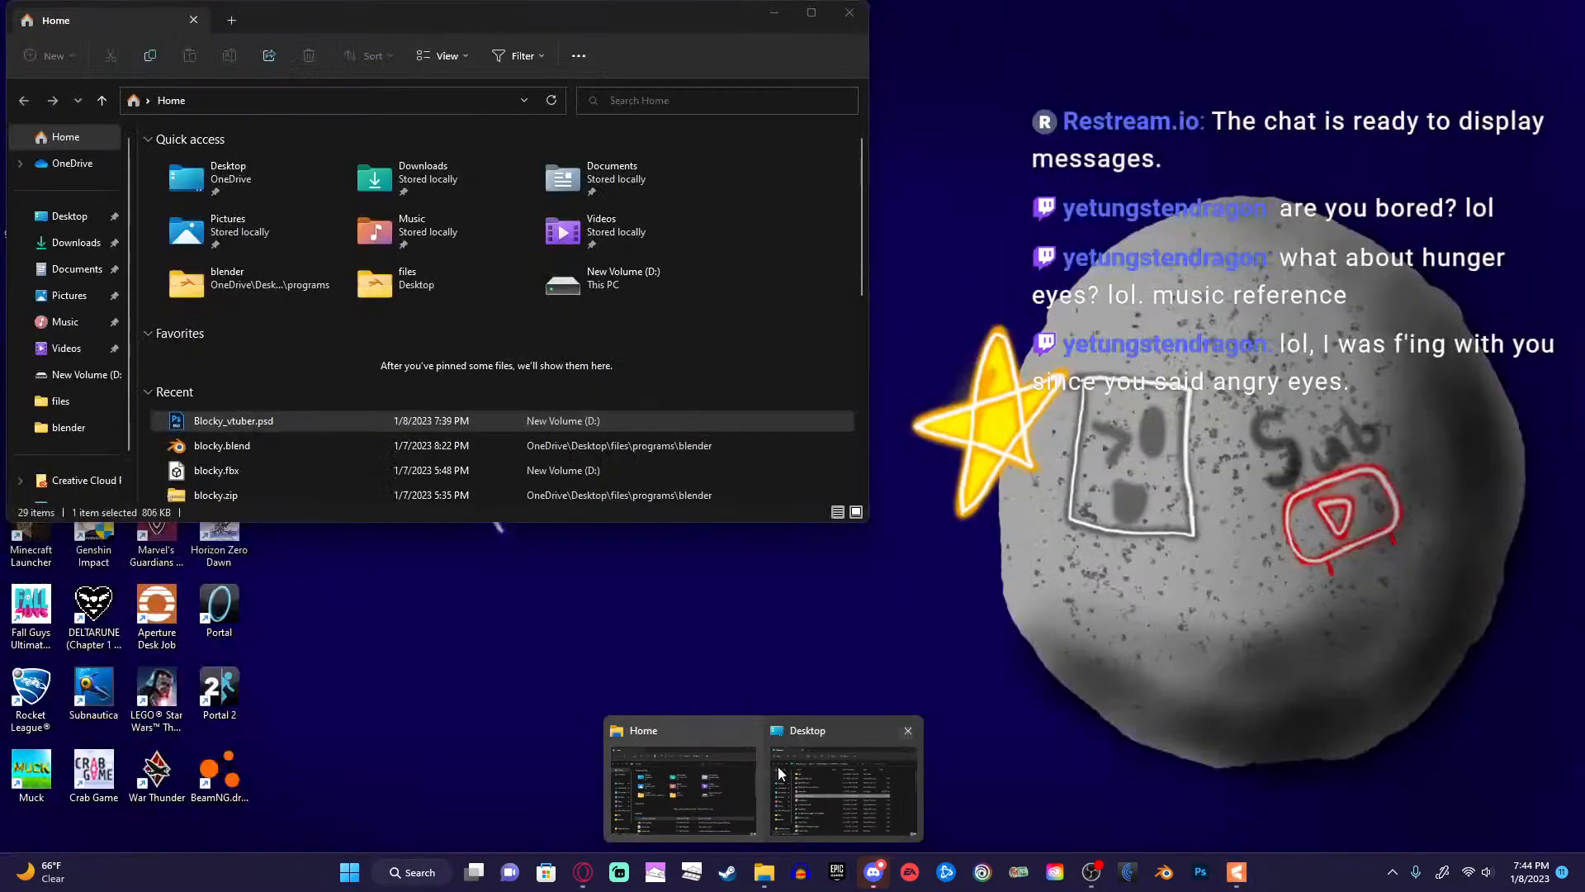
left_click(738, 776)
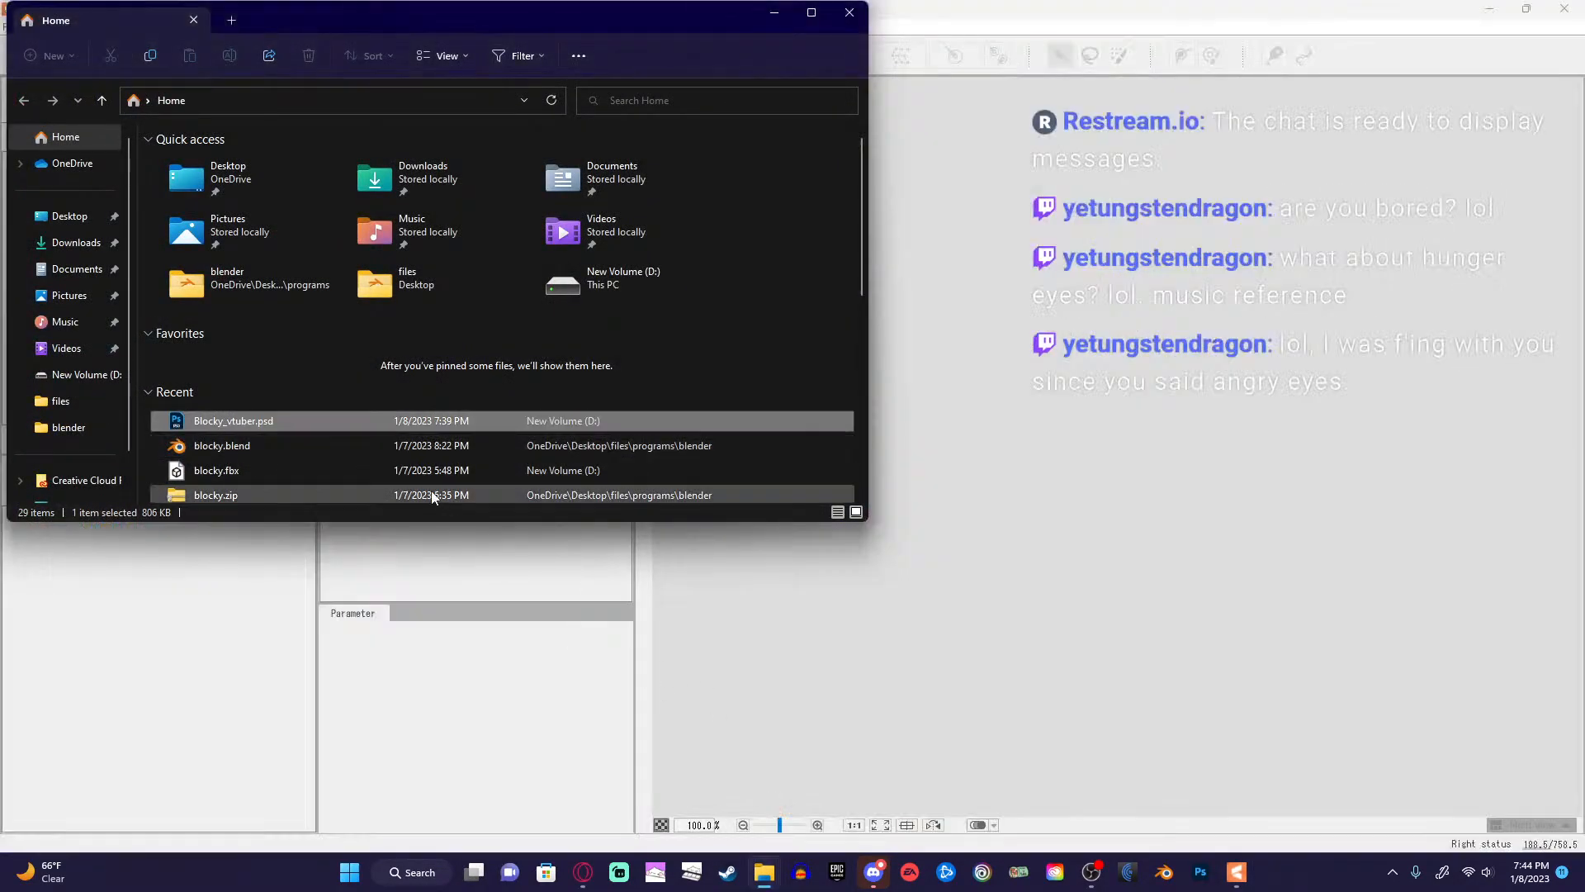
left_click_drag(279, 420, 1122, 592)
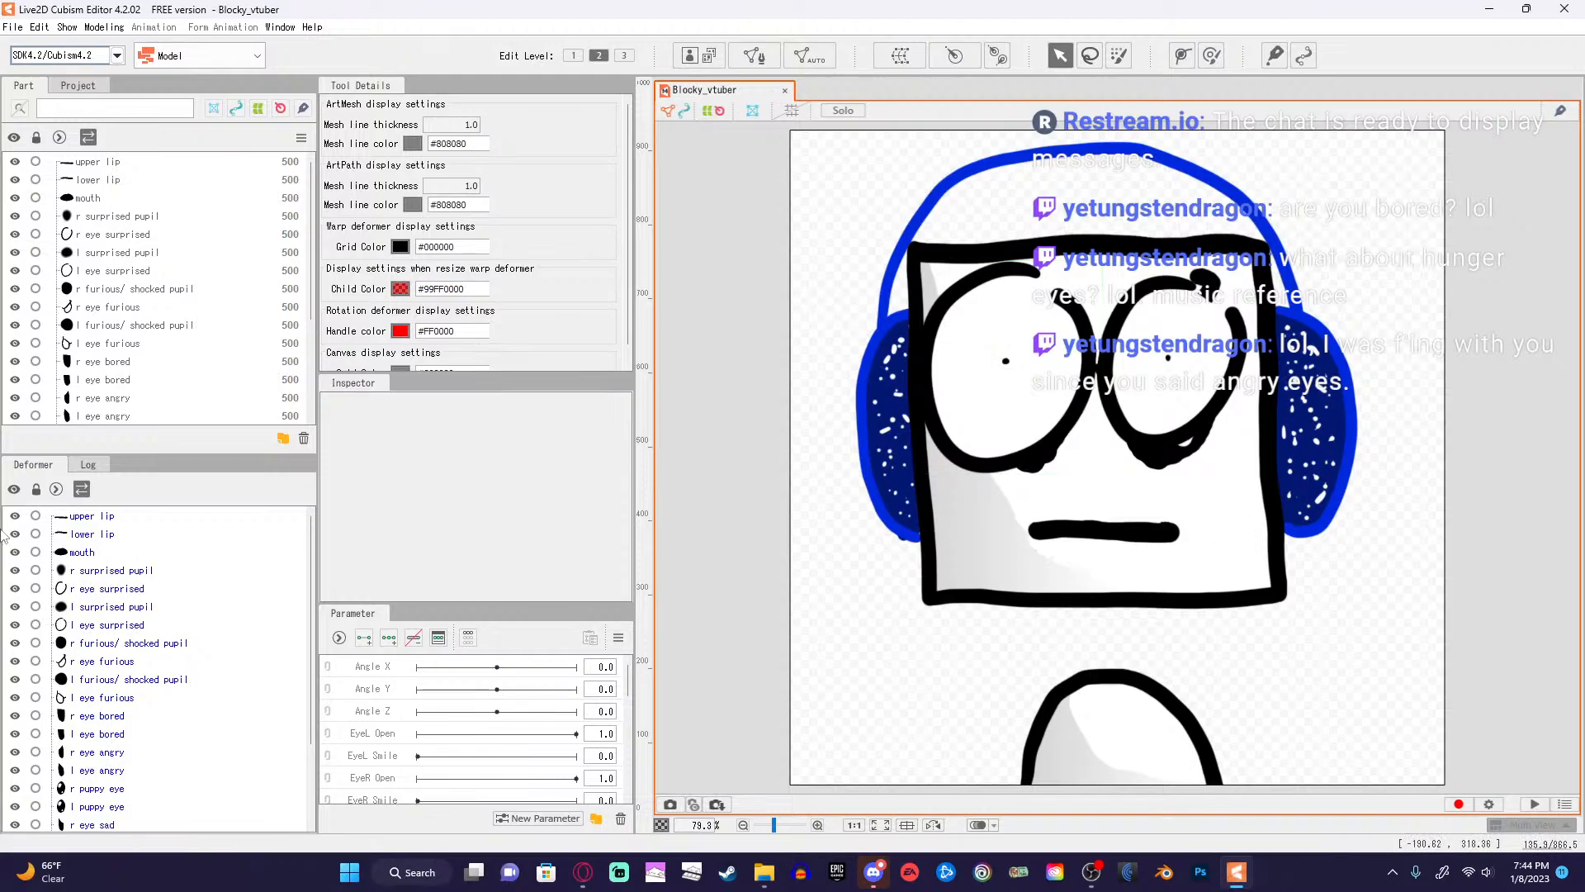
Select every part from upper lip to body and generate their meshes automatically with the Standard preset.
left_click(99, 520)
scroll(105, 594, "down", 2)
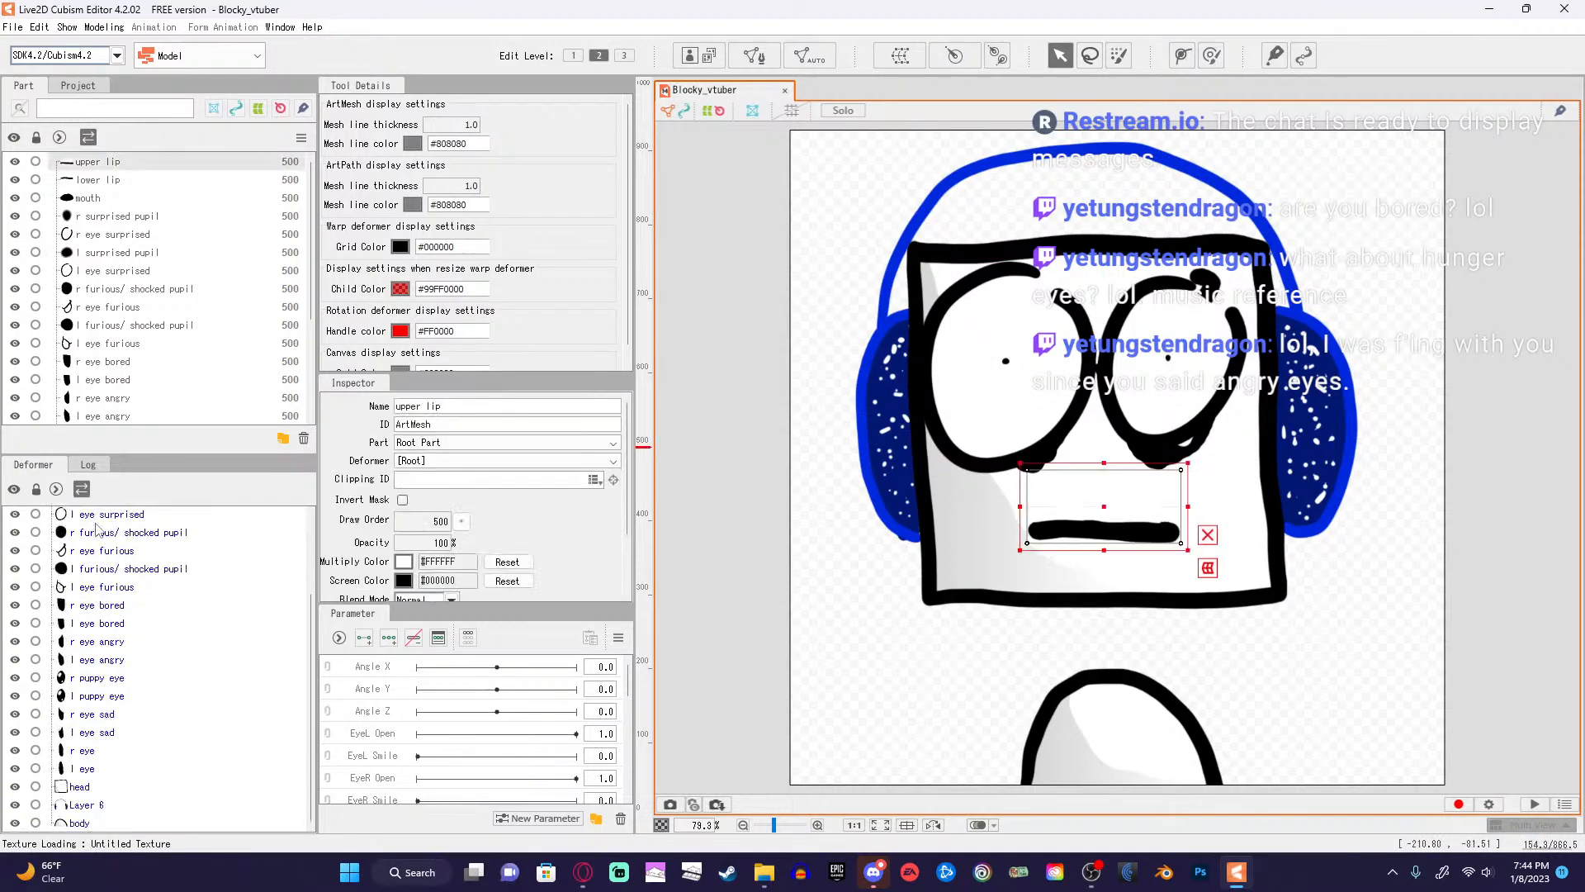
left_click(76, 823, "shift")
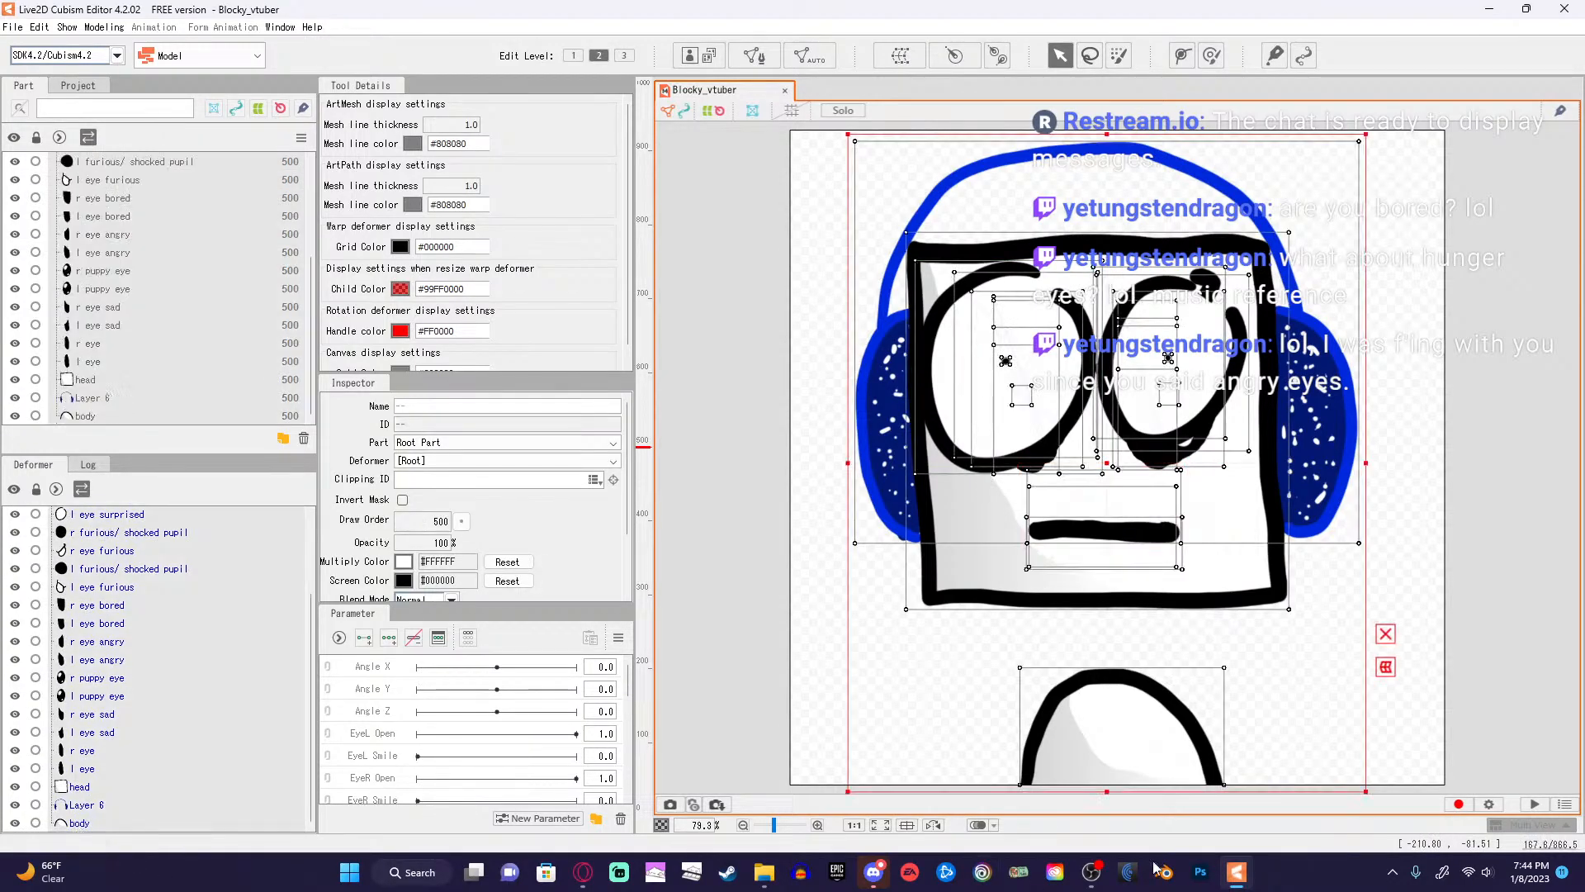
left_click(788, 56)
left_click(890, 358)
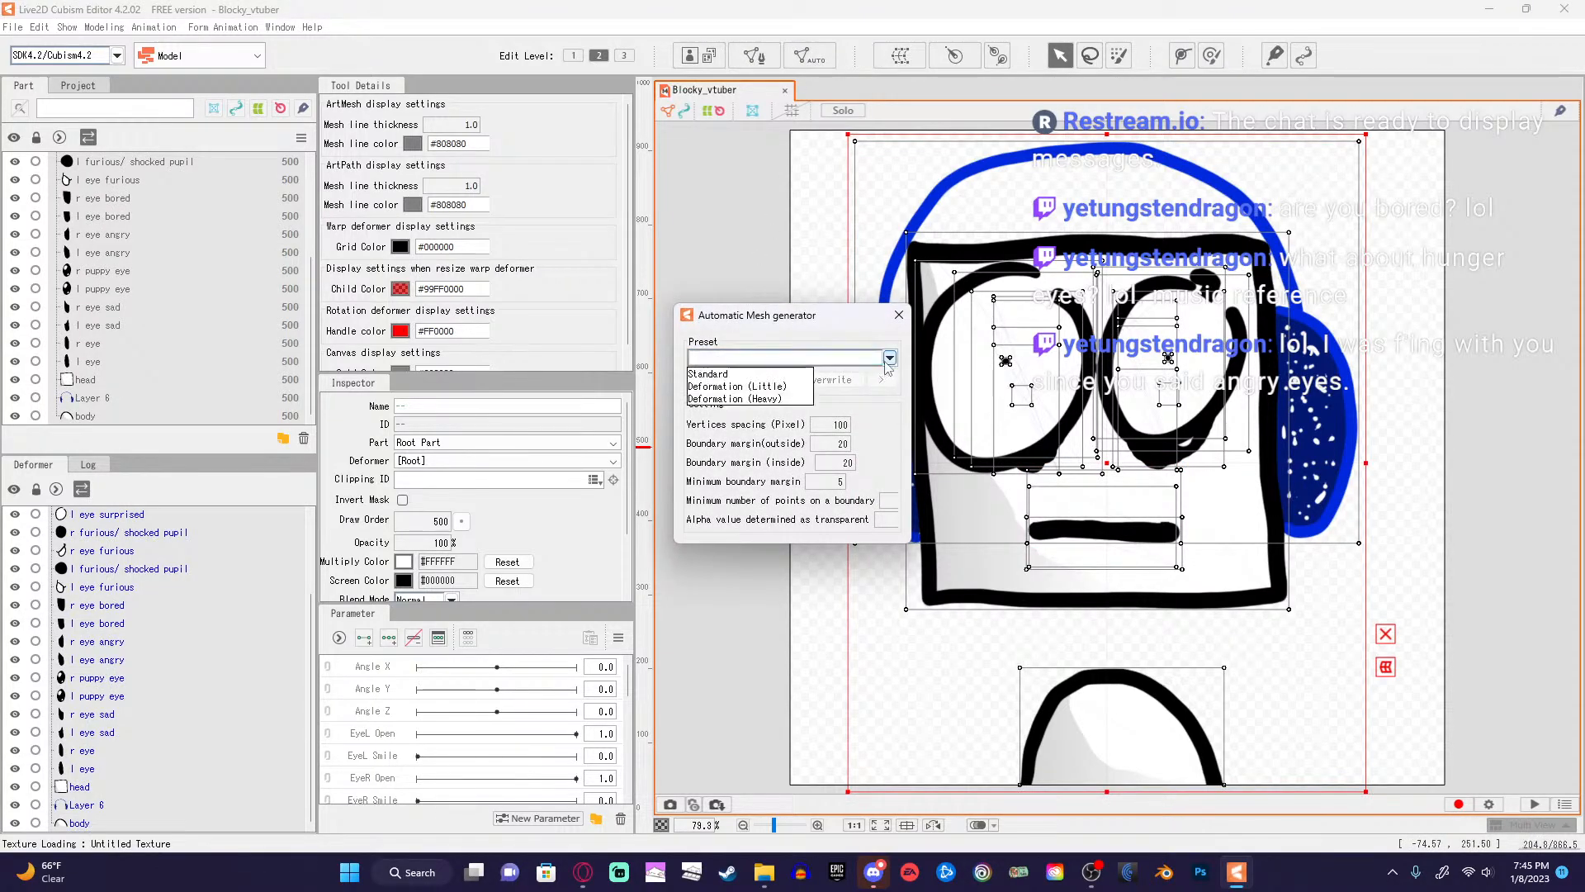
left_click(772, 378)
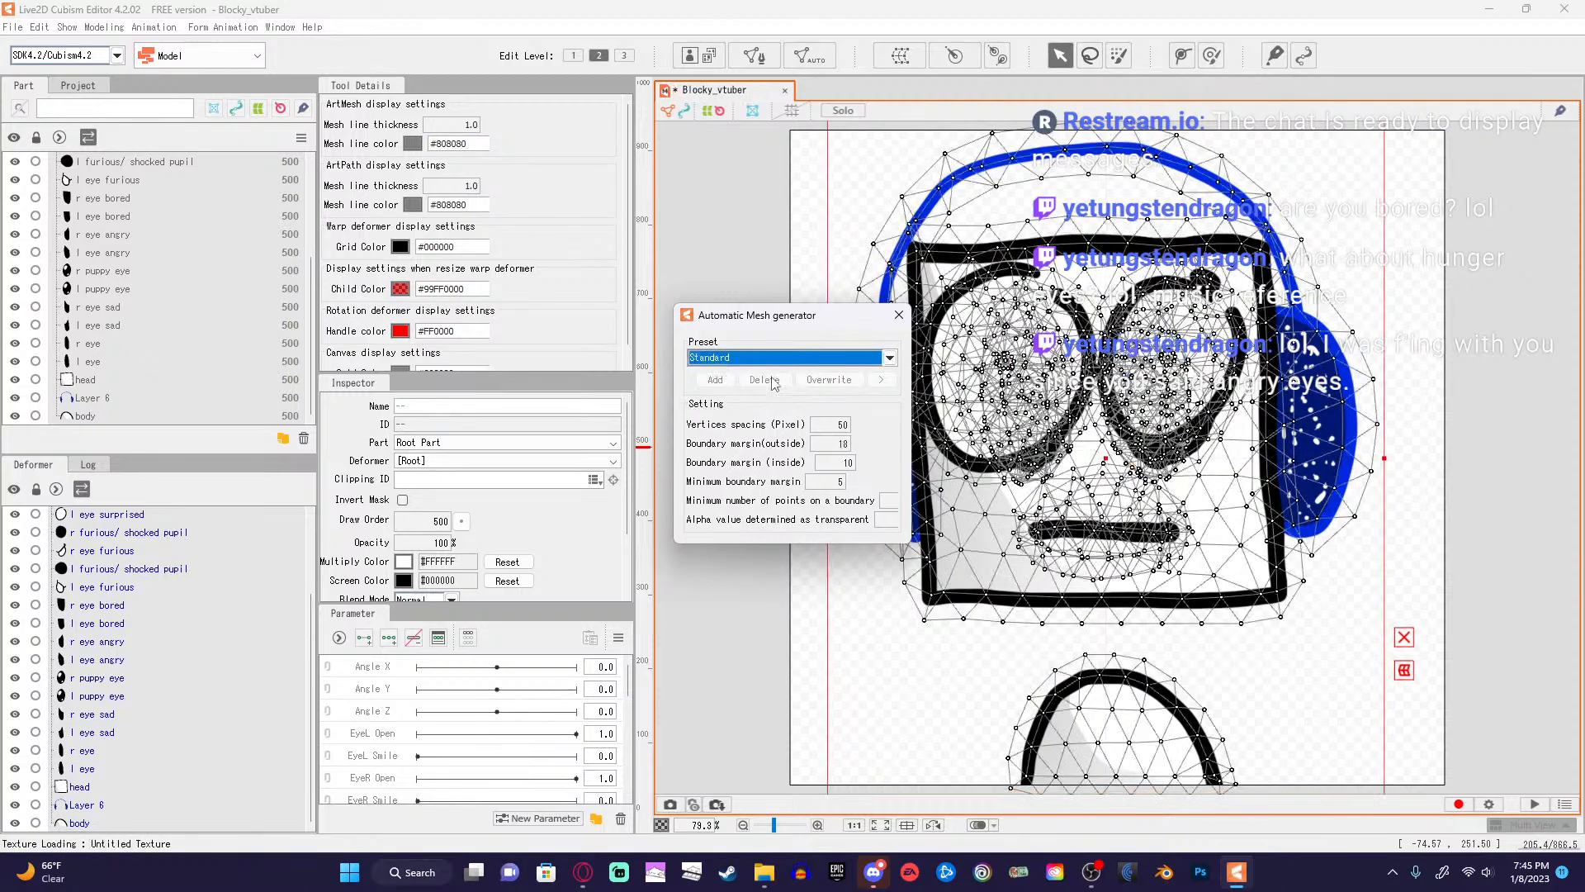
left_click(898, 314)
Create a new texture atlas named TextureAtlas1 with width and height of 2048 px.
left_click(706, 55)
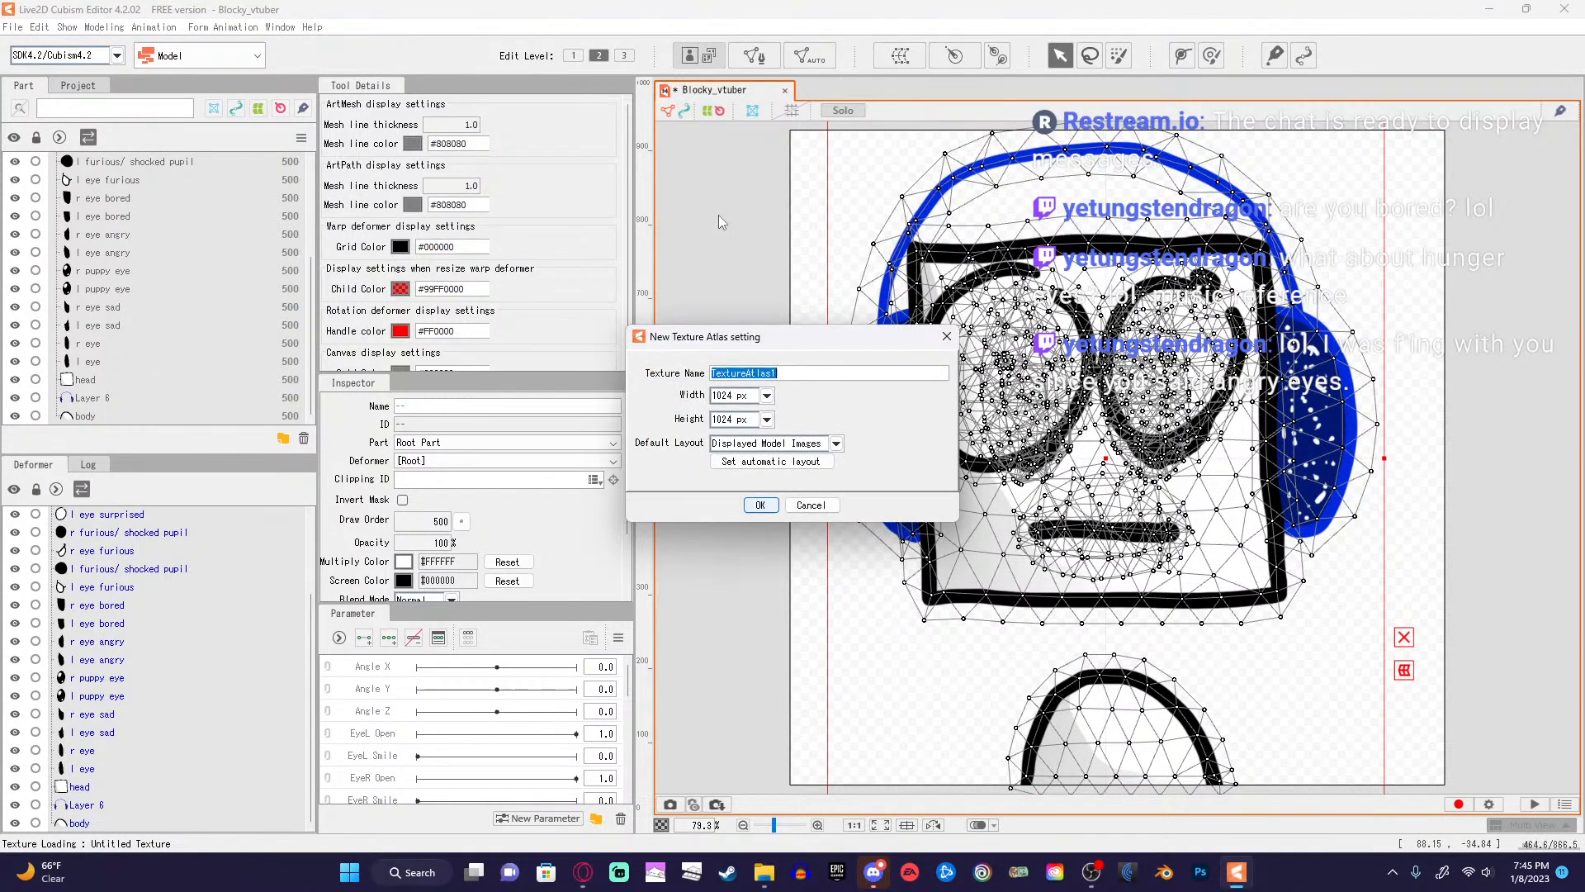
left_click(766, 396)
left_click(743, 492)
left_click(767, 420)
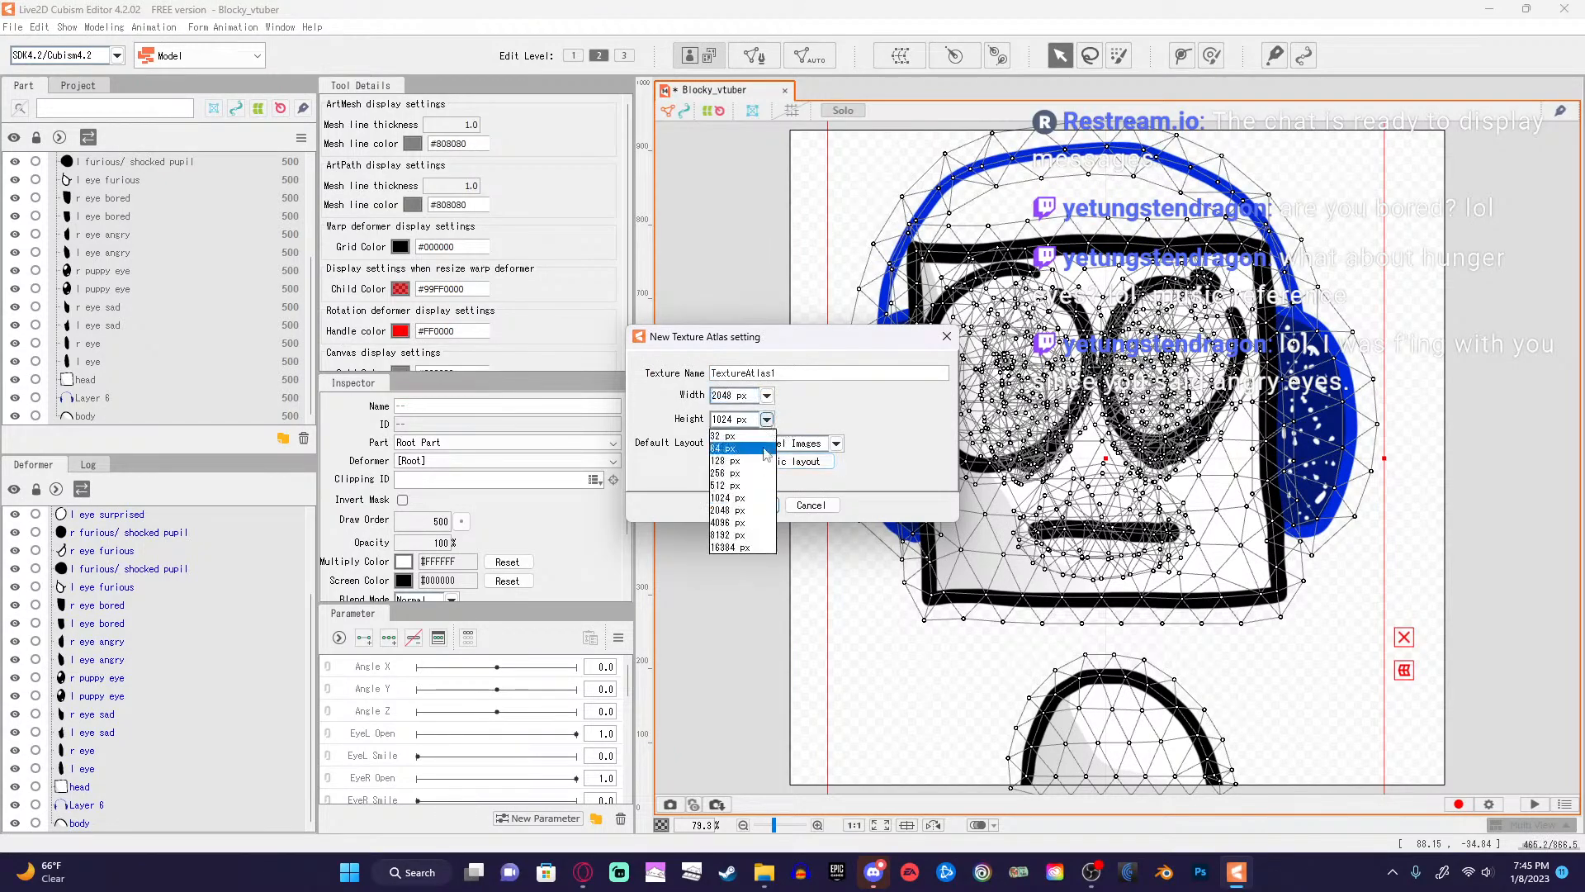
left_click(739, 510)
left_click(758, 505)
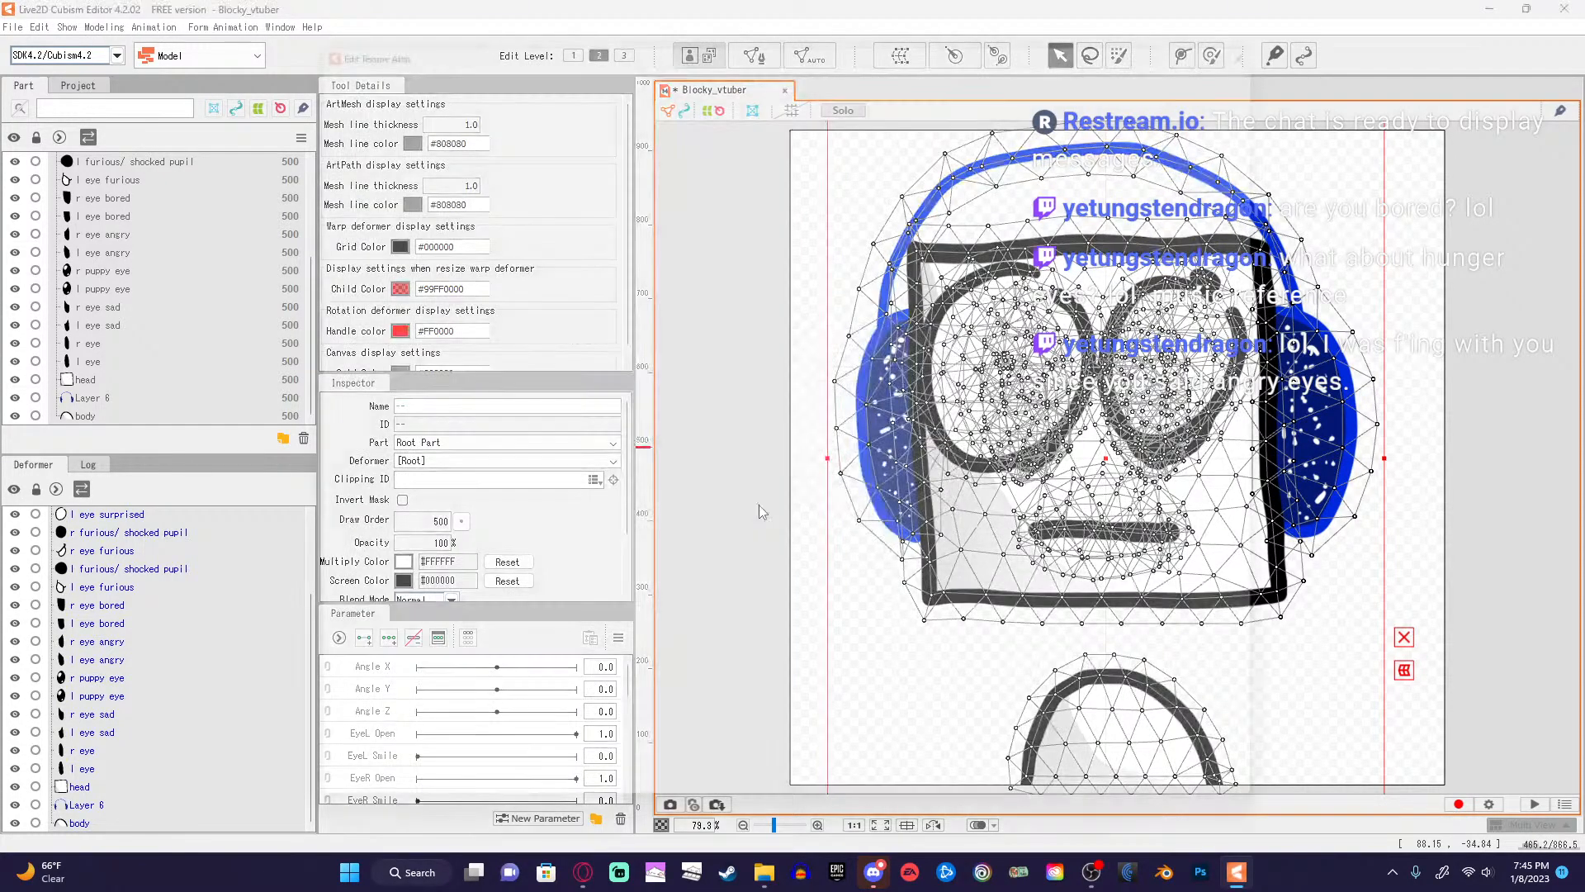
Apply the automatic layout to the parts in the texture atlas with the default settings, and keep the atlas open for editing.
left_click(1057, 58)
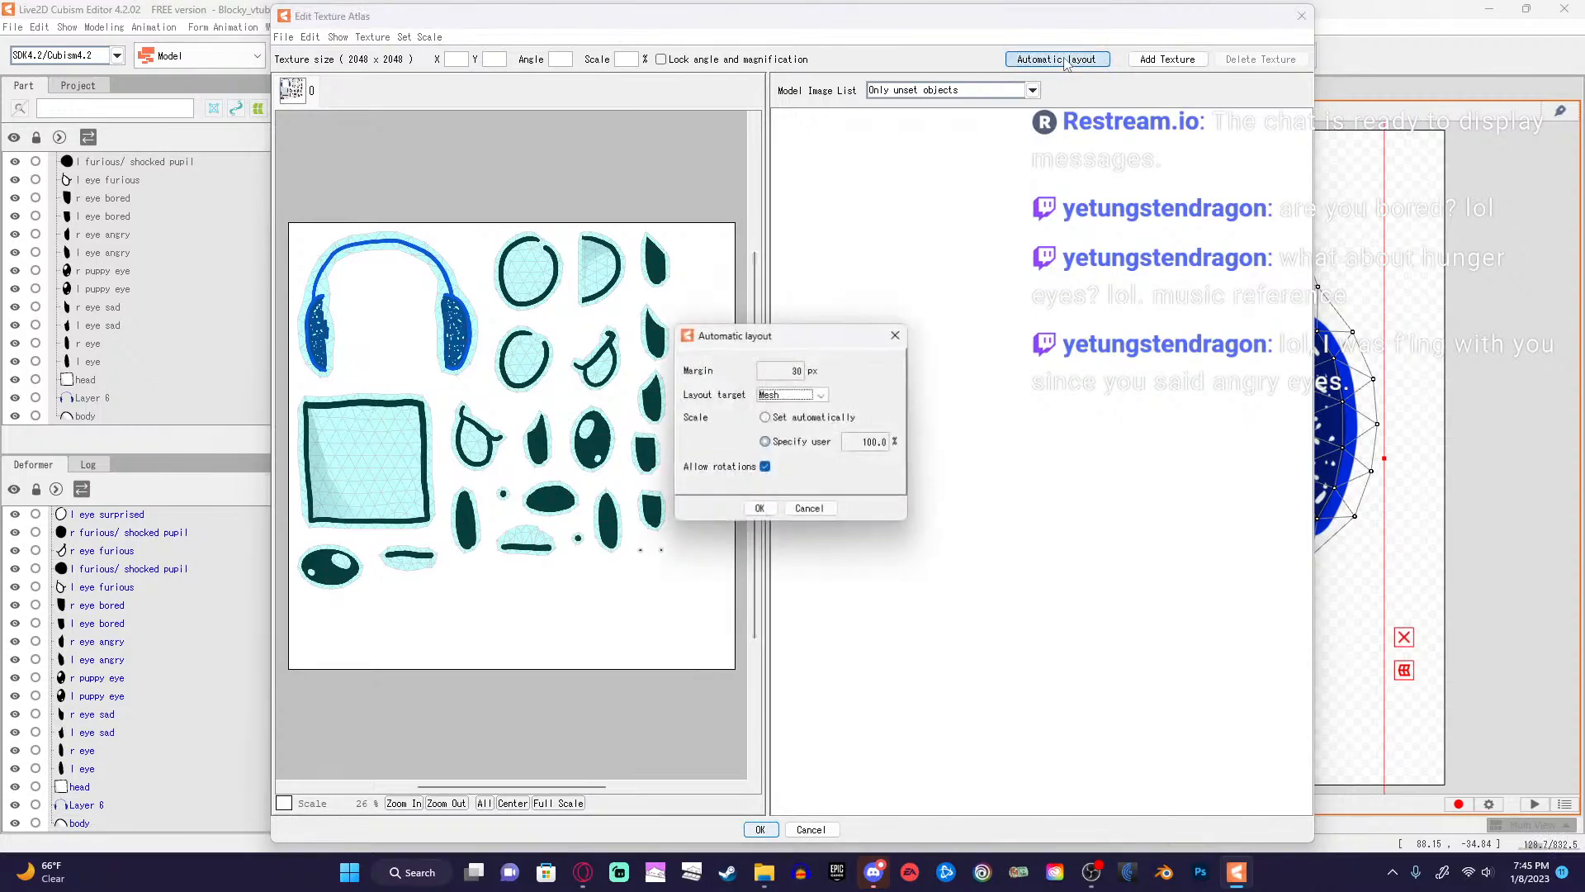
left_click(760, 511)
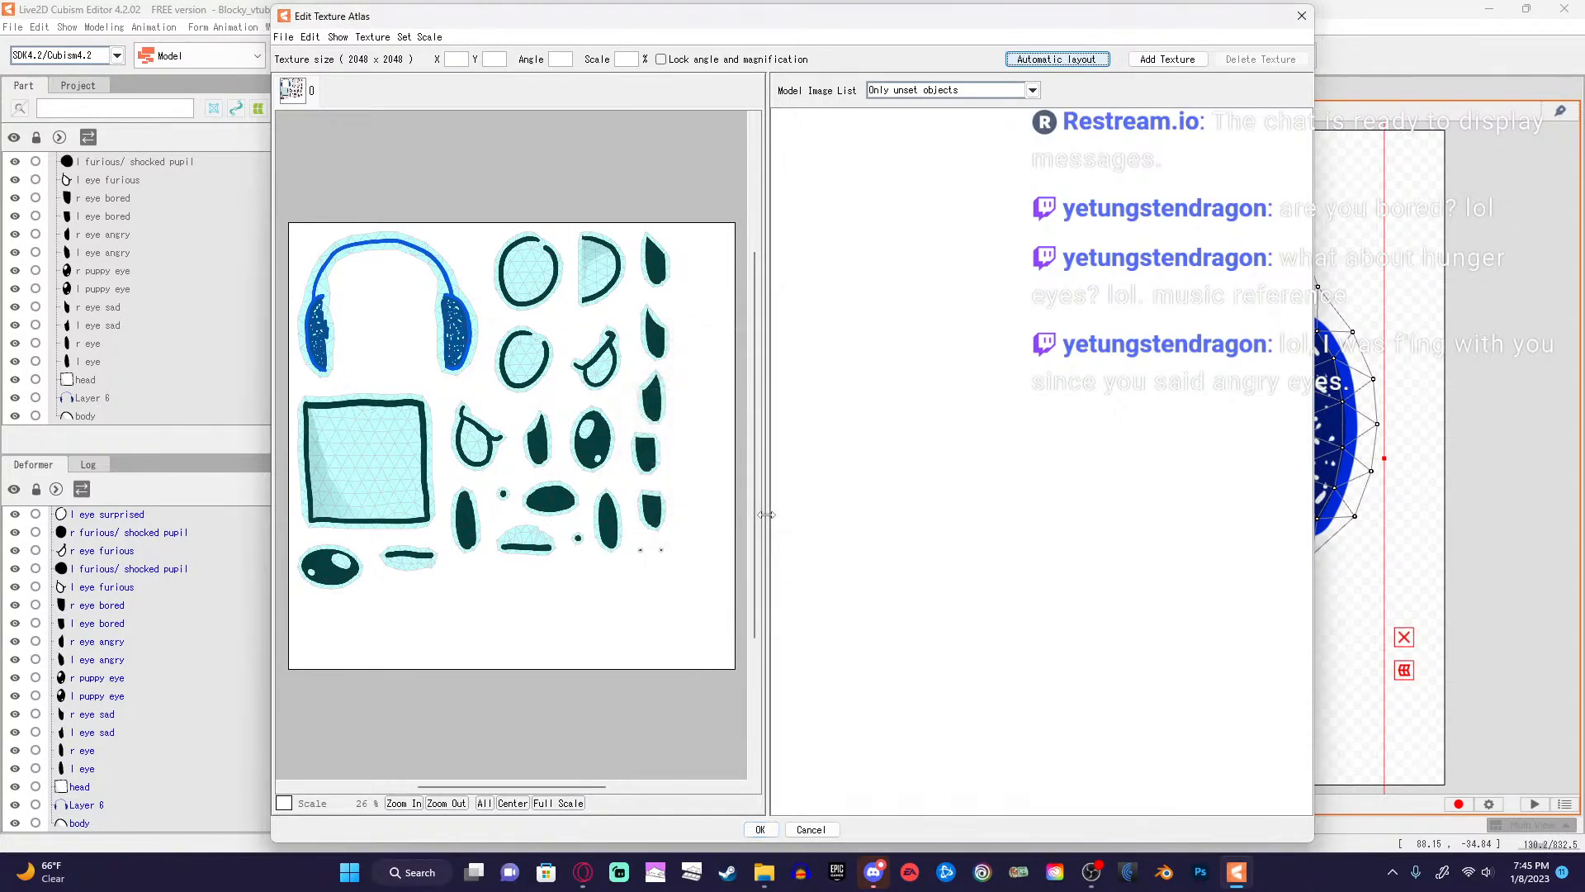
left_click(1301, 16)
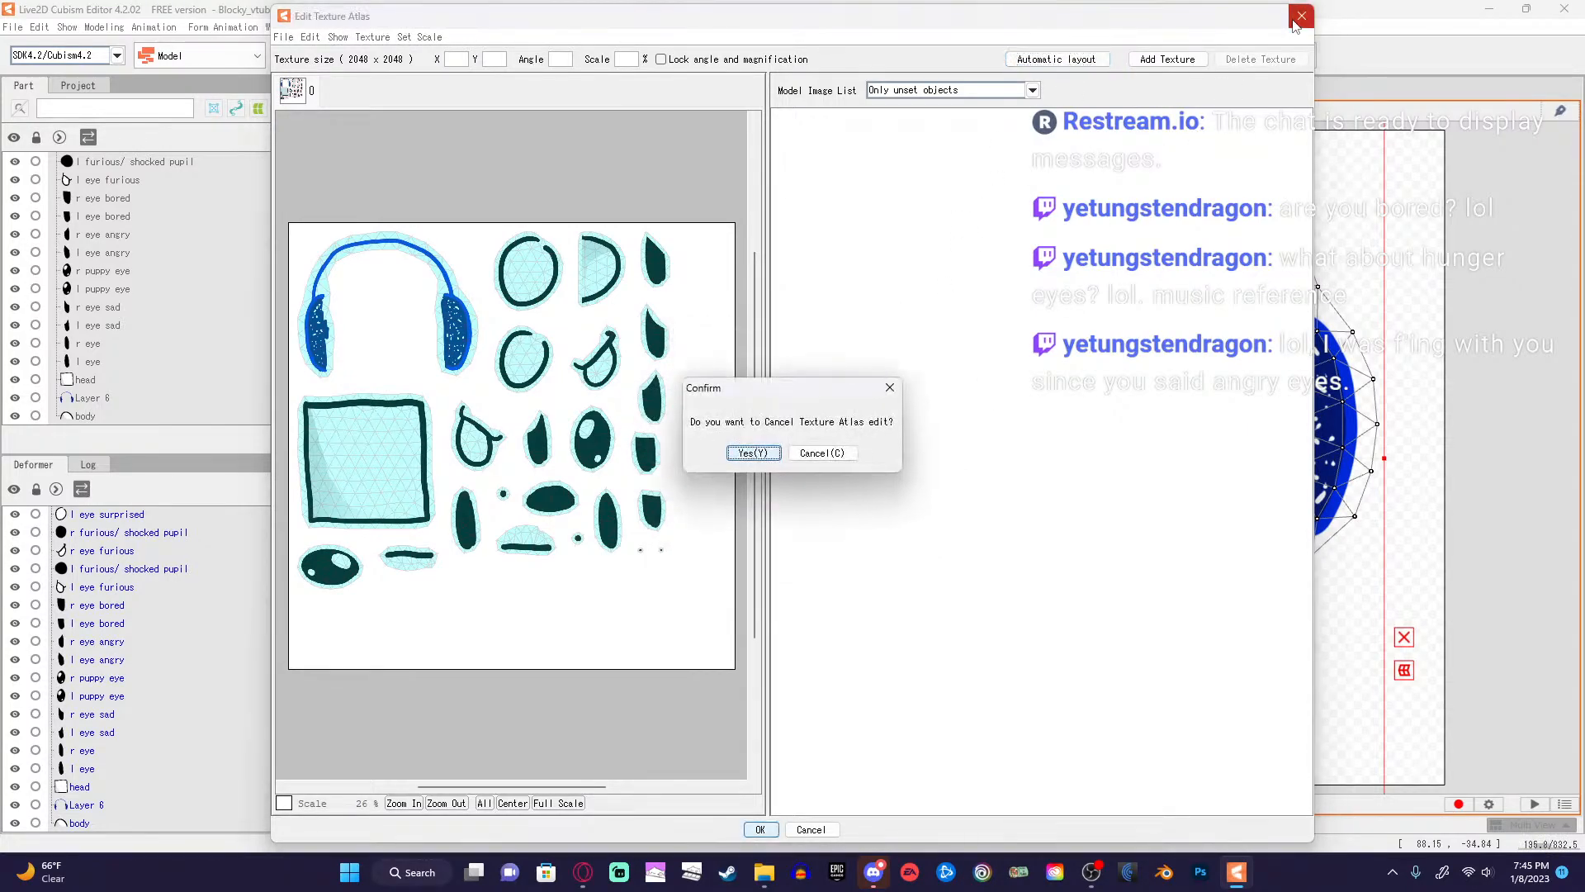
left_click(812, 455)
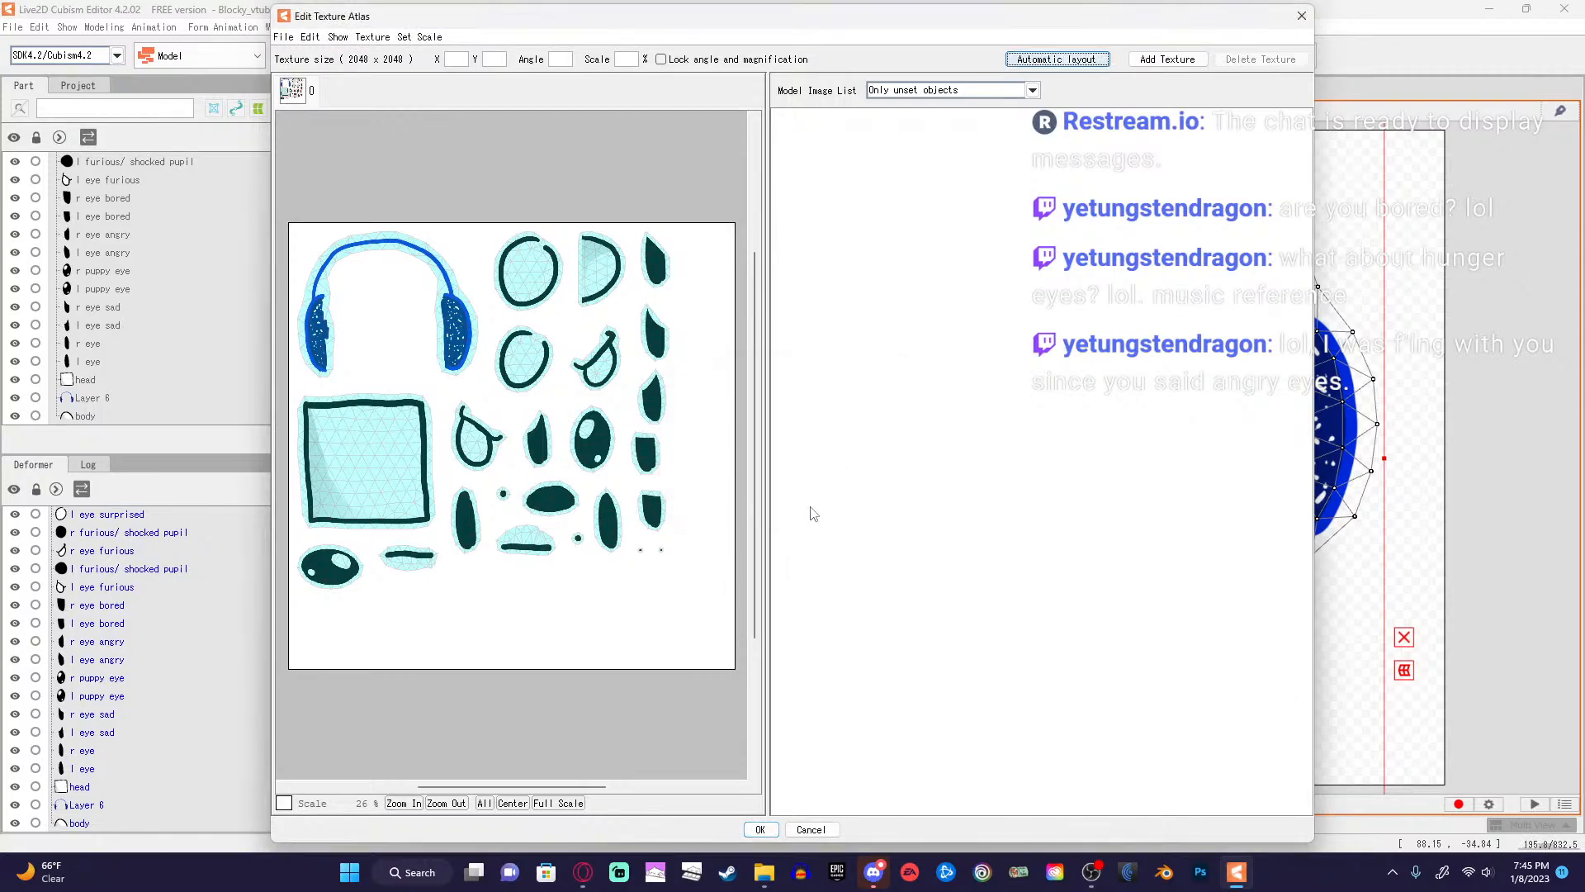
Accept the texture atlas layout and add five new folders to the parameter list.
left_click(761, 830)
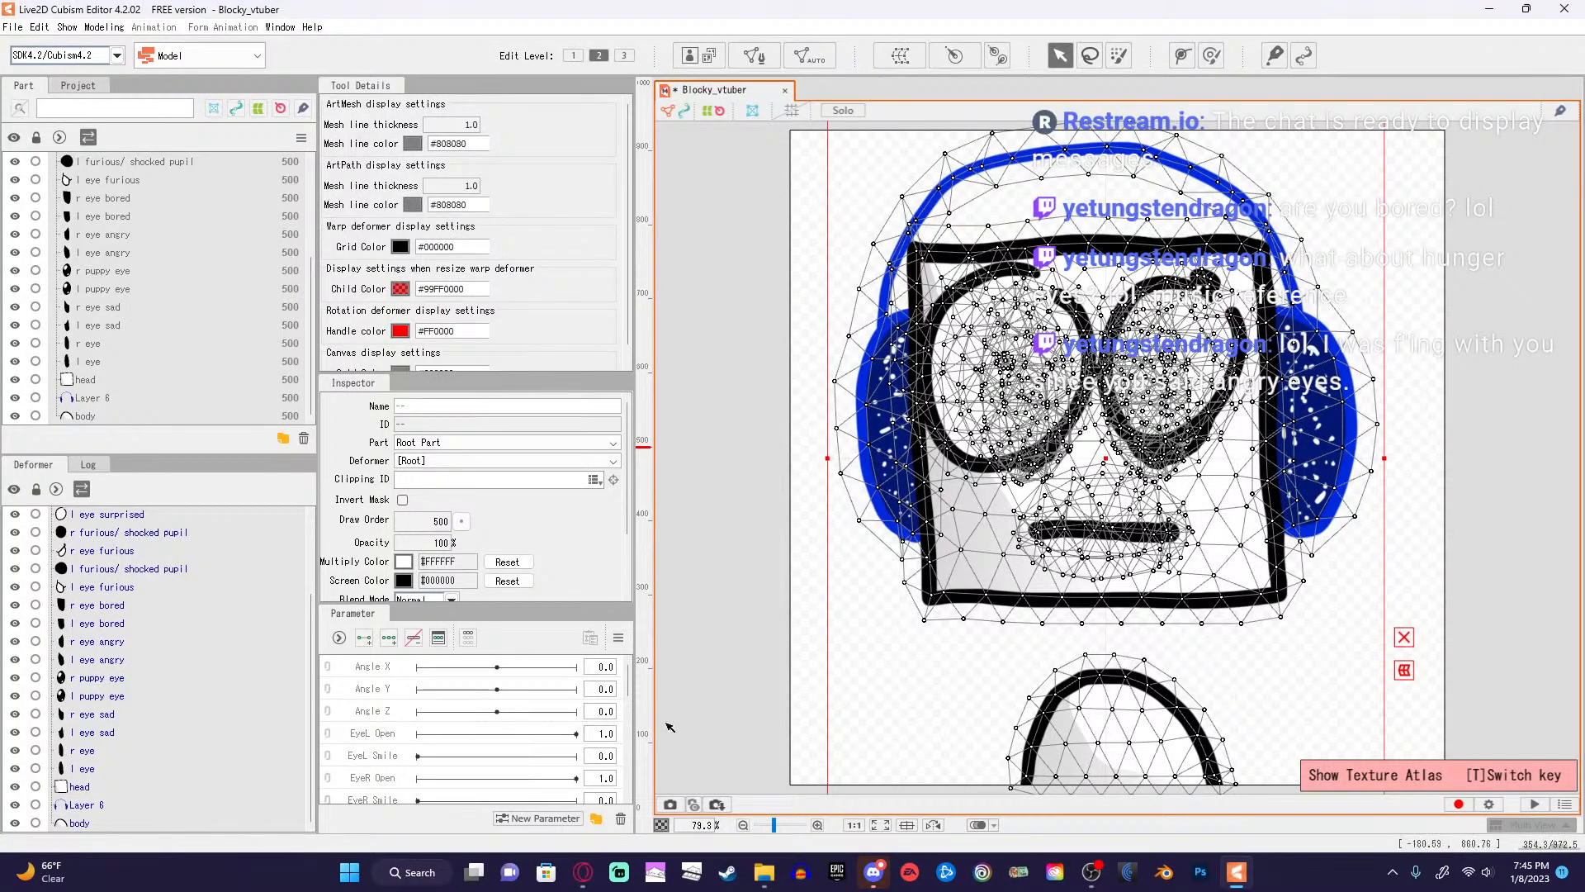
left_click(596, 820)
left_click(595, 820)
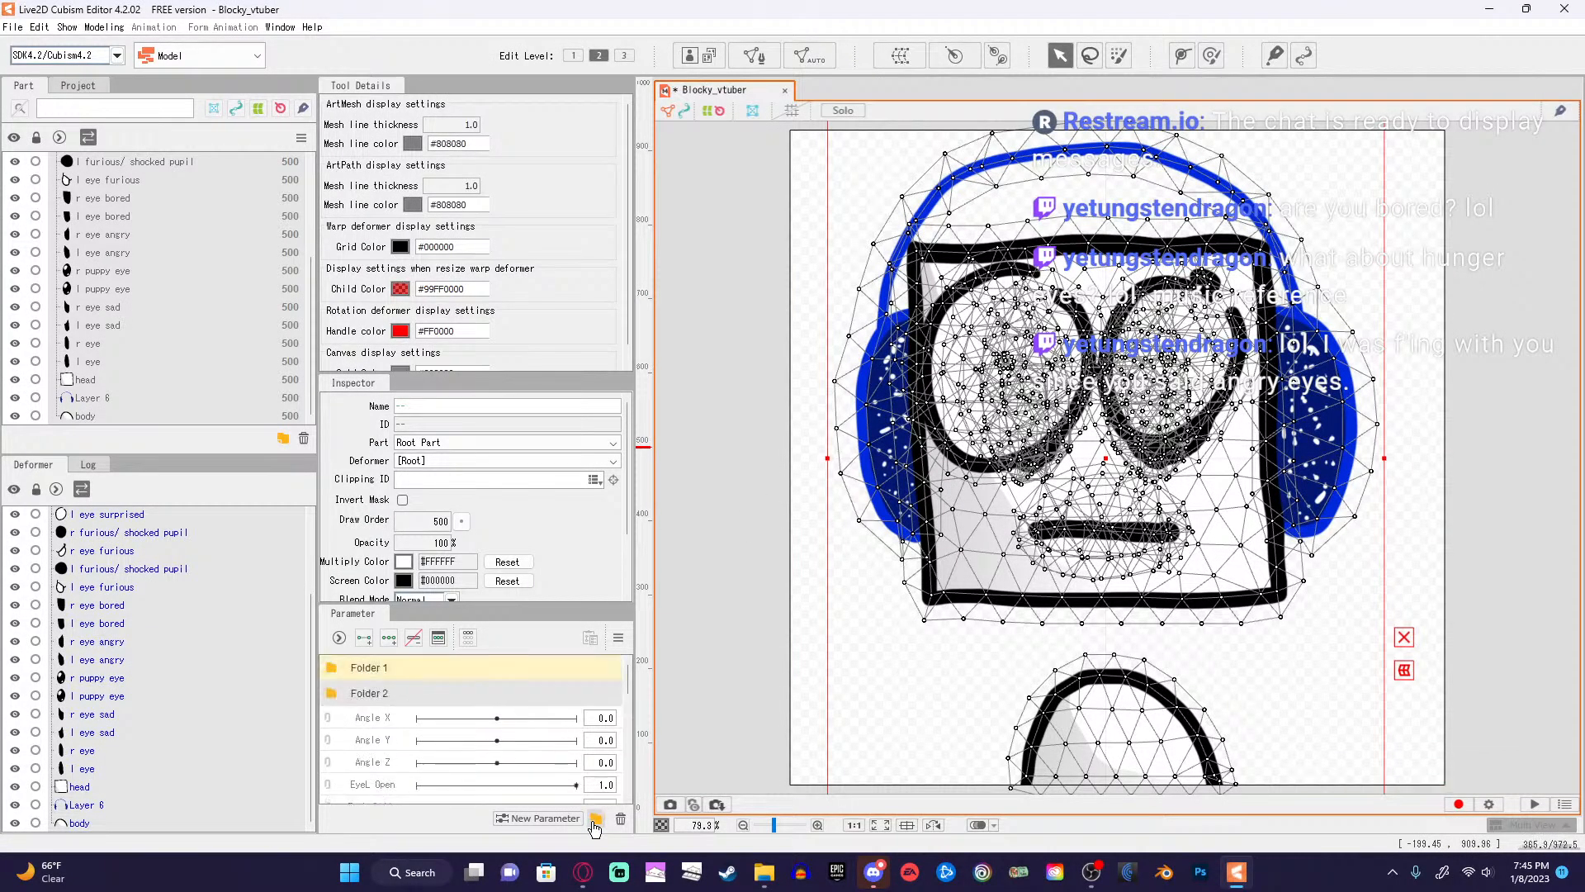
left_click(595, 820)
left_click(595, 820)
left_click(596, 819)
Rename parameter Folder 1 as face and Folder 2 as eye.
scroll(561, 768, "down", 1)
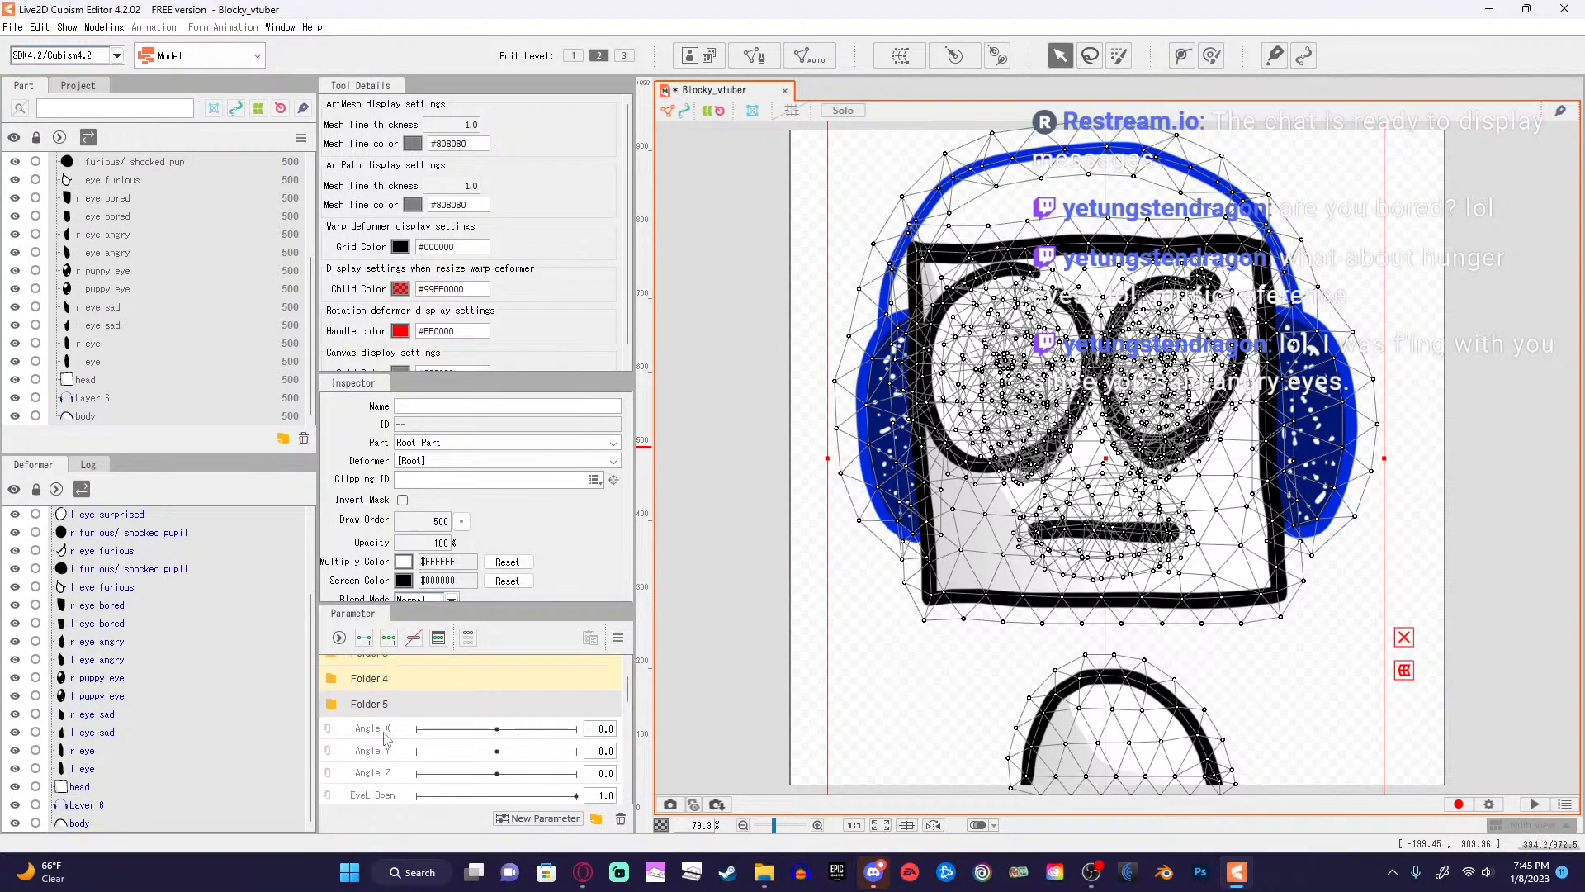
scroll(380, 702, "up", 2)
double_click(389, 668)
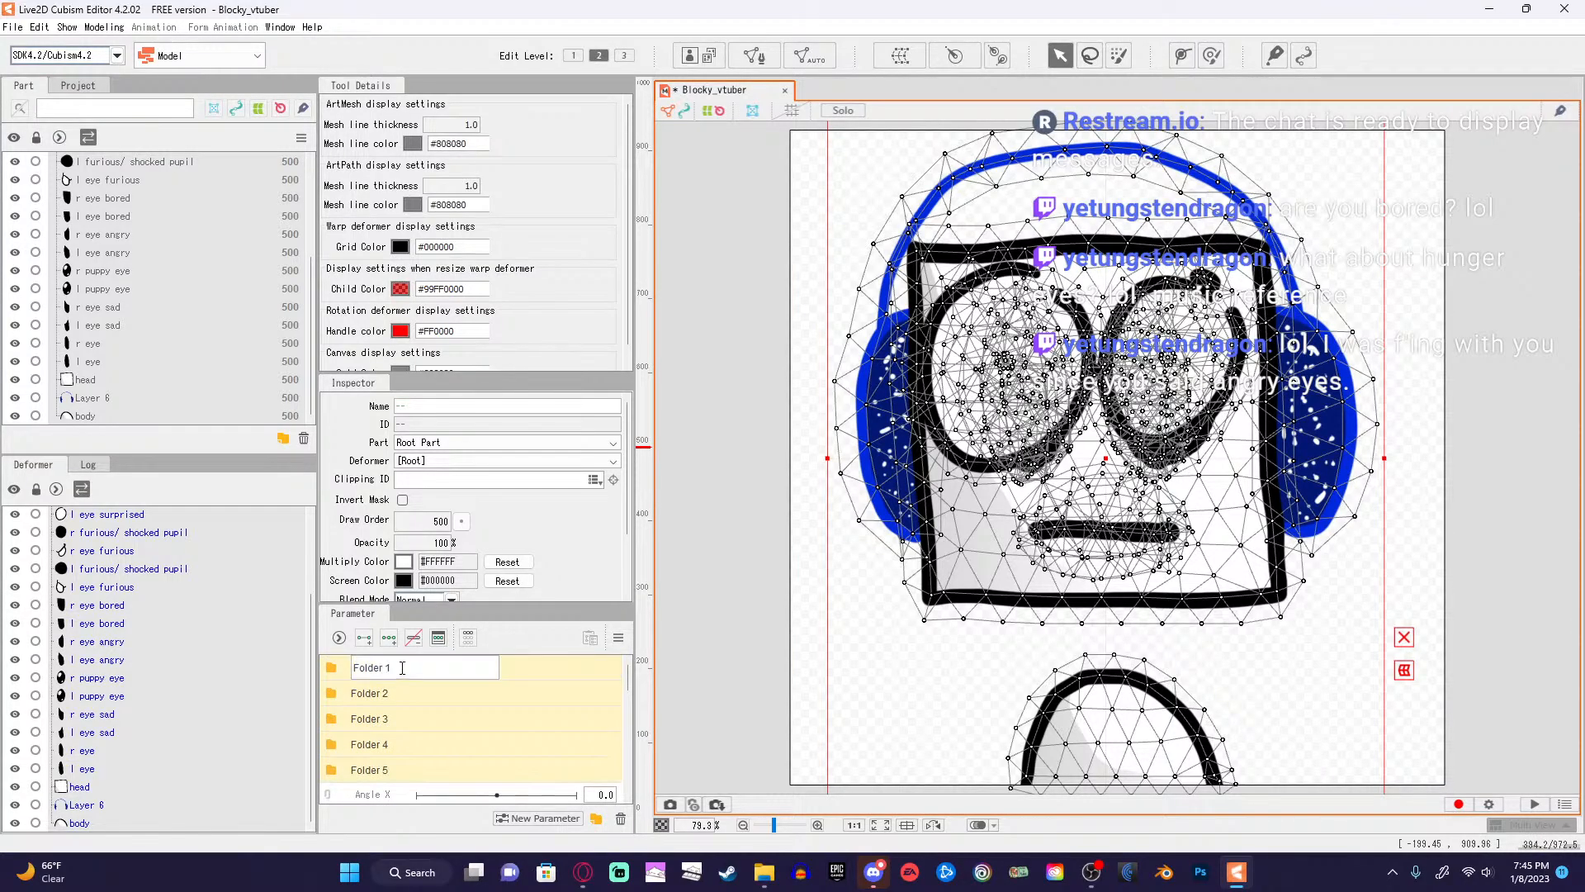
left_click_drag(402, 669, 354, 676)
type("face")
double_click(393, 693)
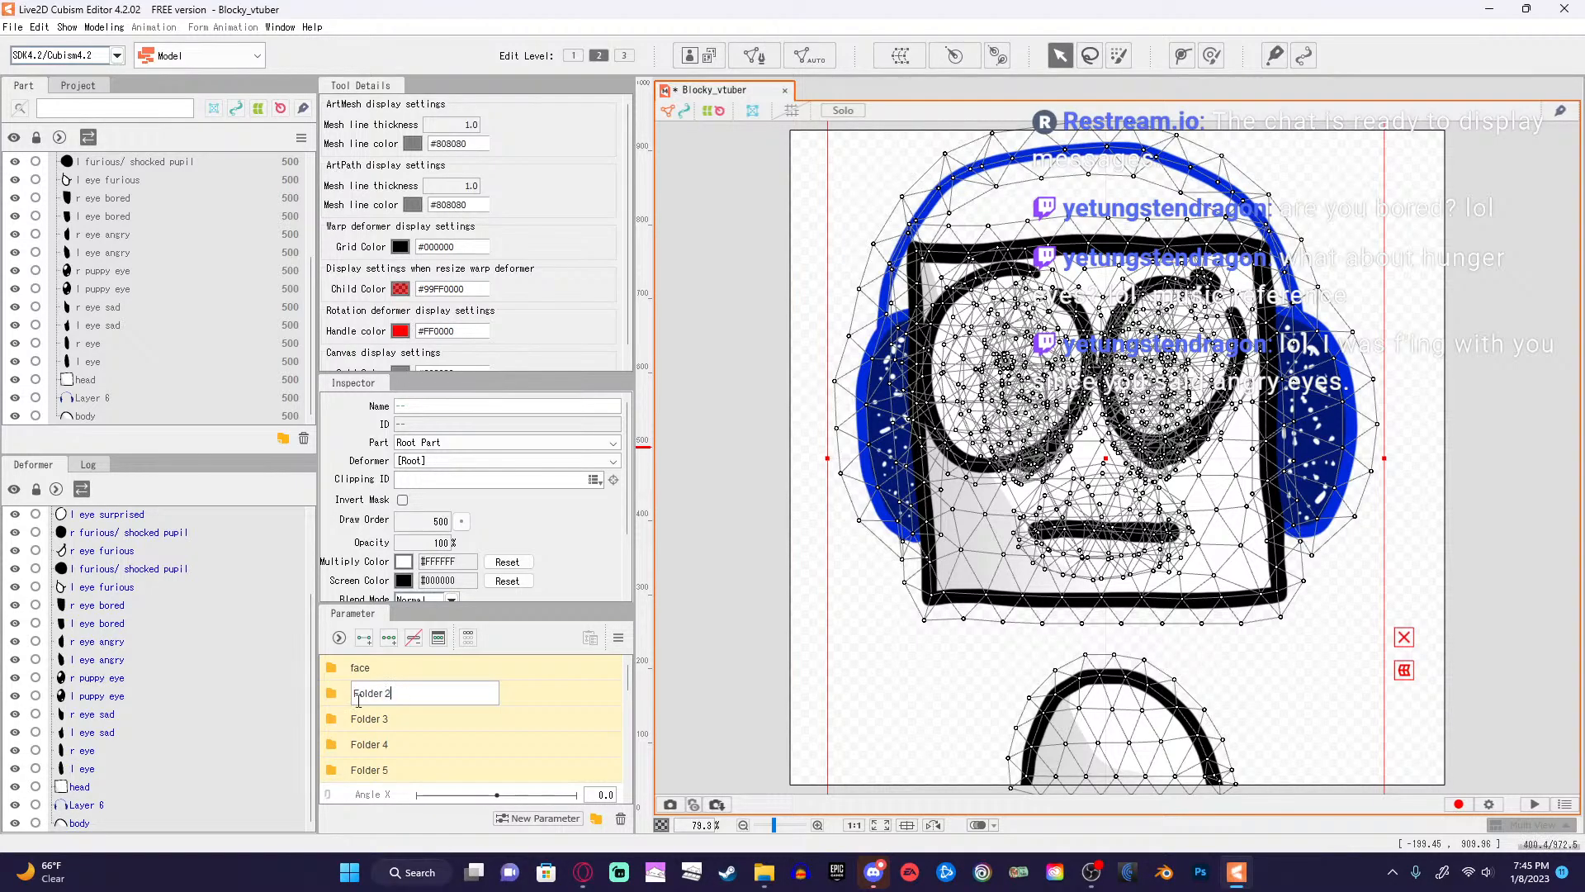
left_click_drag(359, 700, 354, 694)
type("eye")
Rename parameter Folder 3 as eyeball.
double_click(363, 718)
left_click_drag(397, 719, 345, 715)
left_click(403, 715)
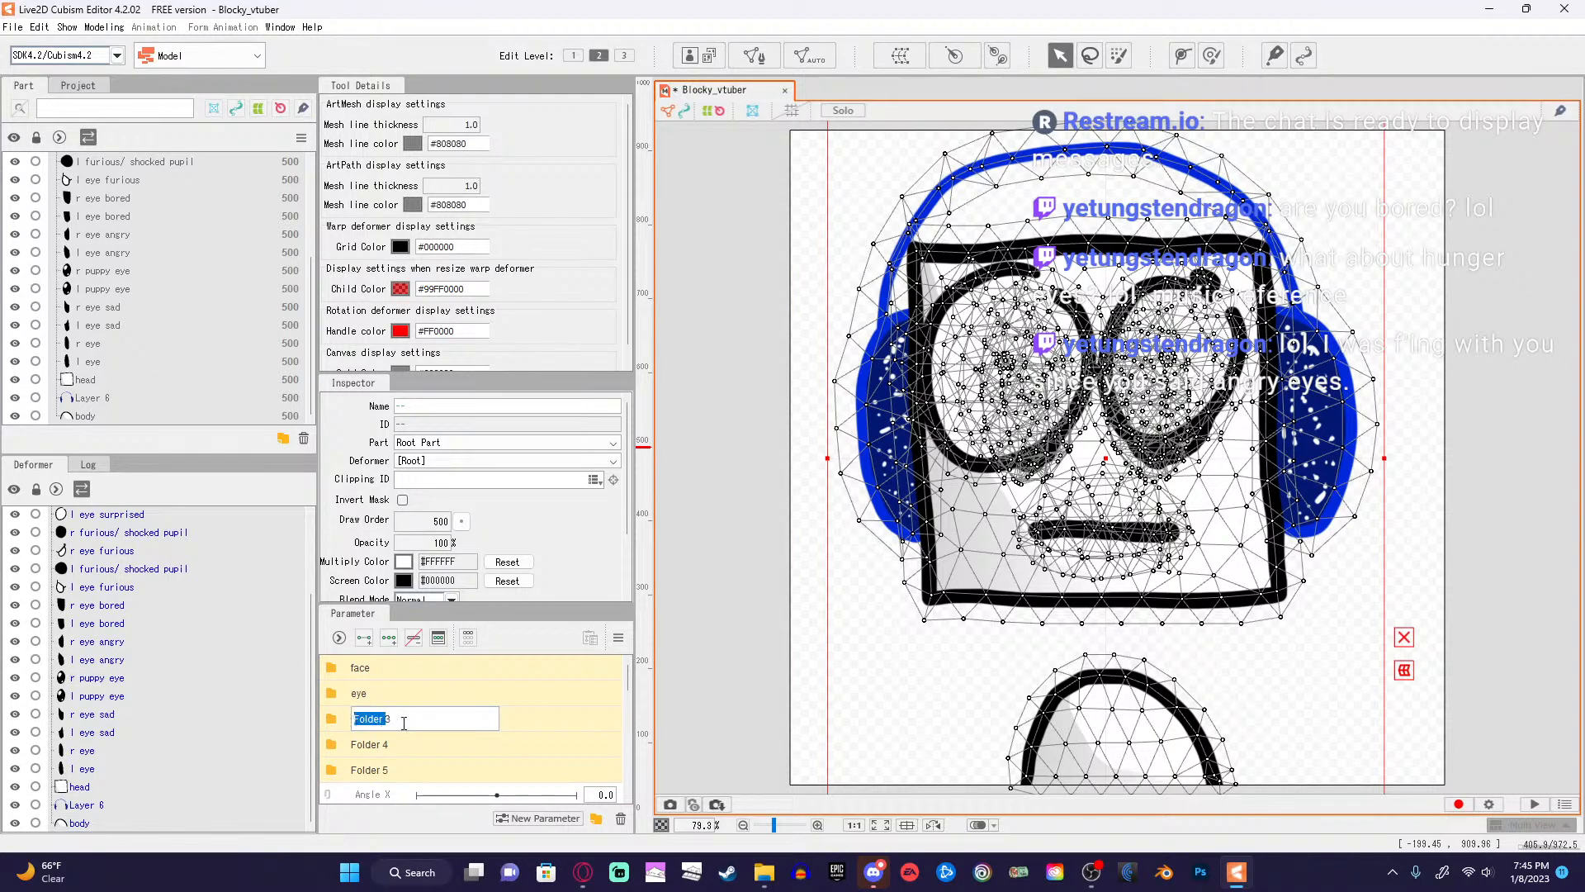
key("ctrl+a")
type("eye")
Rename parameter Folder 4 as mouth and Folder 5 as body.
double_click(388, 745)
left_click_drag(404, 745, 355, 747)
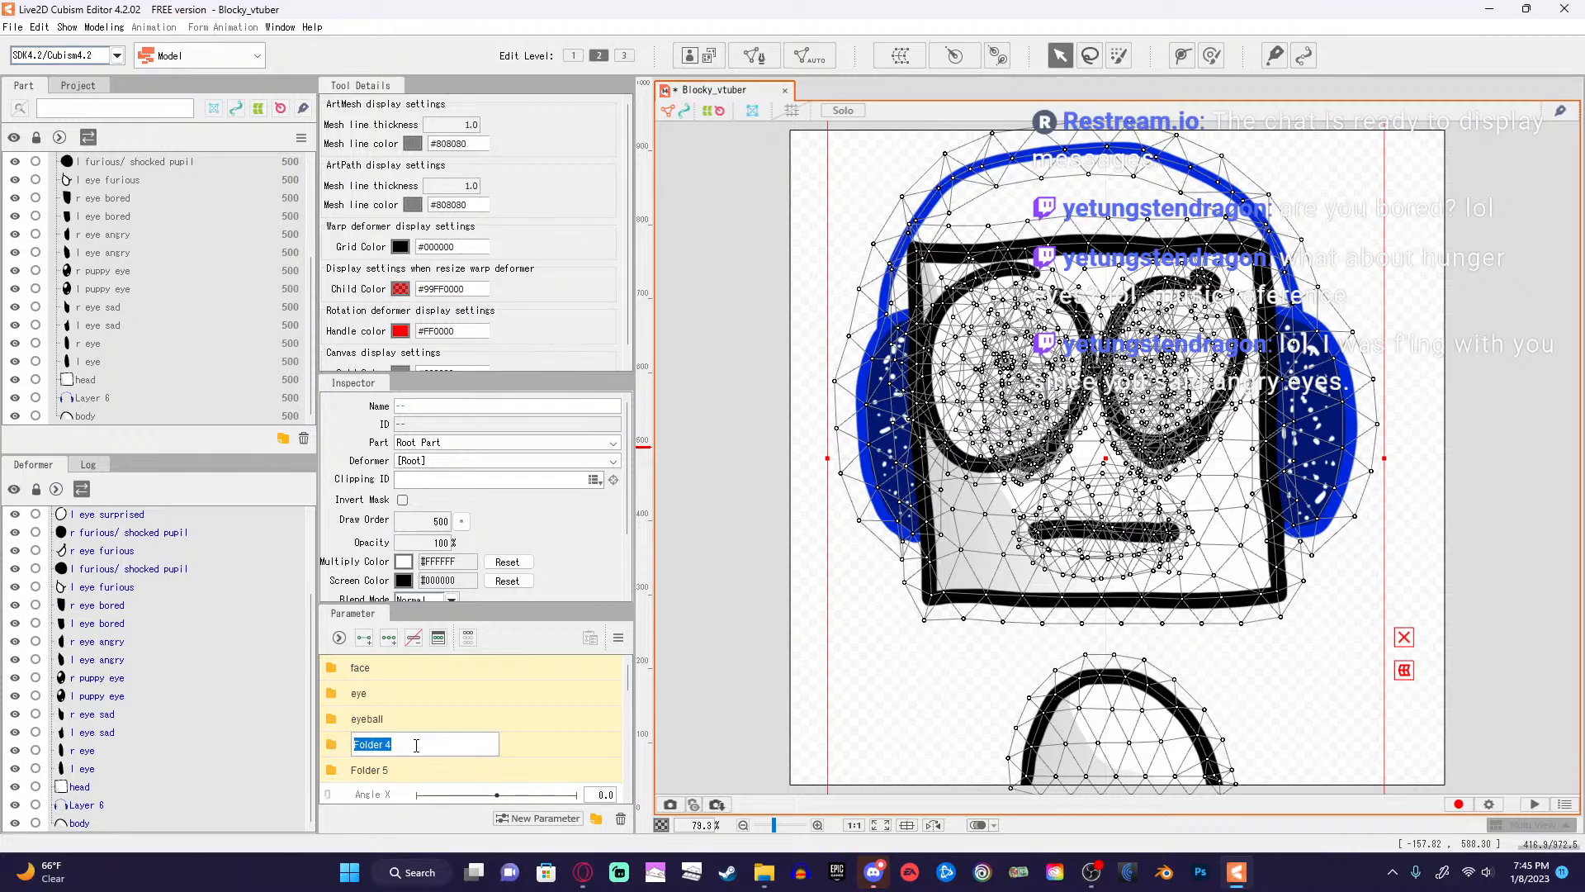
type("mouth")
double_click(390, 772)
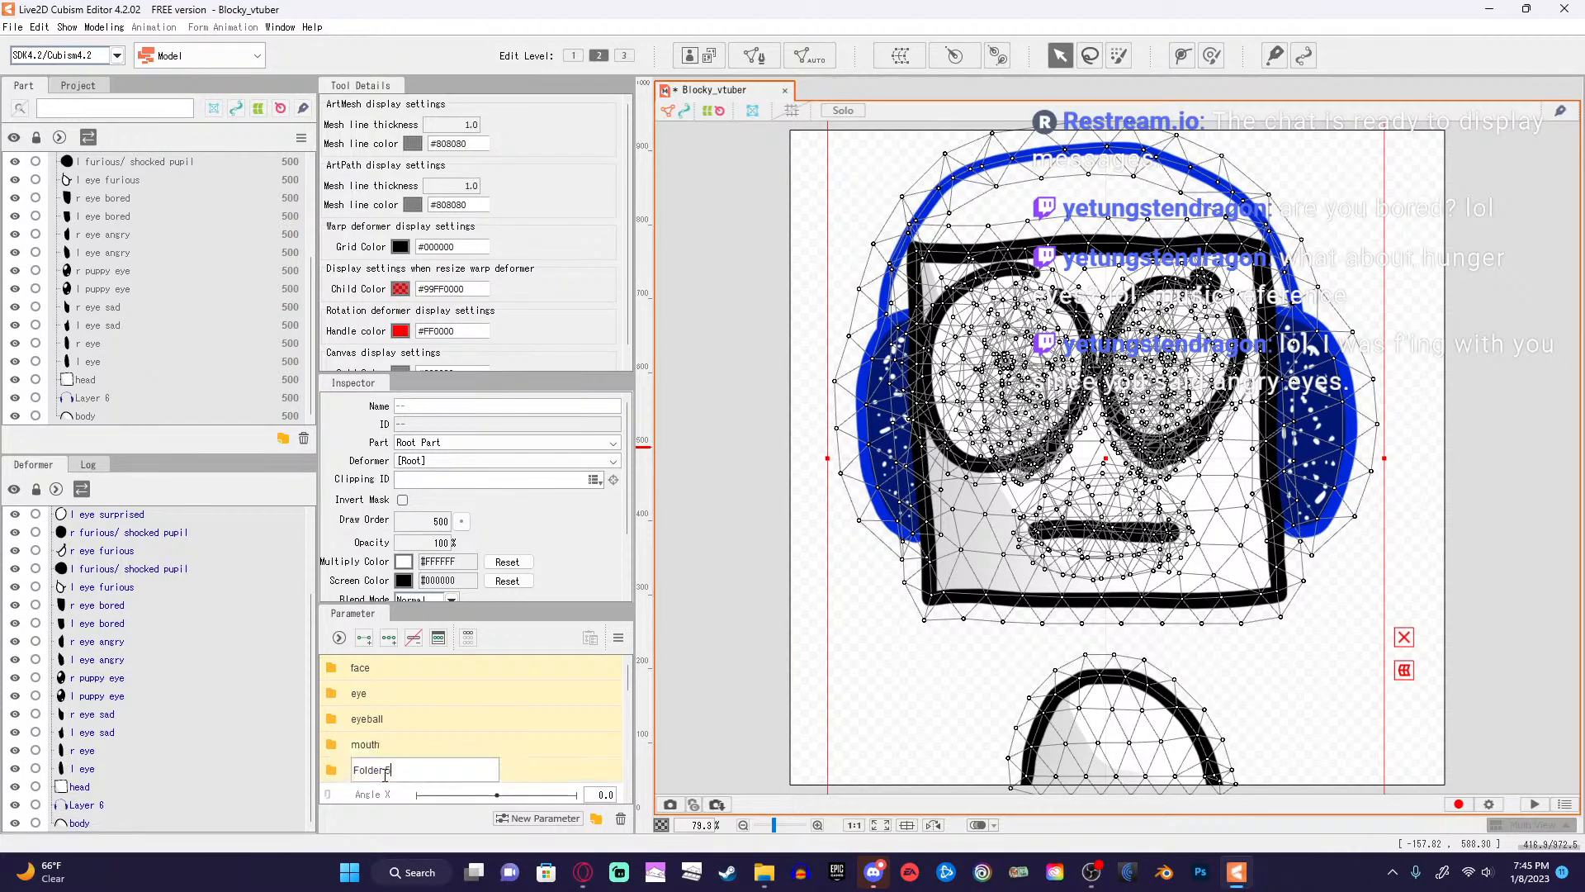
left_click_drag(391, 772, 352, 774)
type("body")
key("Return")
Move the Angle X, Angle Y and Angle Z parameters into the face folder.
scroll(388, 776, "down", 2)
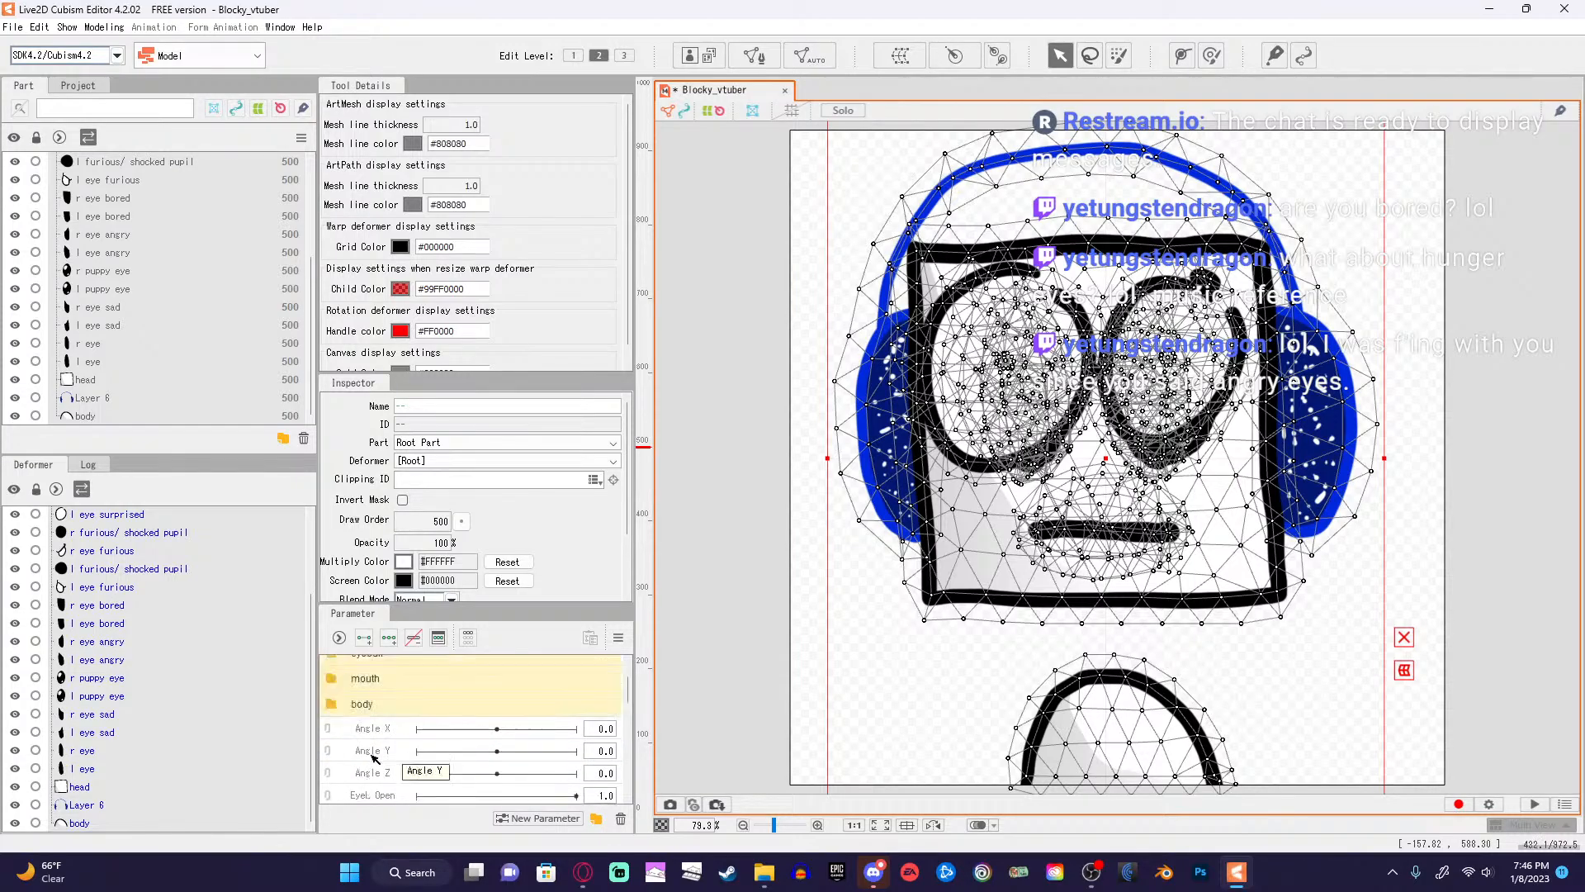
scroll(382, 768, "up", 3)
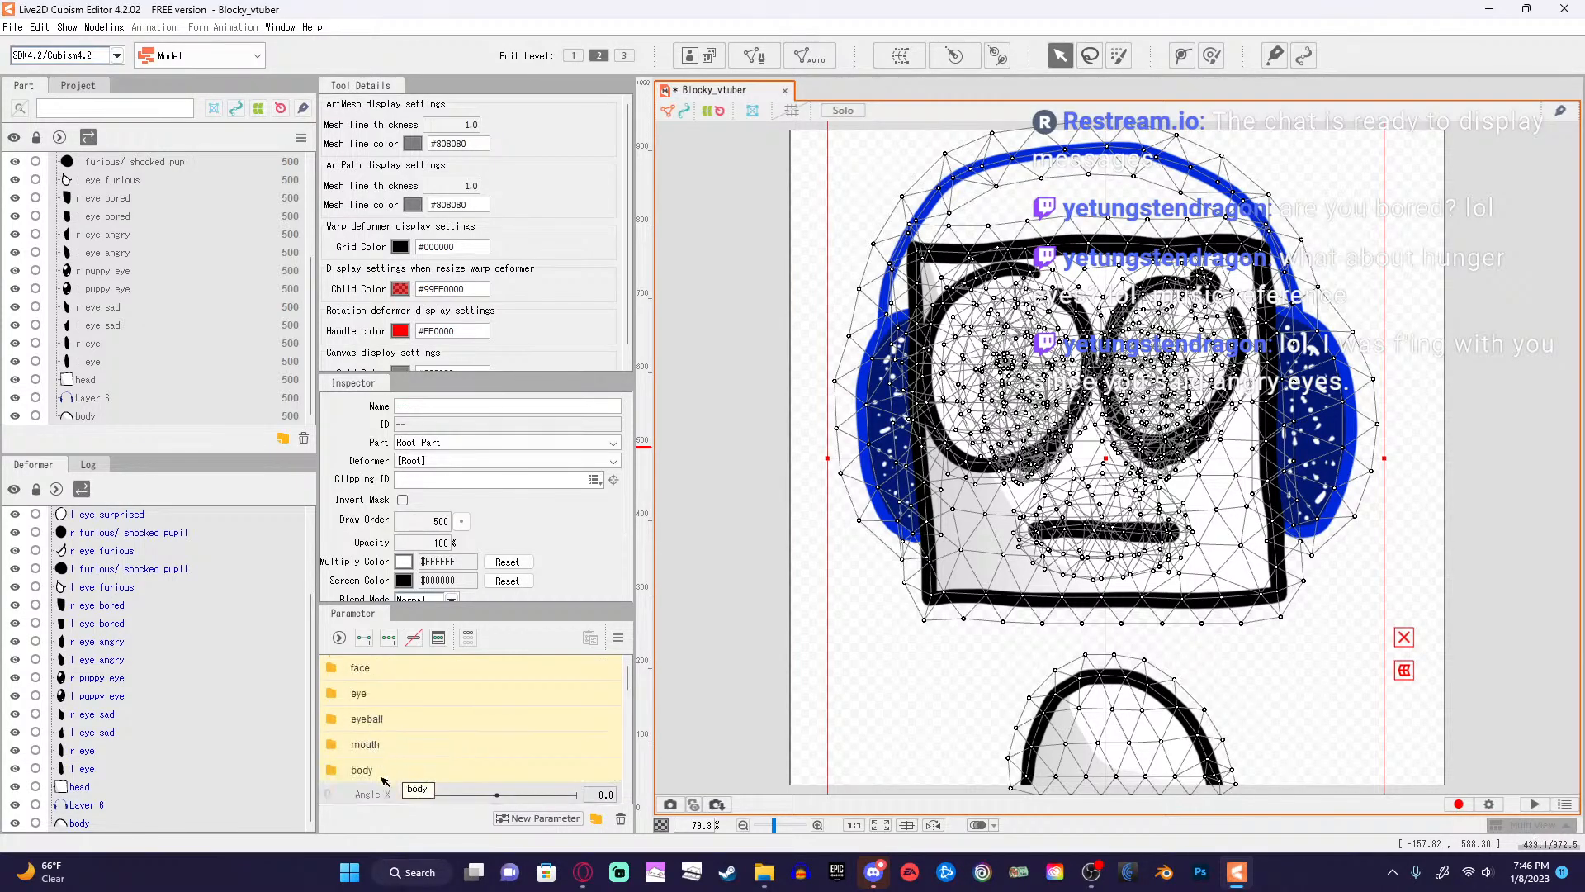
left_click_drag(377, 798, 383, 668)
Move the EyeL Open, EyeL Smile, EyeR Open and EyeR Smile parameters into the eye folder.
scroll(378, 803, "down", 3)
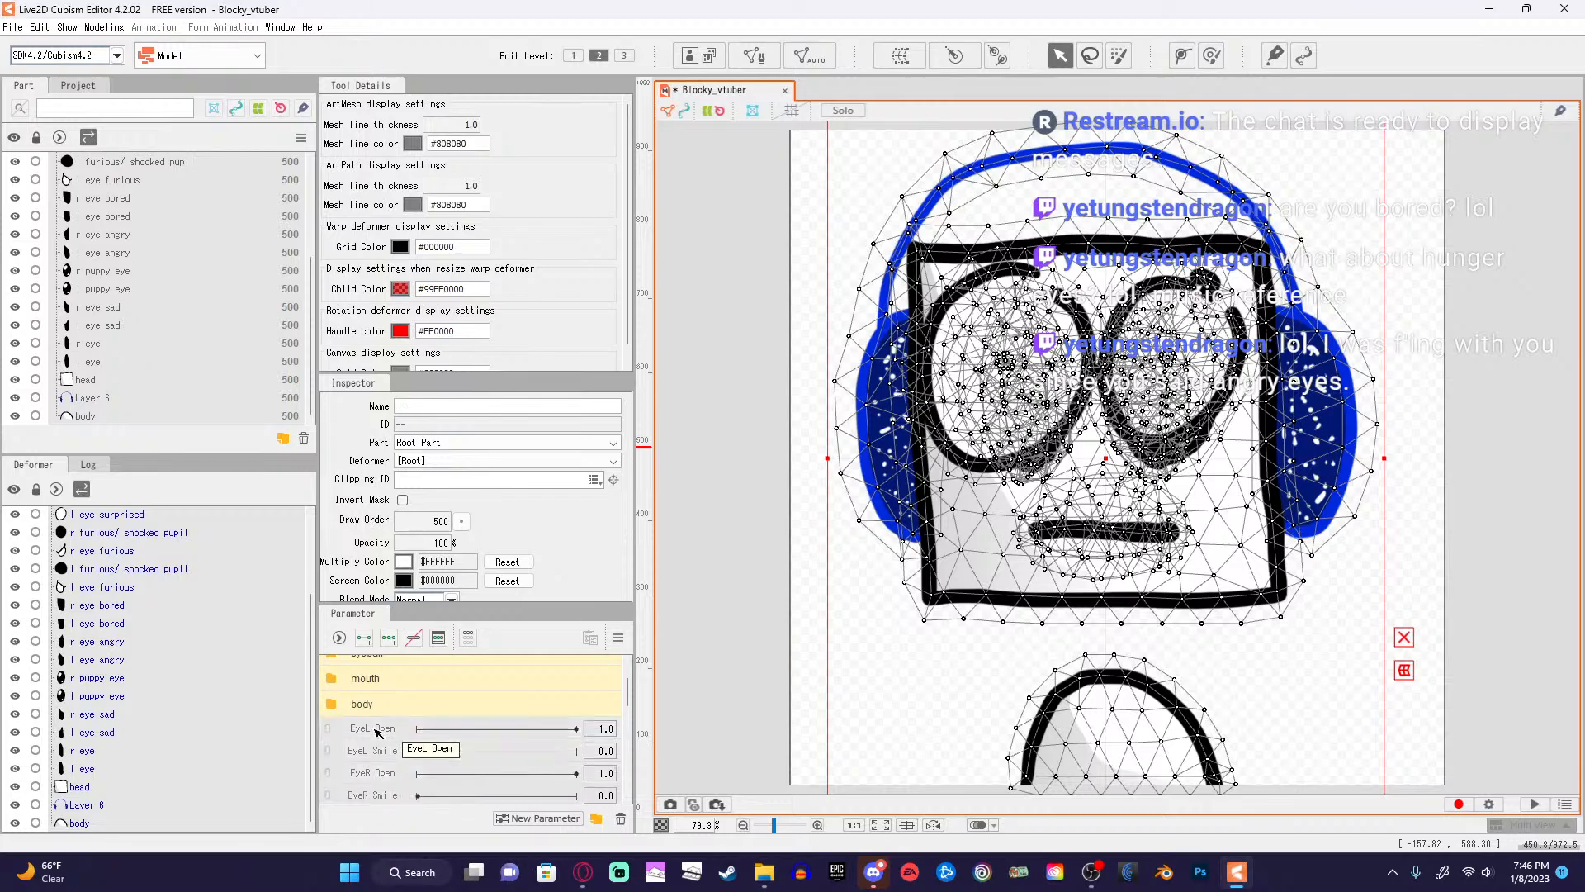
scroll(379, 800, "up", 3)
left_click_drag(378, 797, 383, 694)
Move the Eyeball X and Eyeball Y parameters into the eyeball folder, and check the folders' contents.
scroll(374, 778, "down", 1)
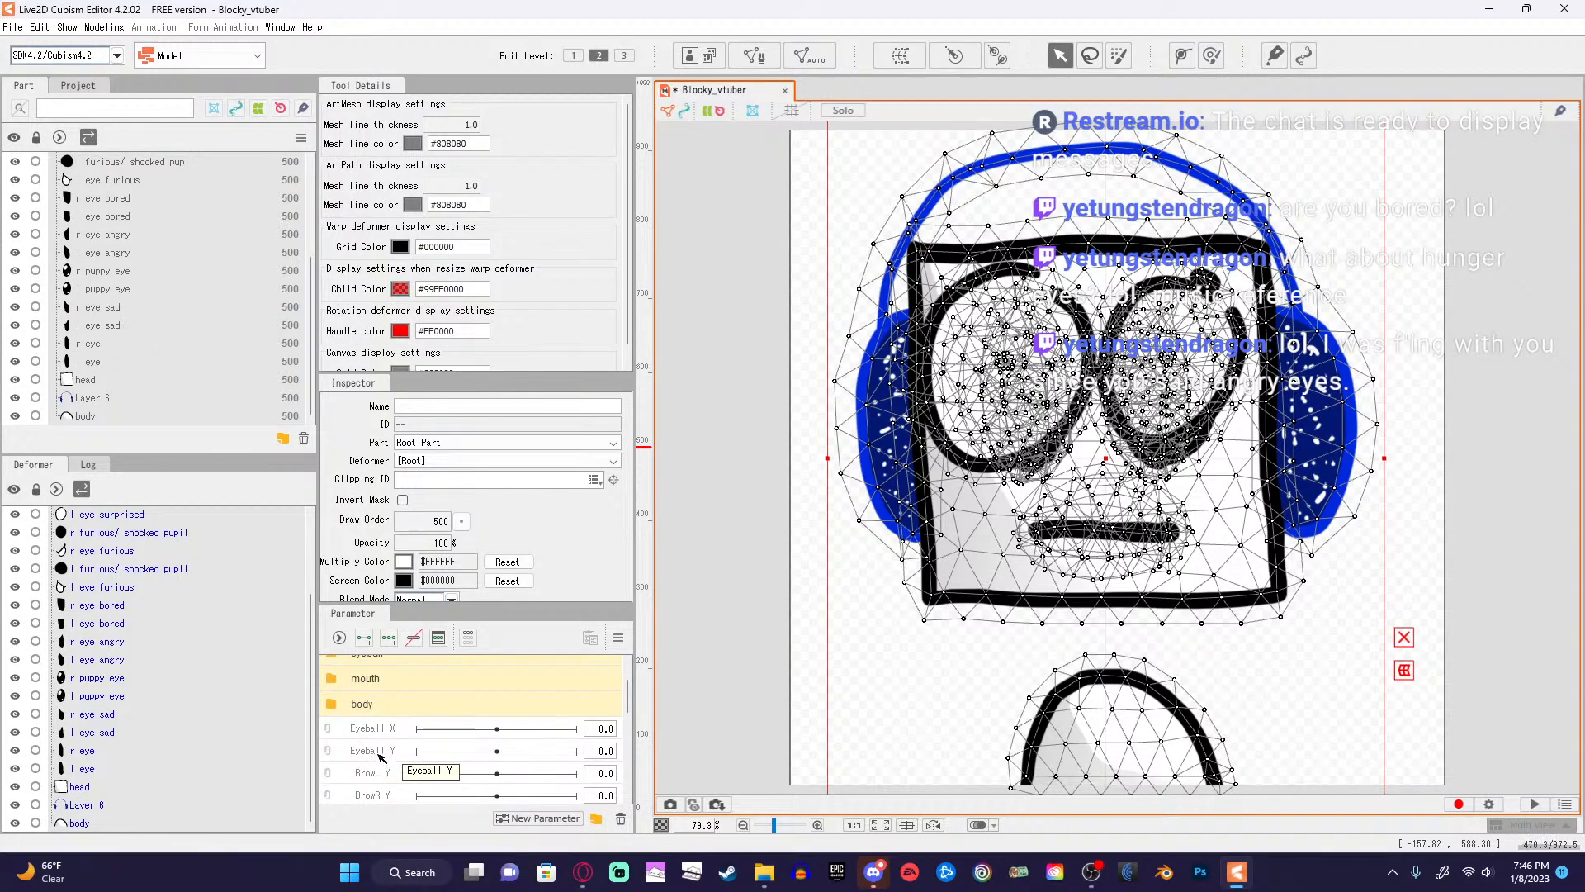
scroll(381, 784, "up", 1)
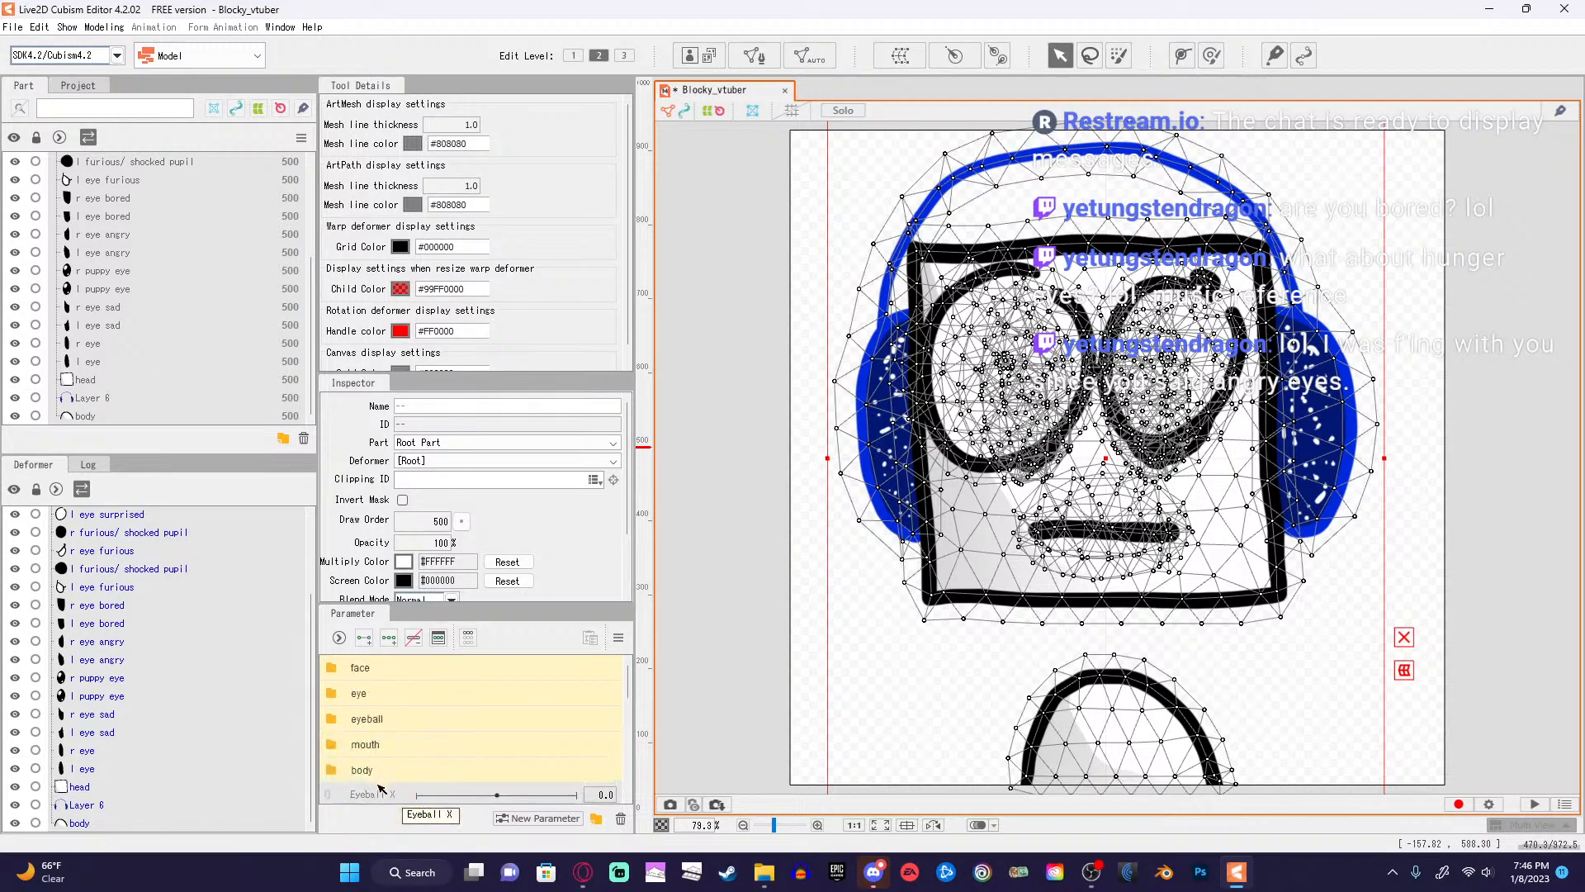
left_click_drag(380, 795, 340, 719)
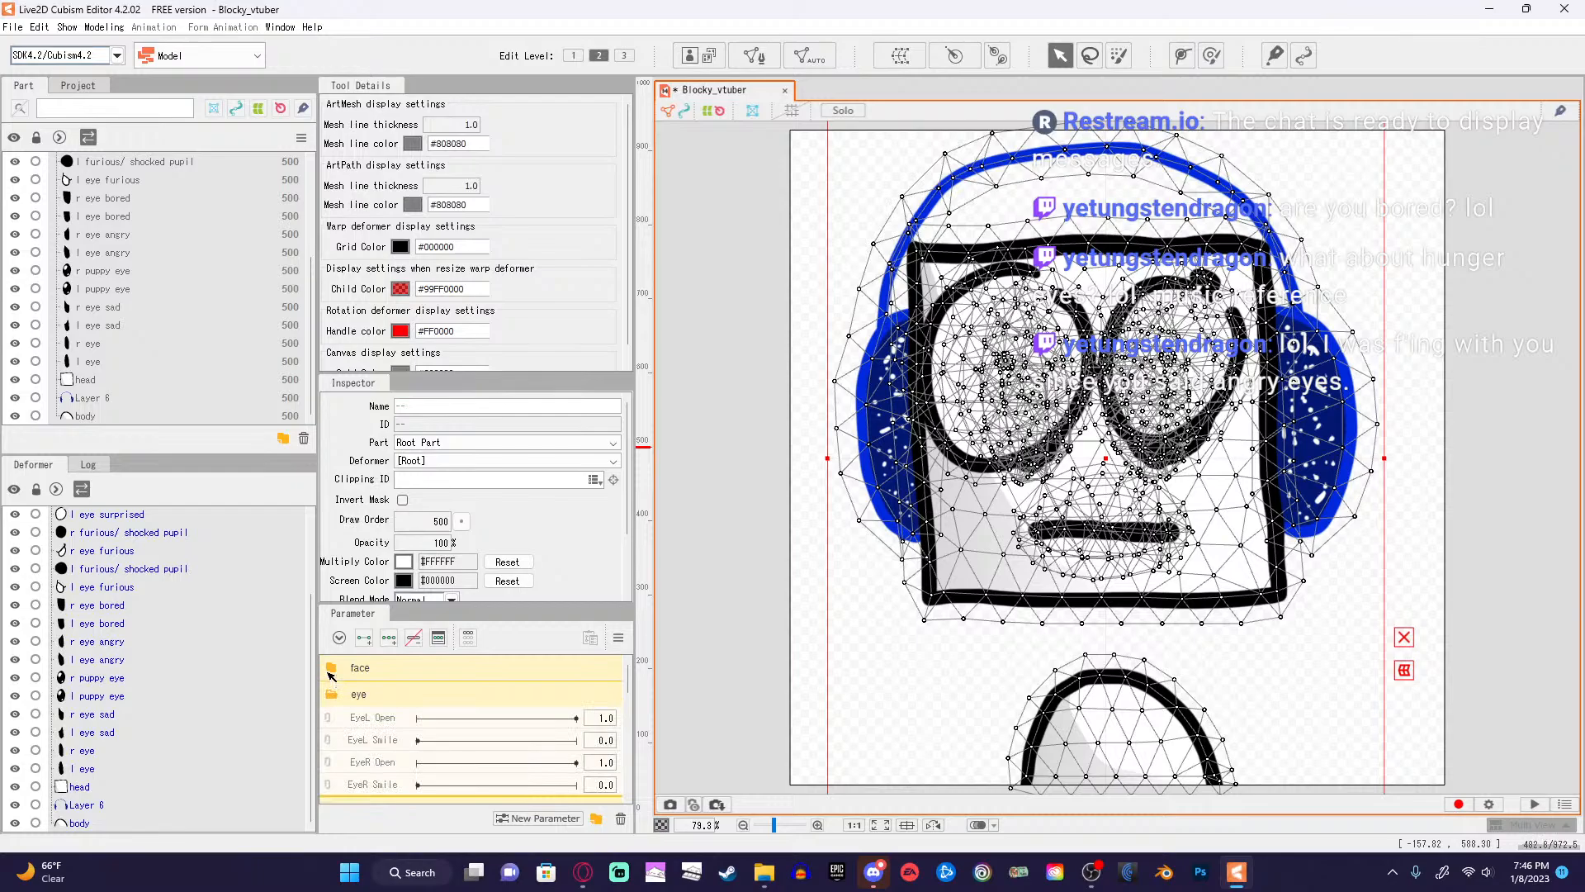
left_click(332, 693)
left_click(331, 696)
left_click(331, 724)
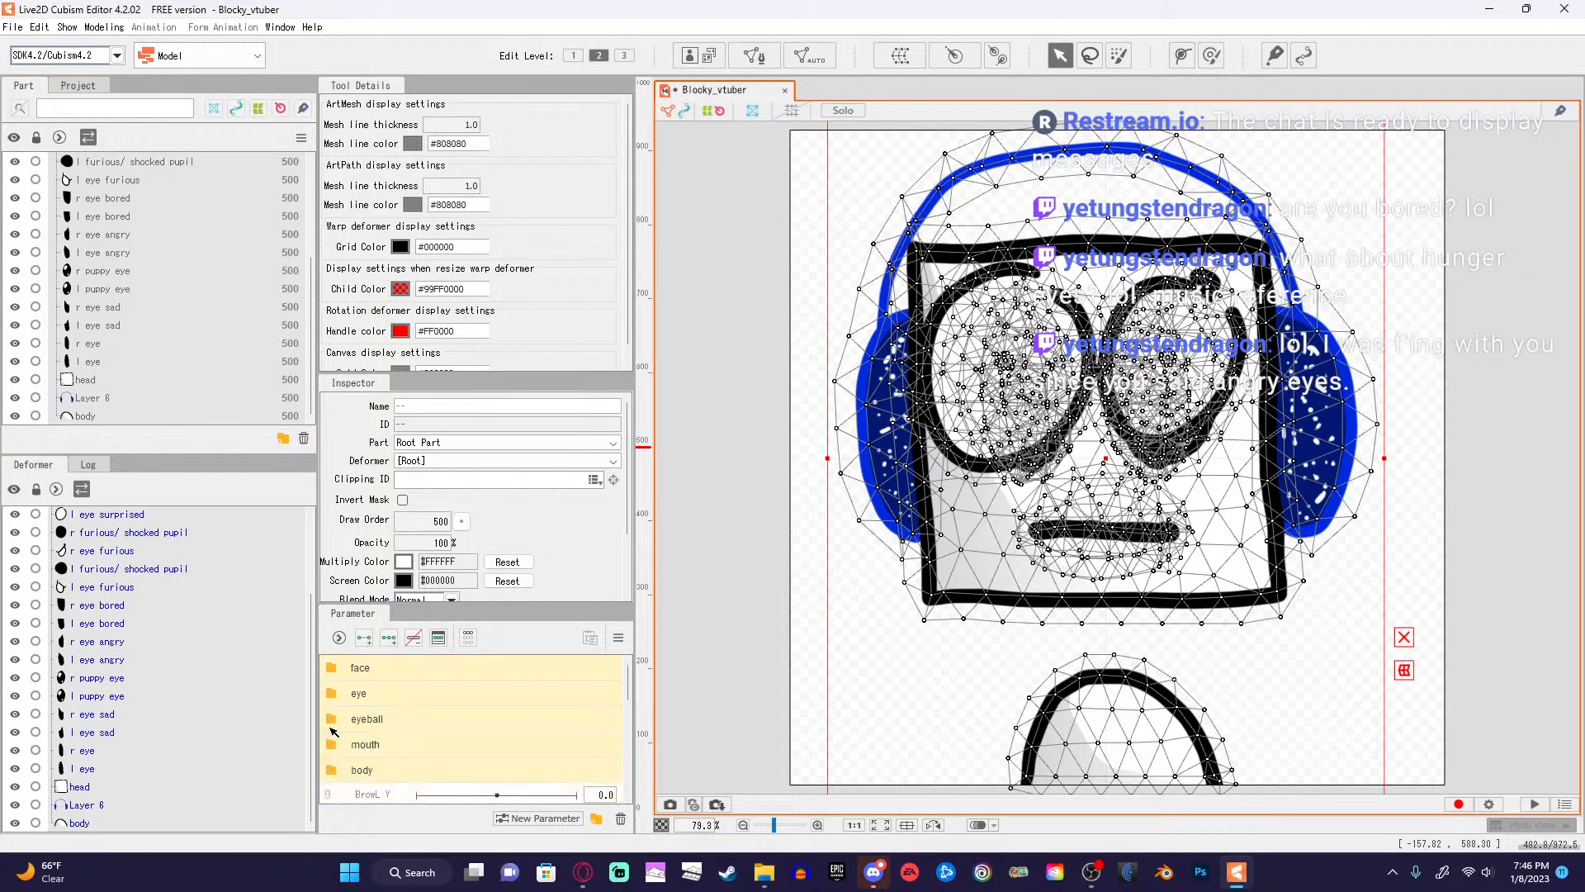
Delete all eight brow parameters from BrowL Y to BrowR Form.
scroll(334, 735, "down", 2)
scroll(369, 787, "down", 1)
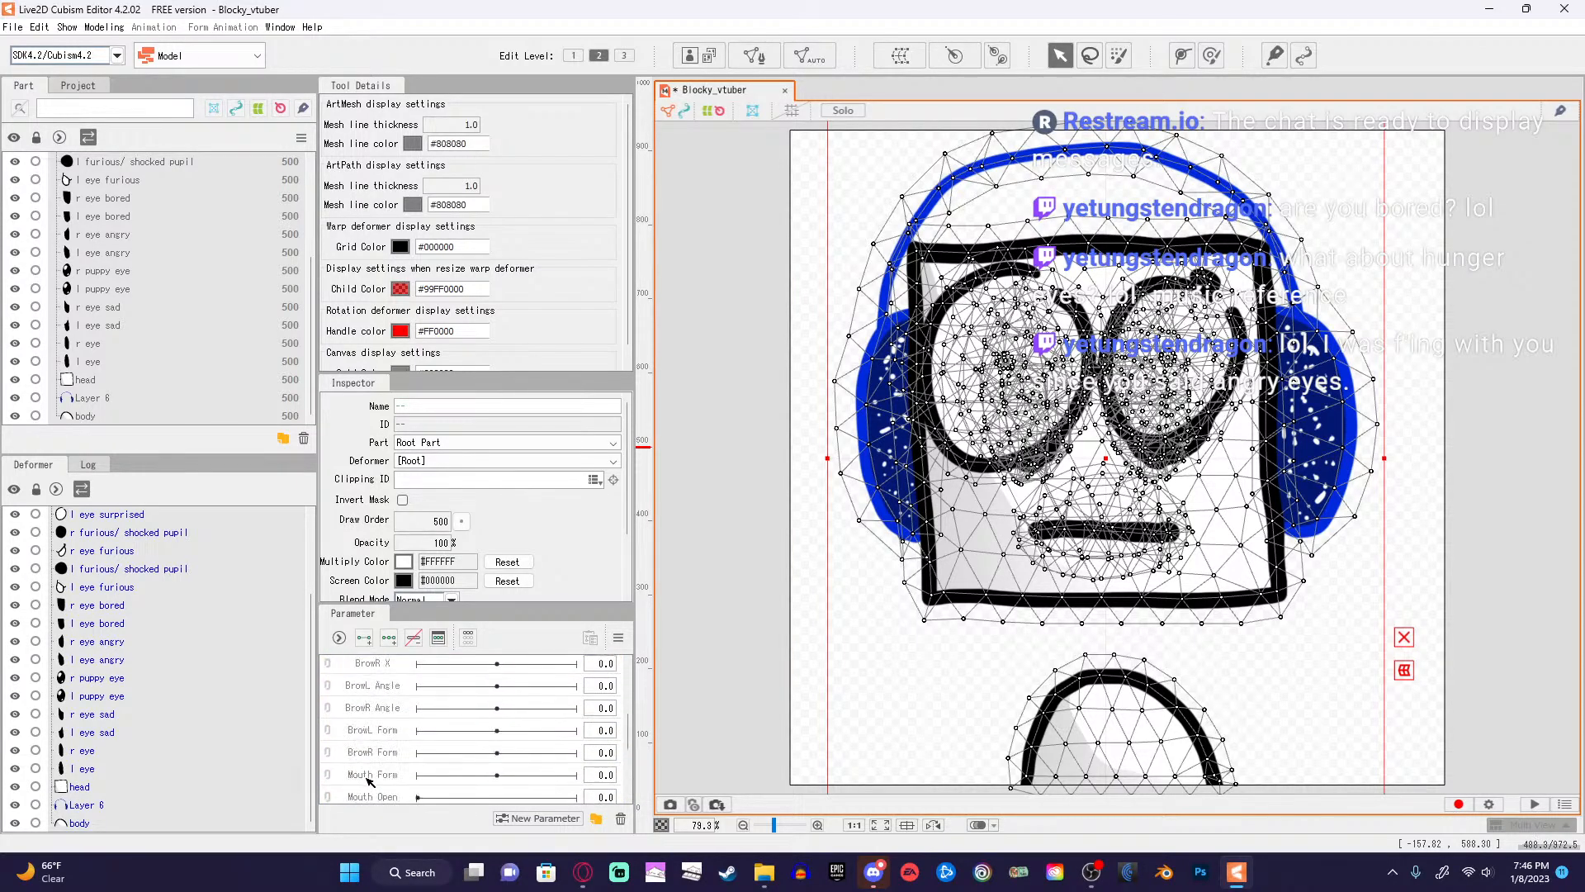
scroll(374, 761, "up", 2)
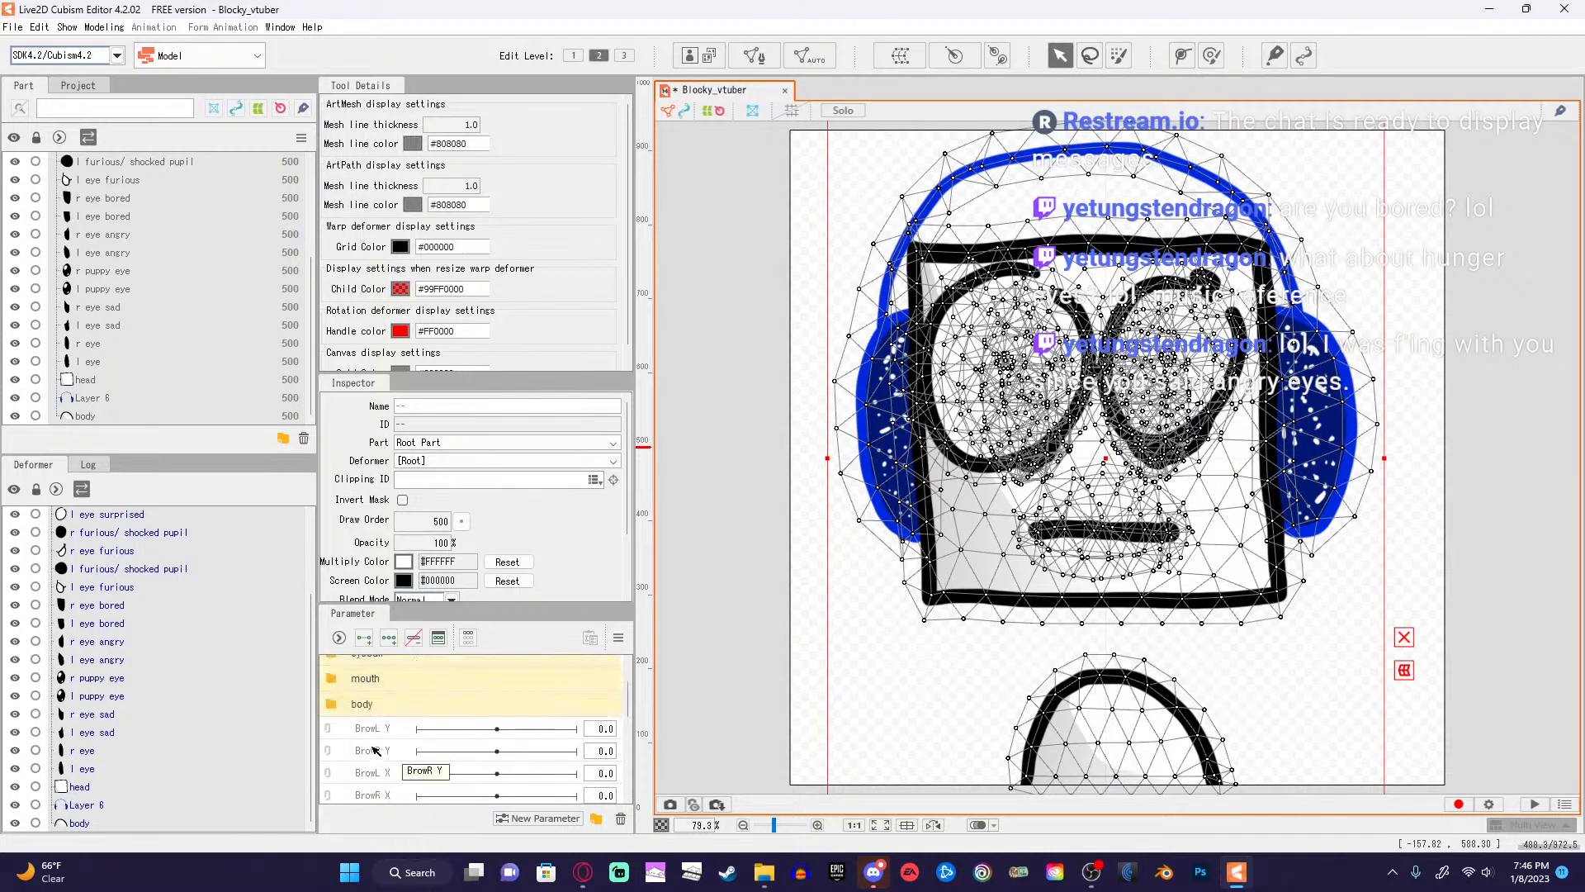
left_click(373, 732, "shift")
key("Delete")
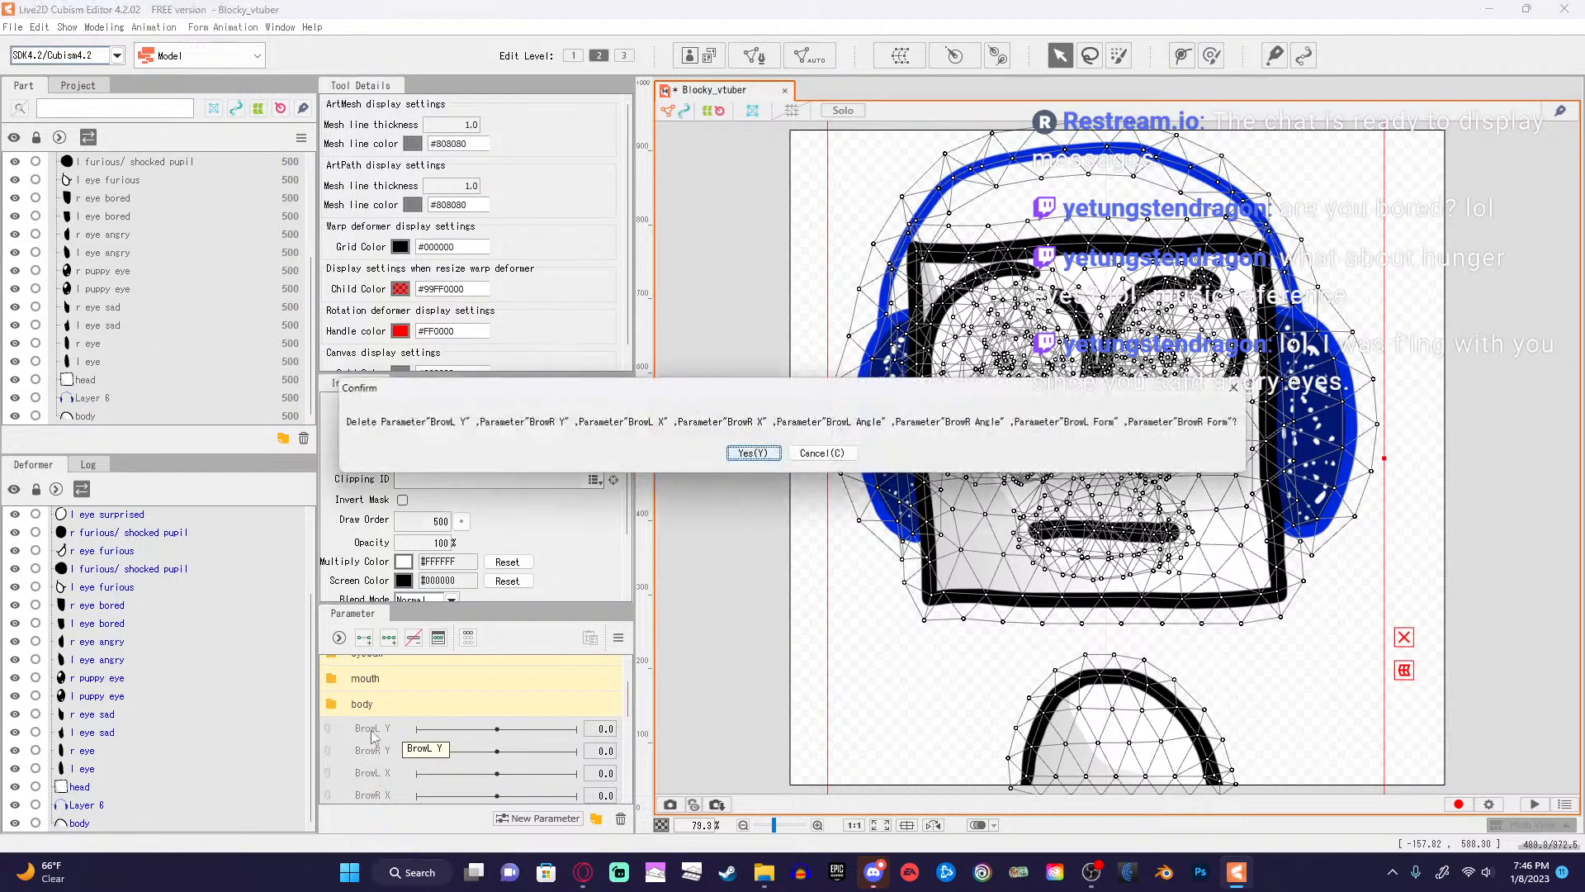
left_click(756, 453)
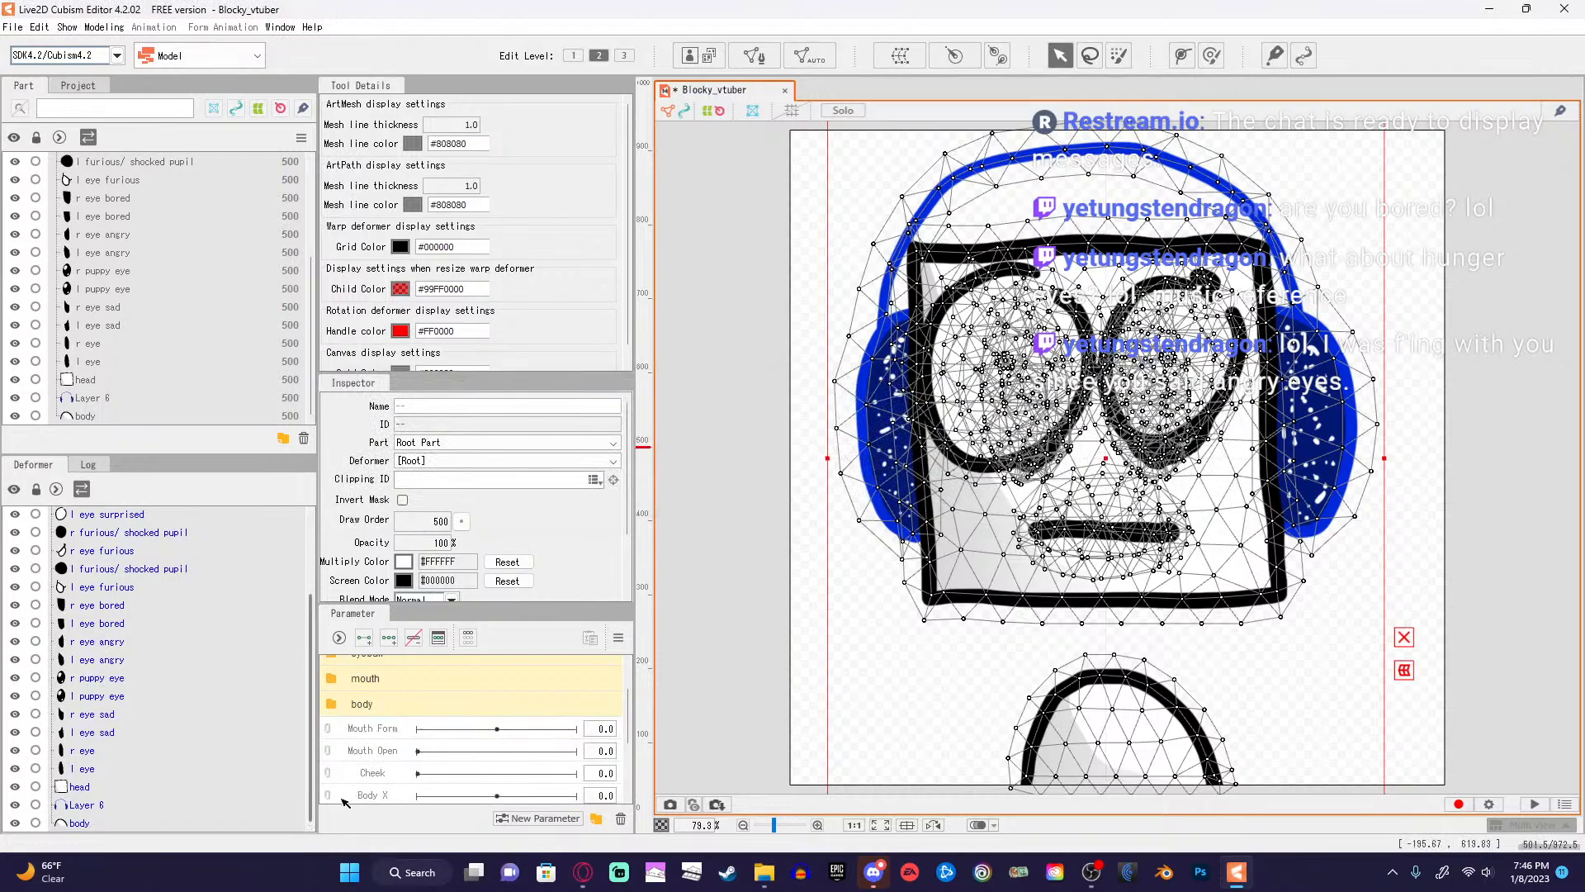
Move the Mouth Form and Mouth Open parameters into the mouth folder, and check its contents.
scroll(376, 784, "up", 1)
scroll(377, 801, "down", 2)
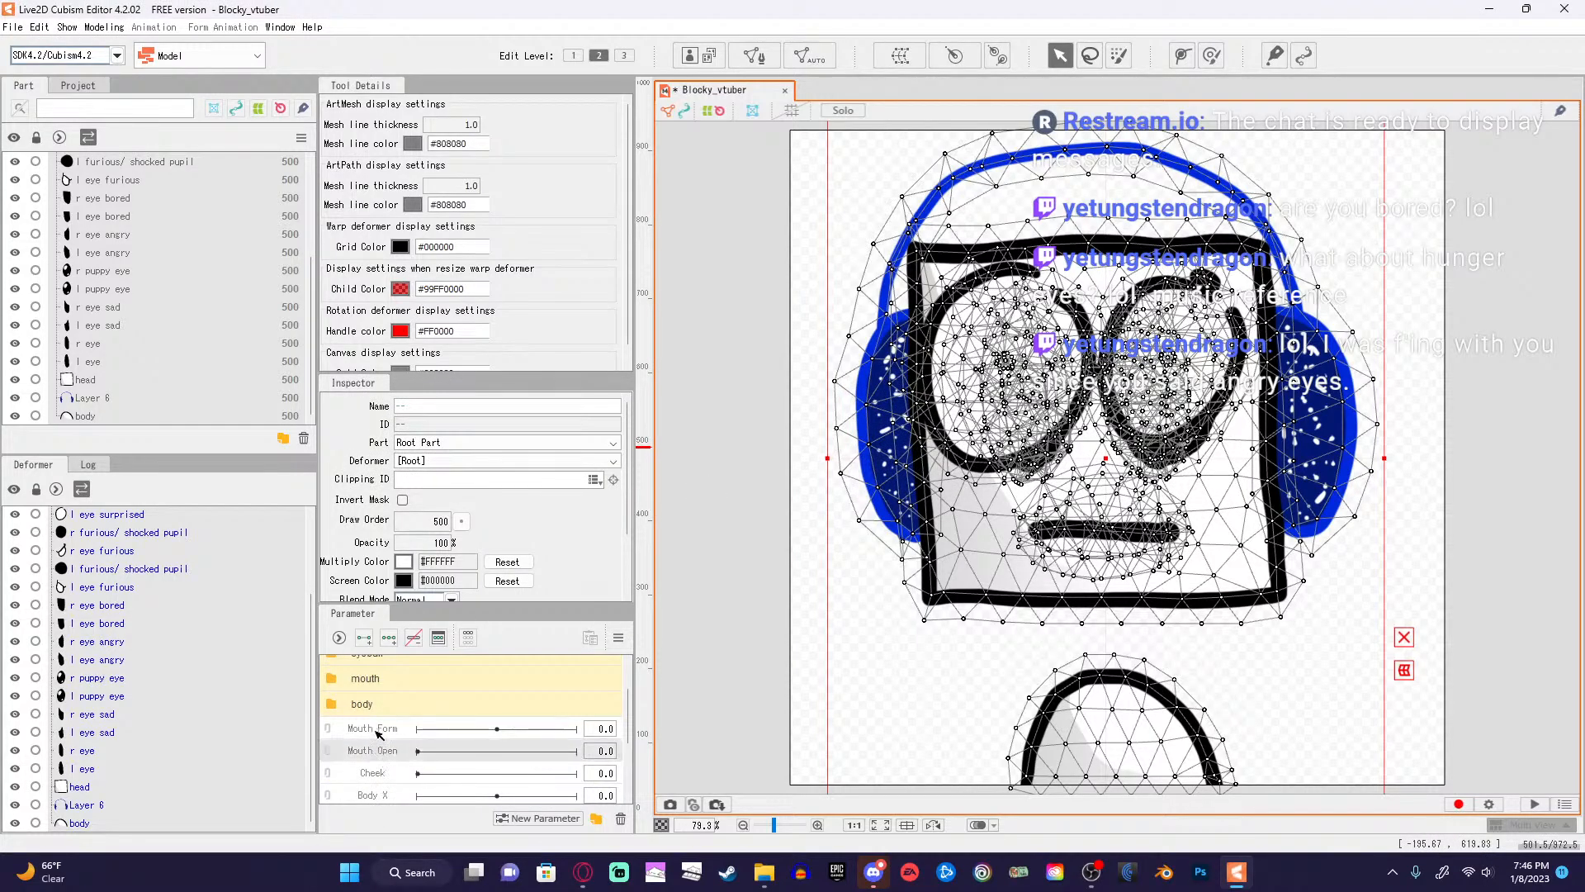
scroll(382, 780, "up", 2)
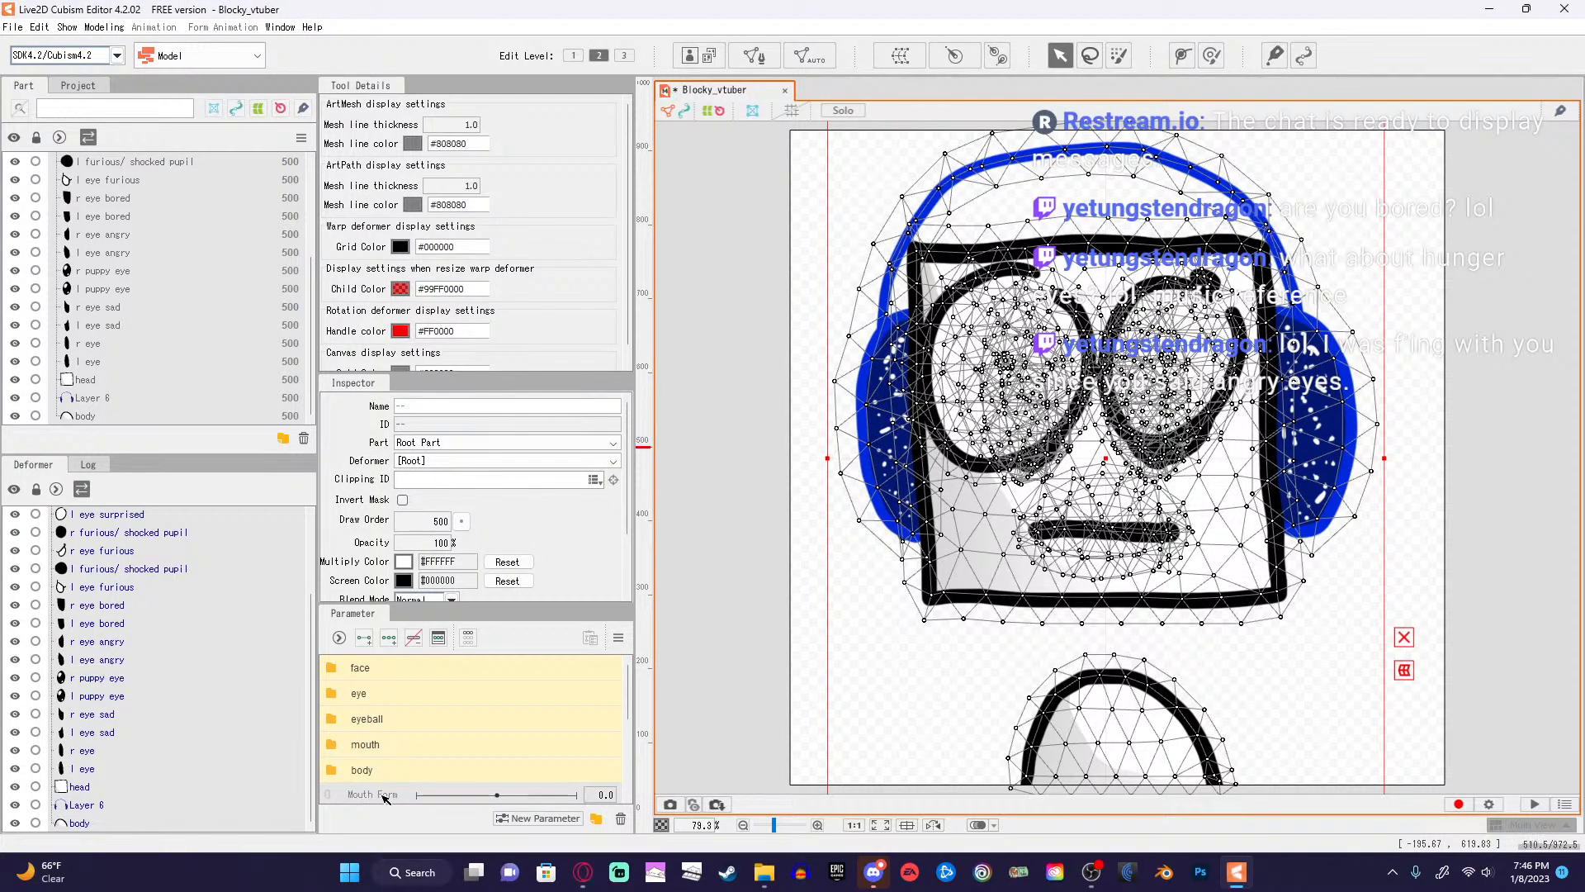
left_click_drag(384, 797, 380, 745)
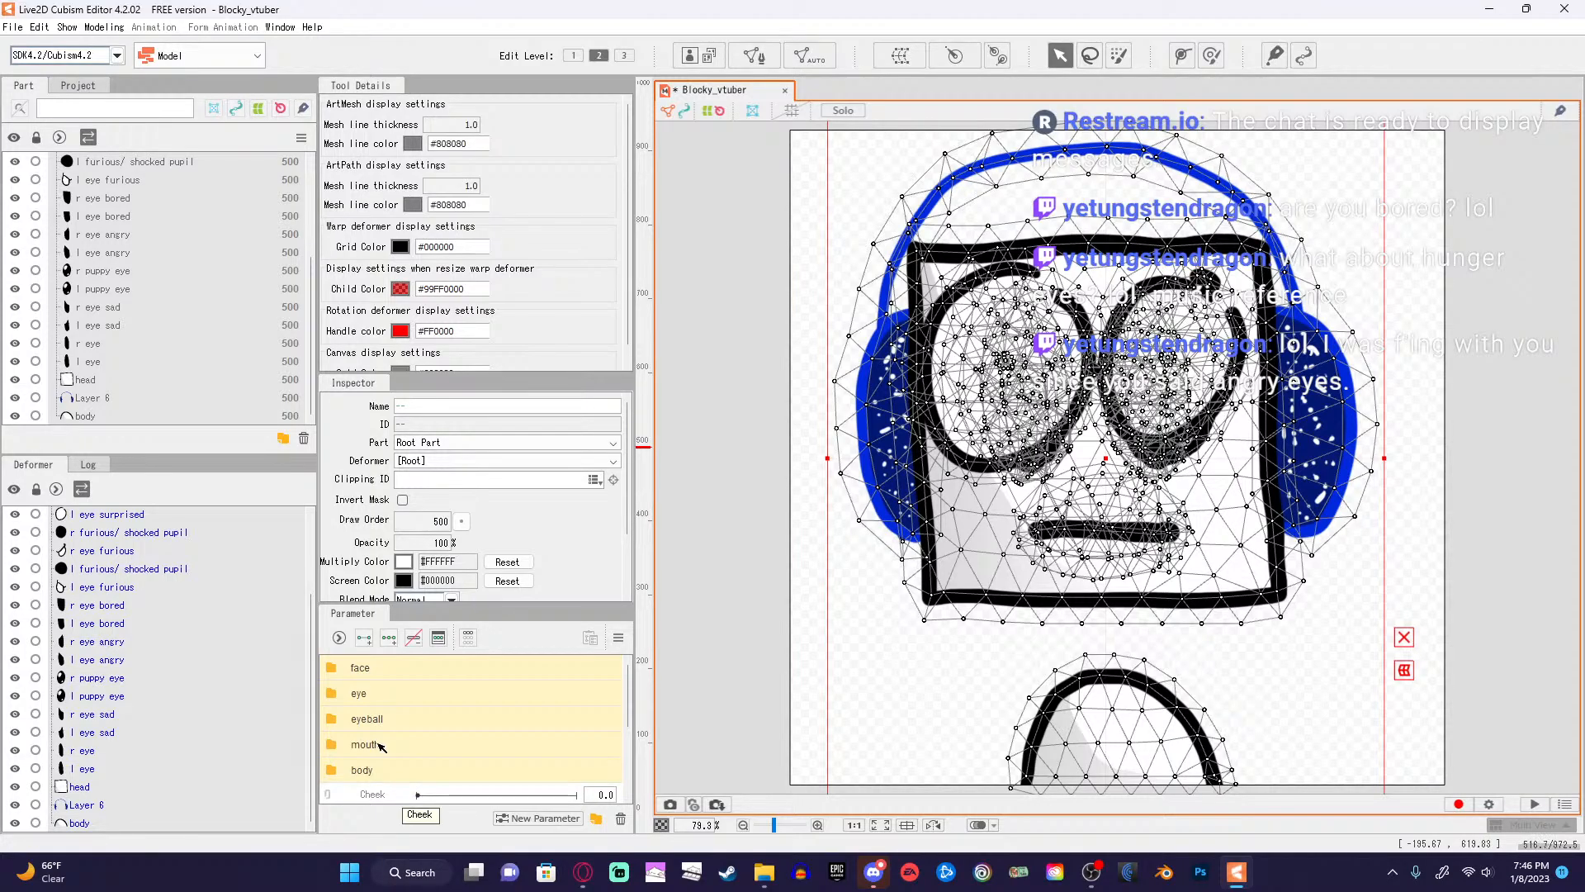
left_click(335, 745)
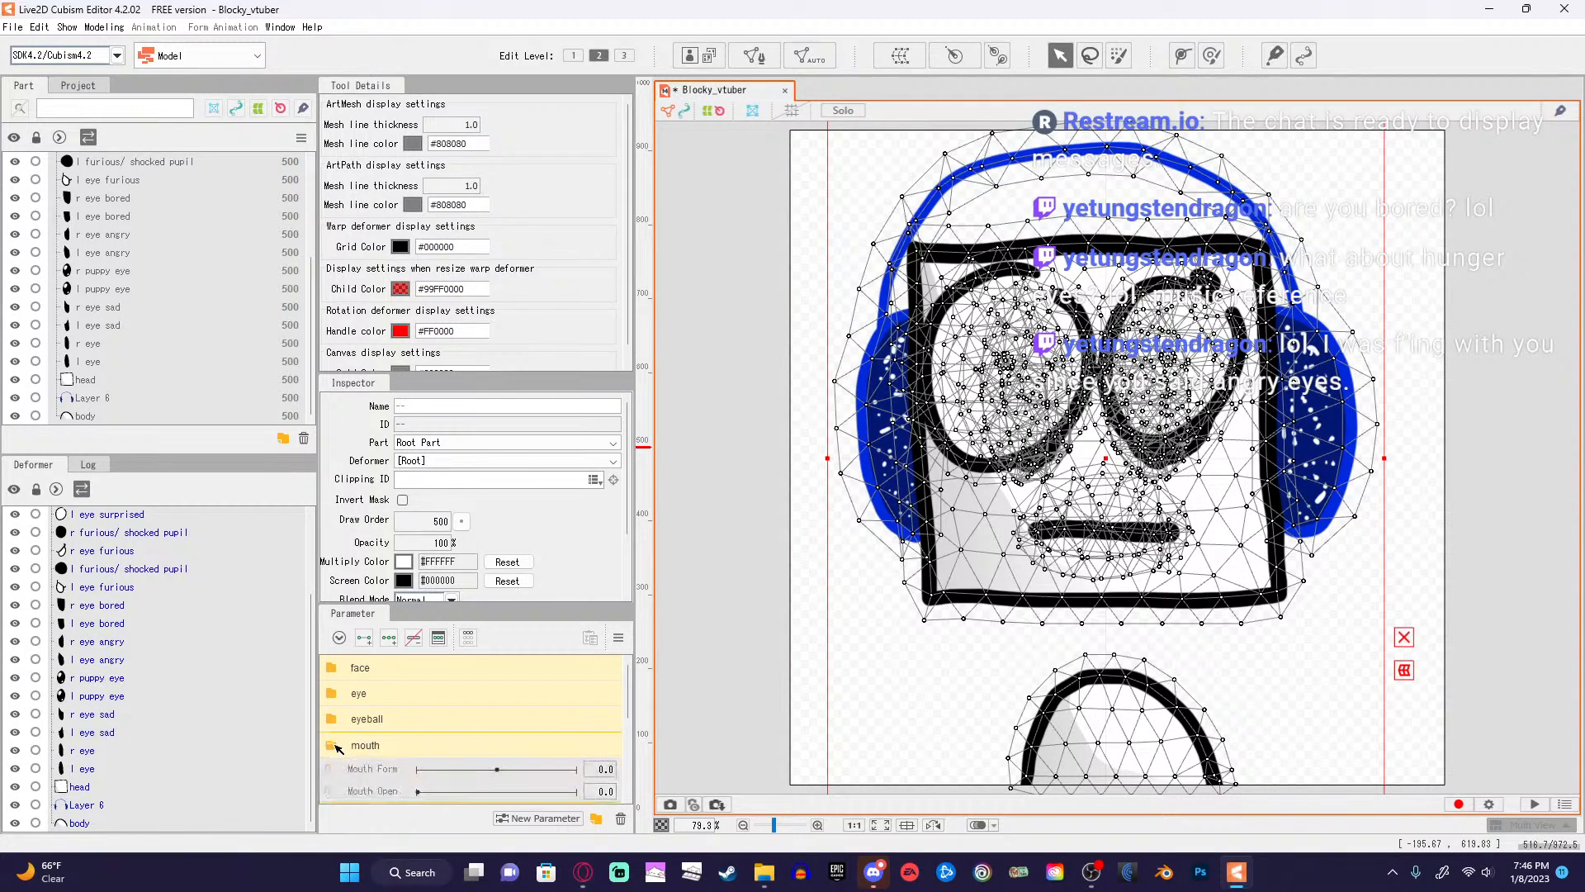
left_click(335, 746)
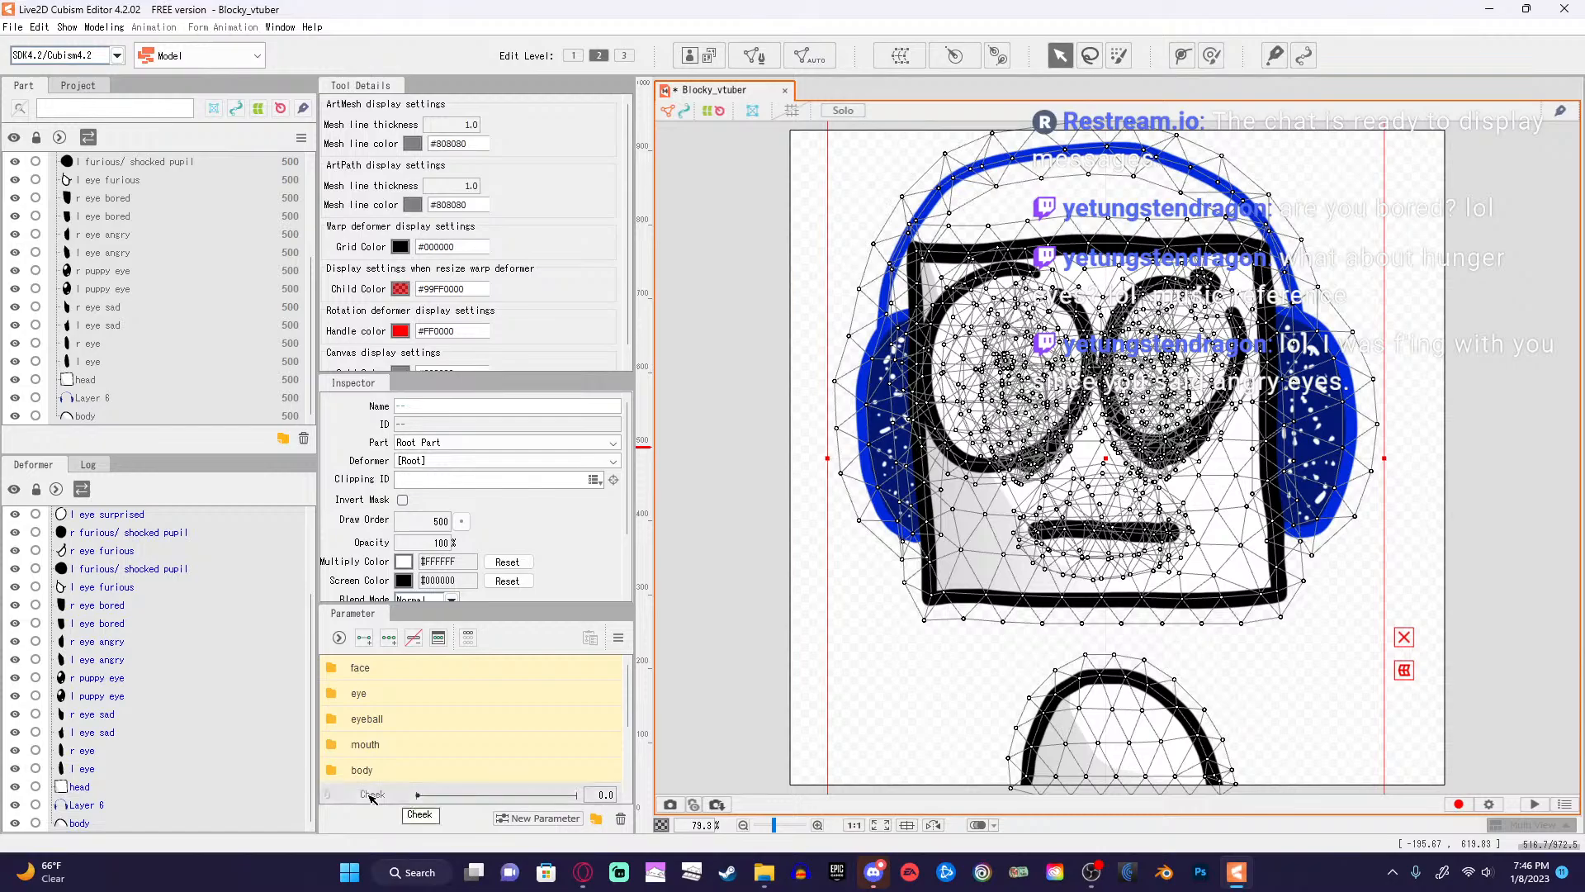
Move the Cheek parameter into the face folder, and Body X, Body Y, Body Z and Breath into the body folder.
left_click_drag(370, 797, 381, 667)
scroll(380, 687, "down", 2)
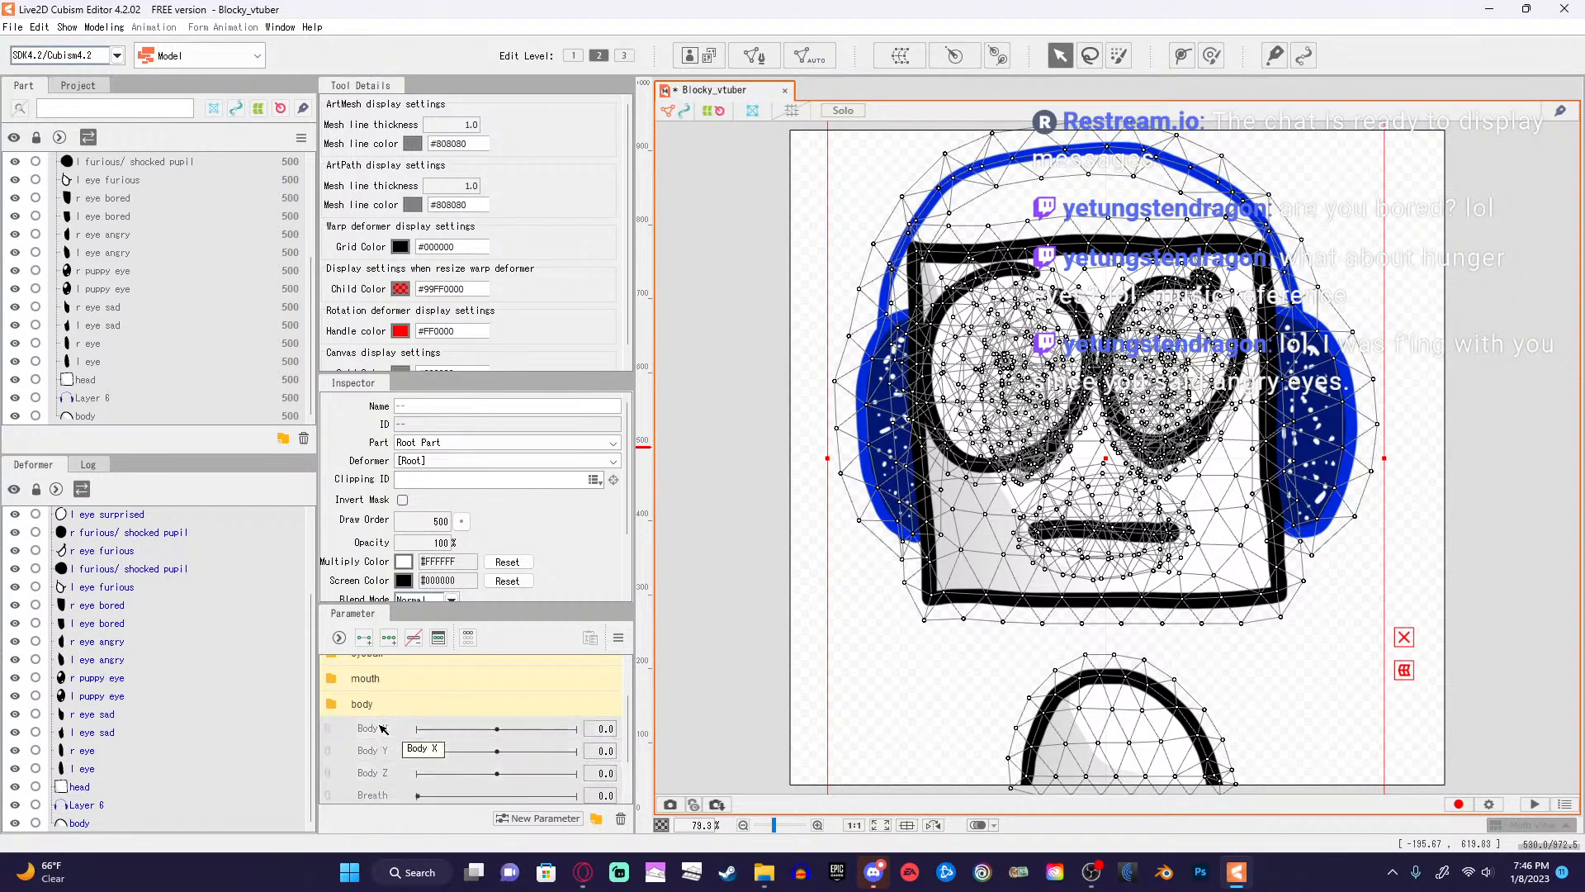
scroll(381, 729, "up", 3)
left_click(374, 777)
Delete the Hair Move Front, Hair Move Side and Hair Move Back parameters.
scroll(377, 773, "down", 2)
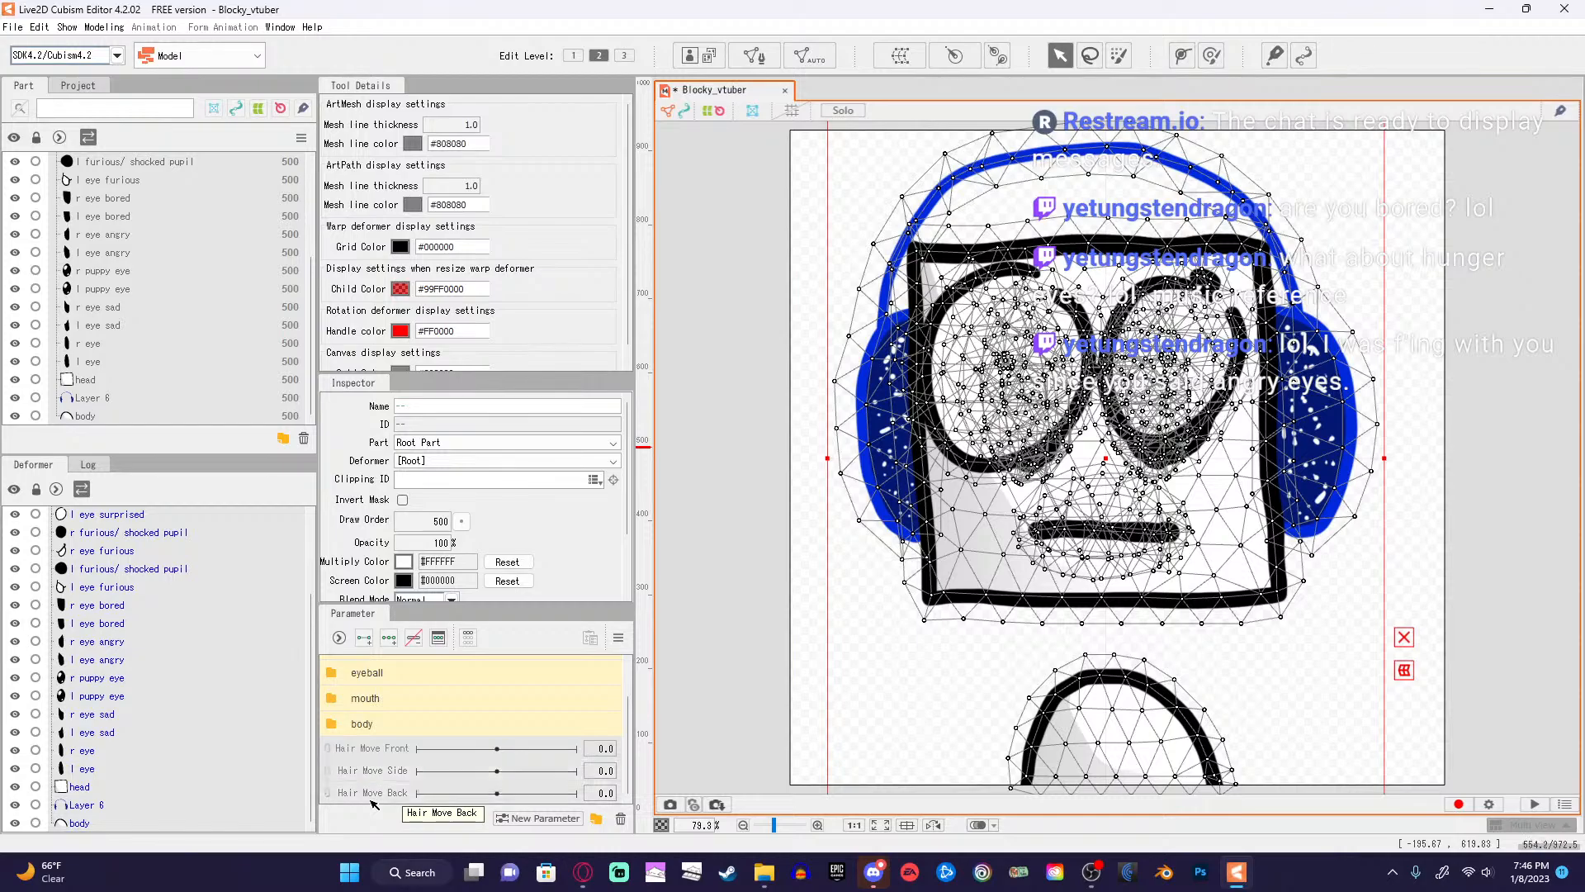
key("Delete")
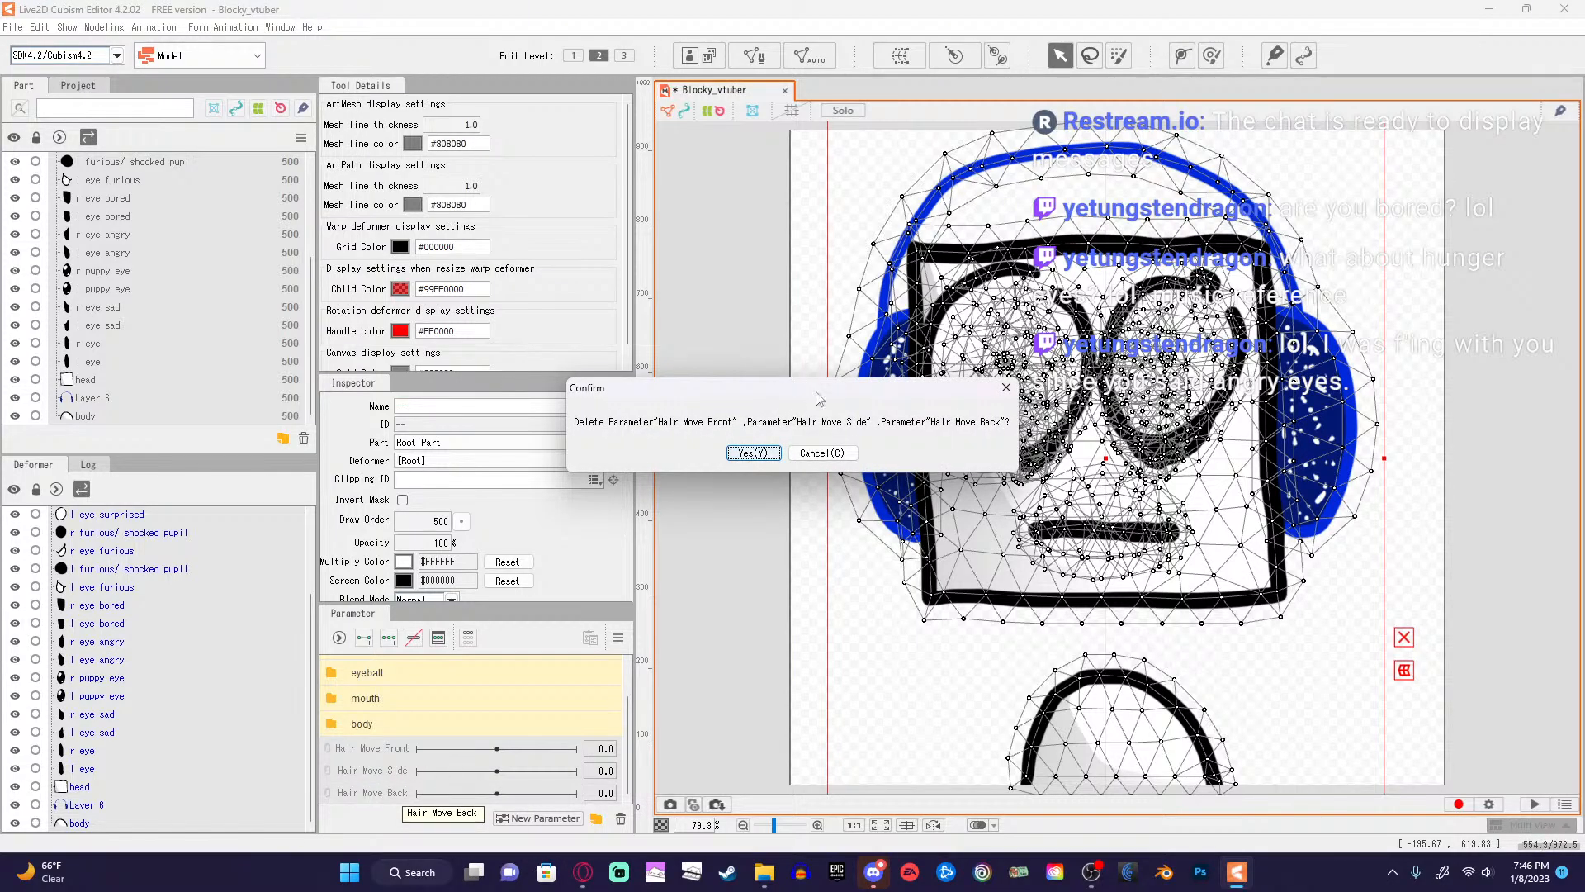
left_click(753, 454)
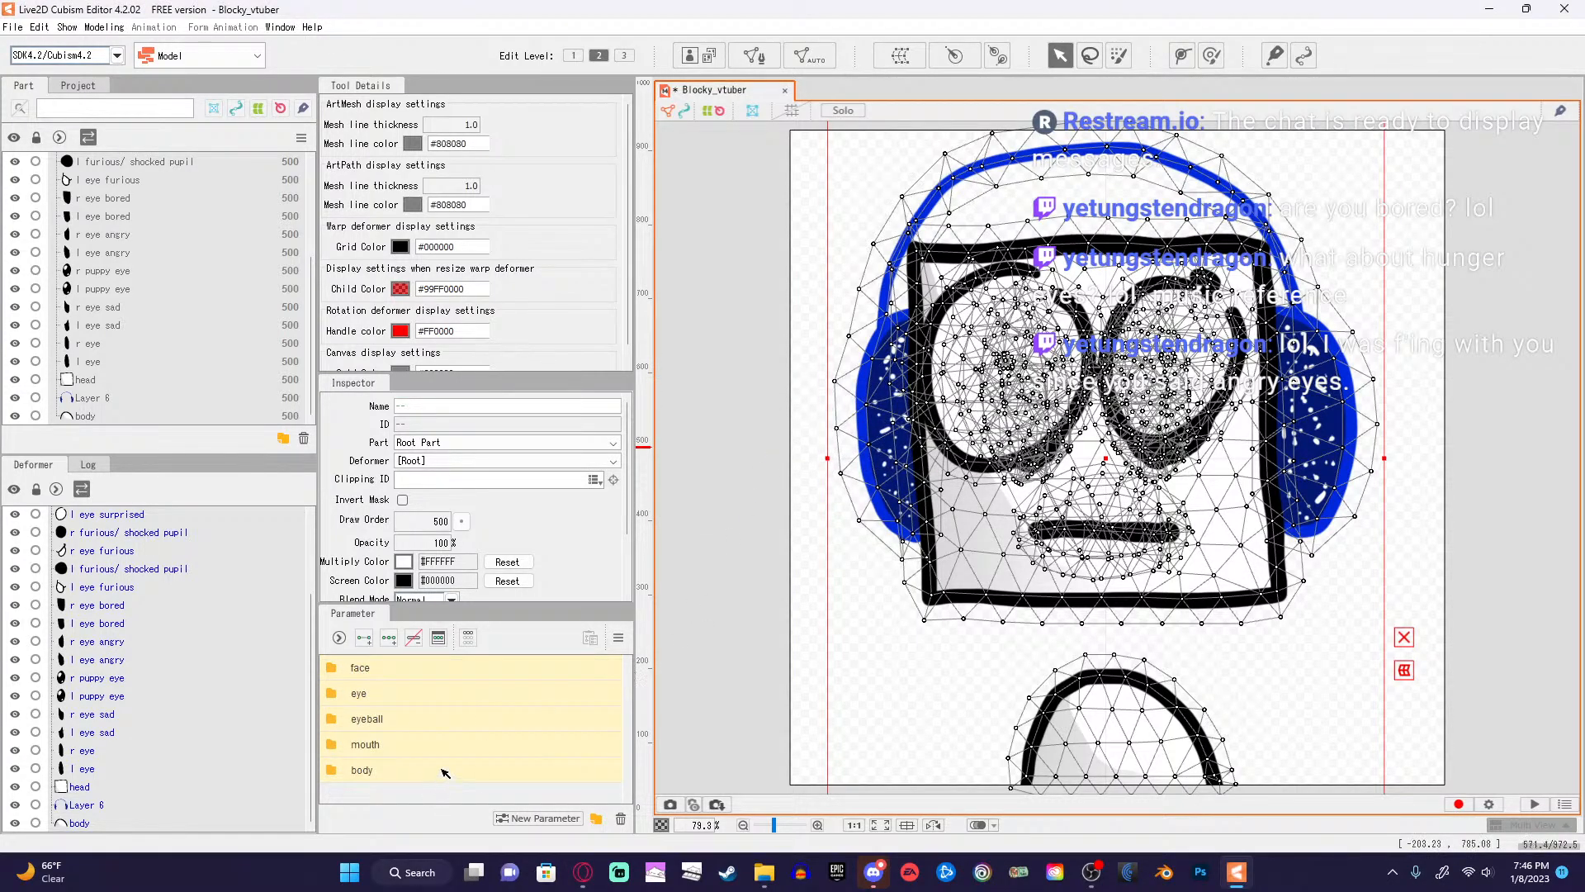
Expand the mouth parameter folder, and add two keys to Mouth Open for the upper lip and lower lip meshes.
left_click(332, 773)
left_click(333, 772)
left_click(329, 739)
left_click(329, 739)
left_click(331, 742)
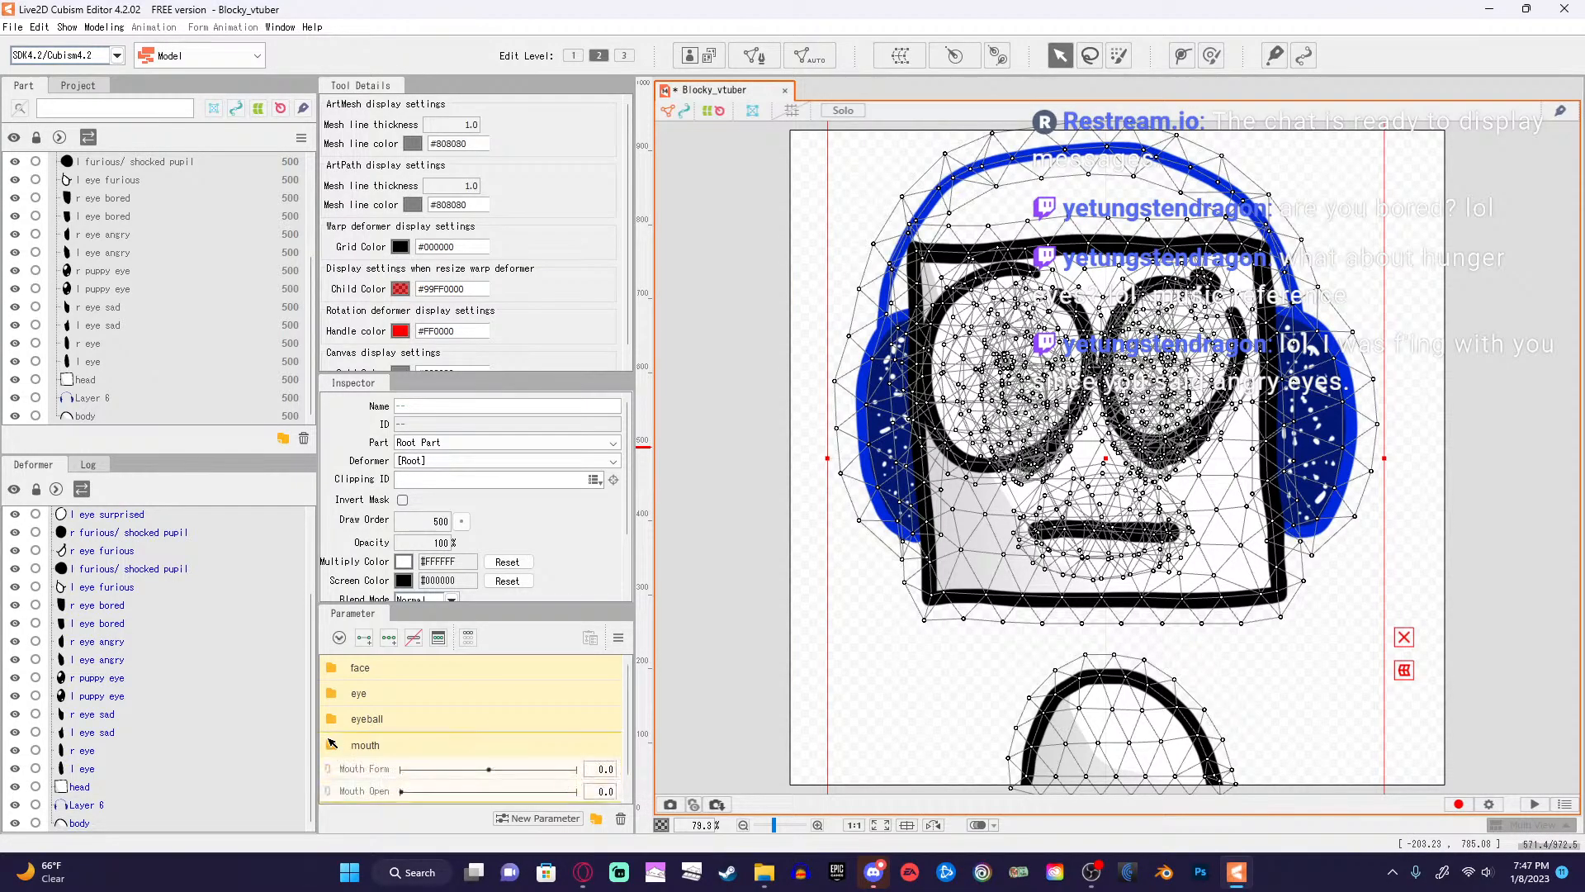
scroll(156, 588, "up", 2)
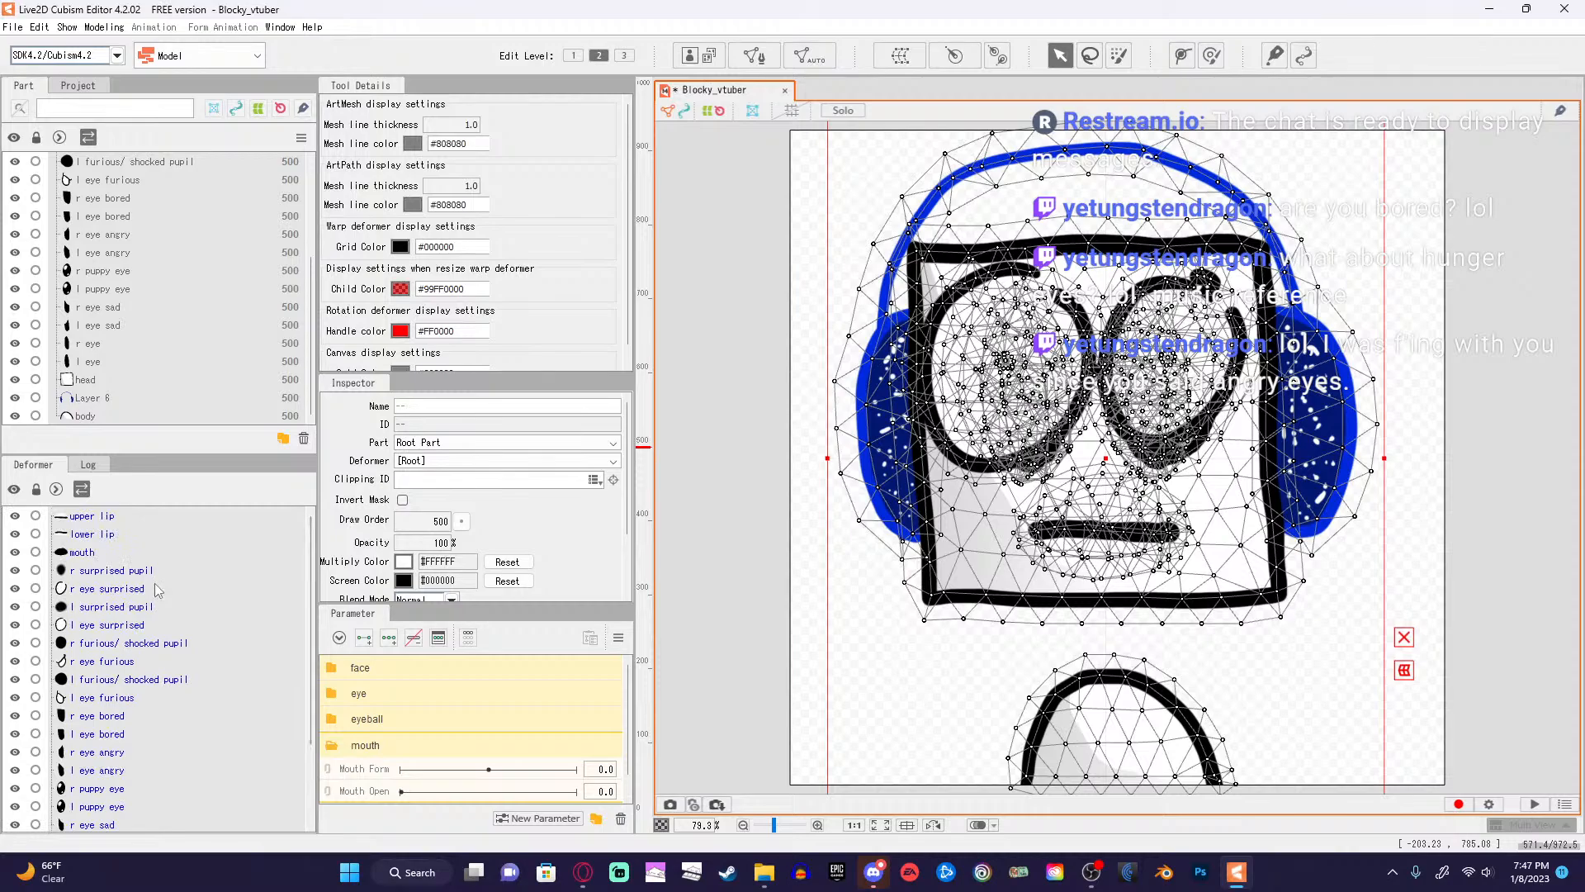
left_click(124, 518)
left_click(120, 539, "ctrl")
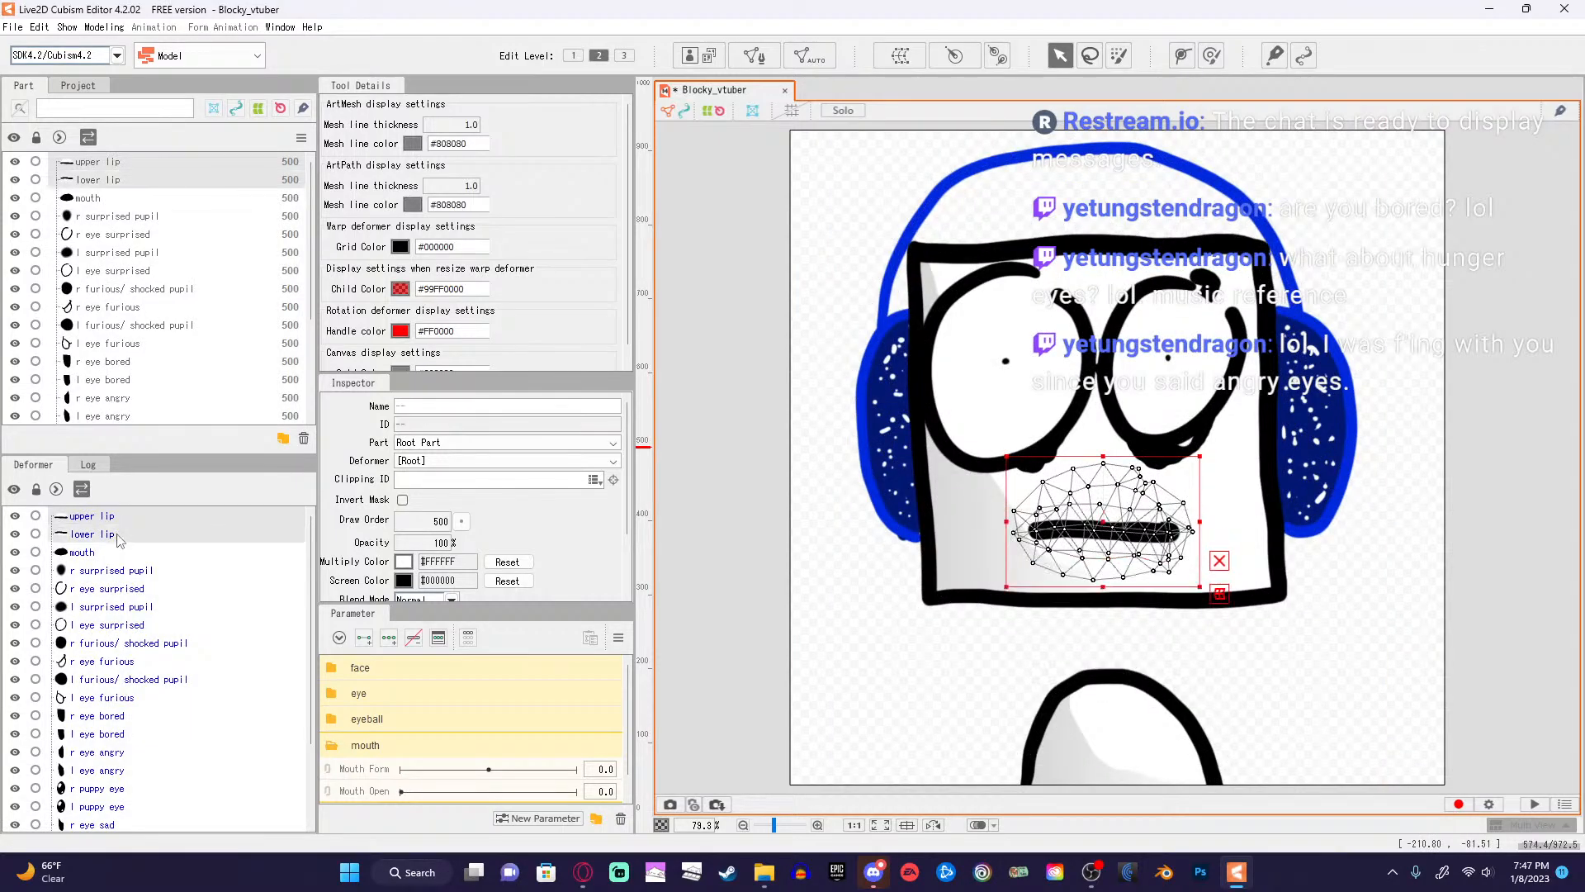
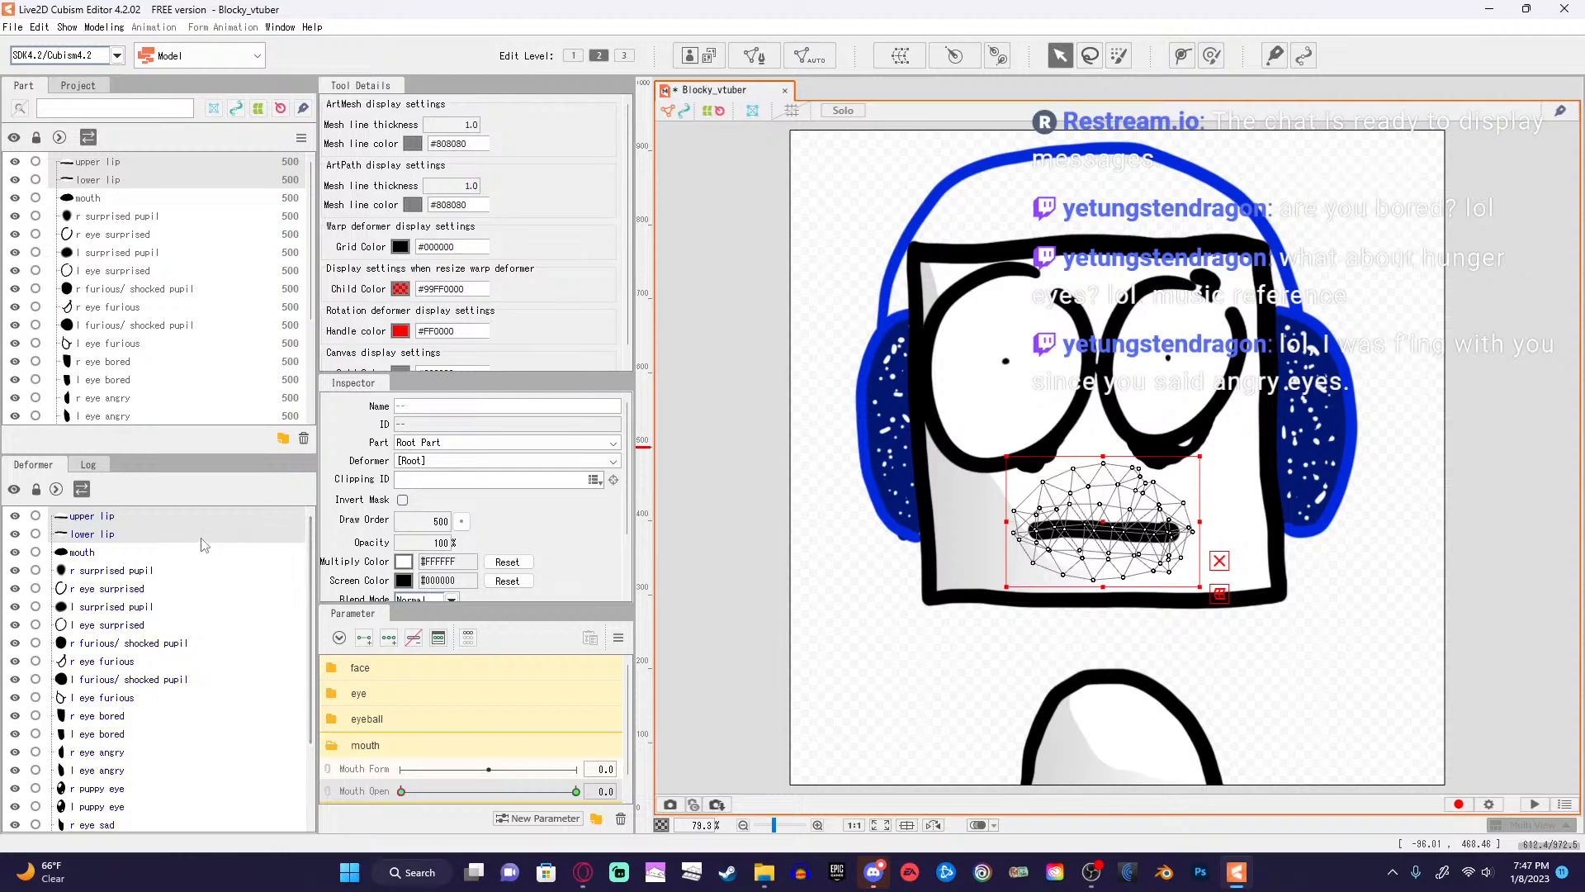
Create a six-point deform path along the black line of the upper lip mesh, from one mouth corner to the other.
left_click(172, 520)
scroll(1377, 658, "up", 2)
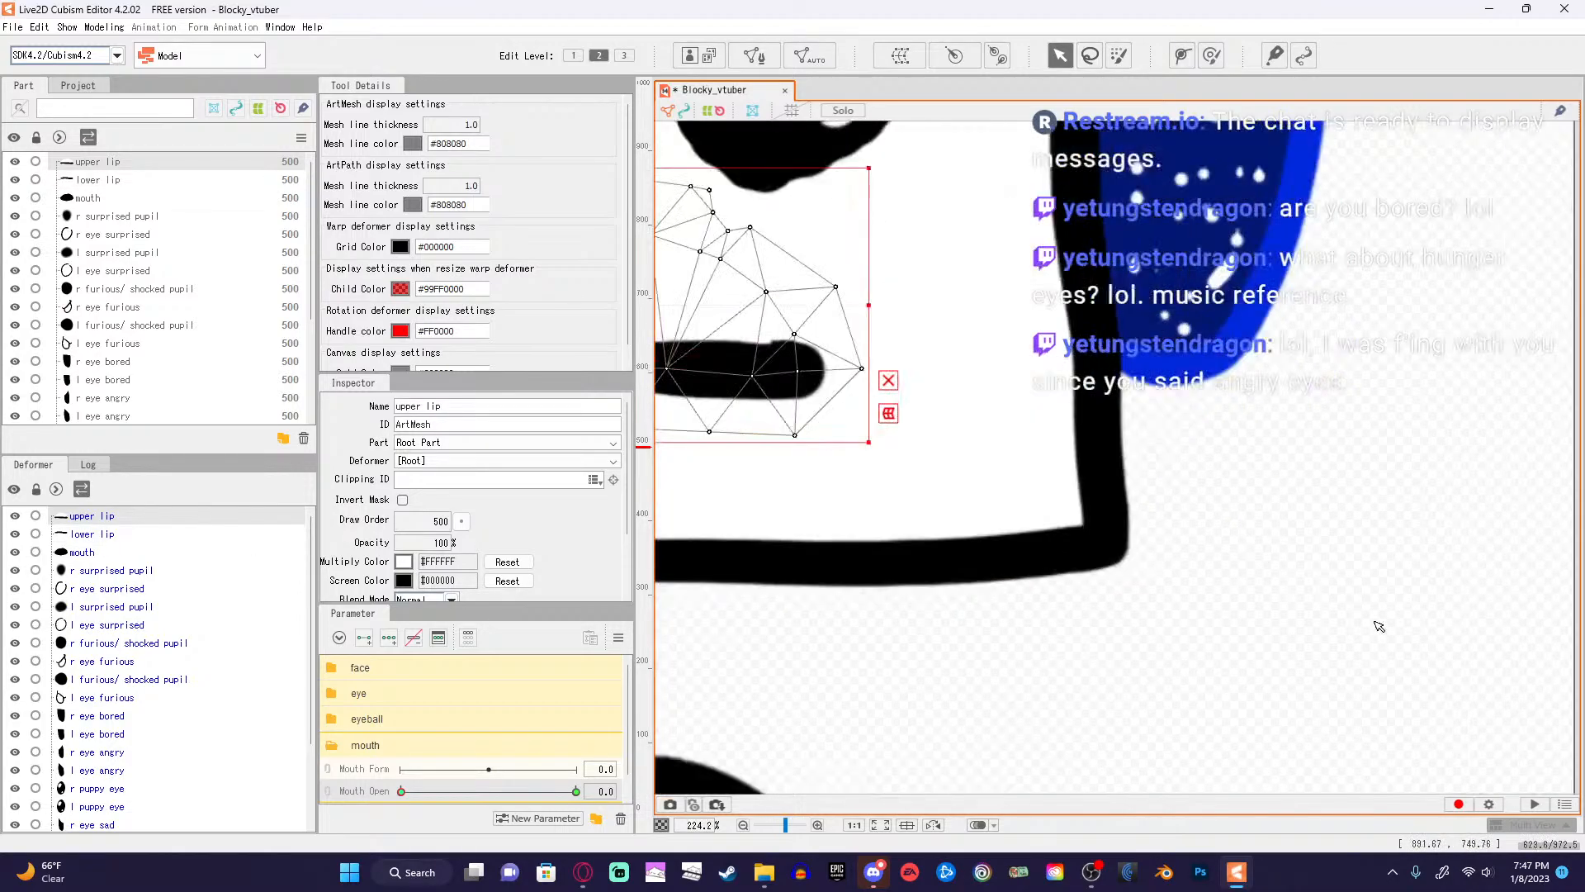
left_click_drag(1189, 650, 1350, 720)
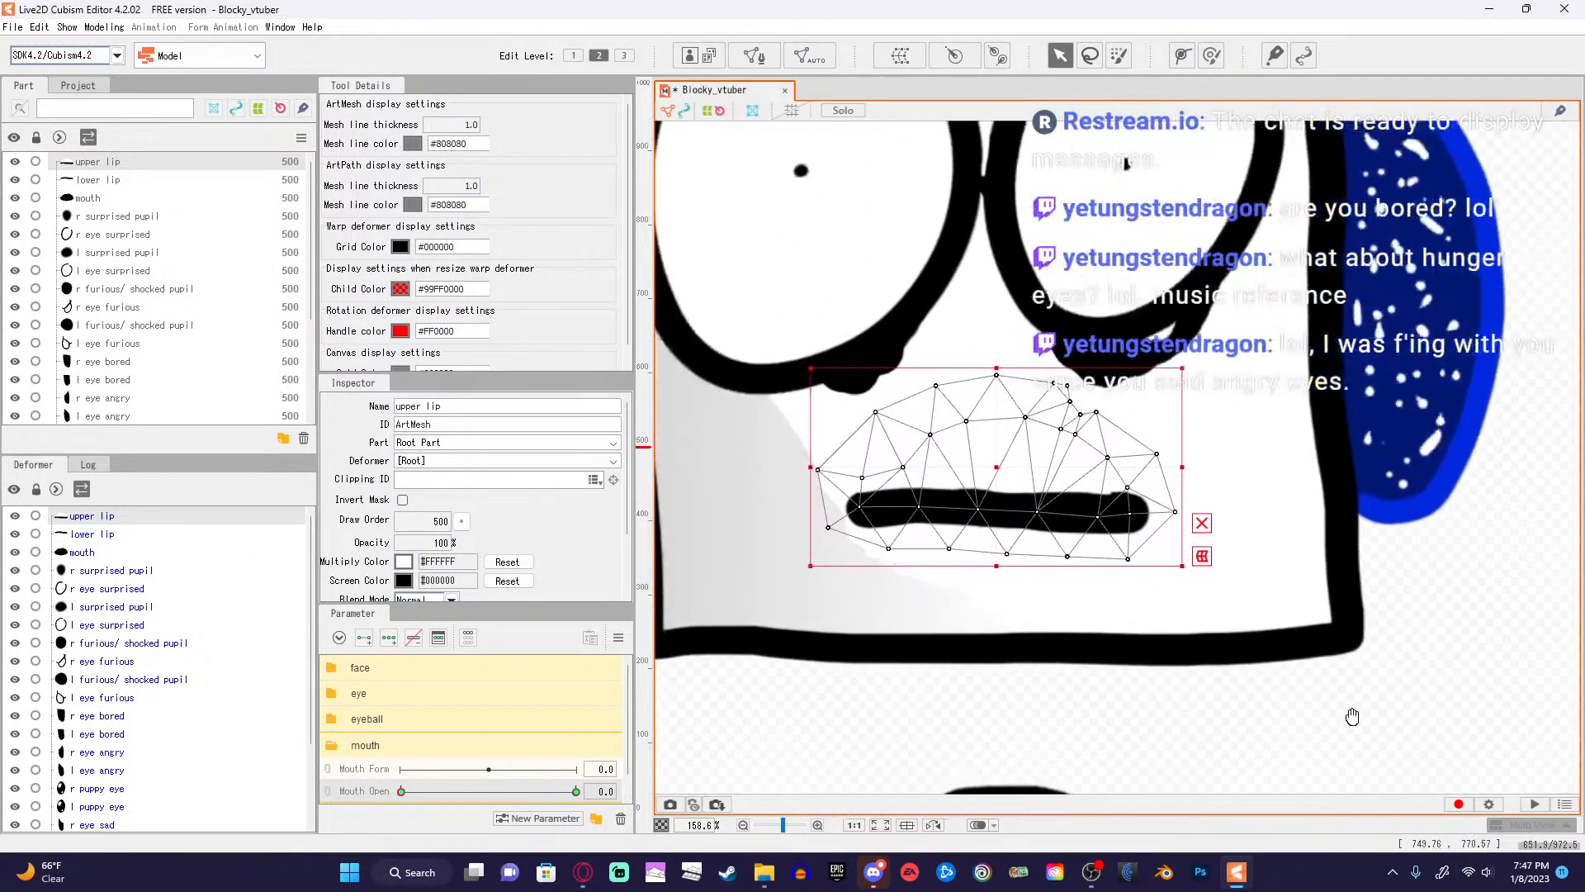
left_click(1182, 56)
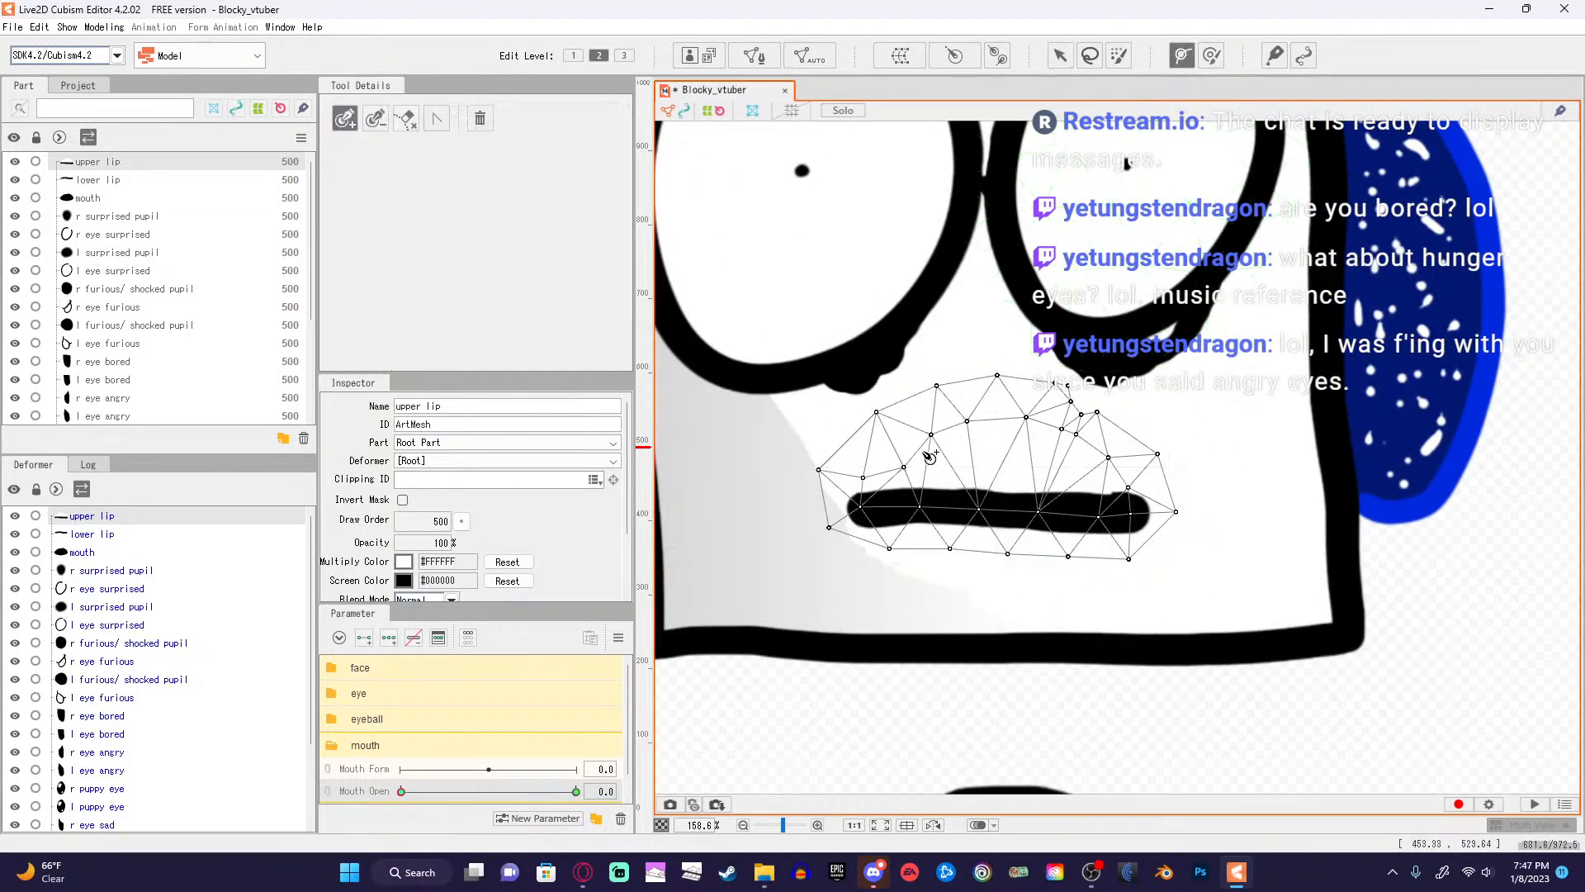
left_click(863, 510)
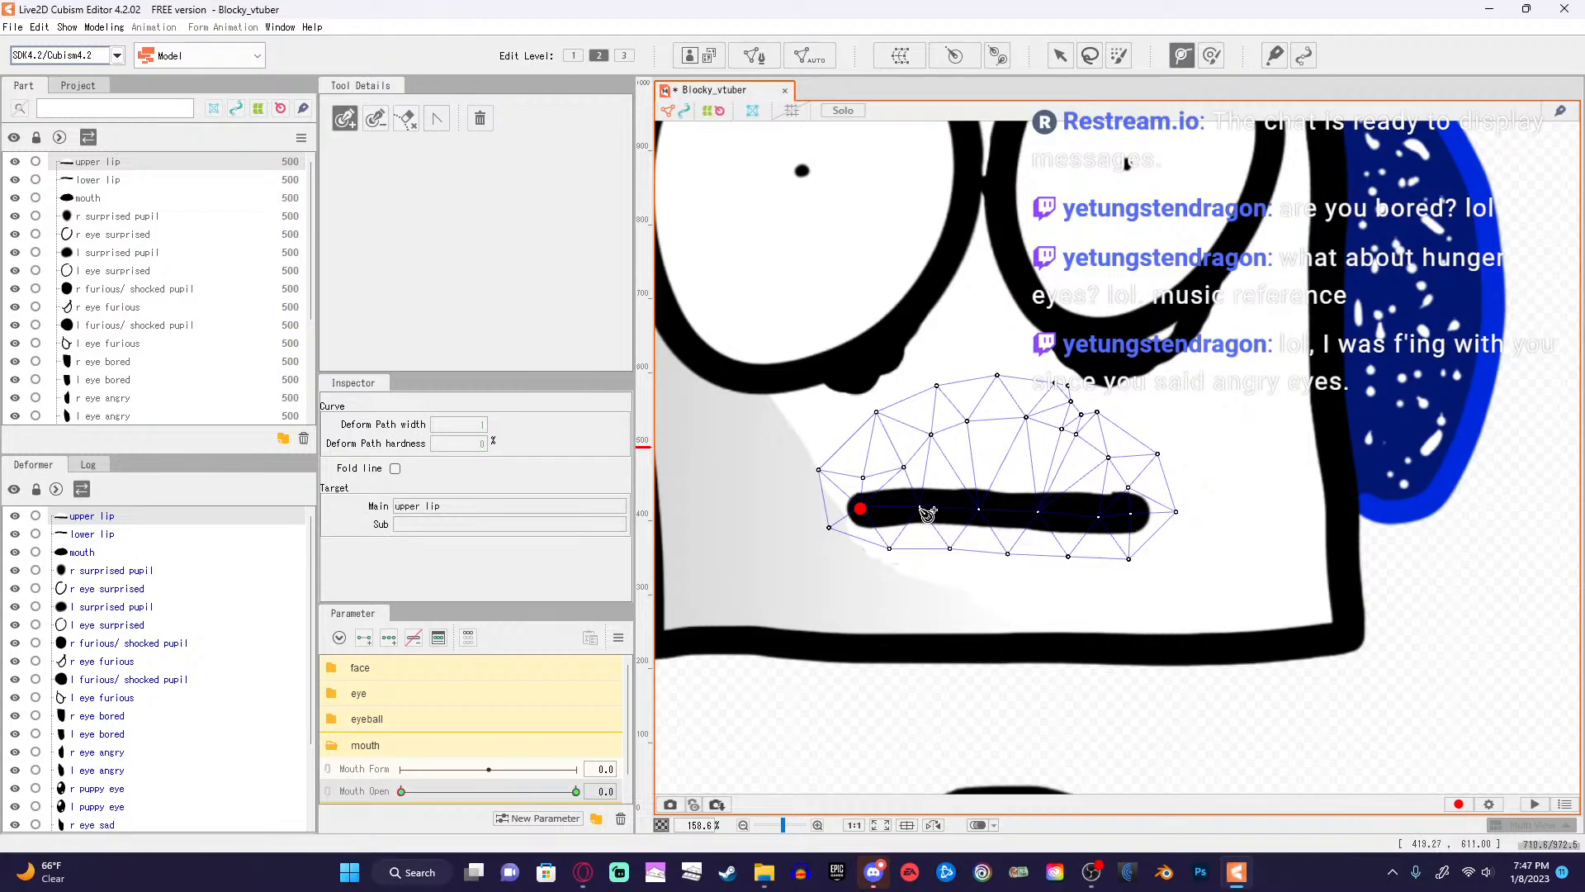
left_click(919, 509)
left_click(979, 509)
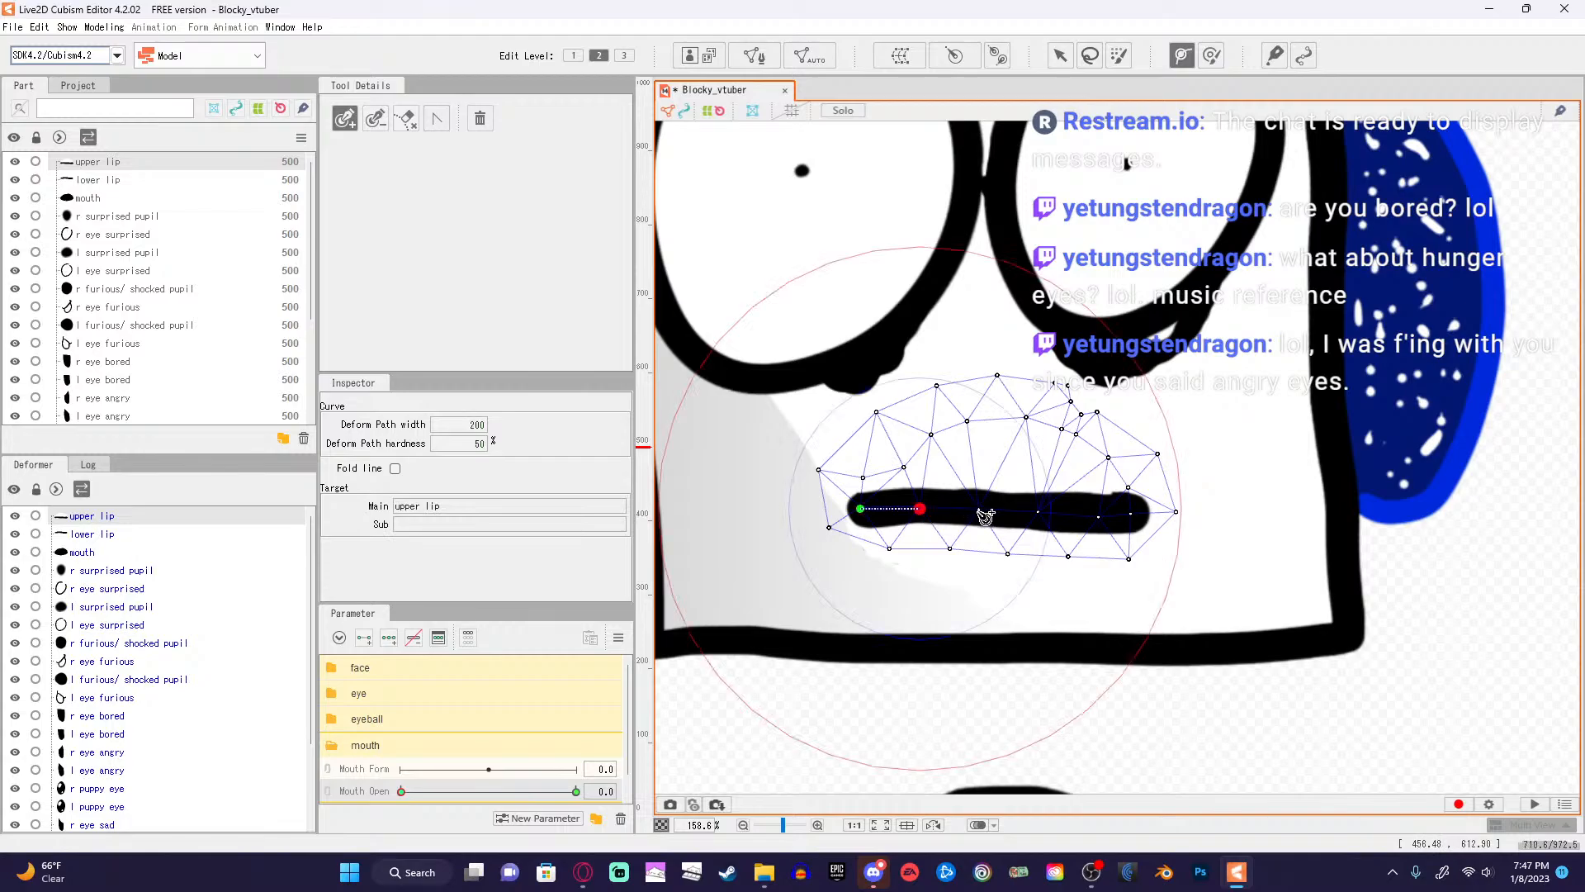
left_click(1035, 512)
left_click(1102, 516)
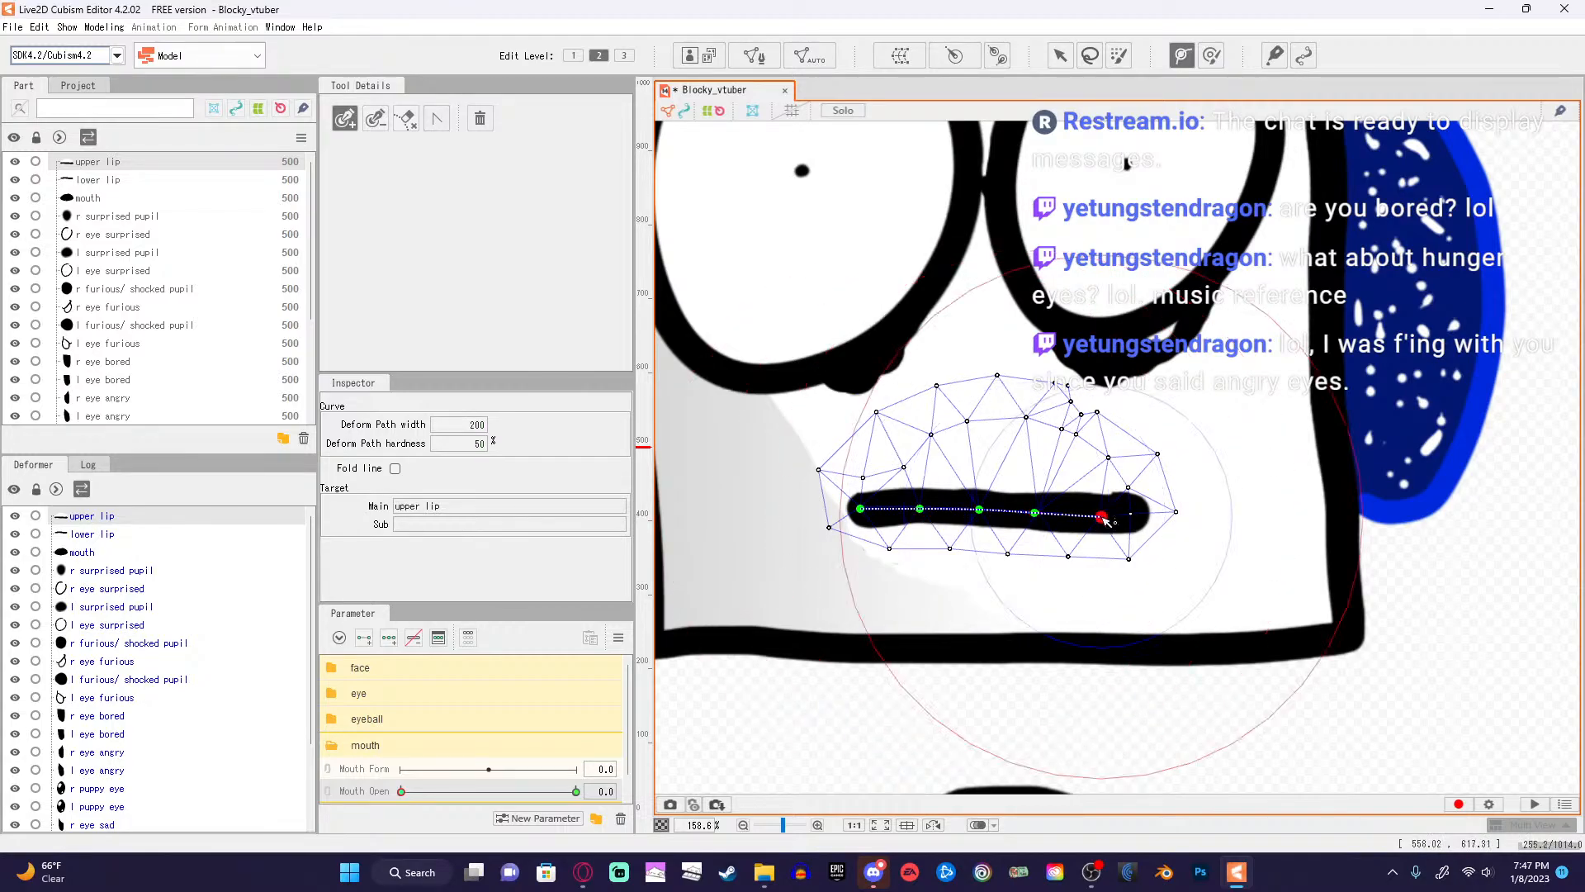
left_click(1129, 513)
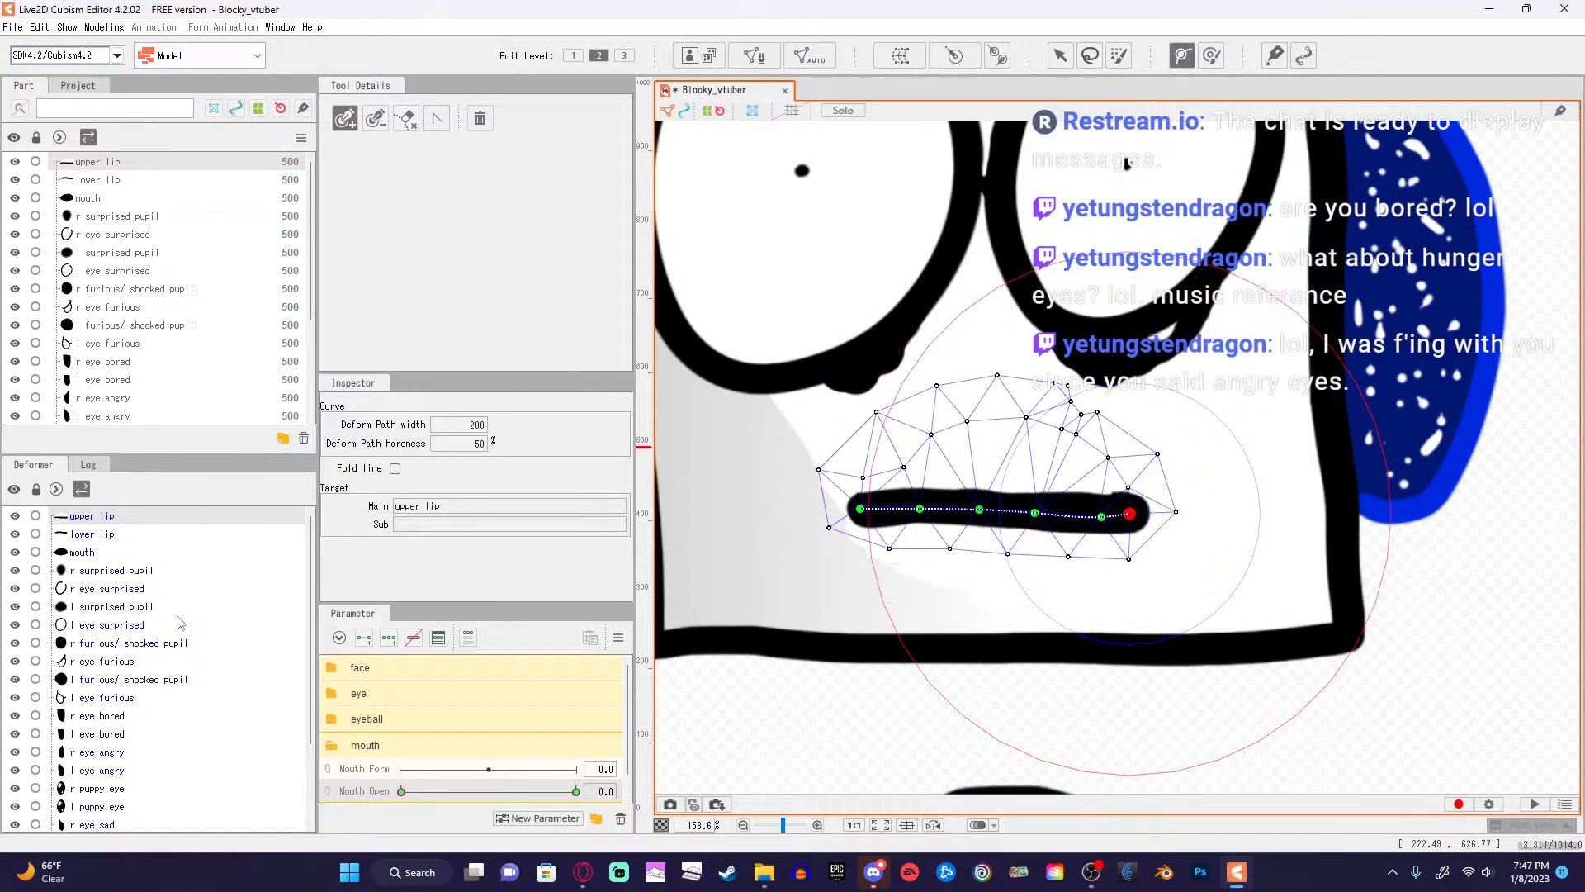
Create a six-point deform path along the black line of the lower lip mesh, from one mouth corner to the other.
left_click(100, 535)
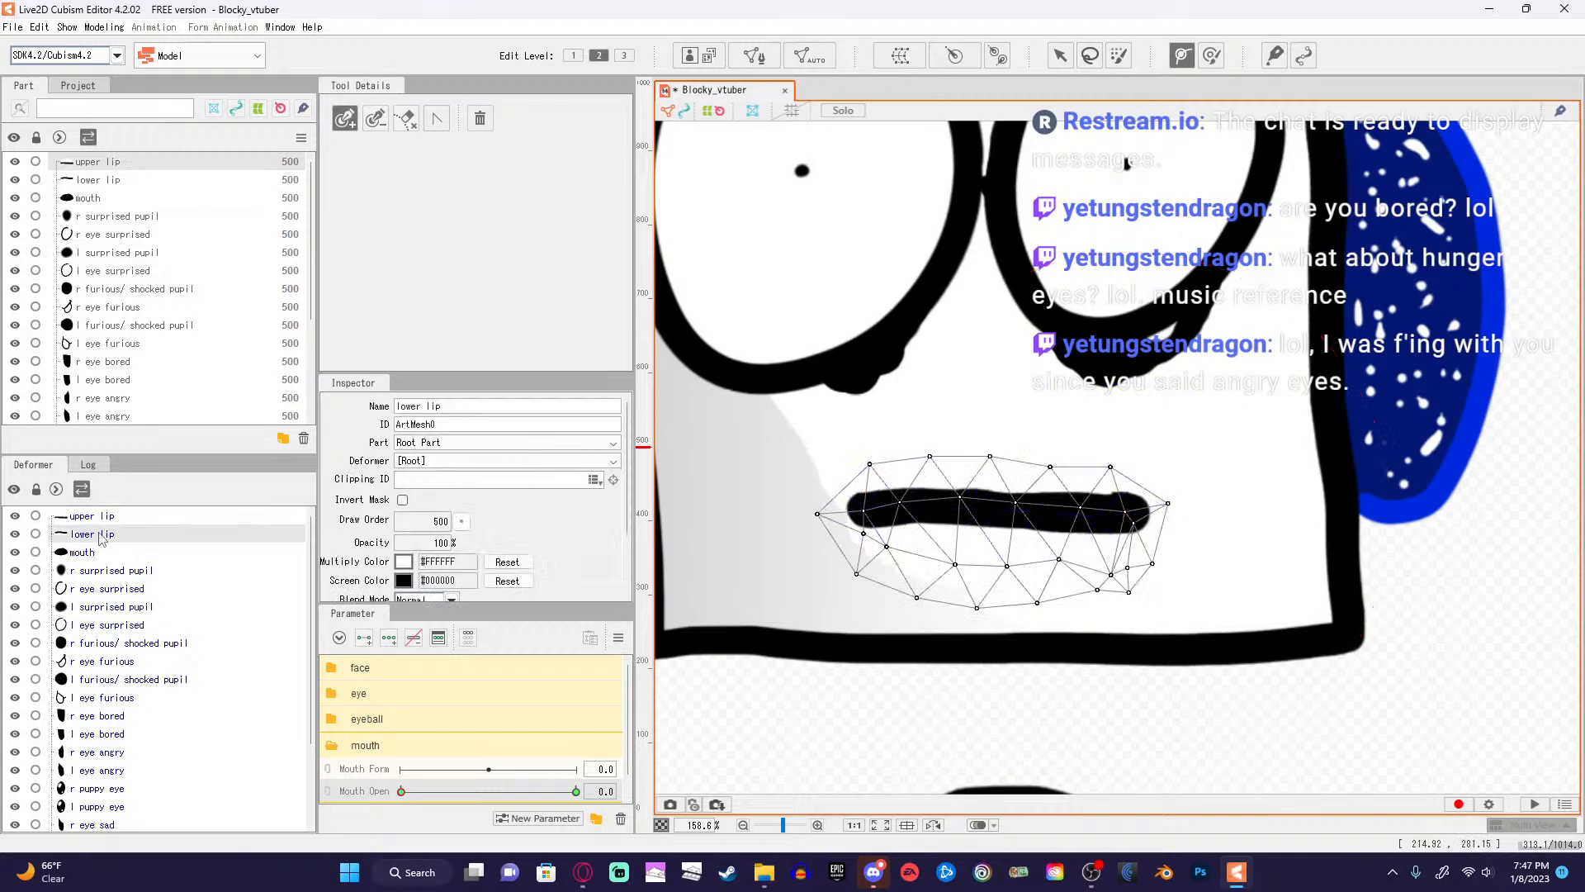
left_click(864, 509)
left_click(902, 503)
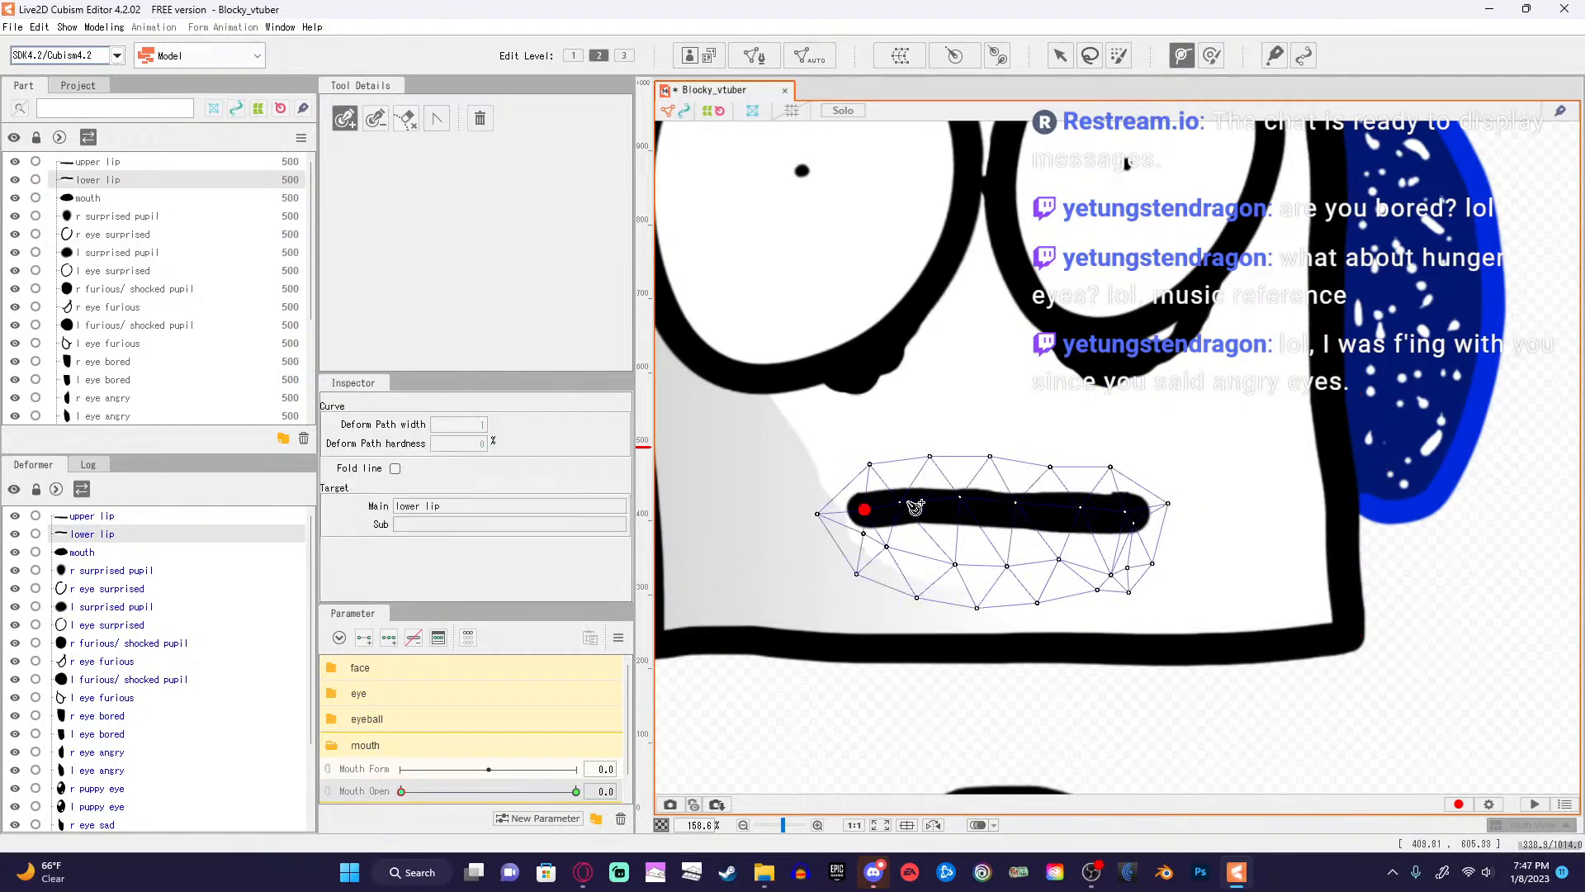
left_click(962, 498)
left_click(1014, 502)
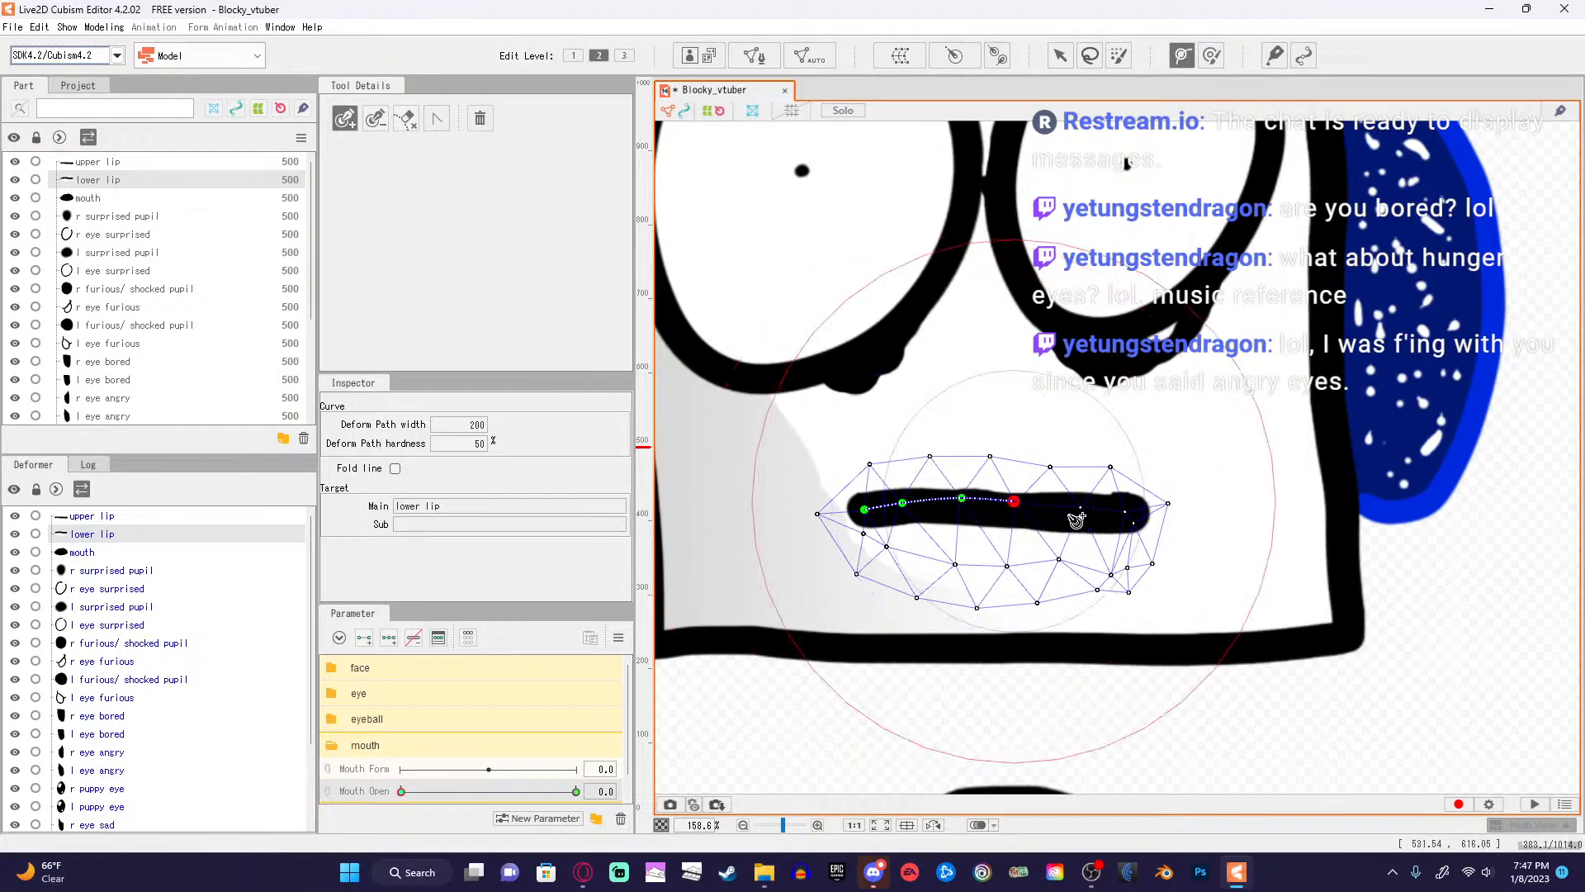
left_click(1080, 507)
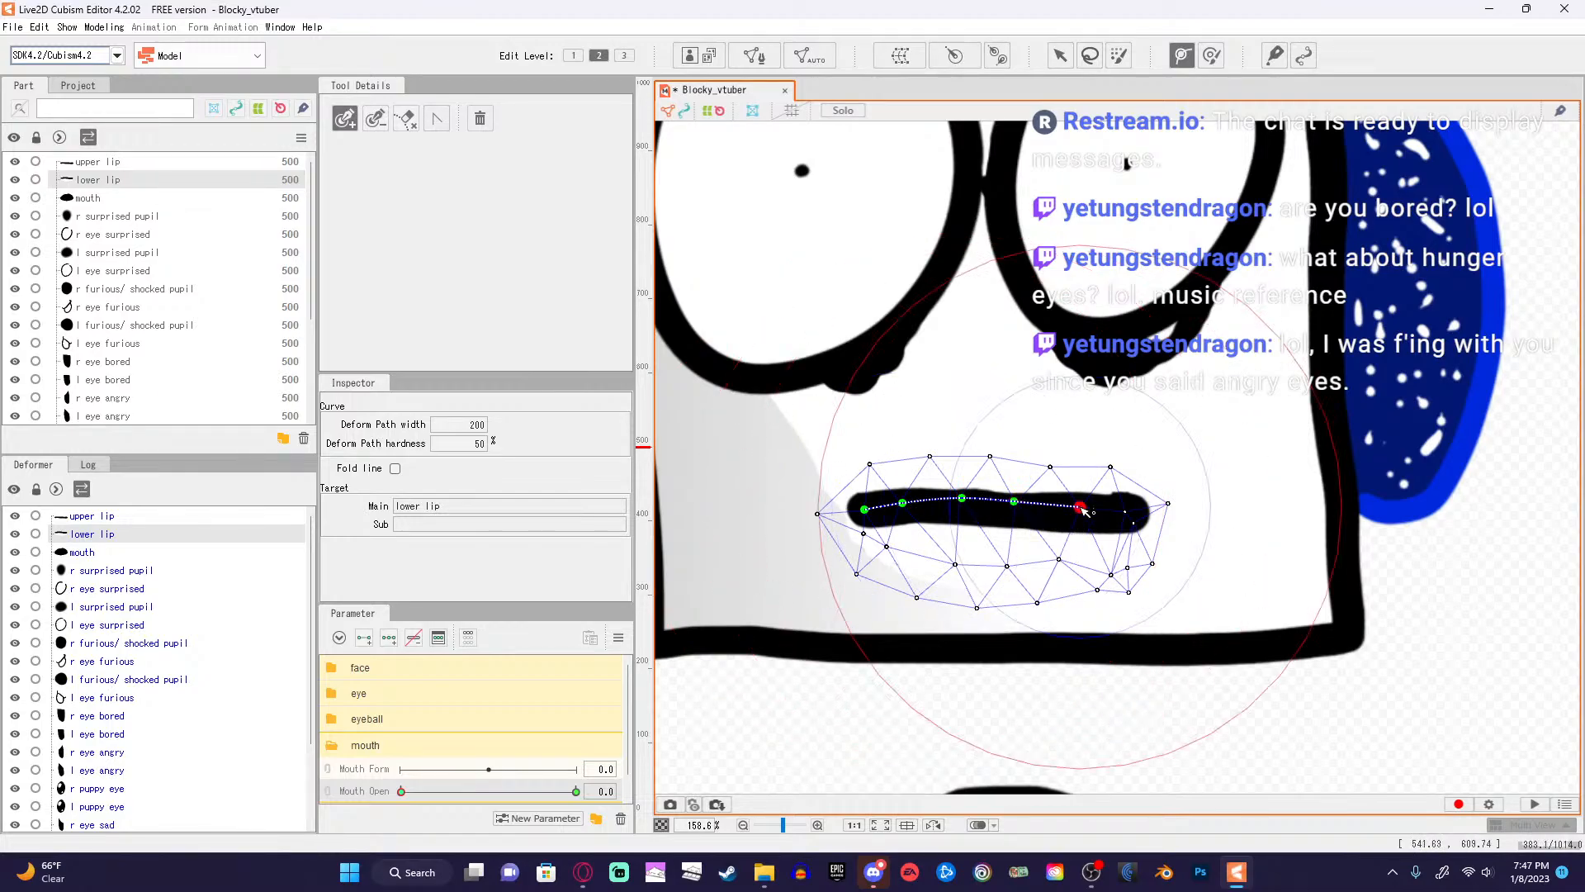
left_click(1126, 508)
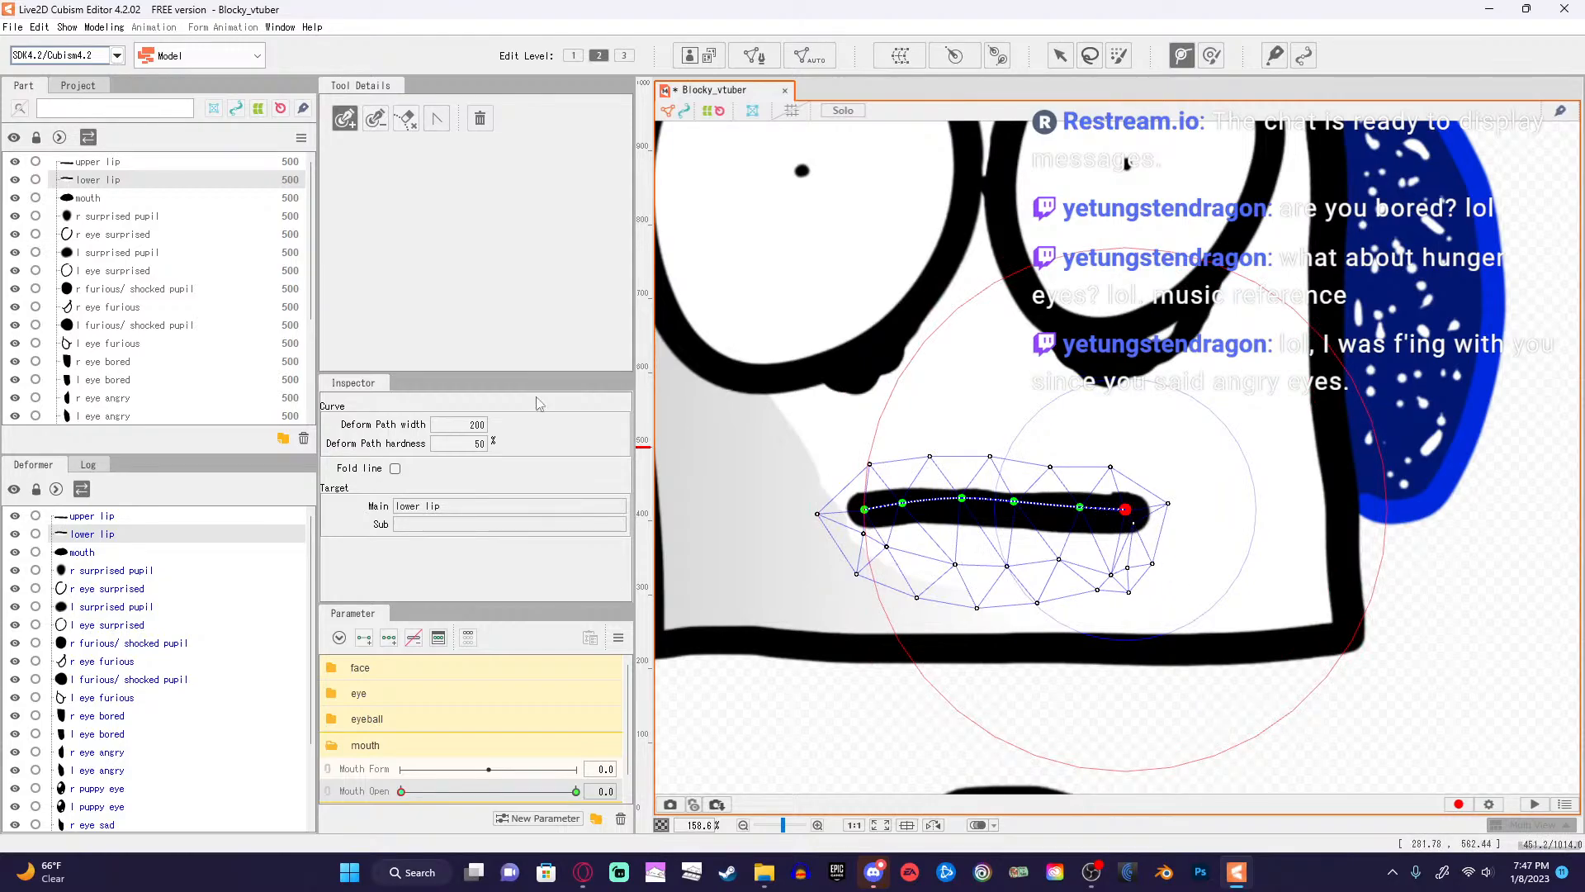
Select the upper lip mesh with the Arrow tool, and check the mouth rigging tutorial video in the browser.
left_click(92, 517)
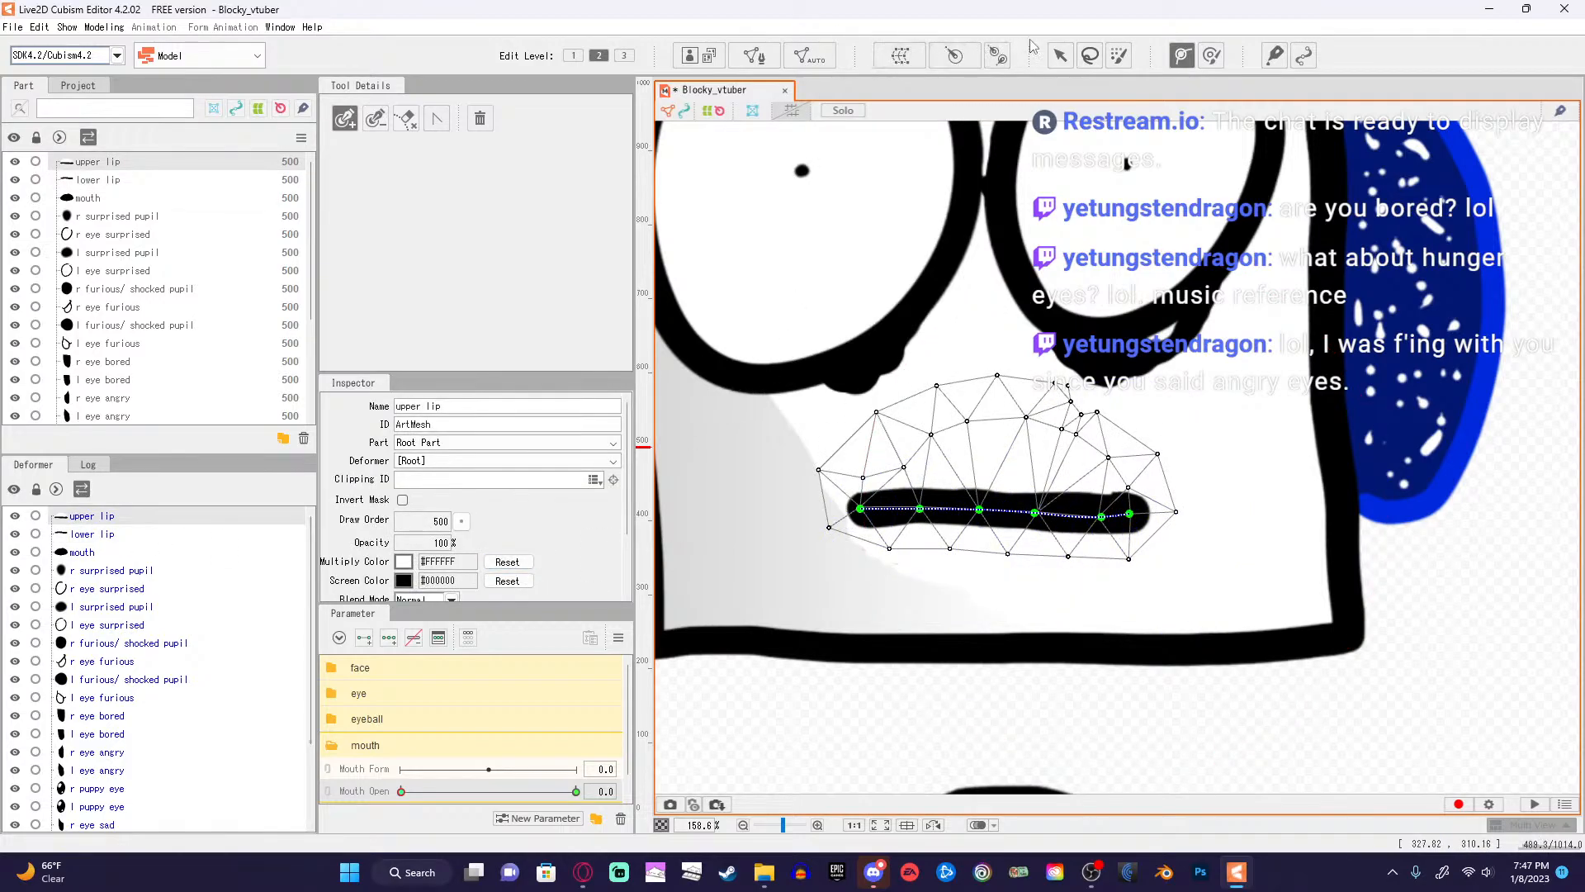
left_click(1061, 56)
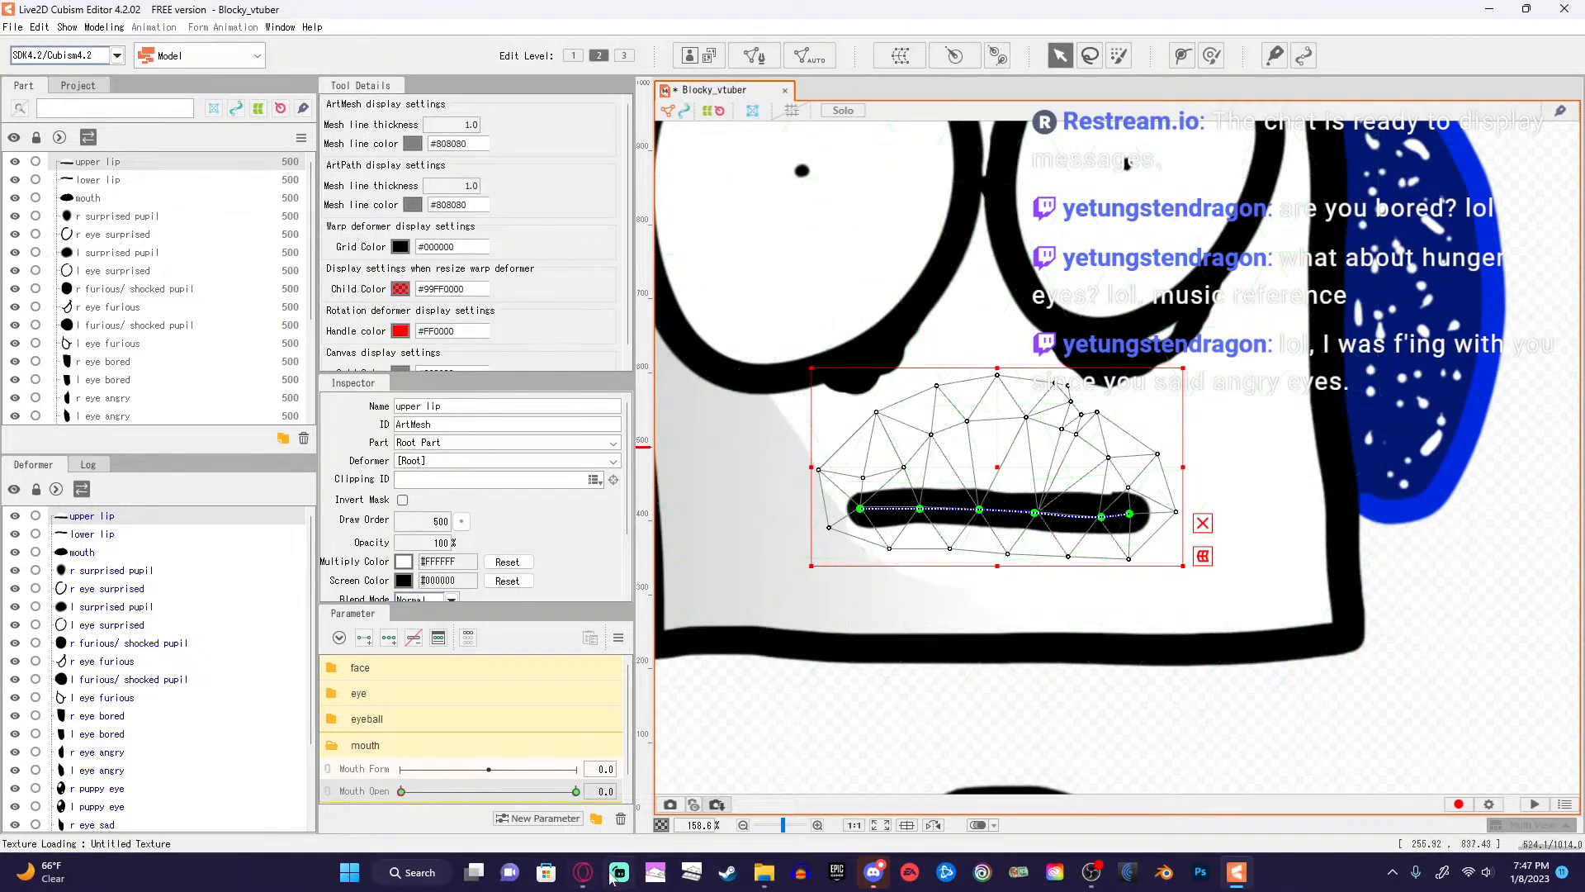
left_click(583, 872)
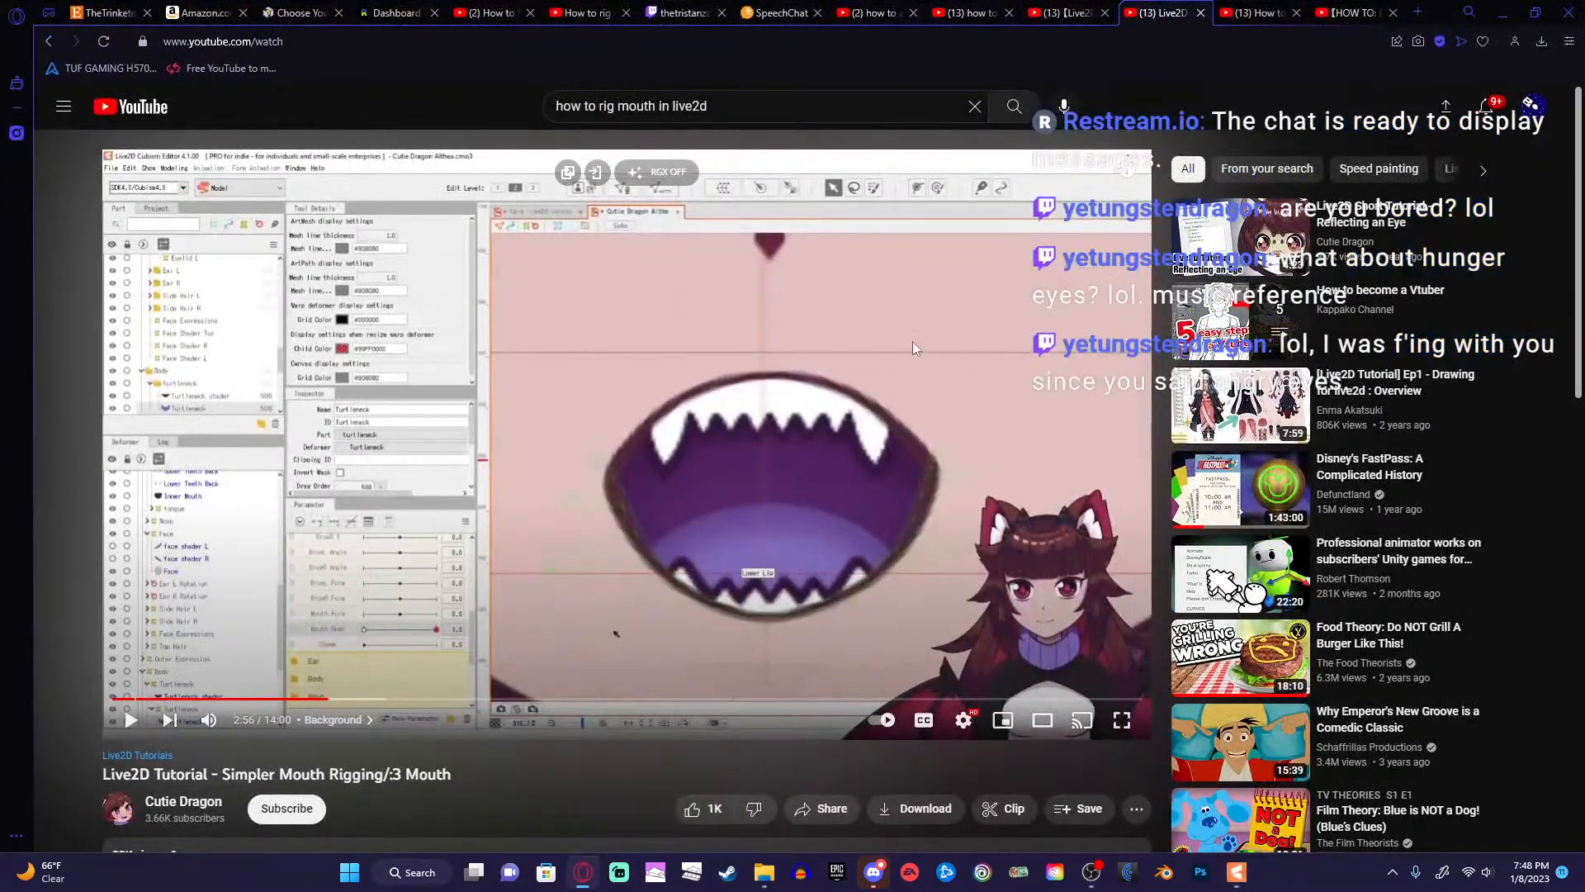
left_click(582, 862)
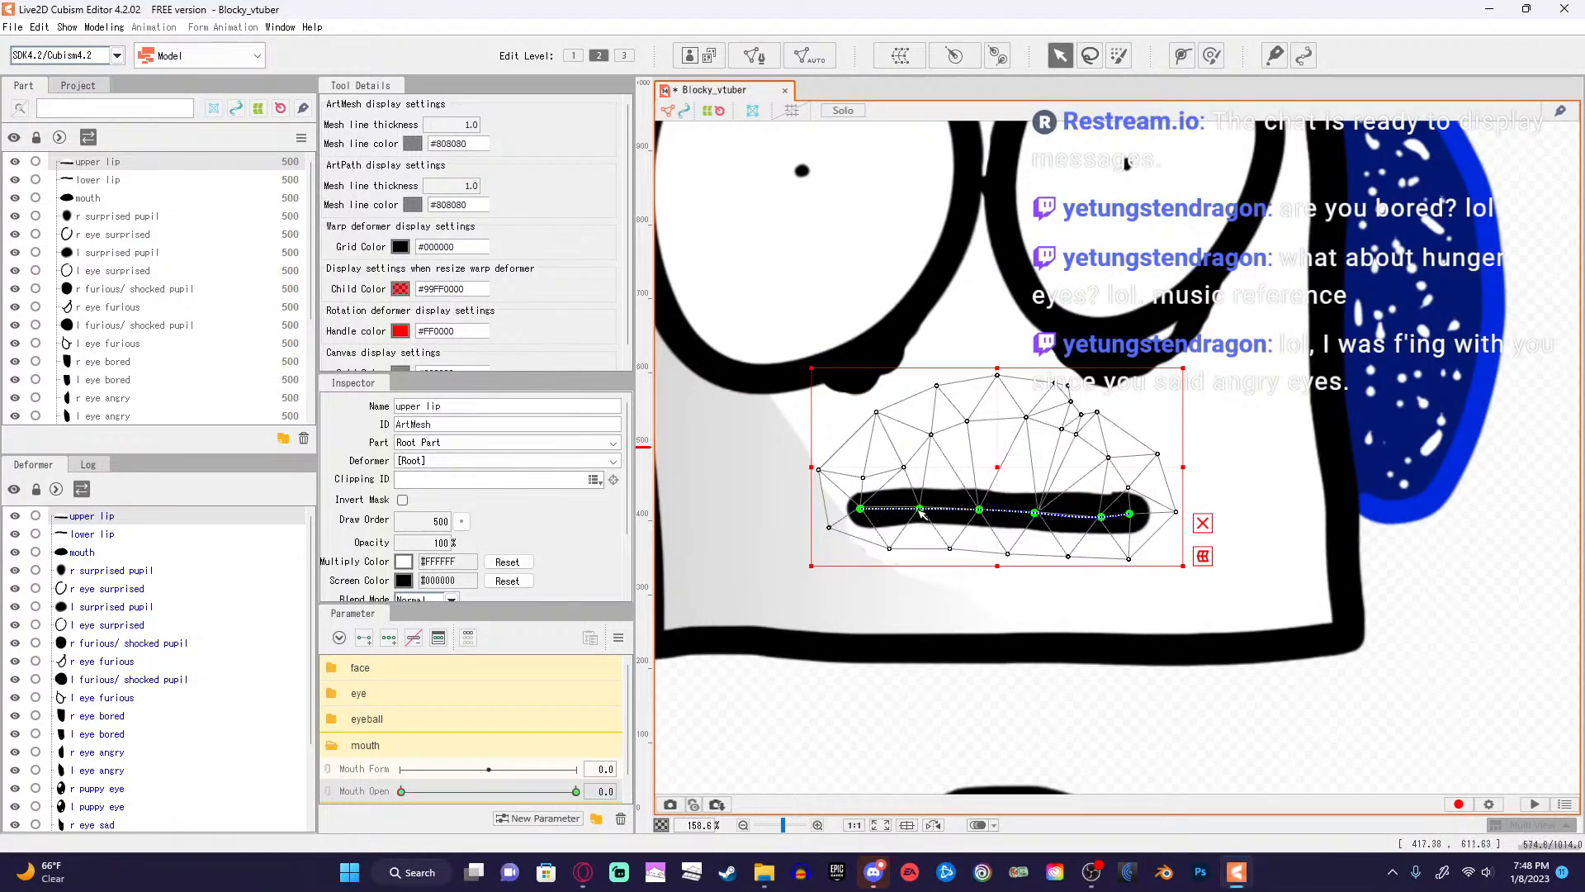
mouse_move(923, 513)
left_mouse_down()
mouse_move(925, 395)
mouse_move(926, 418)
left_mouse_up()
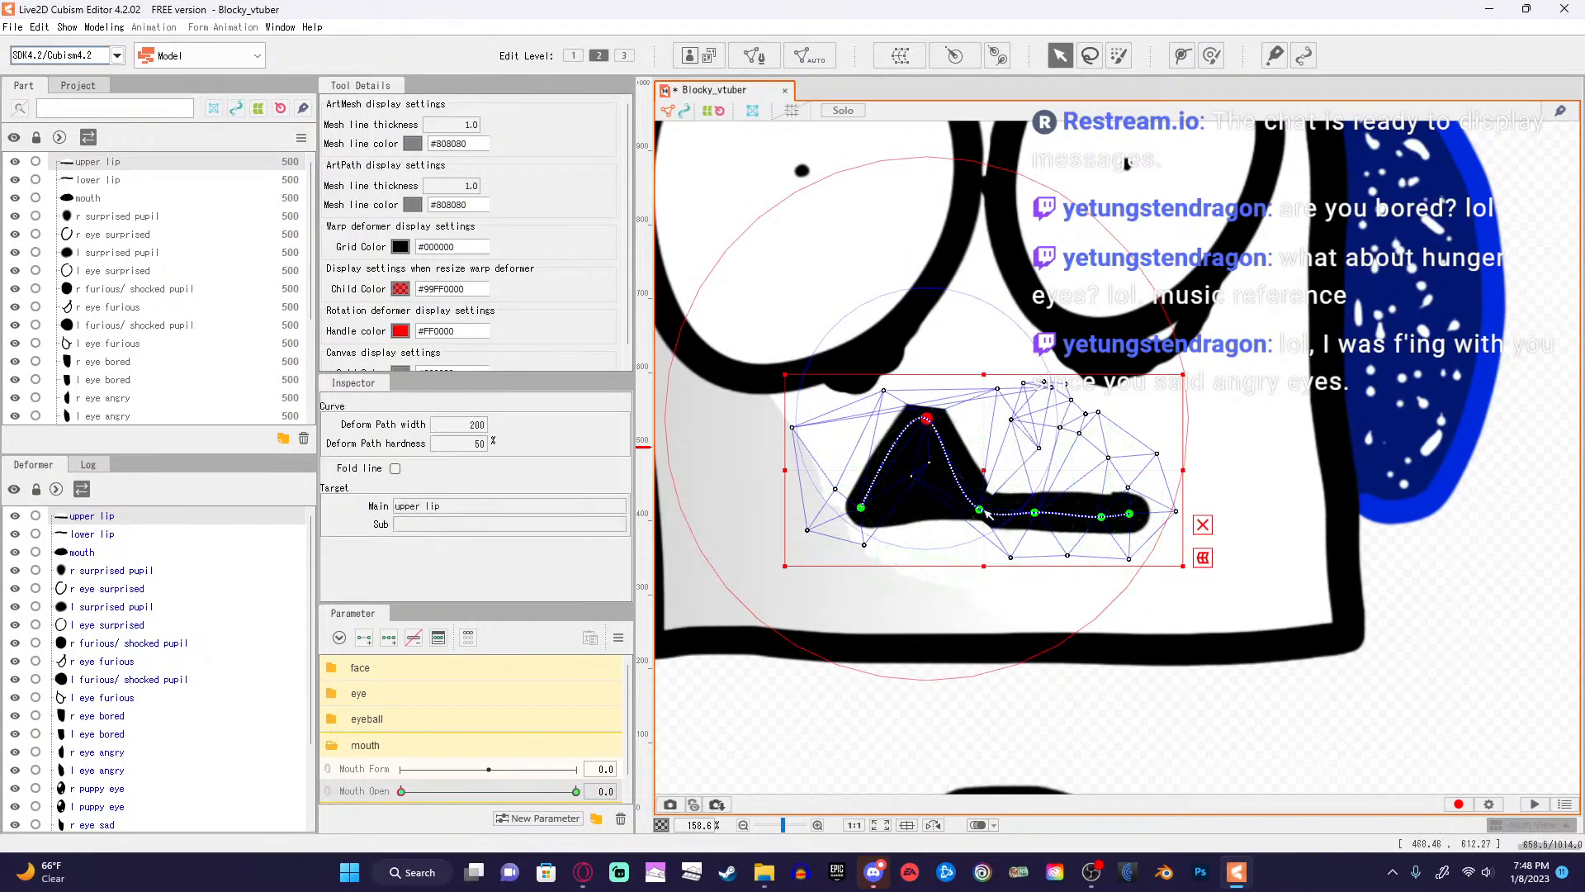
mouse_move(985, 513)
left_mouse_down()
mouse_move(1007, 438)
mouse_move(926, 424)
left_mouse_up()
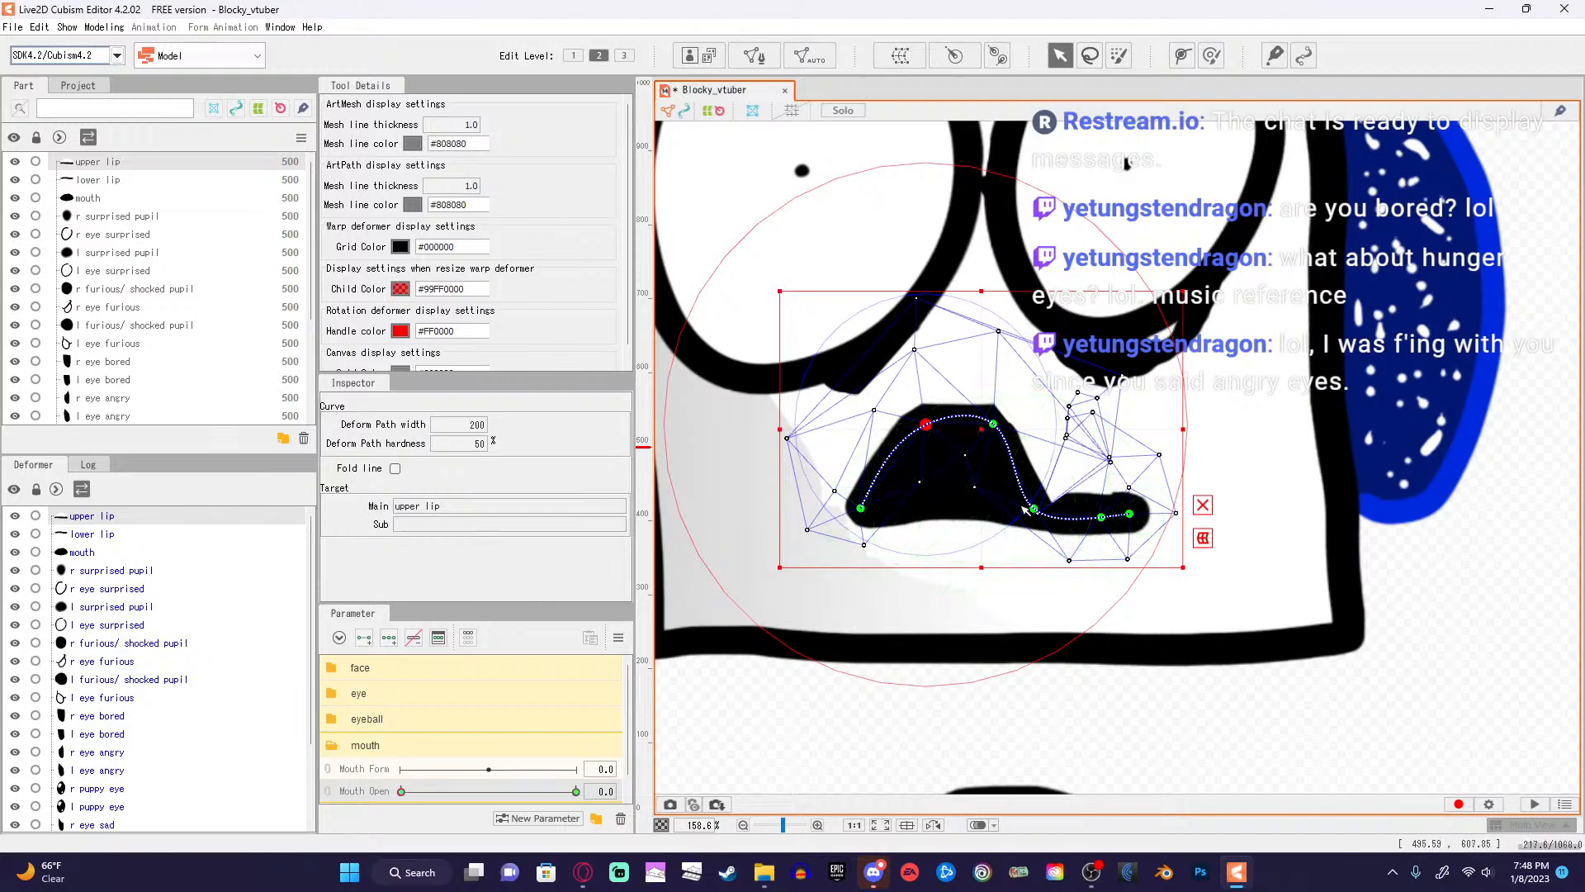
left_click_drag(1028, 512, 1063, 415)
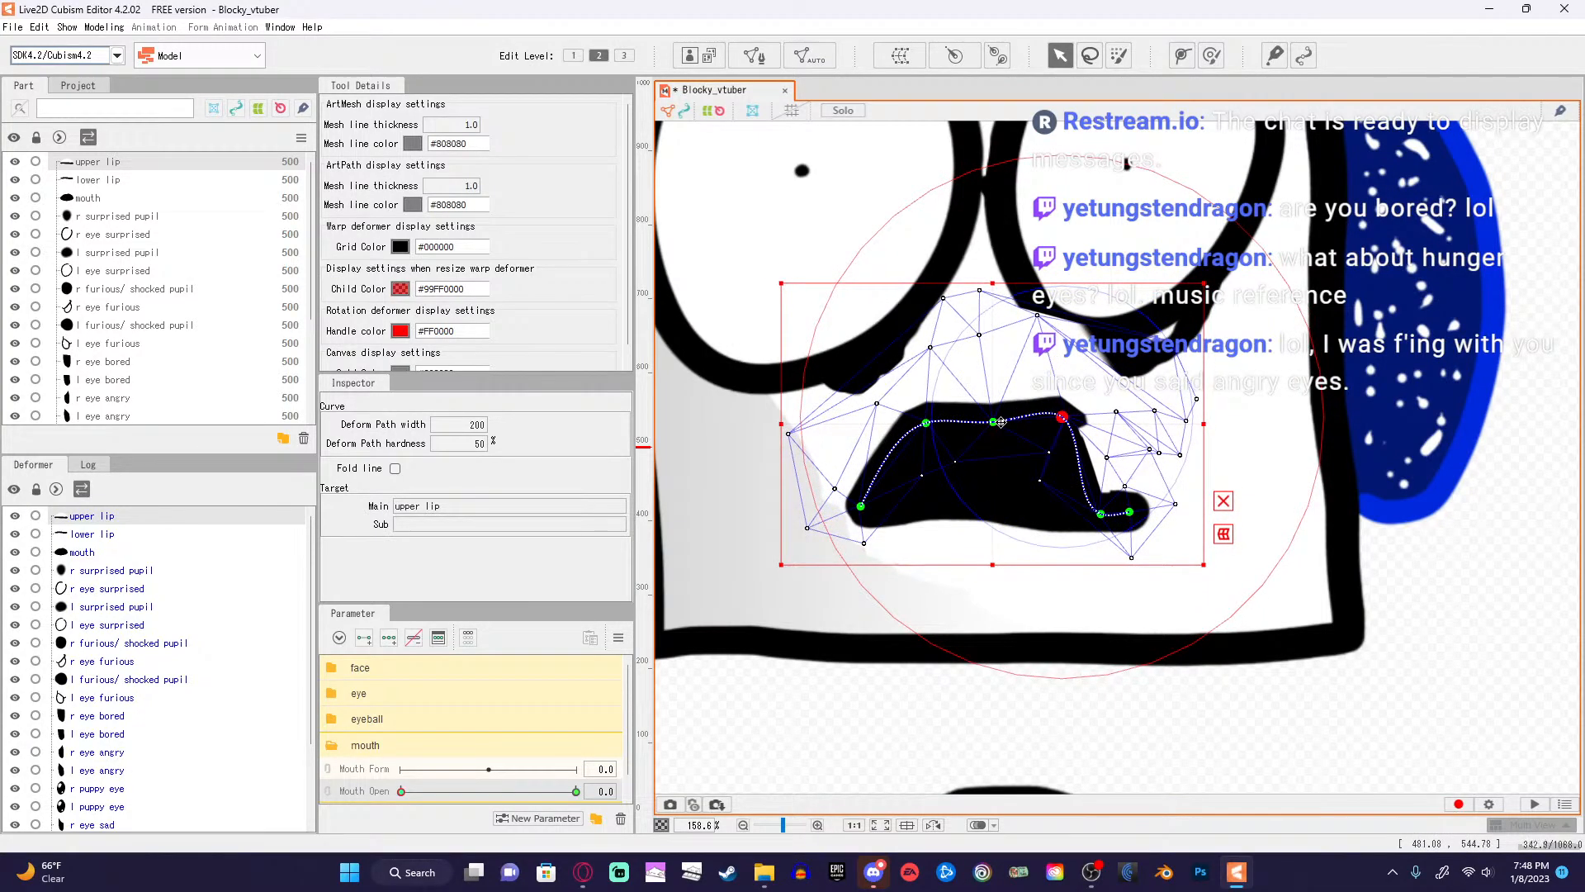
left_click(992, 428)
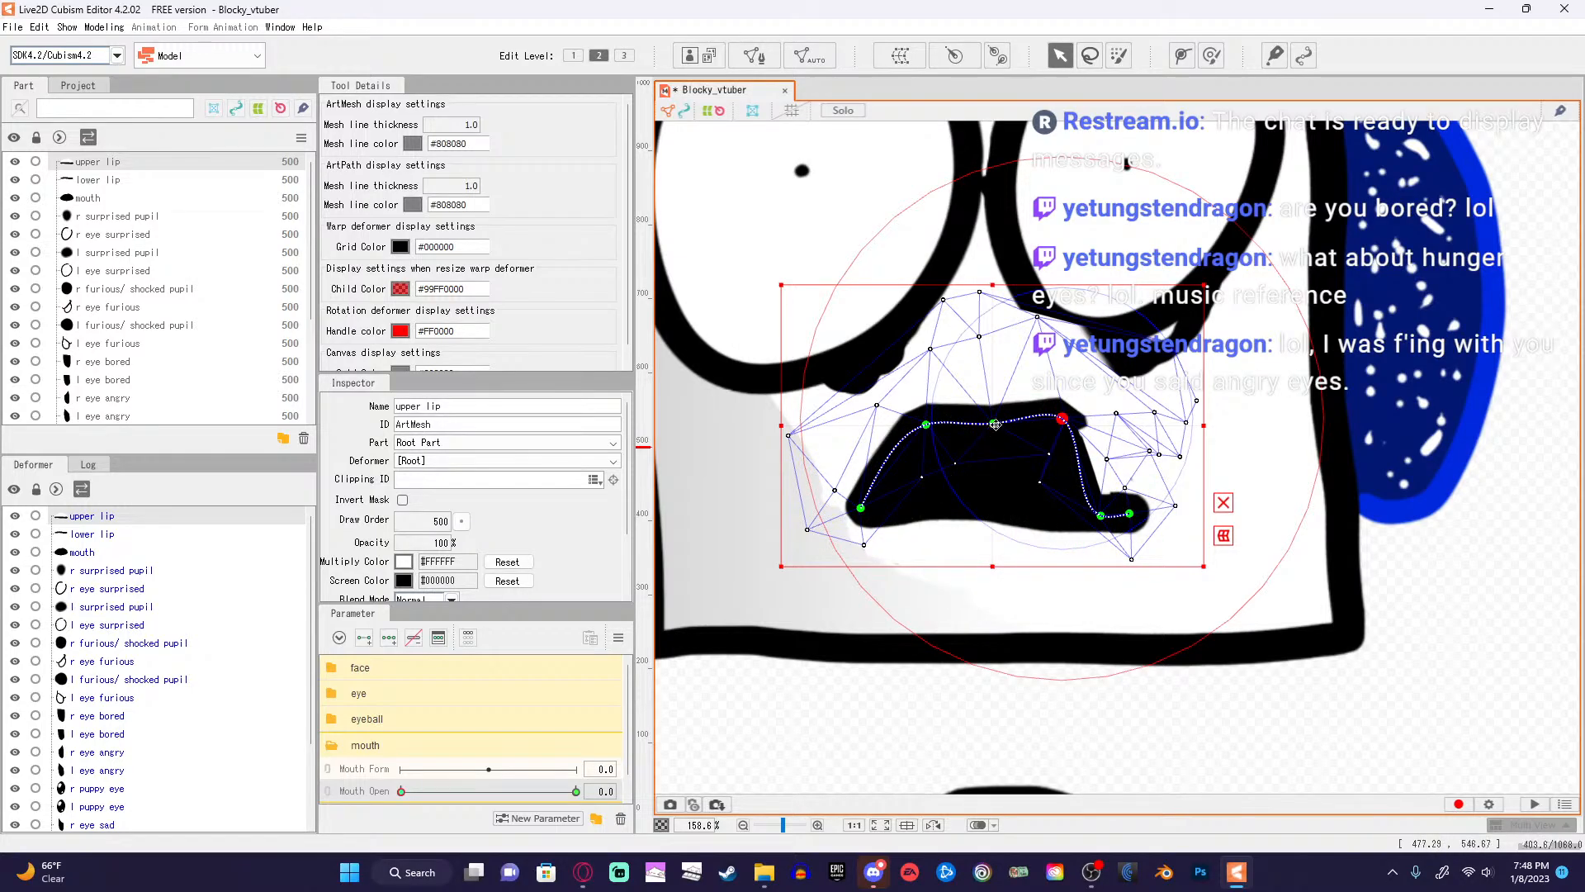
left_click_drag(996, 425, 994, 416)
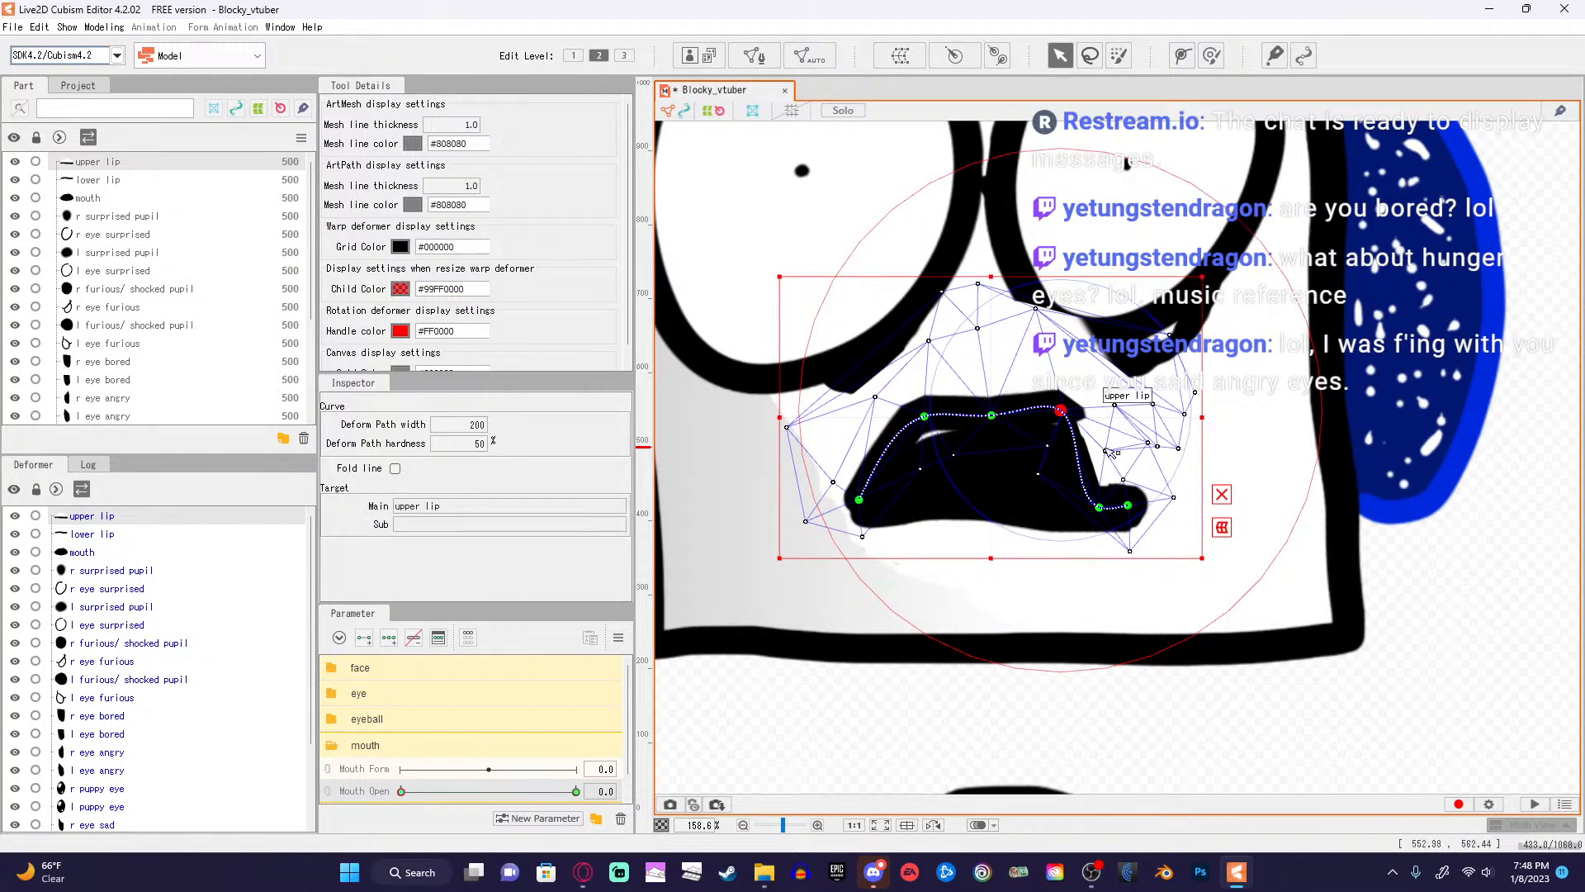
key("ctrl+z")
key("ctrl+z")
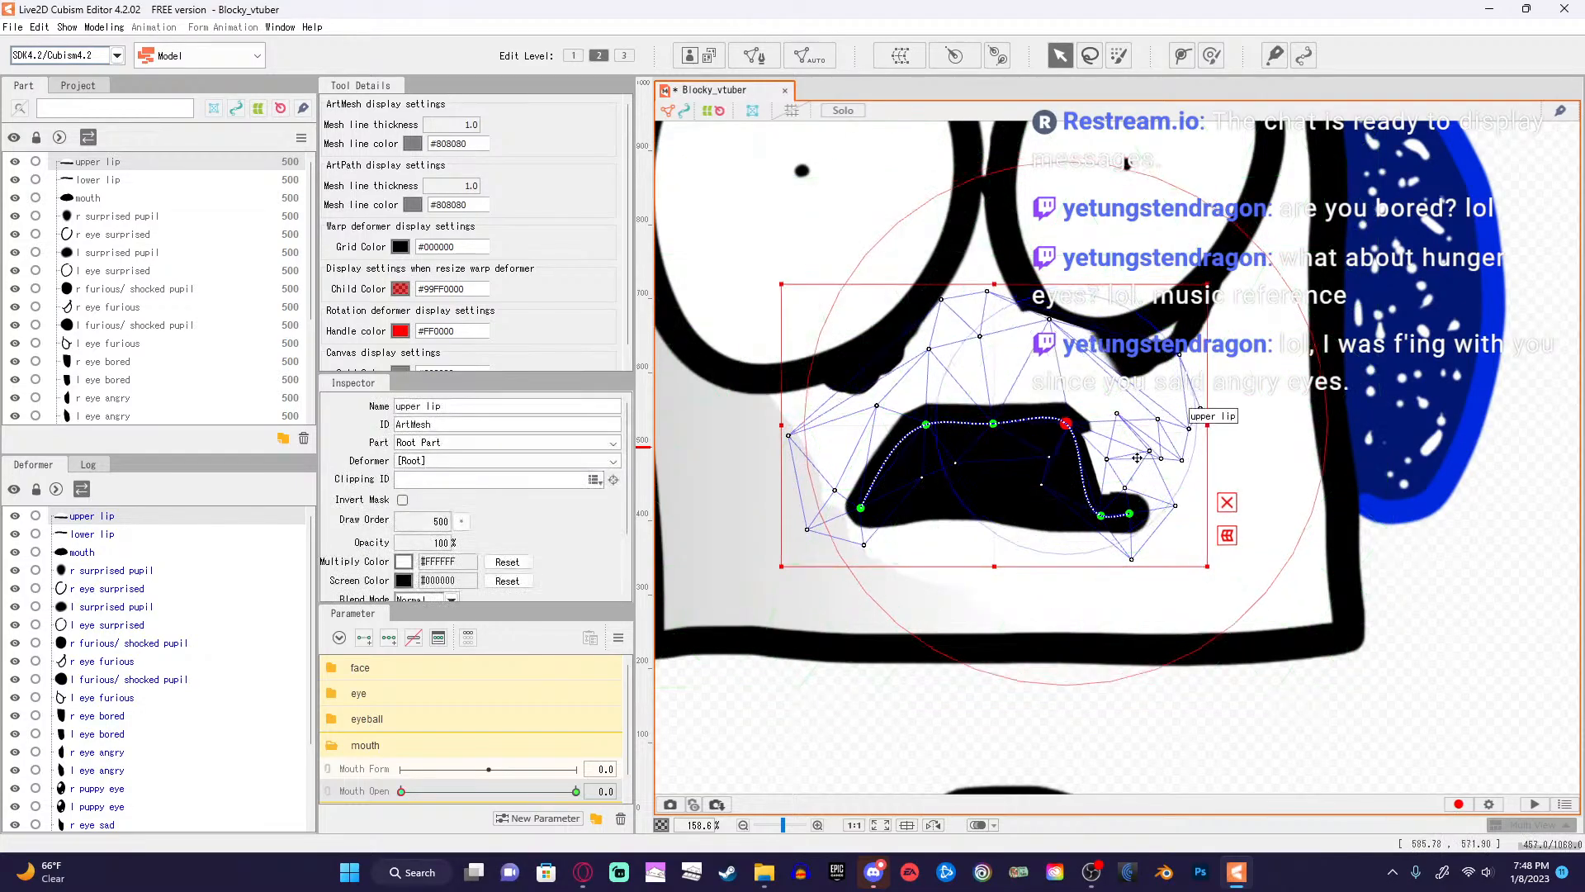
key("ctrl+z")
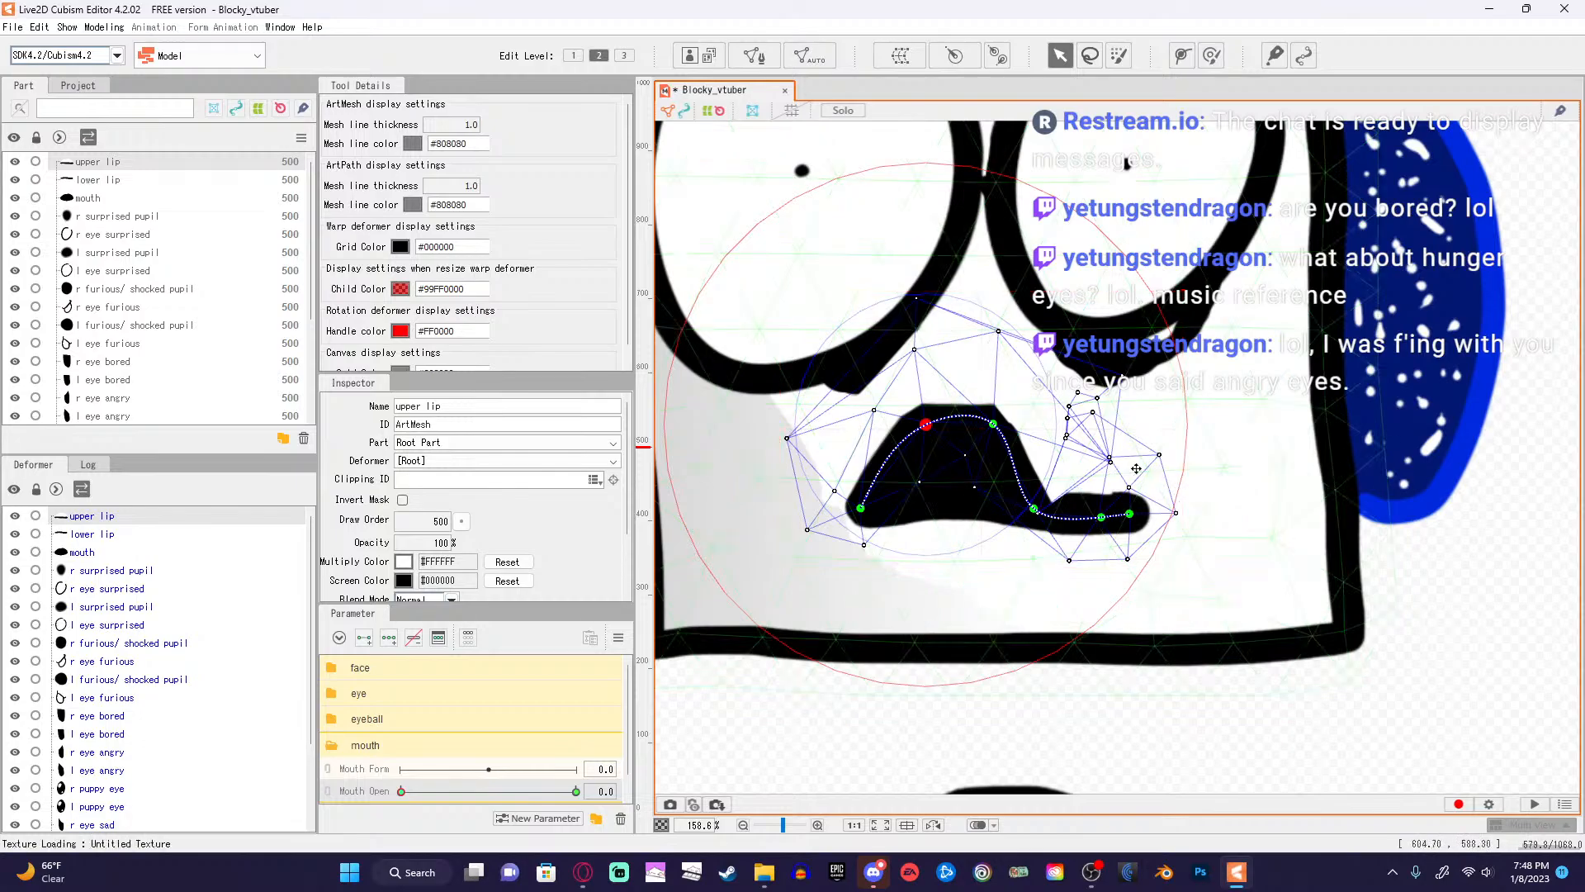
left_click(994, 424)
left_click_drag(997, 426, 1004, 421)
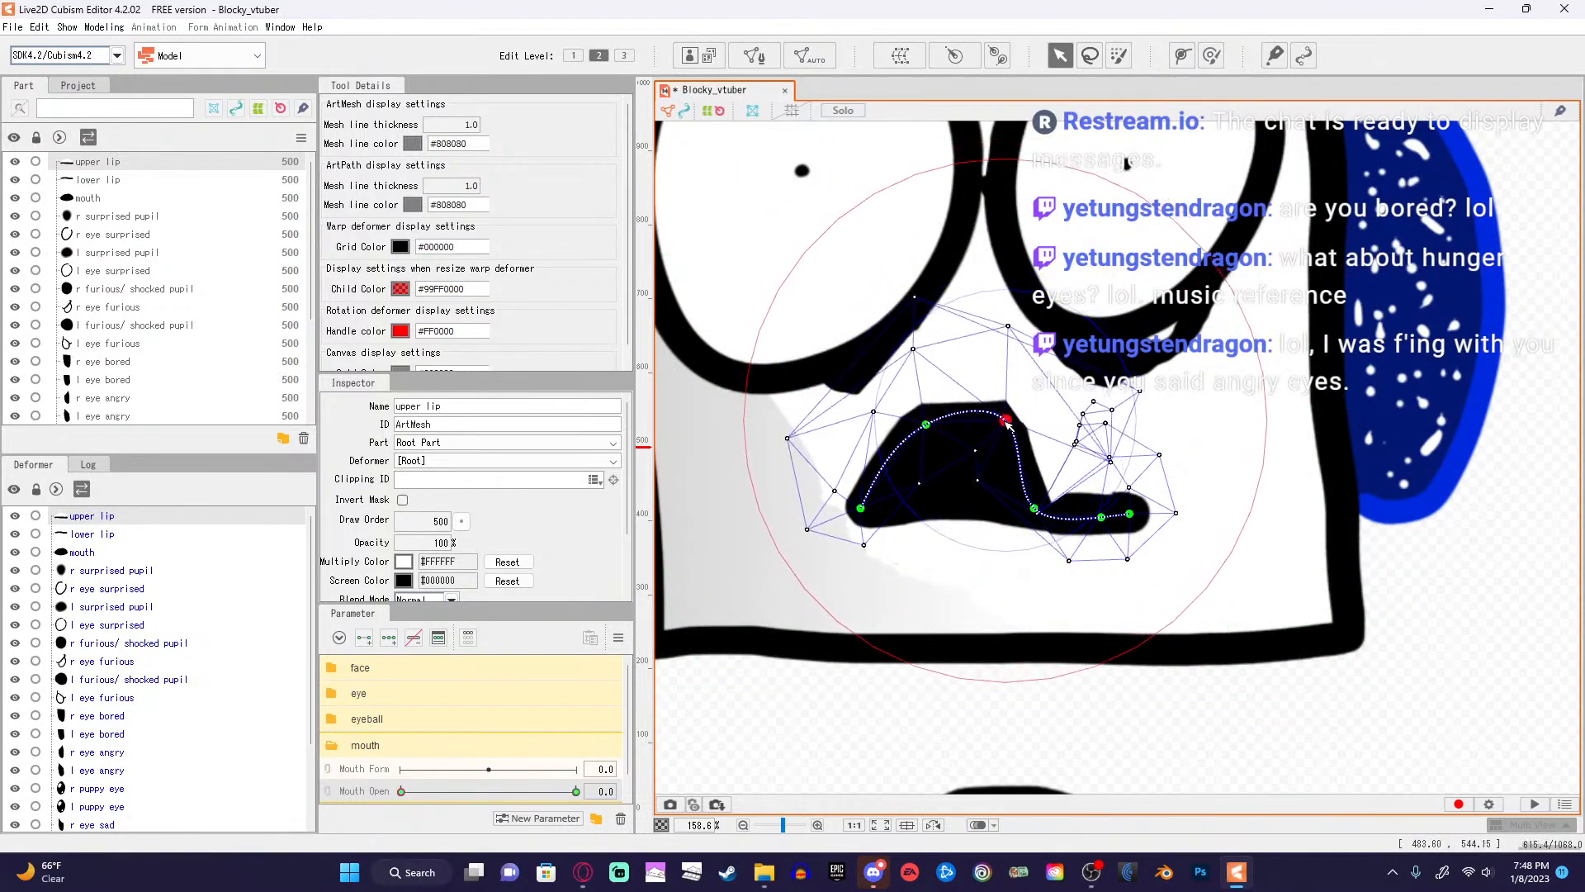
left_click(1024, 478)
left_click_drag(1036, 509, 1045, 479)
key("ctrl+z")
key("ctrl+z")
key("ctrl+z")
key("ctrl+z")
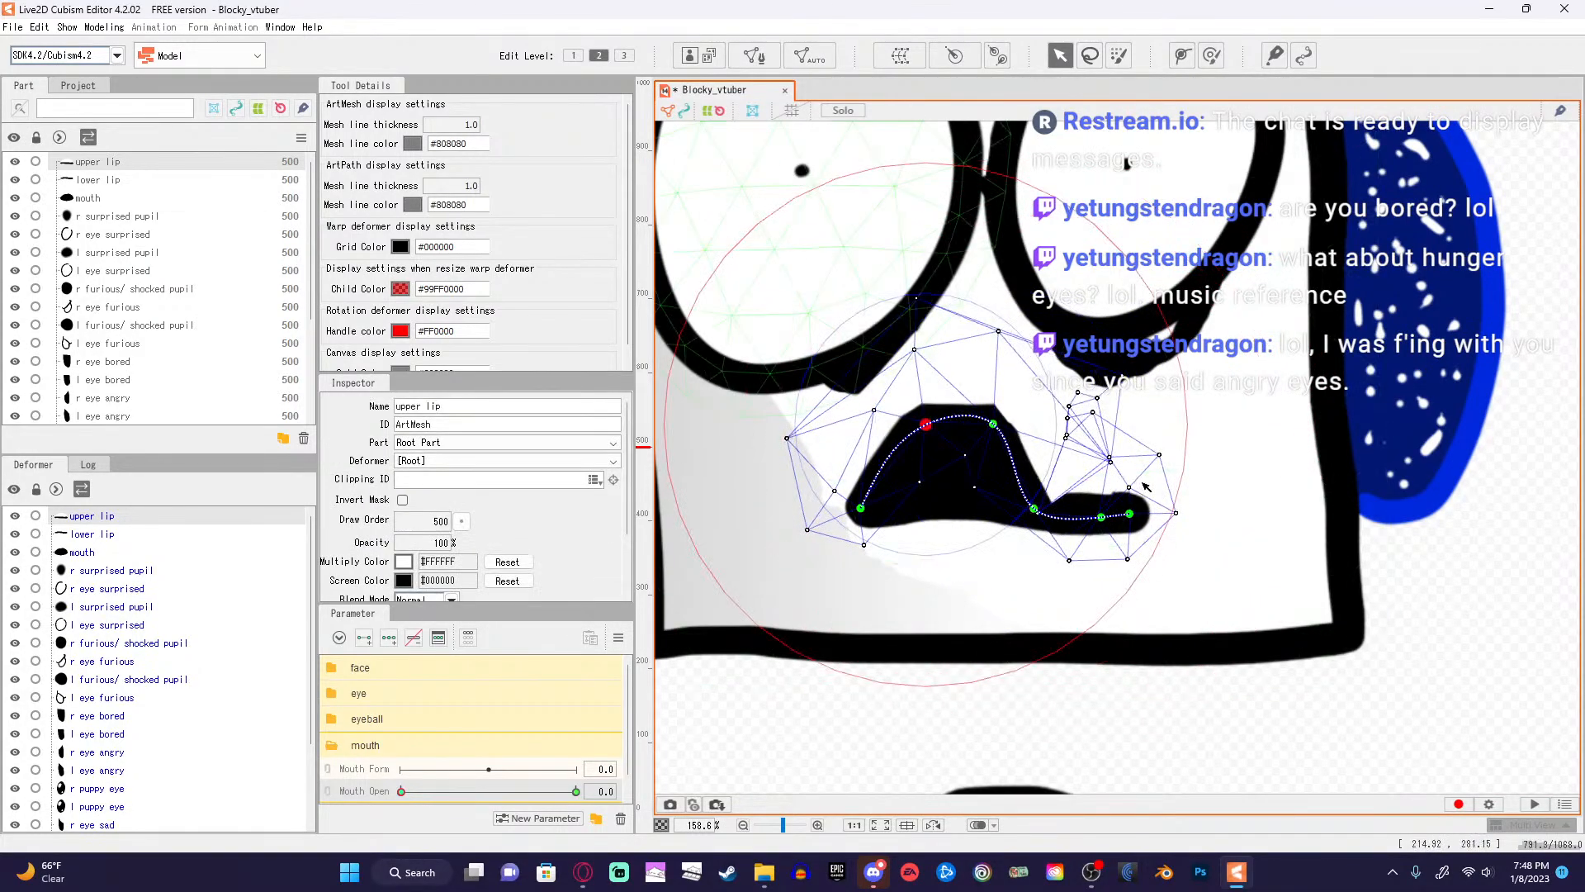
key("ctrl+z")
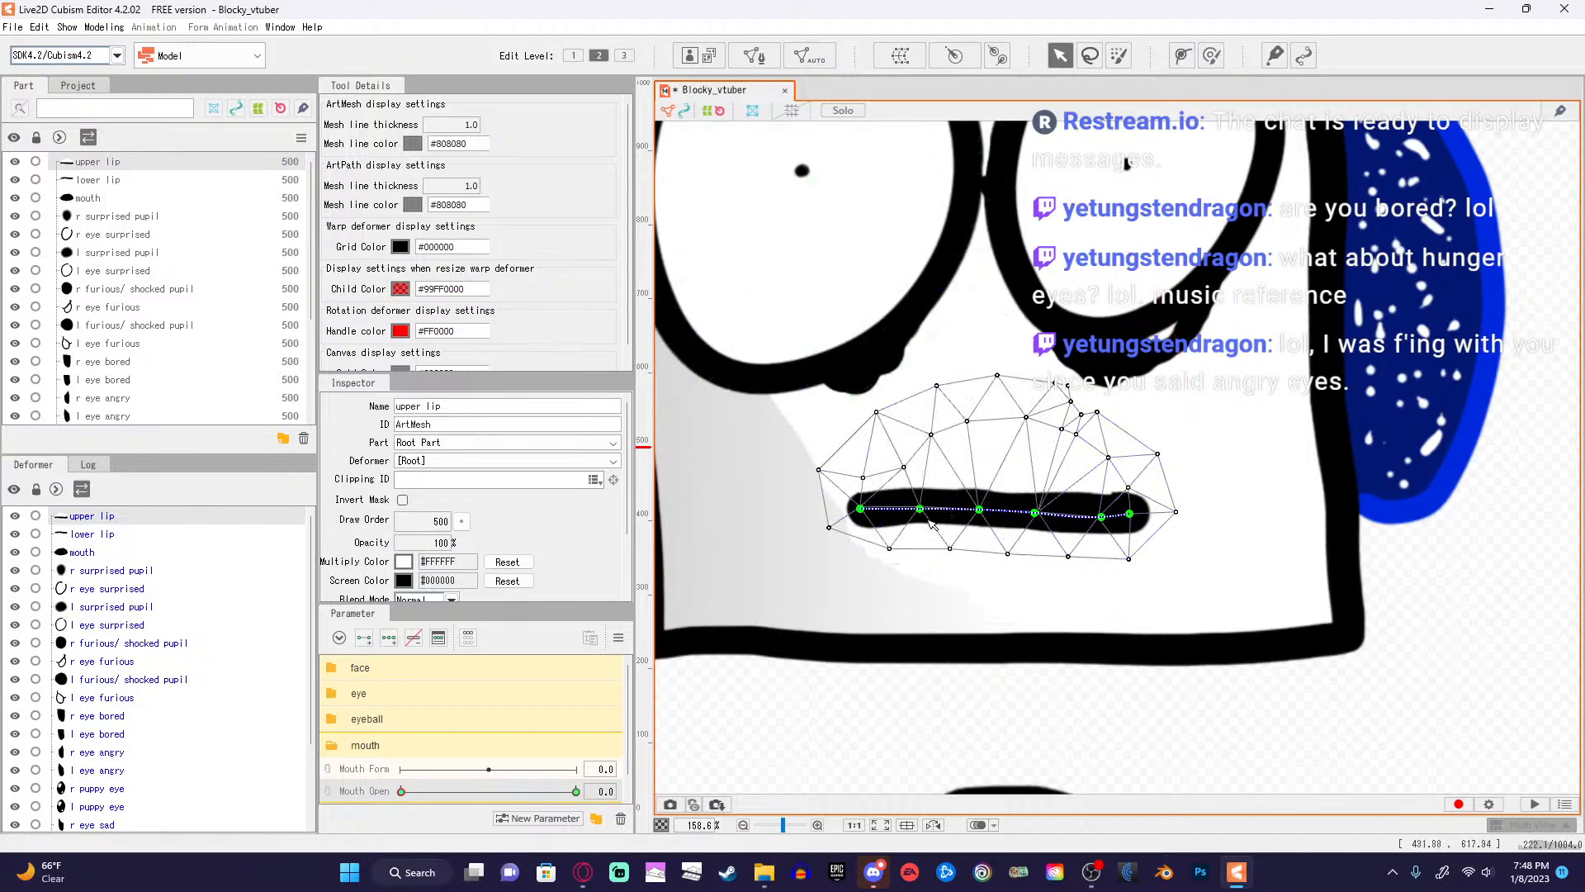
Raise the four inner points of the upper lip's deform path so the lip forms an even open-mouth arch.
left_click_drag(919, 512, 915, 431)
left_click_drag(981, 512, 985, 424)
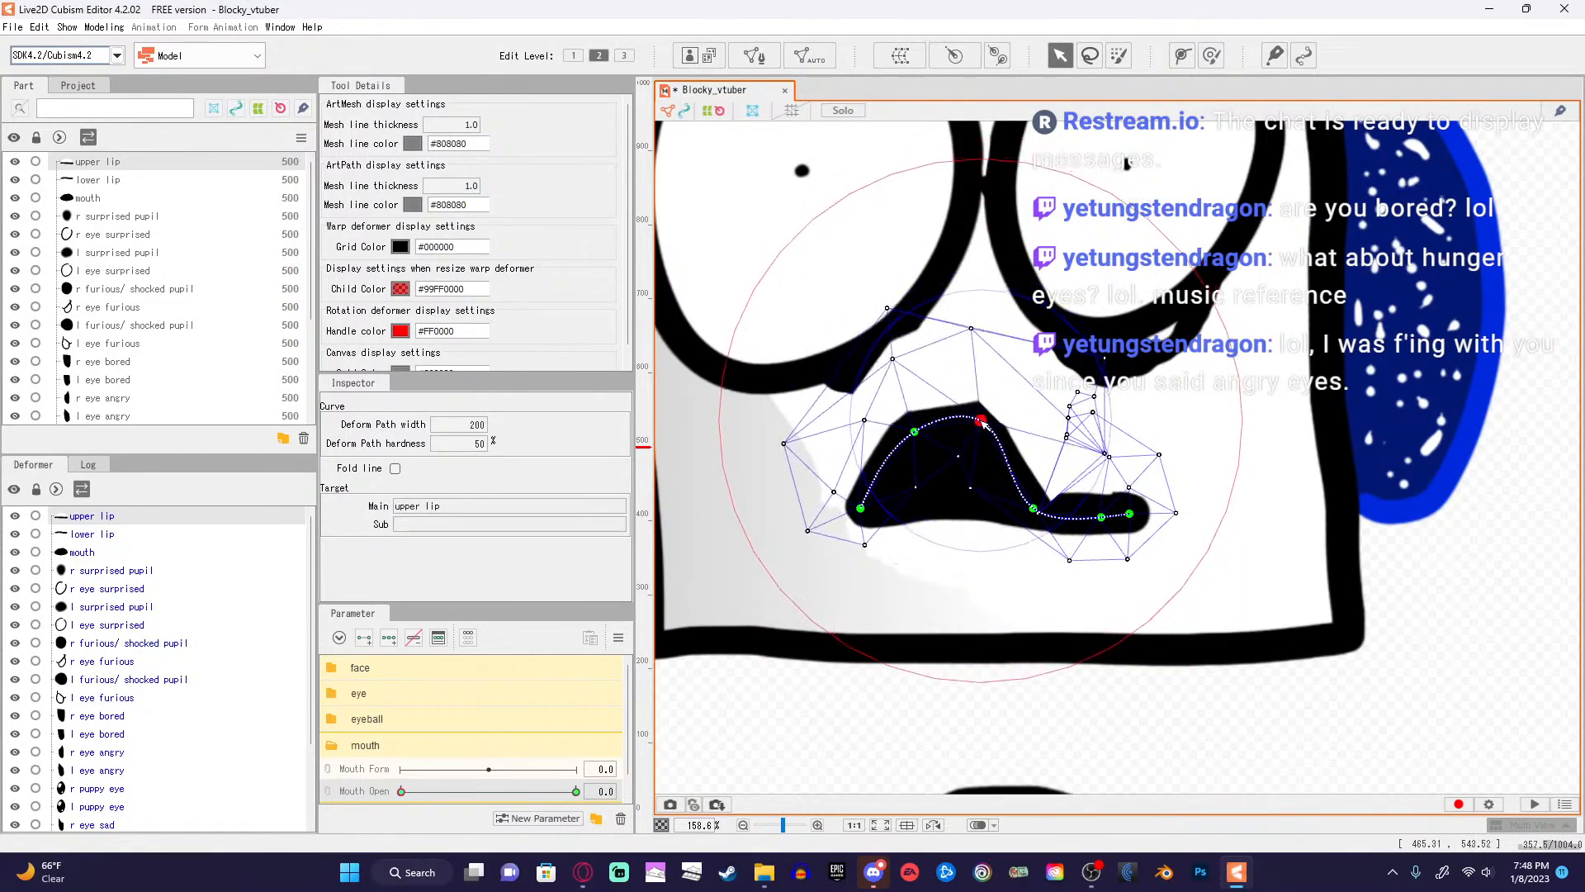
left_click_drag(1037, 512, 1047, 422)
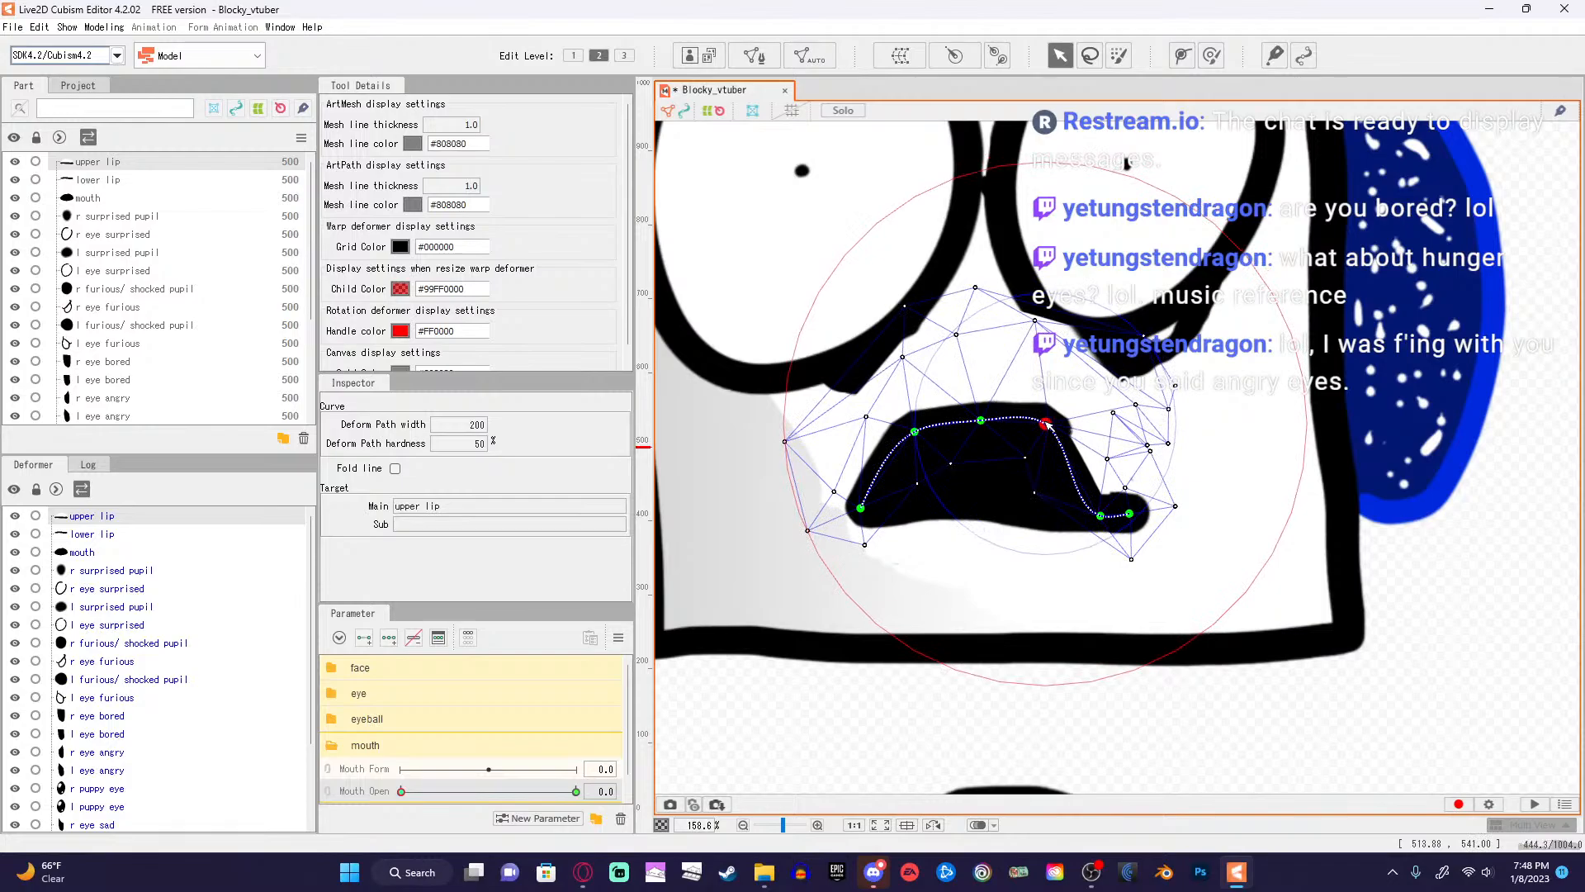
left_click_drag(1102, 518, 1102, 479)
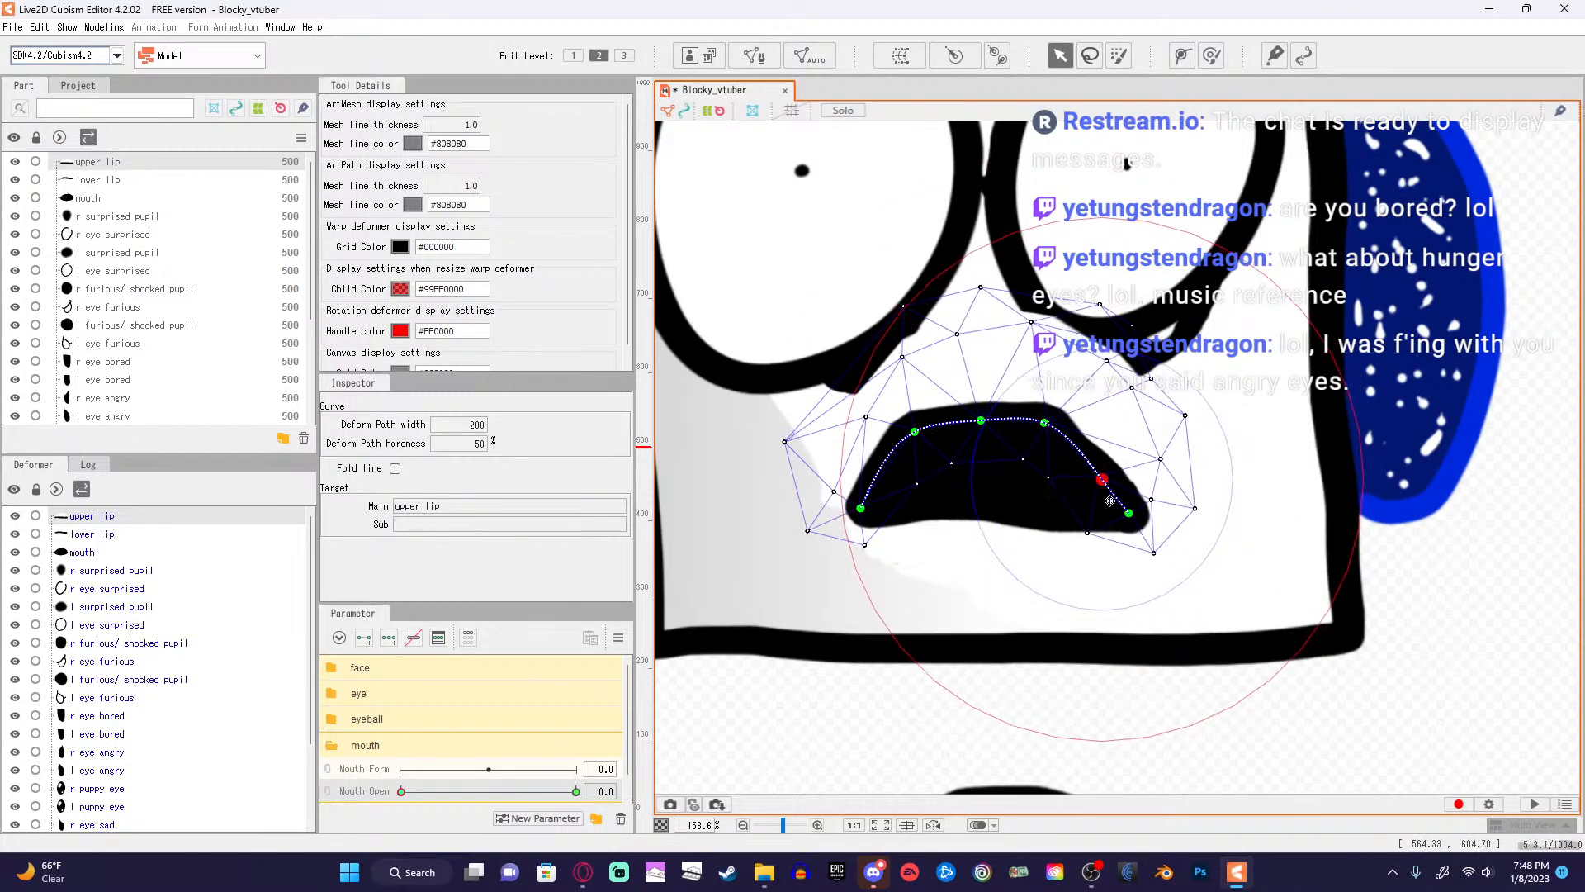
left_click_drag(1049, 432, 1069, 430)
mouse_move(1105, 479)
left_mouse_down()
mouse_move(1118, 459)
mouse_move(1102, 451)
mouse_move(1102, 480)
left_mouse_up()
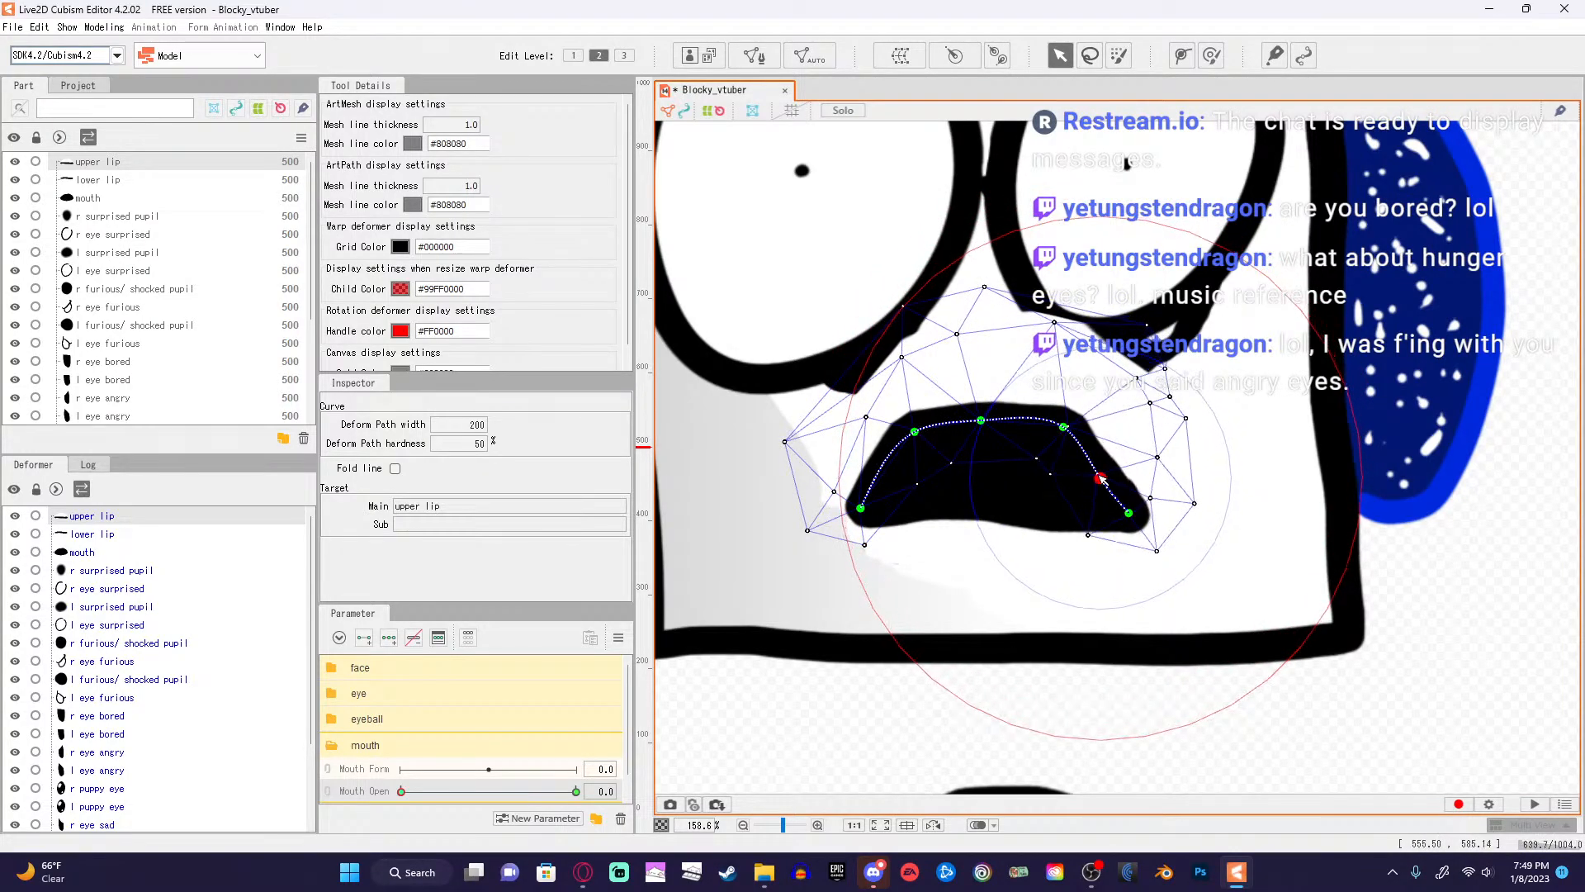
left_click_drag(1065, 428, 914, 438)
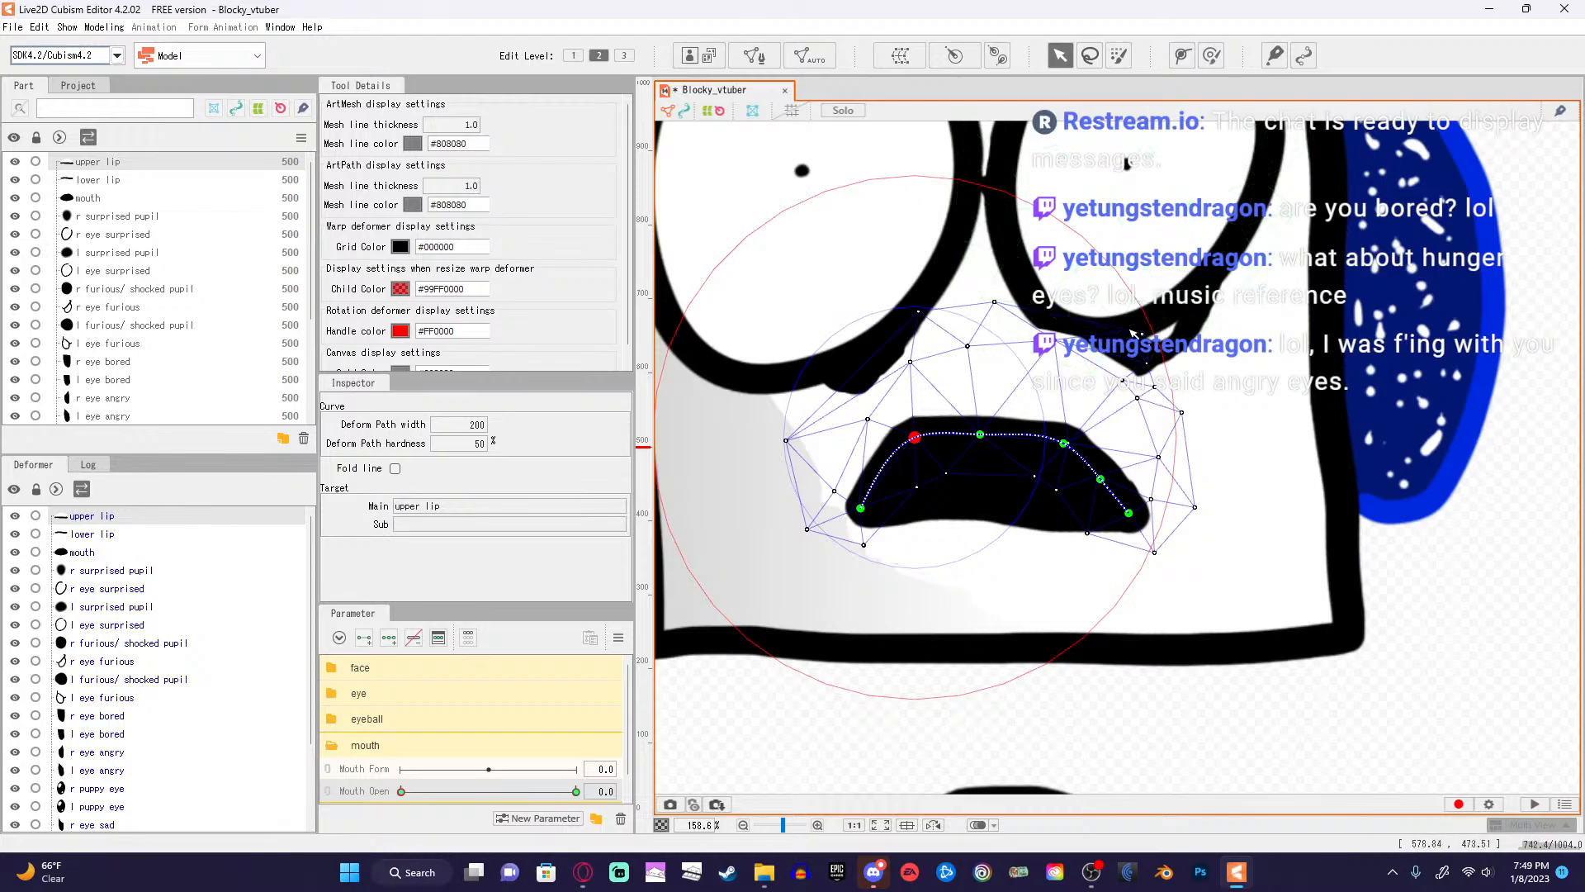
Reposition two stray vertices of the upper lip mesh beneath the eye, bringing them down closer to the lip arch.
left_click(1118, 351)
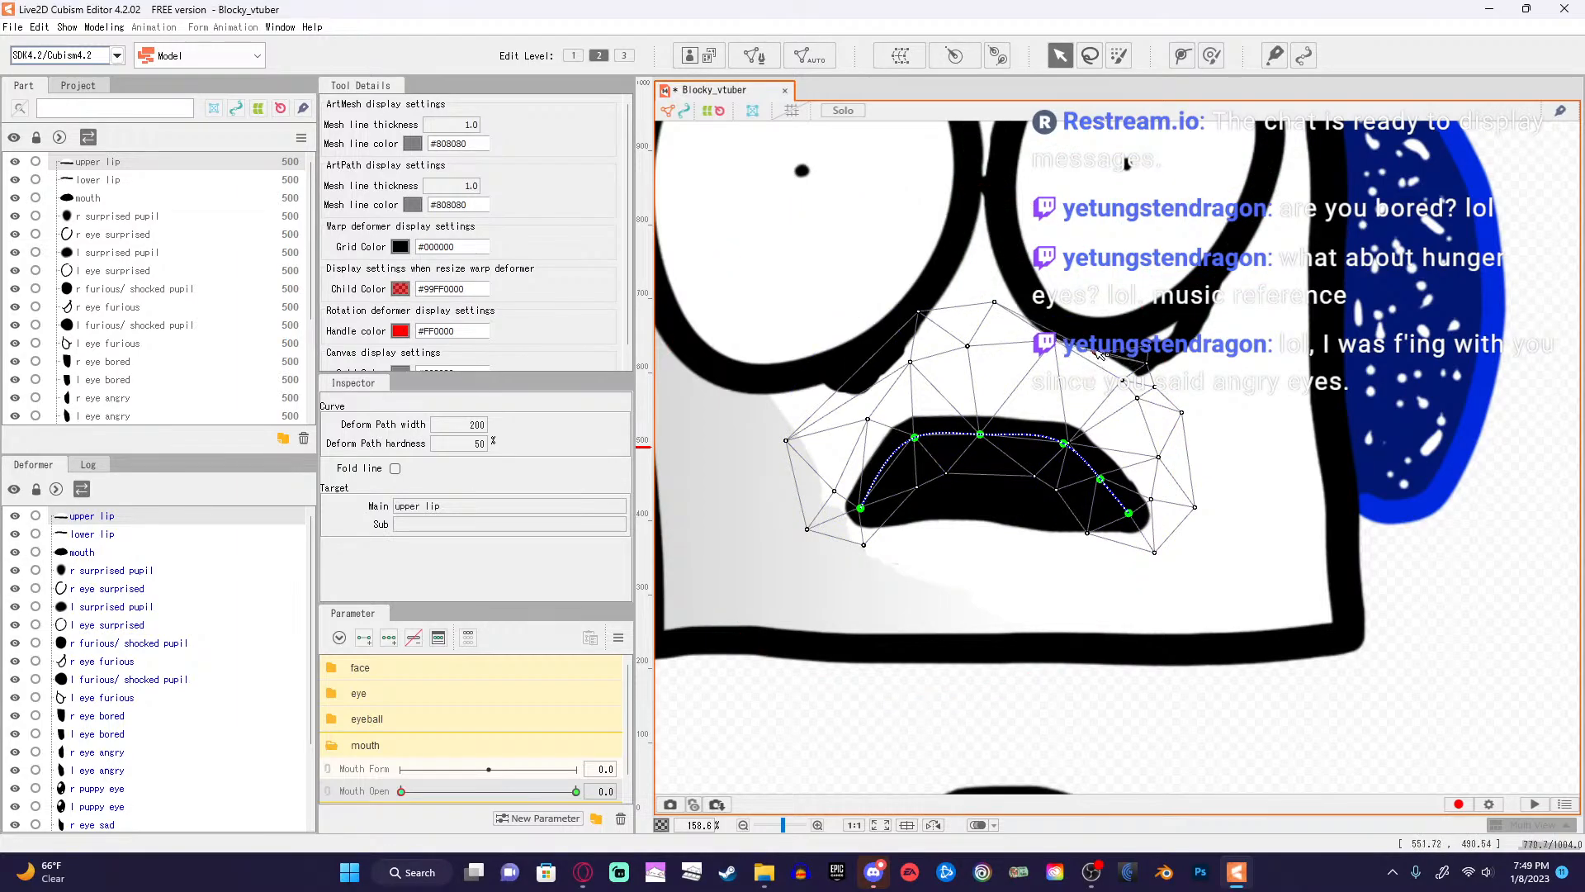
left_click(1118, 348)
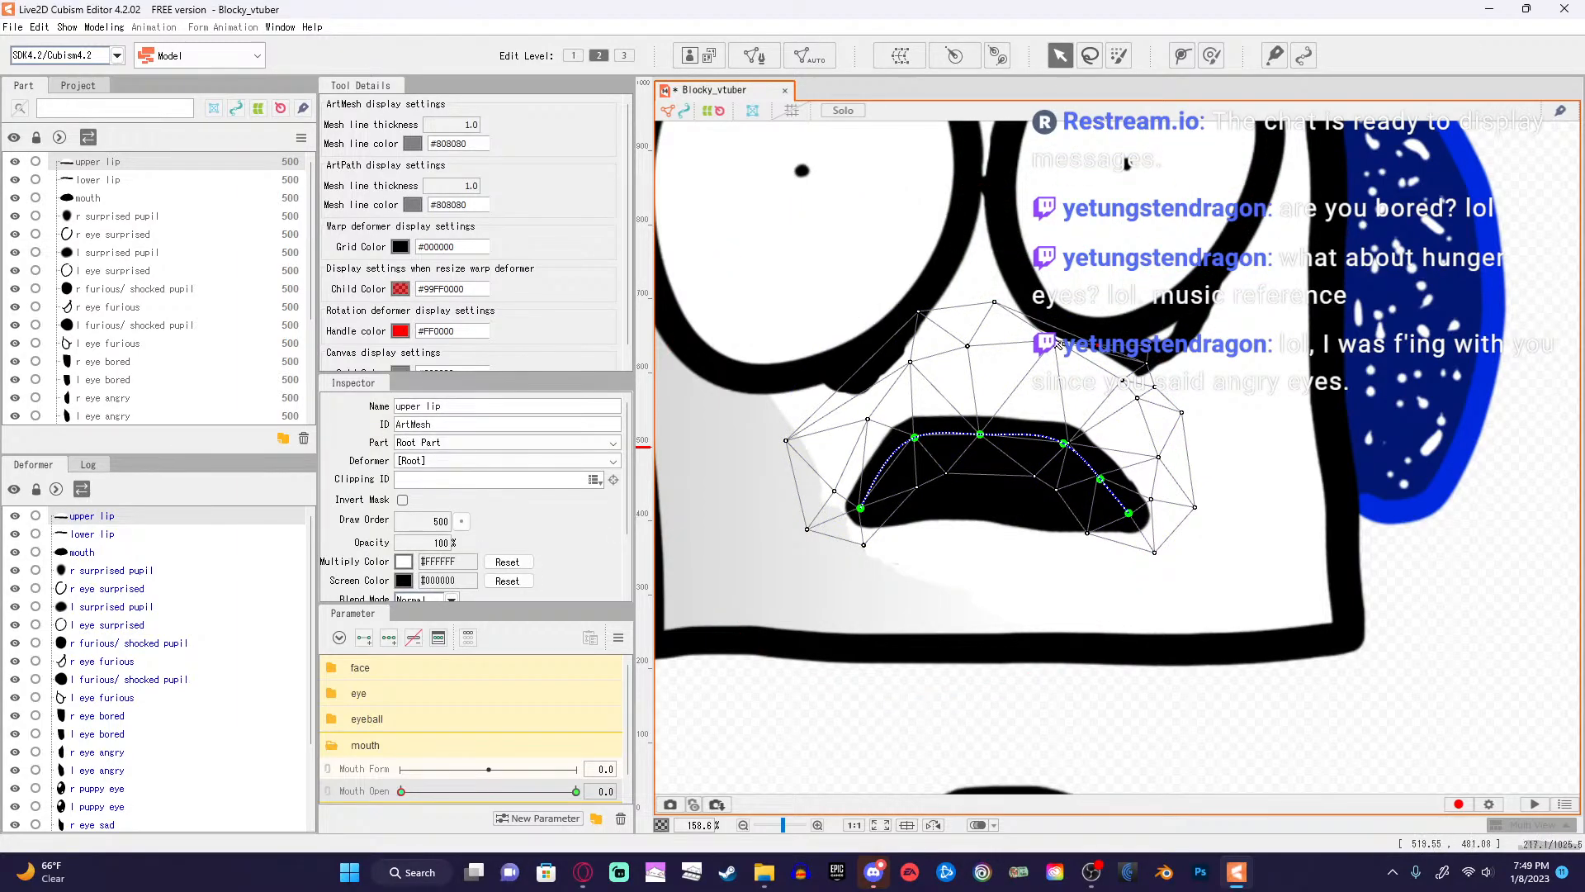
left_click_drag(1057, 342, 1112, 408)
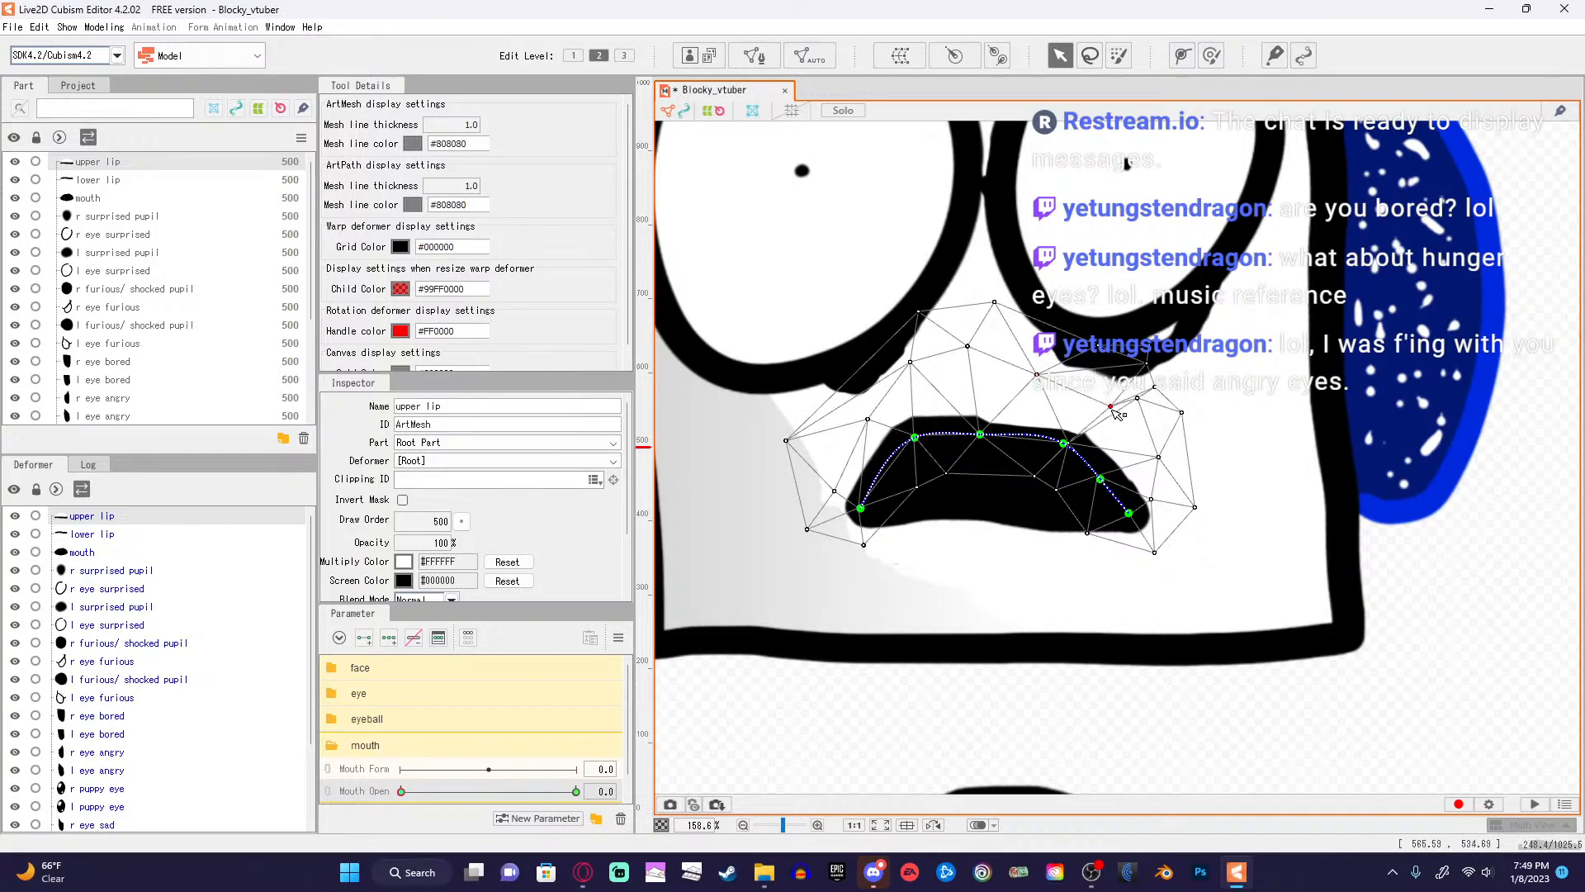
left_click_drag(1096, 346, 1110, 384)
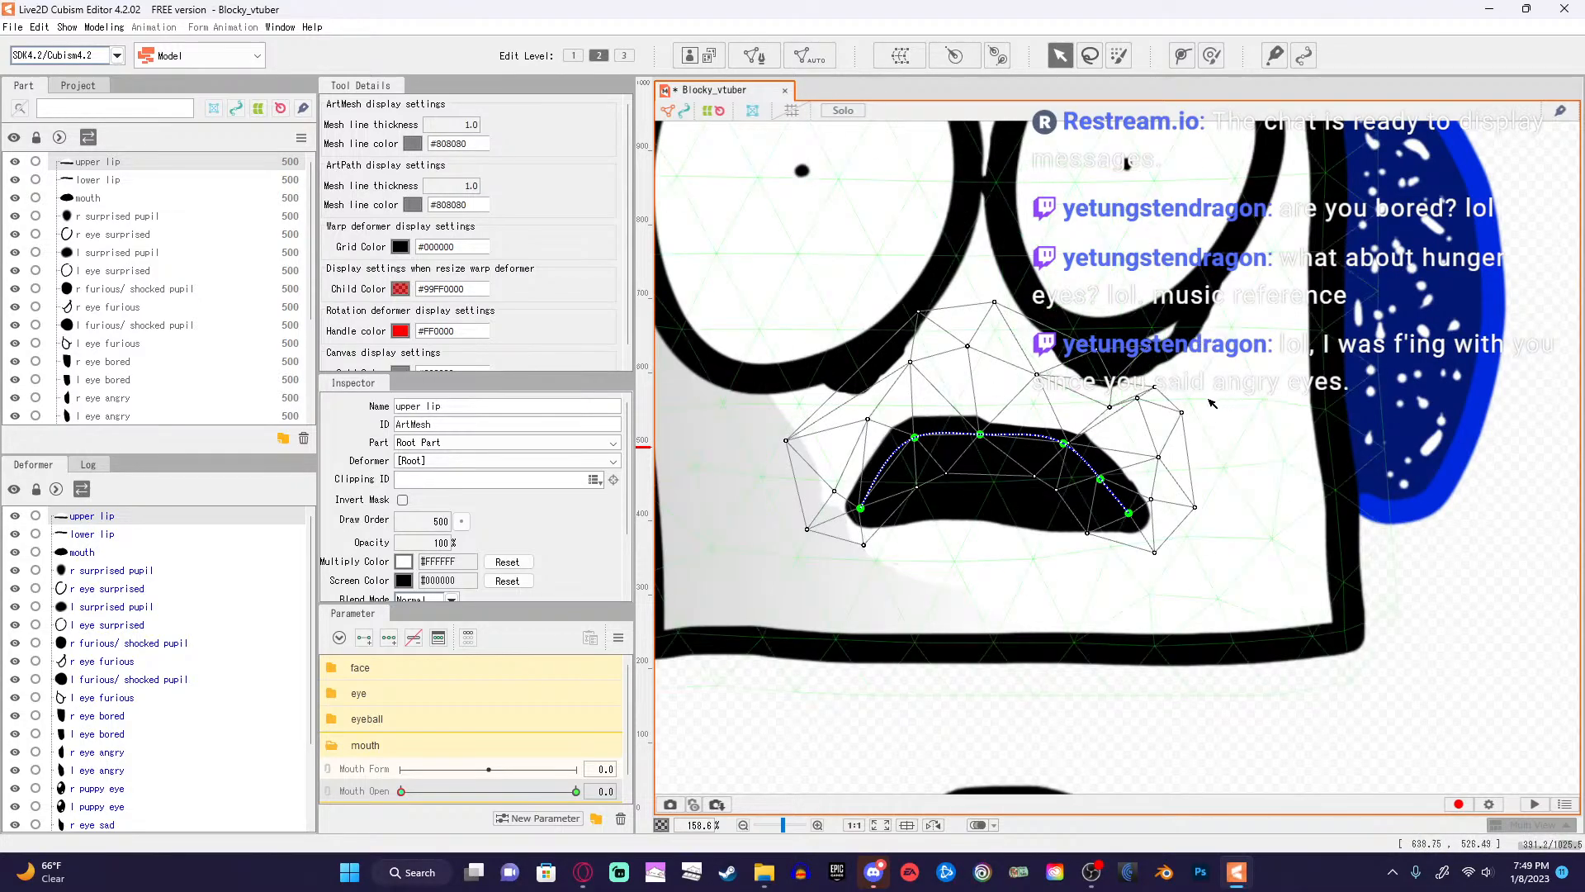
Try to reposition an upper lip mesh vertex and raise the two middle points of its deform path for a rounder arch.
scroll(1212, 403, "up", 3)
scroll(1211, 402, "down", 3)
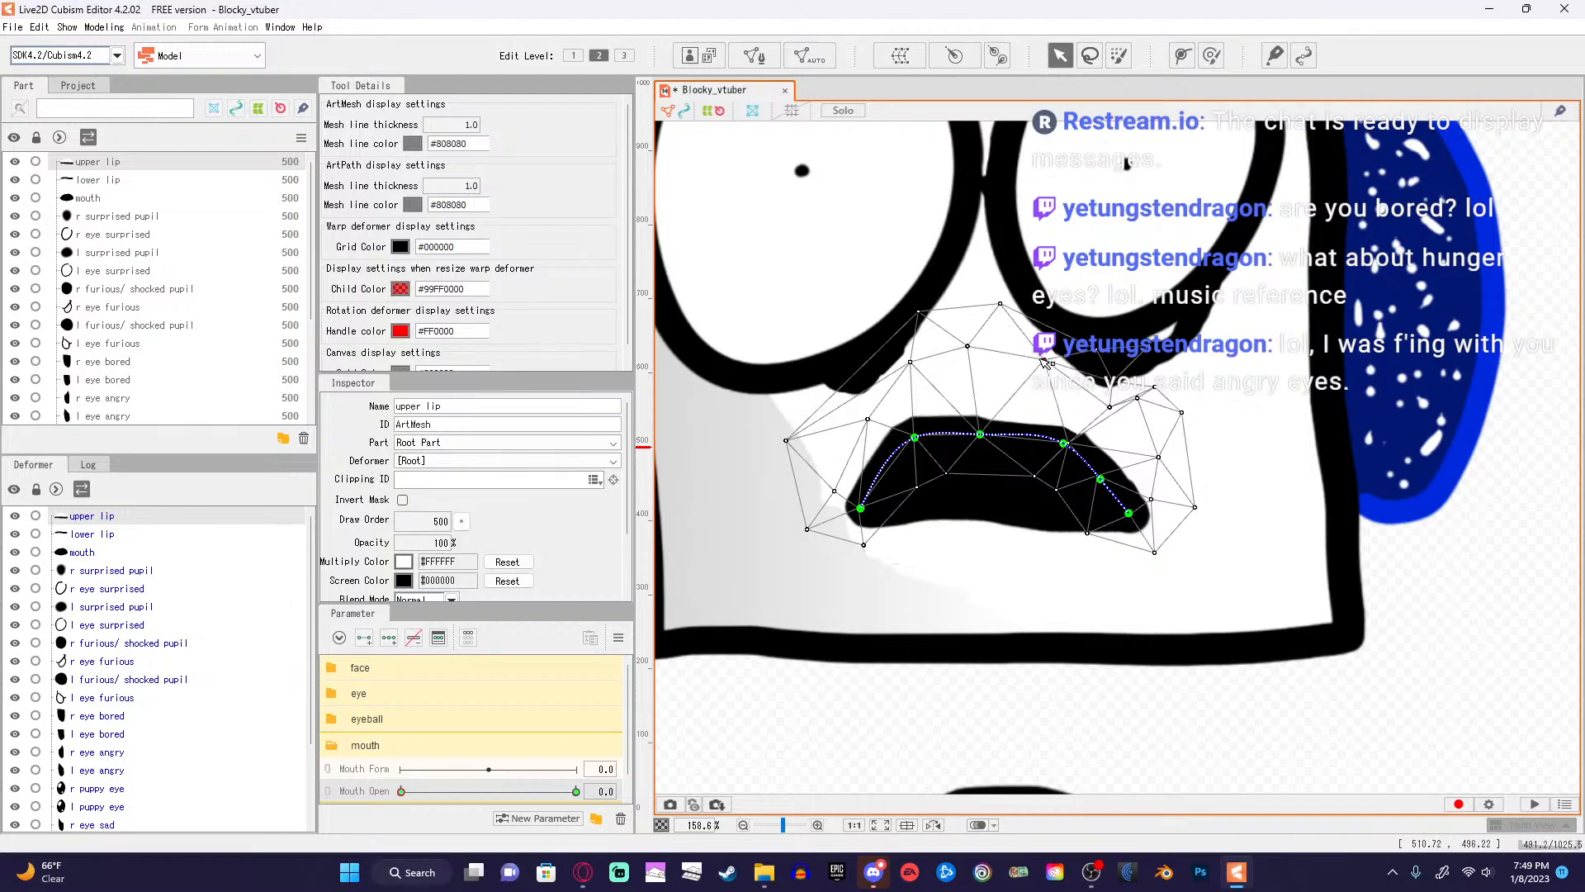
left_click(1043, 358)
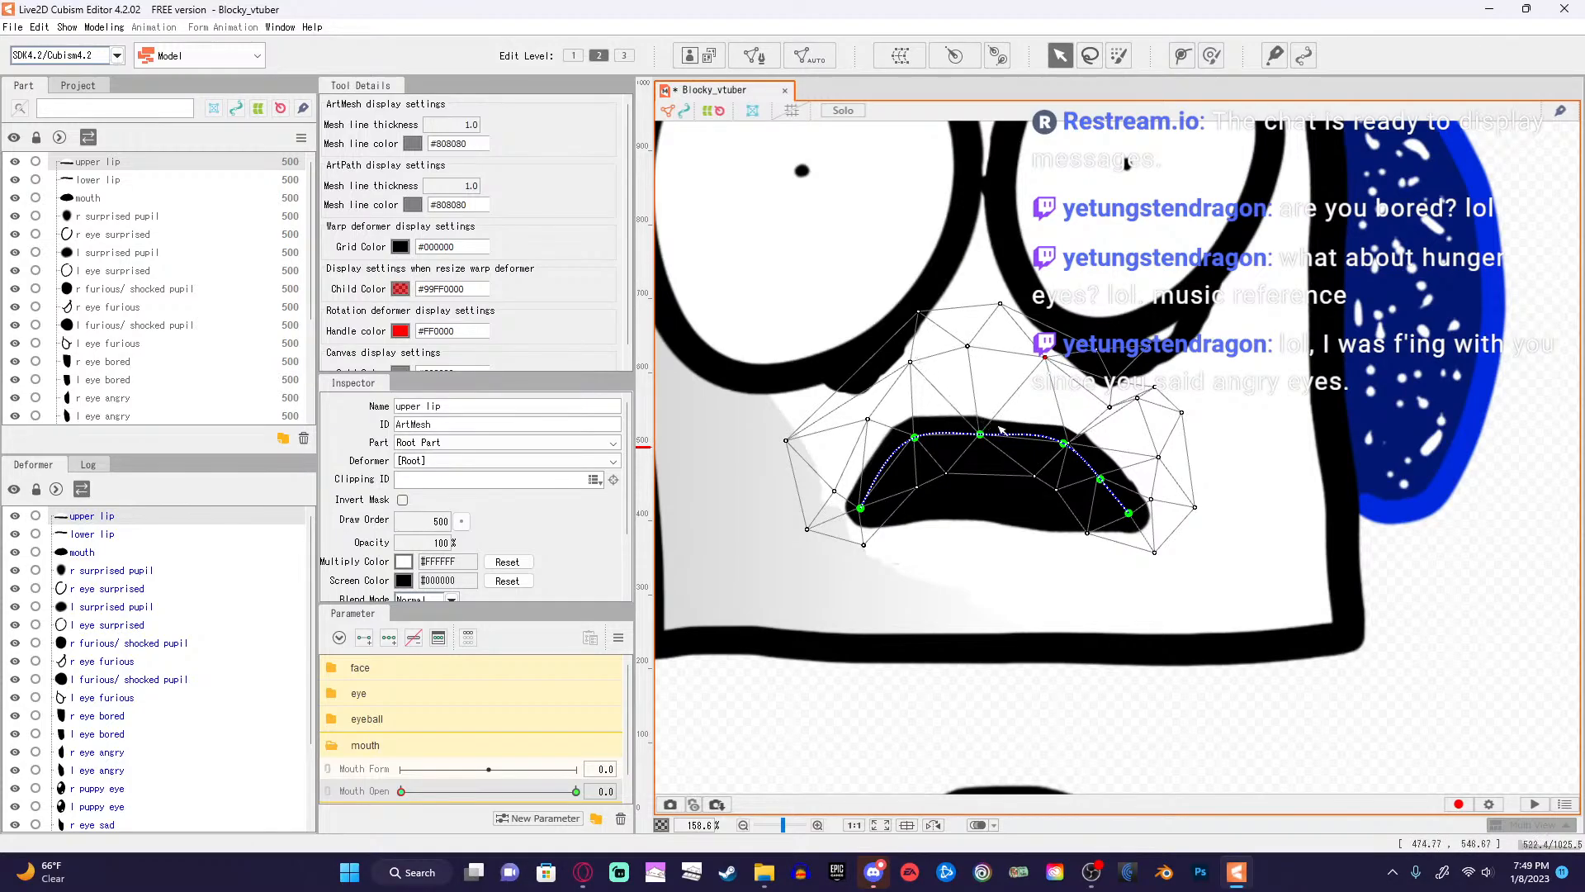
left_click_drag(982, 437, 1065, 429)
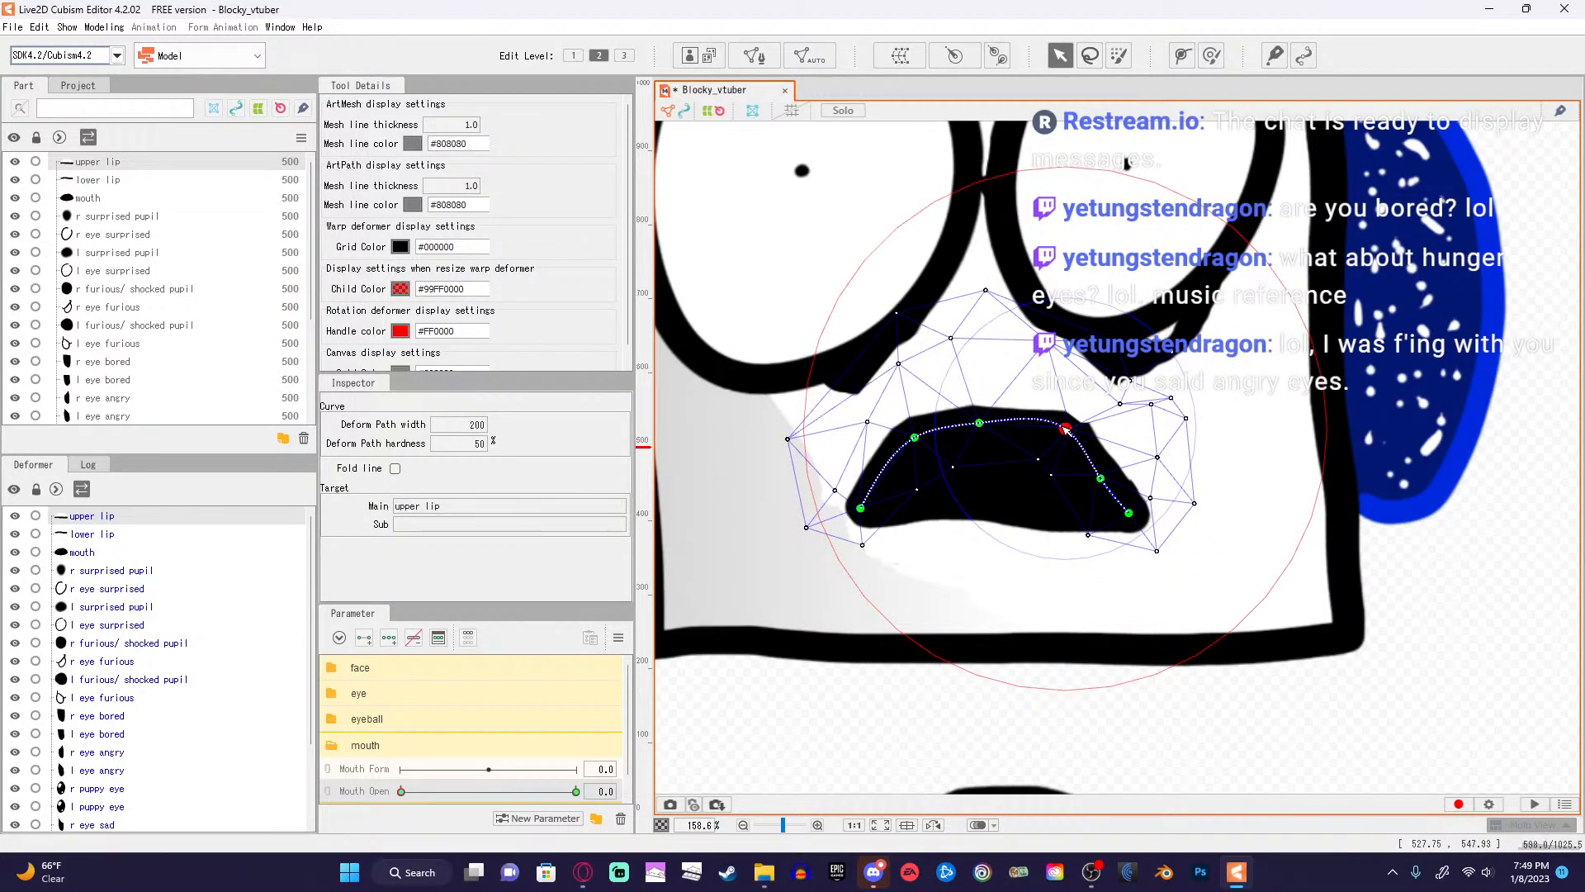
Undo the recent vertex moves and deform path edits on the upper lip mesh.
key("ctrl+z")
key("ctrl+z")
key("ctrl+z")
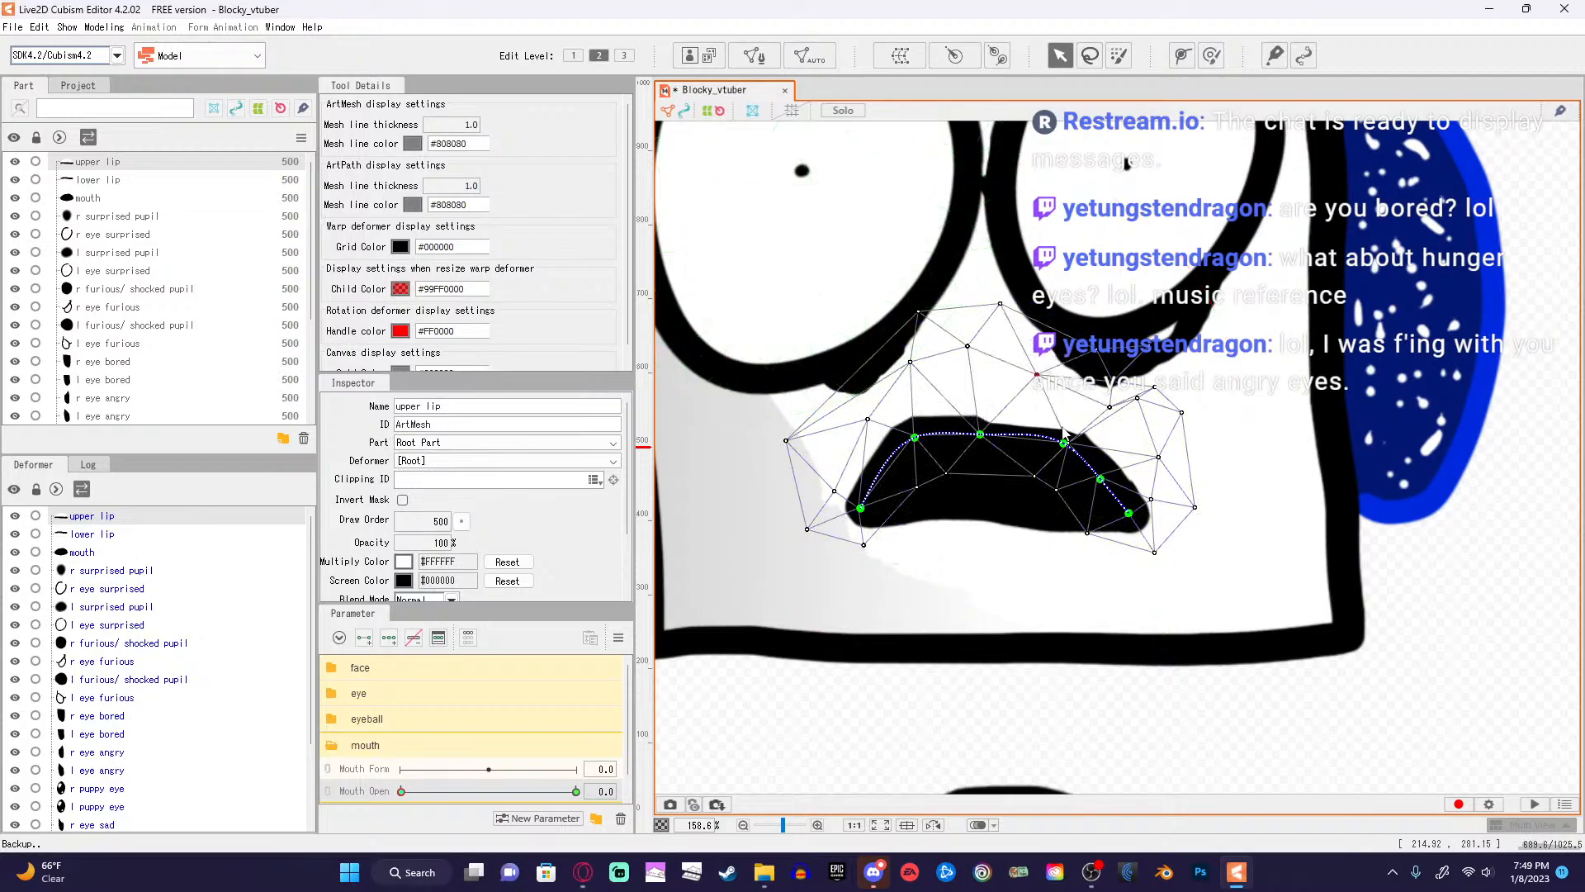
key("ctrl+z")
key("ctrl+z")
key("ctrl+z")
key("ctrl+z")
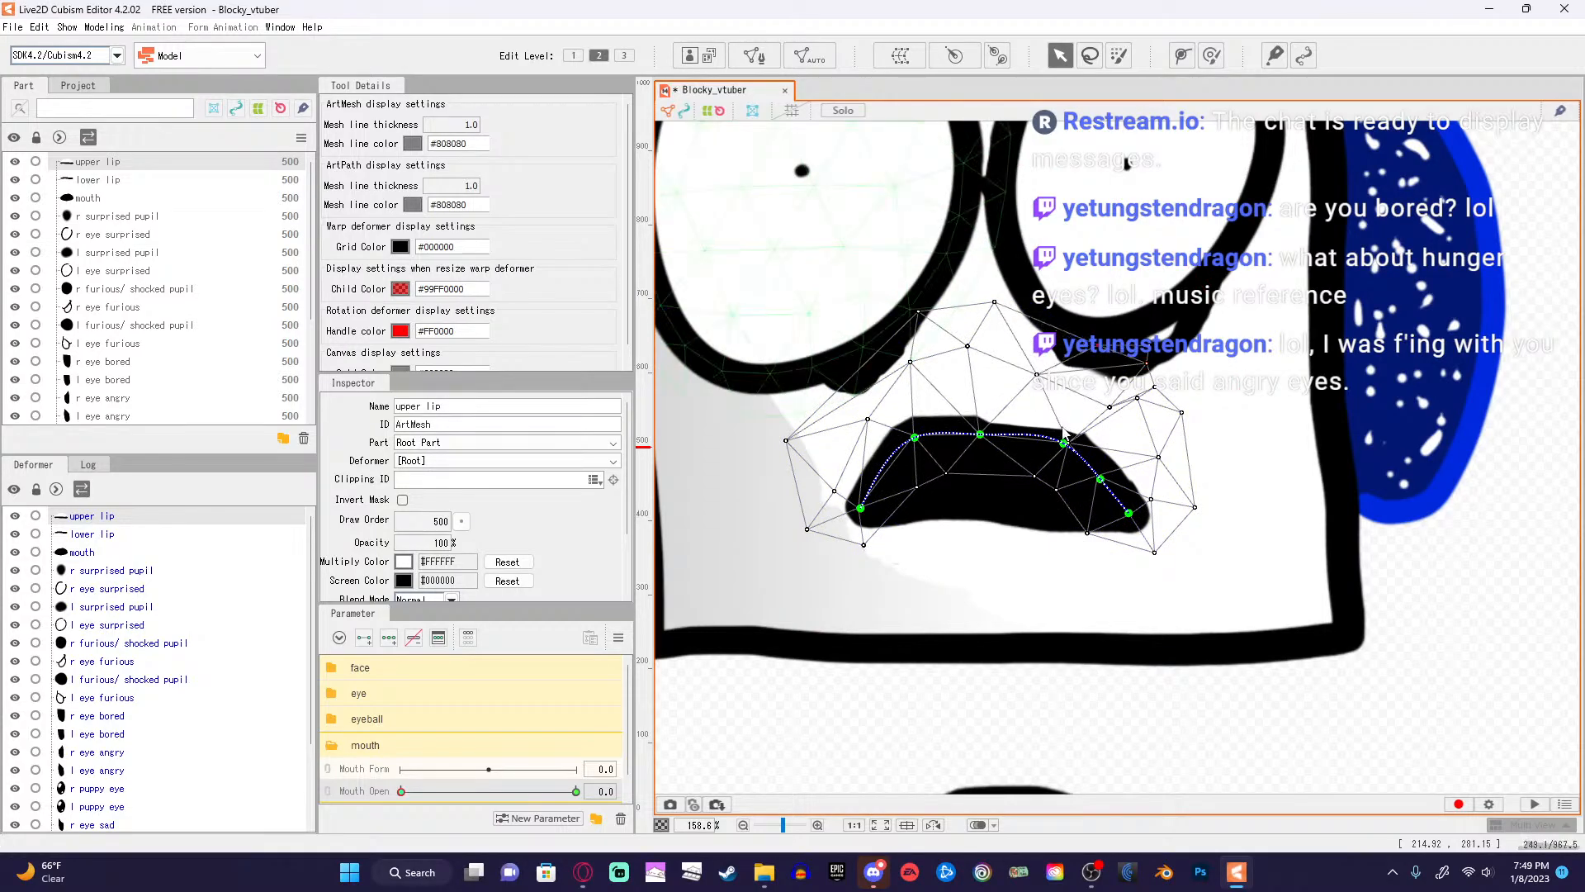
key("ctrl+z")
key("ctrl+z")
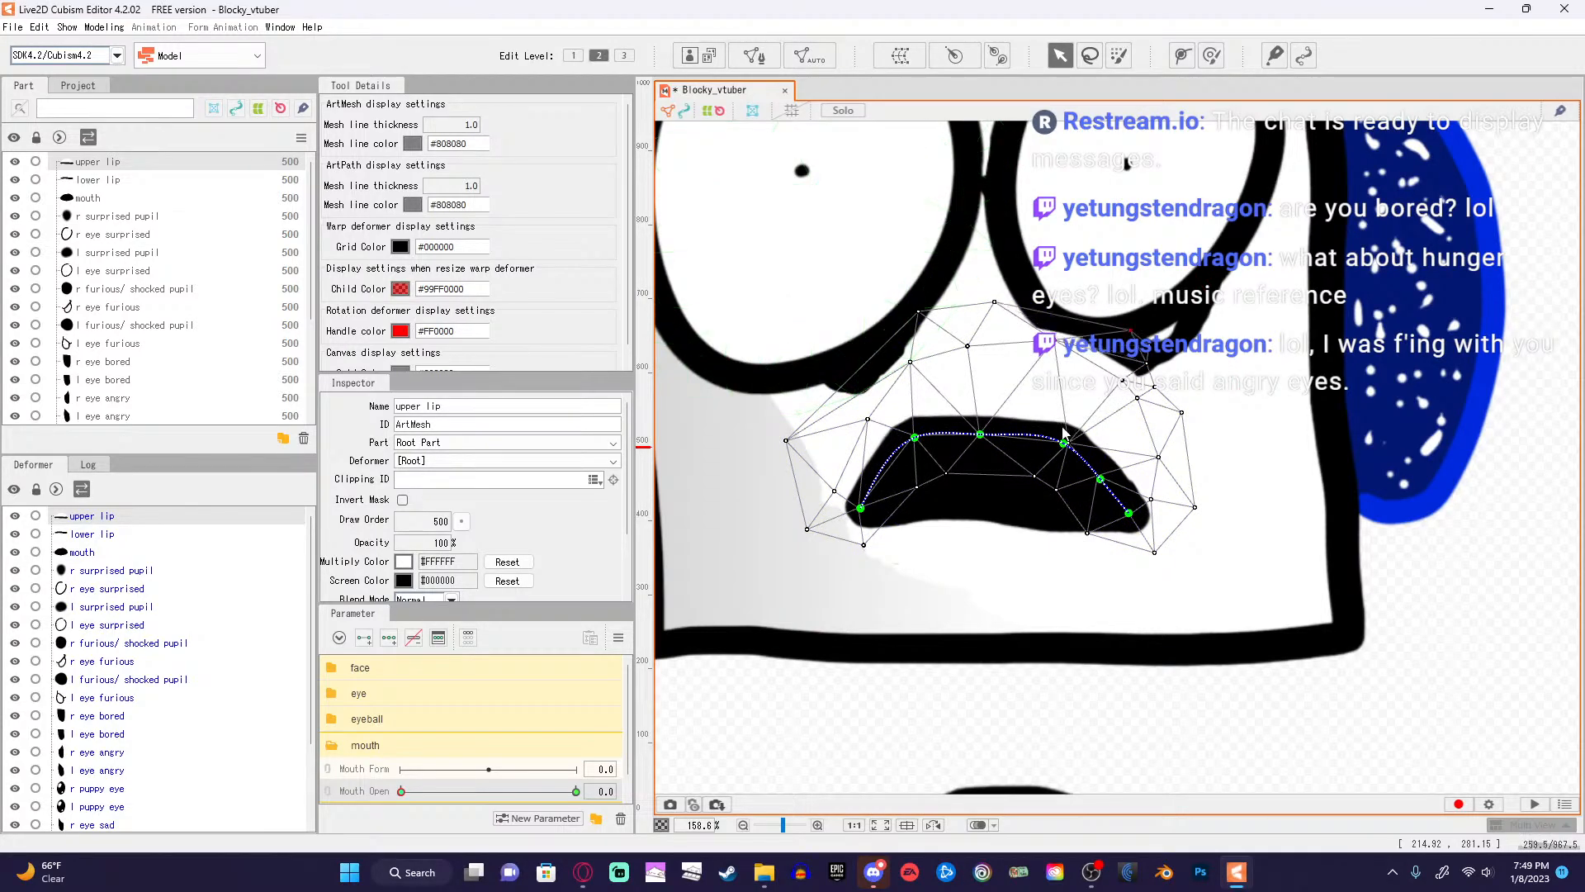
key("ctrl+z")
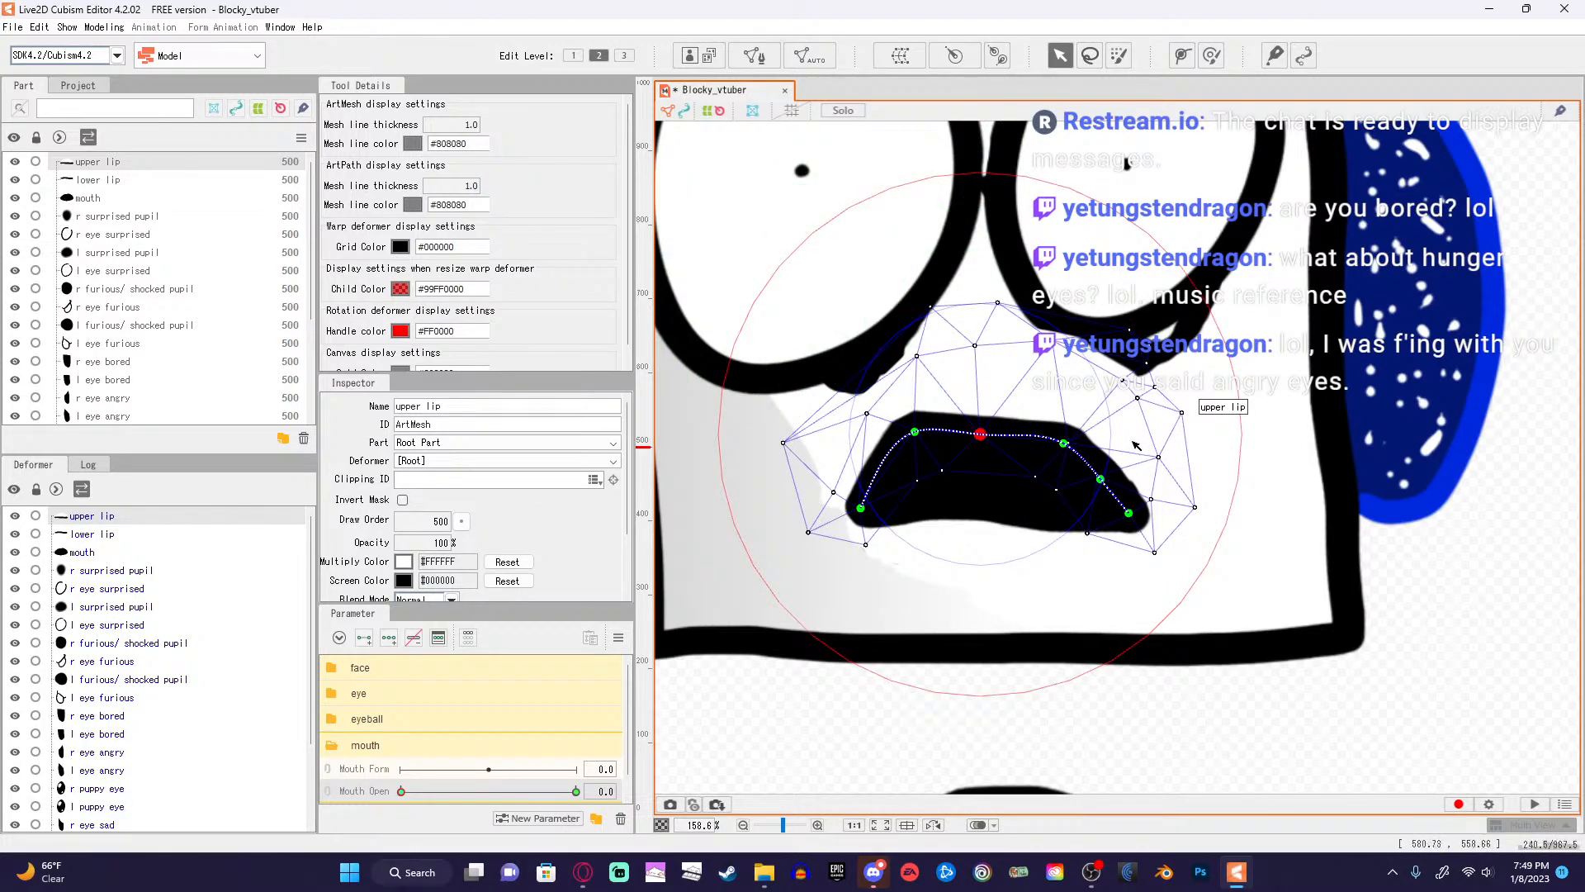
key("ctrl+z")
Raise the middle point of the upper lip's deform path slightly to round the lip's arch.
left_click_drag(982, 434, 982, 425)
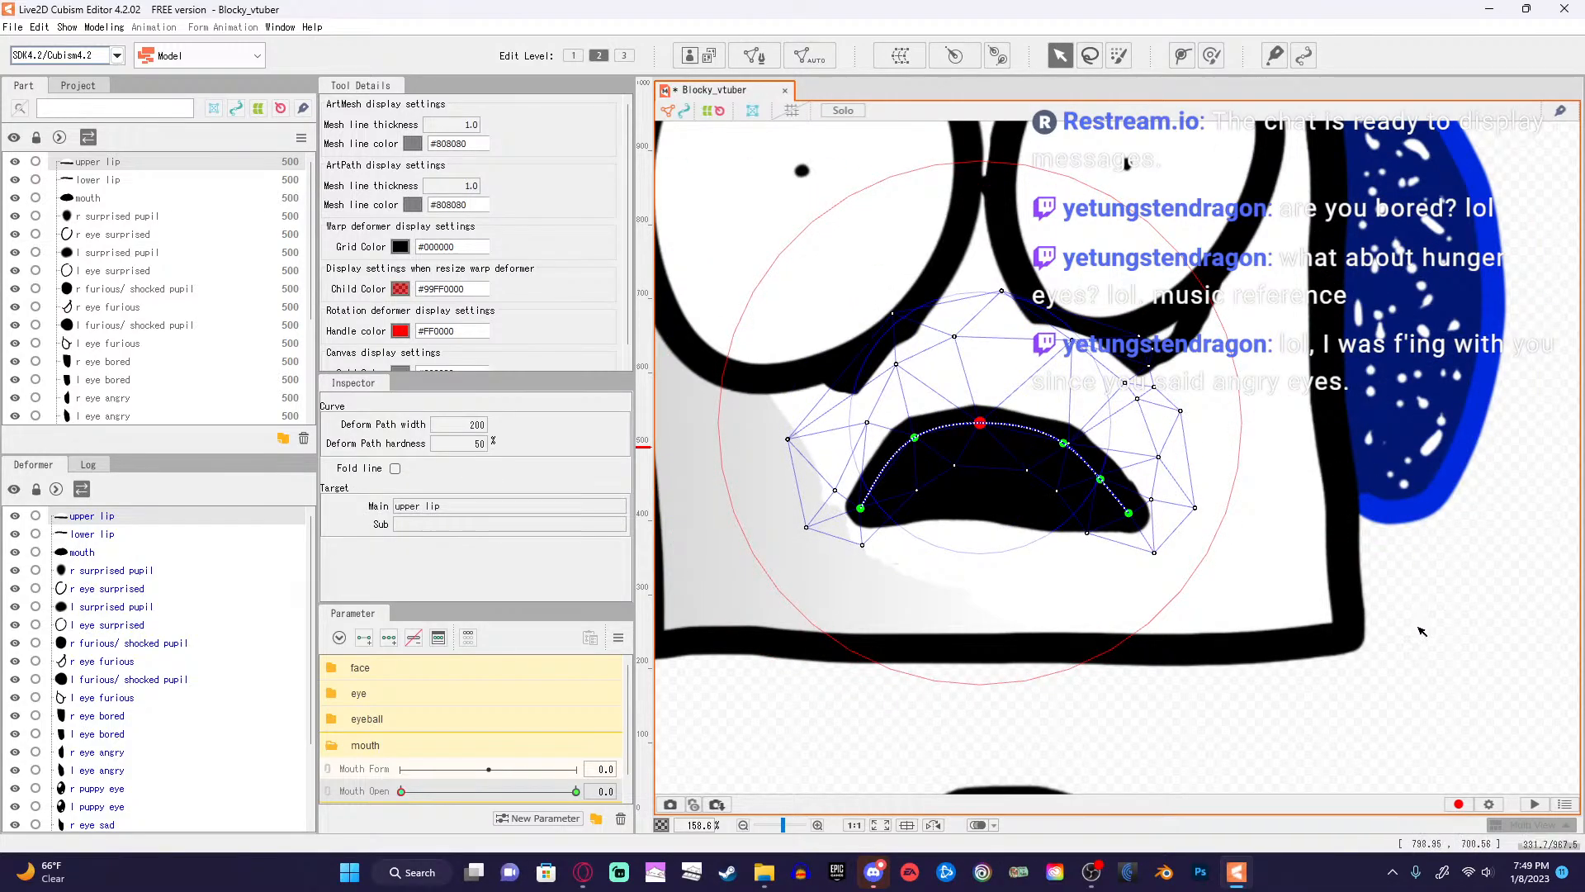
scroll(1421, 631, "down", 3)
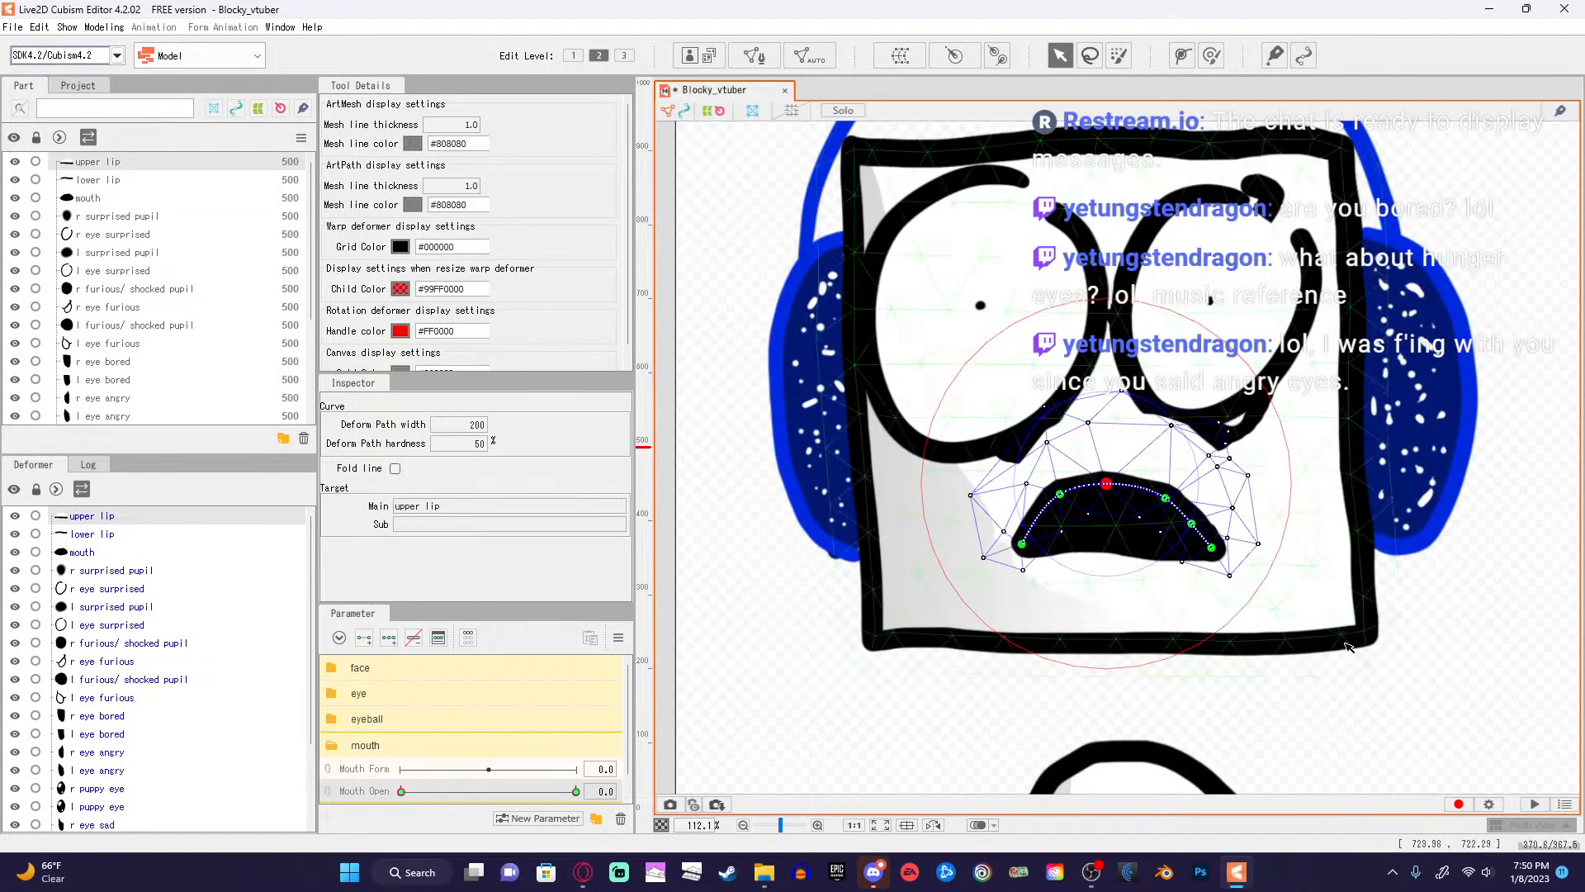
left_click_drag(1341, 629, 1352, 691)
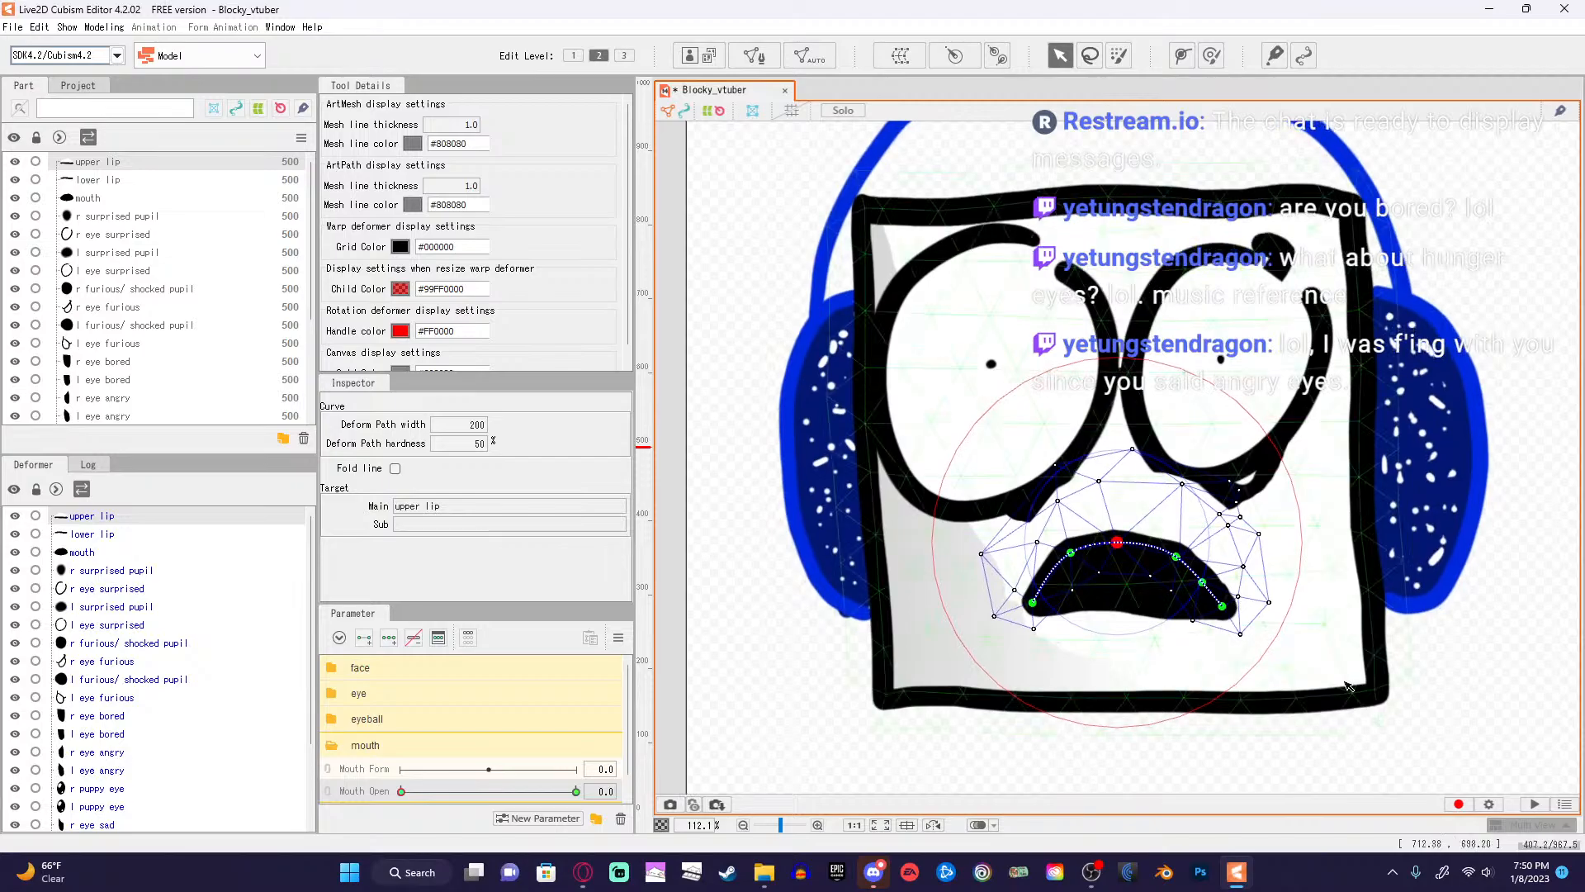
scroll(1342, 686, "up", 3)
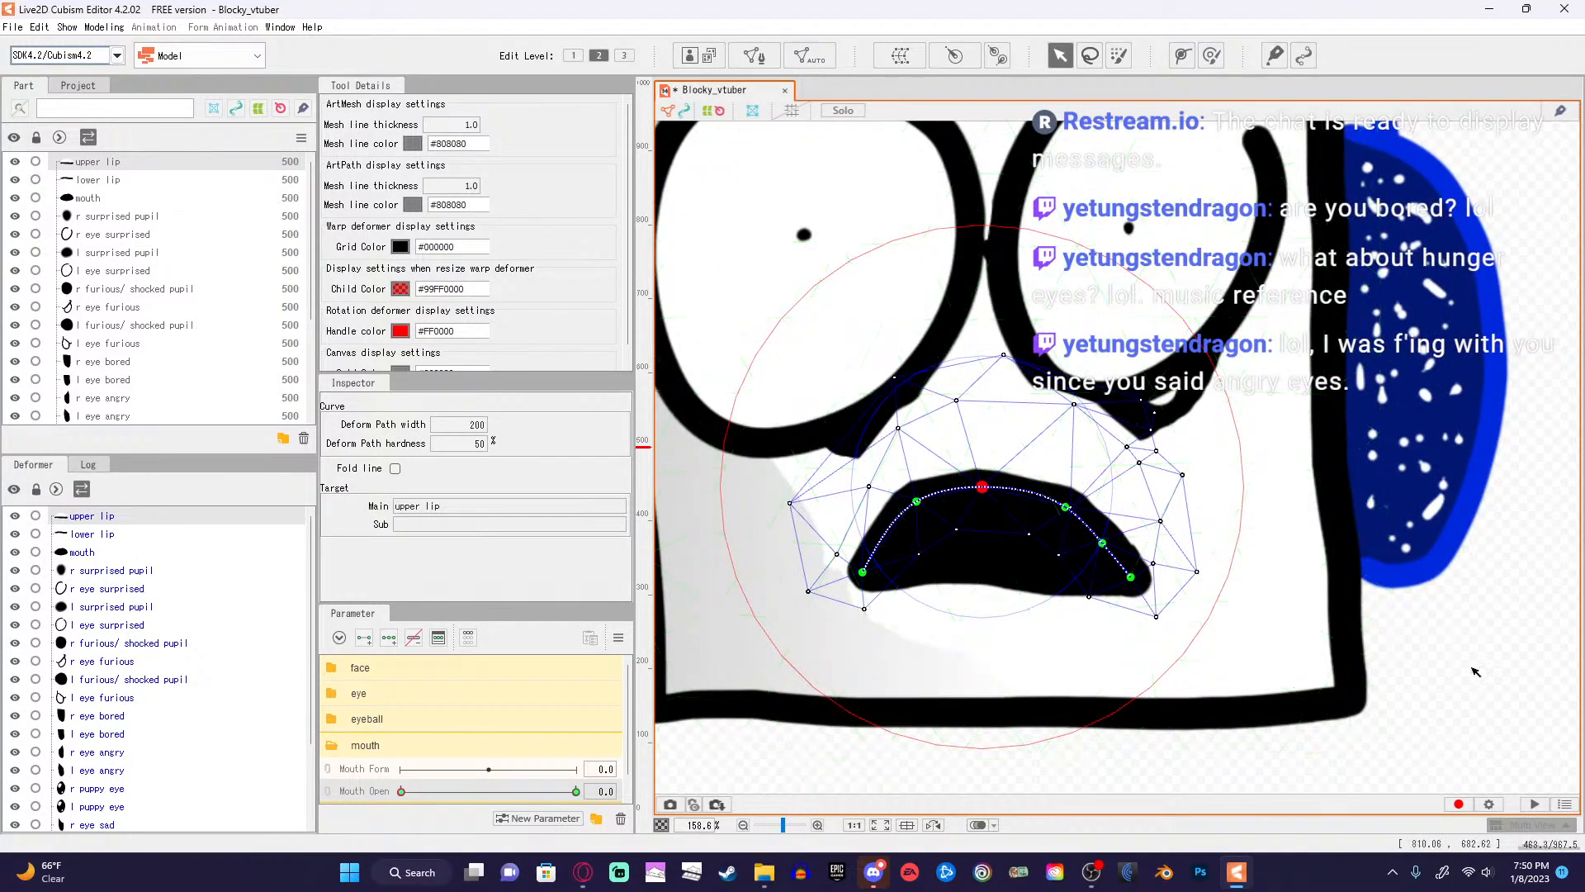
left_click_drag(1445, 658, 1464, 697)
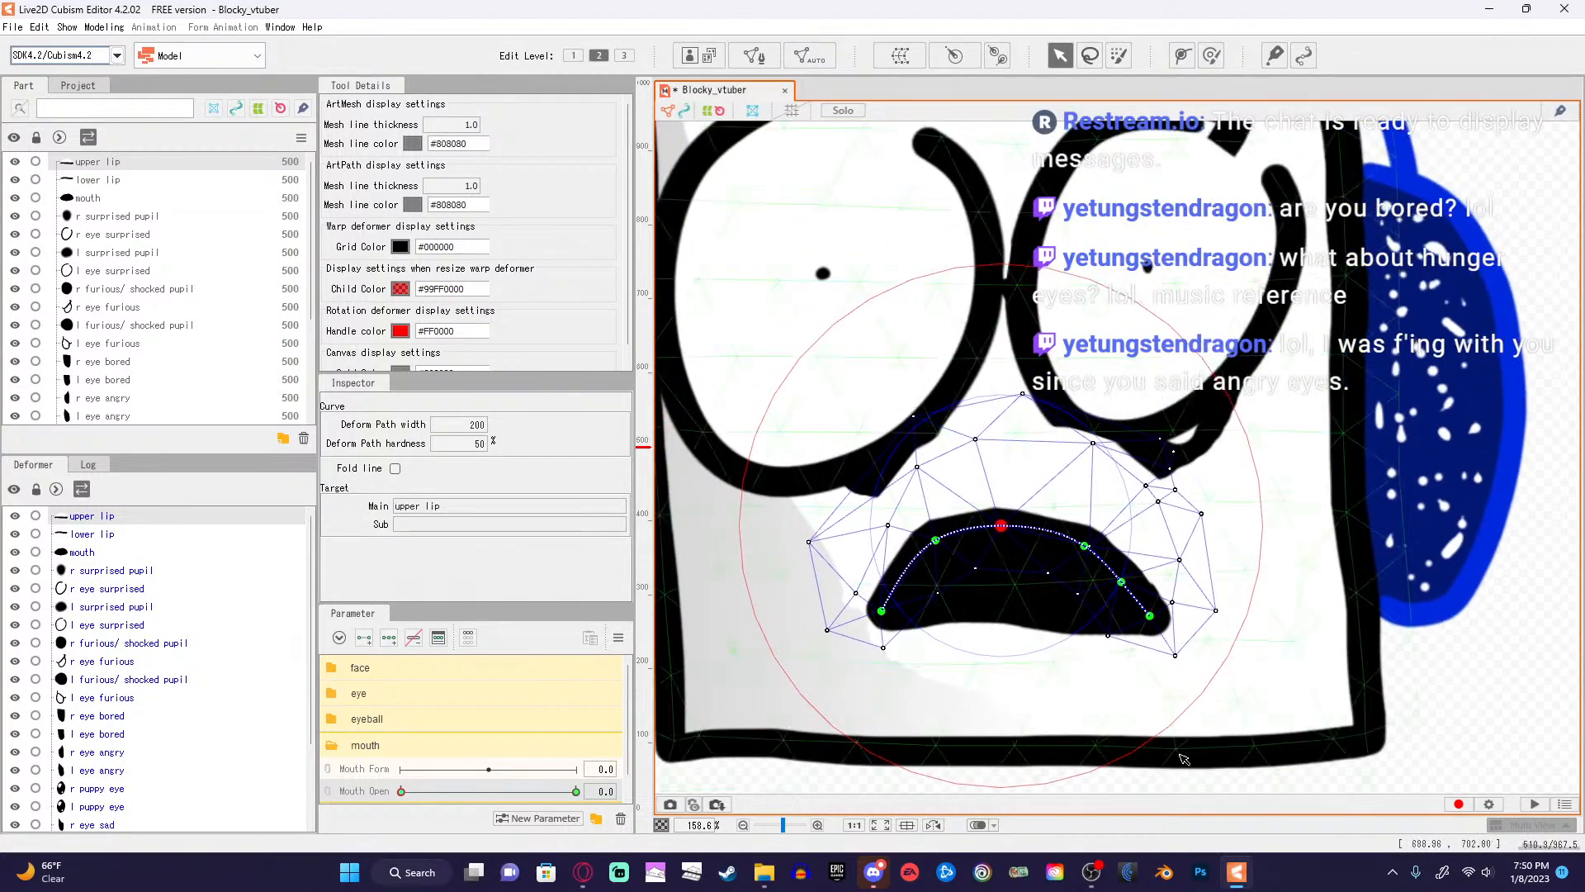
Review the upper lip deform path section of the Live2D mouth rigging tutorial in the browser, rewinding it slightly.
left_click(577, 883)
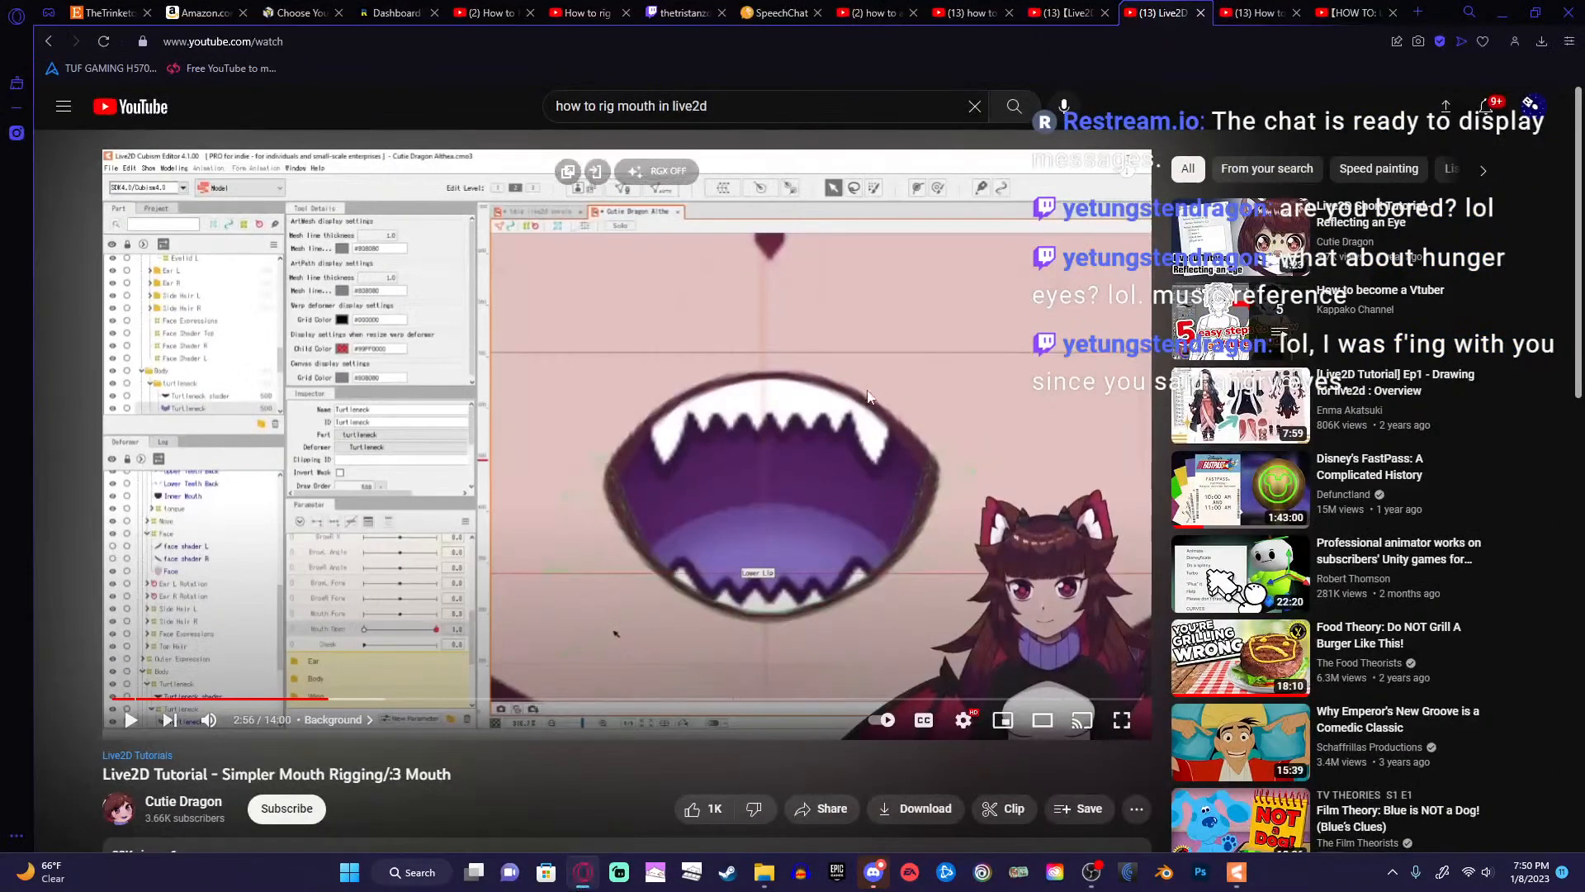
key("Left")
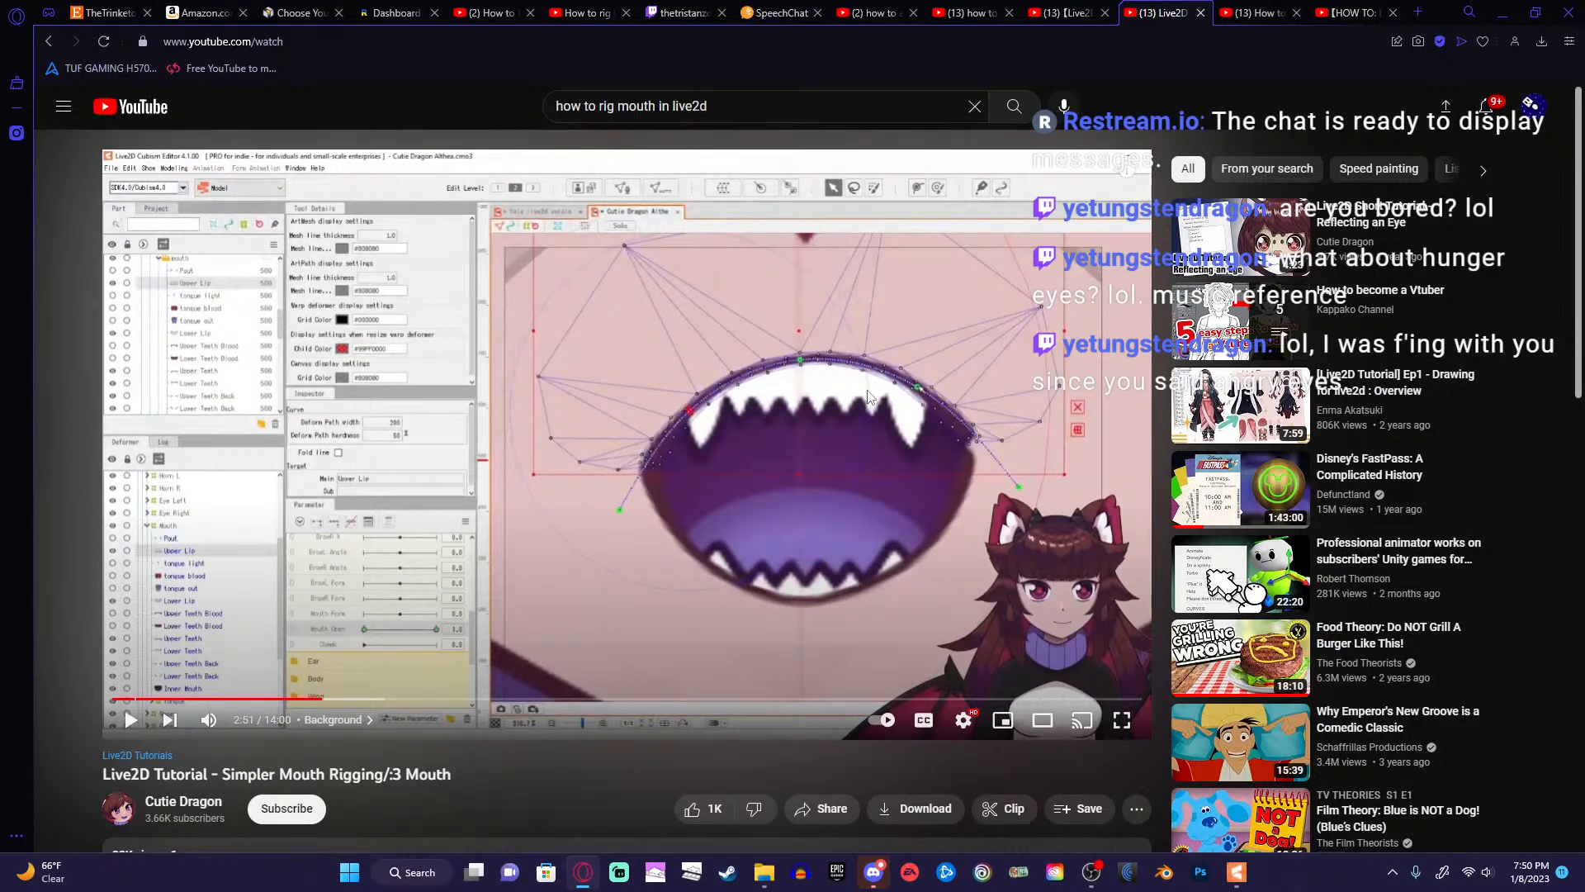
left_click(1503, 12)
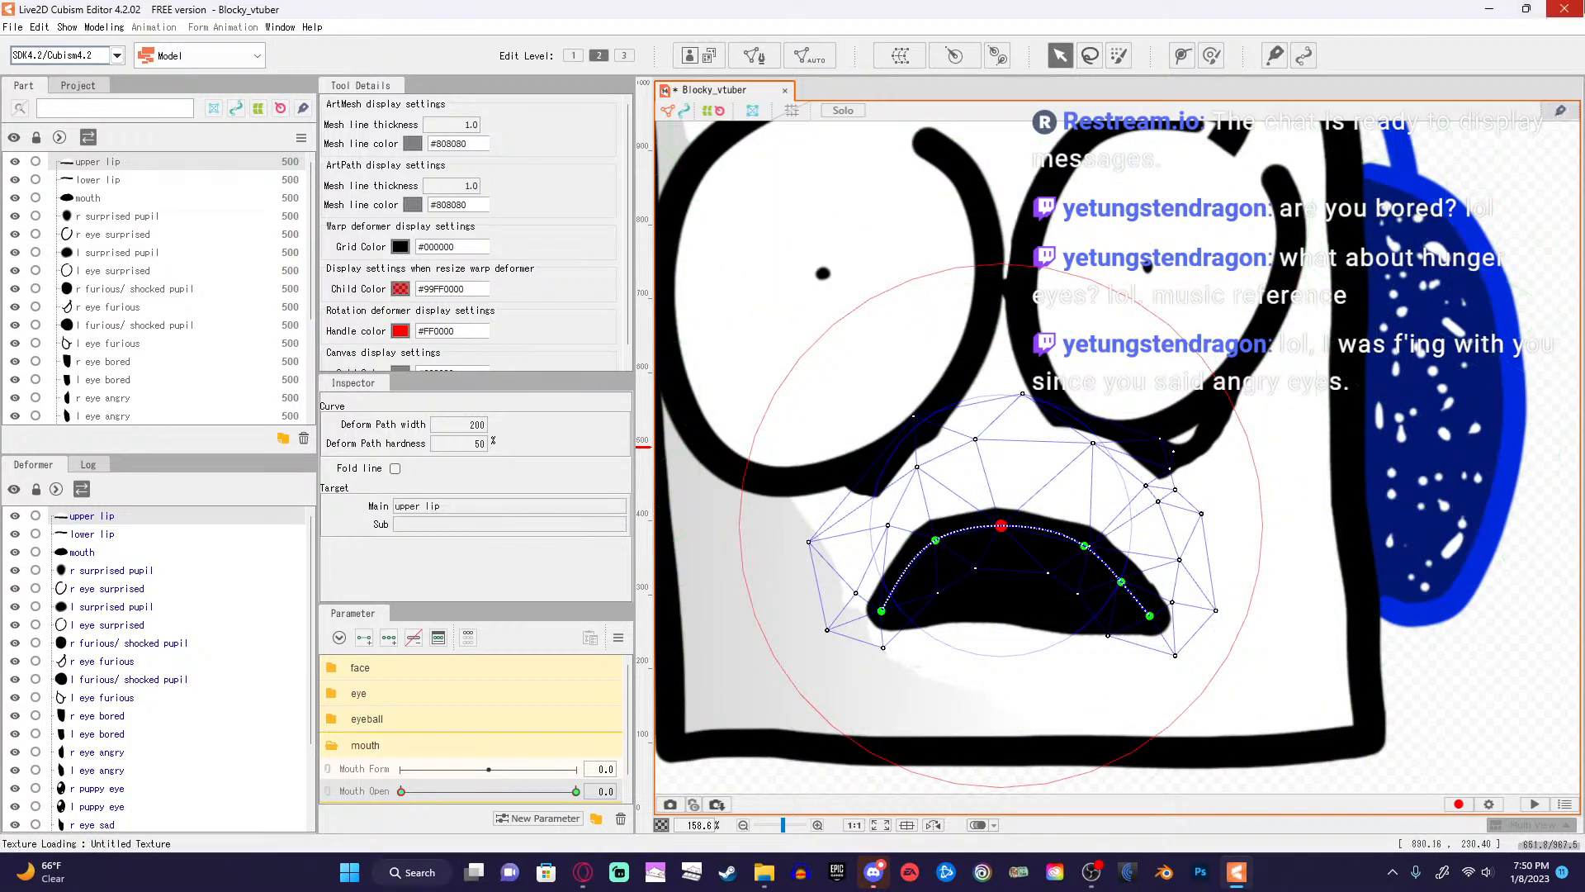
Close Live2D Cubism Editor without saving the model, and open the recent file Blocky_vtuber.psd in Photoshop.
left_click(1563, 9)
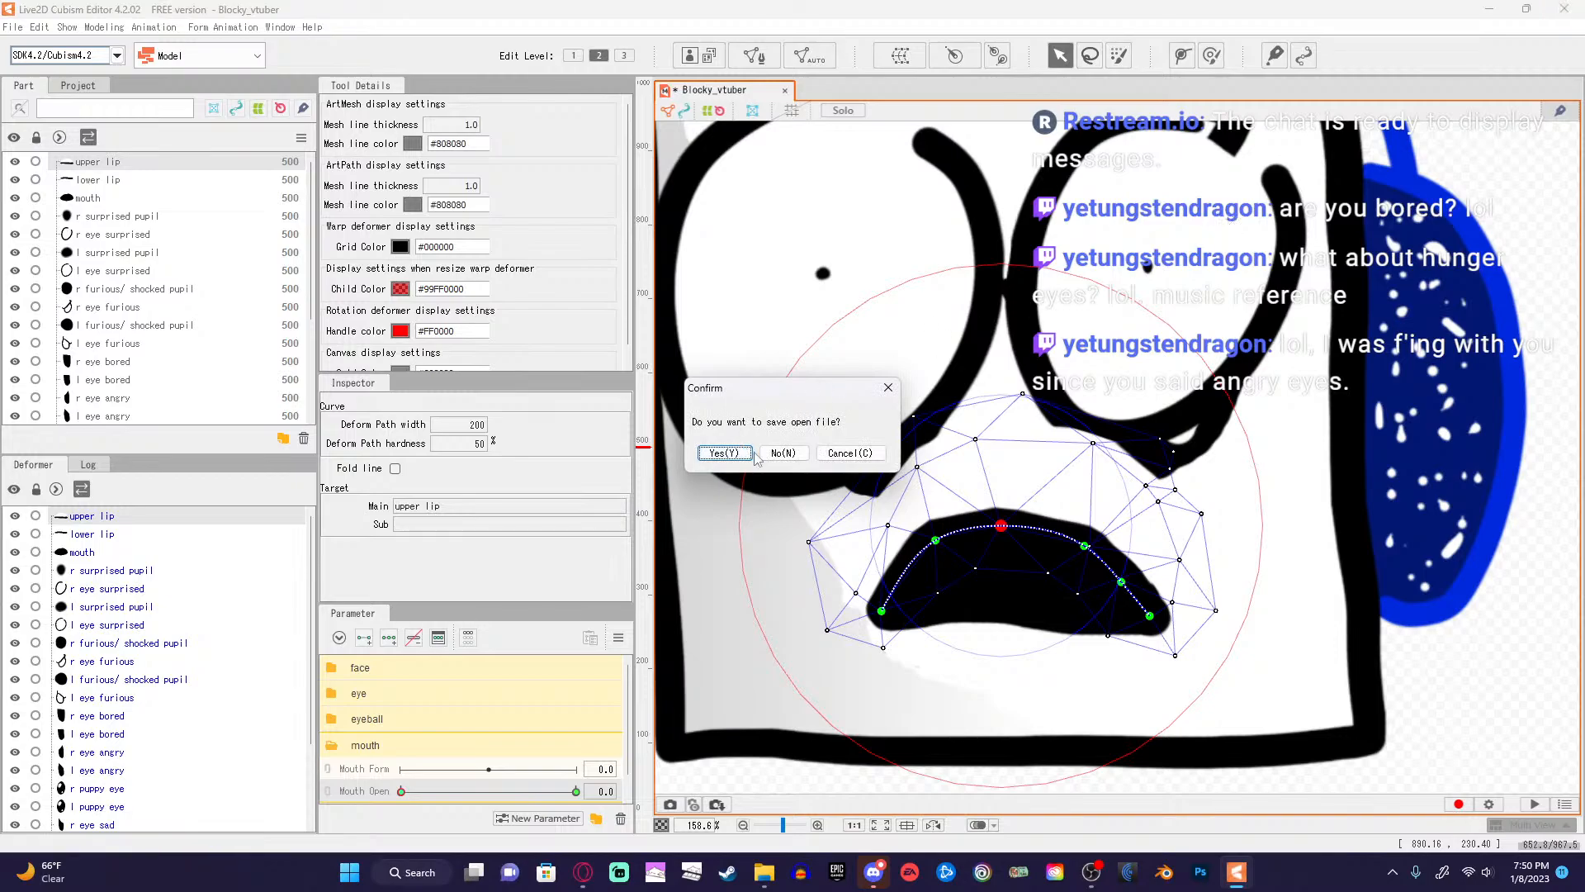
left_click(782, 453)
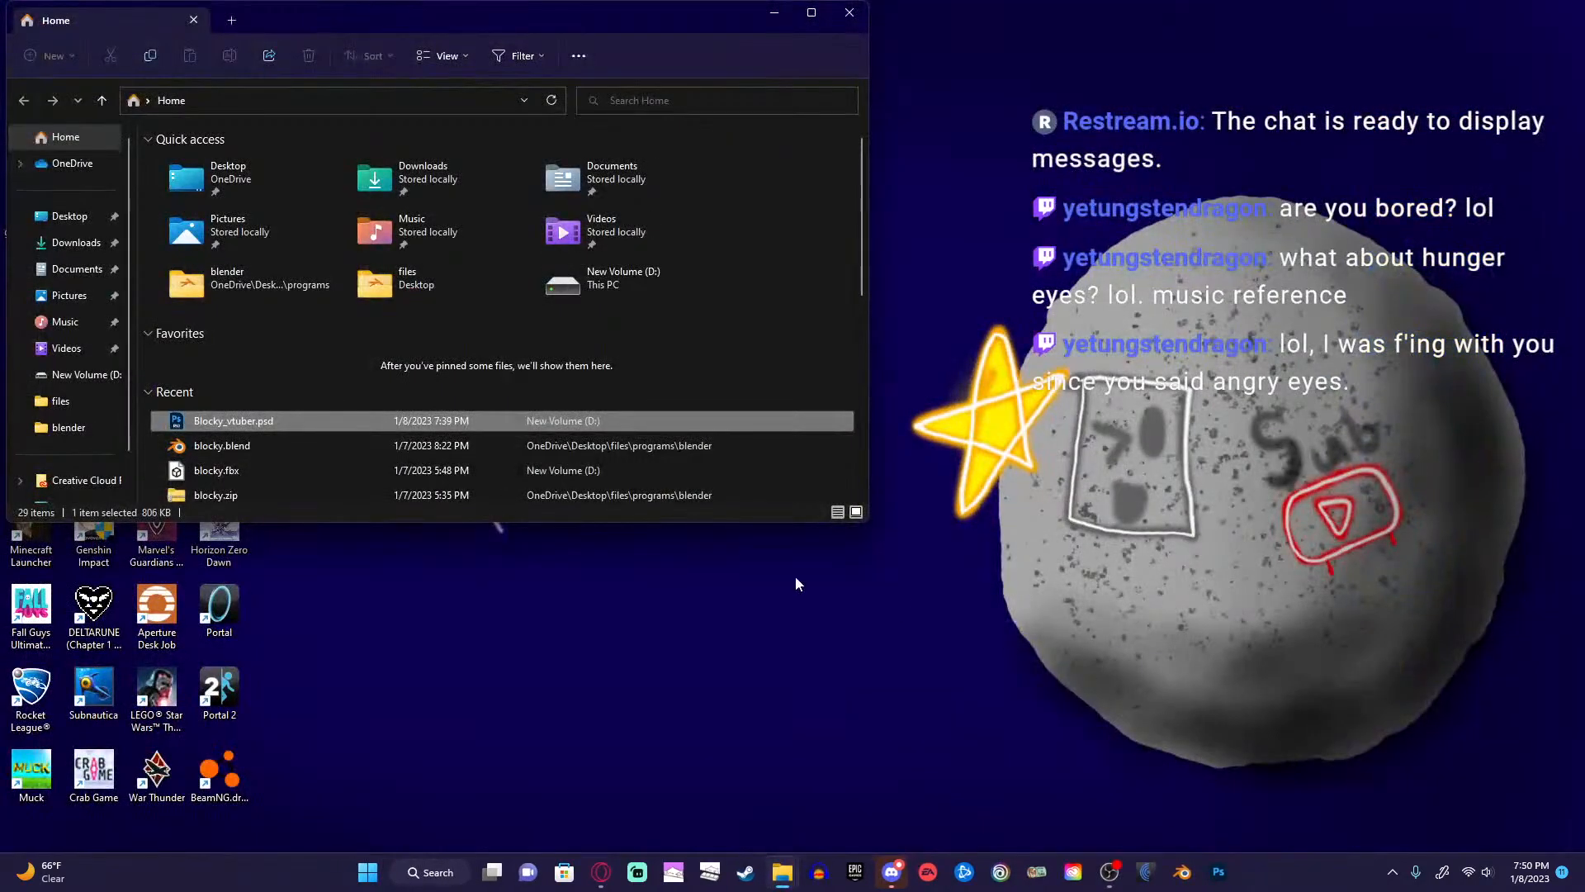
double_click(309, 424)
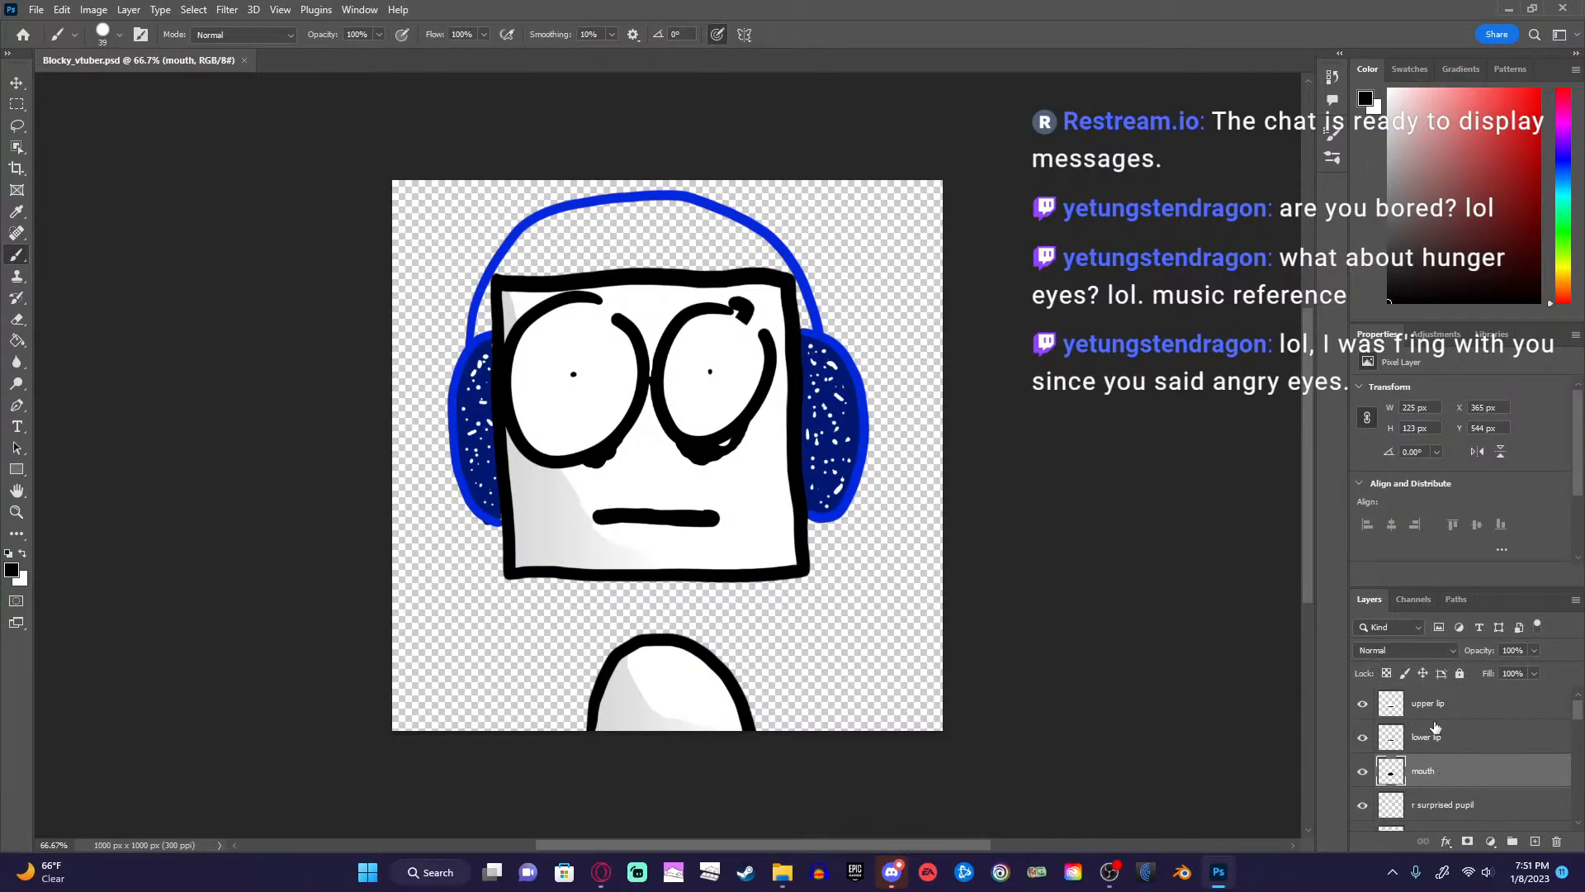
Select the upper lip, lower lip and mouth layers together and move them directly below the l eye layer.
left_click(1430, 708)
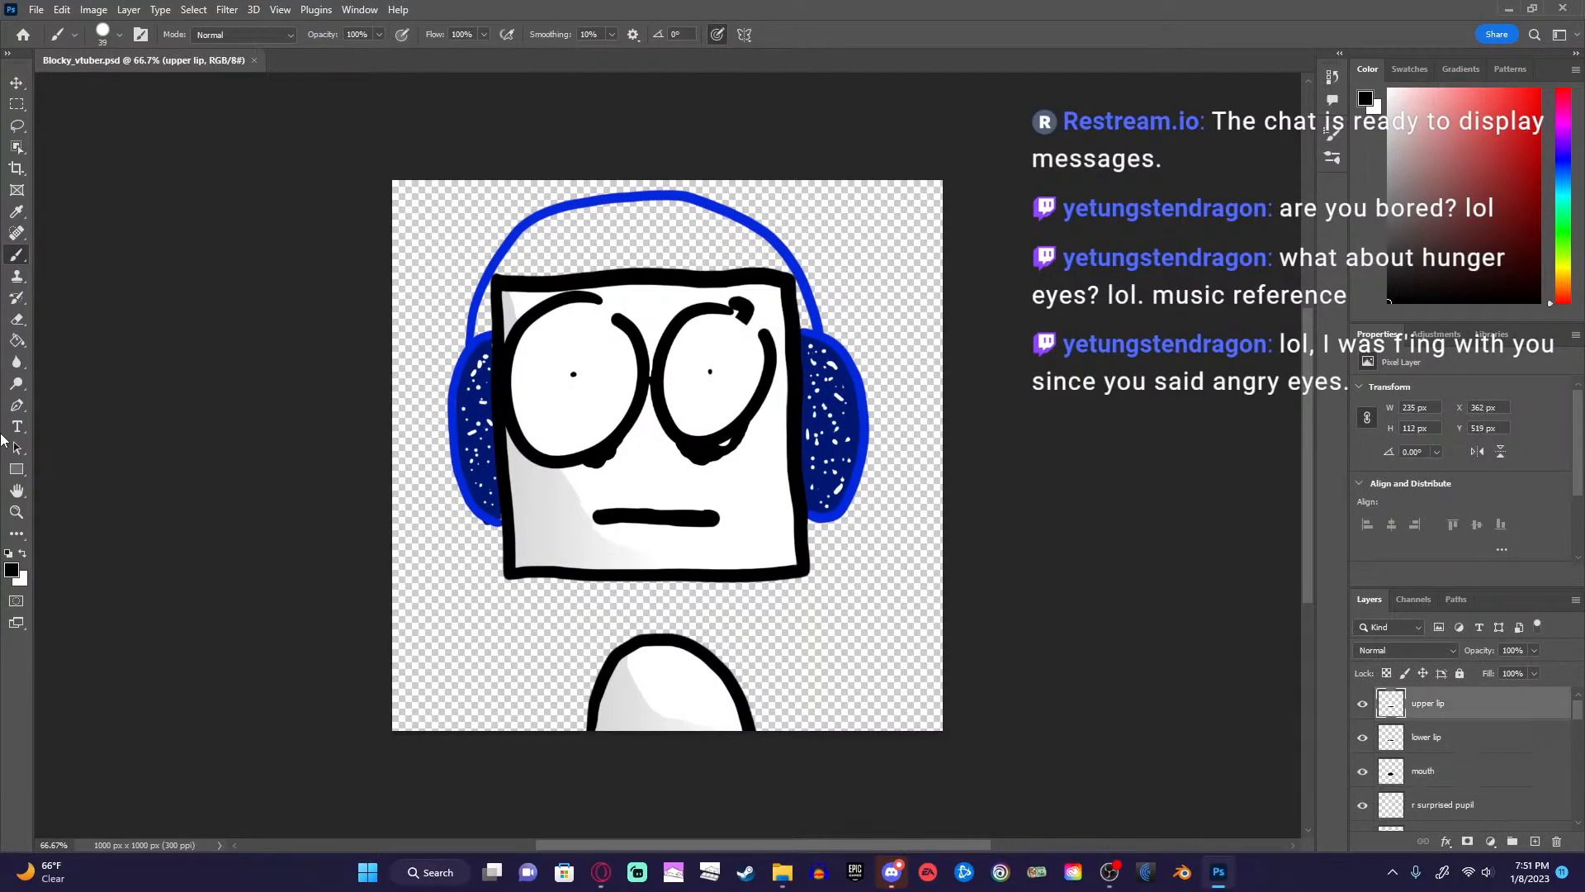
left_click(1418, 769)
left_click(1395, 700, "shift")
scroll(1425, 742, "down", 3)
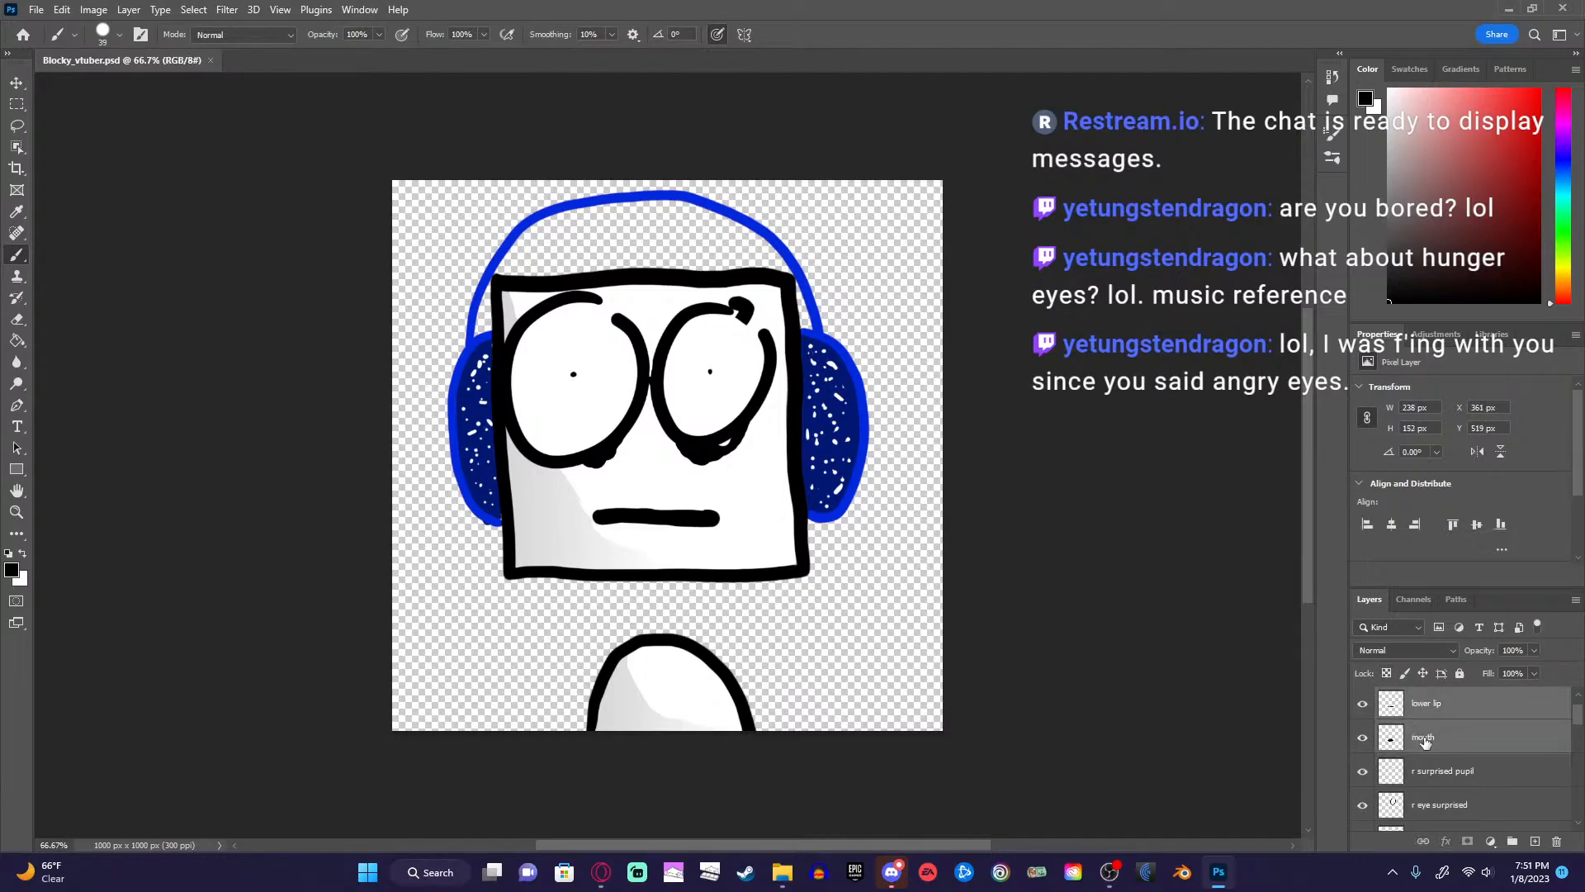
scroll(1426, 742, "down", 3)
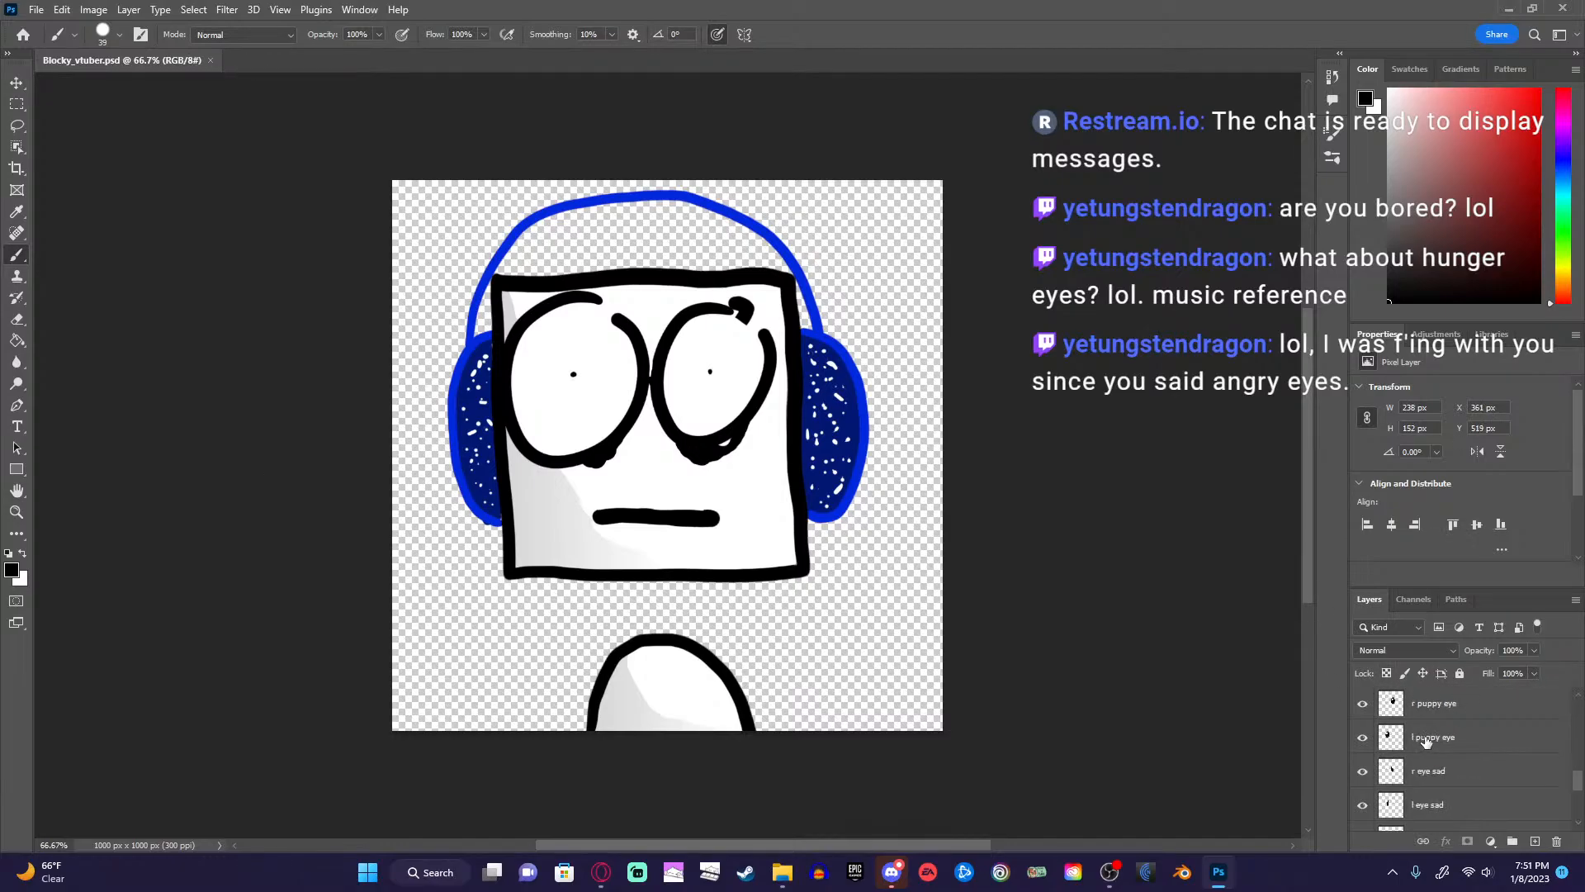
scroll(1428, 762, "up", 6)
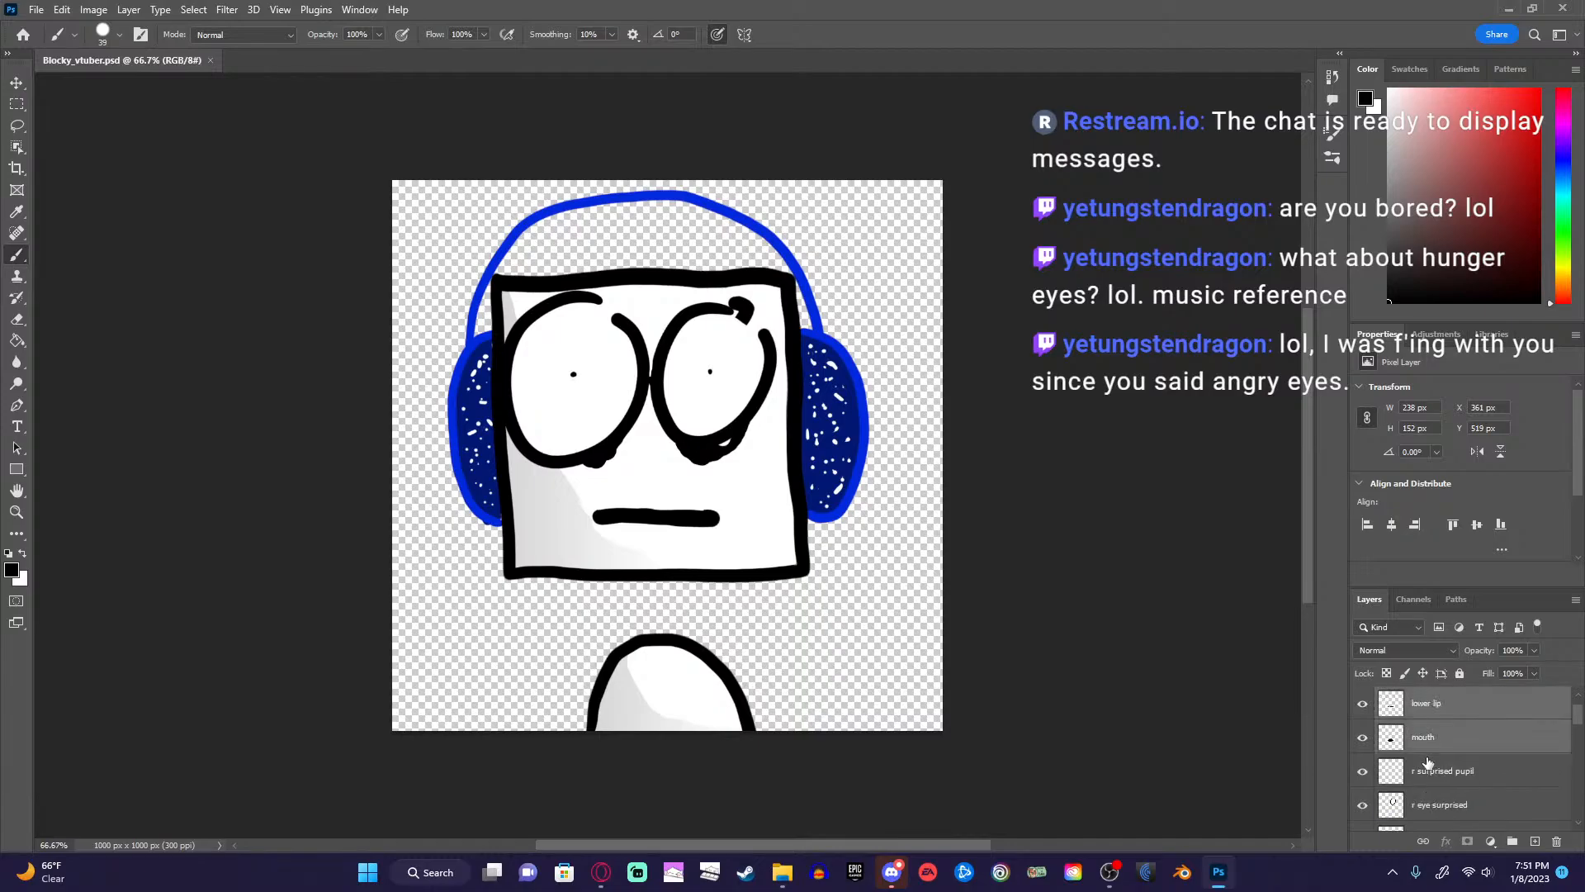
left_click_drag(1427, 719, 1438, 784)
left_click(1263, 760)
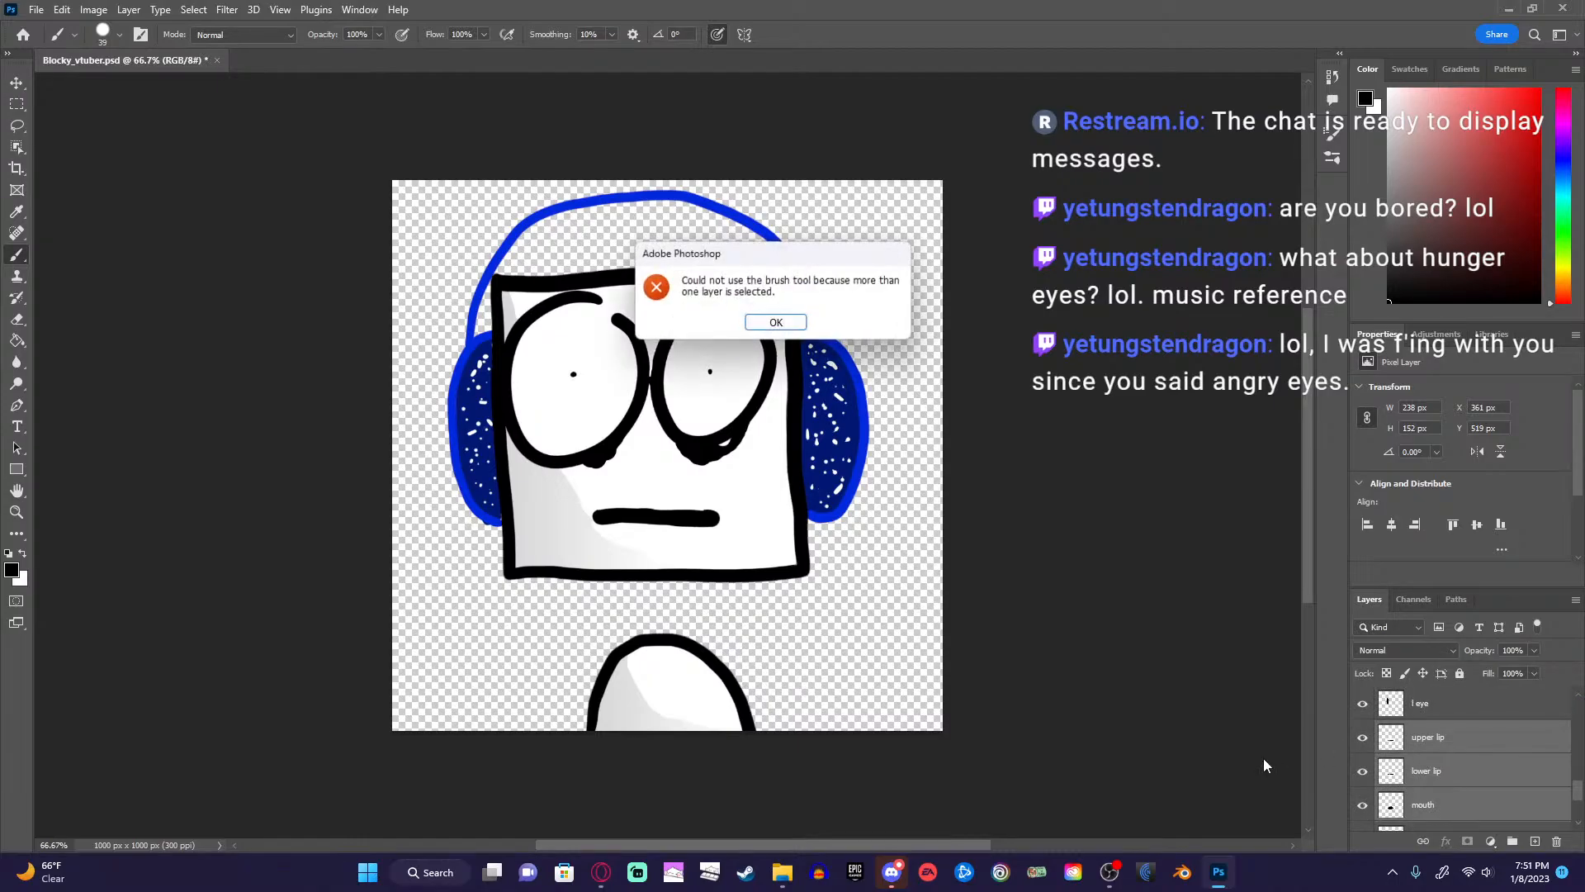
left_click(767, 328)
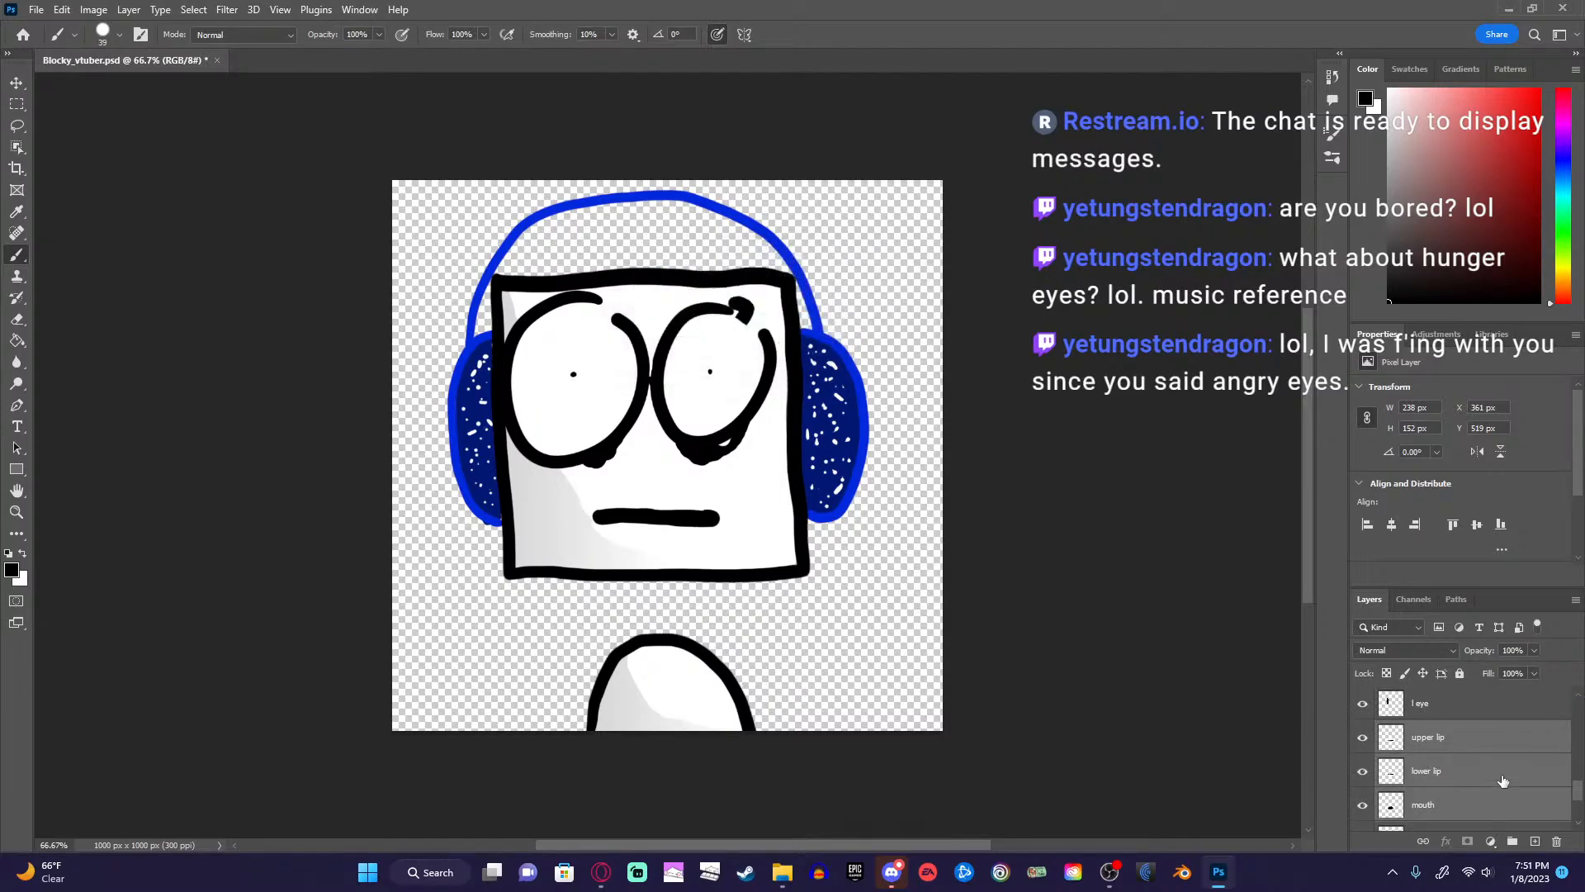
Select only the upper lip layer, save Blocky_vtuber.psd with its new layer order, and close Photoshop.
left_click(1492, 734)
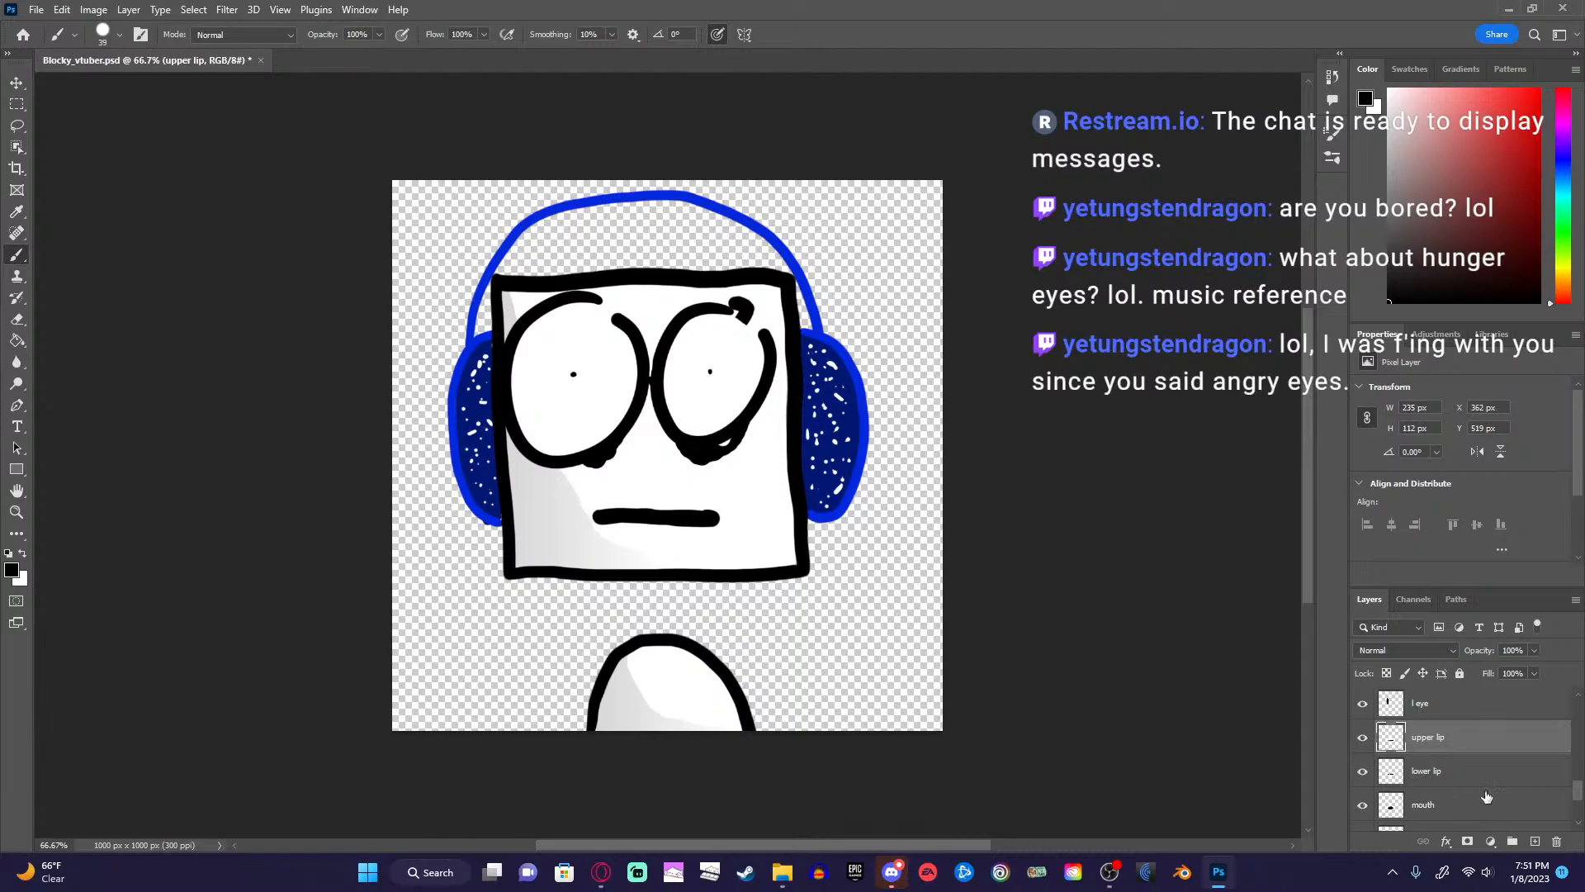
scroll(1486, 795, "down", 3)
scroll(1486, 795, "up", 4)
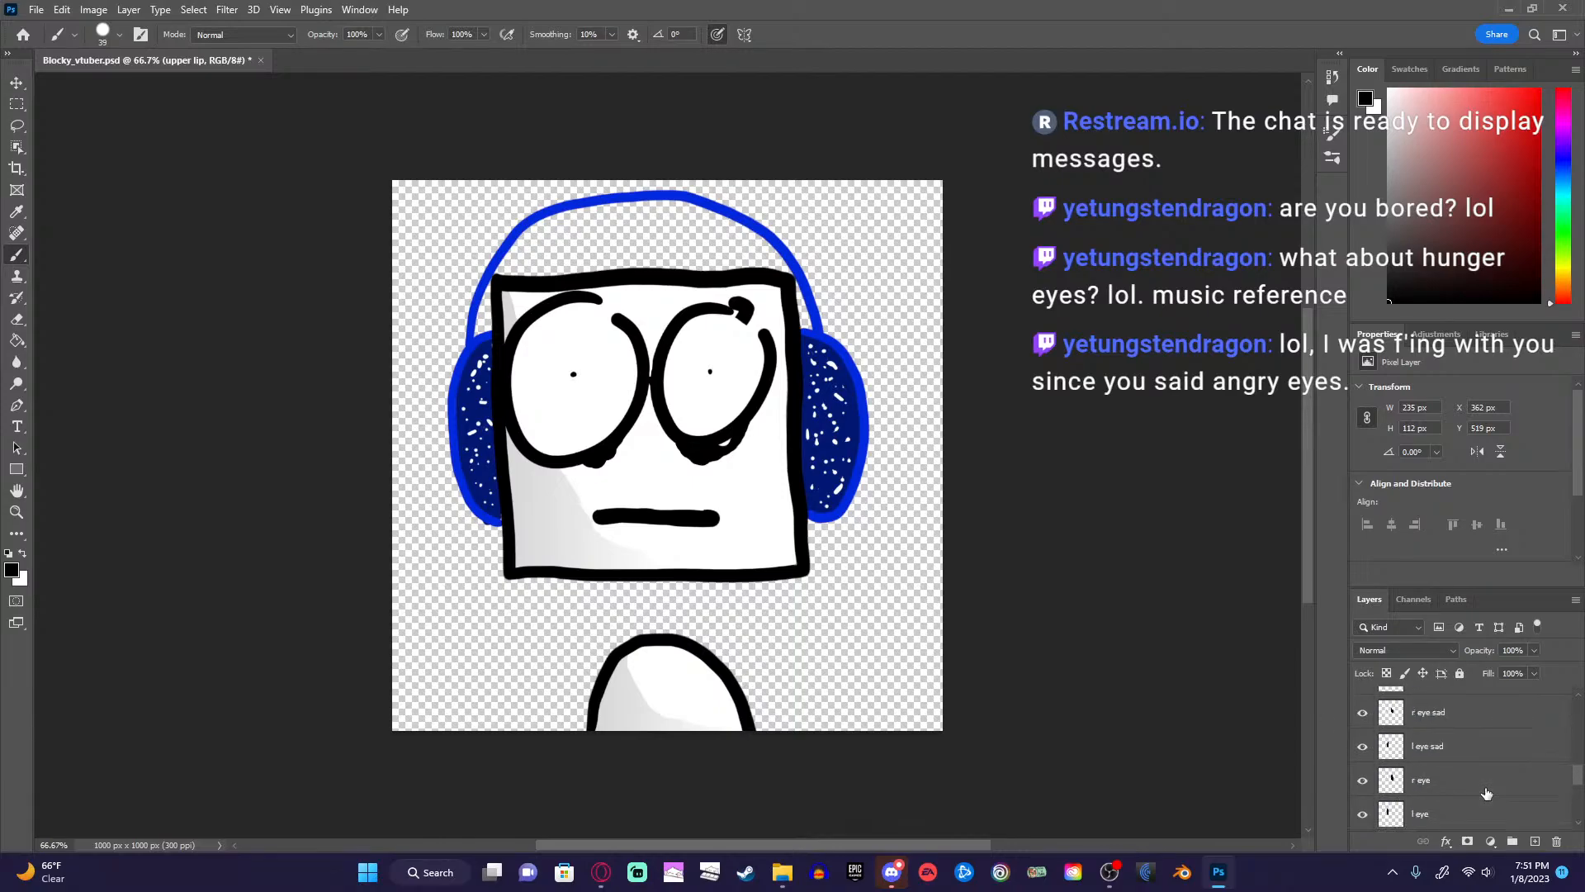
left_click(38, 10)
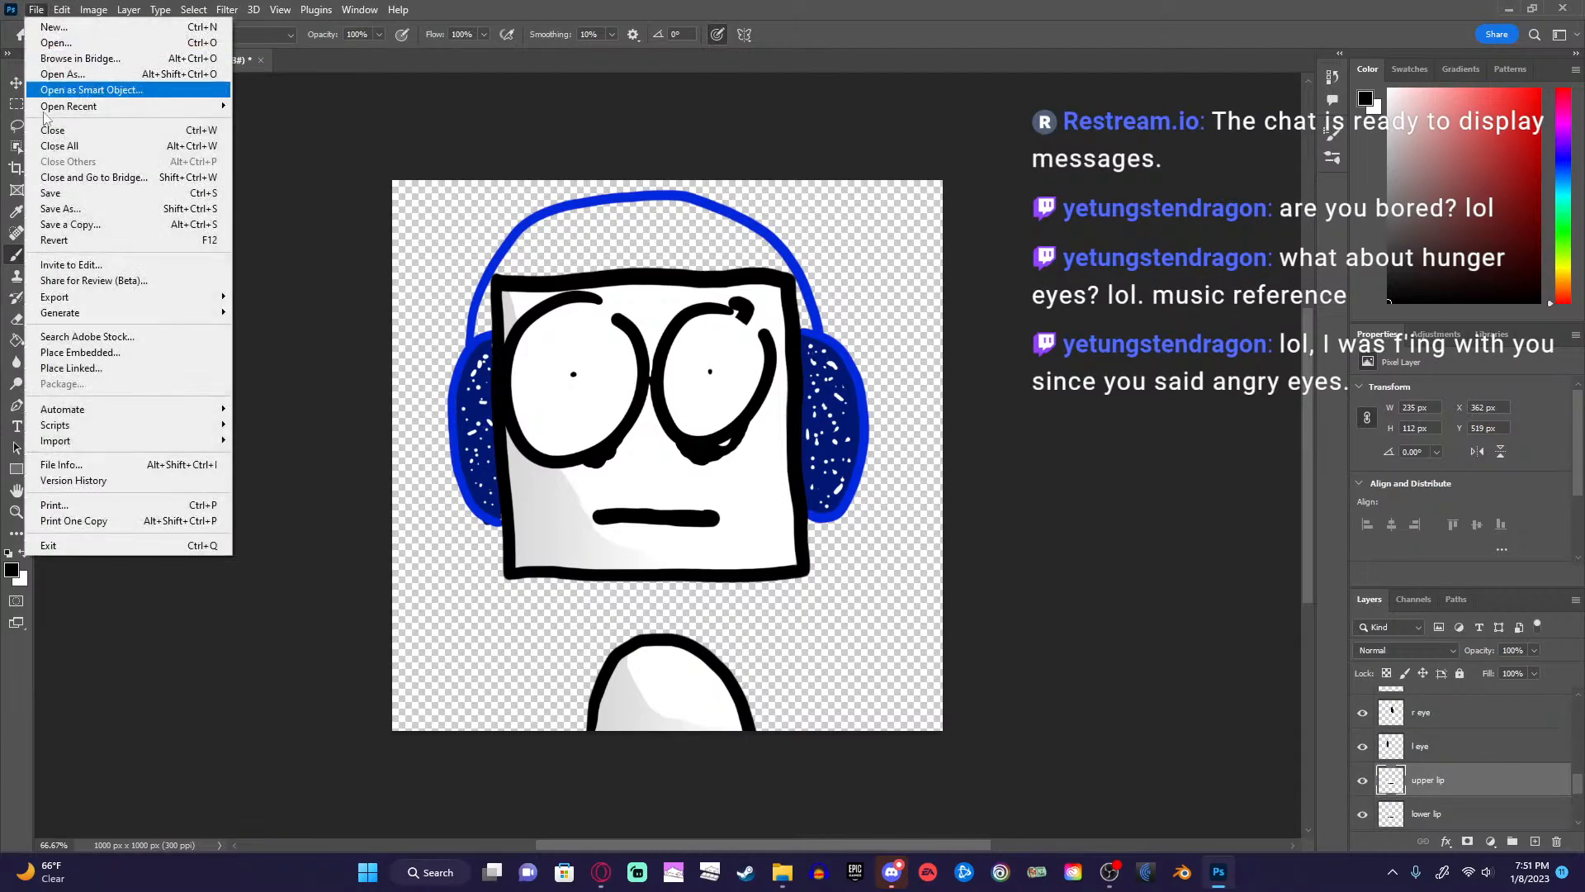
left_click(62, 197)
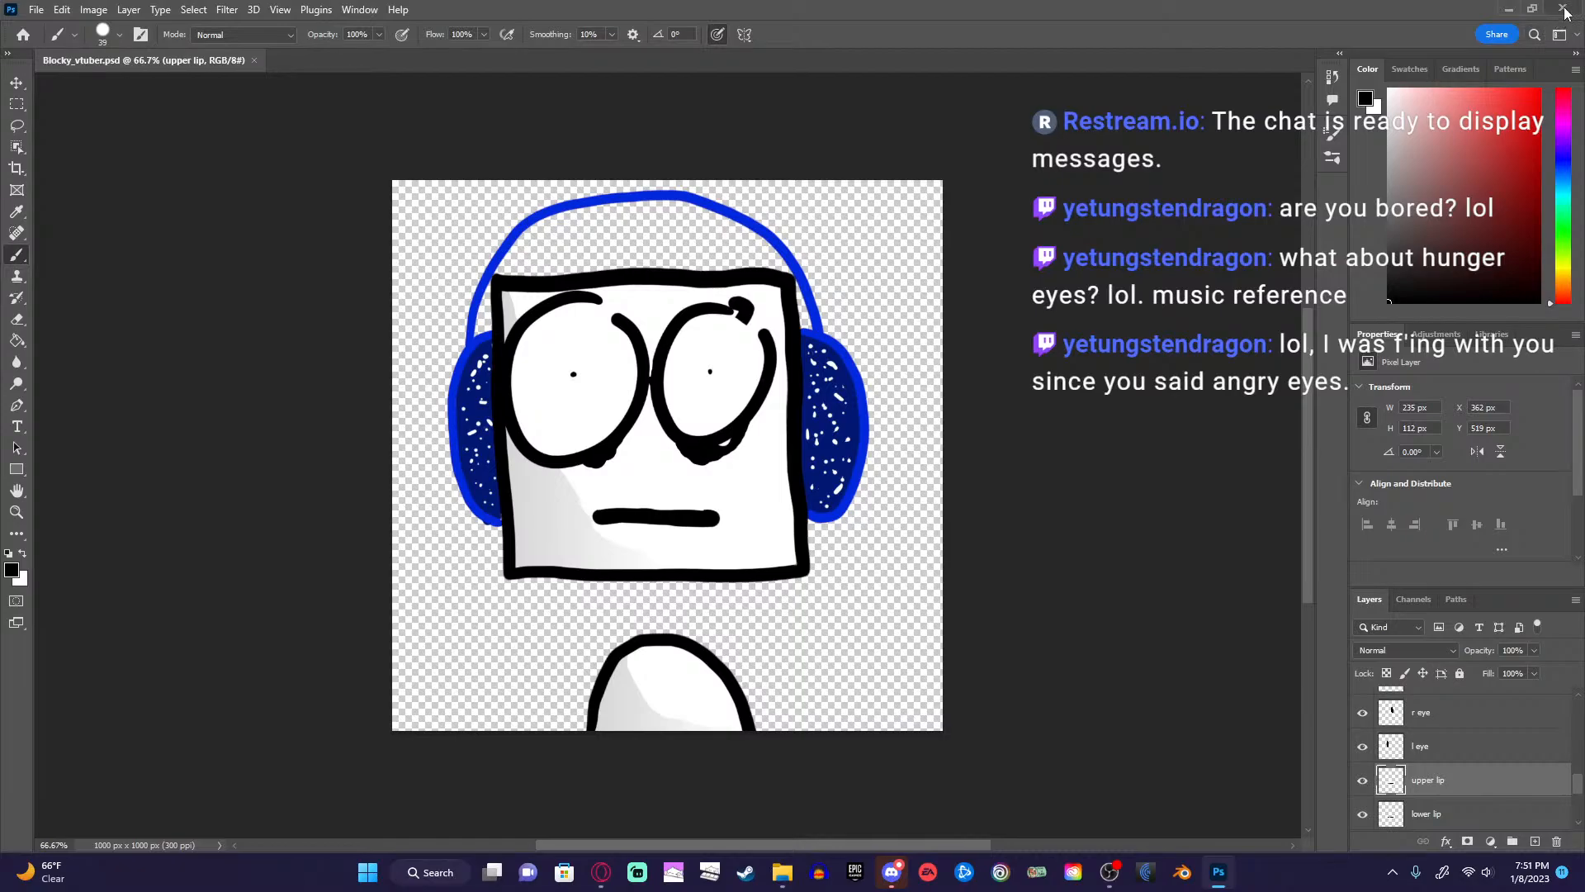
left_click(1562, 9)
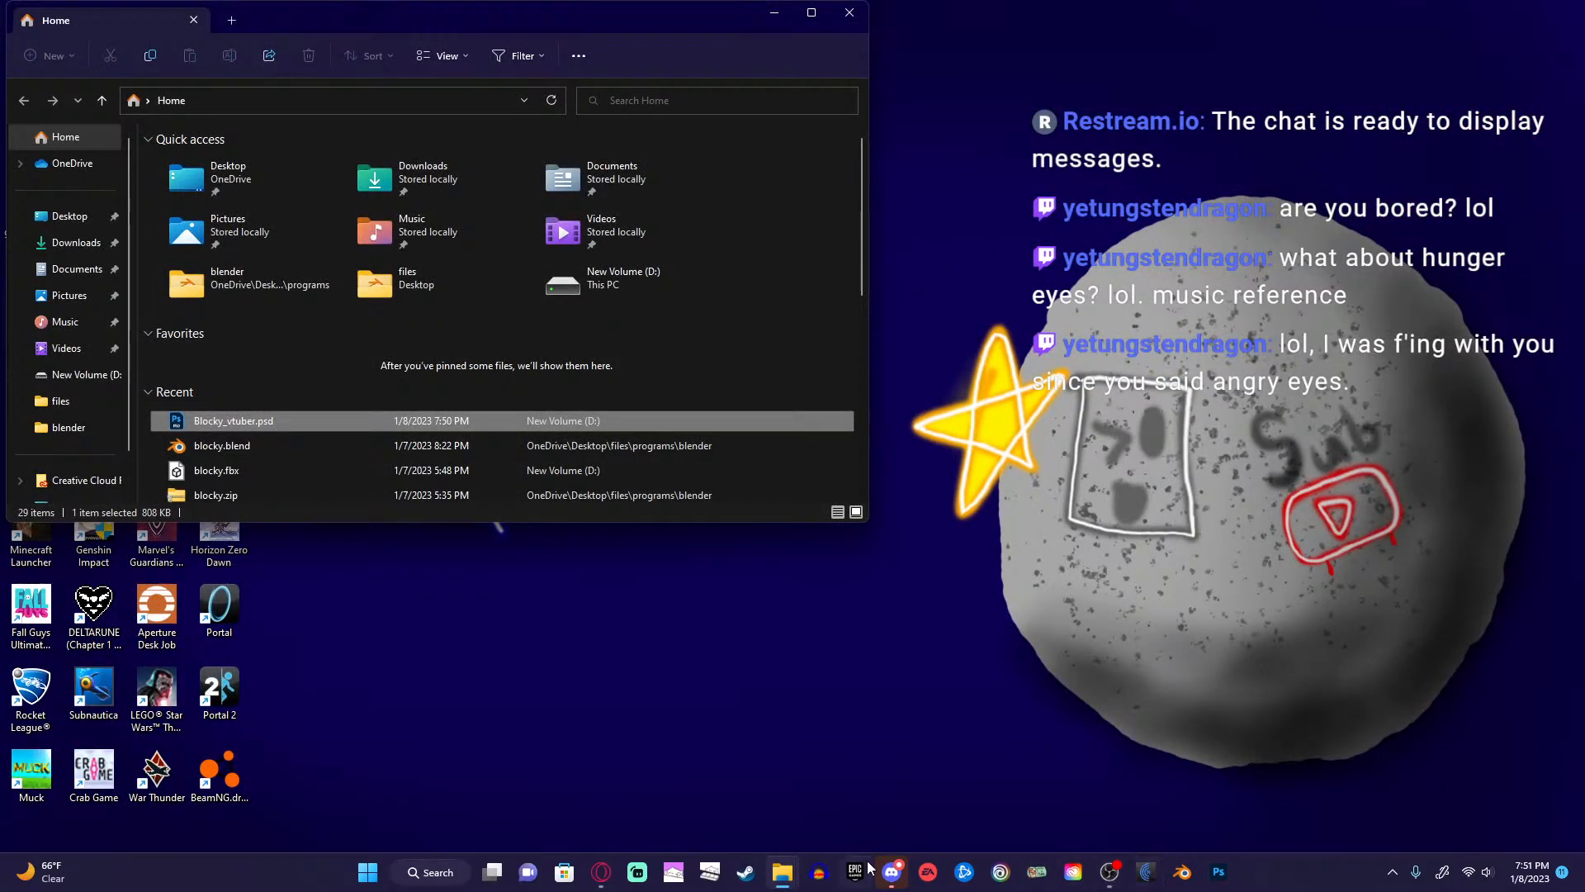
Move the File Explorer window off the desktop shortcuts and launch Live2D Cubism Editor 4.2 as the FREE version, dismissing its startup message.
left_click_drag(649, 26, 1147, 128)
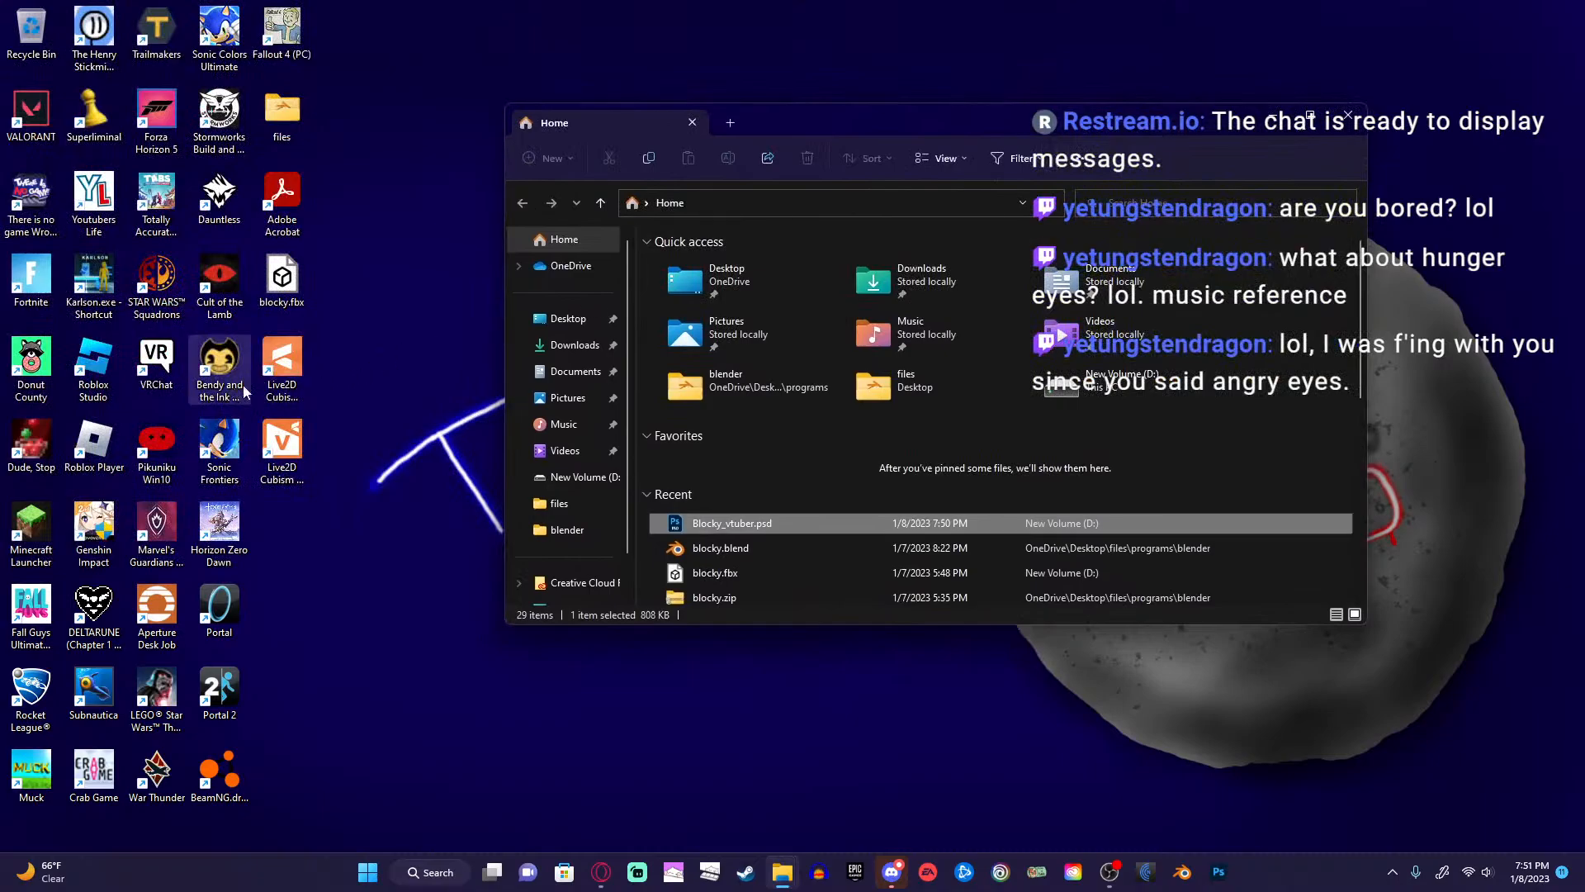
left_click(268, 384)
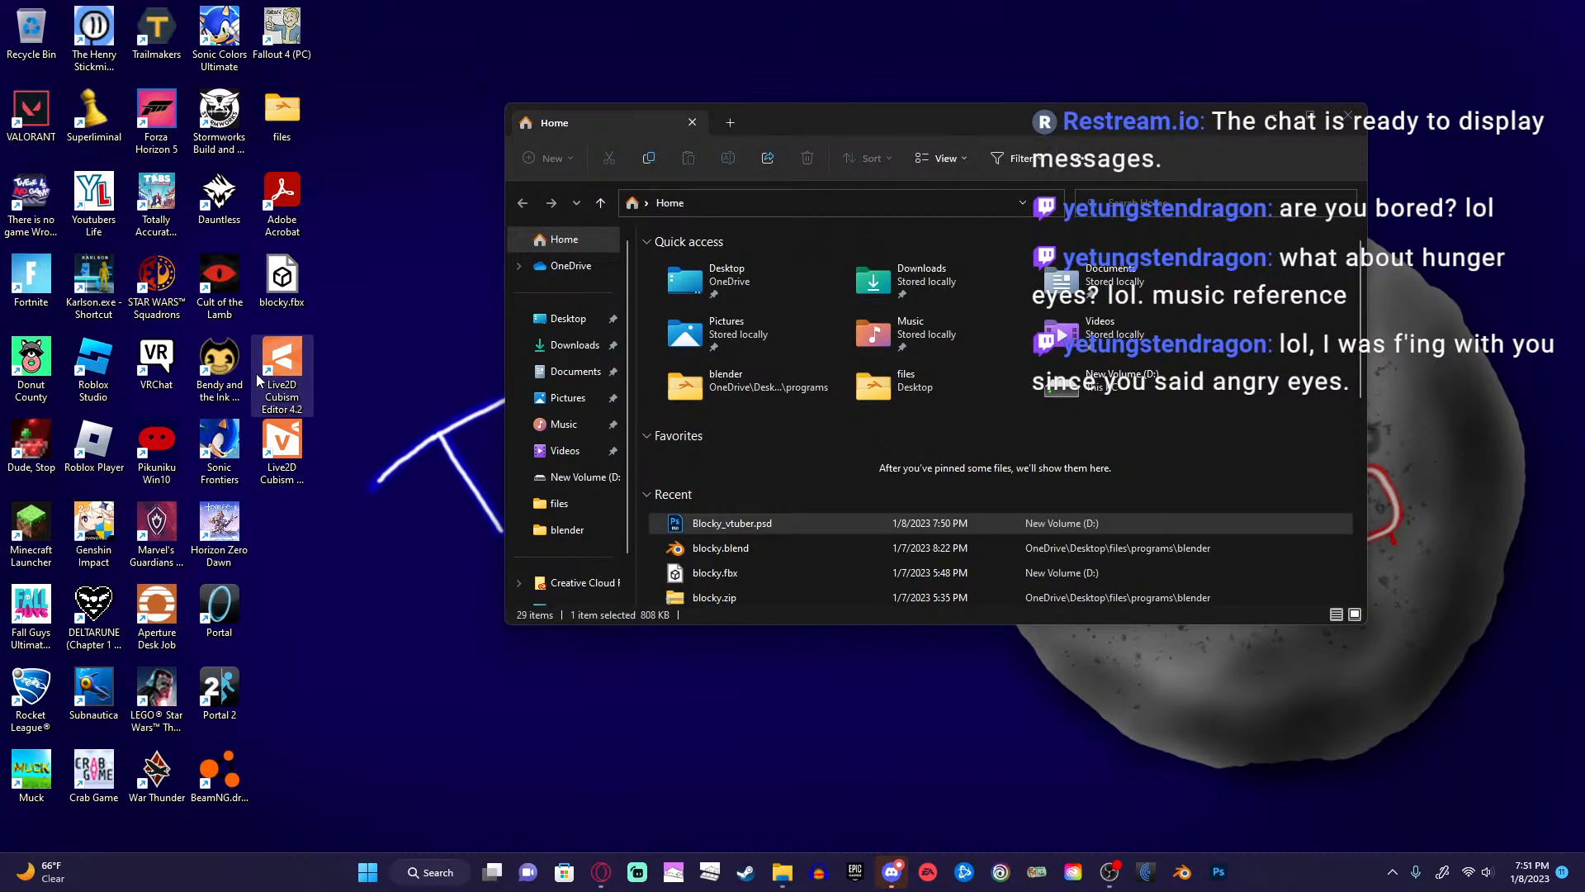
double_click(261, 379)
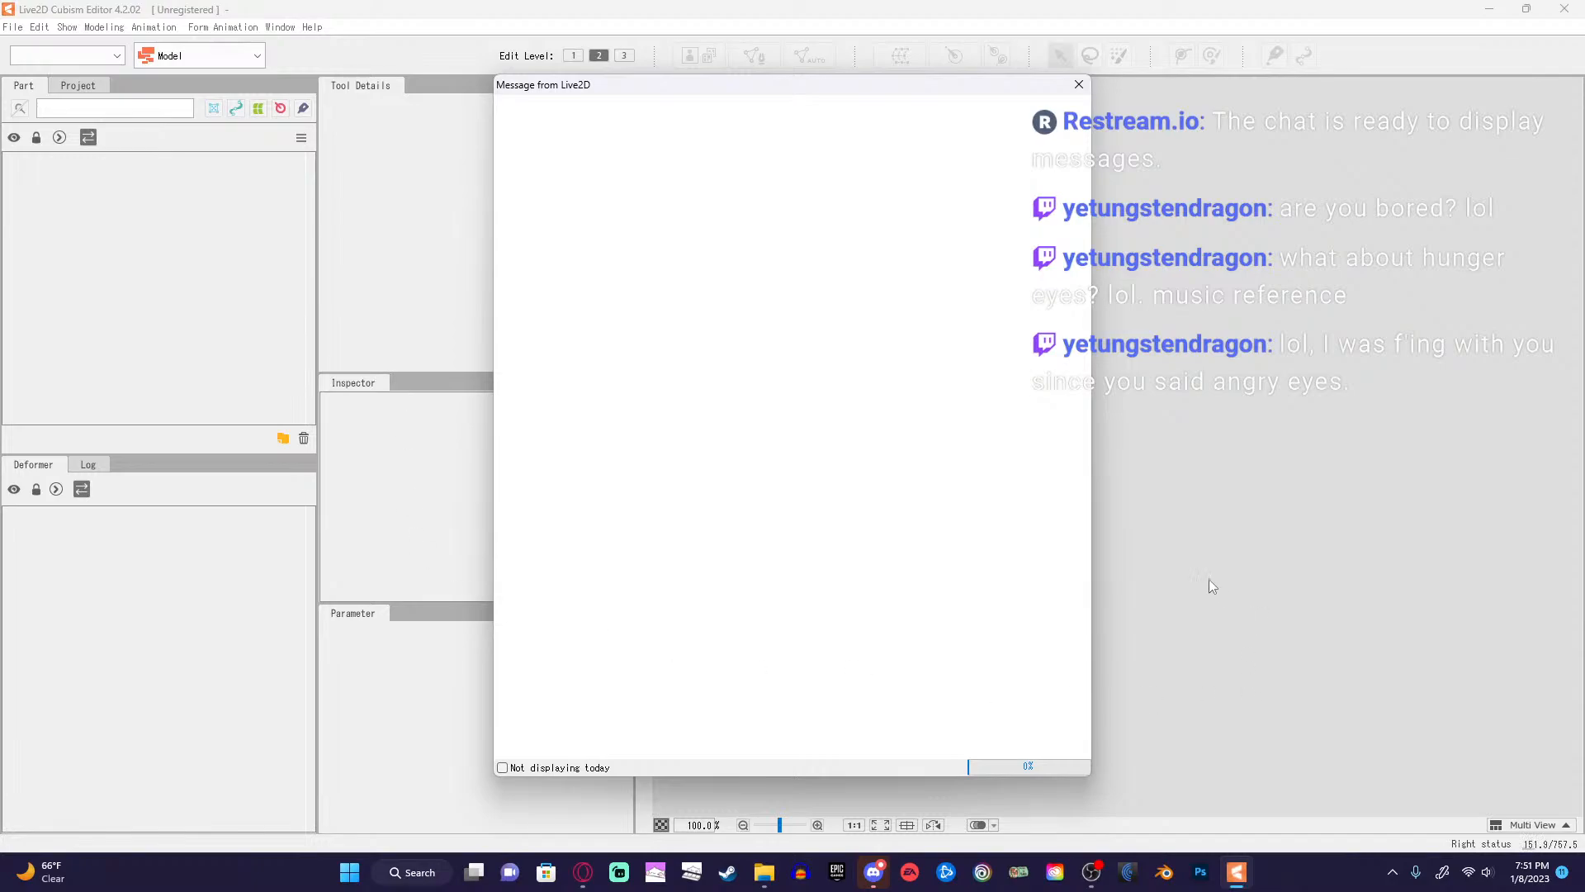
left_click(1078, 85)
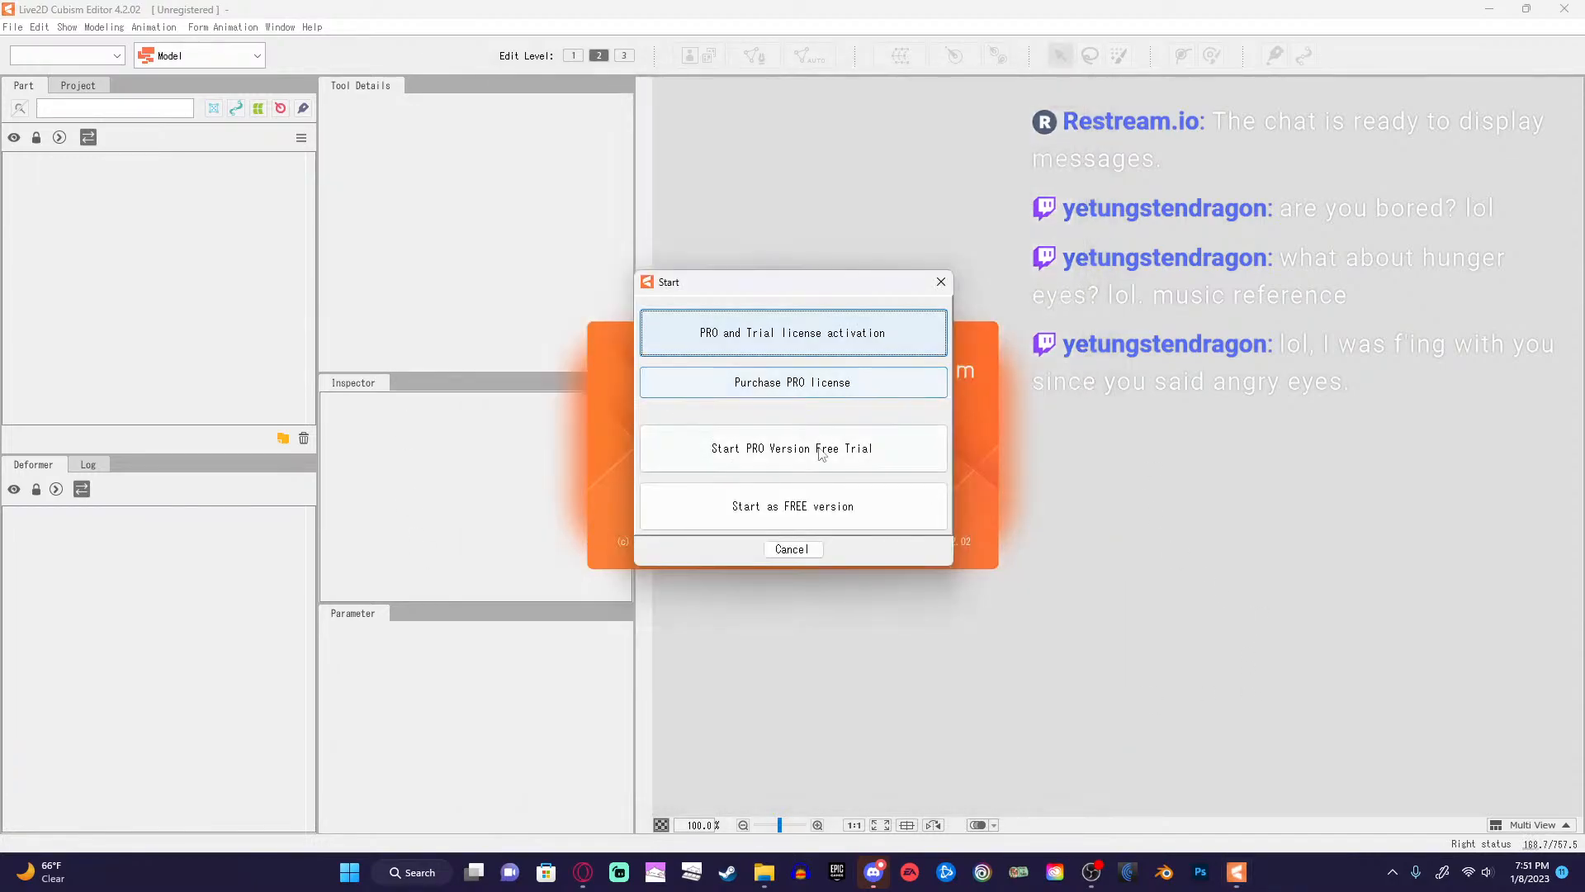
left_click(807, 507)
left_click(791, 464)
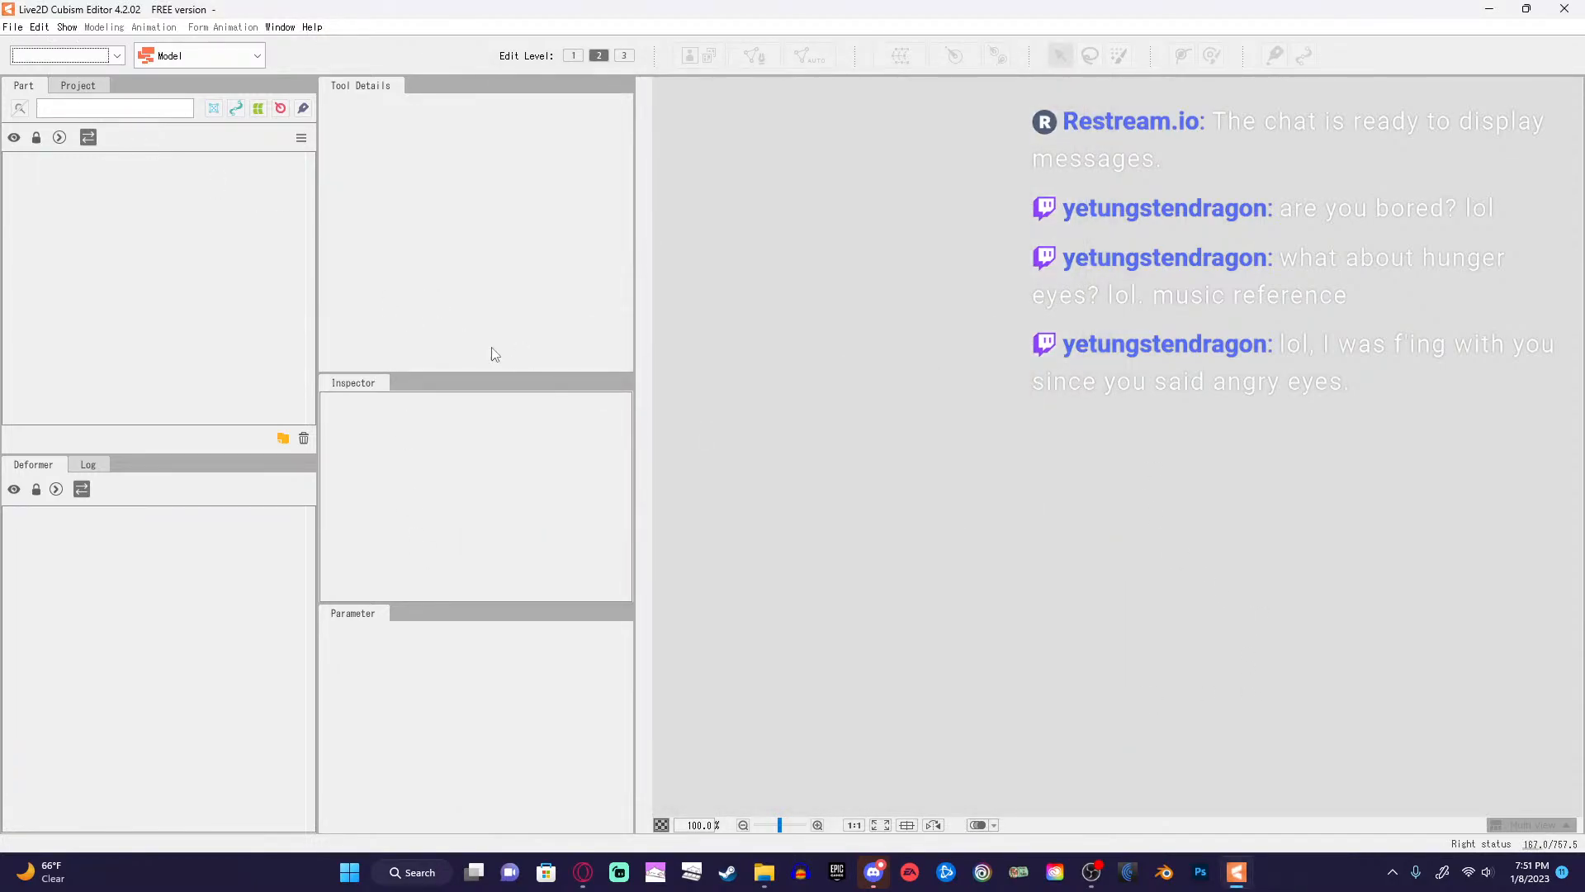
Import the recent file Blocky_vtuber.psd from File Explorer into Live2D Cubism Editor as a new model.
mouse_move(764, 872)
left_click(725, 761)
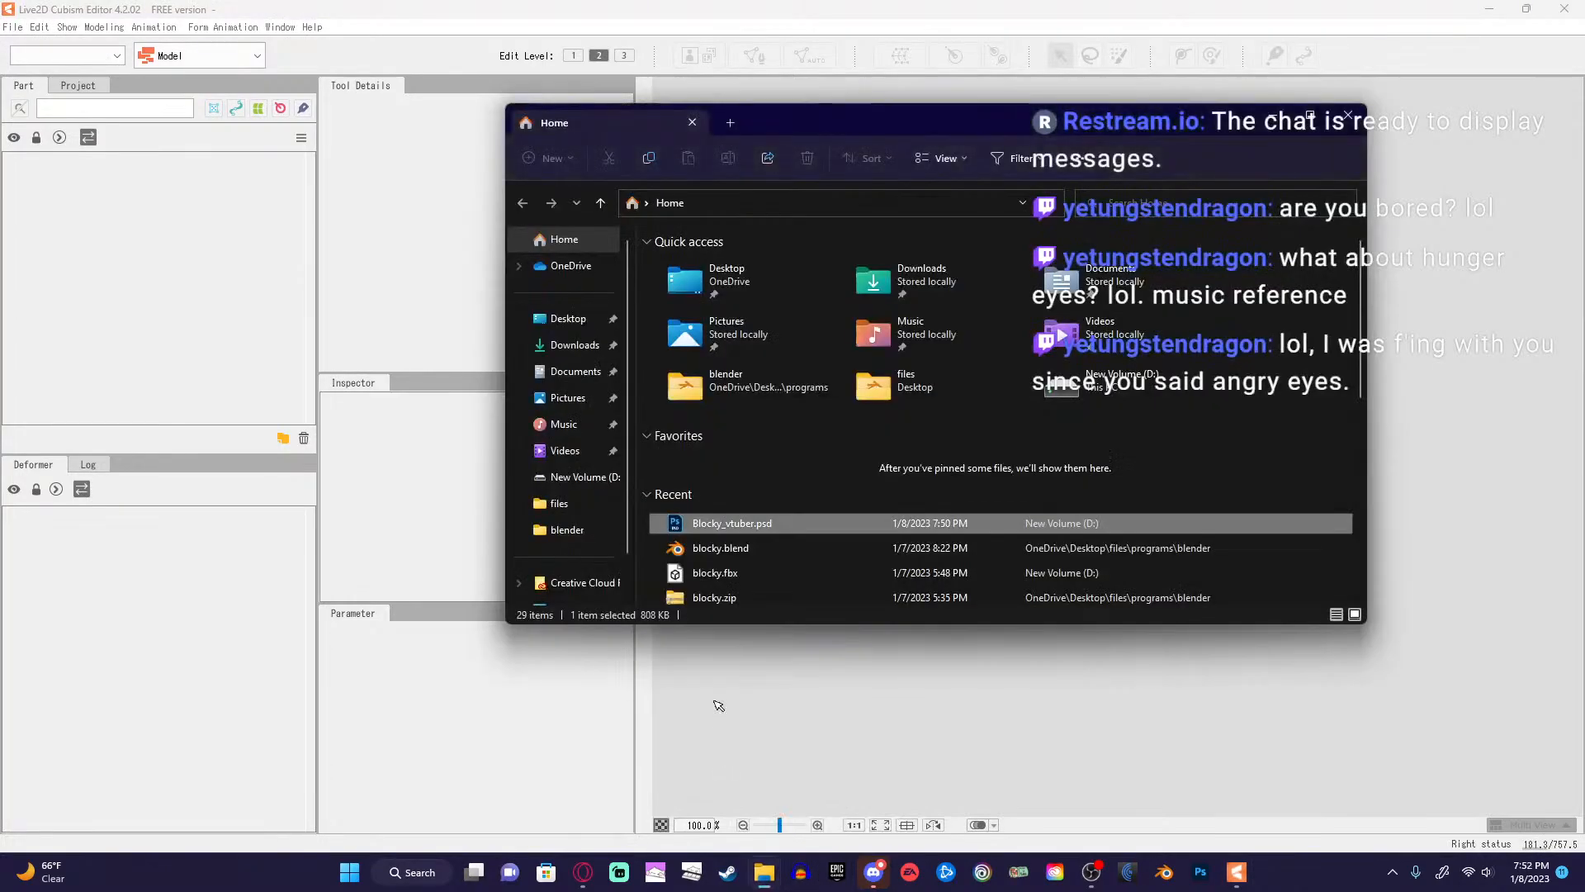
left_click_drag(754, 528, 917, 728)
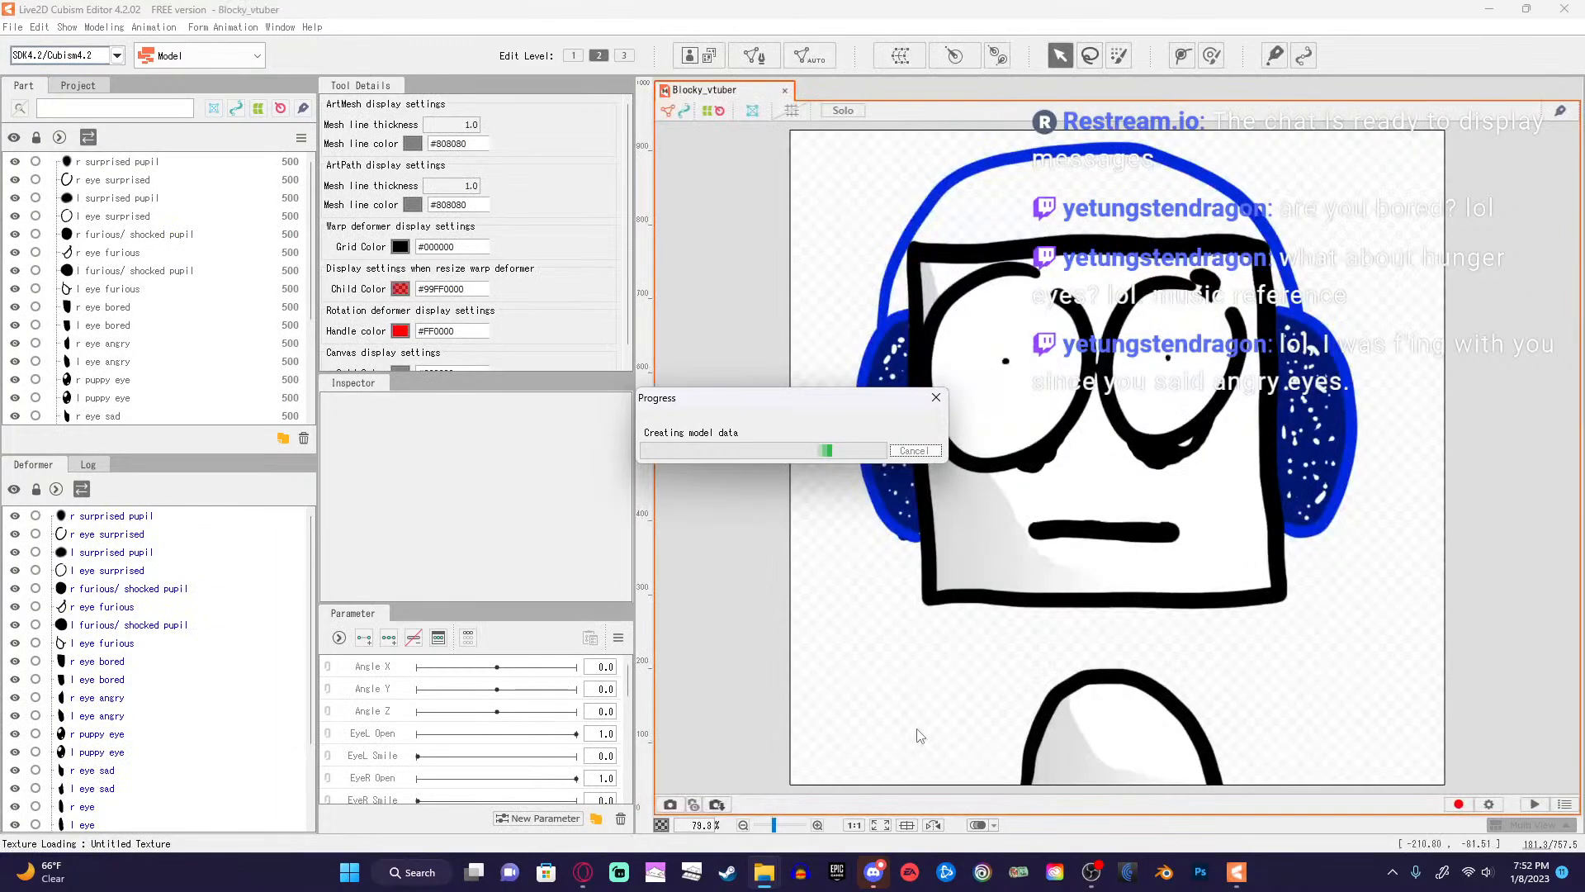
Select every layer from r surprised pupil to body and generate their meshes automatically with the Standard preset.
left_click(228, 520)
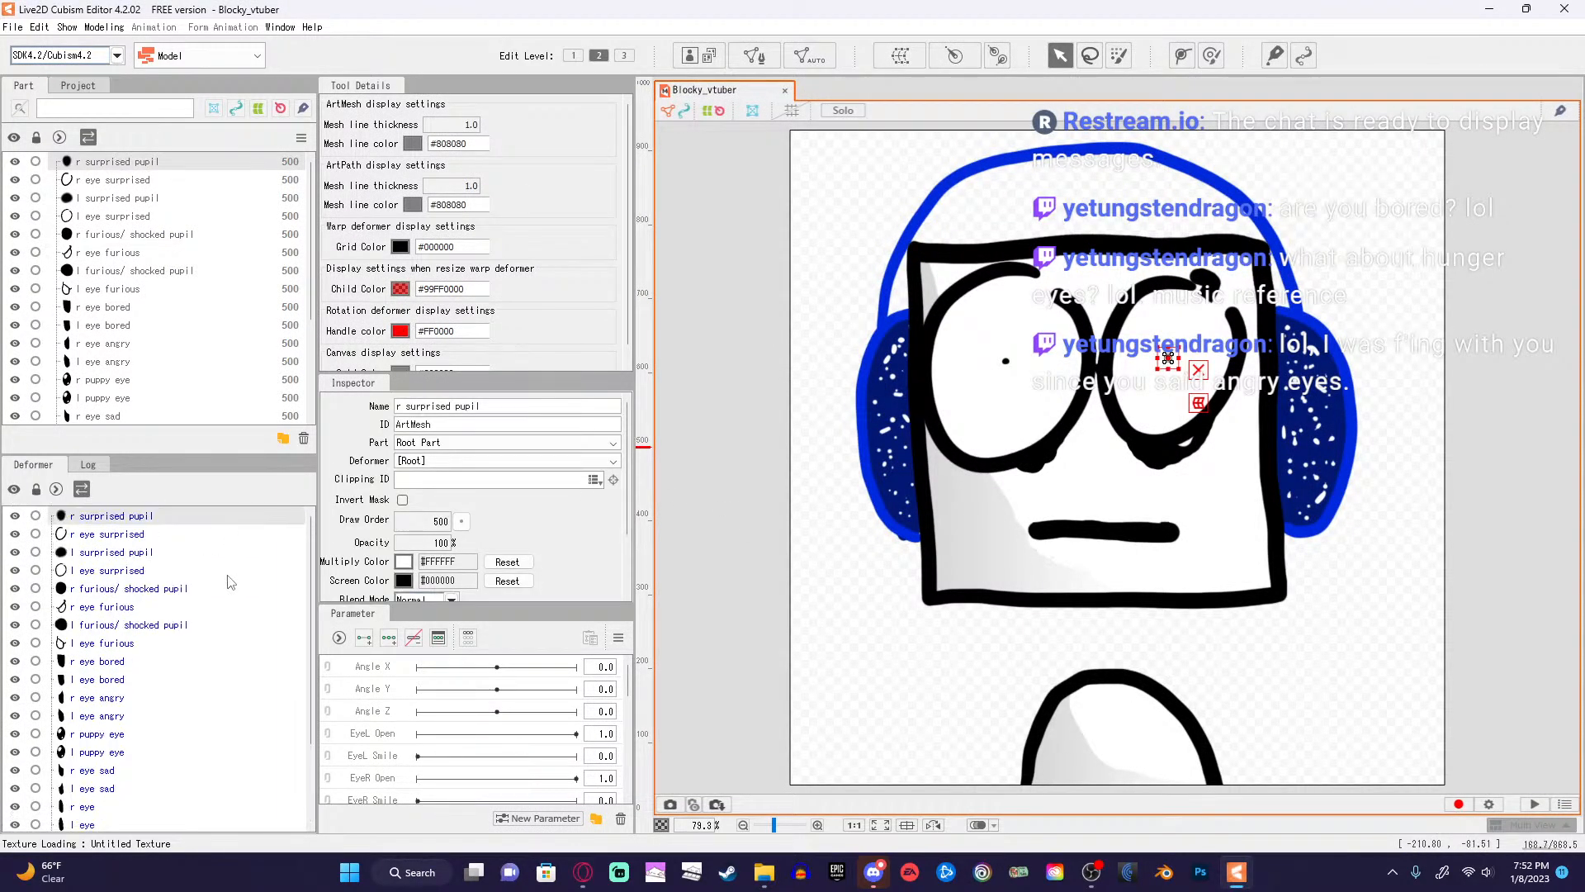
scroll(231, 583, "down", 2)
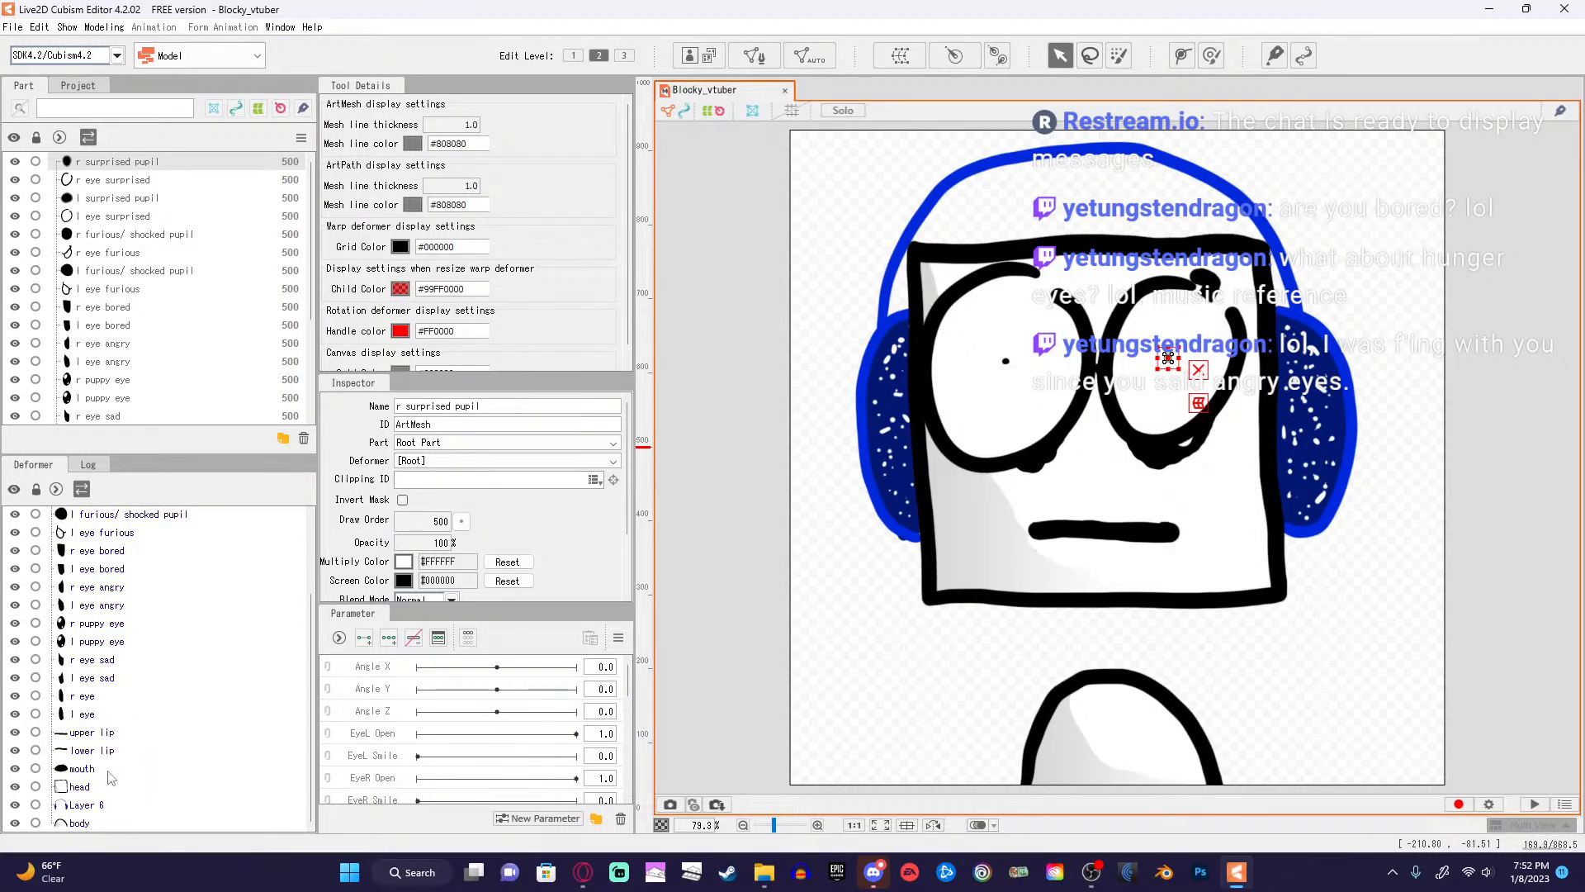
left_click(91, 823, "shift")
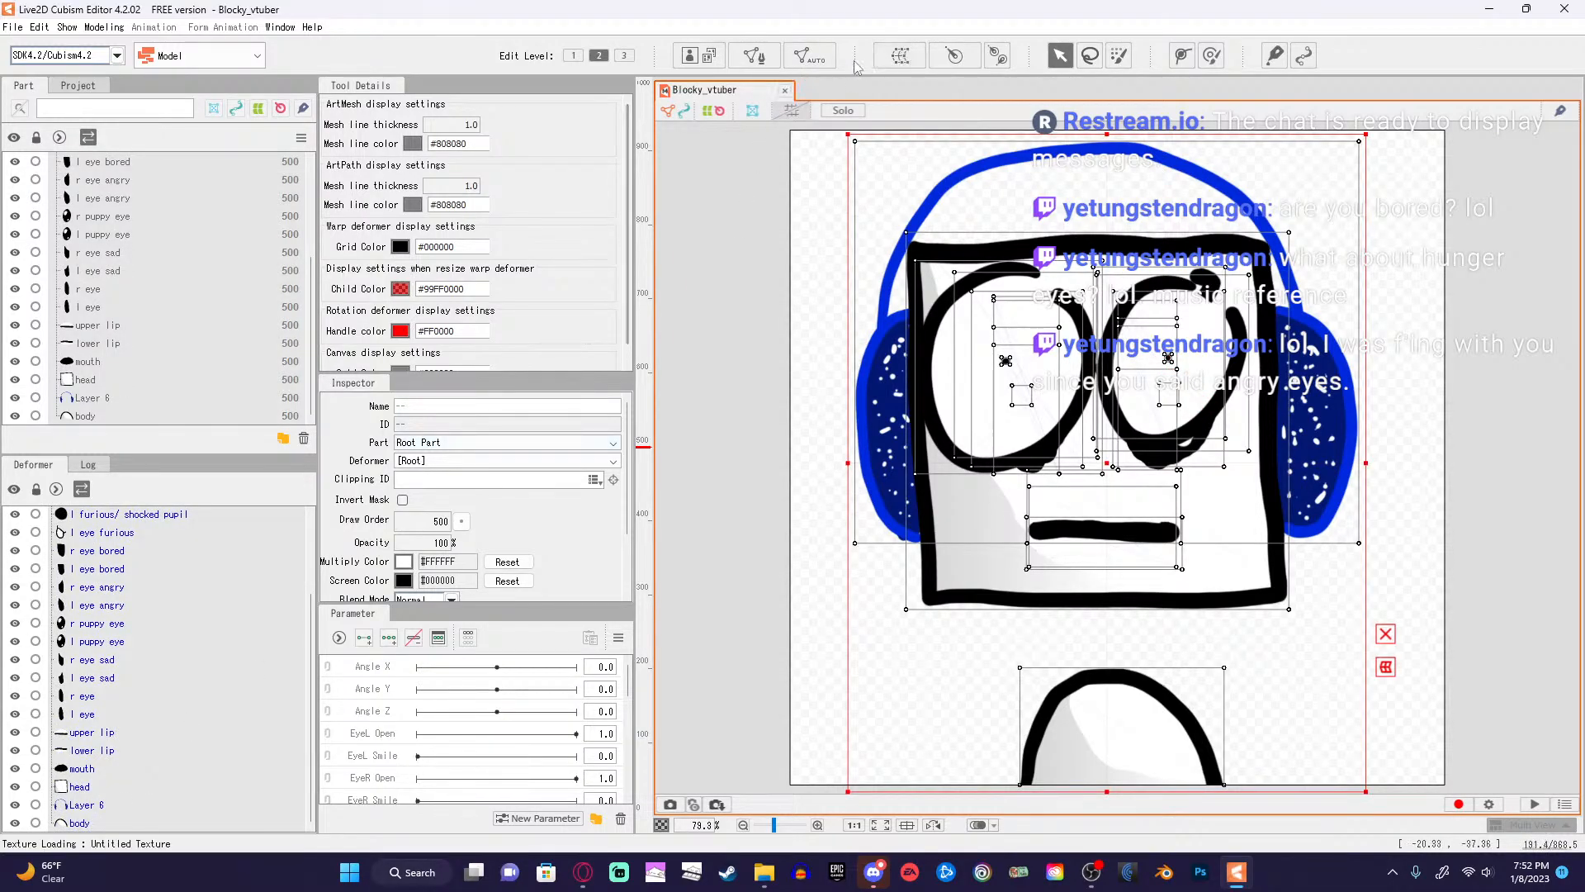
left_click(805, 56)
left_click(889, 358)
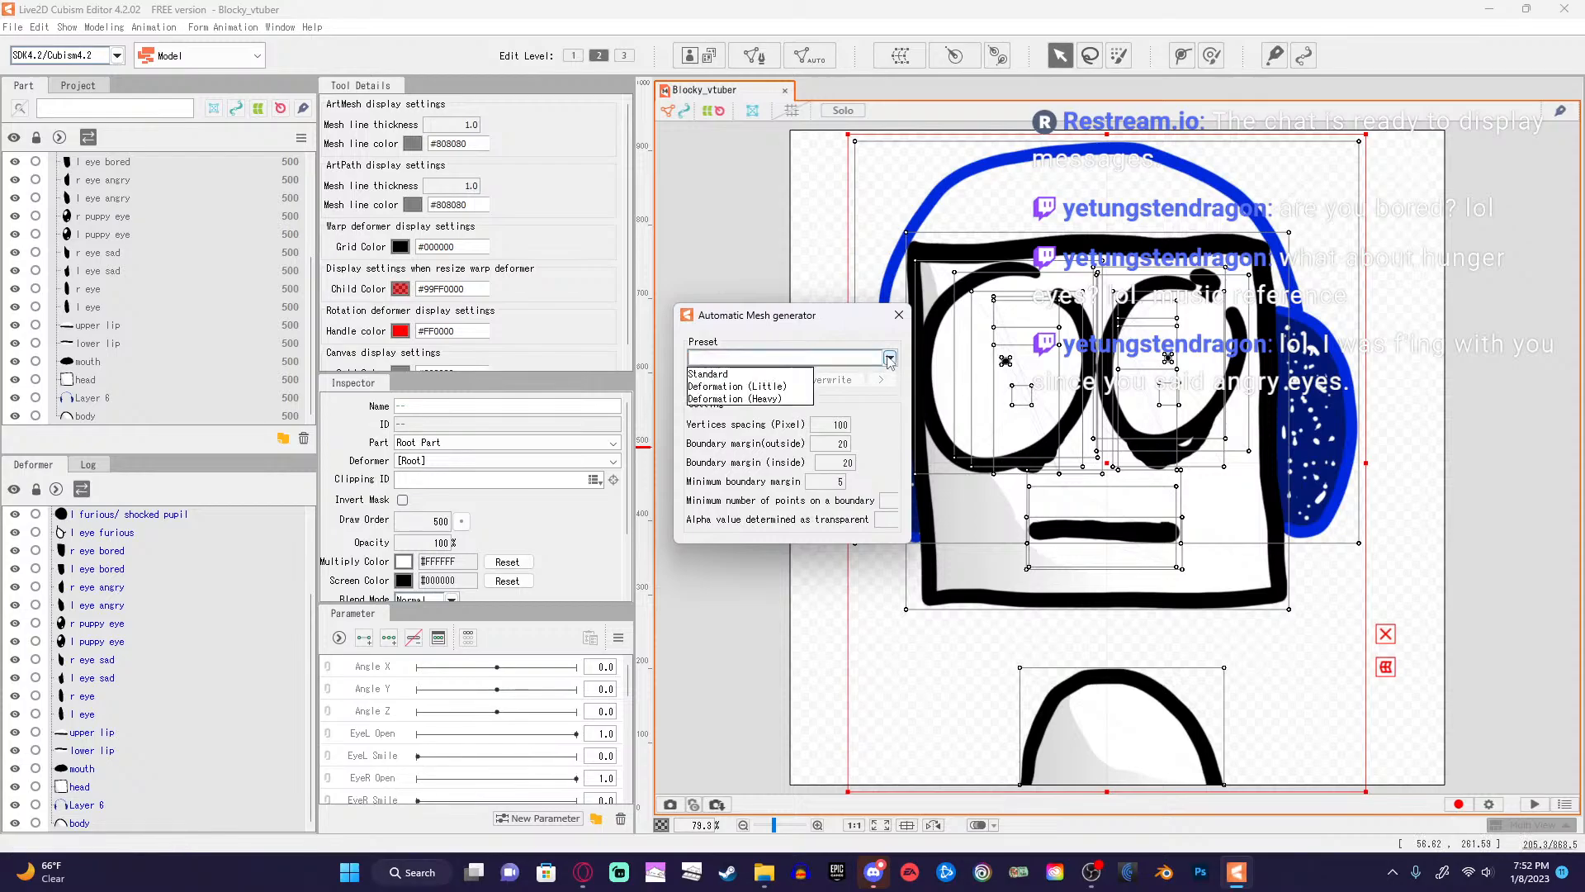
left_click(734, 379)
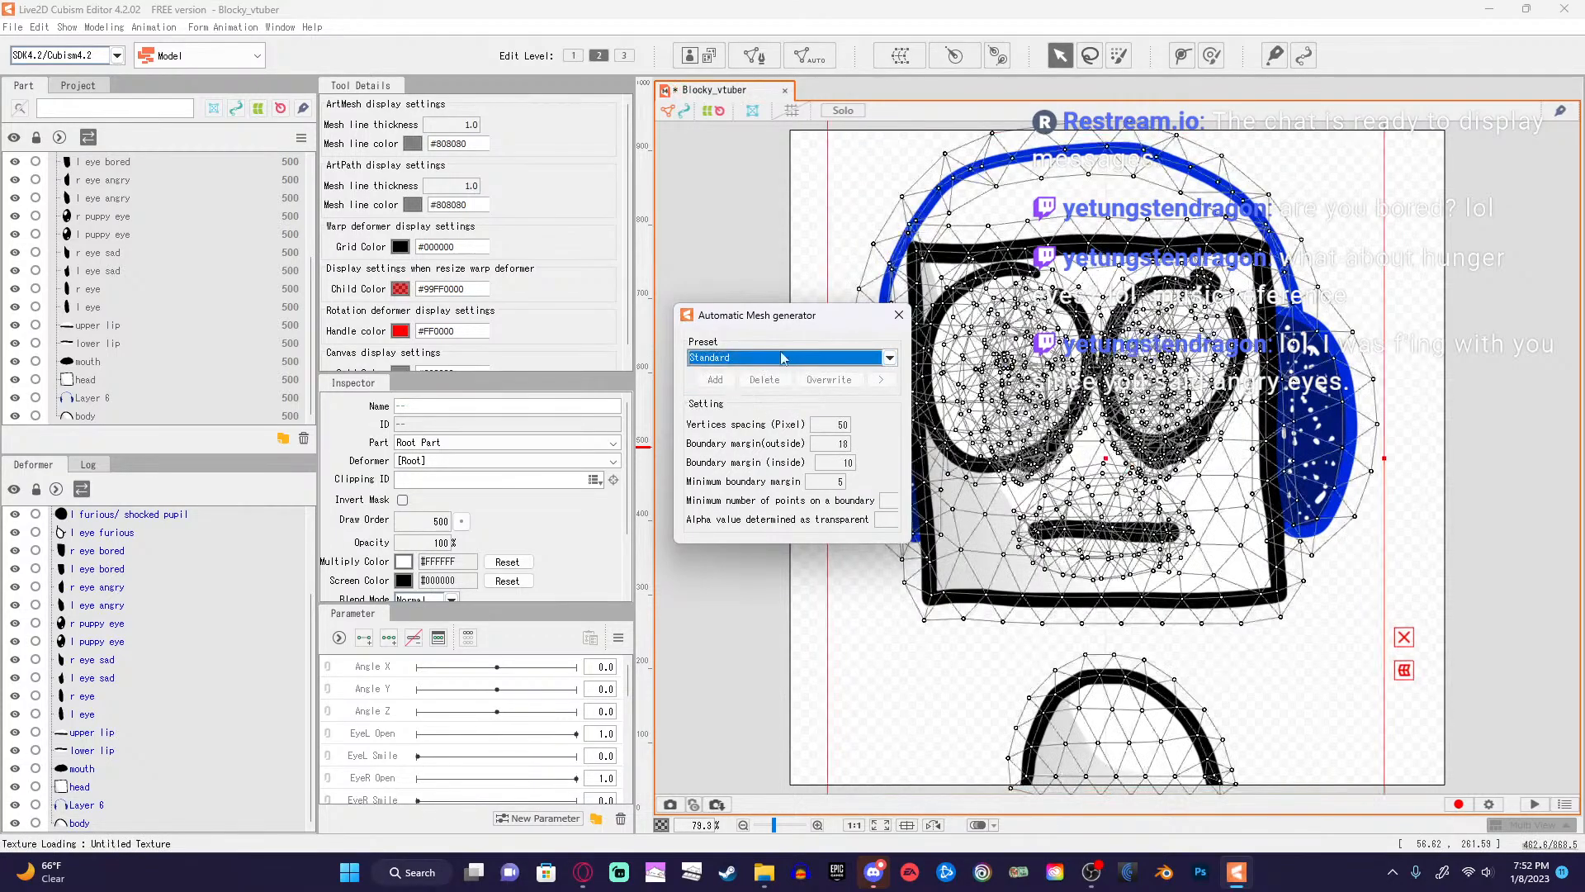
left_click(899, 315)
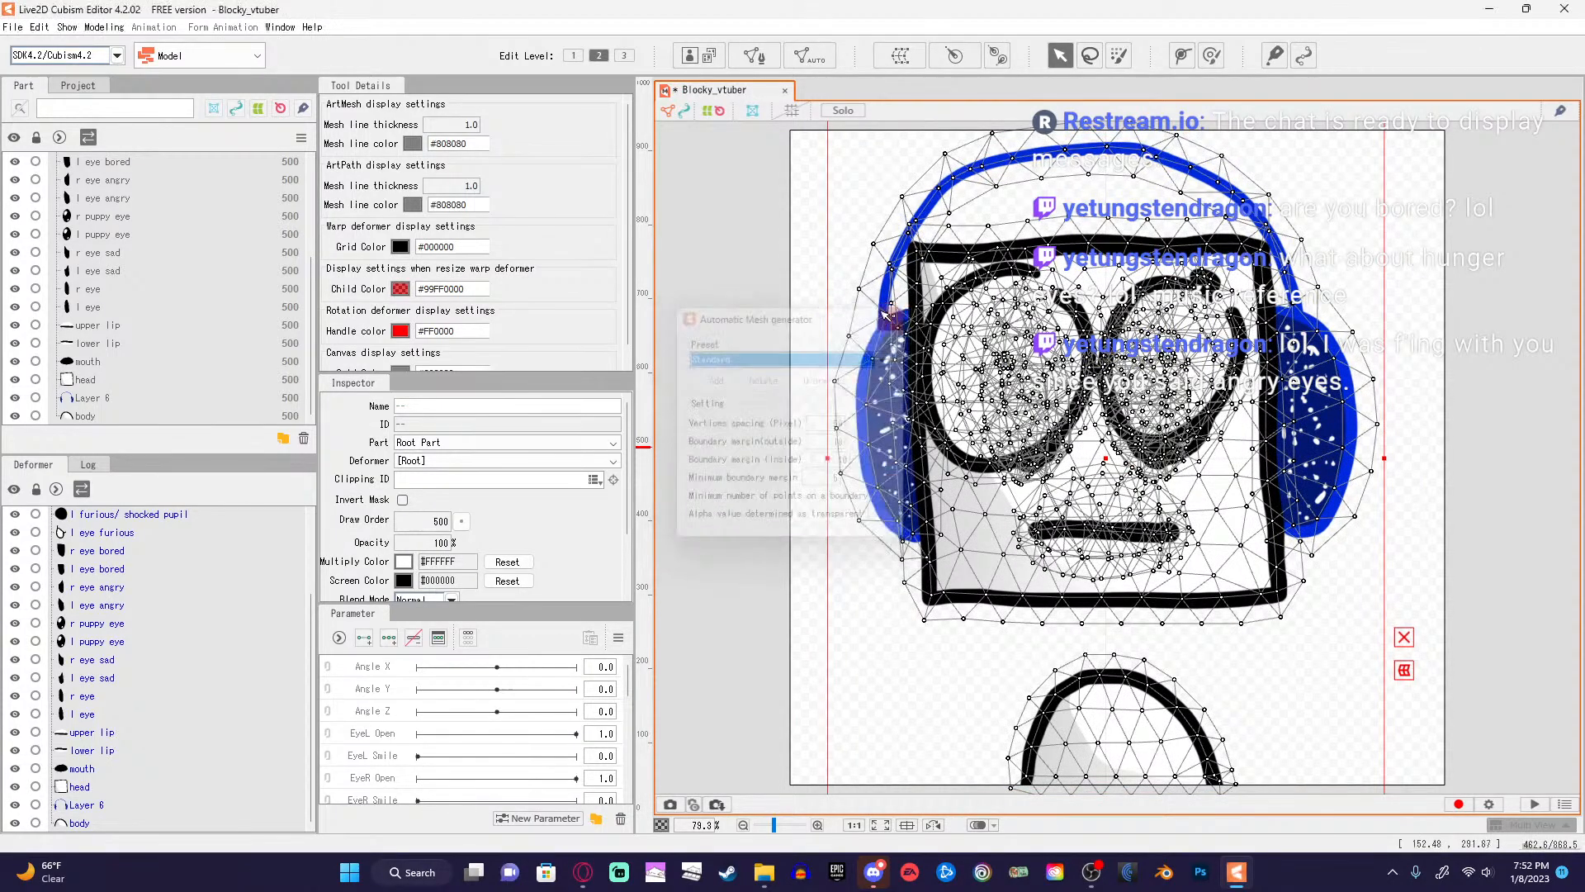
Create a new texture atlas named TextureAtlas1 with a width and height of 2048 px.
left_click(712, 63)
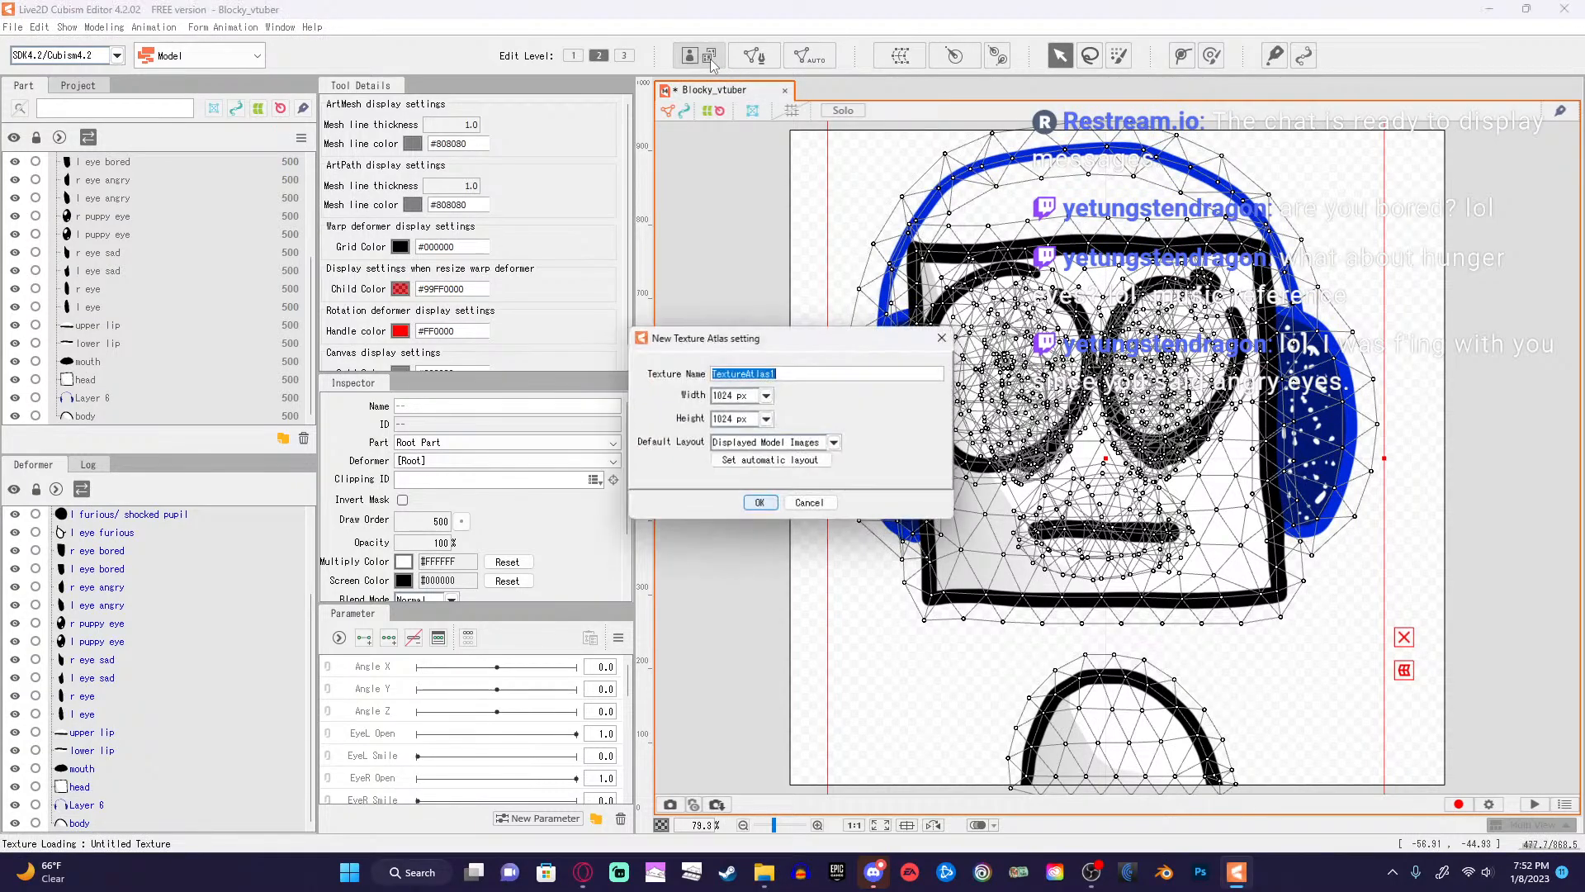
left_click(766, 395)
left_click(731, 486)
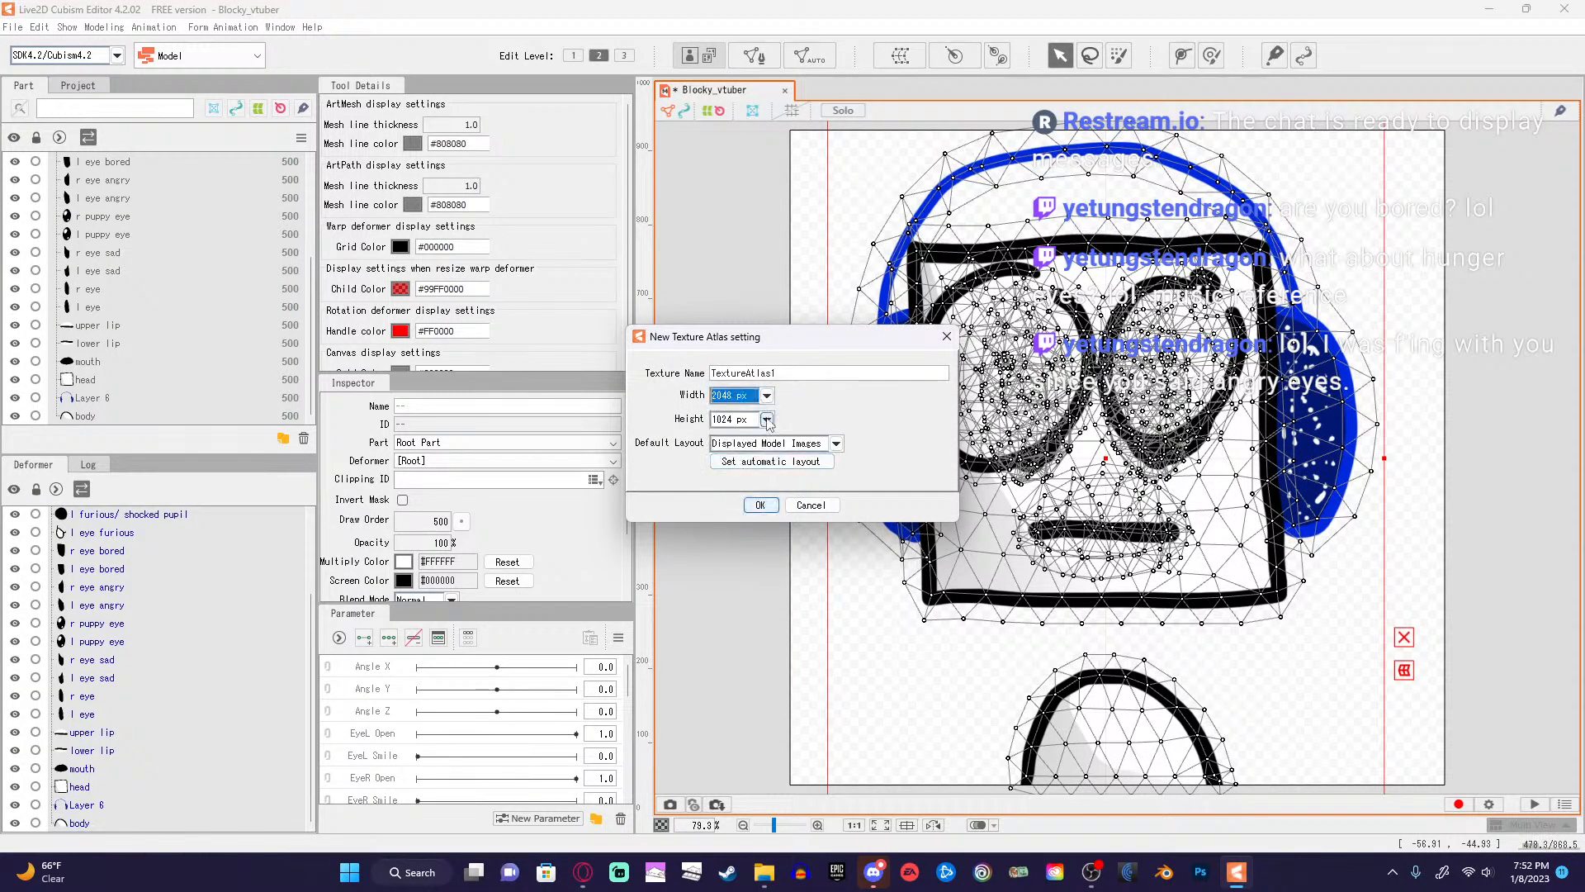
left_click(766, 419)
left_click(730, 511)
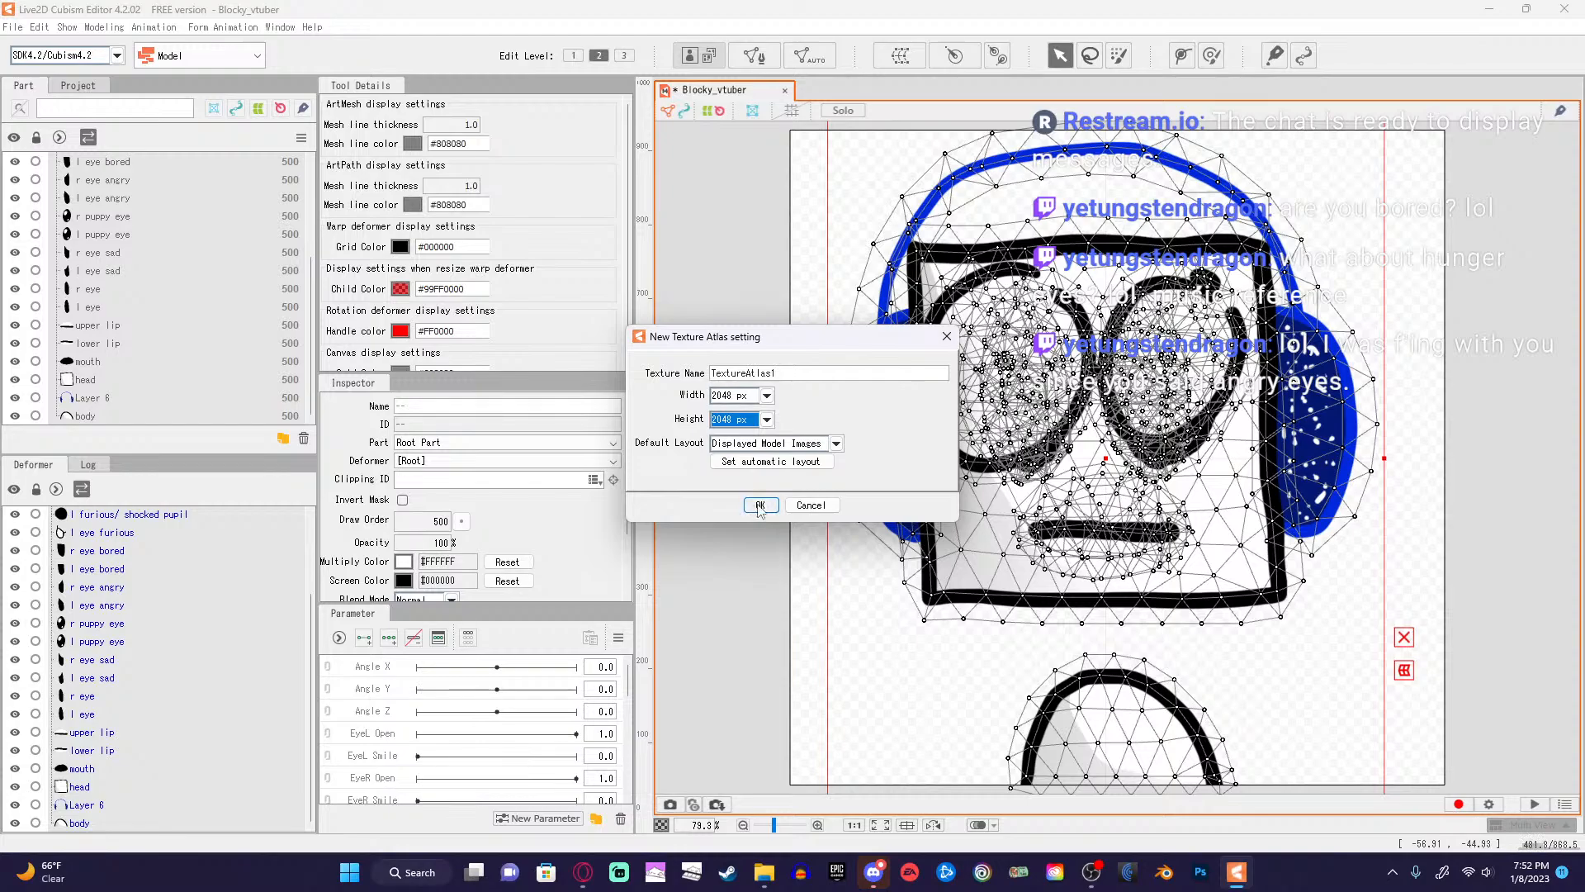
left_click(758, 504)
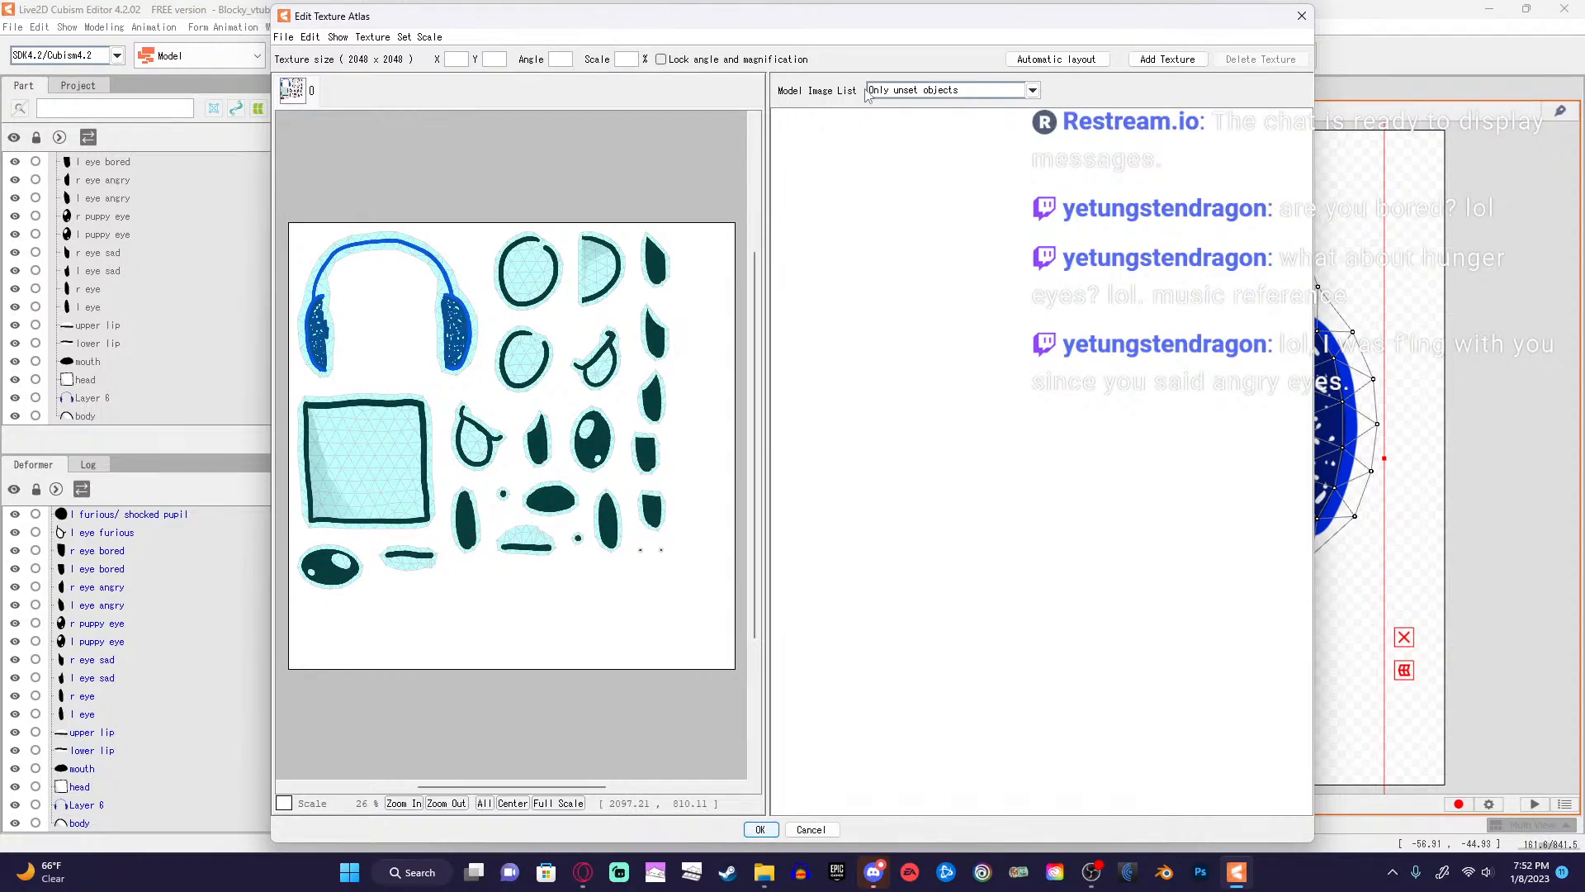
Apply an automatic layout to the texture atlas with Mesh as layout target, 100% scale and rotations allowed, and accept the atlas.
left_click(398, 306)
left_click(520, 265)
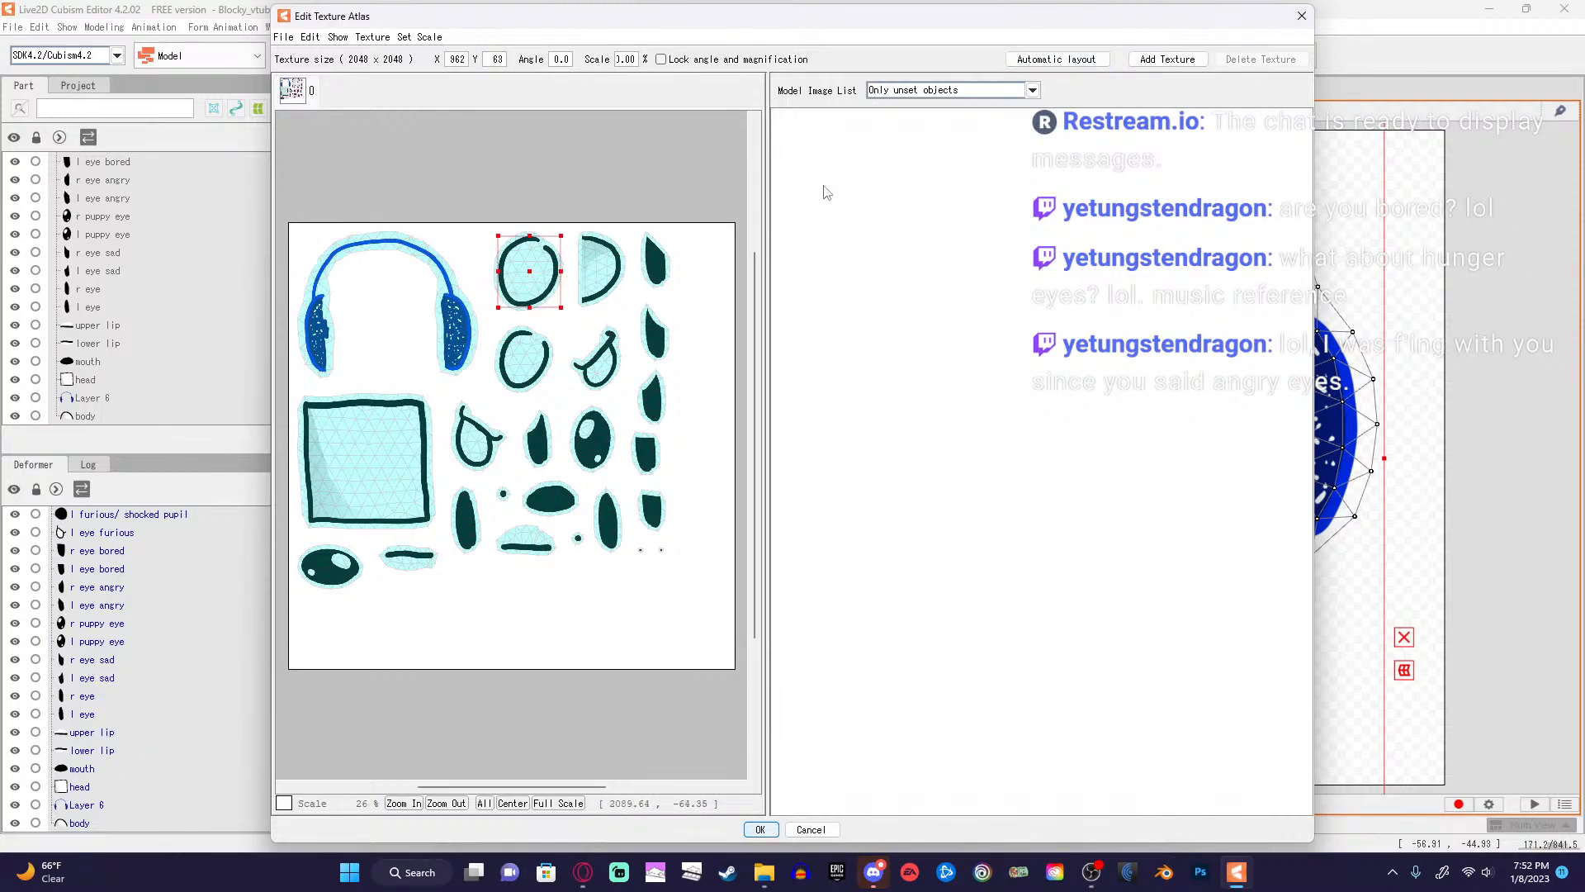
left_click(1042, 62)
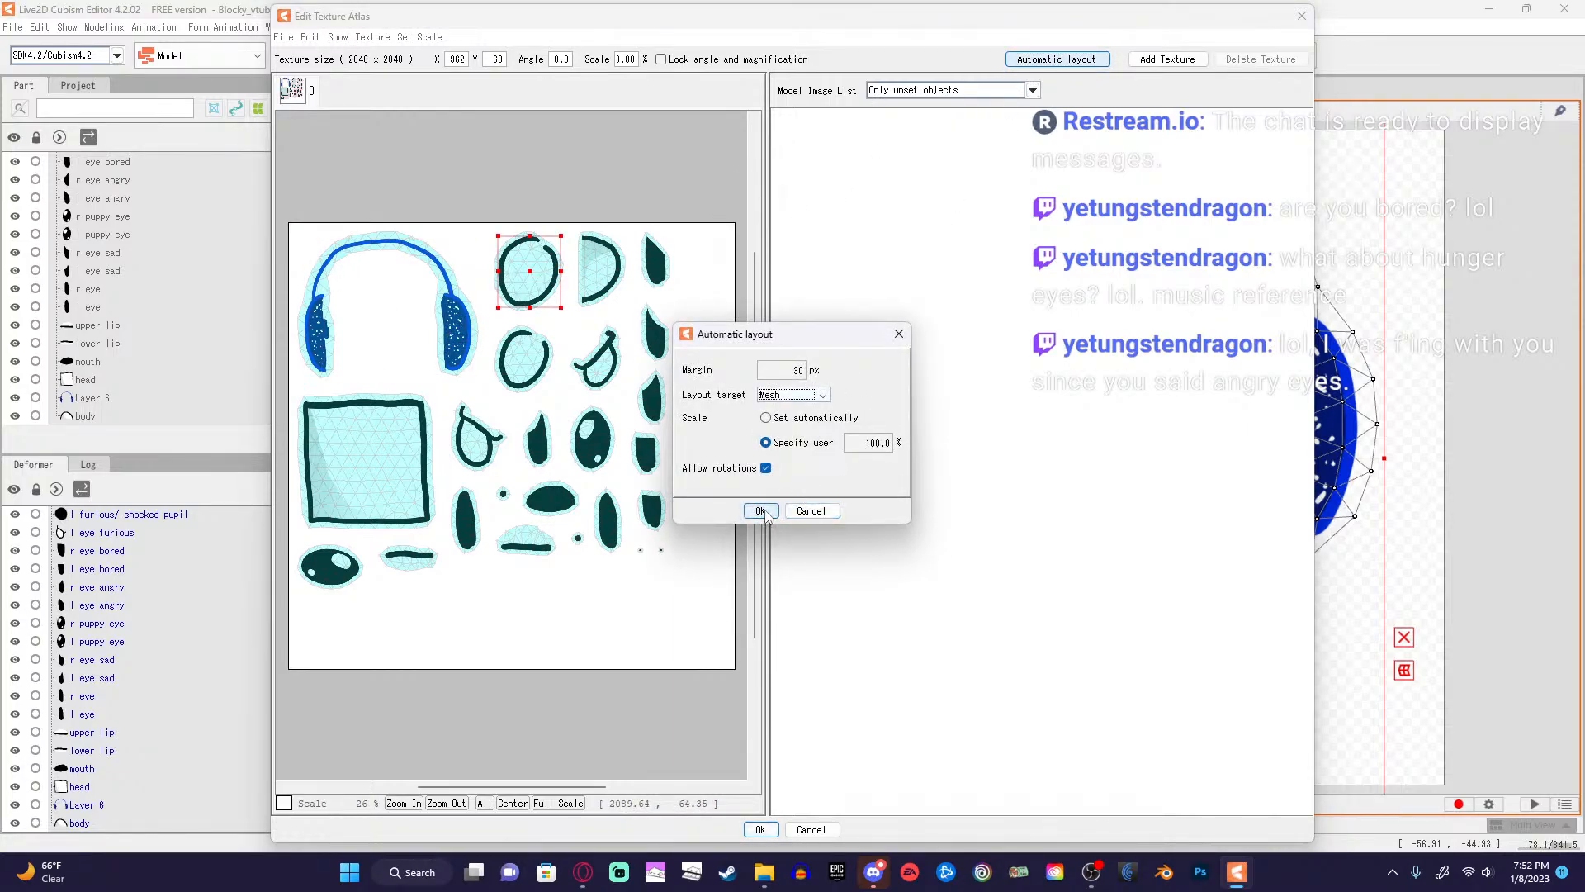
left_click(761, 511)
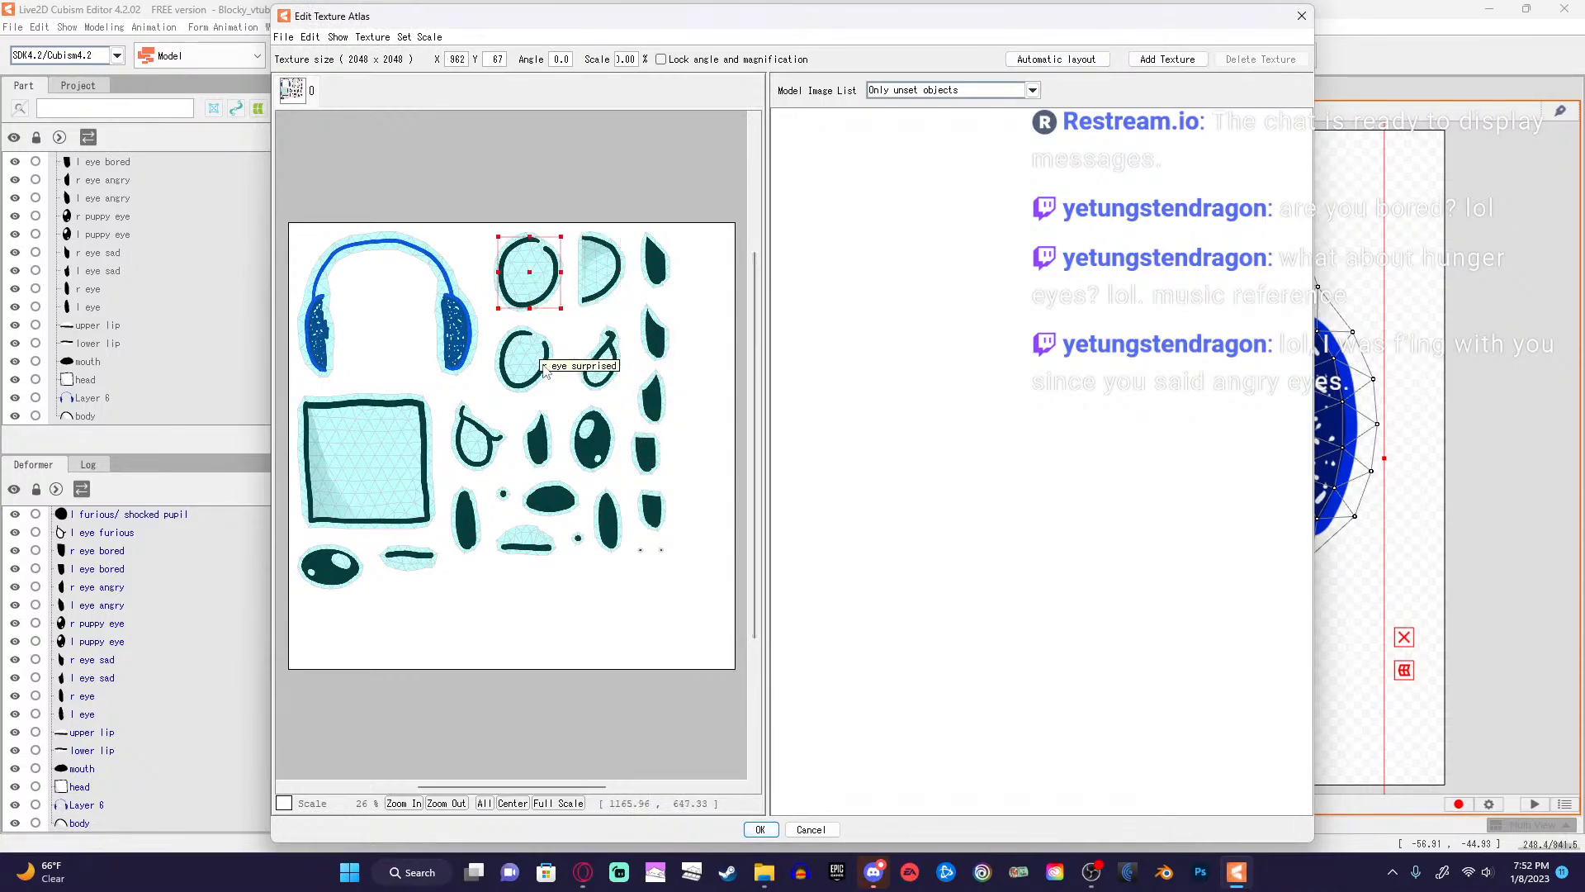
left_click(543, 371)
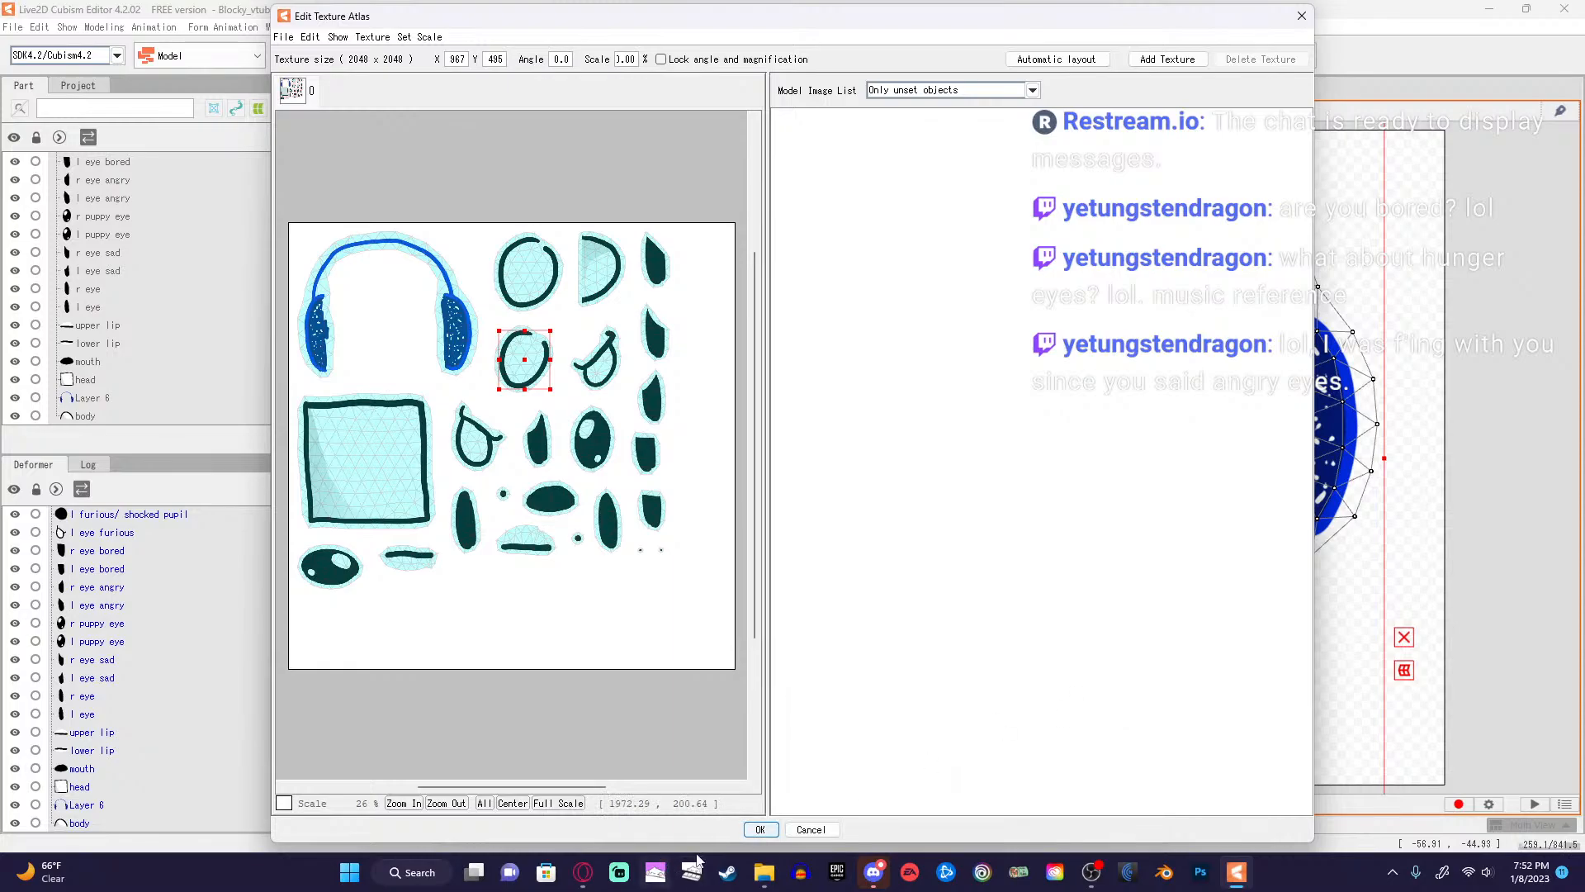
left_click(760, 829)
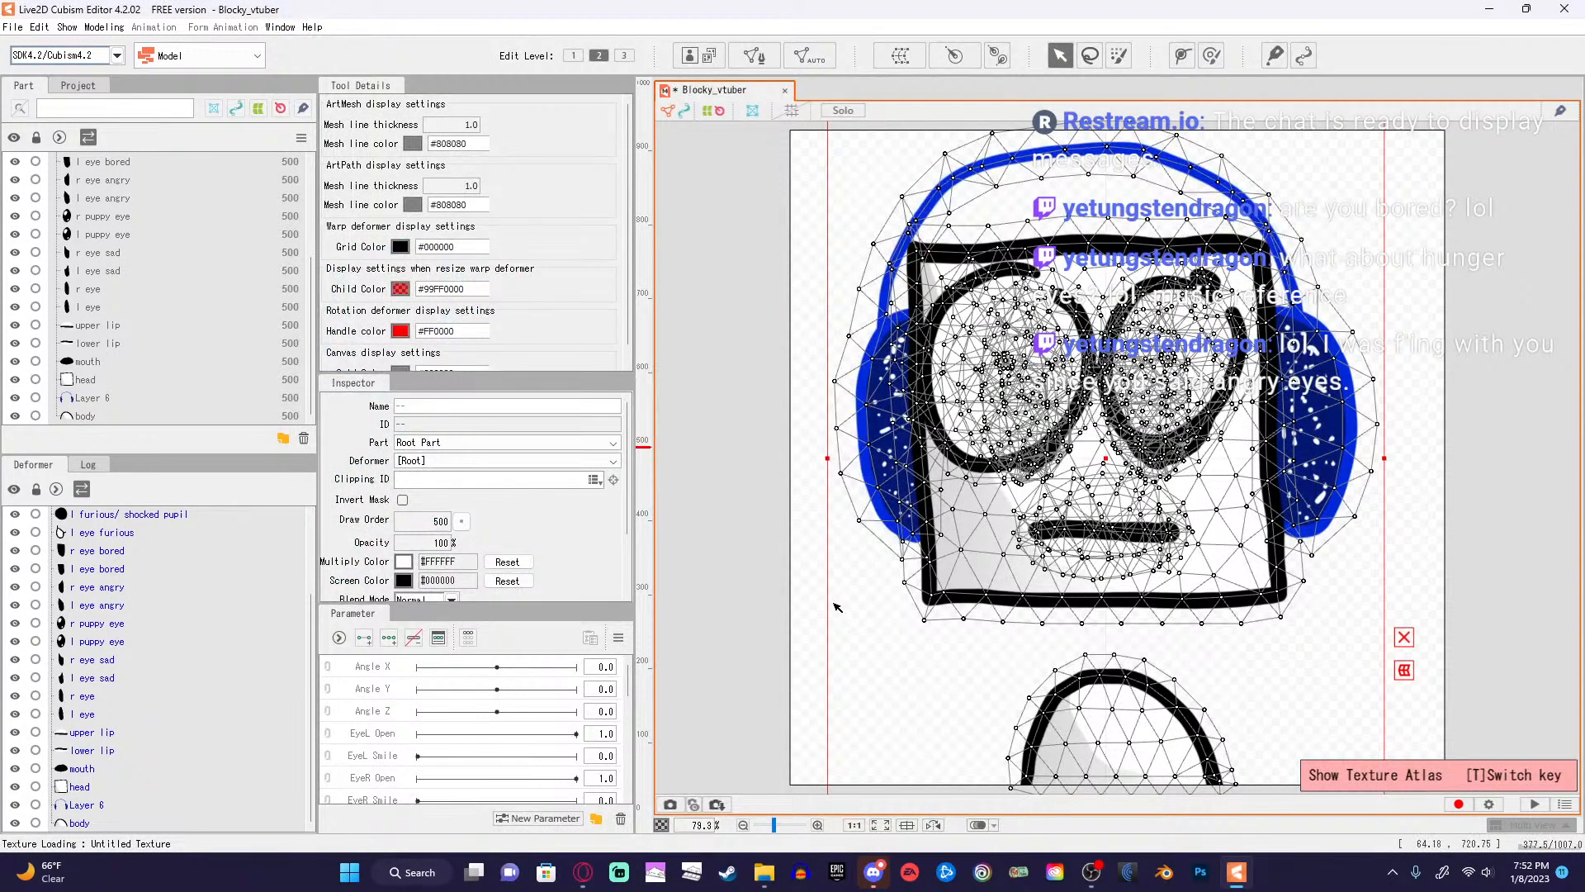
scroll(122, 686, "up", 2)
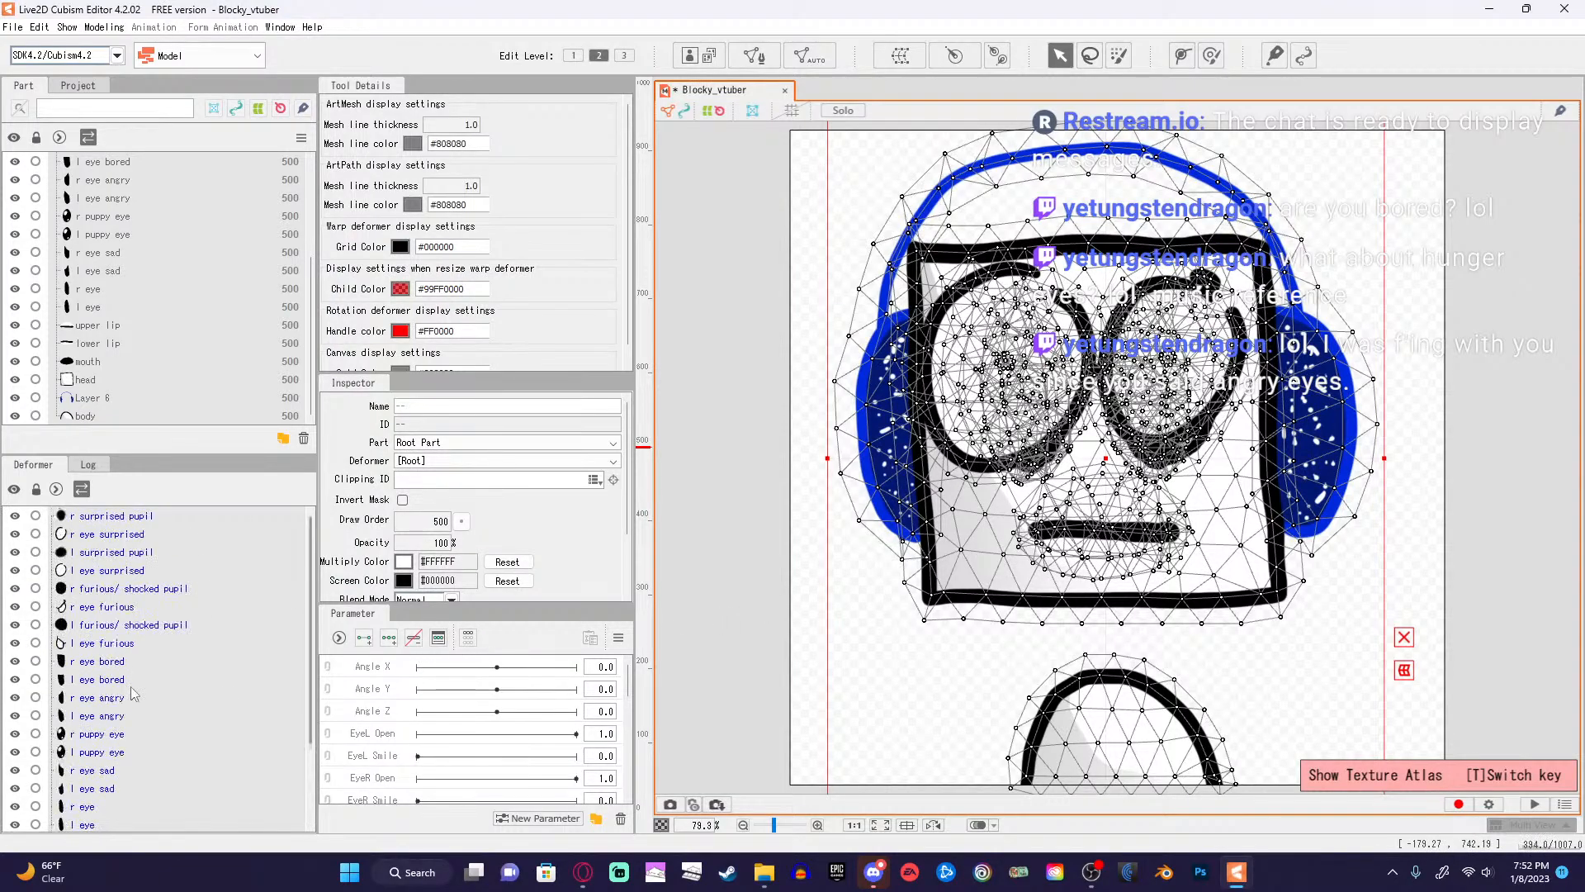
scroll(122, 661, "down", 2)
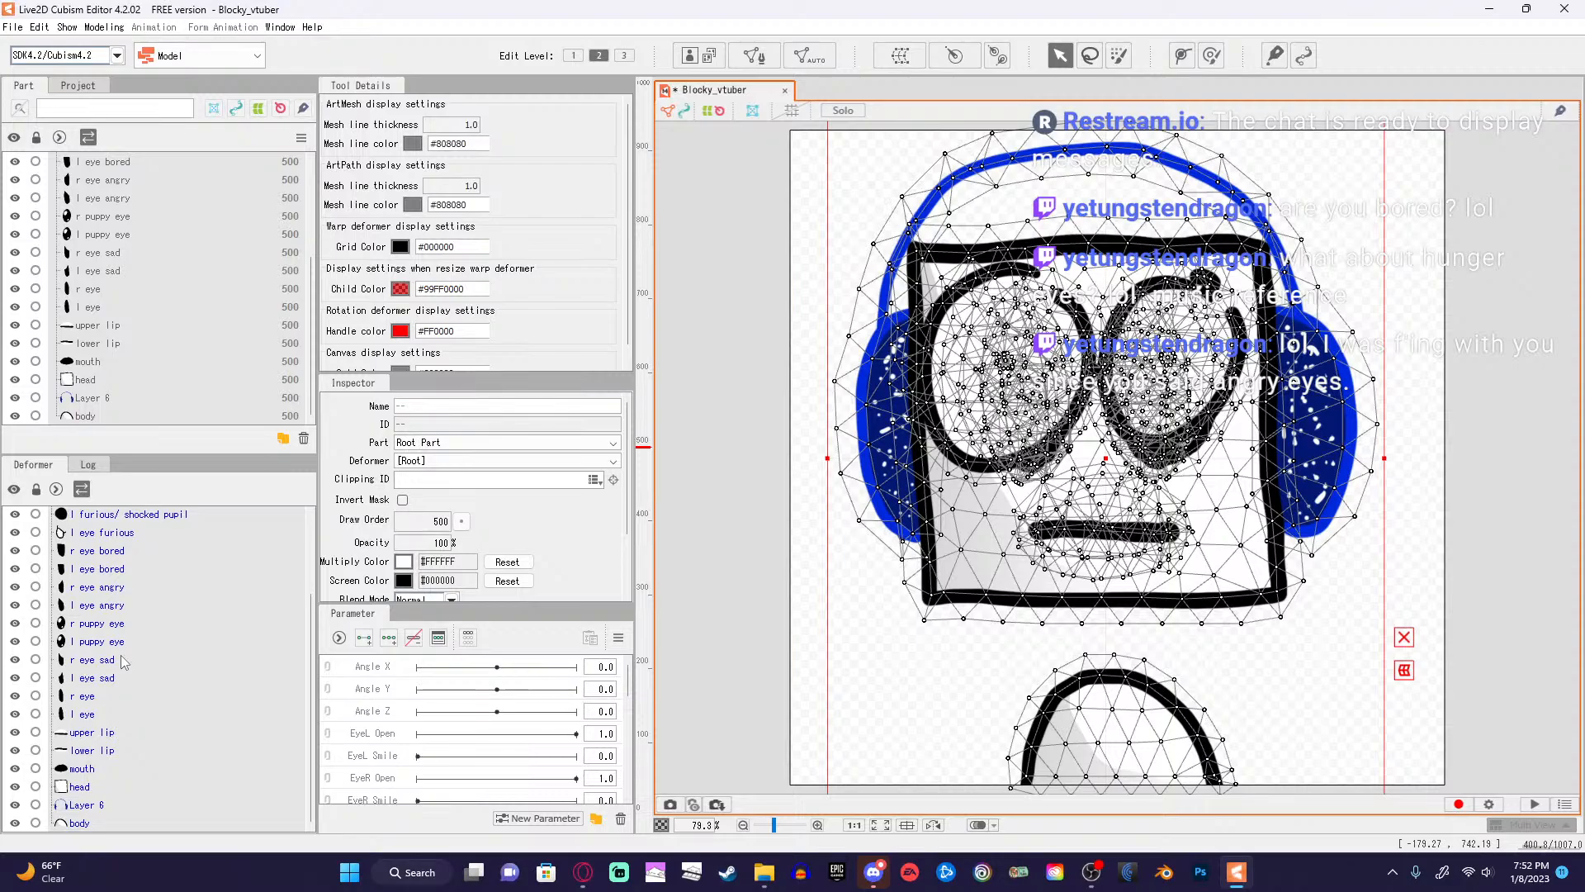
left_click(84, 732)
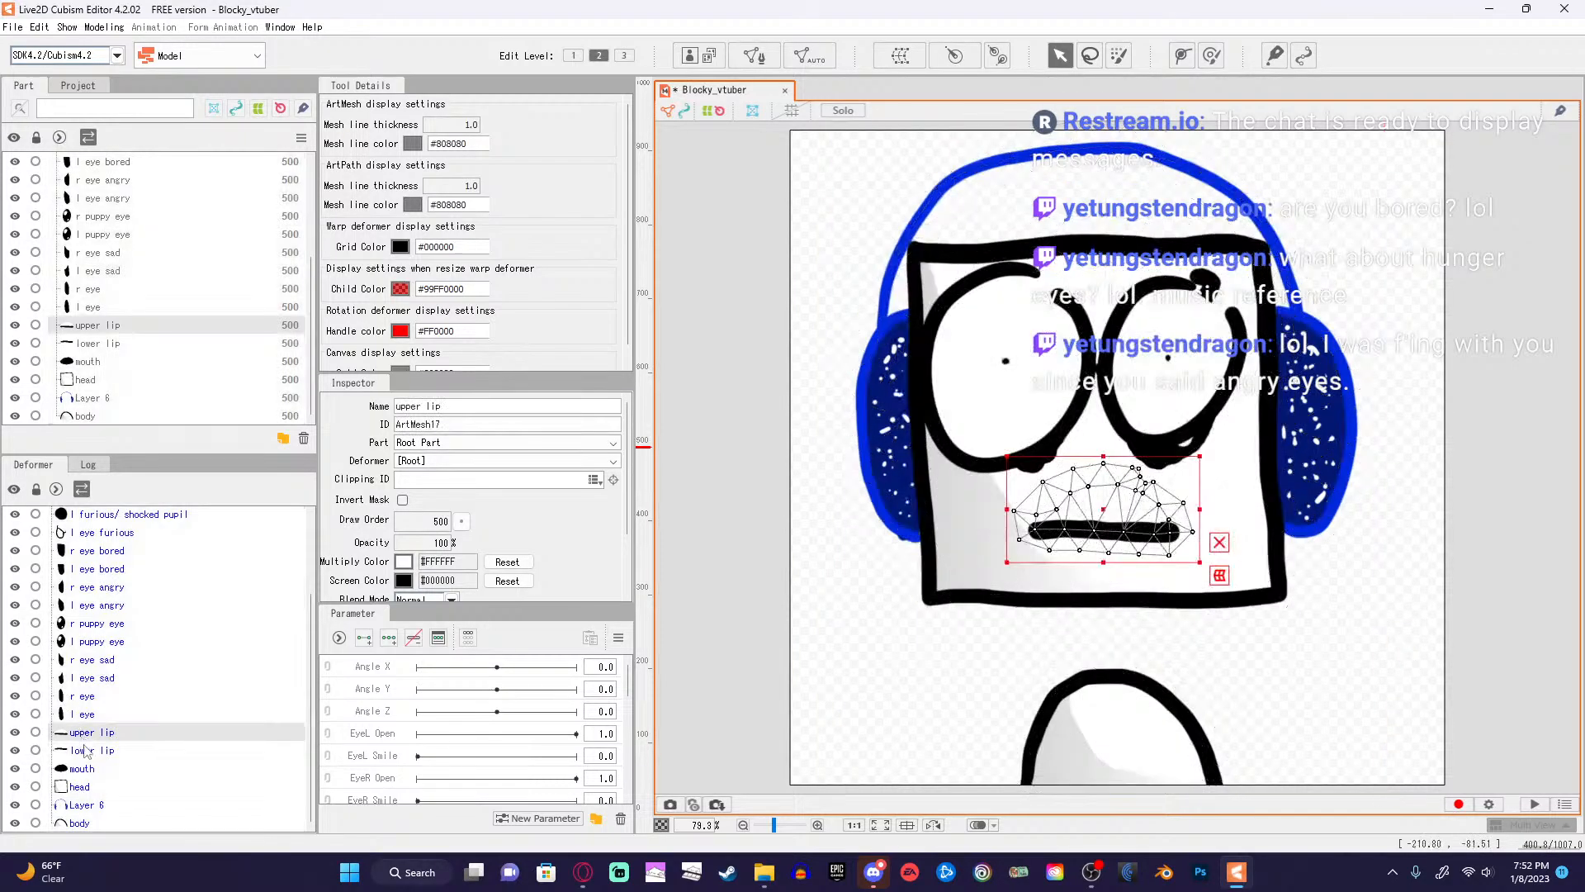
left_click(86, 752, "ctrl")
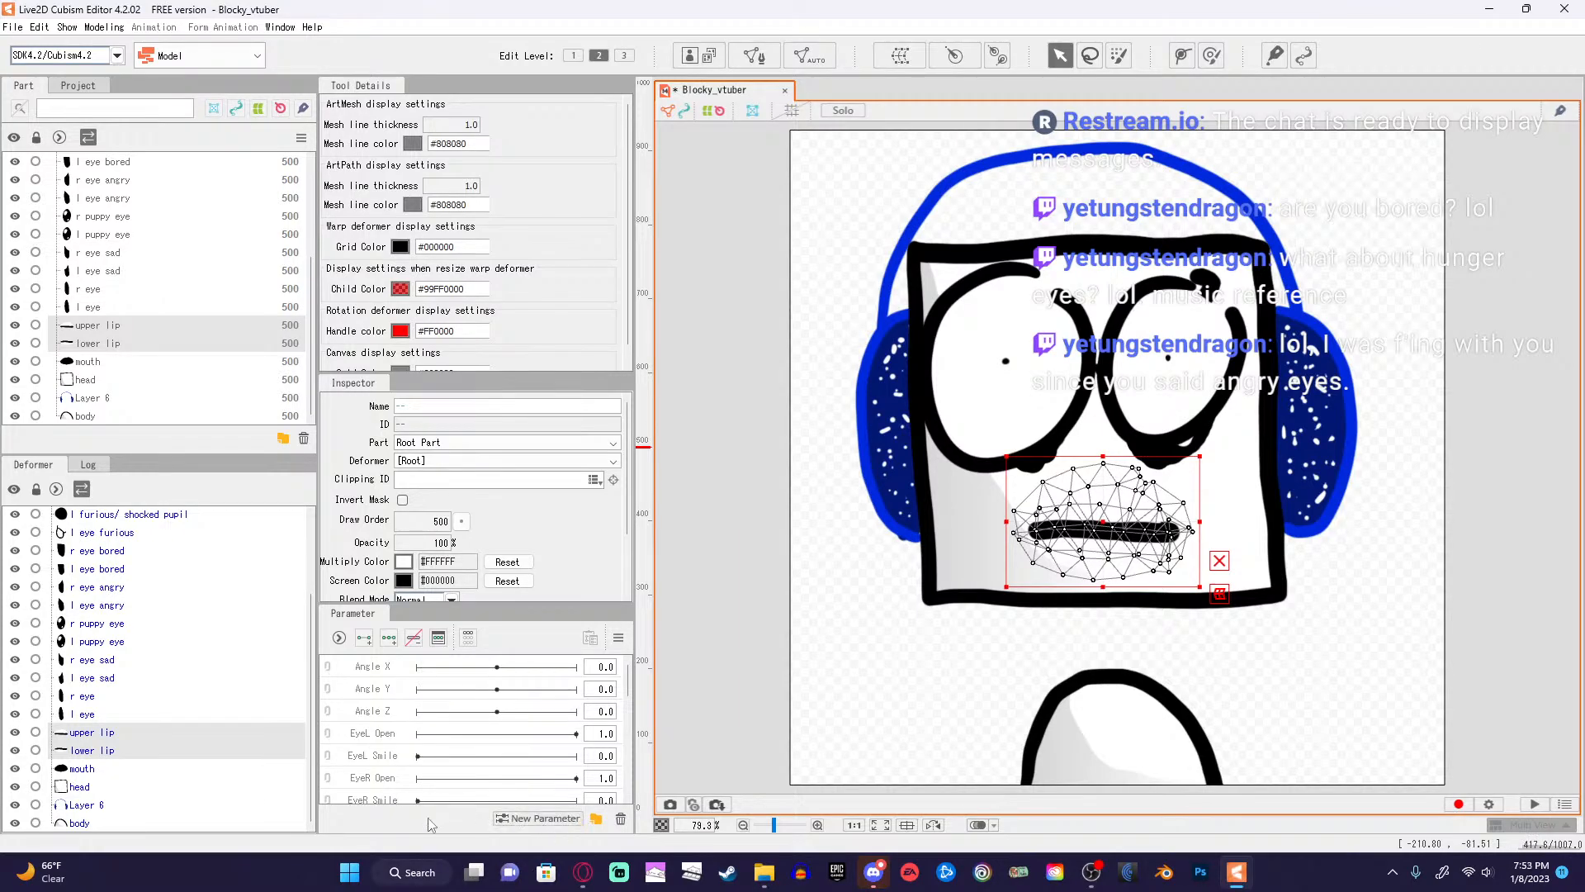
left_click(173, 734)
scroll(154, 685, "up", 2)
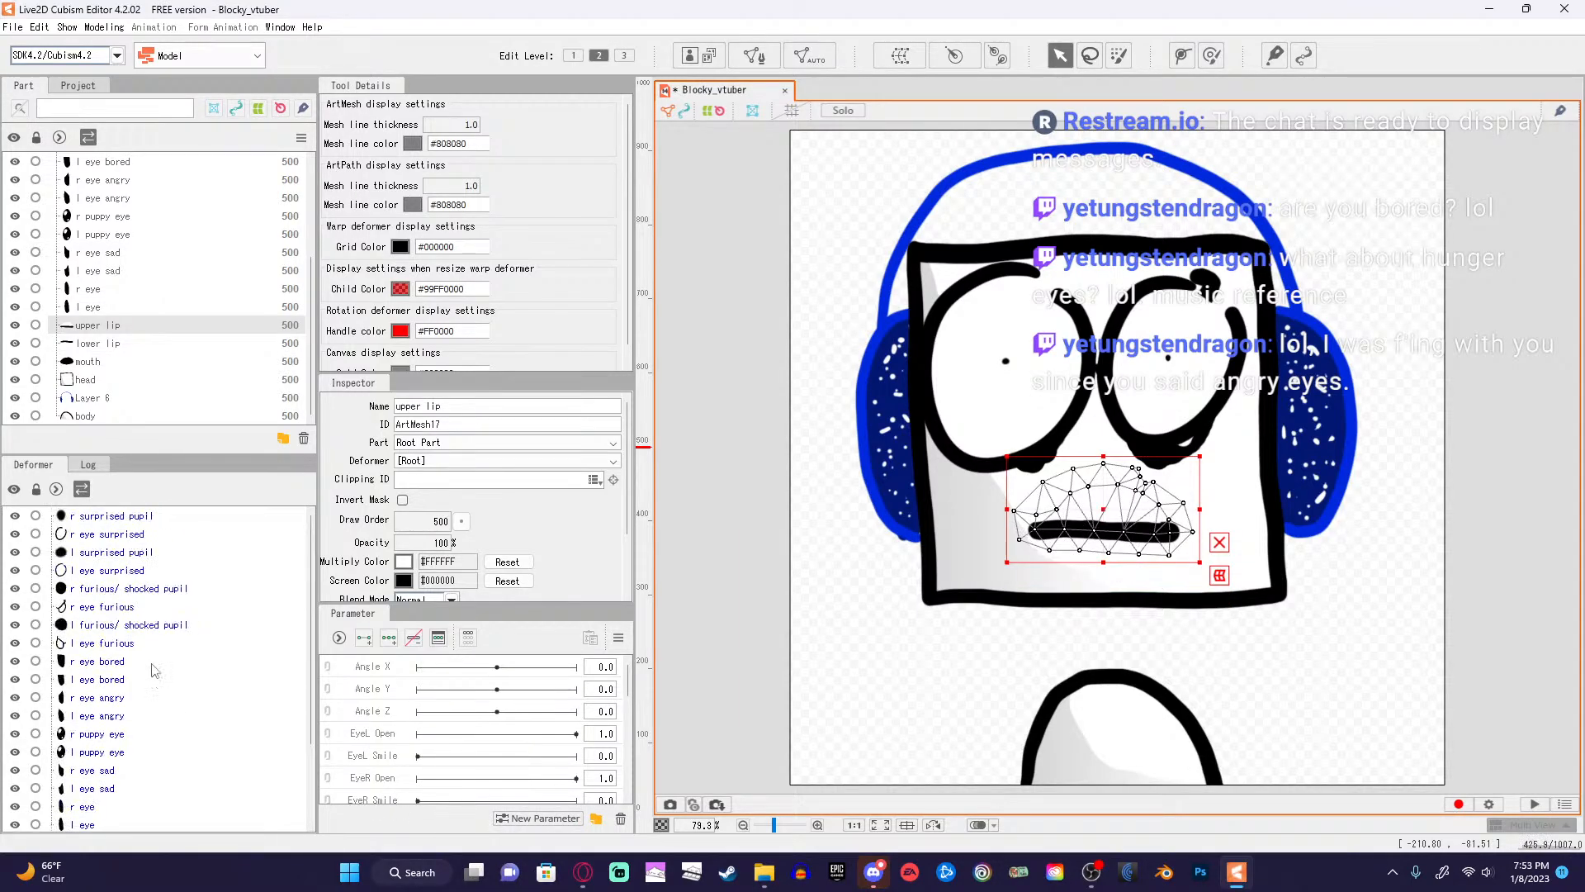
left_click(116, 516)
scroll(128, 776, "down", 2)
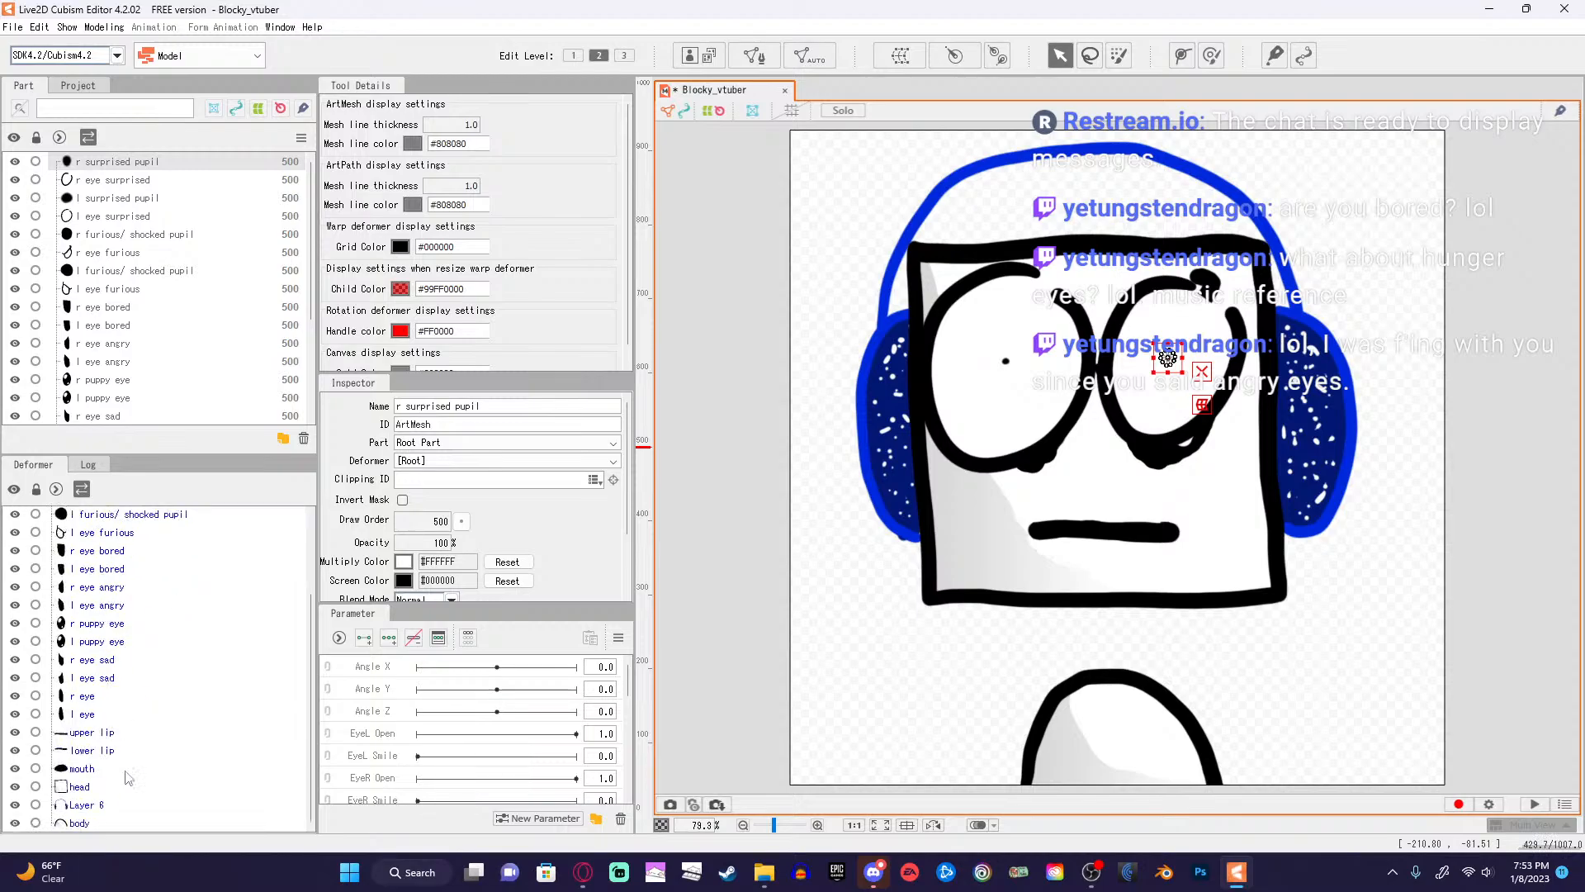
left_click(114, 829, "shift")
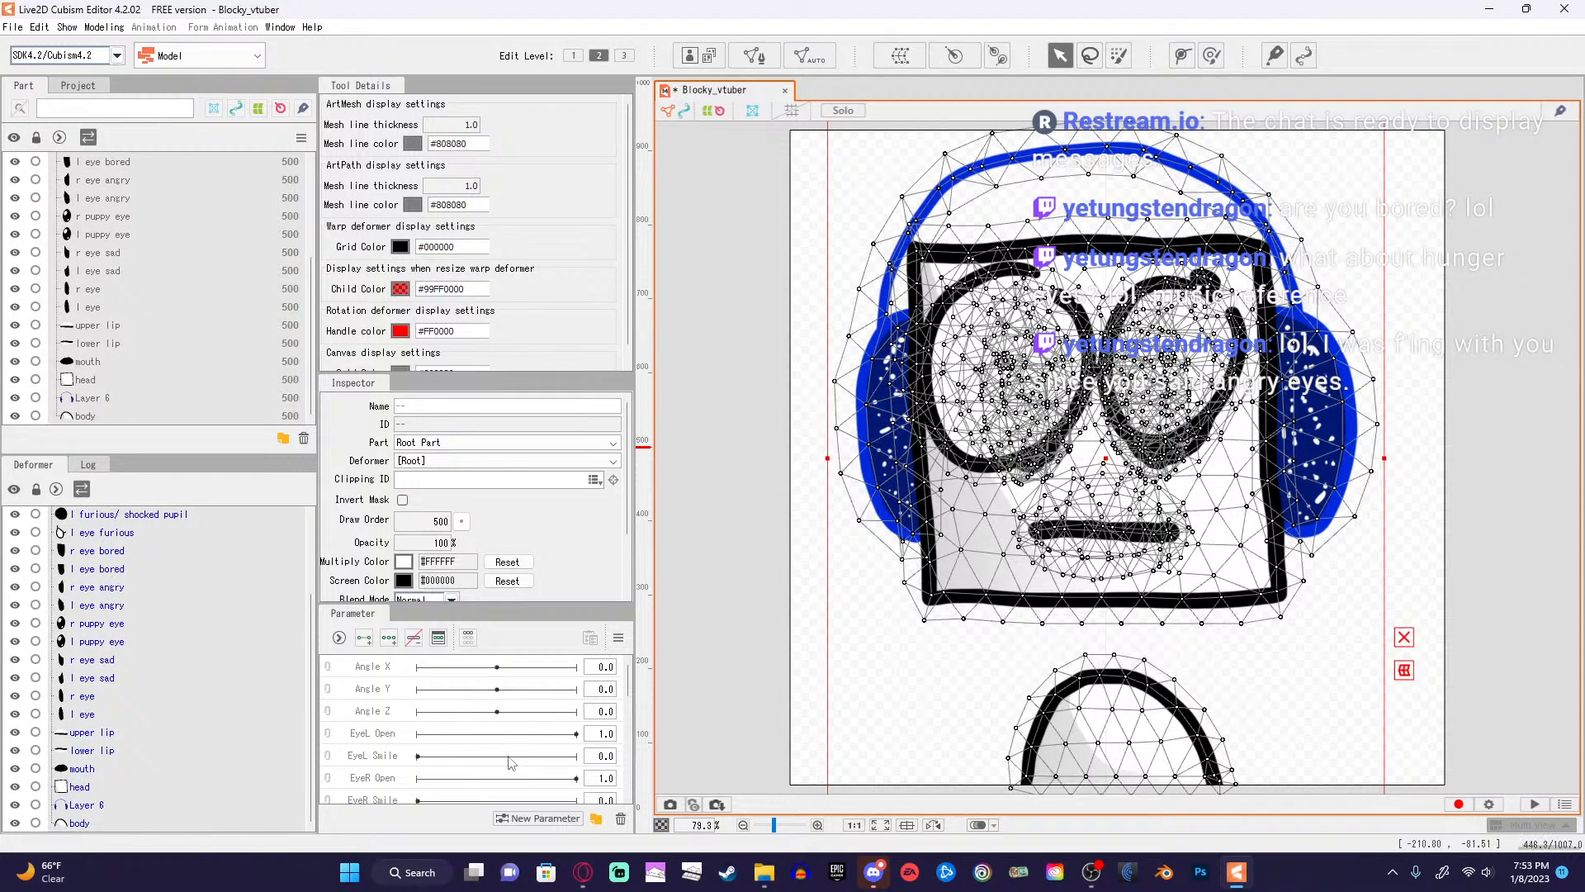
Add five new folders to the model's parameter list.
left_click(596, 818)
left_click(596, 818)
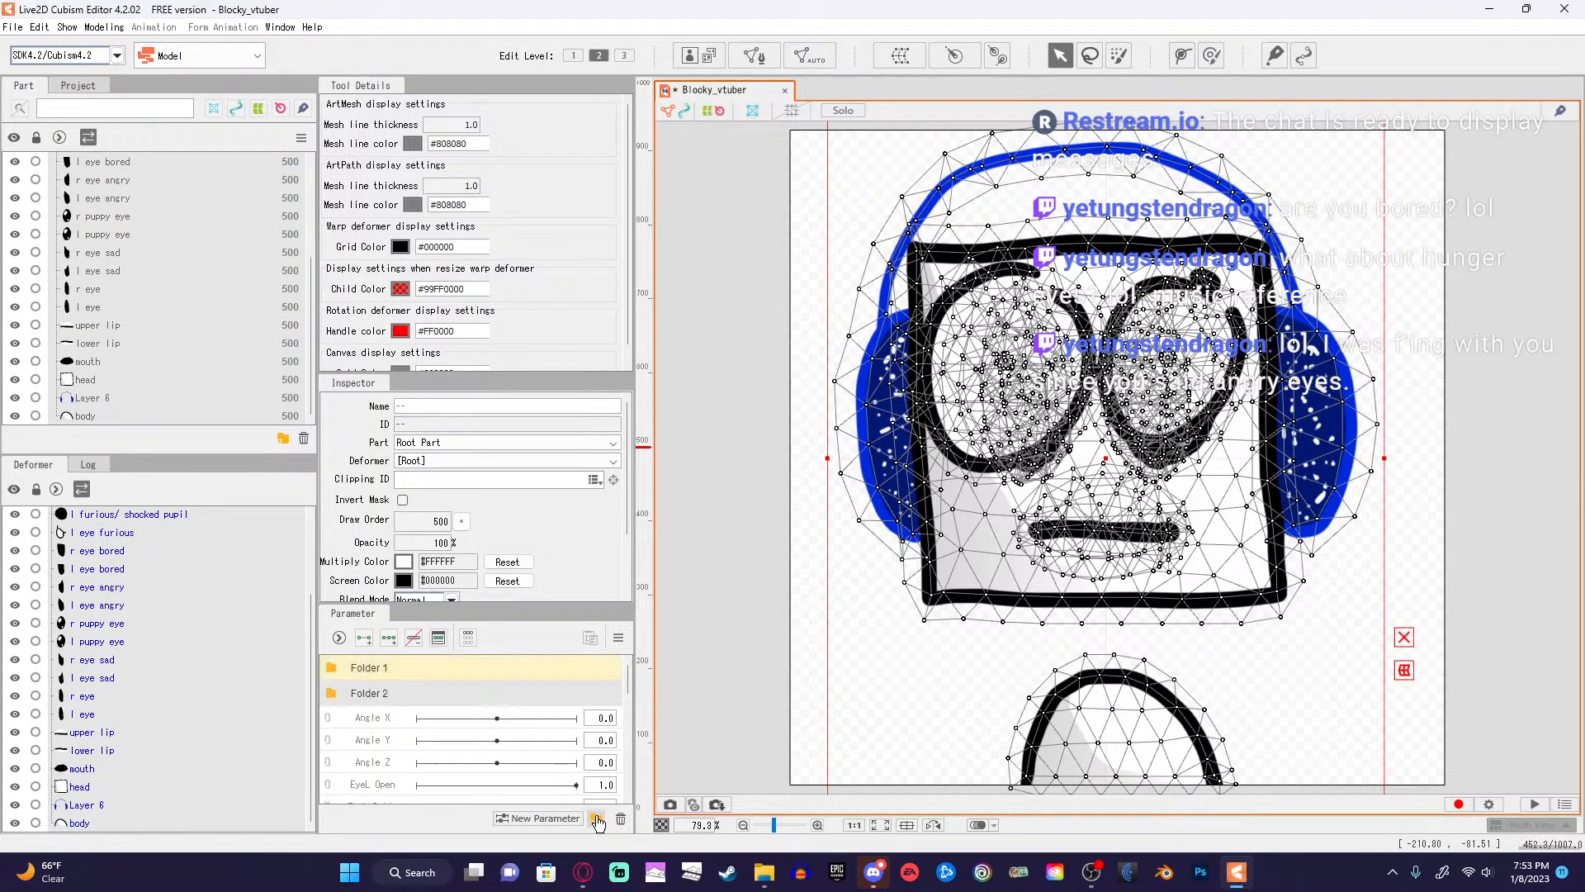
left_click(596, 818)
left_click(596, 818)
left_click(596, 818)
Rename the first three parameter folders face, eye and eyeball.
double_click(388, 668)
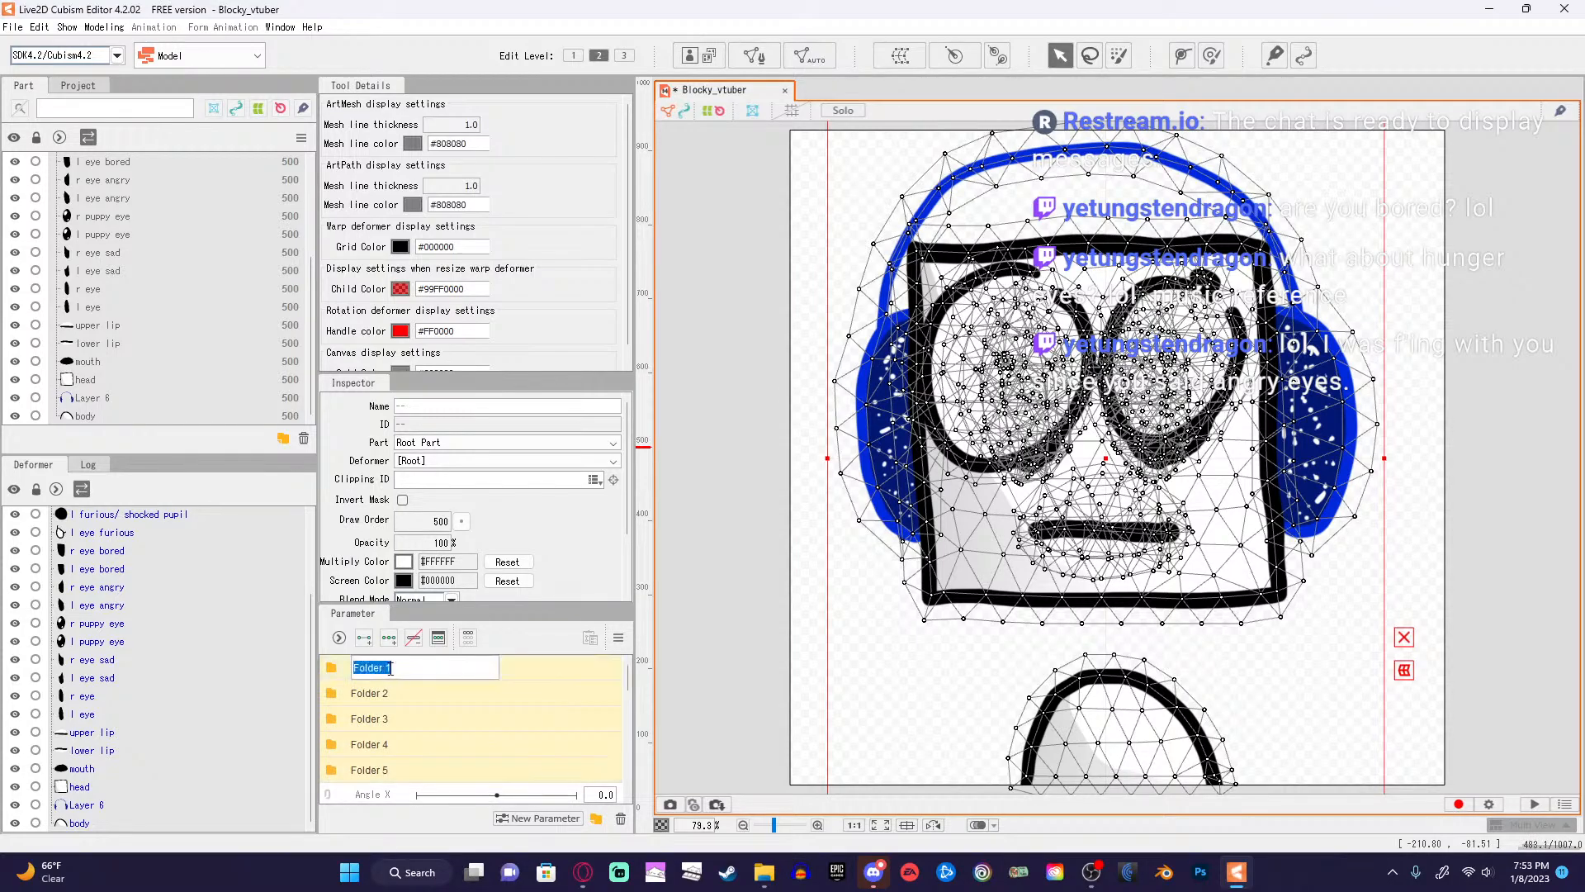
type("face")
key("Return")
double_click(387, 693)
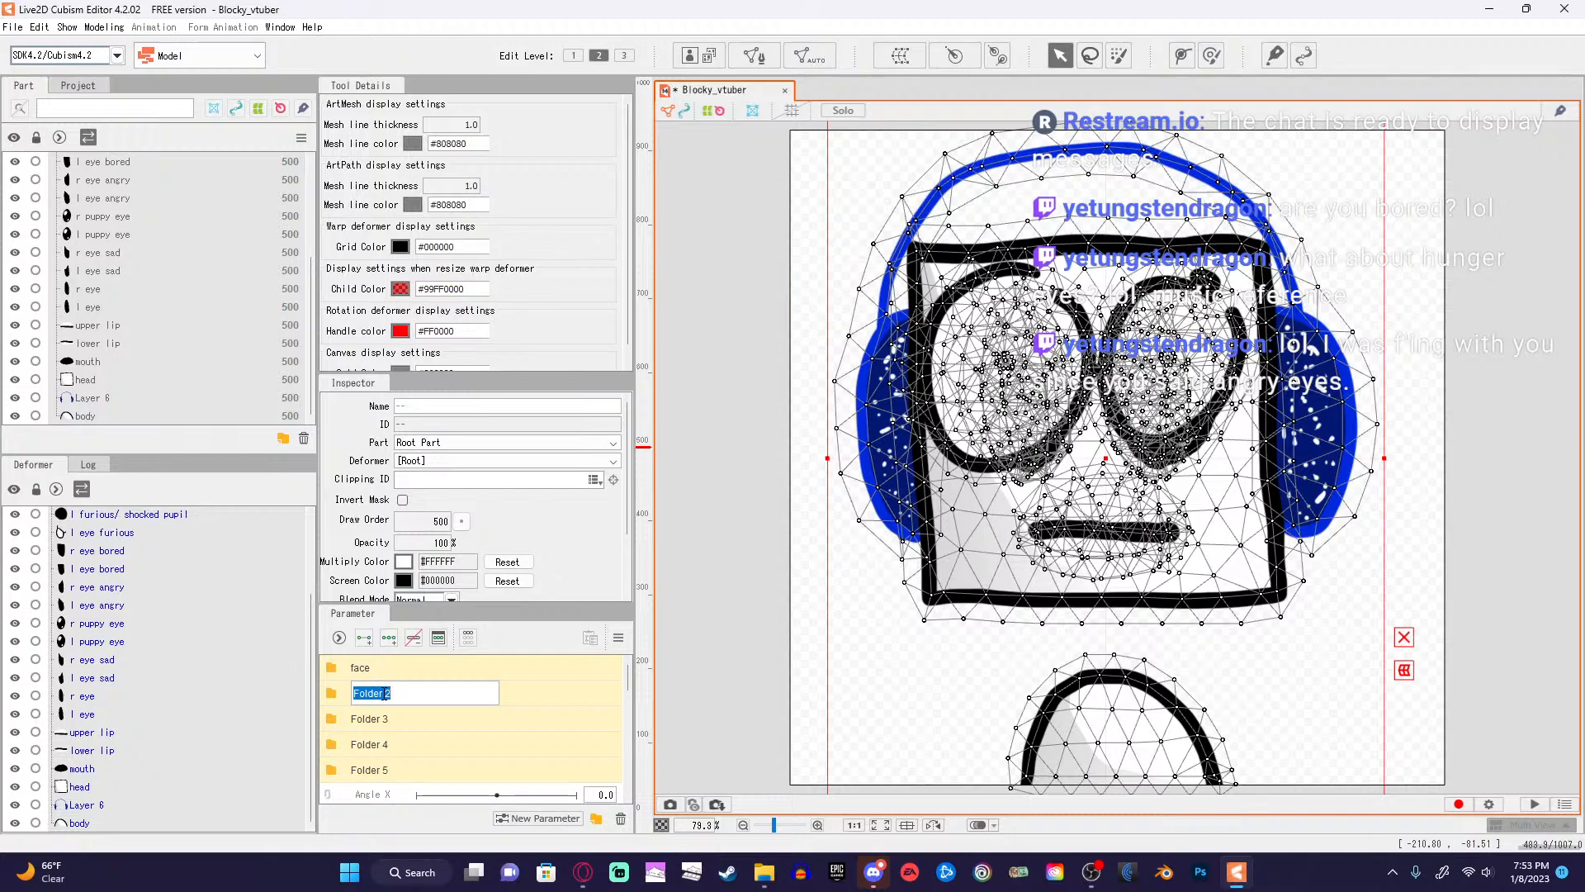
type("eye")
key("Return")
double_click(383, 718)
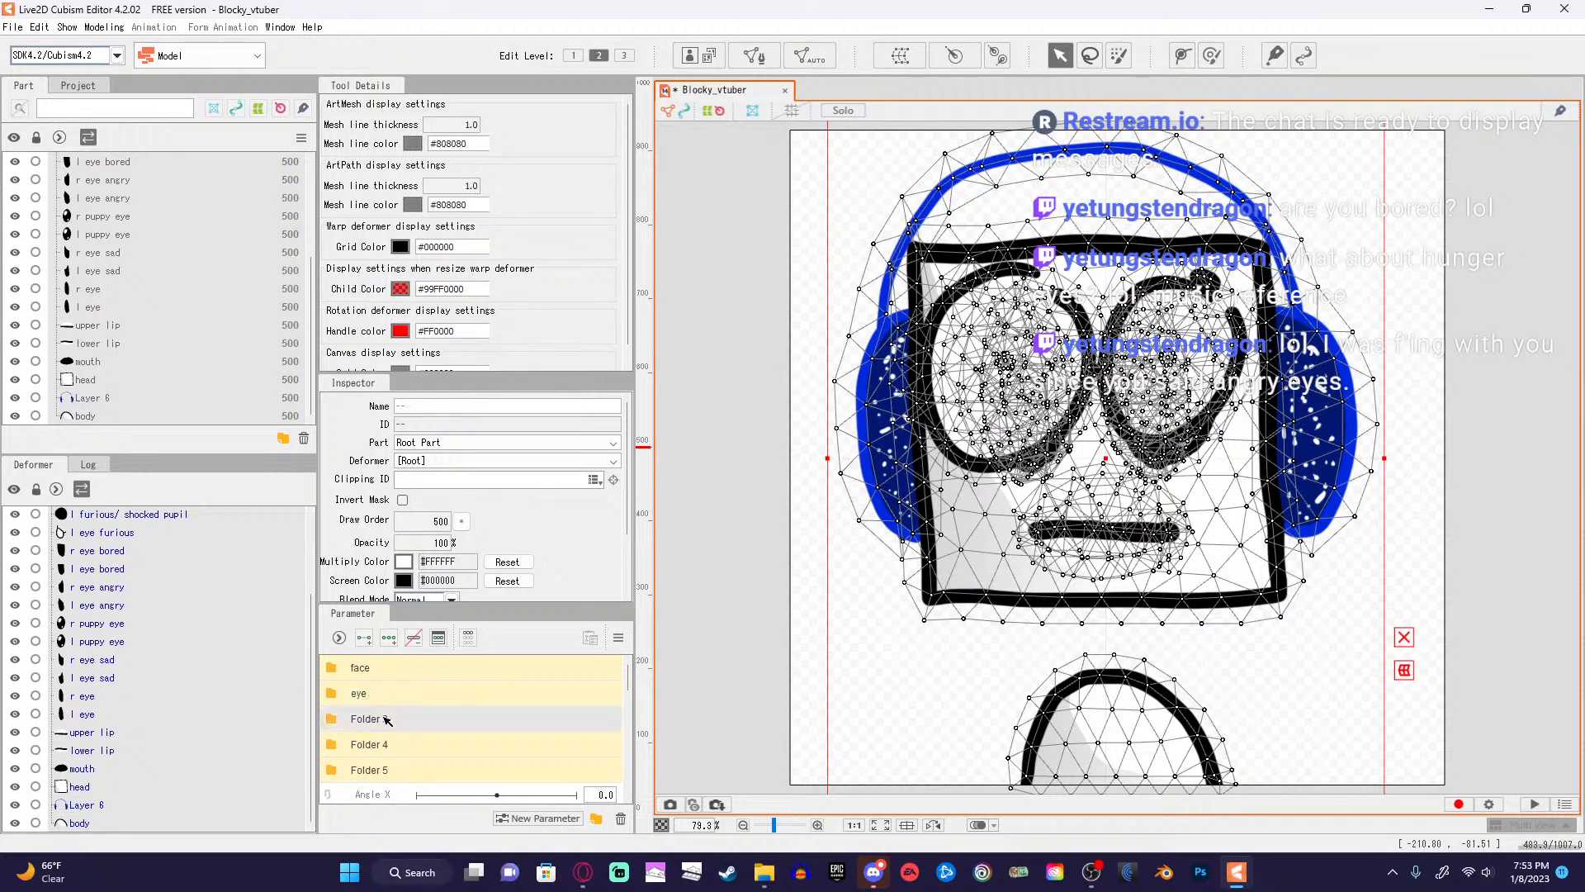
left_click_drag(407, 719, 349, 718)
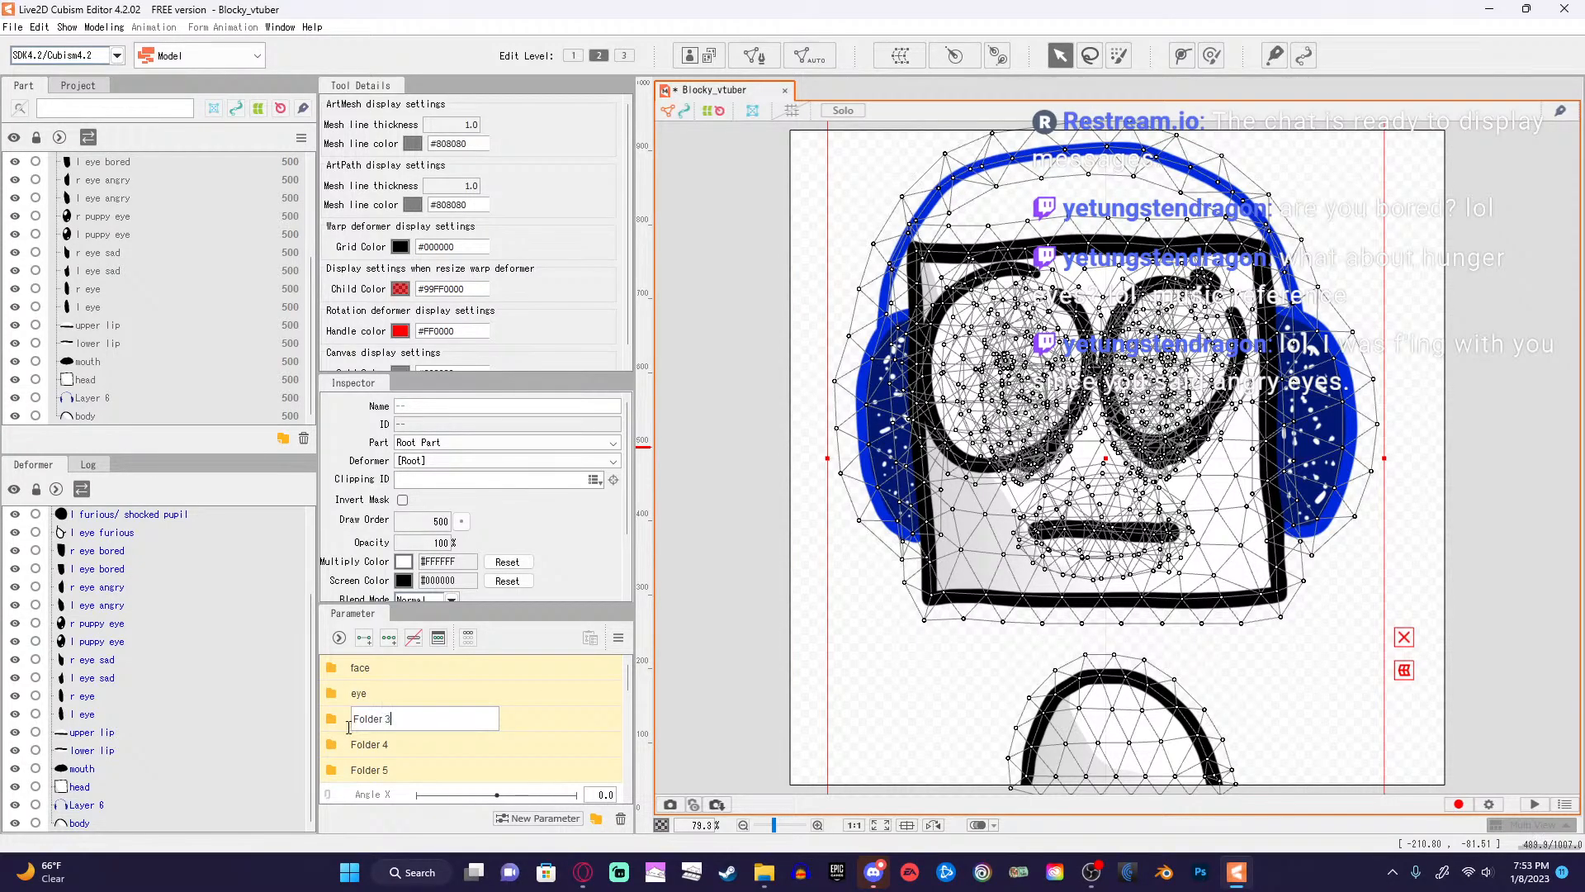
type("eyeball")
Rename the fourth parameter folder mouth and the fifth one body.
double_click(385, 745)
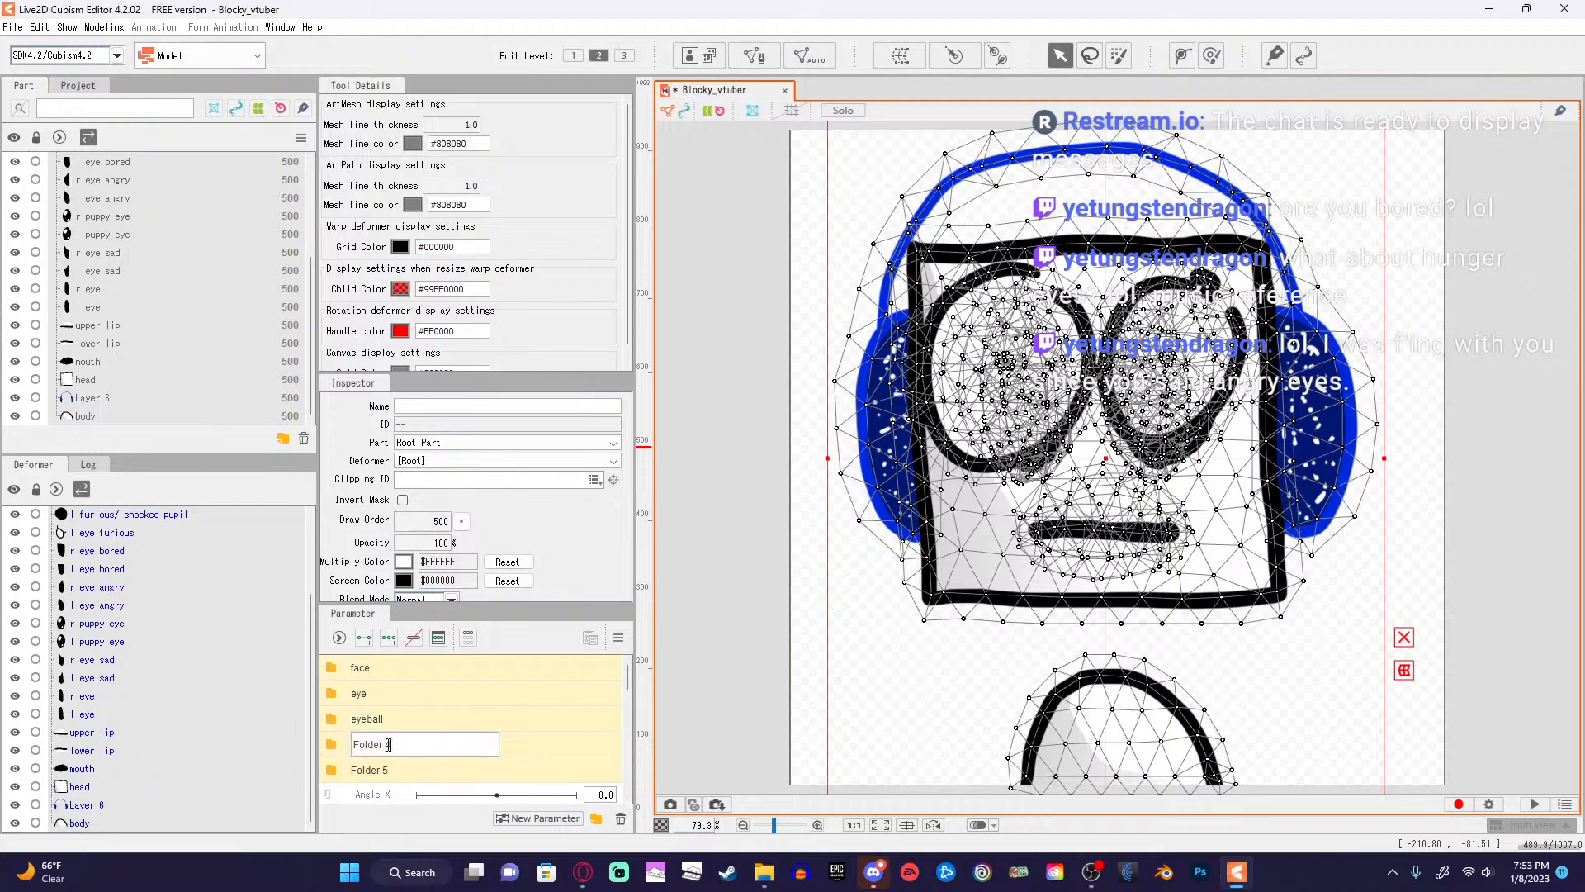
left_click_drag(390, 746, 340, 749)
type("mouth")
key("Return")
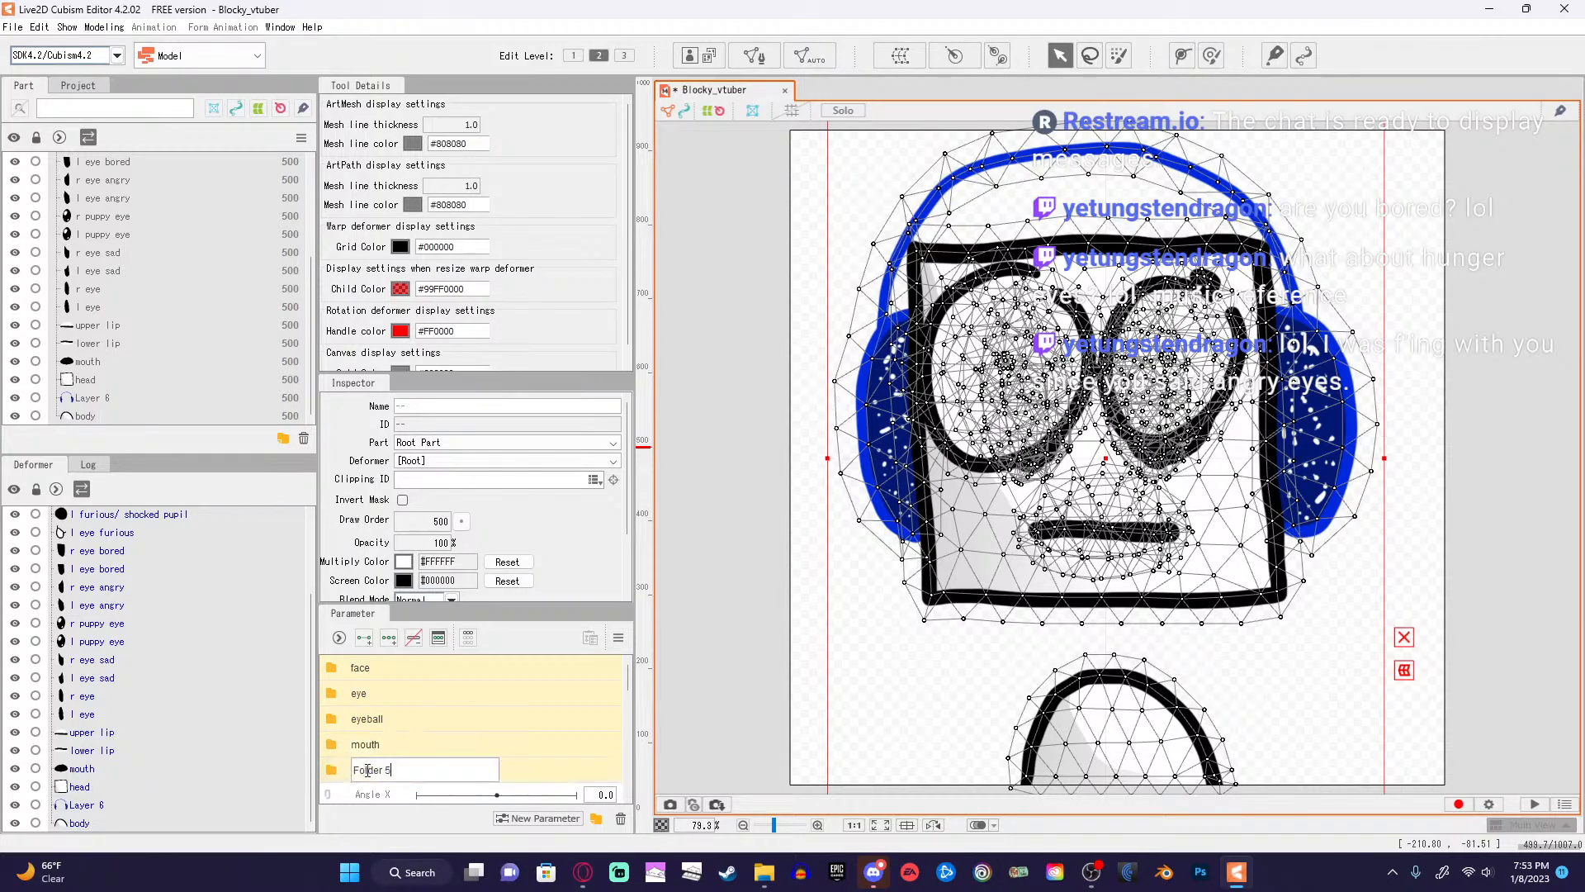
double_click(396, 771)
type("body")
scroll(491, 758, "down", 2)
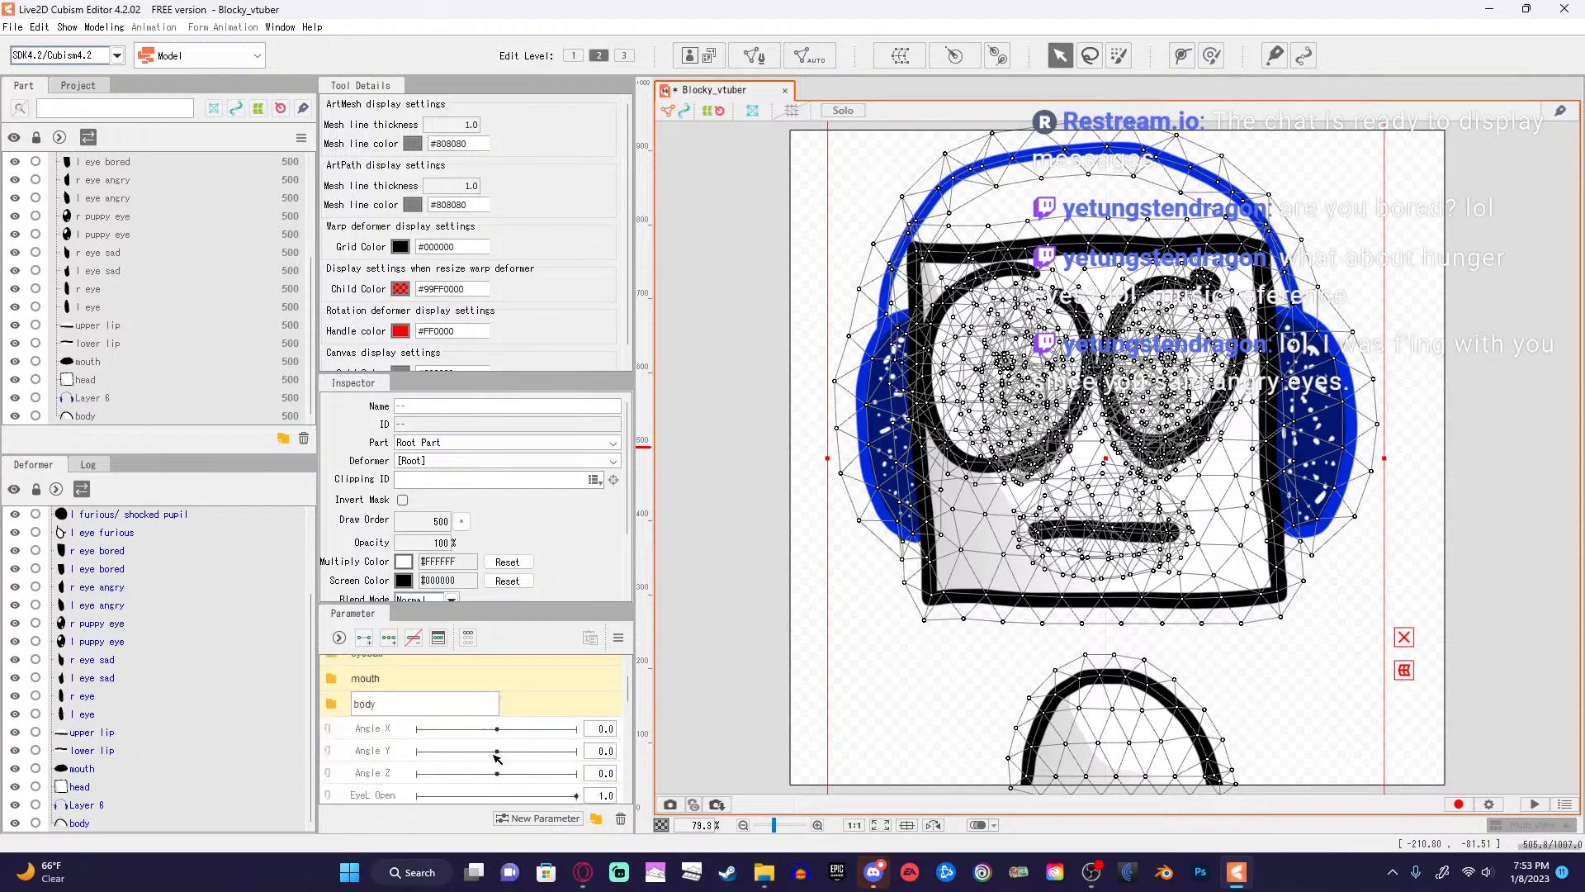
key("Return")
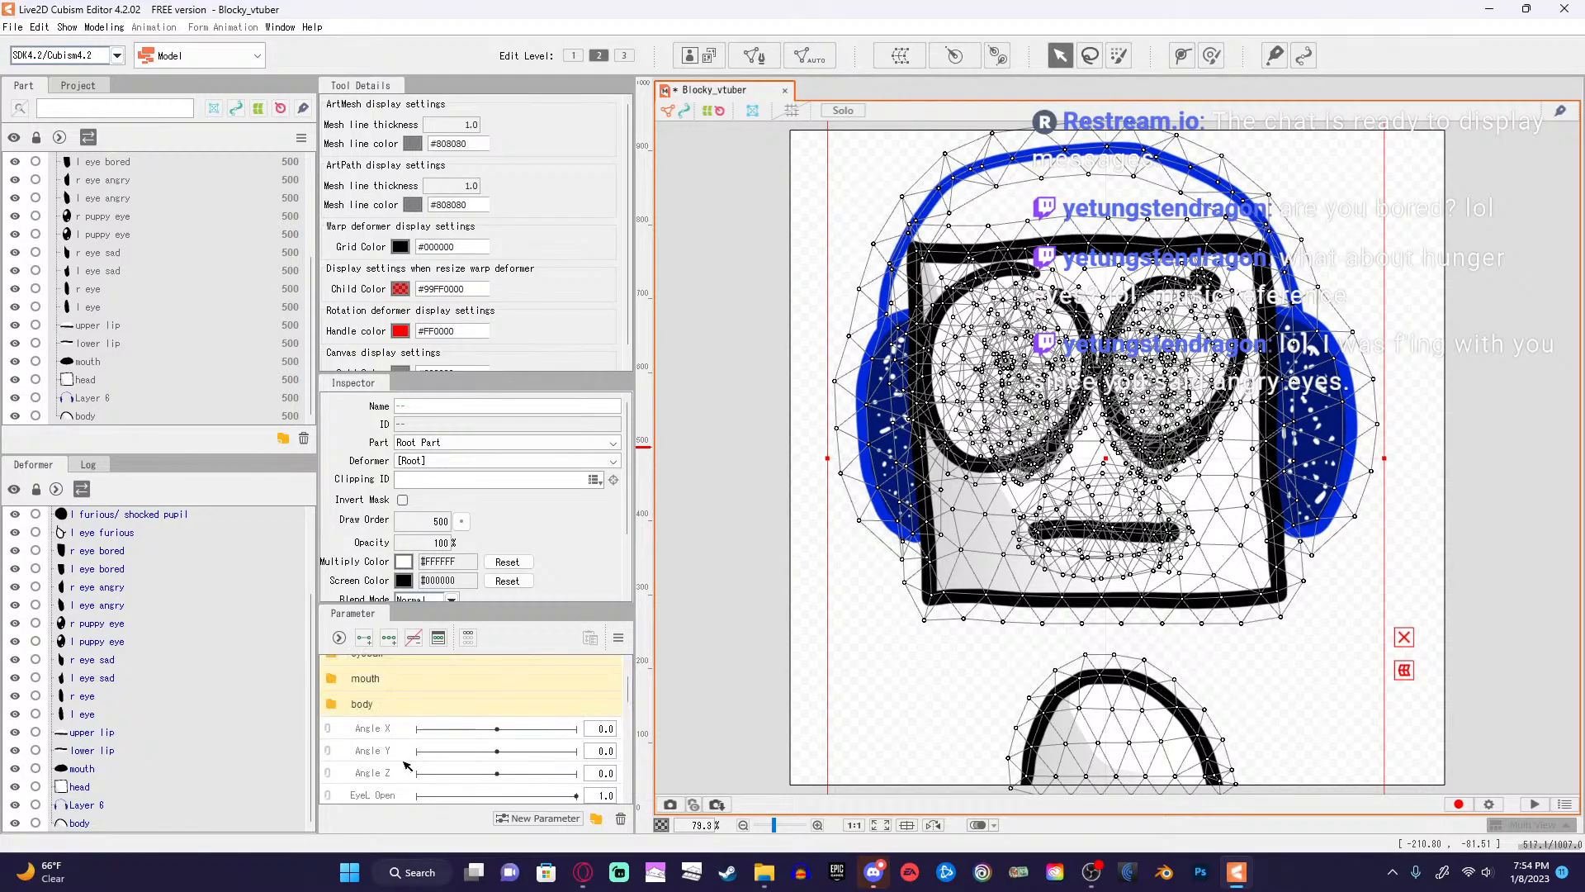
Move the Angle X, Angle Y and Angle Z parameters into the face folder.
scroll(390, 774, "up", 3)
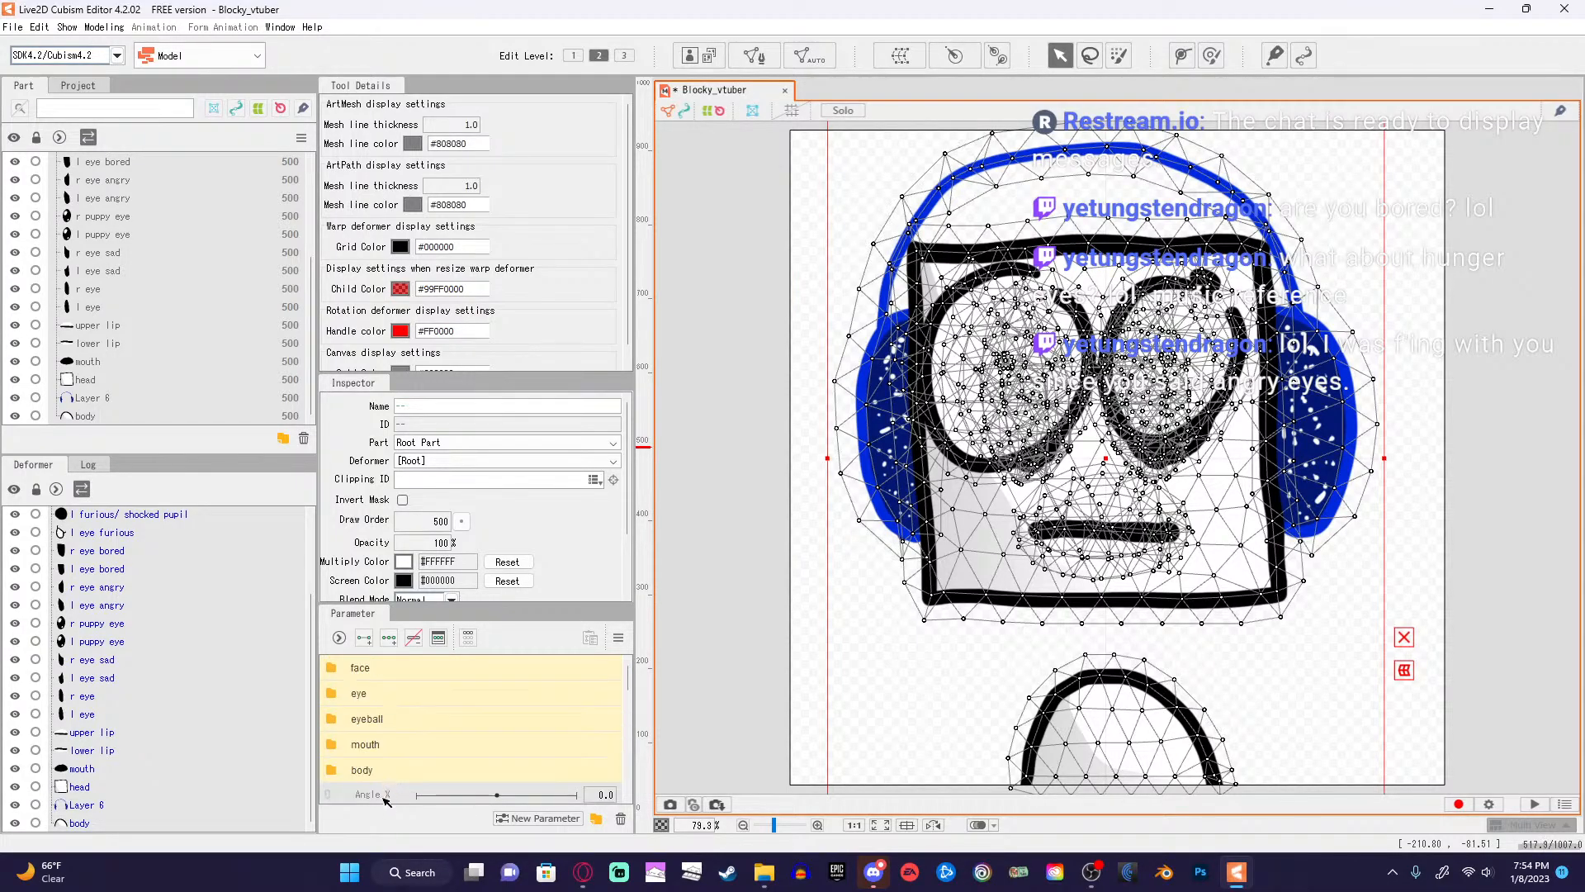
left_click_drag(383, 798, 374, 669)
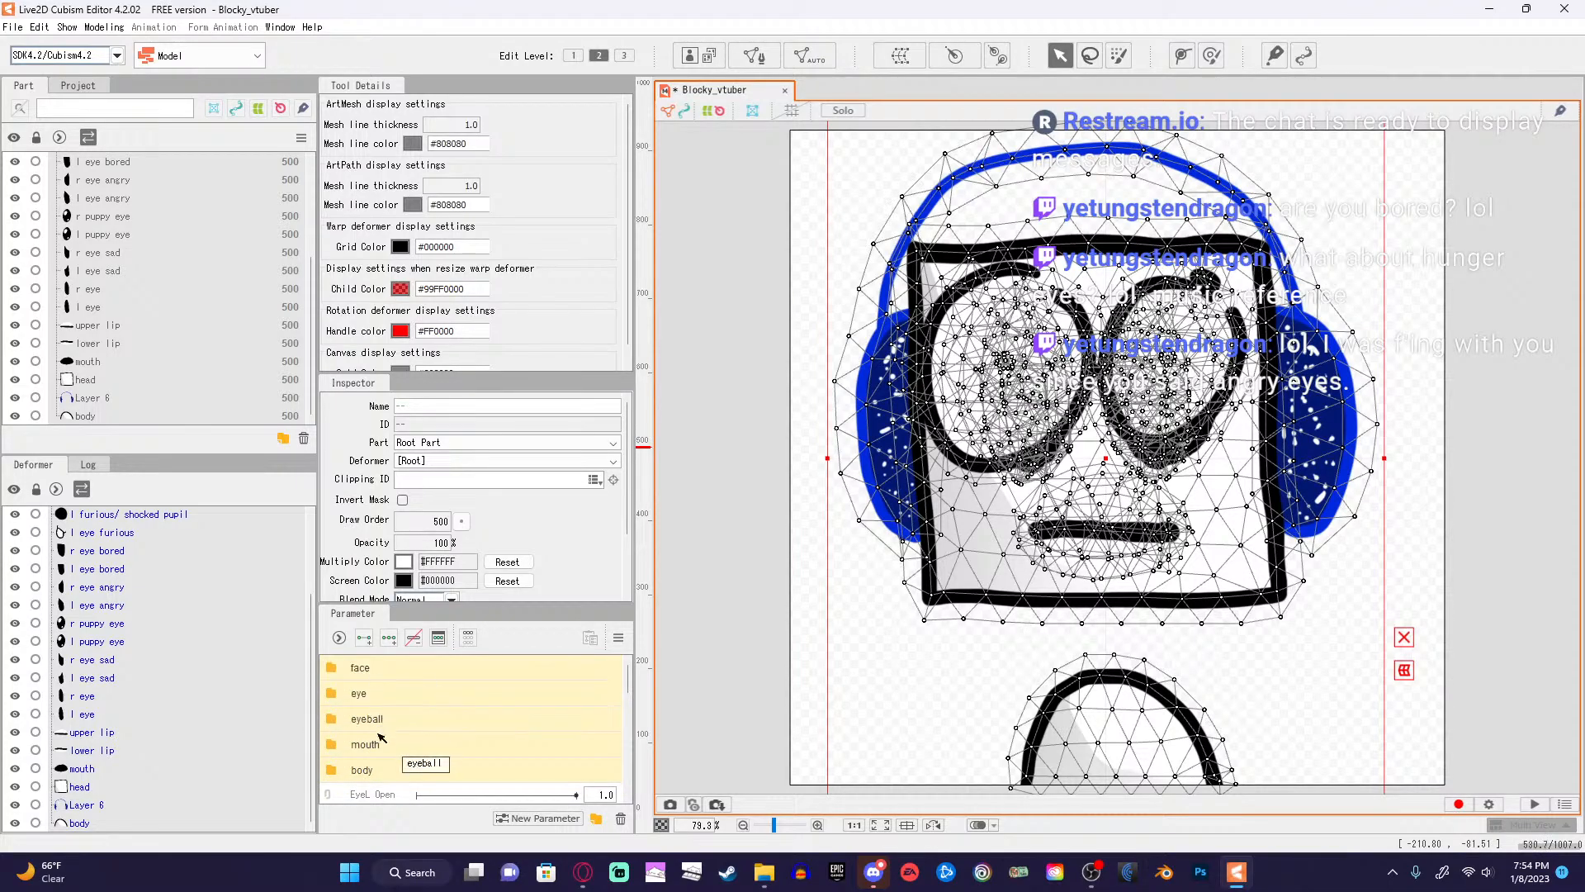
Move the EyeL and EyeR Open and Smile parameters into the eye folder, and Eyeball X and Eyeball Y into the eyeball folder.
scroll(380, 736, "down", 3)
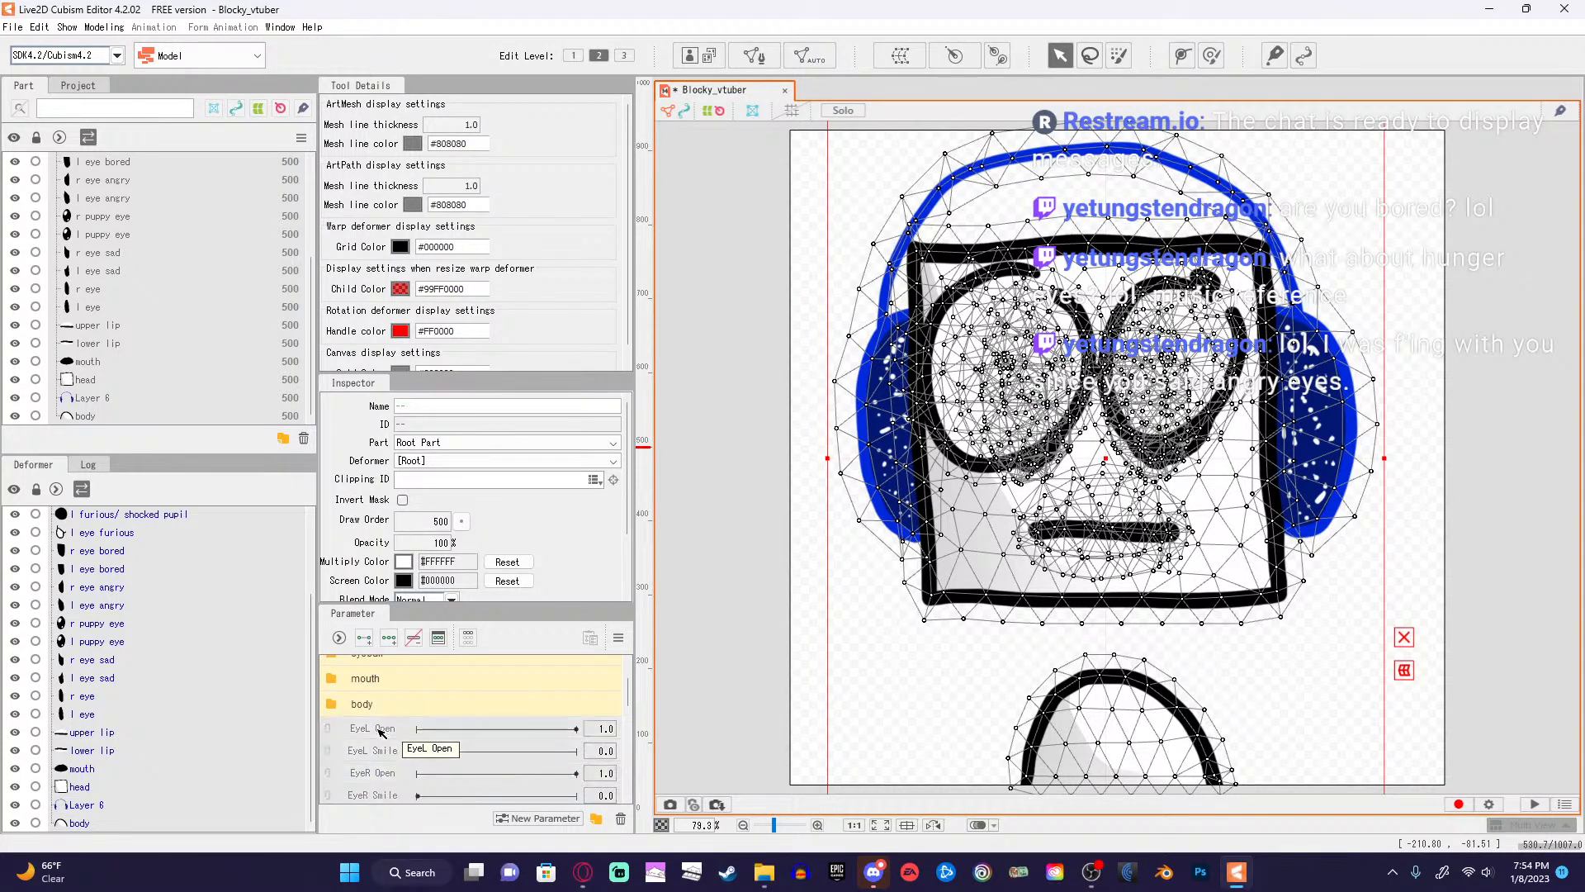
scroll(382, 731, "up", 3)
left_click_drag(393, 799, 382, 697)
scroll(382, 727, "down", 3)
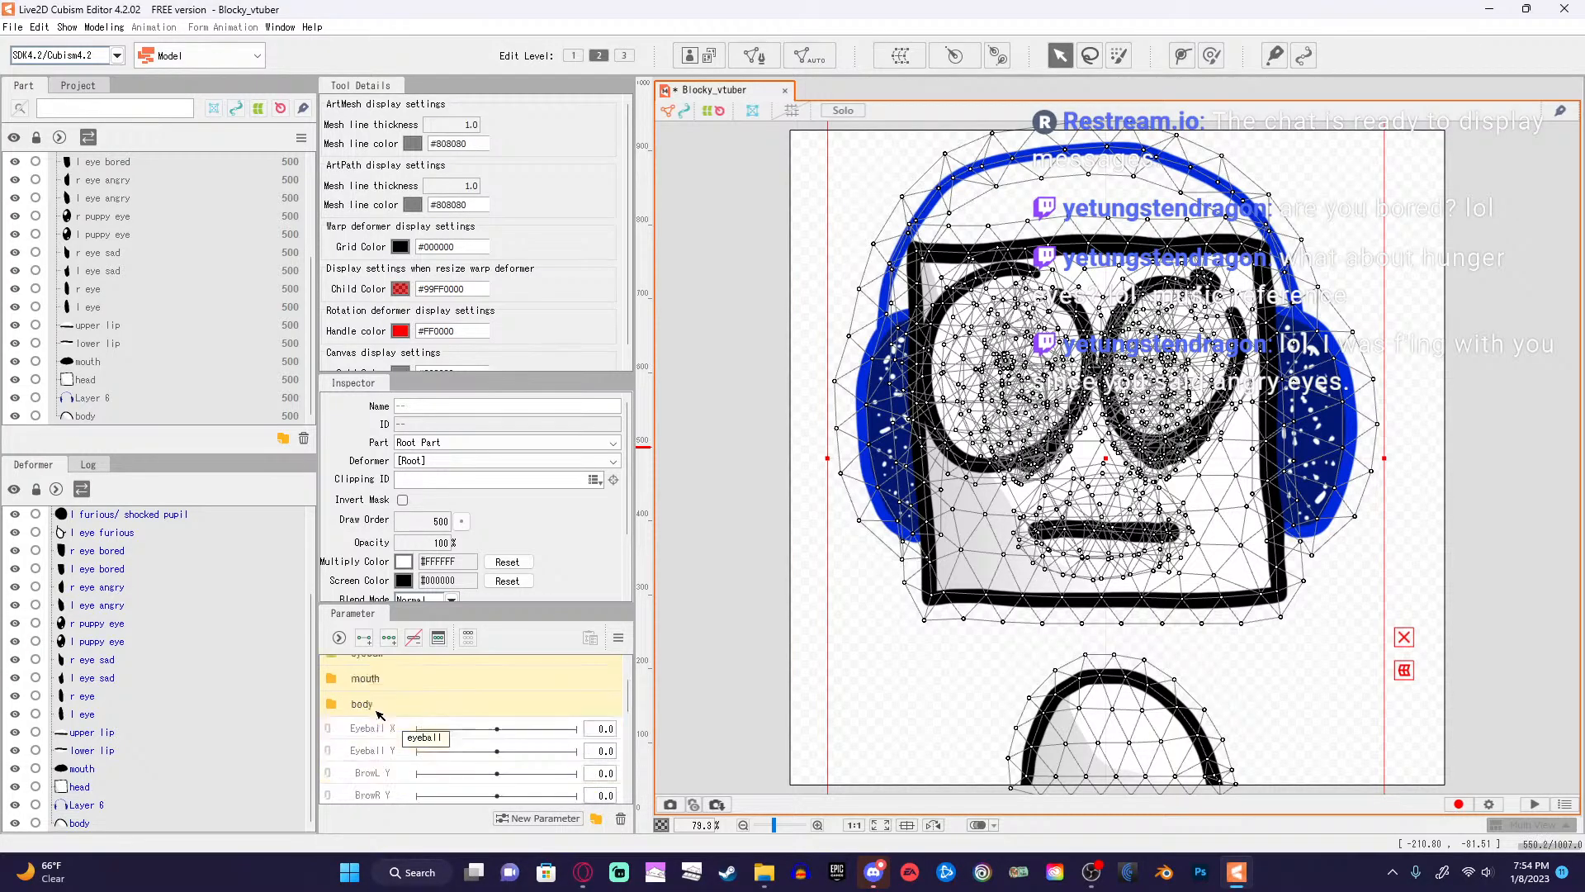
left_click(381, 730, "shift")
scroll(383, 755, "up", 3)
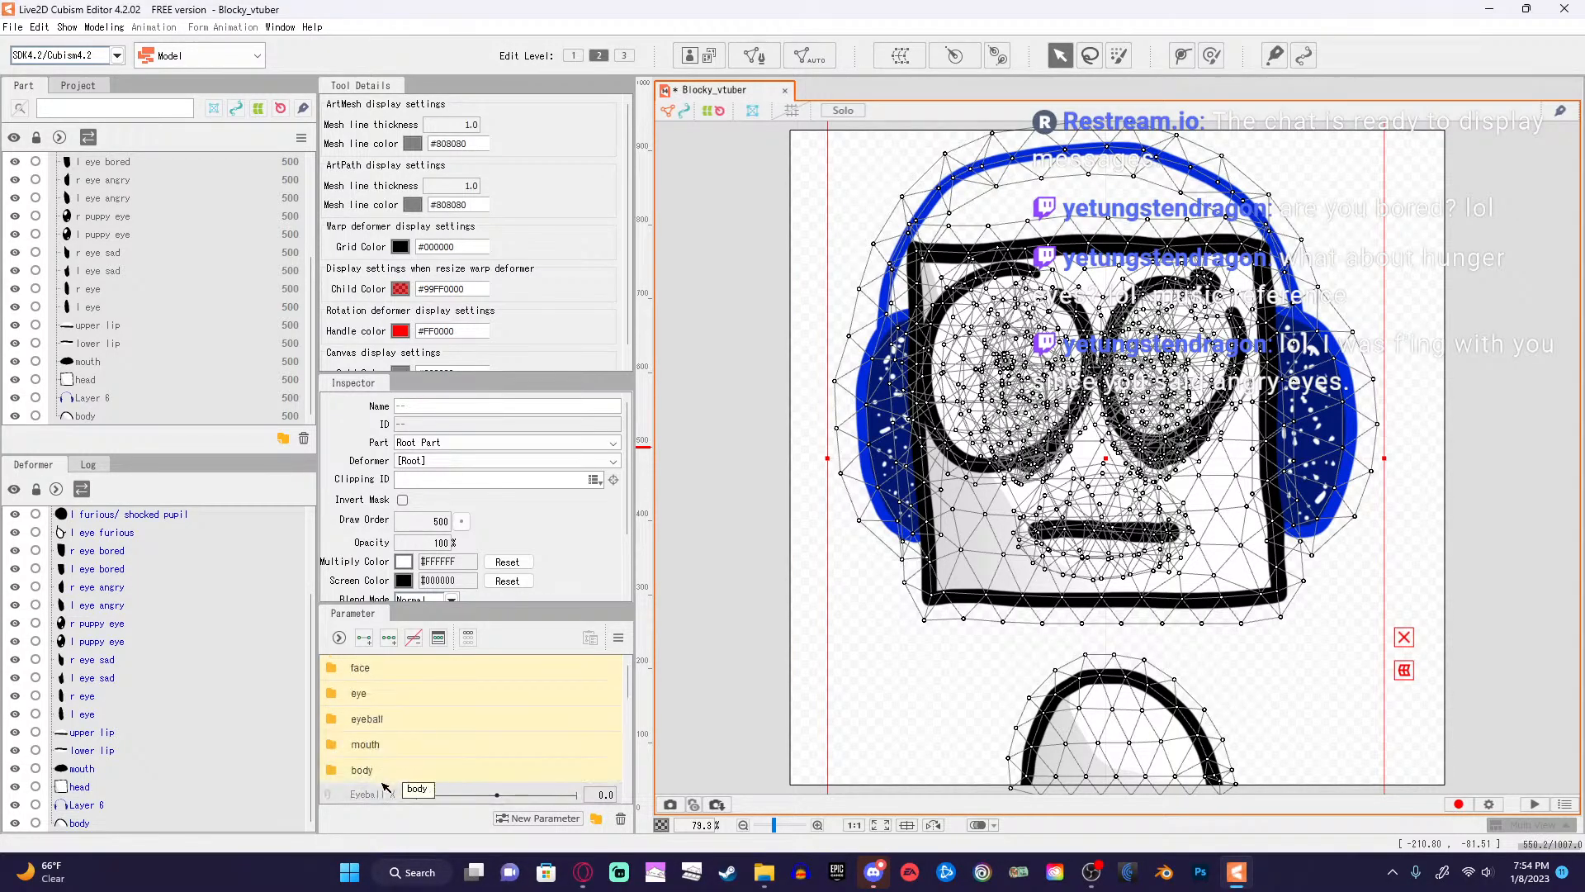
left_click_drag(381, 797, 378, 728)
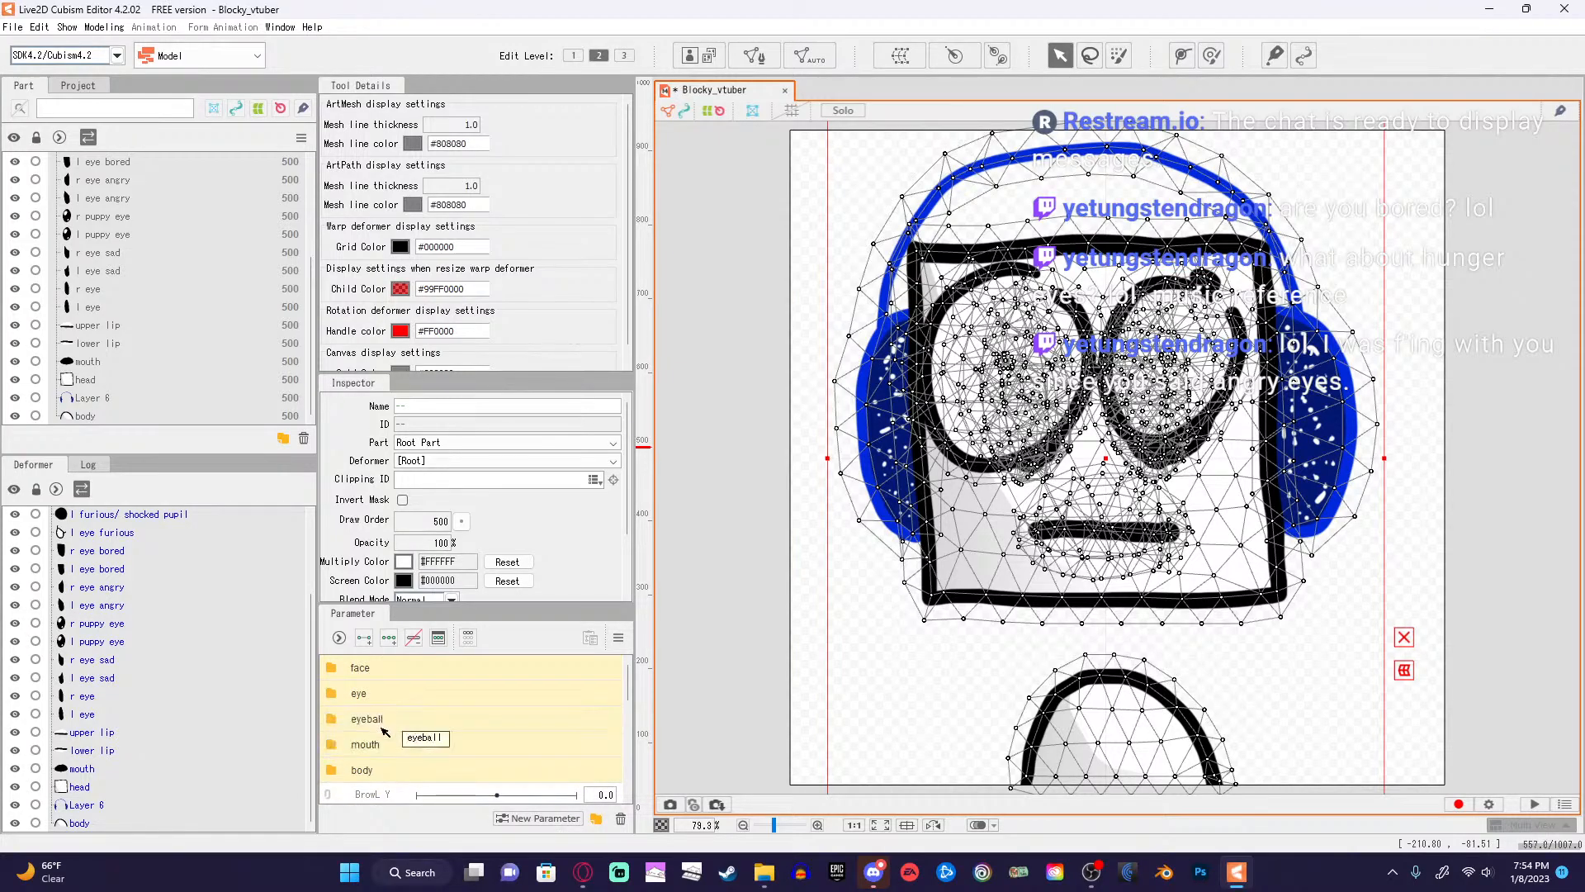
Delete all eight brow parameters, from BrowL Y through BrowR Form, from the parameter list.
scroll(352, 734, "down", 3)
scroll(355, 734, "down", 2)
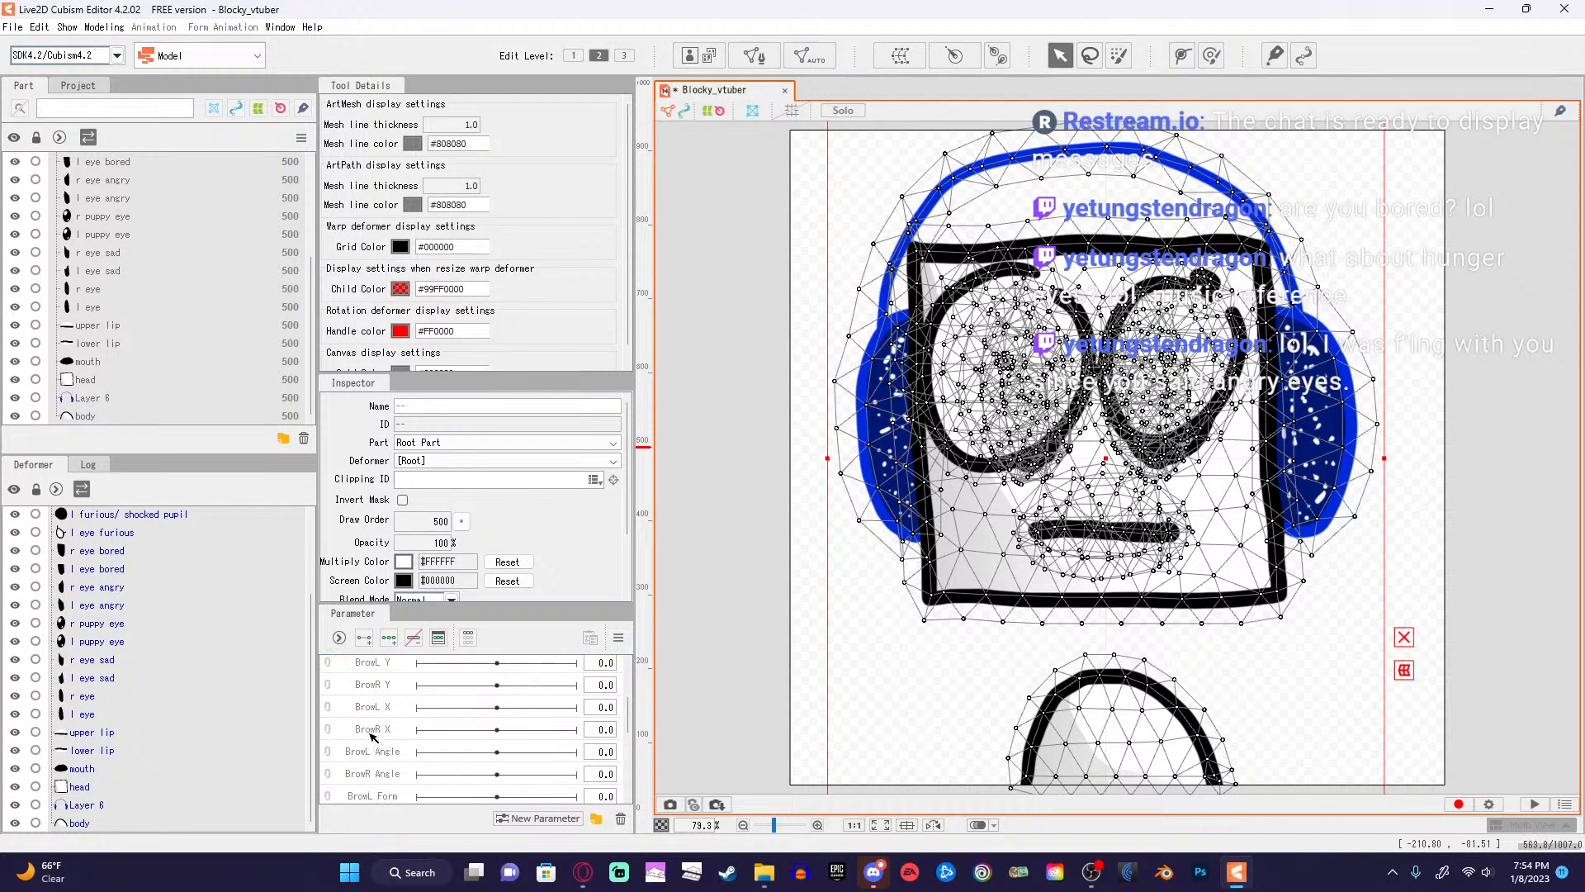
scroll(373, 763, "down", 2)
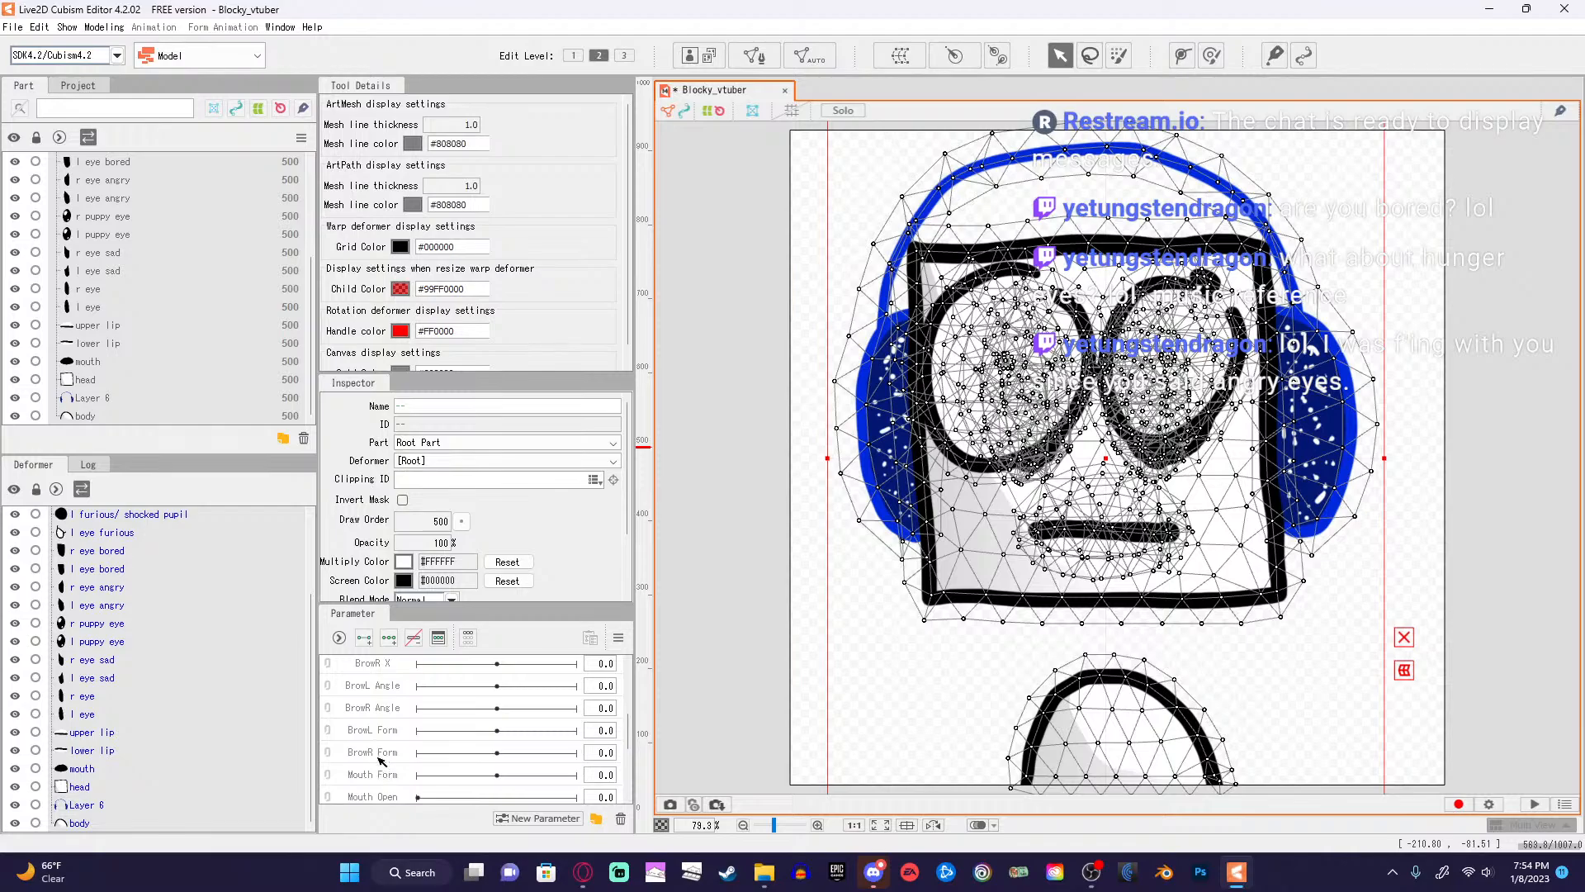
scroll(382, 760, "up", 4)
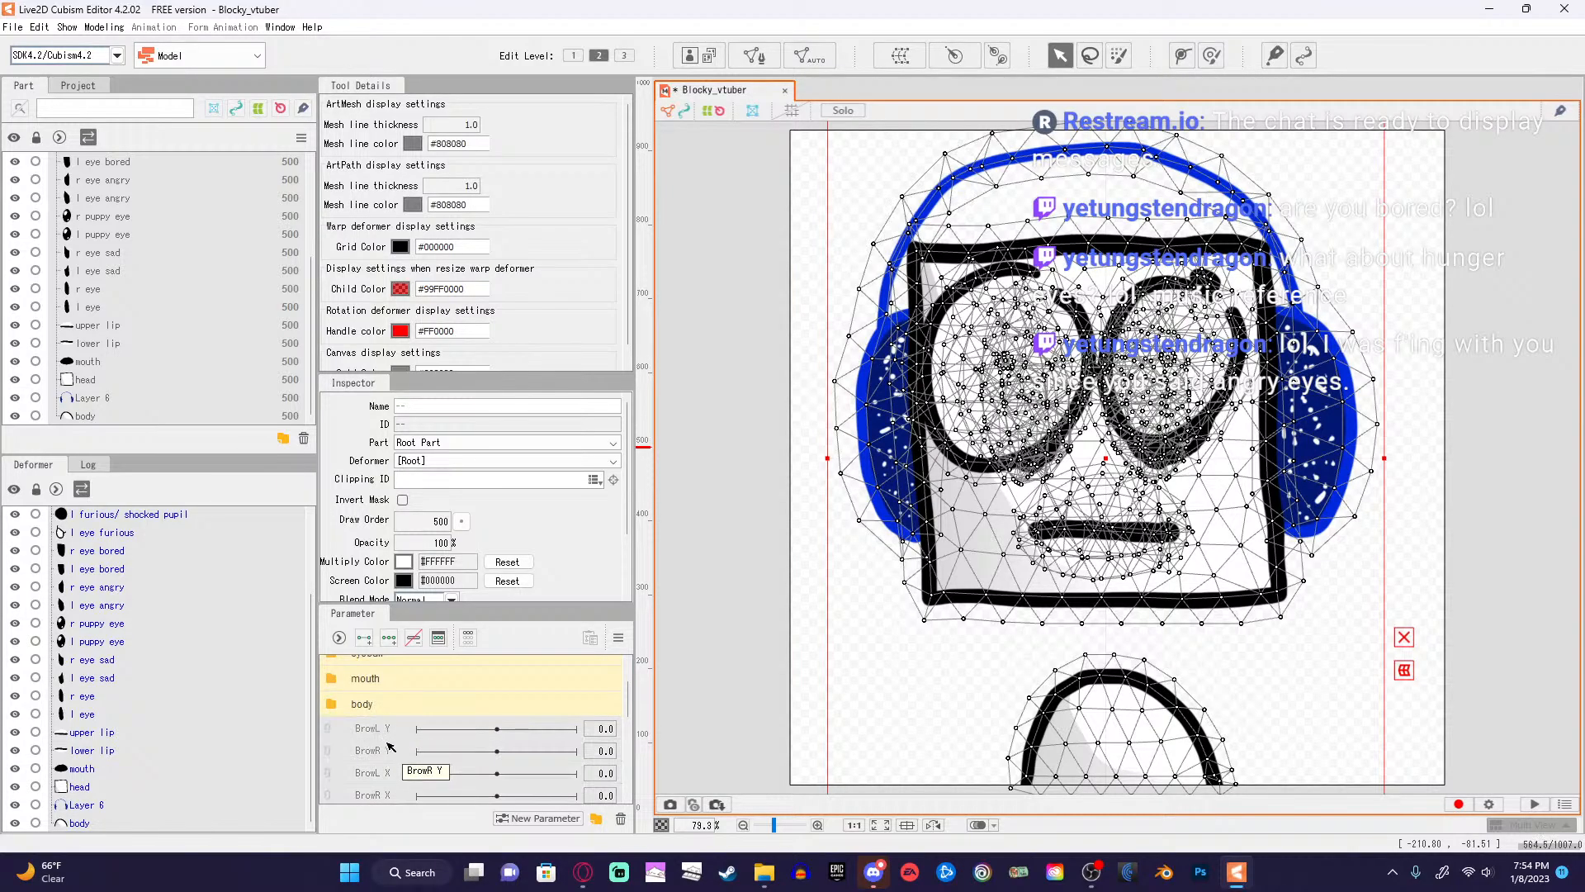
scroll(390, 767, "up", 2)
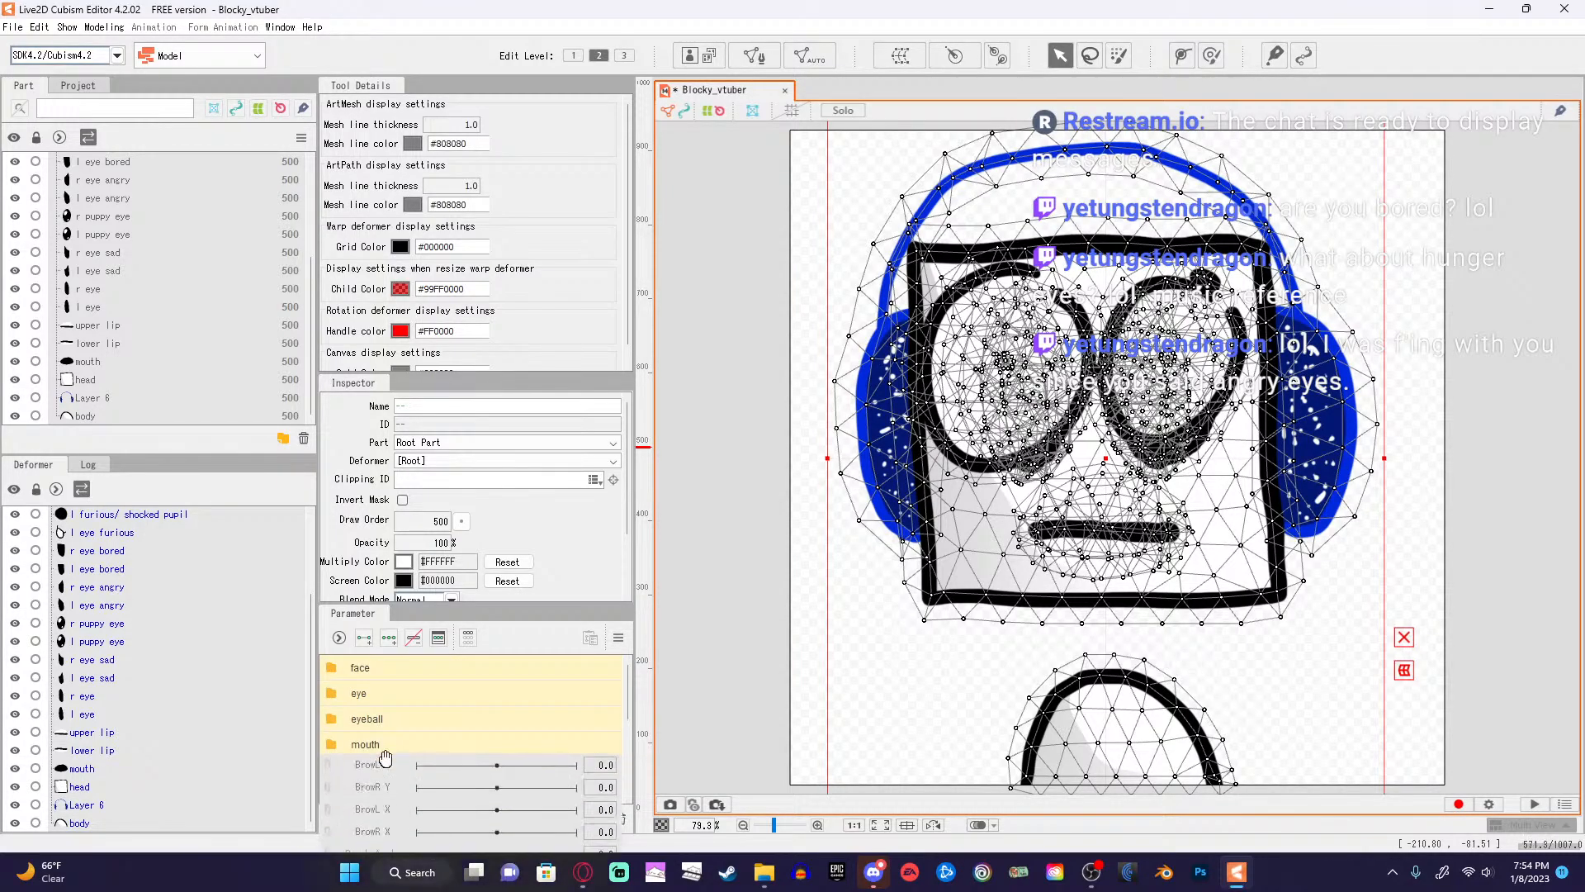
right_click(385, 794)
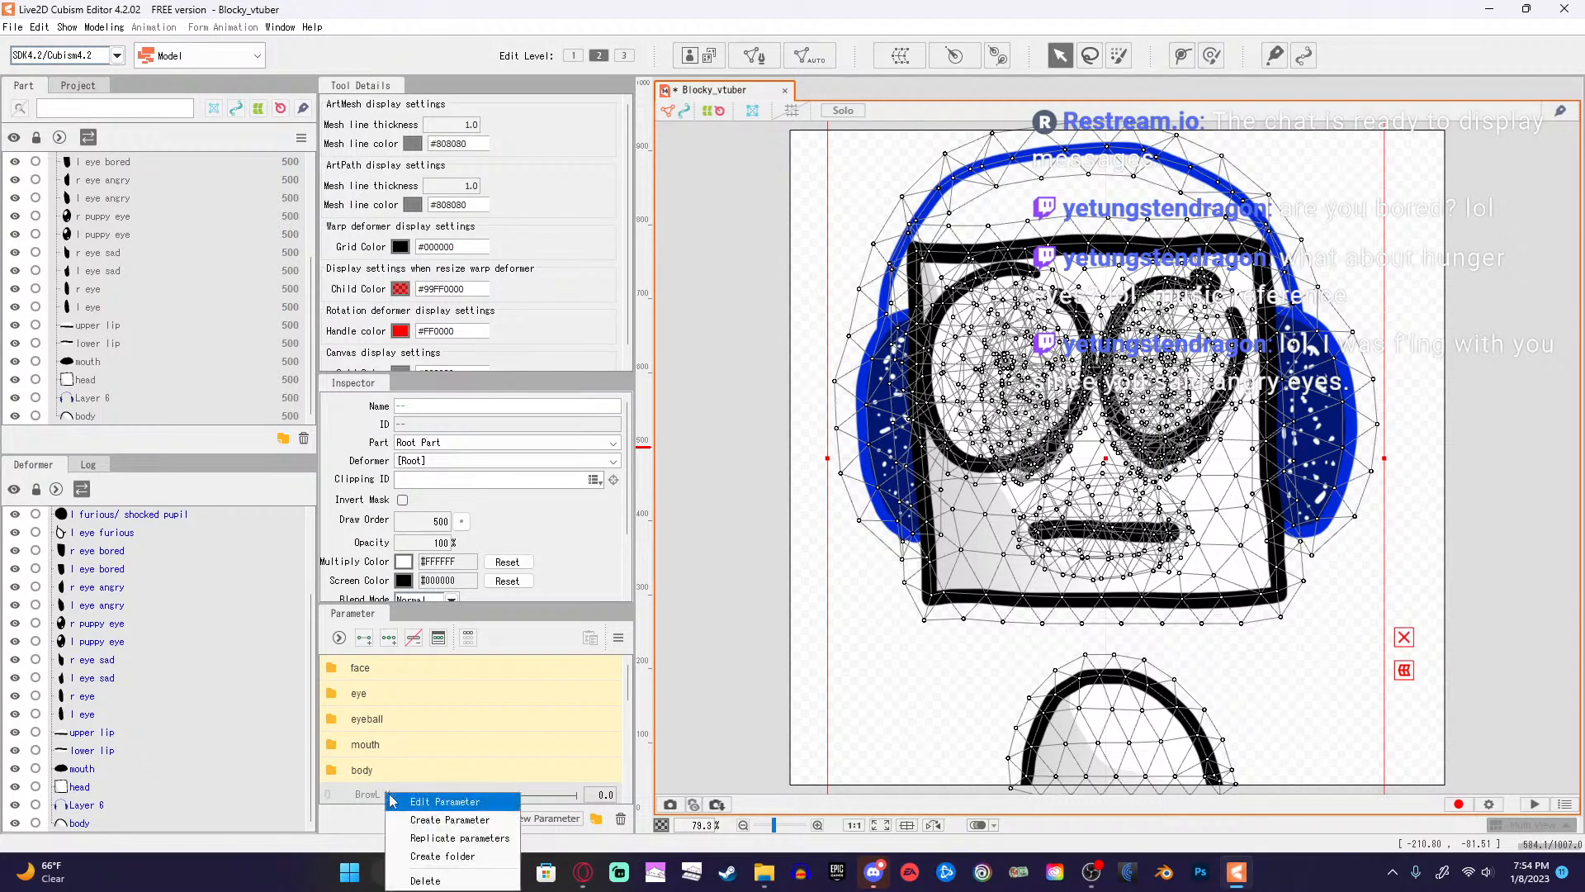
left_click(341, 796)
scroll(363, 768, "down", 6)
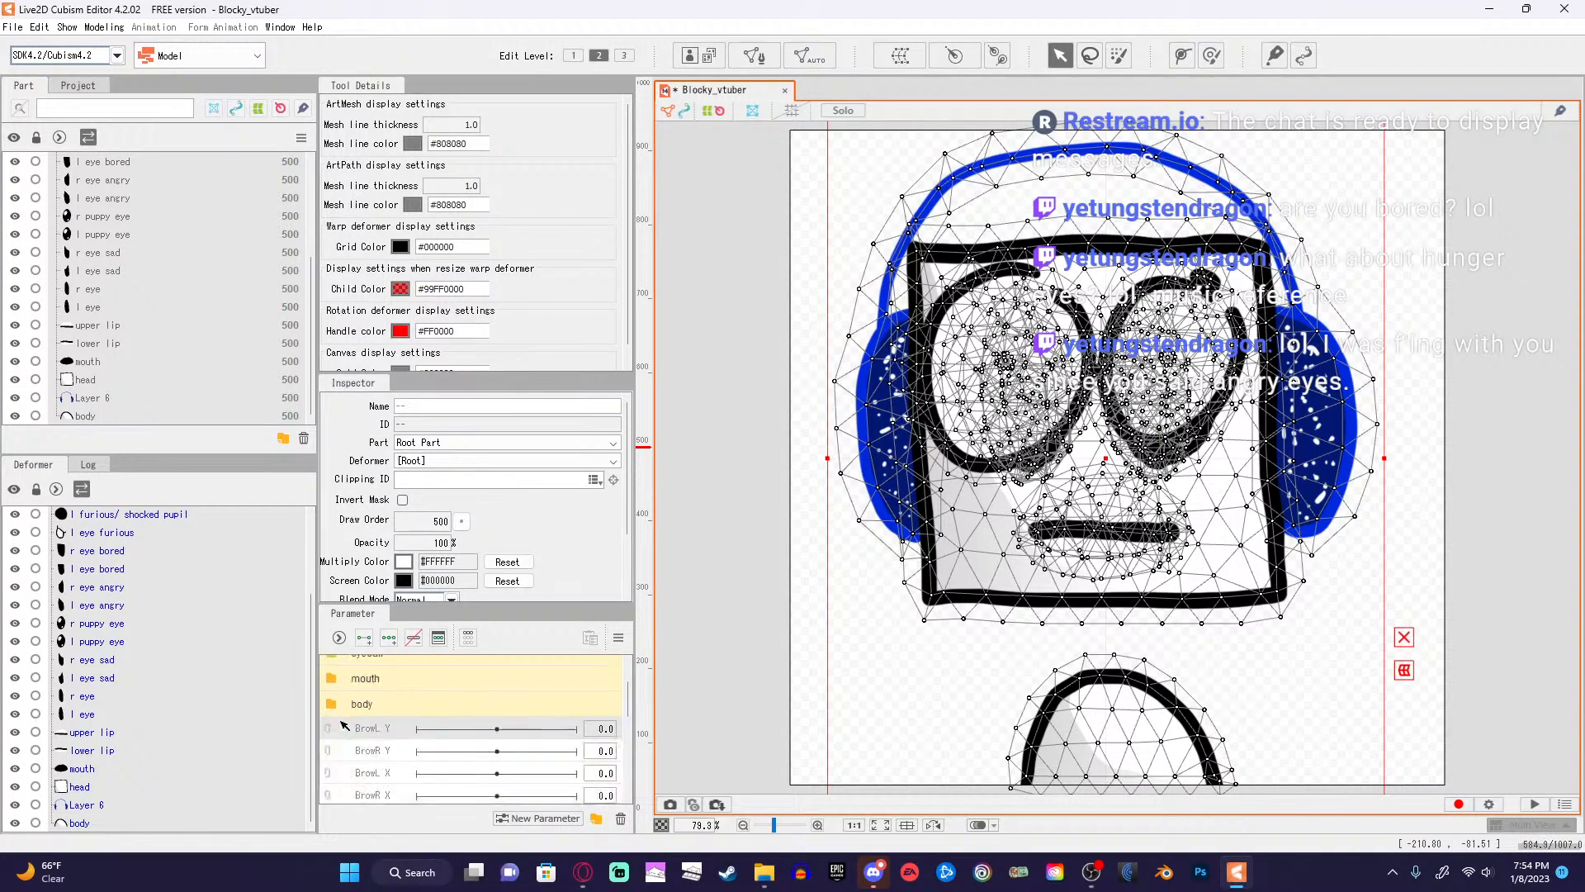
left_click(374, 753, "shift")
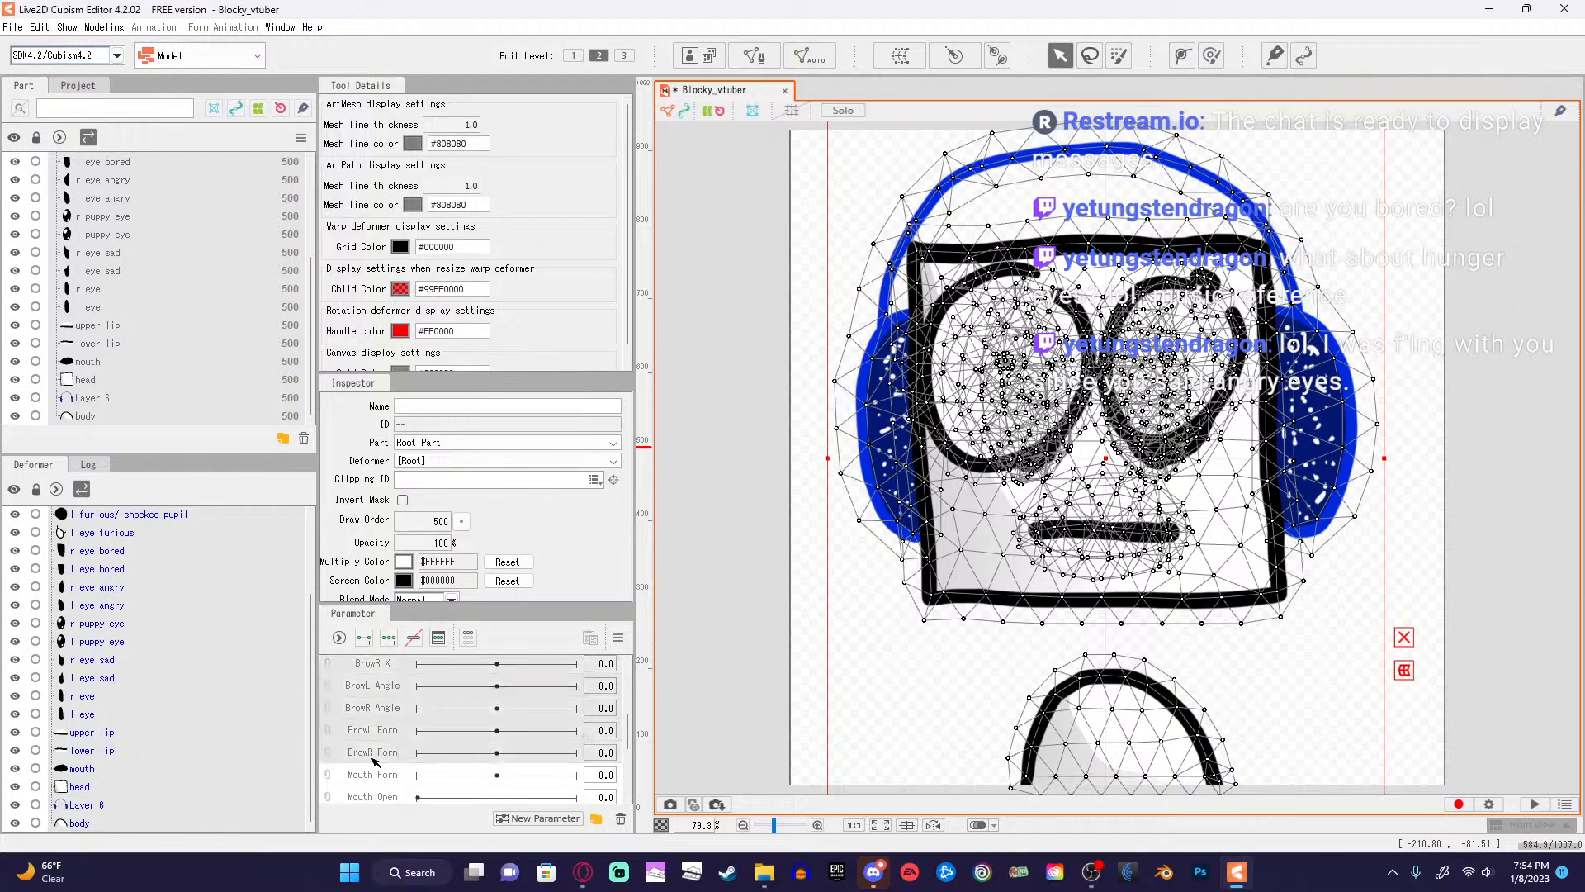
key("Delete")
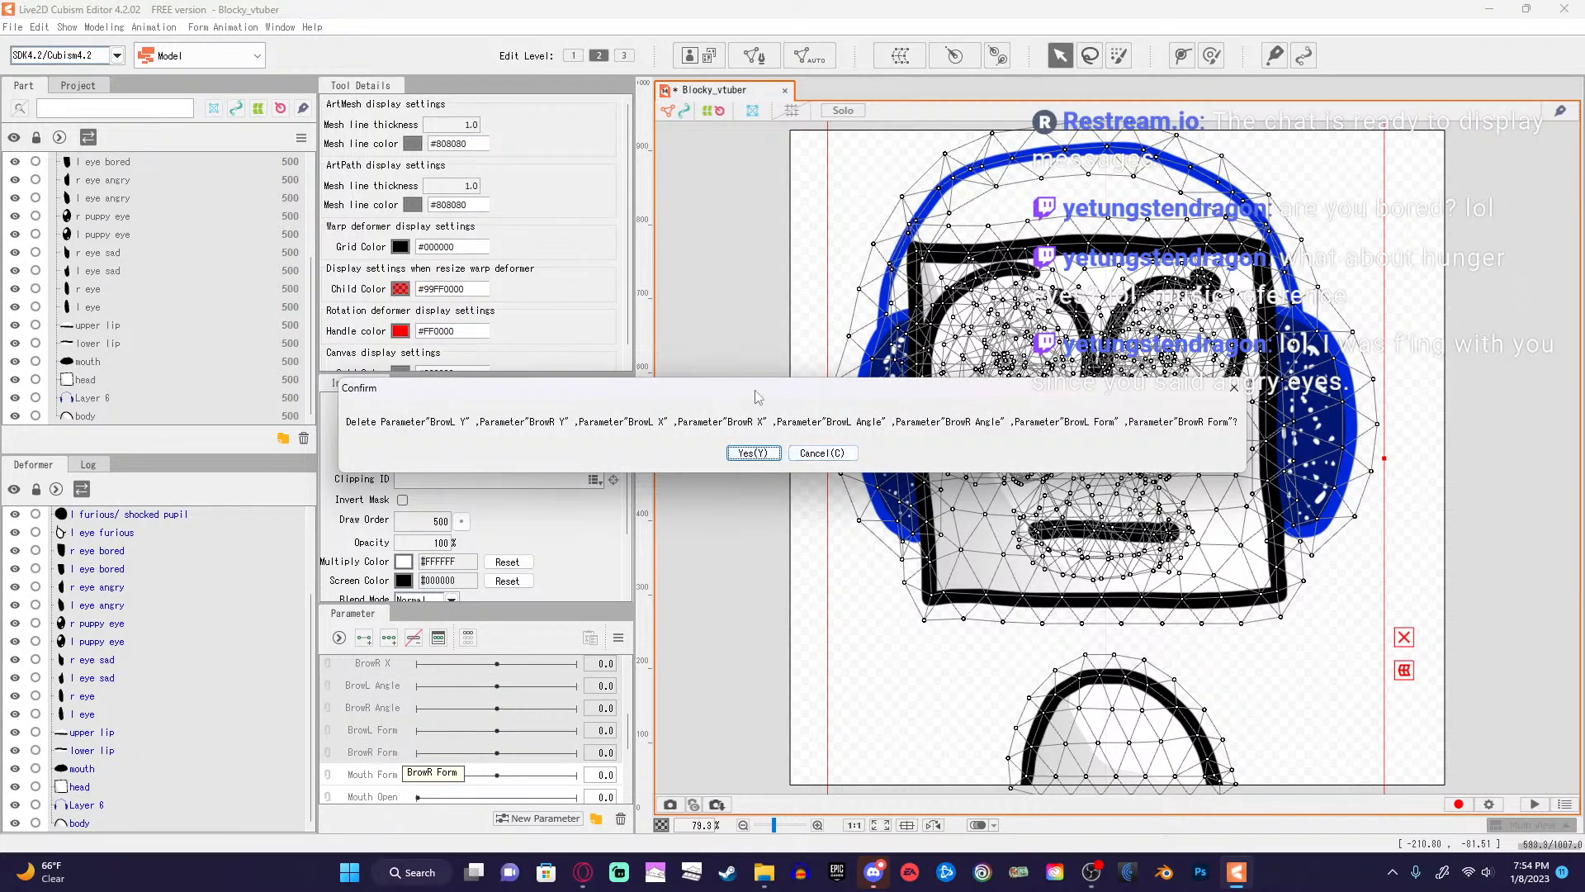
left_click(772, 455)
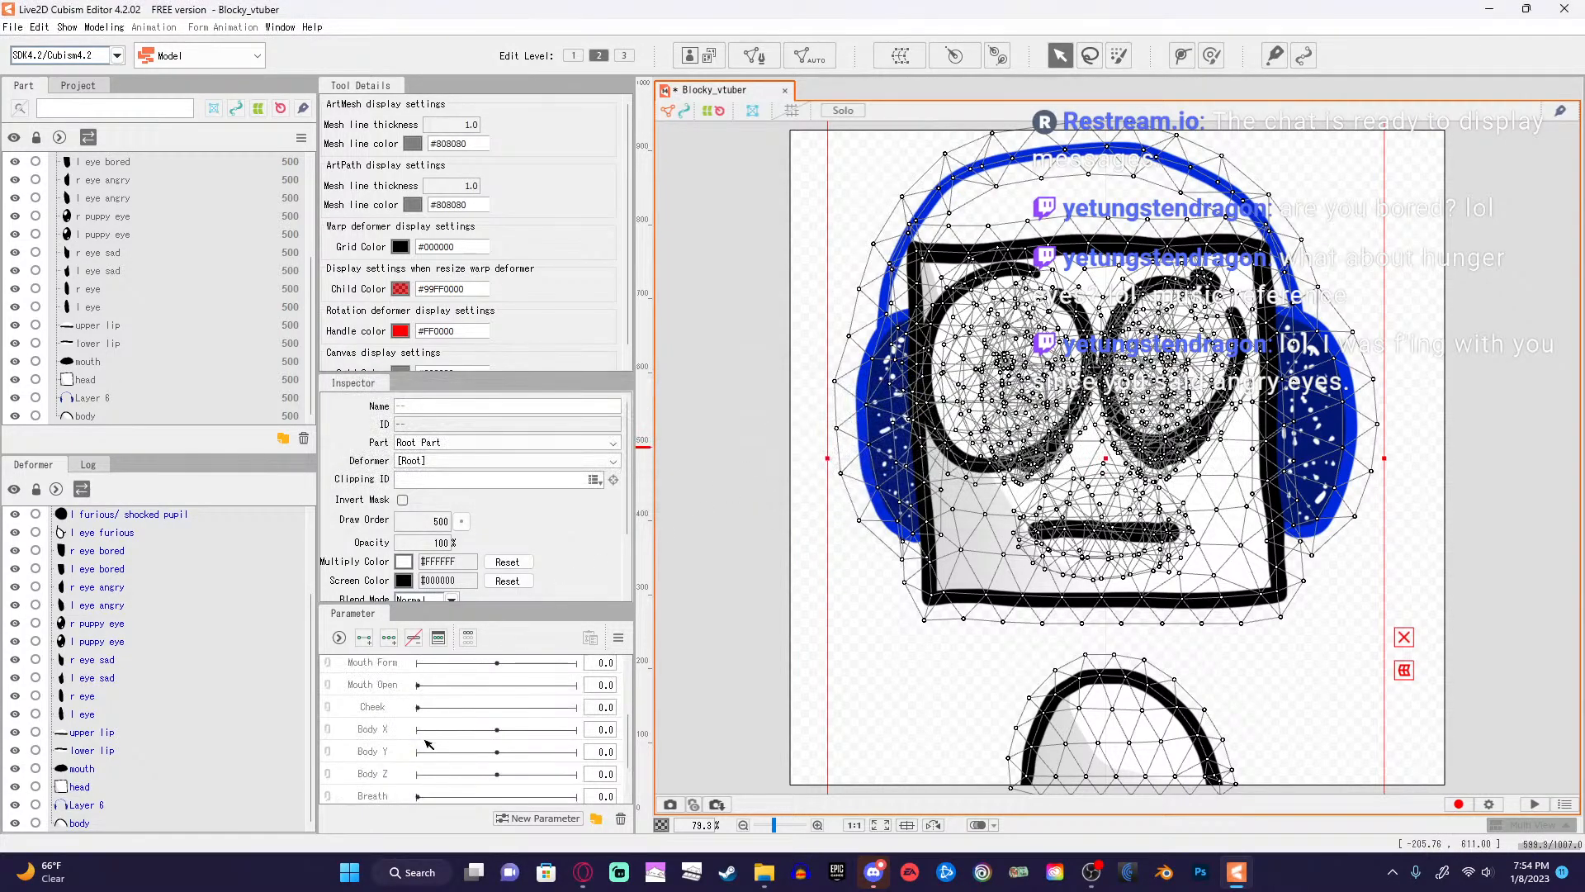
Move Mouth Form and Mouth Open into the mouth folder and Cheek into the face folder.
scroll(393, 757, "up", 2)
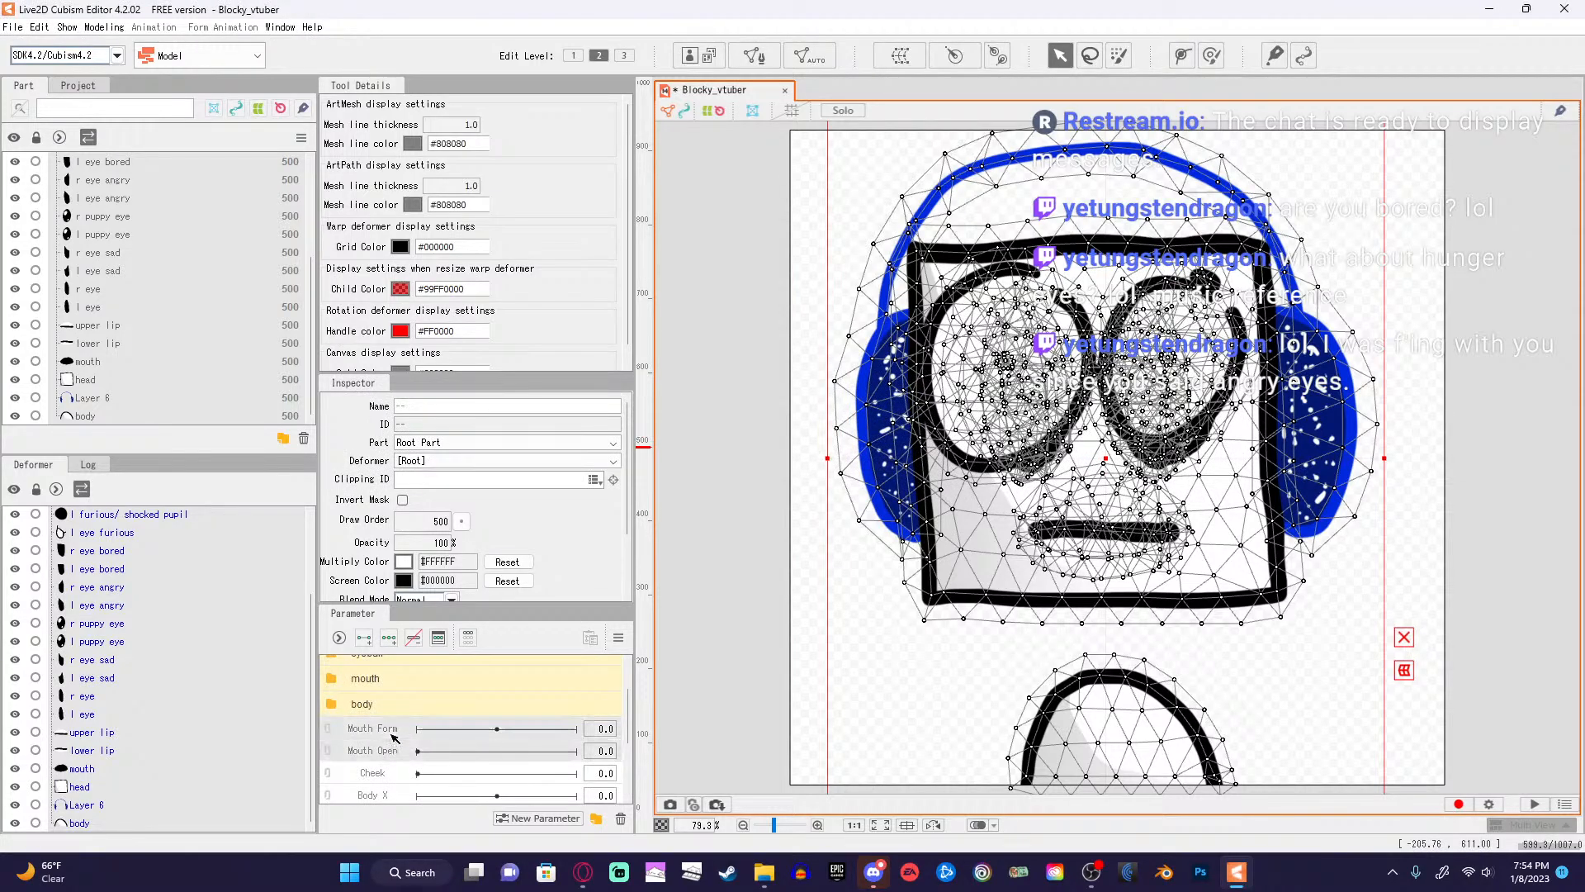
left_click_drag(387, 794, 391, 751)
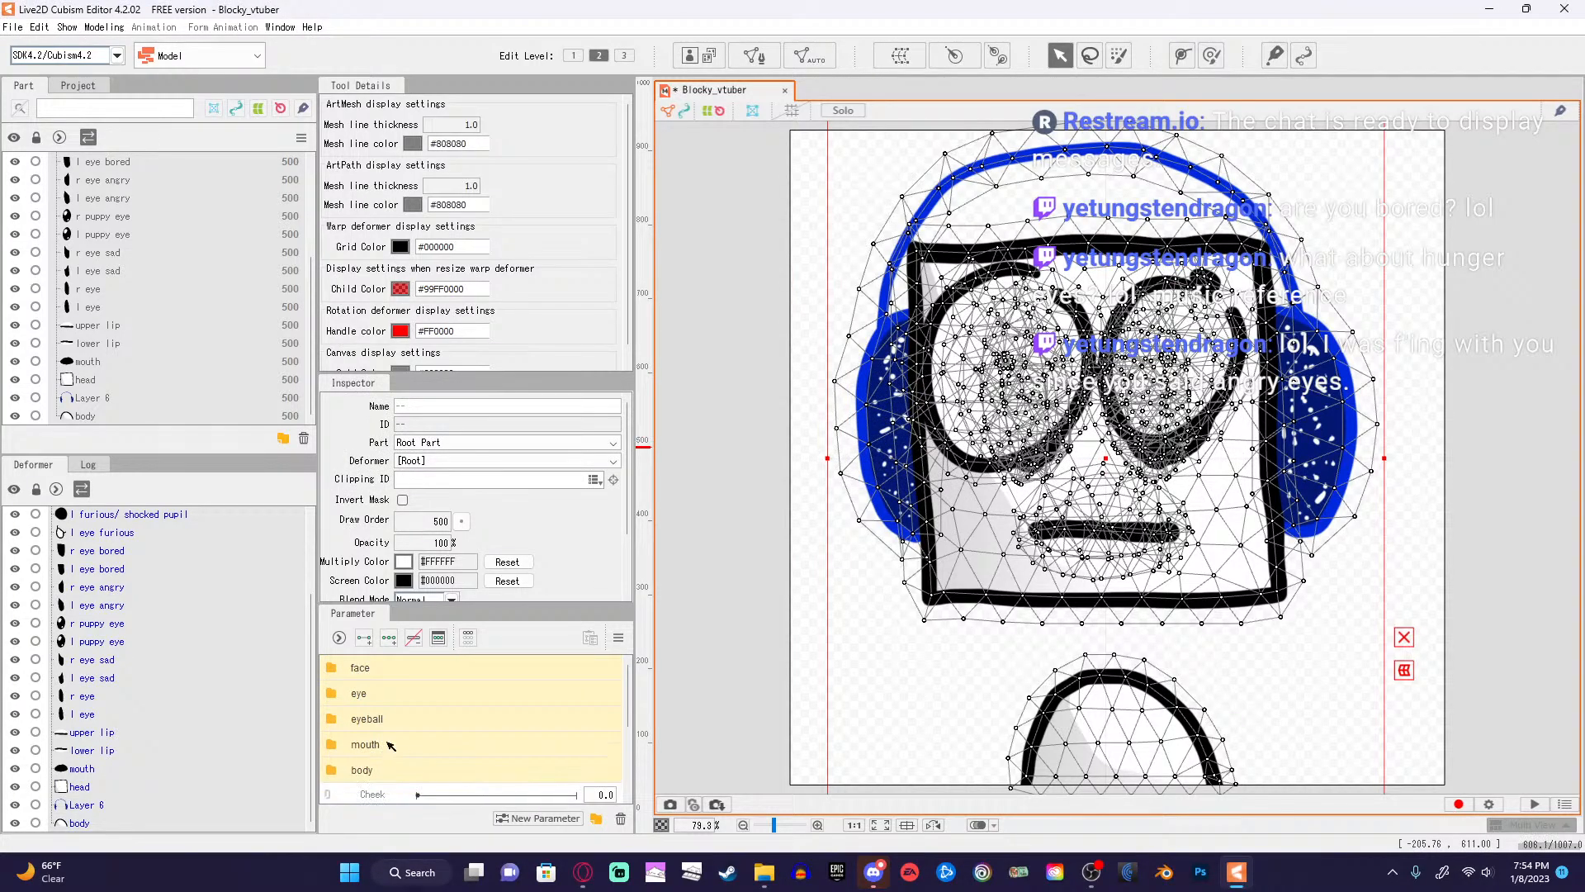
scroll(392, 746, "down", 2)
scroll(392, 740, "up", 2)
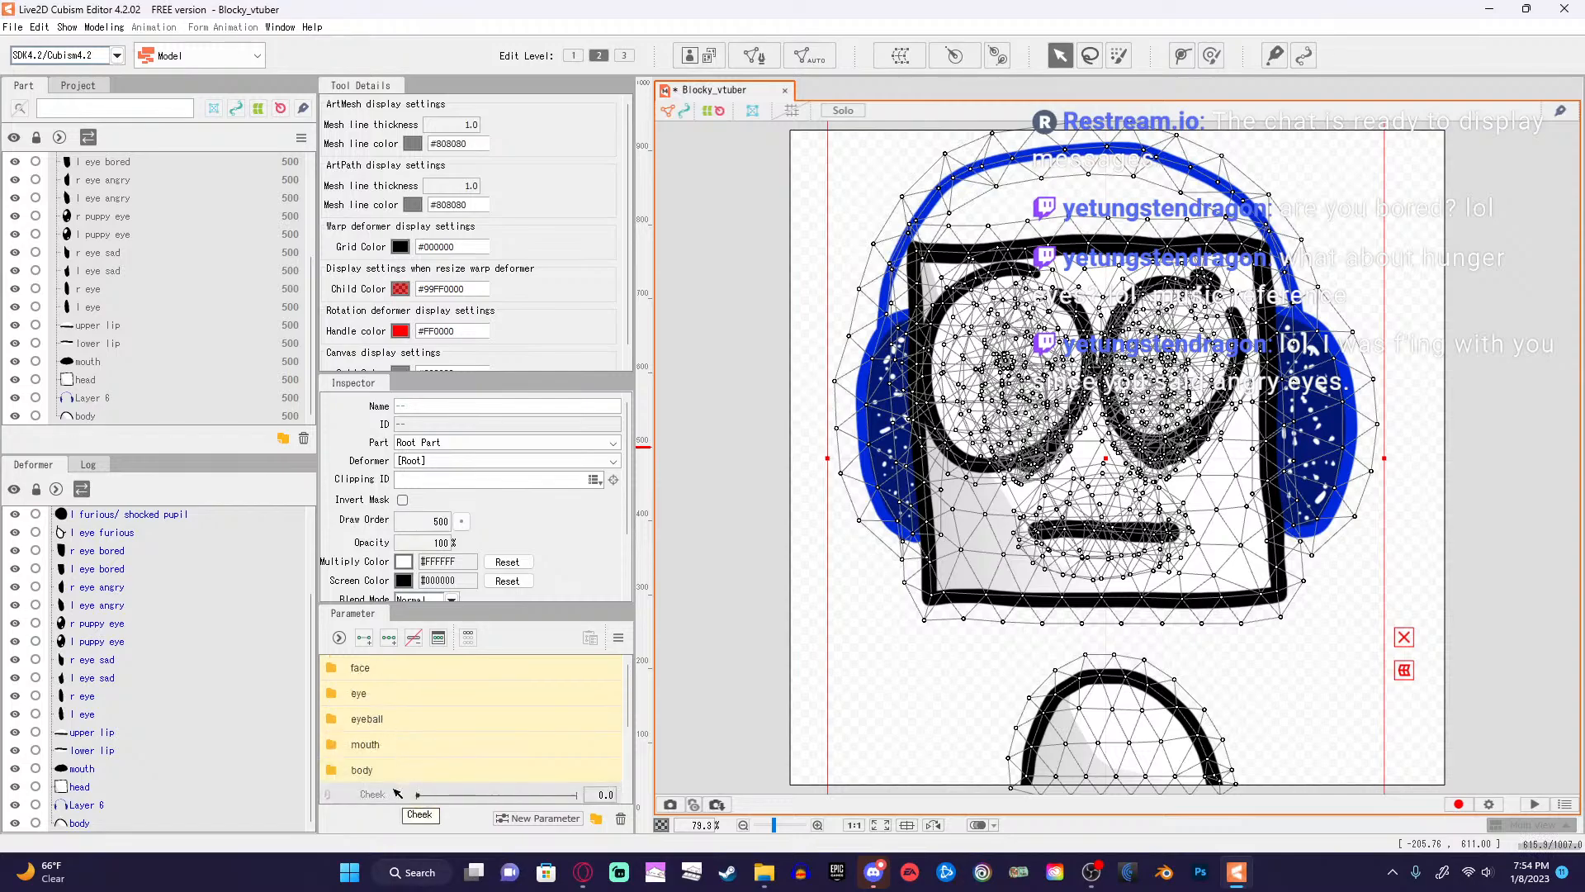
left_click_drag(385, 793, 383, 667)
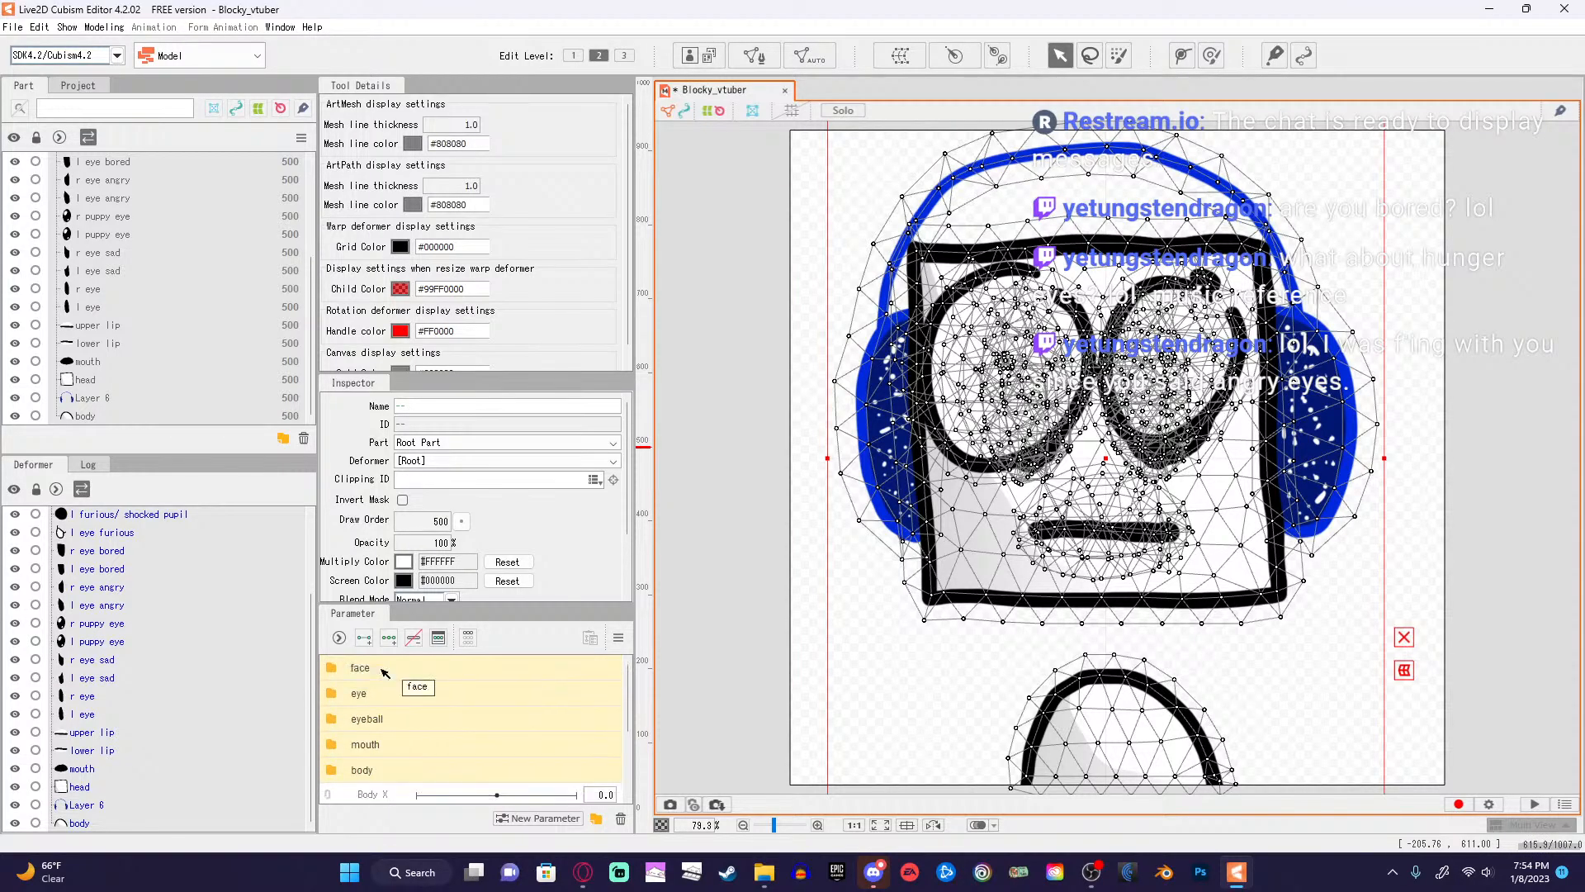
Move the Body X, Body Y, Body Z and Breath parameters into the body folder.
scroll(383, 733, "down", 2)
left_click(391, 797)
left_click(385, 734, "shift")
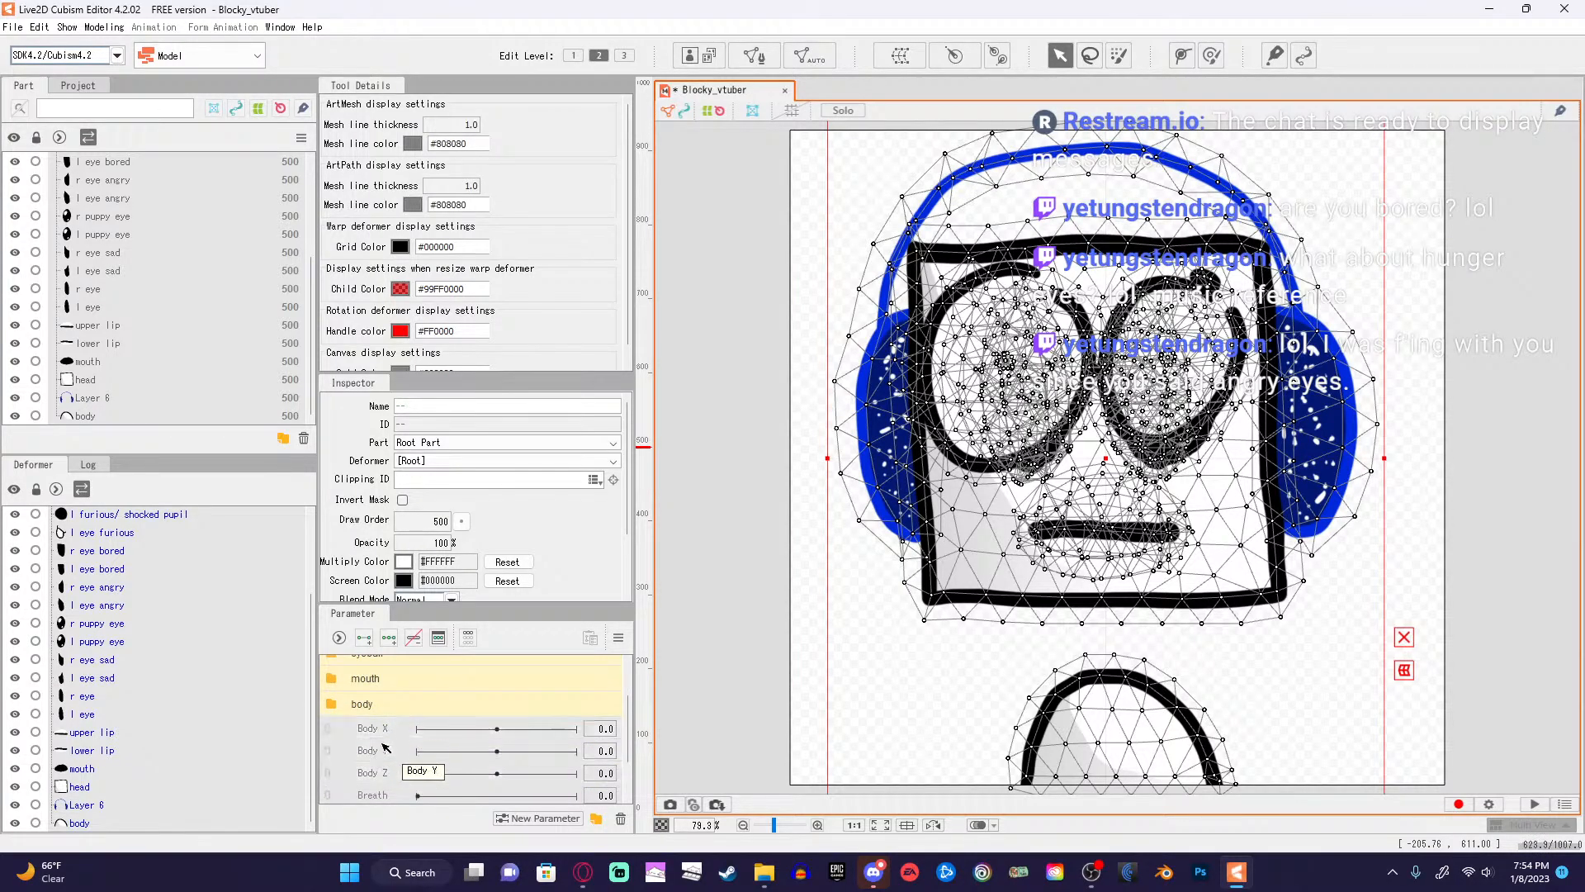
left_click_drag(379, 748, 379, 727)
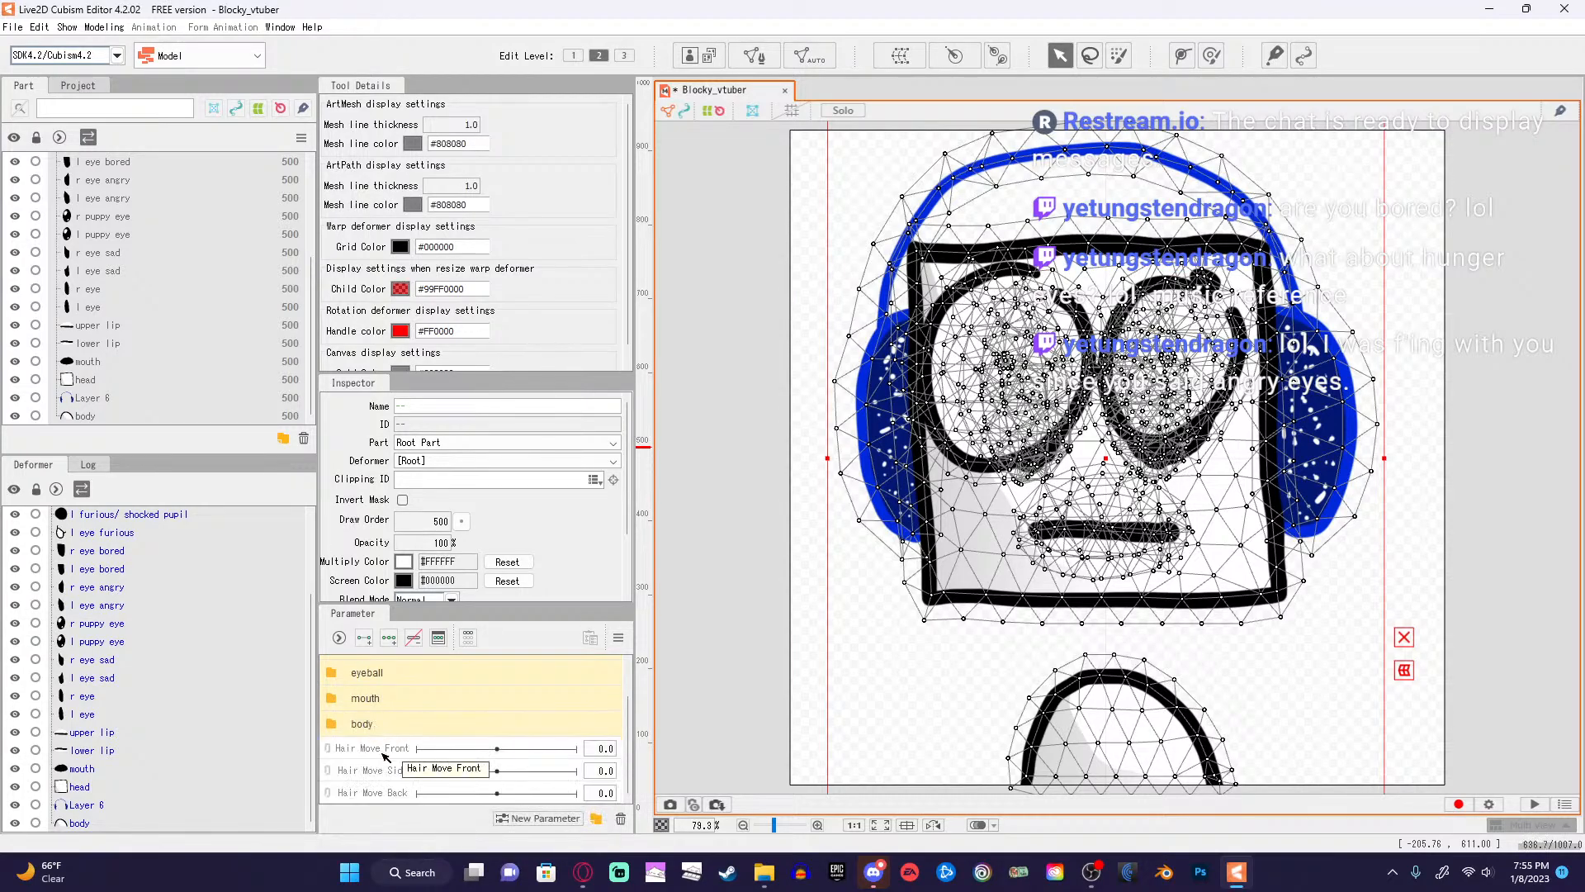
Delete the Hair Move Front, Hair Move Side and Hair Move Back parameters.
left_click(384, 794)
left_click(382, 755, "shift")
key("Delete")
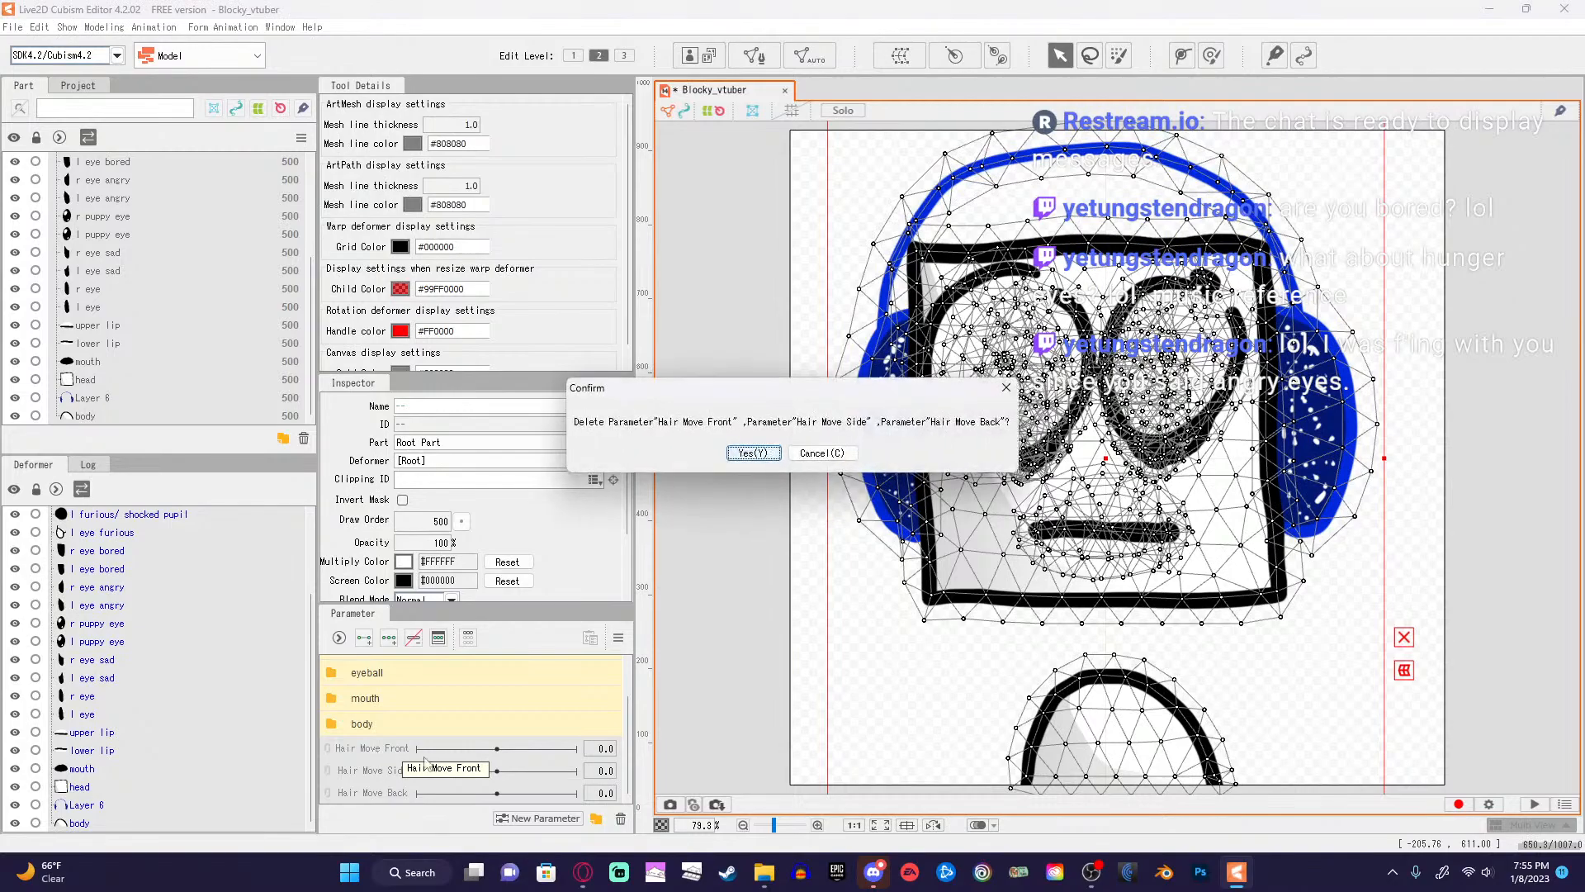
left_click(753, 453)
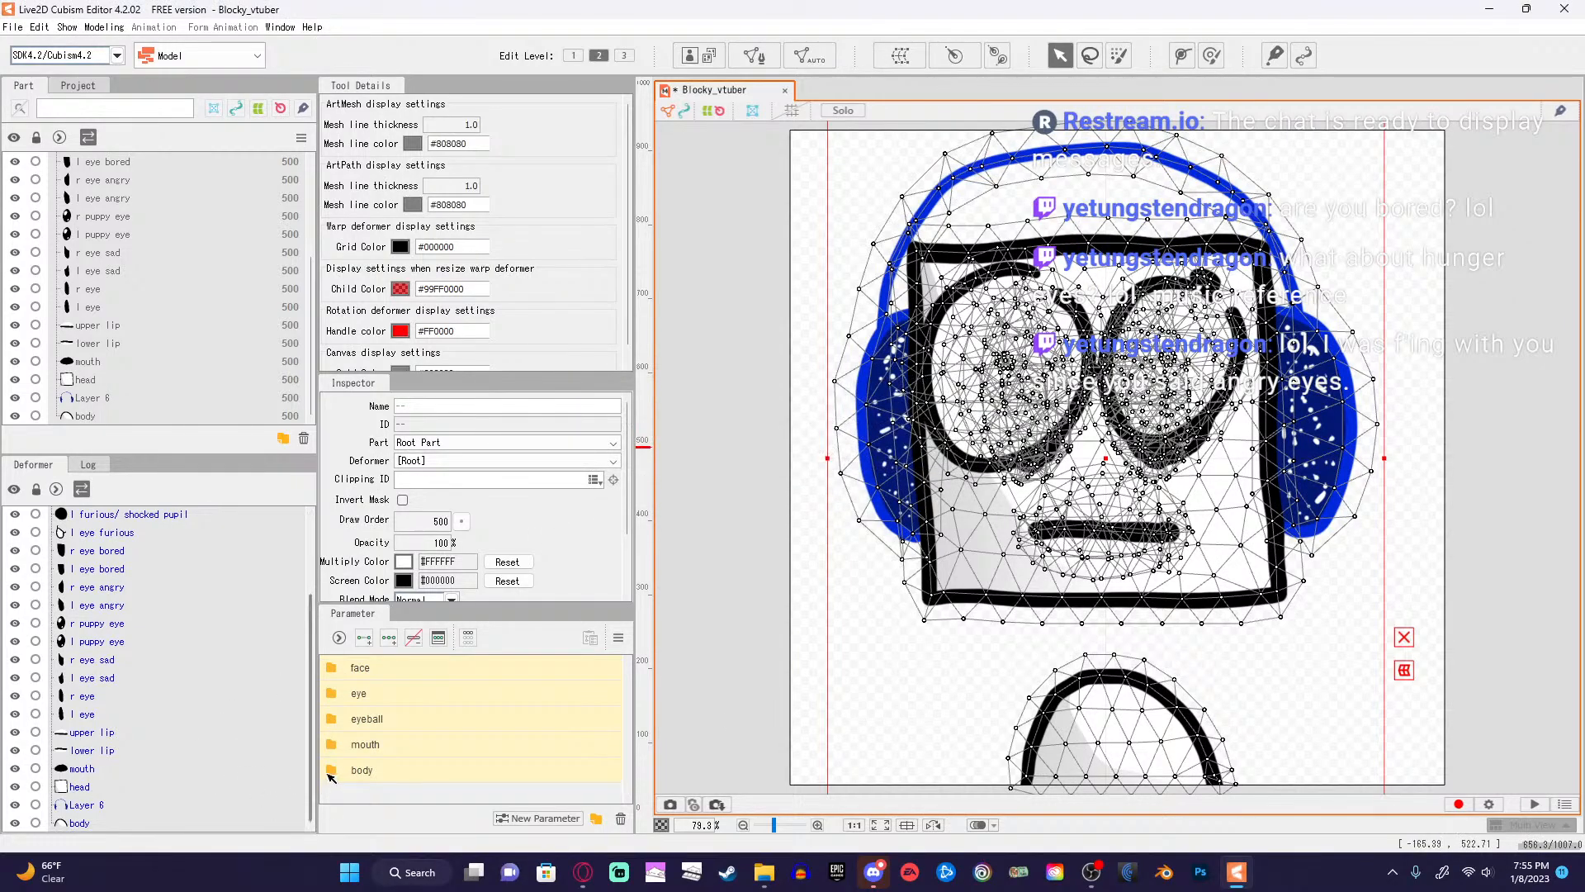
Check which parameters each of the body, mouth, eyeball, eye and face folders contains.
left_click(334, 772)
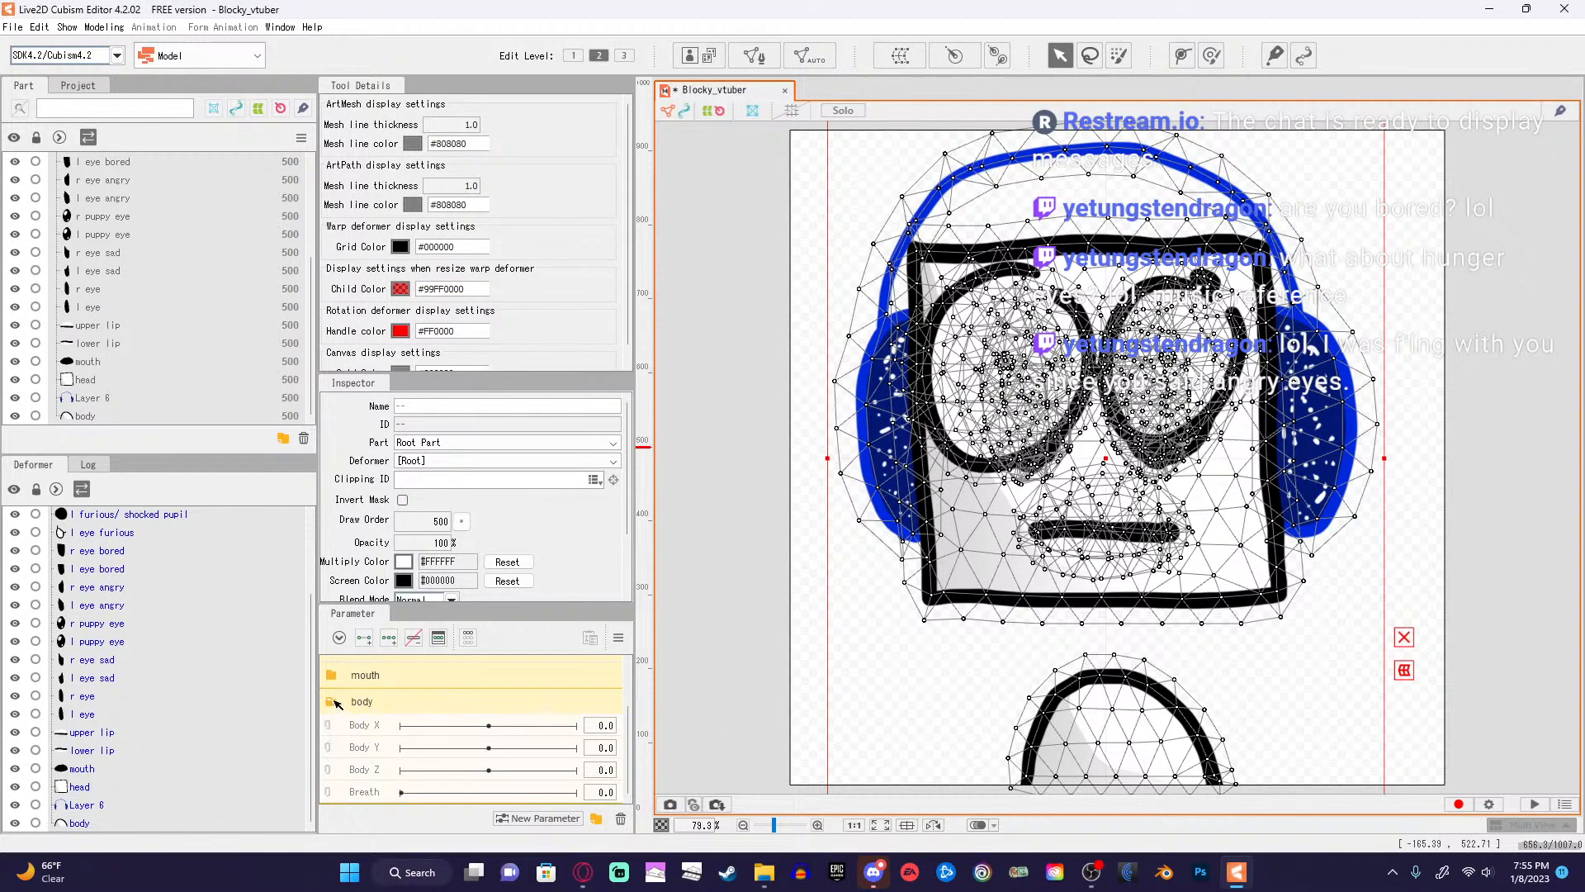
left_click(334, 702)
left_click(331, 745)
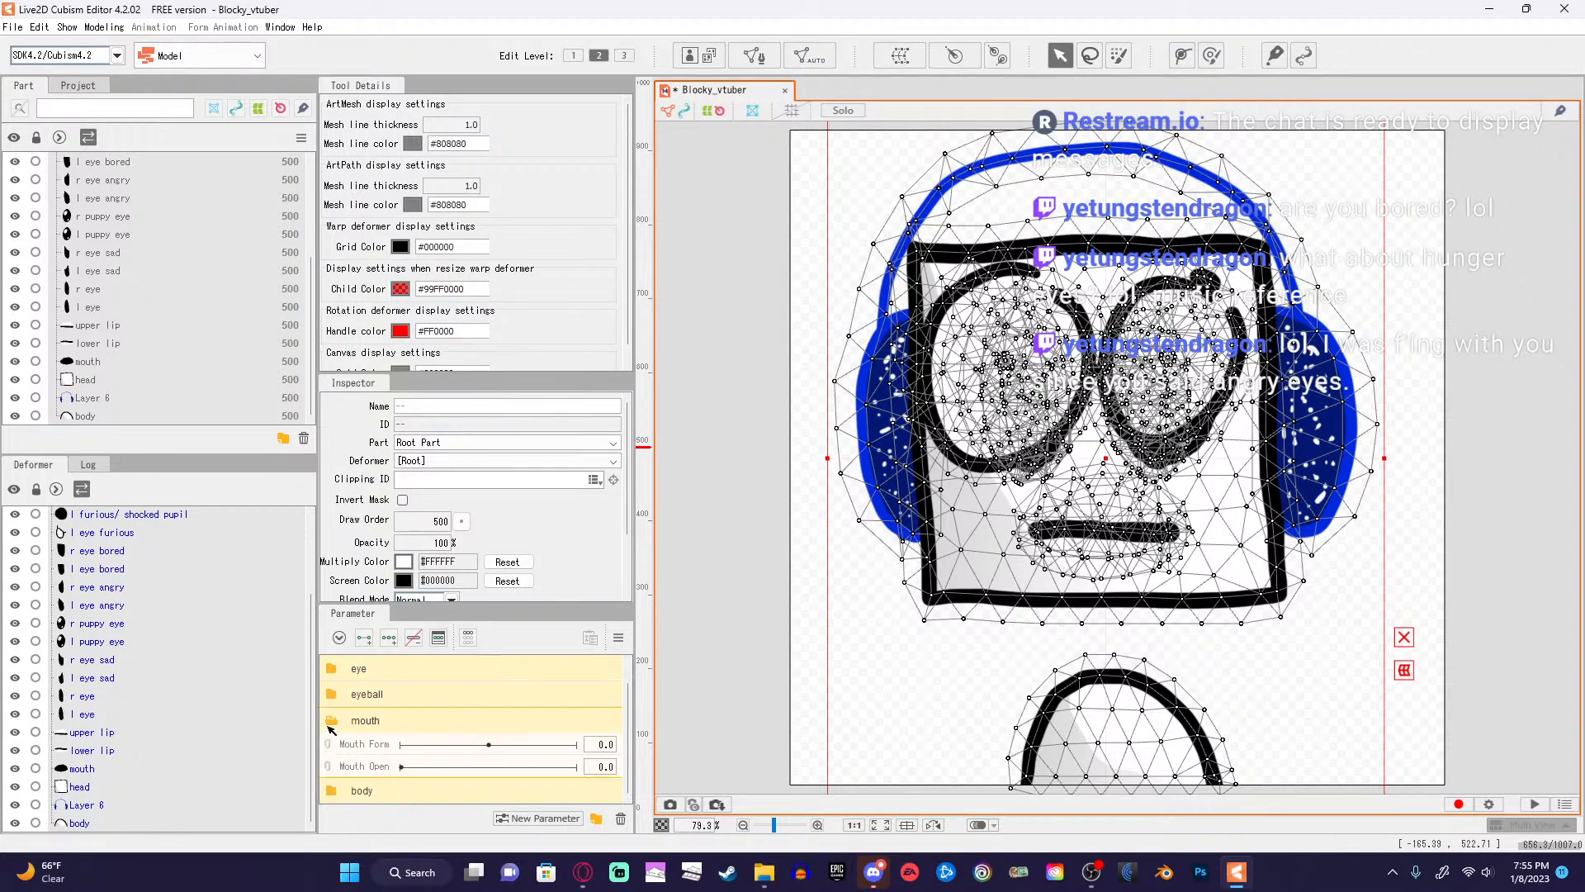
left_click(331, 727)
left_click(332, 719)
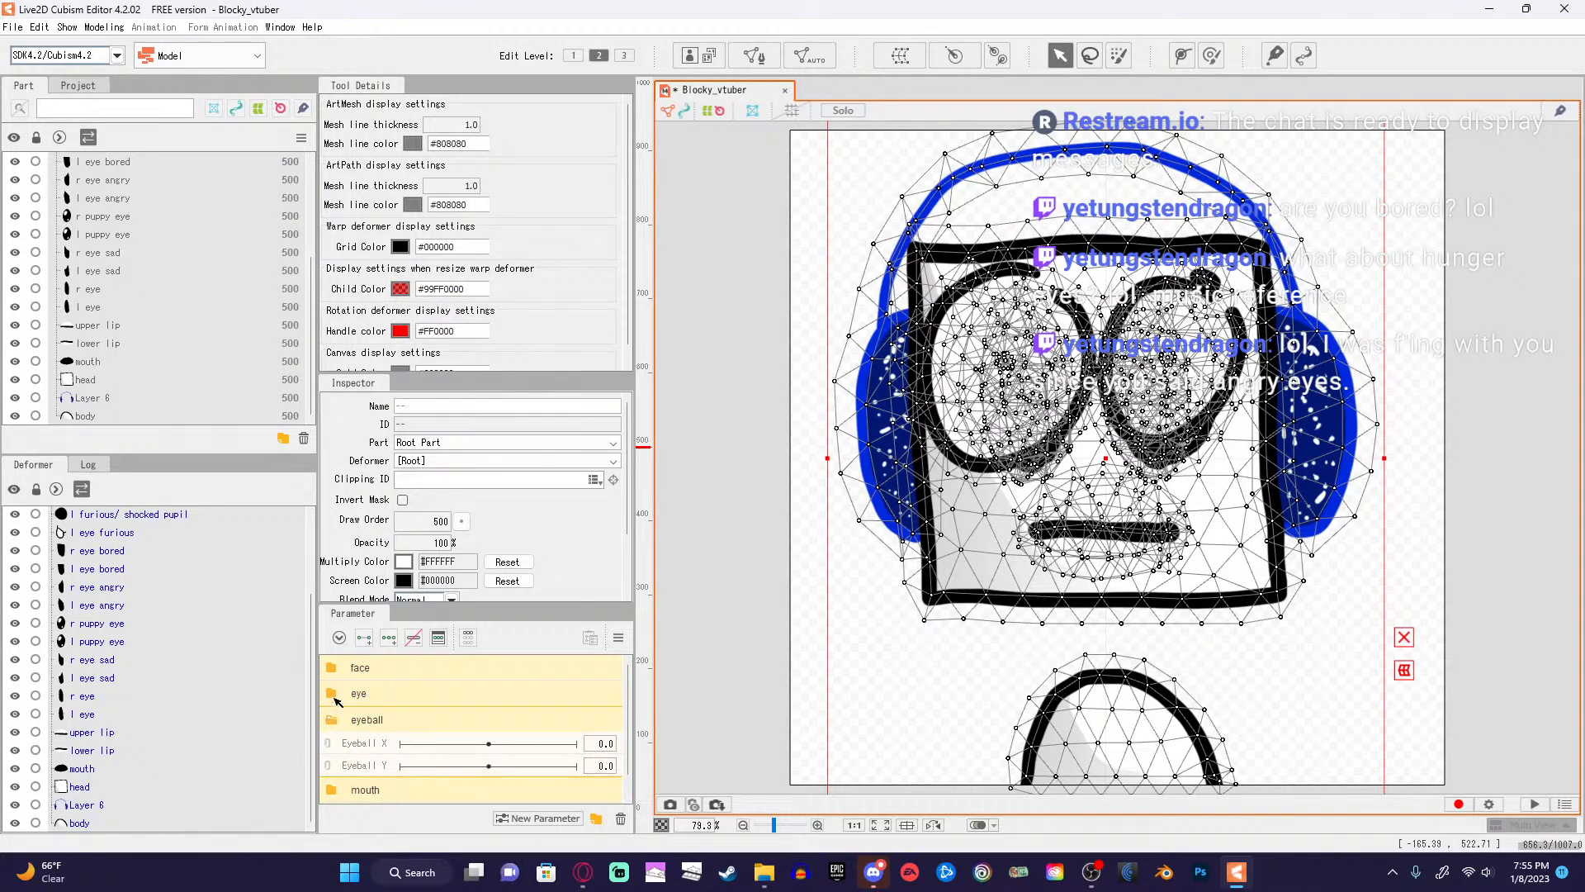
left_click(334, 696)
left_click(334, 669)
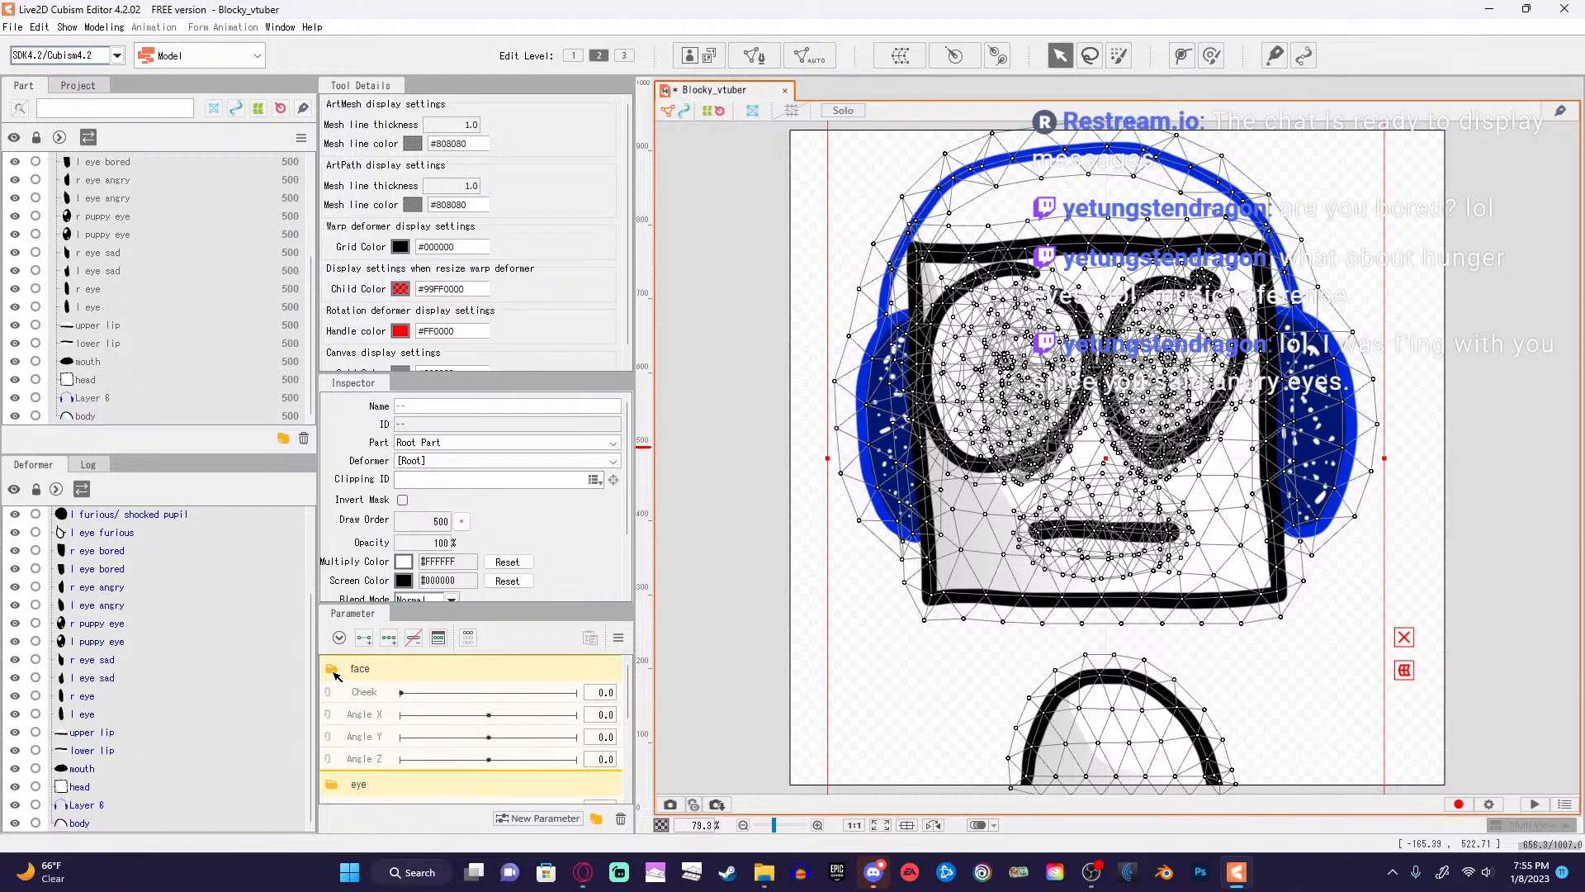
left_click(336, 675)
left_click(332, 694)
left_click(334, 723)
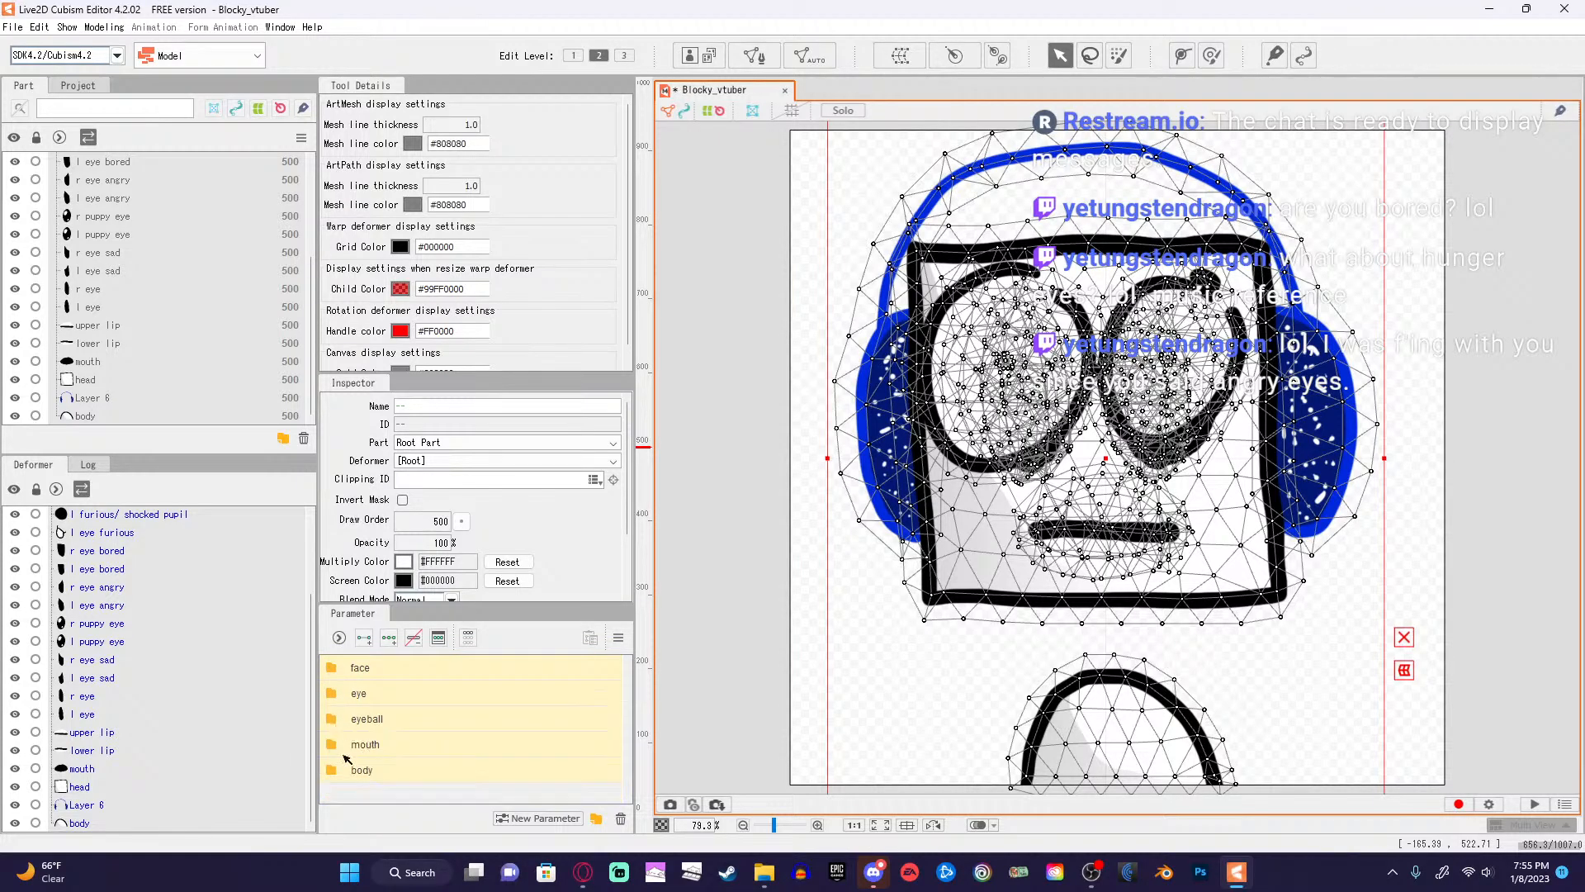
Add two keys on the Mouth Open parameter for the upper lip and lower lip meshes.
left_click(334, 745)
scroll(339, 747, "down", 1)
scroll(338, 747, "up", 1)
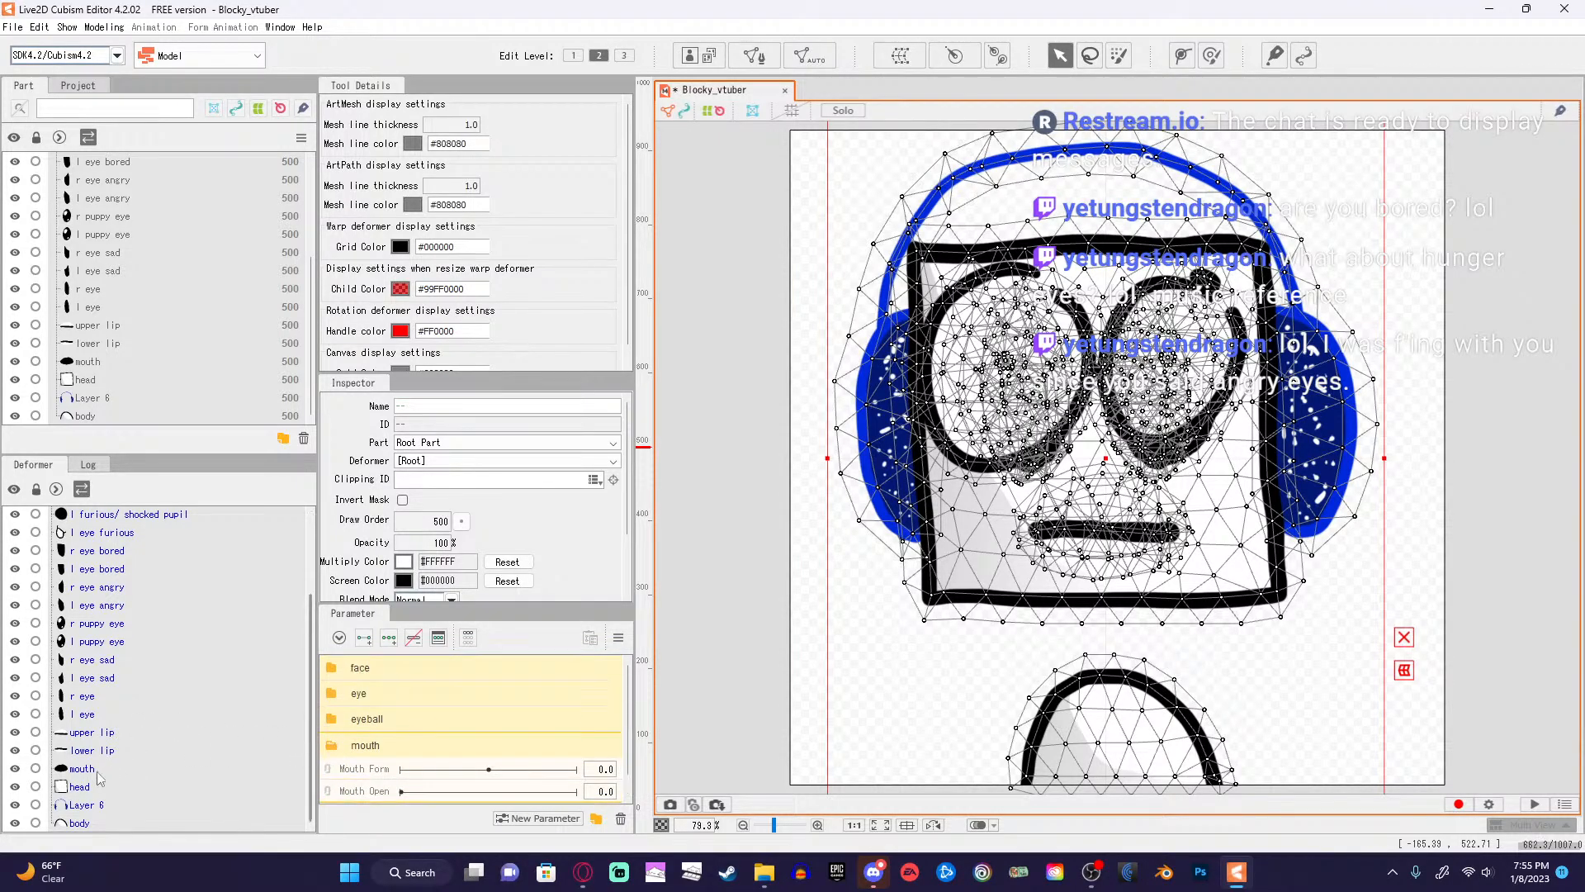
left_click(80, 751)
left_click(81, 737, "ctrl")
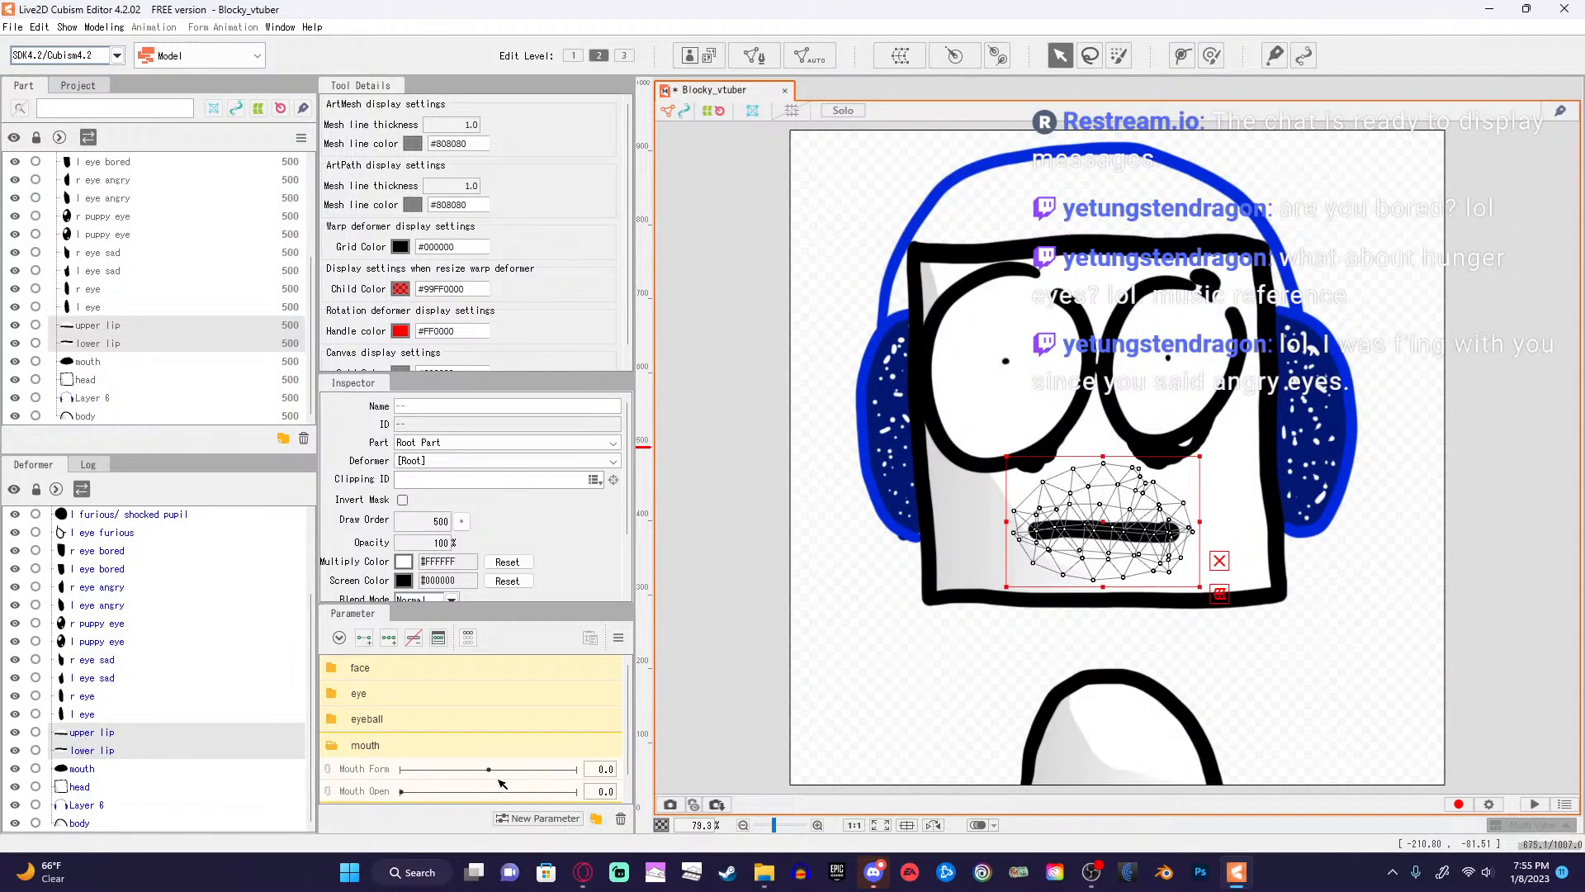
scroll(462, 780, "down", 1)
left_click(381, 773)
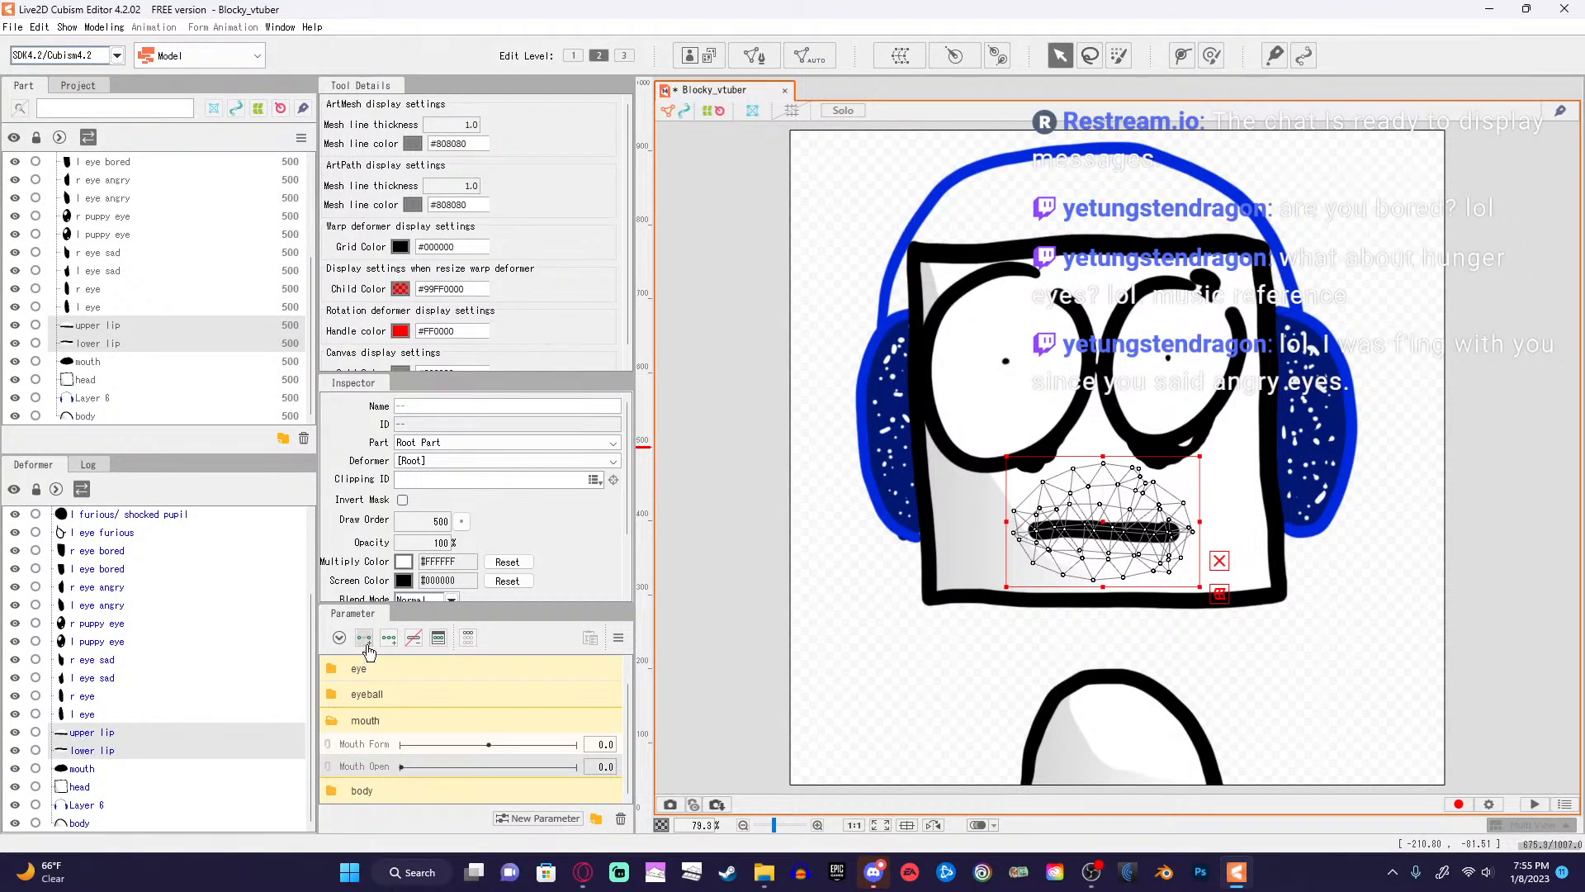
Draw a six-point deform path along the upper lip, from one end of the mouth line to the other.
left_click(96, 733)
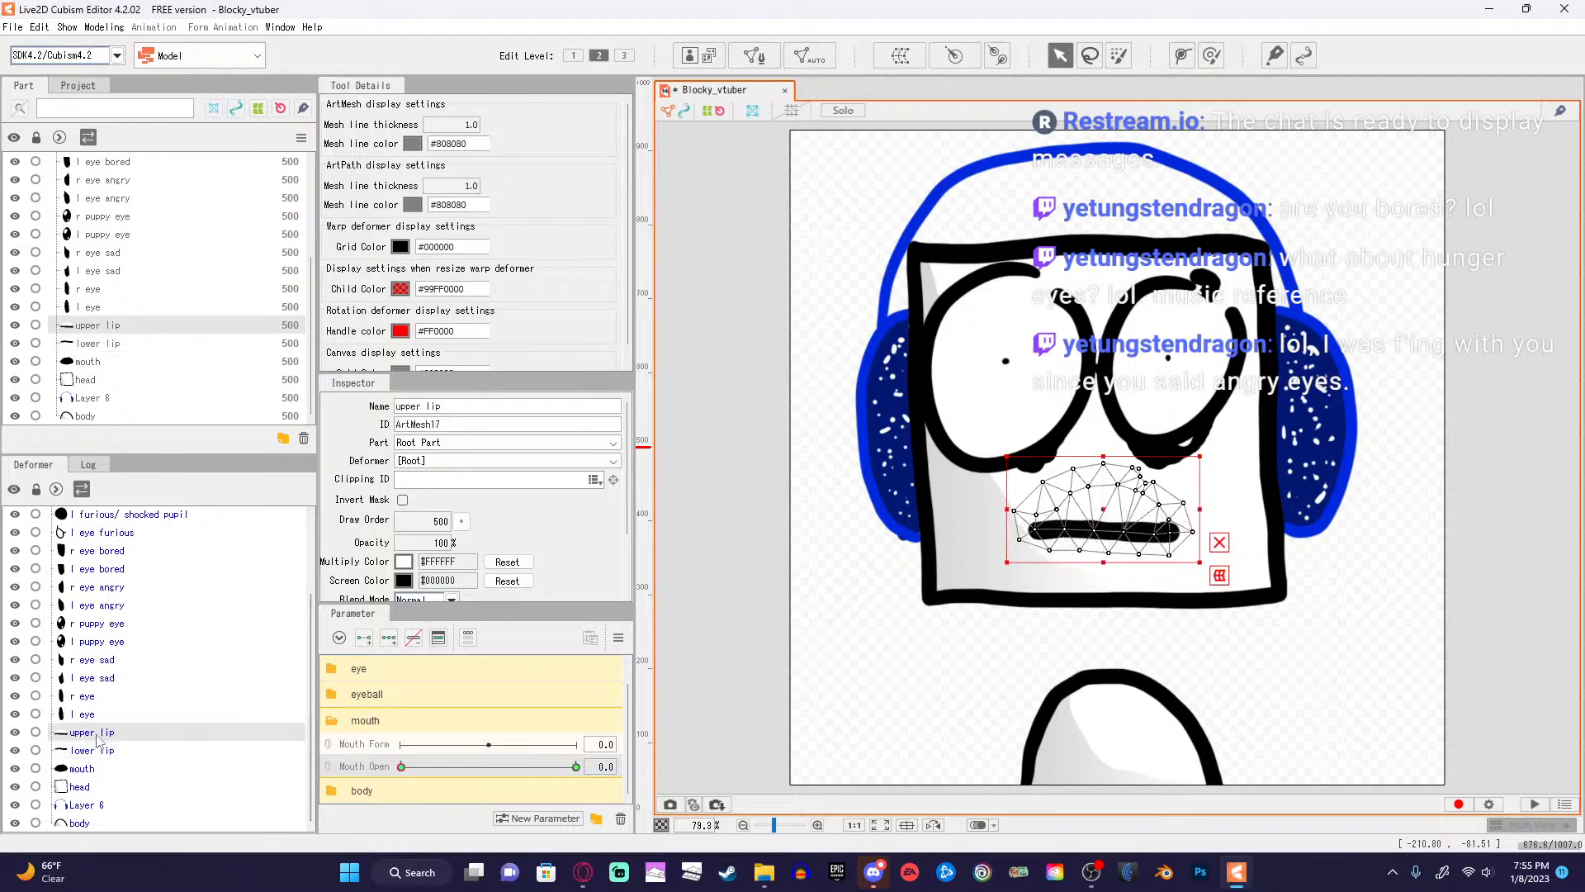
scroll(1136, 429, "up", 5)
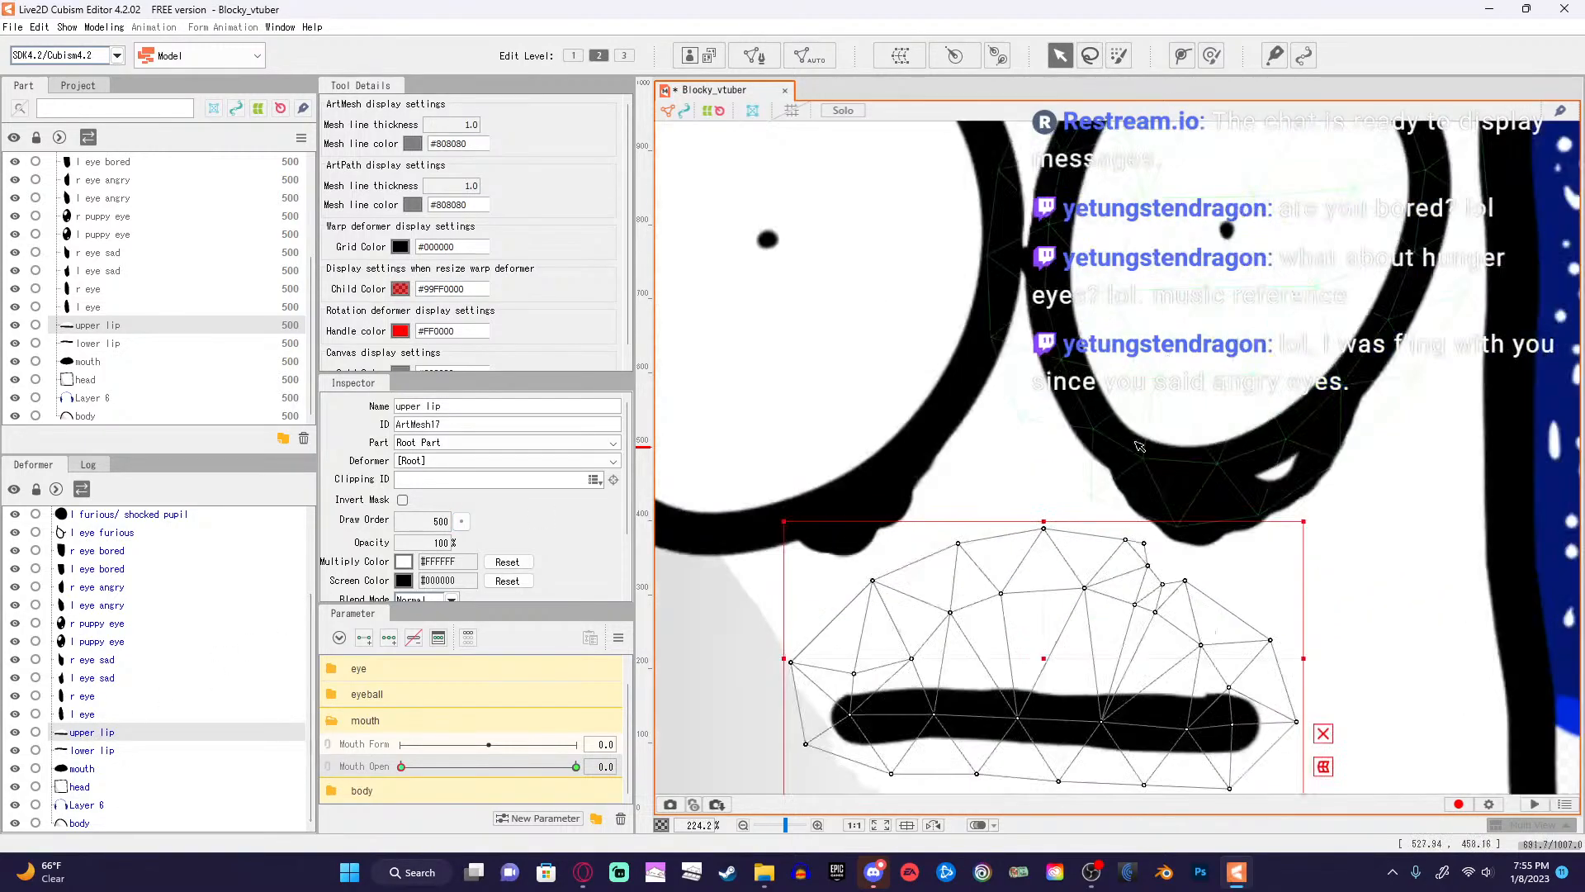
left_click_drag(1345, 724, 1373, 549)
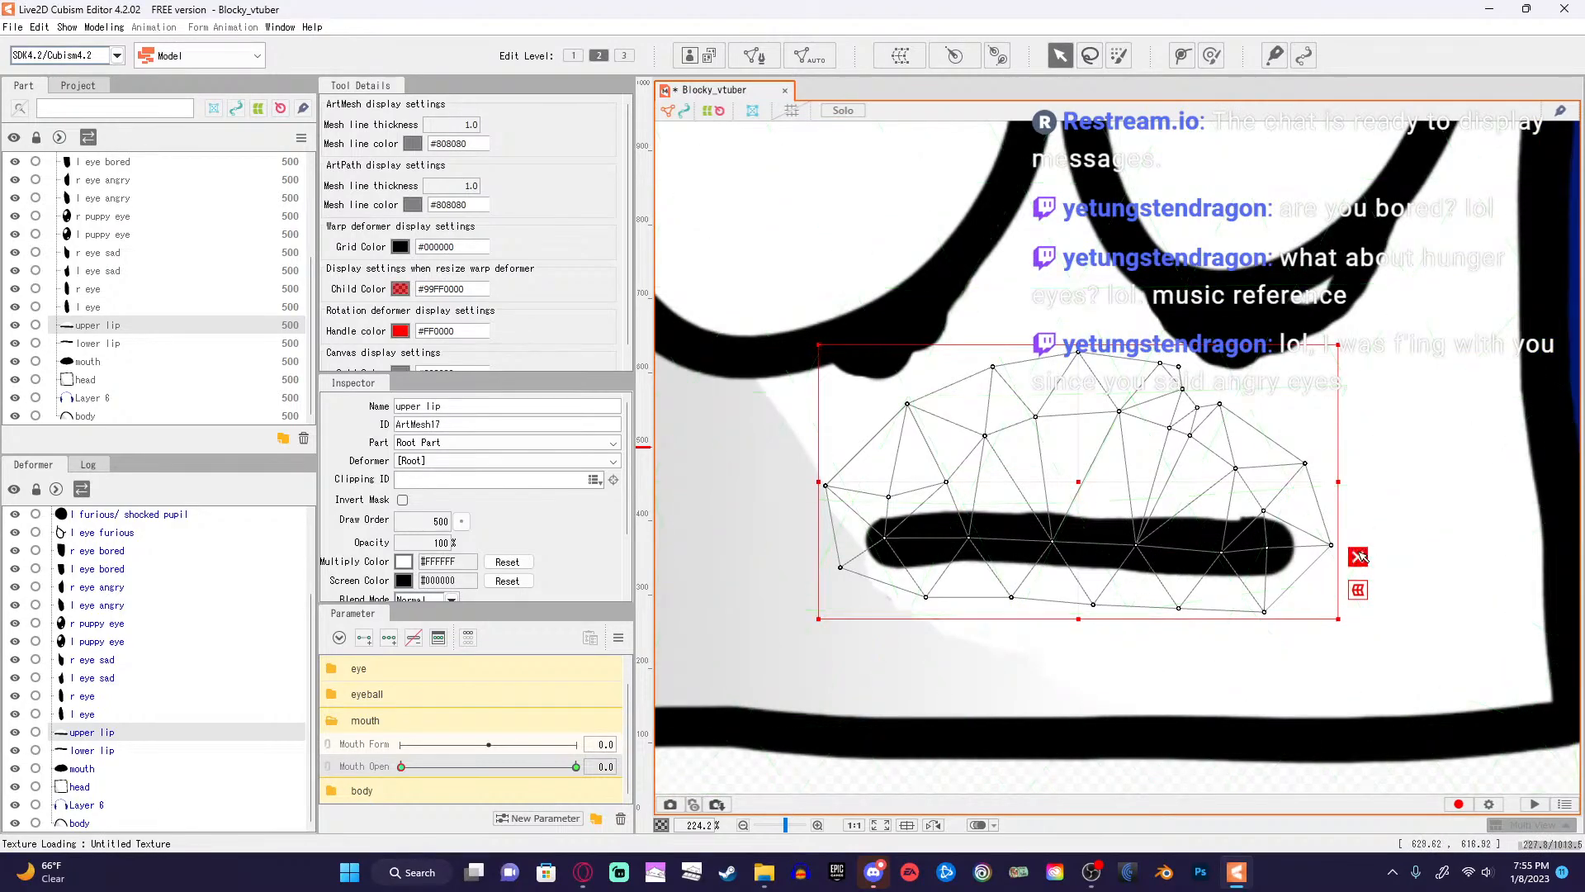
left_click(1359, 557)
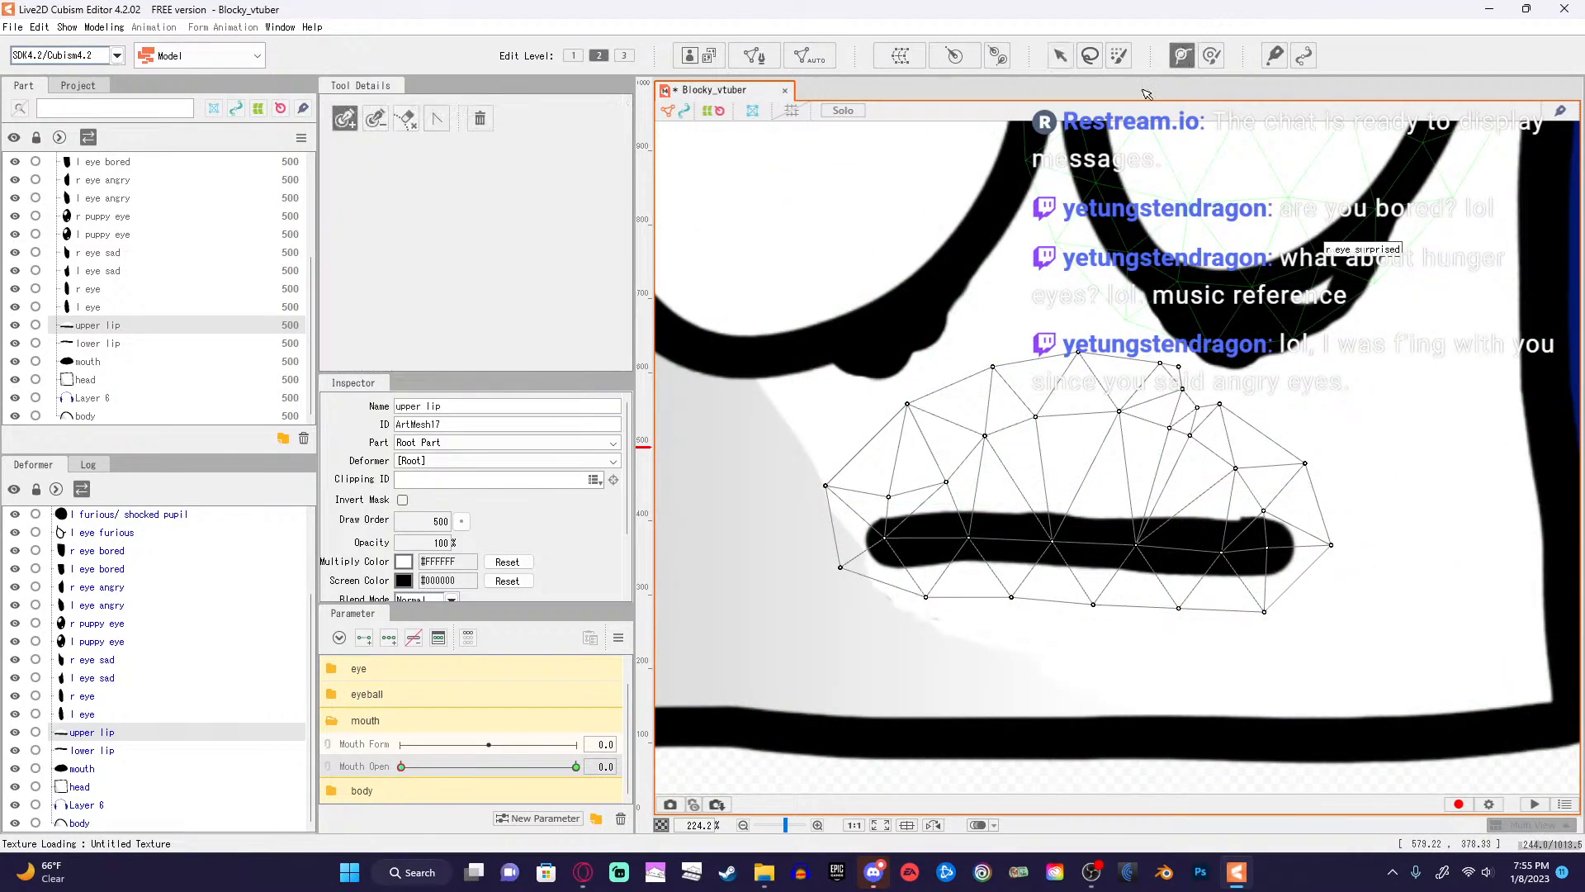
left_click(884, 540)
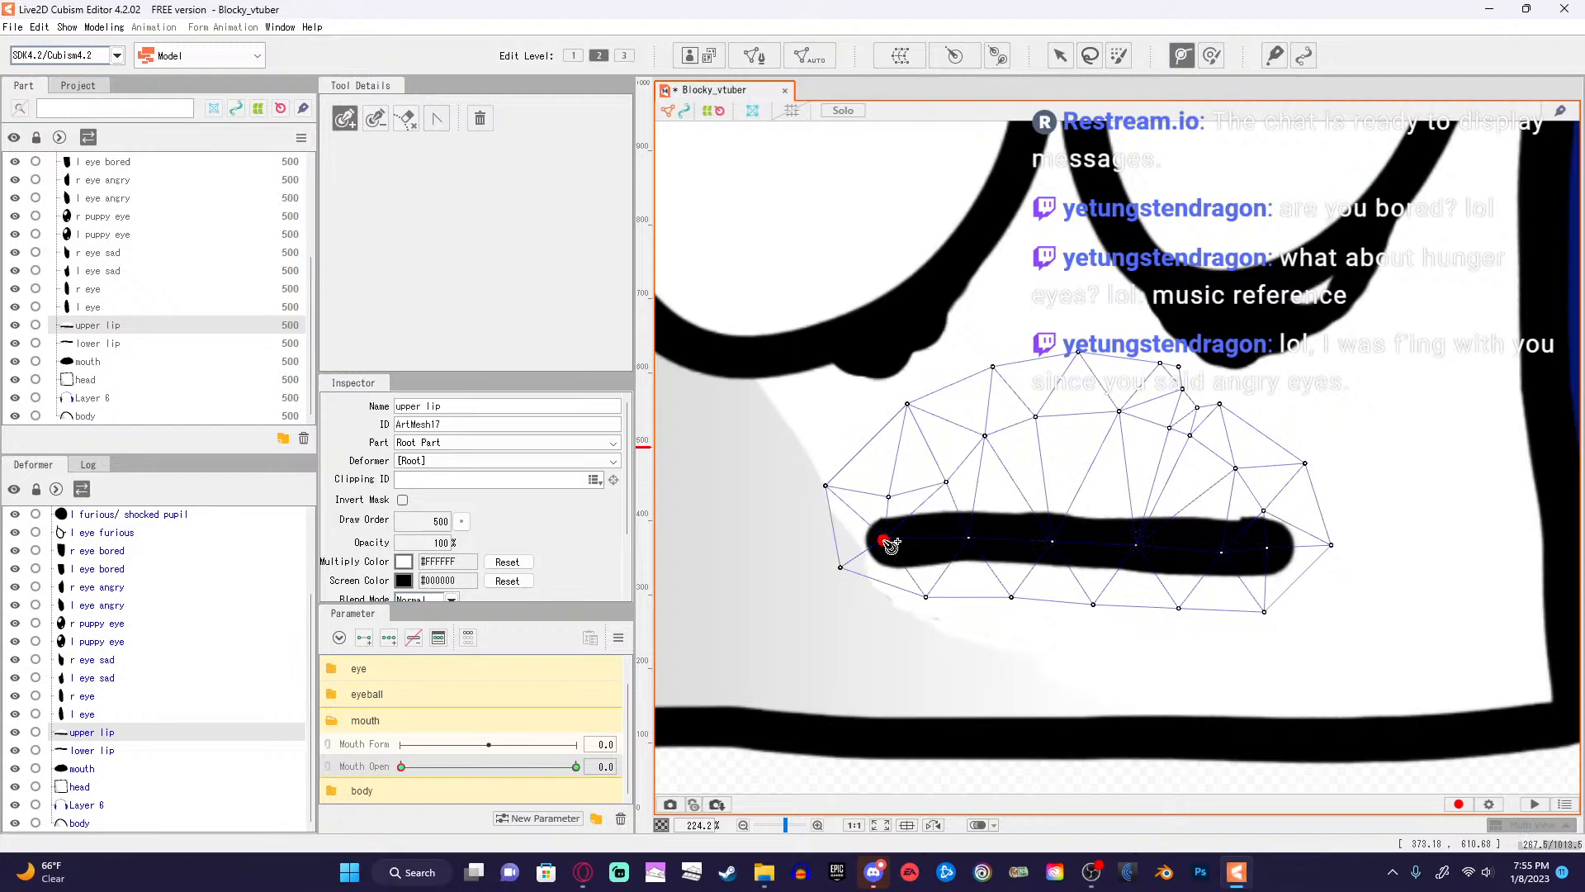
left_click(967, 537)
left_click(1055, 542)
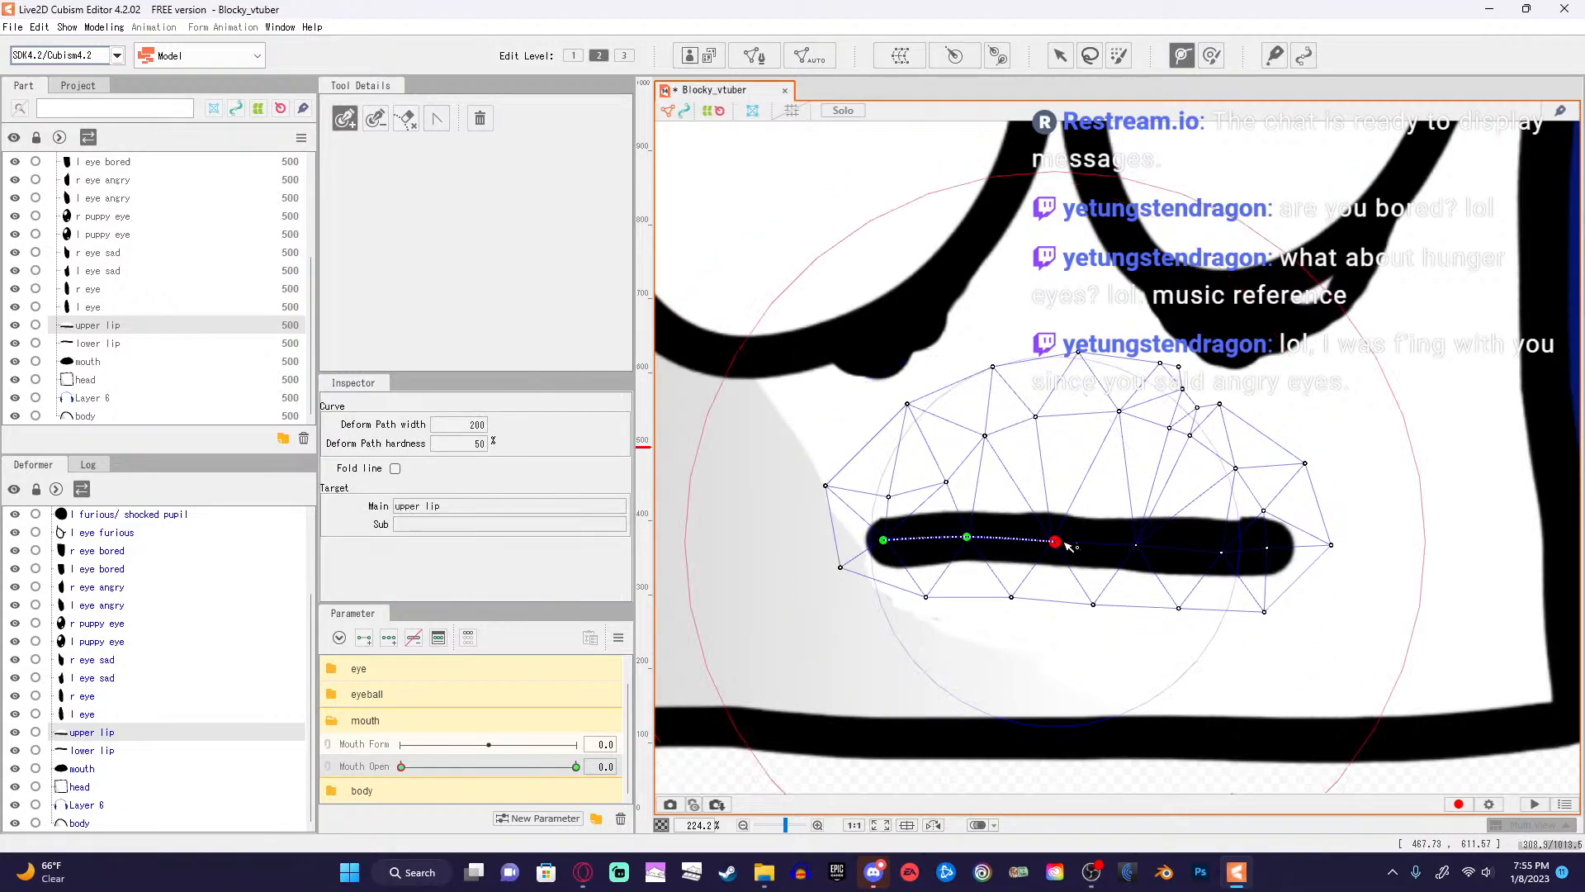
left_click(1137, 546)
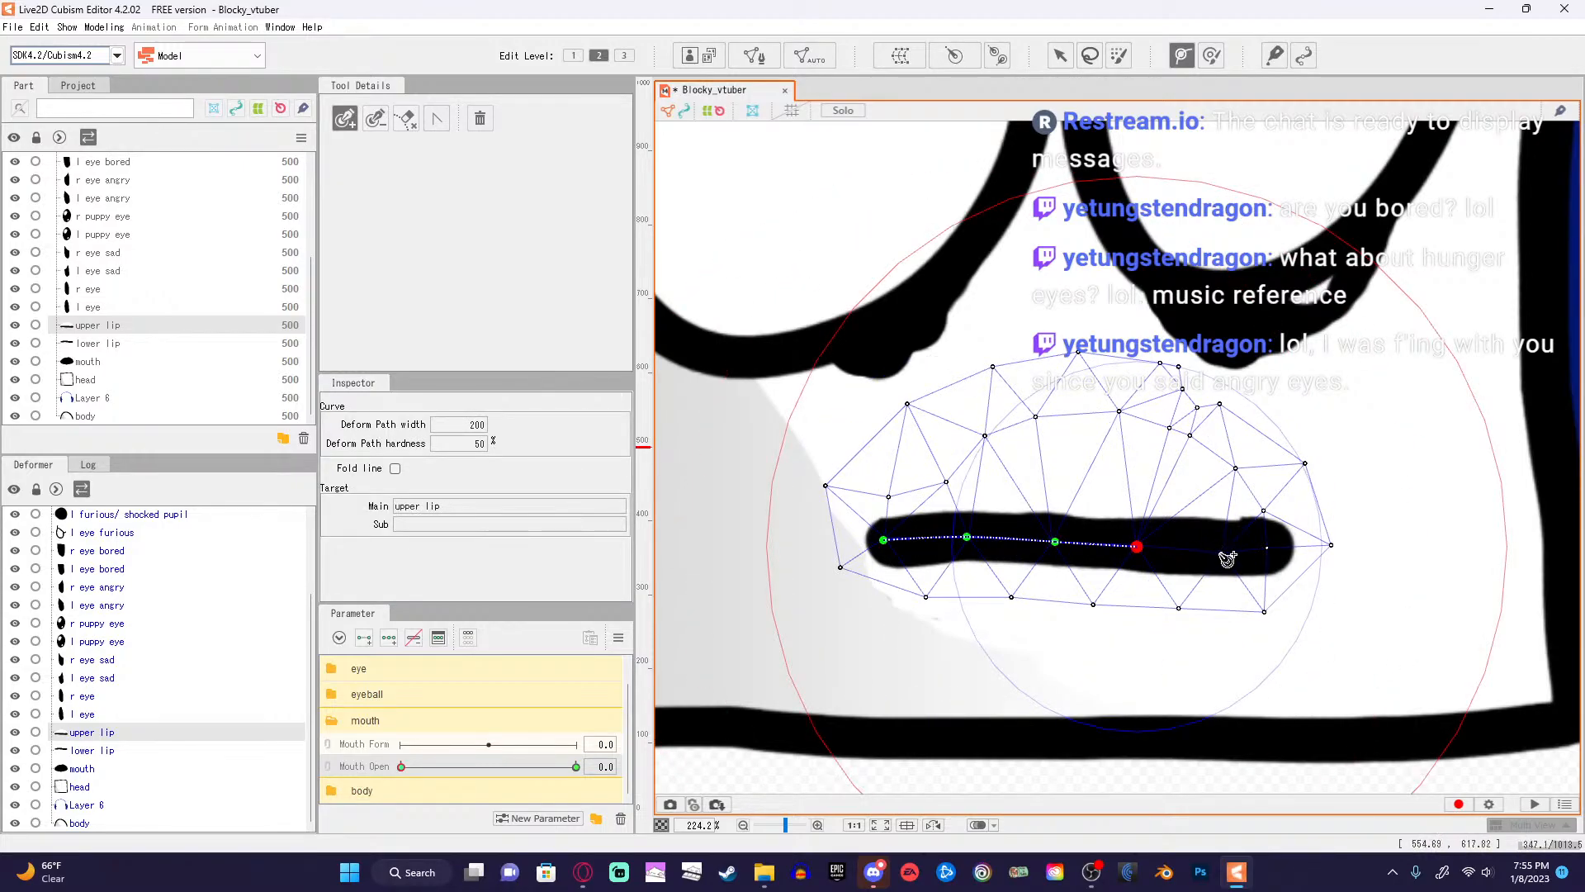
left_click(1220, 553)
left_click(1267, 550)
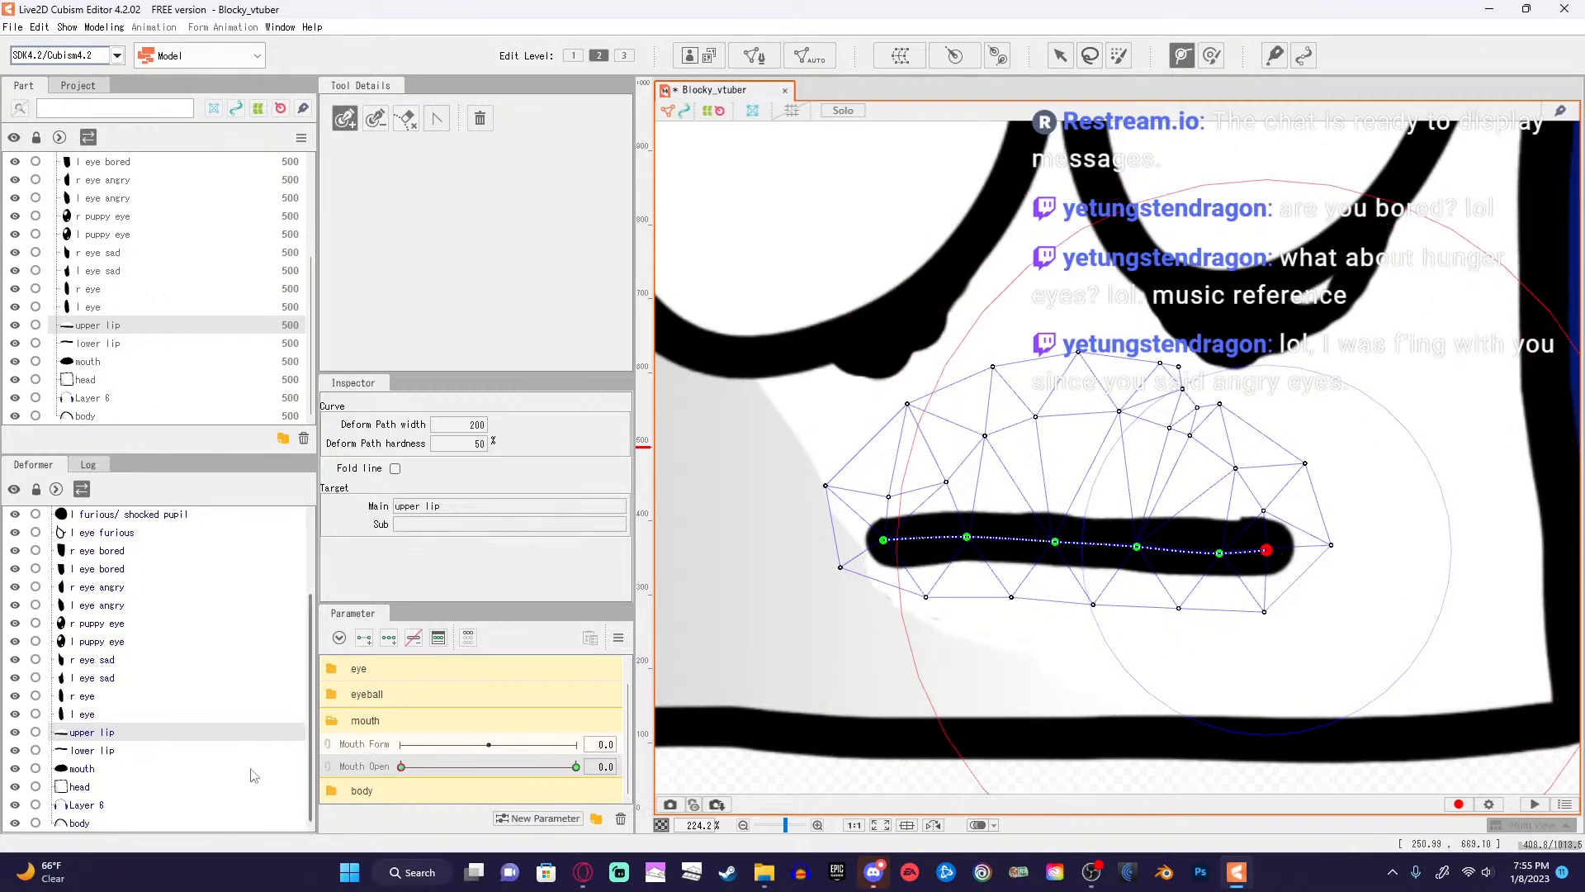
Draw a deform path along the lower lip's mouth line and undo the extra seventh point, keeping six points.
left_click(161, 752)
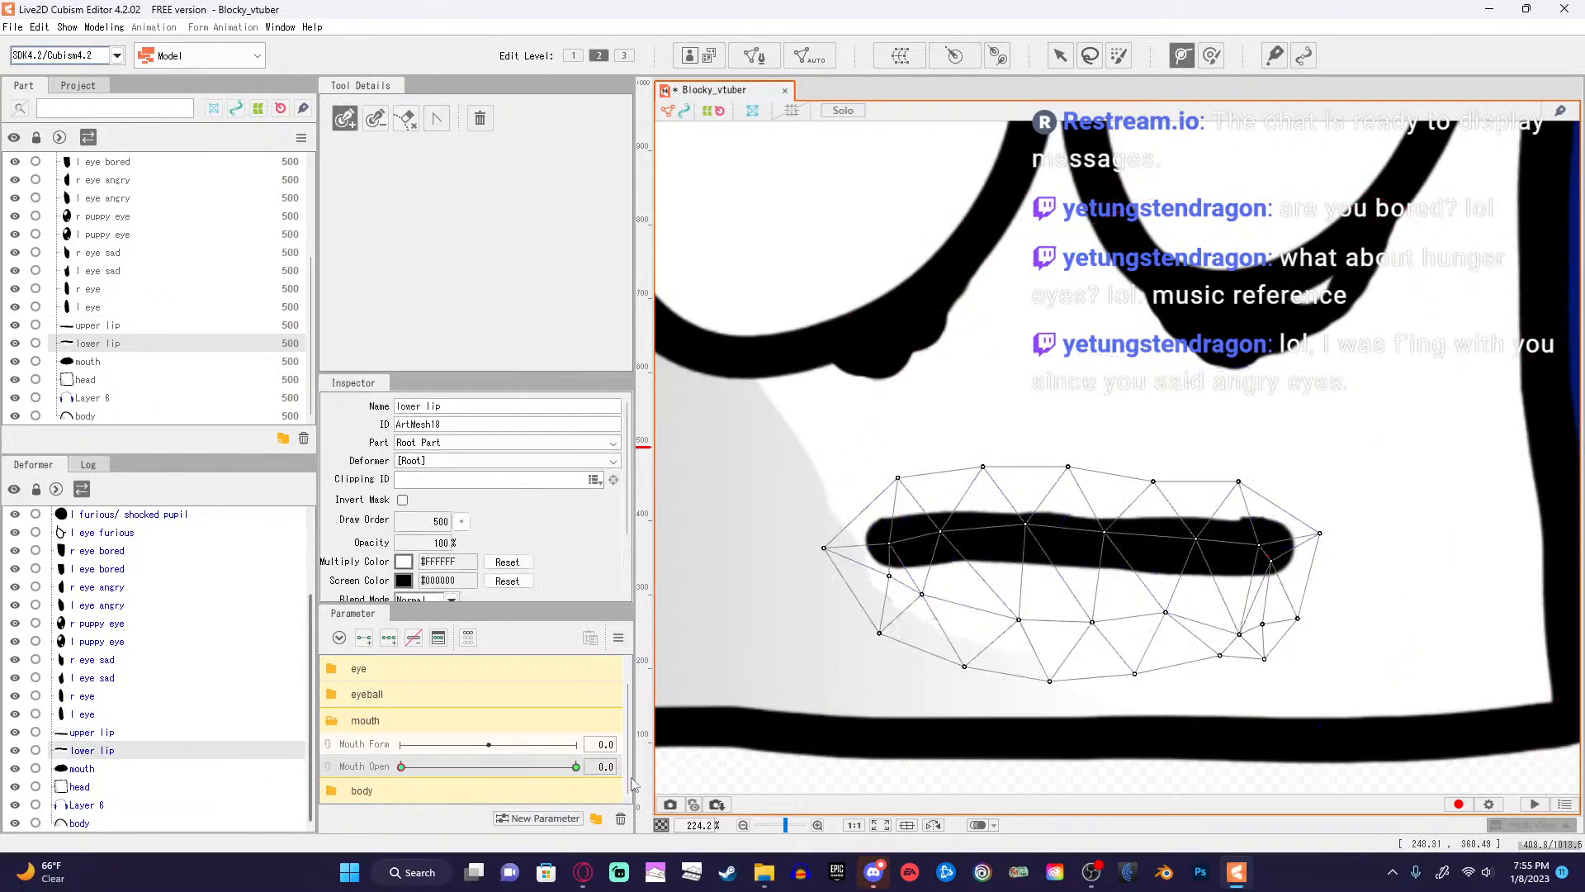
left_click(890, 543)
left_click(938, 531)
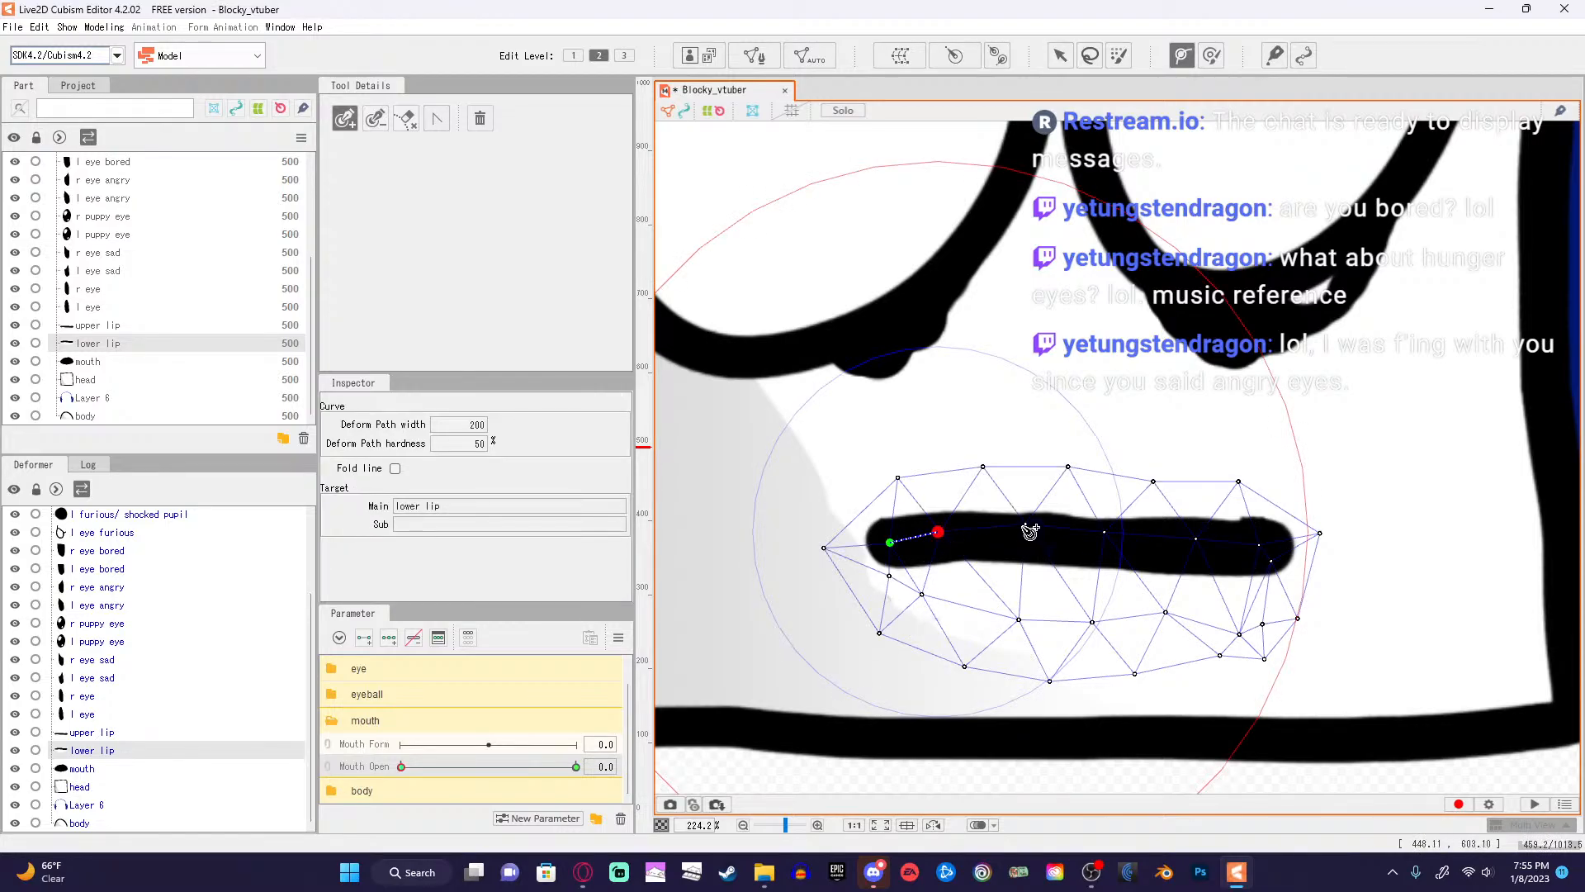
left_click(1022, 526)
left_click(1103, 532)
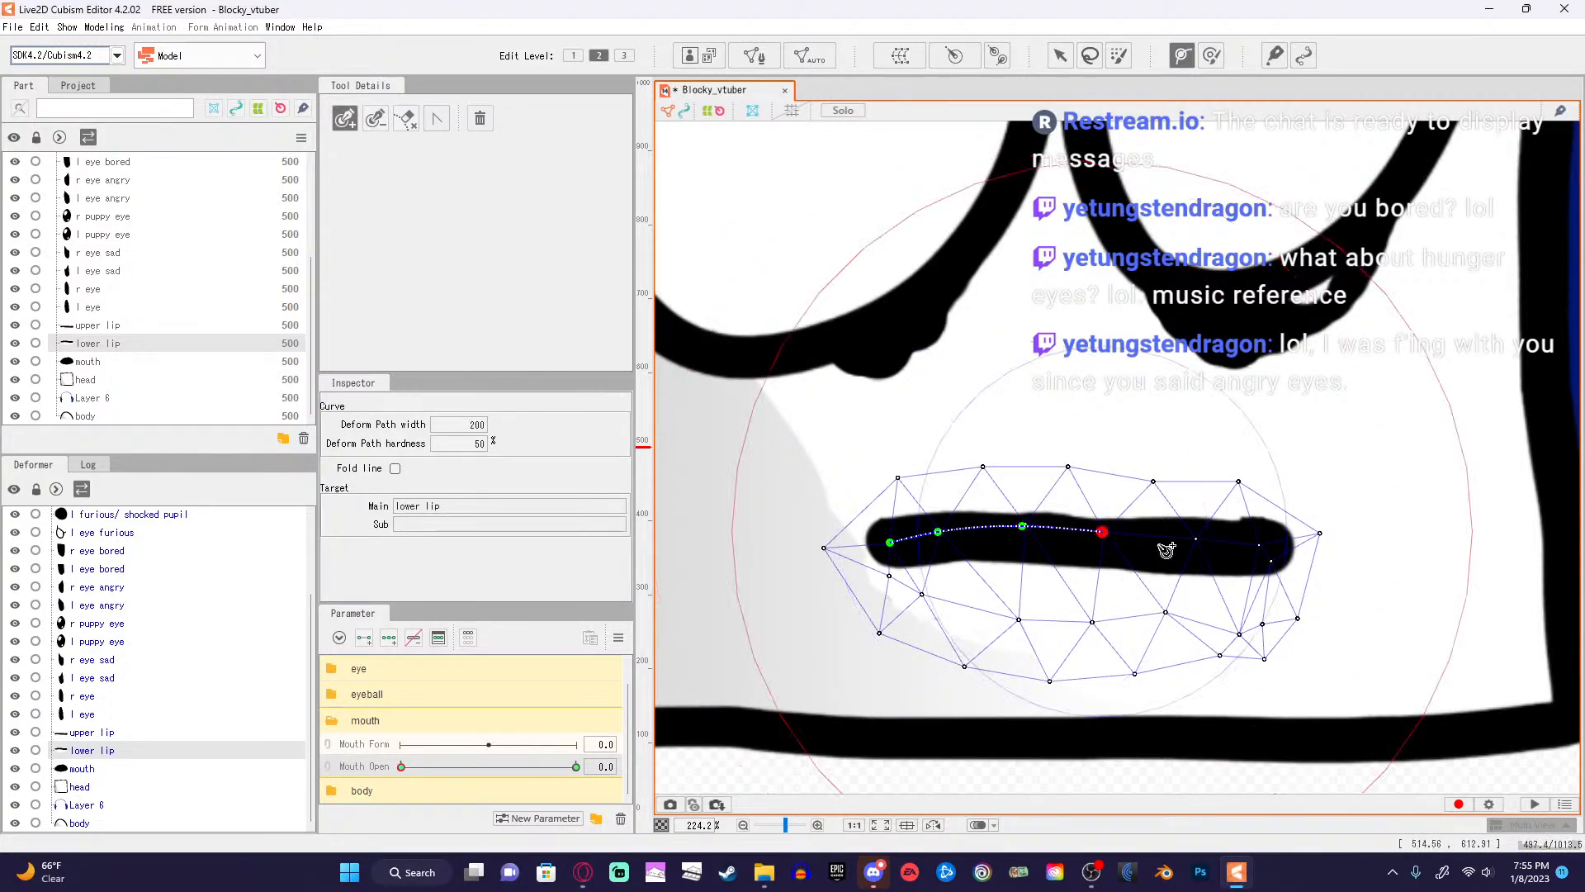
left_click(1196, 539)
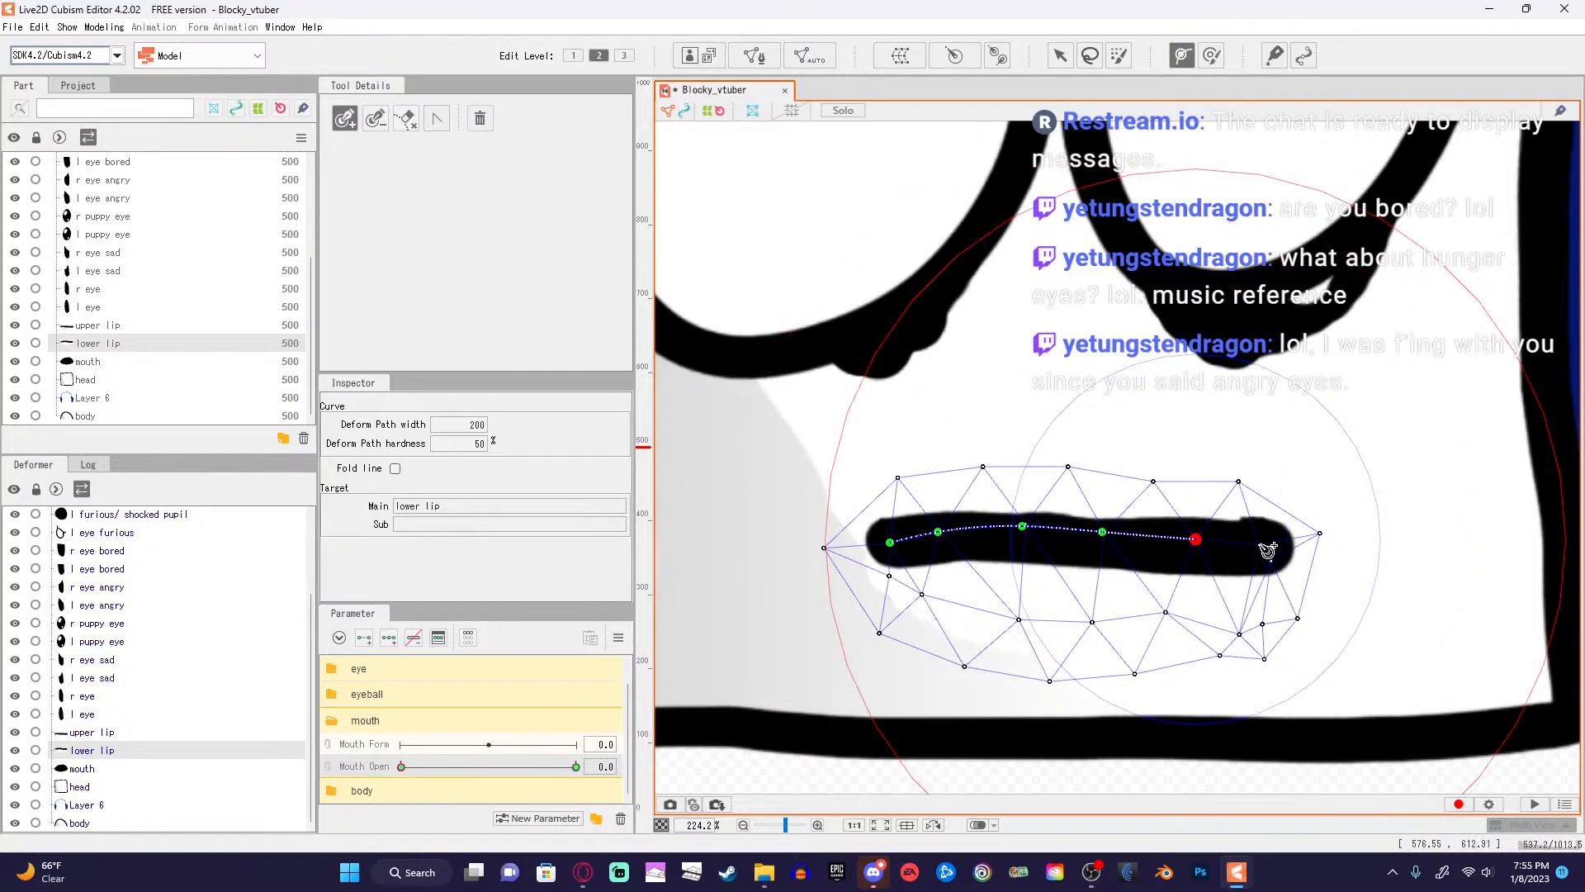
left_click(1260, 543)
left_click(1273, 562)
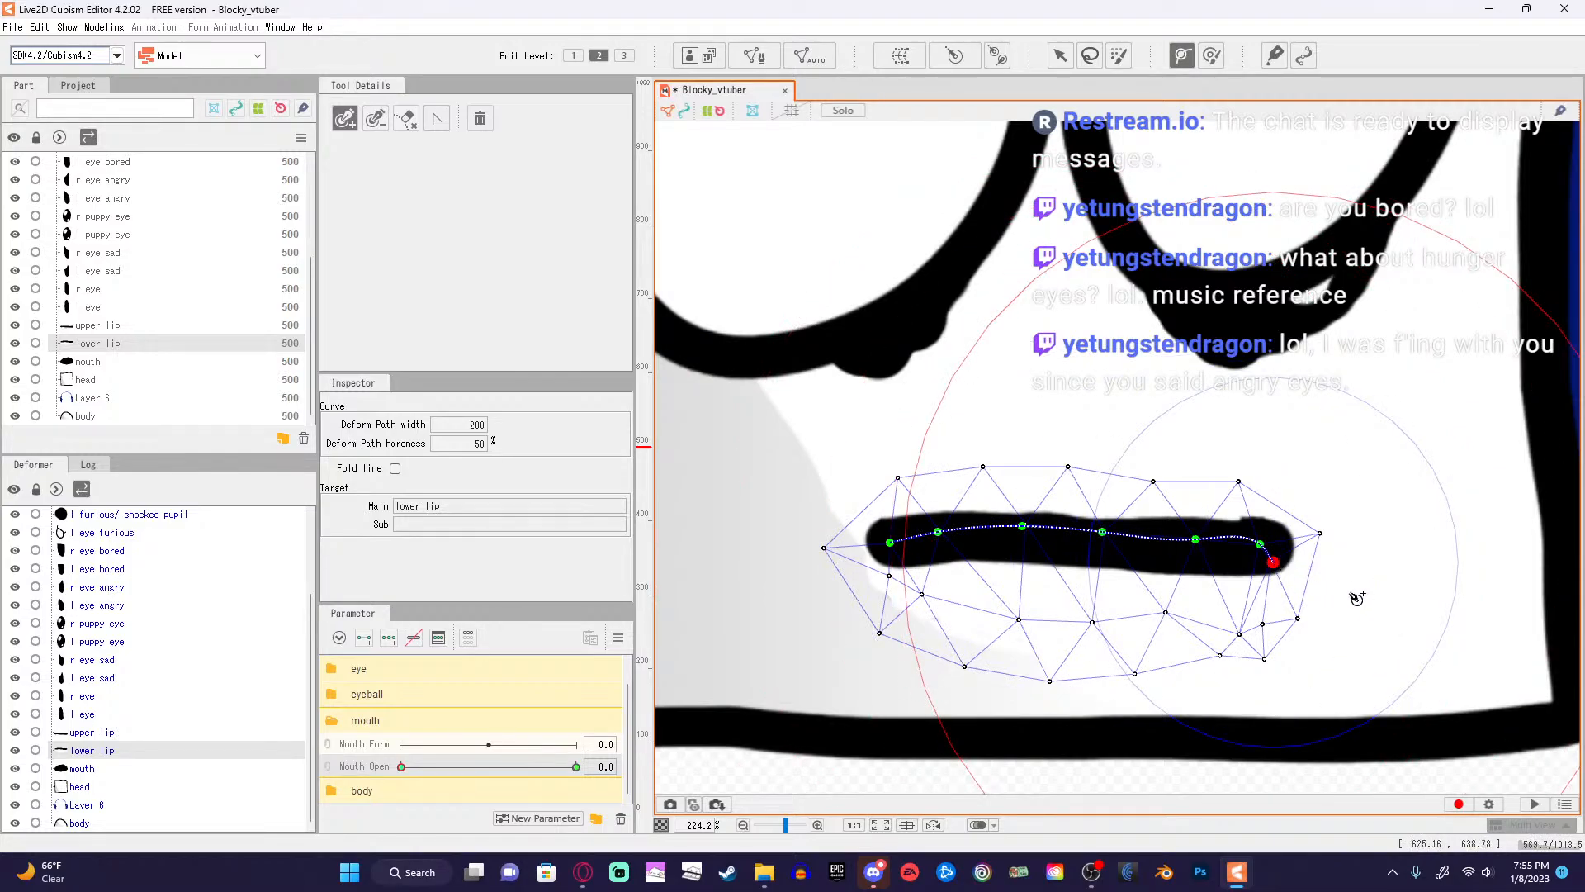
key("ctrl+z")
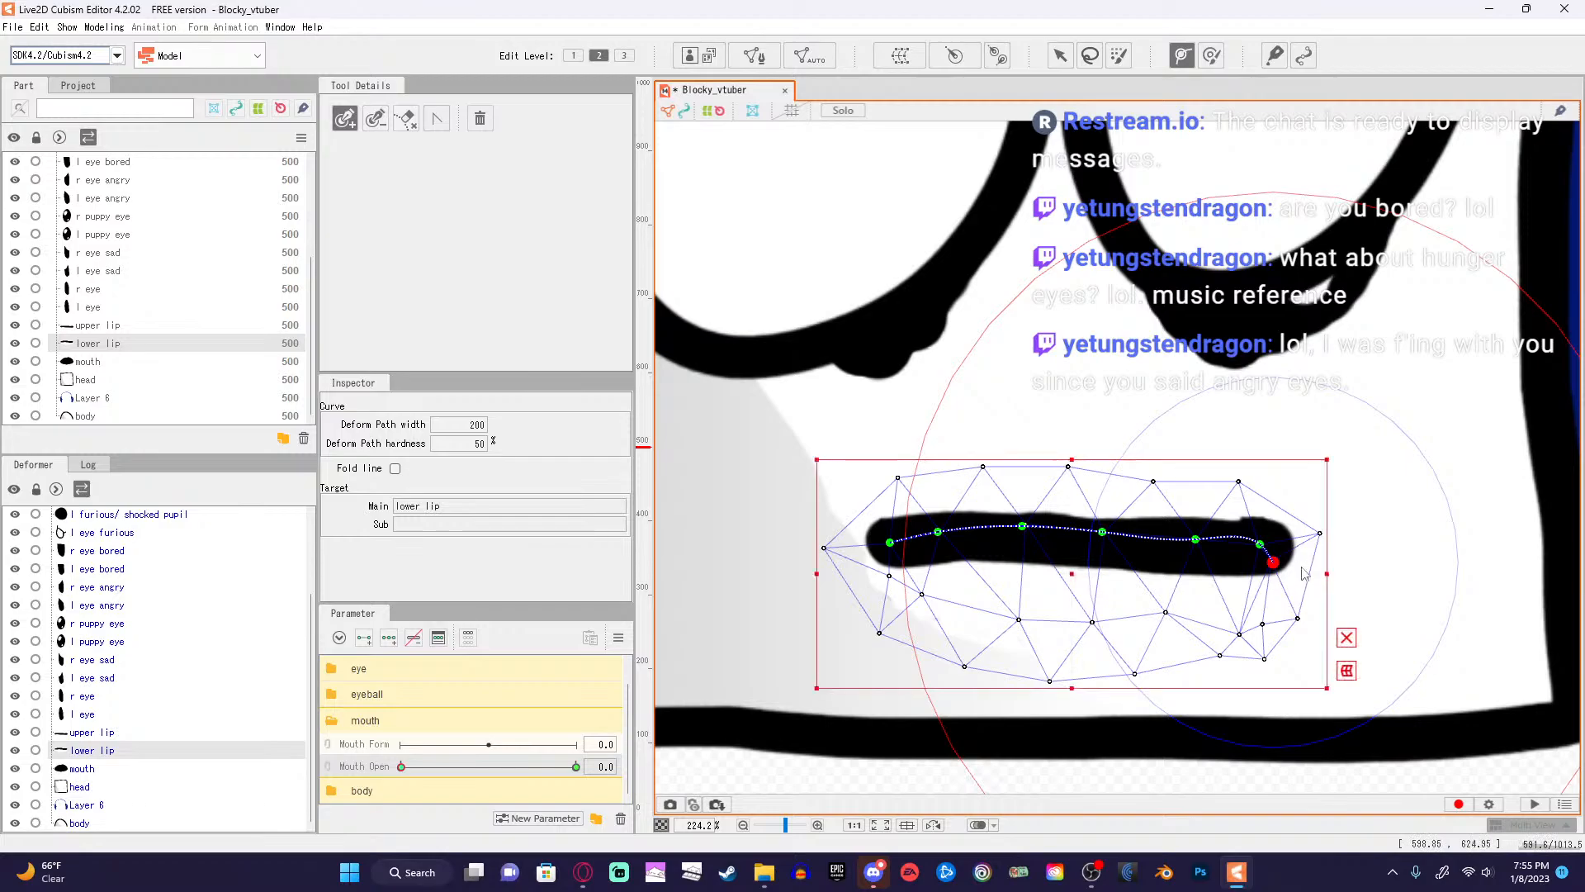
left_click(90, 733)
left_click(97, 751)
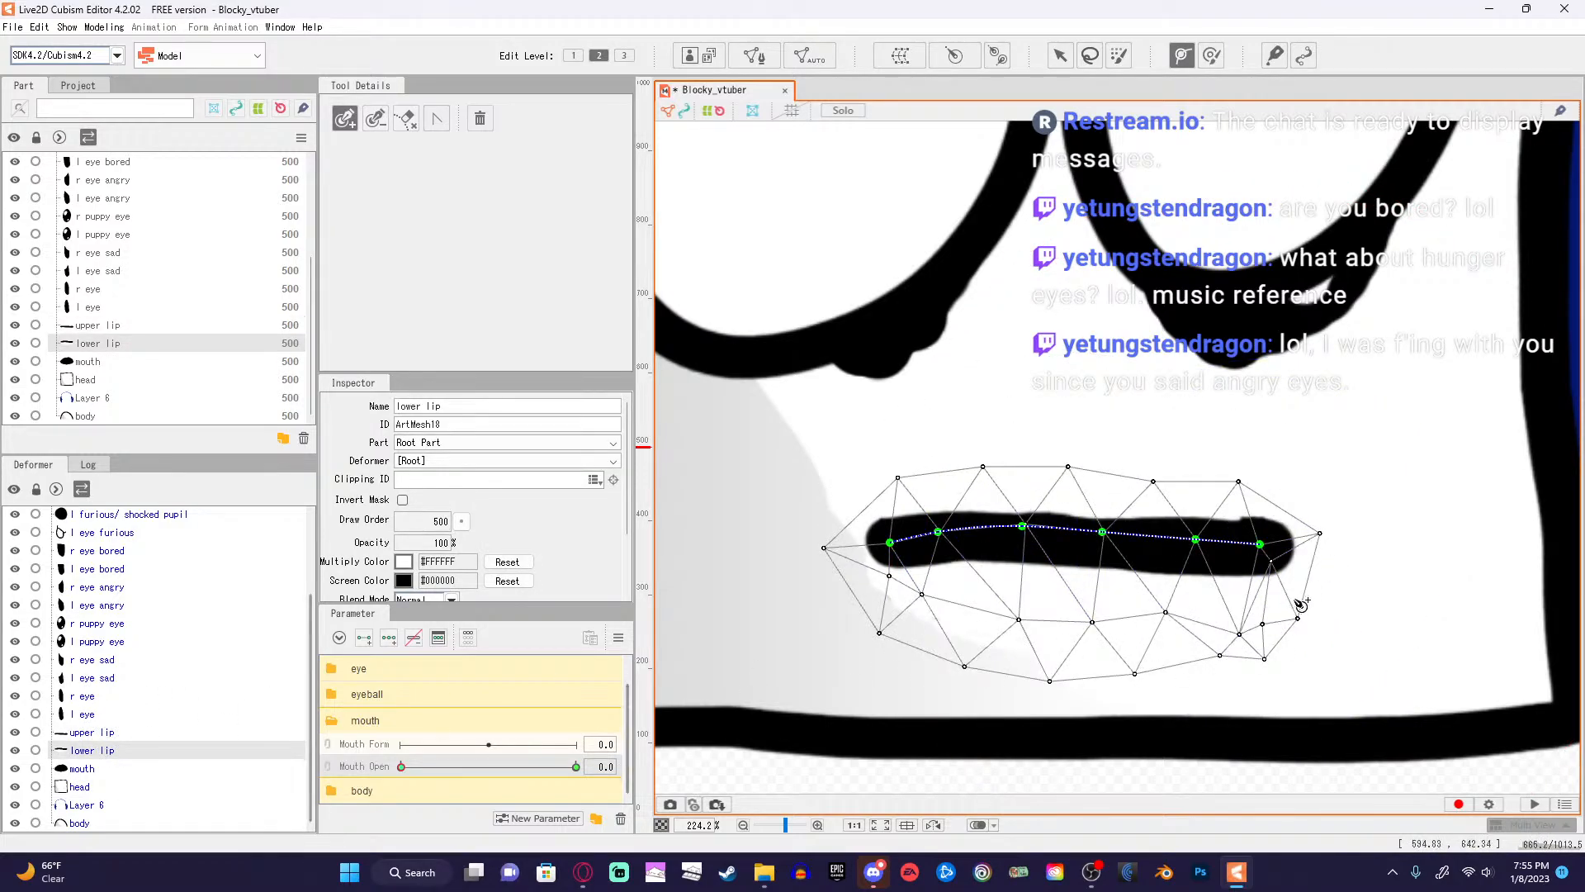
Raise the four inner deform path points of the upper lip to bend it into an upward arch, keeping the mouth corners fixed.
key("v")
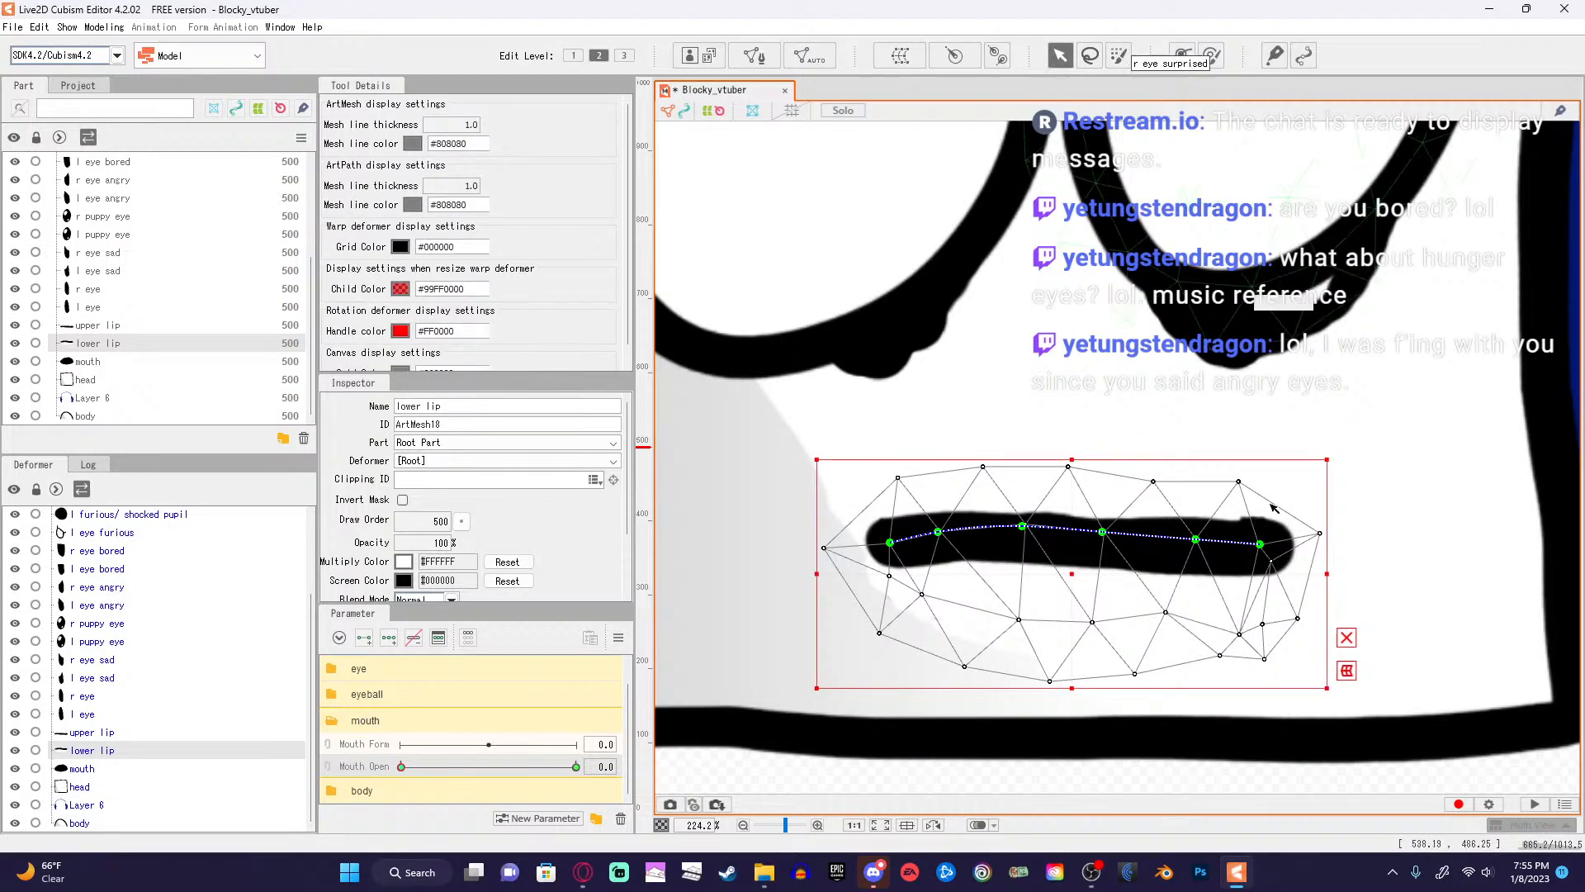
left_click(1347, 638)
left_click(97, 732)
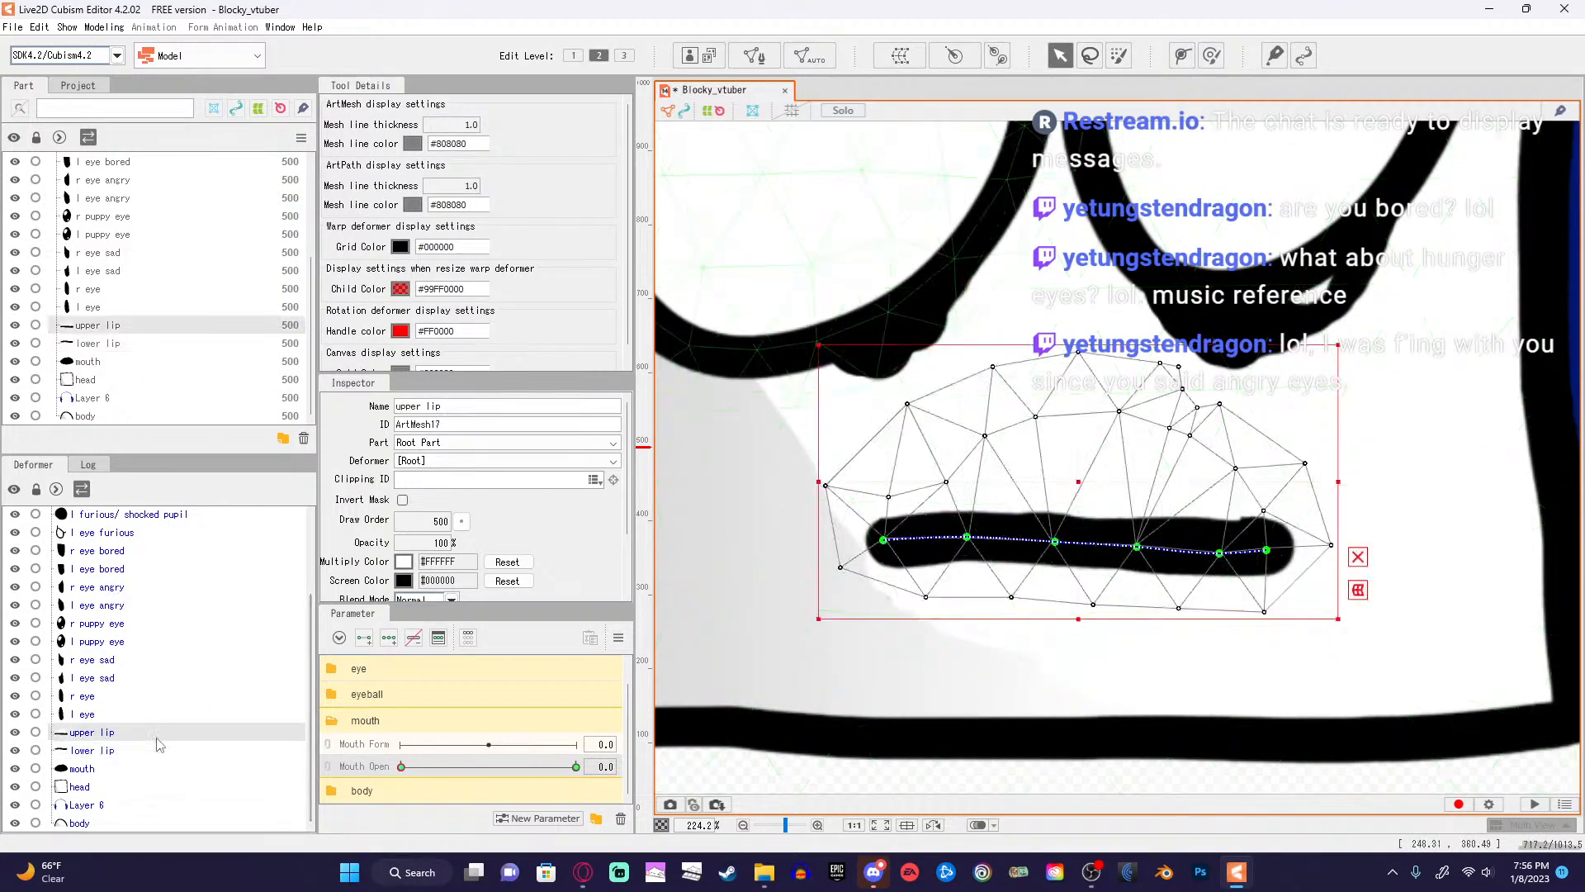
left_click(1358, 558)
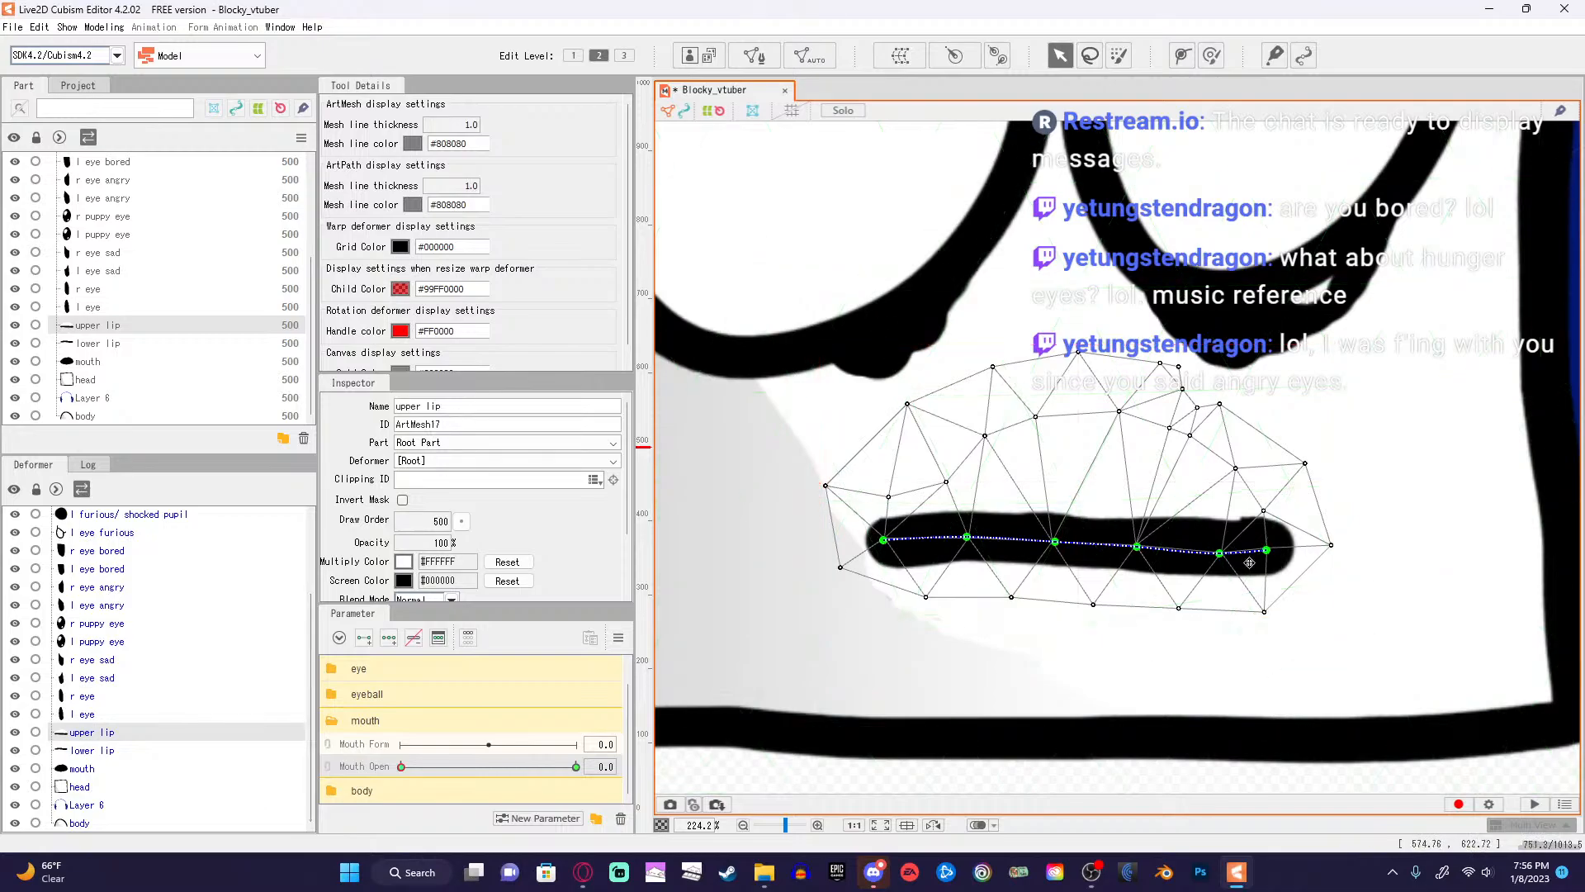
left_click_drag(1219, 553, 1209, 522)
key("ctrl+z")
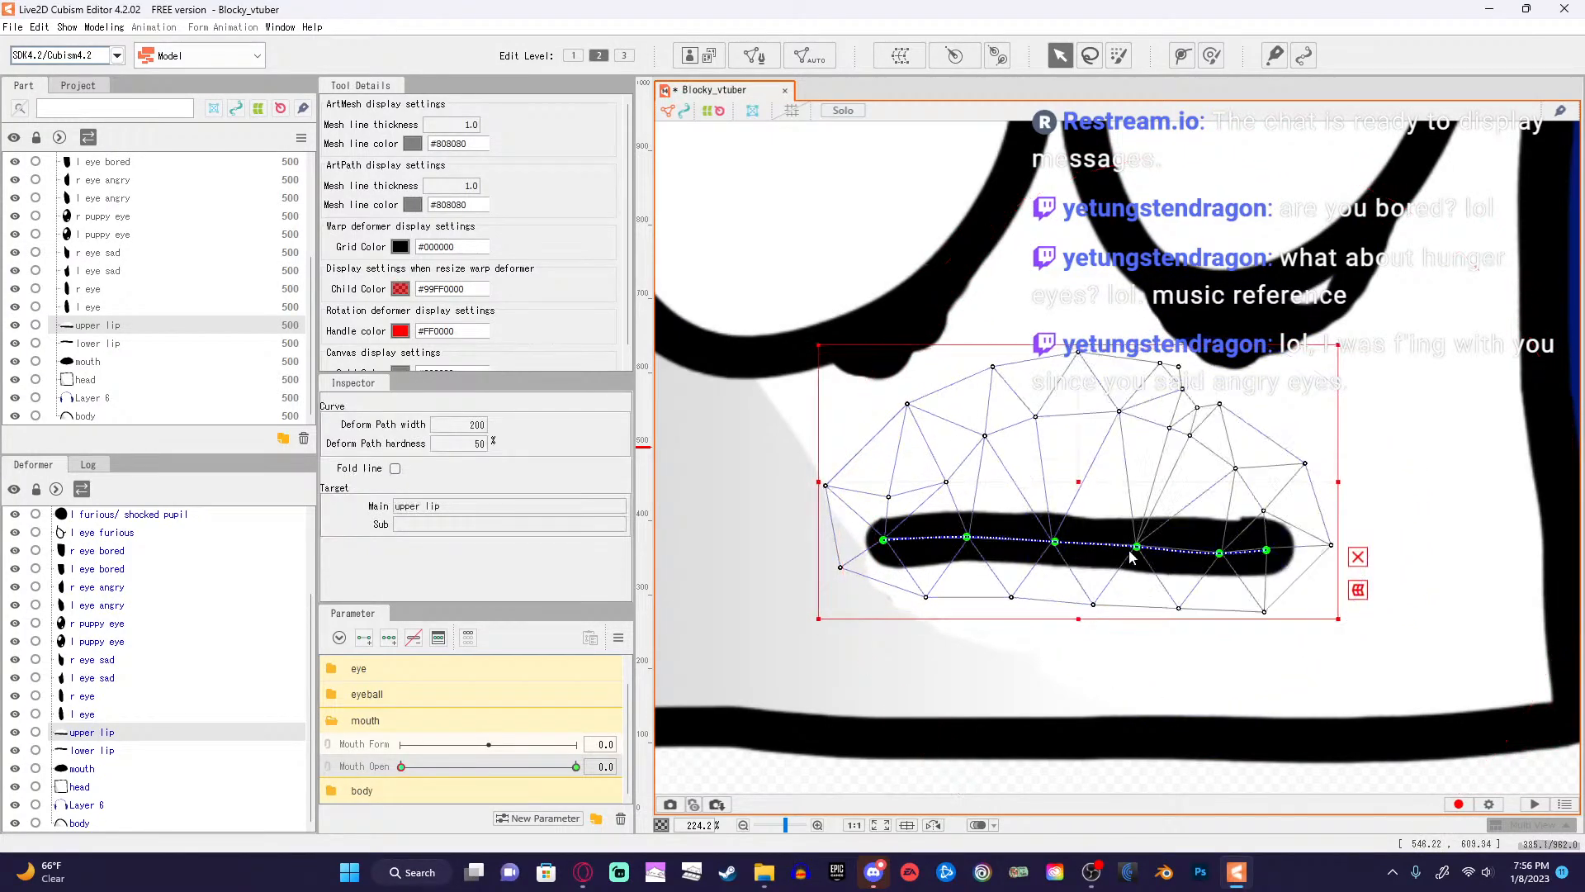
left_click_drag(969, 537, 968, 468)
left_click_drag(1056, 541, 1058, 459)
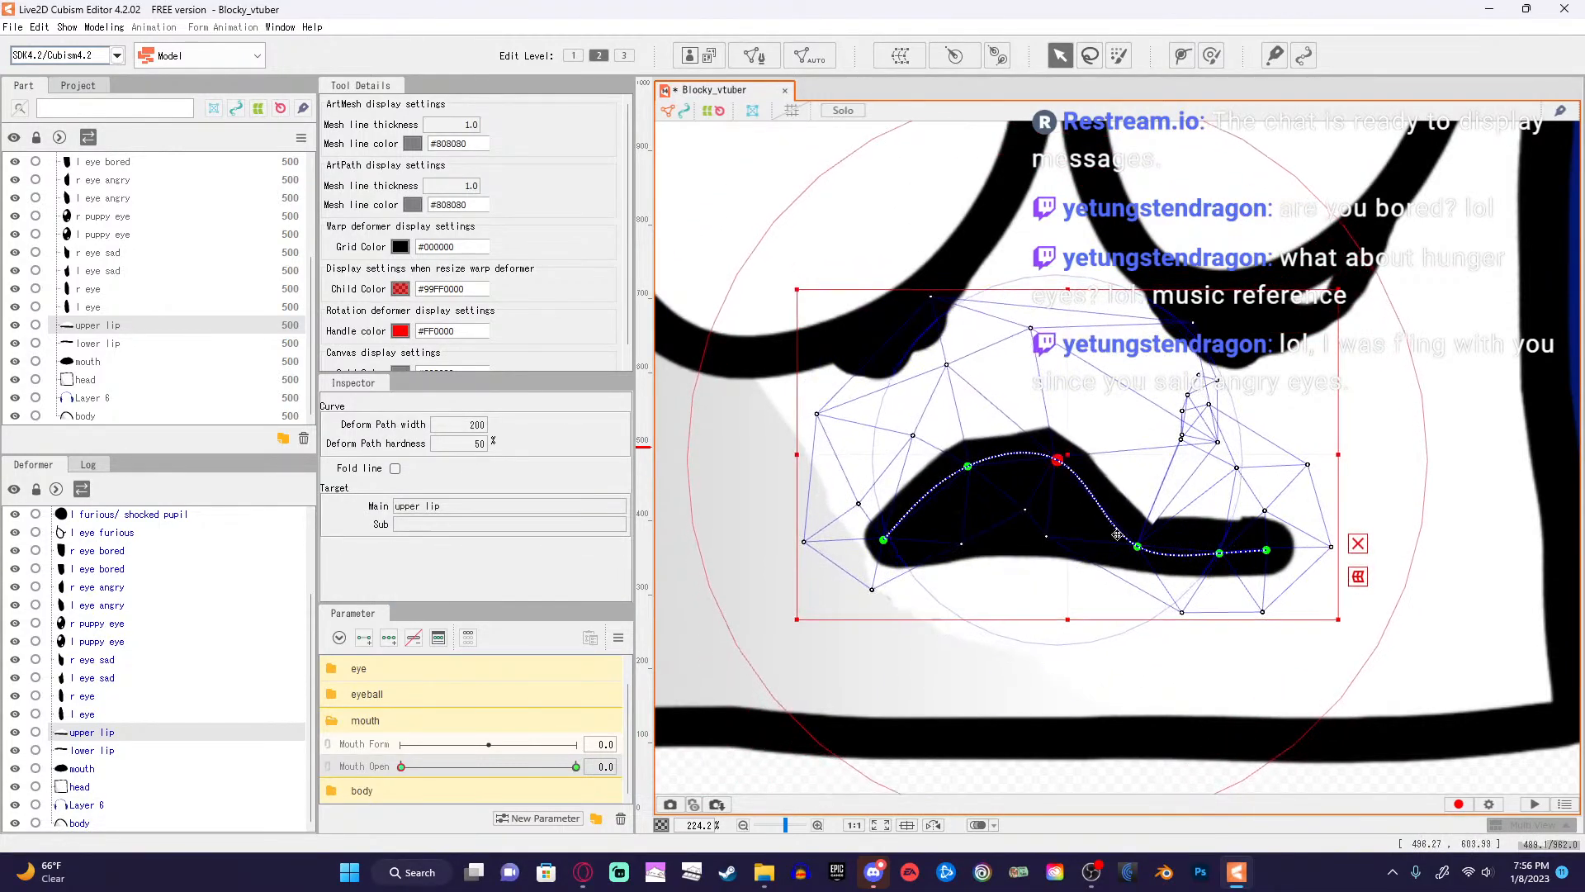
left_click_drag(1137, 546, 1151, 470)
left_click_drag(1233, 555, 1229, 520)
left_click_drag(1152, 473, 1046, 442)
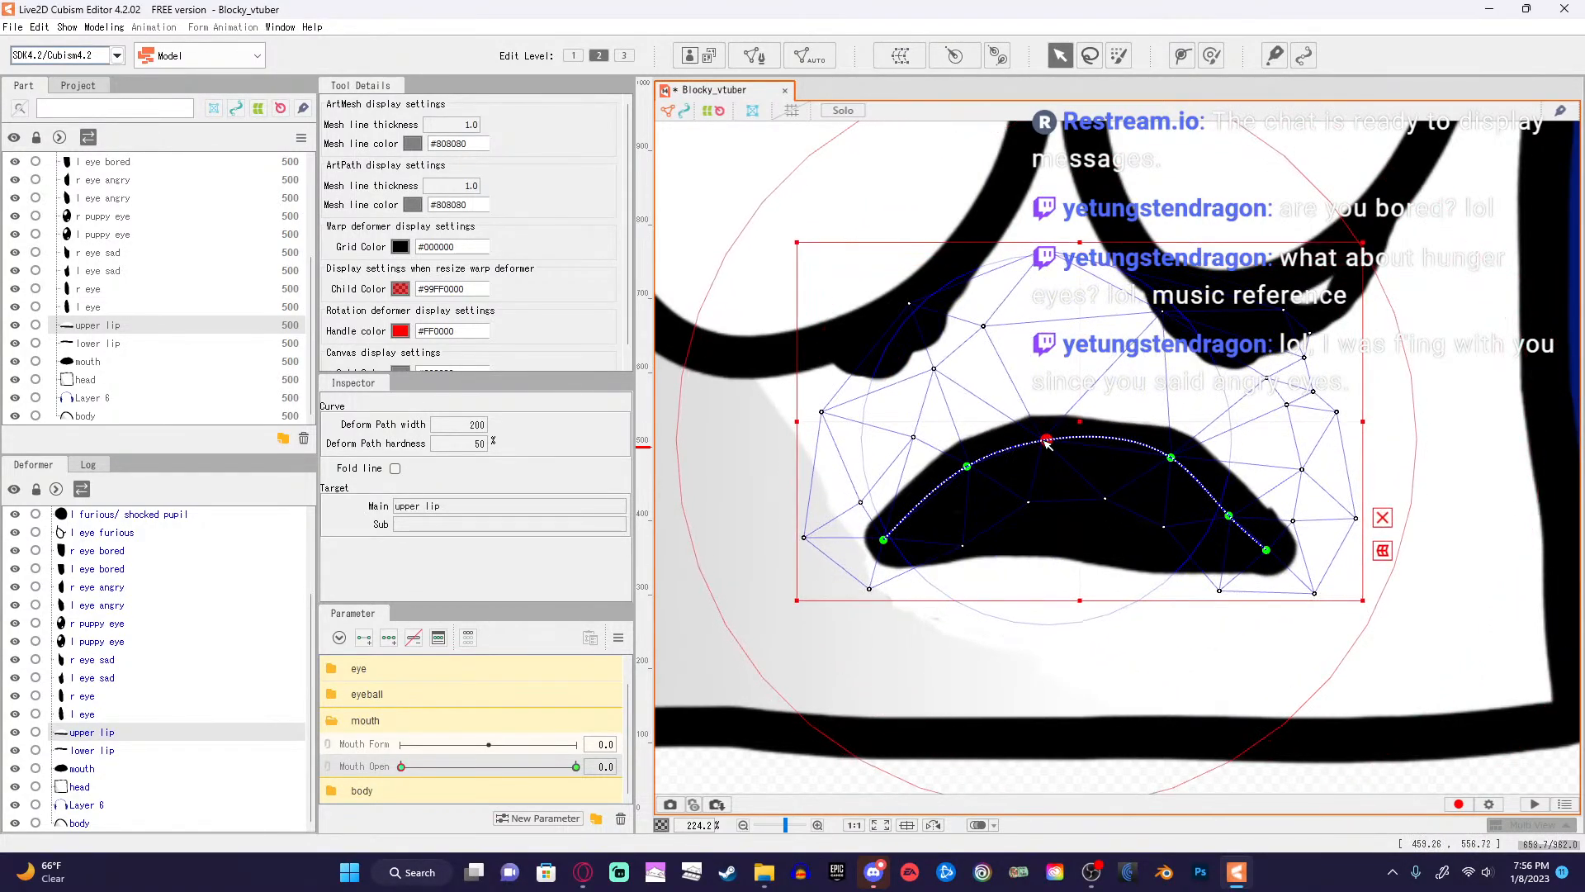
Fine-tune the upper lip's deform path points into a smooth, evenly rounded arch with its peak centred over the mouth.
left_click(1267, 551)
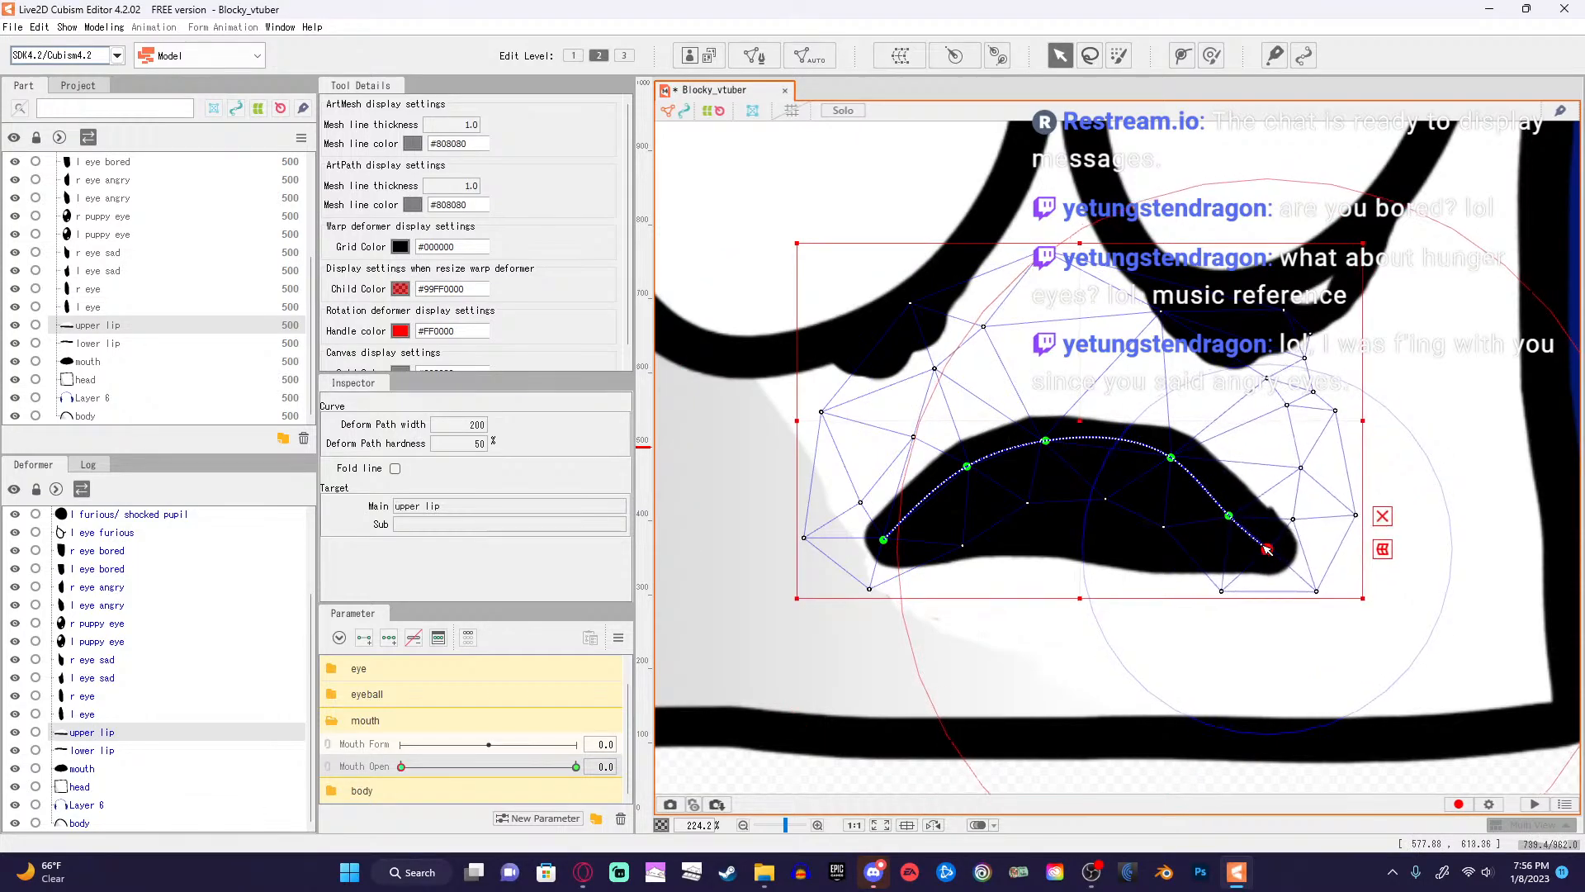
left_click_drag(1229, 517, 1236, 506)
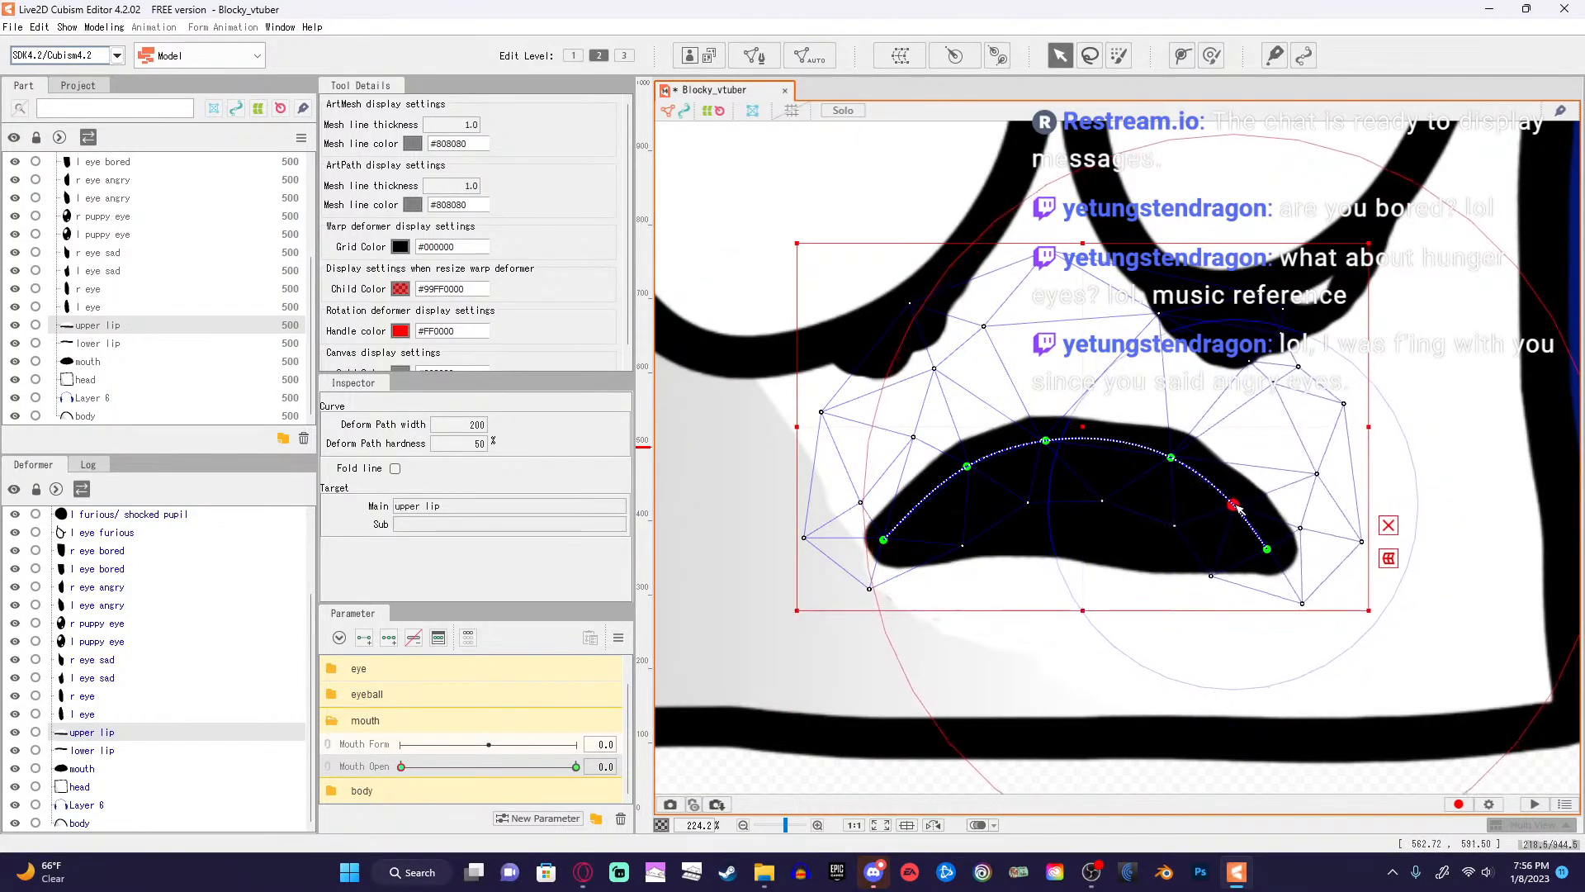
left_click_drag(1172, 458, 1186, 460)
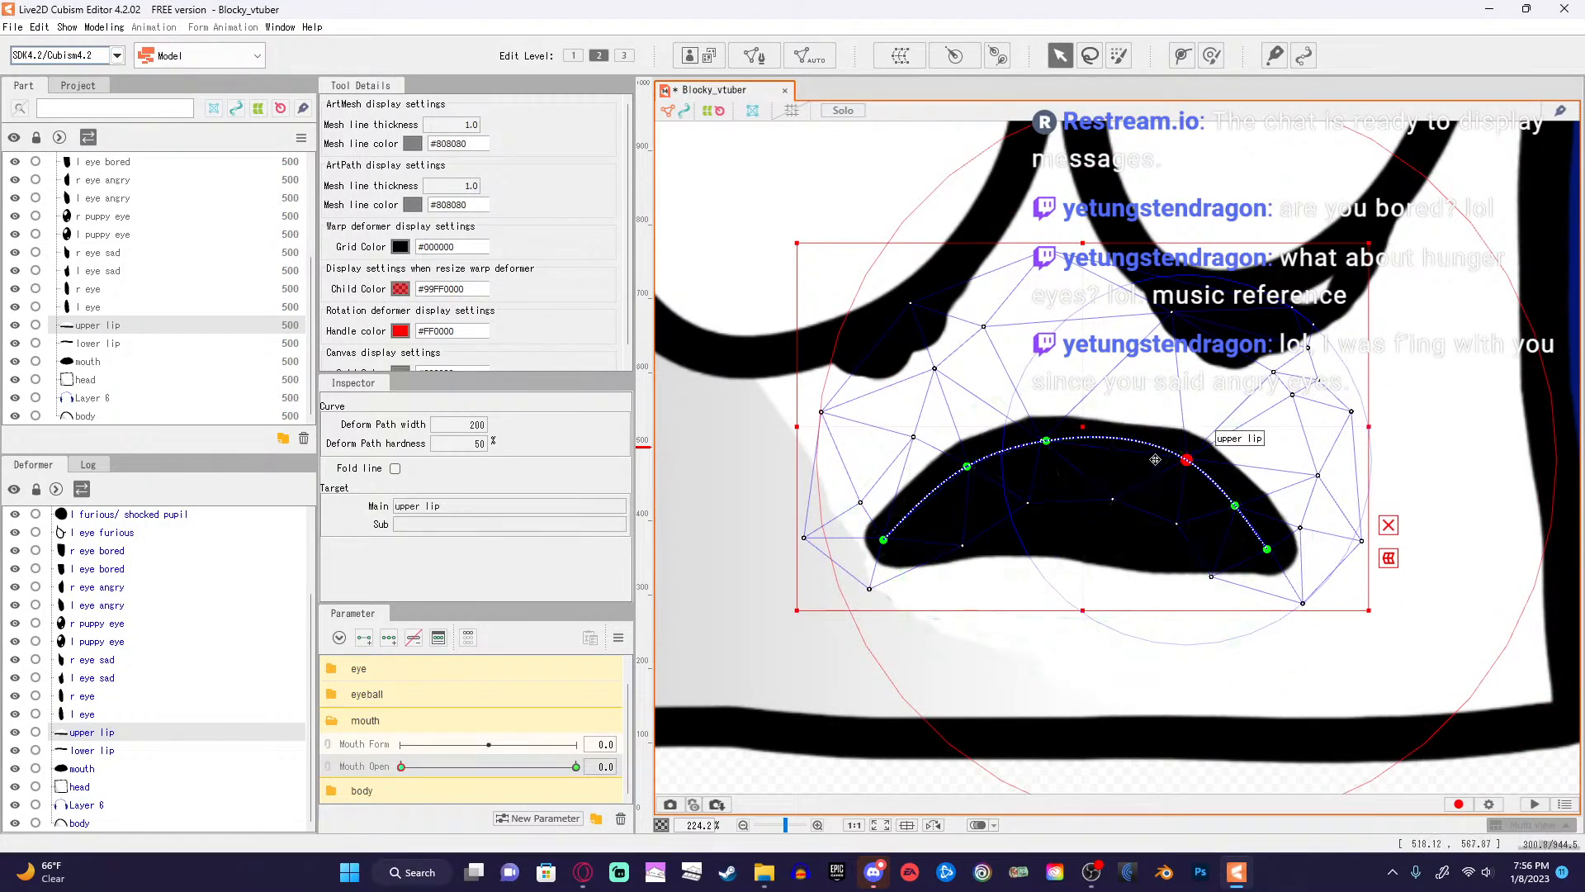
left_click_drag(1047, 442, 1086, 422)
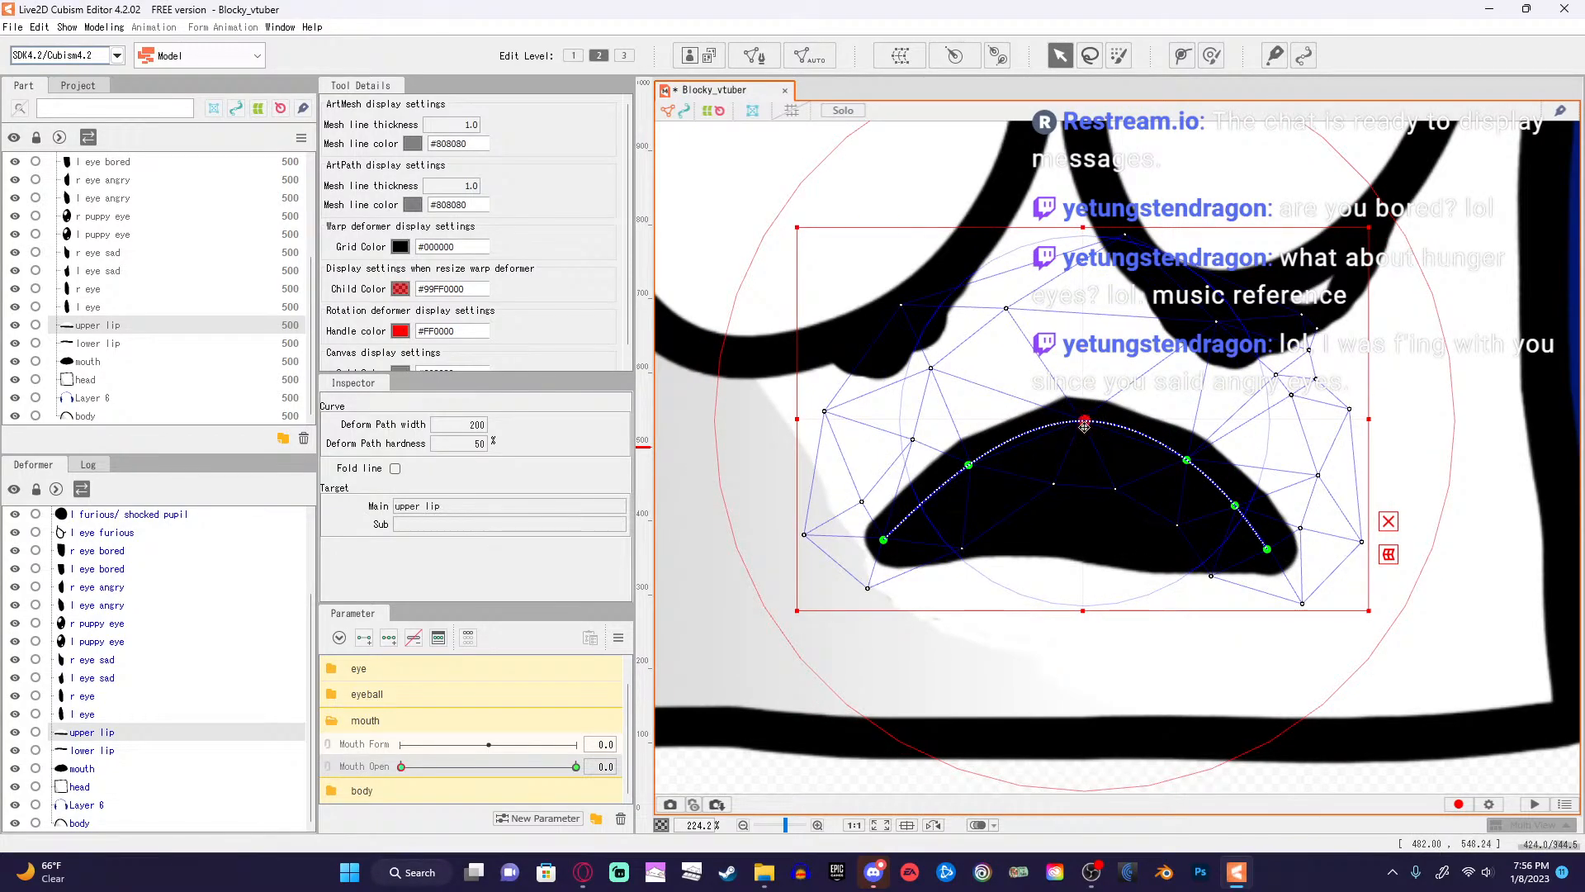
left_click(1389, 523)
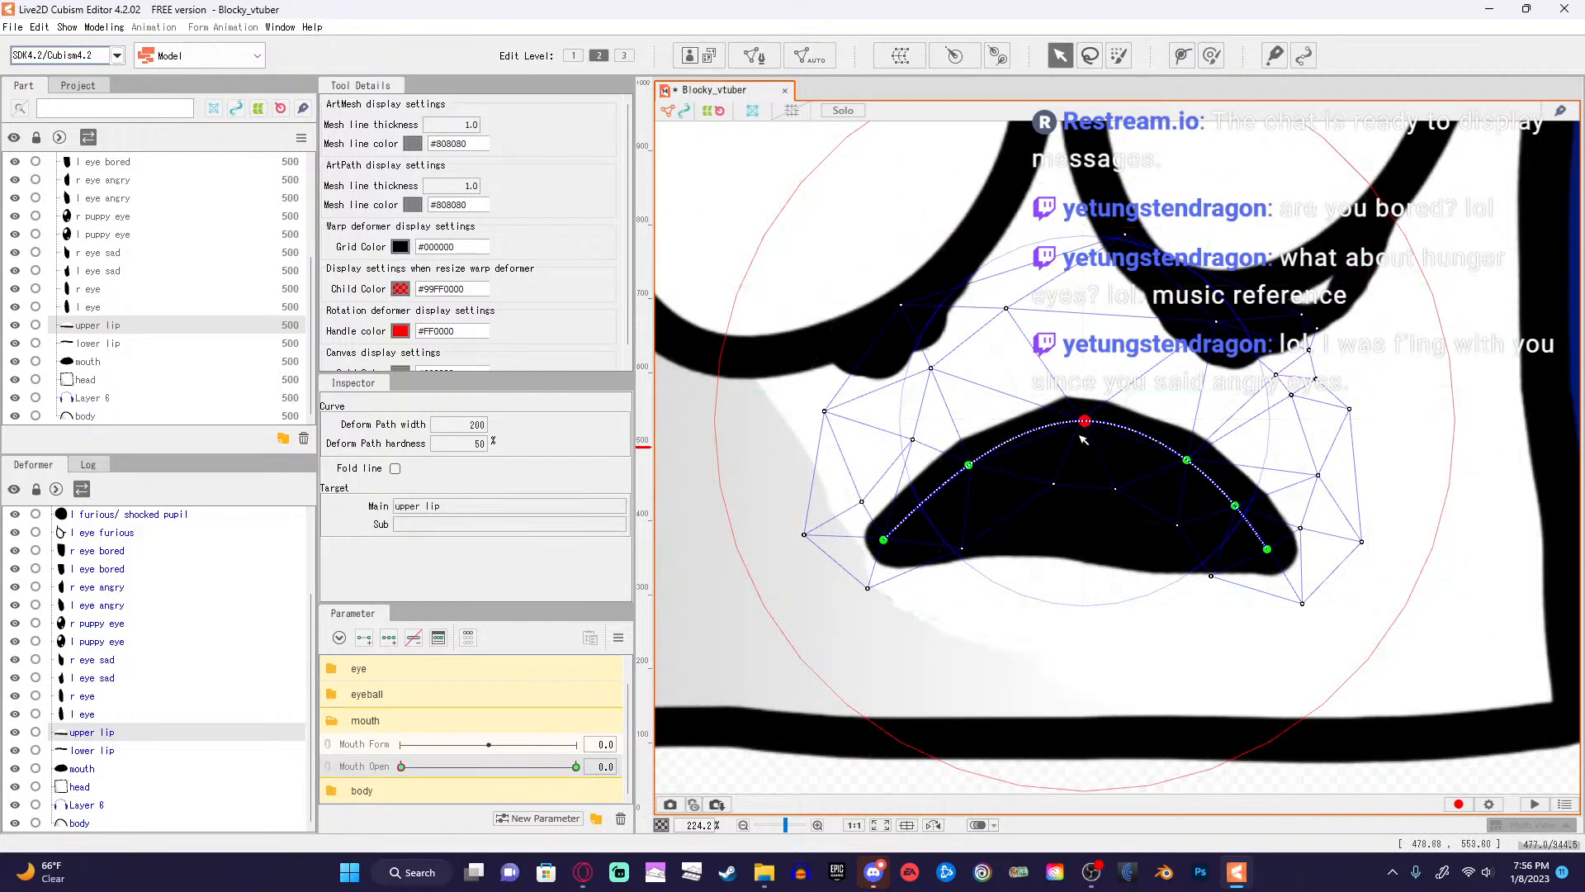
mouse_move(1088, 425)
left_mouse_down()
mouse_move(1150, 424)
mouse_move(1037, 415)
mouse_move(1027, 460)
mouse_move(1084, 430)
left_mouse_up()
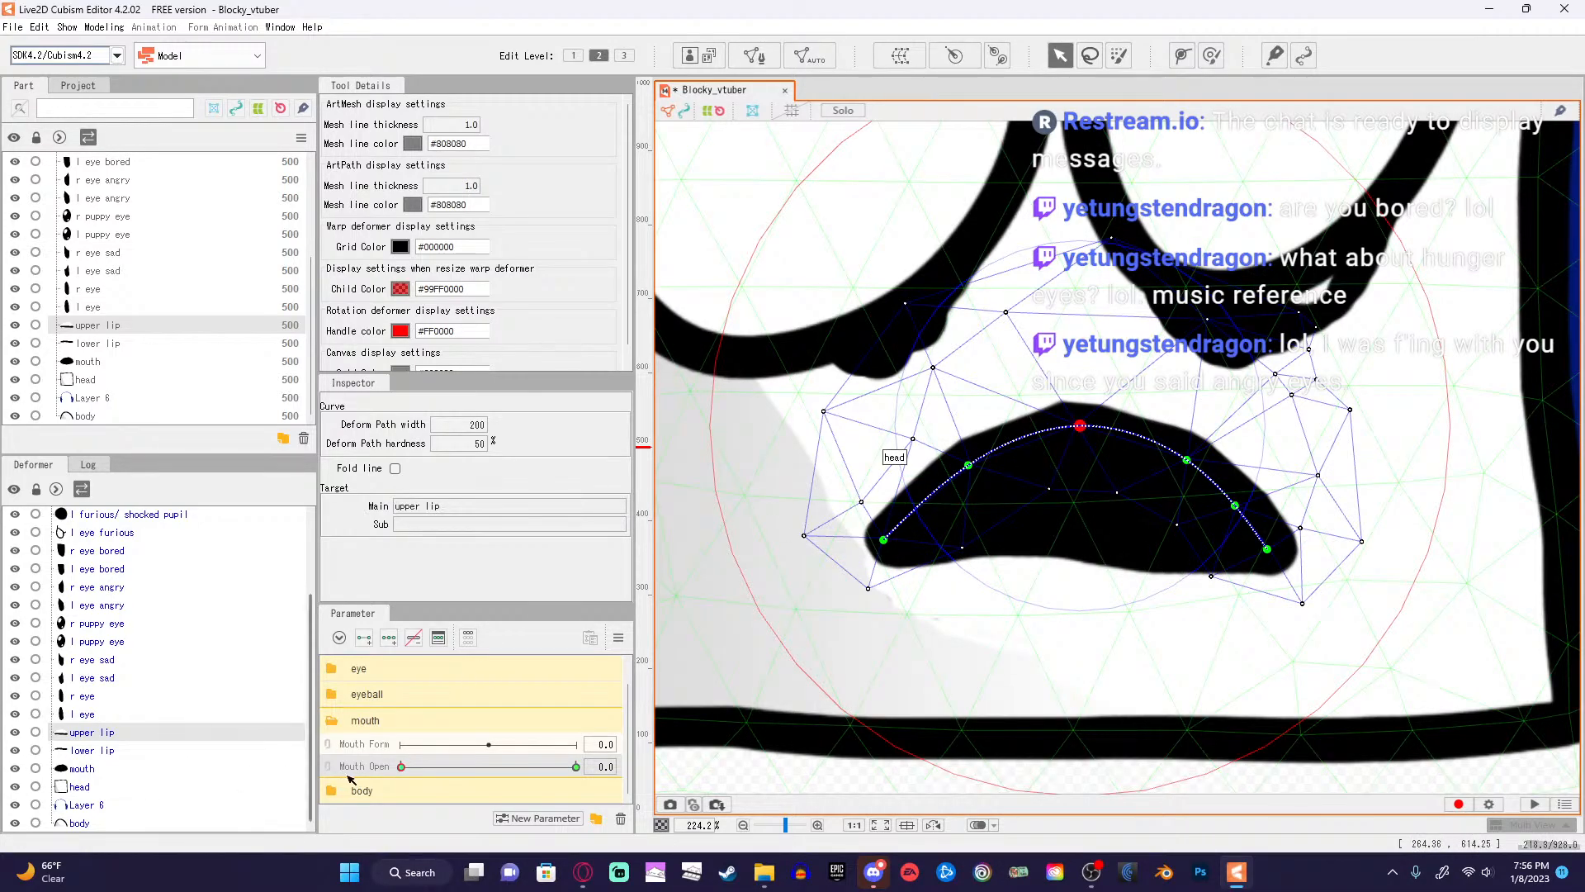
Lower the inner deform path points of the lower lip to bend it into a downward curve below the upper lip.
left_click(216, 749)
left_click_drag(939, 535, 947, 562)
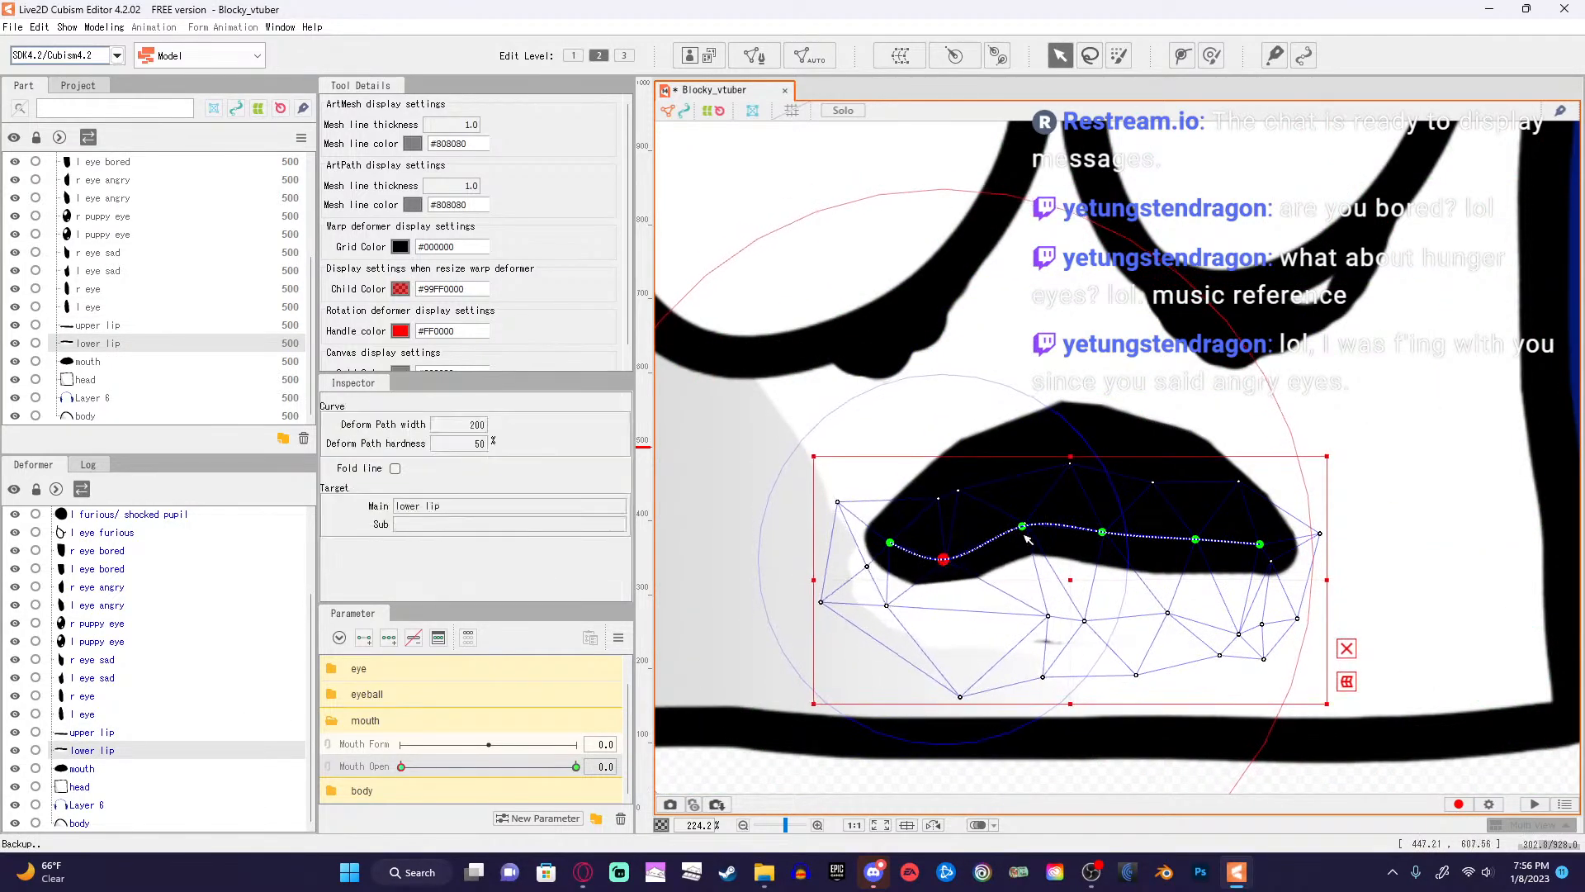
left_click_drag(1024, 528, 1028, 602)
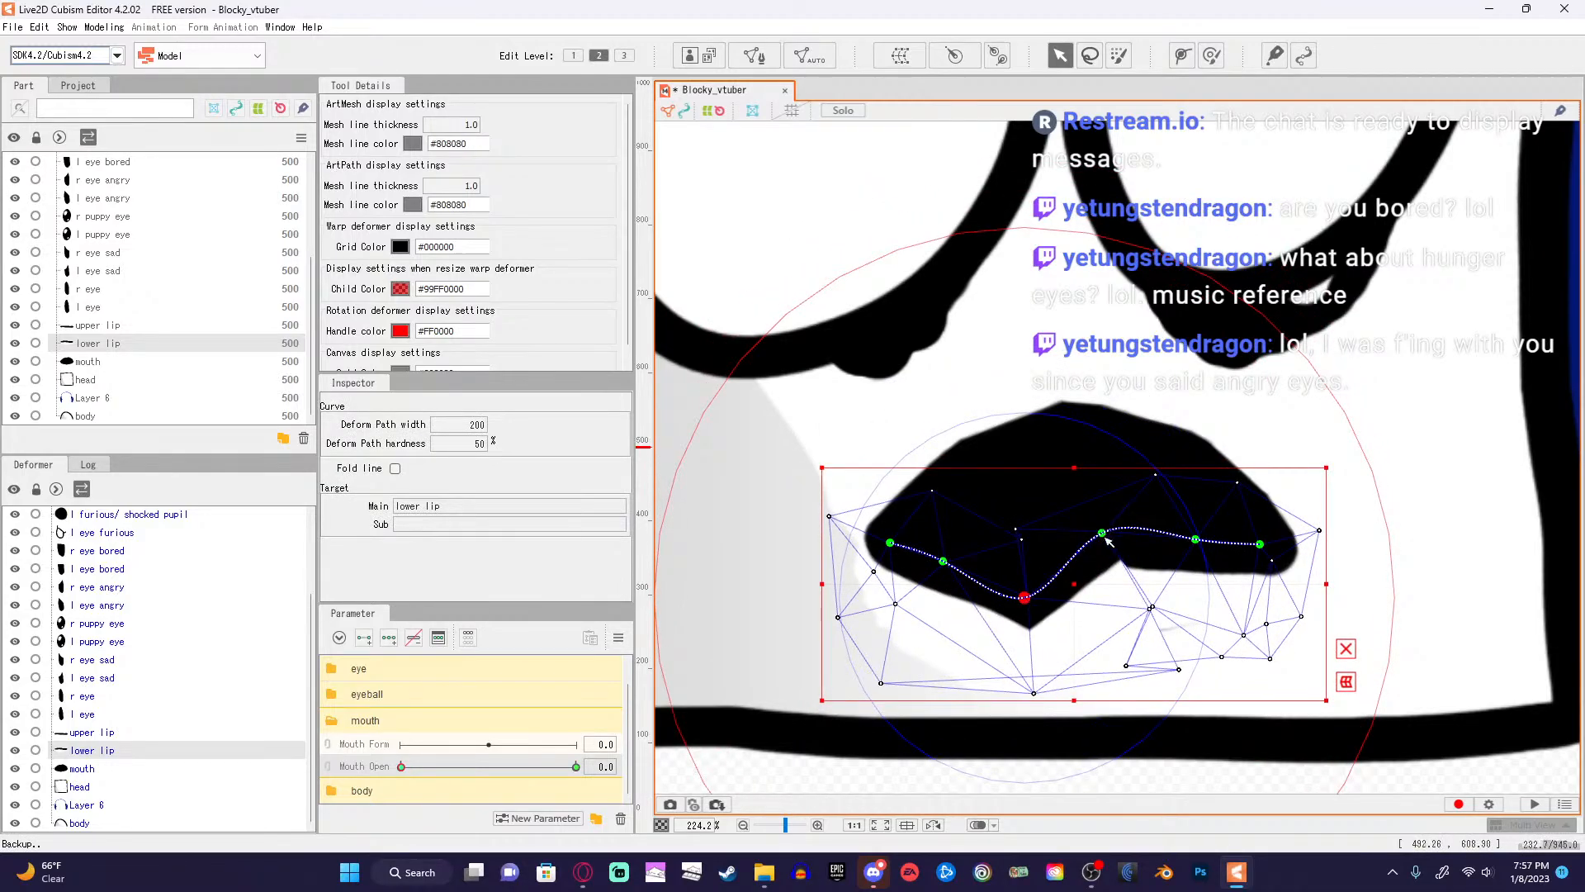
left_click_drag(1108, 541, 1148, 604)
left_click_drag(1202, 542, 1130, 639)
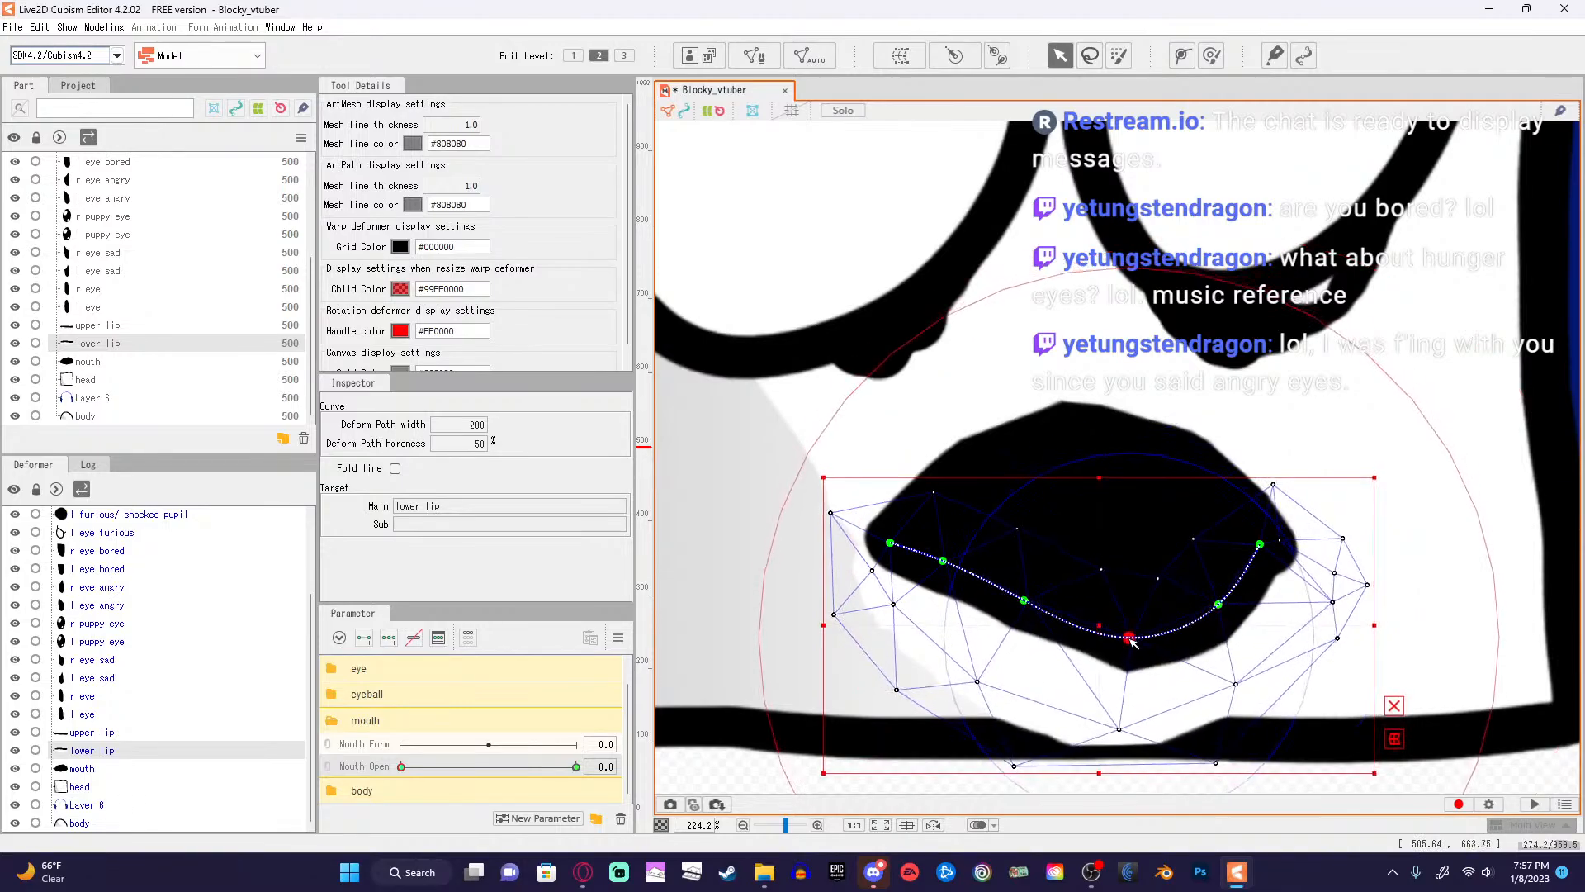
Even out the lower lip's downward curve and pull its lowest mesh vertices up off the head's bottom outline.
scroll(1150, 643, "down", 2)
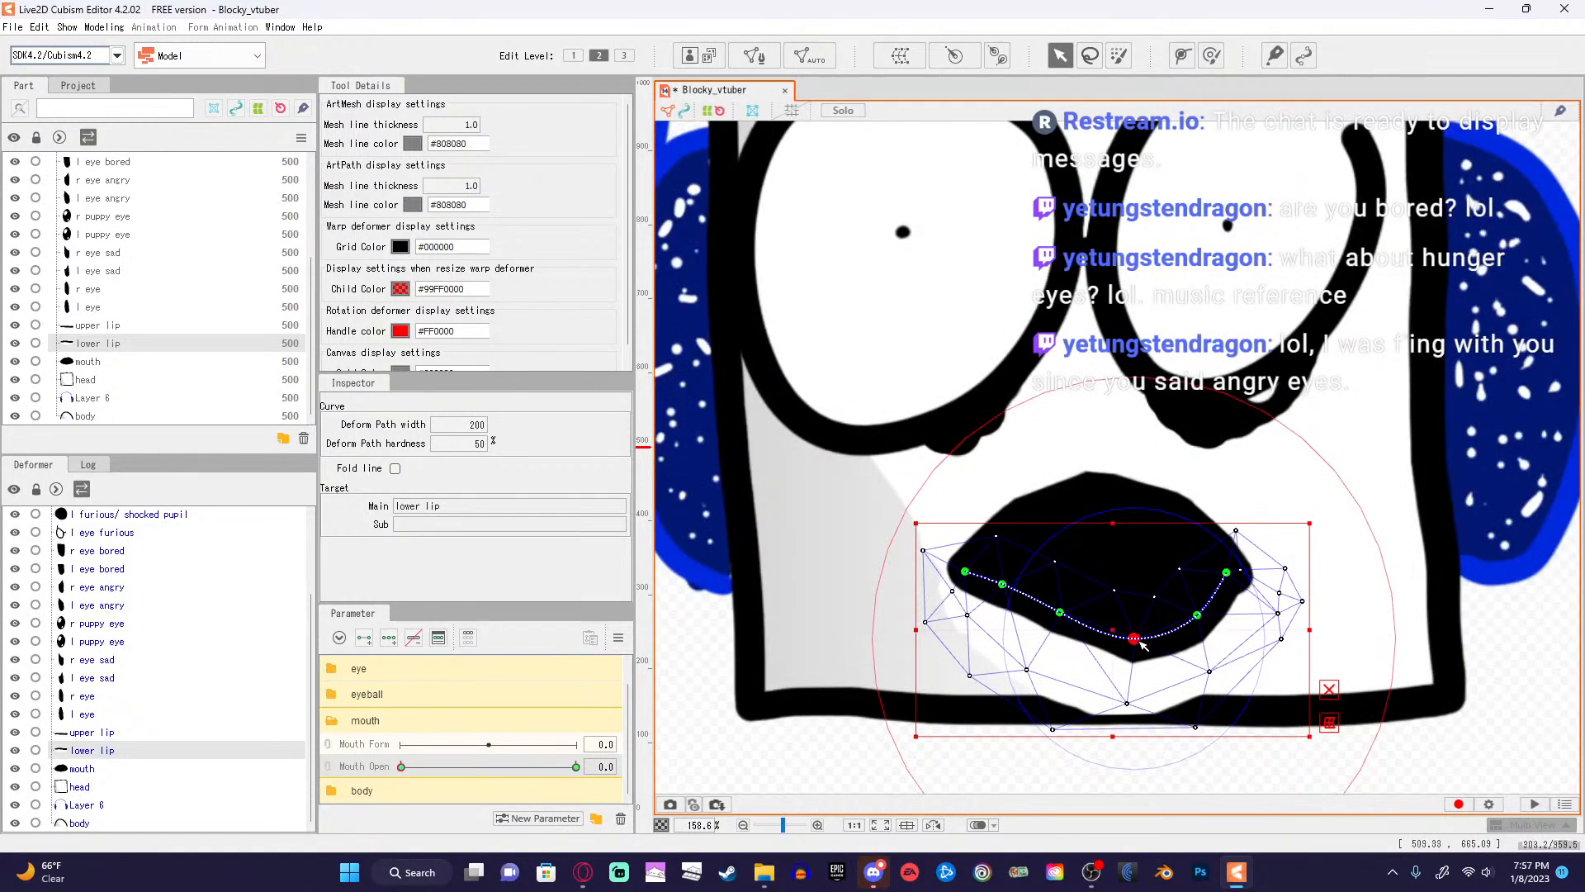
mouse_move(1135, 640)
left_mouse_down()
mouse_move(1131, 614)
mouse_move(1047, 628)
mouse_move(1131, 625)
mouse_move(1125, 653)
left_mouse_up()
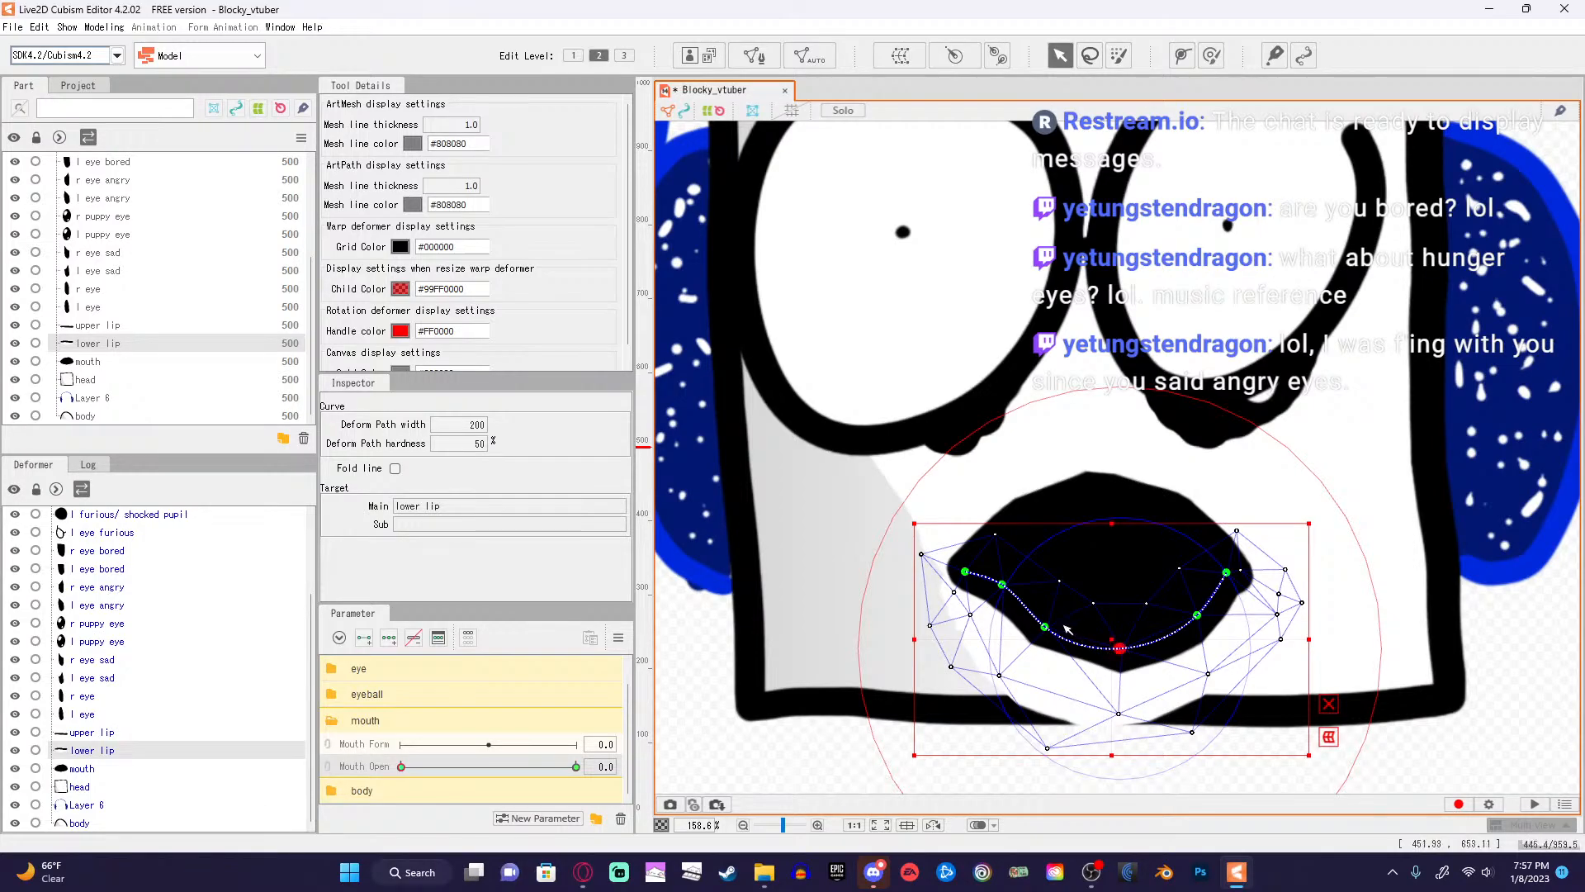
left_click_drag(1001, 584, 1038, 632)
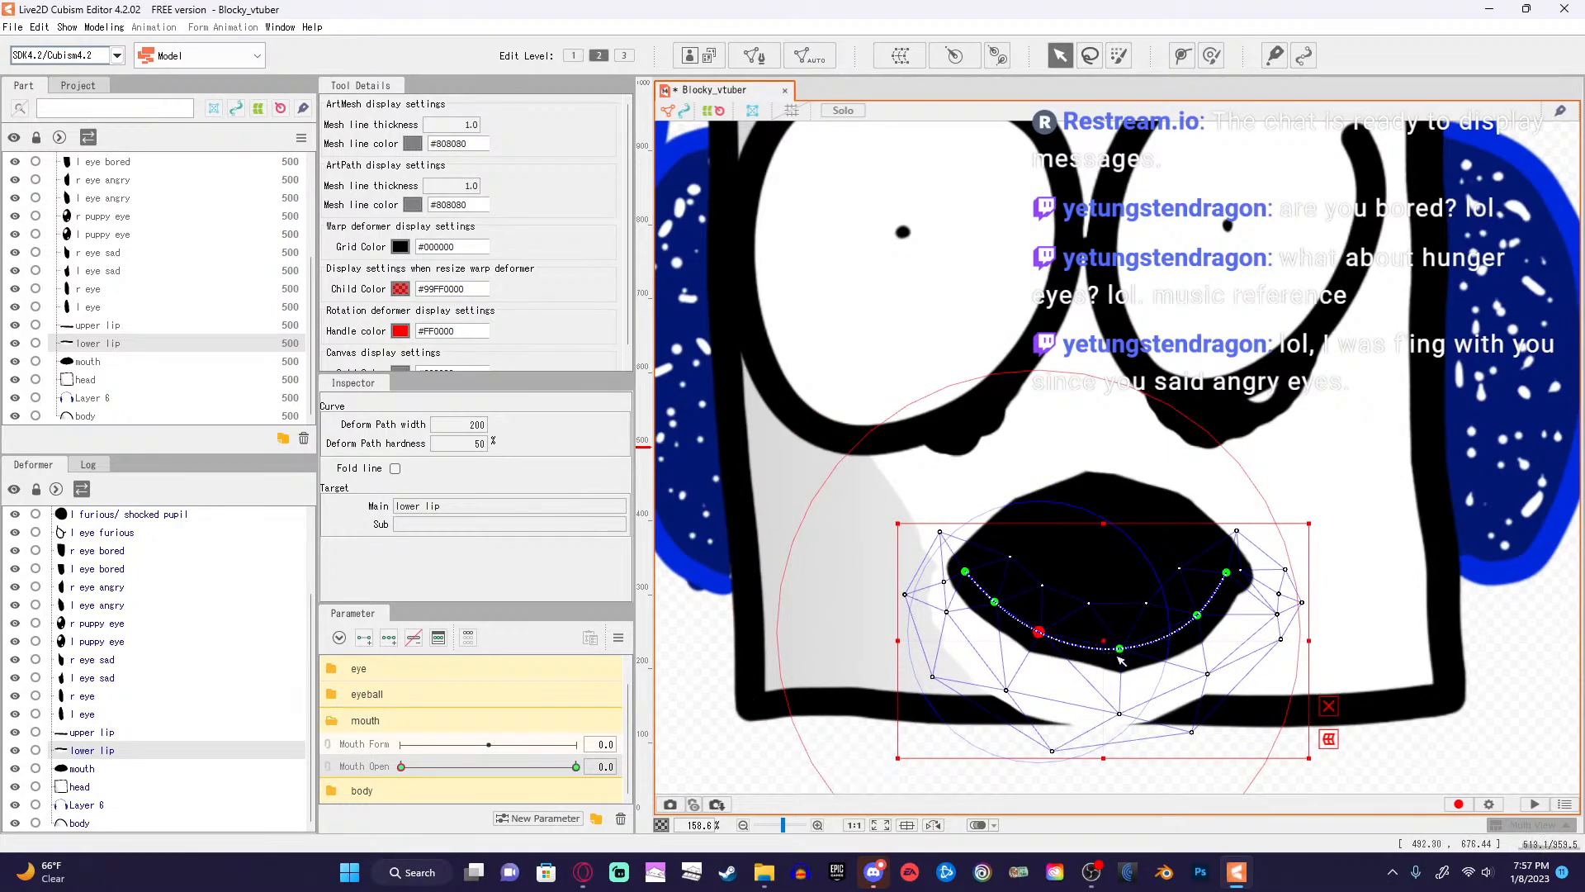
left_click_drag(1053, 753, 1070, 682)
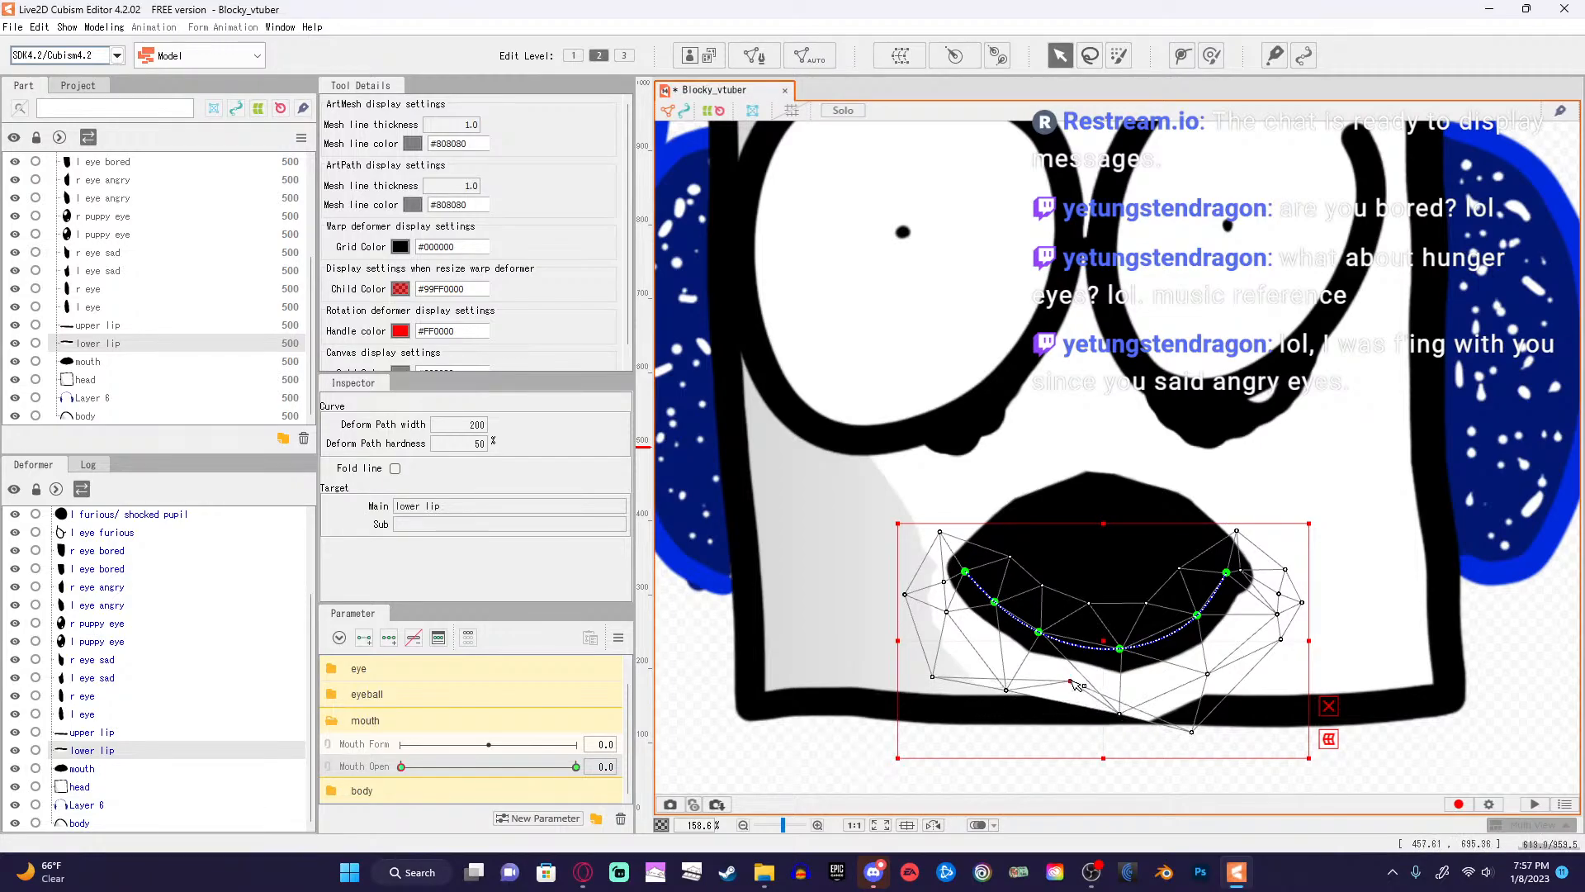
left_click_drag(1196, 734, 1116, 677)
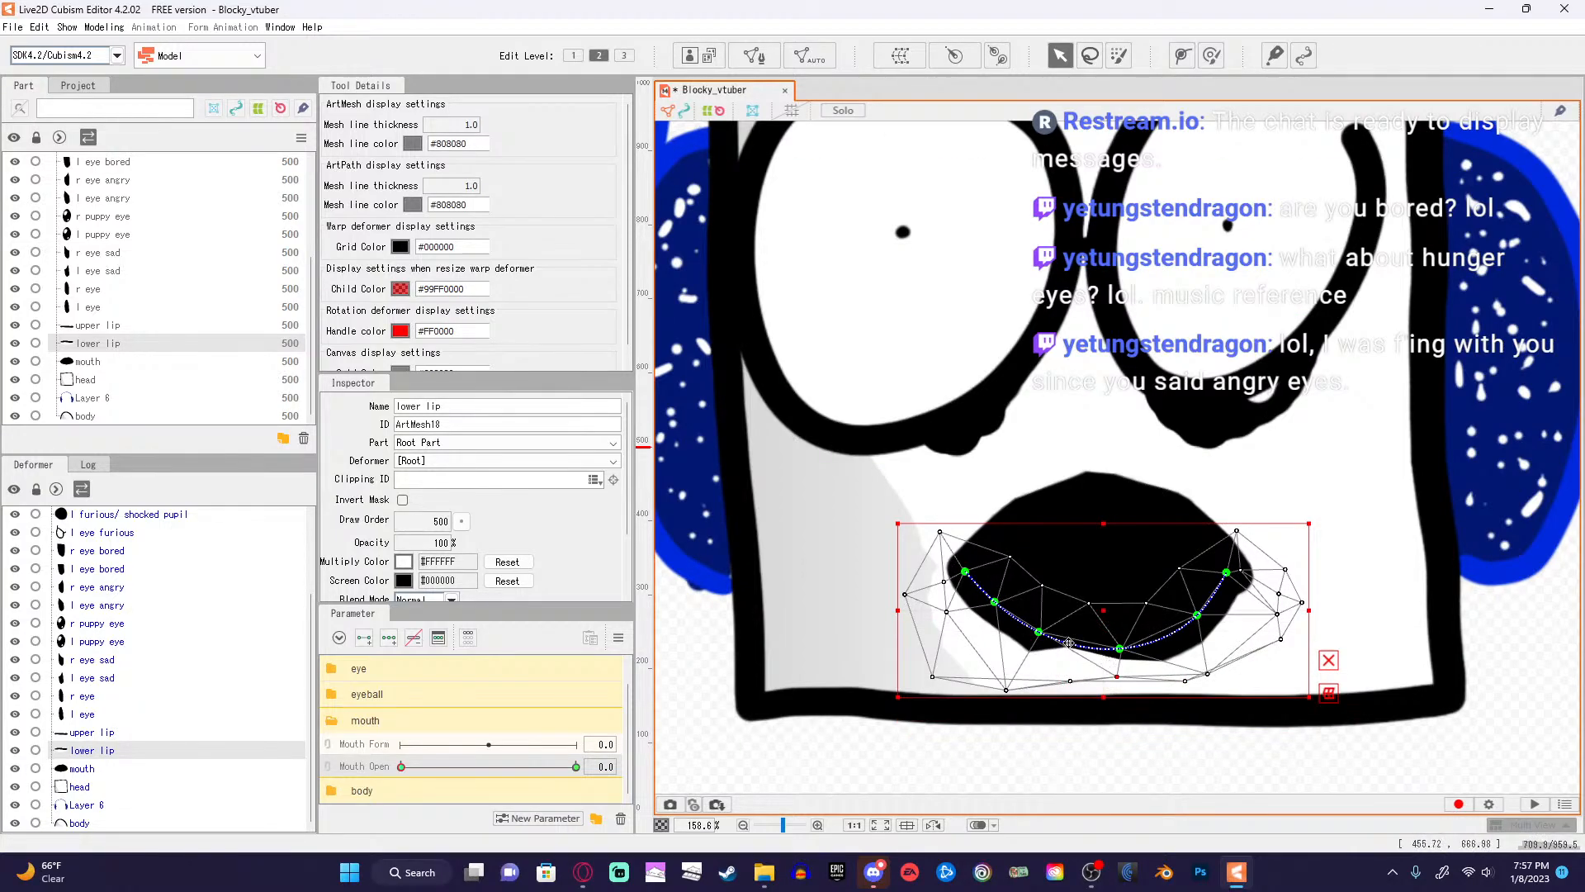
Reposition the lower lip's deform path points to round out its downward curve, moving the right mouth corner slightly outward.
left_click(1121, 651)
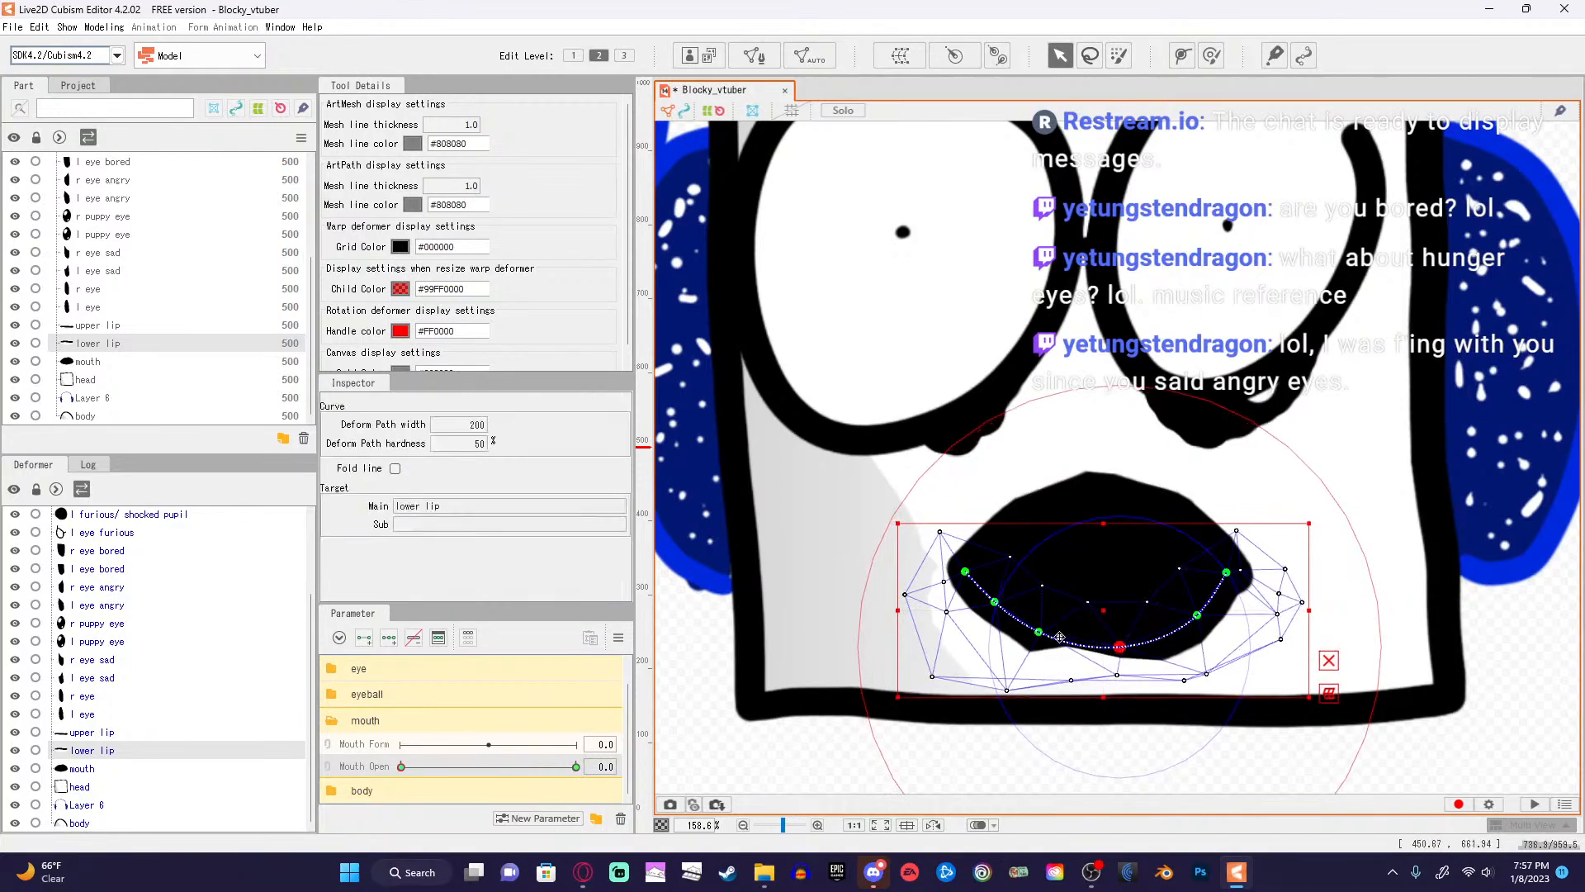
left_click_drag(1042, 634, 1047, 639)
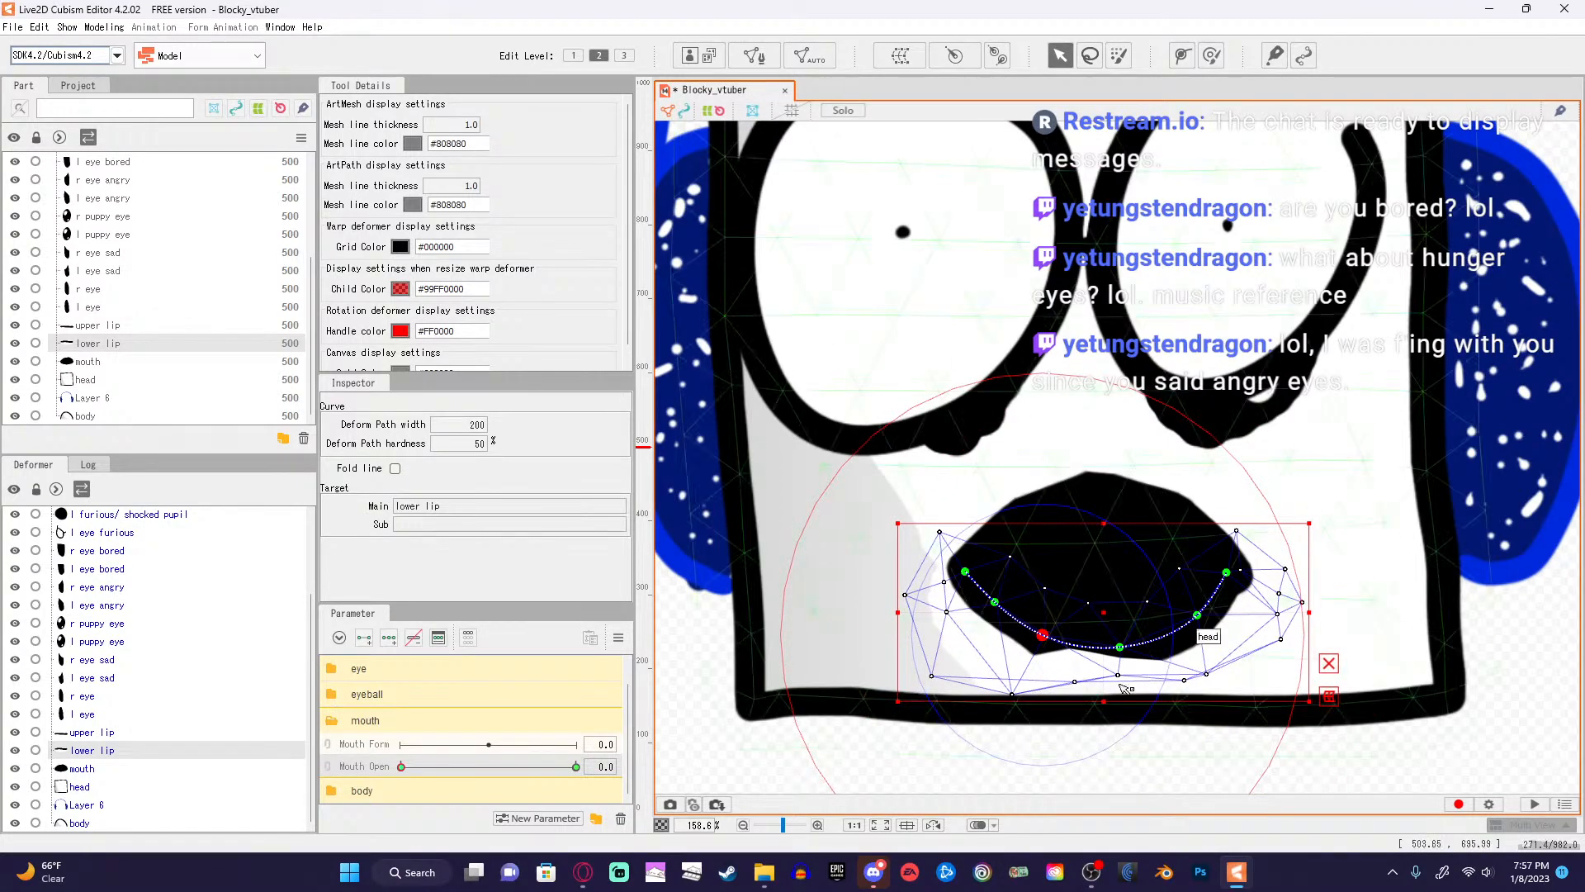
mouse_move(1014, 696)
left_mouse_down()
mouse_move(1035, 675)
mouse_move(939, 652)
mouse_move(998, 670)
left_mouse_up()
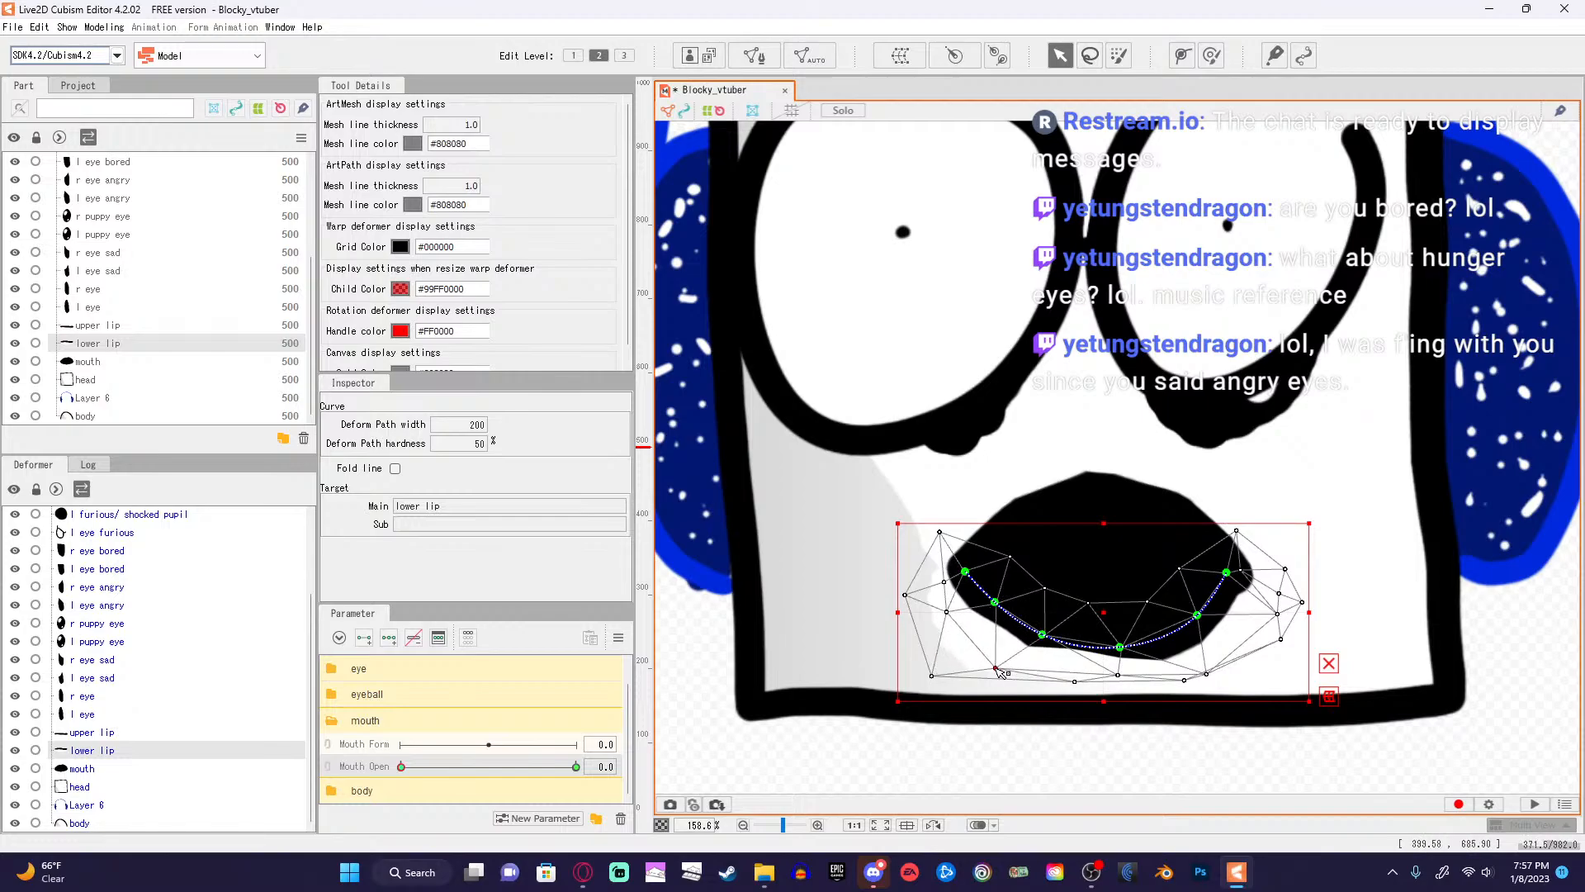
left_click(1043, 638)
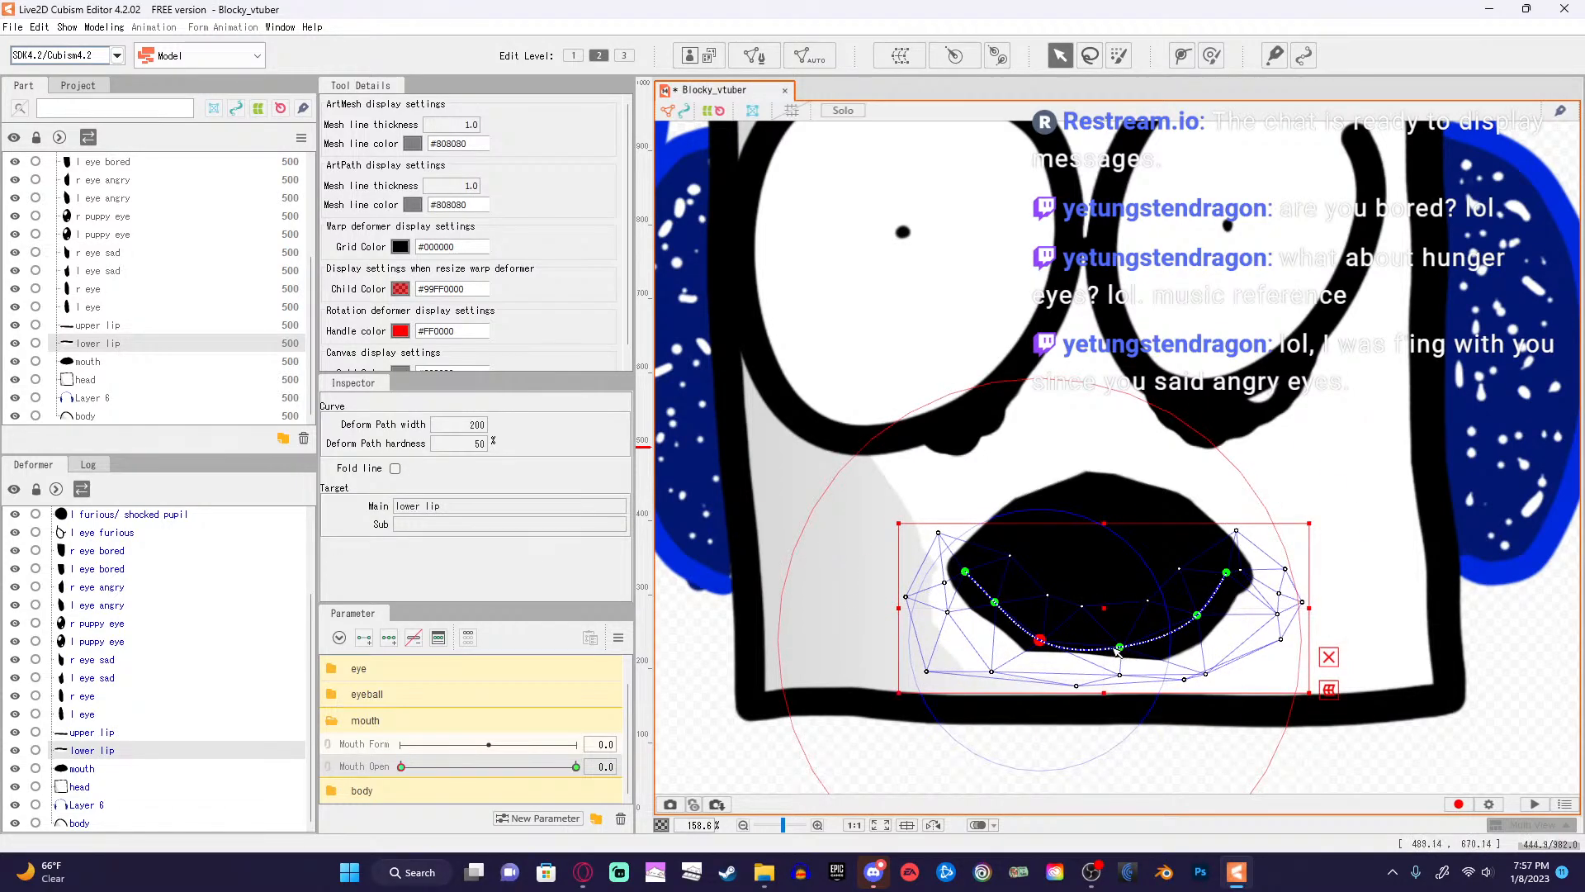
left_click_drag(1117, 651, 1044, 642)
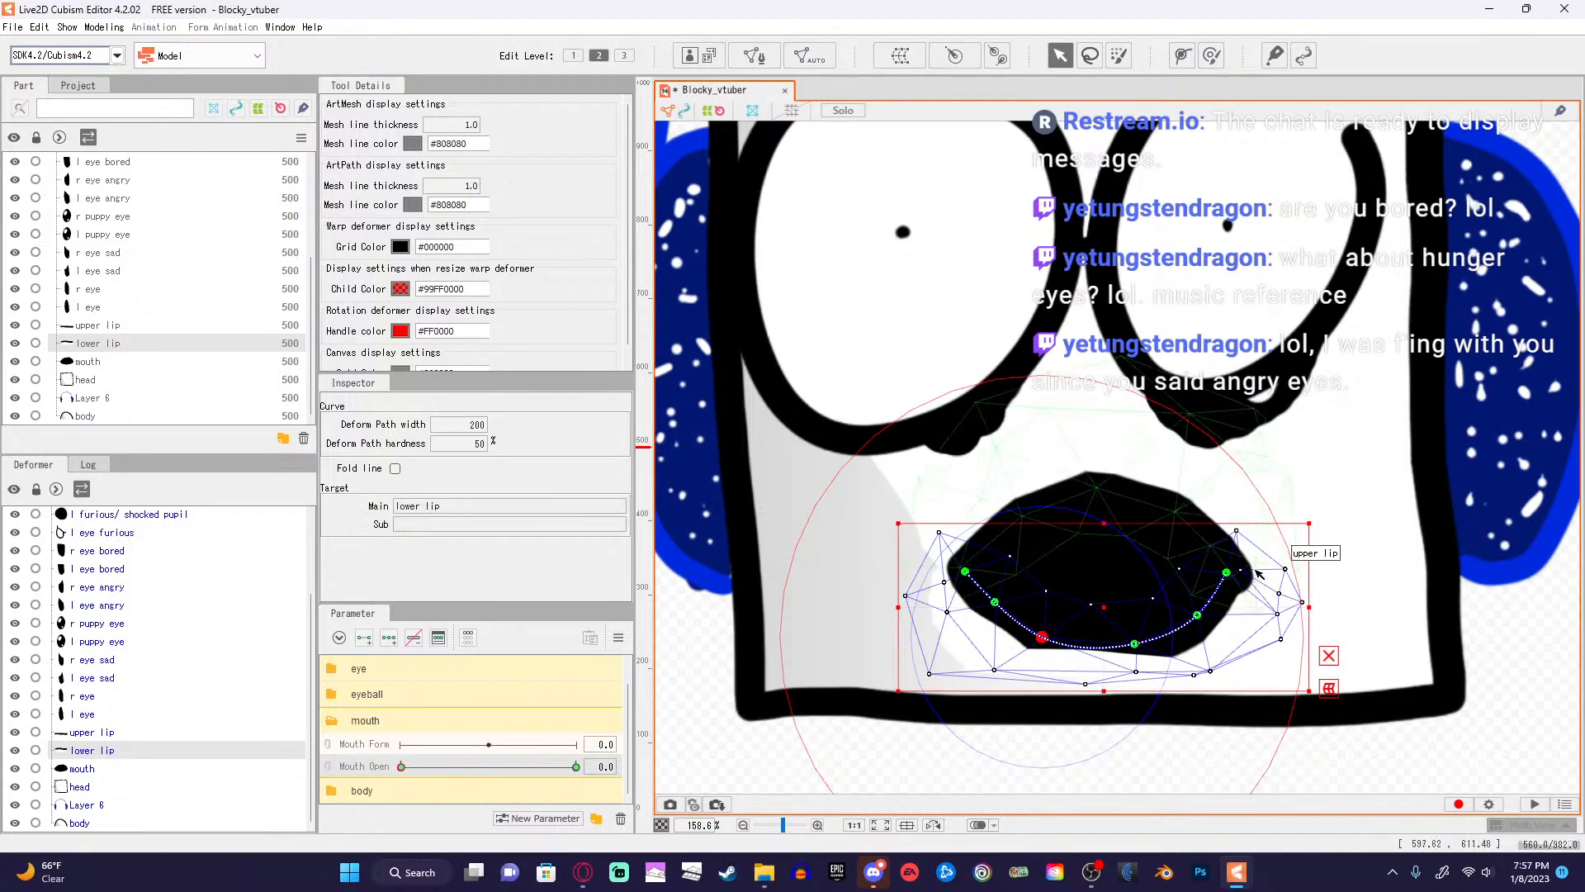
left_click_drag(1230, 578, 1240, 578)
left_click_drag(1002, 609, 1136, 649)
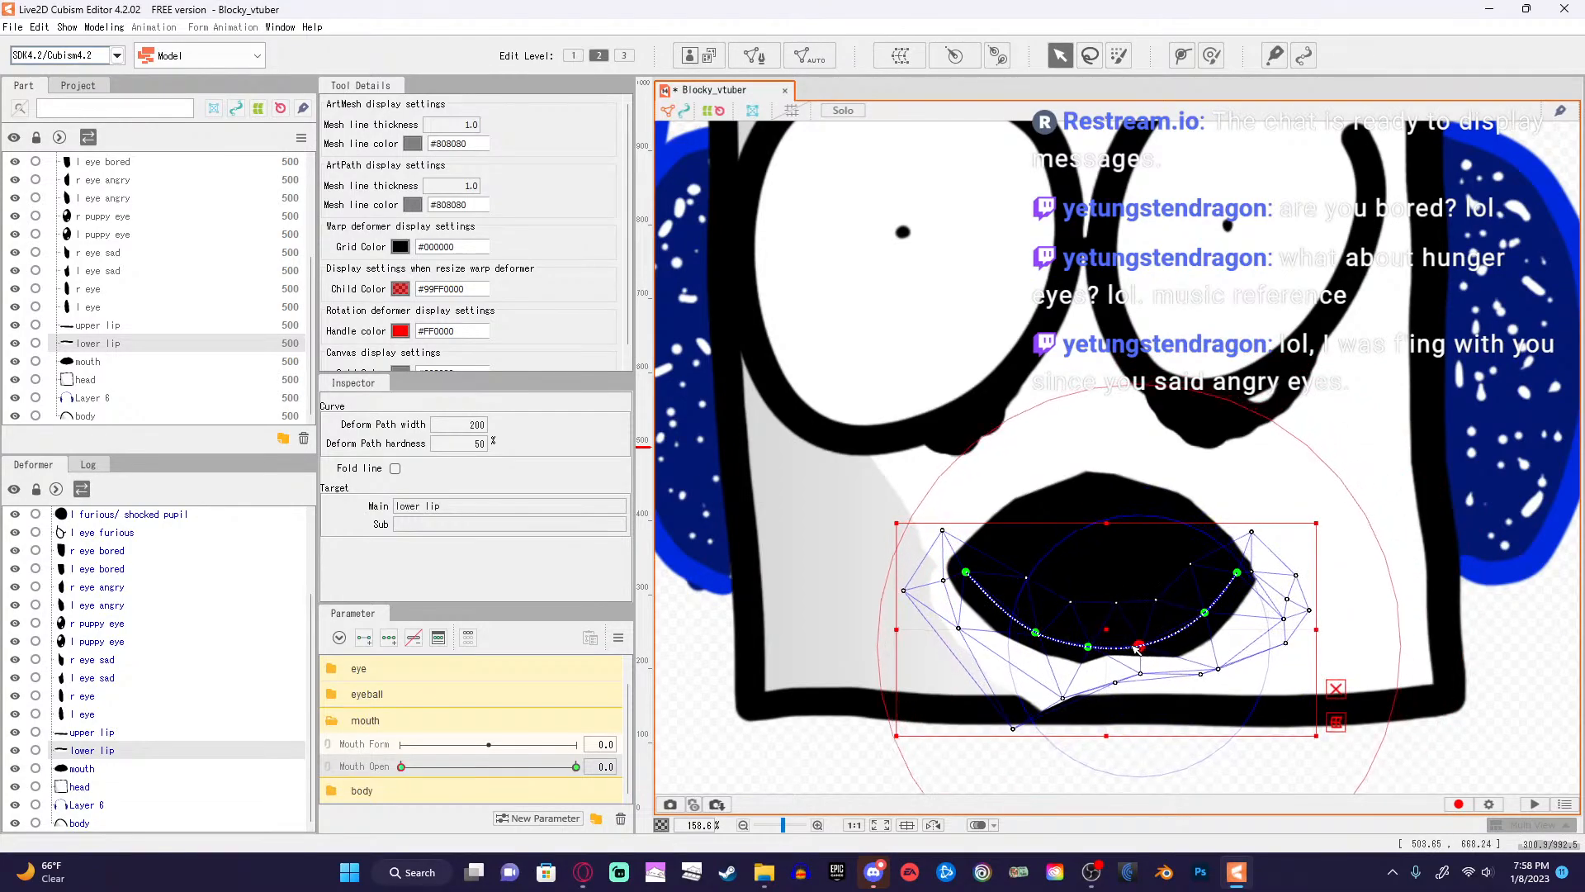
Pull the lower lip's lowest mesh vertices up off the head's bottom outline.
left_click(1147, 700)
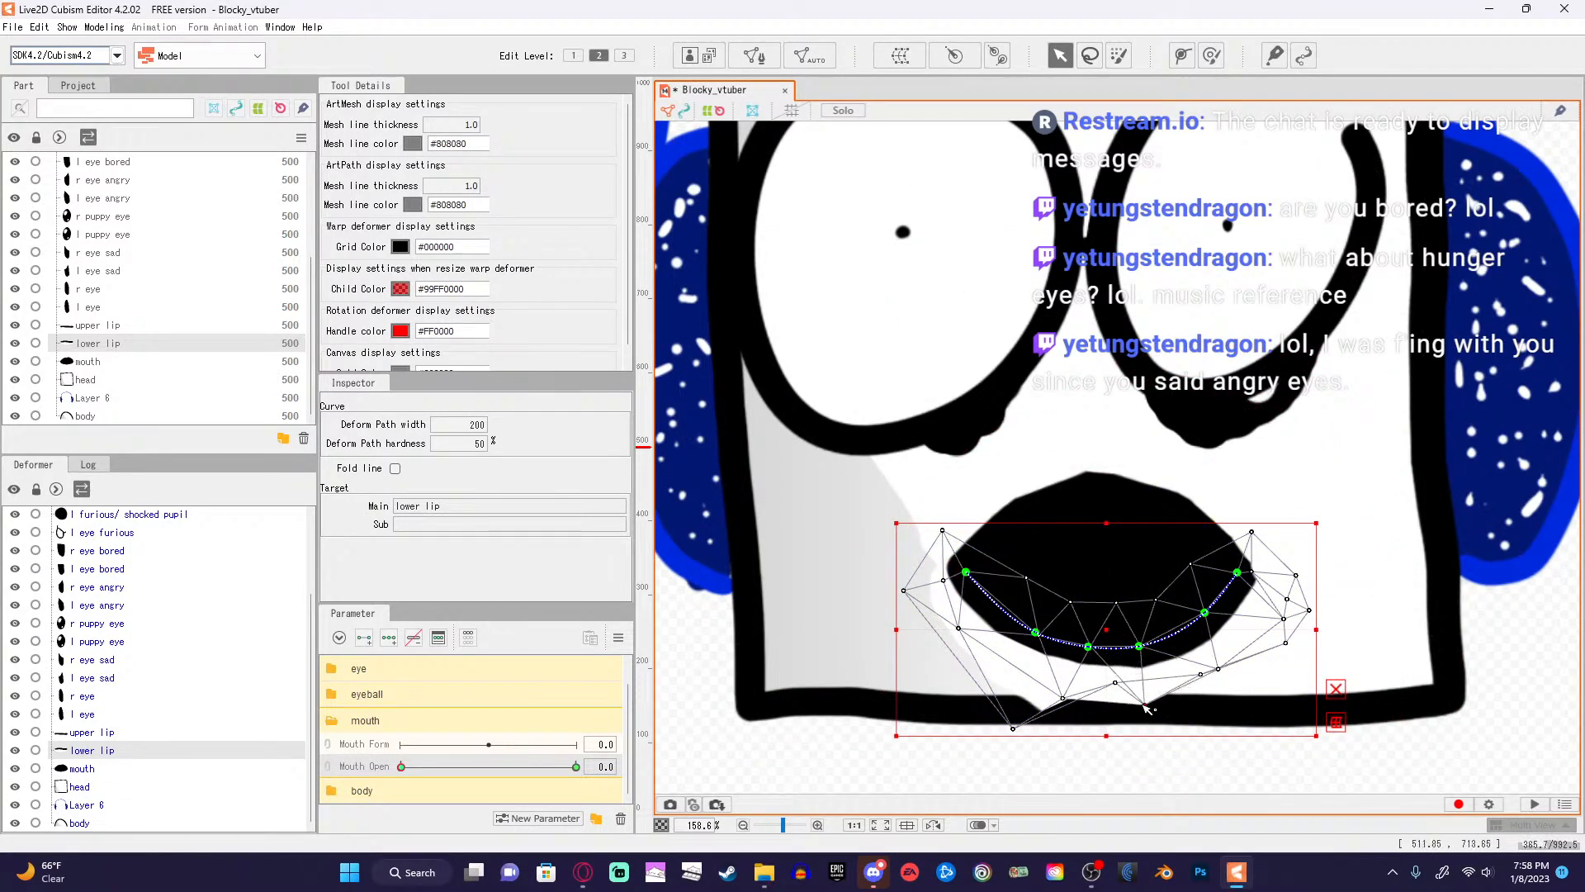
left_click(1147, 708)
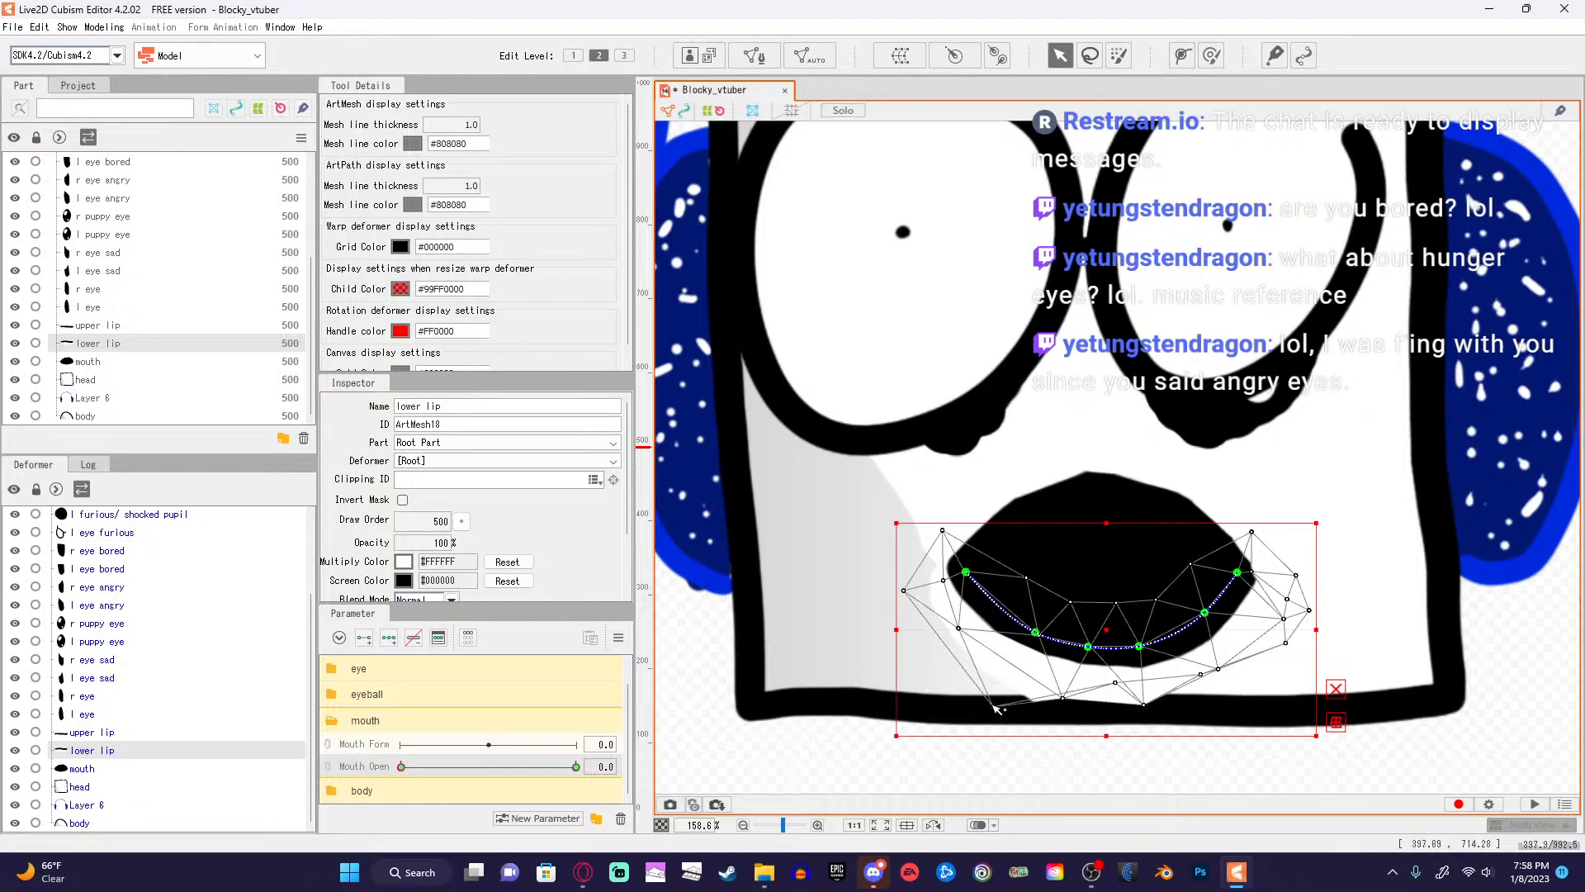
left_click_drag(997, 709, 925, 679)
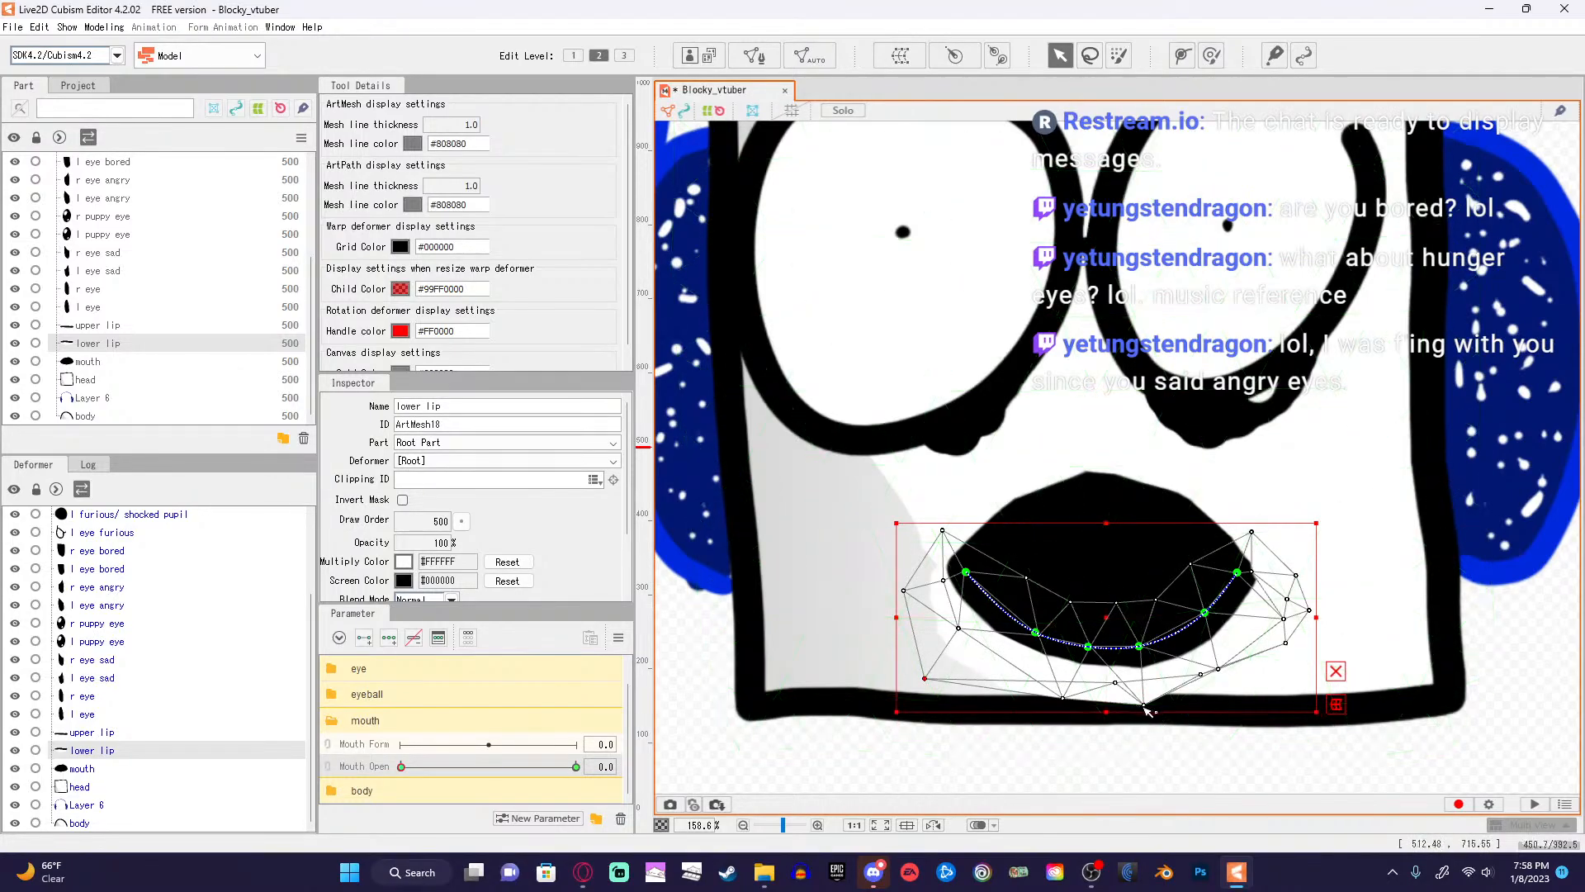
left_click_drag(1184, 693, 1149, 692)
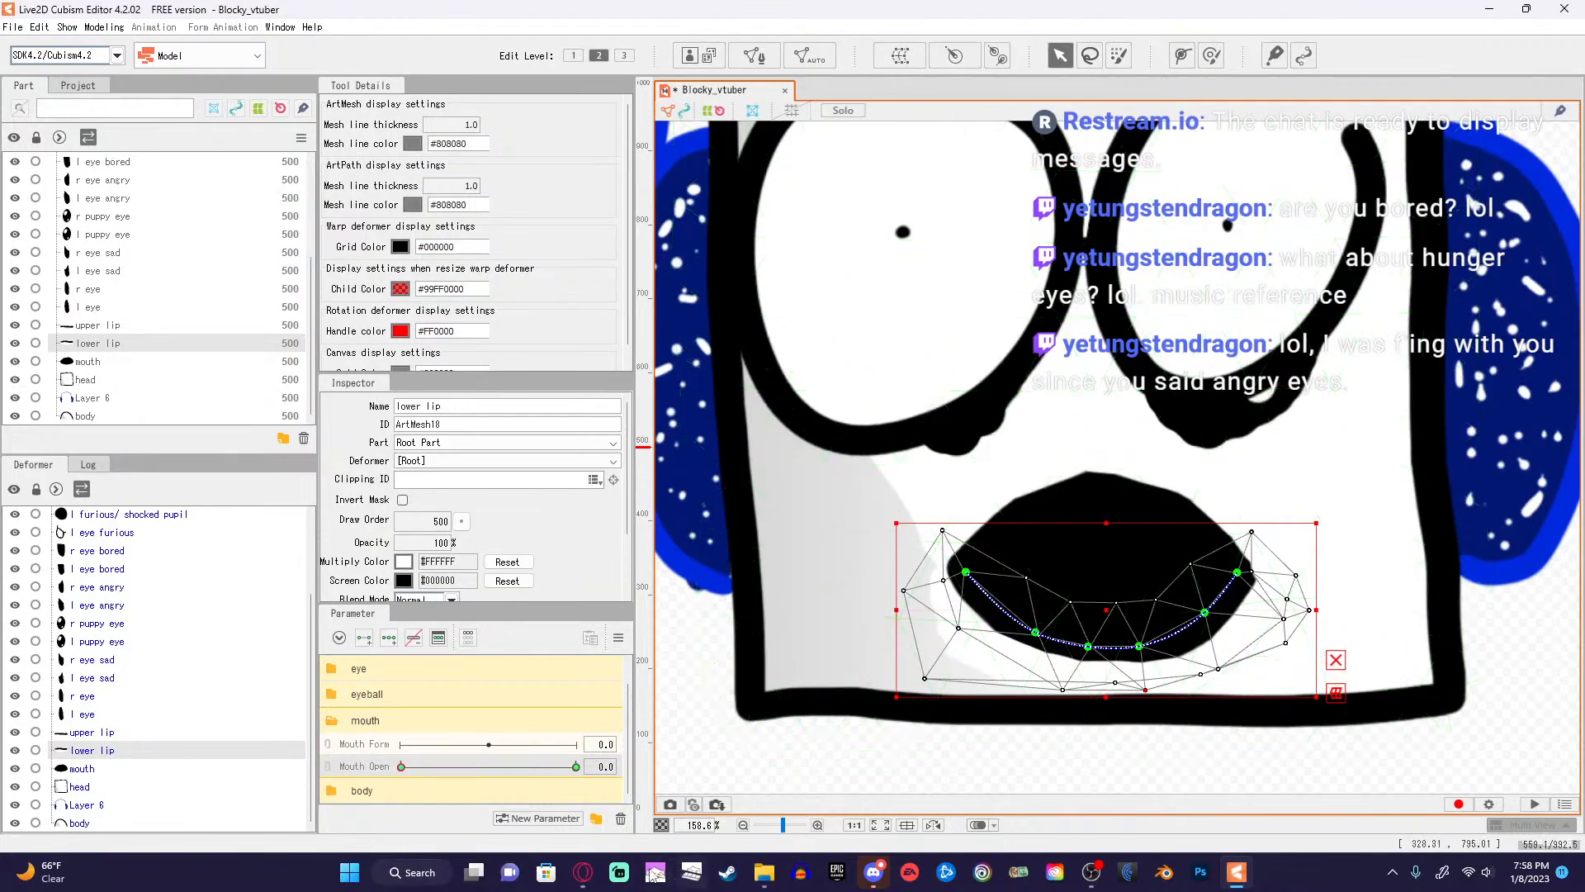
Check the open mouth against the reference video and compare the upper and lower lip meshes.
left_click(582, 872)
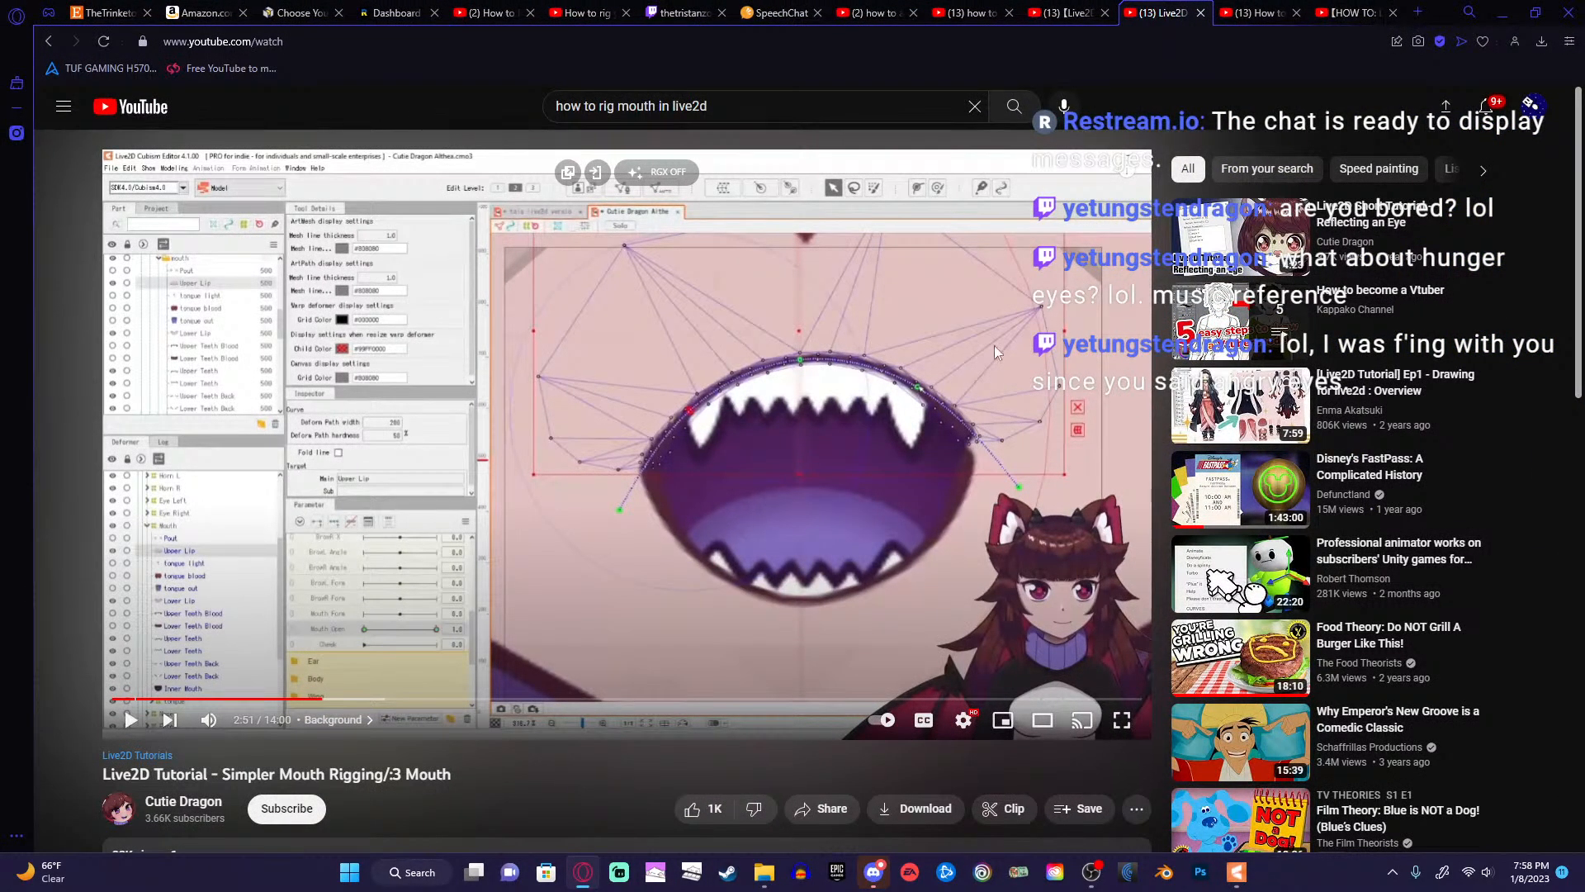
left_click(1510, 11)
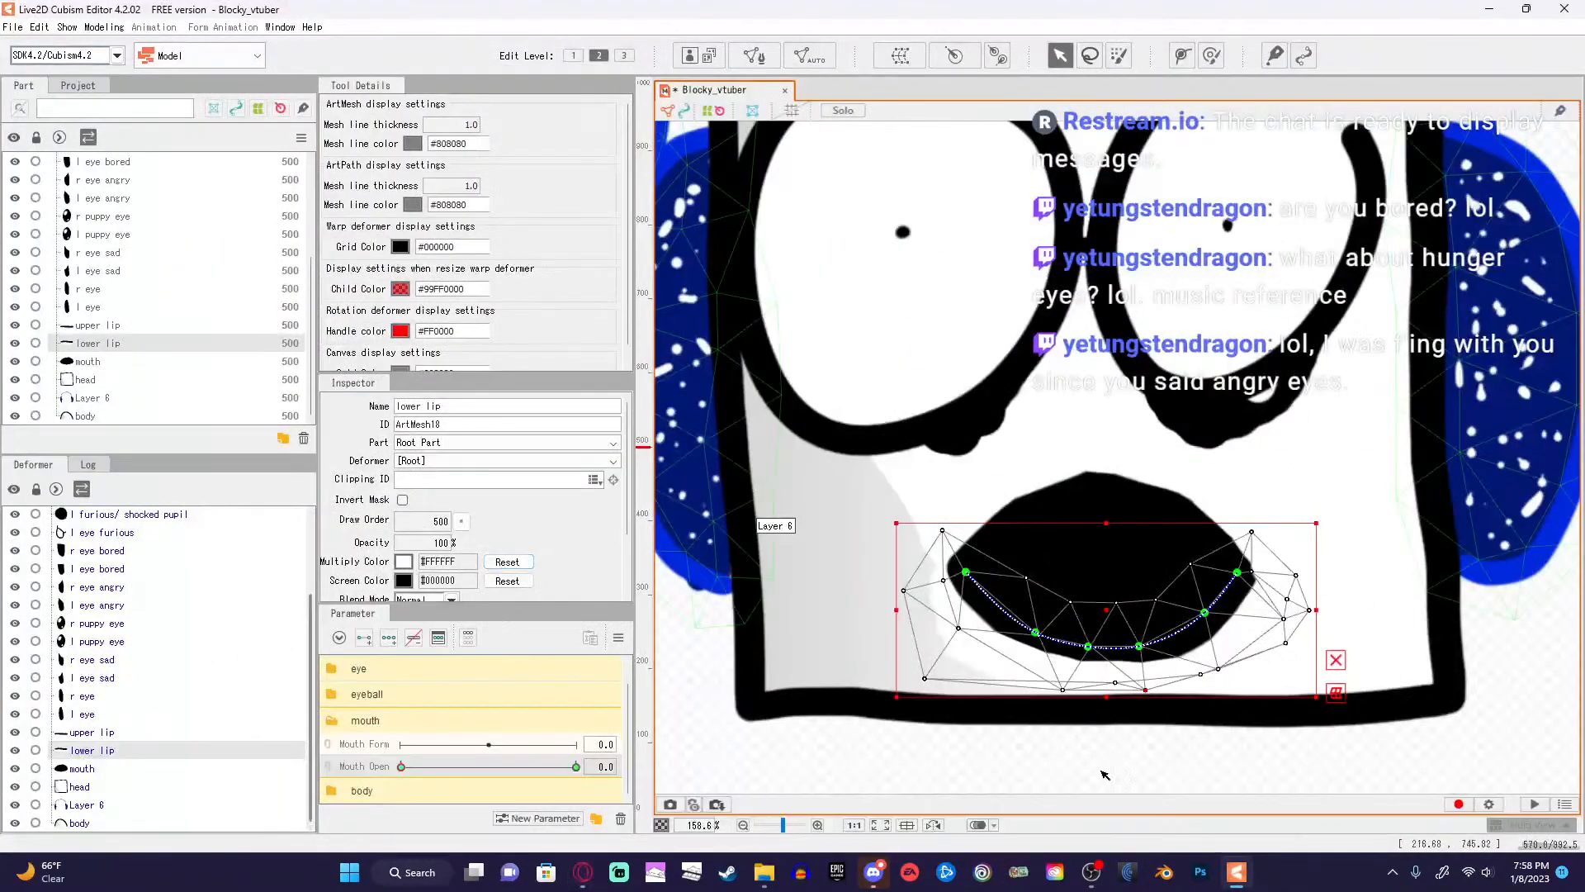
left_click(1526, 708)
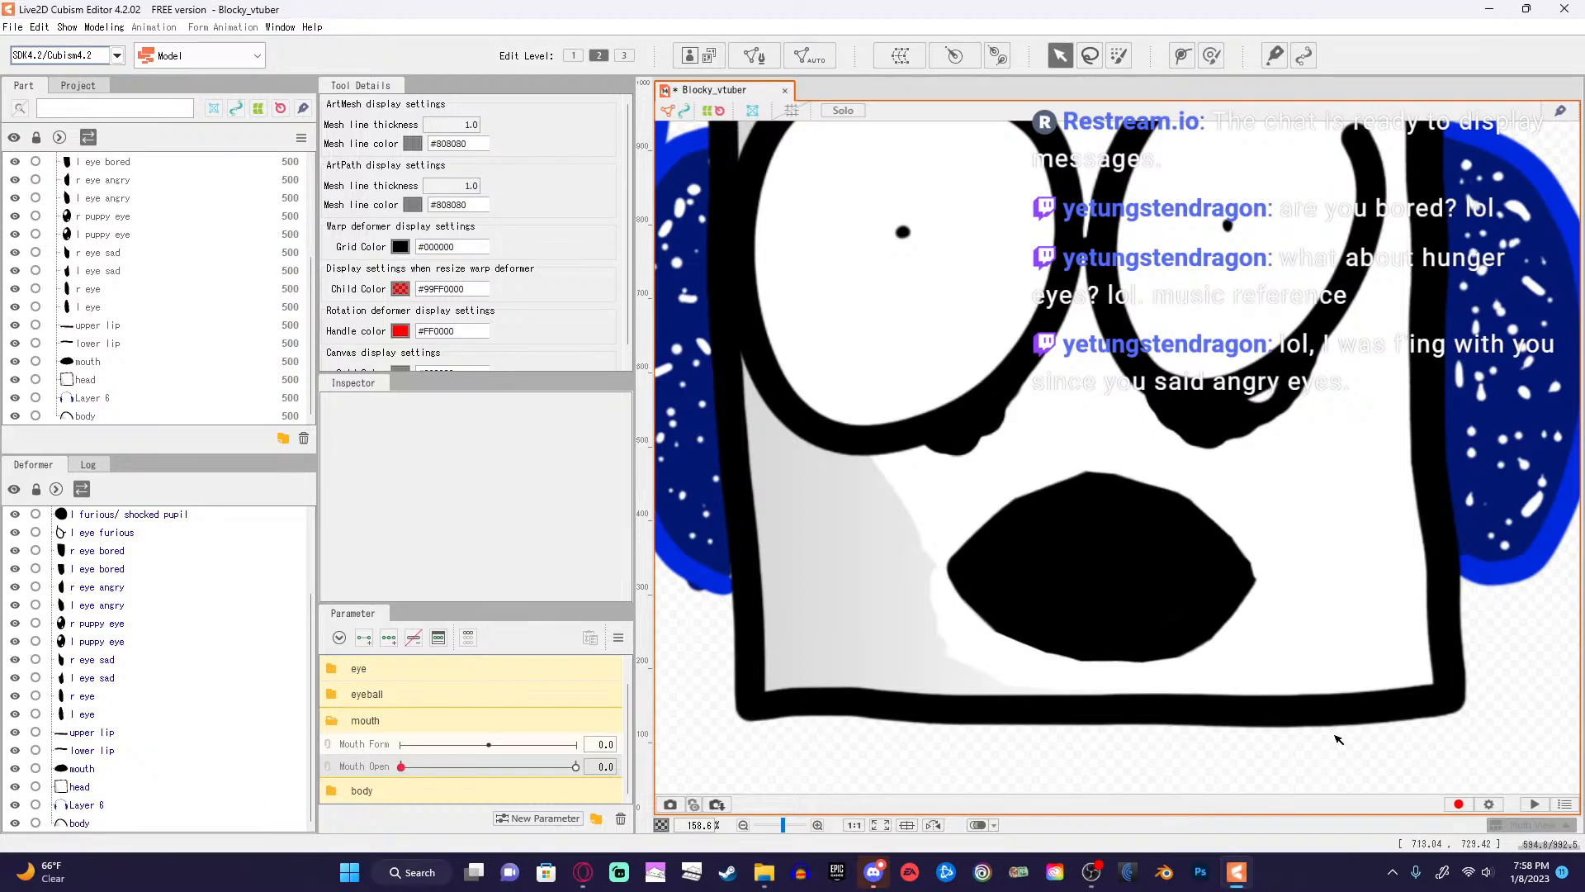
left_click(93, 732)
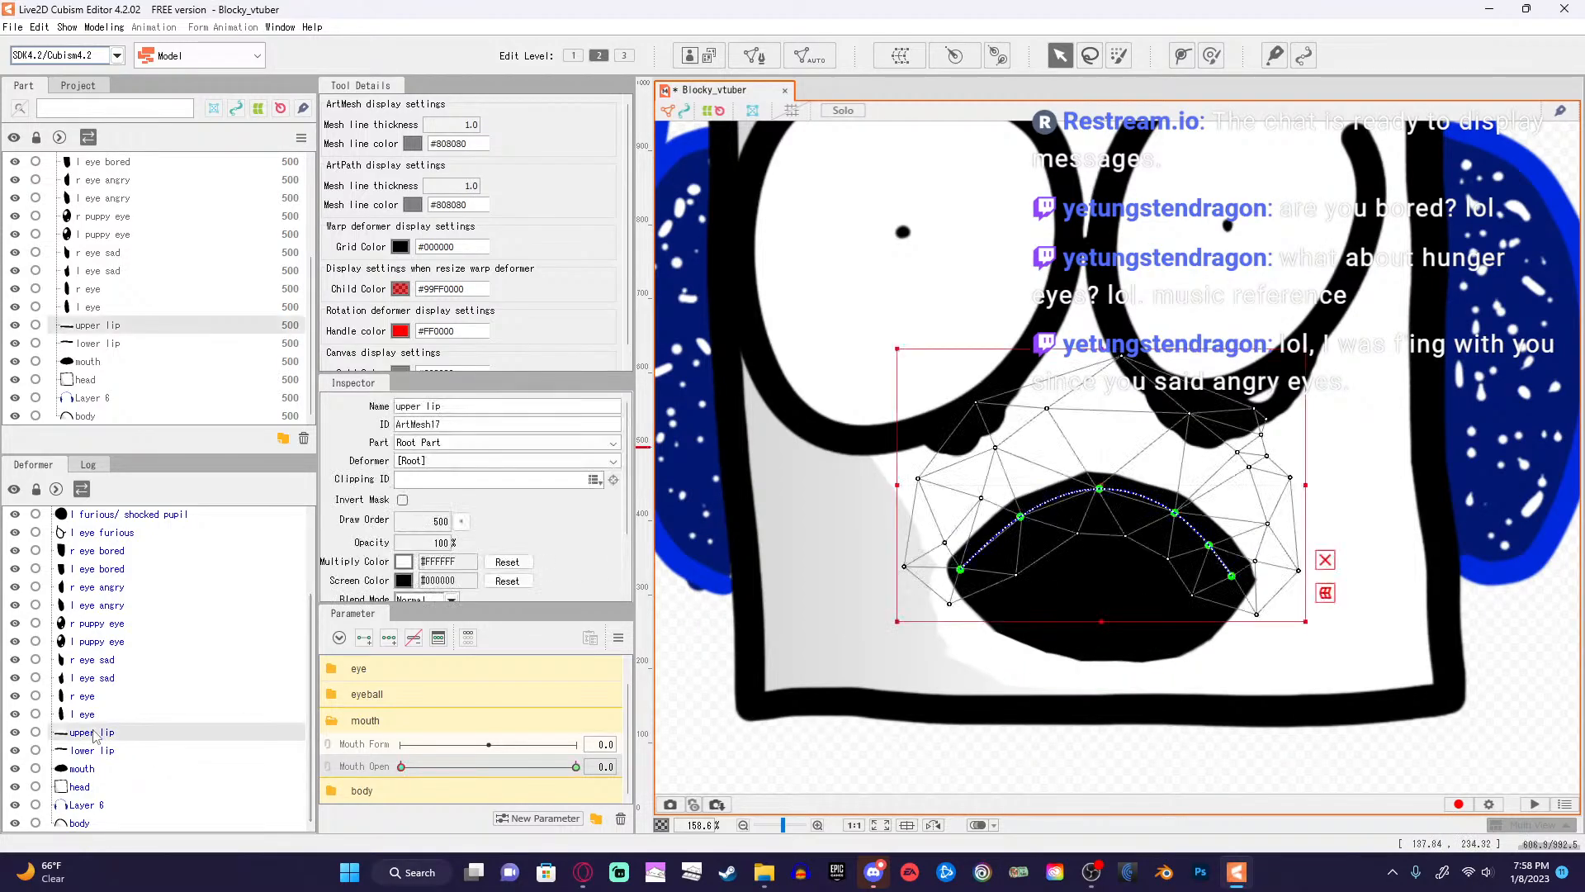
left_click(107, 753)
left_click(102, 738)
Switch to the YouTube mouth rigging tutorial and review how the upper and lower lips are bent with deform paths.
left_click(583, 872)
left_click(573, 530)
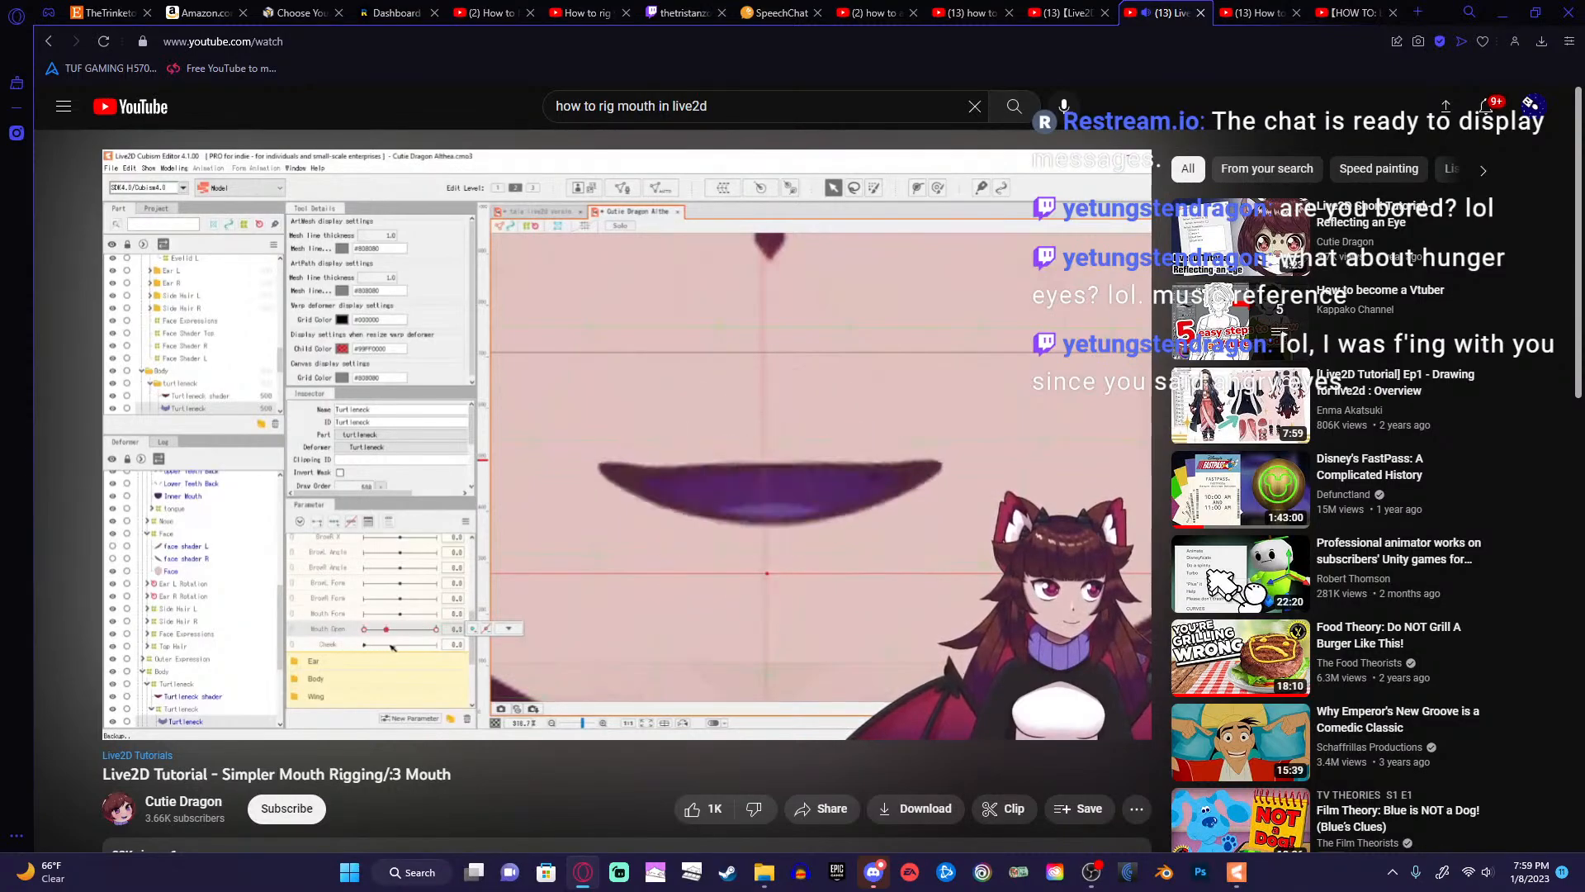
key("Left")
key("Left")
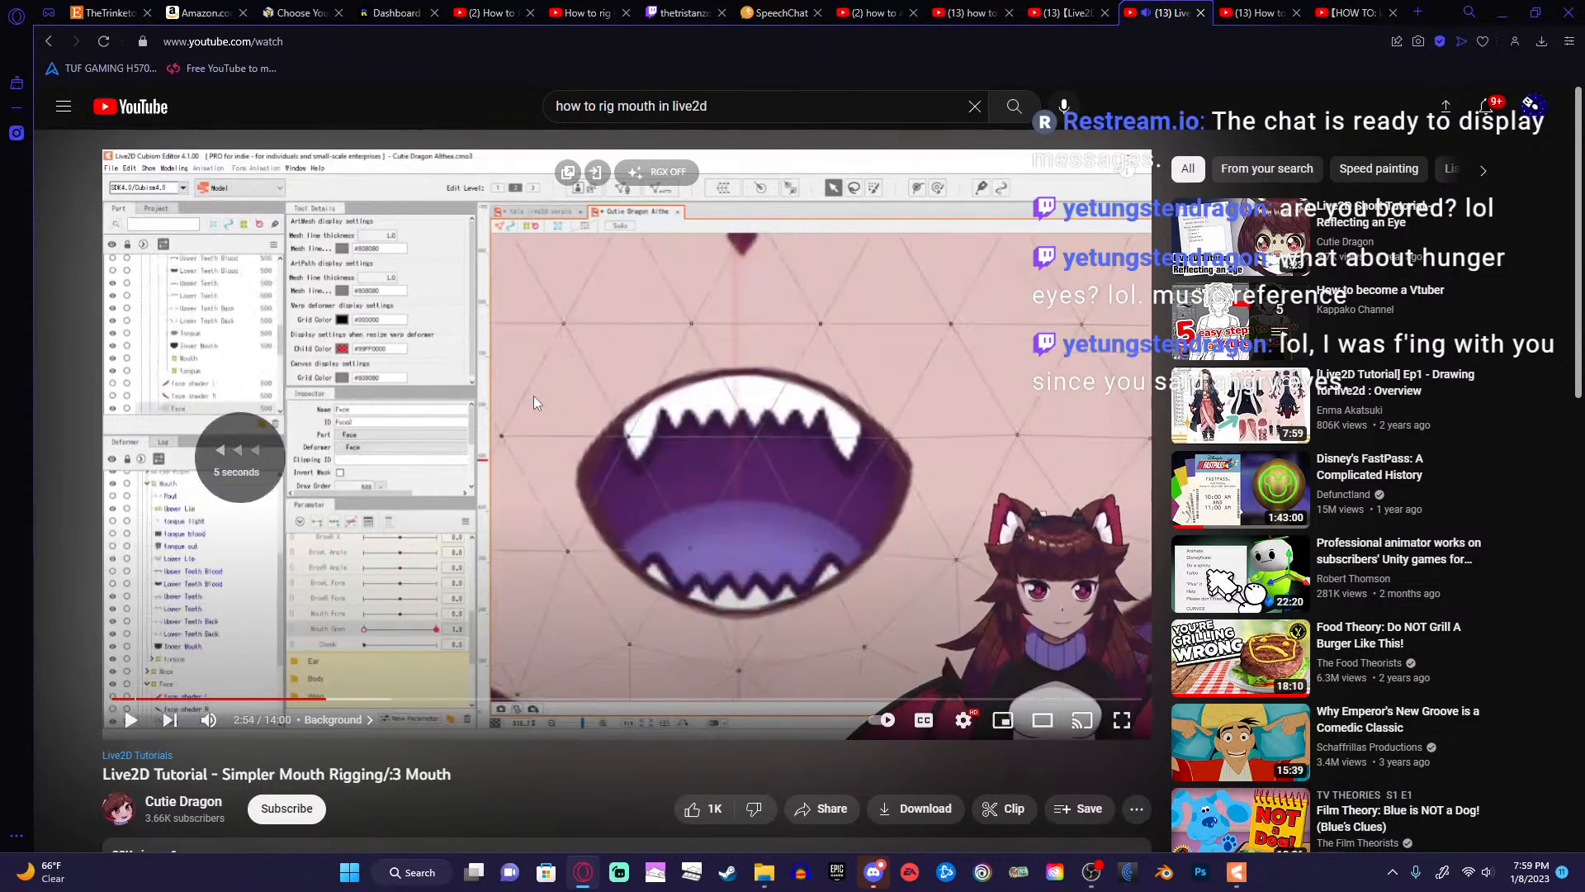
key("Left")
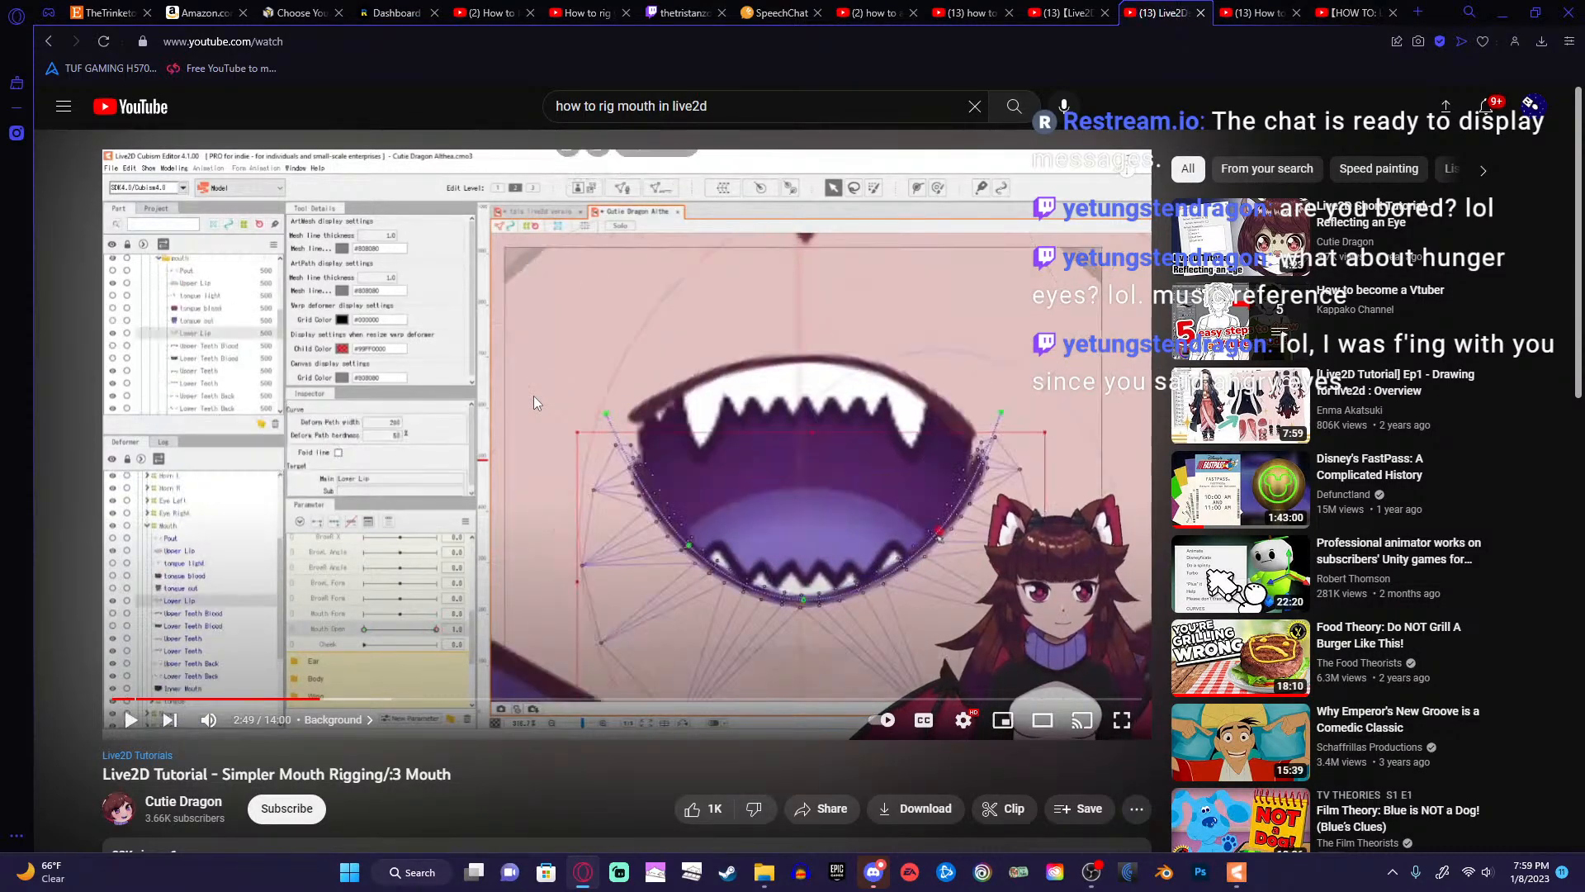
key("Right")
key("Left")
key("Left")
key("Left")
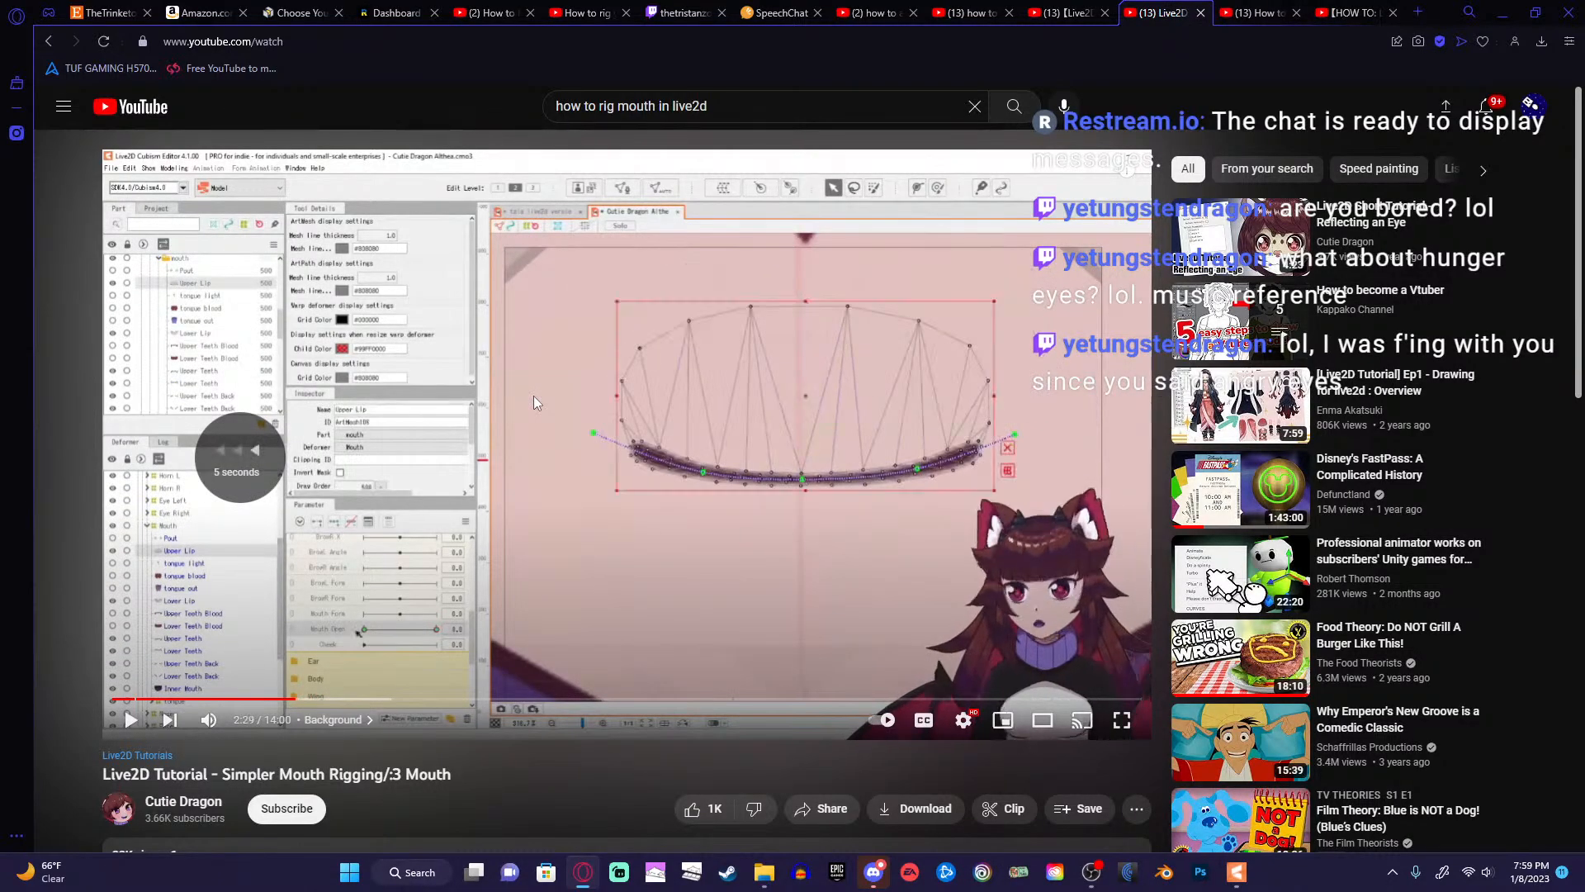
key("Right")
key("Right")
key("Right")
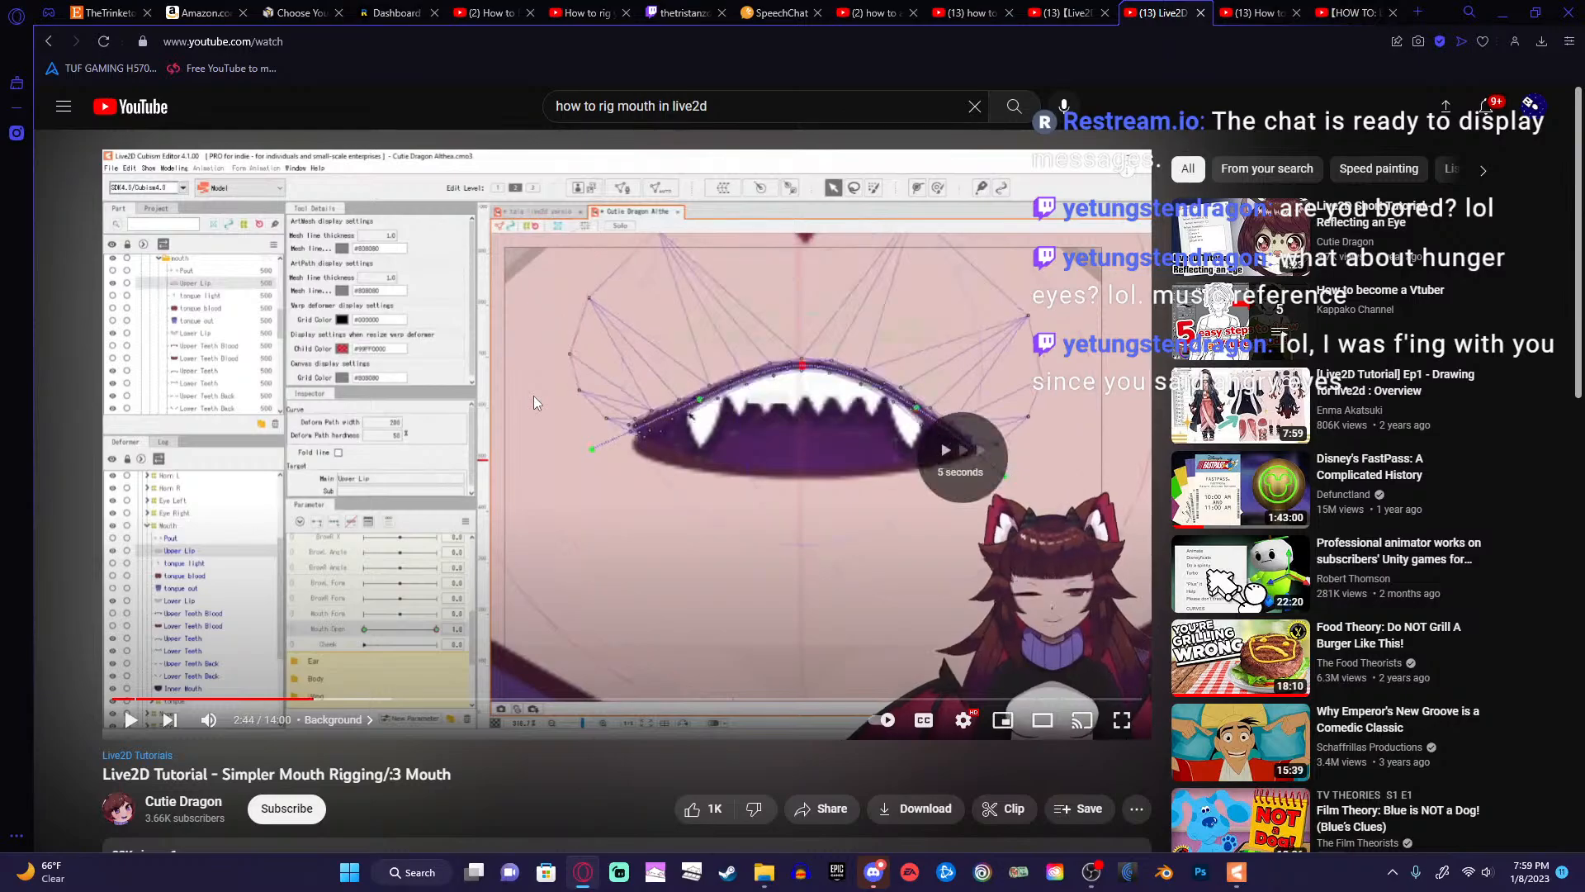
key("Right")
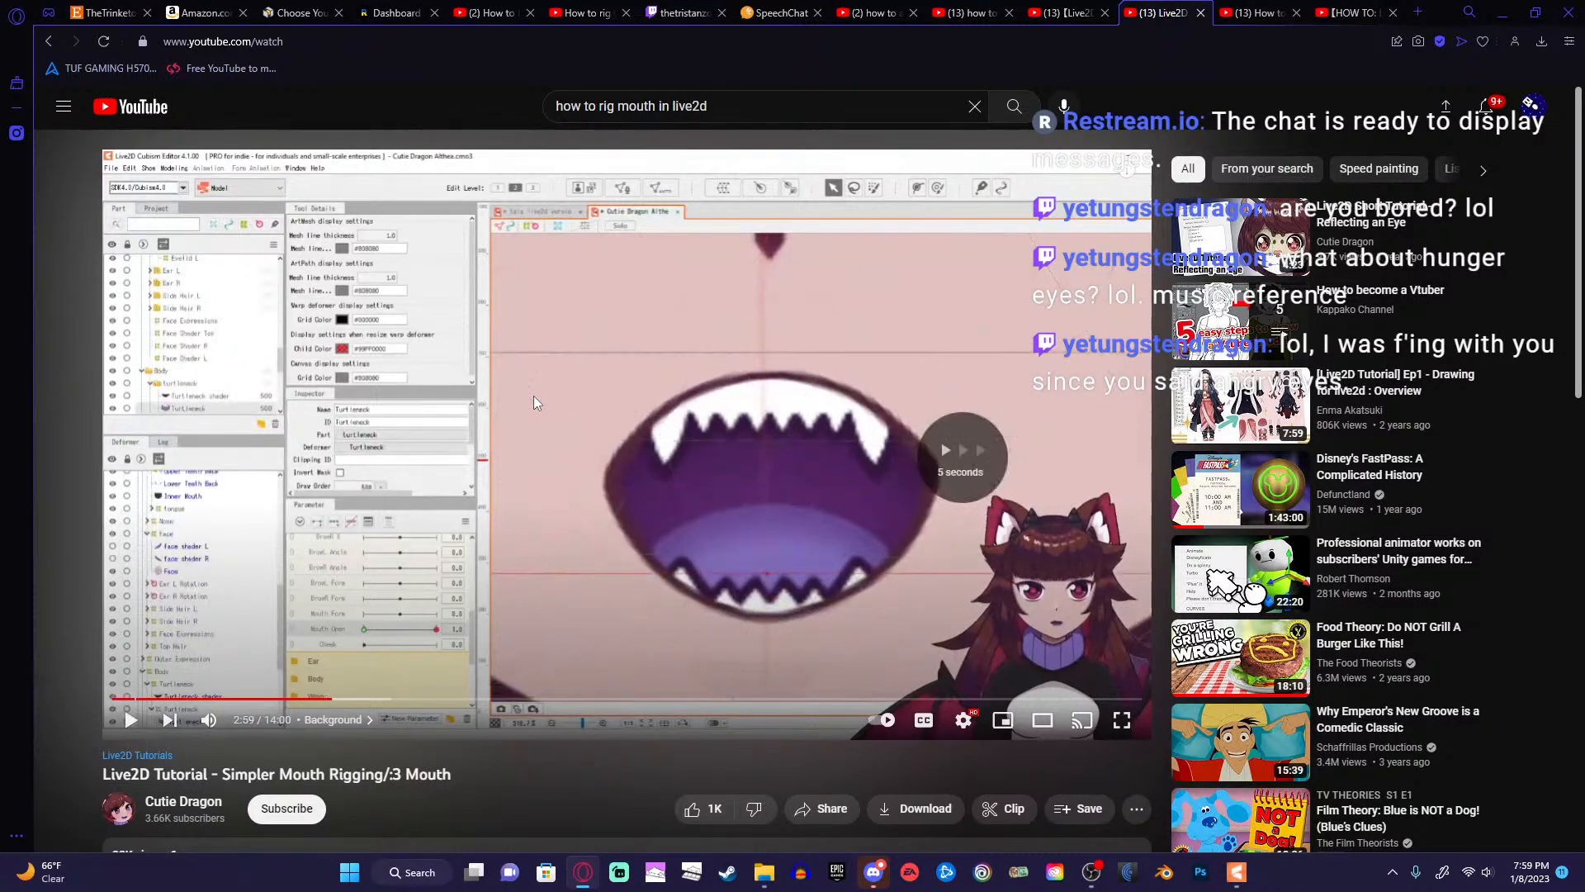
key("space")
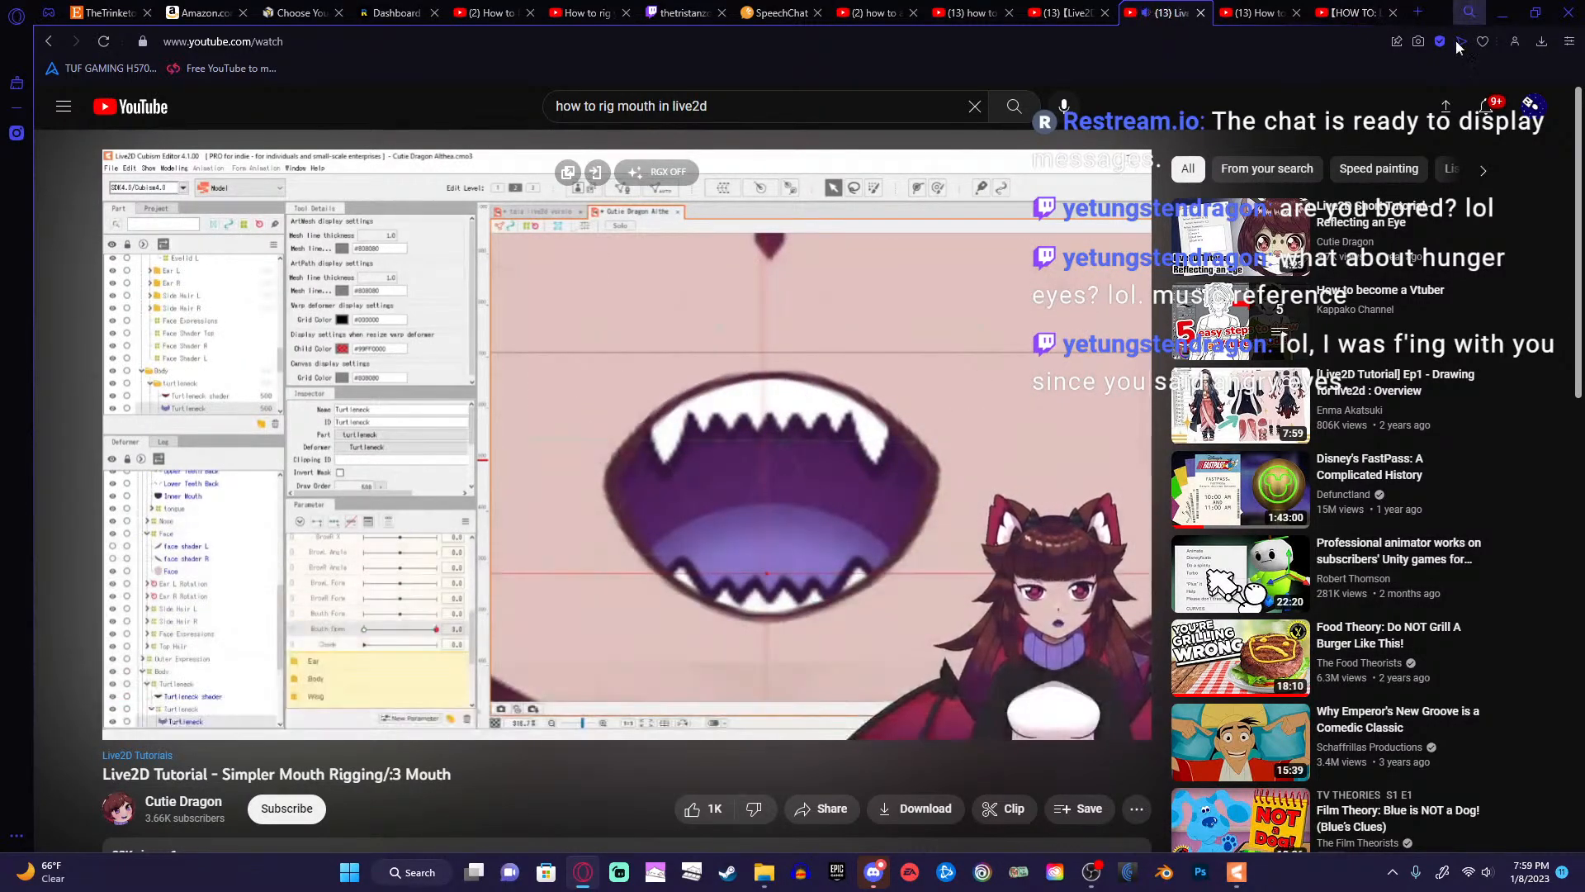
key("space")
left_click(1501, 13)
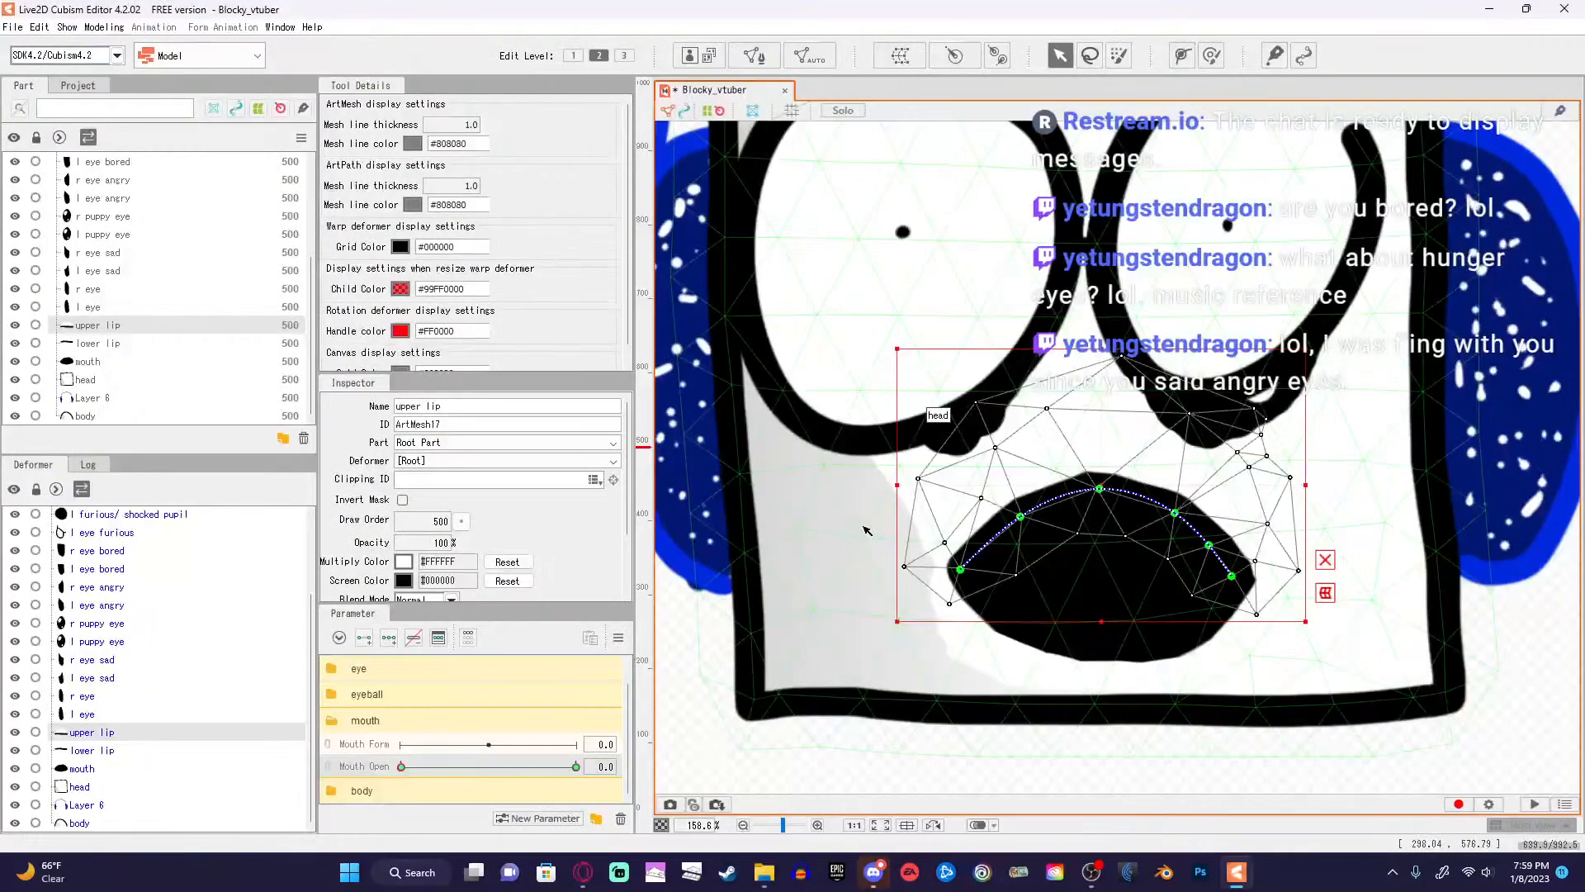
Undo all of the lower lip's bending and mesh vertex edits on the Mouth Open key.
key("ctrl+z")
key("ctrl+z")
key("ctrl+z")
key("ctrl+z")
key("ctrl+z")
key("ctrl+z")
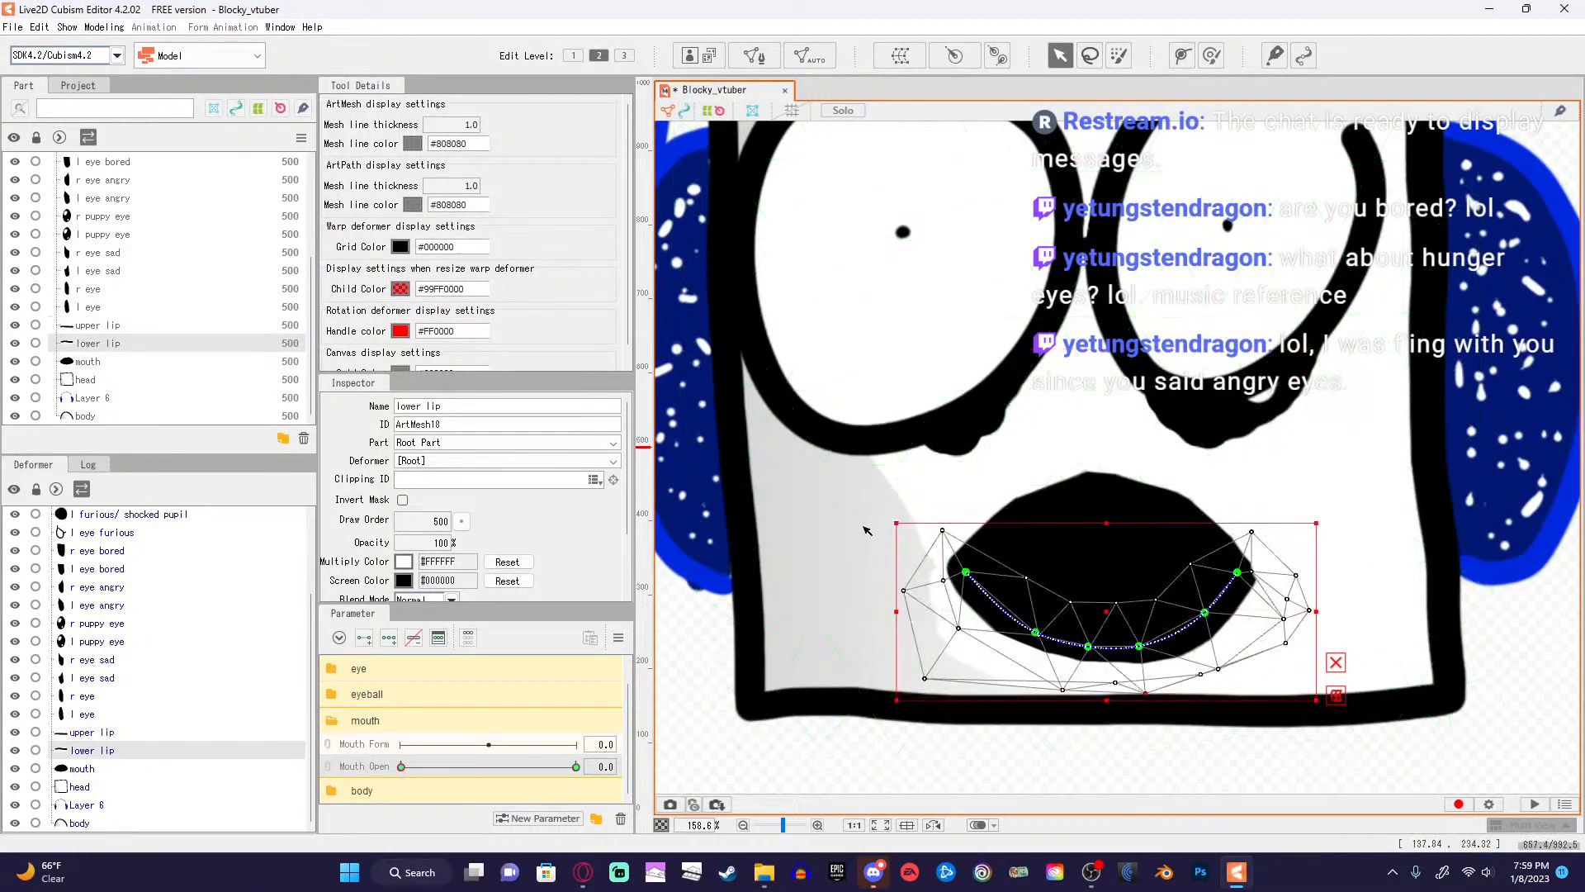
key("ctrl+z")
key("ctrl+z")
key("ctrl+z")
key("ctrl+z")
key("ctrl+z")
key("ctrl+z")
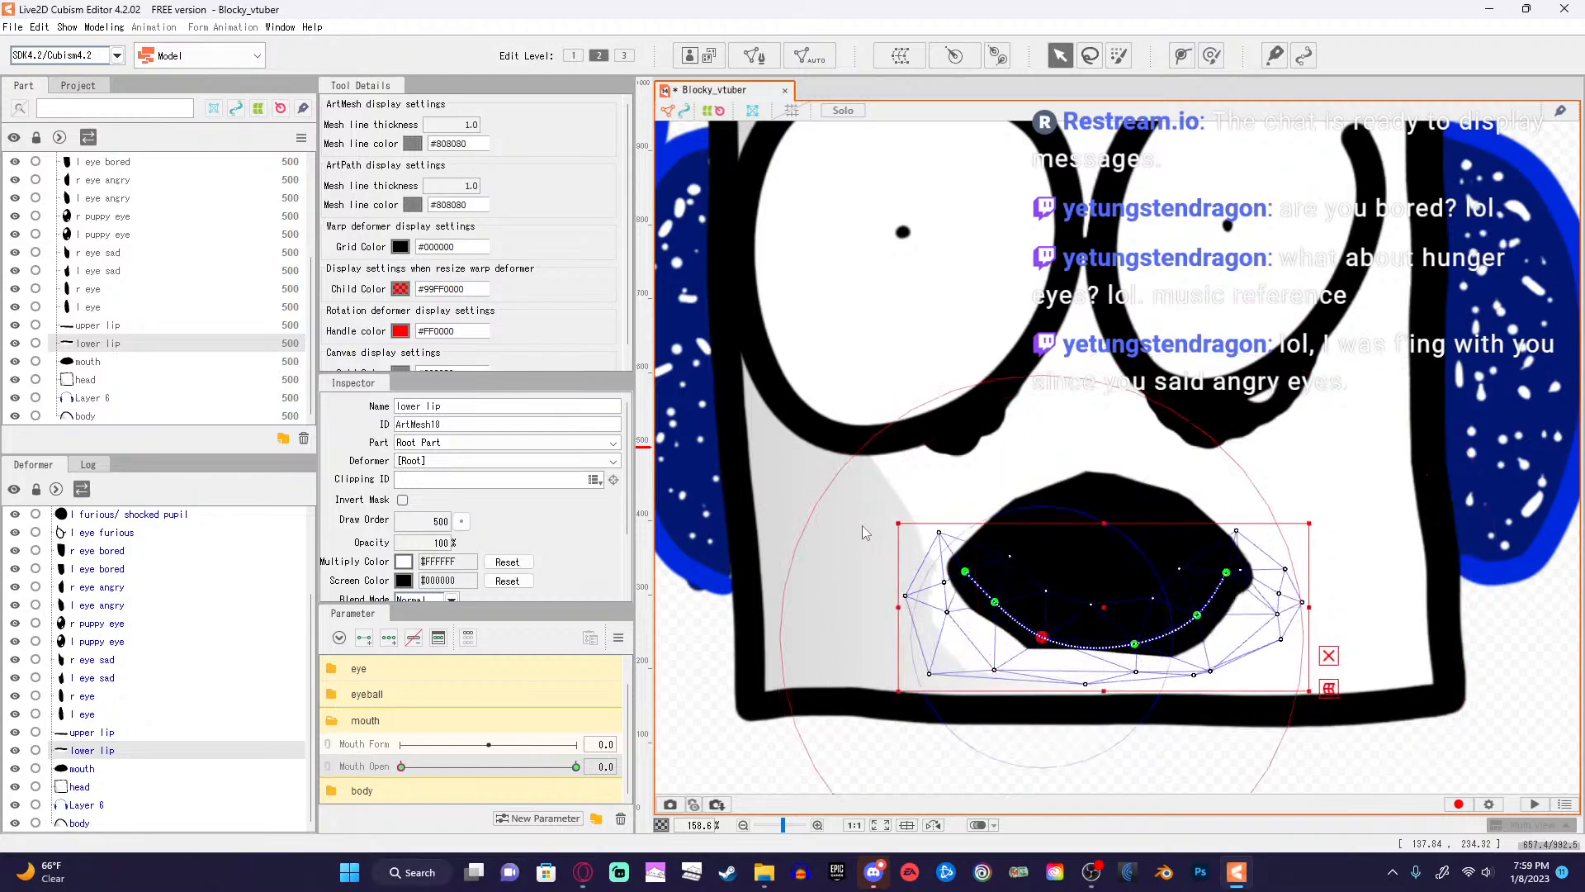
key("ctrl+z")
key("ctrl+z")
key("ctrl+z")
key("ctrl+z")
key("ctrl+z")
key("ctrl+z")
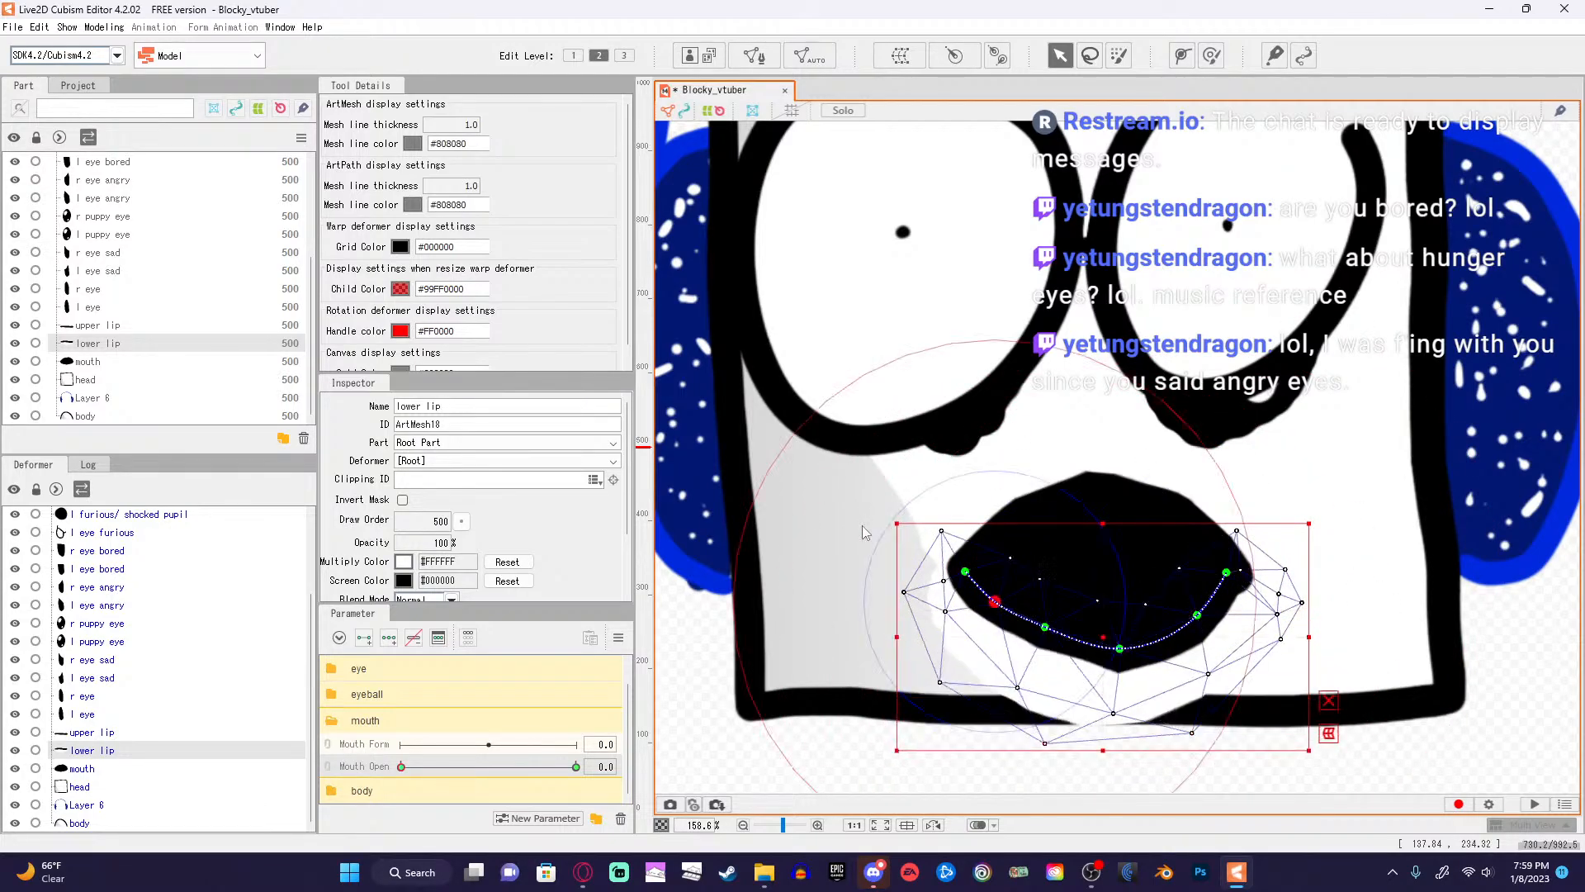
key("ctrl+z")
key("ctrl+z")
key("ctrl+z")
key("ctrl+z")
key("ctrl+z")
key("ctrl+z")
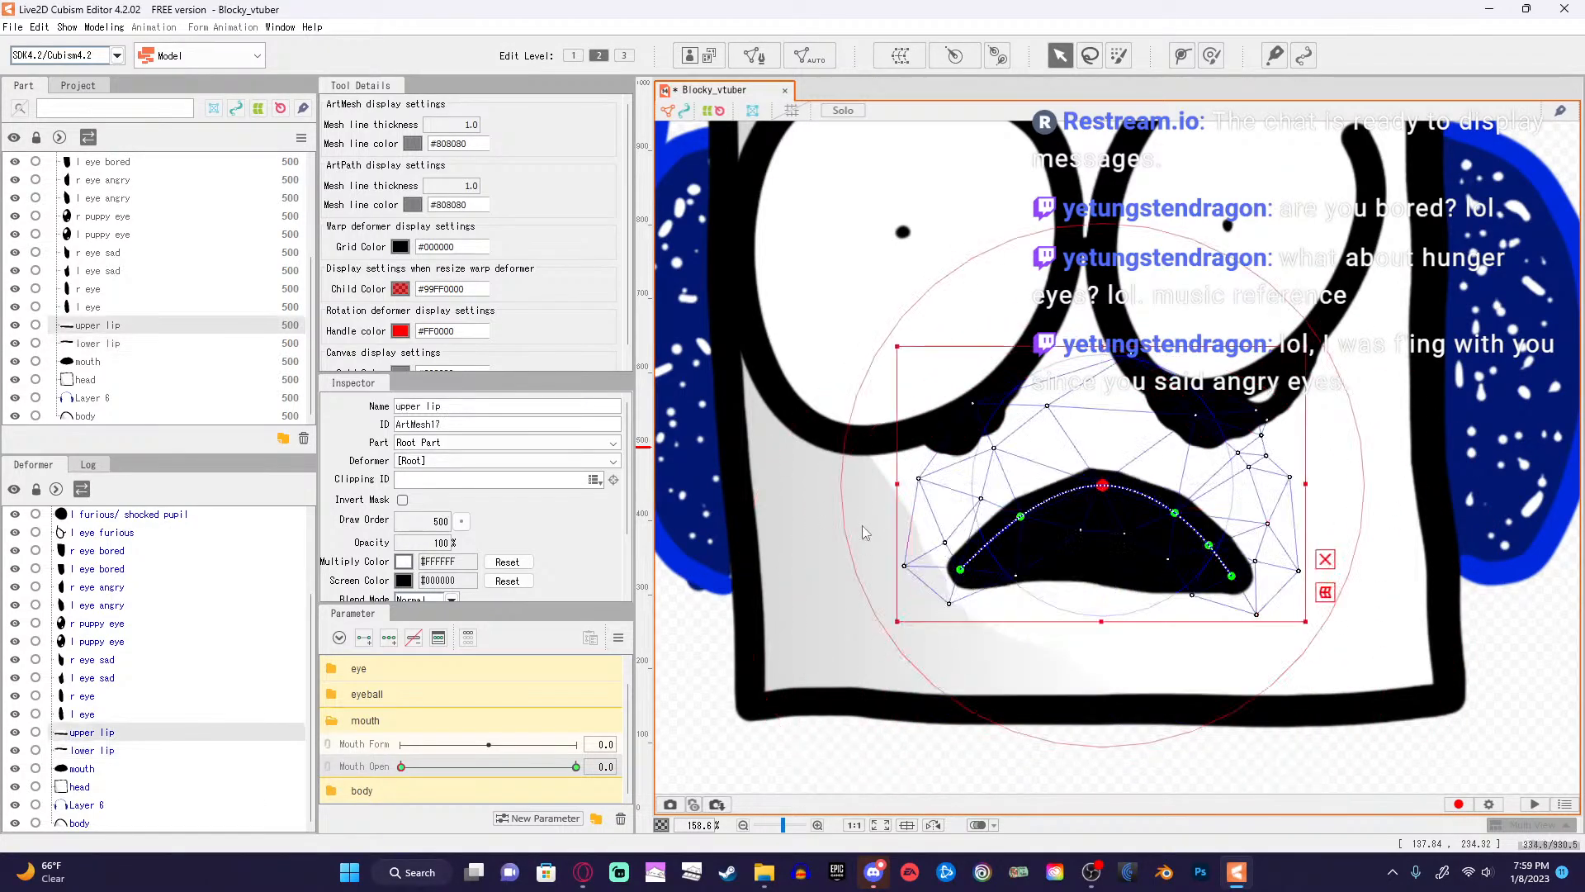
Undo the upper lip's arch so its deform path is flat again.
key("ctrl+z")
key("ctrl+z")
key("ctrl+z")
key("ctrl+z")
key("ctrl+z")
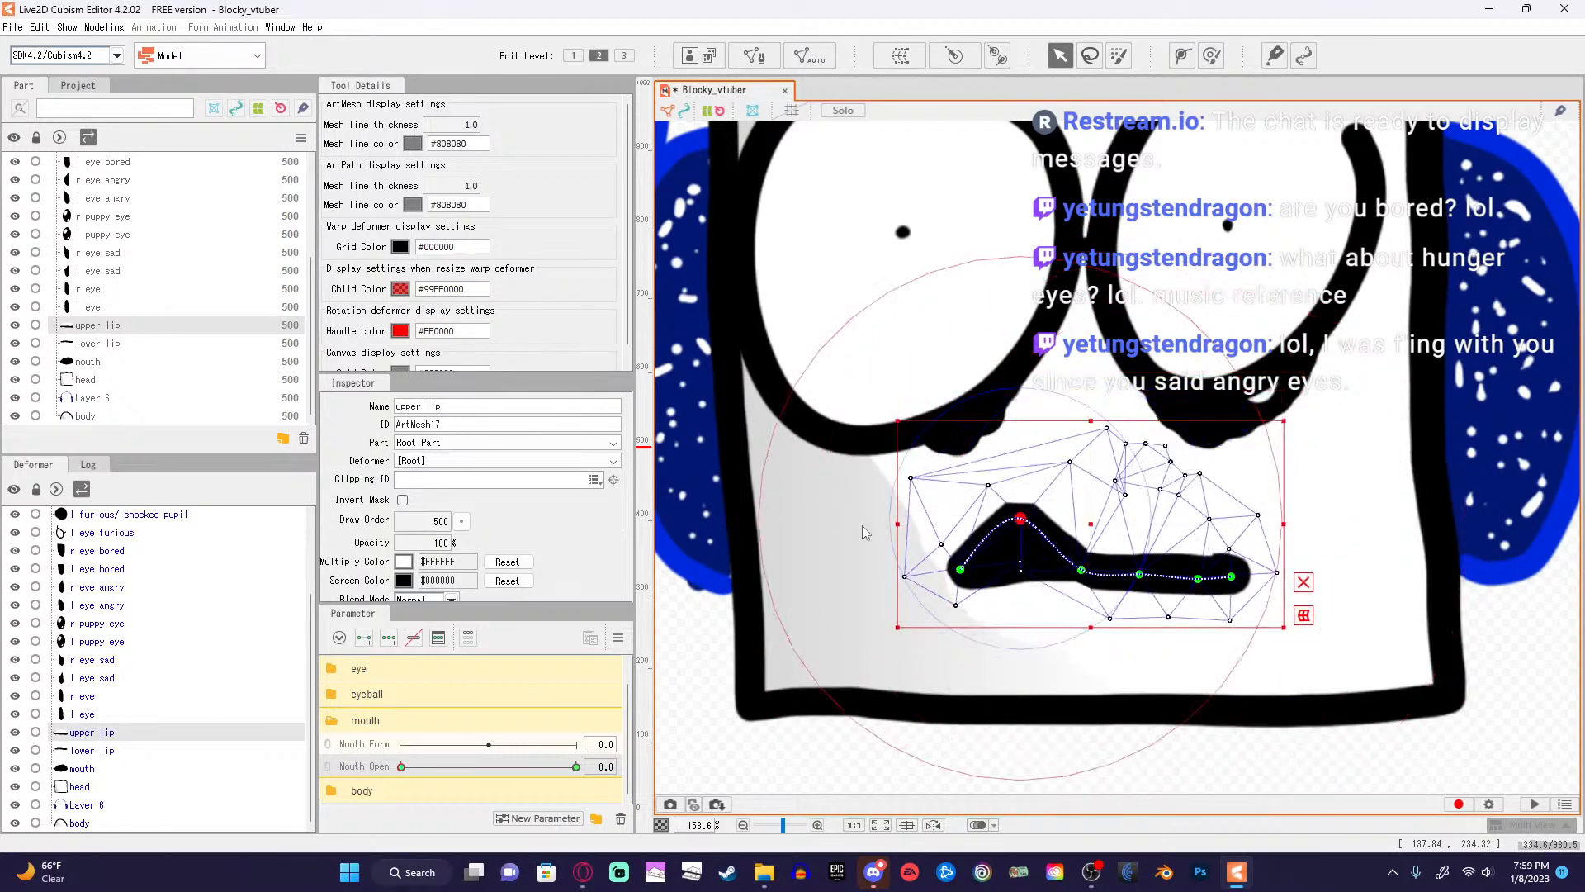
Rewatch the tutorial section on bending the upper lip, checking where its deform path points sit.
left_click(572, 877)
key("Left")
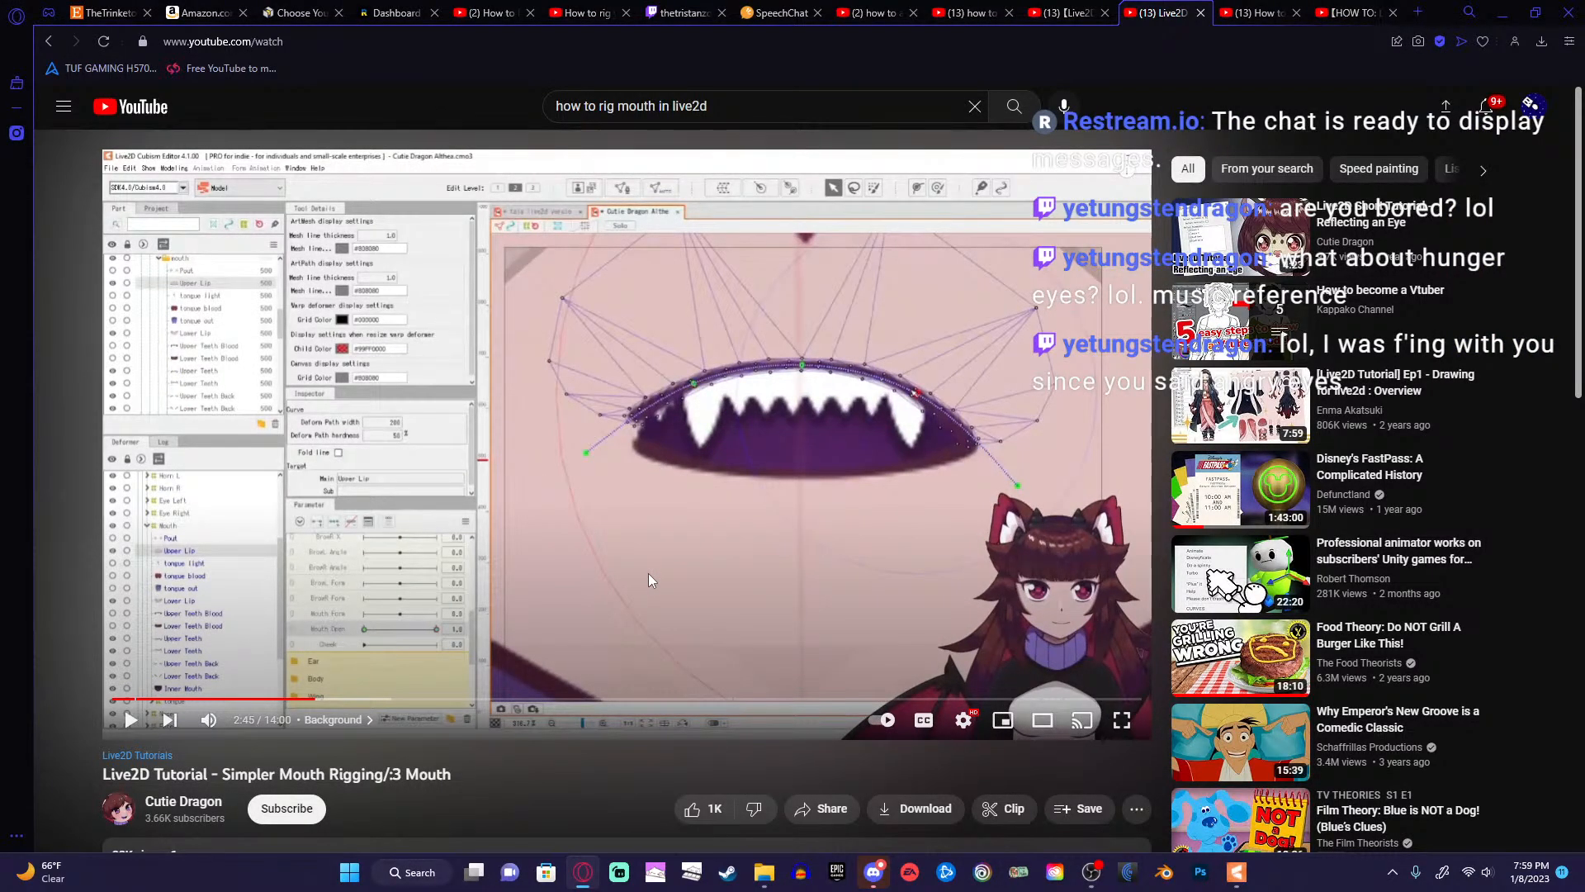
key("Left")
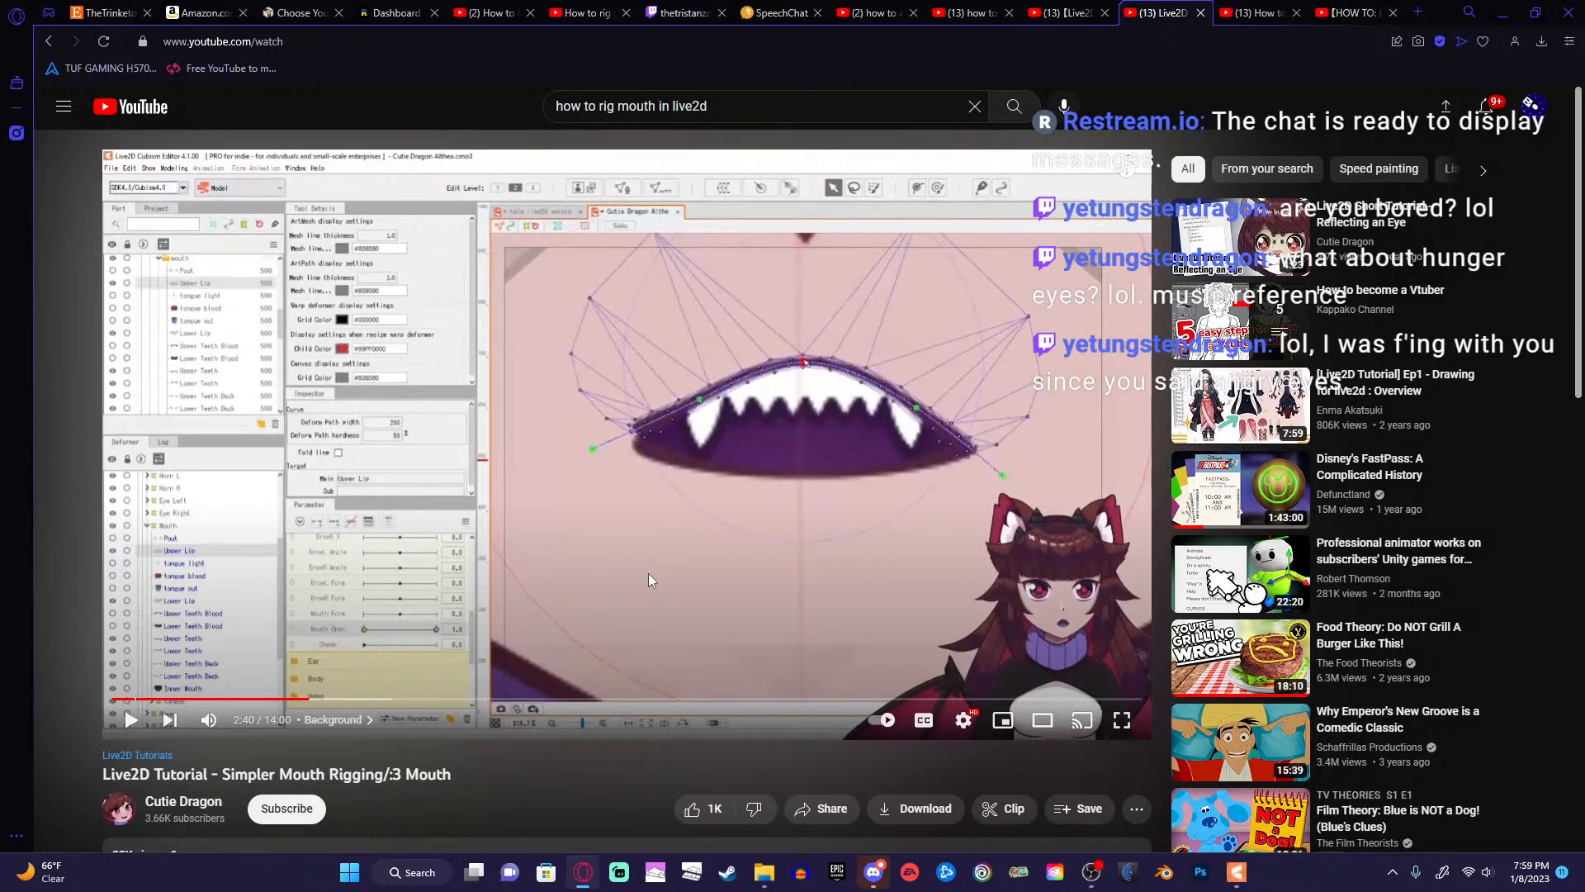
key("space")
key("Left")
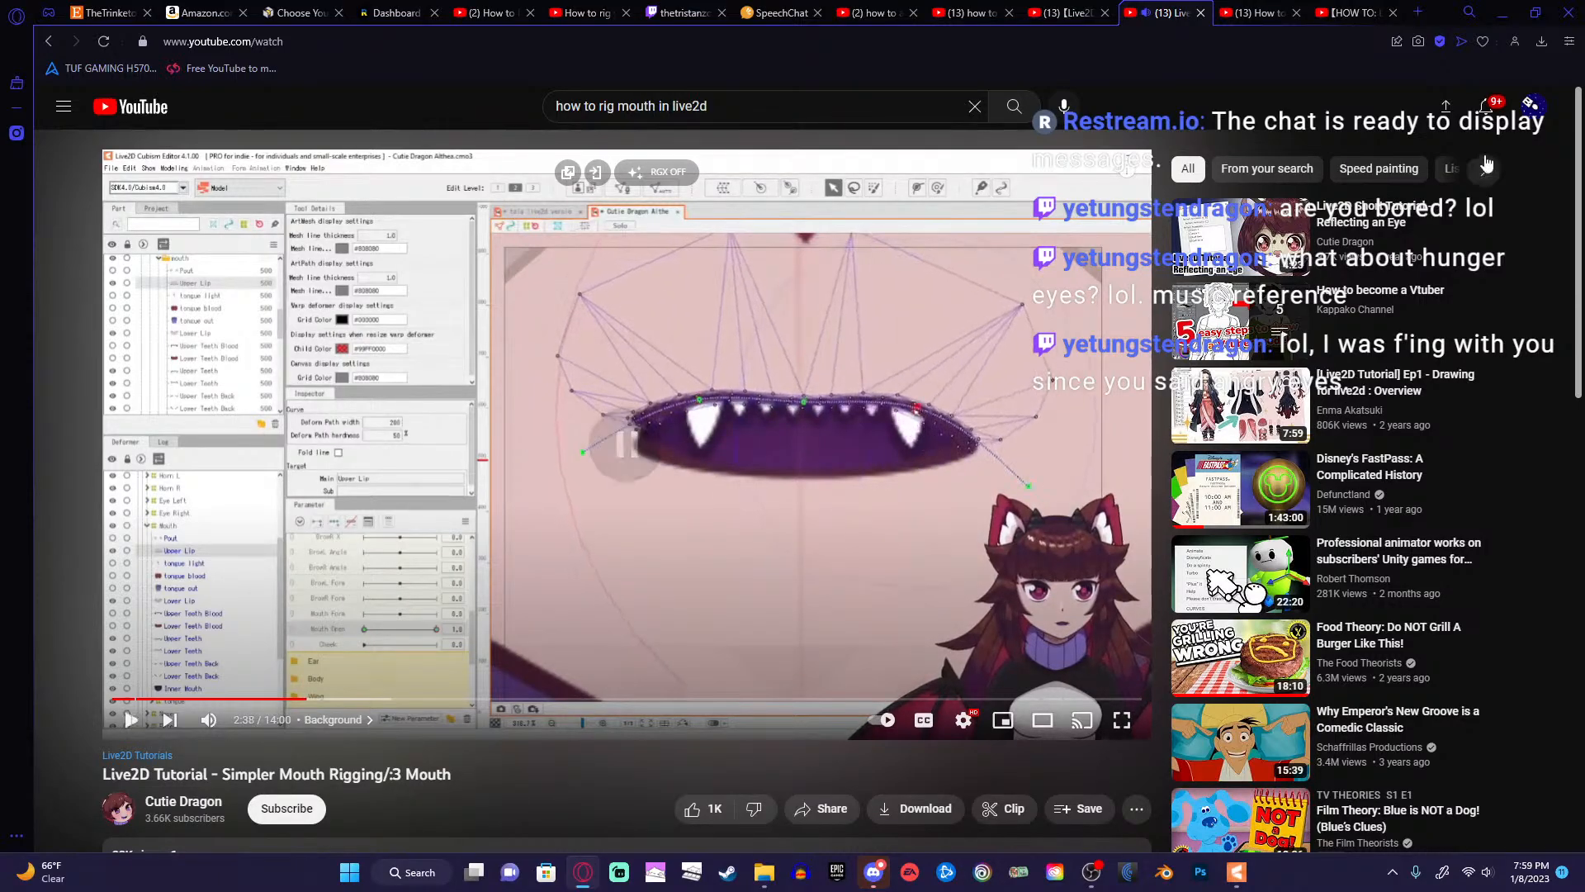
left_click(1504, 12)
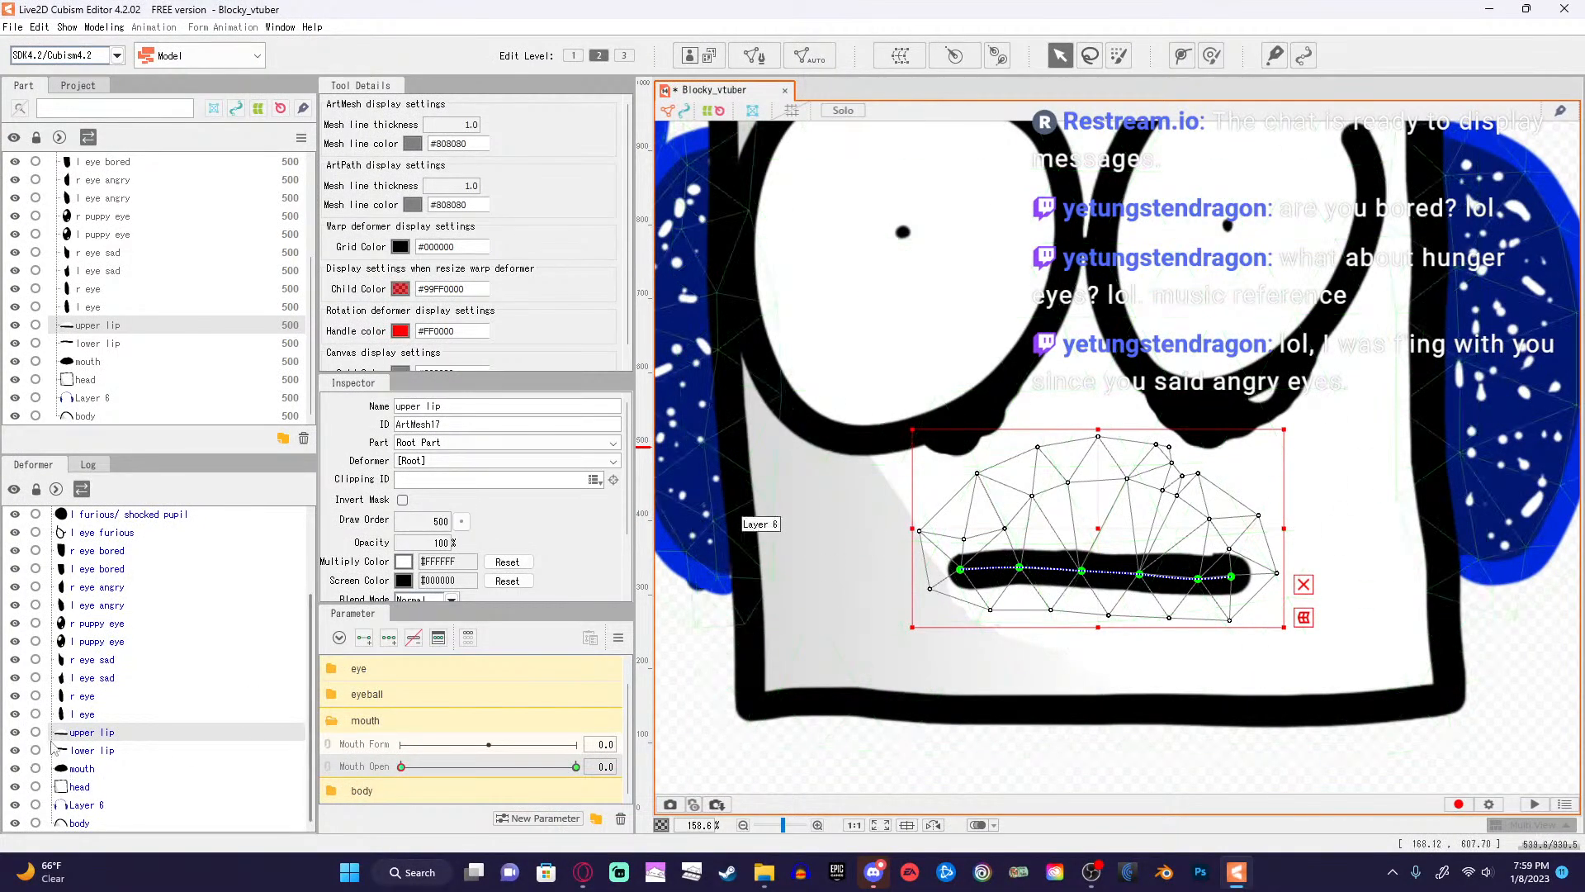
Try to draw a second deform path on the upper lip between the outermost mesh vertices beyond both mouth corners.
left_click(84, 748)
left_click(86, 733)
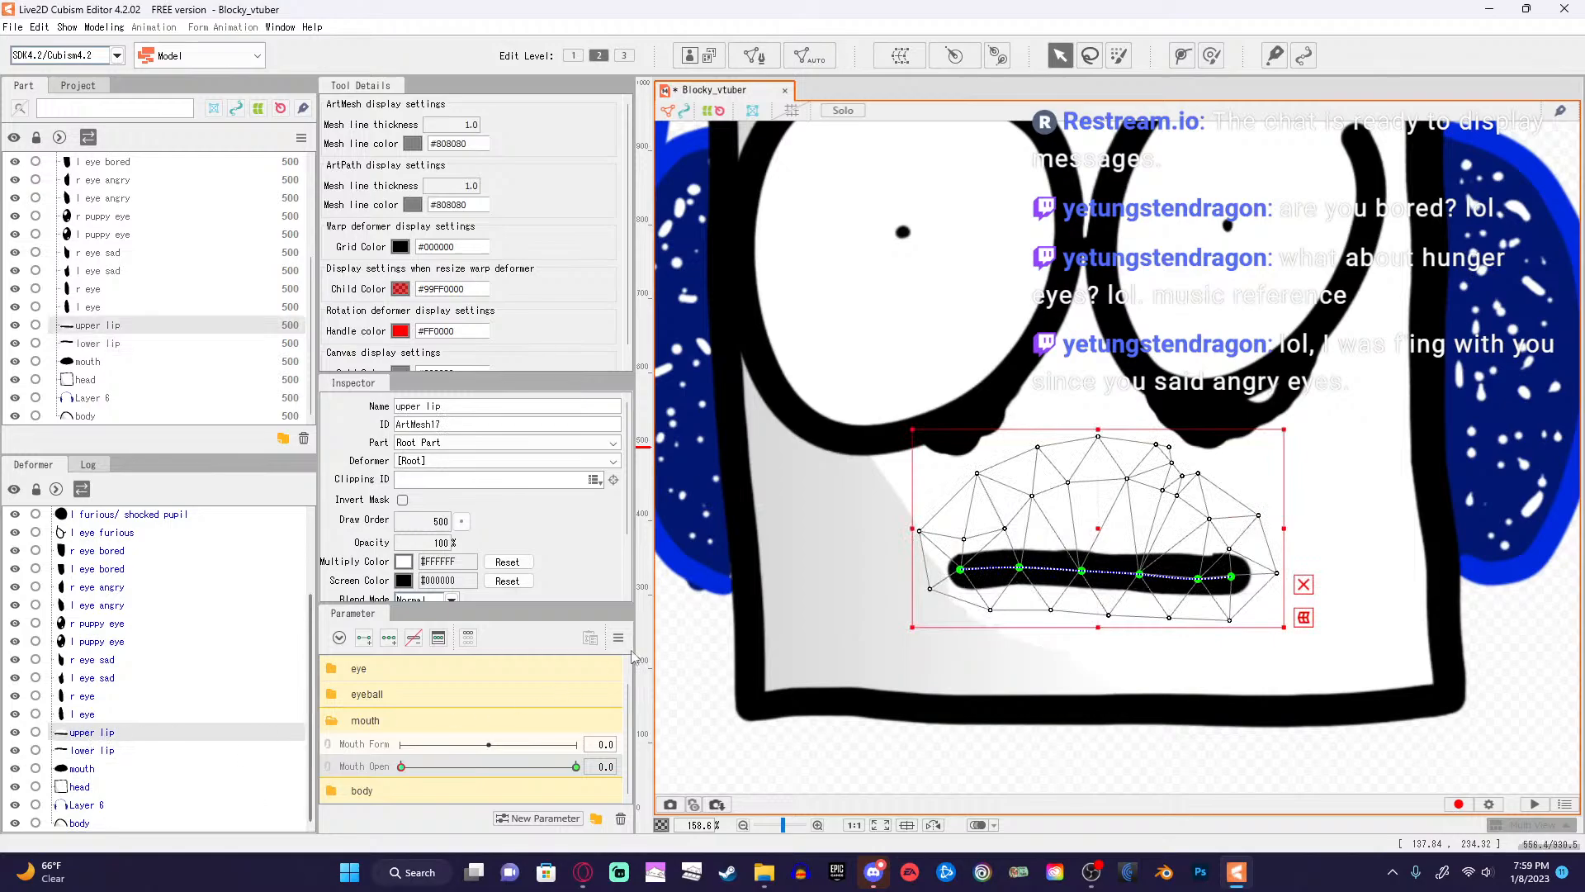
left_click(1182, 55)
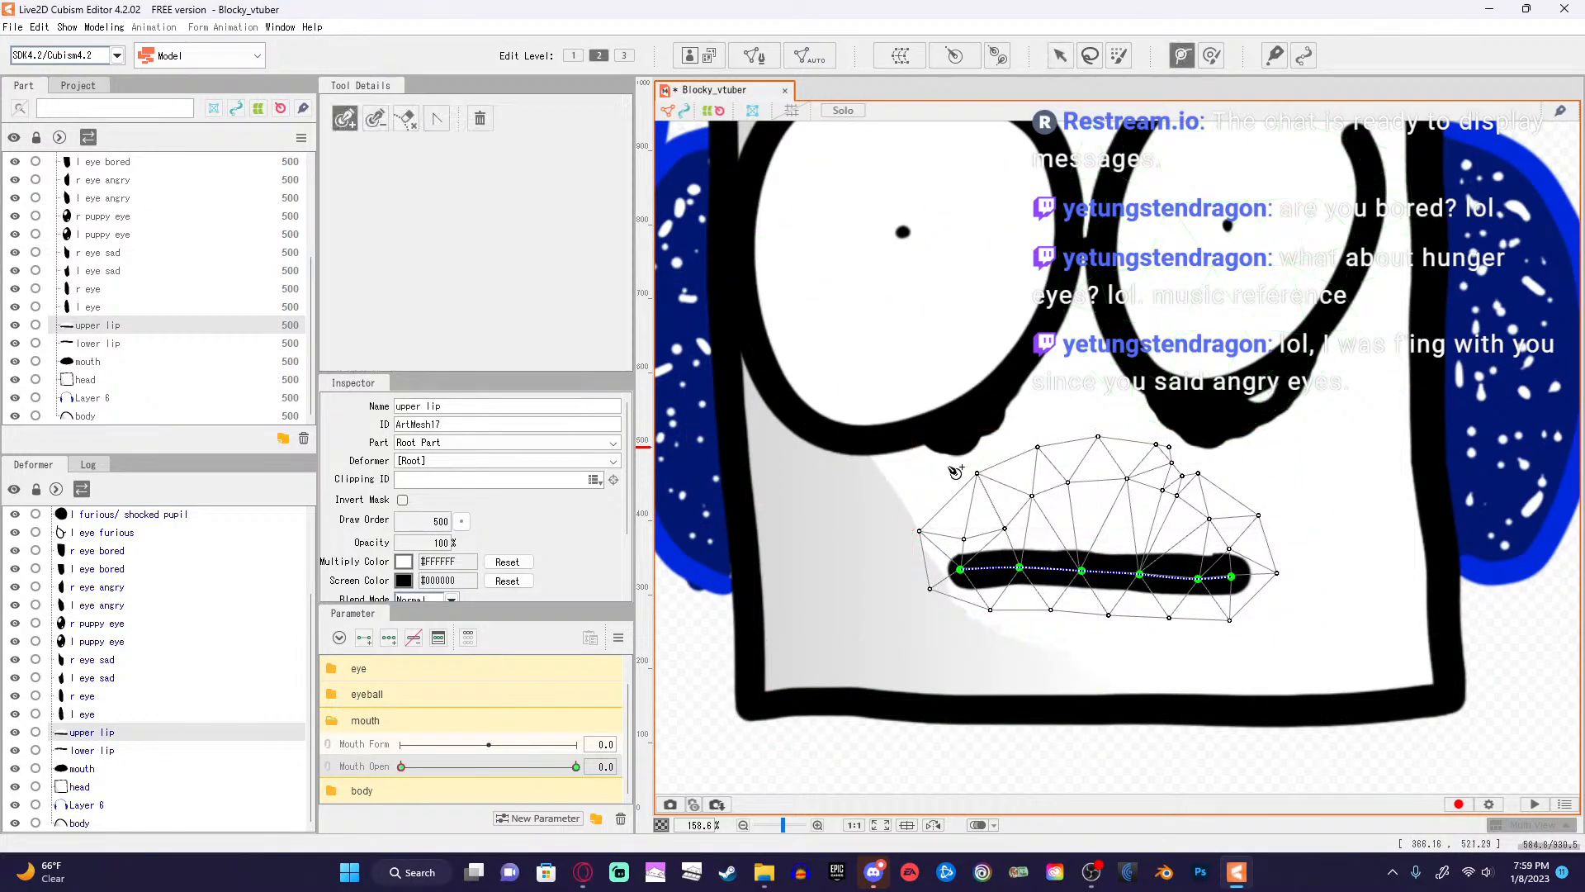
left_click(930, 591)
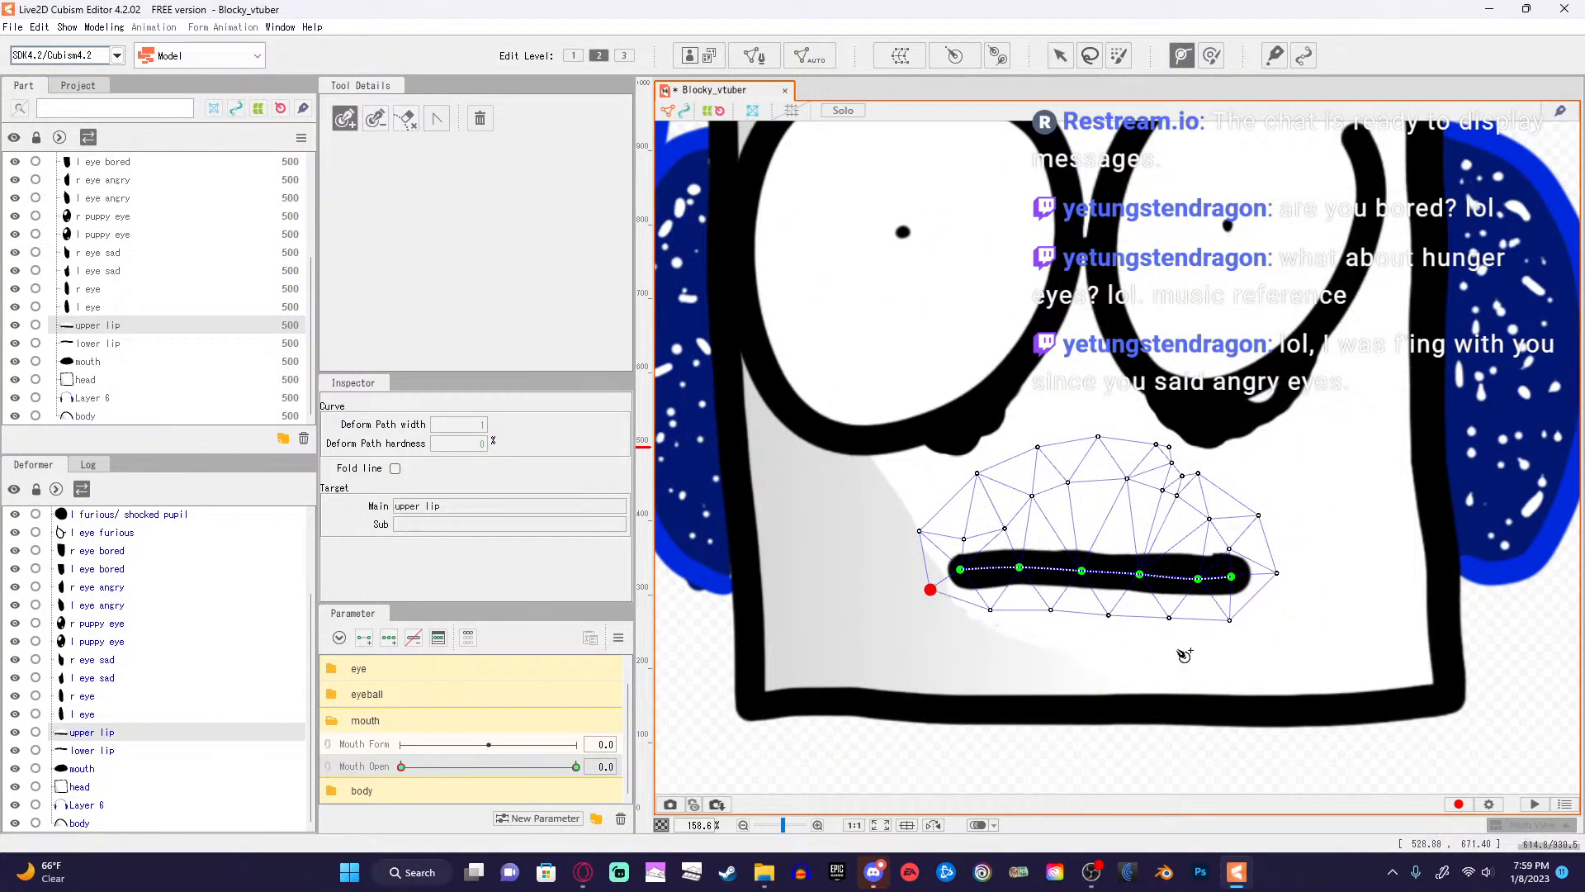
left_click(1277, 574)
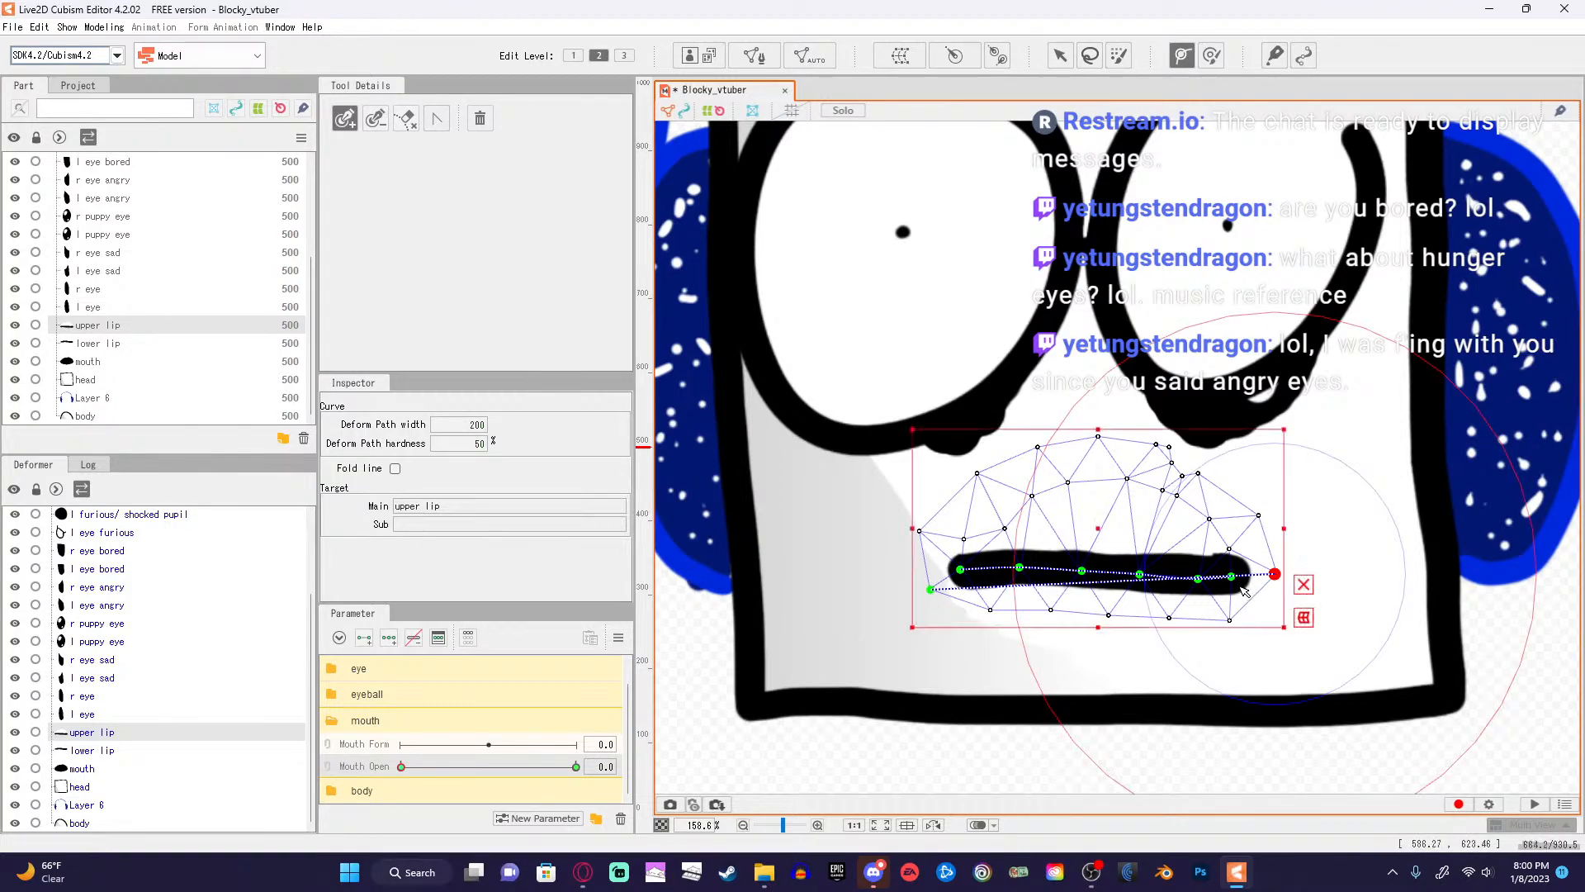
key("ctrl+z")
key("ctrl+z")
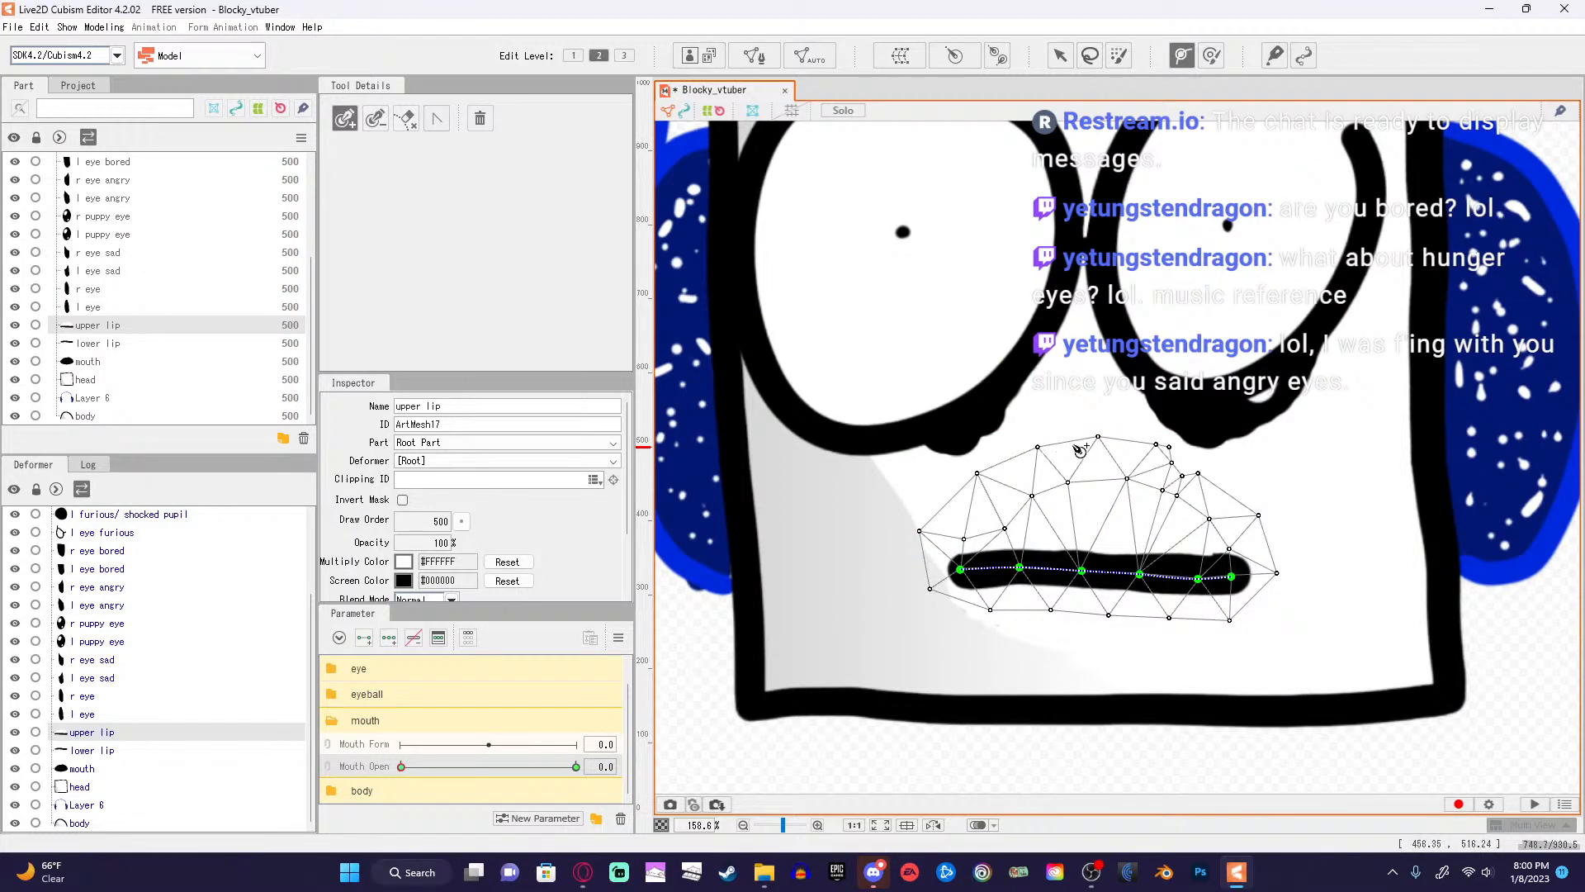
Arch the upper lip upward at Mouth Open 1.0 by raising the inner points of its deform path.
left_click(1065, 57)
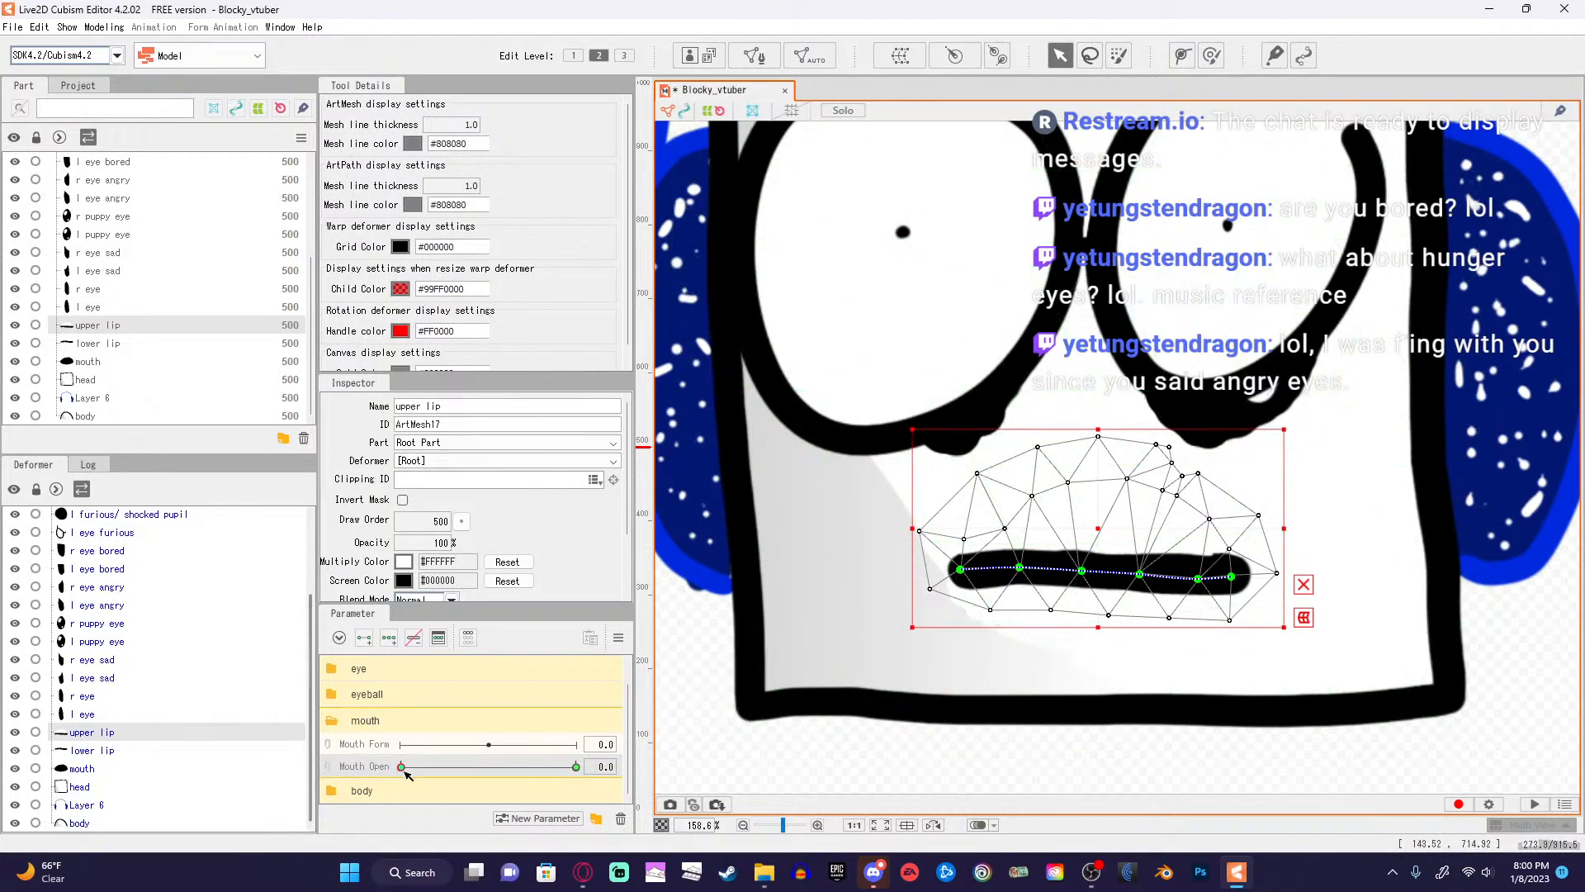
left_click(195, 752)
left_click(170, 734)
left_click_drag(401, 766, 583, 769)
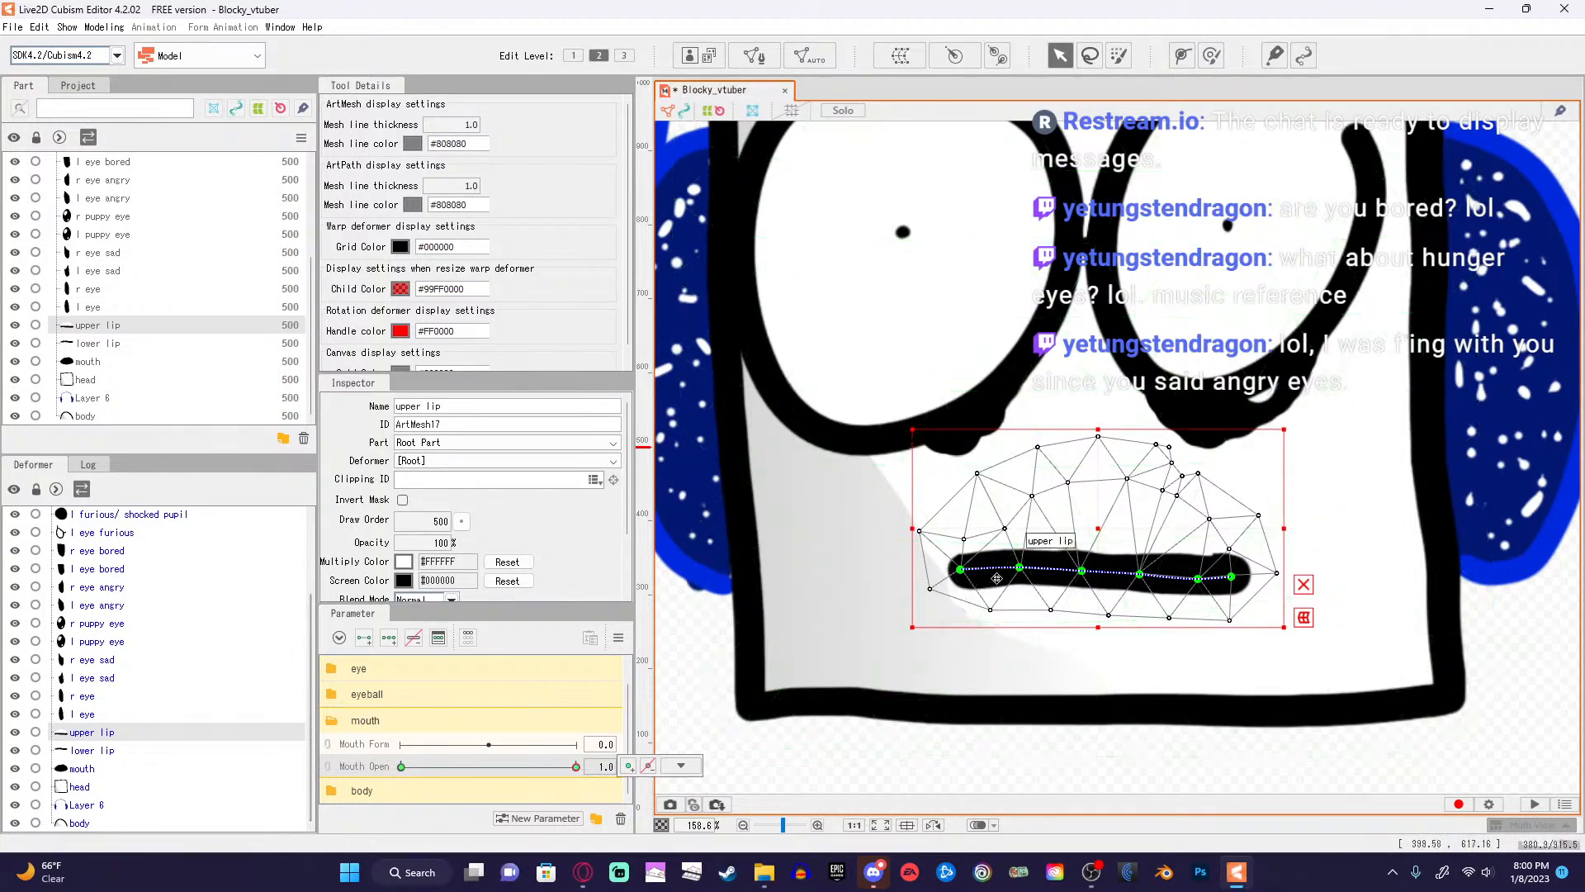
left_click_drag(1020, 569, 1015, 530)
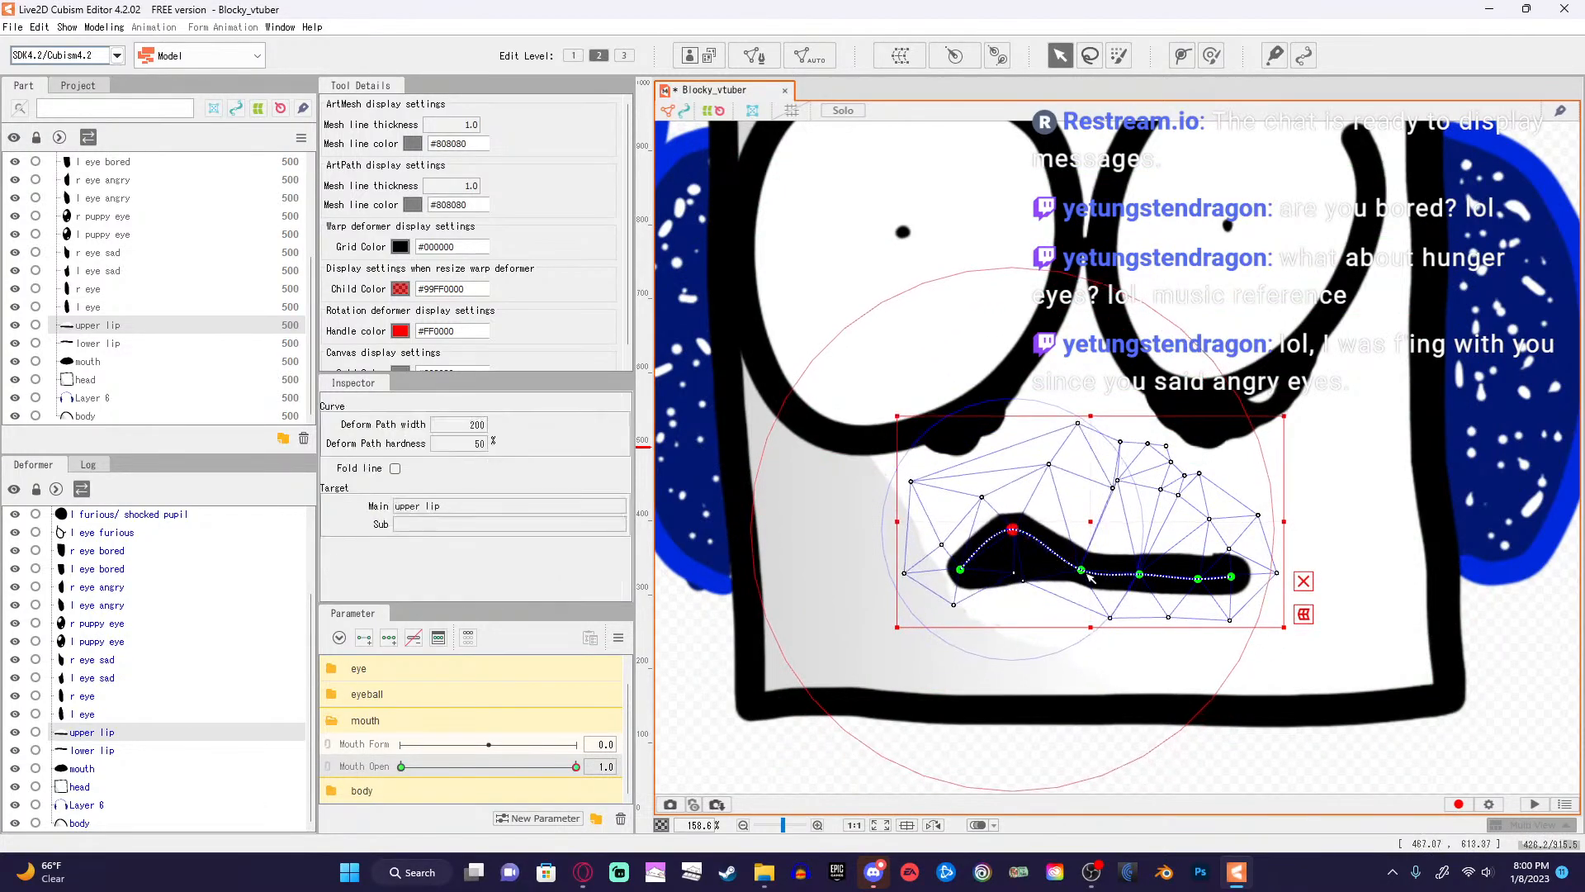
left_click_drag(1081, 571, 1088, 523)
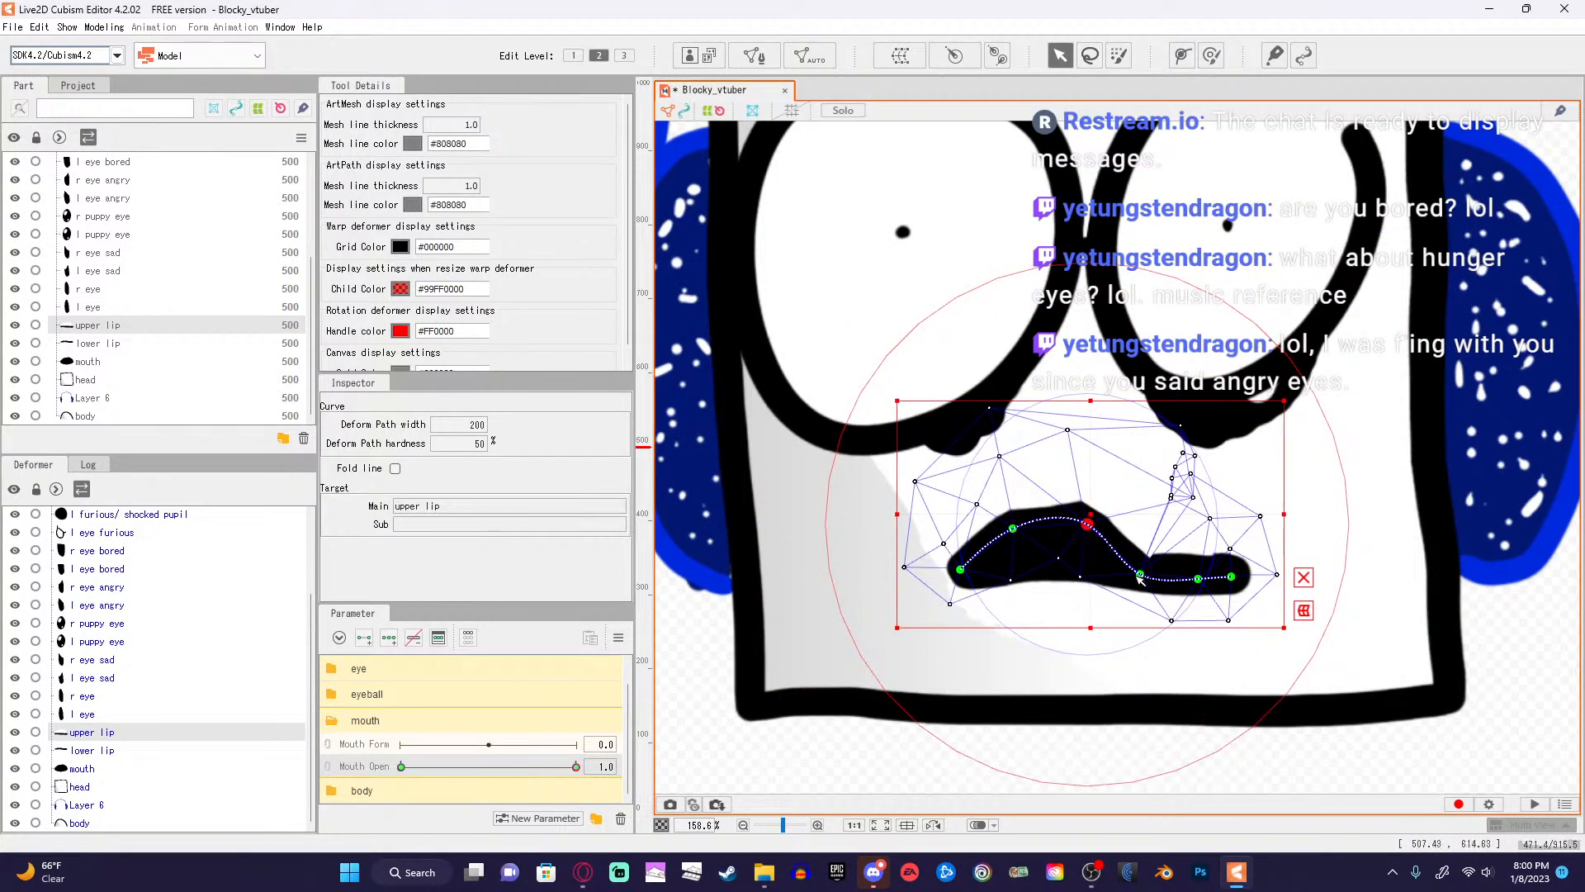
left_click_drag(1140, 576, 1150, 534)
left_click_drag(1199, 580, 1081, 506)
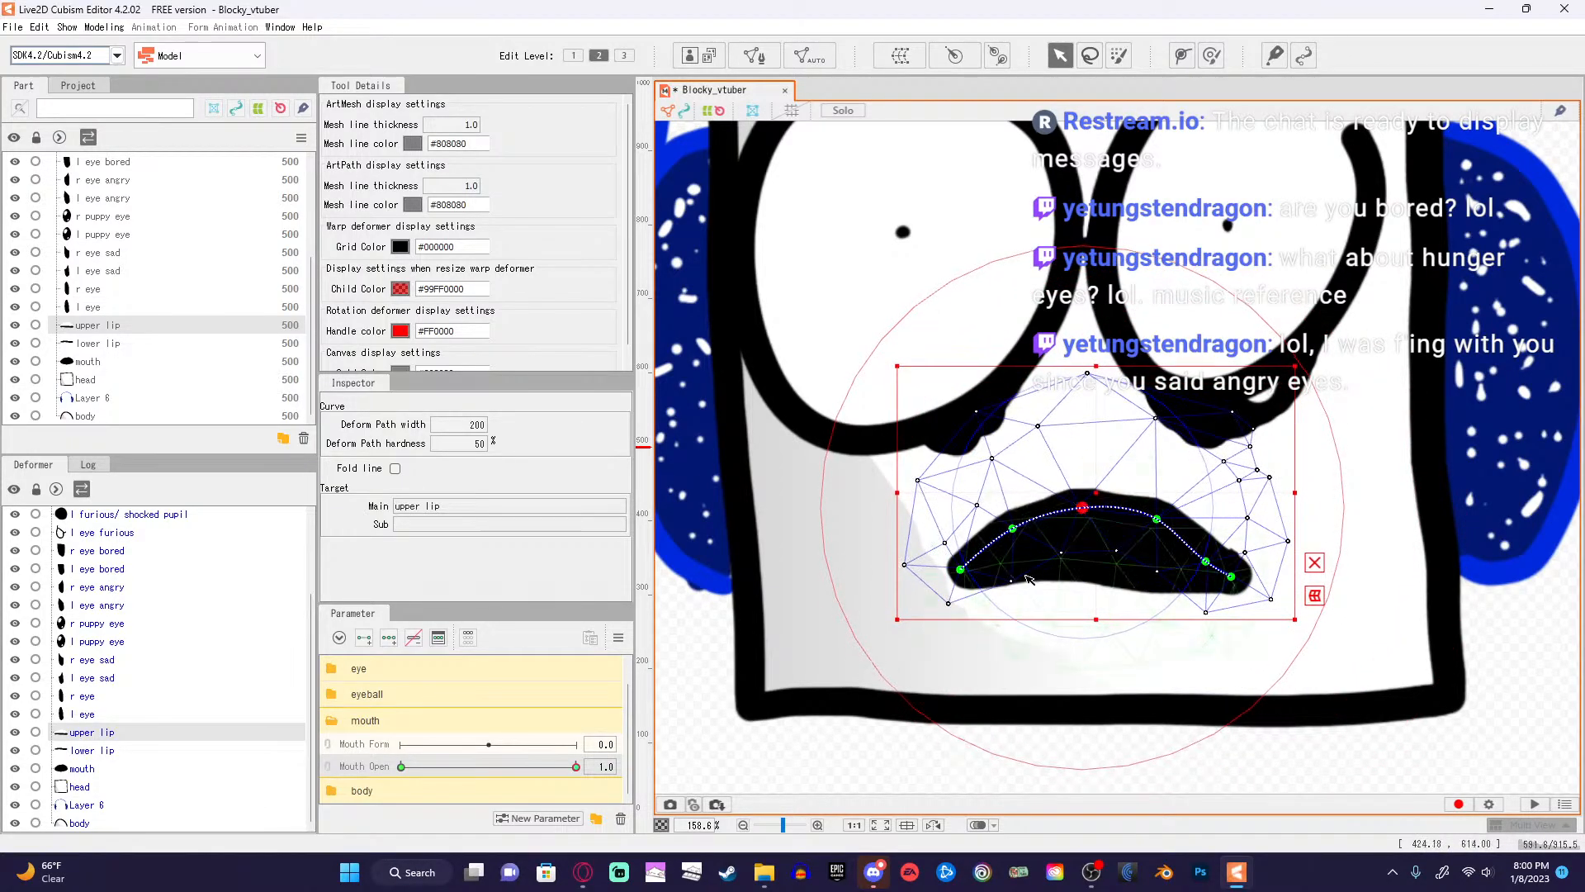
Bend the lower lip downward at Mouth Open 1.0 by lowering the inner points of its deform path.
left_click(203, 753)
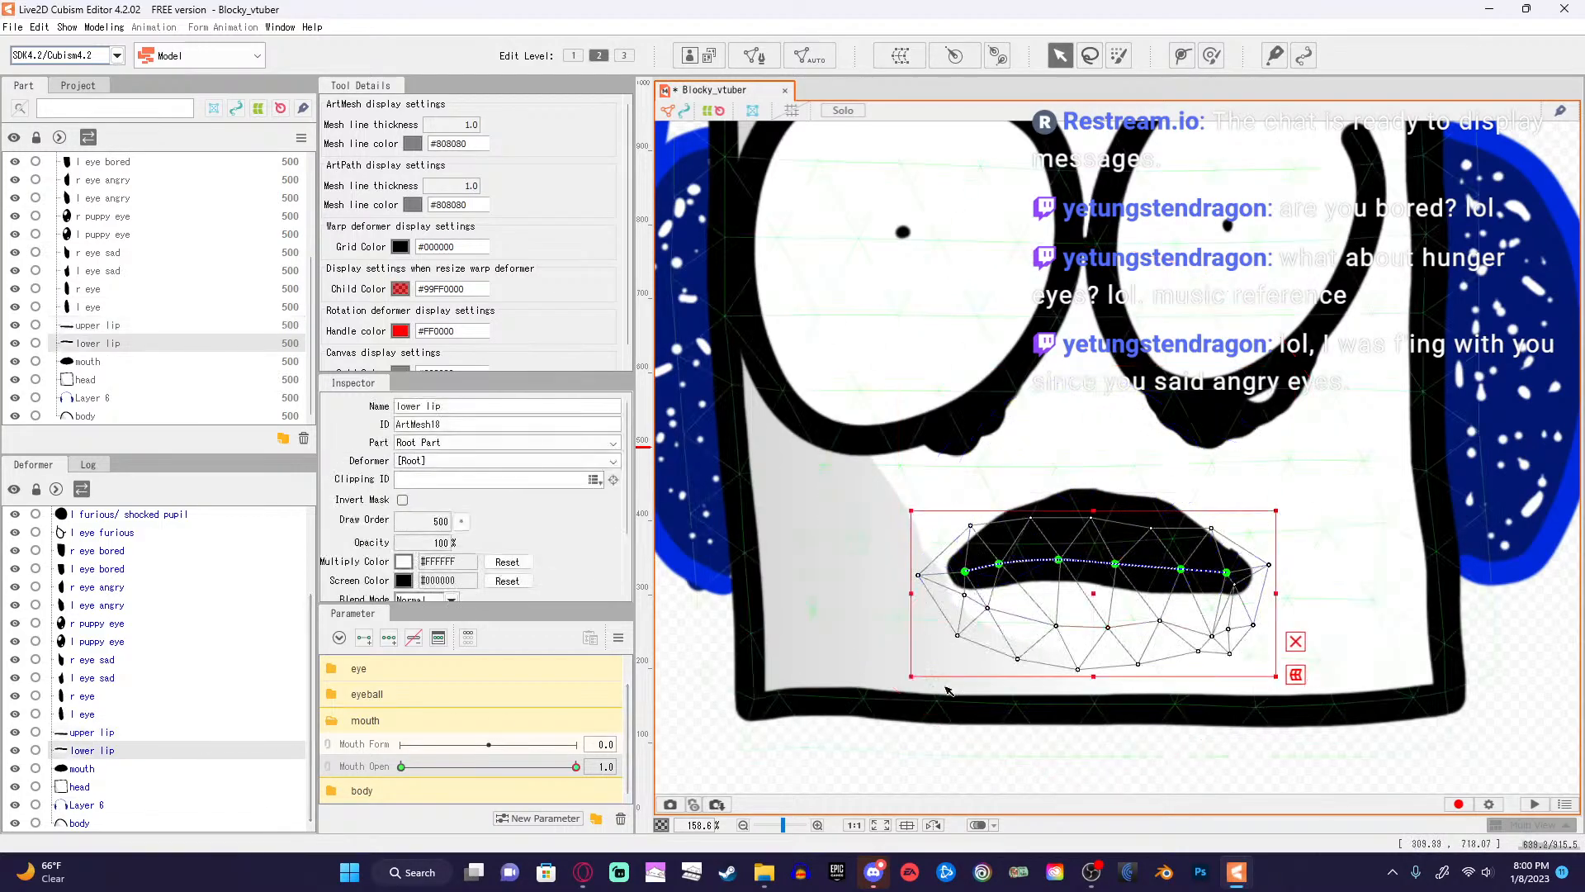
left_click_drag(1000, 565, 1058, 591)
mouse_move(1111, 584)
left_mouse_down()
mouse_move(1113, 602)
mouse_move(1182, 571)
mouse_move(1201, 595)
mouse_move(1118, 608)
mouse_move(995, 593)
mouse_move(1121, 611)
left_mouse_up()
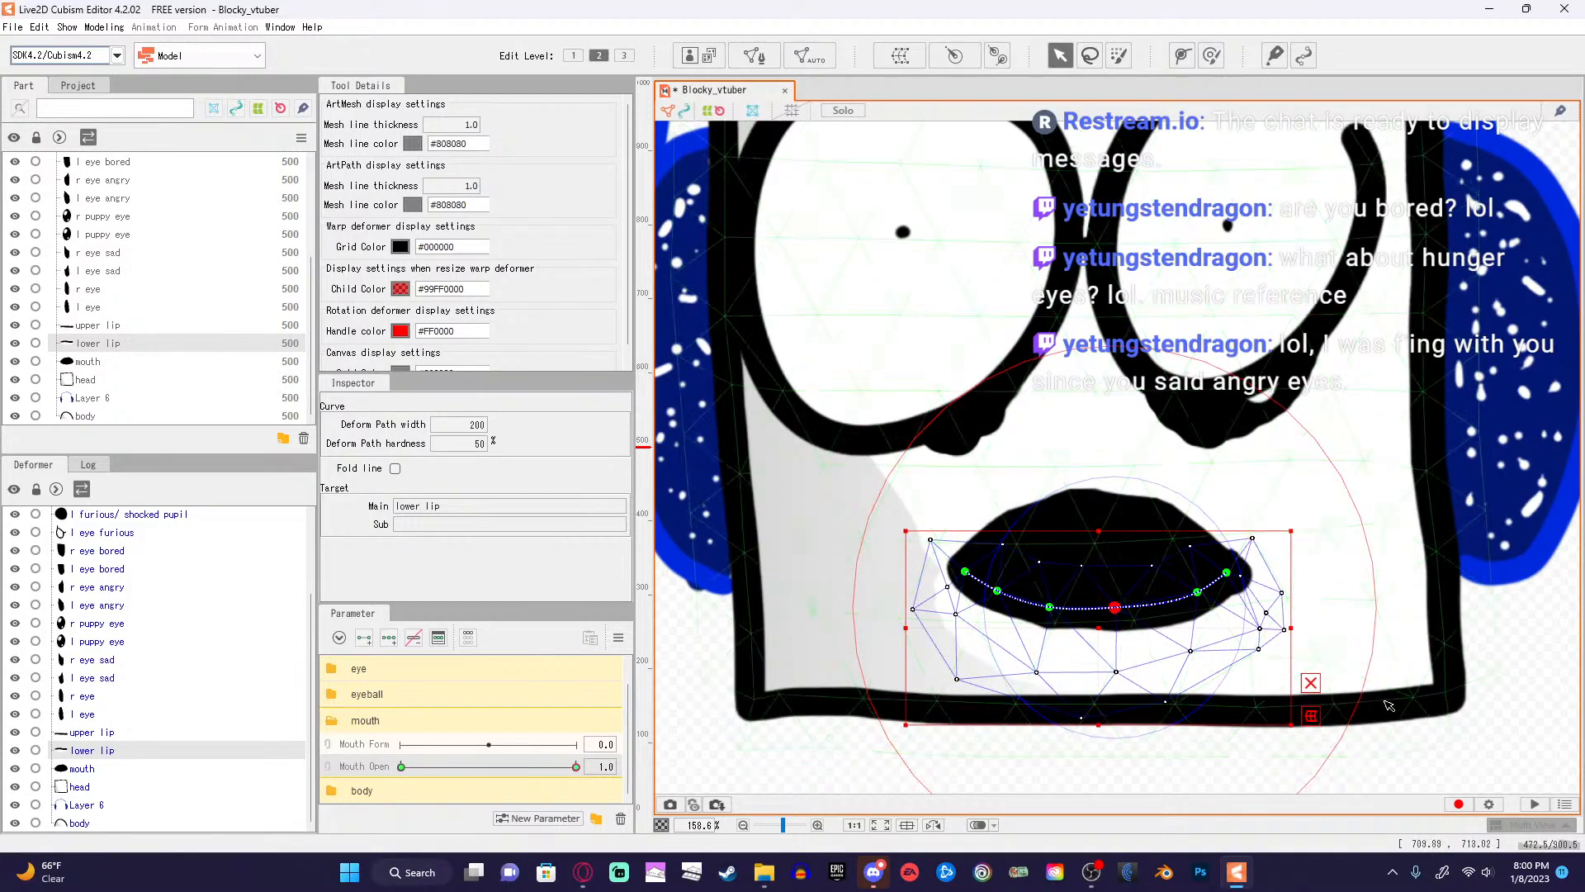
Raise and round the upper lip's arch at Mouth Open 1.0, and preview the mouth's opening motion.
left_click(134, 733)
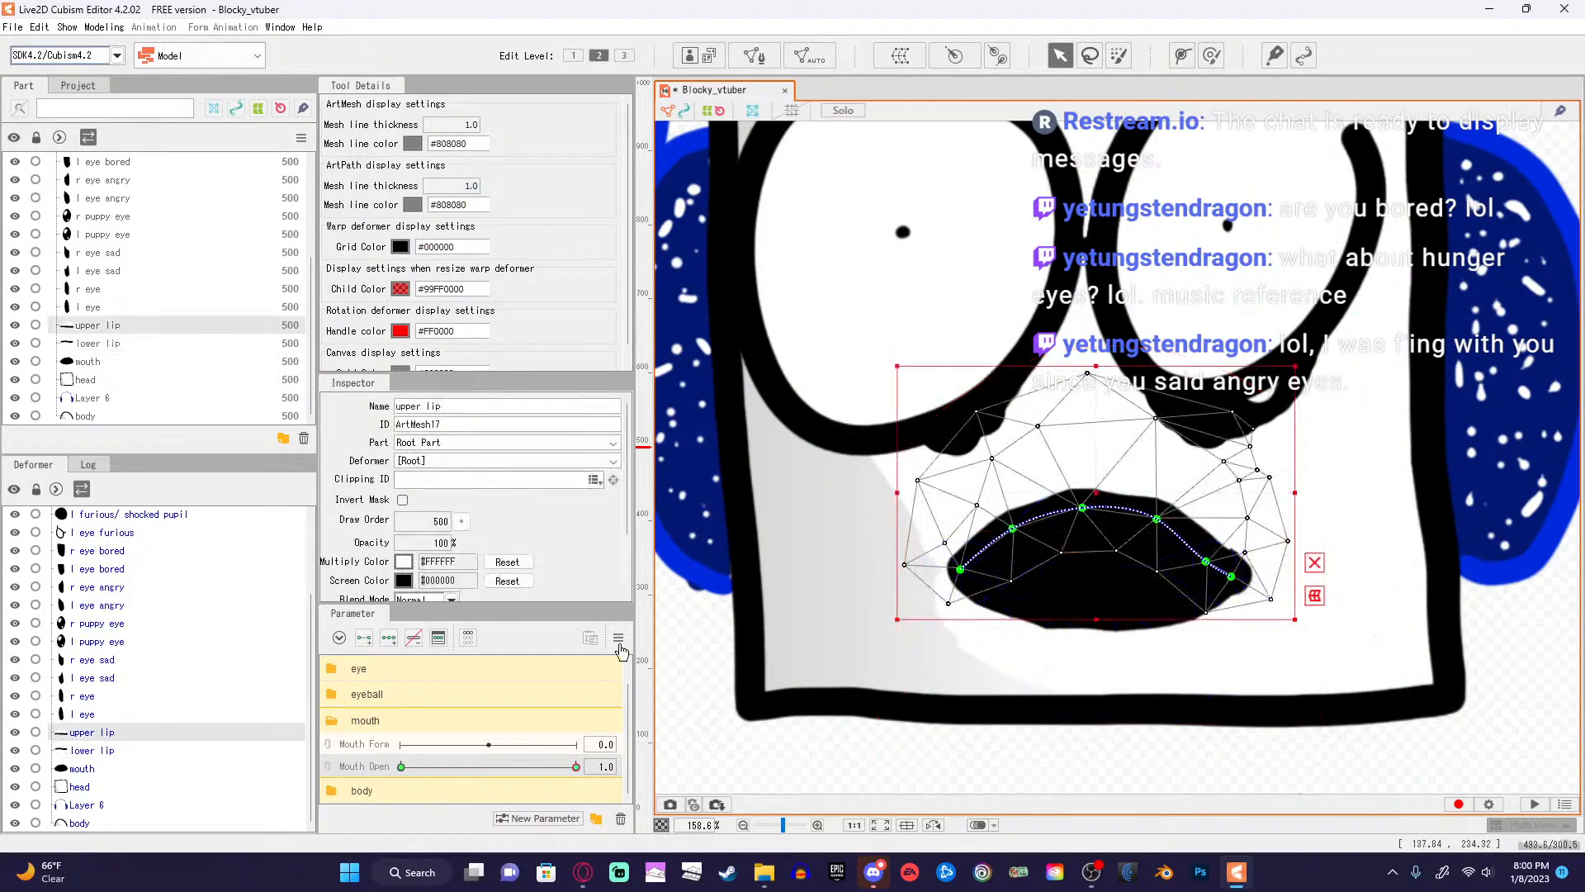
left_click_drag(1081, 507, 1001, 519)
left_click_drag(1157, 517, 1169, 507)
mouse_move(1208, 562)
left_mouse_down()
mouse_move(1220, 550)
mouse_move(1168, 508)
mouse_move(1216, 546)
left_mouse_up()
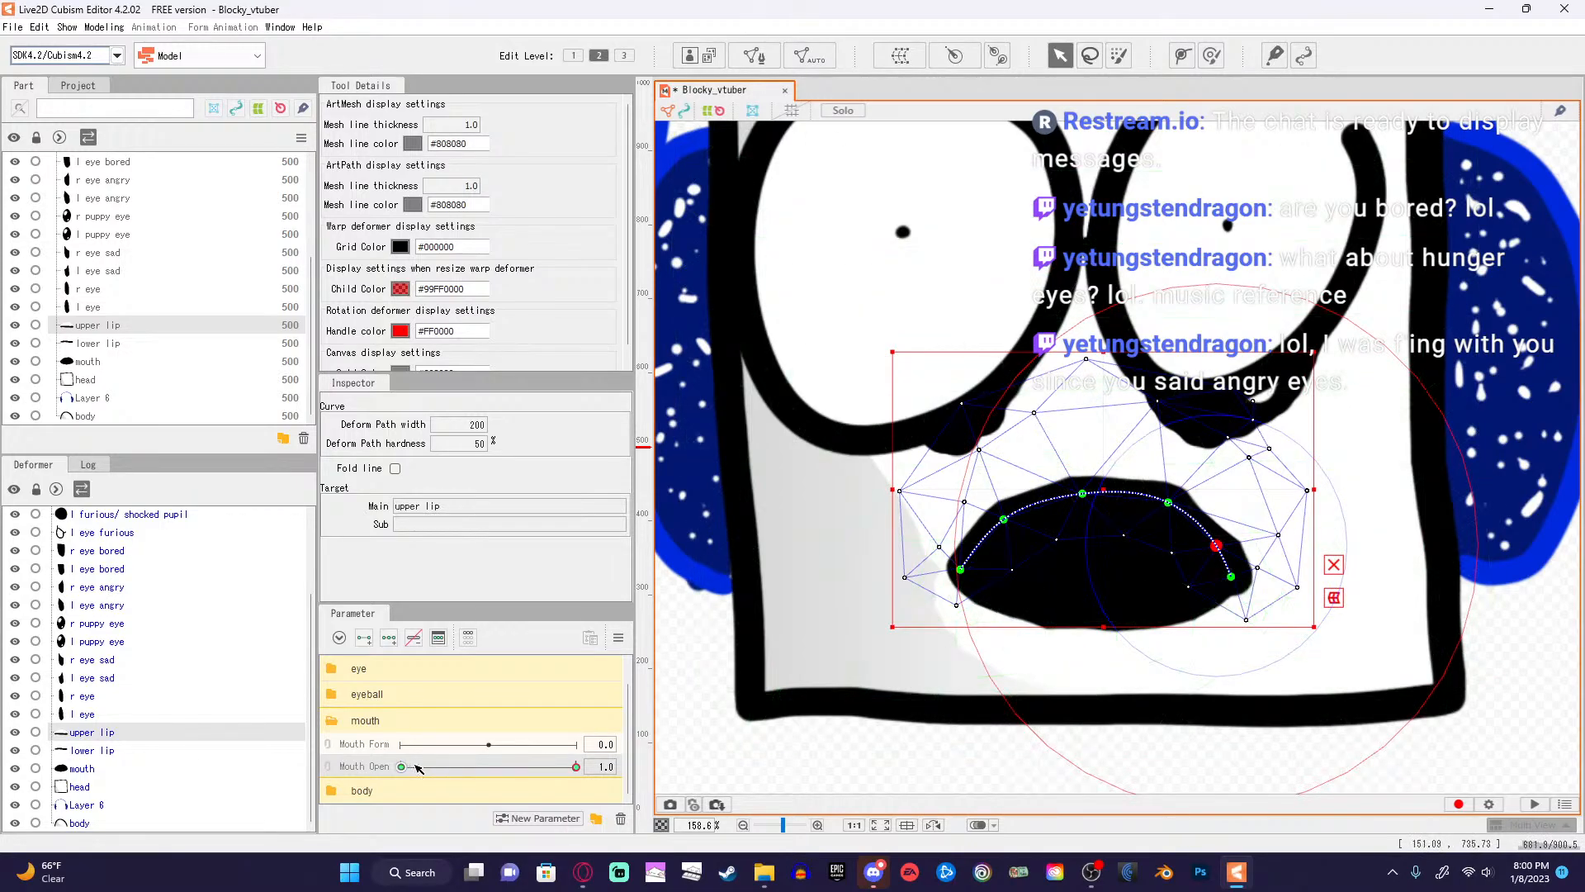
left_click(769, 756)
left_click_drag(573, 768, 512, 758)
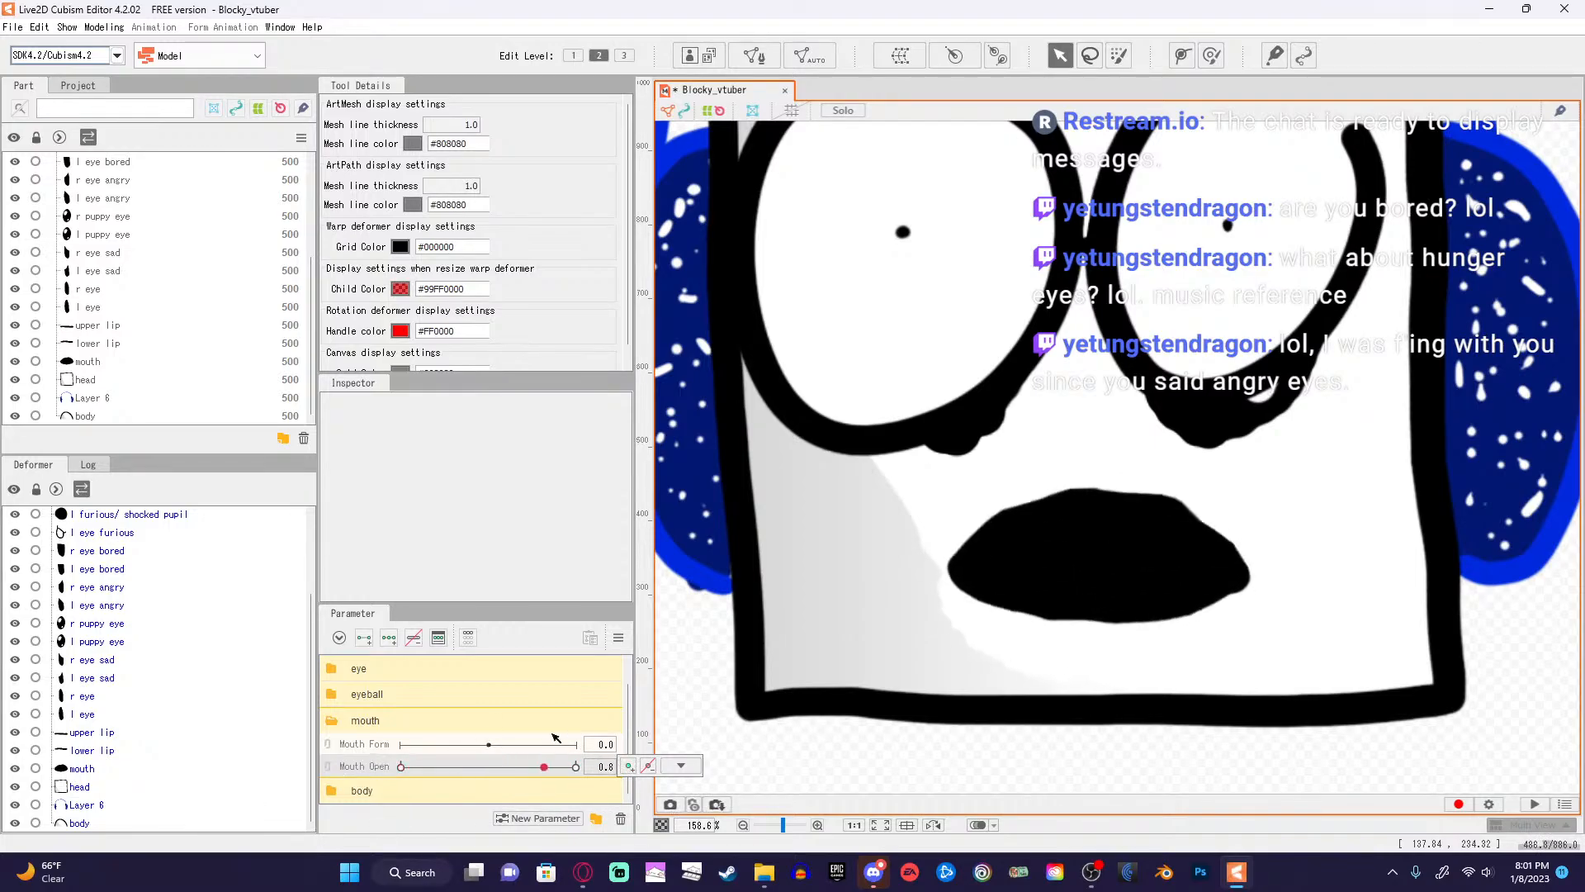
Switch to the YouTube mouth rigging tutorial and watch how Mouth Form is keyed for the lips.
left_click(583, 872)
left_click(767, 446)
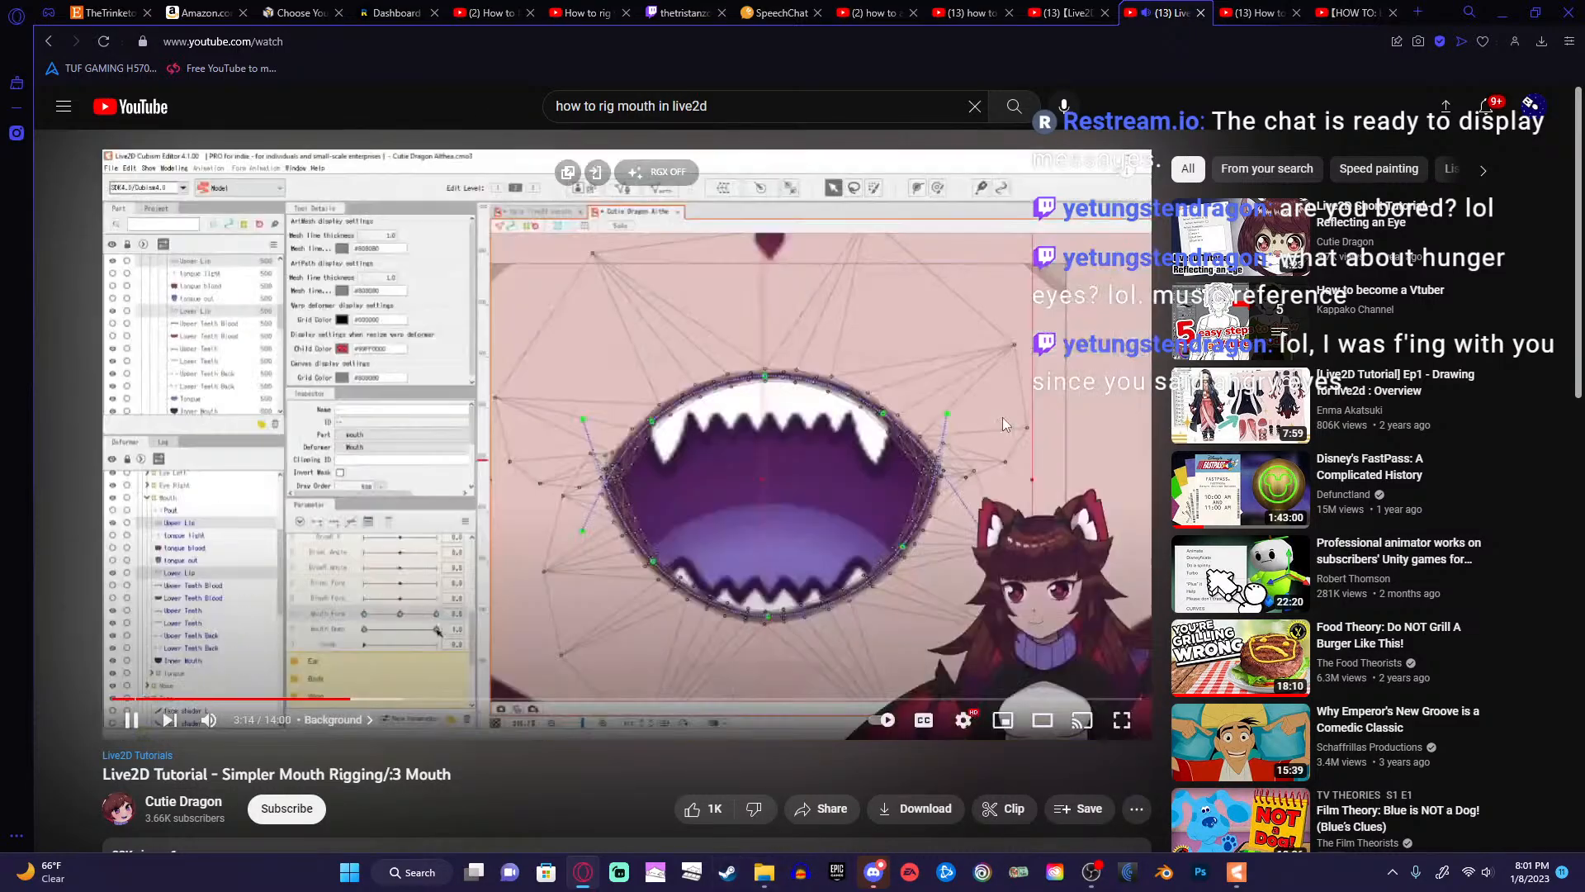
left_click(1006, 423)
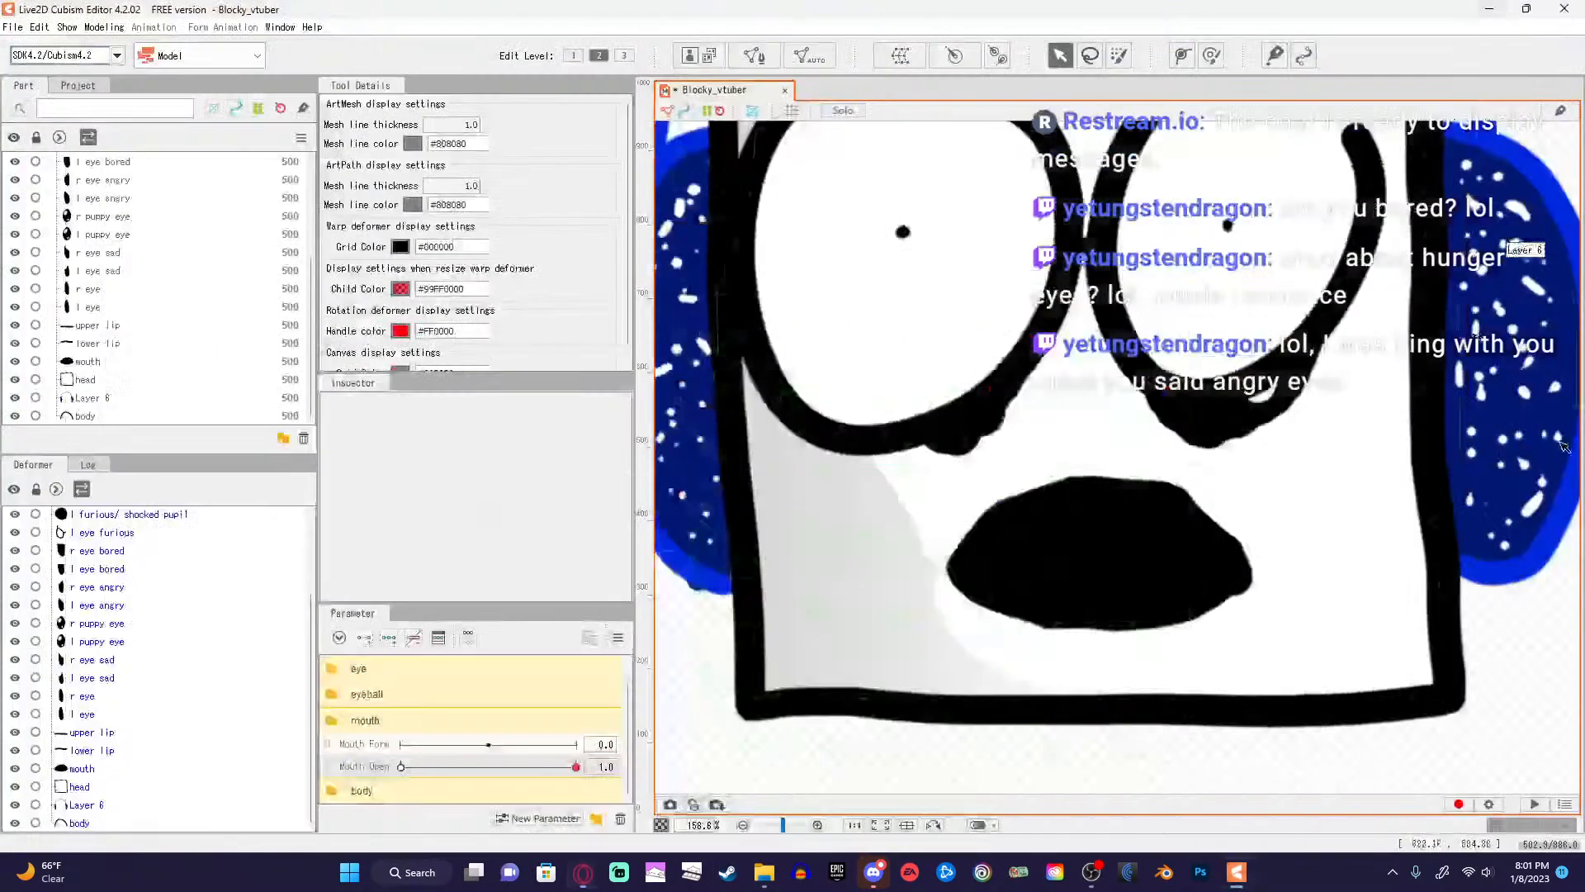
left_click(1502, 12)
Select the upper lip and lower lip together and set Mouth Open to 0.0.
left_click(371, 747)
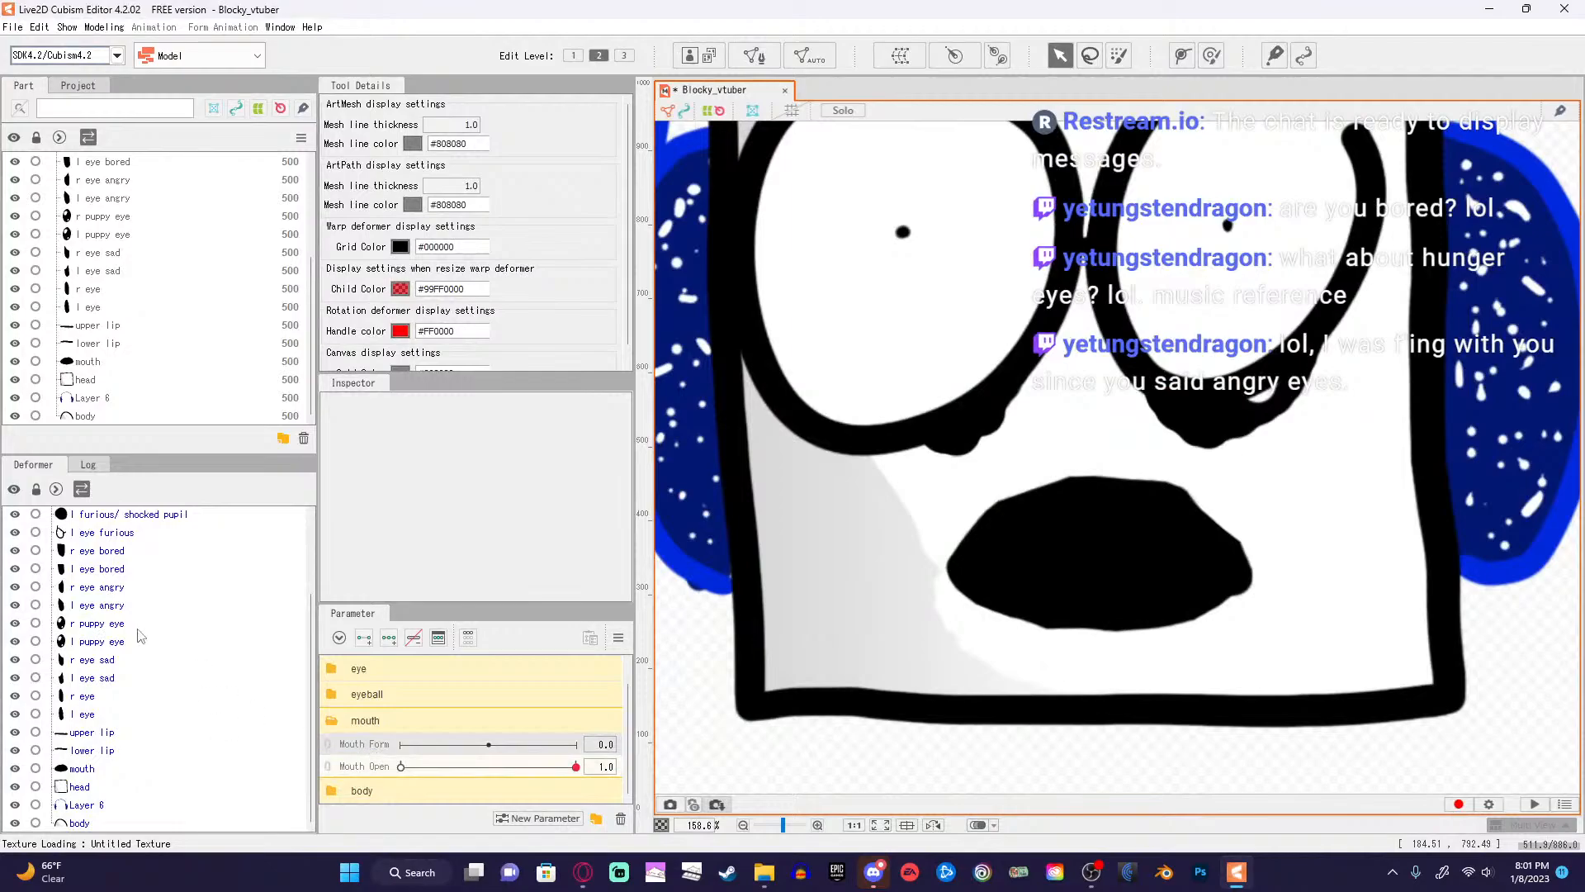
left_click(92, 753)
left_click(90, 741, "ctrl")
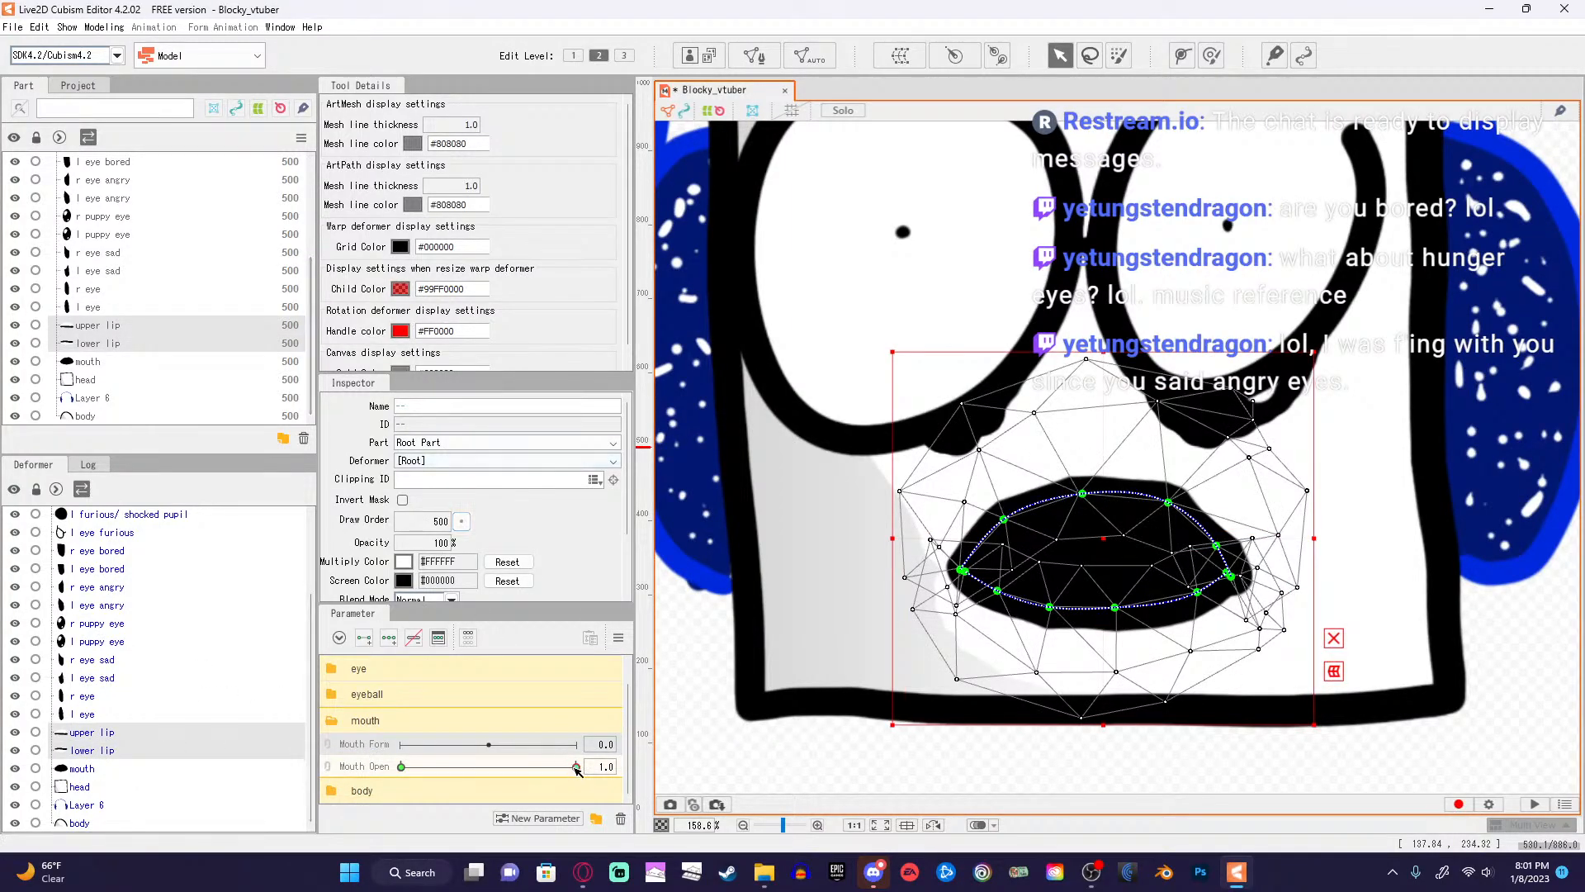
left_click_drag(577, 770, 370, 792)
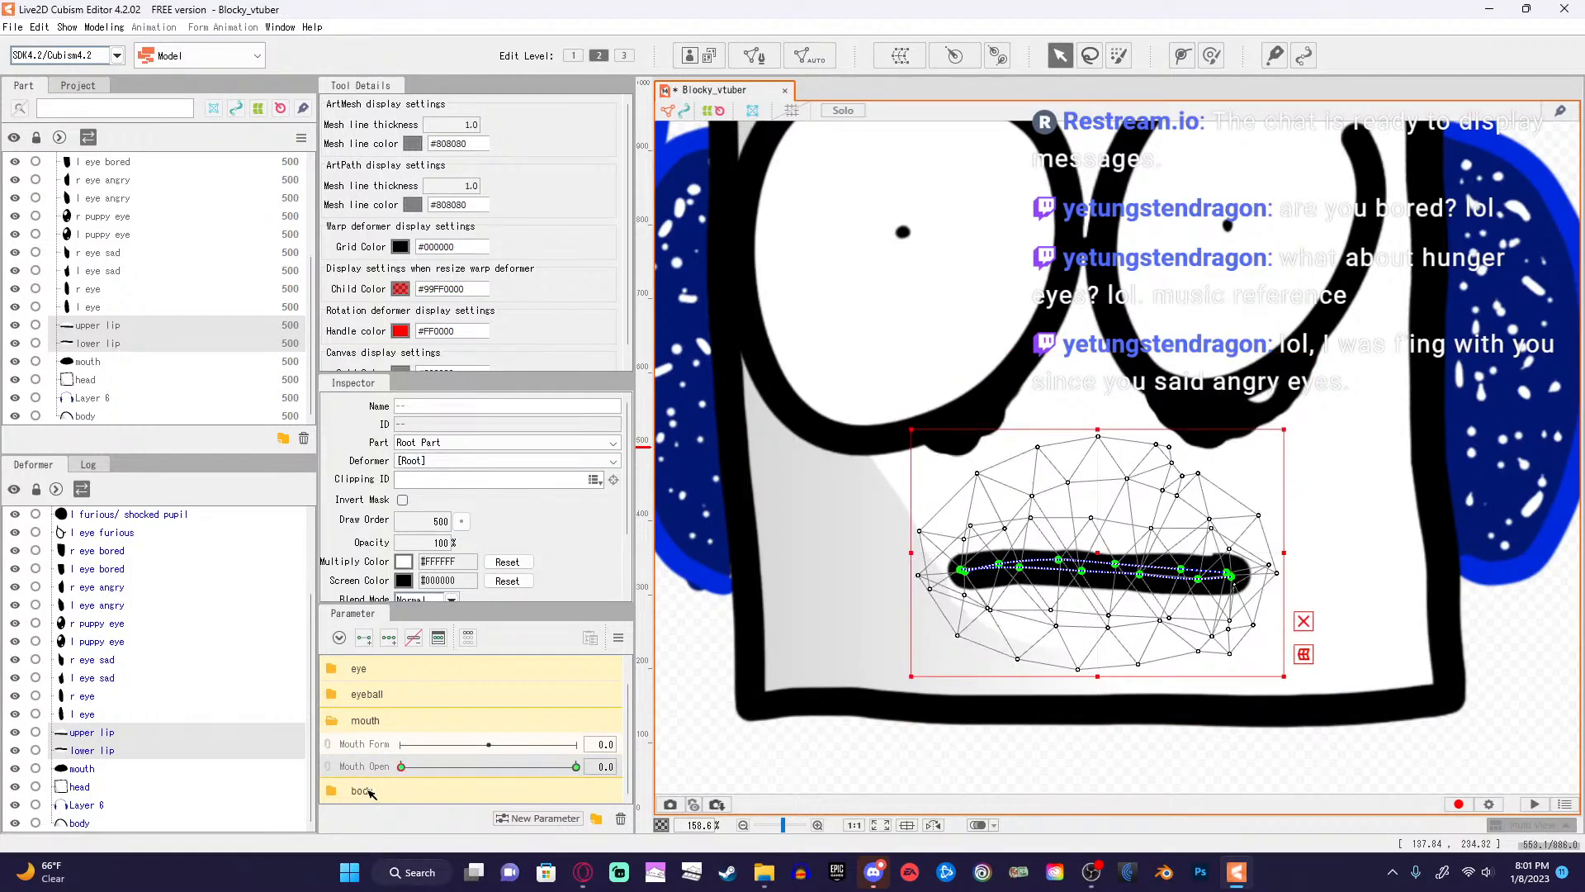
Rewatch the tutorial section around 3:09, checking the Mouth Form and Mouth Open keys used for both lips.
left_click(579, 886)
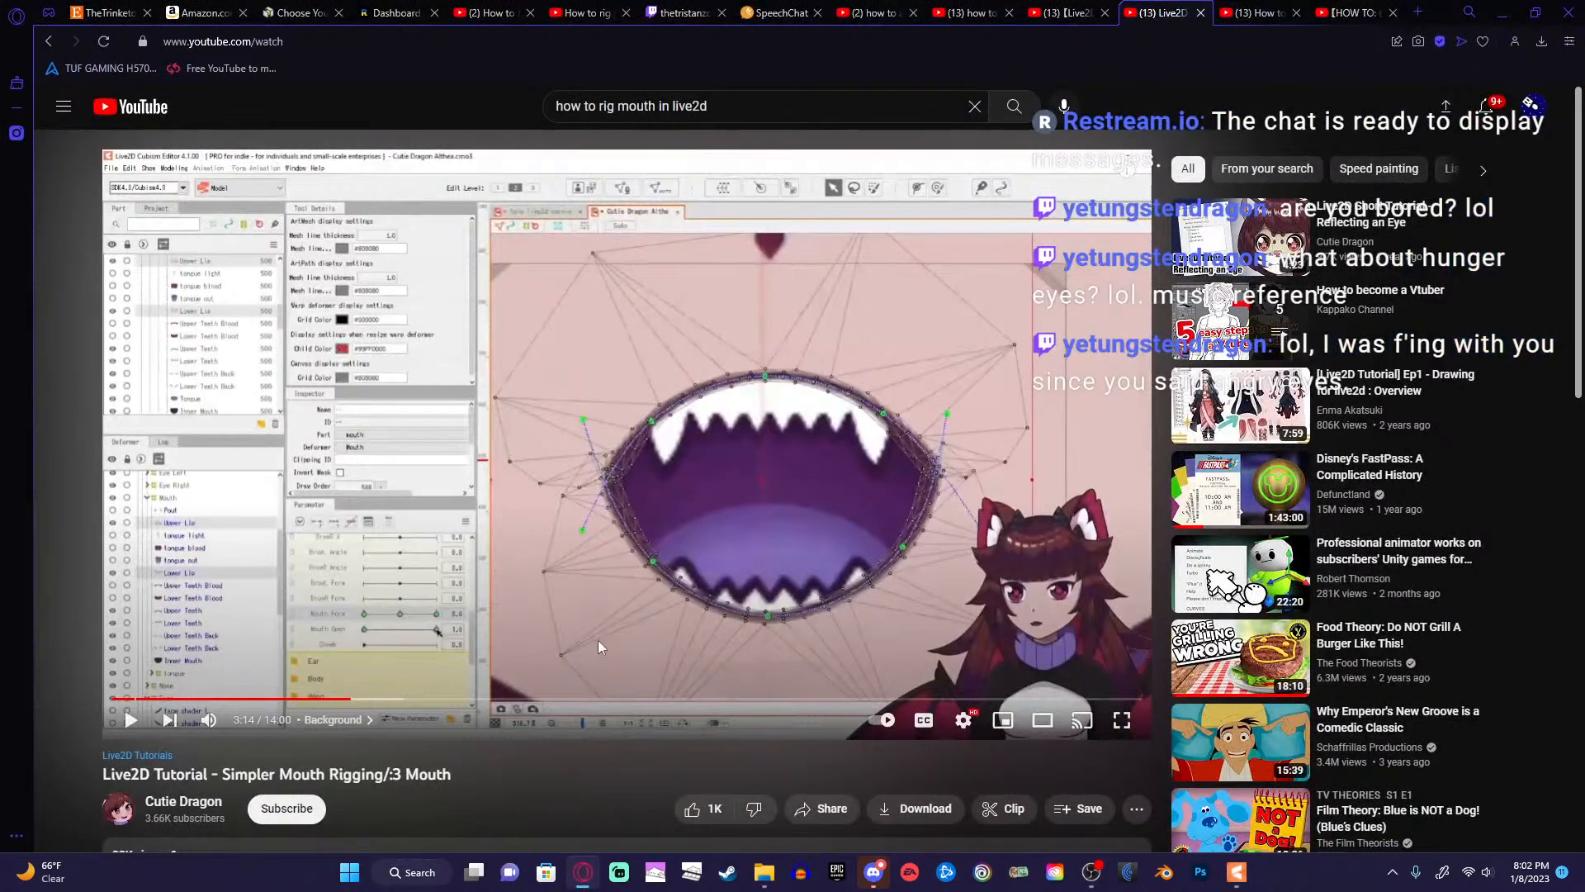
key("Left")
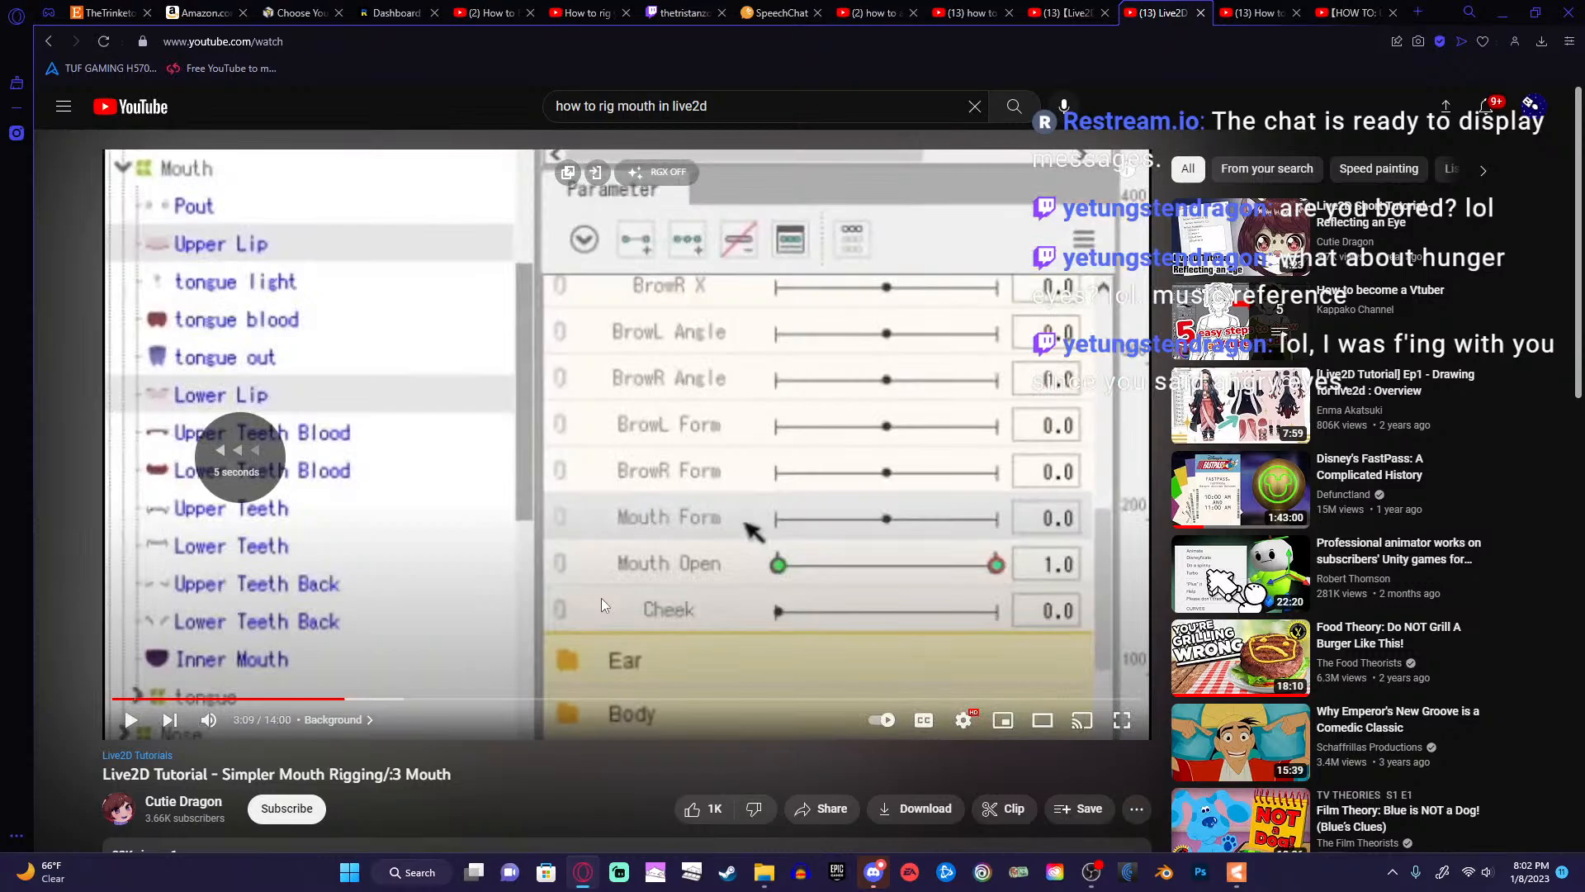
key("Right")
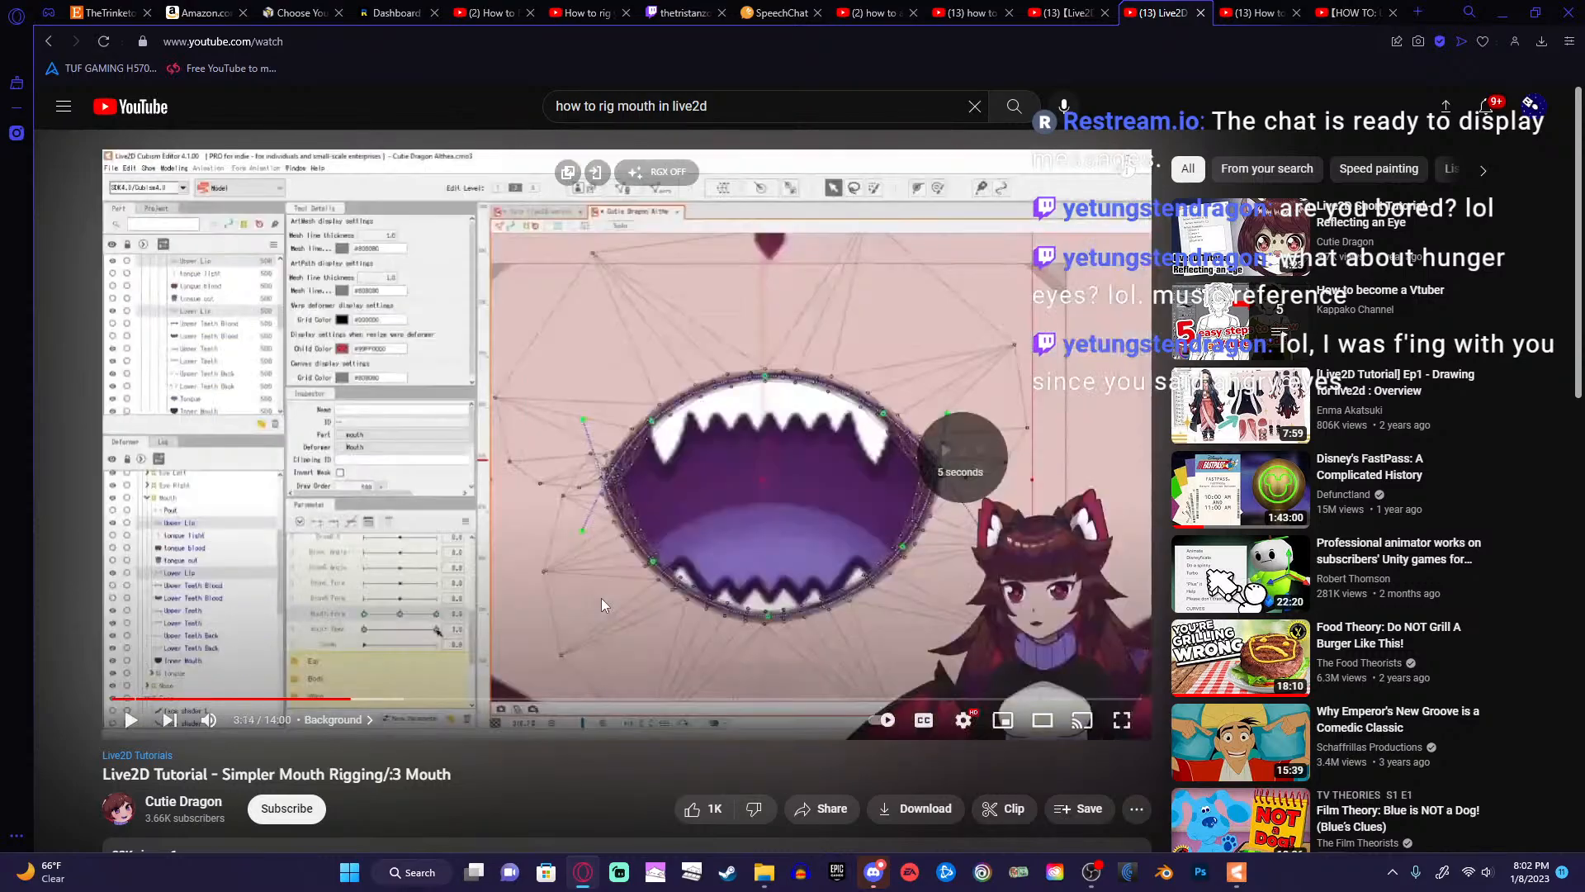
key("Left")
key("space")
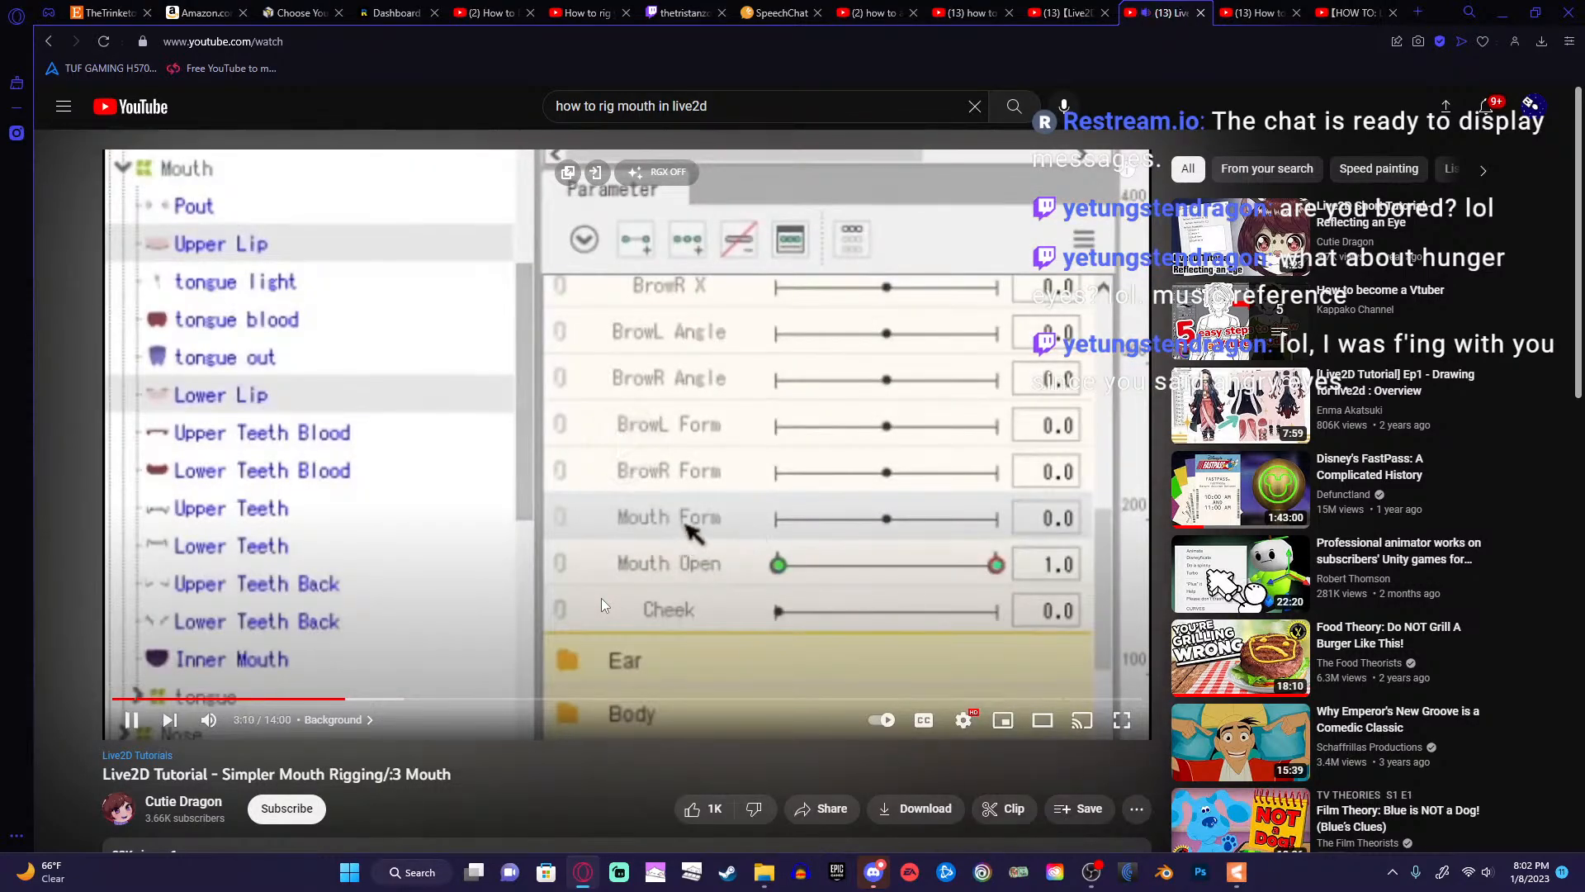
key("space")
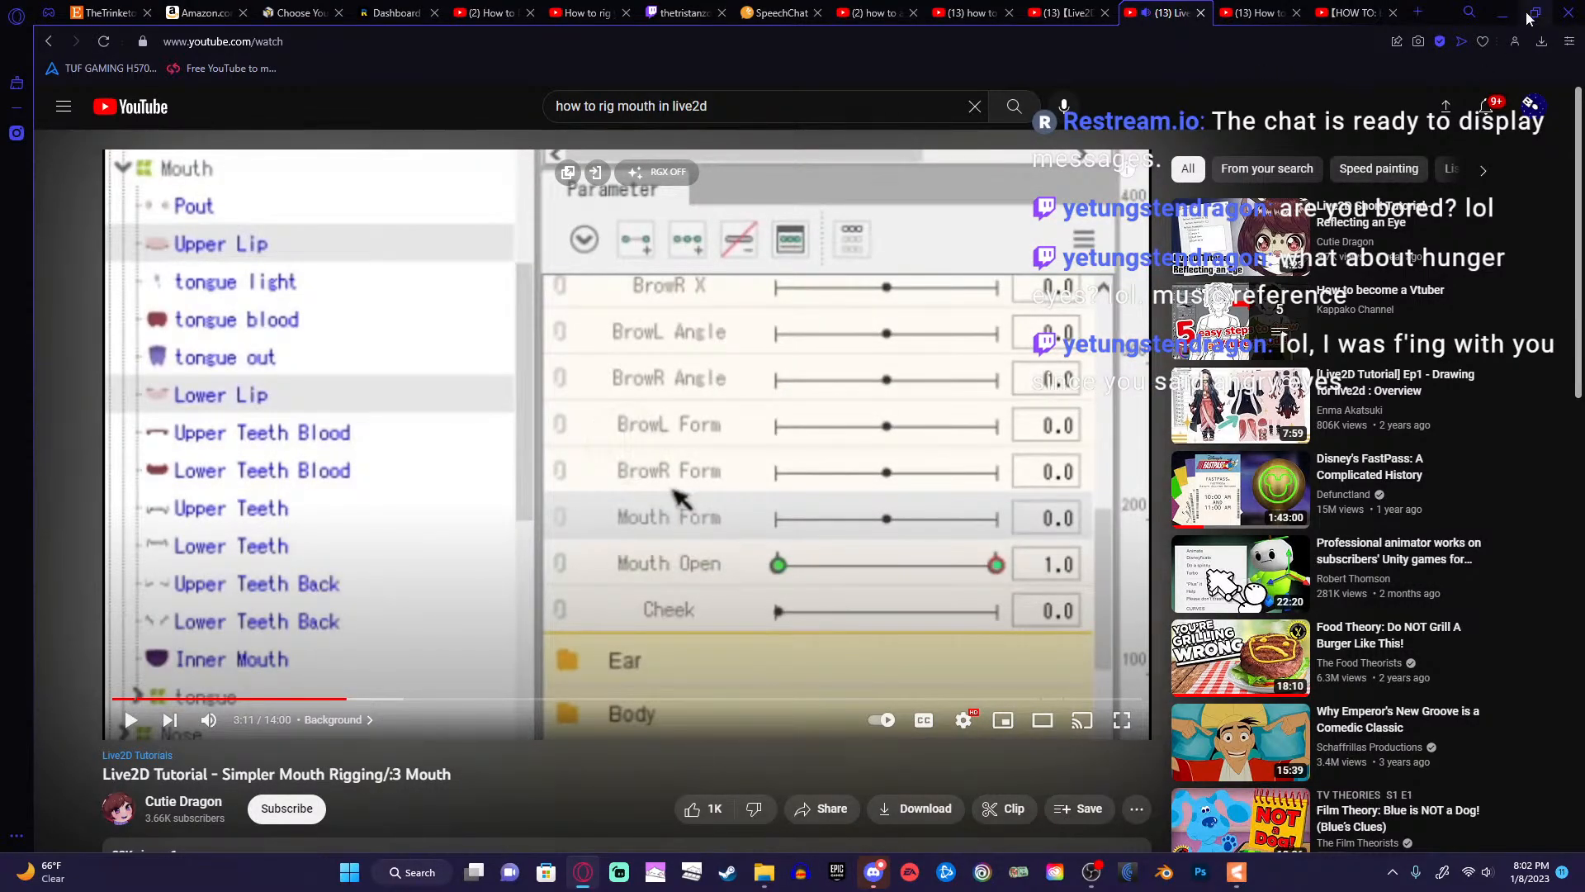
left_click(1502, 11)
Add three Mouth Form keys to both lips and return Mouth Open to 0.0, checking against the tutorial.
left_click_drag(402, 766, 580, 772)
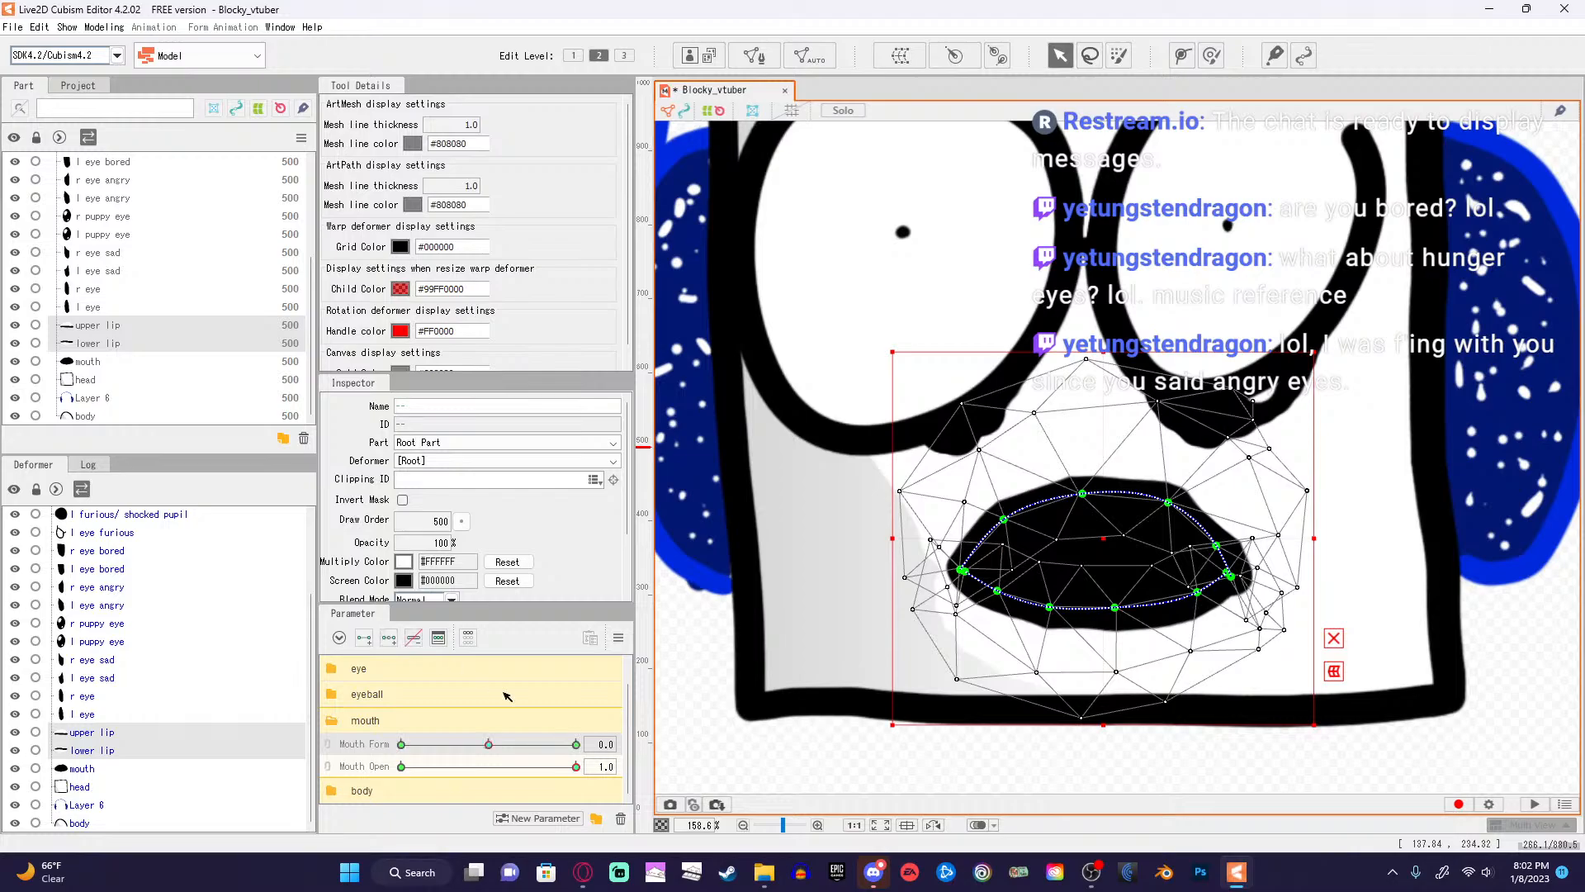
left_click(591, 882)
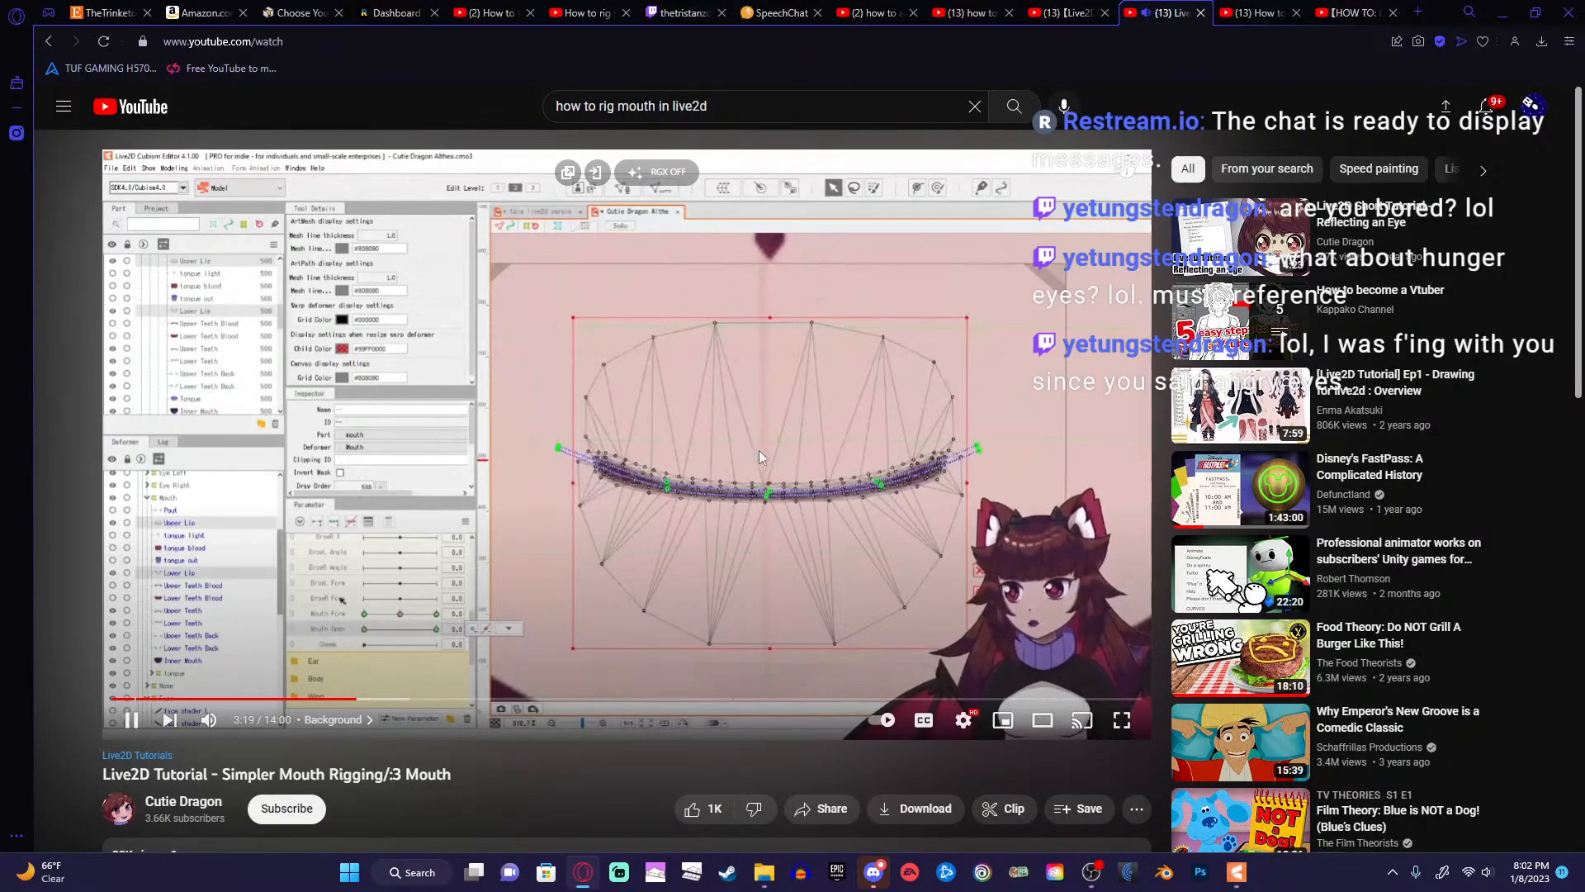
left_click(760, 457)
left_click(1503, 12)
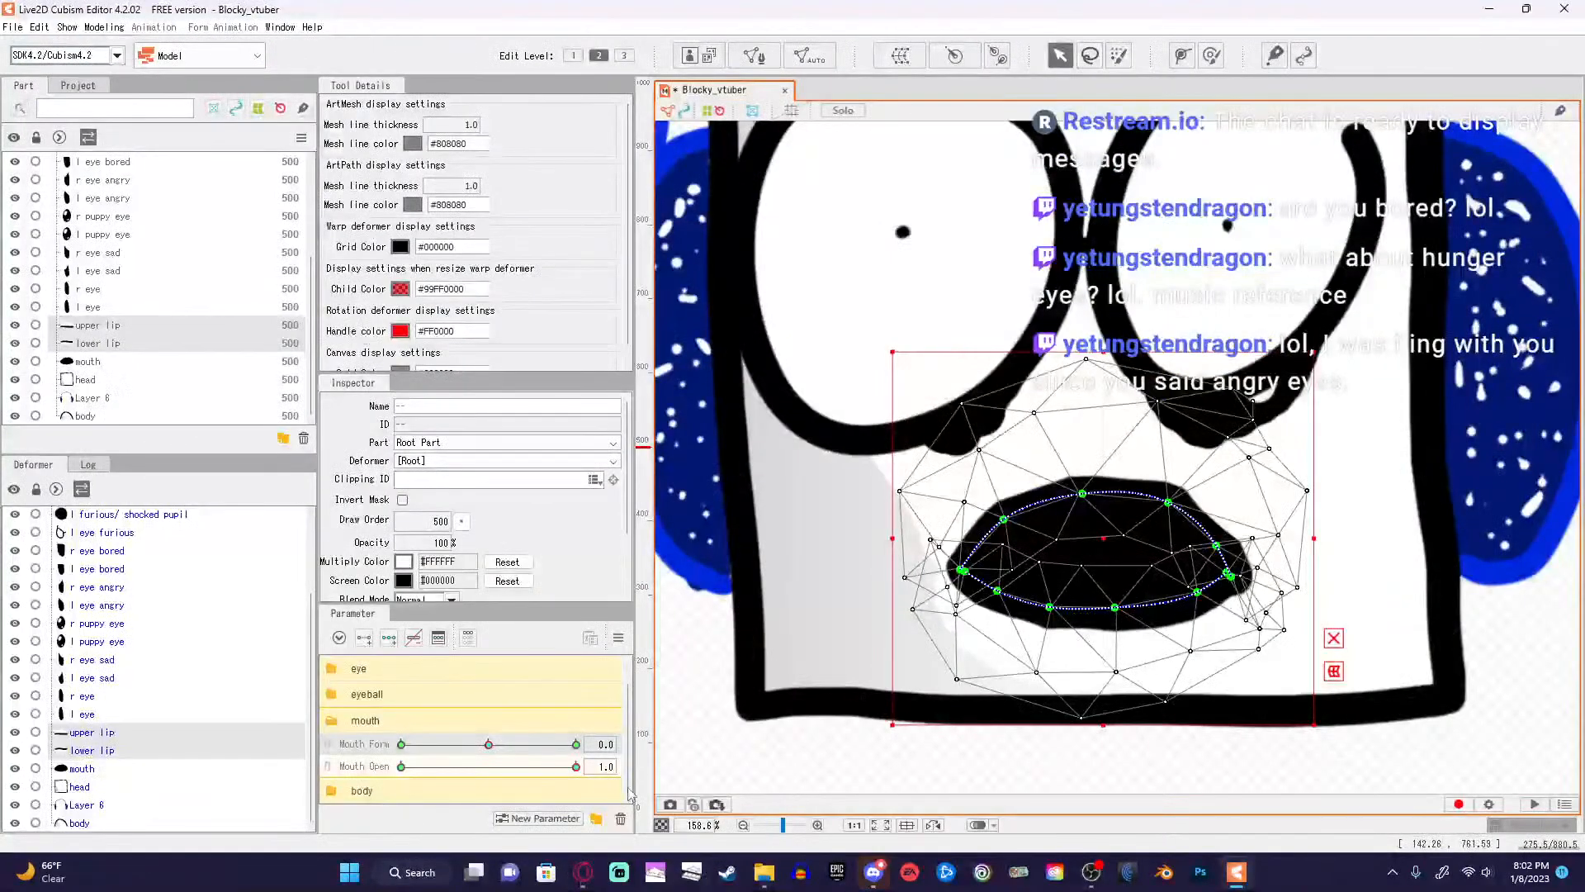
left_click_drag(578, 769, 401, 767)
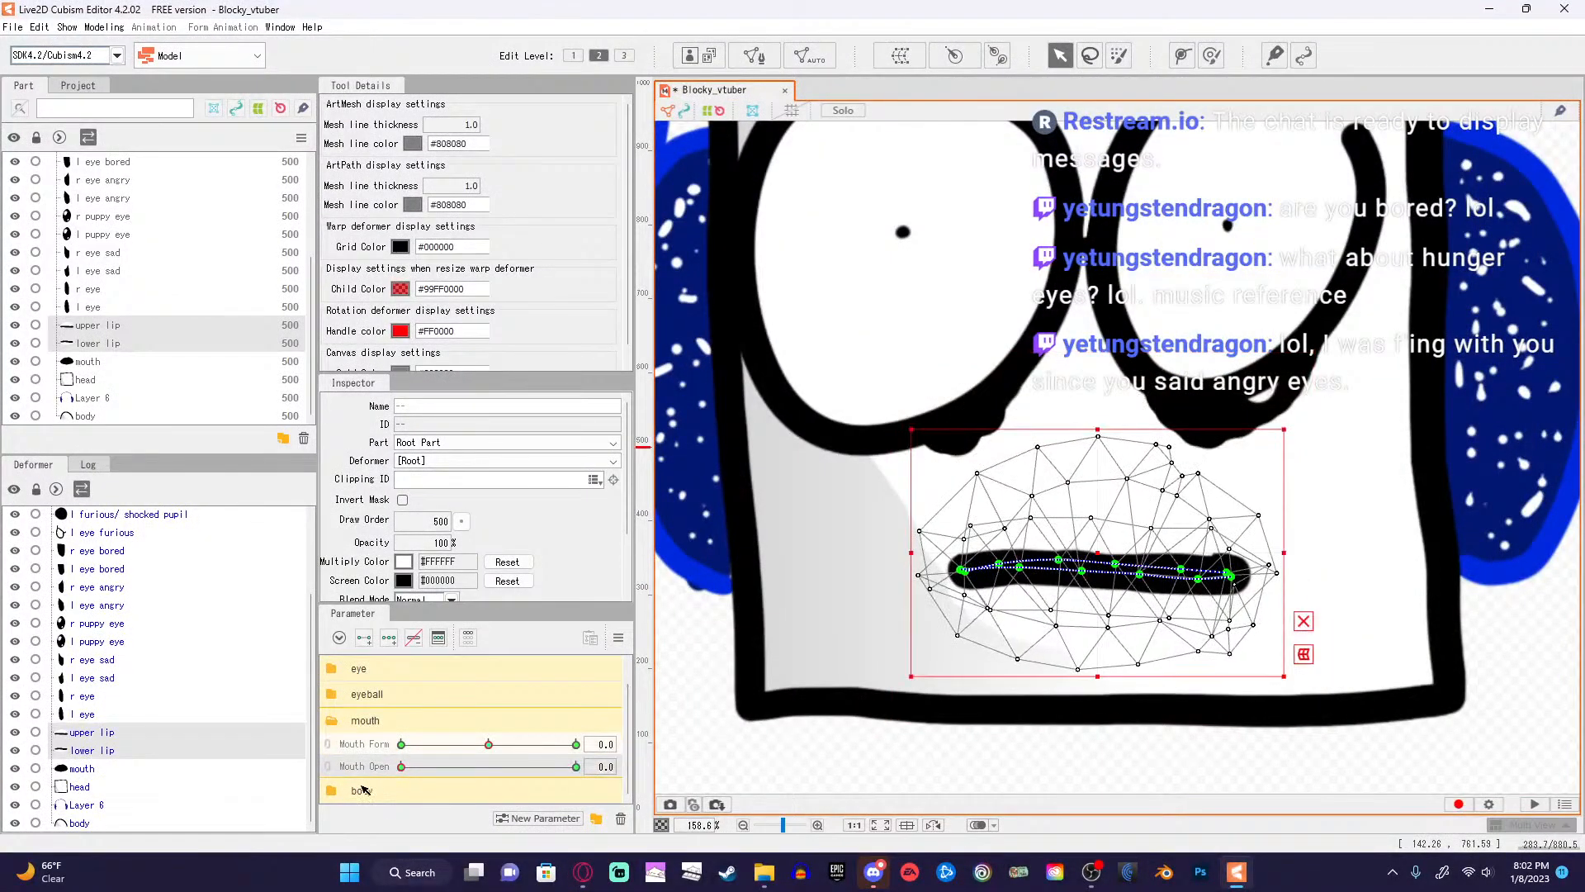
Watch the tutorial section on bending the closed upper and lower lips for the negative Mouth Form key.
left_click(583, 881)
left_click(674, 531)
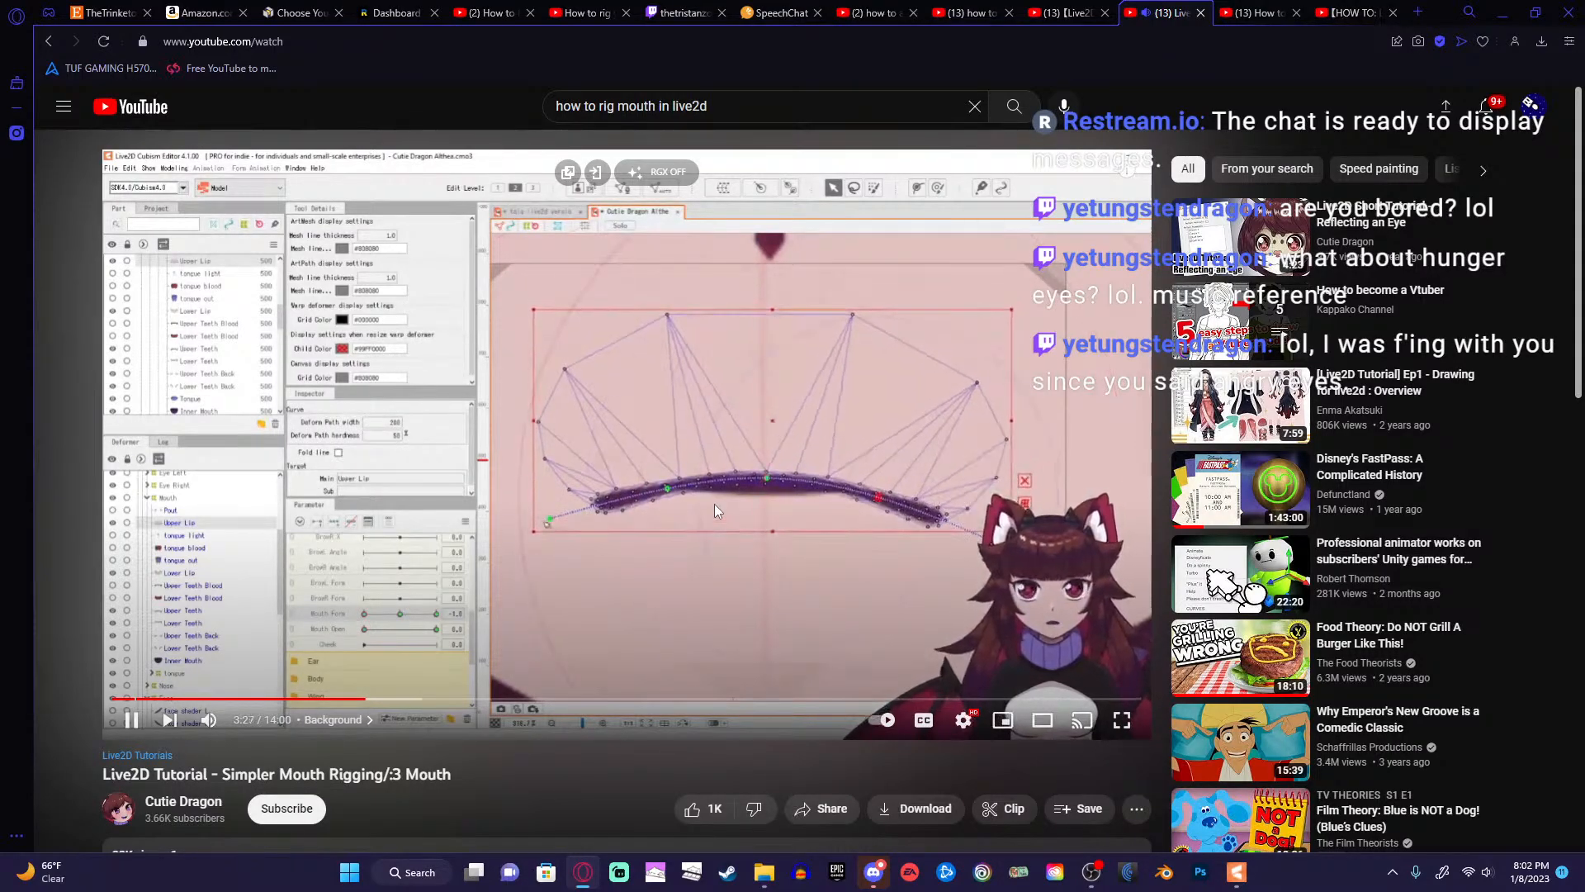
left_click(733, 496)
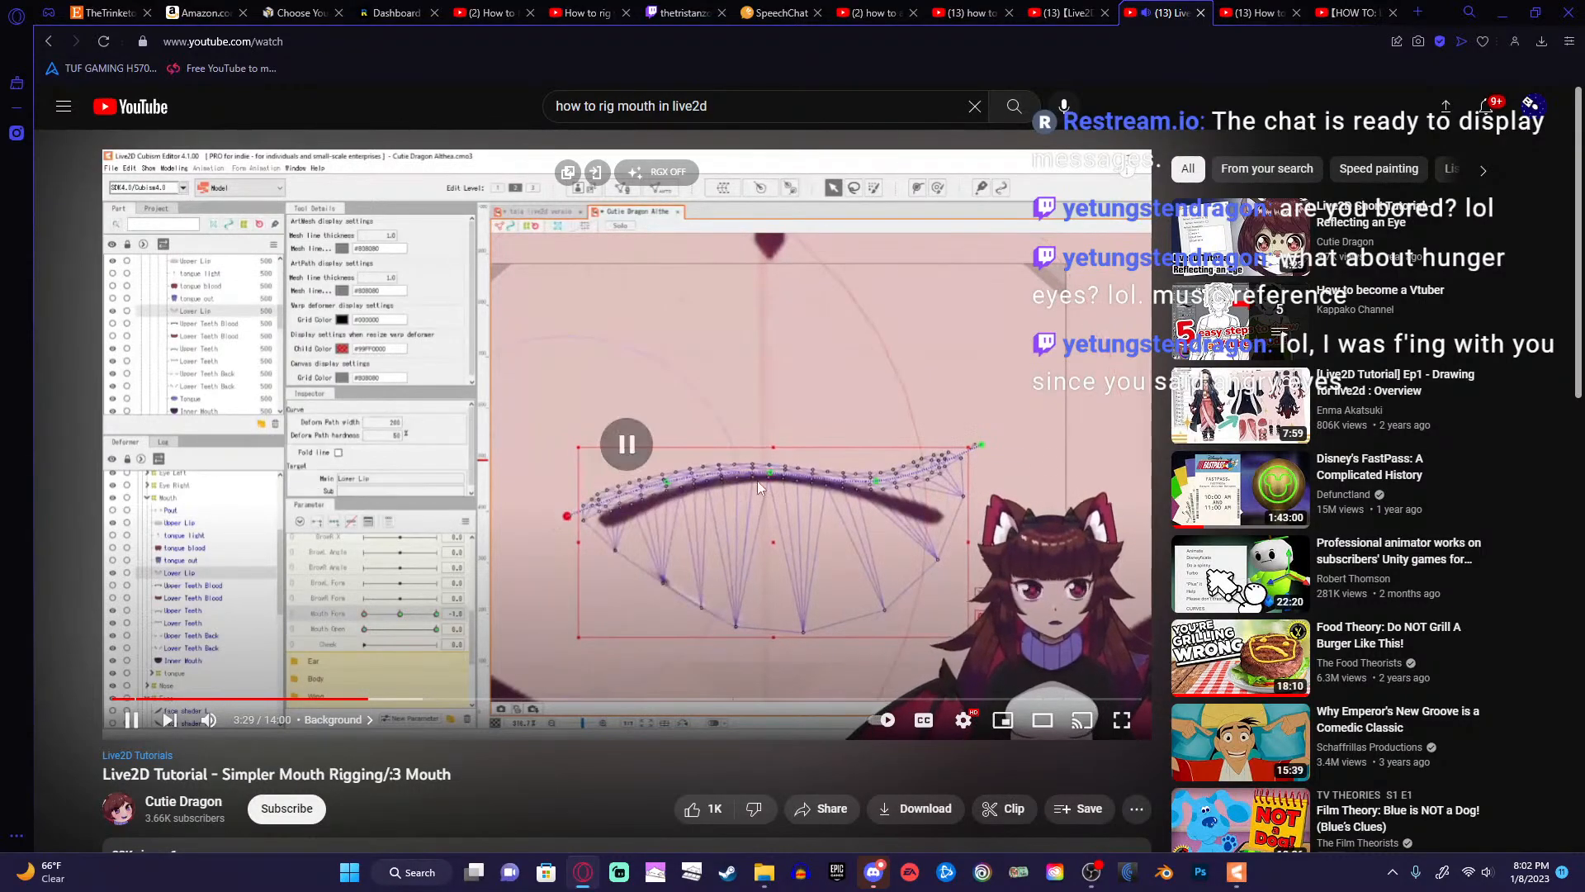
left_click(1500, 12)
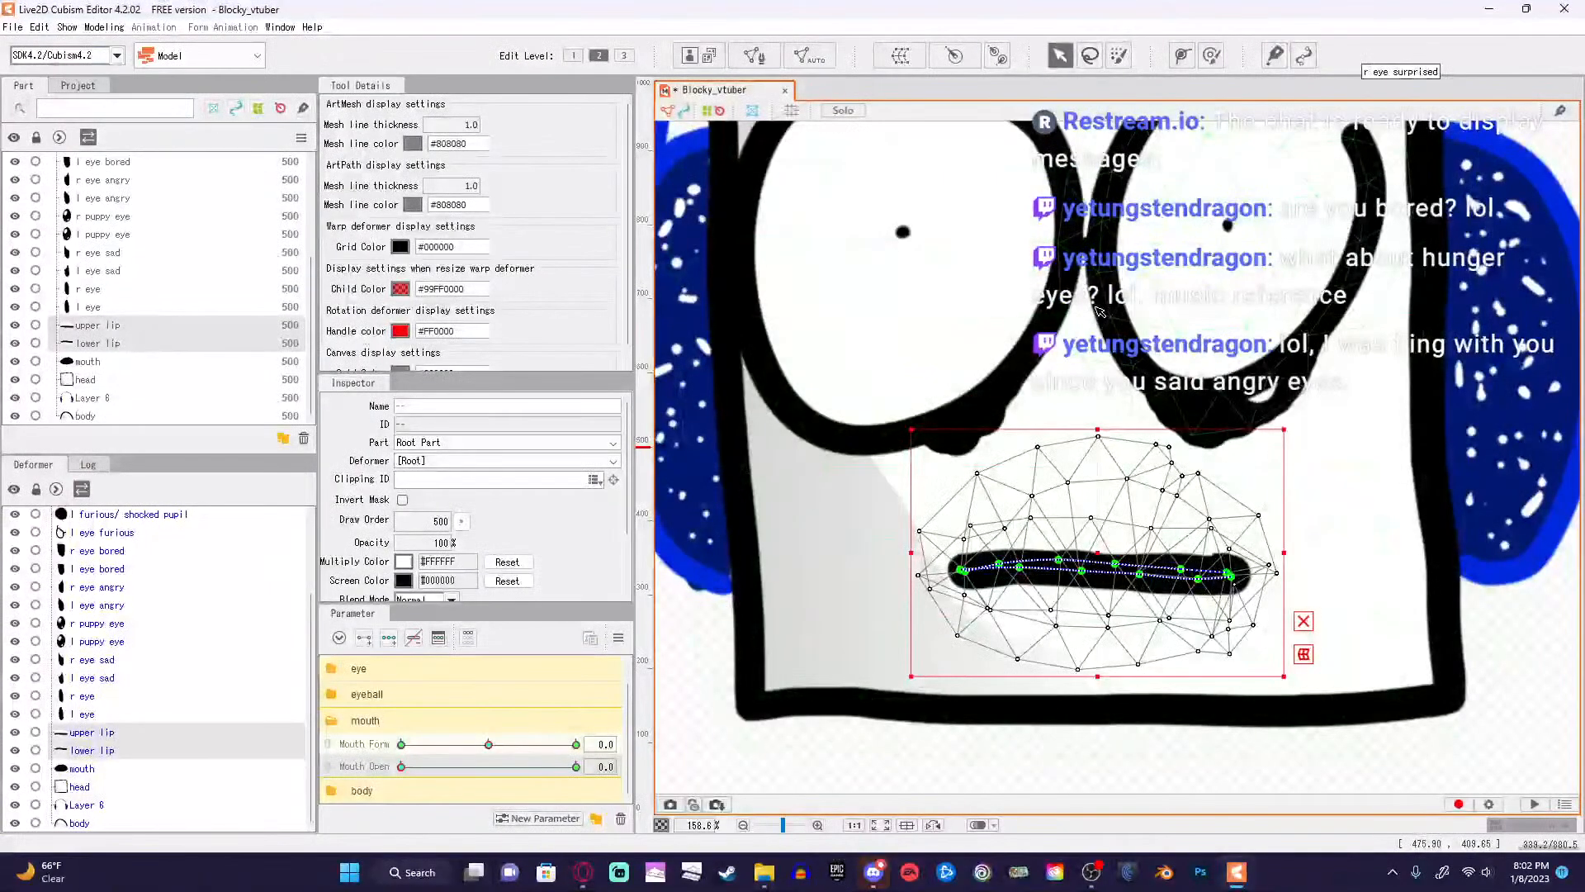
Set Mouth Form to -1.0 with Mouth Open at 0.0 and bend the upper lip's deform path into a downturned frown.
left_click(151, 733)
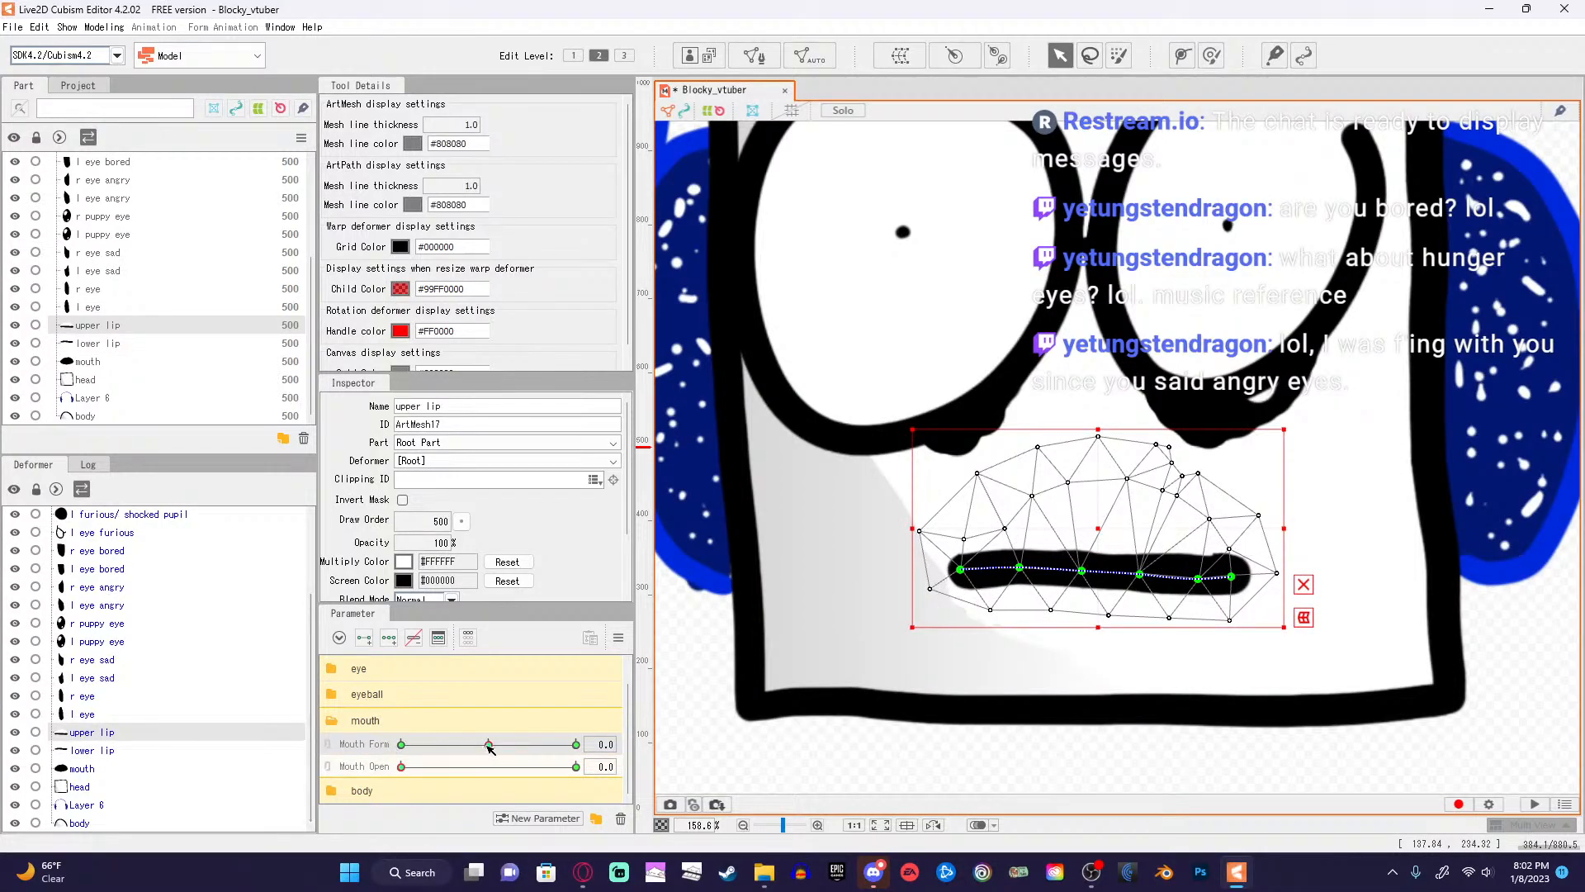
left_click_drag(490, 744, 401, 753)
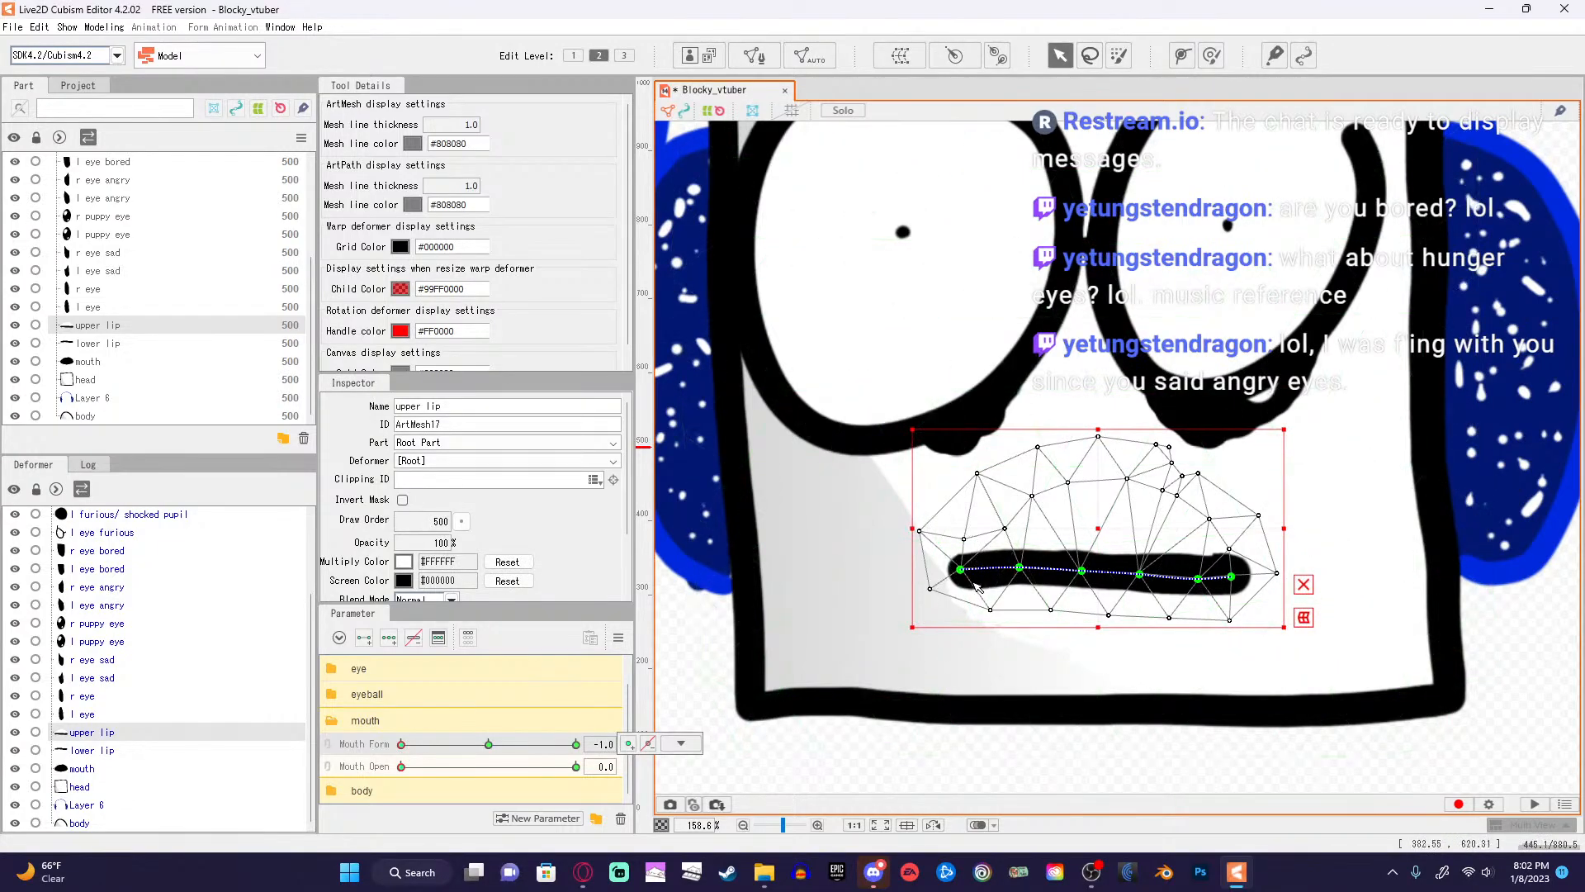
mouse_move(962, 571)
left_mouse_down()
mouse_move(930, 609)
mouse_move(963, 600)
left_mouse_up()
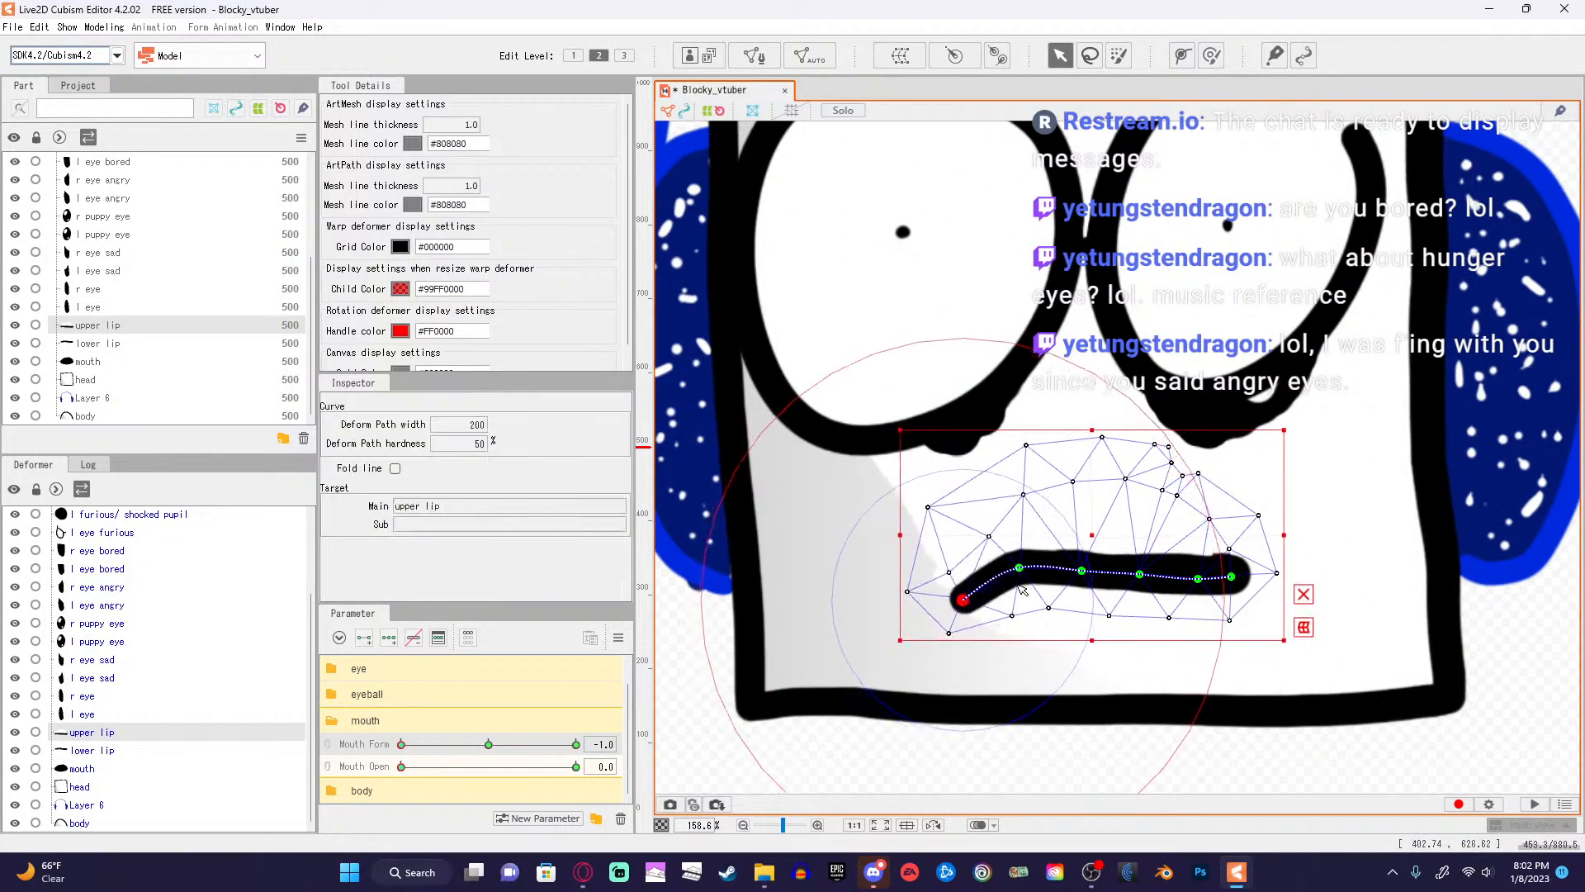
left_click_drag(1232, 577, 1014, 561)
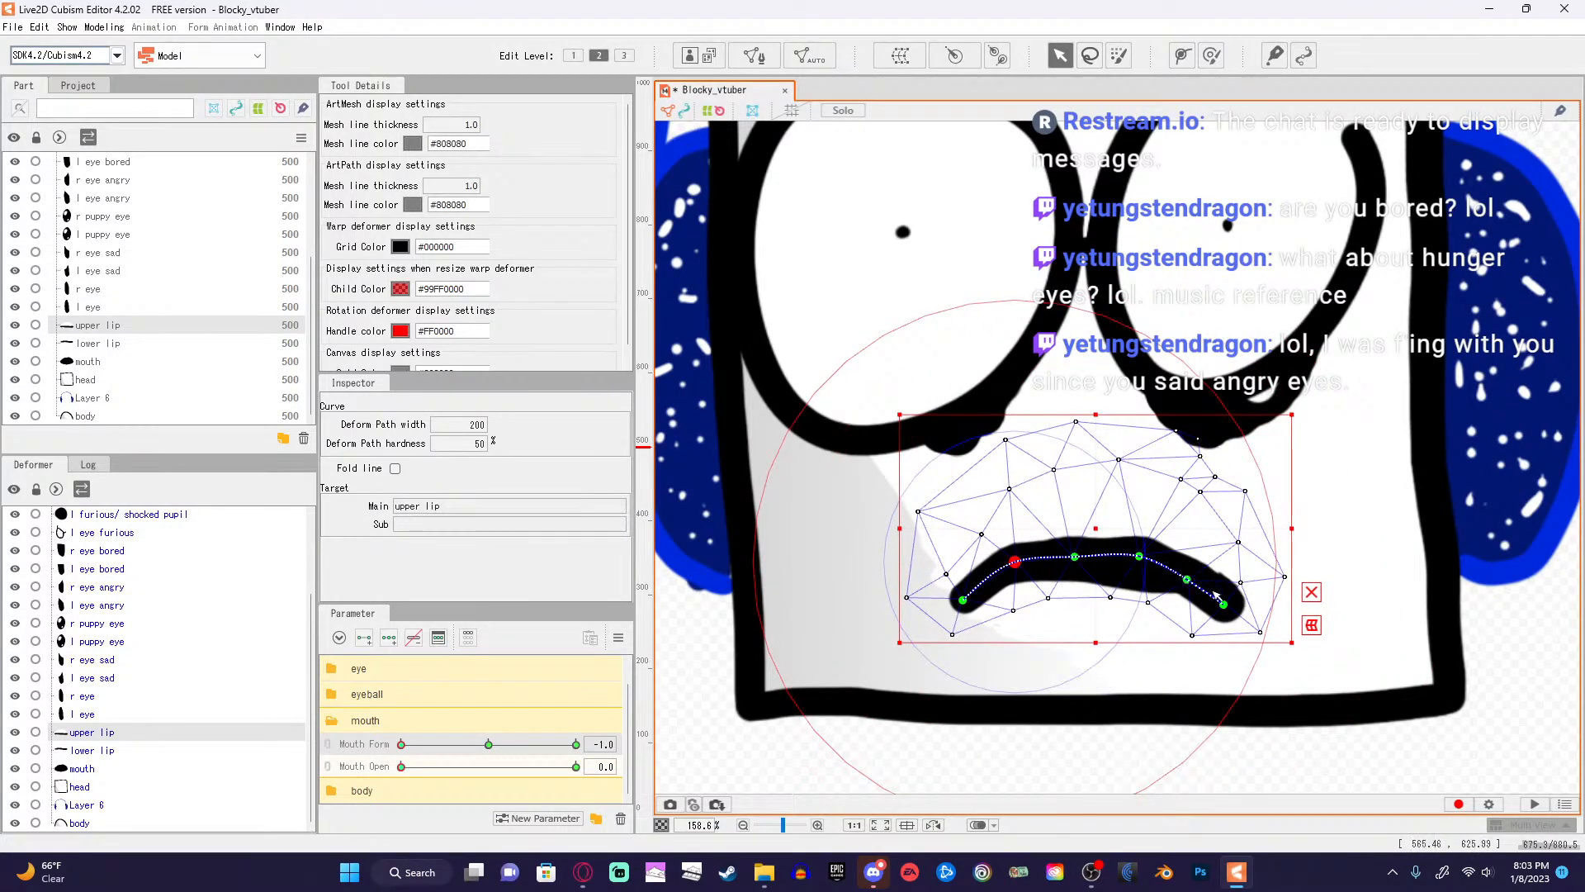
left_click_drag(1225, 605, 1143, 561)
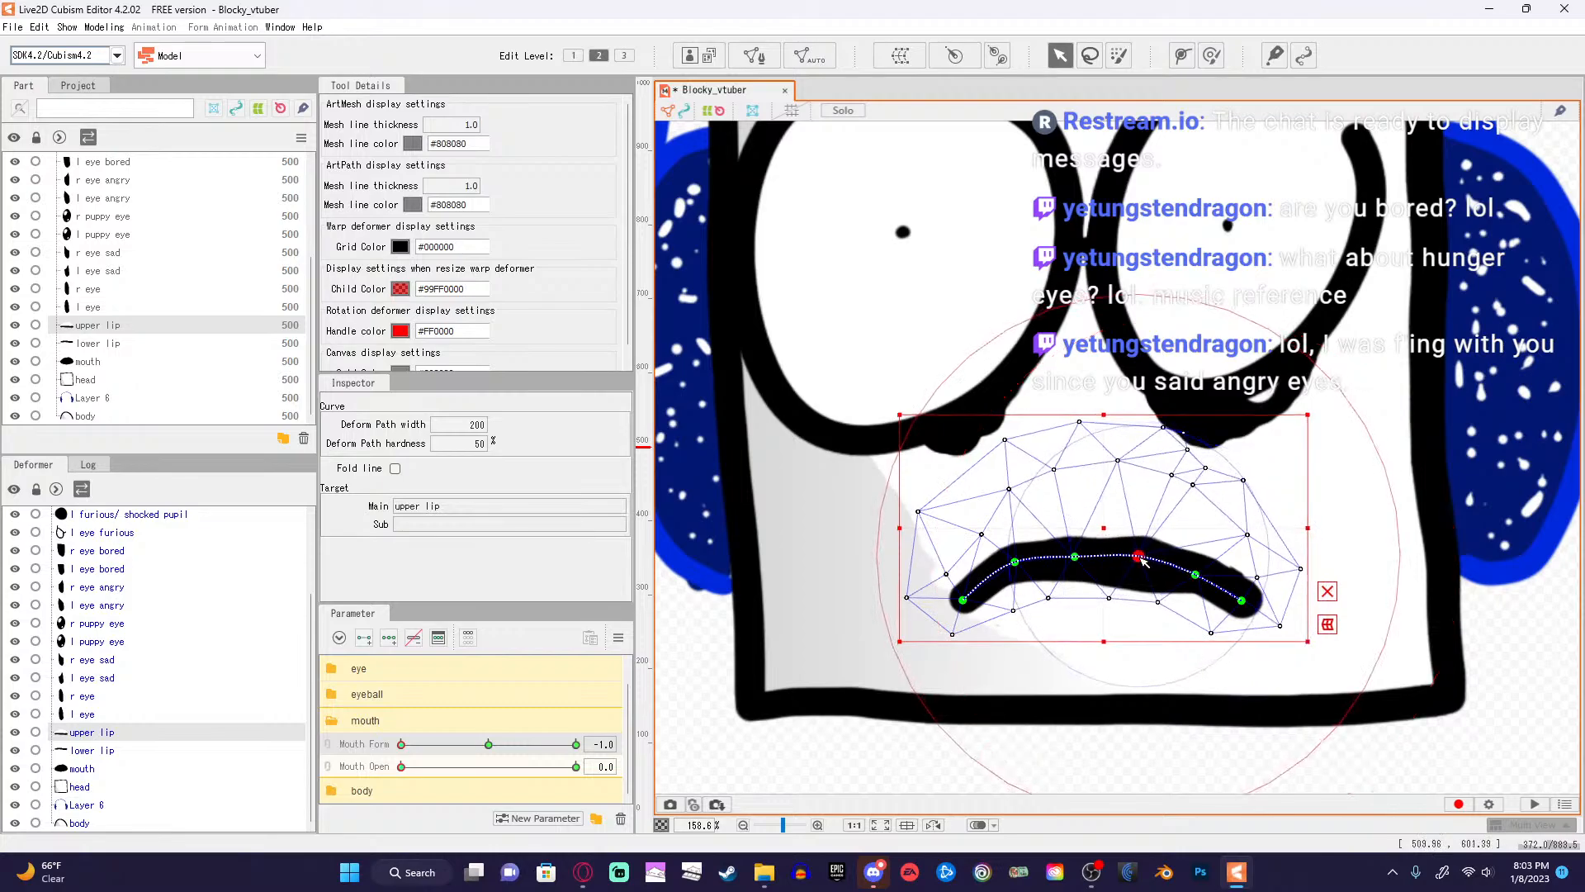
Bend the lower lip's deform path to follow the frowning upper lip, and adjust the mesh points along its lower edge.
left_click(120, 753)
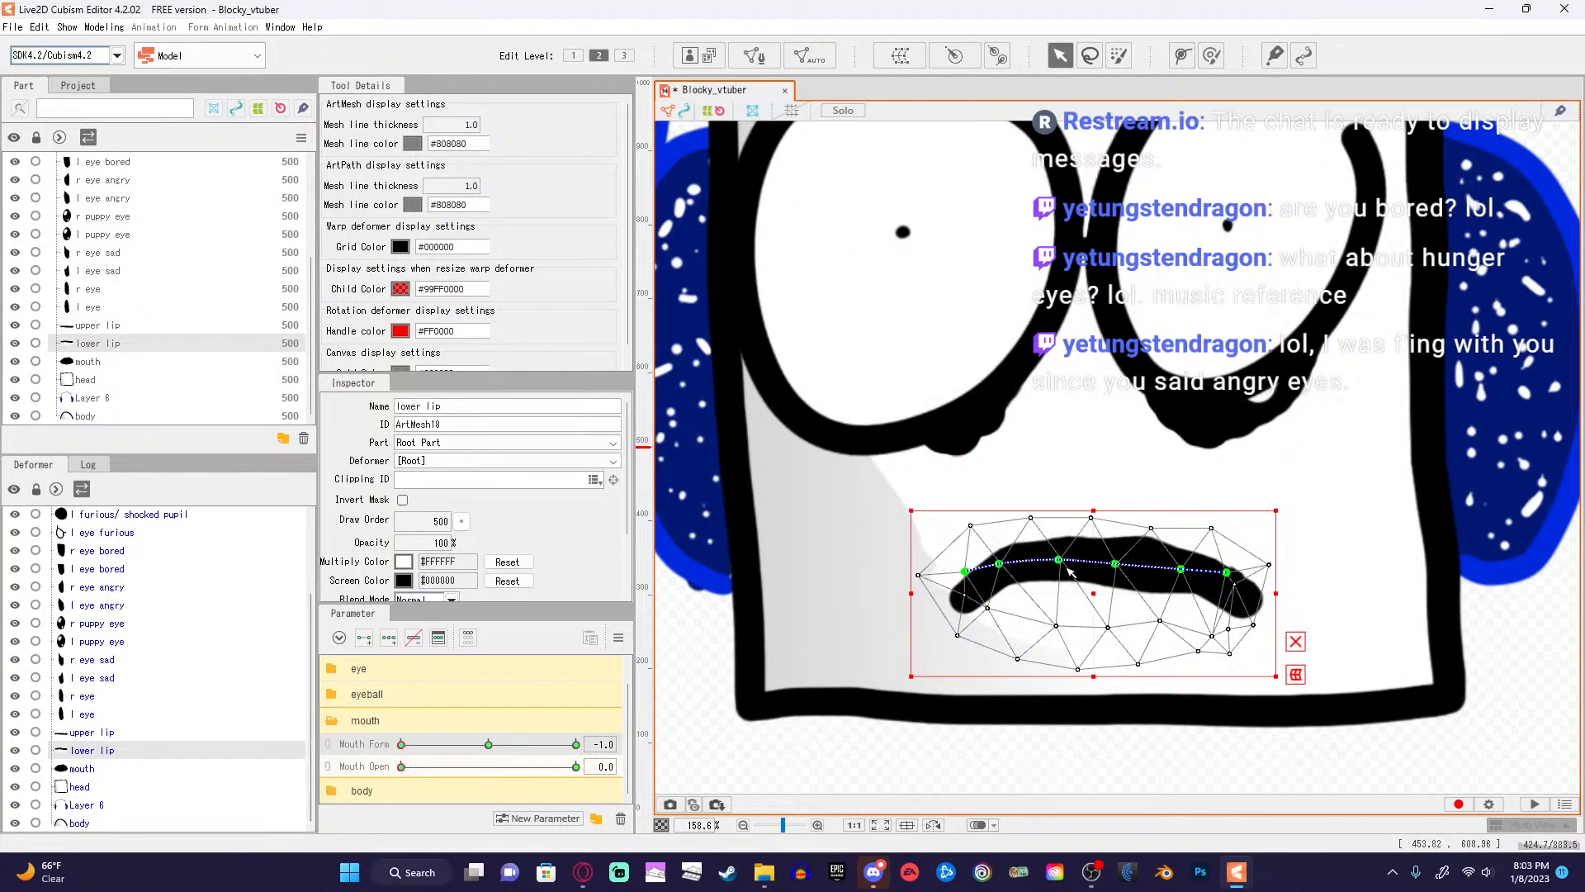
mouse_move(966, 575)
left_mouse_down()
mouse_move(950, 635)
mouse_move(957, 564)
mouse_move(976, 576)
mouse_move(964, 572)
left_mouse_up()
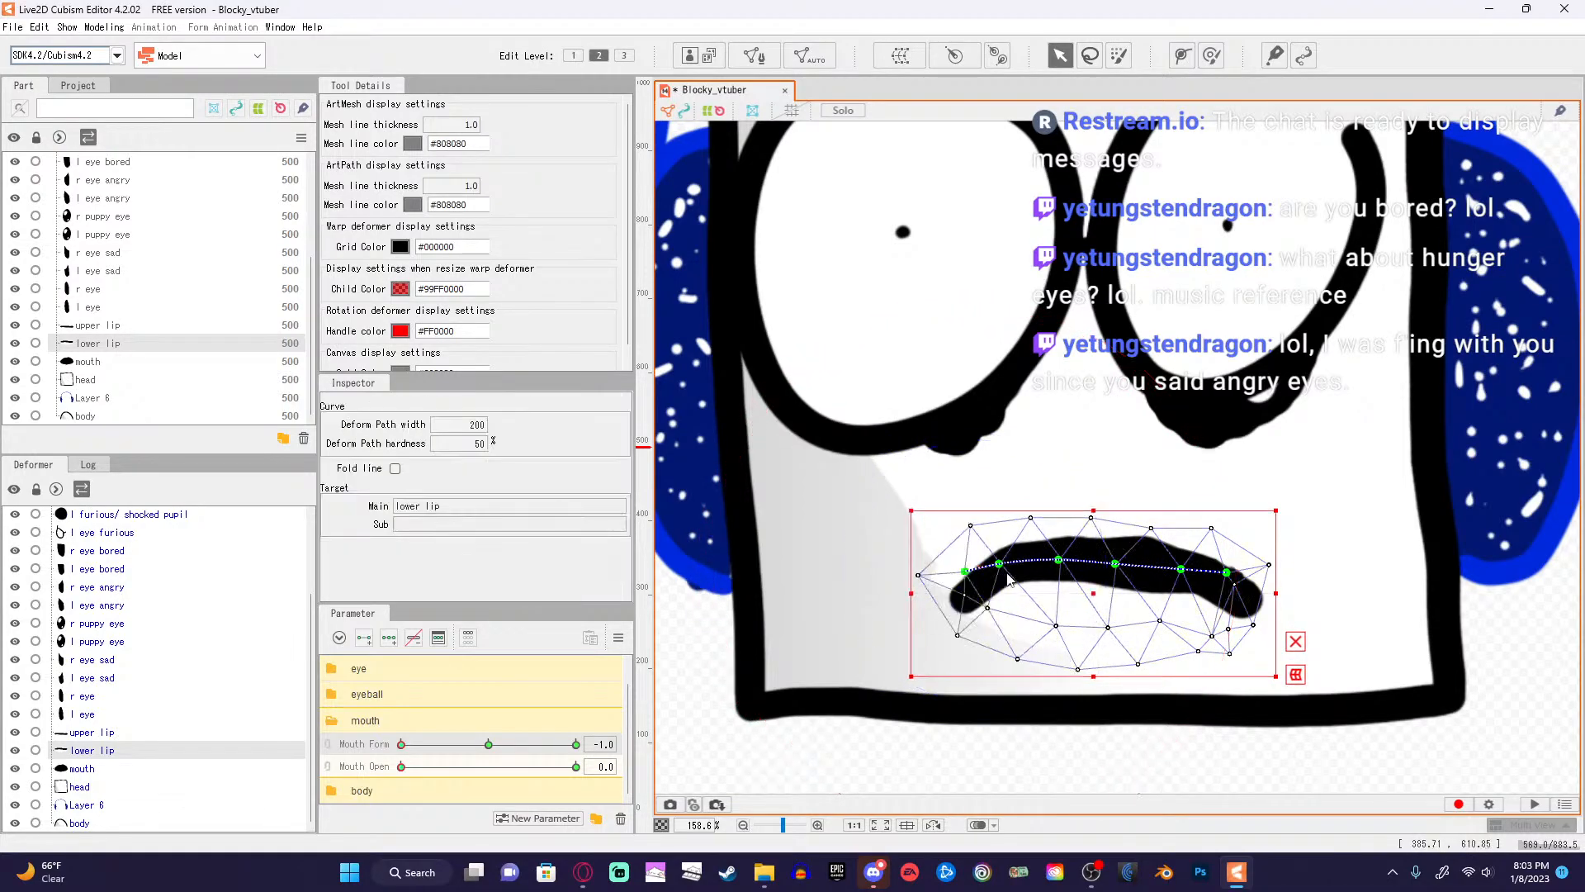
left_click(1054, 574)
left_click_drag(1061, 564, 1094, 549)
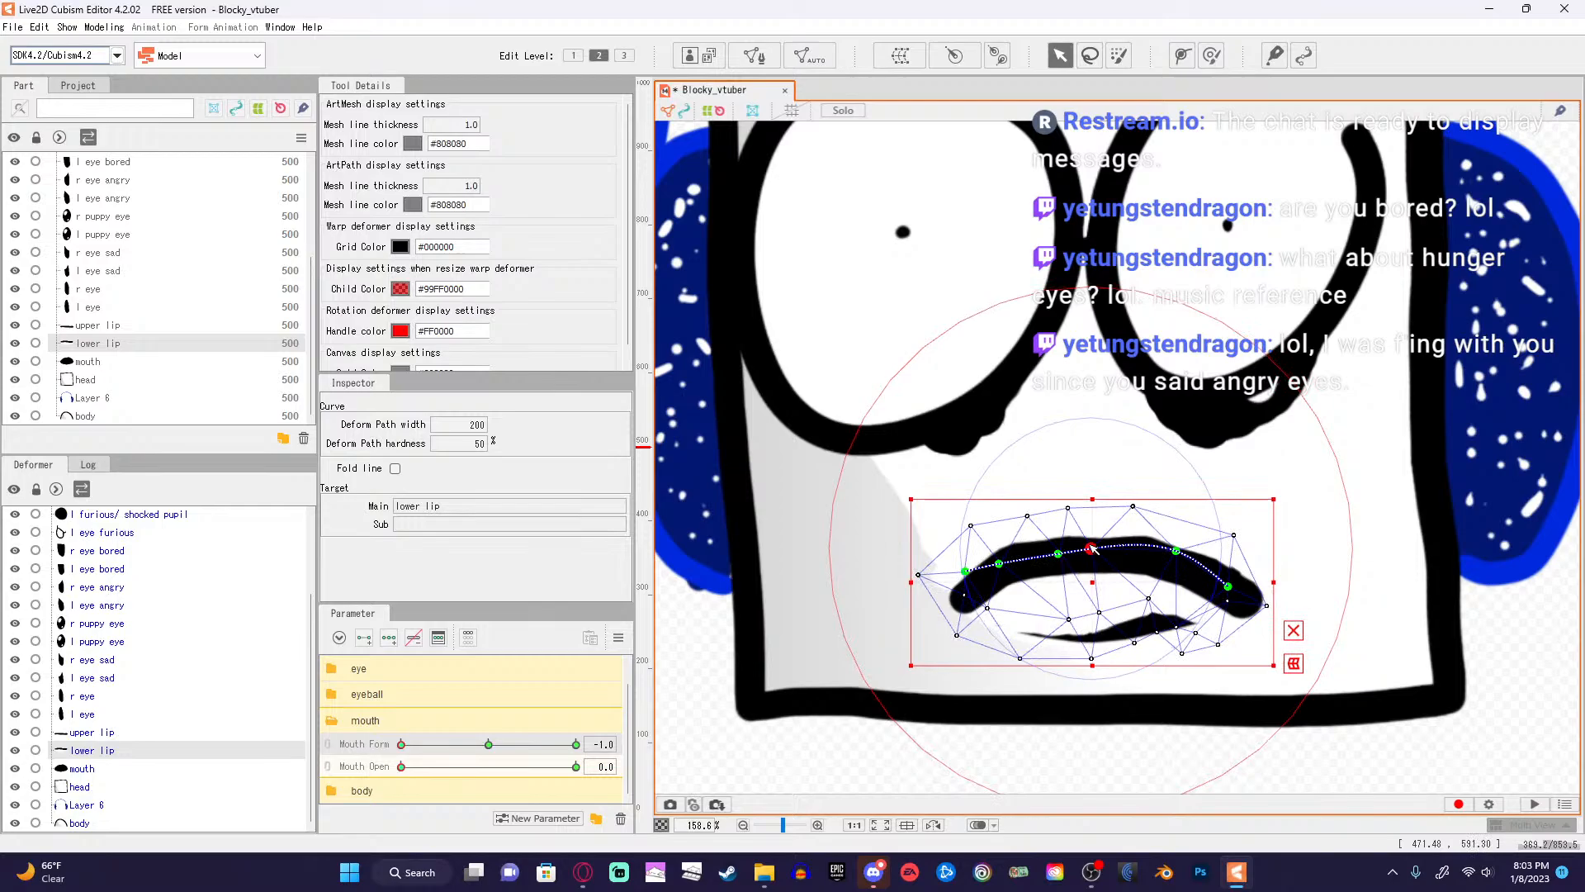
left_click(1161, 634)
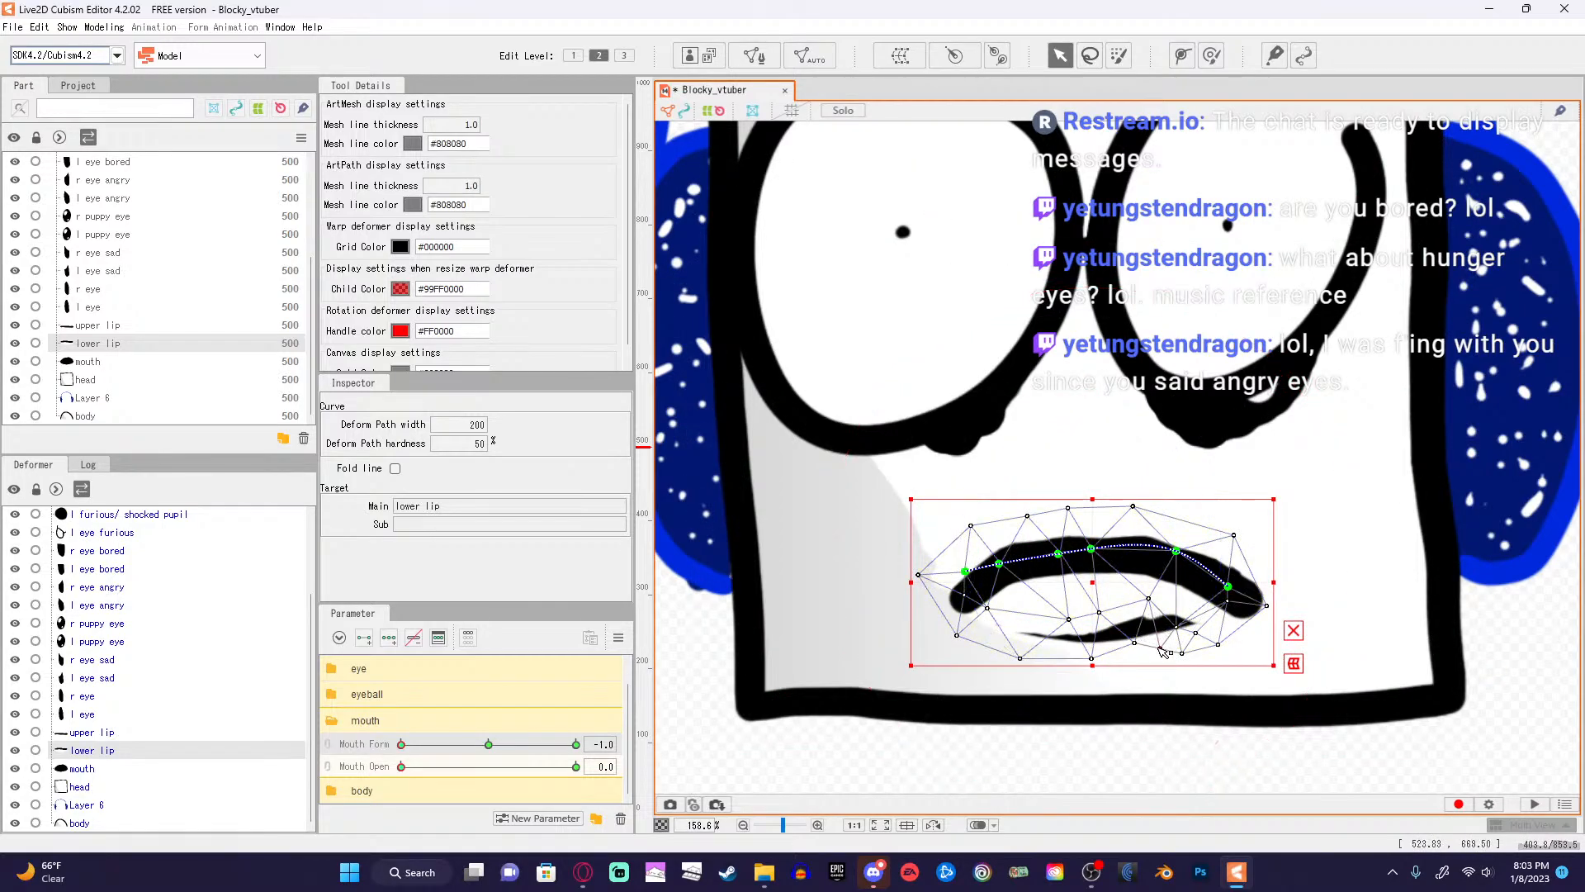
left_click(1157, 629)
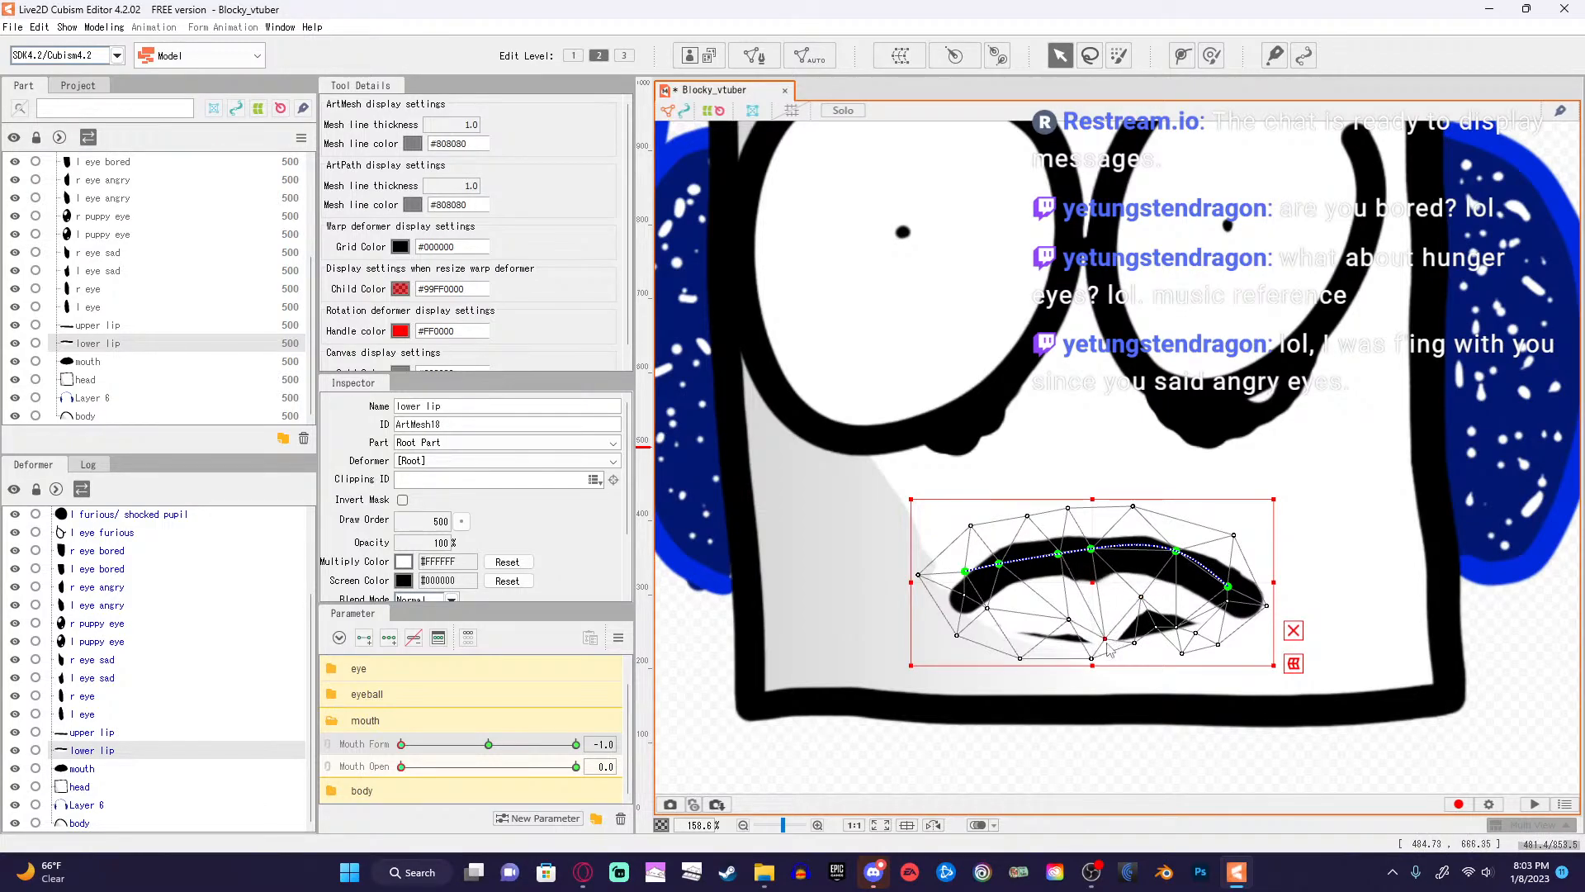
Undo the recent mesh and deform path adjustments on the lower lip's frown shape.
mouse_move(1075, 632)
left_mouse_down()
mouse_move(1109, 629)
mouse_move(1115, 653)
mouse_move(1106, 612)
mouse_move(1060, 618)
left_mouse_up()
left_click_drag(1091, 549, 1114, 548)
left_click(1176, 550)
key("ctrl+z")
key("ctrl+z")
key("ctrl+z")
key("ctrl+z")
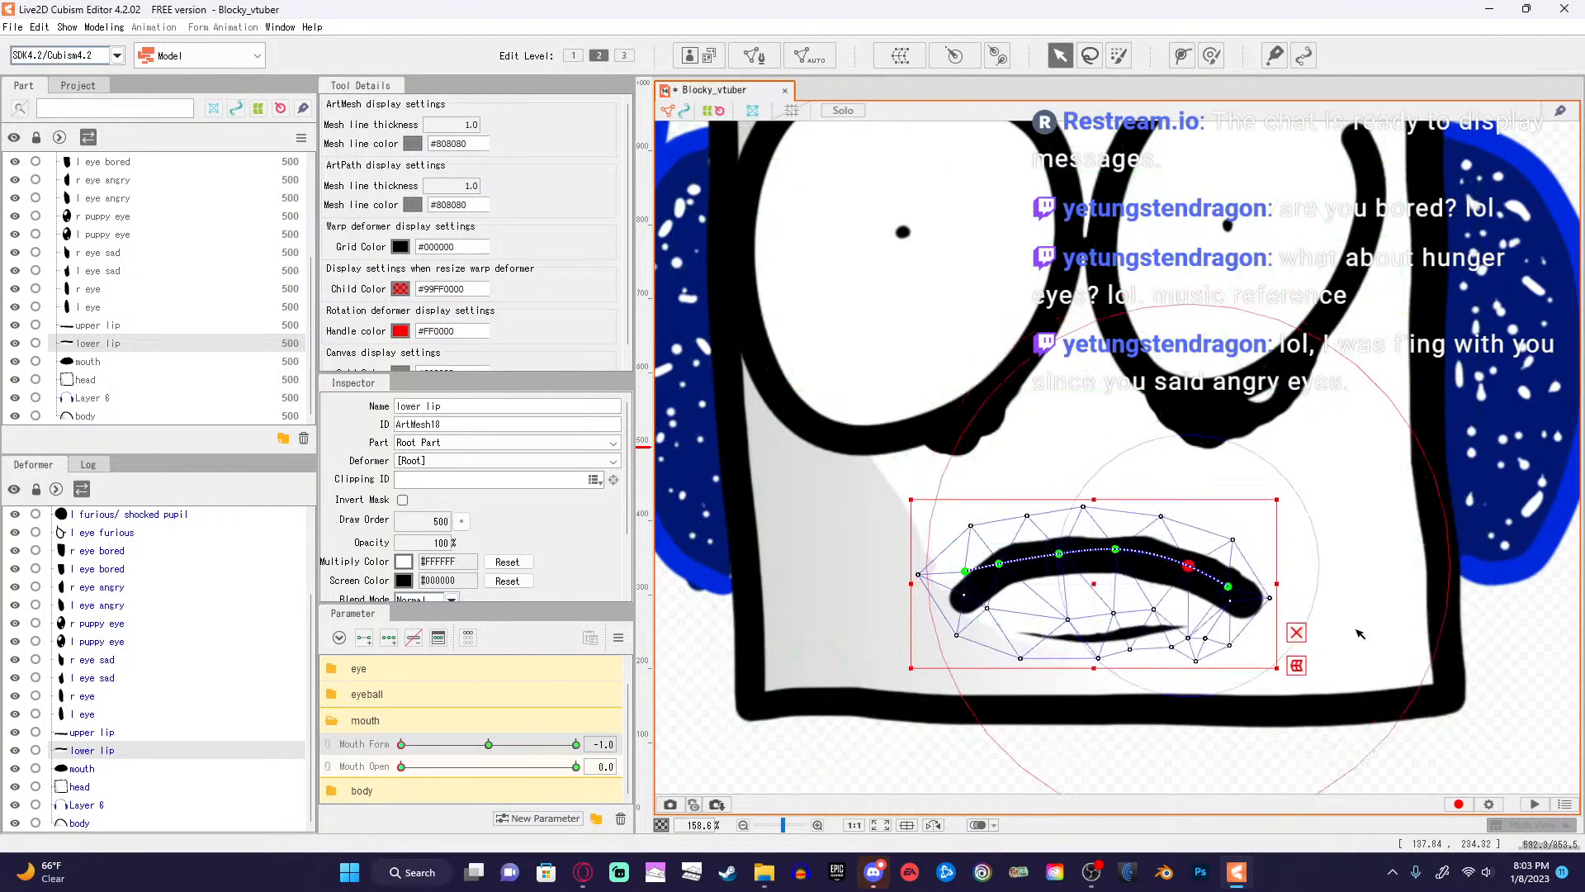
key("ctrl+z")
key("ctrl+z")
key("ctrl+z")
key("ctrl+z")
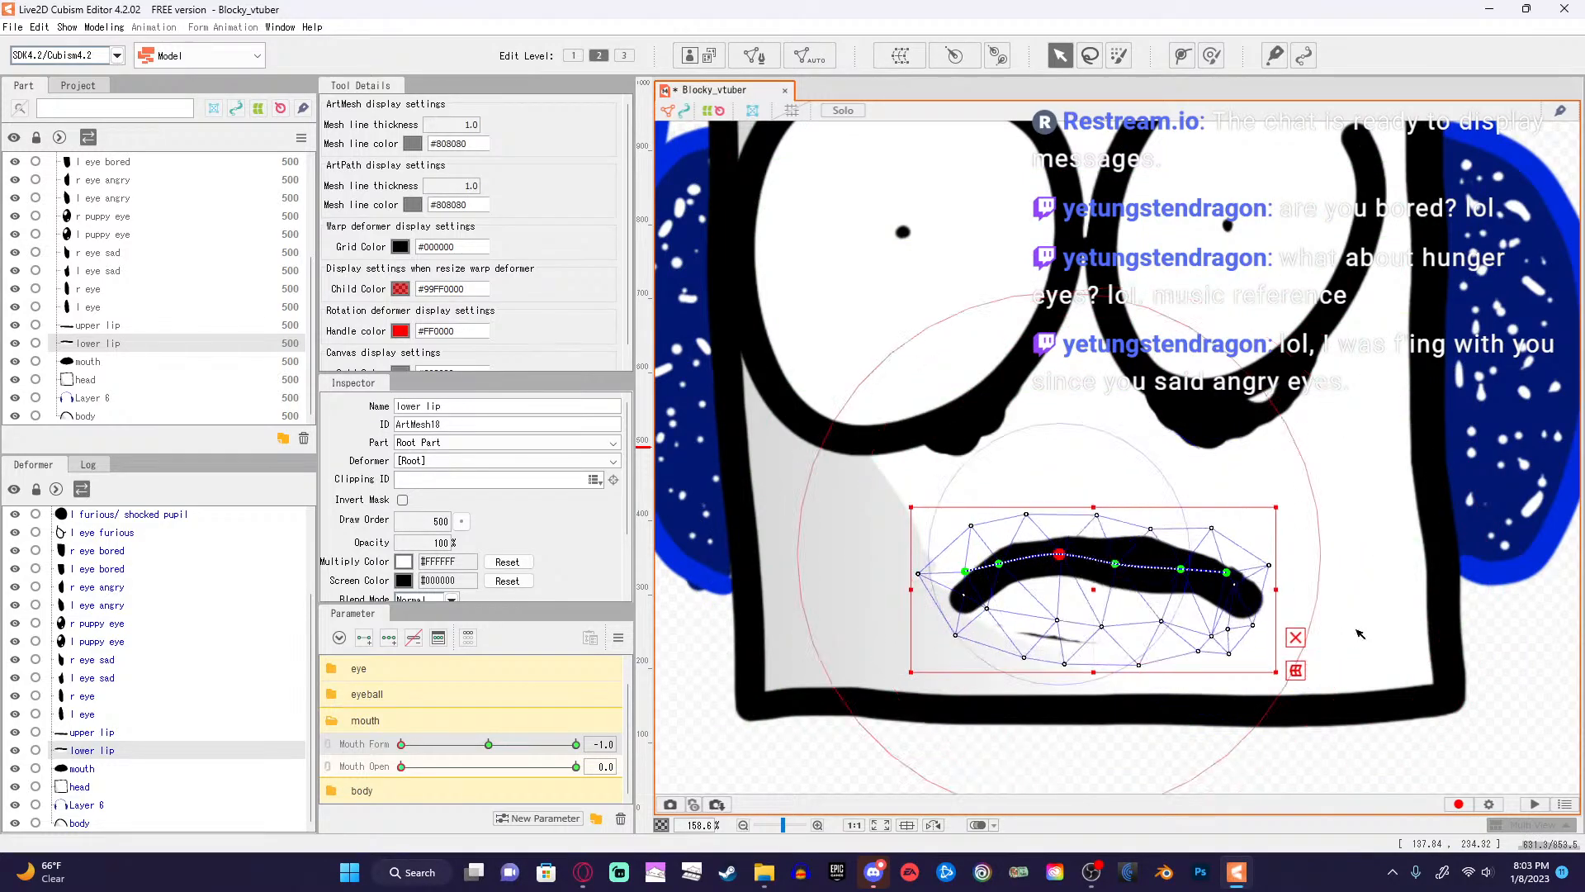
Raise the lower lip's deform path points at and right of its centre to smooth the frown arc.
left_click(1114, 567)
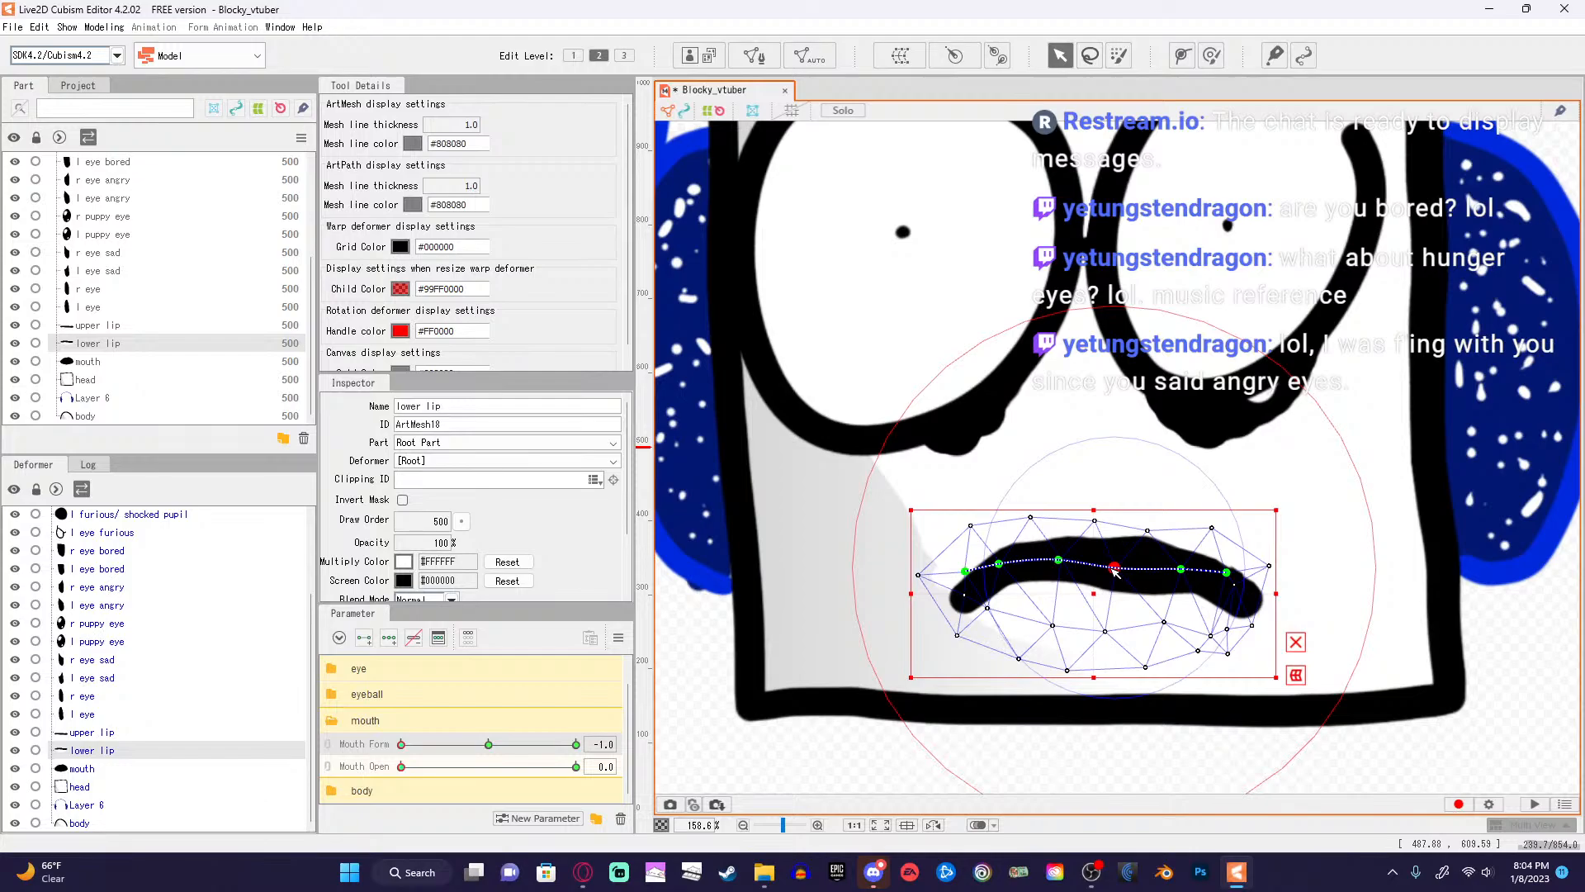
left_click(1115, 569)
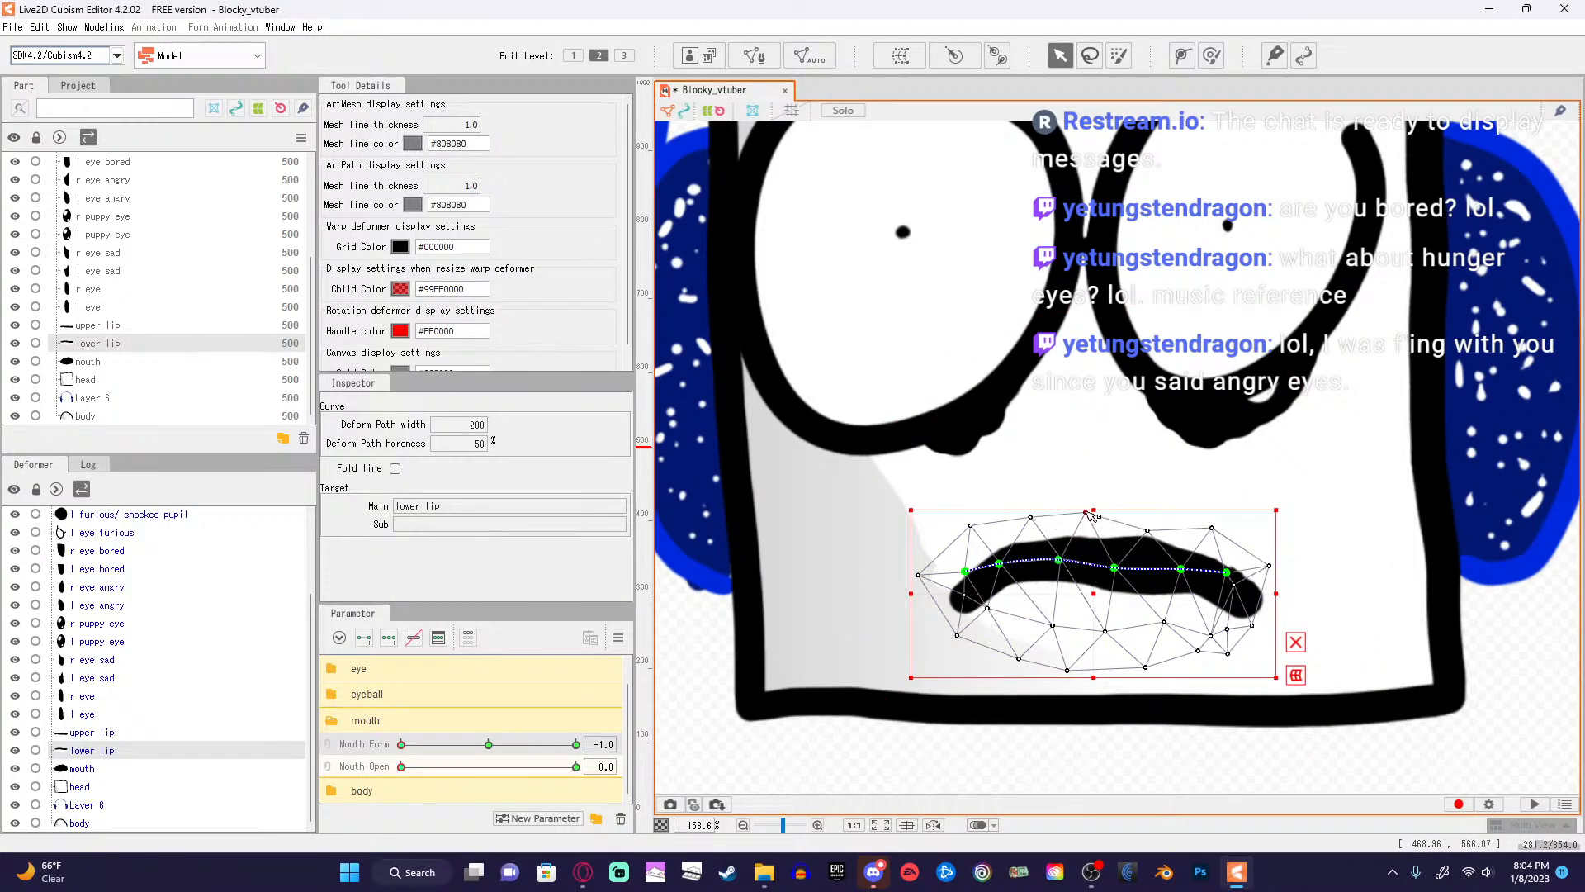
left_click_drag(1090, 513, 1091, 515)
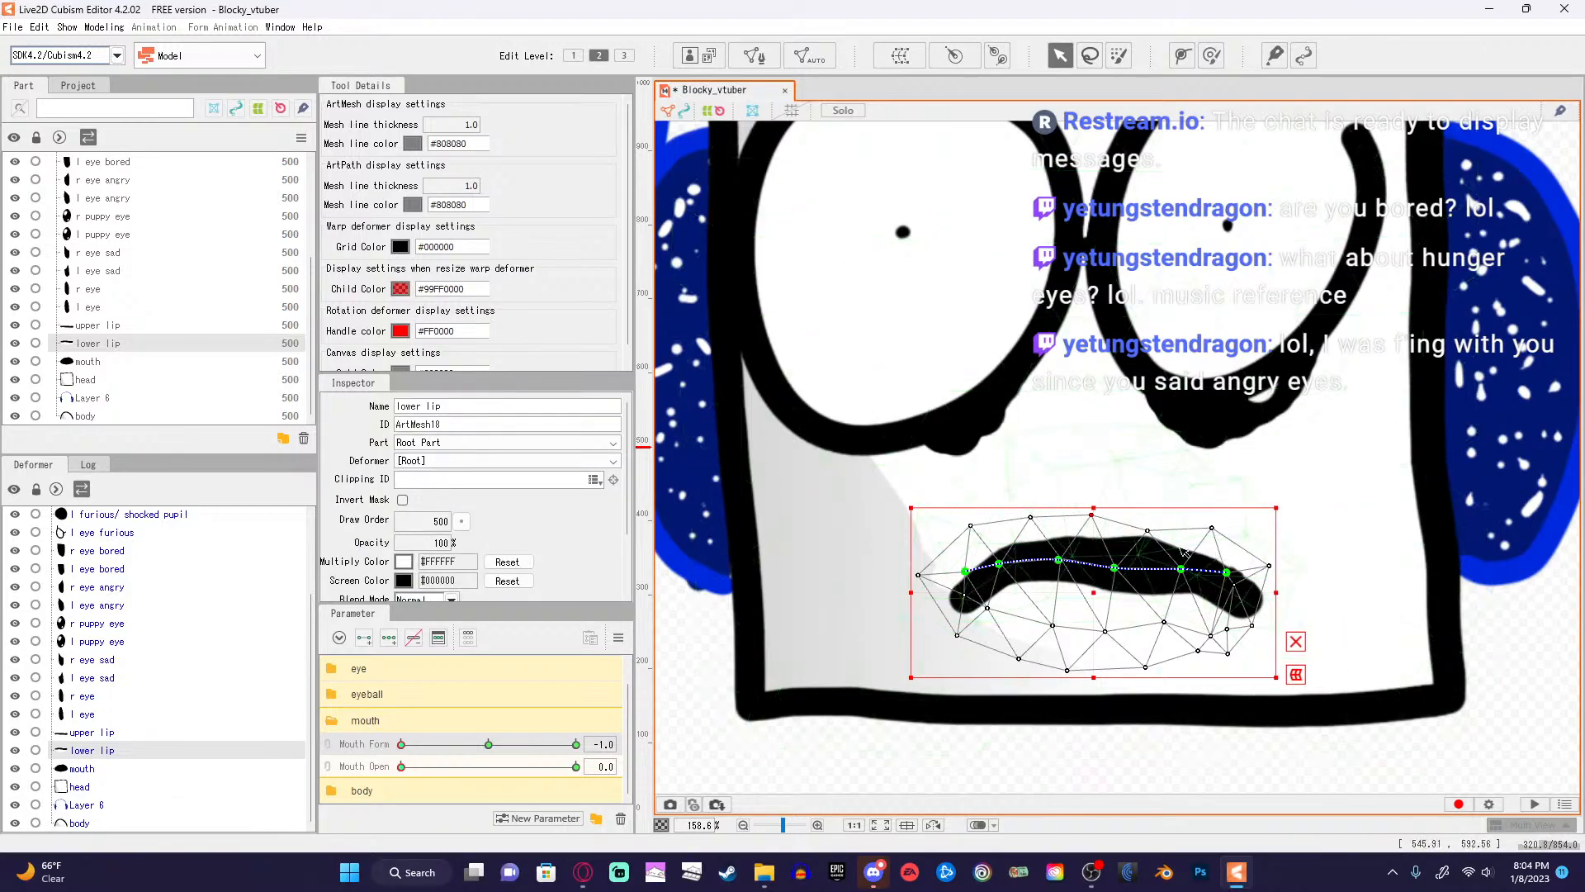
left_click(1180, 573)
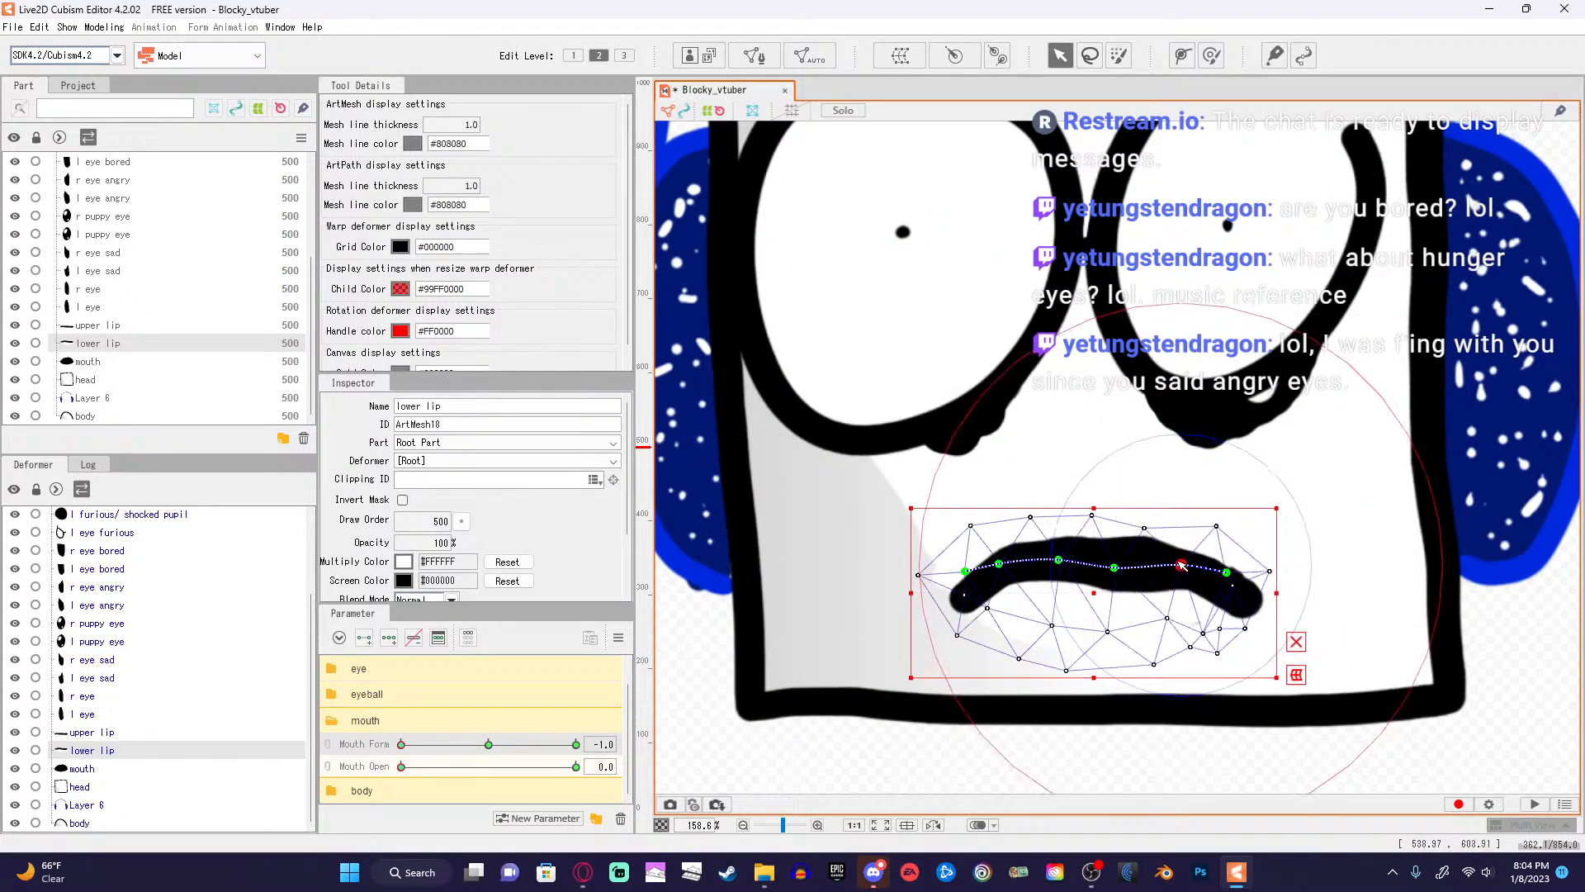
mouse_move(1115, 569)
left_mouse_down()
mouse_move(1124, 552)
mouse_move(1185, 562)
mouse_move(1117, 557)
left_mouse_up()
left_click(1117, 560)
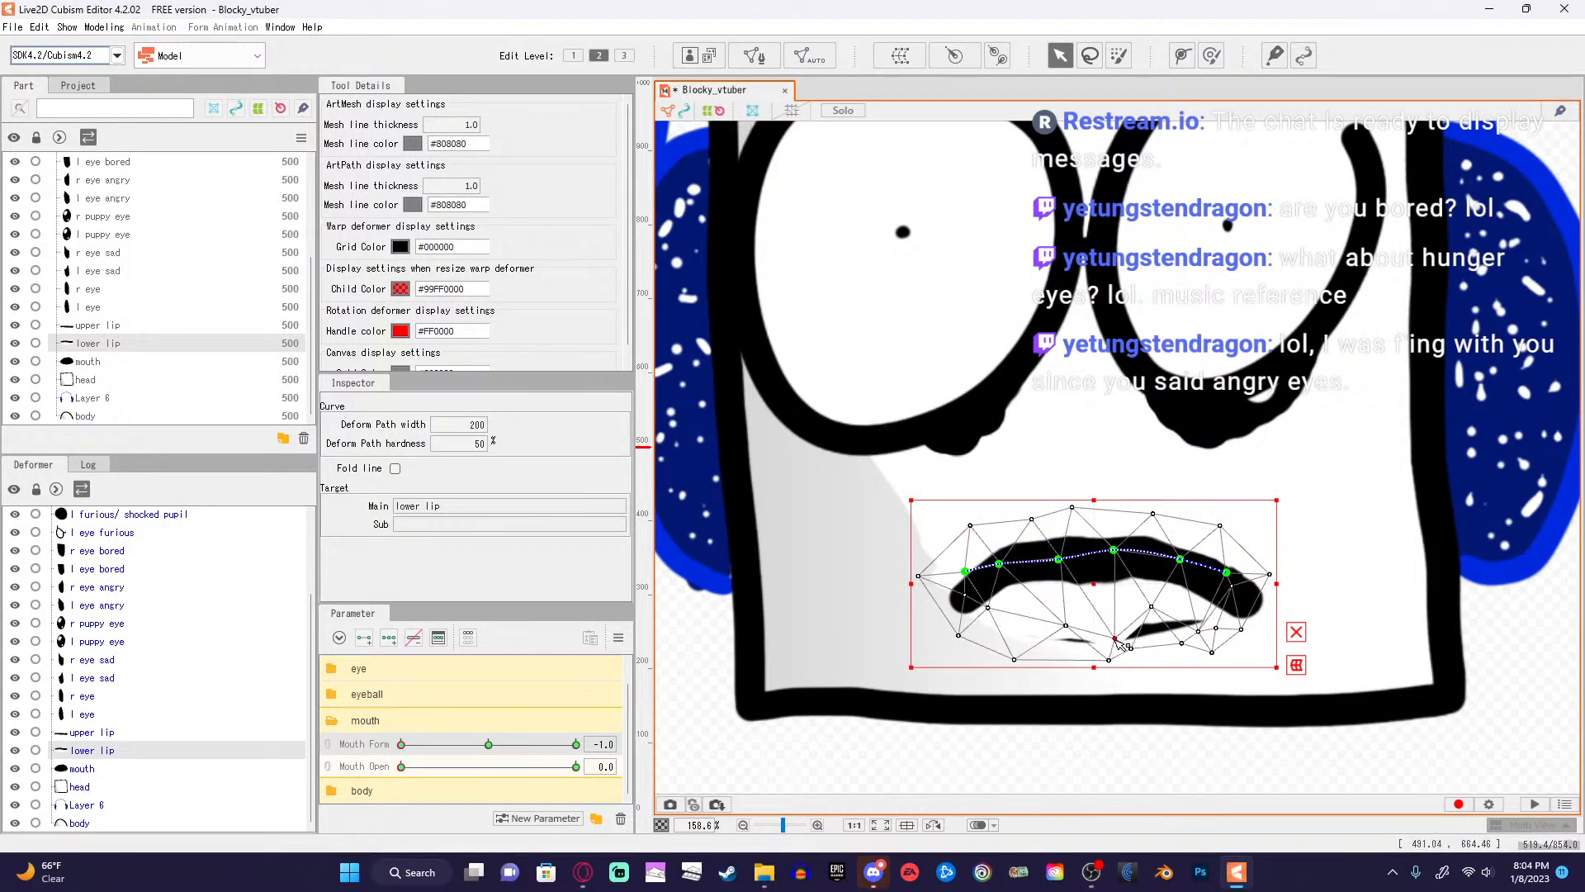
Try to clean up the lower lip's frown by shifting its lower mesh vertices and central path points.
left_click(1072, 629)
left_click_drag(1067, 627, 1056, 644)
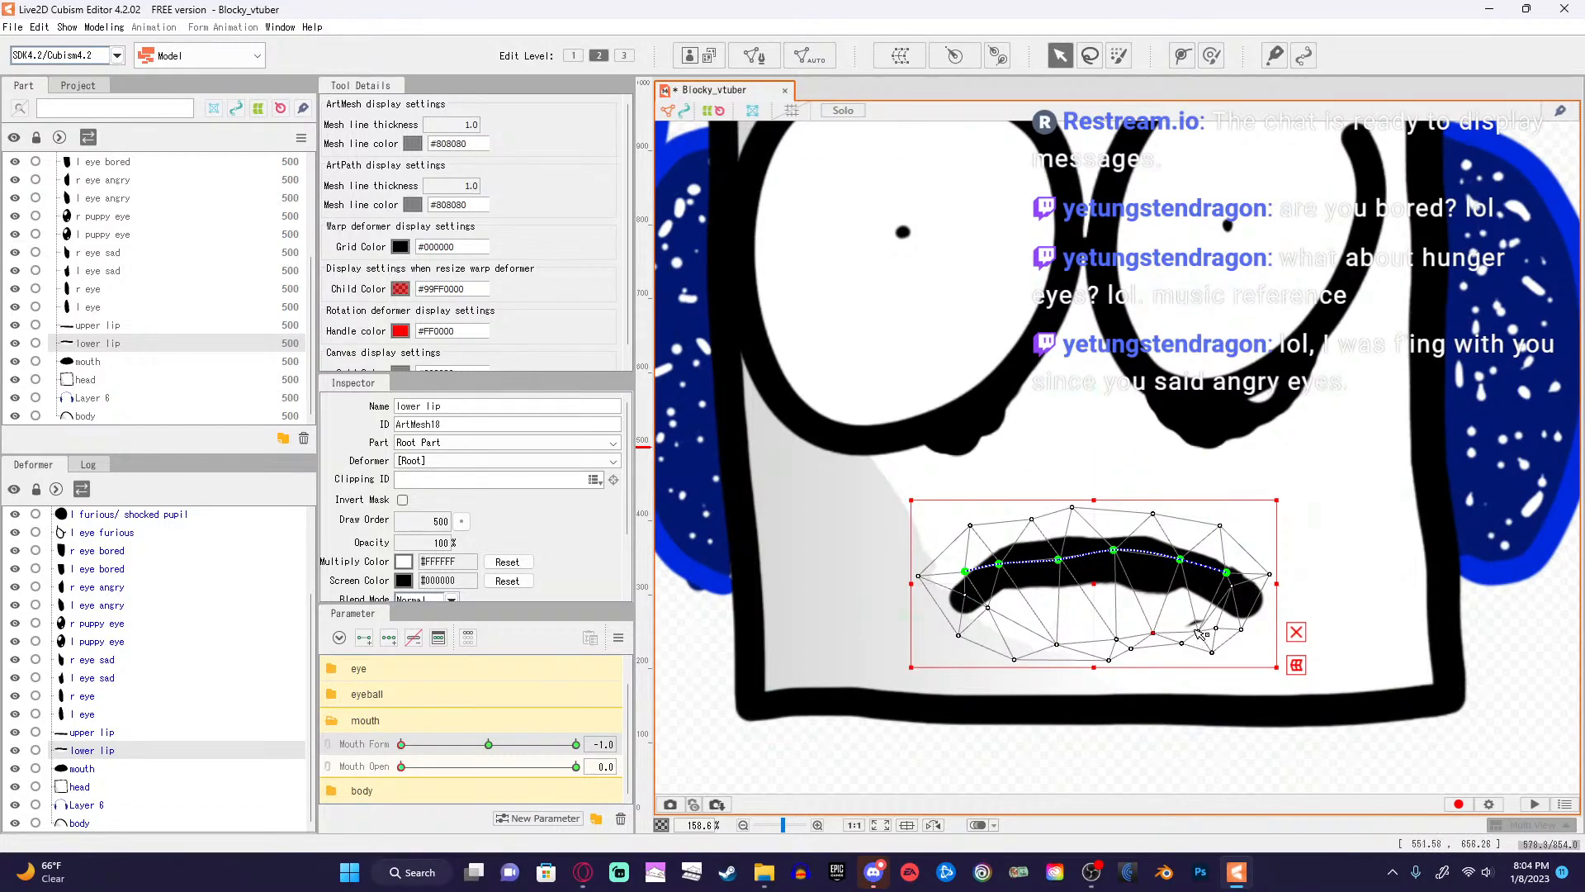
left_click(1180, 560)
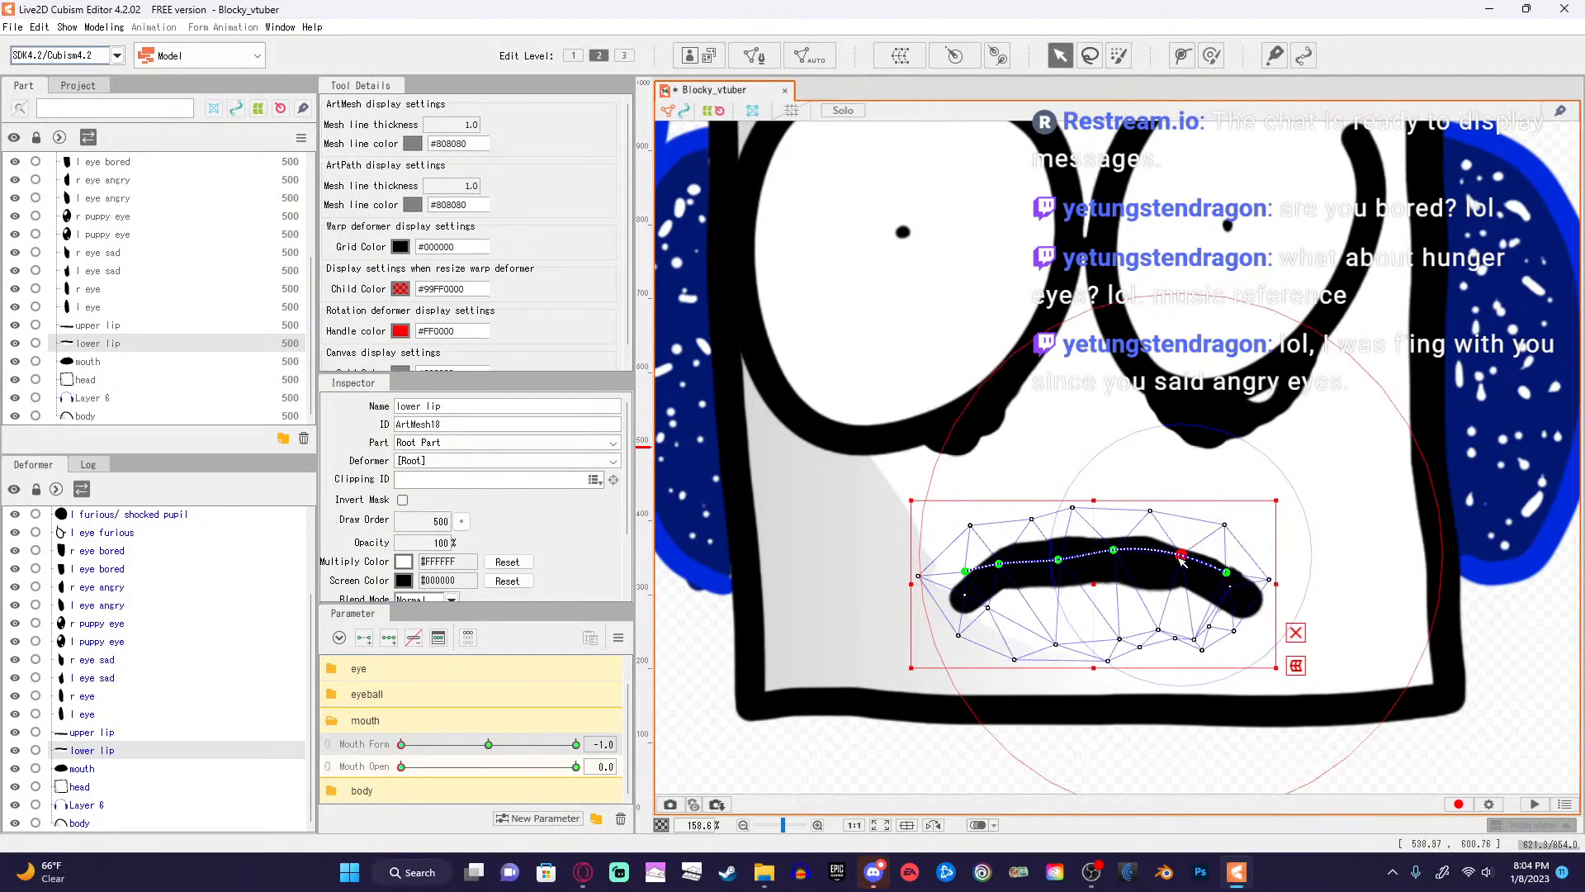
left_click_drag(1113, 550, 1111, 553)
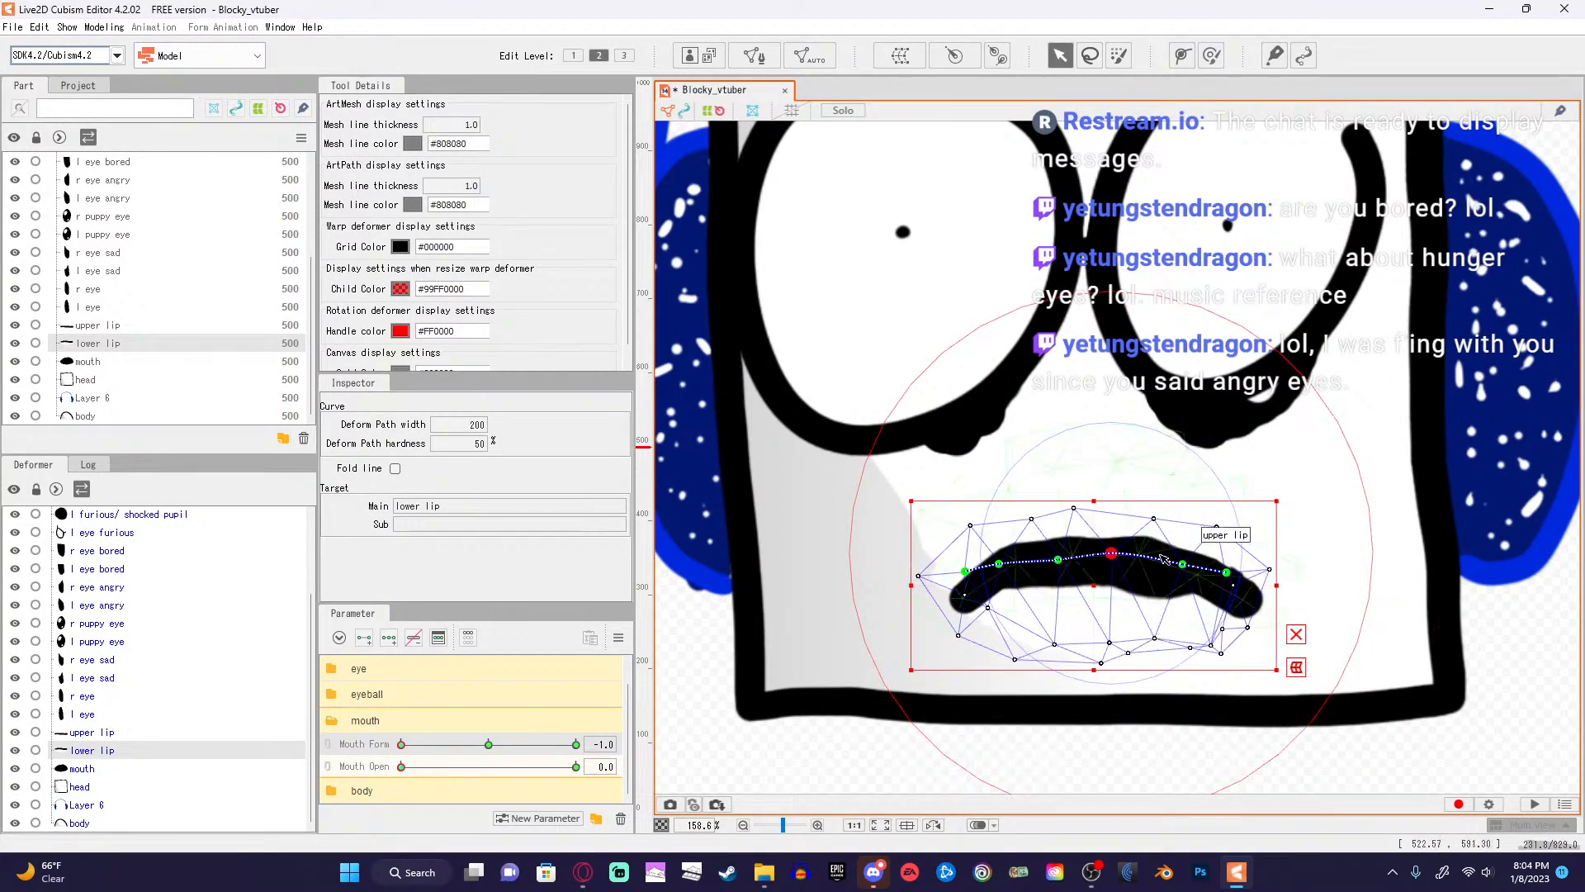
left_click(1157, 637)
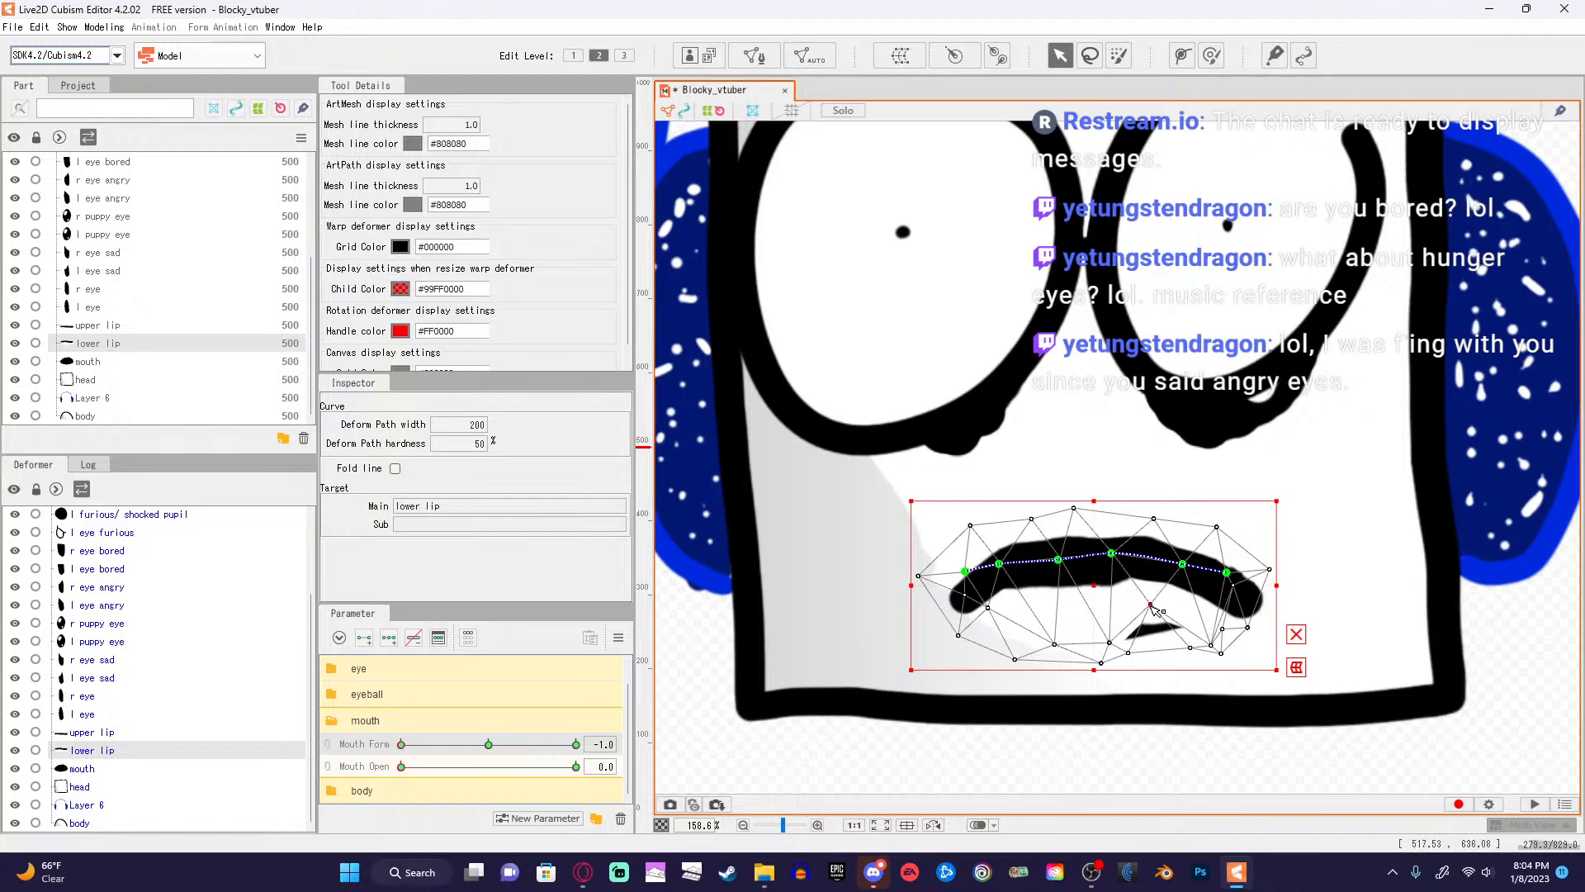
left_click(1155, 620)
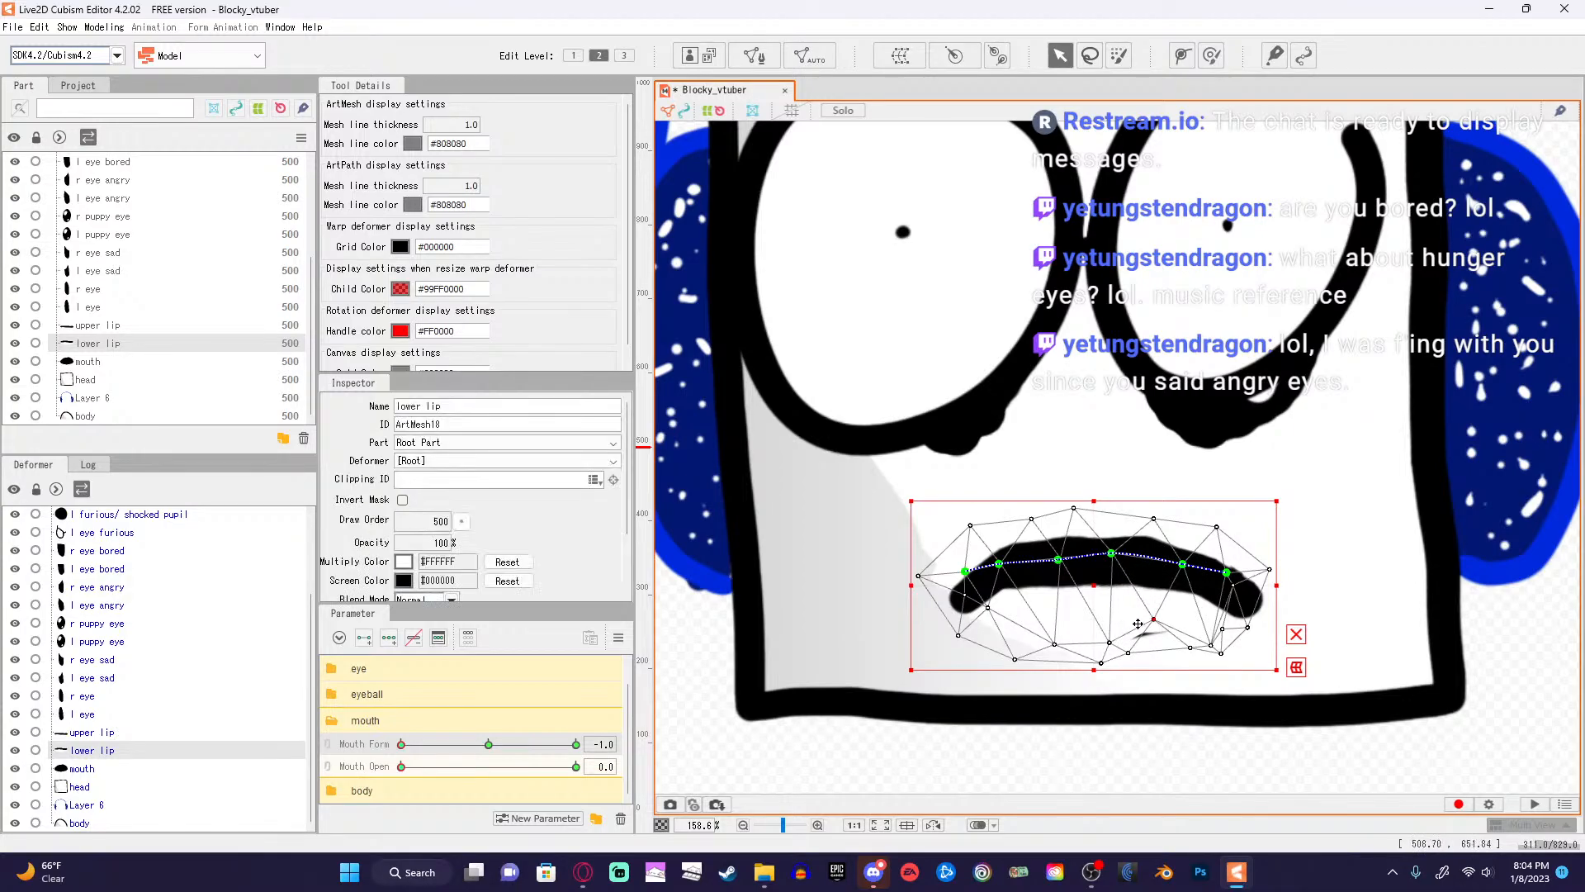
left_click_drag(1145, 626, 1189, 621)
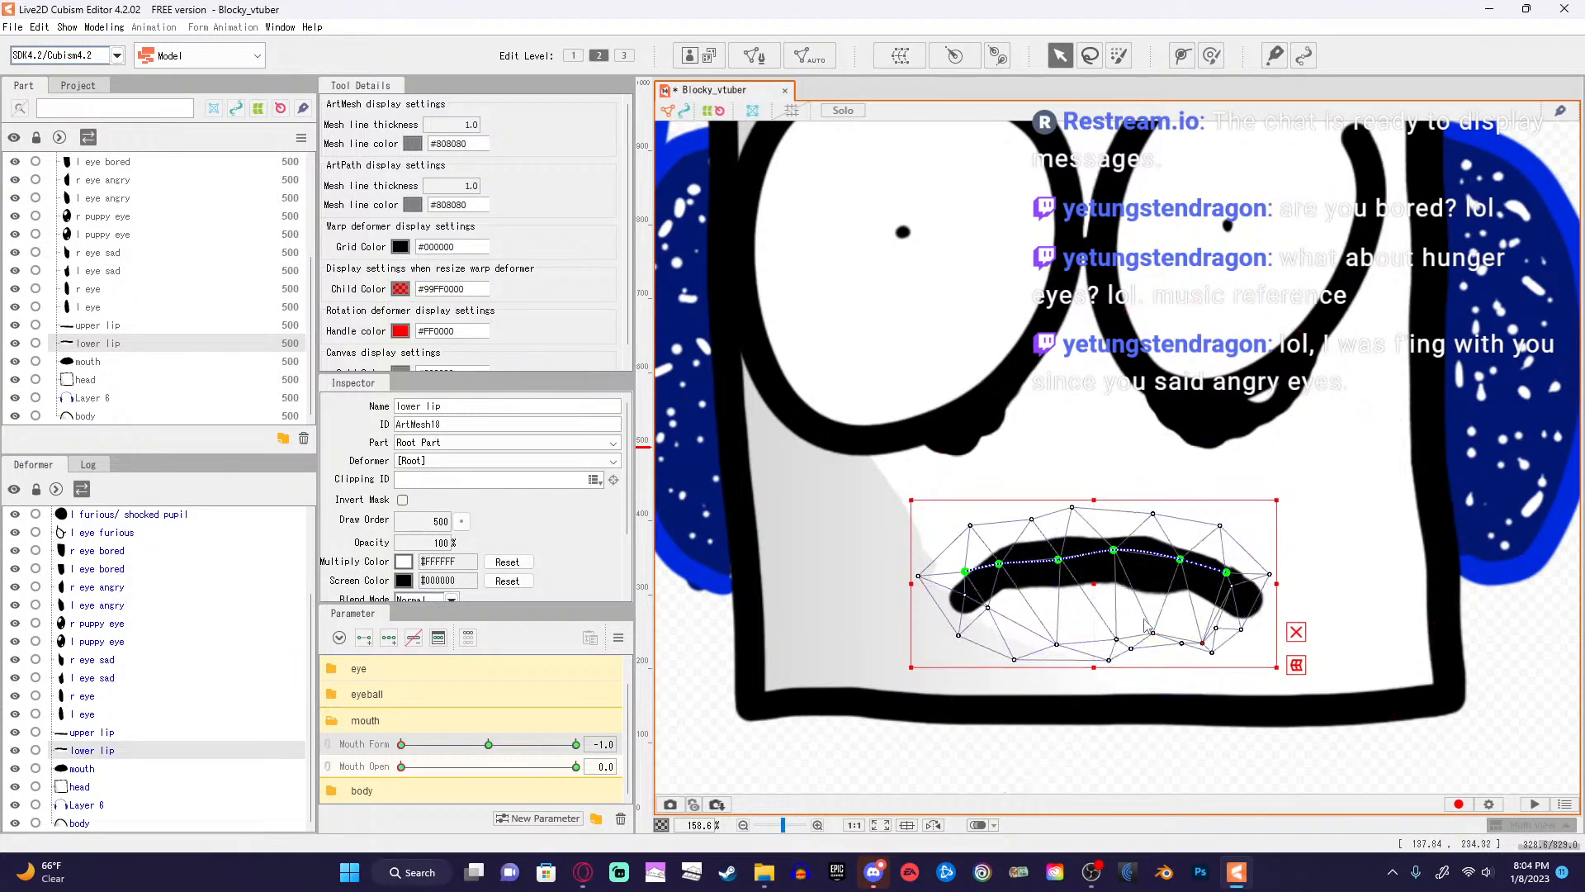
key("ctrl+z")
key("ctrl+z")
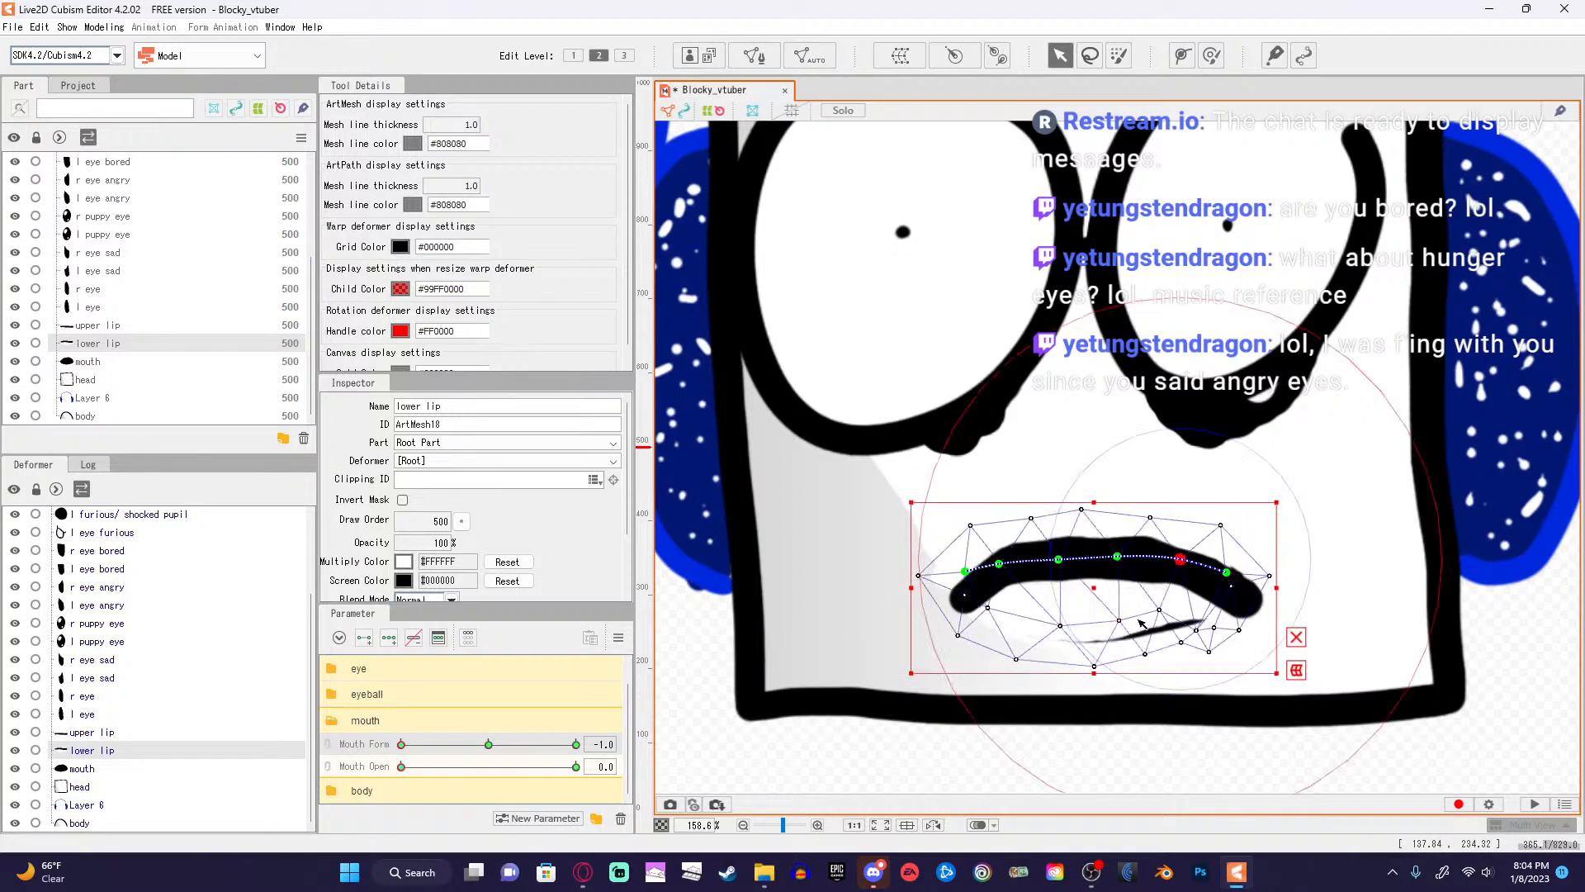
Fit the lower lip's deform path to the frown arc and spread its lower mesh vertices to remove the stray black marks.
left_click_drag(1117, 557, 1231, 590)
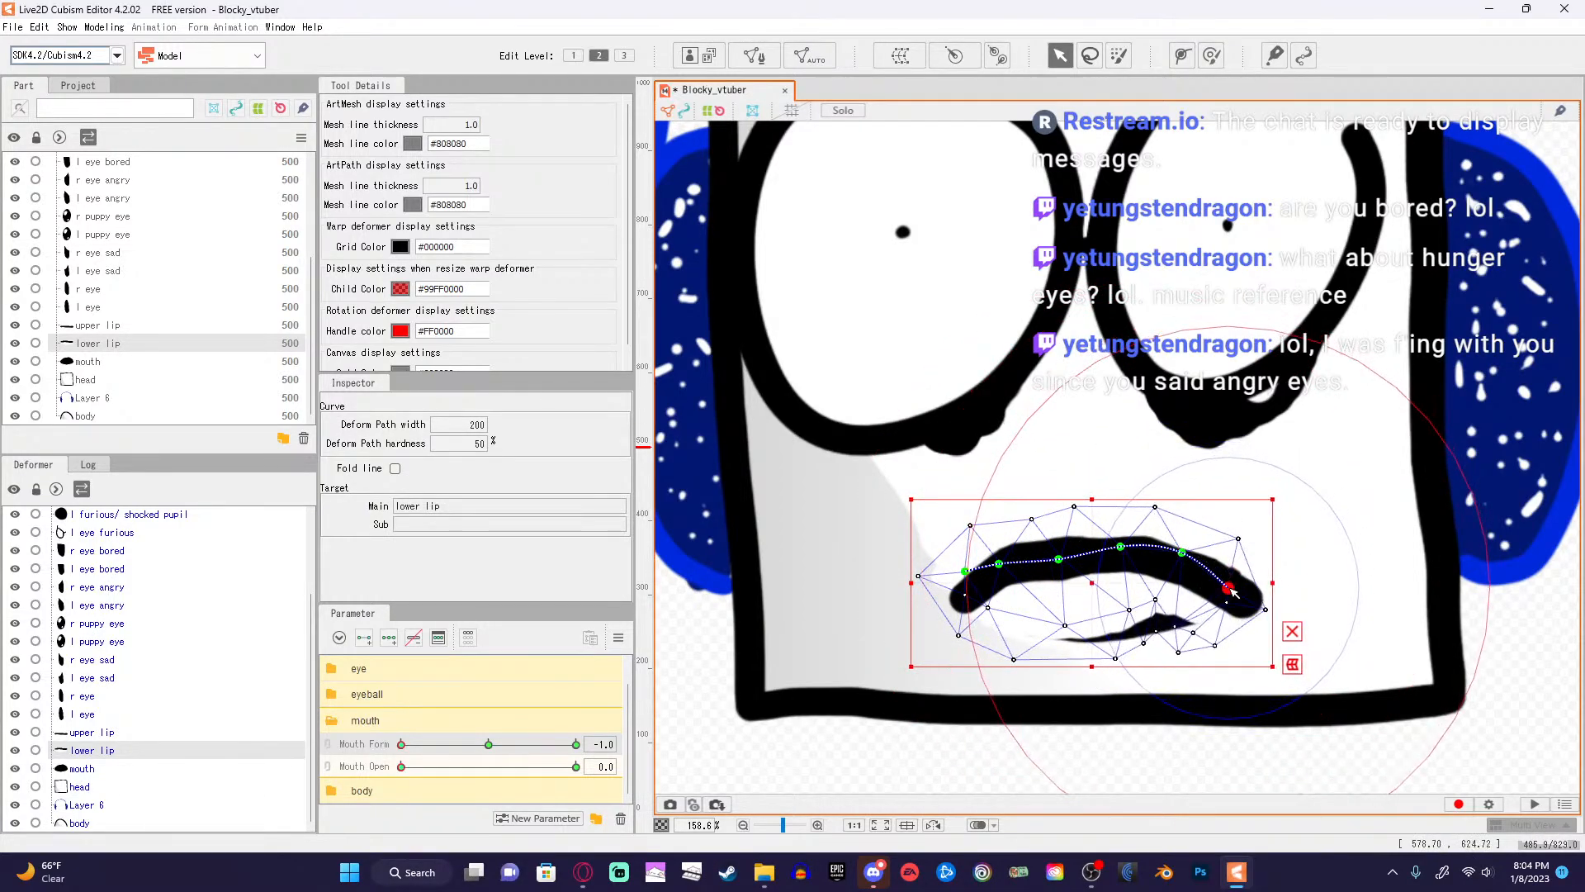
left_click_drag(1058, 561, 1054, 559)
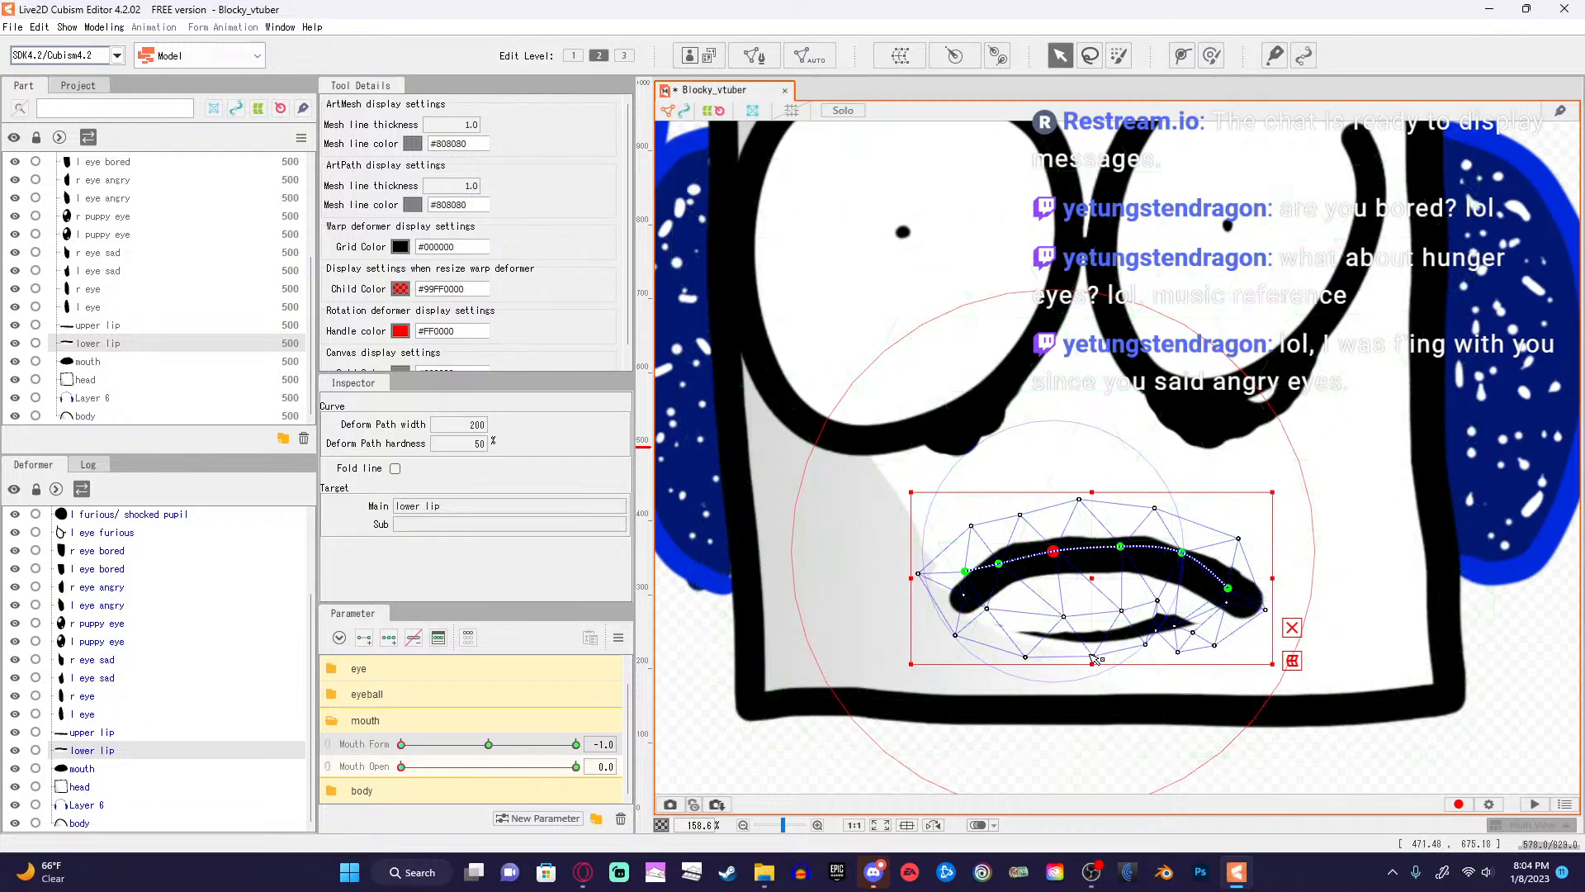
left_click(1093, 679)
left_click(1093, 679)
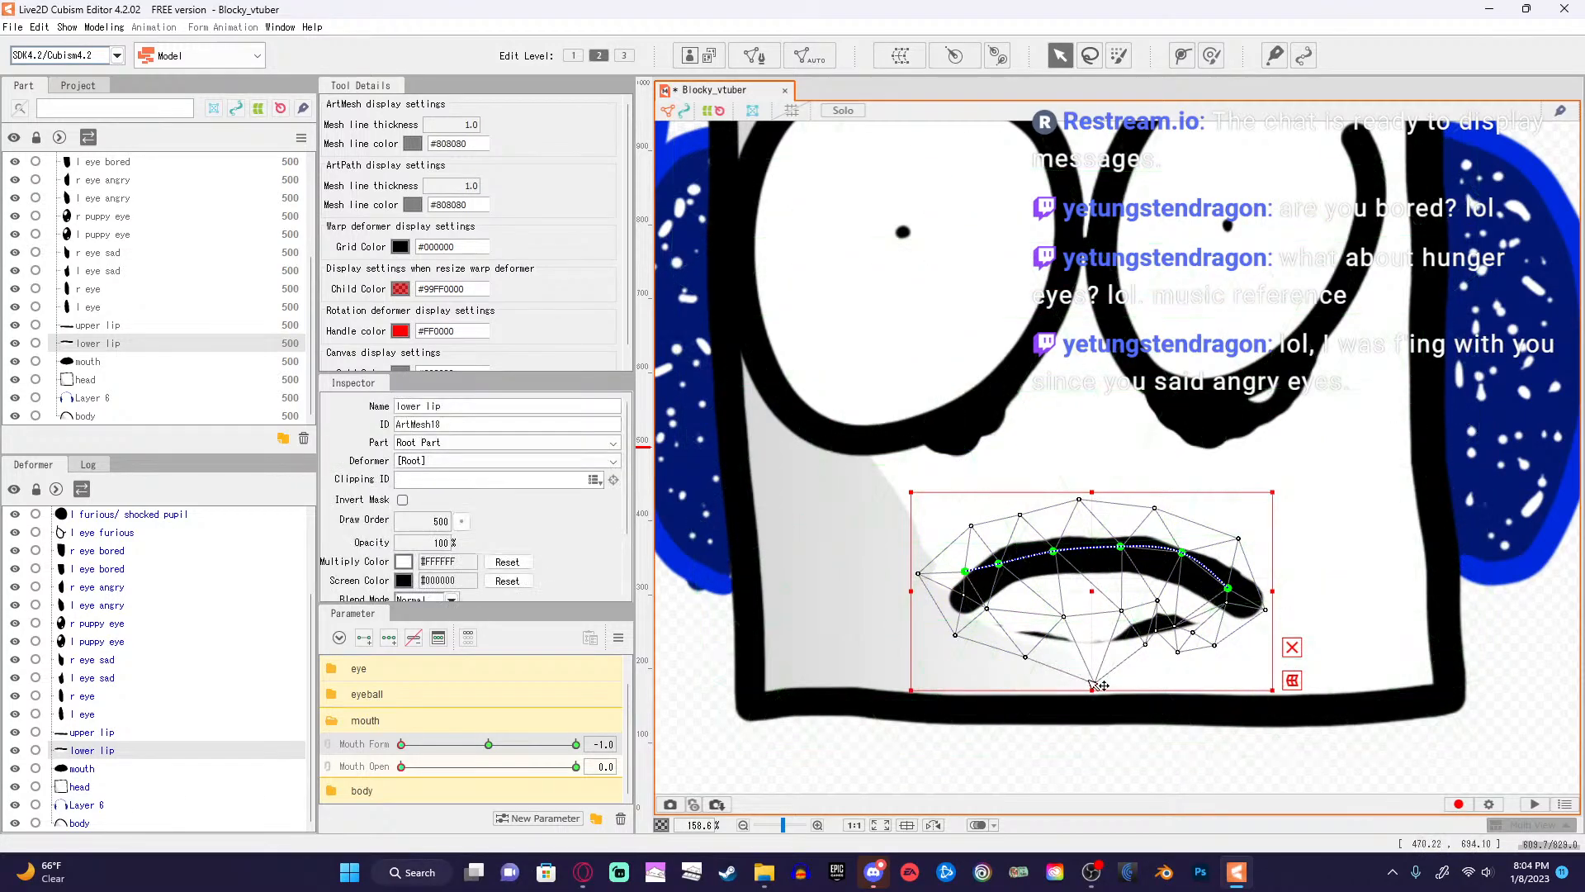
left_click_drag(1095, 683, 1022, 672)
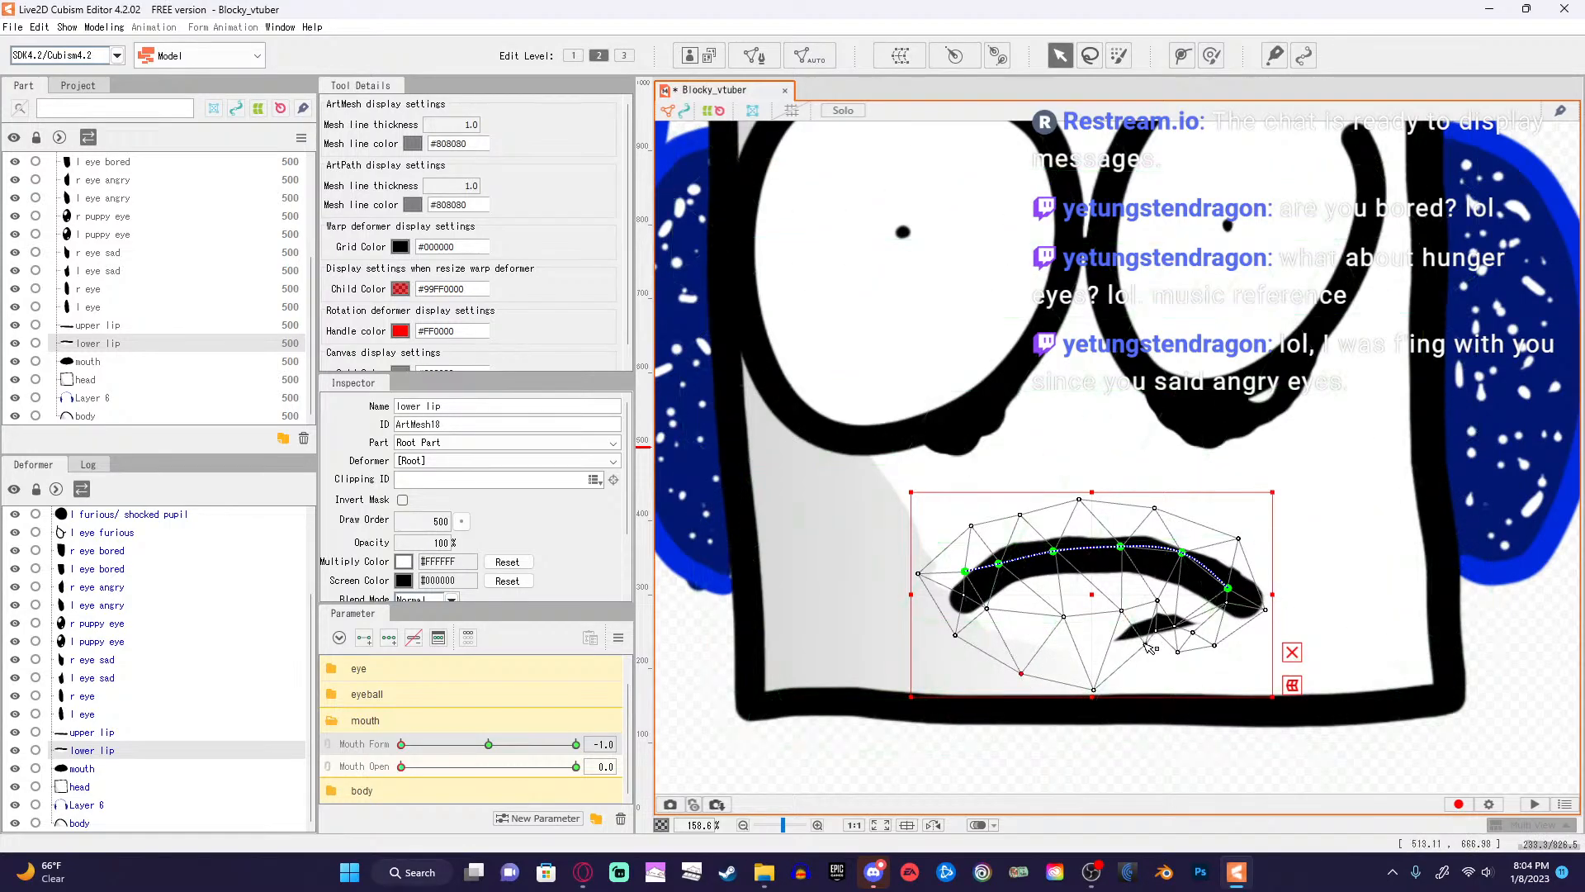
left_click_drag(1153, 661, 1158, 688)
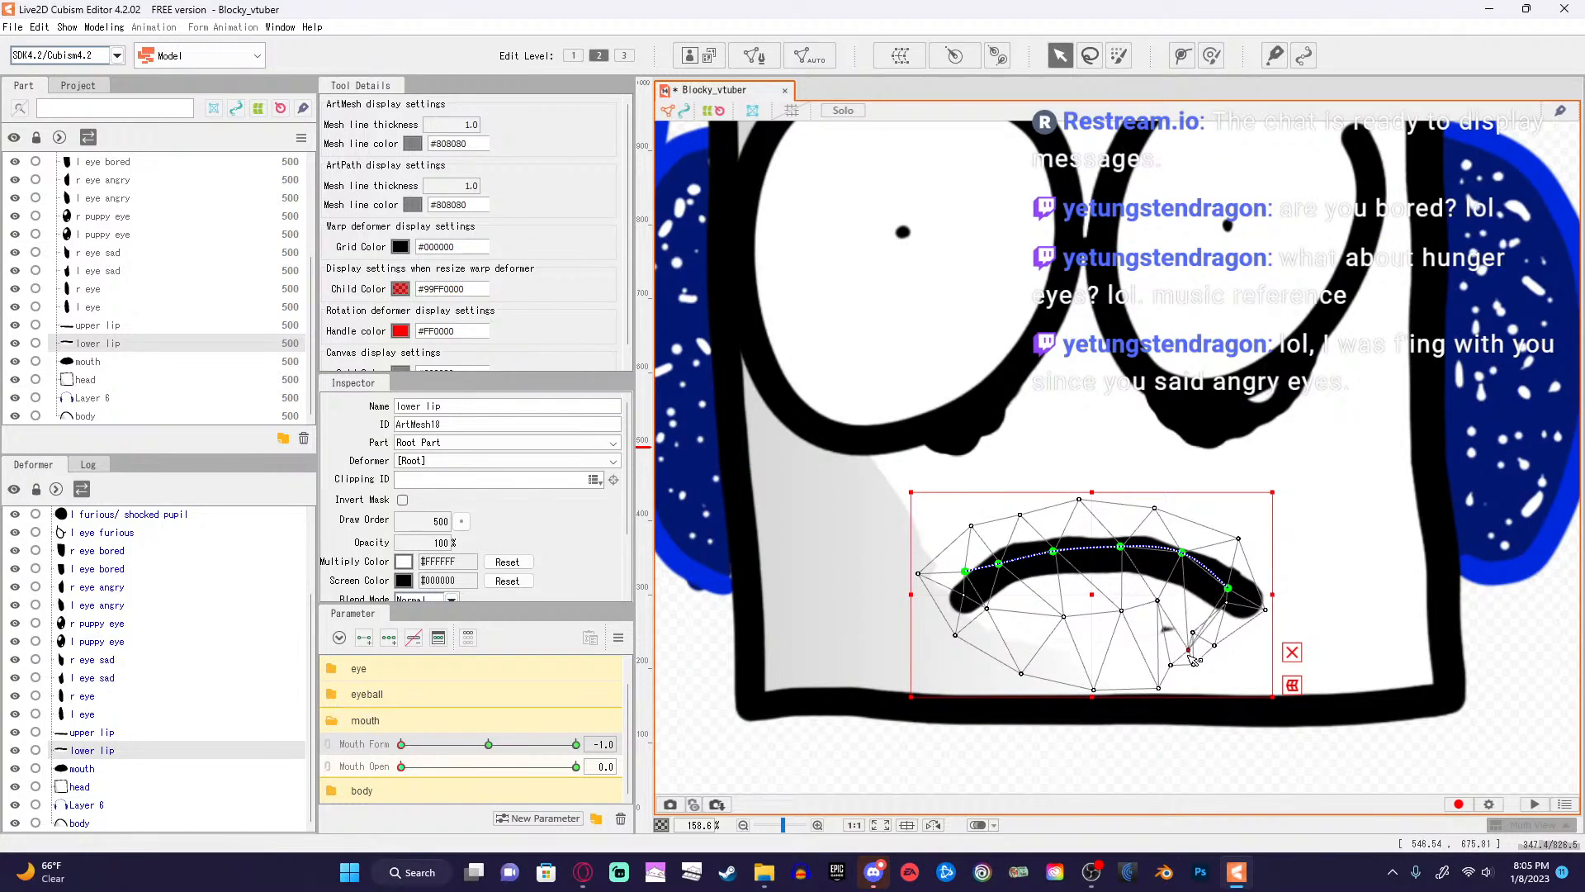
mouse_move(1189, 651)
left_mouse_down()
mouse_move(1161, 605)
mouse_move(1230, 664)
mouse_move(1184, 645)
mouse_move(1171, 669)
mouse_move(1212, 641)
left_mouse_up()
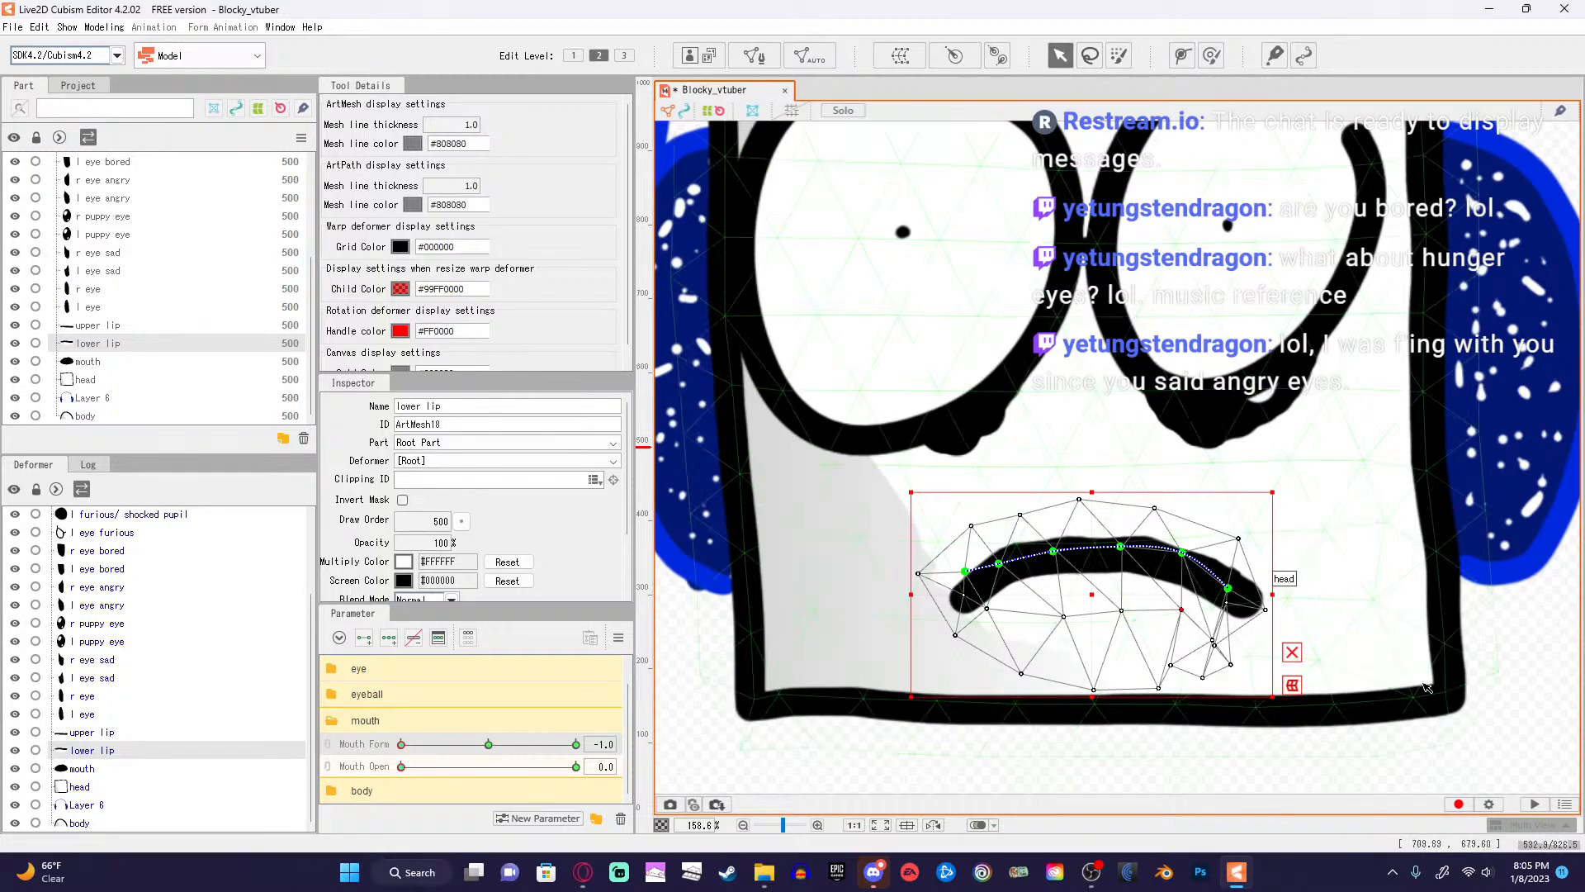
Deselect the lower lip and preview the frown with the Mouth Form parameter, ending at -1.0.
left_click(1510, 672)
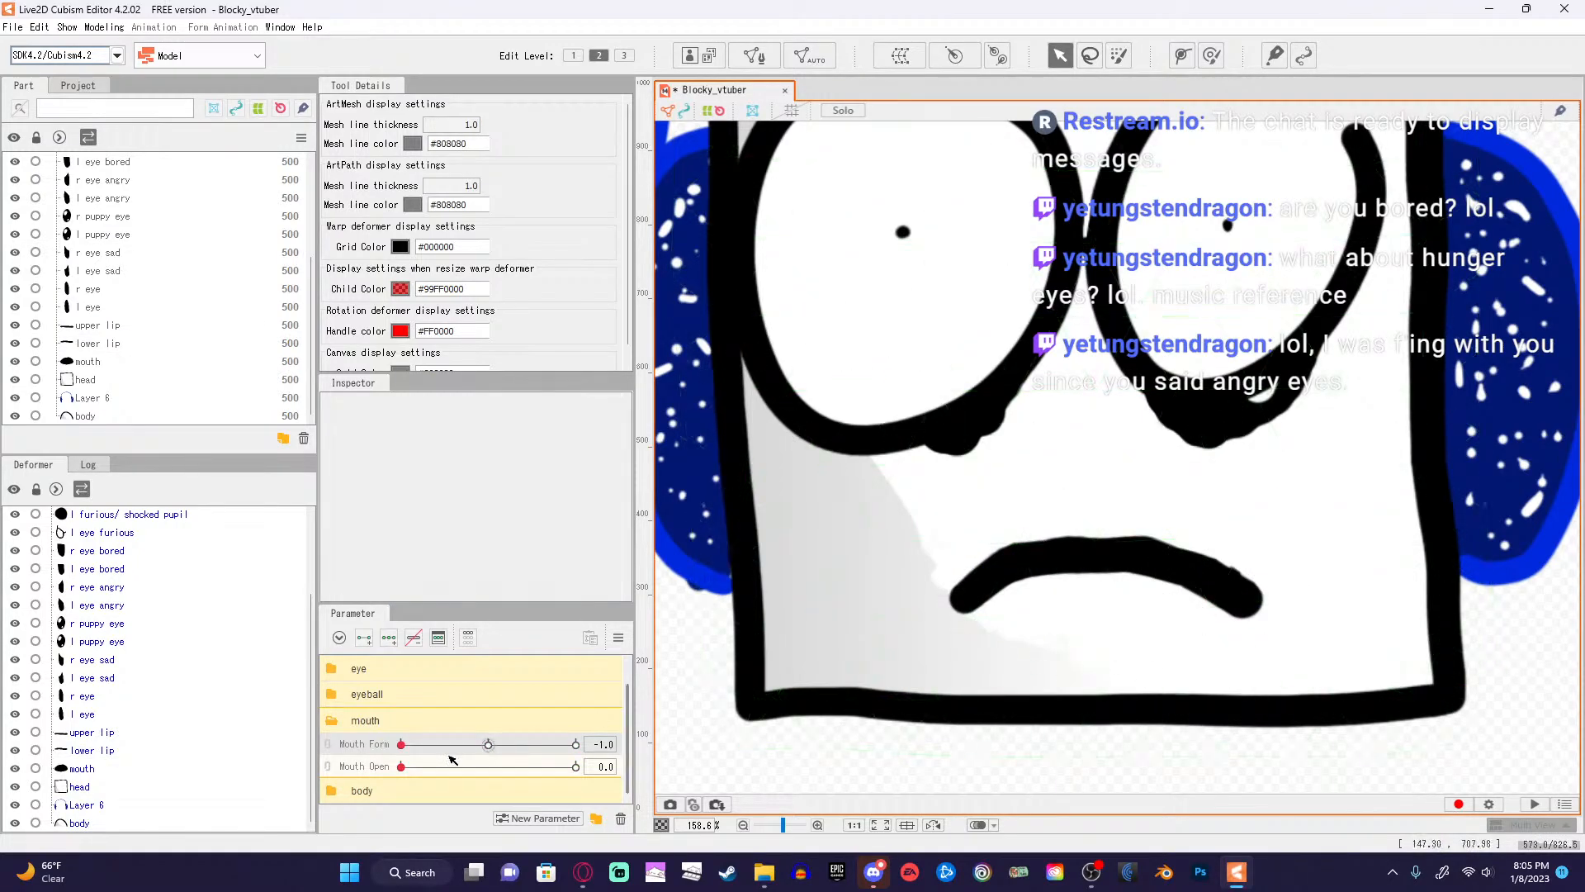
left_click_drag(404, 748, 364, 748)
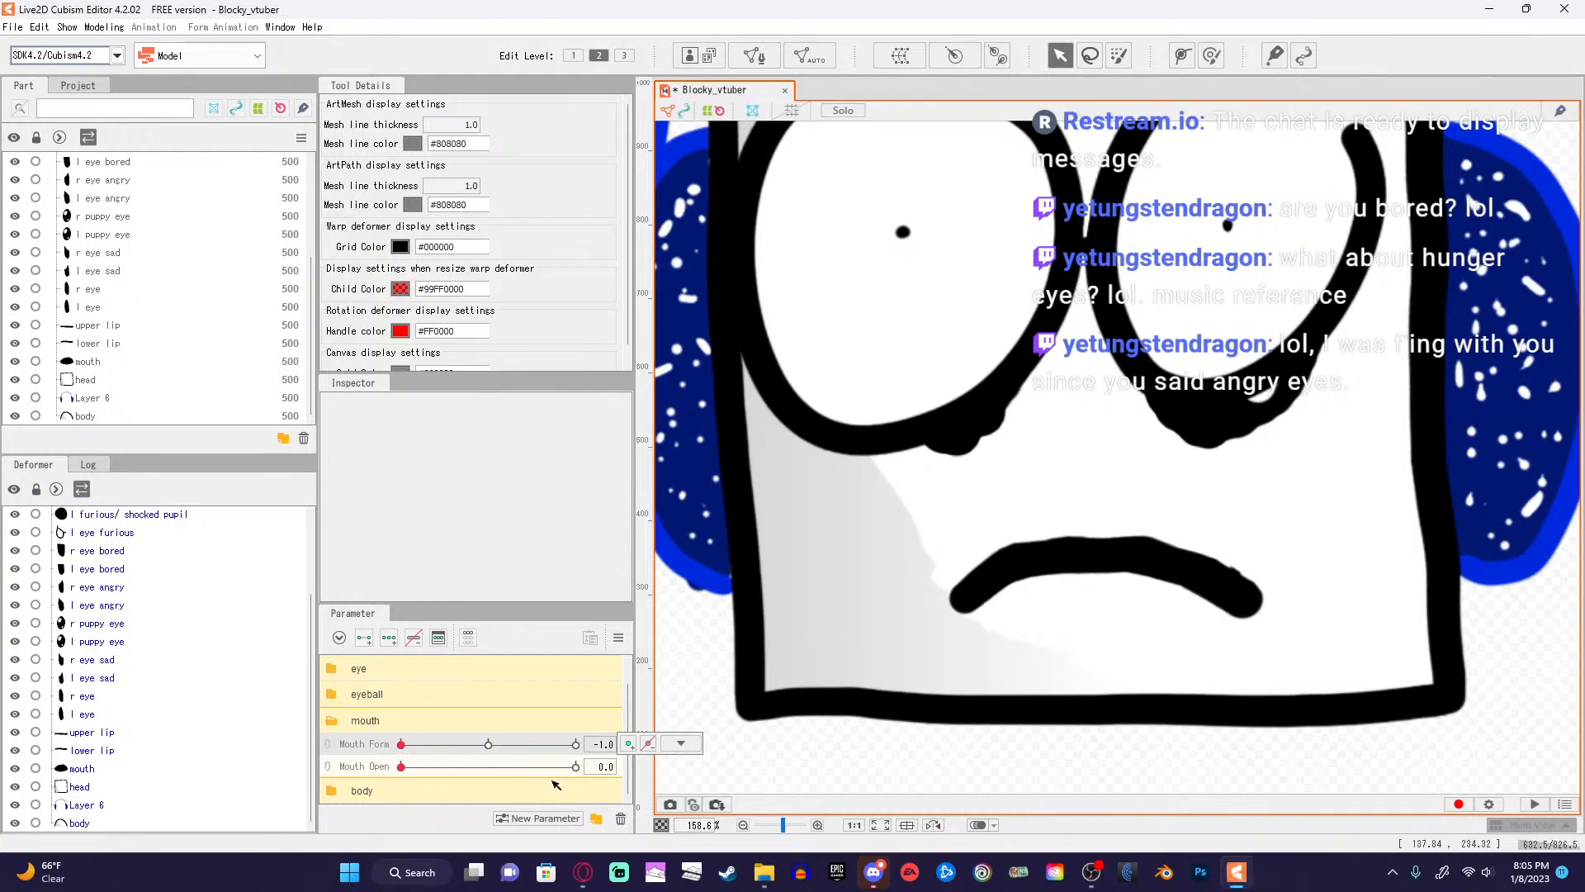
Switch to the browser, review the Mouth Form section of the Live2D mouth rigging tutorial on YouTube, and return to Live2D Cubism Editor.
left_click(583, 872)
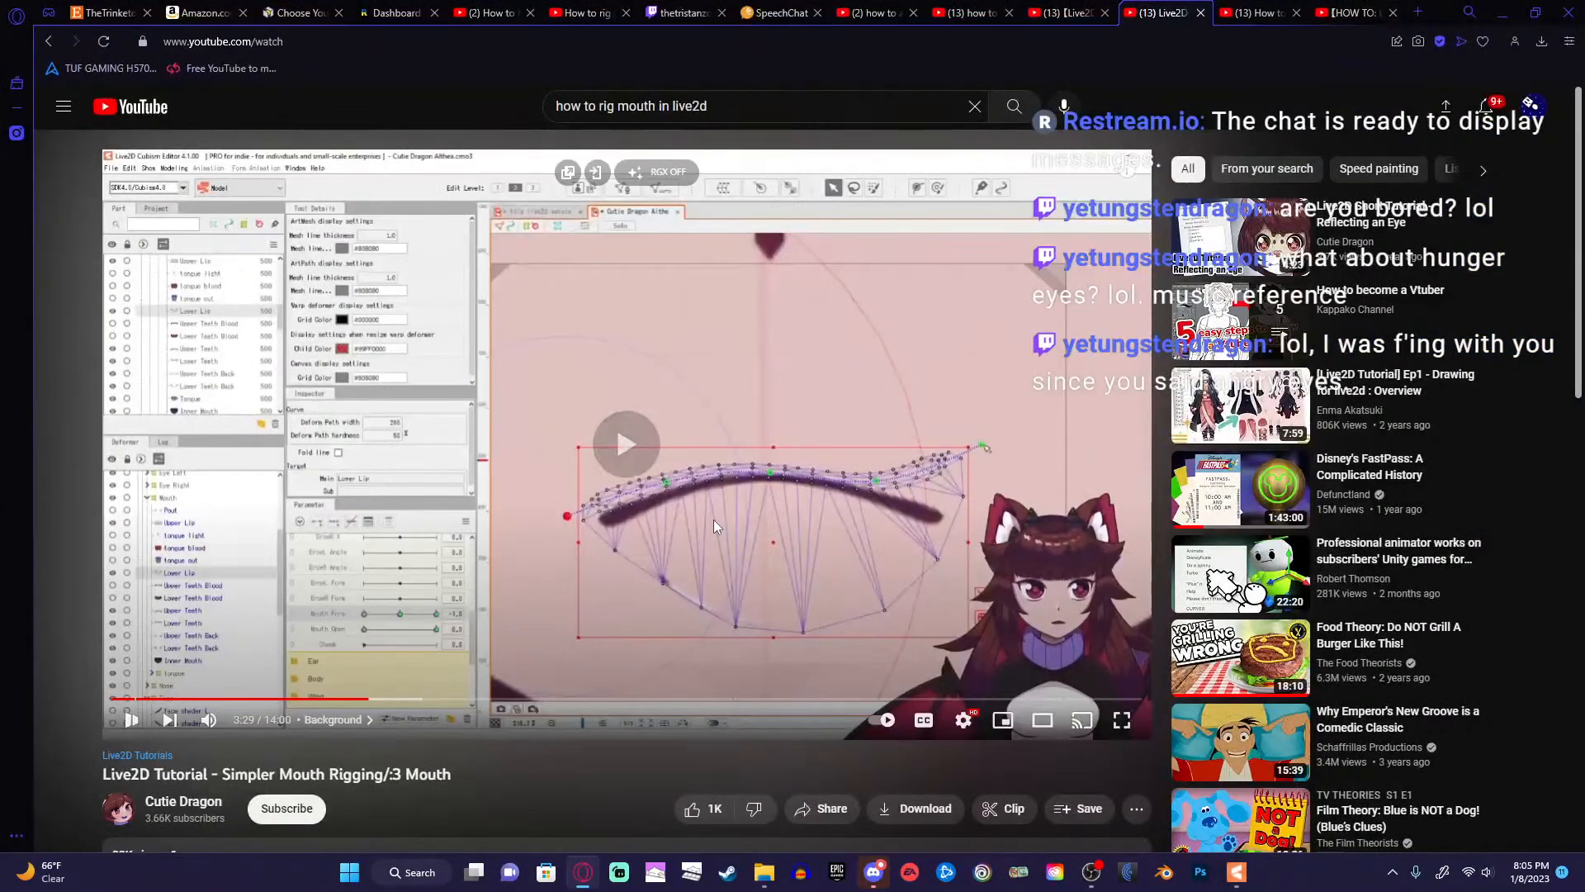
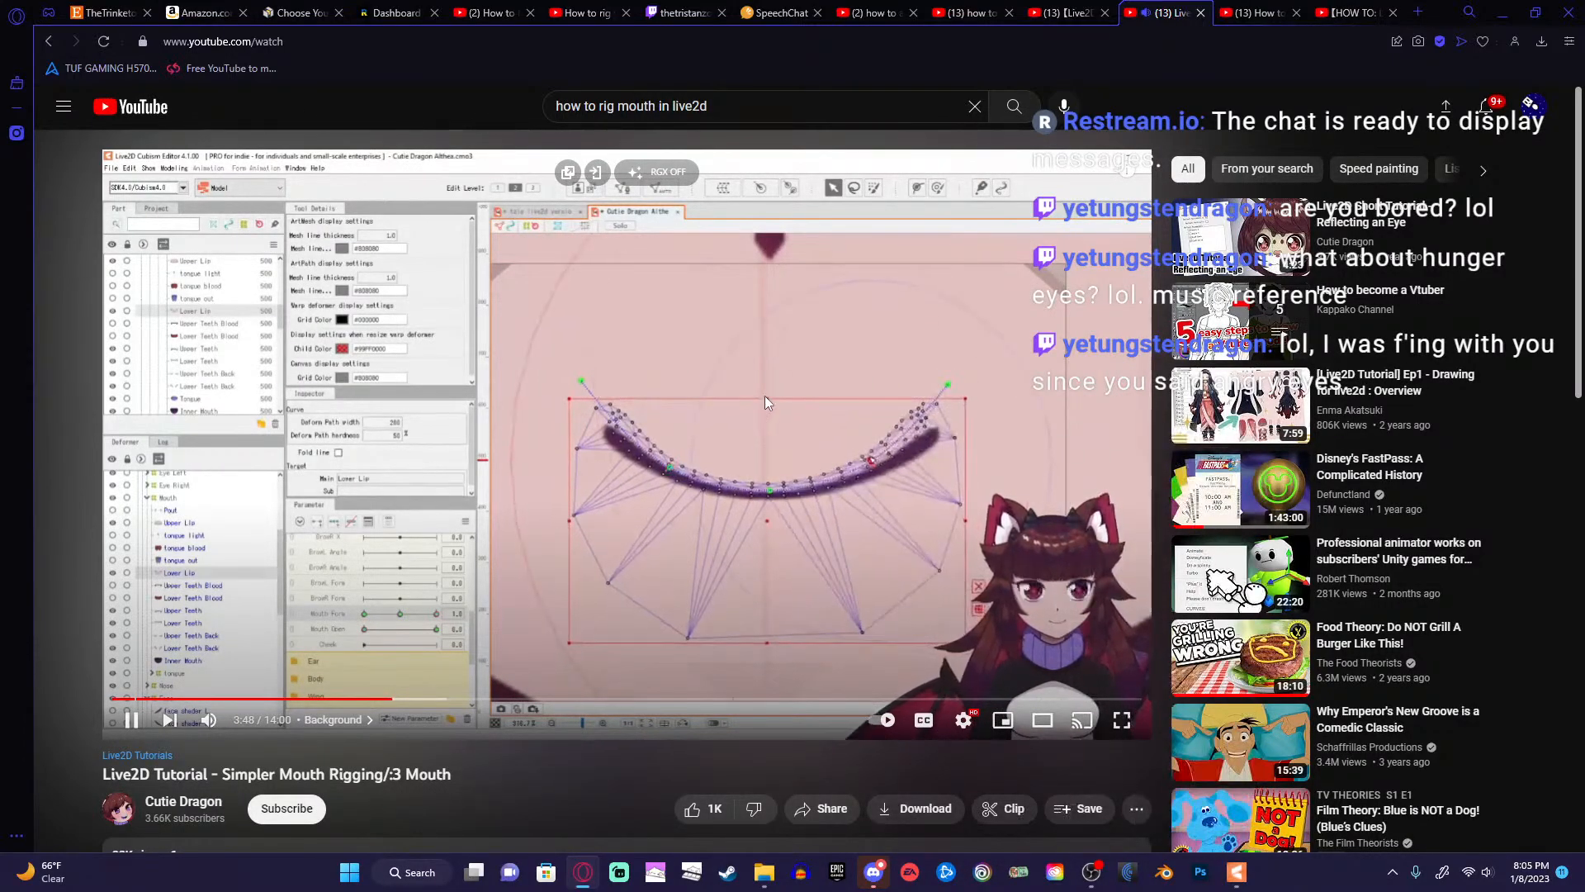
left_click(764, 395)
left_click(1028, 360)
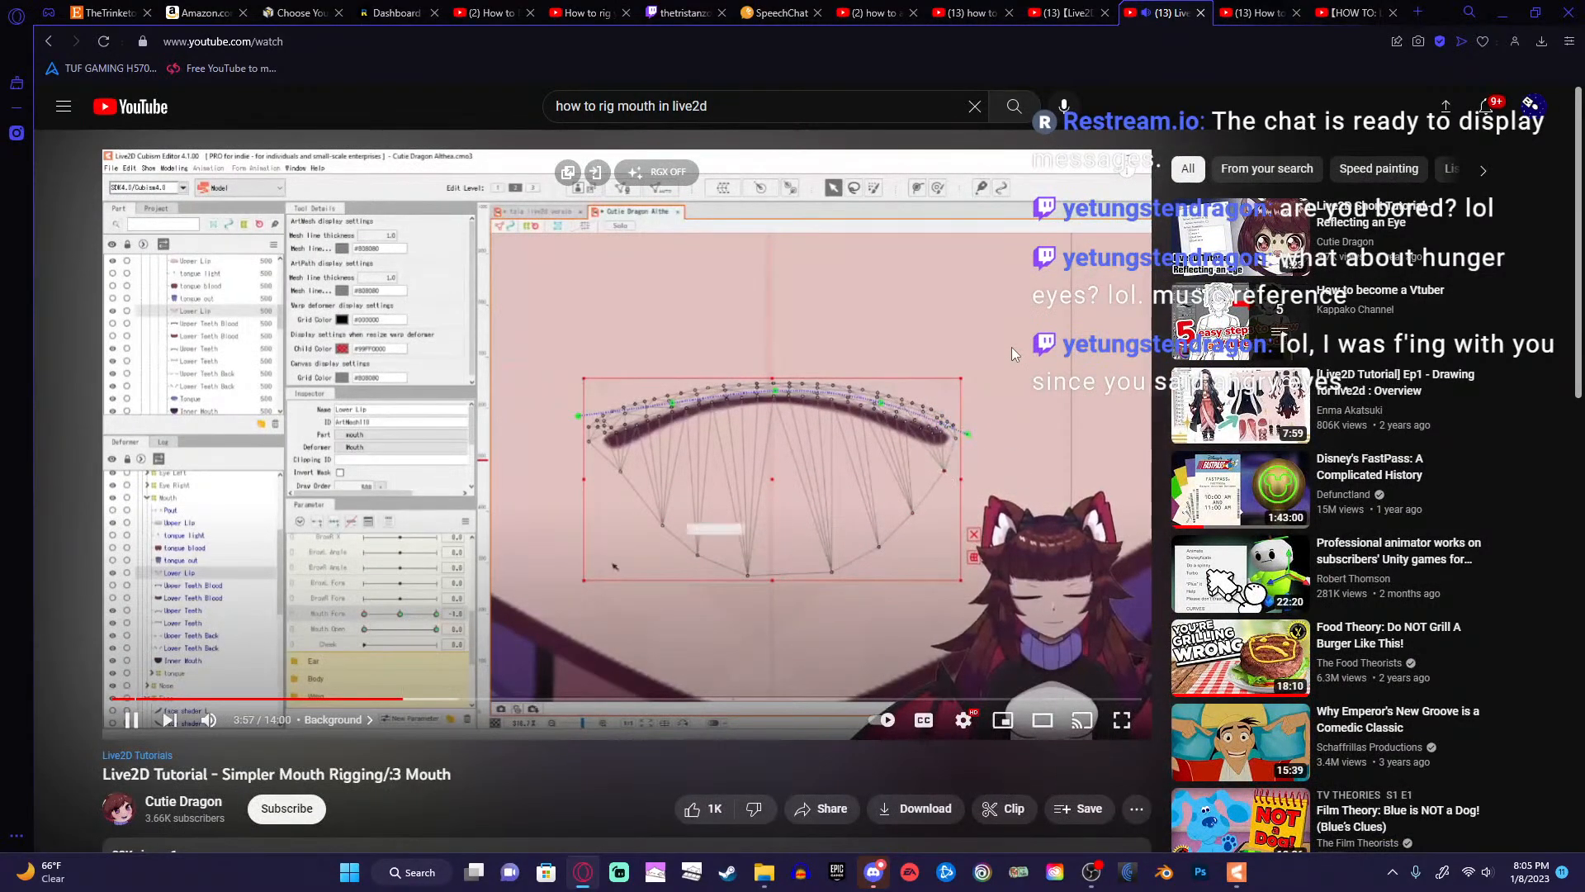
left_click(1025, 320)
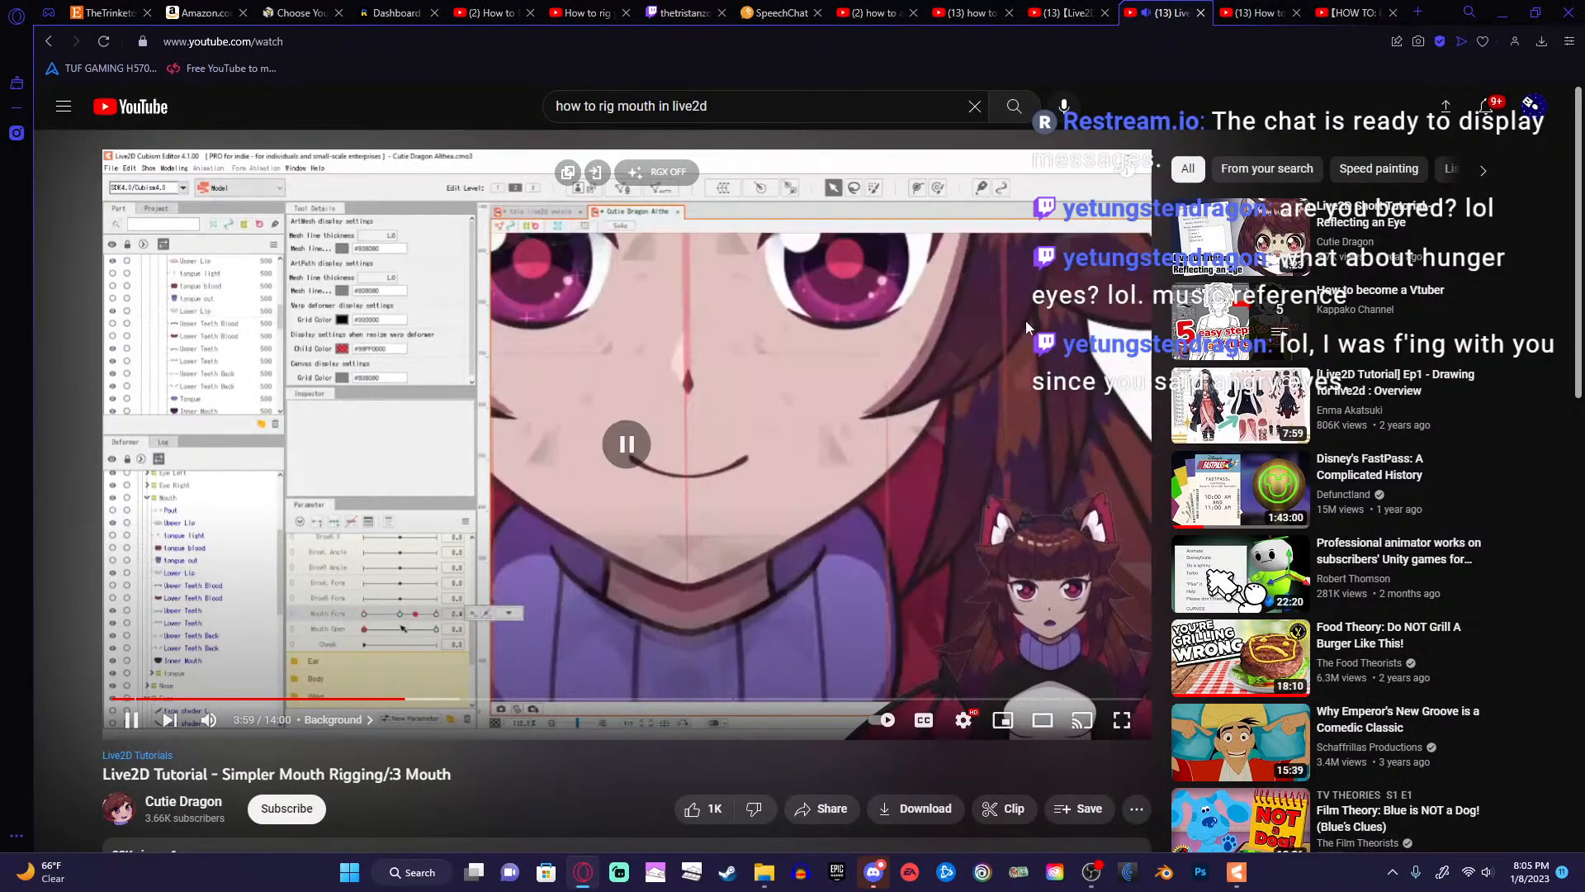
left_click(968, 318)
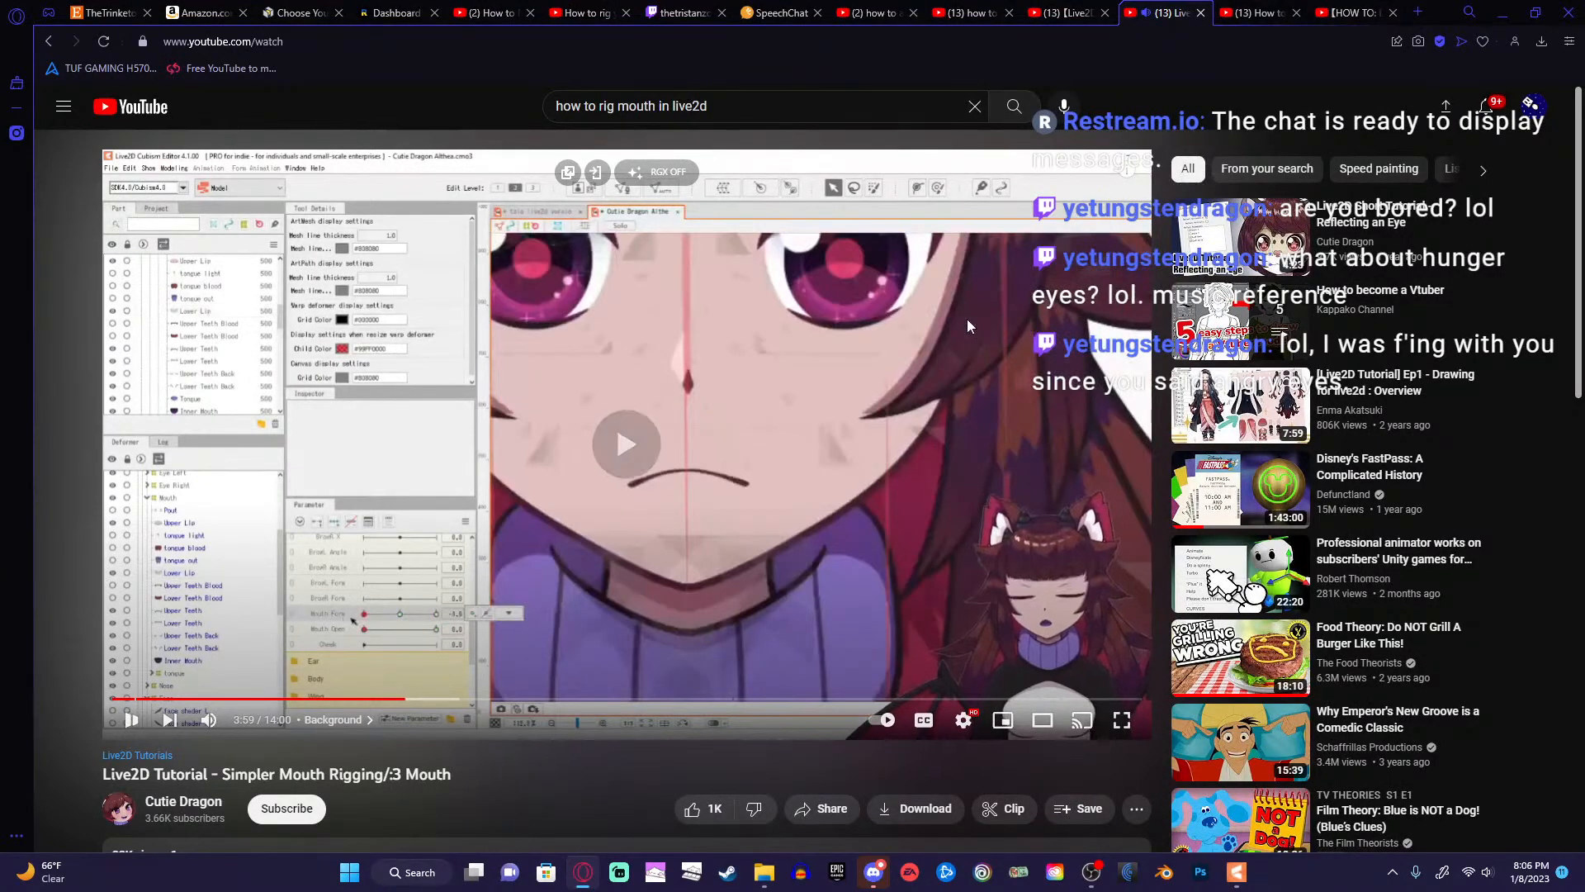
left_click(859, 435)
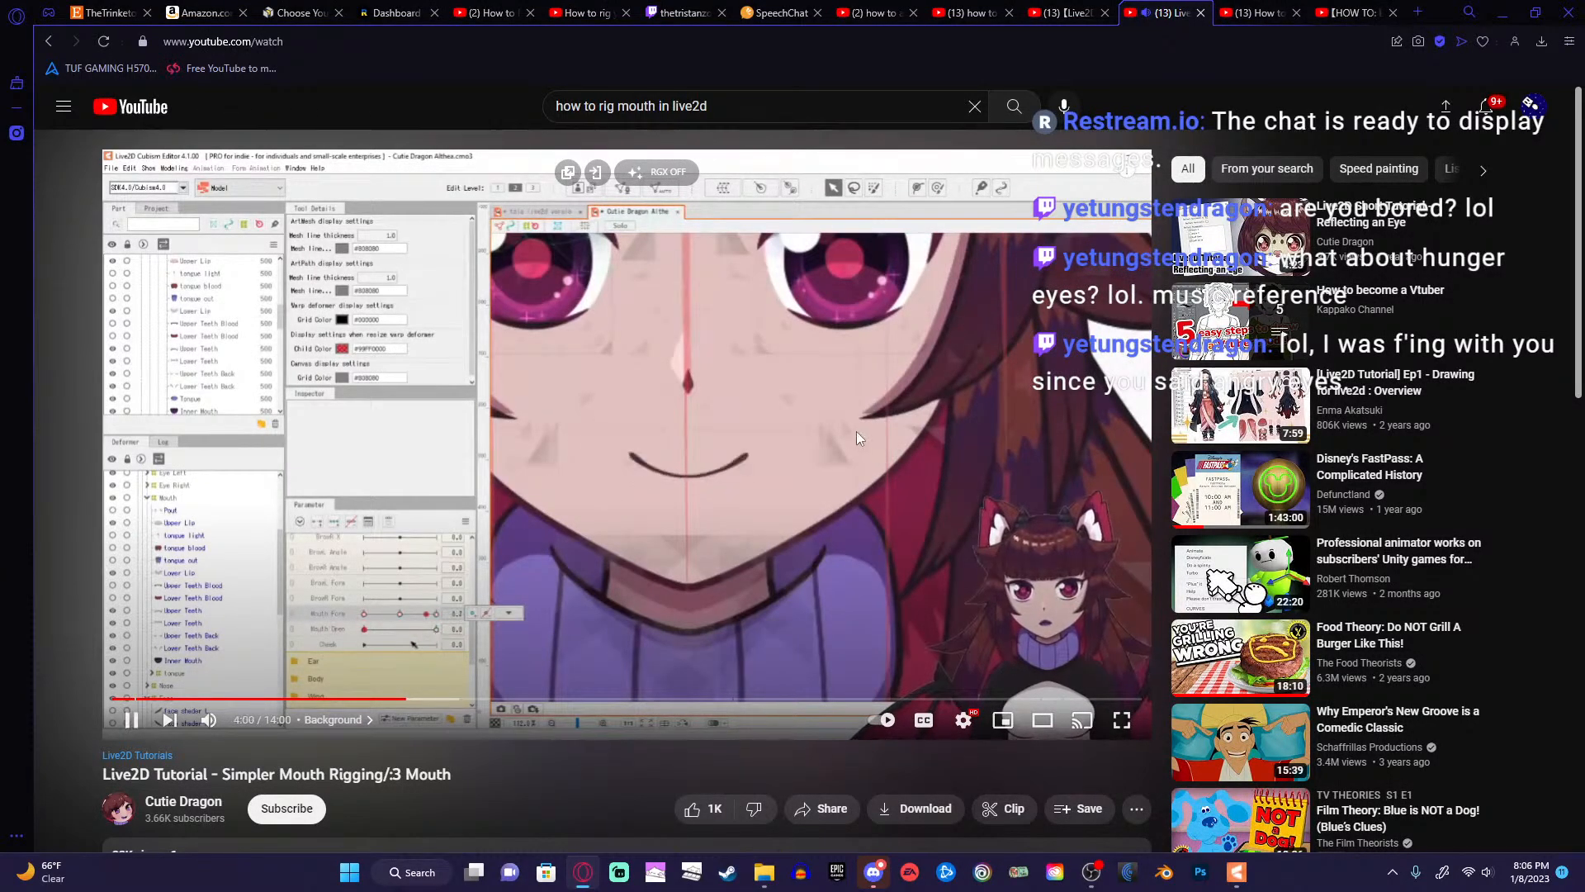
left_click(1503, 13)
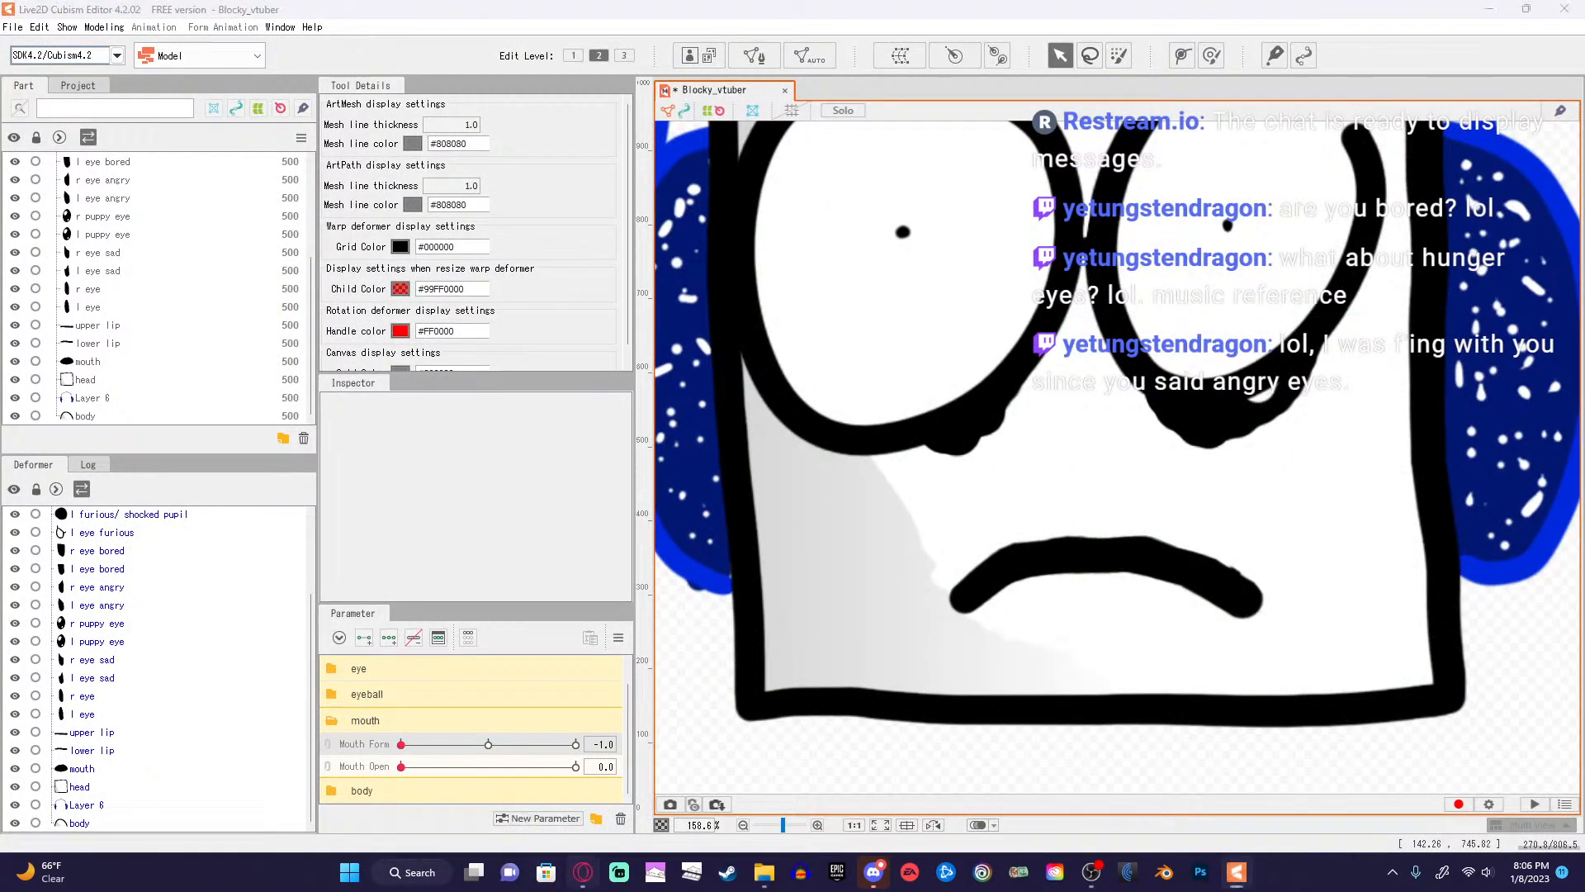
left_click(582, 872)
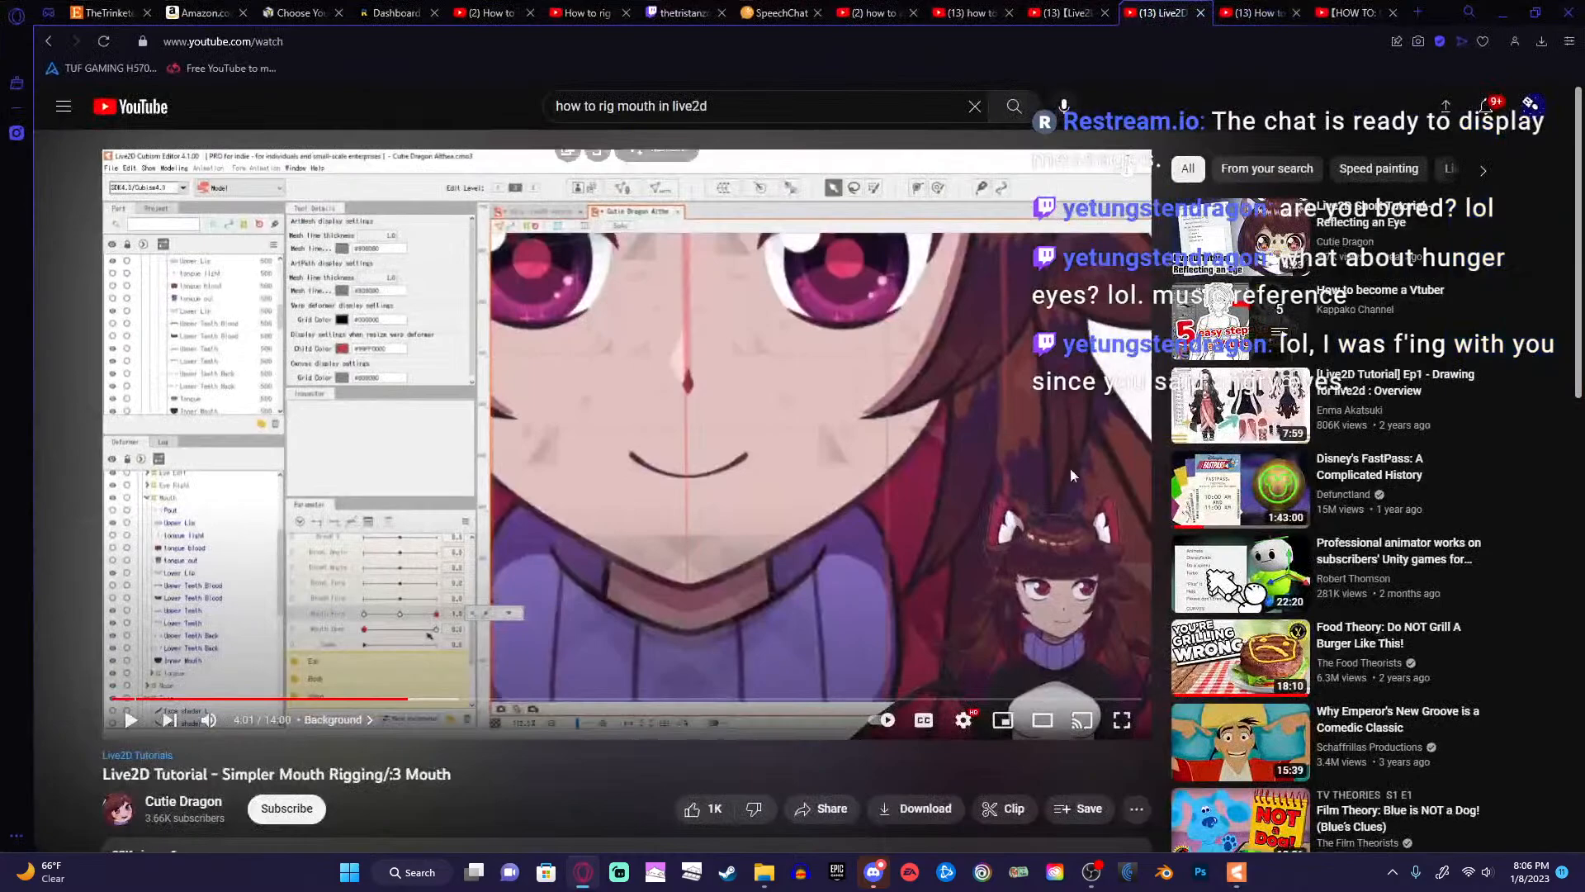
left_click(1502, 13)
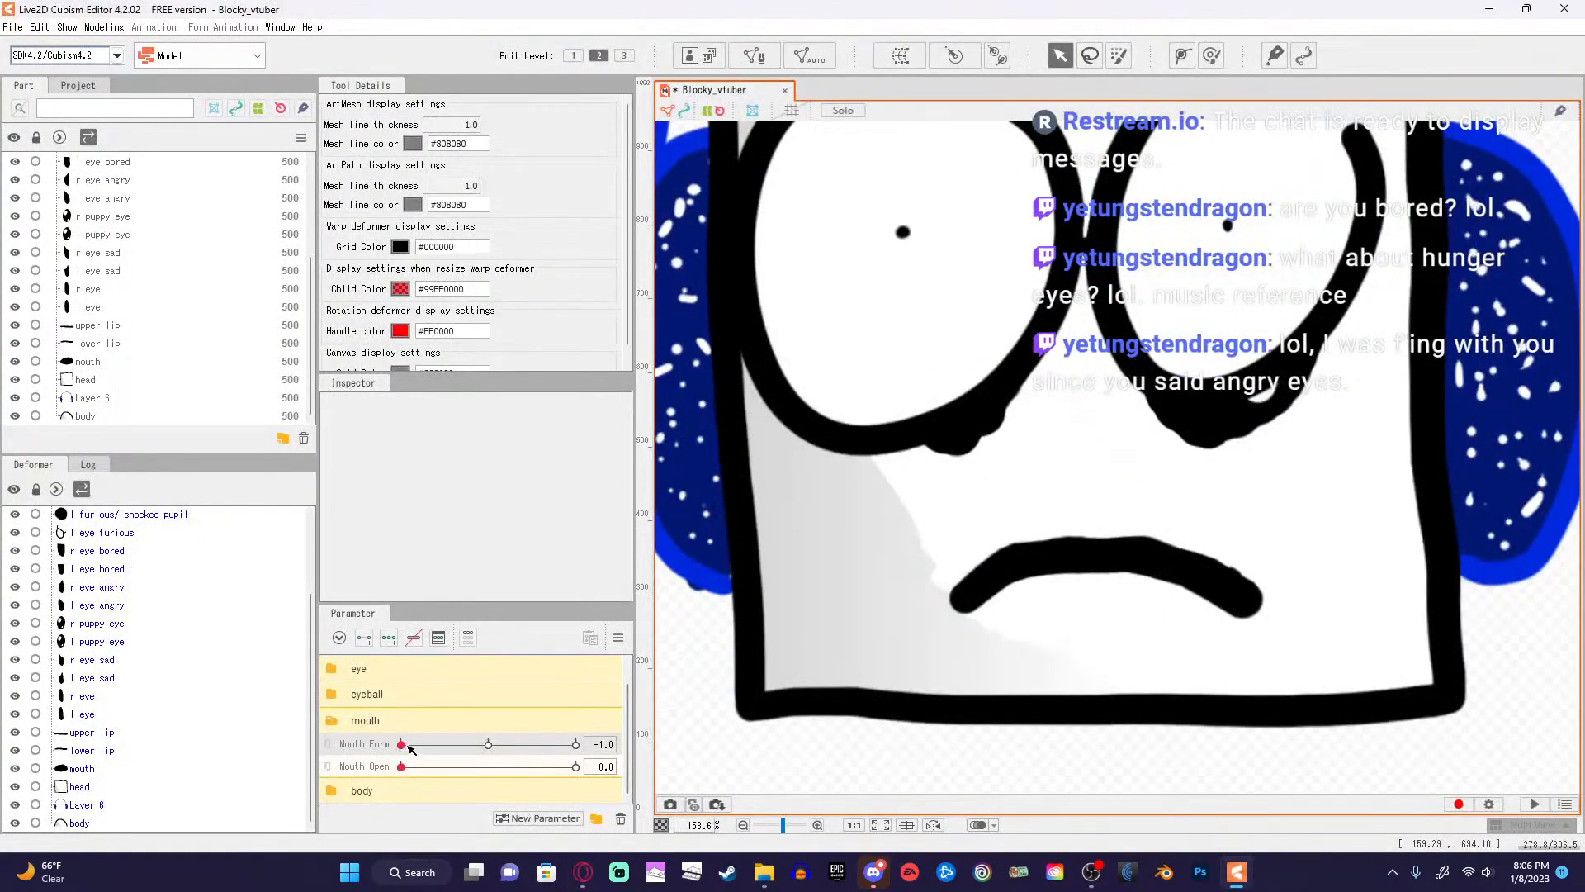
Set Mouth Form to 1.0 and bend the upper lip's deform path into a smile with raised corners and a lowered centre.
left_click_drag(404, 748, 556, 754)
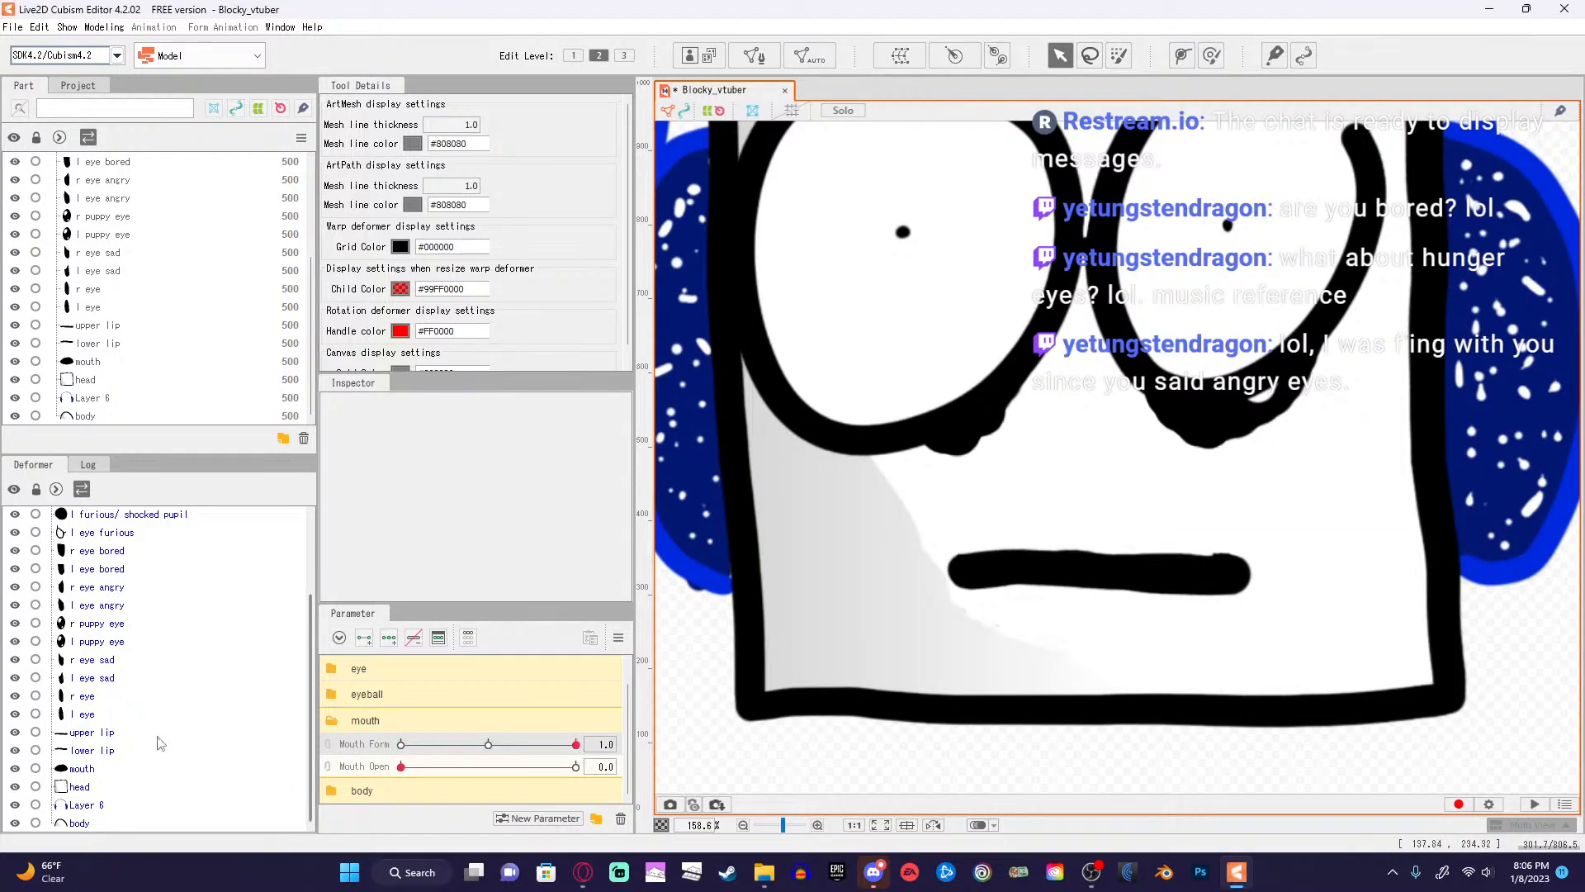
left_click(1075, 575)
left_click_drag(959, 570, 1231, 551)
left_click(1019, 567)
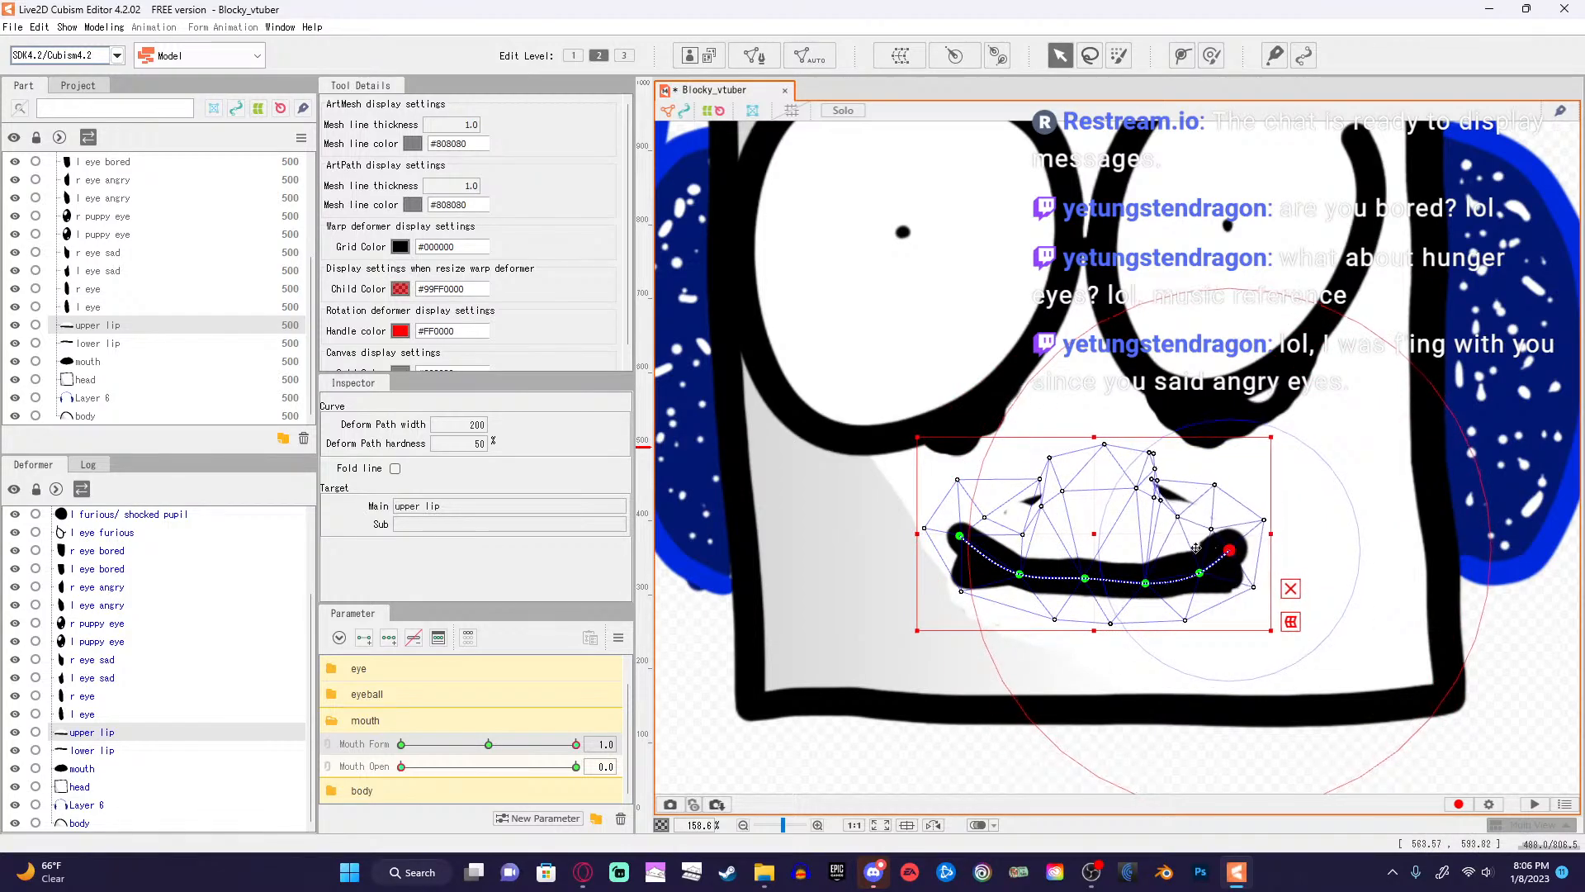
left_click_drag(961, 536, 971, 537)
mouse_move(1085, 580)
left_mouse_down()
mouse_move(1147, 586)
mouse_move(1084, 588)
left_mouse_up()
left_click_drag(1229, 552, 1231, 549)
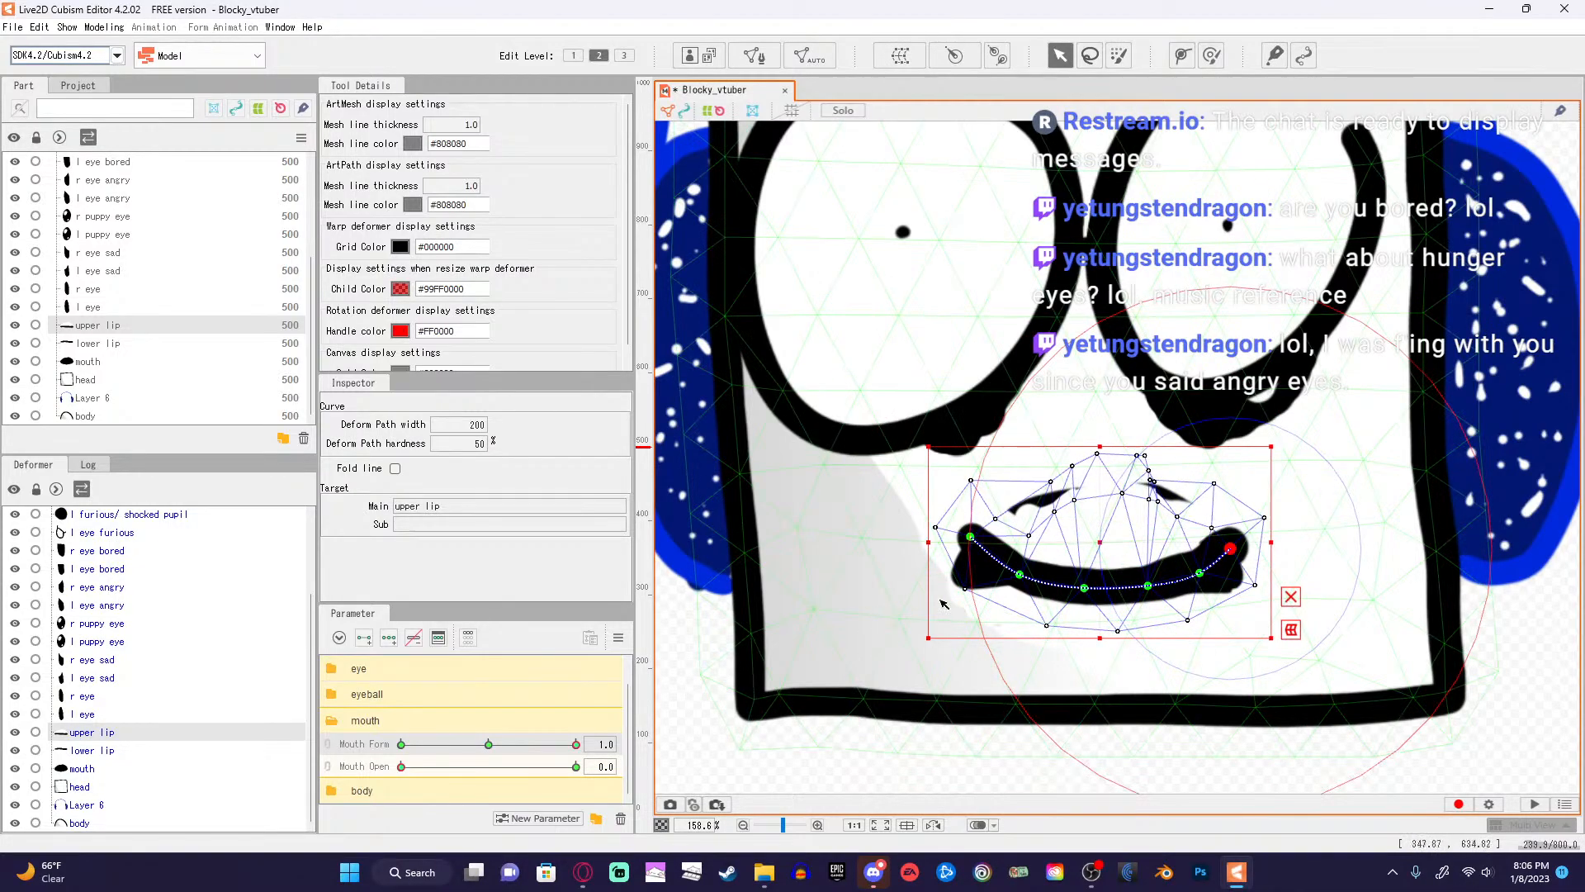
Spread the upper lip's upper mesh vertices away from the smile to remove the stray black marks above it.
left_click_drag(1051, 482, 1048, 411)
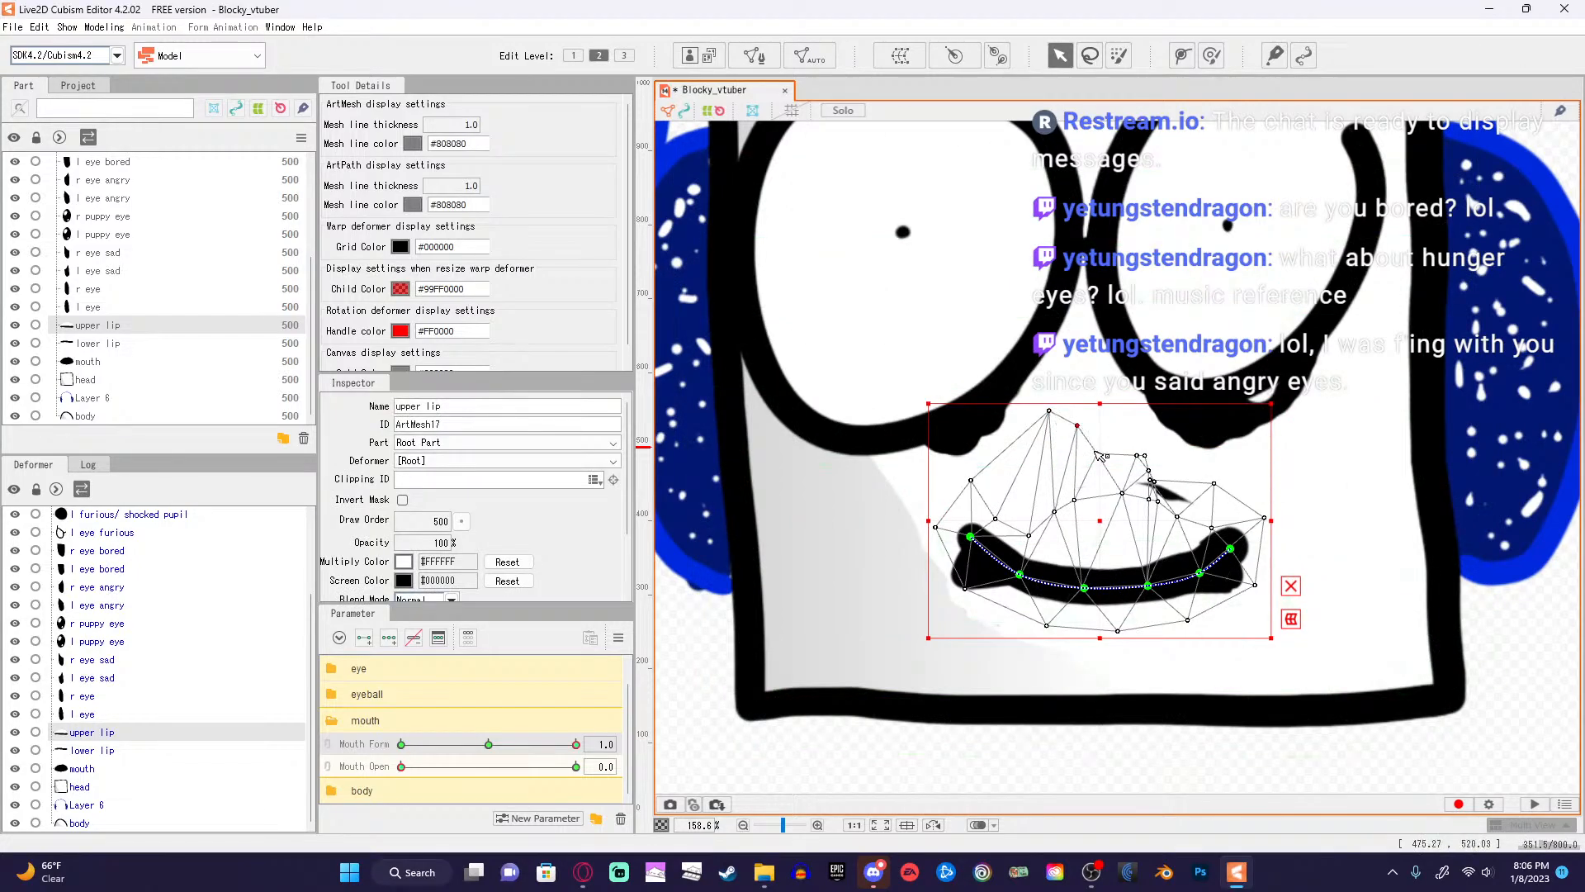
left_click(1140, 442)
left_click_drag(1149, 472, 1195, 469)
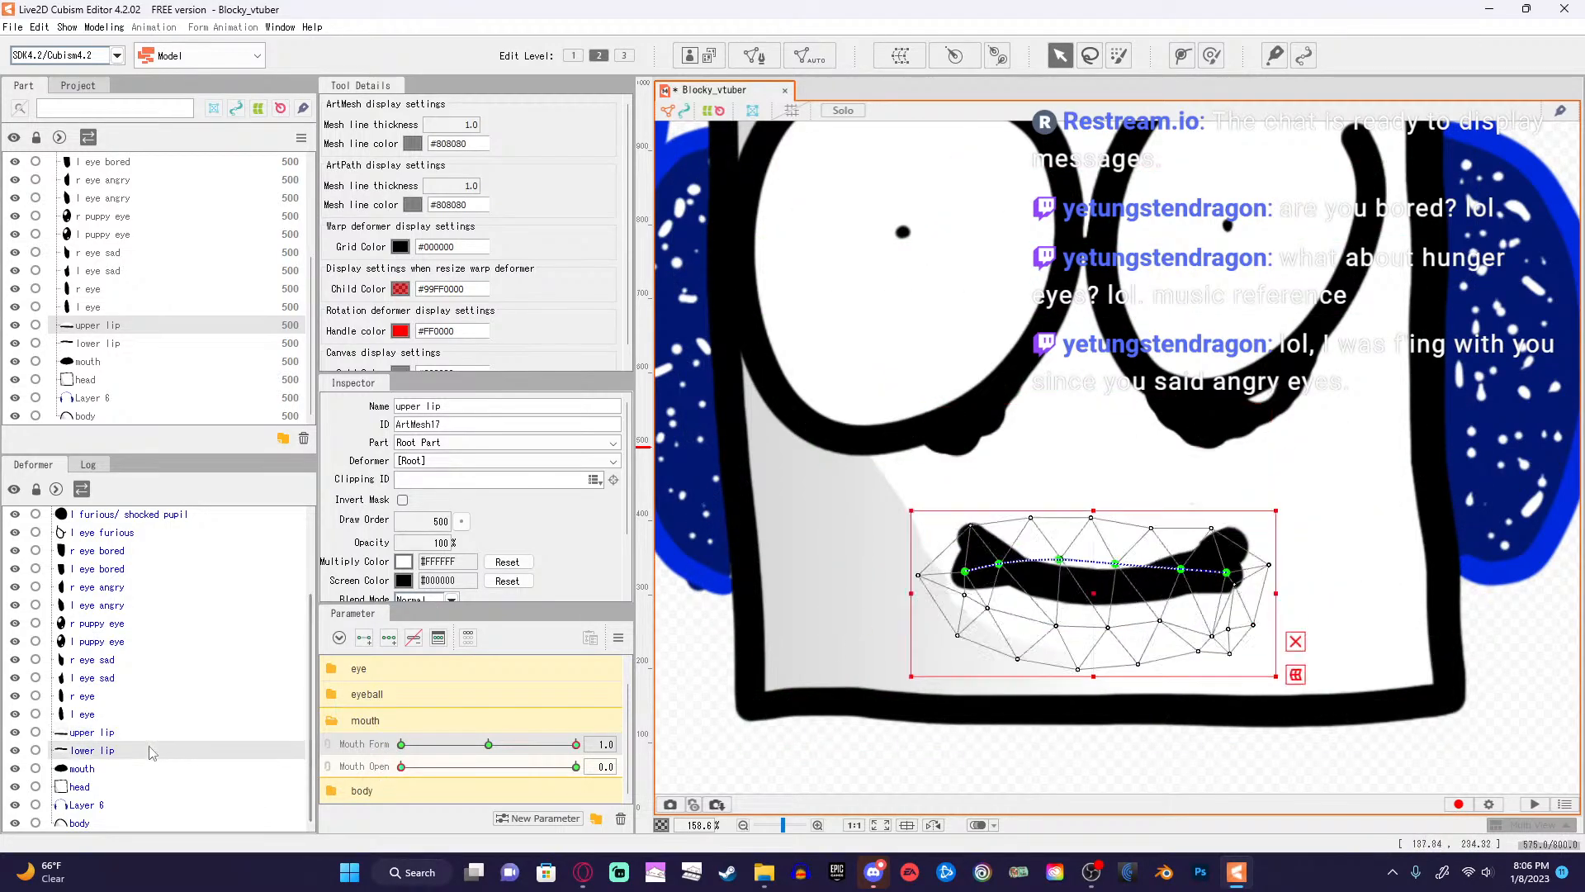
Bend the lower lip's deform path to follow the smile and spread its lower mesh vertices to remove the stray black marks.
left_click(93, 750)
left_click_drag(968, 572, 1060, 563)
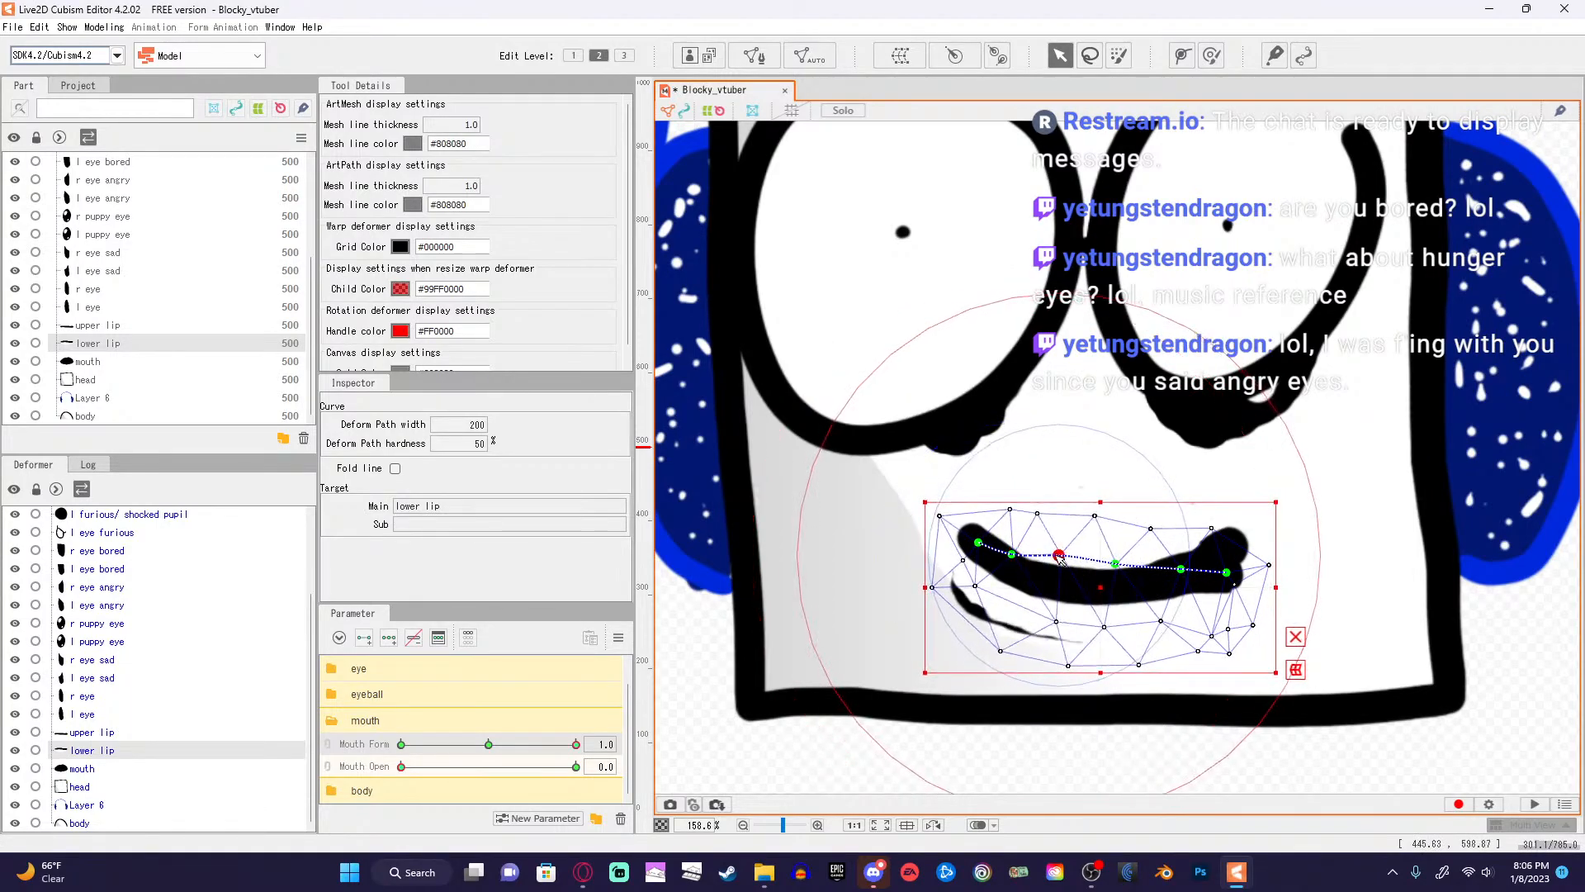
left_click_drag(1228, 571, 1229, 540)
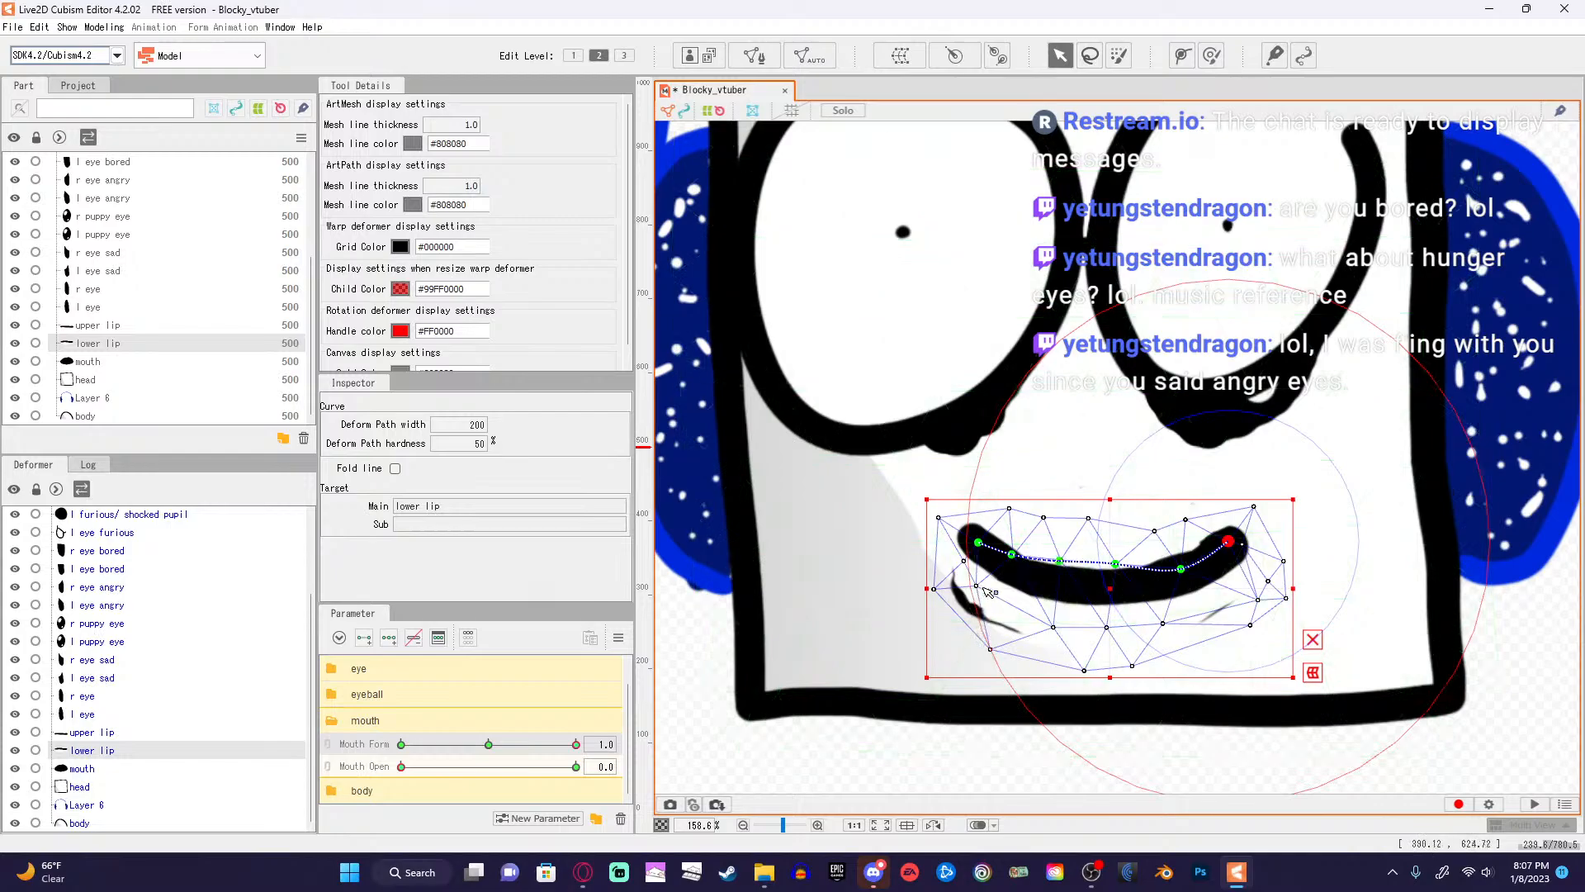
left_click_drag(935, 589, 909, 606)
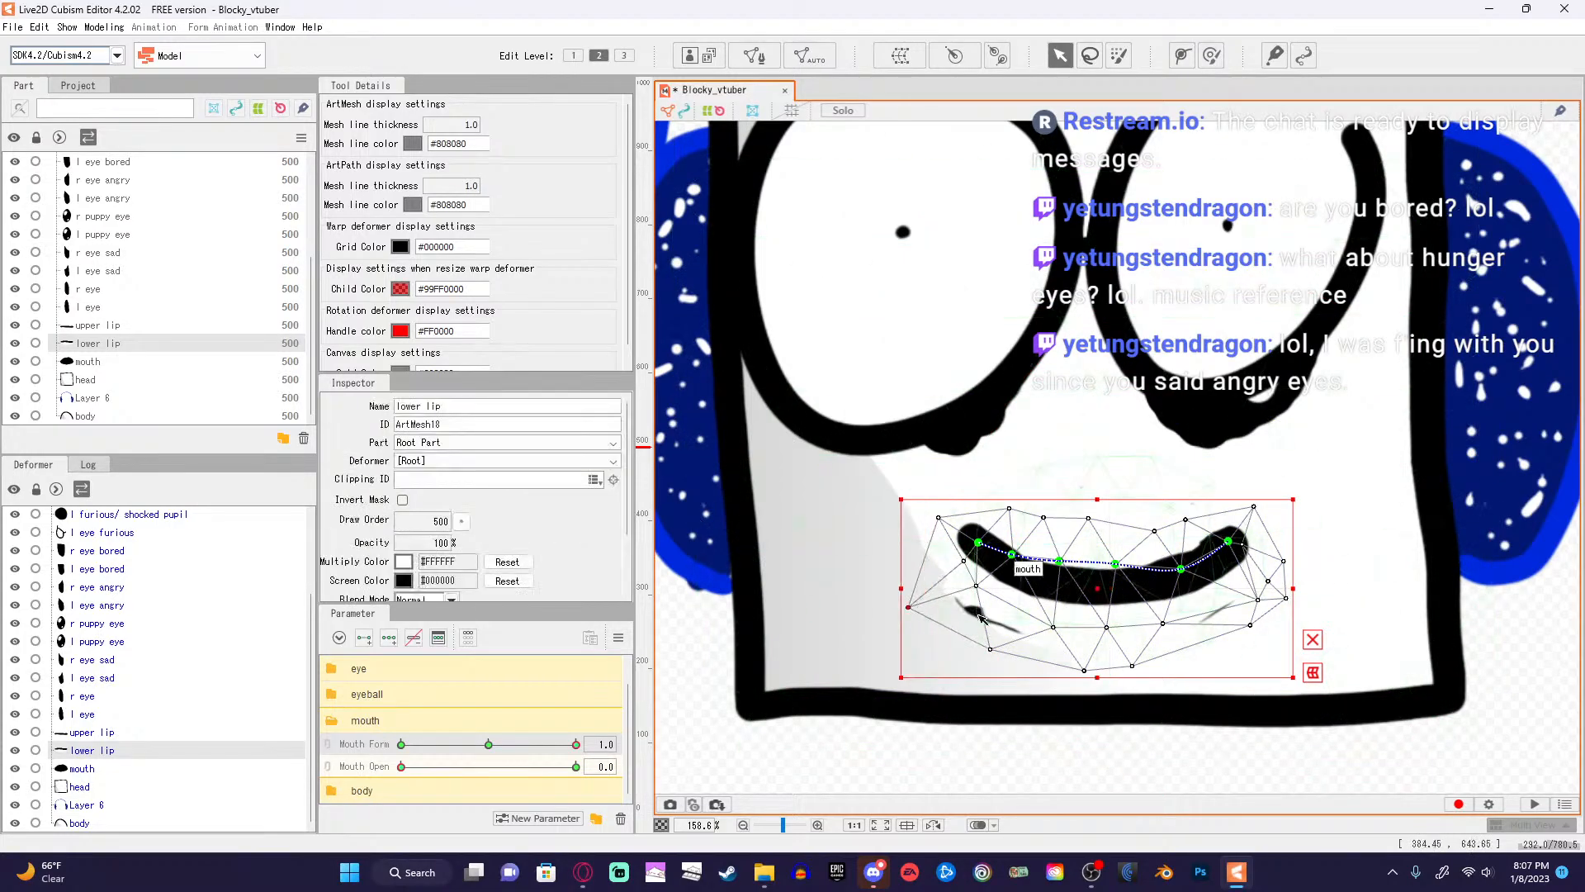
left_click_drag(990, 650, 970, 697)
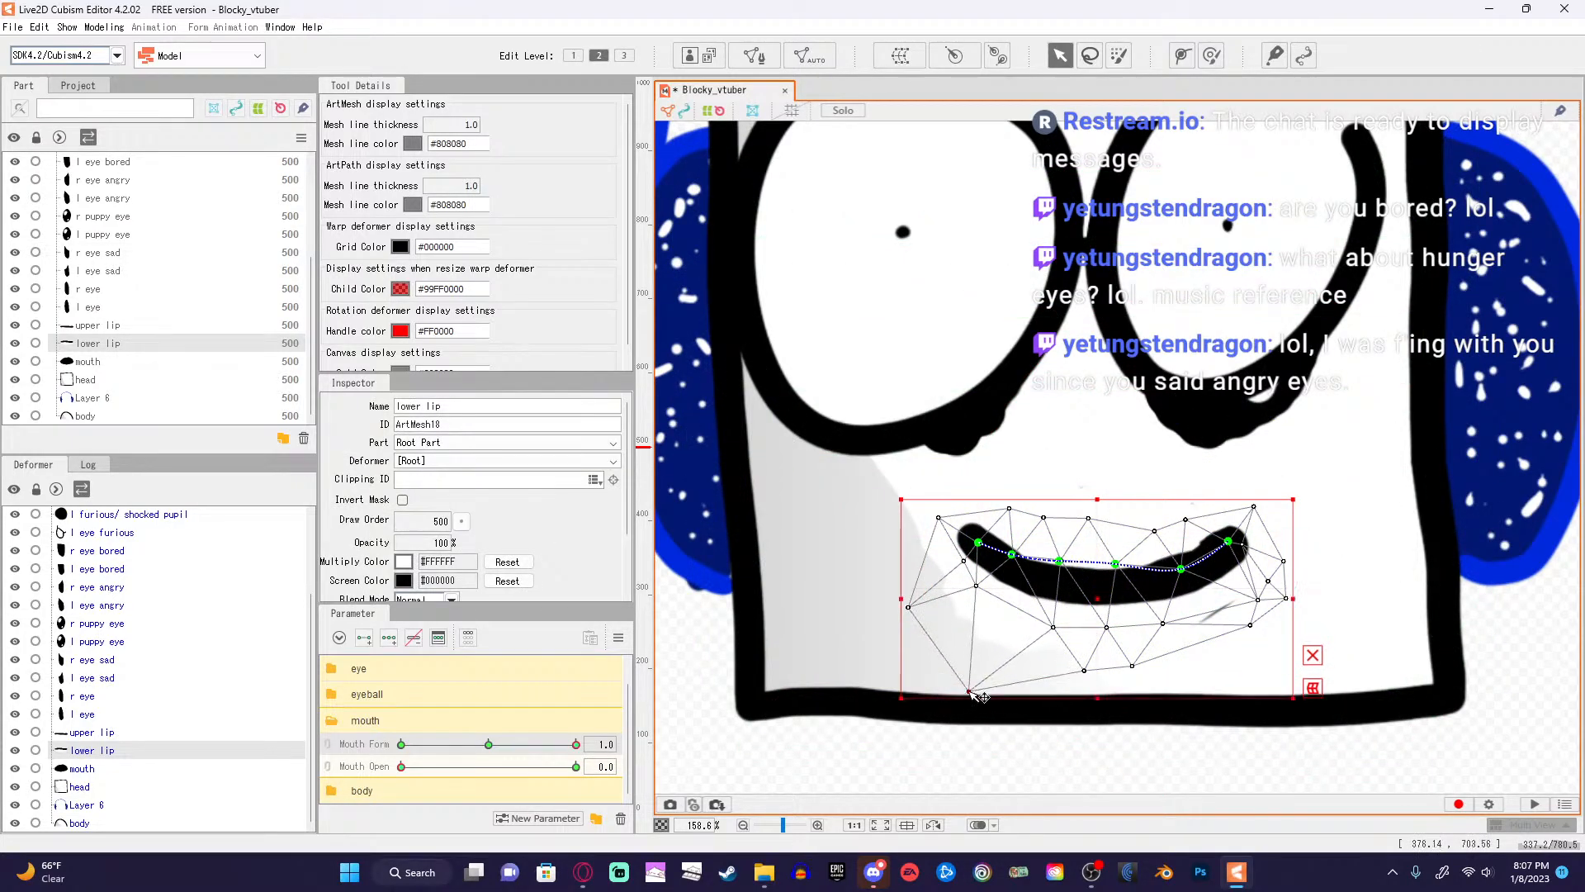
left_click(1254, 626)
mouse_move(1253, 627)
left_mouse_down()
mouse_move(1269, 649)
mouse_move(1266, 610)
left_mouse_up()
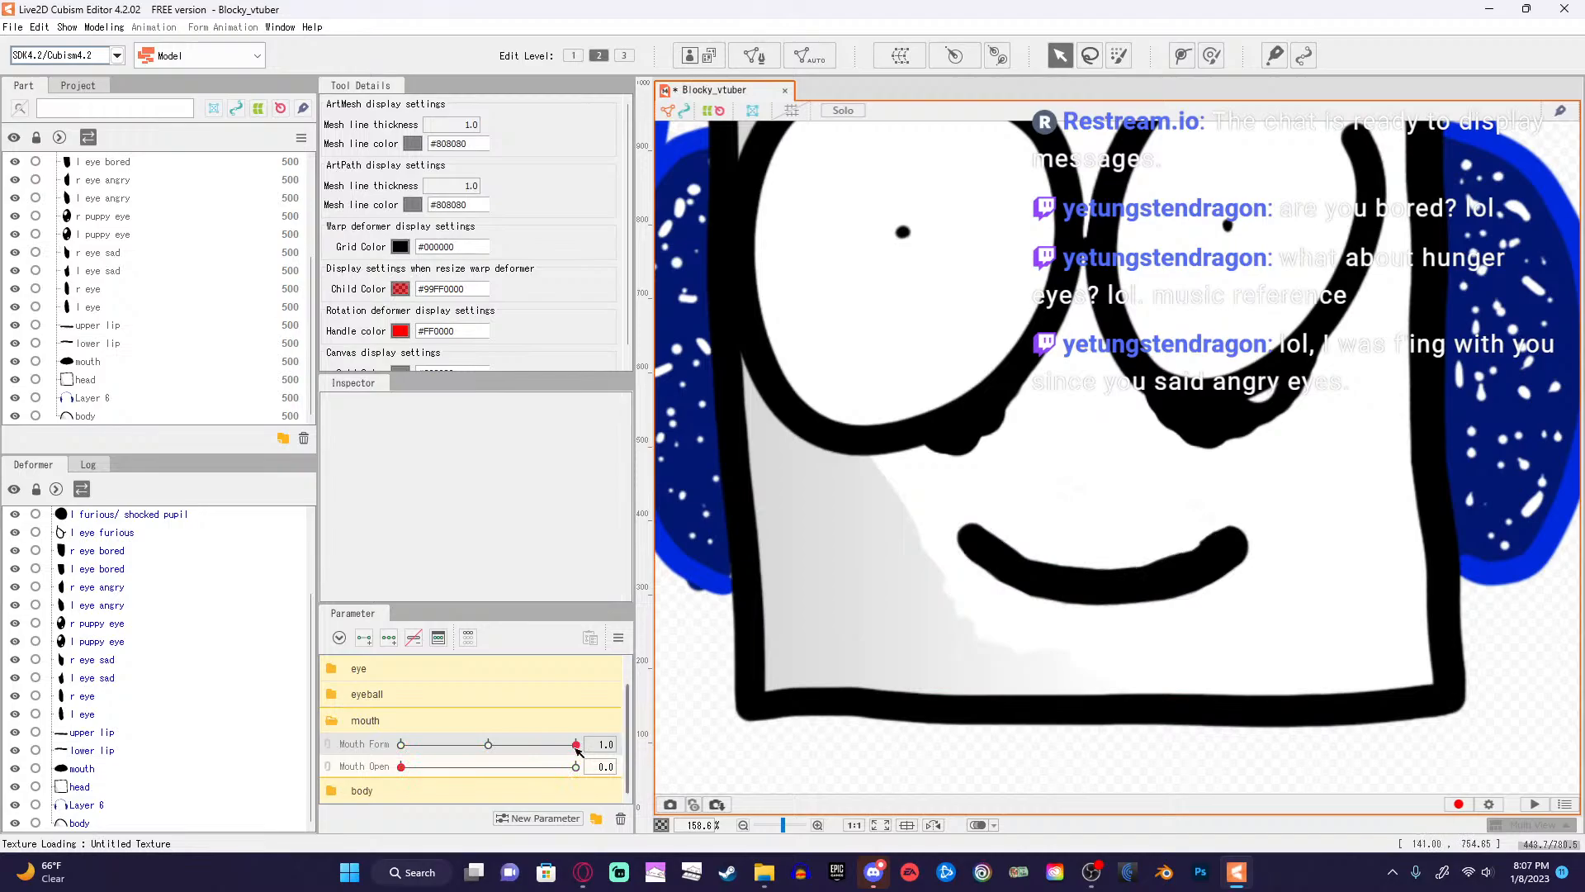
Set Mouth Form to 0.0 and spread the lower lip's lower mesh vertices further below the neutral mouth line.
left_click_drag(583, 753, 488, 760)
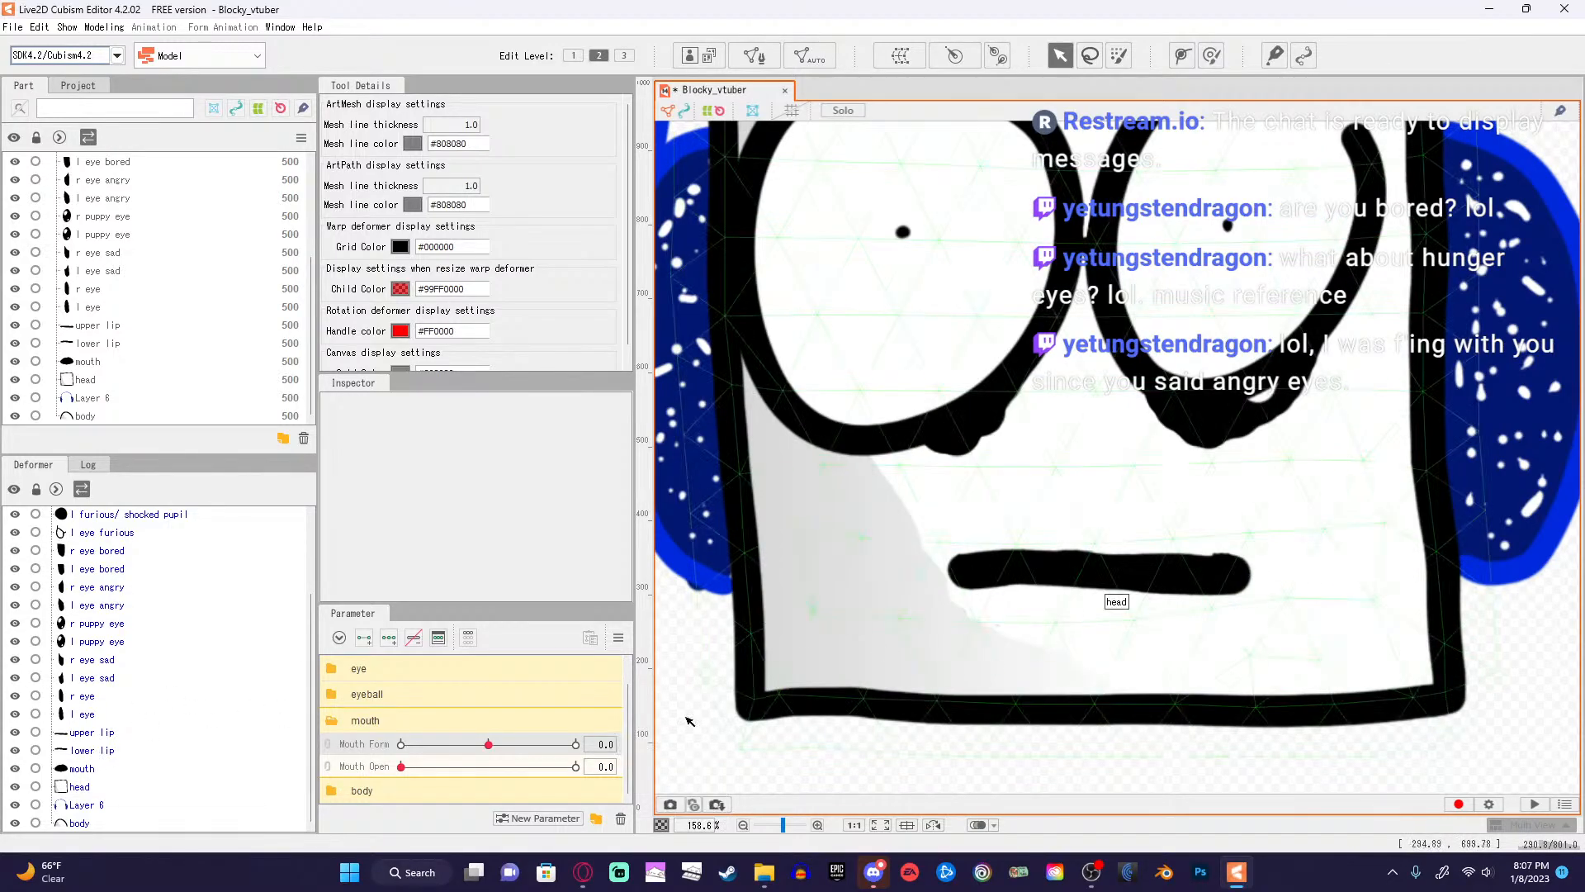
left_click(75, 752)
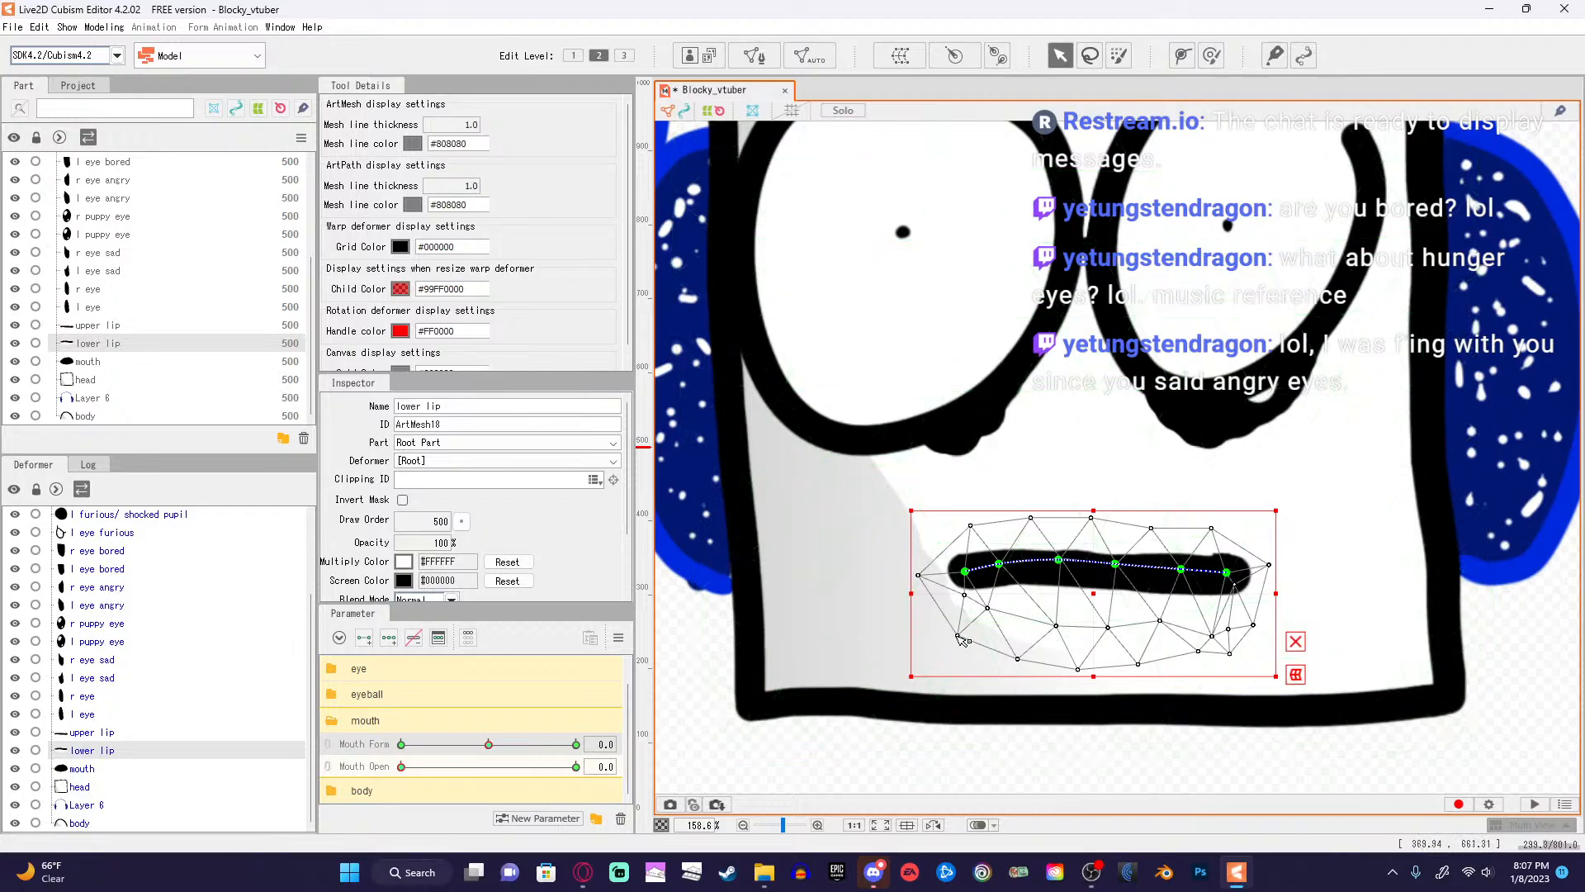
left_click_drag(939, 661, 1263, 626)
mouse_move(918, 575)
left_mouse_down()
mouse_move(905, 573)
mouse_move(926, 587)
mouse_move(925, 574)
left_mouse_up()
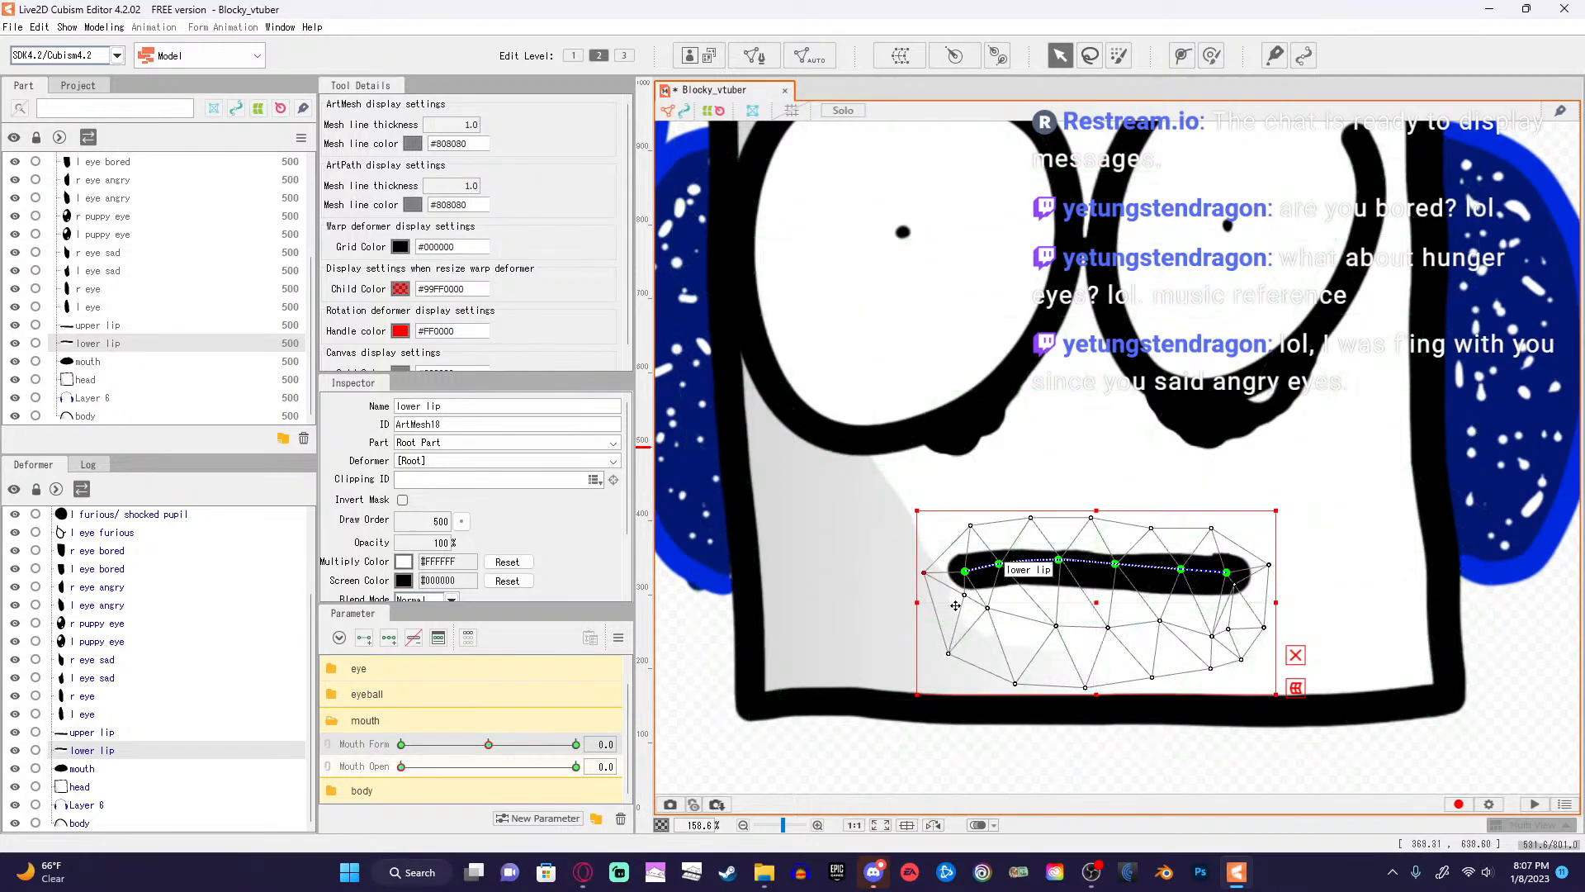
left_click_drag(948, 654, 1017, 699)
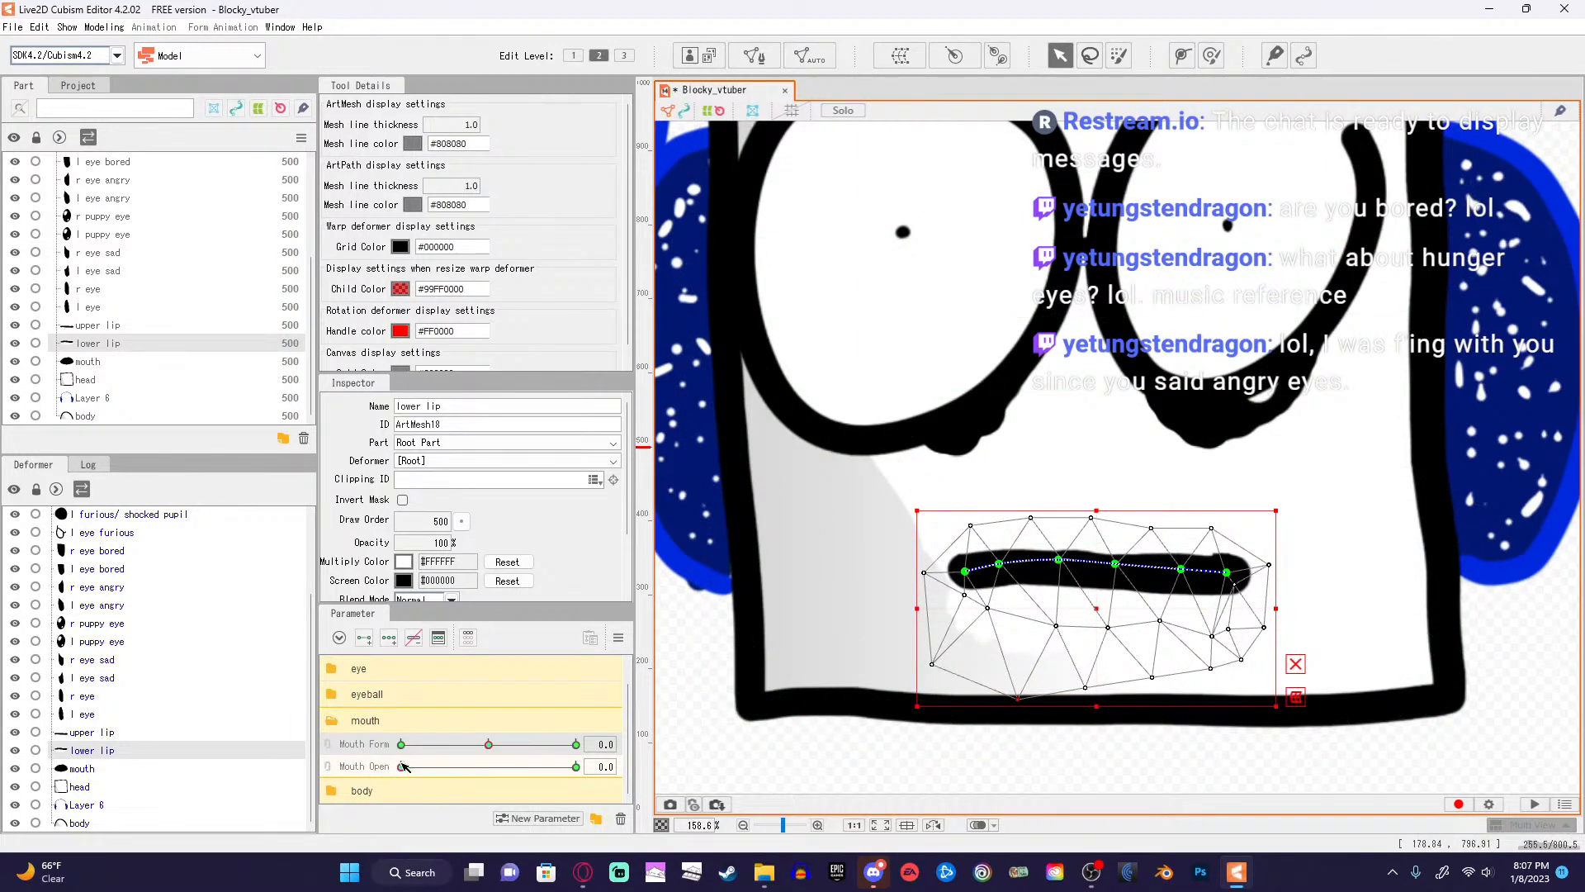
Preview the mouth from frown to smile by moving Mouth Form from -1.0 to 1.0 with the lips deselected.
left_click_drag(494, 746, 392, 768)
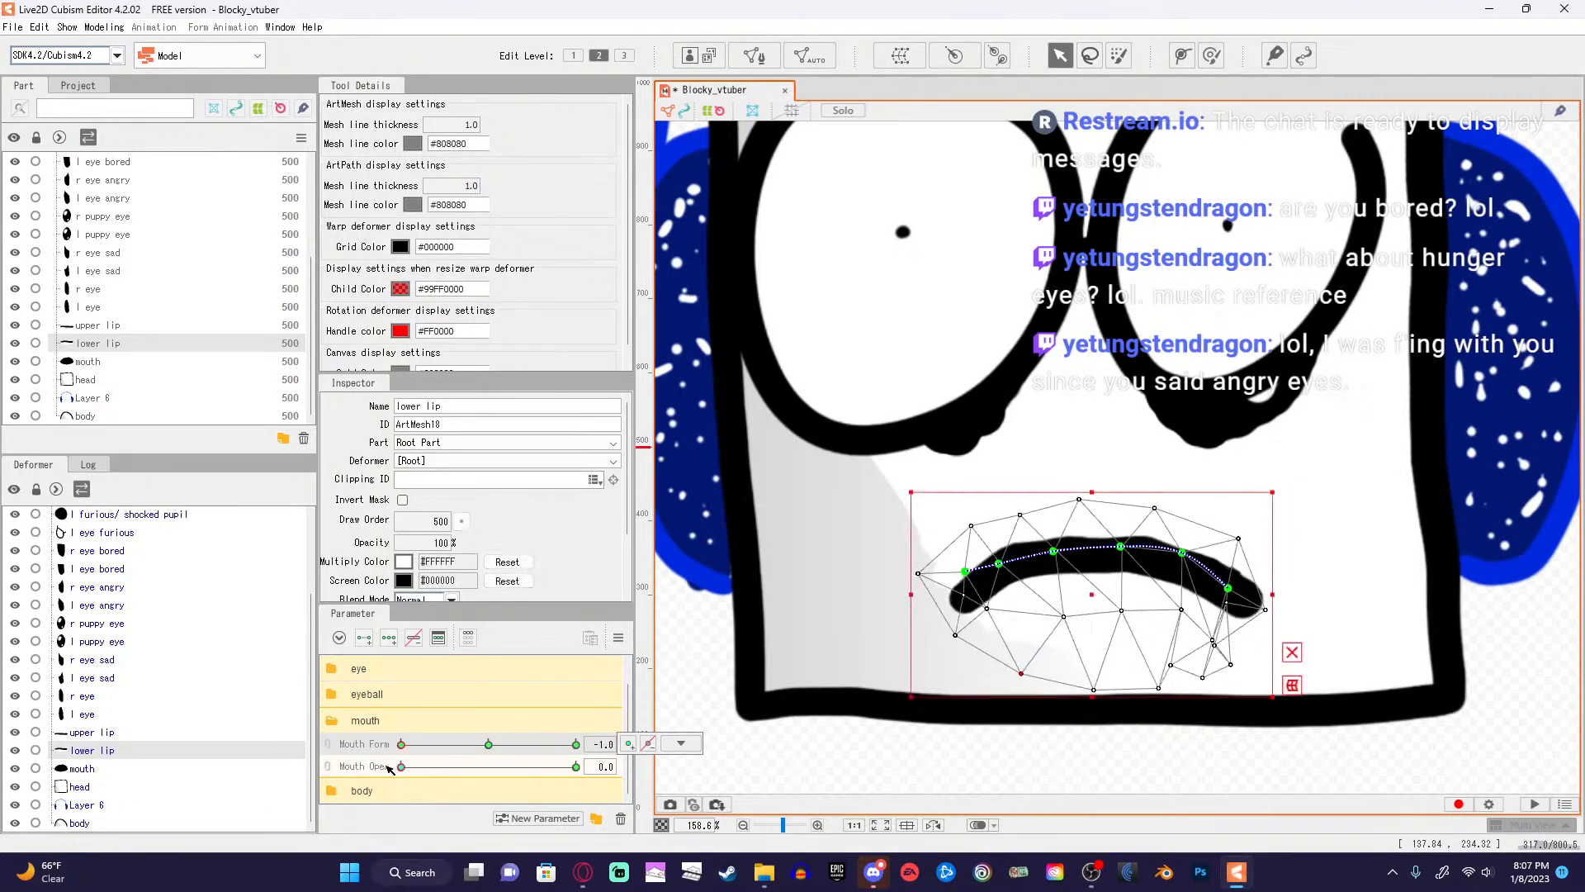
left_click(777, 774)
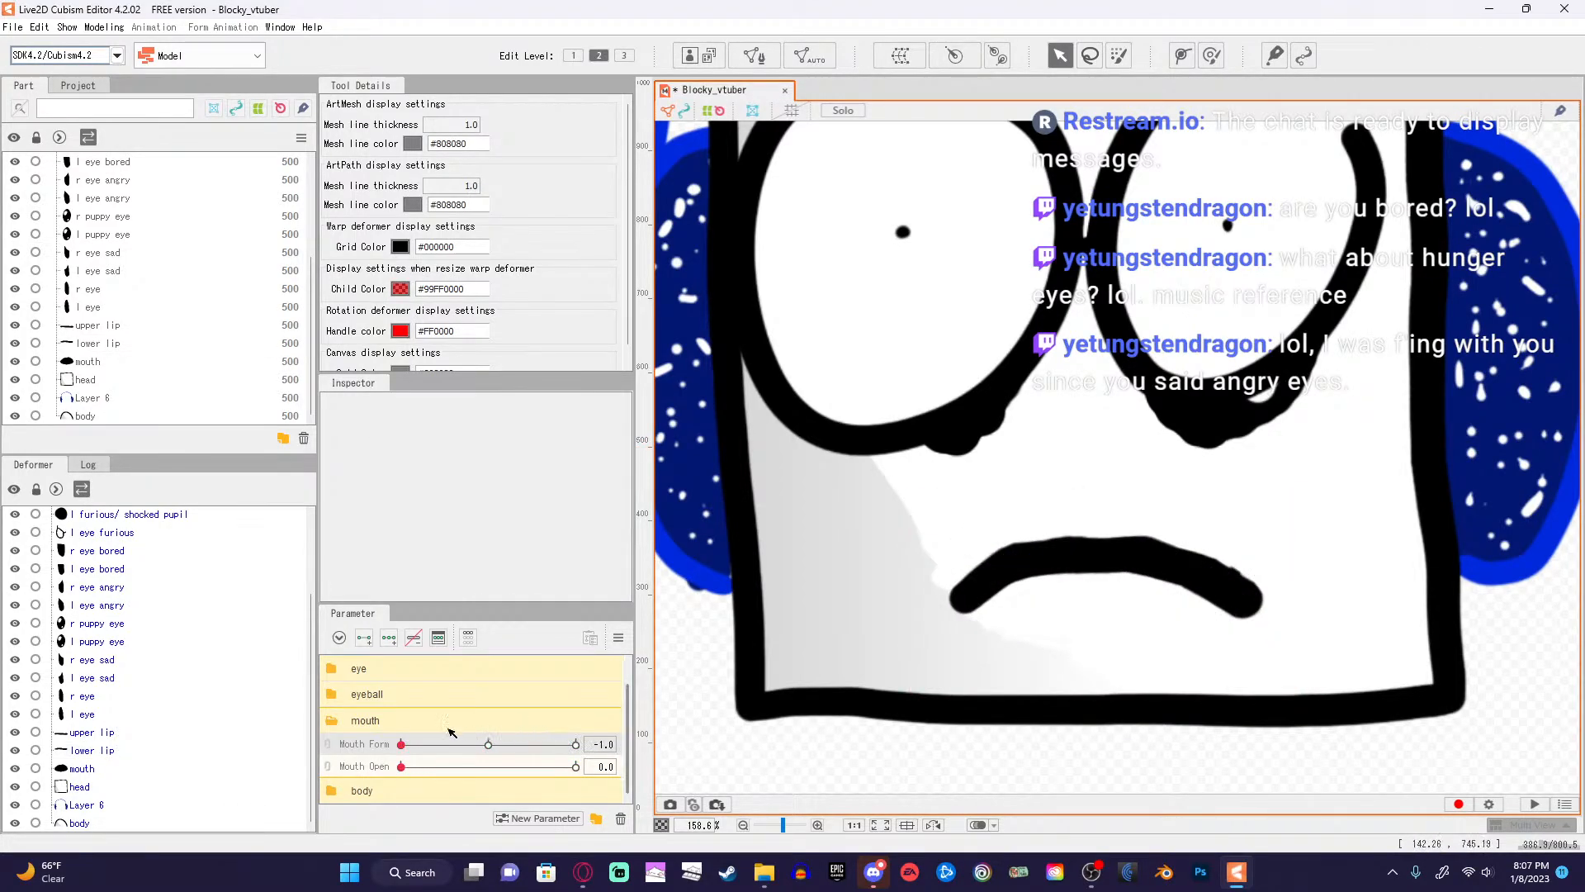
left_click_drag(402, 748, 646, 757)
left_click(668, 745)
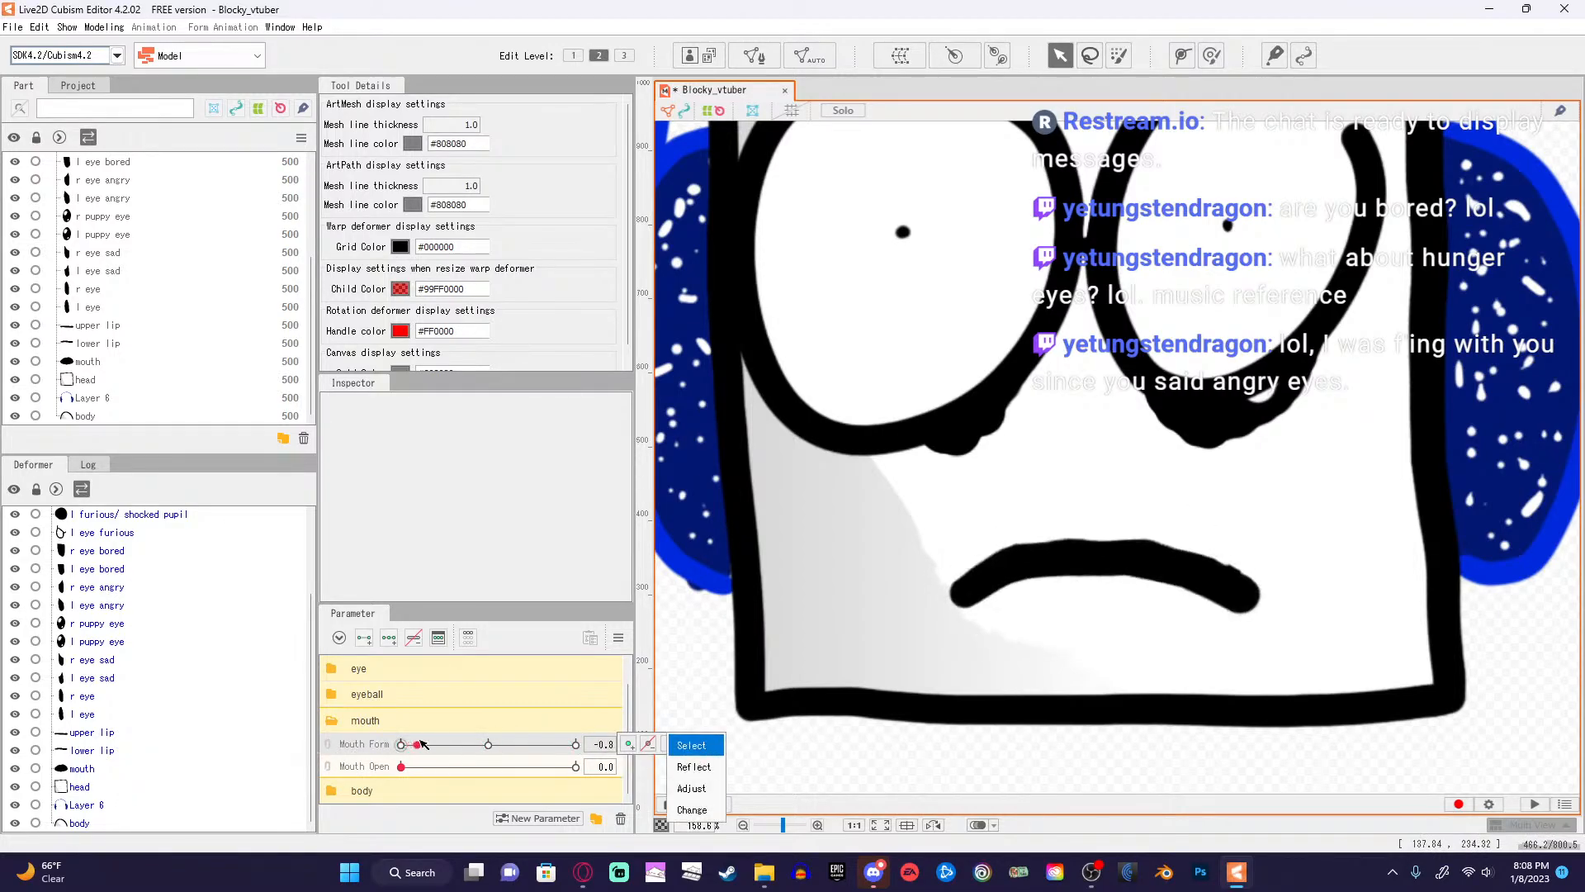
left_click(575, 746)
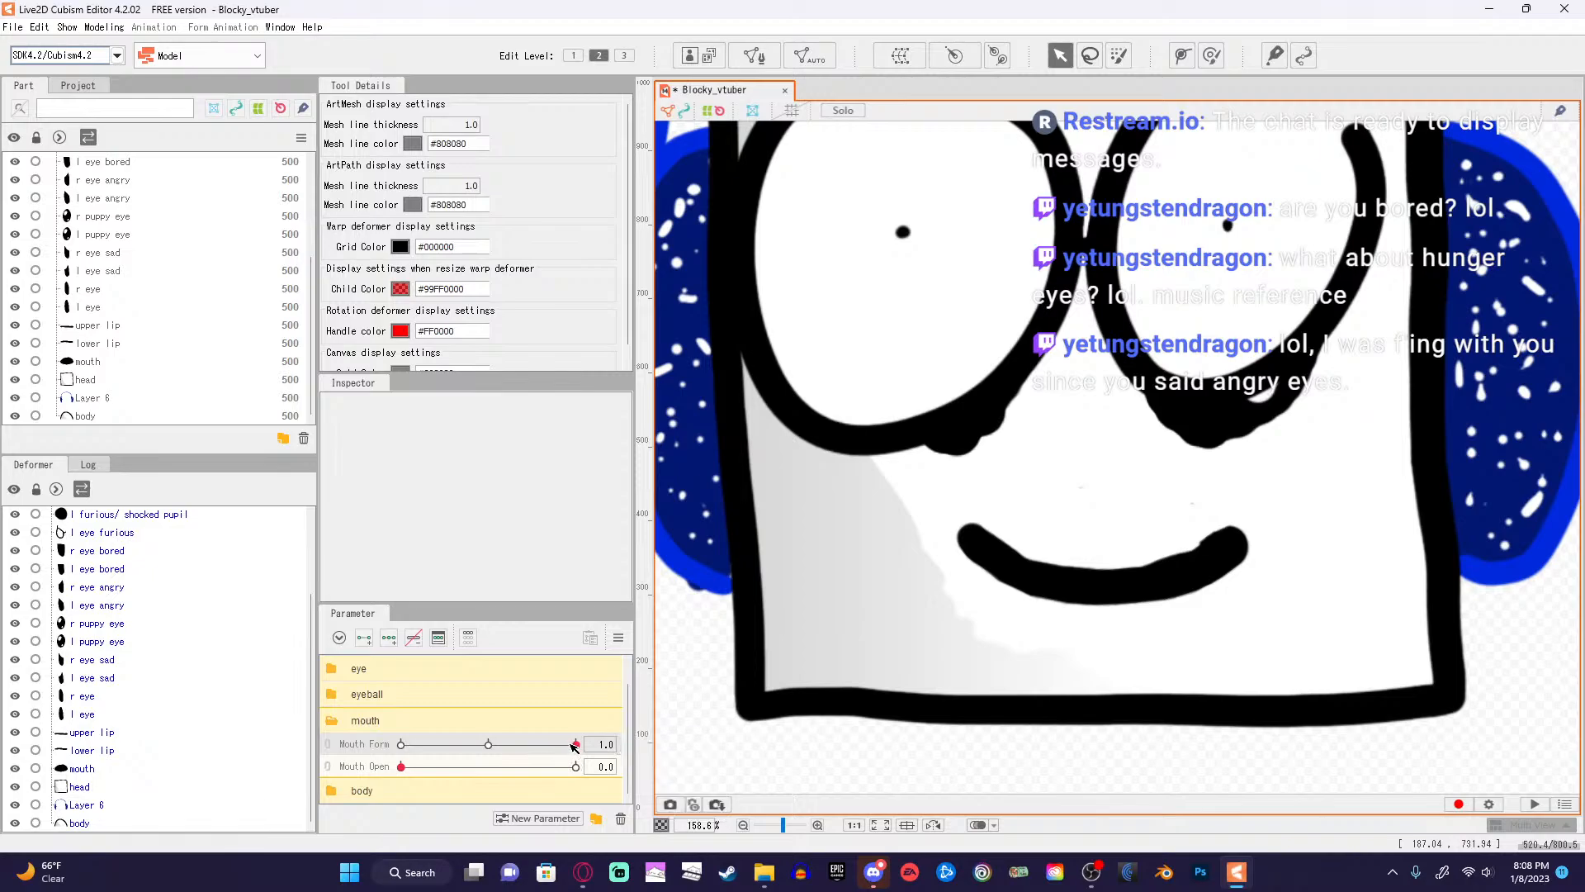
mouse_move(577, 747)
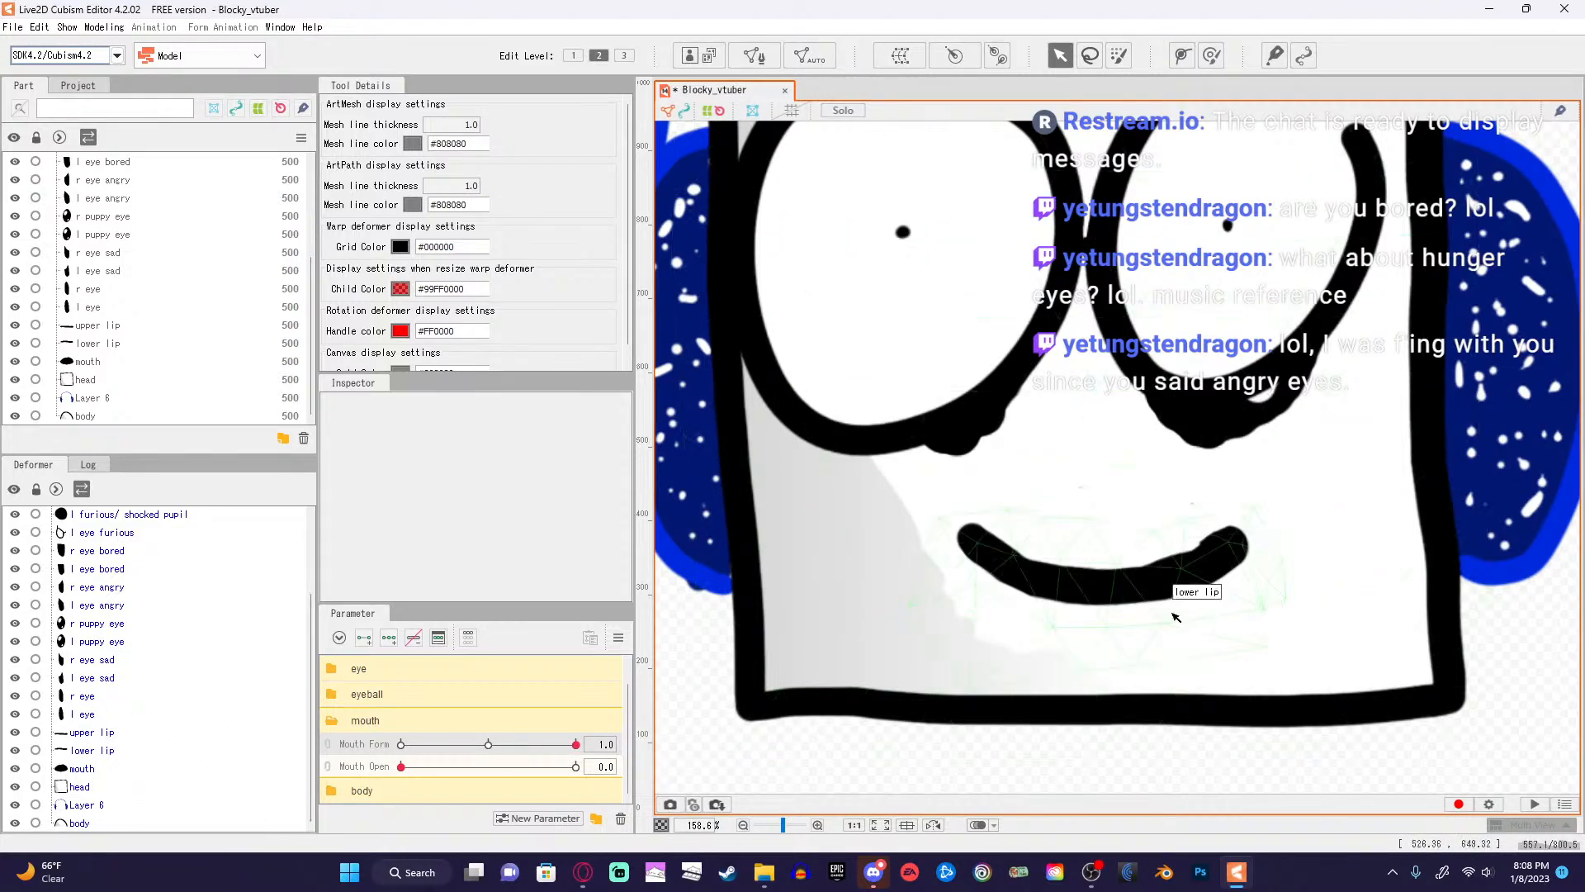
Move the upper lip's mesh vertex above the smile's right corner outward, deselect the lip and check the smile at Mouth Form 1.0.
left_click(96, 734)
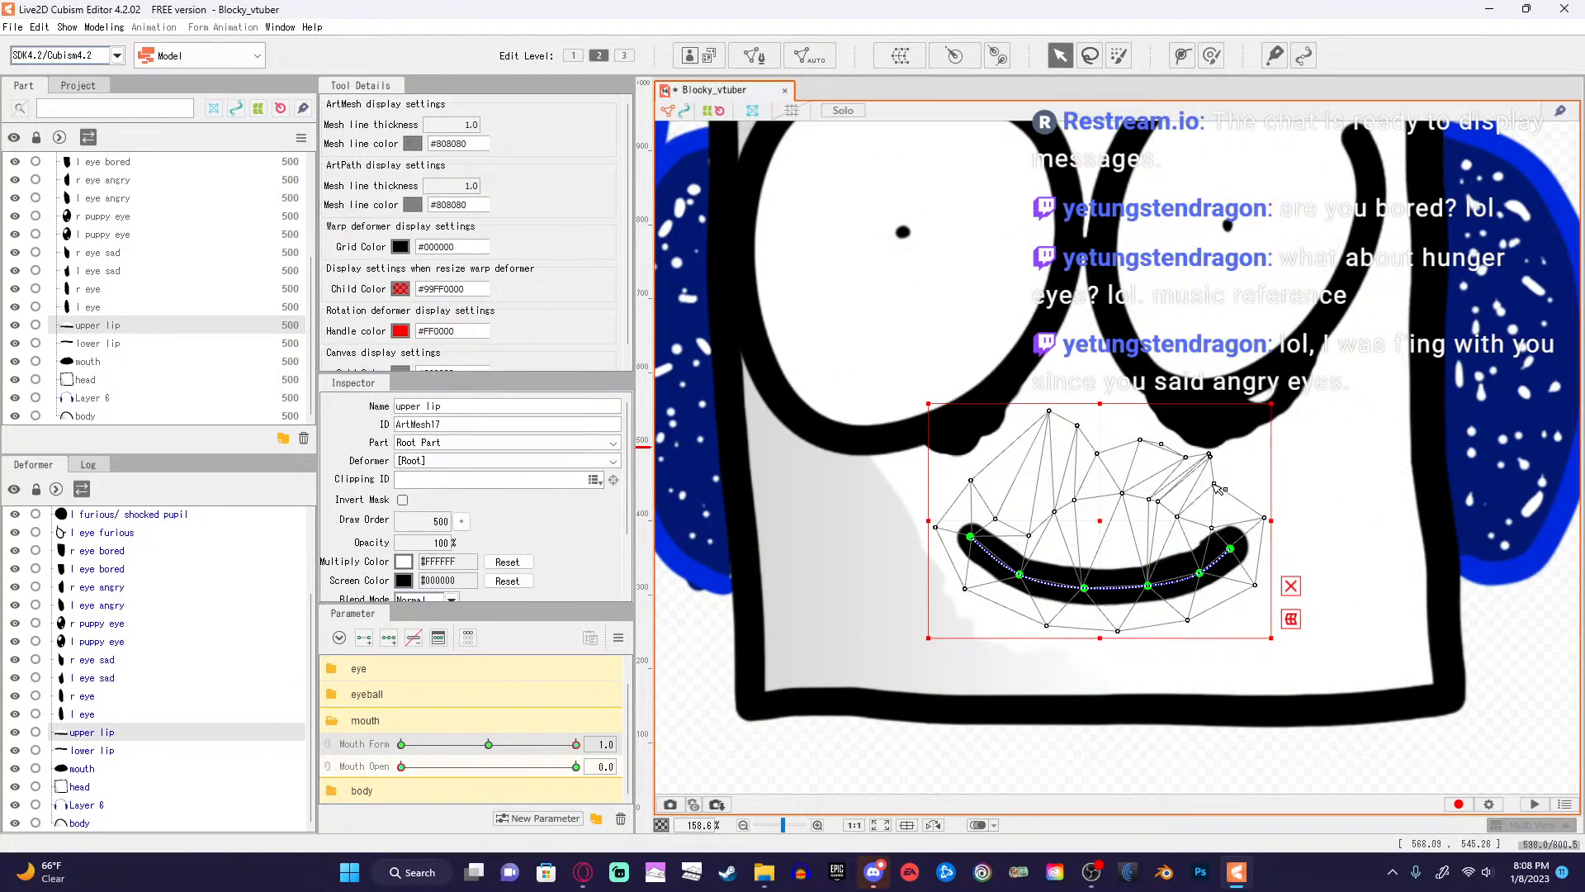
left_click_drag(1217, 487, 1261, 473)
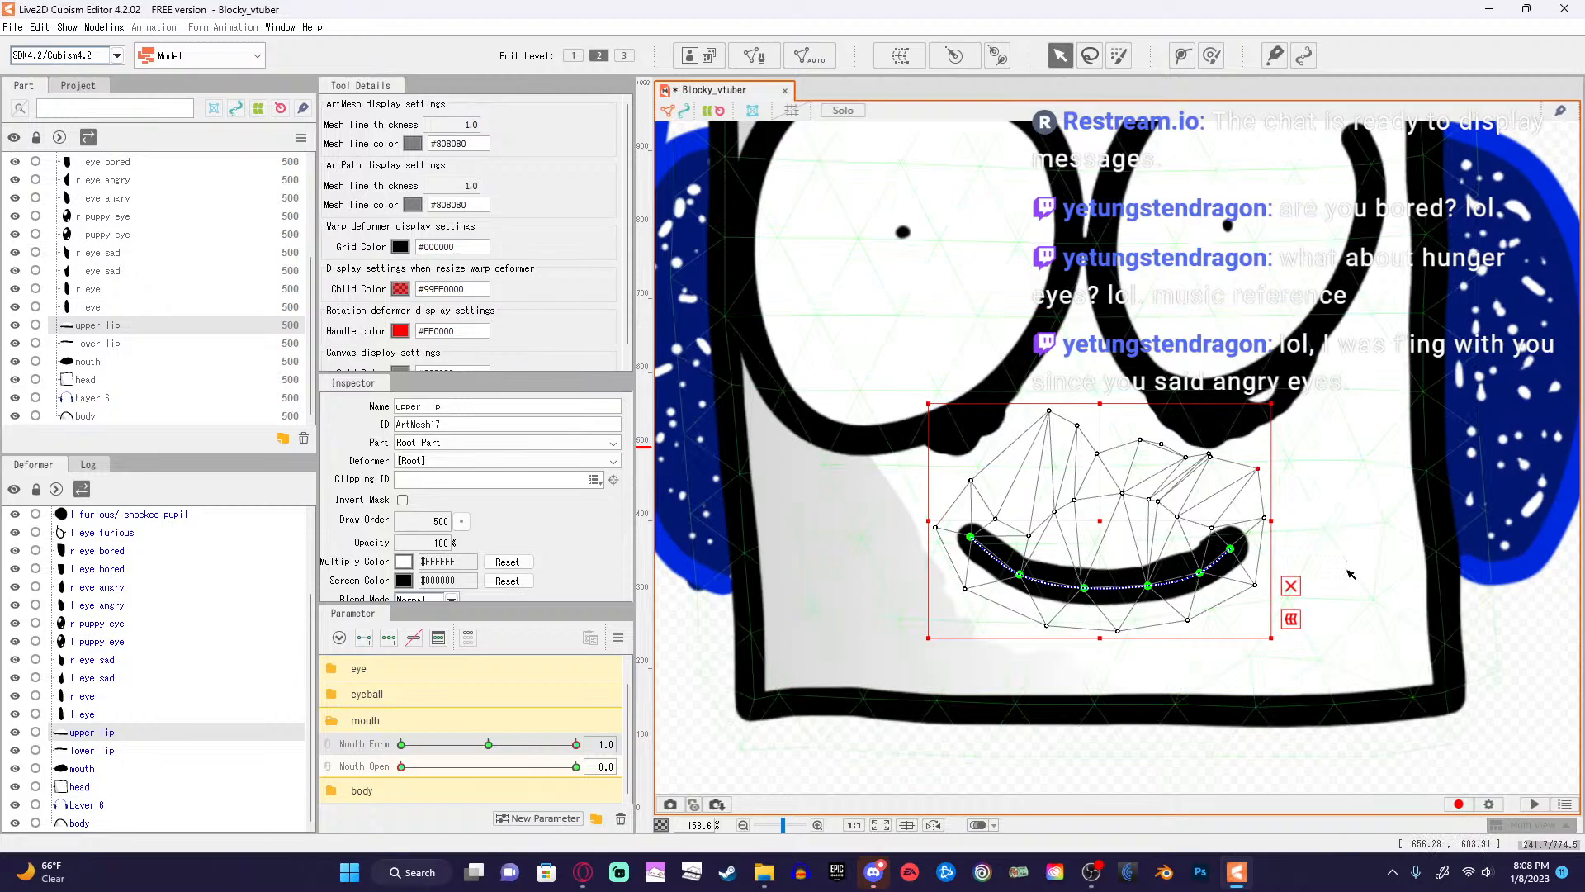
left_click(1096, 801)
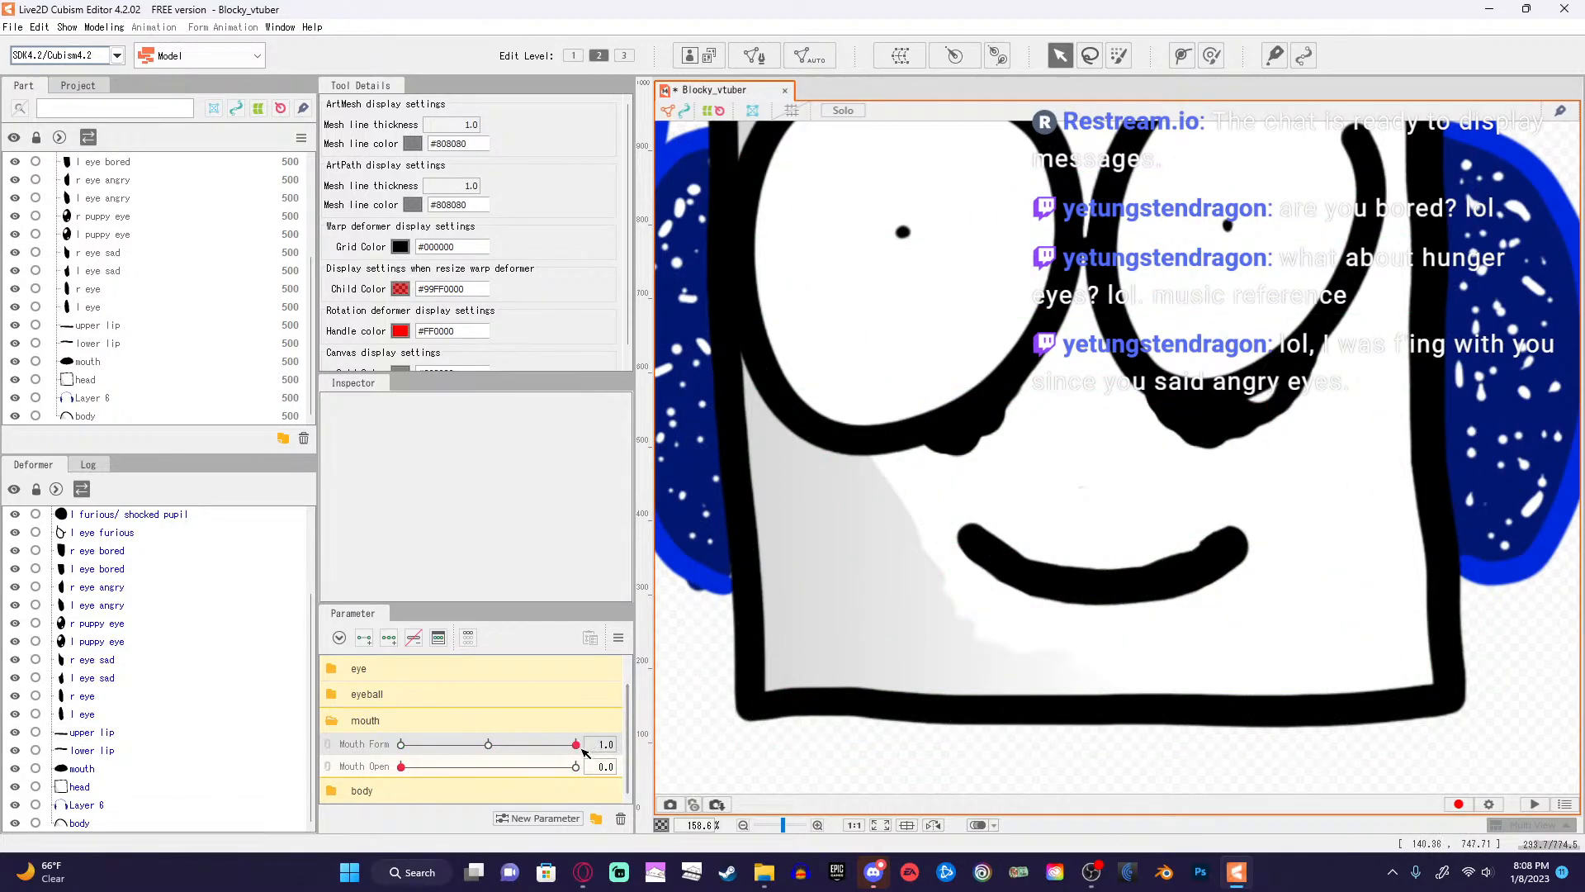
mouse_move(580, 747)
left_mouse_down()
mouse_move(401, 746)
mouse_move(665, 758)
mouse_move(401, 746)
mouse_move(488, 746)
mouse_move(404, 767)
mouse_move(576, 747)
mouse_move(402, 748)
mouse_move(601, 743)
left_mouse_up()
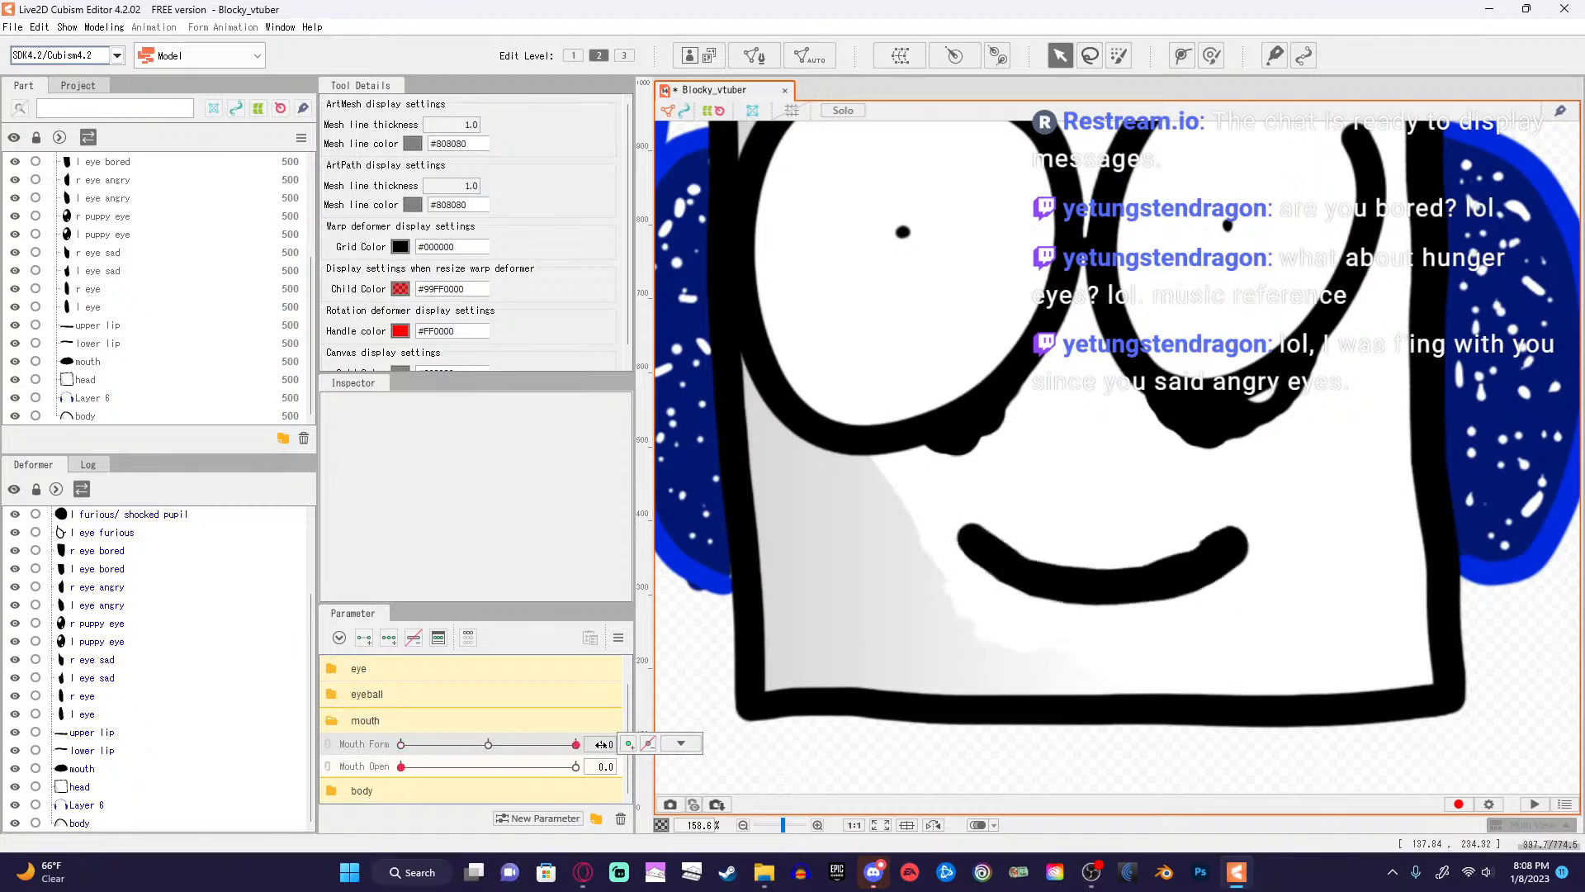
Check the YouTube mouth rigging tutorial in the browser, return to Live2D Cubism Editor and set Mouth Form to 0.0.
left_click(587, 862)
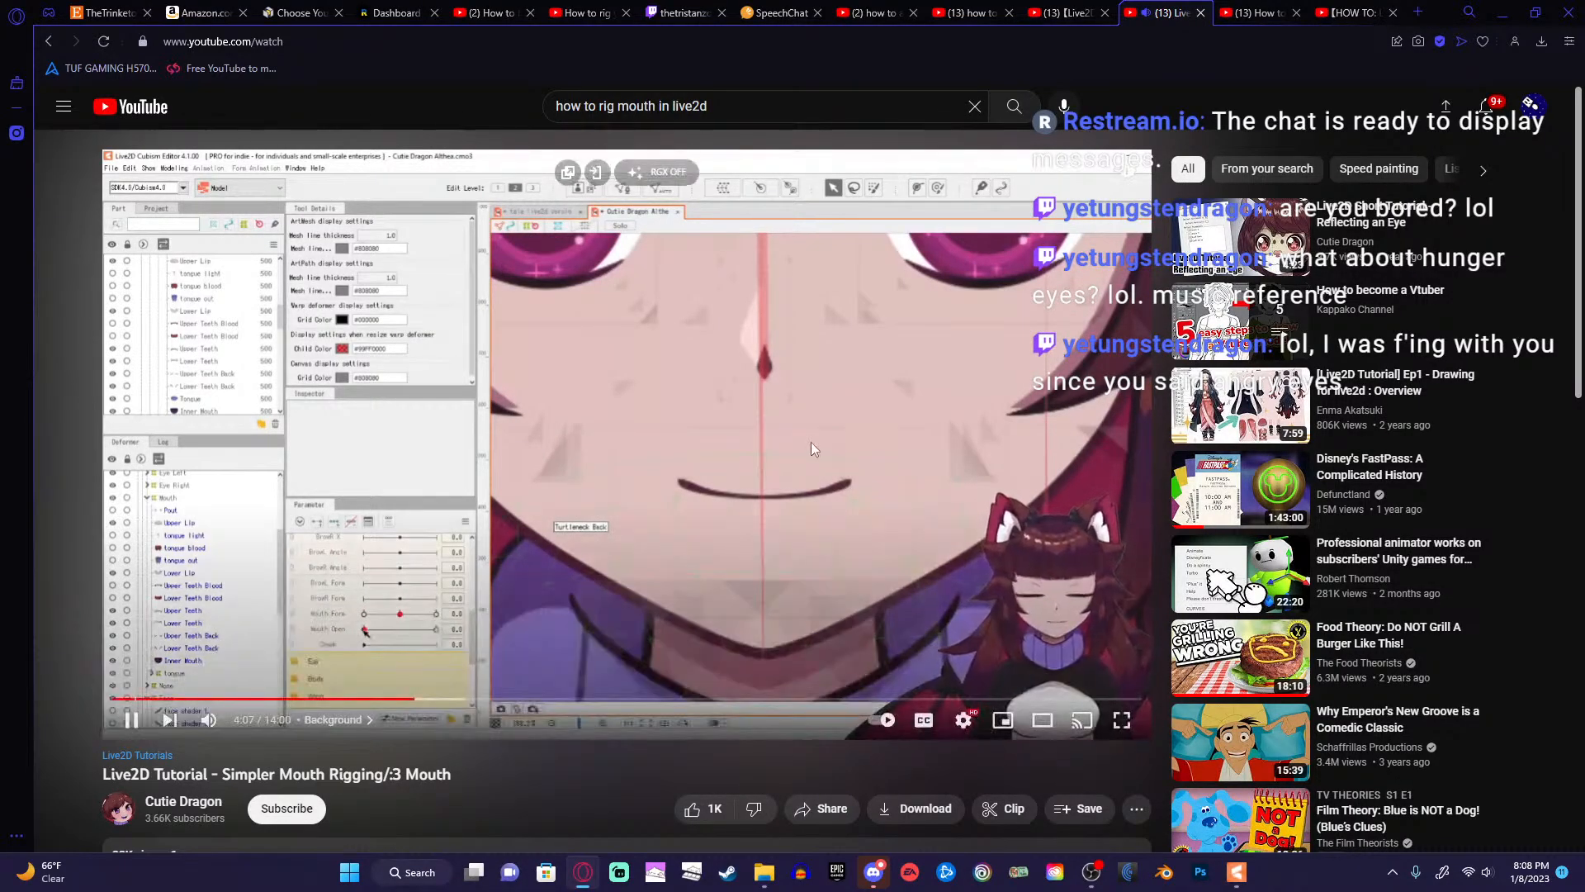
left_click(811, 443)
left_click(1568, 11)
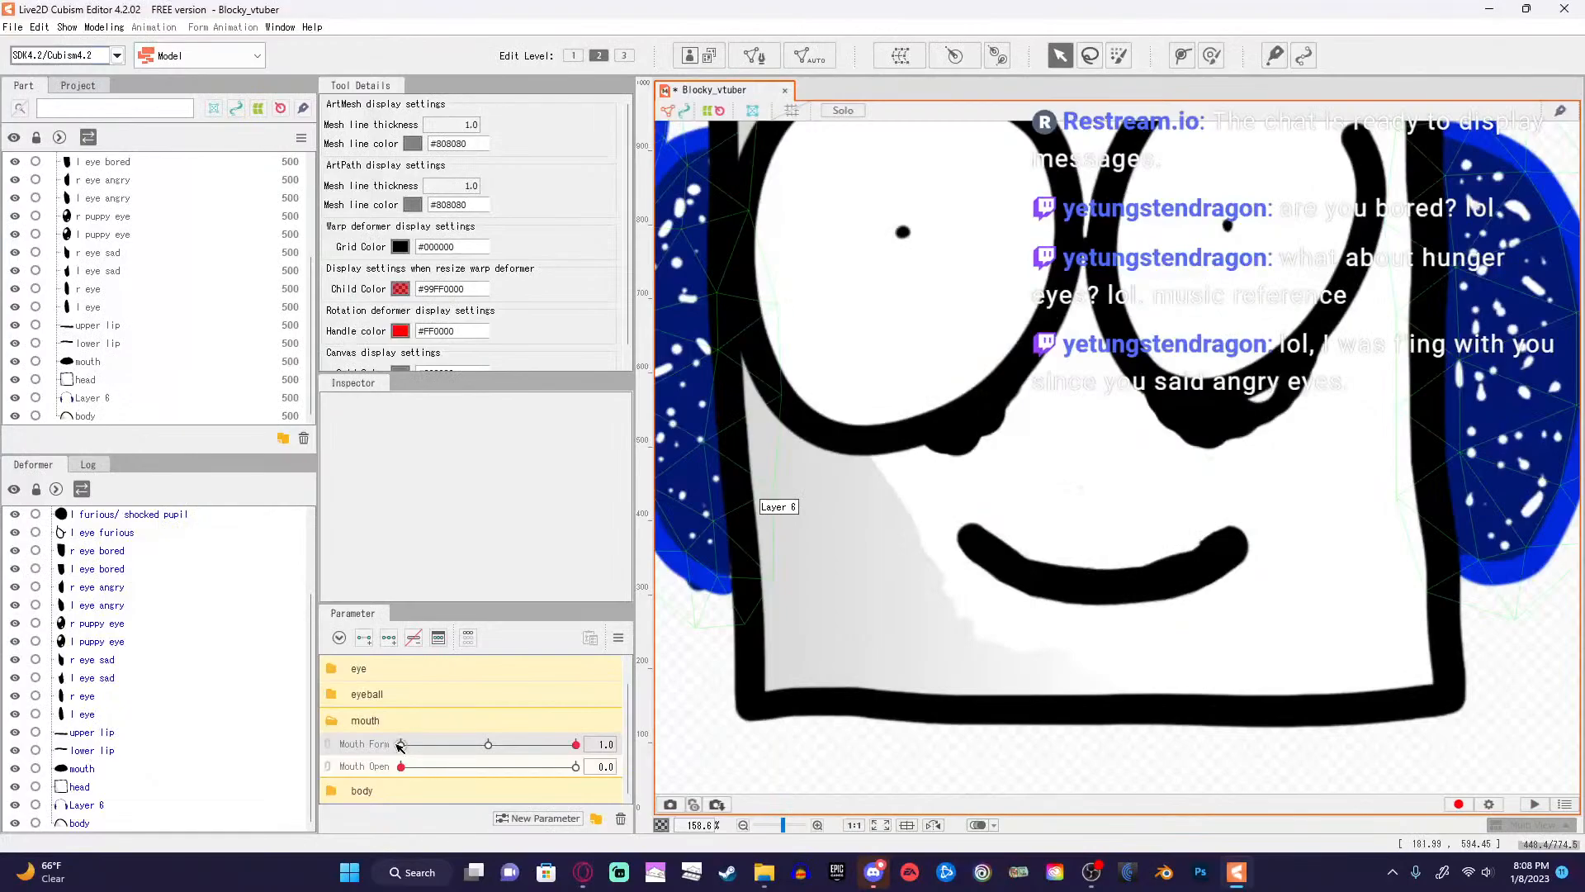
left_click_drag(400, 745, 494, 752)
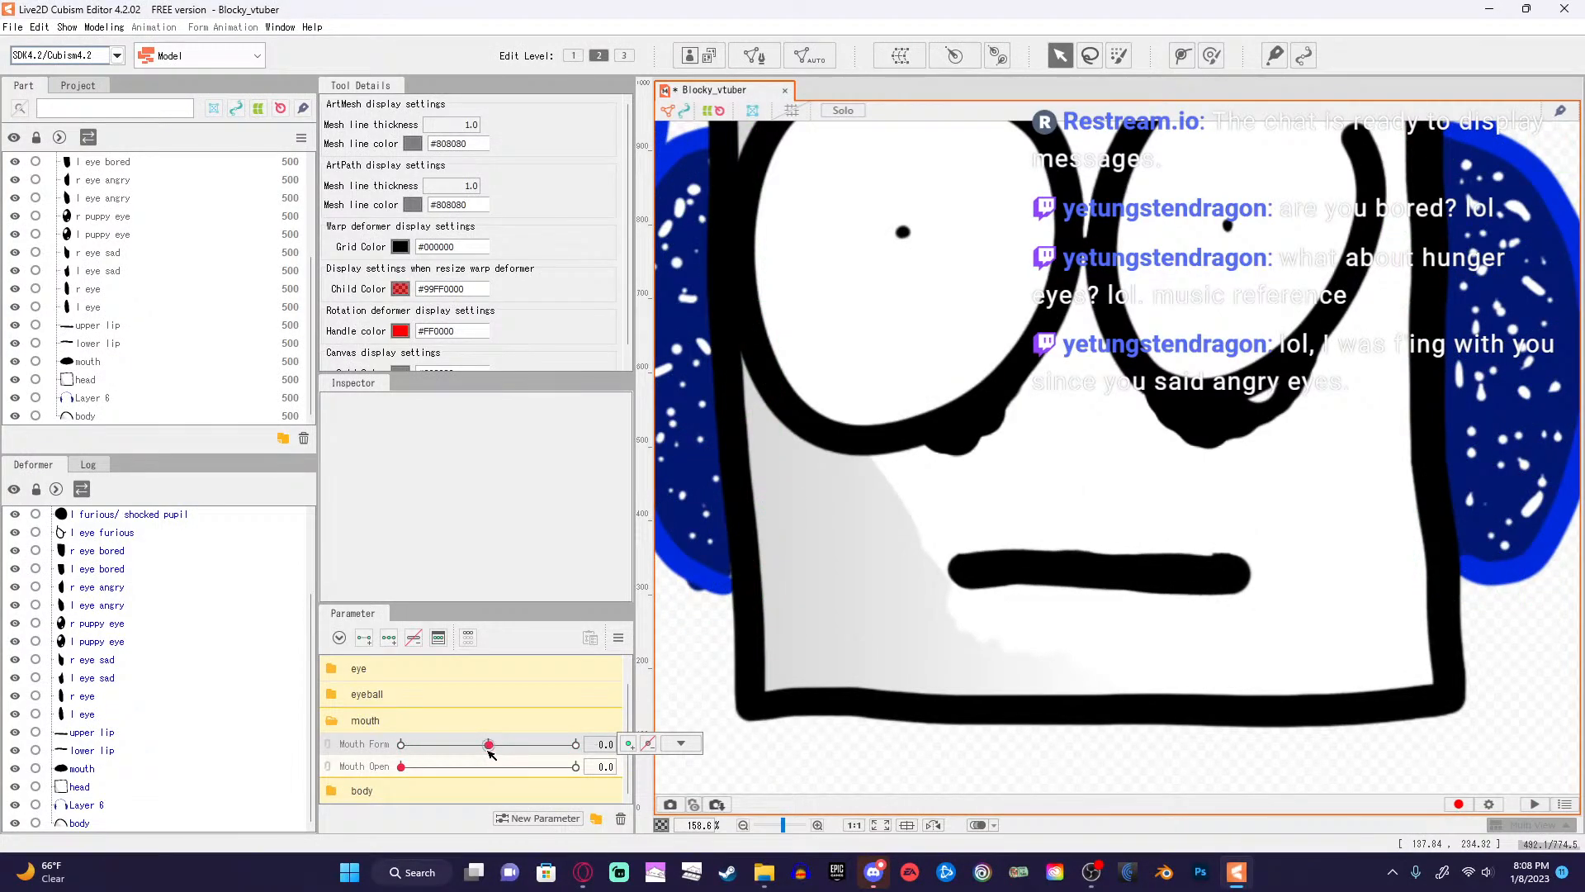
Switch to the browser and watch the tutorial section on shaping the open mouth, pausing at the Mouth Form and Mouth Open keyform chart.
left_click(578, 875)
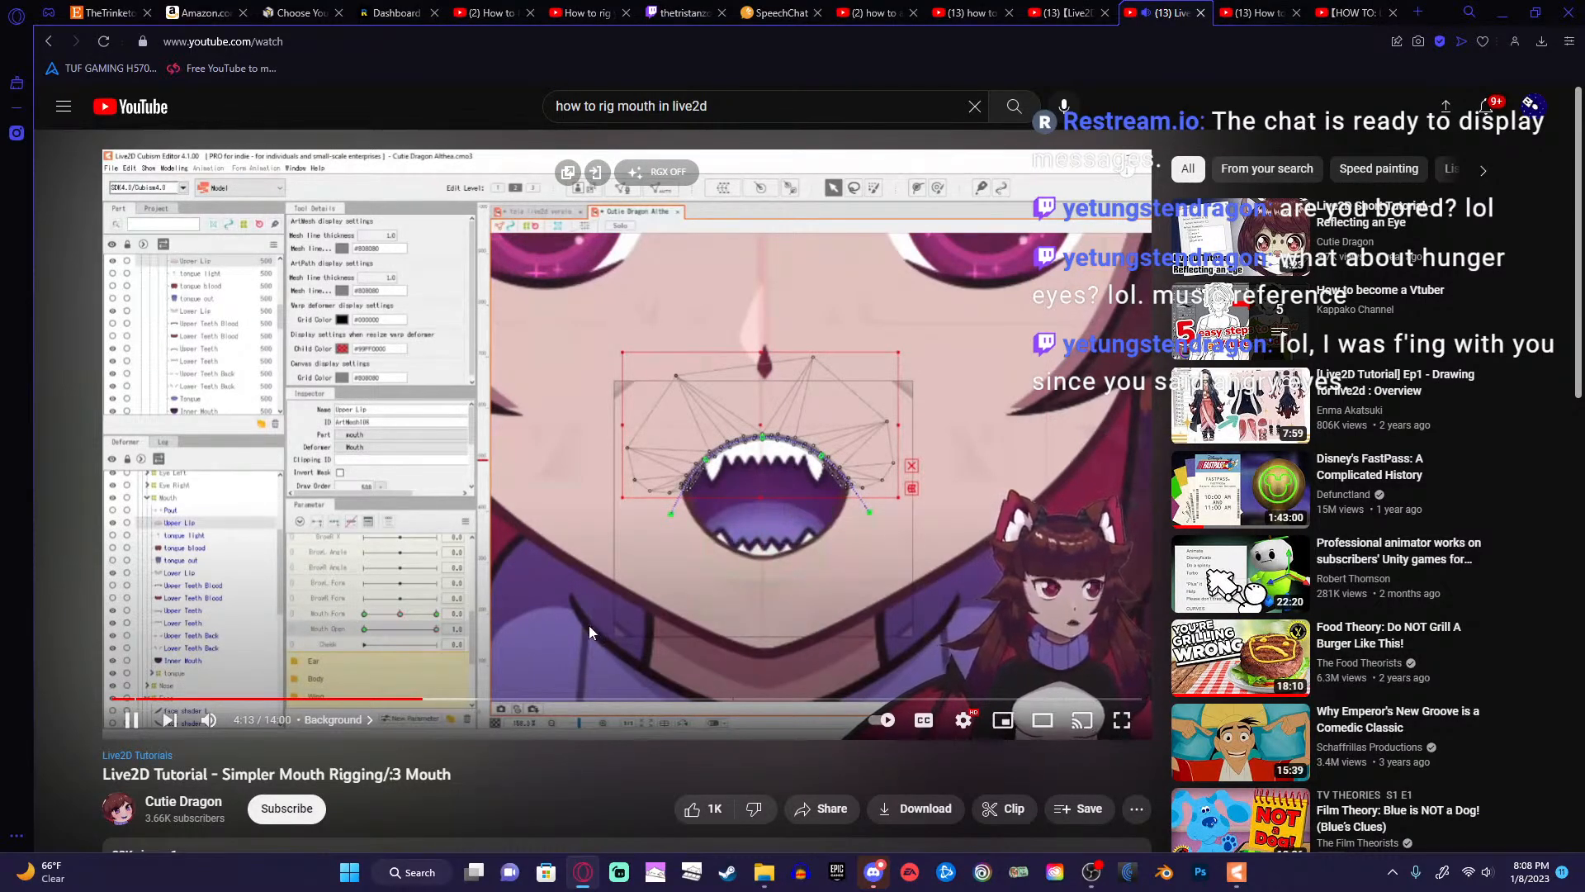
left_click(578, 634)
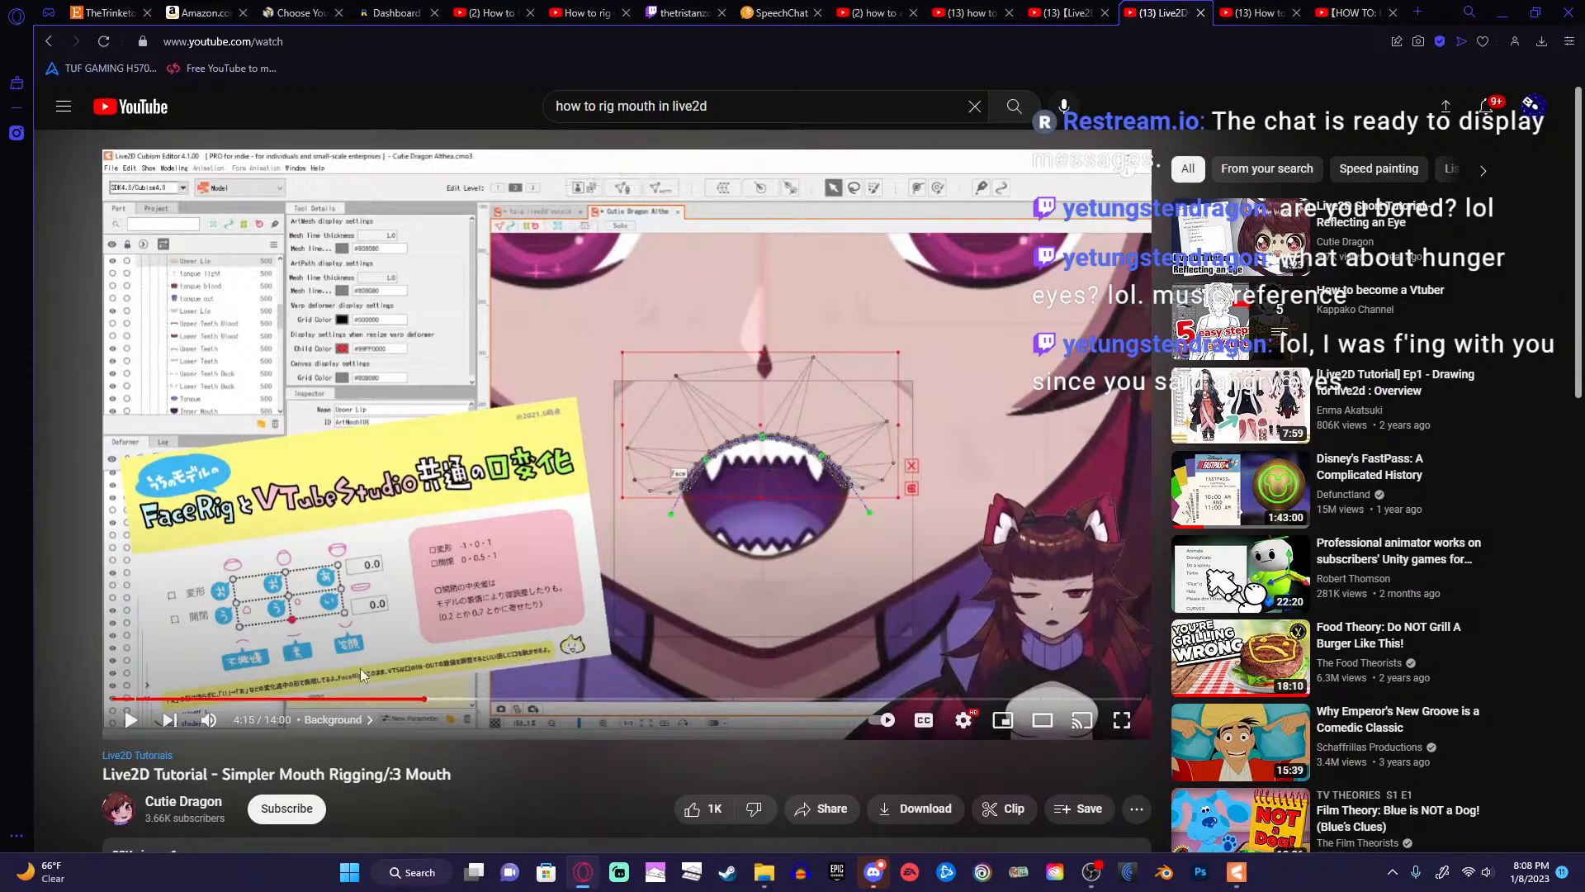
left_click(529, 577)
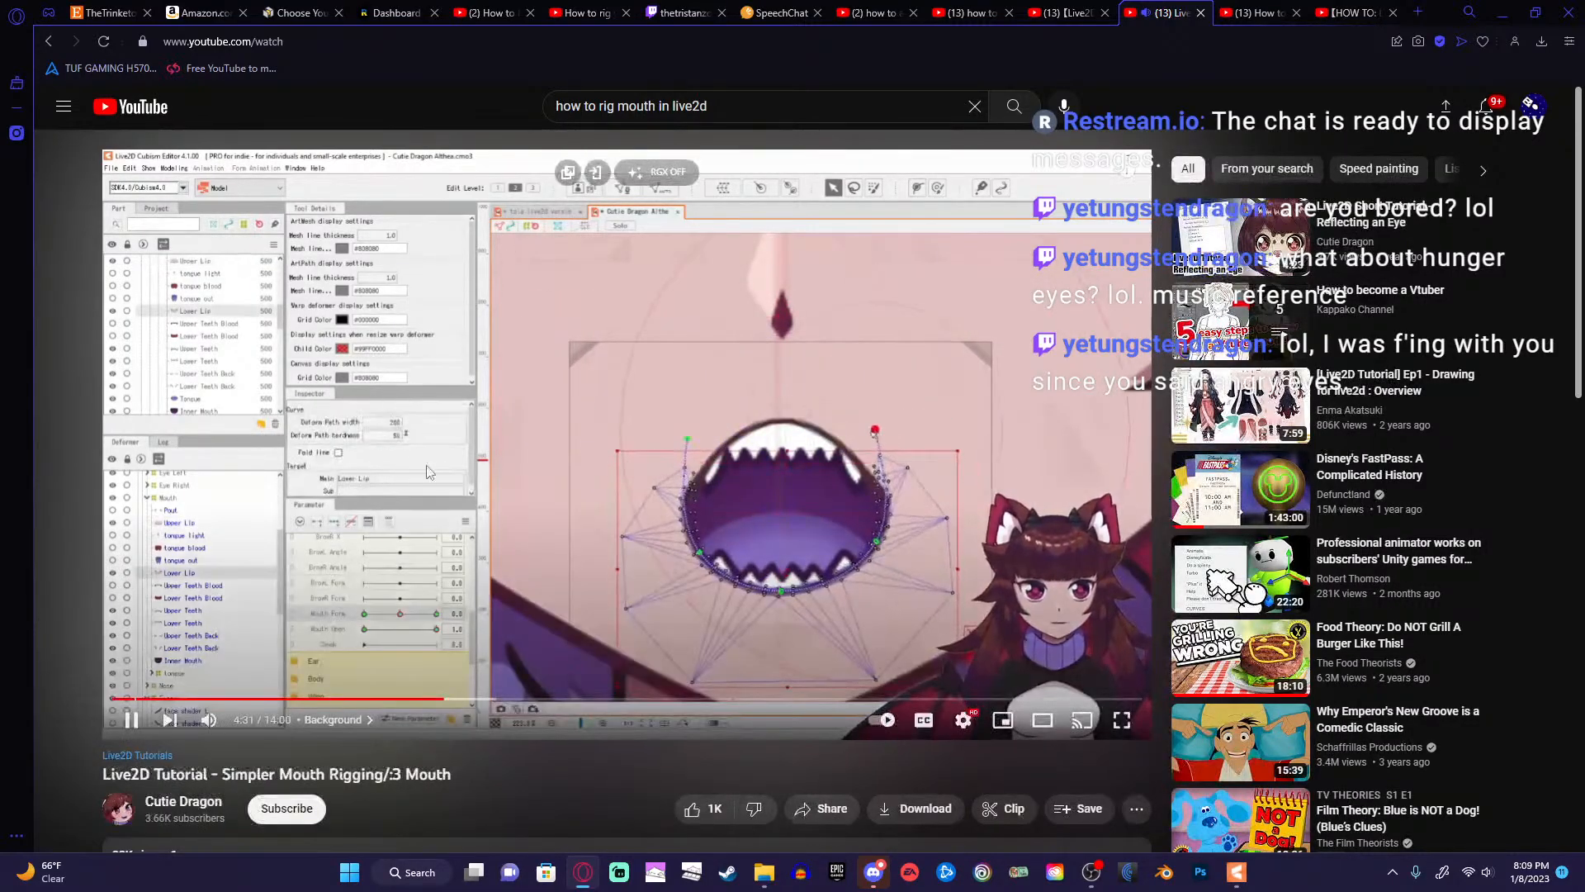
key("space")
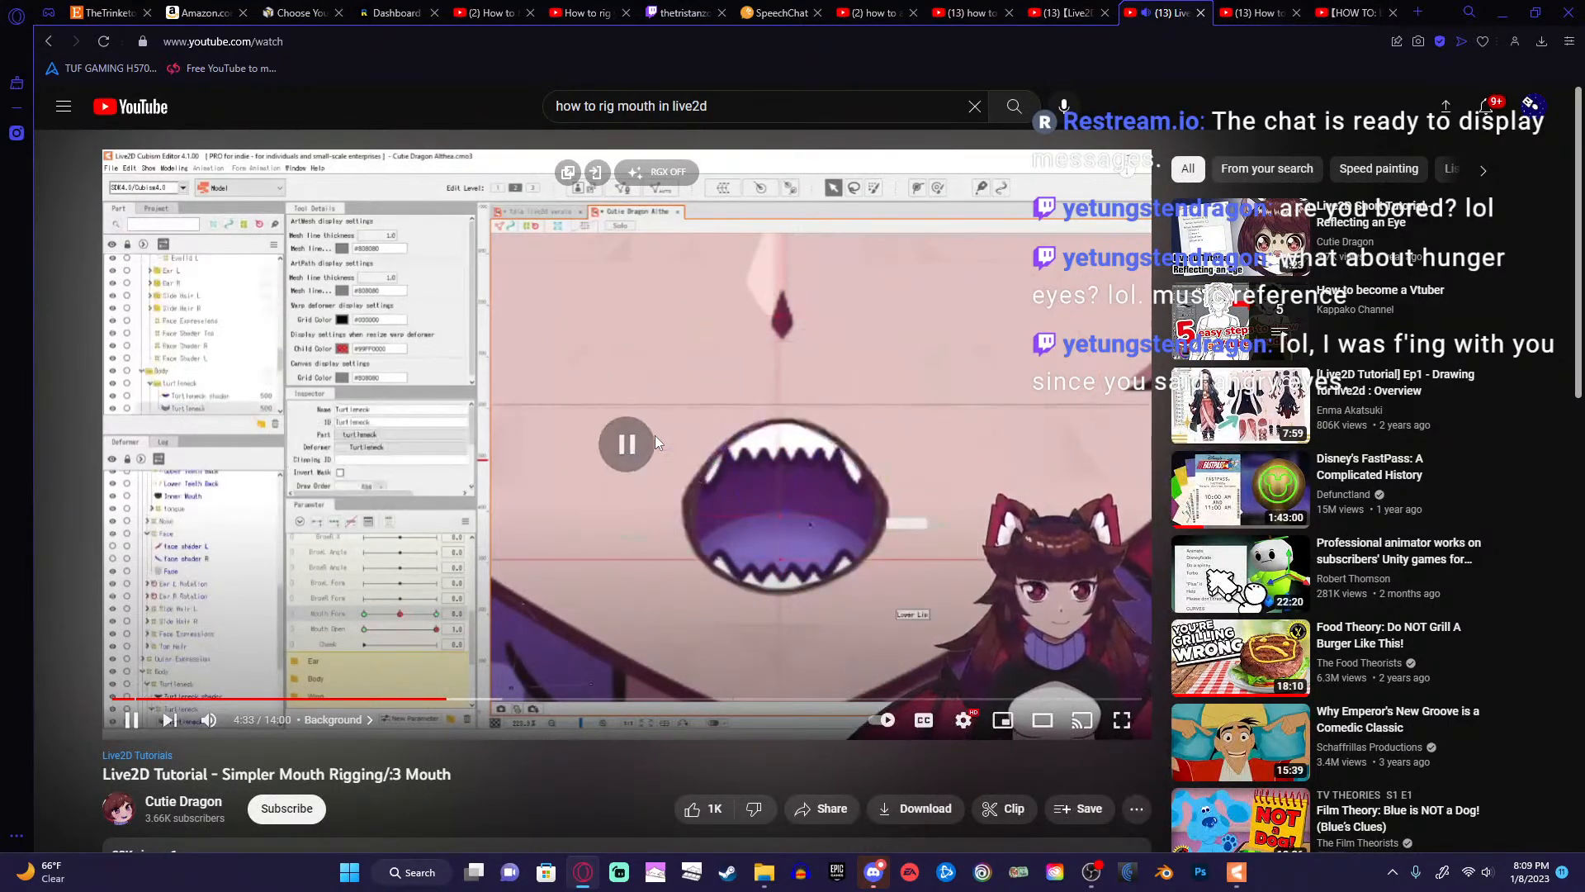
Rewind the tutorial to about 4:08 and rewatch how the upper and lower lips are shaped for the open mouth.
key("Left")
key("Left")
key("Left")
key("Left")
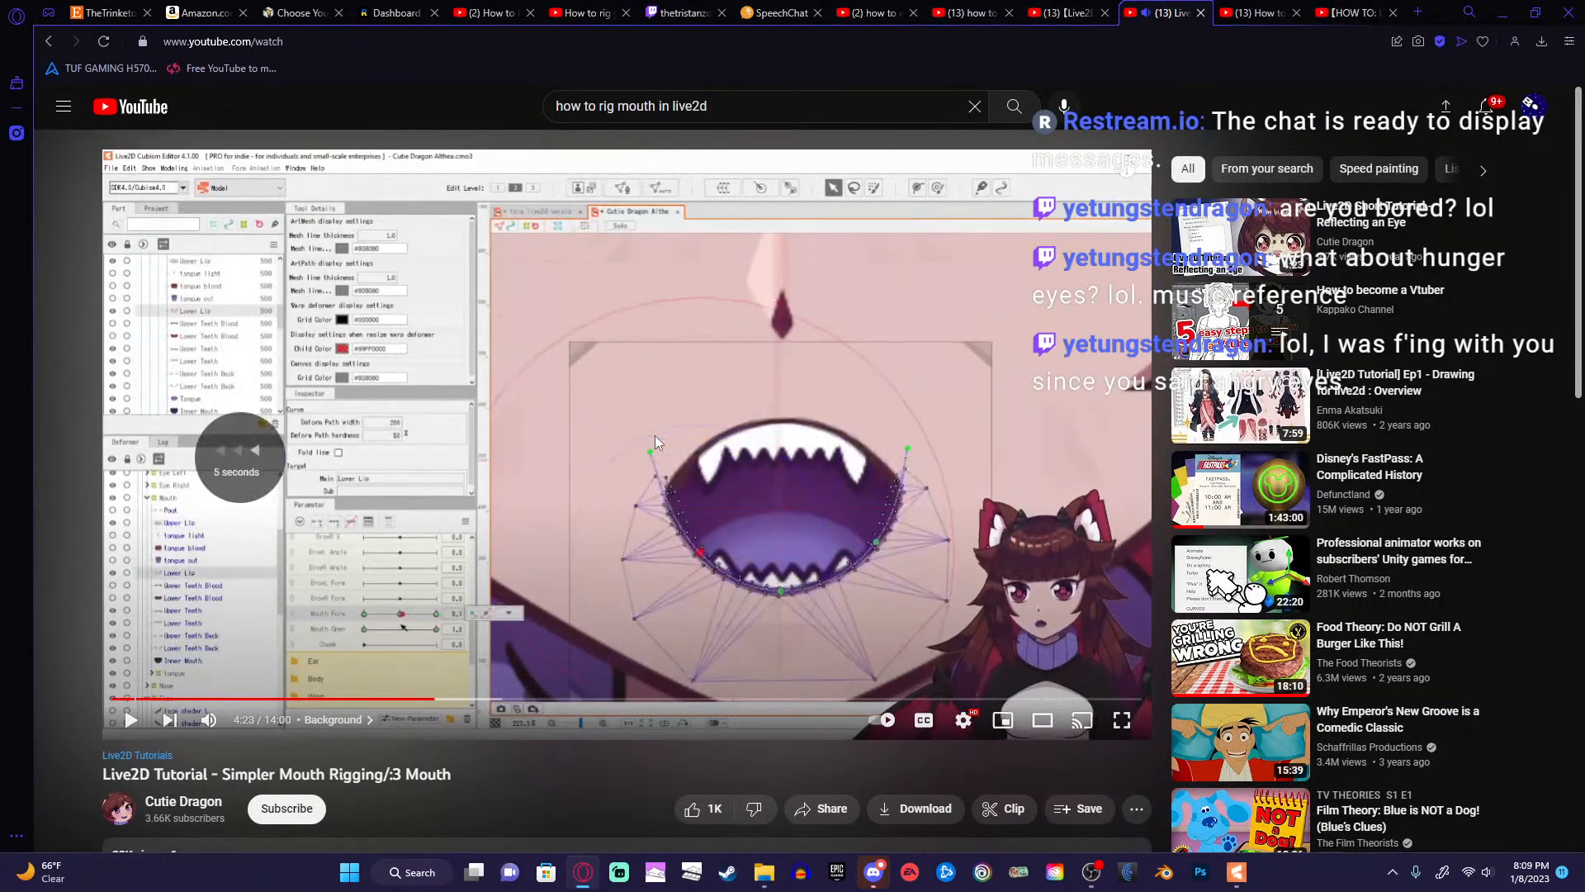
key("Left")
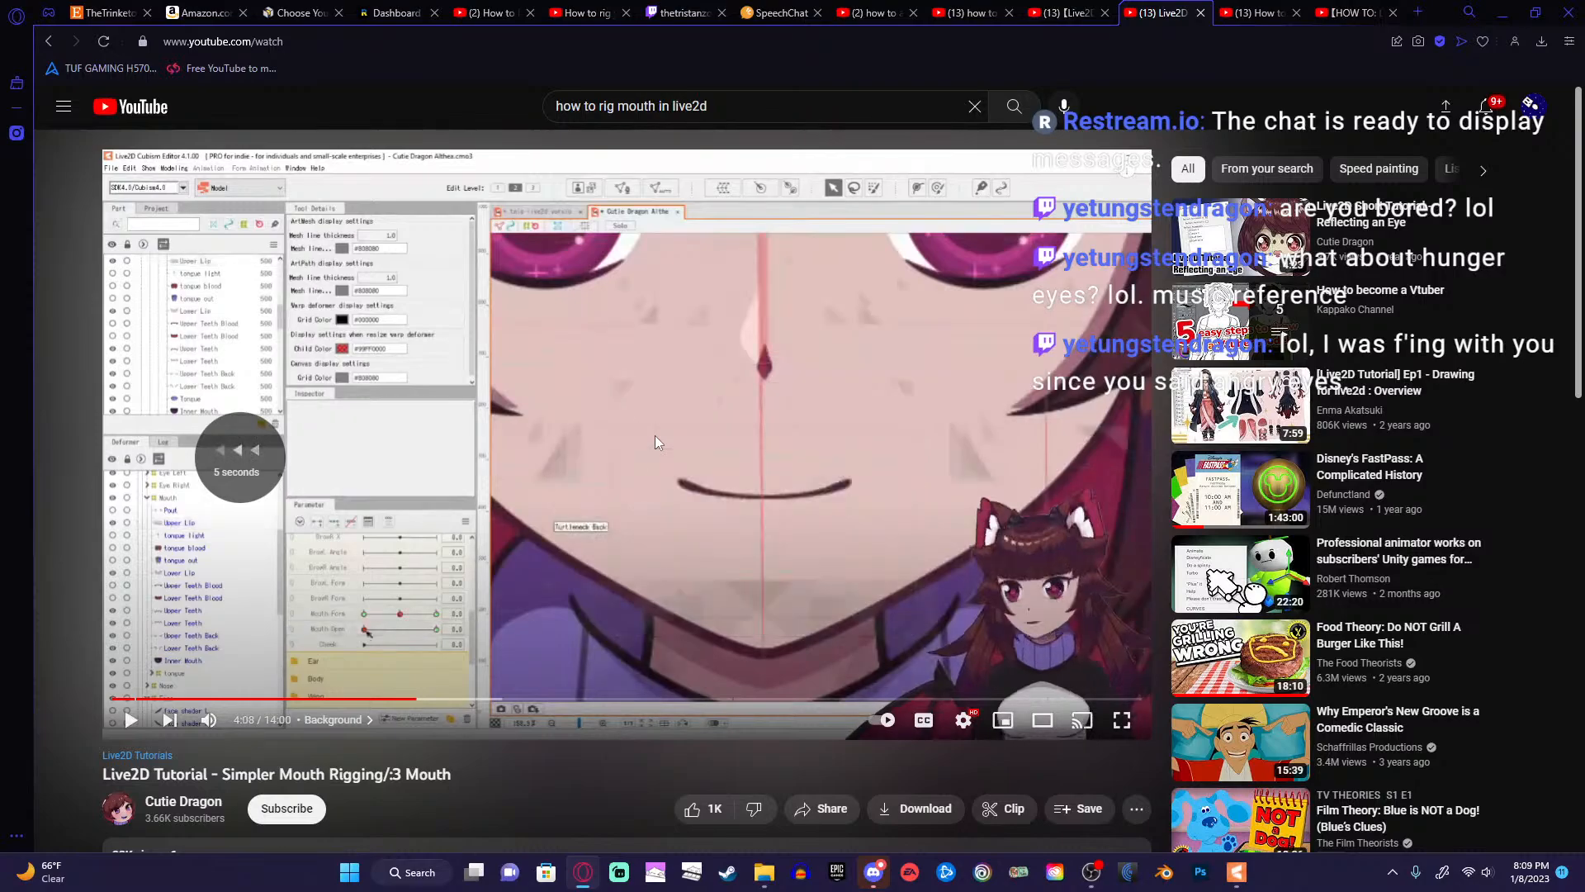
key("space")
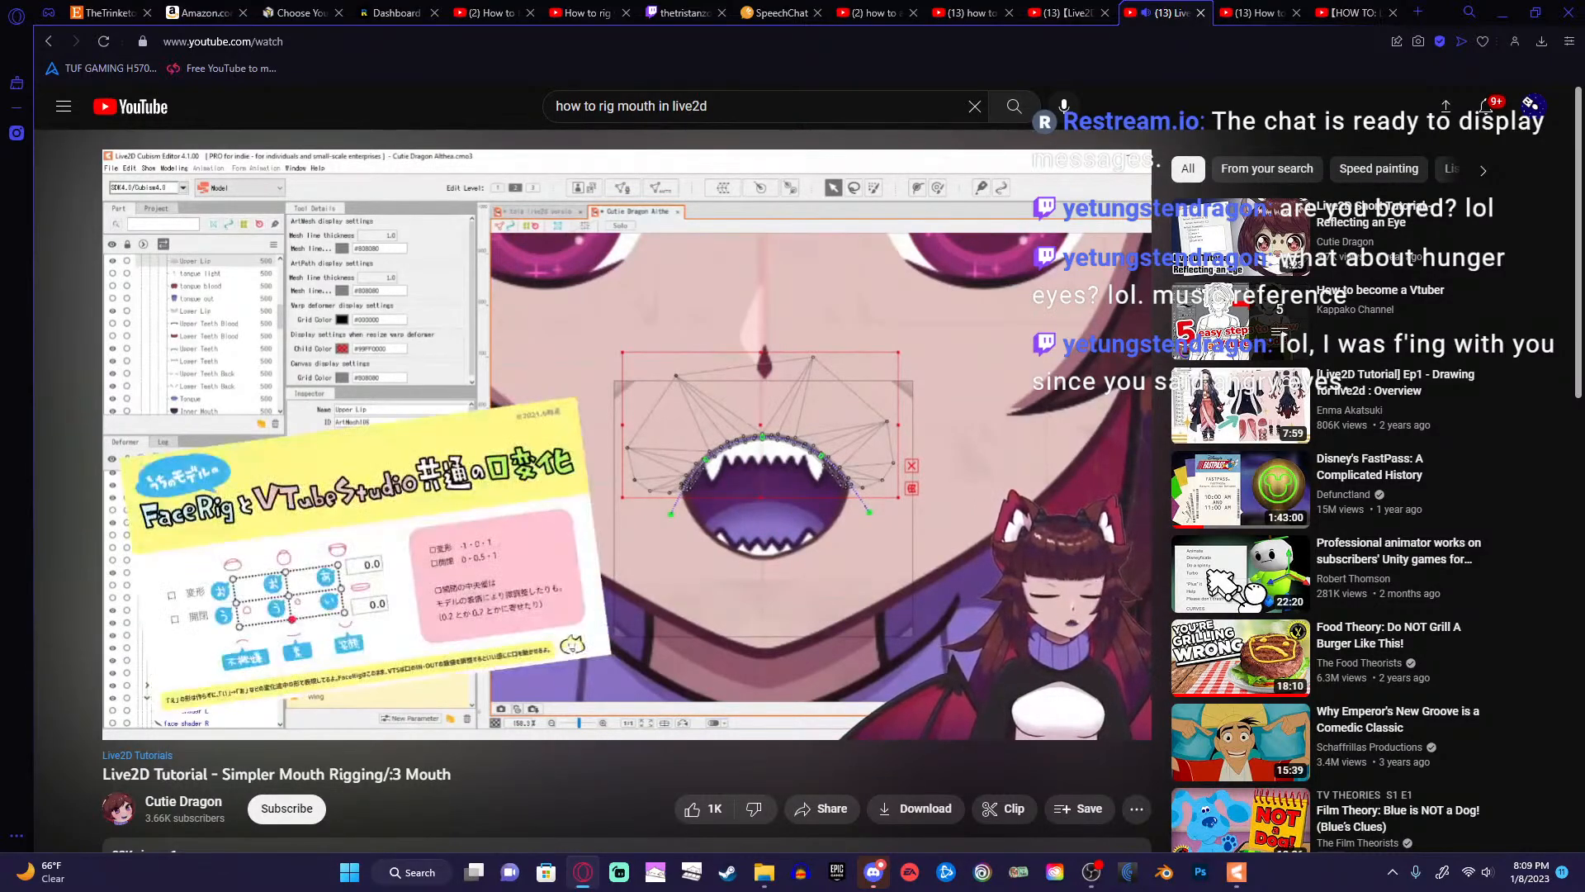
left_click(656, 438)
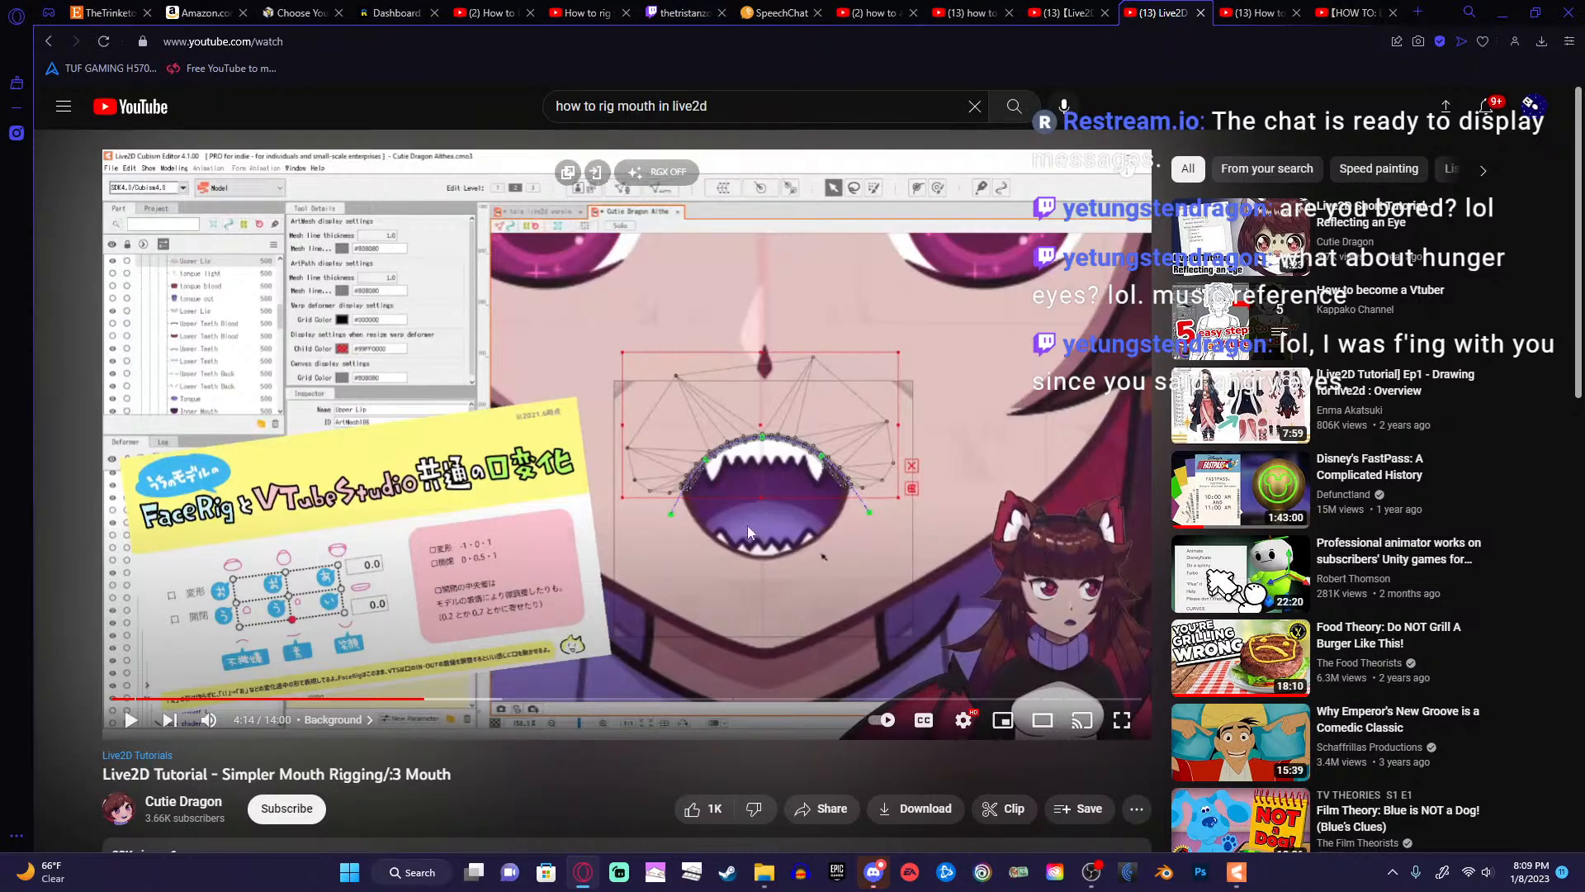
left_click(835, 570)
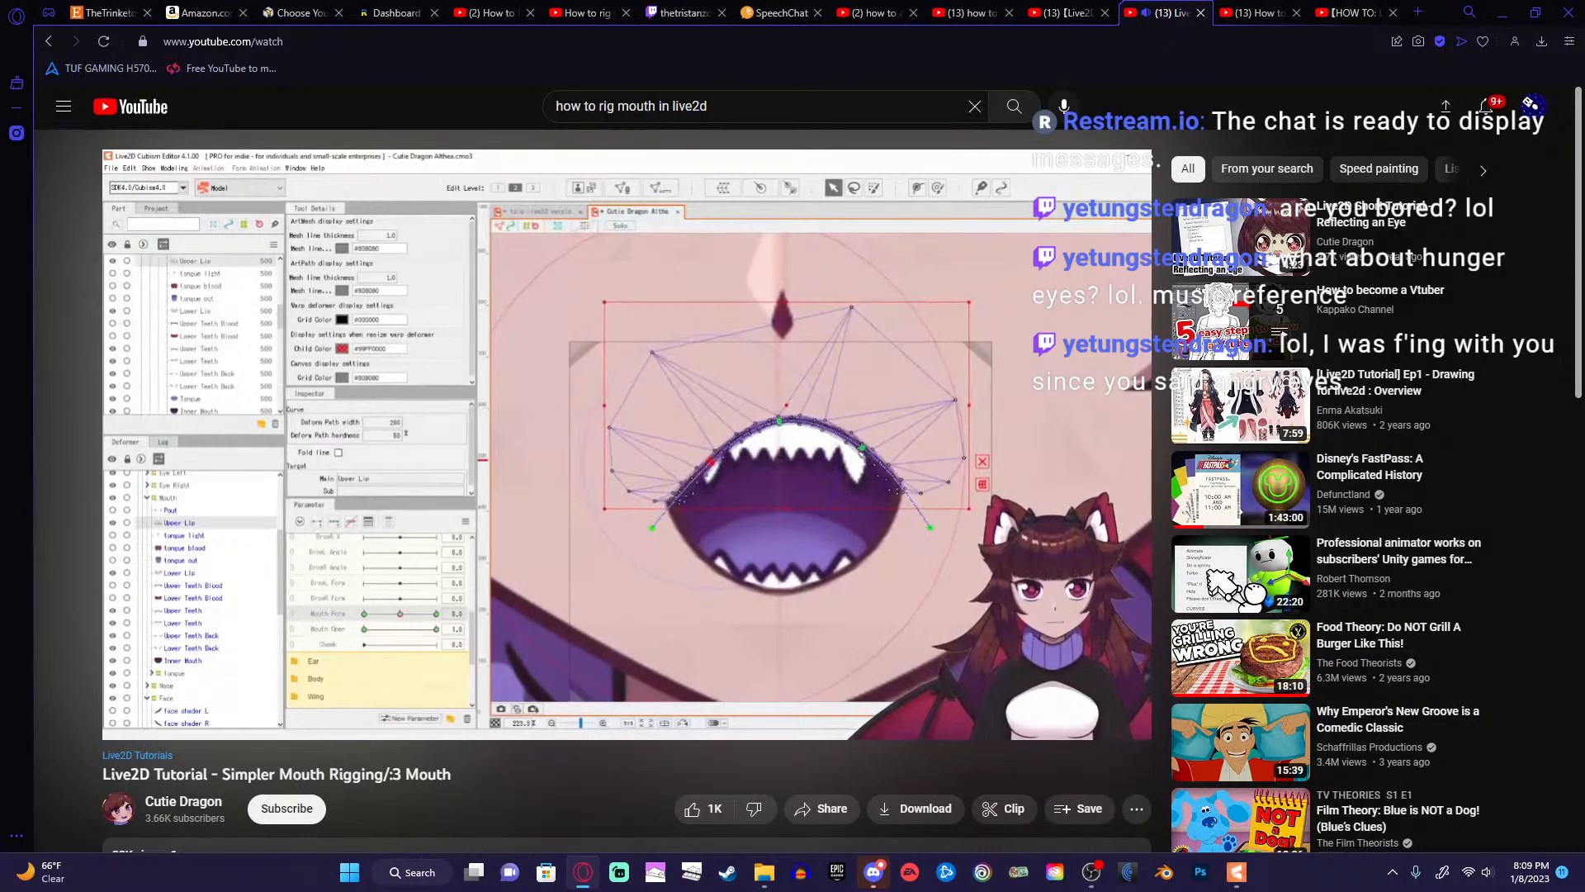
left_click(811, 519)
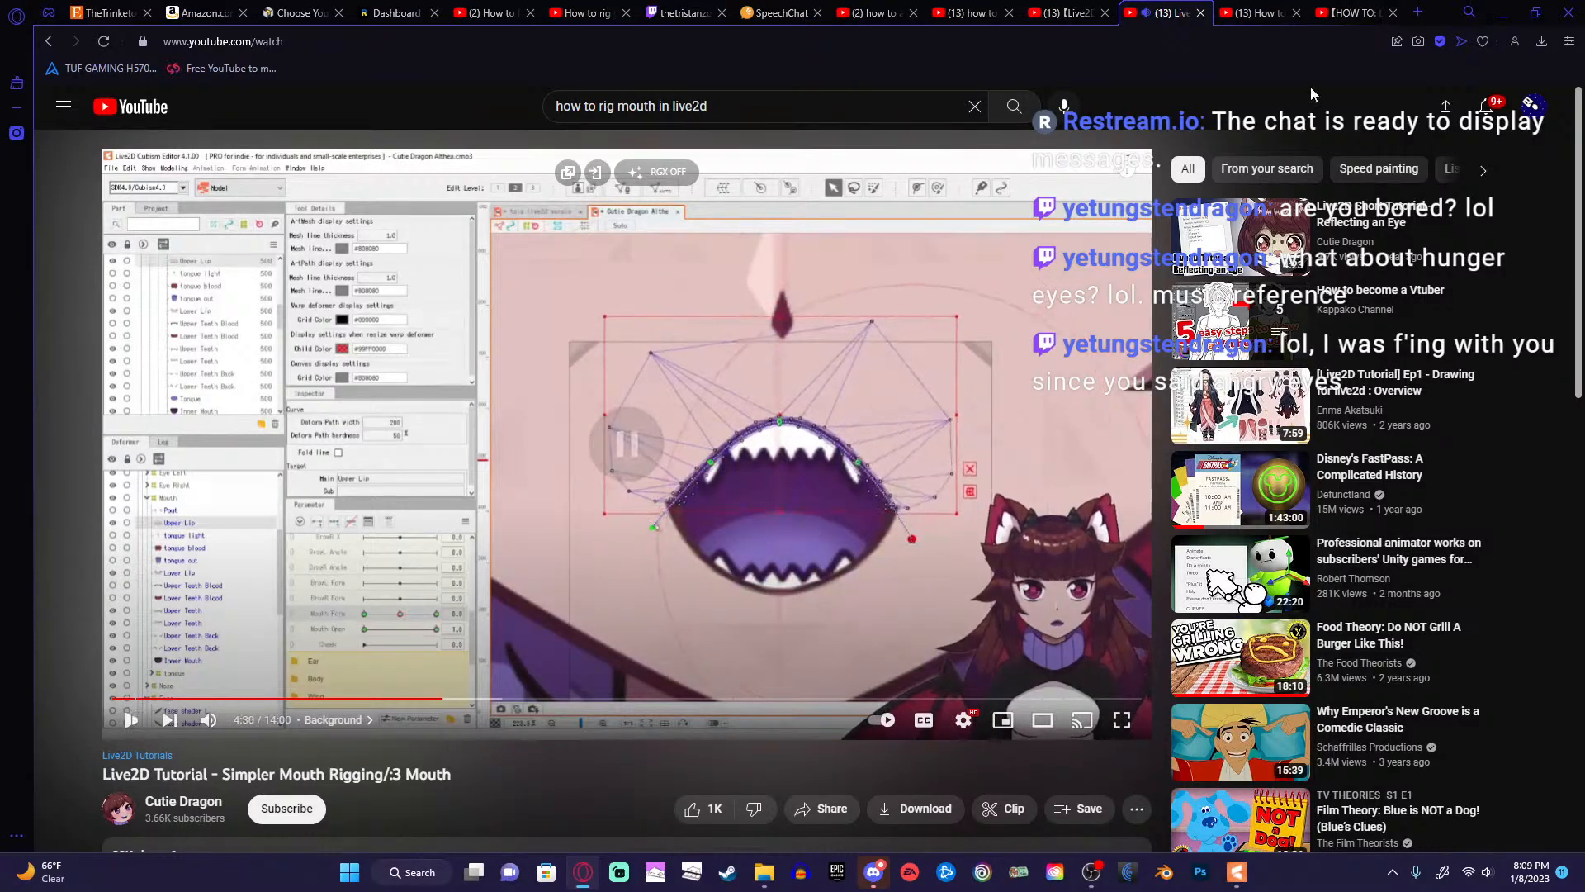
left_click(998, 311)
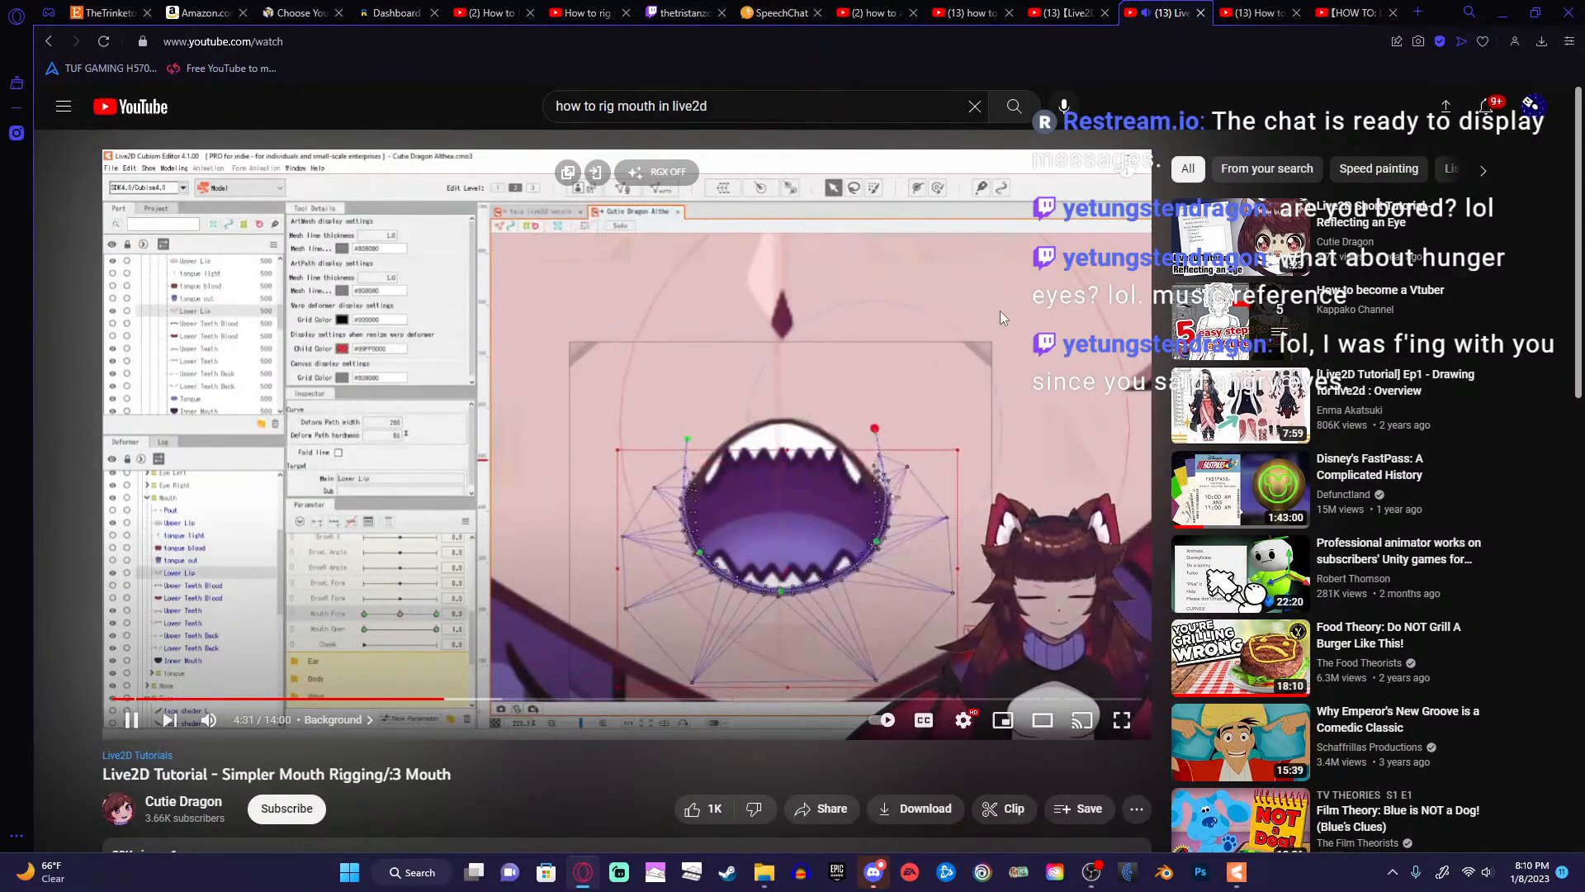
left_click(999, 310)
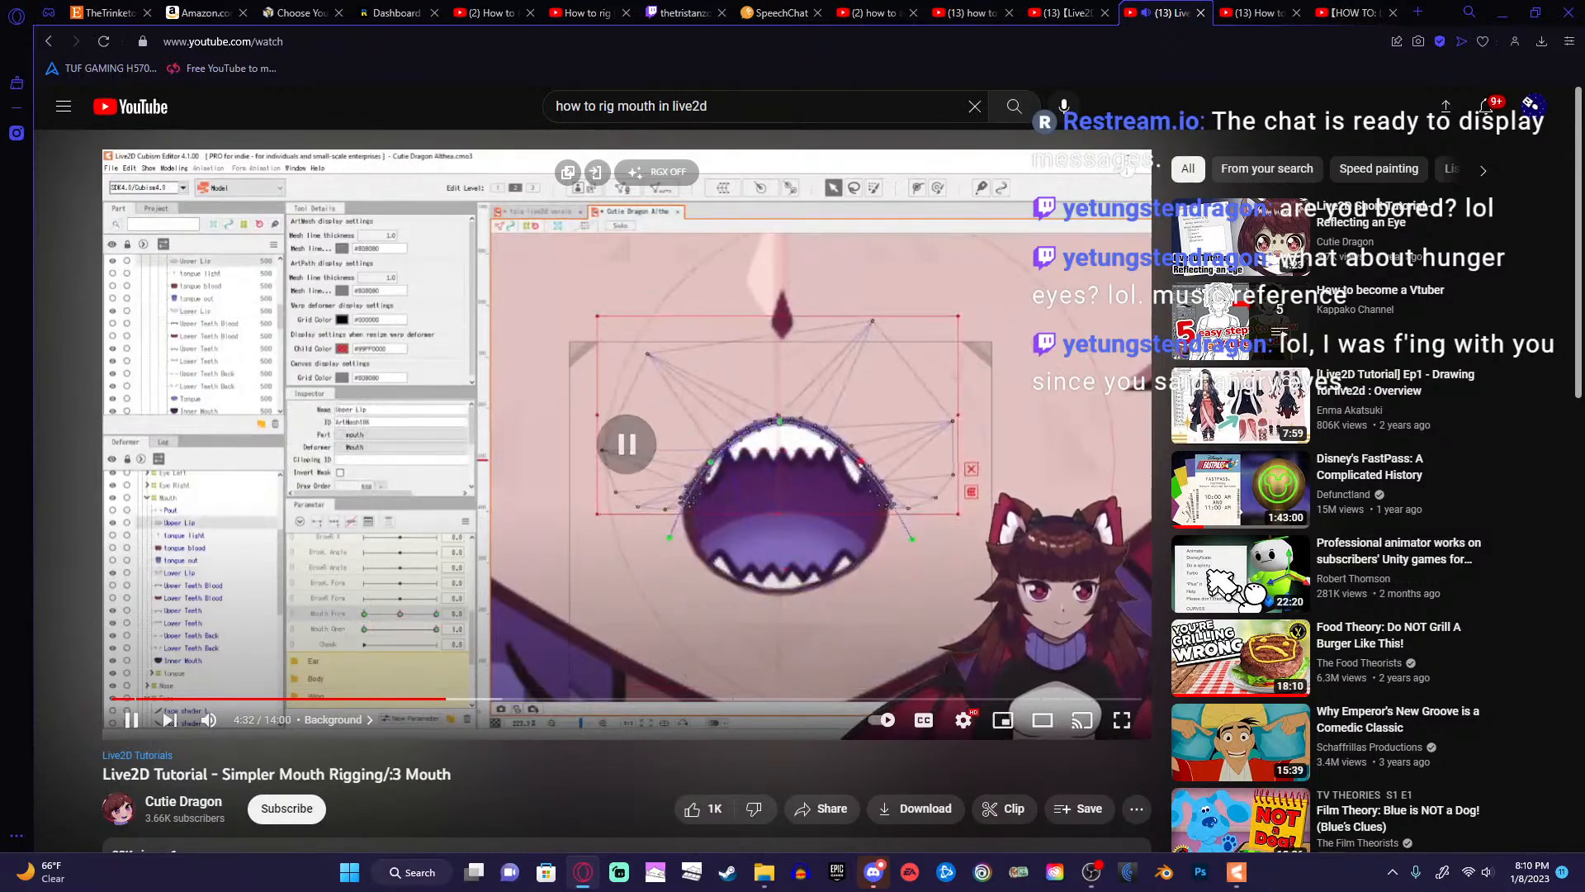
Rewind the YouTube mouth rigging tutorial to about 4:21 and rewatch the lower lip shaping across Mouth Form, pausing at 4:22.
left_click(1503, 12)
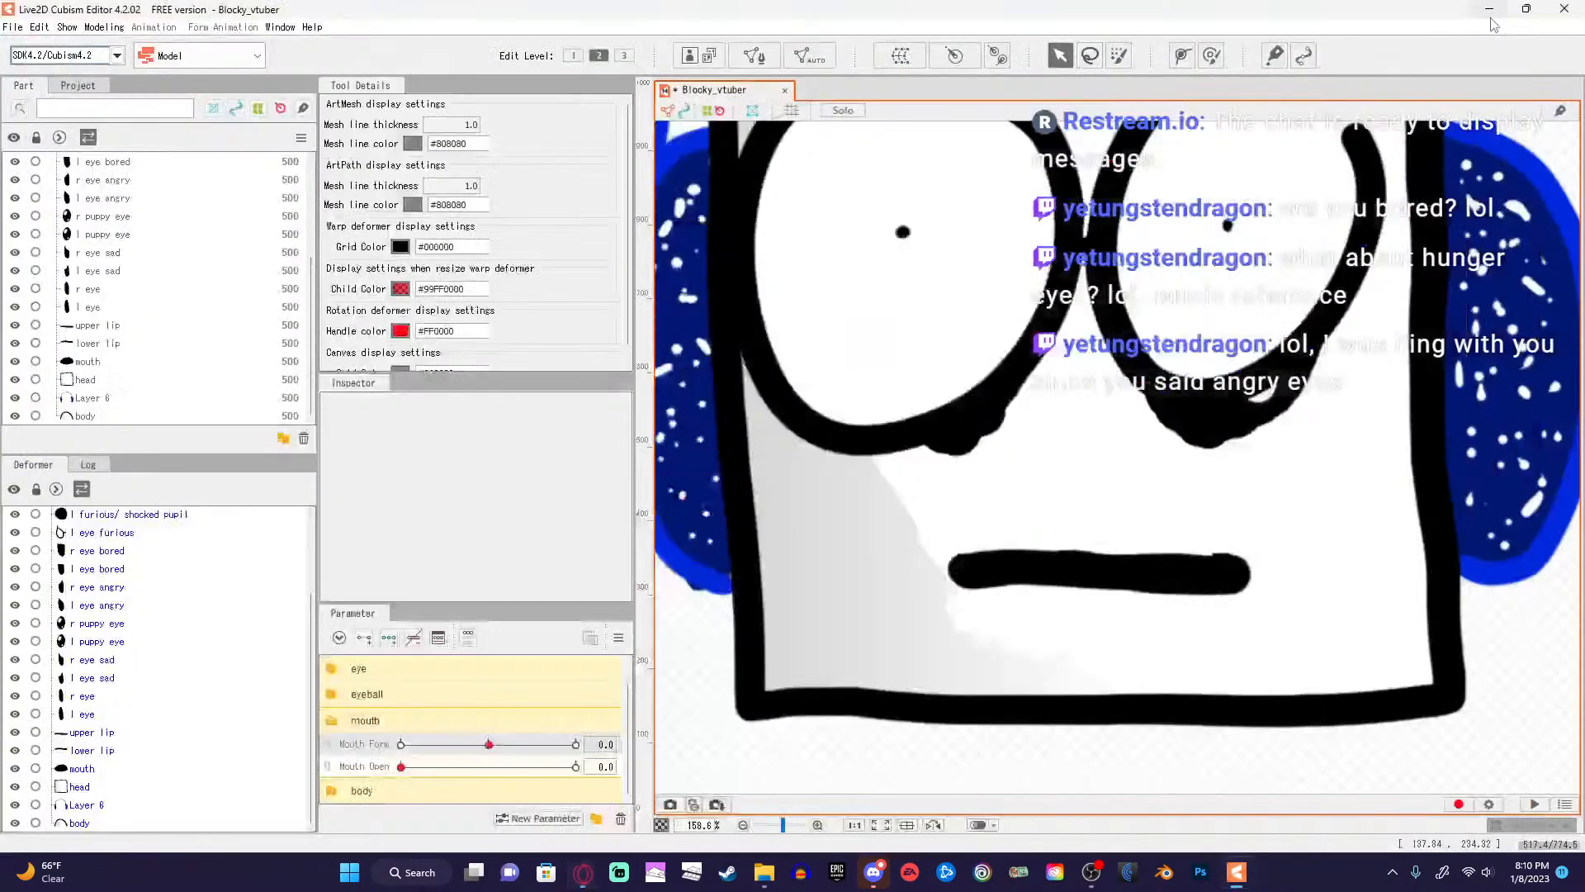
left_click(584, 872)
left_click(583, 496)
key("Left")
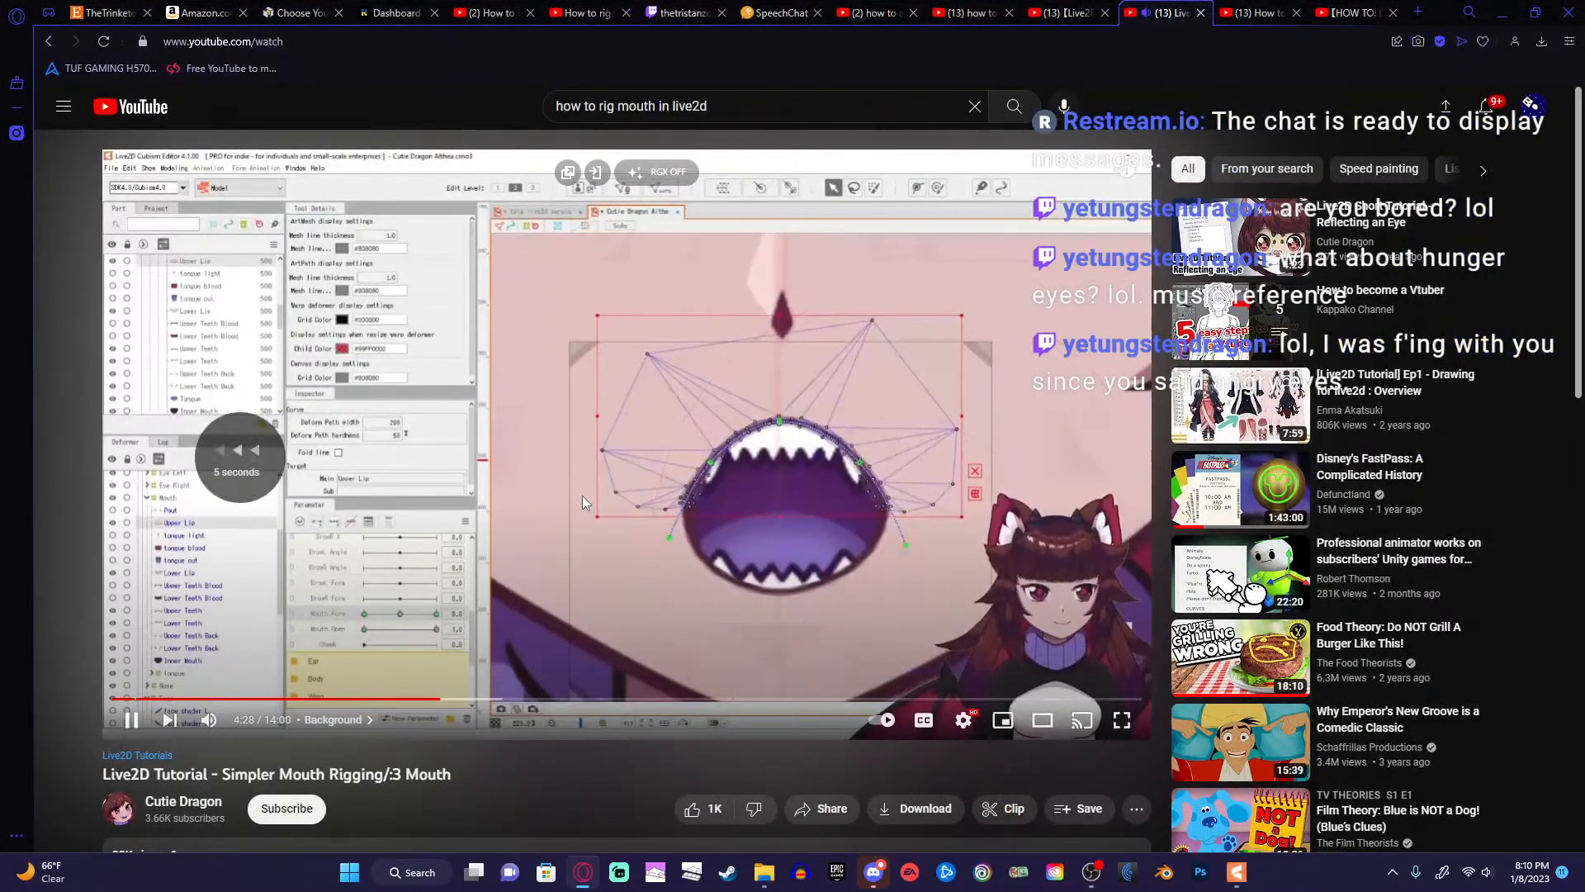
key("Left")
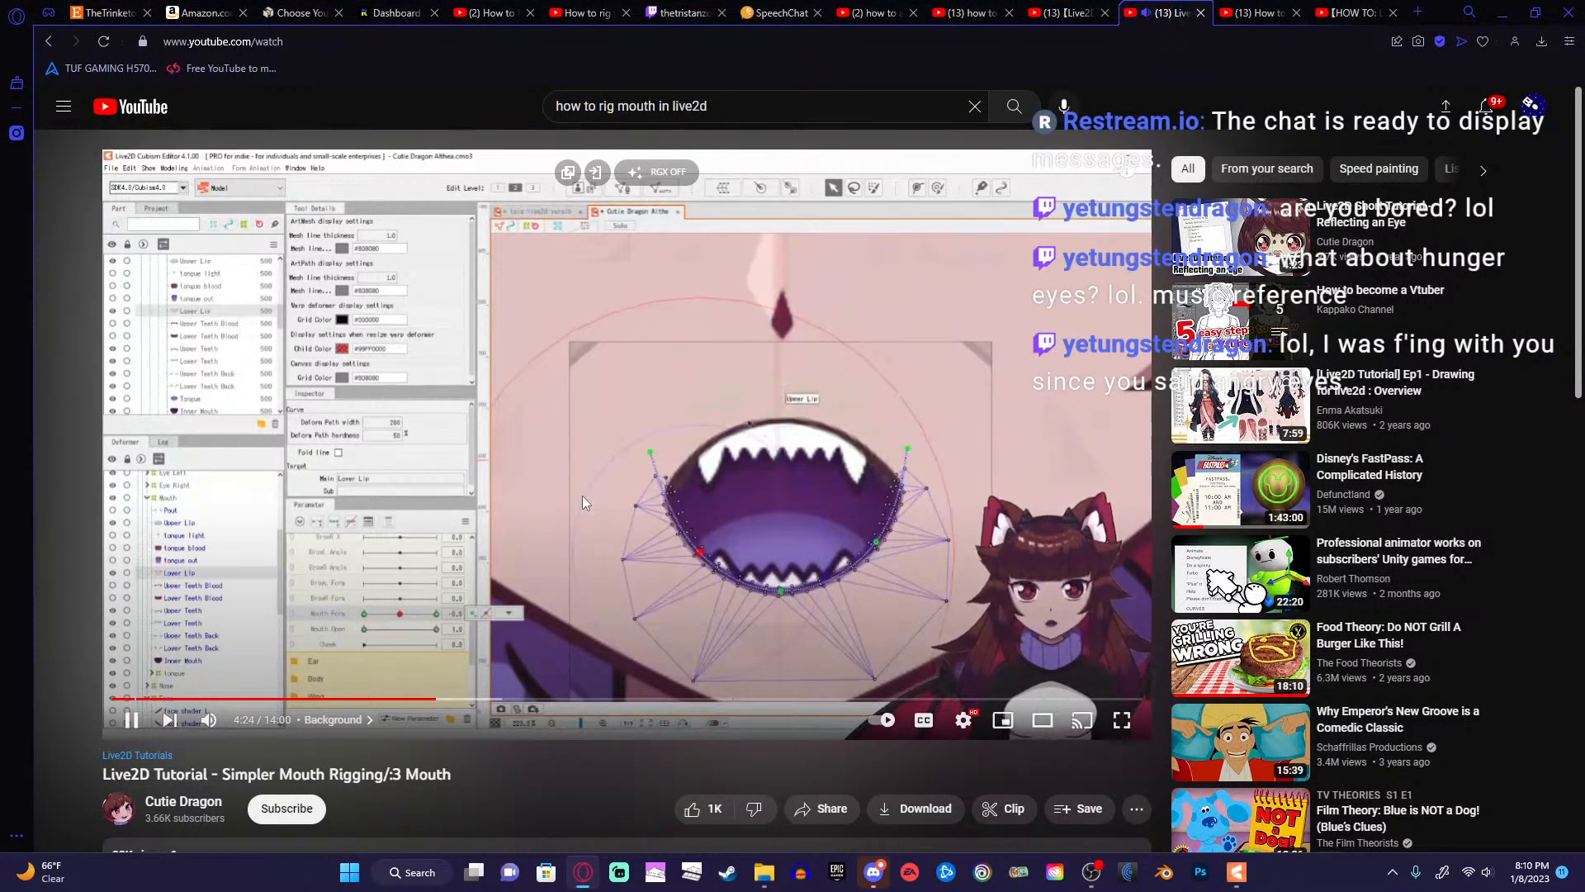
key("Left")
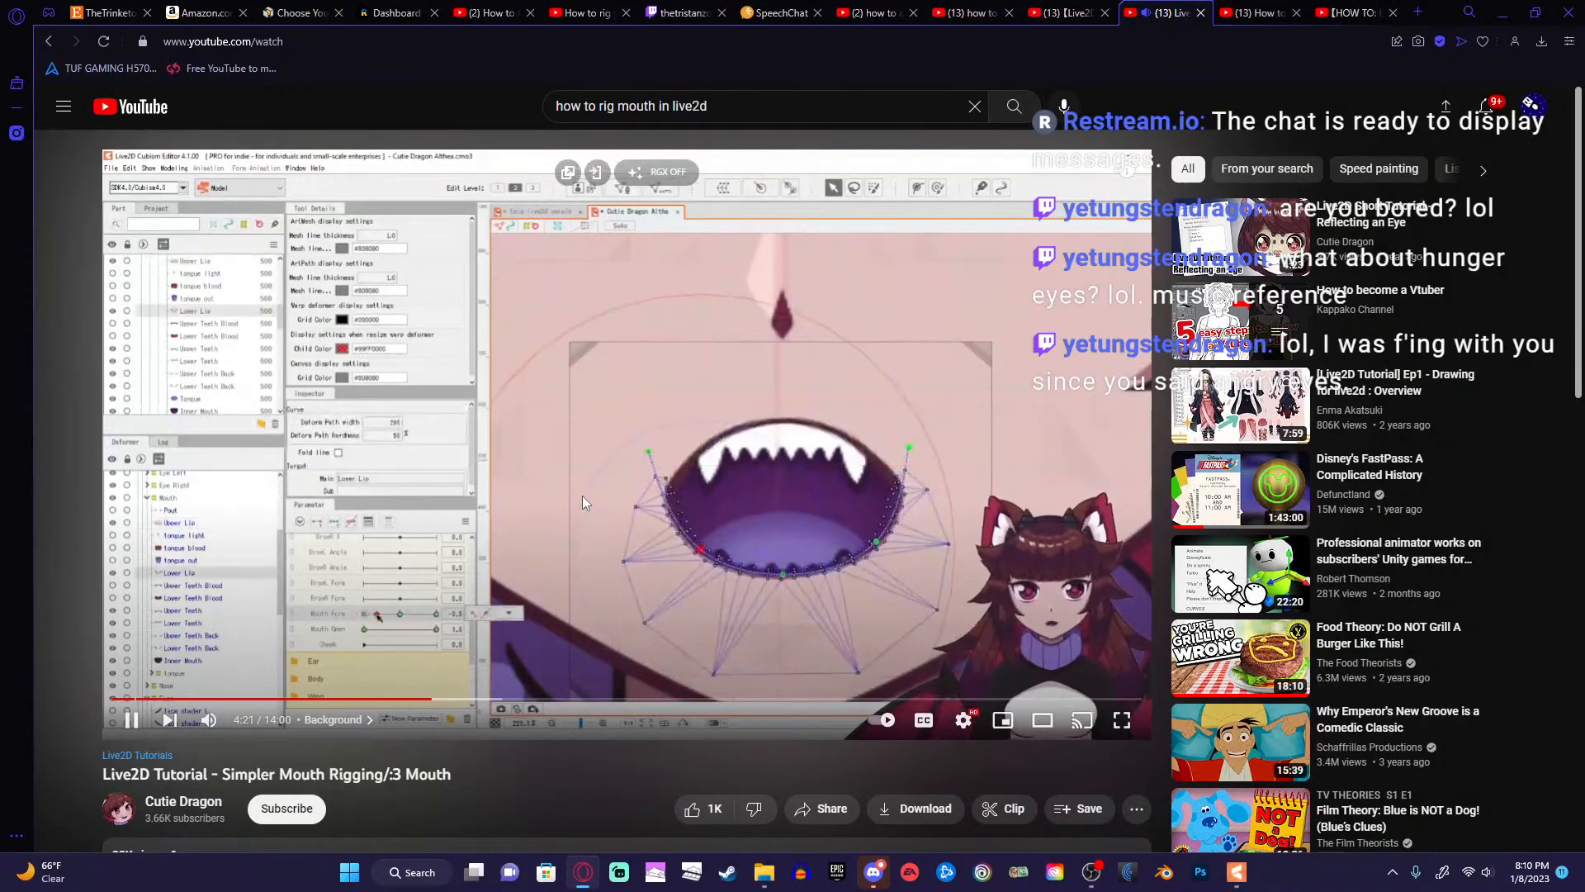
left_click(582, 503)
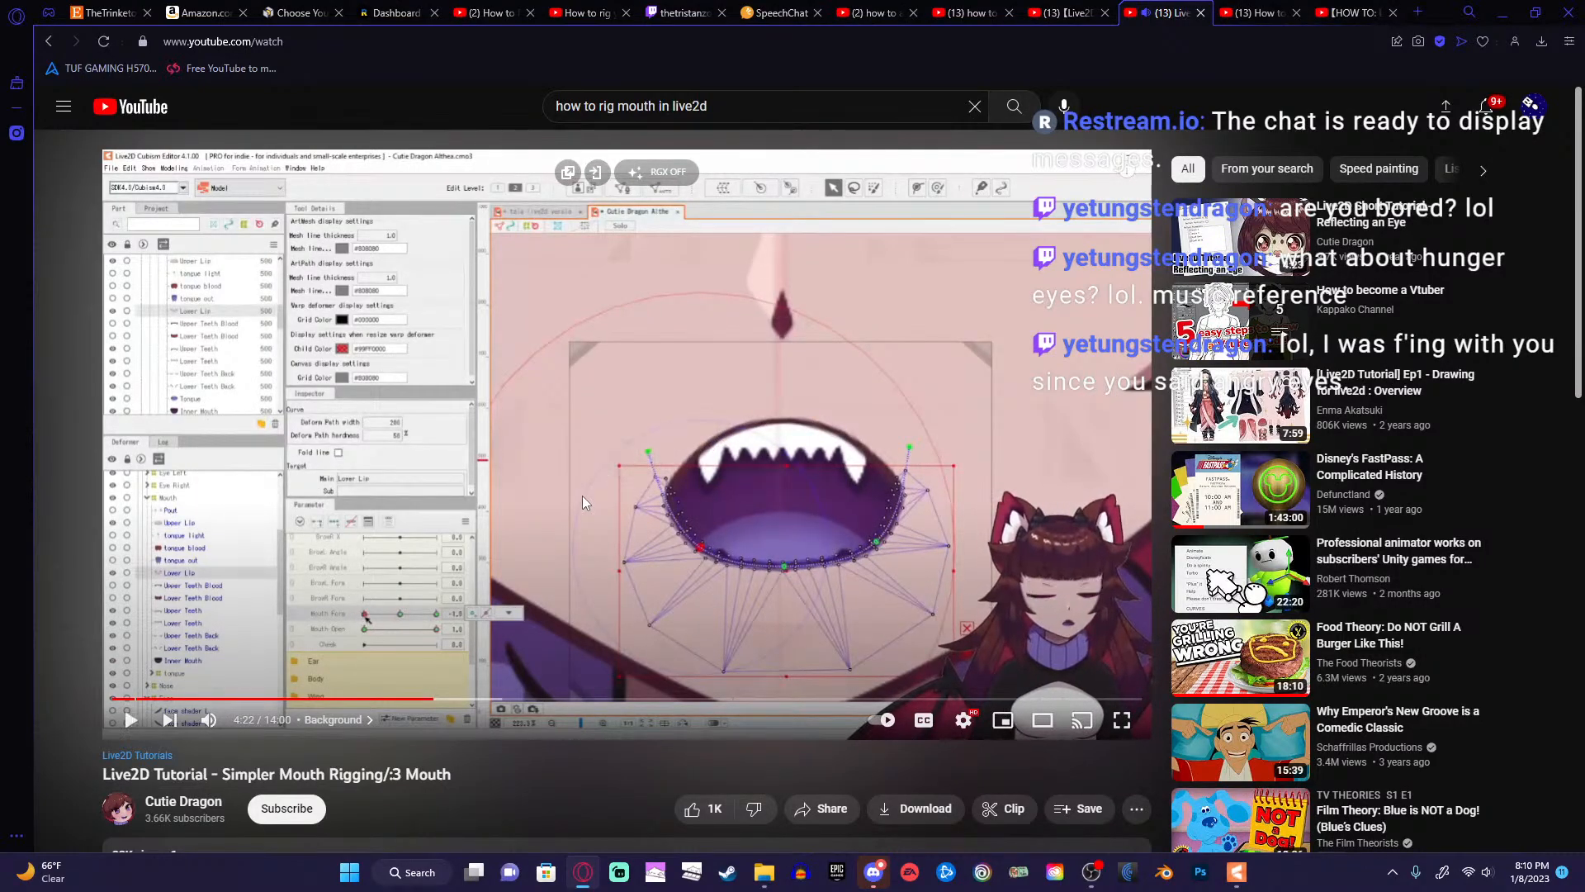
Return to Live2D Cubism Editor and set Mouth Open to 1.0 and Mouth Form to -1.0, leaving the keyform options unused.
left_click(1500, 11)
left_click_drag(402, 767, 603, 767)
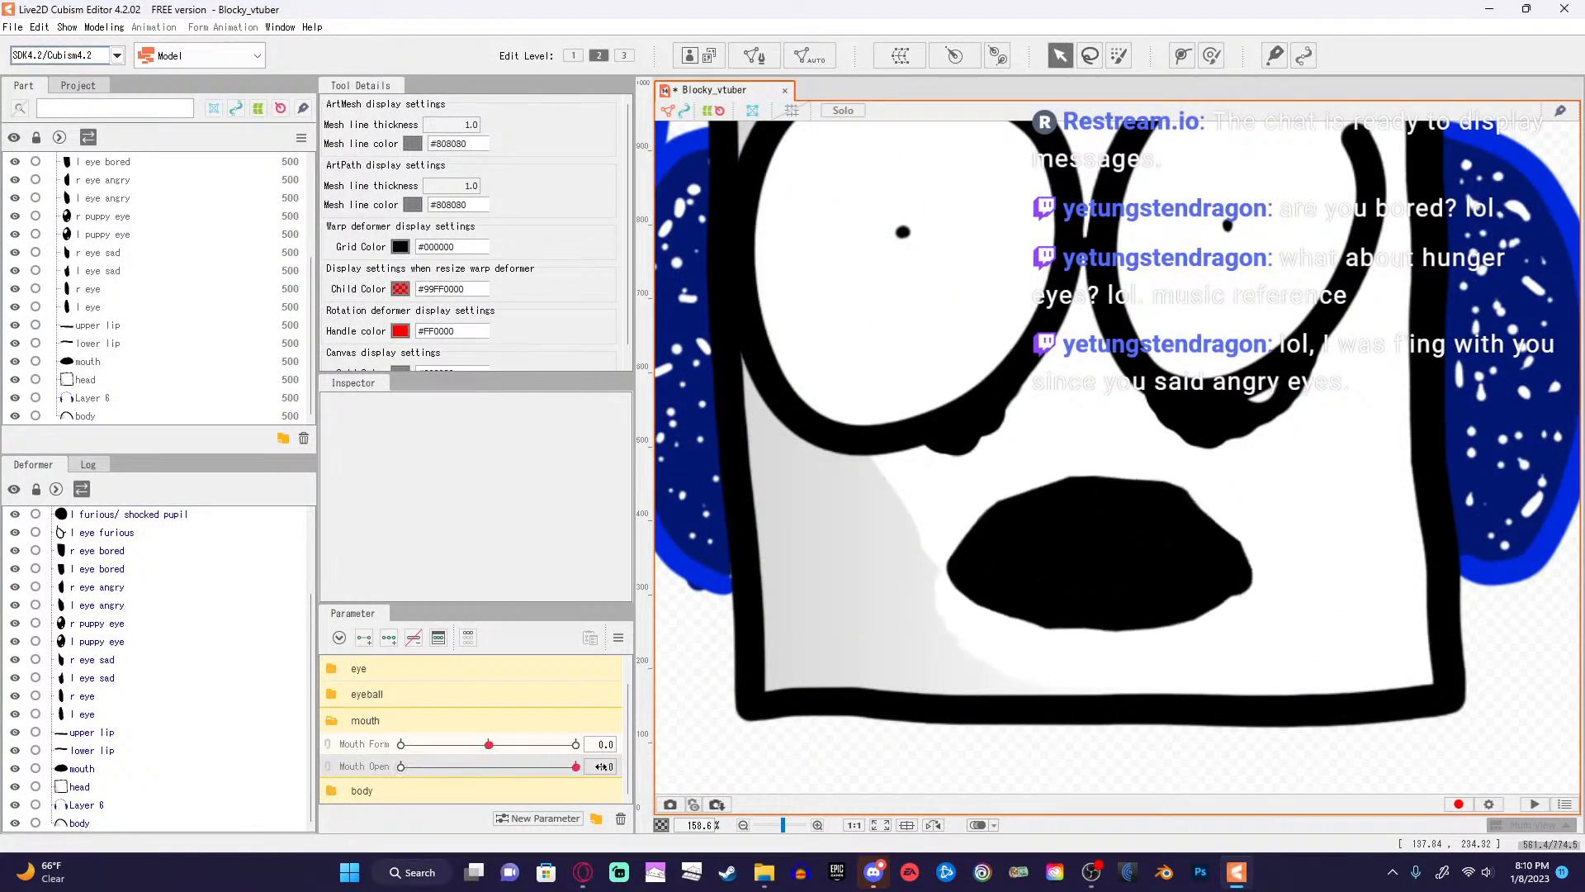
left_click_drag(490, 746, 450, 748)
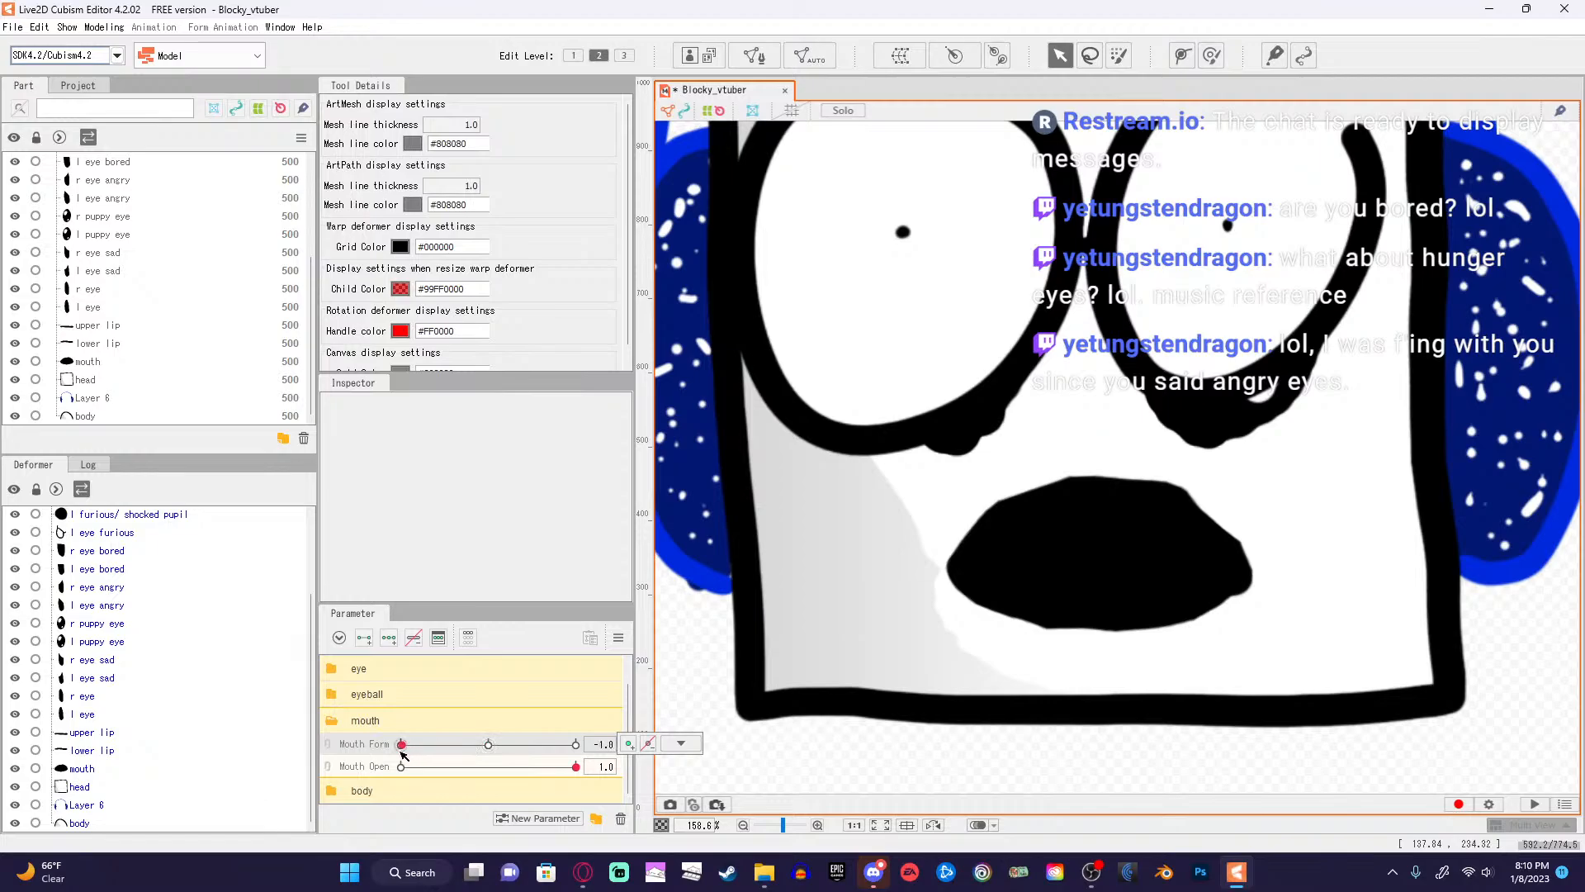
left_click(681, 743)
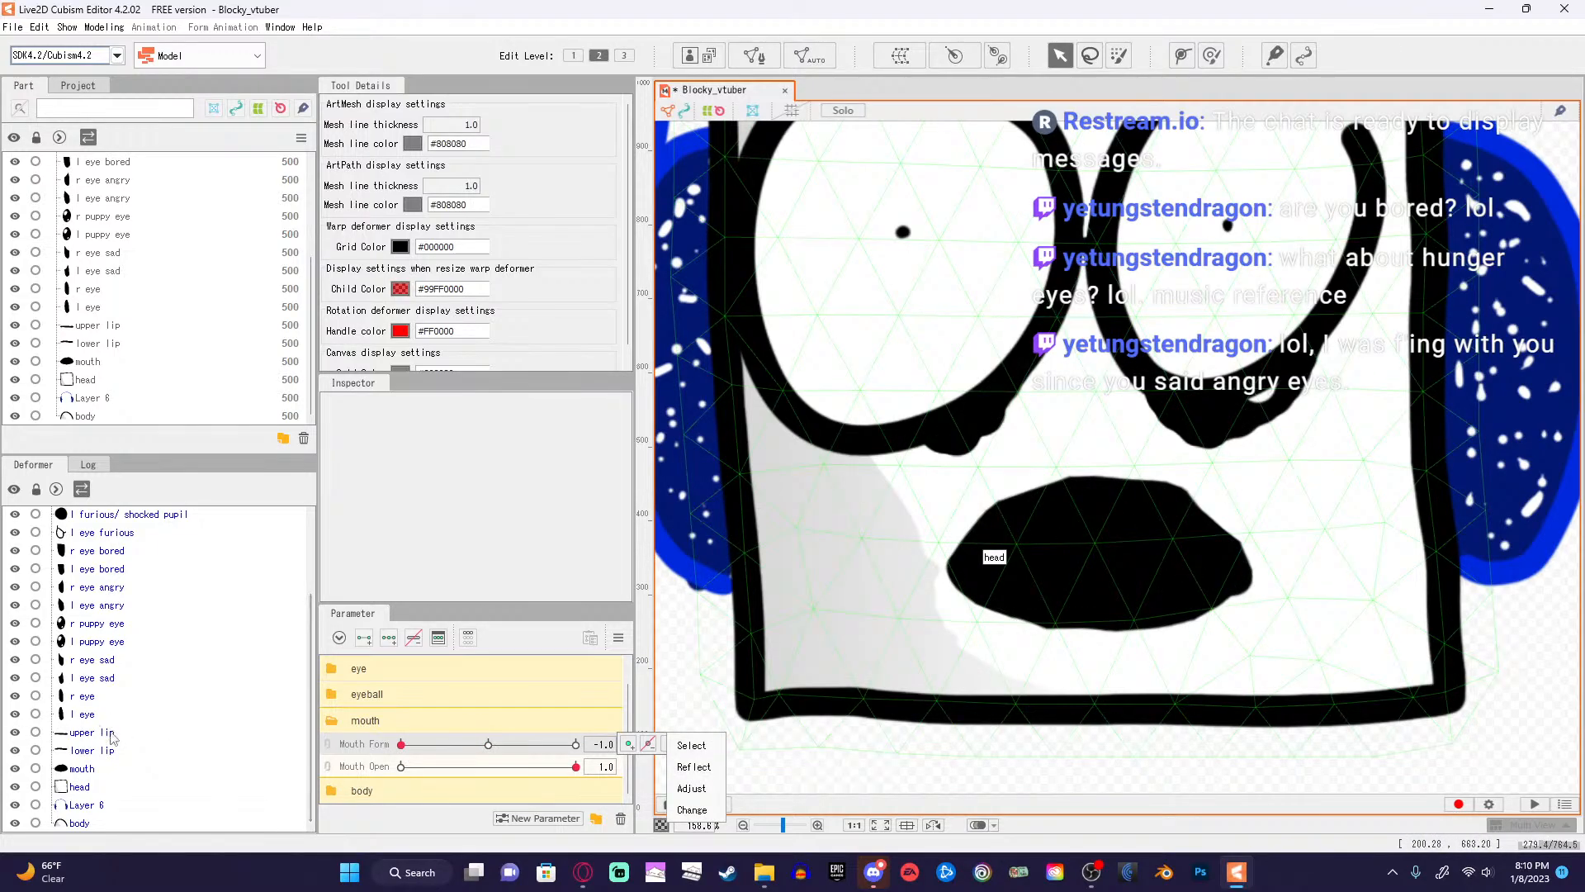
left_click(831, 774)
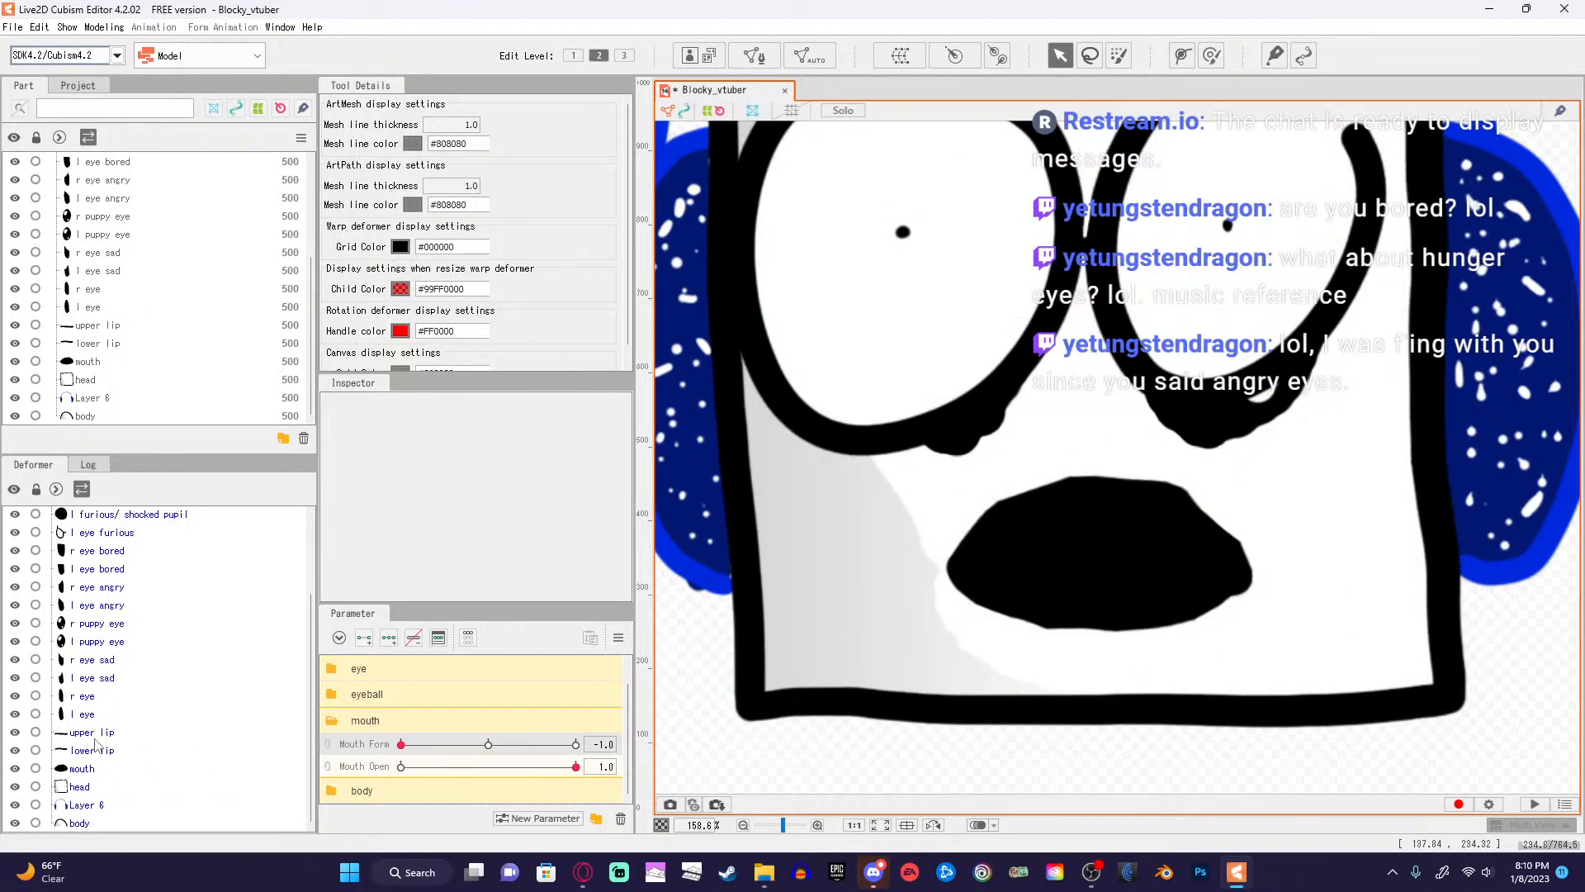
Switch to the browser and rewatch the tutorial's open mouth section from about 4:09, pausing at the Mouth Form and Mouth Open keyform chart.
left_click(583, 872)
left_click(664, 514)
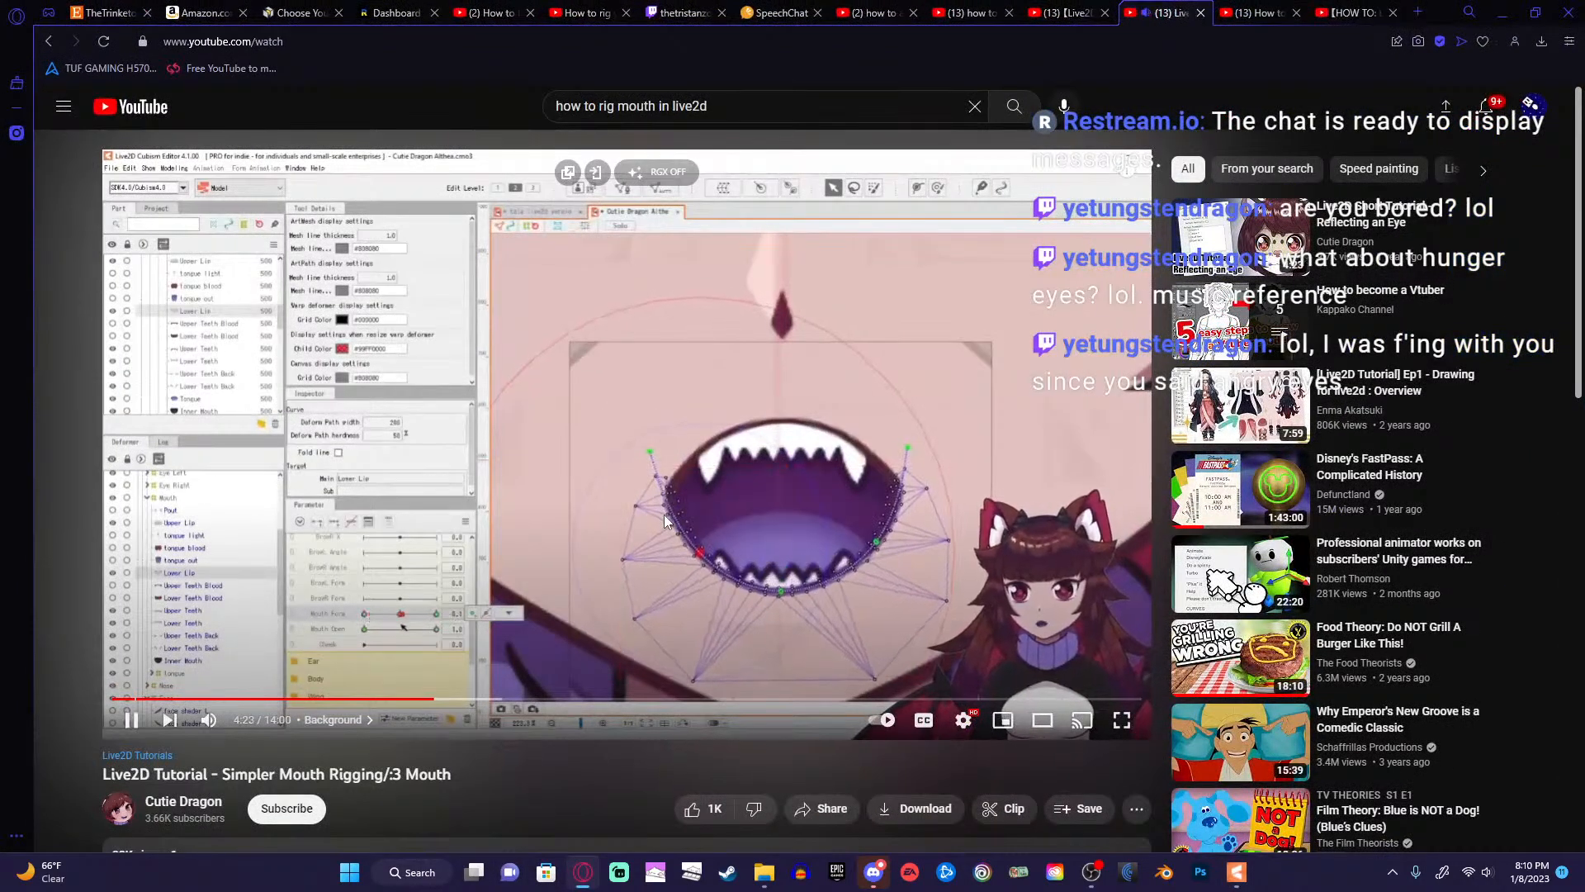
key("Left")
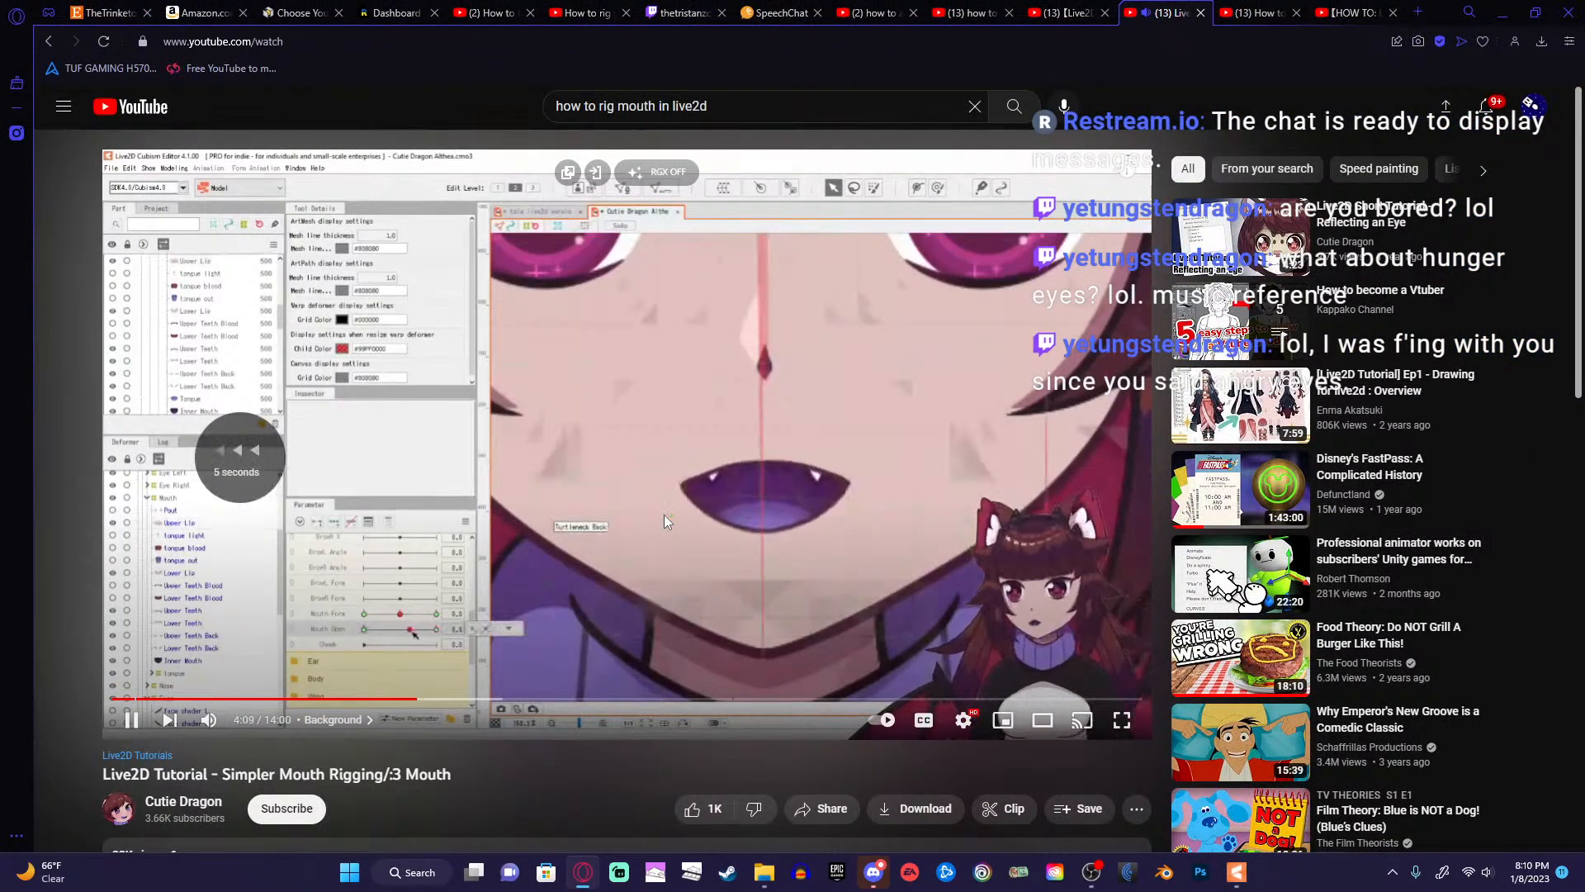
key("space")
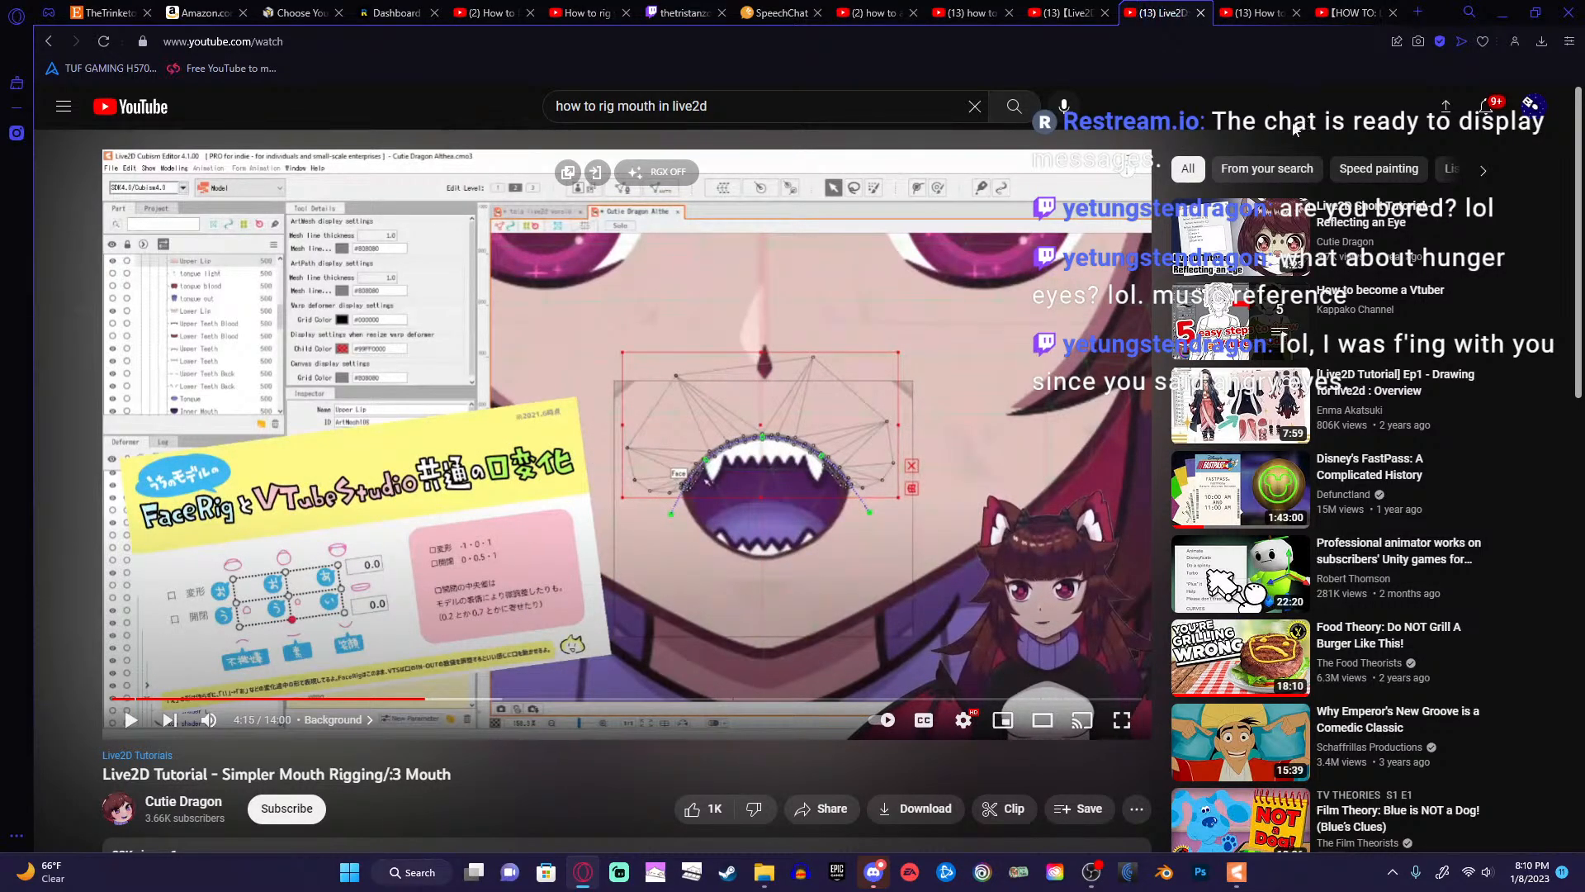
In Live2D Cubism Editor, set Mouth Form to 0.0 with Mouth Open at 1.0, then draw the upper lip's ends inward and lower its arch.
left_click(1504, 30)
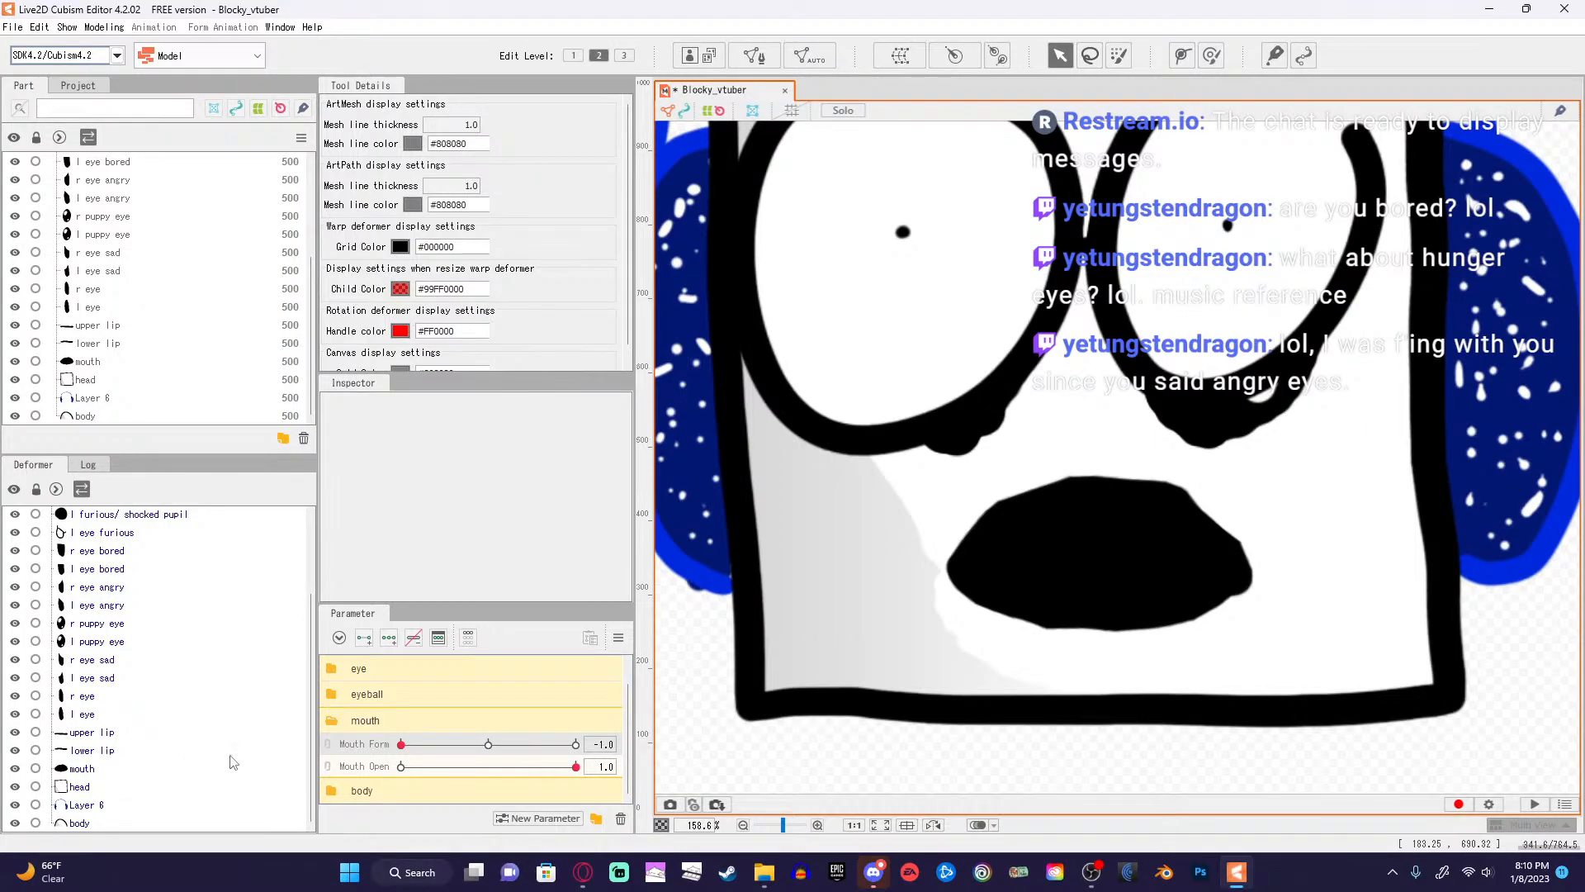
left_click_drag(402, 745, 433, 747)
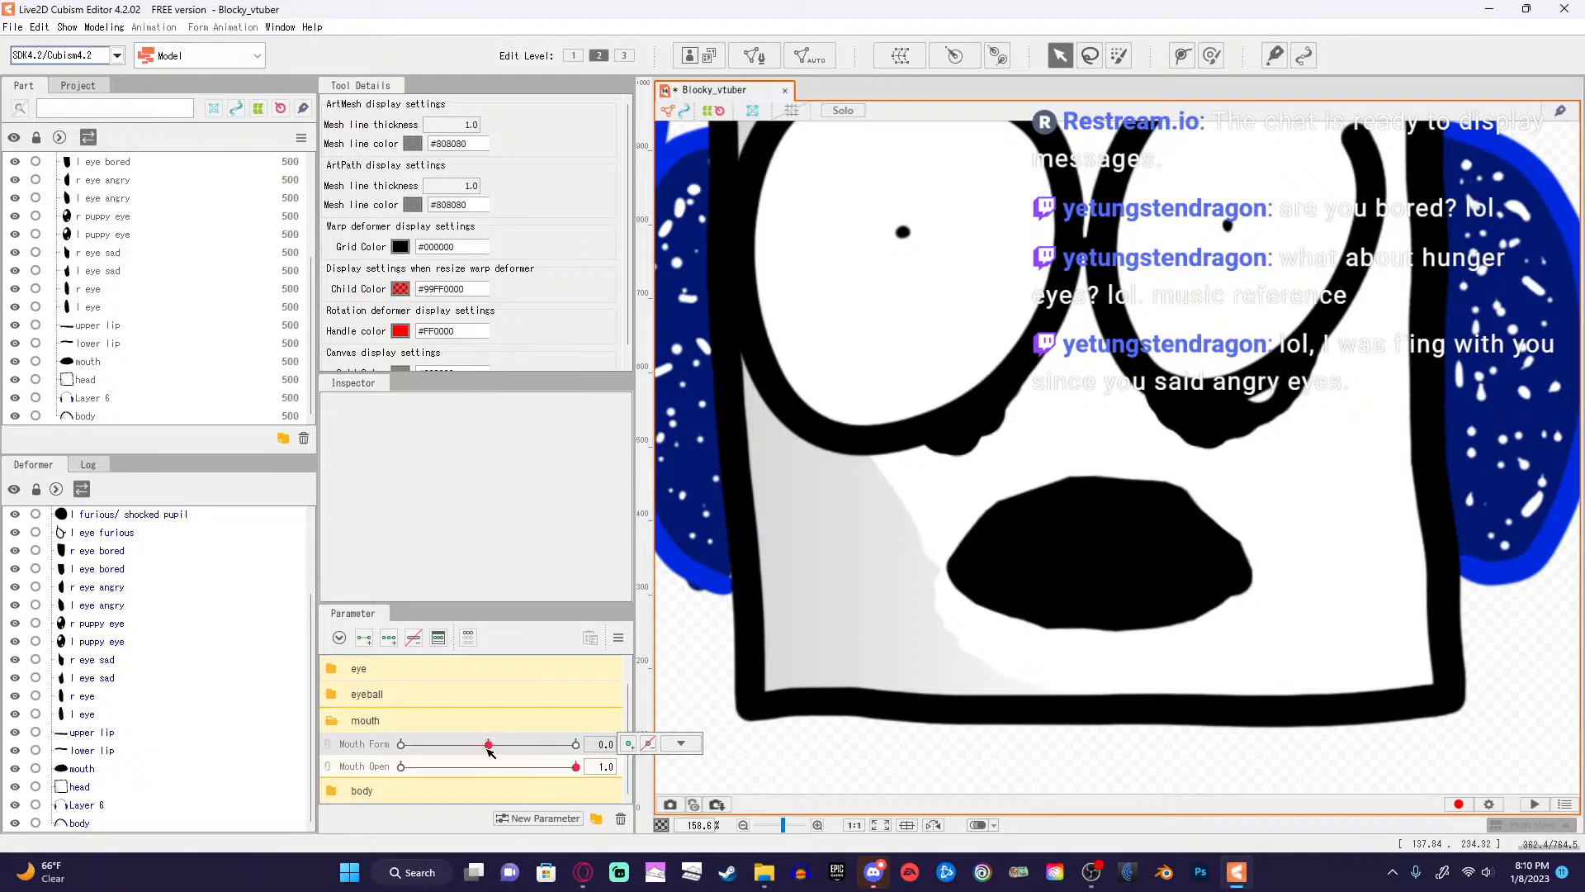
left_click(581, 768)
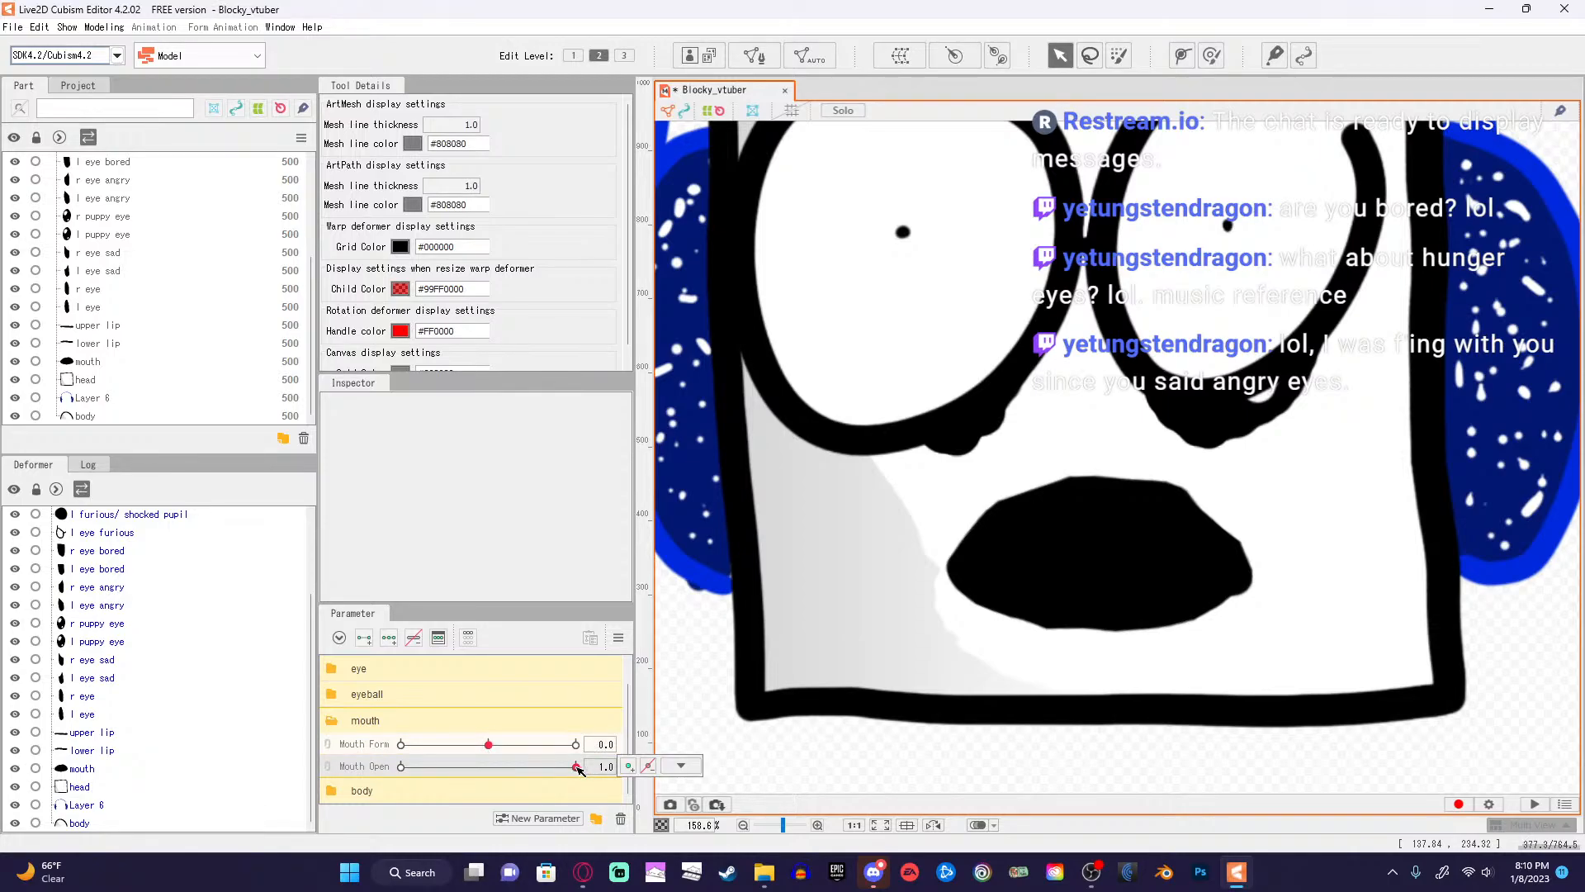
left_click(104, 734)
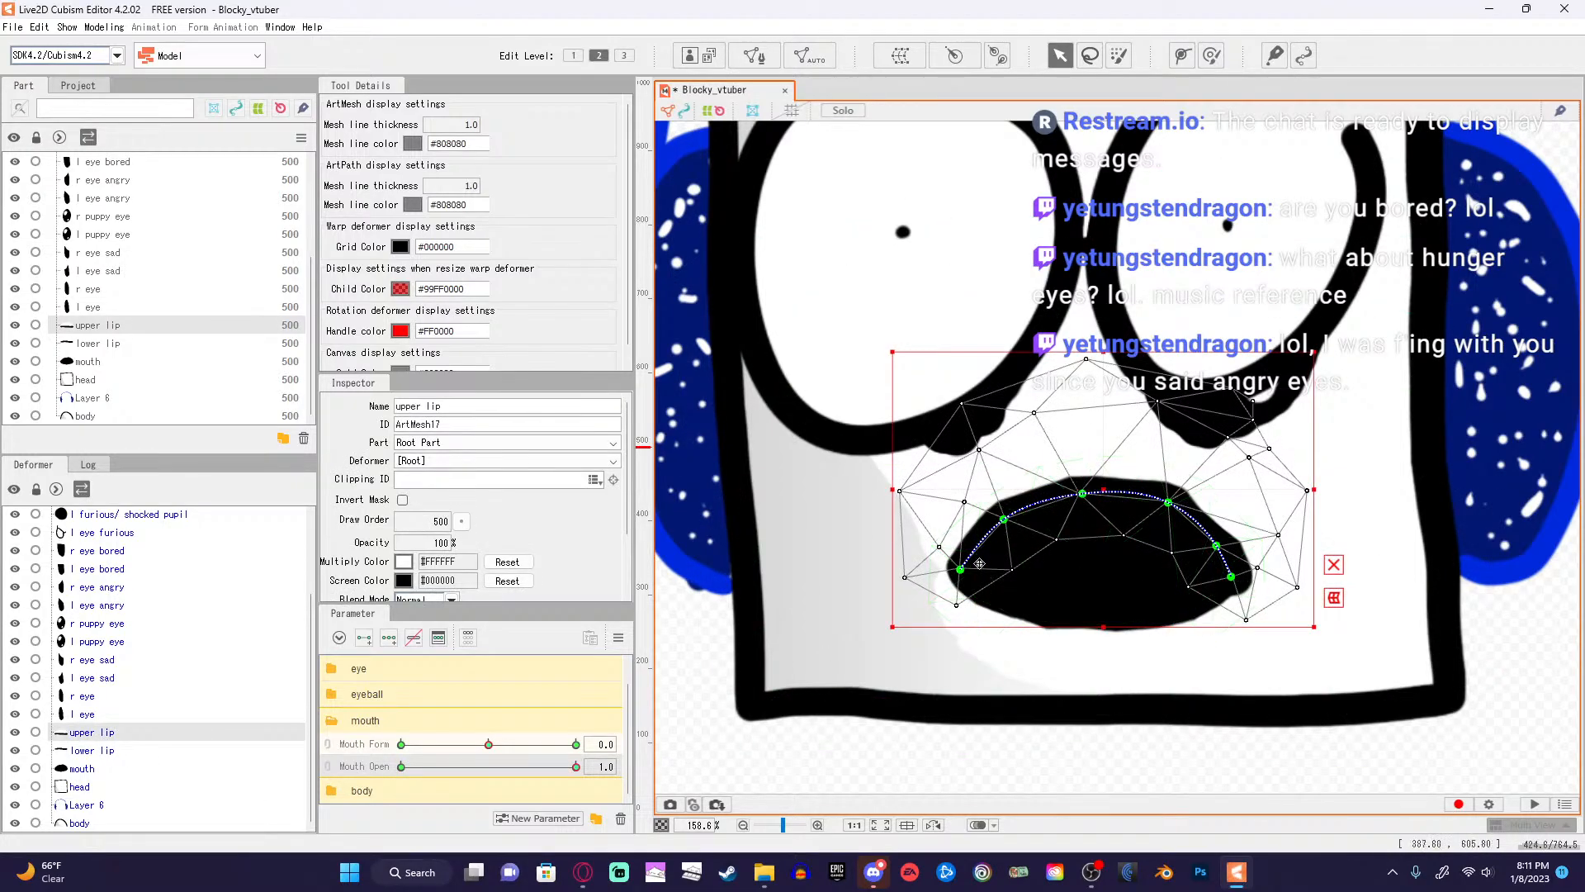
left_click_drag(961, 570, 1019, 538)
left_click_drag(1088, 497, 1222, 573)
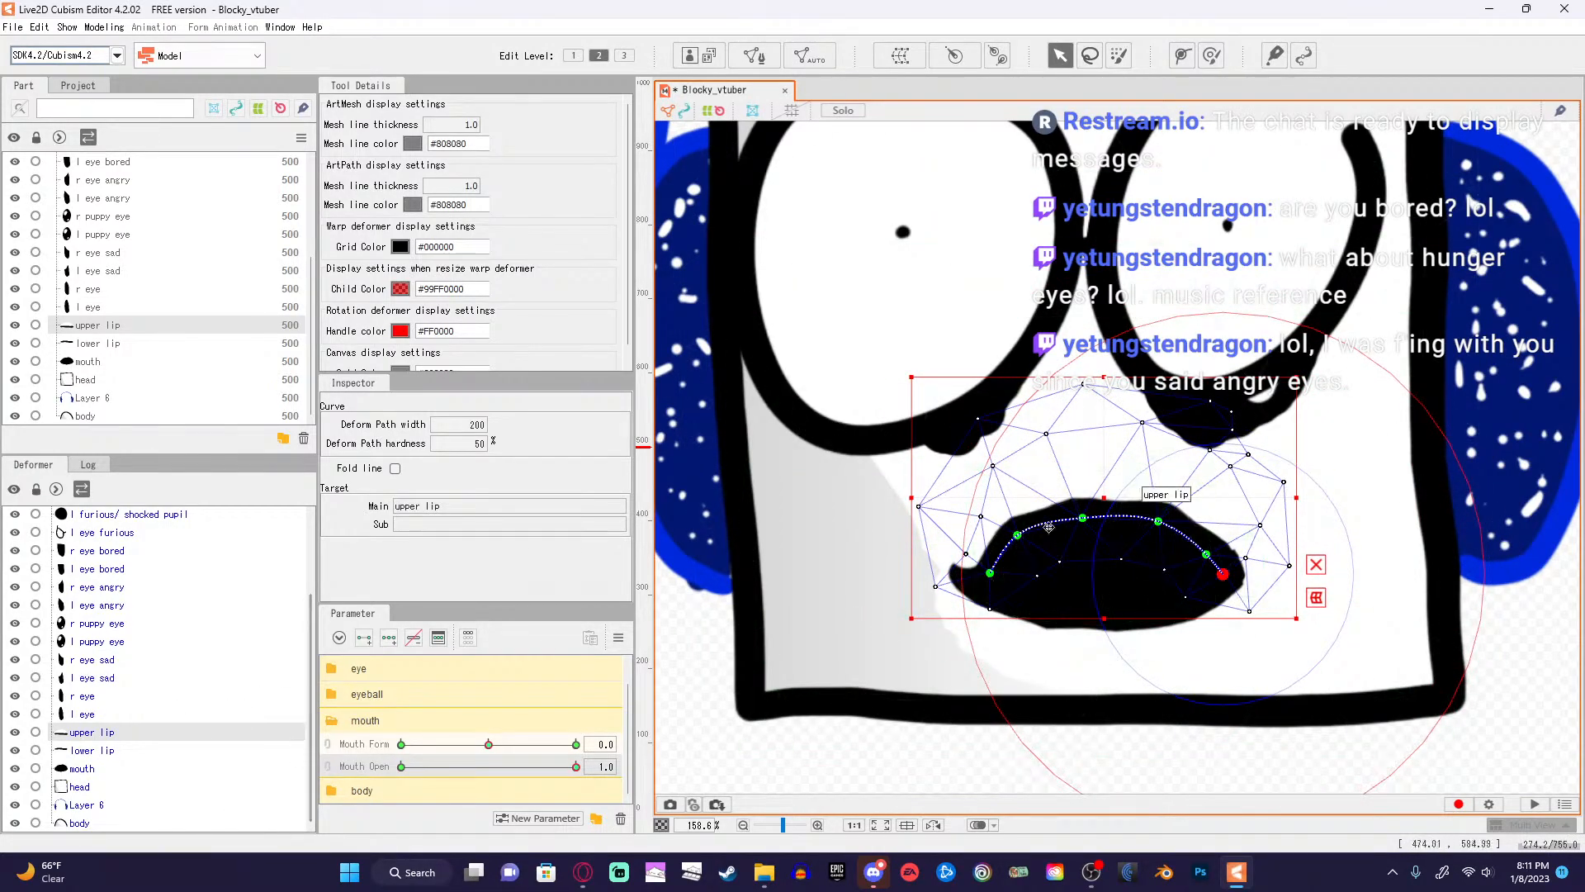
left_click_drag(1018, 535, 1218, 580)
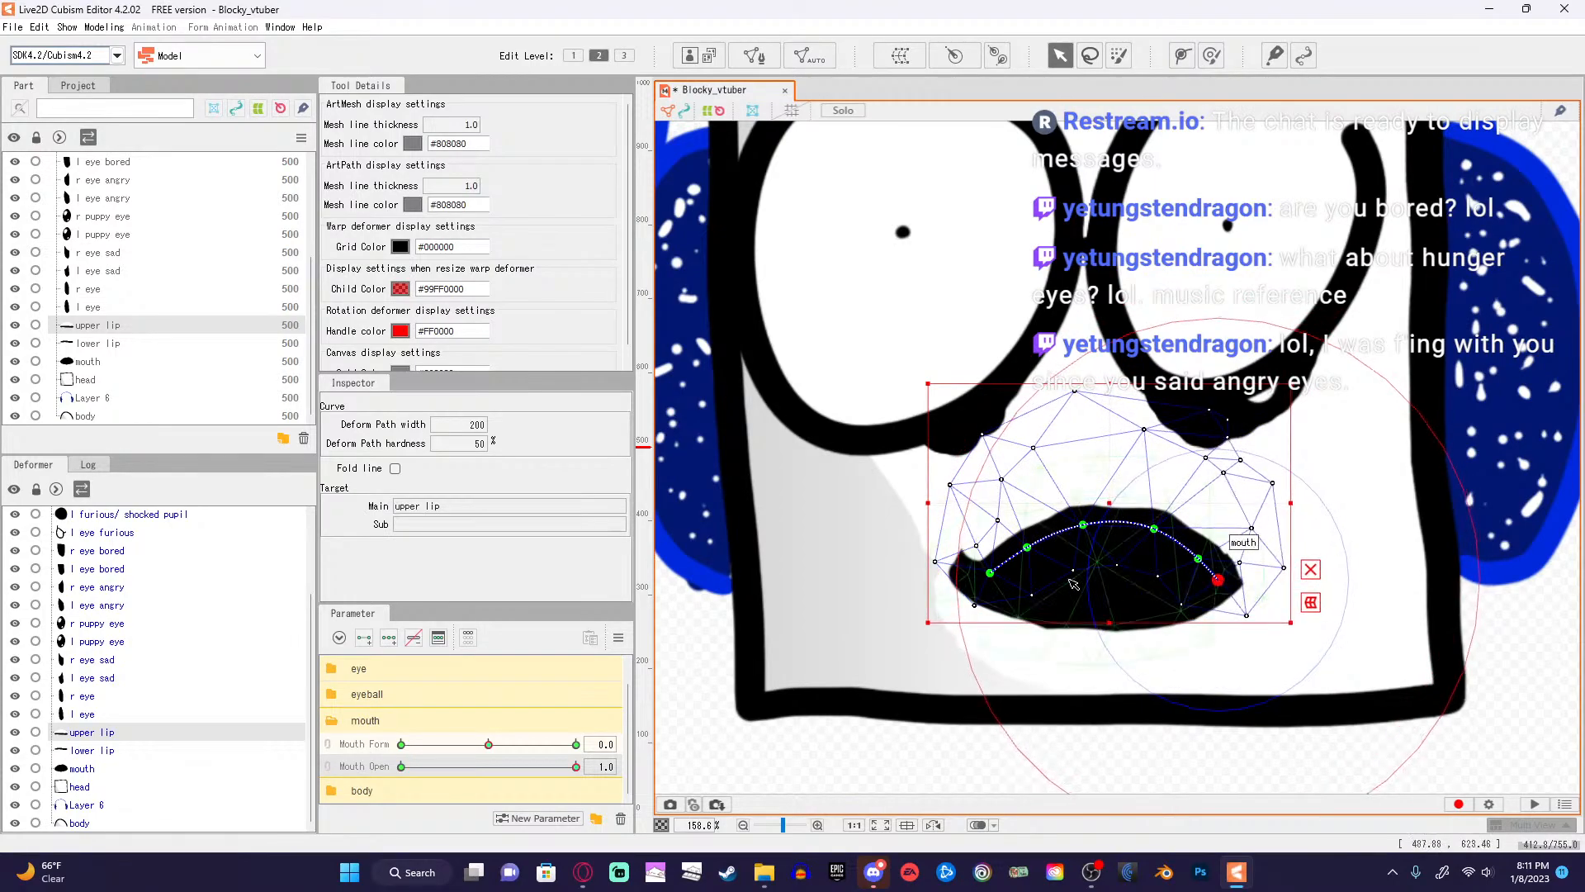
Narrow the lower lip by moving its deform path ends inward, and pull its middle points down into a deeper rounded curve.
left_click(82, 751)
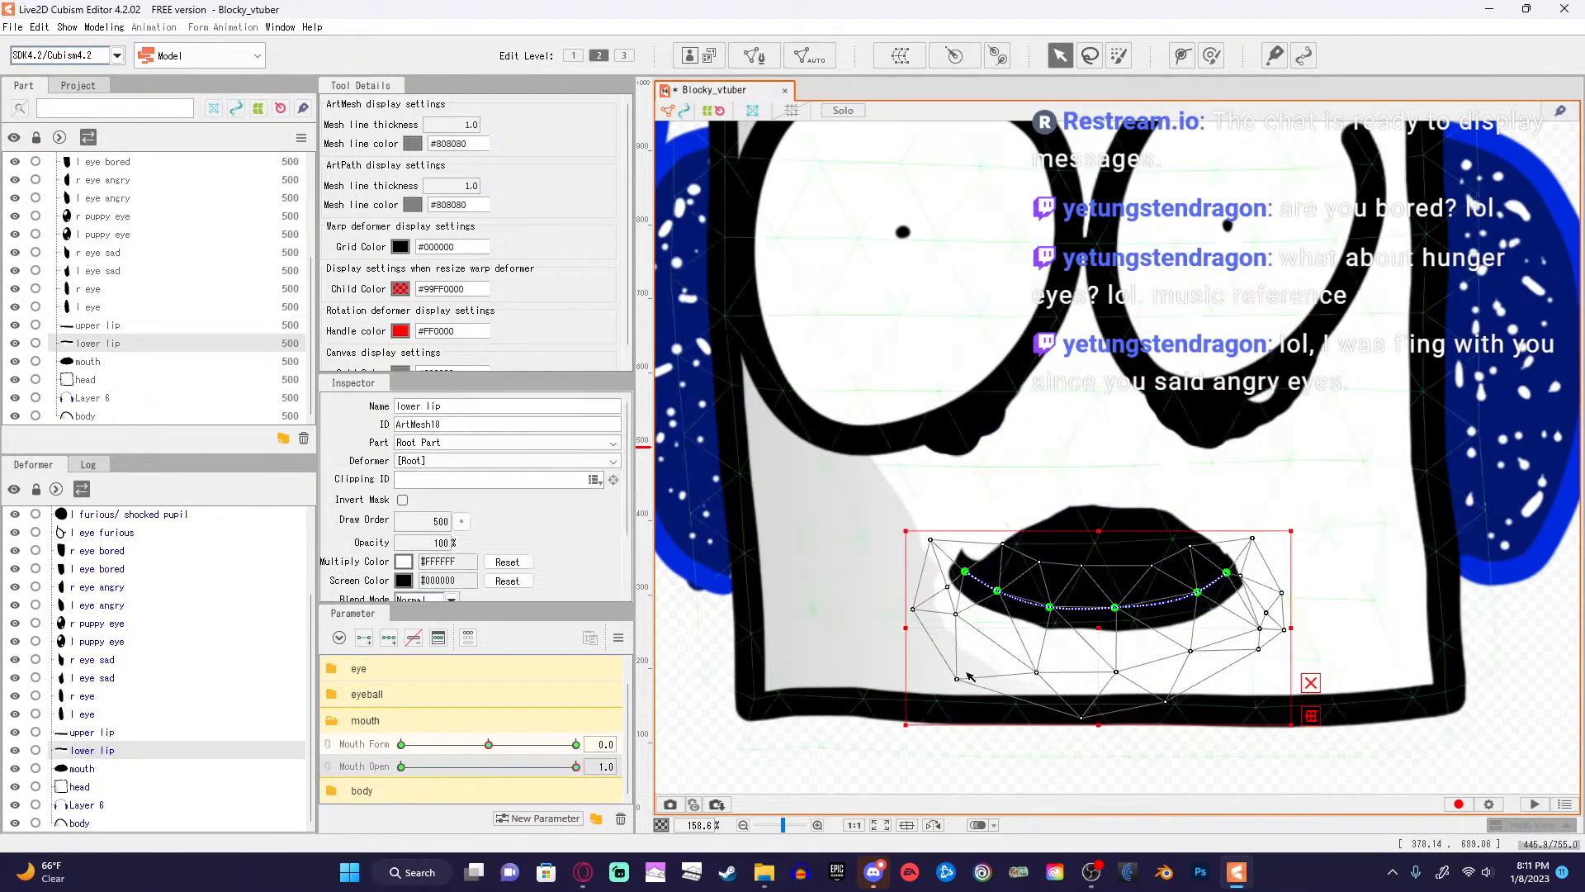
left_click_drag(969, 574, 1015, 596)
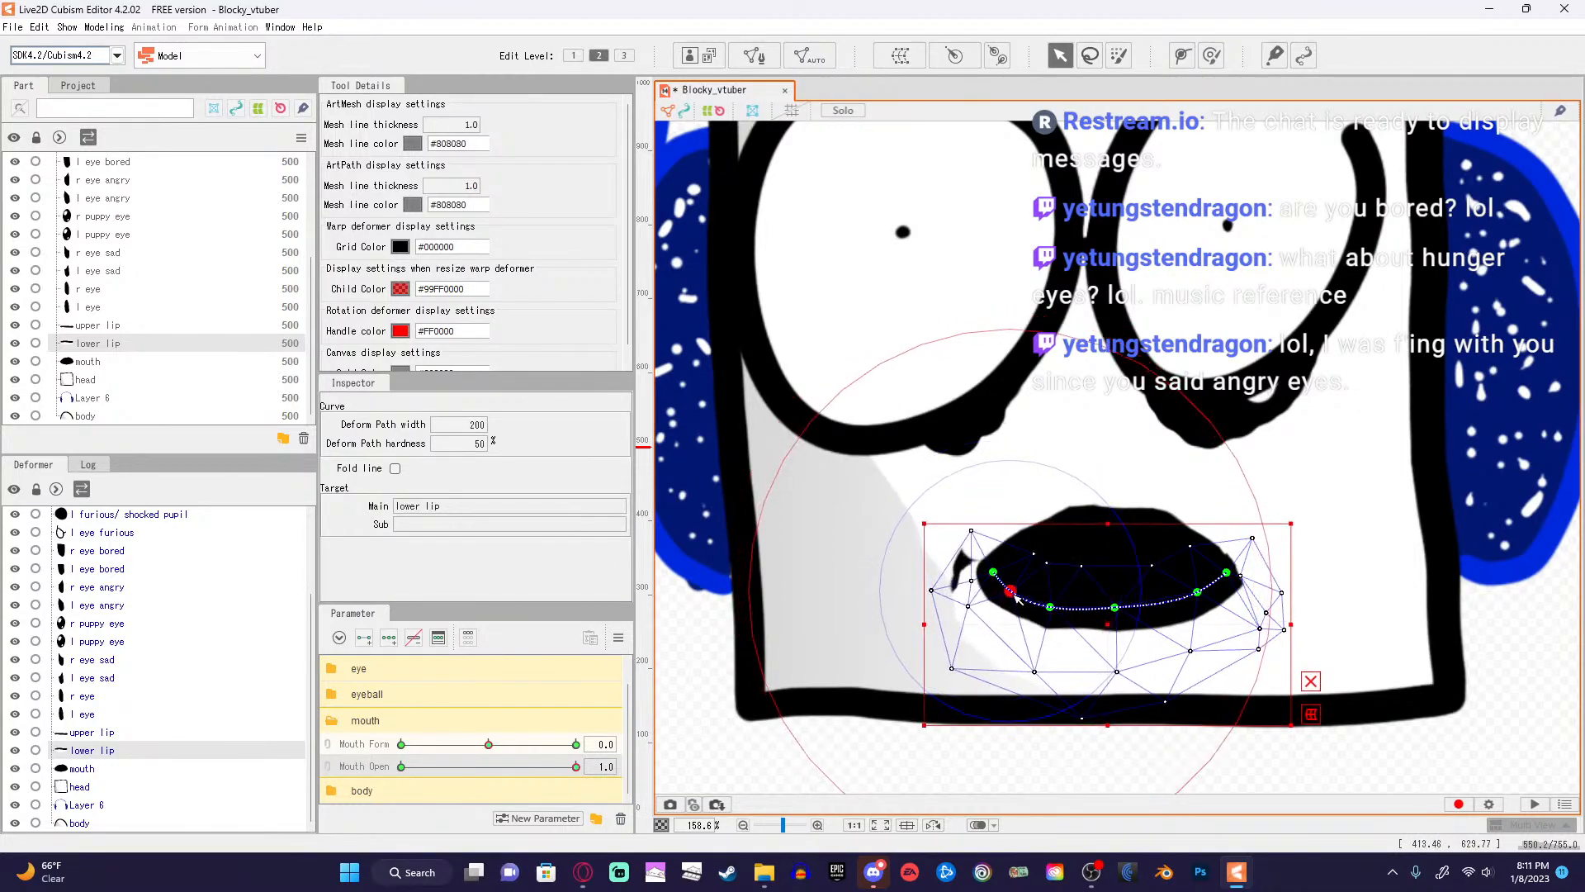
left_click_drag(1230, 575, 1192, 609)
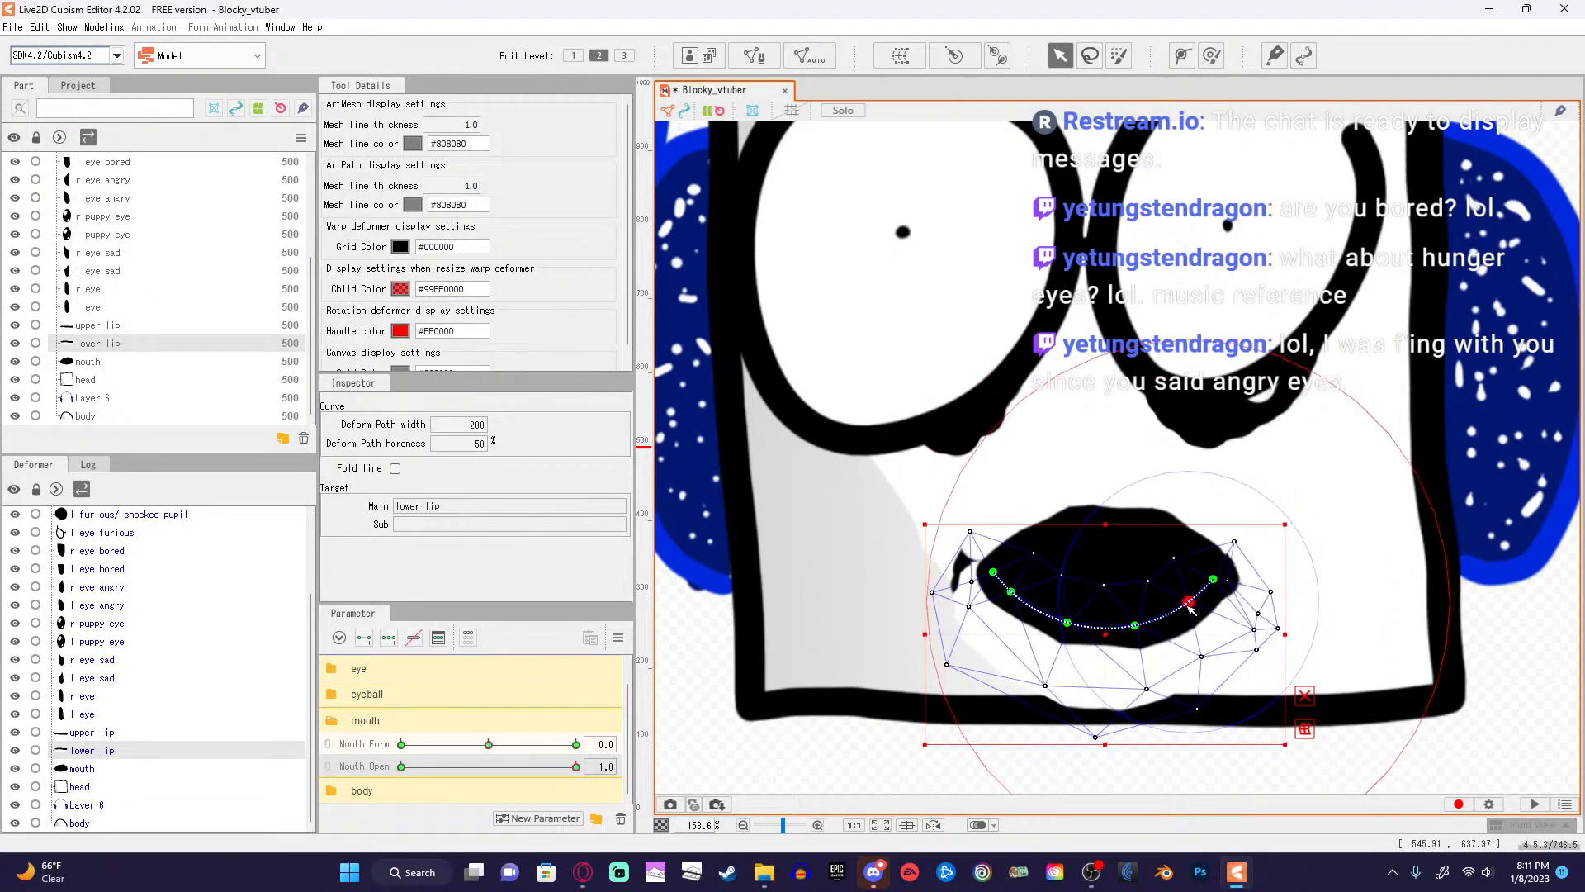
left_click_drag(1068, 623, 1136, 639)
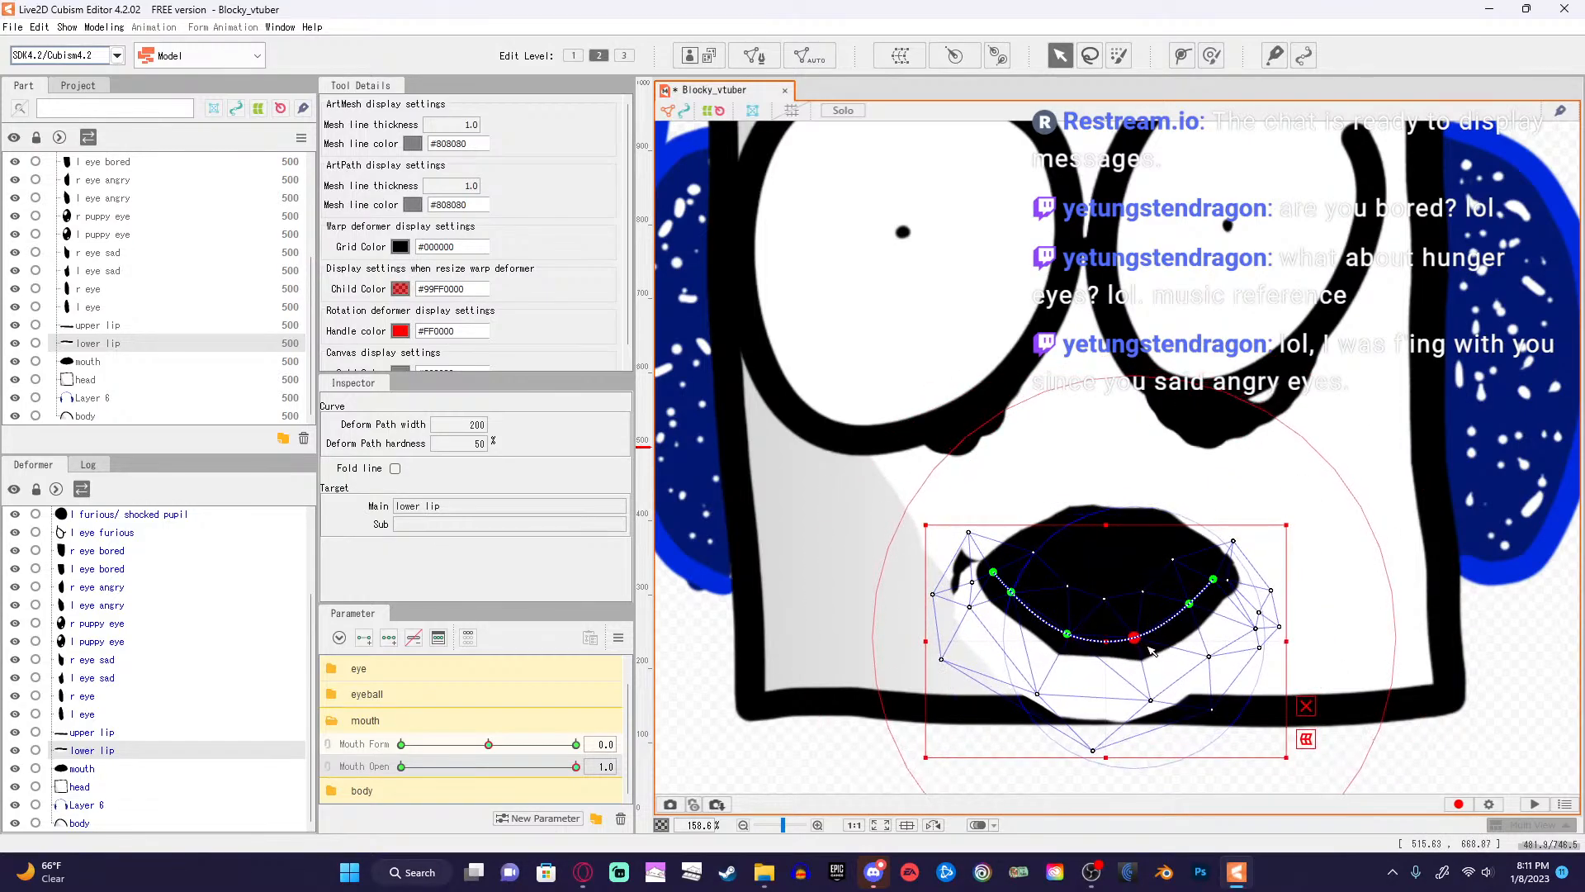
left_click(1067, 635)
left_click_drag(1013, 593, 1201, 604)
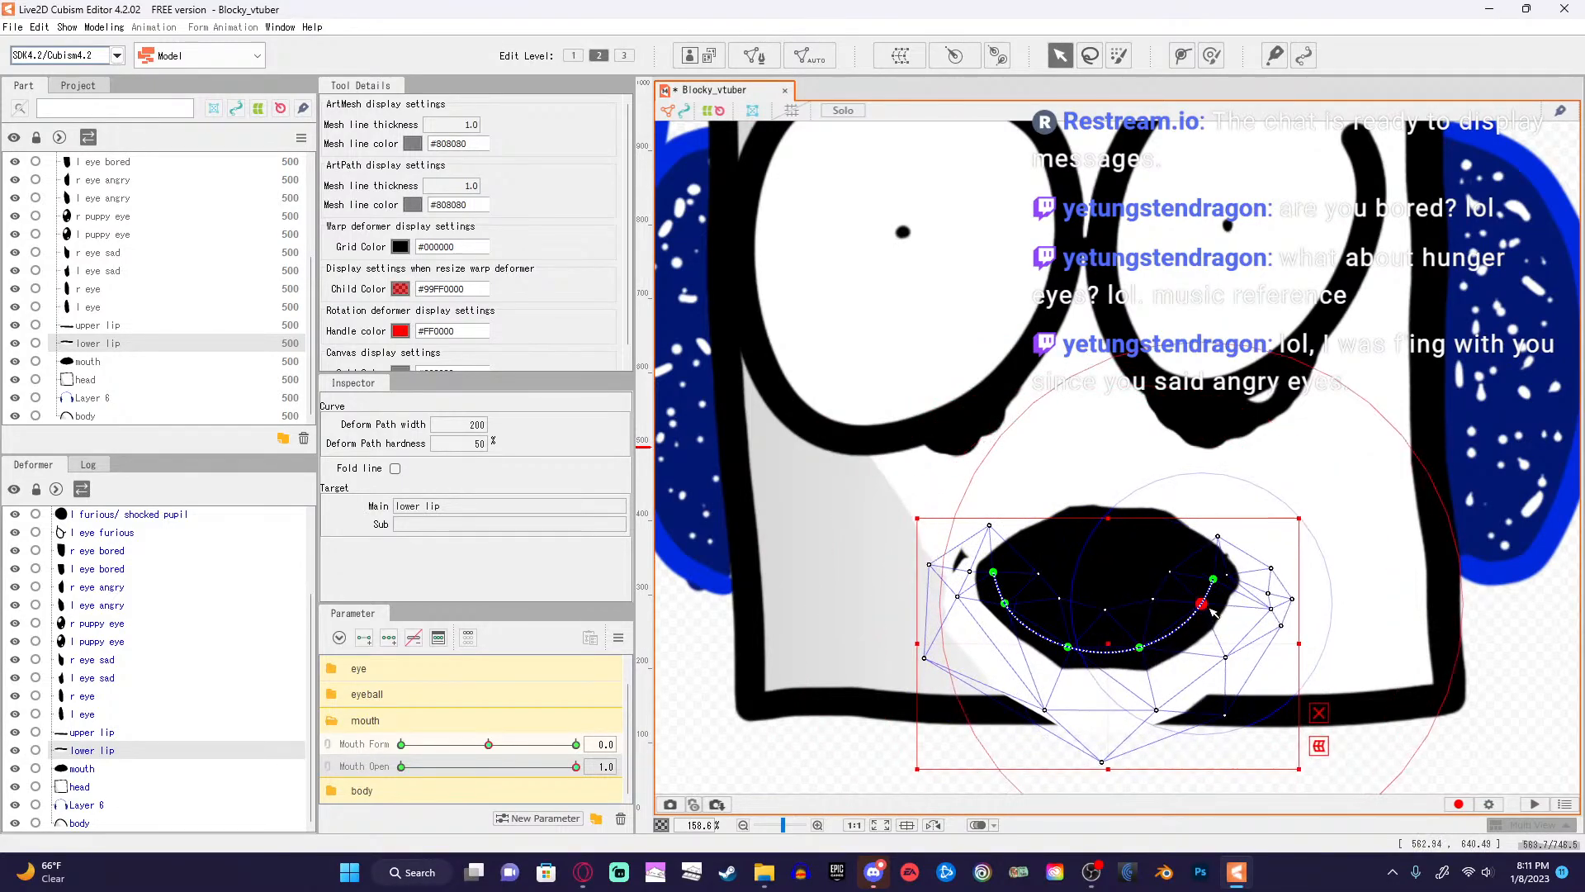
left_click(1140, 649)
left_click_drag(1139, 649, 1060, 648)
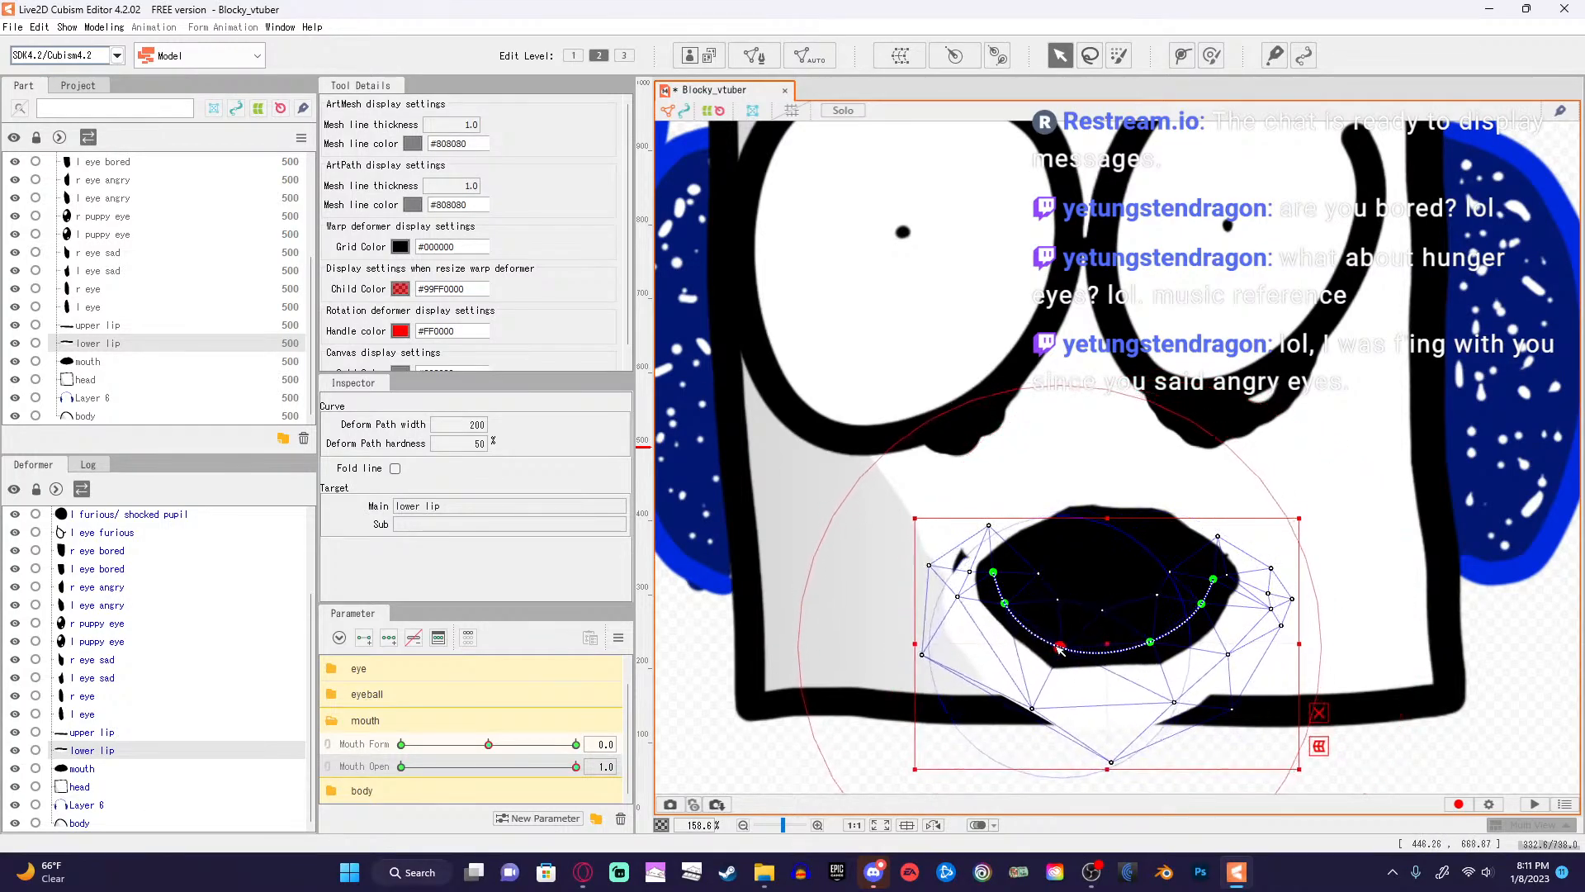
Move the lower lip's bottom mesh vertices upward so they sit closer beneath the open mouth.
left_click_drag(1032, 709, 1040, 699)
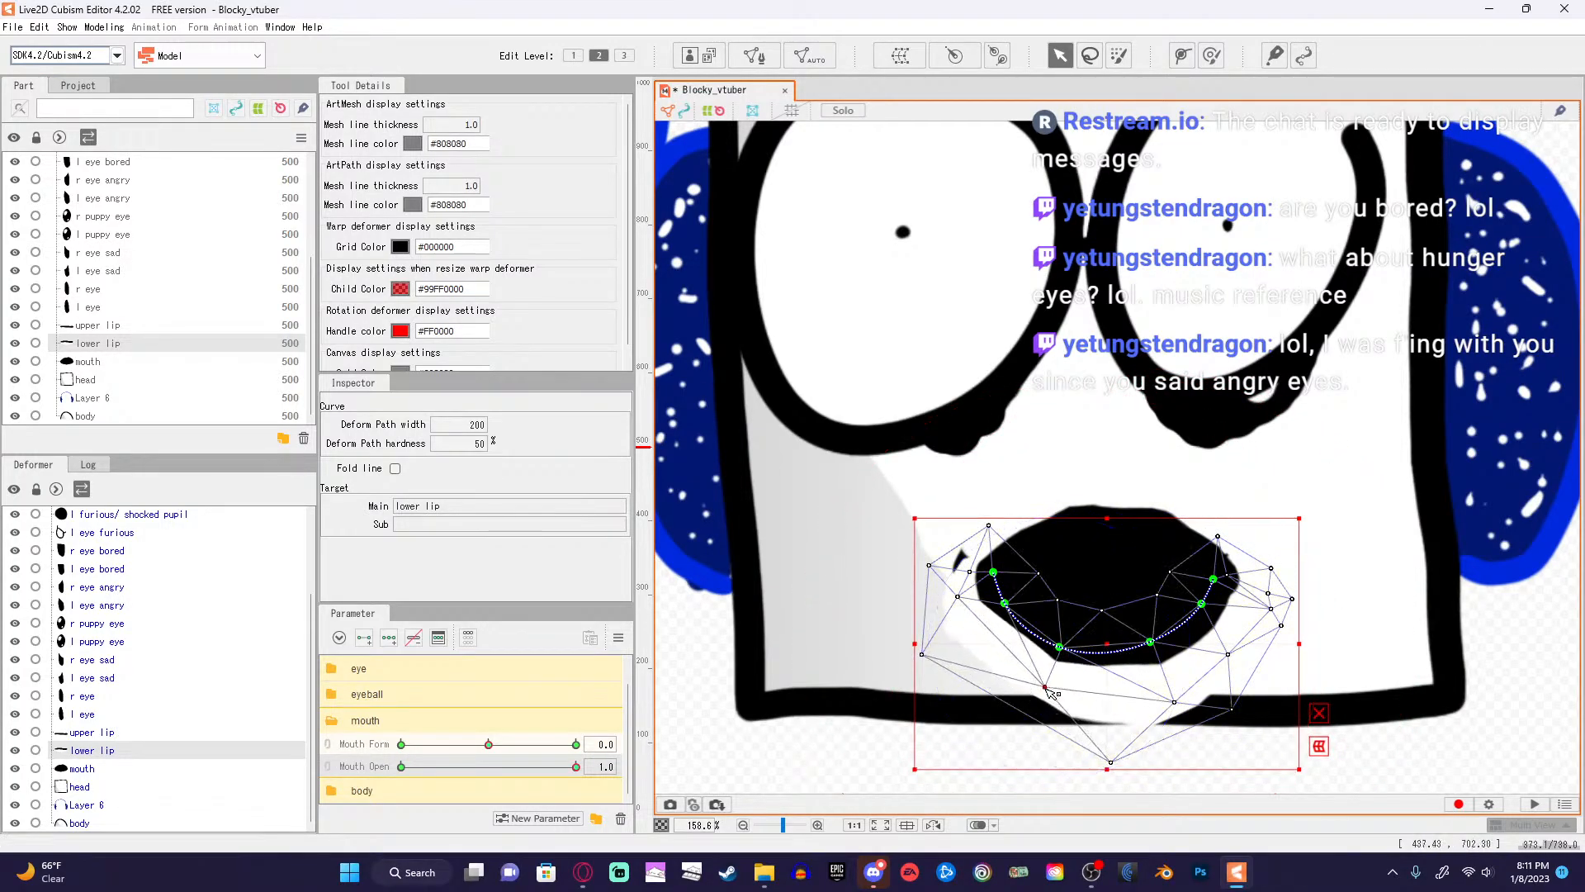
left_click(1056, 673)
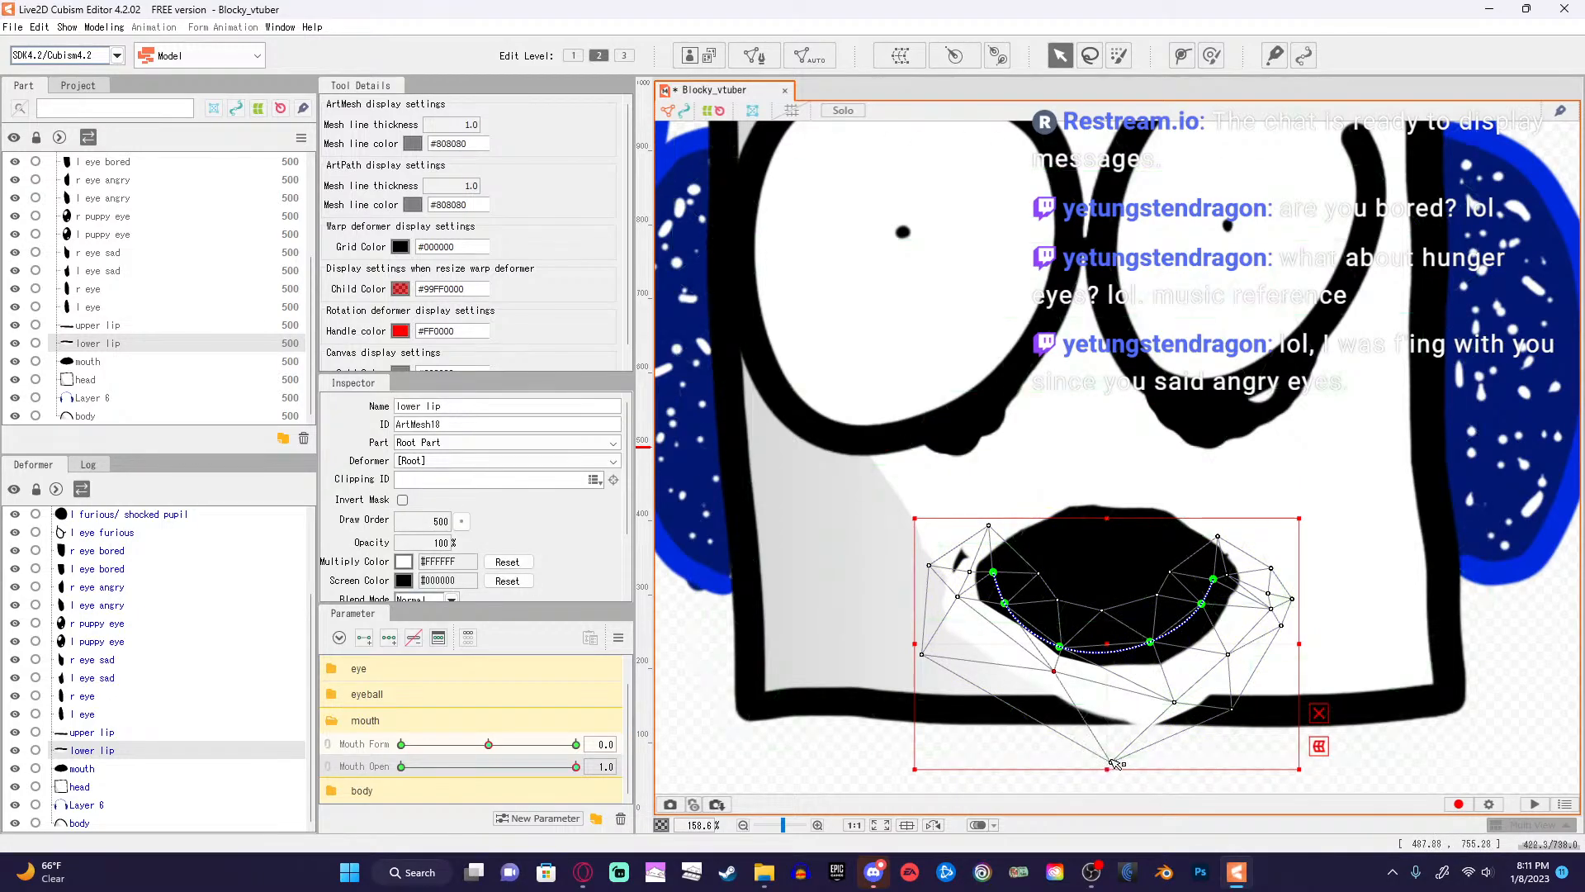
left_click(1178, 681)
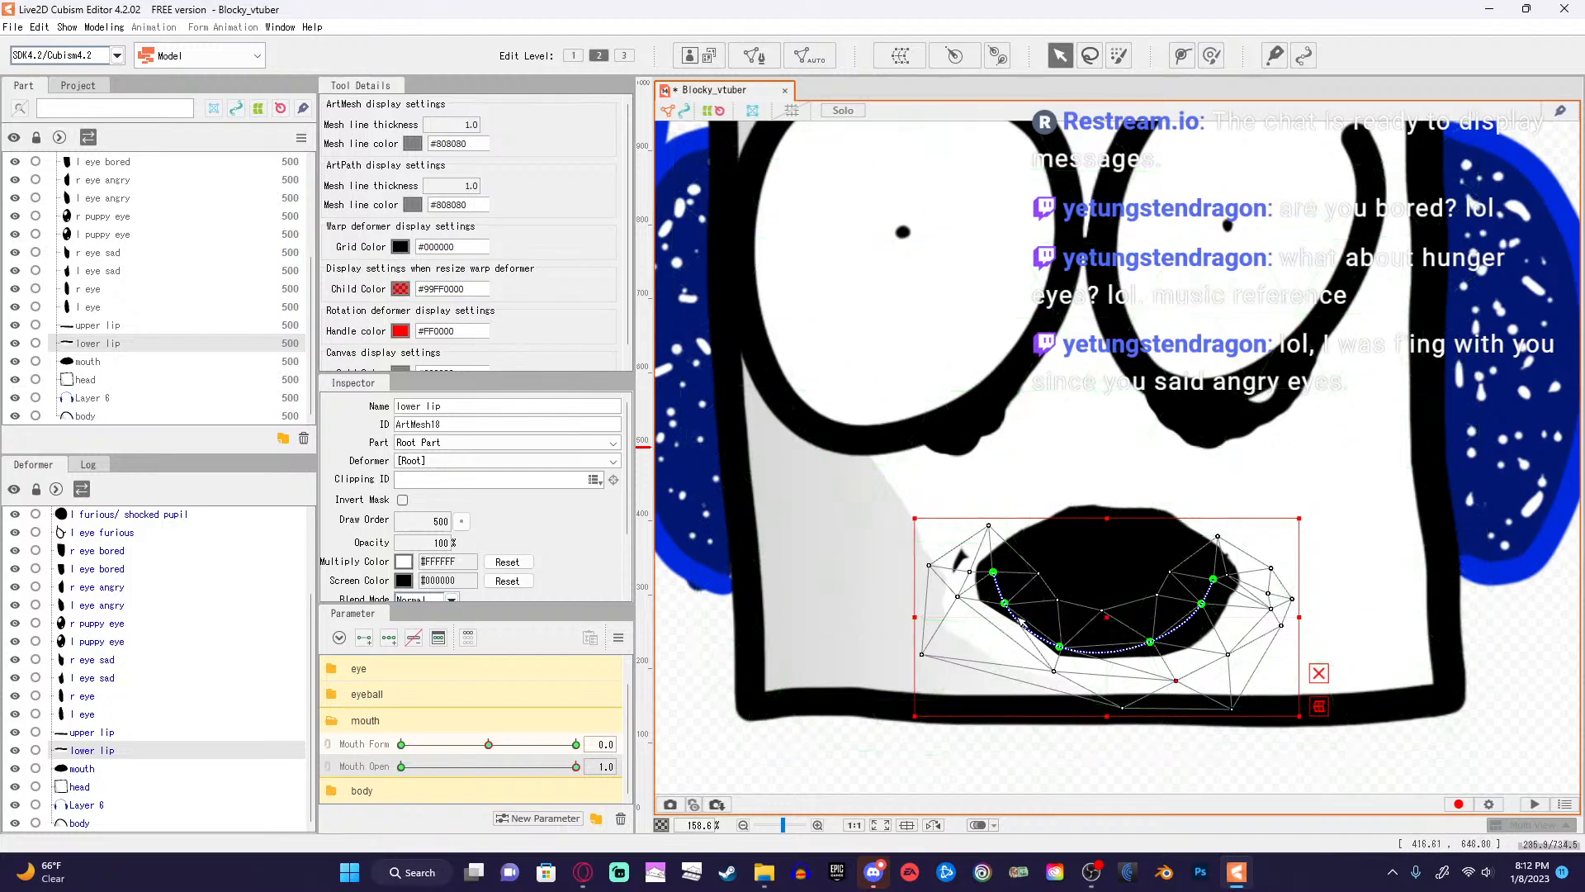
Round out the lower lip's left side with its lower path point and nearby mesh vertices, and adjust the right corner's vertex and end point.
left_click_drag(1009, 608, 1017, 634)
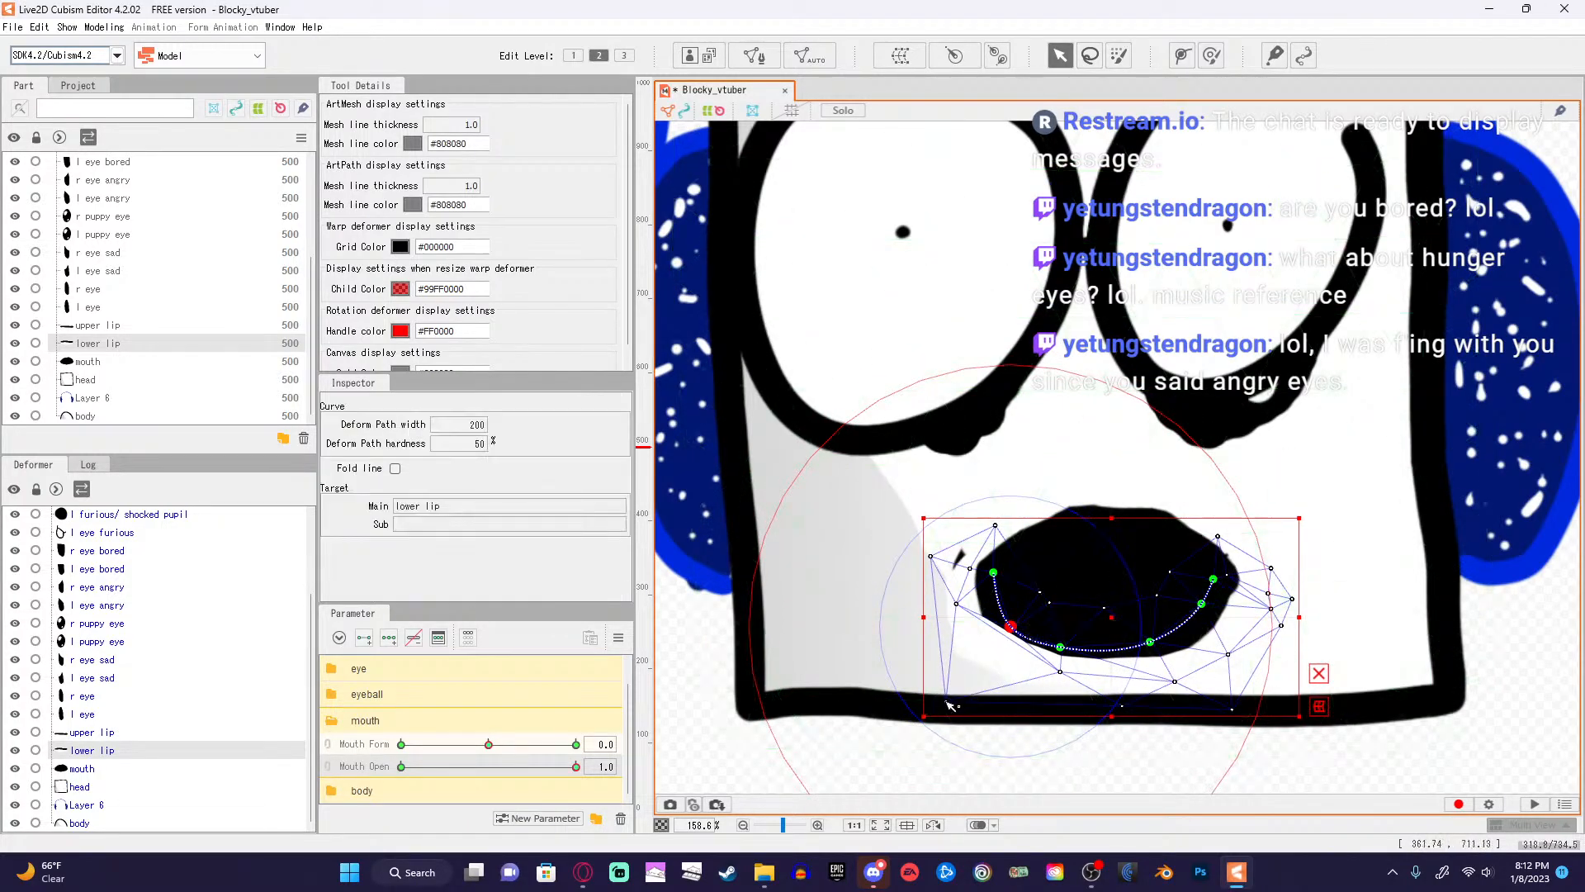
left_click_drag(947, 705, 1018, 674)
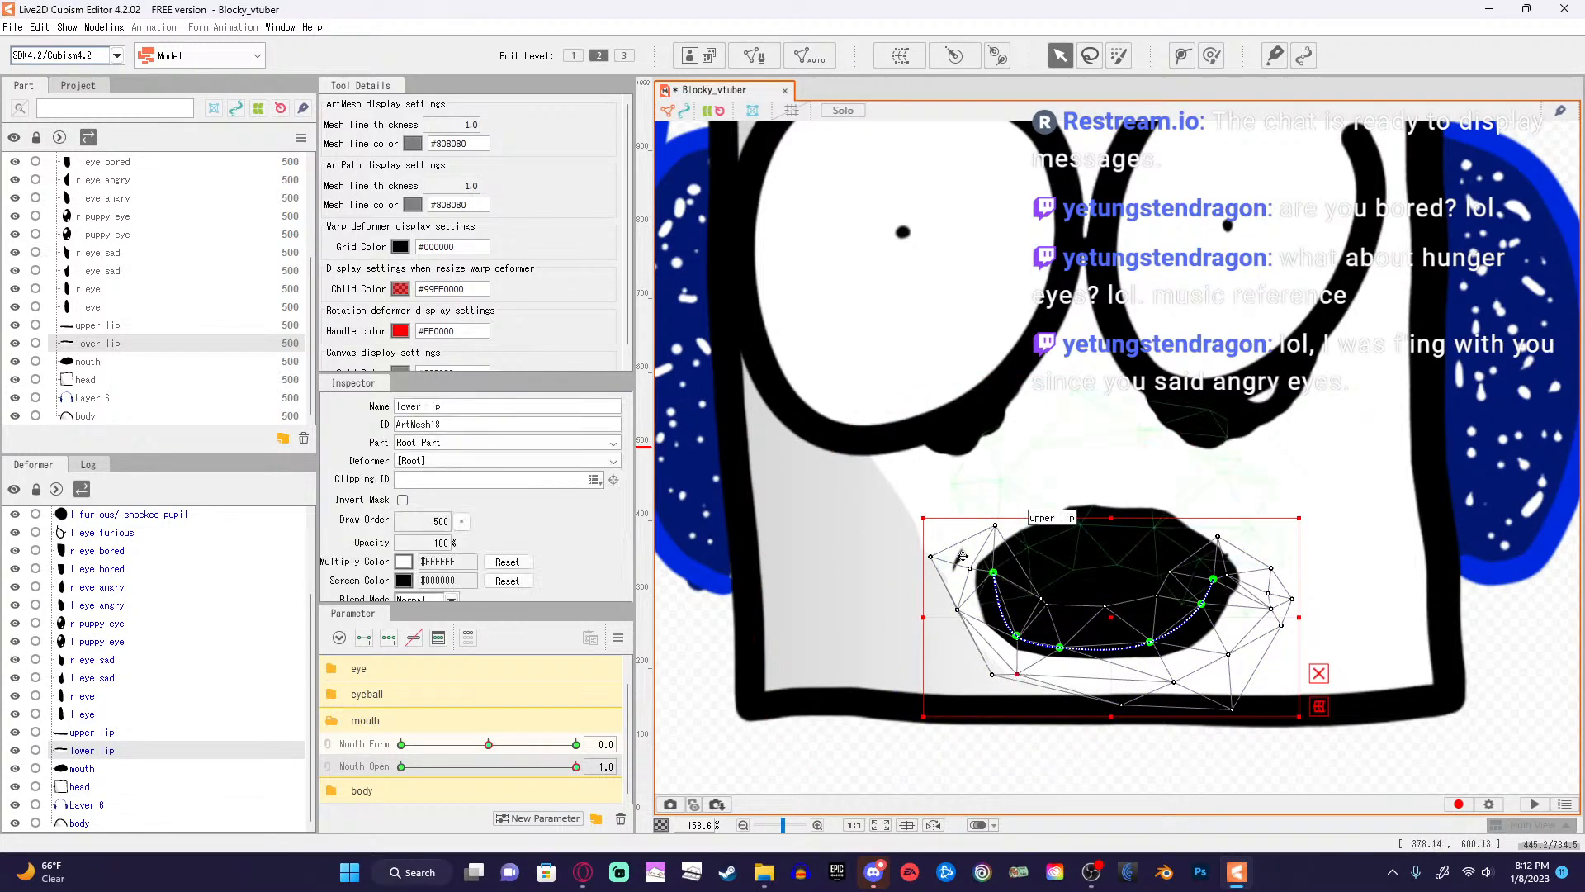
left_click_drag(926, 553, 920, 516)
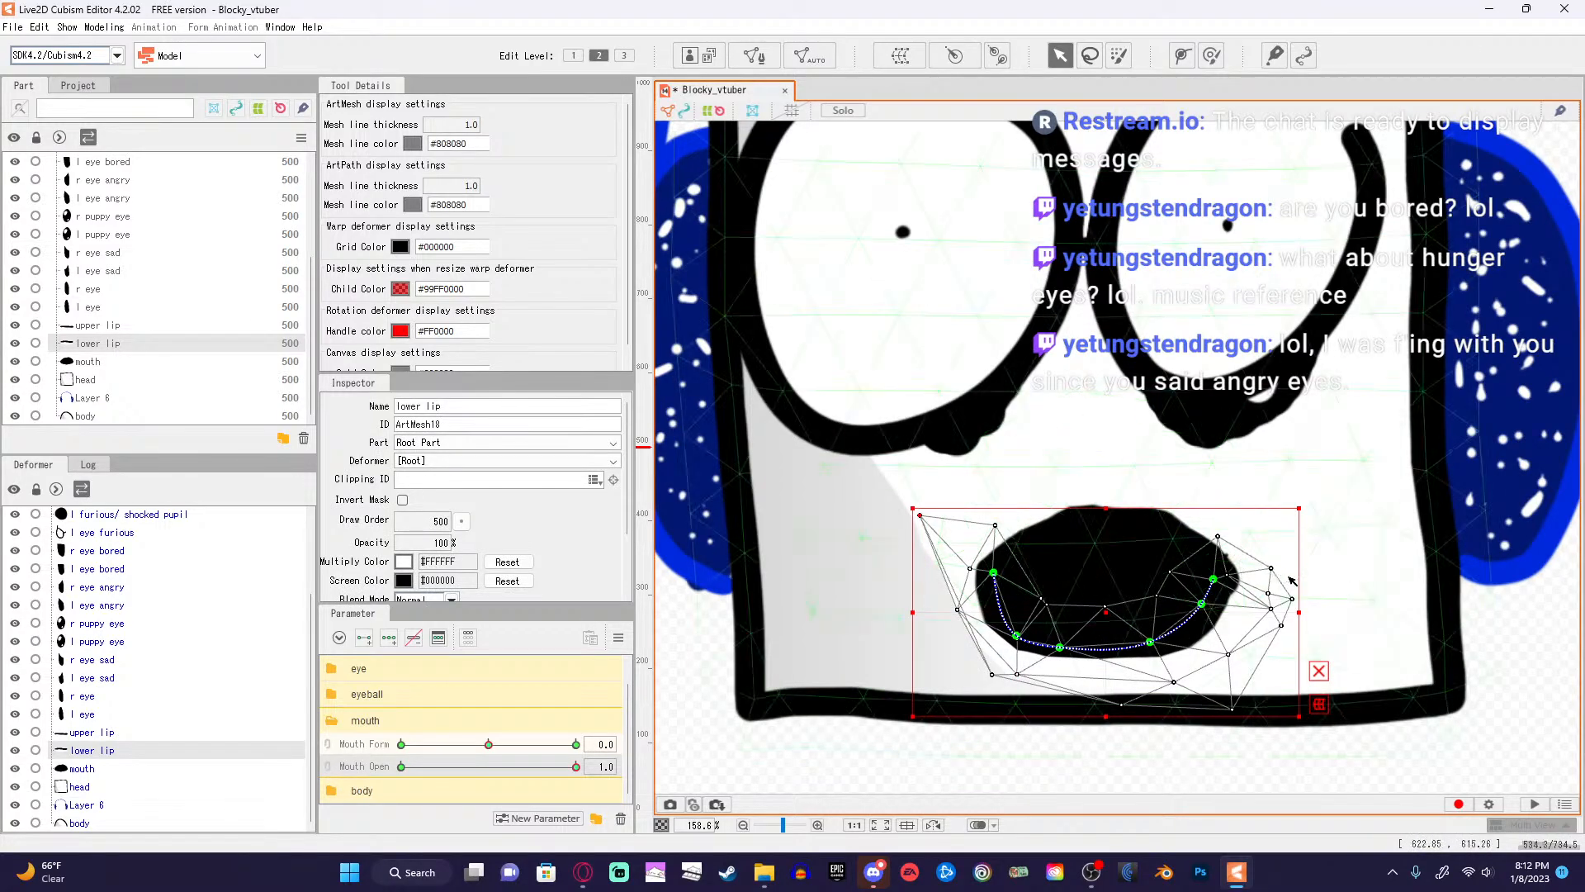
left_click_drag(1271, 568, 1252, 529)
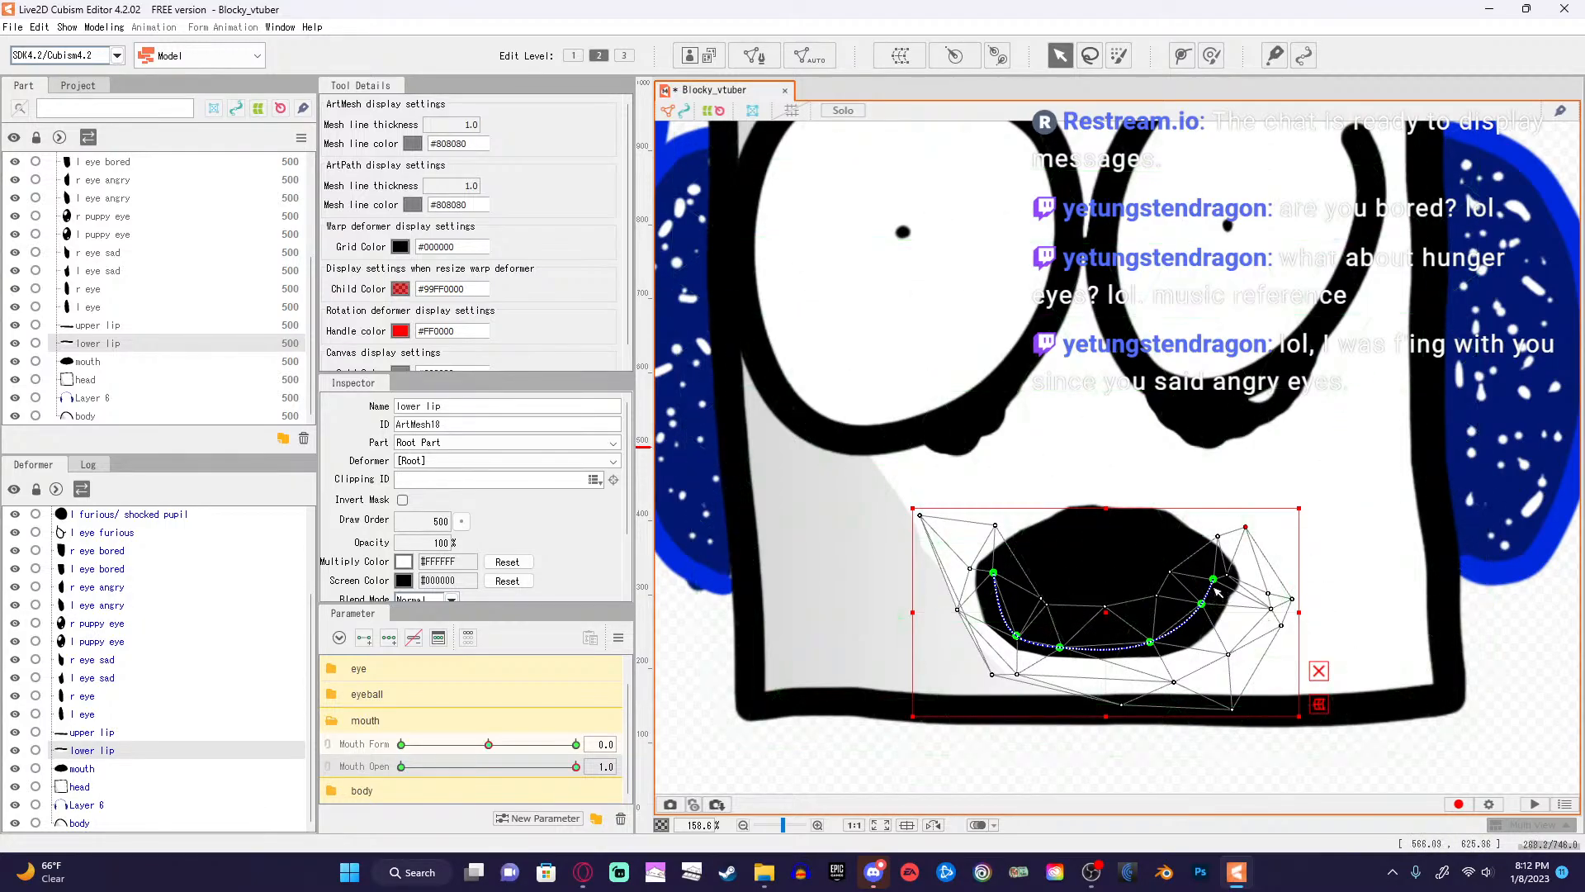
left_click_drag(1215, 587, 1221, 583)
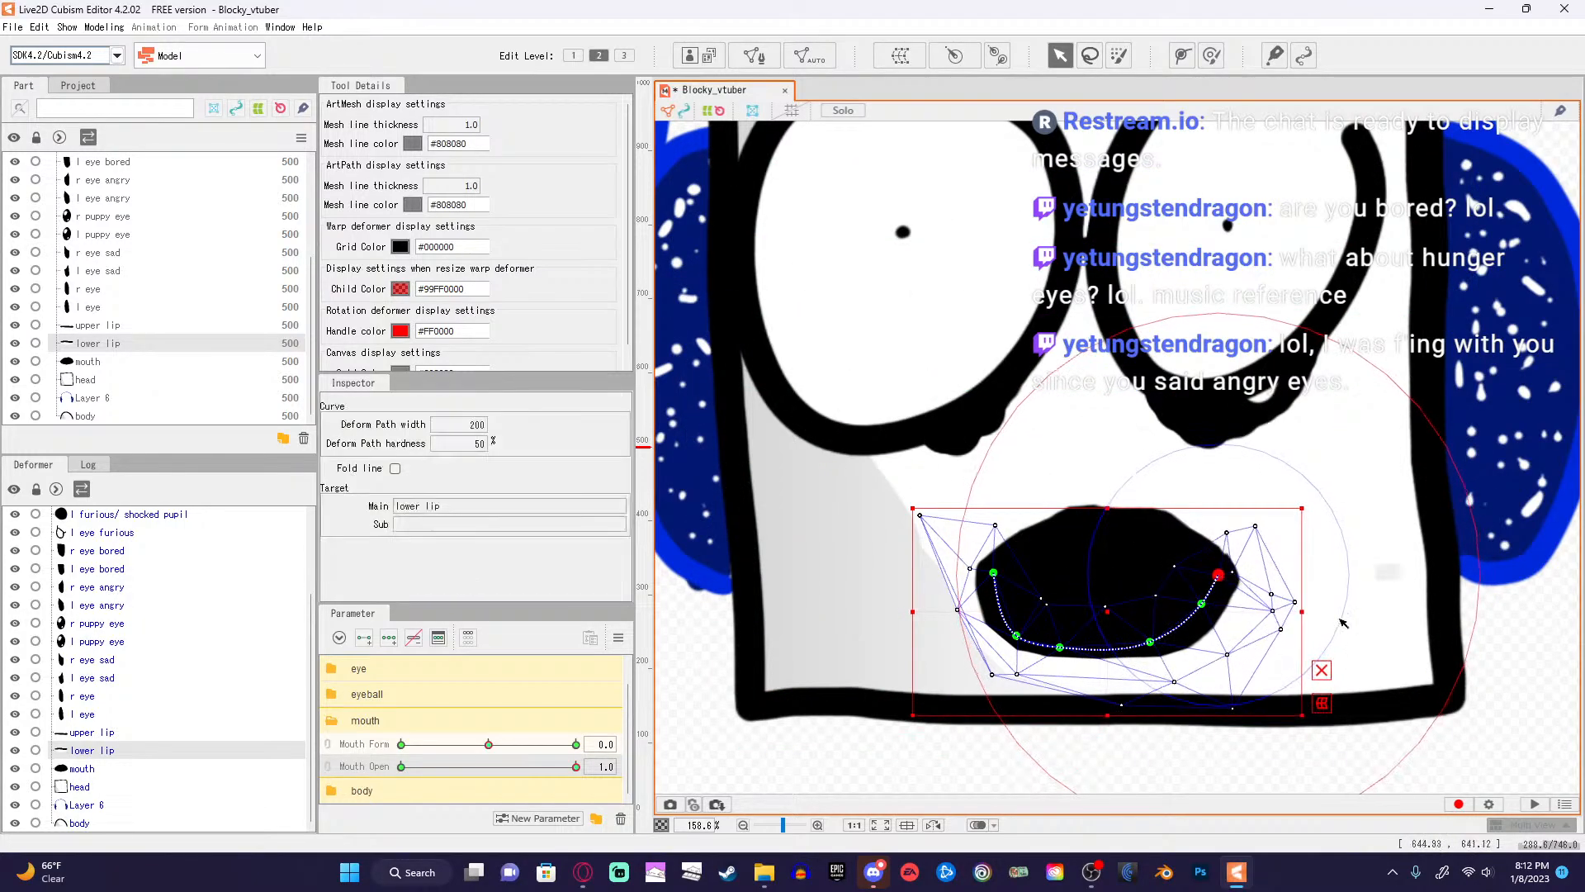
Deselect the lower lip and preview the mouth opening and closing by moving Mouth Open between 1.0 and 0.0.
left_click(1517, 662)
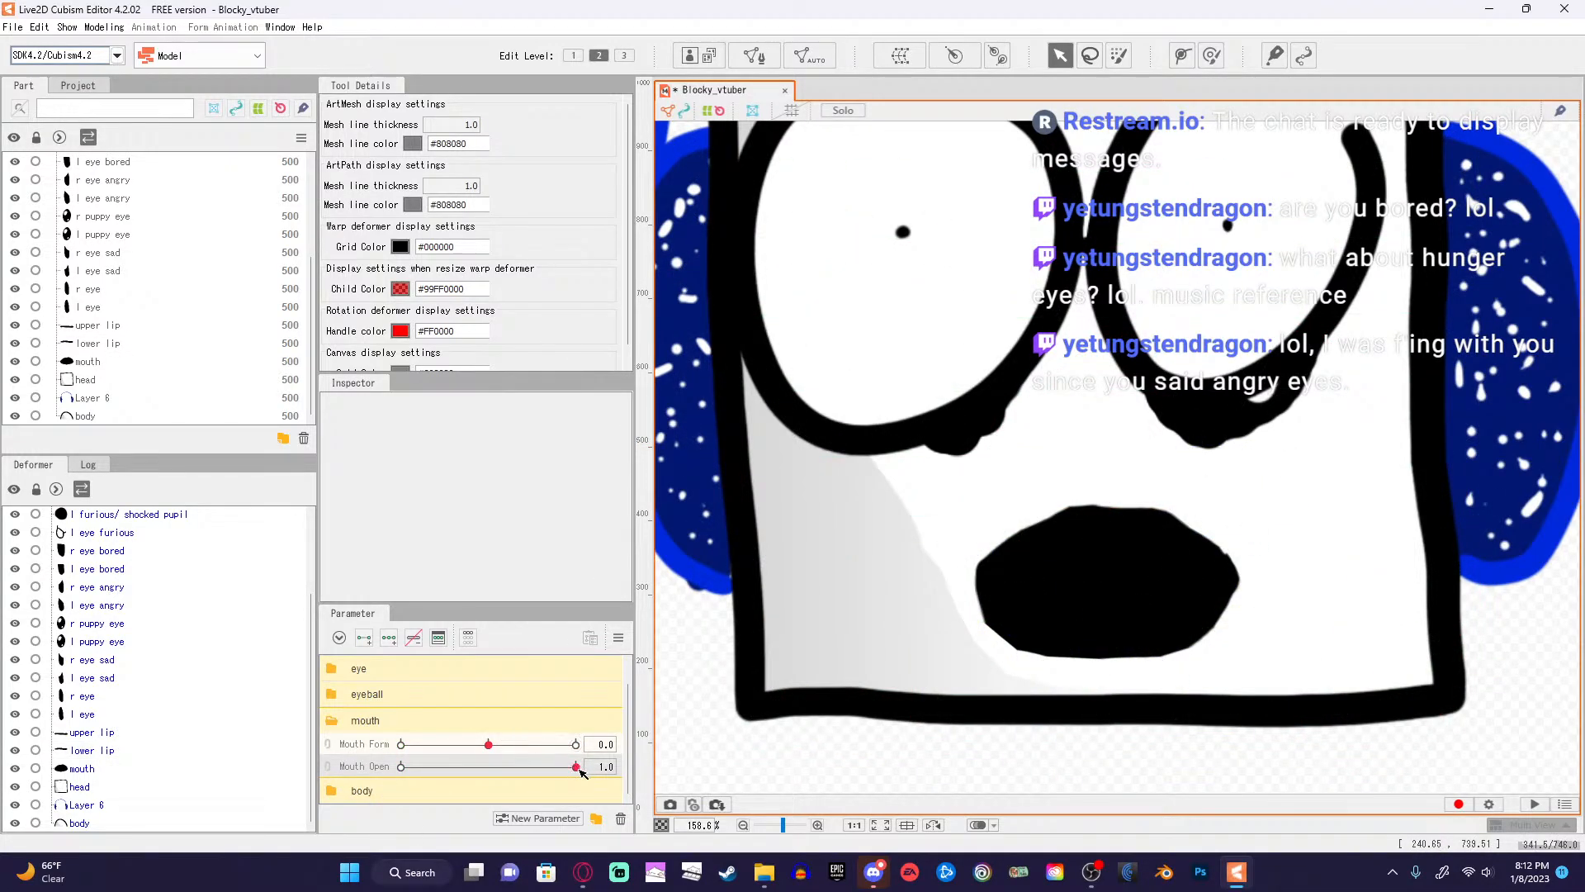
mouse_move(578, 769)
left_mouse_down()
mouse_move(413, 769)
mouse_move(603, 767)
mouse_move(385, 765)
mouse_move(583, 785)
left_mouse_up()
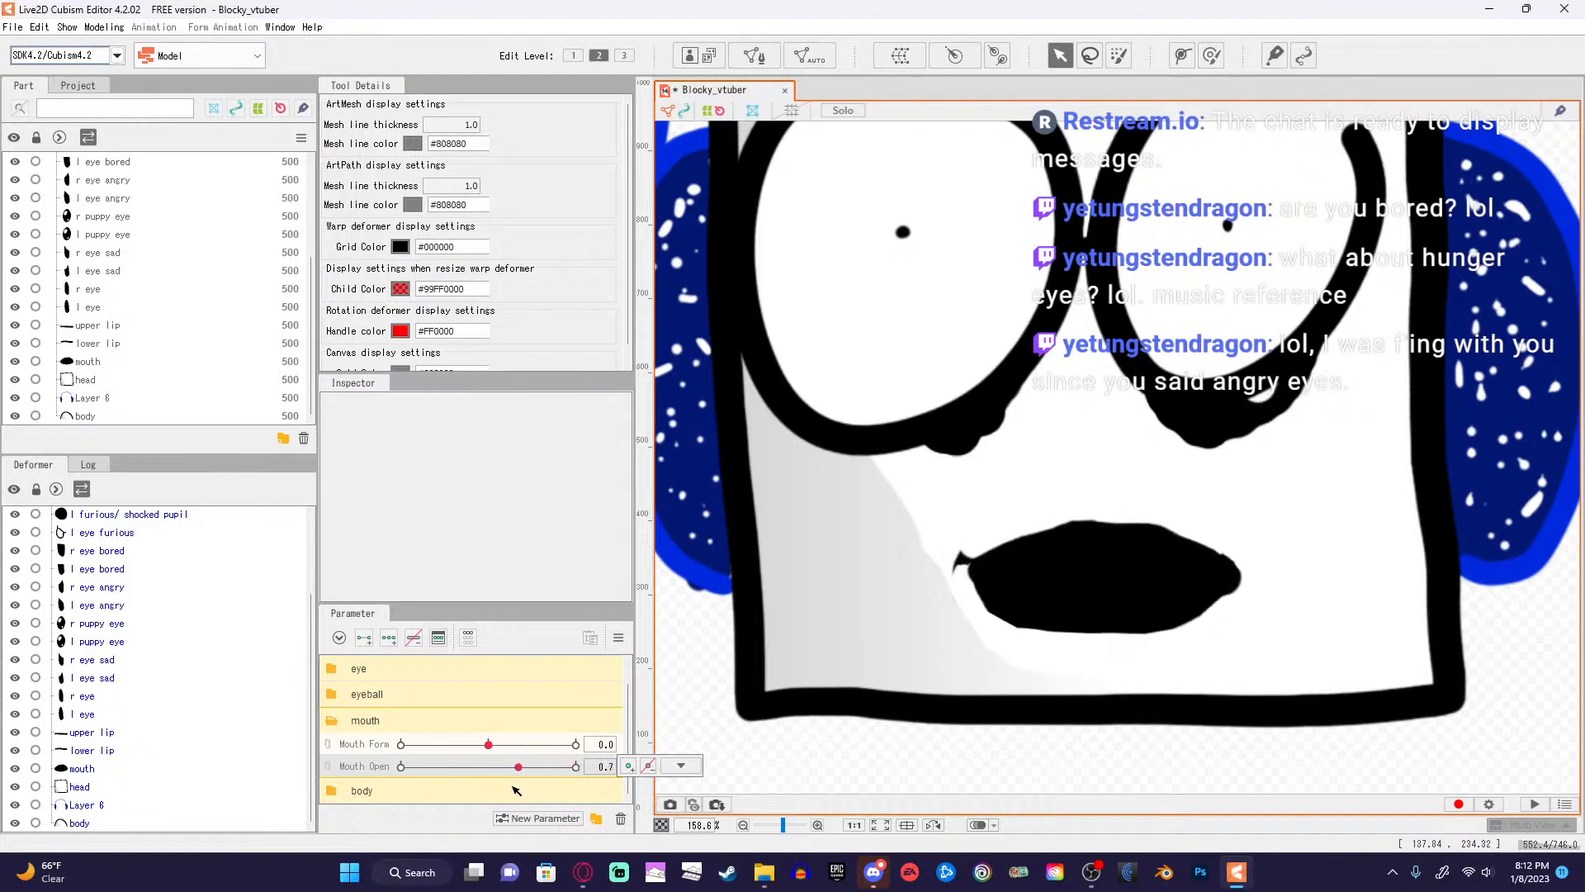
left_click_drag(589, 793, 388, 787)
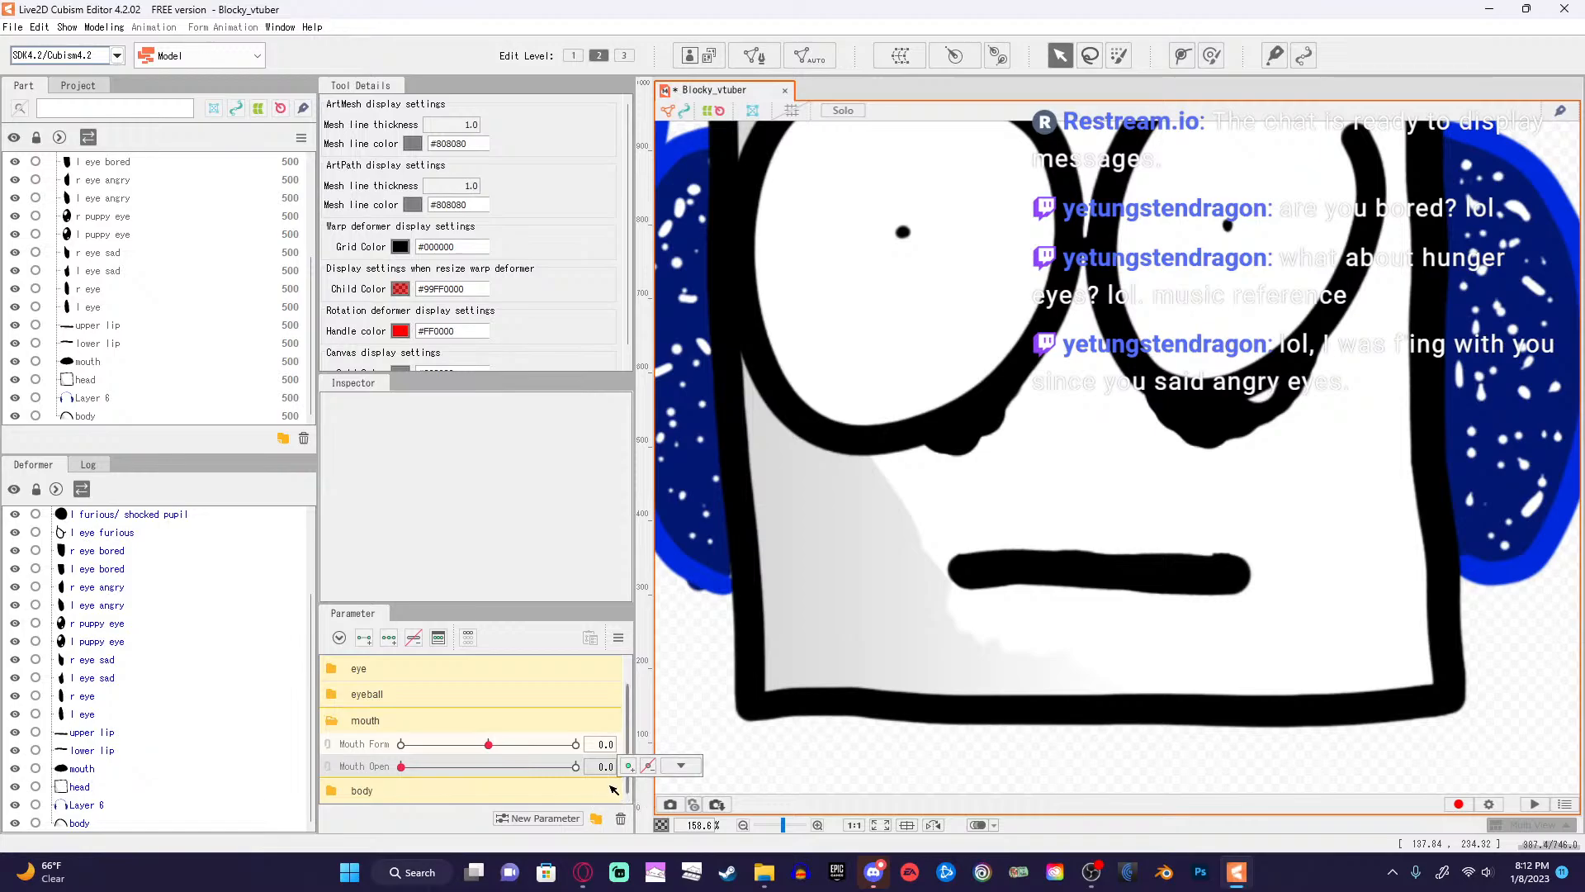
Try to move the upper lip's left mesh vertex outward in the closed-mouth pose, and undo the move.
left_click(85, 736)
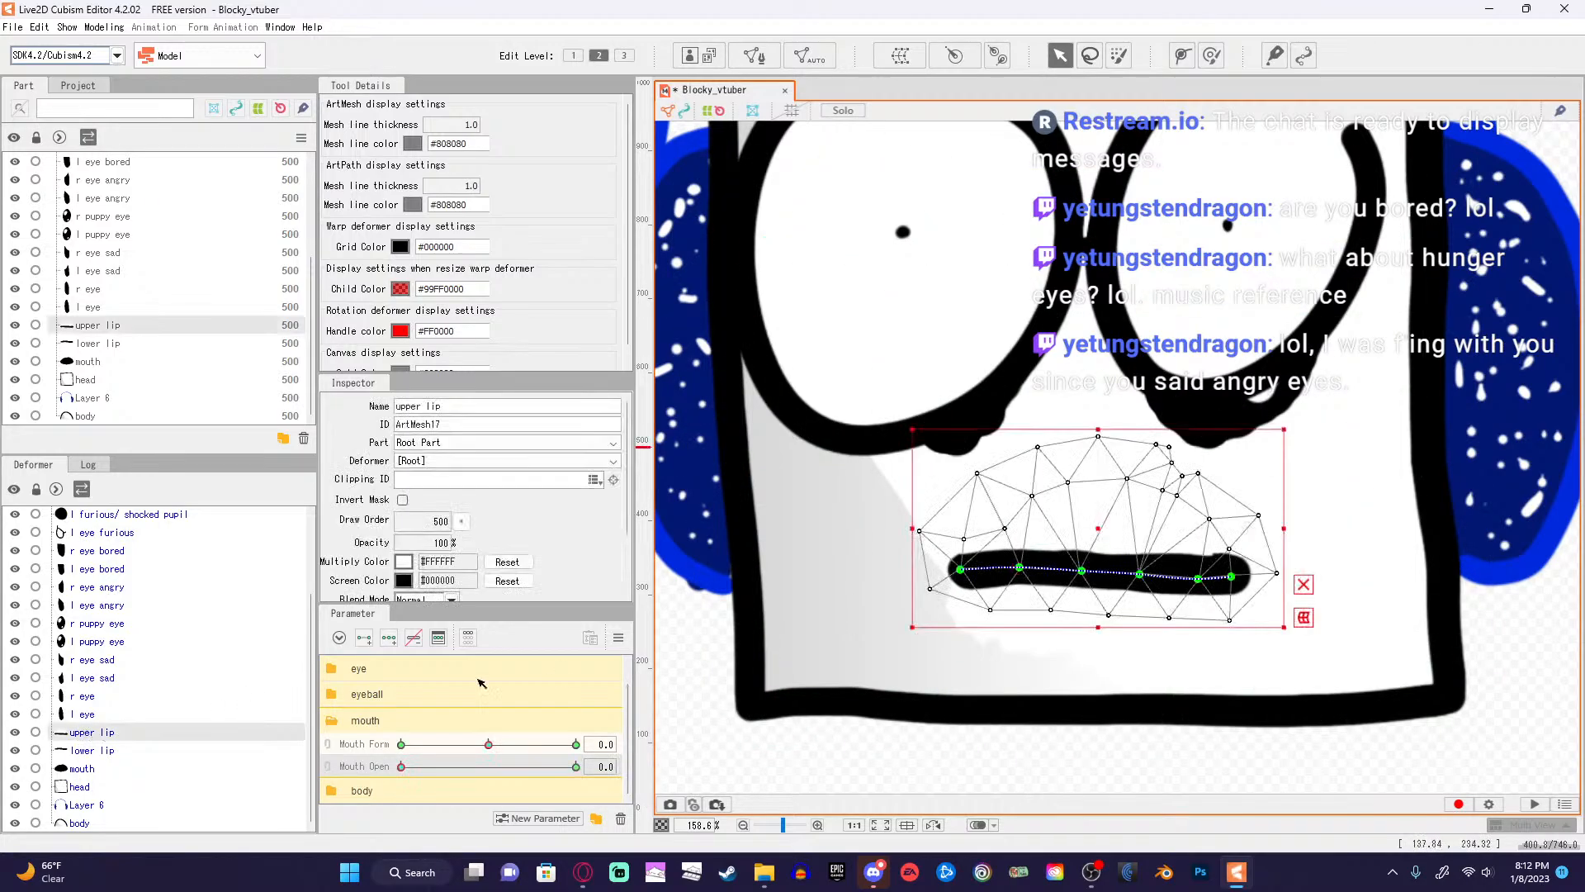
left_click_drag(921, 535, 910, 547)
key("ctrl+z")
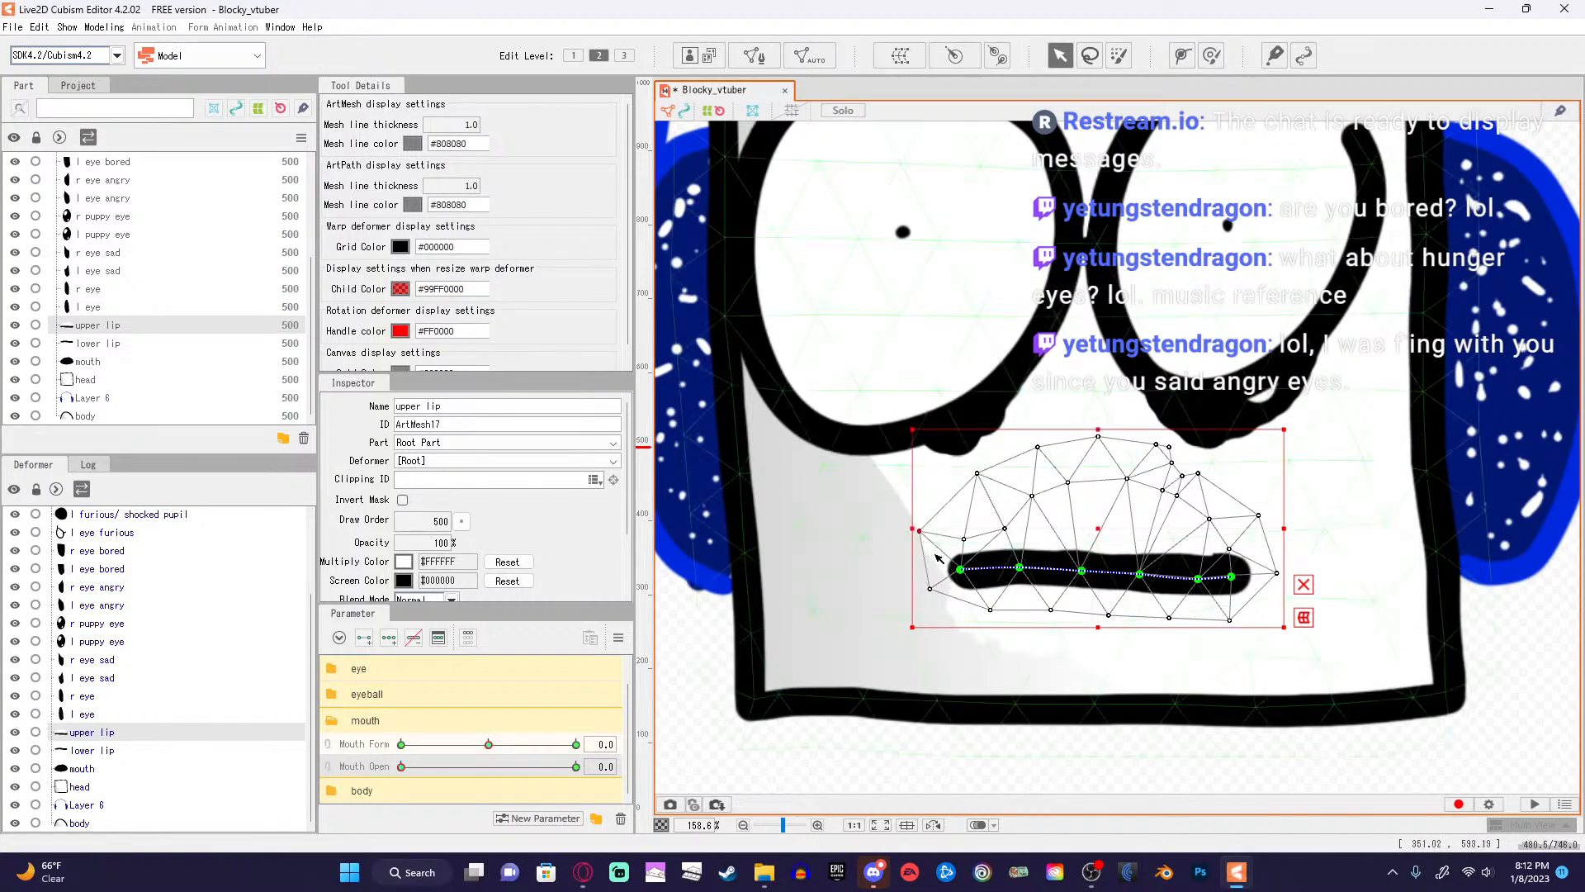
Try to spread the lower lip's lower-left and bottom mesh vertices outward in the closed-mouth pose.
left_click(148, 750)
left_click(148, 757)
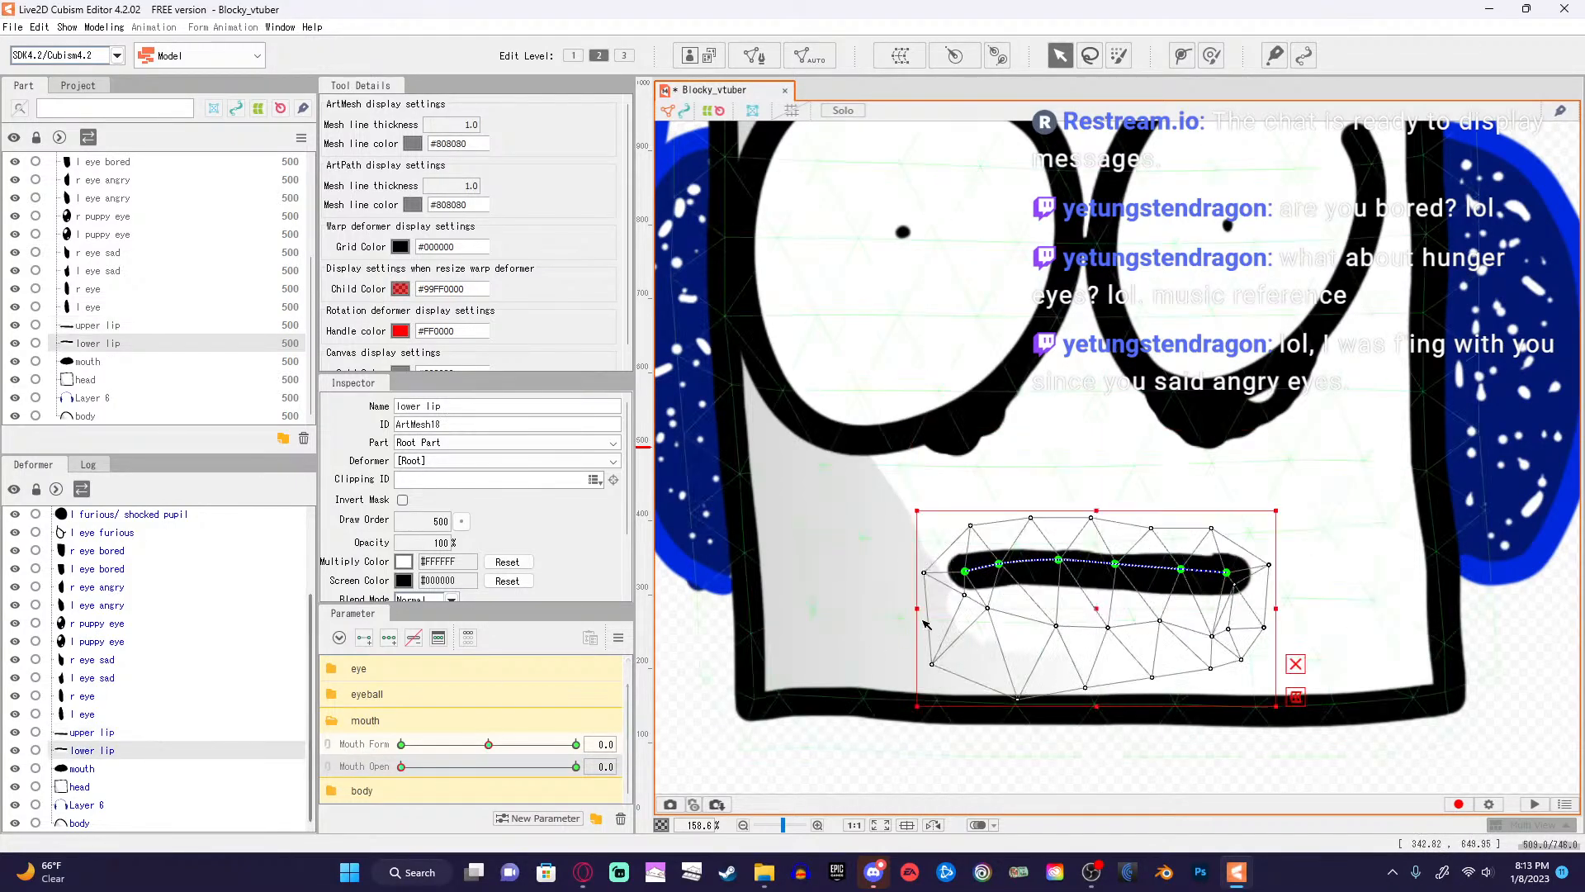
left_click_drag(932, 663, 858, 650)
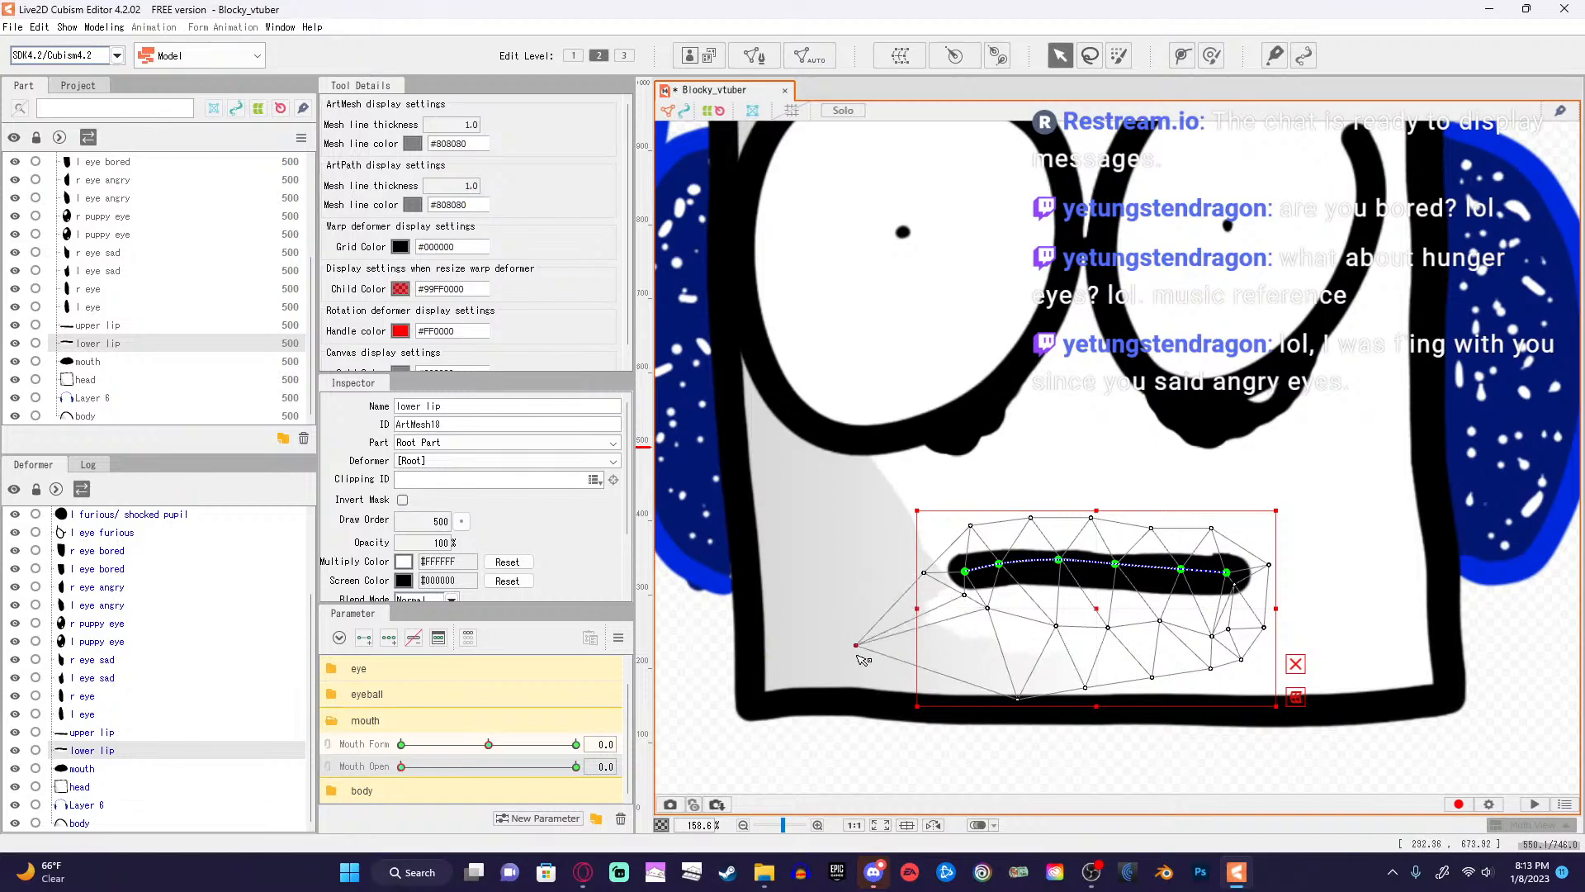
left_click_drag(963, 595, 888, 538)
key("ctrl+z")
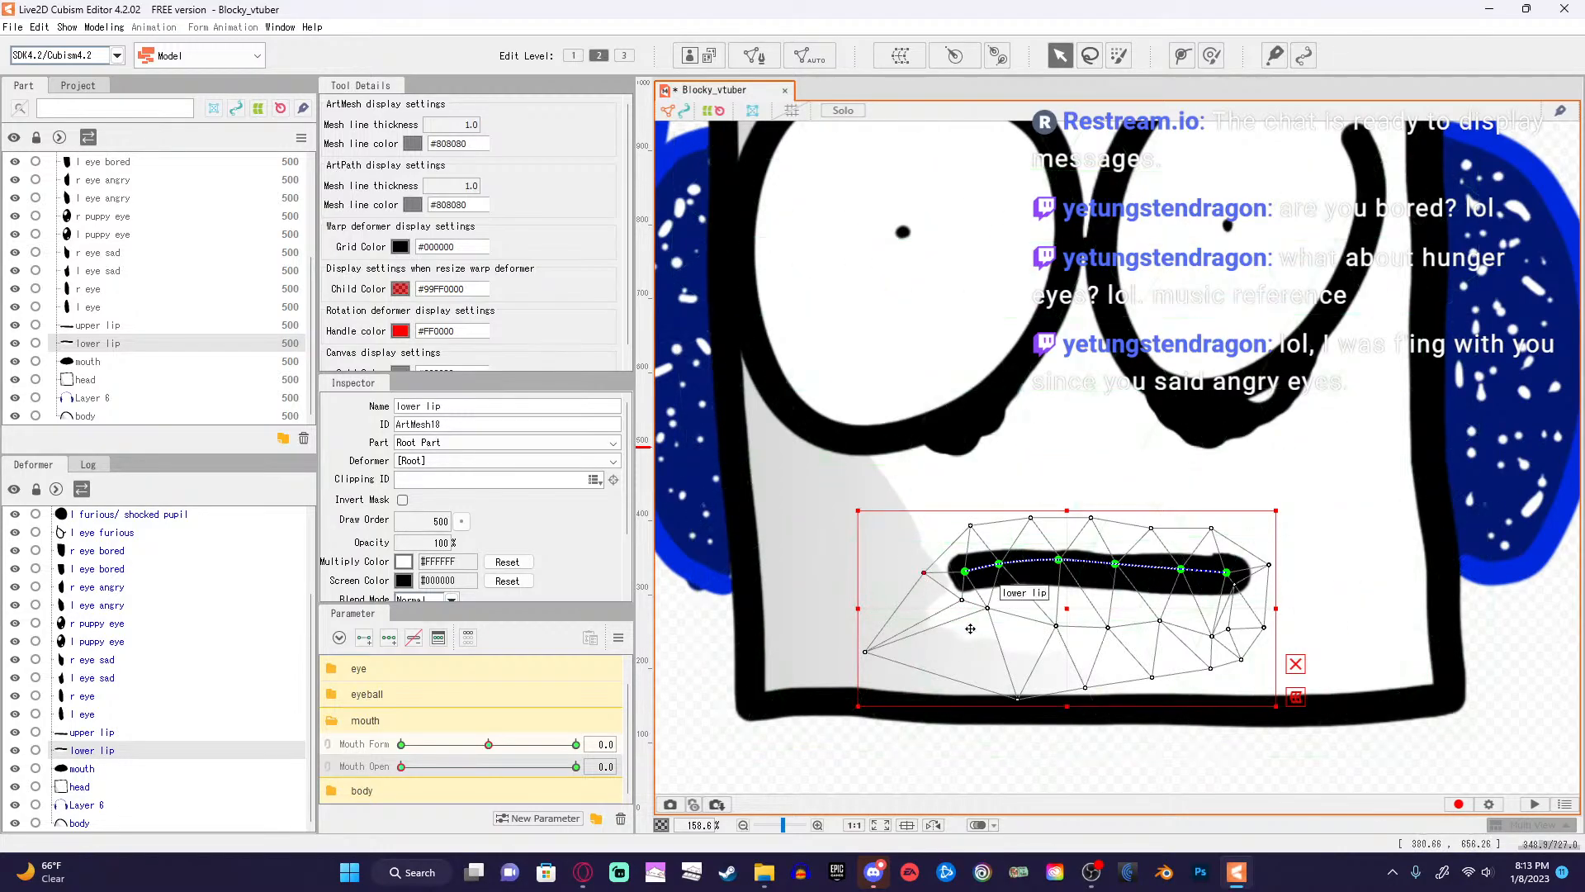
key("ctrl+z")
left_click(989, 610)
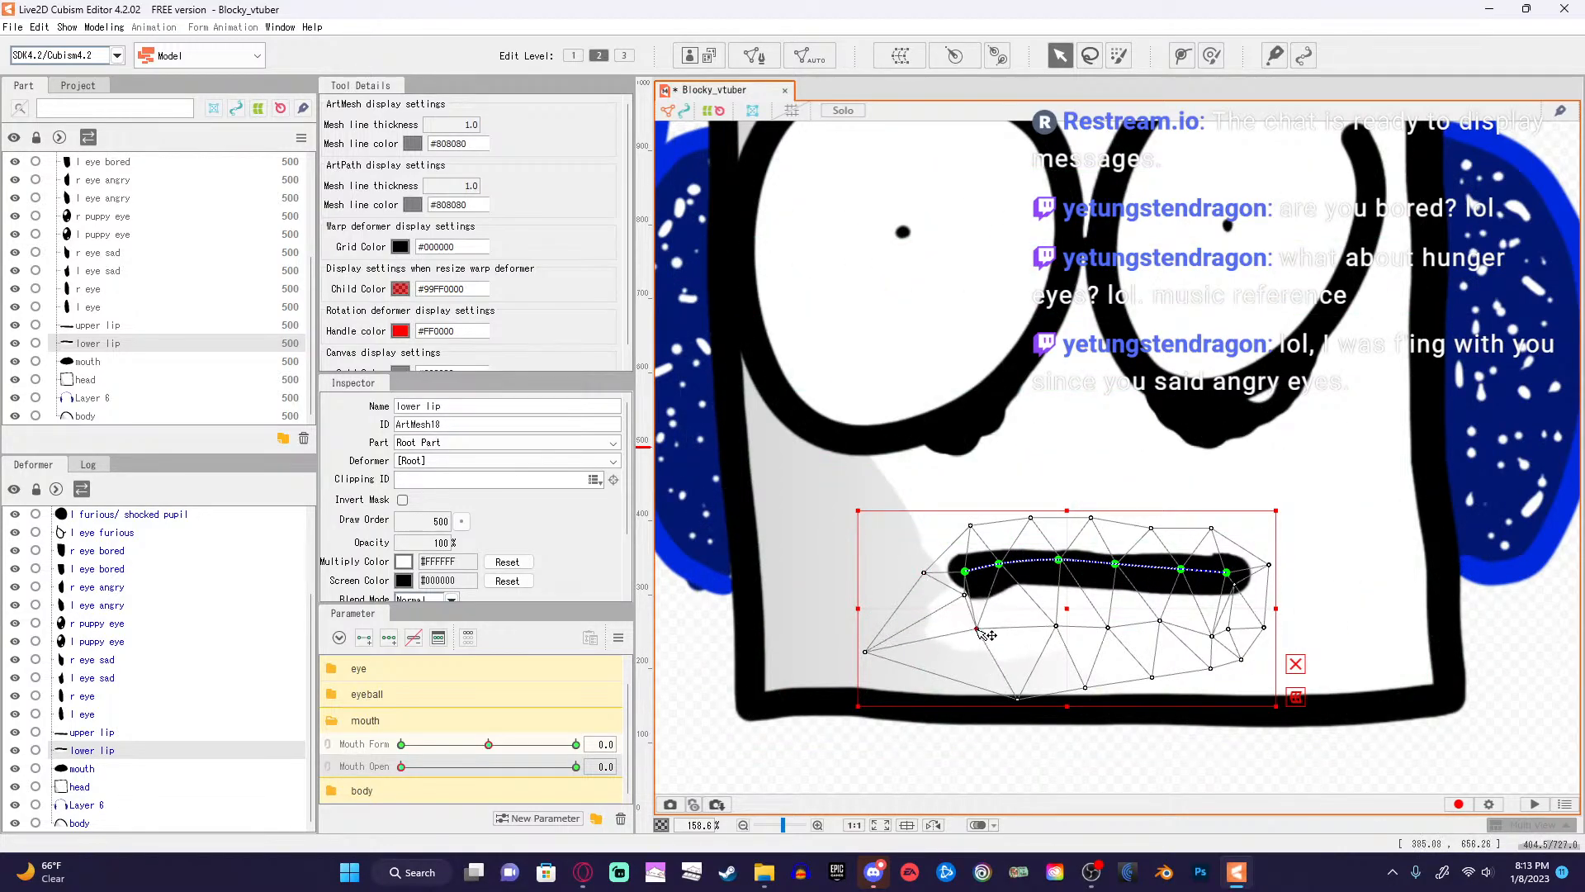
left_click_drag(1019, 700, 995, 696)
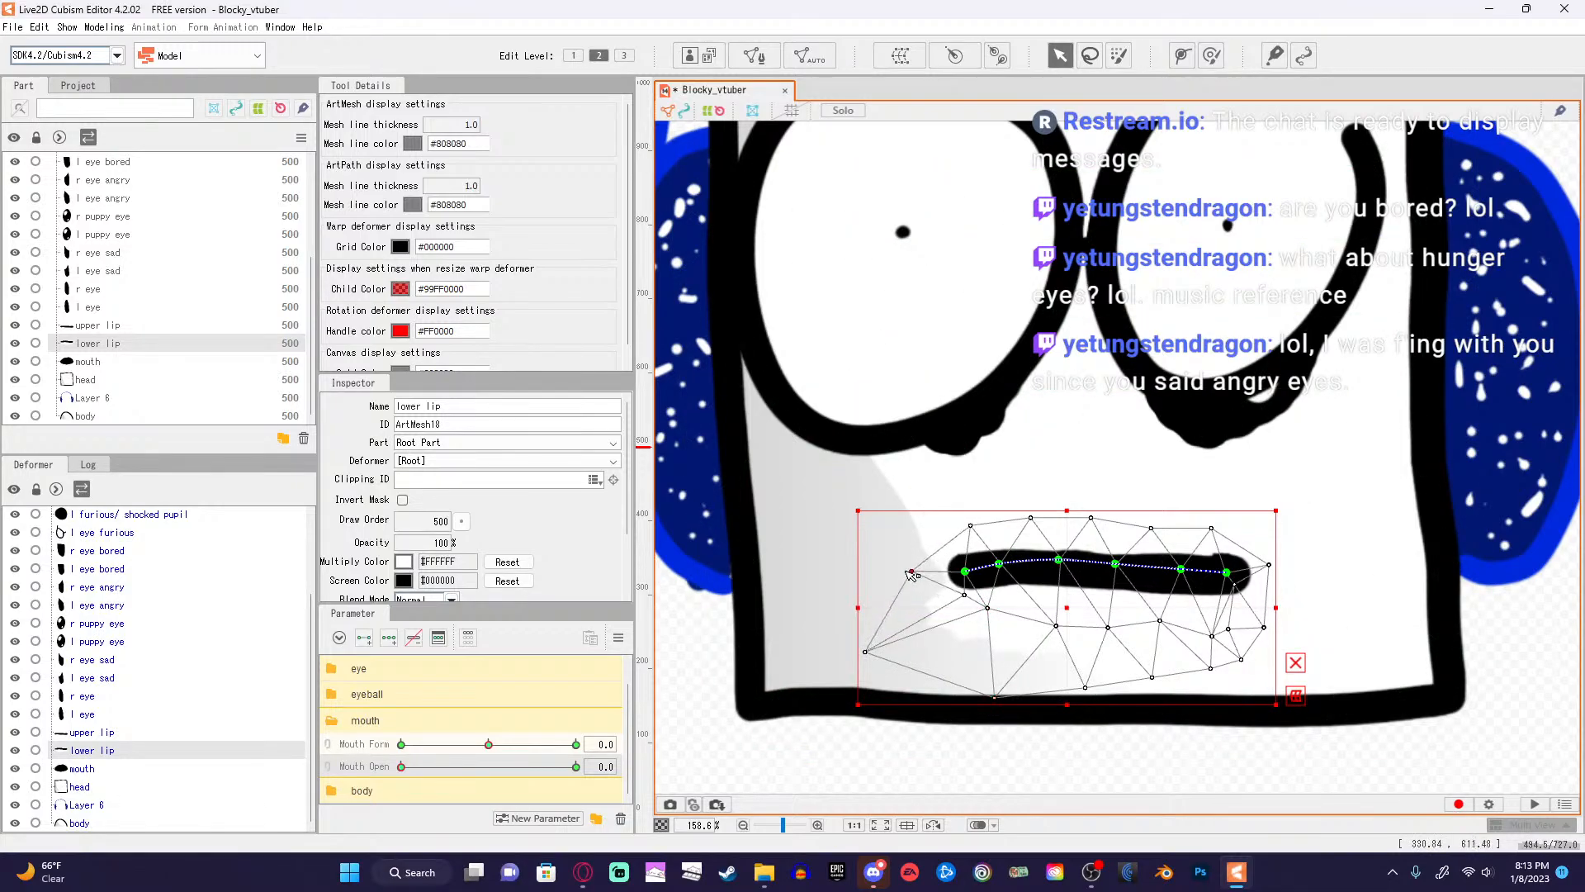
Try to shift the lower lip's left vertex outward, and undo all of the closed-pose mesh moves.
left_click_drag(906, 570, 898, 568)
key("ctrl+z")
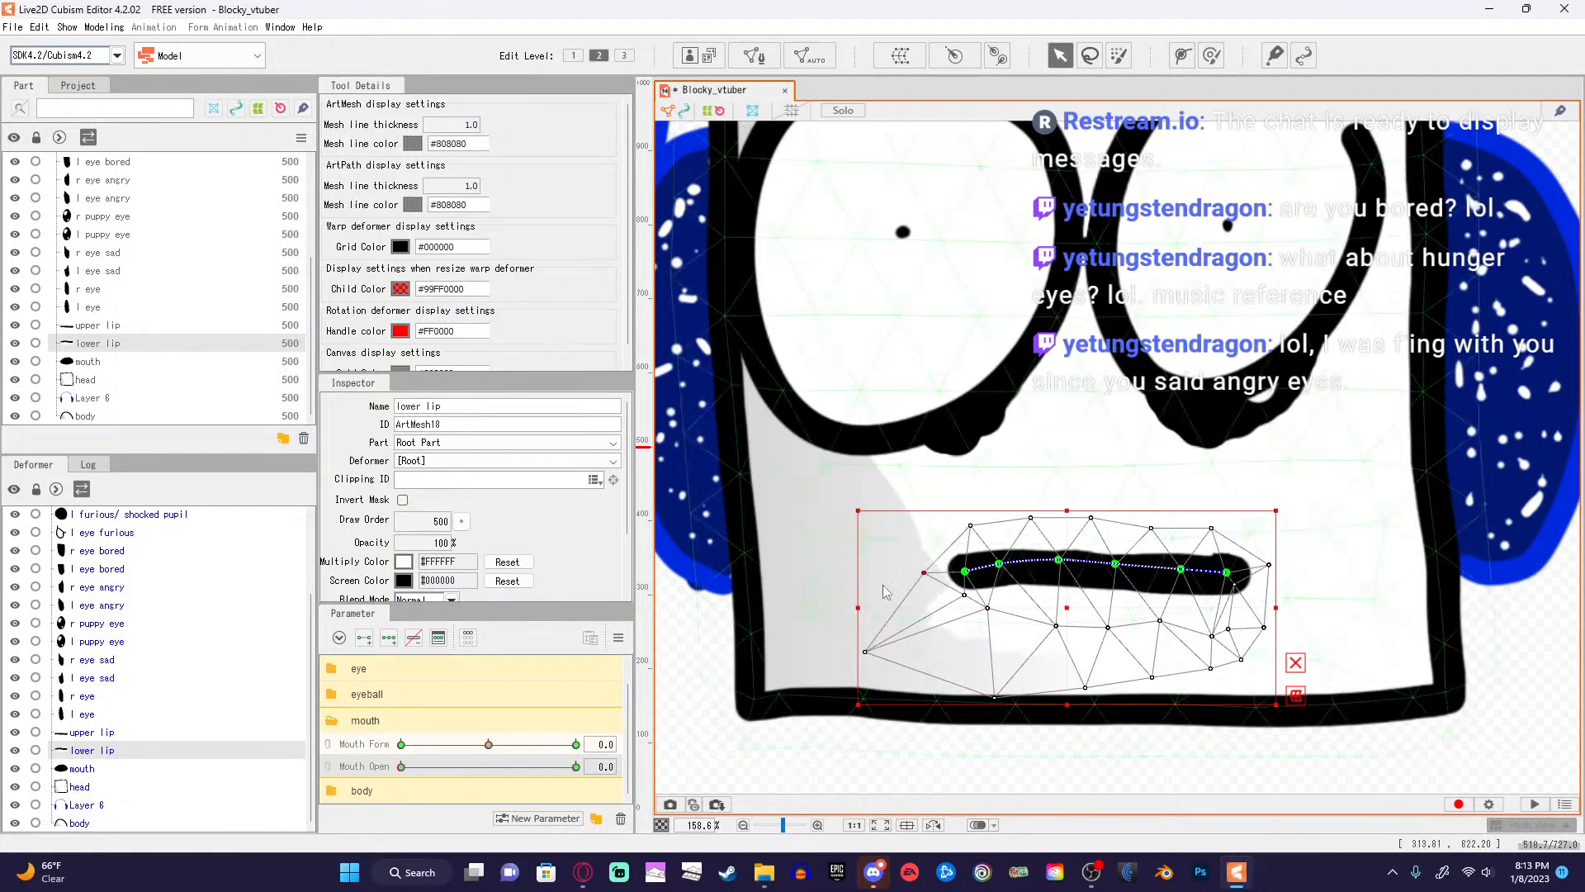
key("ctrl+z")
key("ctrl+z")
key("ctrl+z")
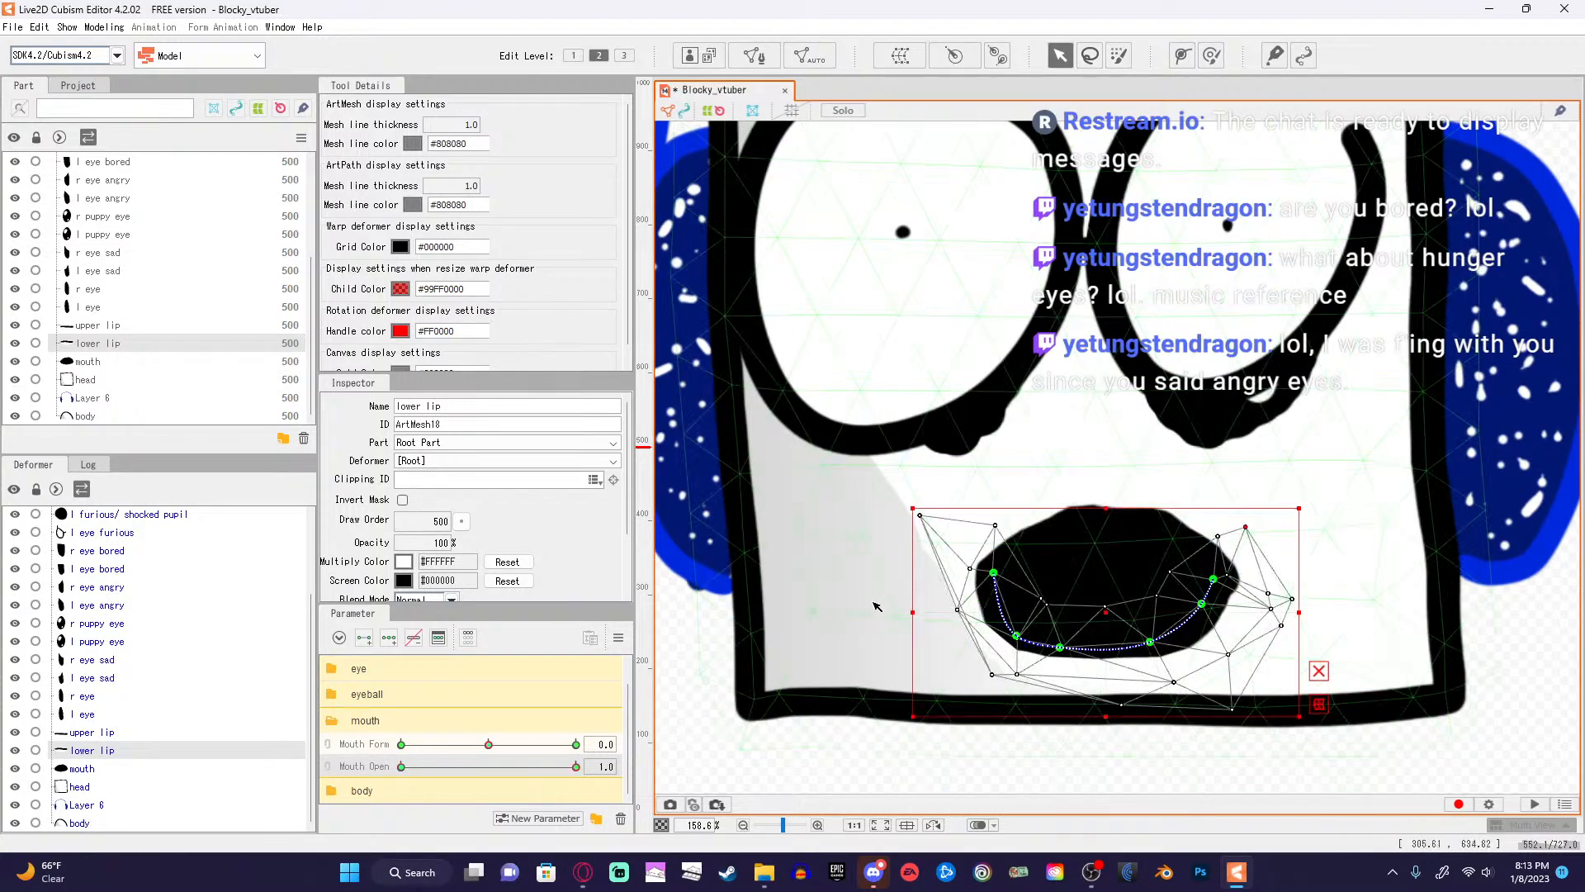
Preview the lower lip's motion with Mouth Form at 0.0 by moving Mouth Open between 0.0 and 0.9.
left_click_drag(579, 770, 376, 783)
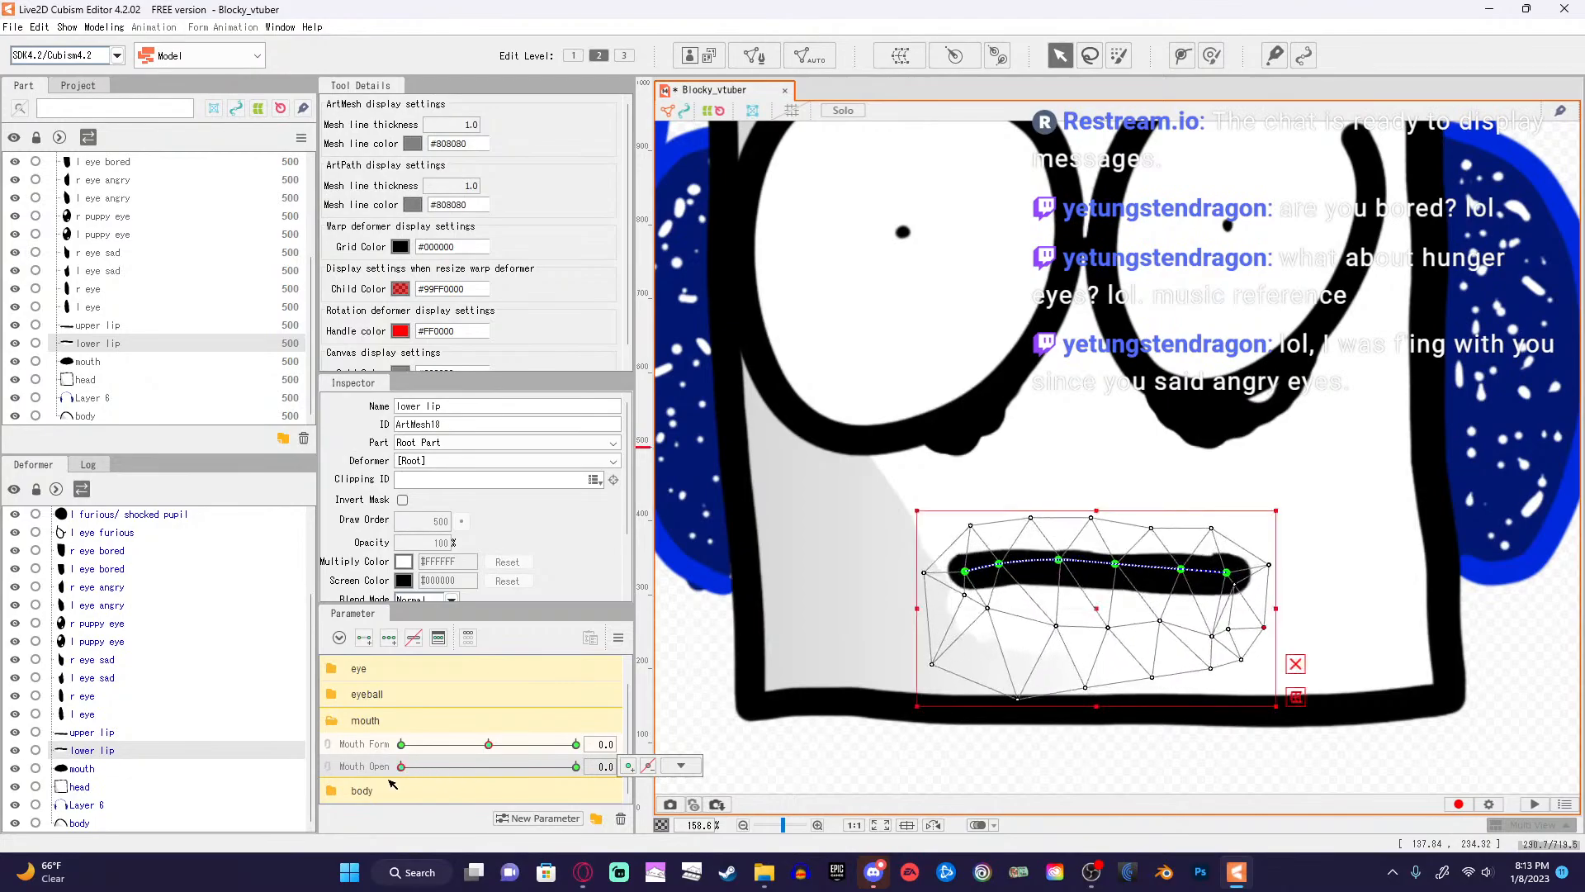
mouse_move(487, 746)
left_mouse_down()
mouse_move(544, 746)
mouse_move(425, 746)
mouse_move(576, 746)
mouse_move(380, 757)
mouse_move(469, 750)
left_mouse_up()
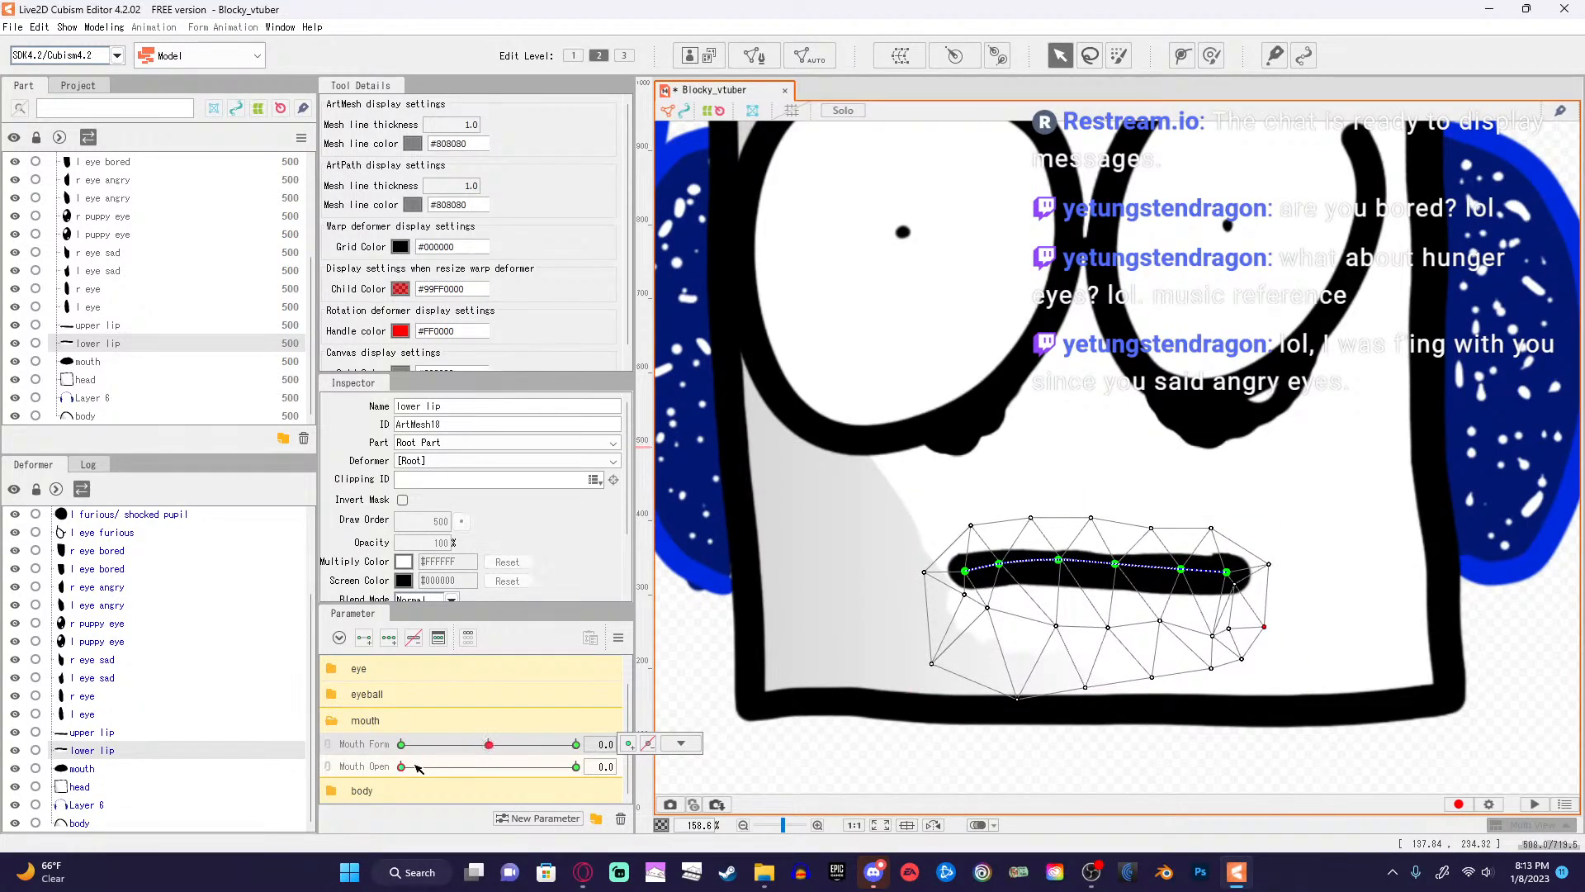
left_click_drag(402, 767, 453, 767)
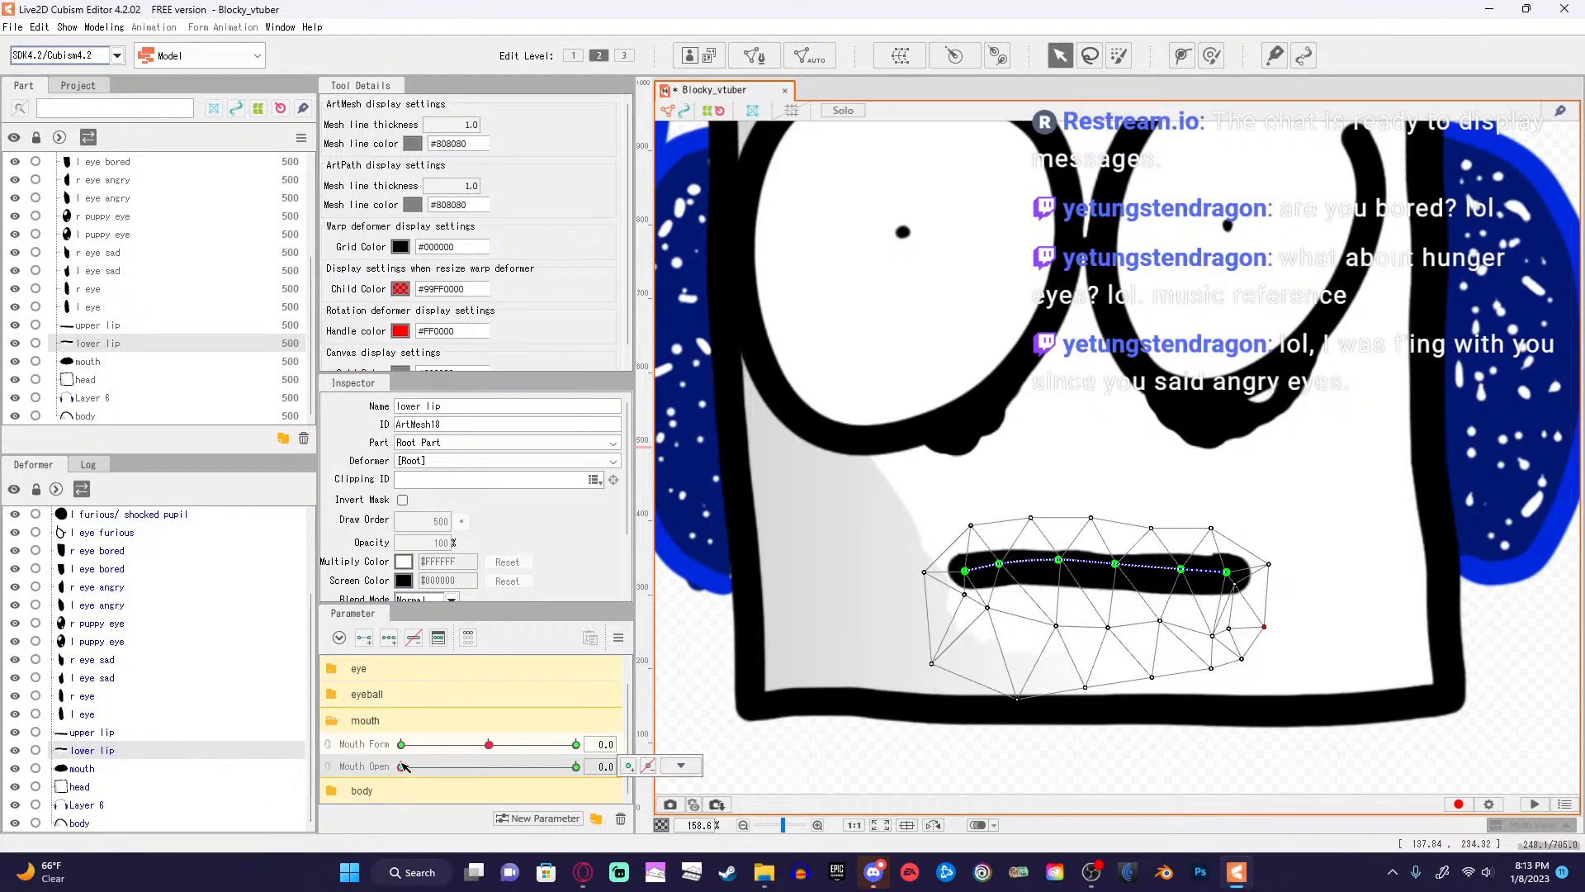
left_click_drag(403, 766, 346, 770)
left_click(680, 766)
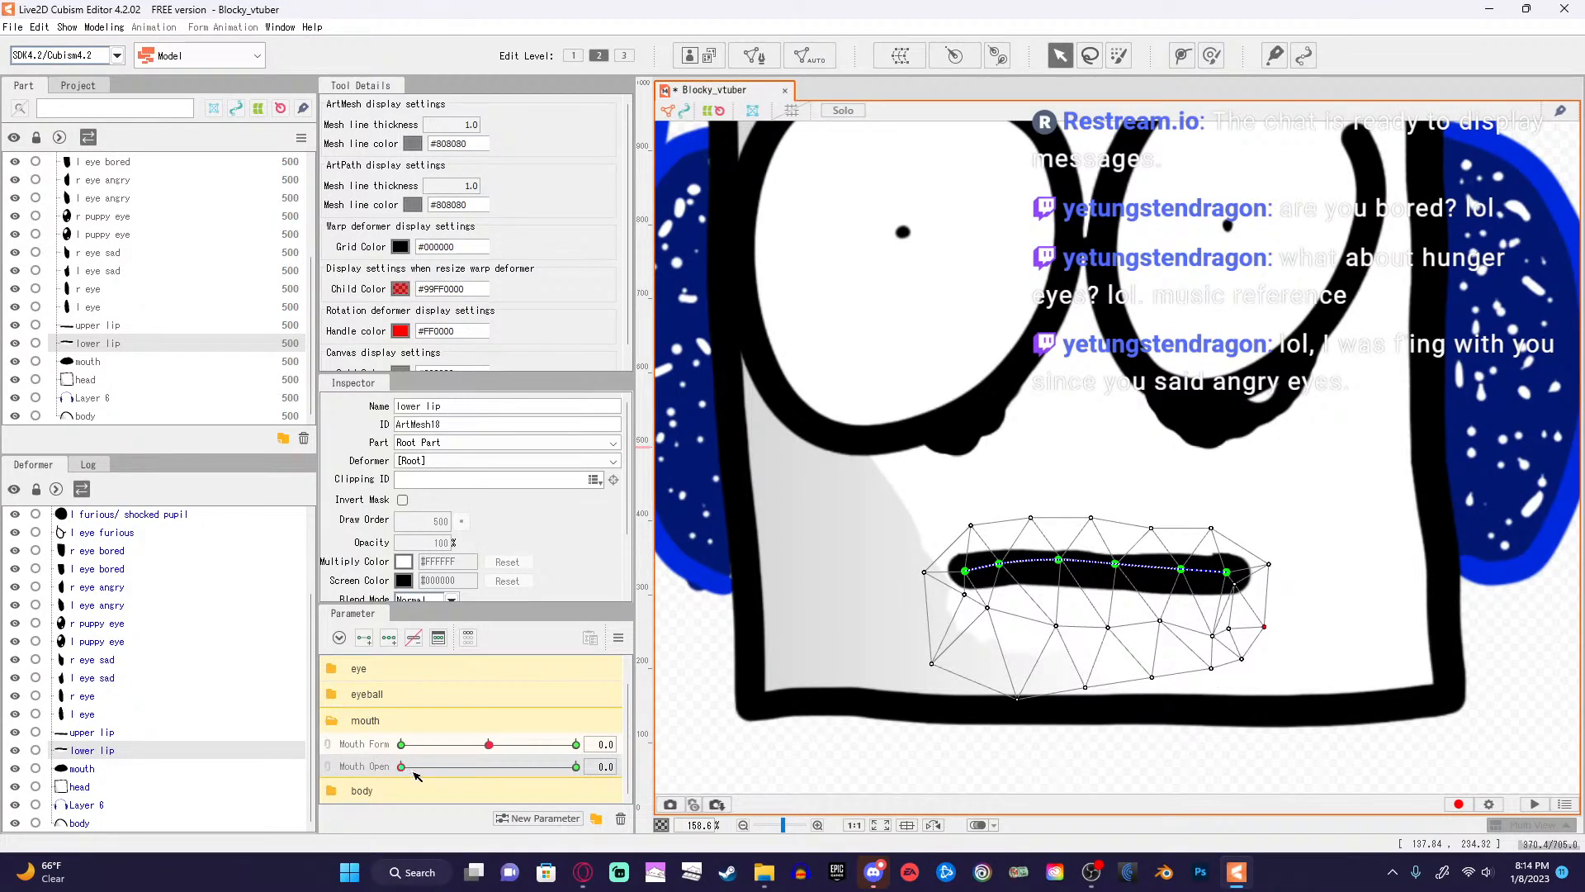
left_click_drag(404, 768, 564, 787)
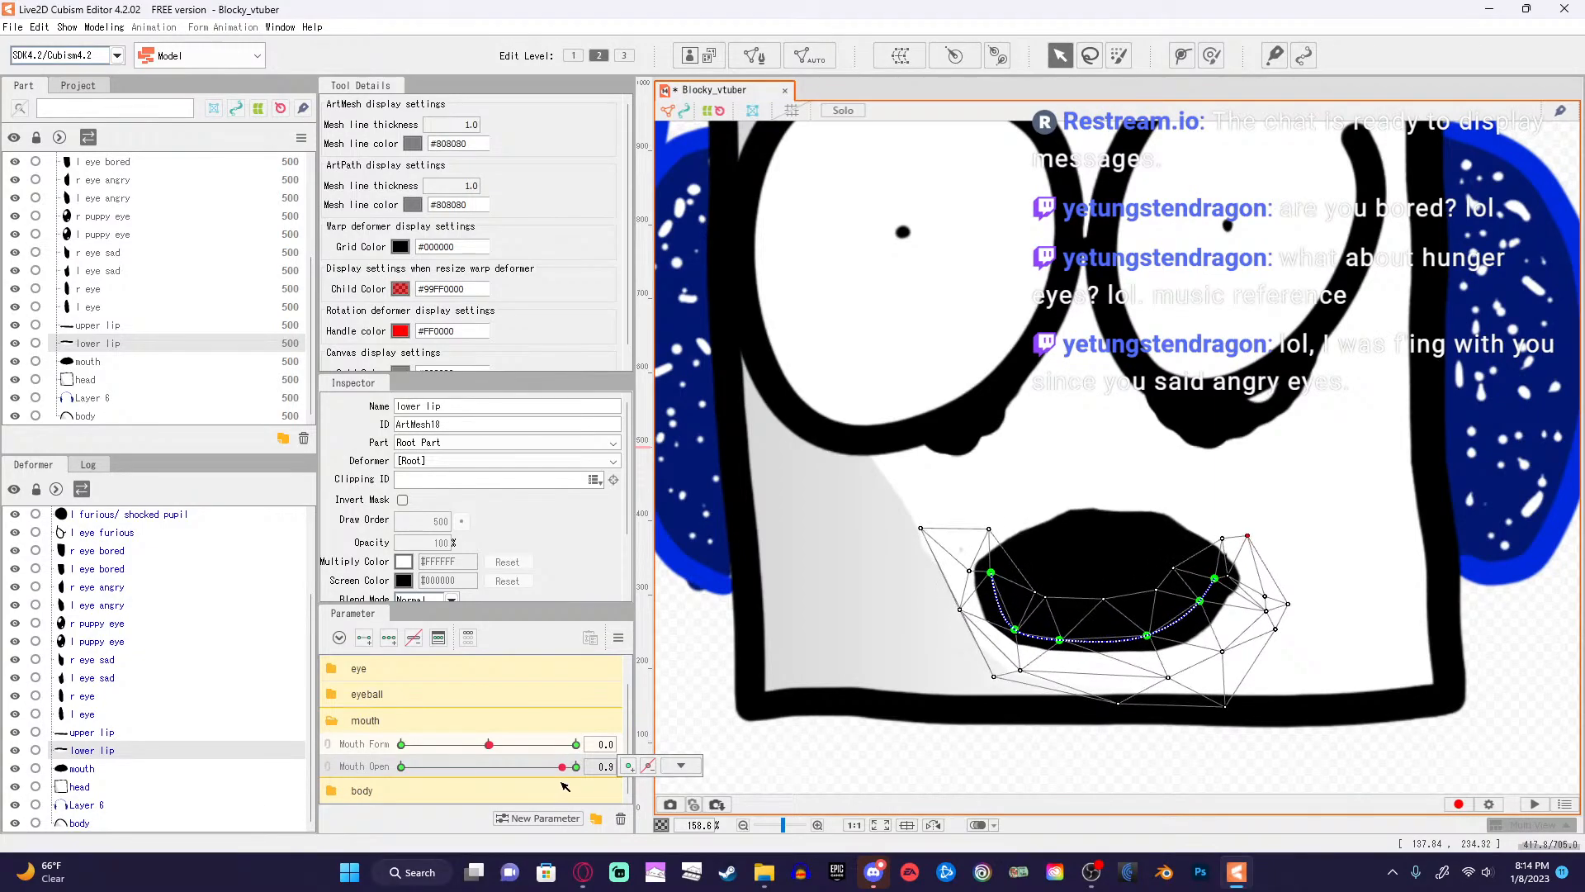
Switch to the YouTube mouth rigging tutorial and rewind it to the lower lip shaping at about 3:28.
left_click(583, 873)
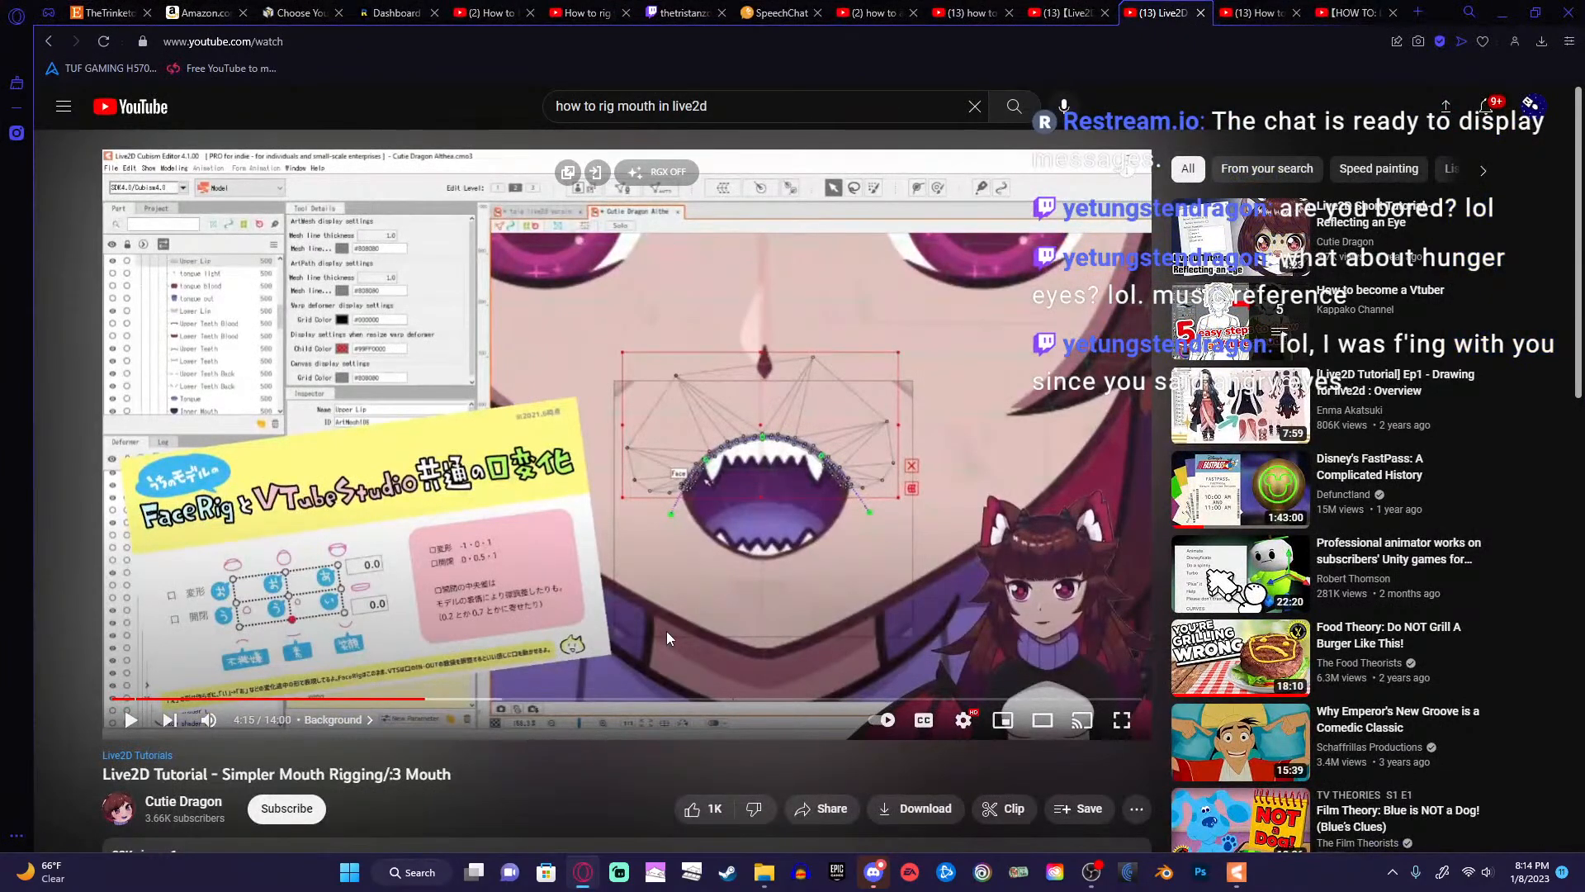
key("Left")
key("Left")
key("Left")
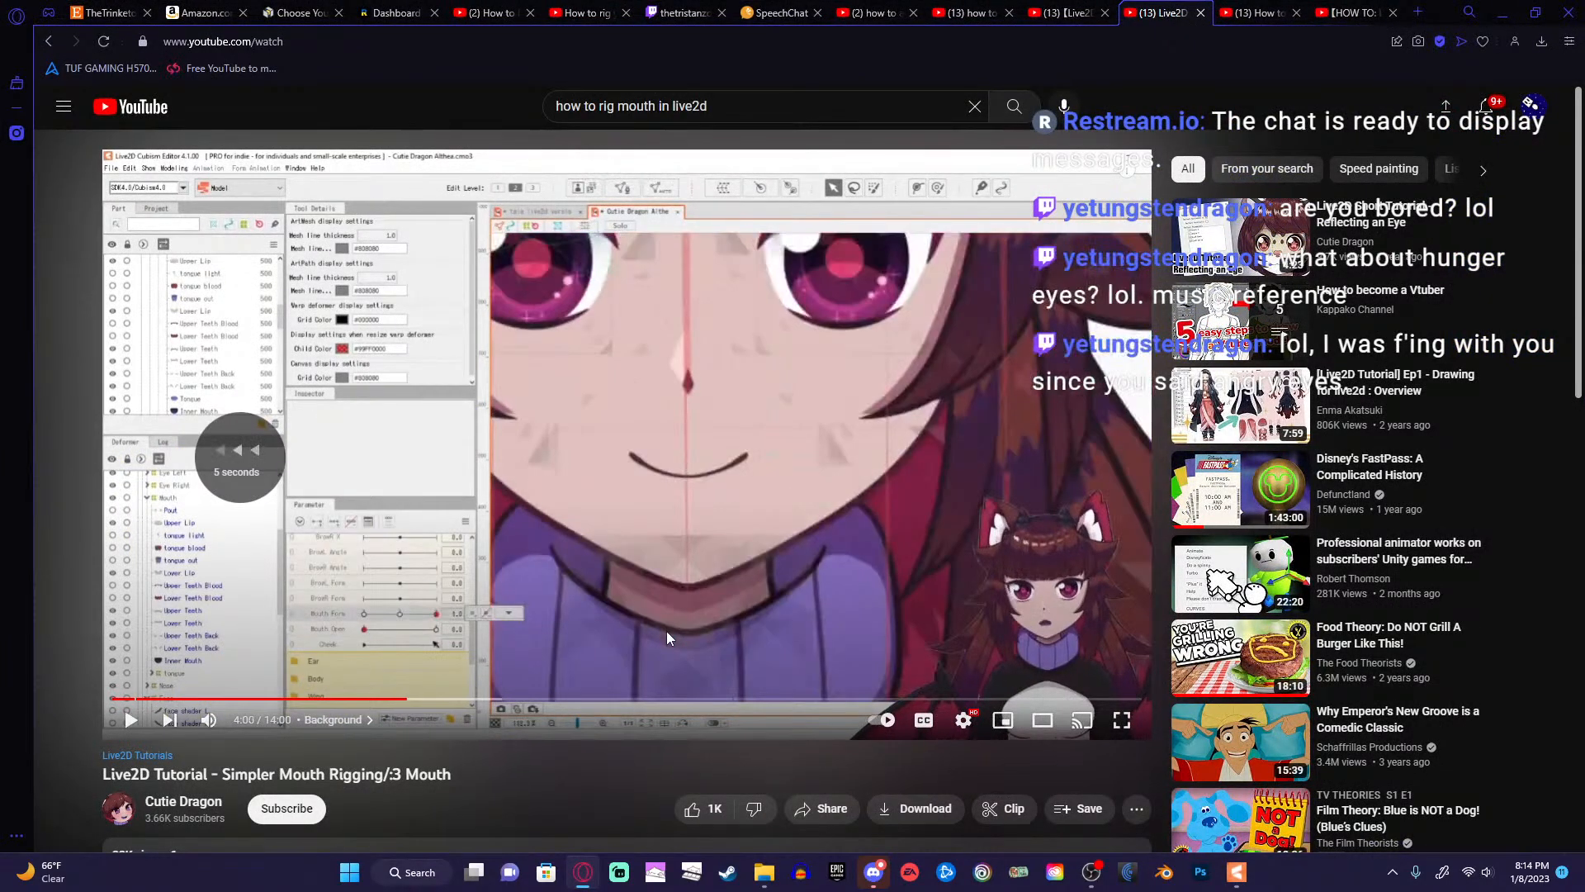
key("space")
key("Left")
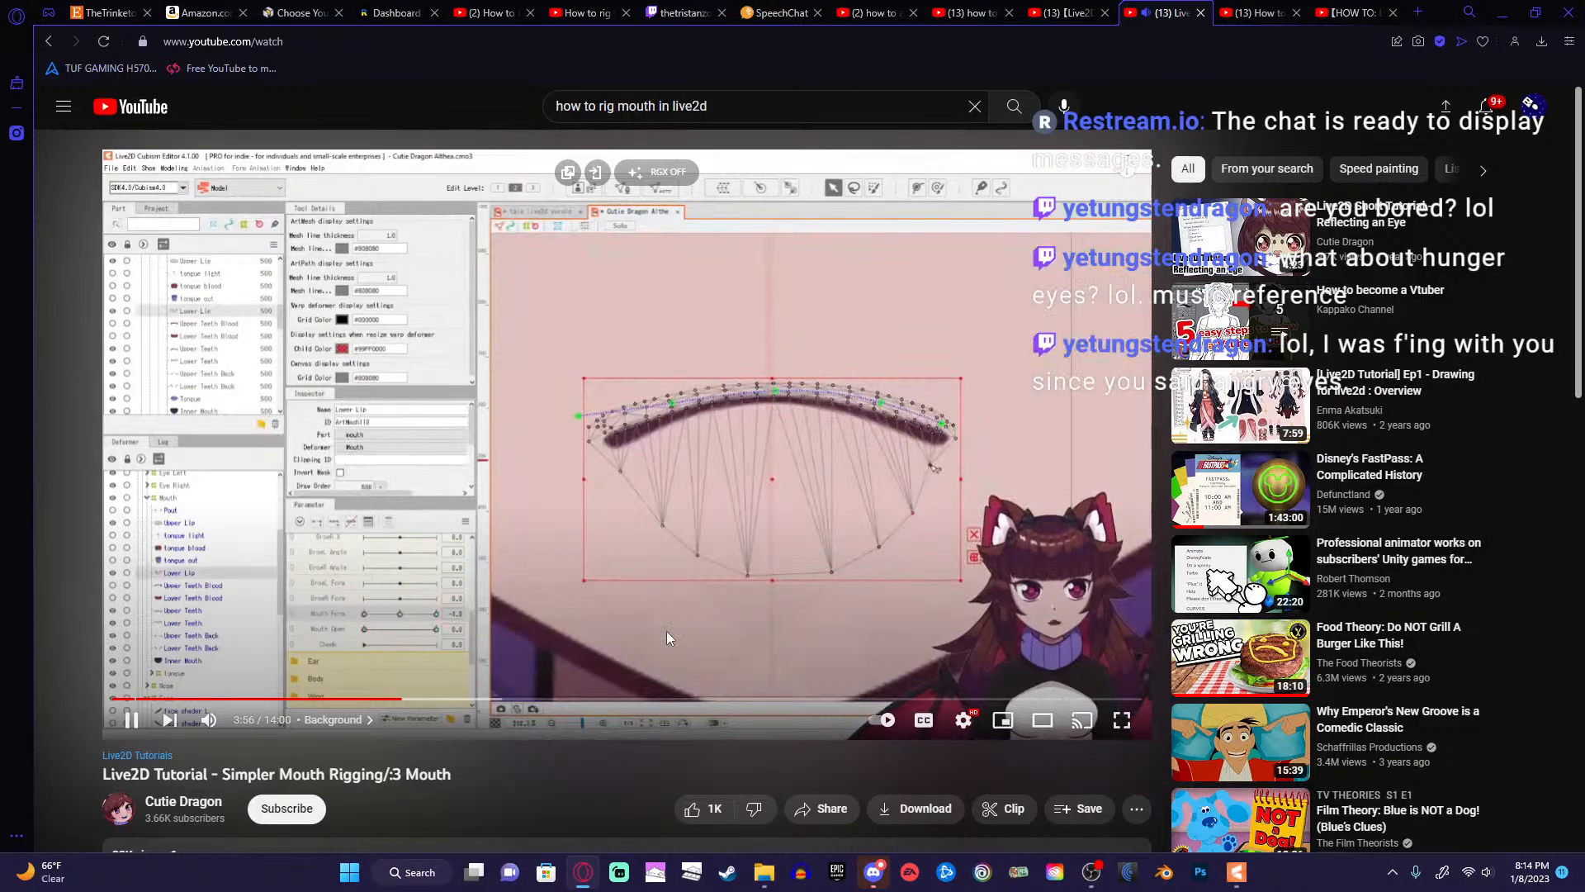
key("Left")
key("Left")
key("Left")
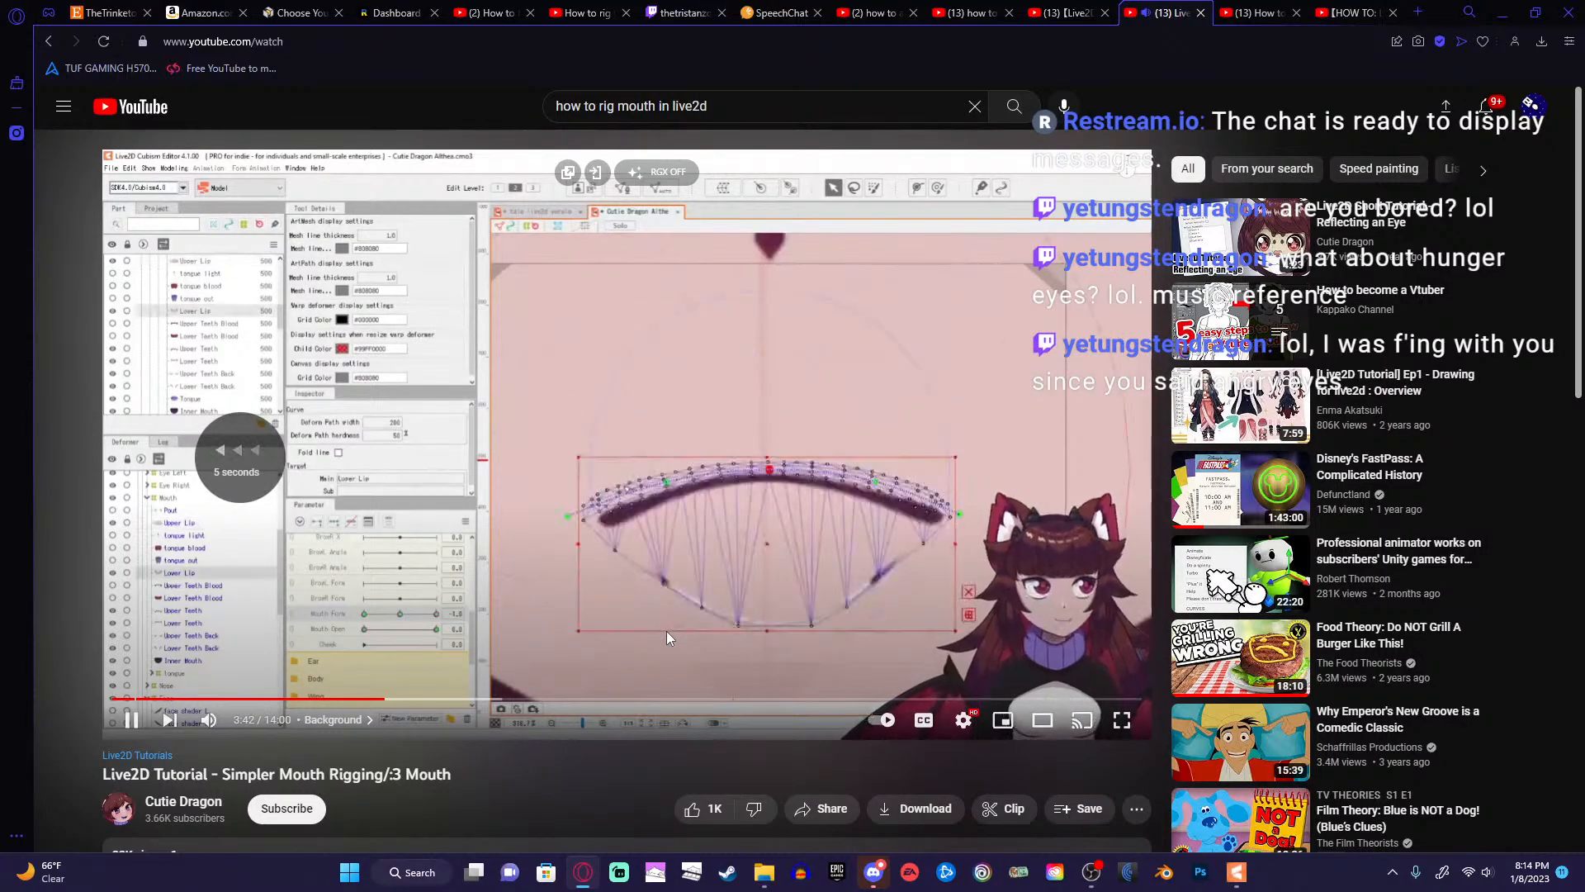
key("Left")
key("Left")
key("Left")
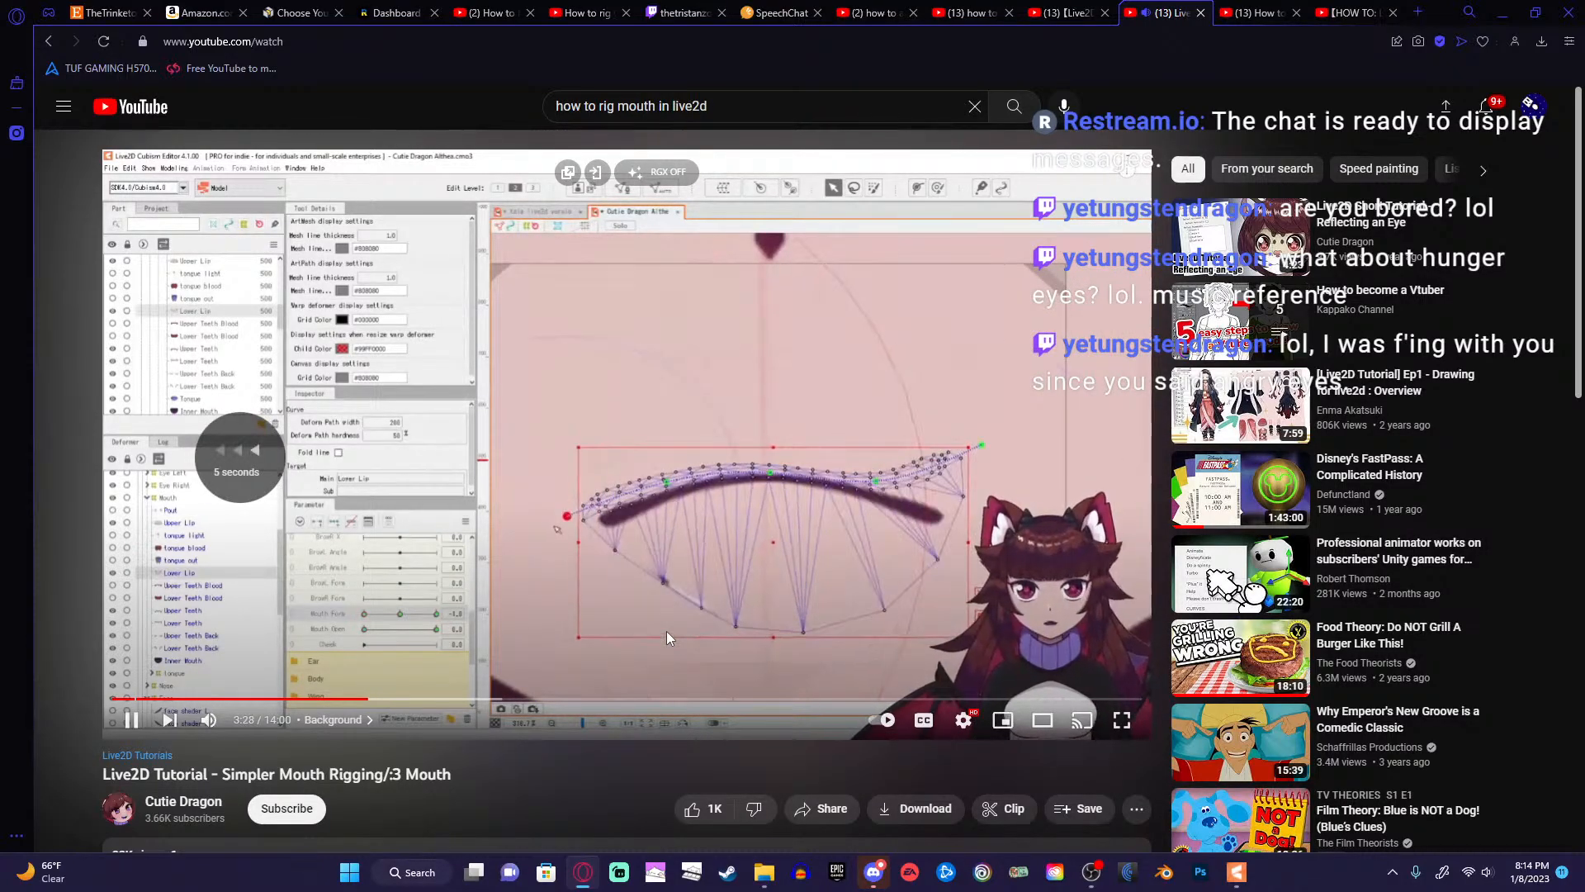
Watch the tutorial's lower lip shaping up to about 3:53, pause it, and return to Live2D Cubism Editor.
key("space")
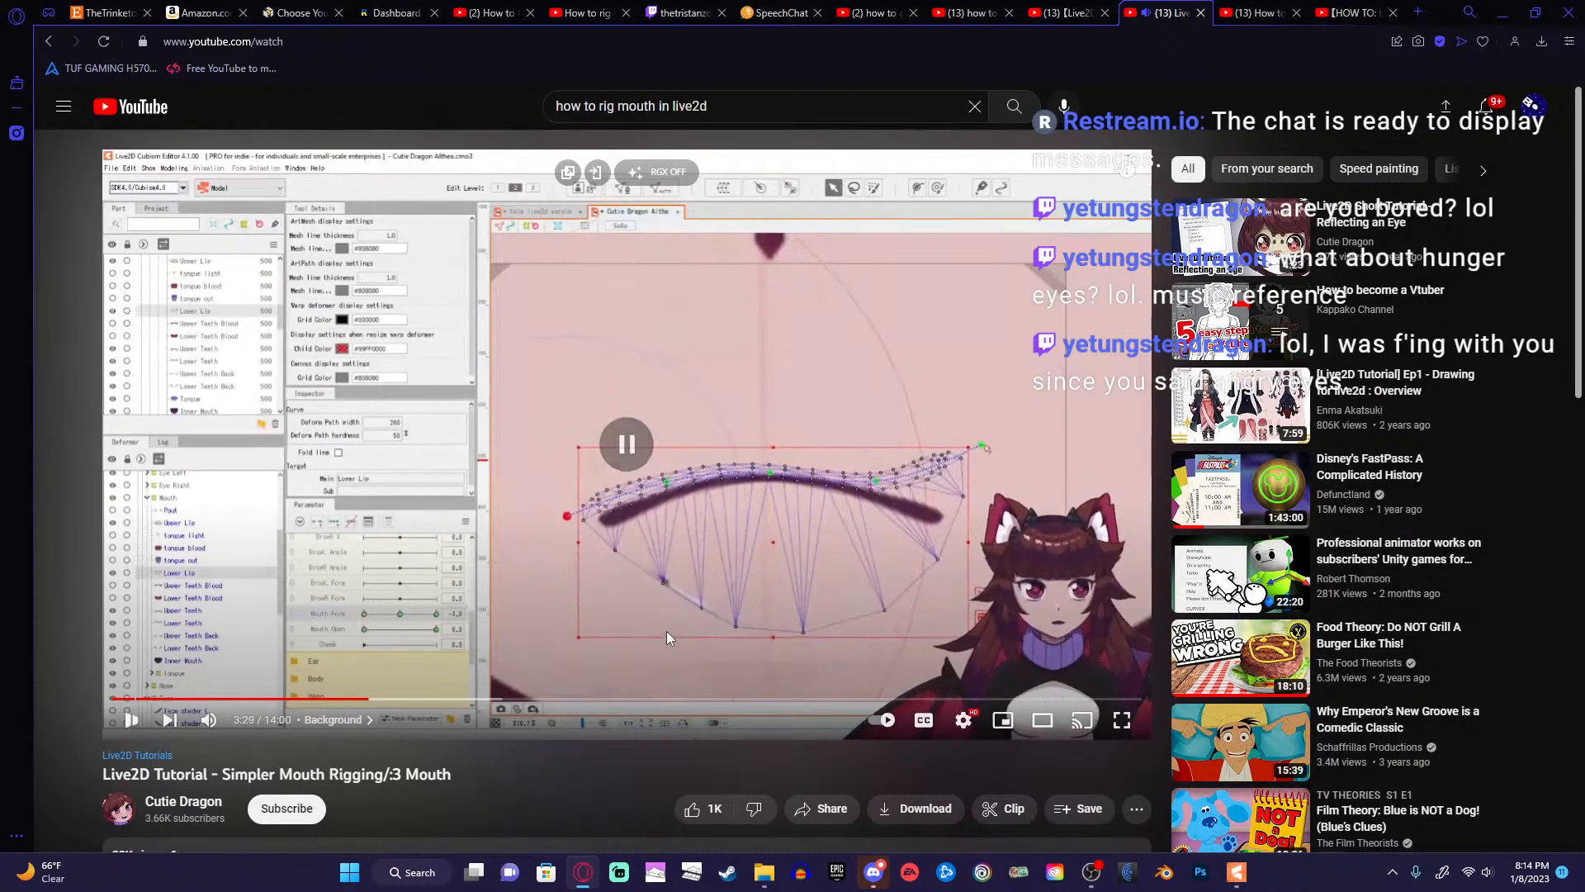
key("space")
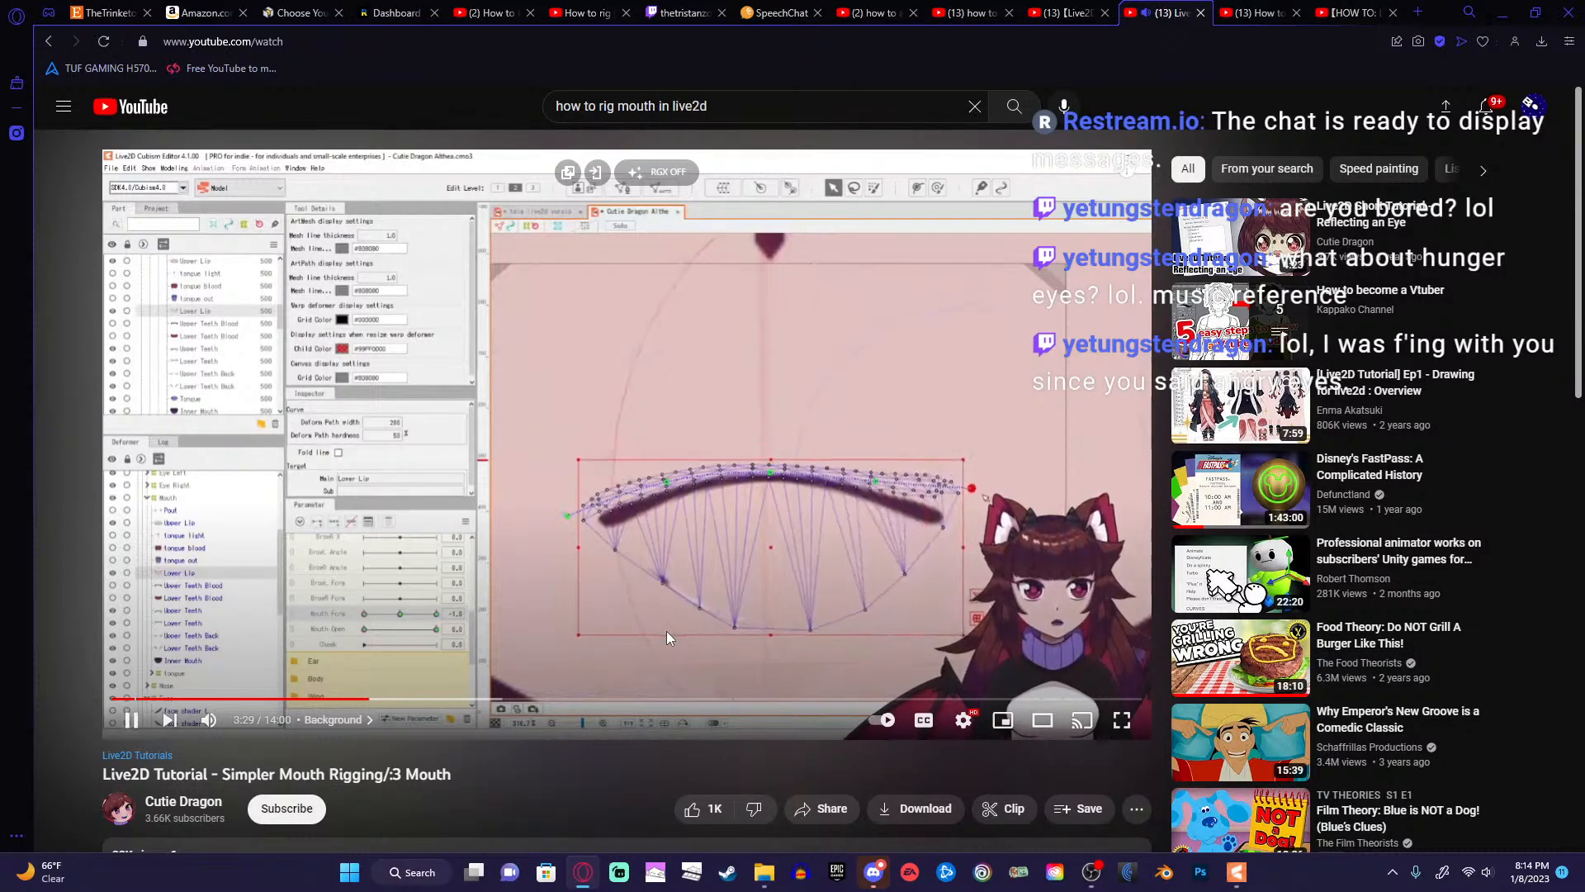
key("Right")
key("Right")
key("Right")
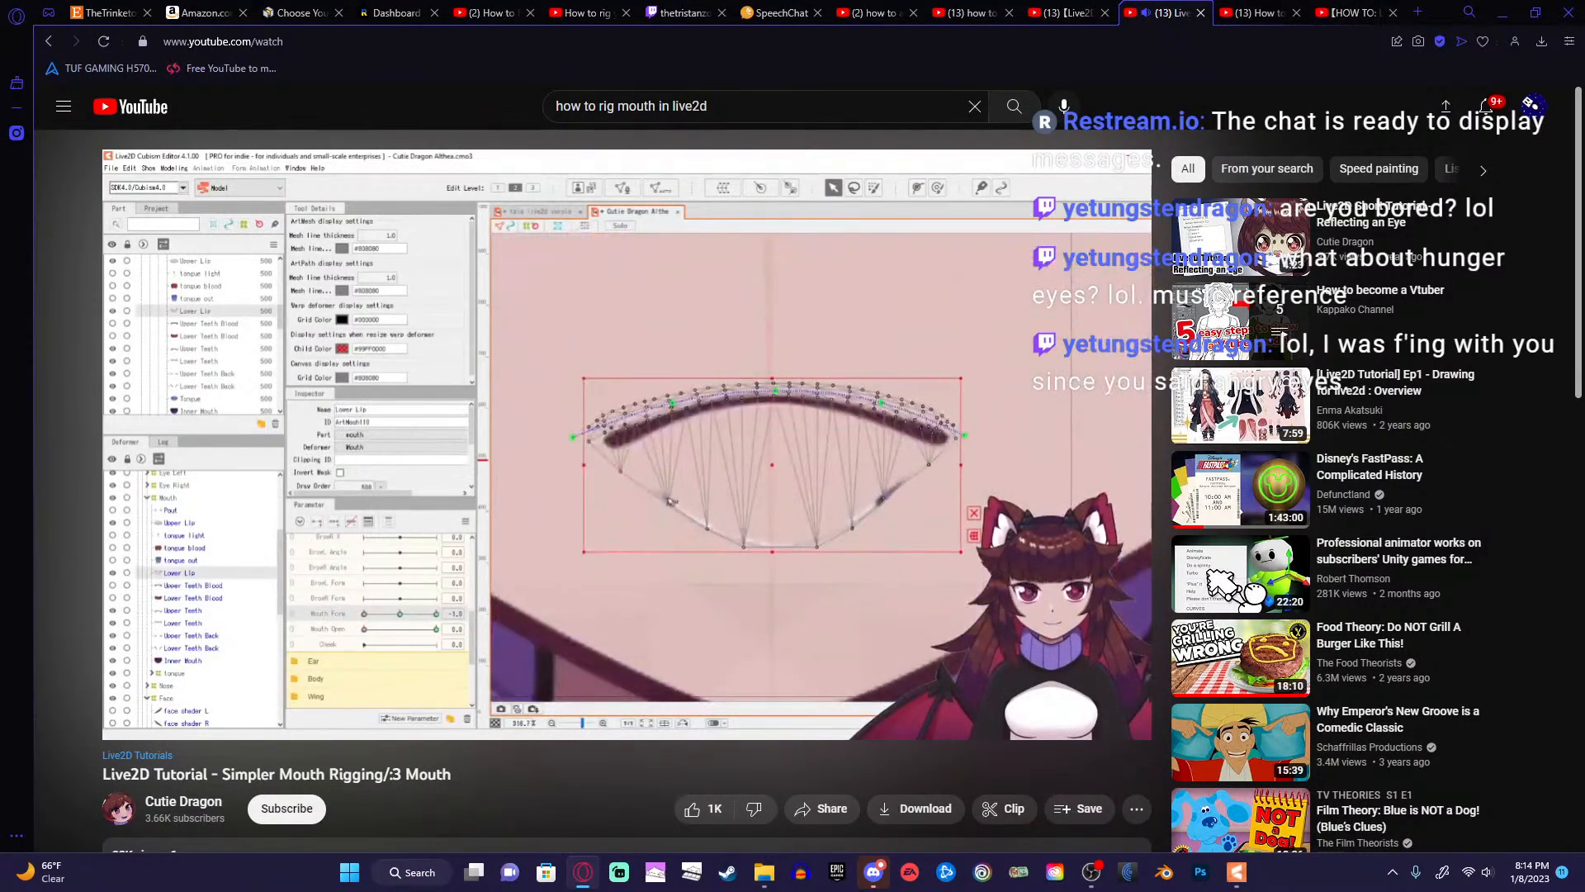
left_click(666, 630)
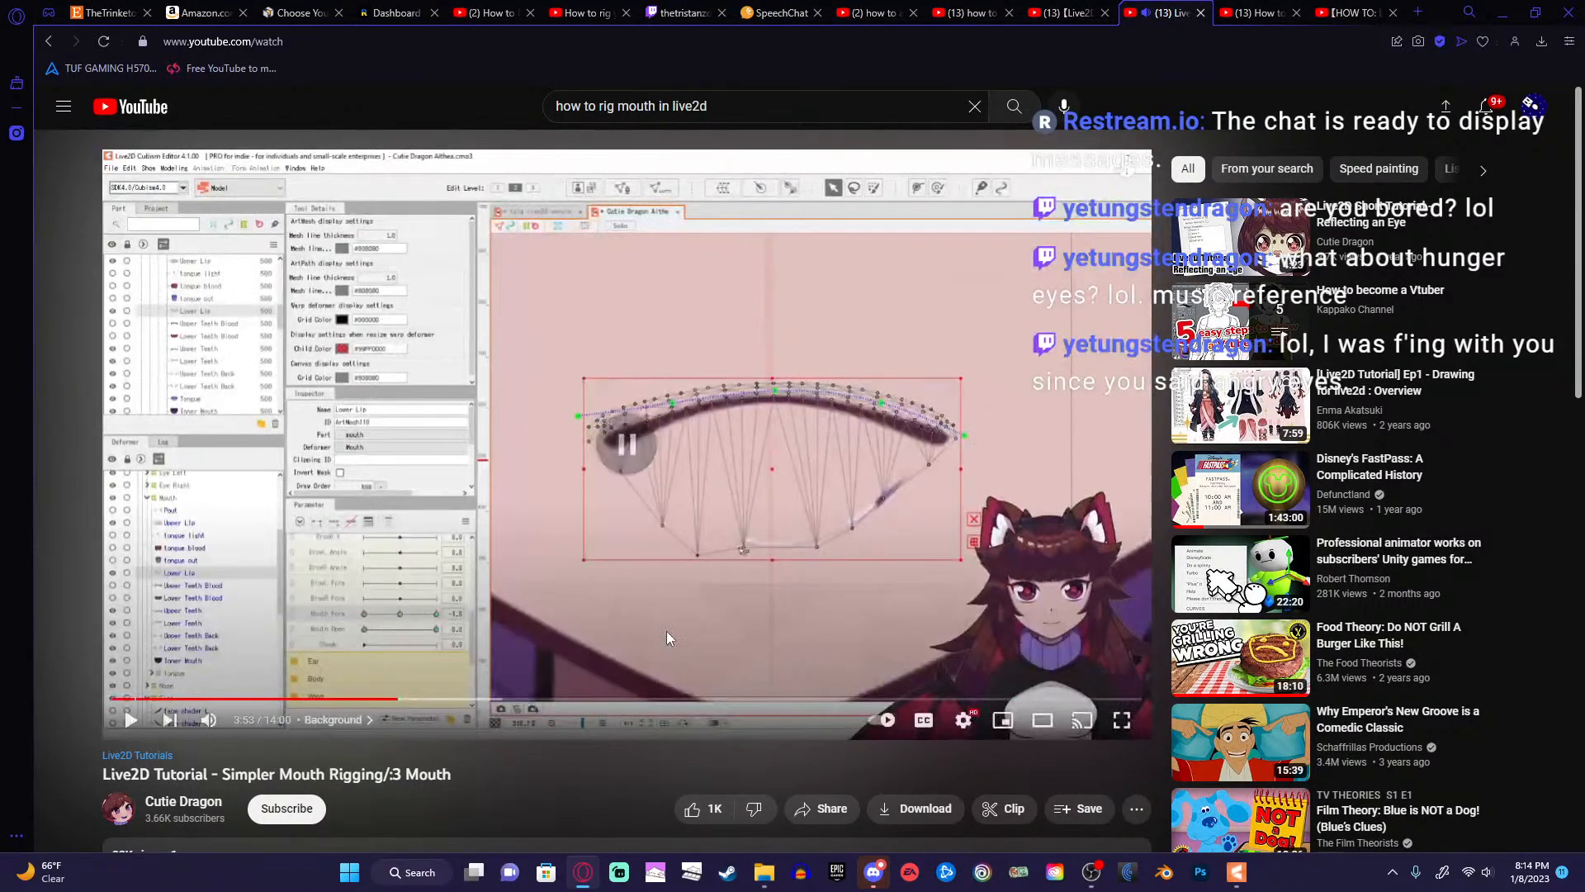
left_click(1500, 10)
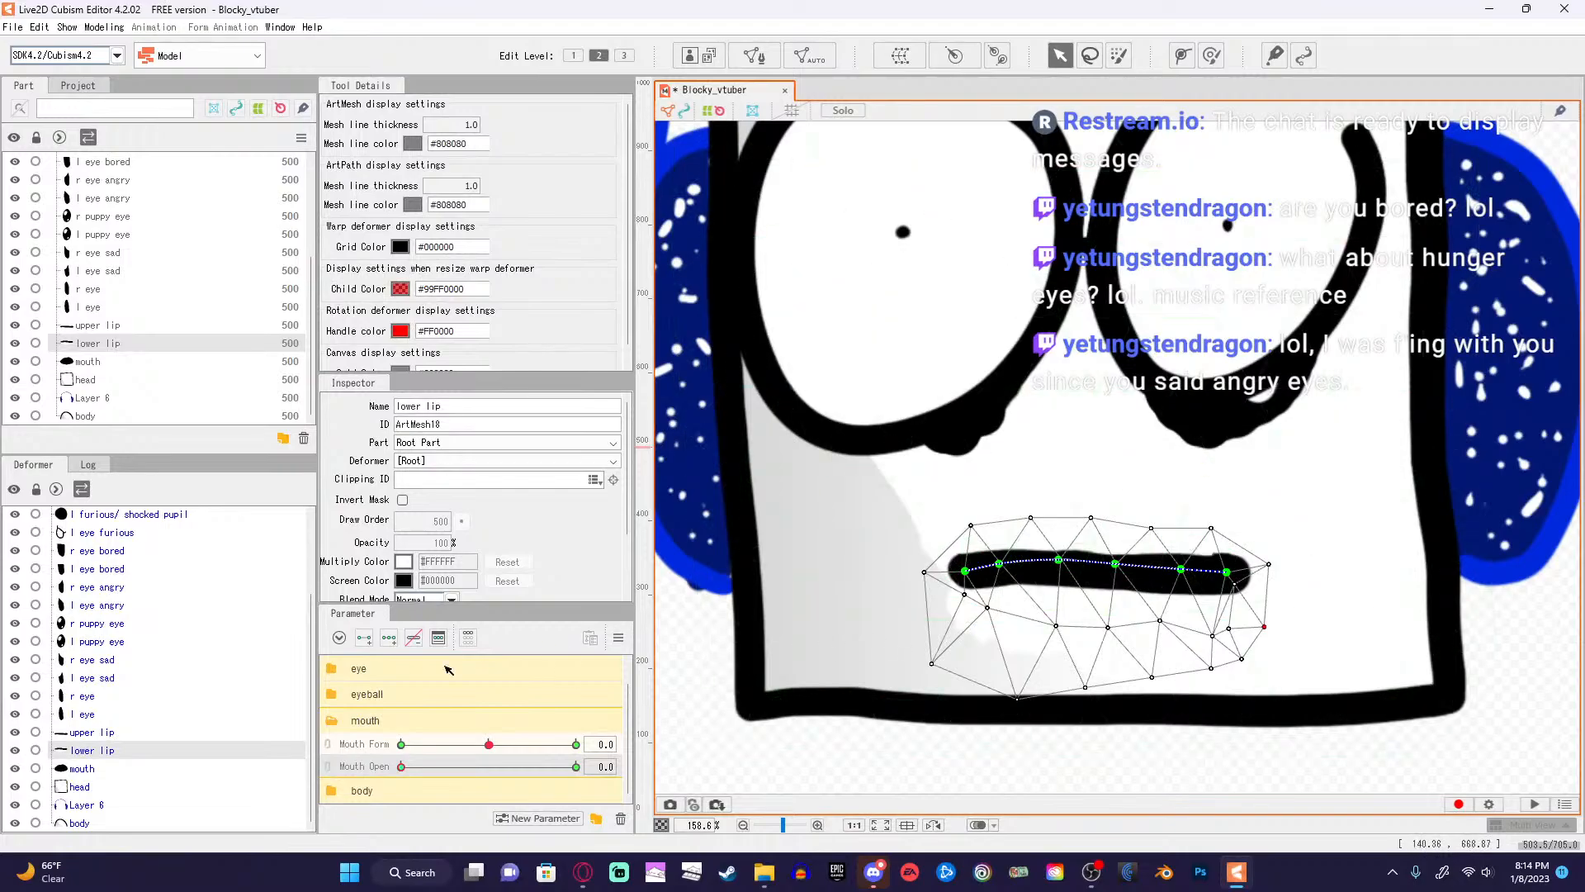
Move the mouth mesh's upper-left edge vertex inward behind the closed lips at Mouth Open 0.0, and undo the move of the vertex below it.
left_click(80, 768)
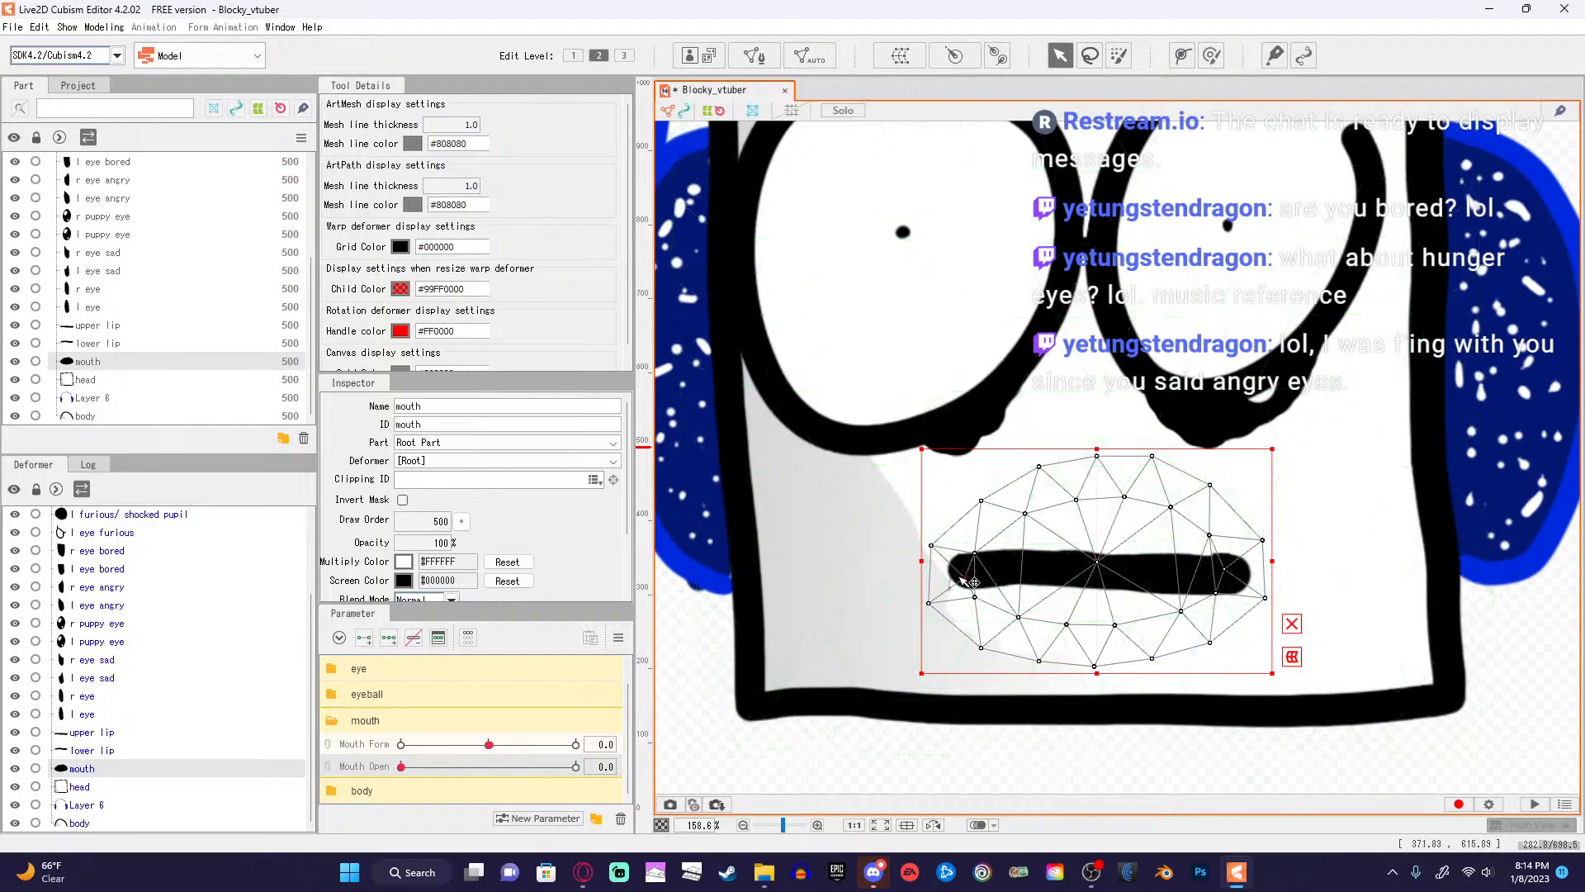
mouse_move(964, 578)
left_mouse_down()
mouse_move(999, 572)
mouse_move(954, 551)
mouse_move(968, 553)
left_mouse_up()
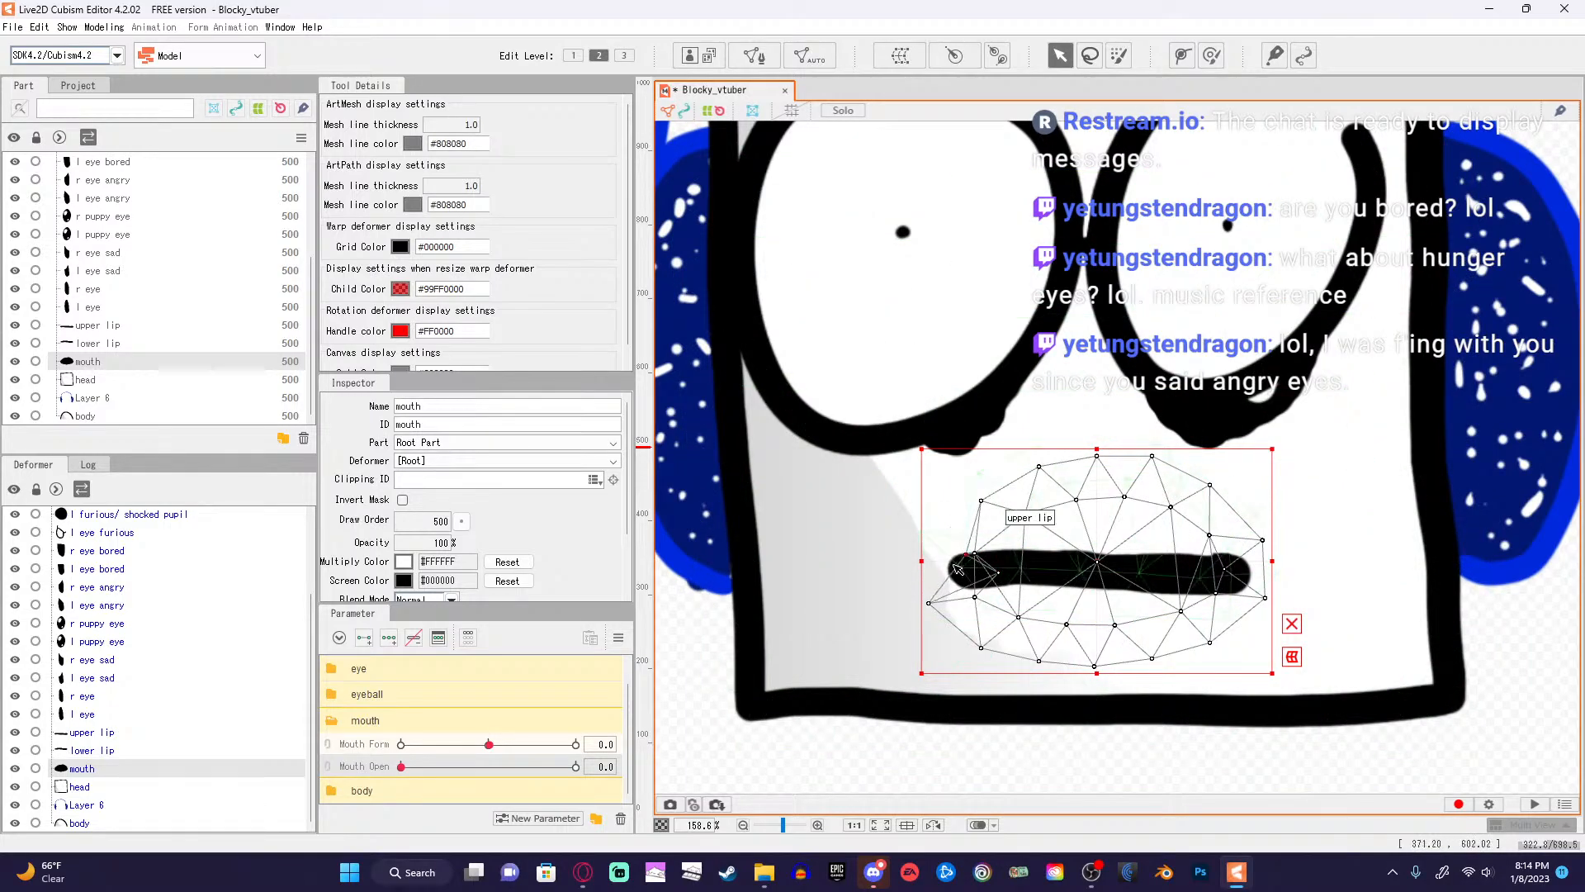
left_click_drag(930, 603, 972, 606)
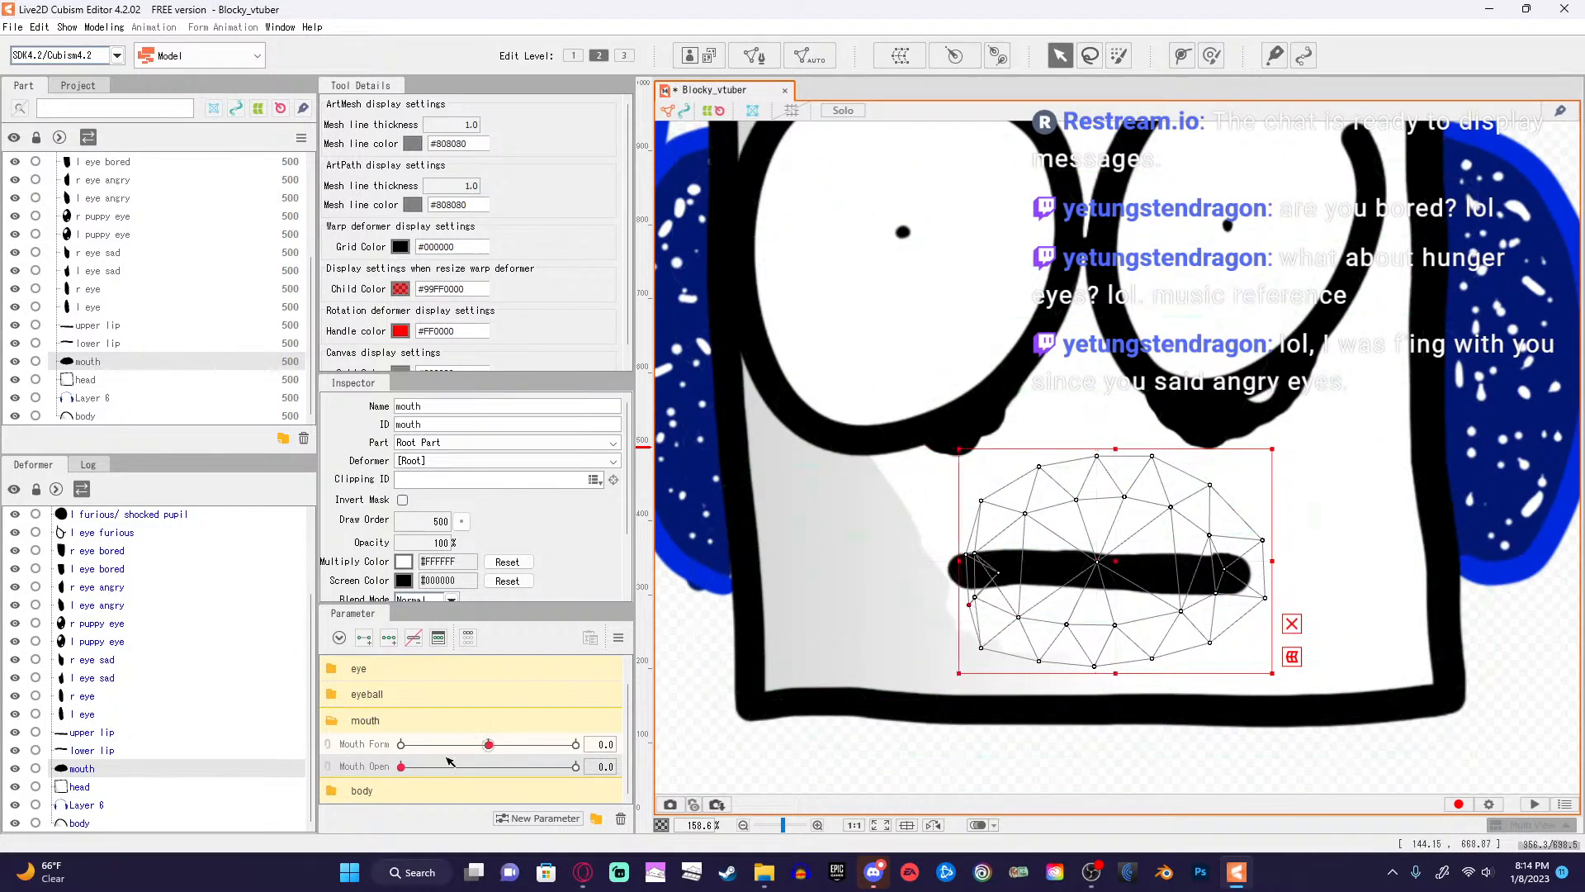
mouse_move(405, 768)
left_mouse_down()
mouse_move(550, 776)
mouse_move(420, 770)
left_mouse_up()
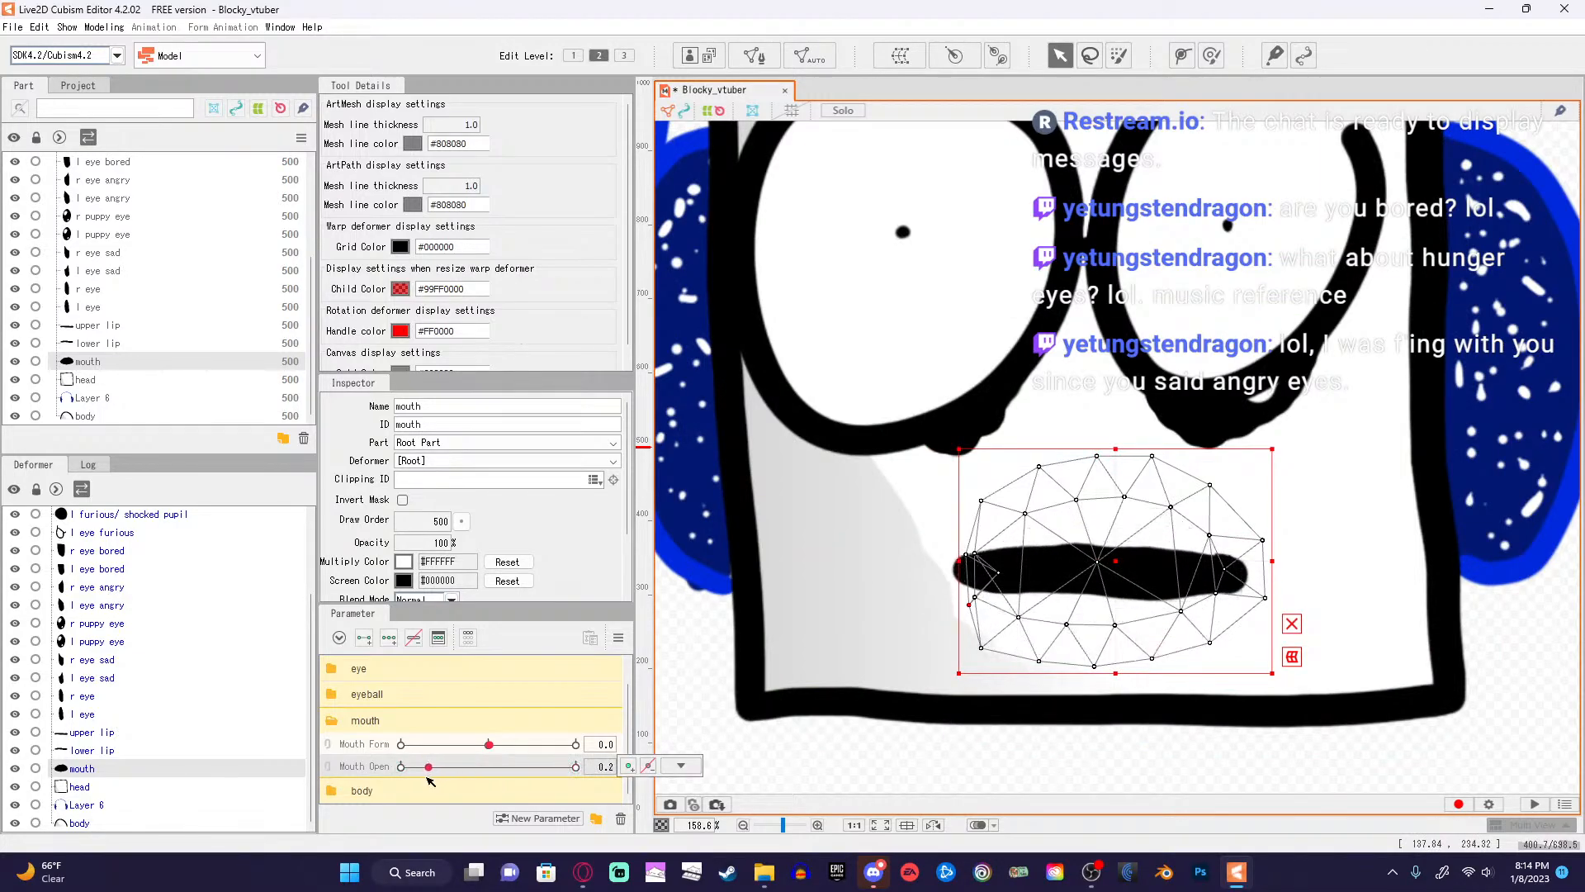
left_click(658, 761)
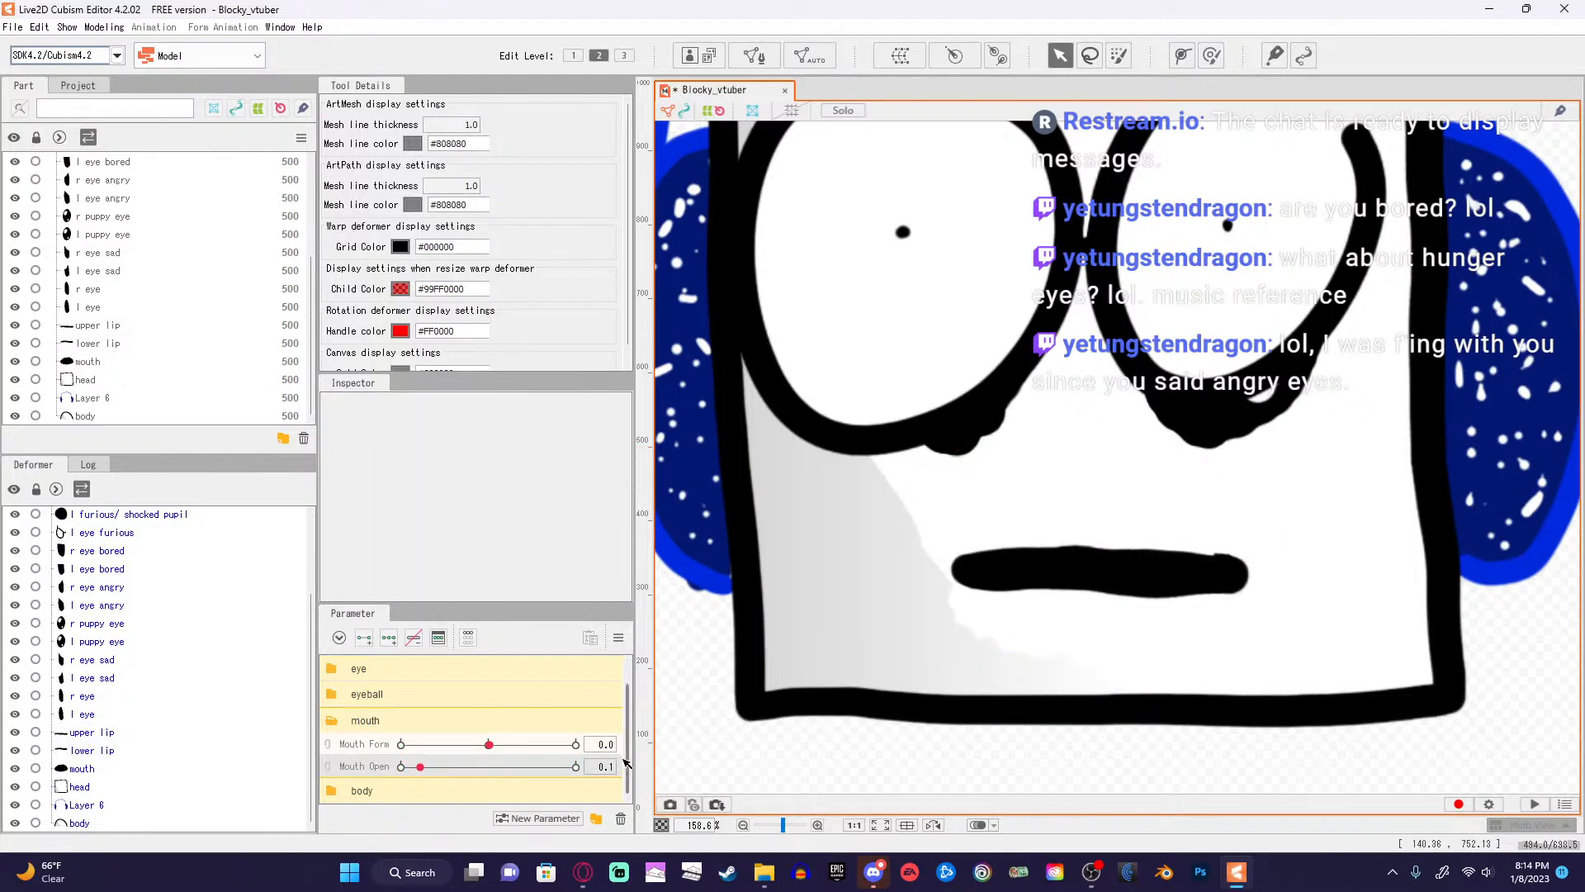
key("ctrl+z")
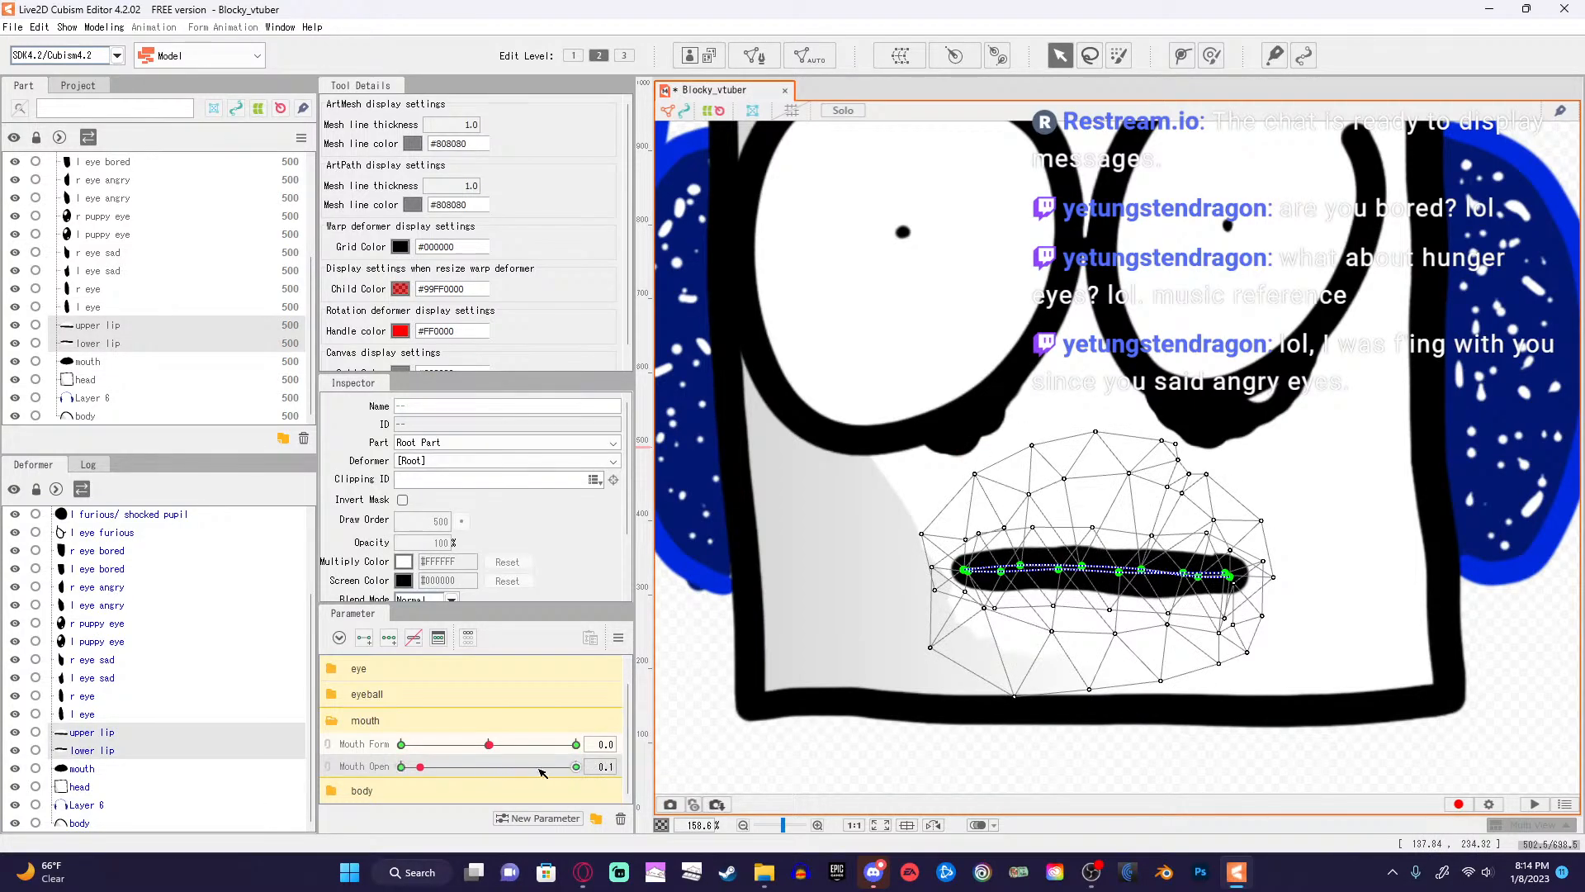
key("ctrl+z")
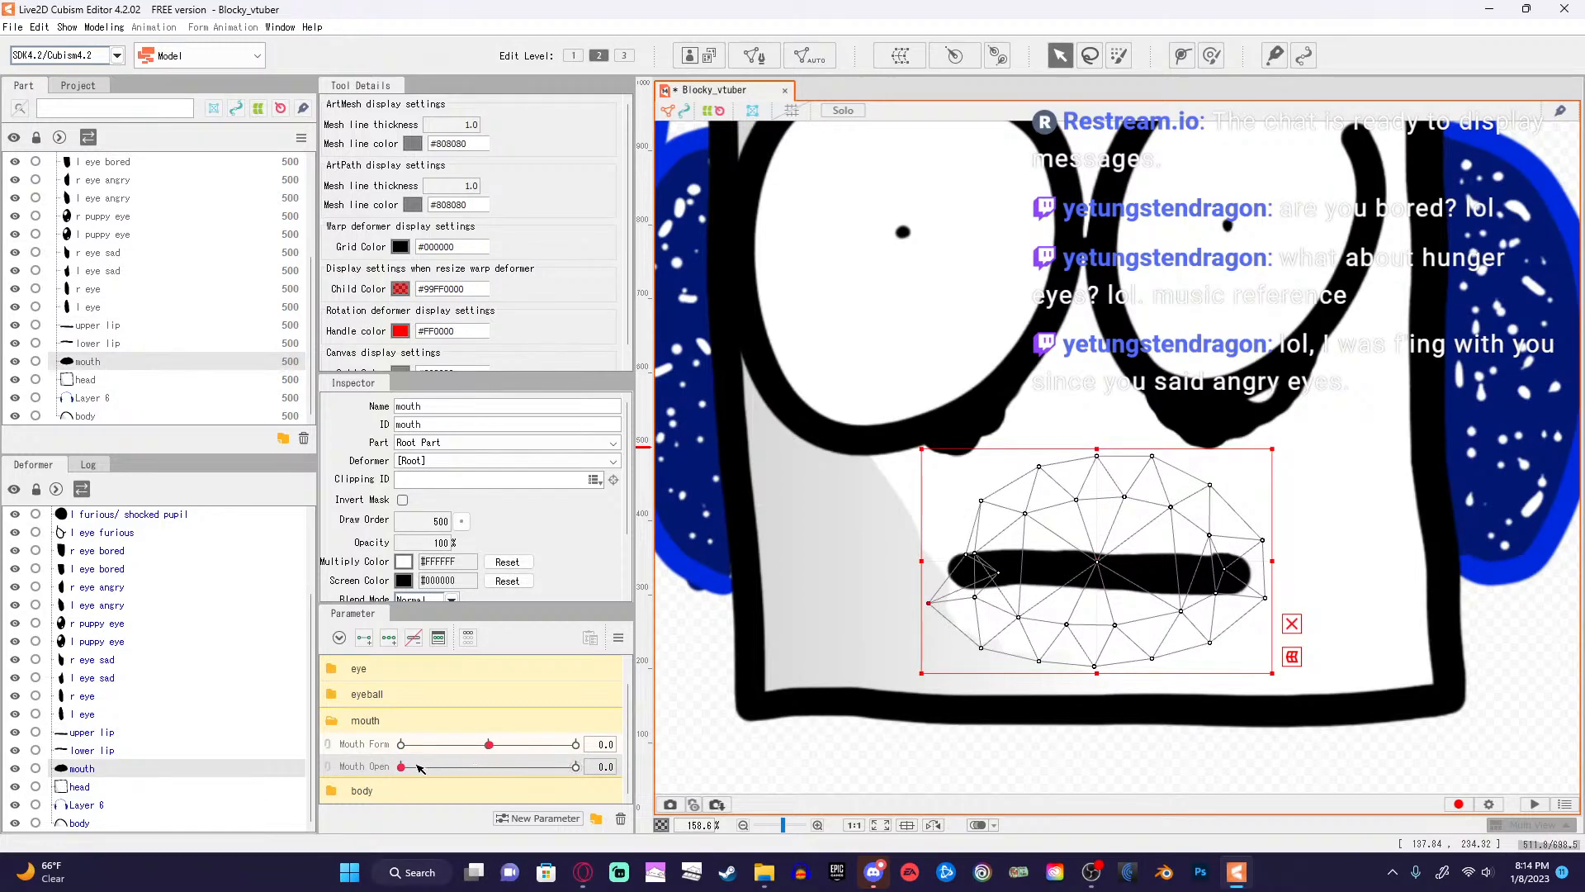
Deselect the mouth and preview its opening by moving Mouth Open from 0.0 to 1.0.
left_click_drag(419, 767, 378, 742)
left_click(922, 791)
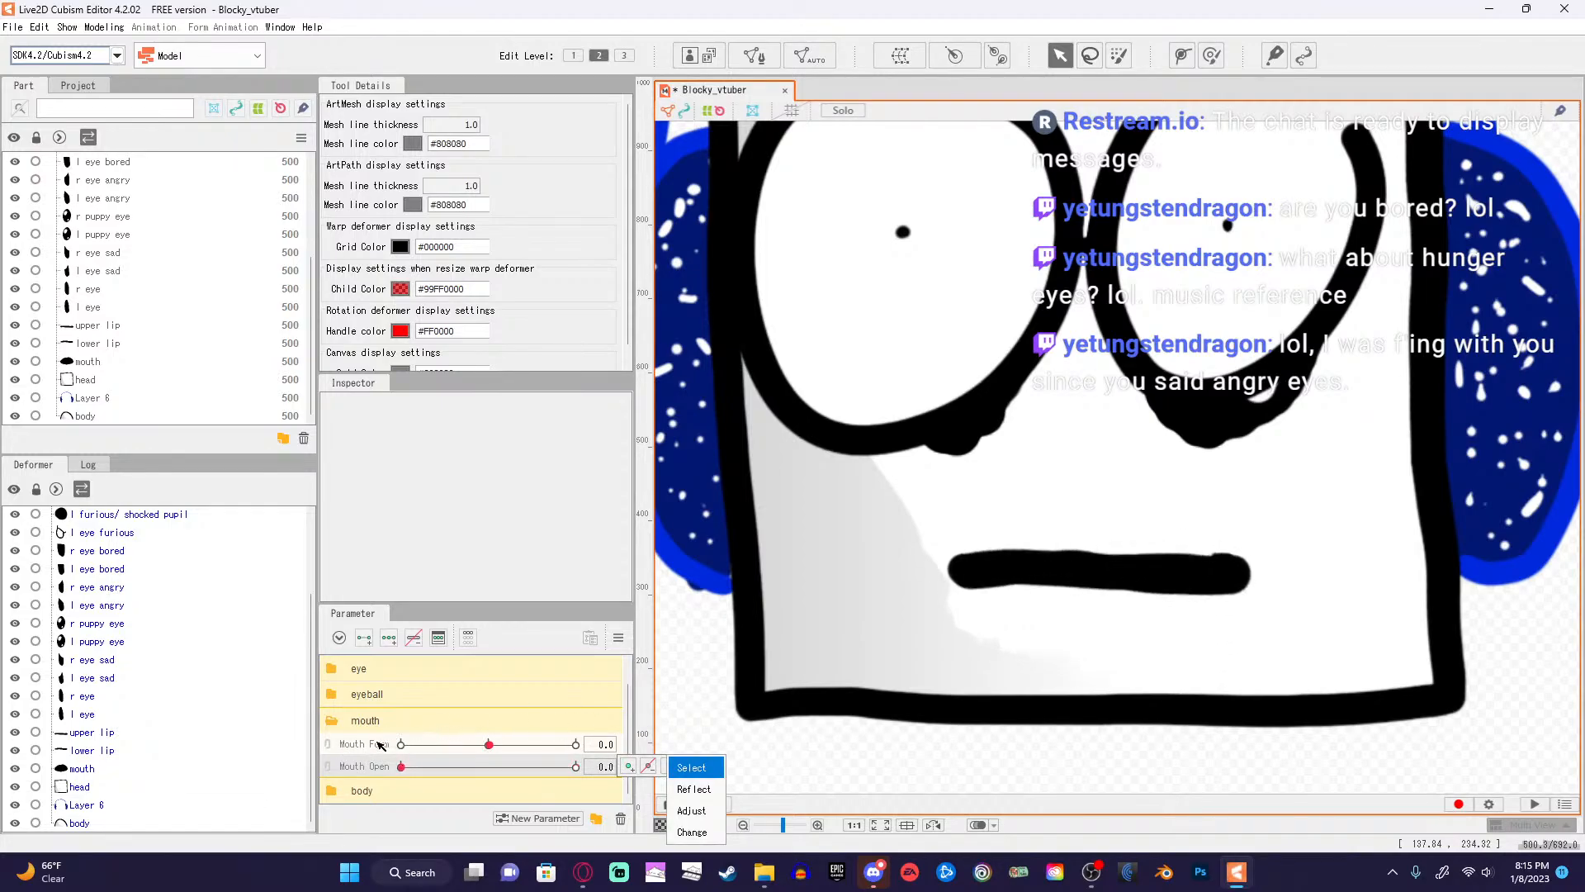
left_click_drag(492, 751, 607, 770)
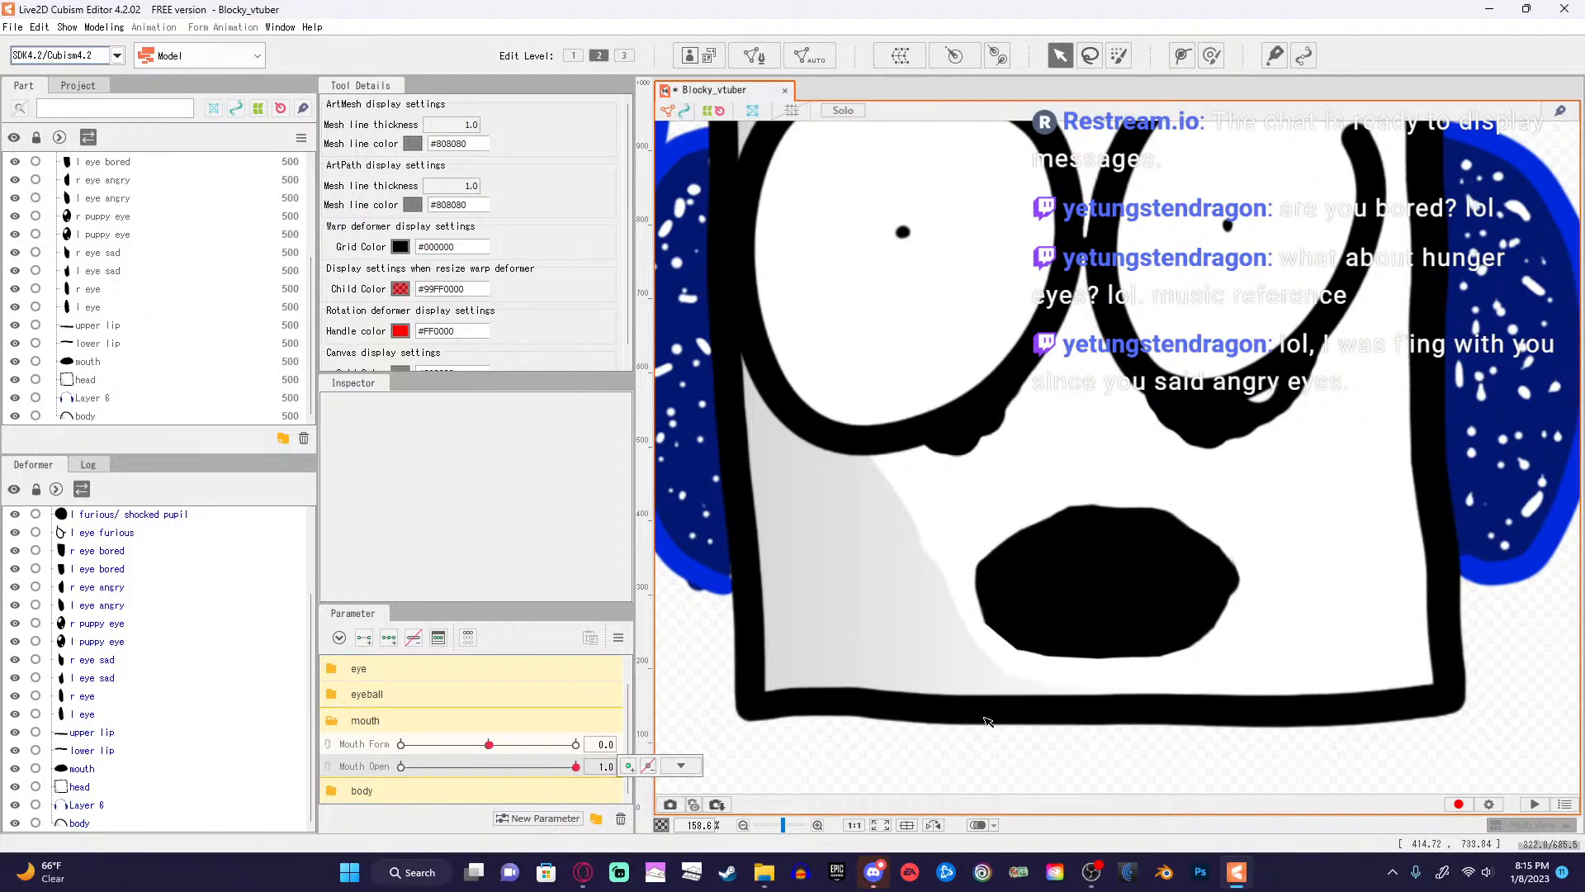
Switch back to the YouTube tutorial and skip ahead to the open-mouth upper lip shaping at about 4:14.
left_click(583, 873)
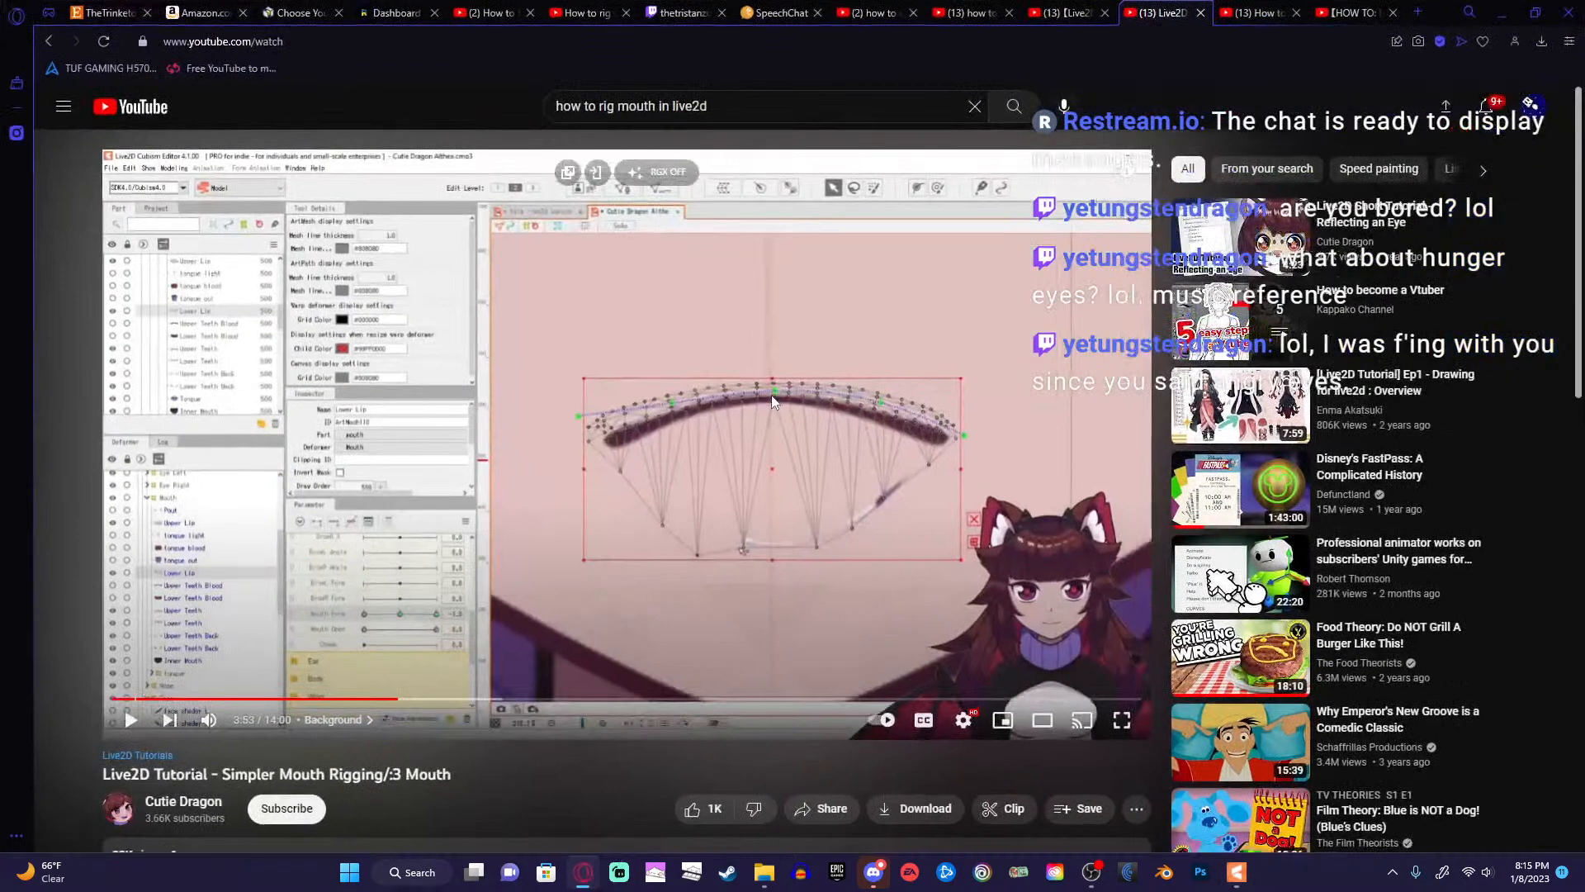
key("Right")
key("Right")
key("Right")
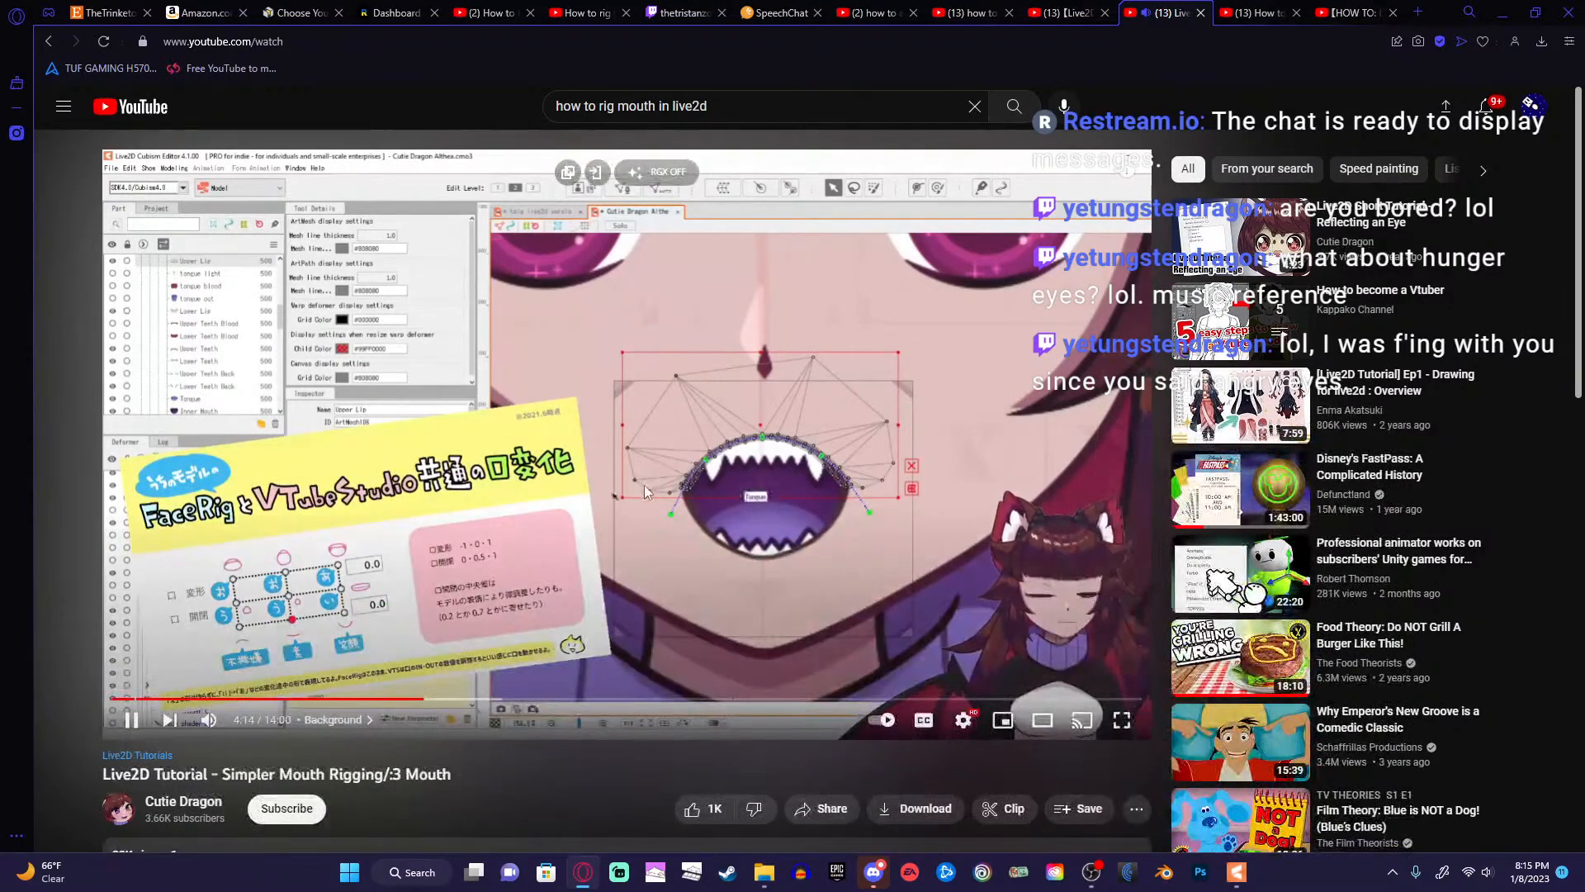
Watch the tutorial's open-mouth lip shaping to about 4:21, including its Mouth Form -1.0 pose, and return to Live2D Cubism Editor.
left_click(644, 484)
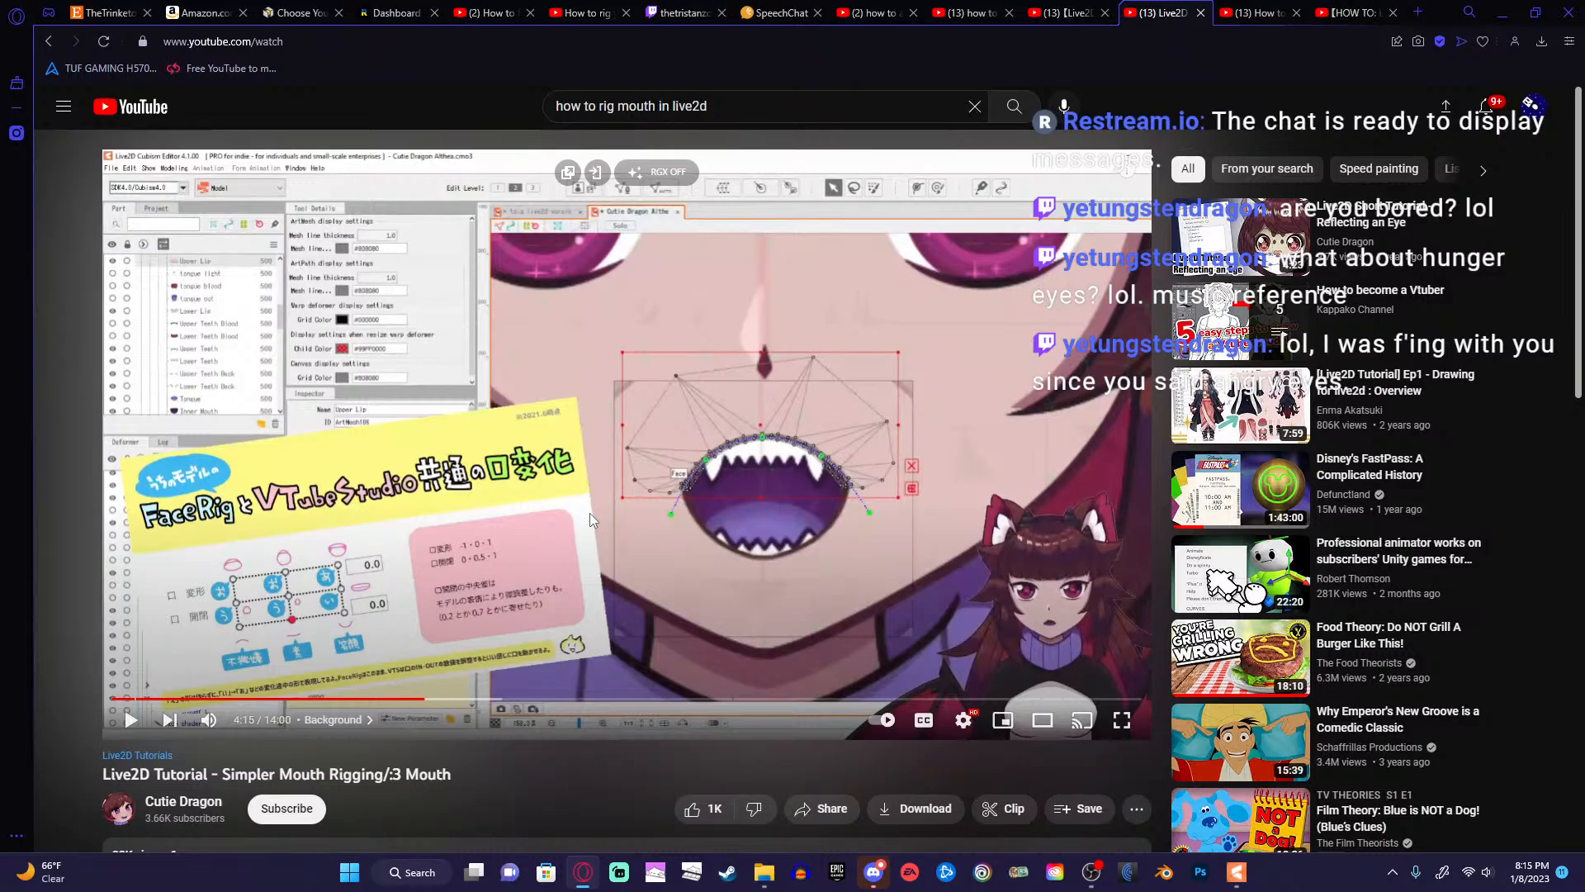
left_click(583, 483)
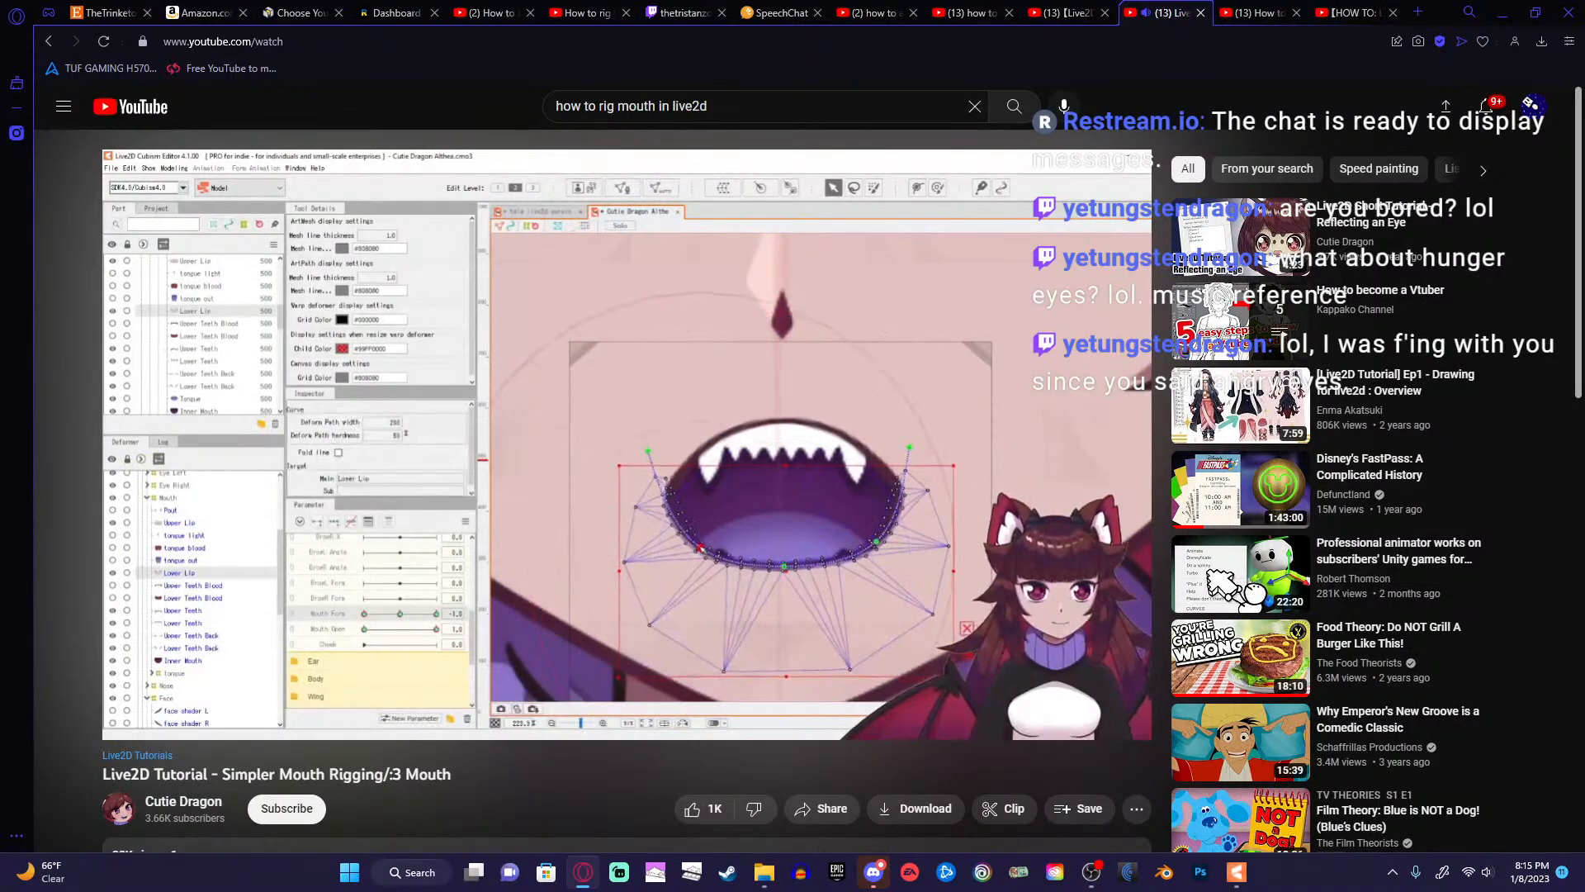
left_click(590, 455)
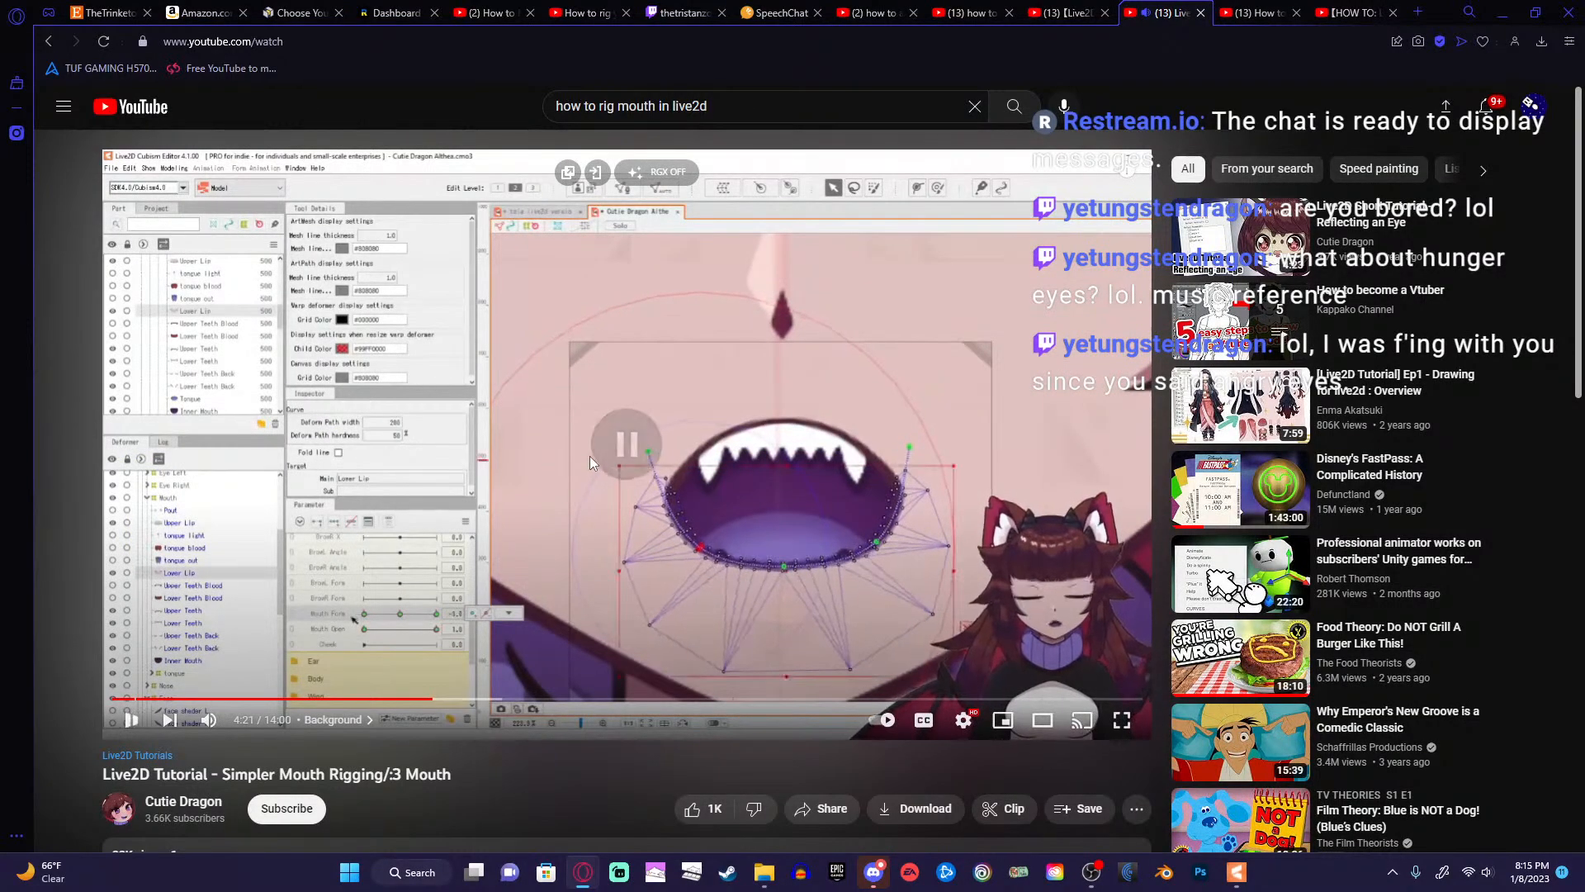
double_click(590, 456)
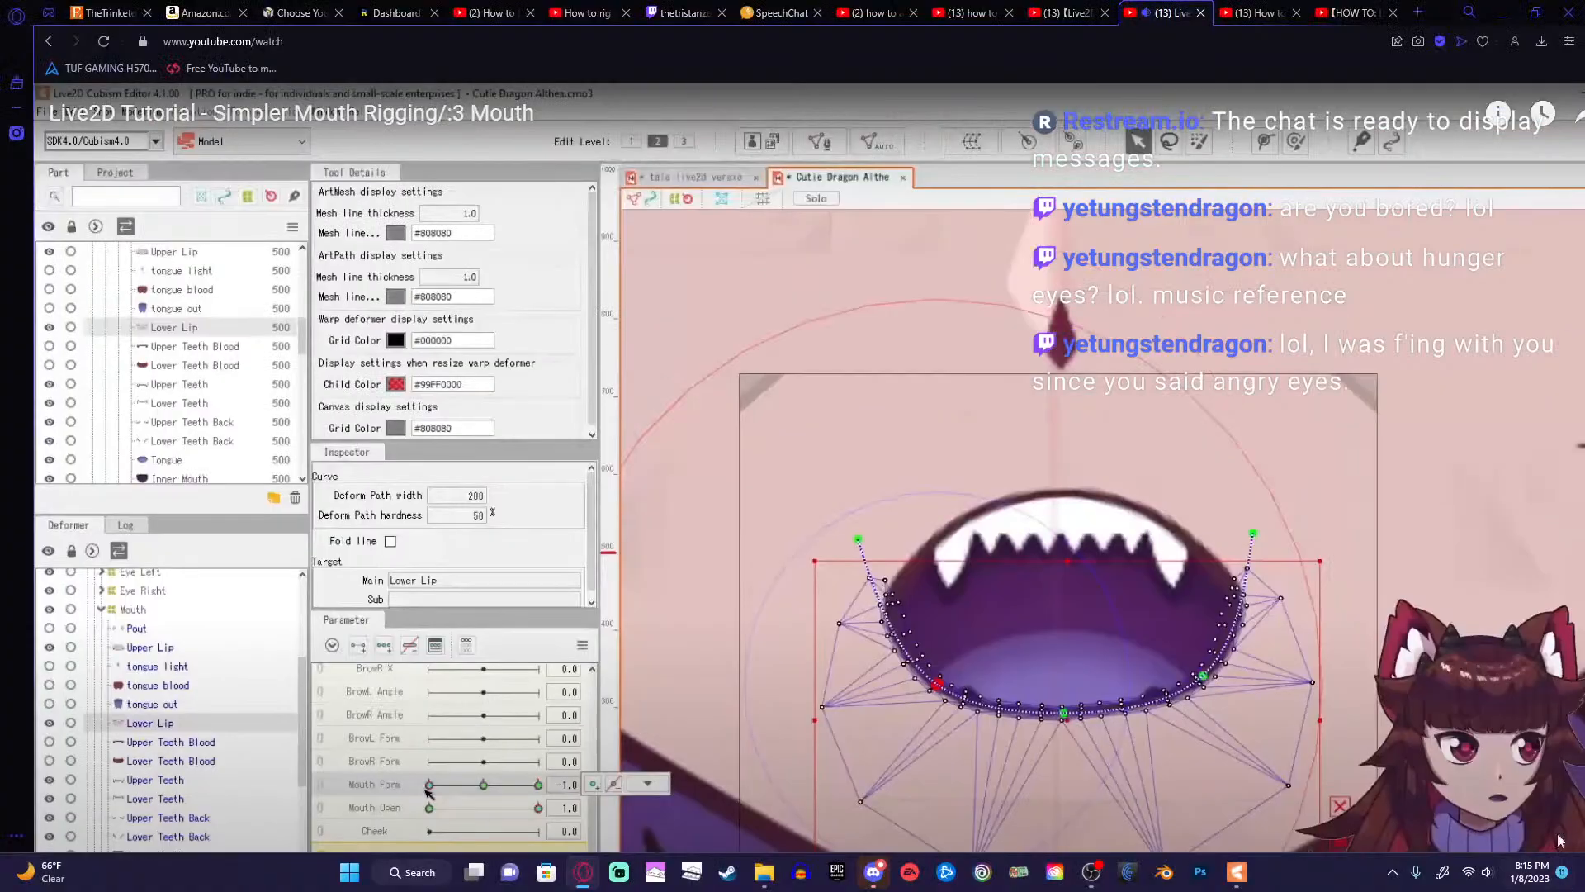
left_click(1560, 841)
left_click(1503, 14)
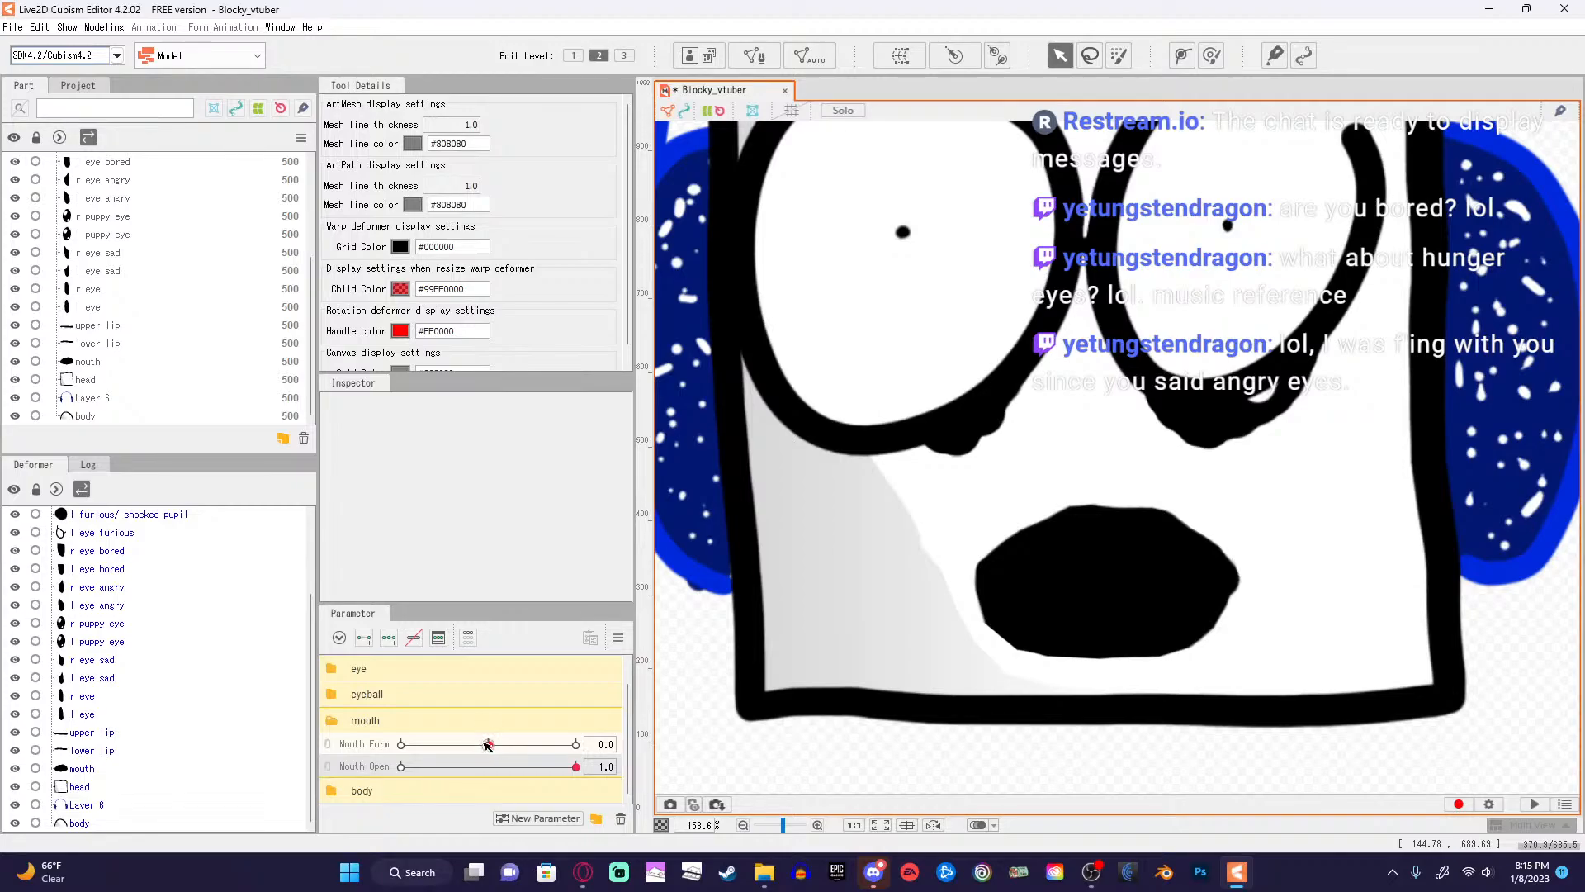
At Mouth Form -1.0 and Mouth Open 1.0, raise the lower lip's path points into a nearly straight line.
left_click(489, 745)
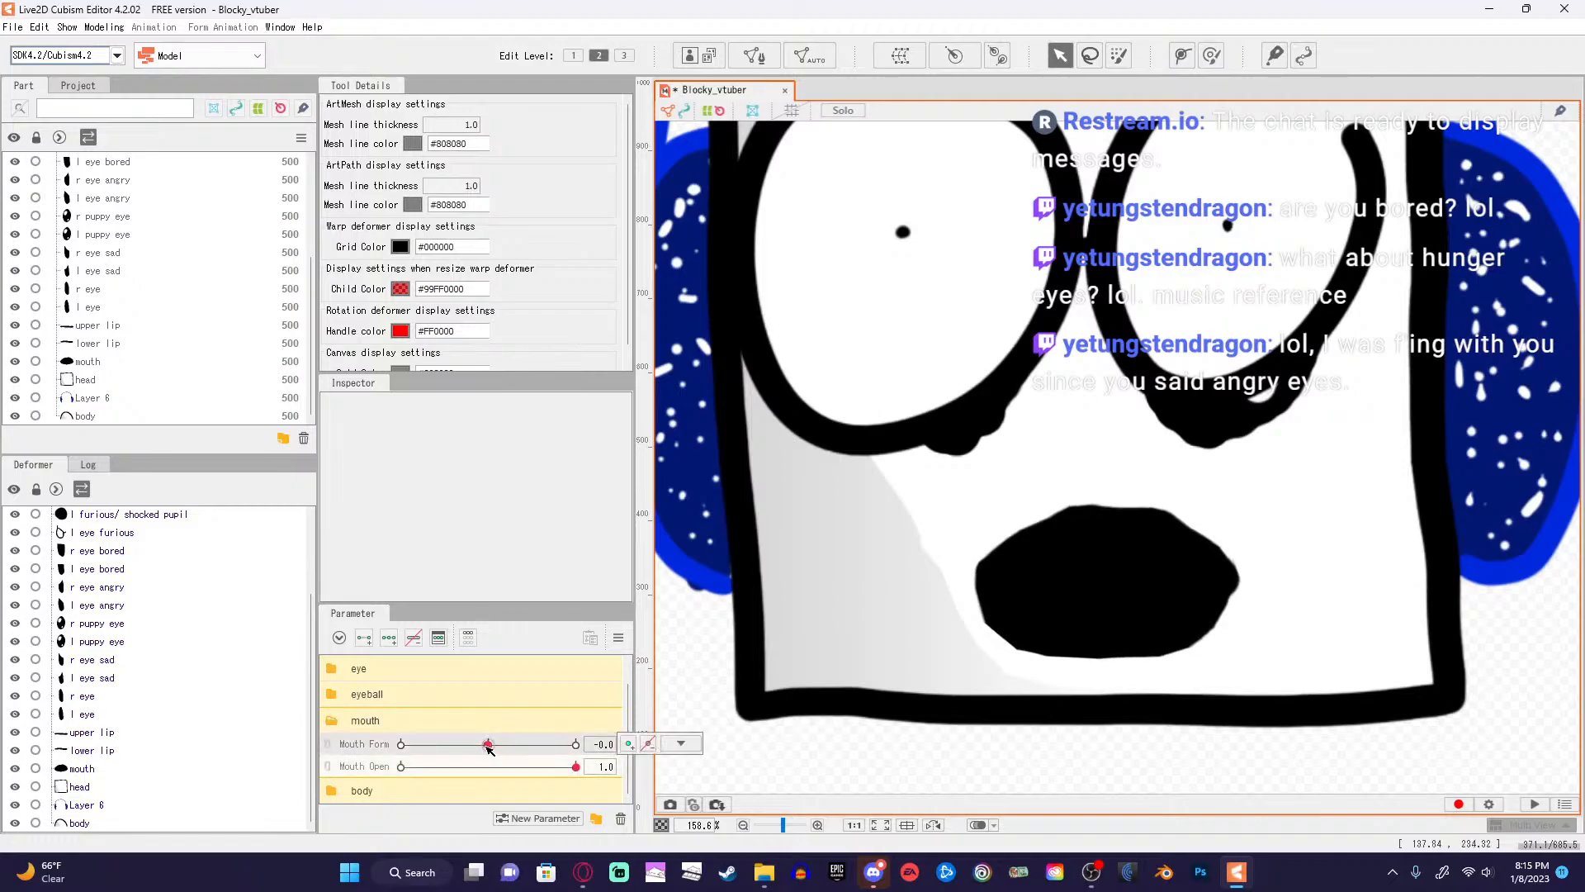
left_click_drag(489, 747, 401, 763)
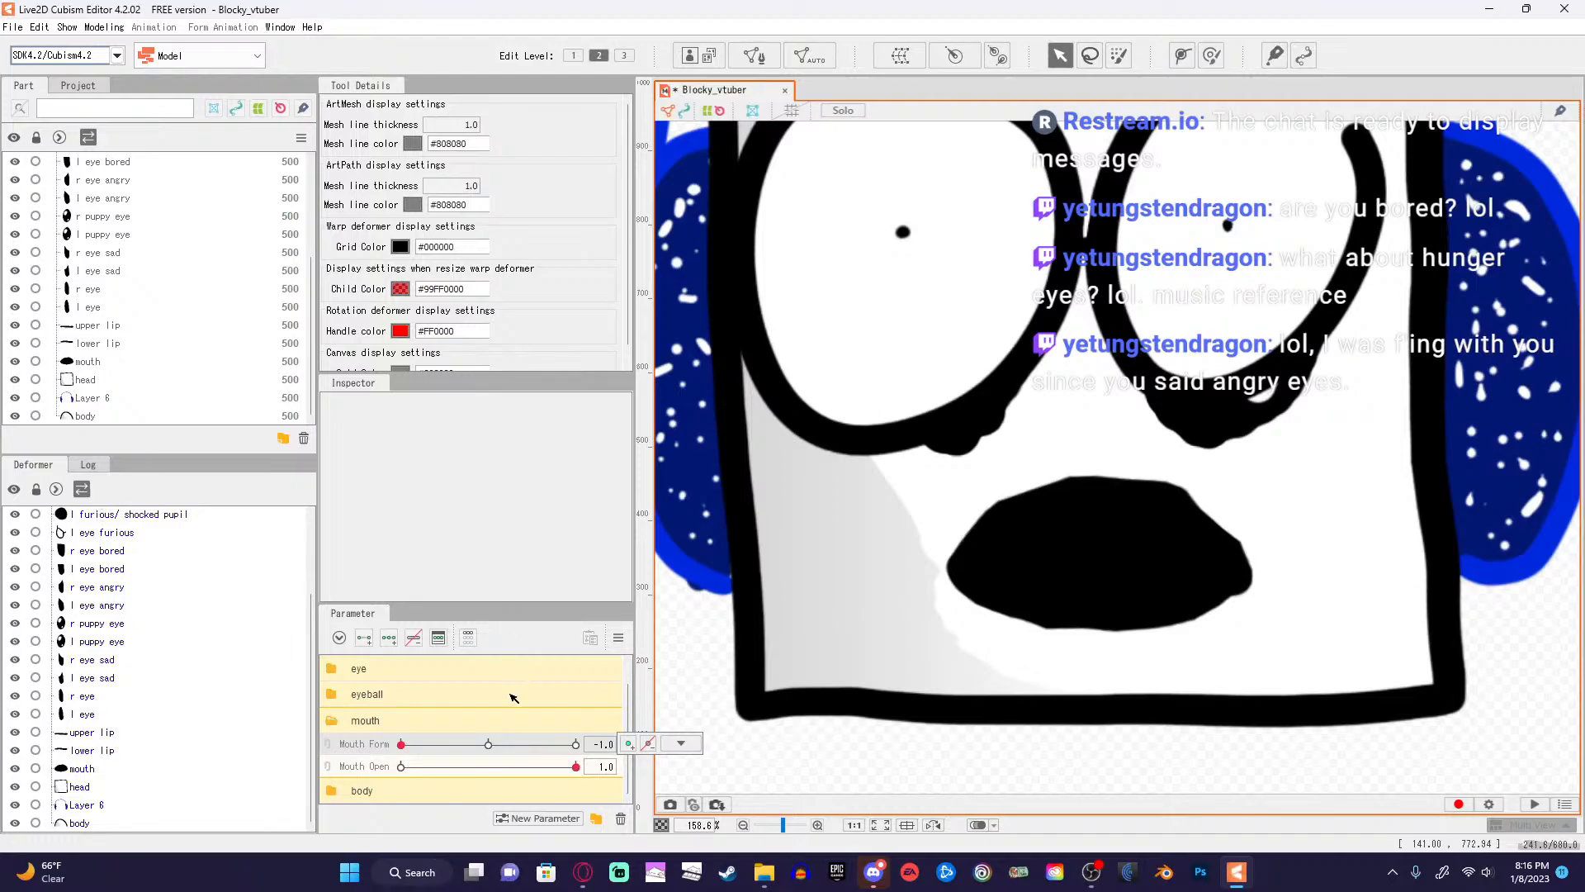
left_click(96, 750)
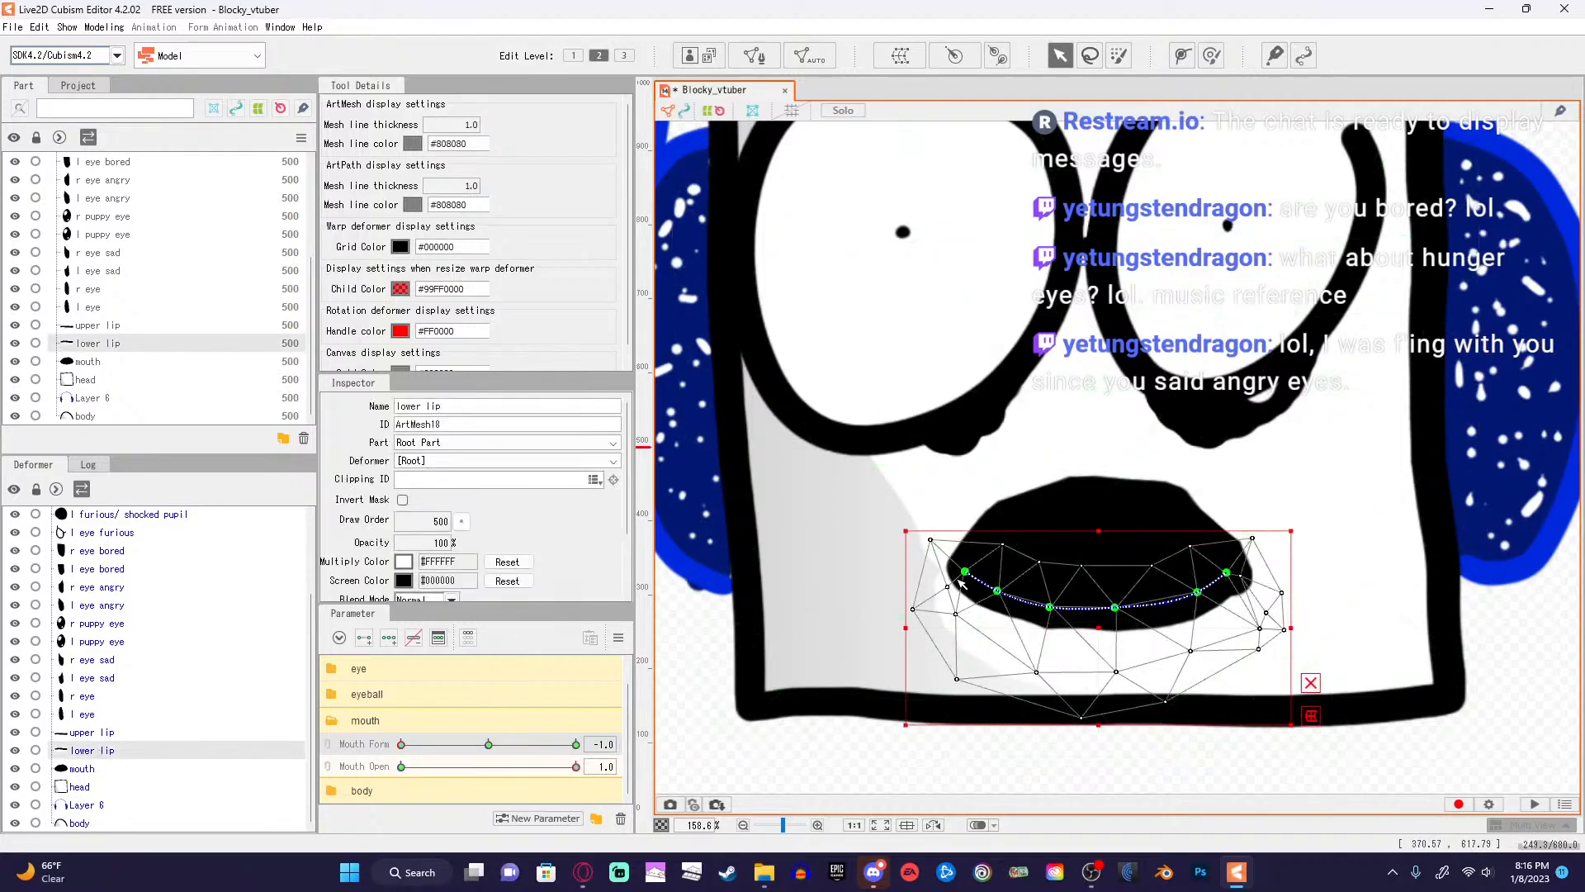
left_click_drag(964, 572, 999, 577)
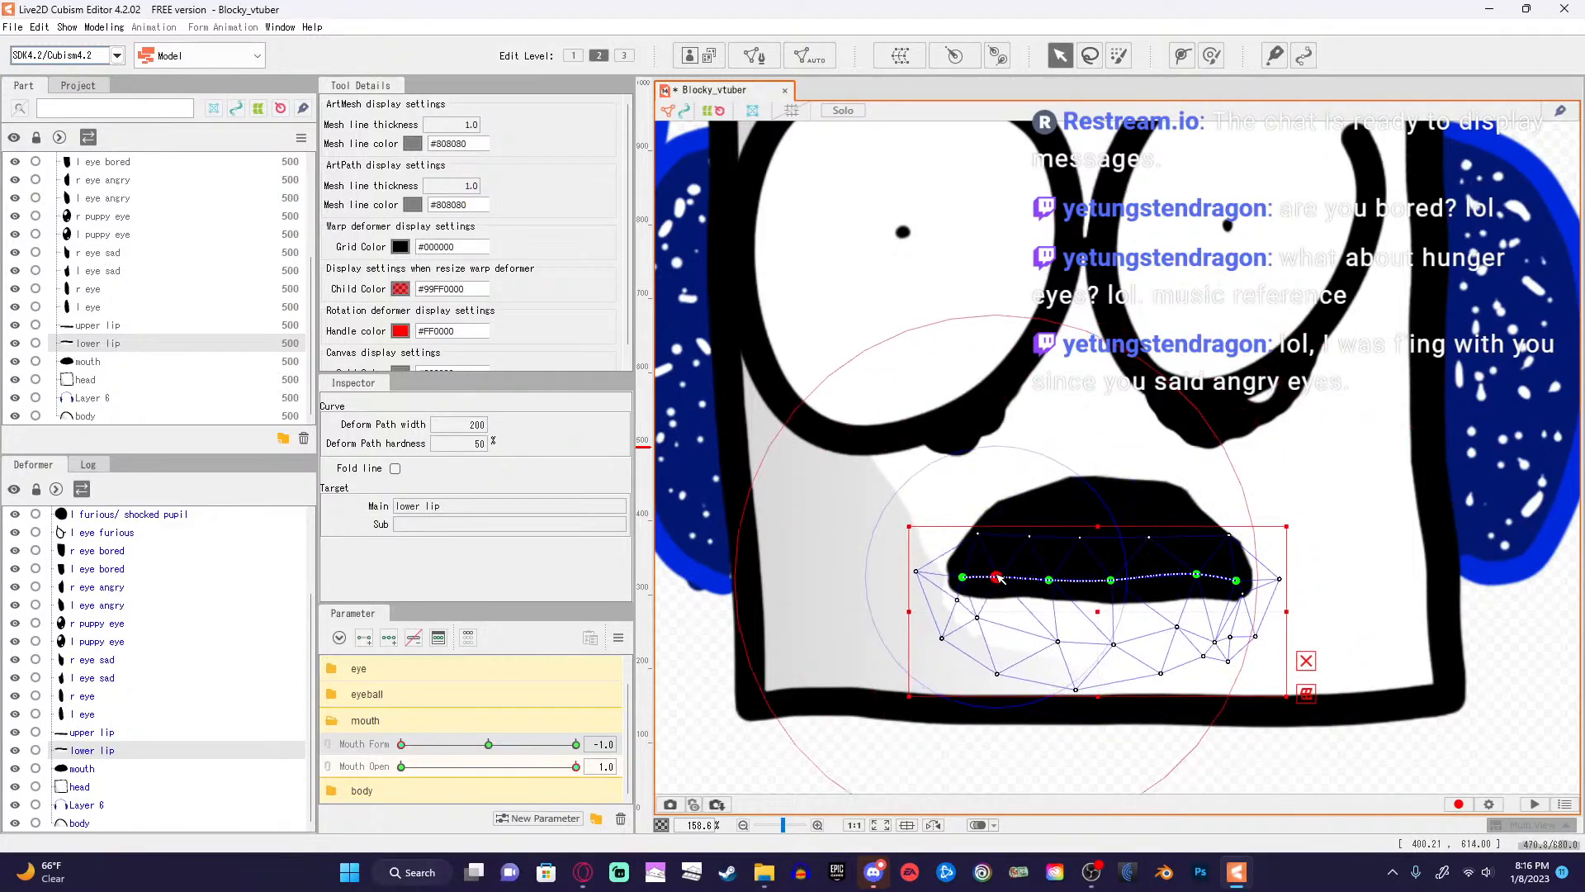
left_click(1049, 580)
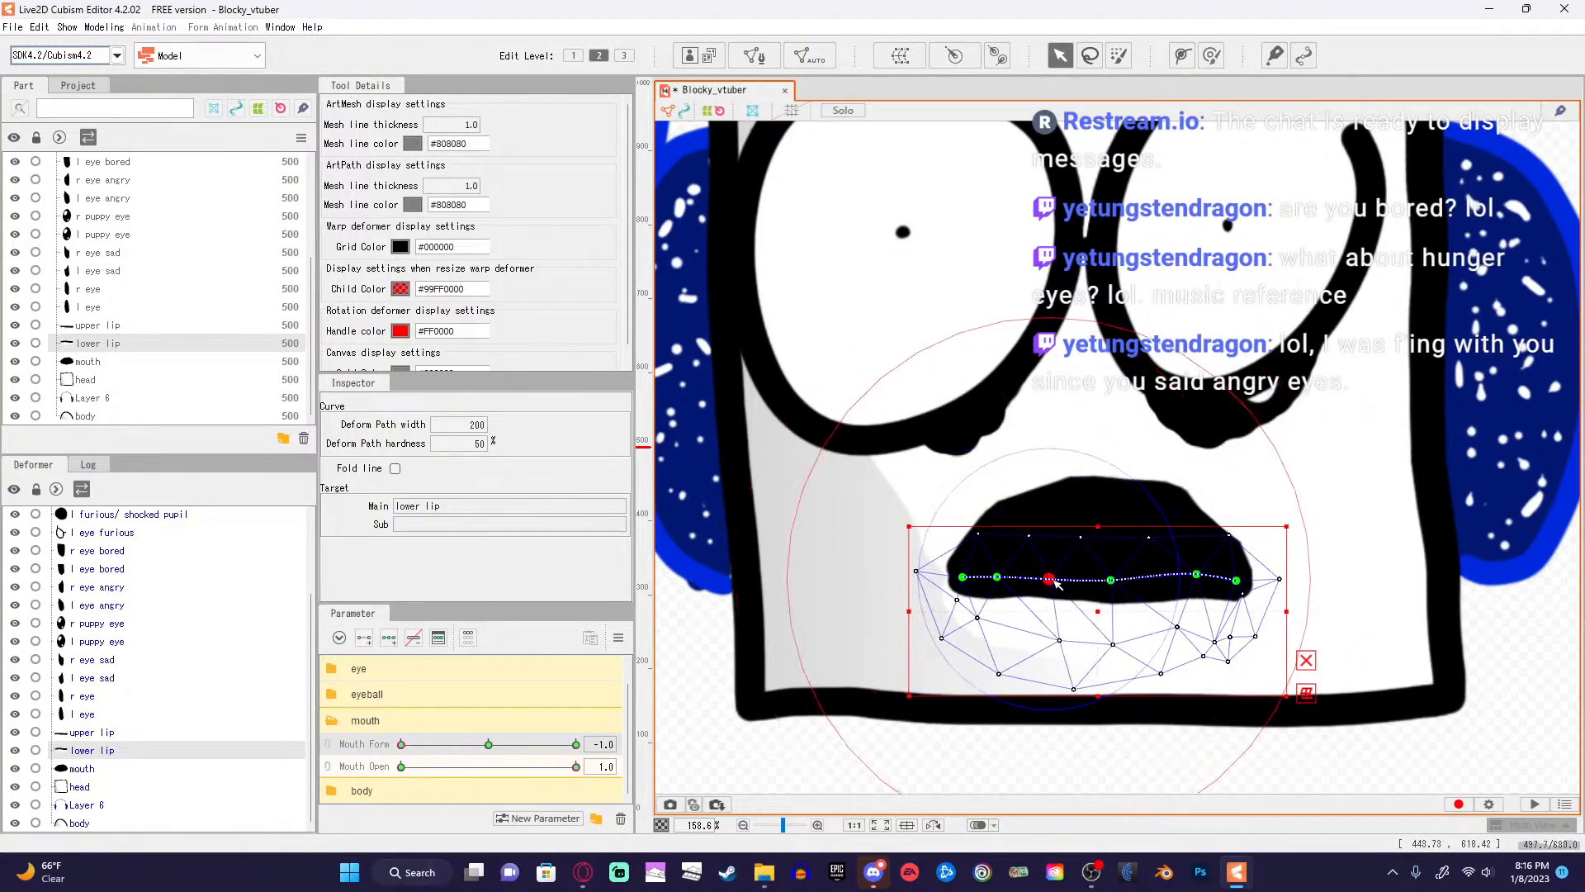
At Mouth Form 0.0 and Mouth Open 1.0, move the upper lip's path points into a higher, rounder arch.
left_click_drag(401, 744, 490, 748)
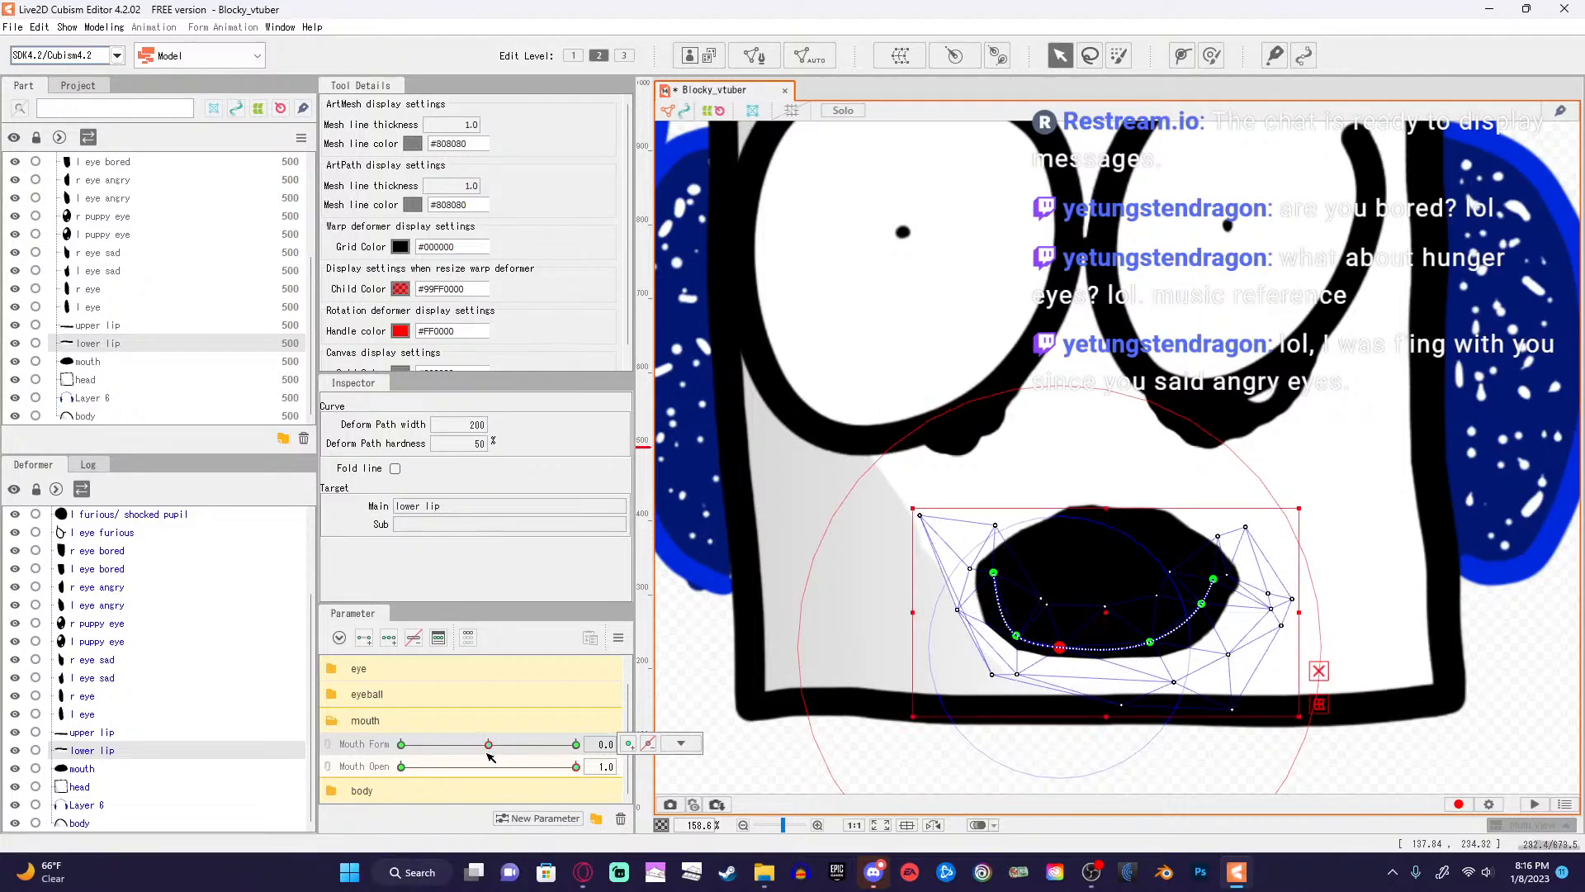
left_click(121, 735)
left_click_drag(1085, 524, 1022, 535)
left_click_drag(1155, 530, 1200, 552)
left_click_drag(1080, 513, 1156, 511)
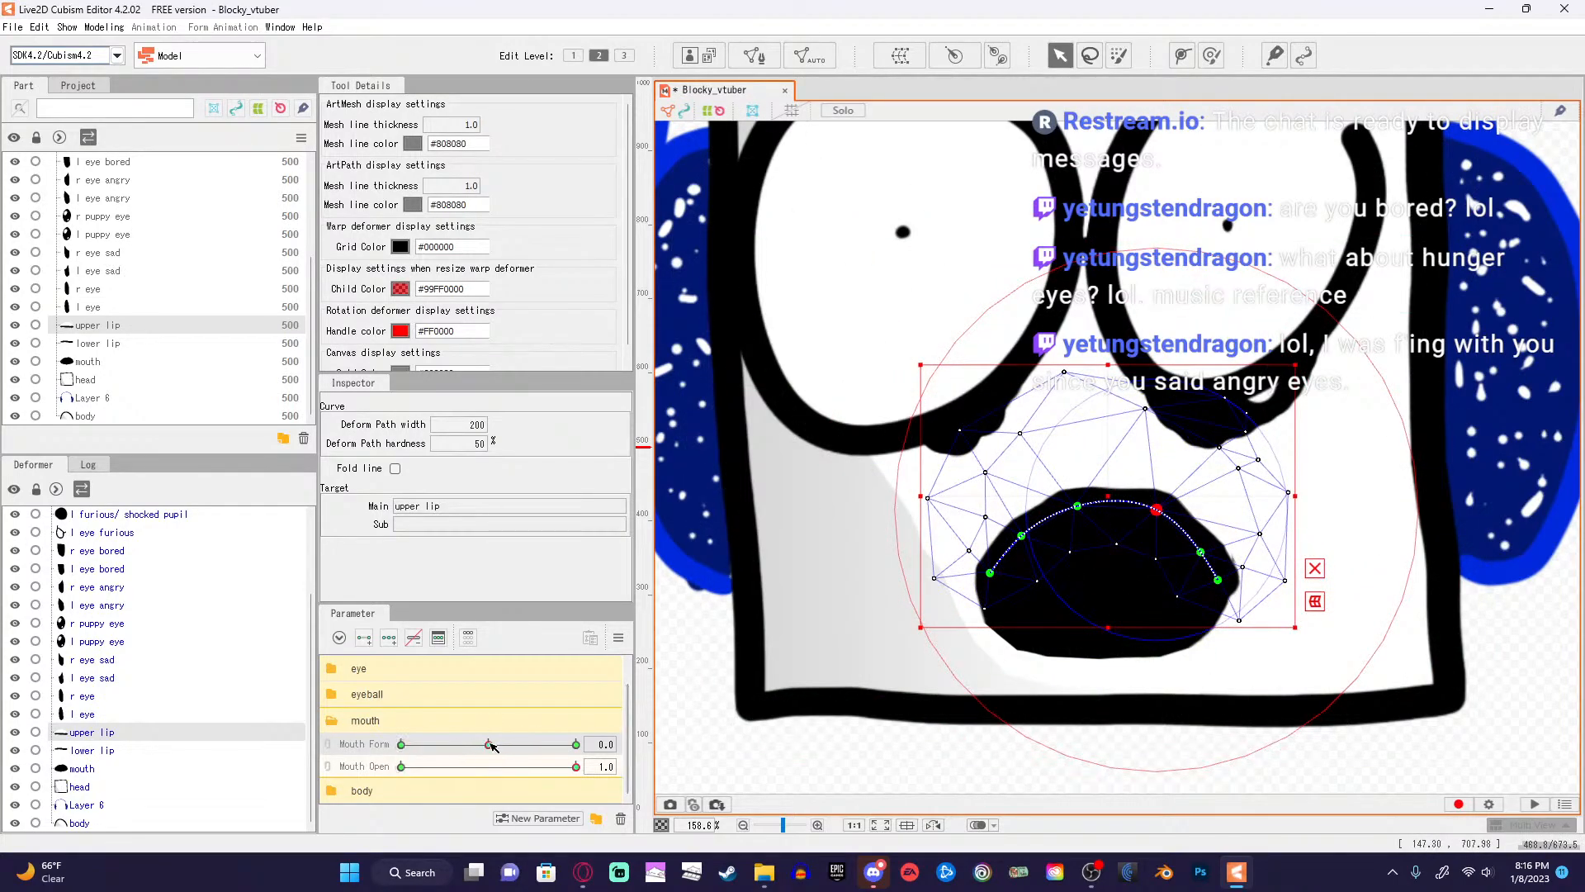
At Mouth Form 1.0 and Mouth Open 1.0, lower the upper lip's path points into a nearly flat line between the mouth corners.
left_click(575, 744)
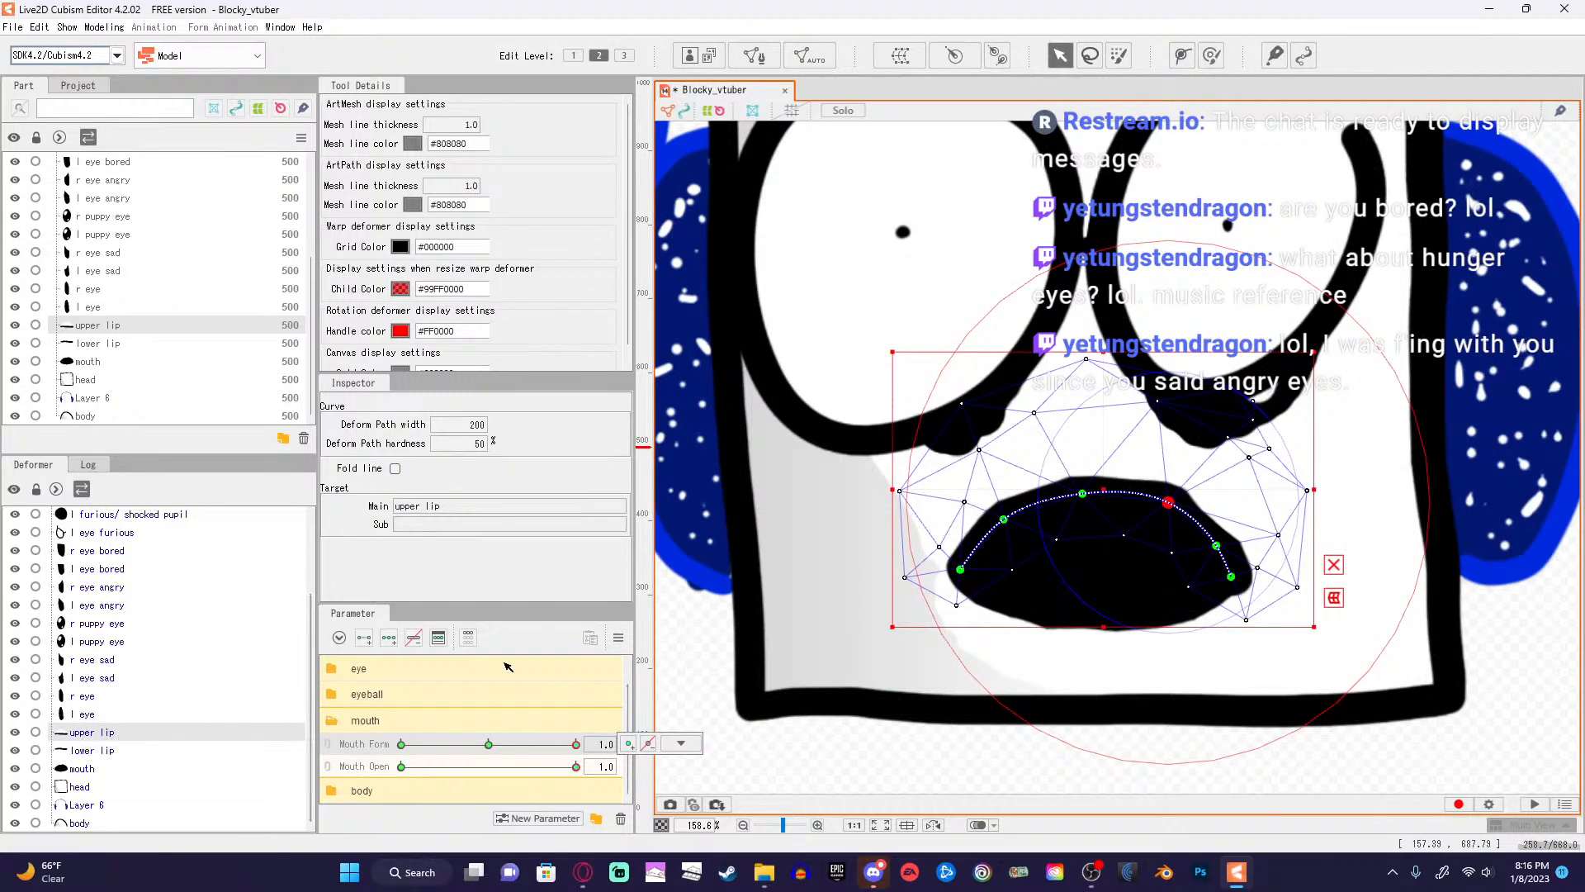
left_click_drag(1091, 495, 1100, 545)
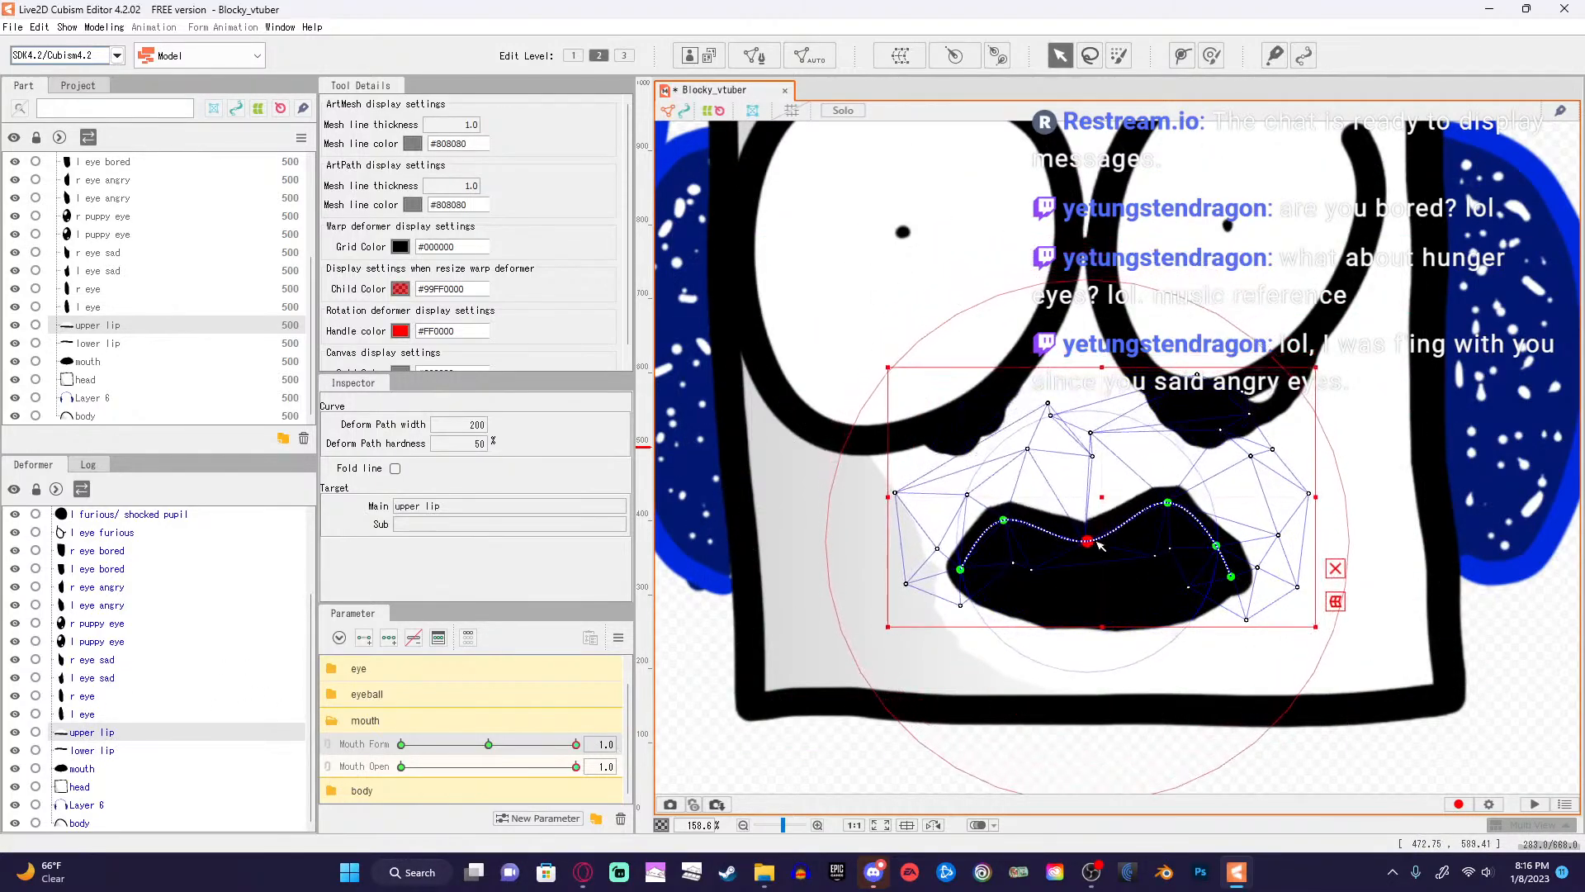
left_click_drag(1167, 505, 1085, 564)
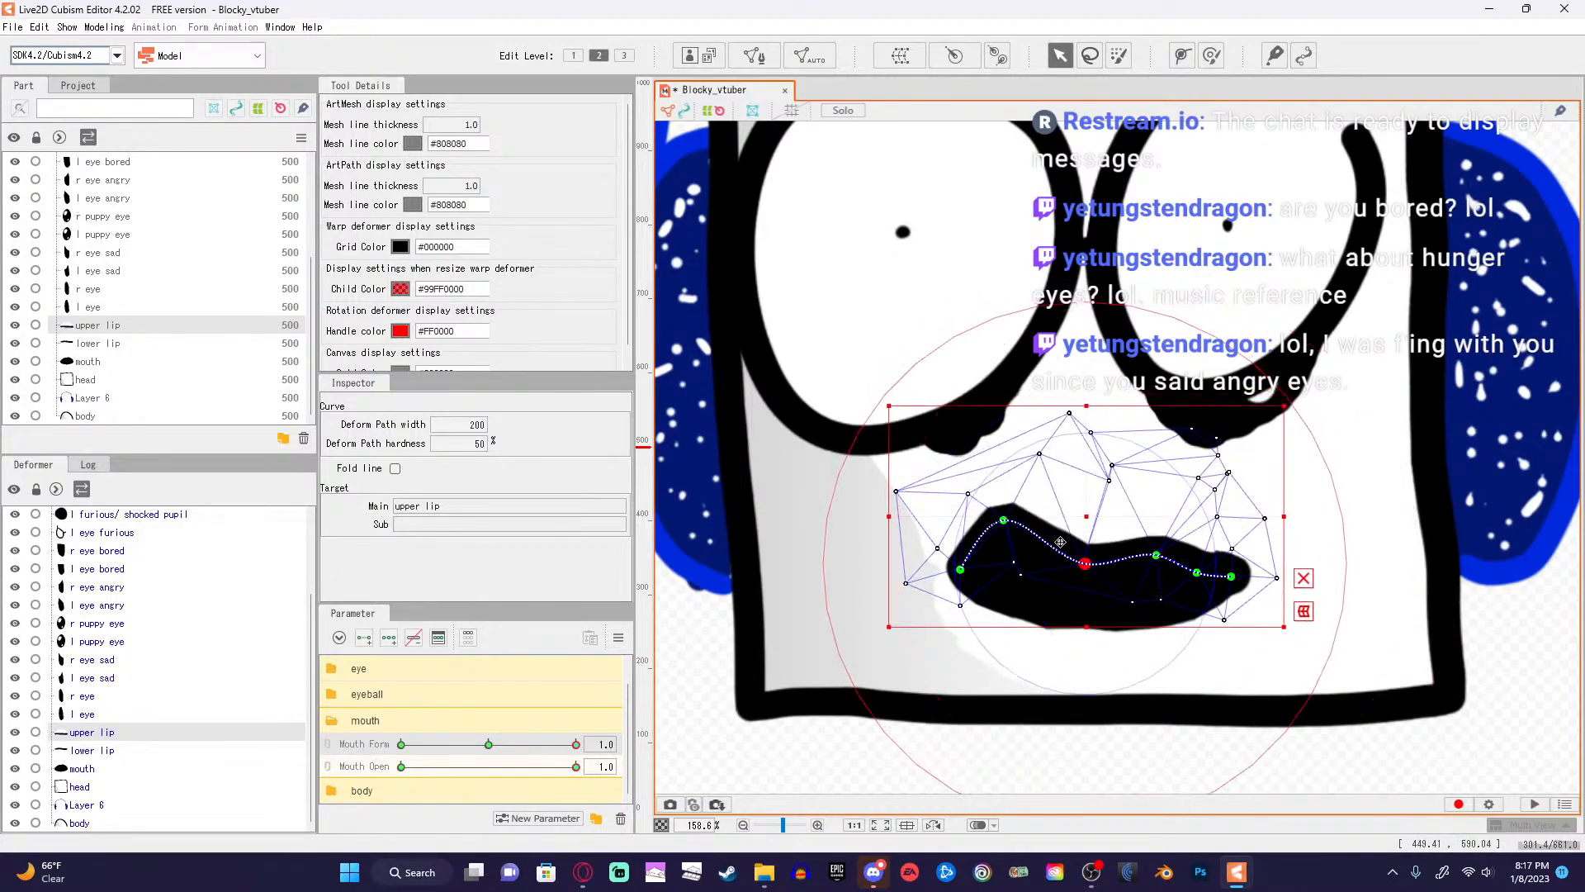
left_click_drag(1004, 522, 1009, 564)
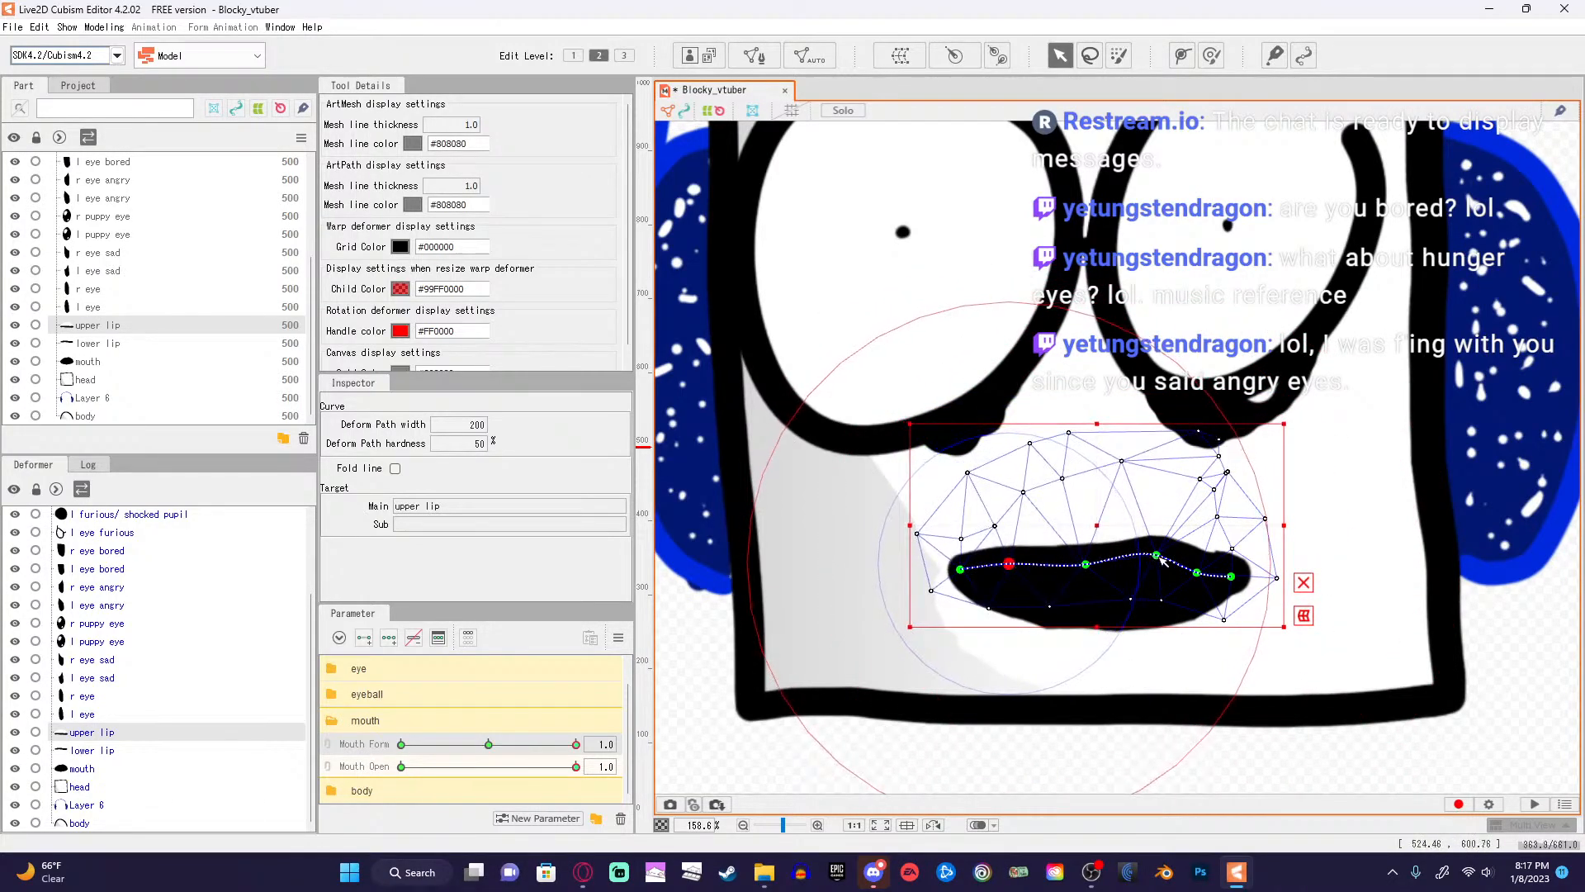
left_click_drag(1158, 555, 1156, 566)
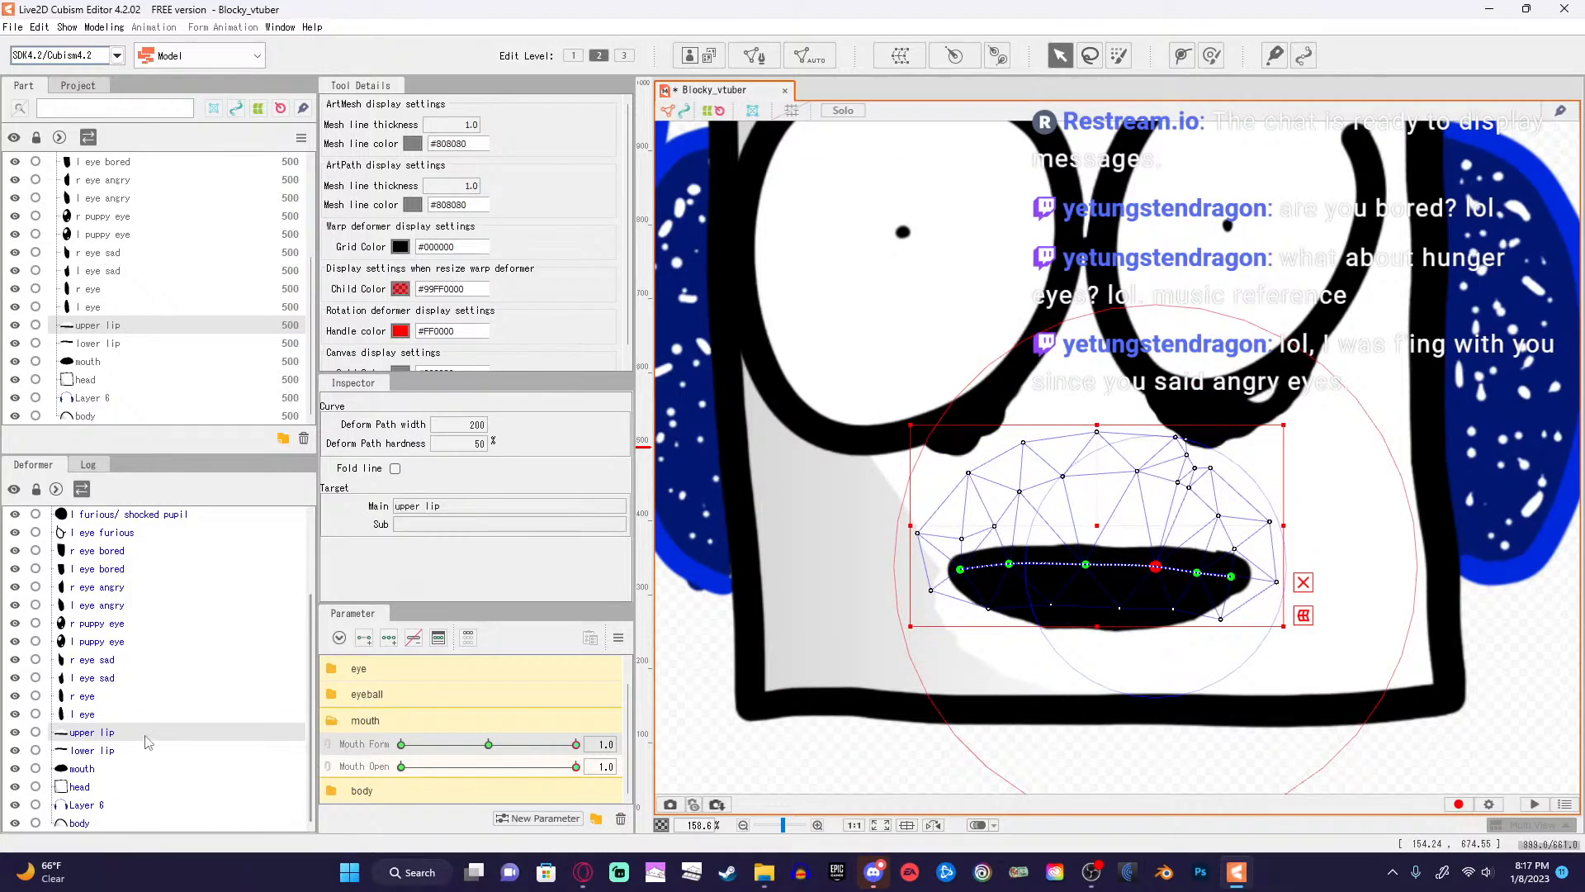
At the same open keyform, pull the lower lip's path points down and outward into a deeper smile curve.
left_click(92, 750)
left_click_drag(1049, 608, 989, 611)
left_click_drag(1116, 611, 1127, 643)
left_click_drag(1199, 594, 1222, 626)
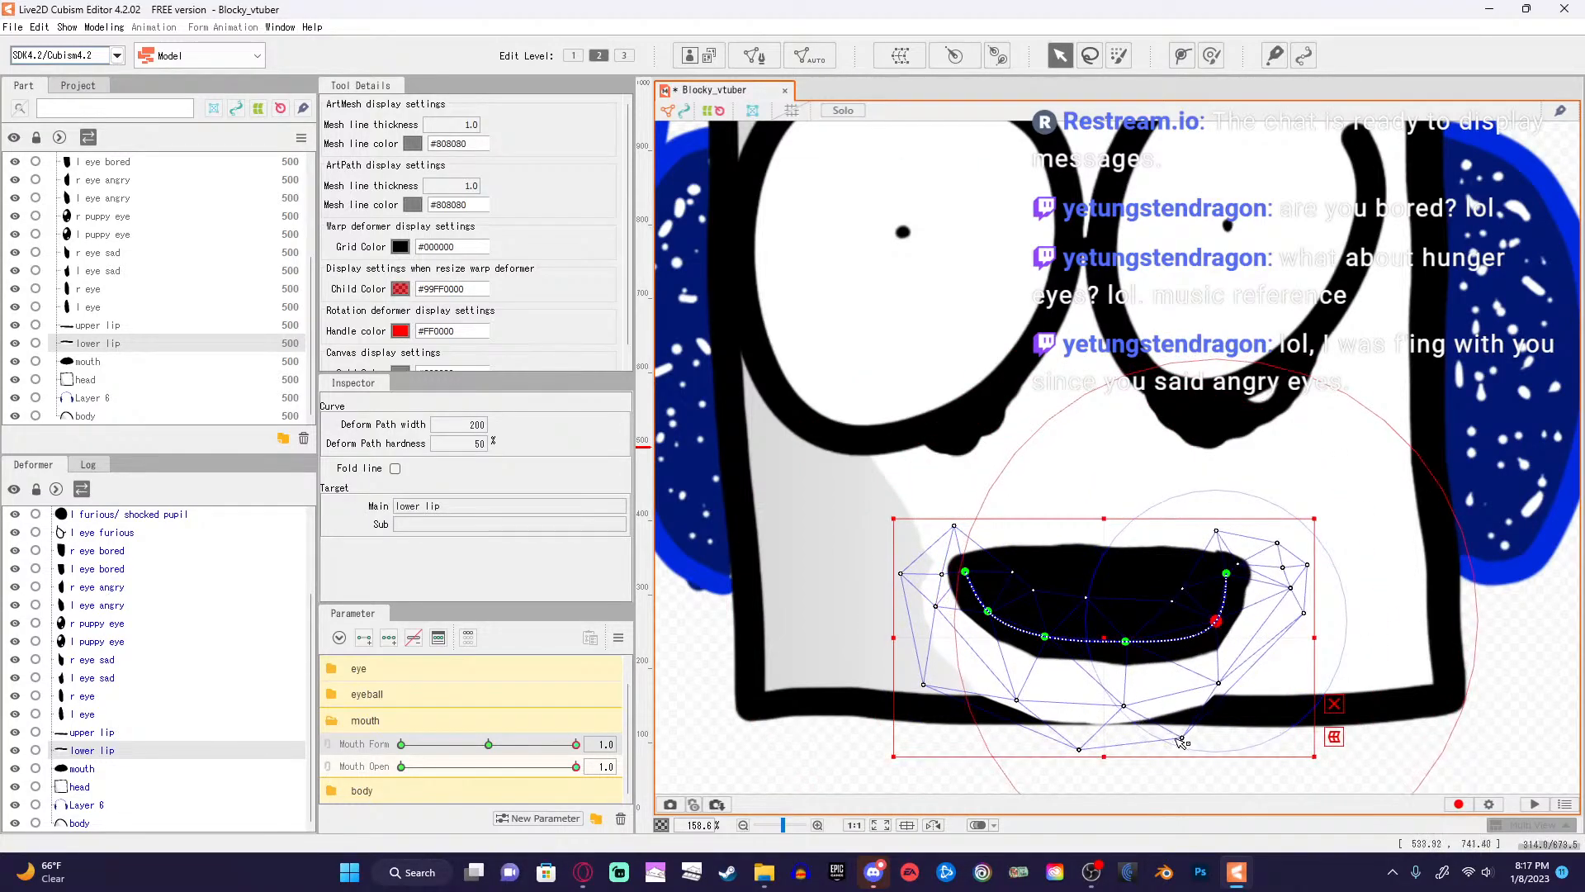
Pull the lower lip mesh's bottom vertices up off the face's bottom outline, spread them evenly, and smooth the lip's lower curve.
left_click_drag(1179, 739, 1168, 724)
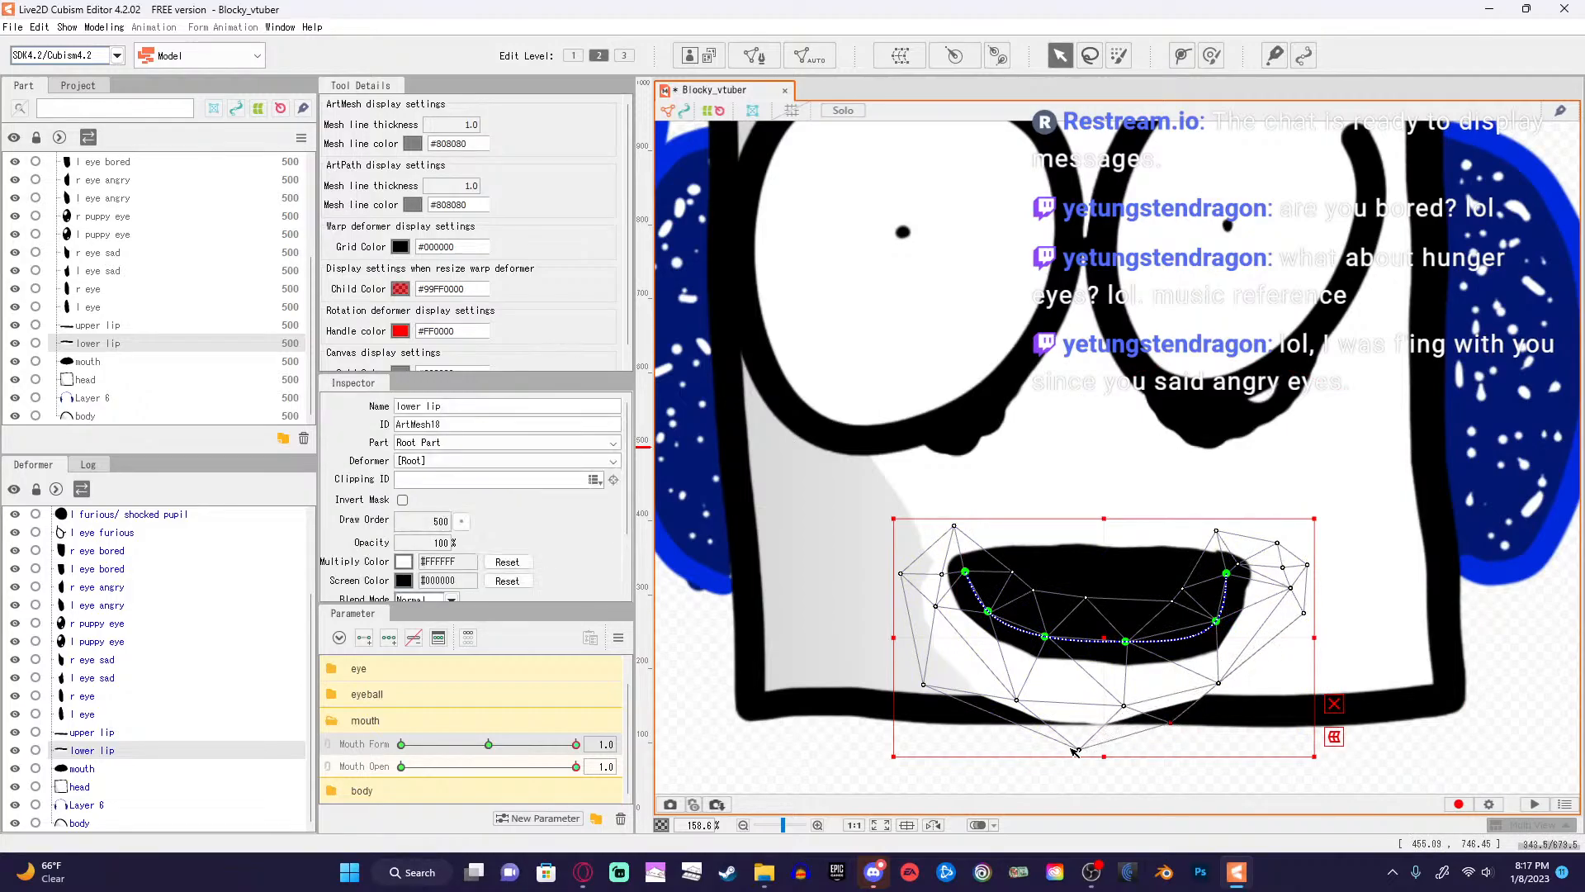
left_click_drag(1077, 751, 1071, 712)
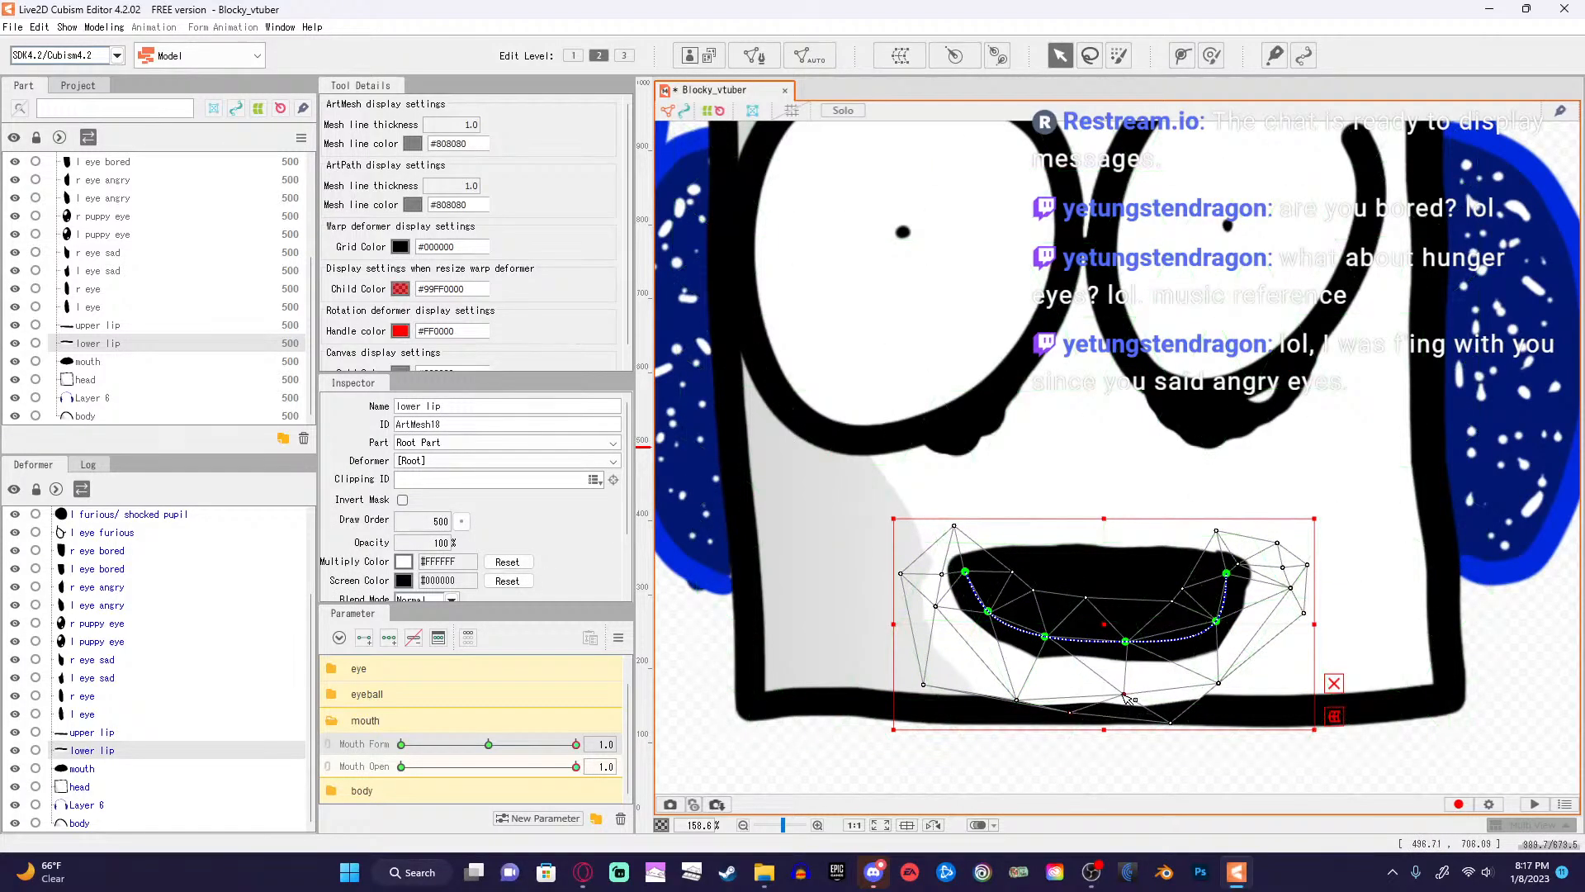
left_click_drag(1128, 714, 1133, 706)
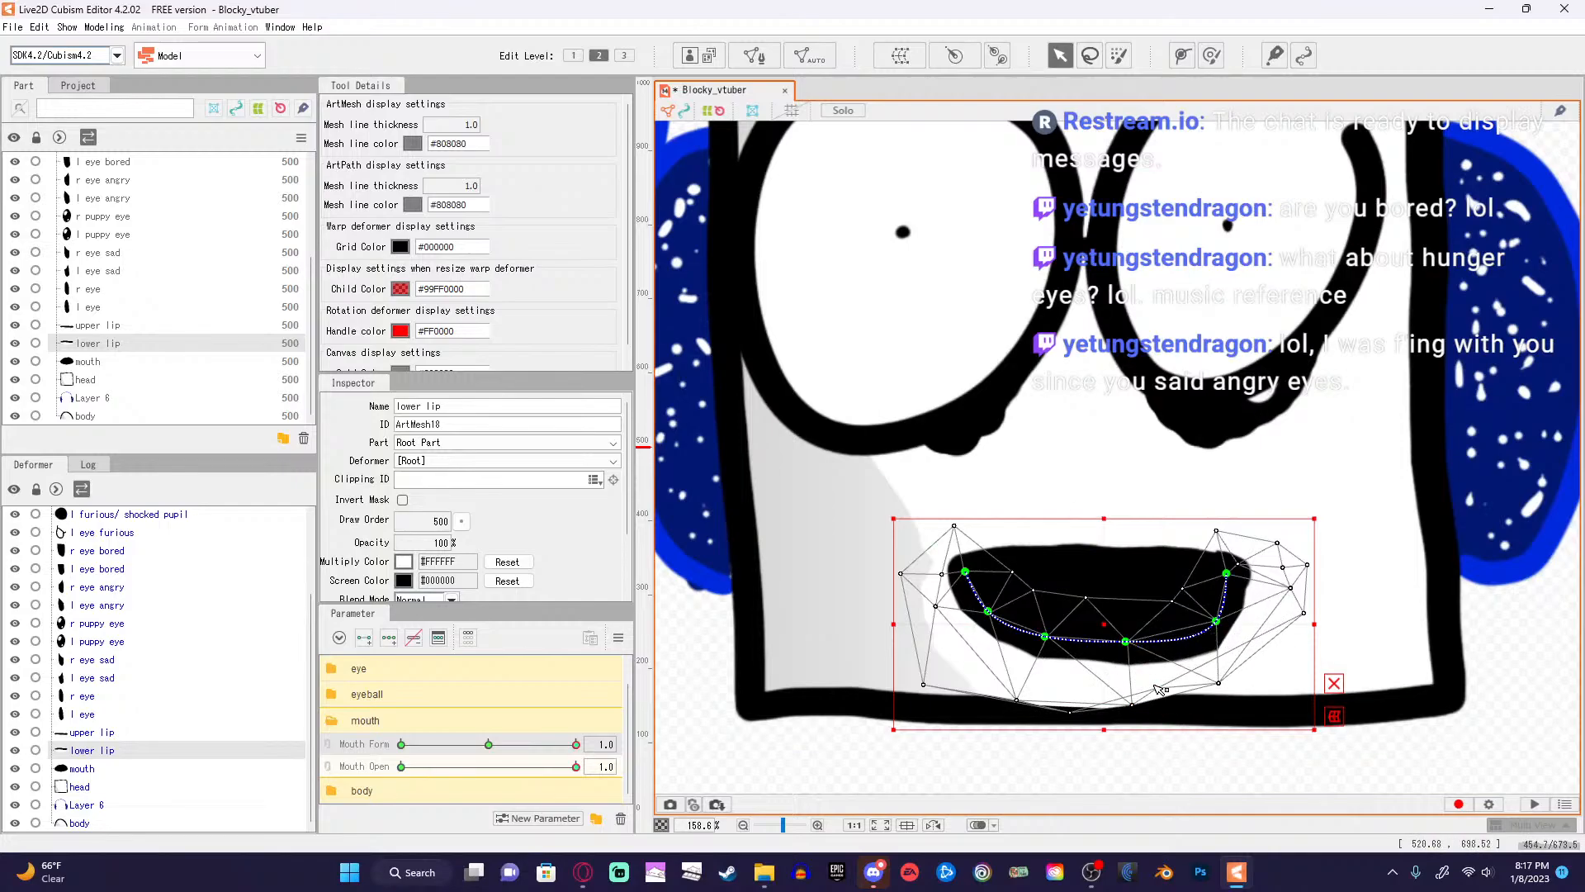
left_click_drag(1170, 684, 1164, 682)
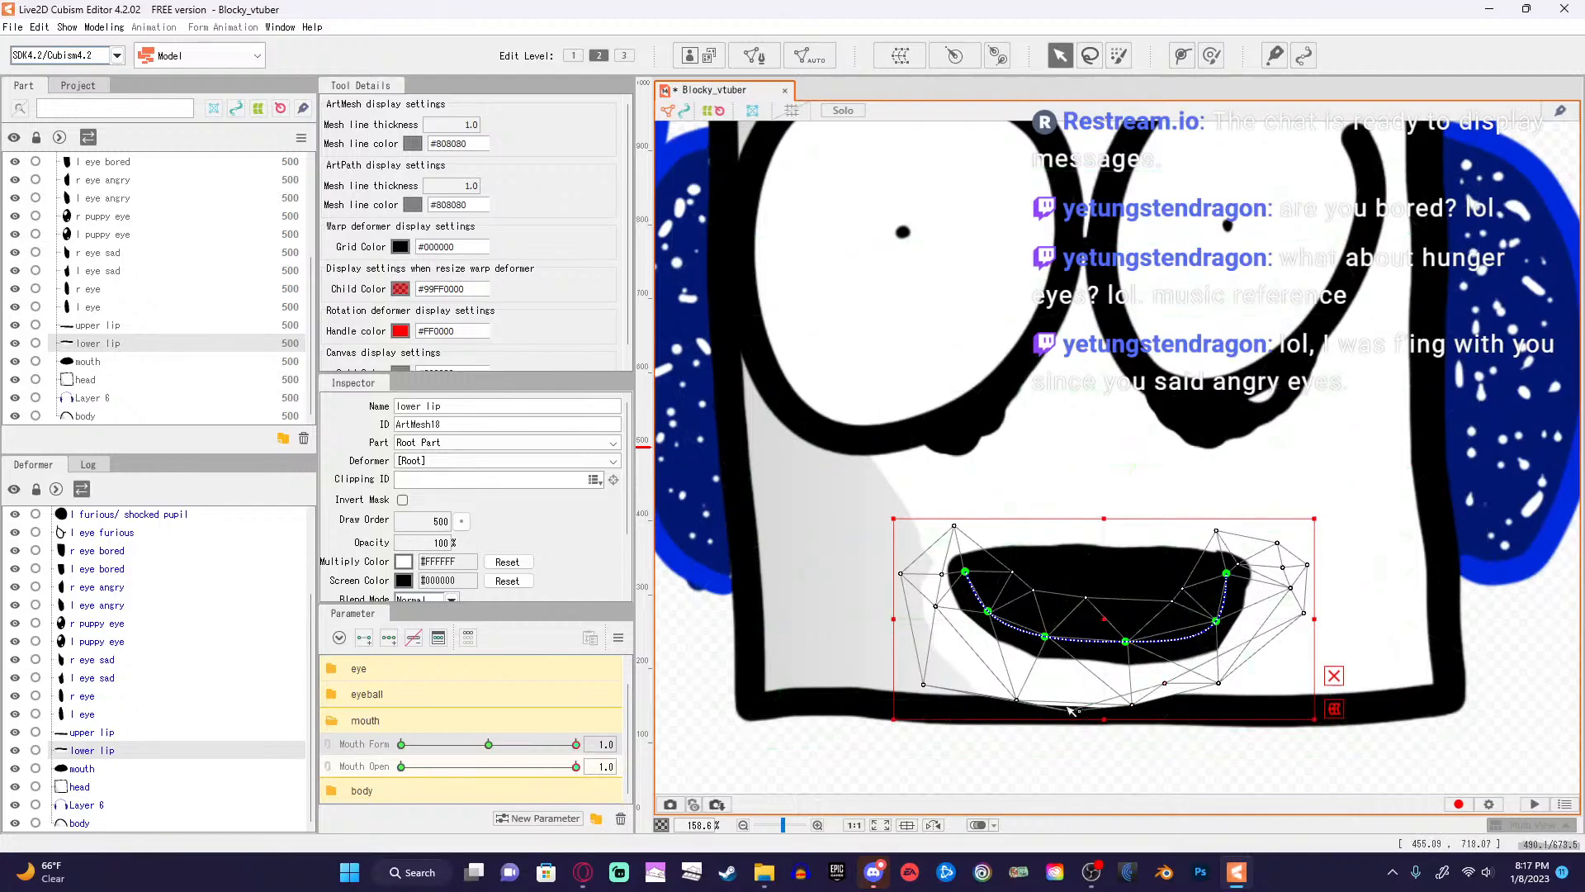
left_click(1131, 704)
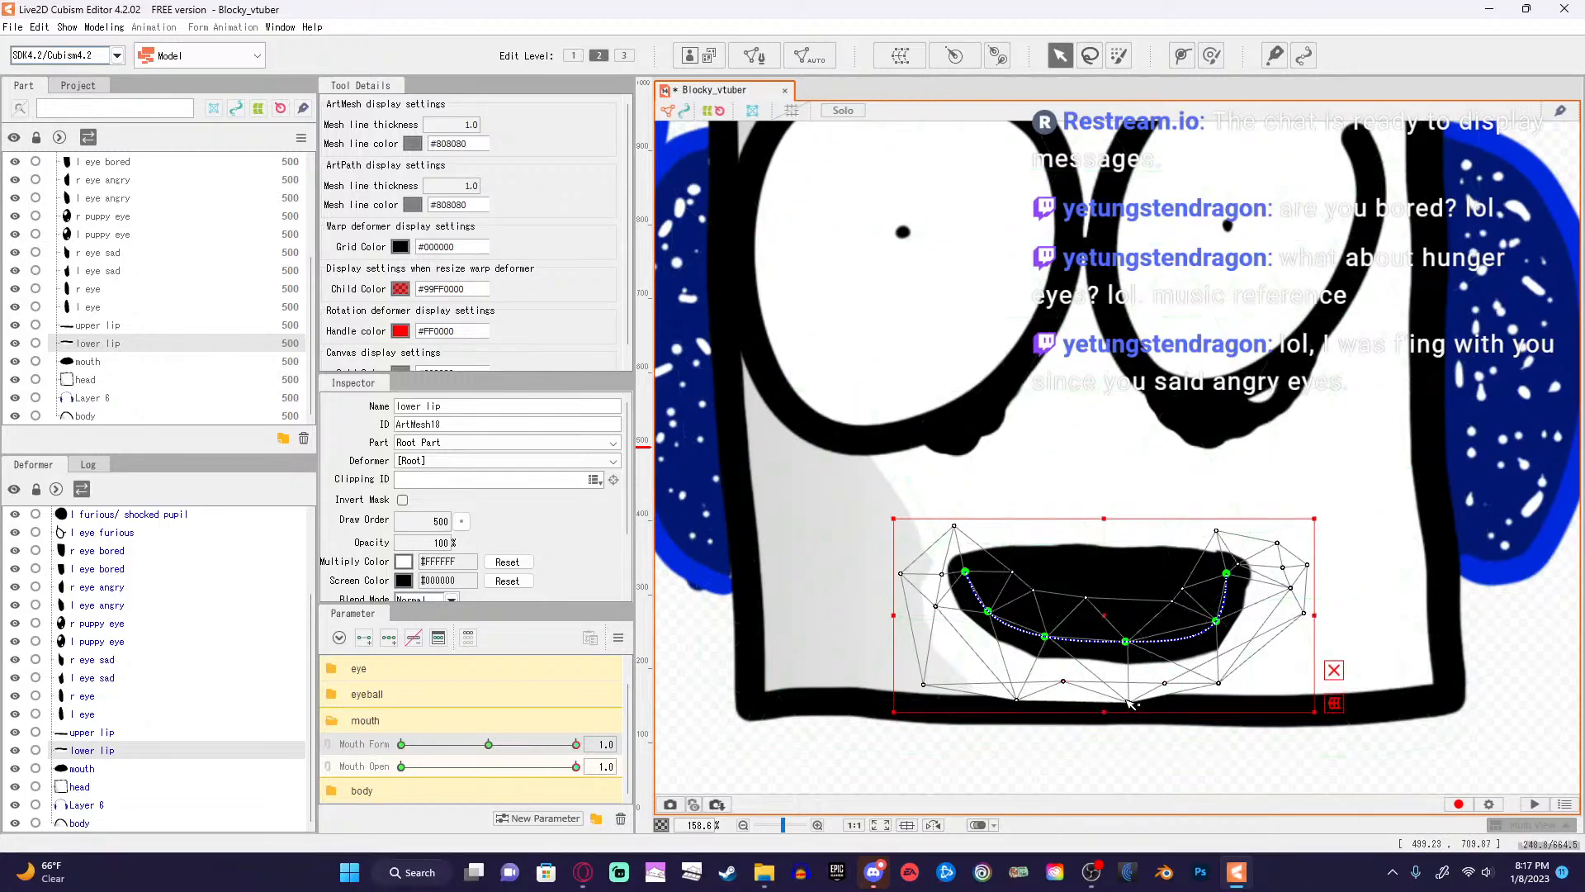
left_click_drag(1117, 694, 1041, 694)
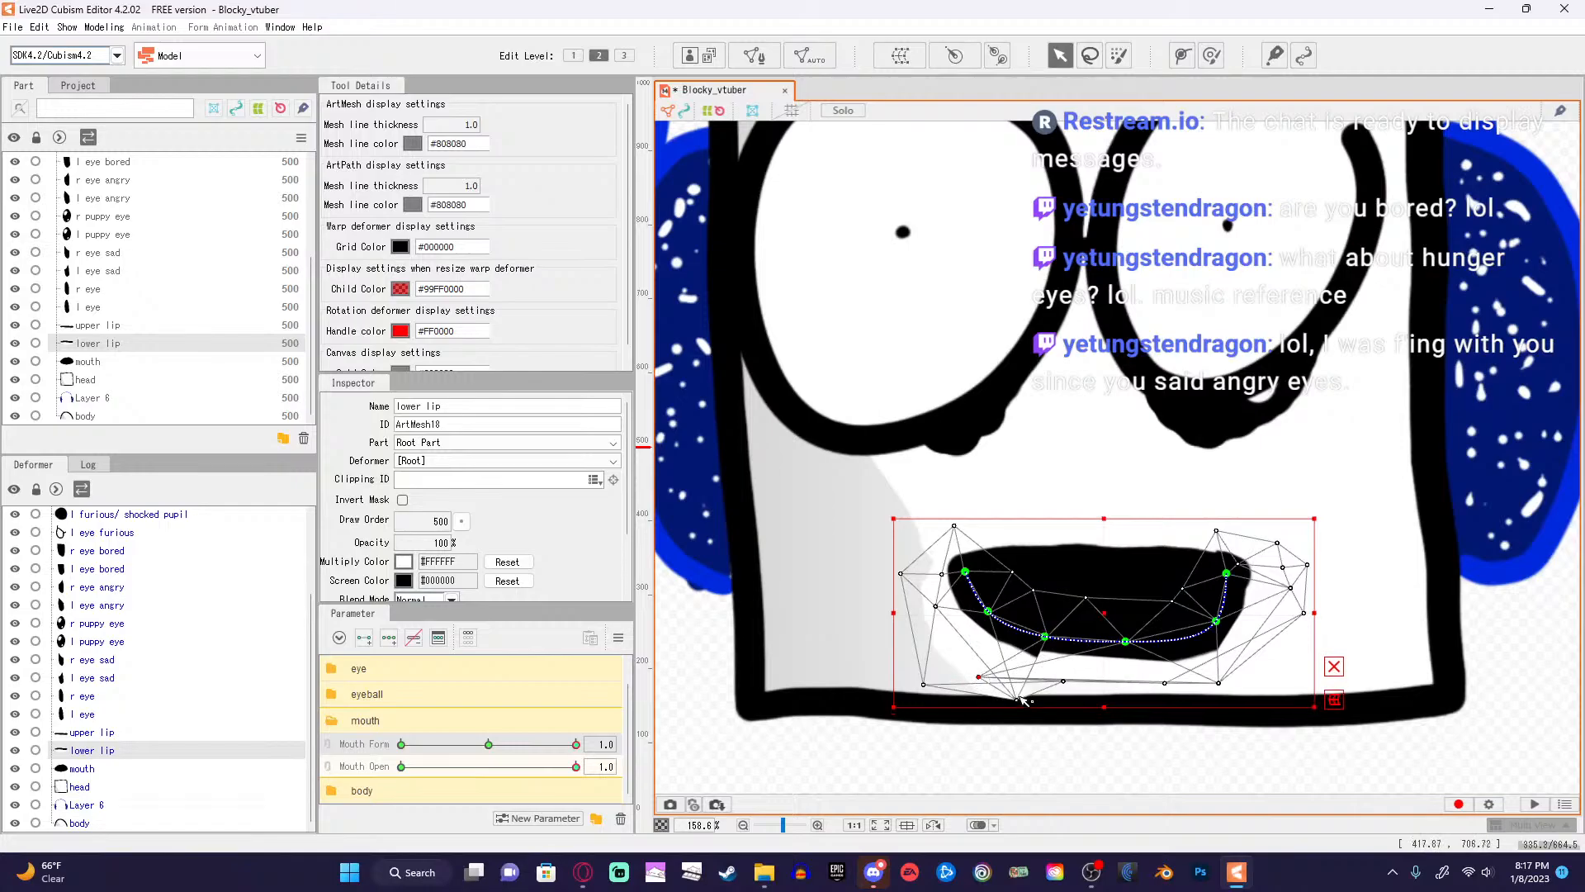
left_click_drag(980, 679, 1131, 689)
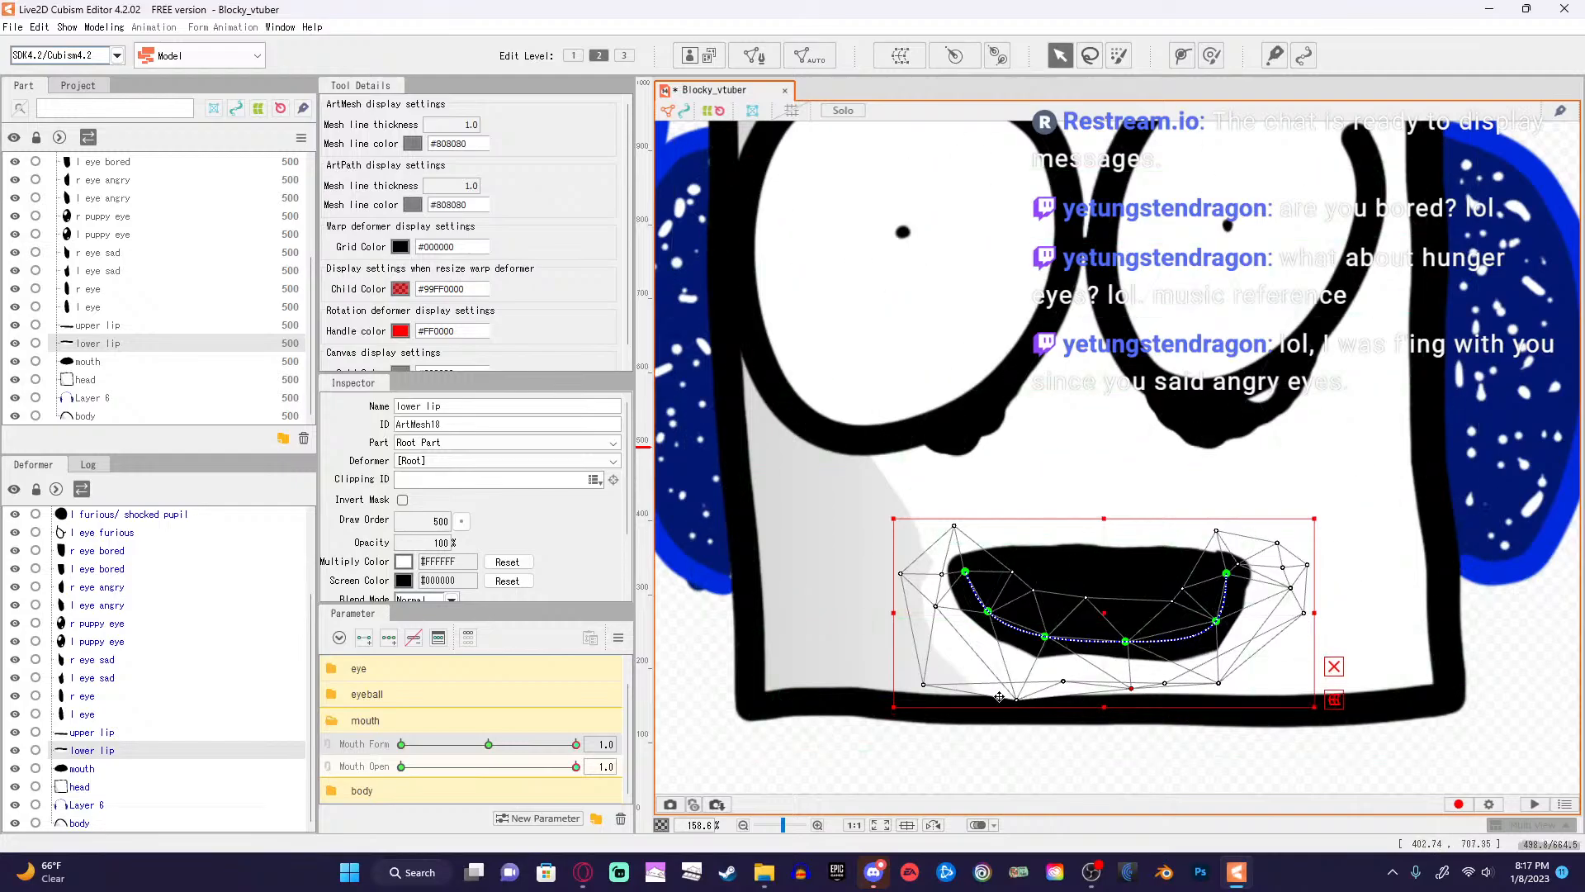
left_click_drag(1017, 696, 1096, 658)
left_click_drag(1213, 688, 1195, 673)
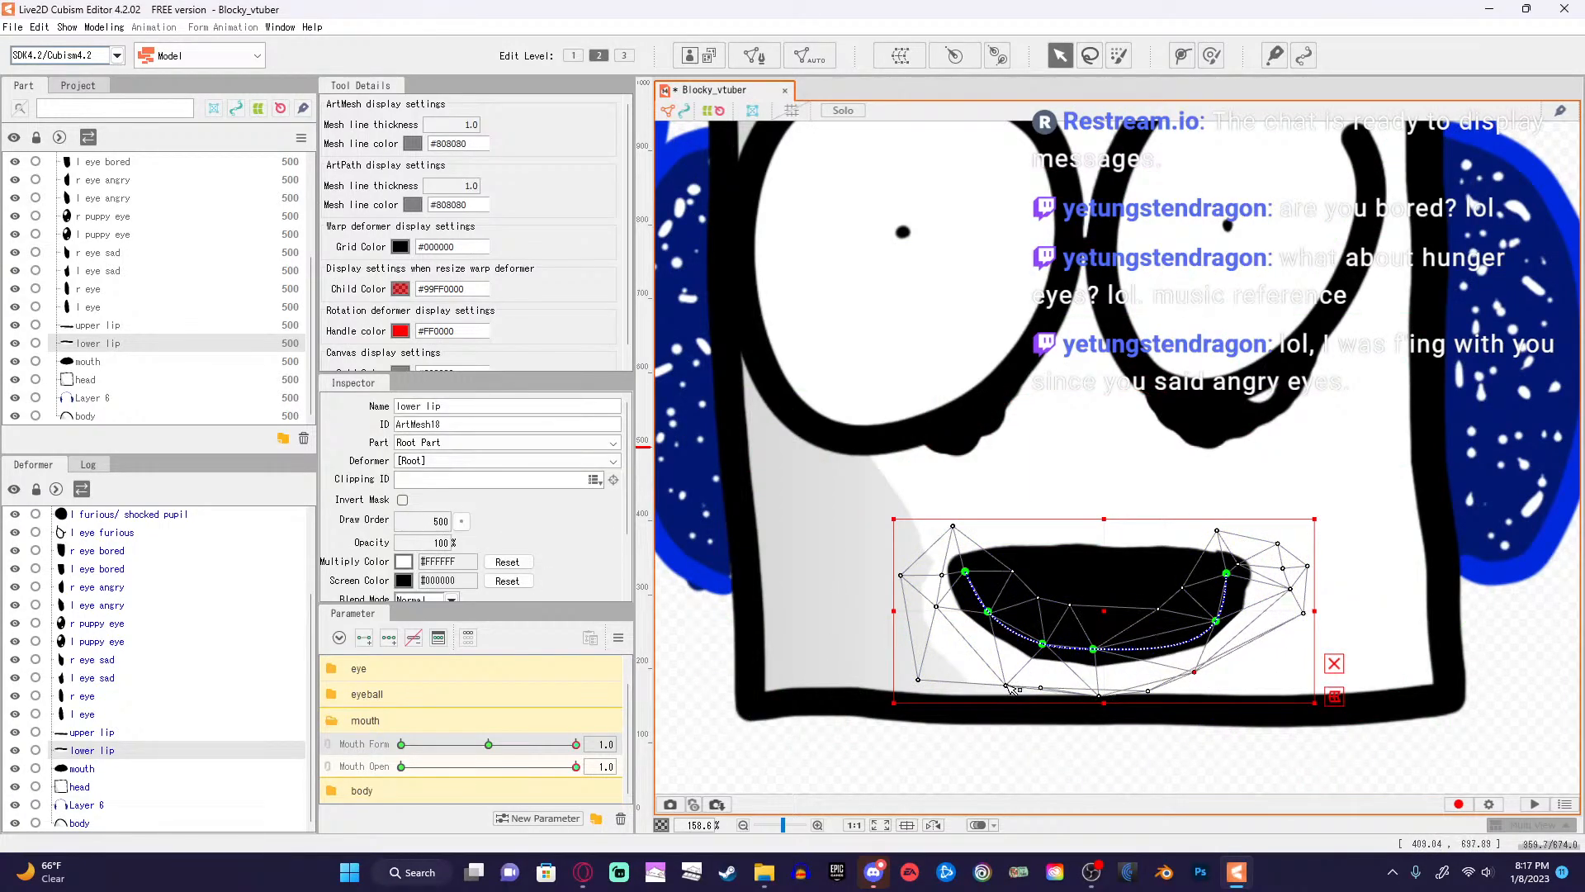
left_click_drag(1009, 687, 1024, 676)
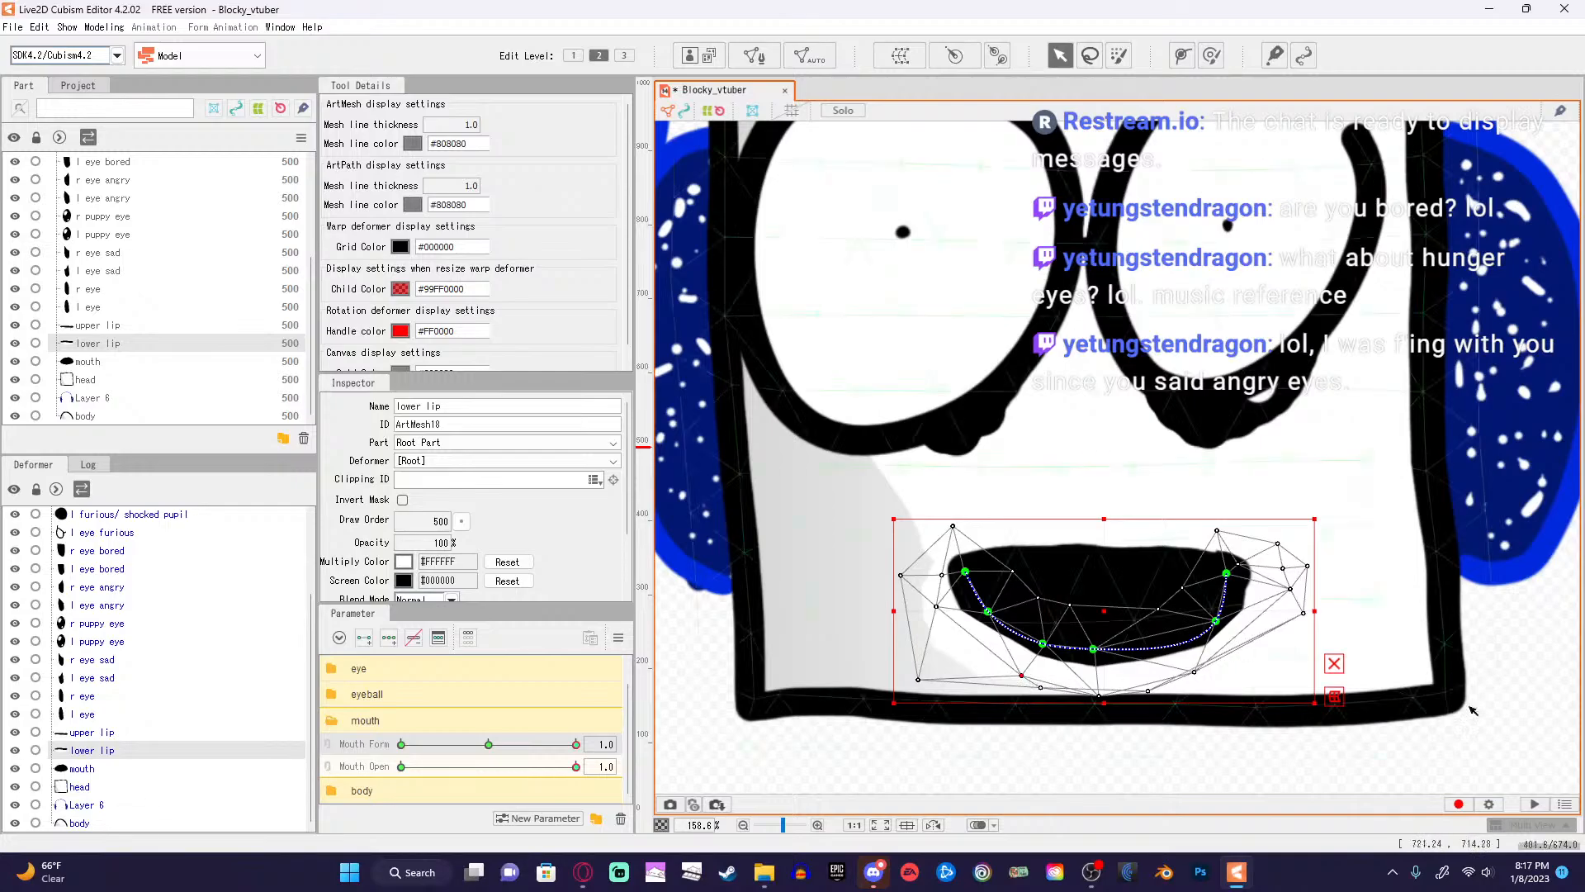
Deselect the lower lip and preview the mouth across Mouth Form and Mouth Open, ending at Mouth Form 0.0 and Mouth Open 1.0.
left_click(1557, 715)
left_click_drag(575, 744, 382, 768)
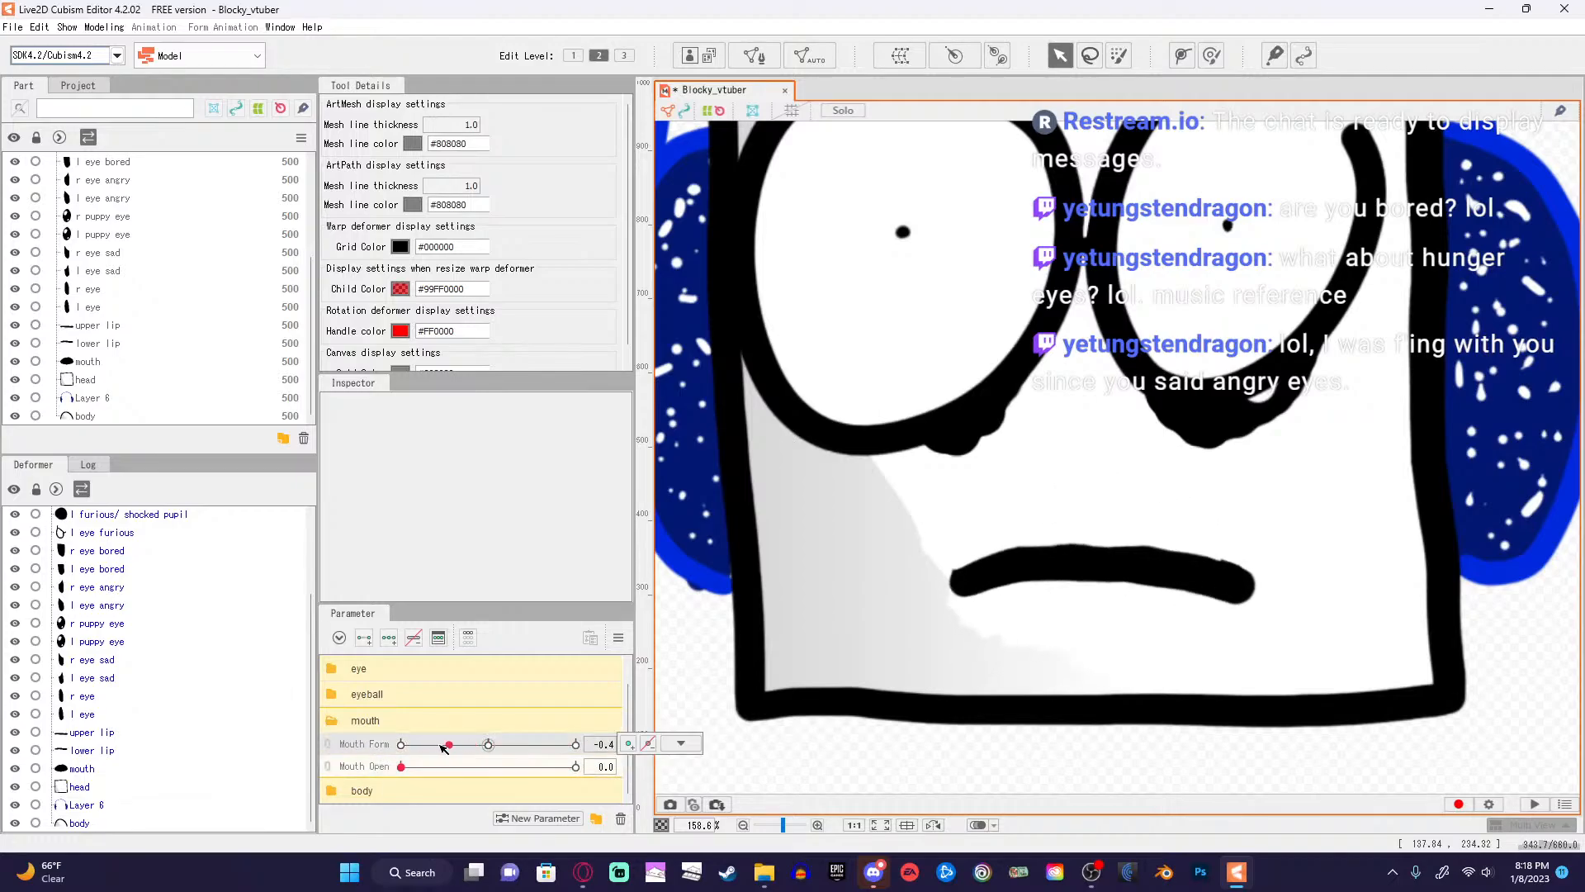
mouse_move(489, 746)
left_mouse_down()
mouse_move(365, 748)
mouse_move(577, 744)
mouse_move(488, 745)
left_mouse_up()
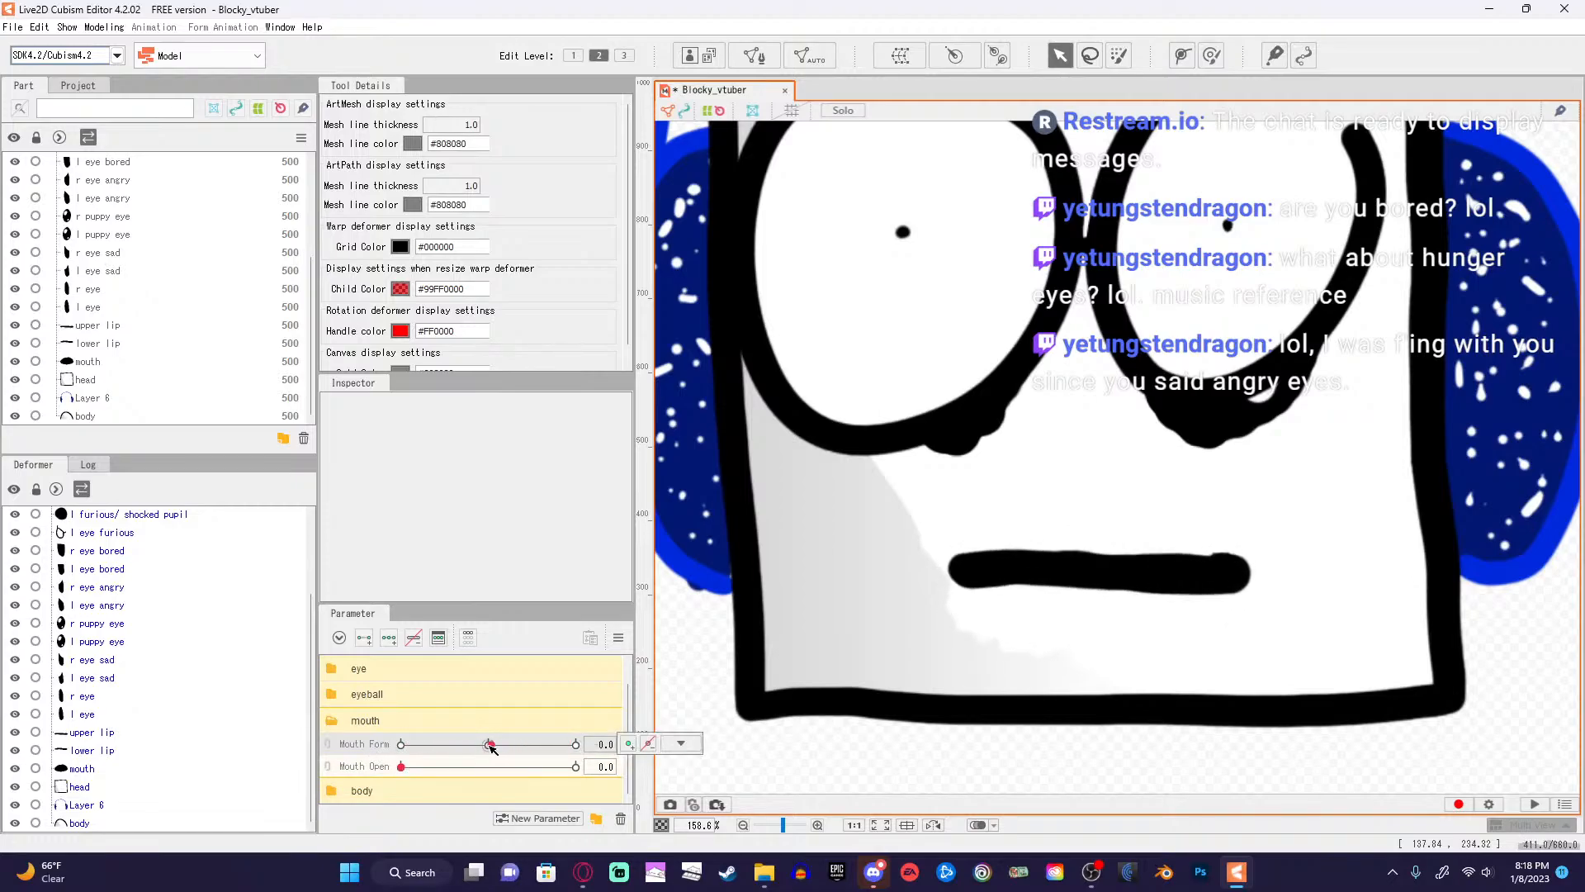
left_click(489, 745)
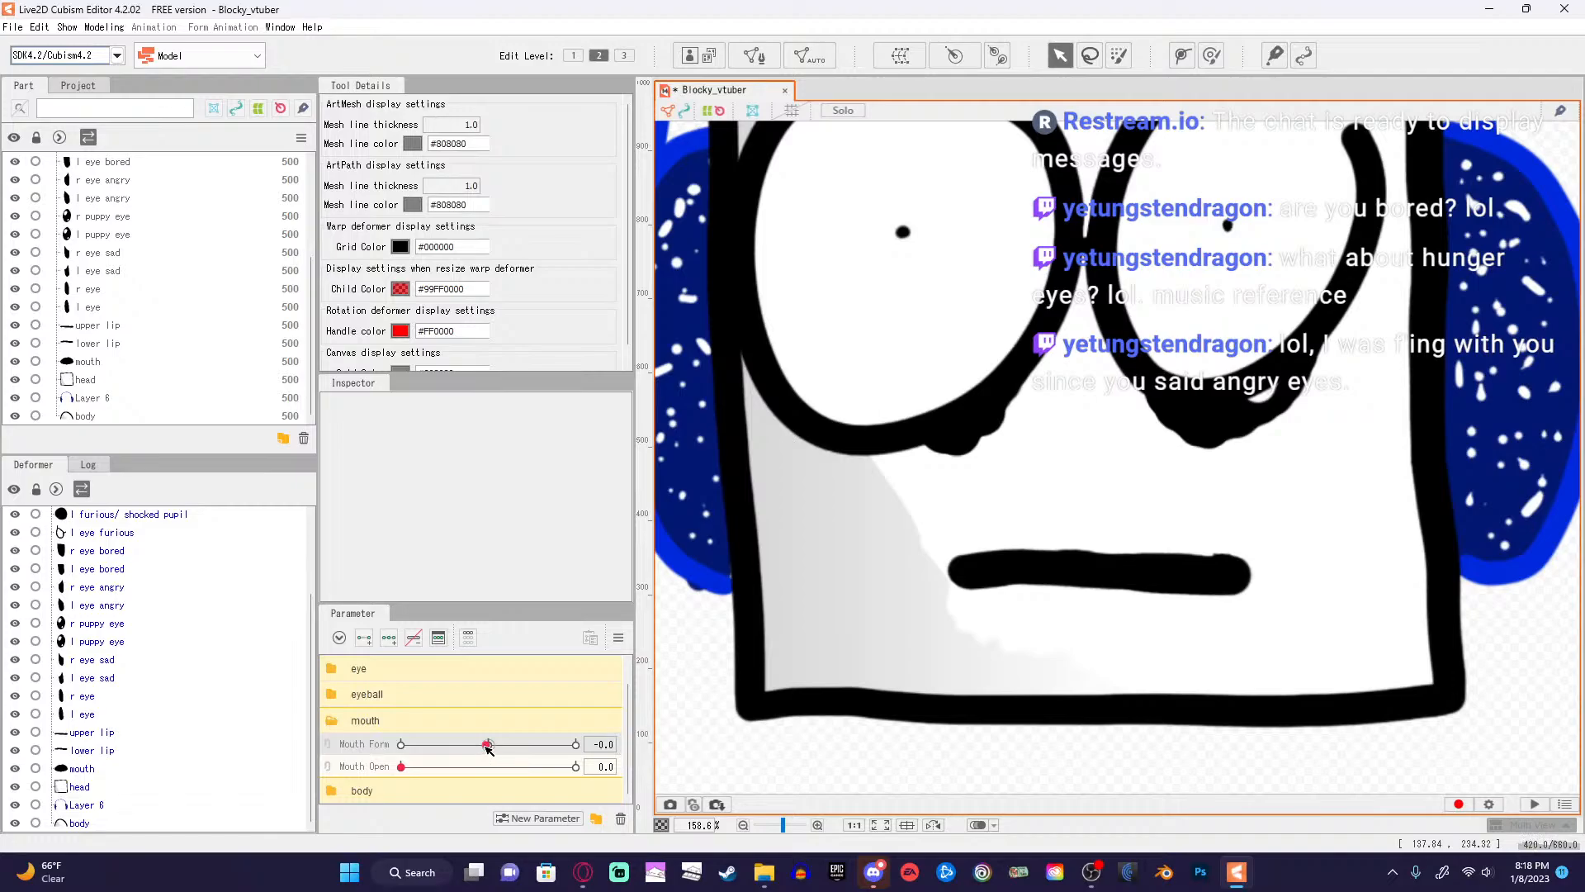
left_click_drag(403, 767, 491, 758)
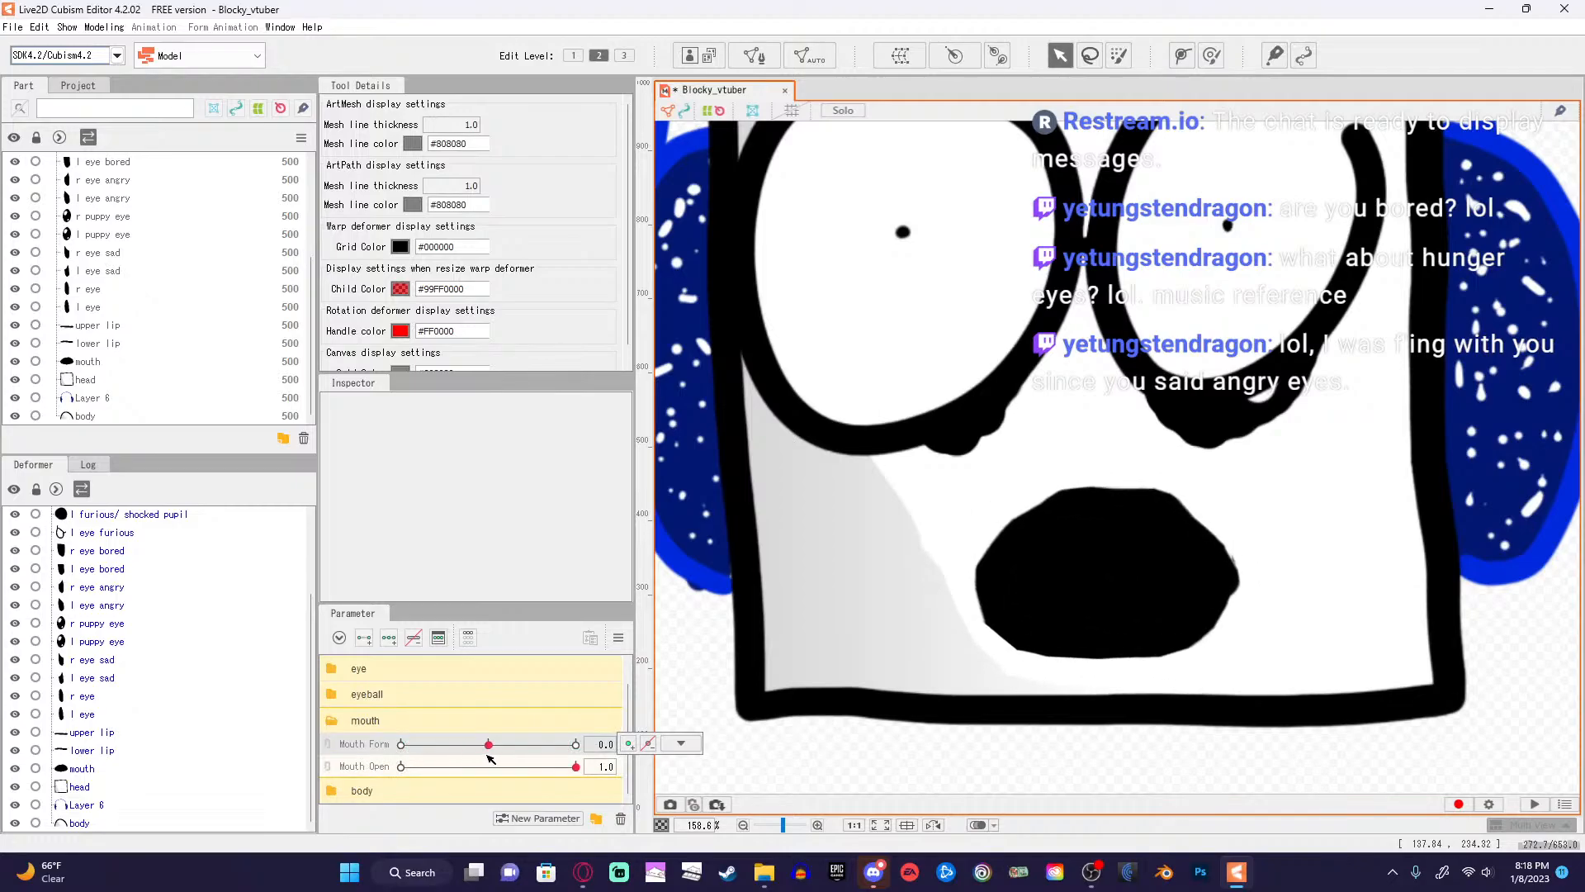
Switch to the YouTube tutorial, watch the combined Mouth Form and Mouth Open setup to about 5:13, pause it, and return to Live2D Cubism Editor.
left_click(583, 872)
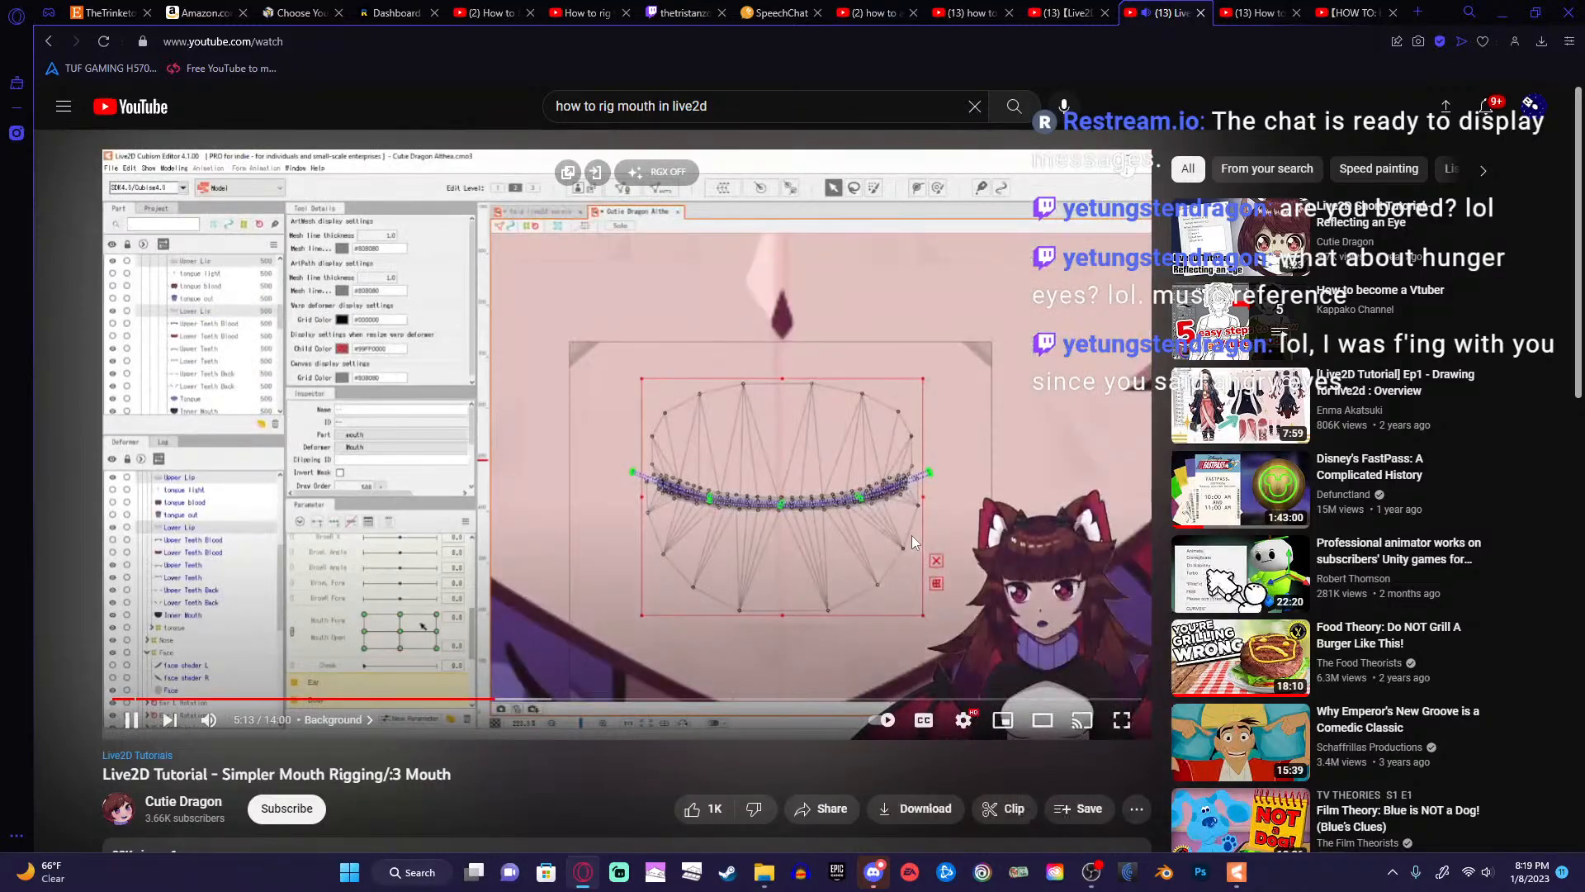
left_click(912, 541)
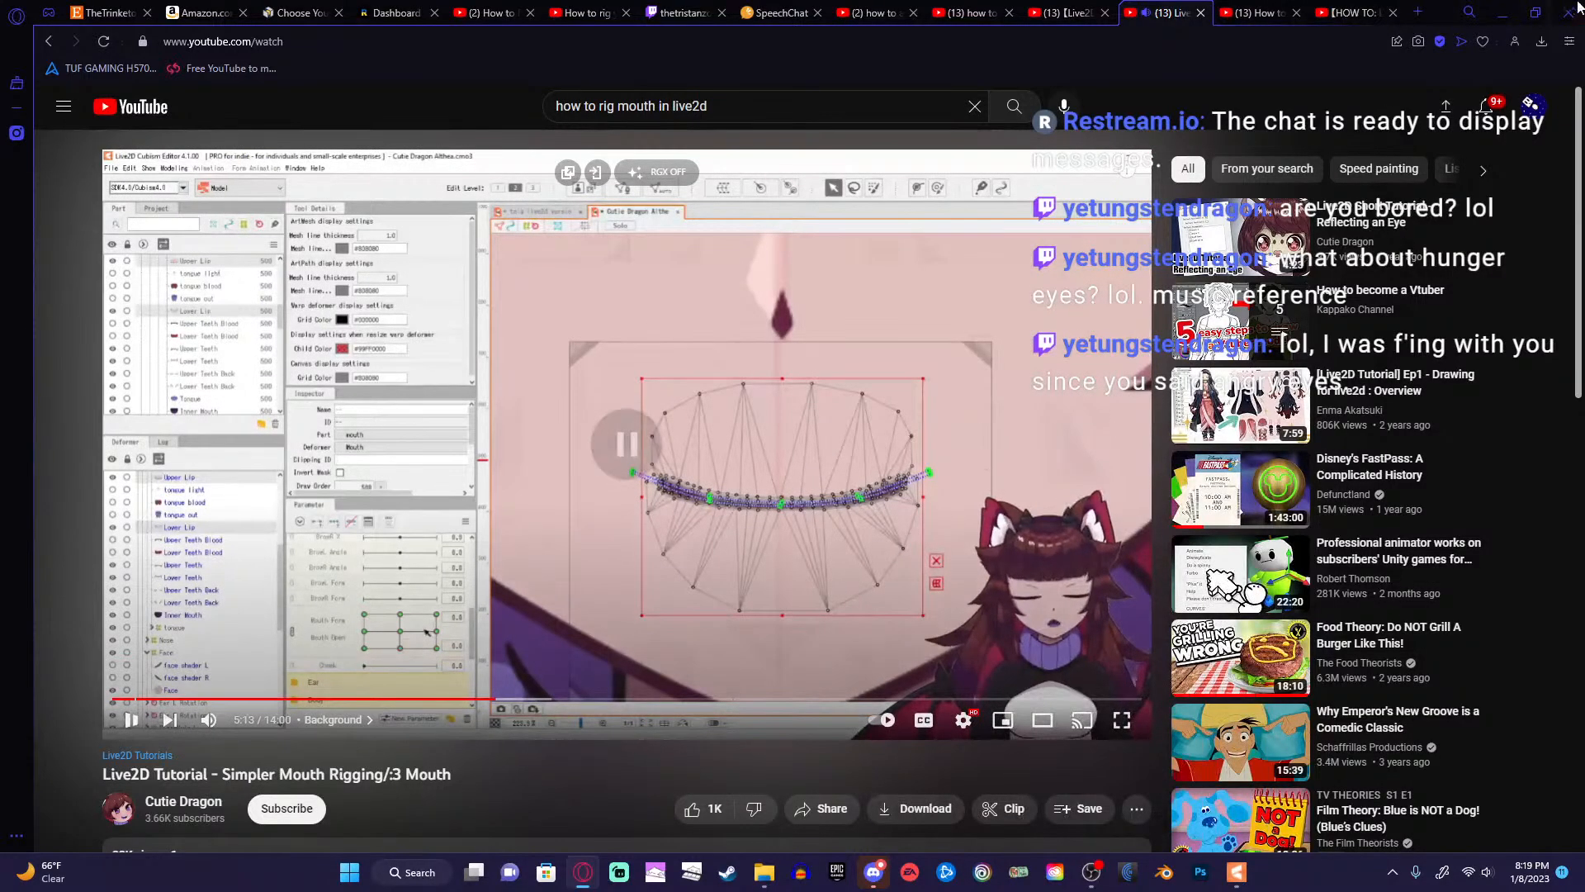
left_click(1505, 10)
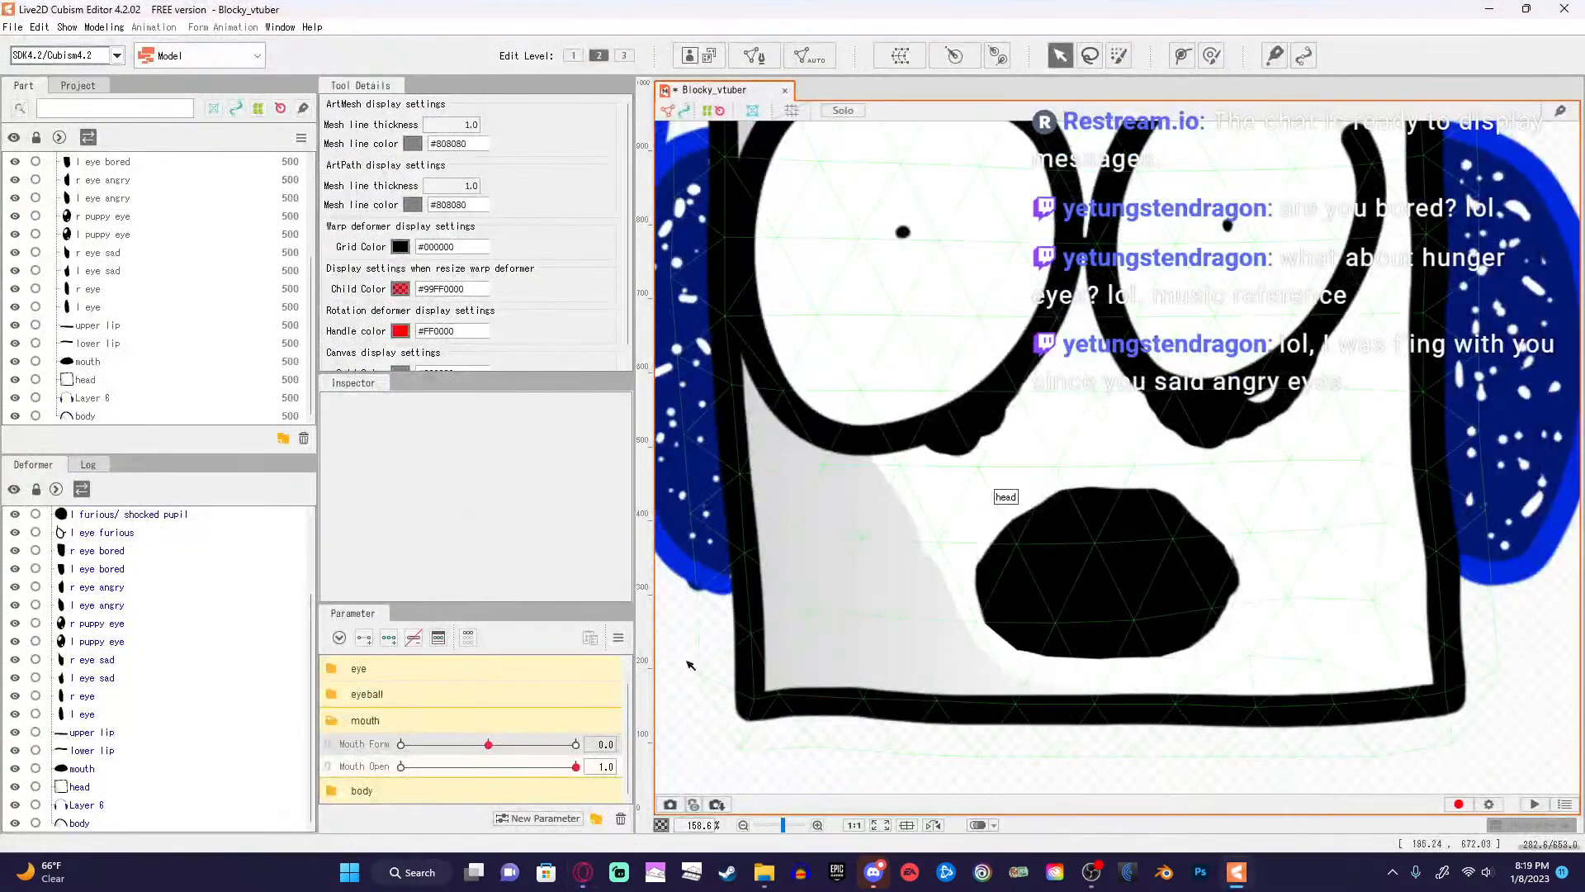
Select the upper lip and lower lip meshes together and give them three keyforms on Mouth Open.
left_click(383, 771)
left_click(377, 748)
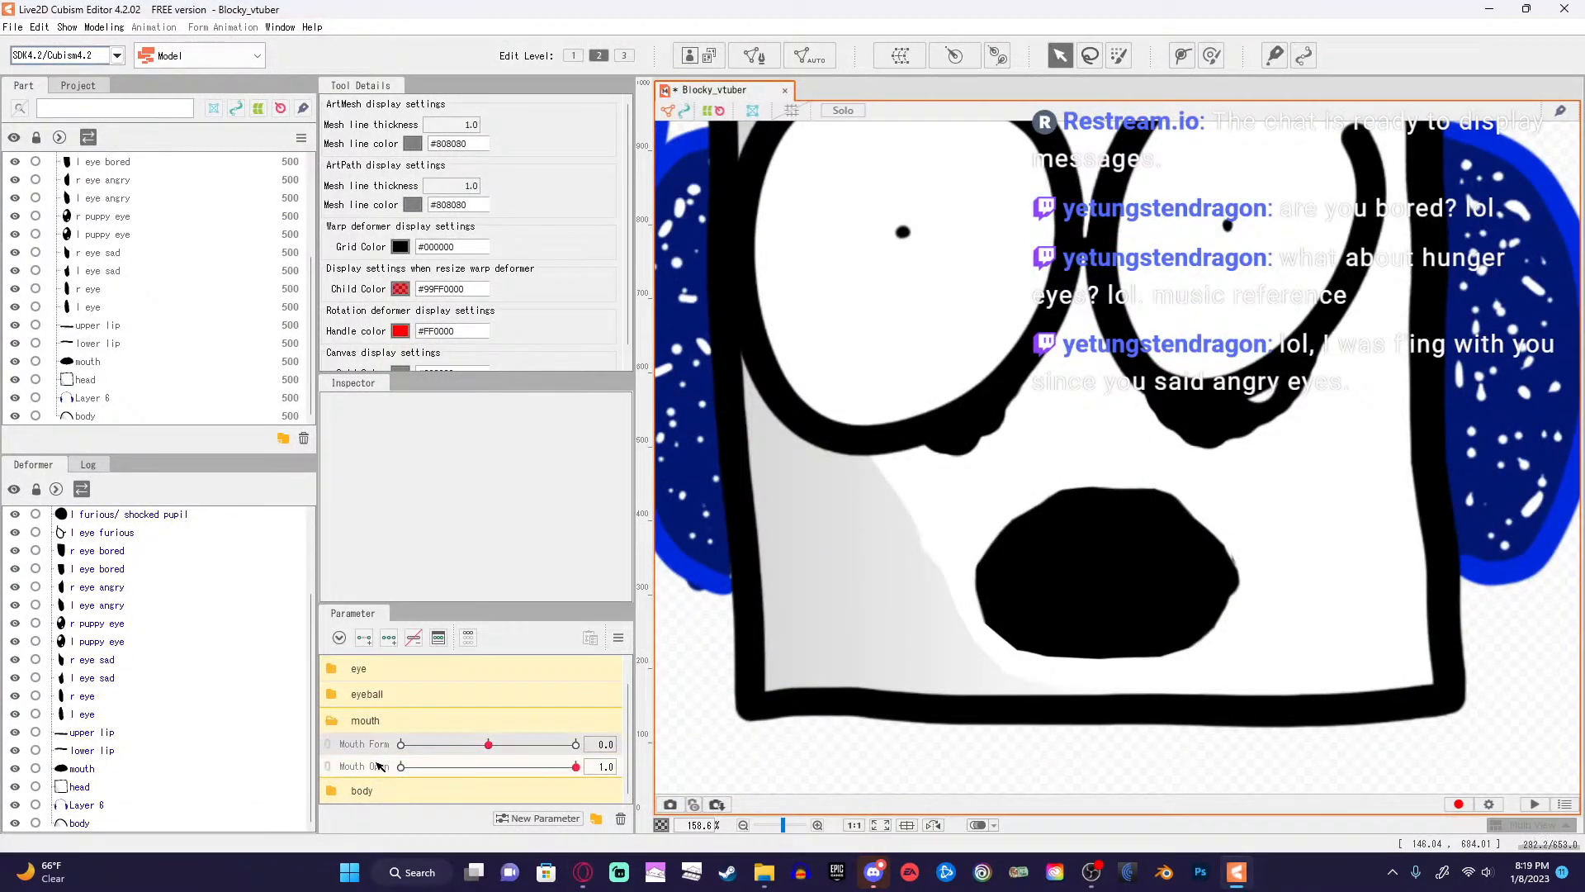
left_click(380, 767)
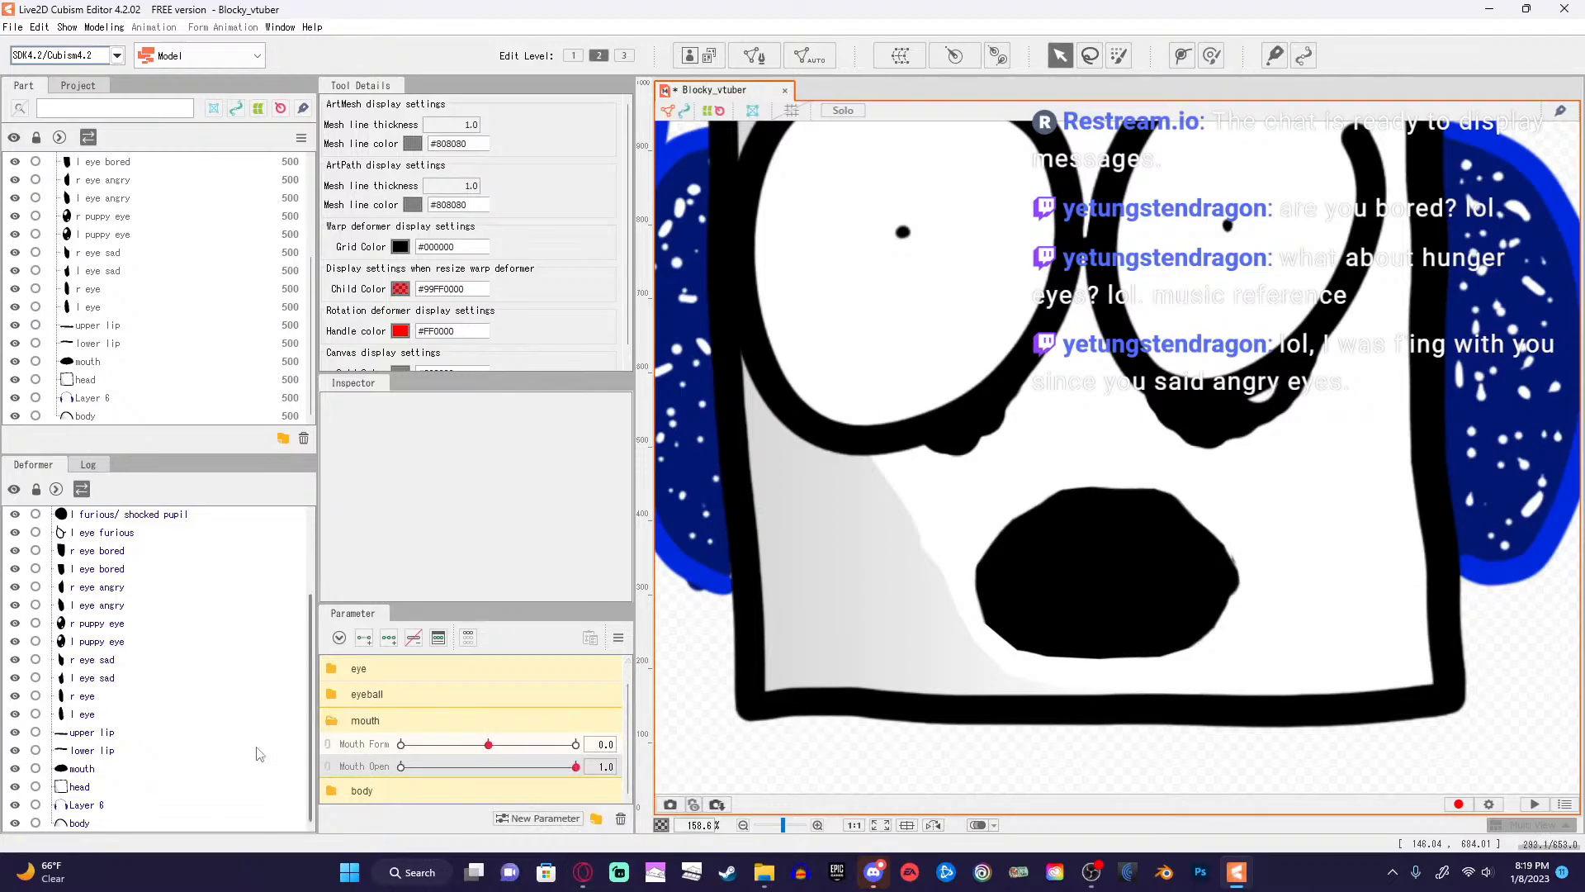
mouse_move(566, 867)
left_click(545, 781)
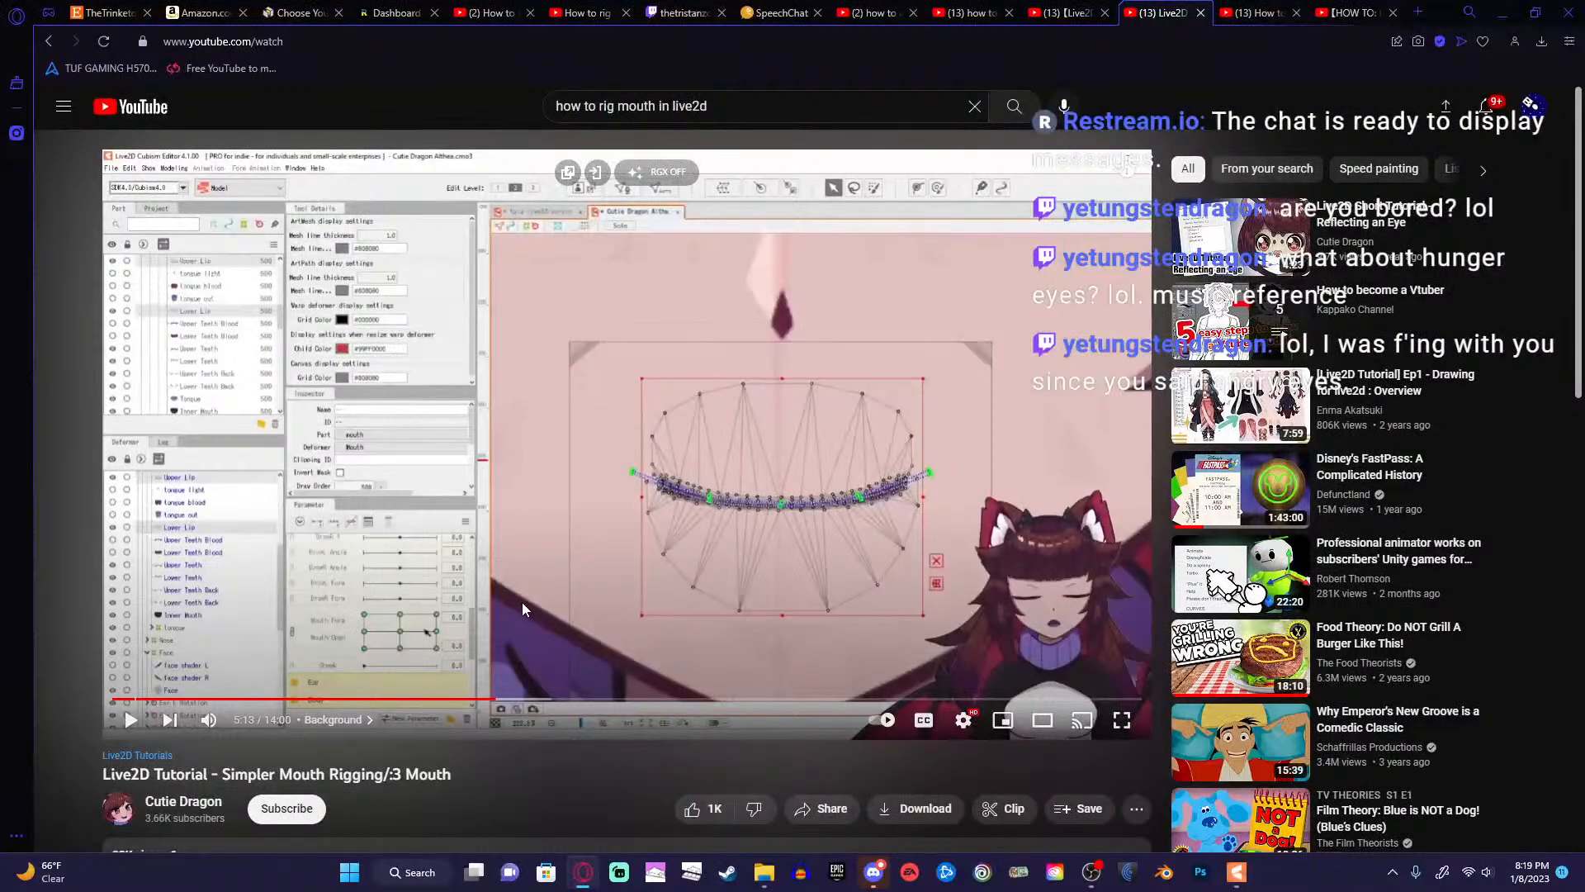
left_click(1503, 13)
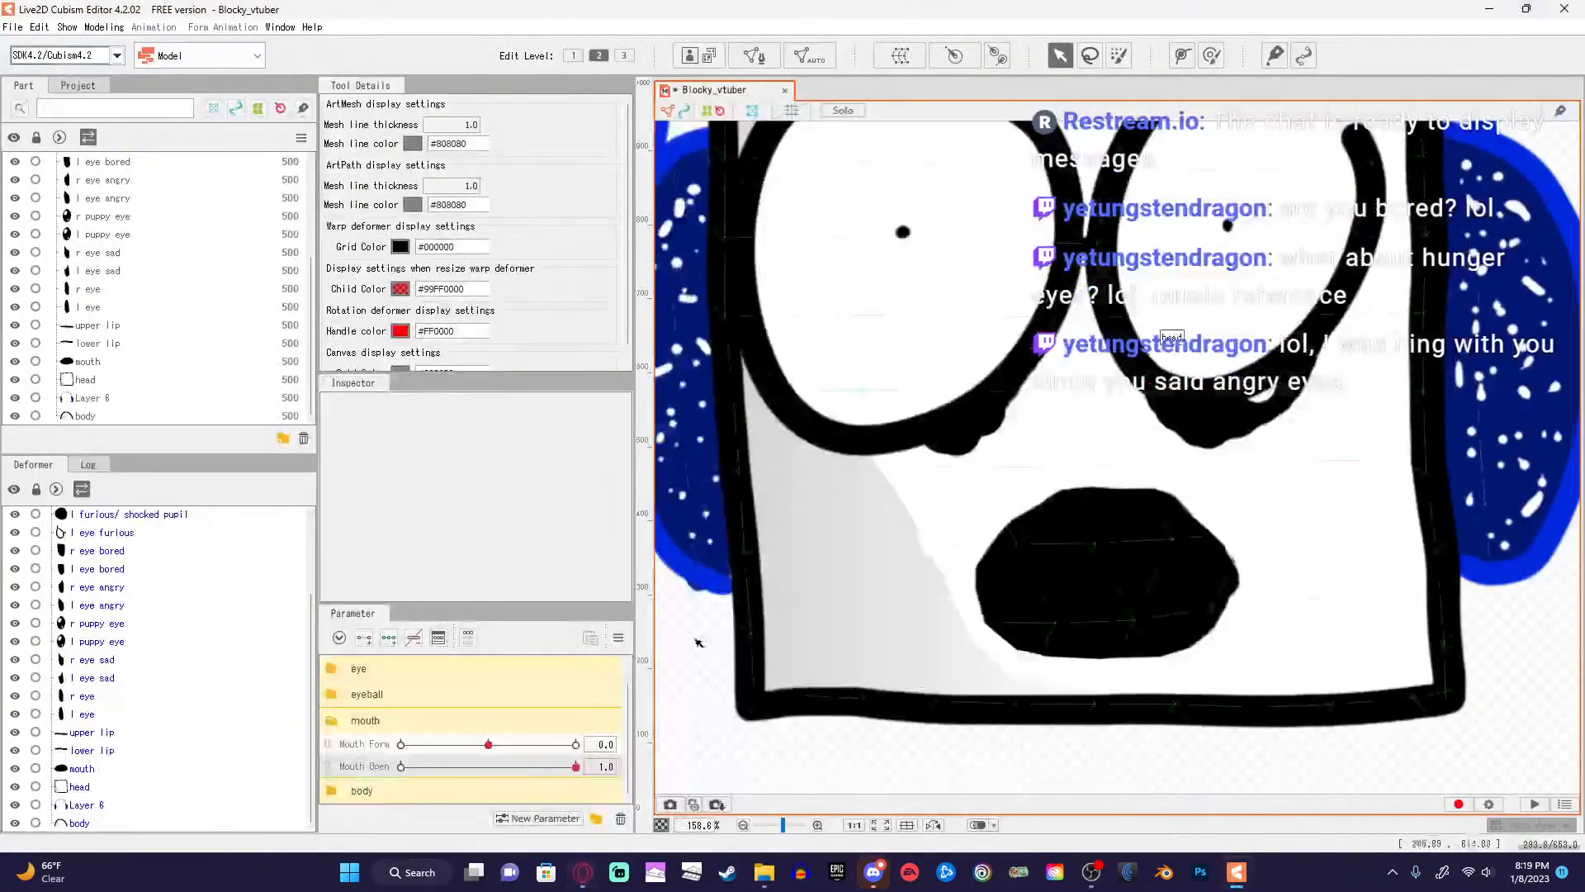
left_click(132, 731)
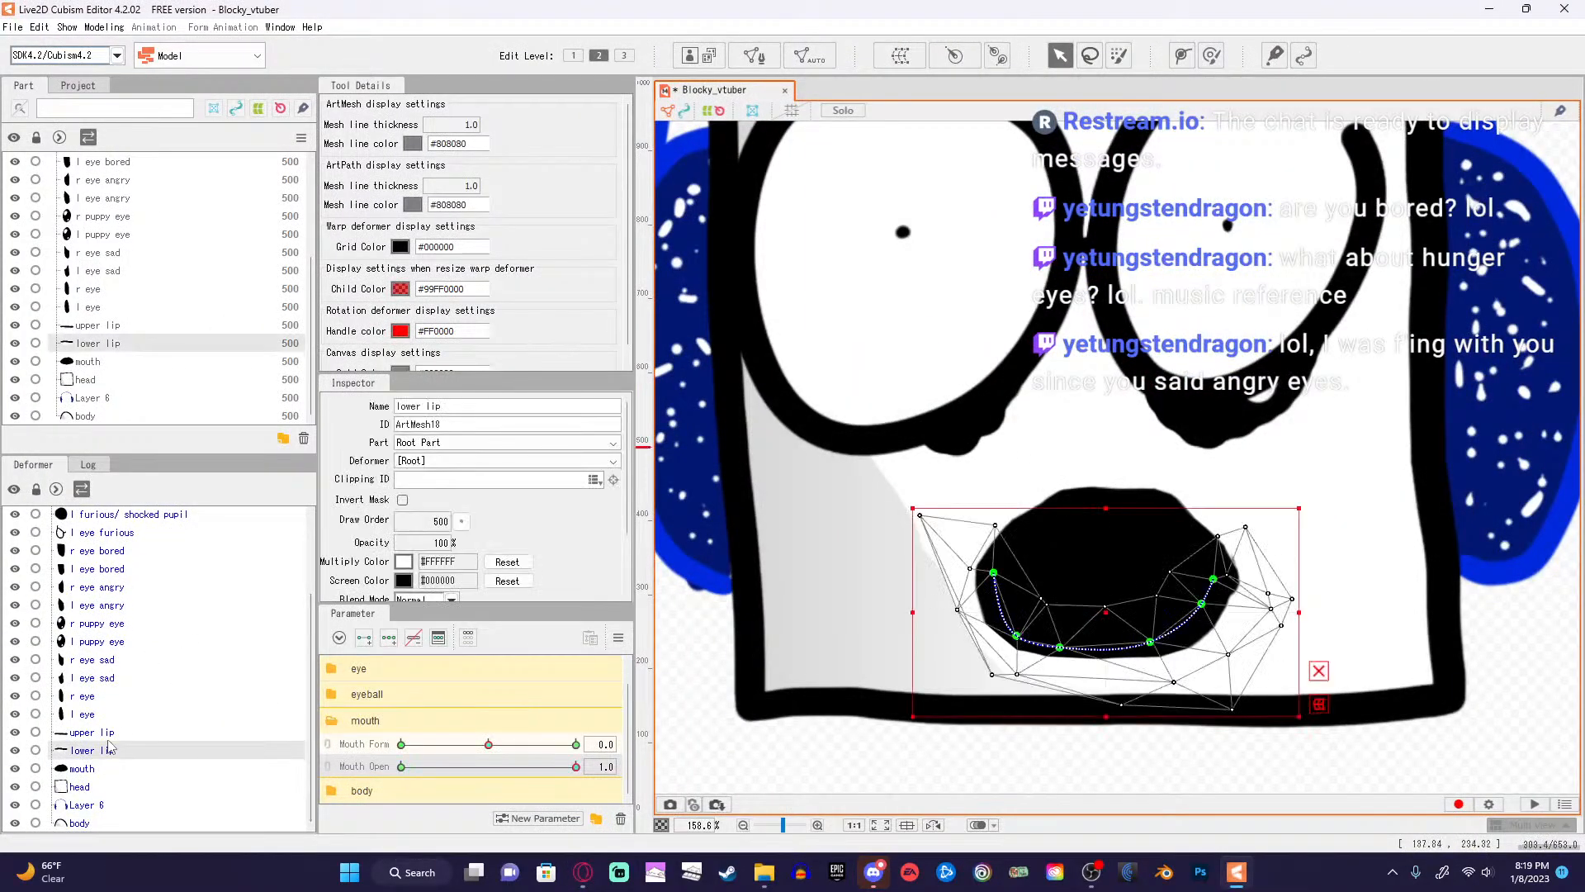
left_click(110, 746, "ctrl")
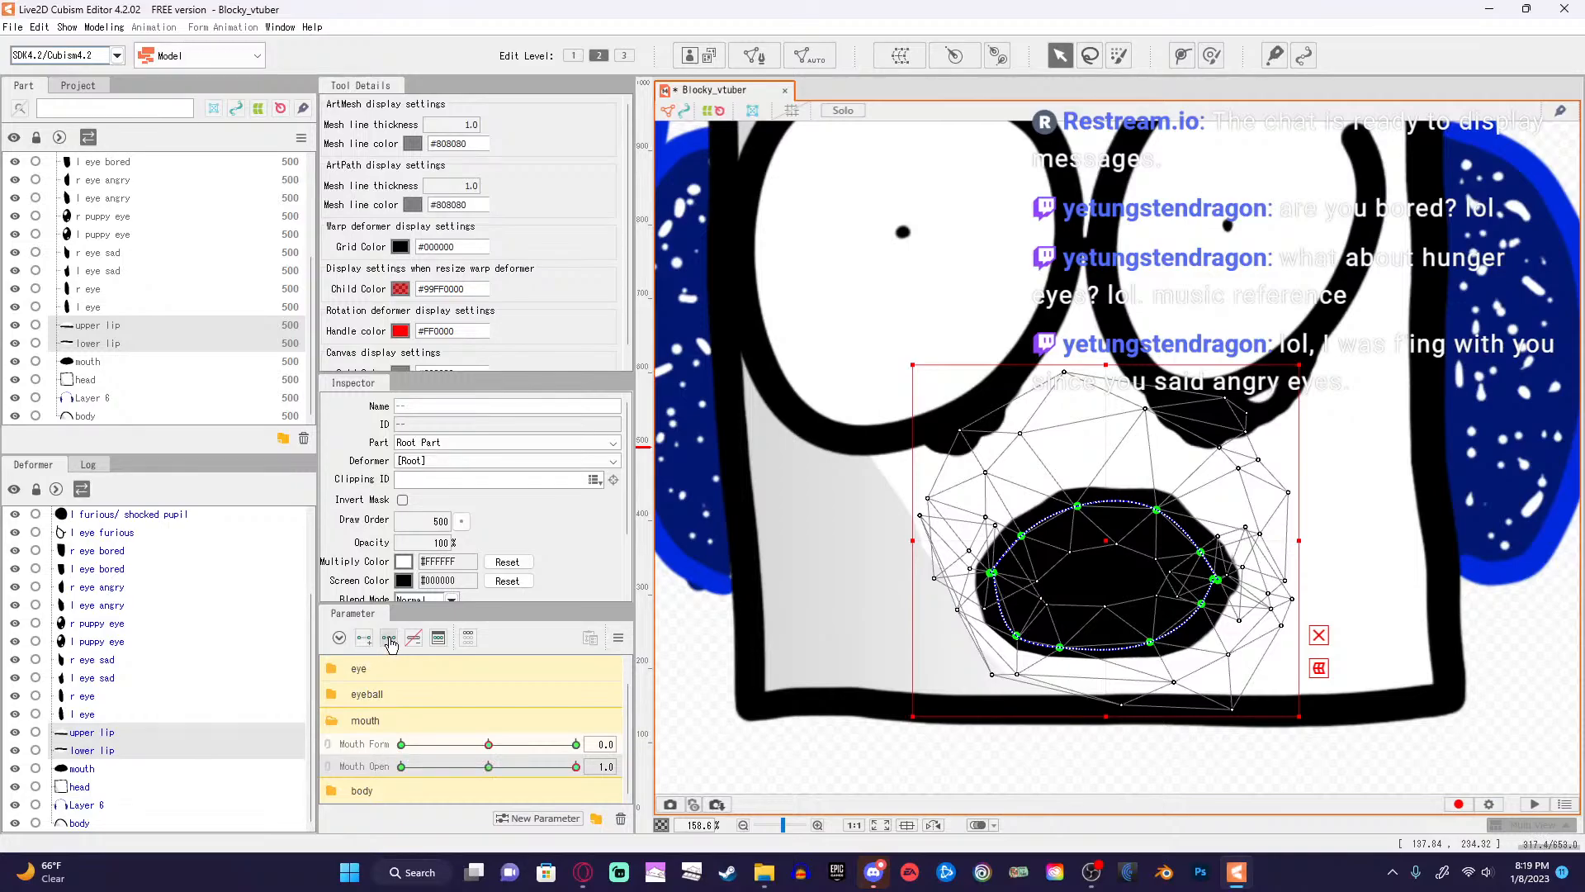
Replay the YouTube tutorial's parameter-combining part around 5:10, return to Live2D Cubism Editor, and combine Mouth Form and Mouth Open into one grid.
left_click(583, 871)
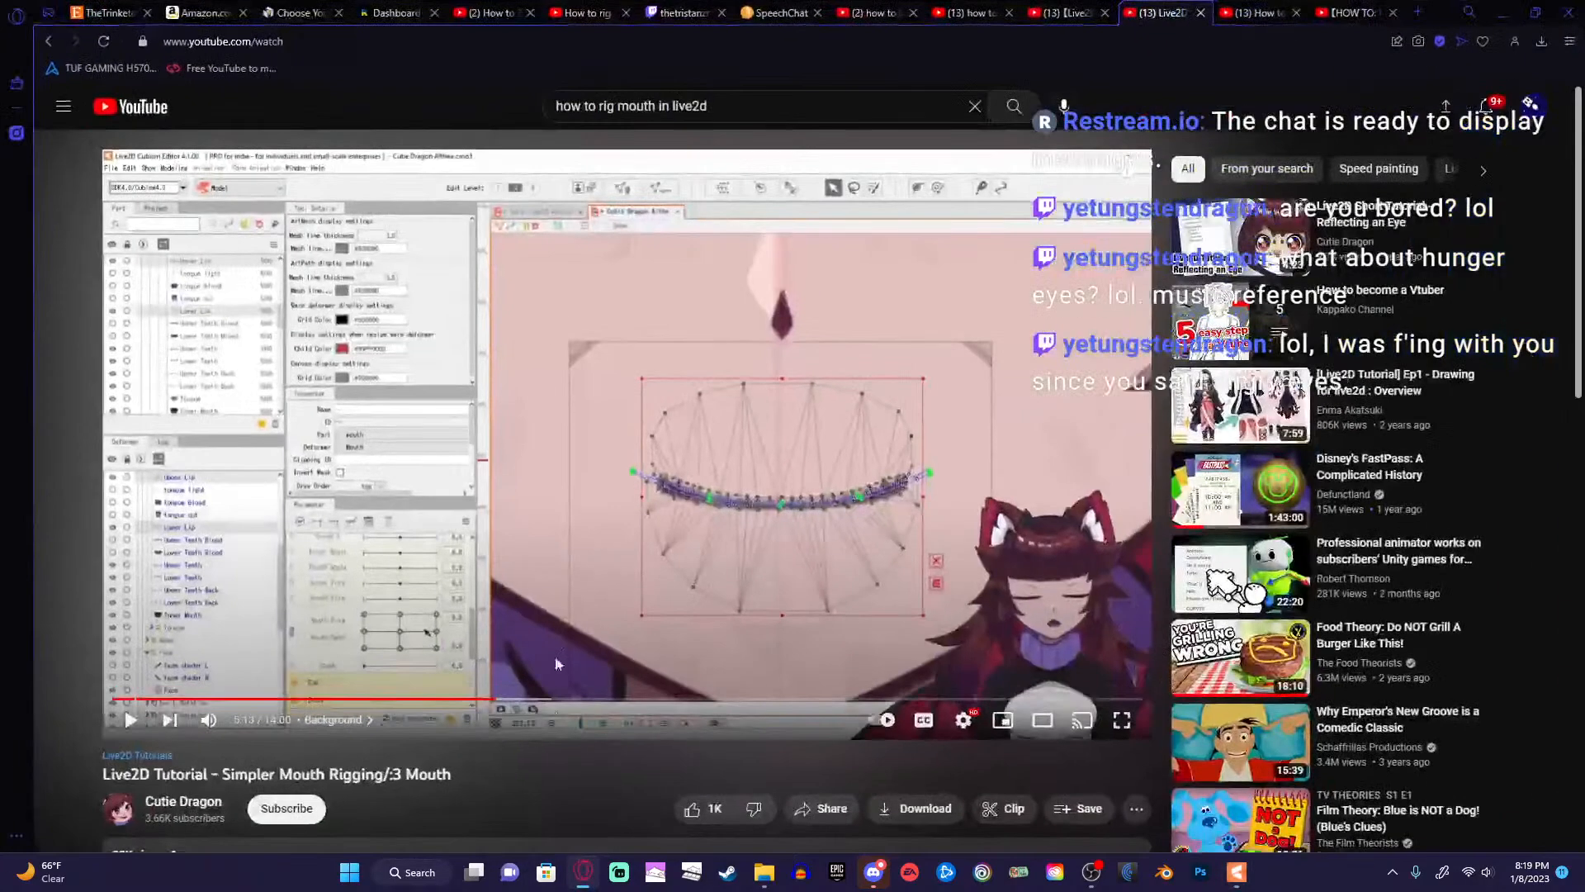
left_click(555, 543)
key("Left")
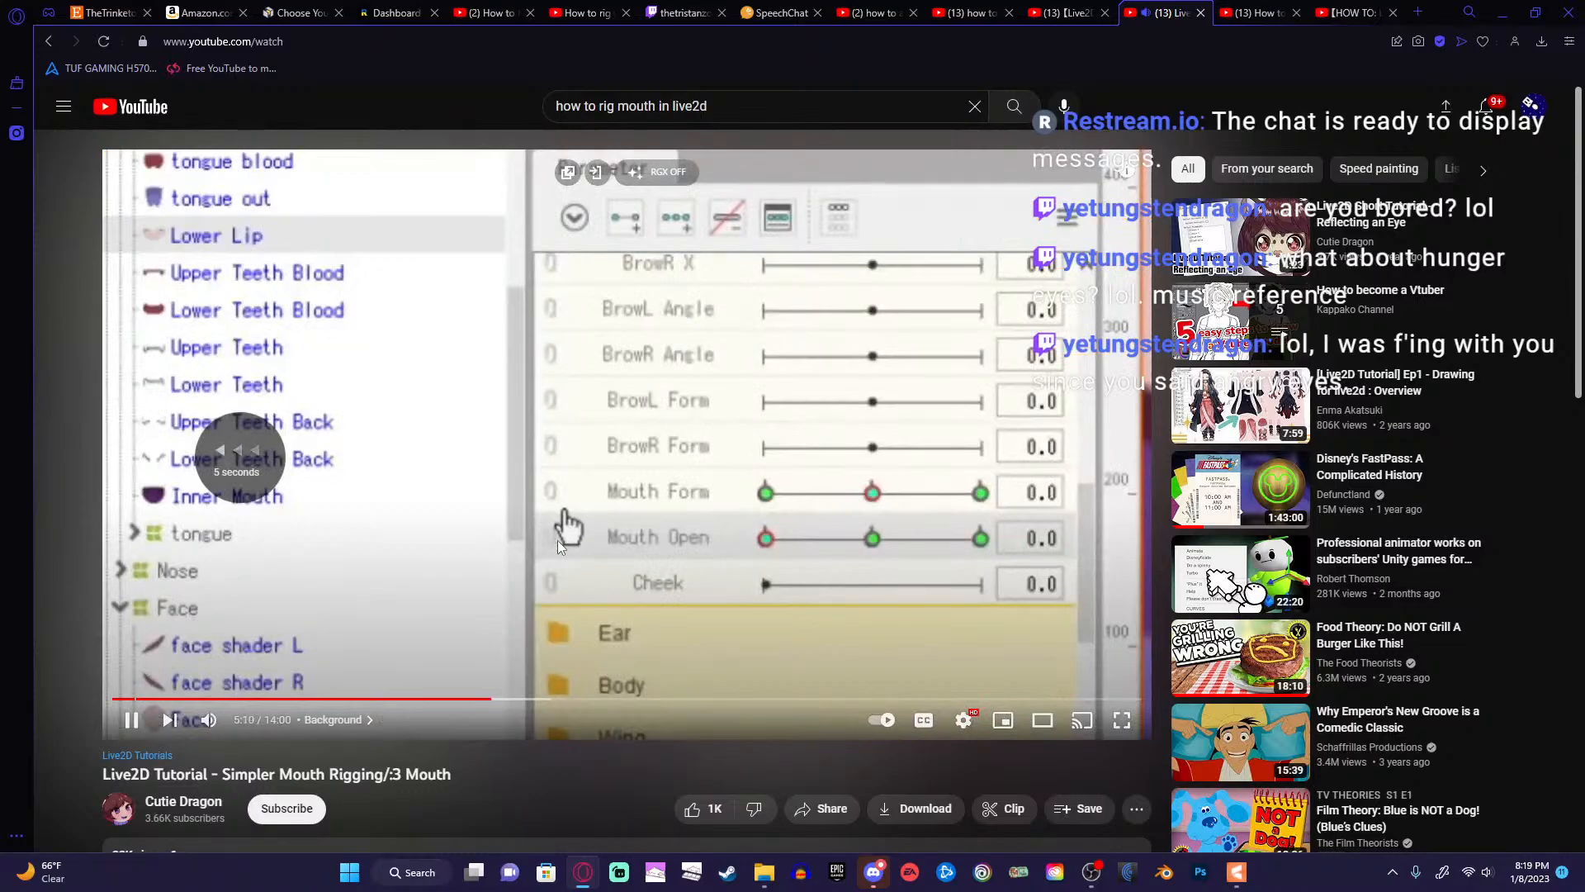
left_click(557, 539)
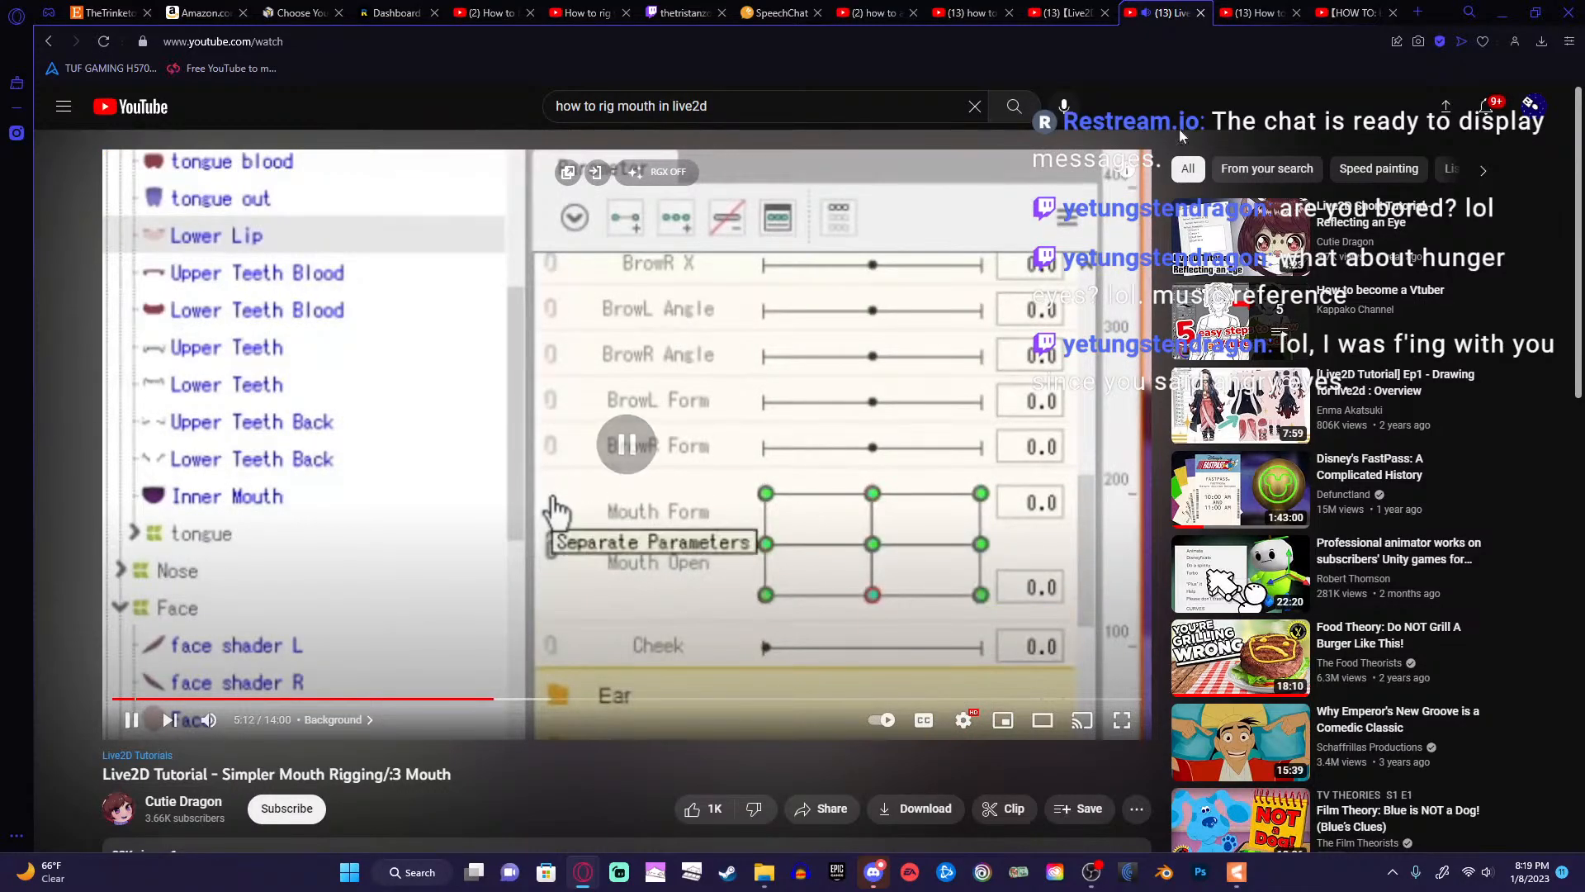
key("alt+Tab")
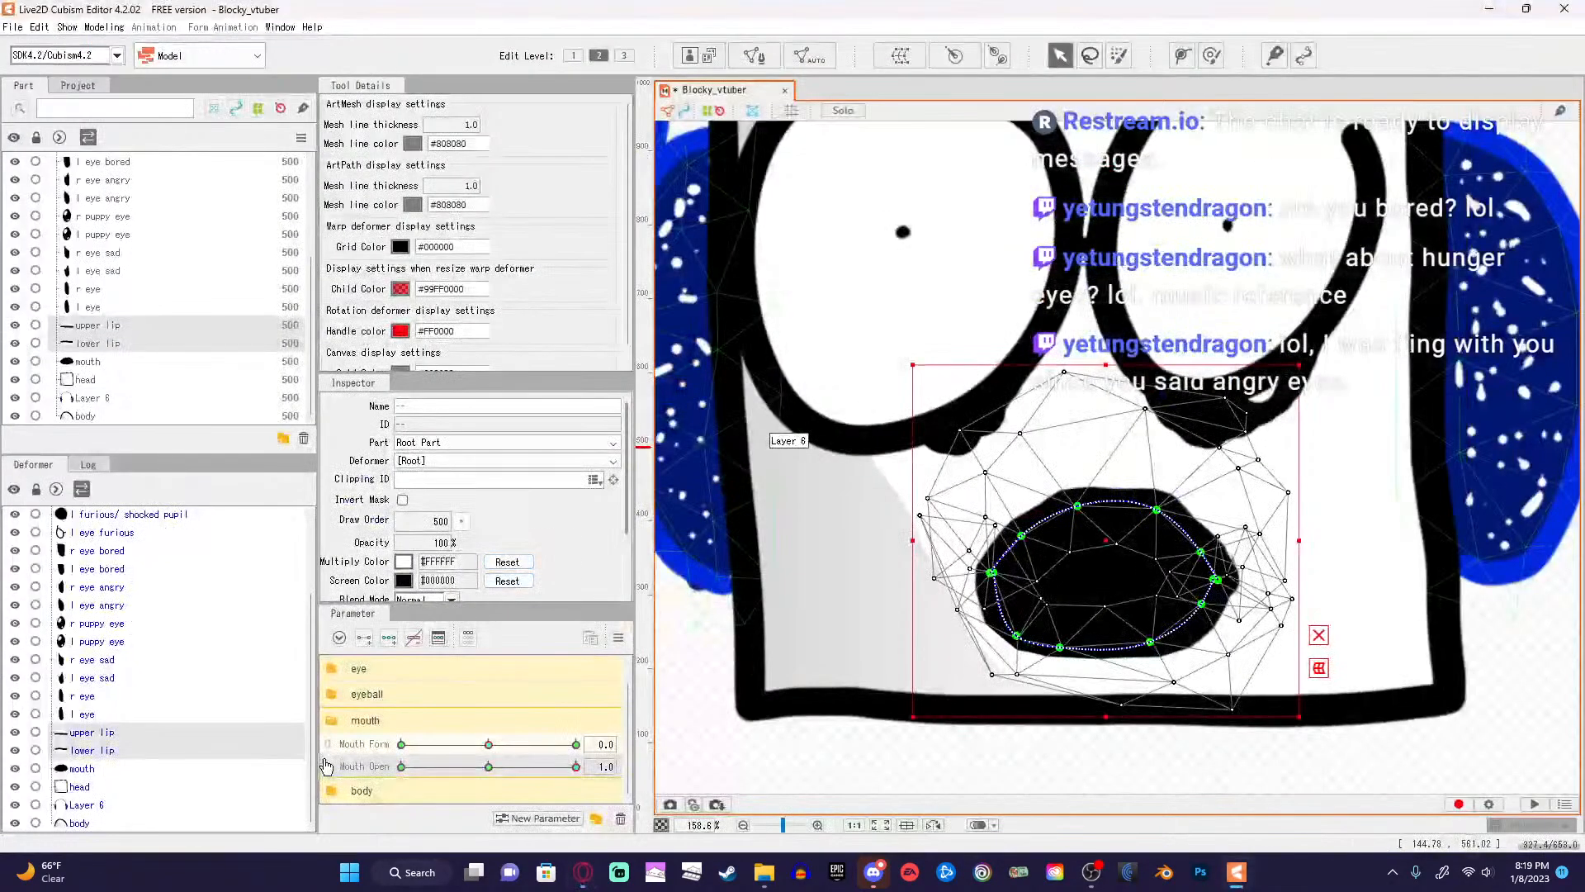
left_click(329, 745)
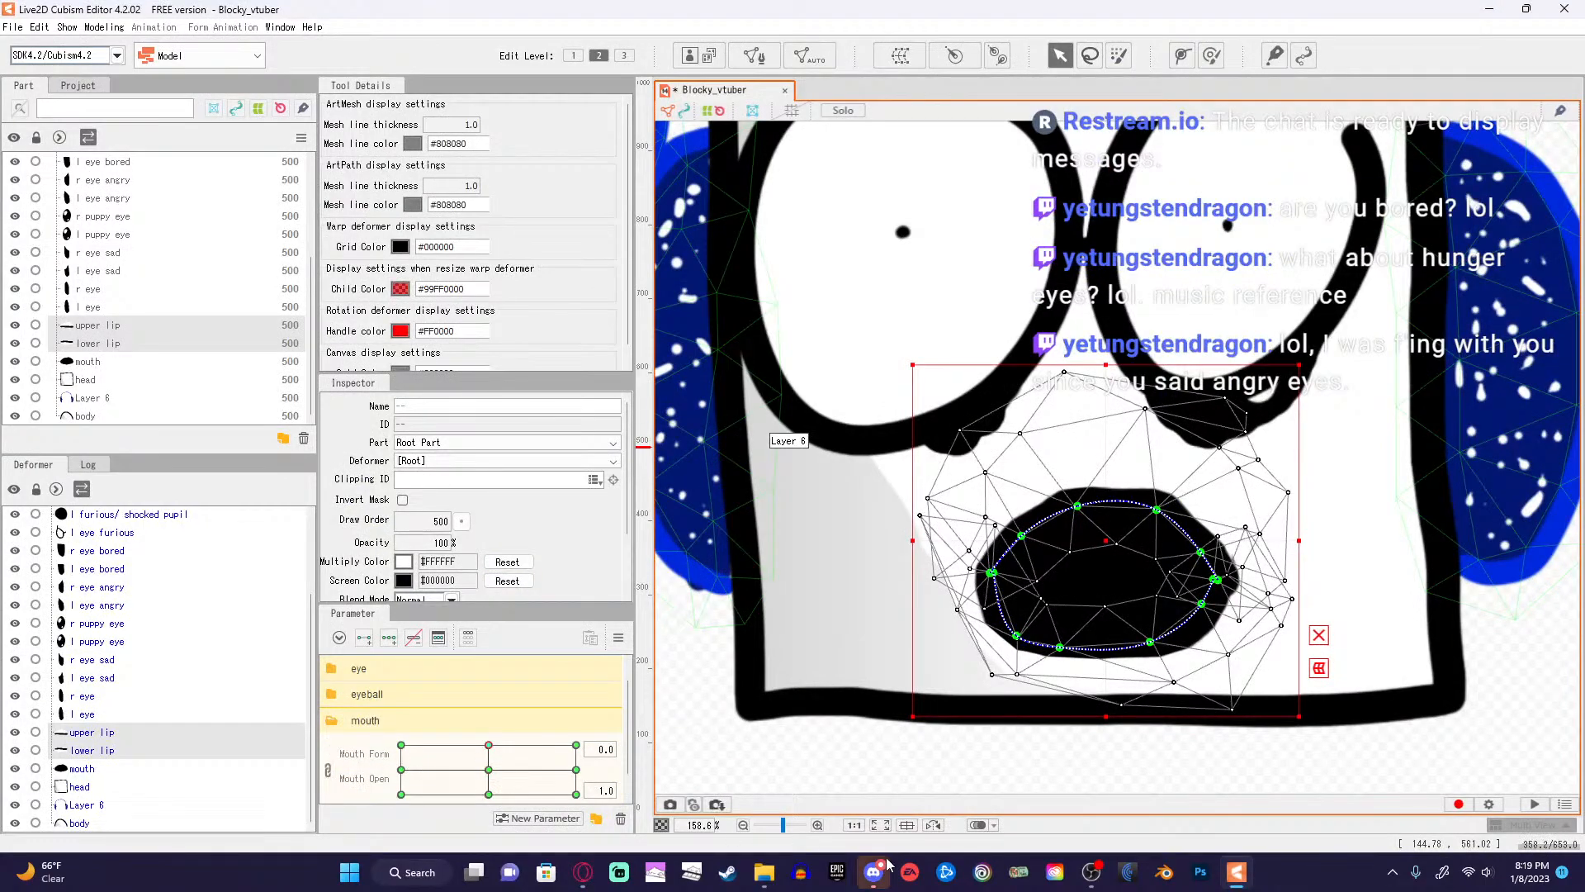
Check the live stream in OBS, return to Live2D Cubism Editor, and deselect the lips.
left_click(1093, 871)
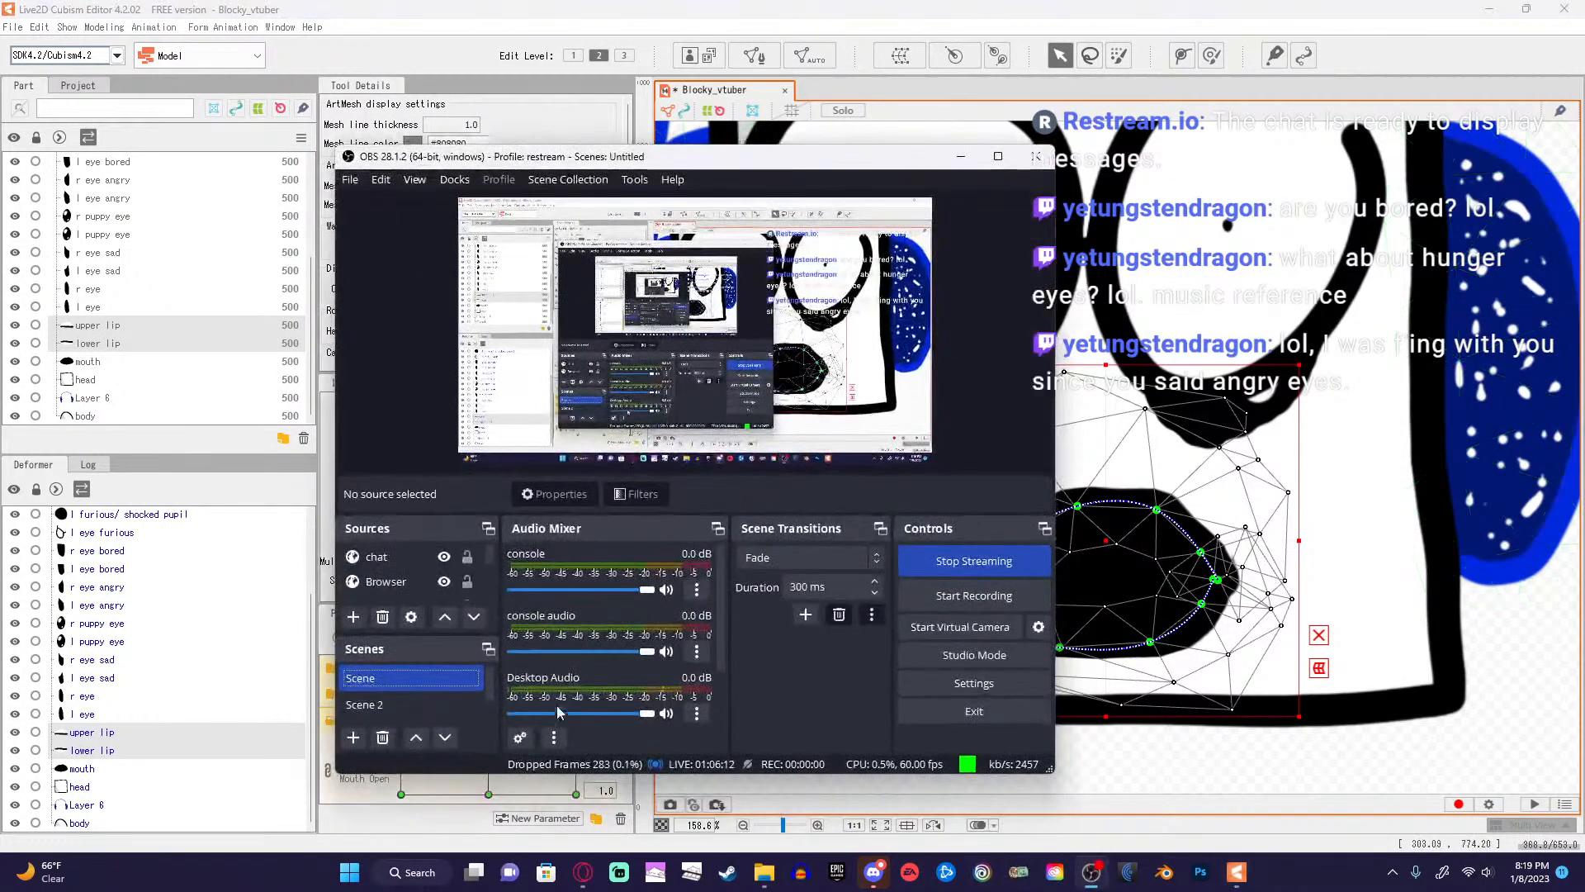
left_click(451, 706)
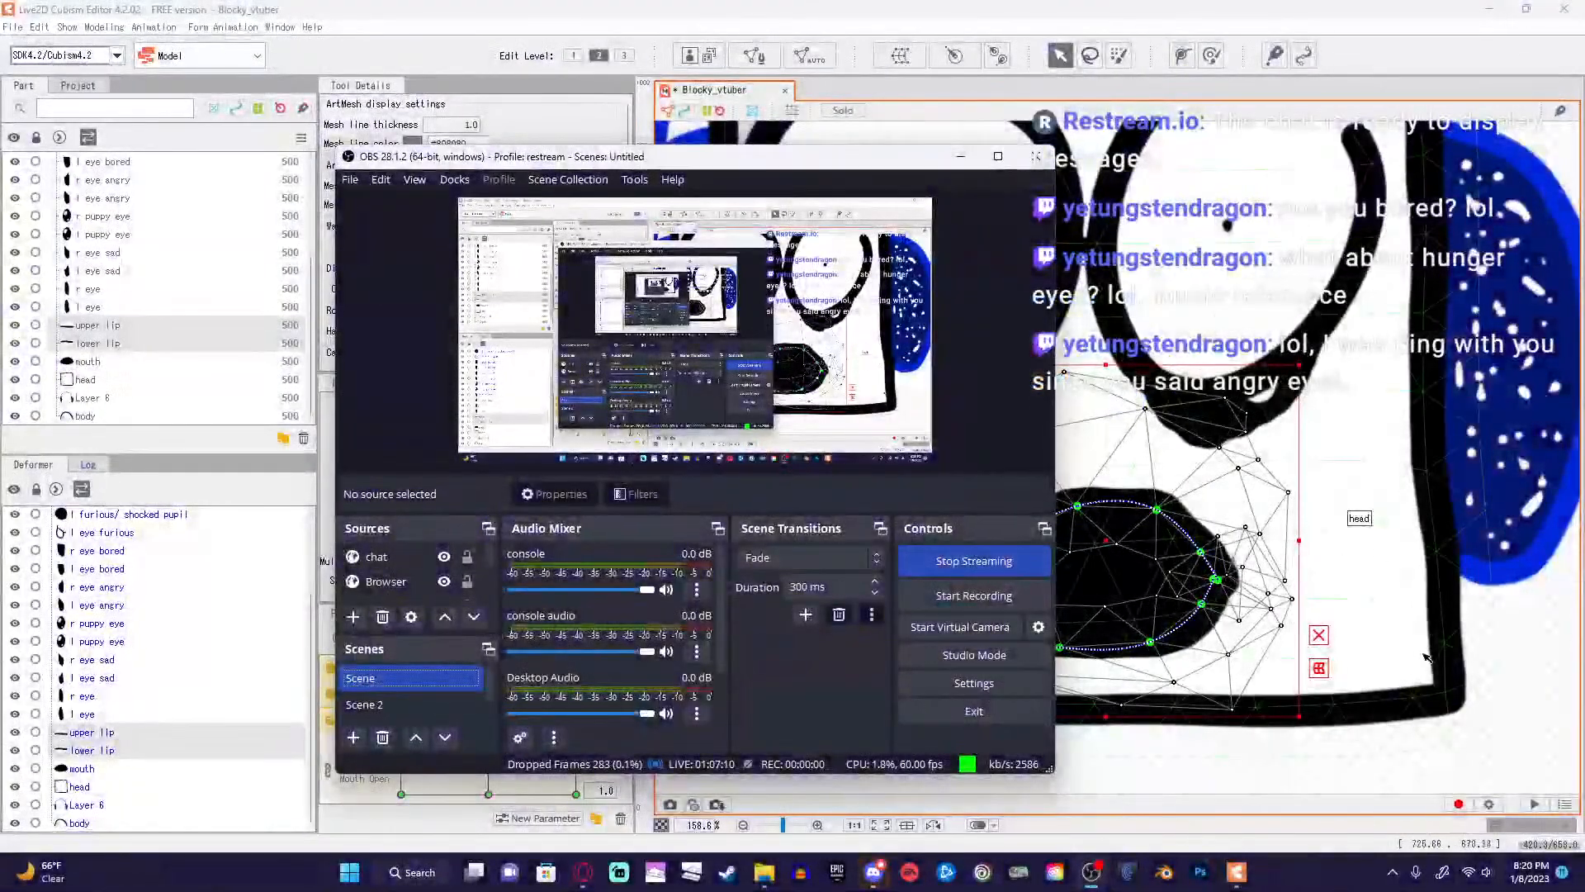
left_click(1540, 713)
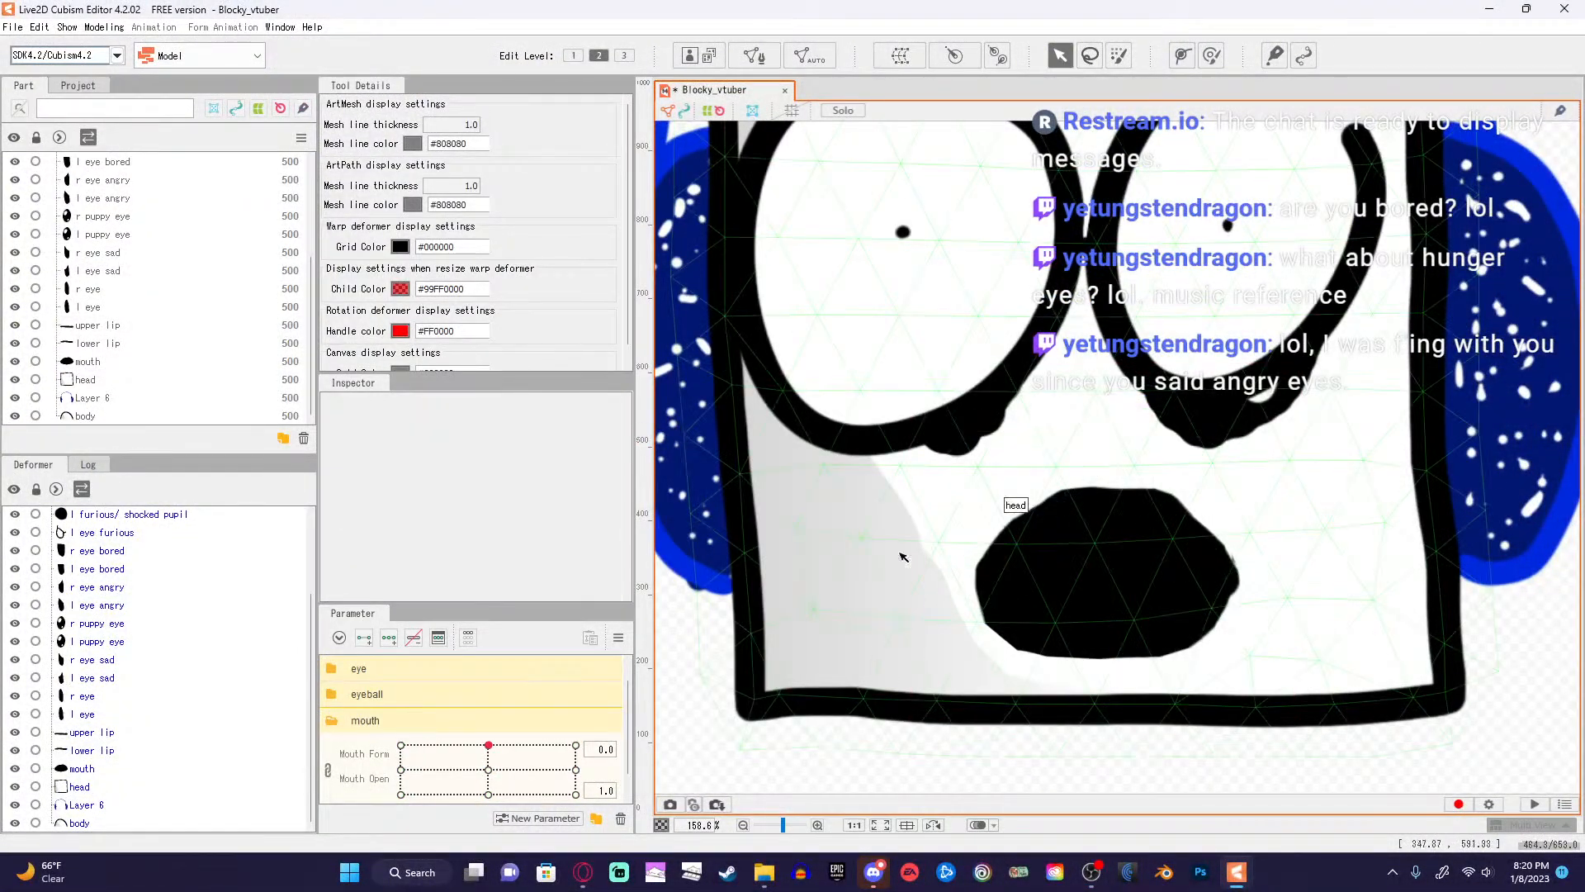
Switch to the YouTube tutorial, watch the combined mouth grid demonstration to about 5:19, pause it, and return to Live2D Cubism Editor.
scroll(477, 724, "down", 1)
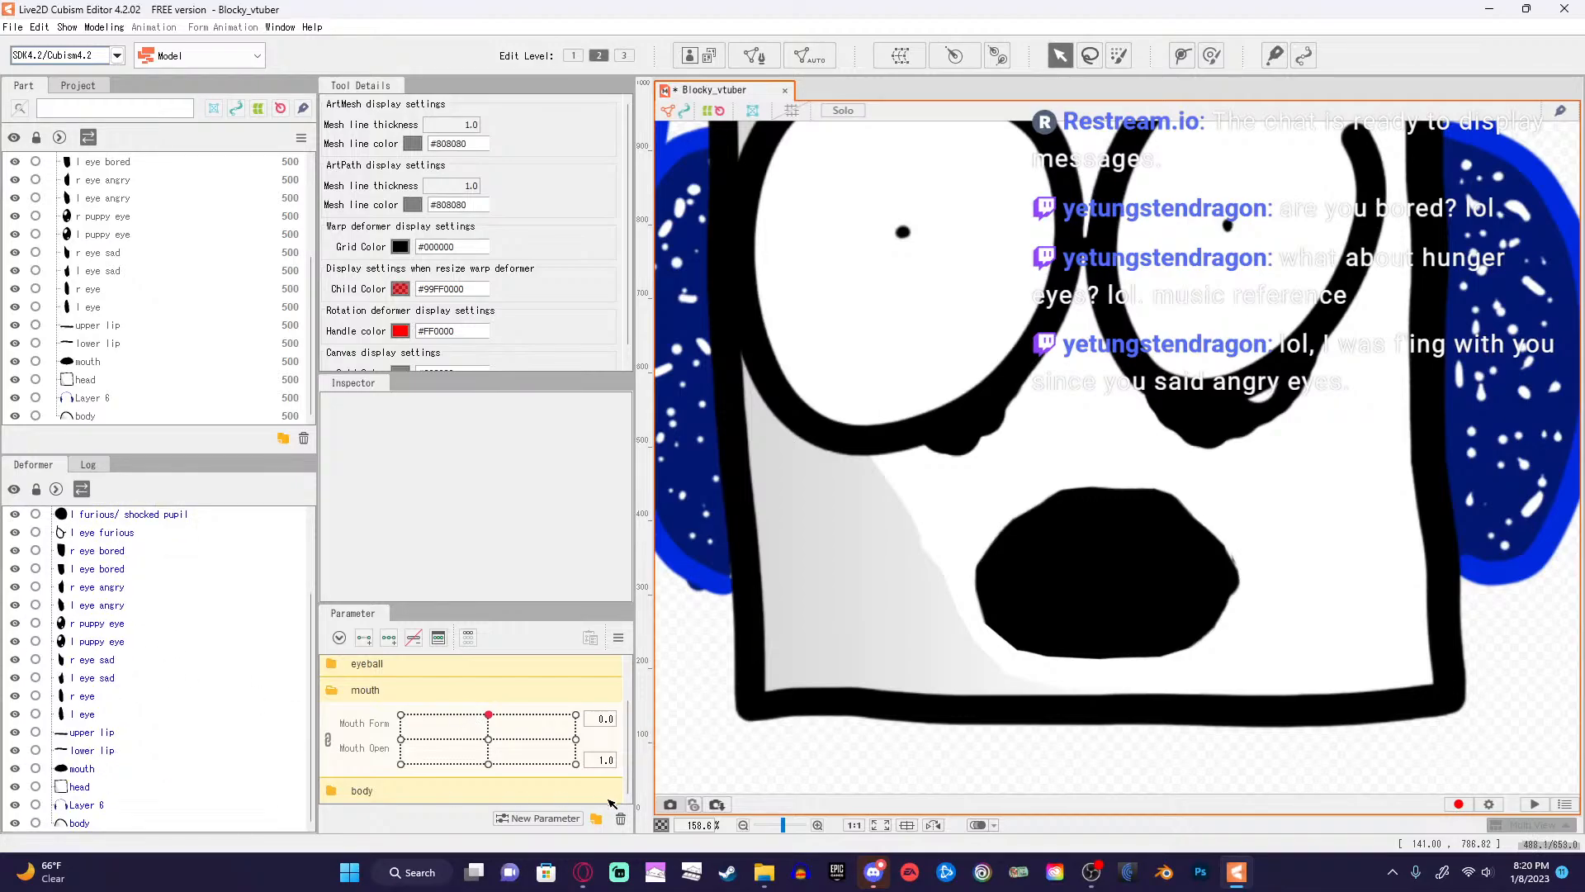
left_click(582, 874)
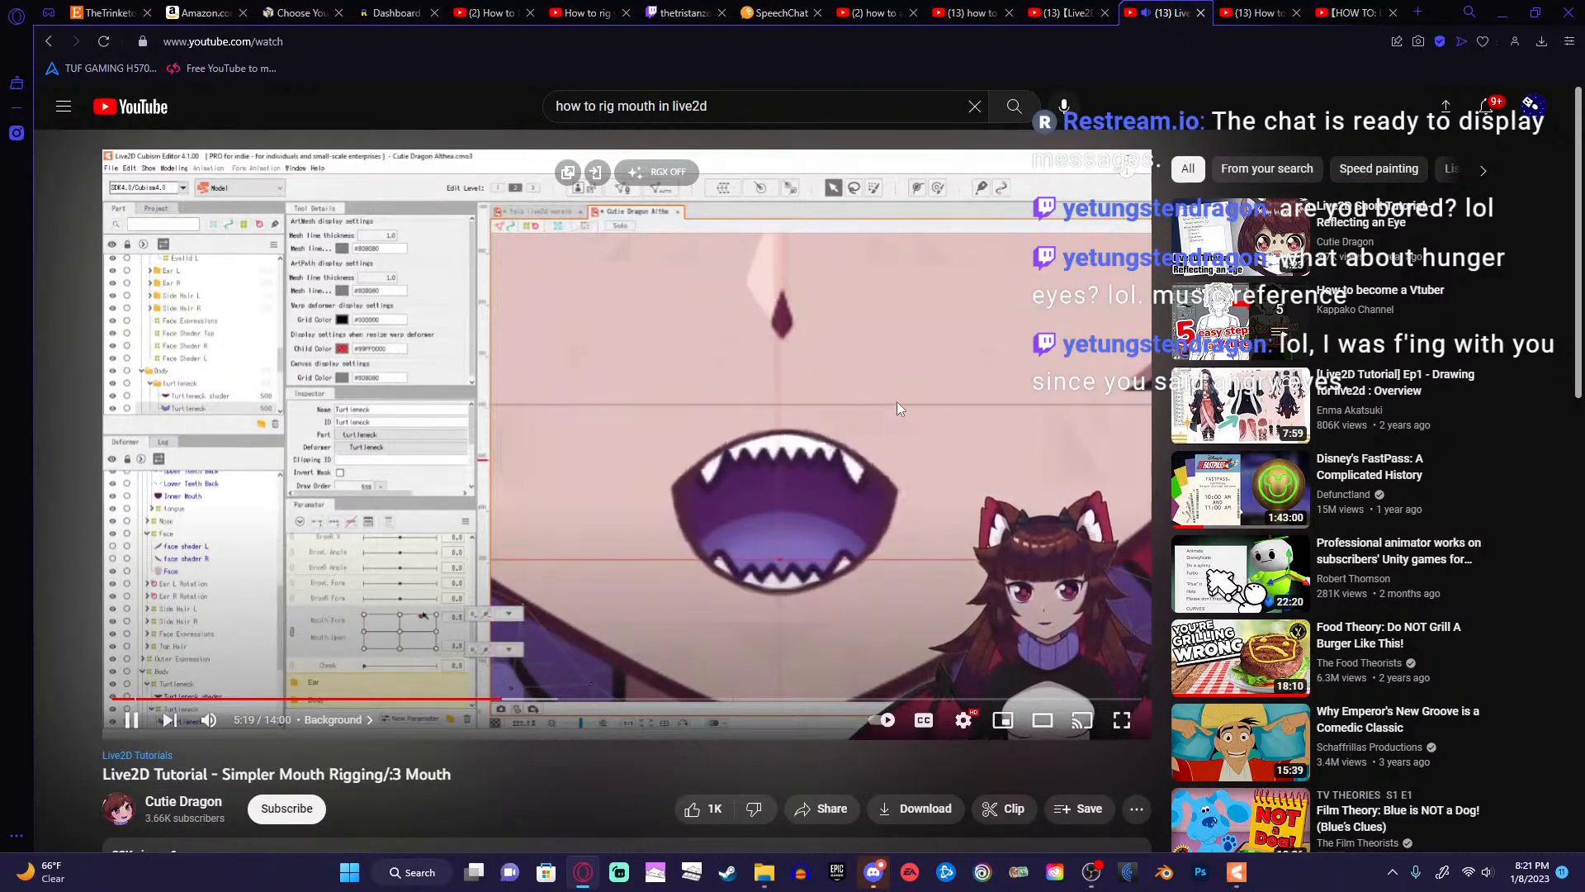
left_click(896, 401)
left_click(1494, 13)
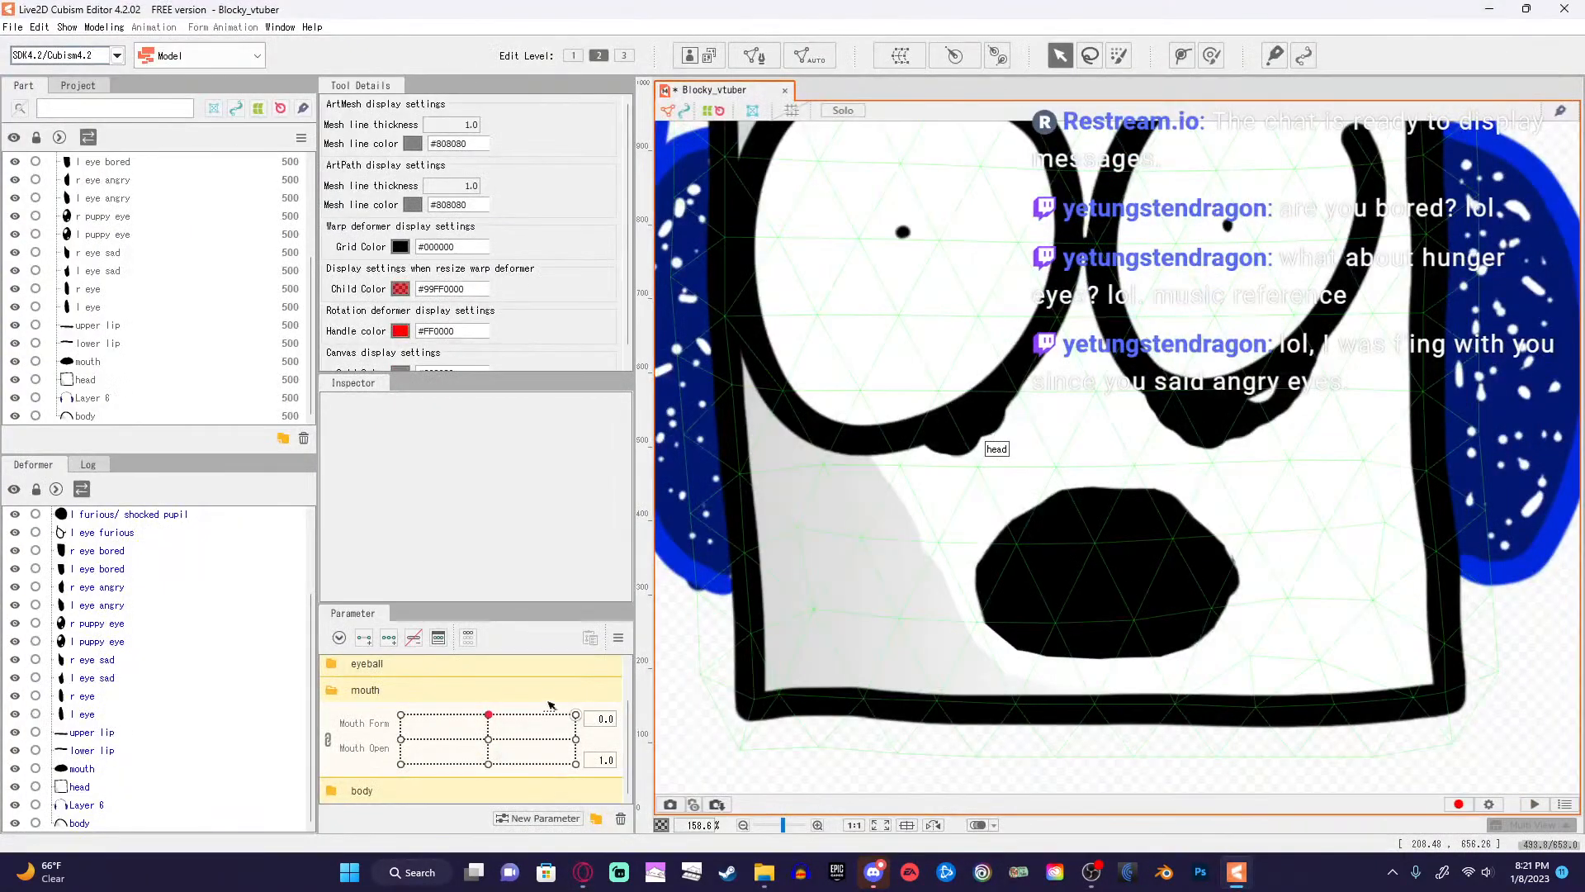
Preview the mouth across the combined grid's smiling, frowning and half-open positions, ending at Mouth Form 0.0 and Mouth Open 0.0.
left_click_drag(488, 715, 479, 777)
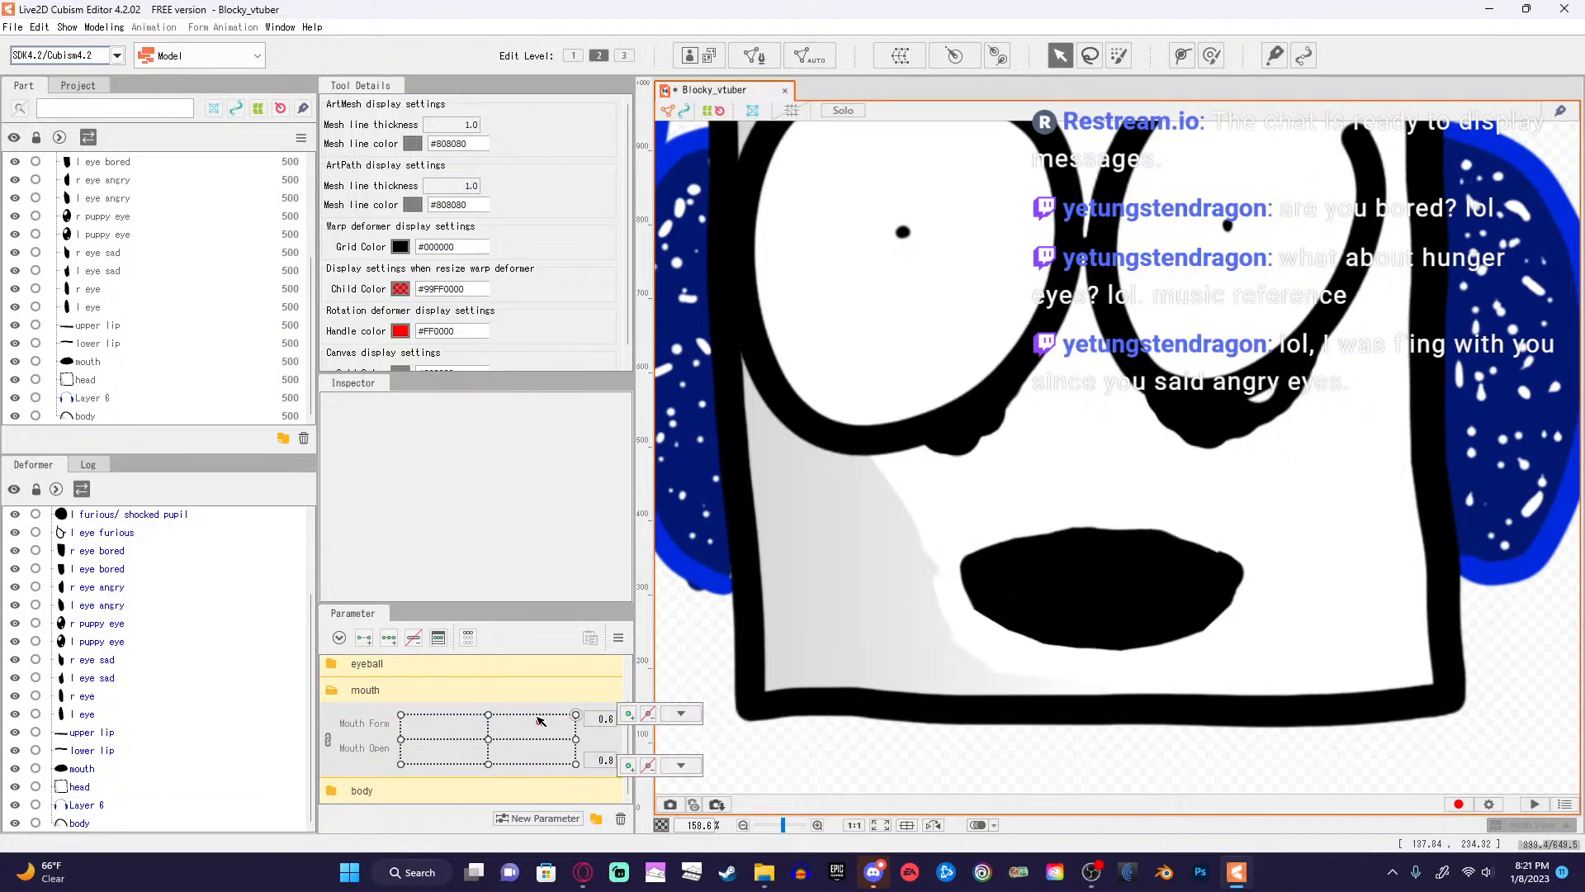
left_click_drag(541, 721, 399, 740)
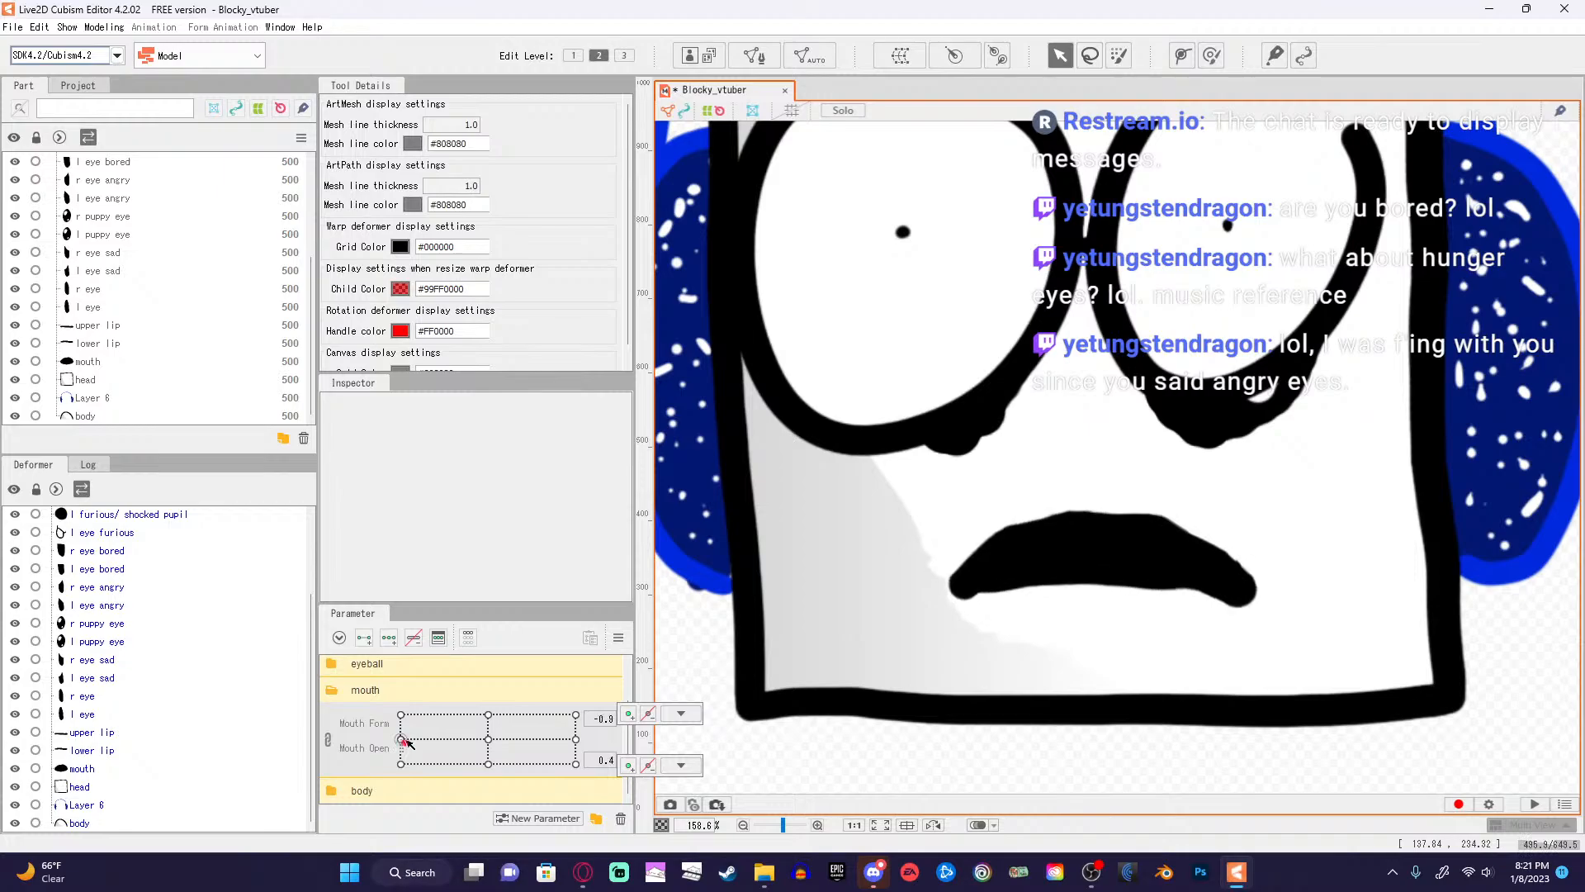
left_click_drag(491, 747, 318, 756)
left_click(681, 713)
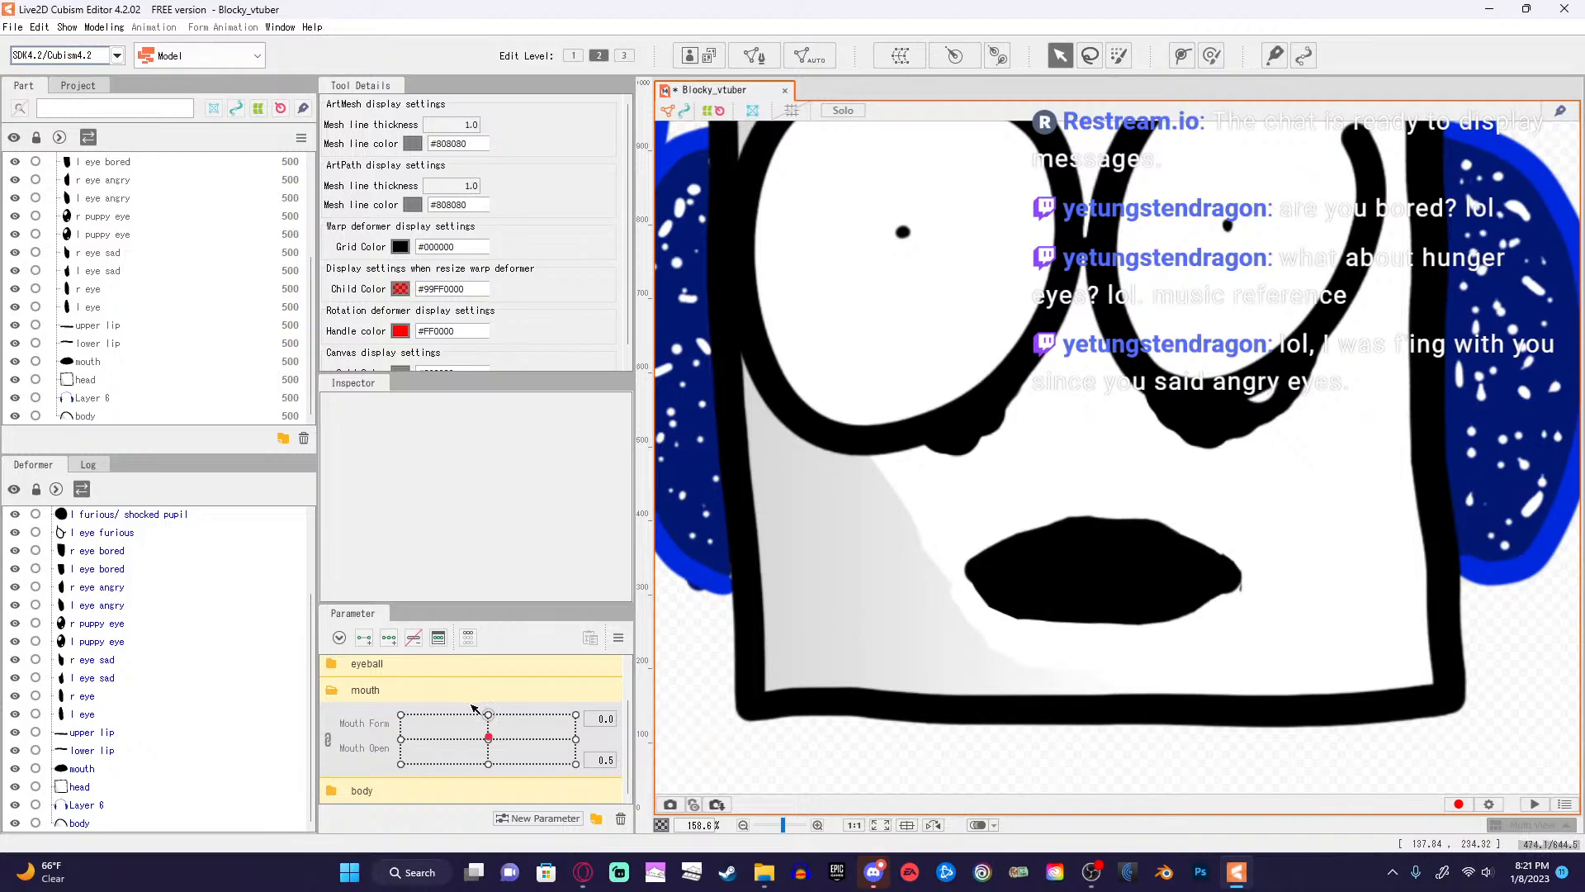
left_click_drag(489, 739, 489, 775)
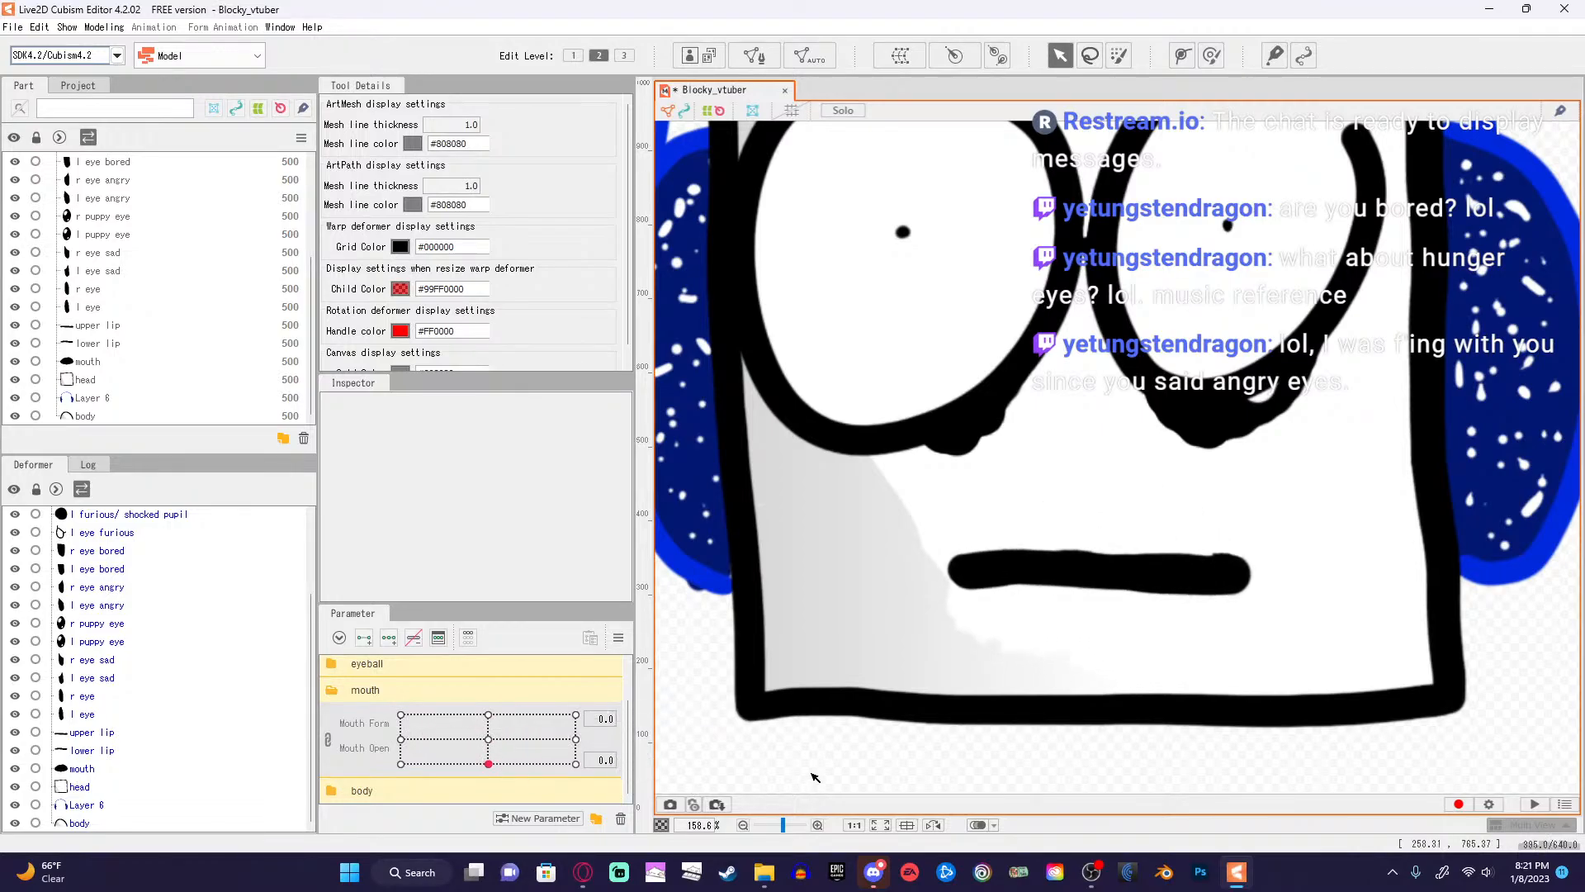
Switch to the YouTube tutorial, watch the corner keyform shaping, and rewind to the mouth-shape reference chart at about 4:15, pausing there.
left_click(583, 872)
left_click(641, 394)
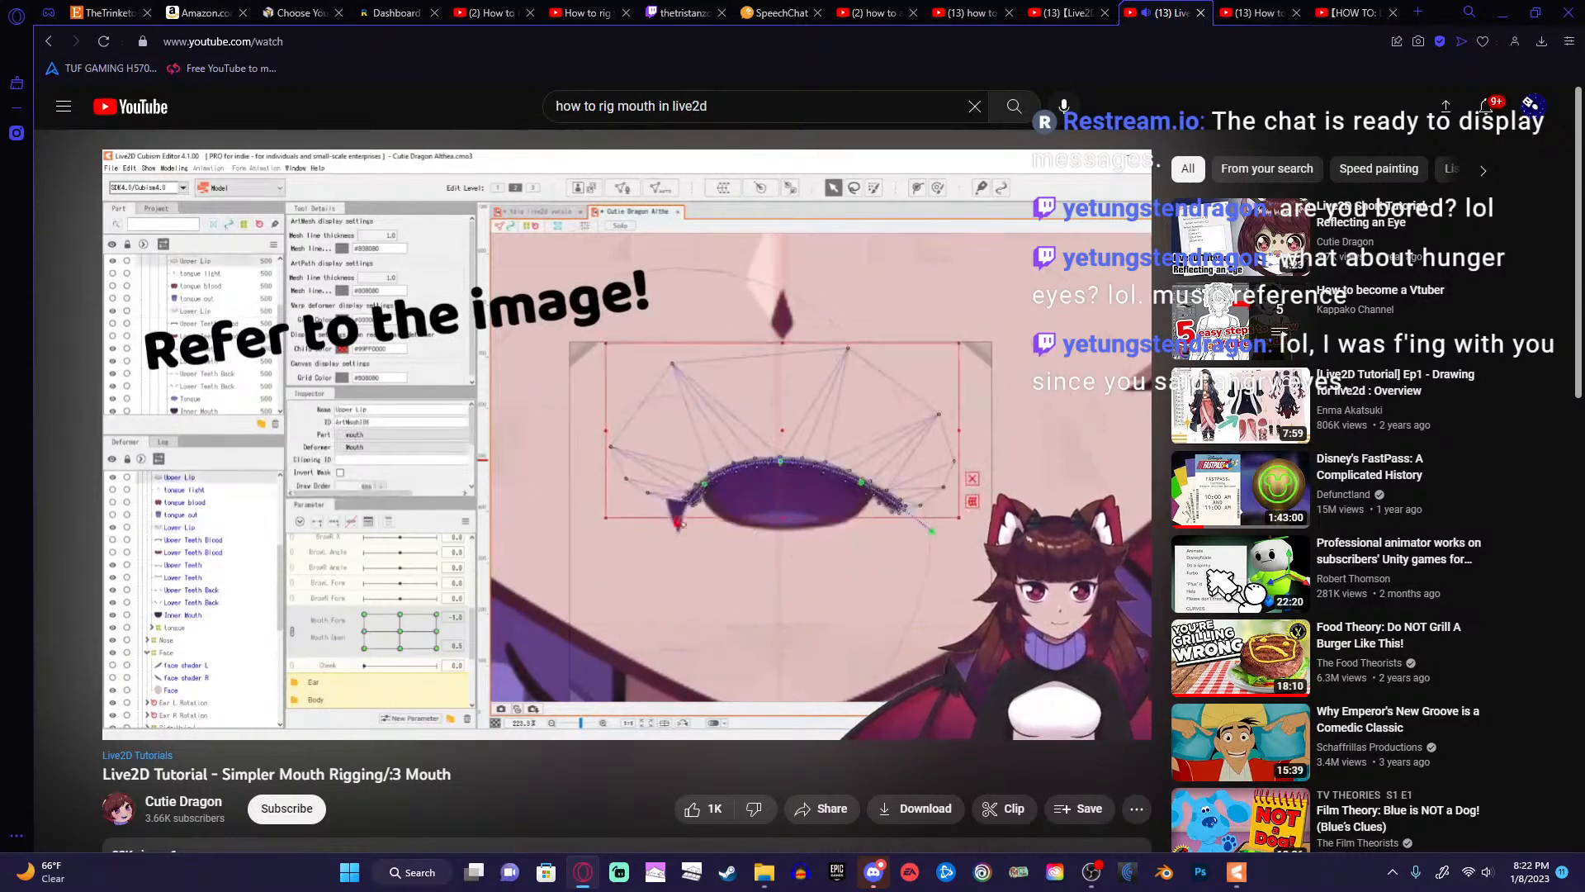
key("Left")
key("Left")
key("Left")
key("Left")
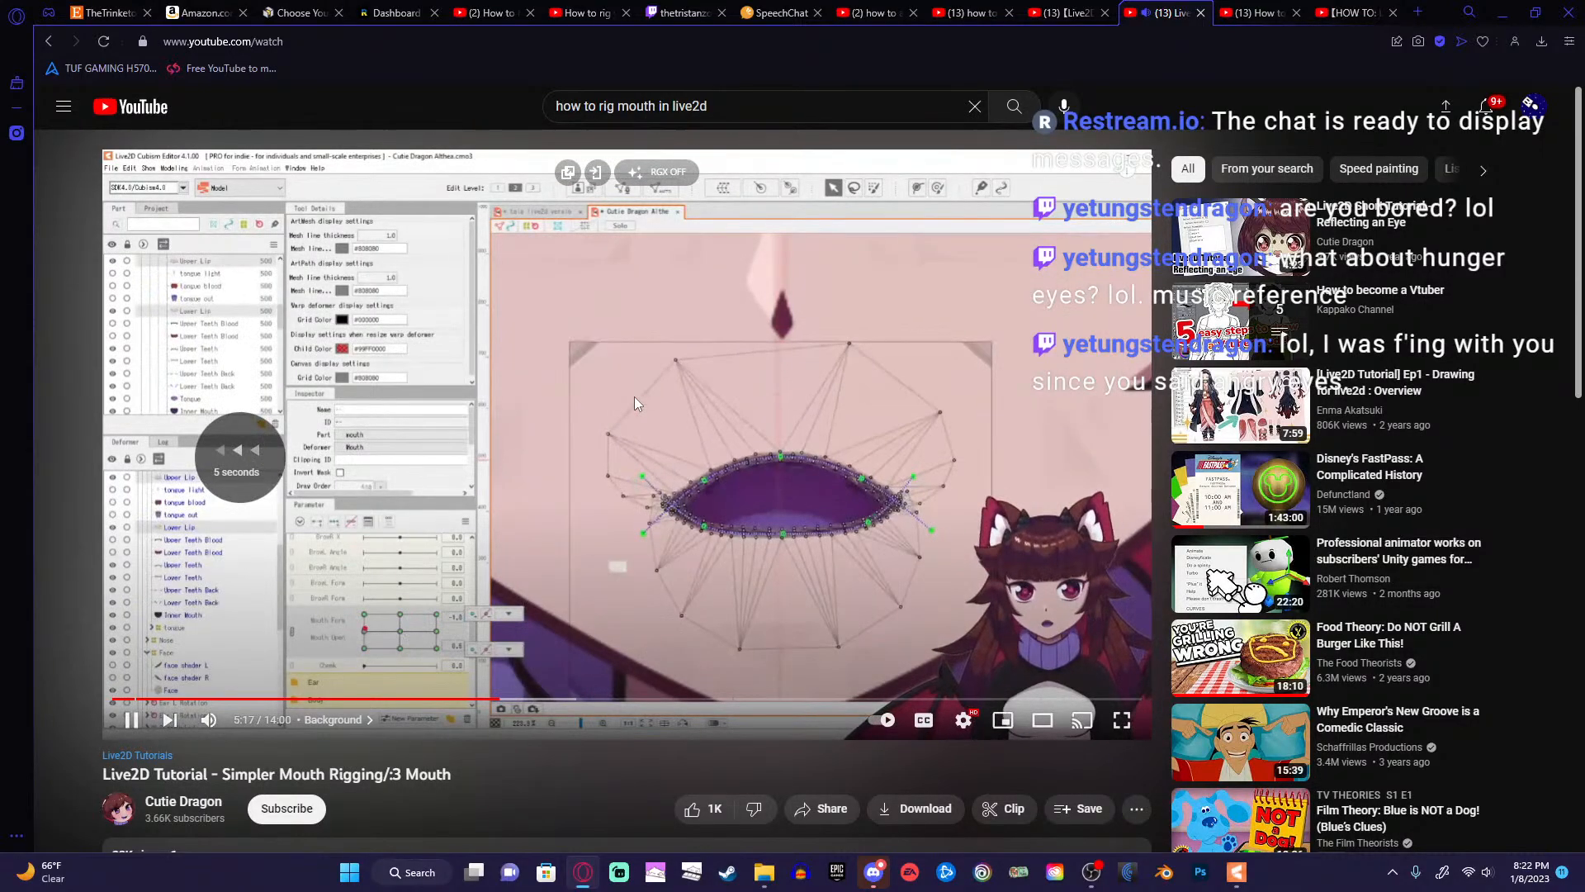
key("Left")
key("Left")
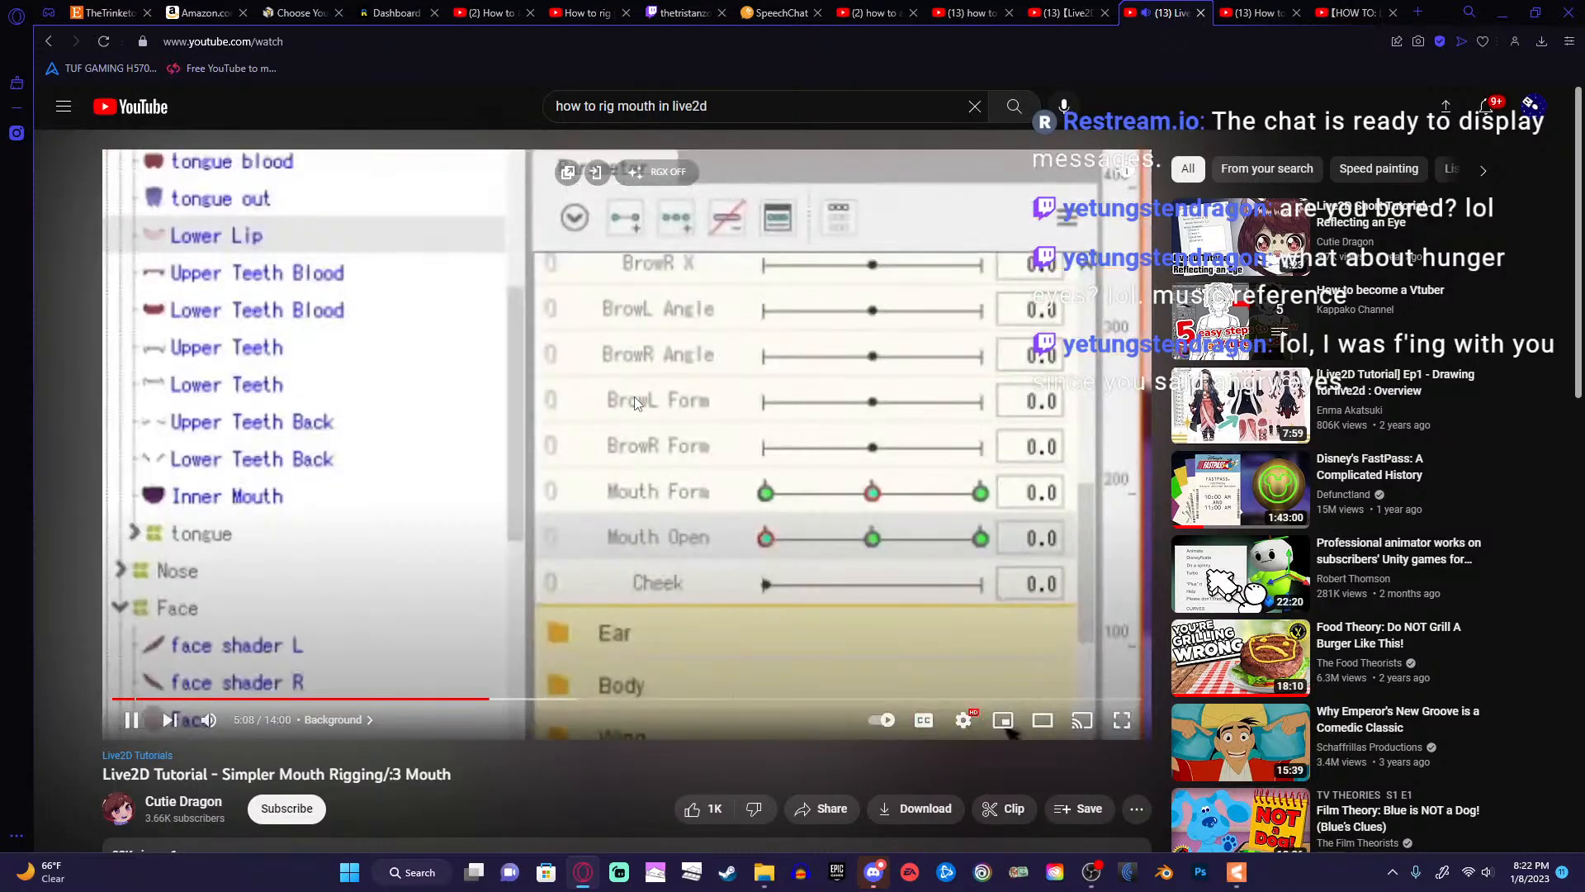
key("Left")
key("Left")
key("Left")
key("Left")
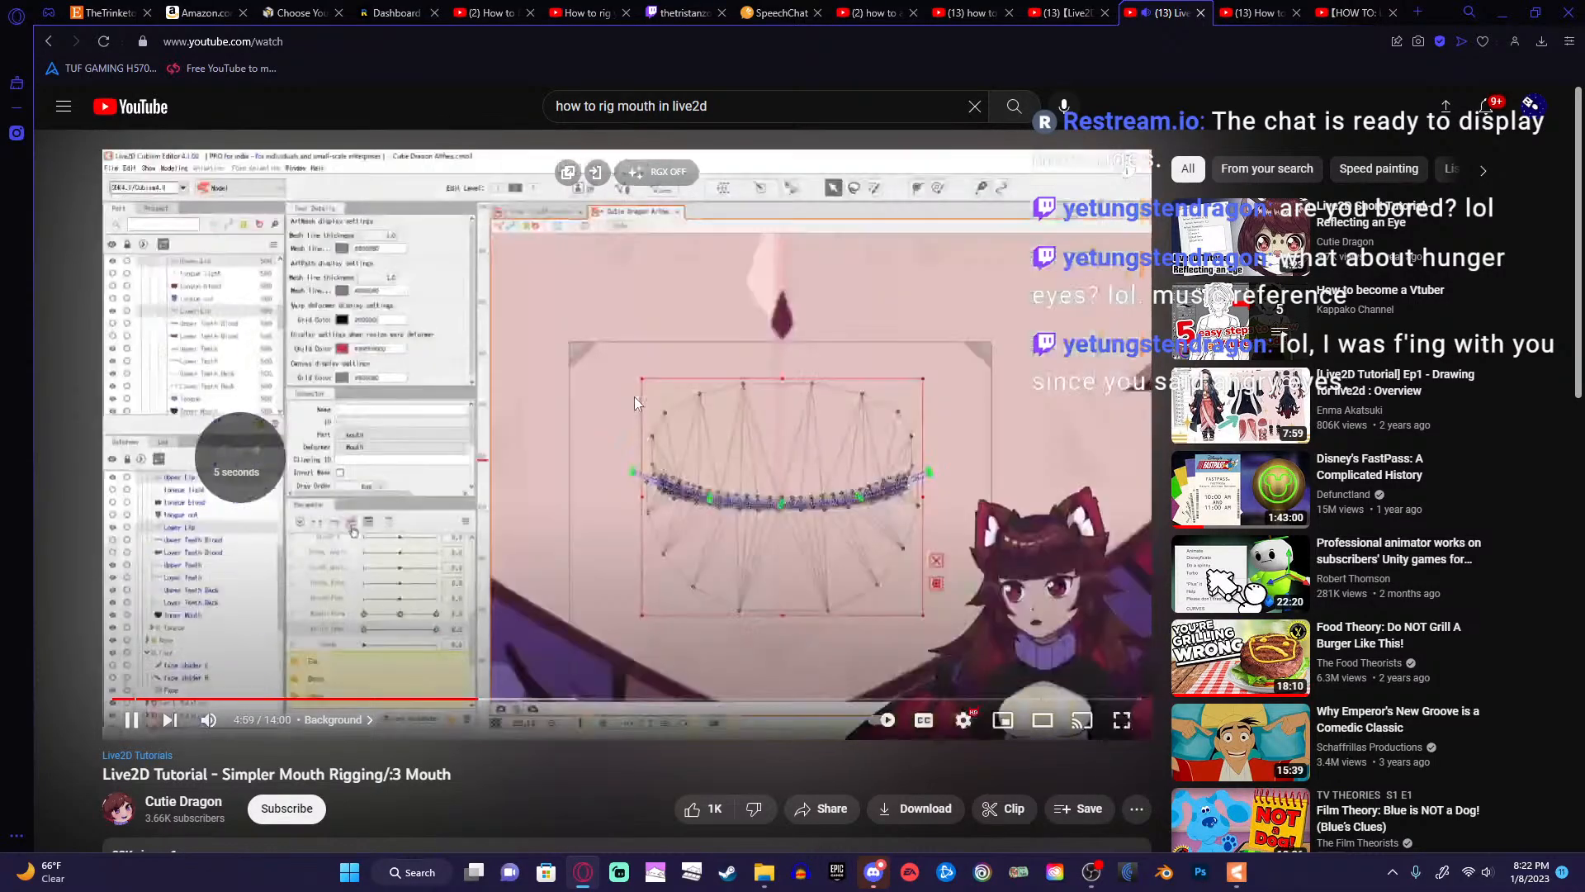
key("Left")
key("Left")
key("Left")
key("Left")
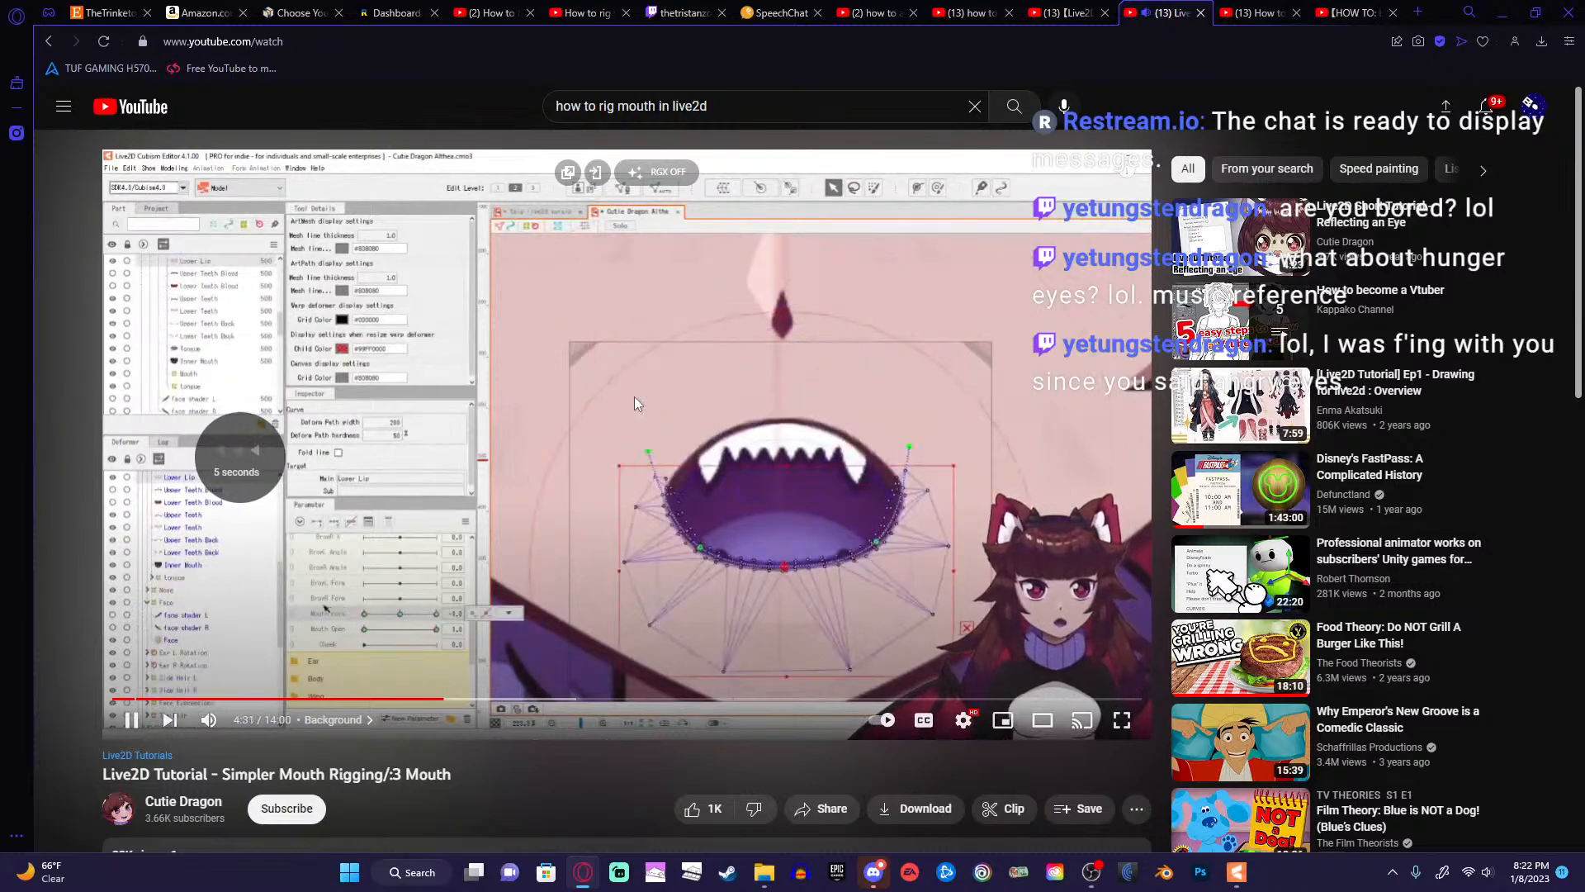
key("Left")
key("Left")
key("Left")
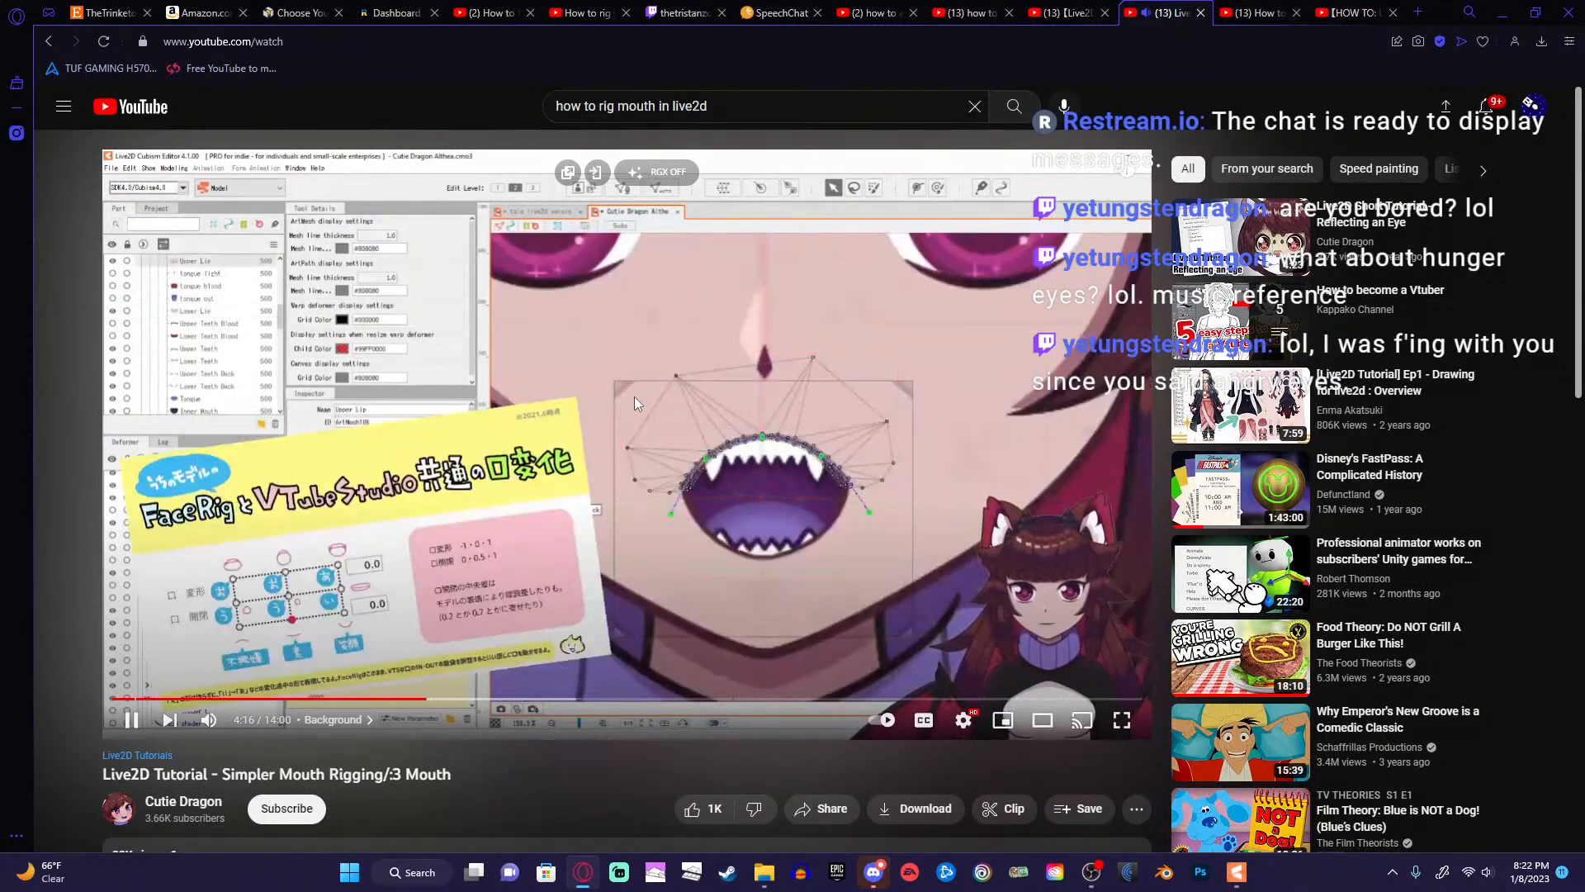
left_click(486, 436)
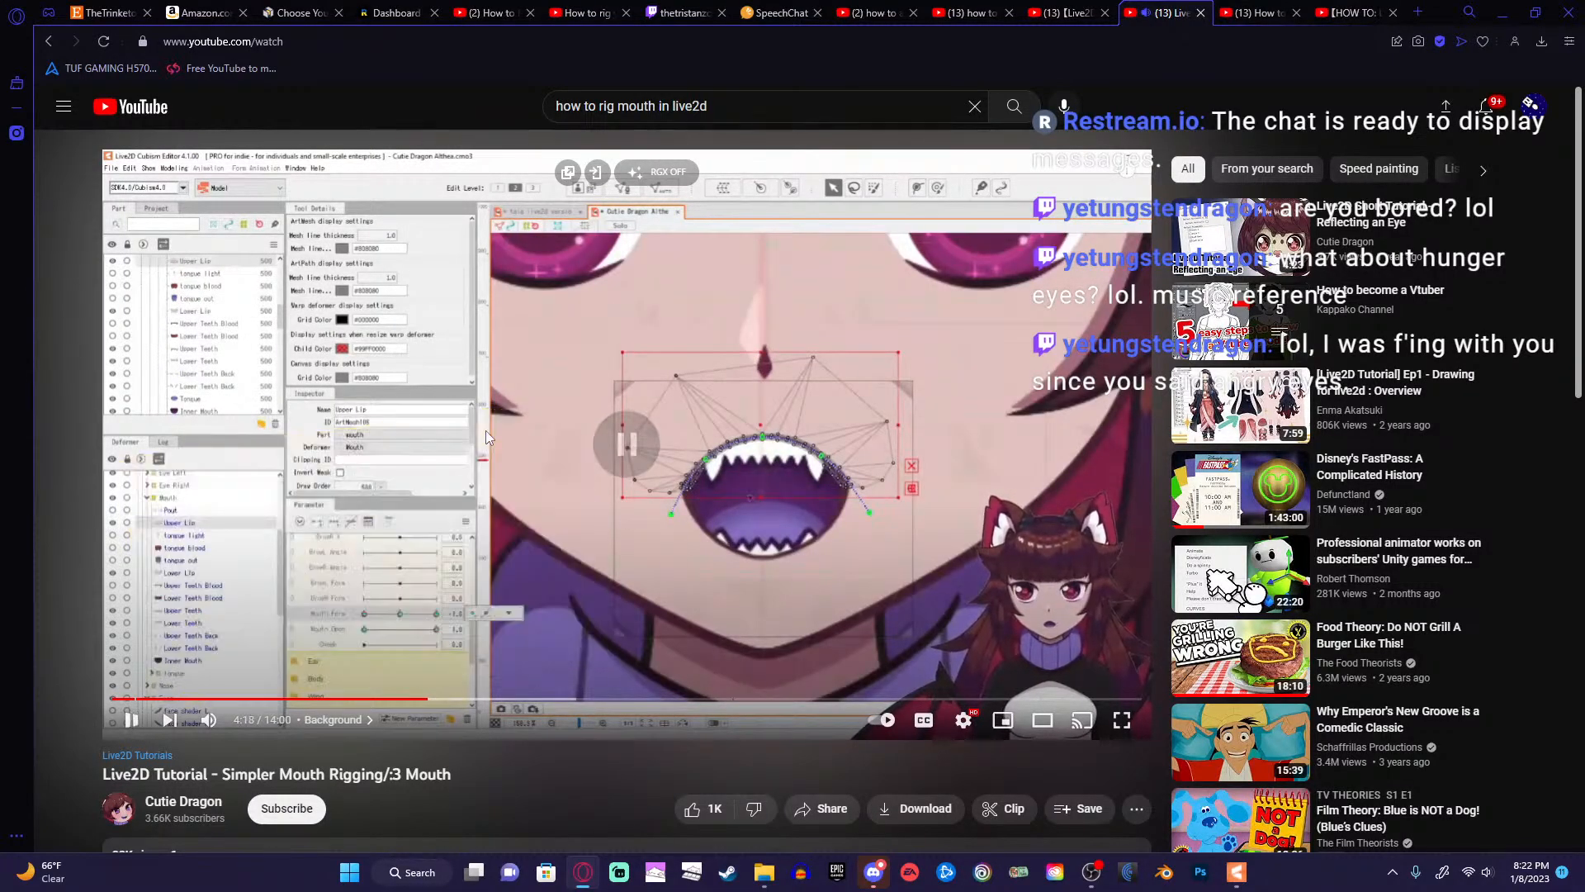
key("Left")
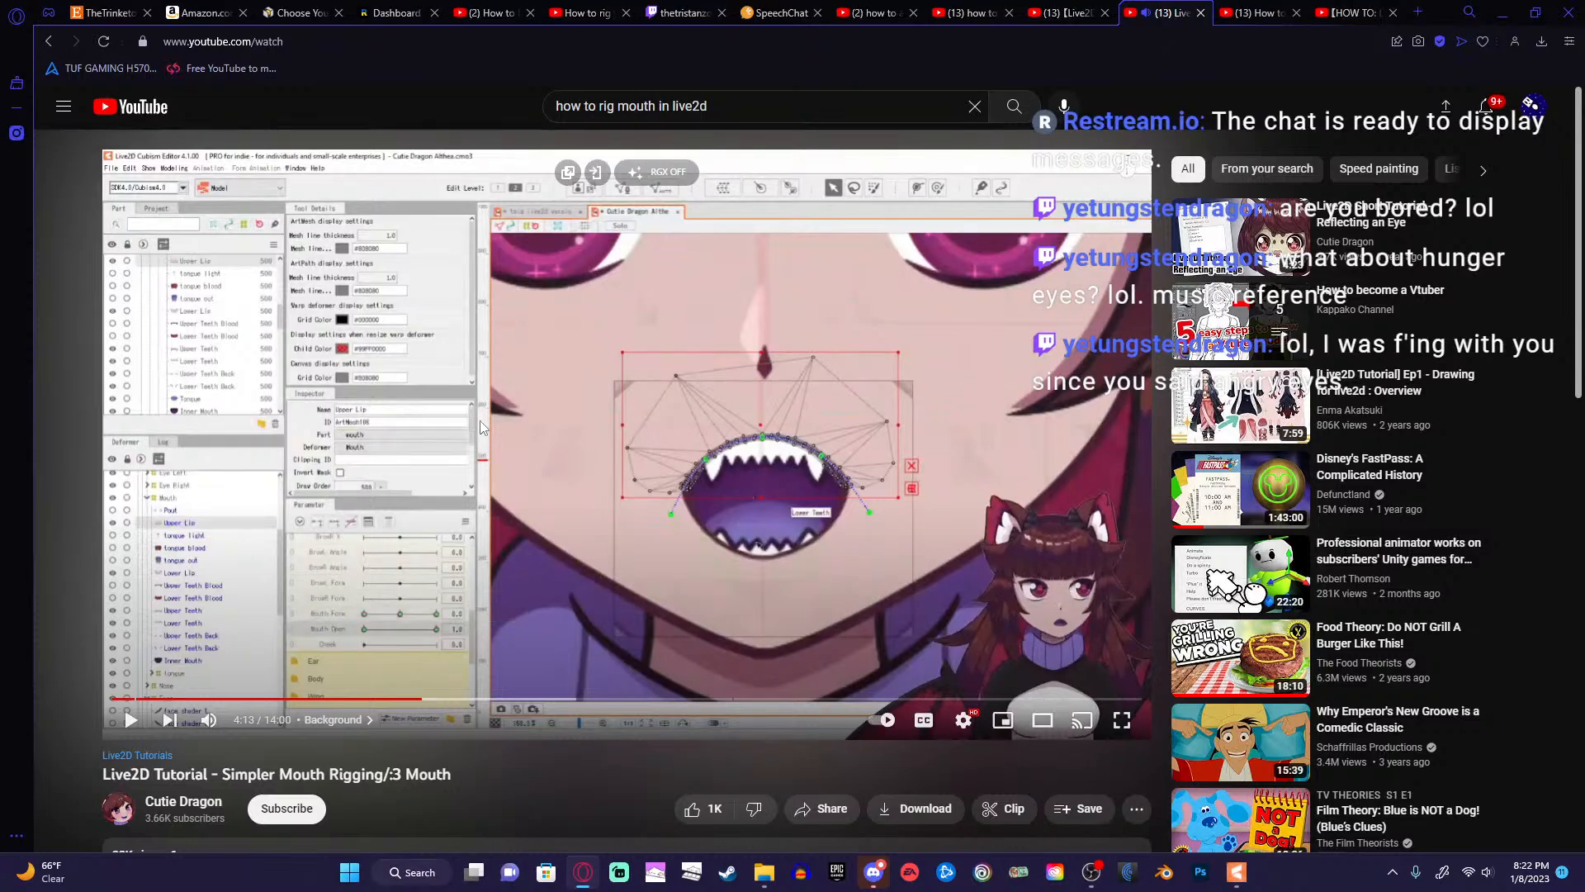
left_click(483, 428)
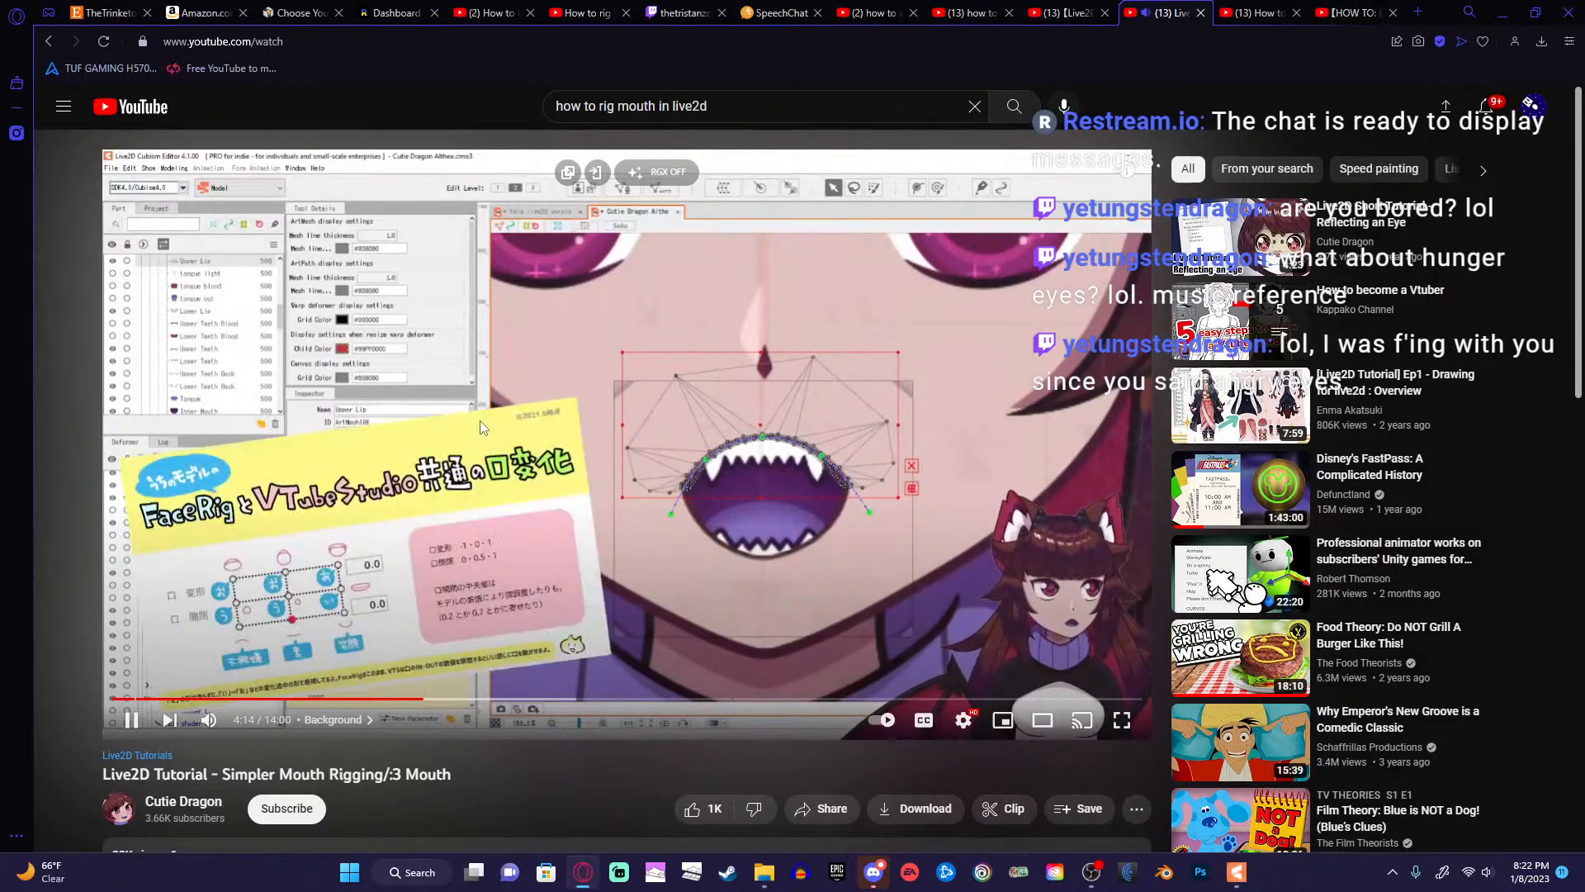
left_click(483, 428)
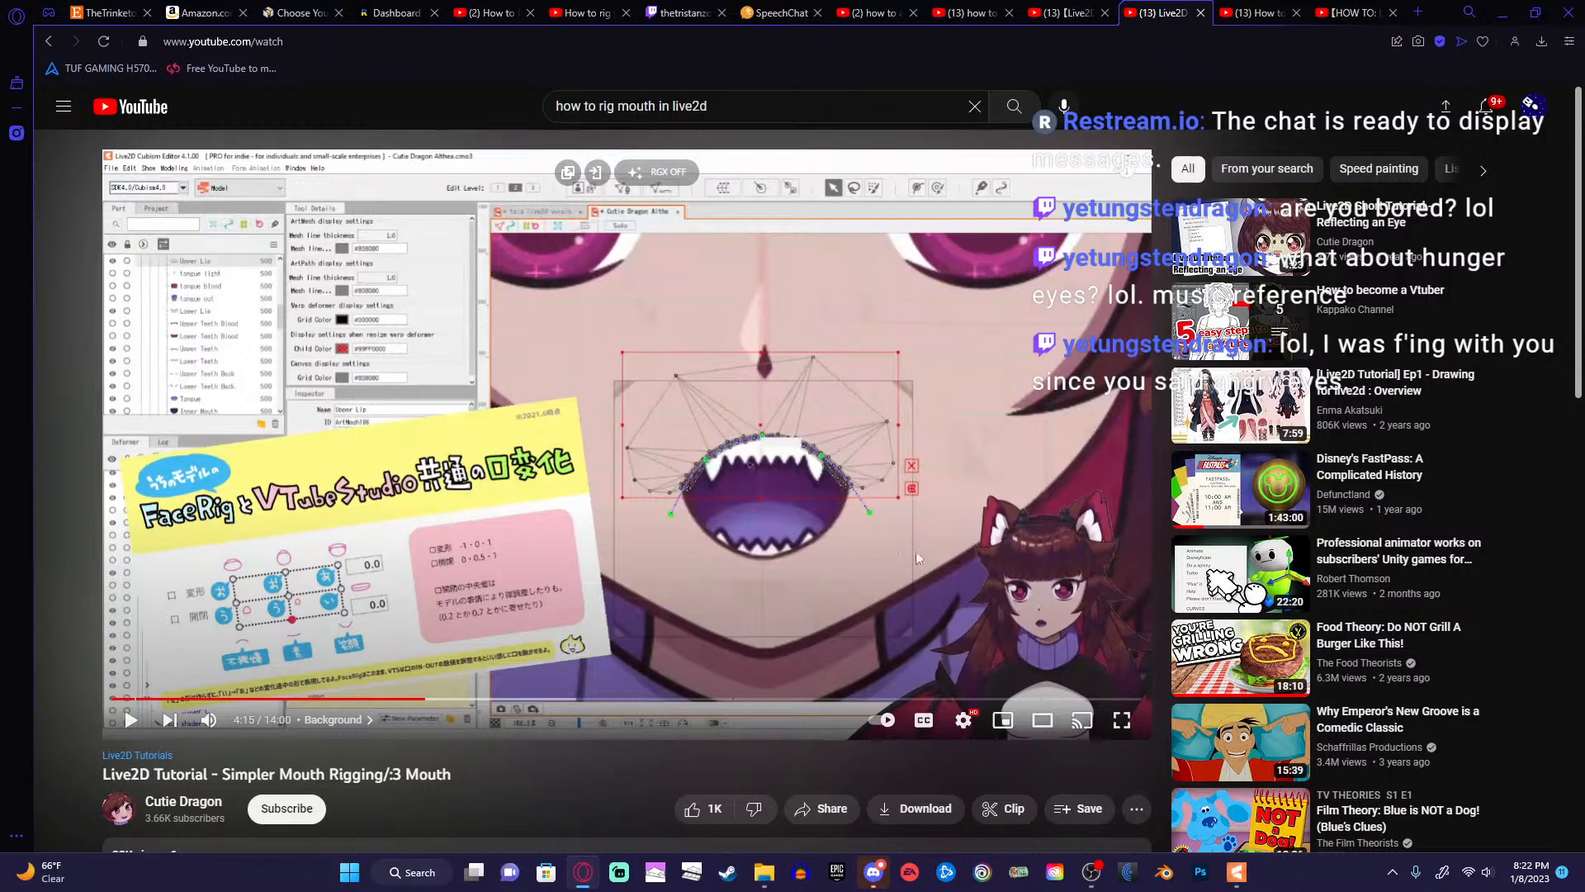
In Live2D Cubism Editor, set the mouth grid to Mouth Form -1.0 and Mouth Open 0.5, checking against the tutorial's reference chart.
left_click(1236, 871)
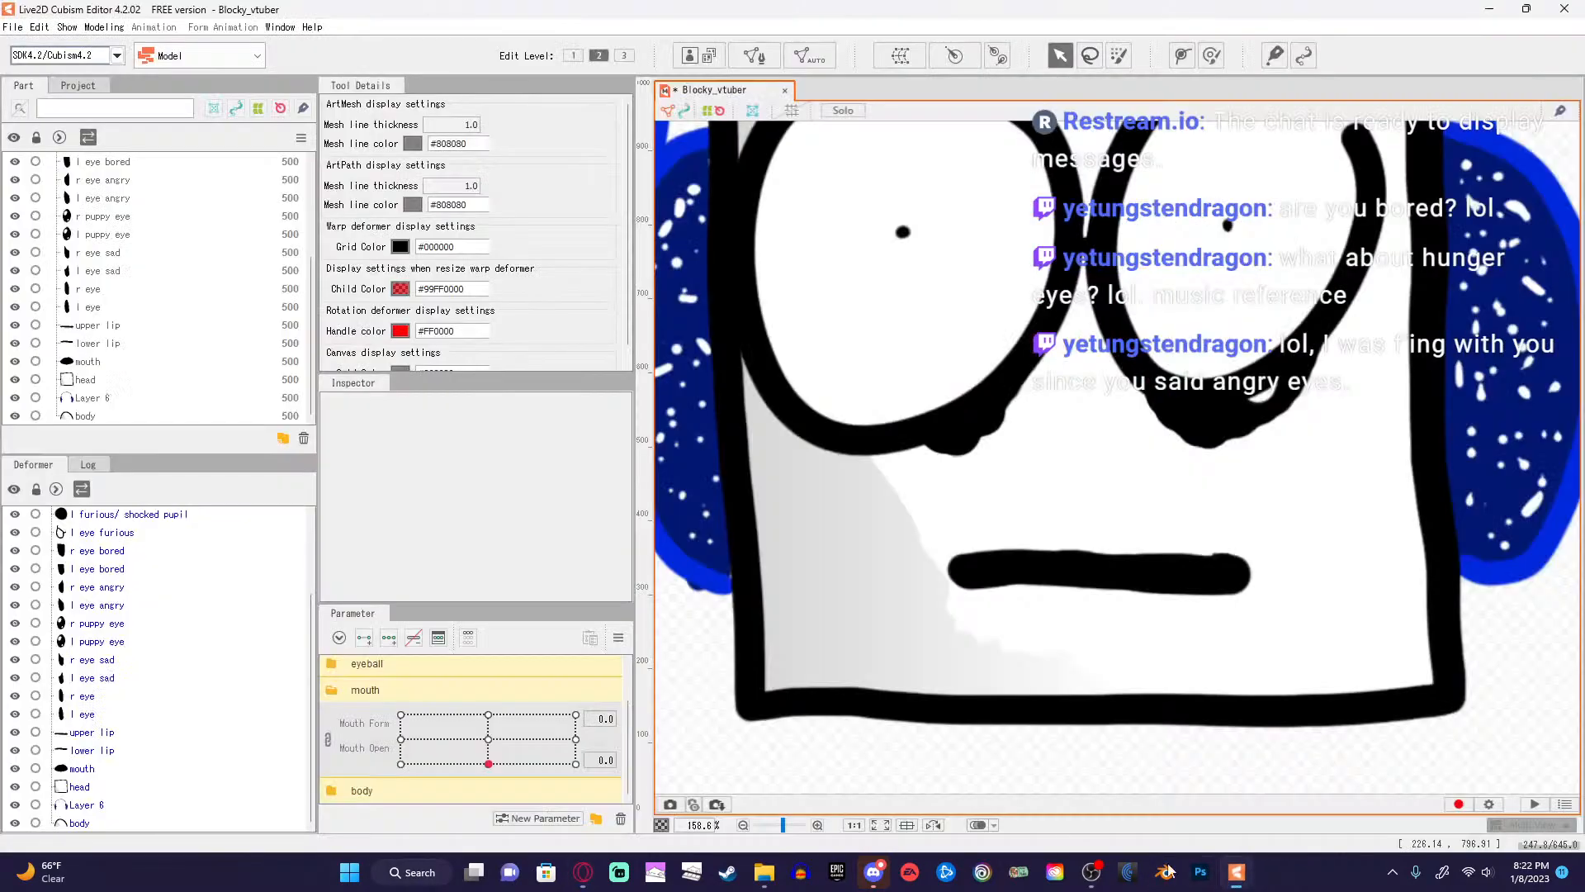
left_click_drag(488, 764, 394, 740)
left_click(583, 874)
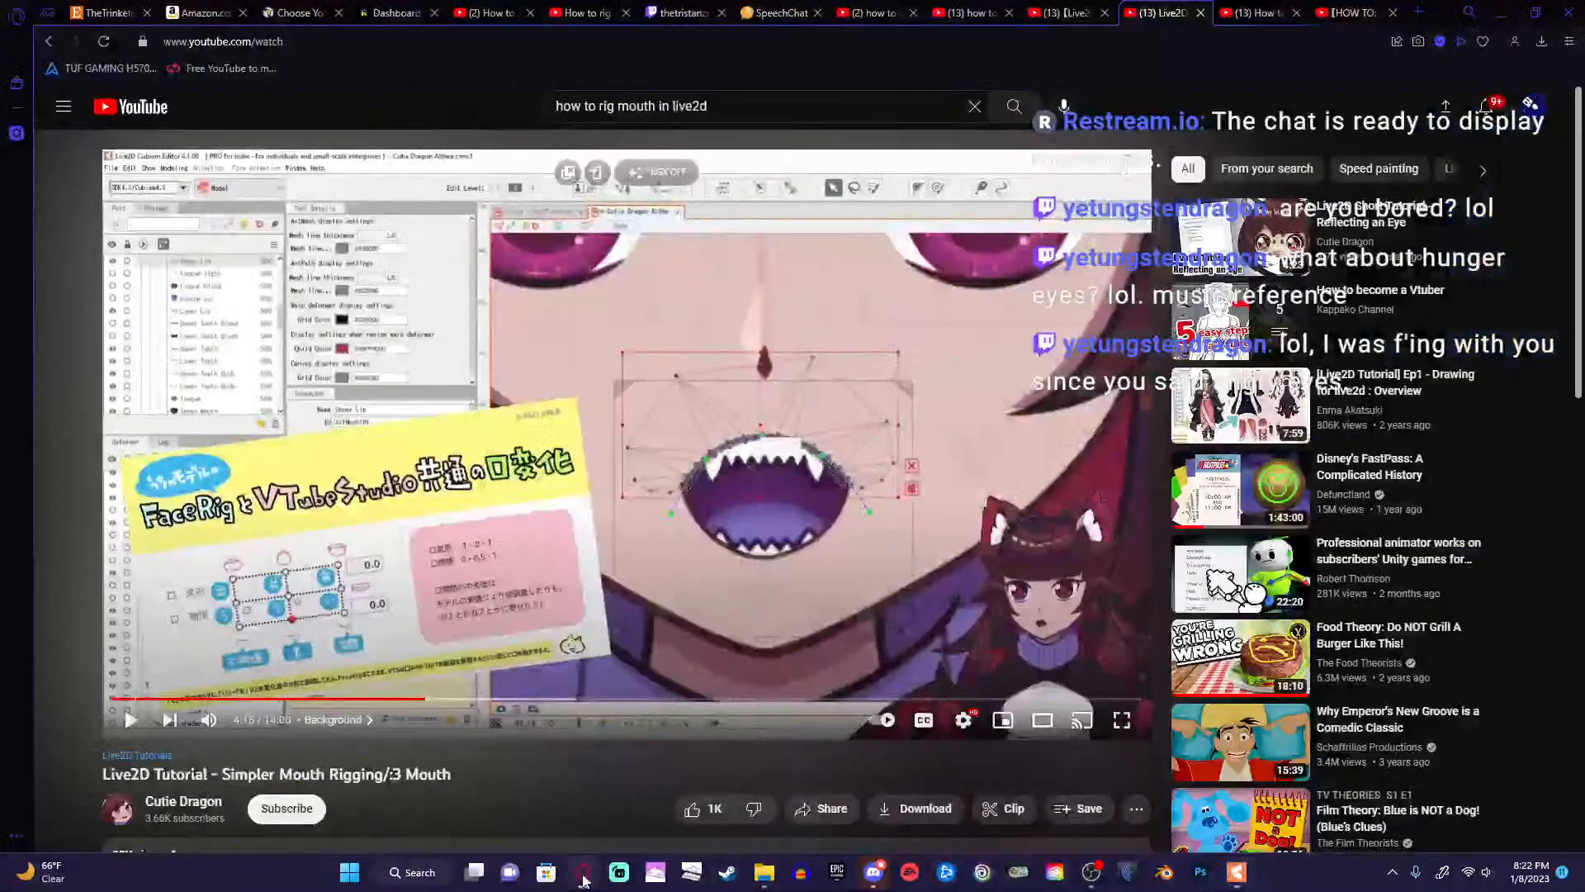
left_click(1234, 874)
mouse_move(400, 740)
left_mouse_down()
mouse_move(488, 744)
mouse_move(491, 764)
mouse_move(490, 714)
mouse_move(490, 740)
mouse_move(581, 742)
mouse_move(575, 703)
mouse_move(589, 702)
mouse_move(611, 773)
mouse_move(399, 737)
mouse_move(393, 756)
mouse_move(384, 721)
mouse_move(402, 761)
mouse_move(388, 783)
mouse_move(390, 741)
left_mouse_up()
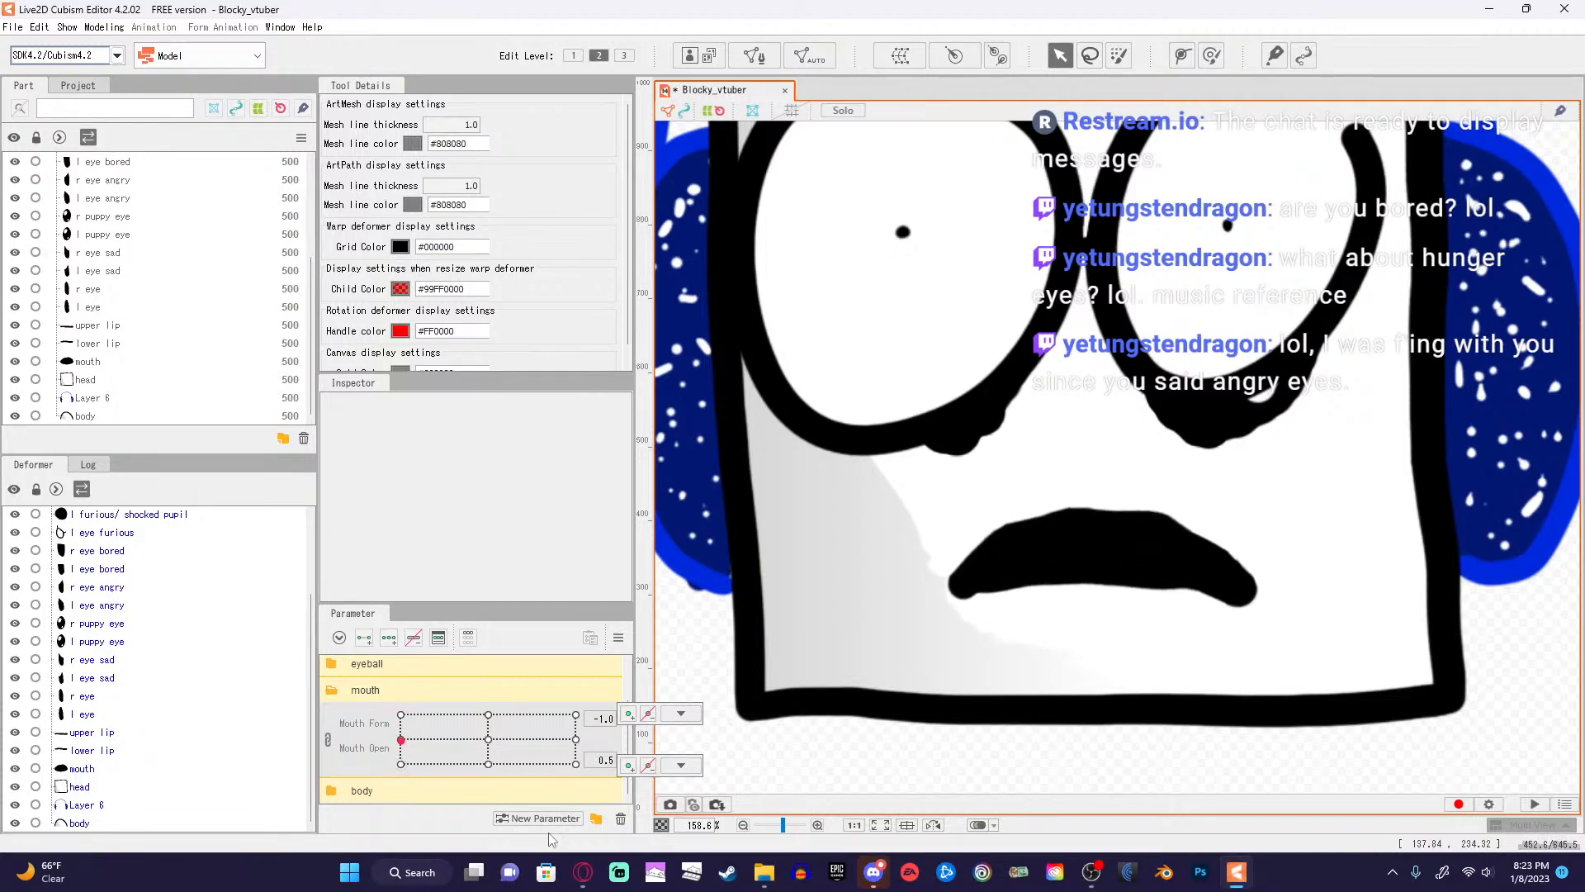
left_click(583, 872)
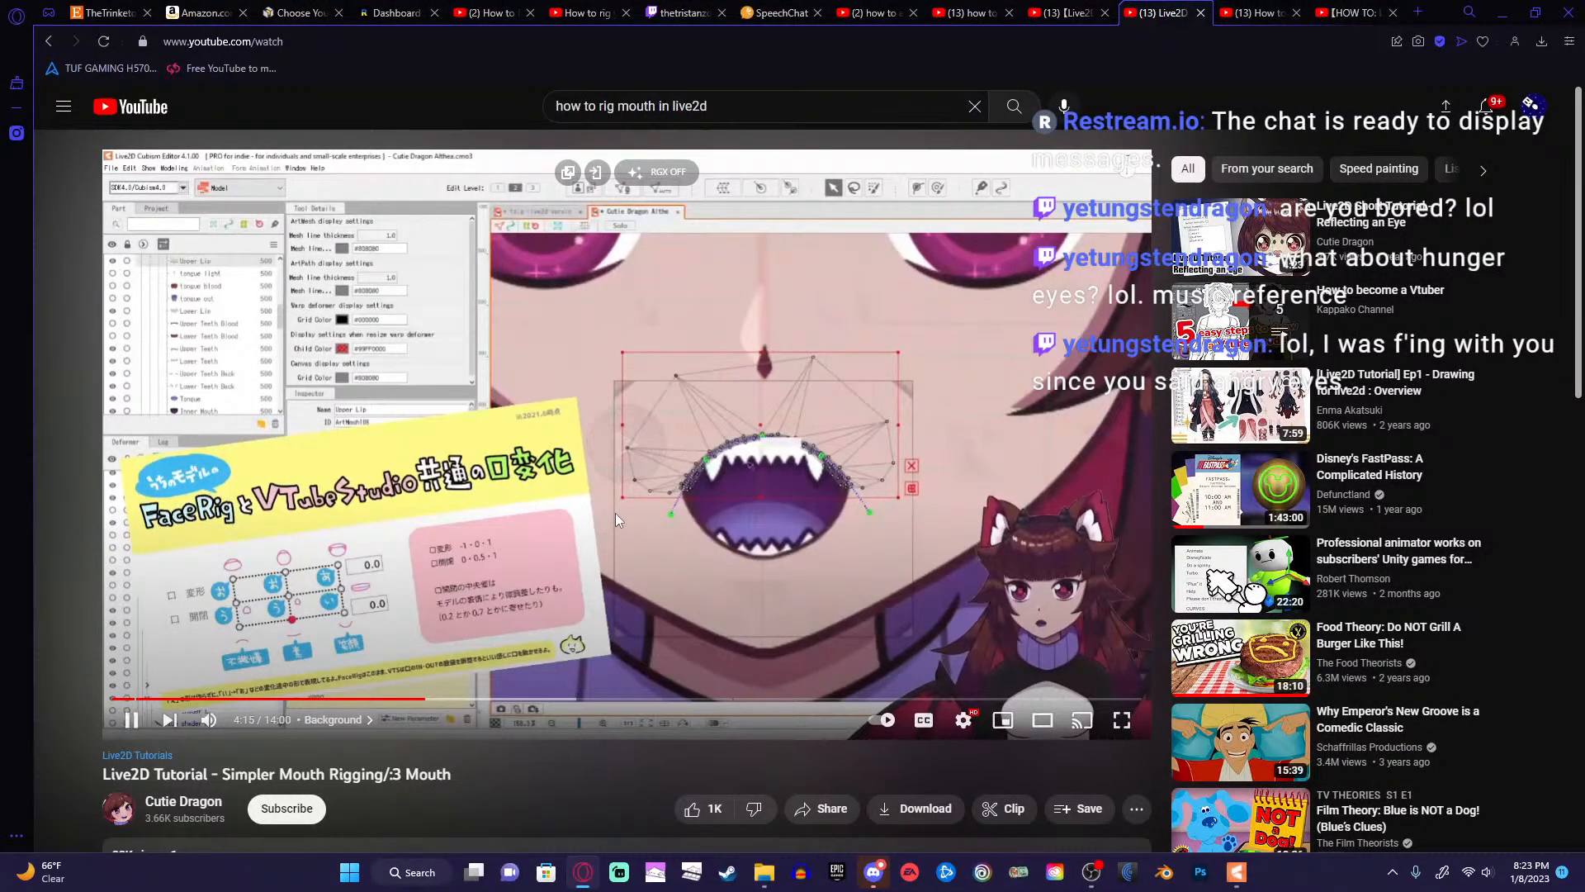
Watch the tutorial's grid keyform shaping from about 5:24 to 6:32, pause it, and return to Live2D Cubism Editor.
left_click_drag(436, 699, 507, 699)
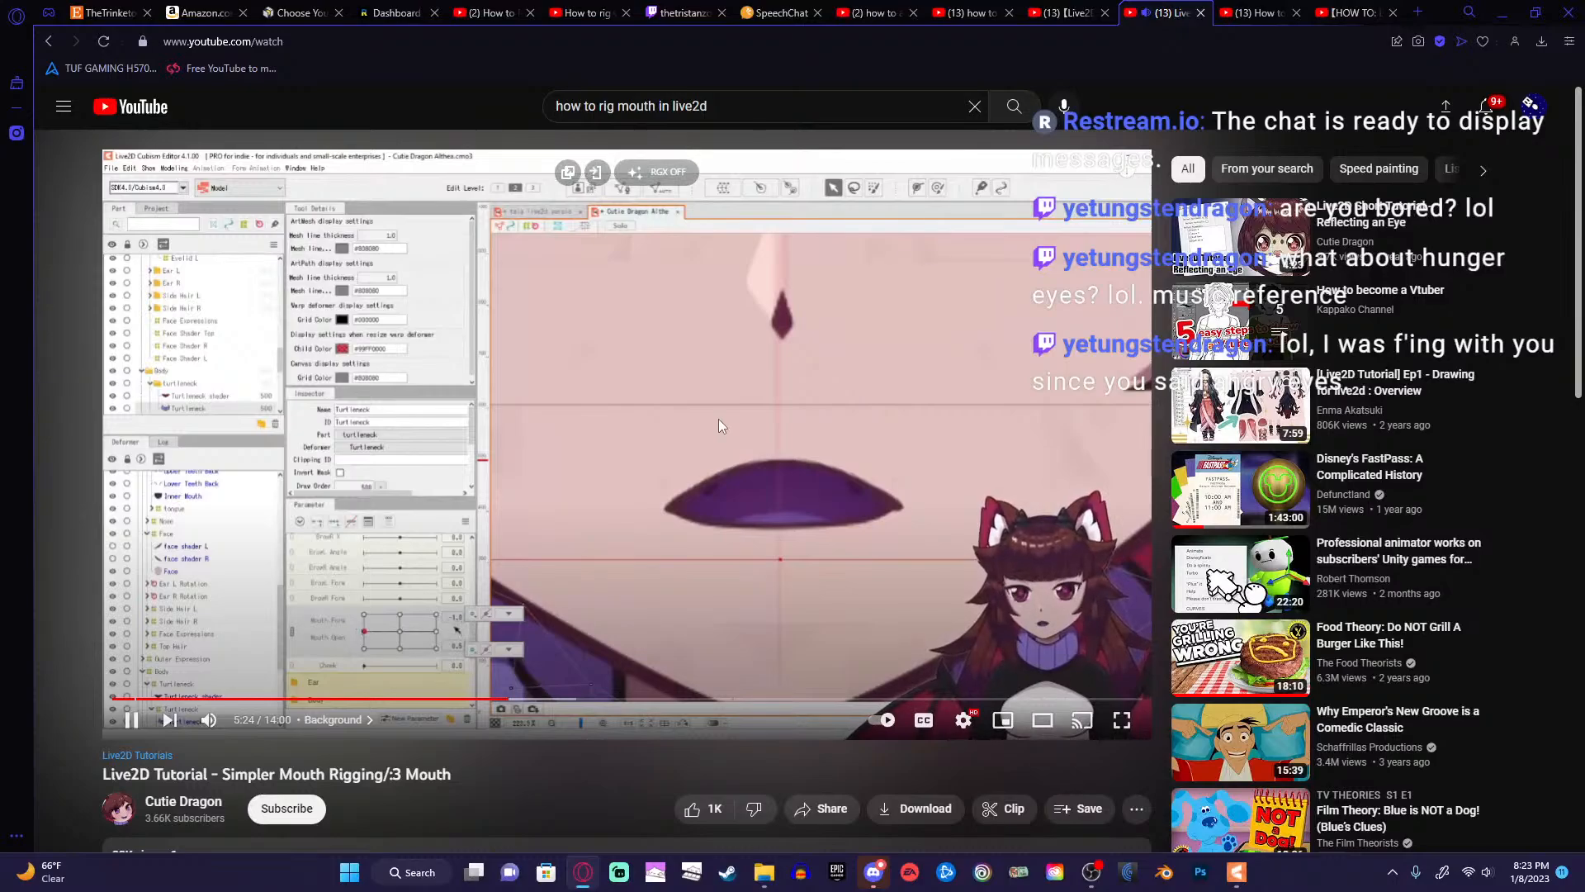
key("Right")
key("Right")
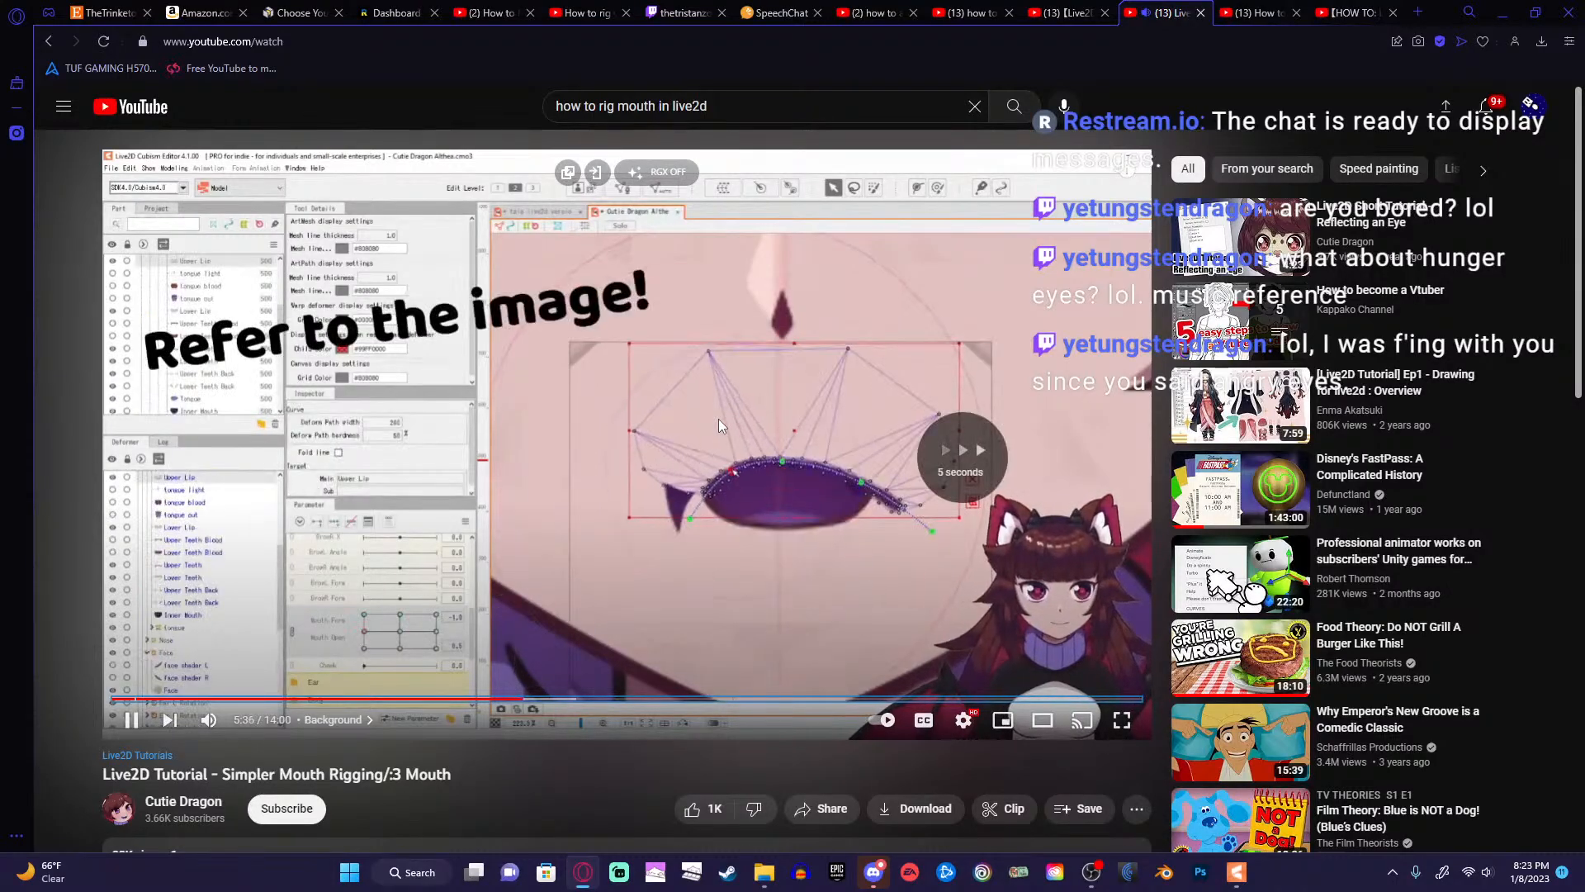
key("Right")
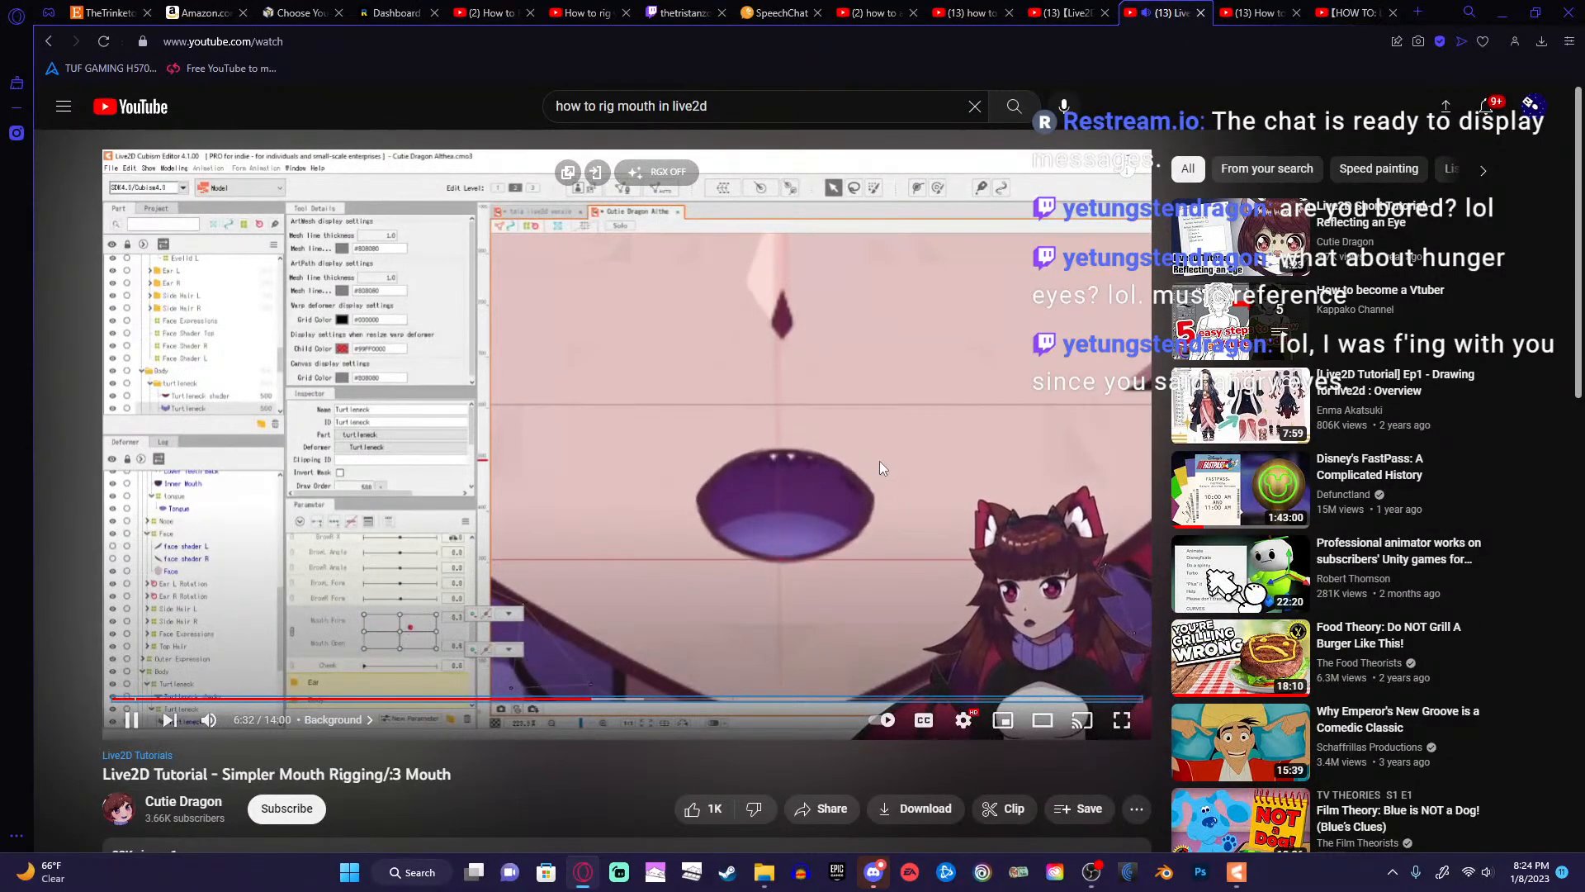
left_click(879, 461)
left_click(1535, 12)
left_click(1502, 10)
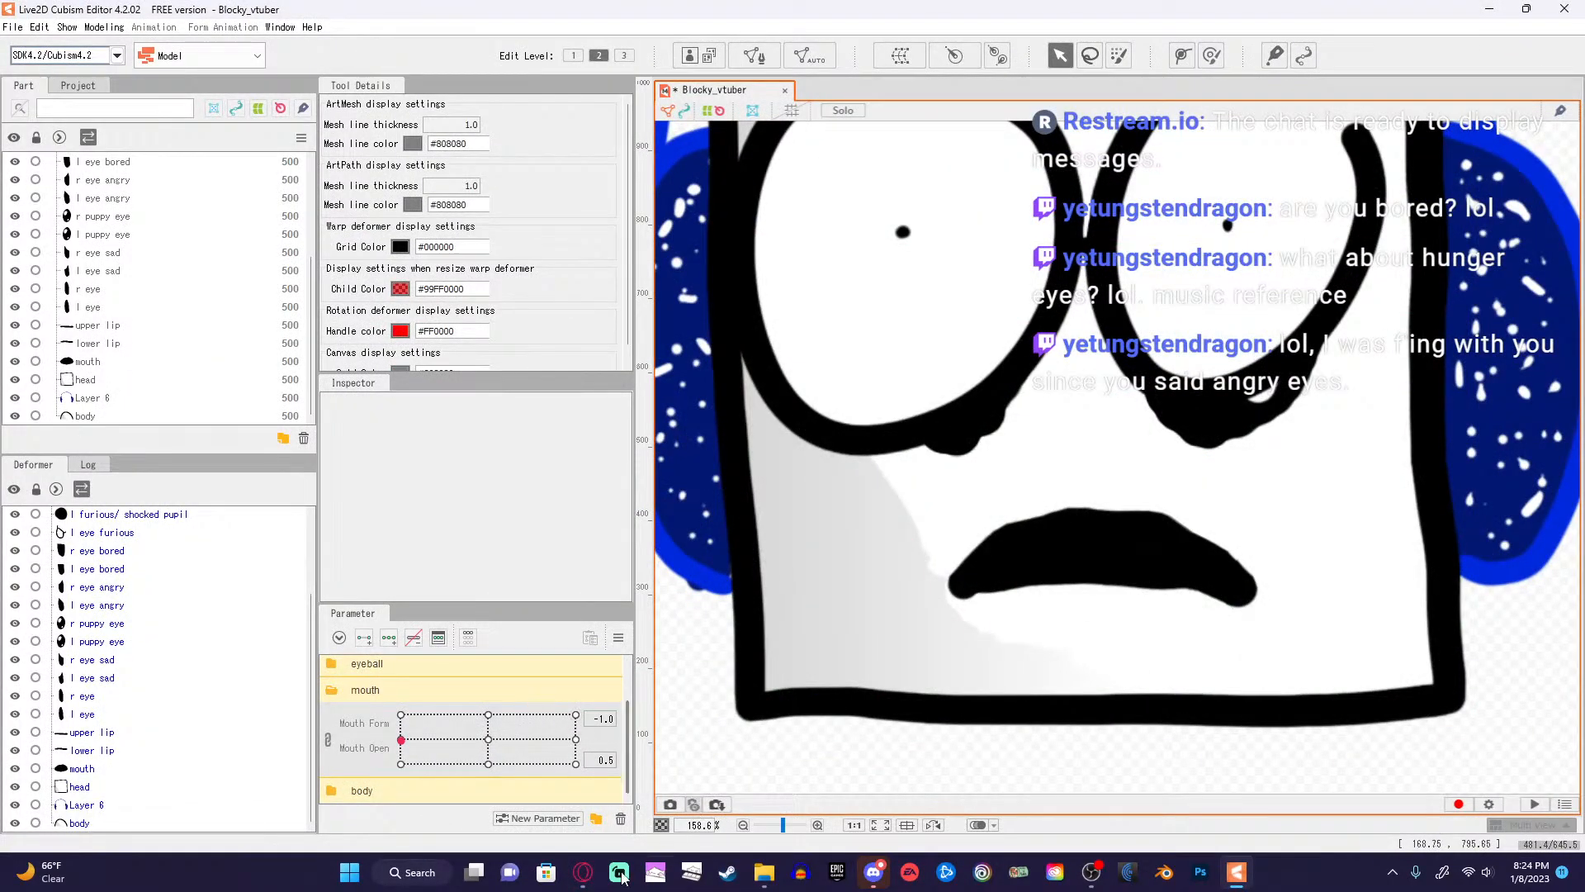
Switch to the YouTube tutorial, rewind to the mouth-shape reference chart at about 4:14, pause there, and return to Live2D Cubism Editor.
left_click(583, 872)
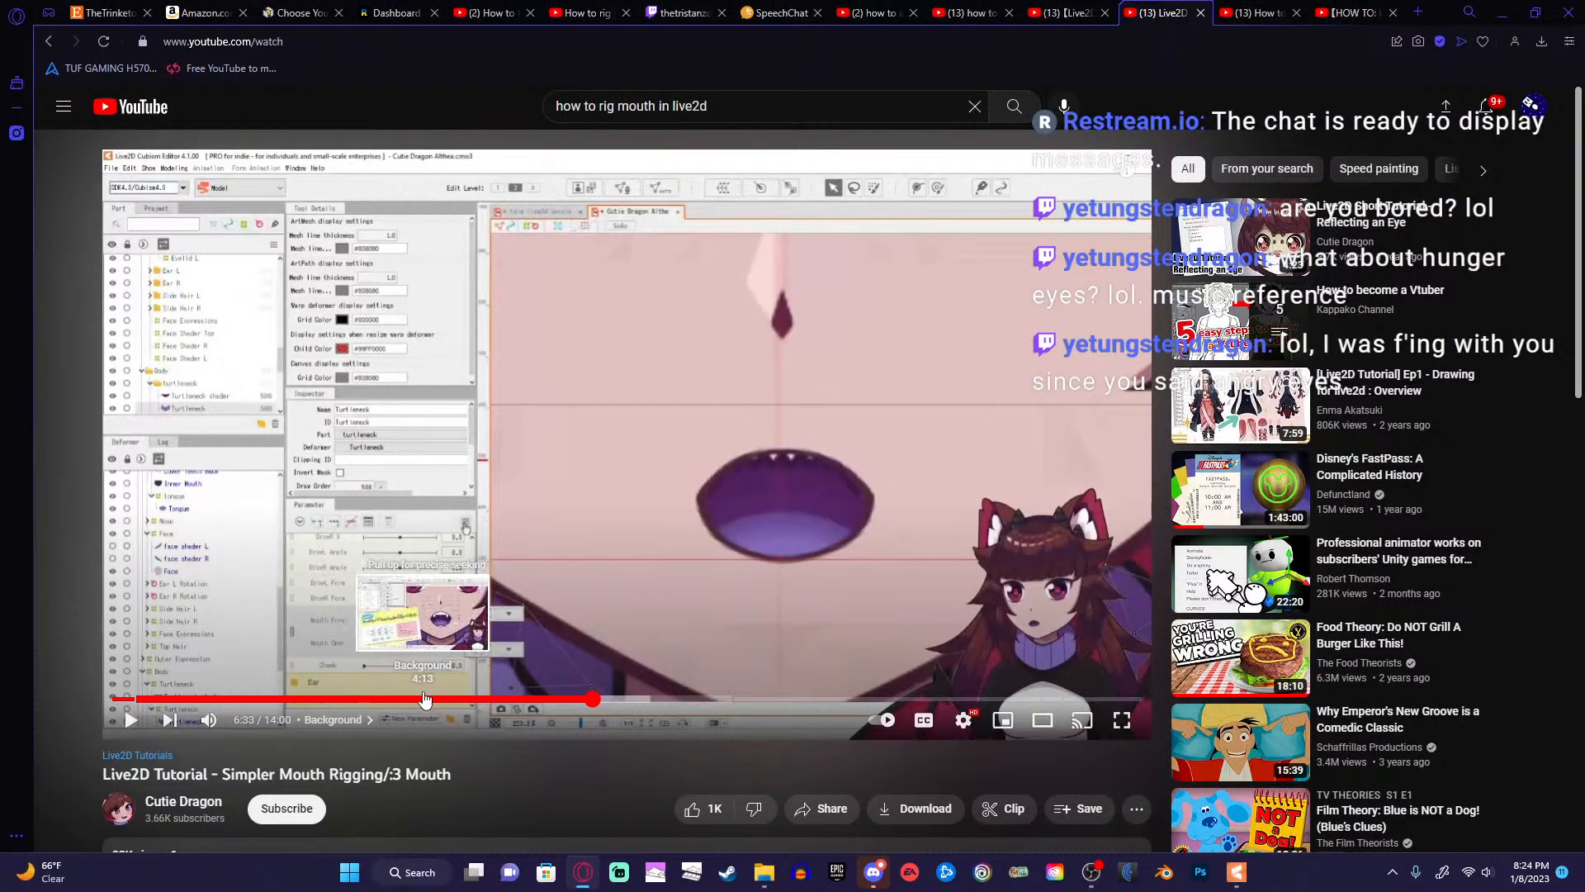
left_click(423, 699)
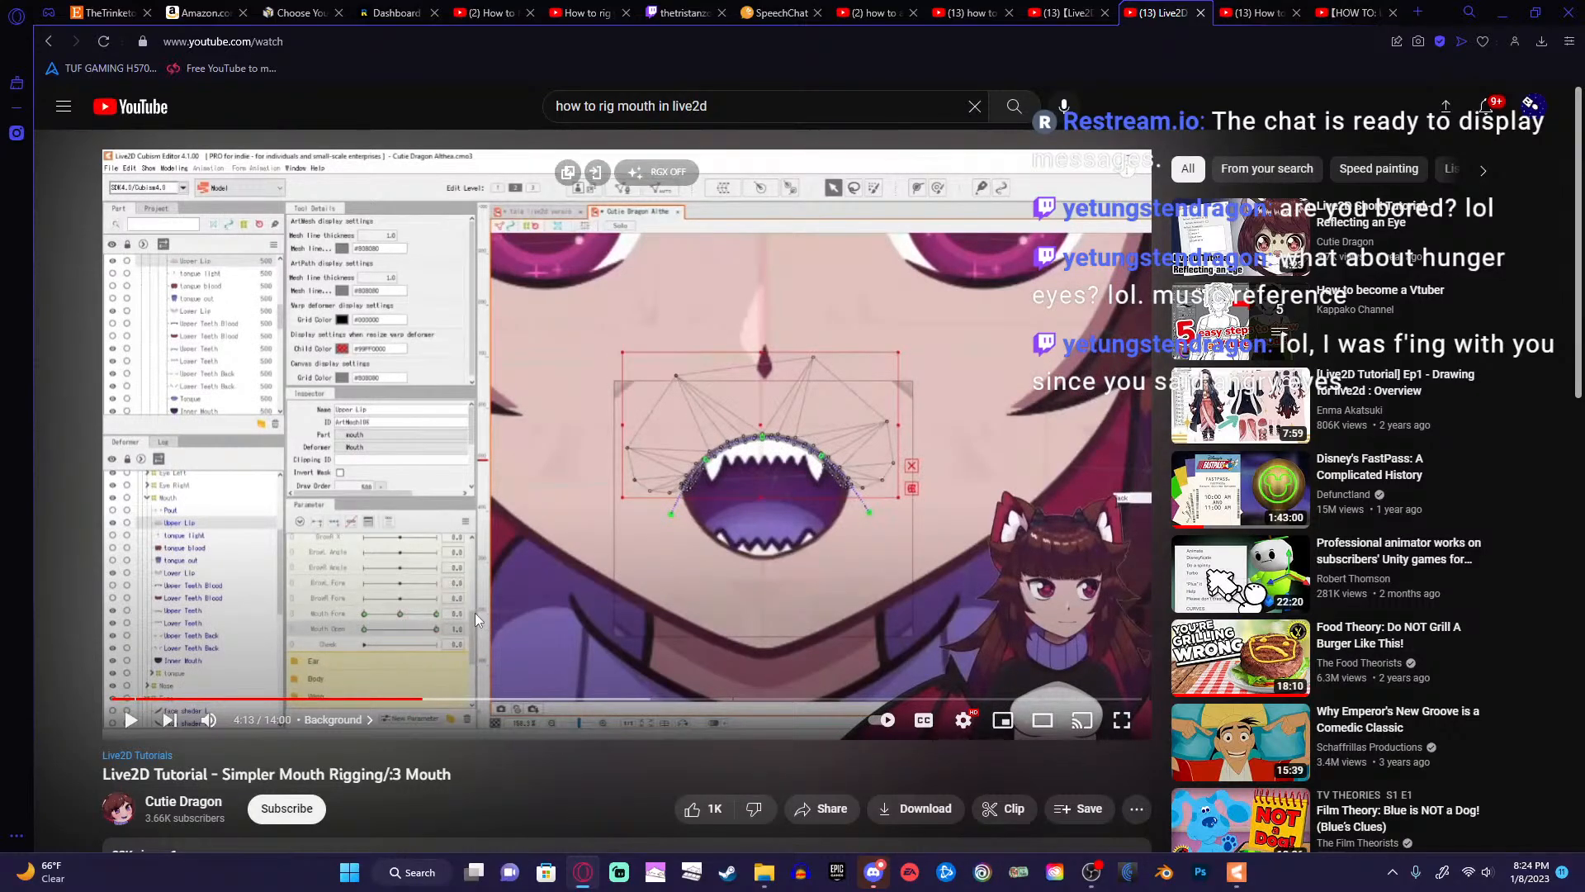
key("Left")
key("Right")
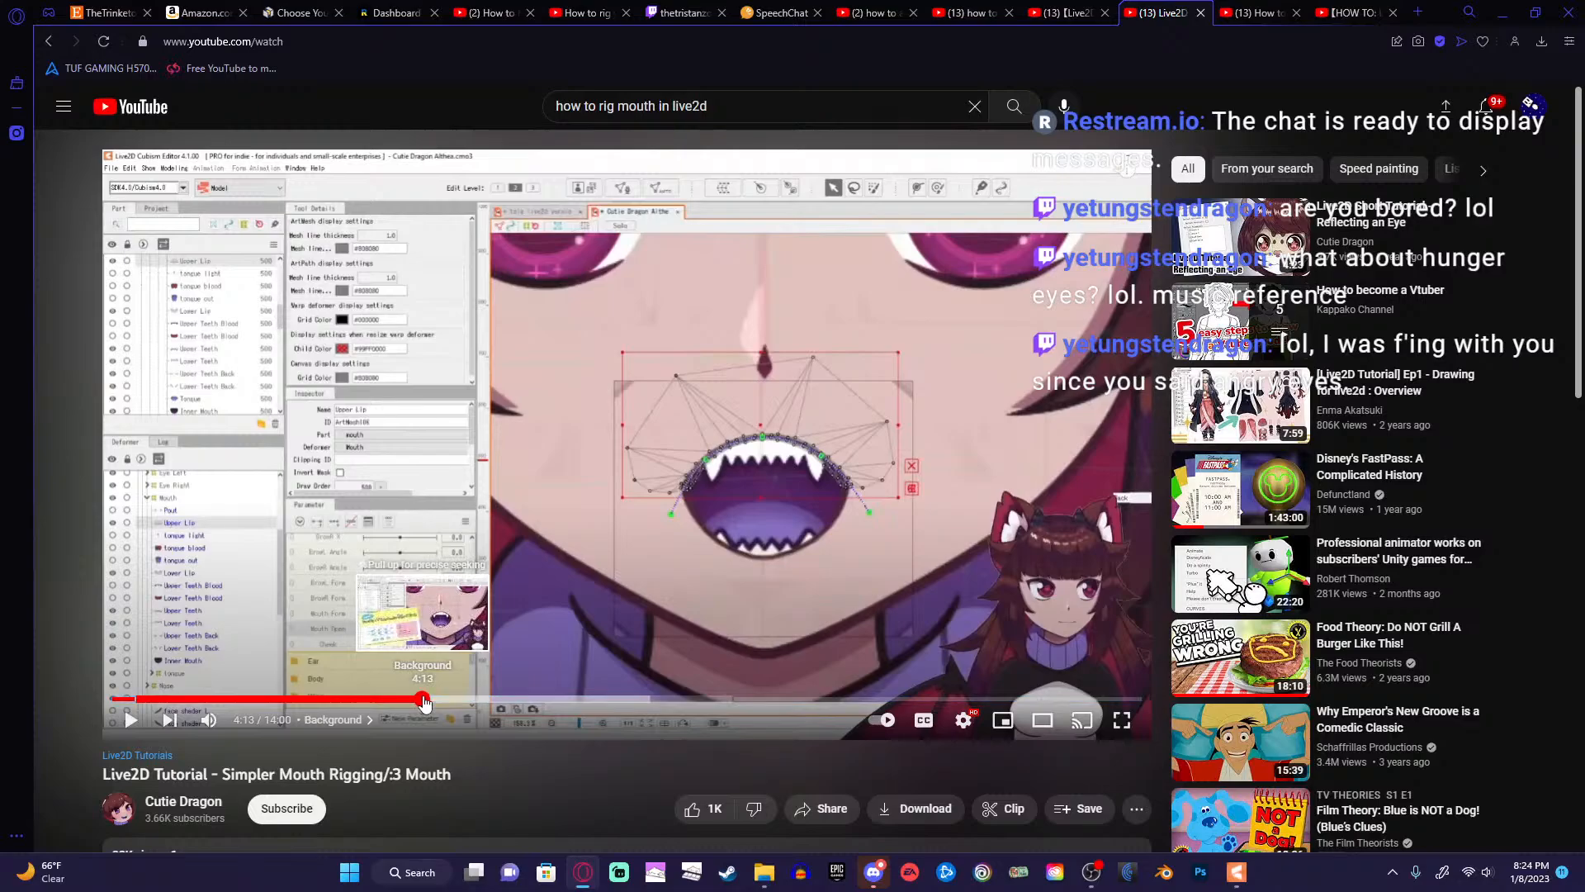
left_click(439, 594)
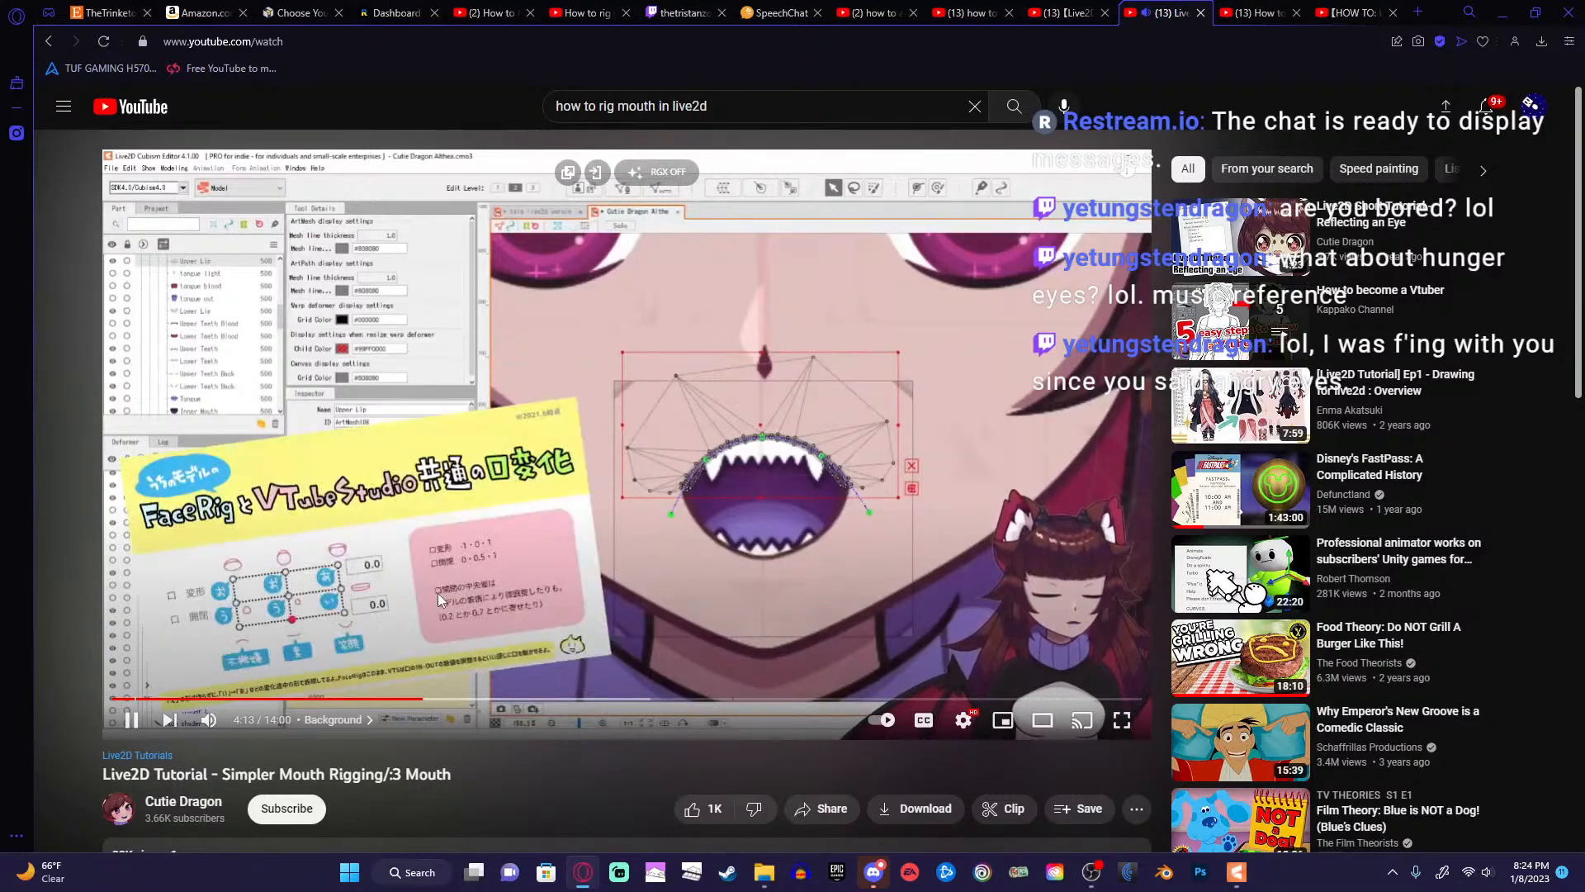
left_click(389, 622)
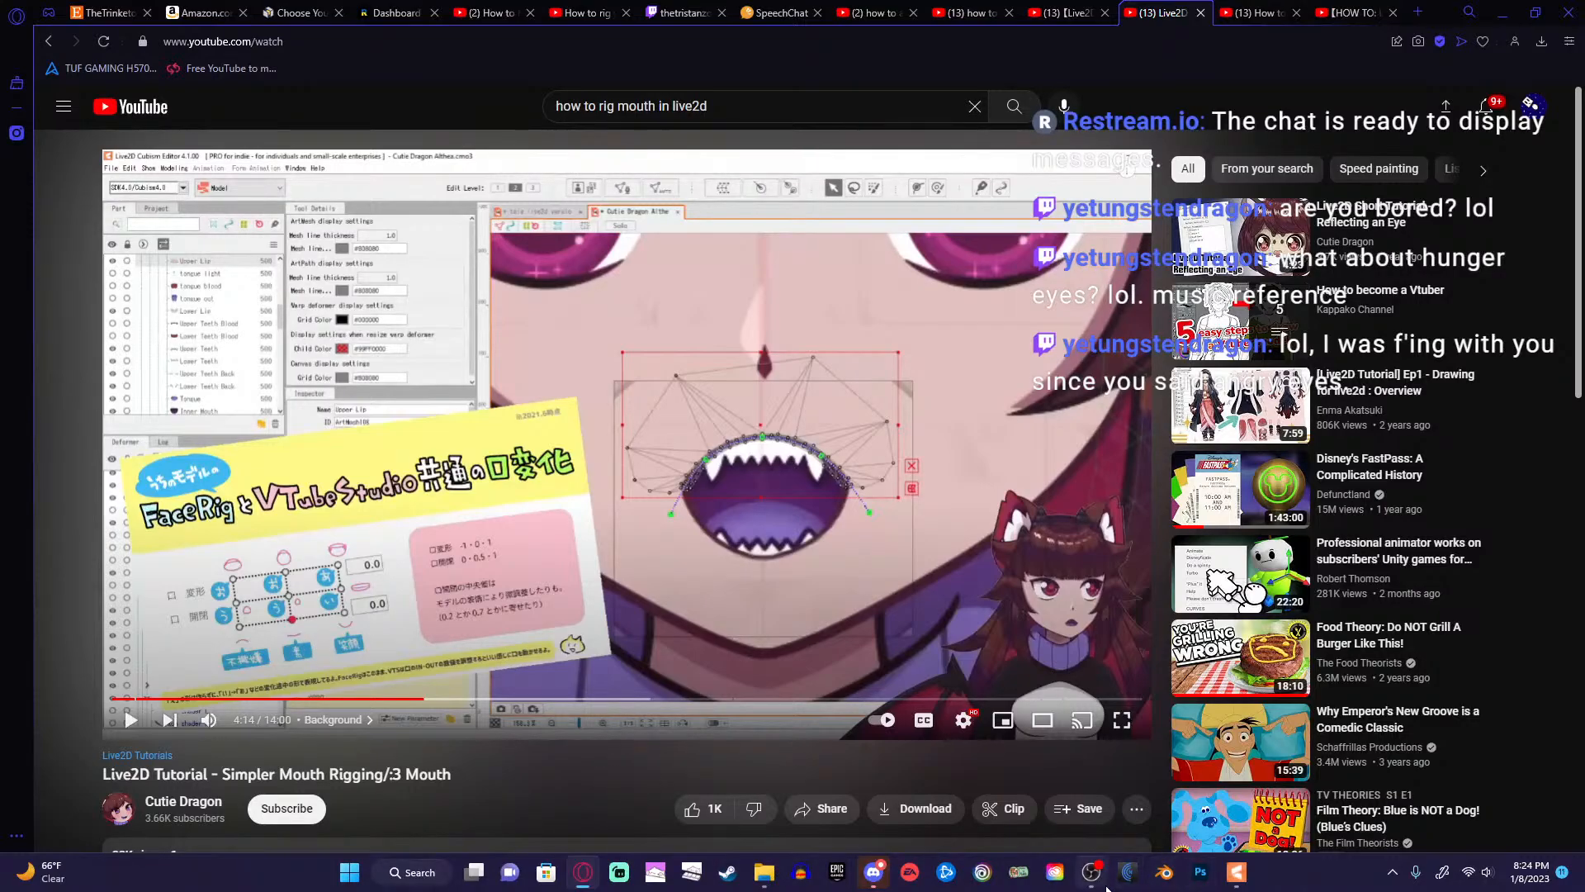
left_click(1241, 875)
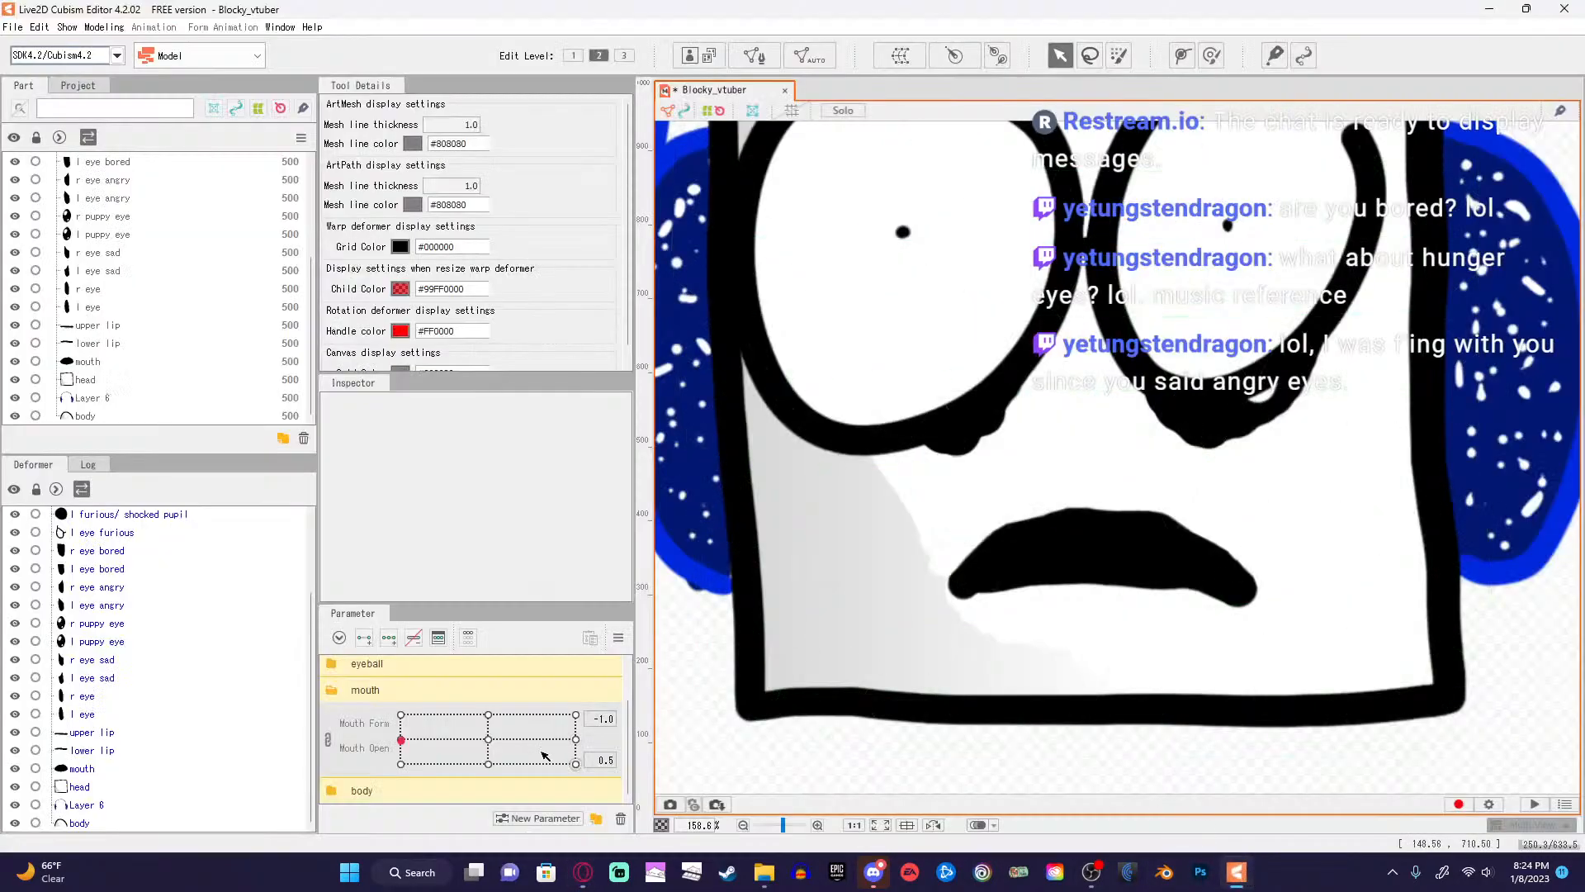
At Mouth Form 1.0 and Mouth Open 1.0, bend the upper lip's deform path into a downward-sagging curve, then reset both parameters to 0.0.
mouse_move(401, 741)
left_mouse_down()
mouse_move(401, 712)
mouse_move(414, 797)
mouse_move(393, 701)
mouse_move(391, 738)
left_mouse_up()
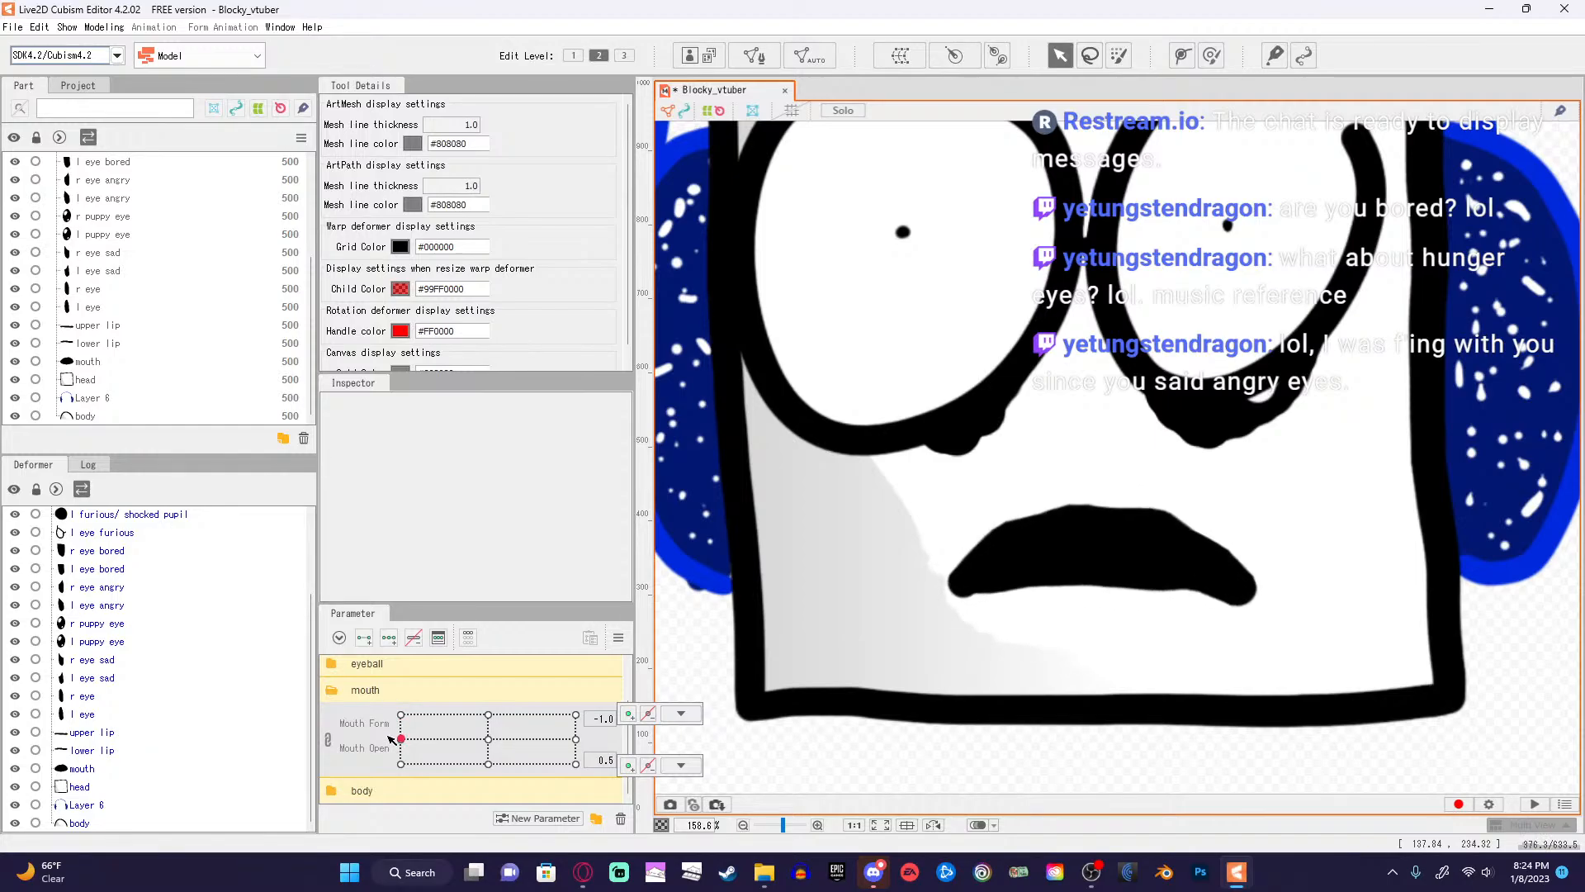
left_click_drag(401, 740, 590, 705)
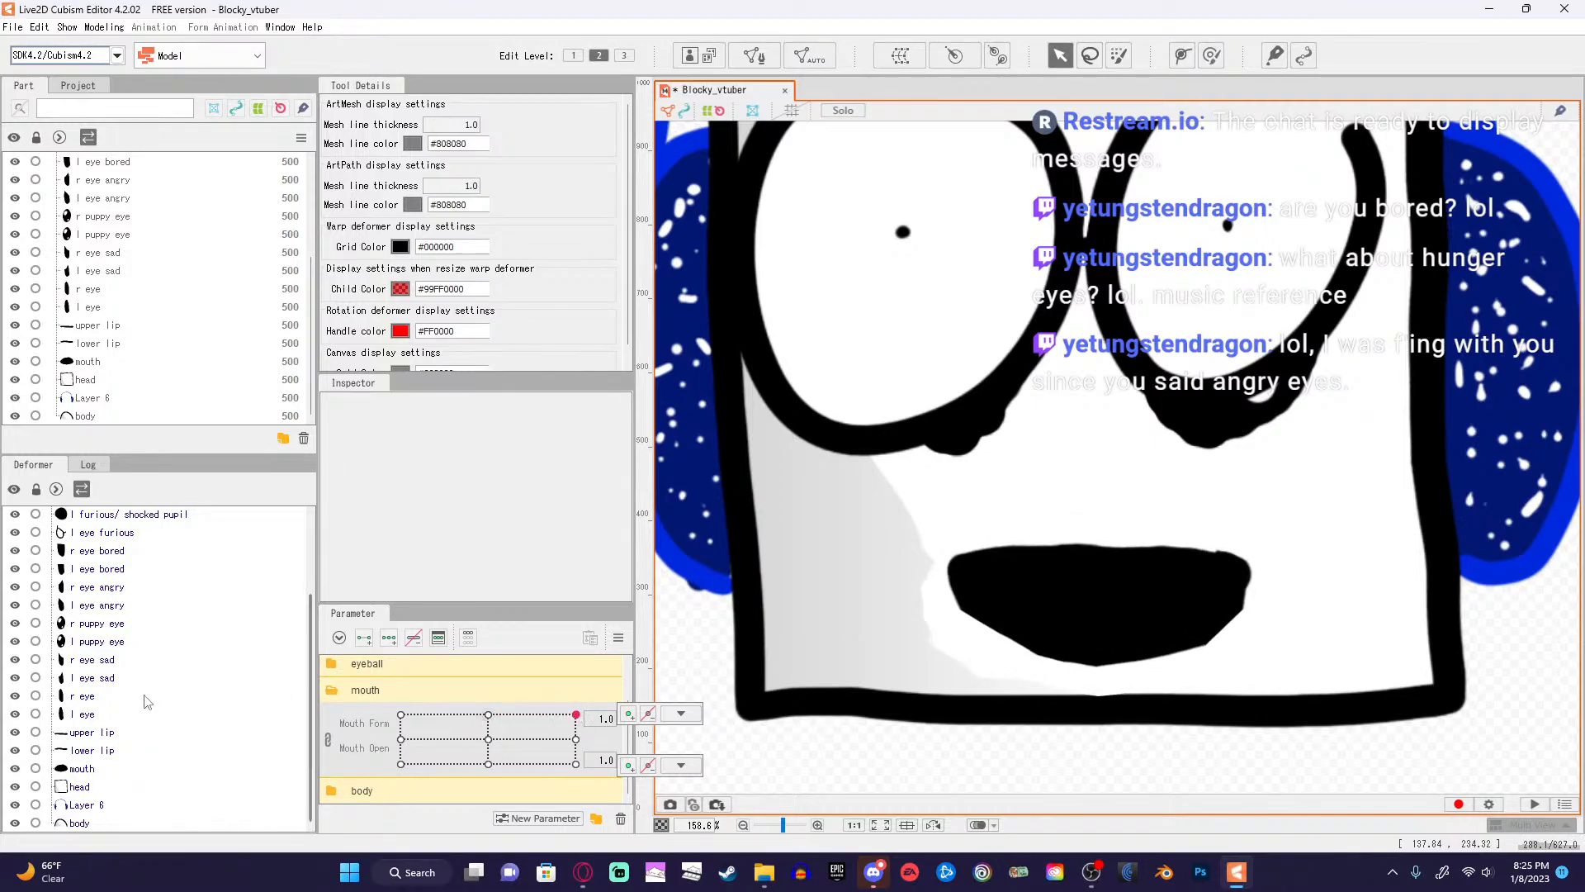
left_click(111, 734)
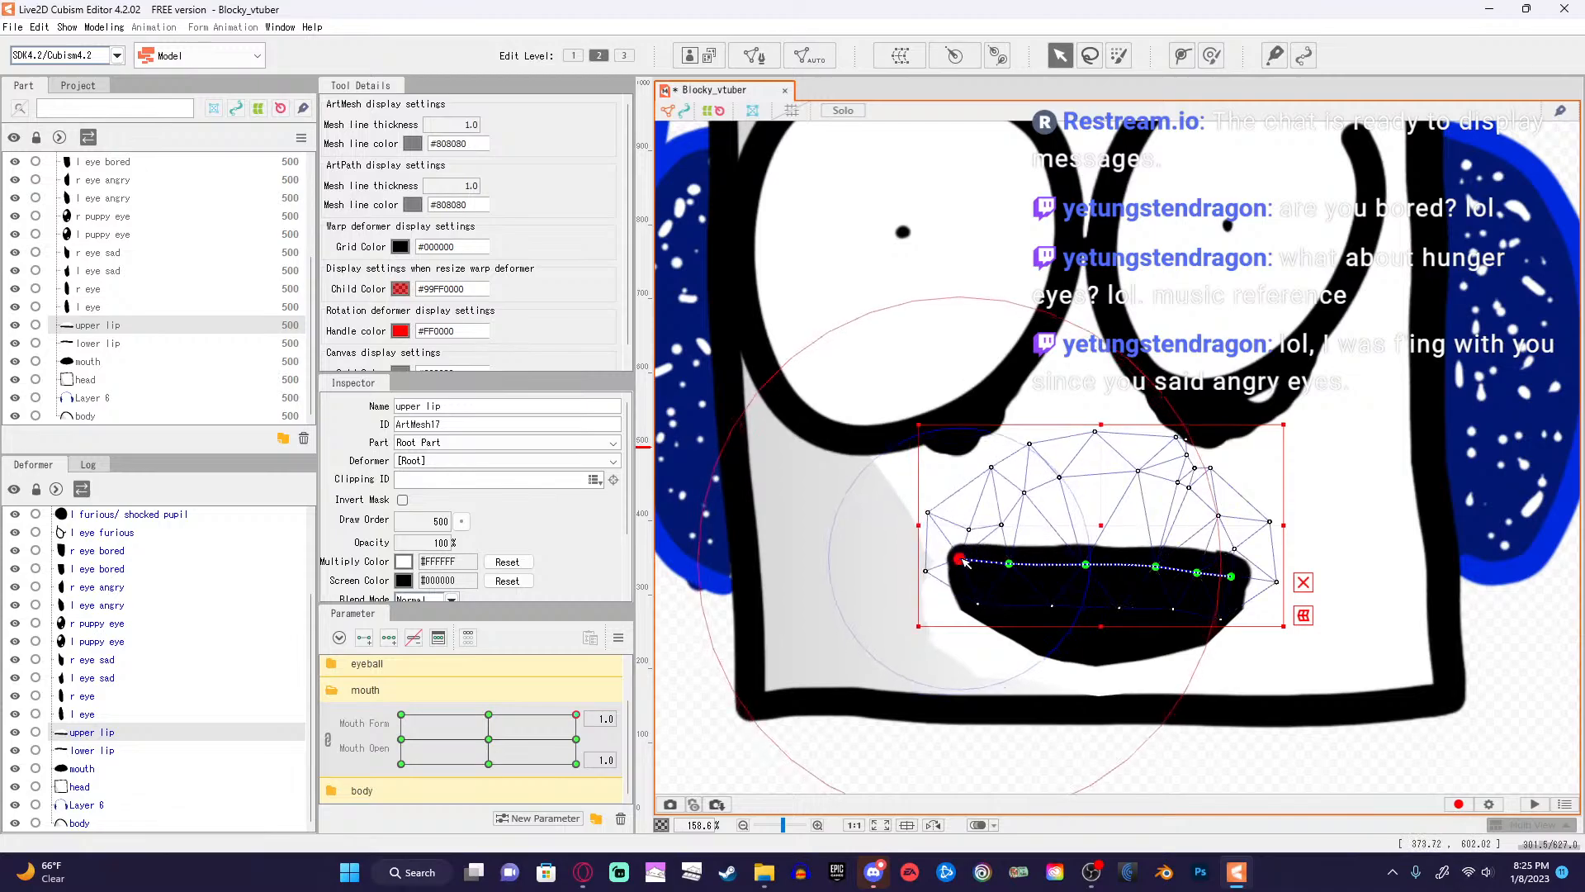
mouse_move(961, 549)
left_mouse_down()
mouse_move(1012, 570)
mouse_move(960, 560)
left_mouse_up()
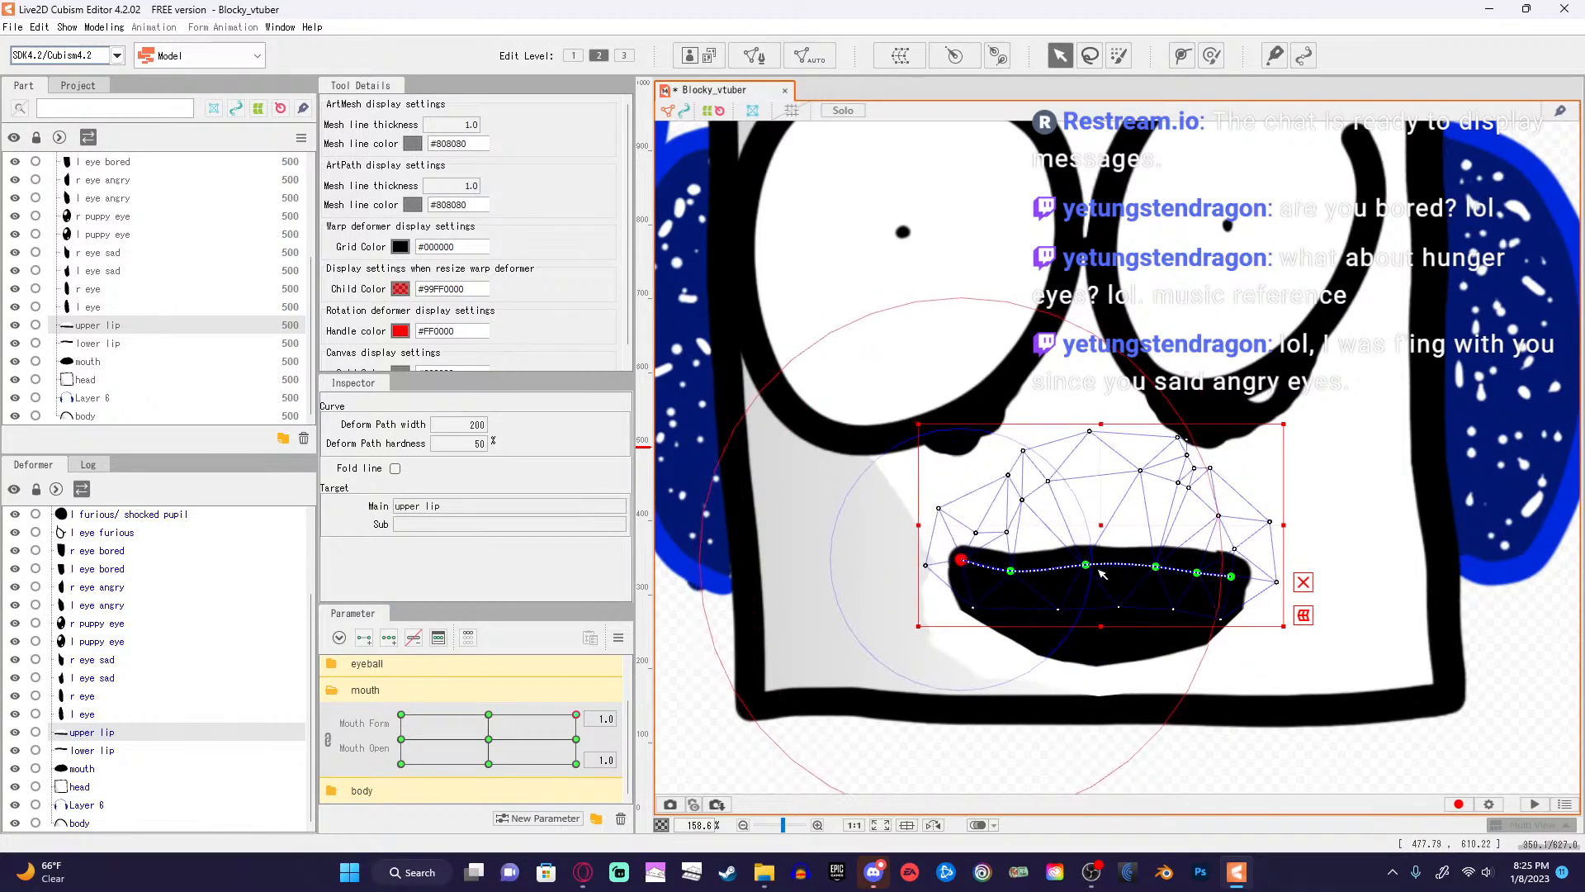
left_click_drag(1087, 565, 1202, 569)
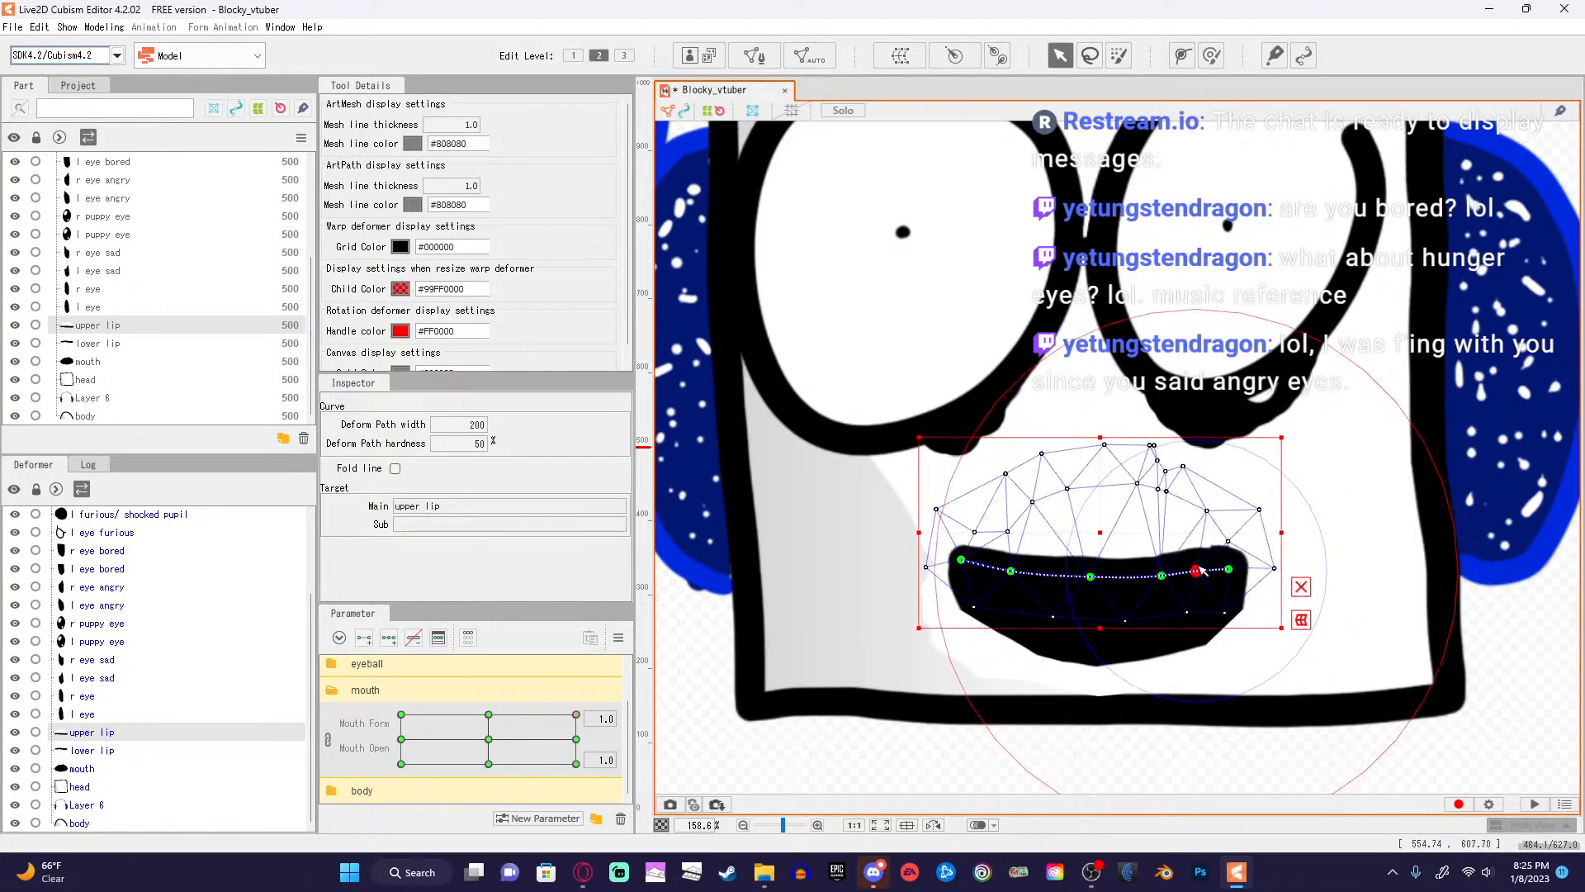
left_click(1291, 459)
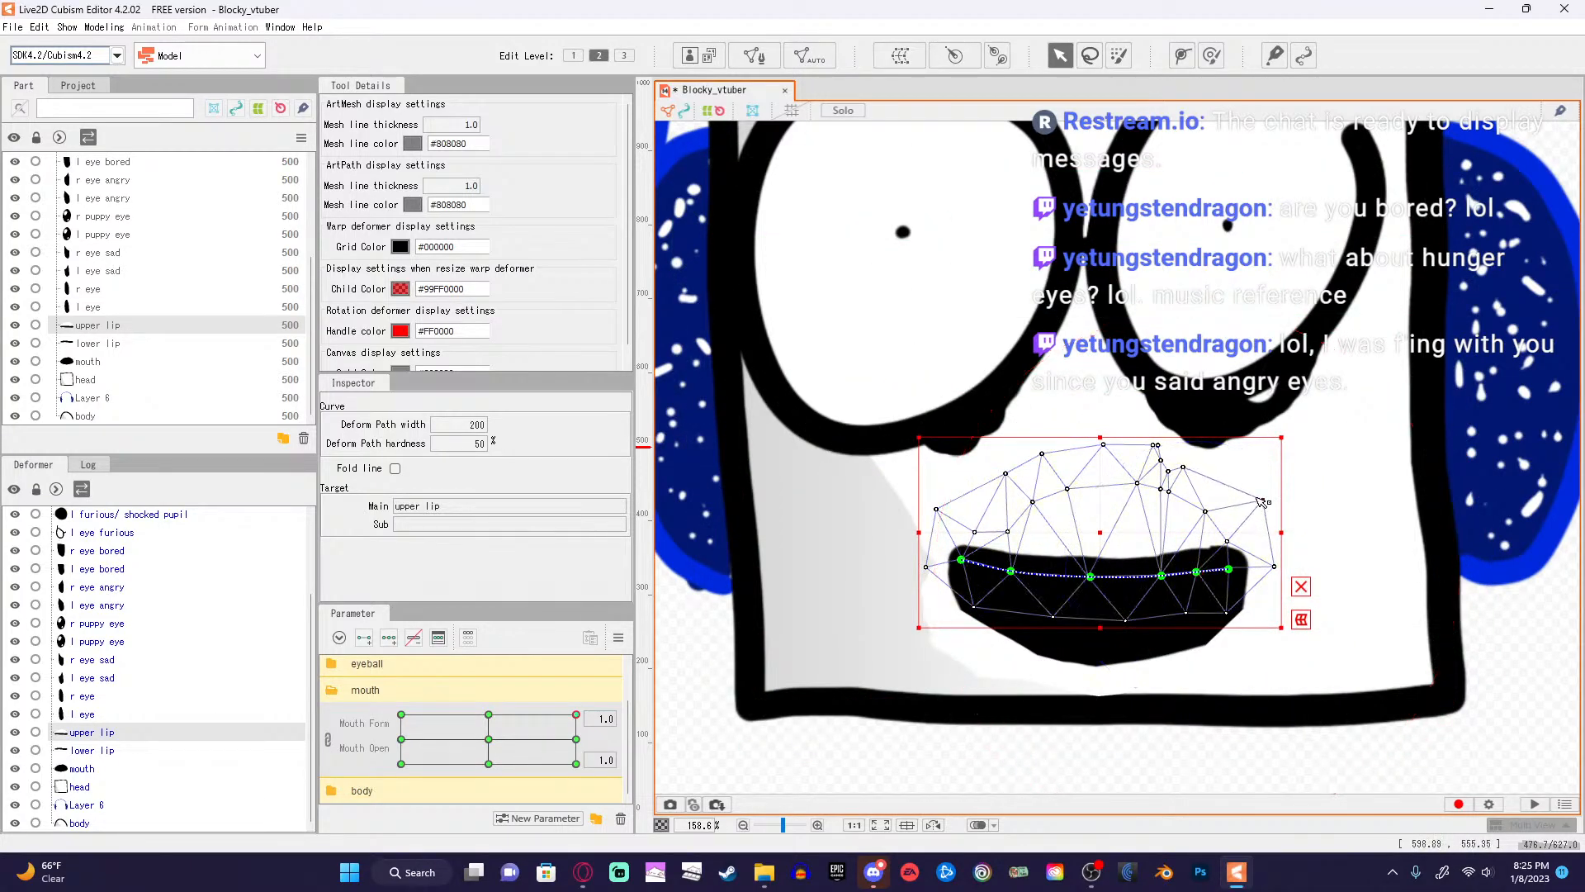
left_click(1261, 502)
left_click_drag(576, 716, 491, 772)
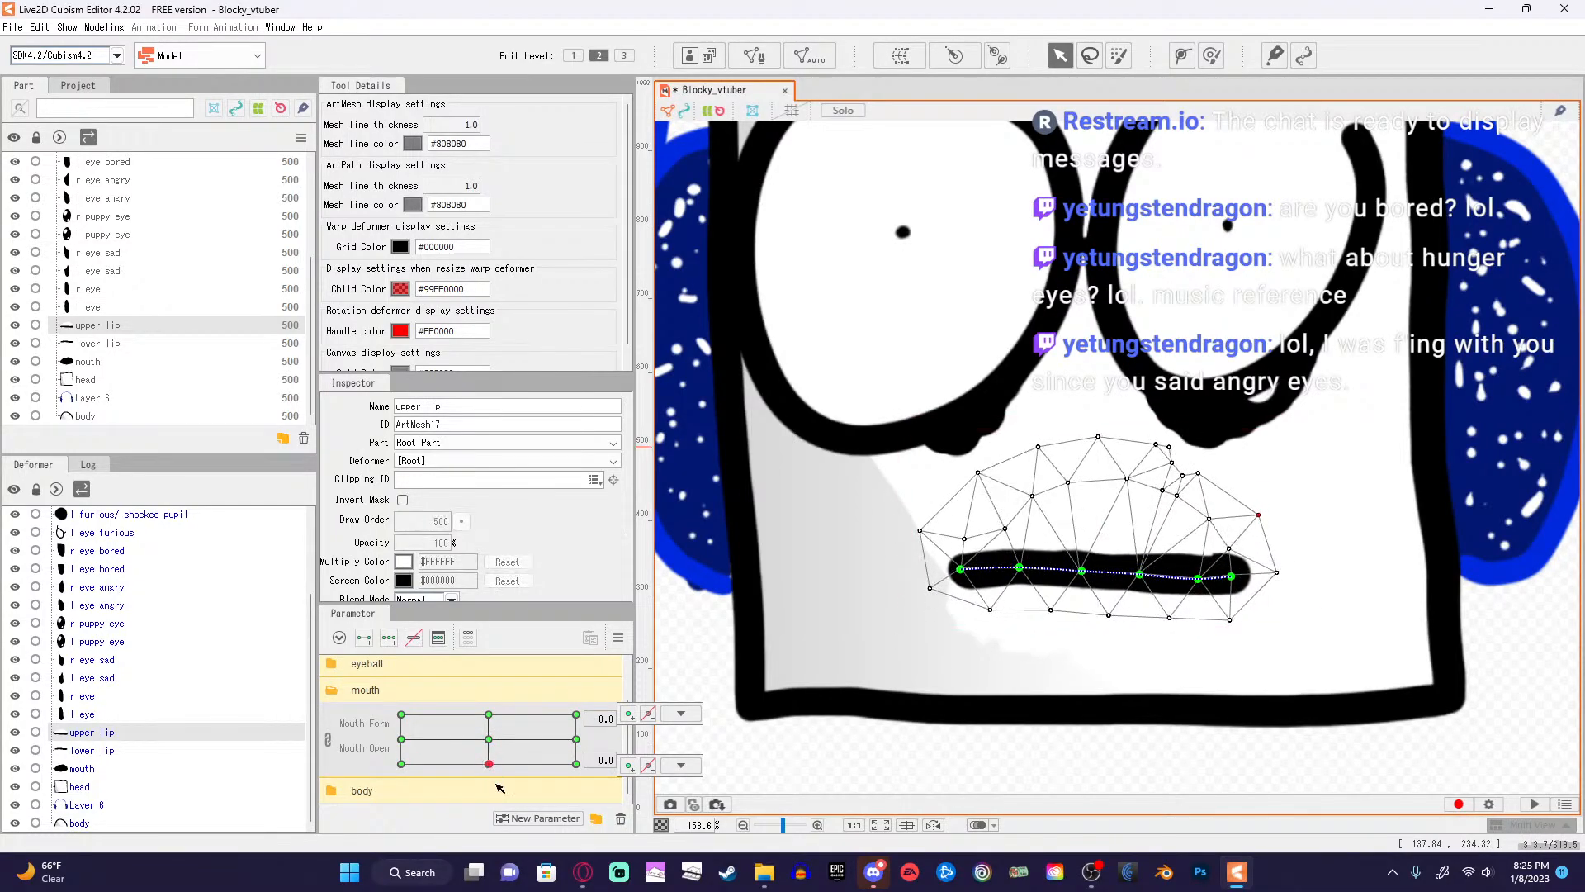
Switch to the YouTube tutorial, skim the remaining mouth grid shaping up to the animal mouth section at 8:33, pause, and return to Live2D Cubism Editor.
left_click(577, 872)
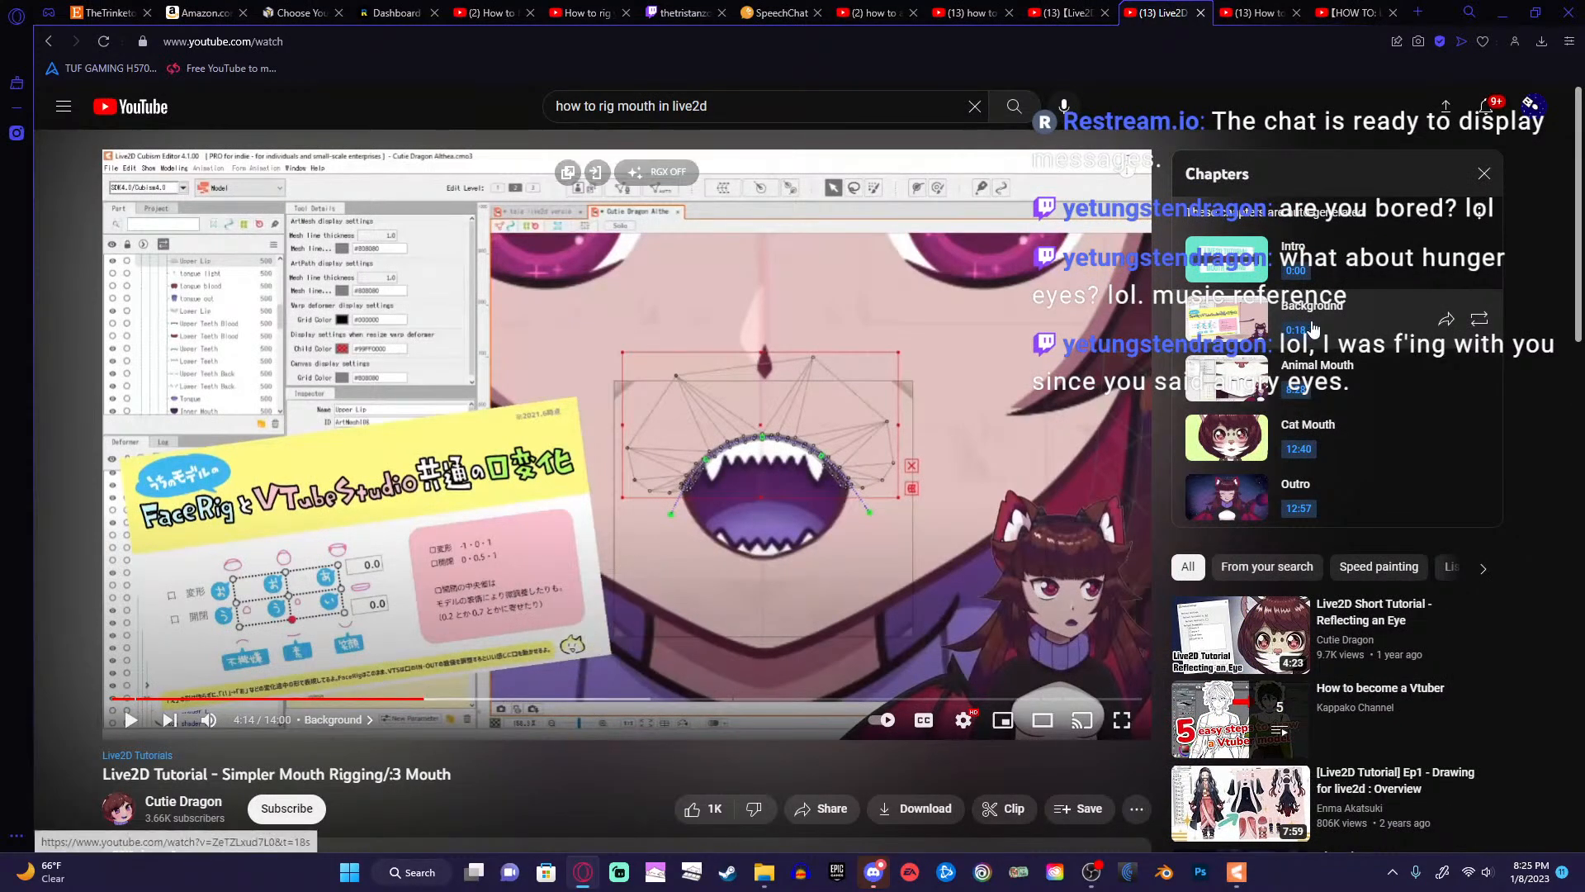
left_click(663, 543)
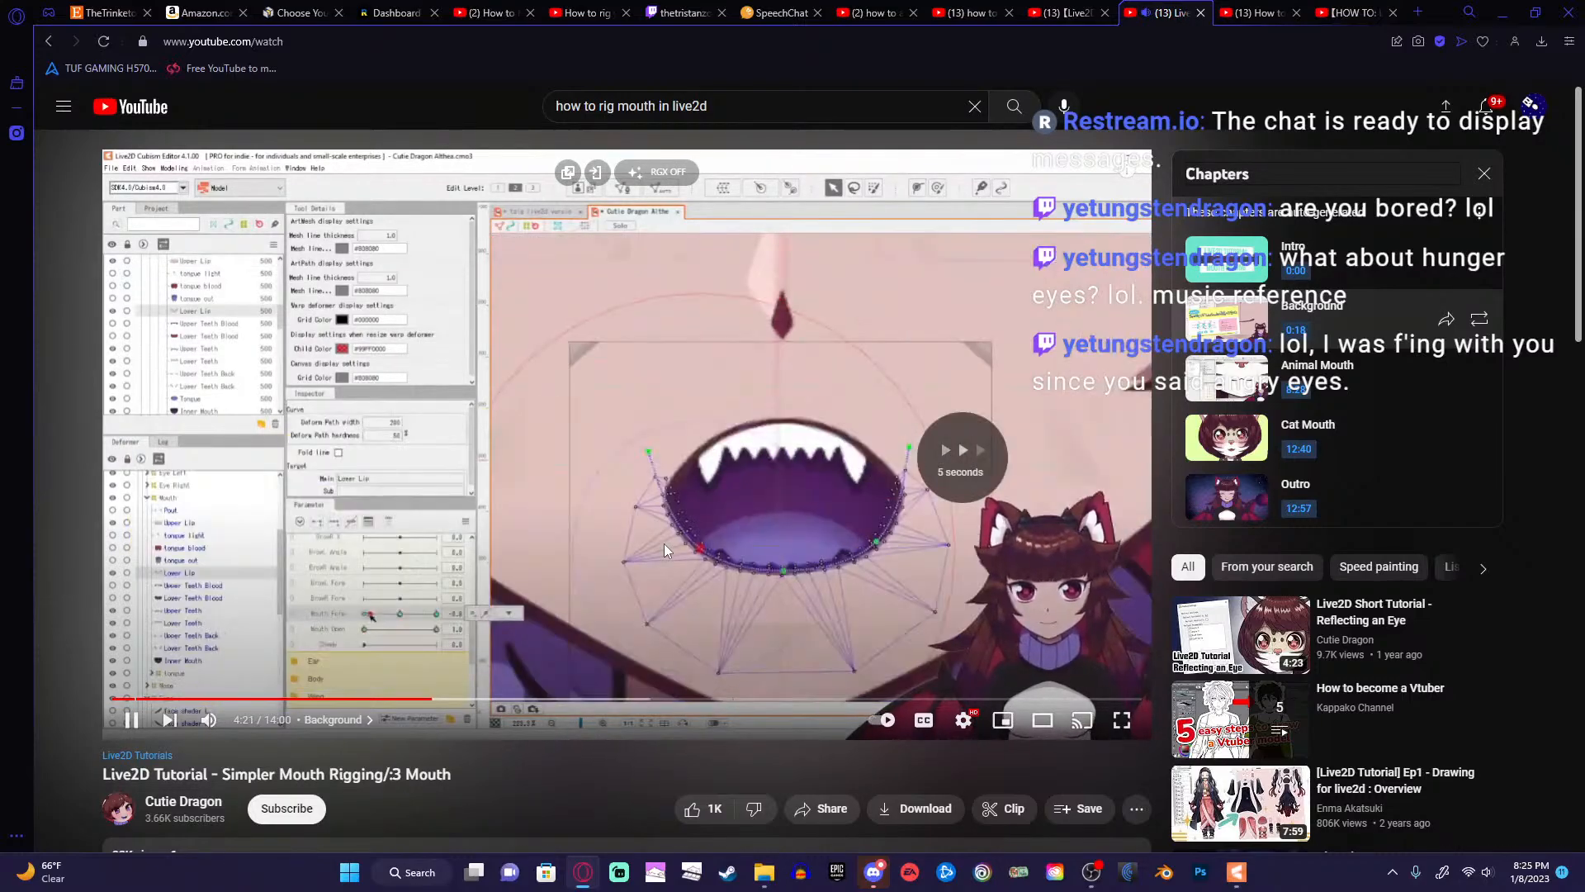
key("Right")
key("Right")
key("Right")
key("Right")
key("Right")
key("Right")
key("Right")
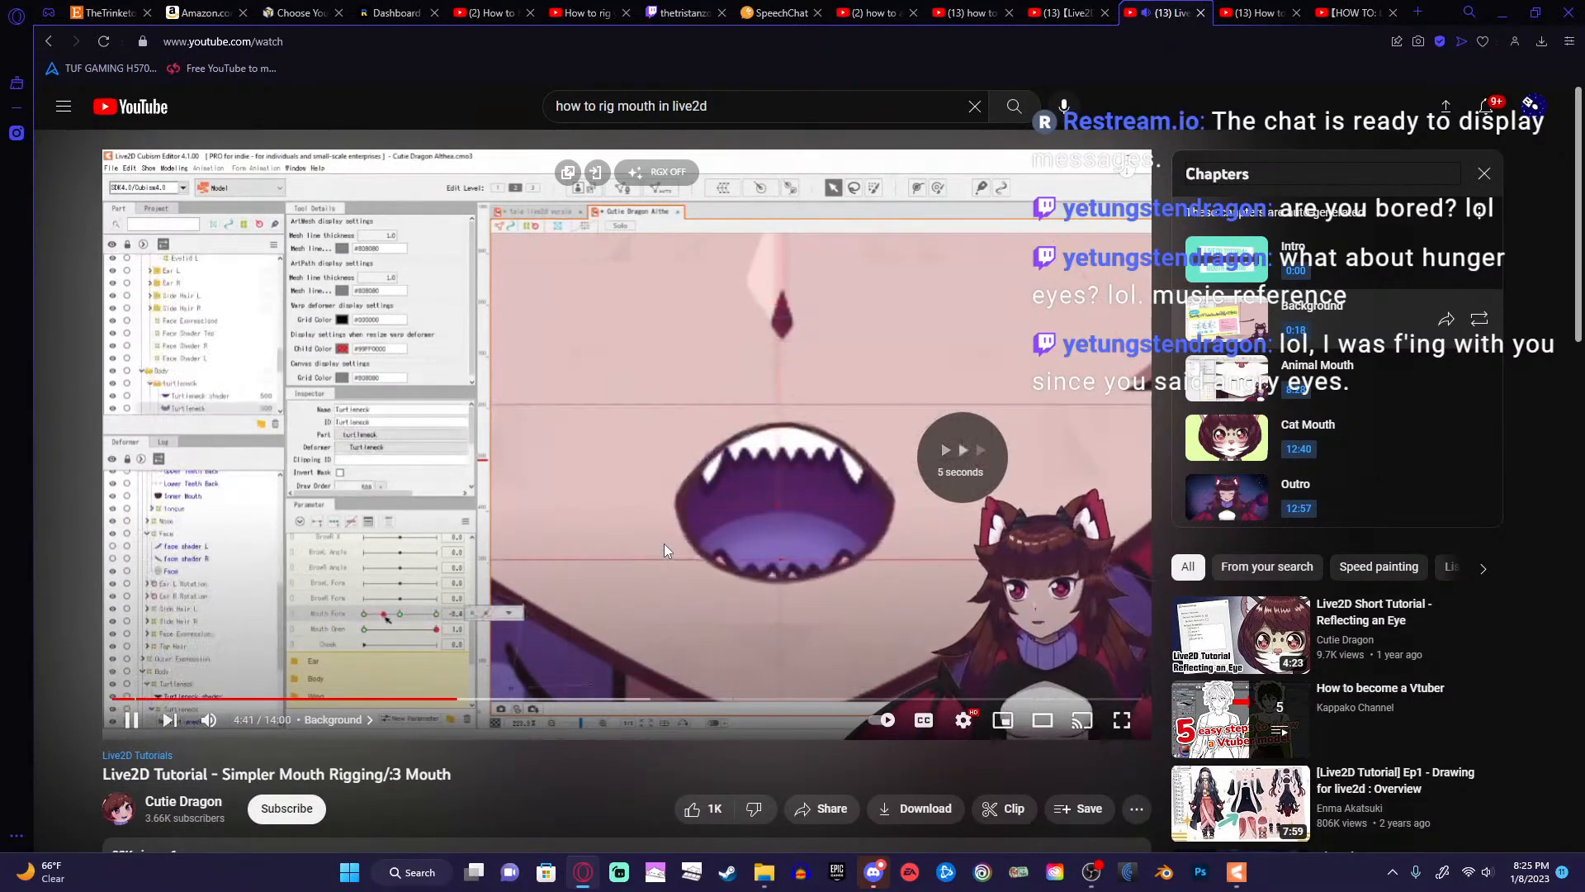
key("Right")
key("Right")
key("Right")
key("Right")
key("Right")
key("Right")
key("Right")
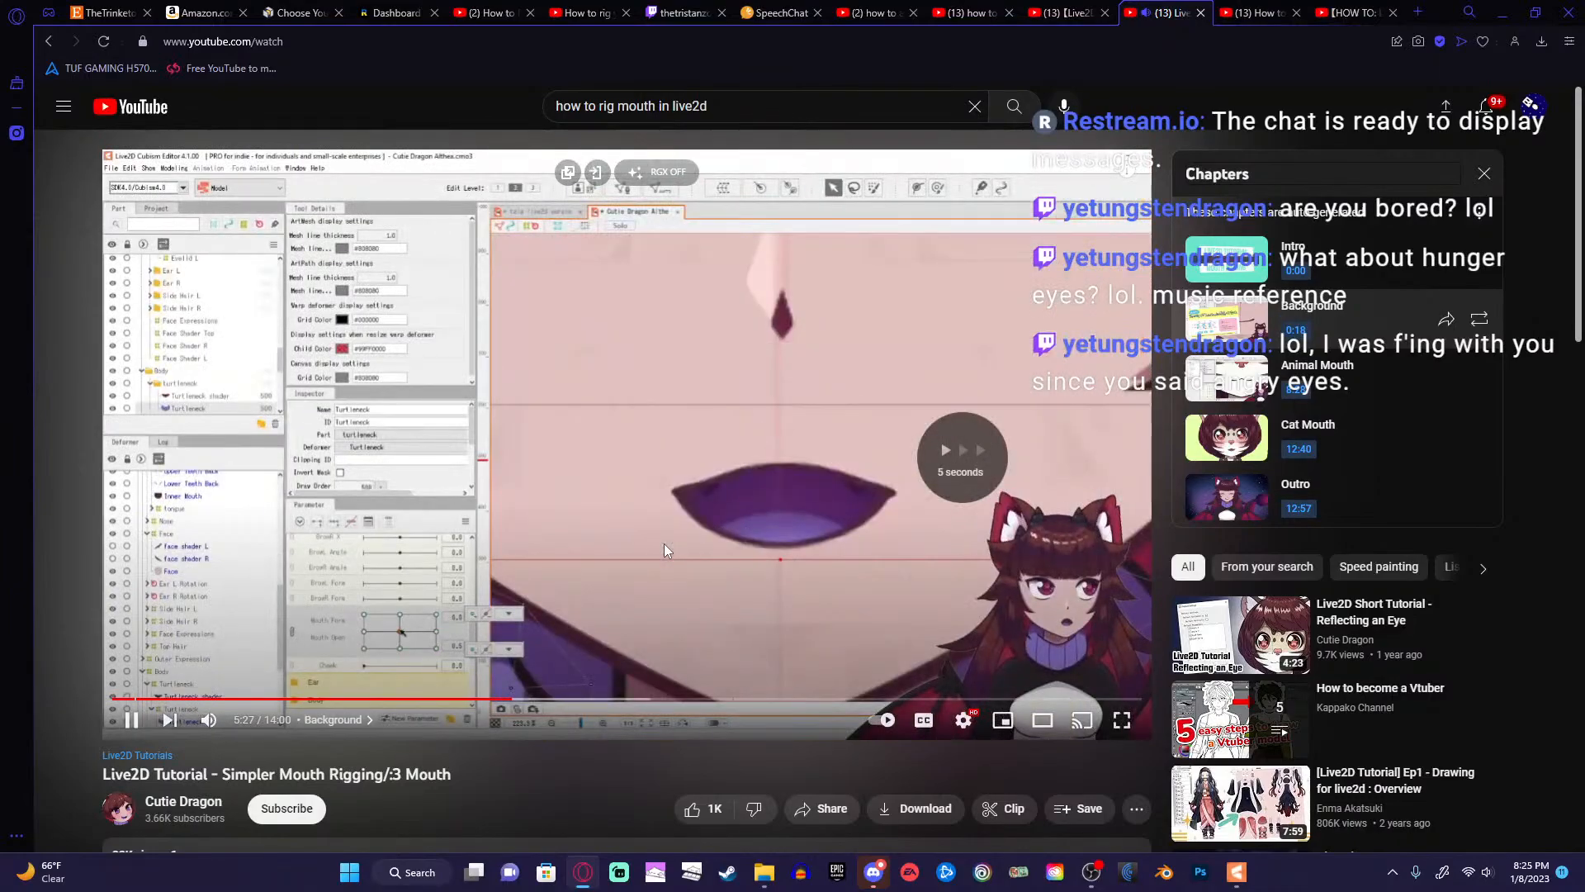
key("Right")
key("Right")
key("Right")
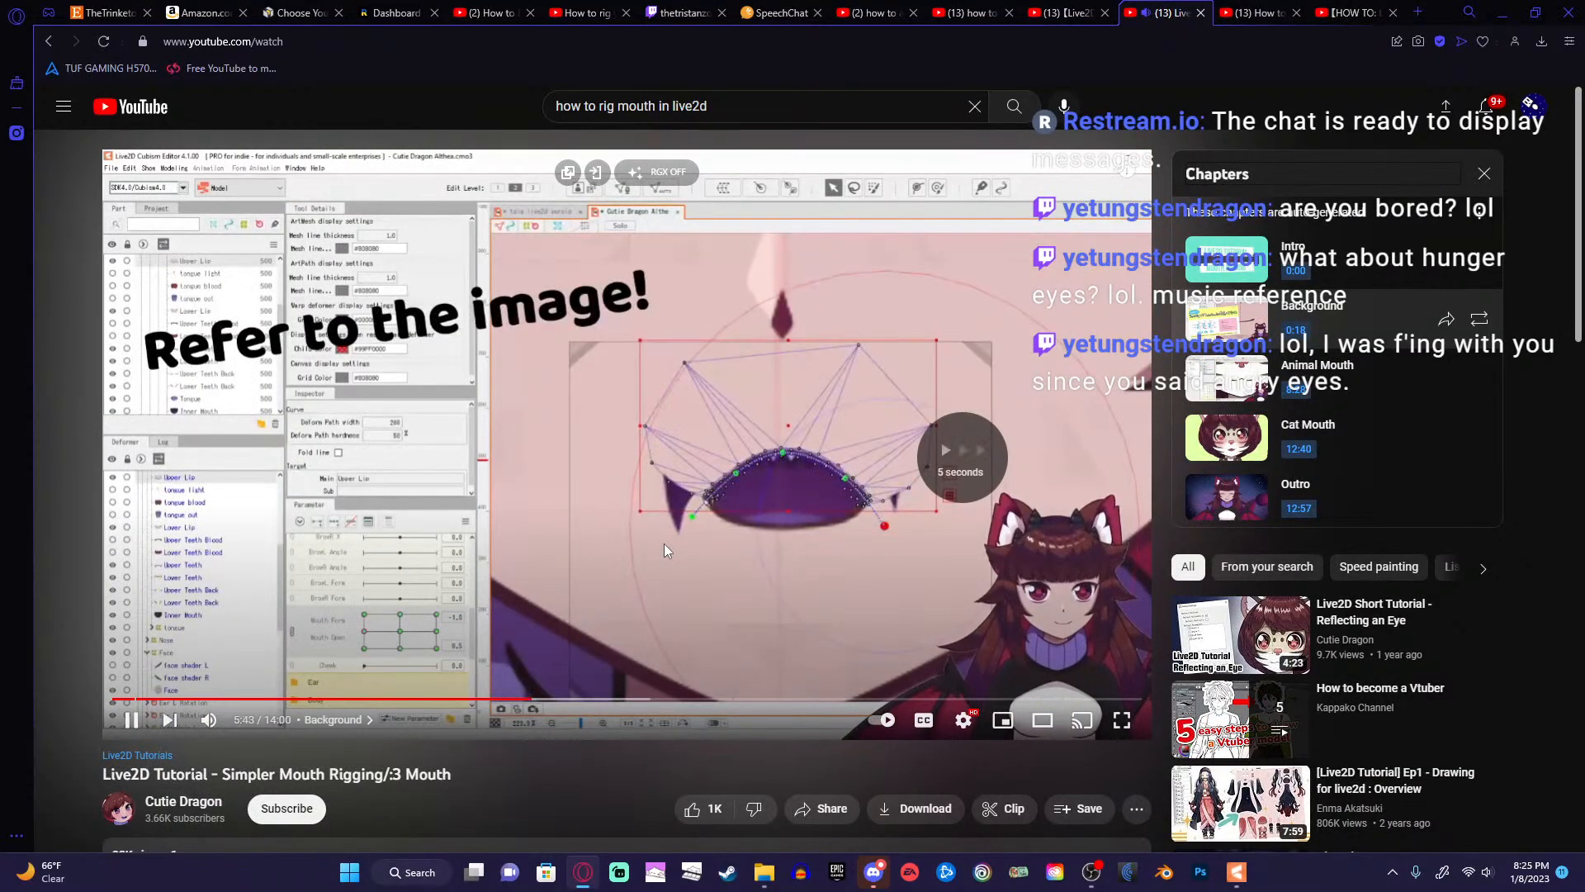
key("Right")
key("Right")
key("Right")
key("Right")
key("Right")
key("Right")
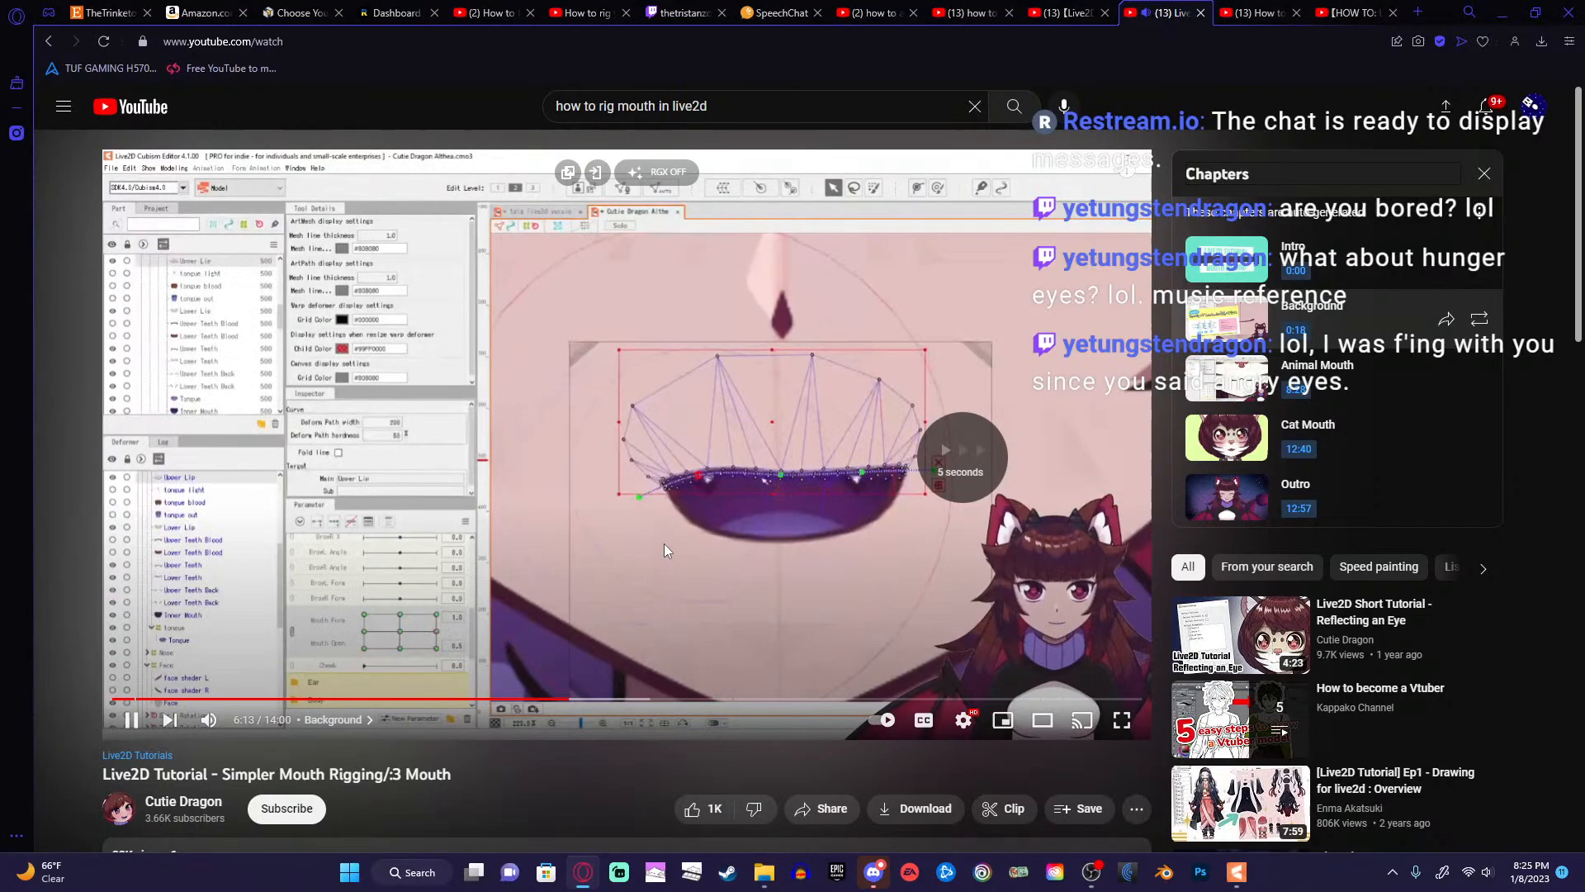
key("Right")
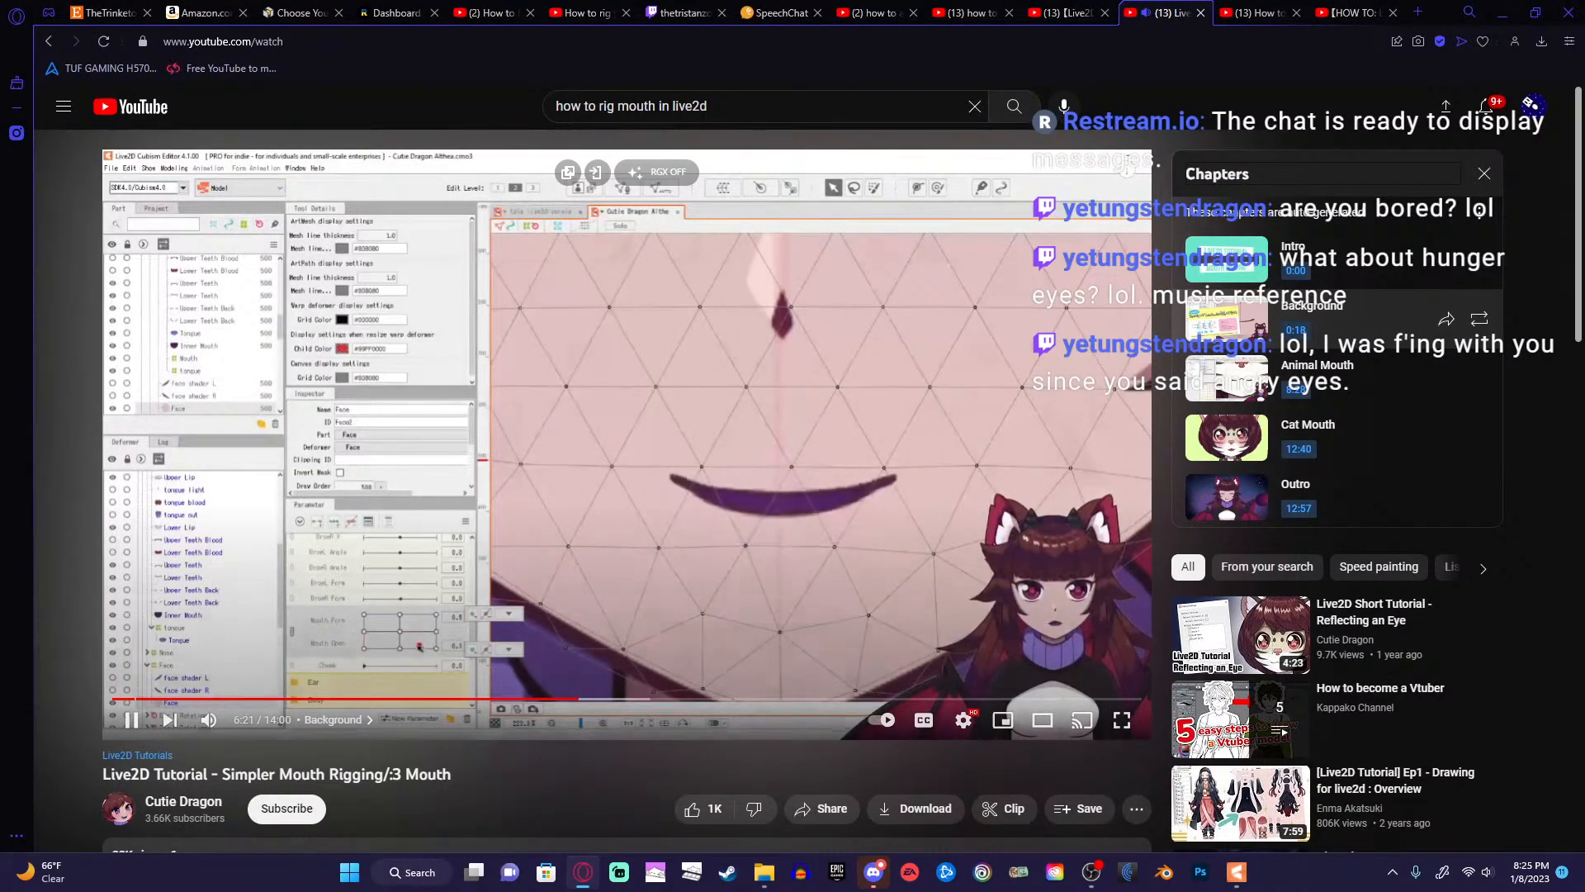
key("Right")
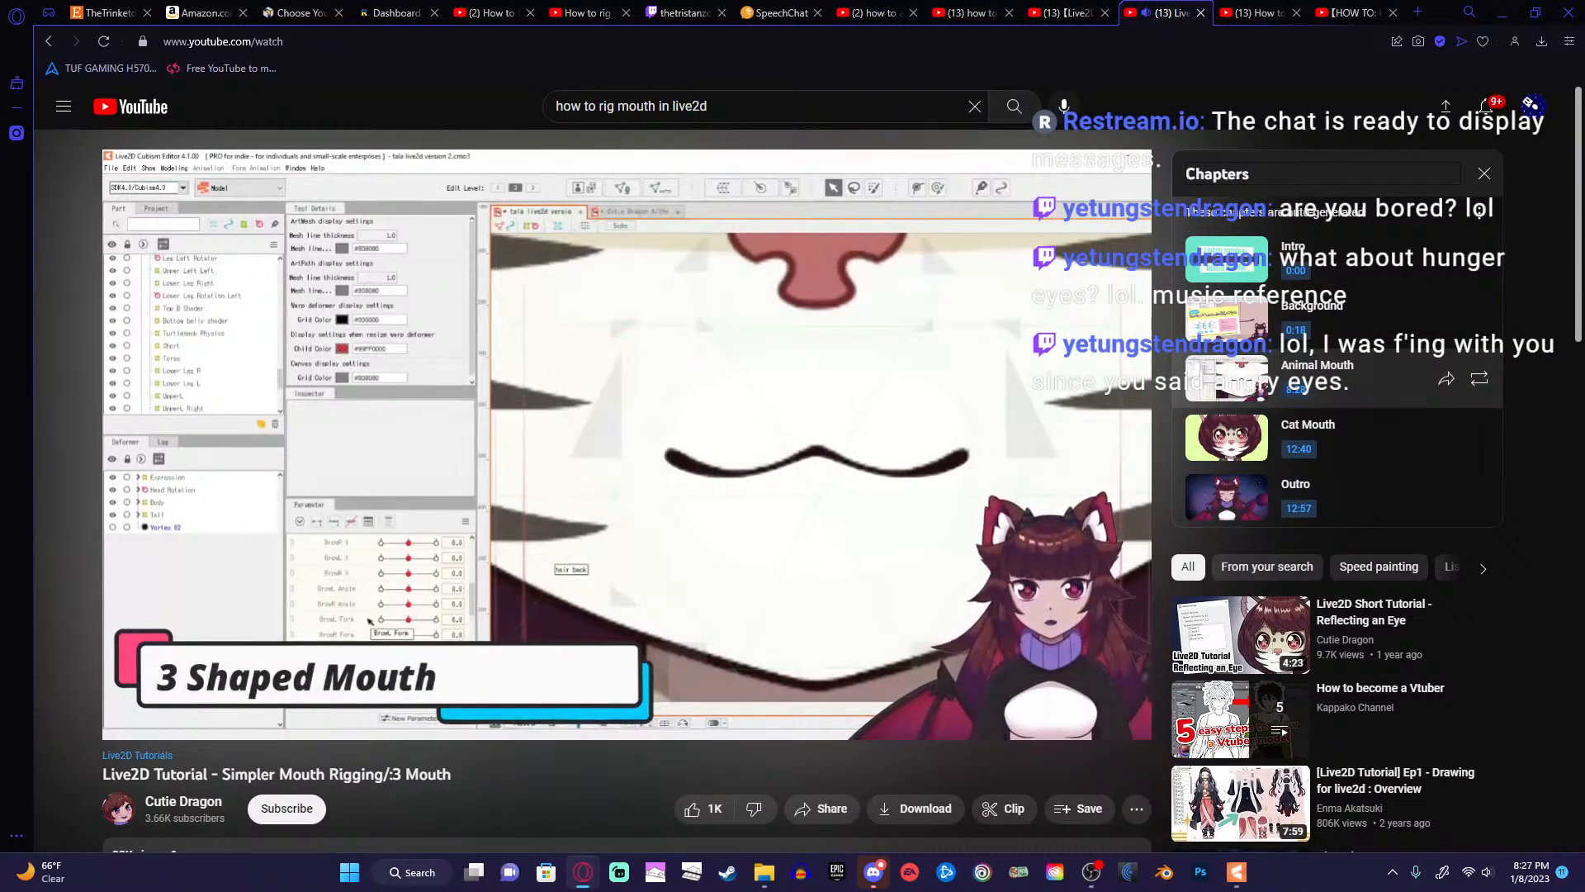
left_click(667, 549)
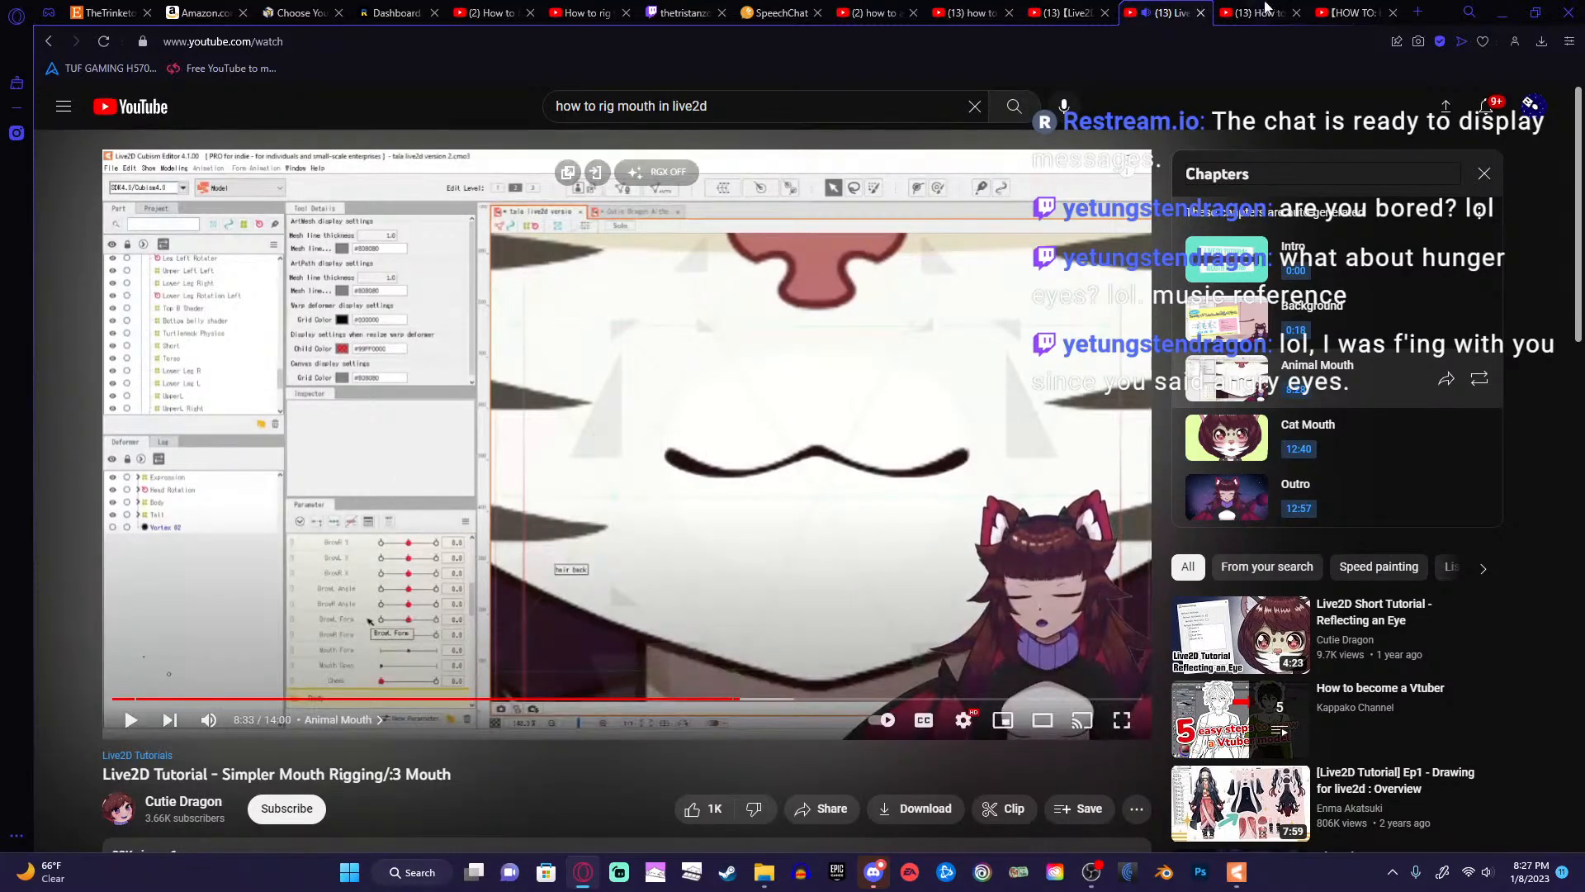
left_click(1502, 12)
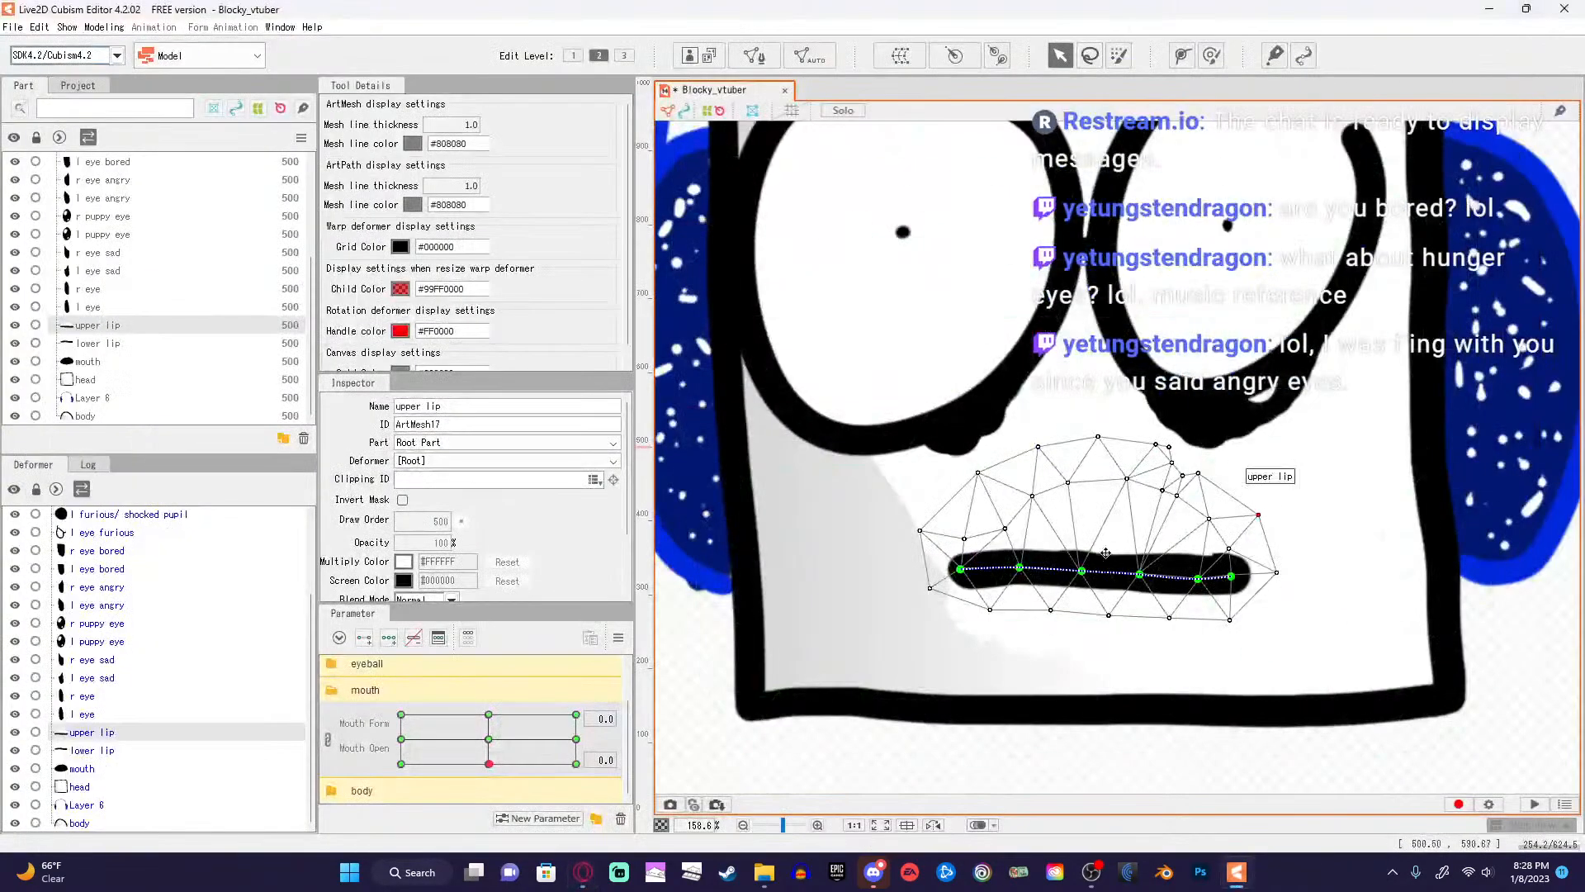
Deselect the upper lip with the mouth at its neutral position and view the whole head.
mouse_move(489, 763)
left_mouse_down()
mouse_move(435, 761)
mouse_move(490, 674)
mouse_move(551, 782)
mouse_move(464, 699)
mouse_move(567, 806)
mouse_move(571, 761)
mouse_move(512, 715)
mouse_move(491, 770)
left_mouse_up()
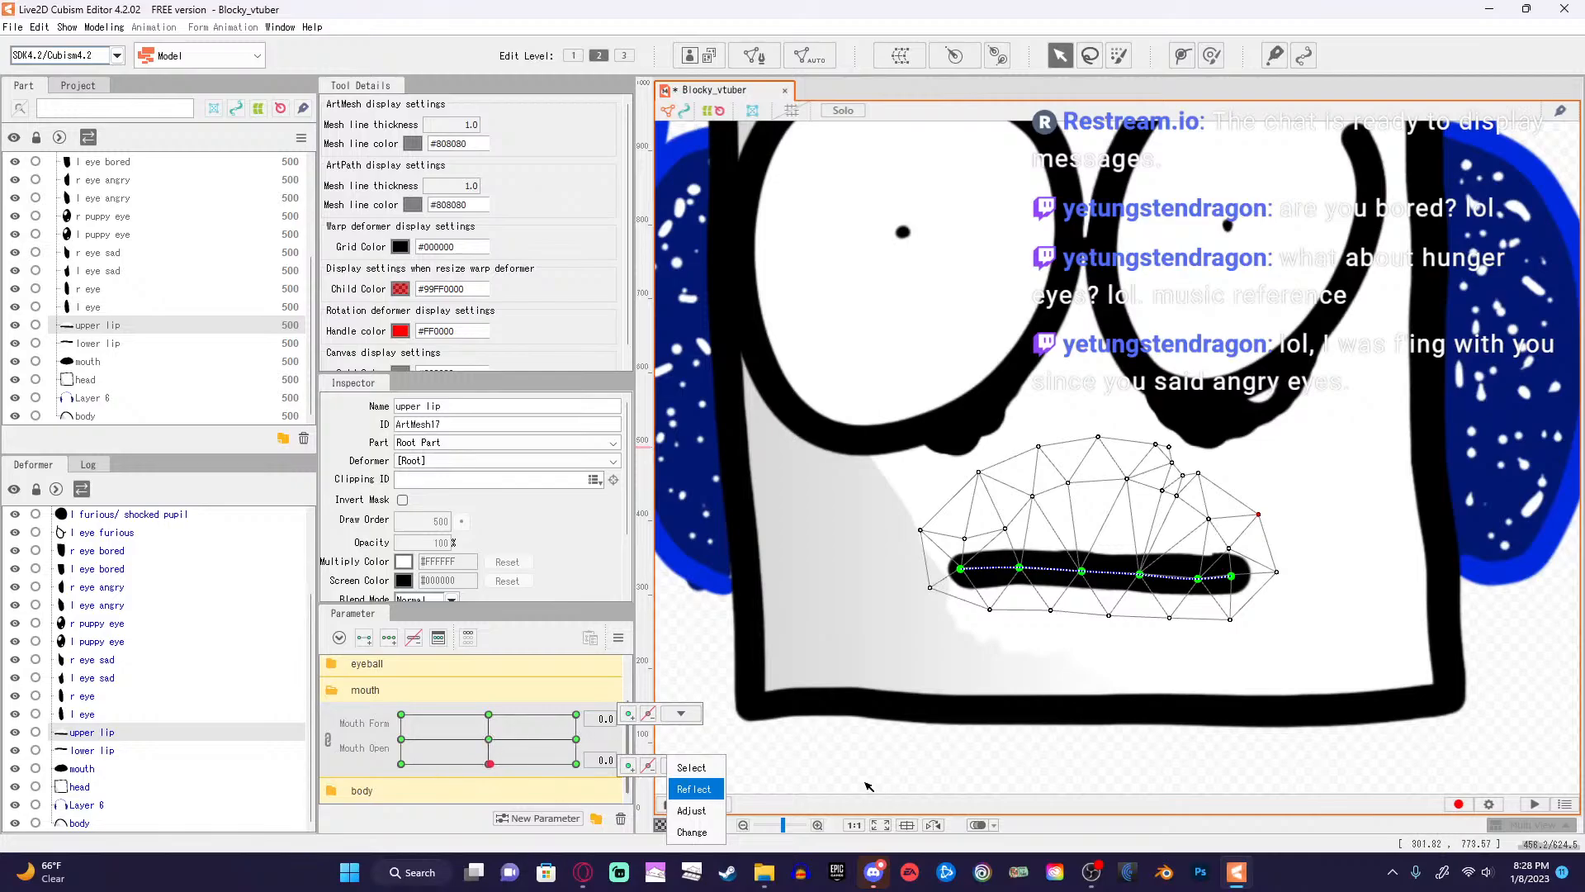
left_click(836, 745)
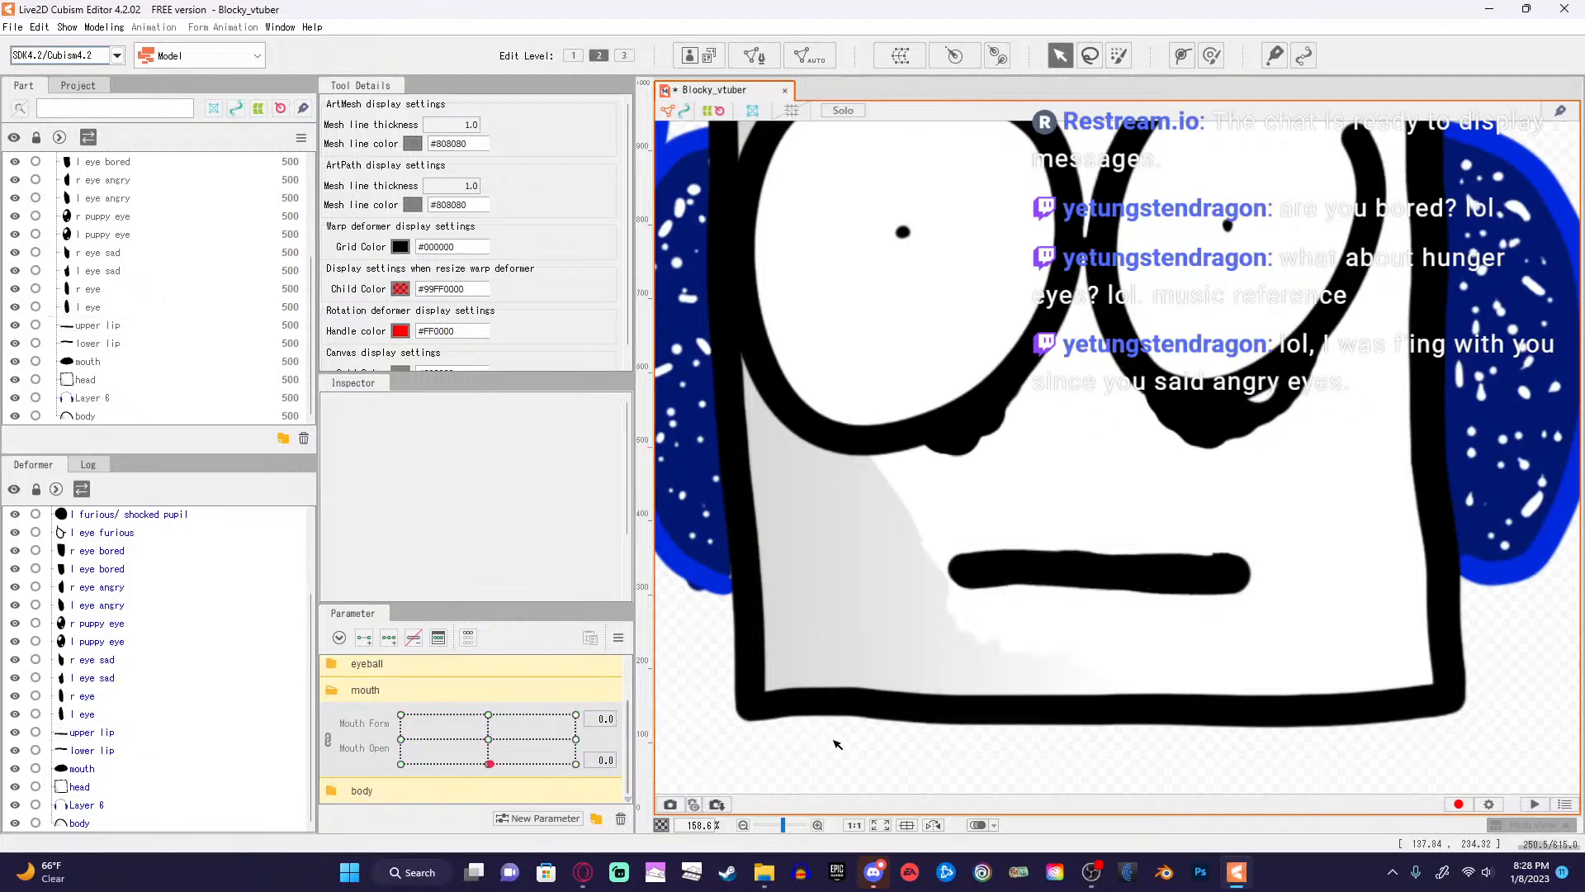
scroll(836, 745, "down", 10)
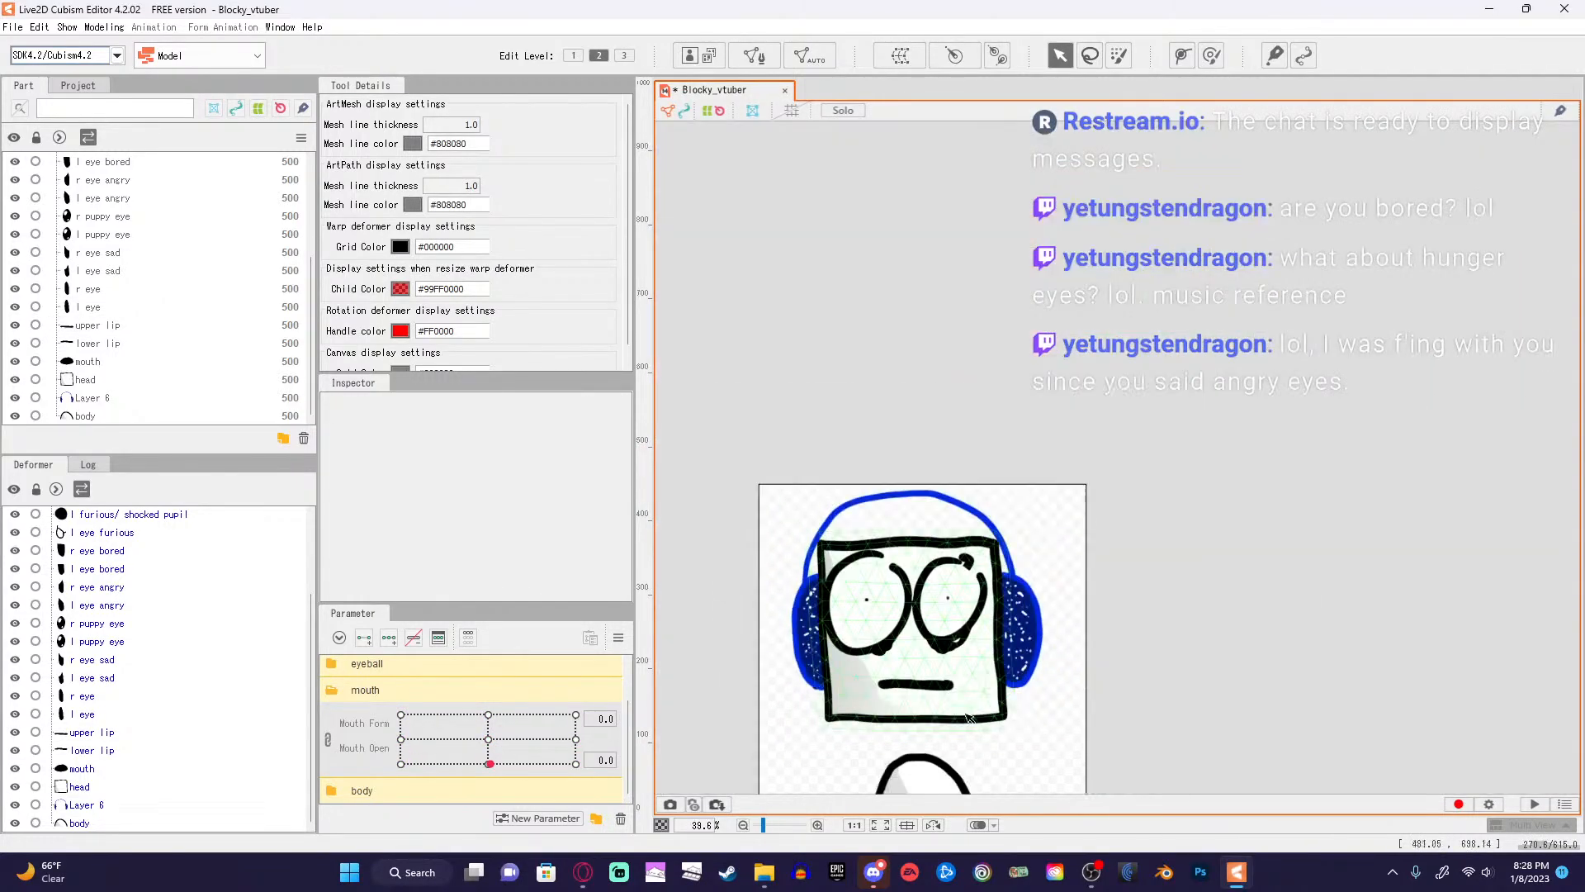
Switch to YouTube, close the Head XY tutorial, and watch the tutorial on rigging body movement with X, Y and Z parameters.
left_click(583, 872)
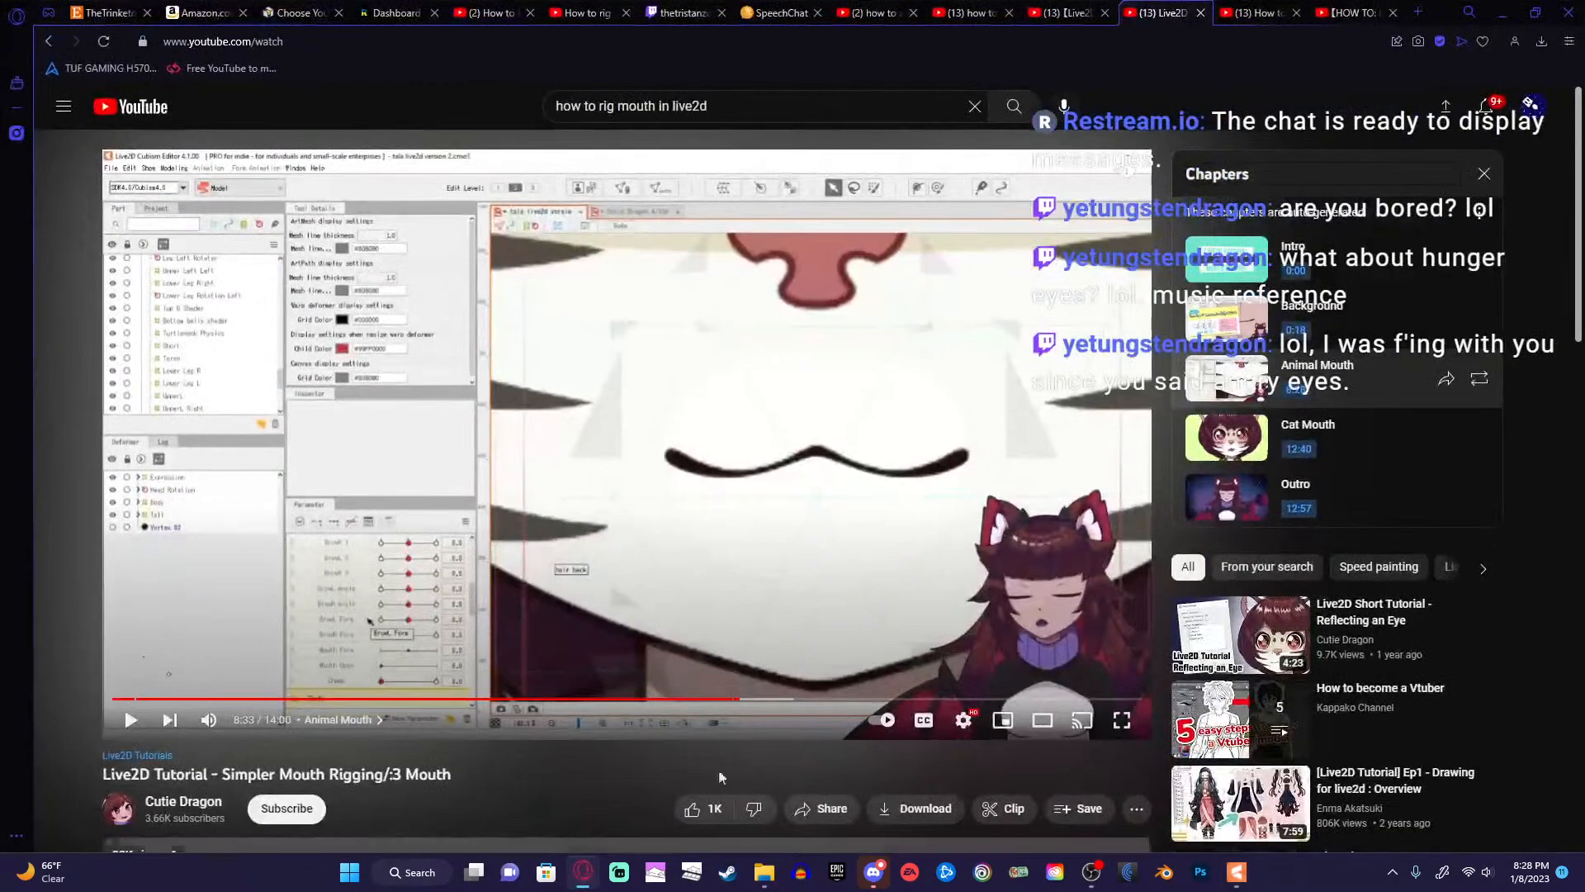
left_click(1346, 10)
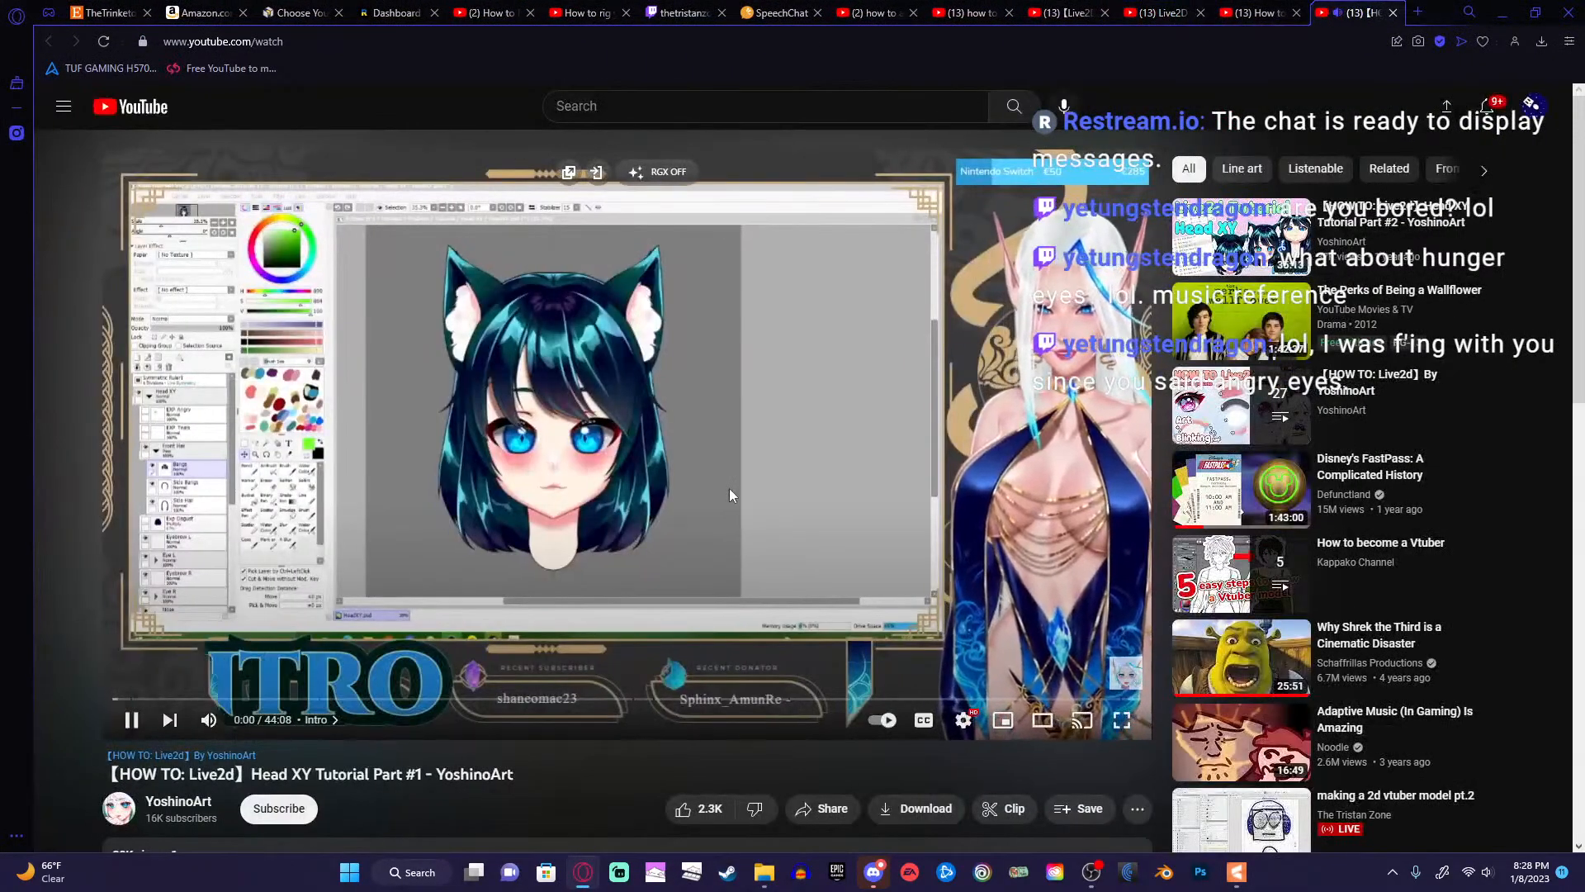
left_click(1294, 9)
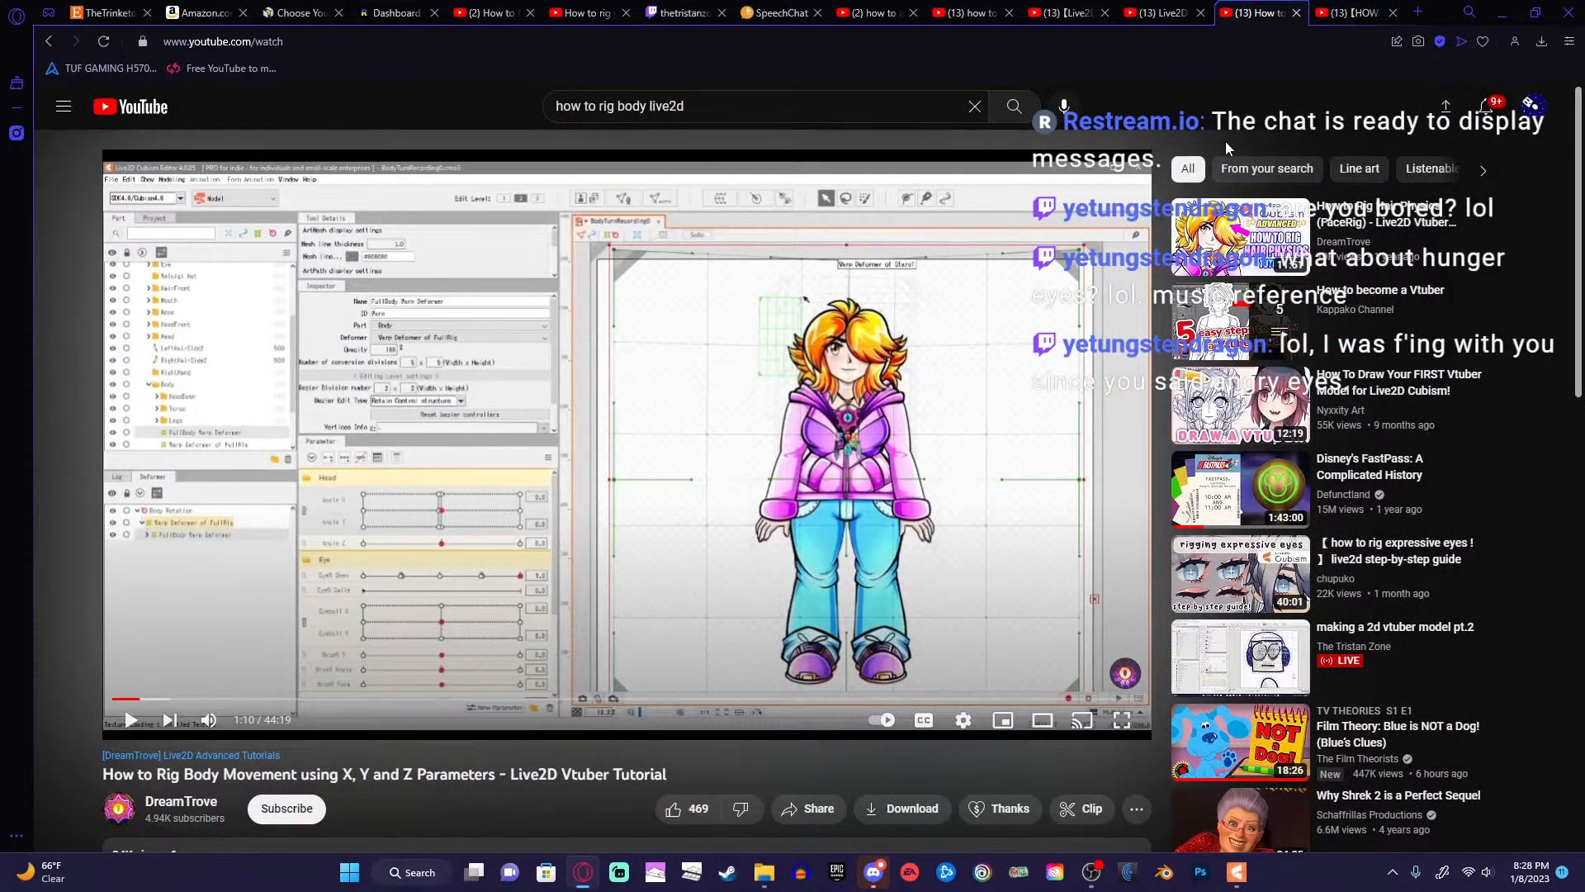
left_click(1354, 11)
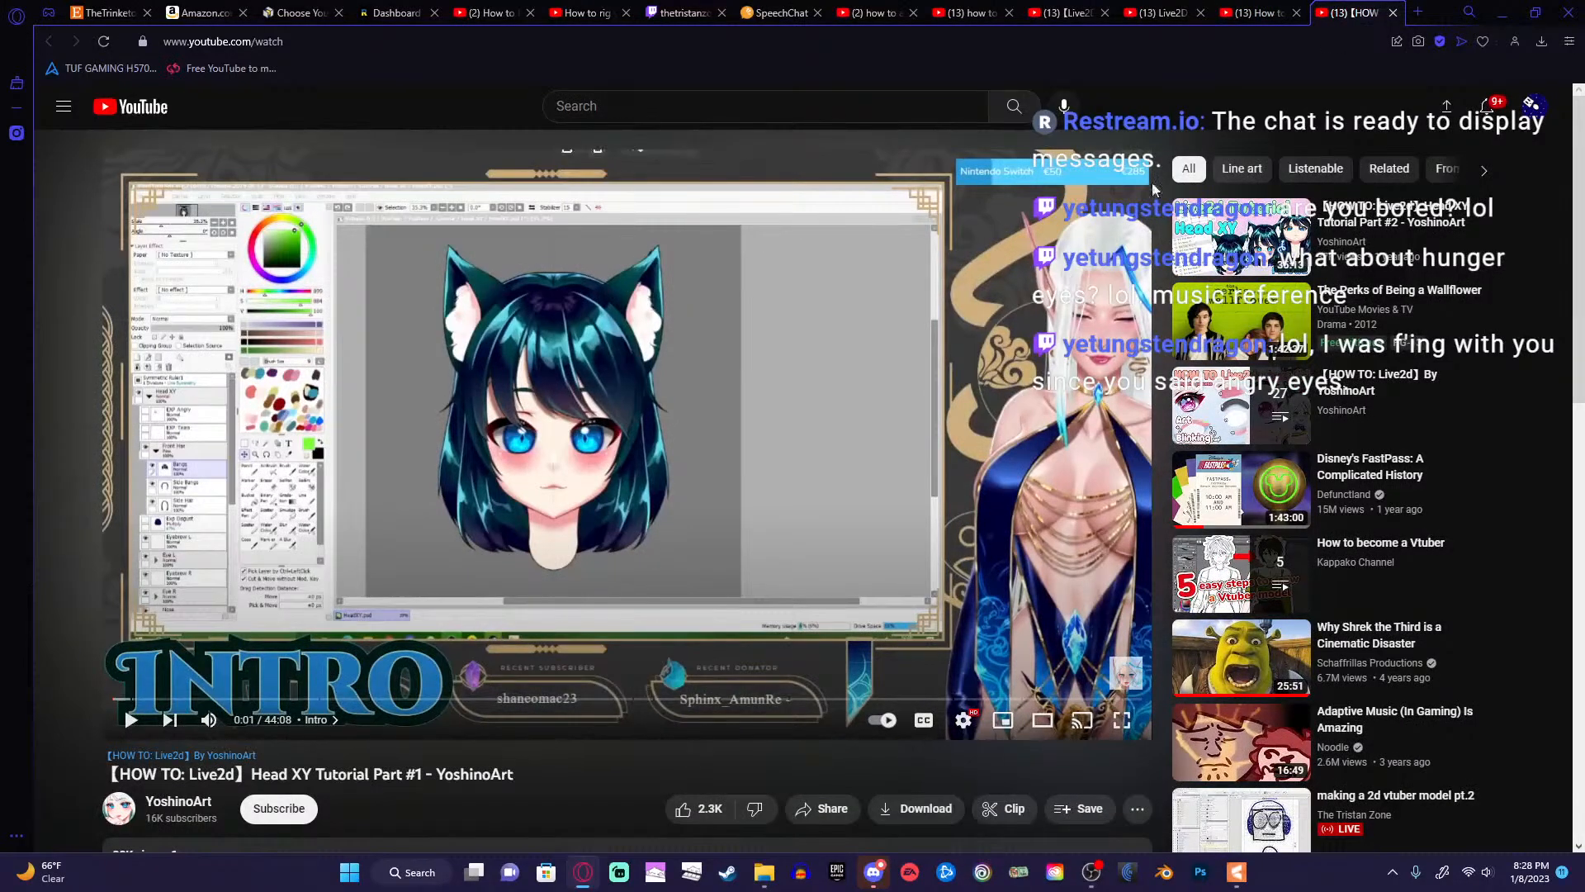
left_click(1393, 13)
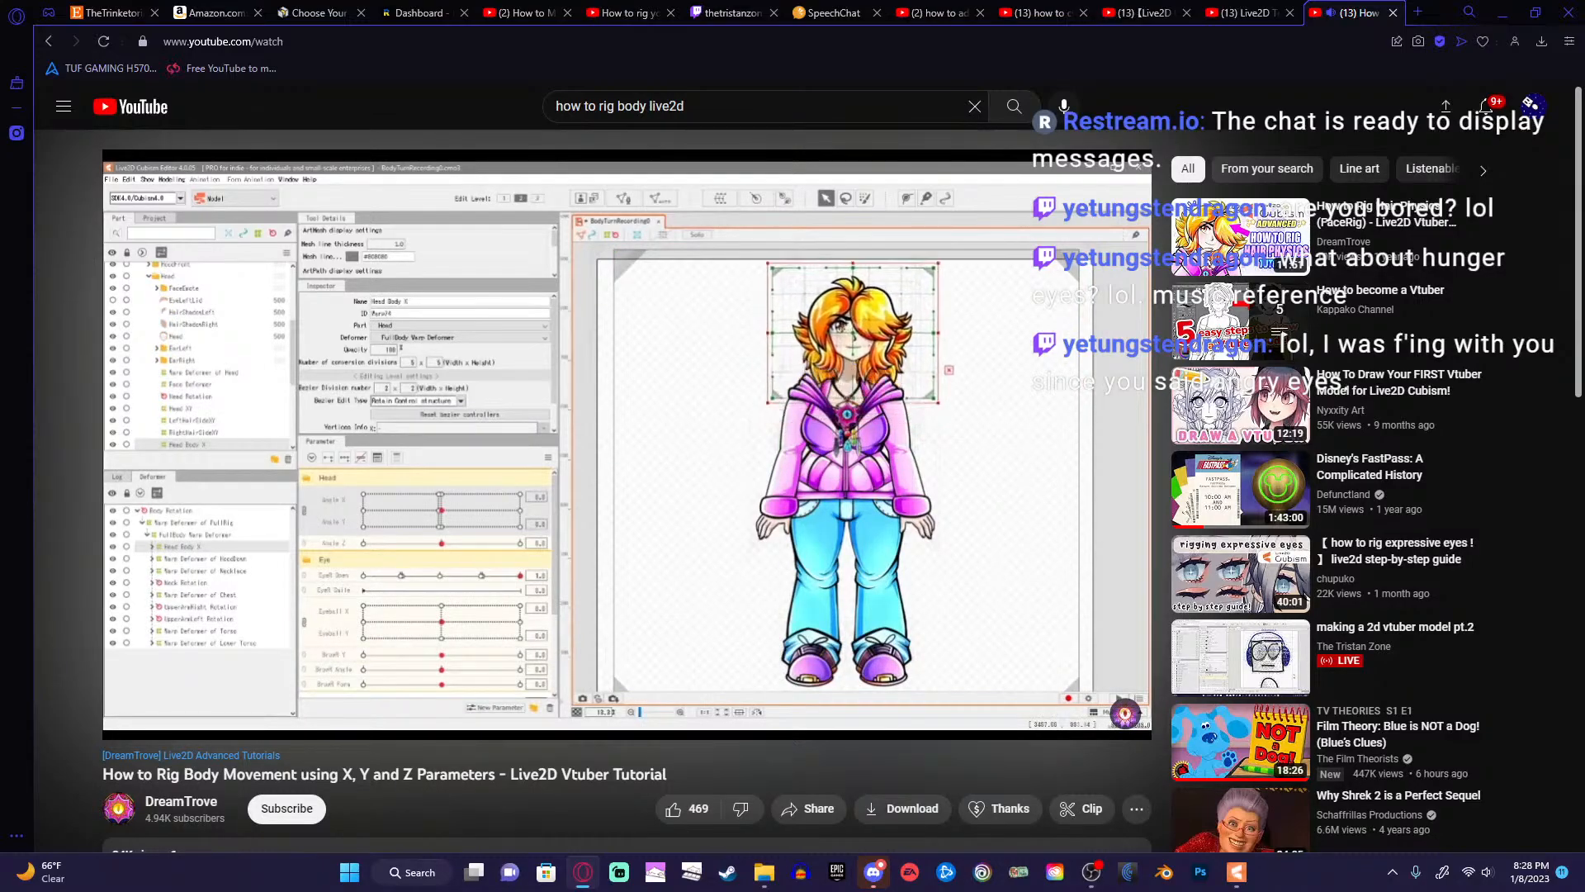
Skim the body movement tutorial's deformer hierarchy from the beginning, through the neck, chest and upper arms, and pause just past 5:05.
left_click(114, 698)
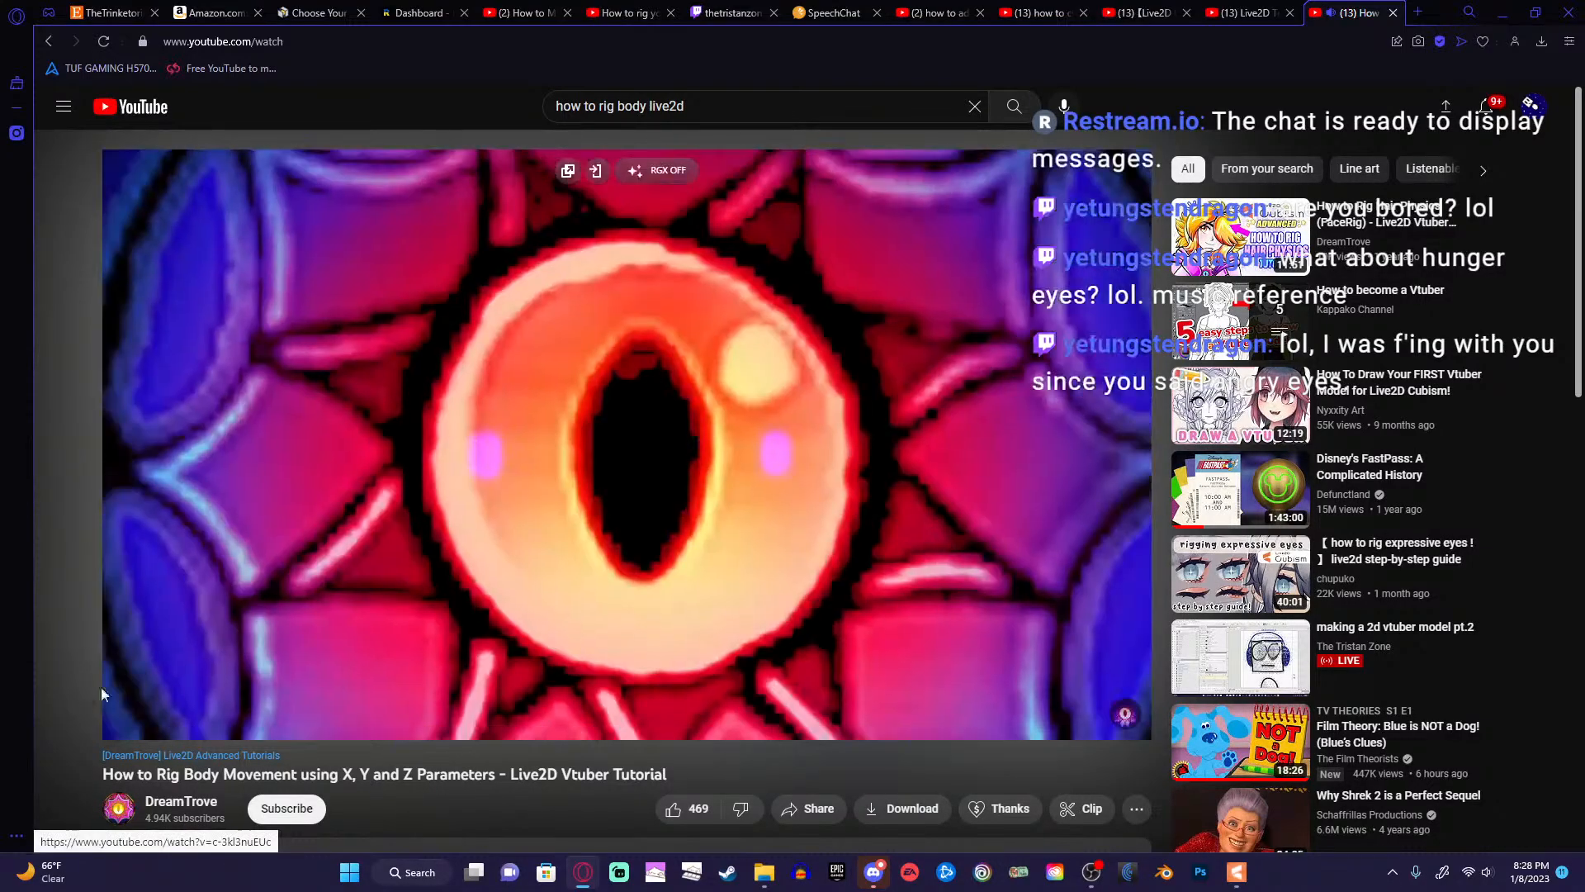
key("Right")
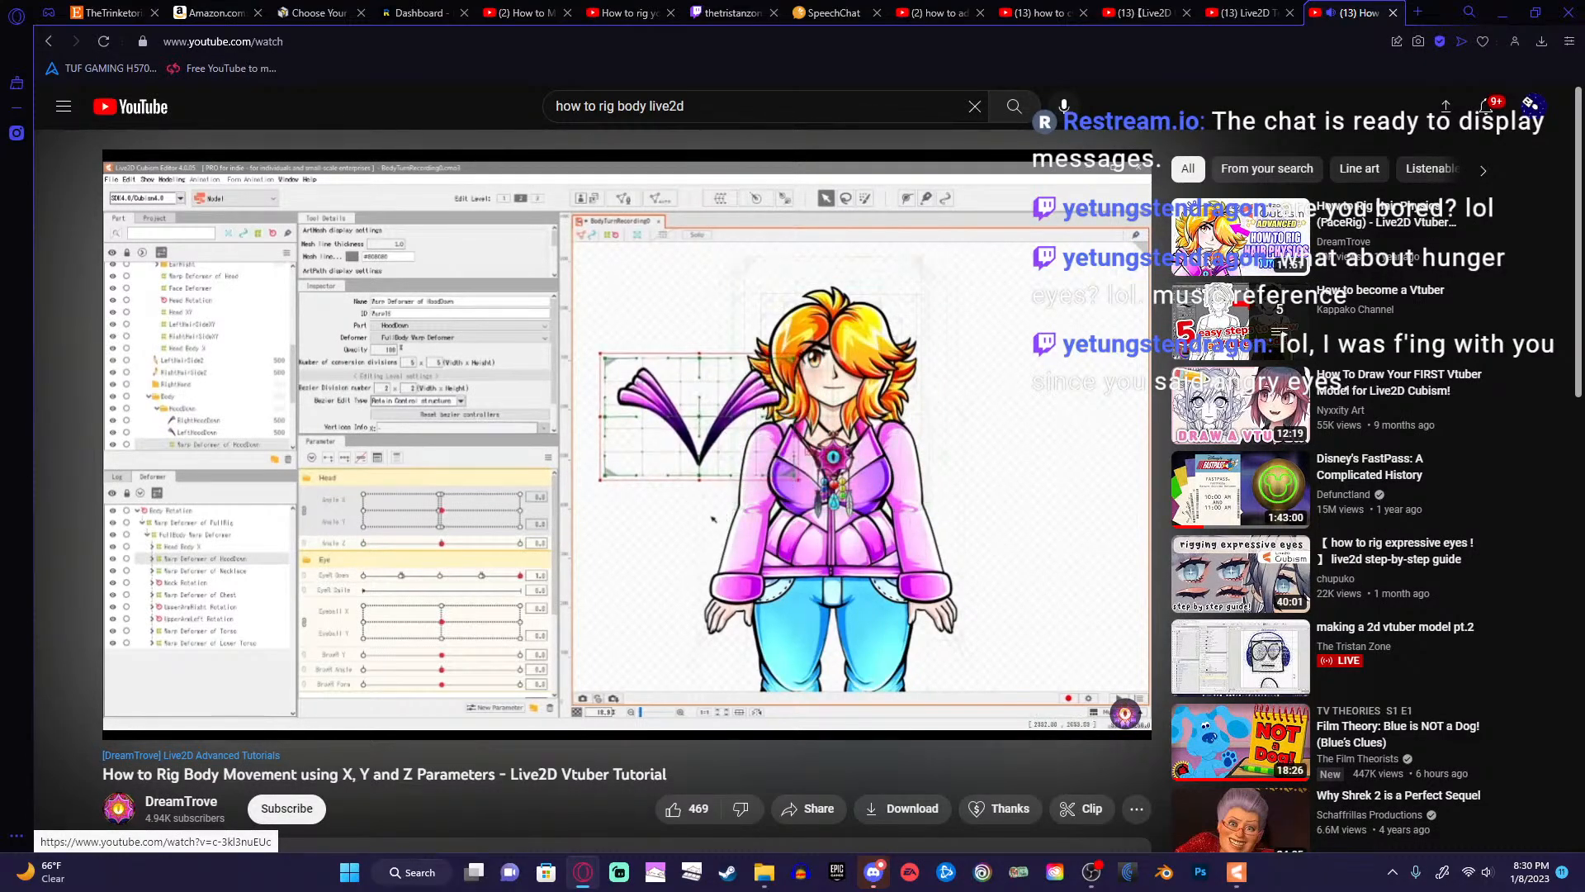
key("Right")
key("Right")
key("Right")
key("Right")
key("Right")
key("Right")
key("Right")
key("Right")
key("Right")
key("Right")
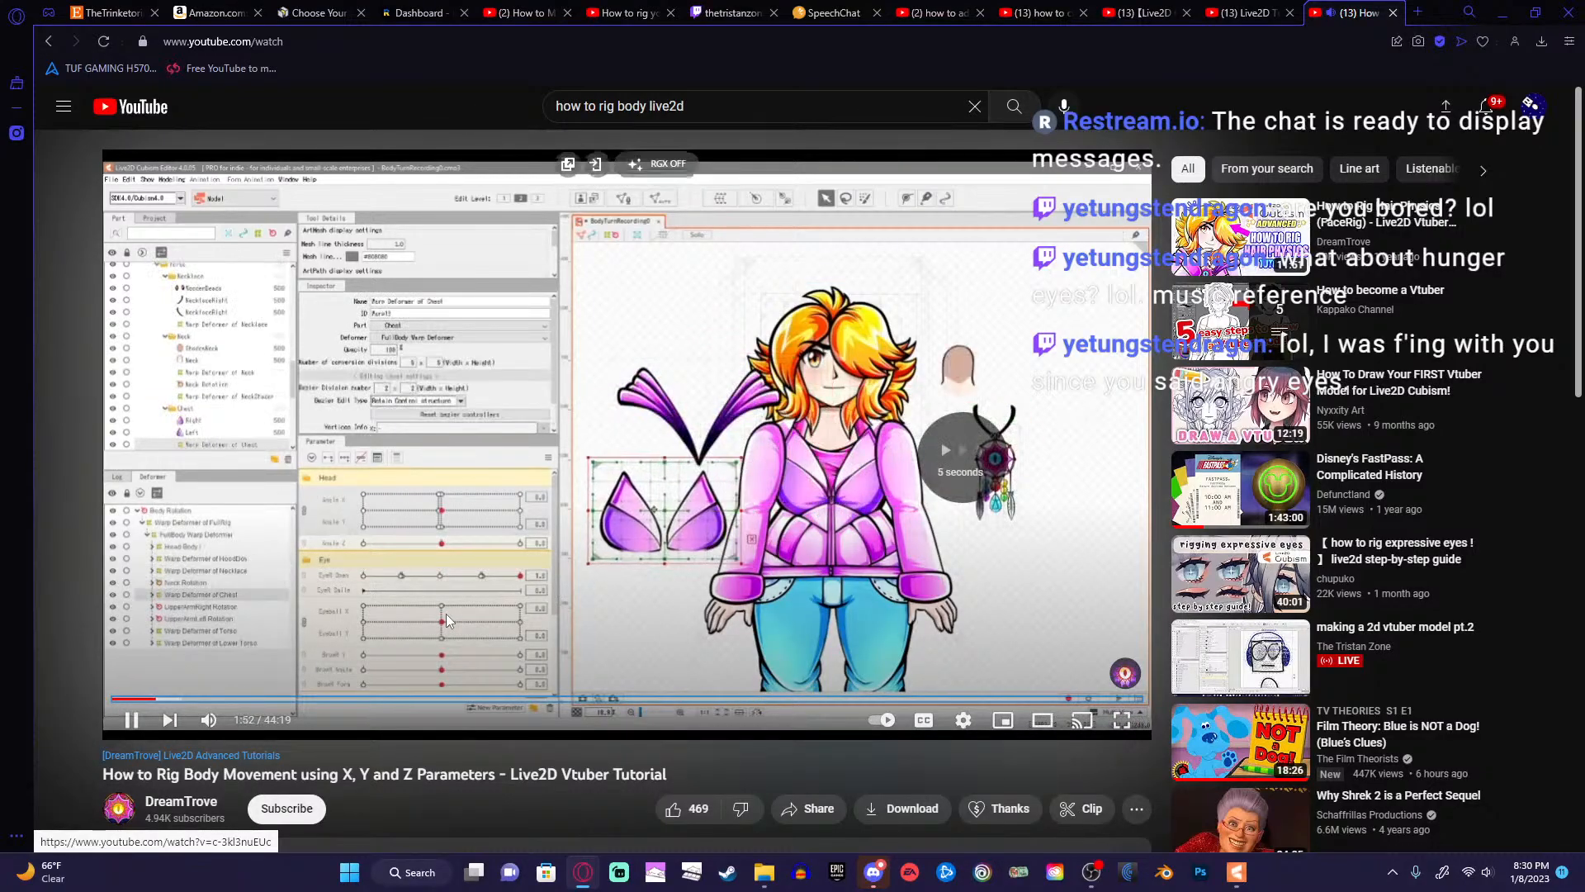
key("Right")
key("Right")
key("Right")
key("Right")
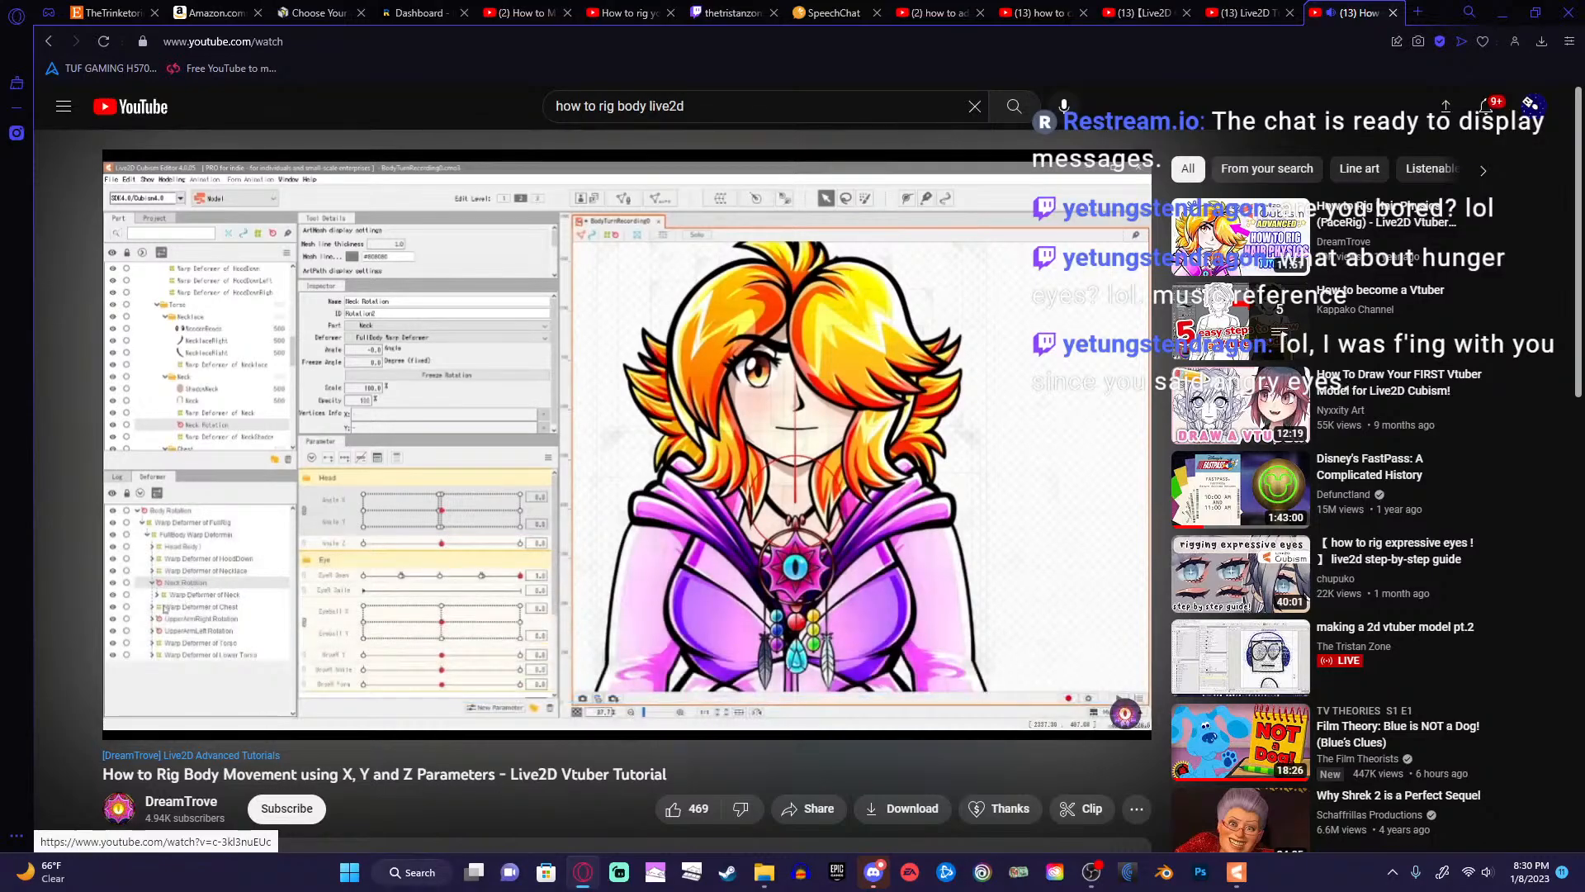
key("Right")
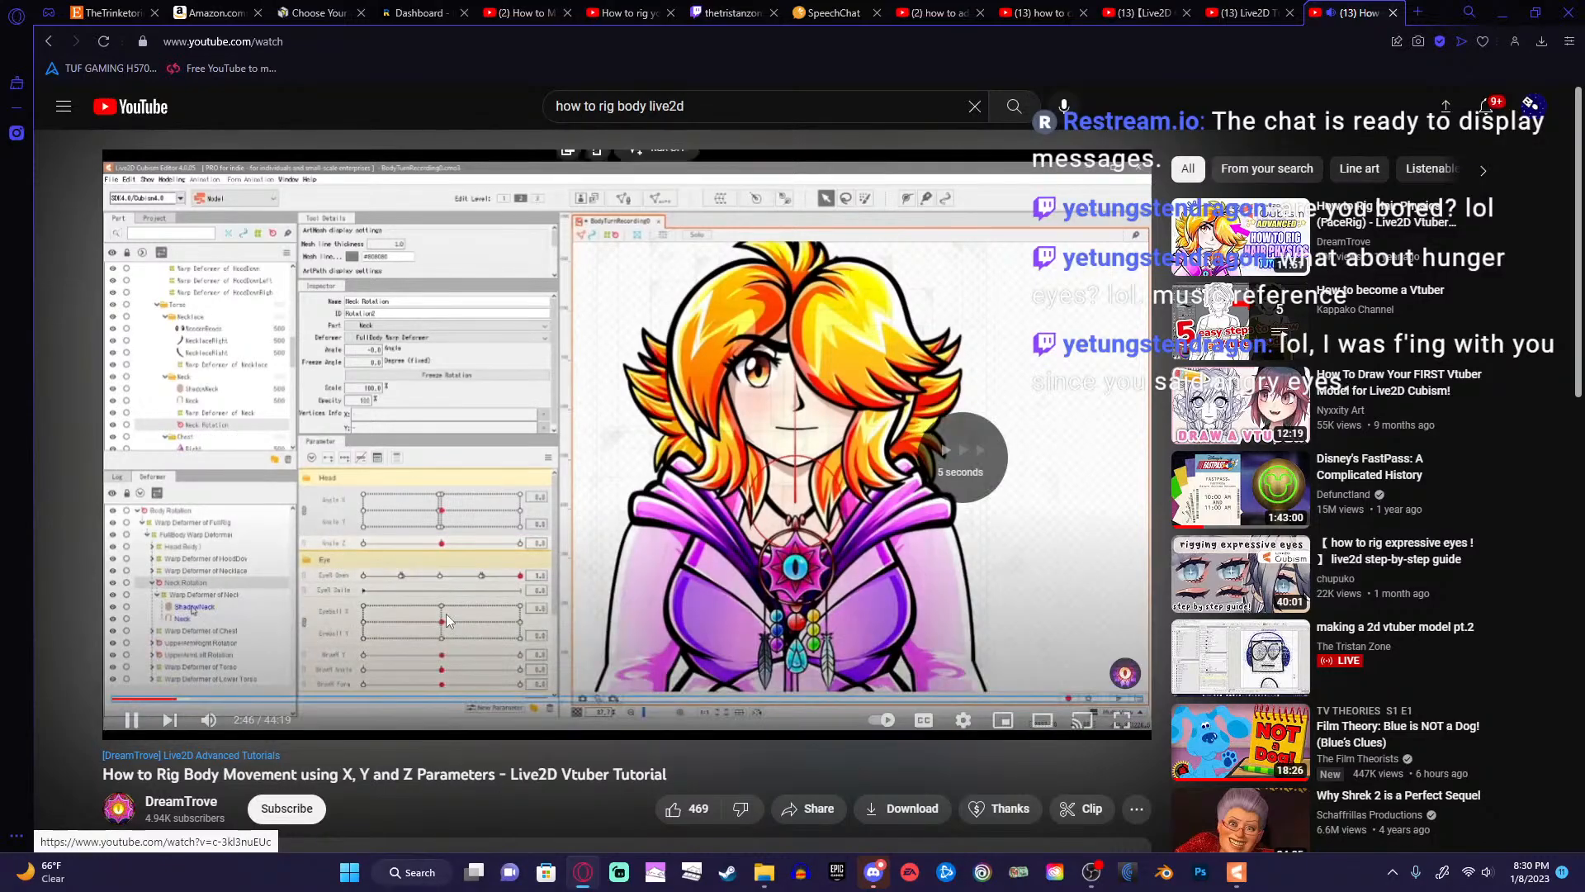
key("Right")
key("Right")
key("Right")
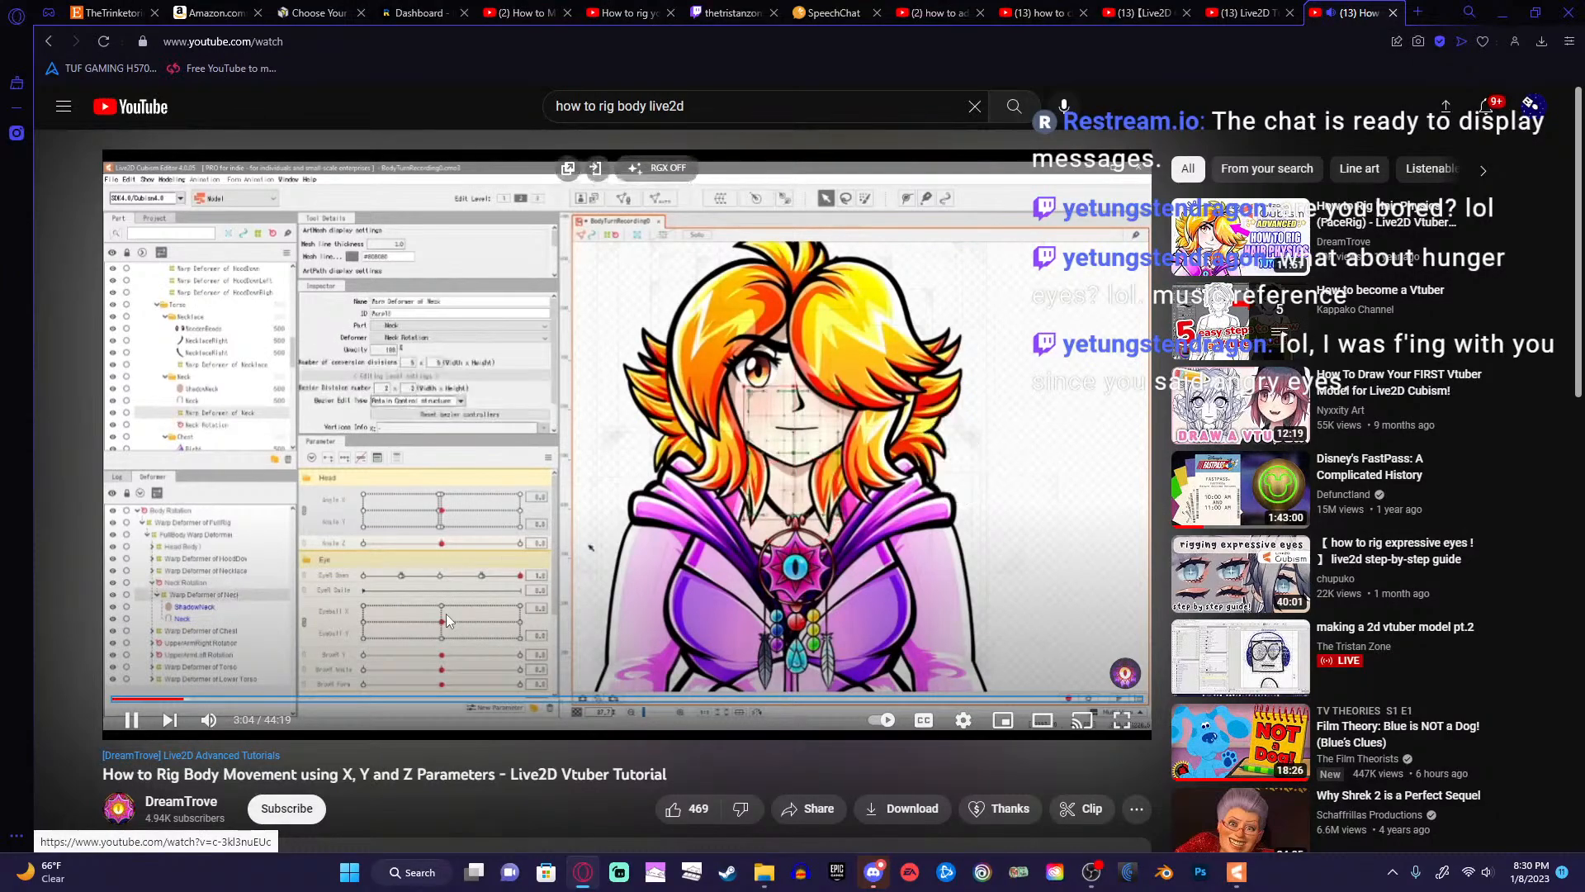
key("Right")
key("Right")
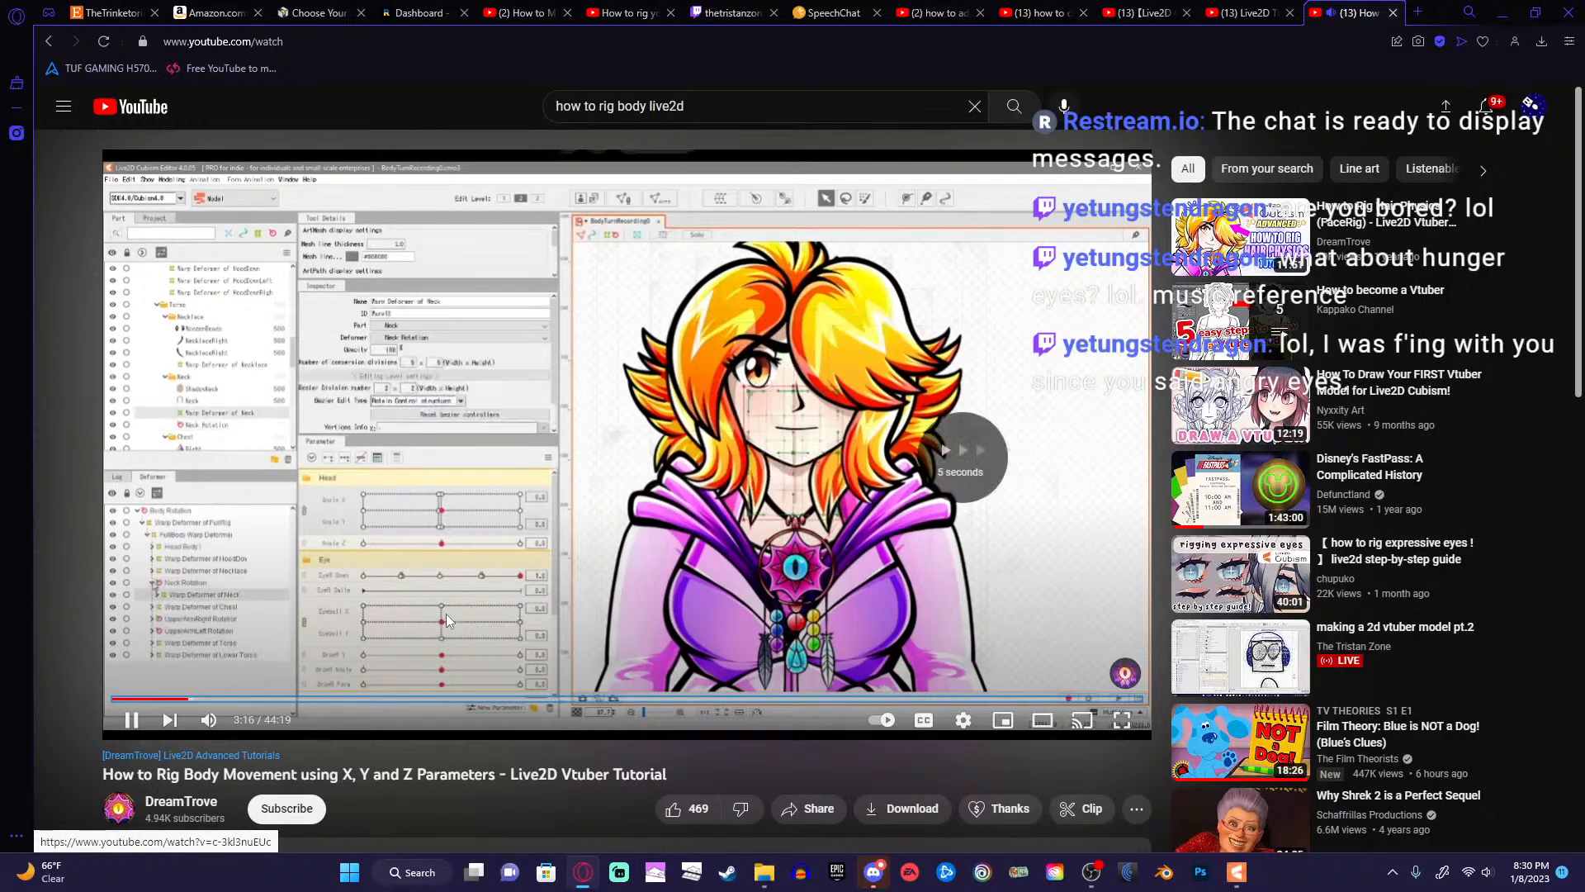
key("Right")
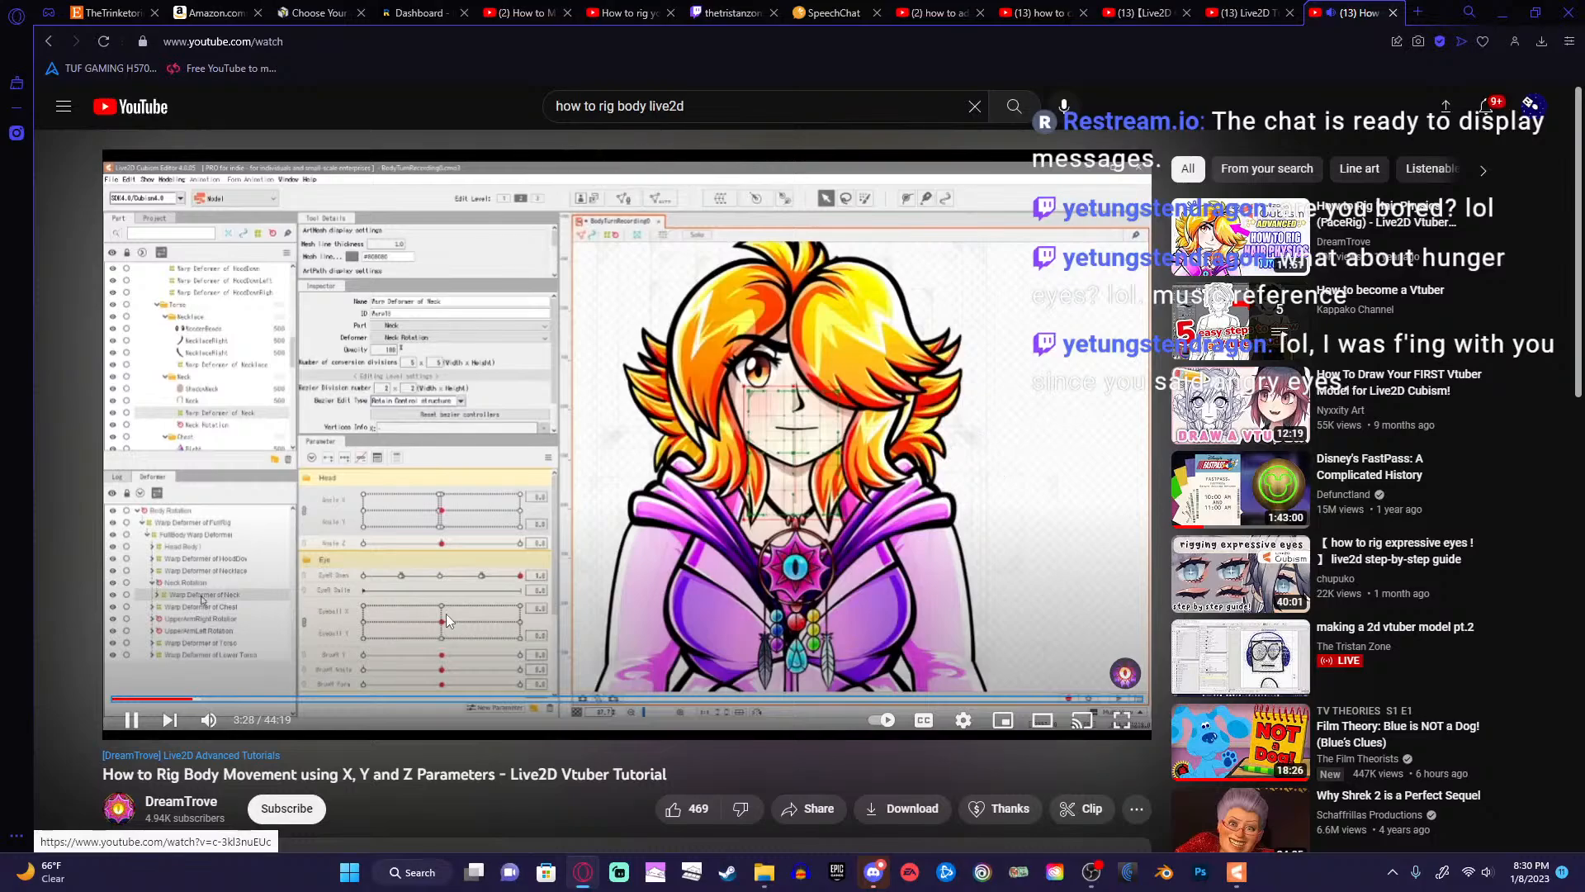
key("Right")
key("Right")
key("Right")
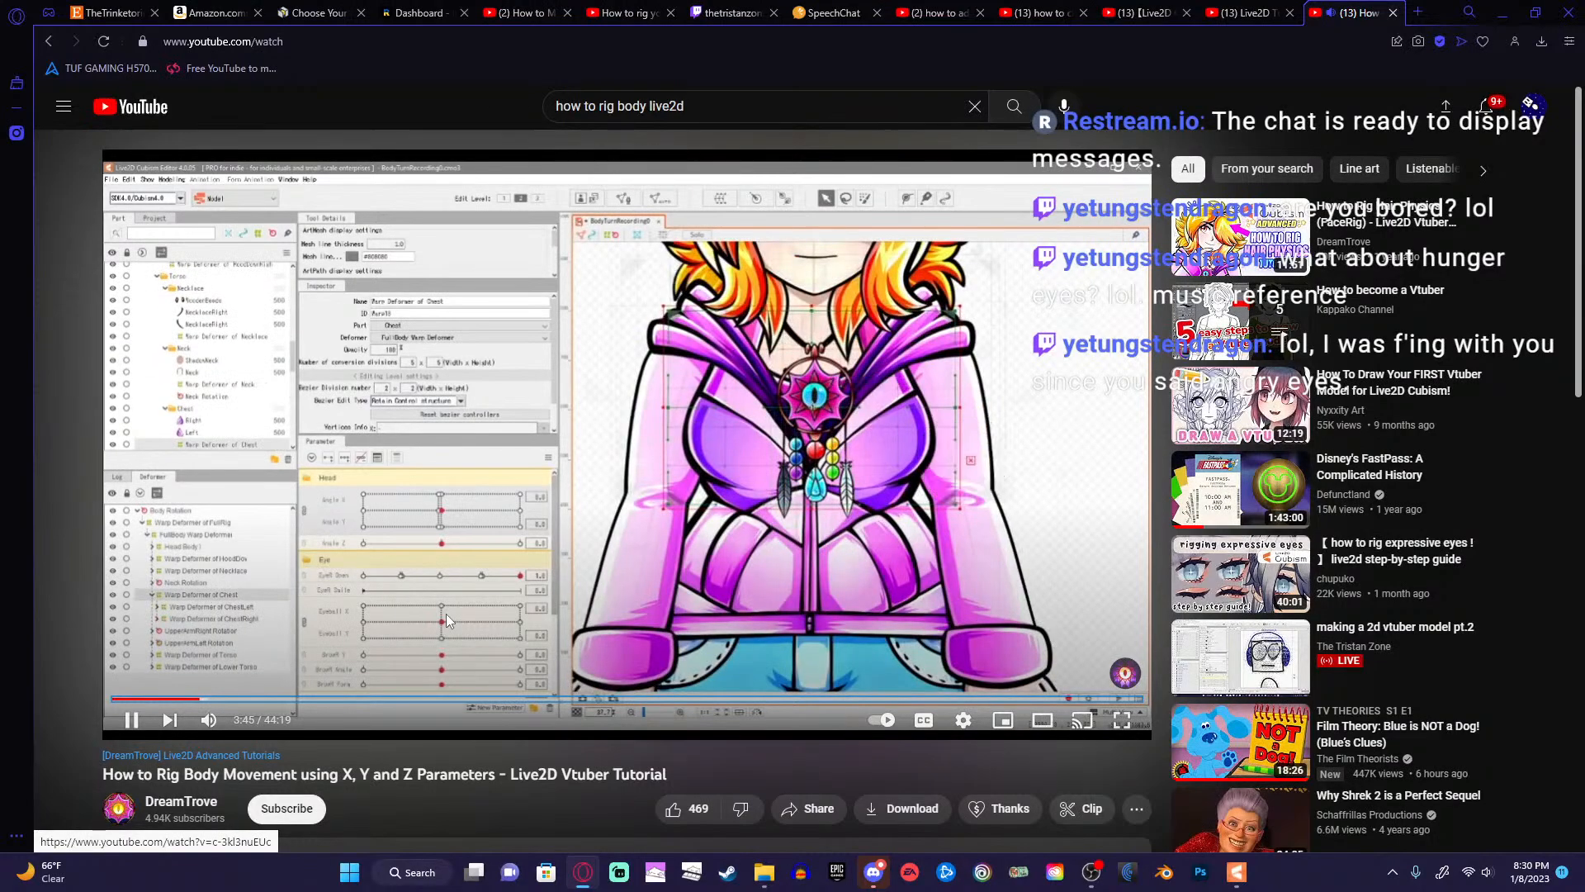
key("Right")
key("Right")
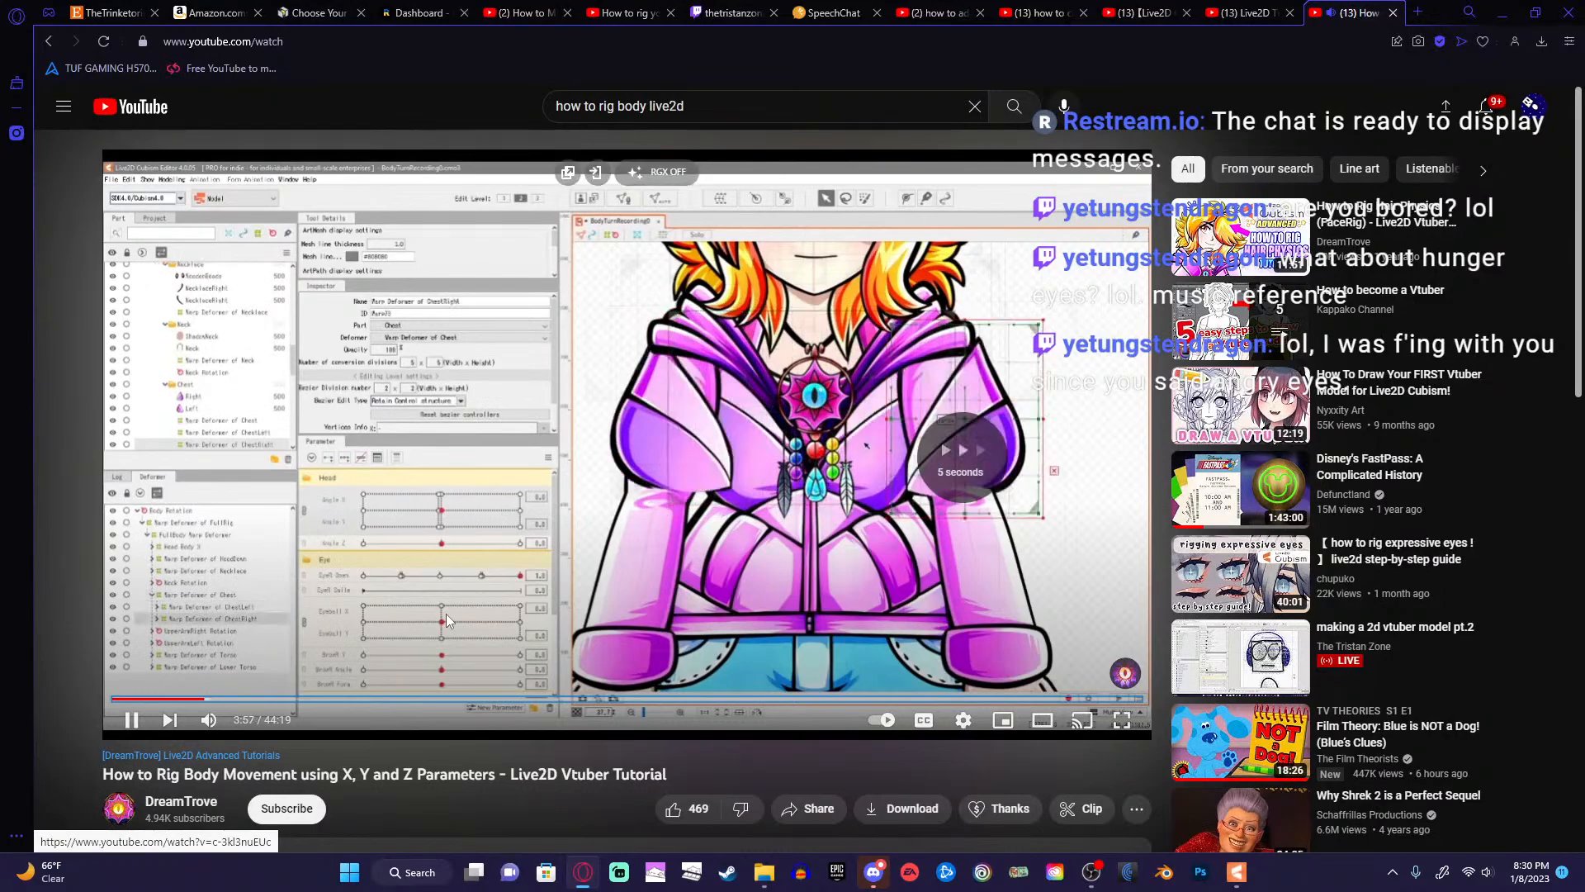
key("Right")
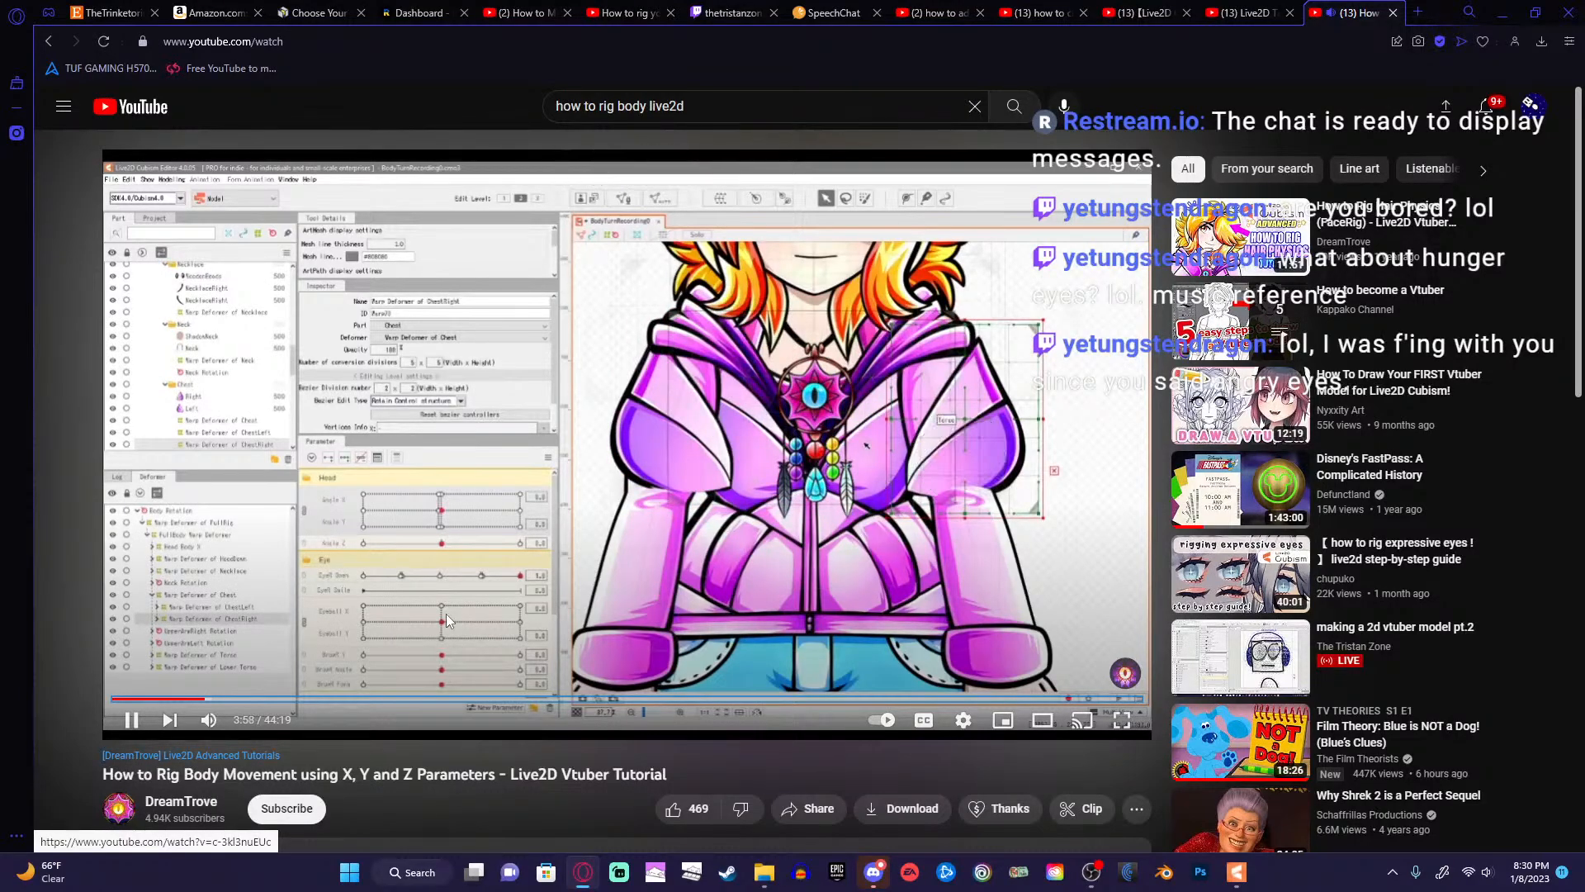
key("Right")
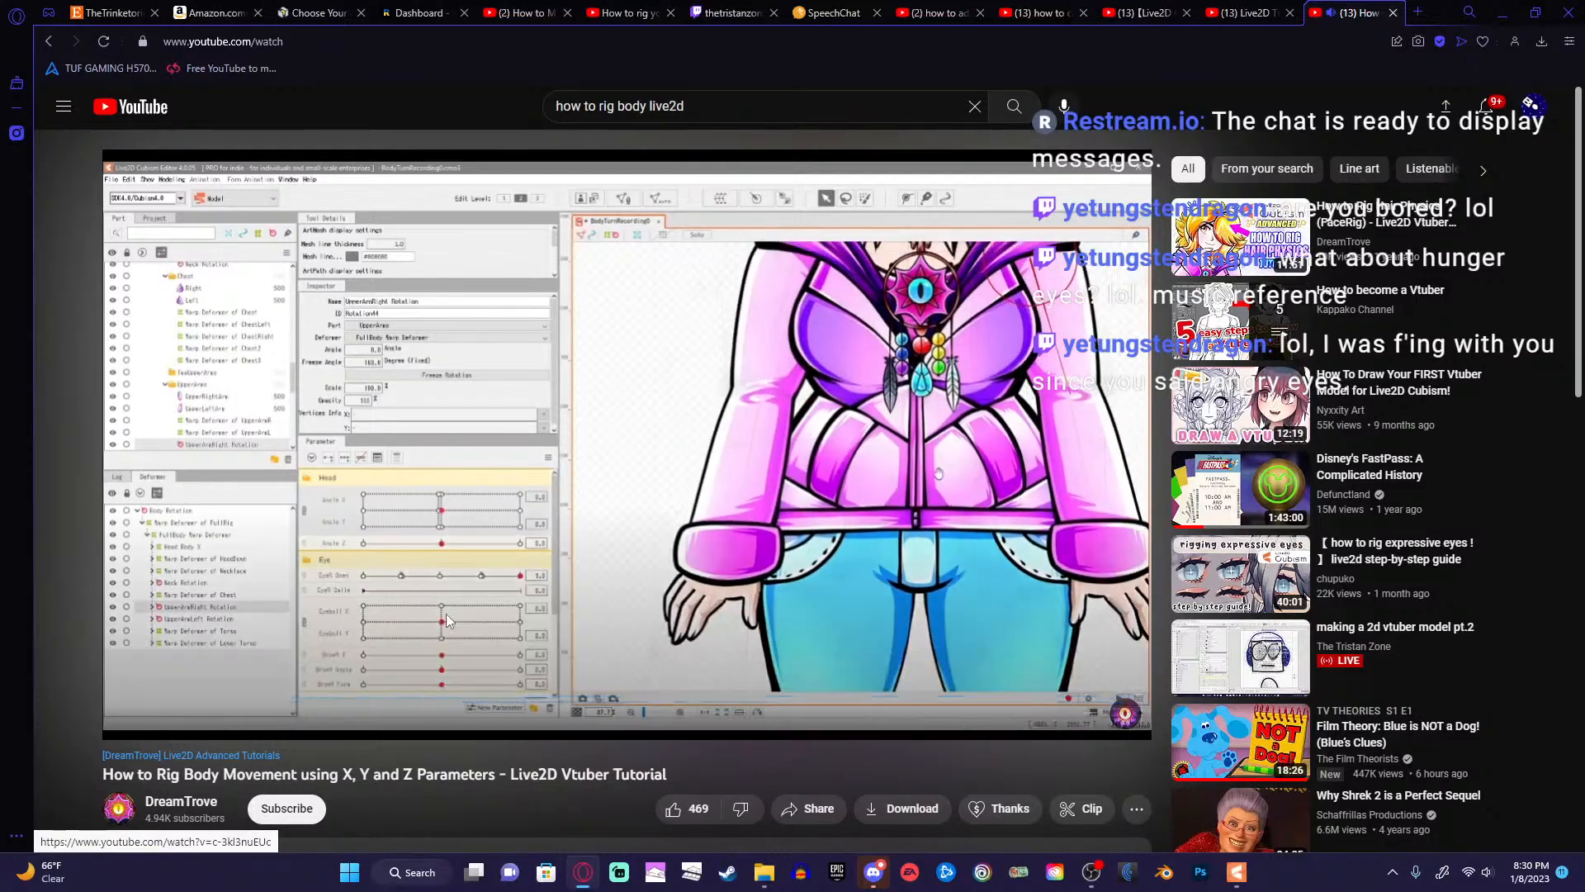
key("Right")
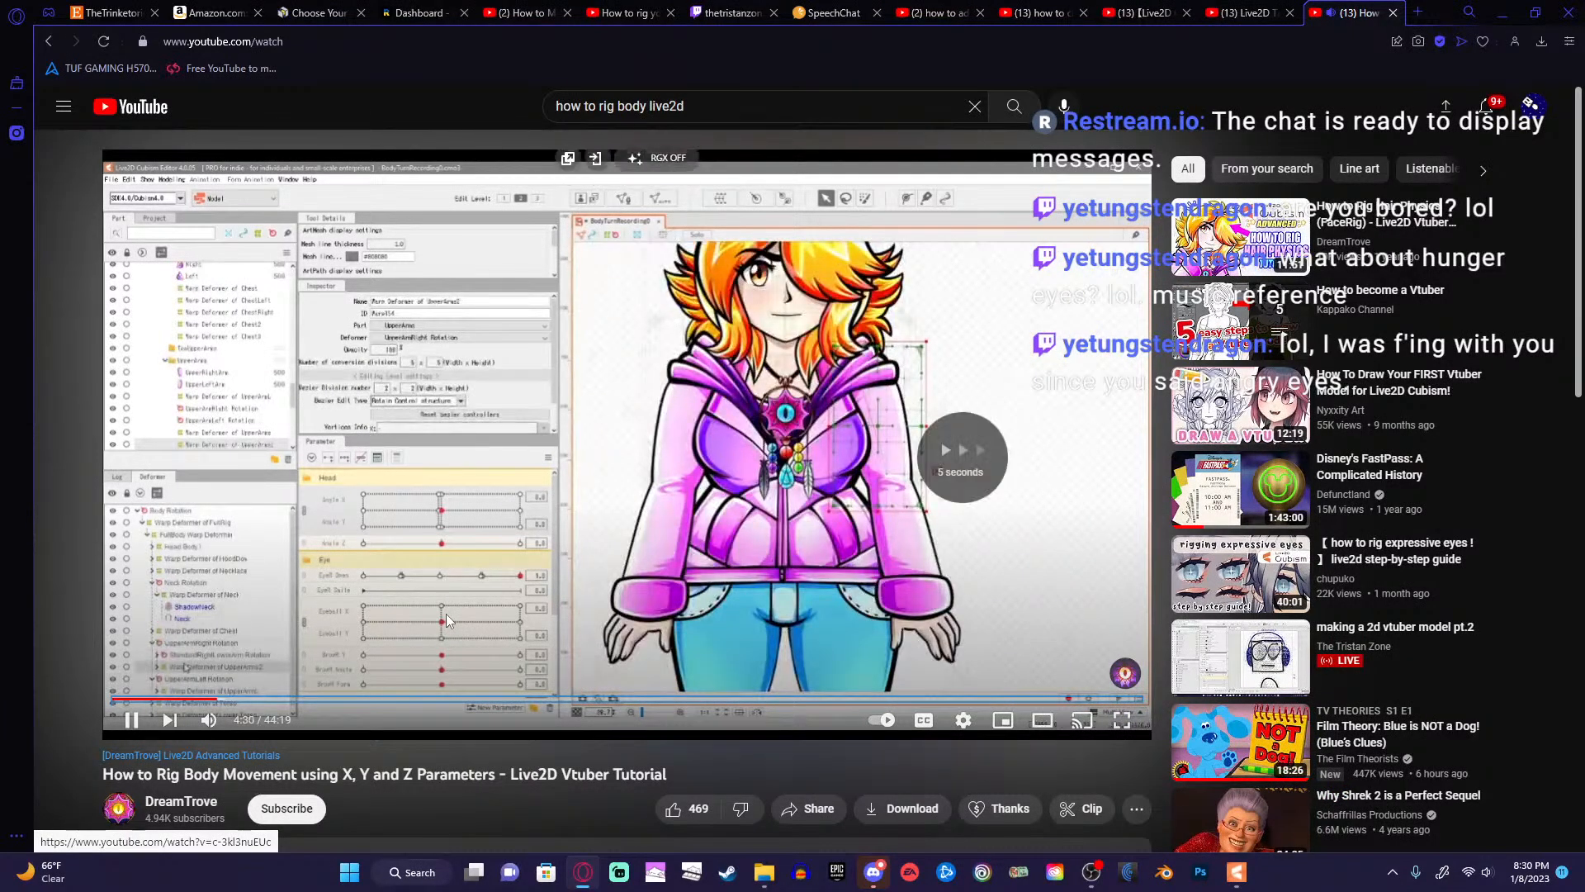
key("Right")
key("Right")
key("Right")
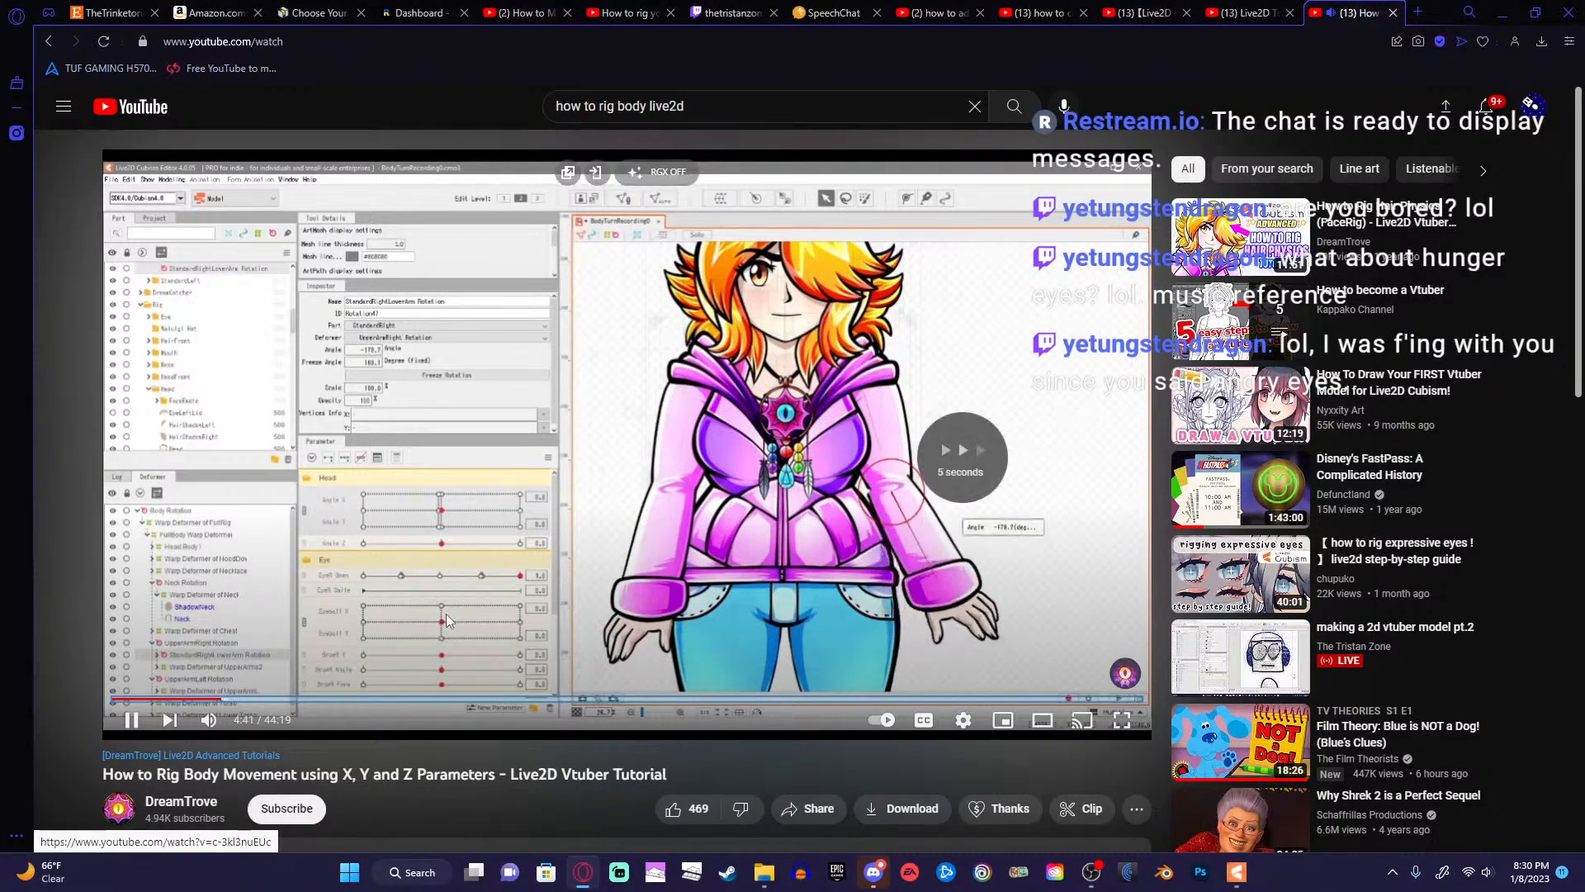
key("Right")
key("Right")
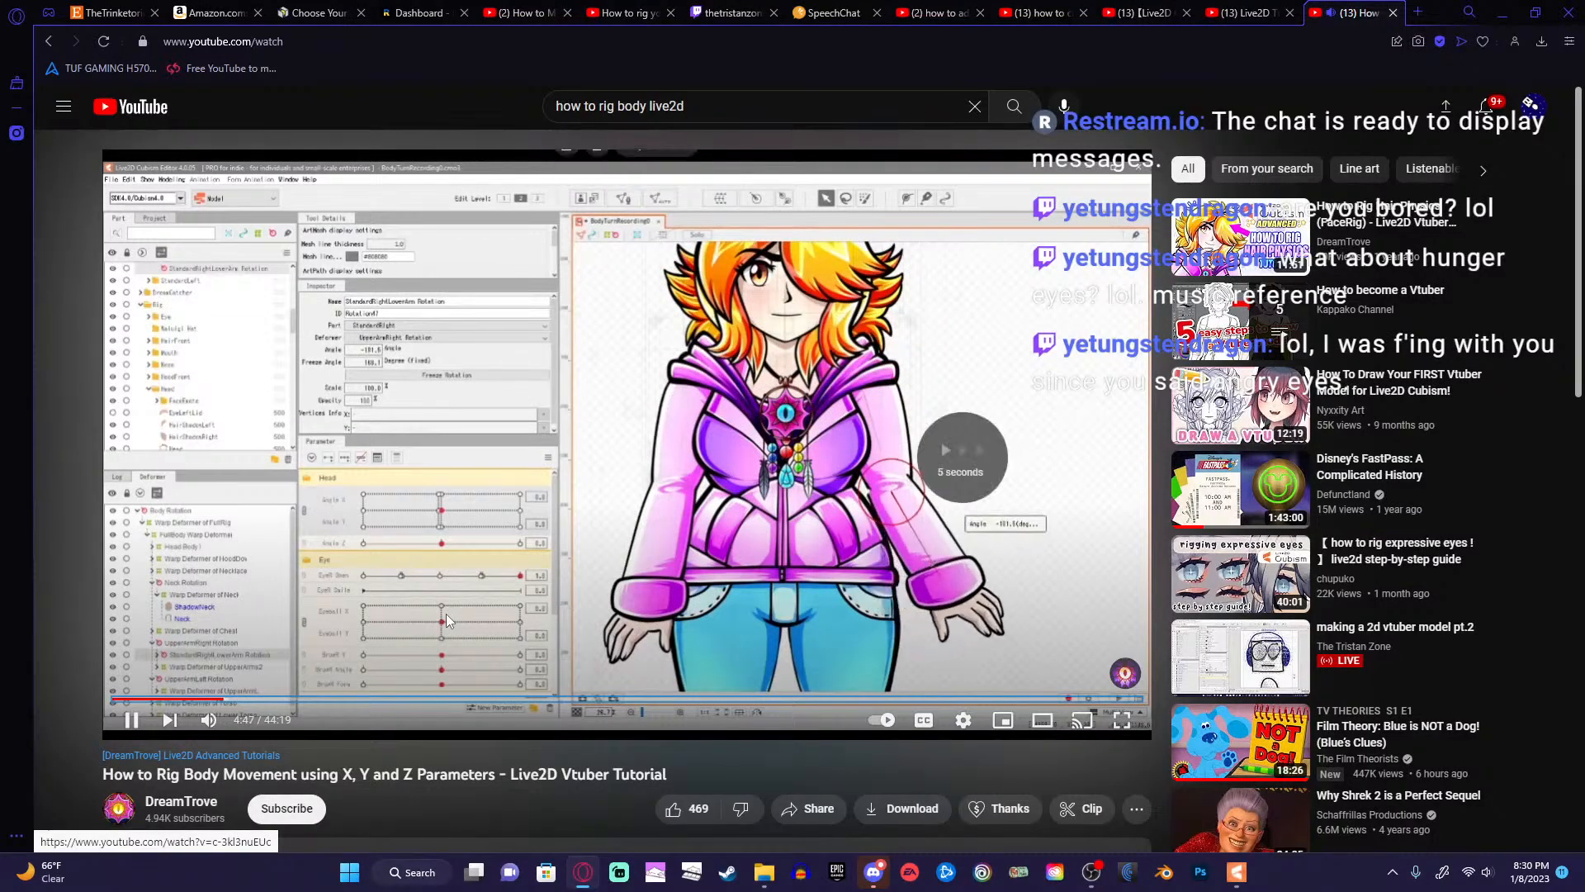
key("Right")
key("Right")
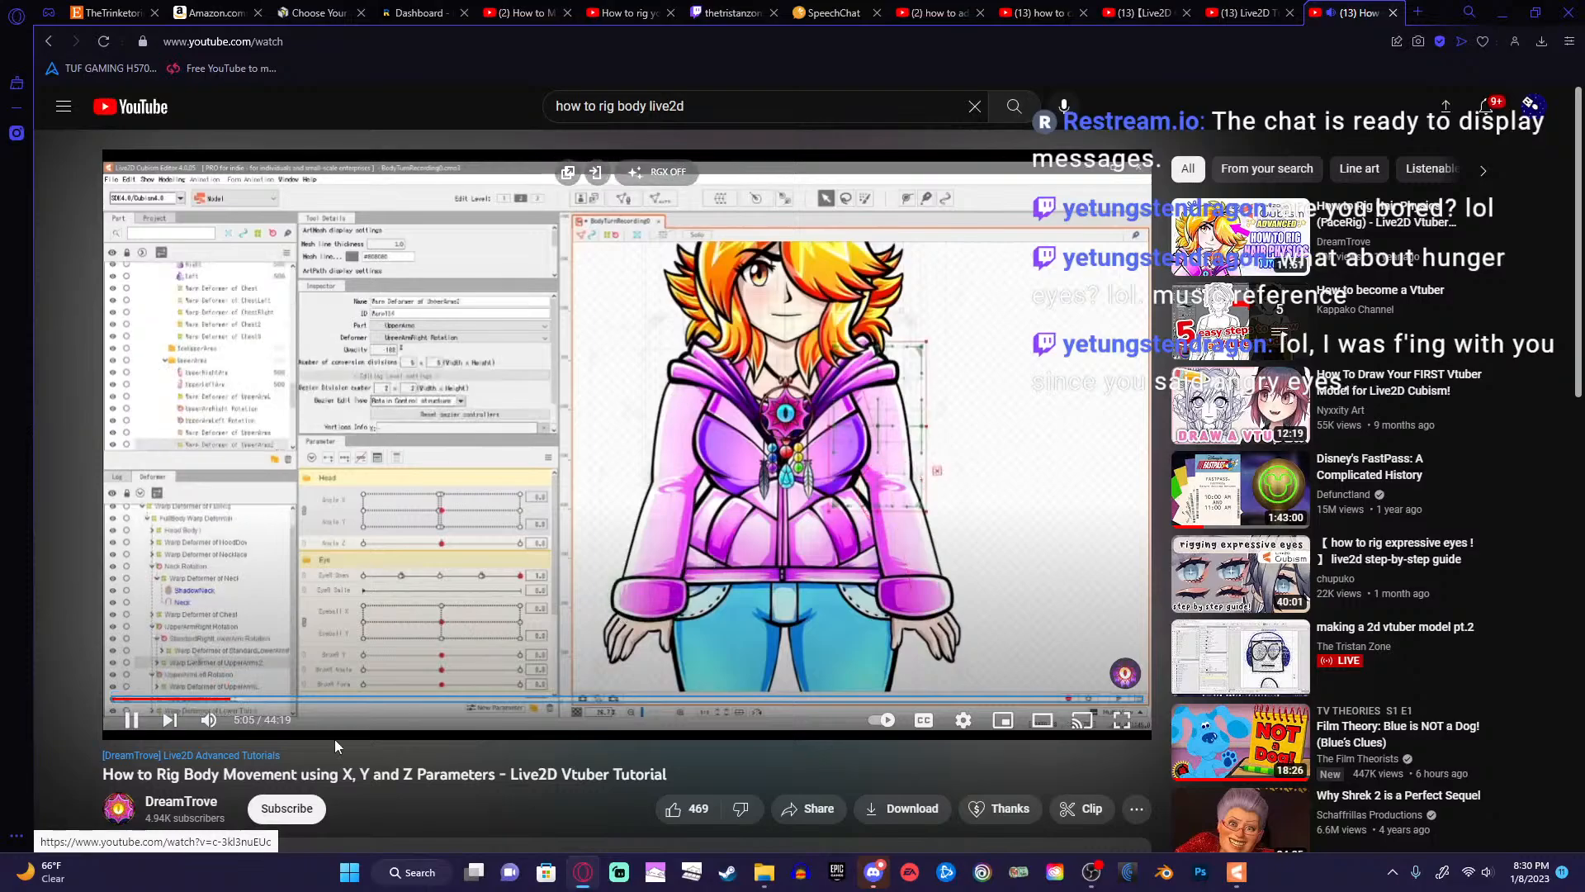
left_click(319, 681)
Switch to the video on rigging a Vtuber model with Live2D, replay its warp deformer section, and pause at the rotation deformer section.
left_click(545, 11)
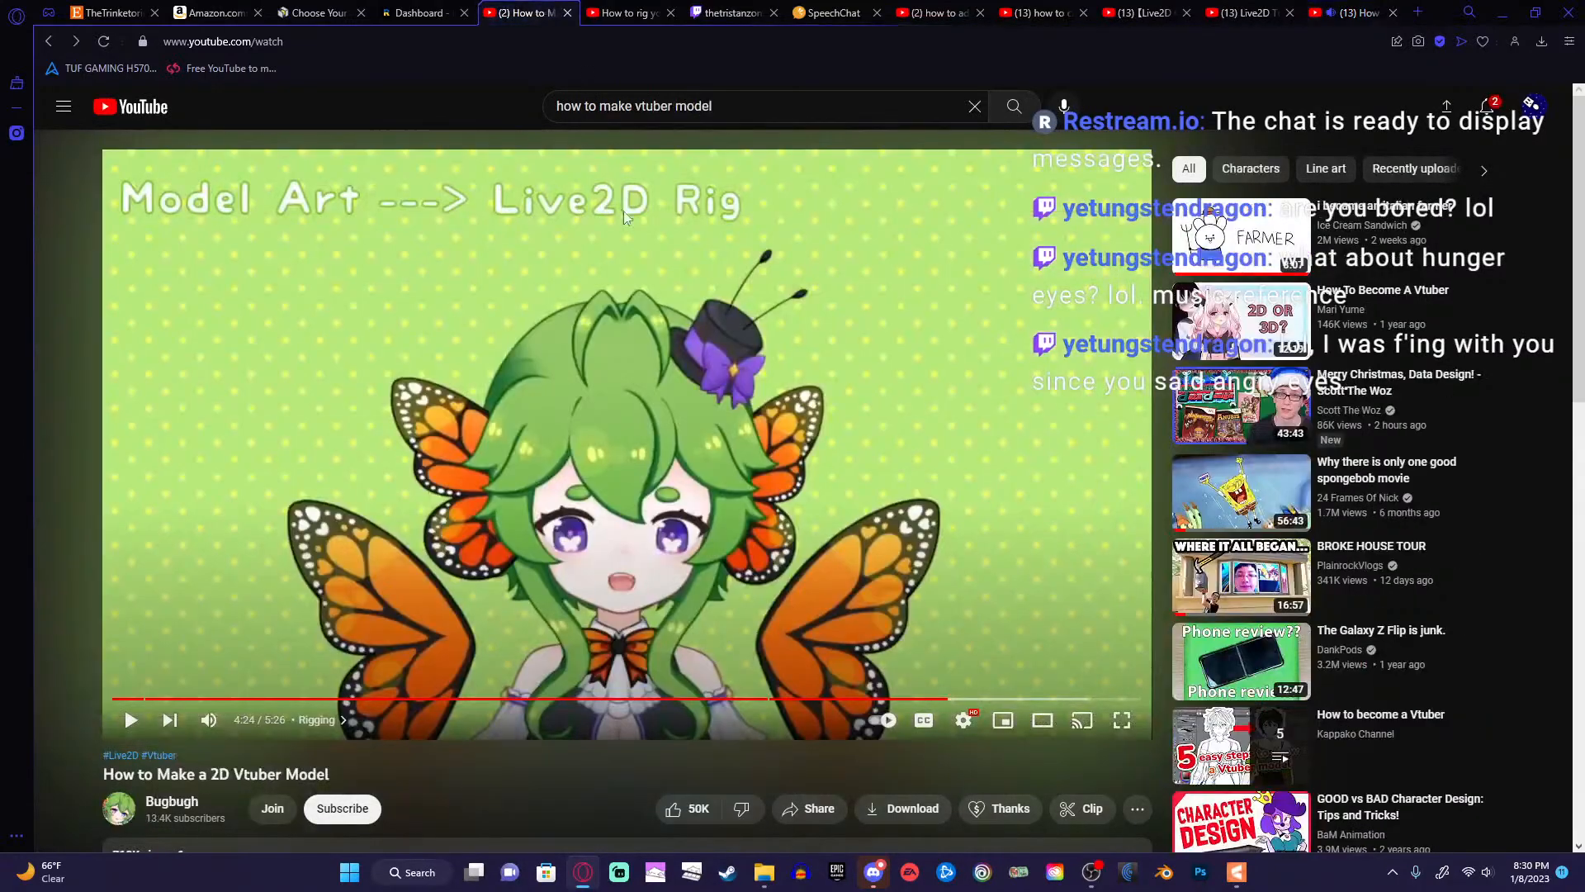
key("ctrl+Tab")
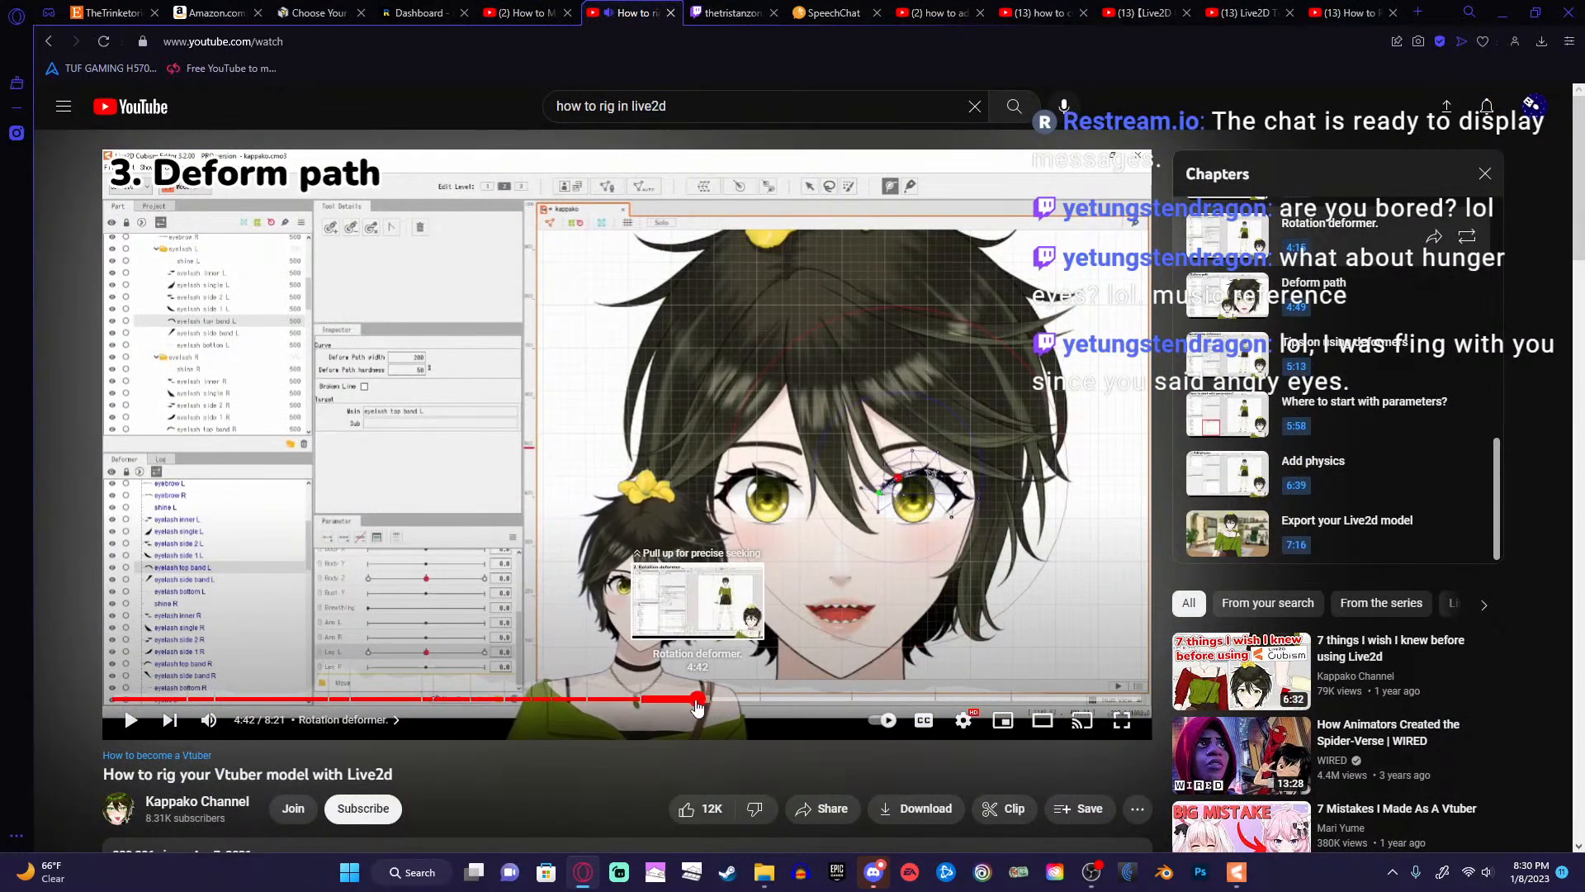
left_click_drag(670, 699, 583, 700)
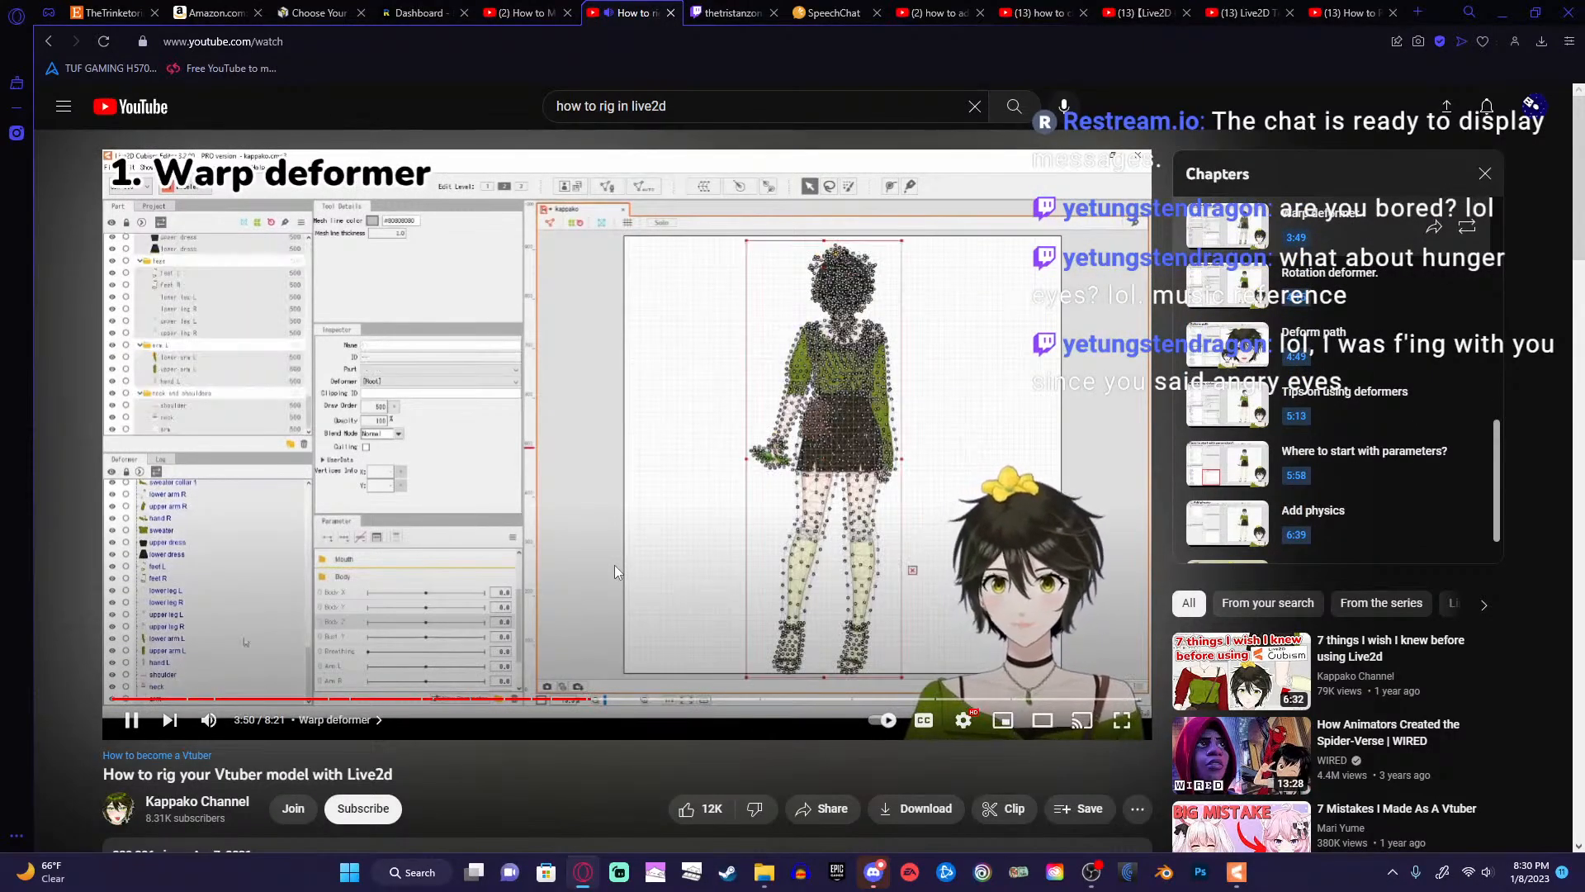
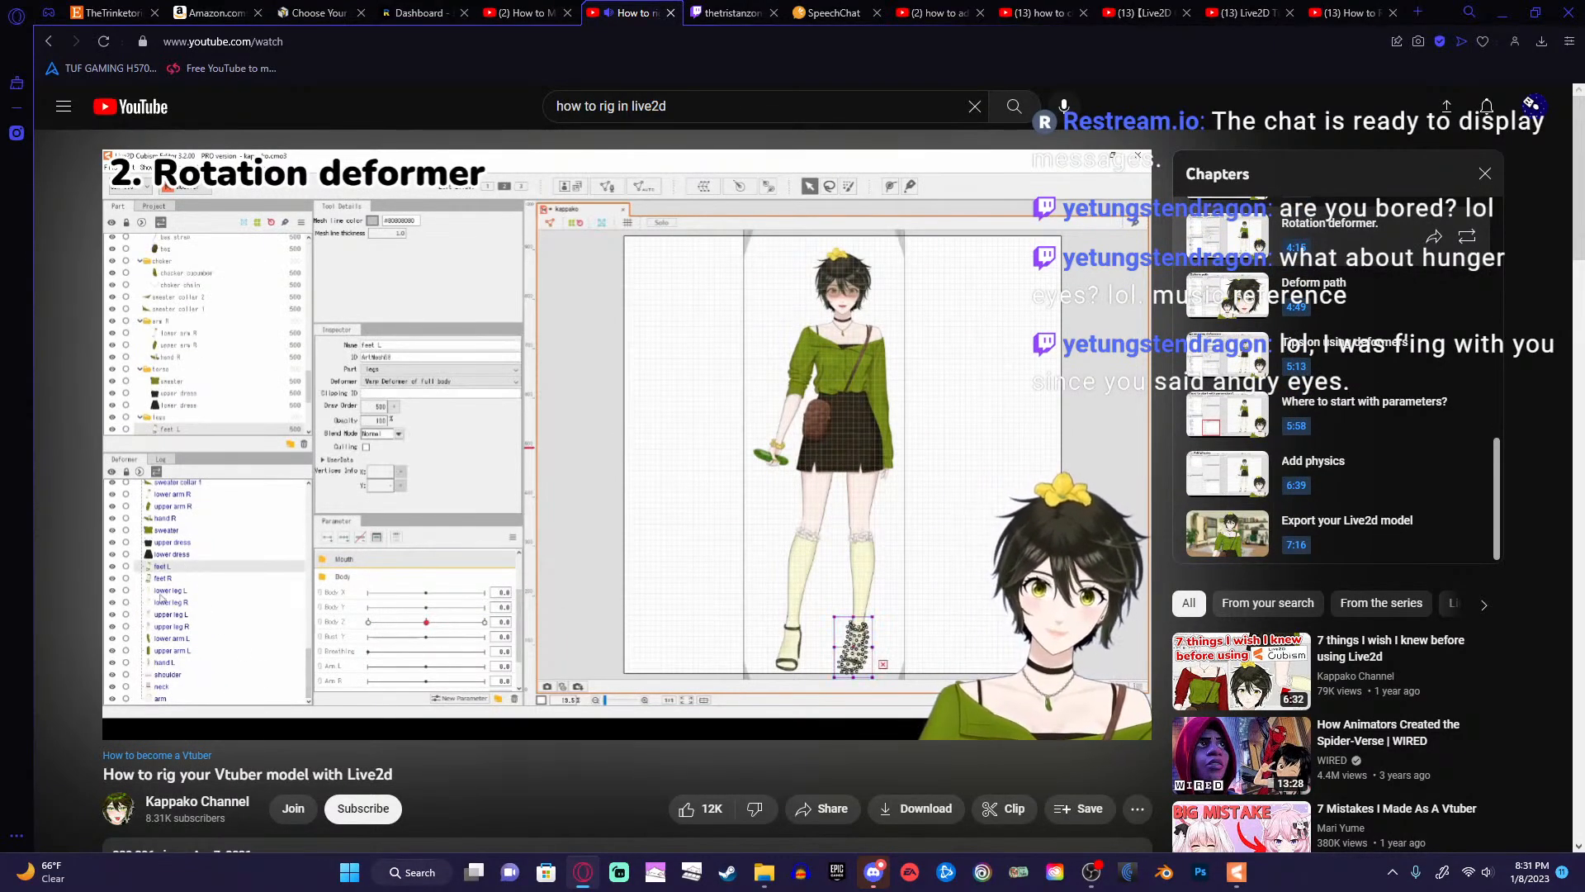
left_click(586, 458)
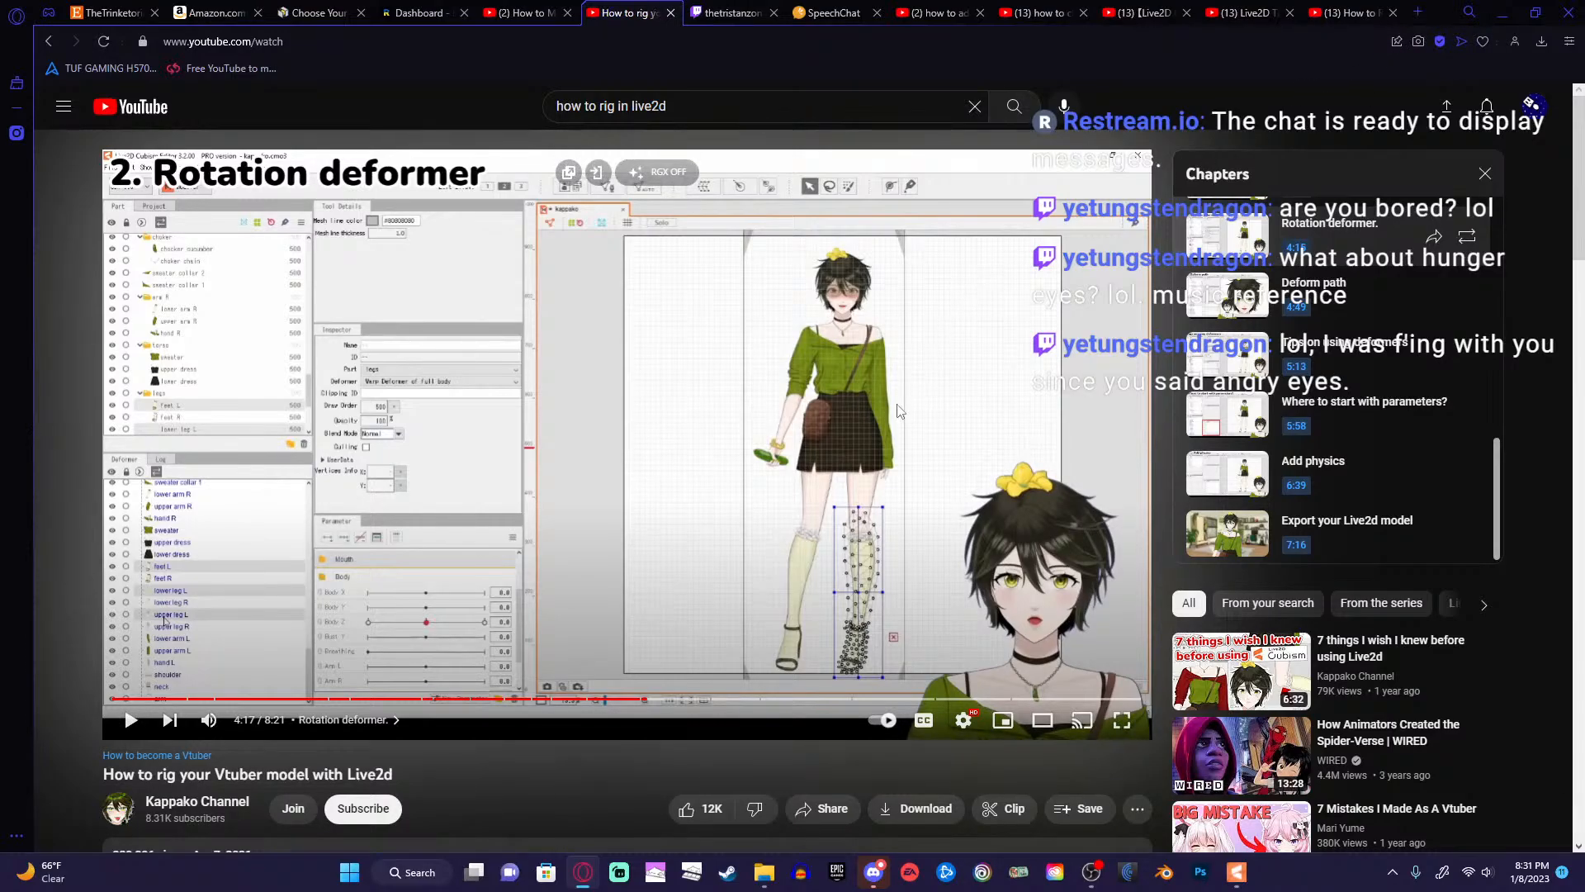
Open the Kappako Channel page and browse its uploaded videos and playlists.
scroll(567, 724, "down", 2)
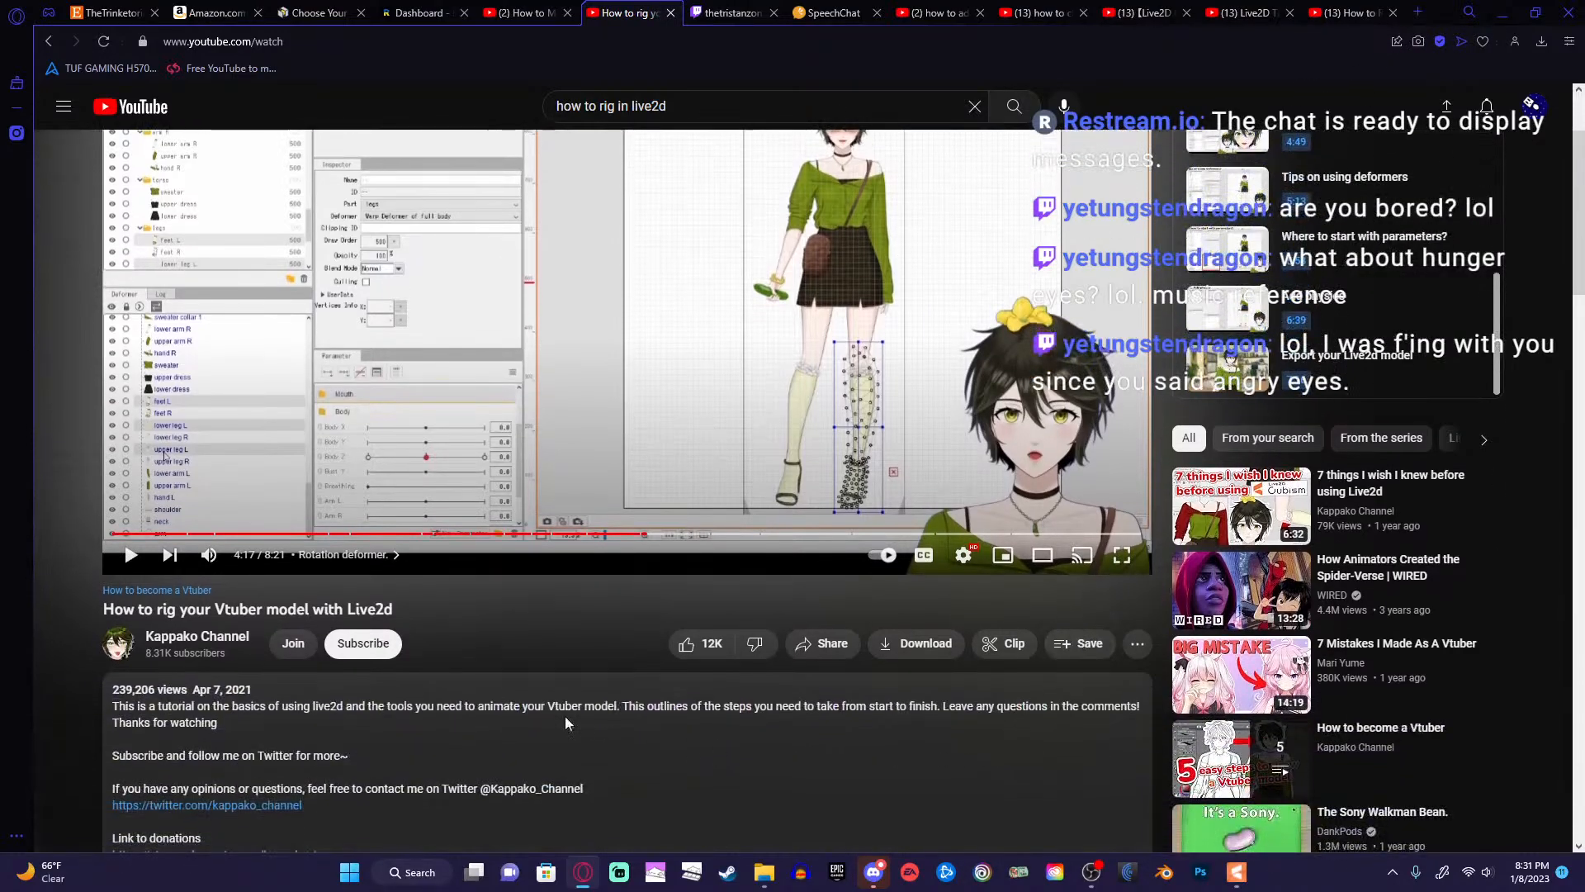
left_click(116, 644)
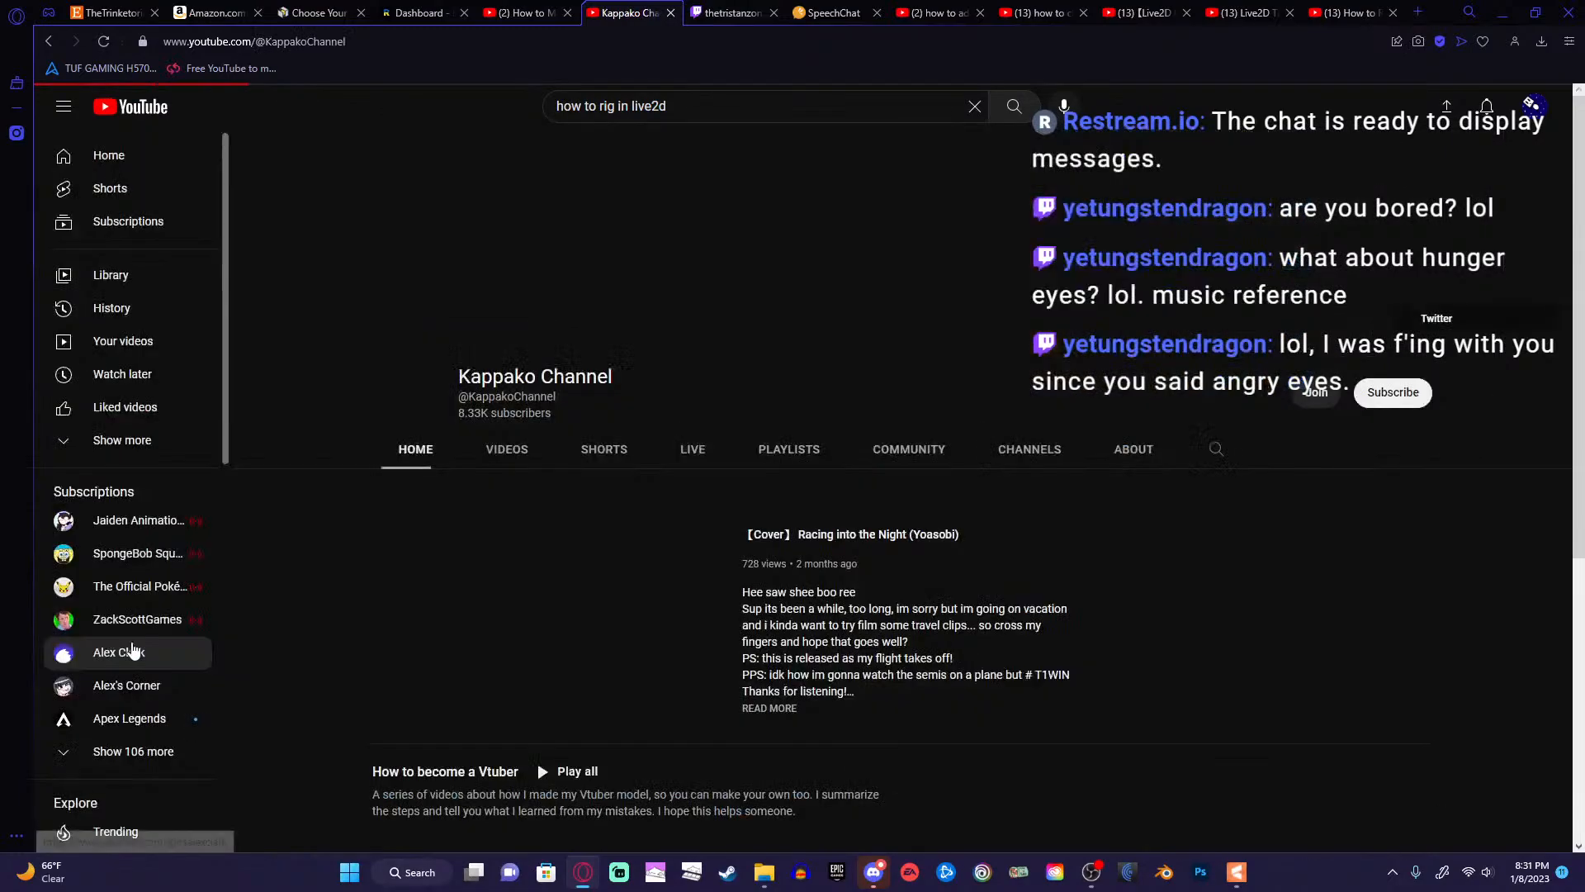
left_click(522, 456)
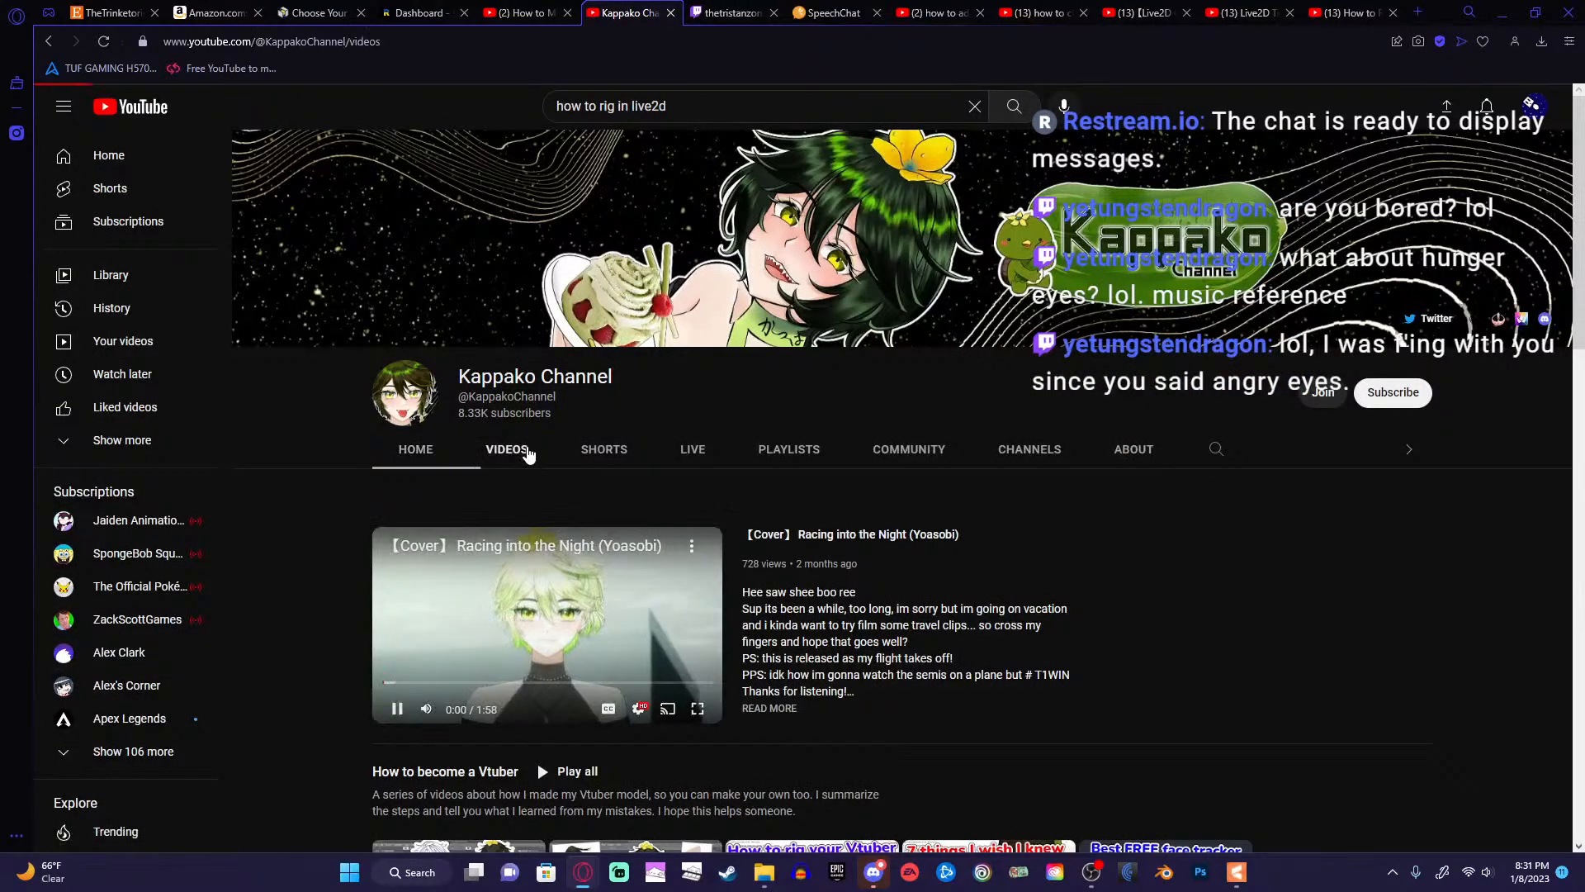
scroll(709, 512, "down", 2)
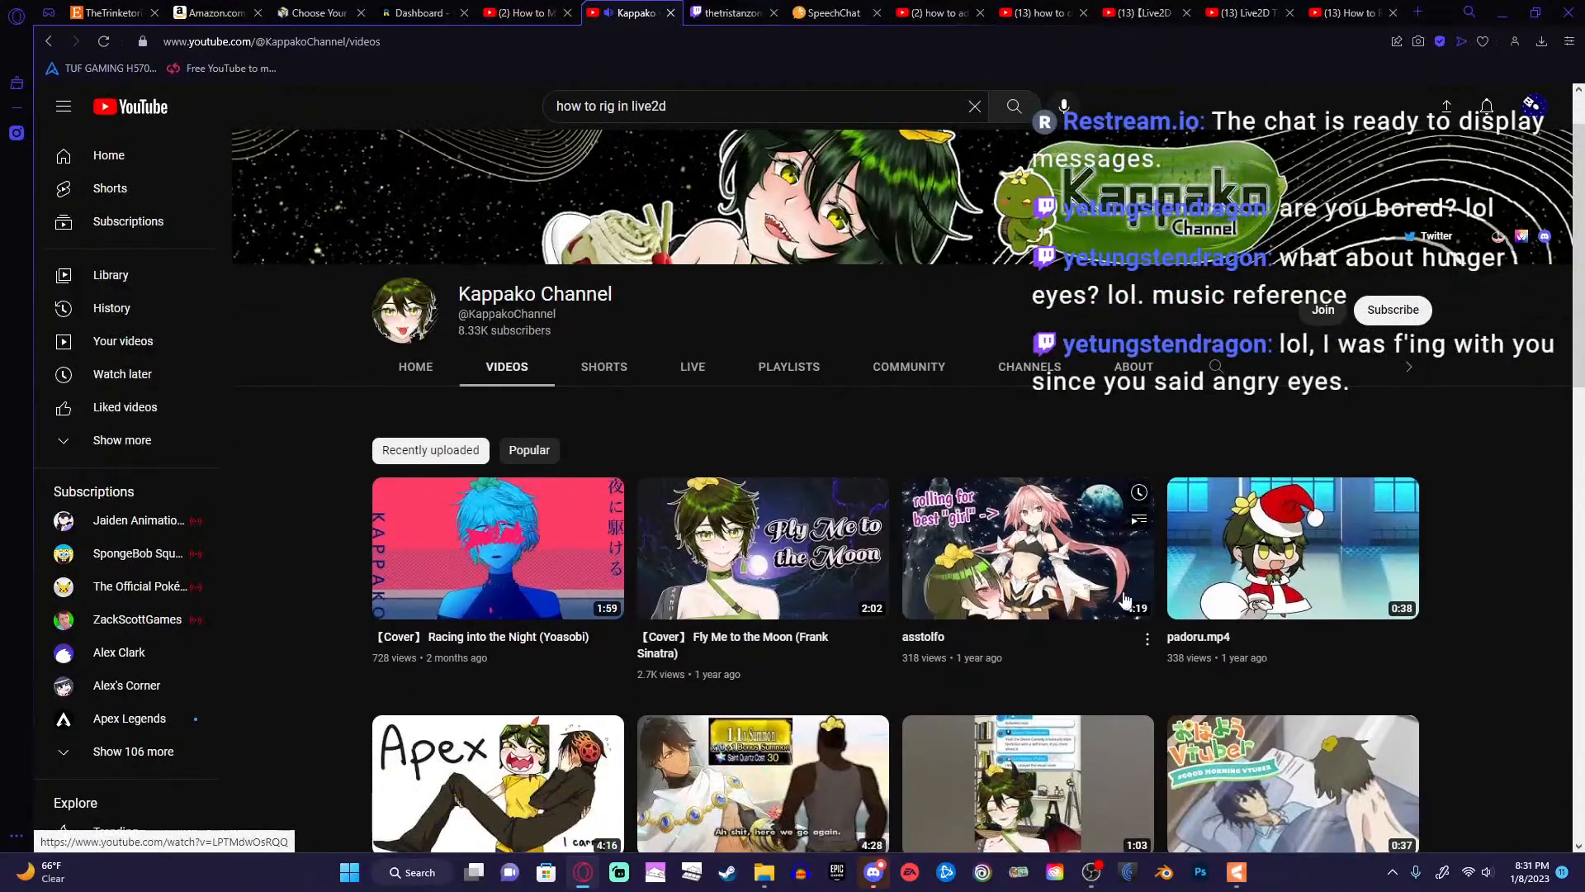
scroll(1239, 692, "down", 2)
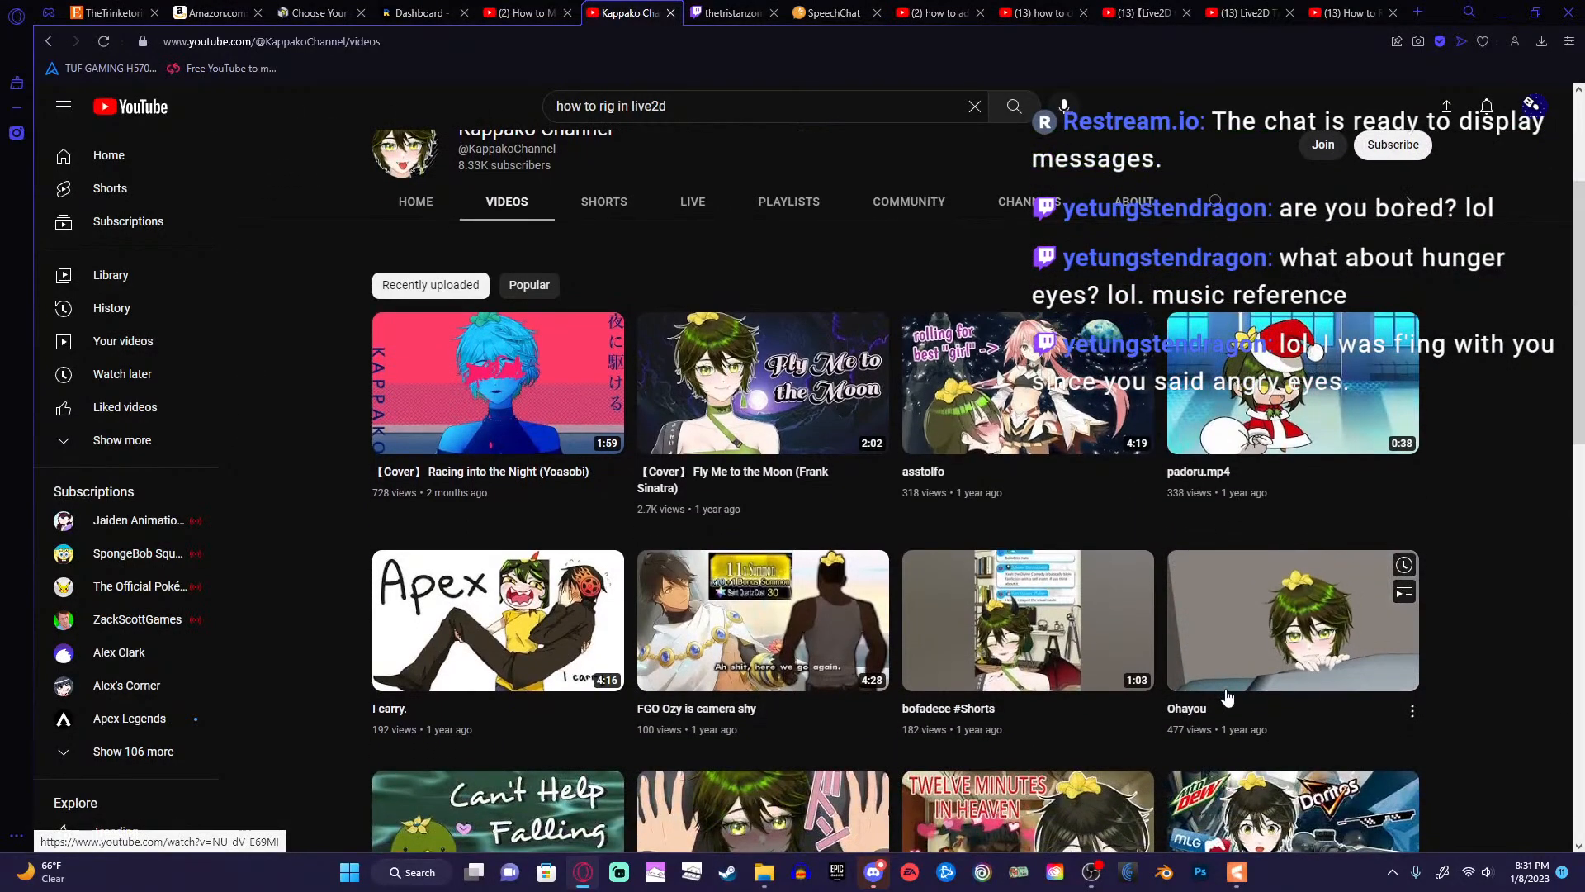
scroll(1522, 690, "up", 4)
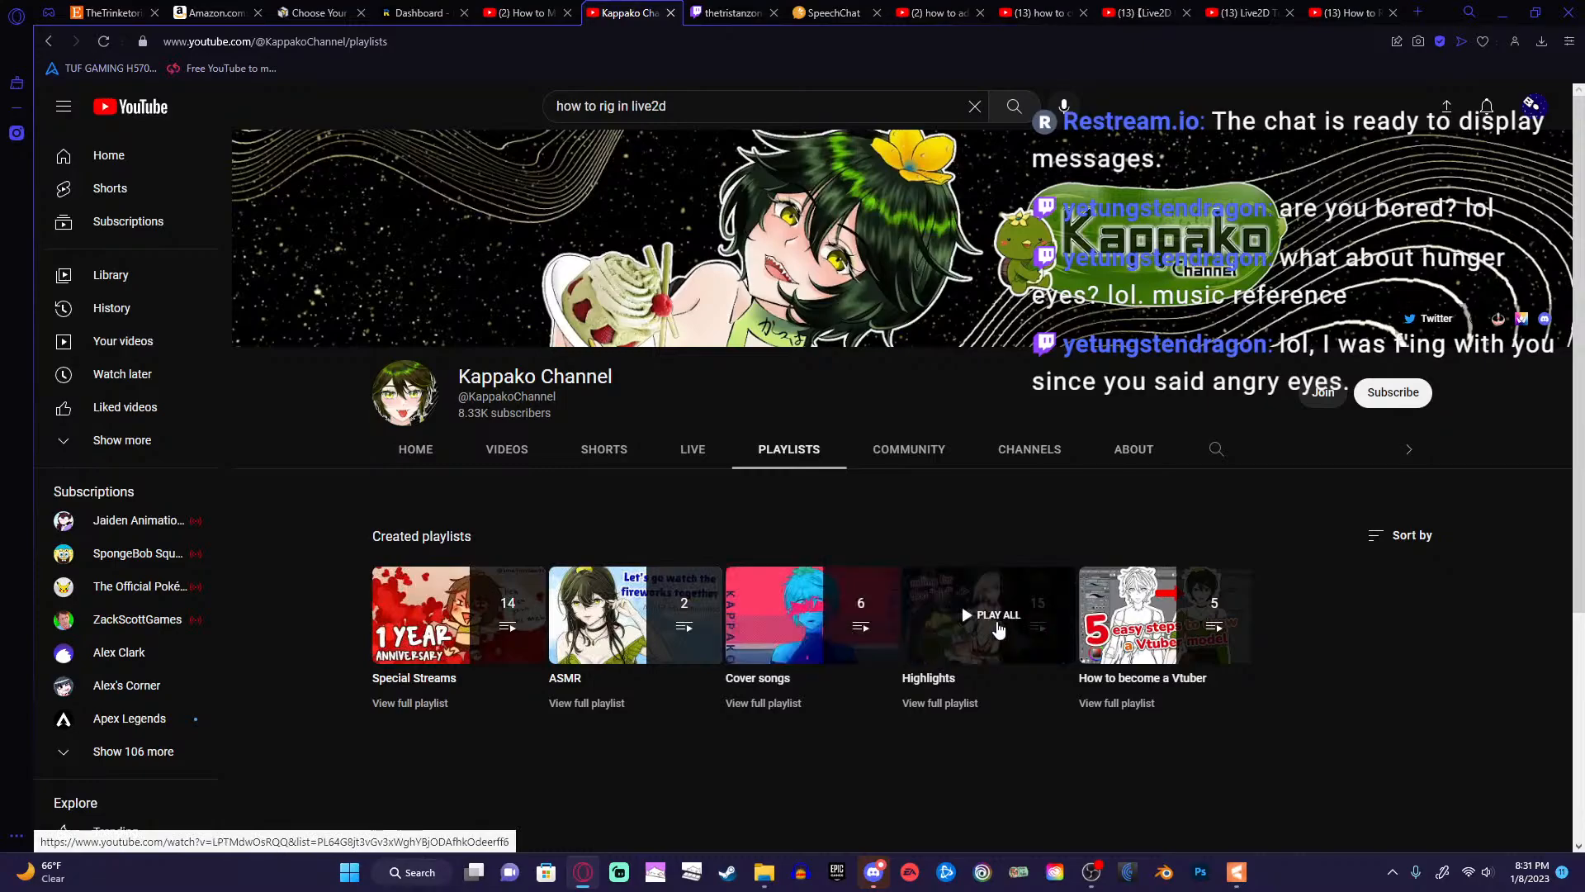
From the How to become a Vtuber playlist, open the Live2D rigging video and skim it to the texture atlas section at 2:12.
left_click(1247, 646)
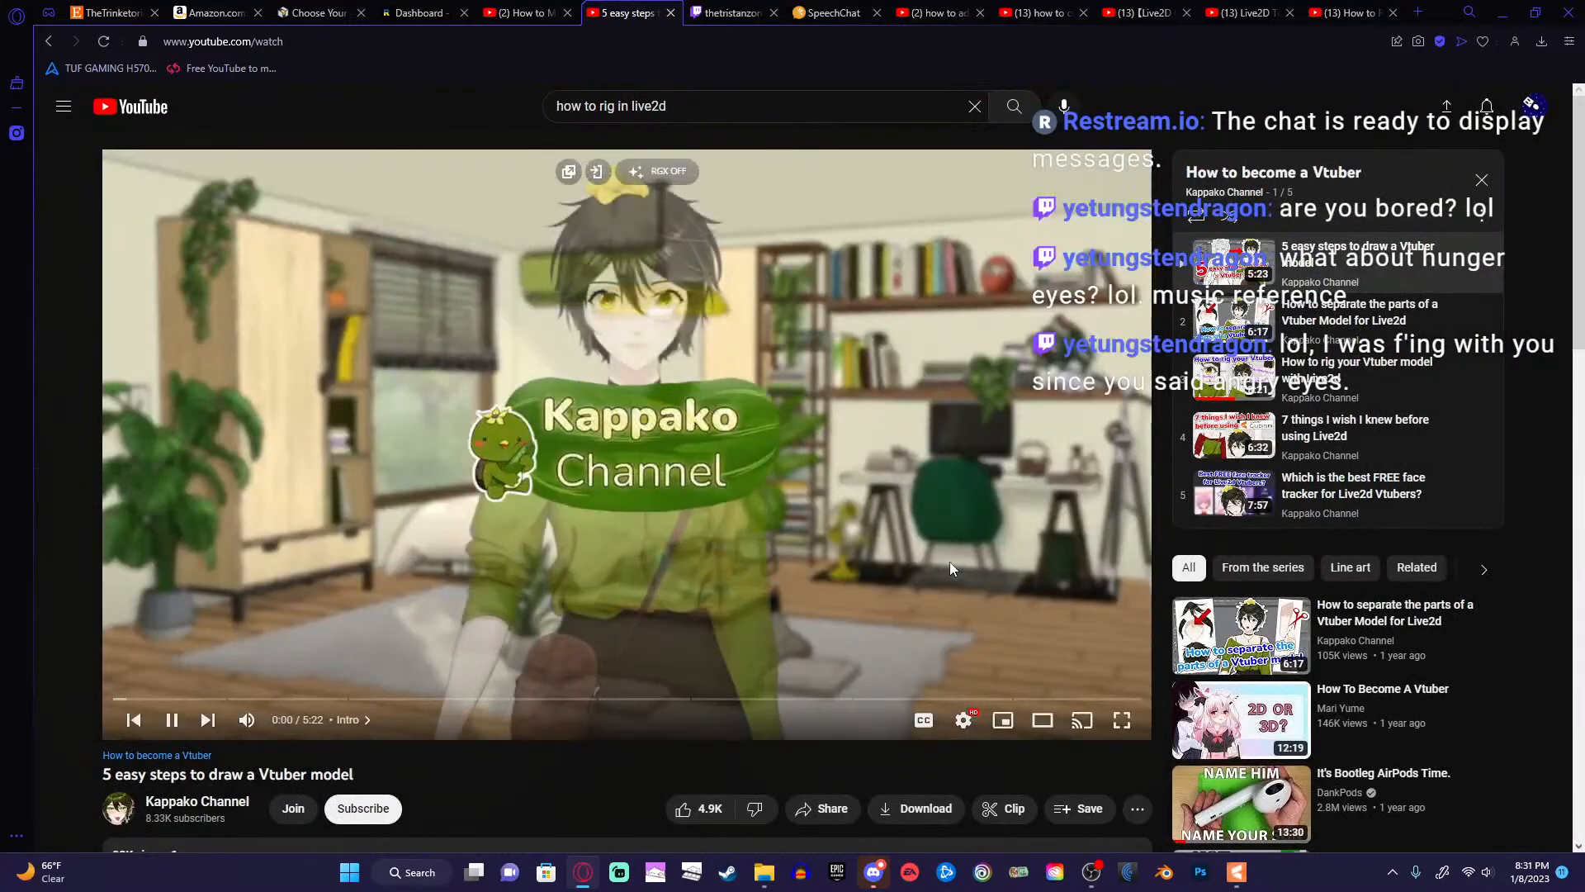
left_click(949, 562)
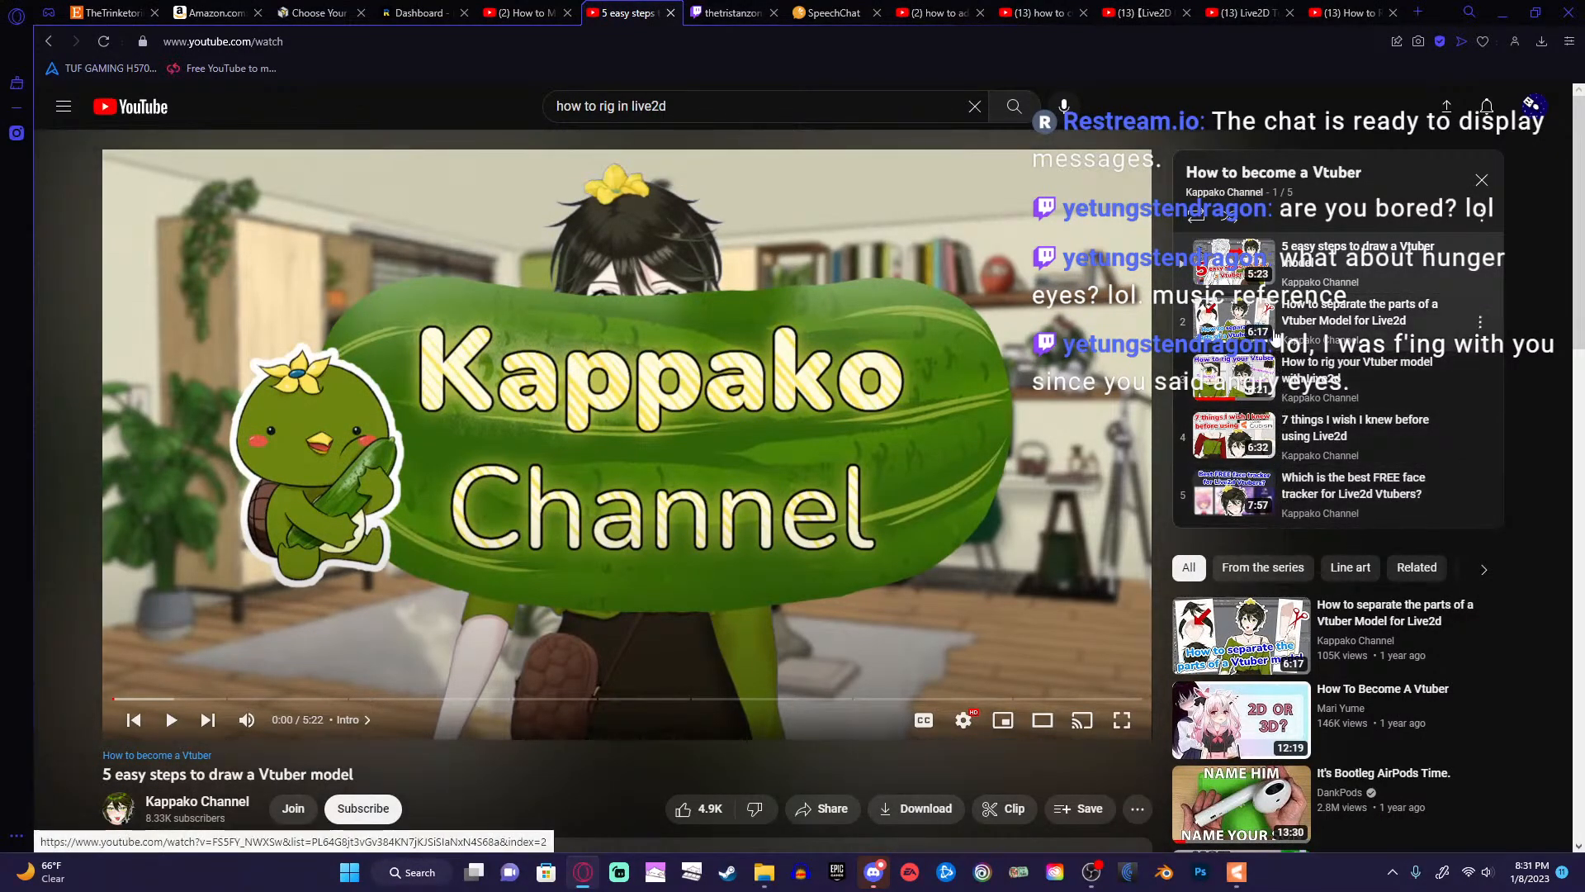
left_click(1273, 369)
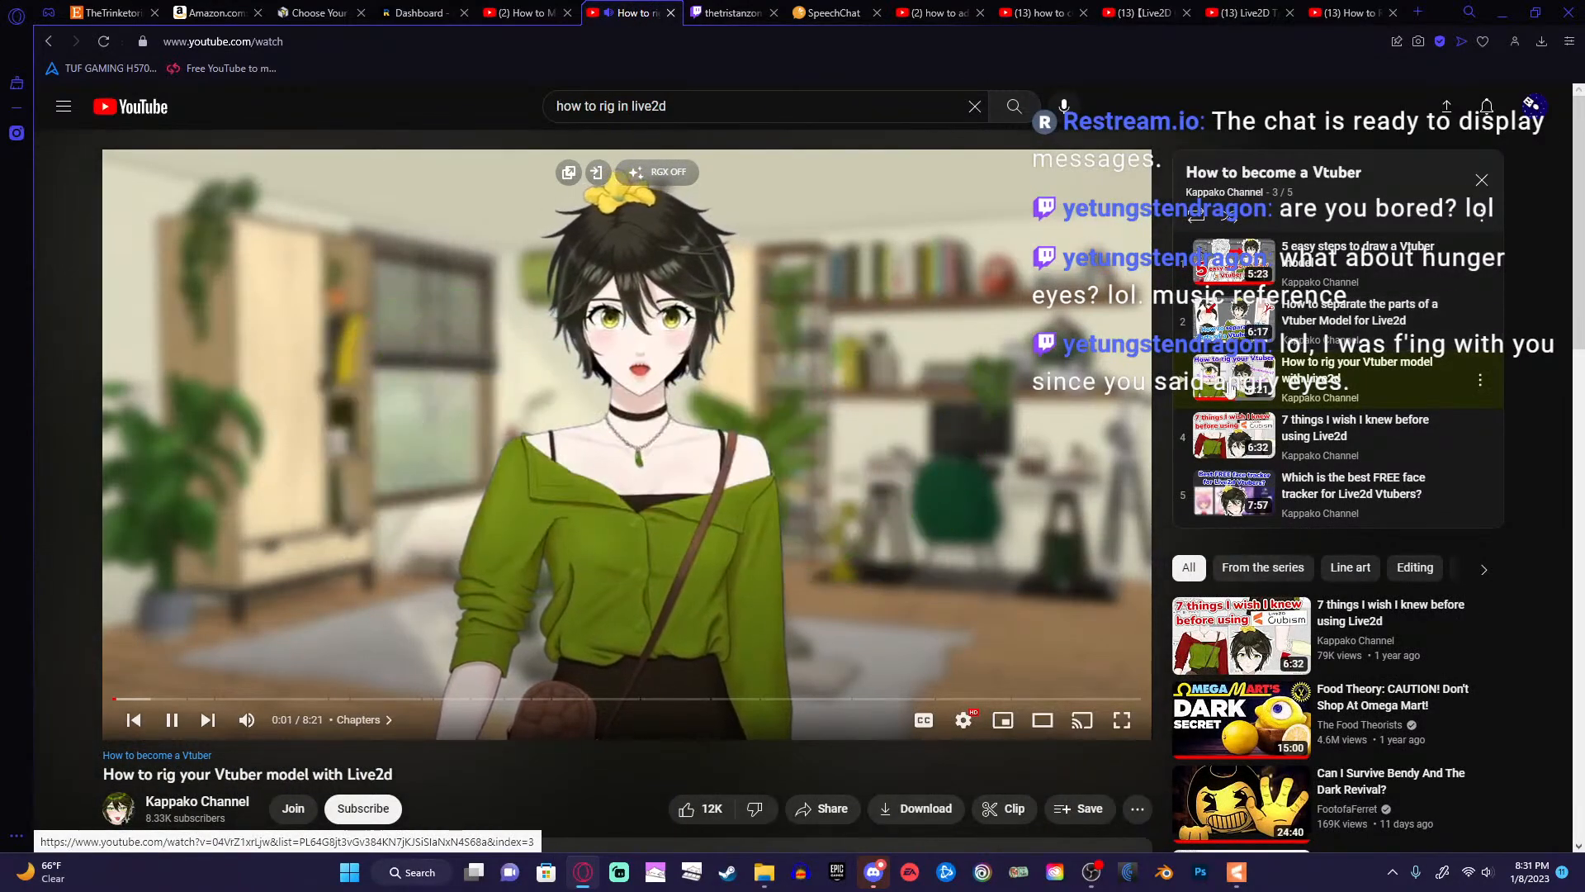
left_click(274, 700)
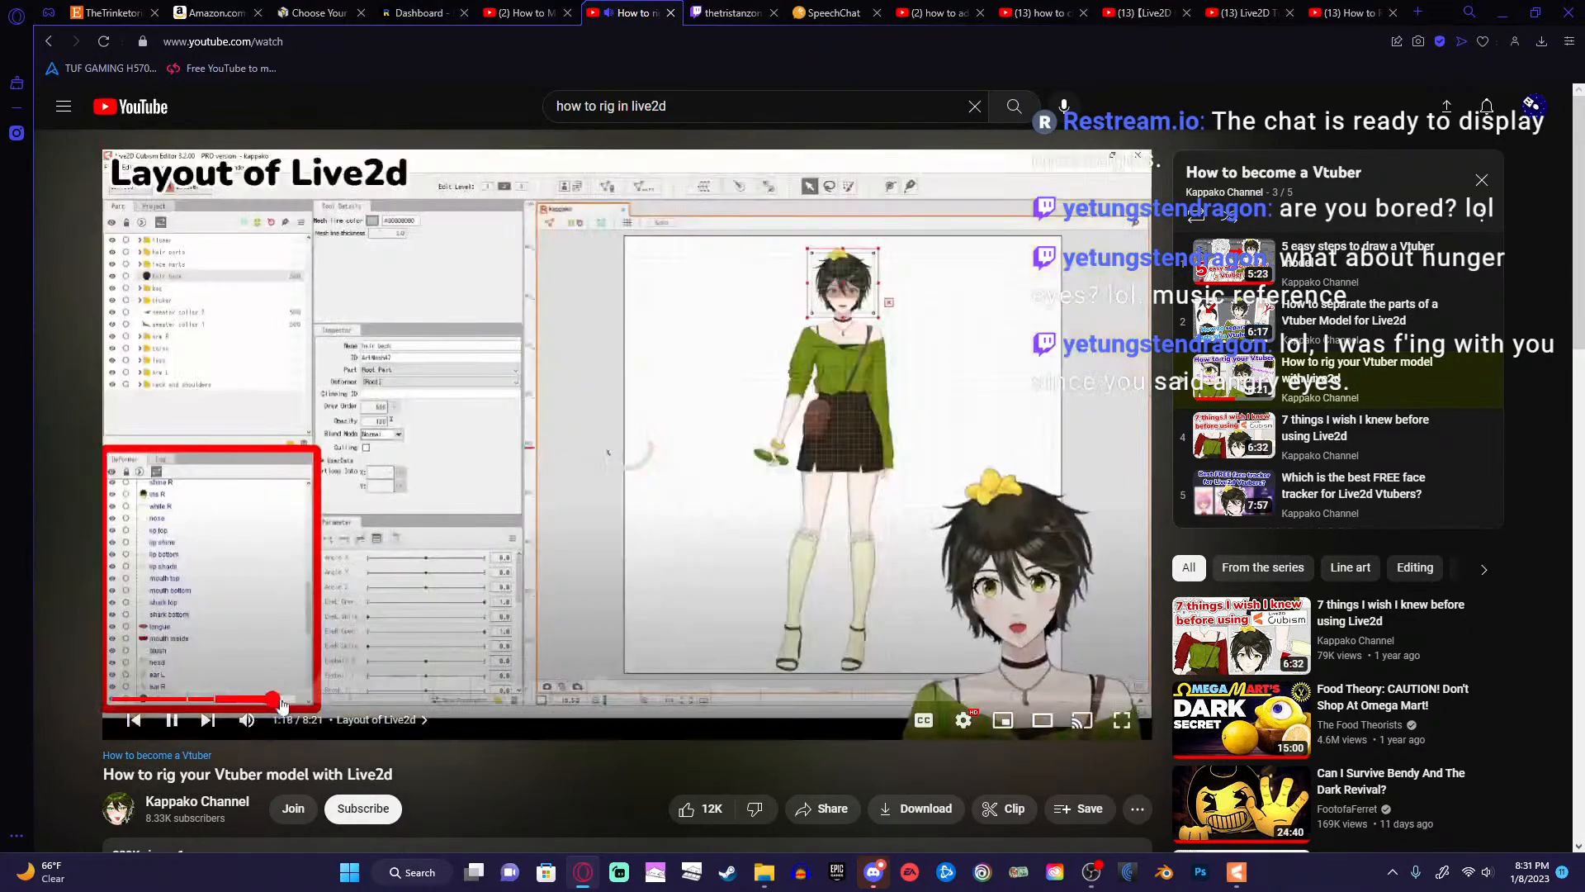
left_click_drag(281, 703, 488, 408)
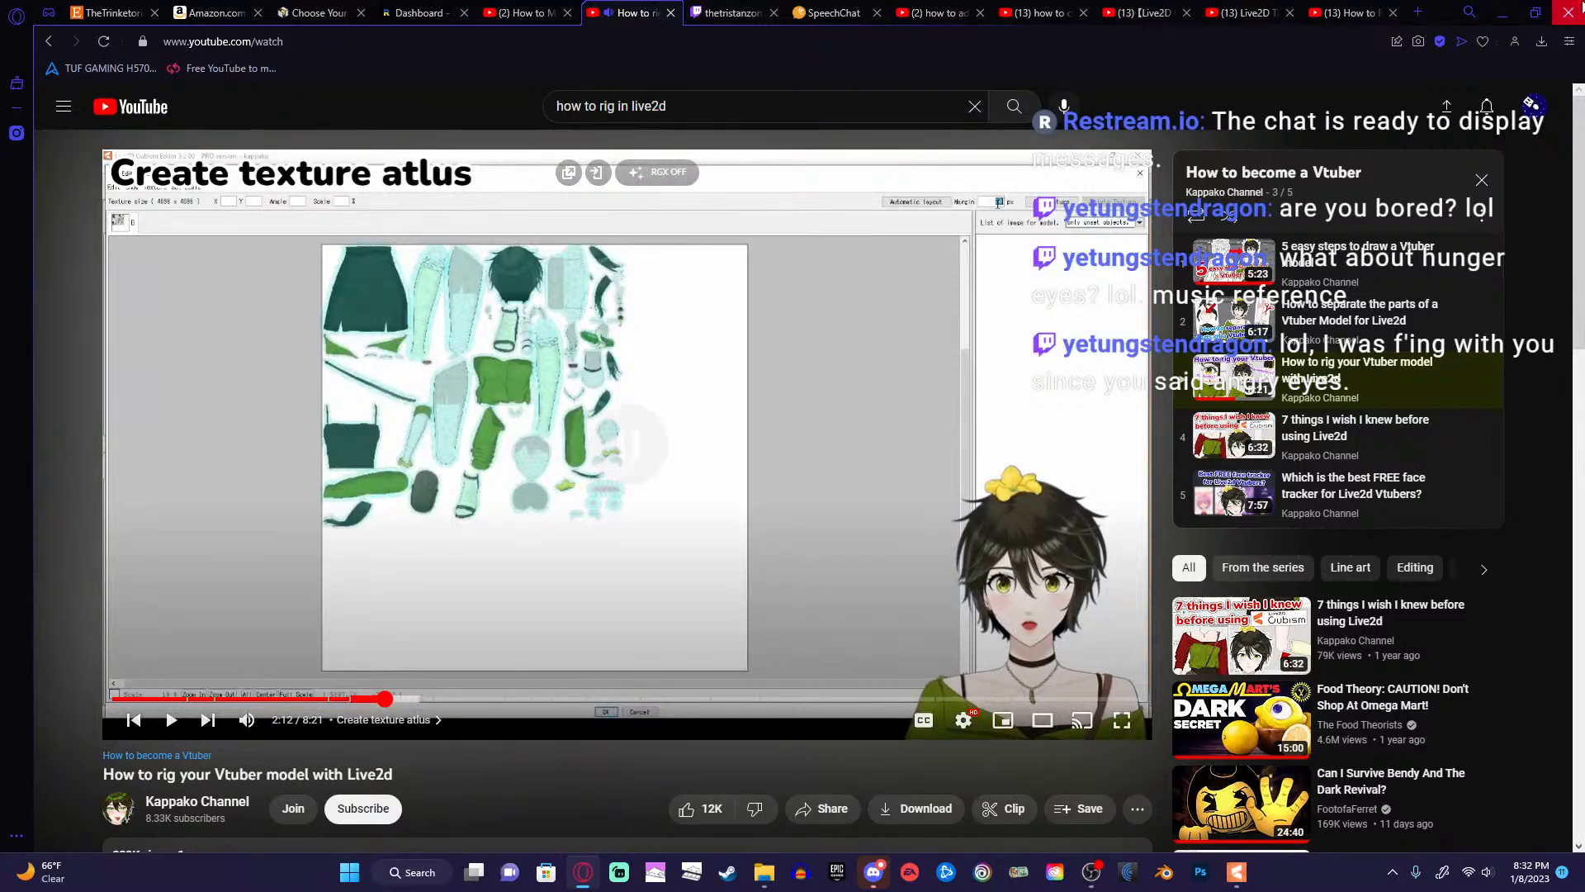
Return to Live2D Cubism Editor and examine the Blocky_vtuber model's head and body up close.
left_click(1508, 8)
scroll(1192, 526, "down", 3)
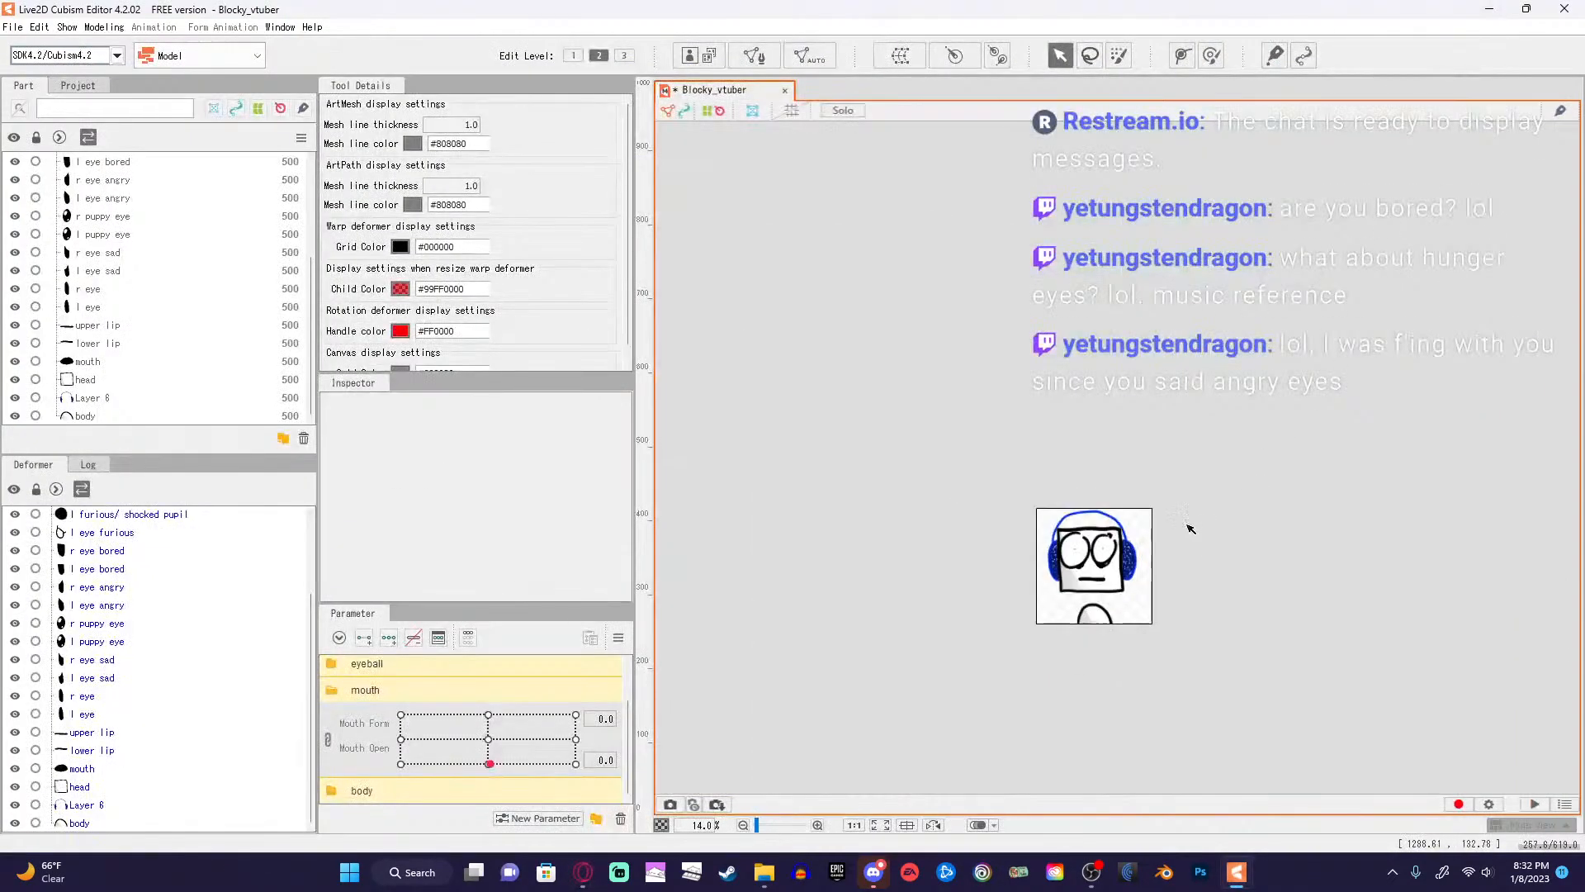
scroll(1189, 529, "up", 3)
scroll(724, 700, "down", 2)
scroll(724, 700, "up", 4)
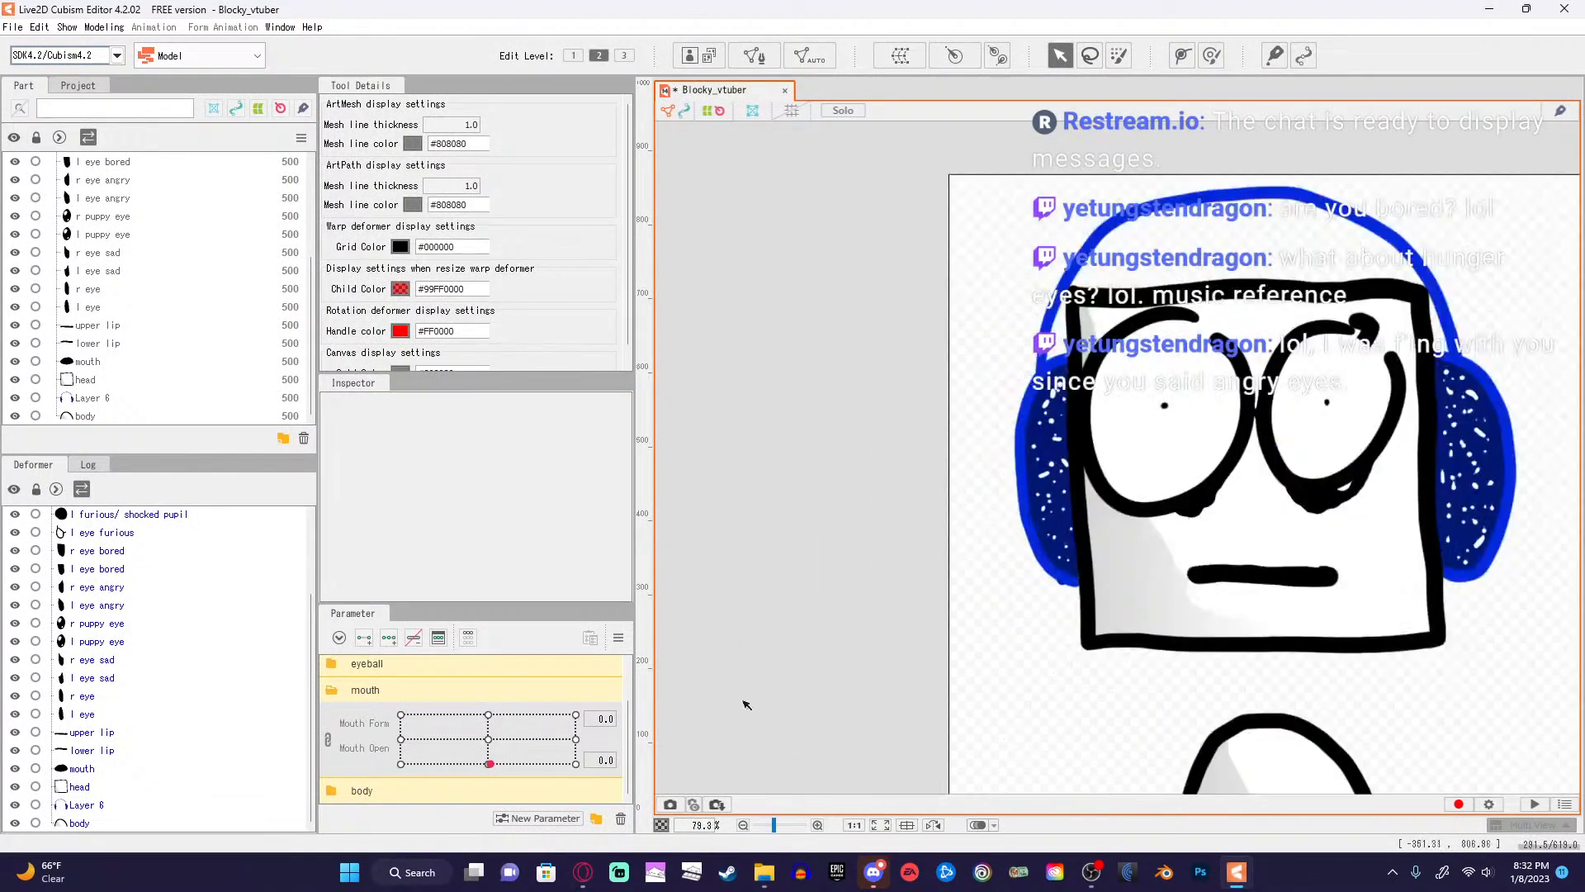
scroll(1415, 673, "up", 4)
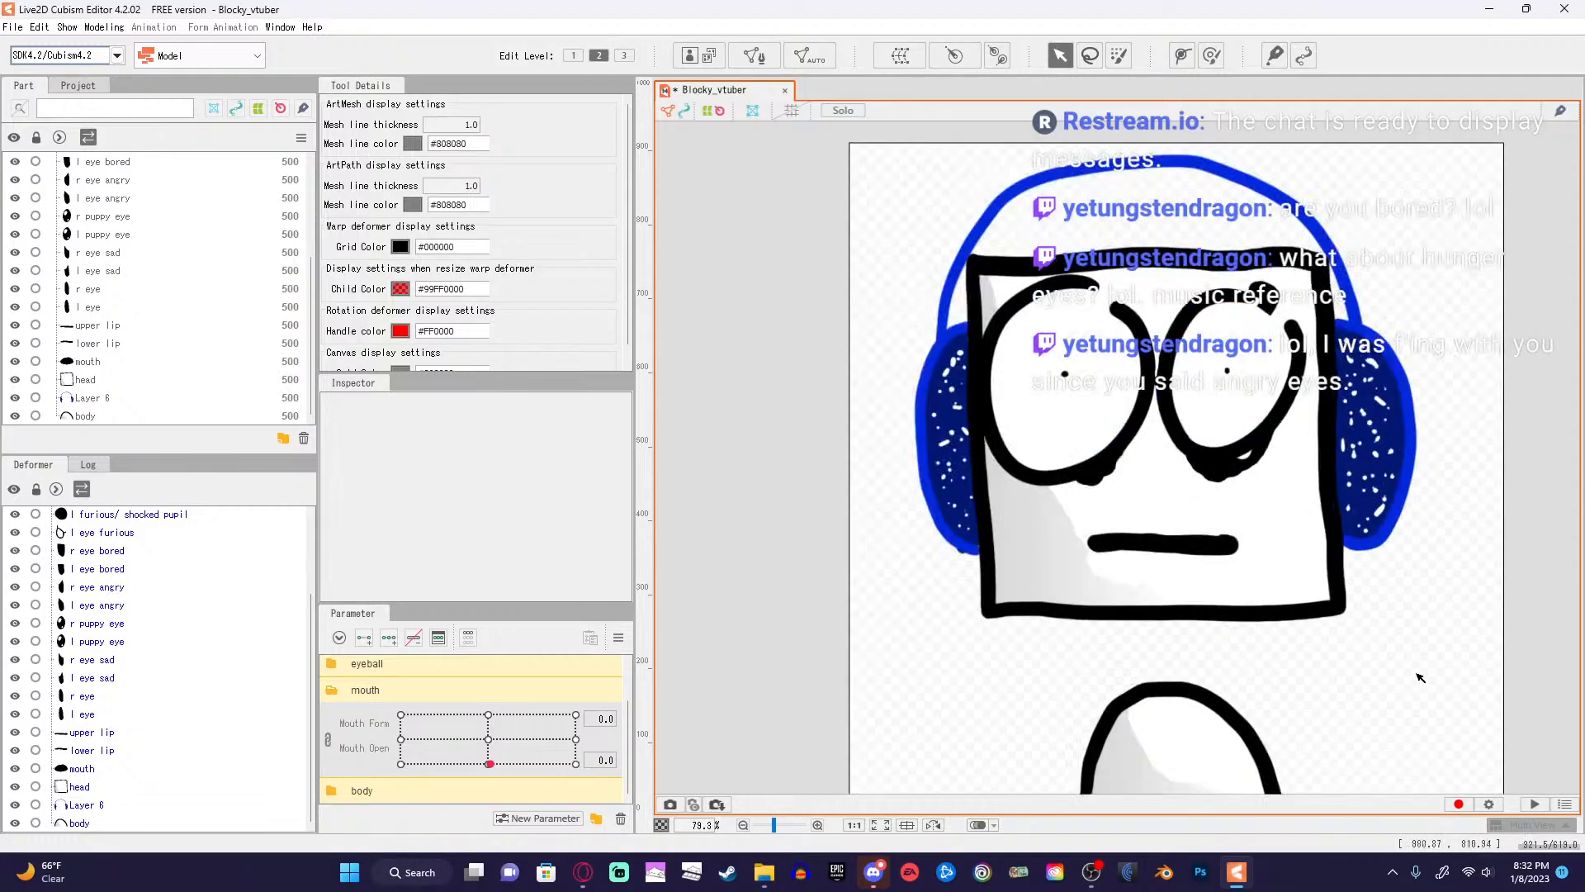
Test the mouth deformation by moving the Mouth Form and Mouth Open control sideways, then return it to 0.0.
scroll(1065, 641, "down", 2)
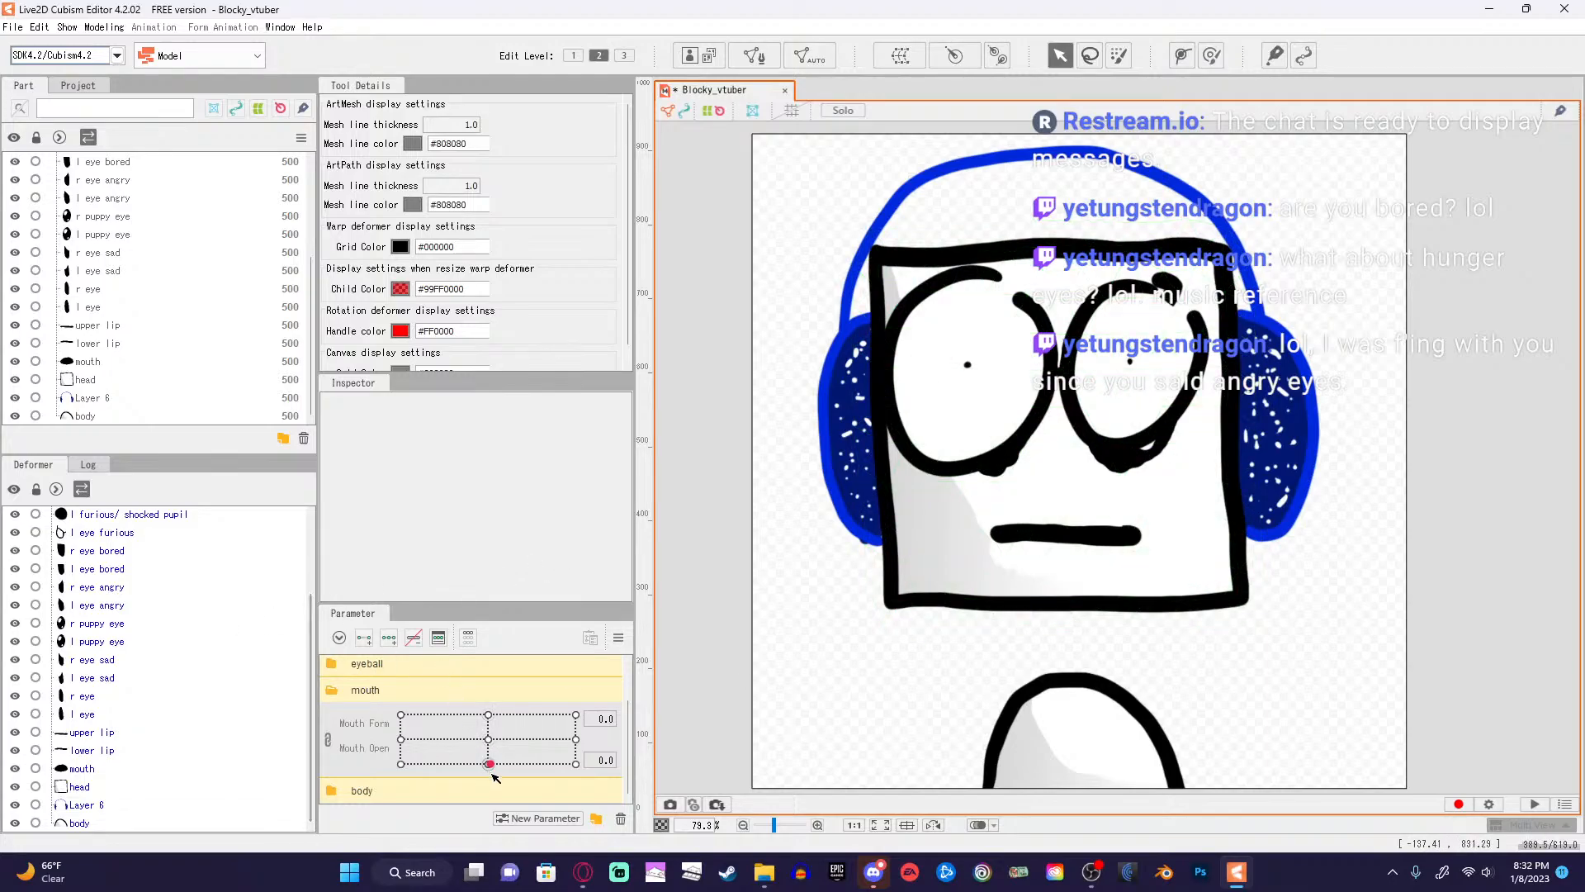
left_click_drag(491, 764, 565, 764)
left_click_drag(556, 817, 491, 813)
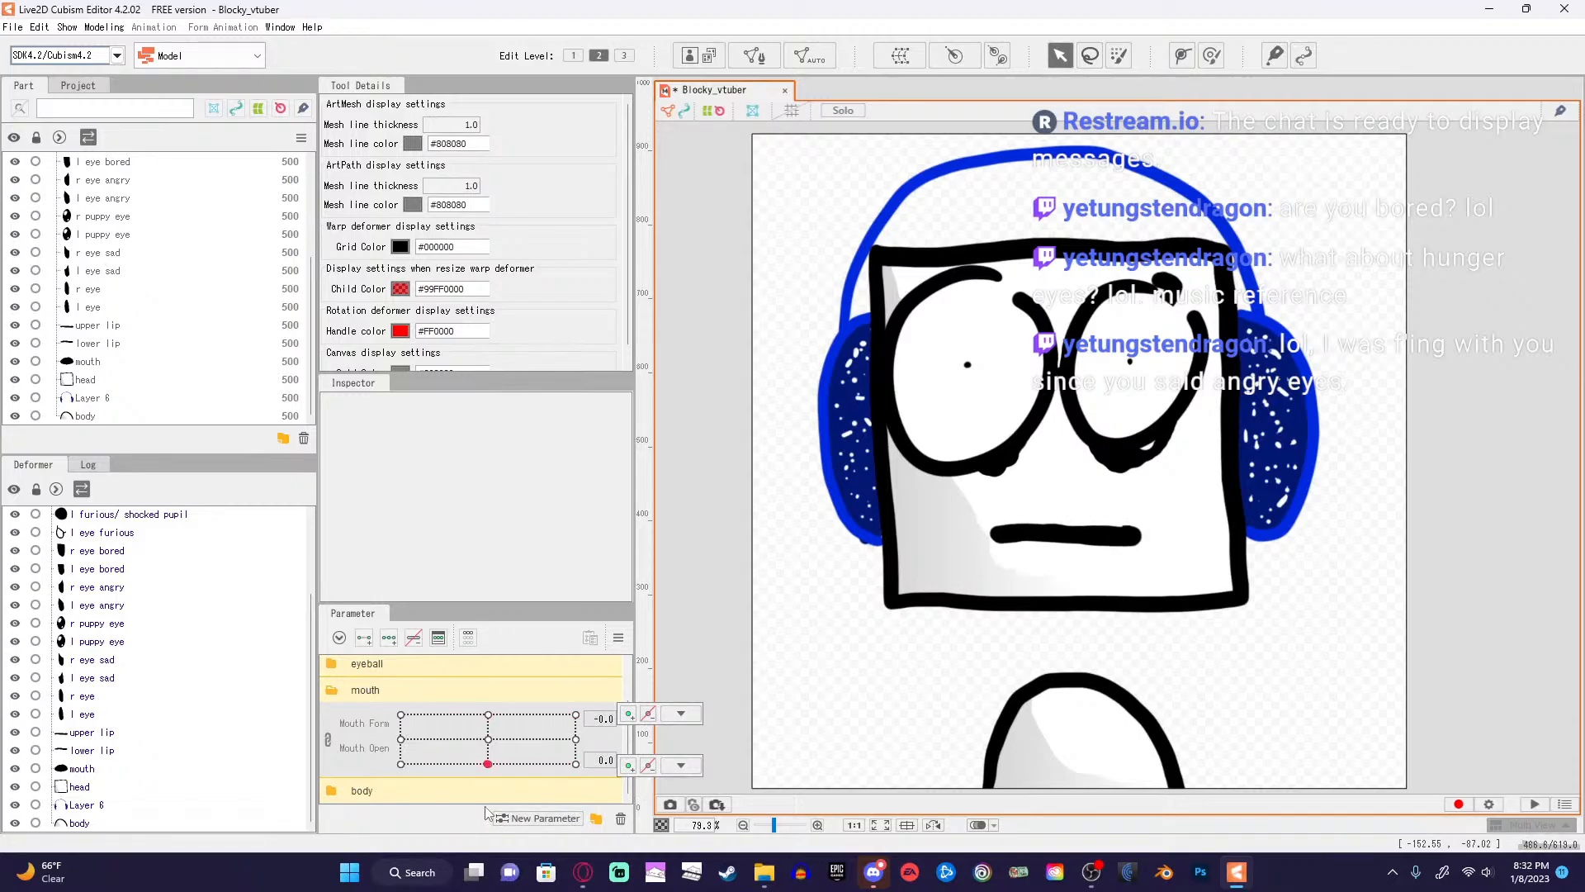
Switch to the YouTube page in the browser and search for "body xyz live2d".
left_click(585, 871)
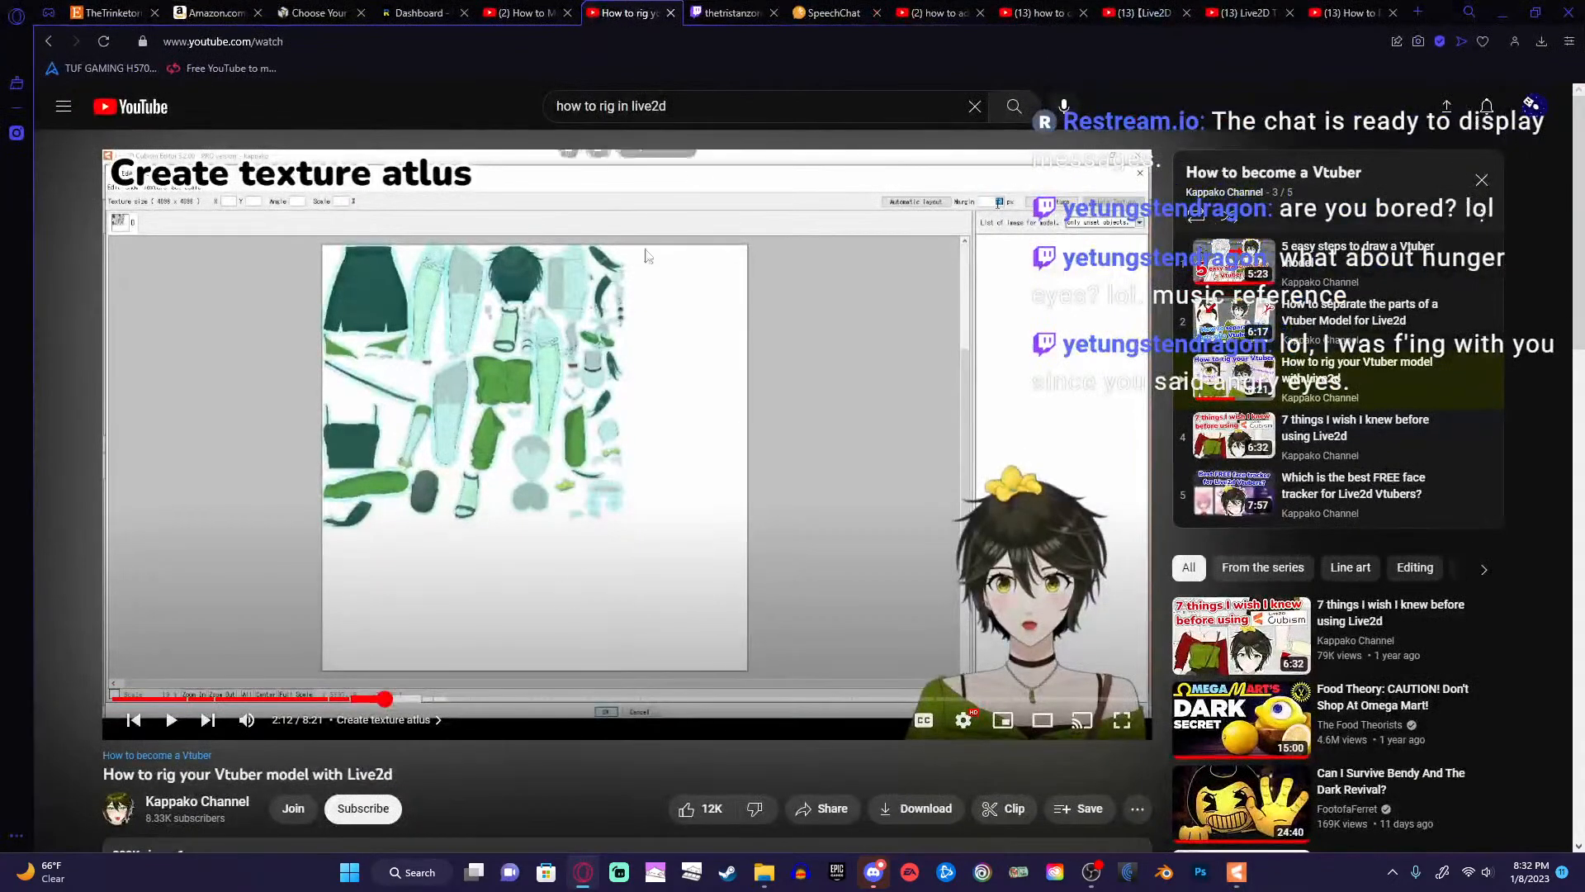
left_click(727, 100)
left_click_drag(717, 104, 530, 123)
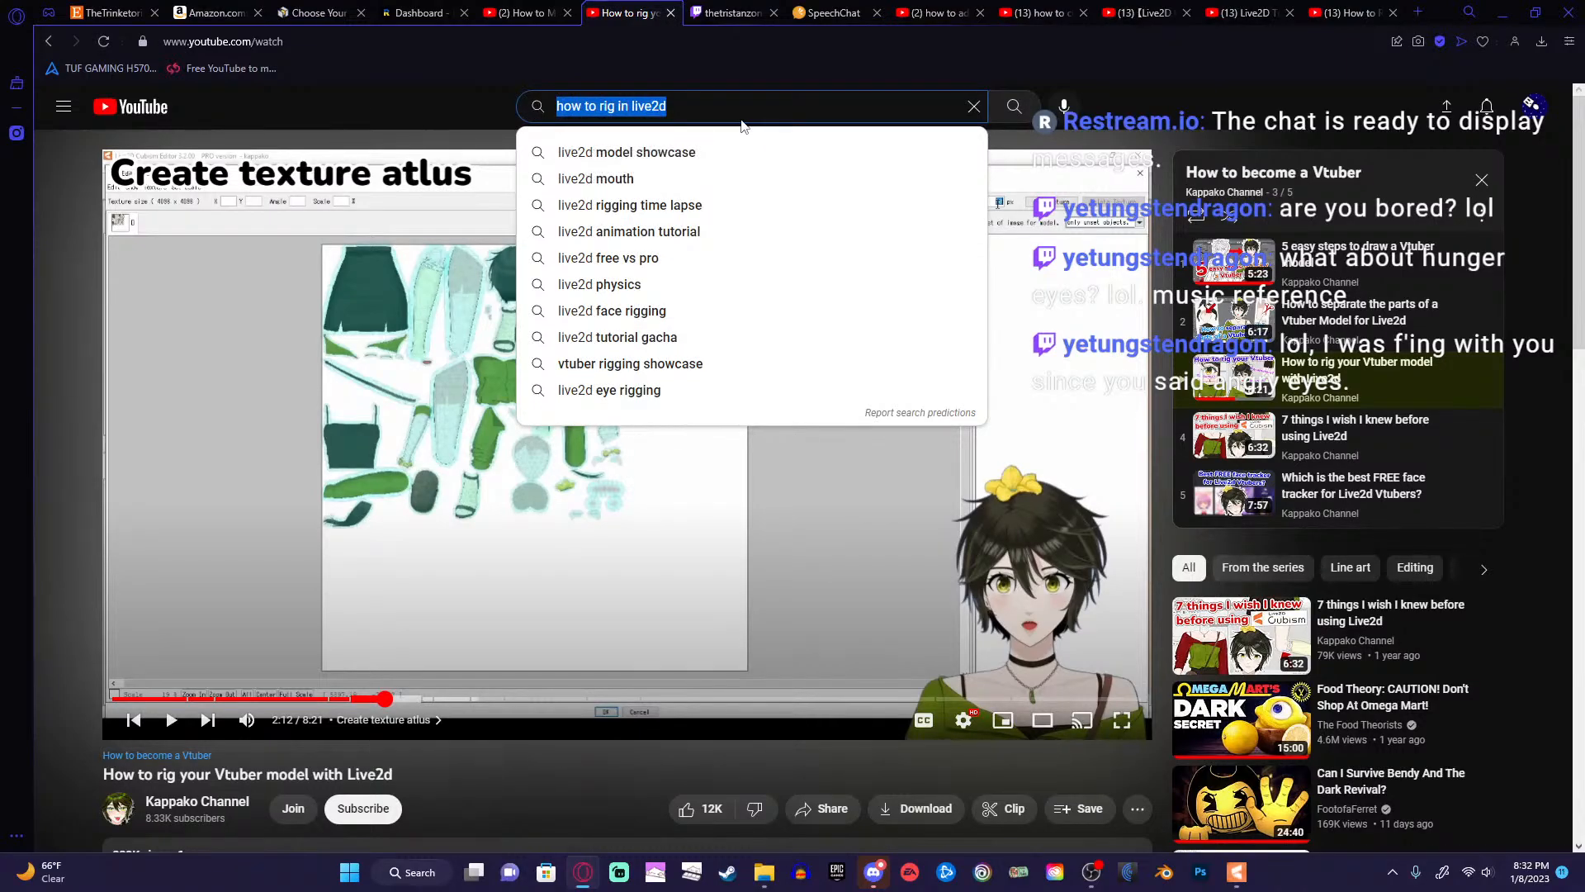
type("body")
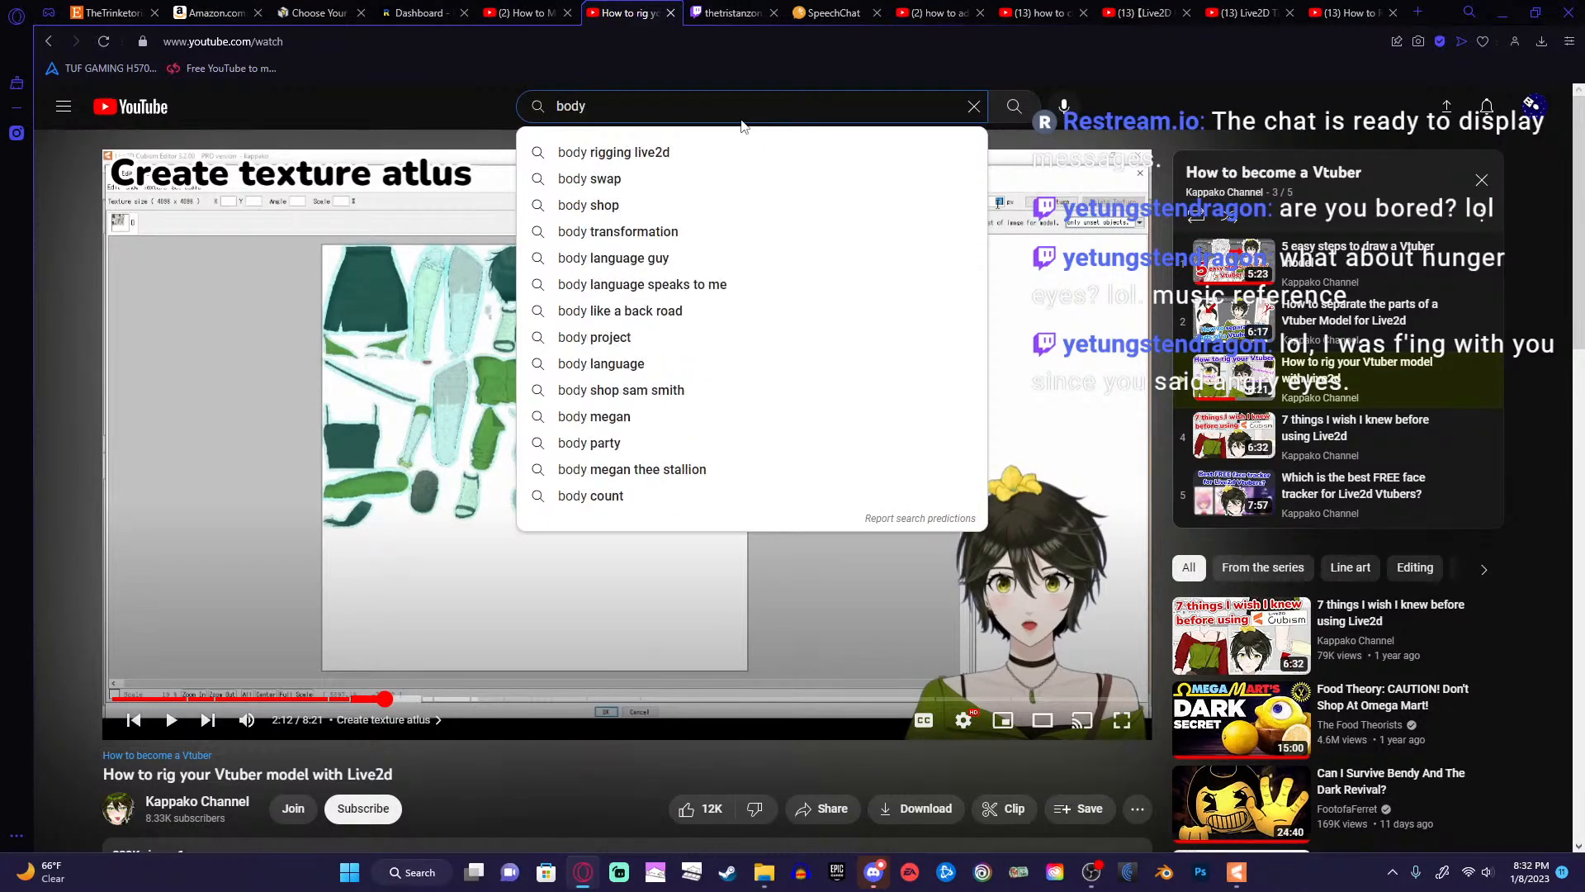
type(" xyz")
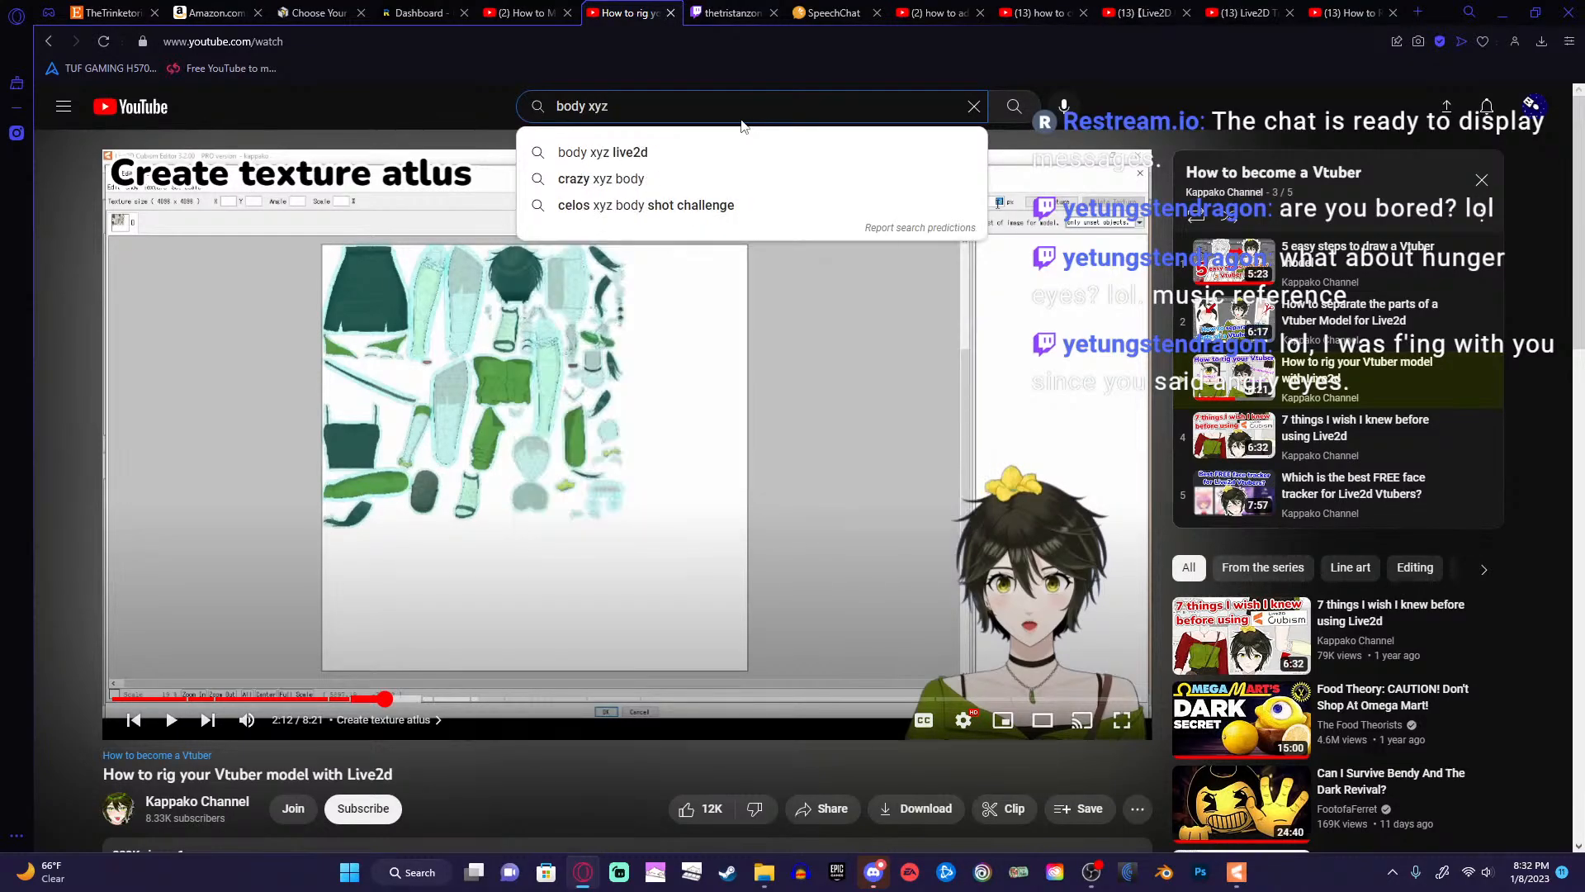
left_click(698, 152)
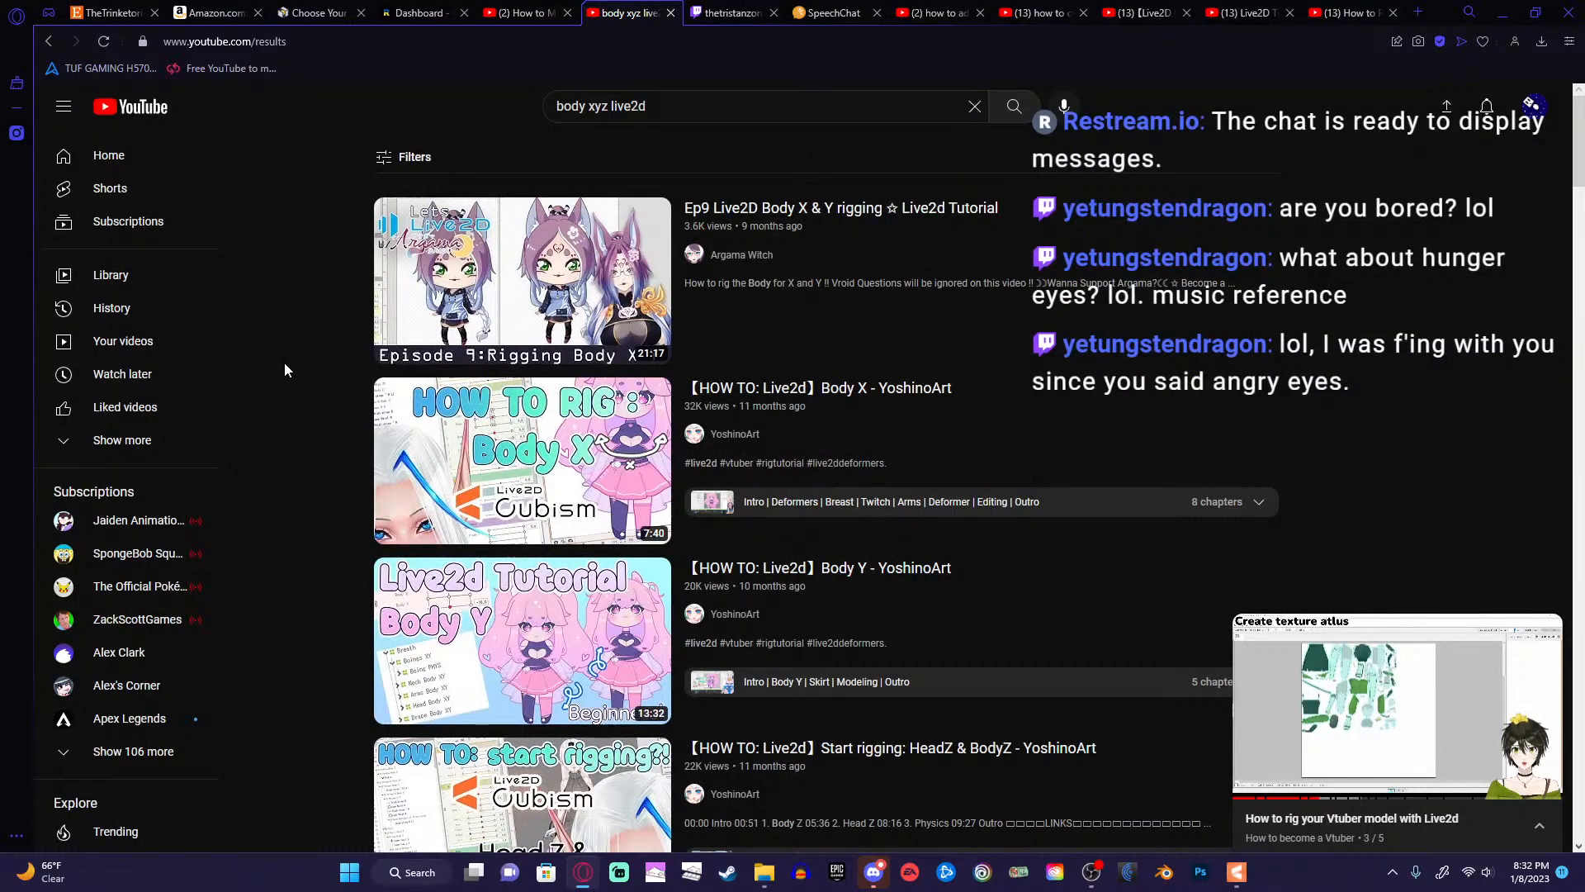
Look through the body XYZ search results for a suitable Live2D body rigging tutorial, then return to the first results.
scroll(284, 364, "down", 2)
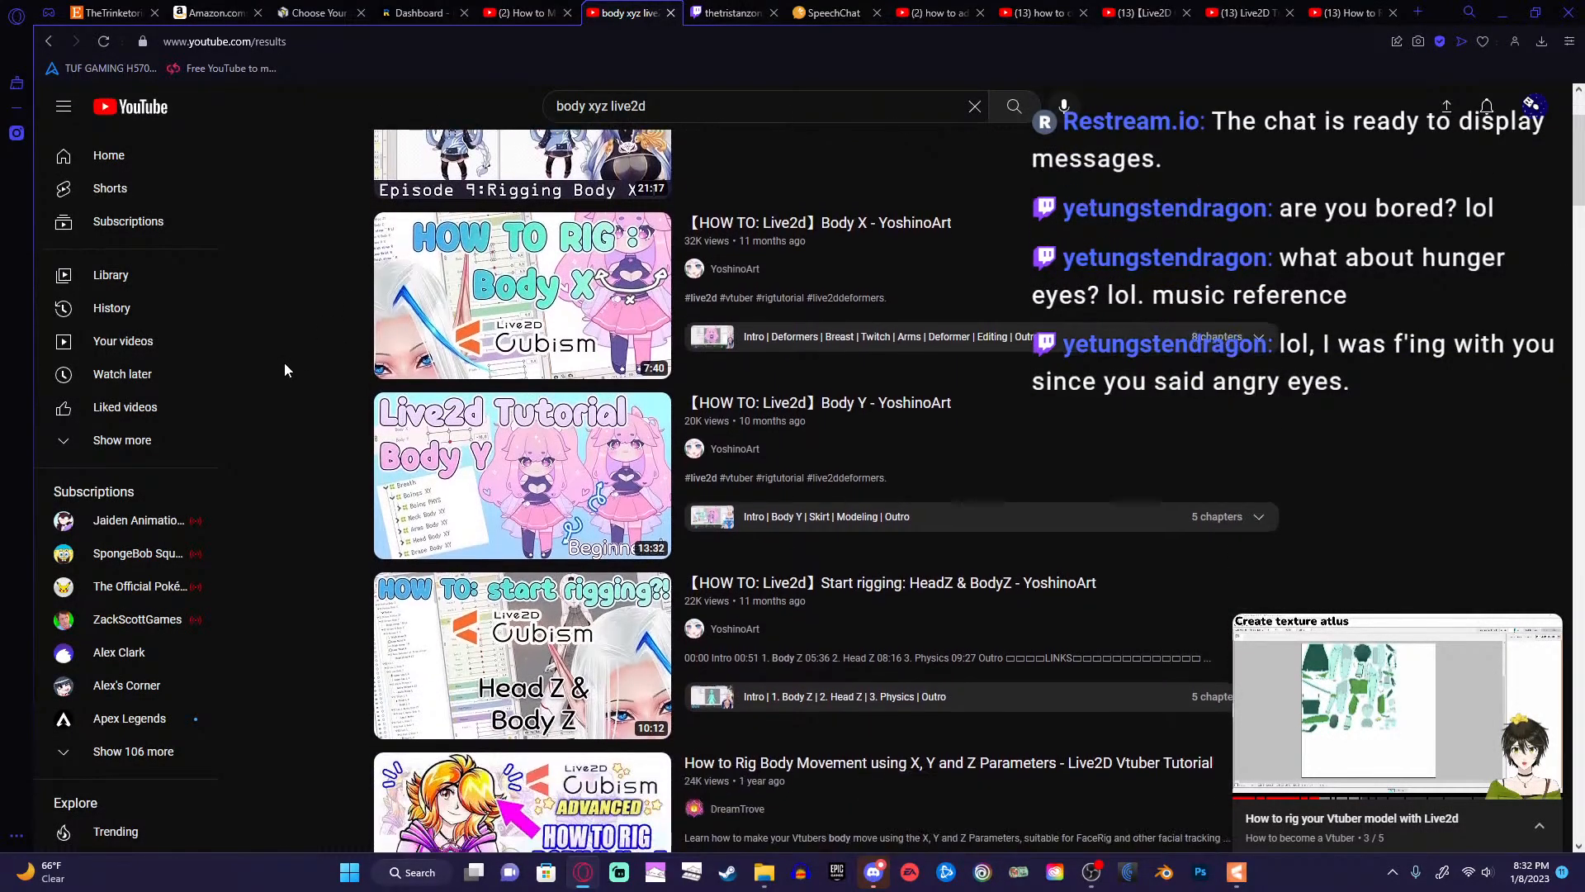
scroll(284, 363, "down", 10)
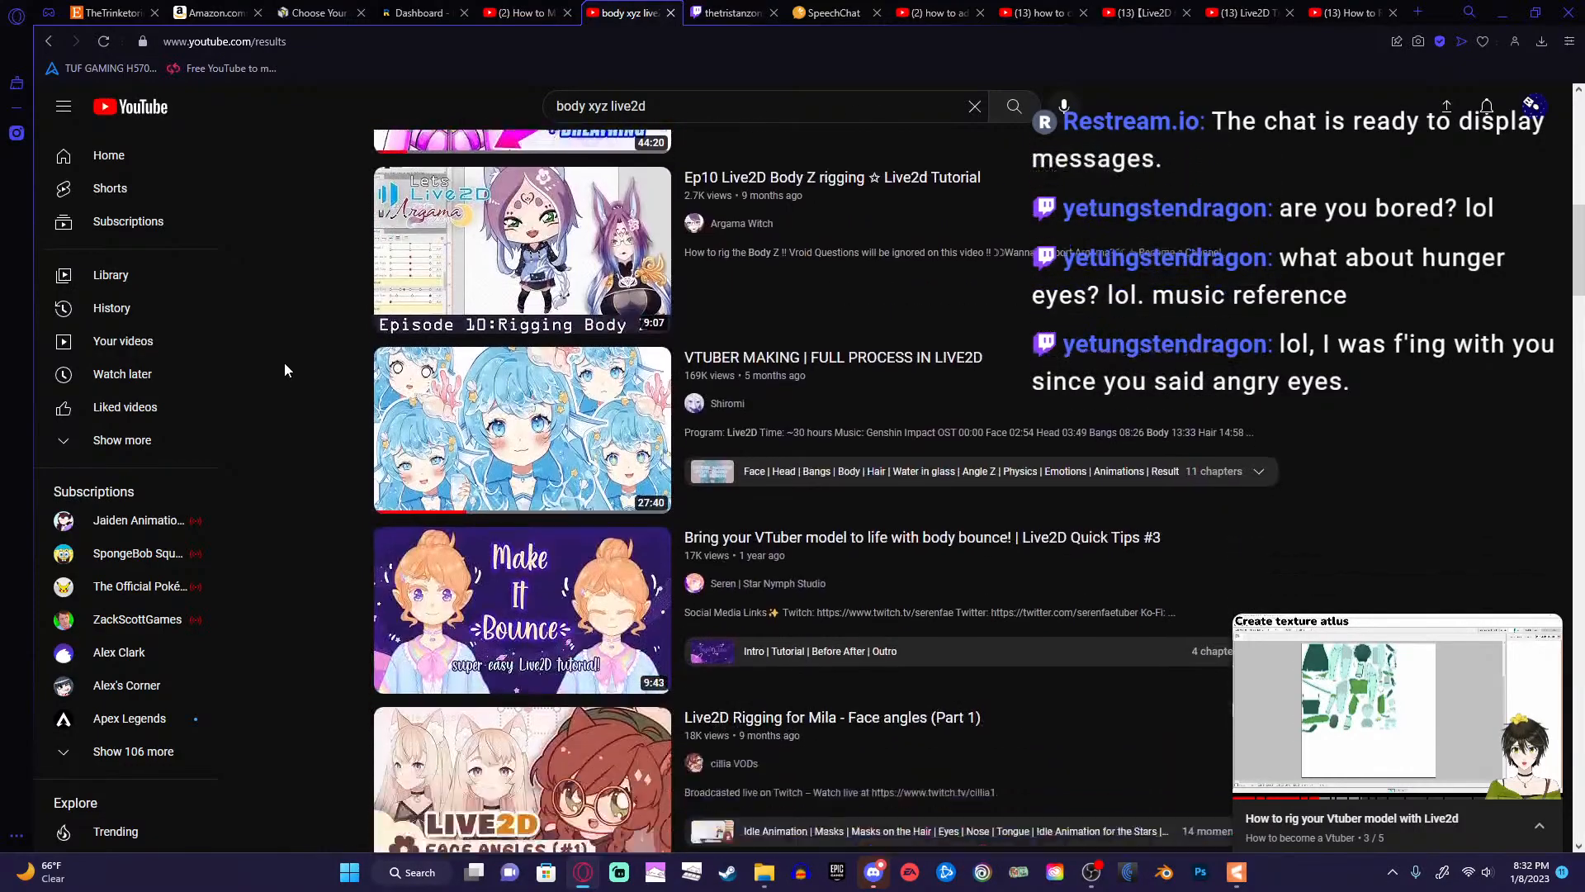
scroll(284, 364, "down", 6)
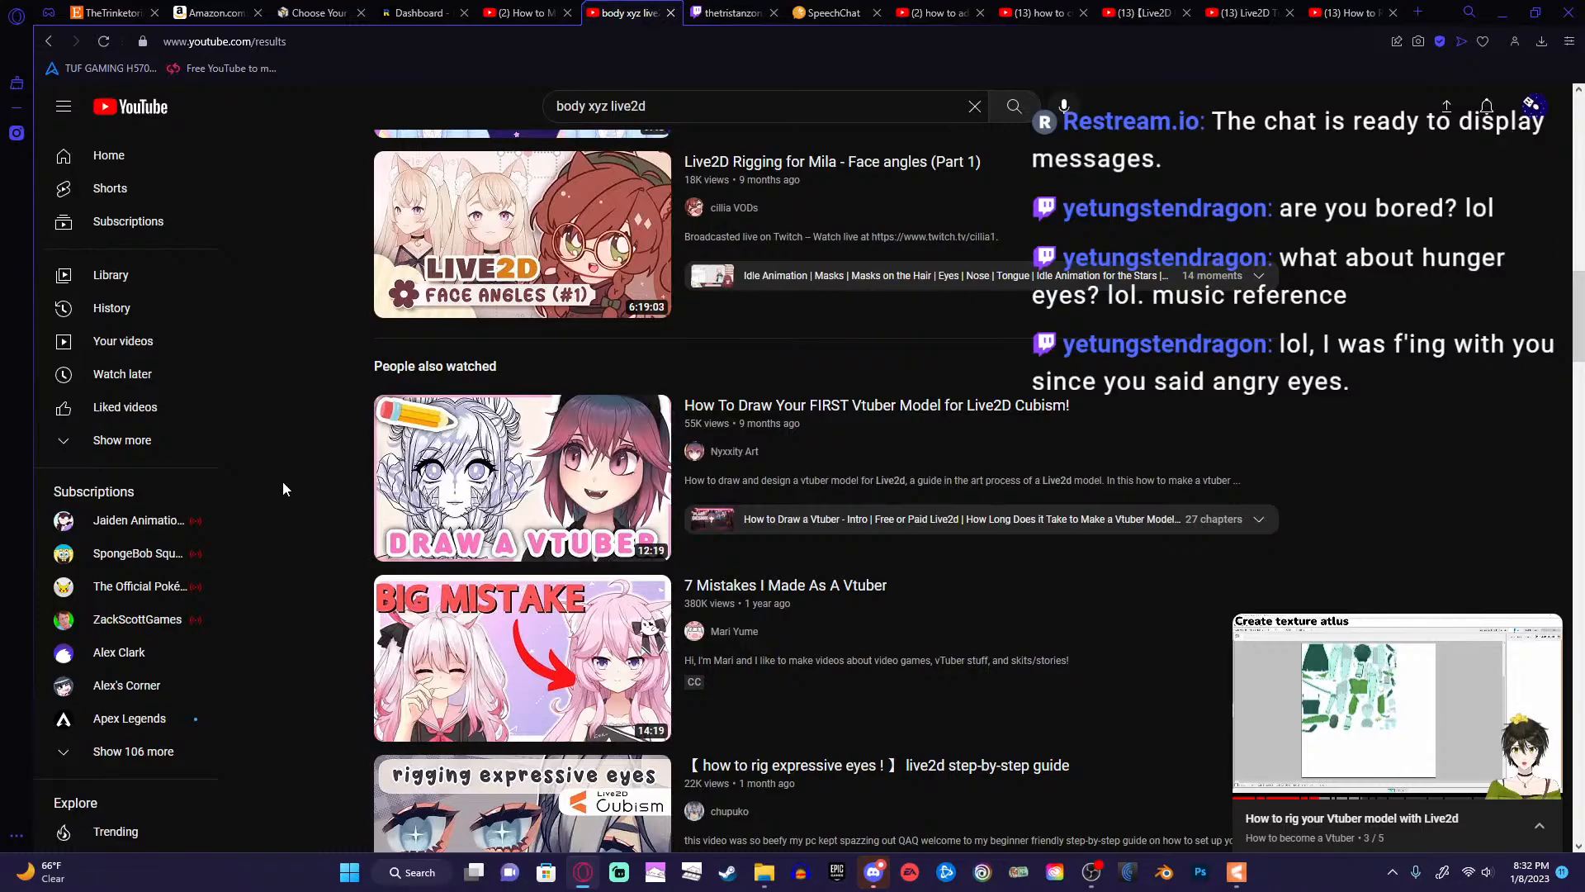
scroll(283, 483, "down", 4)
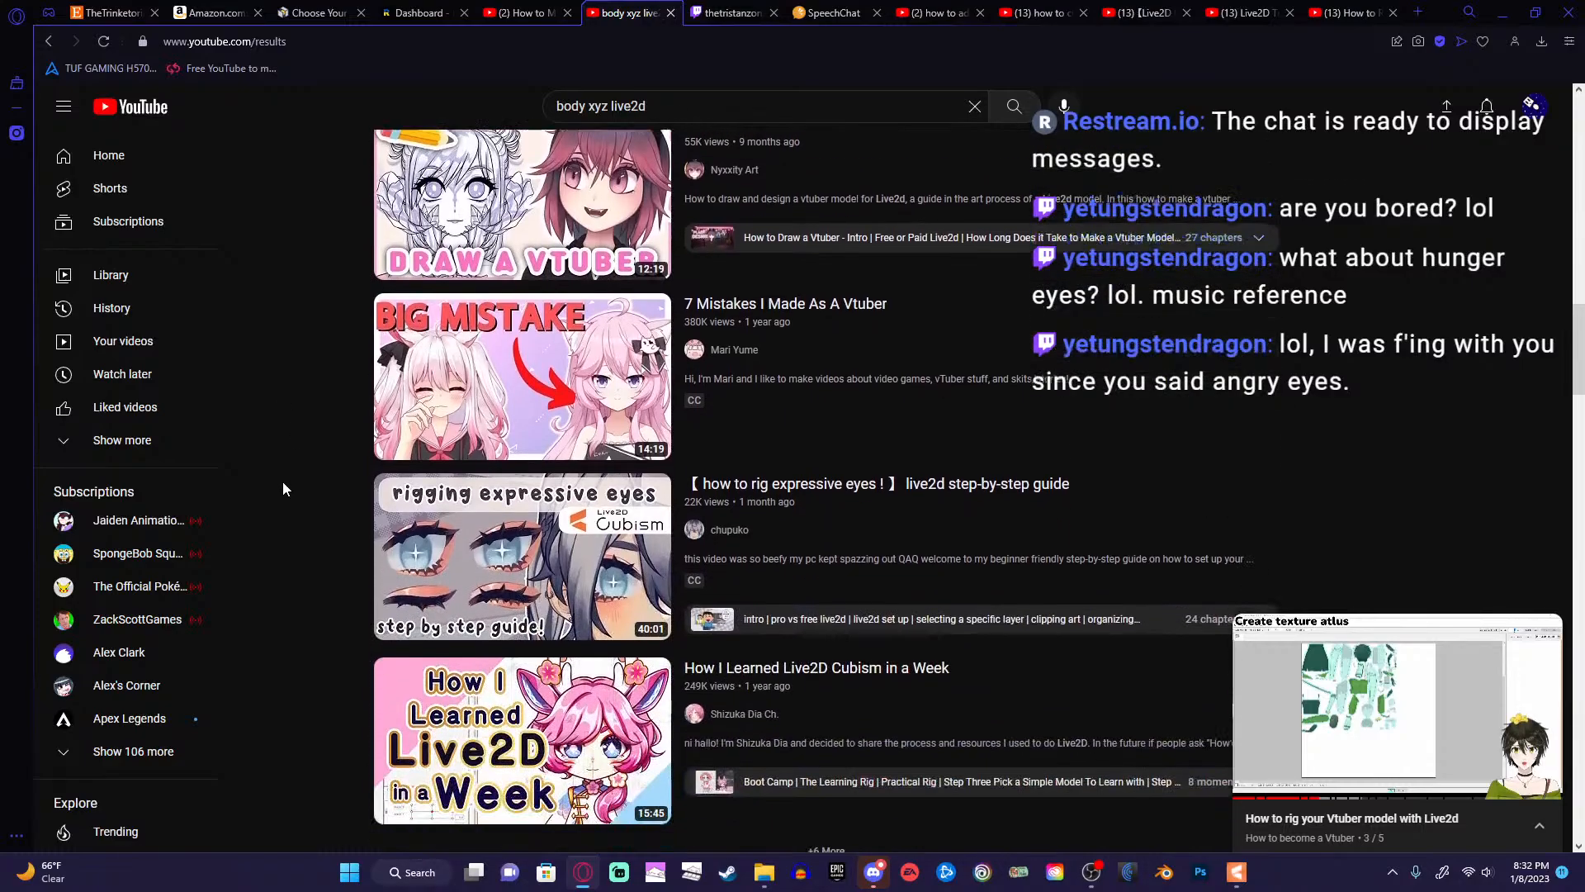
scroll(282, 482, "down", 4)
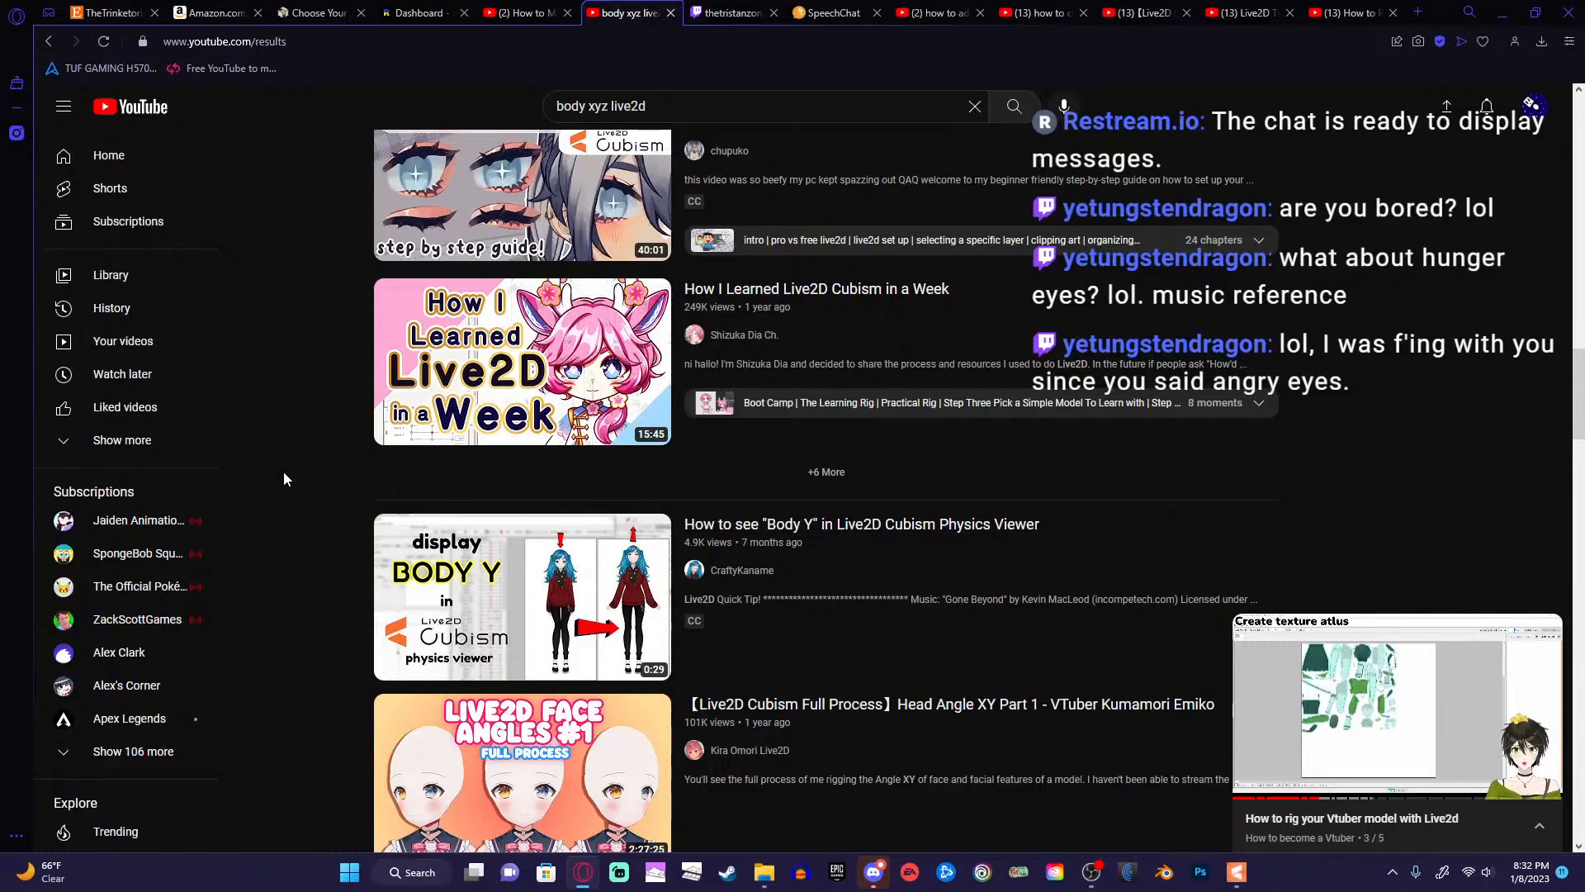
scroll(284, 479, "down", 6)
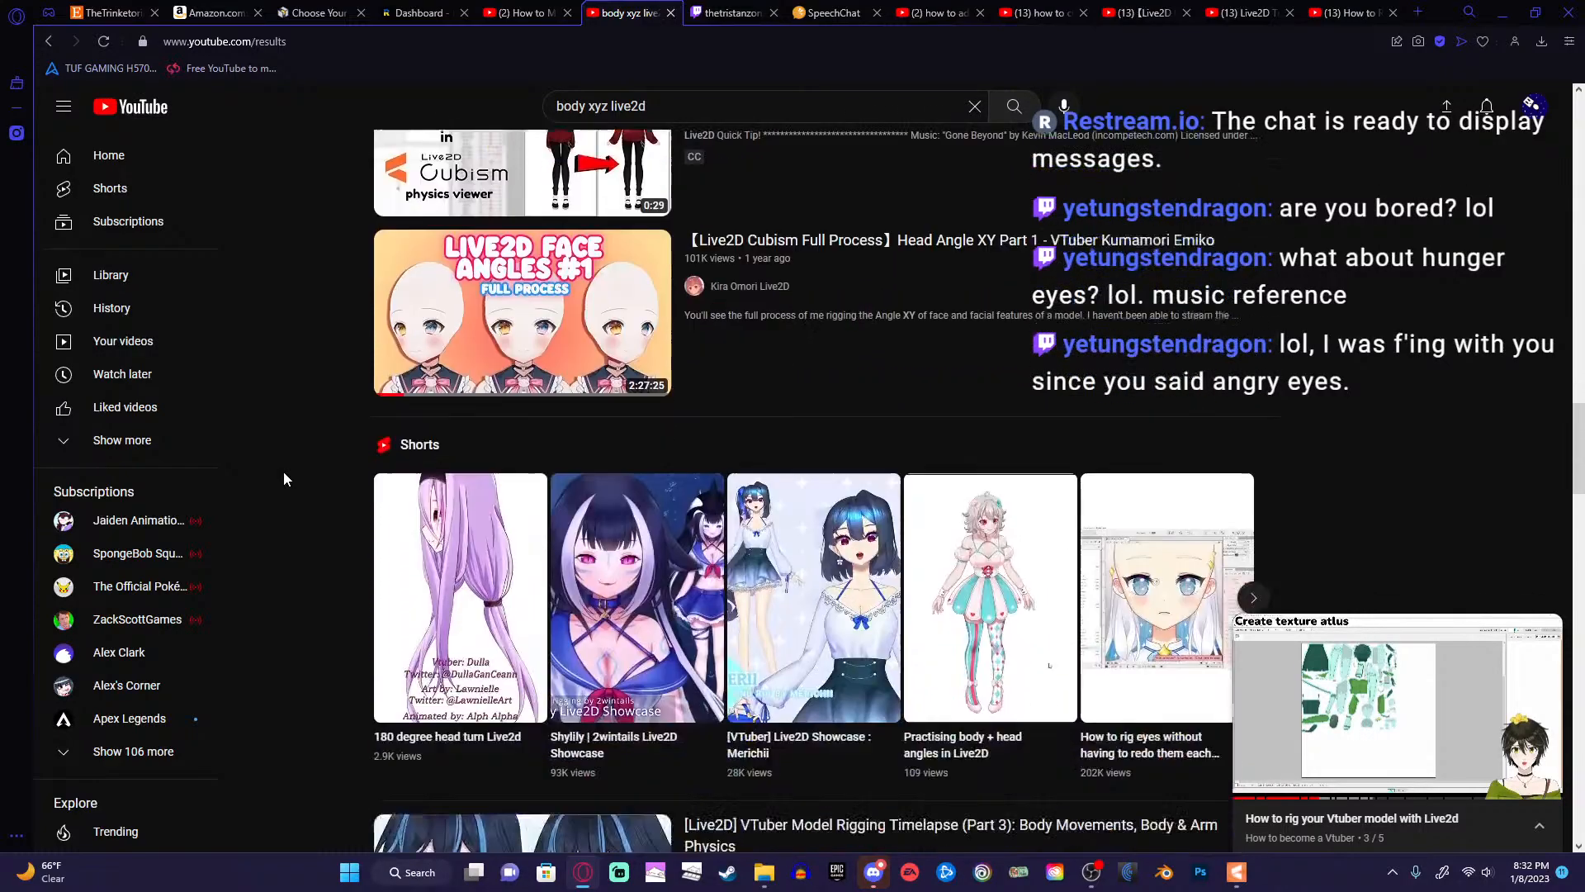
scroll(284, 479, "down", 1)
scroll(284, 479, "up", 3)
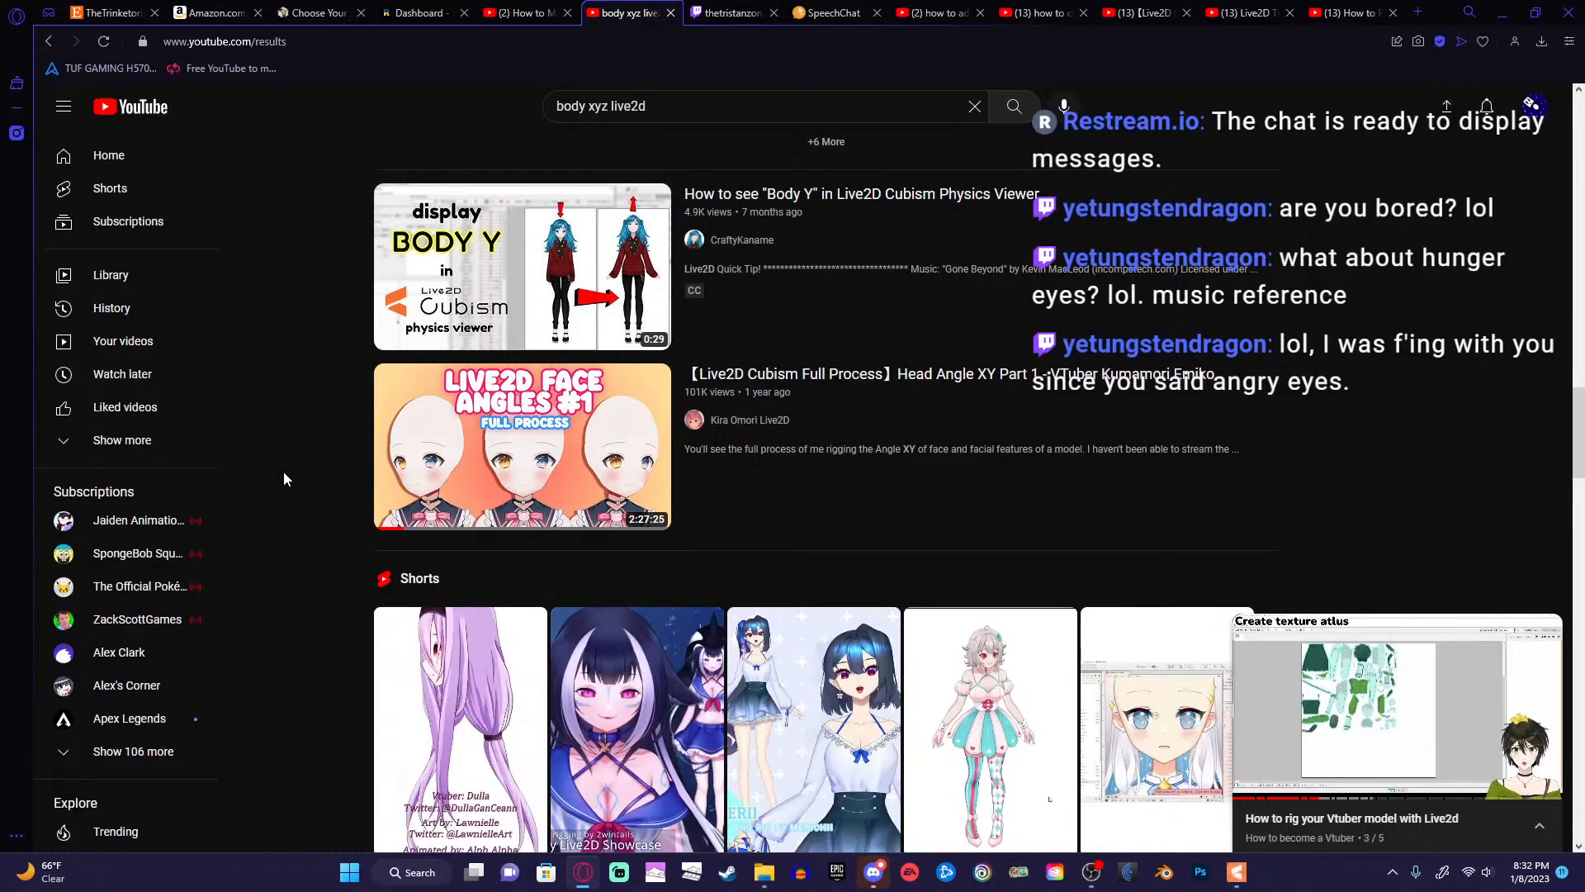
scroll(284, 473, "down", 8)
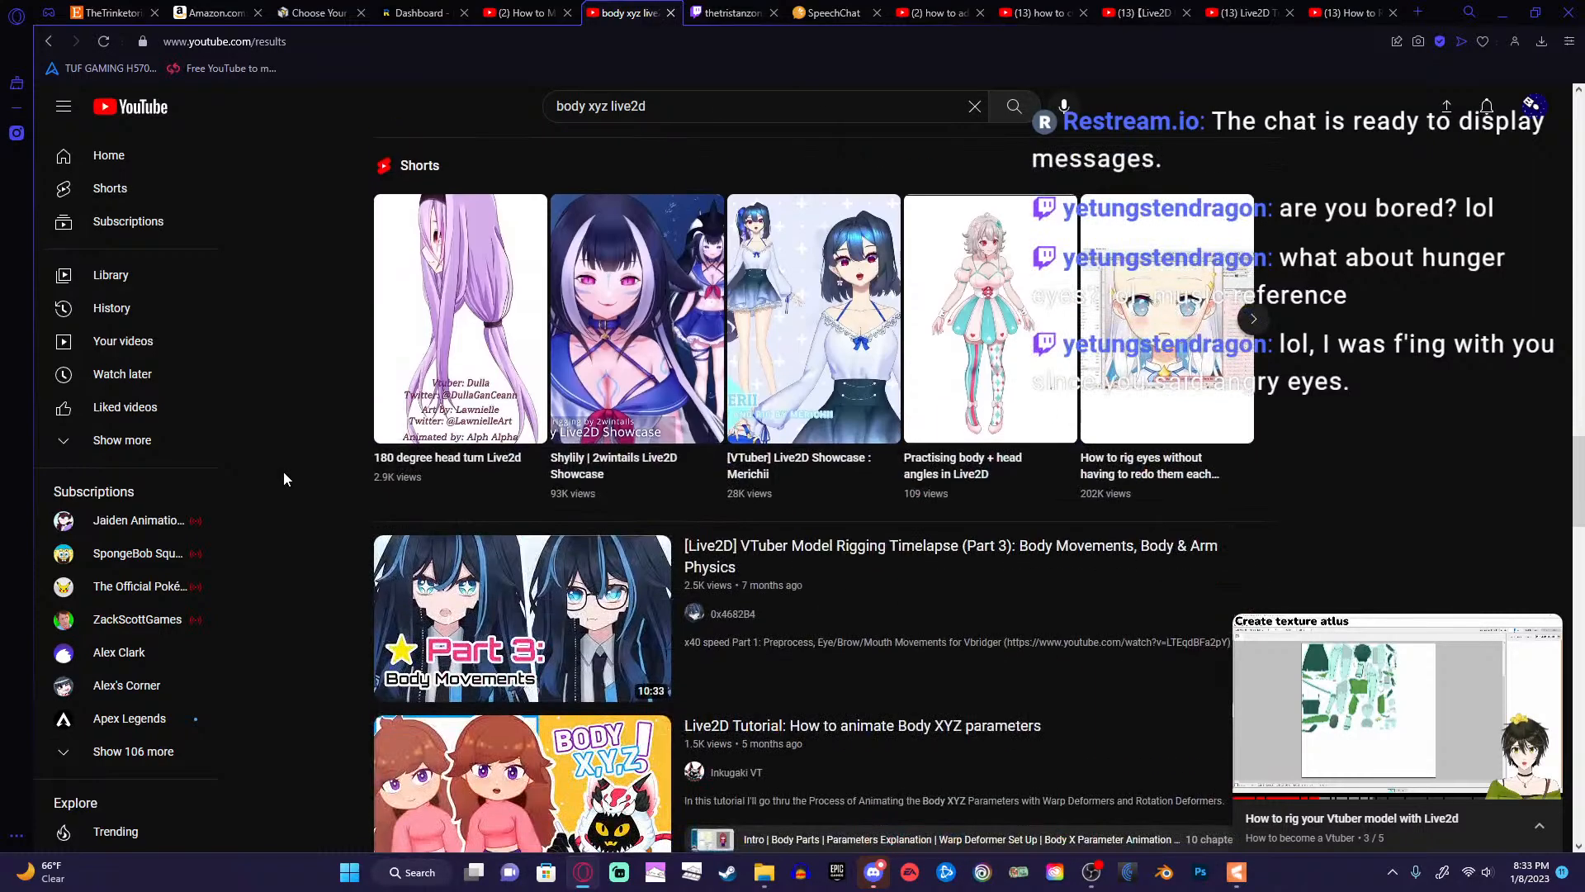
scroll(284, 479, "down", 6)
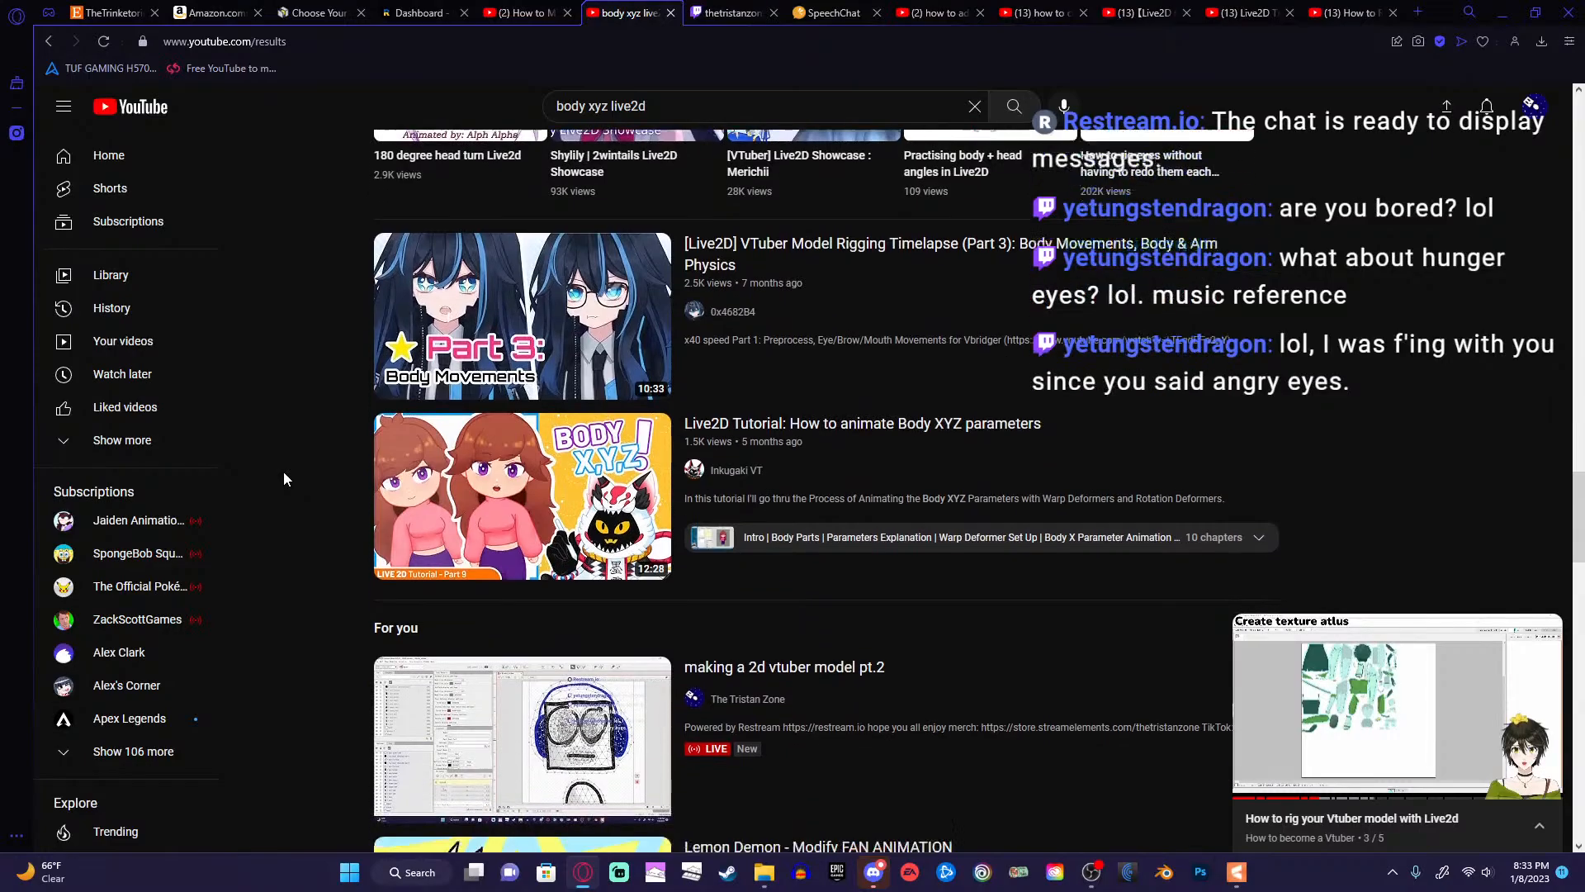
scroll(284, 479, "down", 3)
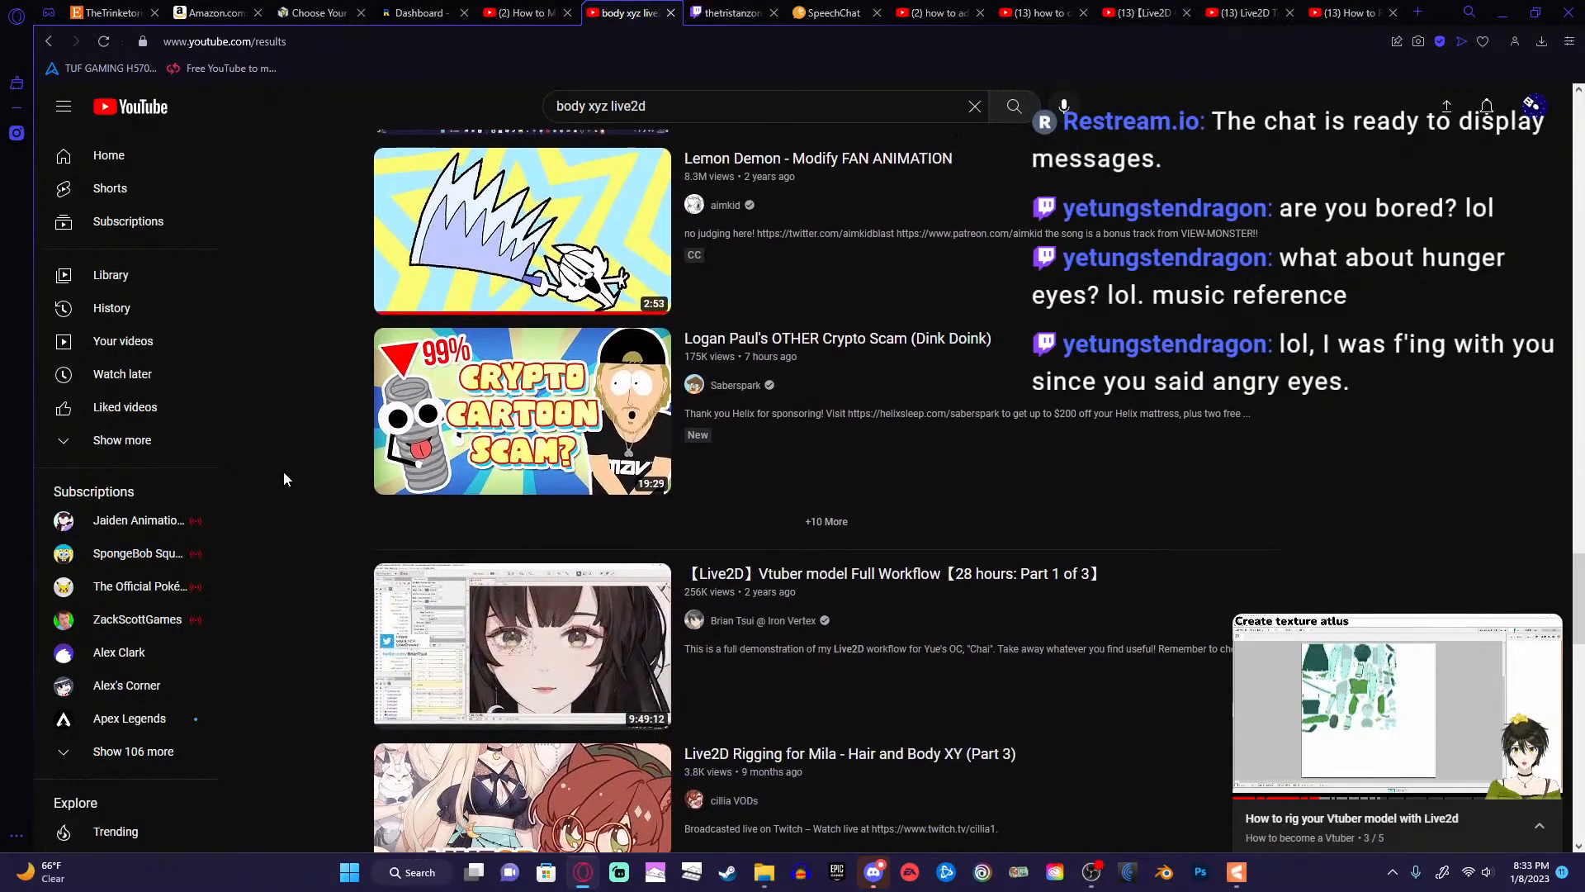
scroll(284, 479, "down", 4)
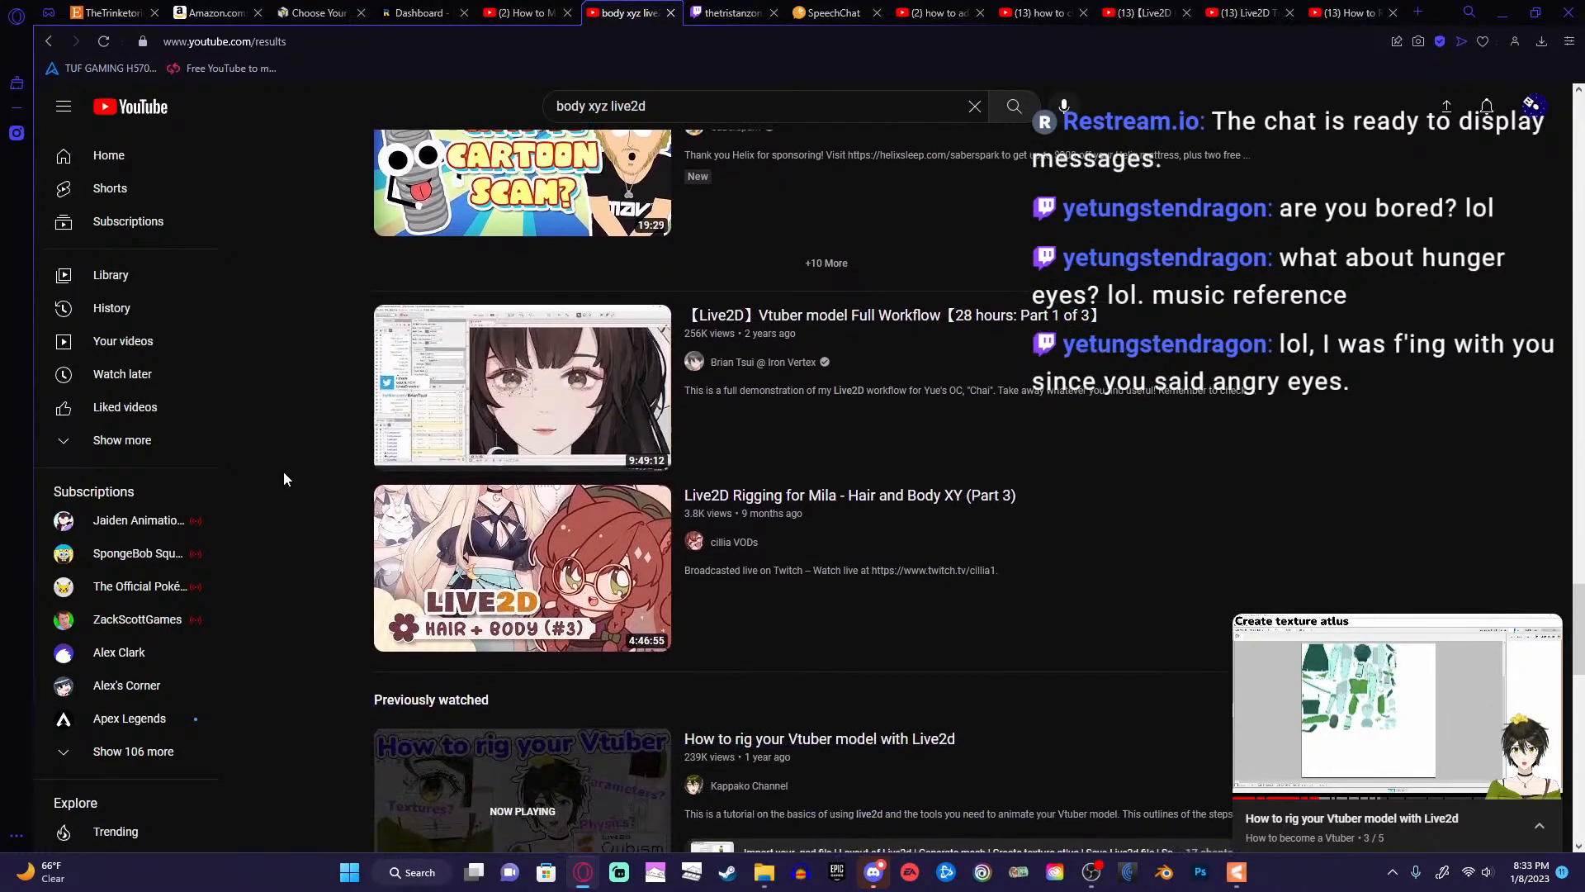
scroll(284, 478, "down", 6)
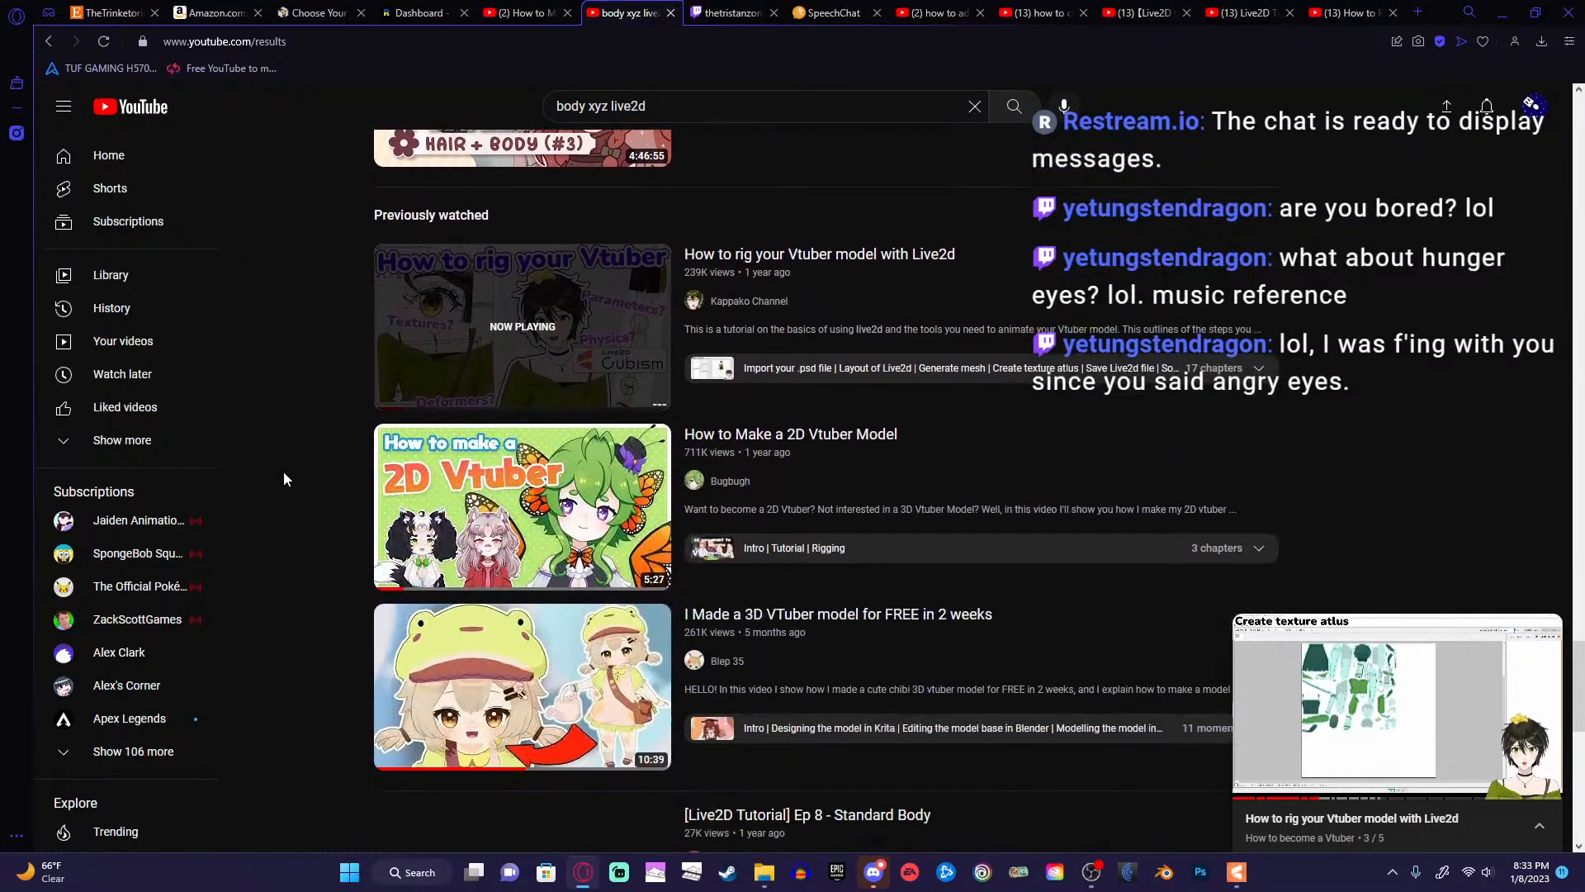
scroll(284, 479, "down", 1)
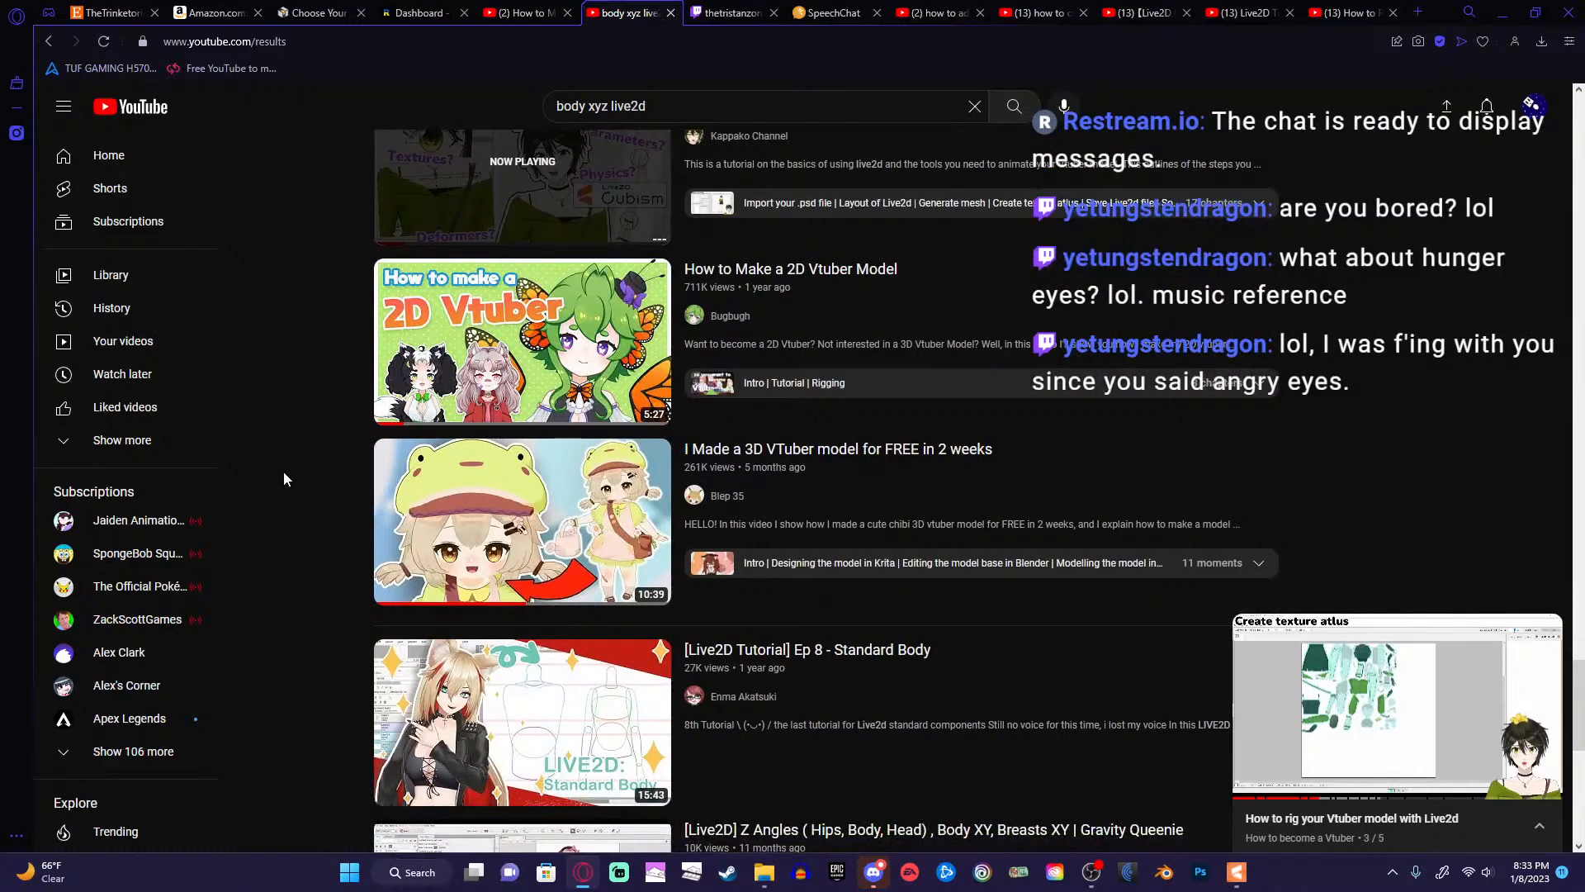
scroll(284, 472, "down", 2)
scroll(300, 452, "down", 7)
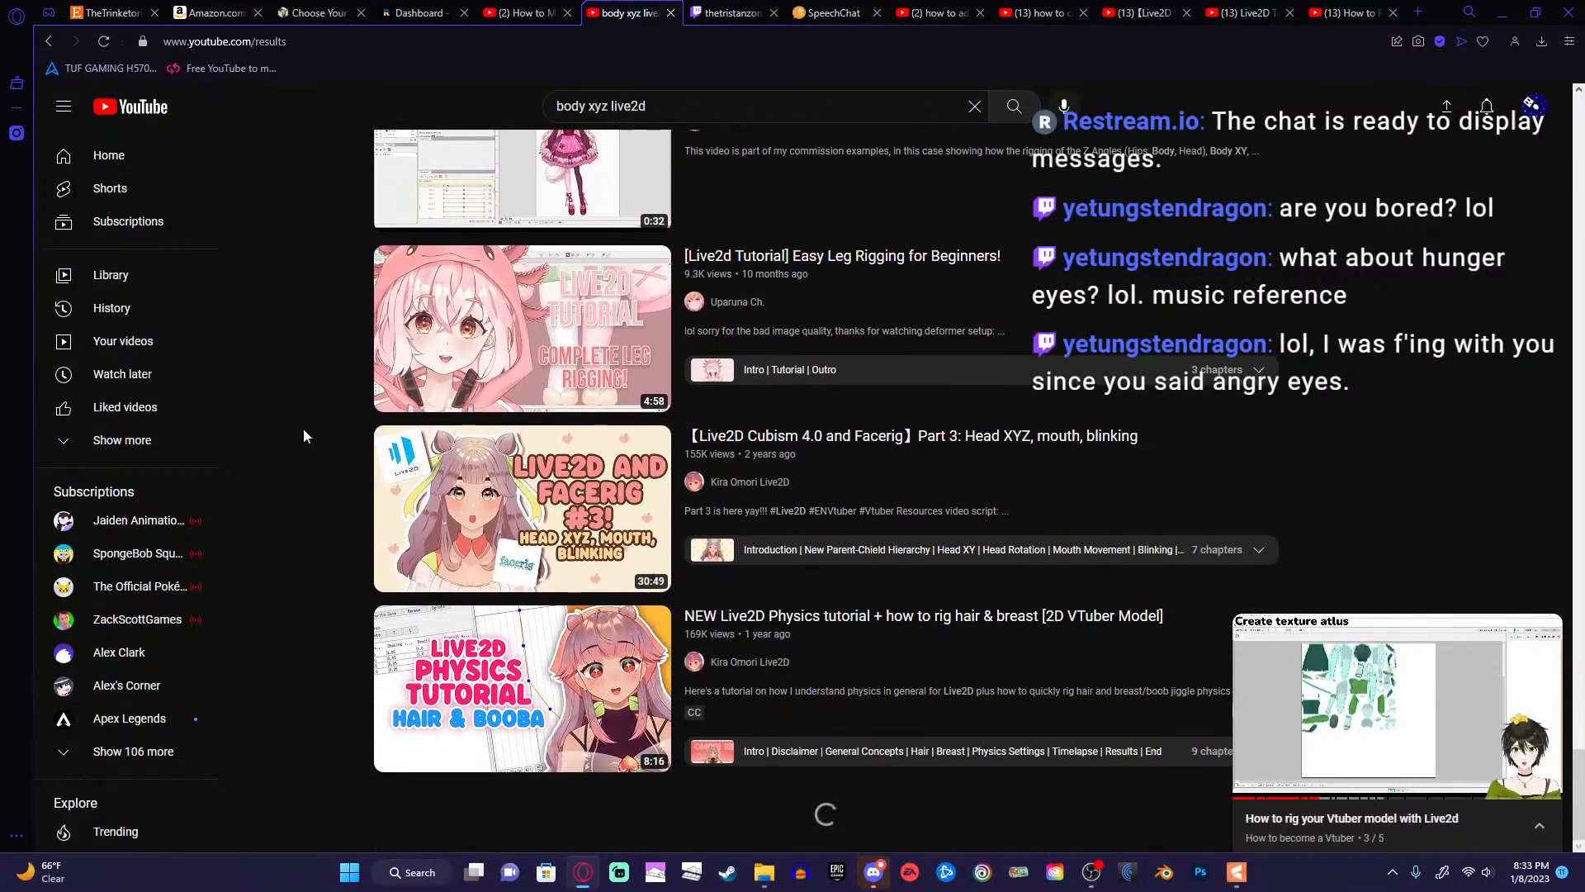
scroll(304, 429, "down", 4)
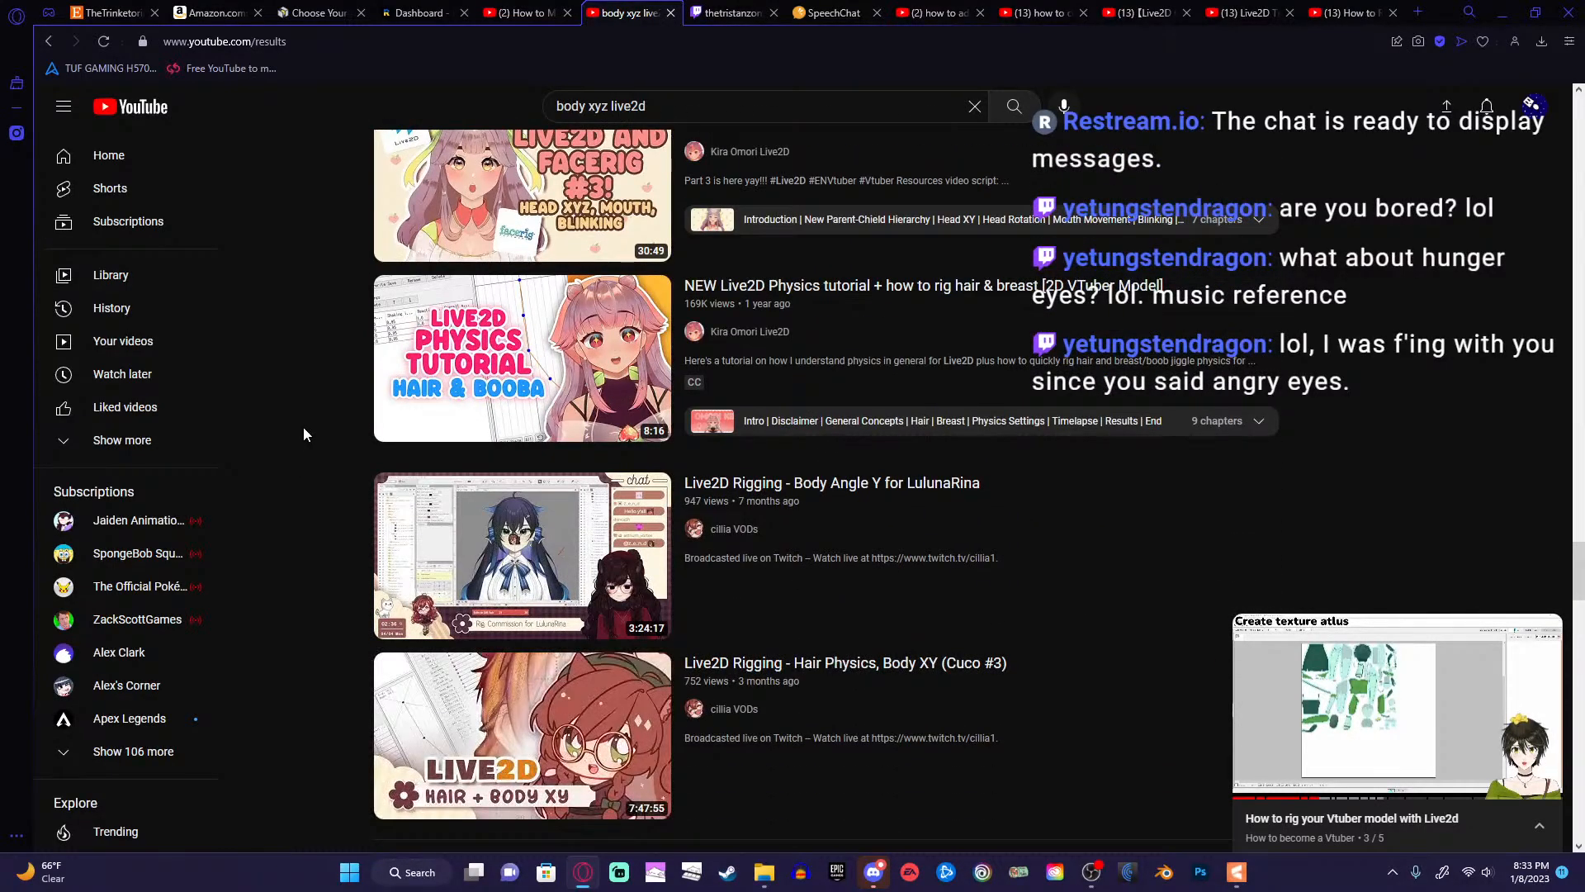
scroll(304, 429, "down", 4)
scroll(304, 433, "down", 6)
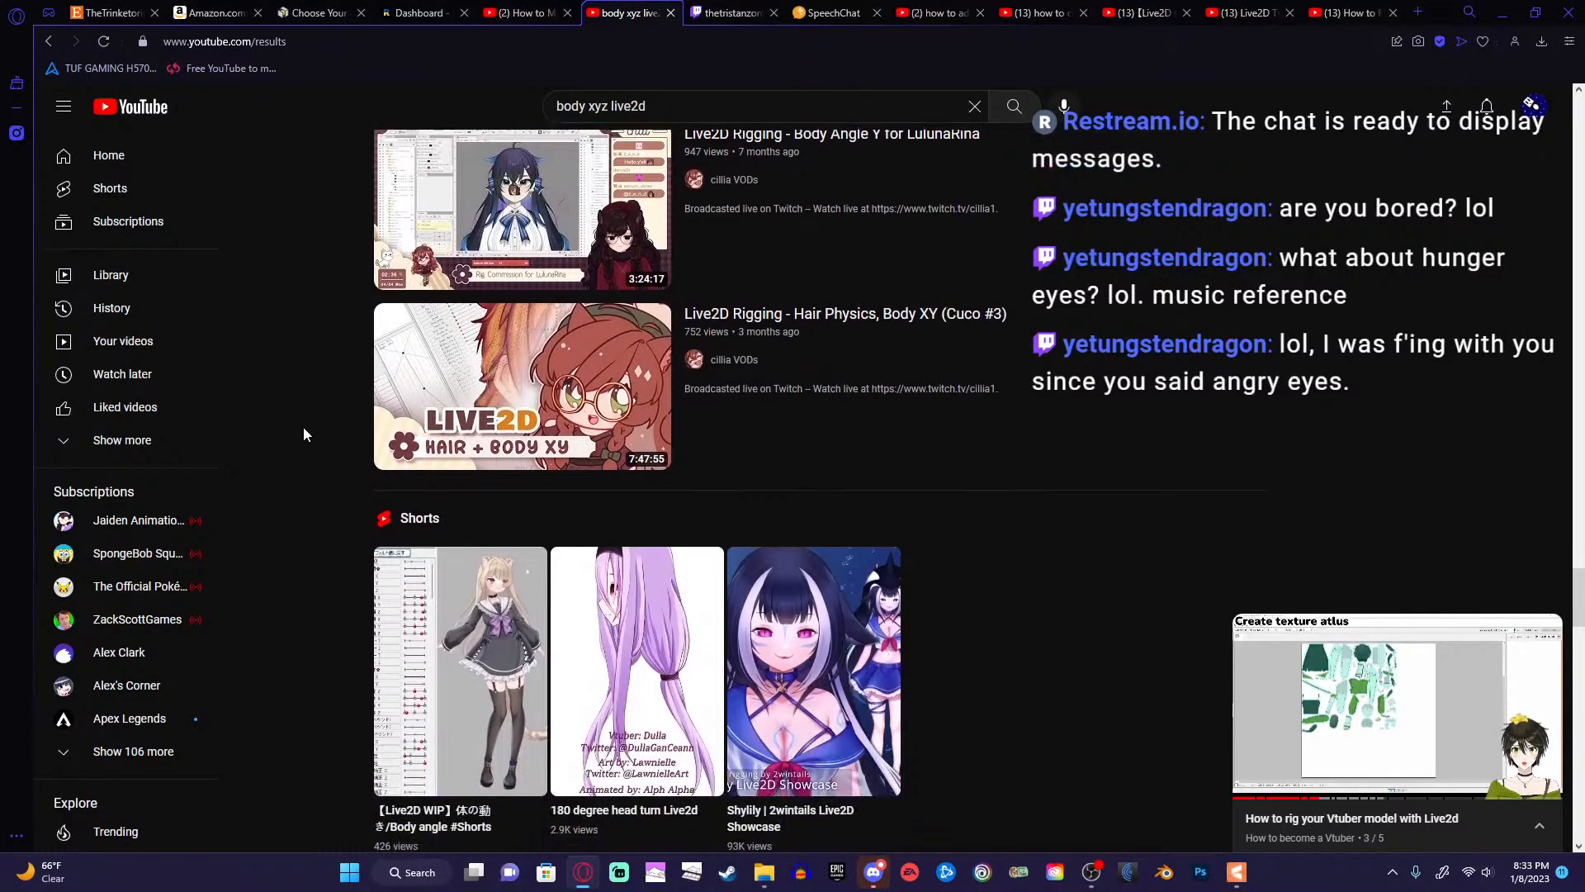
scroll(304, 427, "down", 9)
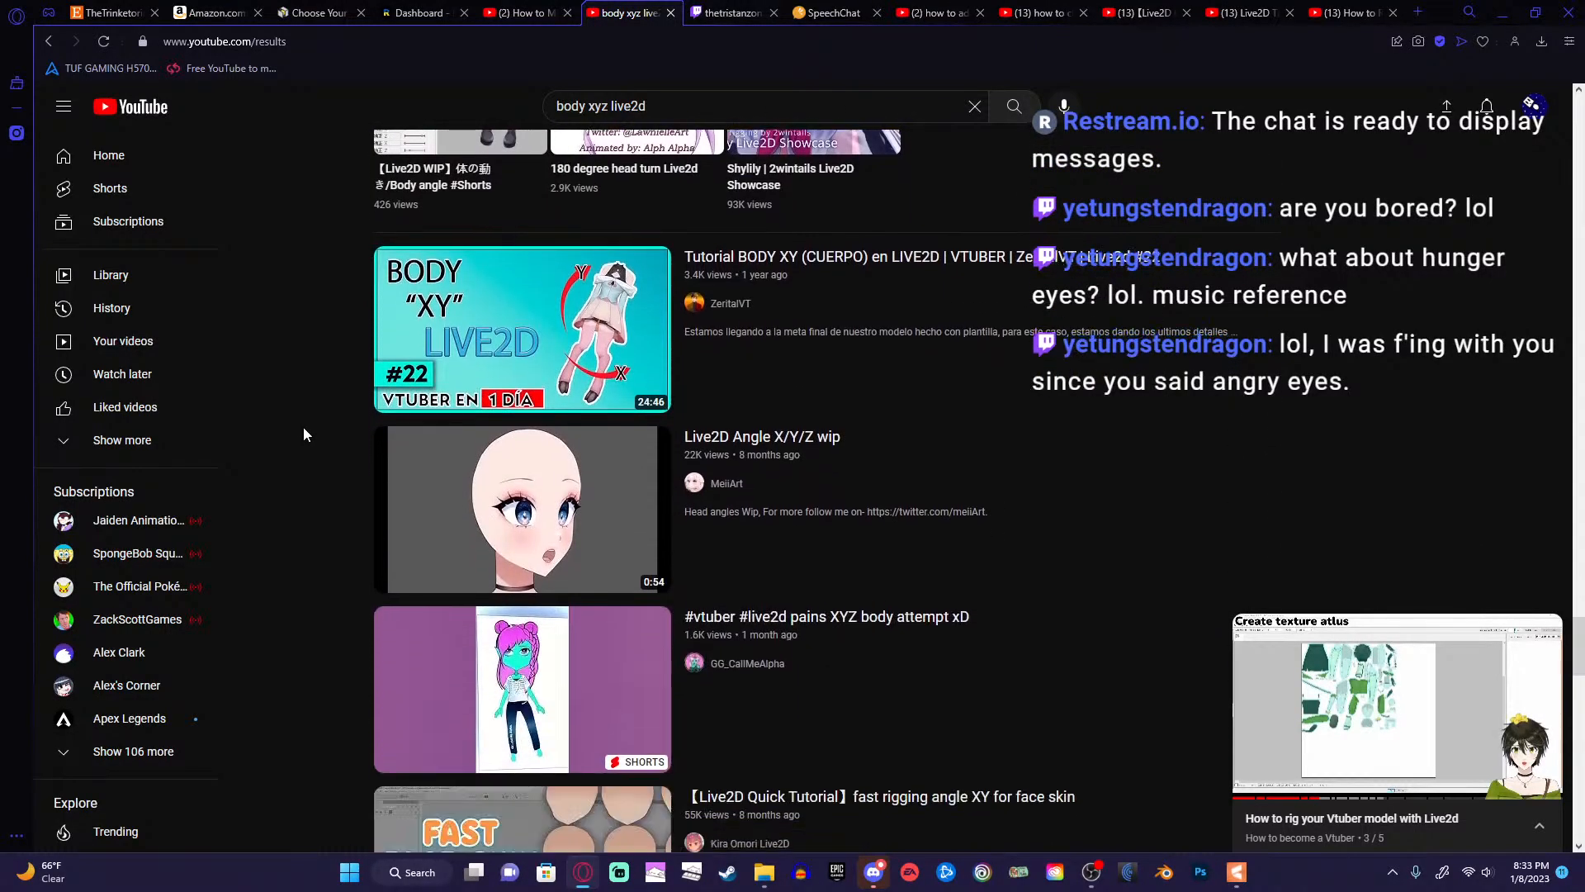
scroll(304, 434, "down", 10)
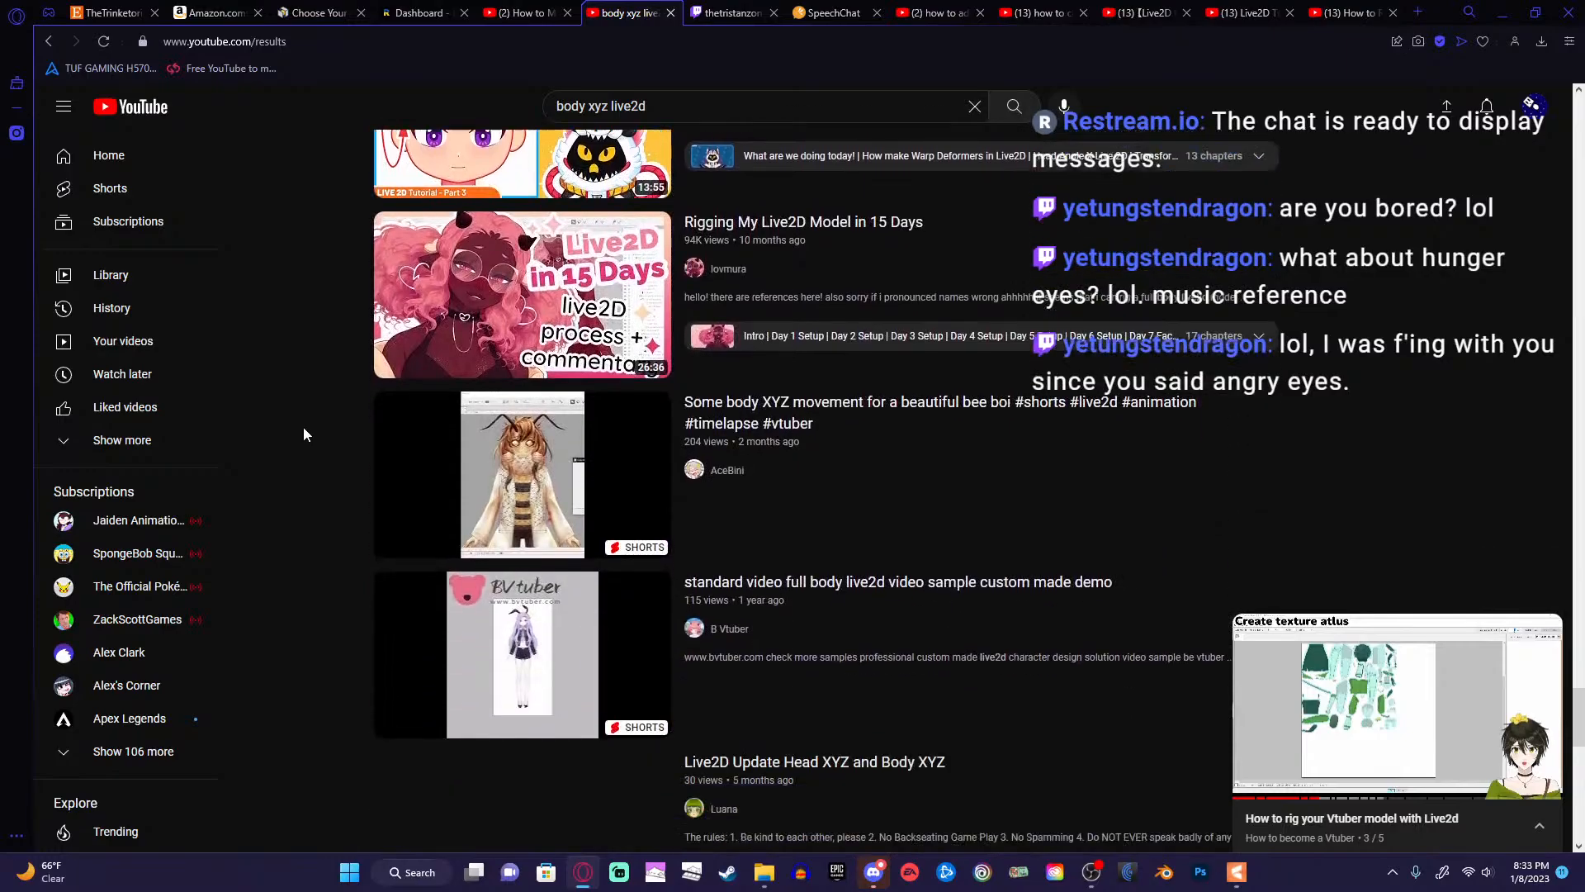
scroll(304, 434, "down", 8)
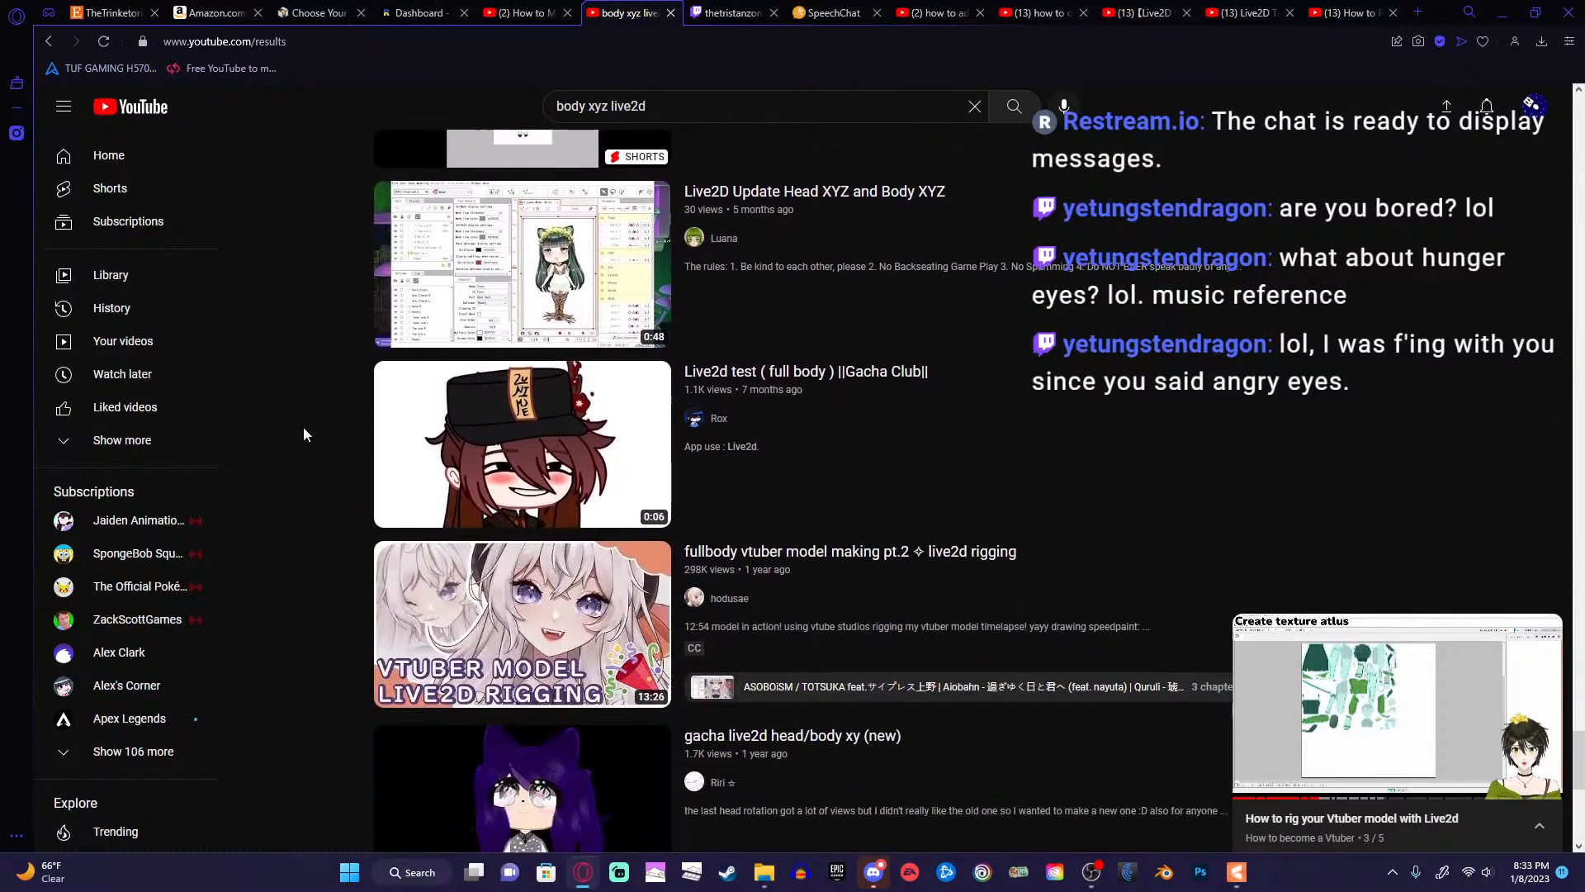
scroll(304, 434, "down", 7)
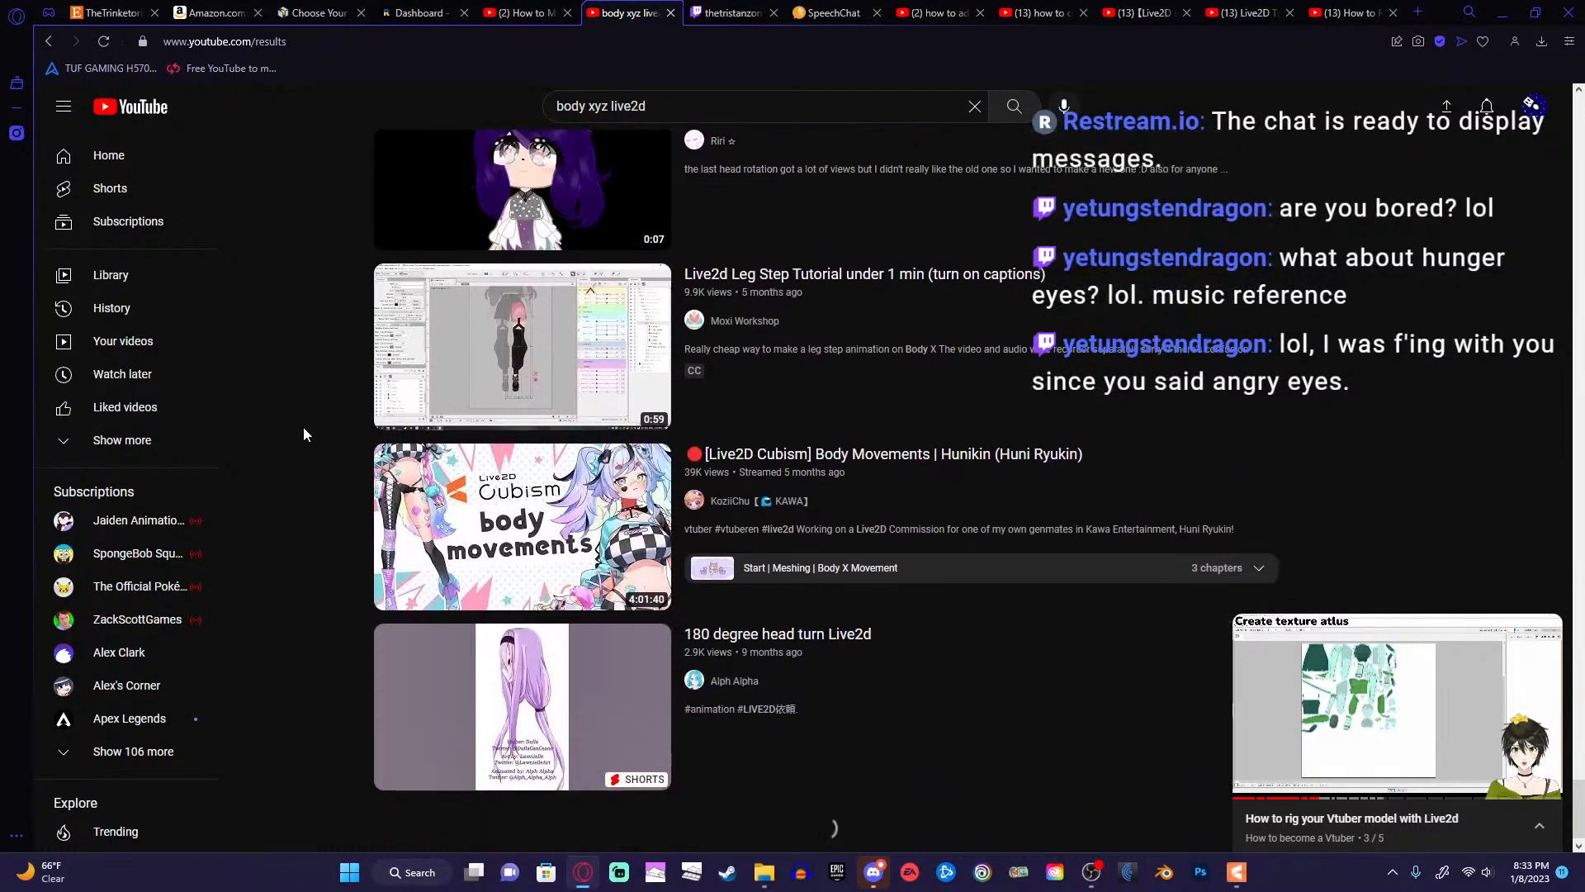
scroll(303, 430, "down", 5)
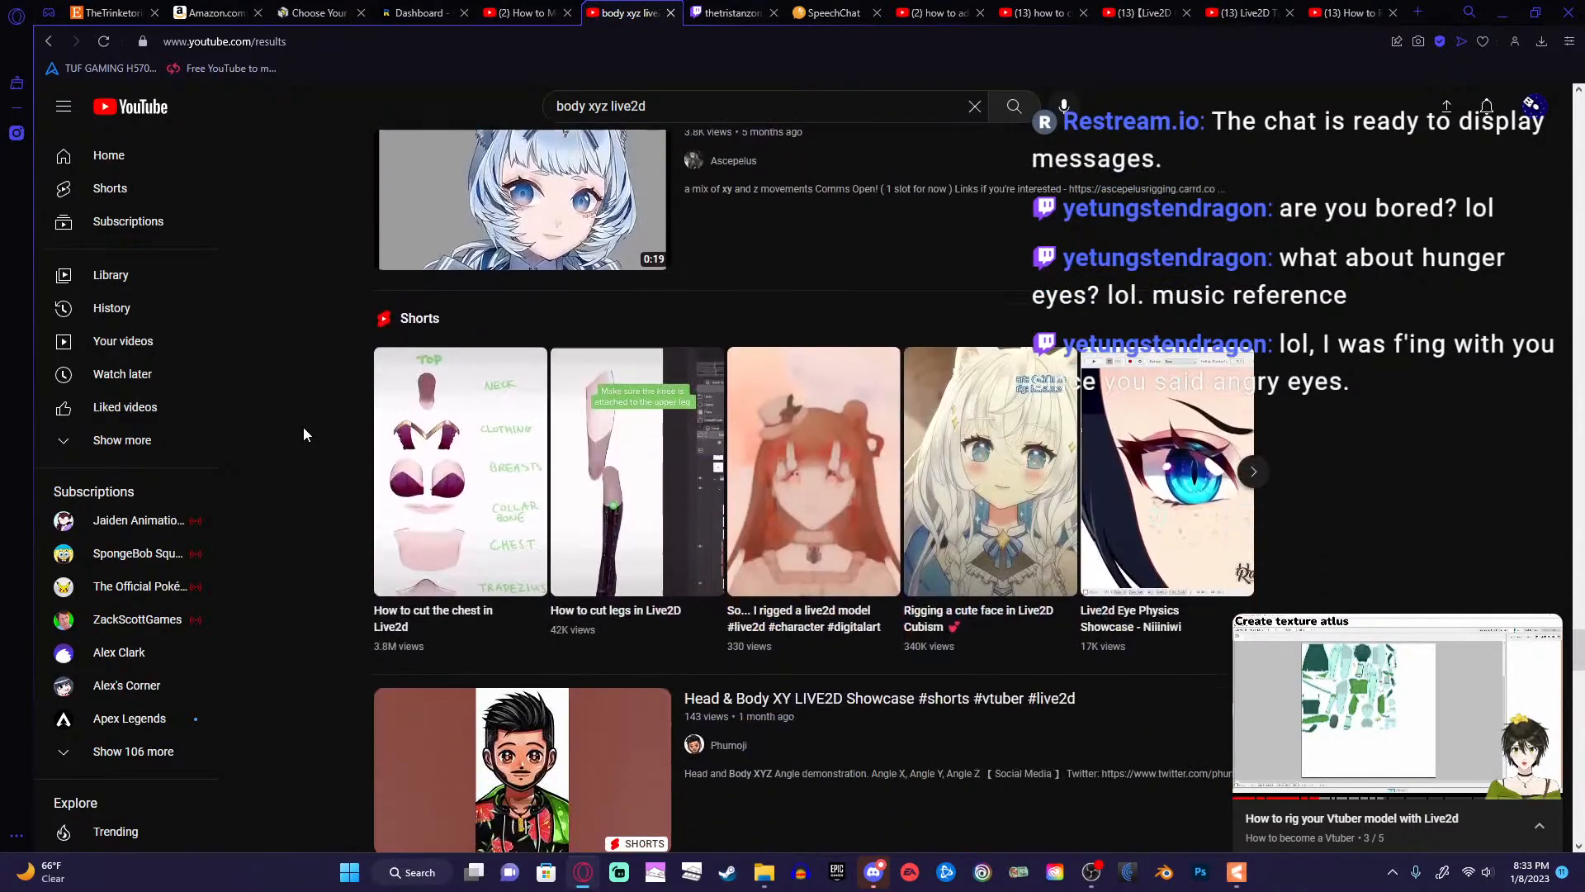
middle_click(304, 429)
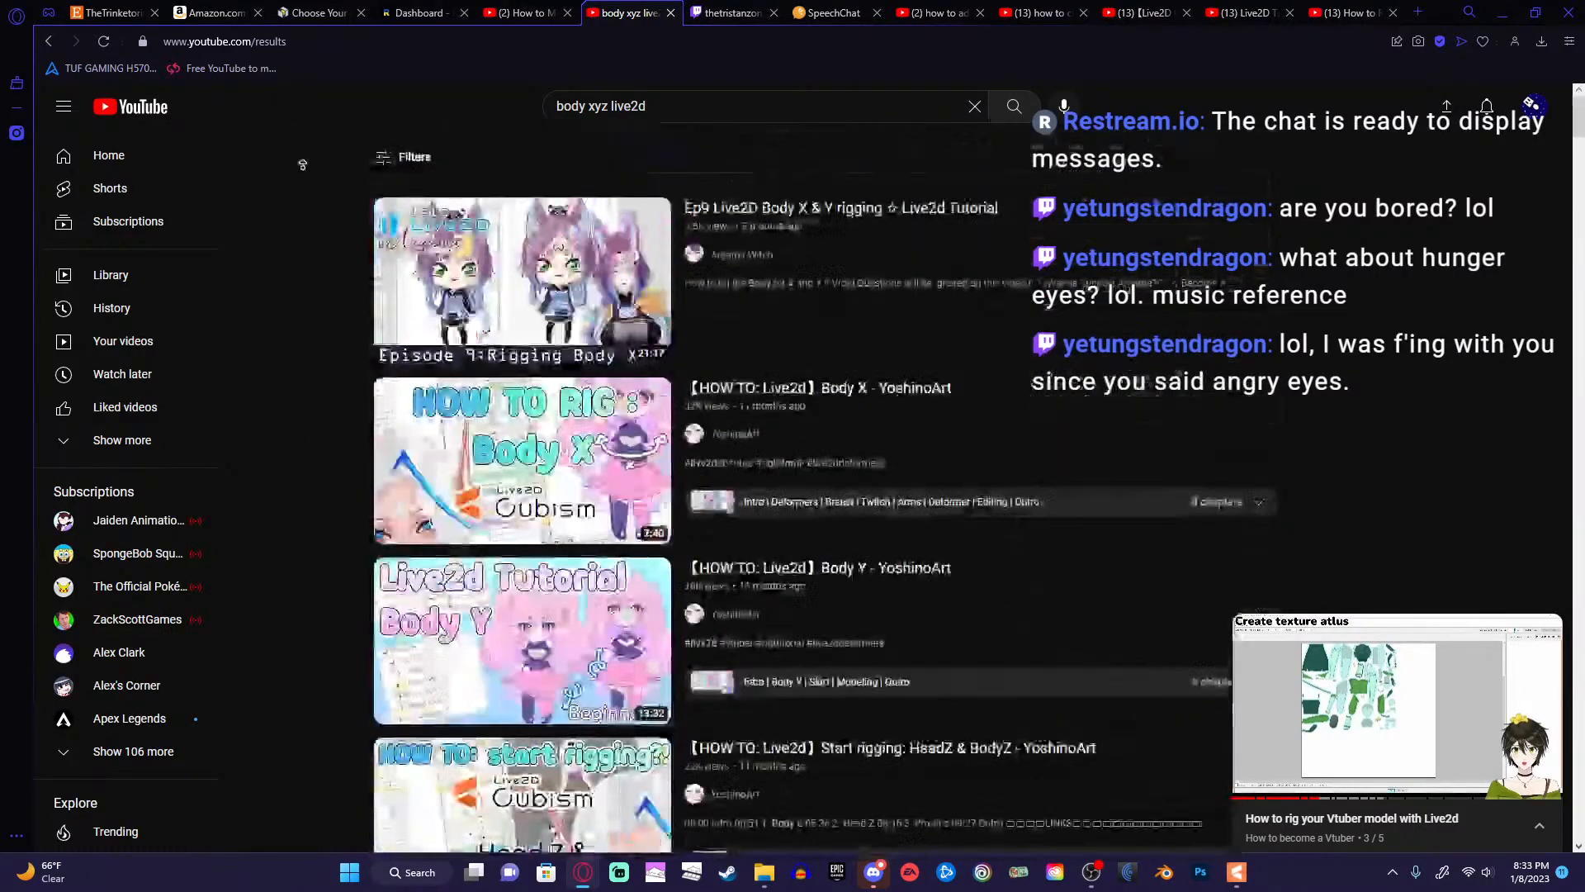
Return to Live2D Cubism Editor, collapse the mouth parameter group, and expand the body group to show the Body X, Y and Z parameters.
left_click(1502, 13)
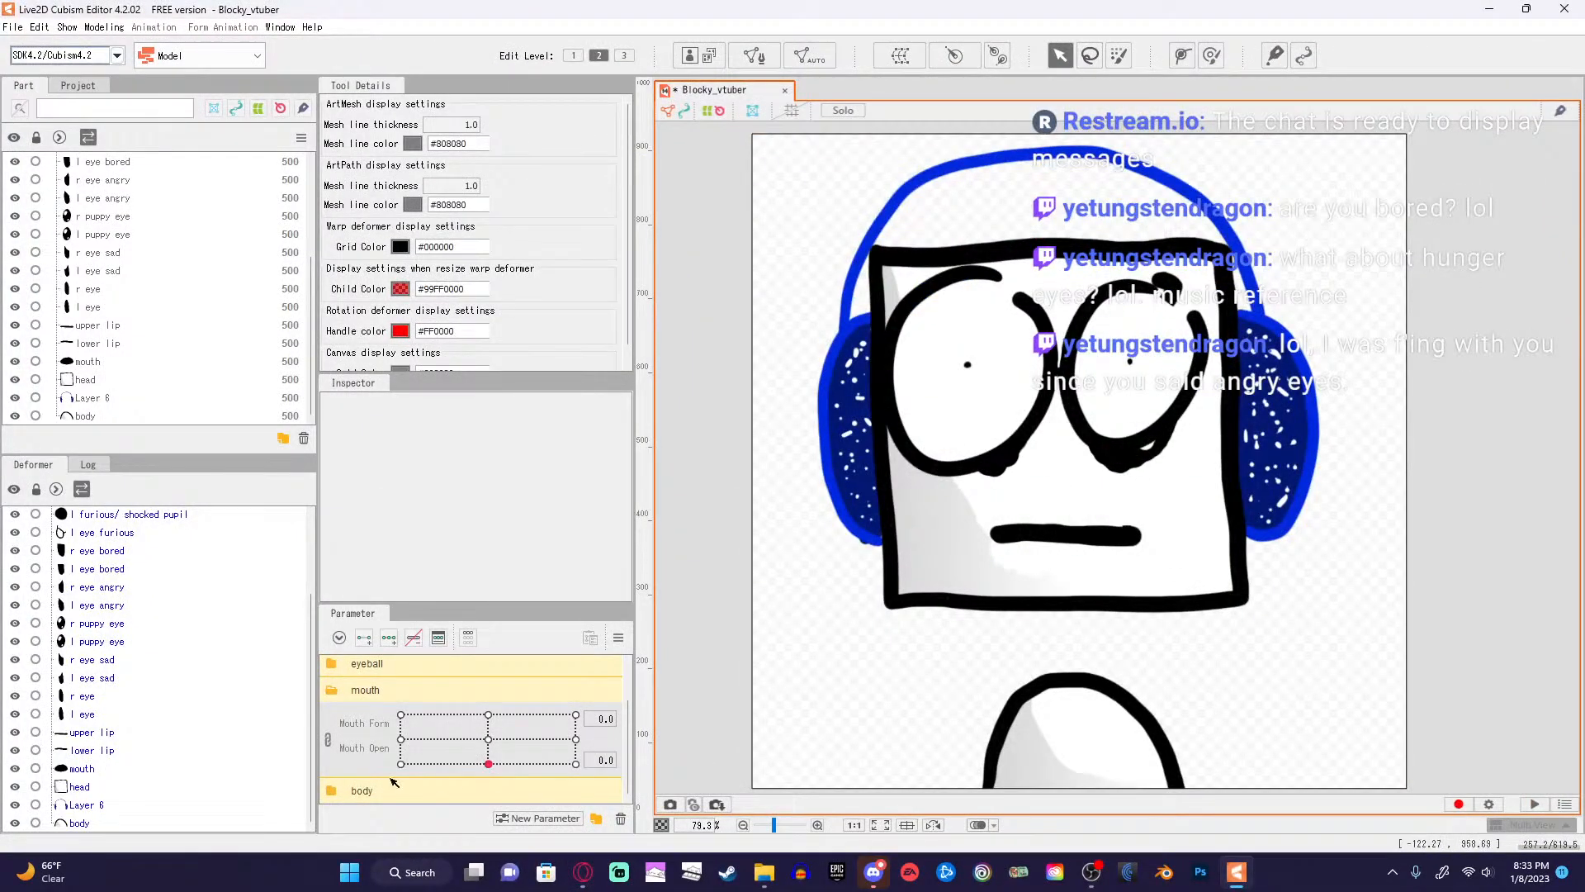
left_click(333, 690)
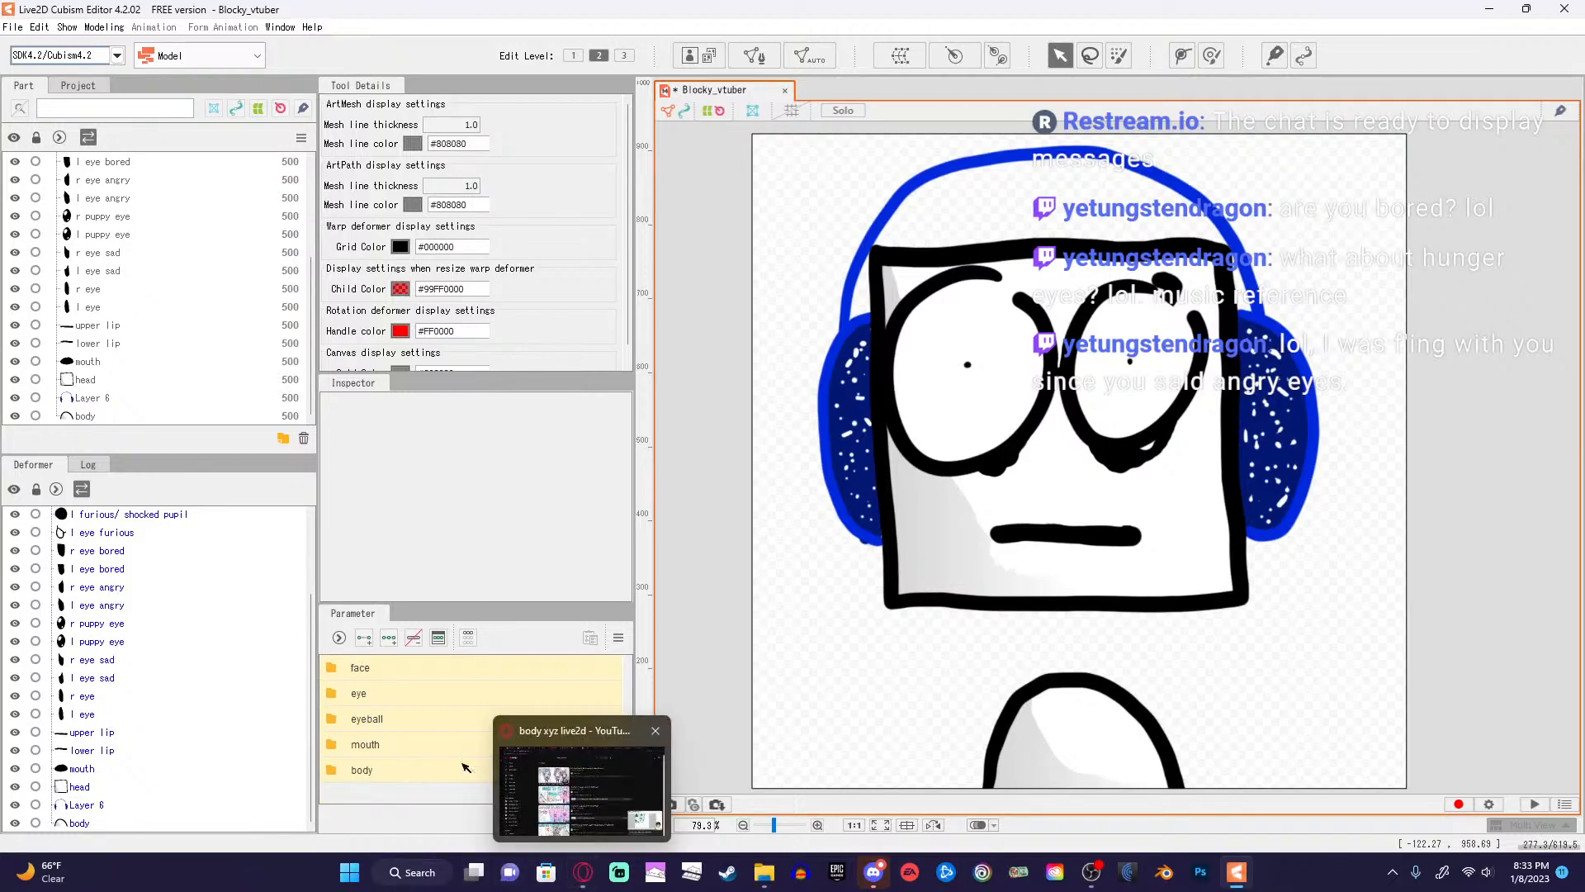
left_click(353, 770)
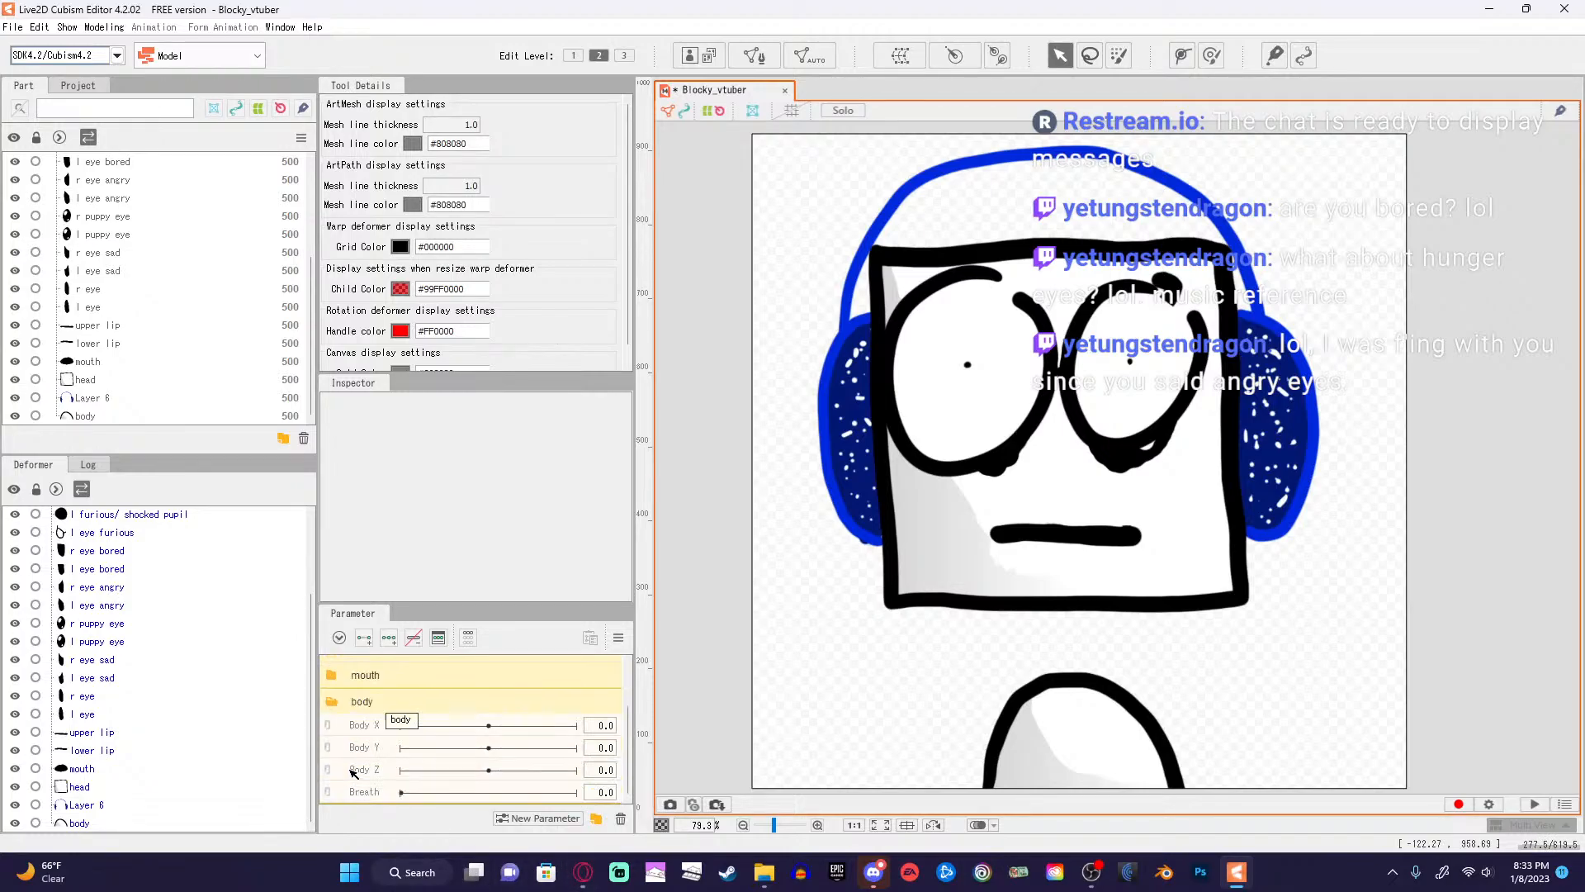
Switch to the browser and search Google in a new tab for "which direction is z in live 2d".
left_click(574, 882)
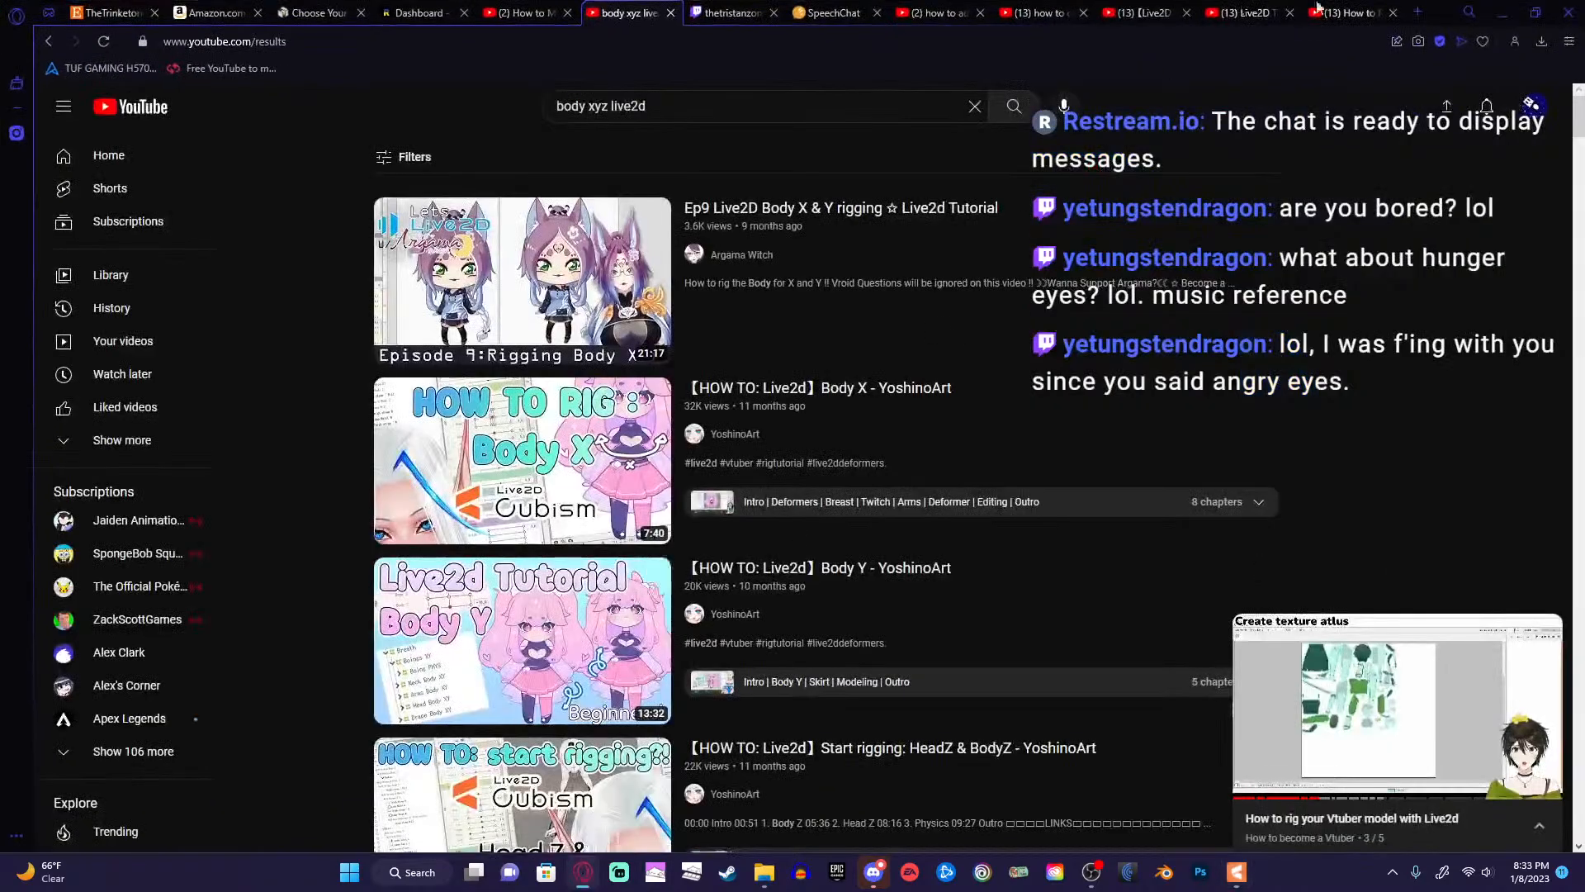
left_click(1416, 13)
type("2")
key("BackSpace")
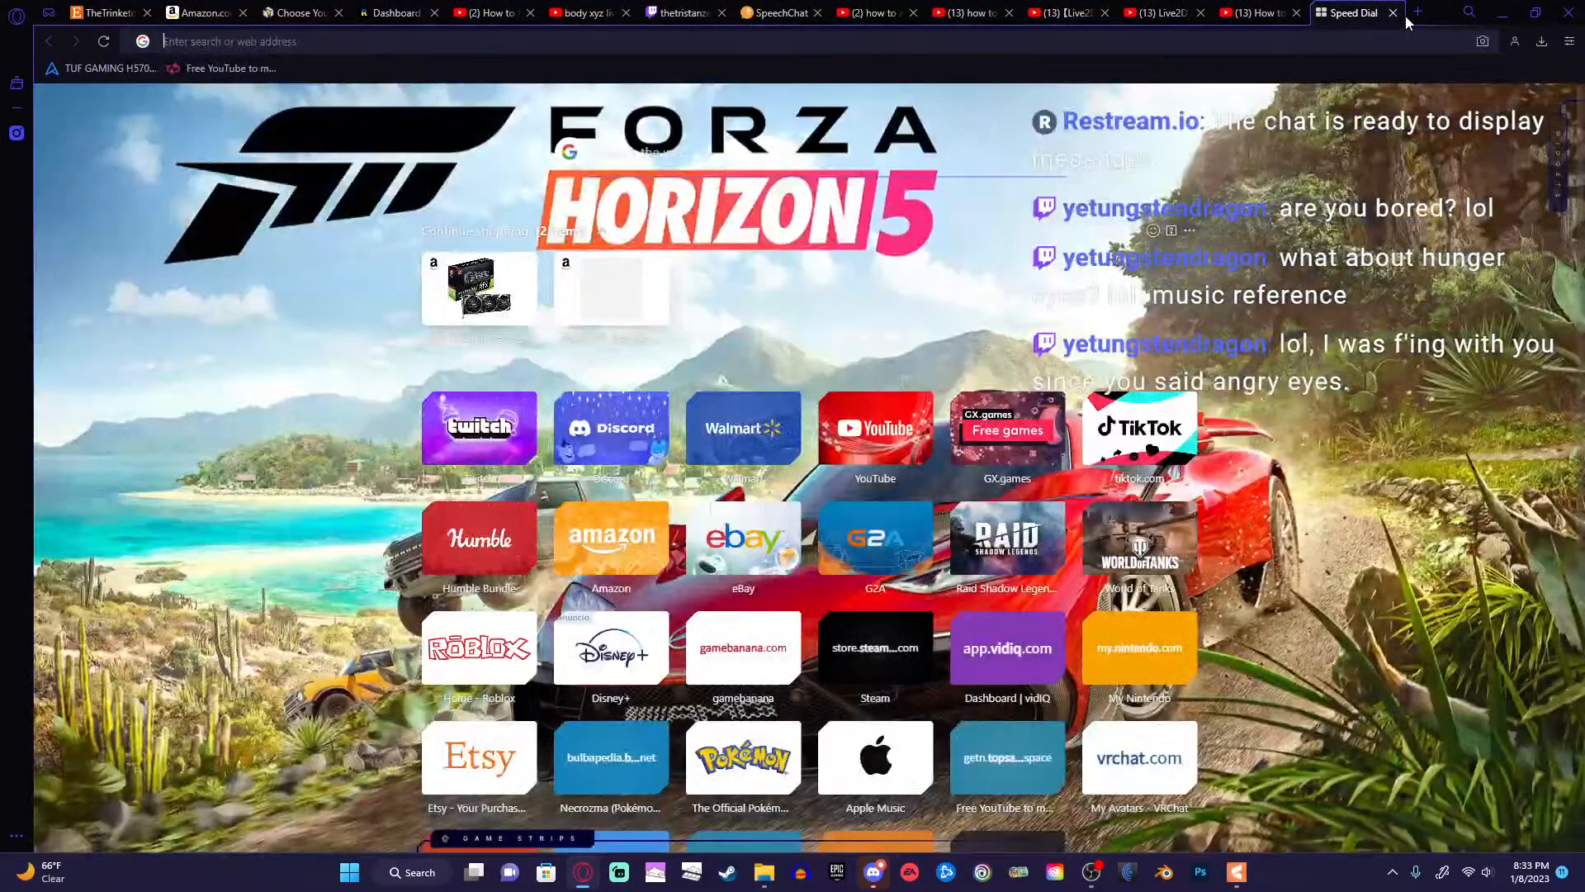
type("which ")
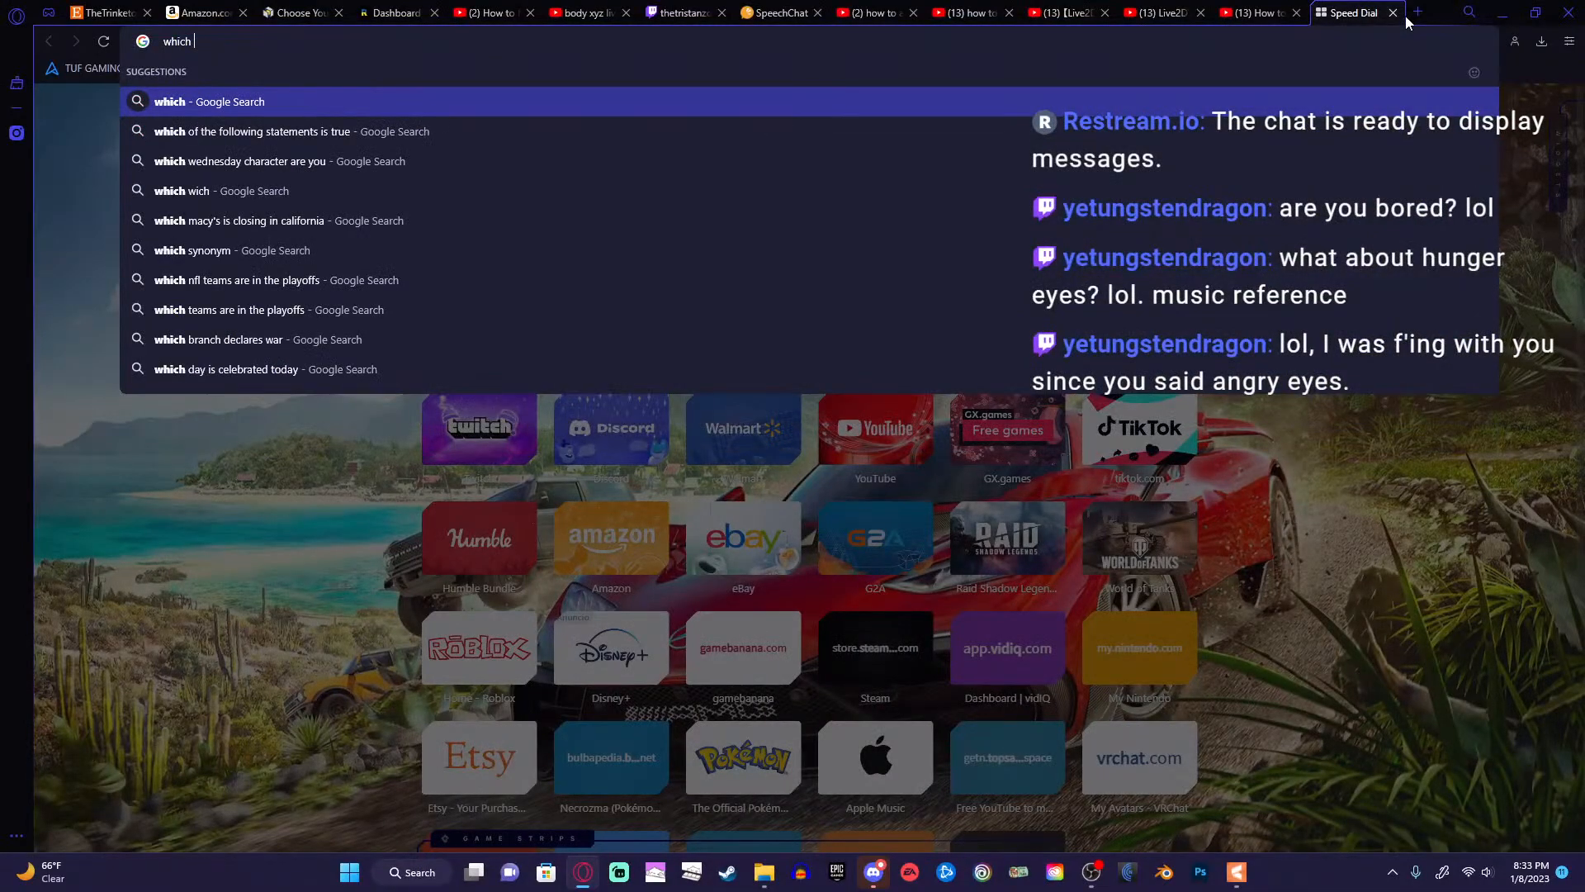
type("direction is")
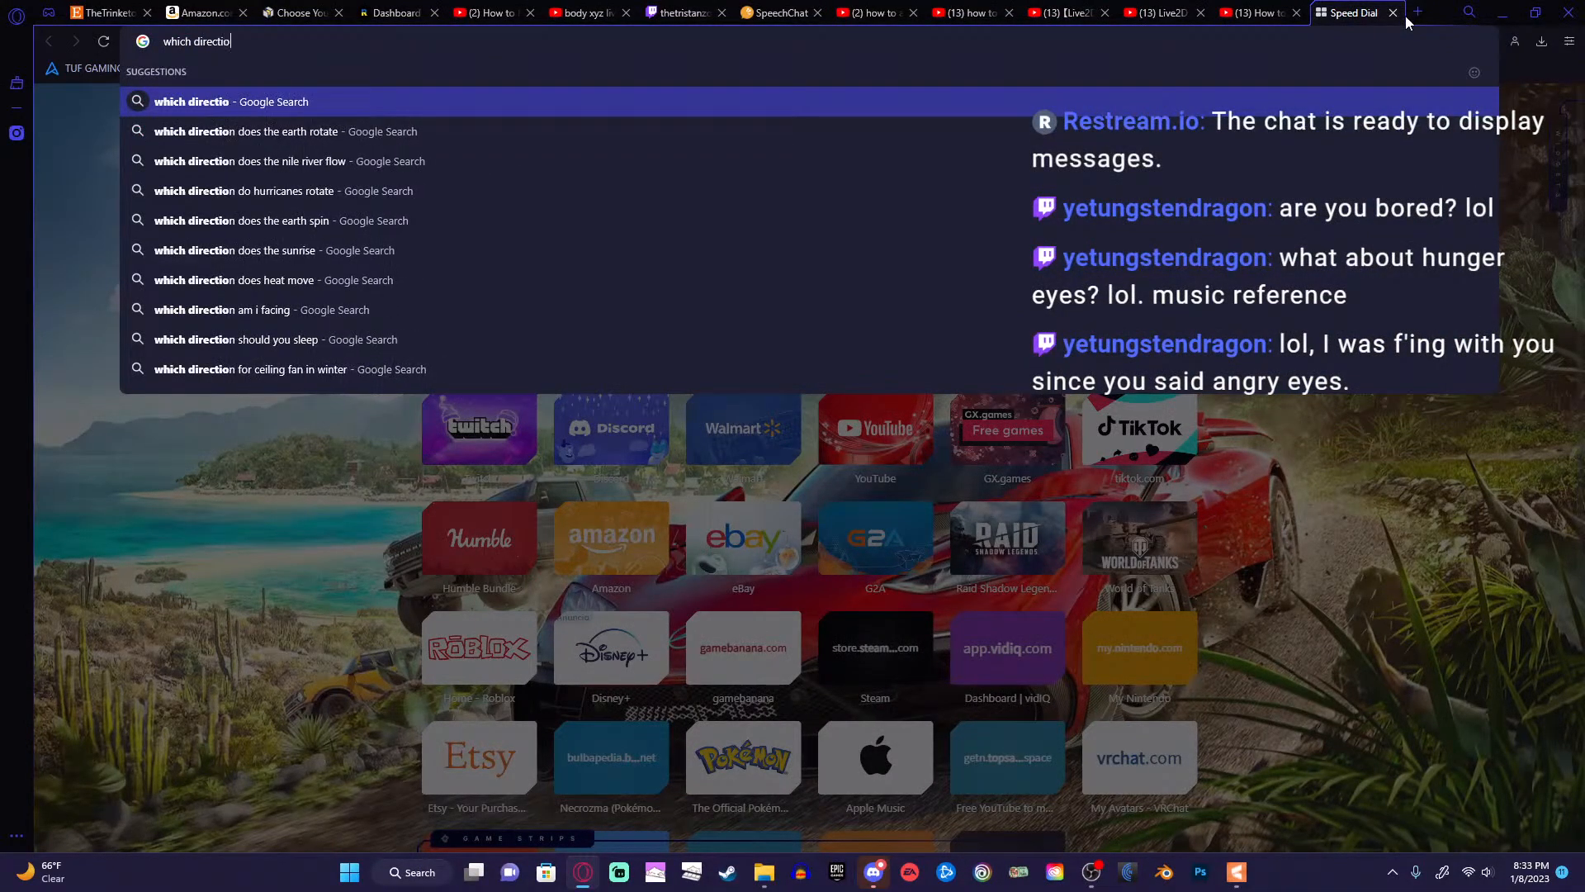
type("i")
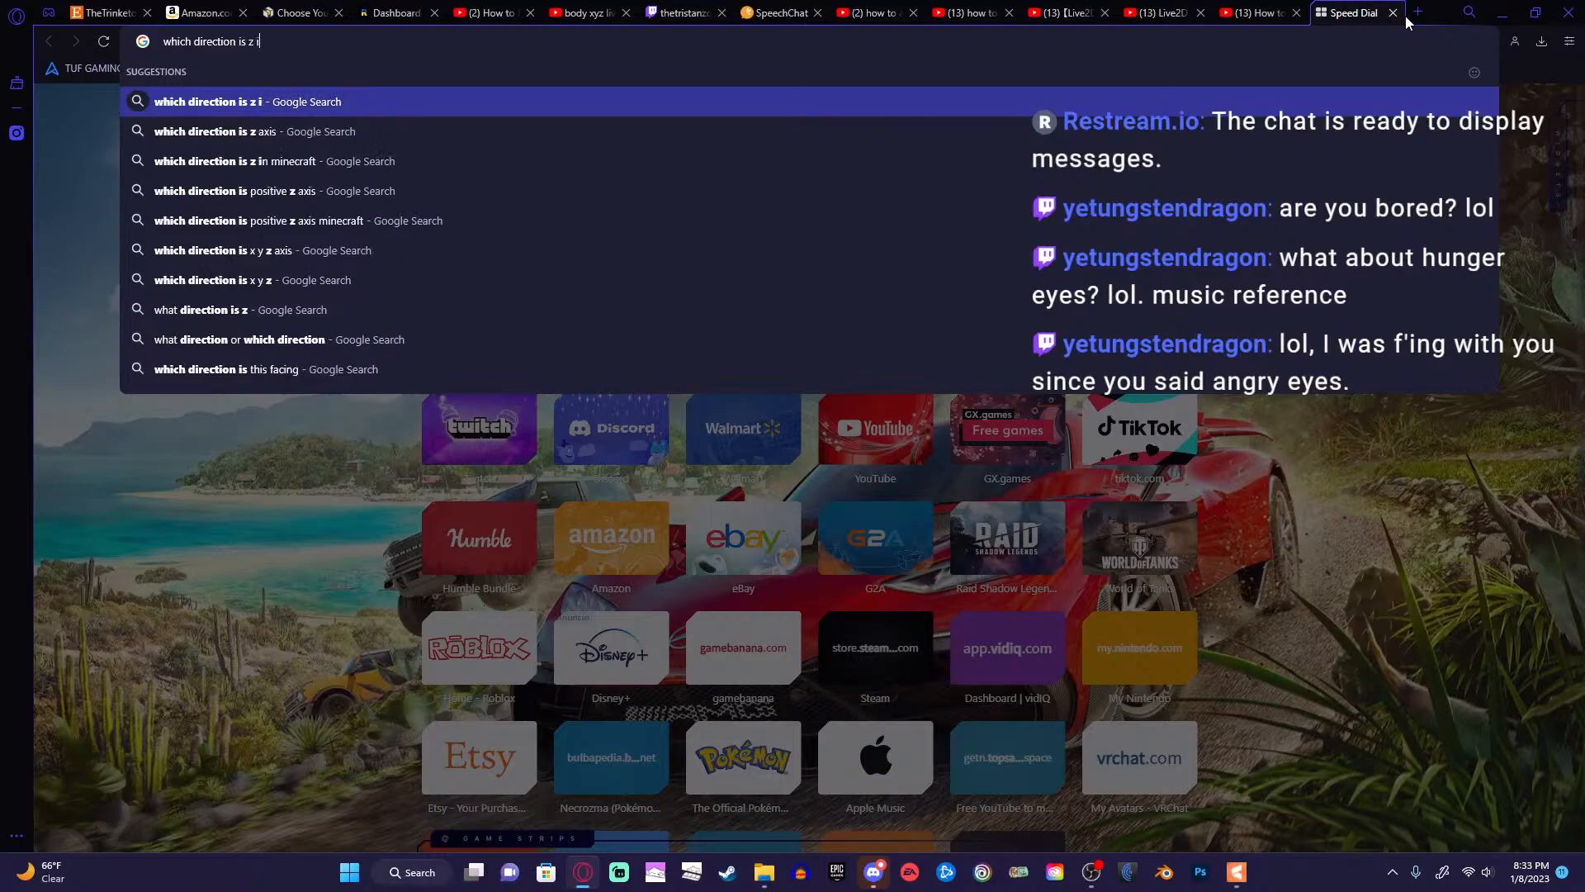
type("n li")
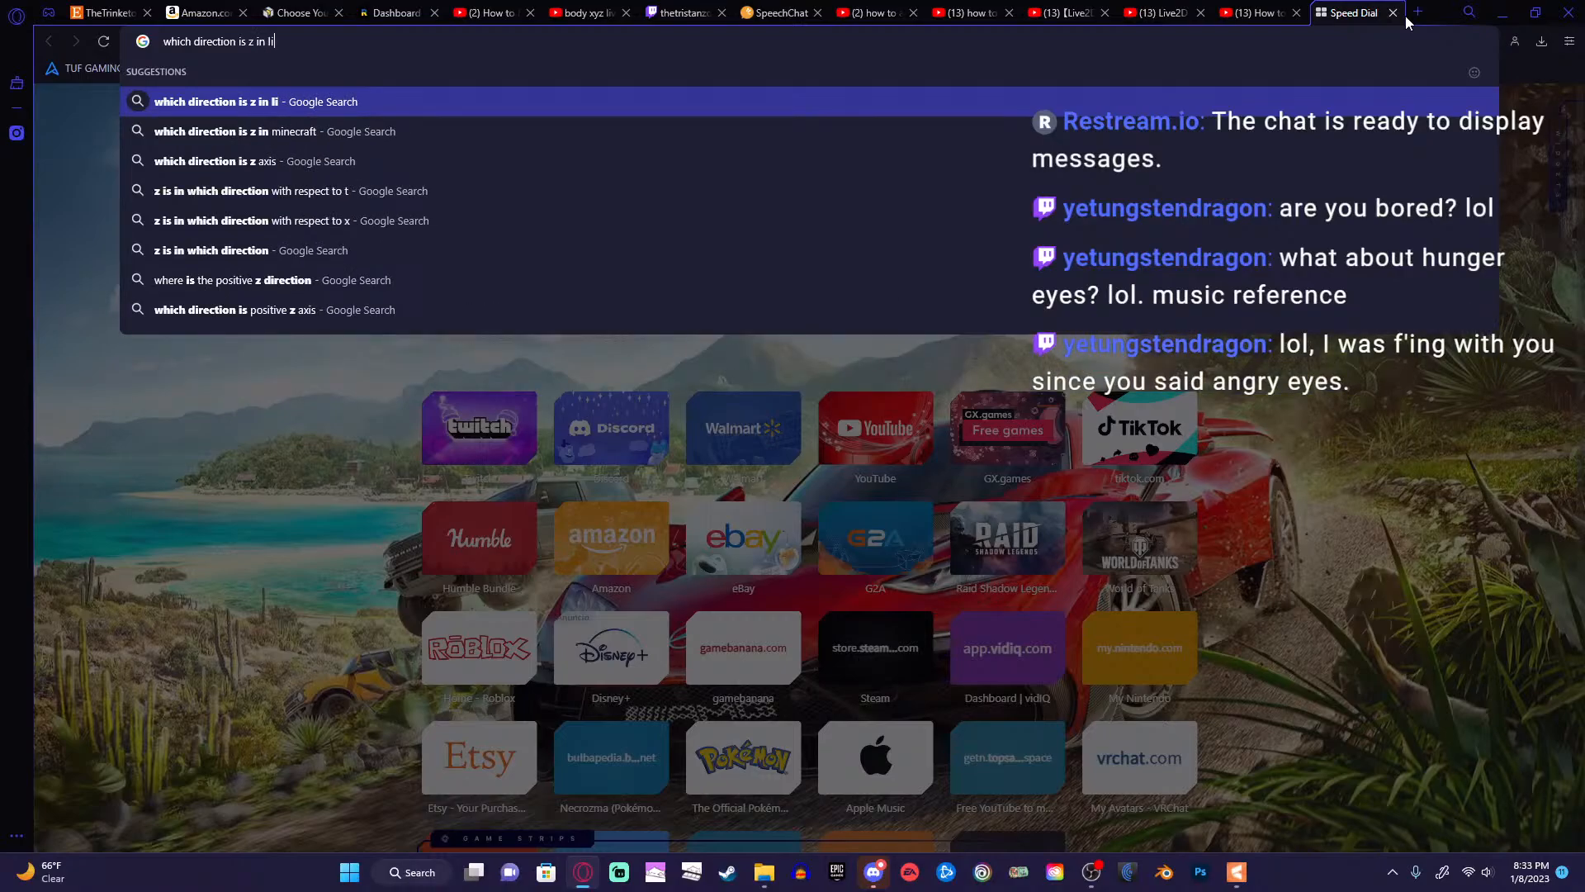
type("ve 2d")
key("Return")
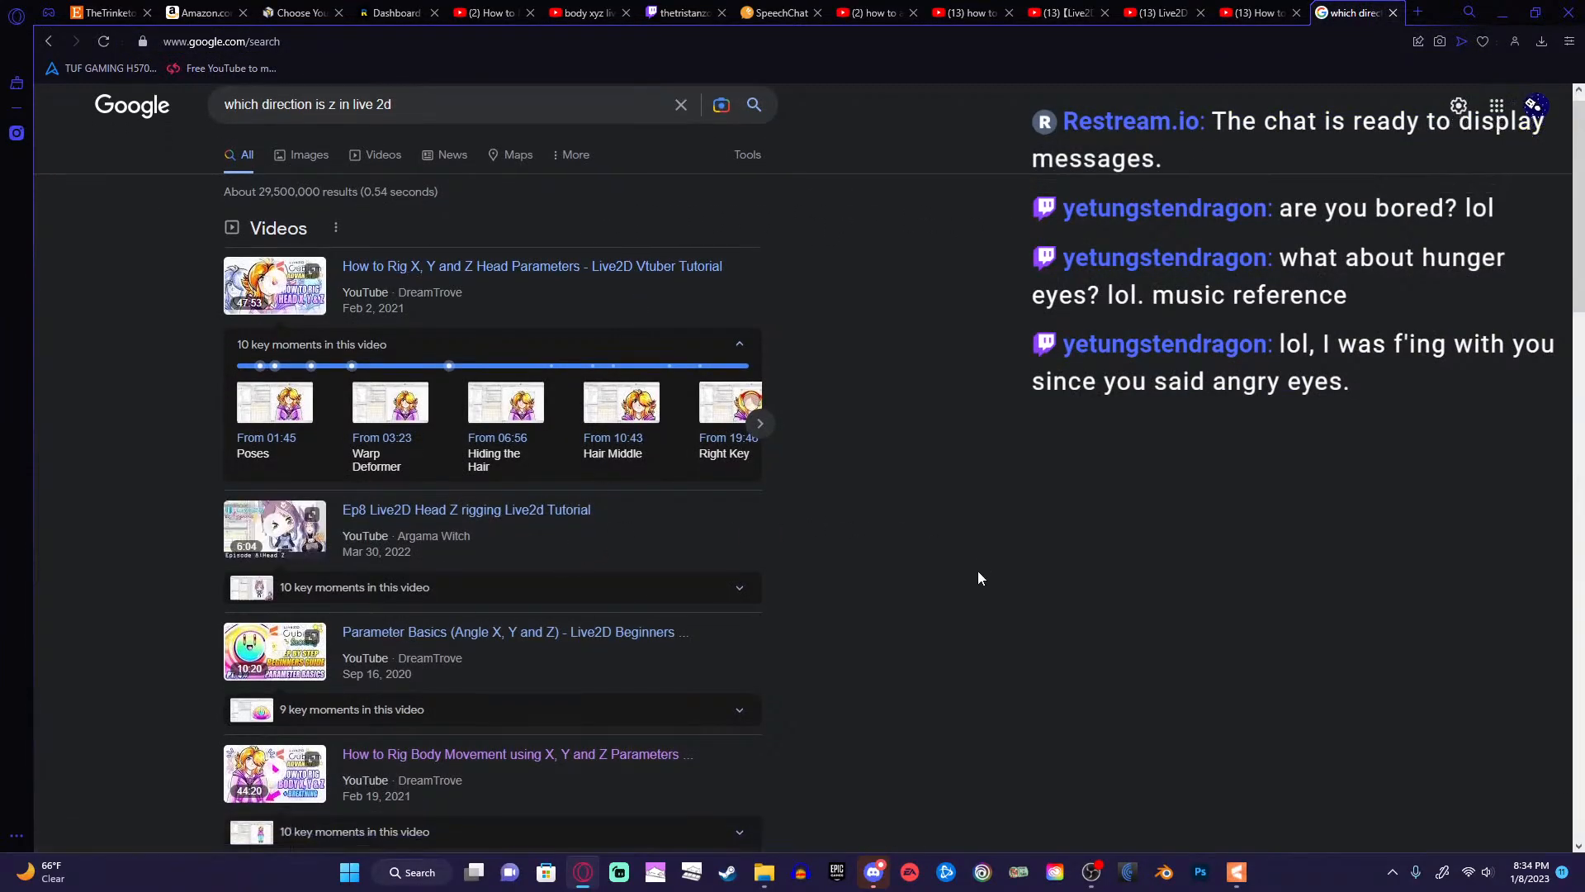
Look through the search results and read the answer to "What does angle Z do in Live2D?".
scroll(980, 573, "down", 6)
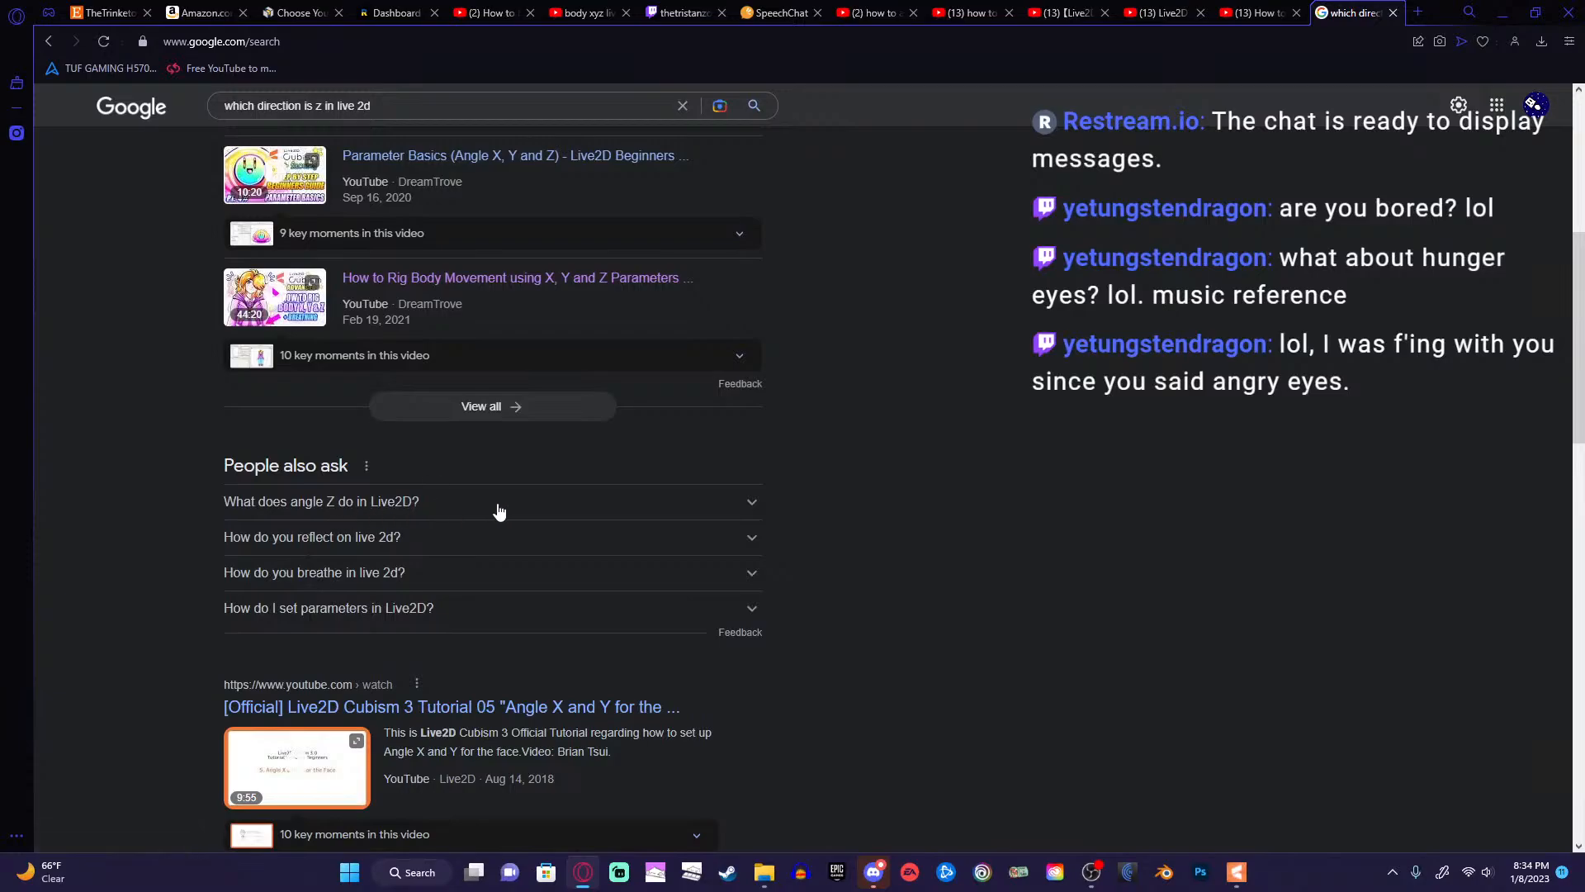
left_click(498, 511)
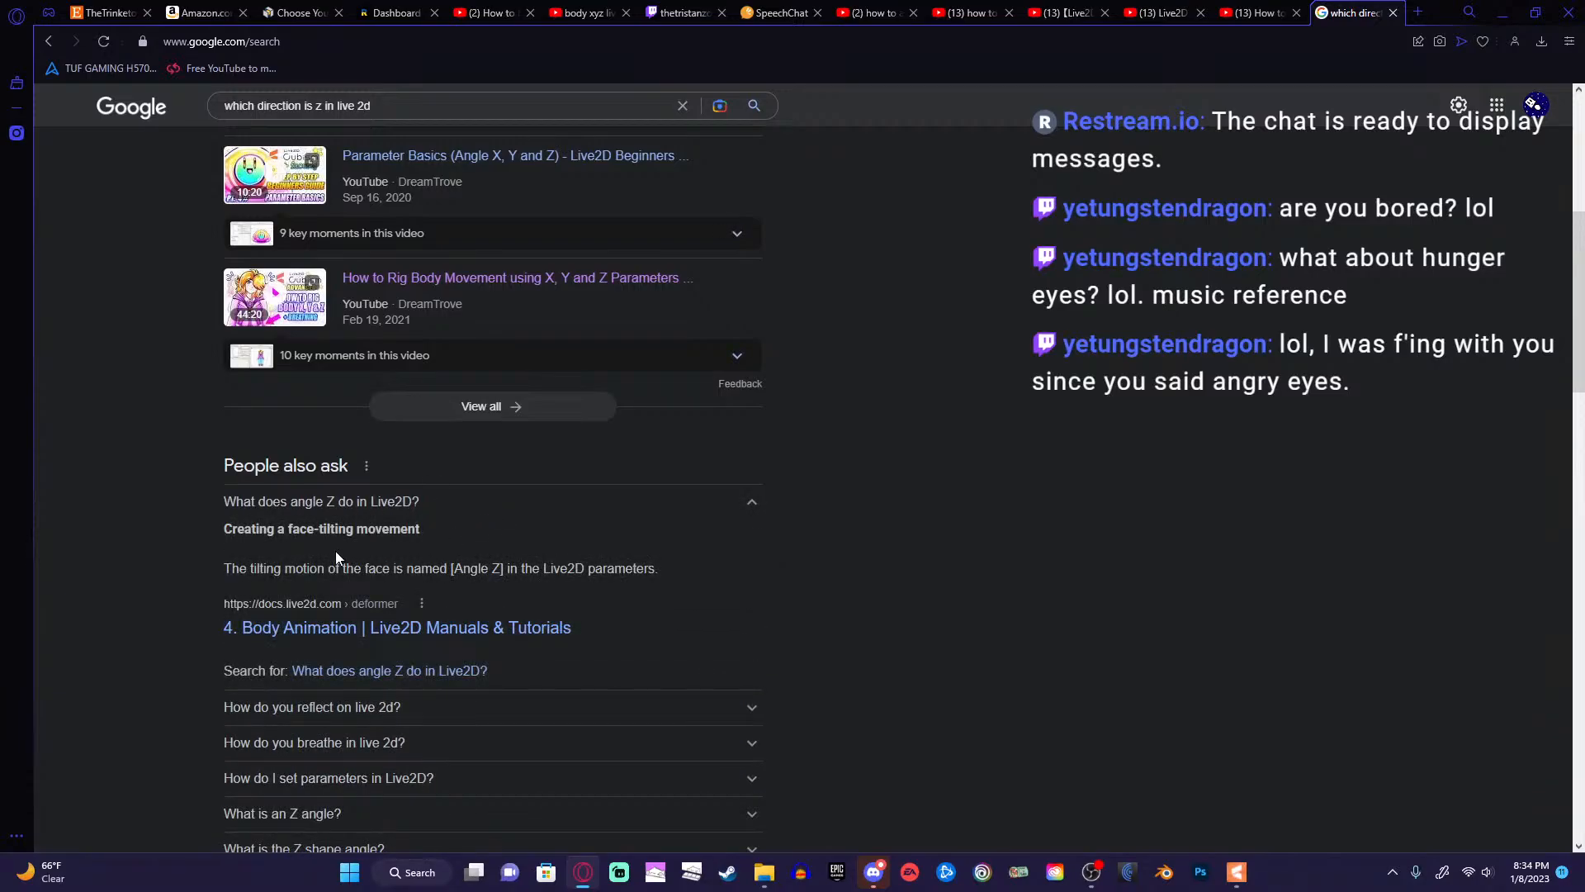
left_click(403, 517)
scroll(871, 566, "up", 5)
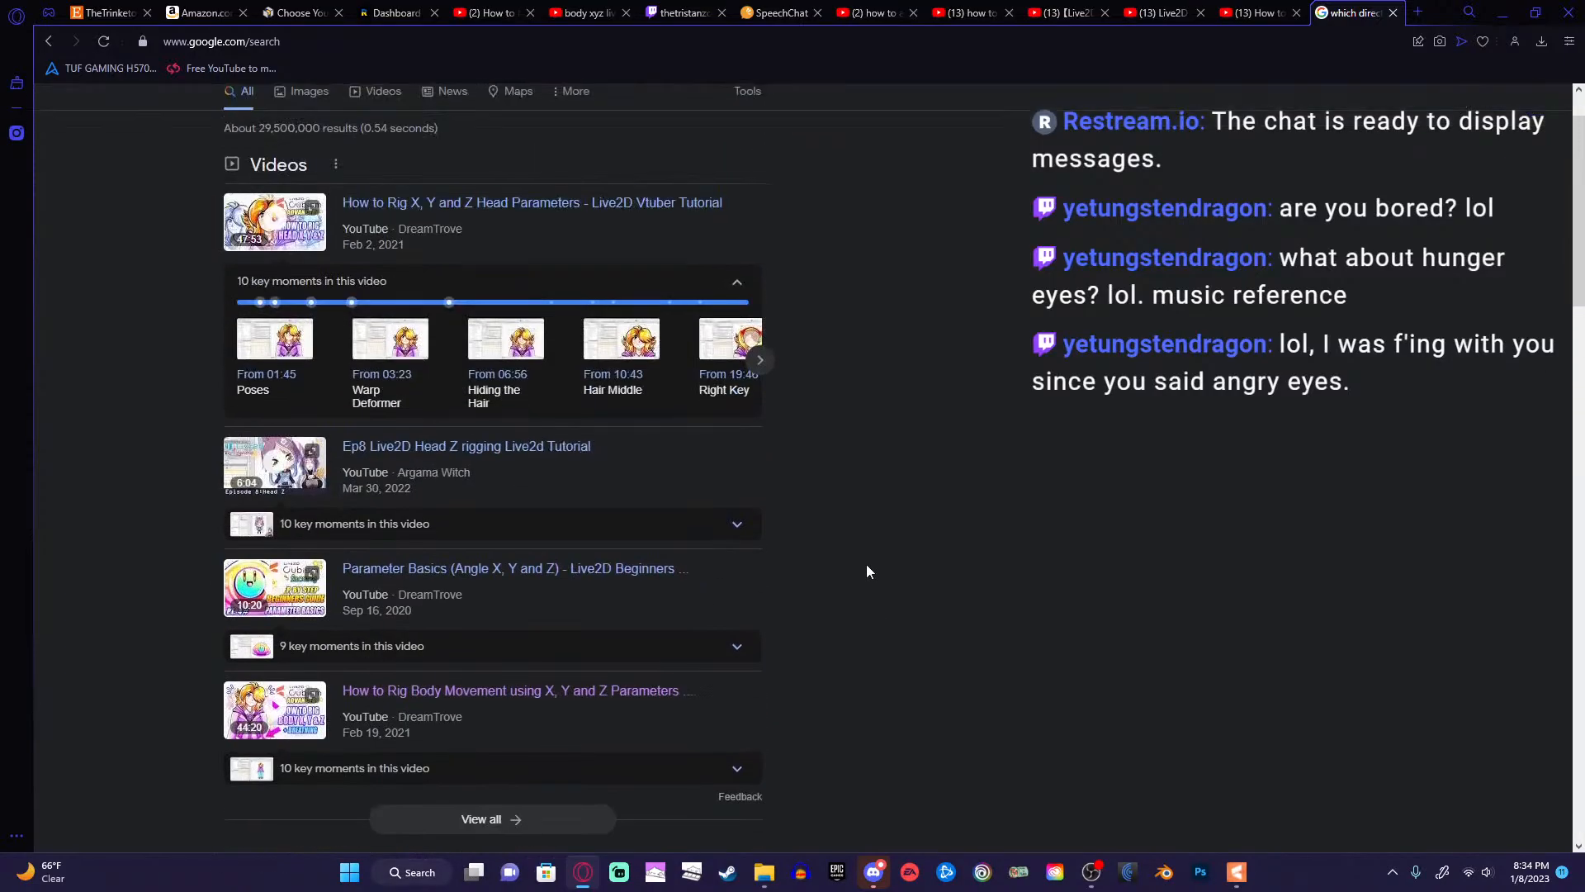
scroll(865, 563, "up", 1)
Replace the Google query with "what does body z mean in live 2d", checking the parameter name in Live2D Cubism Editor.
left_click_drag(393, 123, 215, 129)
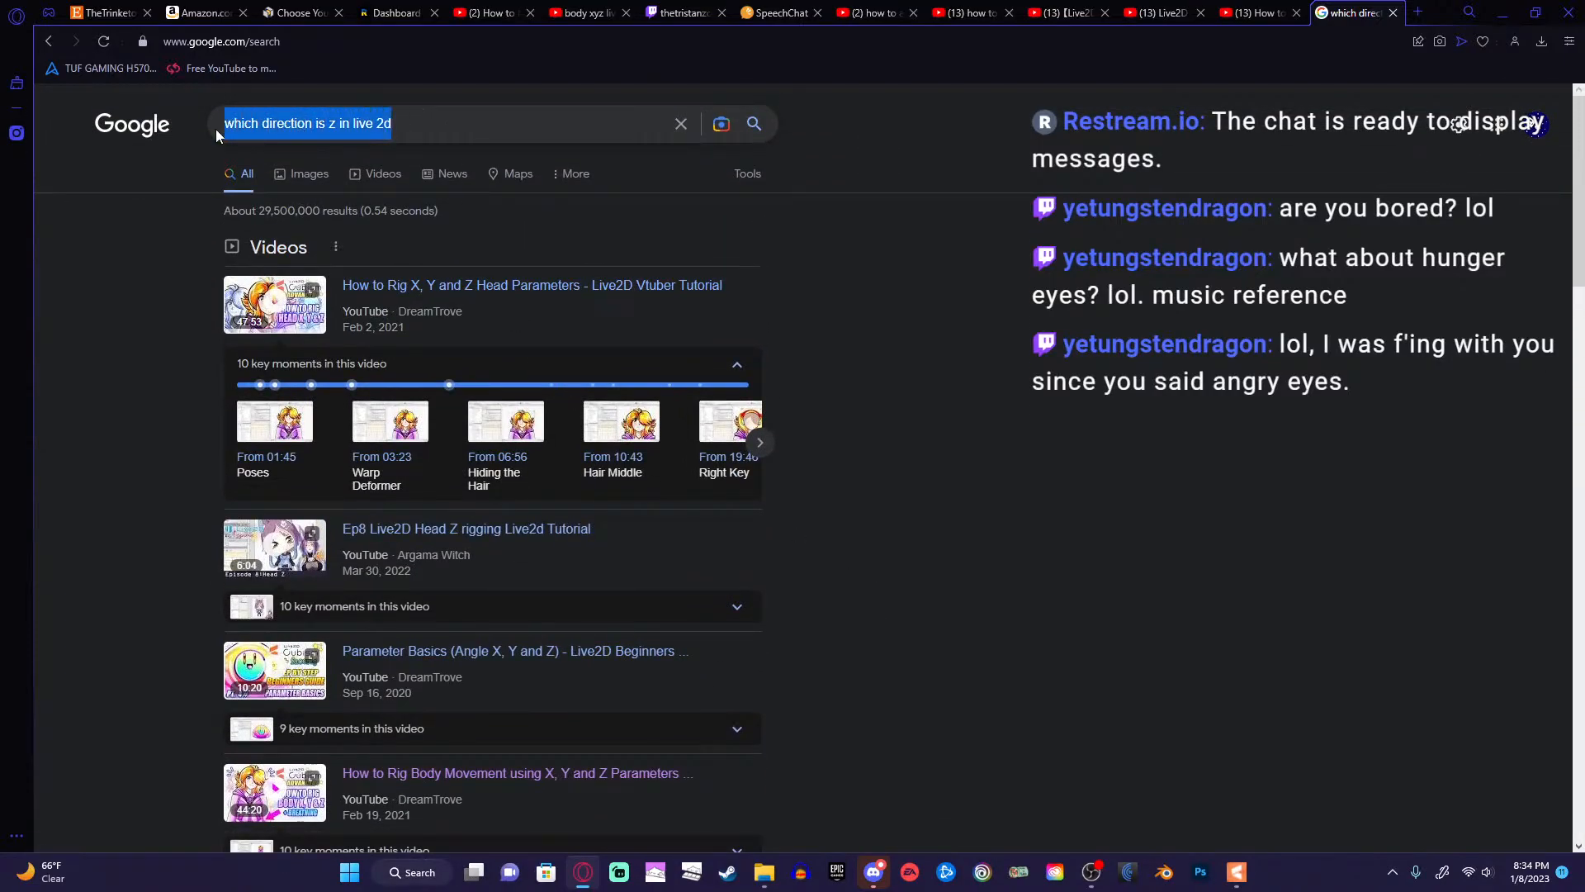
type("what d")
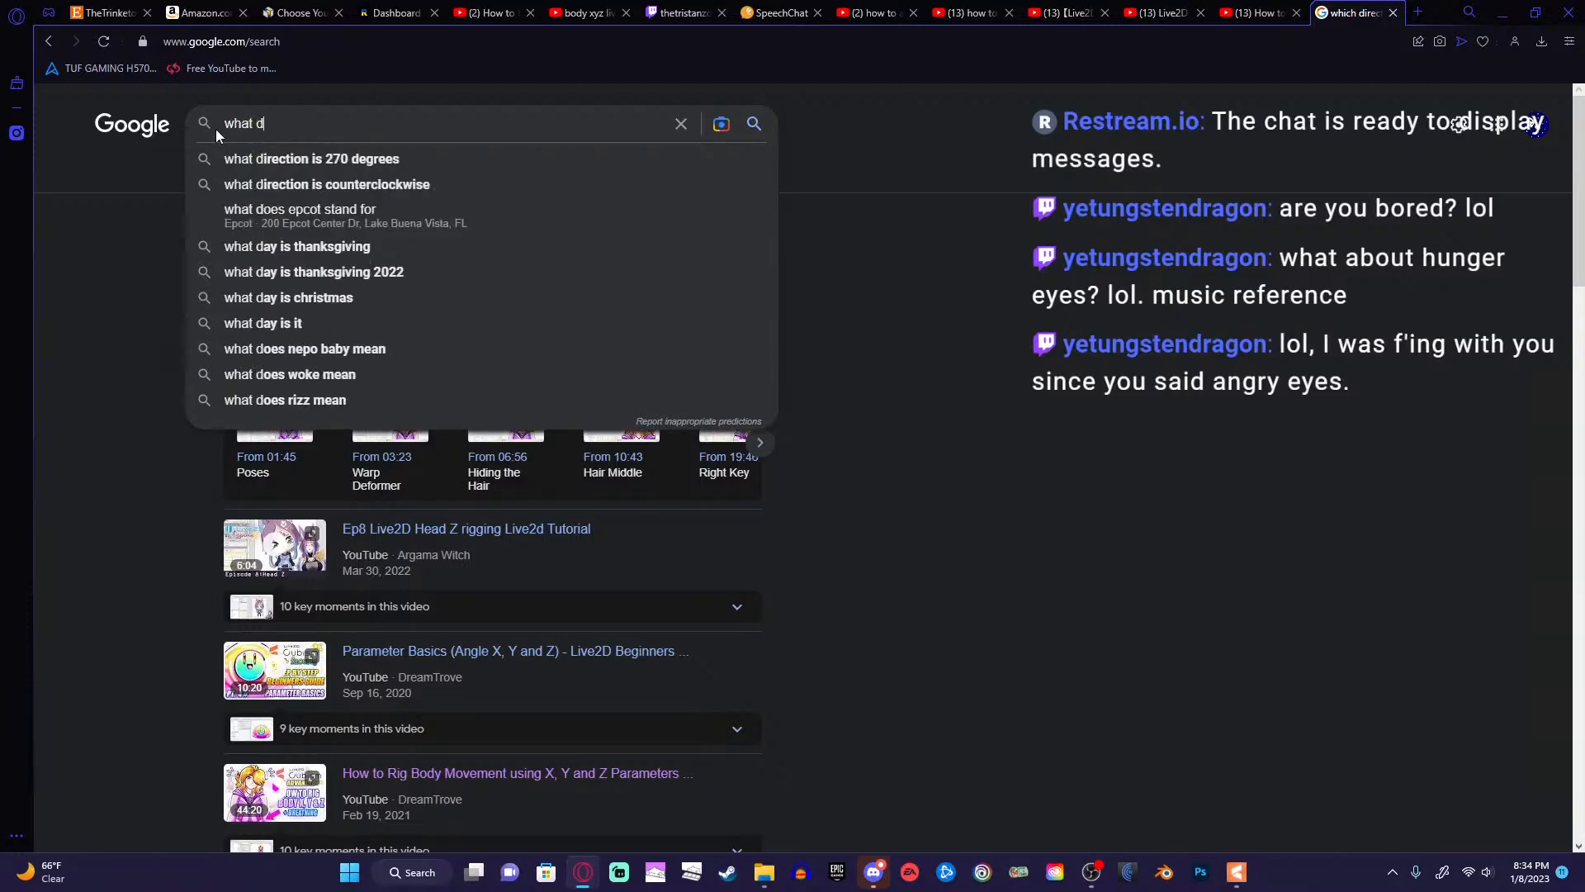
type("oes")
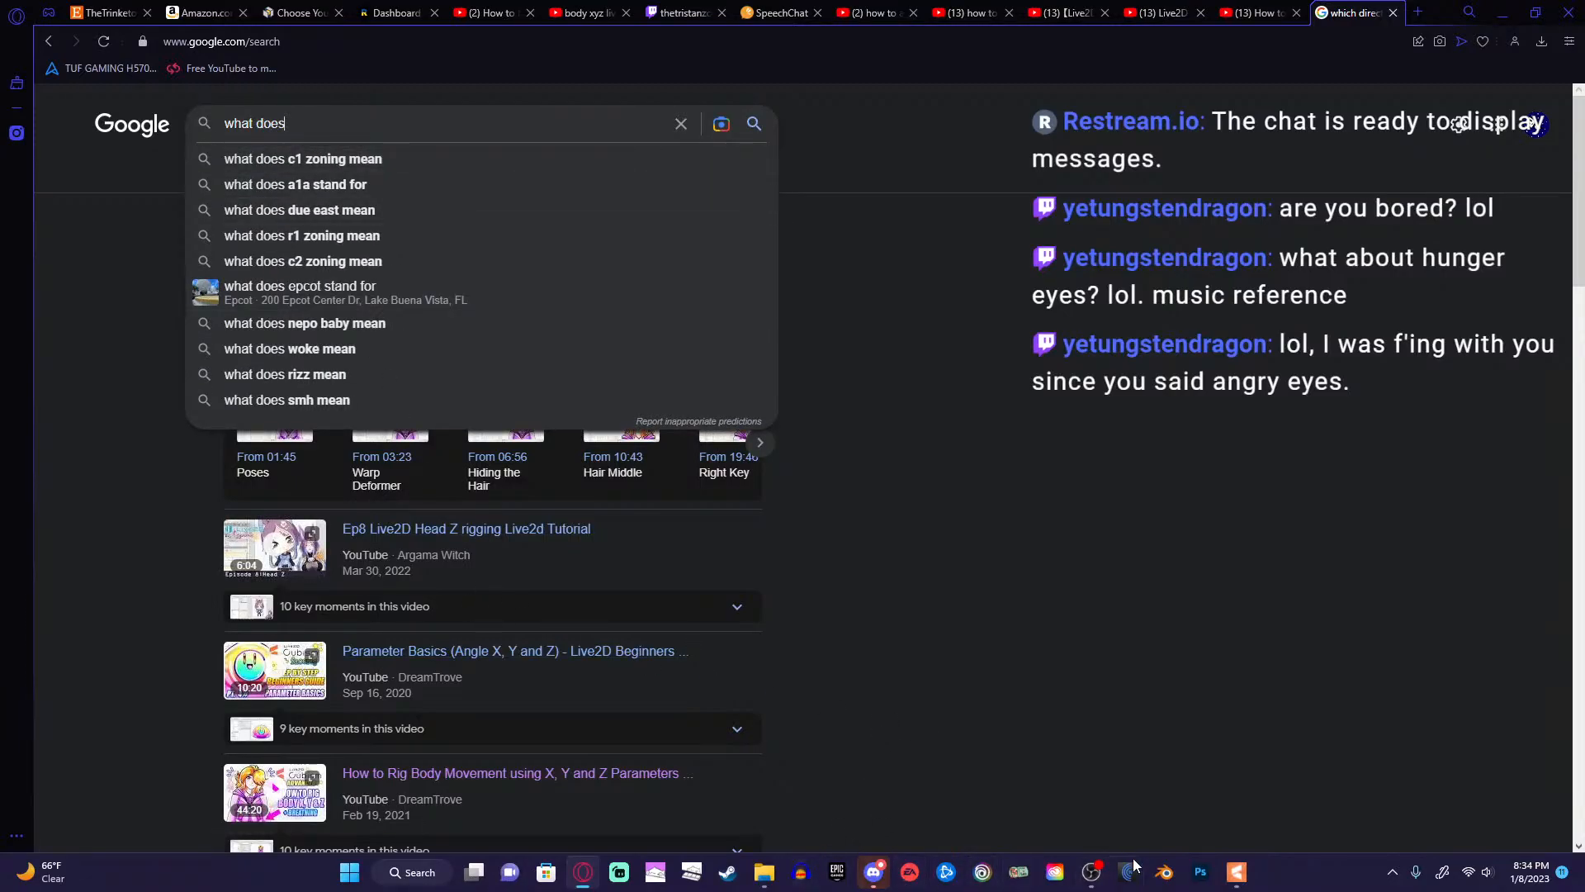
left_click(1248, 885)
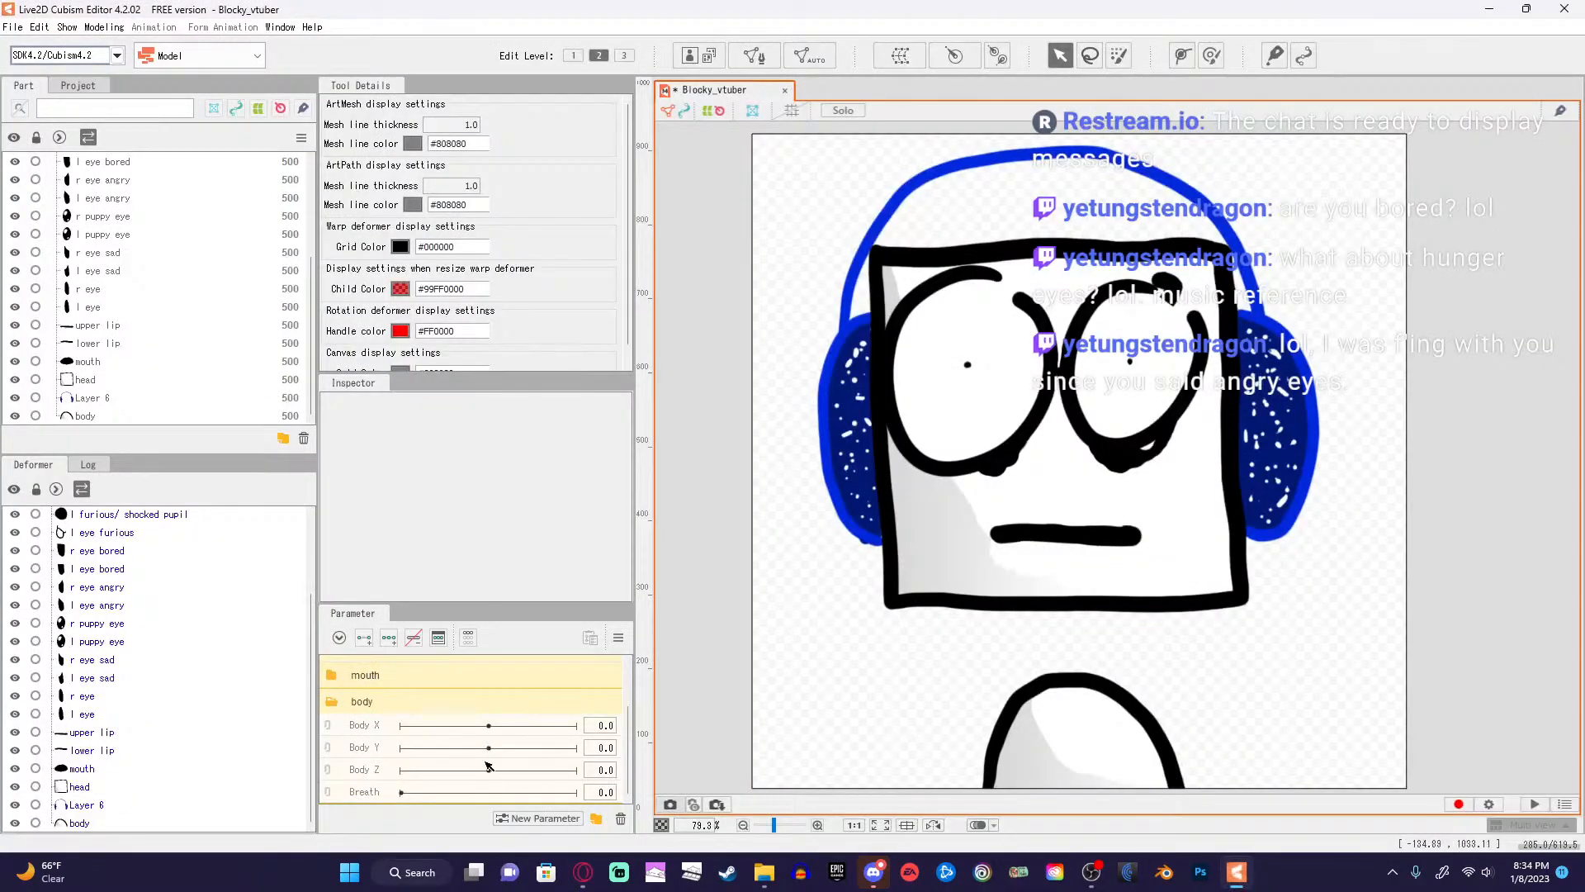
left_click(583, 873)
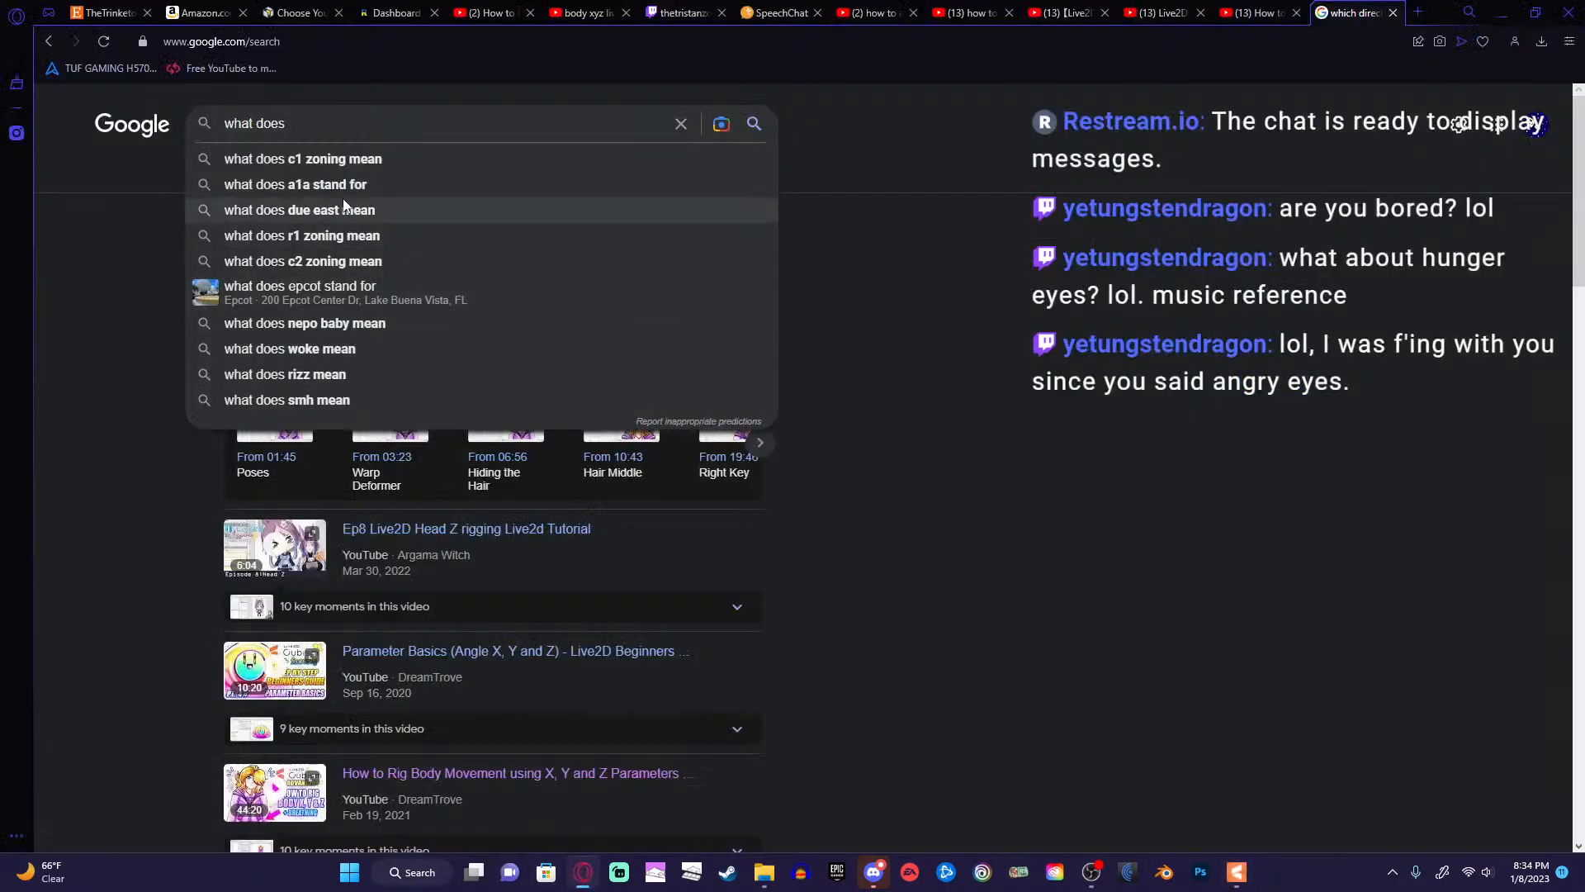
type("body")
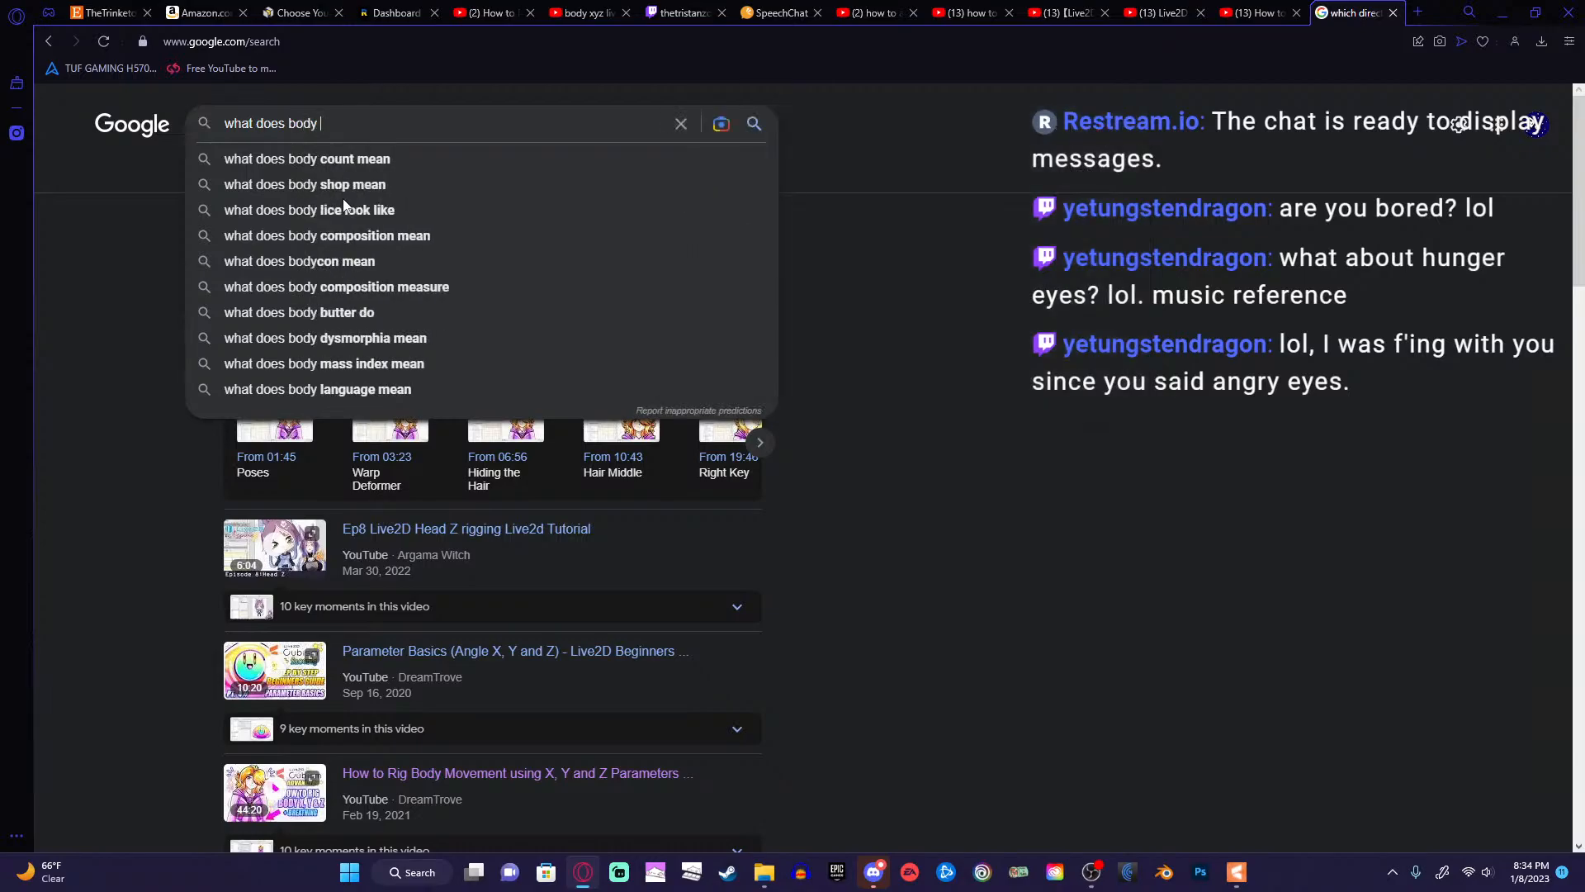
type(" z")
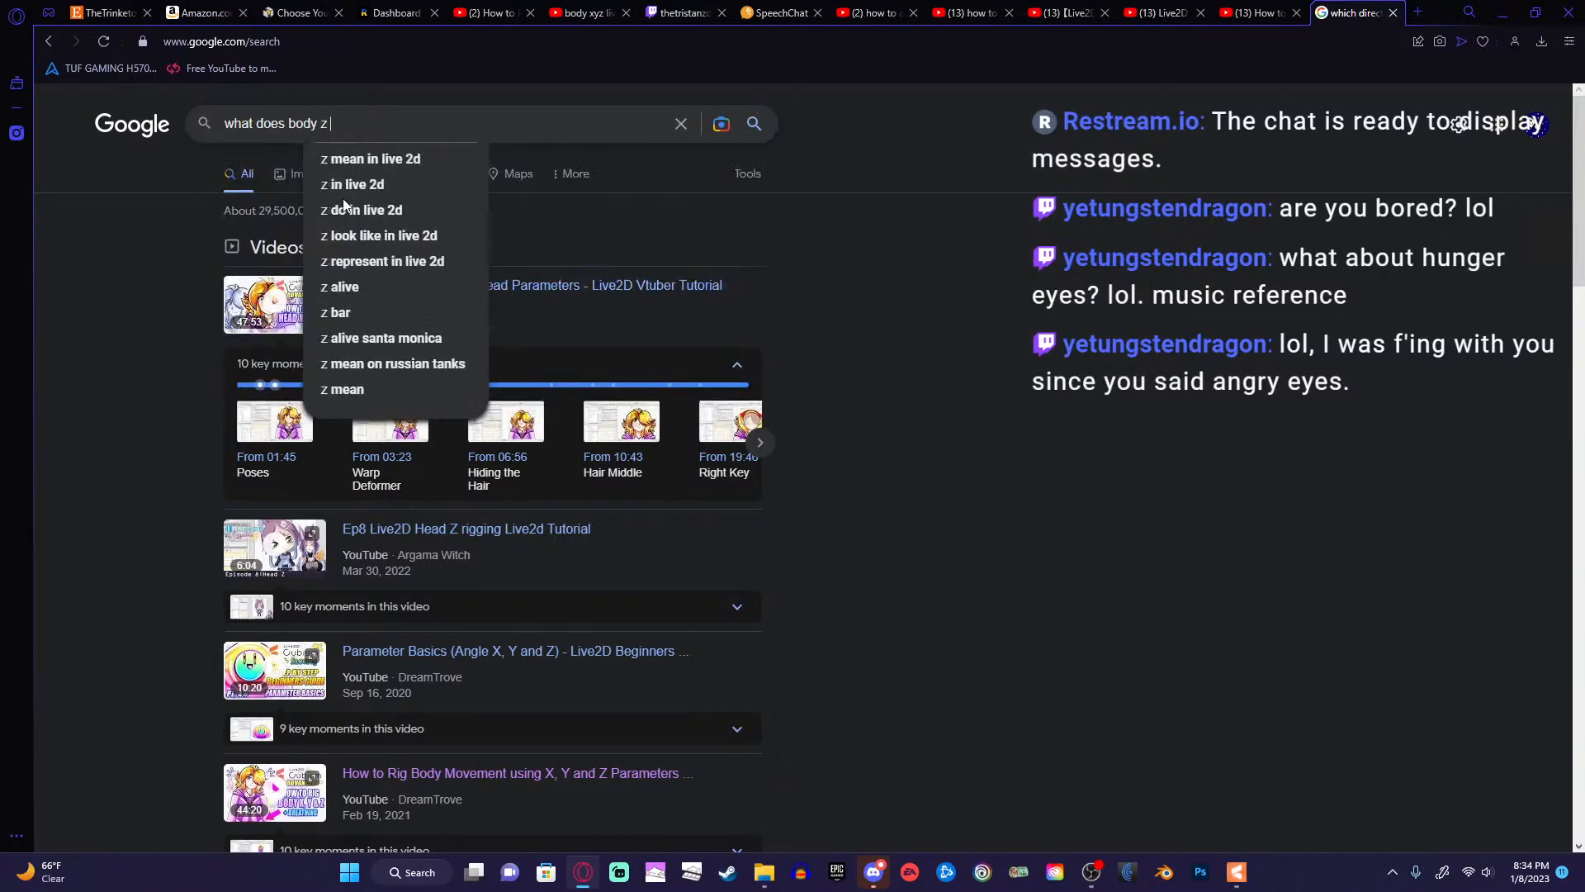
left_click(346, 158)
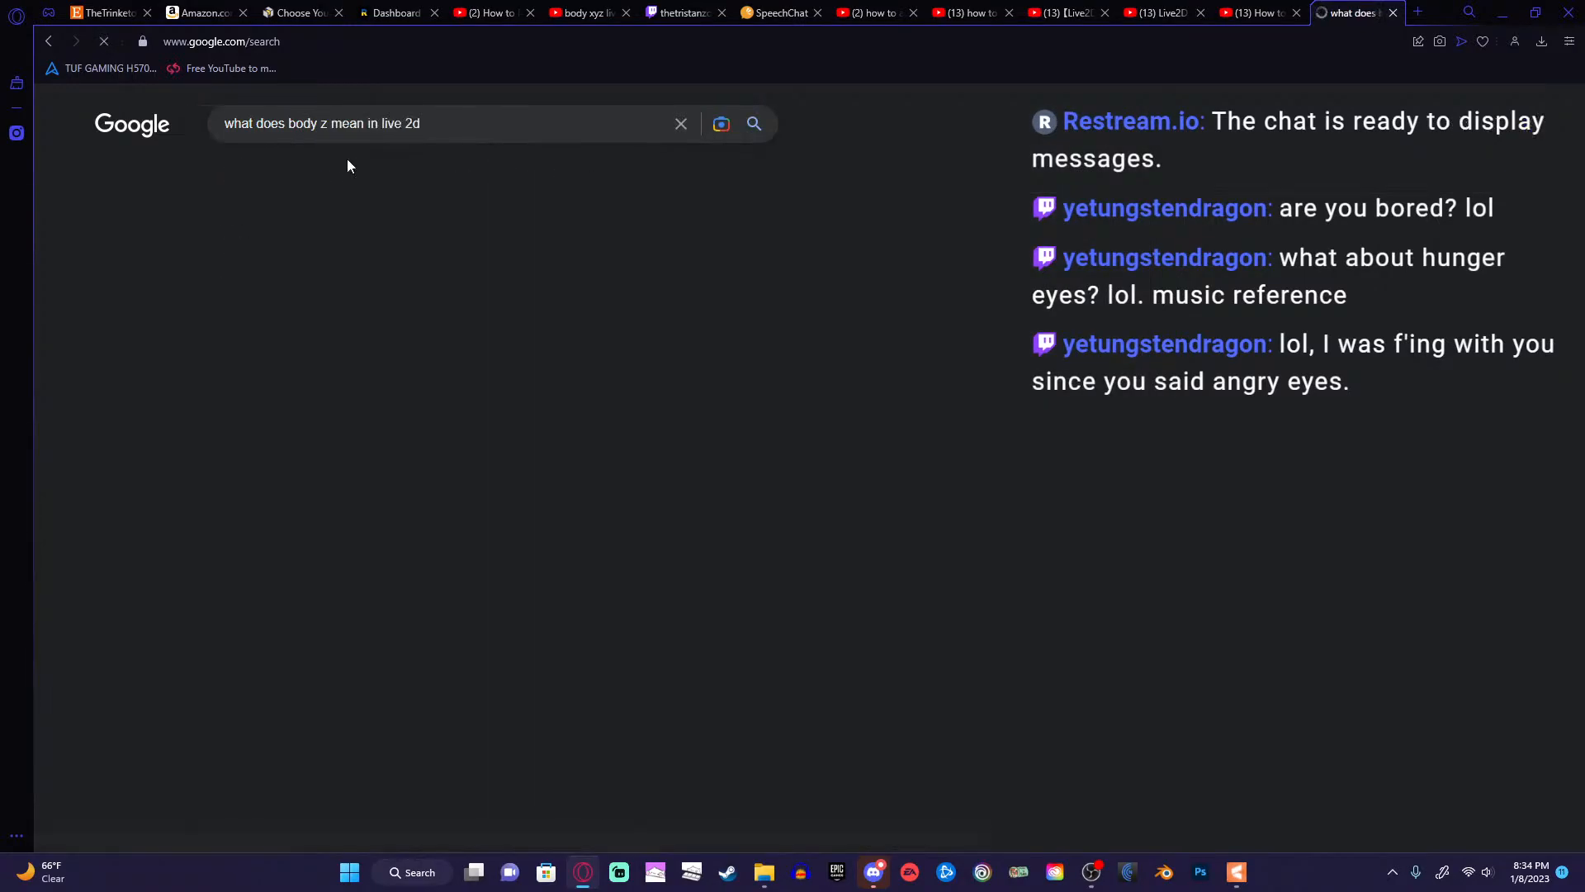
Find and open the video "Live2D Tutorial: How to animate Body XYZ parameters" in the search results.
scroll(310, 522, "down", 5)
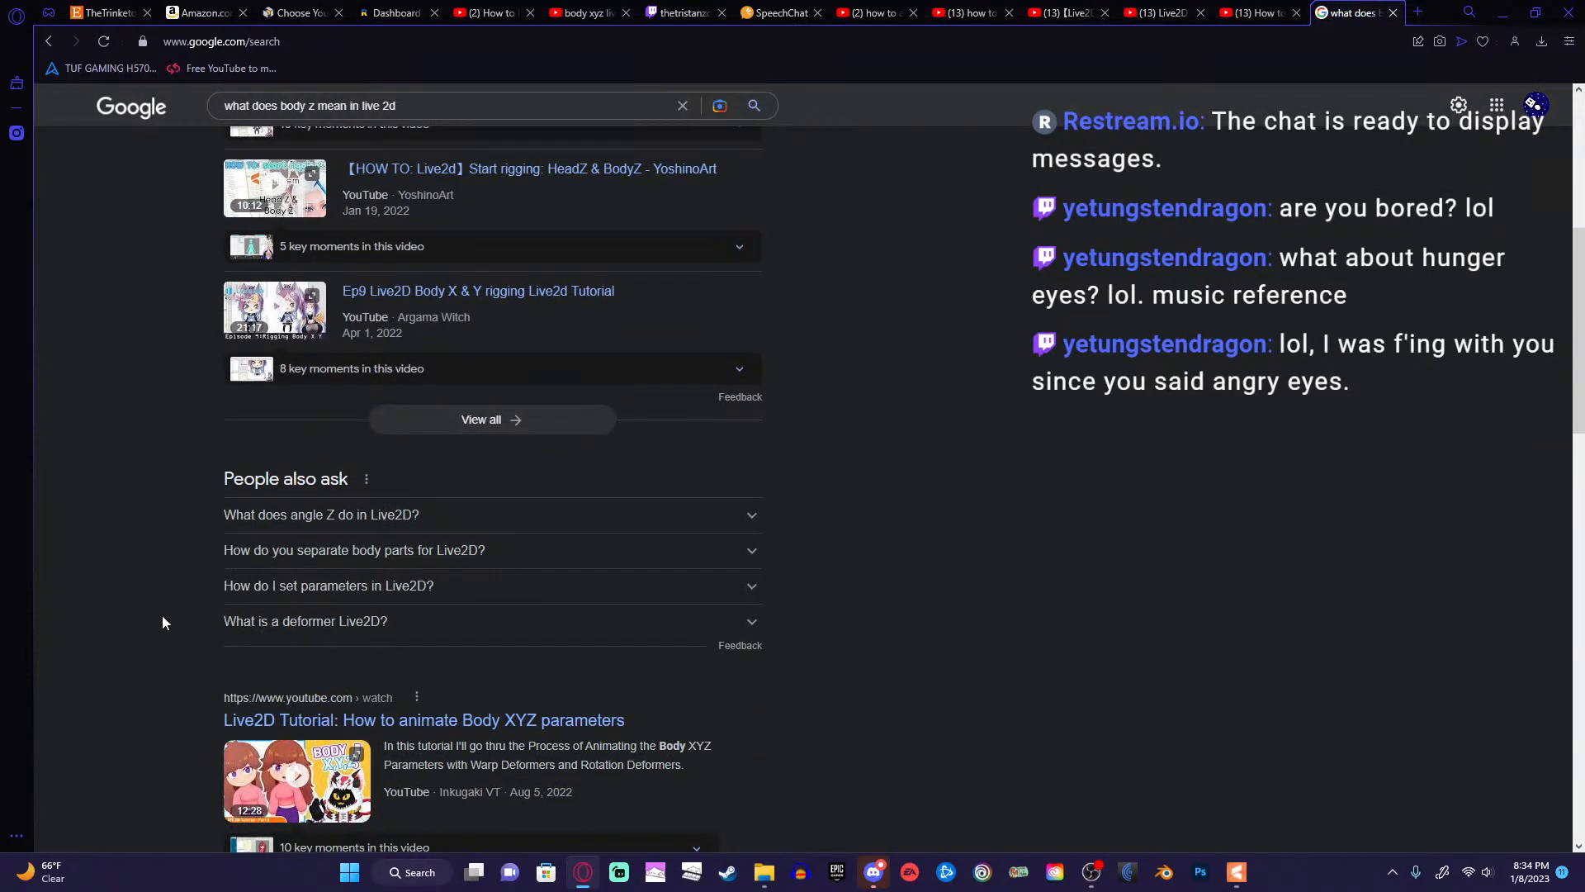
scroll(166, 612, "down", 2)
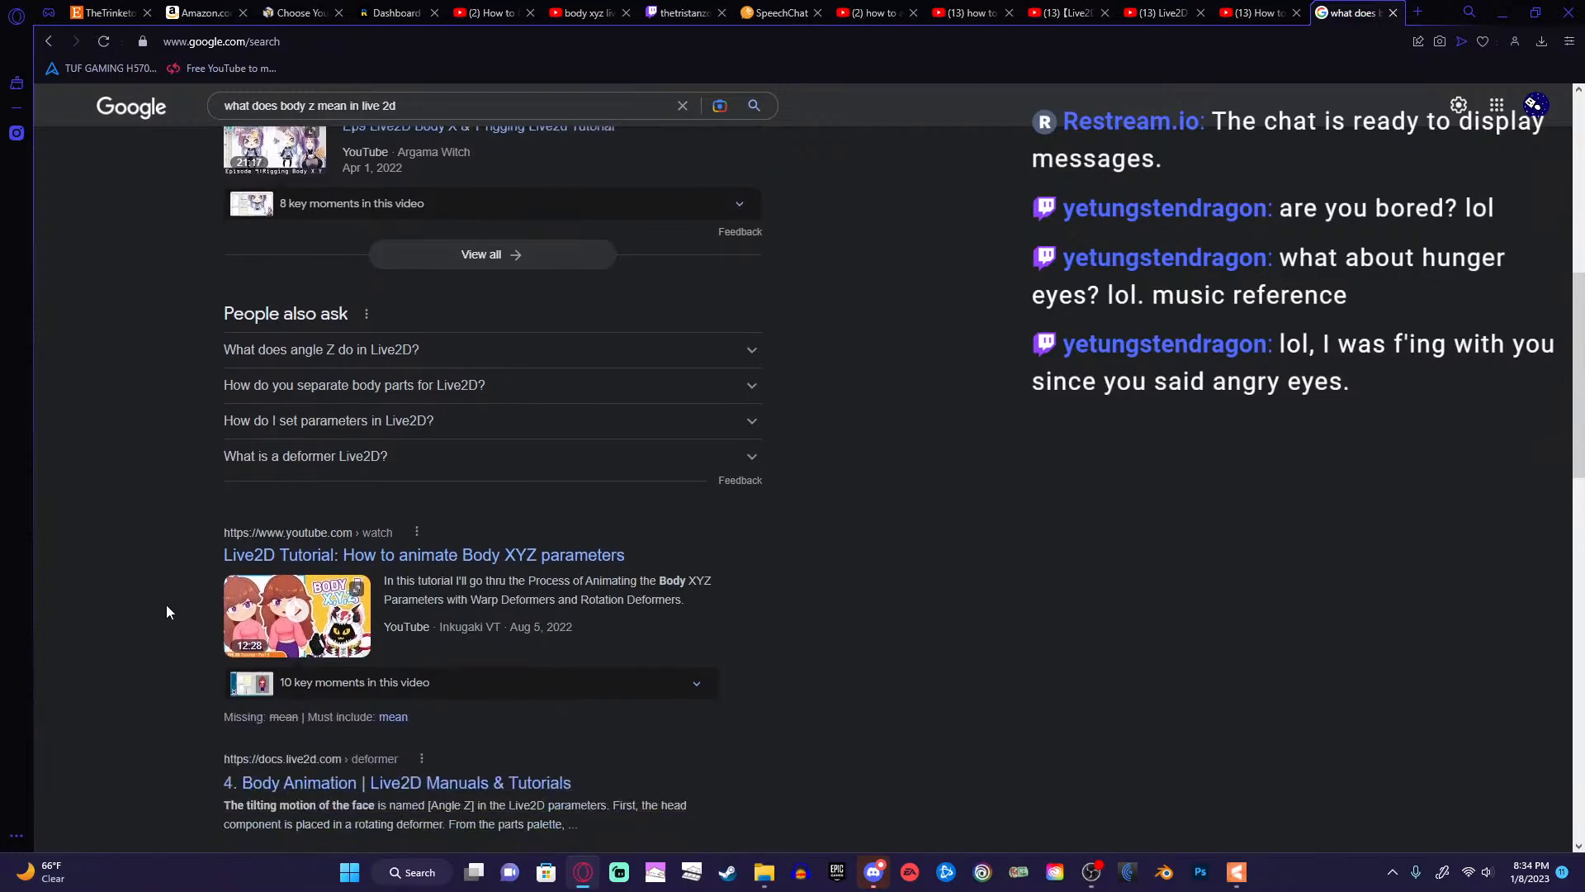
left_click(377, 558)
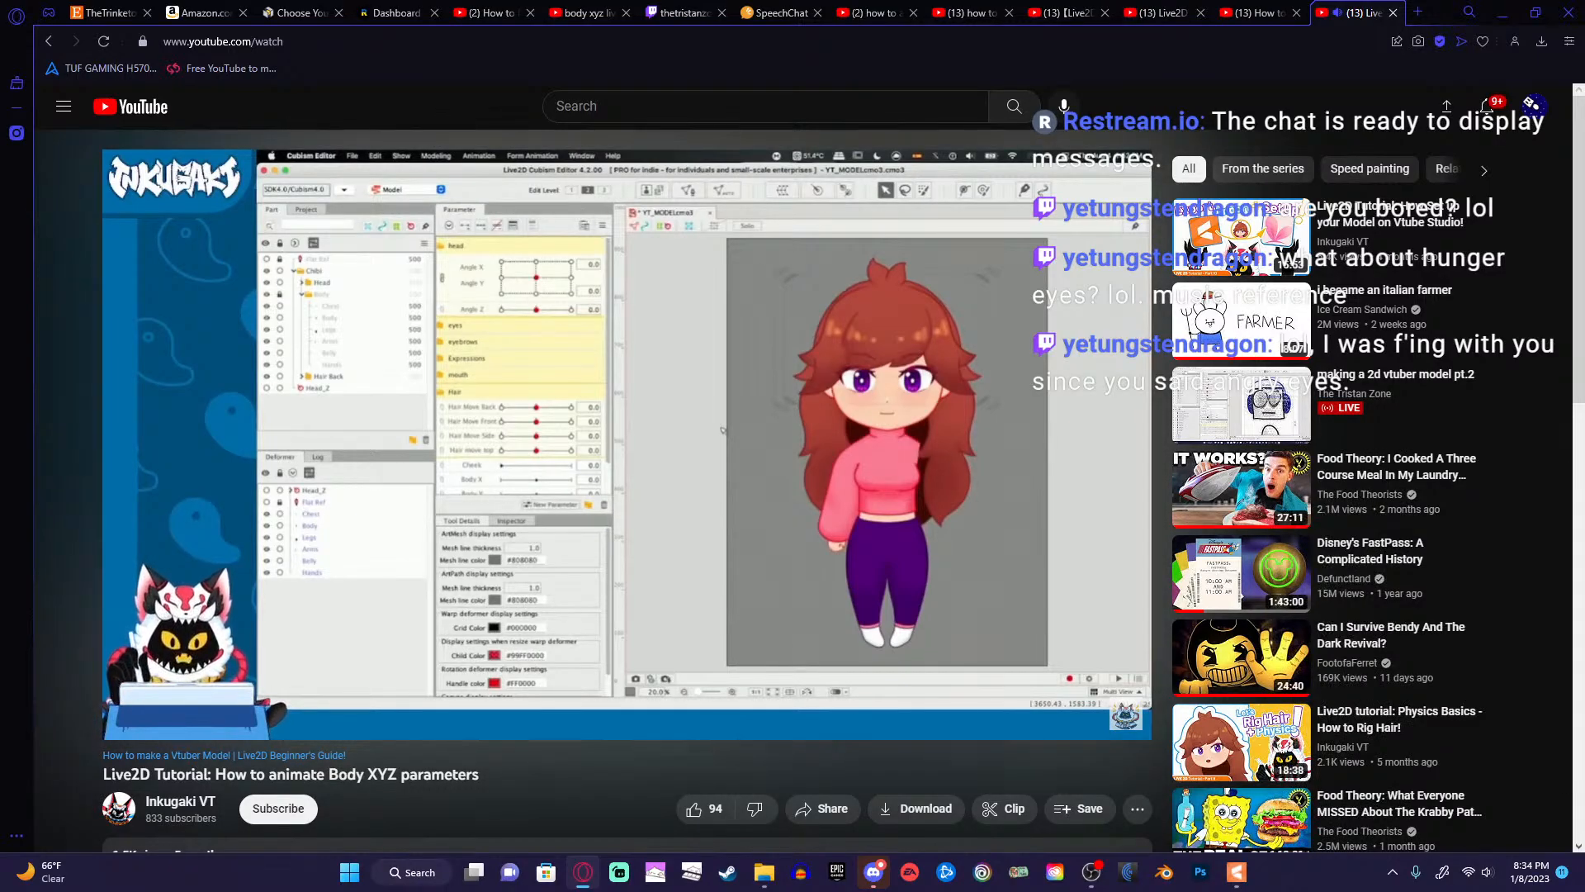
Skim forward and back through the tutorial's Body Parts section to see how the model's body parts are separated.
key("Right")
key("Right")
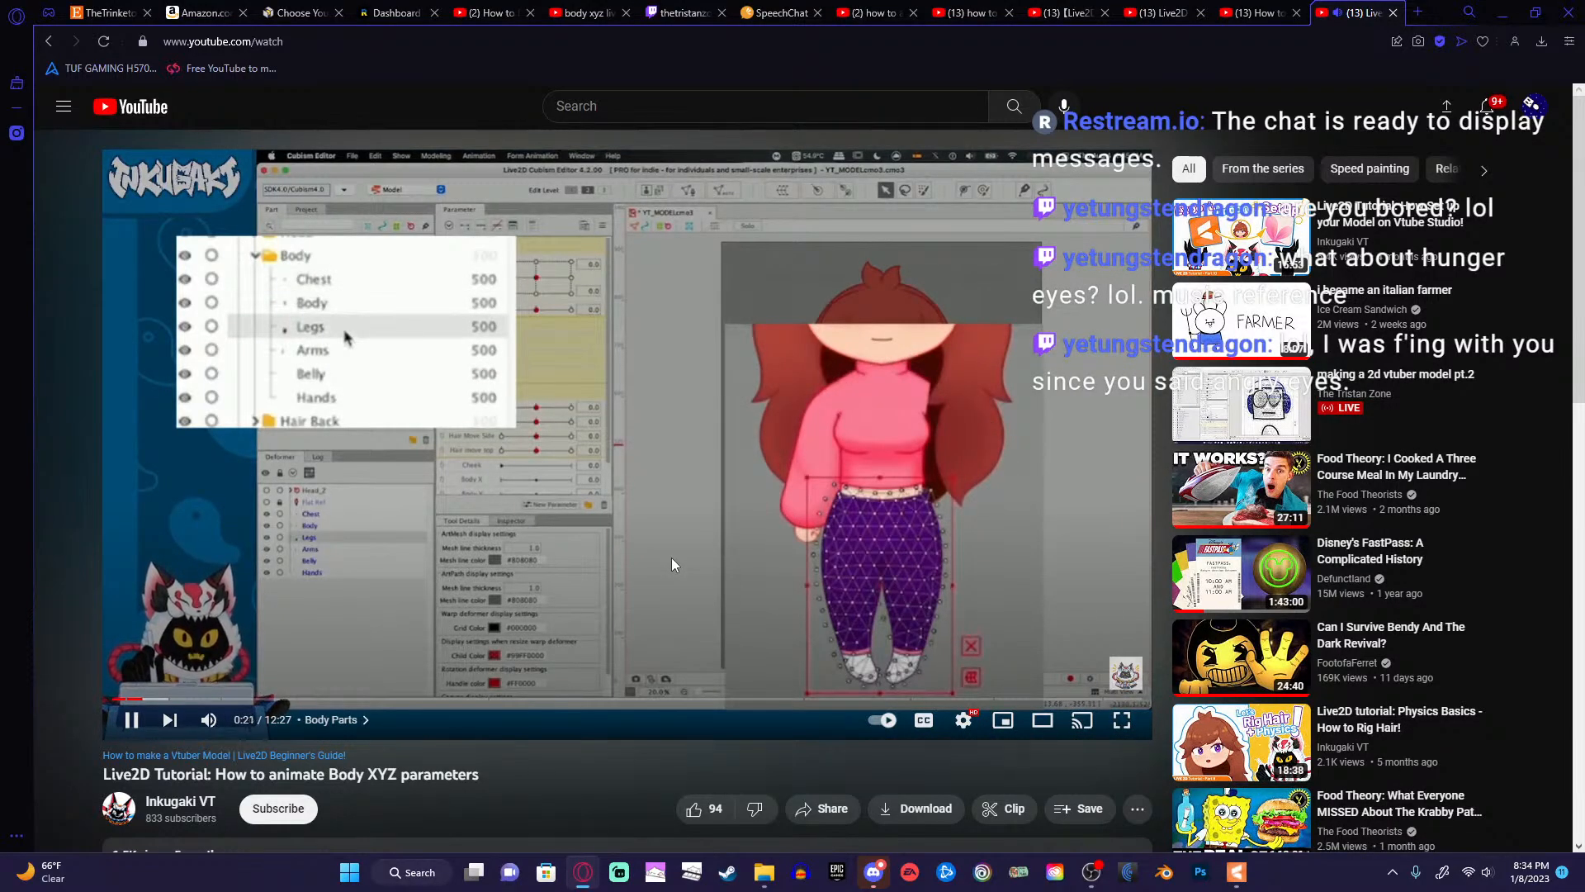
key("Right")
key("Right")
key("Right")
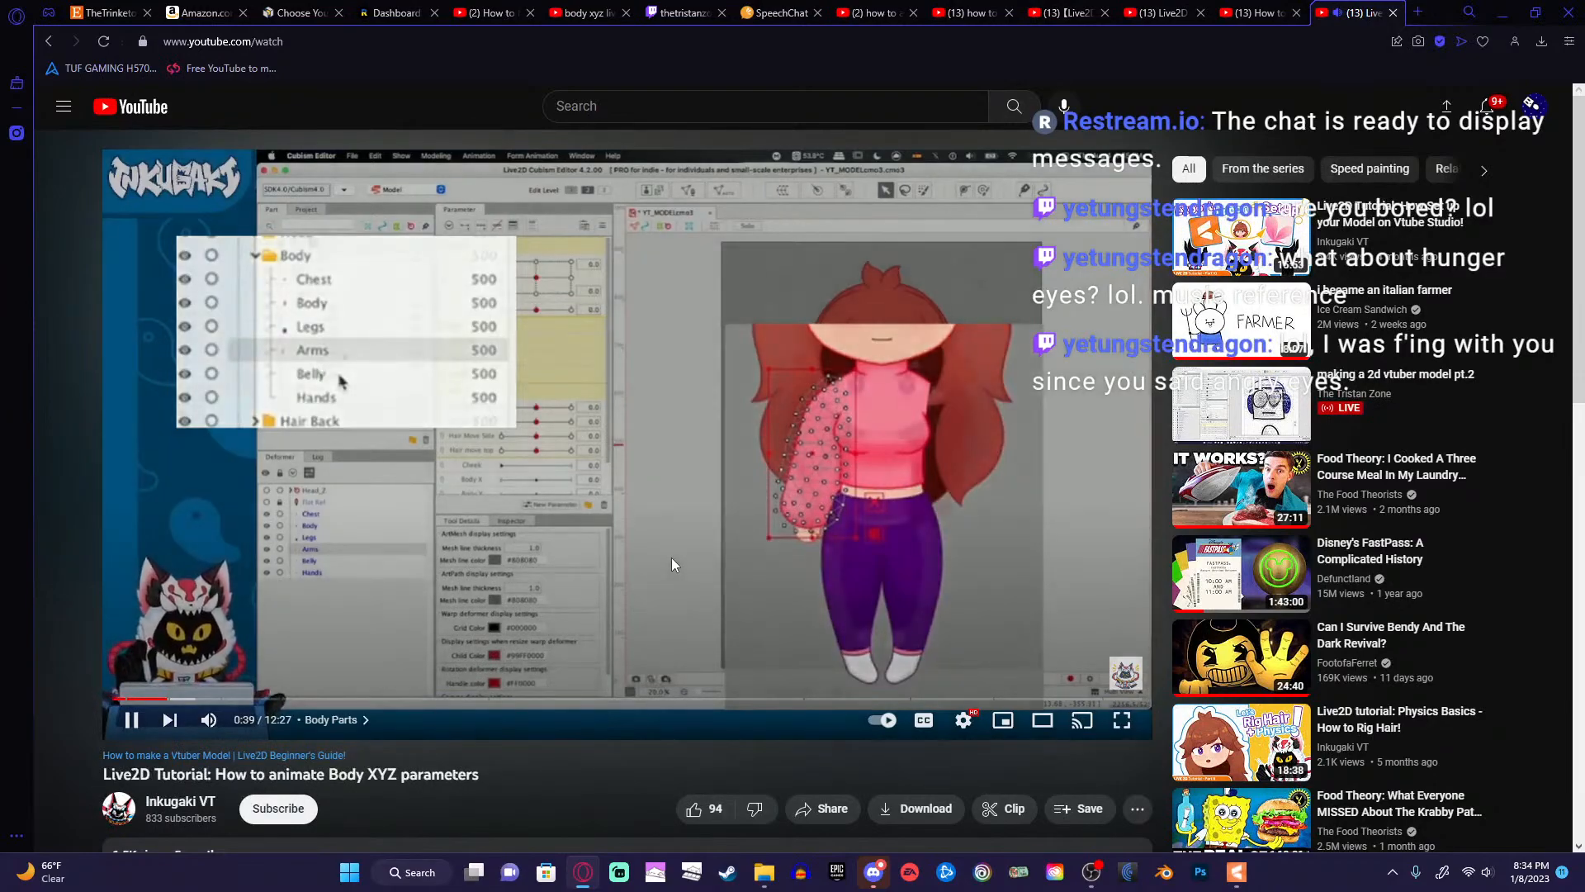
key("Left")
key("Left")
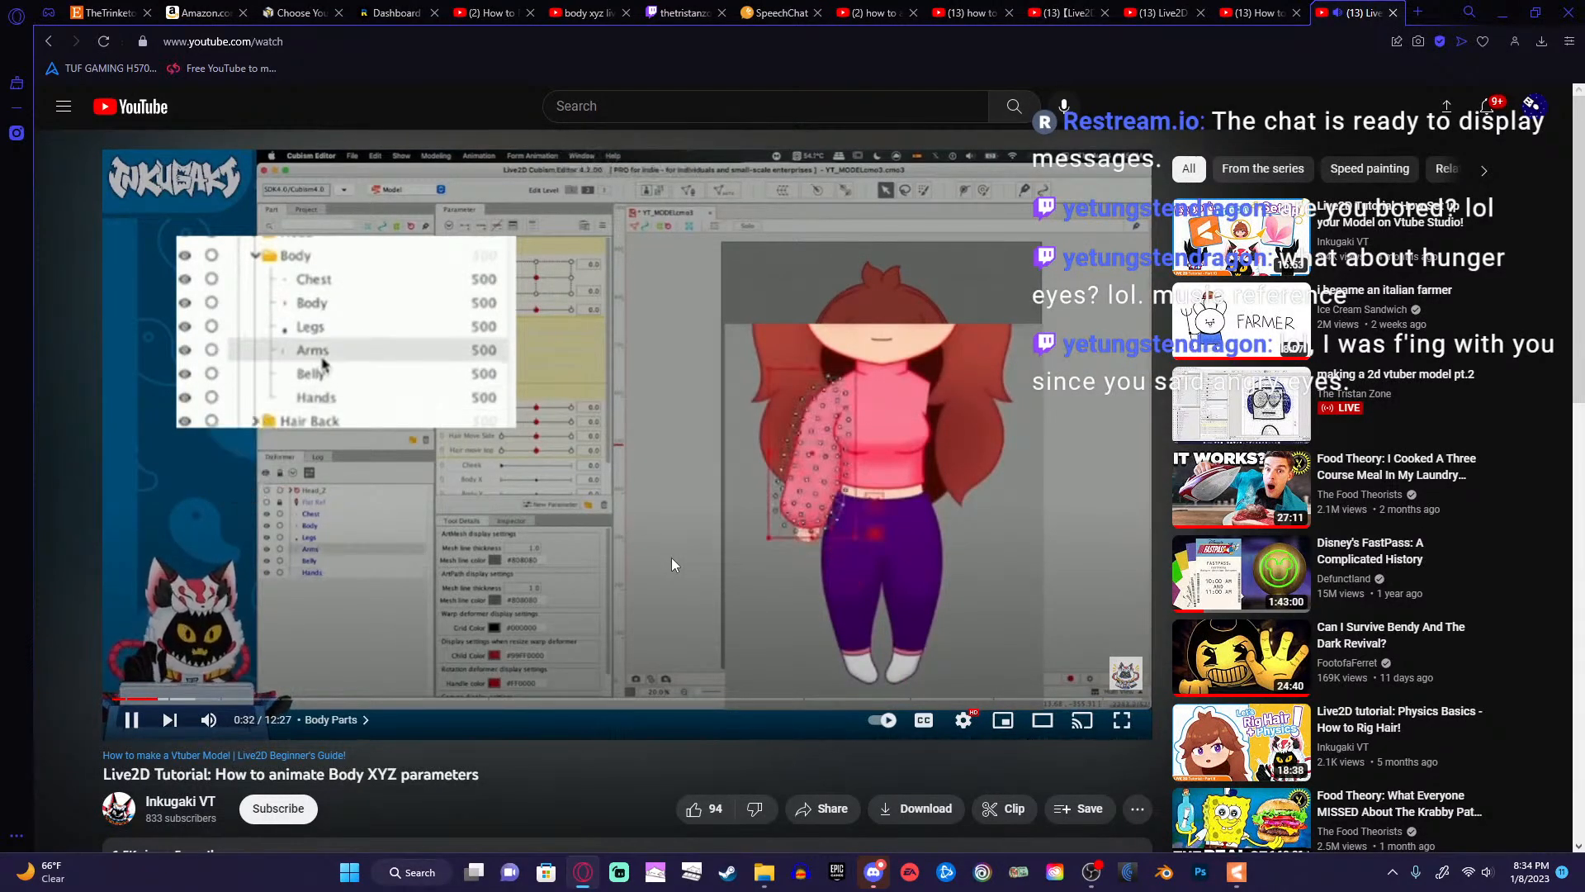
key("Left")
key("Left")
key("Left")
key("Left")
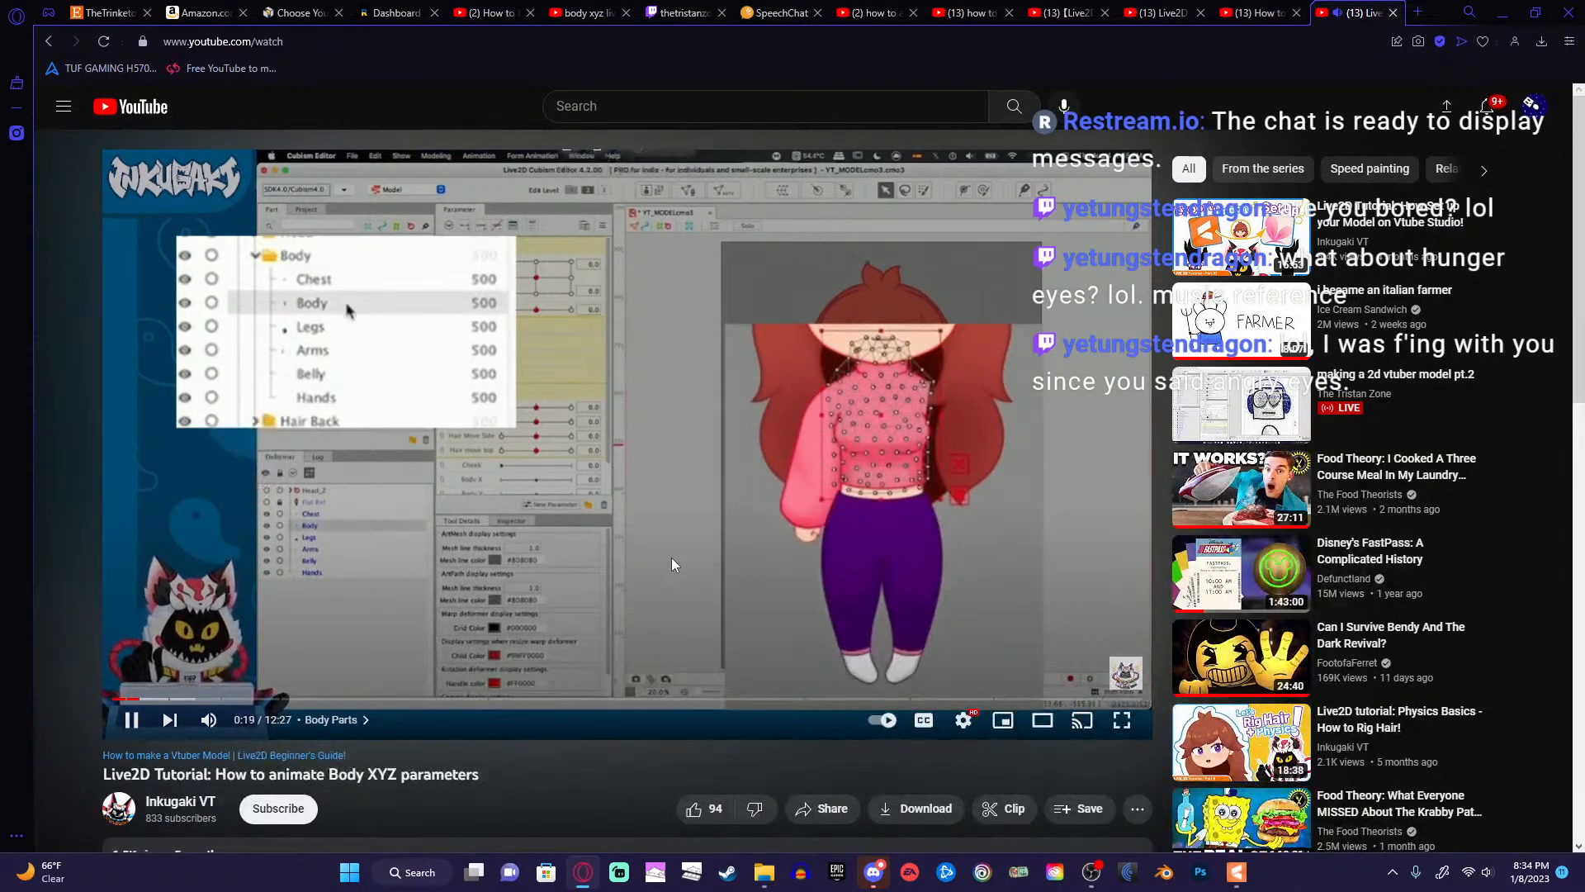
key("Left")
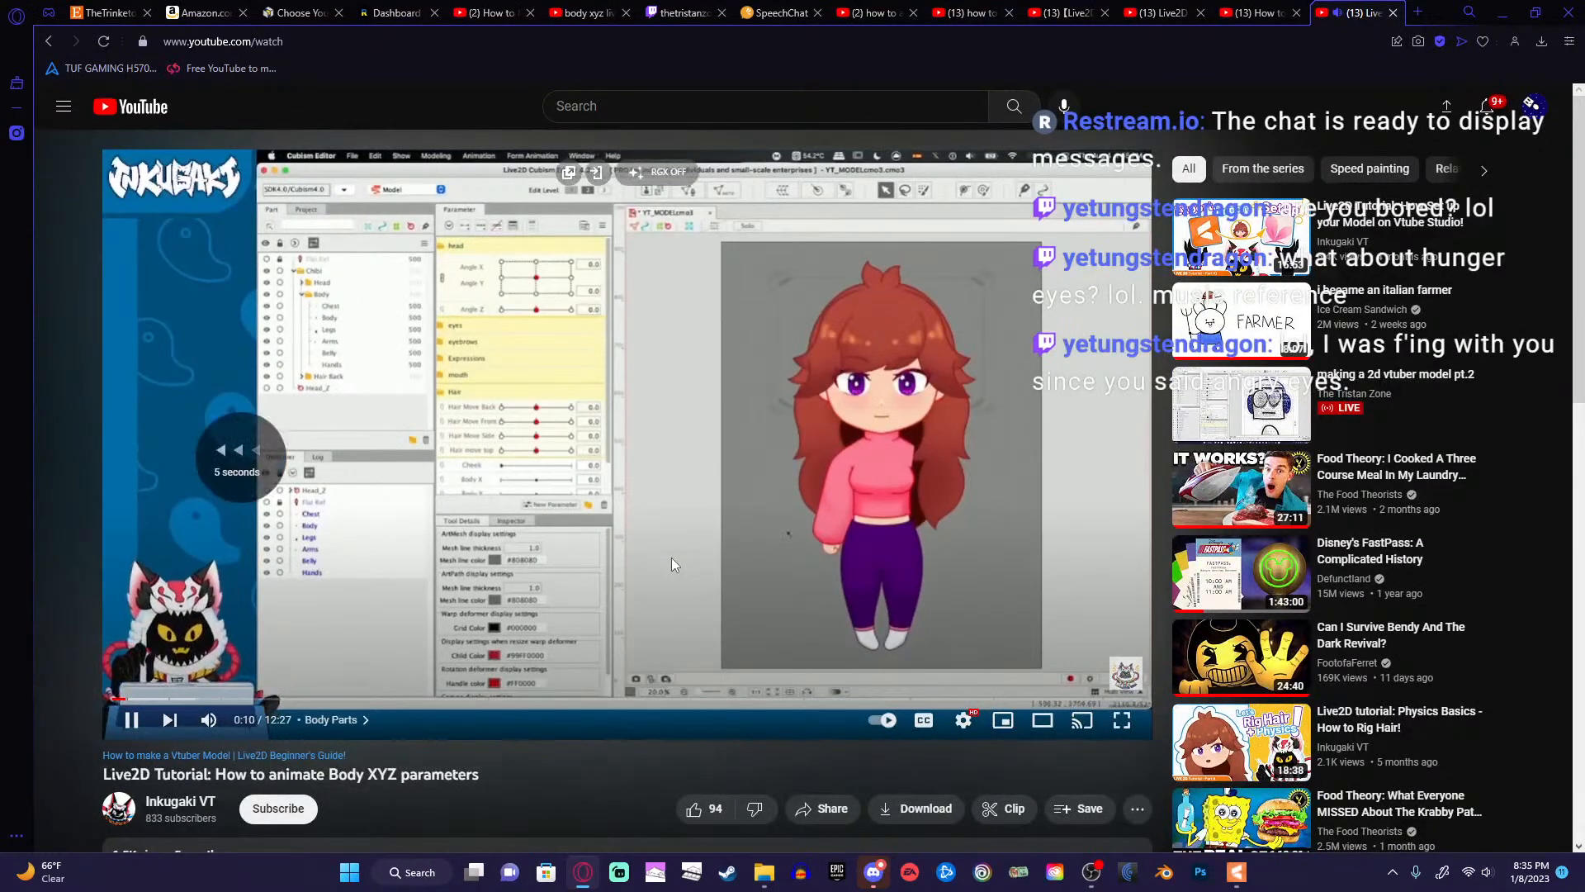
key("Right")
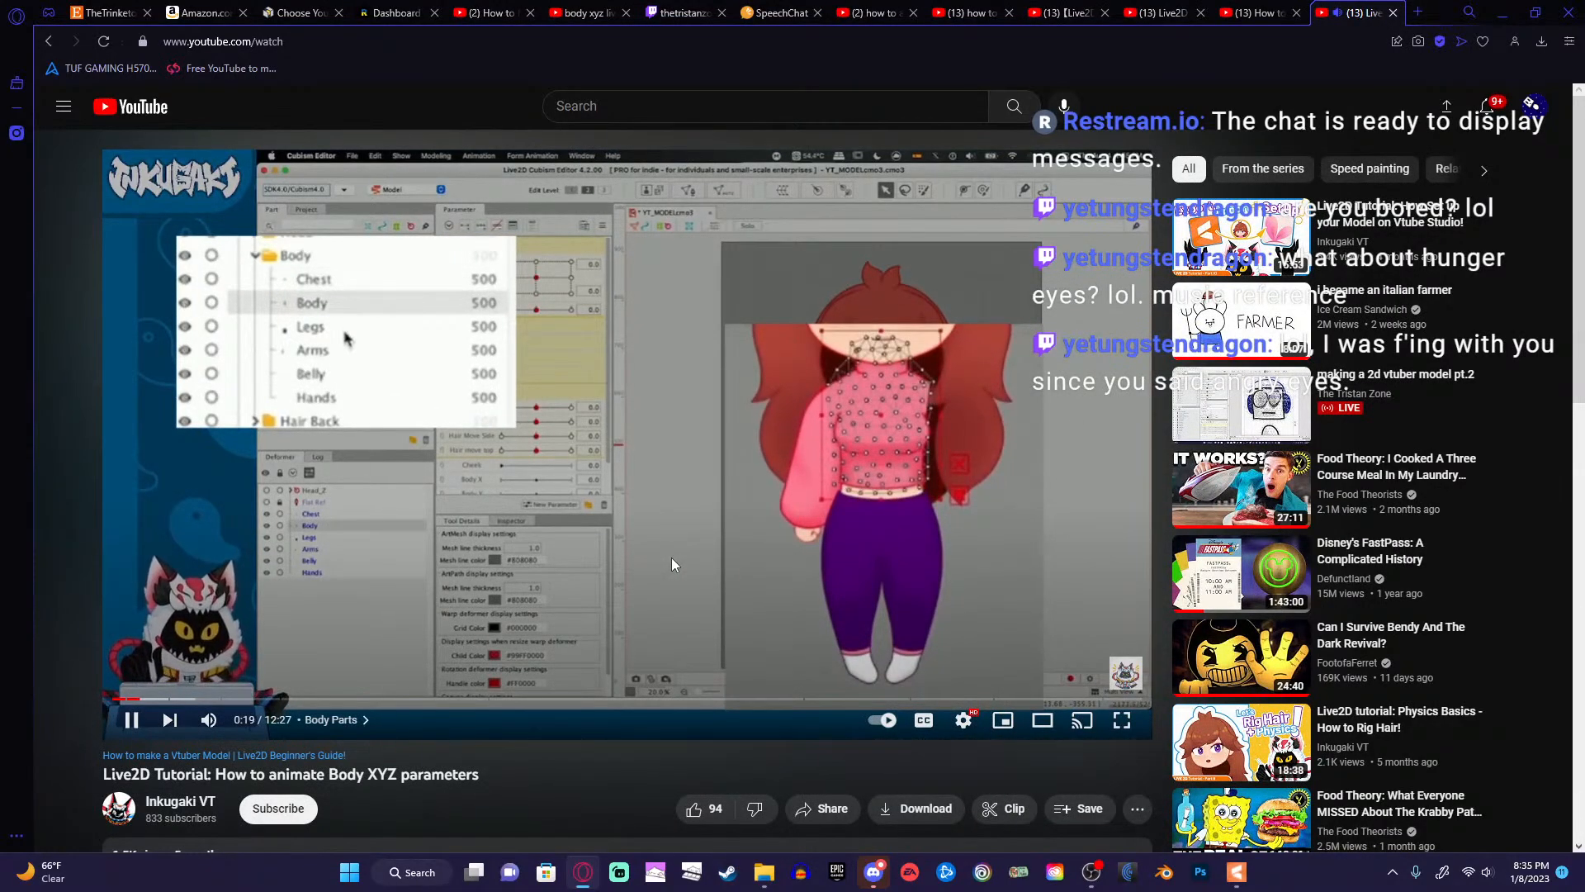
Pause the tutorial video, switch to OBS, and change the stream to Scene 2.
left_click(836, 570)
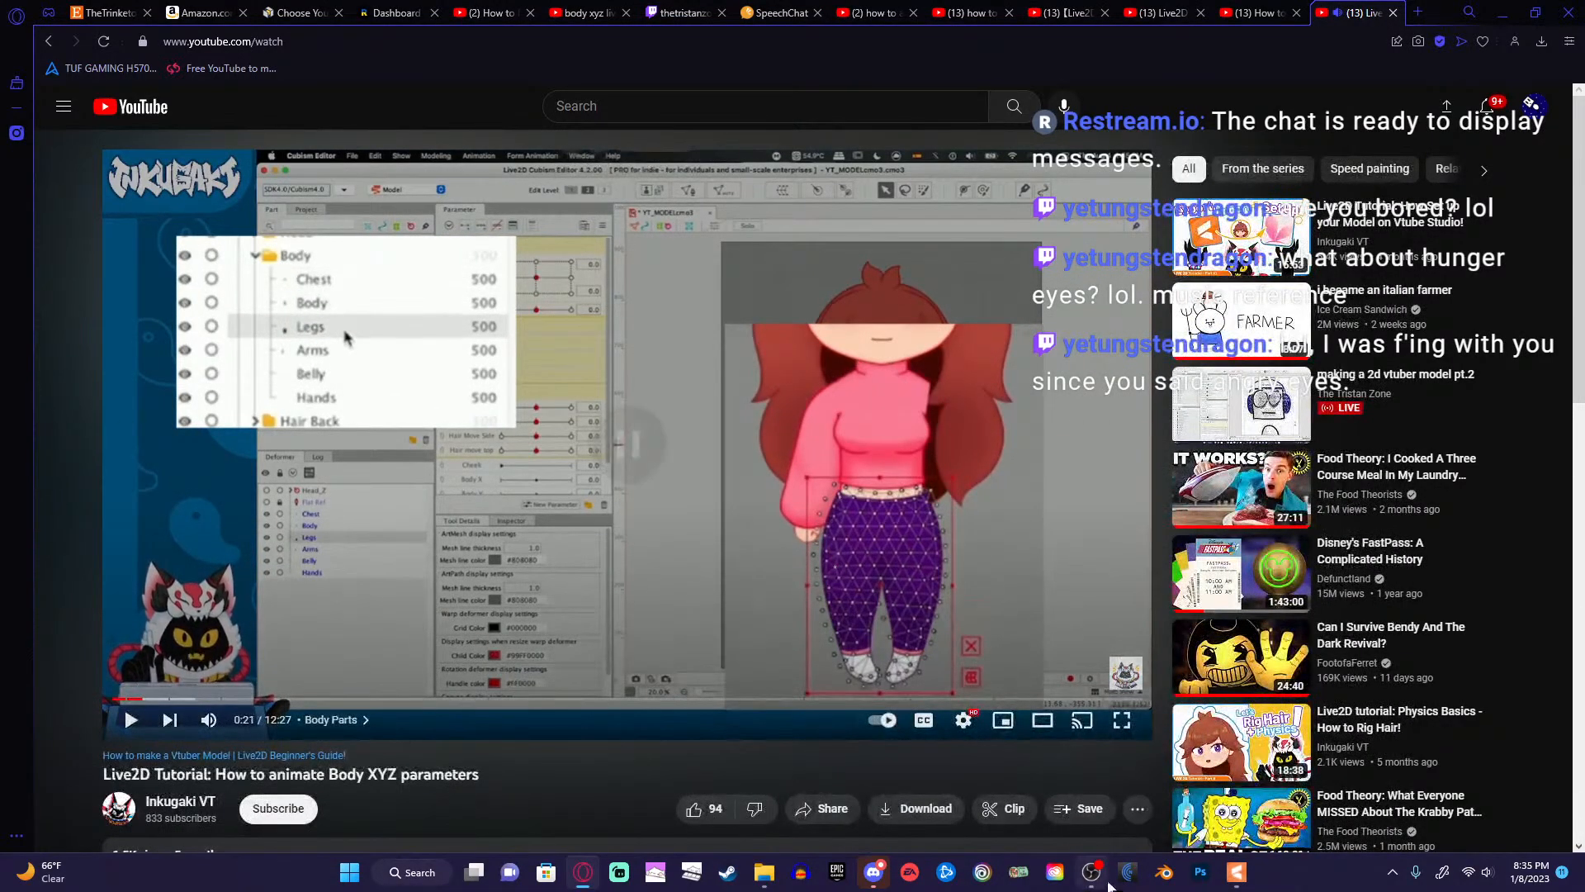
left_click(1092, 873)
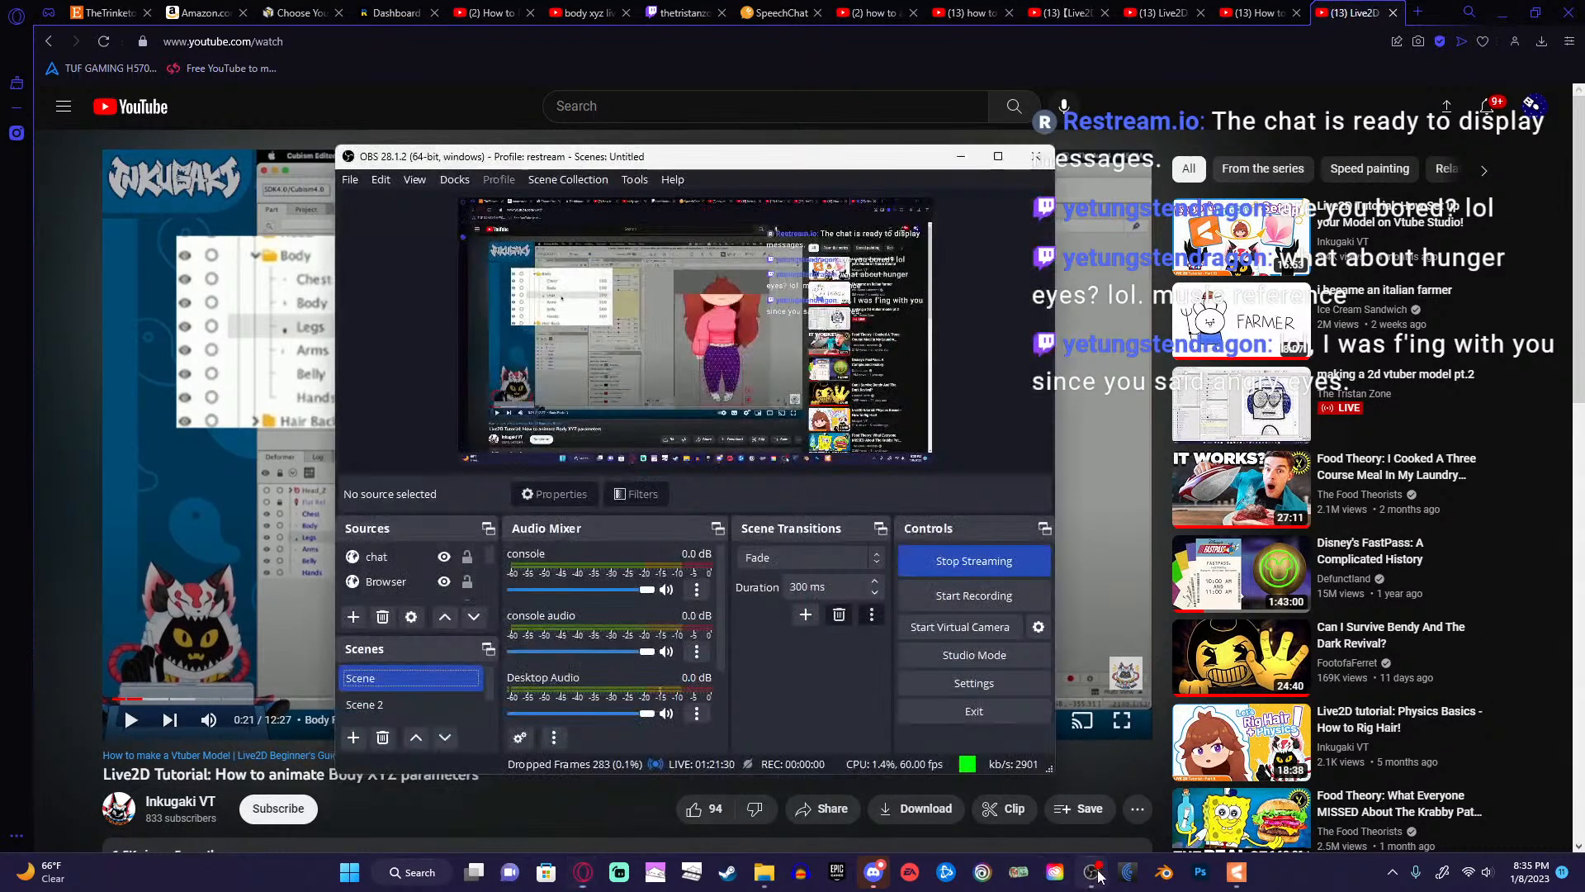
left_click(422, 703)
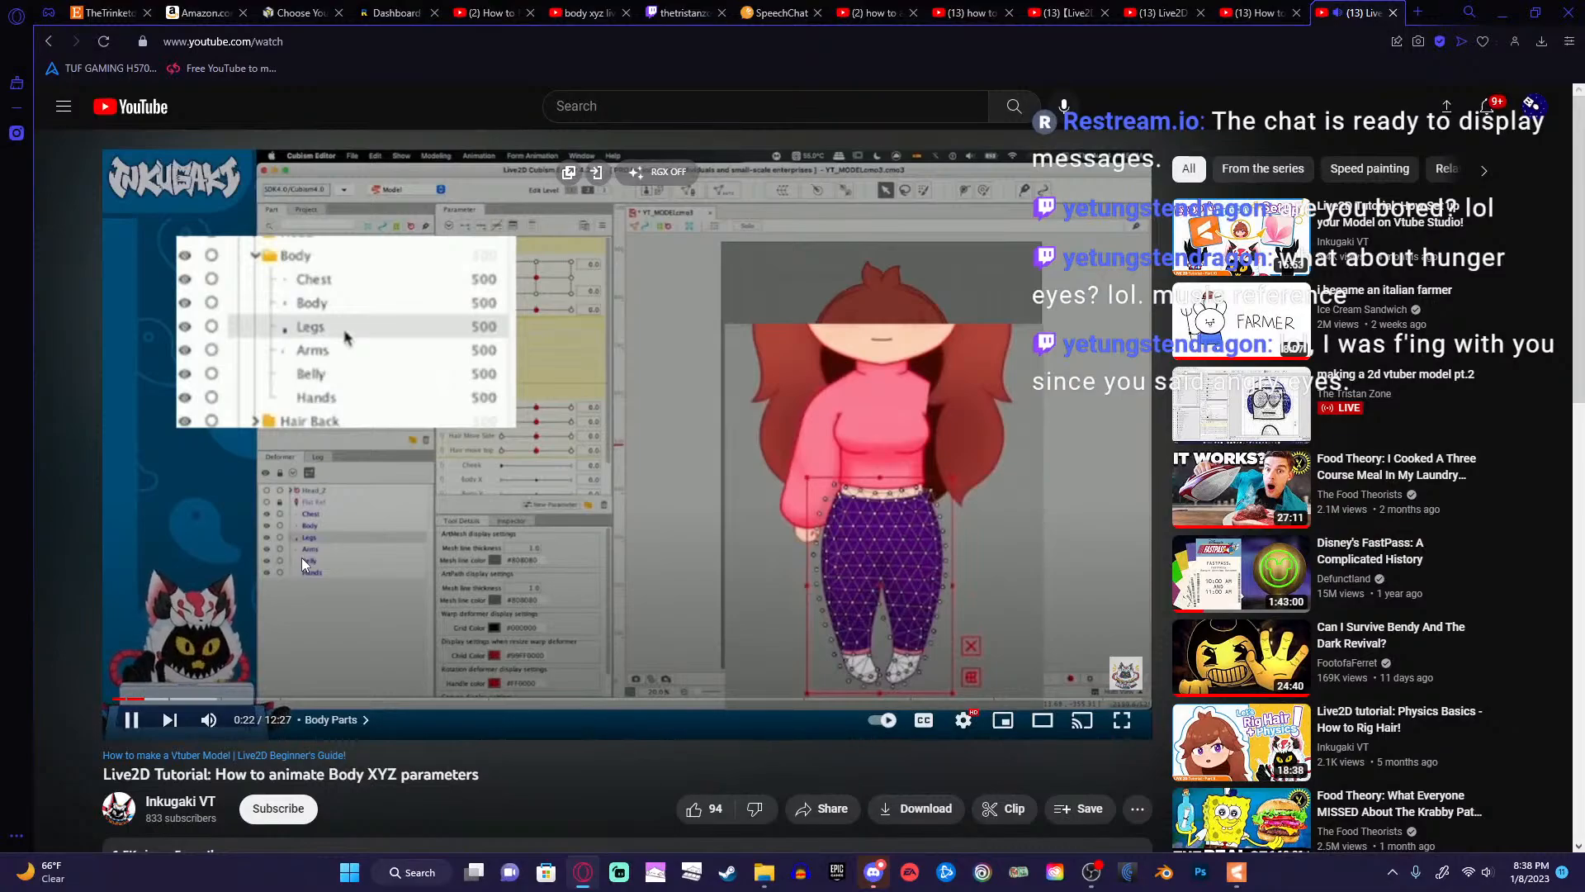
Watch the tutorial from the Body Parts section into Body X Parameter Animation, and pause it at the chest deformer.
key("Right")
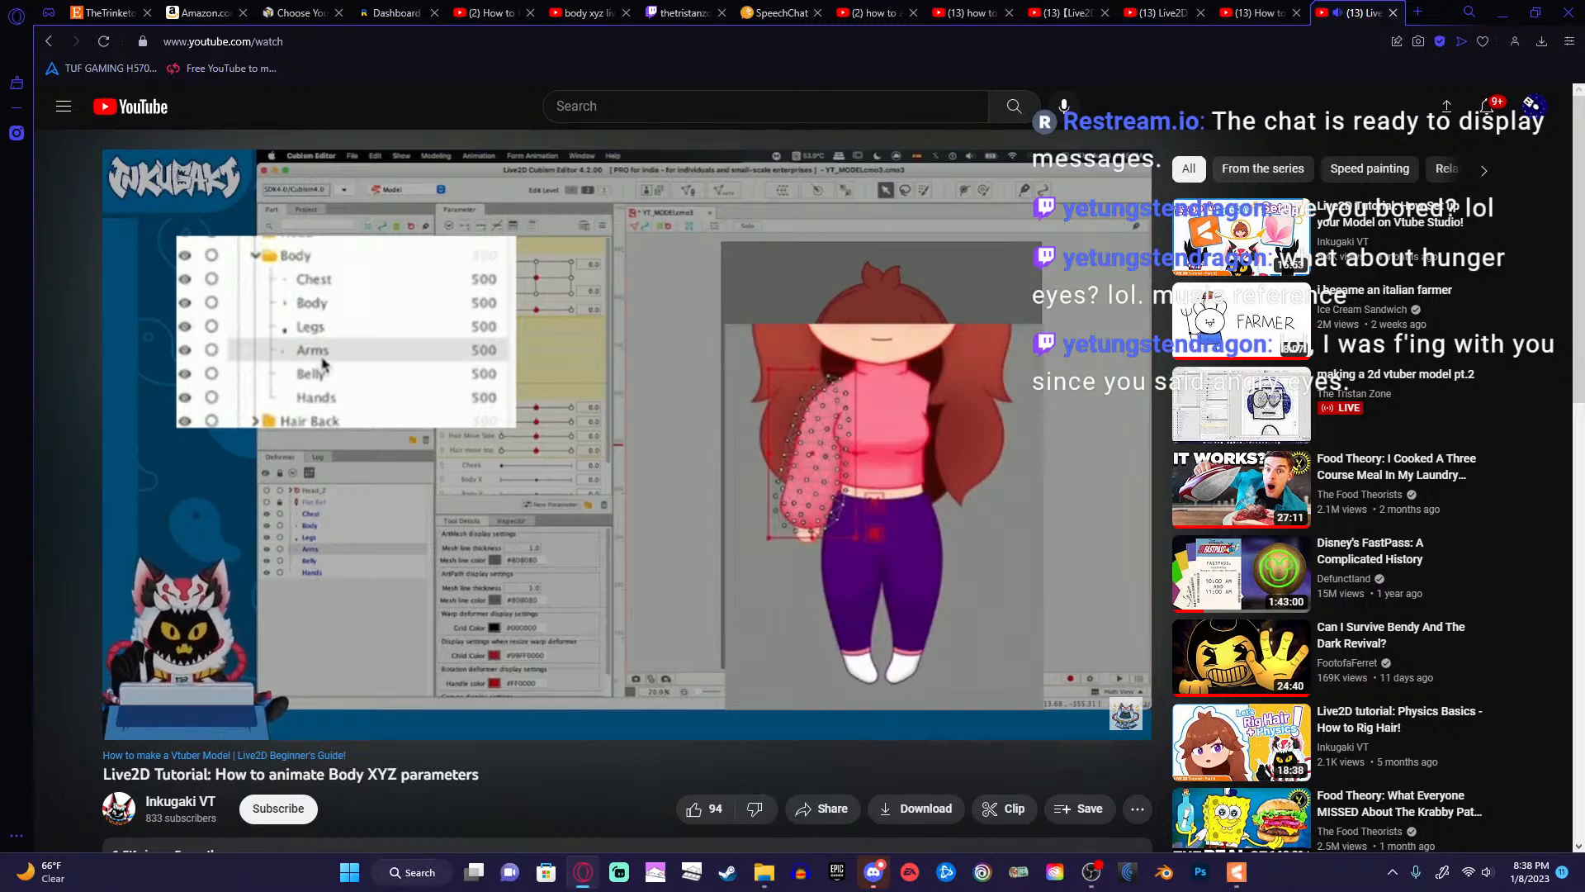
key("Right")
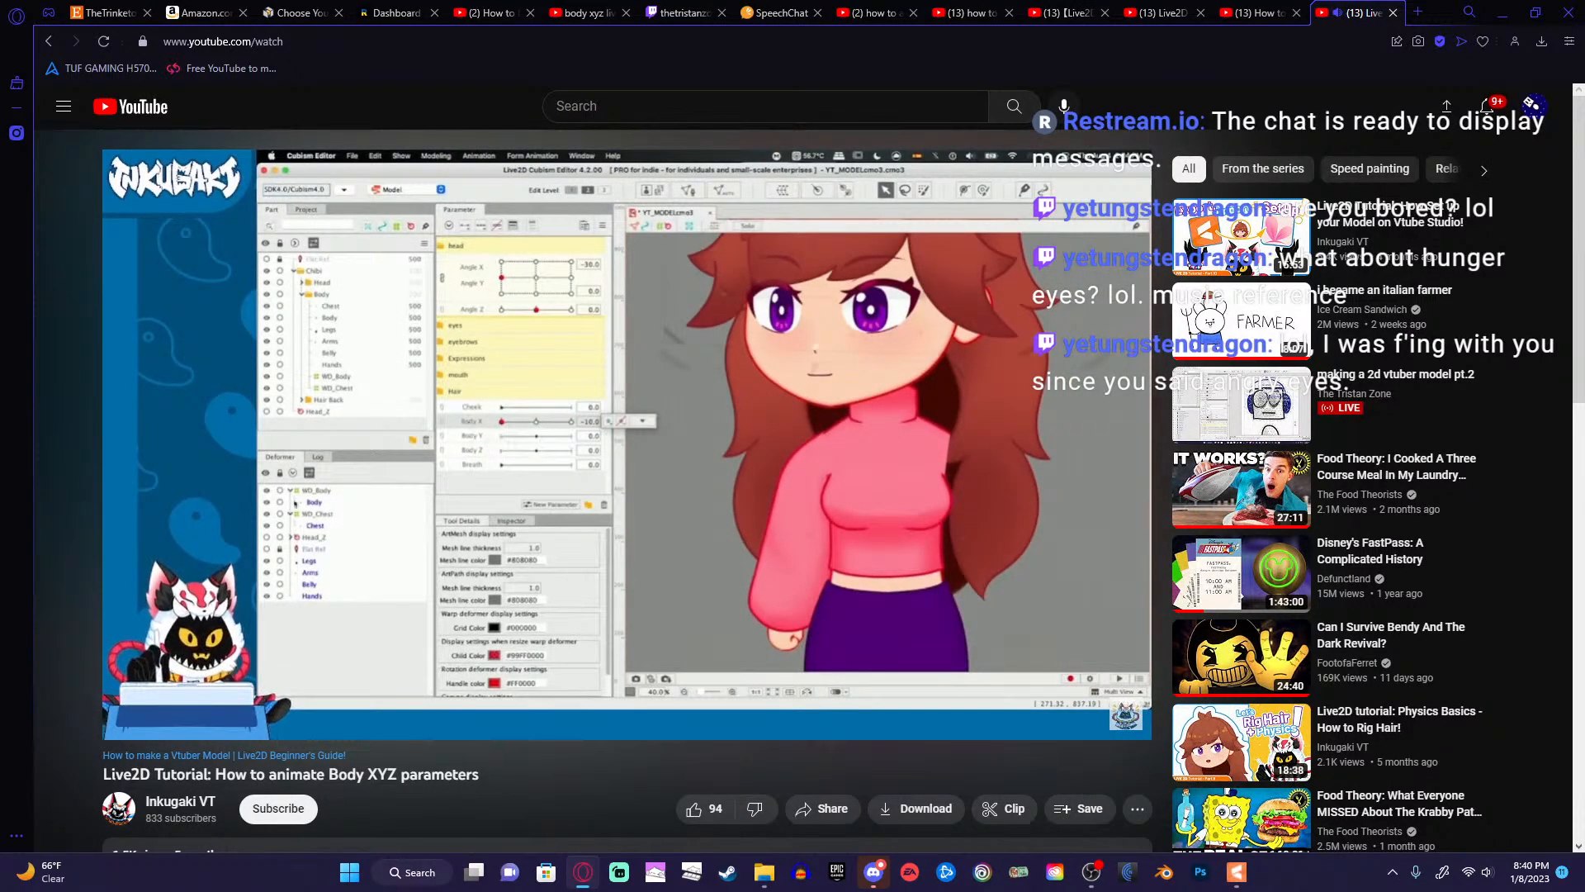
left_click(471, 449)
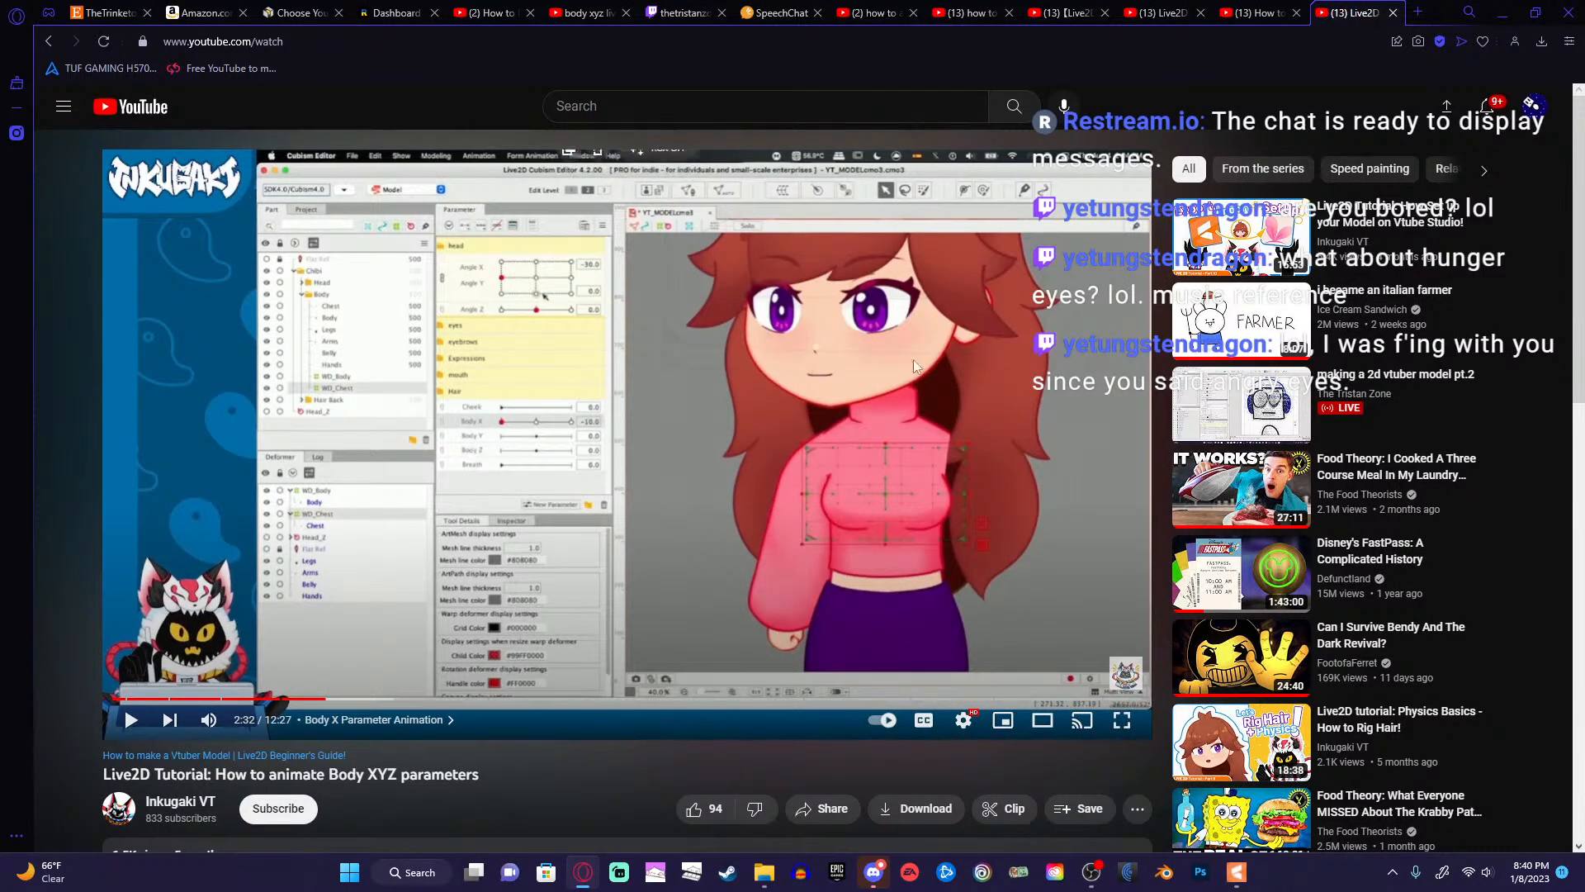
Switch to Live2D Cubism Editor and rename the face parameter group as head.
left_click(1558, 8)
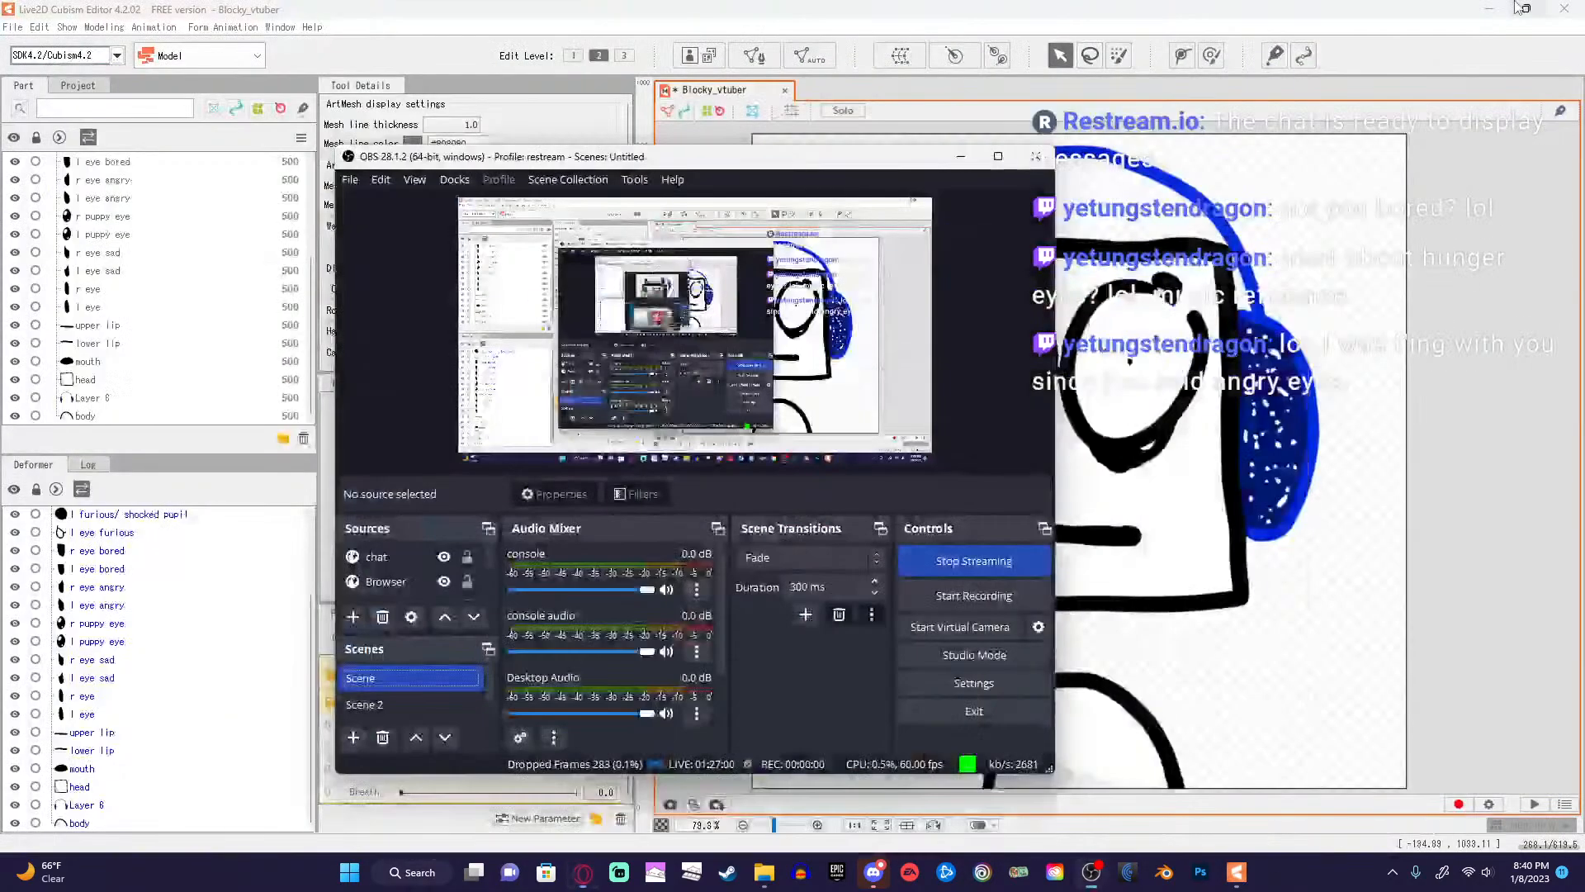
left_click(1523, 338)
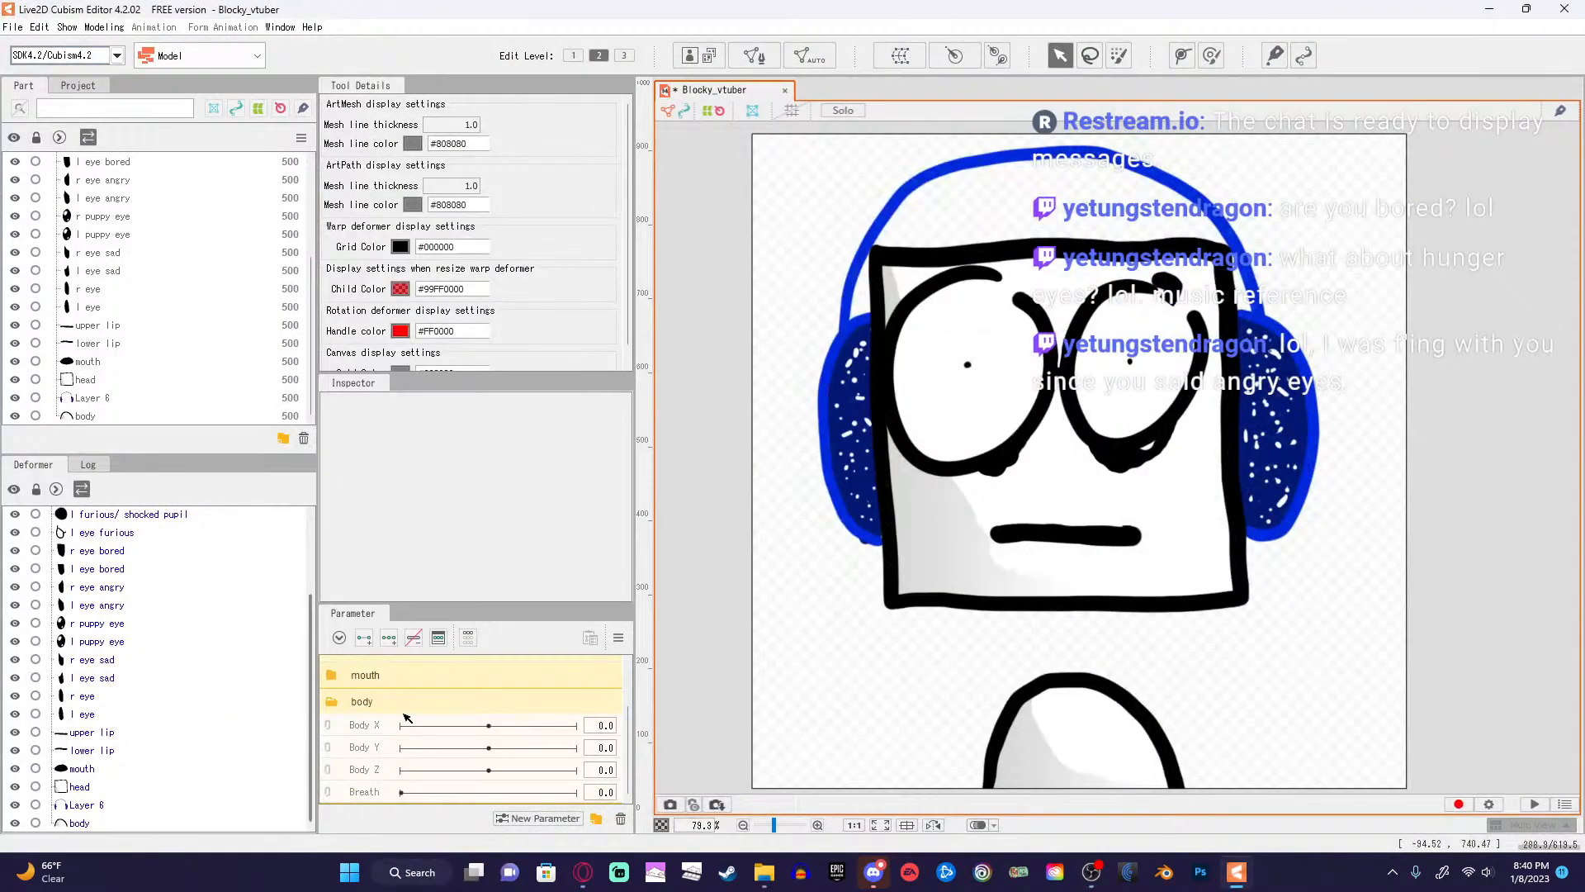
left_click(338, 708)
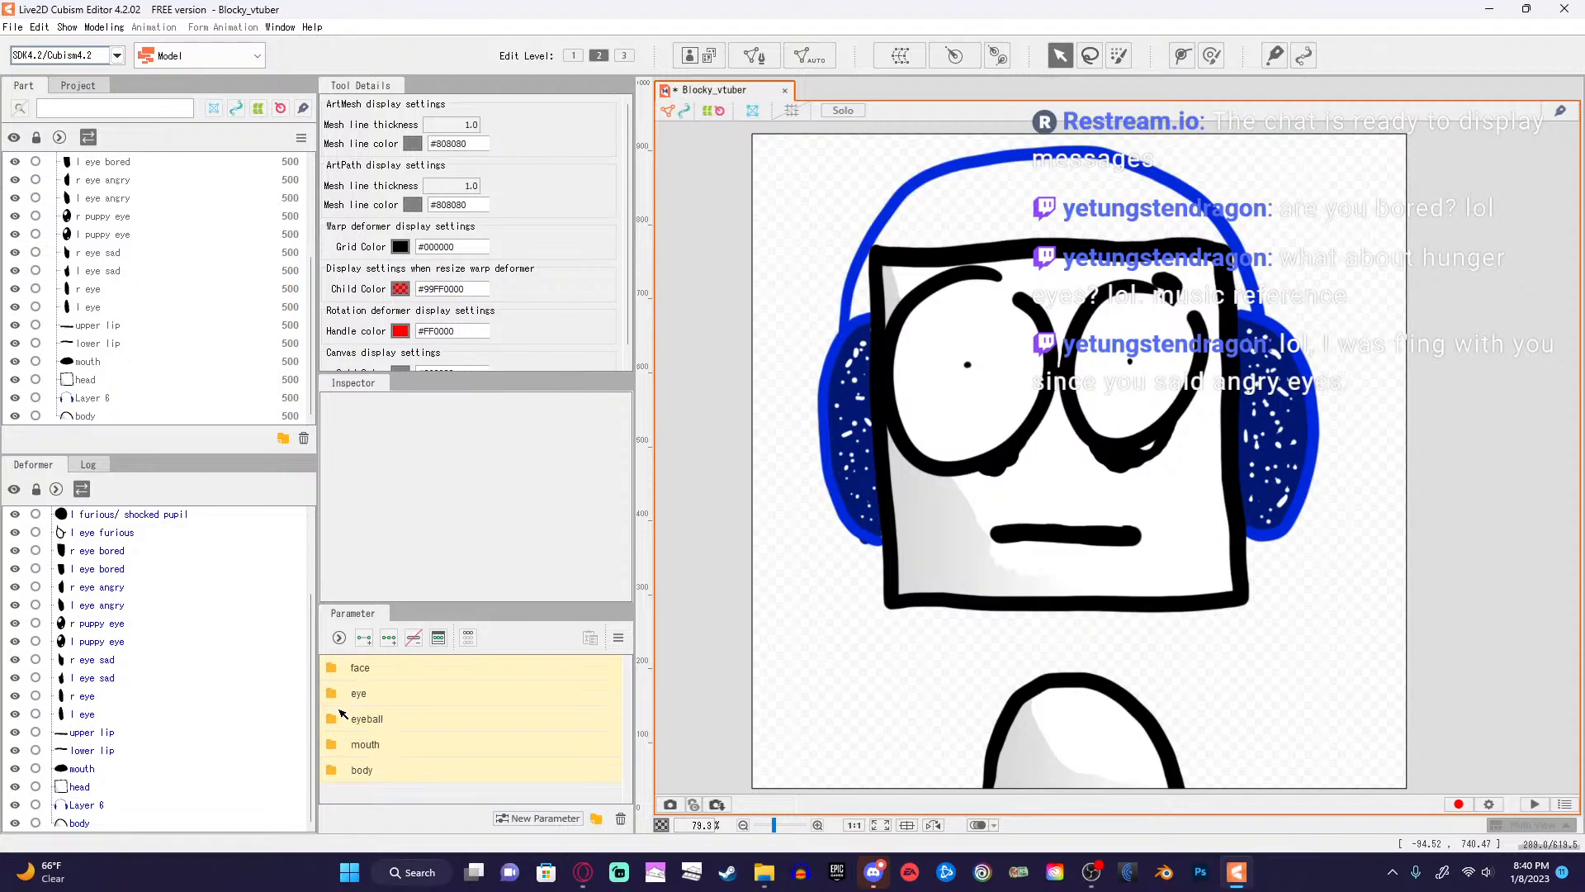
left_click(335, 669)
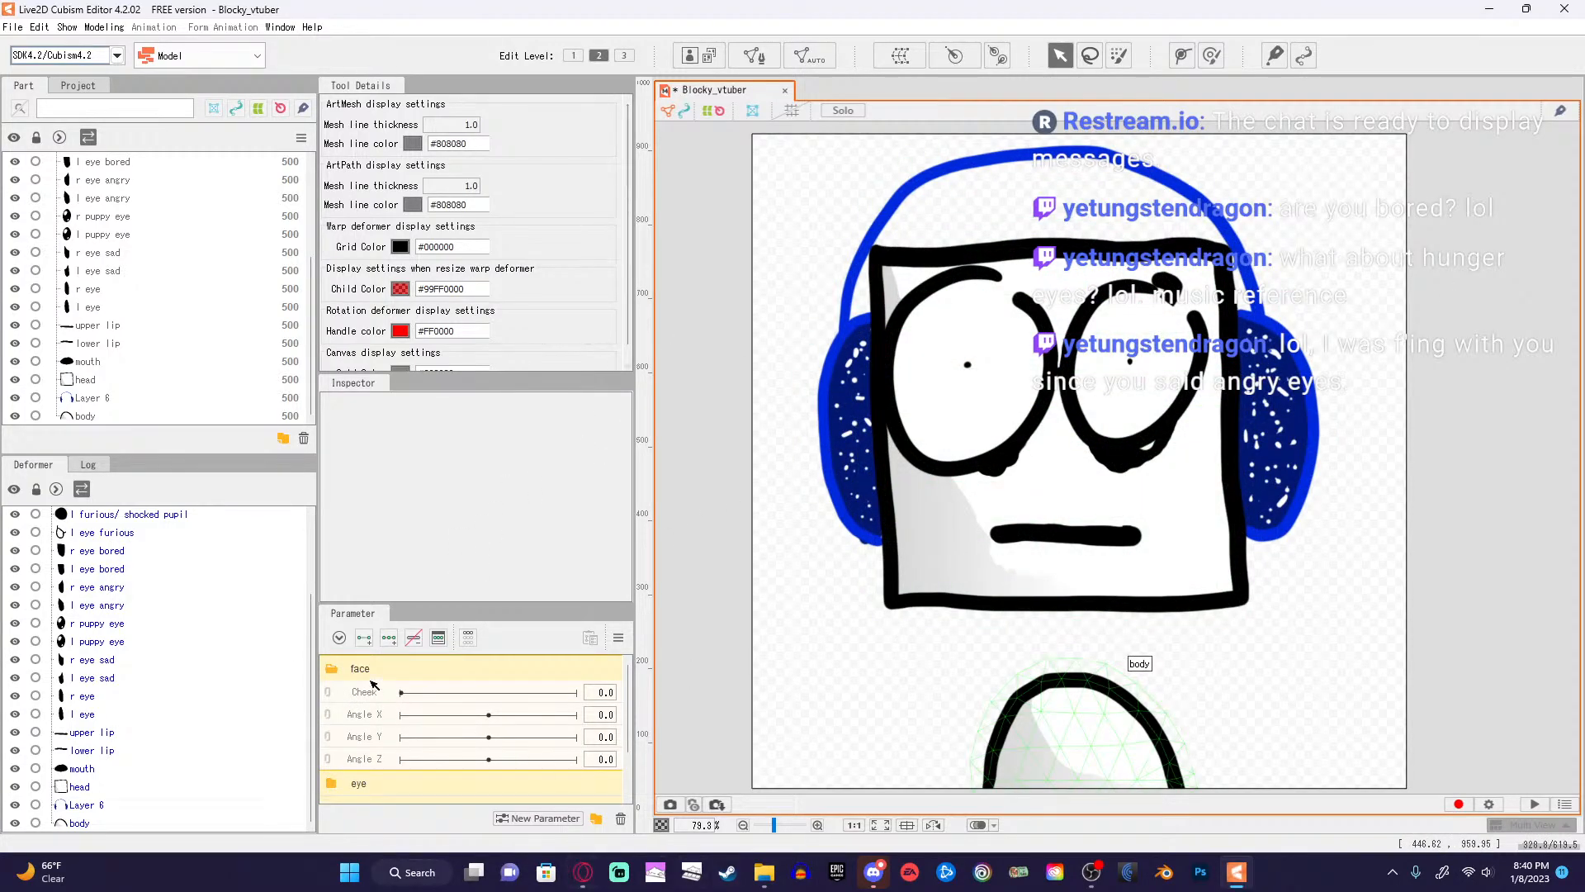
double_click(407, 669)
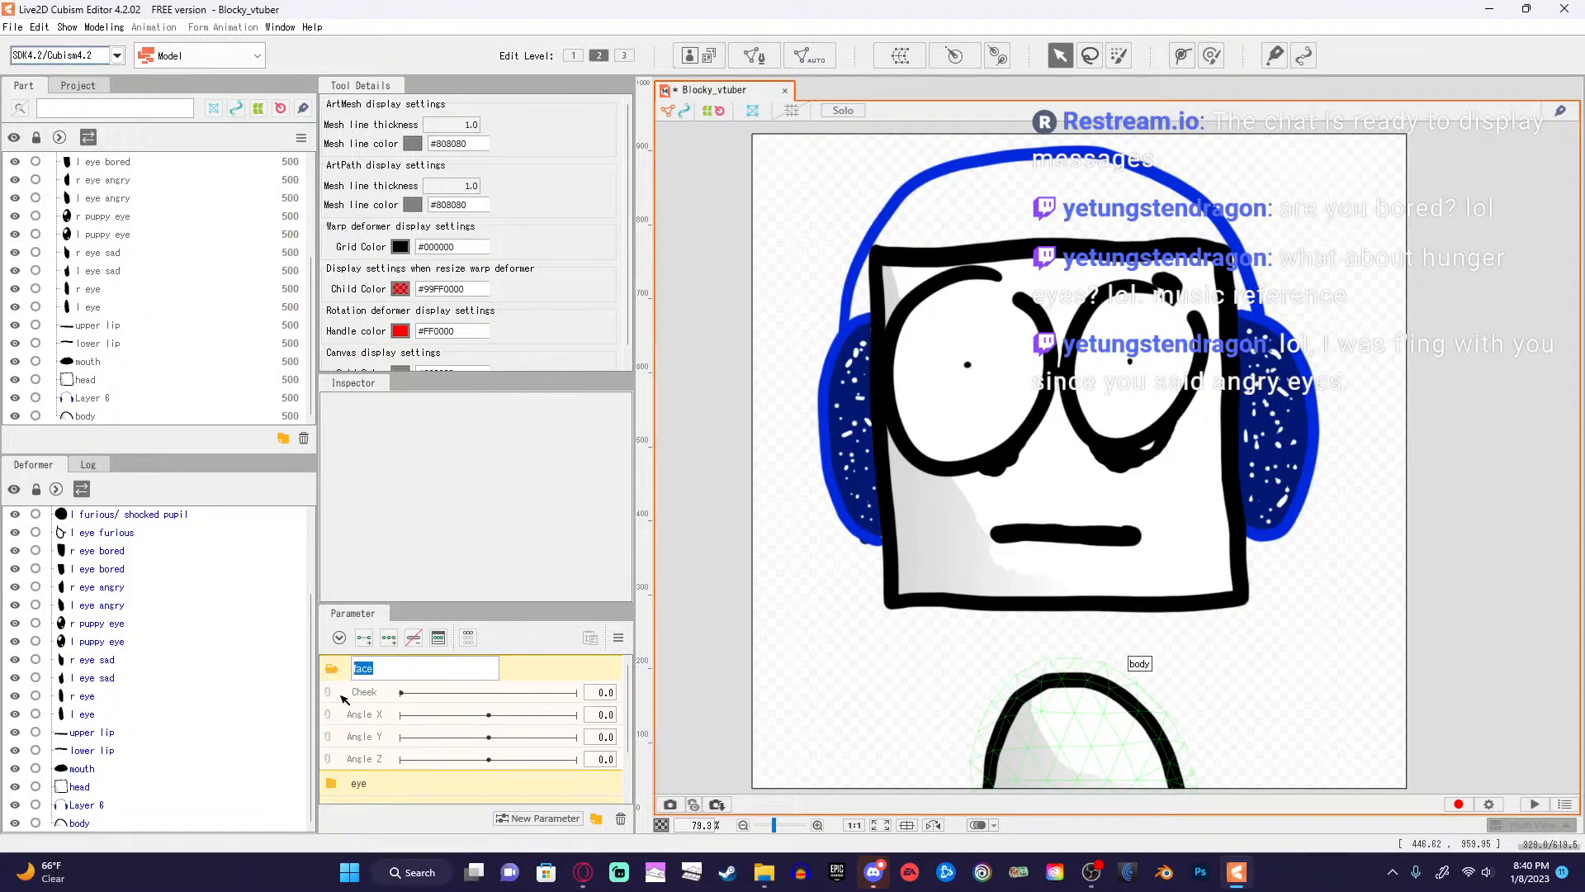
type("head")
key("Return")
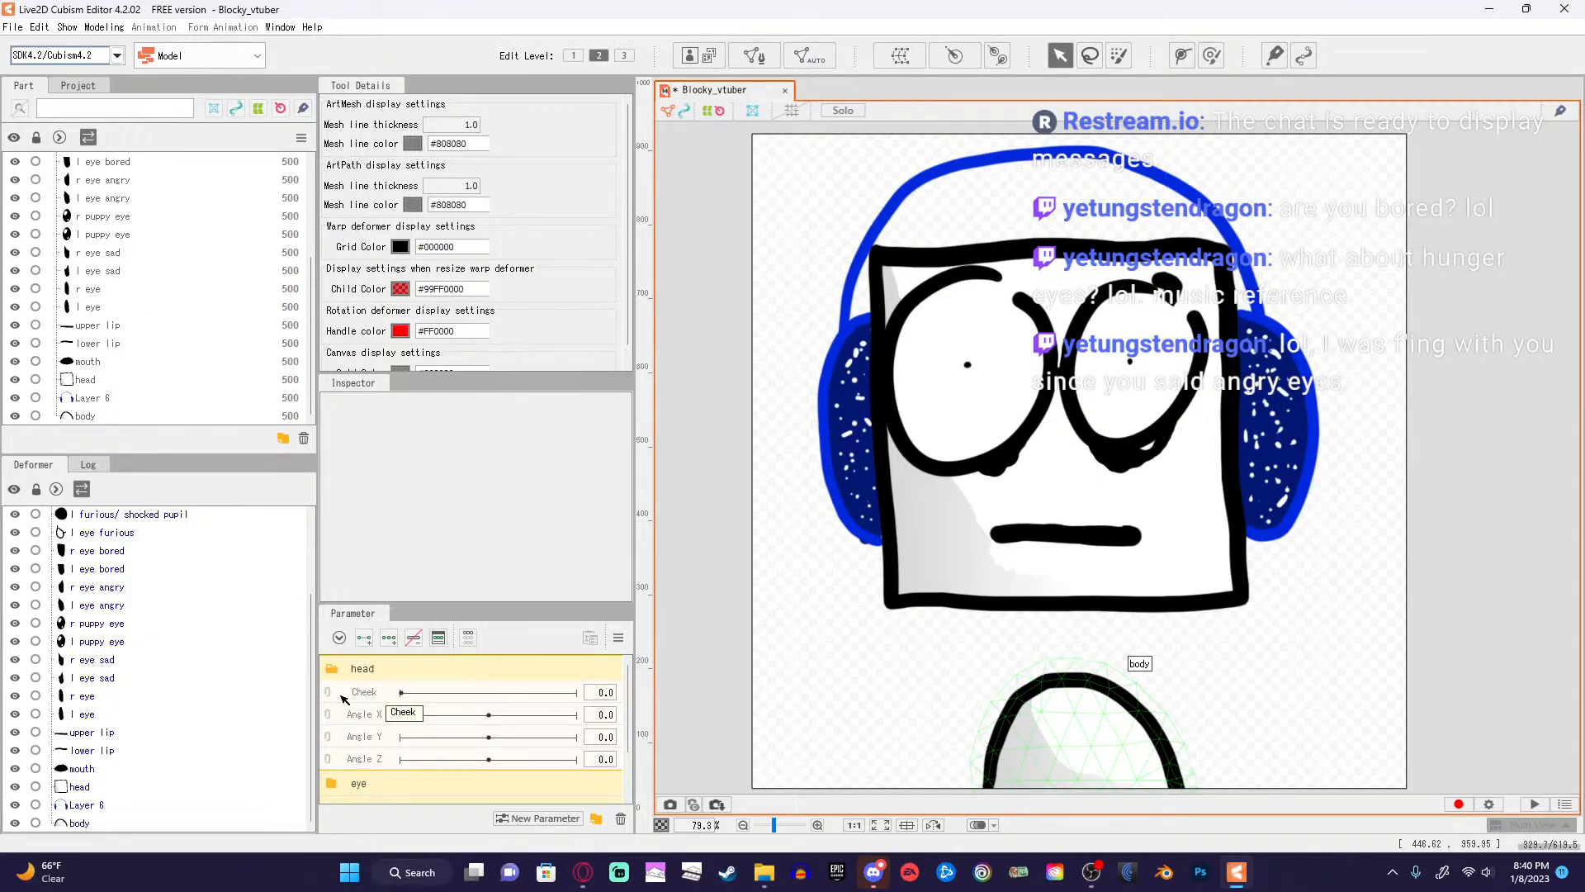
scroll(428, 695, "down", 2)
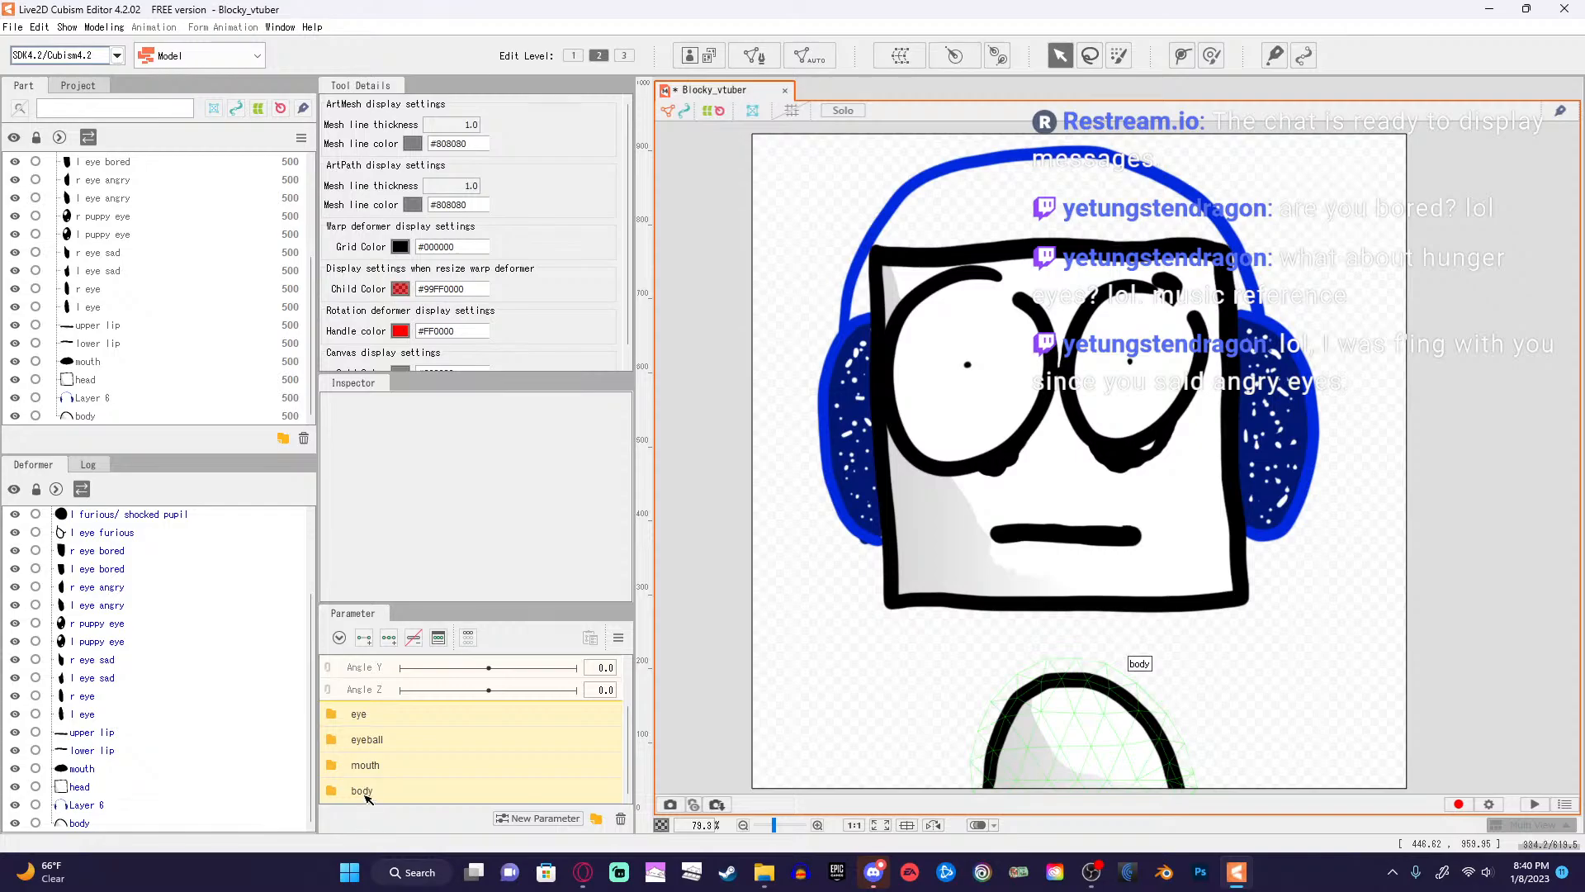
scroll(531, 793, "up", 2)
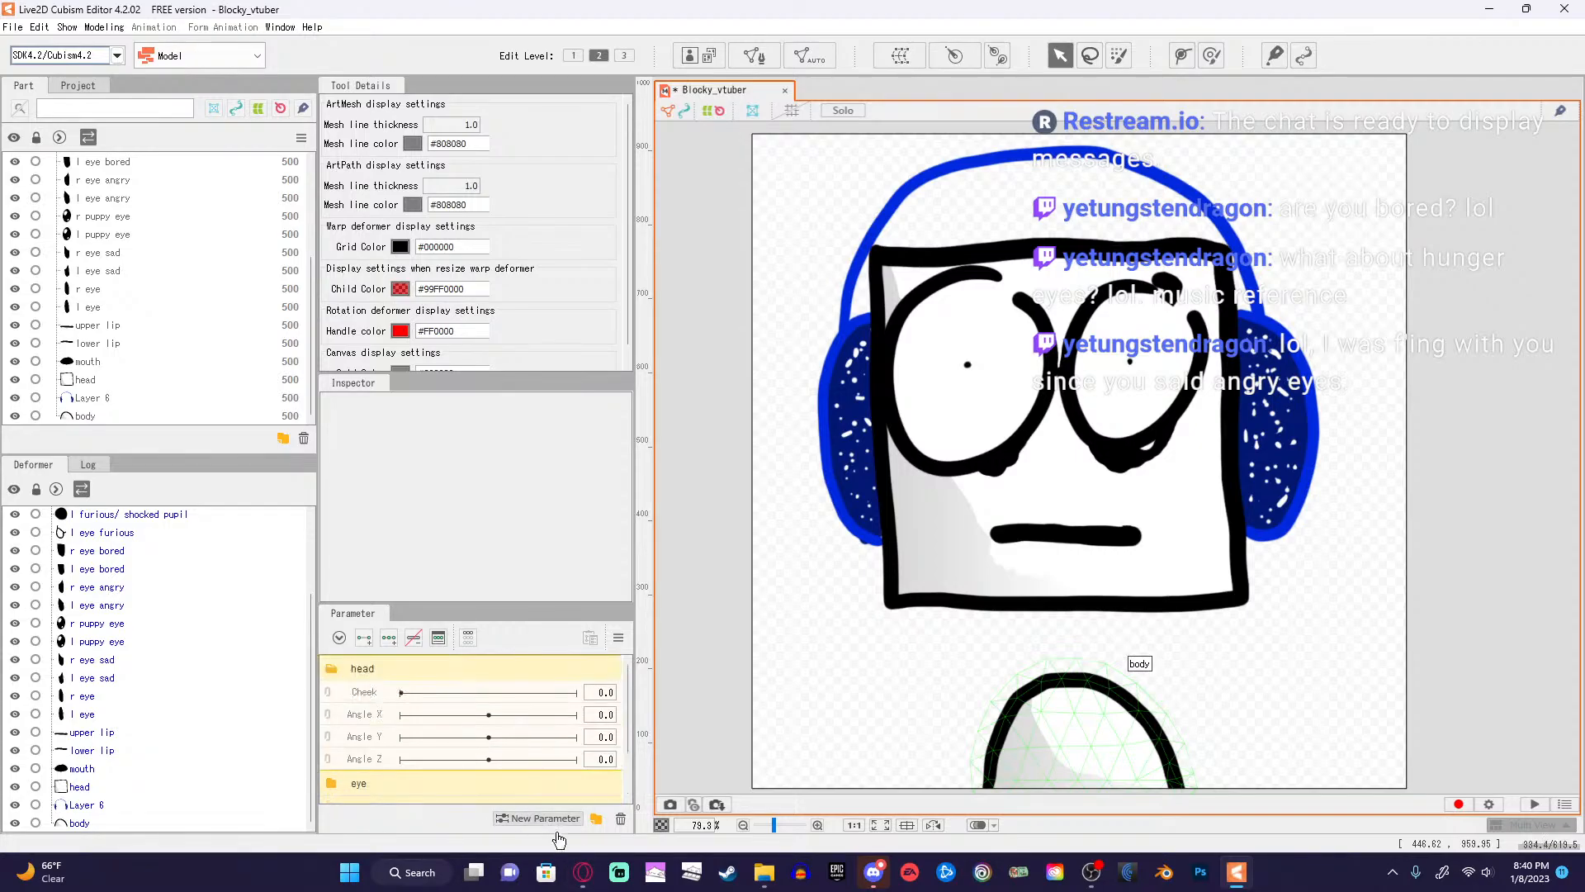
Switch back to the browser and open the Inkugaki VT channel page from the Body XYZ tutorial.
left_click(583, 872)
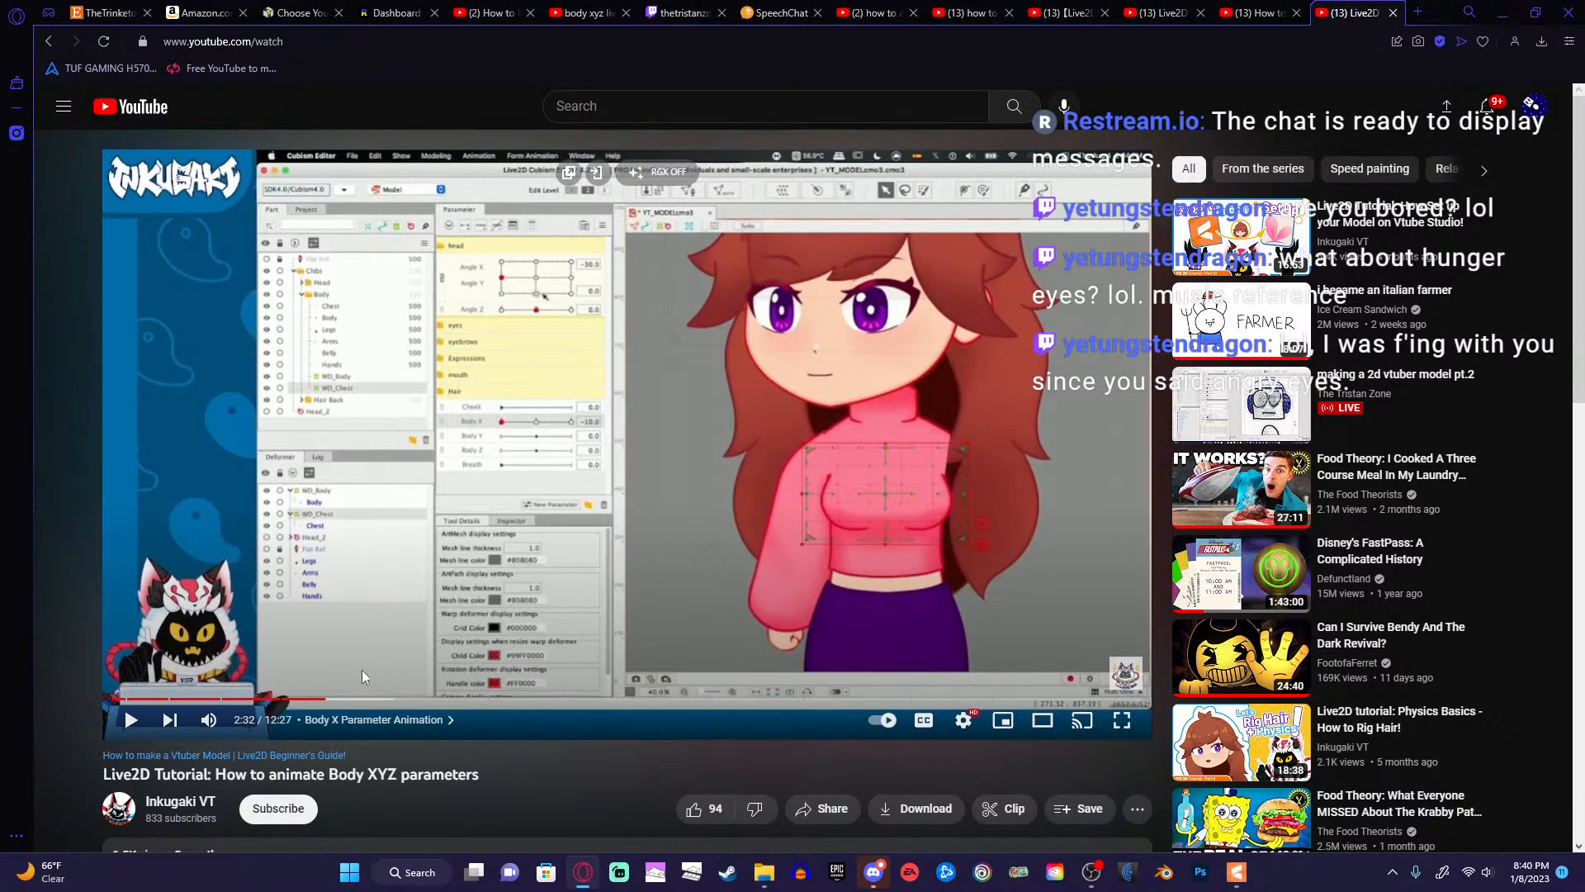
left_click(117, 809)
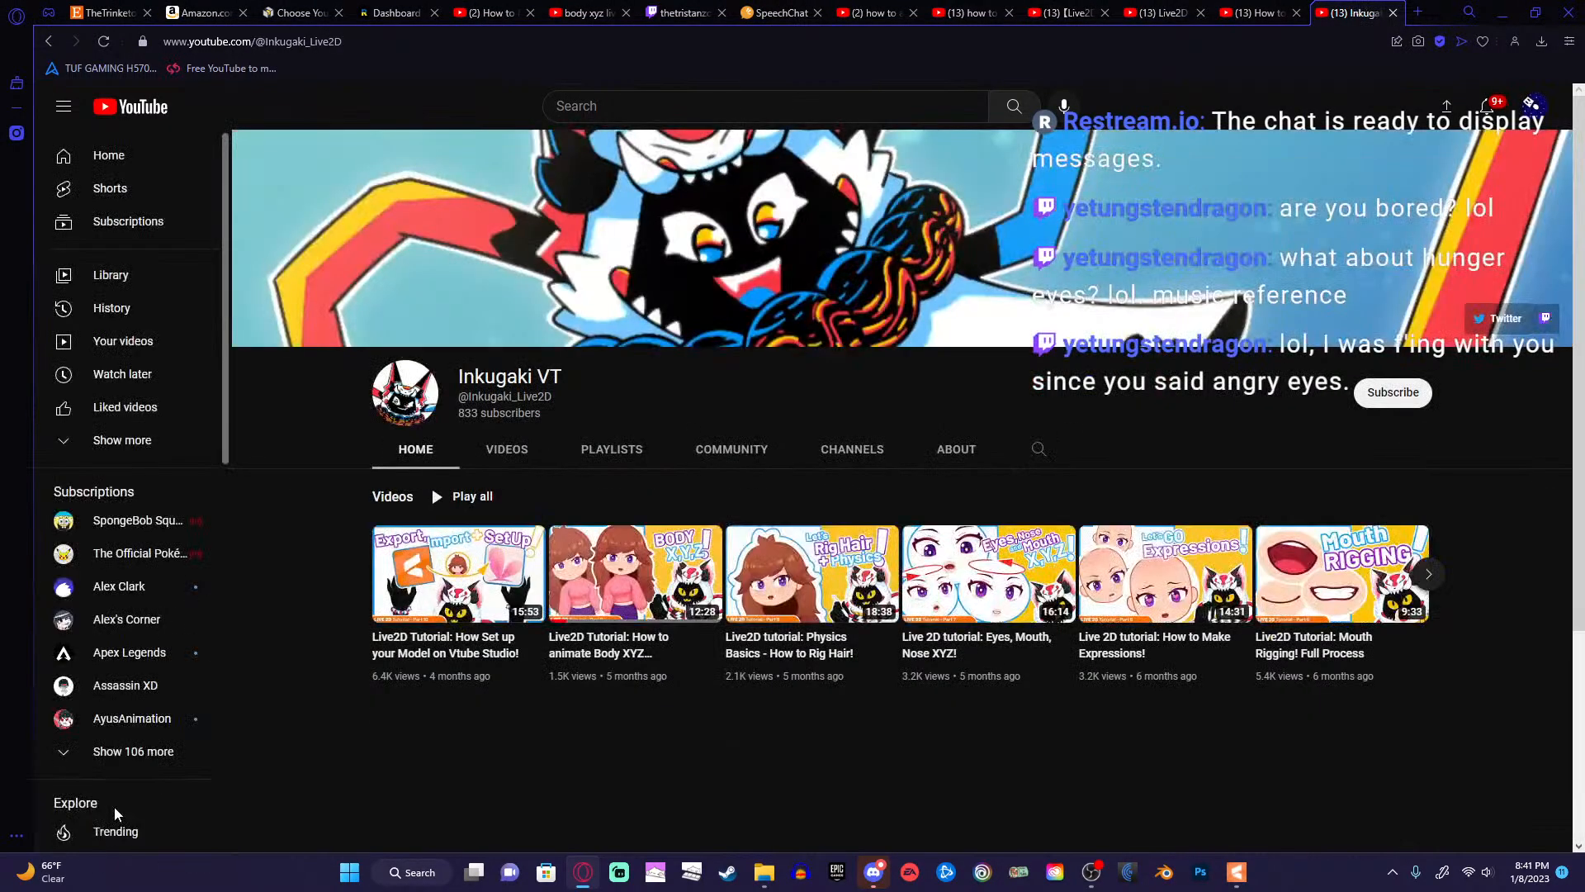
mouse_move(697, 592)
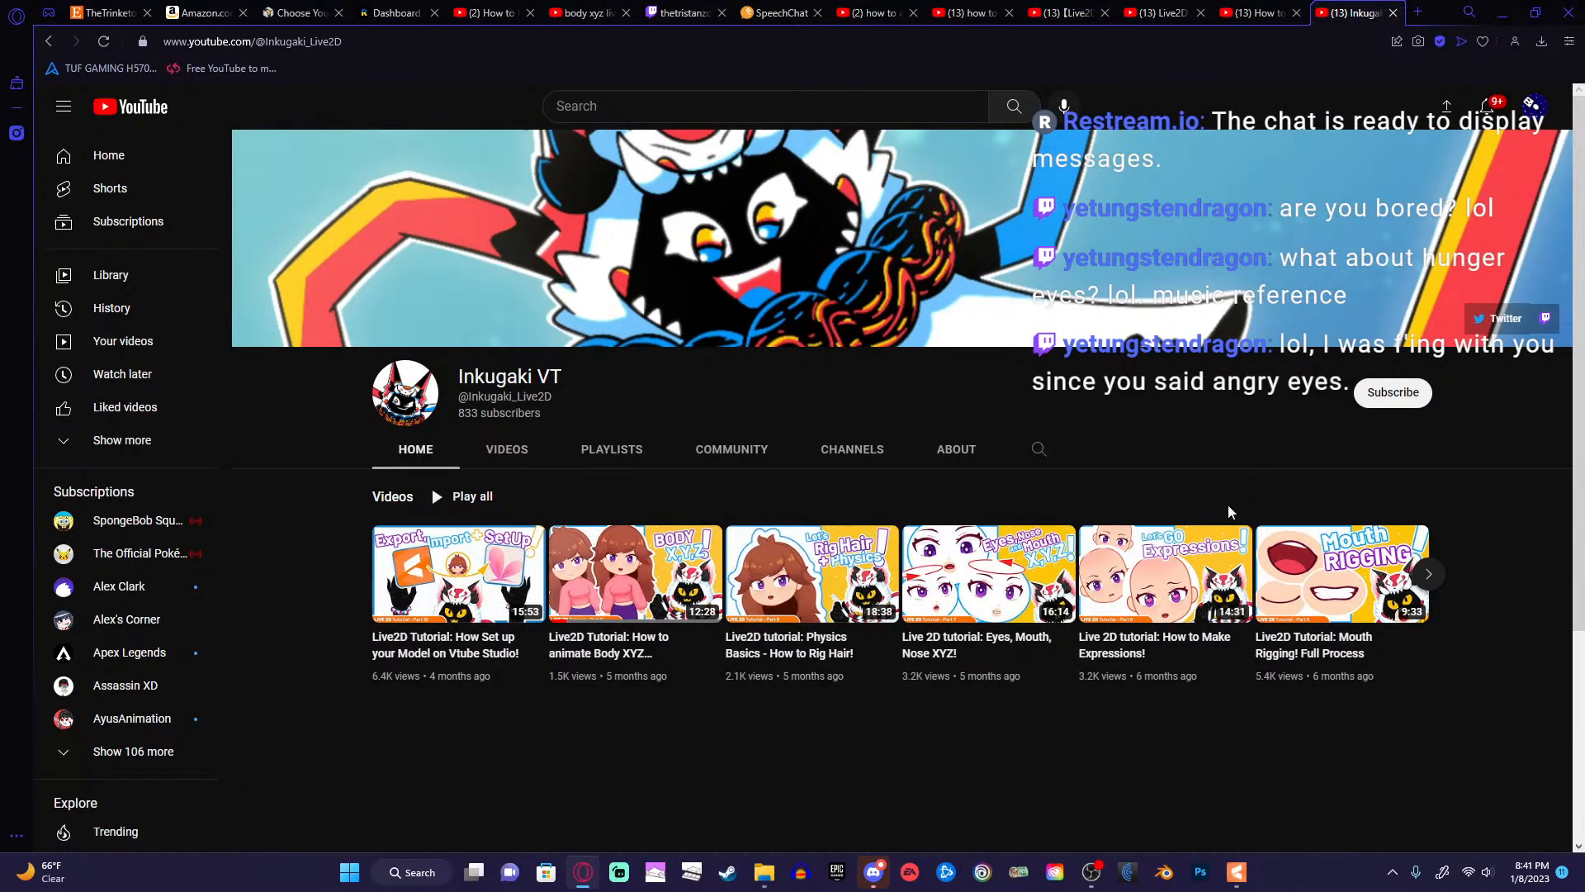
Find the How to Rig / Animate Eyes tutorial among the channel's videos and open it in a new tab.
left_click(1430, 576)
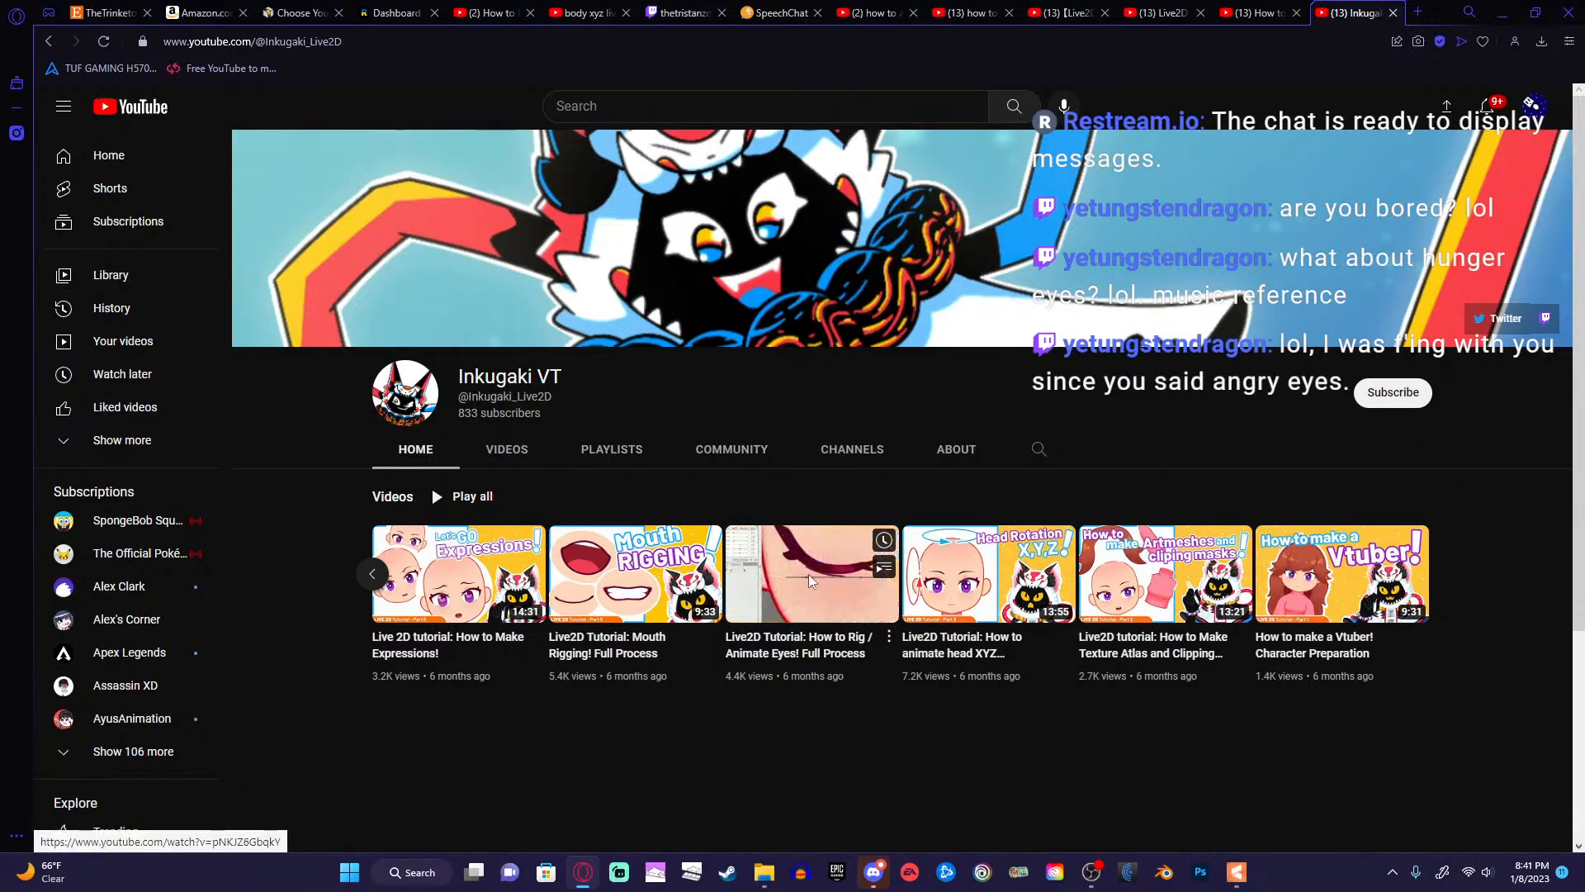
right_click(888, 544)
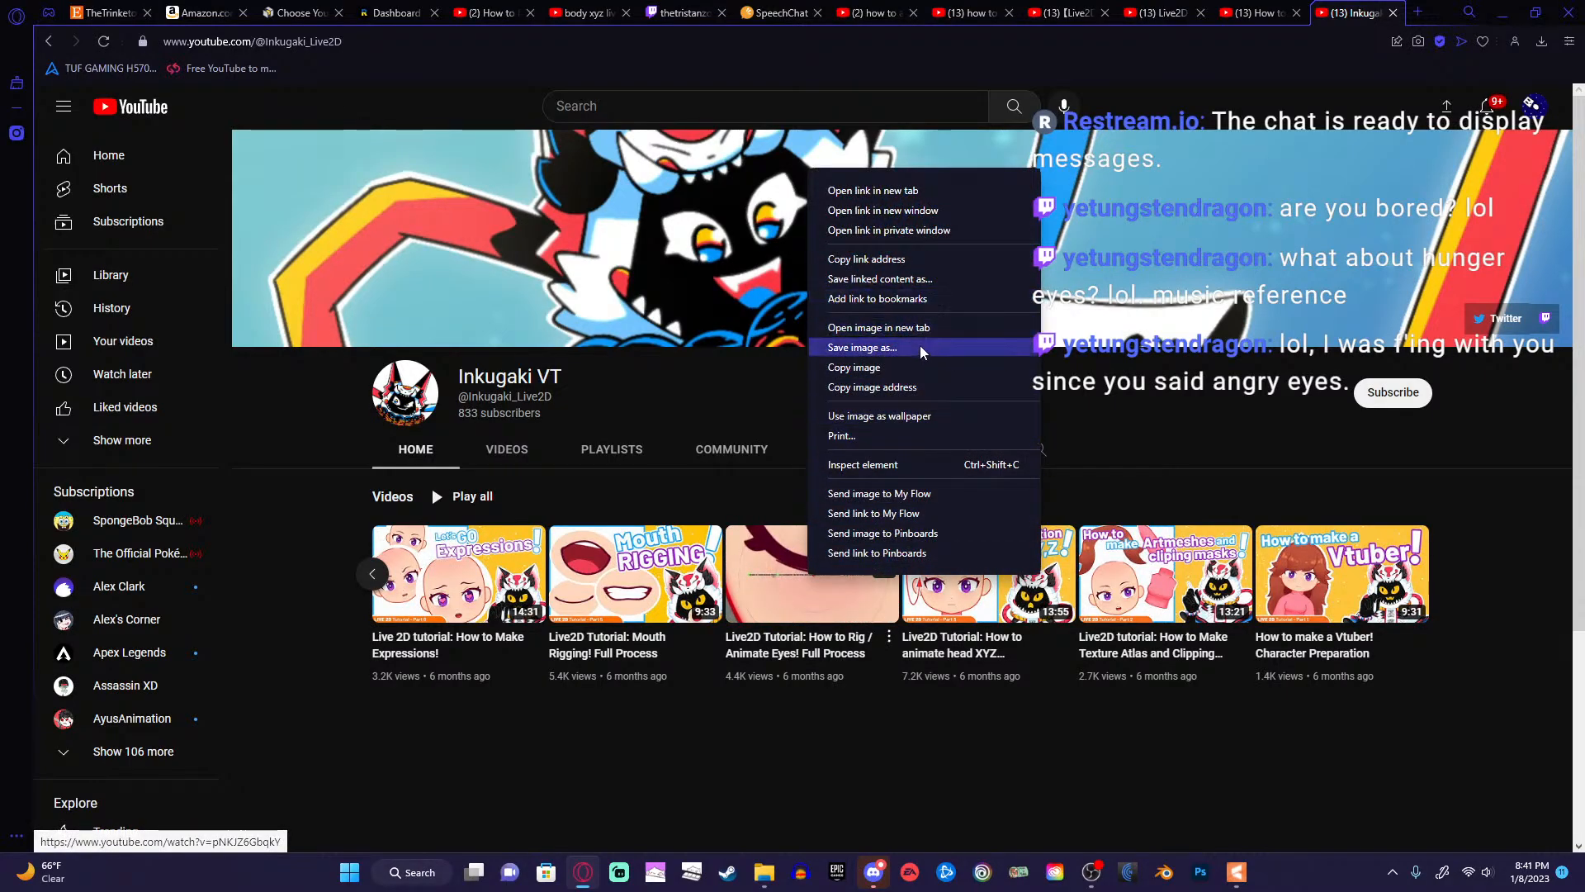
left_click(938, 192)
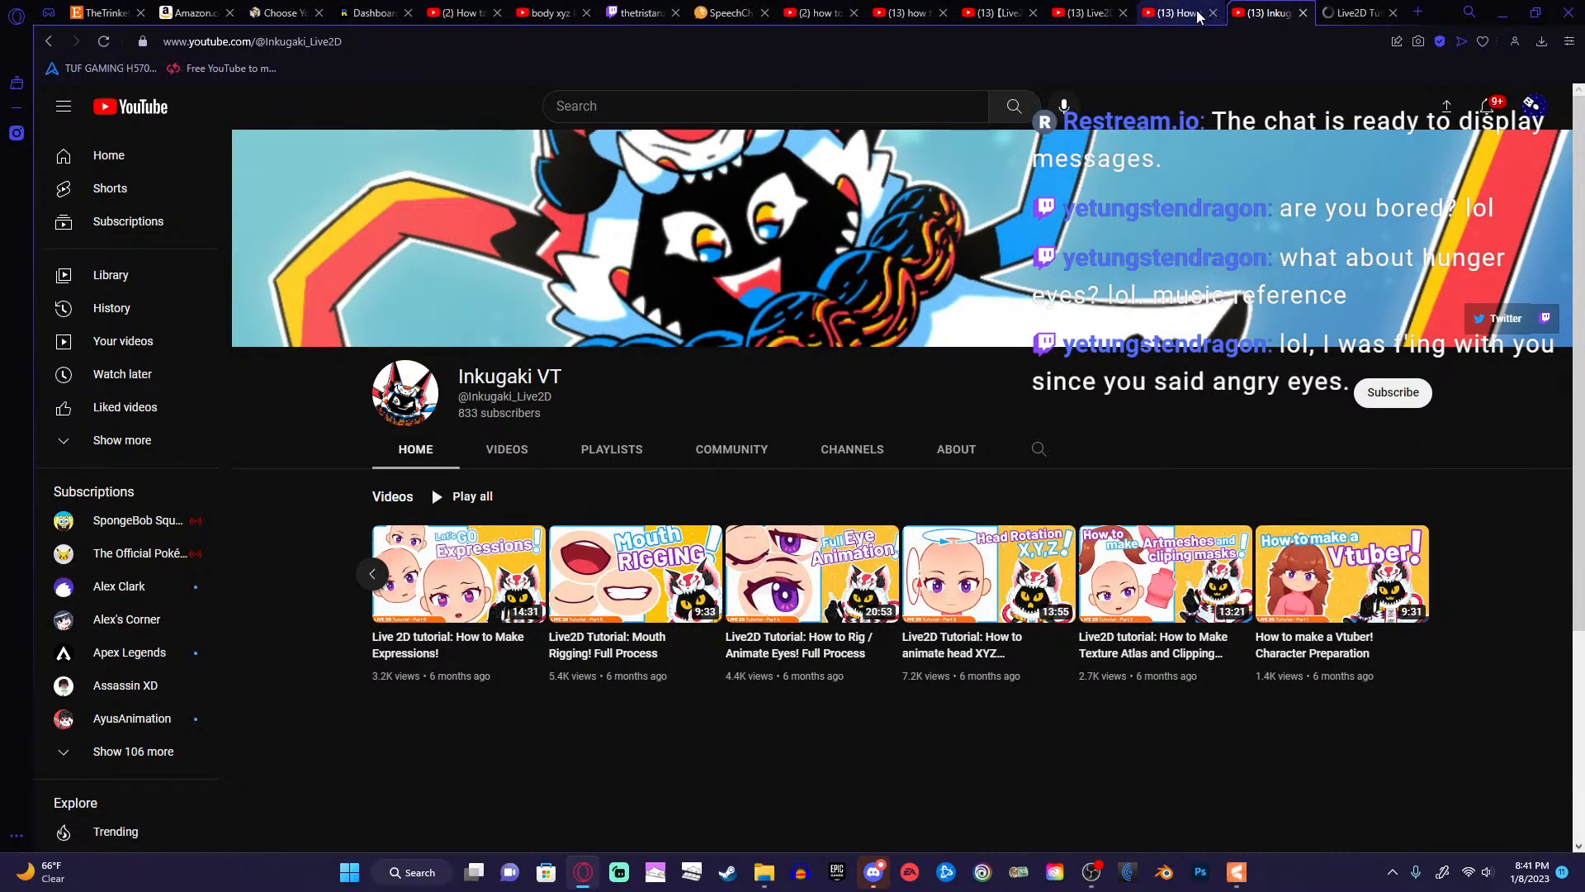
Close the old YouTube tutorial and search tabs between SpeechChat and the Inkugaki VT channel.
left_click(1199, 15)
left_click(1213, 12)
left_click(1123, 12)
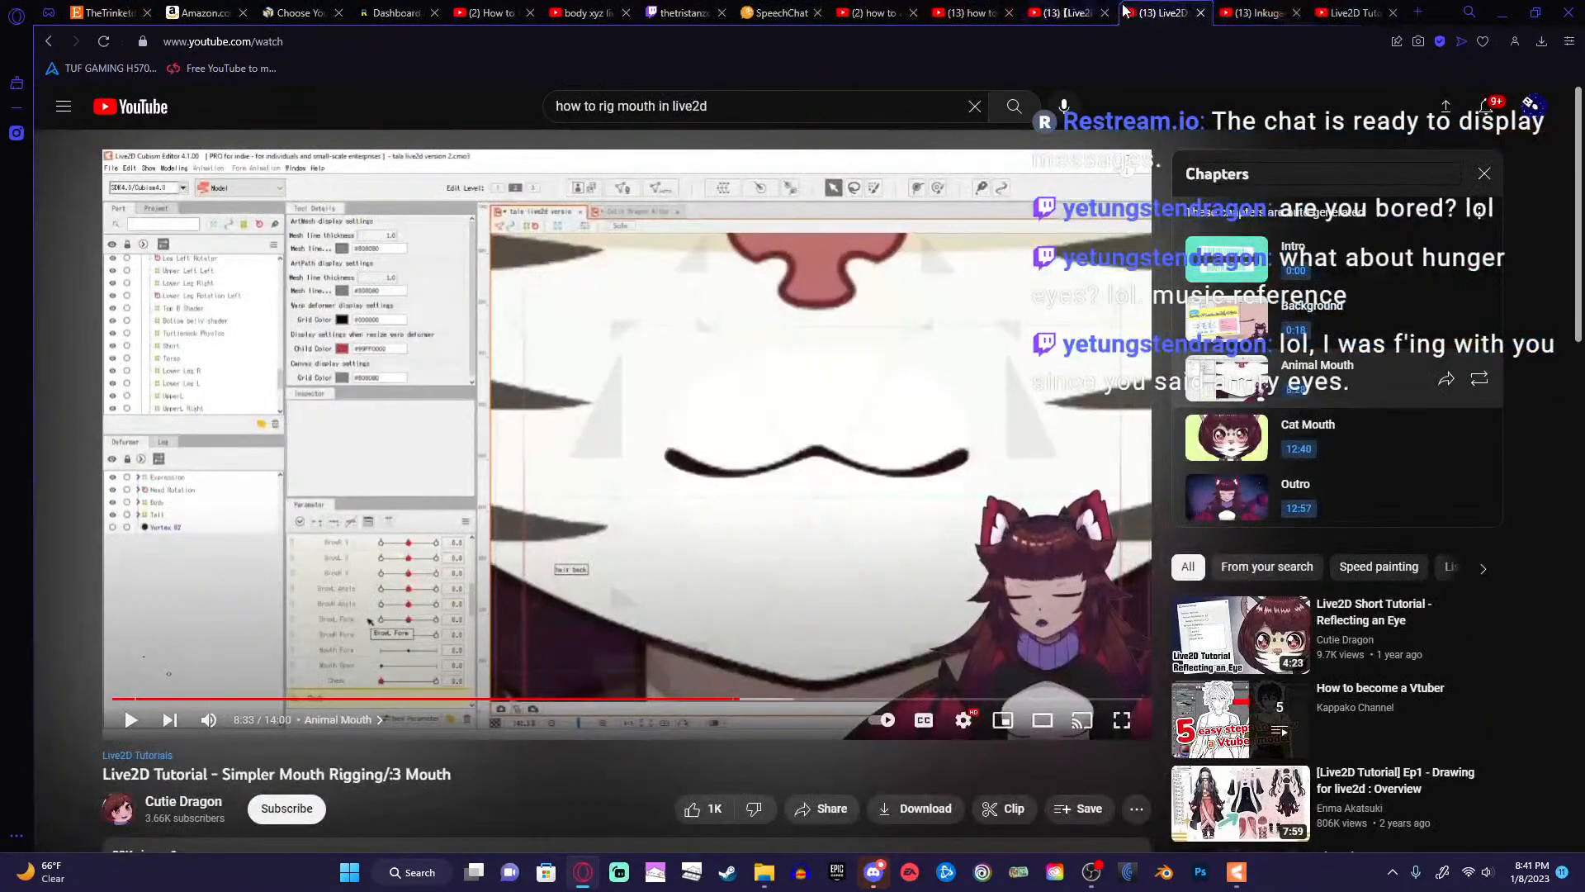
left_click(1200, 13)
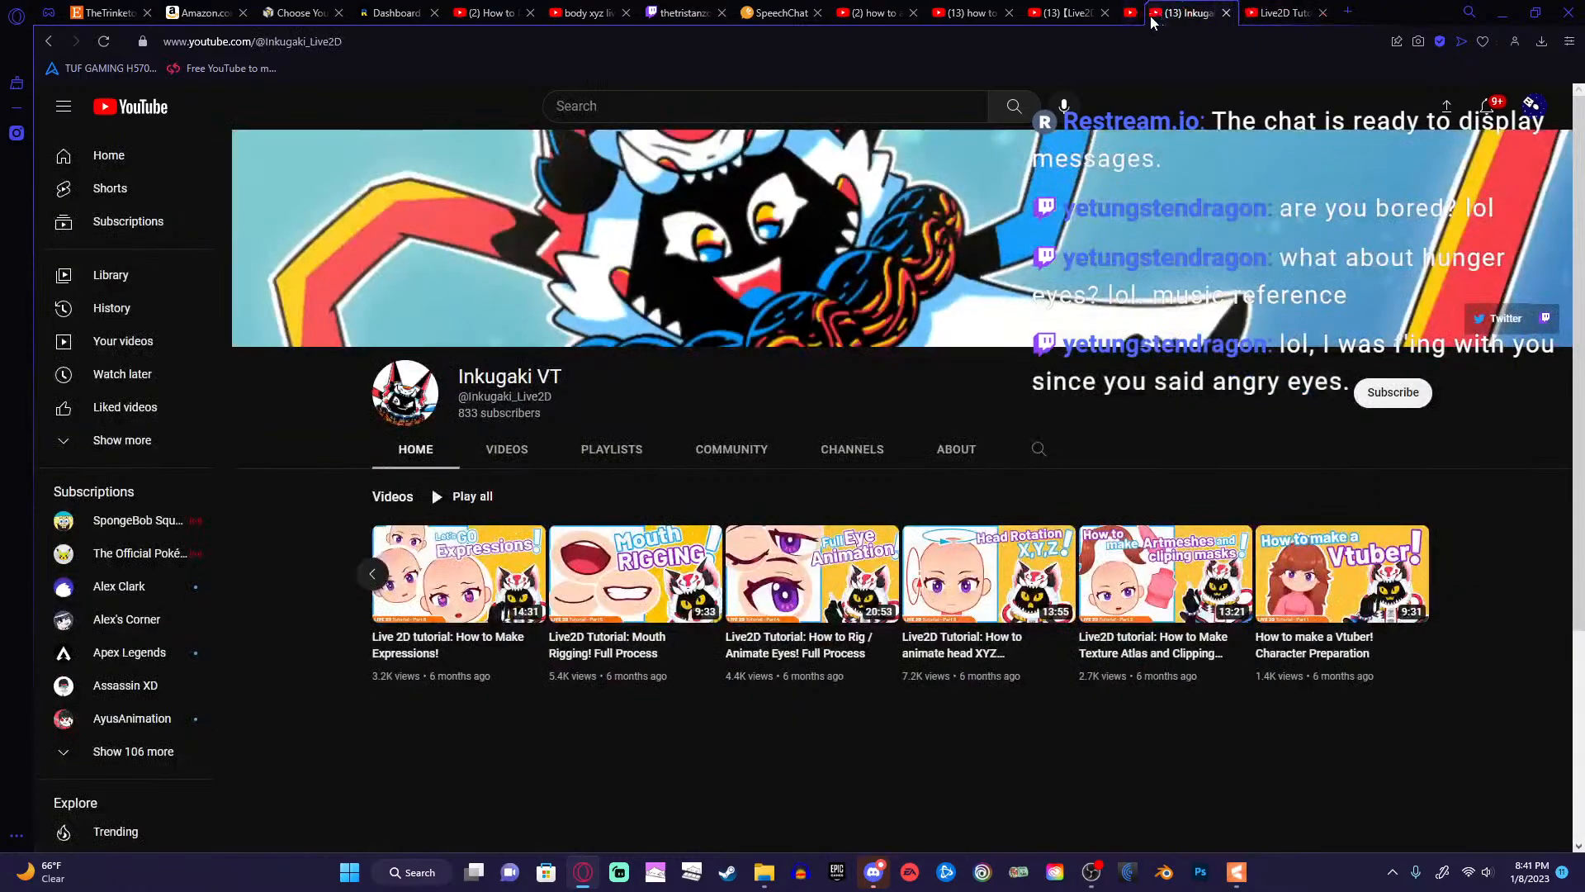
left_click(1173, 14)
left_click(1187, 13)
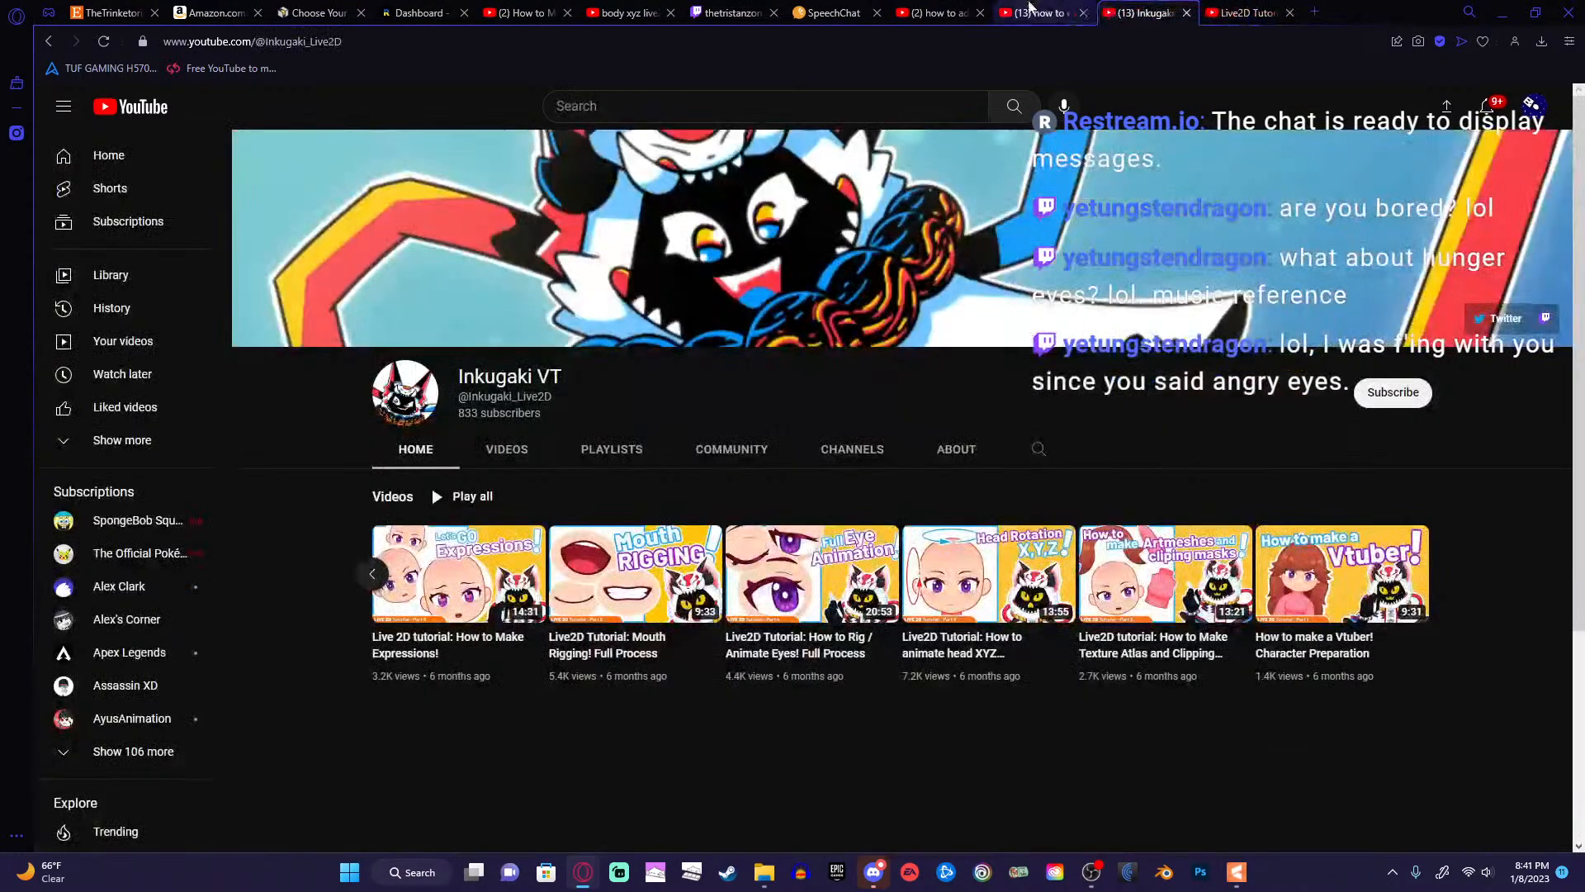
left_click(1142, 14)
left_click(1172, 14)
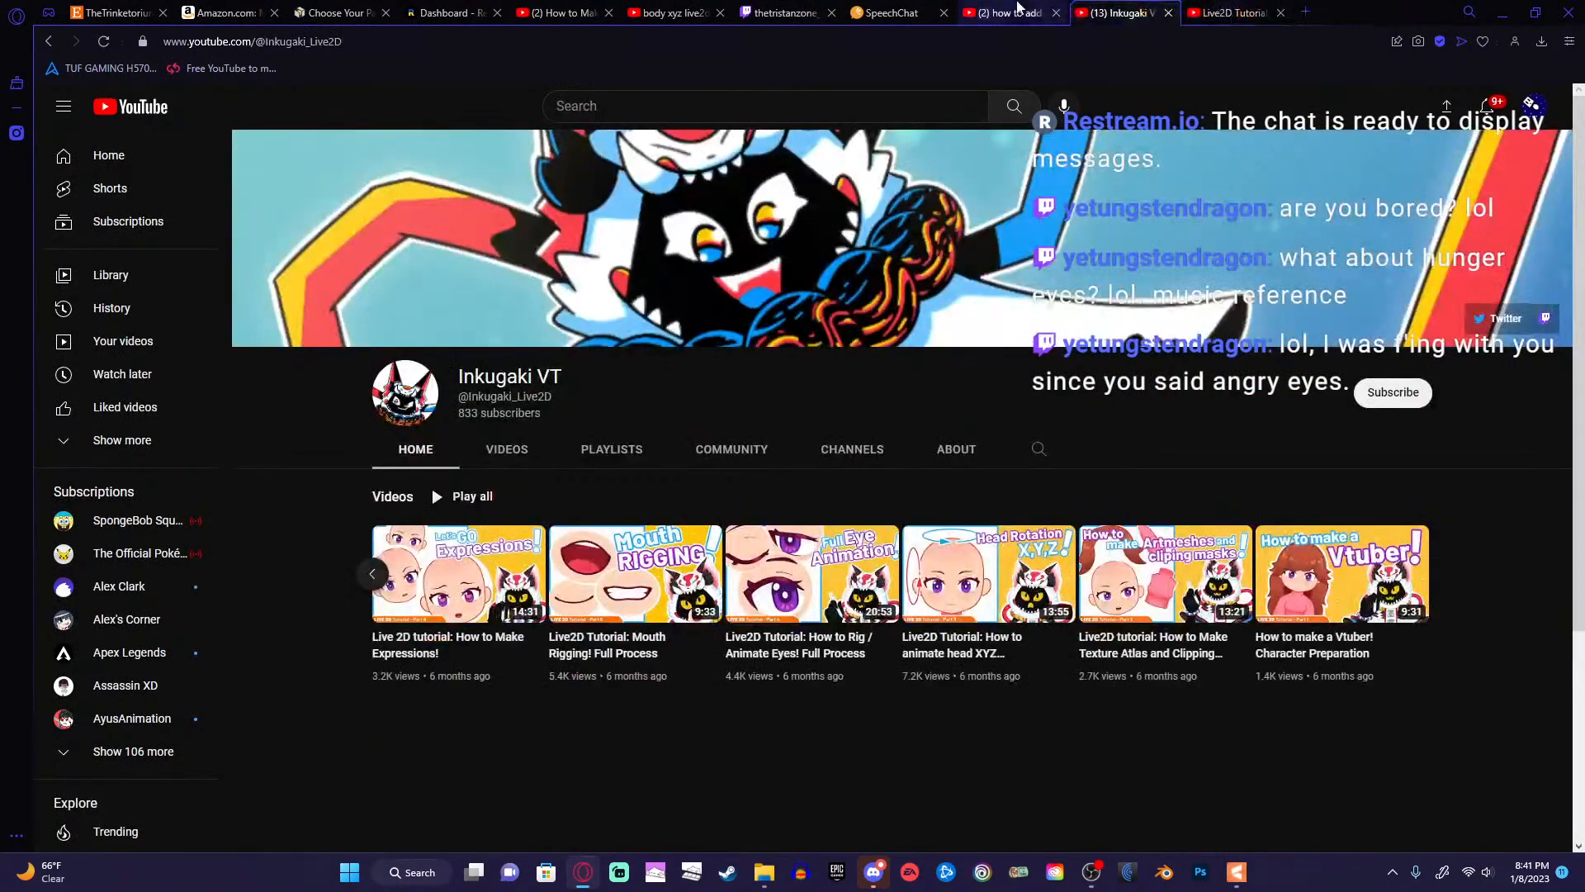
left_click(1152, 16)
left_click(1148, 14)
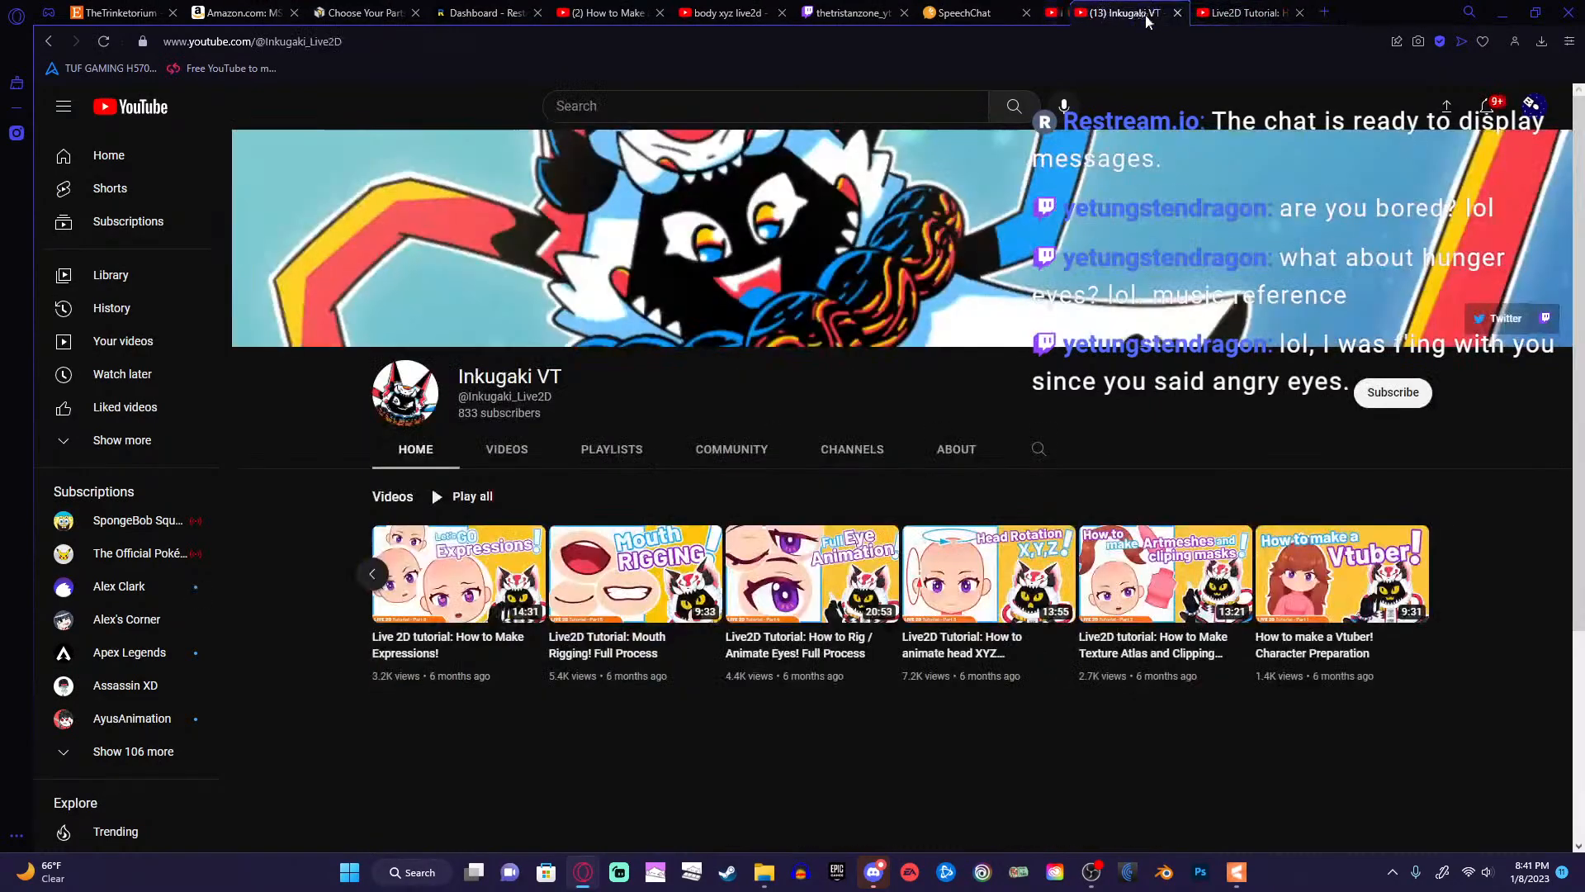
Close the "body xyz live2d" search tab and the How to Make a 2D Vtuber Model tab.
left_click(692, 10)
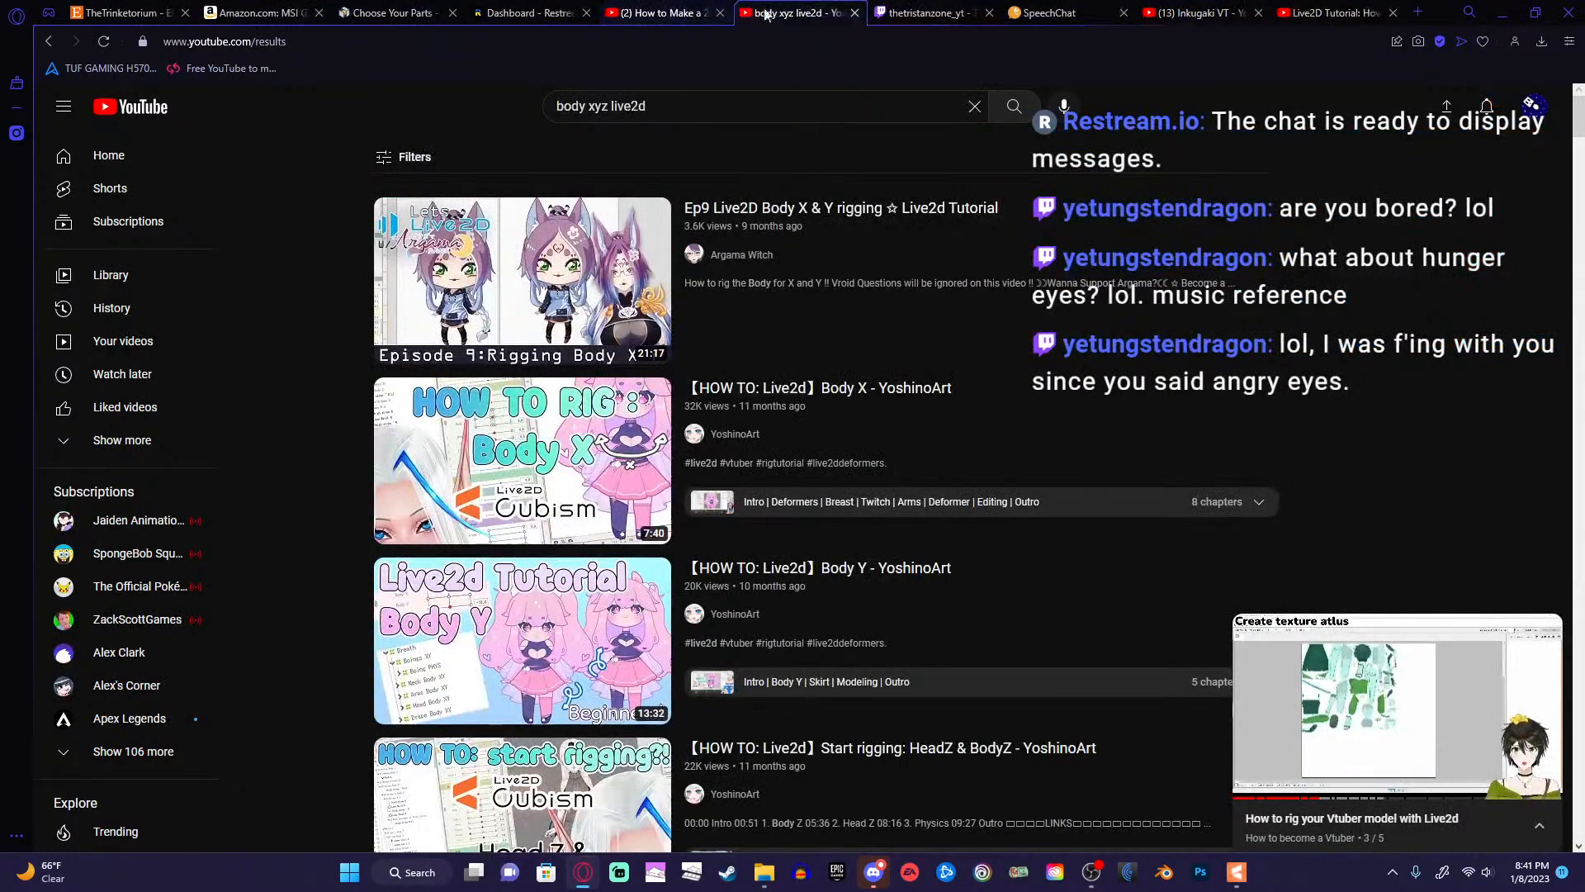
left_click(853, 13)
left_click(686, 13)
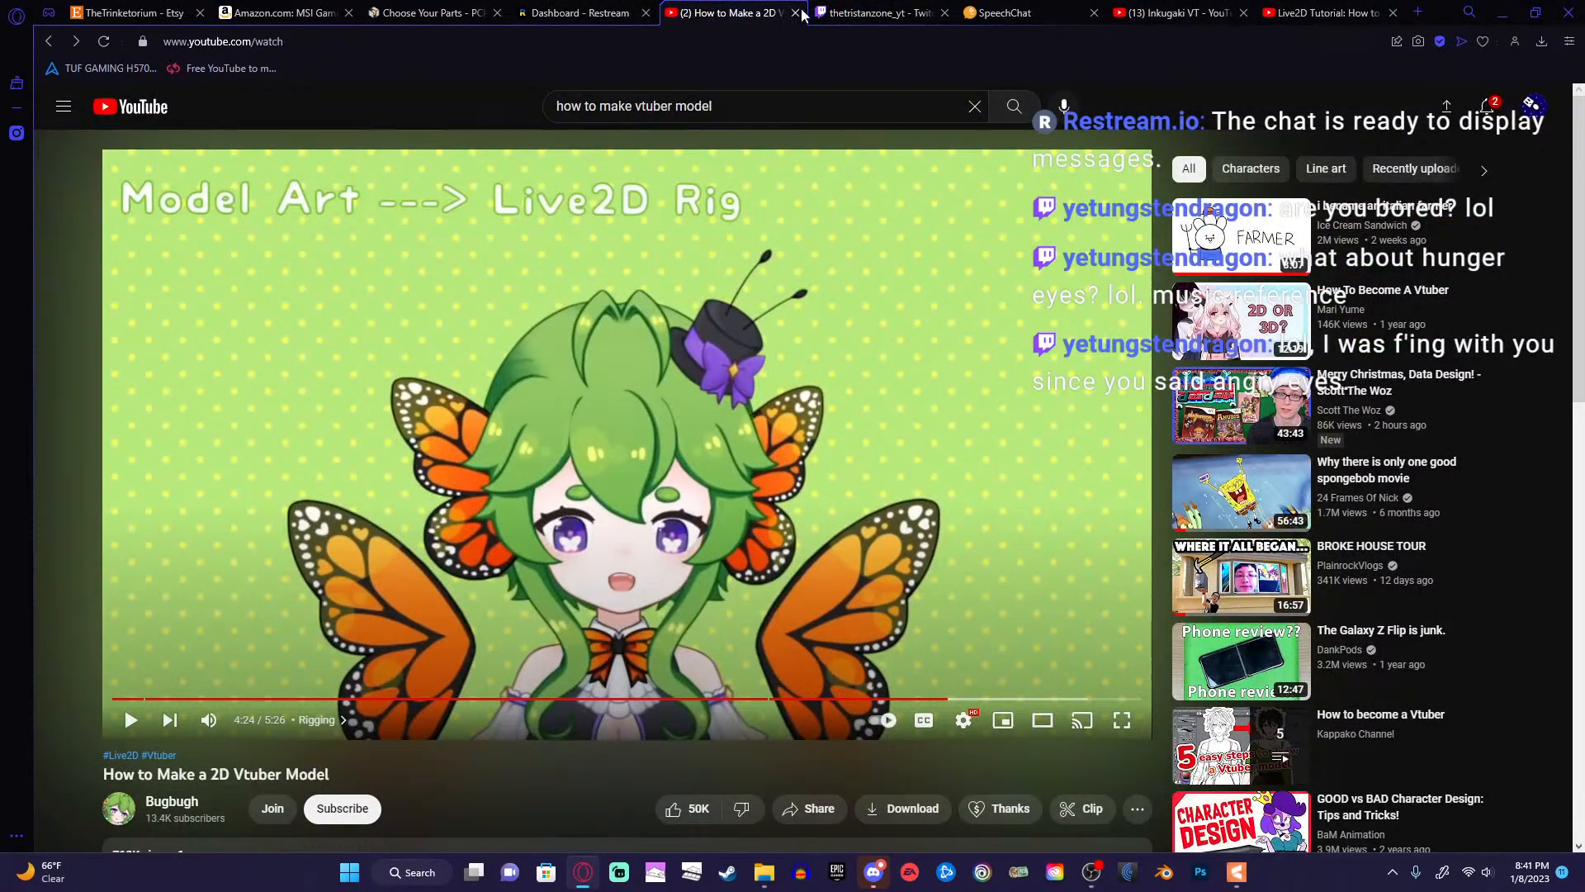
left_click(796, 13)
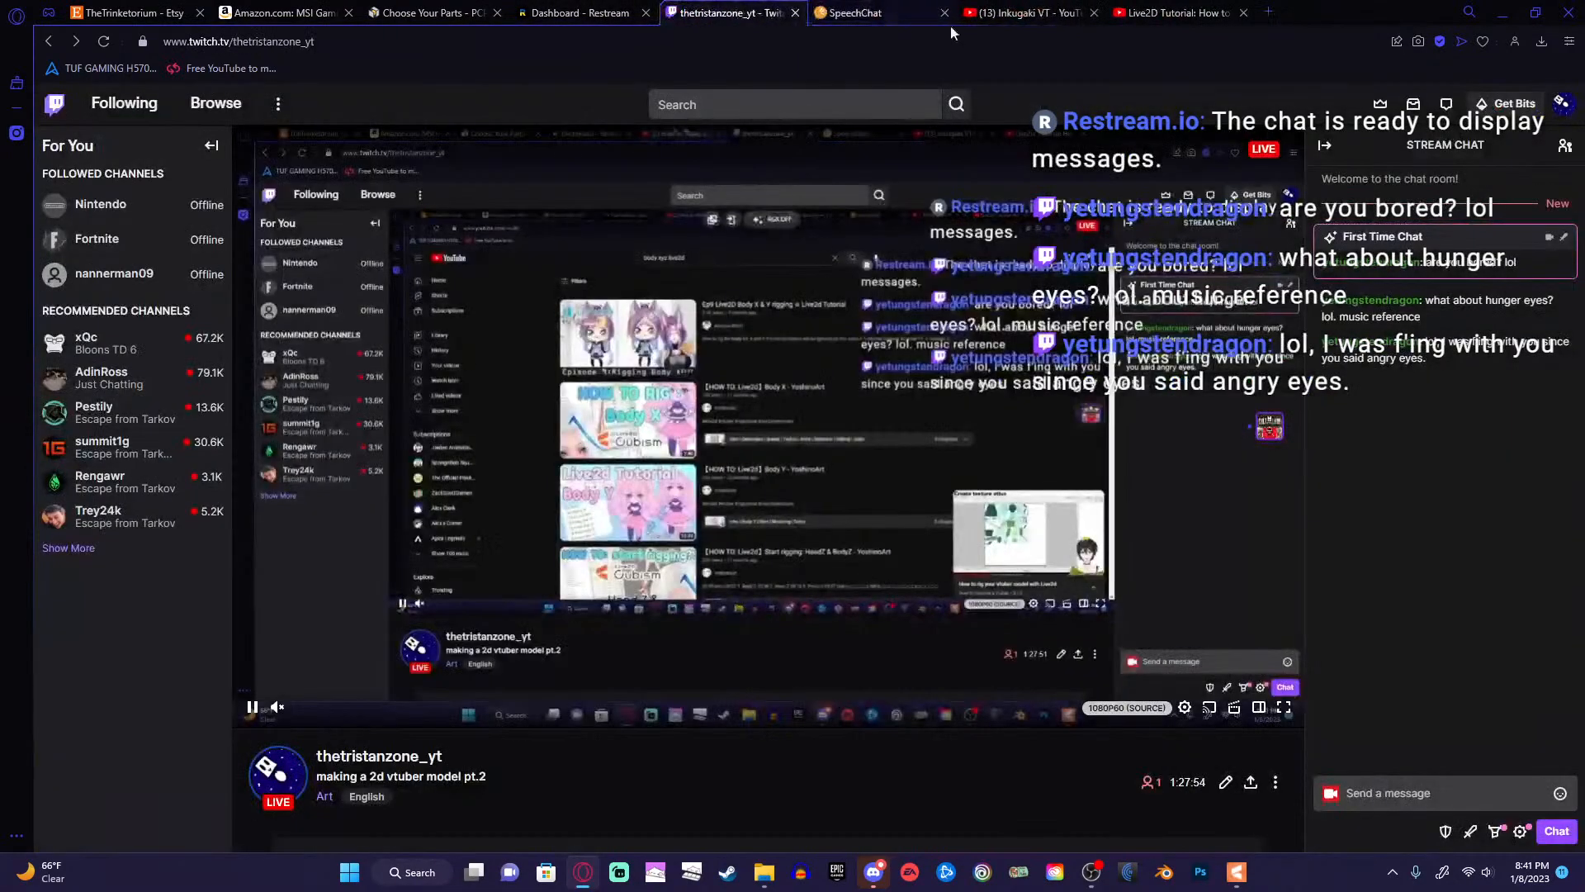
Bring up the How to Rig / Animate Eyes tutorial and pause its playback.
left_click(1172, 13)
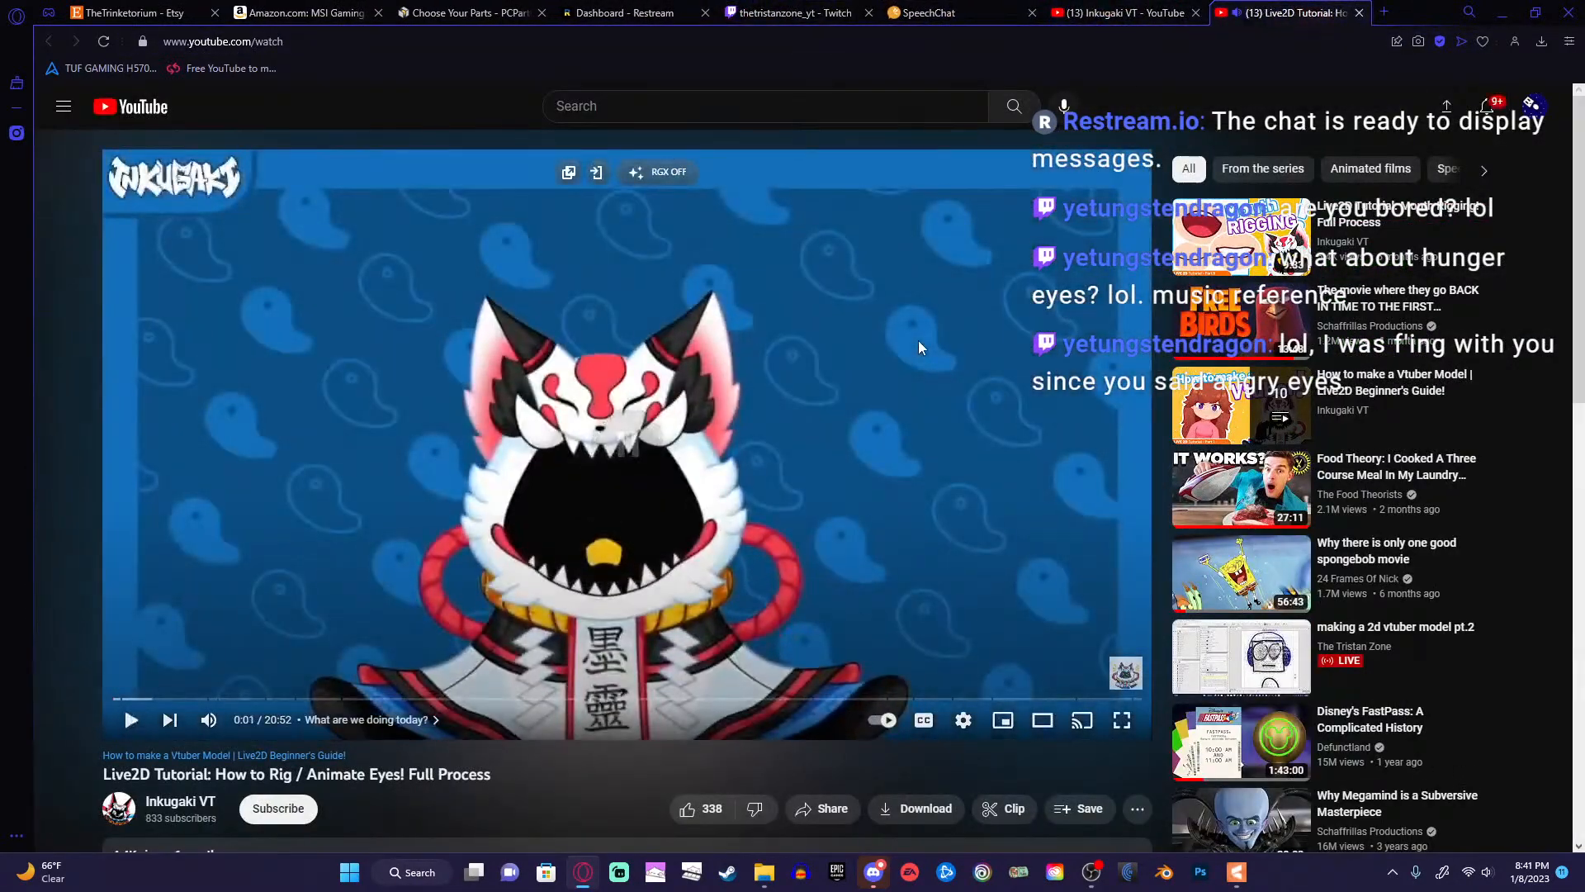
left_click(918, 340)
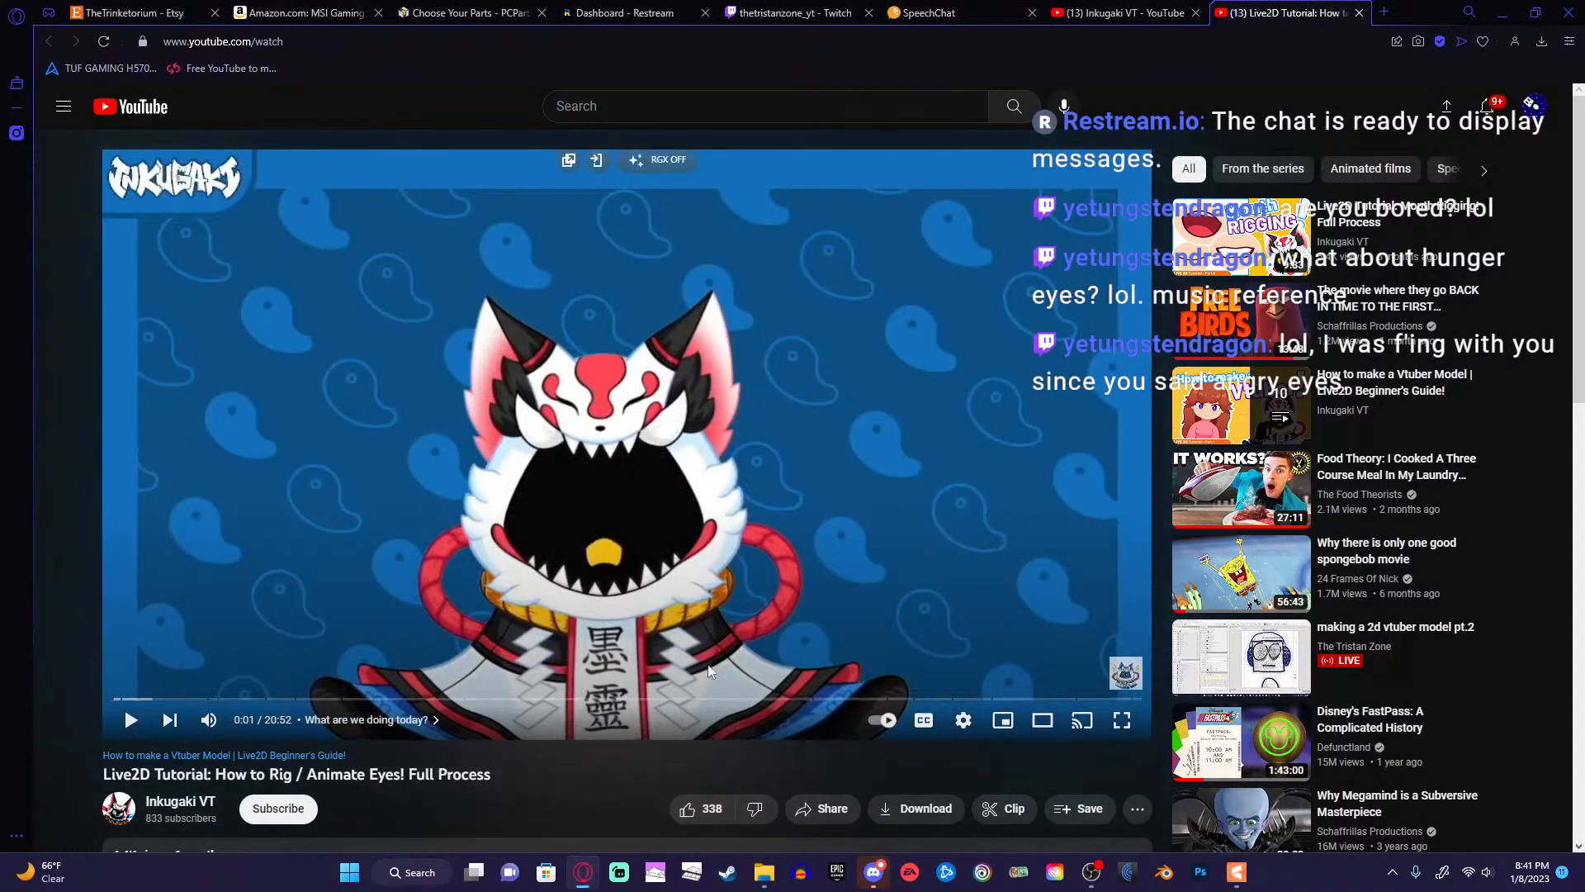
Open the head XYZ and How to Make Expressions tutorials from the Inkugaki VT channel page in new tabs.
left_click(1131, 13)
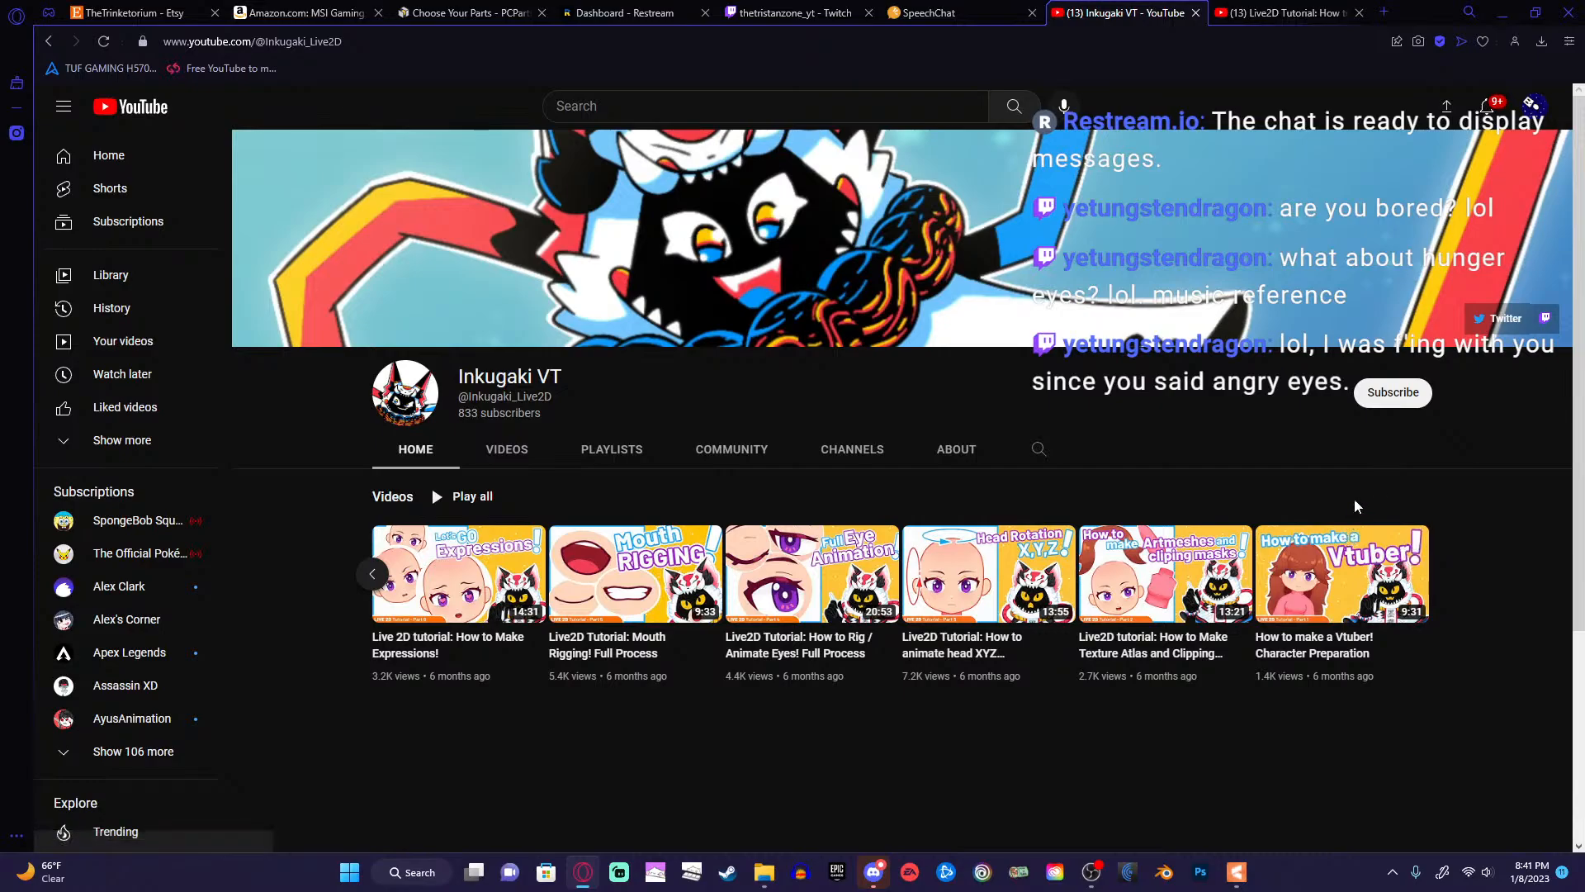
mouse_move(1403, 582)
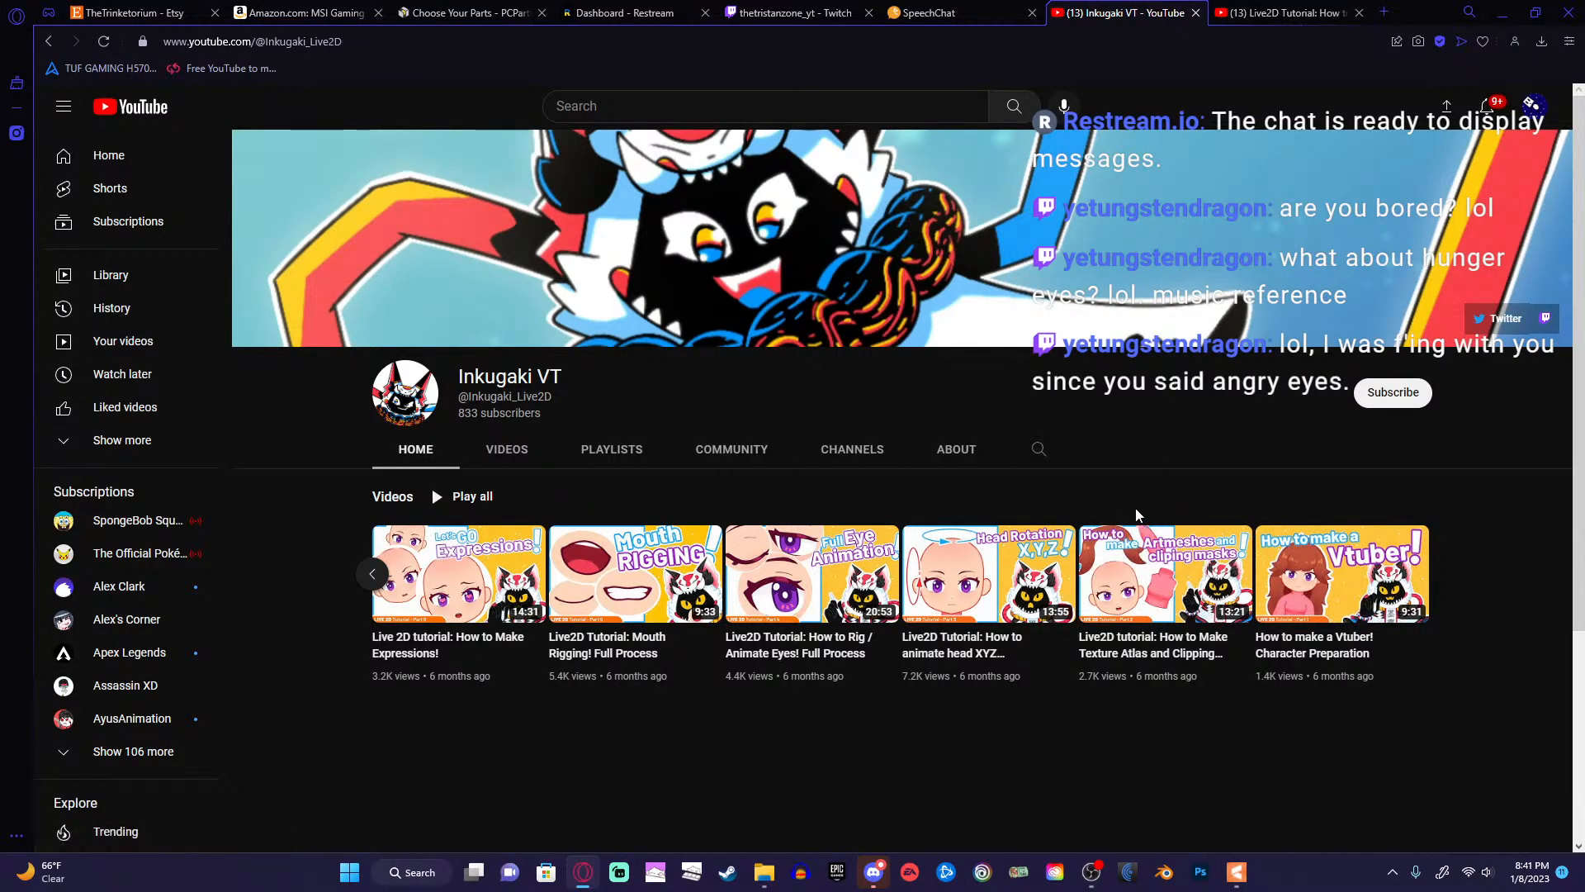
mouse_move(962, 574)
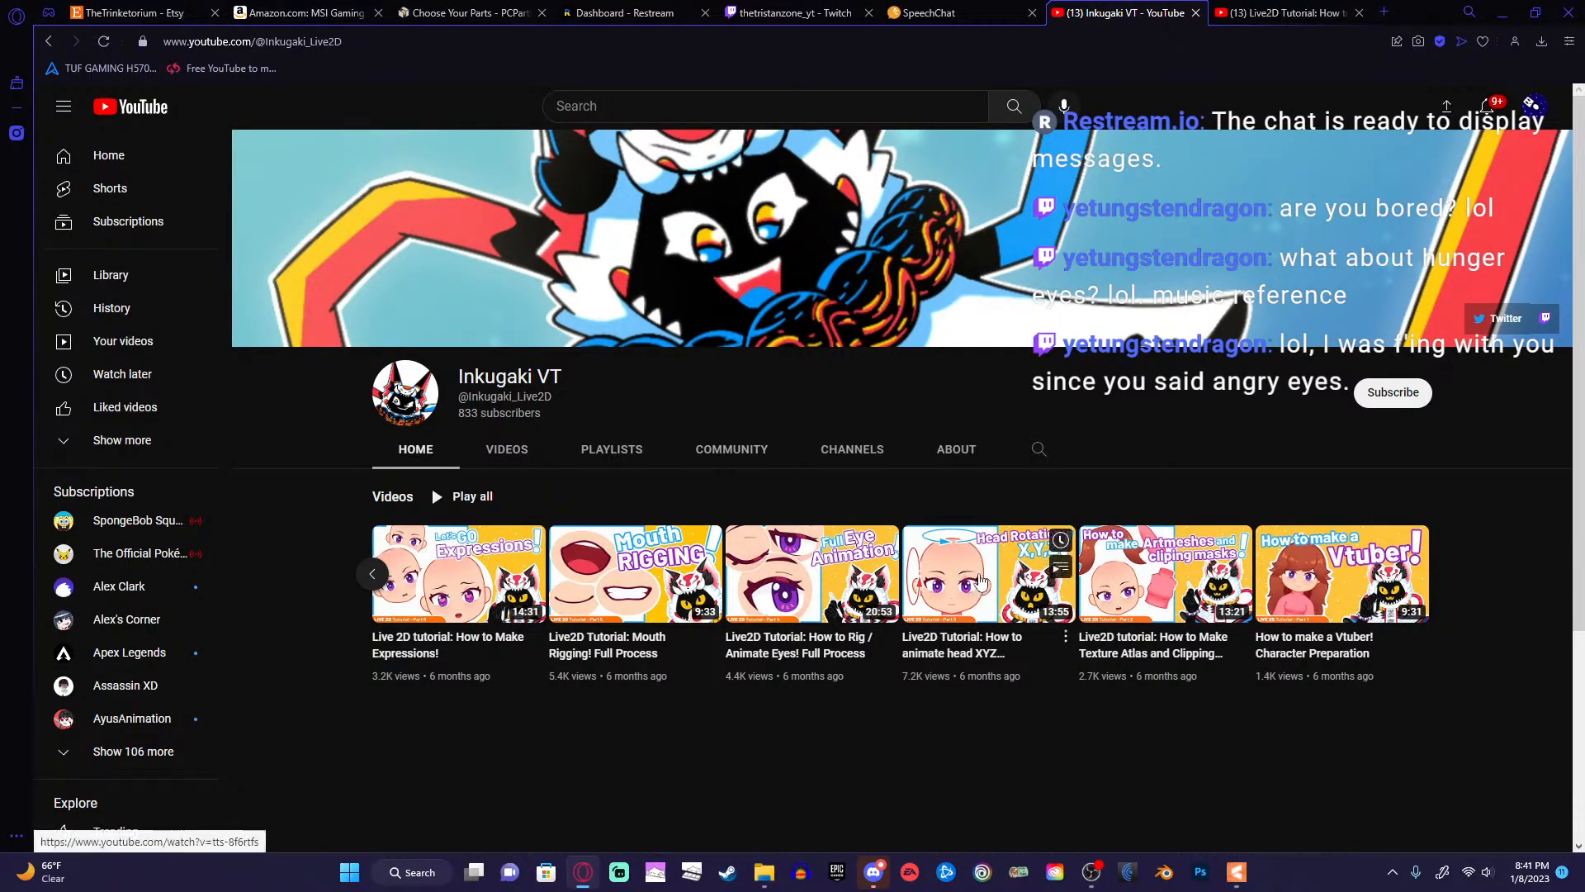
right_click(998, 544)
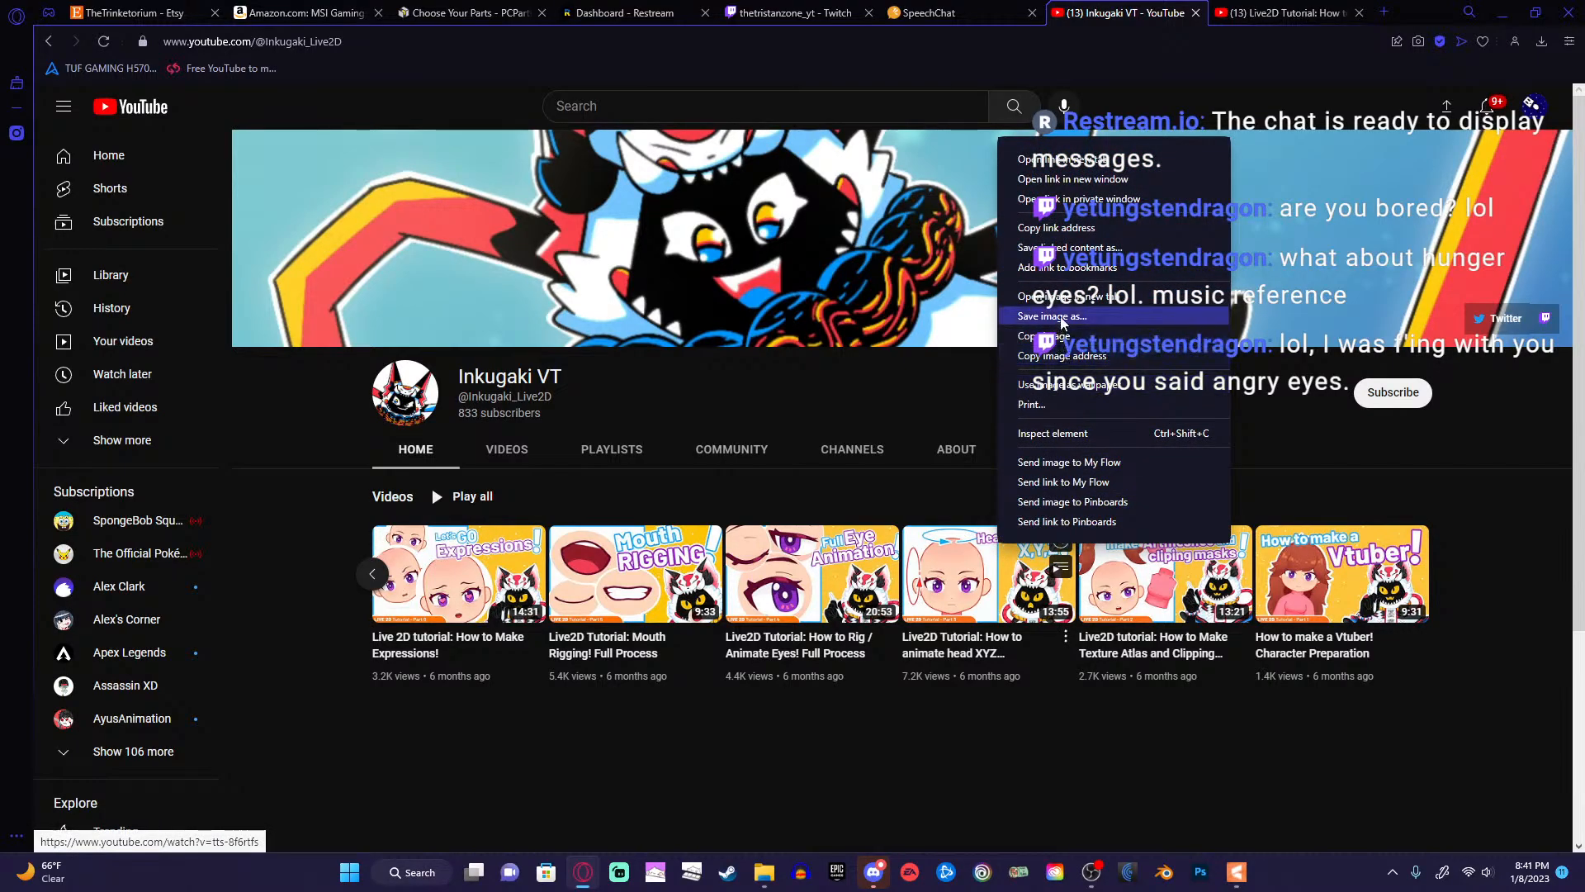
left_click(1073, 159)
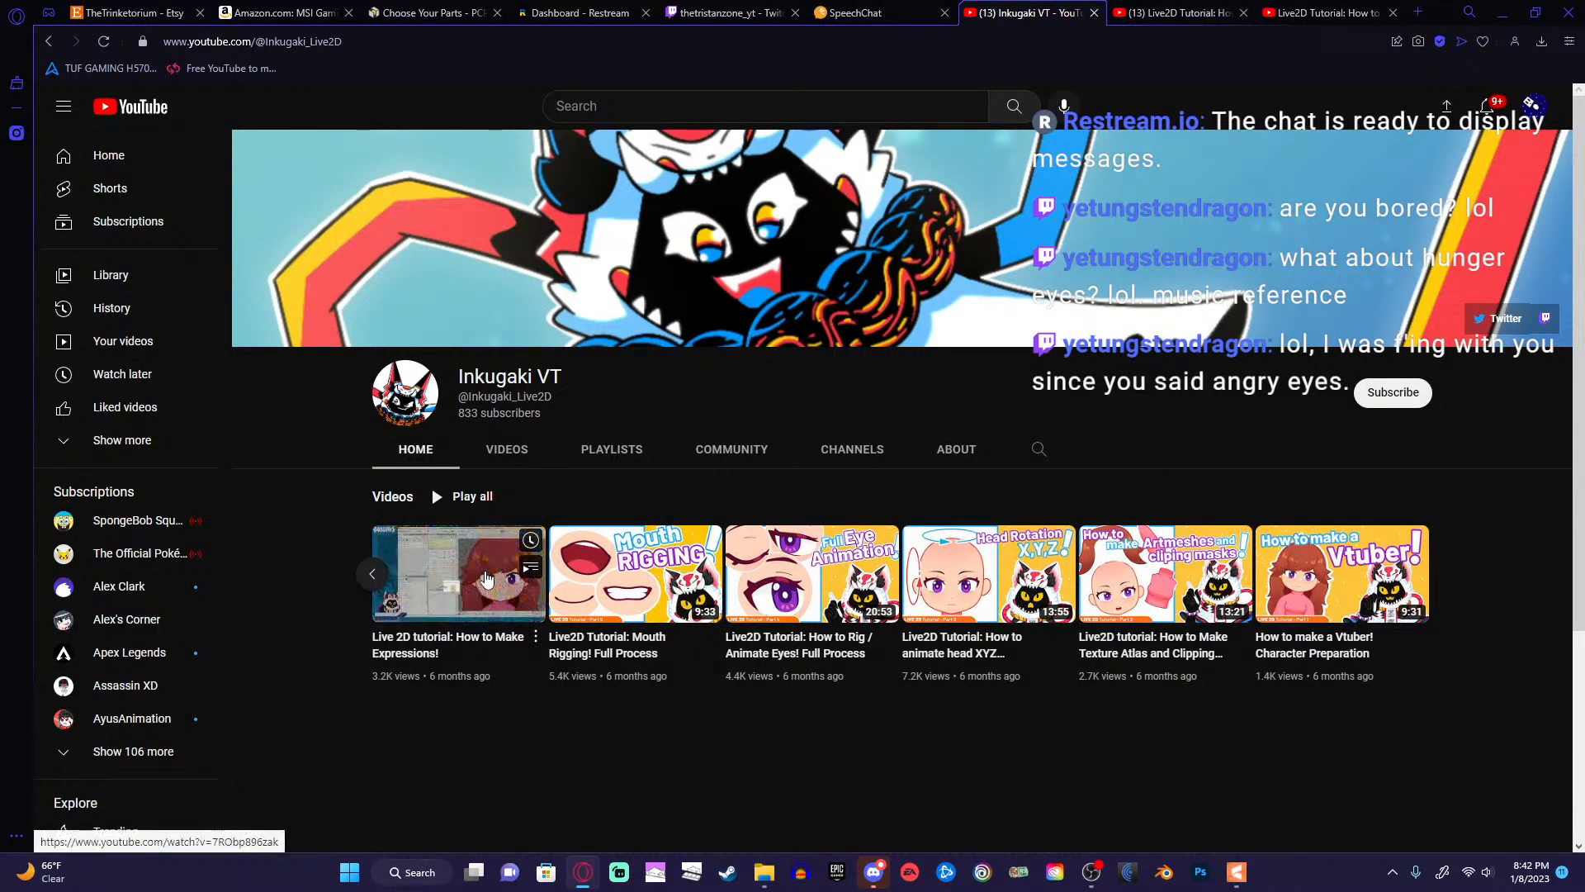
right_click(485, 586)
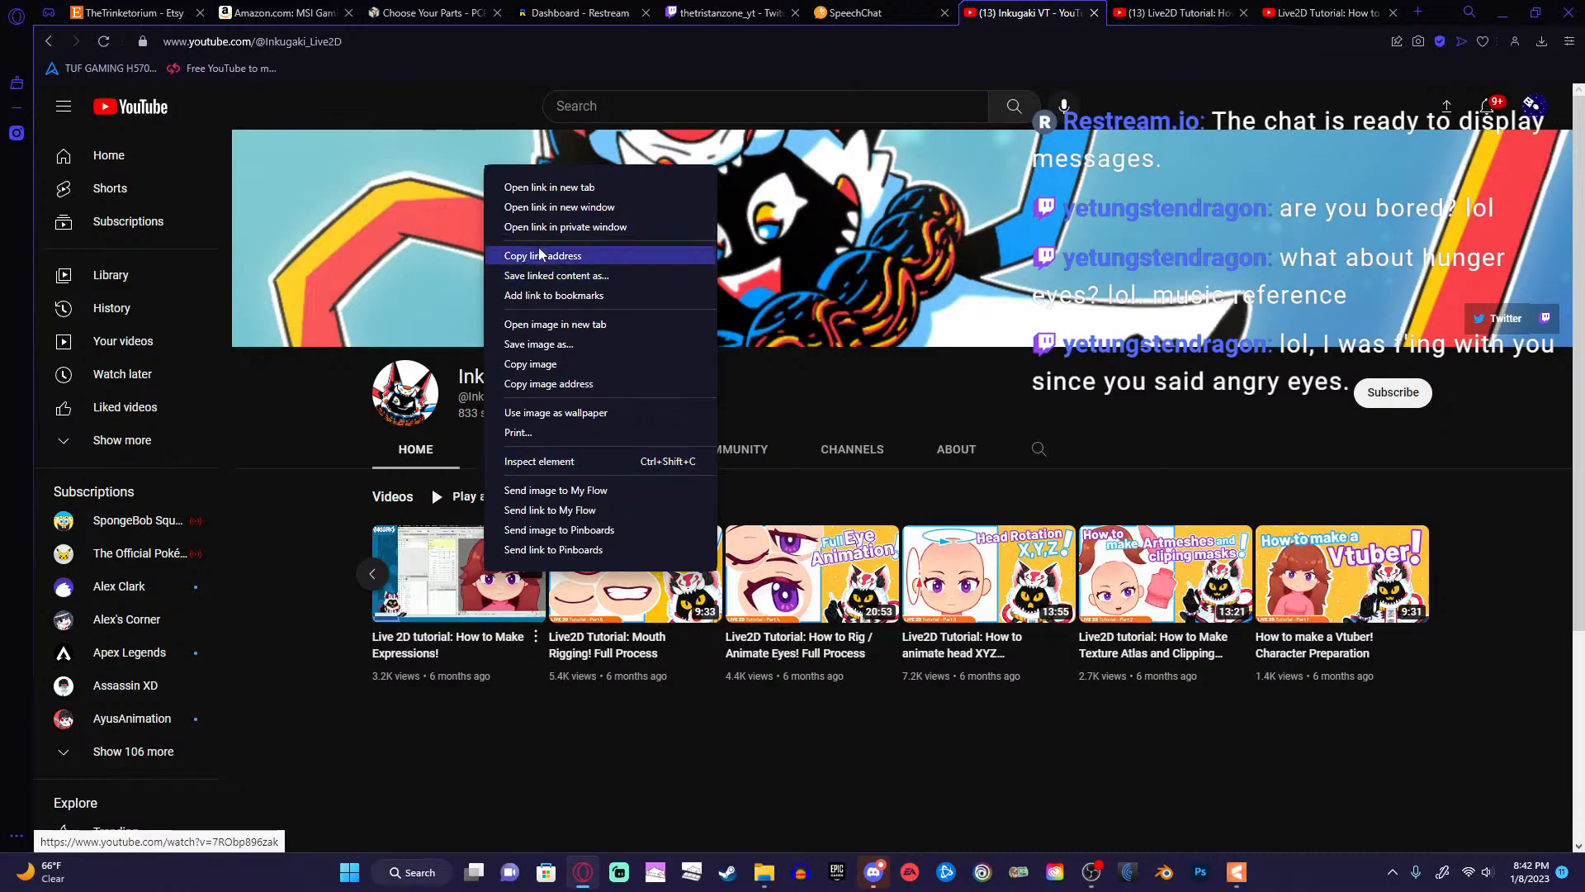
left_click(535, 188)
Open the tutorial on setting up a model in Vtube Studio in a new tab and bring it up.
left_click(373, 573)
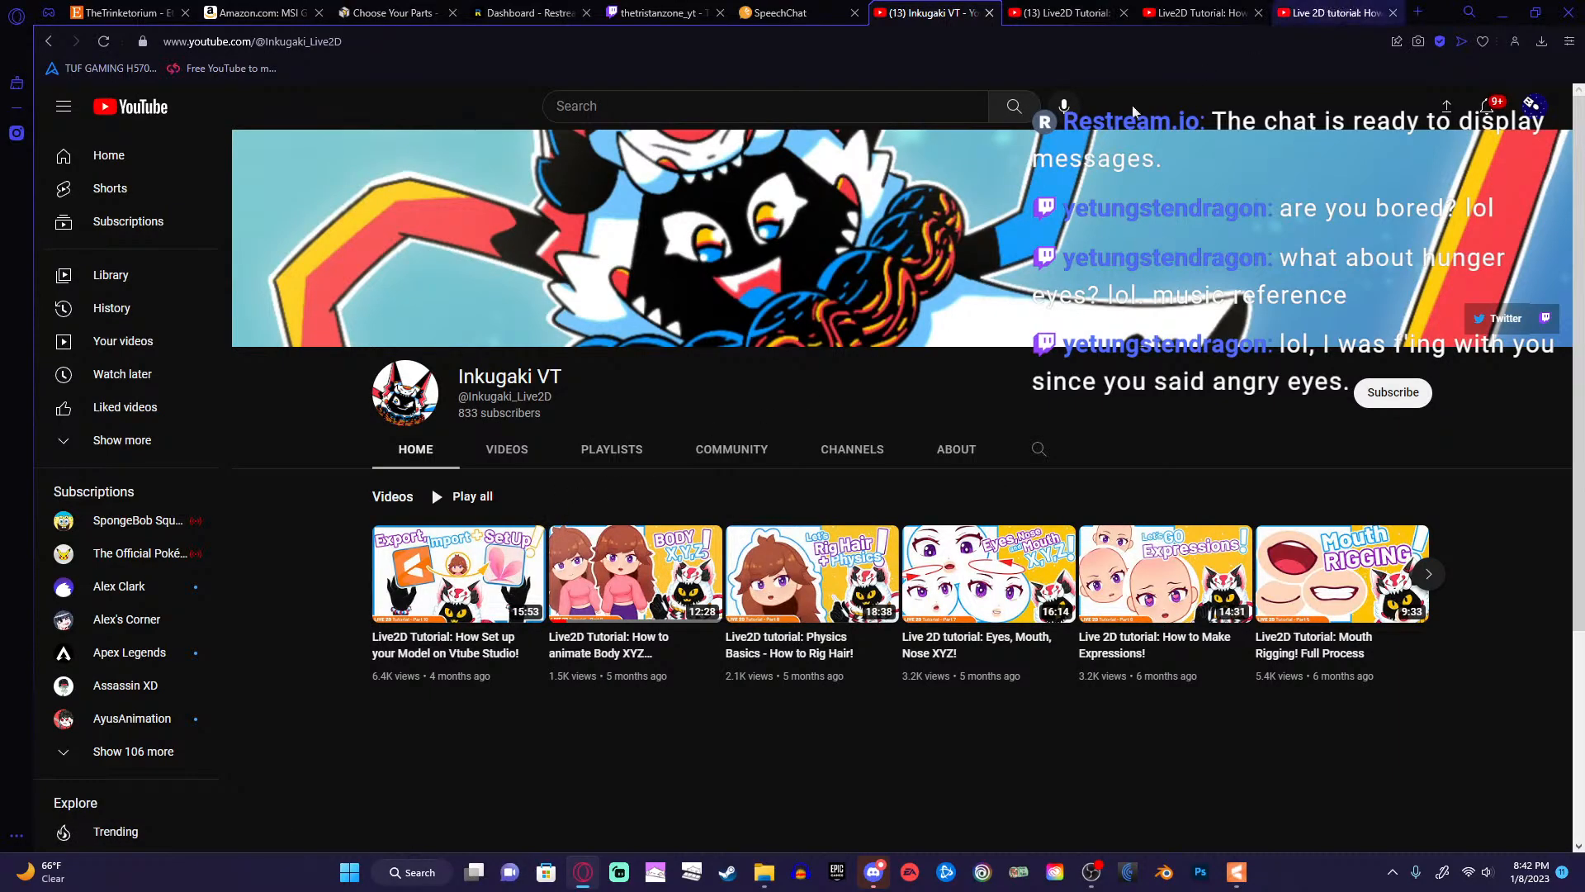
mouse_move(473, 596)
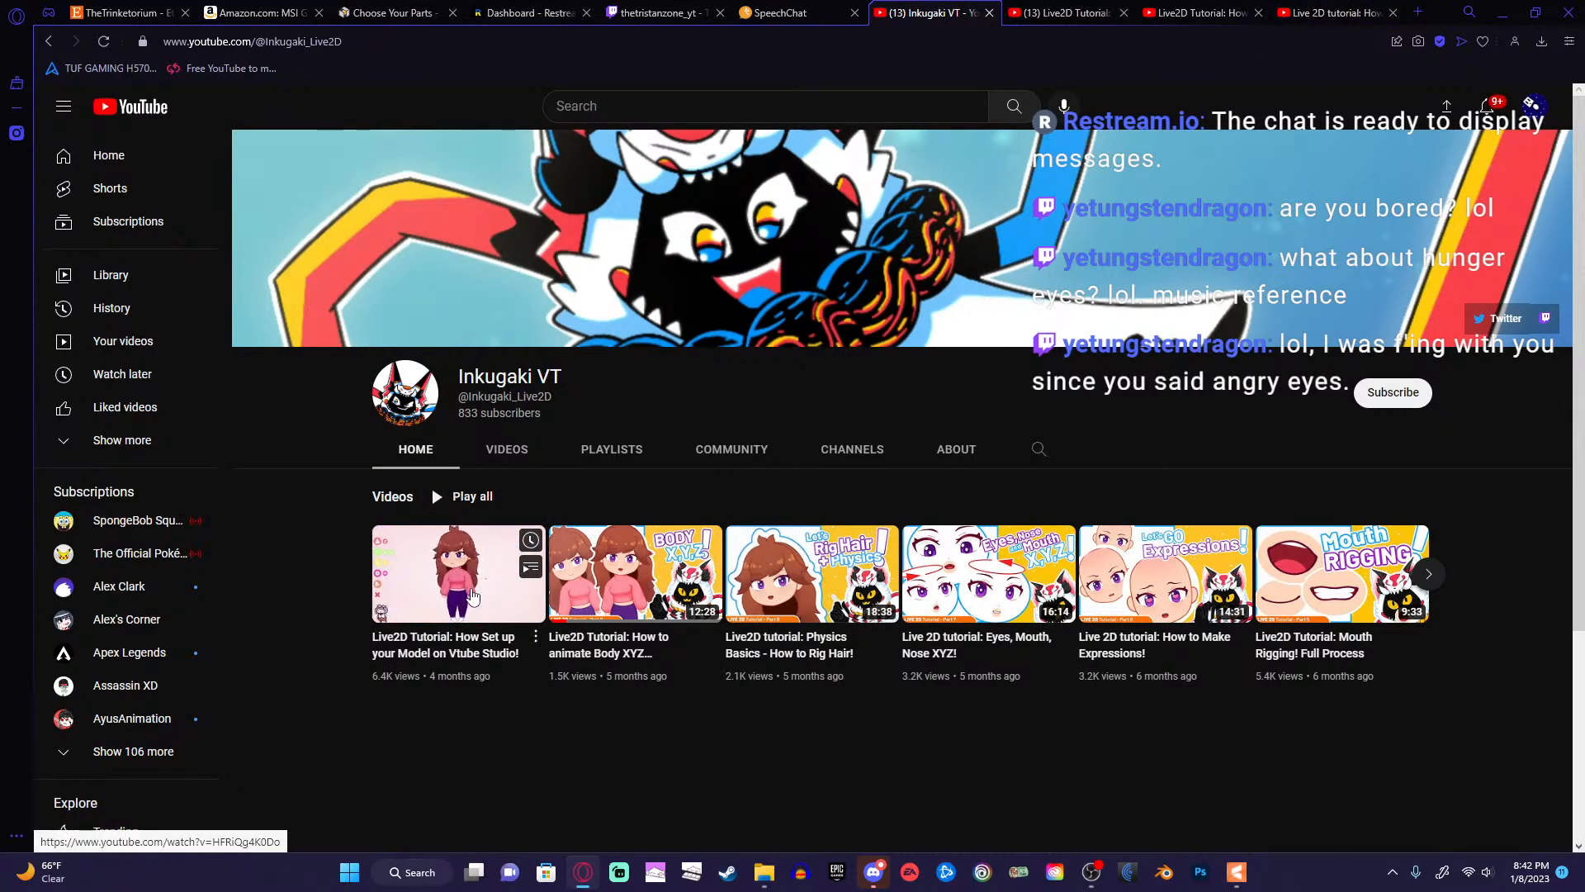
right_click(468, 589)
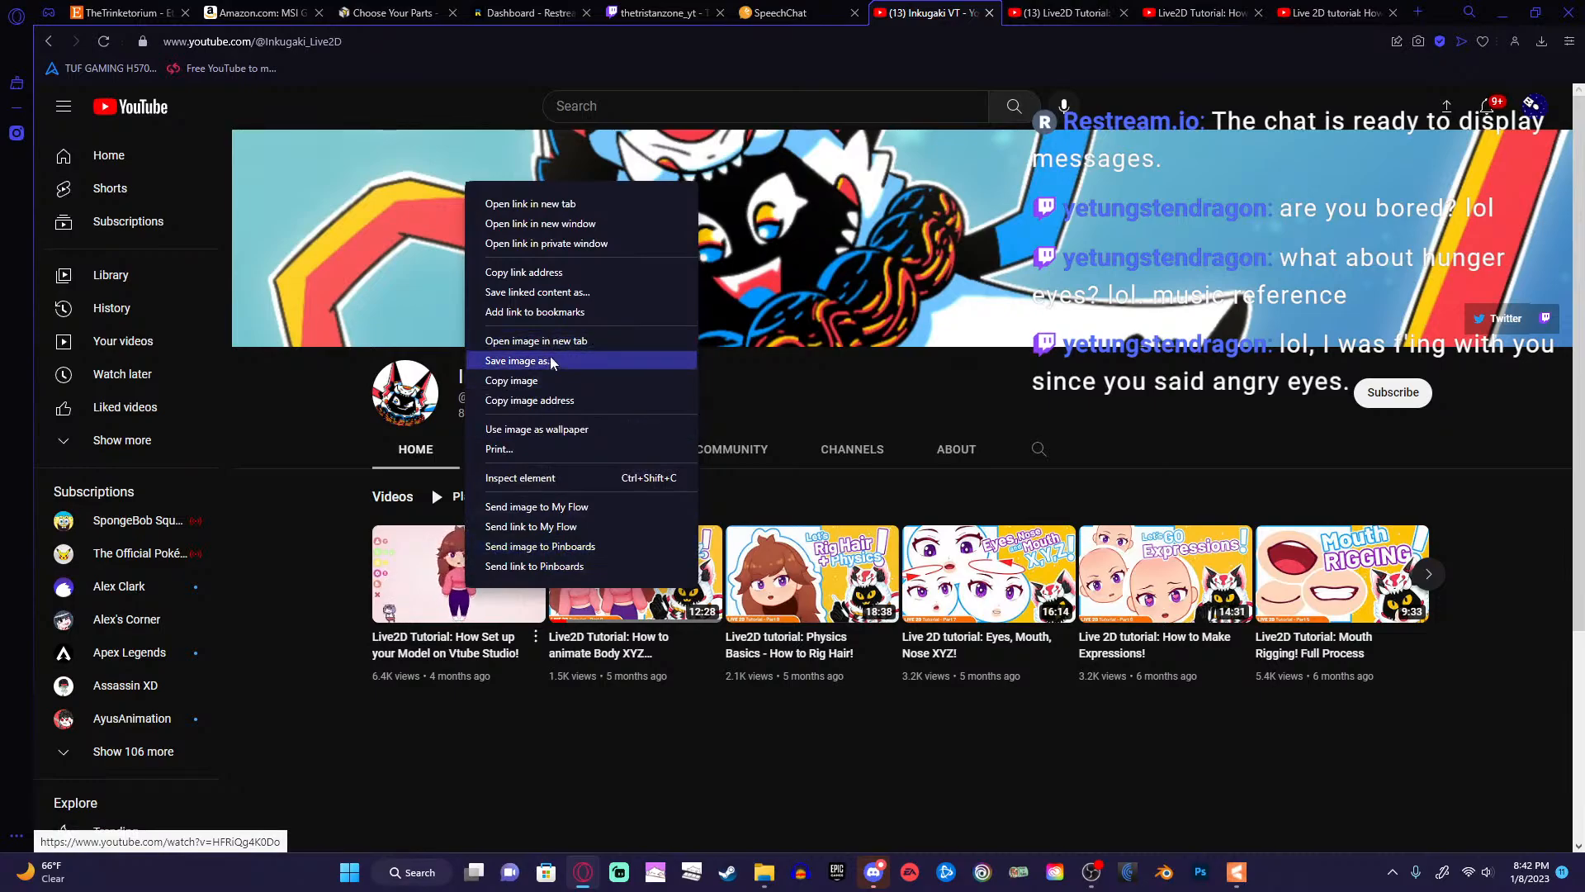
left_click(552, 206)
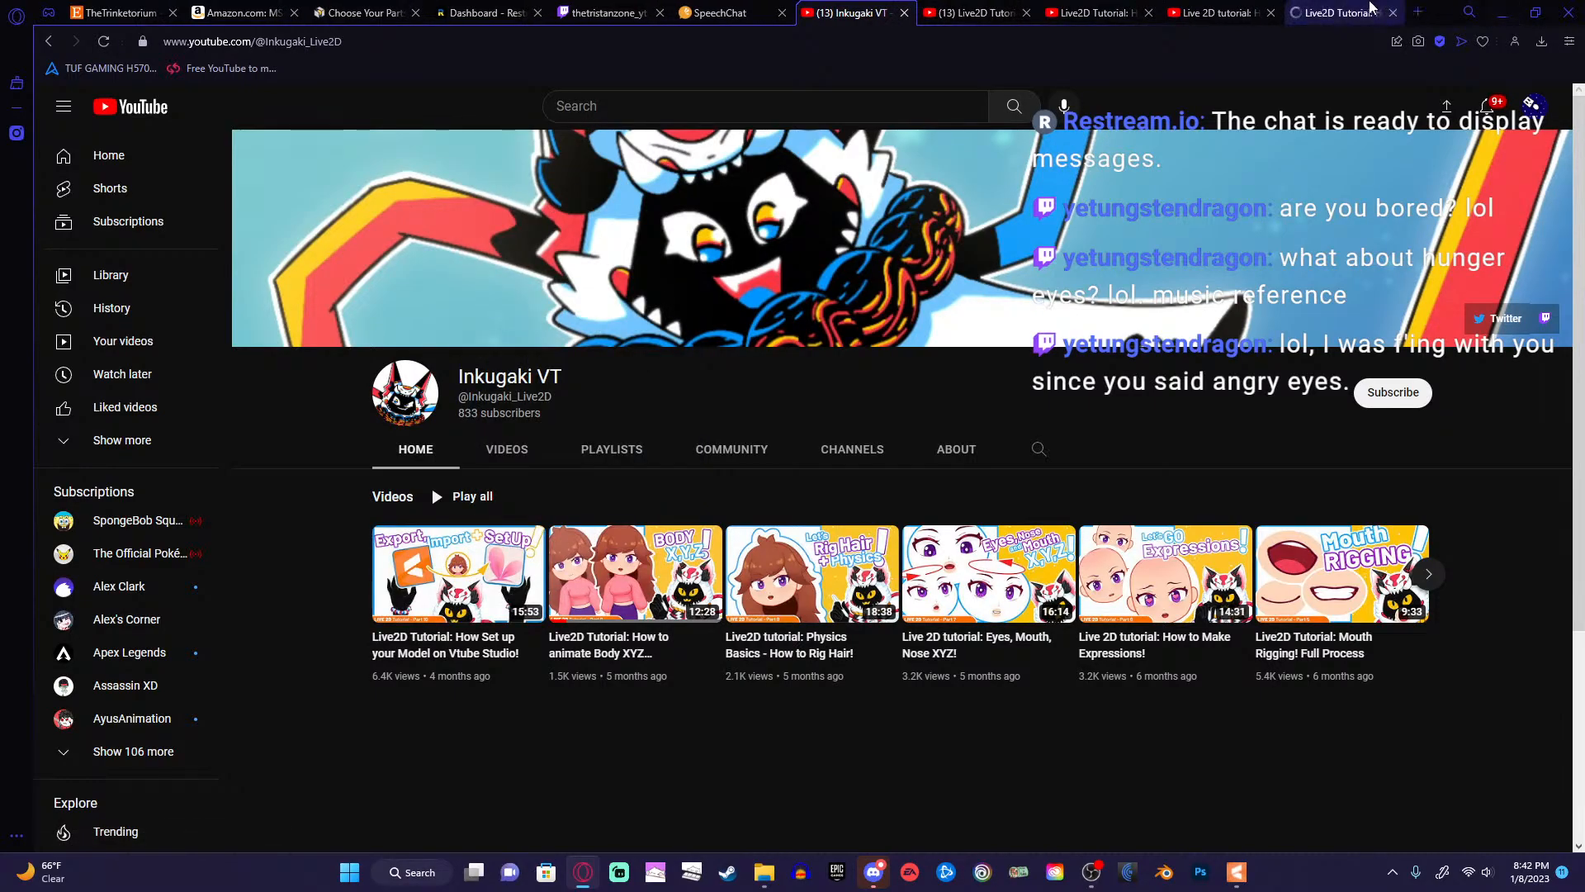
left_click(1346, 12)
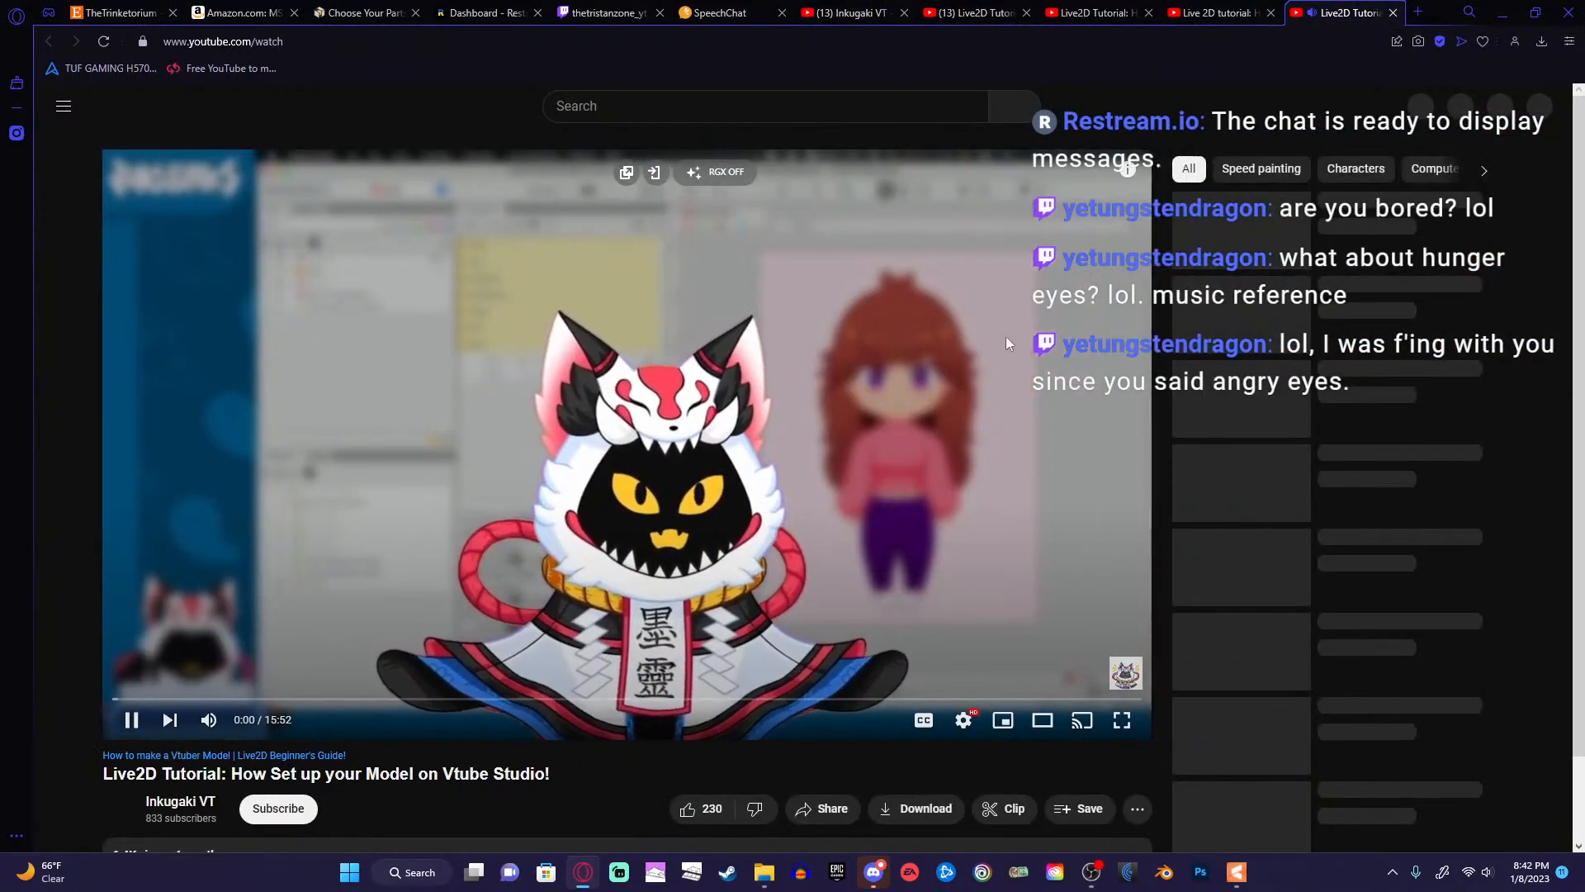
Go through the open Live2D tutorial tabs and close the Inkugaki VT channel page.
left_click(1215, 13)
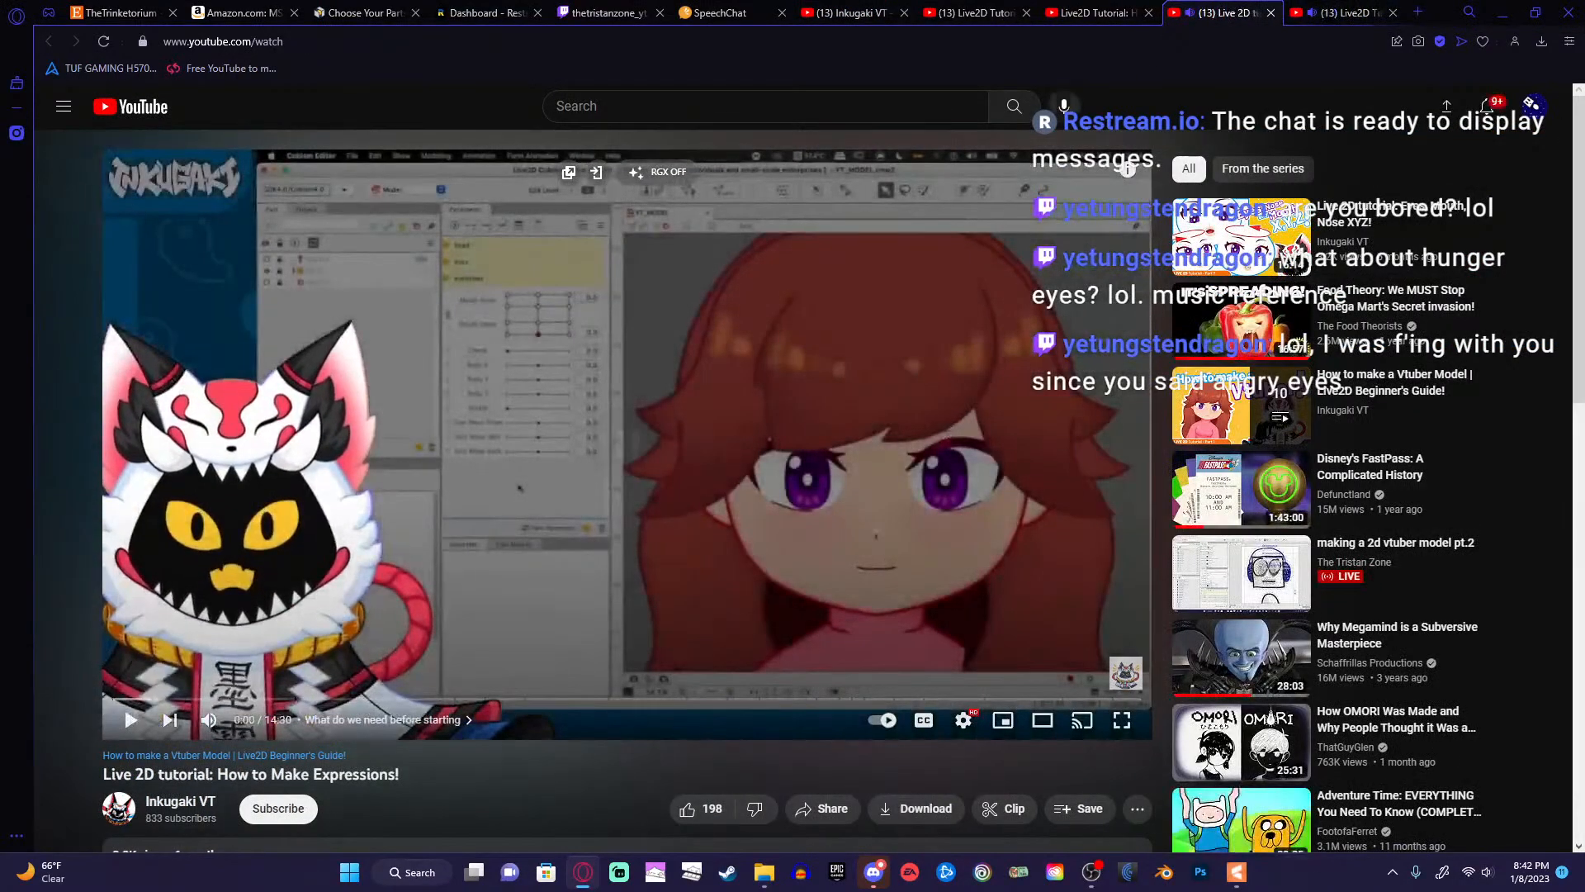
left_click(1094, 13)
left_click(1005, 10)
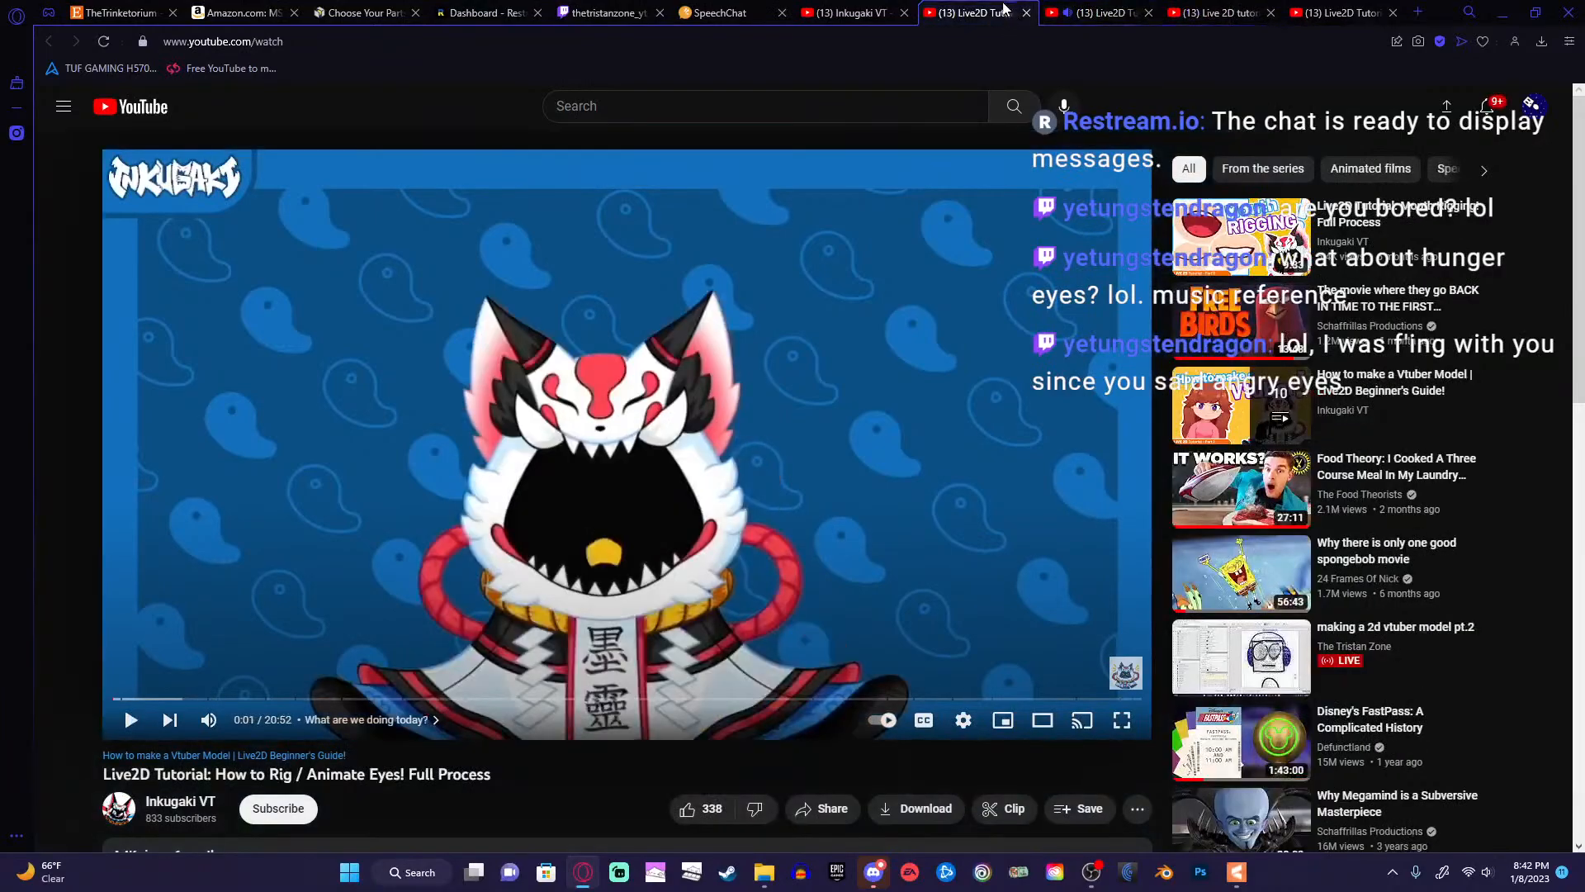
left_click(851, 12)
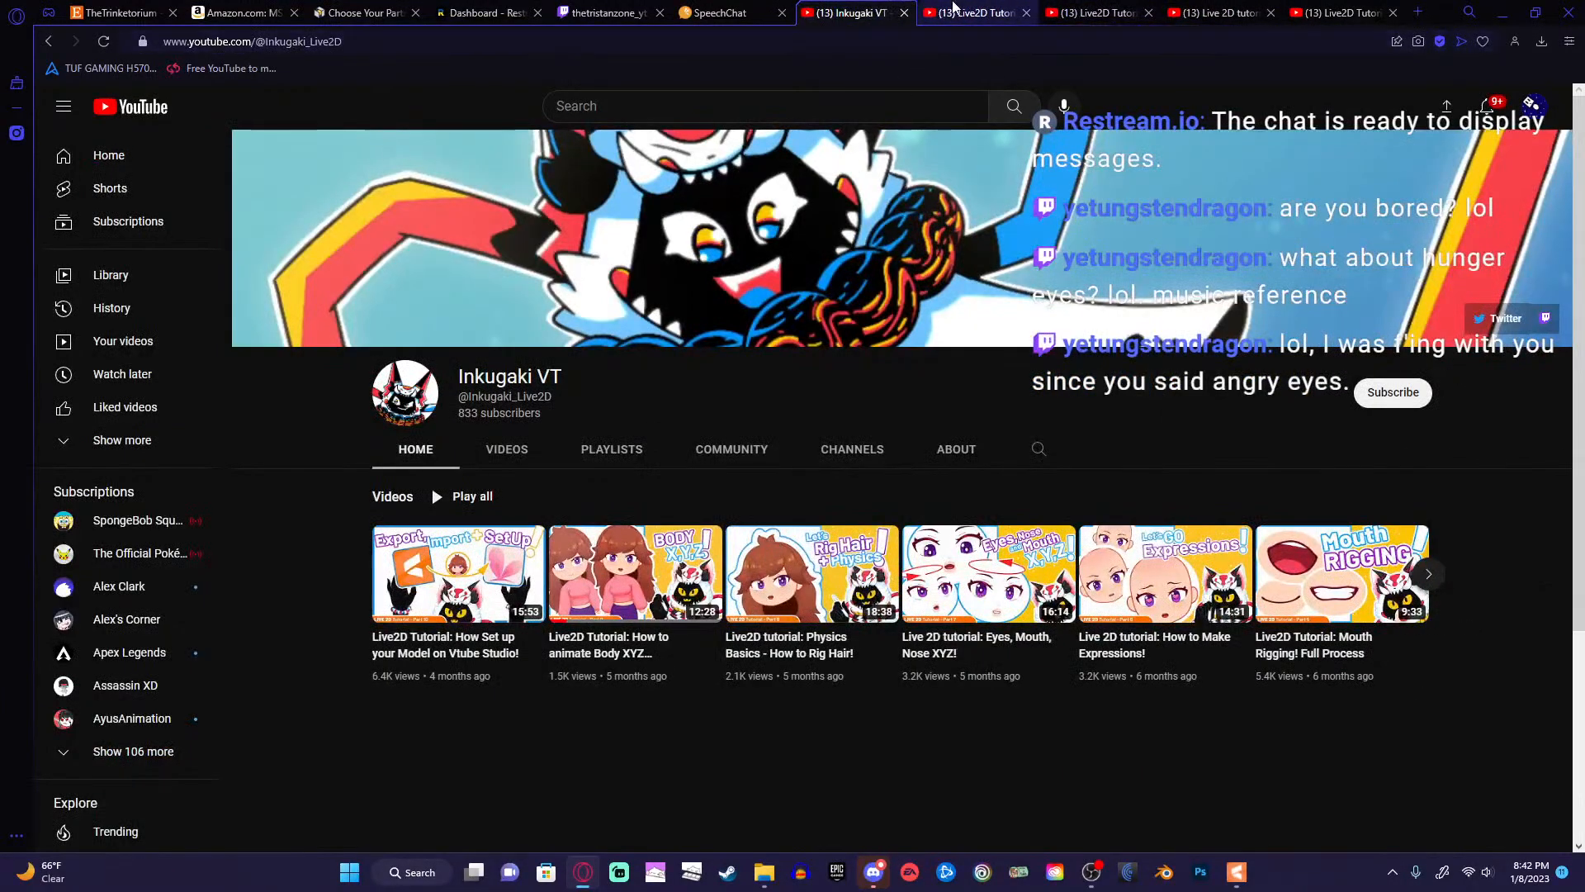
left_click(955, 8)
left_click(896, 18)
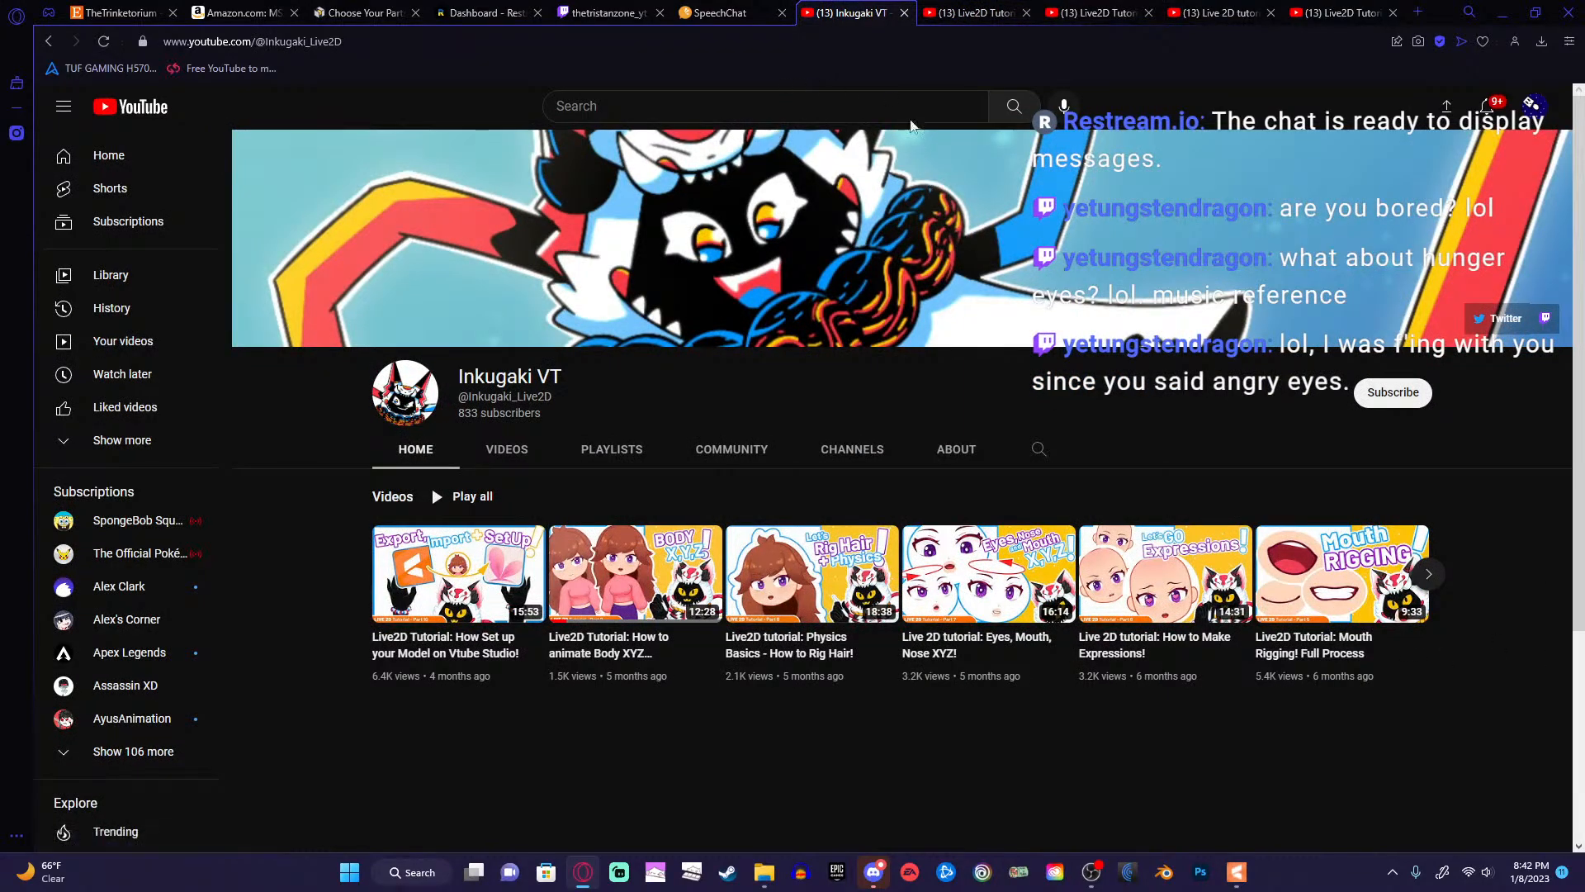
left_click(904, 17)
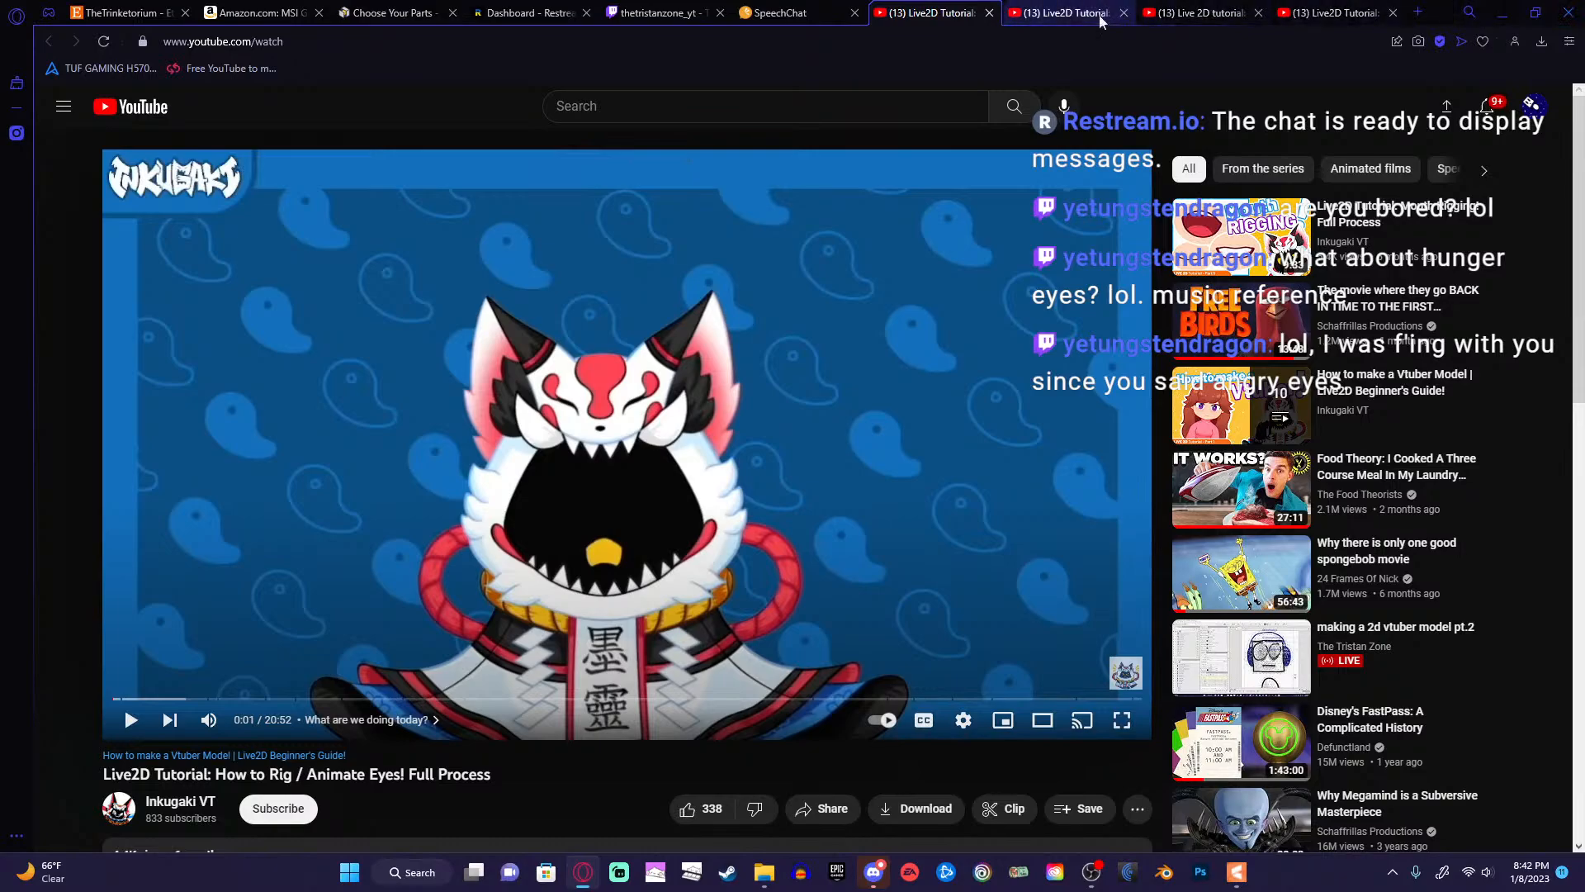
Play the How to Rig / Animate Eyes tutorial, check the notifications meanwhile, and pause at the section on meshes for heavy transformations.
left_click(407, 508)
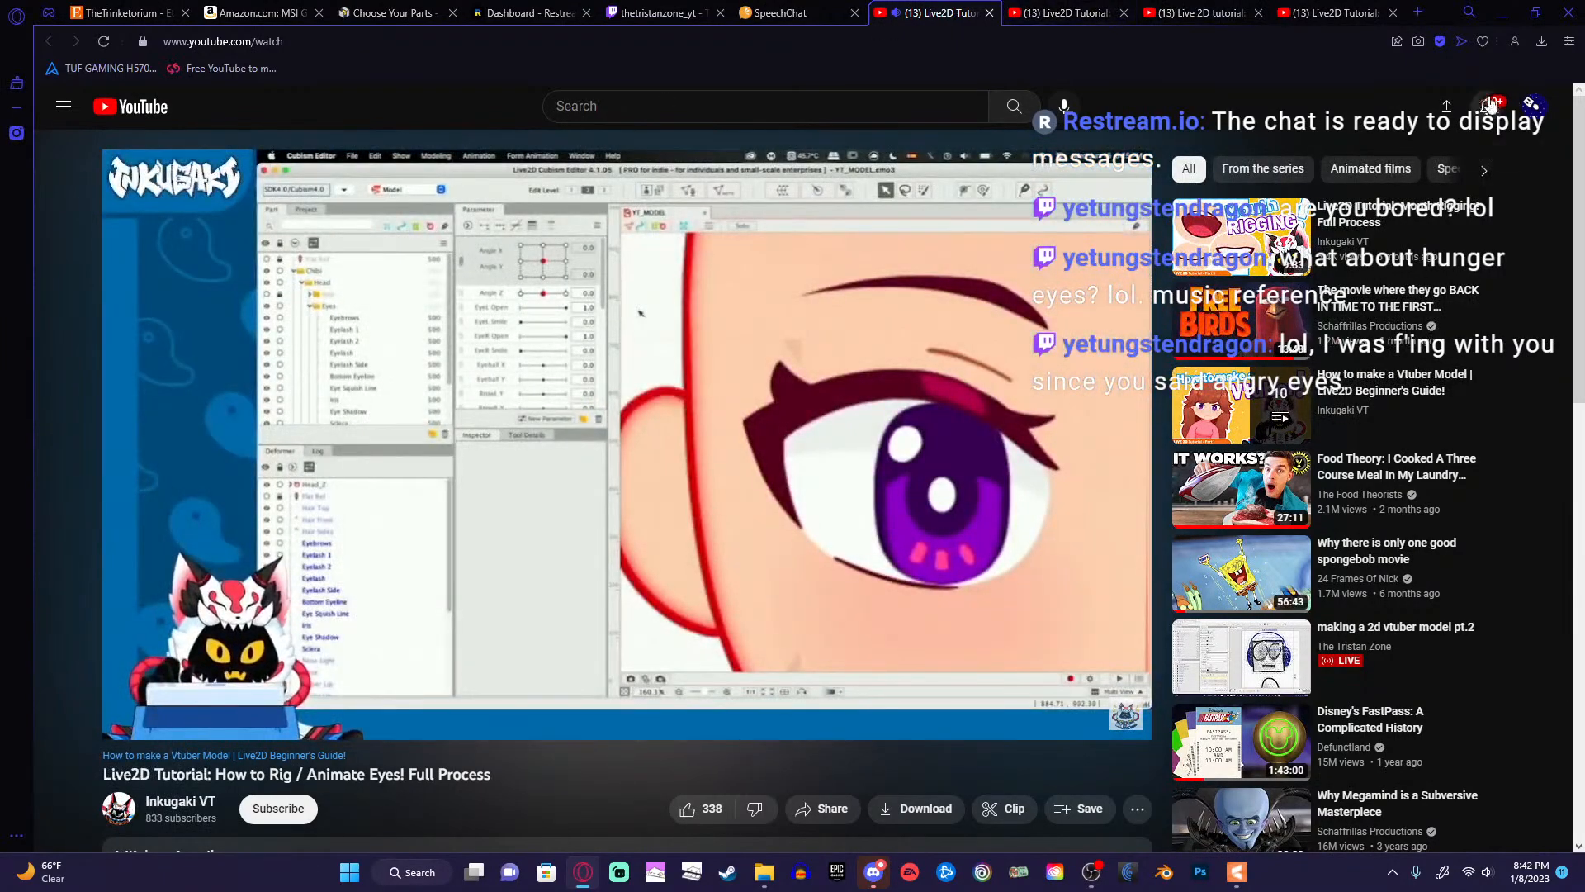
left_click(1486, 106)
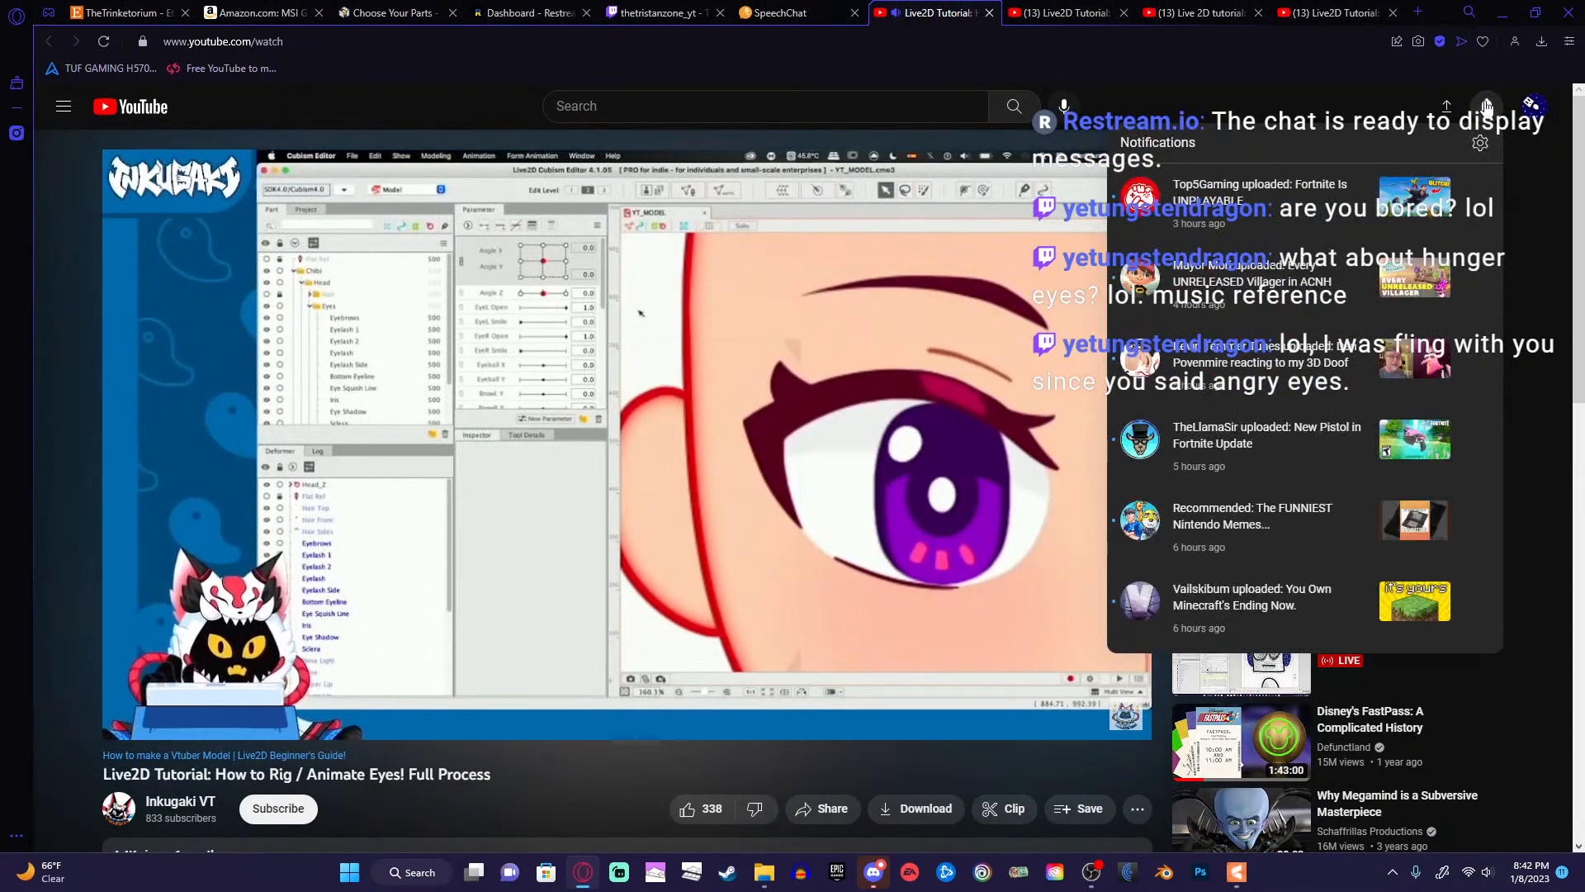
left_click(1486, 106)
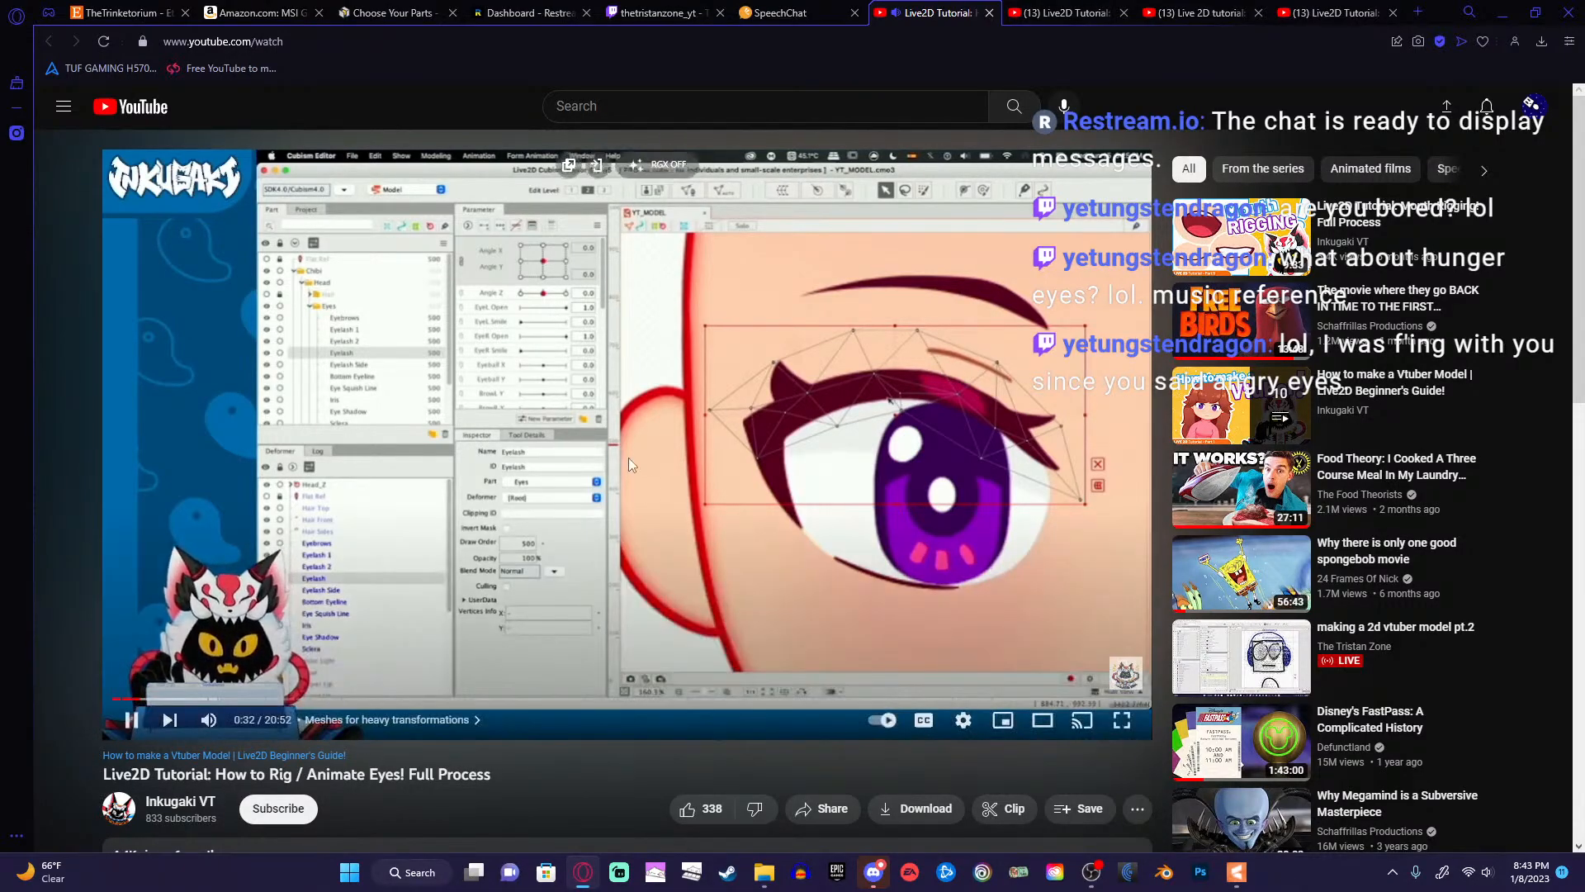
left_click(632, 468)
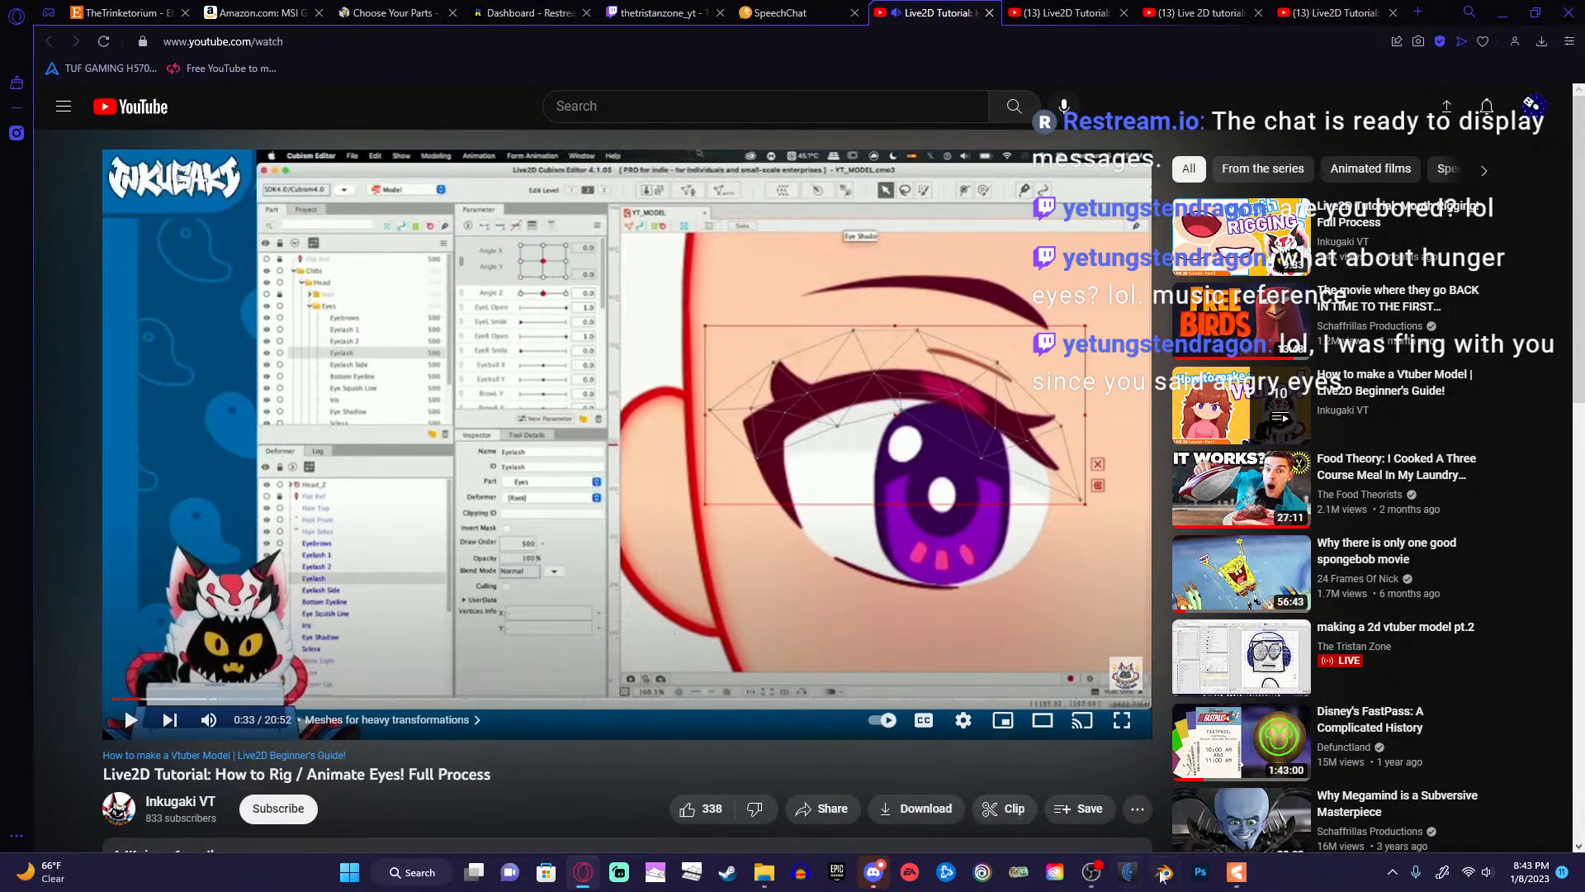
Switch to Live2D Cubism Editor and hide the surprised eye and pupil parts of the Blocky_vtuber model.
left_click(1236, 872)
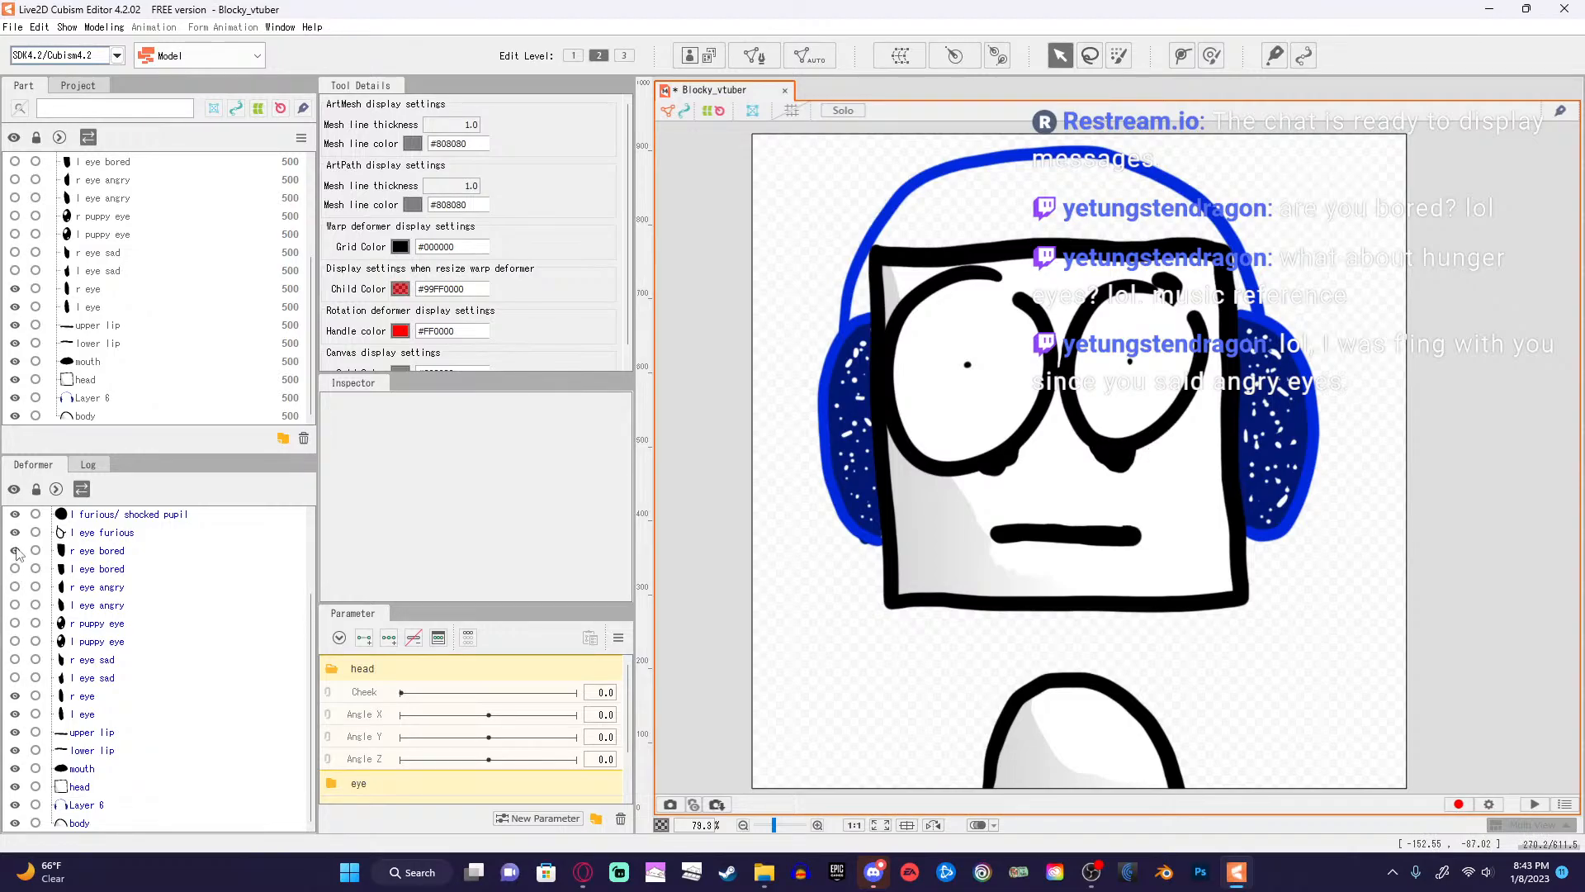
scroll(18, 529, "up", 2)
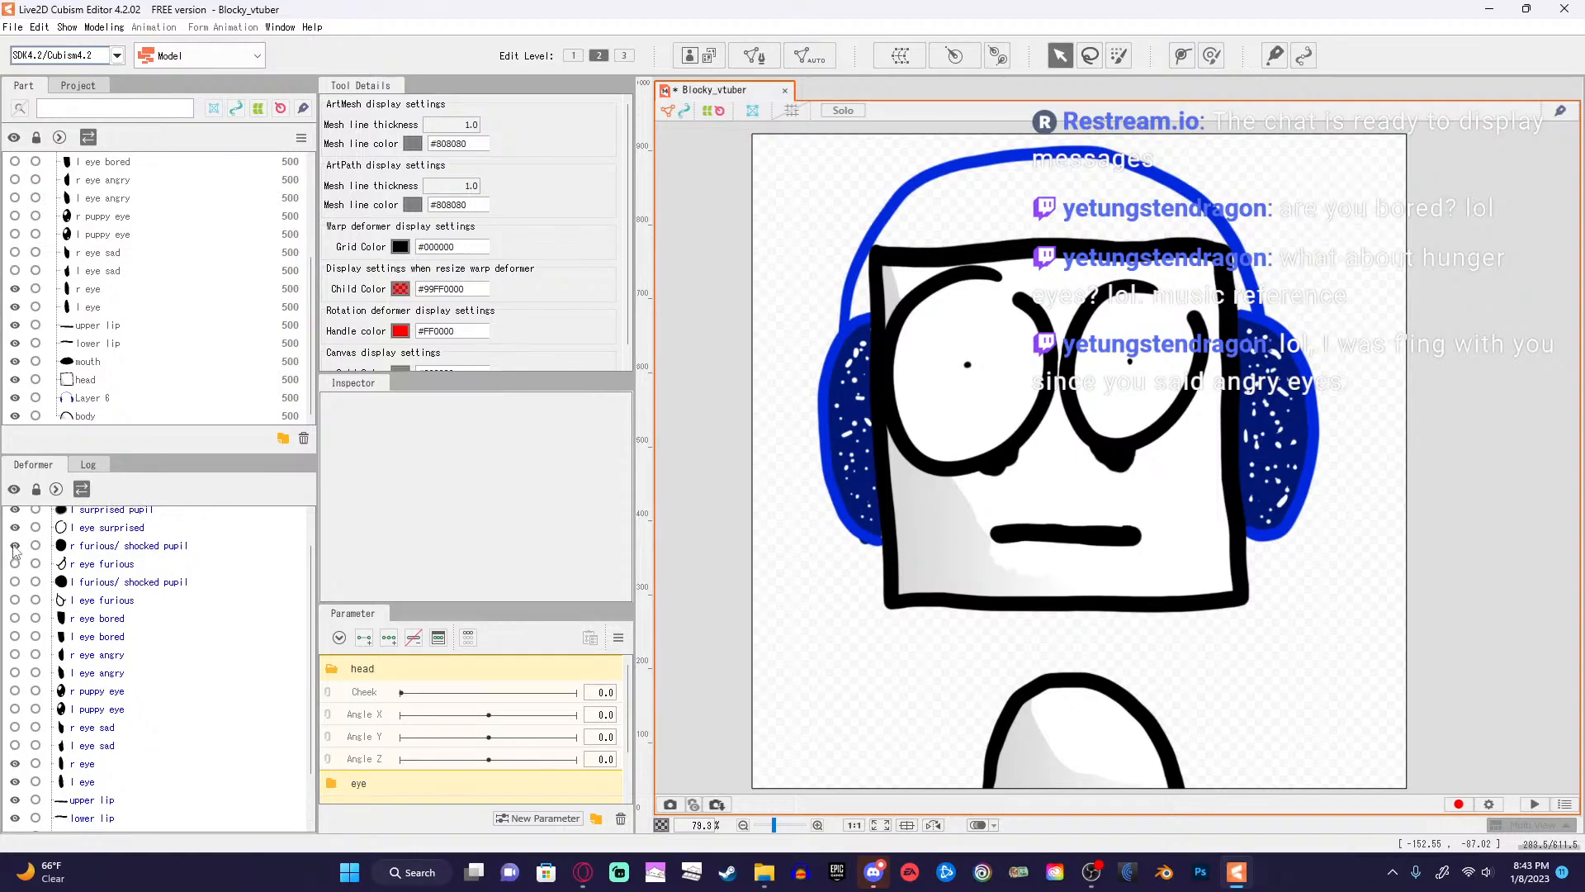
left_click(15, 528)
scroll(19, 535, "up", 1)
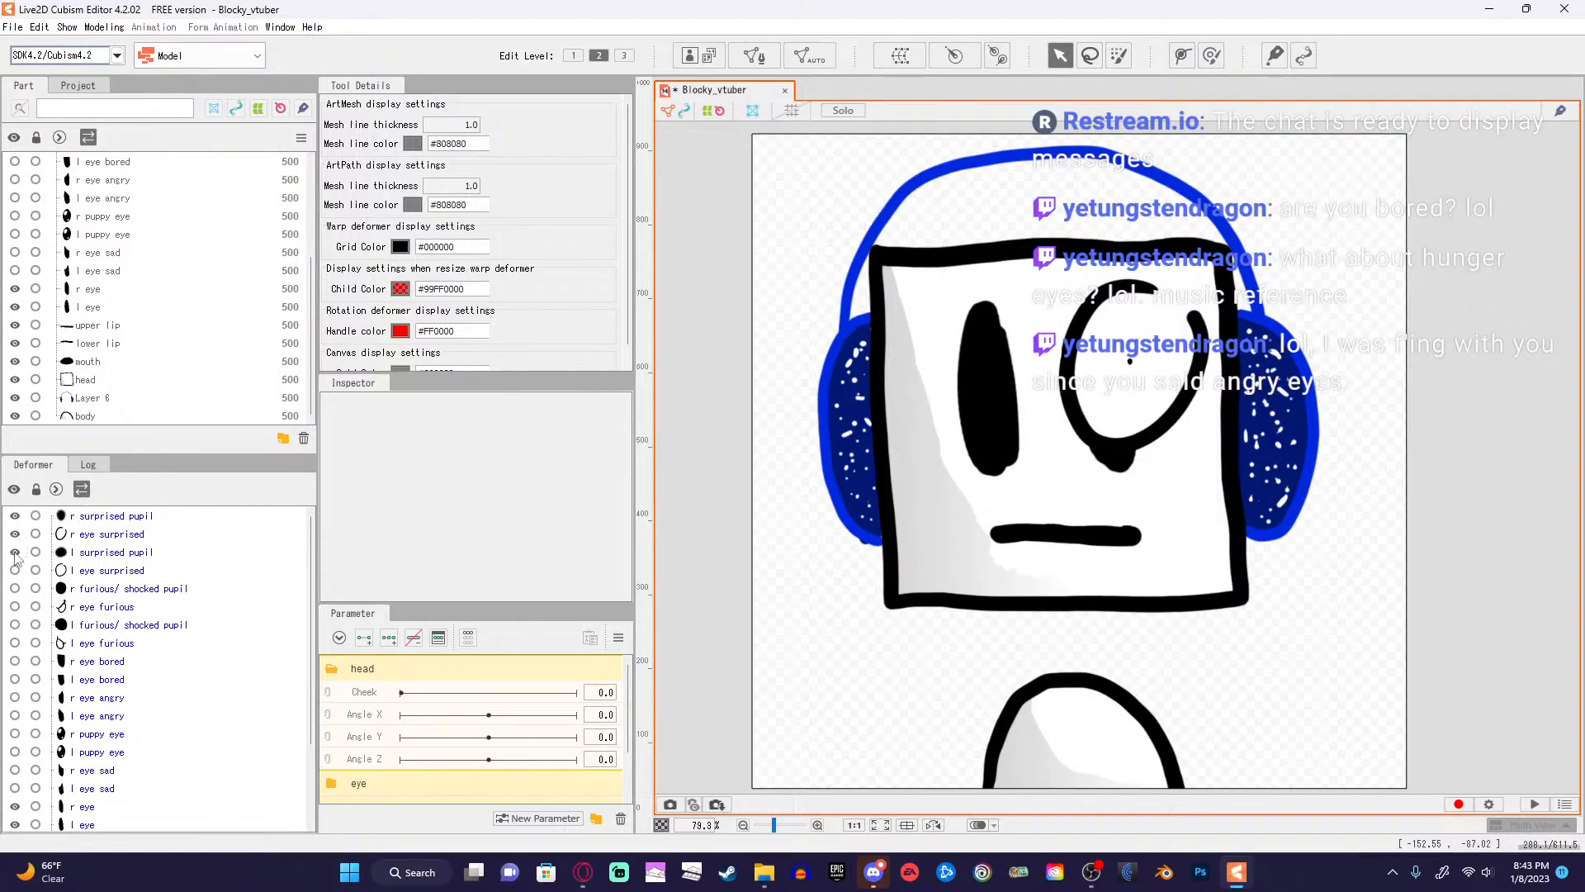
left_click(15, 534)
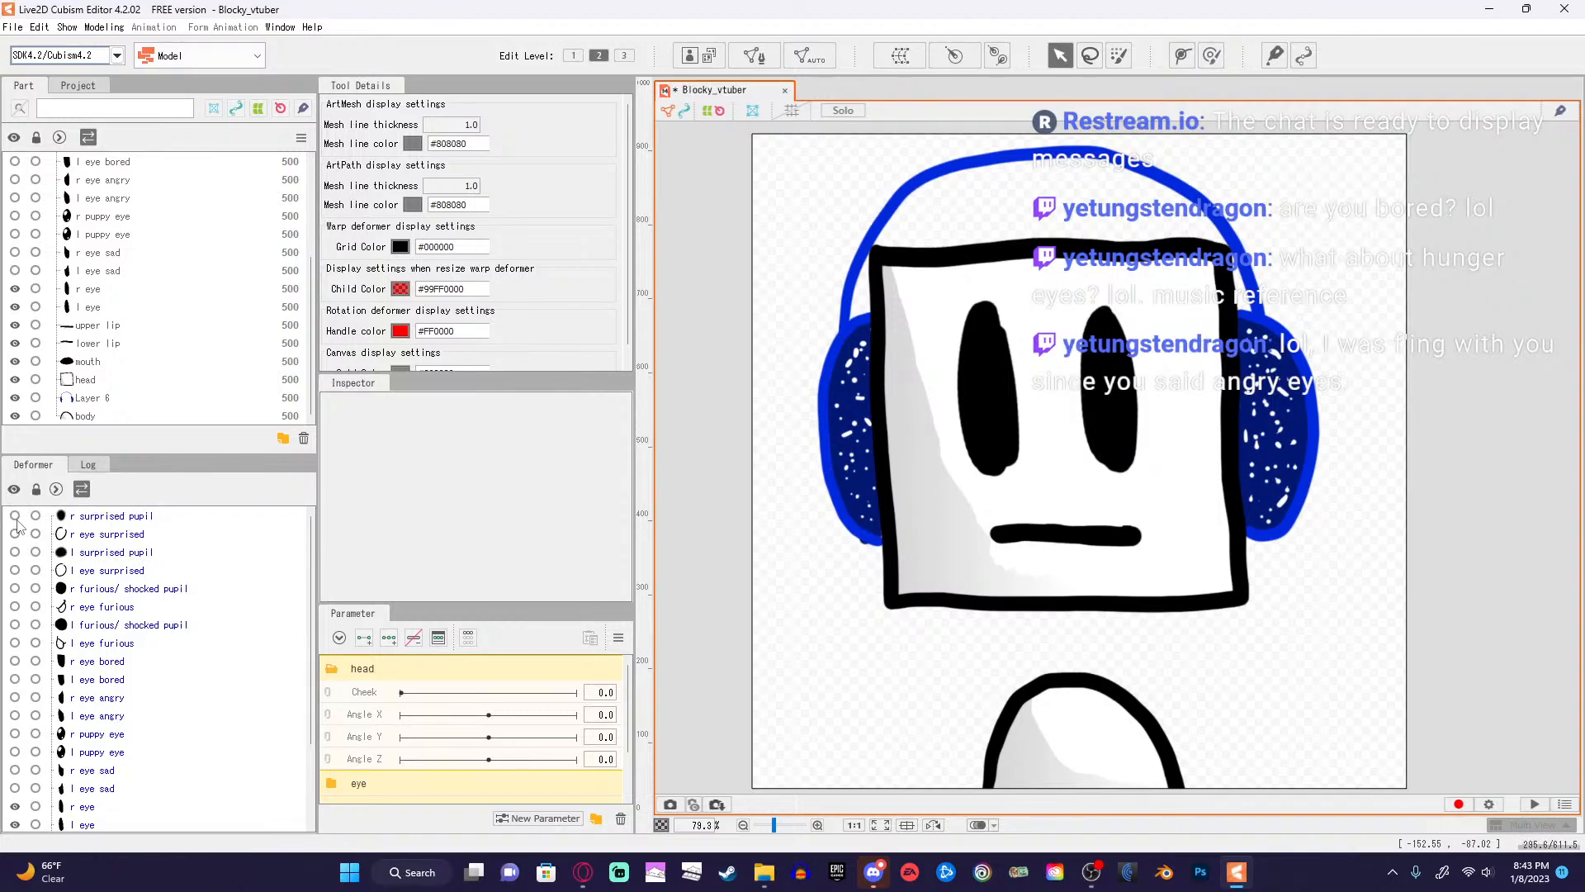
Expand the mouth parameter group, preview the mouth shapes with Mouth Form and Mouth Open, and return both to 0.
scroll(177, 634, "down", 3)
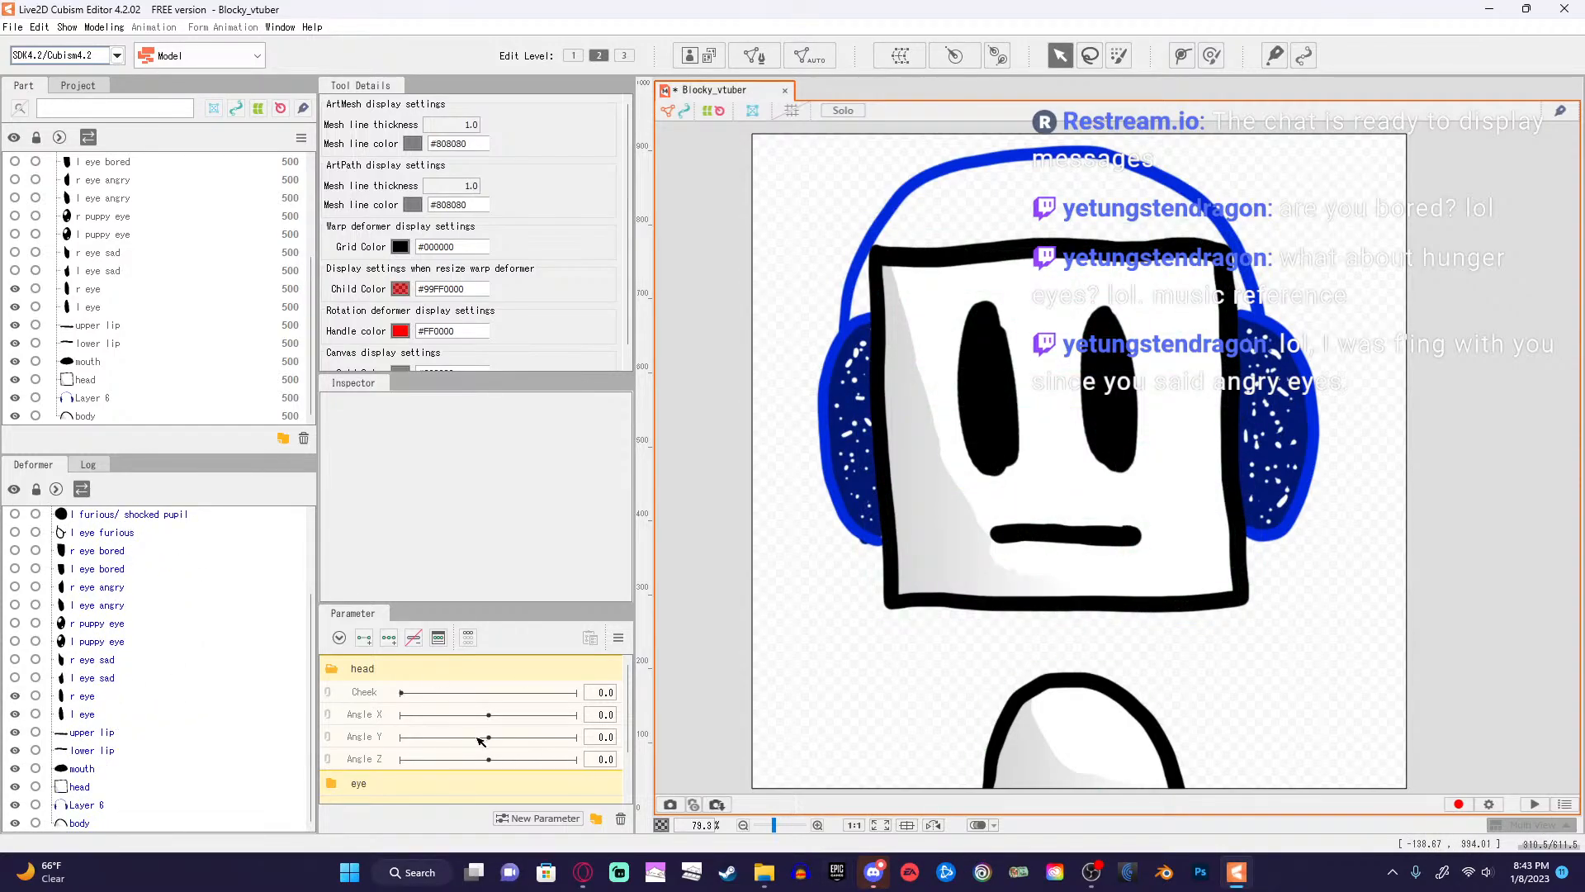
scroll(457, 752, "down", 1)
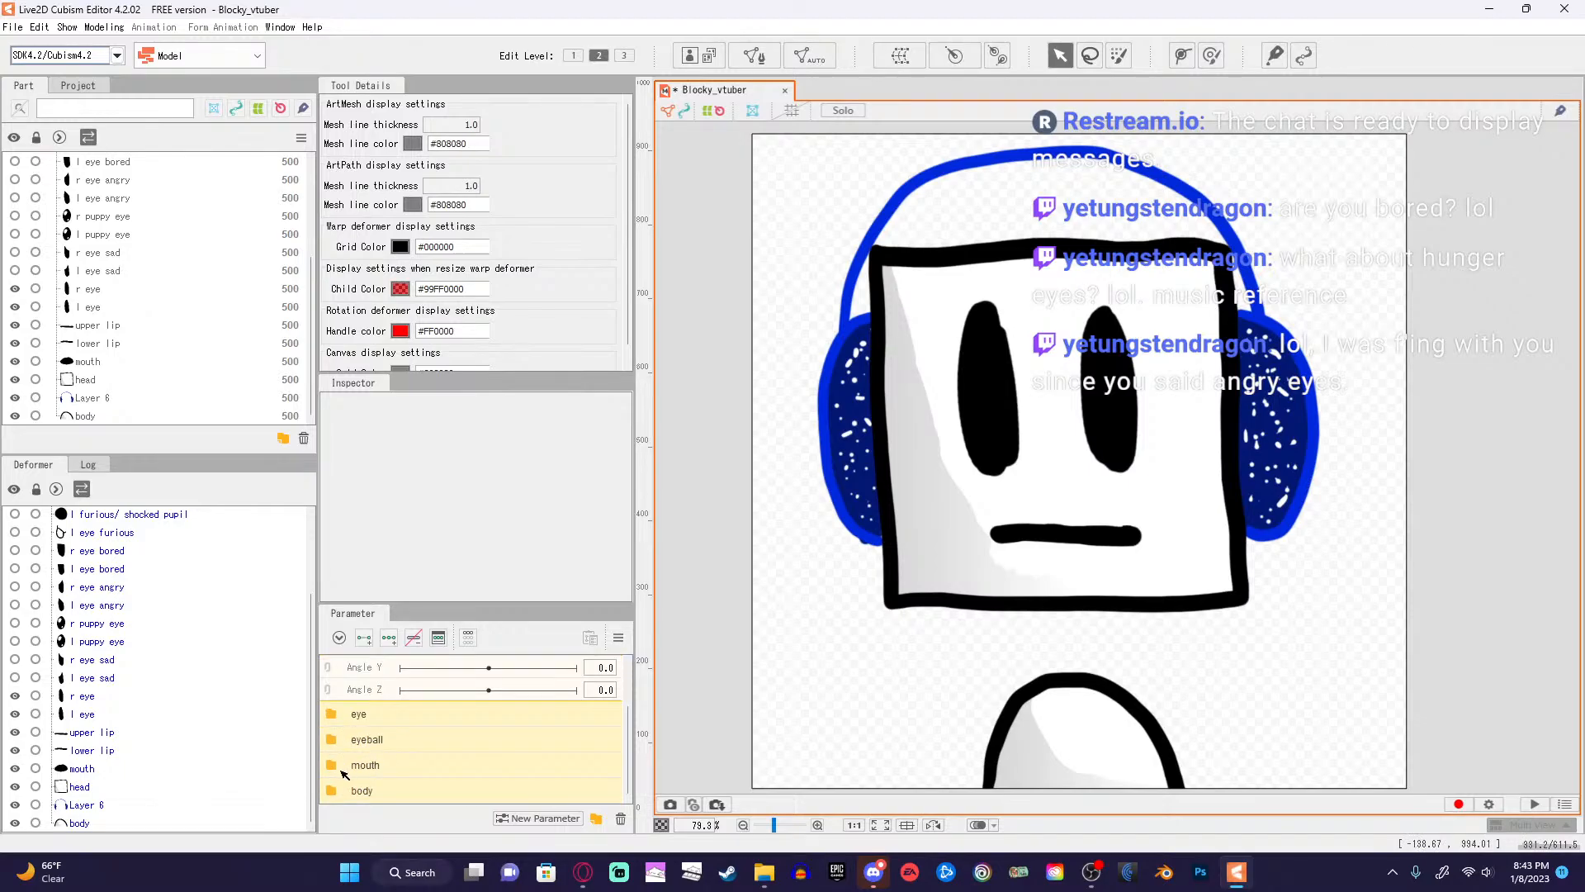
left_click(342, 771)
scroll(494, 755, "down", 2)
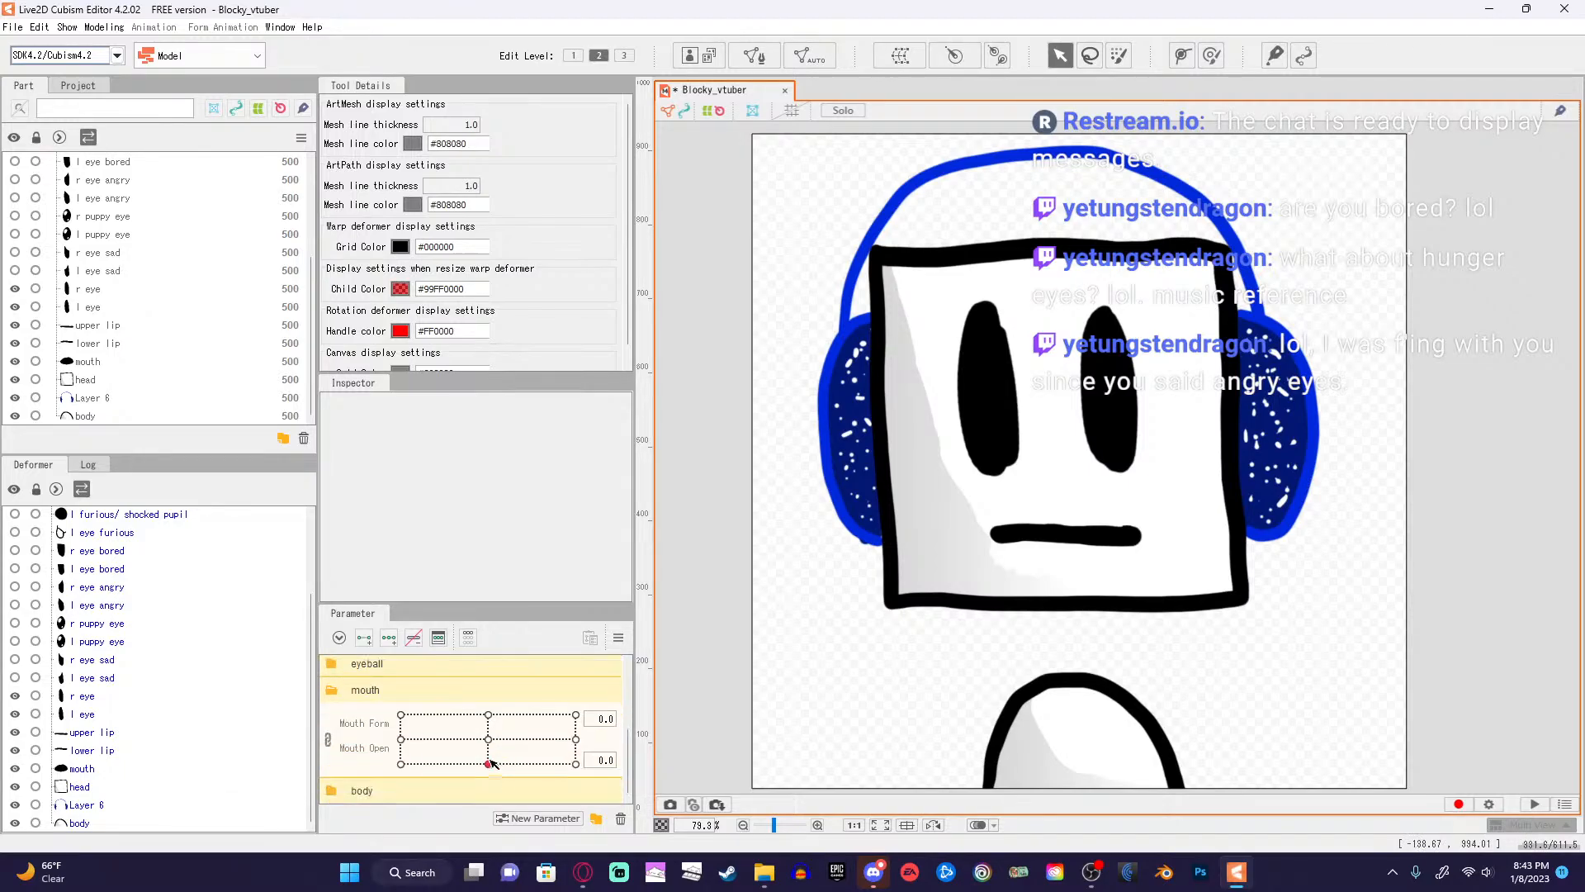
left_click_drag(491, 766, 527, 762)
left_click_drag(532, 816, 574, 715)
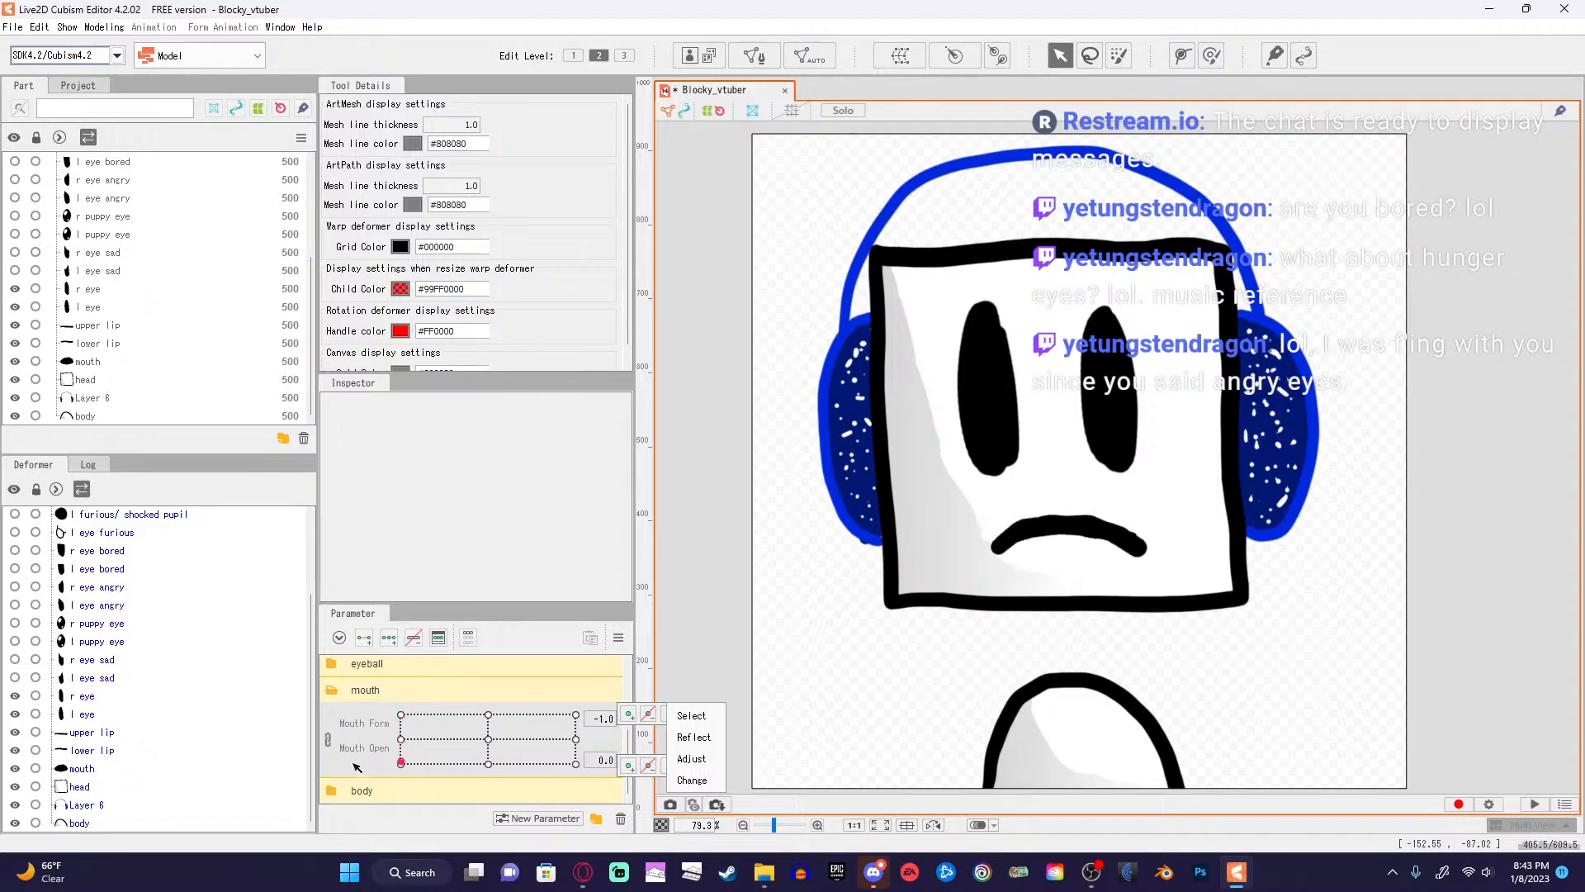
left_click_drag(589, 785, 485, 775)
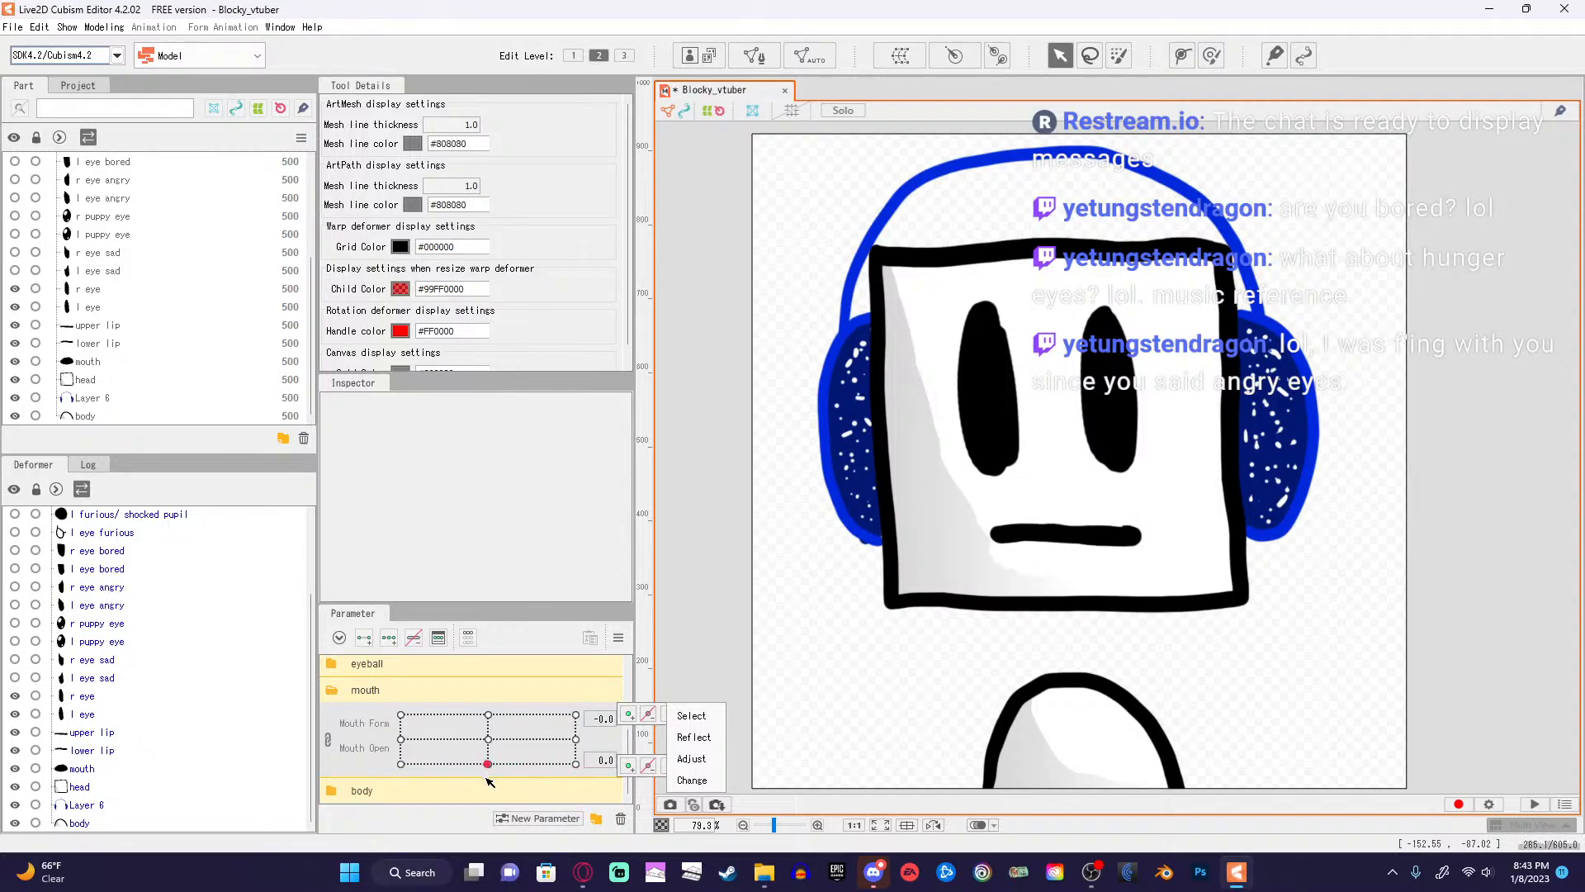
Return to the eye rigging tutorial in the browser and skip forward past the eyelash mesh editing to the iris mesh section.
left_click(577, 873)
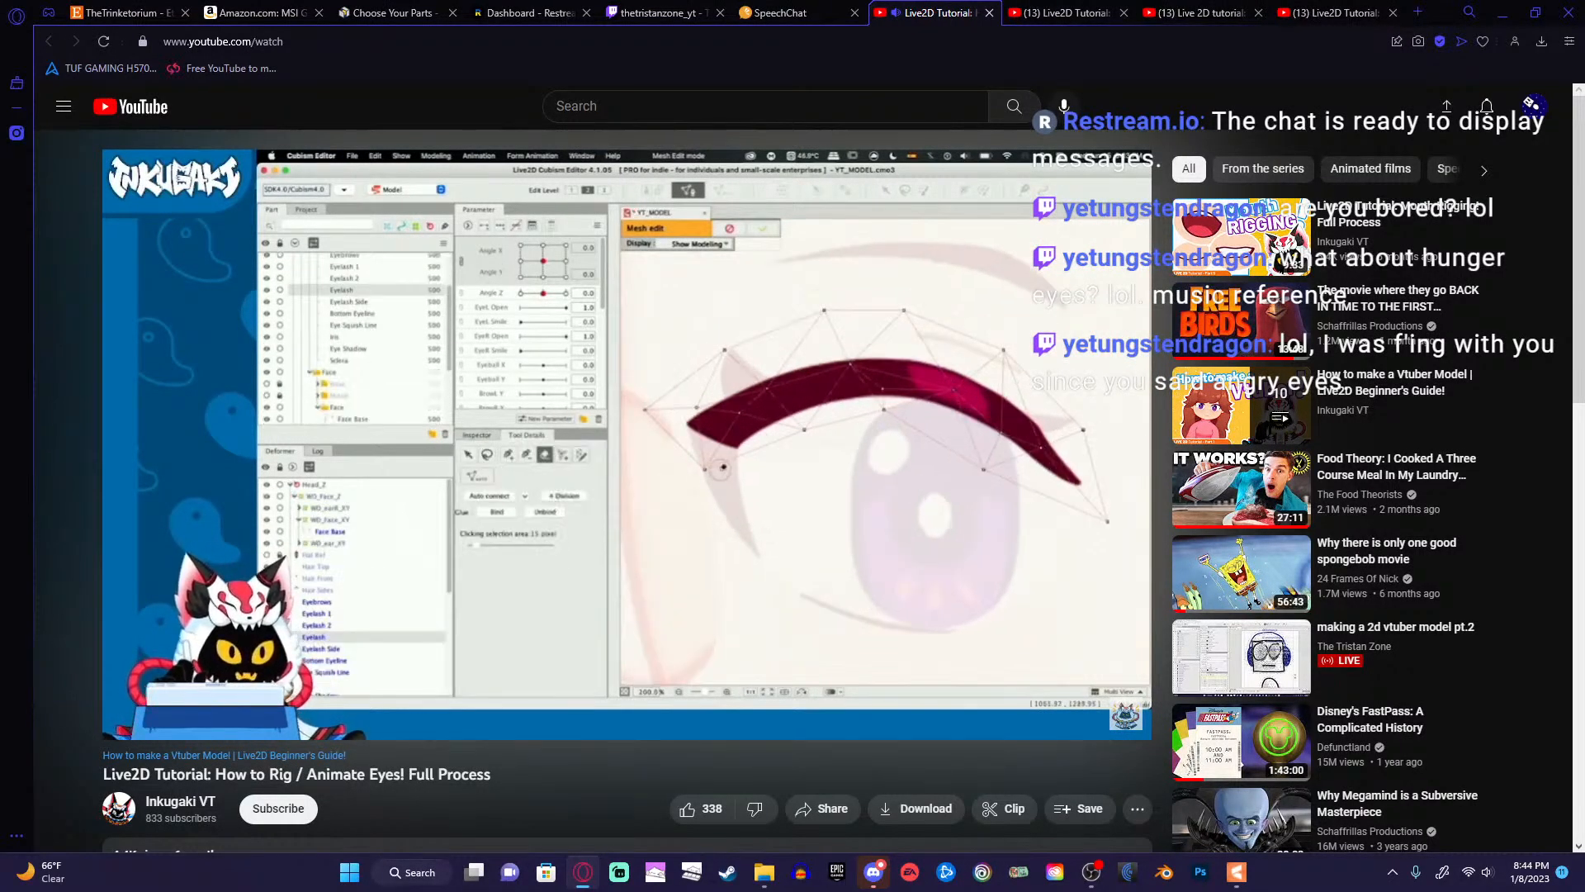
key("Right")
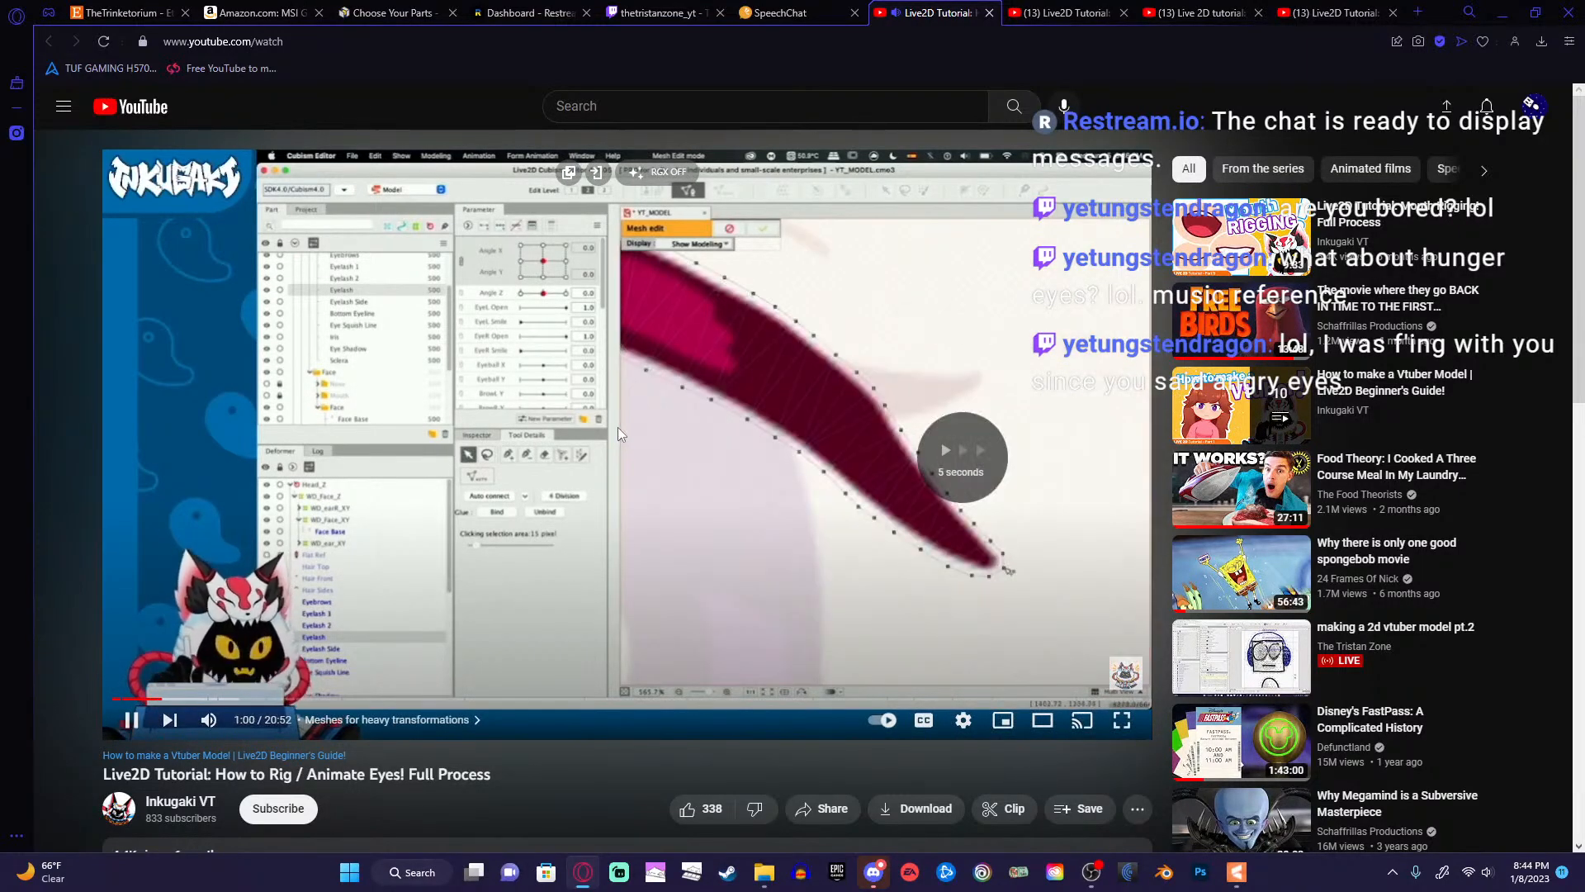
key("Right")
key("Right")
key("Right")
key("Right")
key("Right")
key("Right")
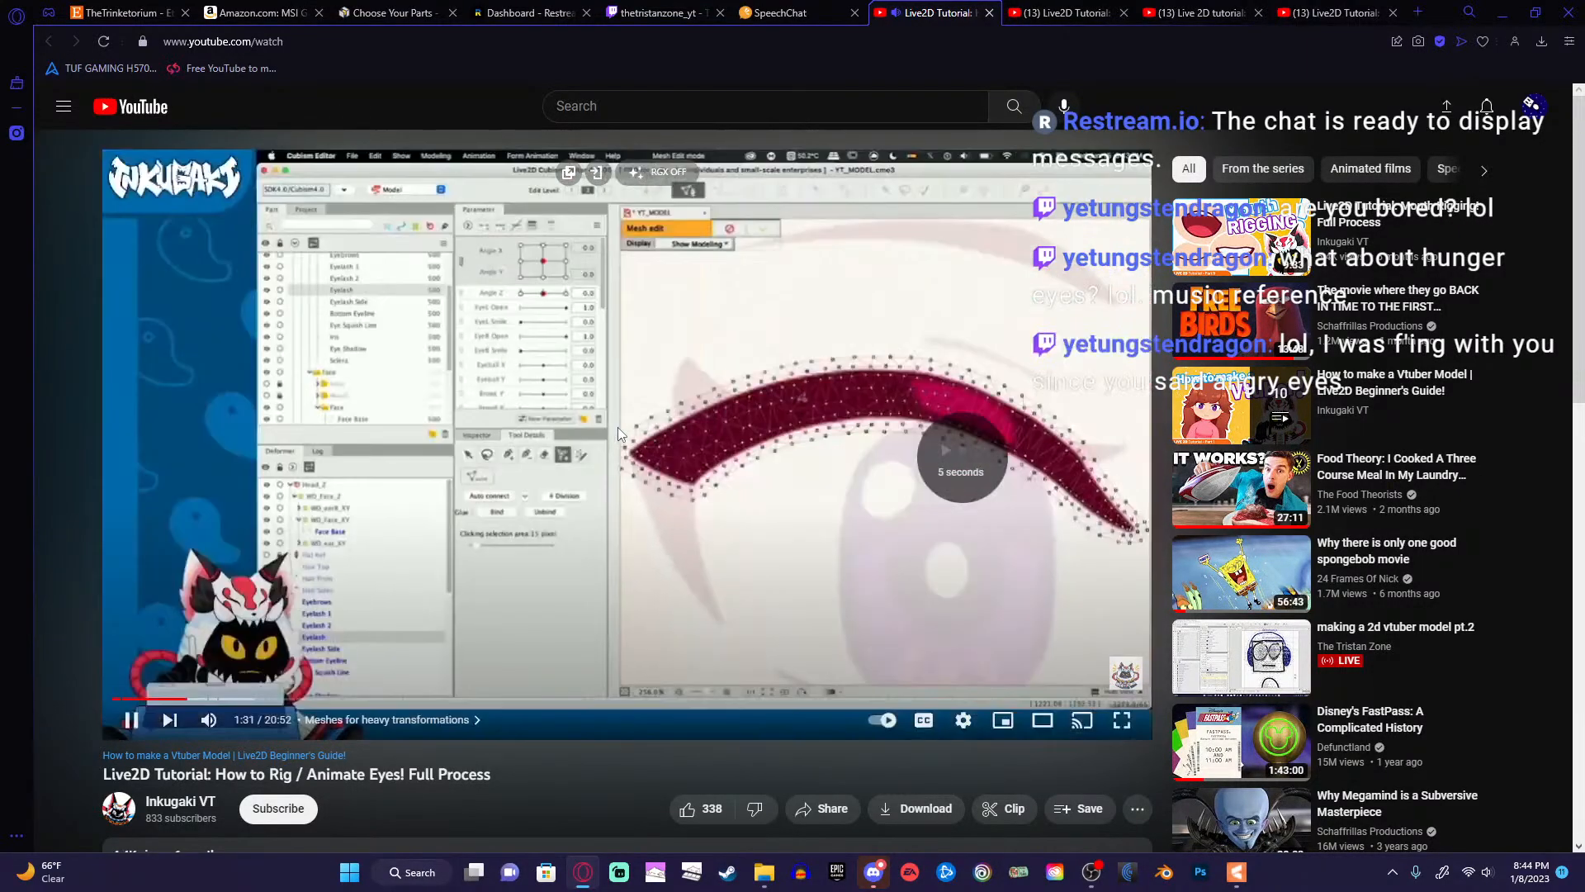
key("Right")
key("Right")
key("Right")
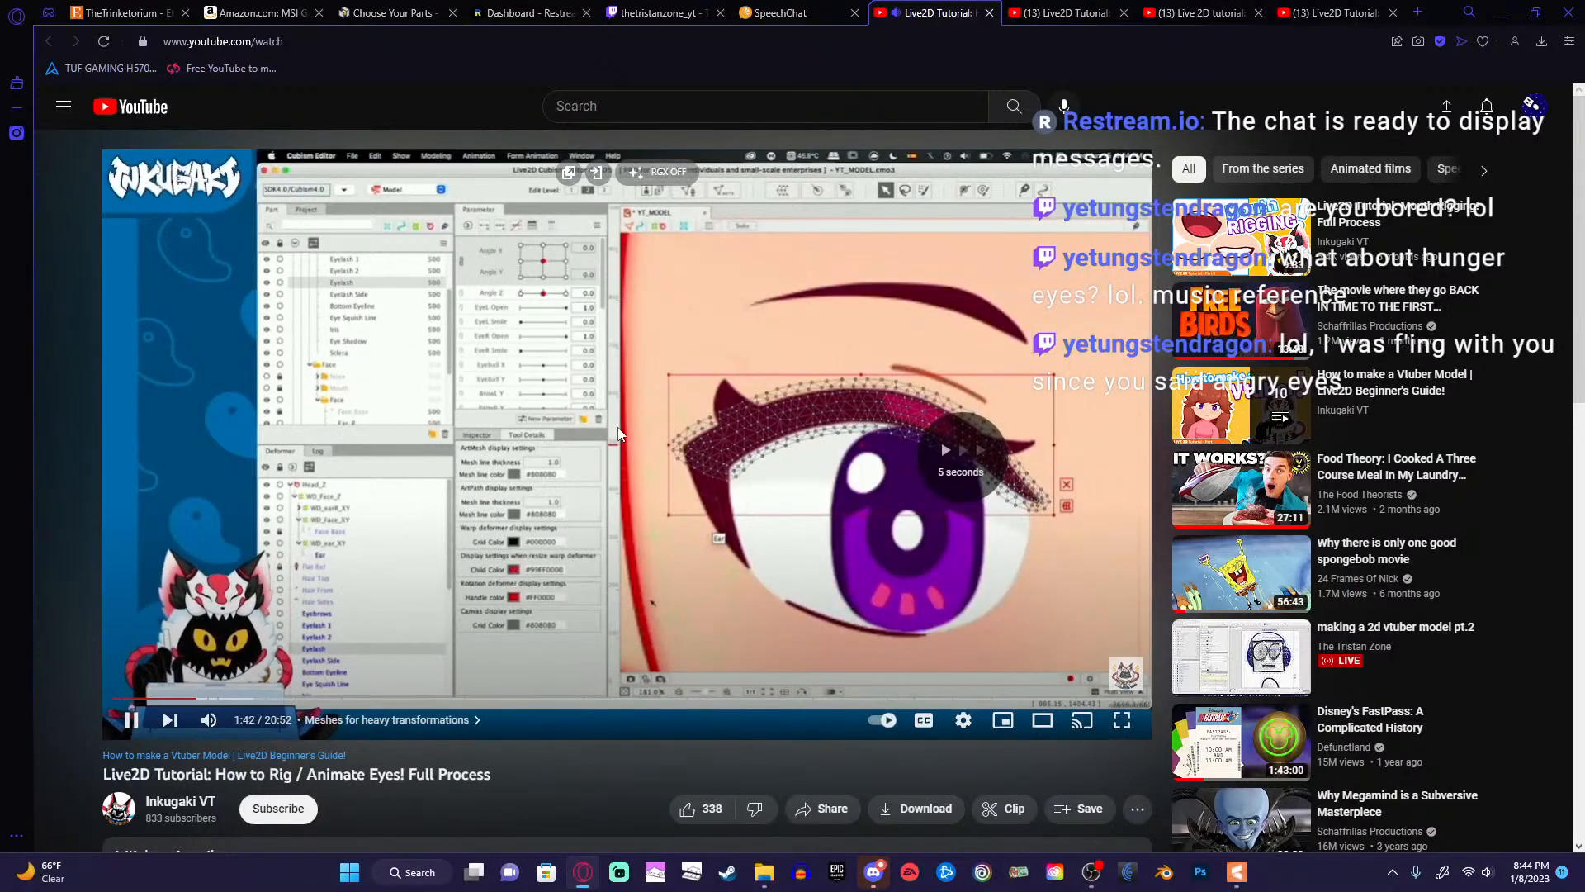
key("Right")
key("Right")
key("Right")
key("Right")
key("Right")
key("Right")
key("Right")
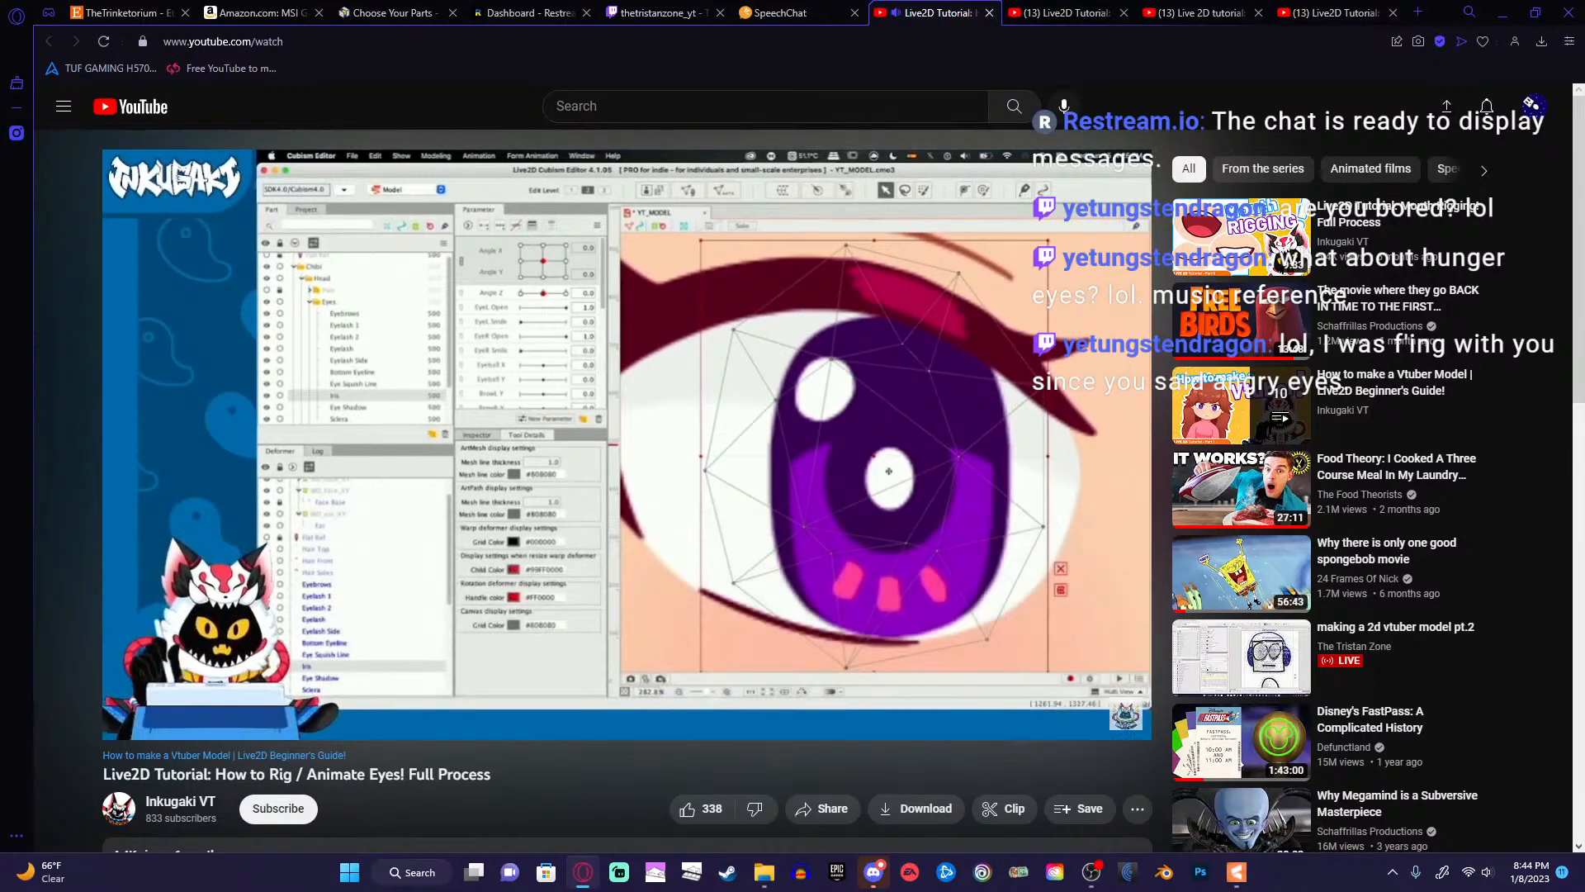
Rewind to the start of the IMPORTANT Iris Mesh Information section, watch it, and pause at 2:29.
key("Left")
key("Left")
key("Left")
left_click(660, 383)
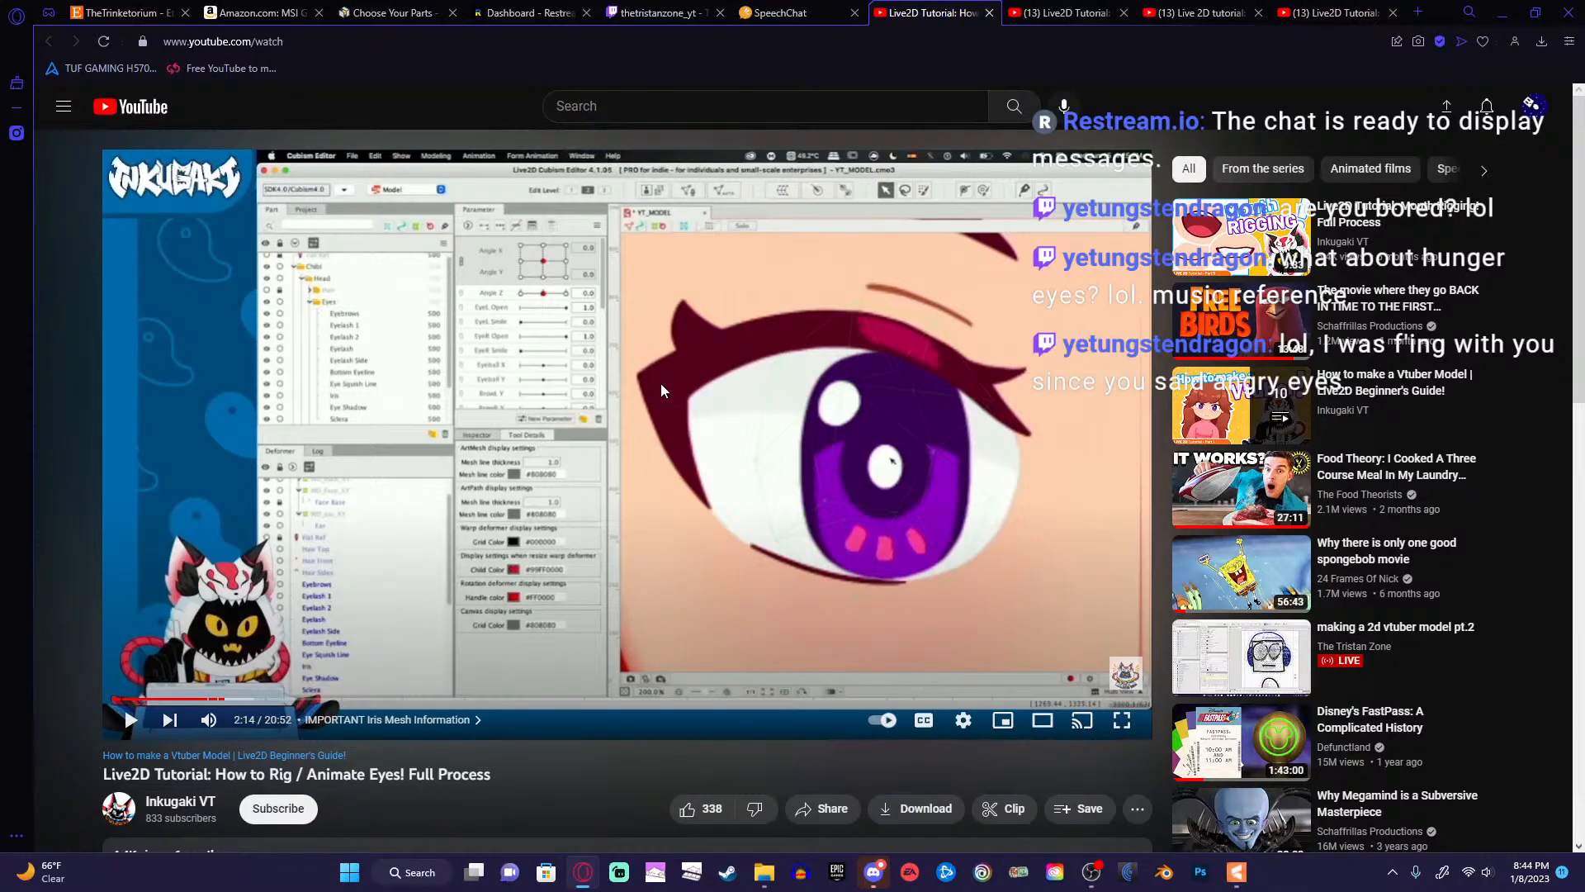
left_click(661, 383)
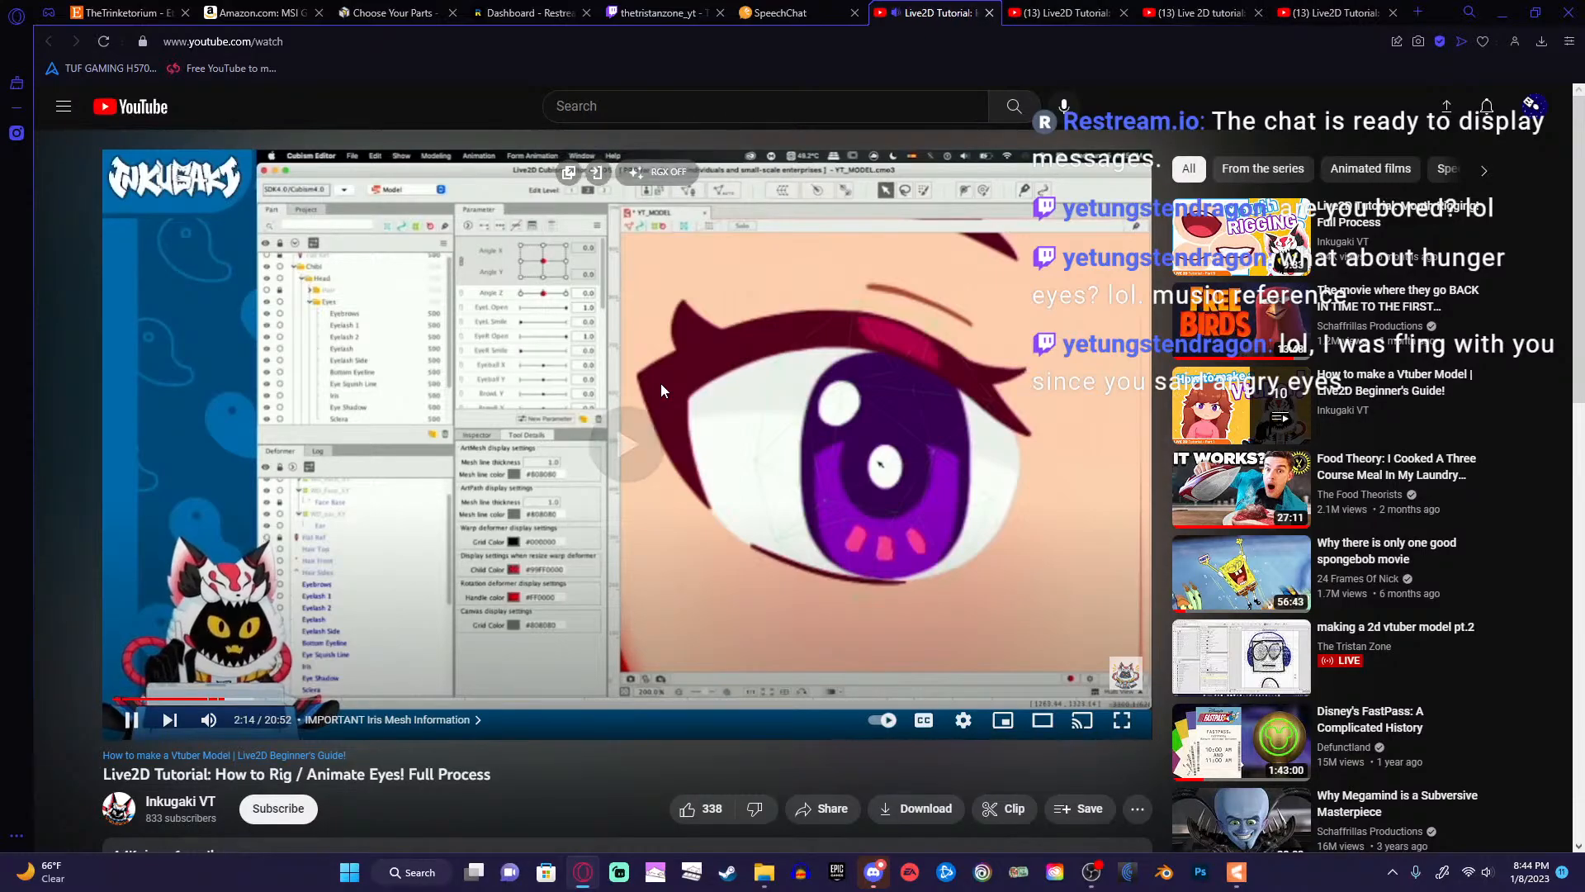
key("j")
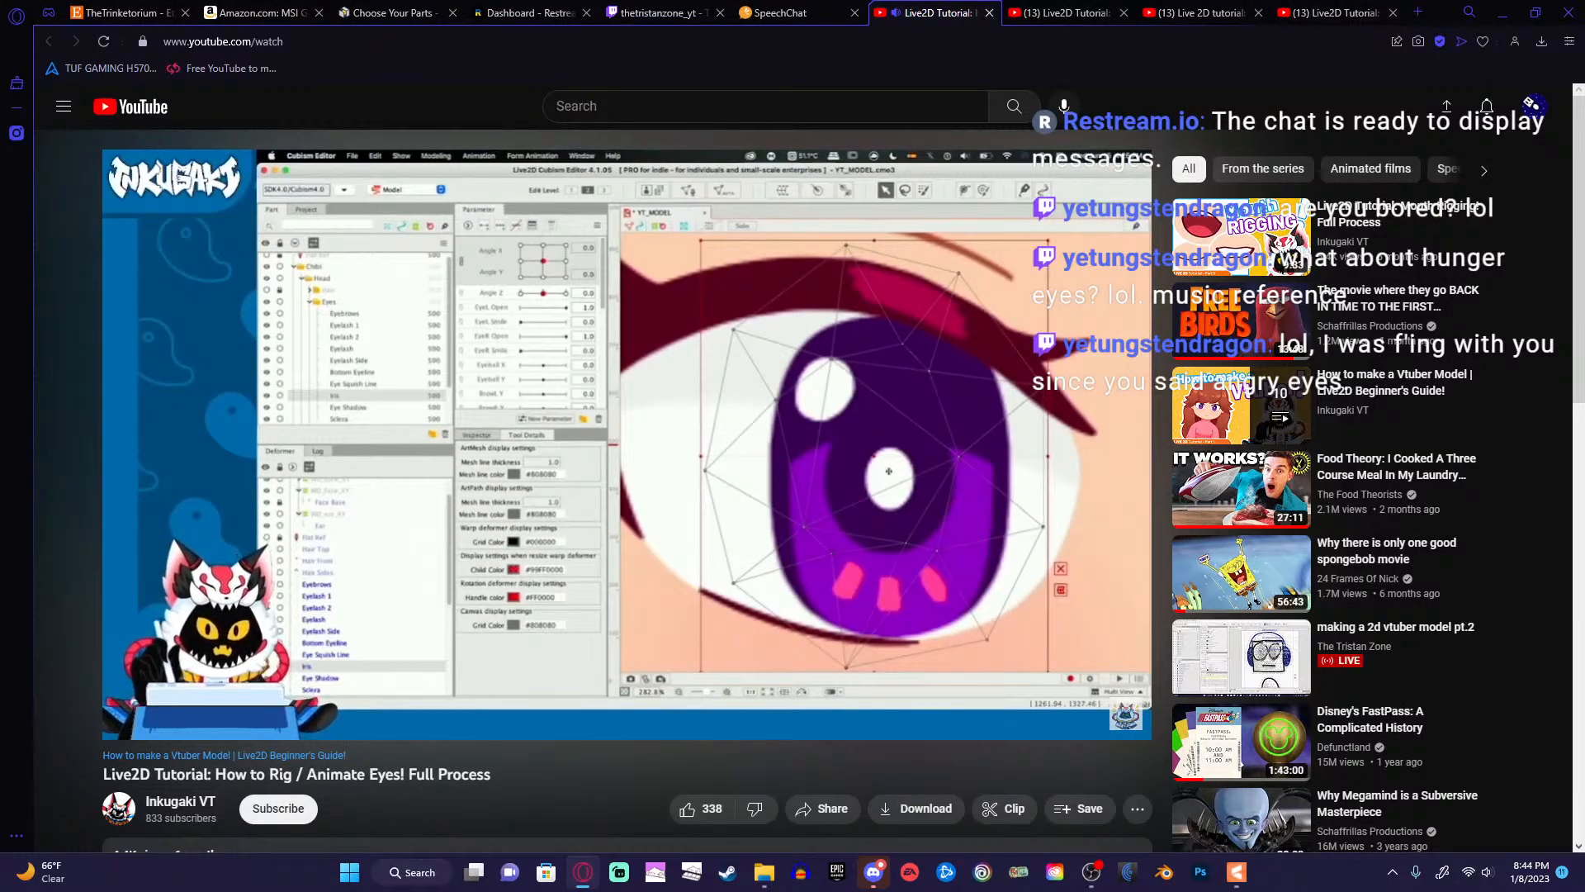
left_click(561, 168)
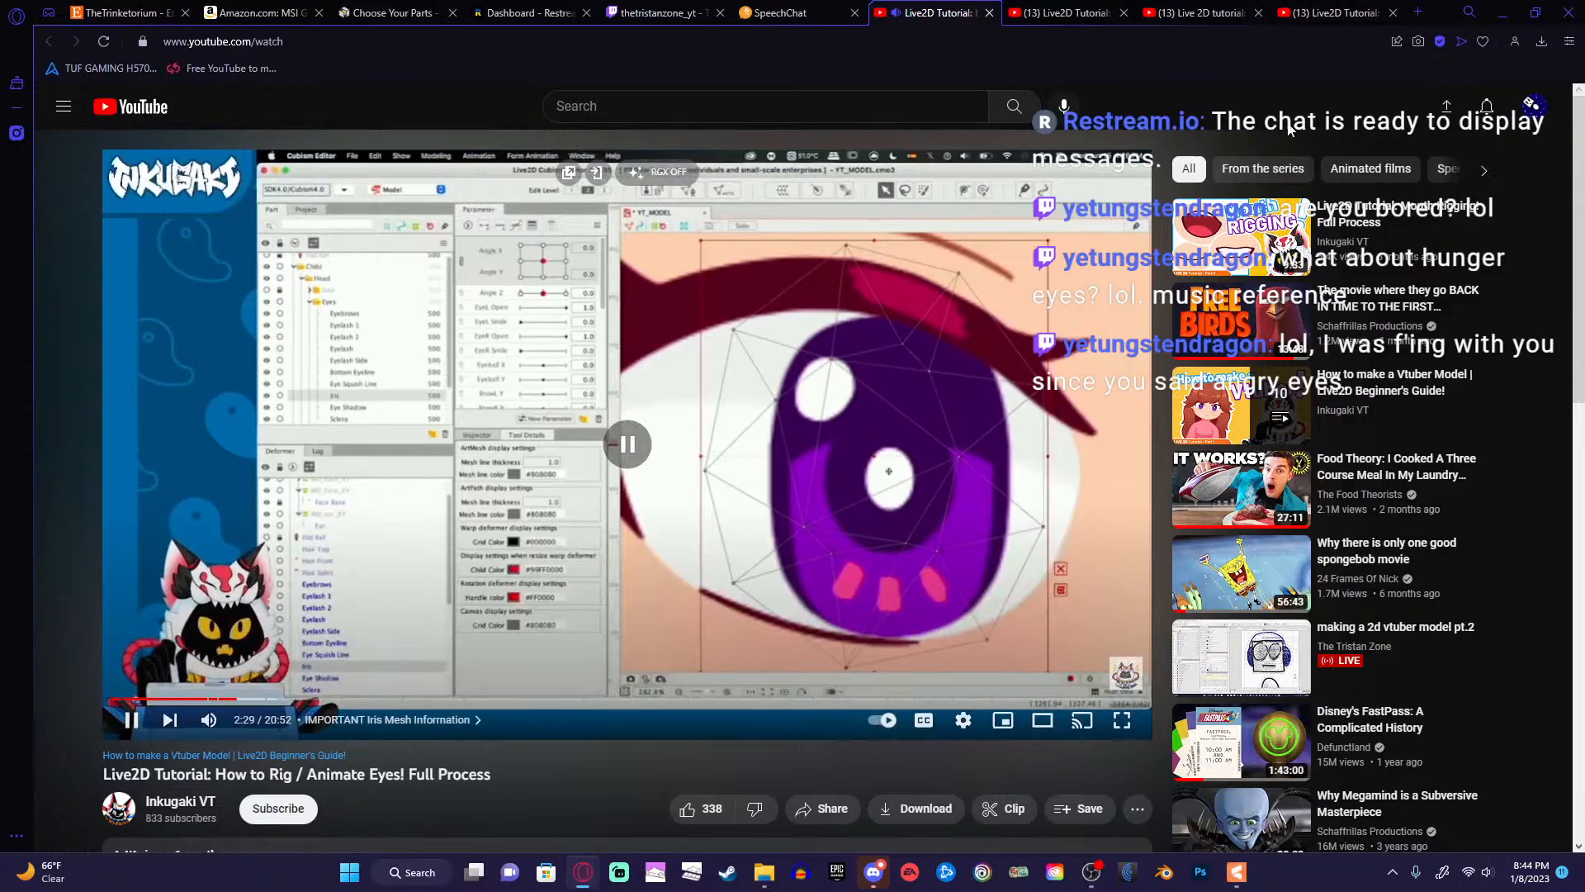
Switch to Live2D Cubism Editor and examine the meshes of the l eye and r eye parts.
left_click(1503, 12)
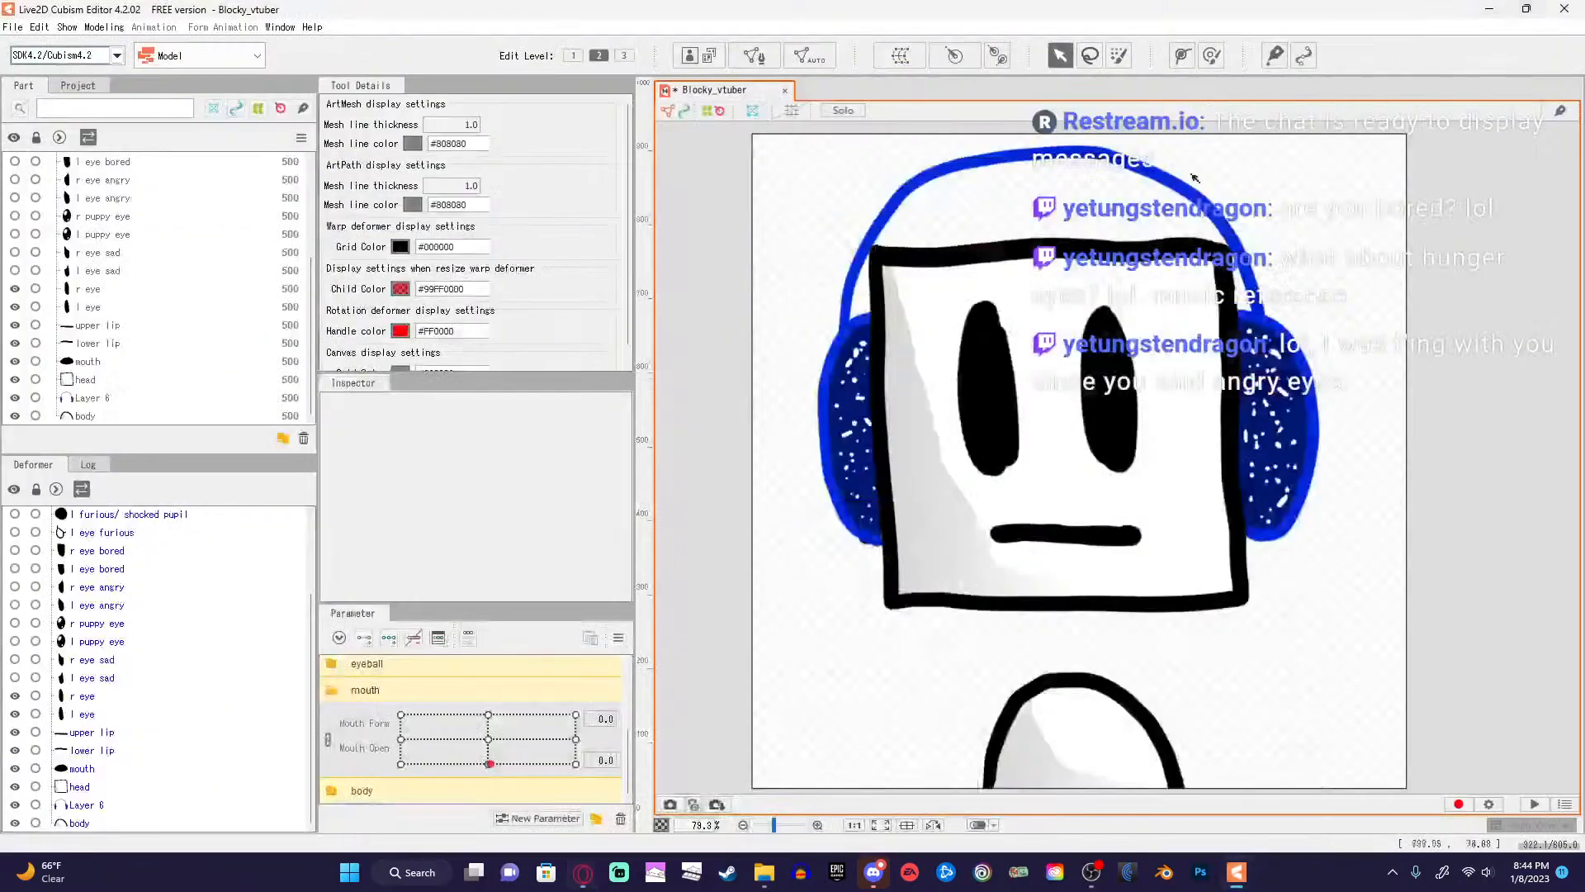
left_click(87, 714)
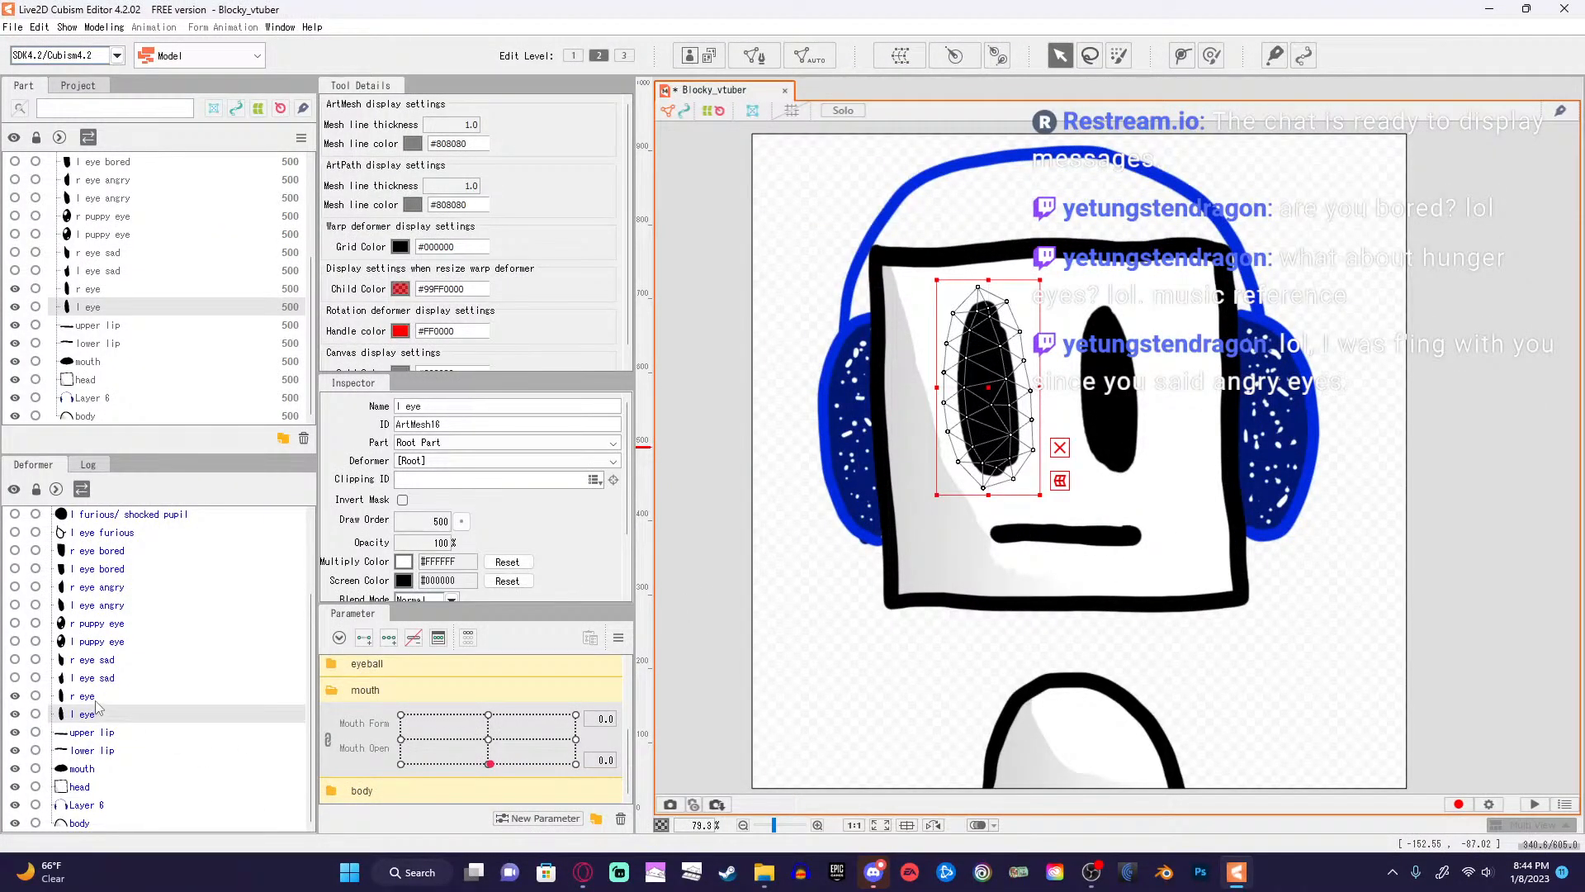
left_click(87, 696)
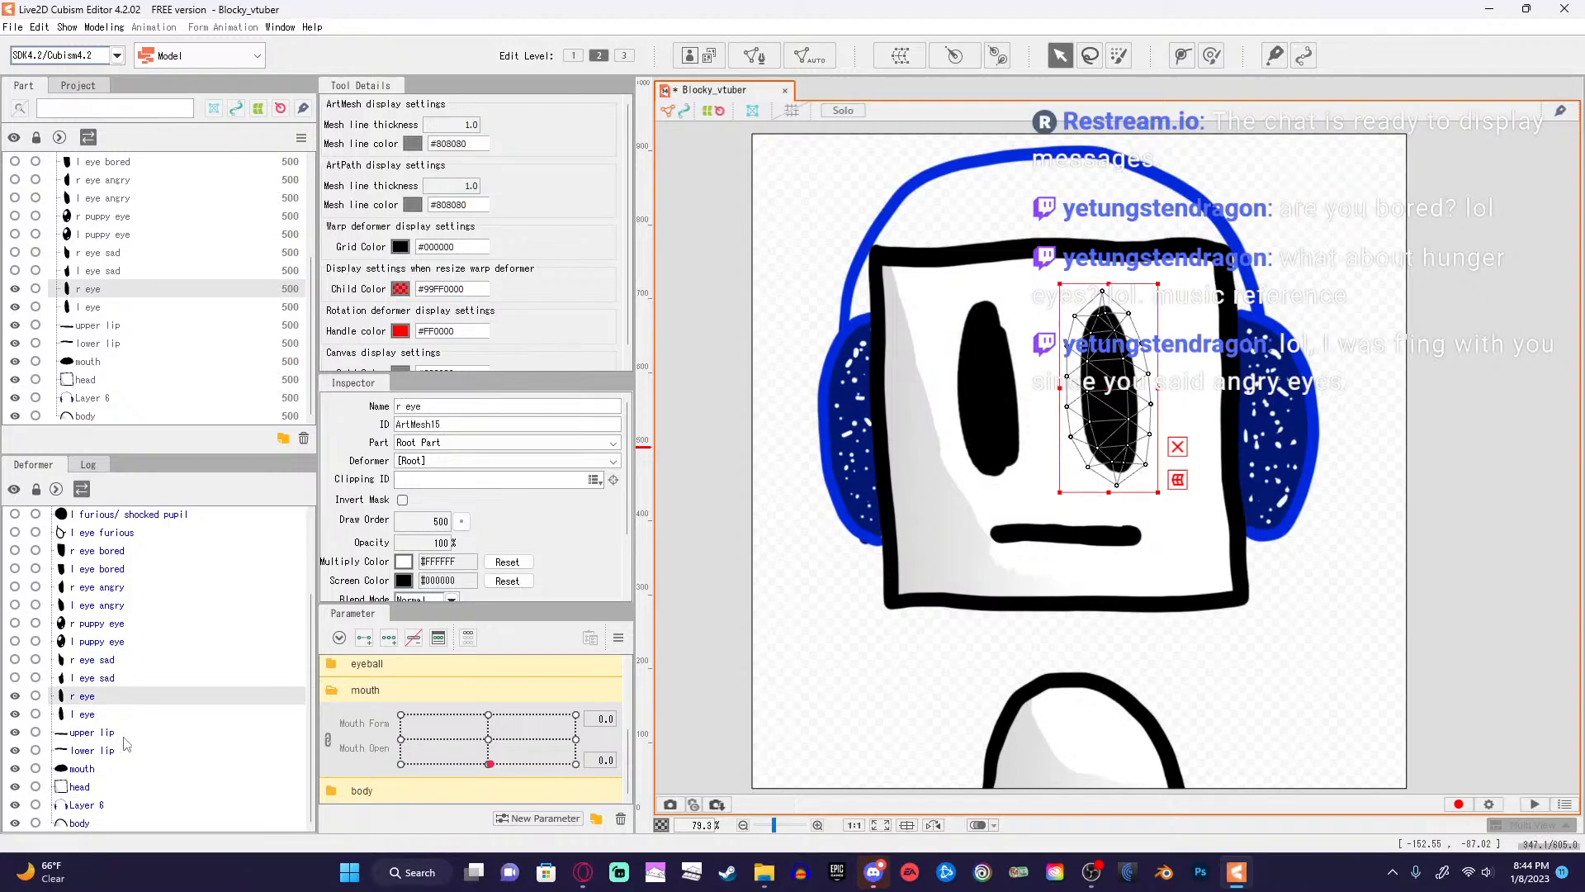
Resume the eye rigging tutorial in the browser and skip ahead into the Background Opacity and Saturation section.
left_click(583, 872)
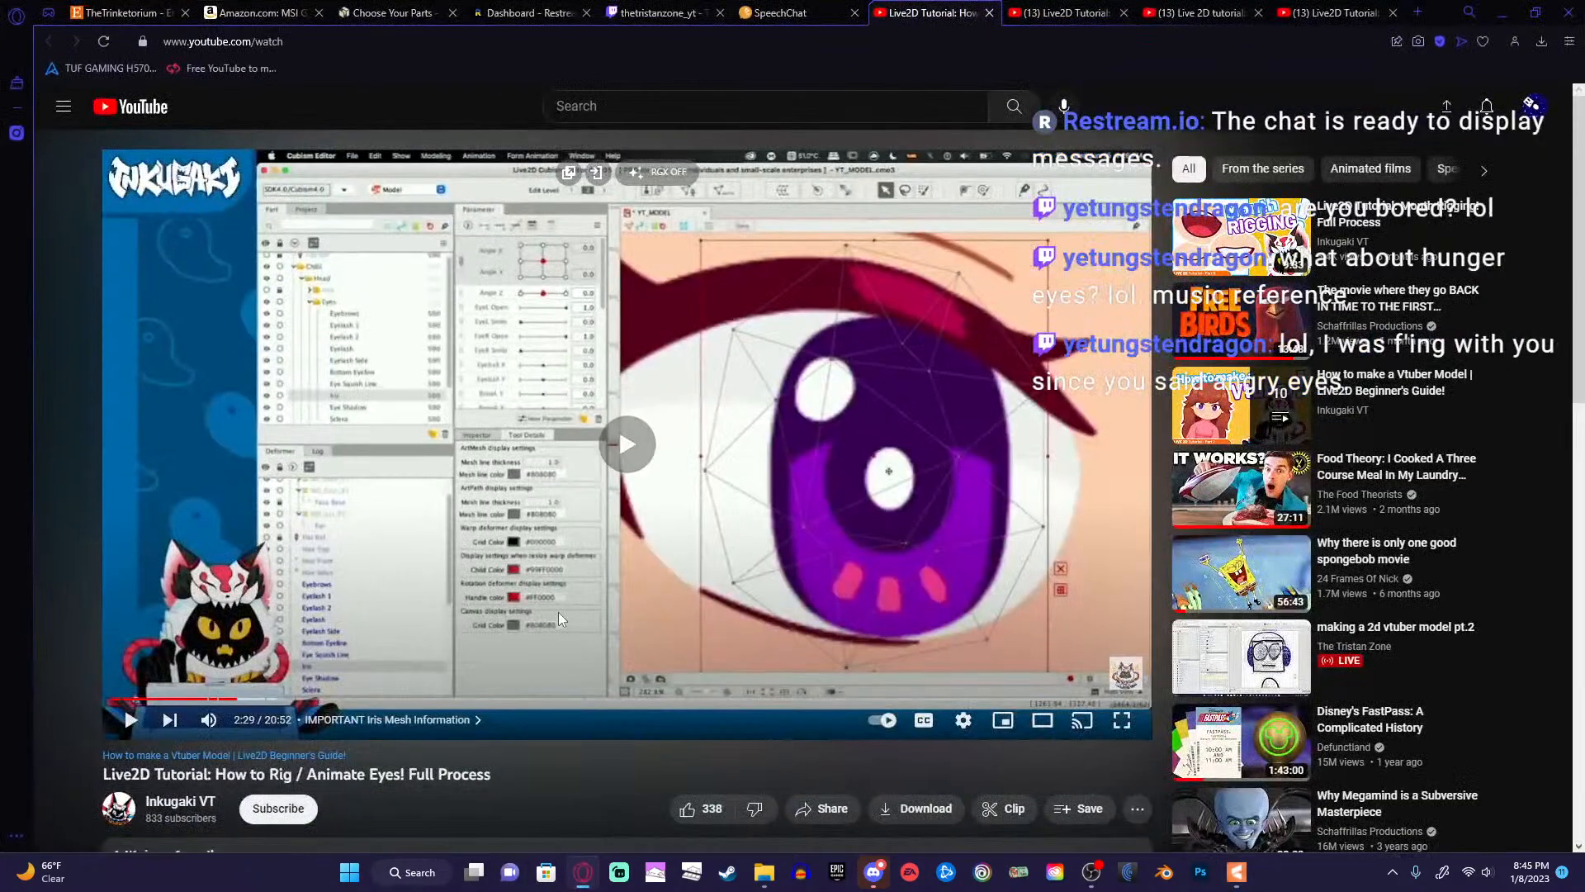
left_click(558, 612)
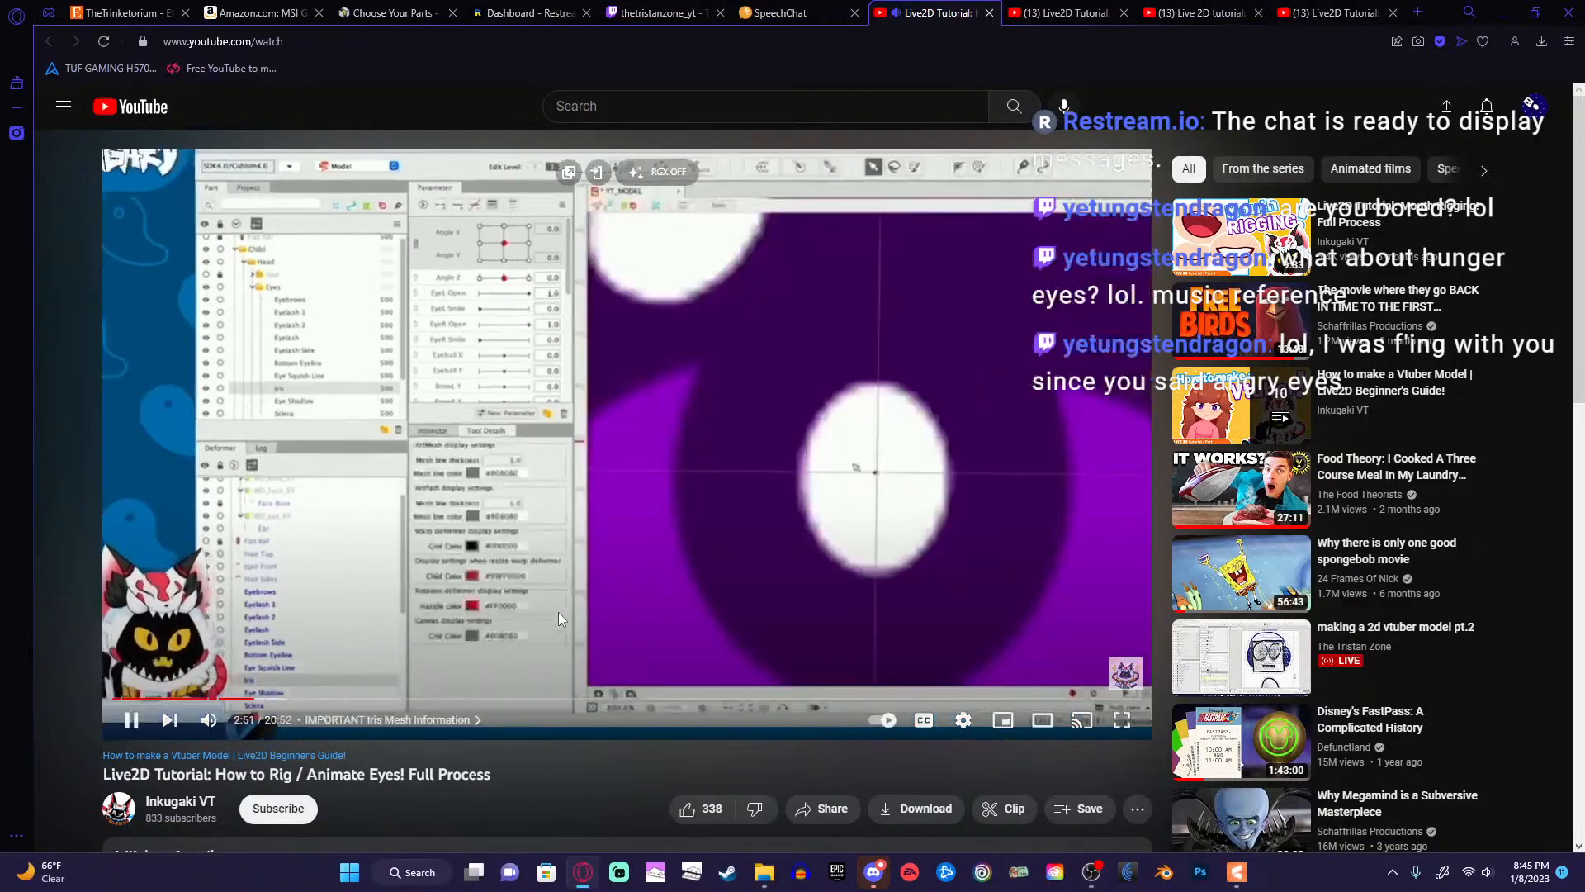
key("Right")
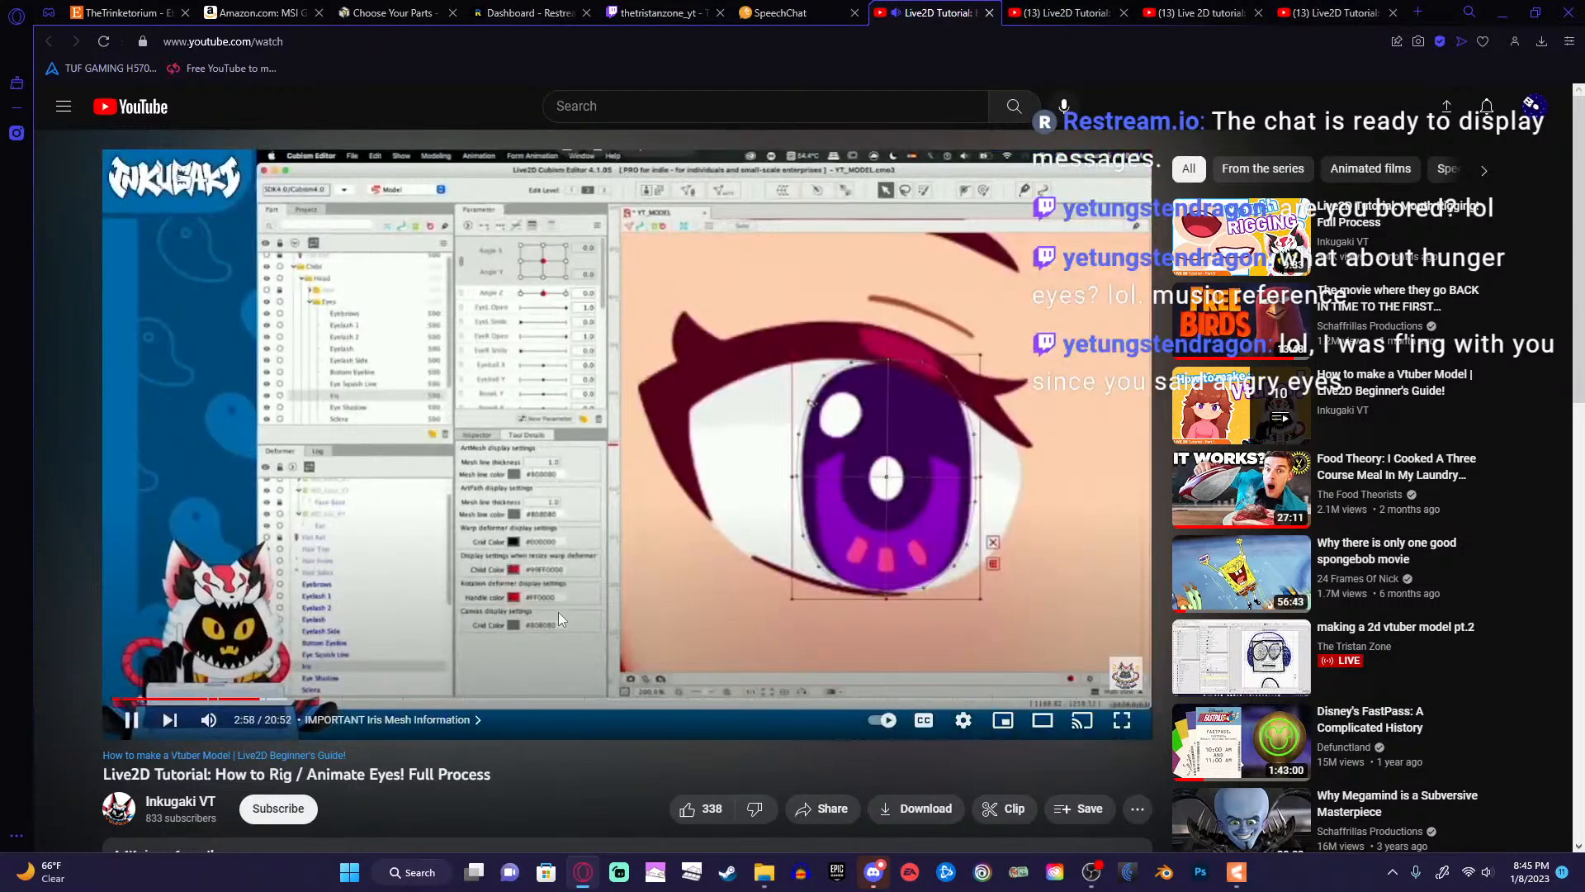
key("Right")
key("Right")
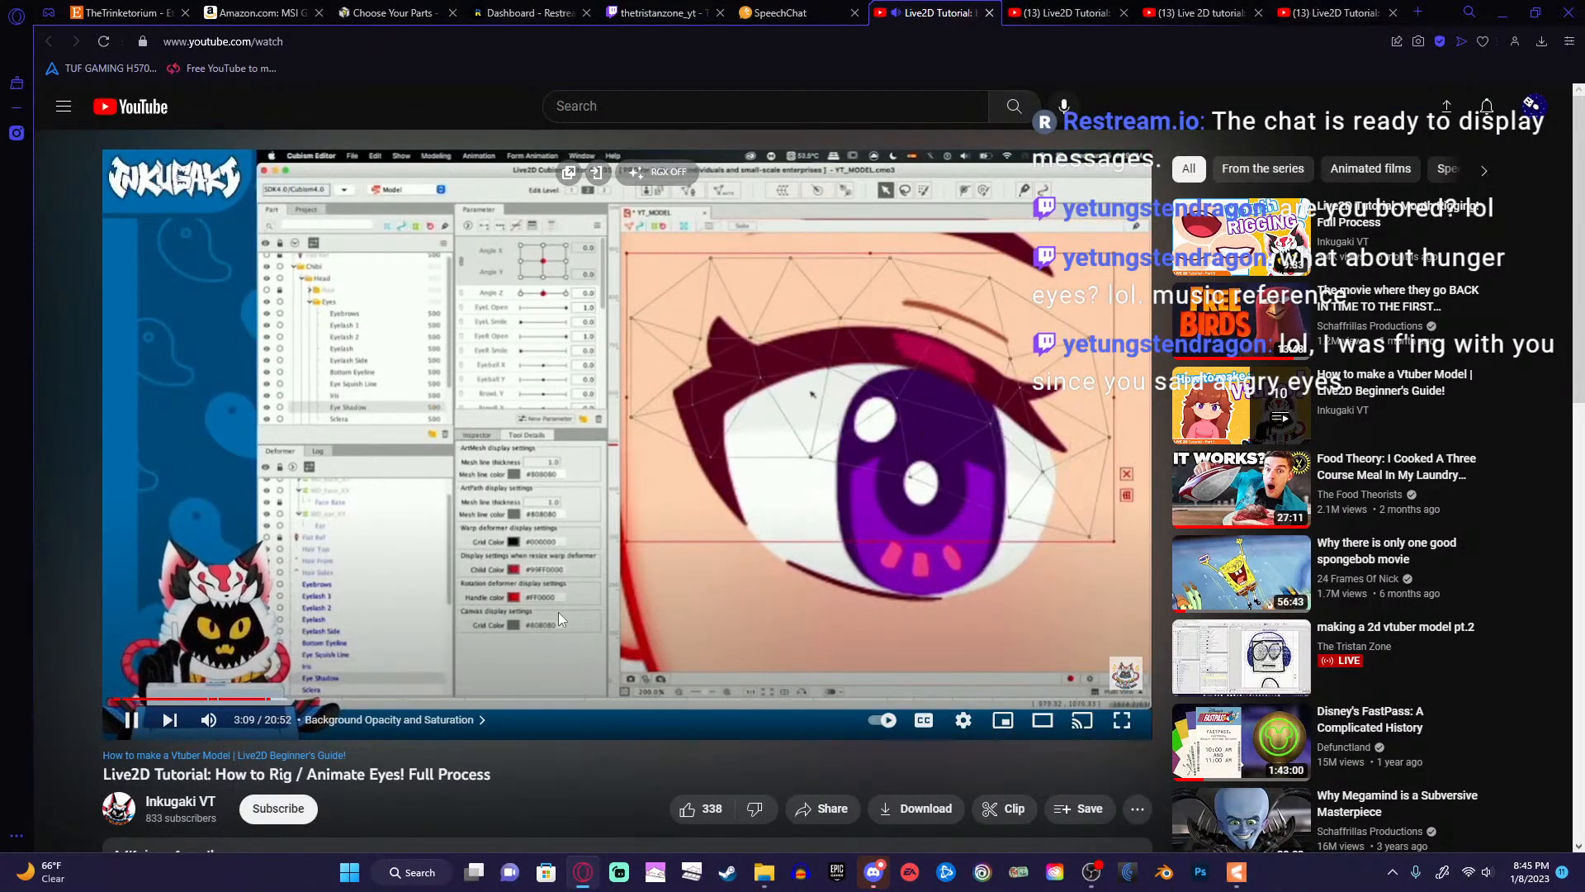
key("Right")
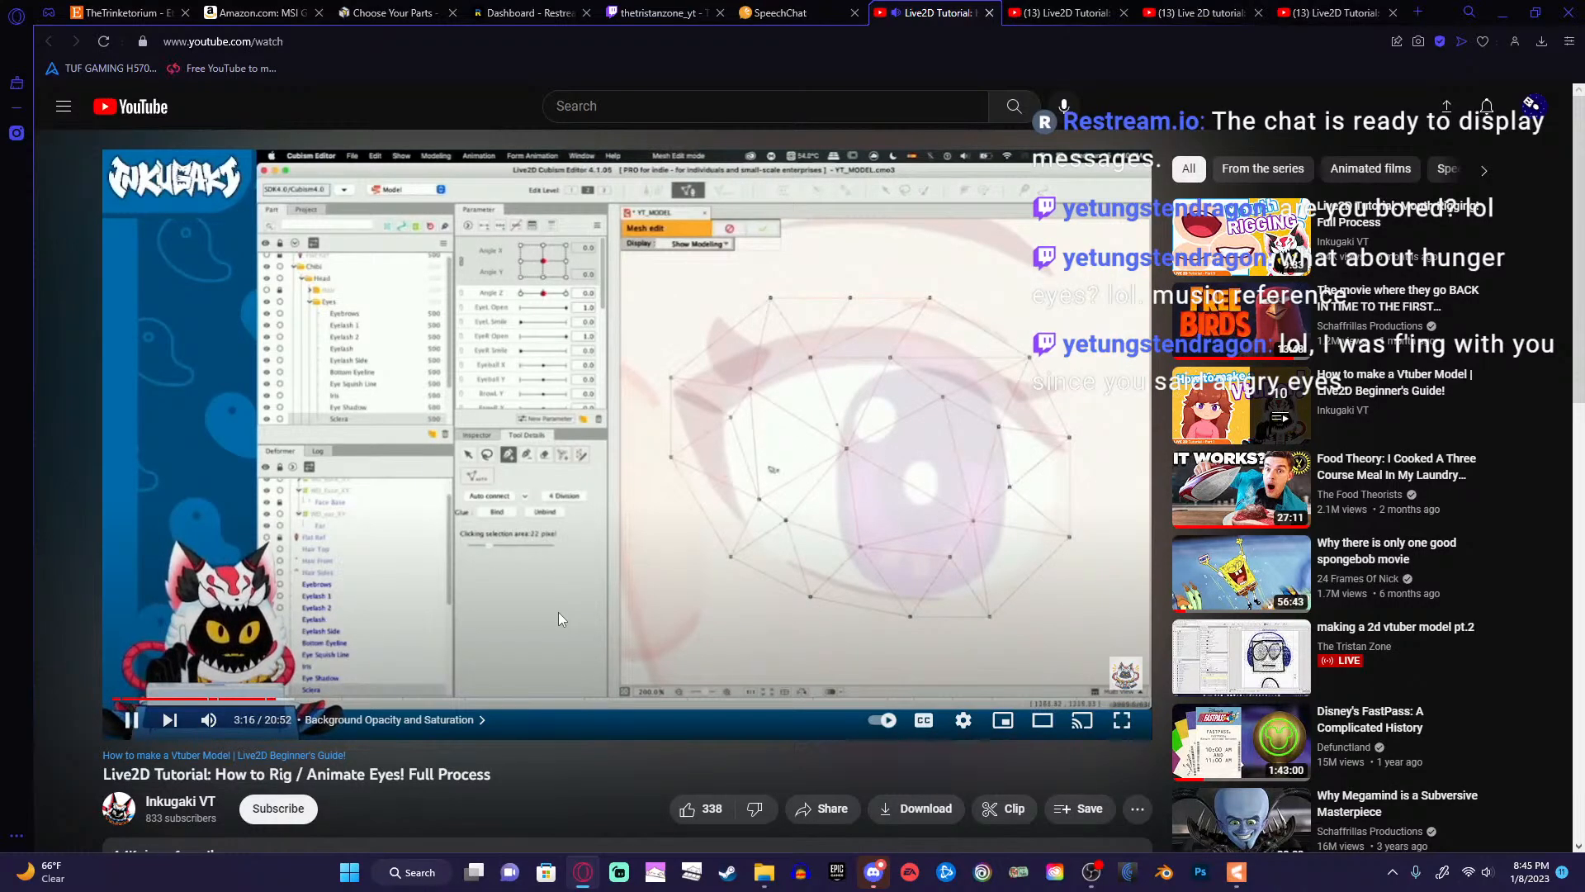
Skip ahead in the eye rigging tutorial to the Deform Path Edit Tool section and watch into First KeyForms and Transformations.
key("Right")
key("Right")
key("Right")
key("Right")
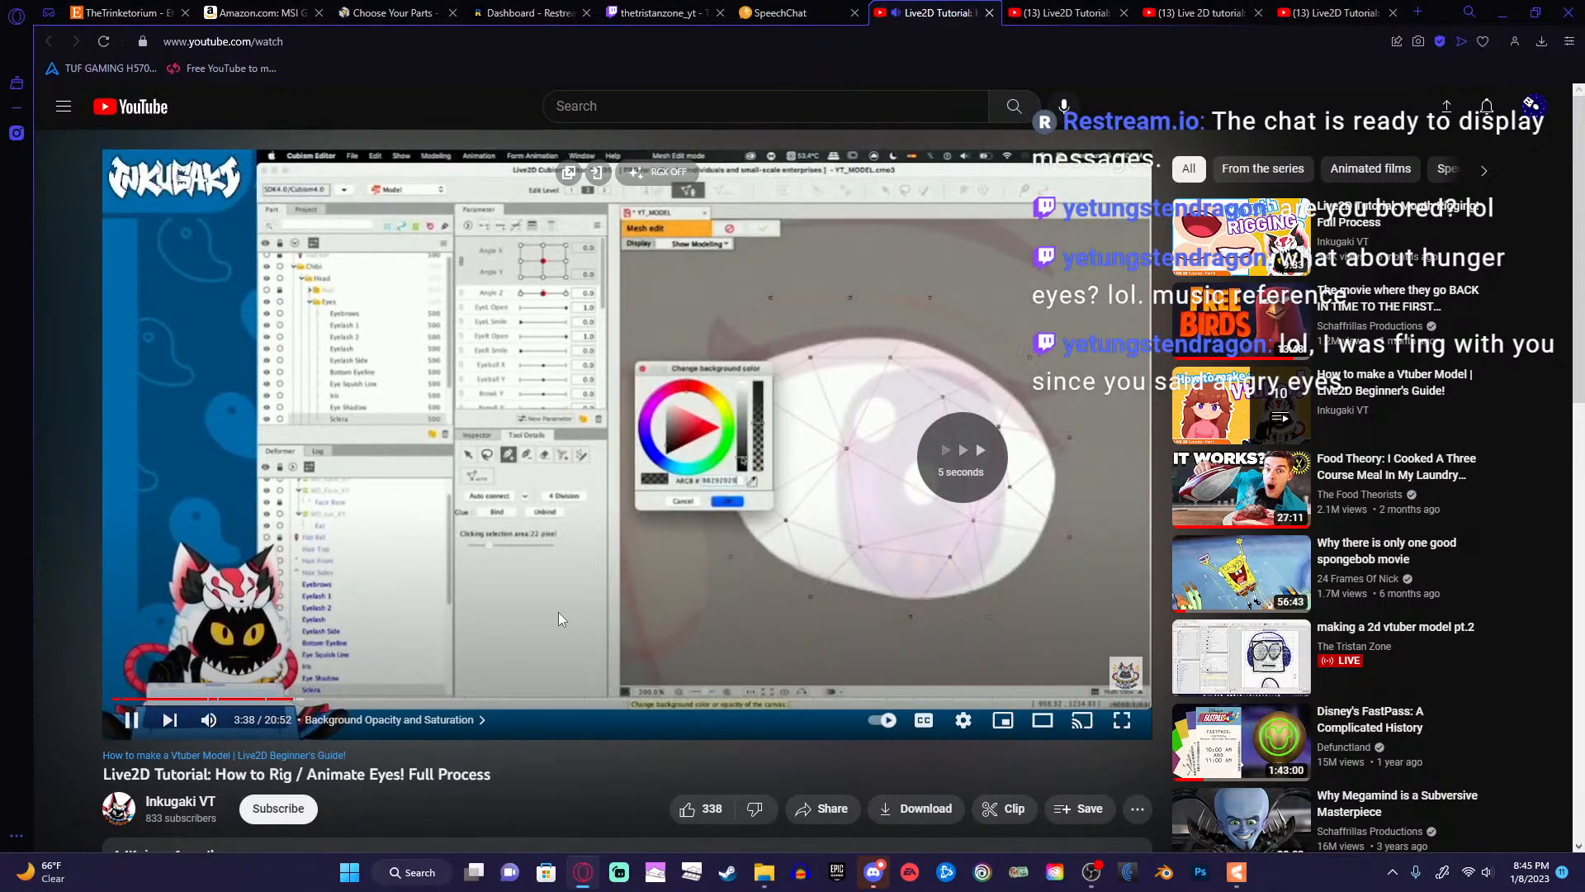
key("Right")
key("Right")
key("Right")
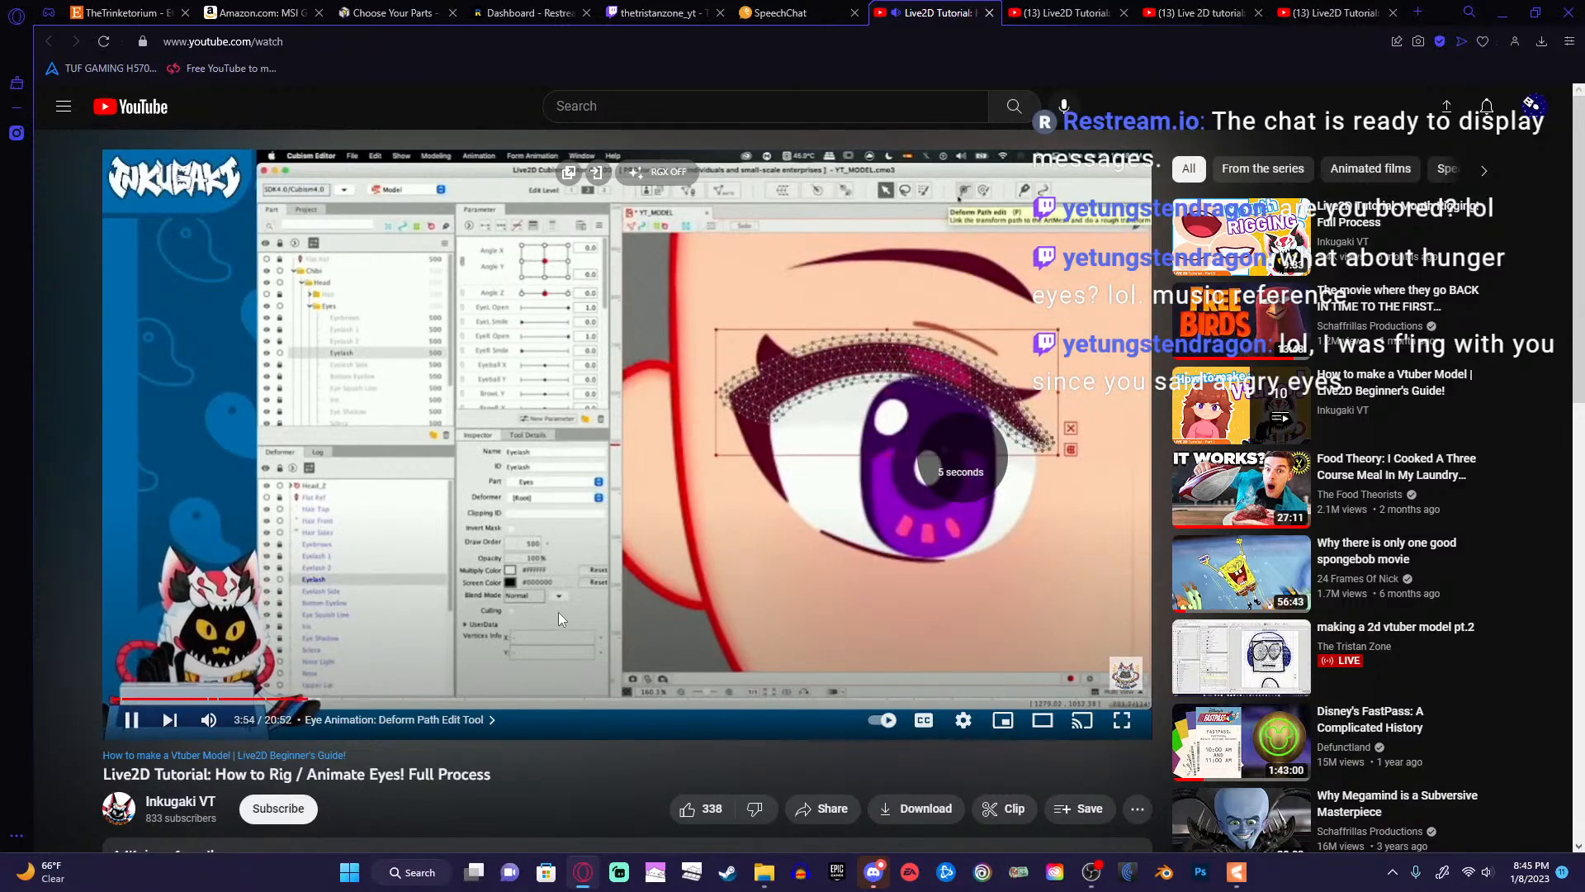
key("Right")
key("Right")
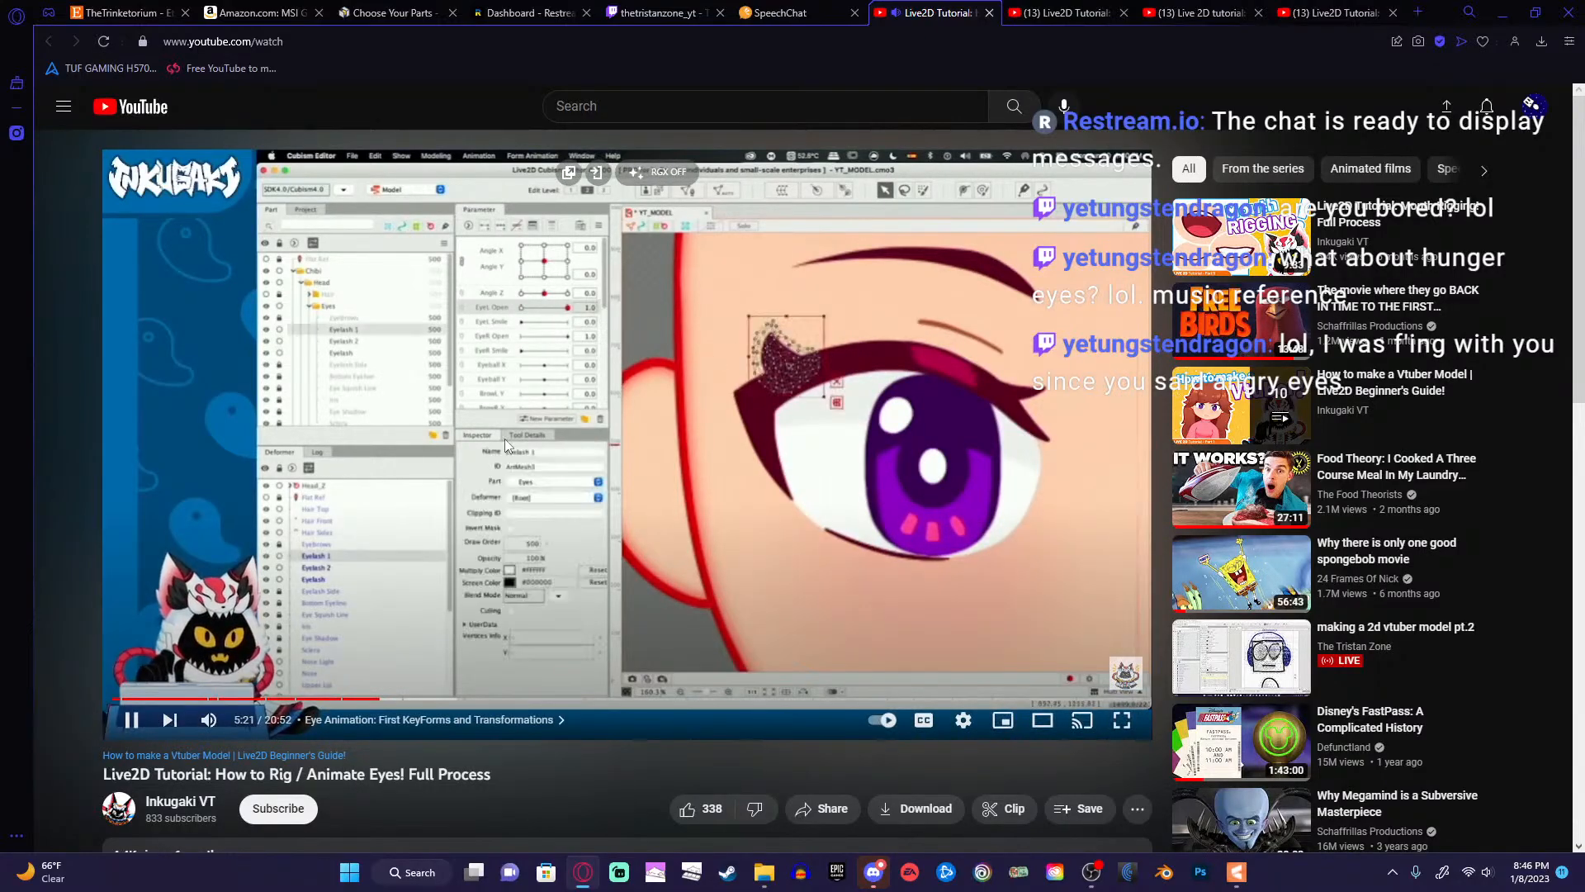
left_click(1115, 233)
Switch to Live2D Cubism Editor, collapse the mouth parameter group and expand the eye group to reach EyeL Open.
key("alt+Tab")
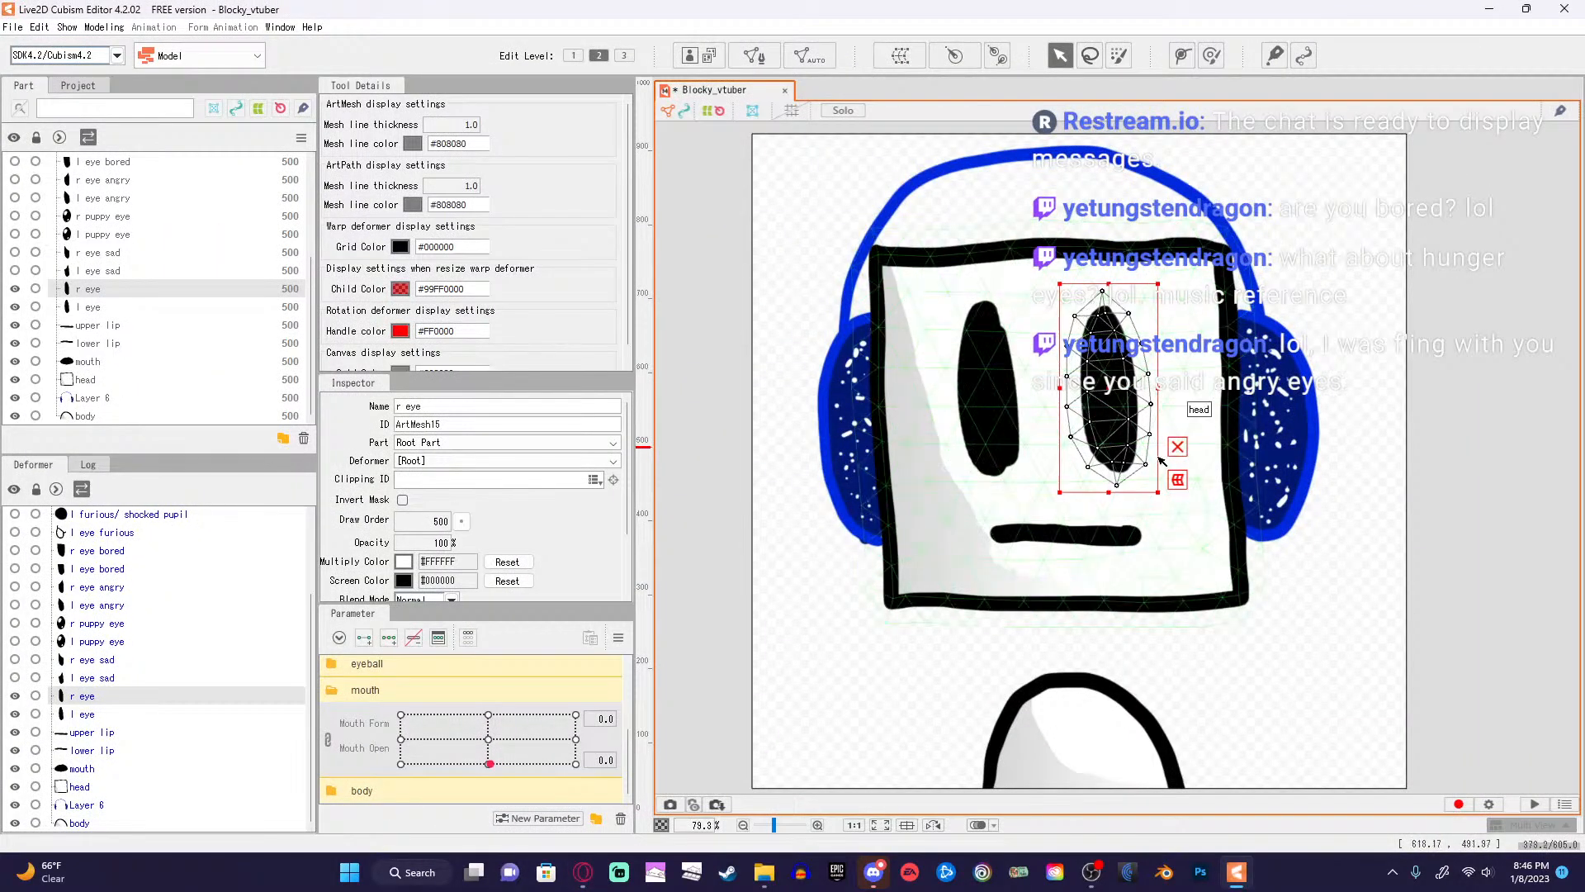
scroll(1162, 456, "up", 5)
scroll(1163, 456, "down", 3)
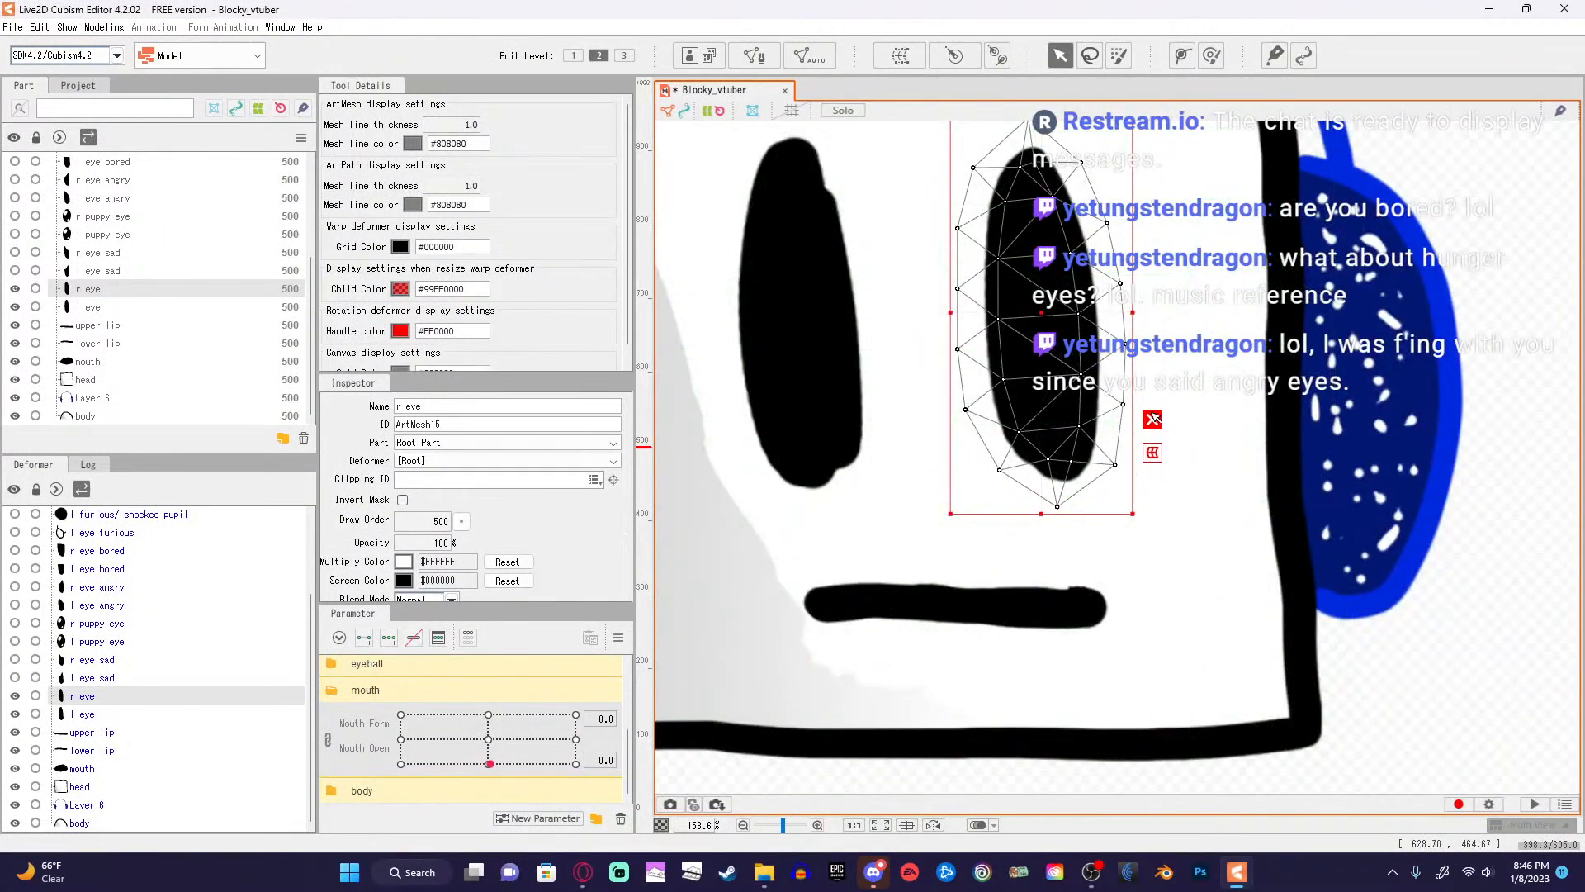
left_click_drag(1495, 260, 1531, 361)
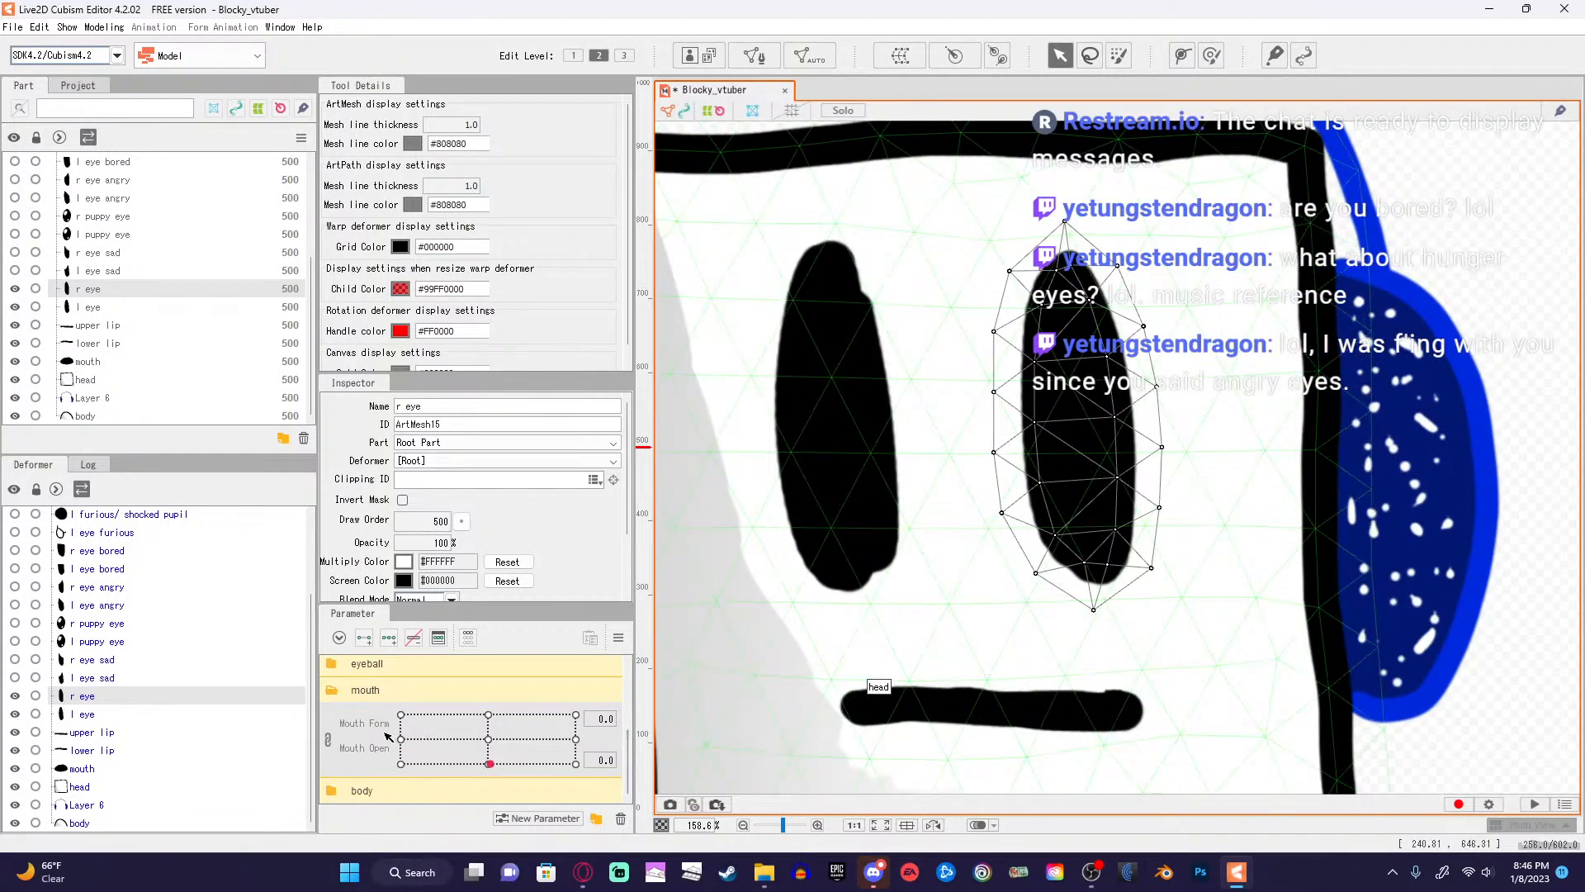
left_click(332, 692)
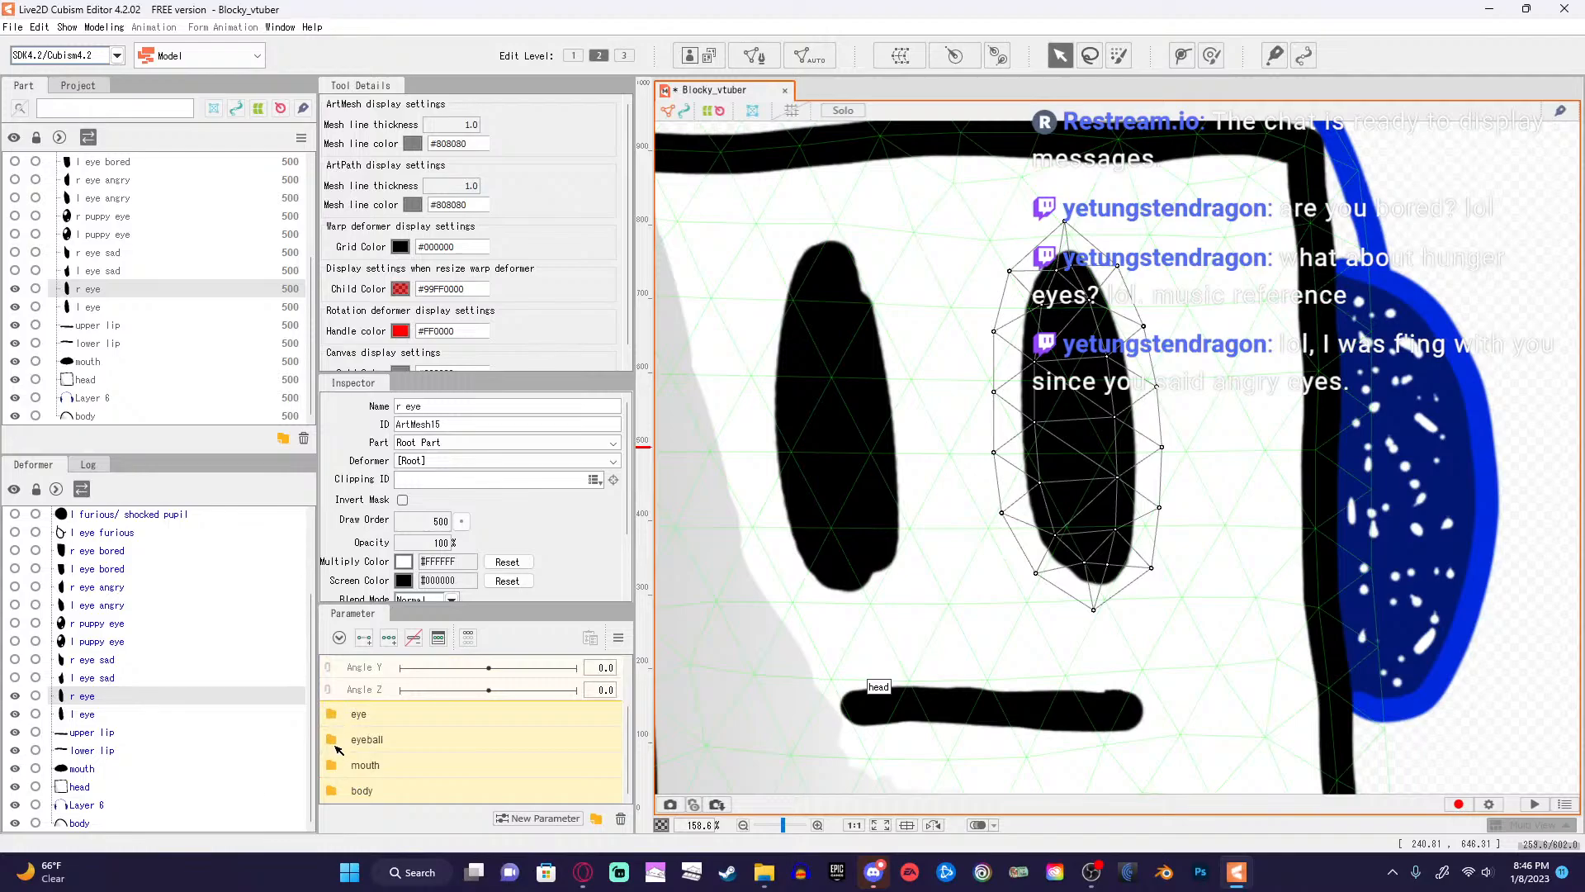
left_click(334, 714)
scroll(415, 719, "down", 1)
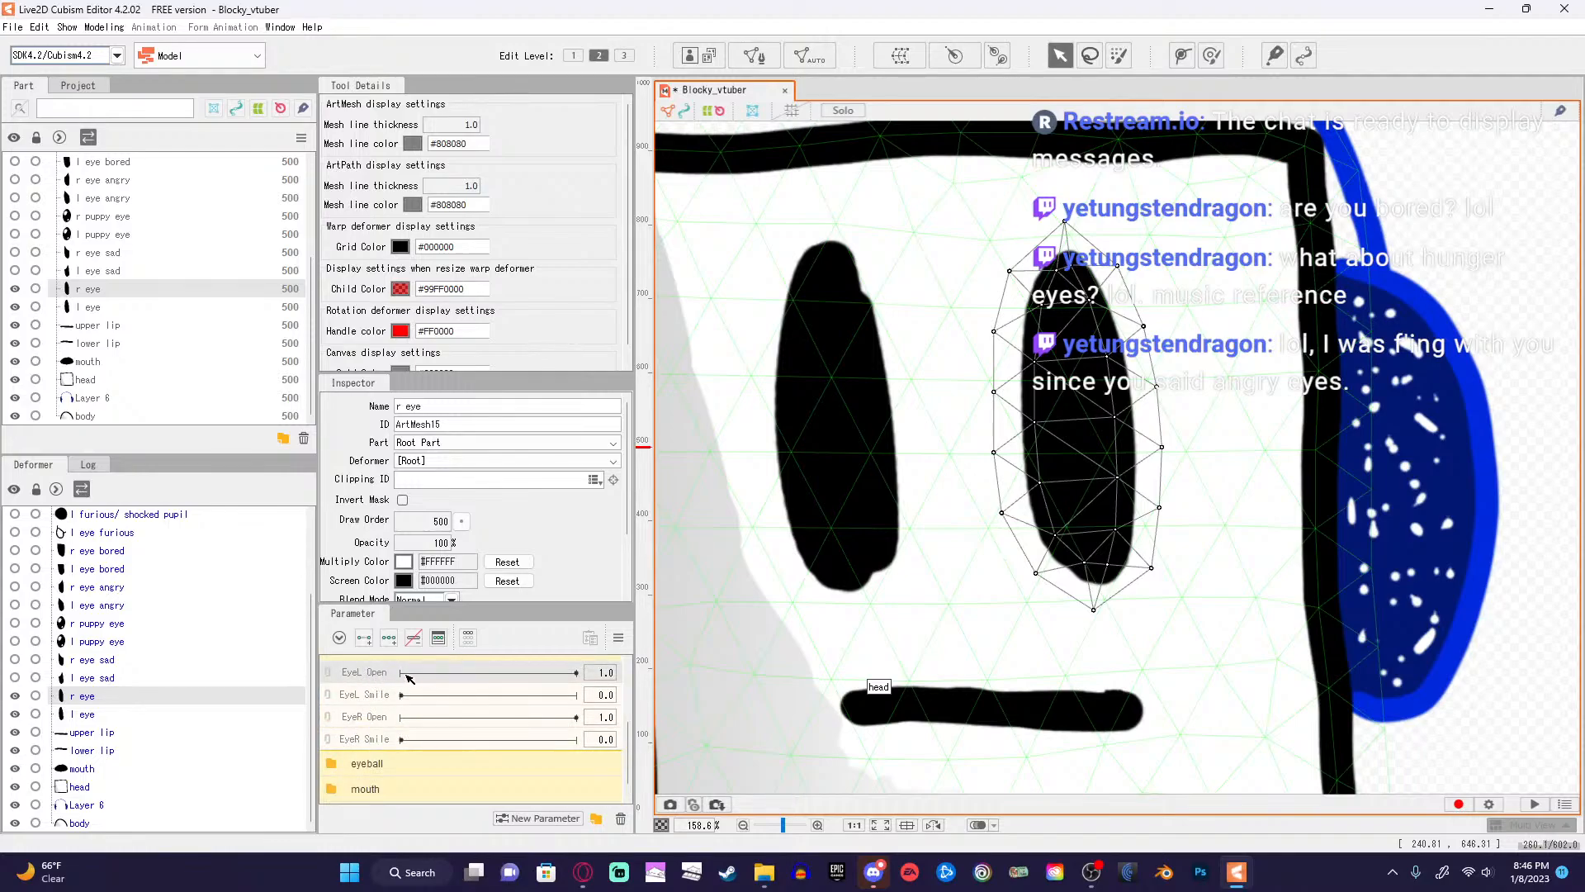
Select the l eye part, hide its bounding box, and add two keyforms to its EyeL Open parameter.
left_click(800, 506)
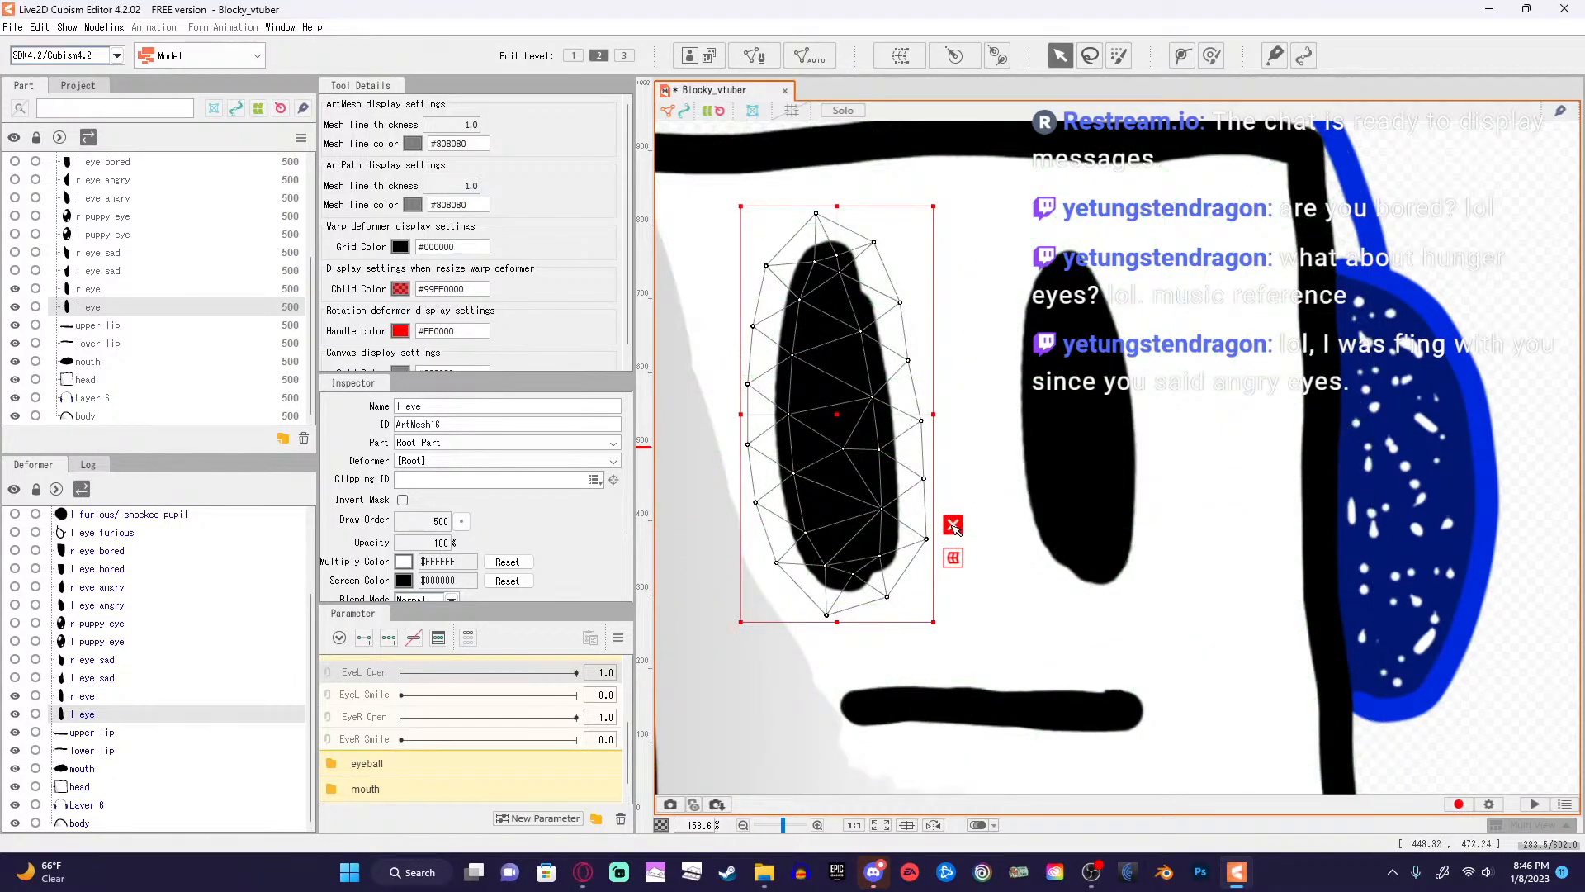
left_click(953, 525)
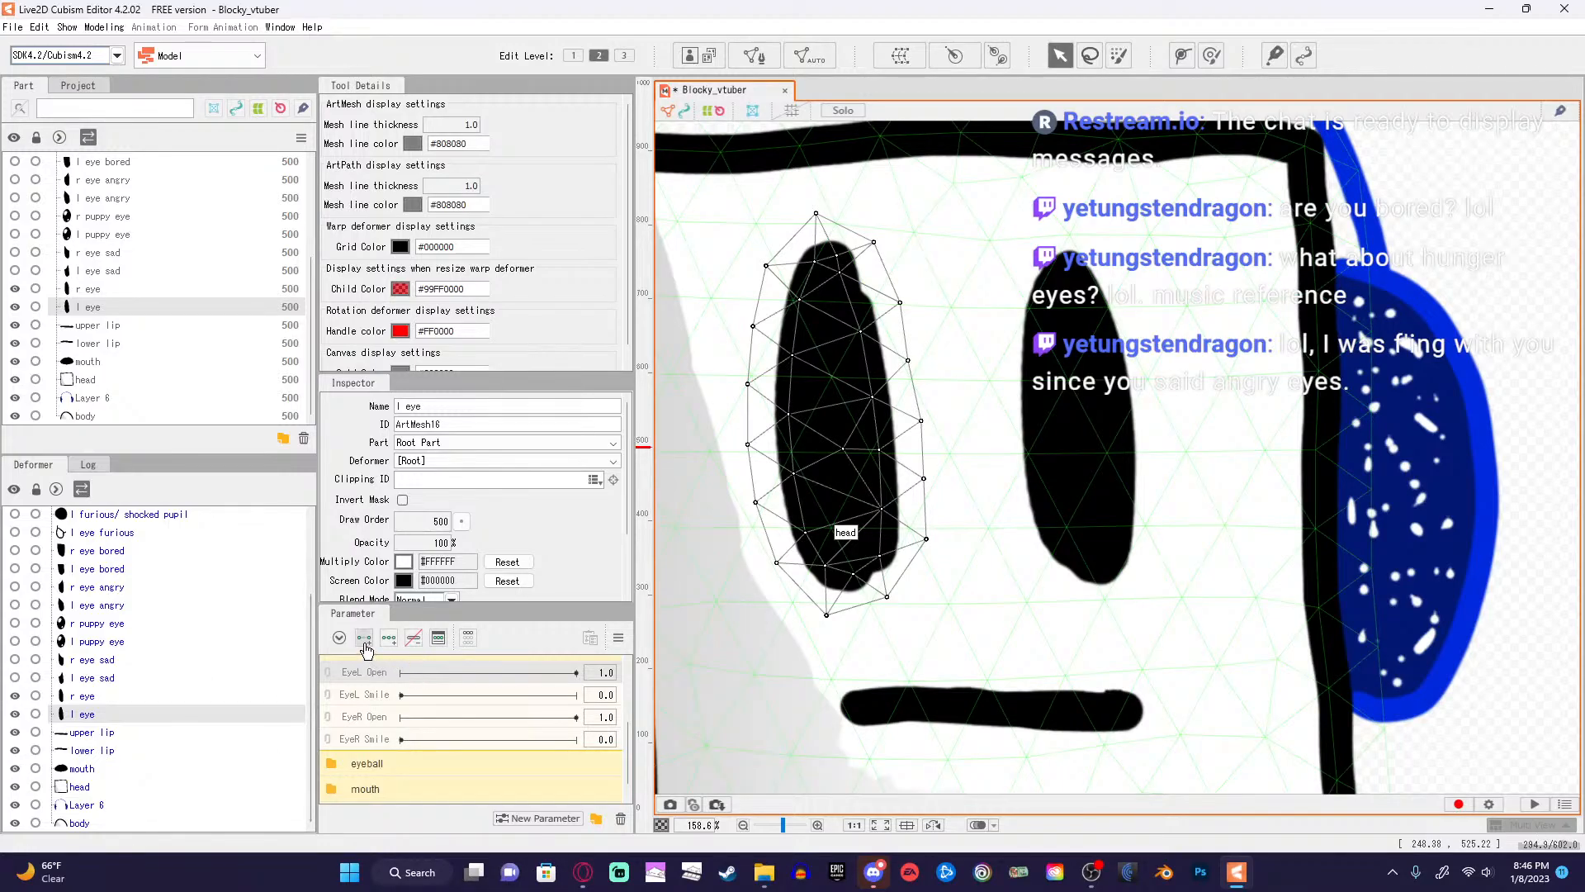
mouse_move(570, 673)
left_mouse_down()
mouse_move(396, 695)
mouse_move(576, 687)
left_mouse_up()
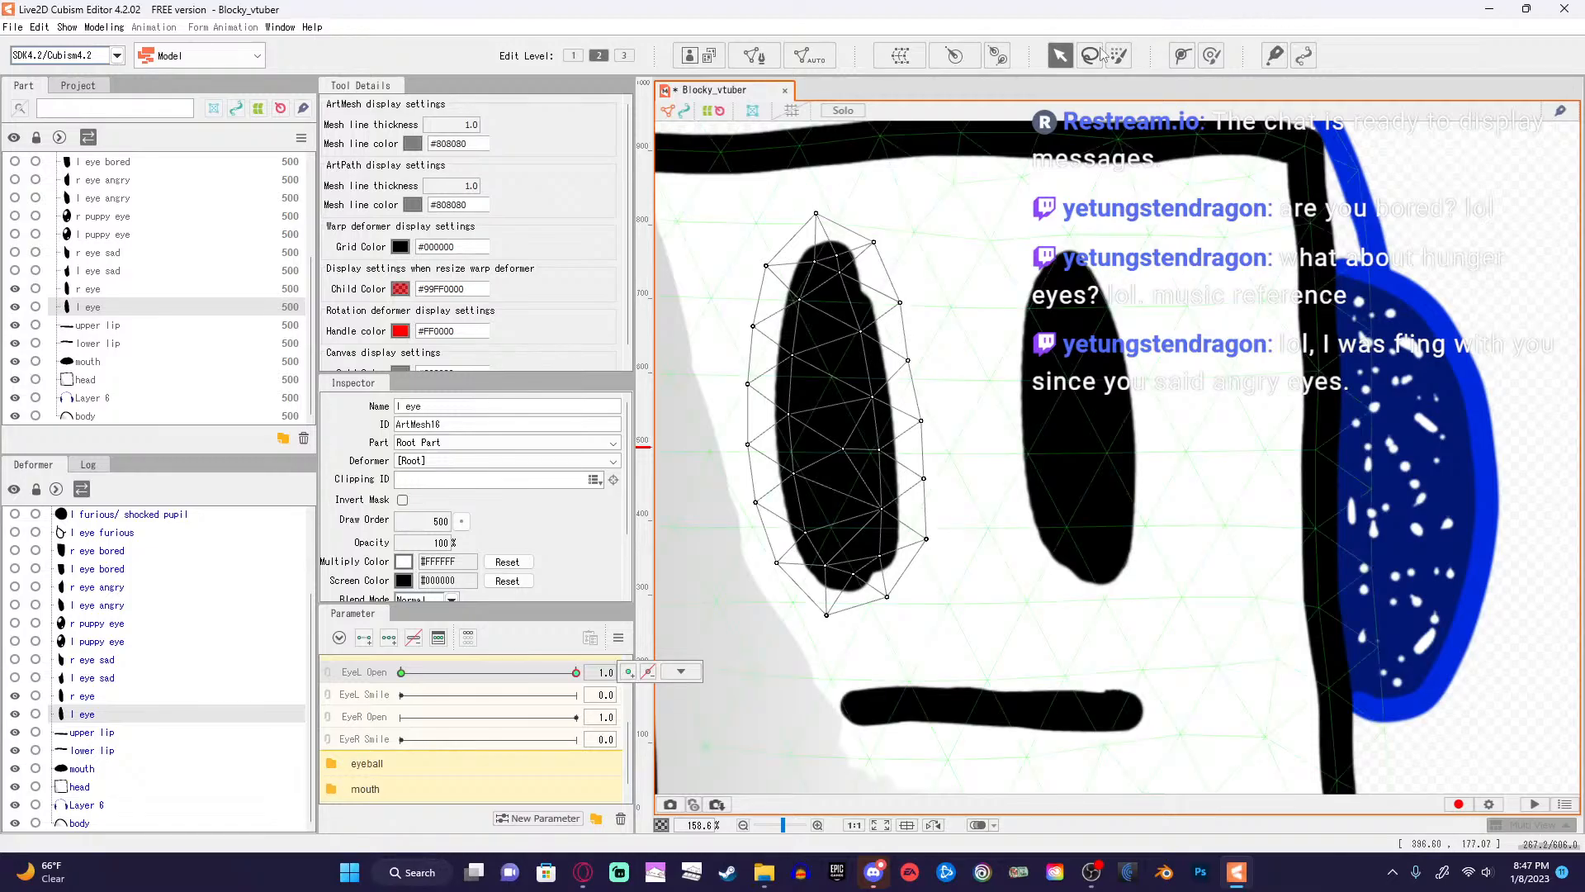
Start a deform path on l eye, placing points from its top down the left edge and around the bottom.
left_click(1189, 57)
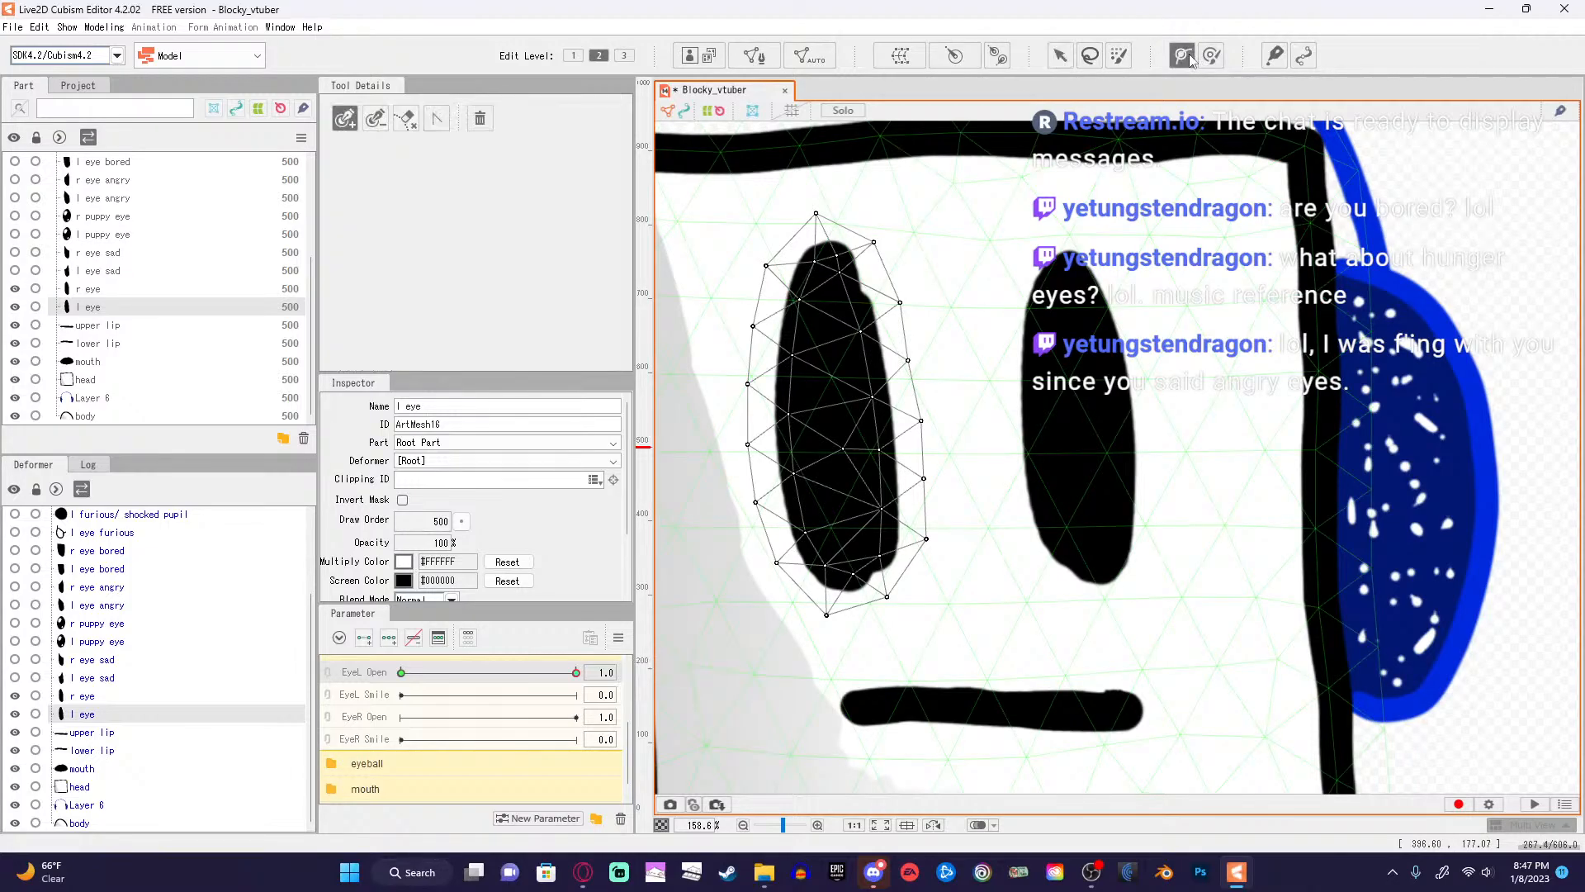
left_click(836, 256)
left_click(814, 260)
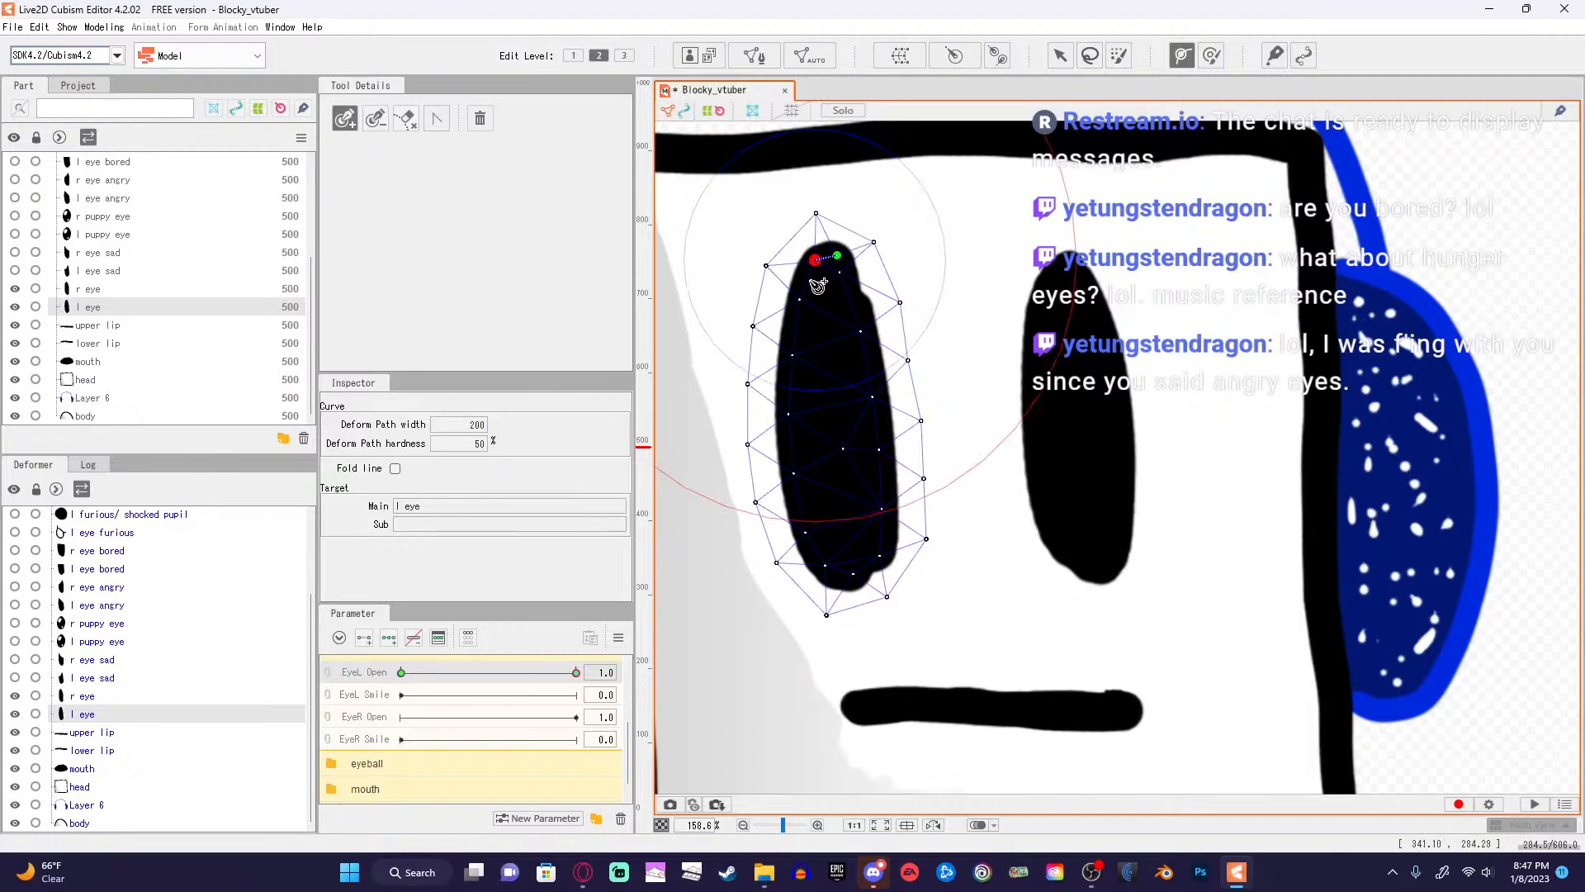
left_click(804, 299)
left_click(792, 354)
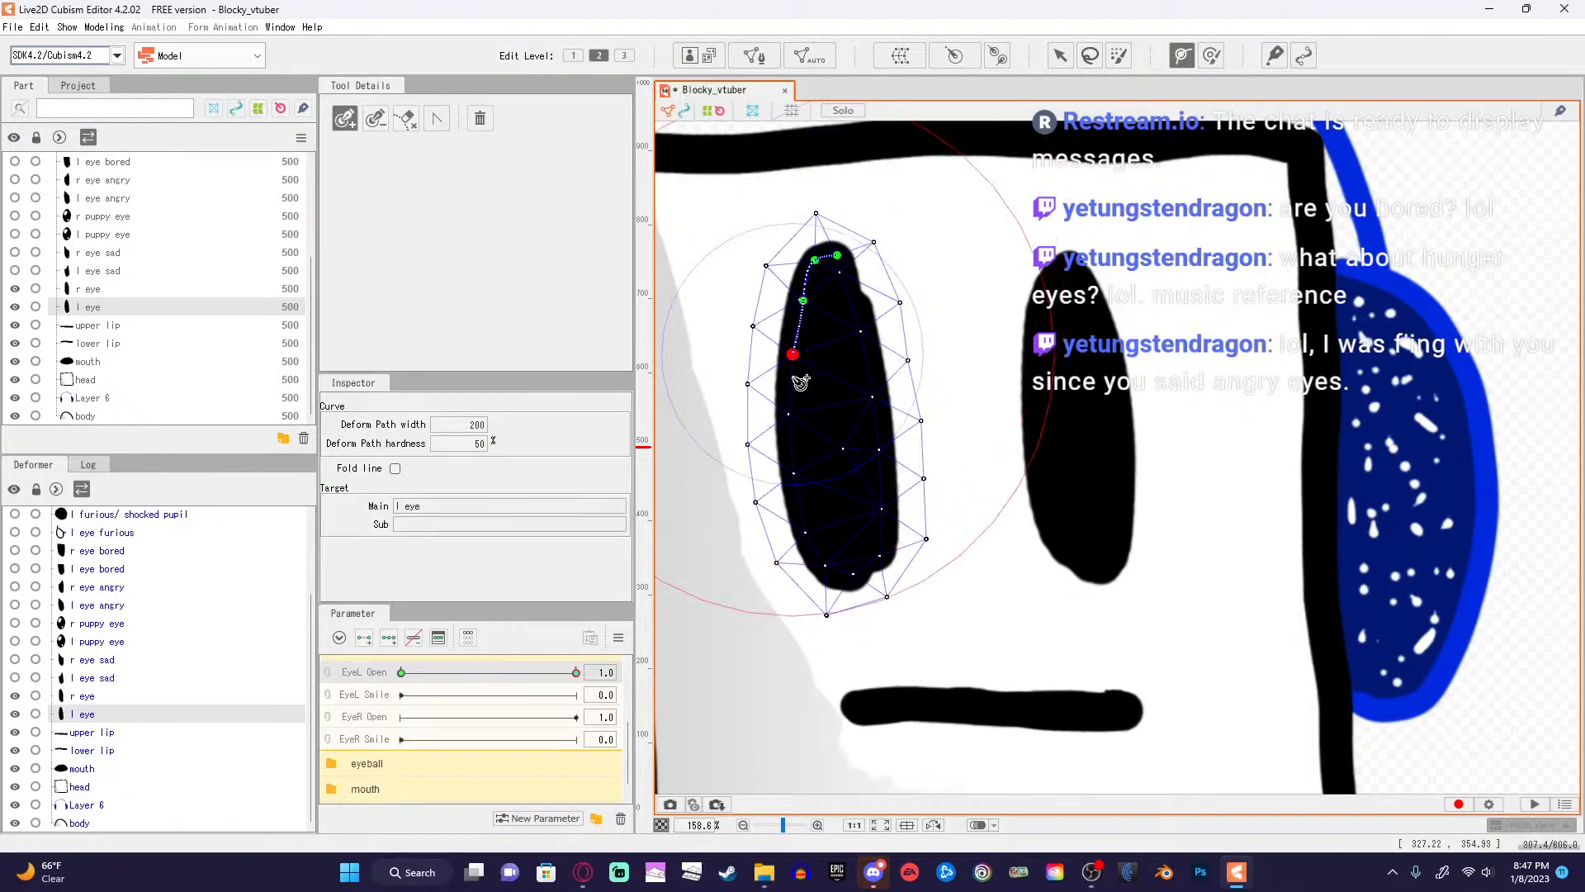
left_click(789, 413)
left_click(794, 477)
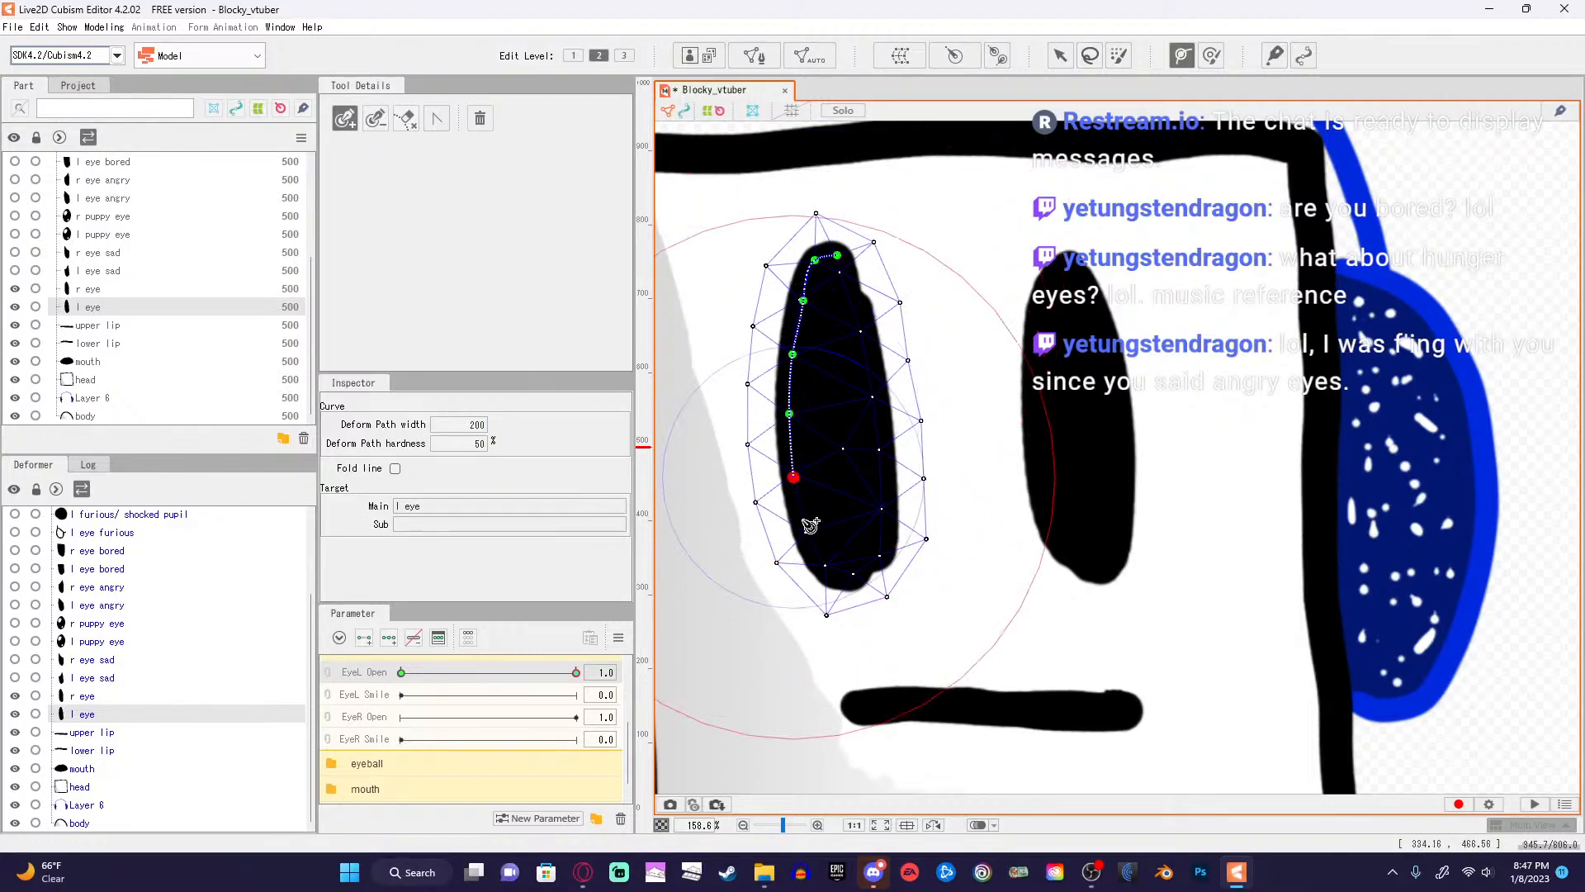
left_click(805, 535)
left_click(827, 572)
left_click(853, 573)
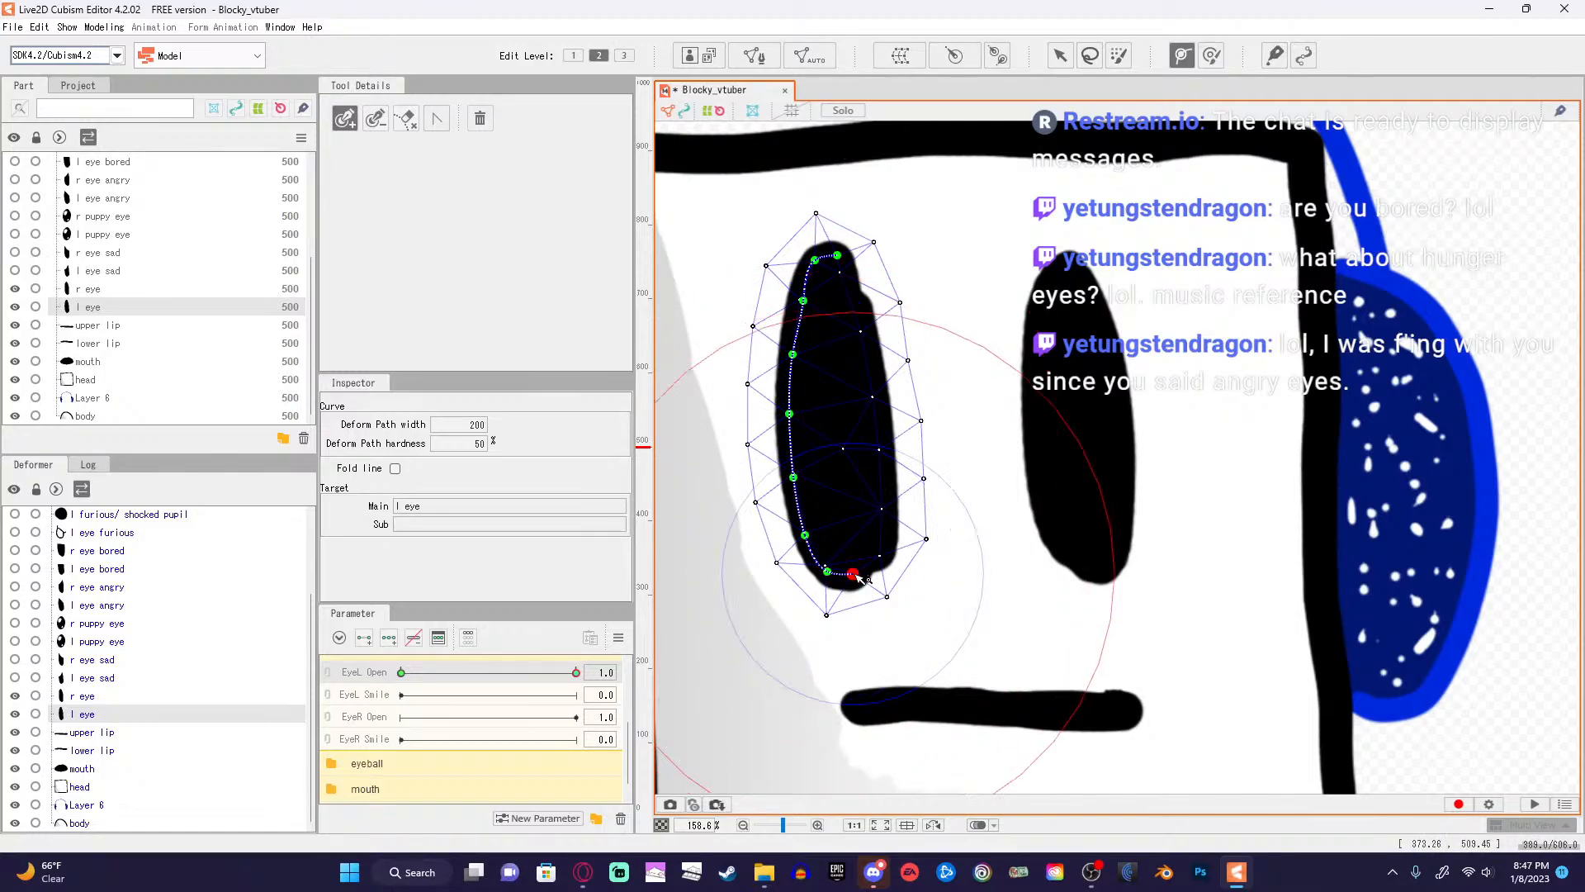
left_click(879, 558)
left_click(877, 509)
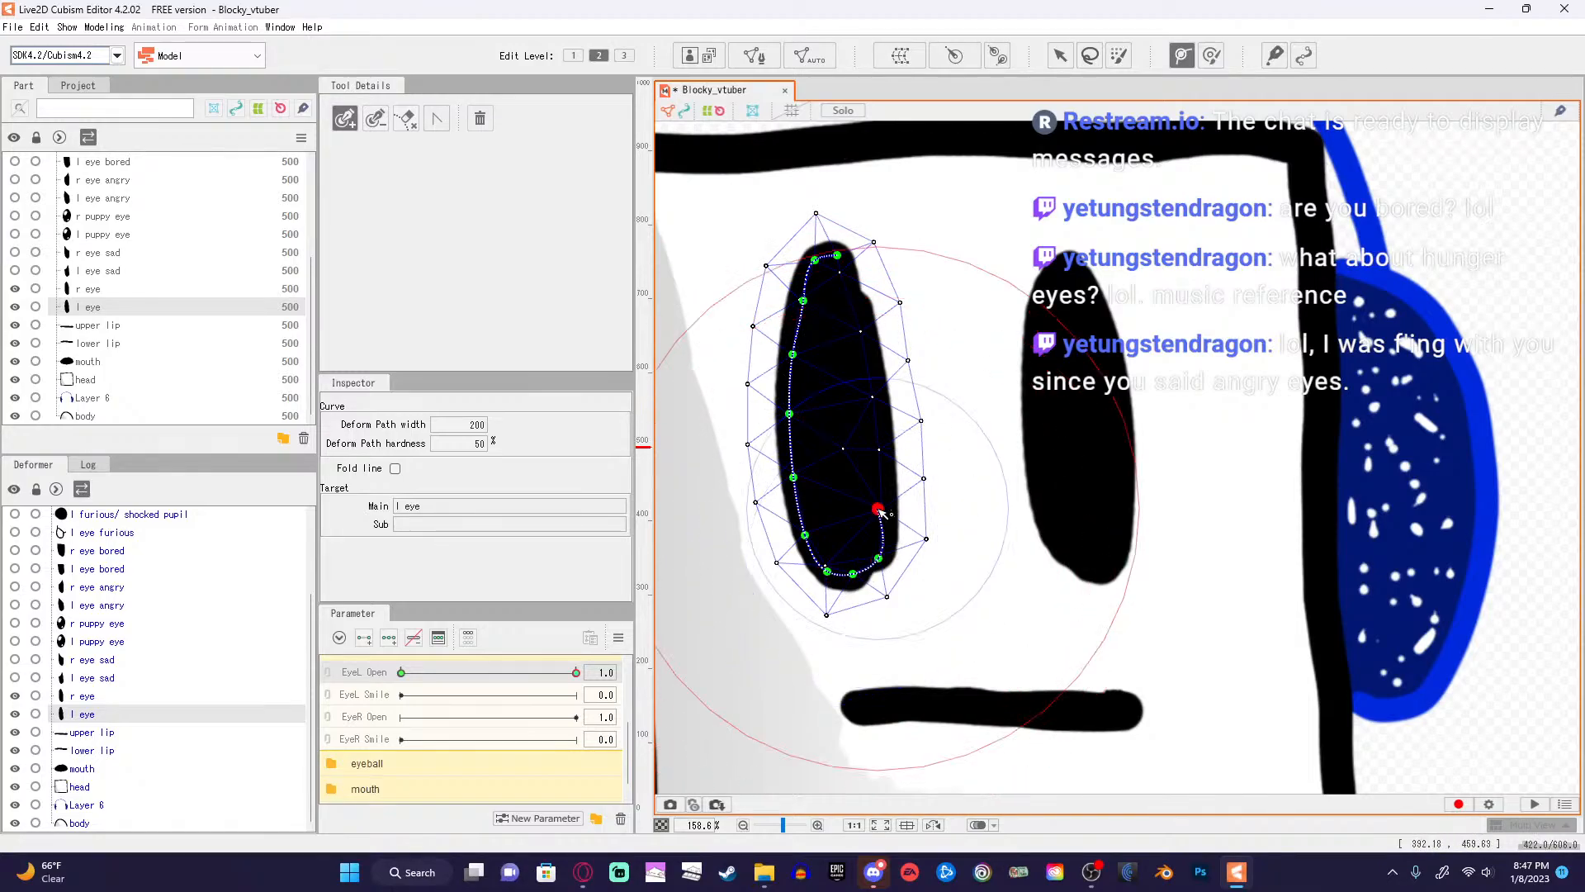
left_click(880, 452)
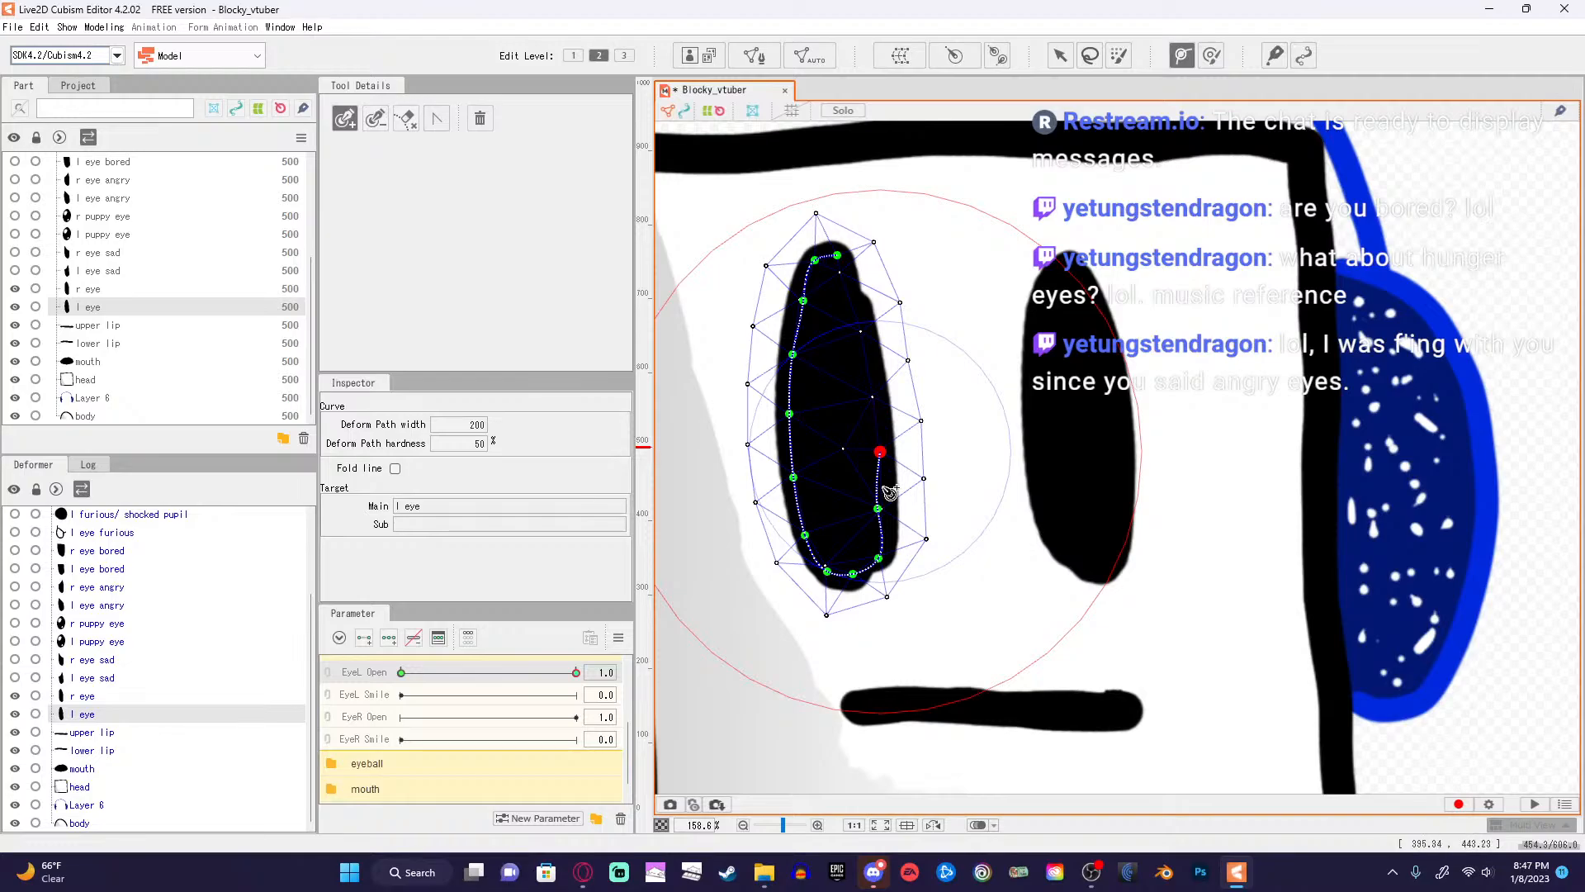
key("ctrl+z")
key("ctrl+z")
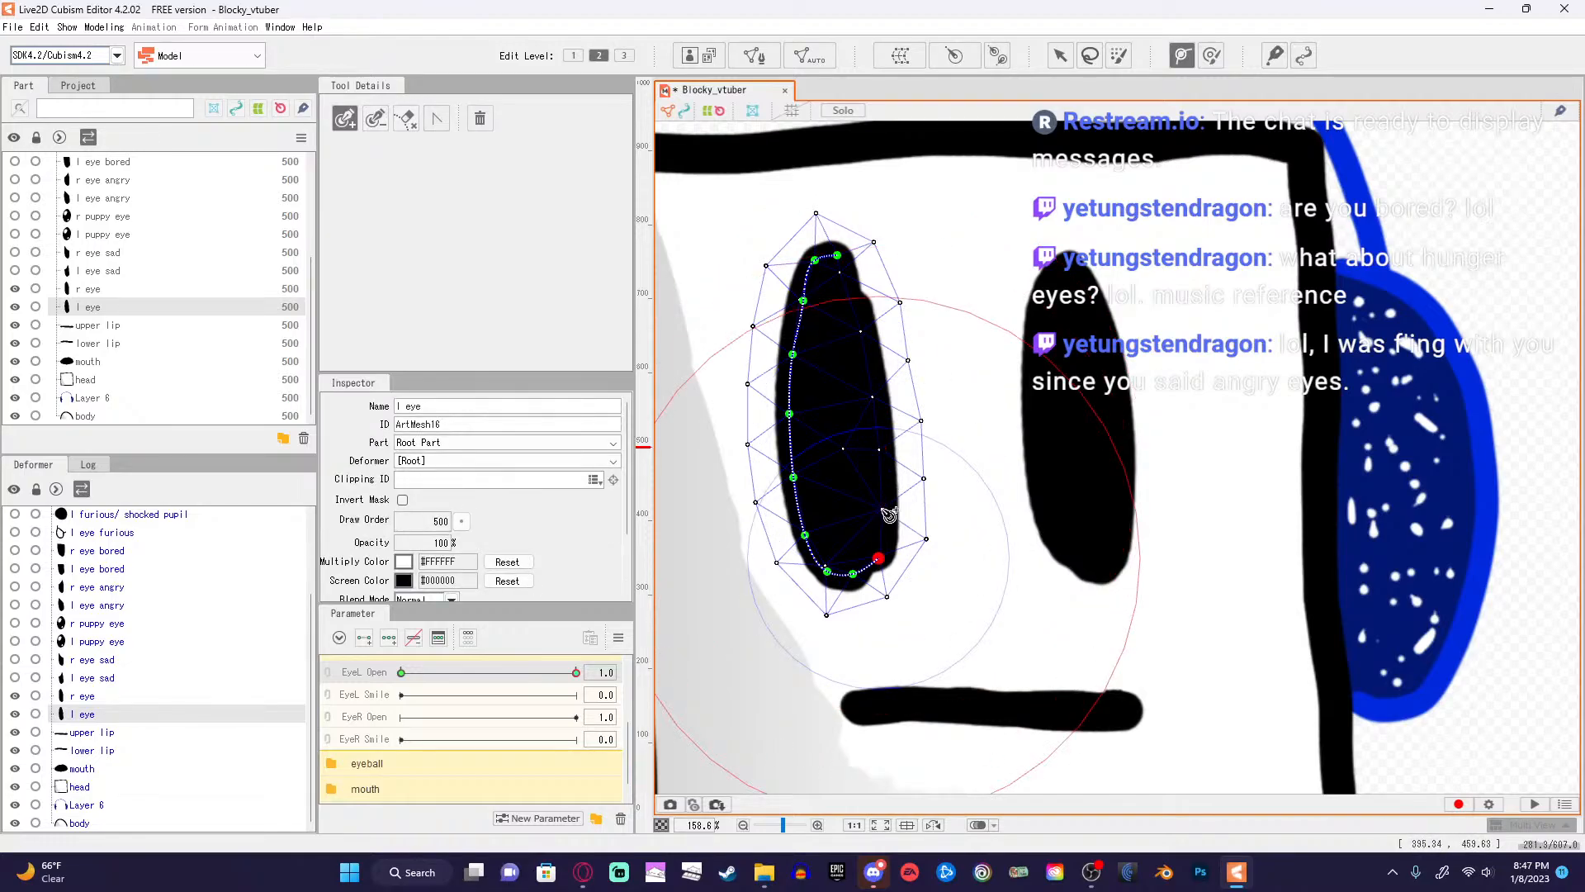
Continue the deform path up the right edge of l eye and close it at the starting point on top.
left_click(881, 511)
left_click(881, 450)
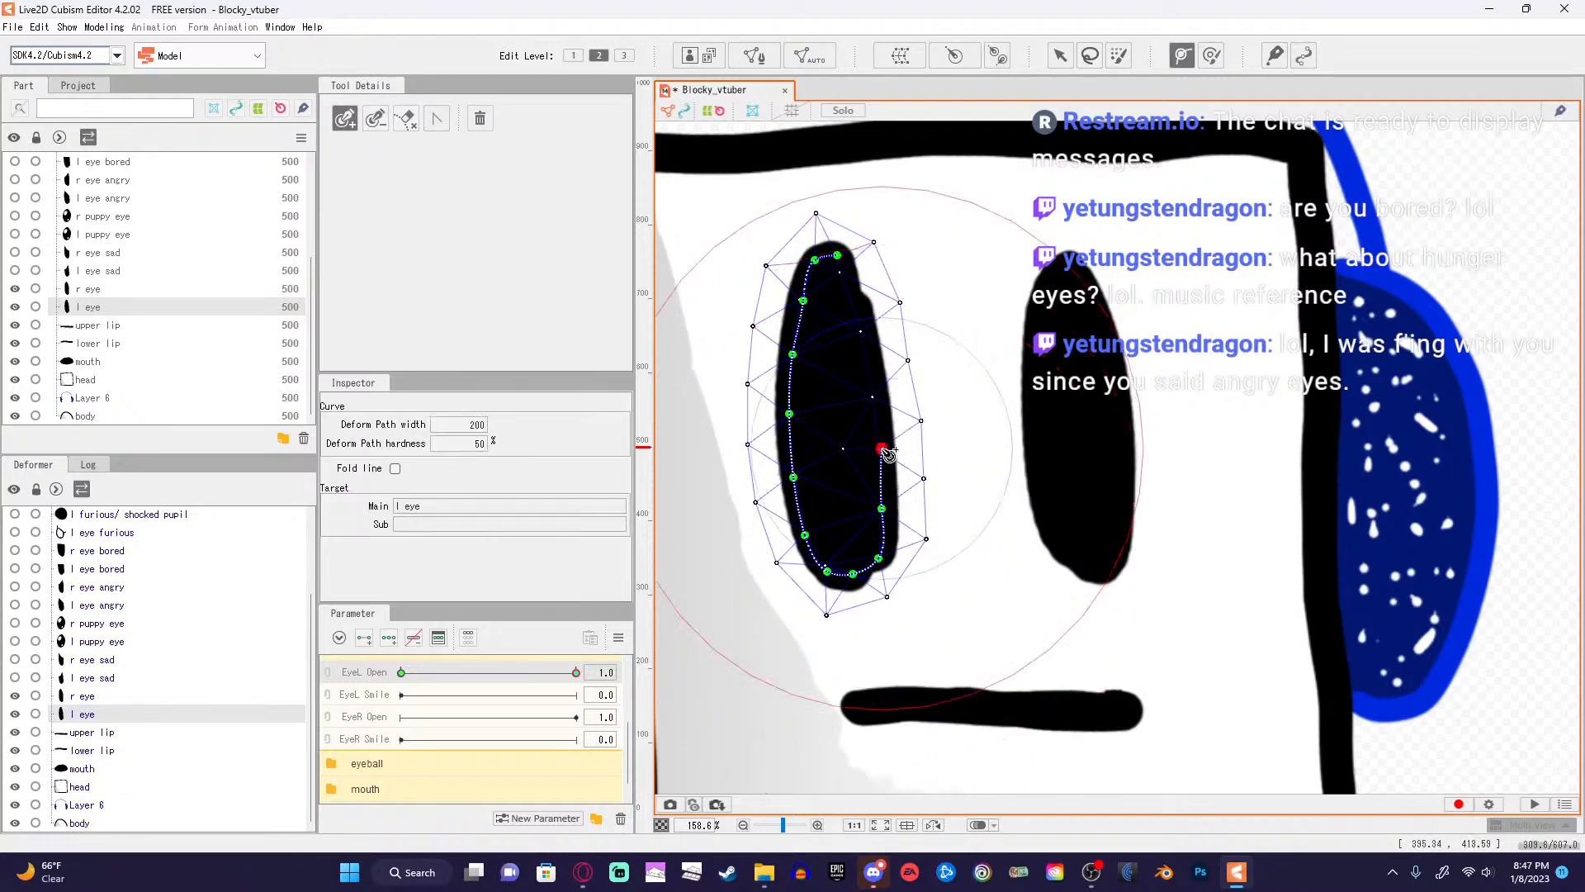
left_click(872, 397)
left_click(862, 328)
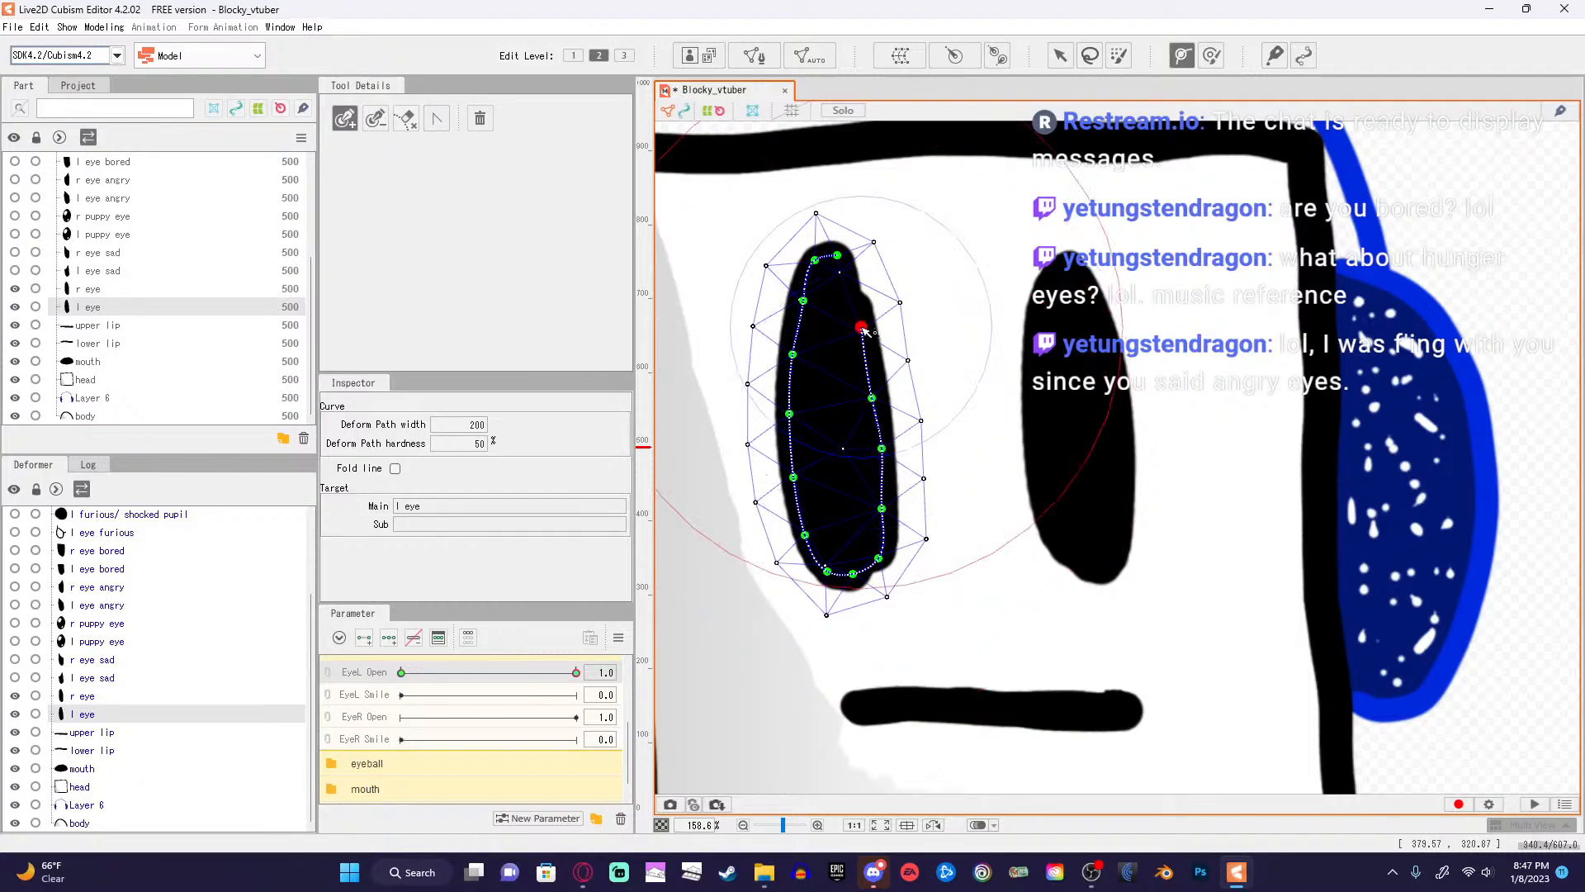
left_click(839, 257)
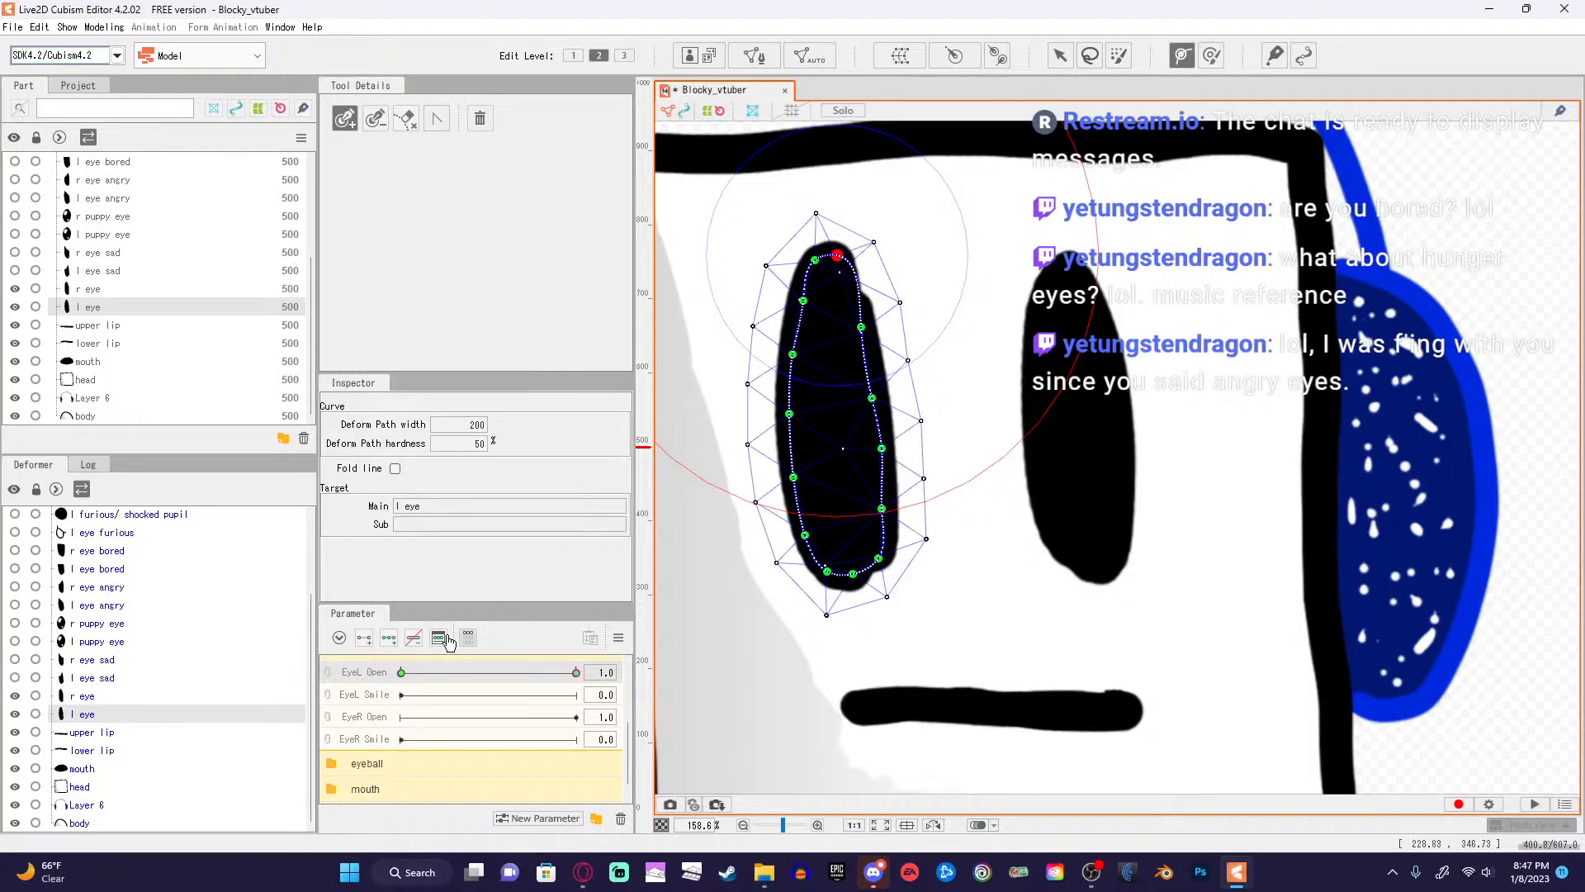
Try to squash l eye by moving the upper and side deform path points down and outward with the arrow tool.
left_click_drag(575, 672, 549, 675)
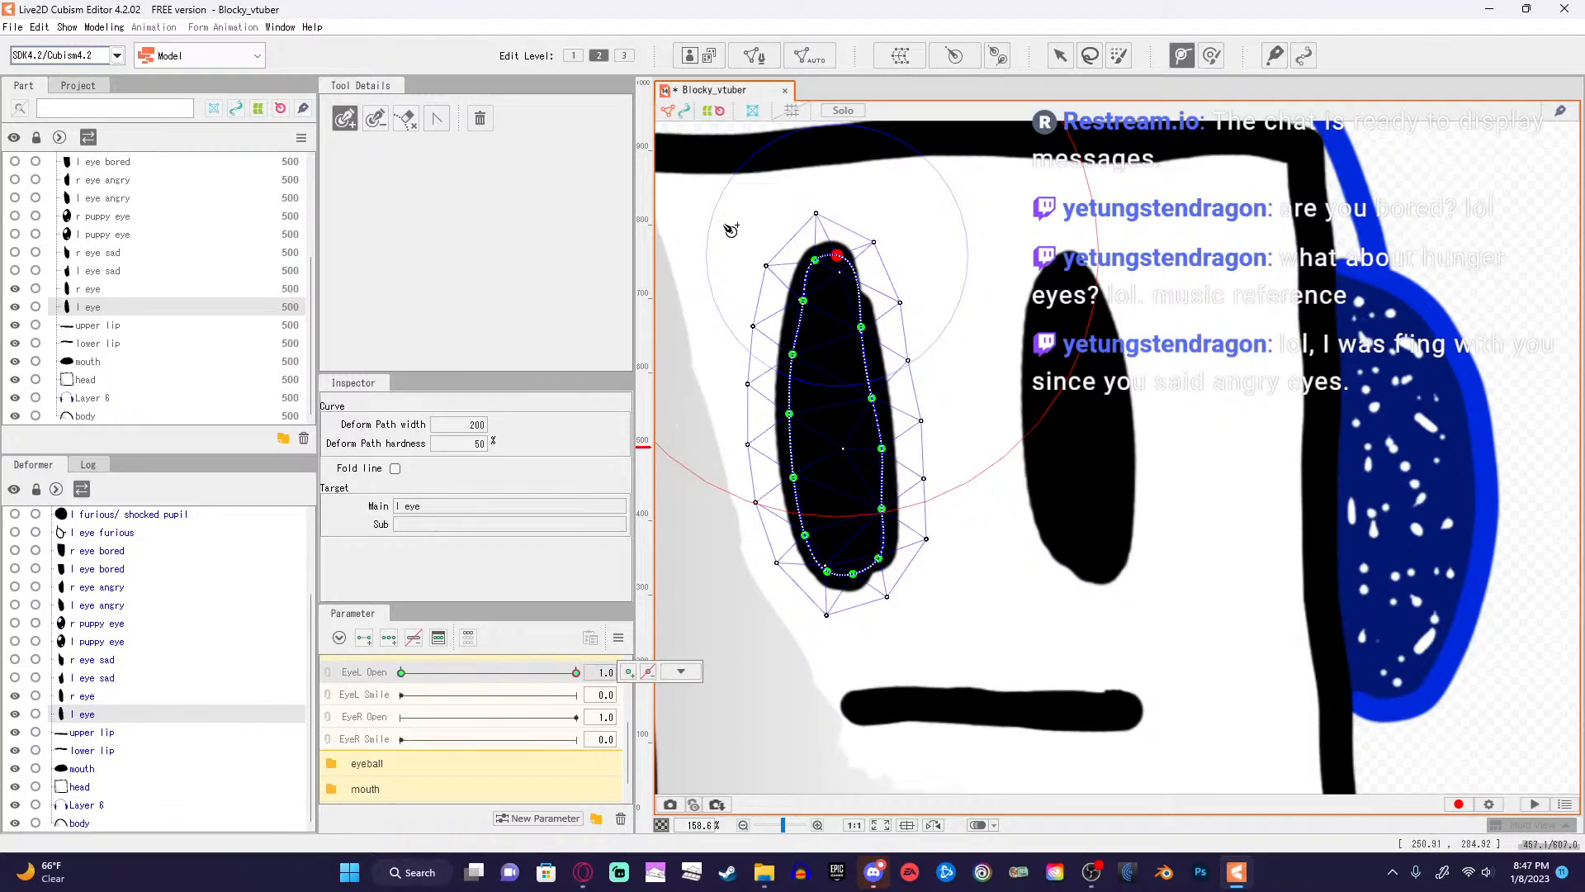
left_click(1060, 56)
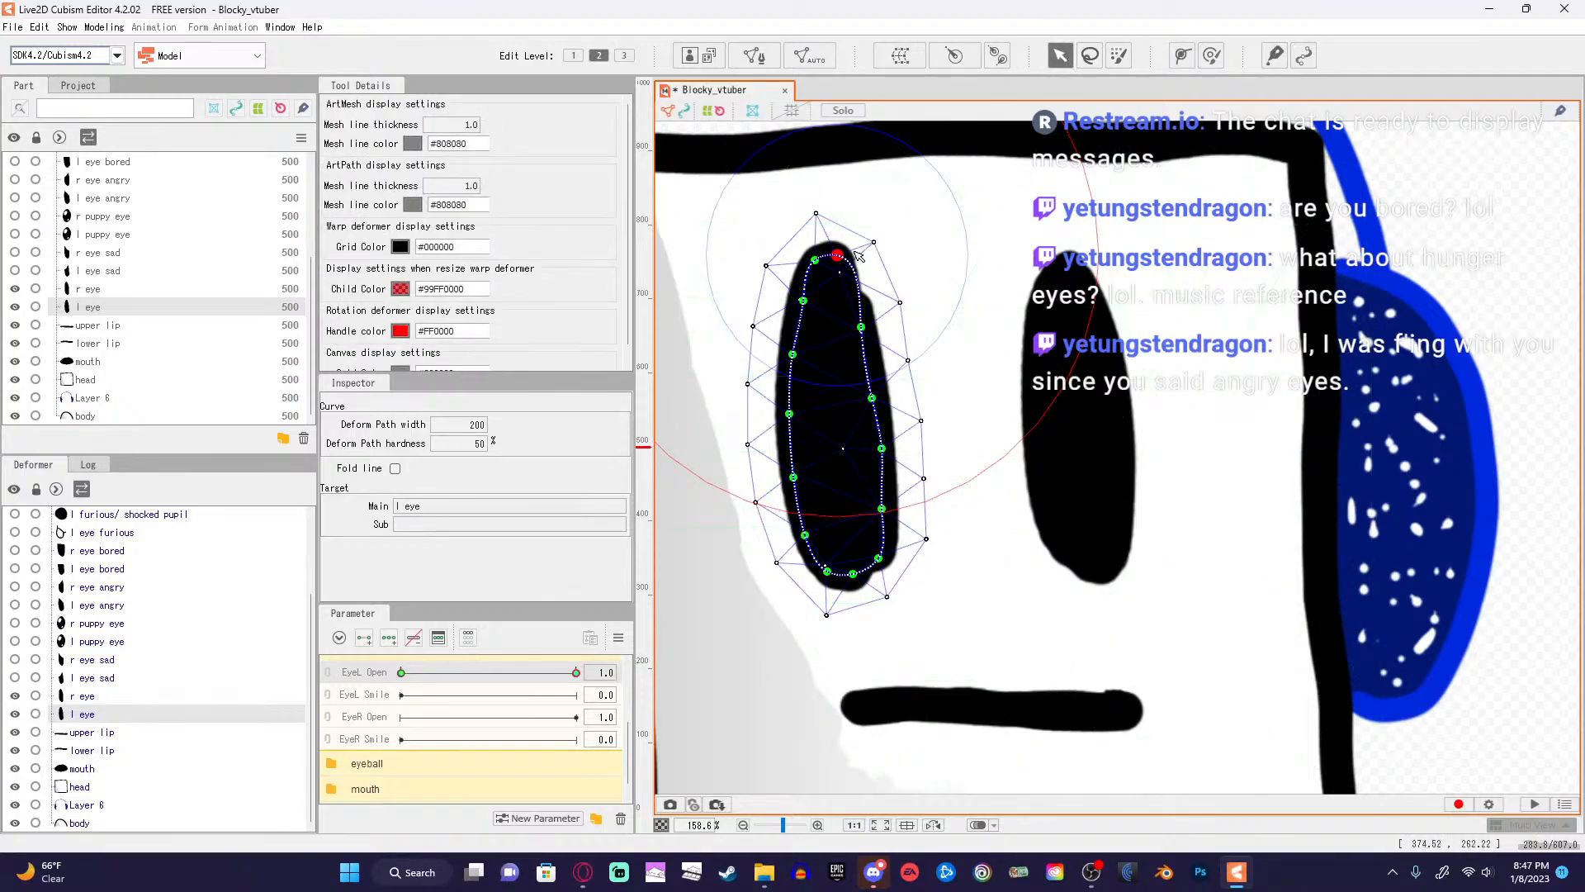
left_click_drag(838, 256, 839, 393)
left_click(873, 398)
left_click_drag(840, 312, 827, 355)
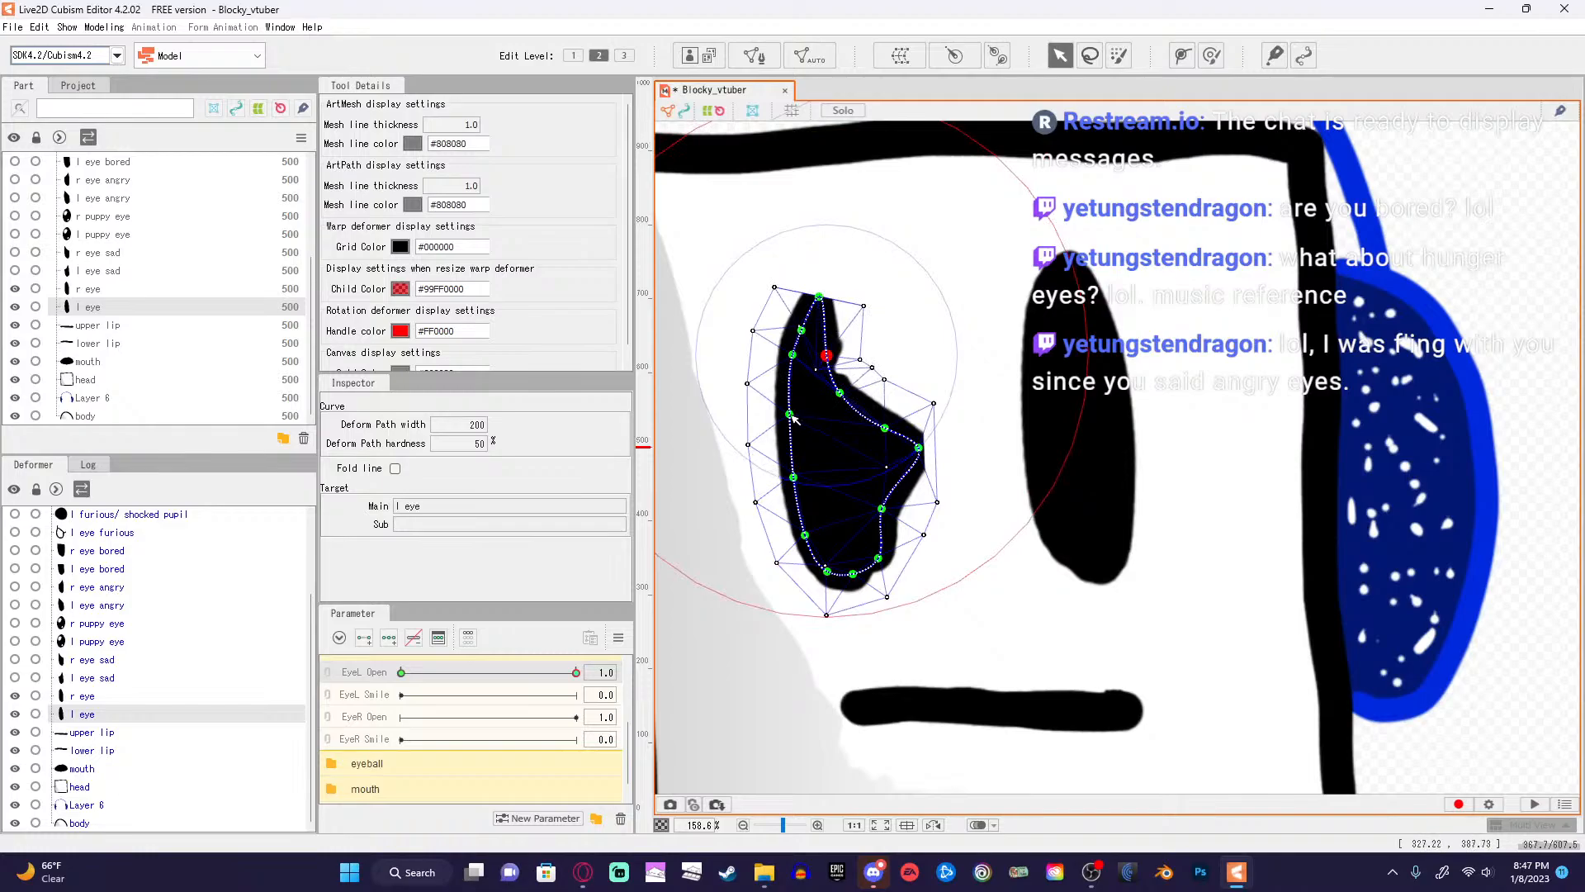
left_click_drag(790, 415, 755, 417)
mouse_move(792, 355)
left_mouse_down()
mouse_move(770, 390)
mouse_move(789, 359)
left_mouse_up()
left_click_drag(819, 297, 808, 349)
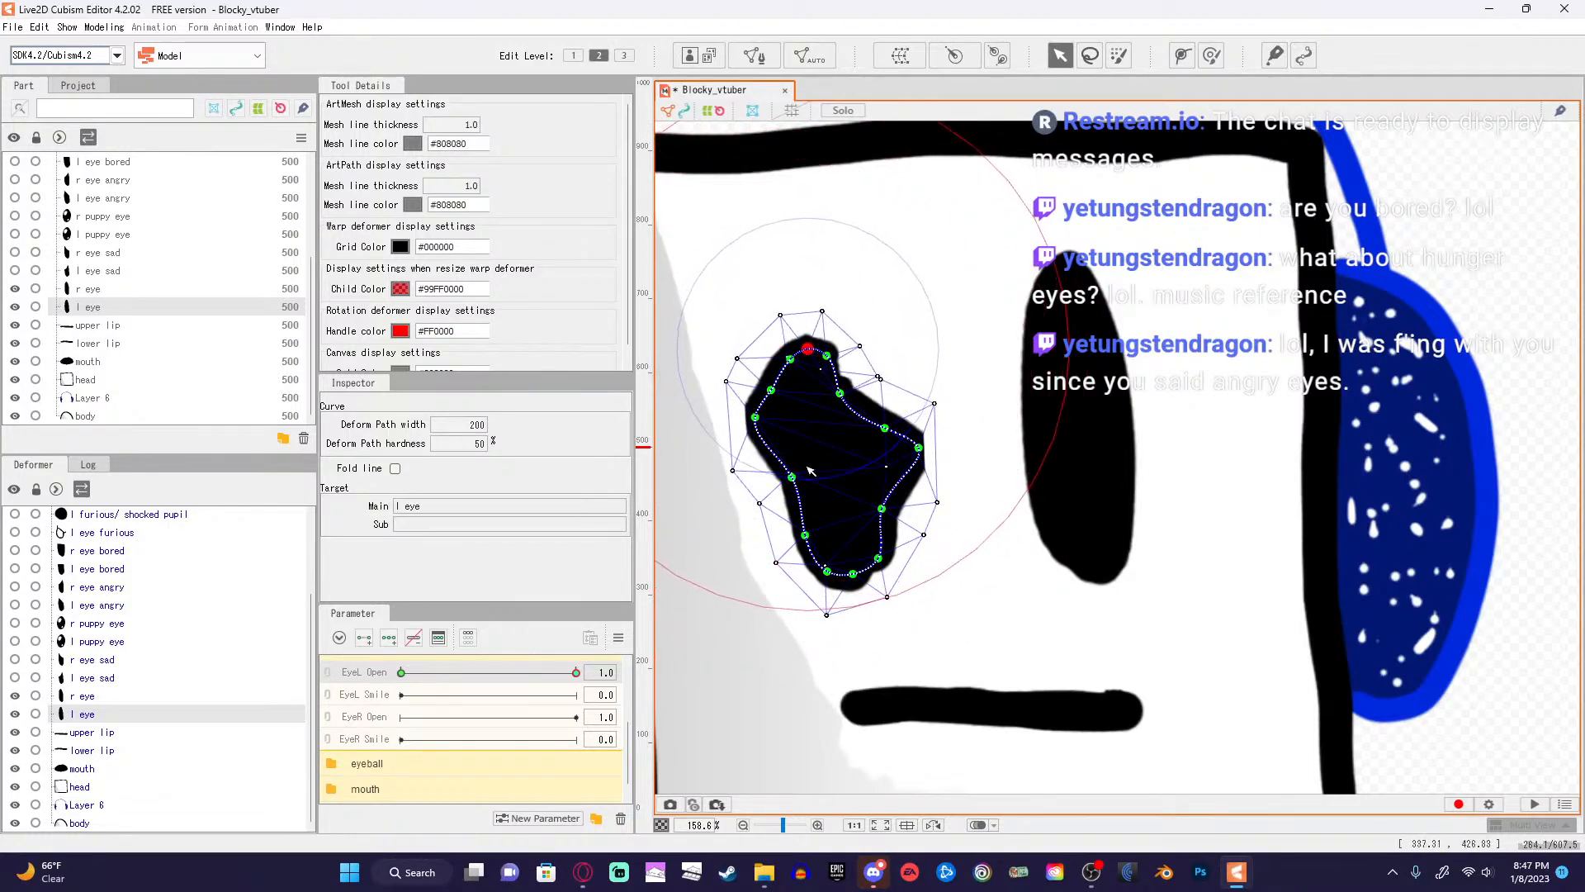
Try to flatten the lower half of l eye by gathering the left and bottom deform path points toward its middle.
mouse_move(790, 476)
left_mouse_down()
mouse_move(739, 466)
mouse_move(753, 435)
mouse_move(781, 454)
left_mouse_up()
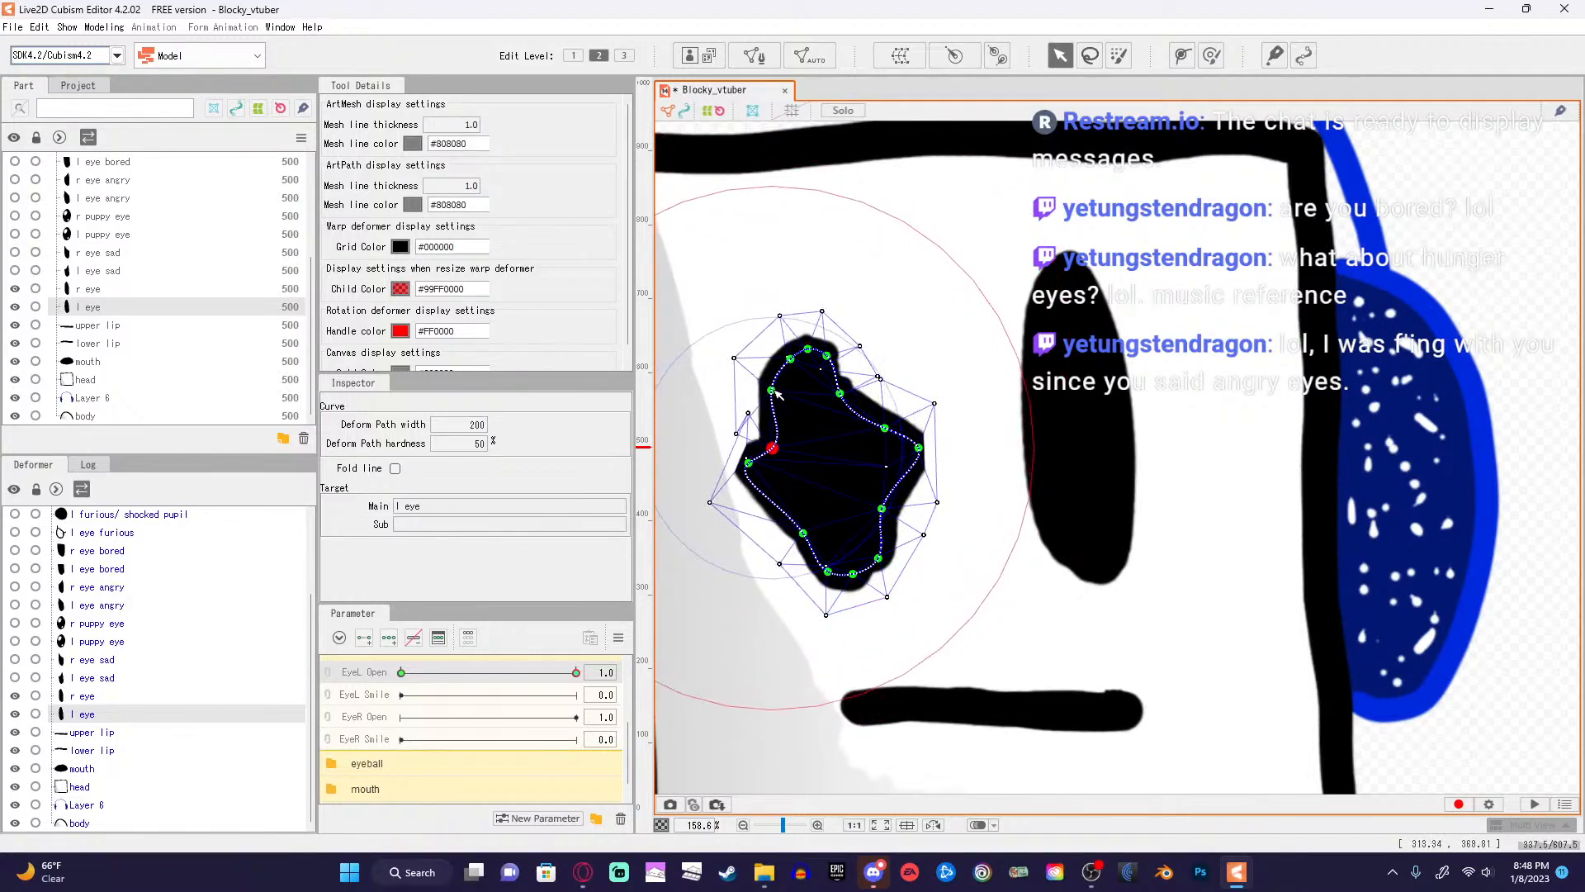
left_click_drag(772, 390, 806, 437)
left_click_drag(803, 535, 805, 485)
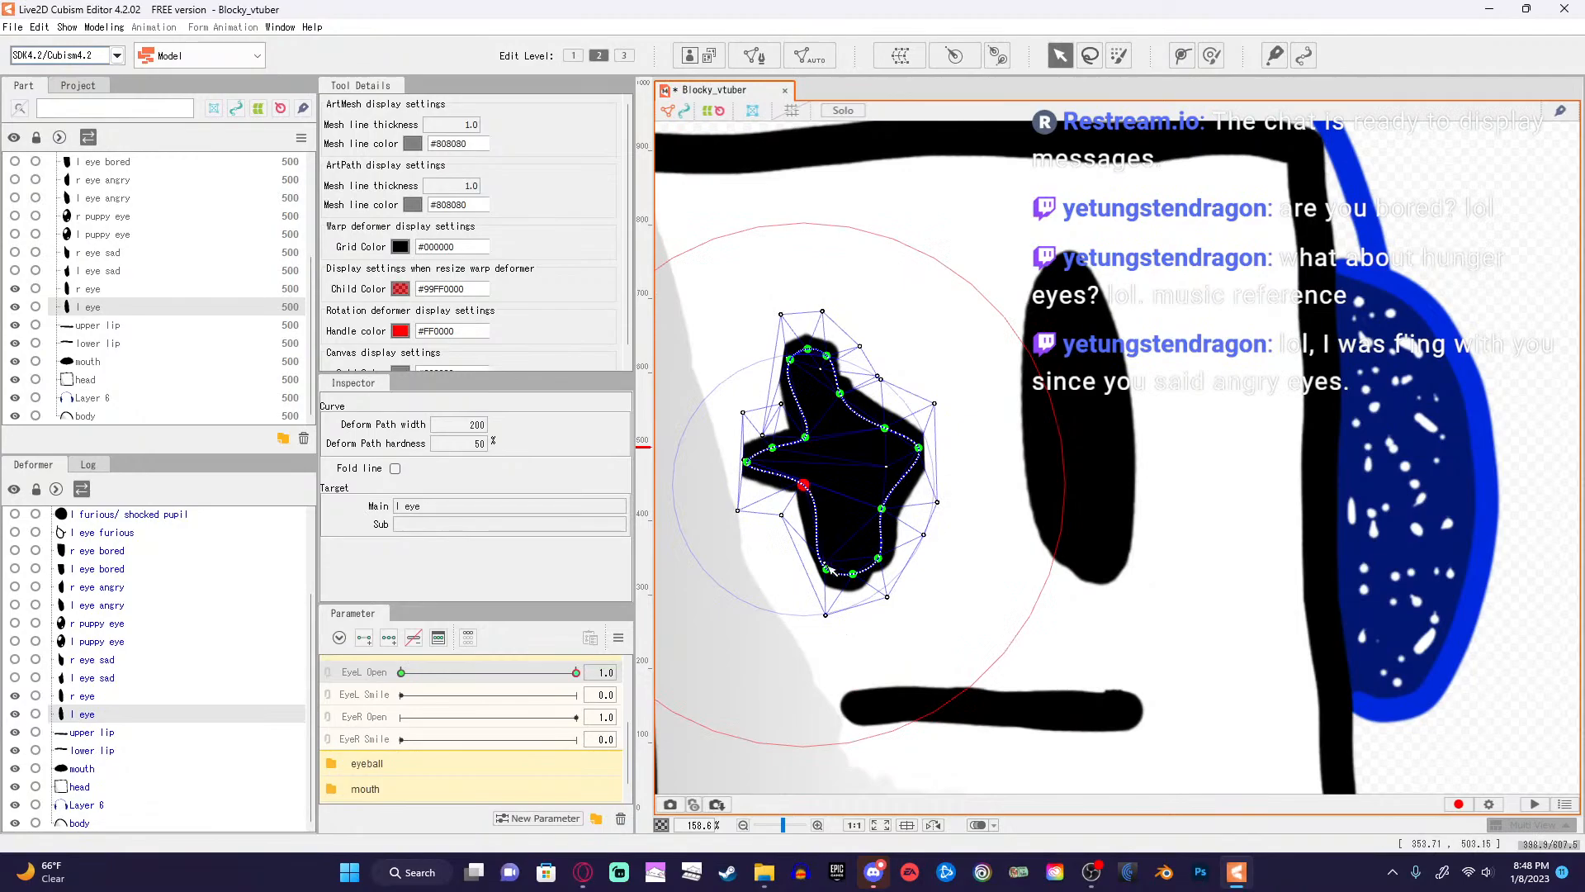
left_click_drag(833, 572, 766, 465)
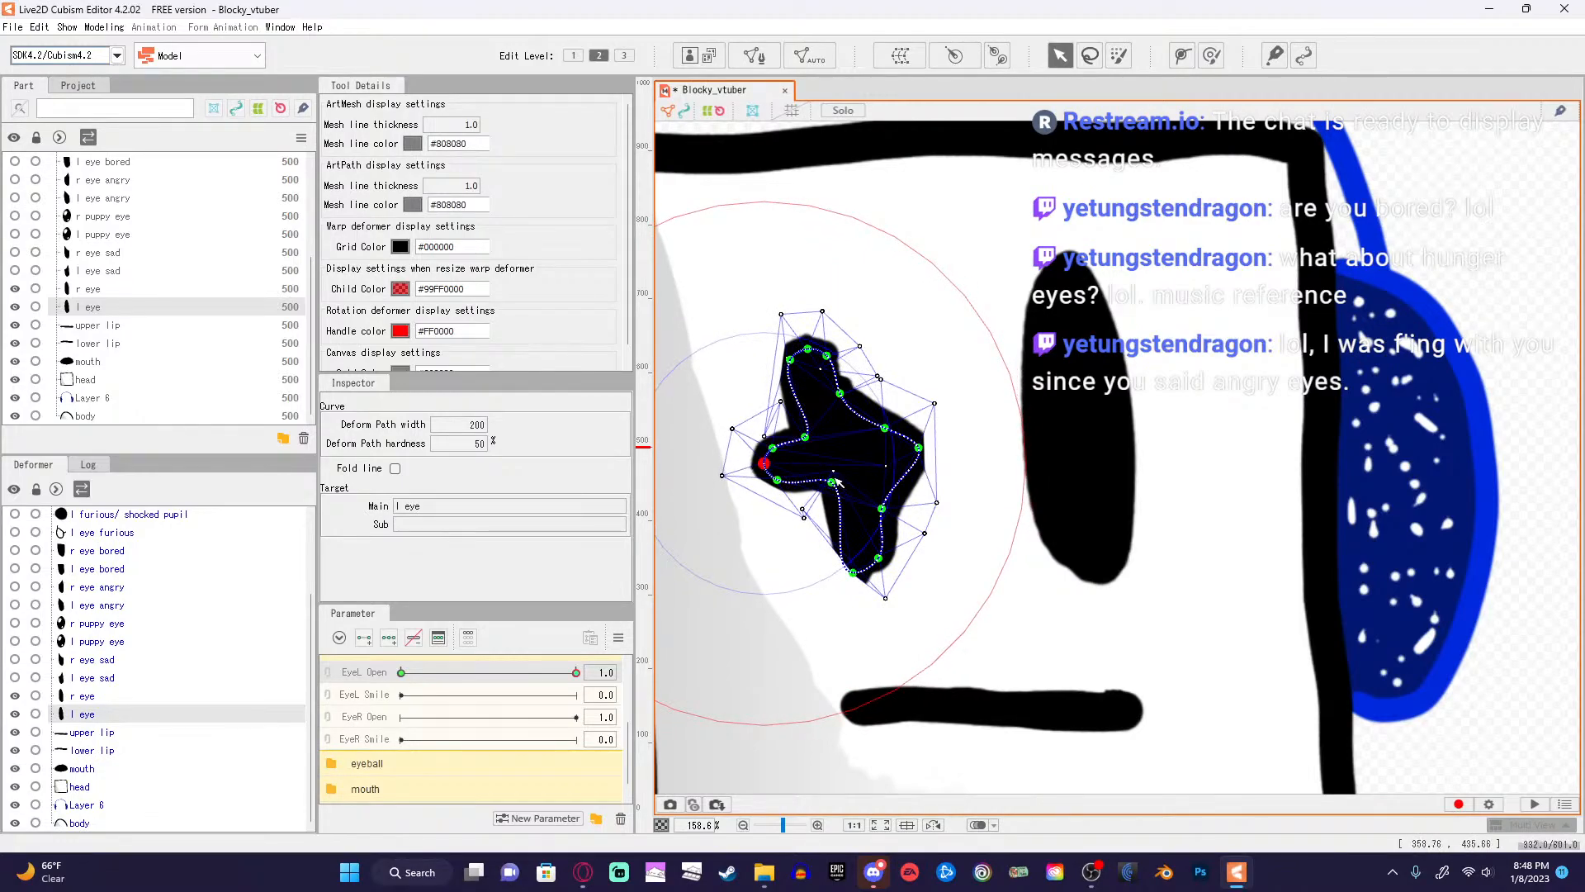
left_click(833, 482)
left_click_drag(855, 573, 856, 475)
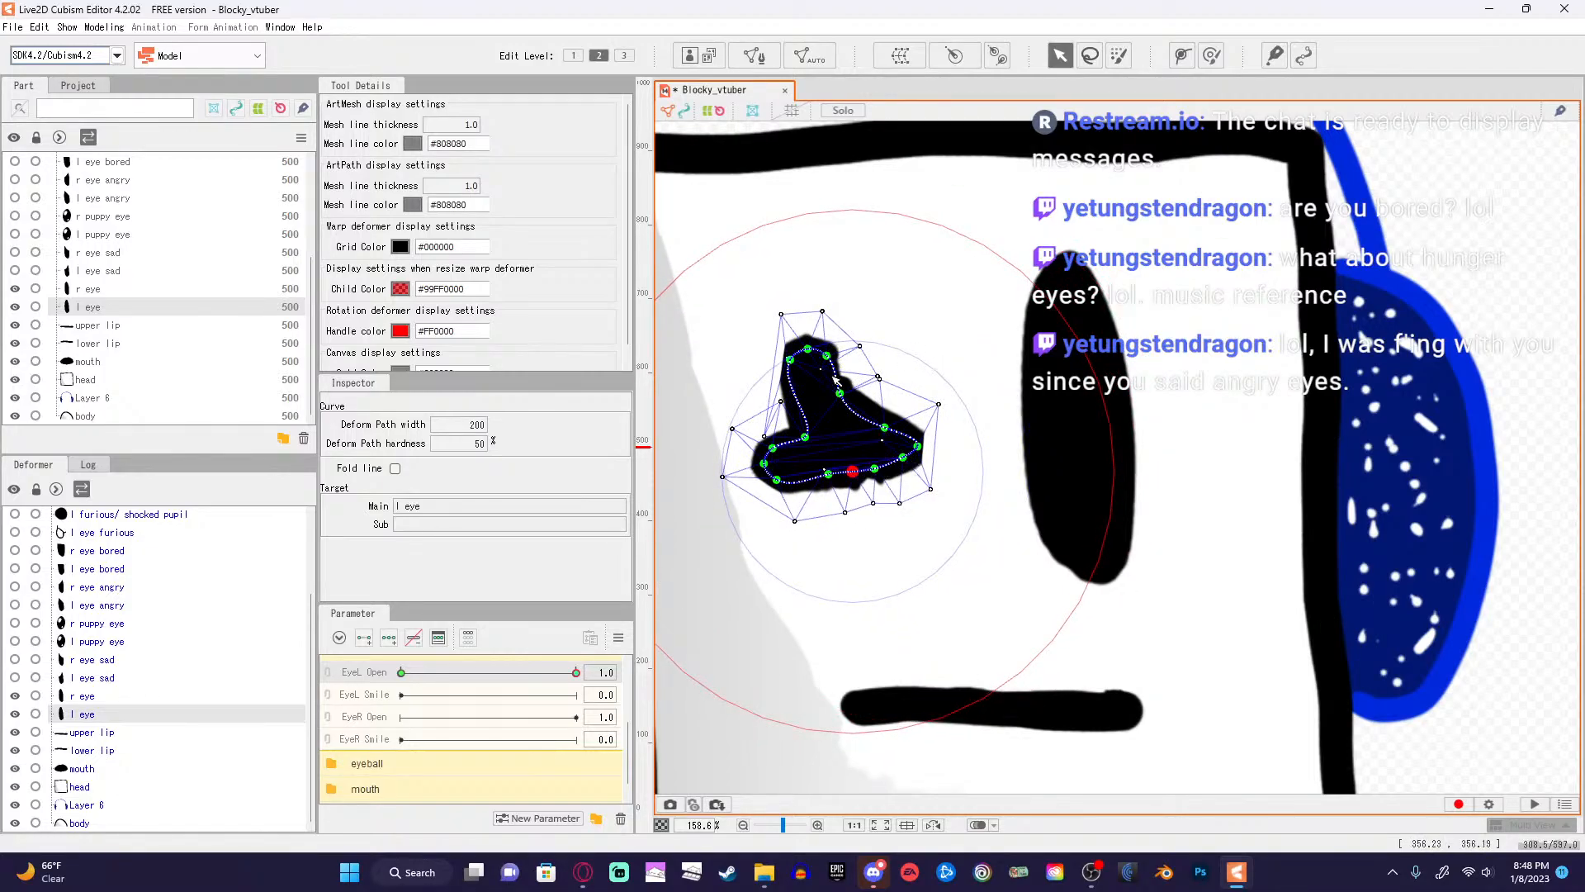
Try to flatten the remaining top of l eye into a horizontal closed shape by lowering its upper path points.
left_click_drag(837, 380, 863, 440)
left_click_drag(828, 358, 839, 434)
left_click_drag(802, 371, 903, 455)
left_click(884, 428)
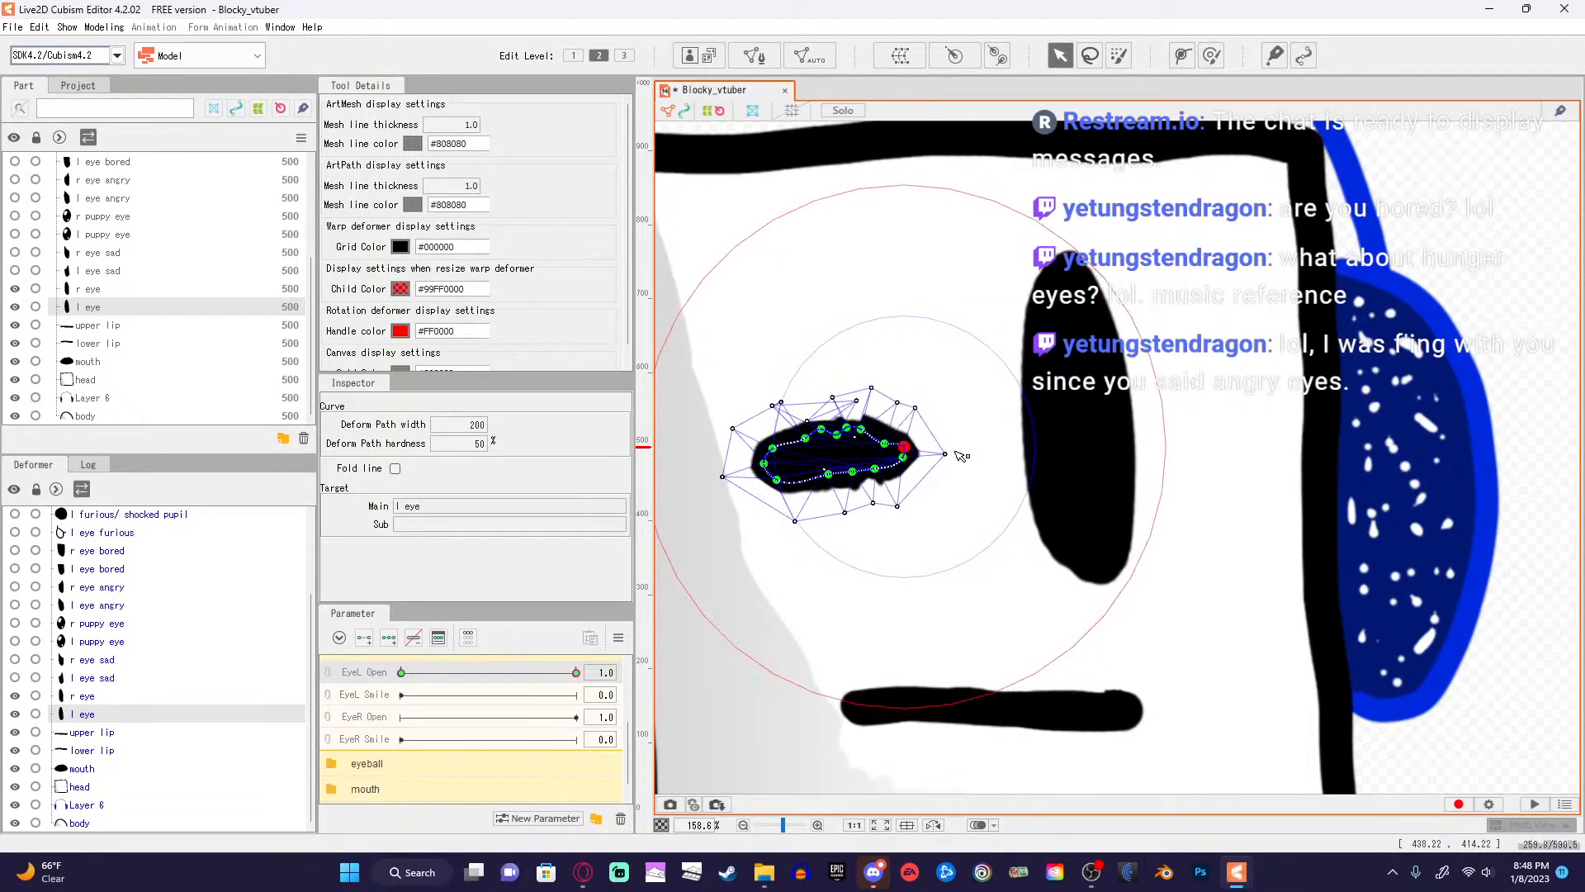
Undo all the deform path point moves on l eye, back to its original tall oval shape.
key("ctrl+z")
key("ctrl+z")
key("ctrl+z")
key("ctrl+z")
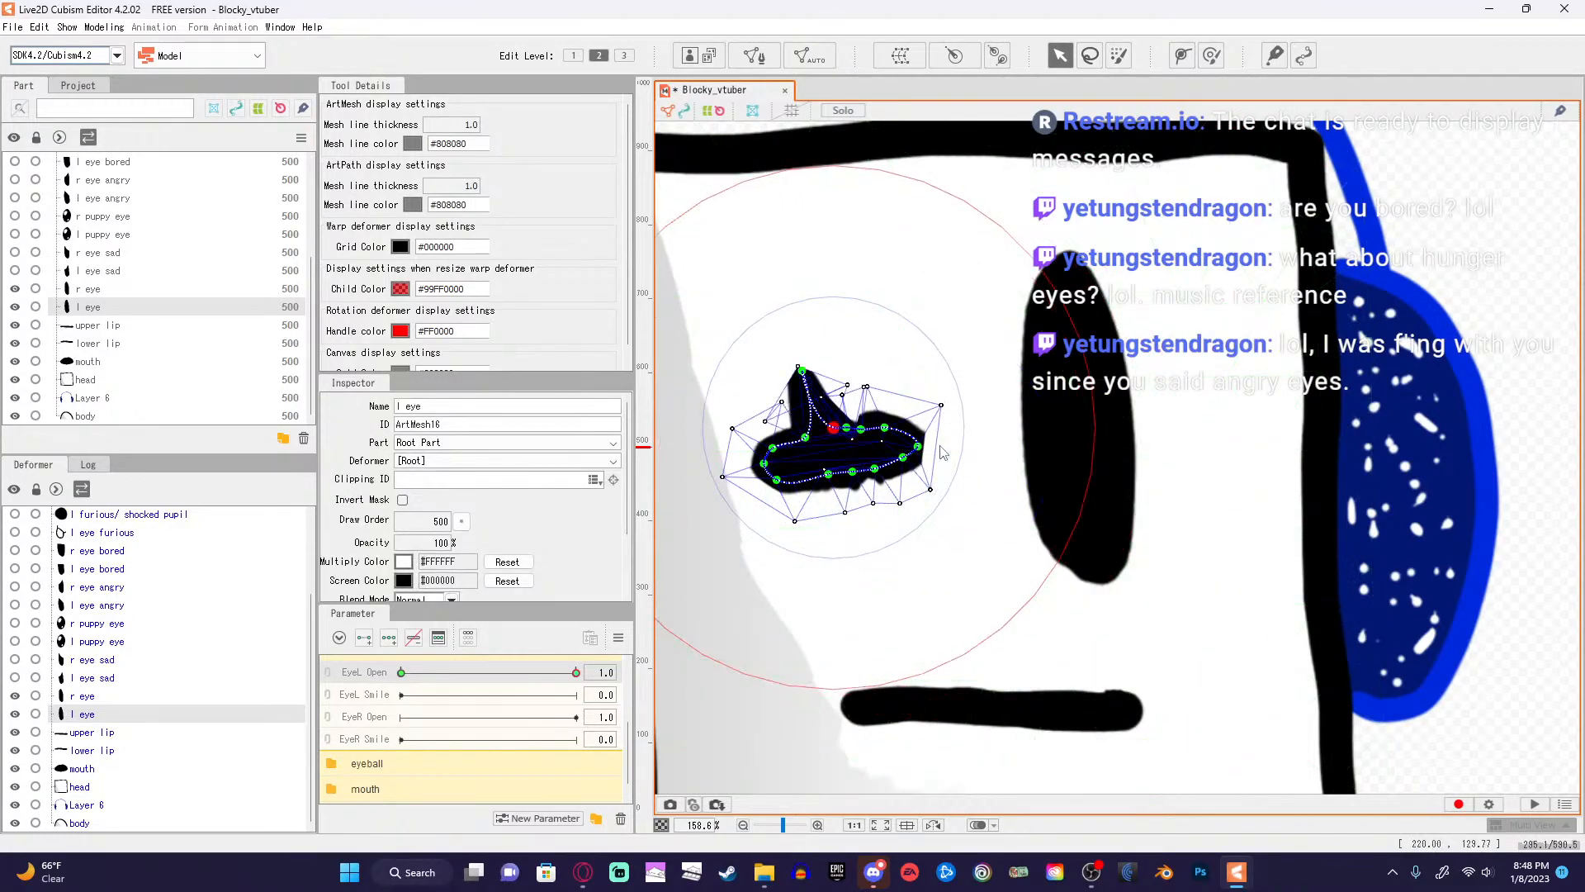
key("ctrl+z")
key("ctrl+z")
key("ctrl+z")
key("ctrl+z")
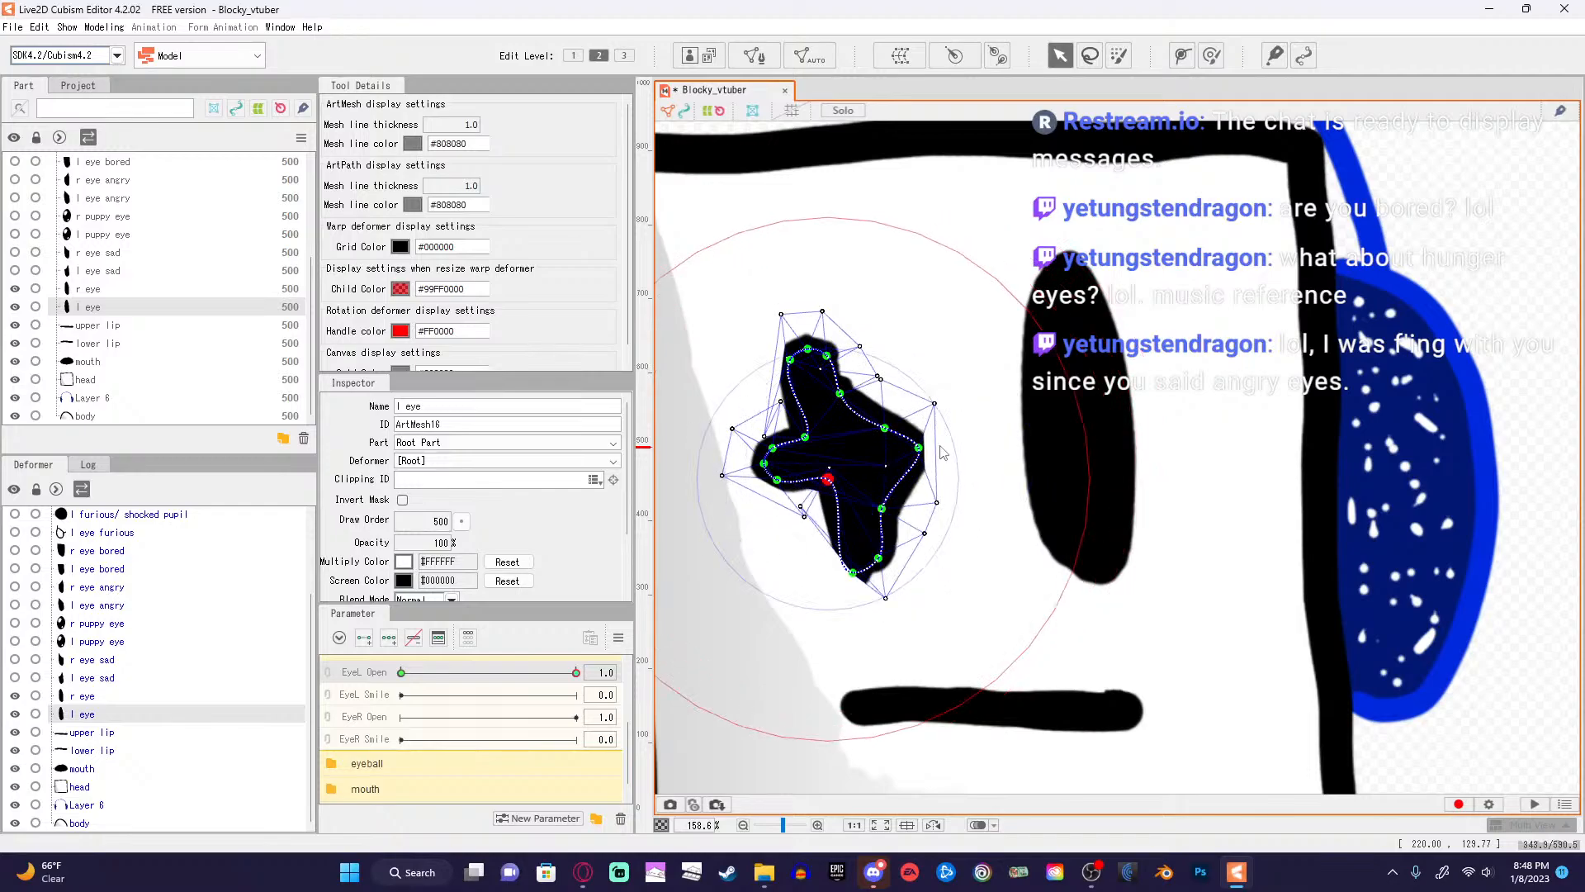
key("ctrl+z")
key("ctrl+z")
key("ctrl+z")
key("ctrl+z")
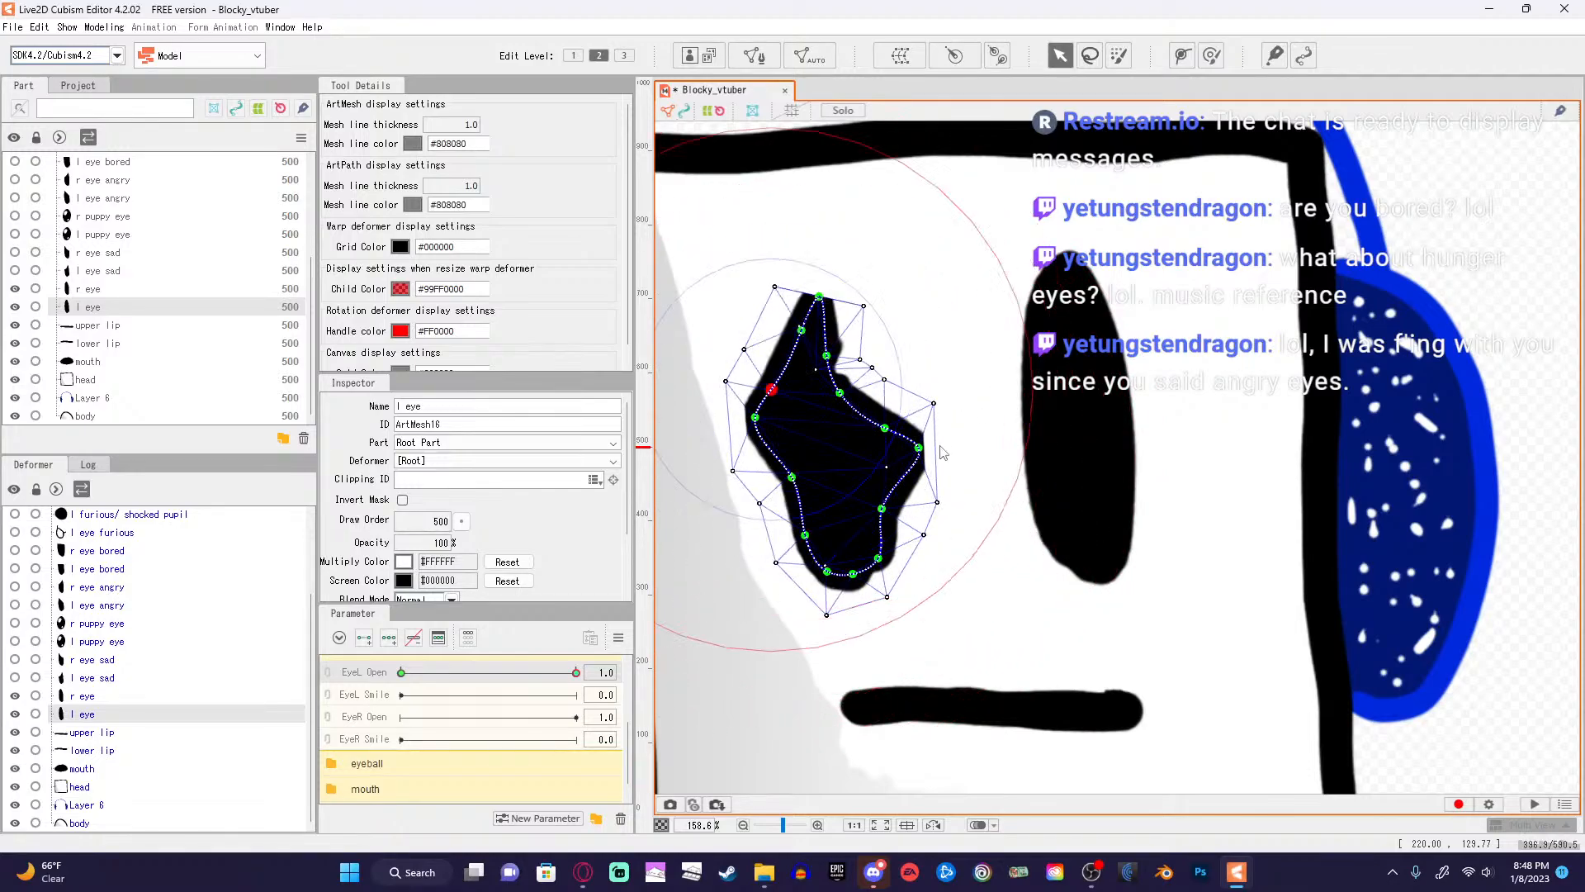
key("ctrl+z")
key("ctrl+z")
key("ctrl+z")
key("ctrl+z")
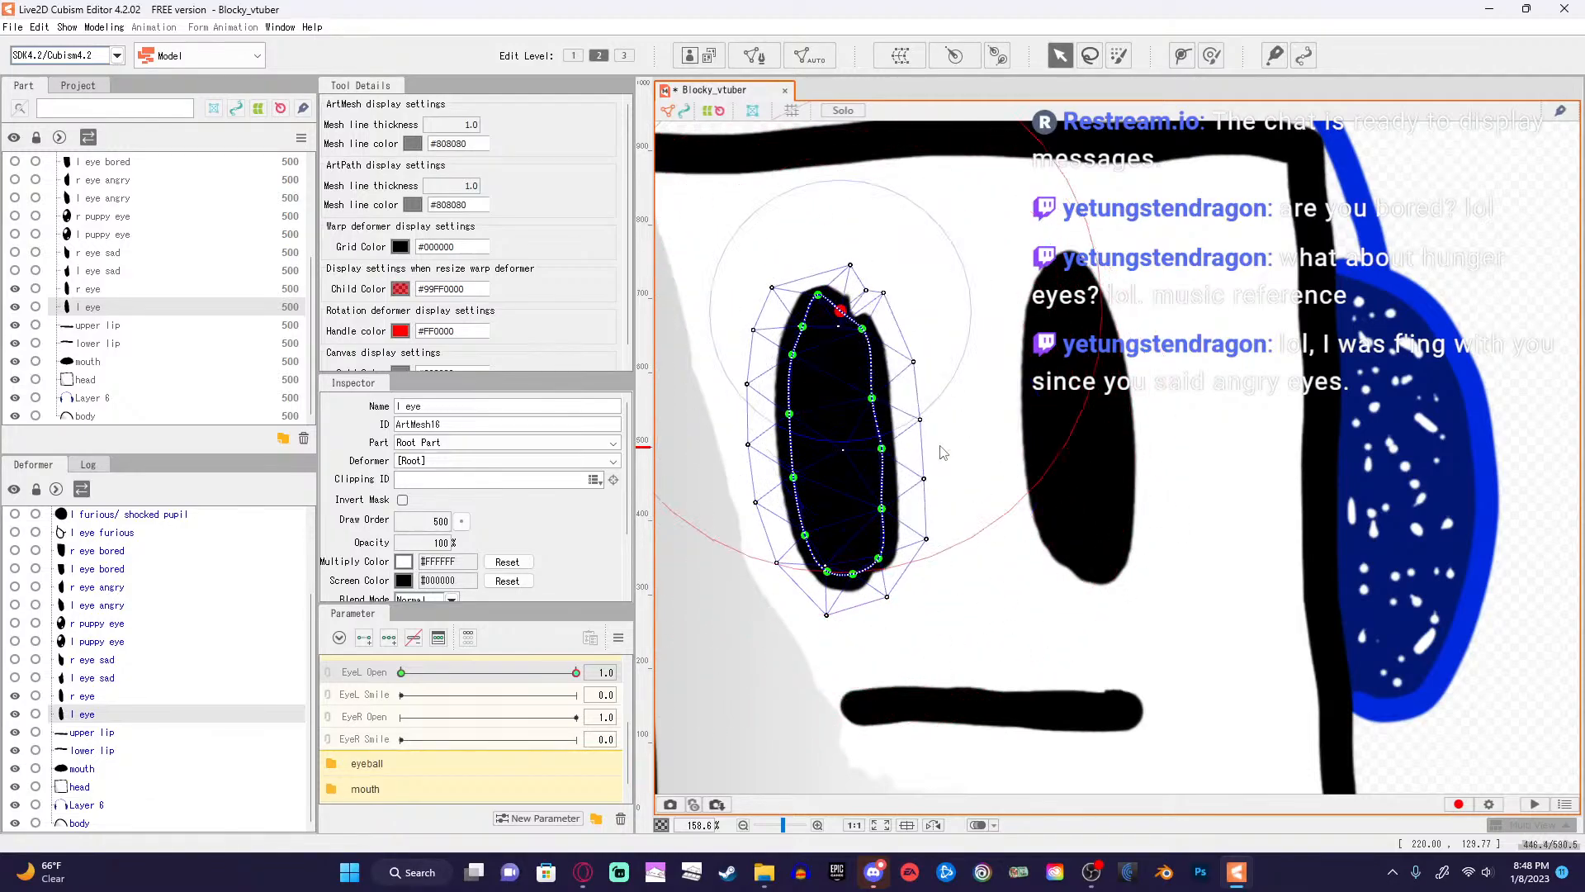
key("ctrl+z")
Undo the closed deform path on l eye point by point, back to its first point on top.
key("ctrl+z")
key("ctrl+z")
key("ctrl+z")
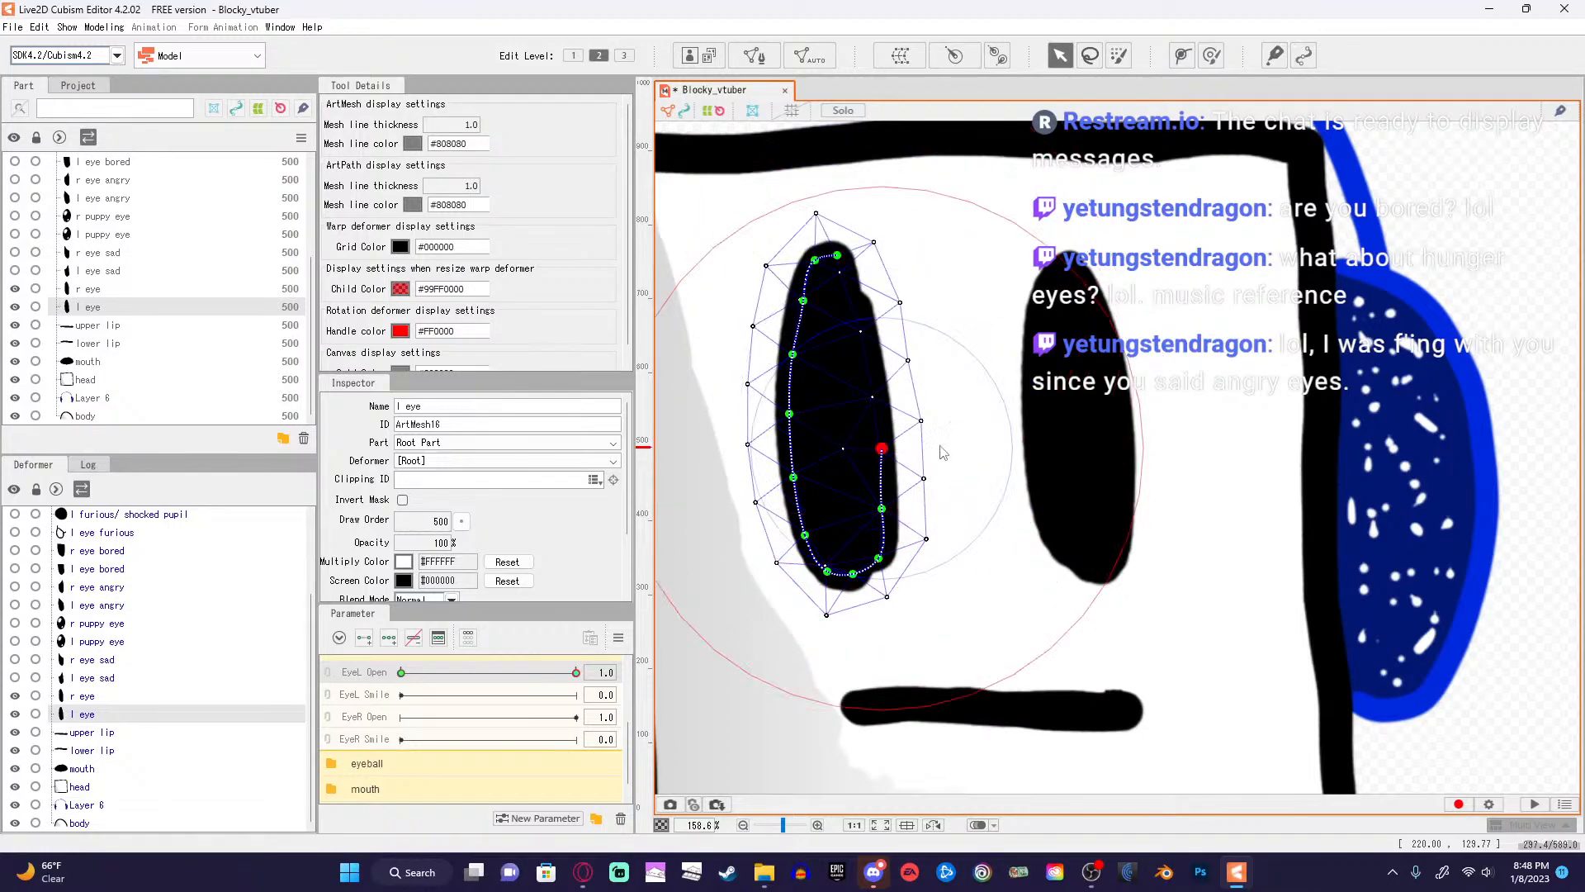
key("ctrl+z")
key("ctrl+z")
key("ctrl+z")
key("ctrl+z")
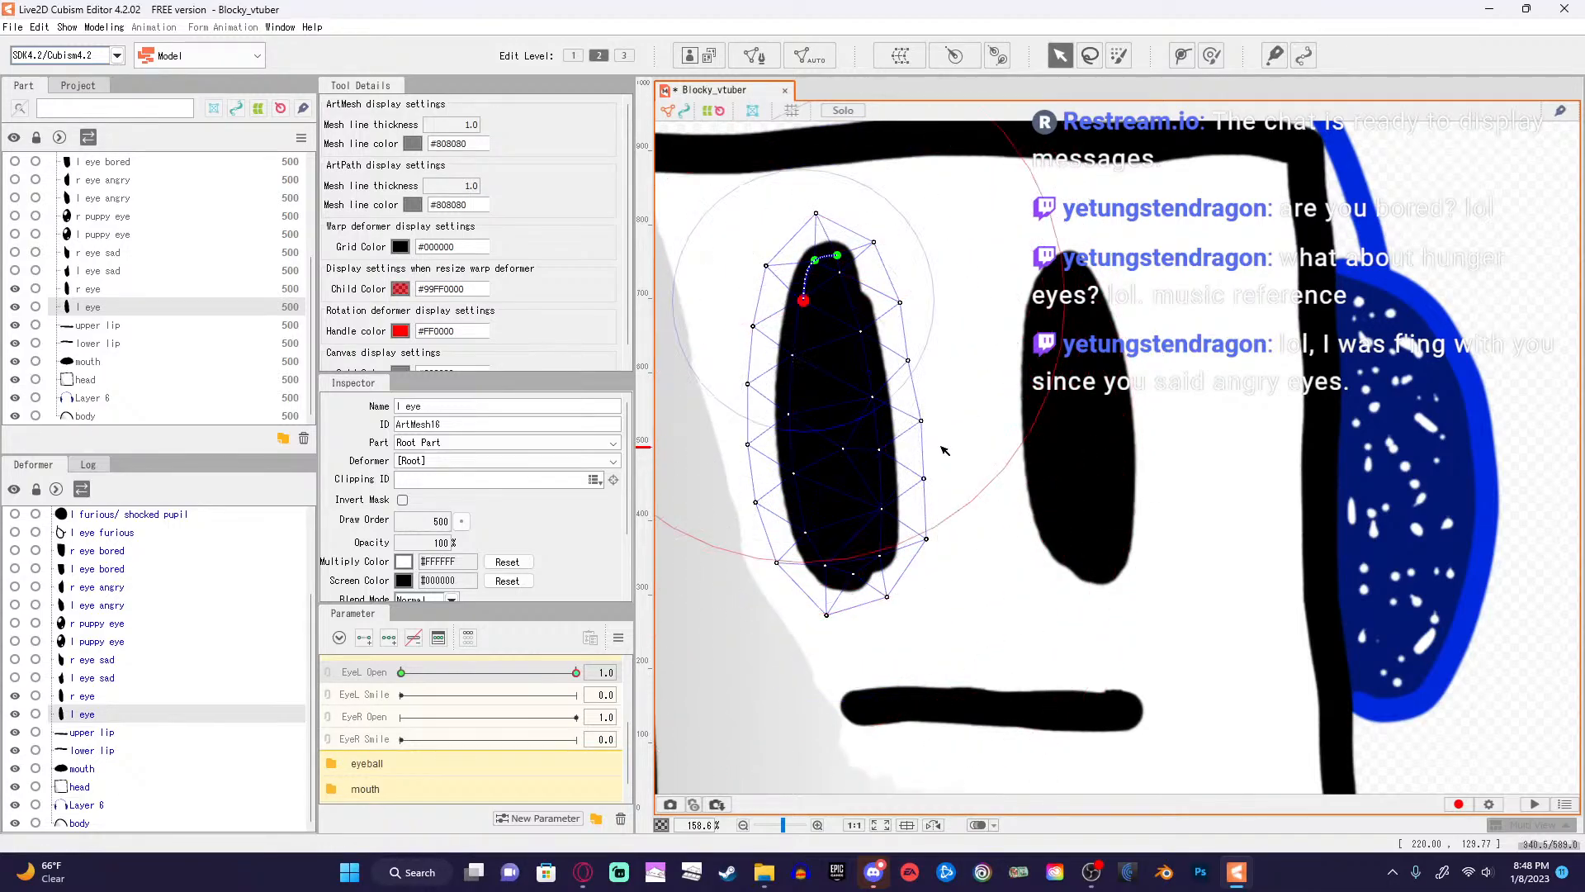
key("ctrl+z")
key("ctrl+z")
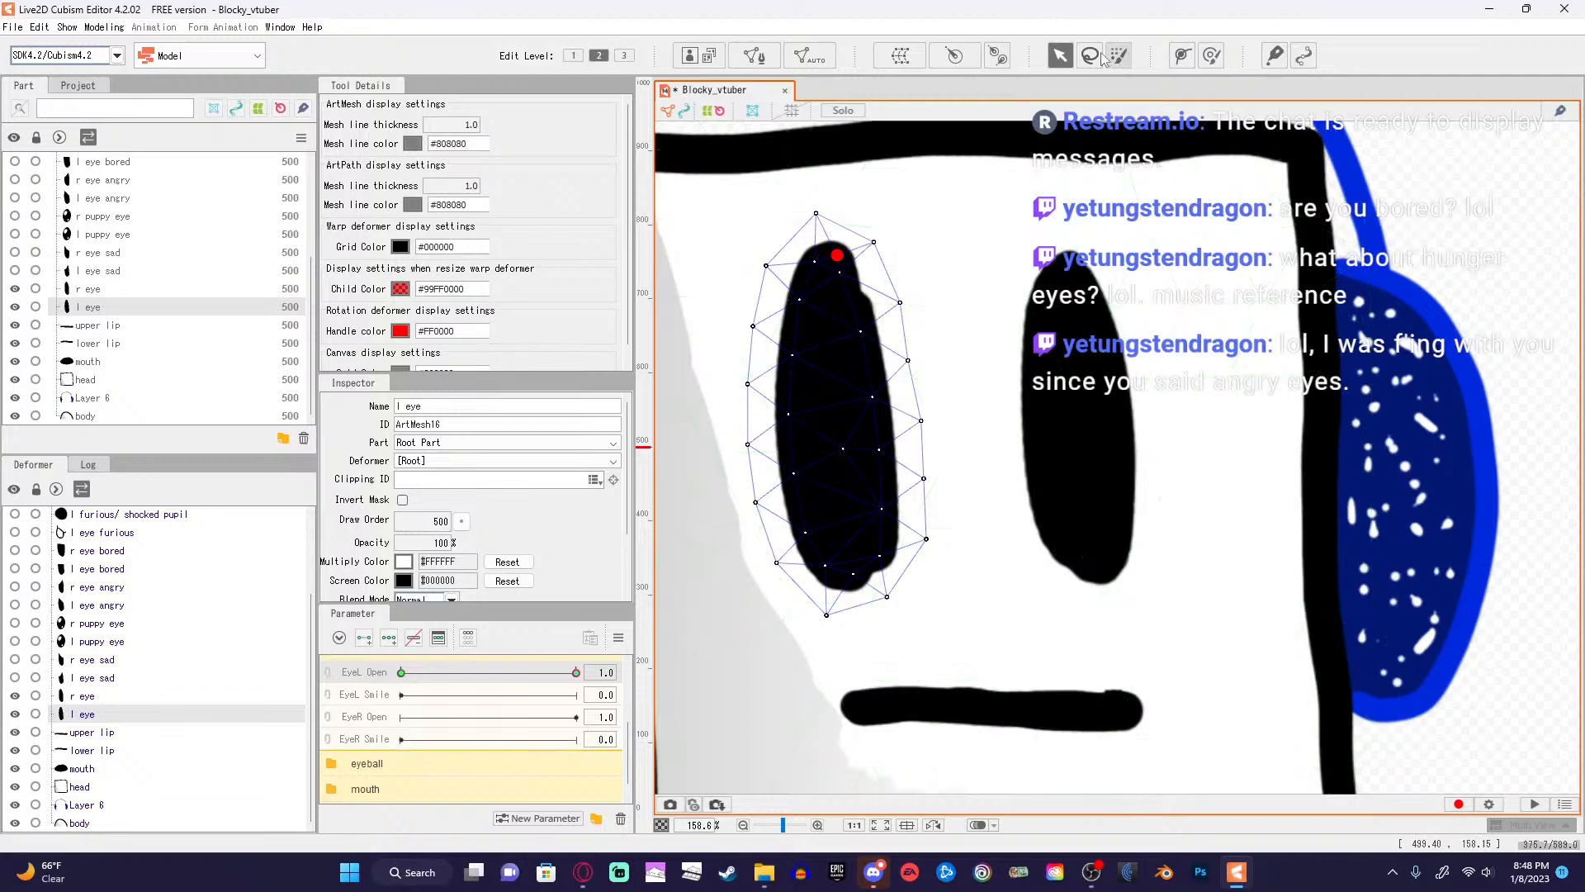
Try a sparser closed deform path on l eye with two points at its top and two at its bottom.
left_click(1180, 57)
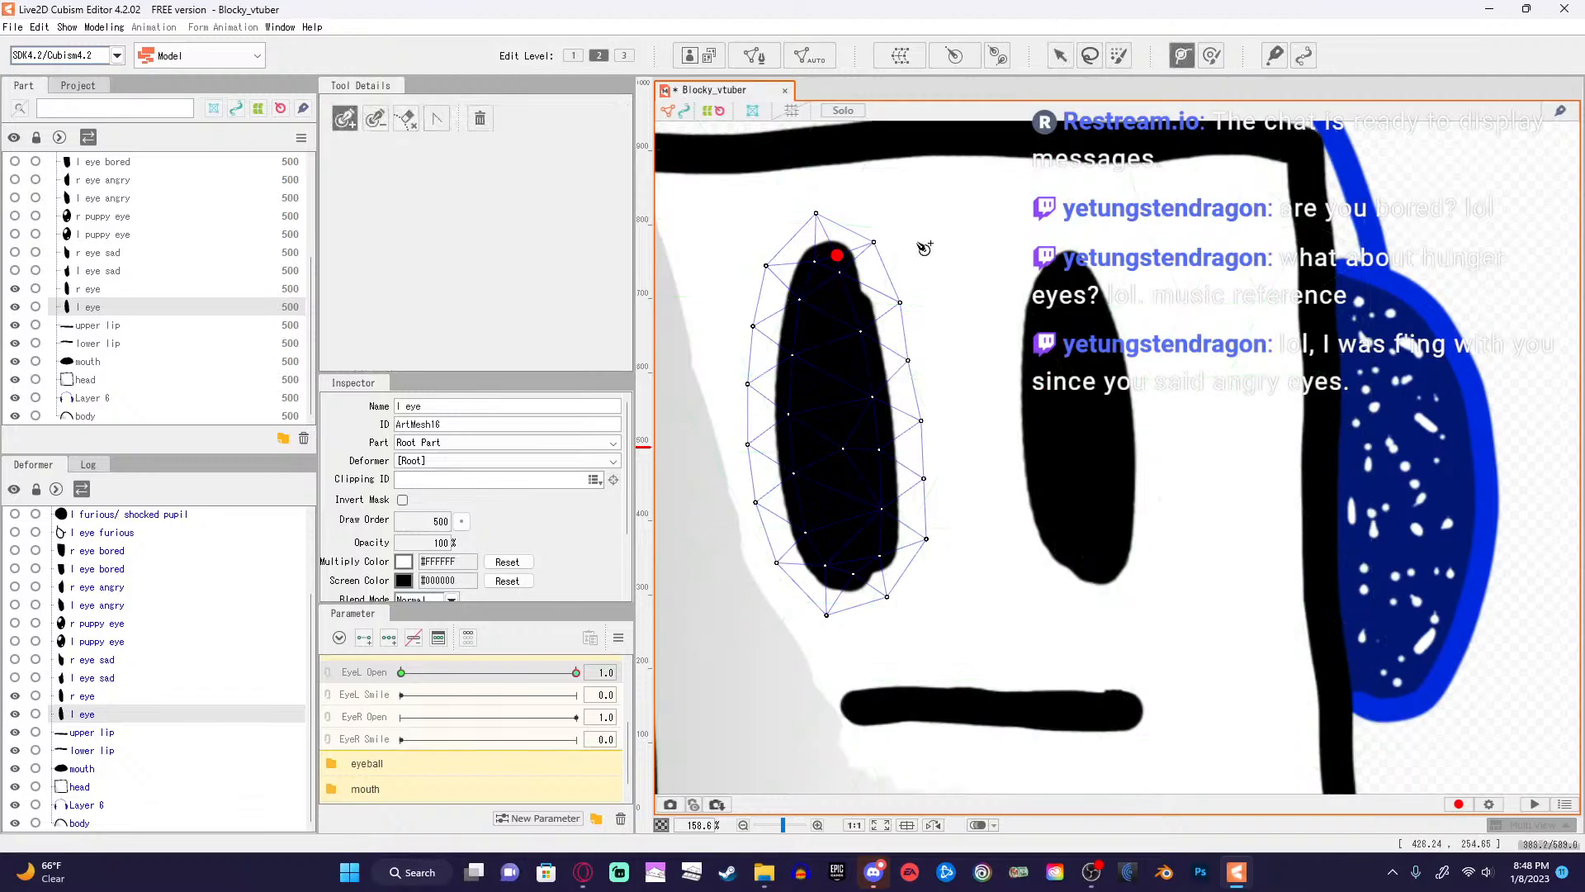
left_click(838, 256)
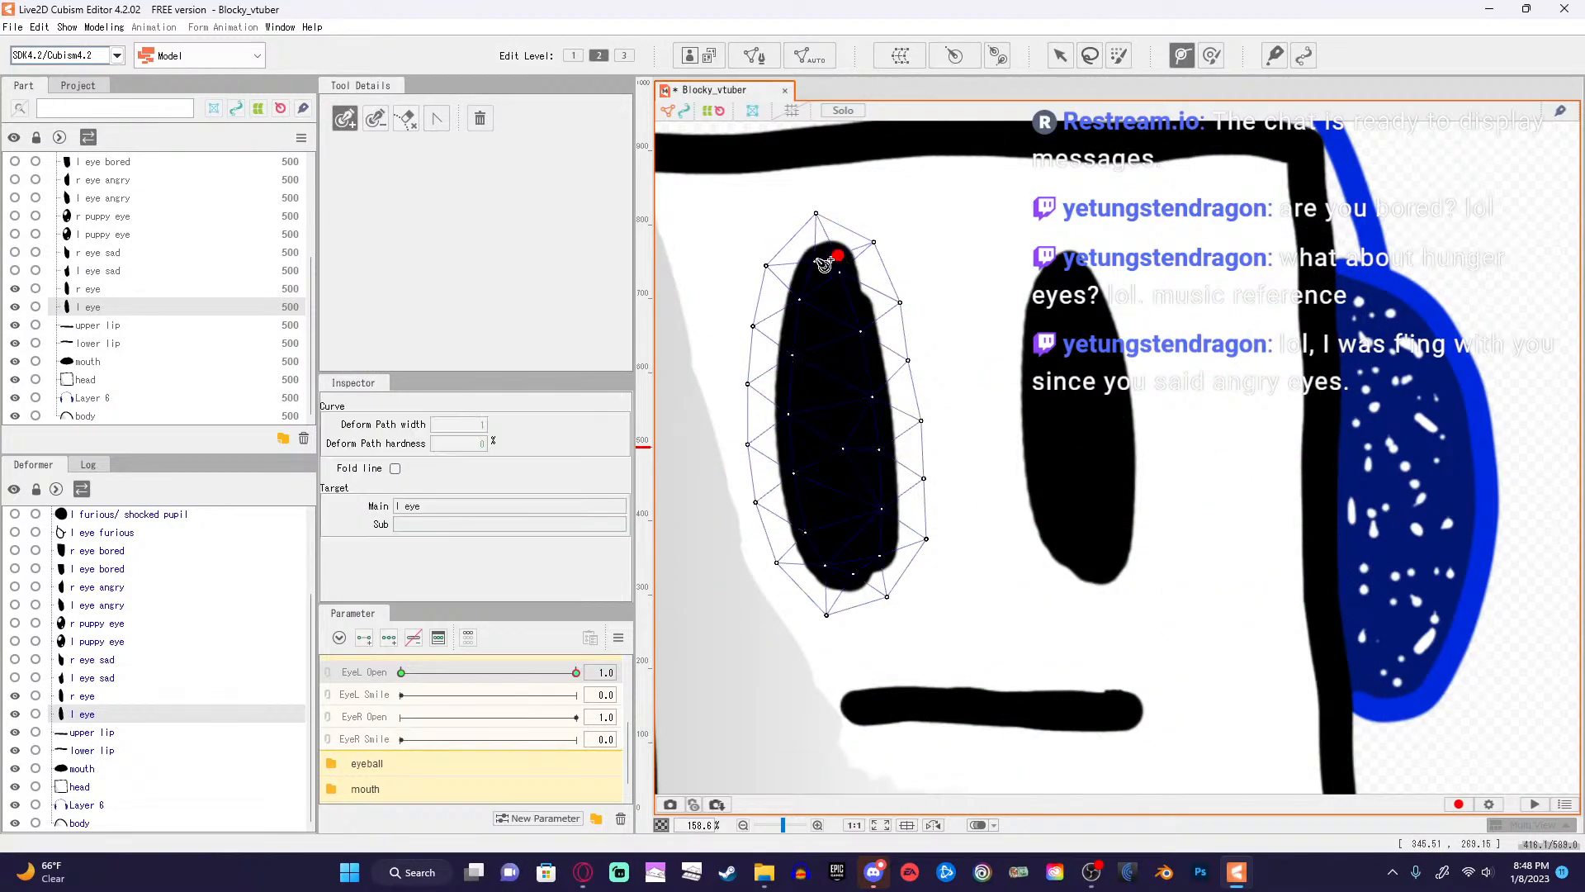
left_click(814, 262)
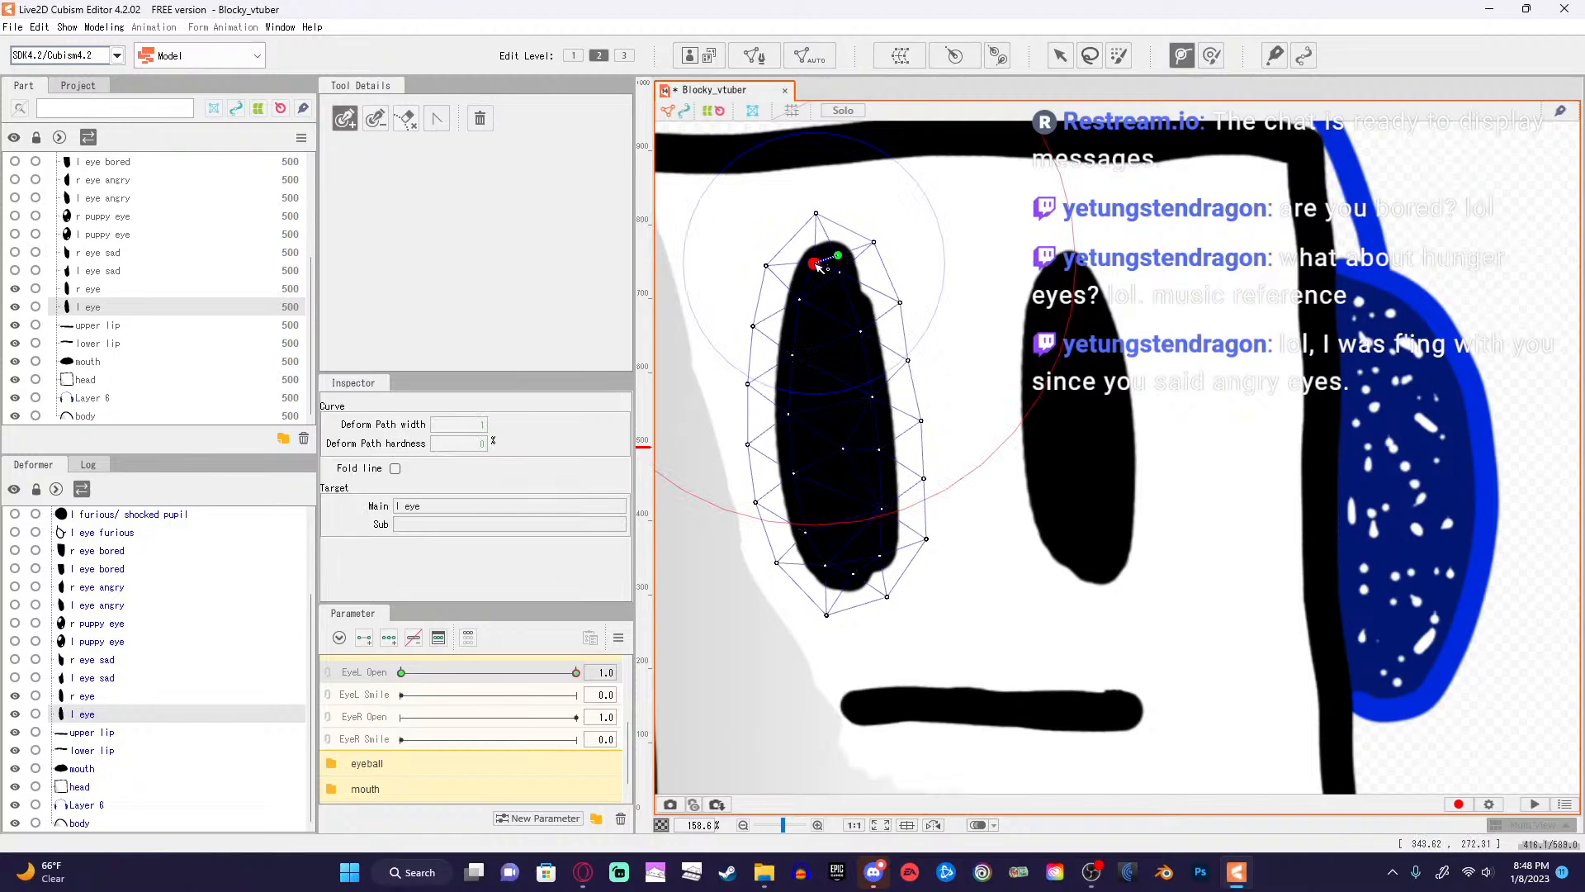
left_click(824, 568)
left_click(877, 555)
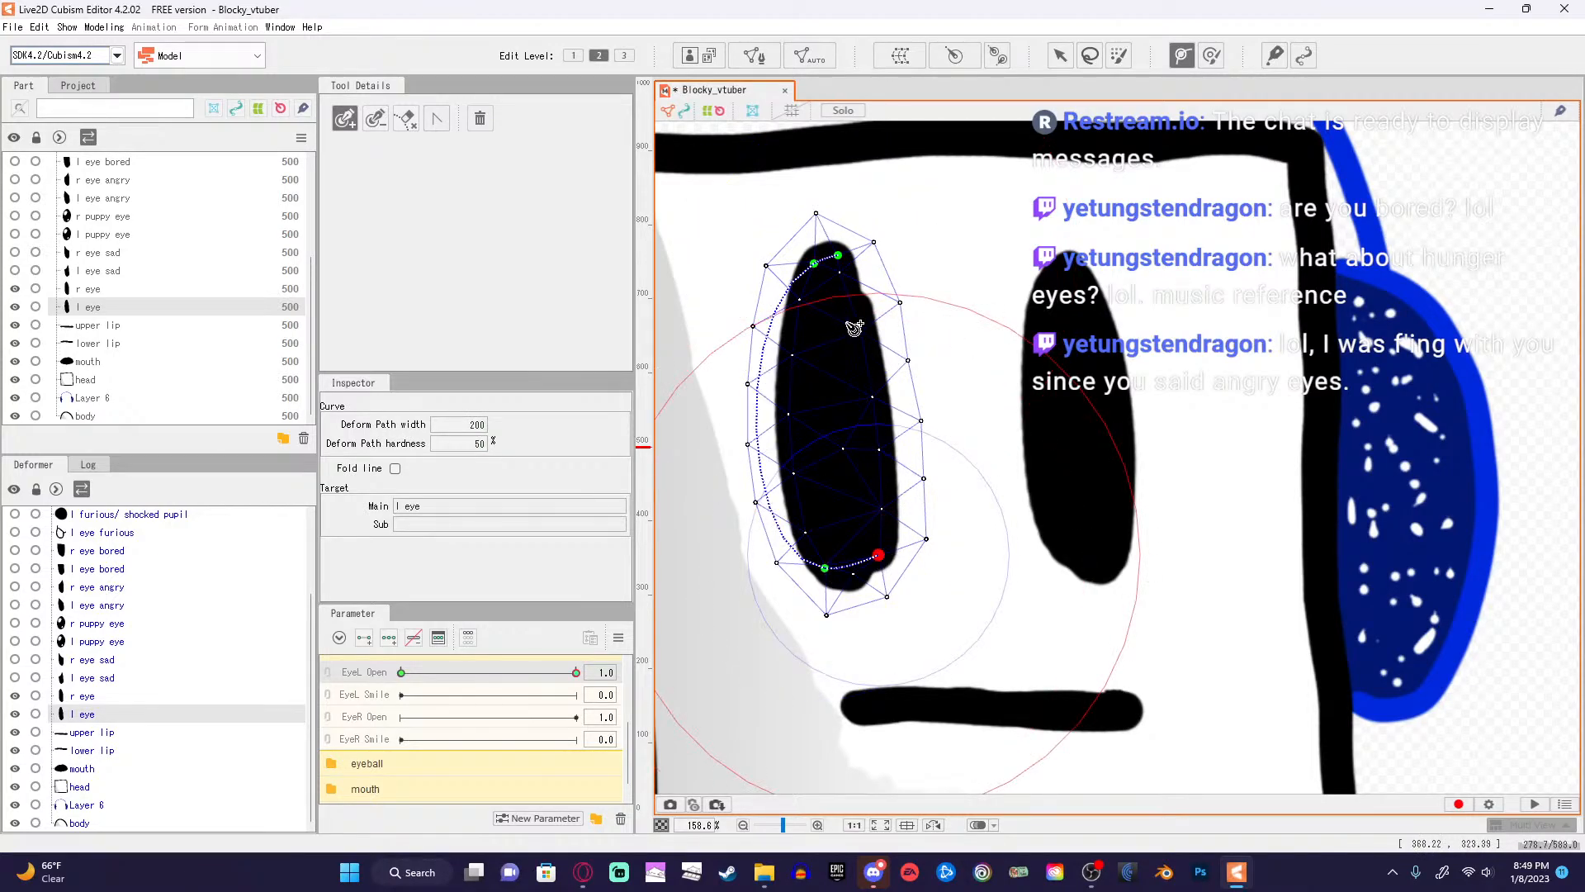
left_click(839, 255)
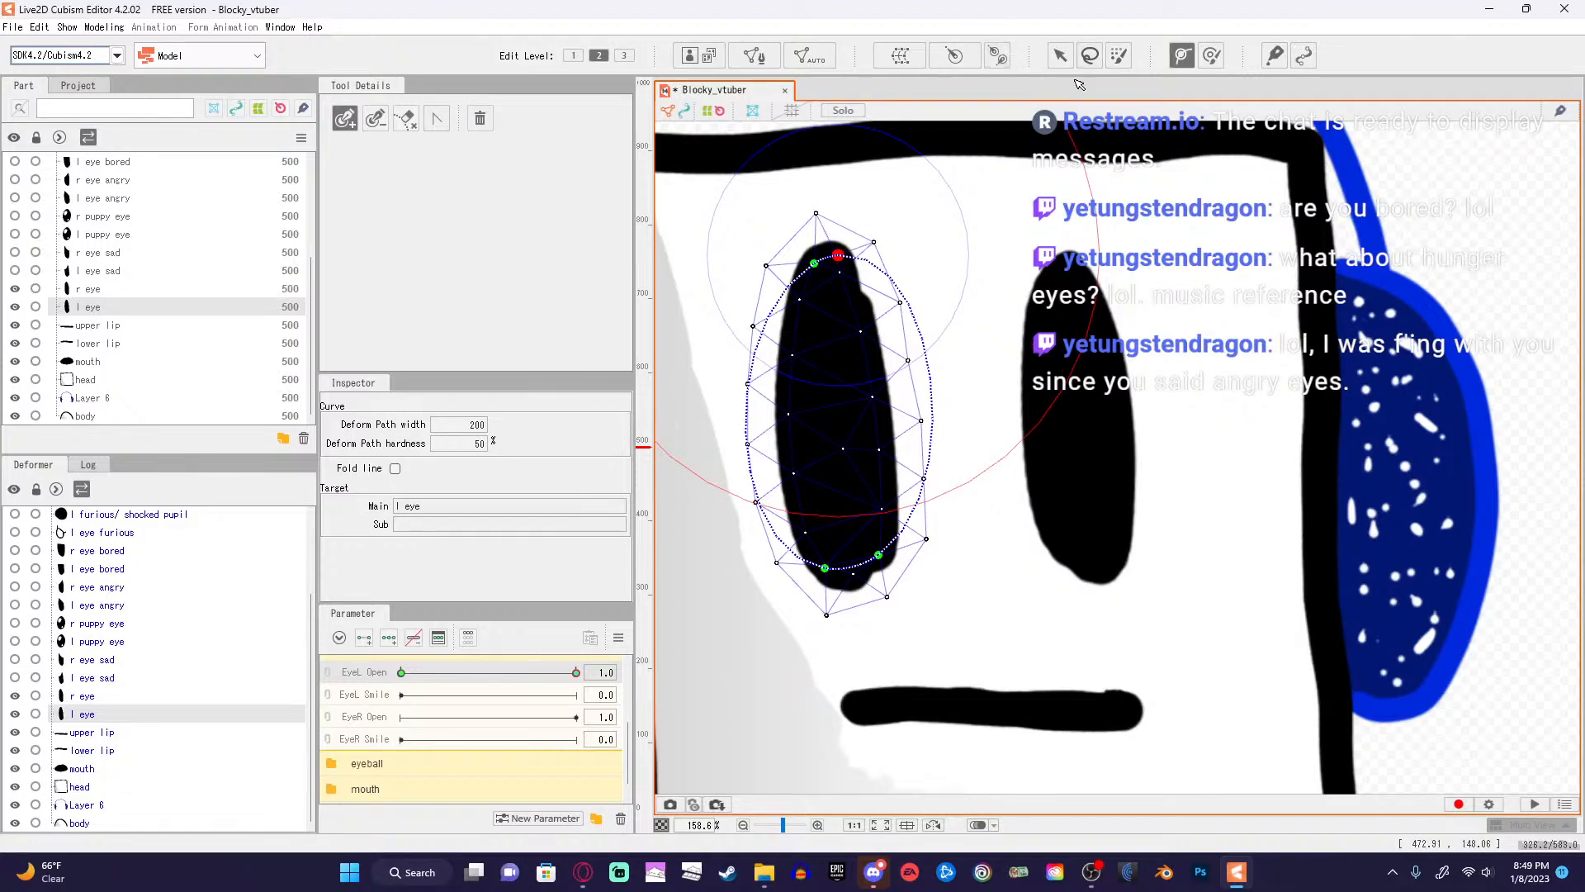
left_click(1060, 56)
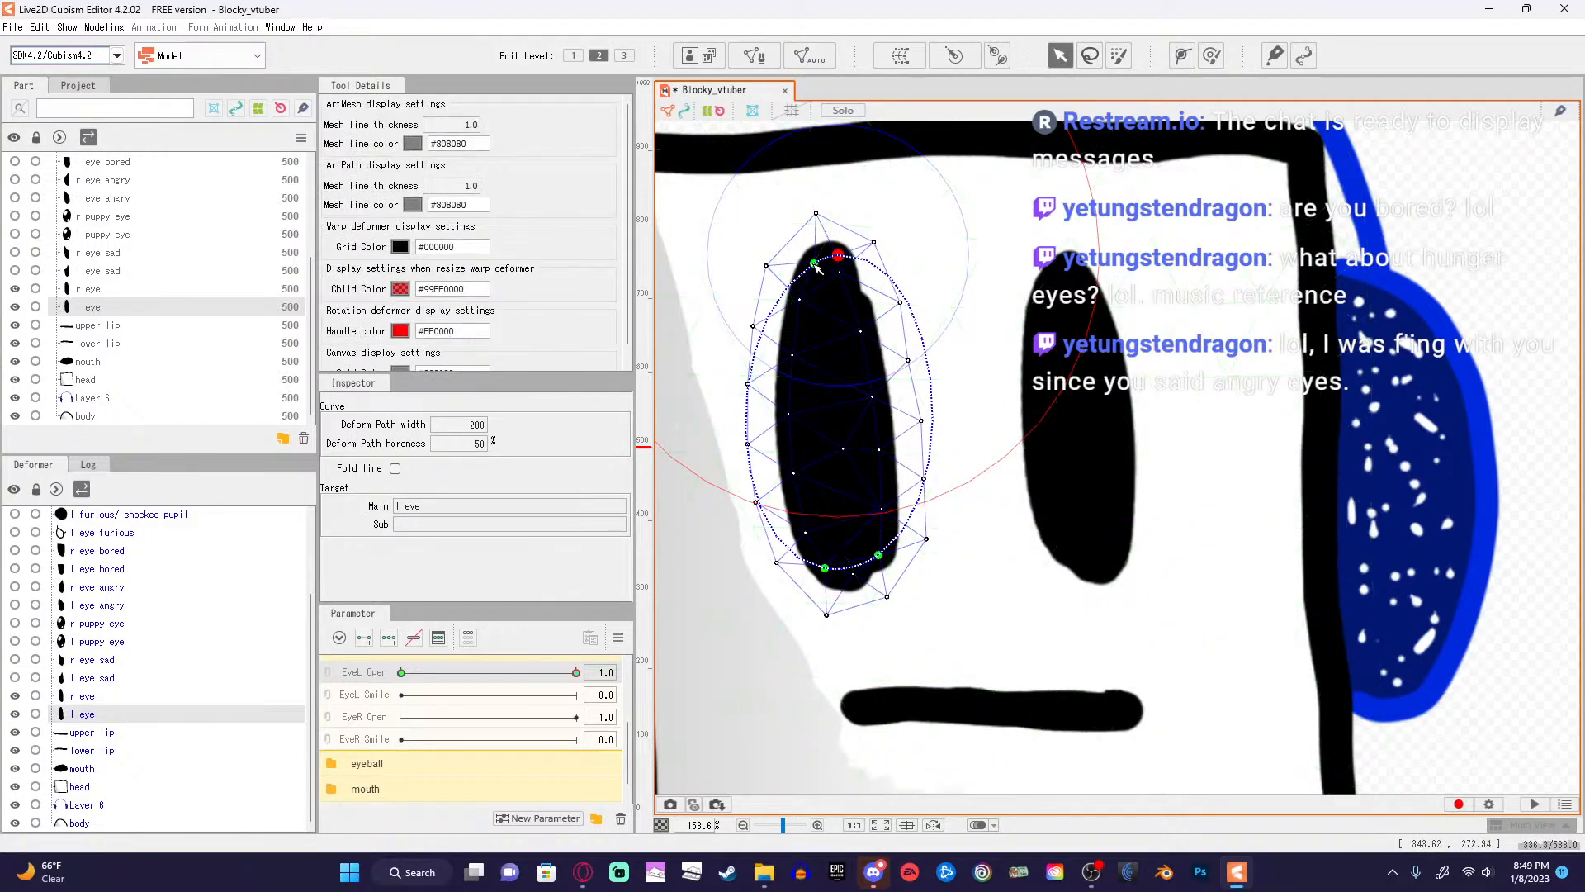
Try lowering the upper left path point of l eye, and undo that move and the four-point path.
left_click_drag(815, 267, 785, 404)
key("ctrl+z")
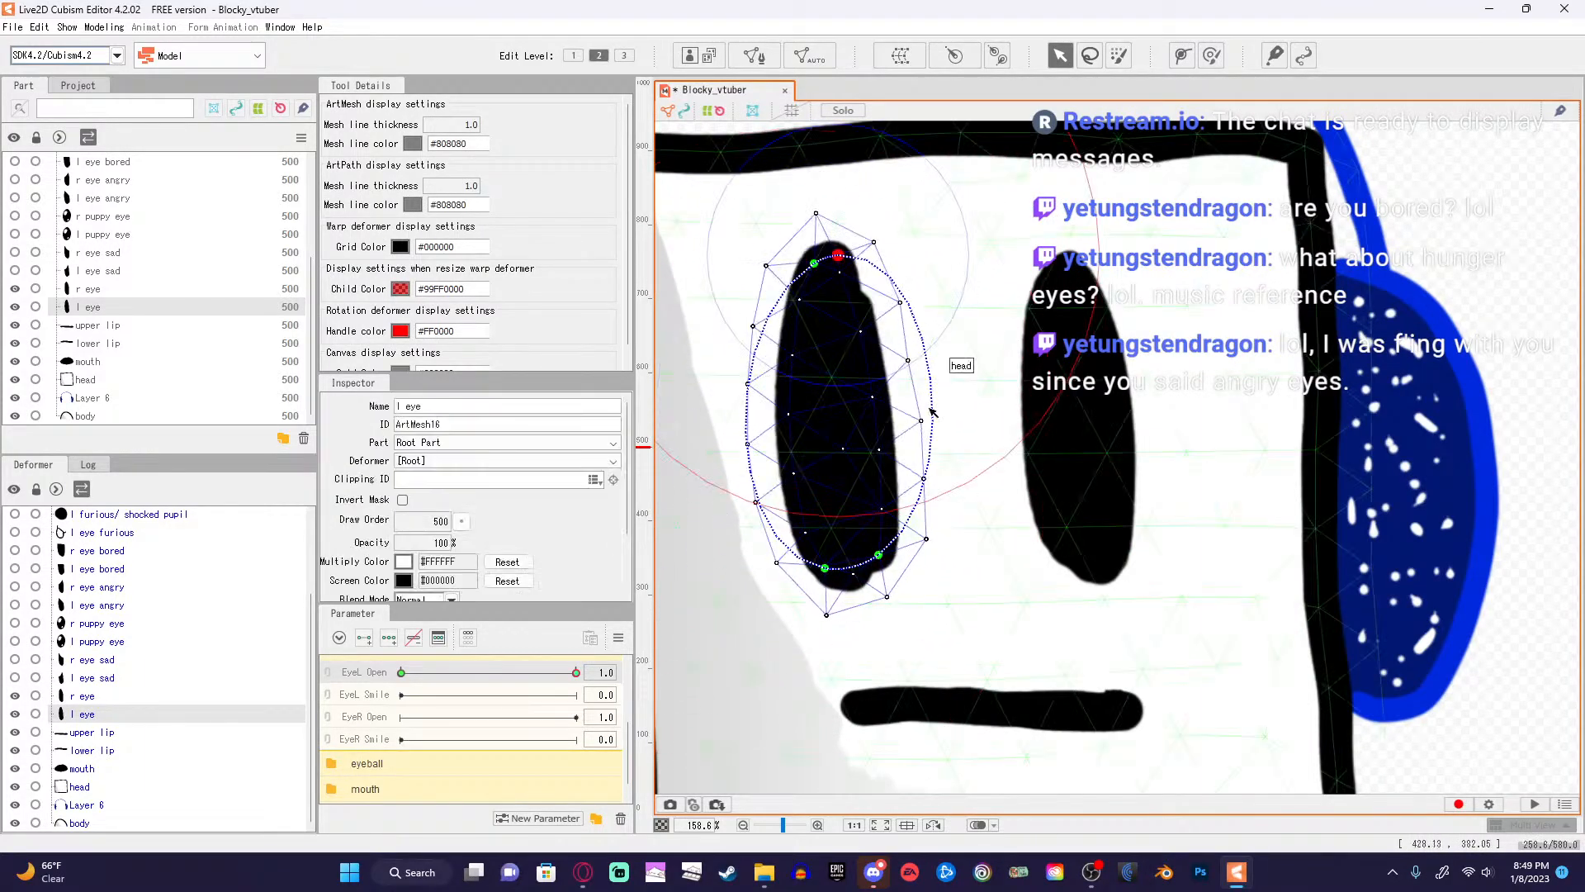
key("ctrl+z")
key("ctrl+z")
key("ctrl+z")
key("ctrl+z")
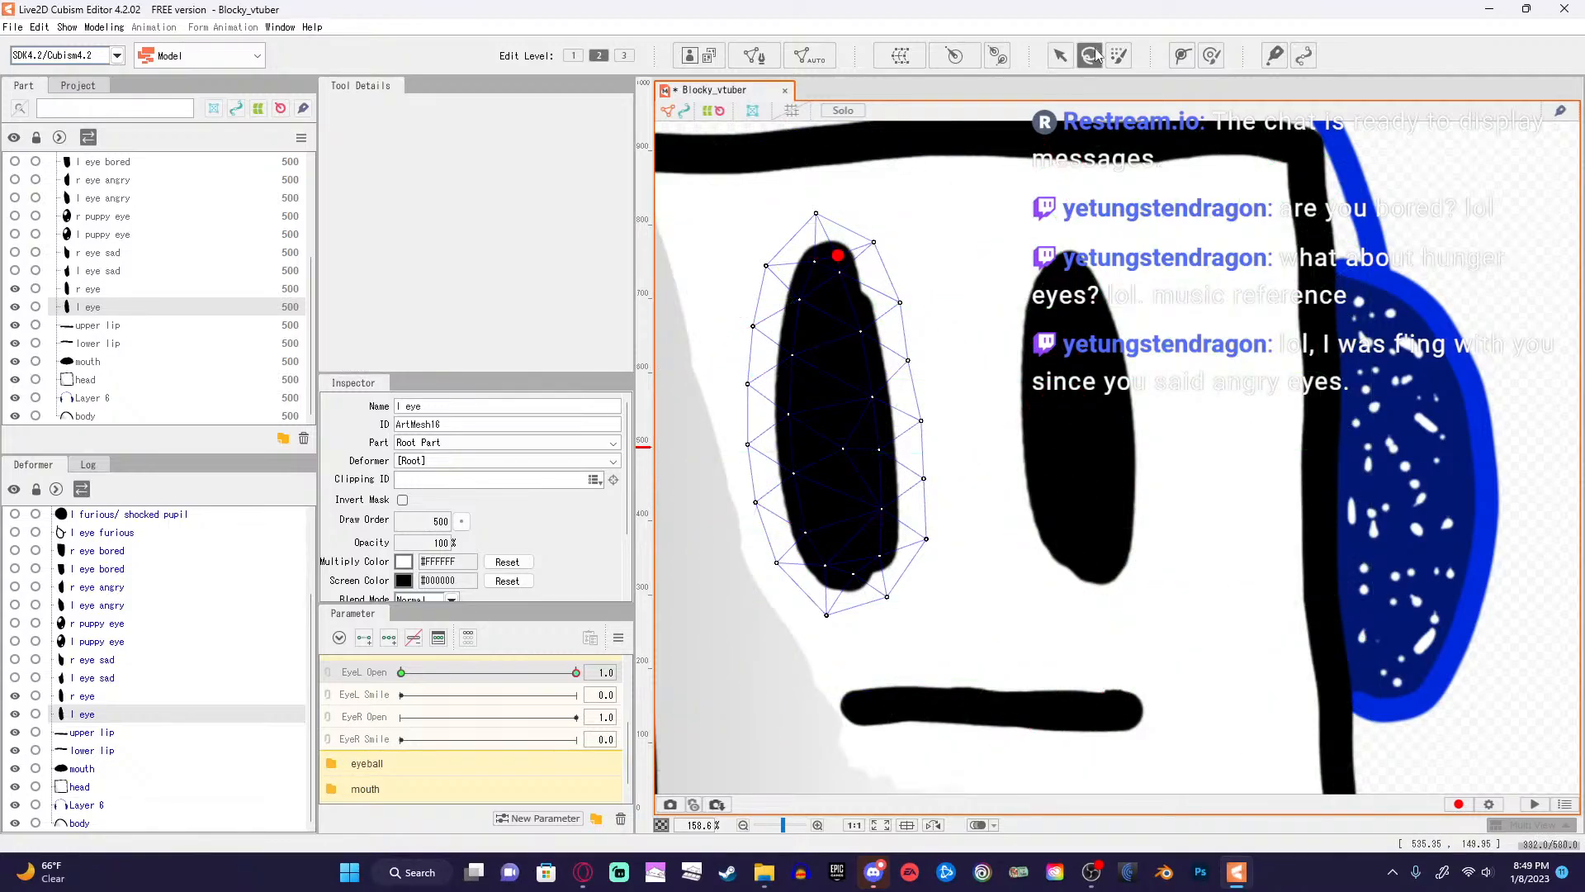
Draw a closed six-point deform path on l eye: two points on top, two at the bottom and one on each side.
left_click(1182, 55)
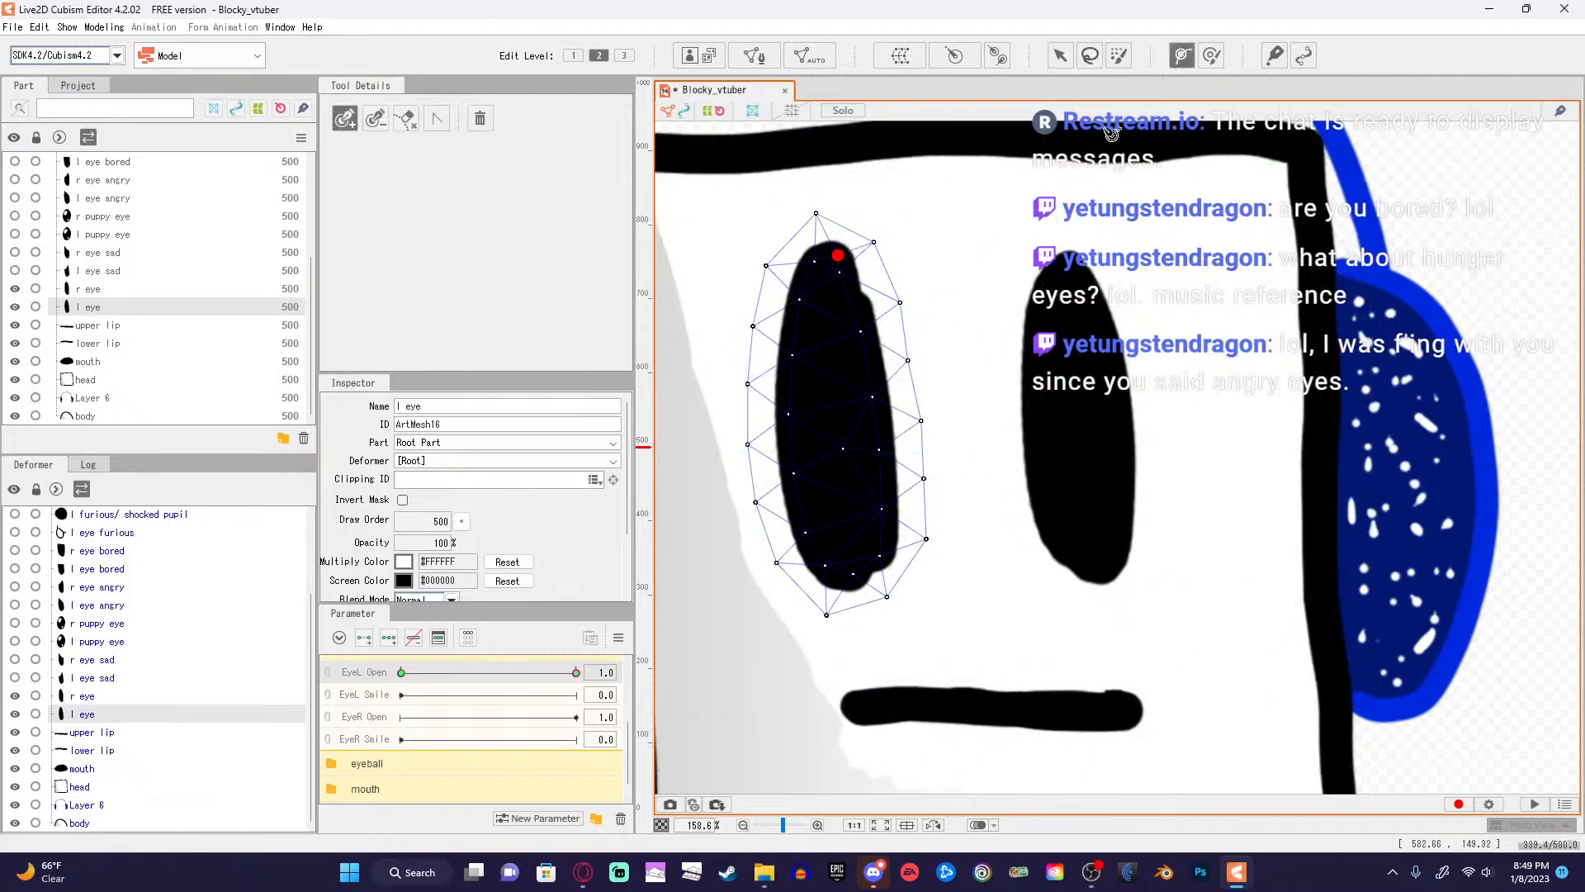
key("ctrl+z")
left_click(836, 257)
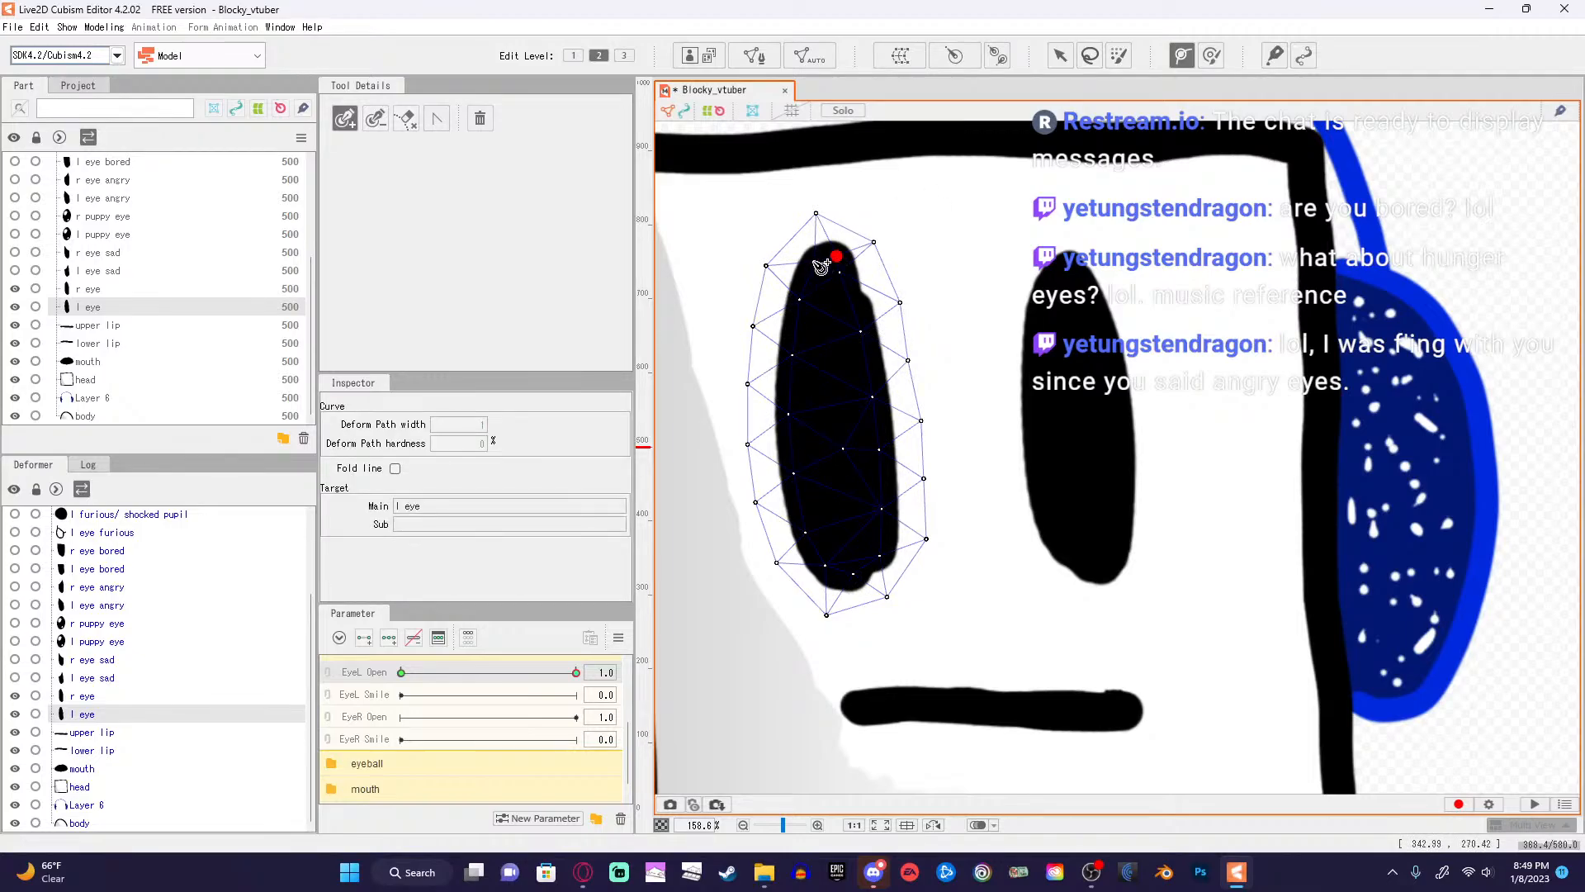
left_click(813, 261)
left_click(789, 415)
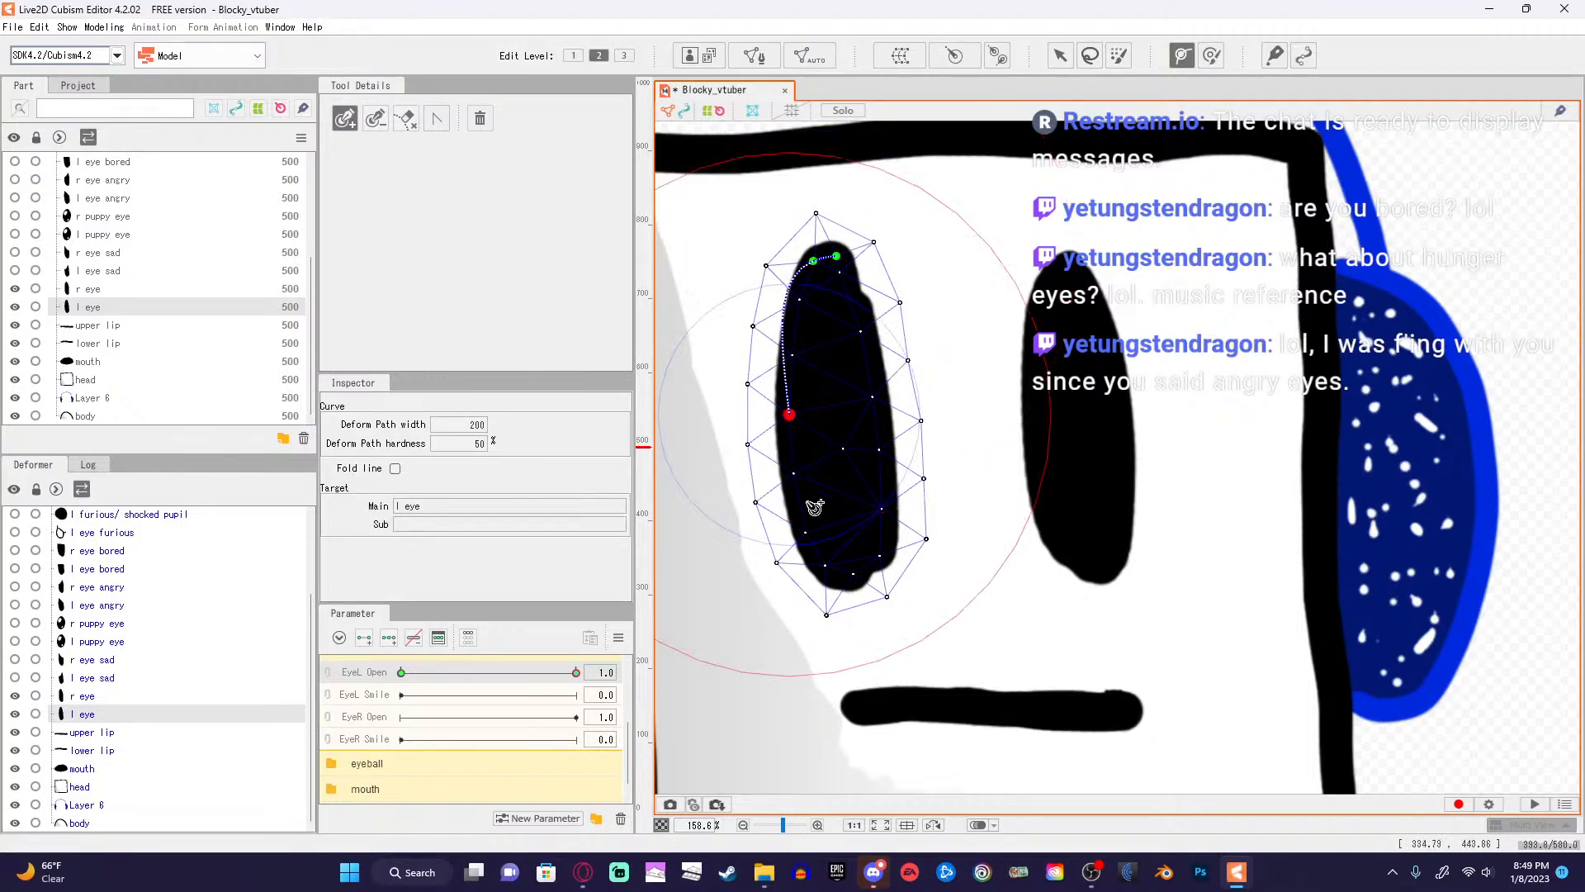
left_click(824, 567)
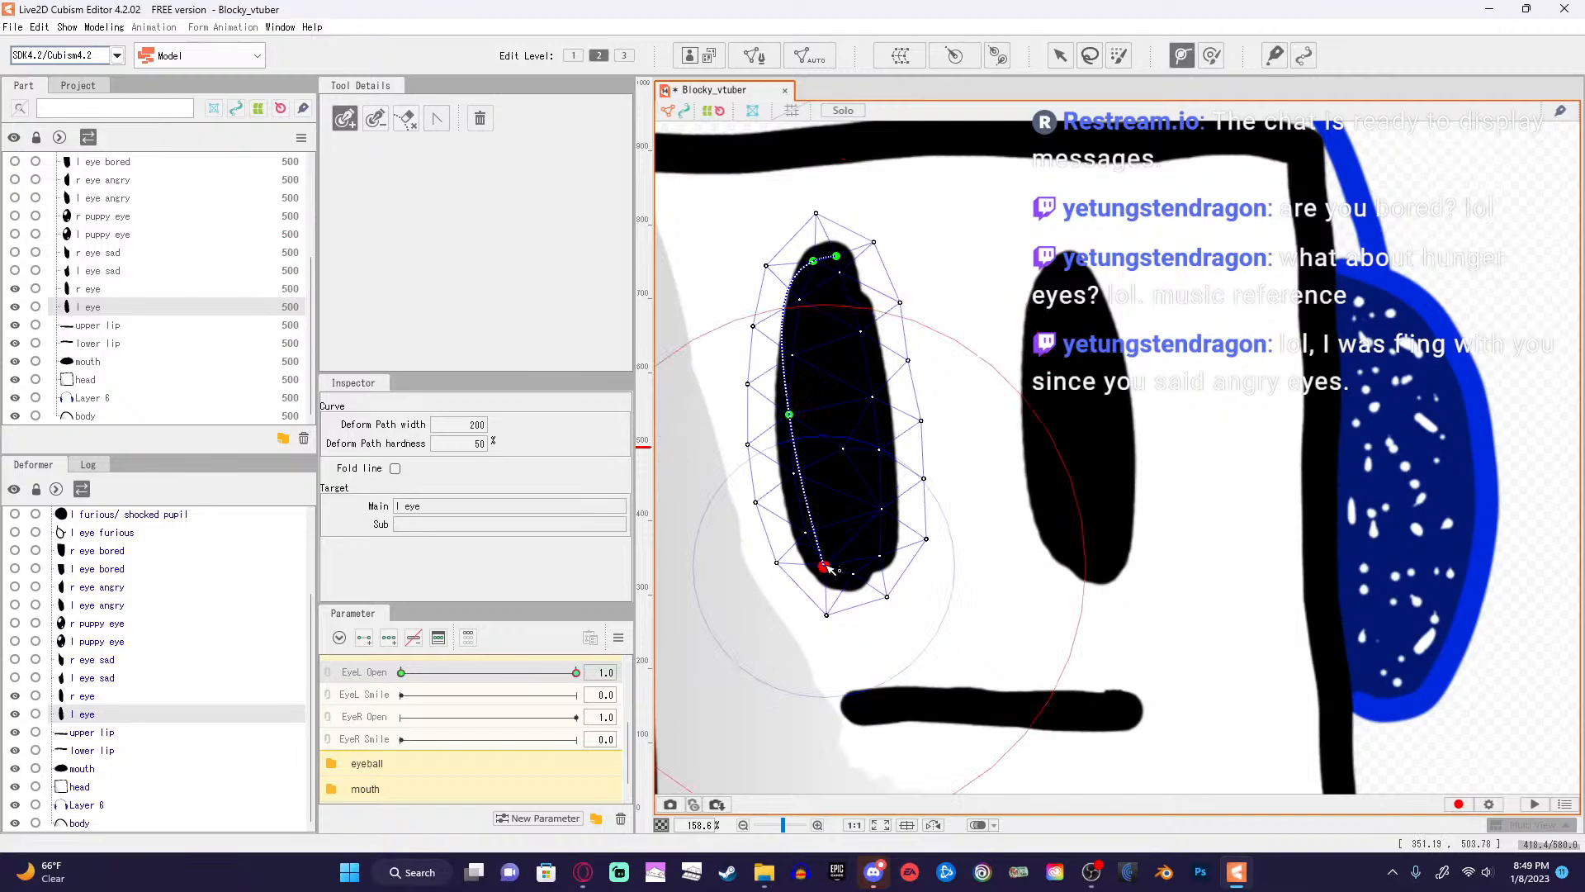
left_click(882, 551)
left_click(871, 396)
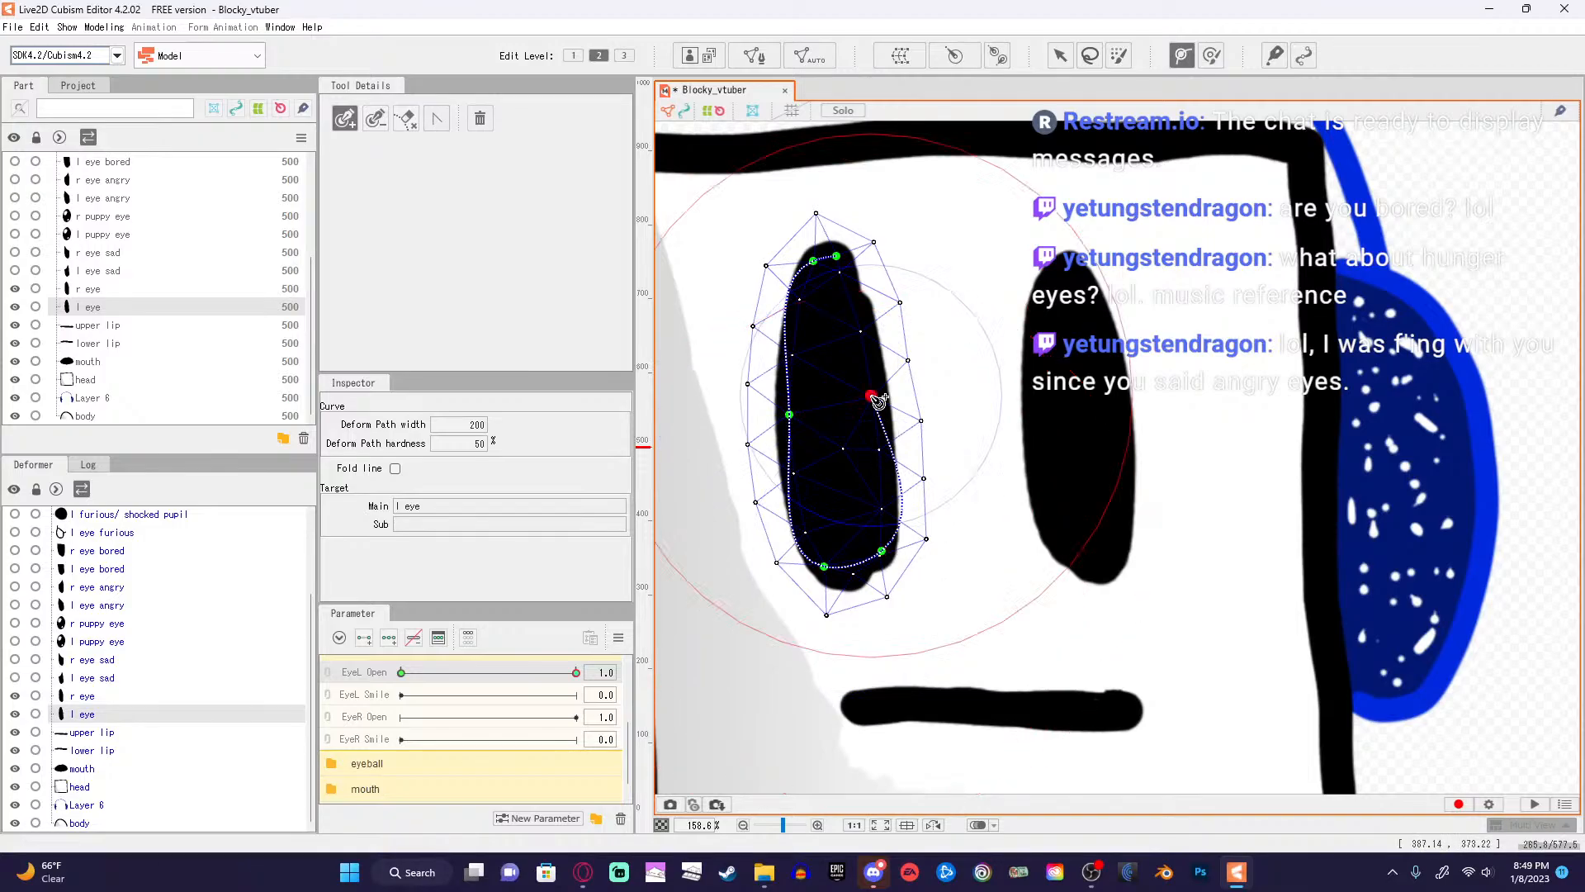
left_click(837, 258)
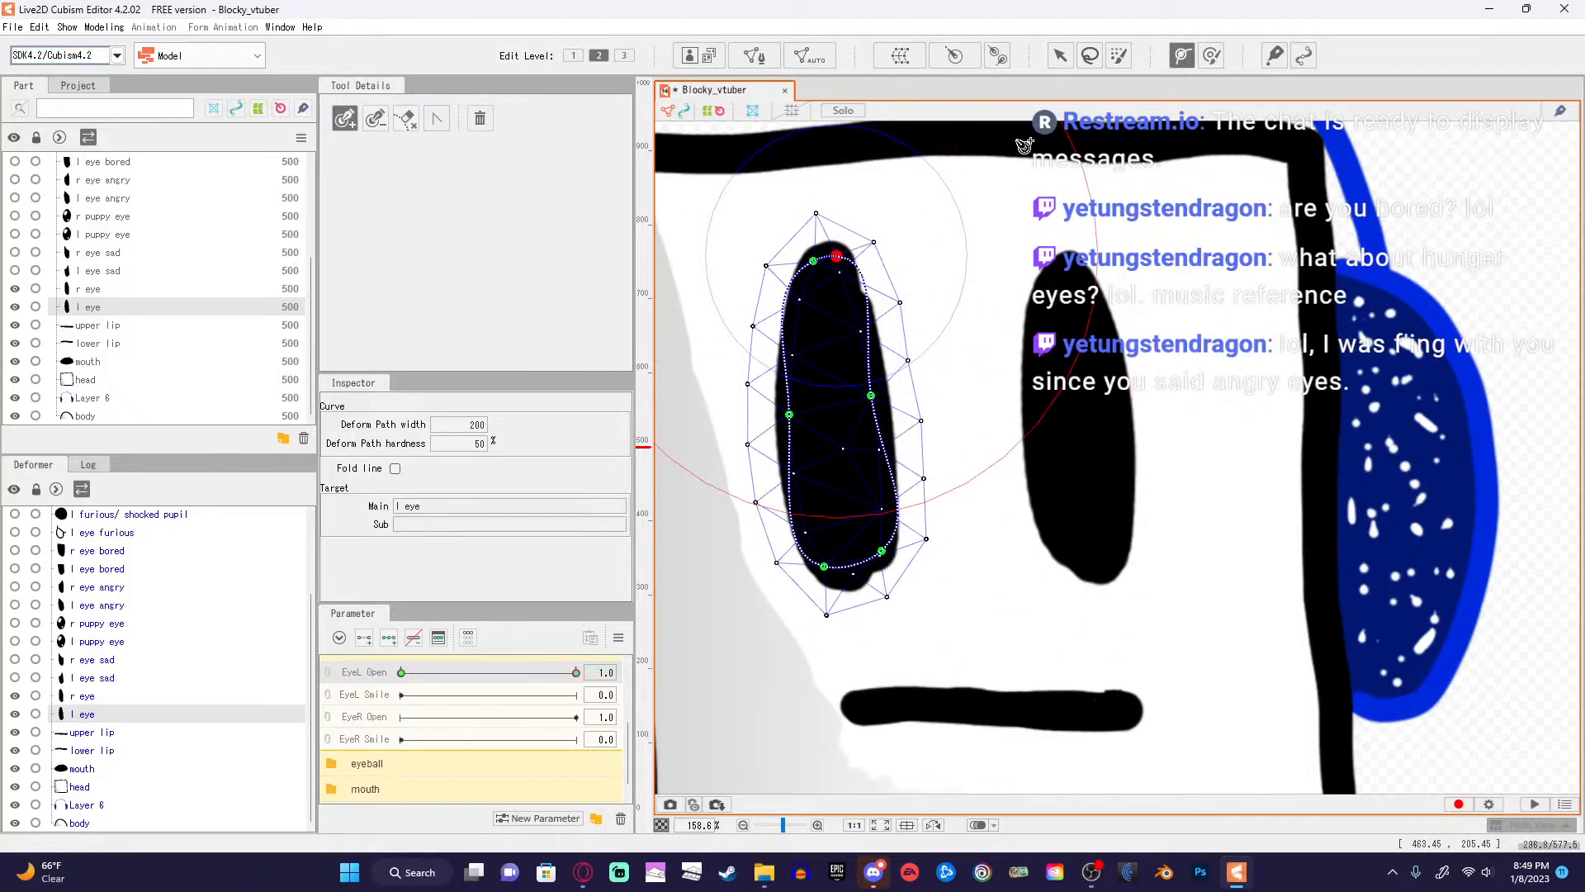
Widen l eye with the arrow tool by moving its left and right middle deform path points outward.
left_click(1057, 60)
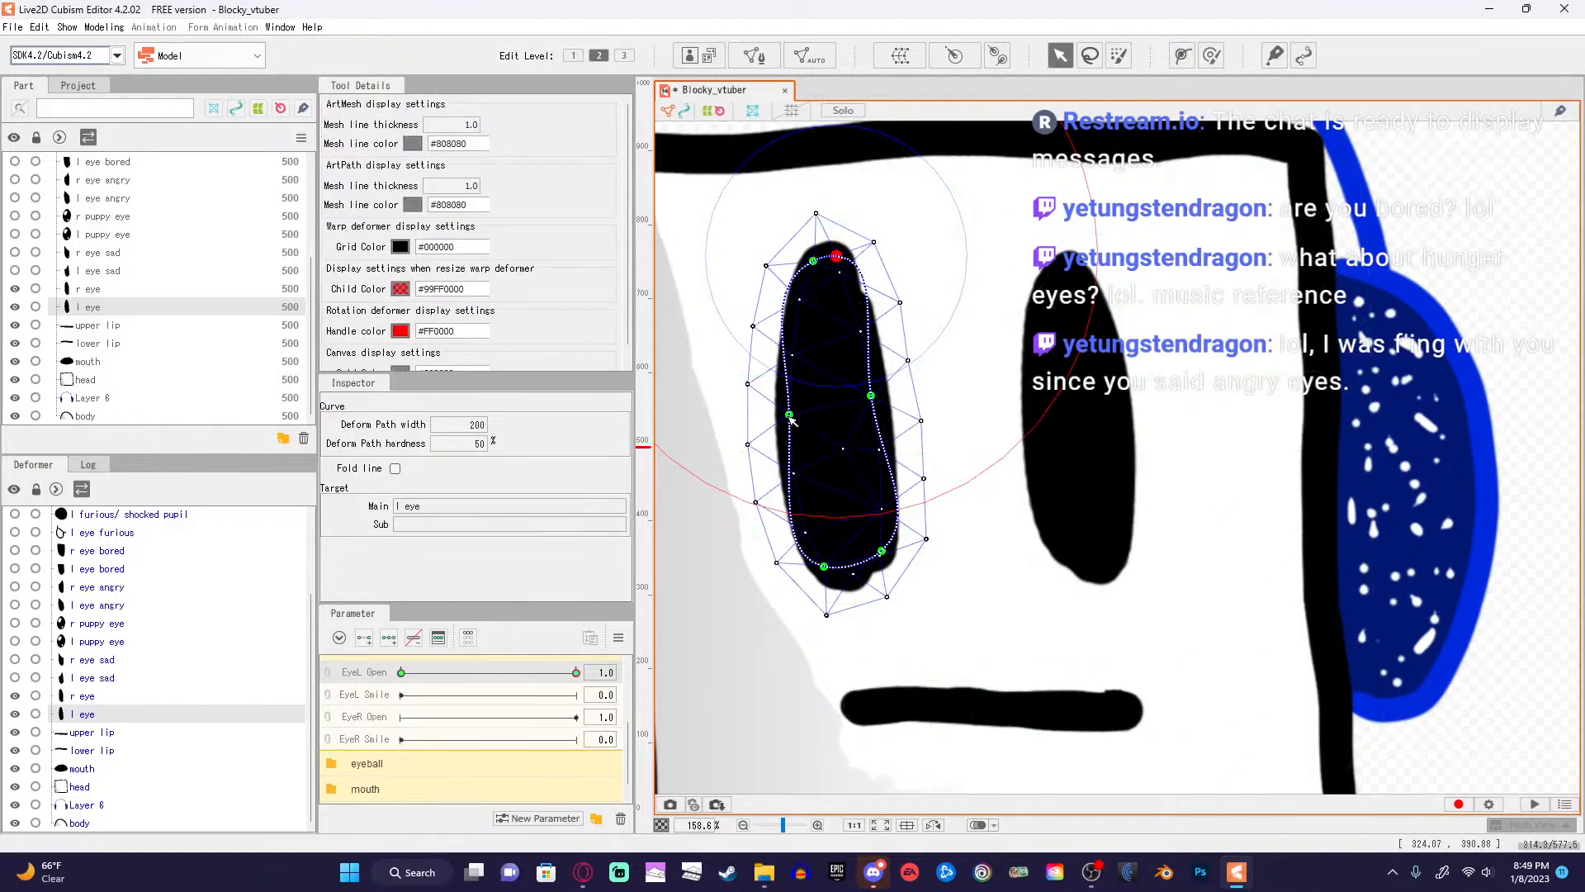
left_click_drag(789, 415, 737, 430)
left_click_drag(871, 396, 923, 404)
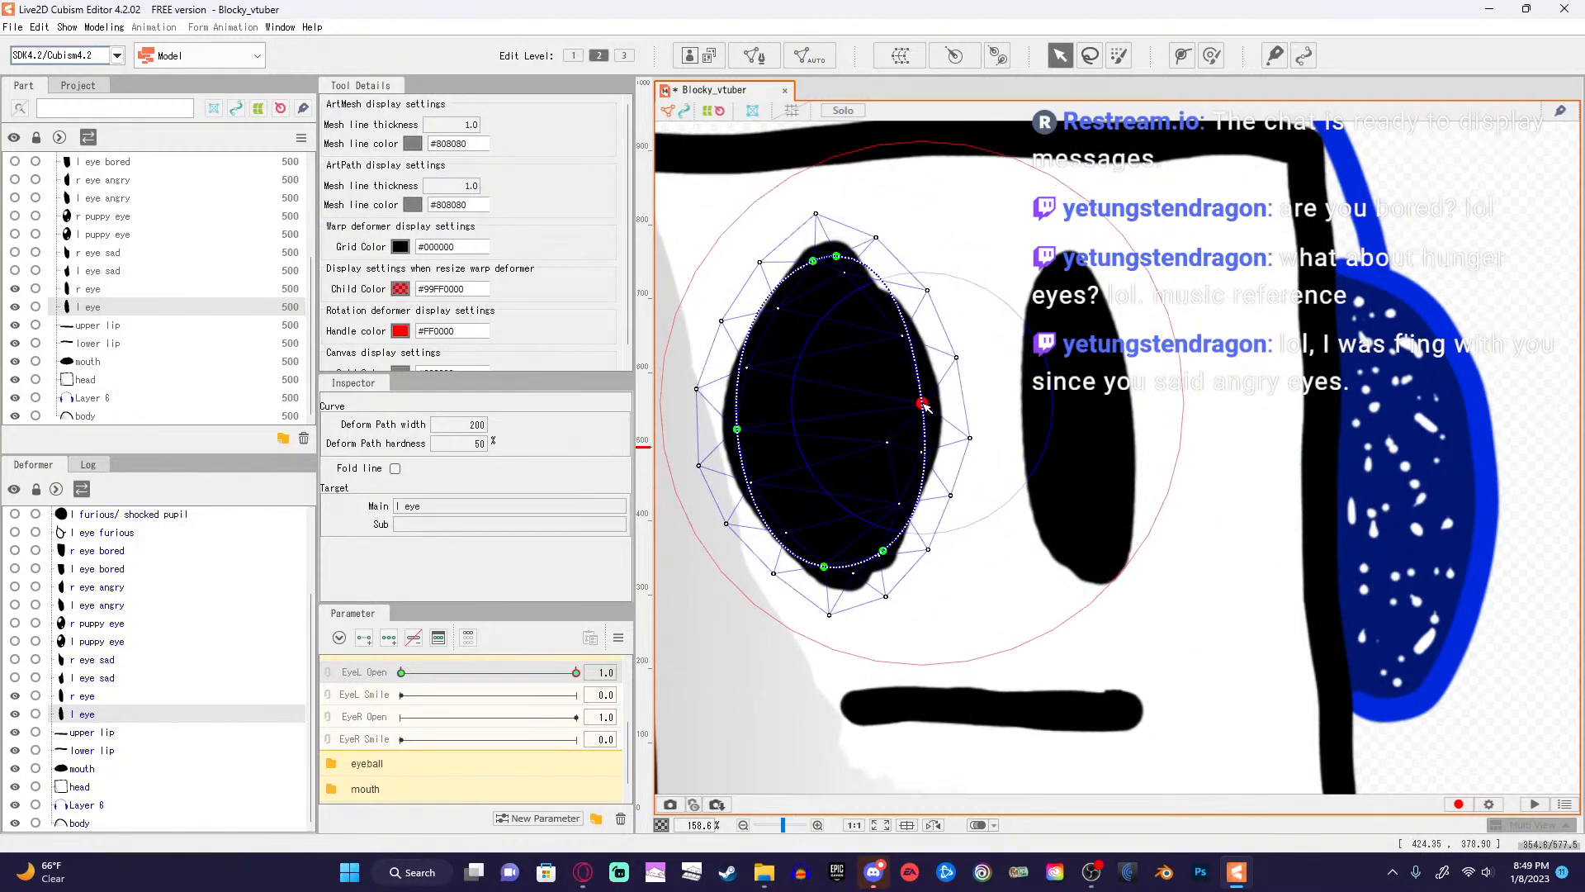
Flatten l eye into a thin horizontal shape by lowering the top deform path points and raising the bottom ones.
left_click_drag(836, 257, 811, 359)
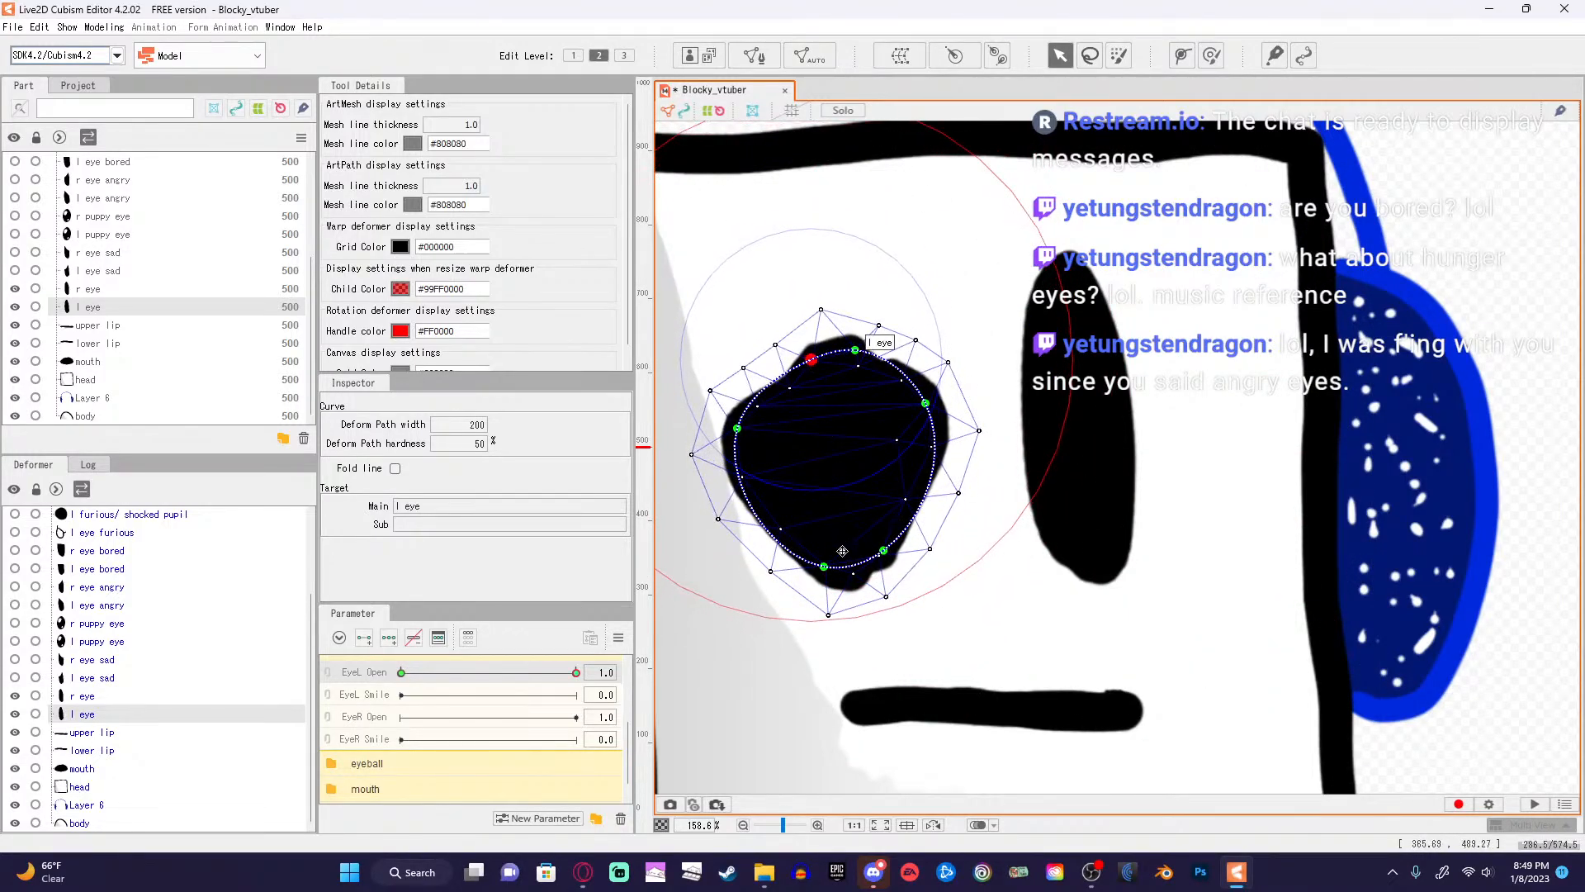
left_click_drag(824, 566, 824, 490)
left_click_drag(880, 548, 865, 472)
left_click_drag(923, 422, 931, 431)
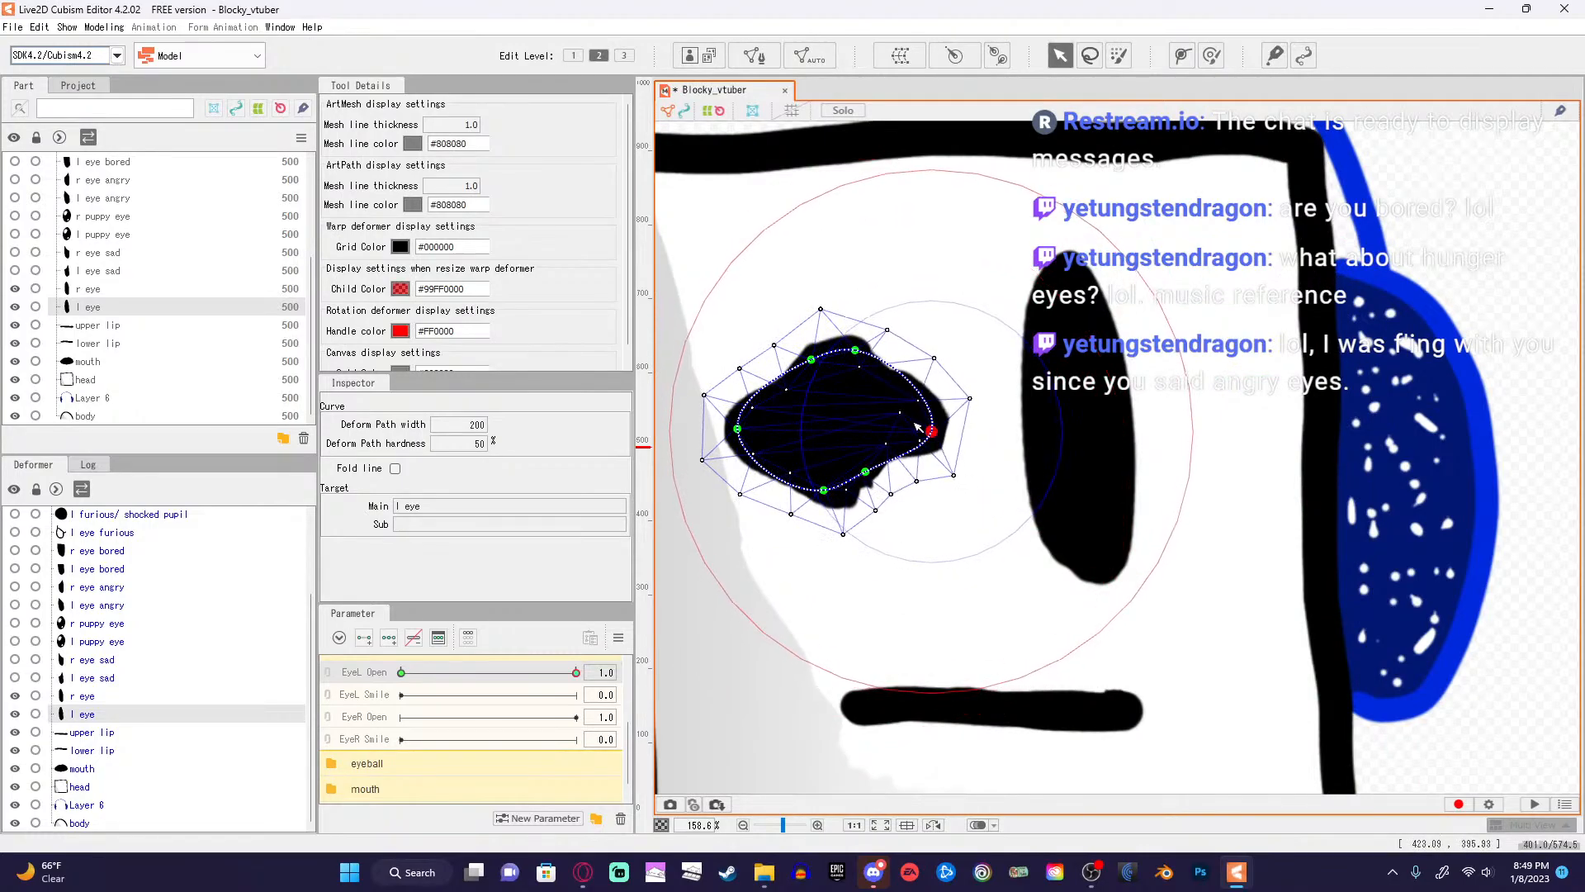
left_click_drag(855, 351, 880, 397)
left_click_drag(825, 490, 876, 403)
left_click(877, 396)
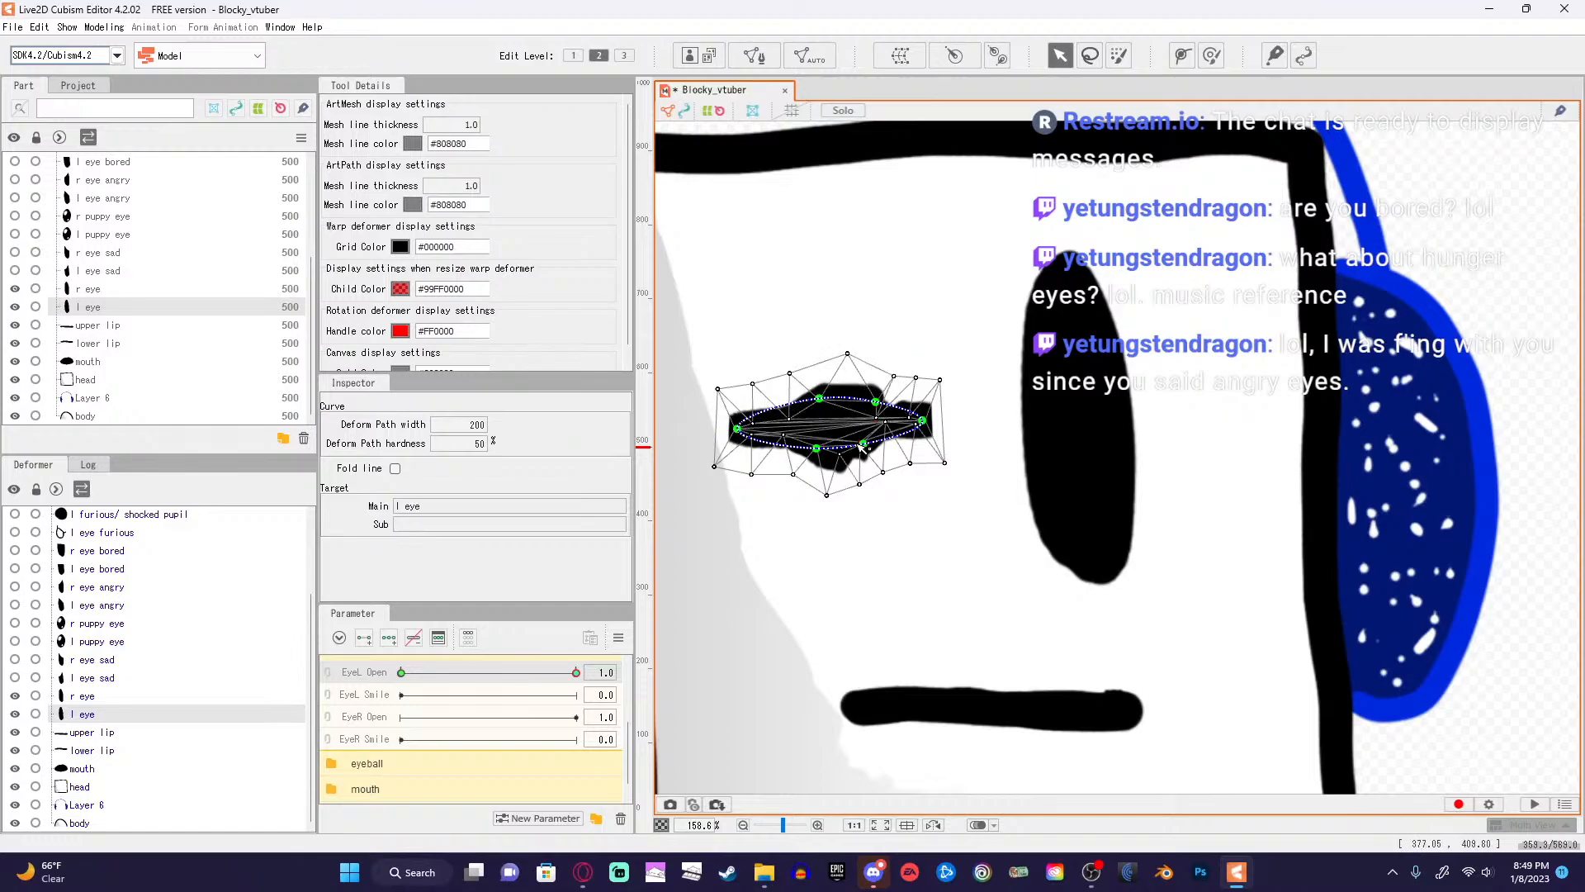
Smooth the bumps above and below the flattened l eye by moving its protruding mesh vertices inward.
left_click(886, 428)
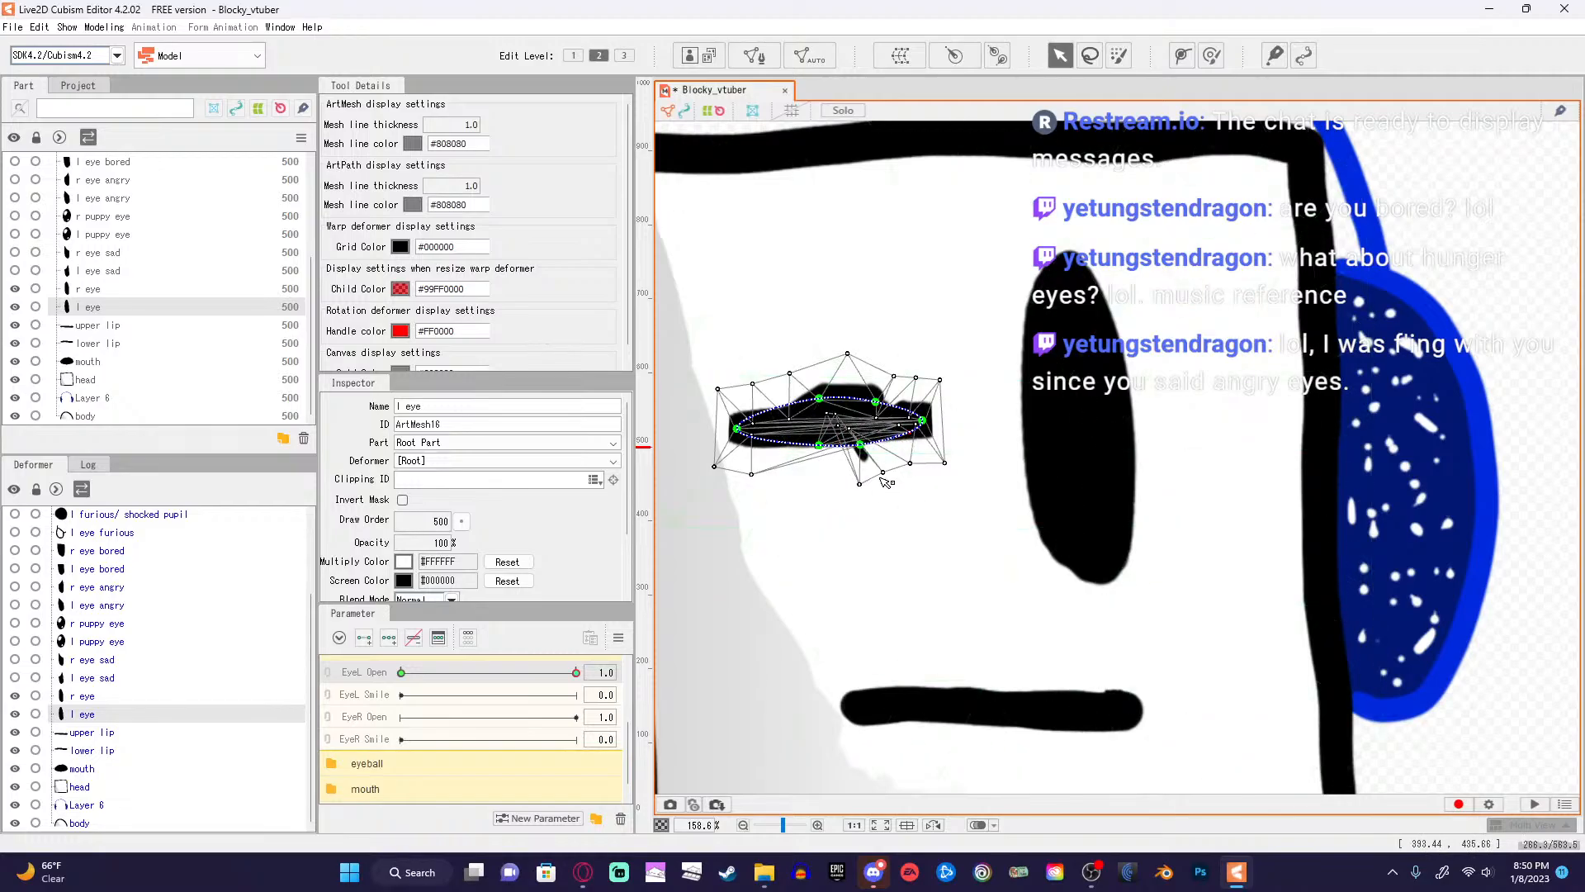
left_click_drag(859, 483, 856, 455)
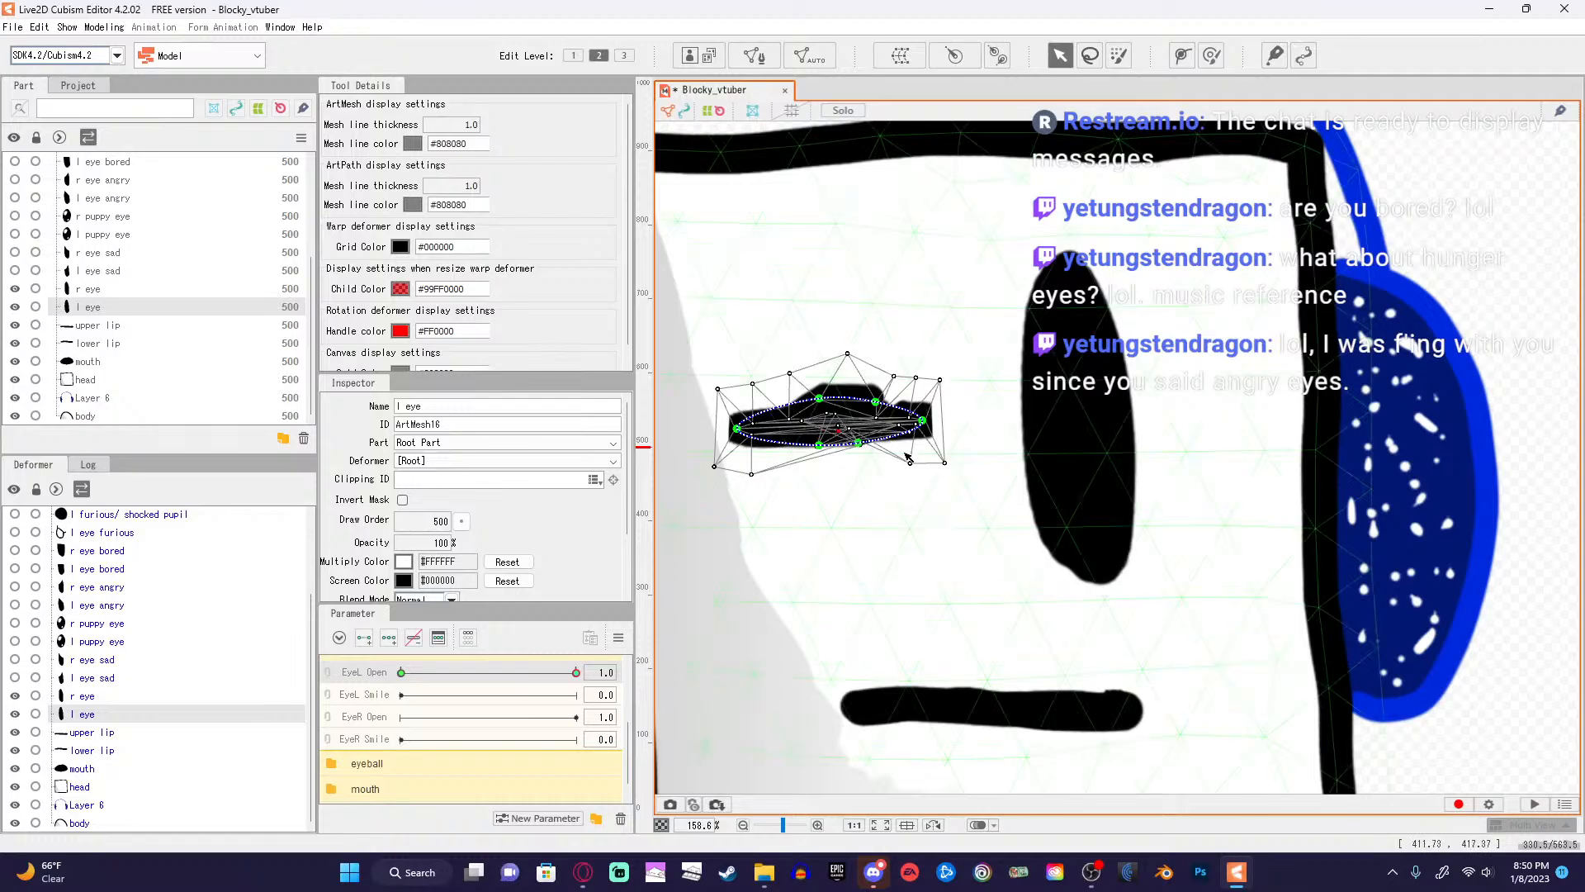
left_click_drag(850, 355, 905, 404)
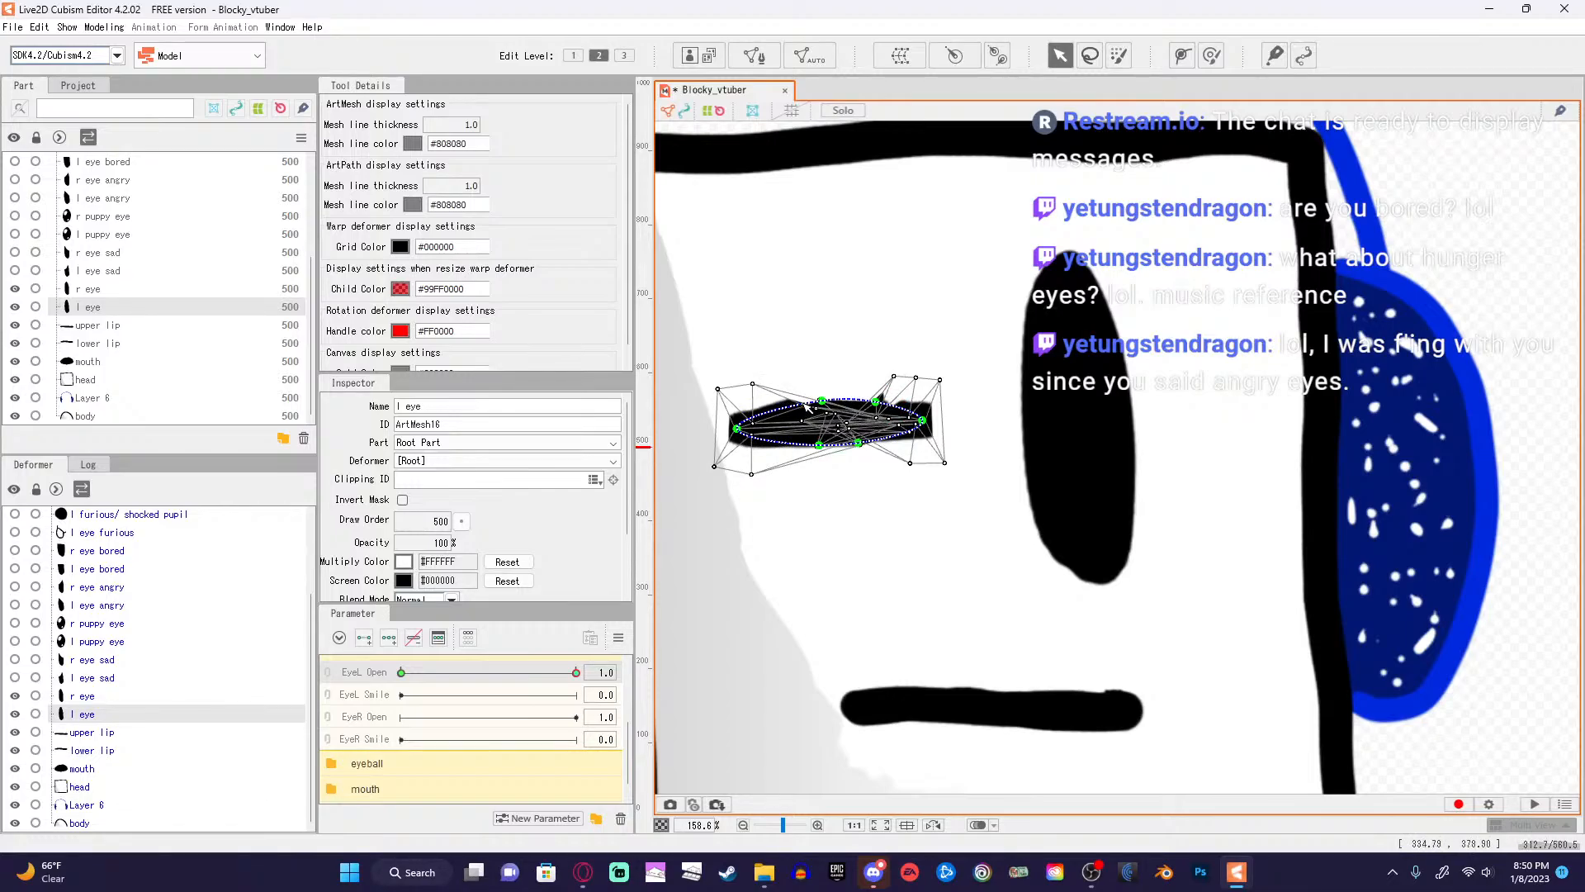
left_click_drag(752, 384, 756, 377)
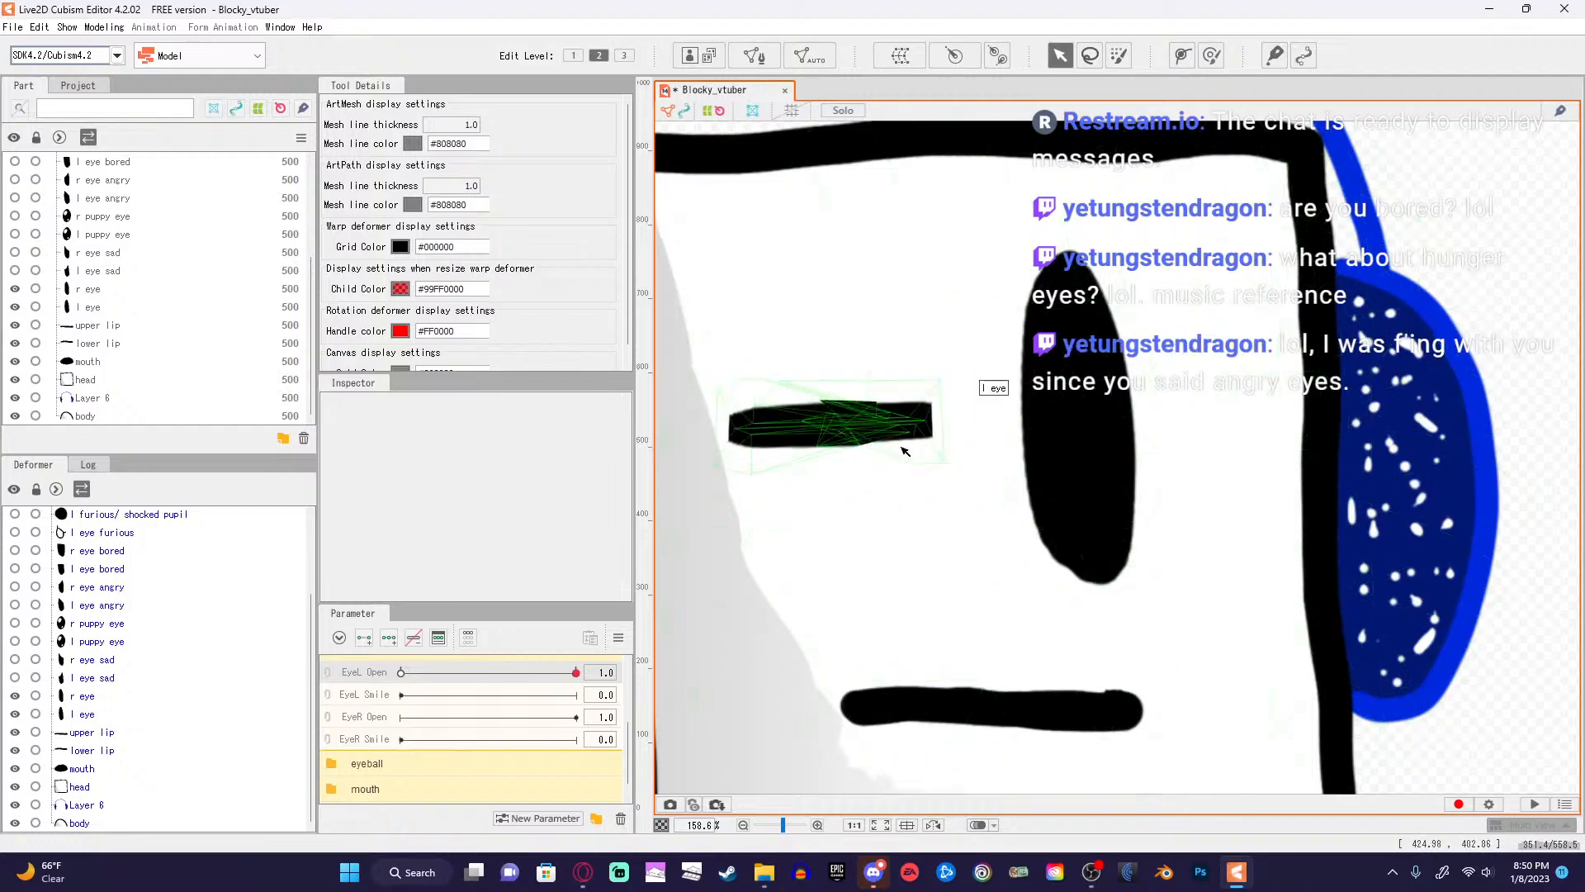
Refine the top edge of the closed l eye by slightly shifting its two upper deform path points, and deselect it.
left_click(822, 442)
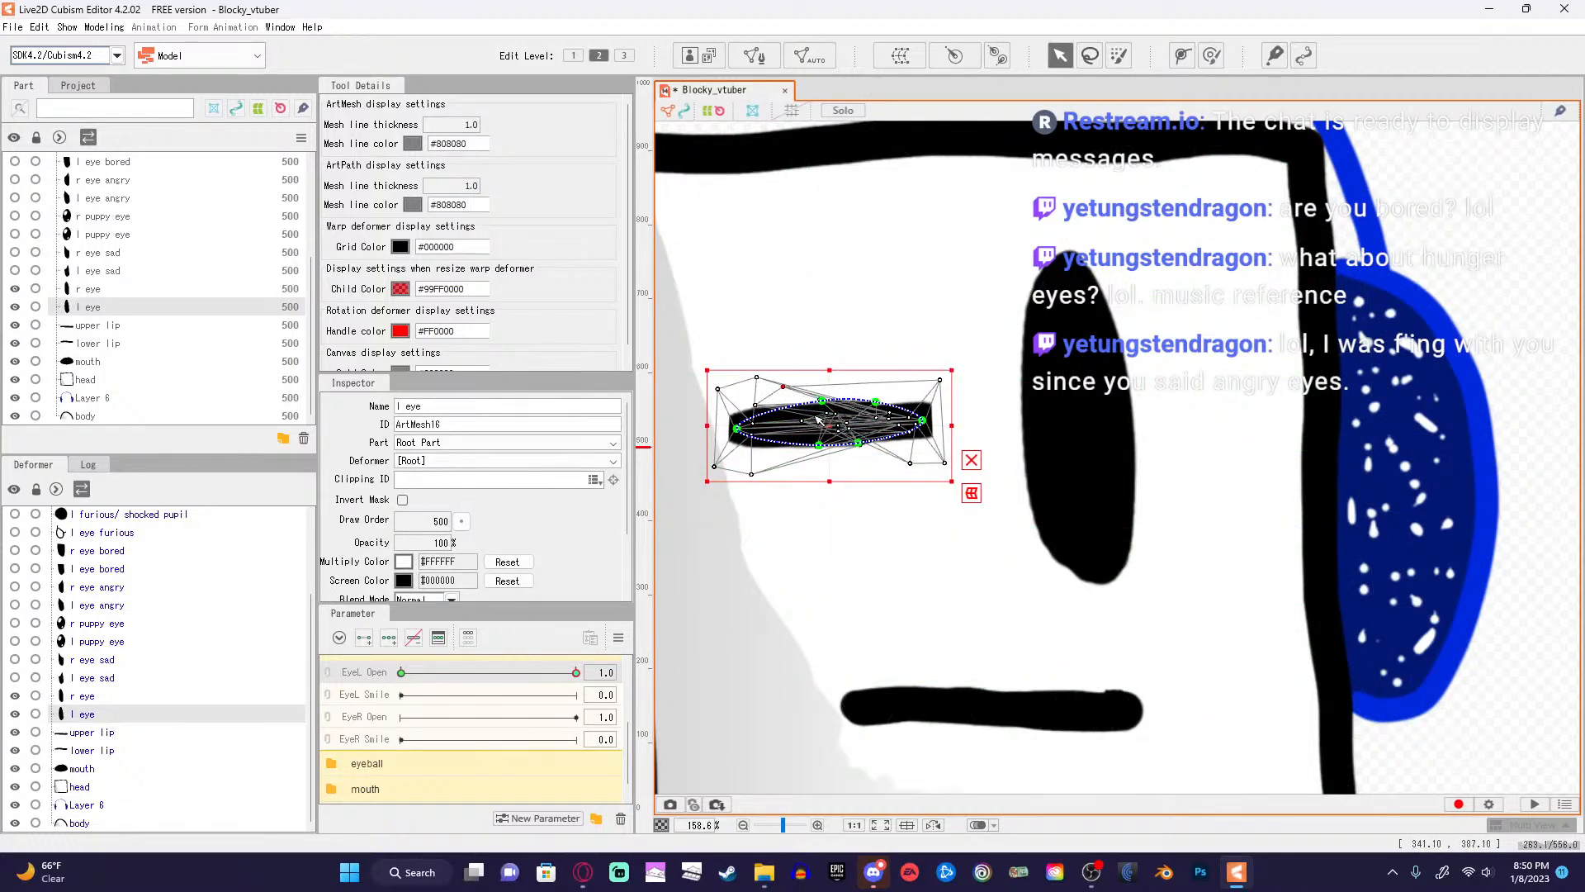
left_click_drag(821, 402, 794, 407)
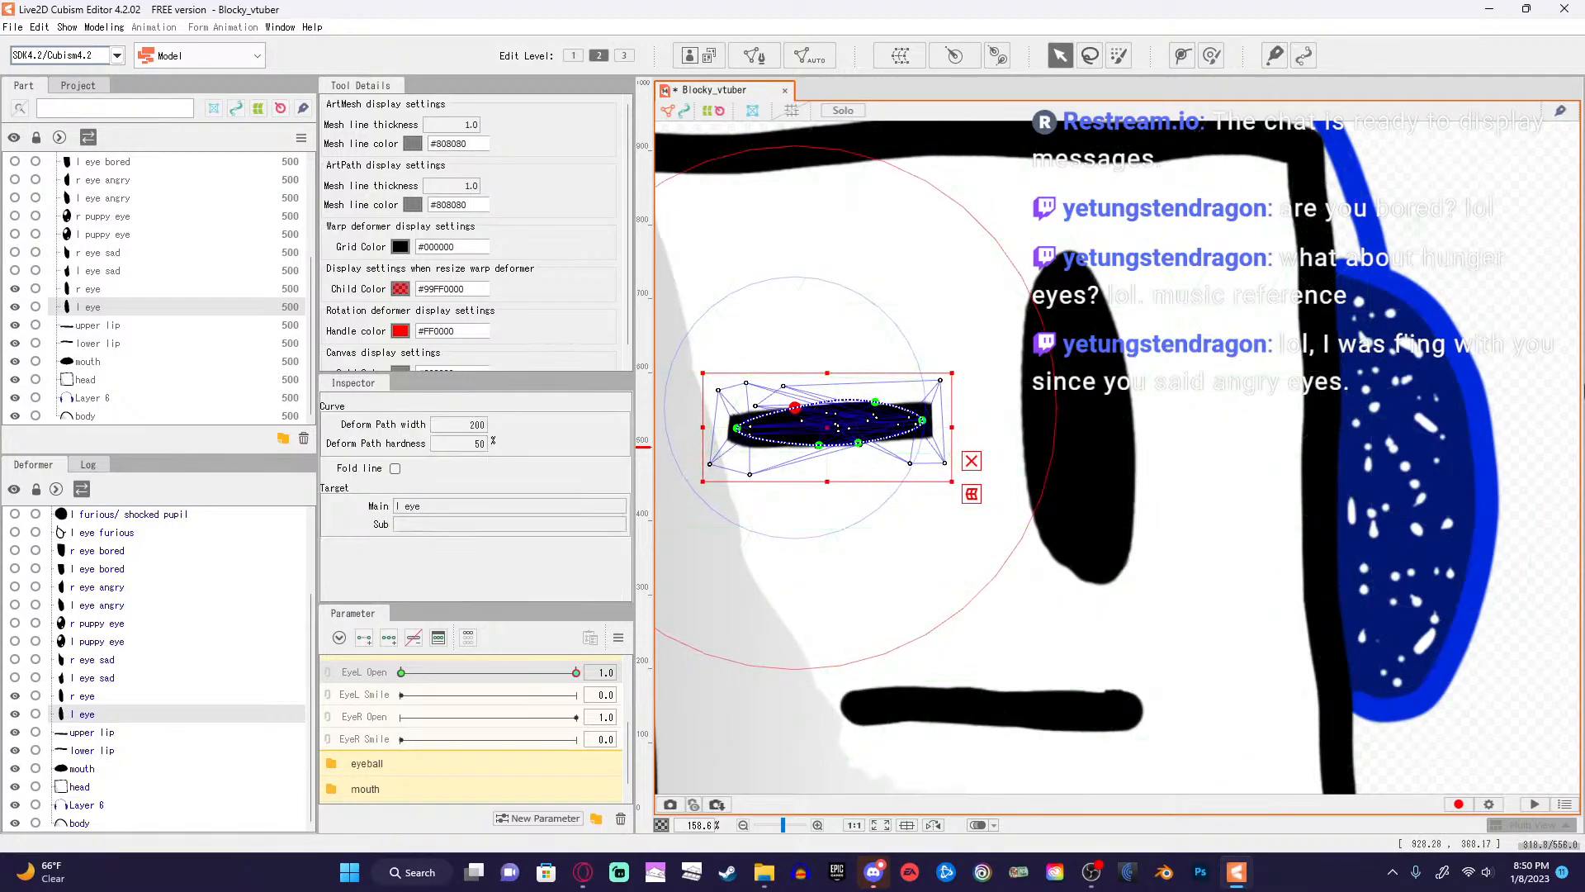
left_click(1484, 363)
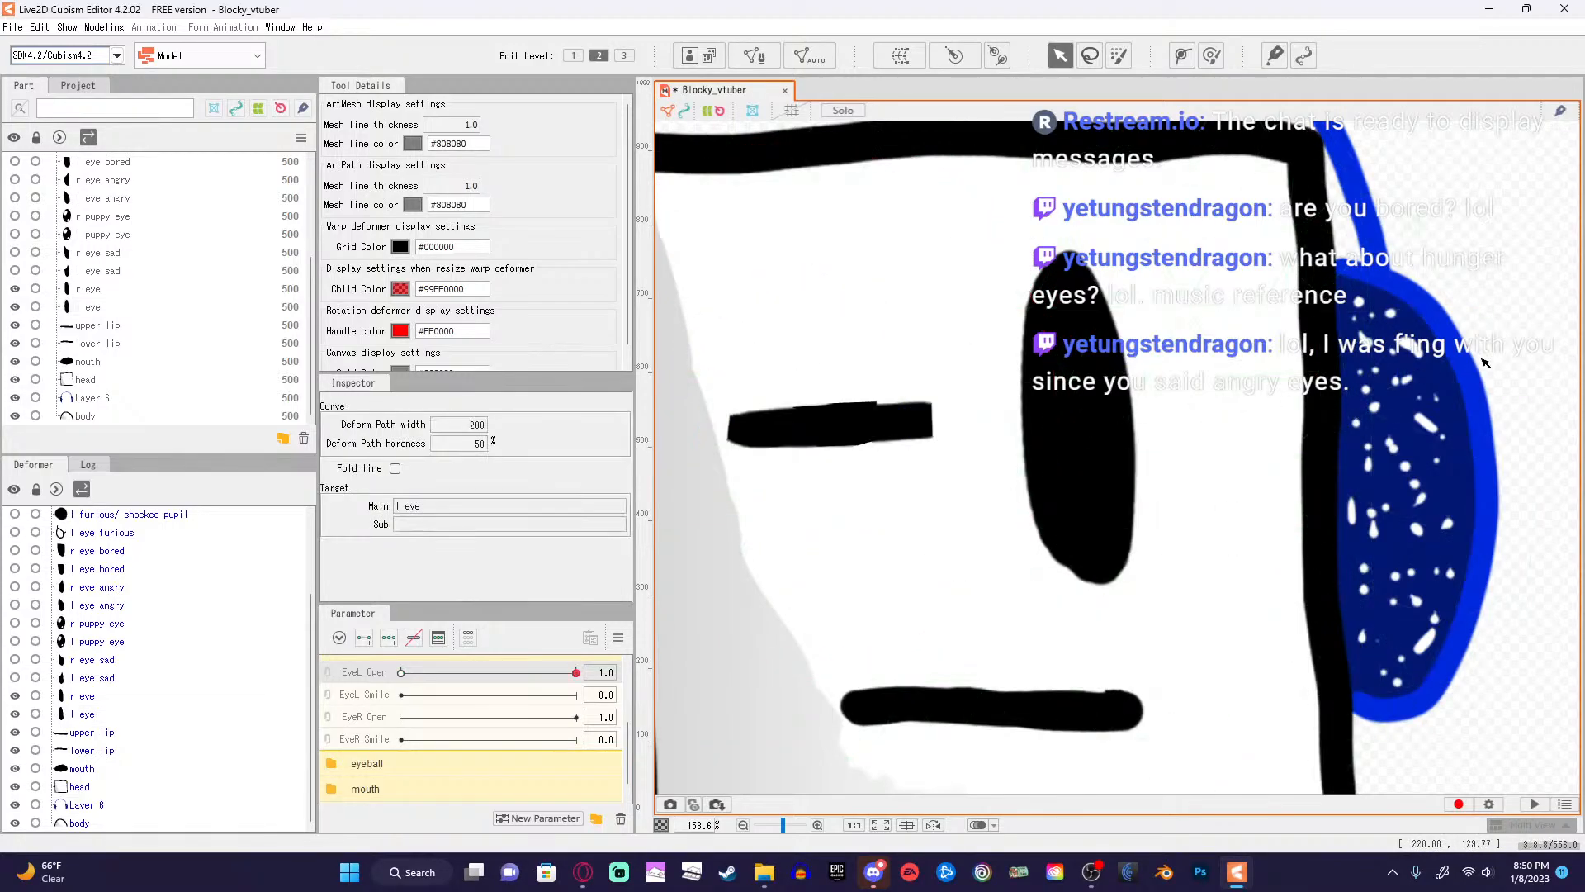
left_click(892, 411)
mouse_move(877, 407)
left_mouse_down()
mouse_move(895, 403)
mouse_move(882, 417)
left_mouse_up()
left_click(1496, 389)
Preview the l eye transition on the whole face by lowering the EyeL Open parameter from 1.0.
scroll(880, 425, "down", 5)
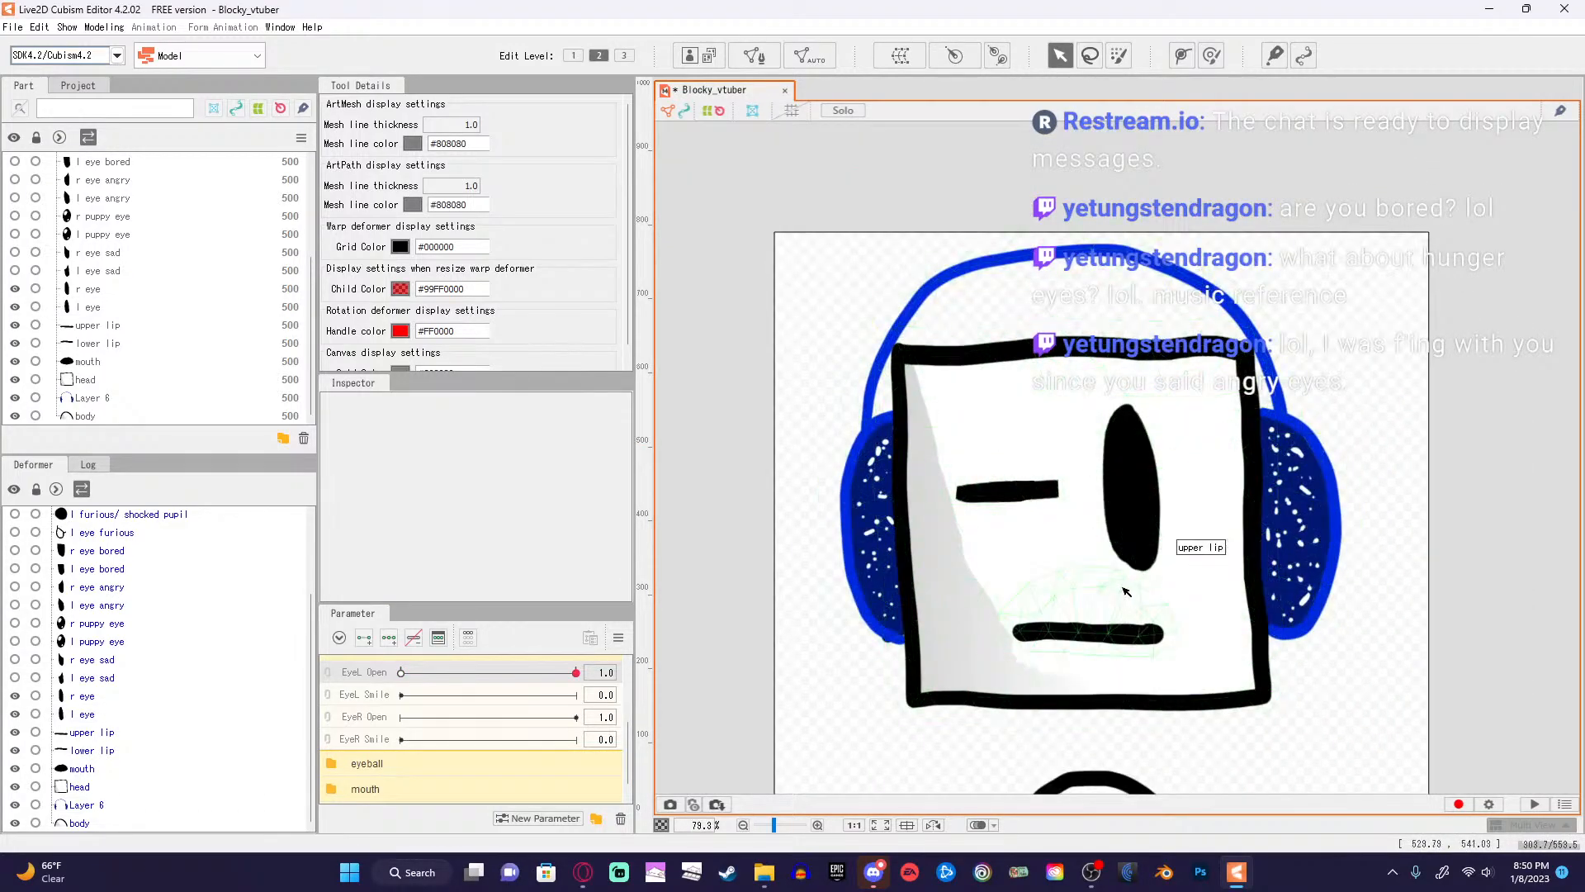
scroll(1111, 507, "up", 2)
left_click_drag(580, 675, 477, 722)
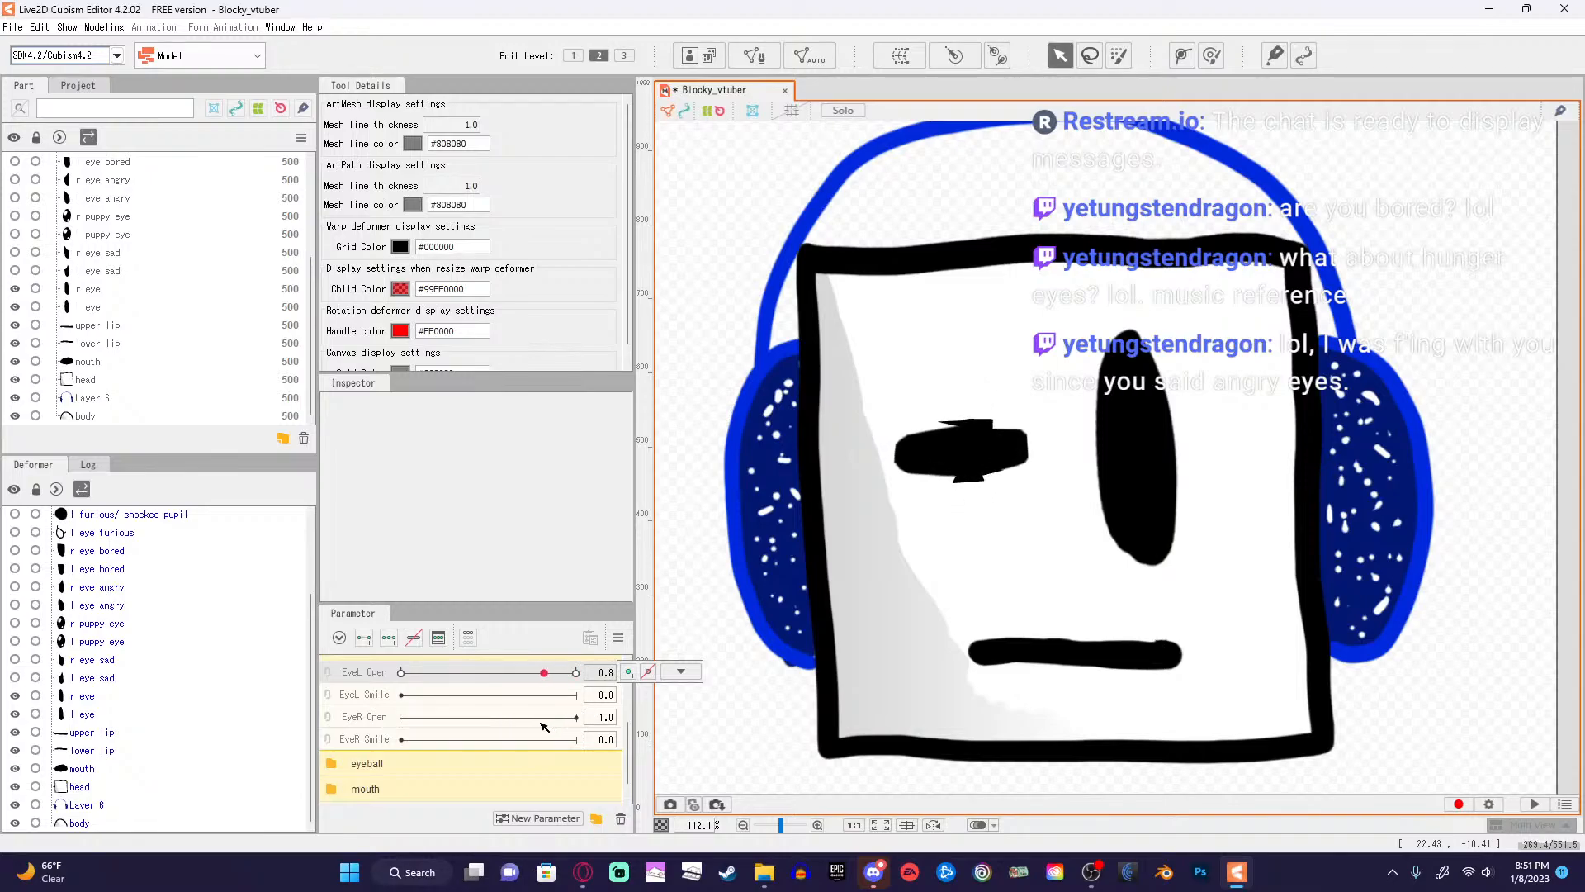
Check the l eye's halfway shape by setting EyeL Open to 0.5, and return the parameter to 1.0.
left_click_drag(501, 735, 489, 733)
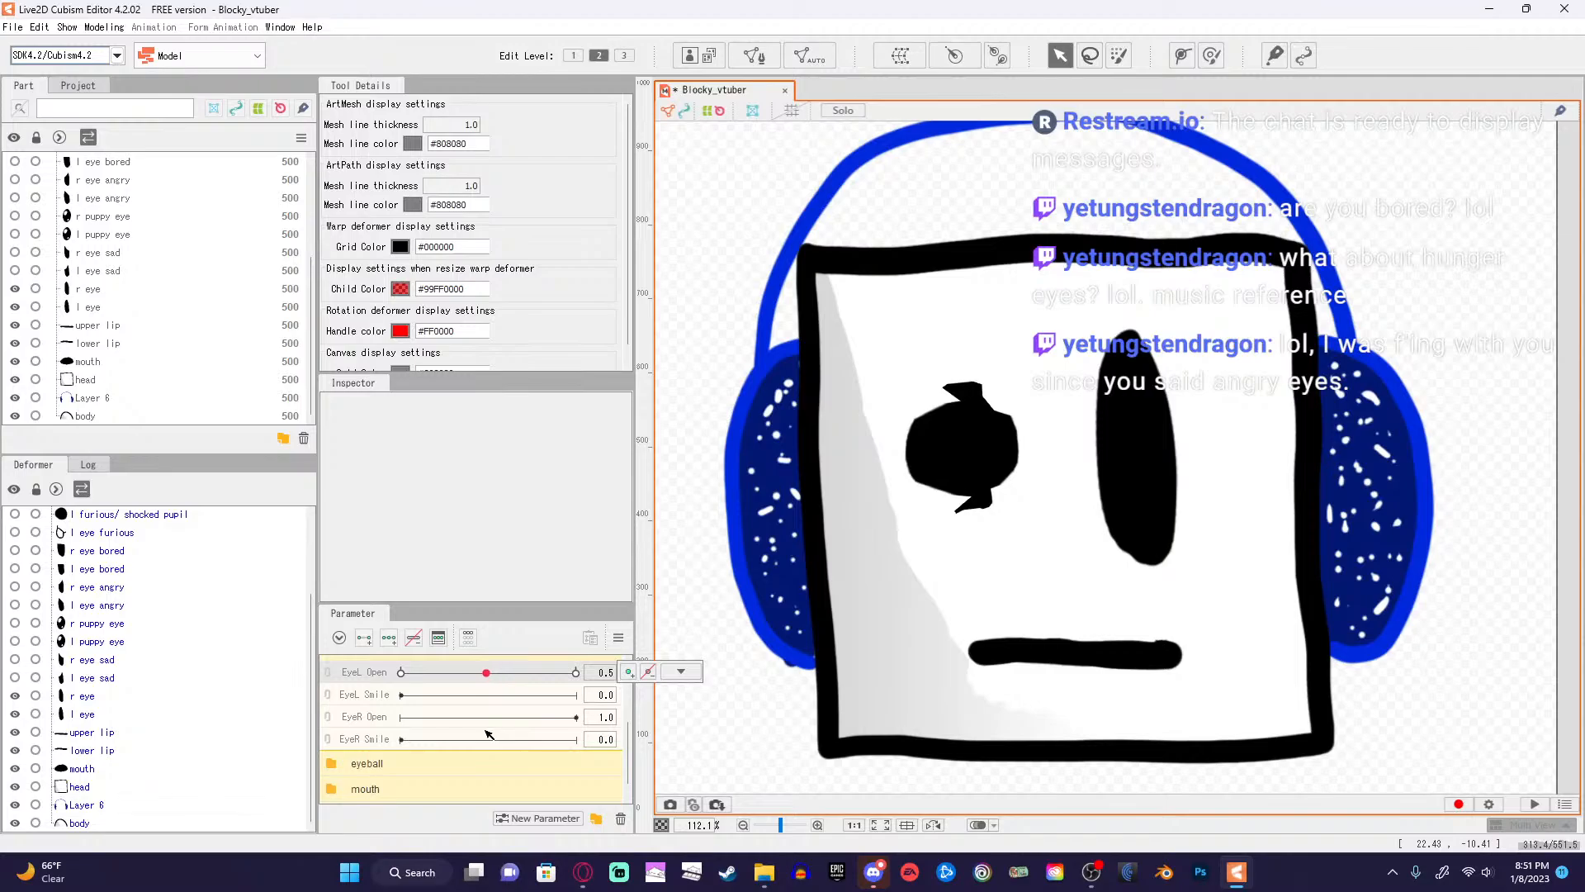
left_click_drag(490, 733, 576, 672)
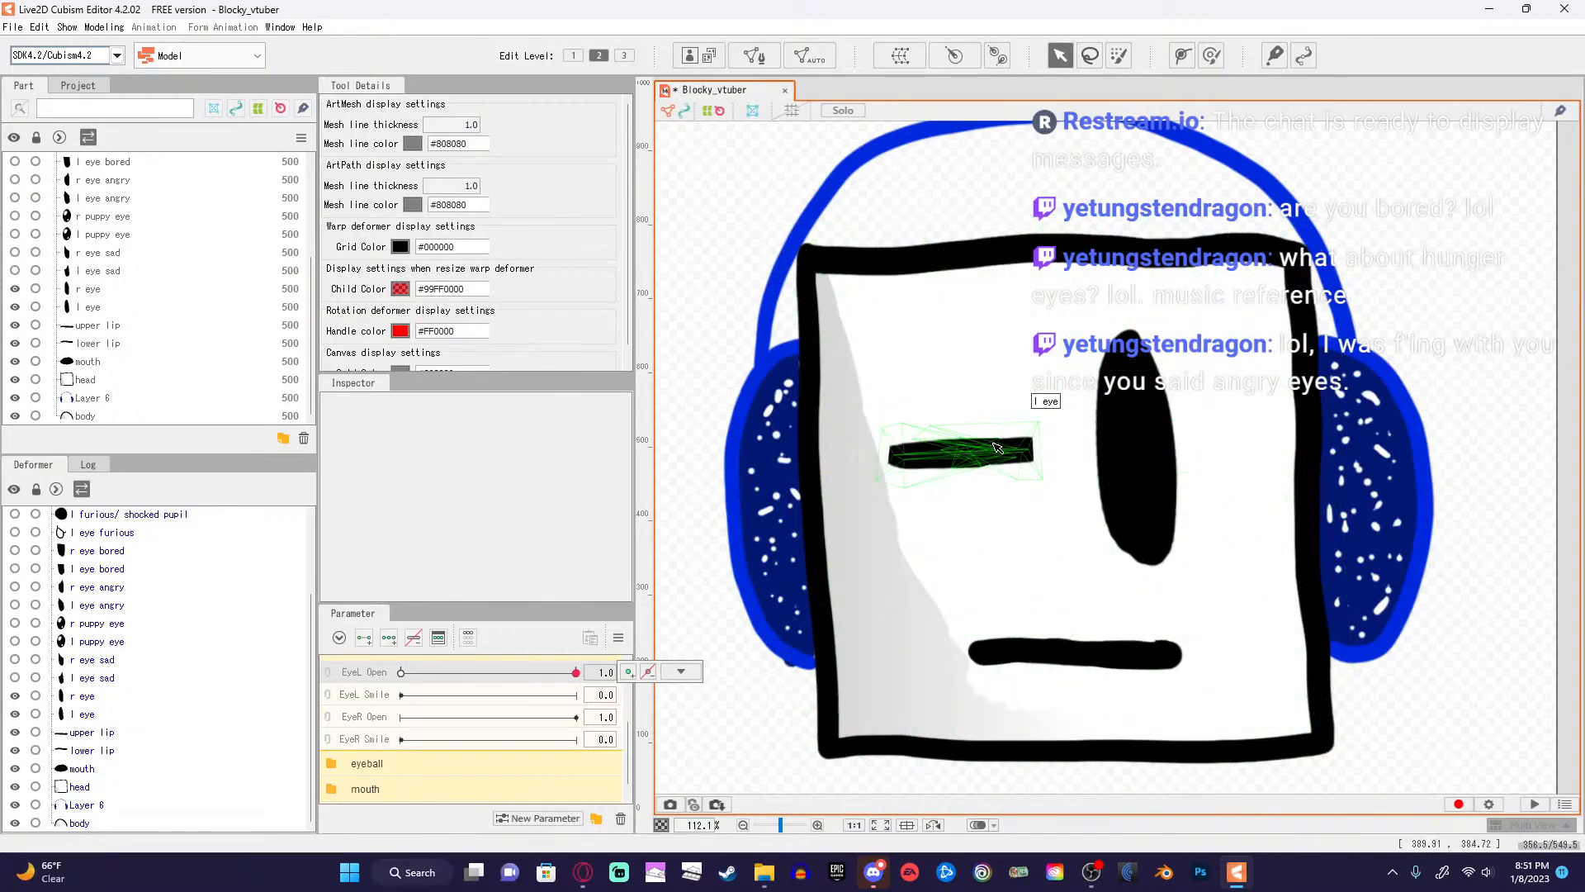
Select l eye and undo its flattening edits step by step, back to the tall oval with its deform path.
left_click(996, 448)
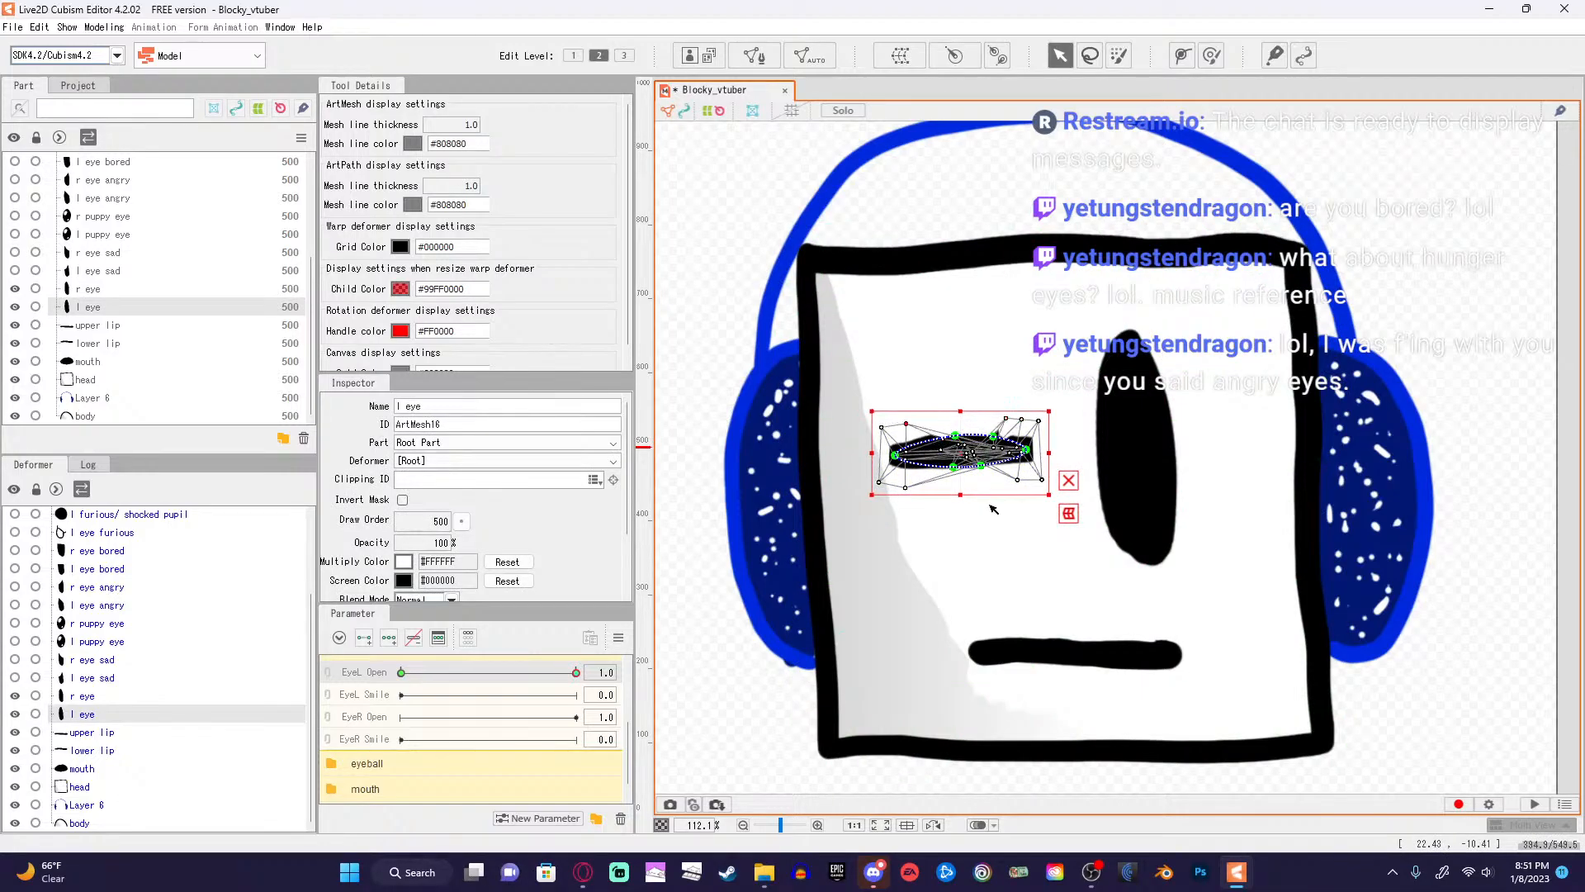
key("ctrl+z")
key("ctrl+z")
key("ctrl+z")
key("ctrl+z")
key("ctrl+z")
key("ctrl+z")
key("ctrl+z")
key("ctrl+z")
key("ctrl+z")
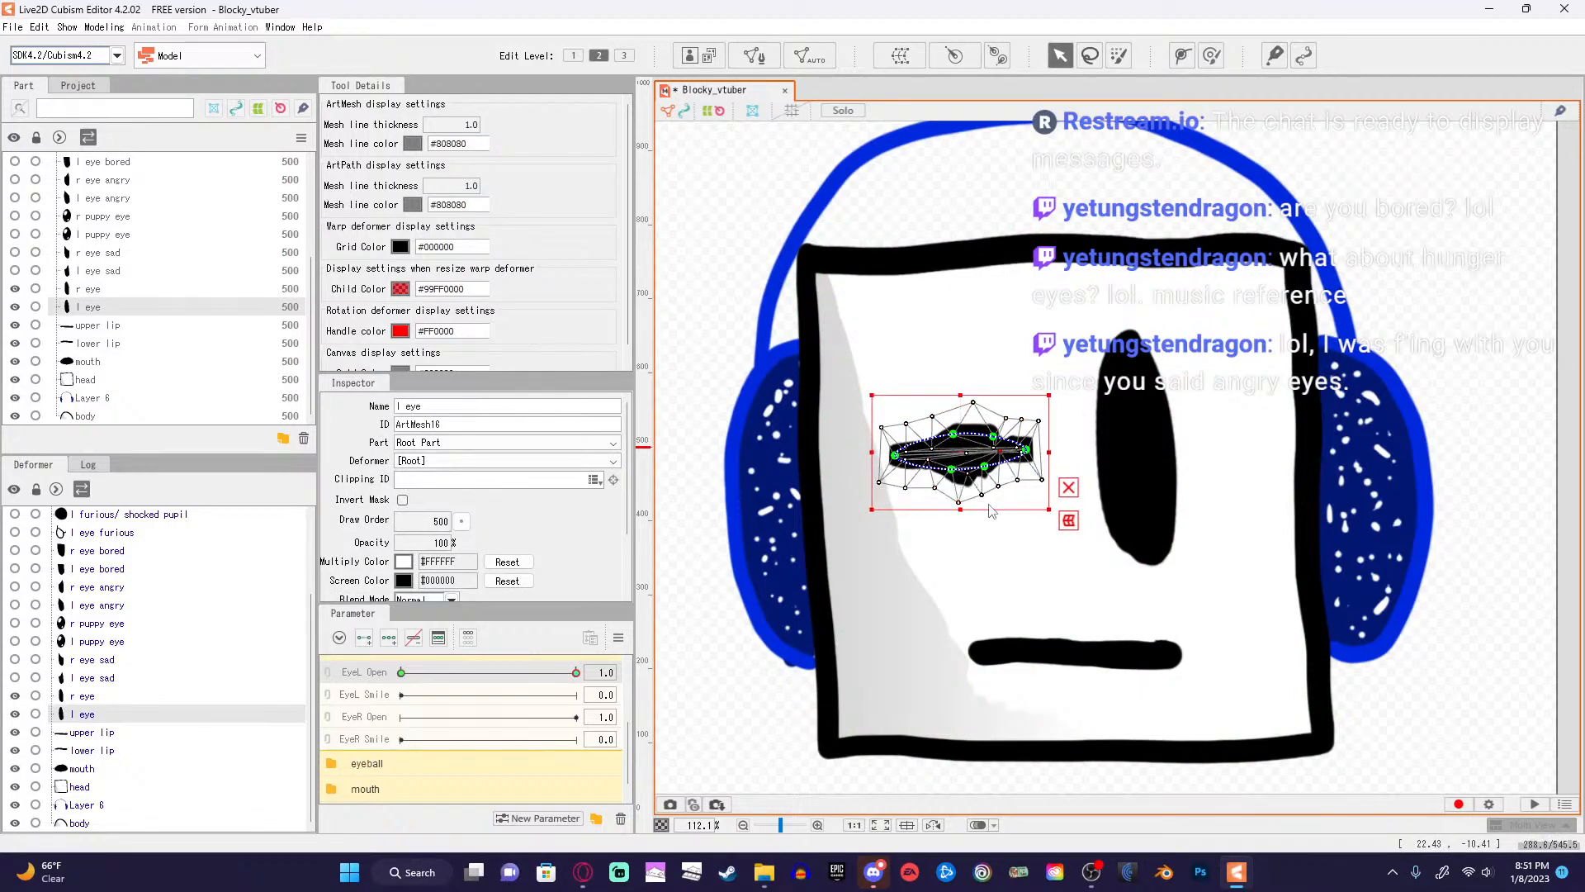
key("ctrl+z")
key("ctrl+z")
key("ctrl+z")
key("ctrl+z")
key("ctrl+z")
key("ctrl+z")
key("ctrl+z")
key("ctrl+z")
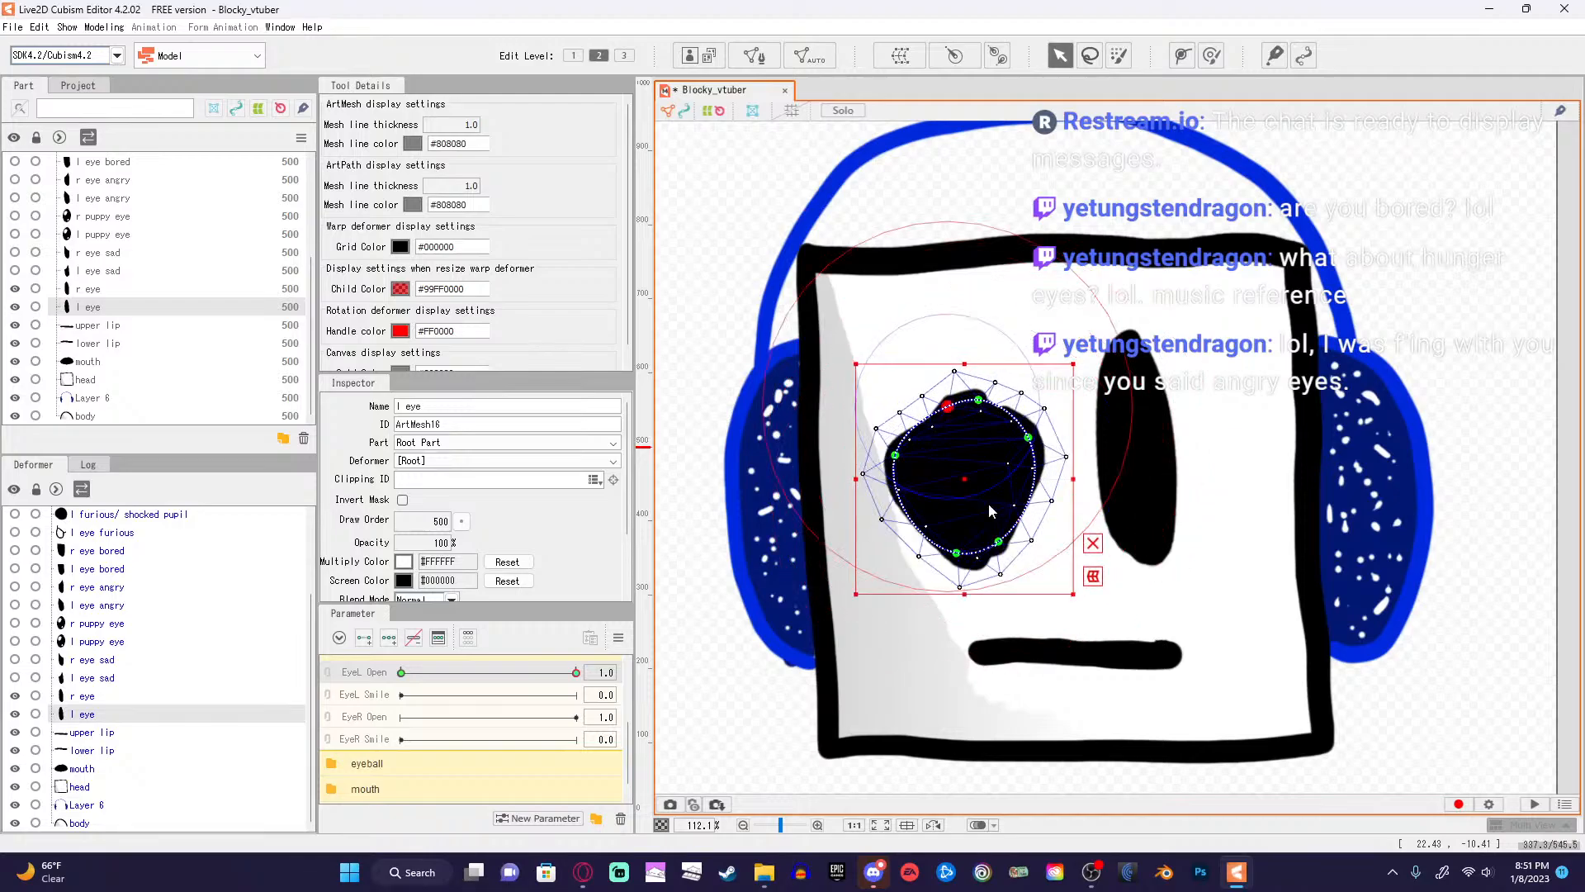
key("ctrl+z")
key("ctrl+z")
key("ctrl+z")
key("ctrl+z")
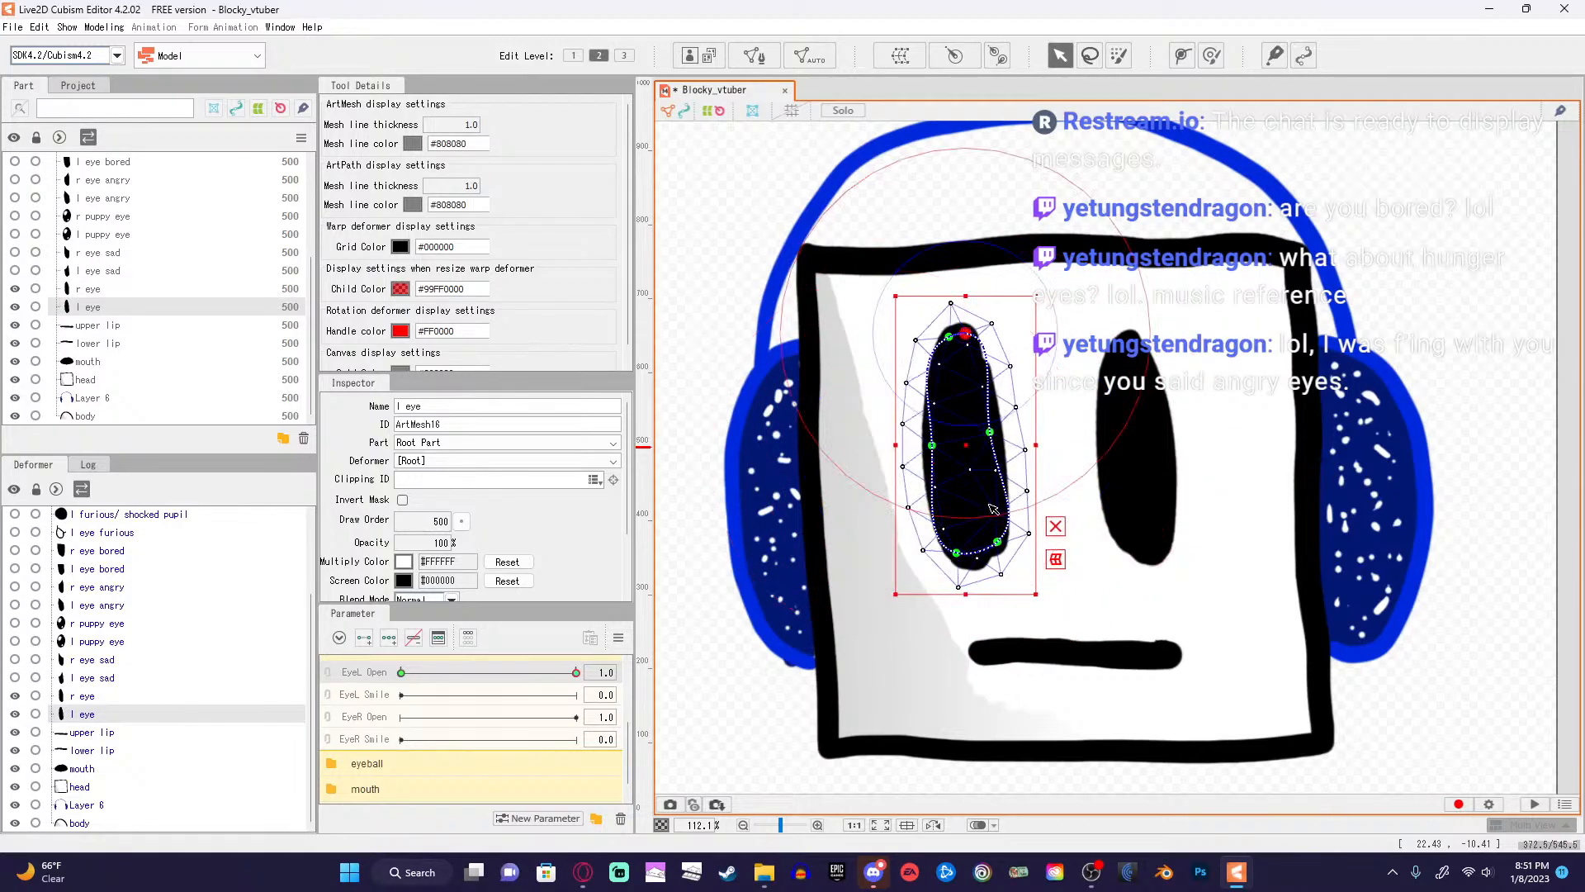
key("ctrl+z")
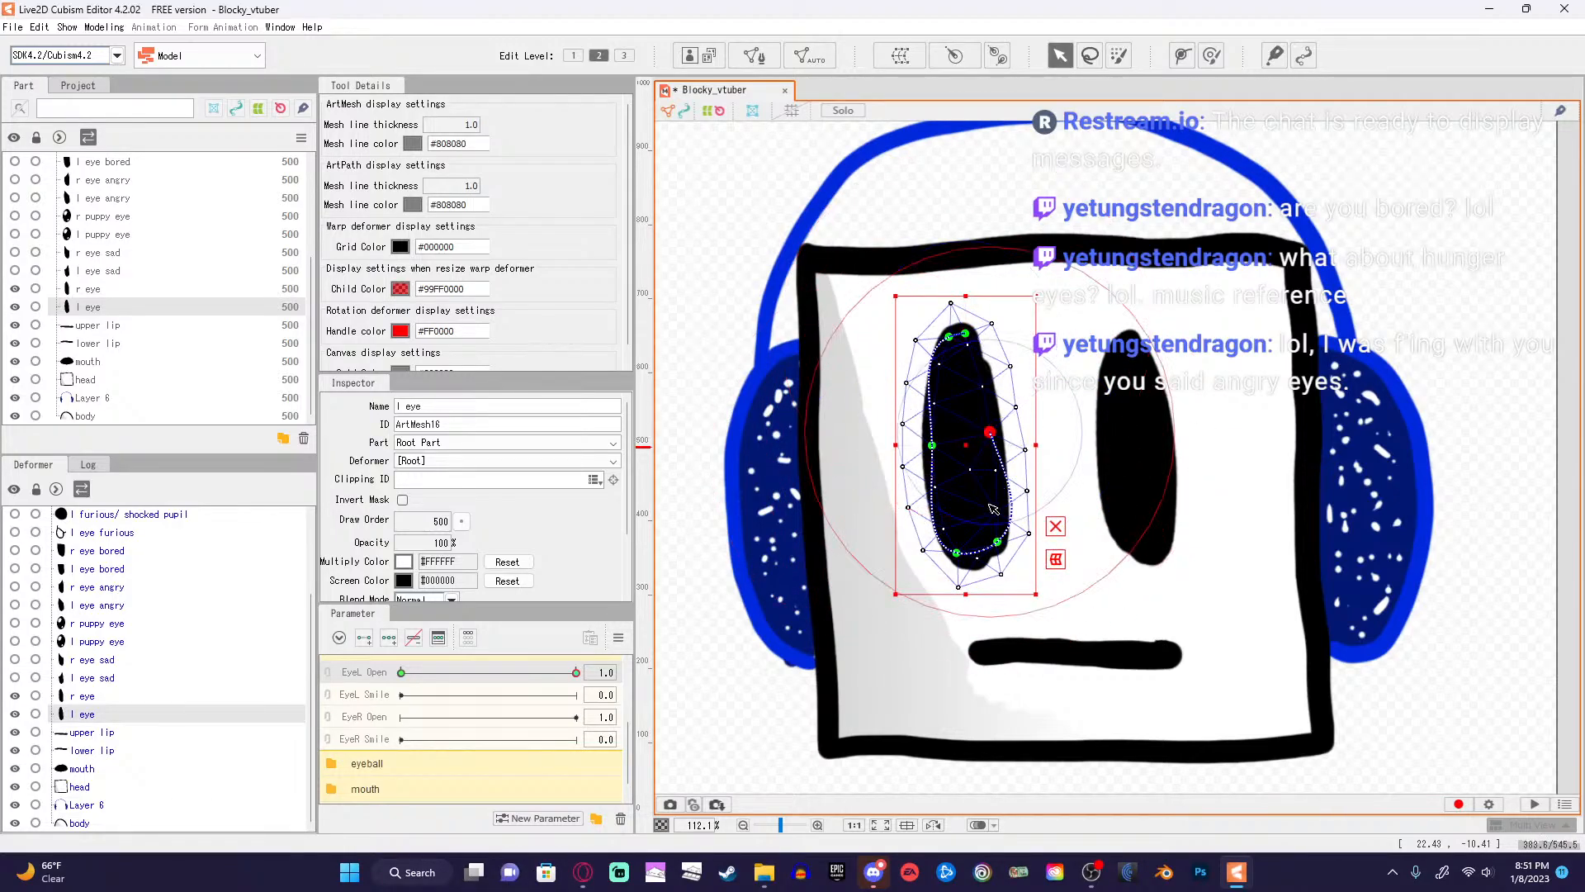
key("ctrl+z")
key("ctrl+z")
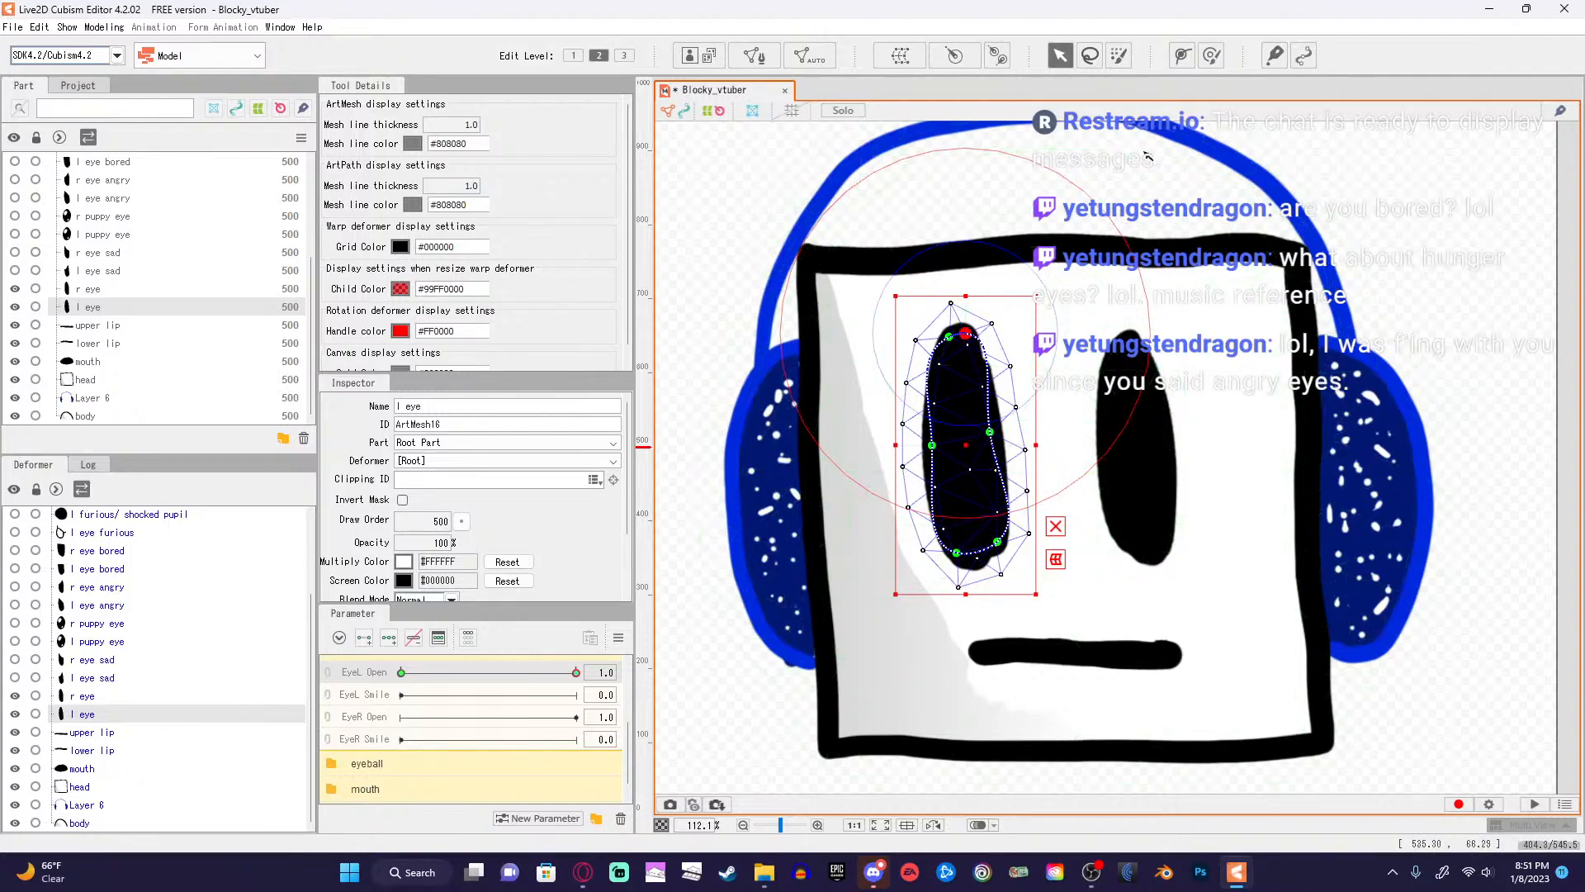
Reselect l eye and shorten it from below by raising its two bottom deform path points and spacing them apart.
left_click(1148, 156)
left_click(952, 443)
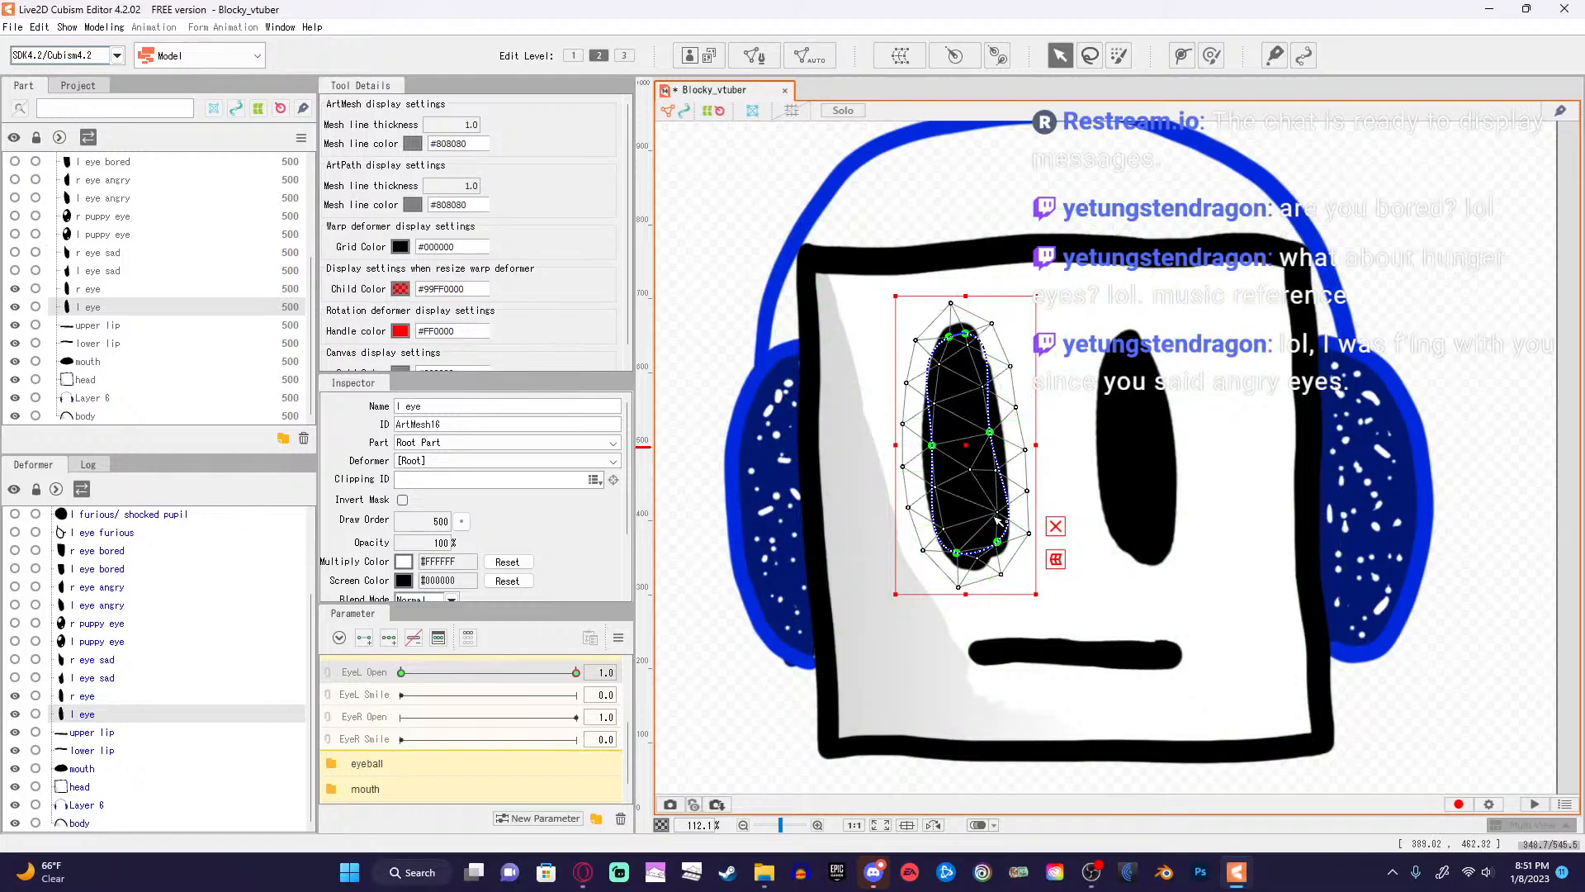
left_click_drag(999, 545, 947, 479)
left_click(956, 547)
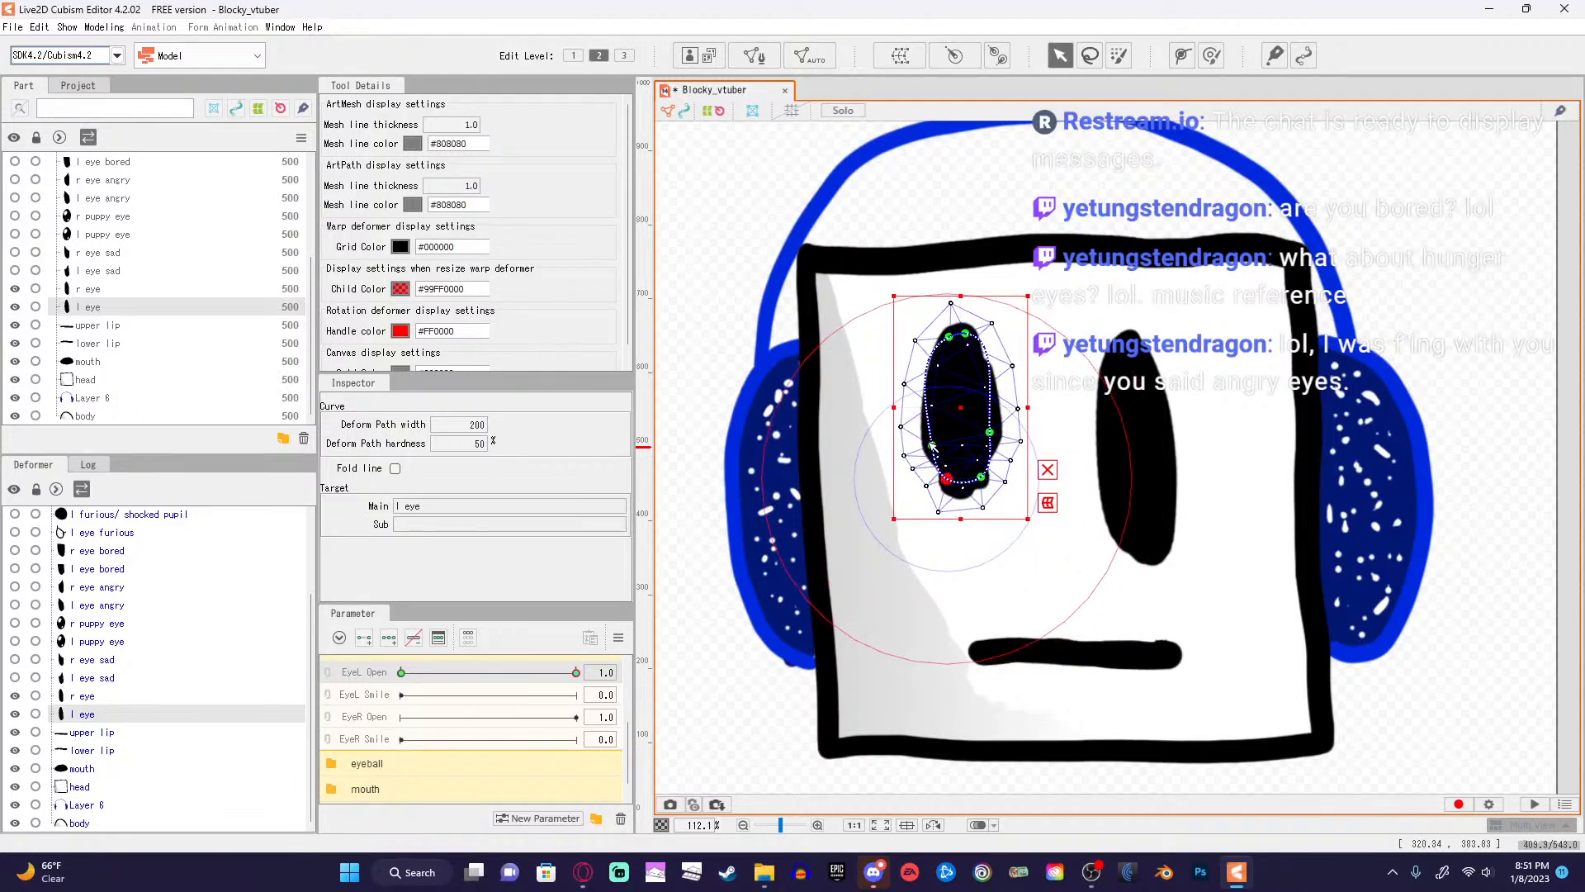
left_click(932, 446)
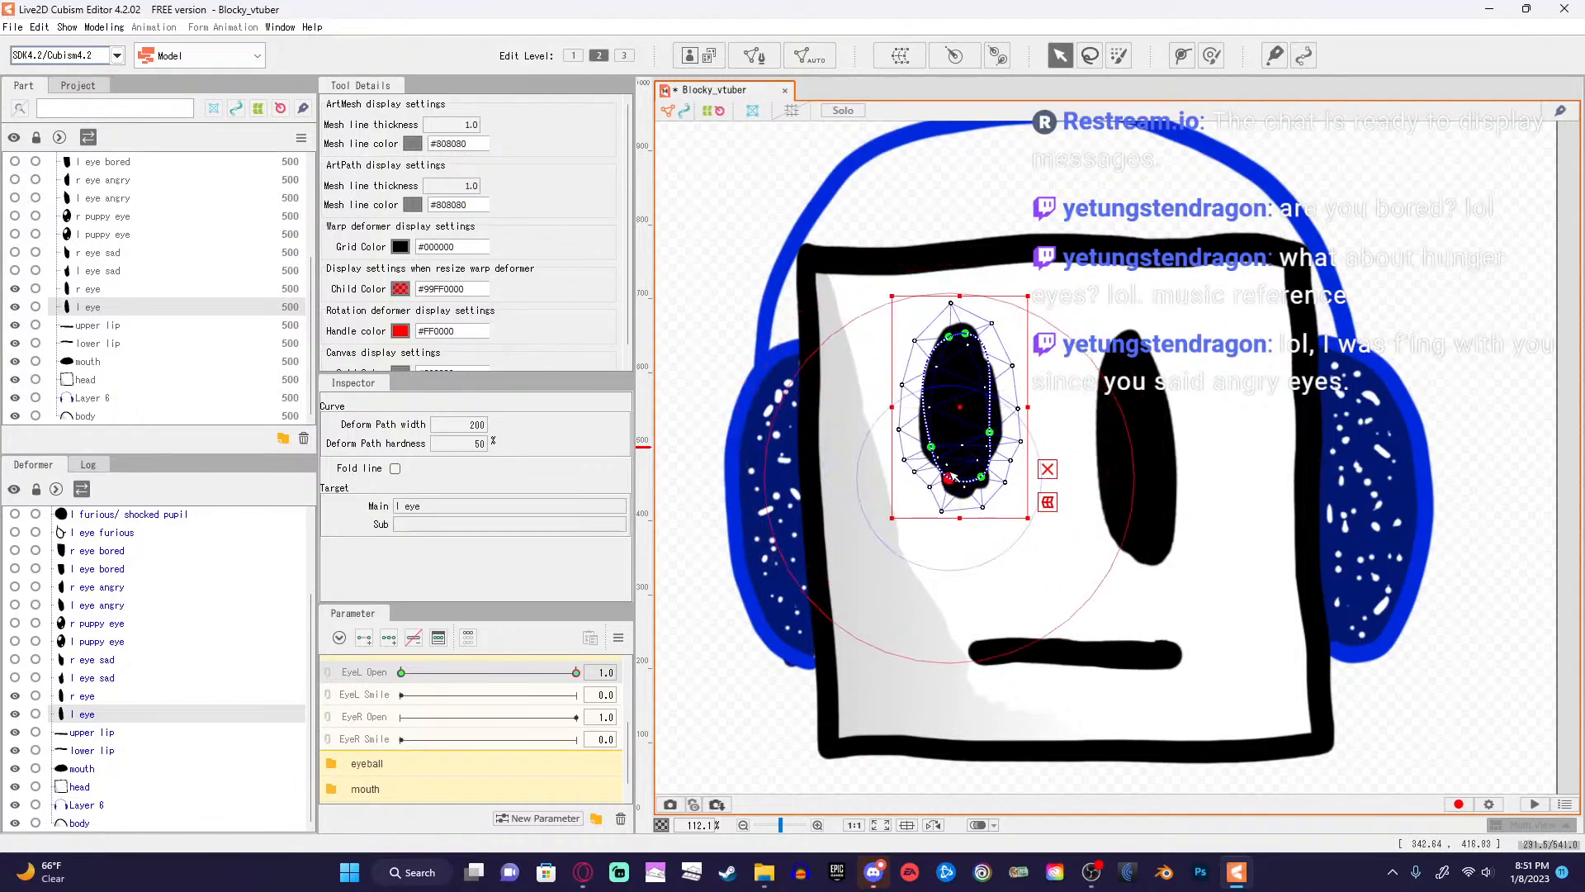
left_click_drag(950, 476, 993, 488)
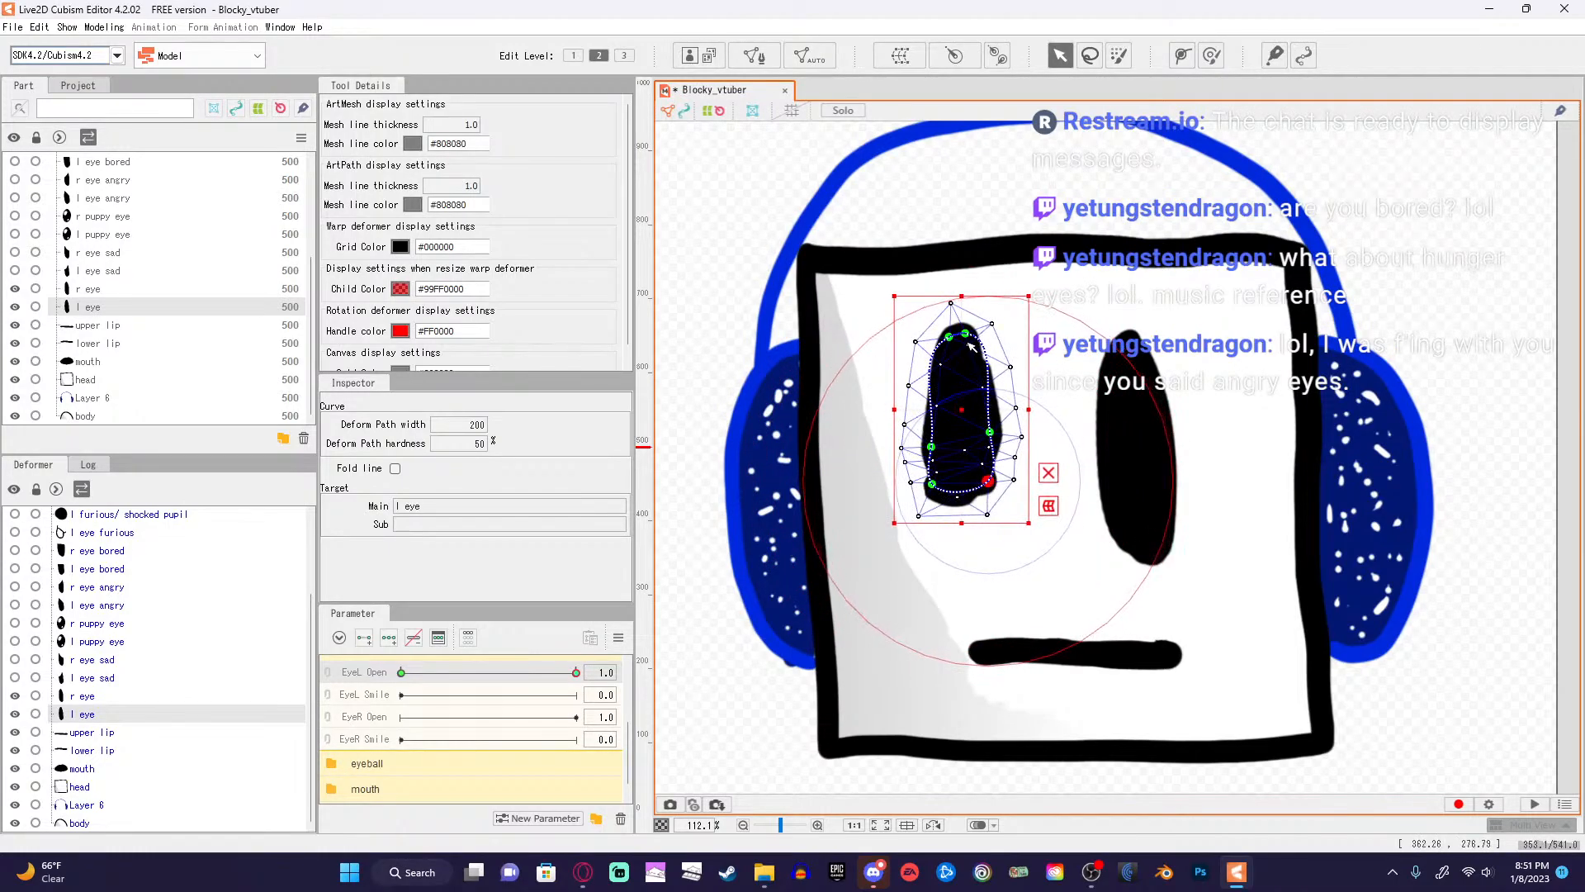
Flatten and widen l eye by lowering its top deform path points, spreading the side points outward and raising the bottom ones.
left_click_drag(949, 336, 969, 421)
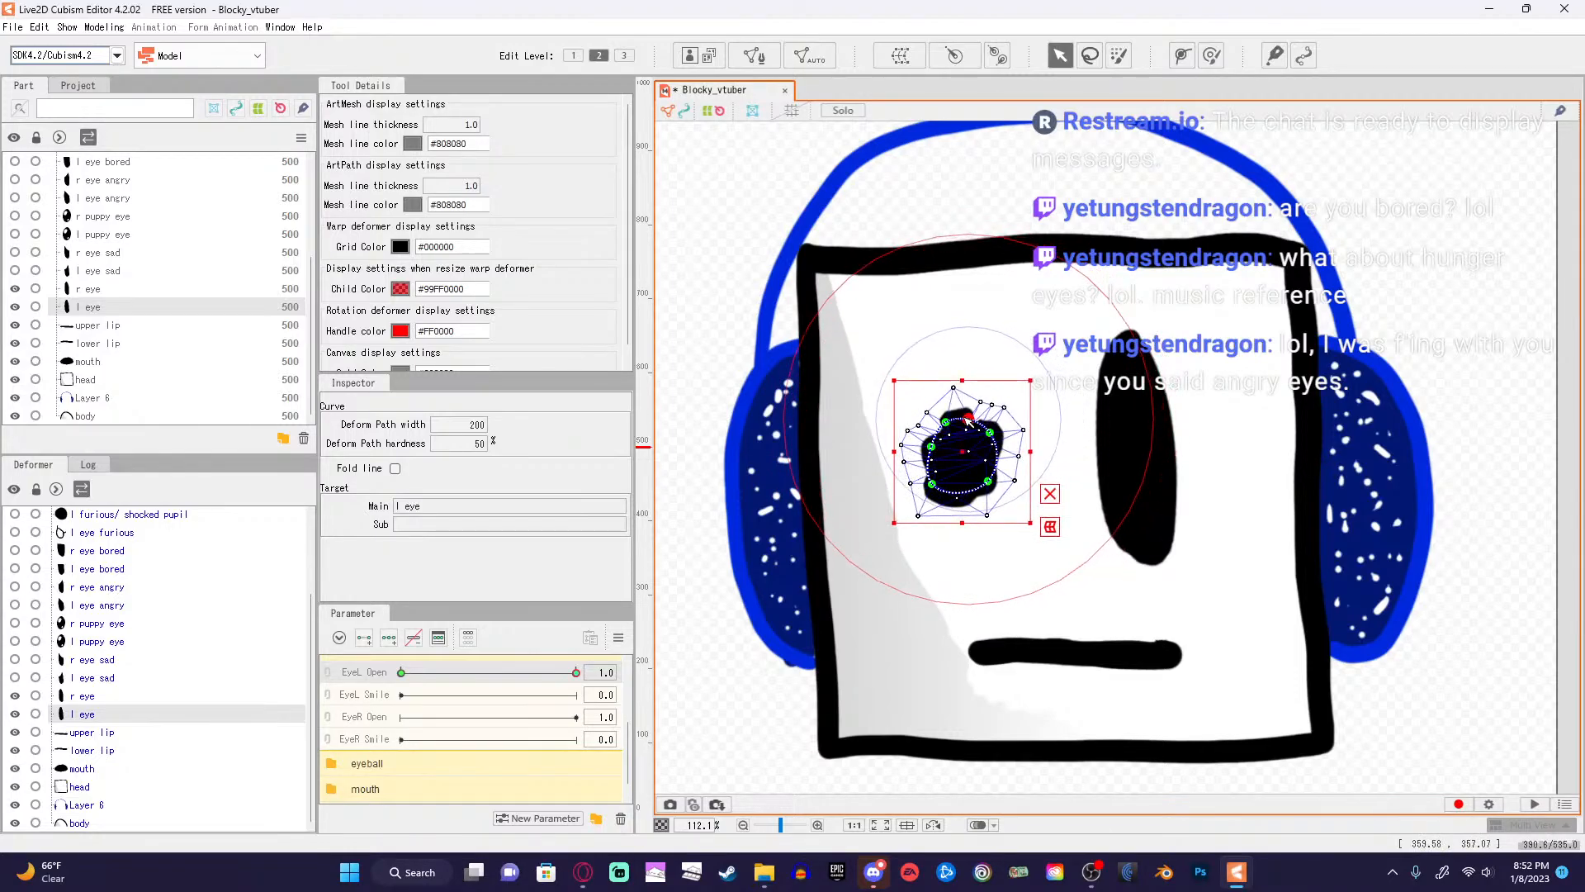
left_click_drag(930, 445, 984, 421)
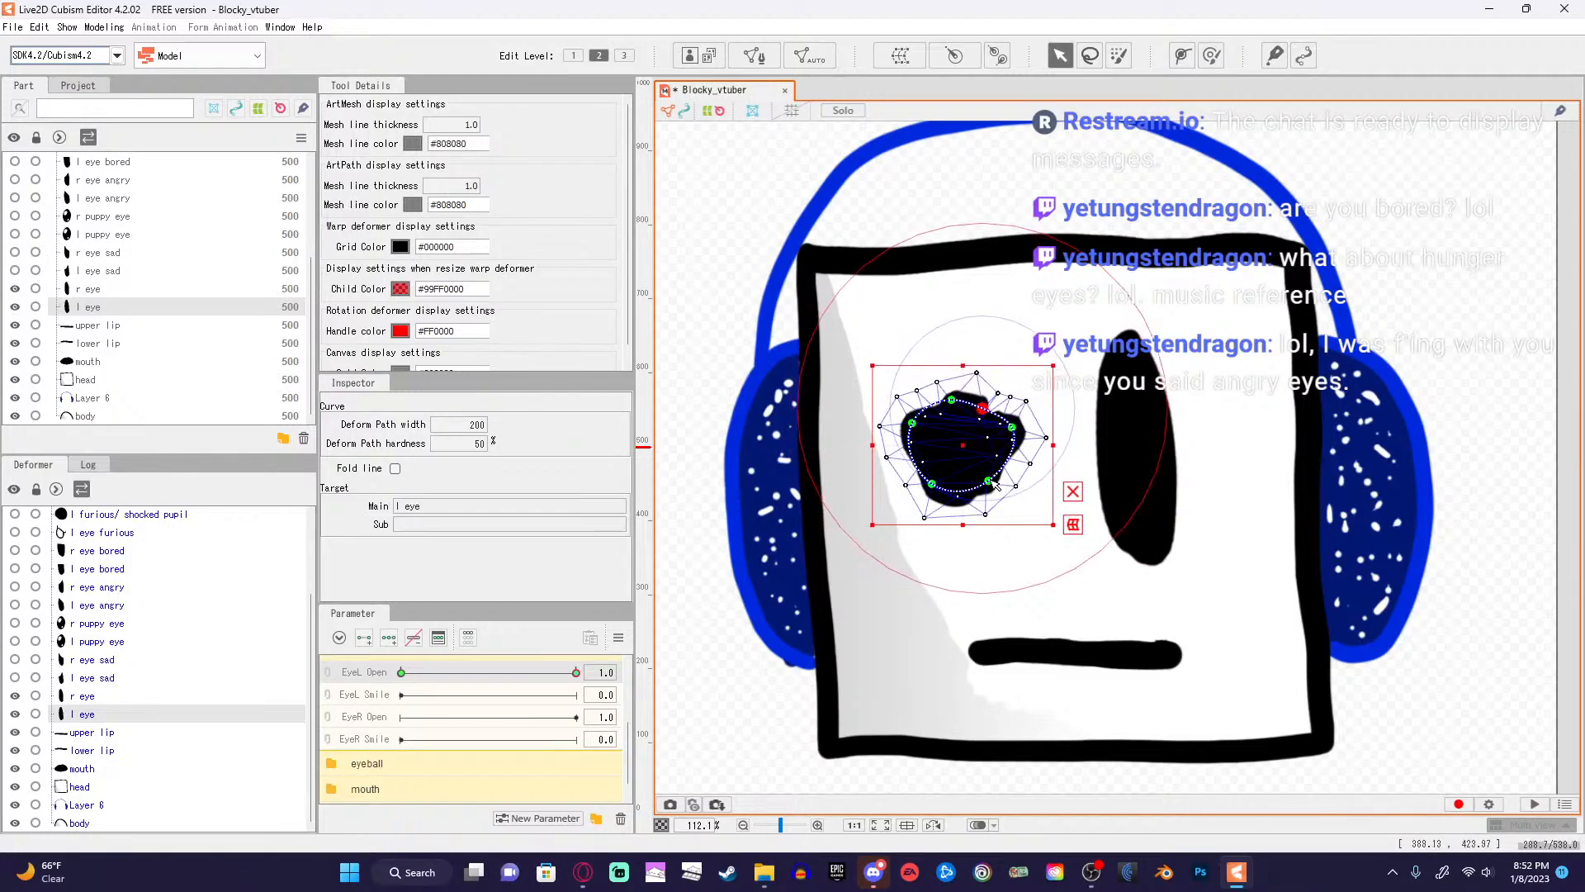
left_click_drag(991, 482, 970, 448)
left_click(953, 470)
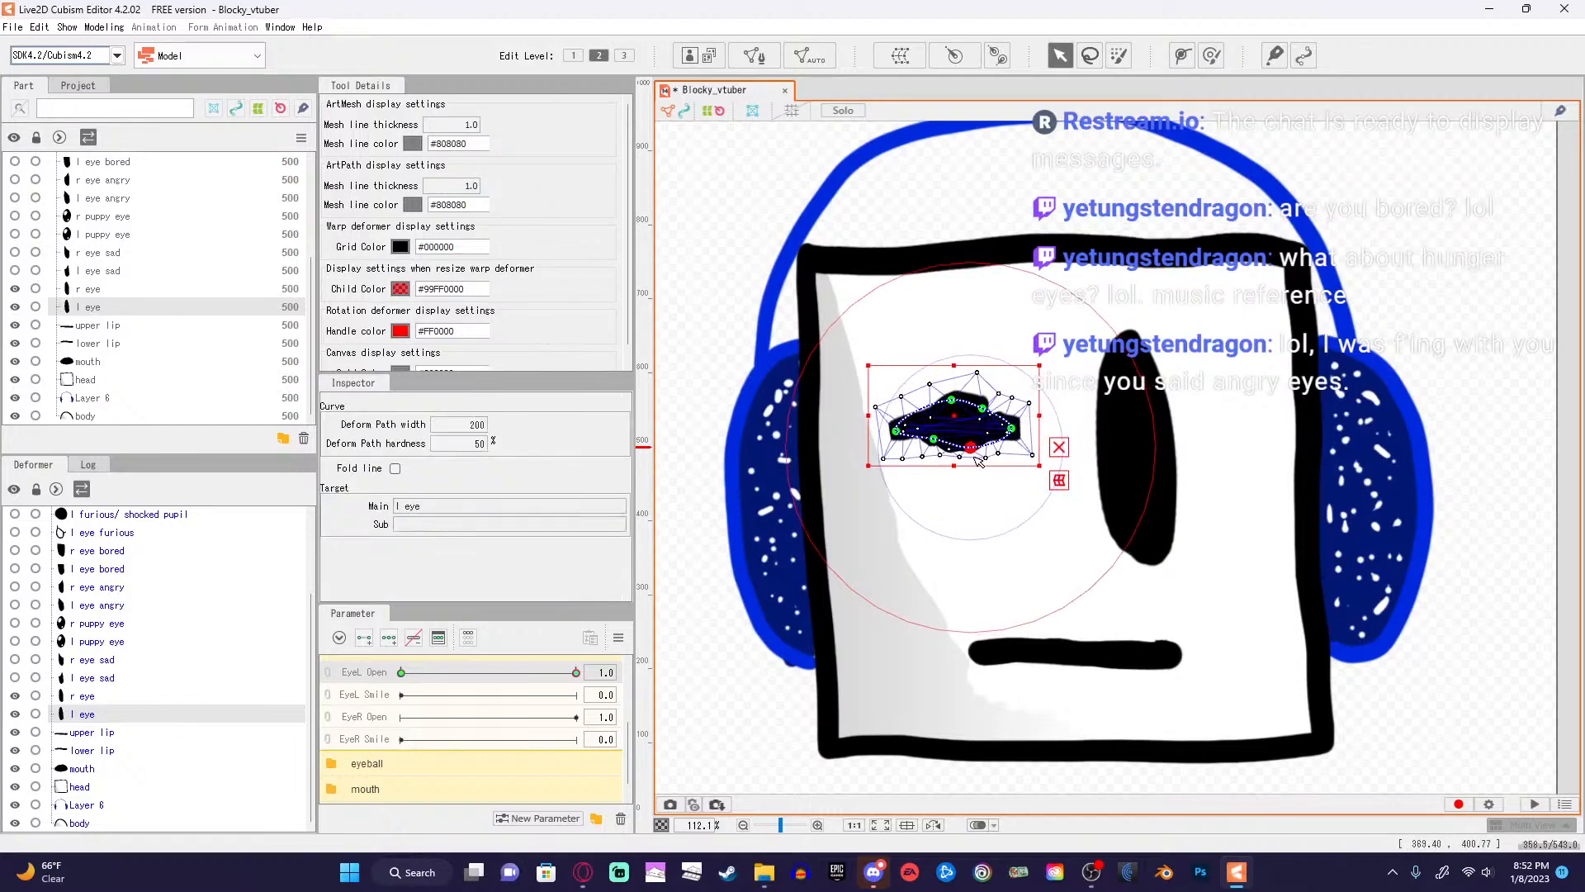
Pull the protruding mesh vertices at the lower right and along the top of l eye closer to the shape.
left_click(997, 448)
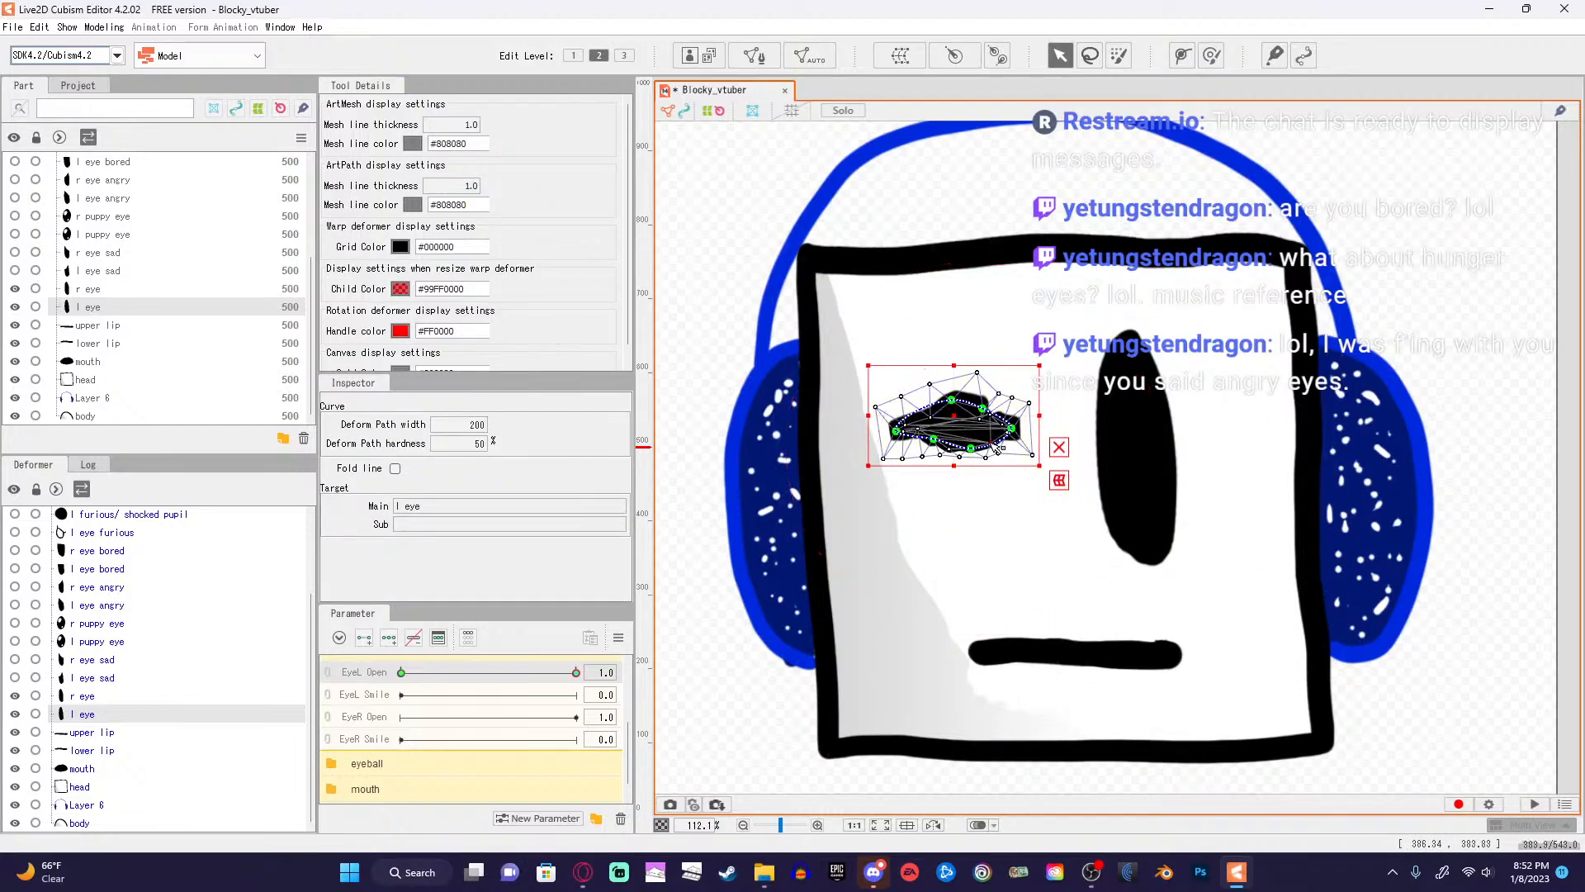
left_click(1013, 444)
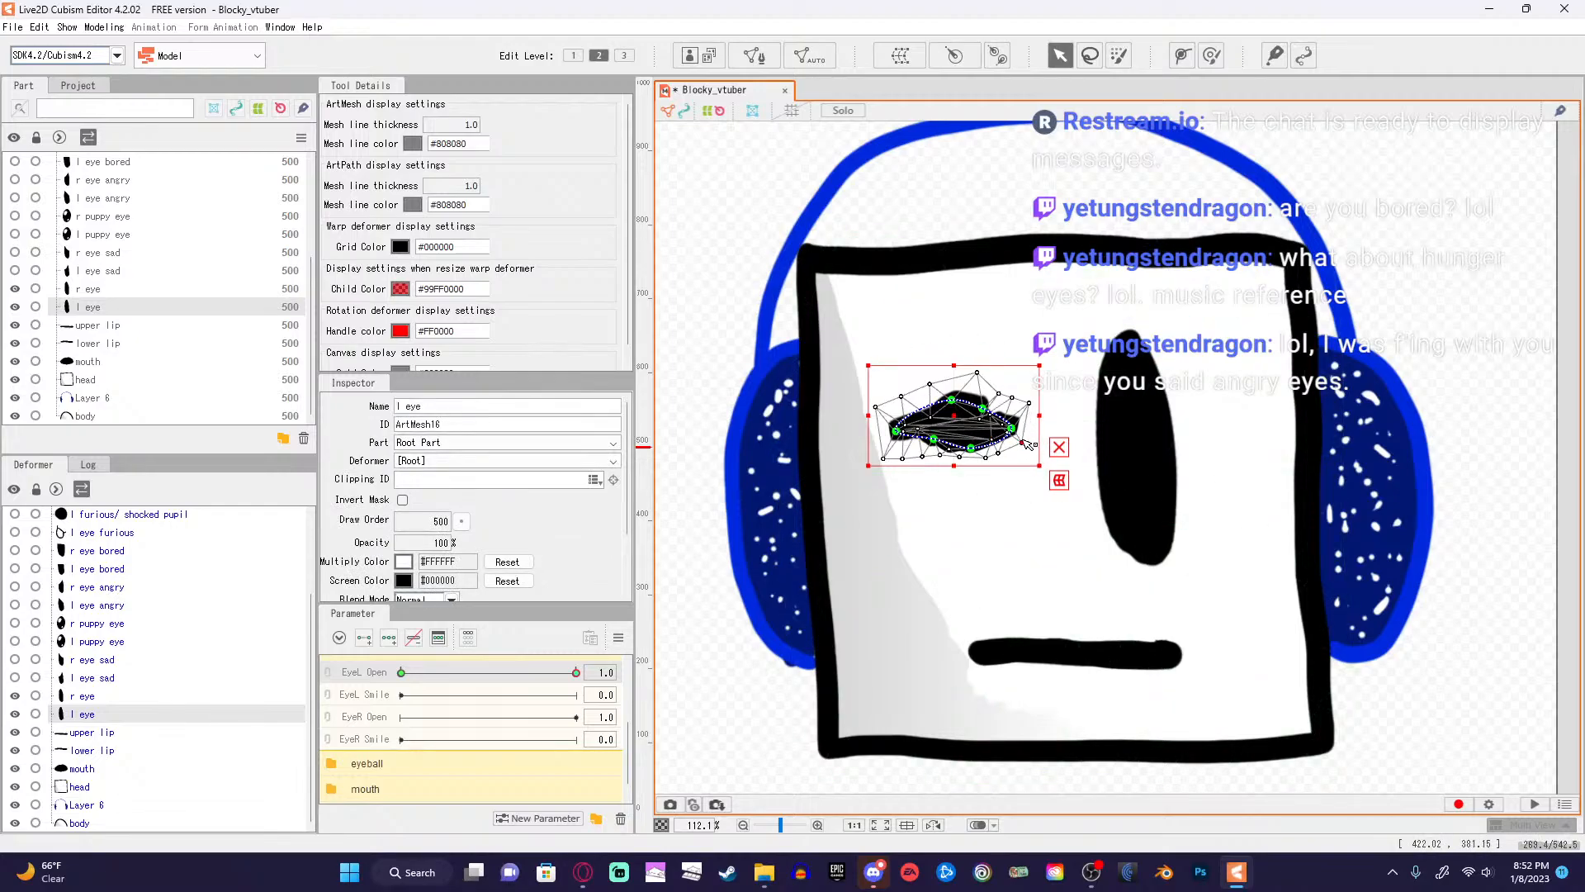
left_click_drag(1023, 441, 1023, 446)
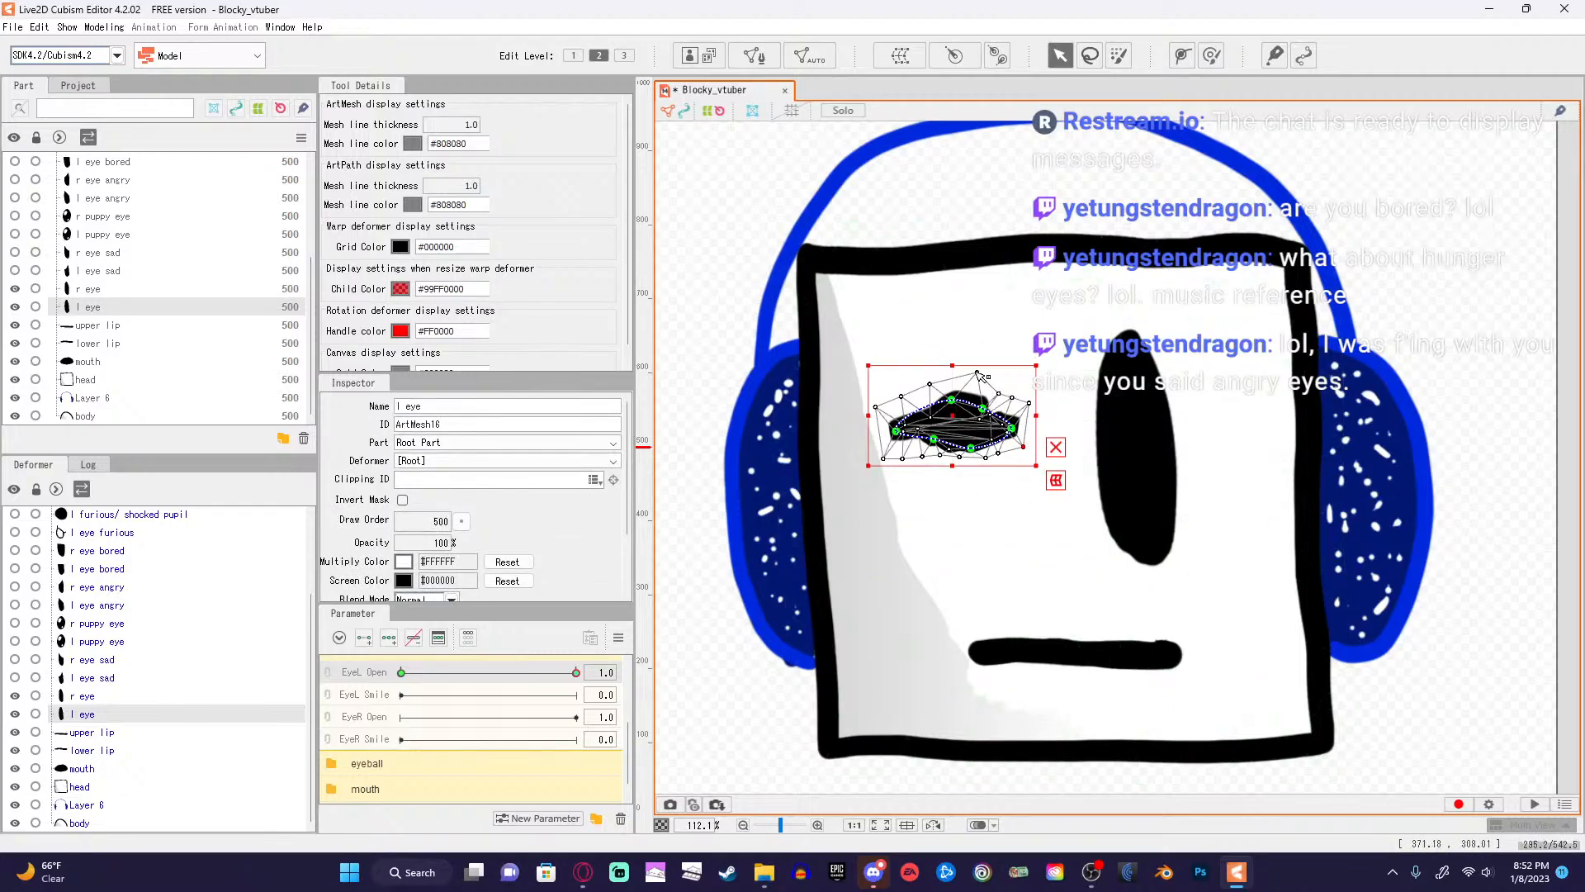
left_click_drag(979, 374, 1017, 412)
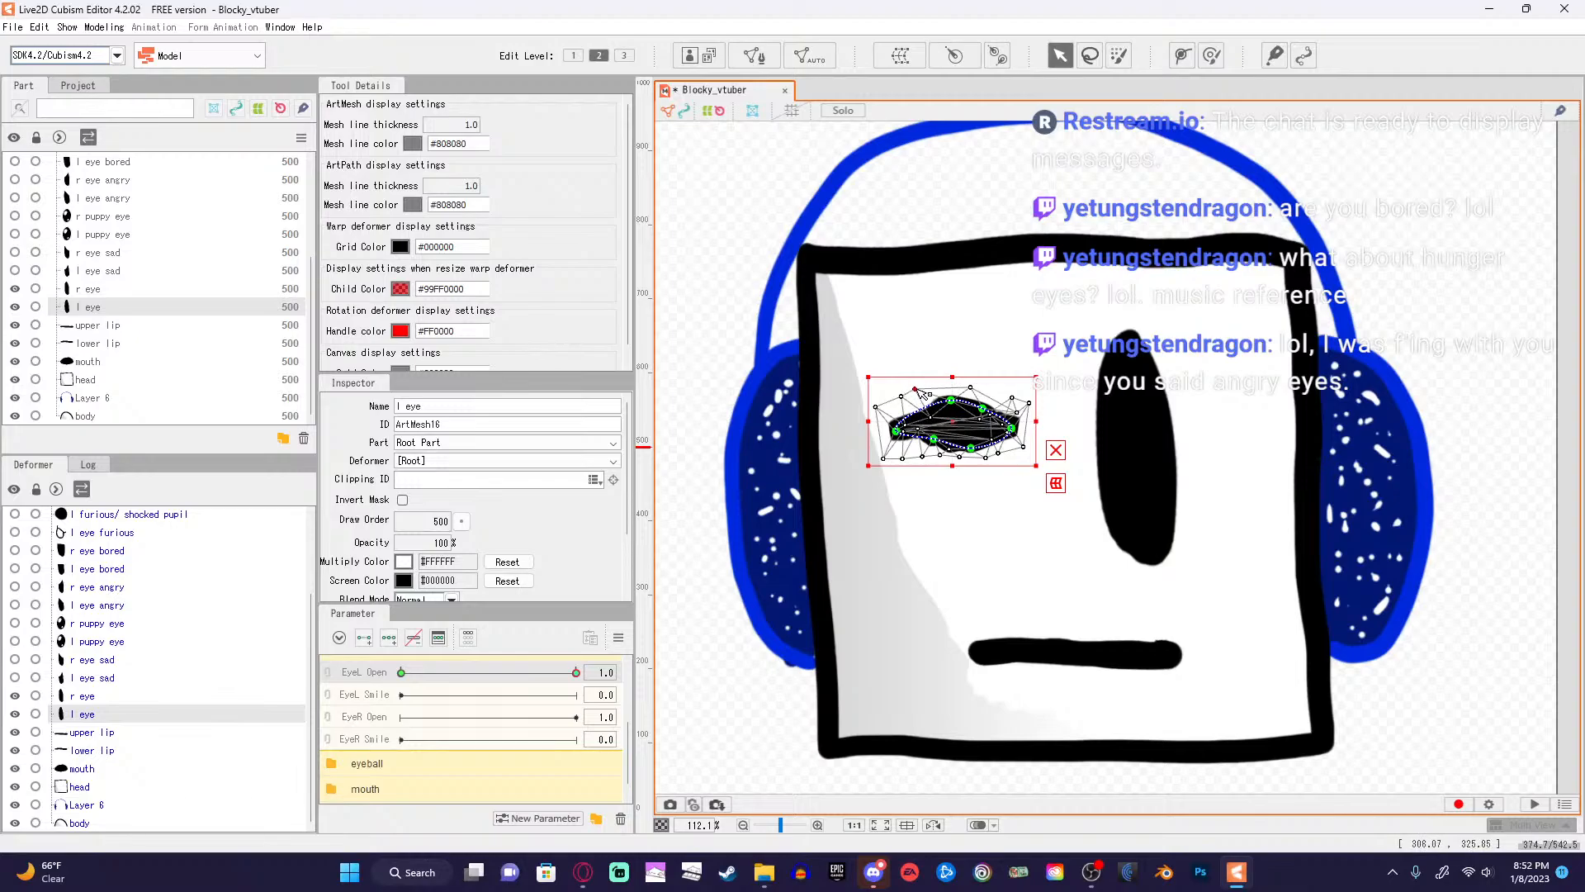
left_click_drag(917, 389, 920, 391)
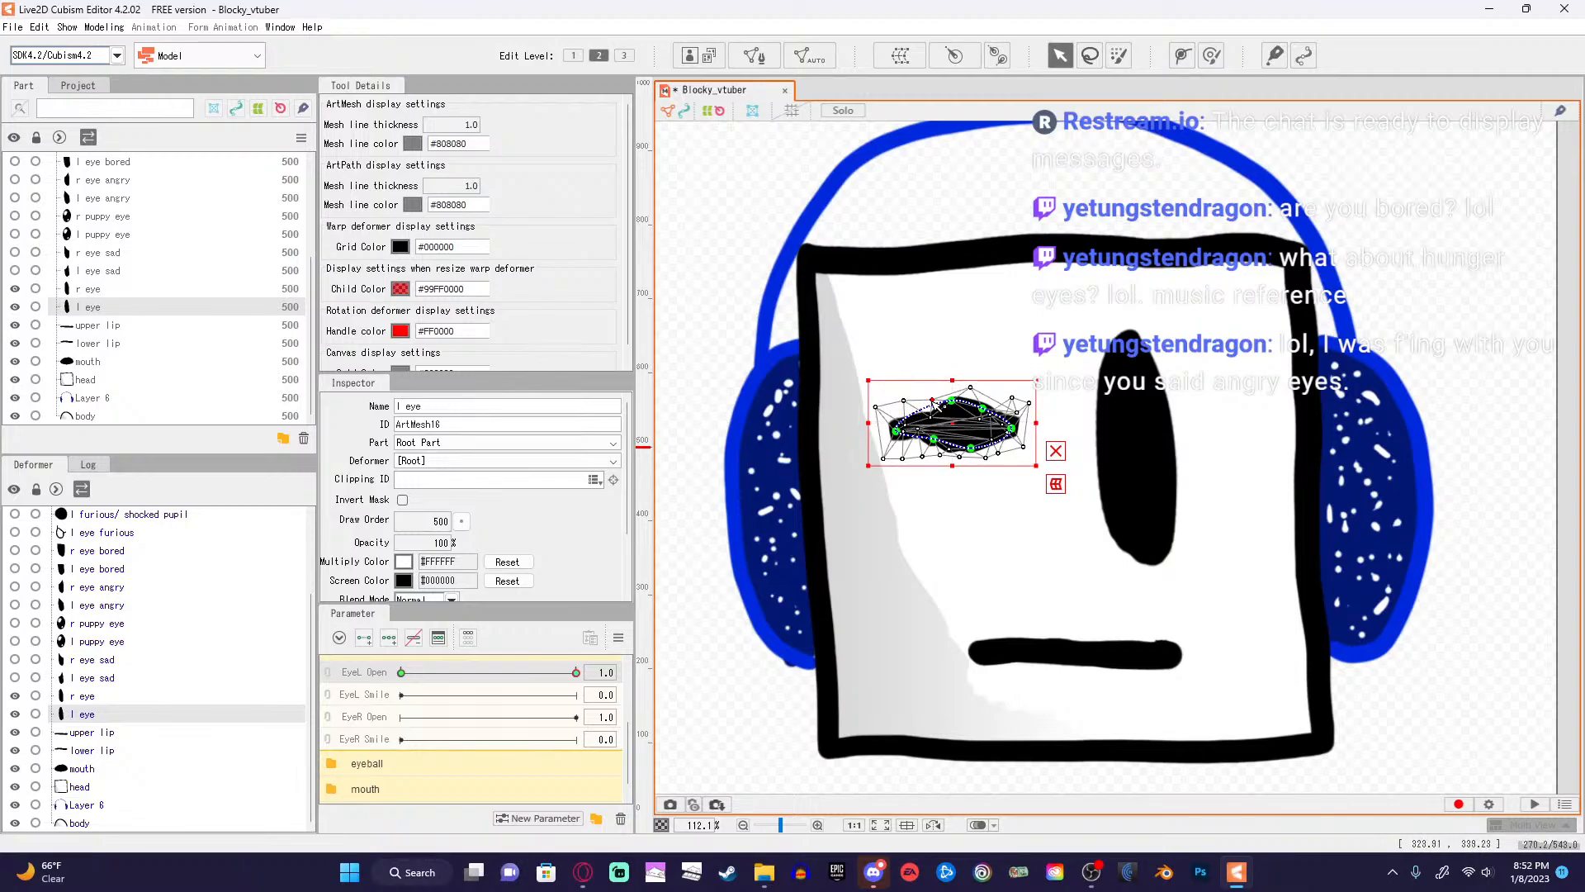
Even out the left half of l eye by adjusting its lower left deform path point and the nearby mesh vertices.
mouse_move(933, 401)
left_mouse_down()
mouse_move(919, 393)
mouse_move(983, 399)
mouse_move(953, 411)
mouse_move(918, 392)
mouse_move(932, 444)
left_mouse_up()
left_click(935, 428)
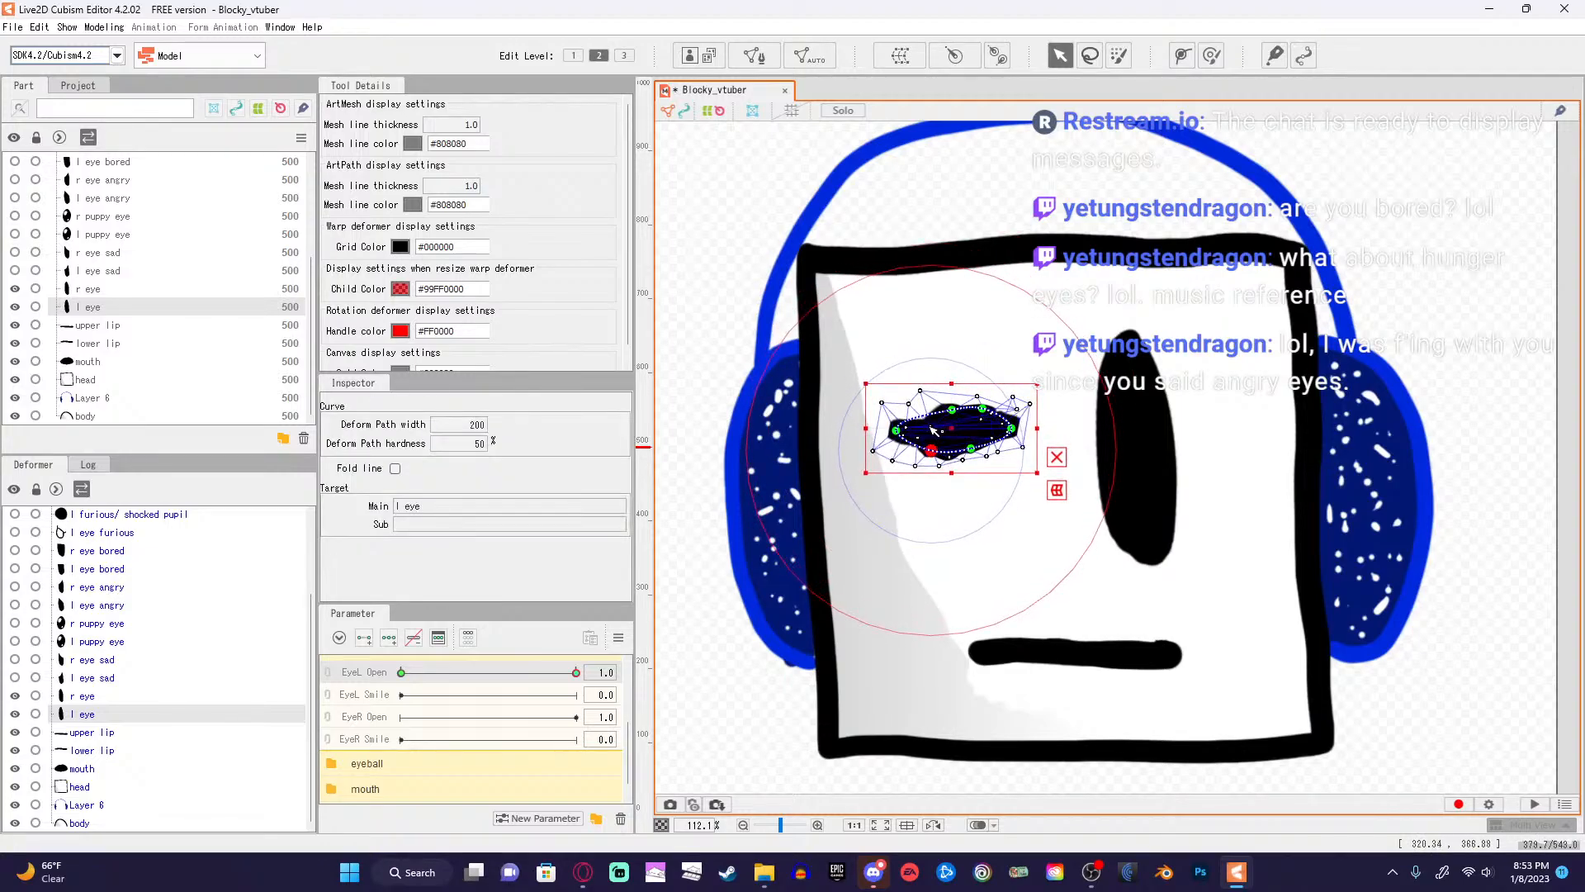
left_click(932, 427)
left_click(922, 420)
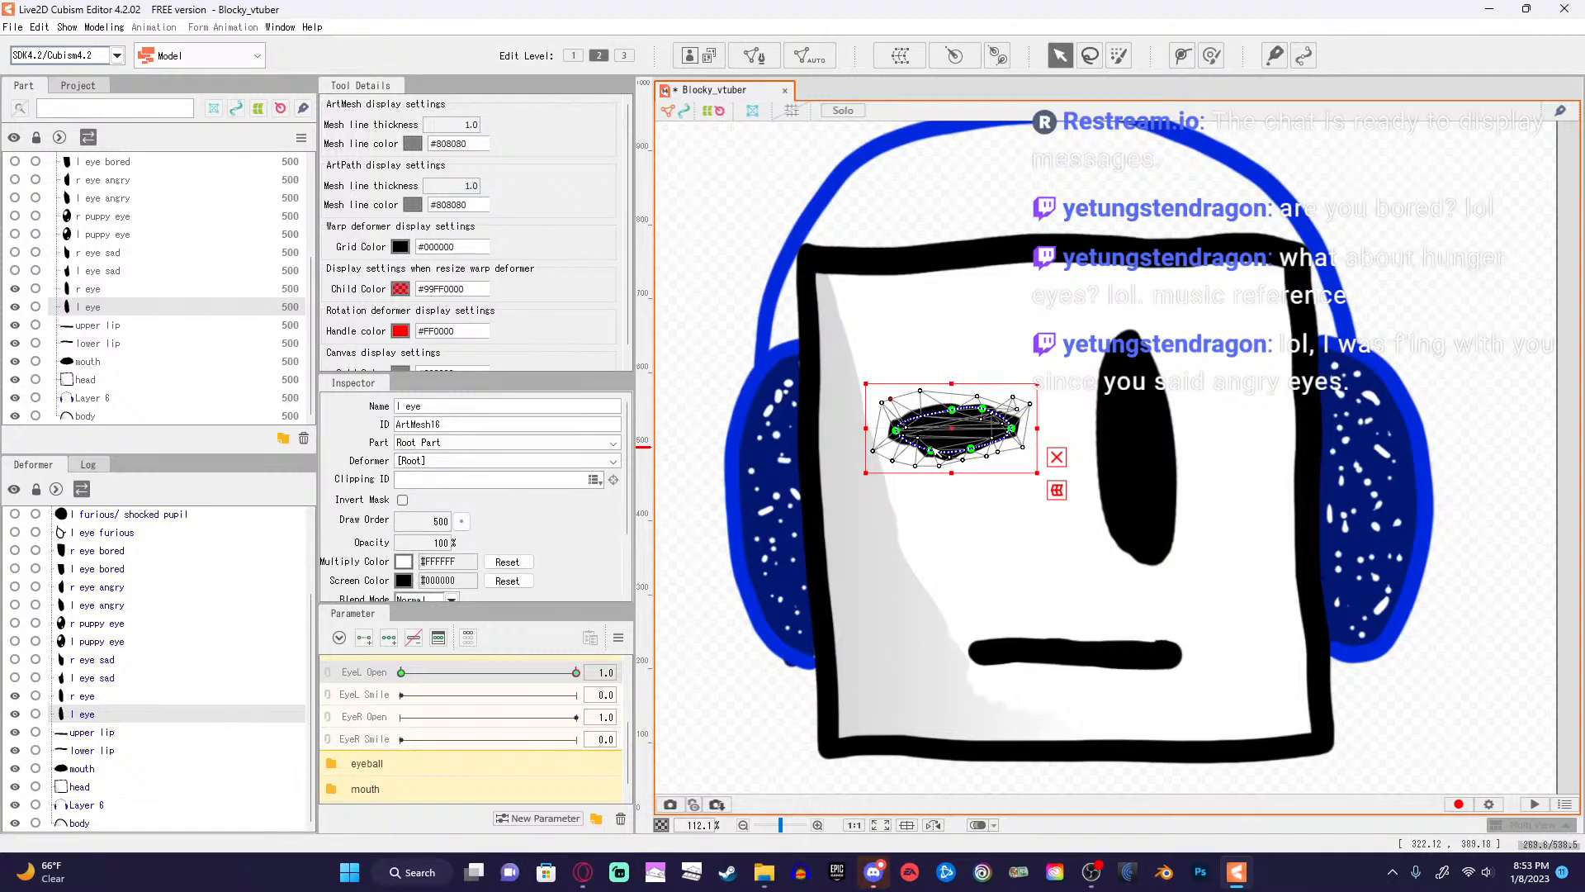
mouse_move(932, 450)
left_mouse_down()
mouse_move(936, 434)
mouse_move(911, 458)
left_mouse_up()
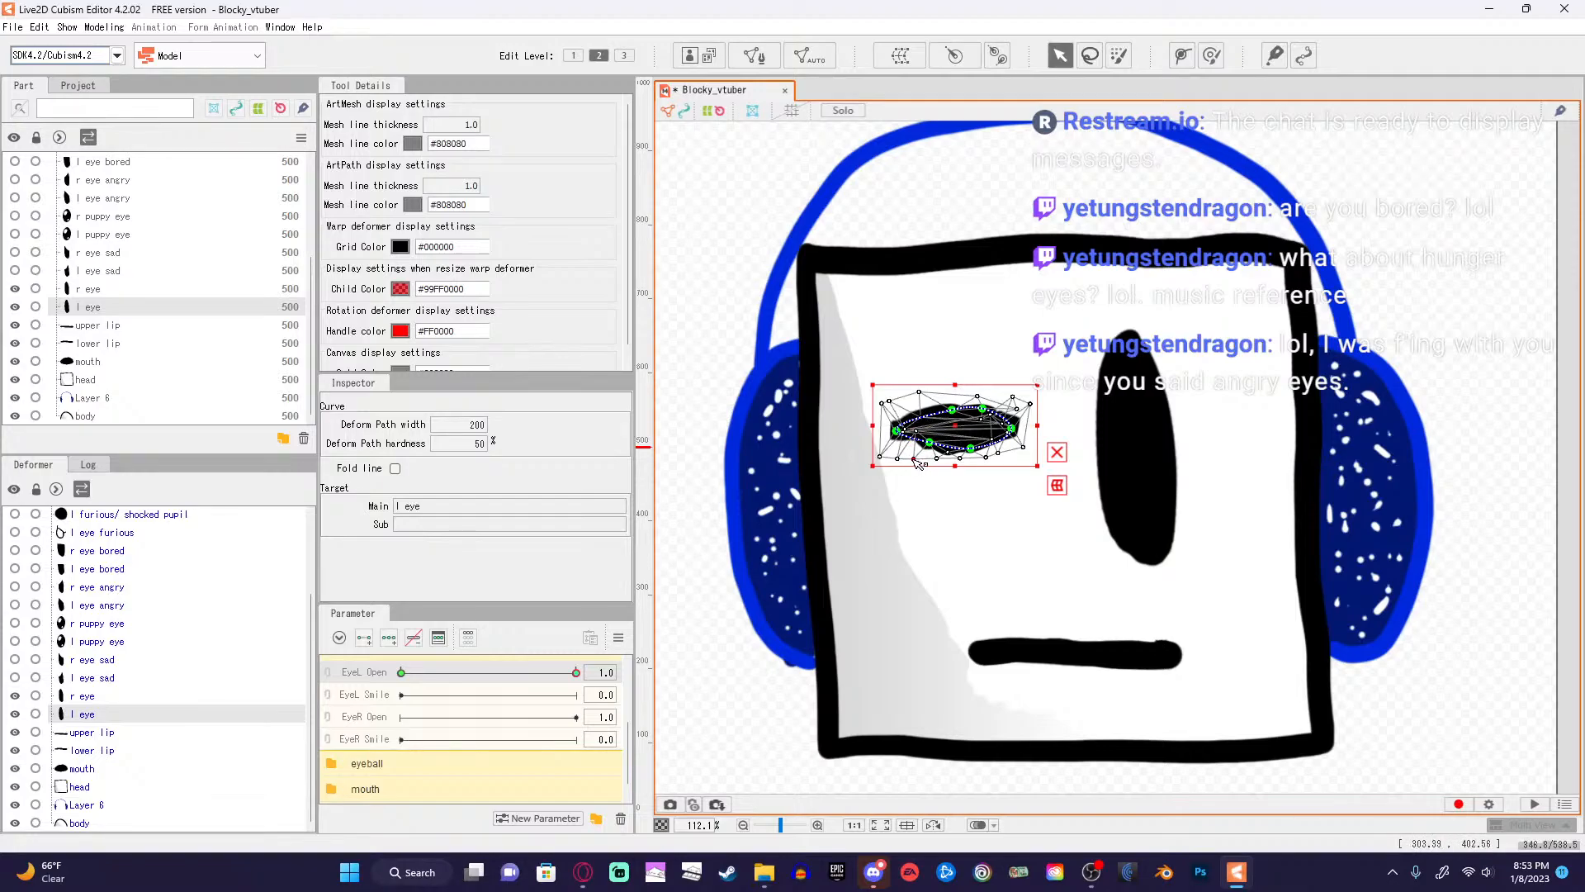
left_click(938, 462)
left_click(942, 461)
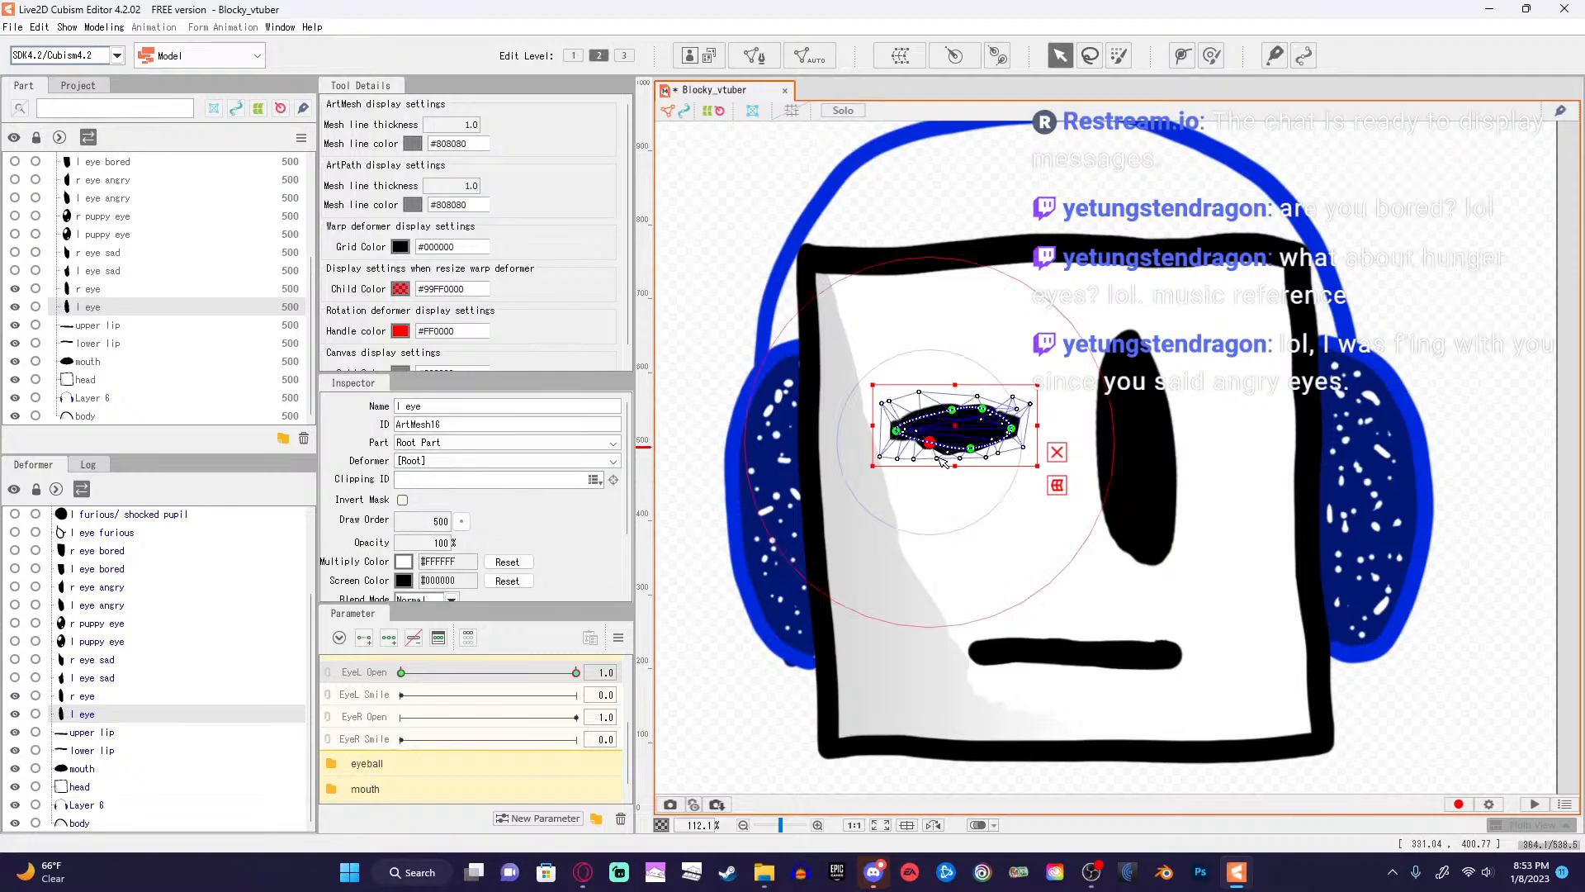
Hide l eye's bounding box and rearrange its deform path points into a flat bar with blunt ends.
left_click(1060, 455)
mouse_move(940, 463)
left_mouse_down()
mouse_move(928, 473)
mouse_move(977, 465)
mouse_move(984, 414)
mouse_move(938, 416)
mouse_move(999, 461)
mouse_move(1011, 453)
mouse_move(900, 453)
mouse_move(954, 470)
left_mouse_up()
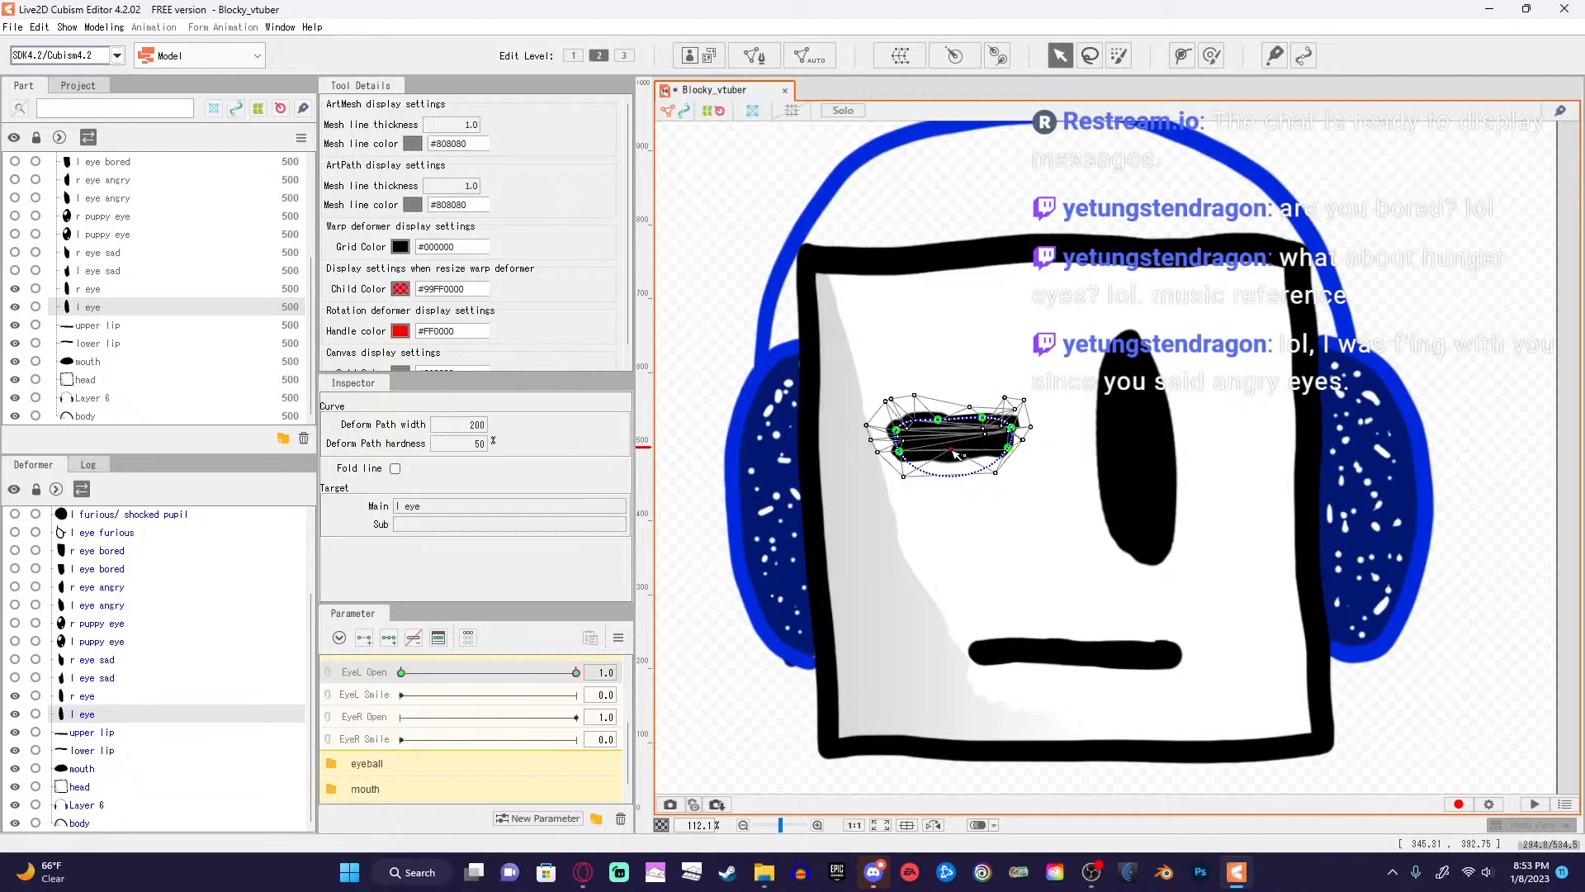
left_click(952, 421)
left_click_drag(940, 419, 903, 444)
left_click_drag(906, 446, 903, 440)
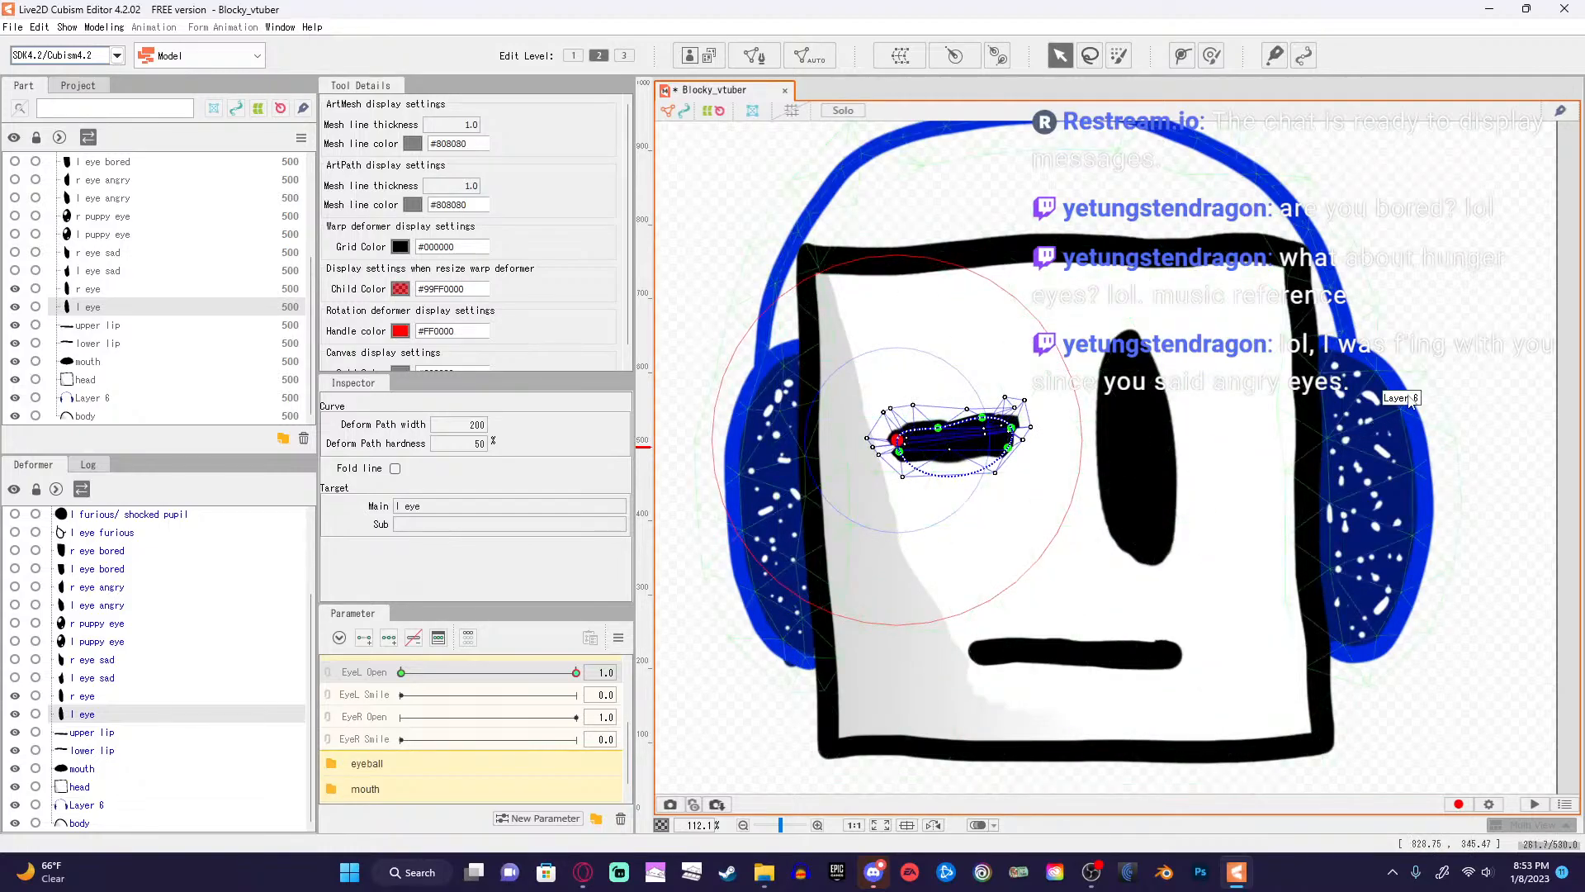
Deselect l eye and test the reshaped eye with the EyeL Open parameter, ending at 1.0.
left_click(1464, 312)
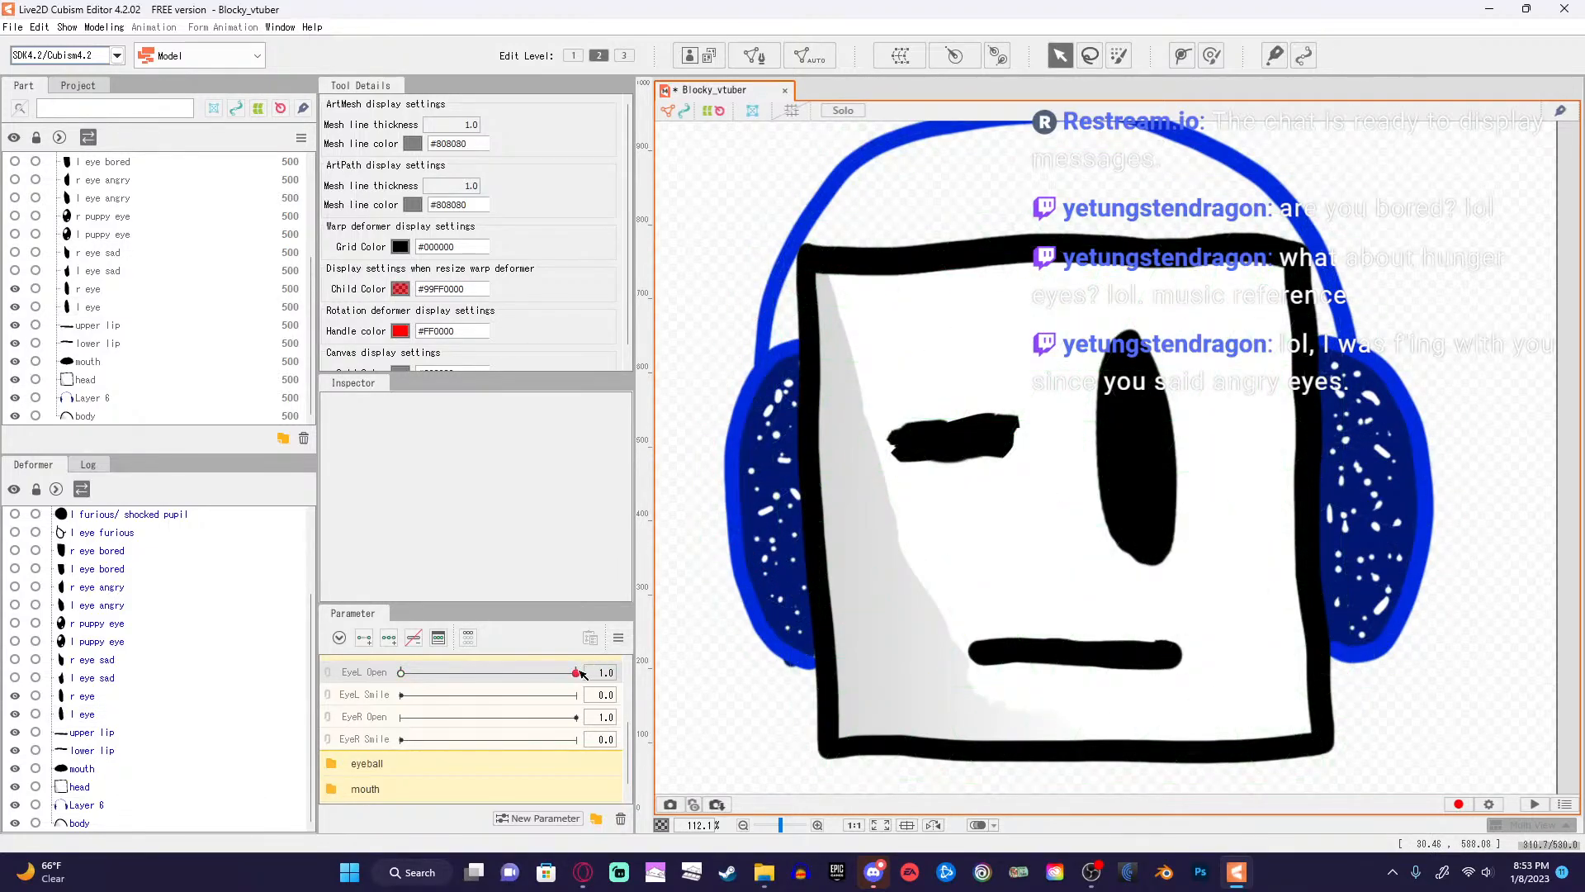
left_click_drag(582, 674, 525, 672)
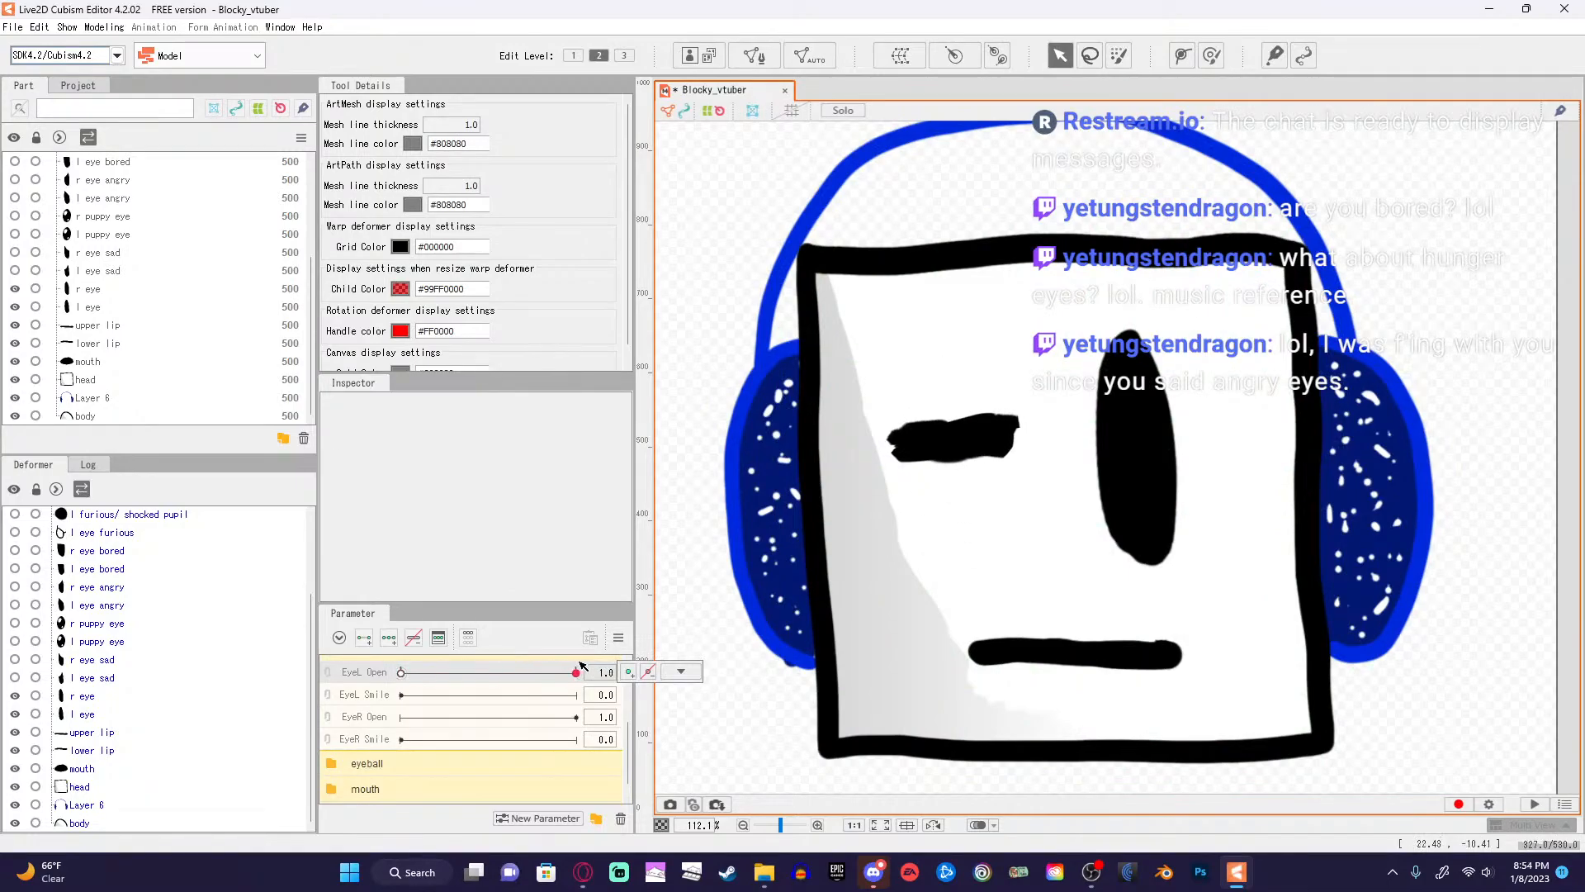
Select l eye, hide its bounding box, and rearrange its deform path points into a longer, thinner bar.
left_click(891, 447)
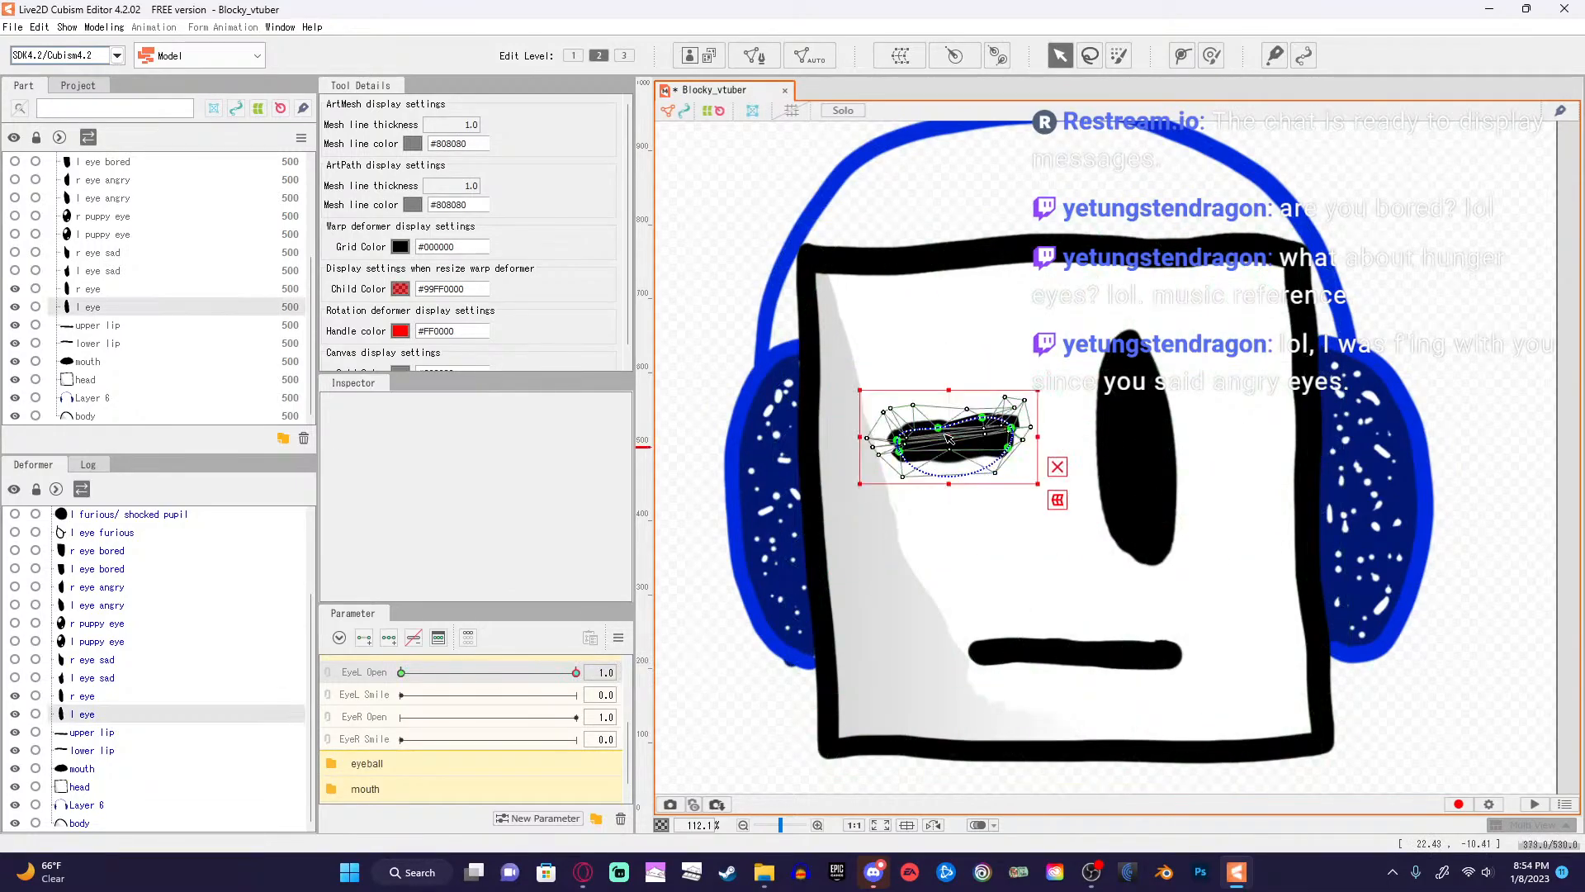
left_click_drag(890, 445, 924, 464)
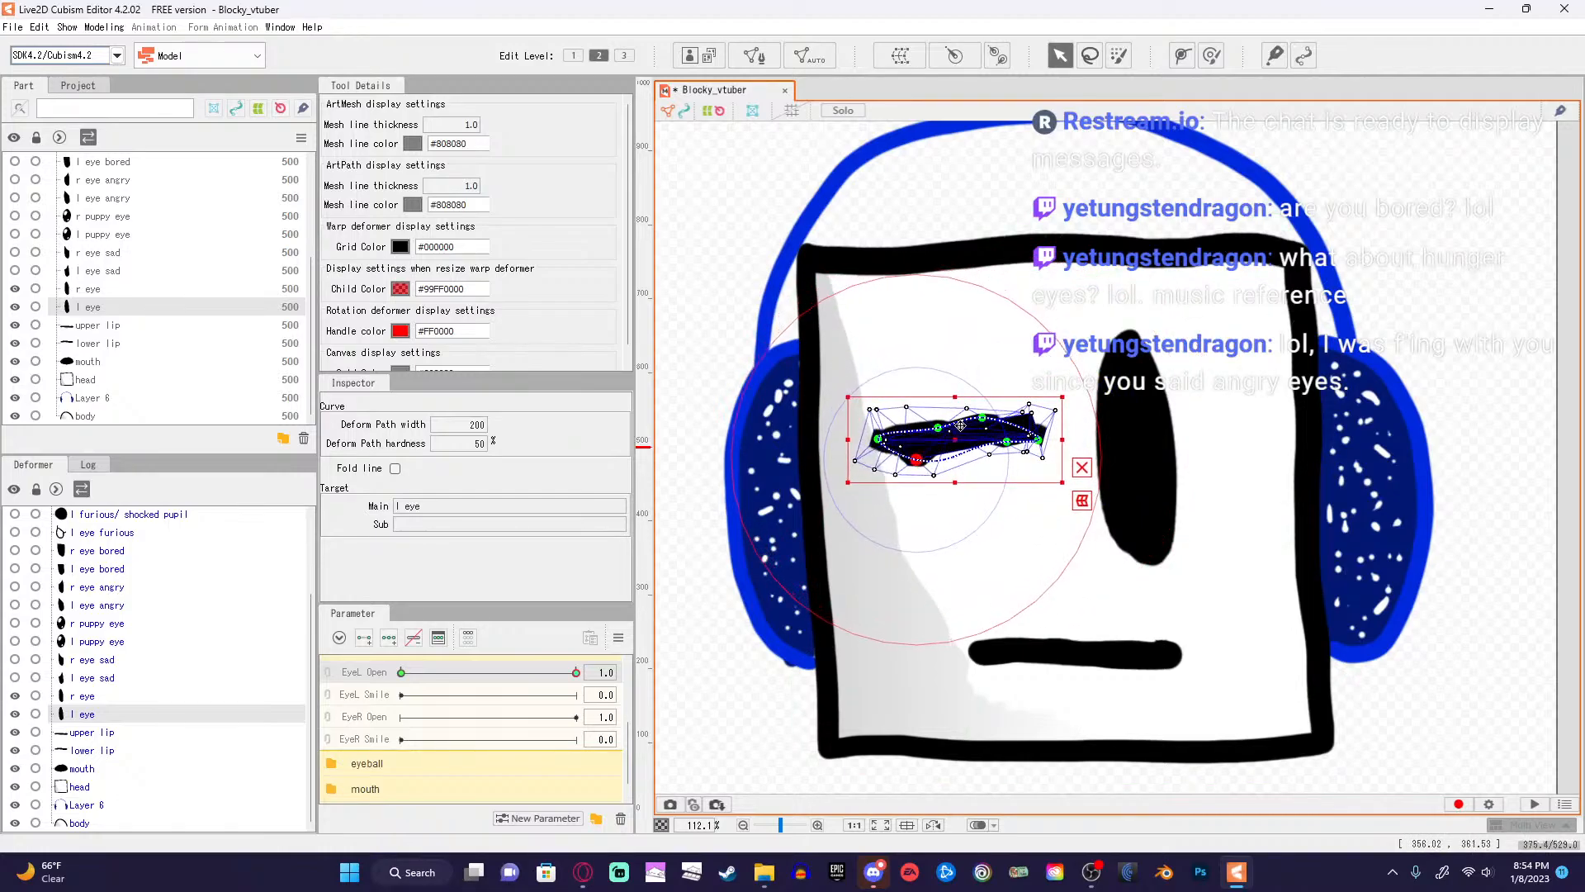
left_click(1081, 468)
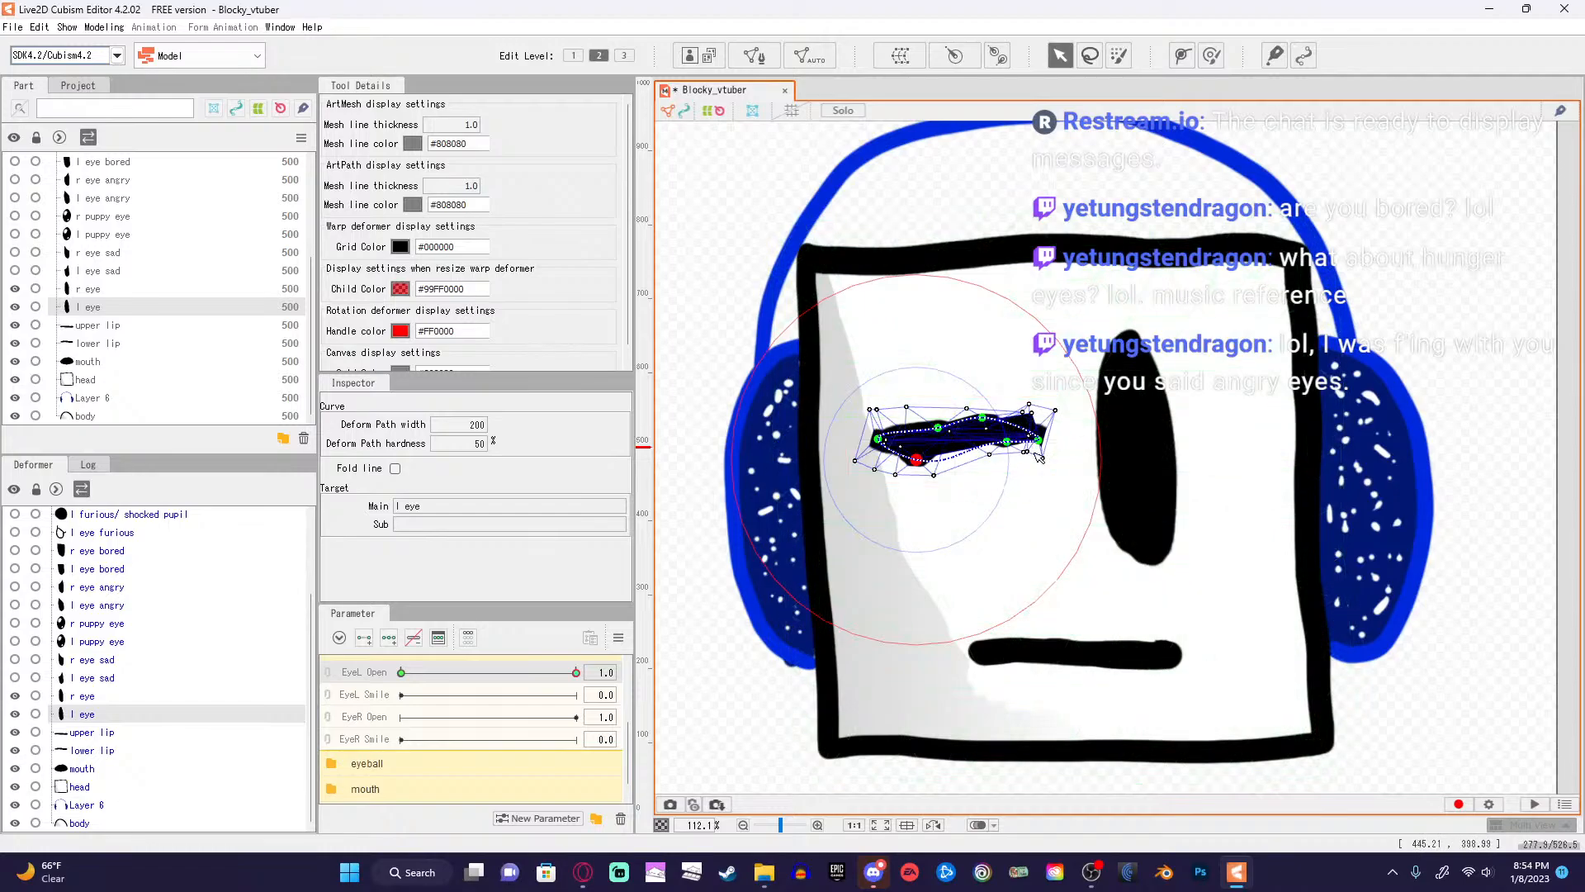
left_click_drag(938, 428, 932, 408)
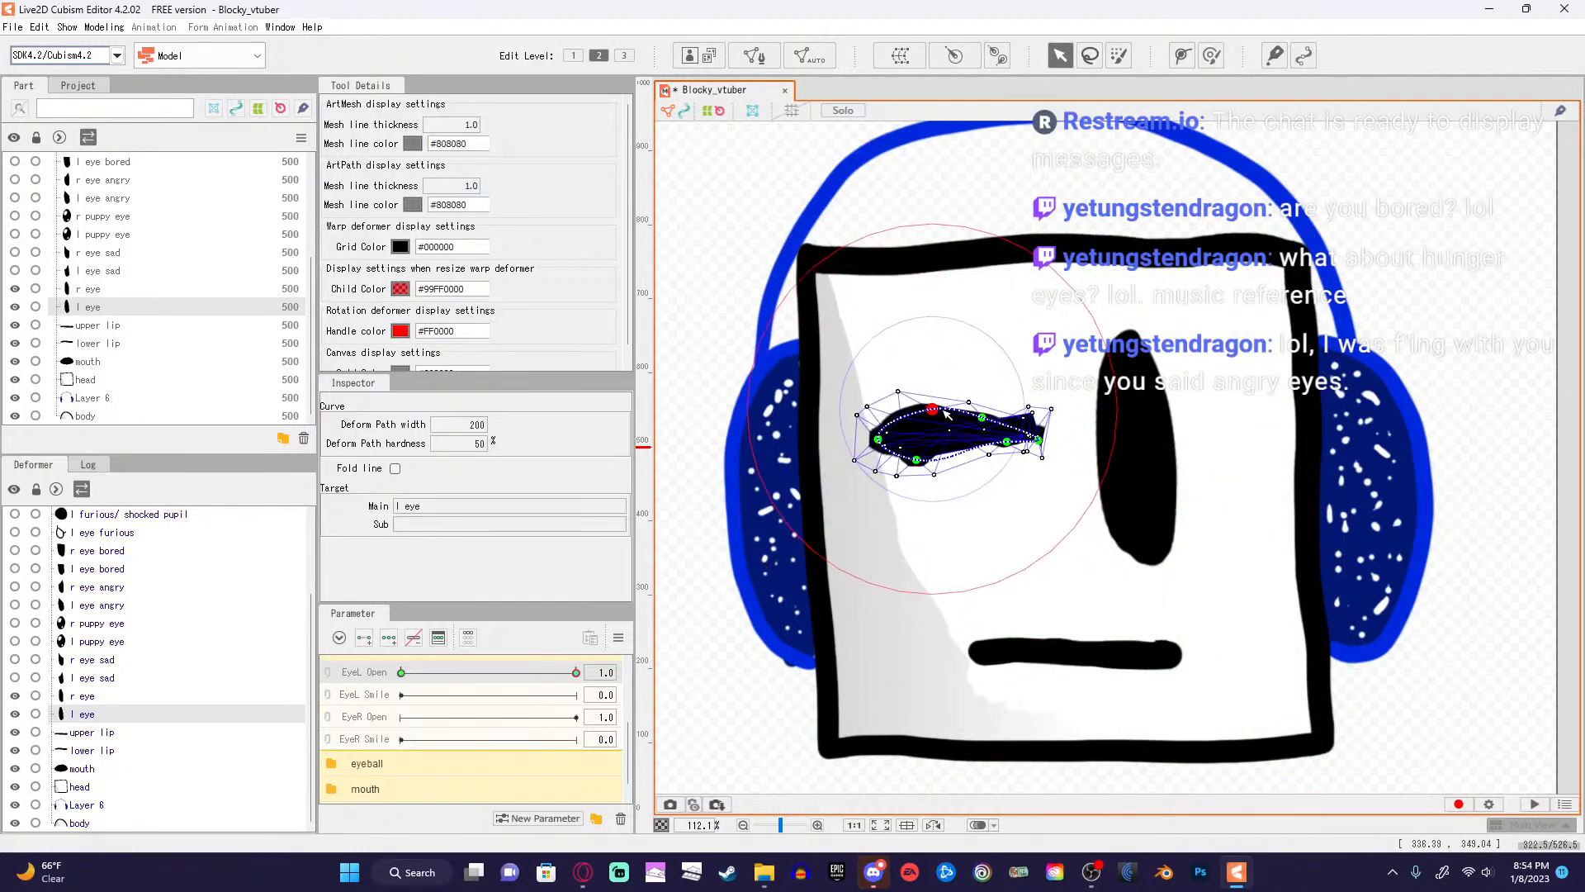
left_click(955, 444)
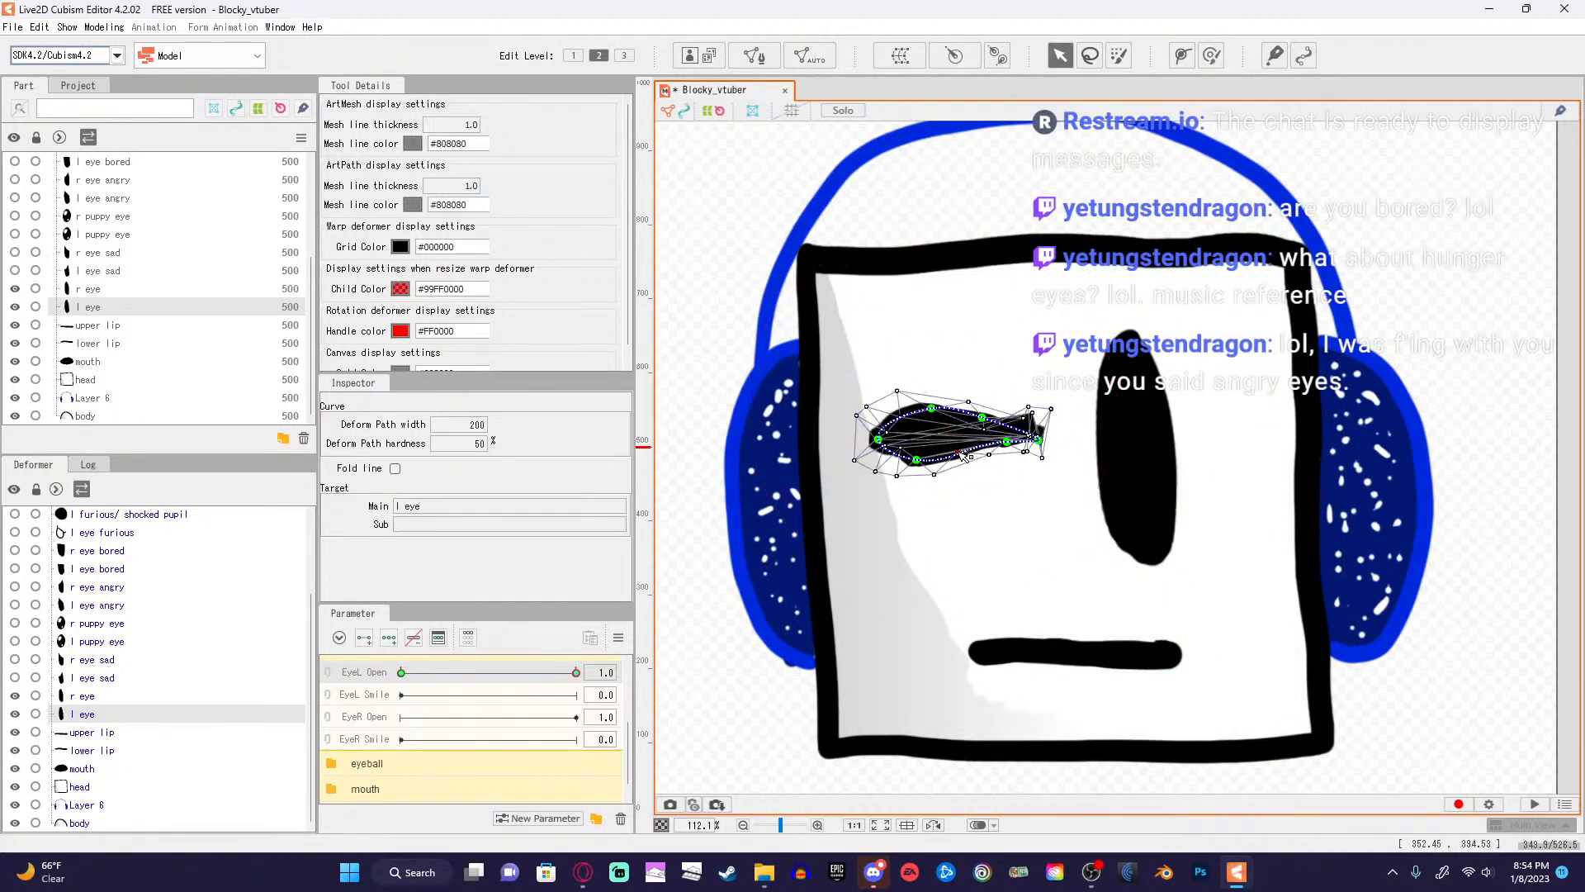
left_click_drag(917, 460, 936, 428)
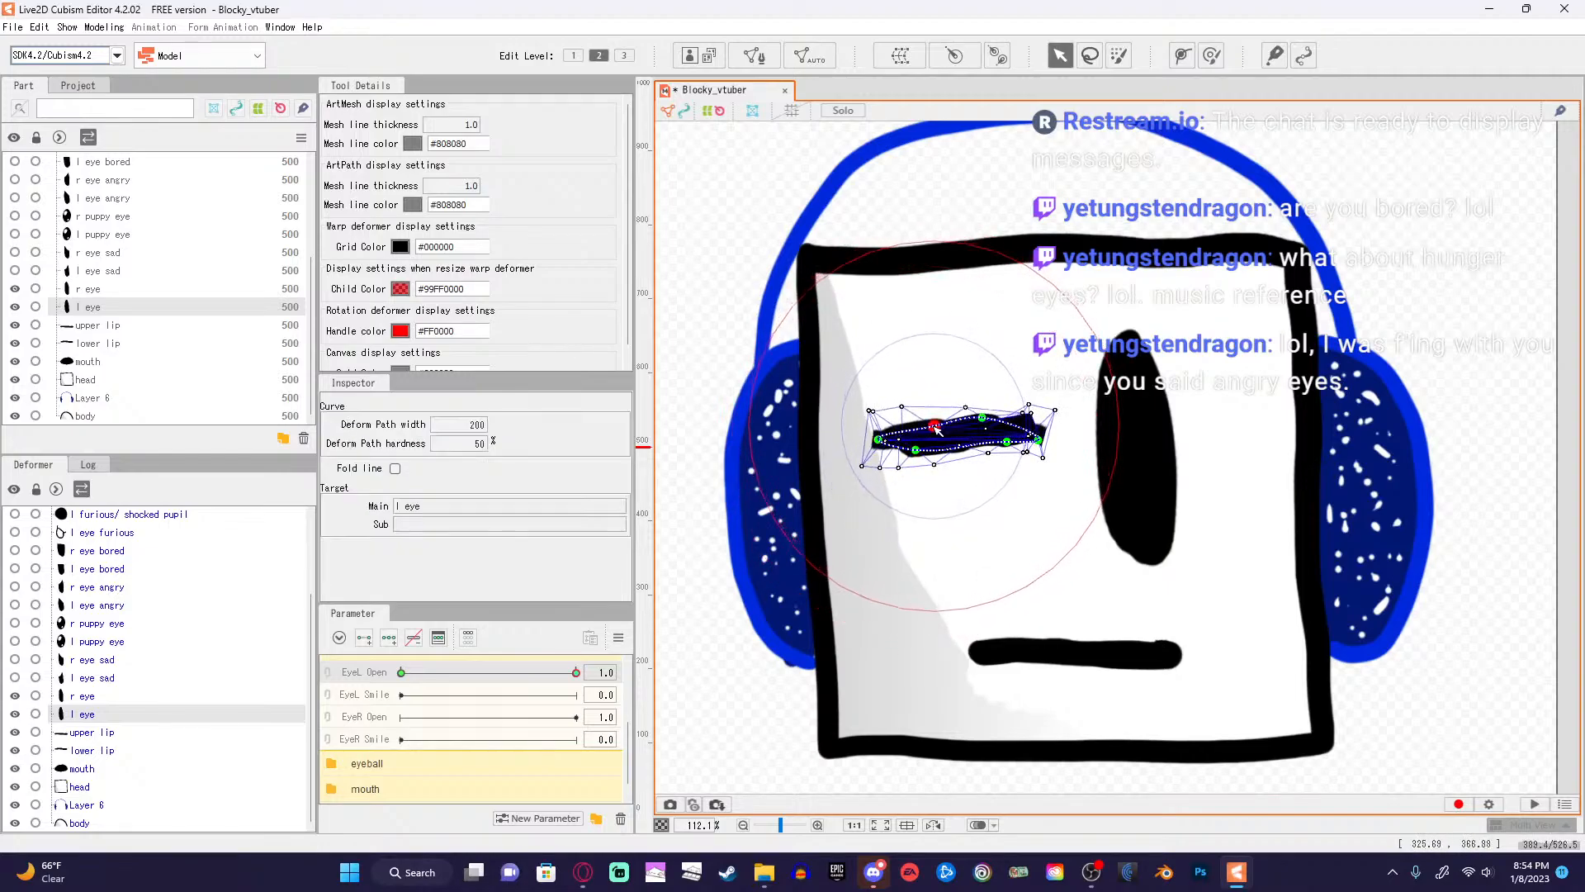
Lower the upper right mesh vertices and path point of l eye, and check the shape at EyeL Open 1.0.
left_click(1032, 417)
left_click(1032, 415)
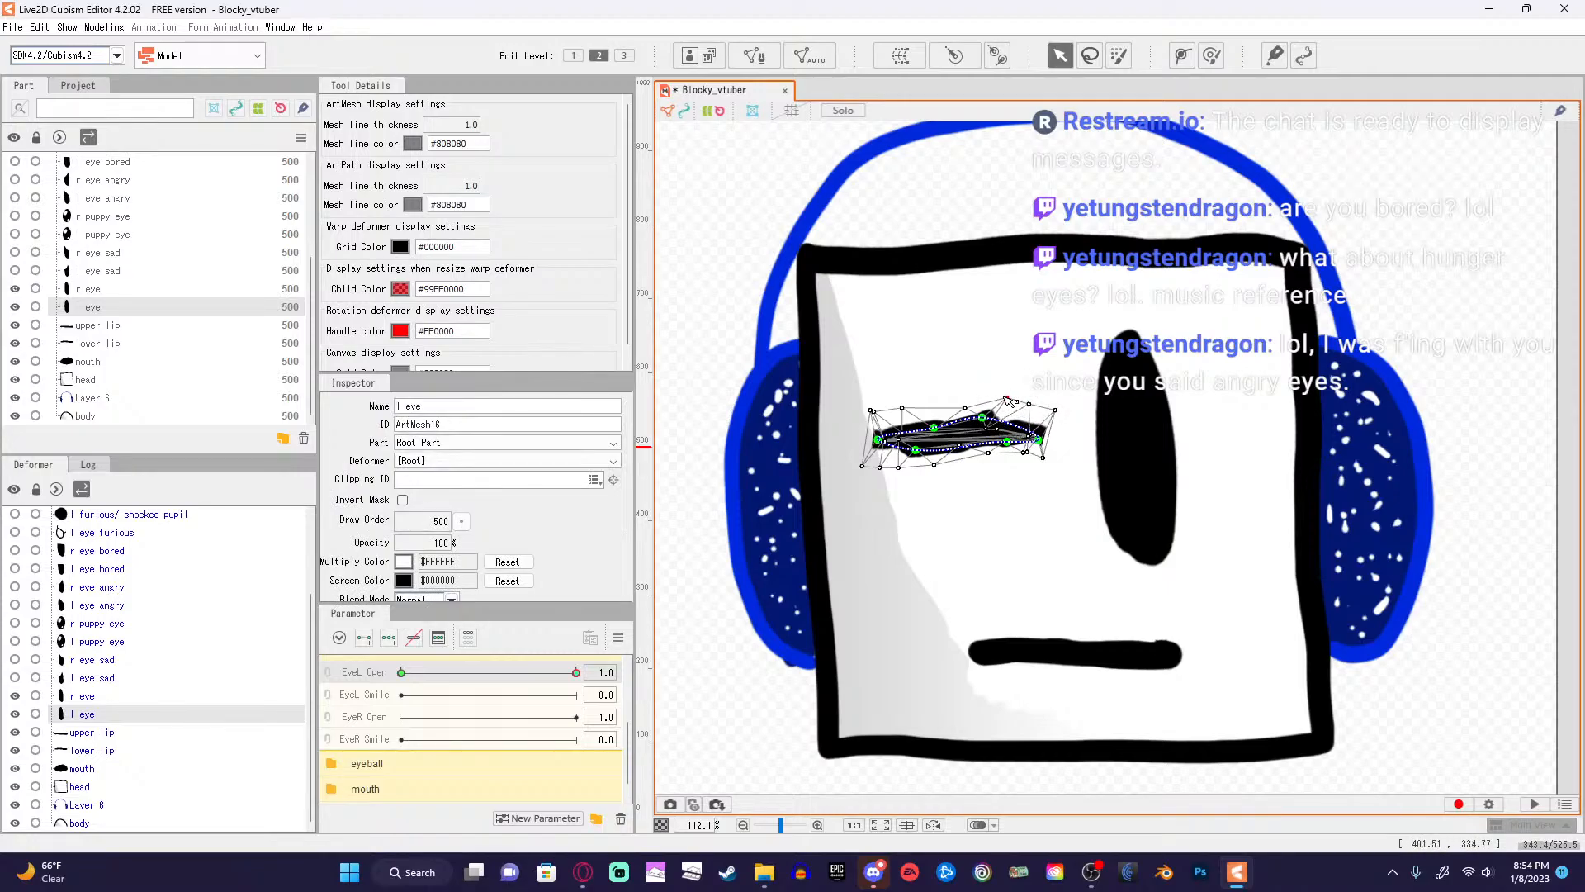
left_click(993, 419)
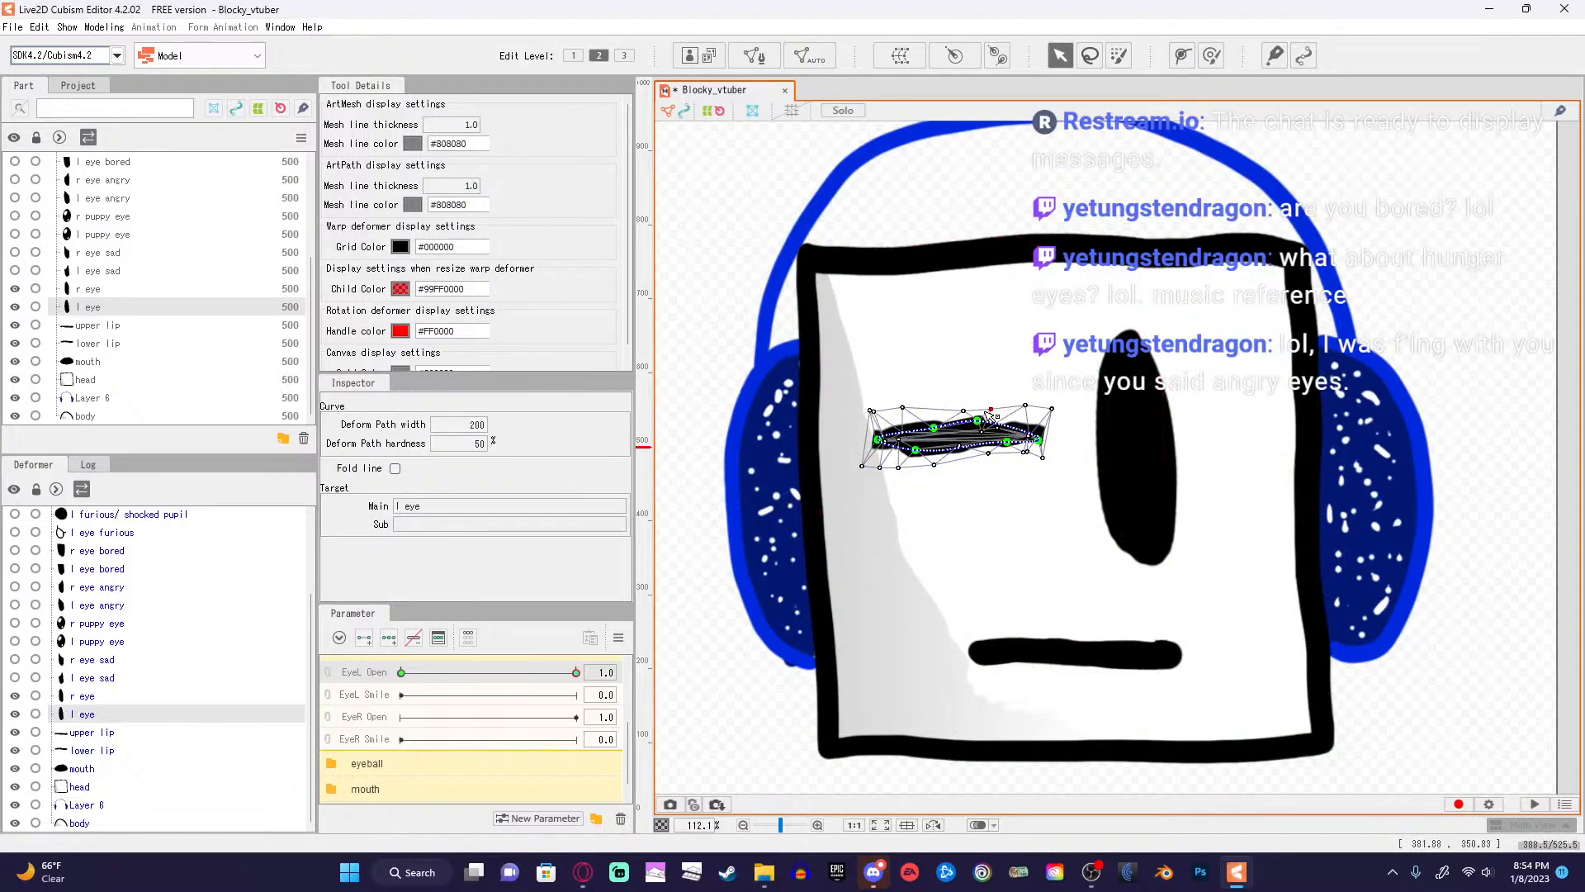
left_click(999, 424)
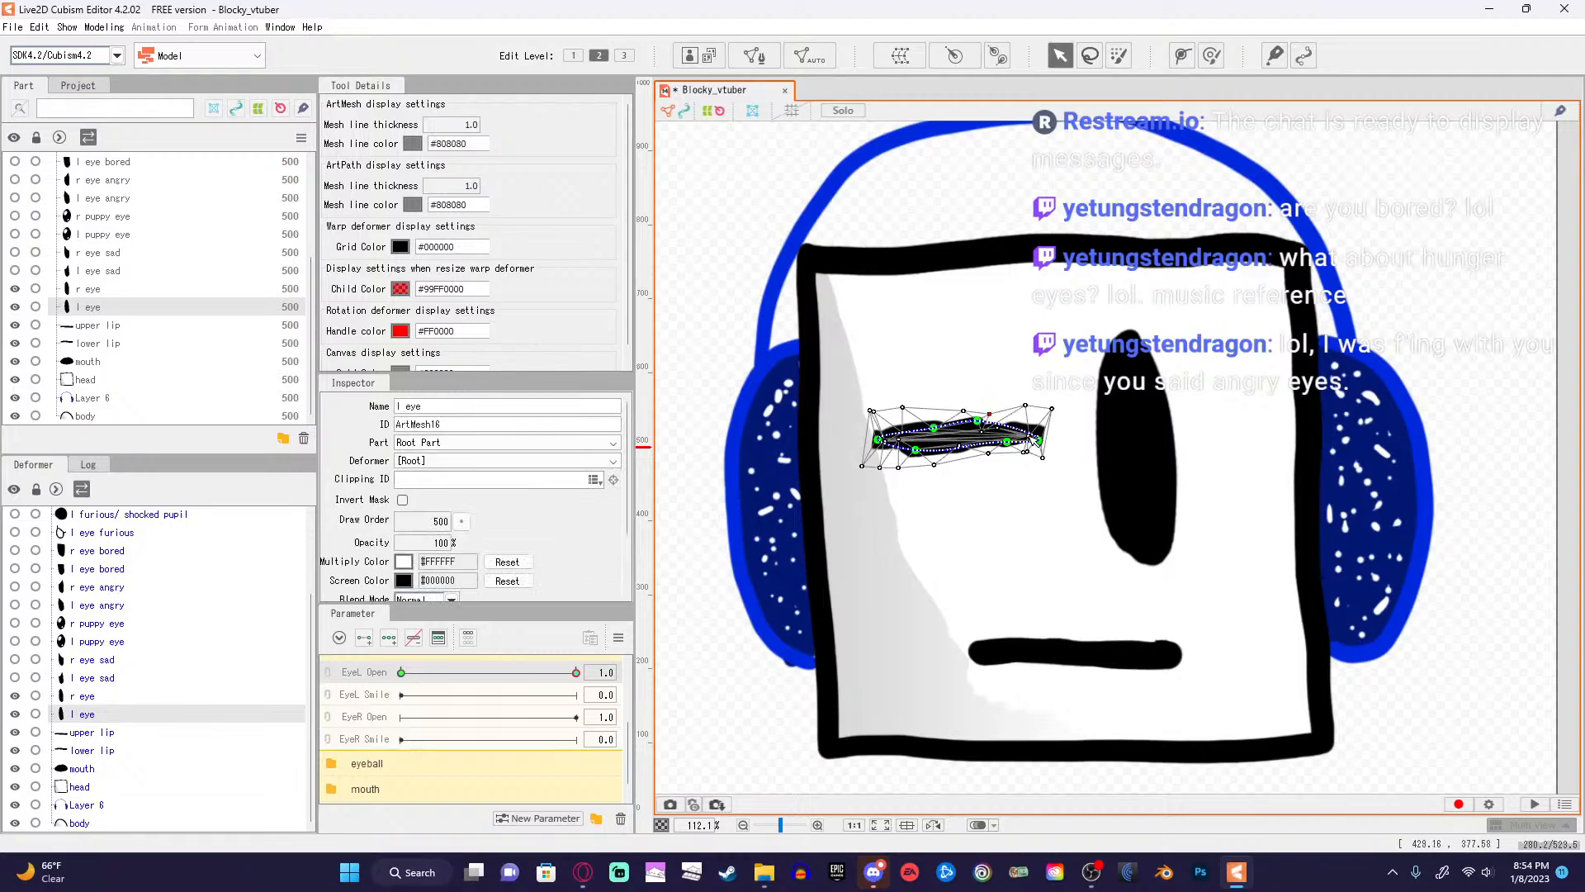
left_click(701, 457)
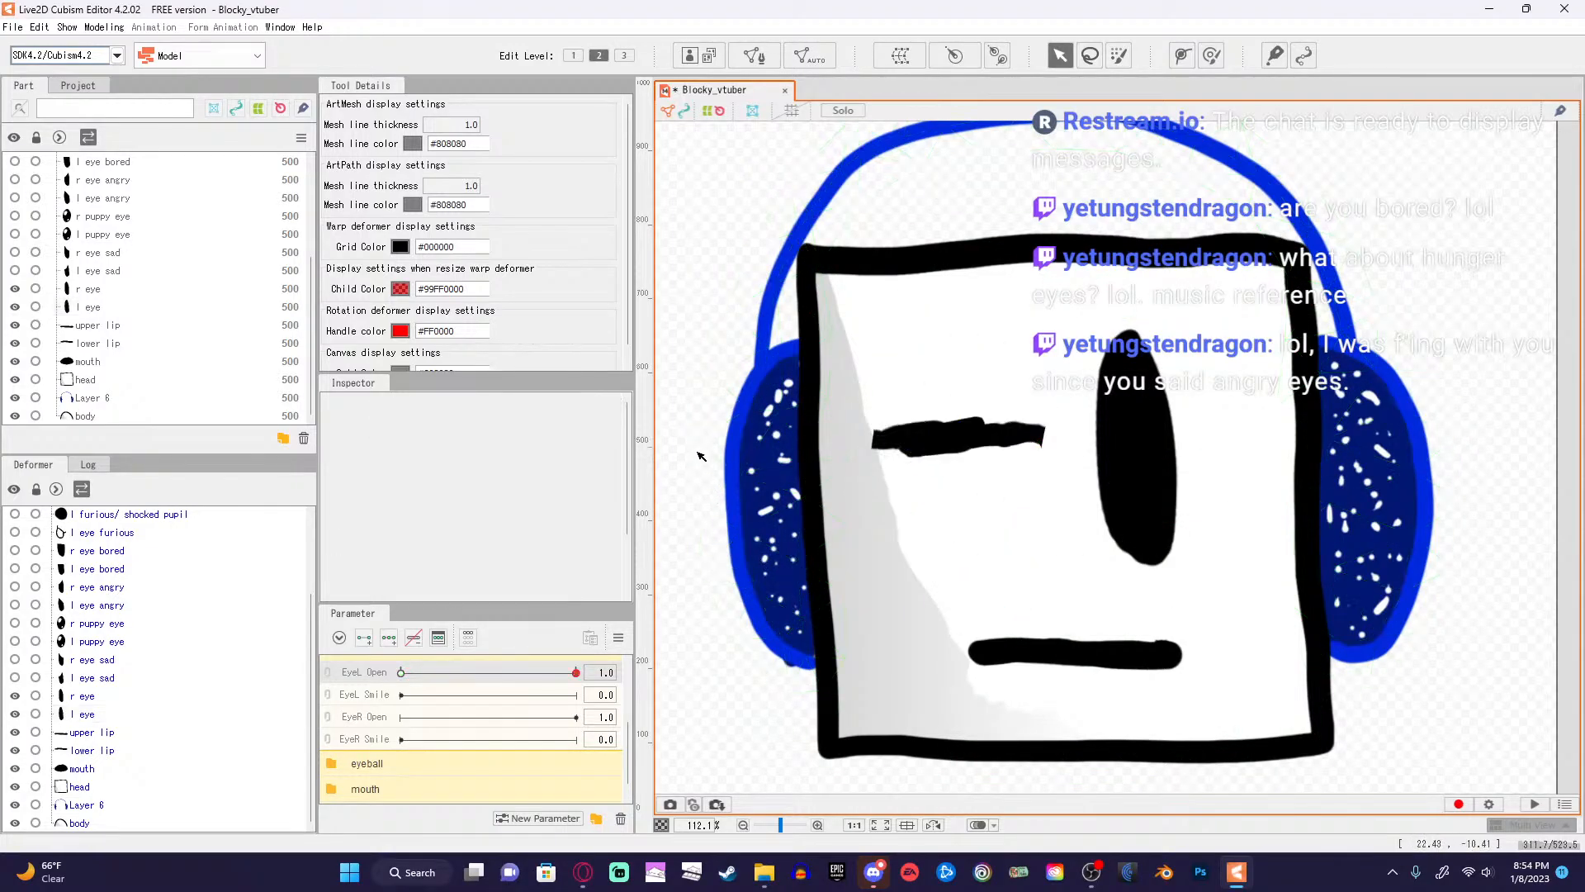
mouse_move(577, 673)
left_mouse_down()
mouse_move(463, 672)
mouse_move(576, 672)
left_mouse_up()
Pull l eye's upper right corner vertex closer to the shape and extend its right-end path point outward.
left_click(997, 441)
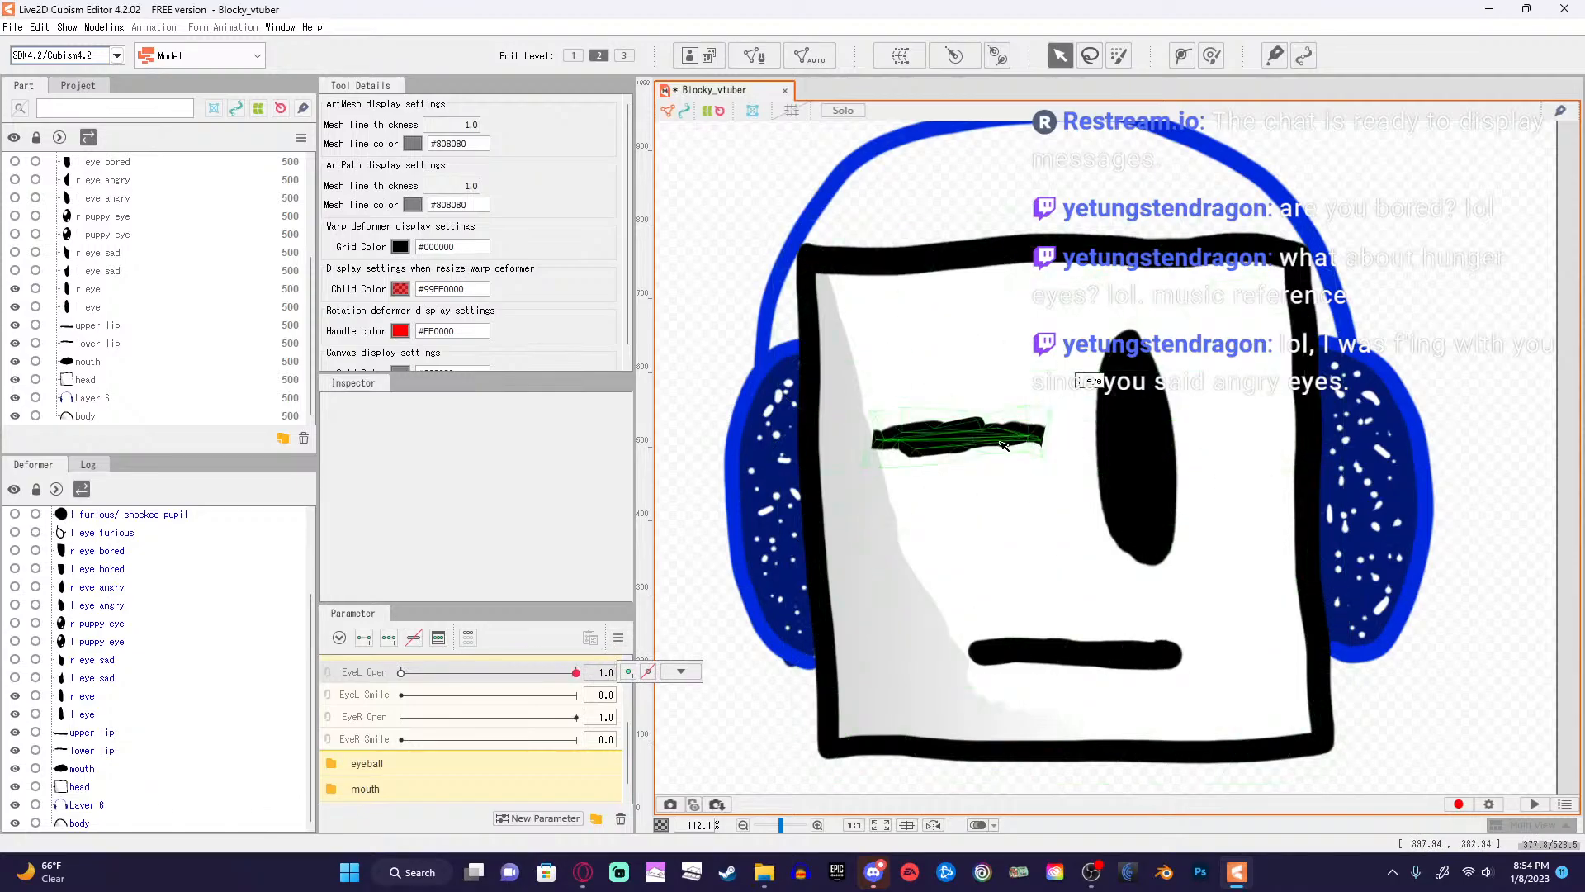
scroll(996, 447, "up", 5)
scroll(997, 447, "up", 5)
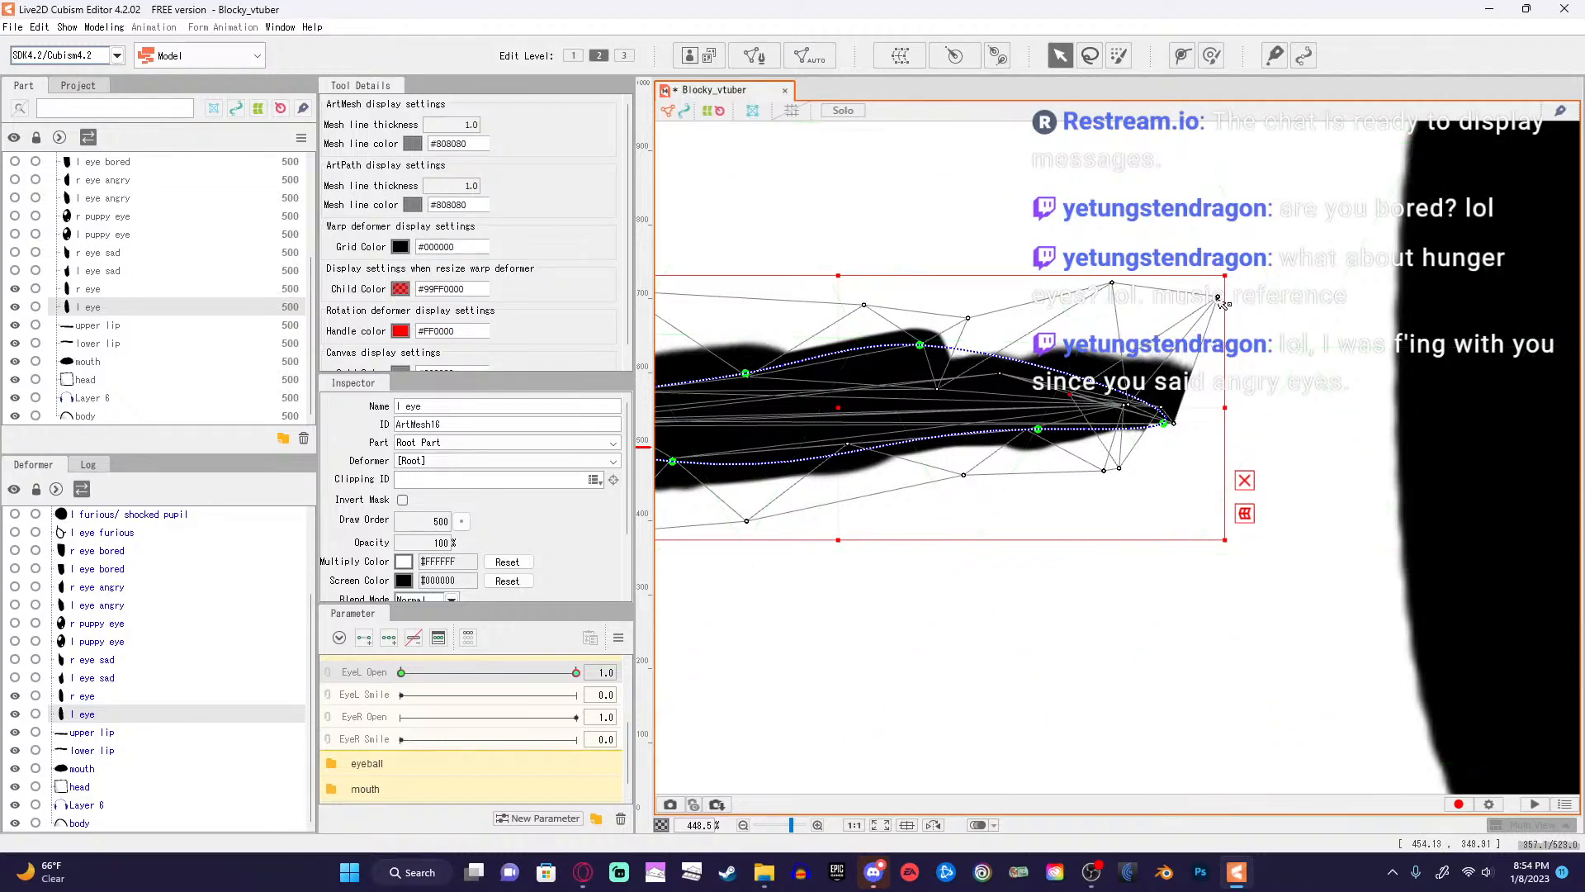
left_click_drag(1219, 299, 1191, 349)
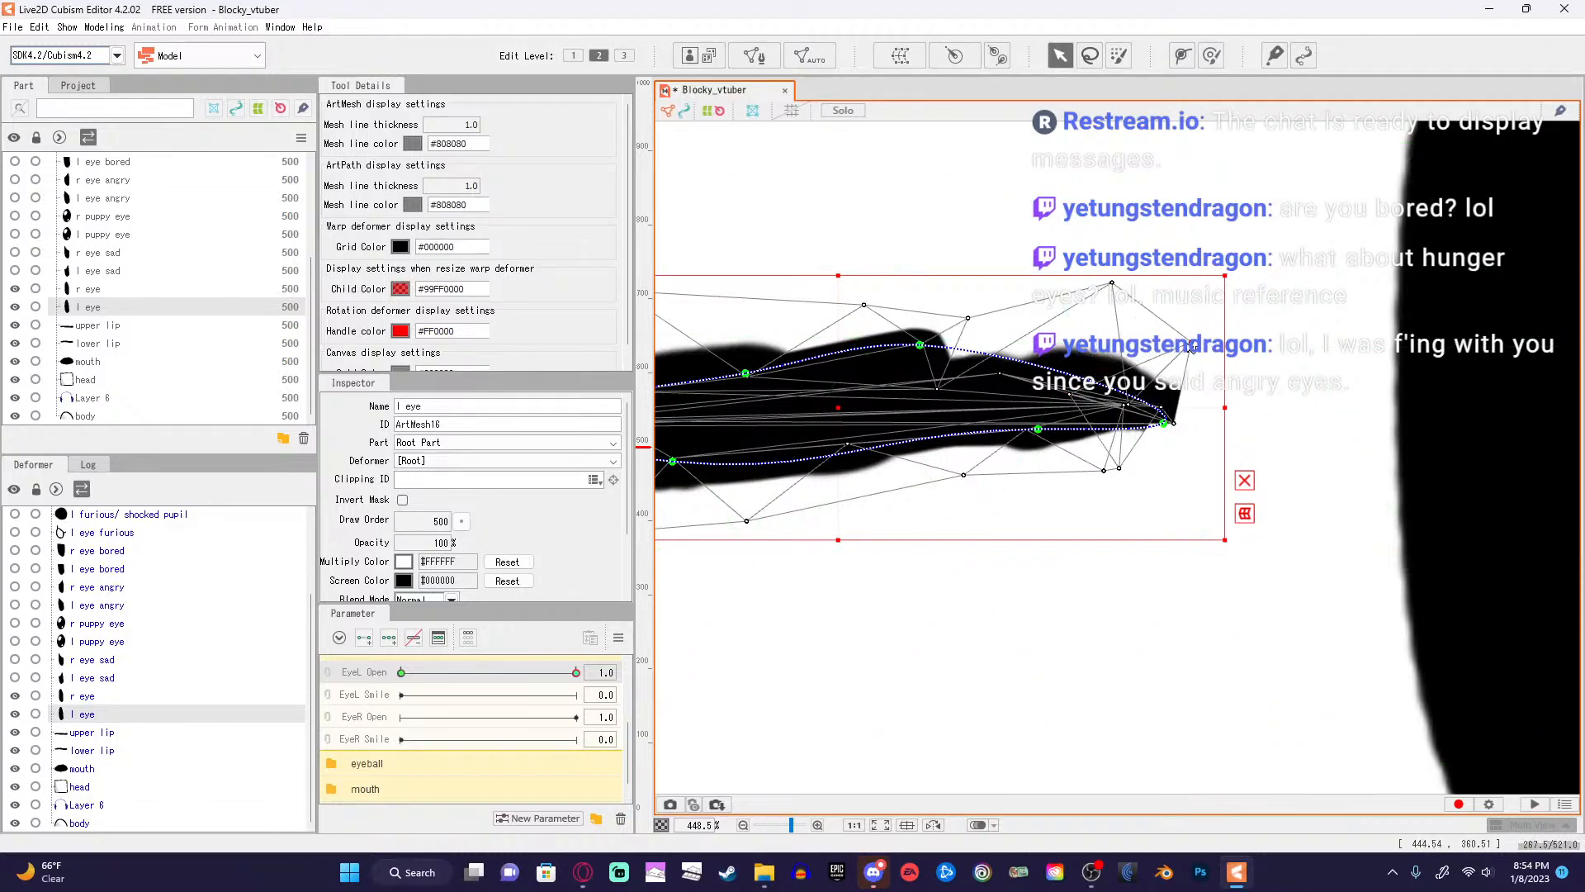
left_click_drag(1179, 430, 1293, 444)
left_click(1004, 424)
scroll(1004, 423, "down", 2)
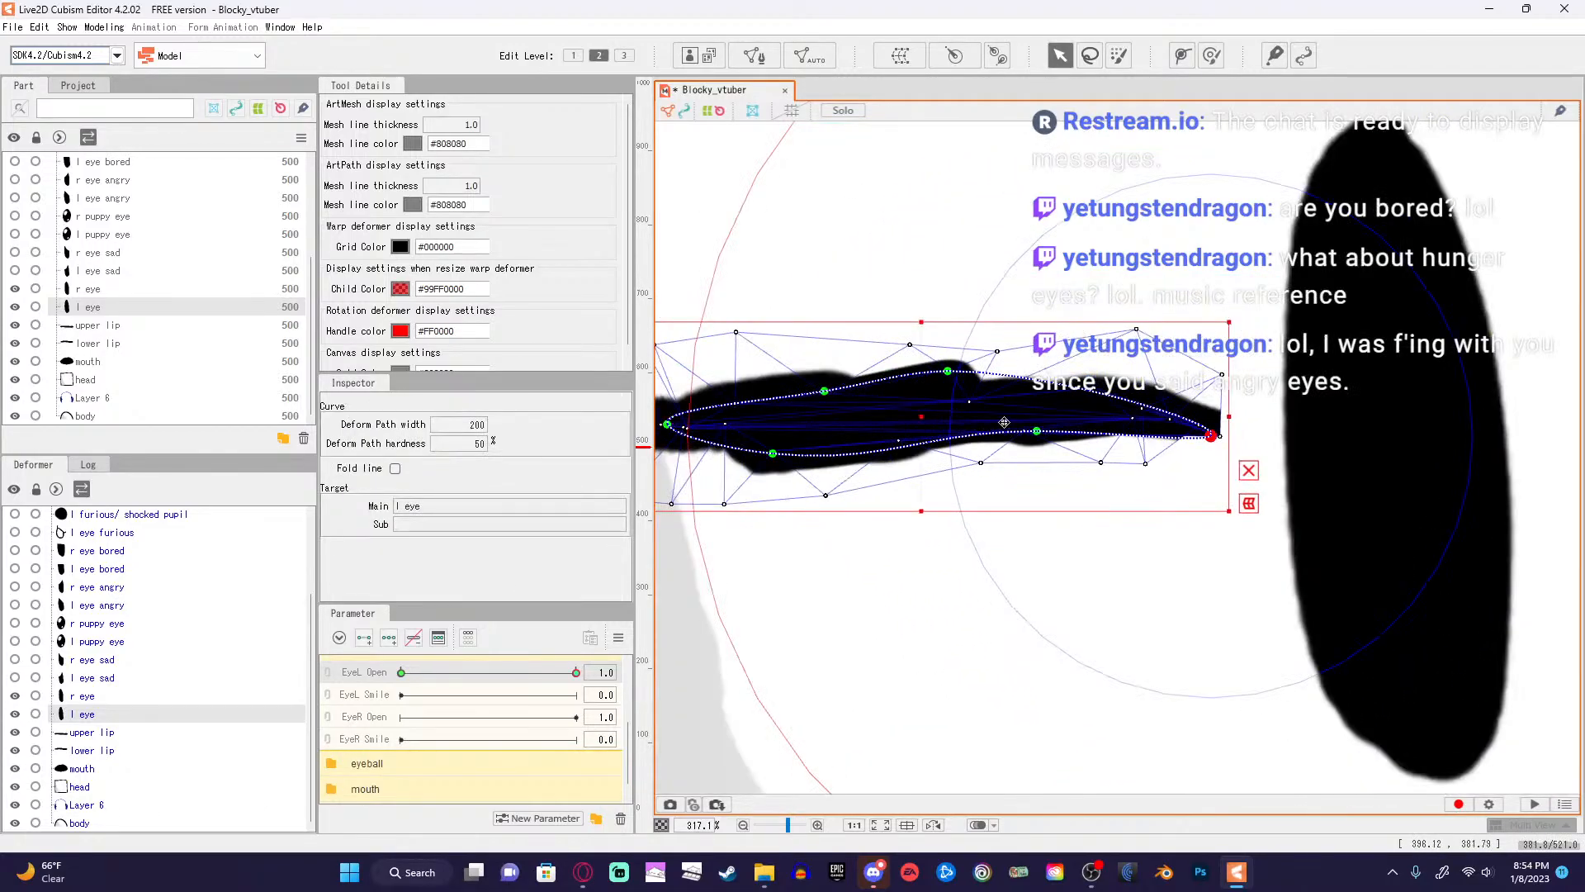
Smooth the notch in l eye's top edge by adjusting the upper middle path point and the nearby mesh vertices.
left_click(999, 357)
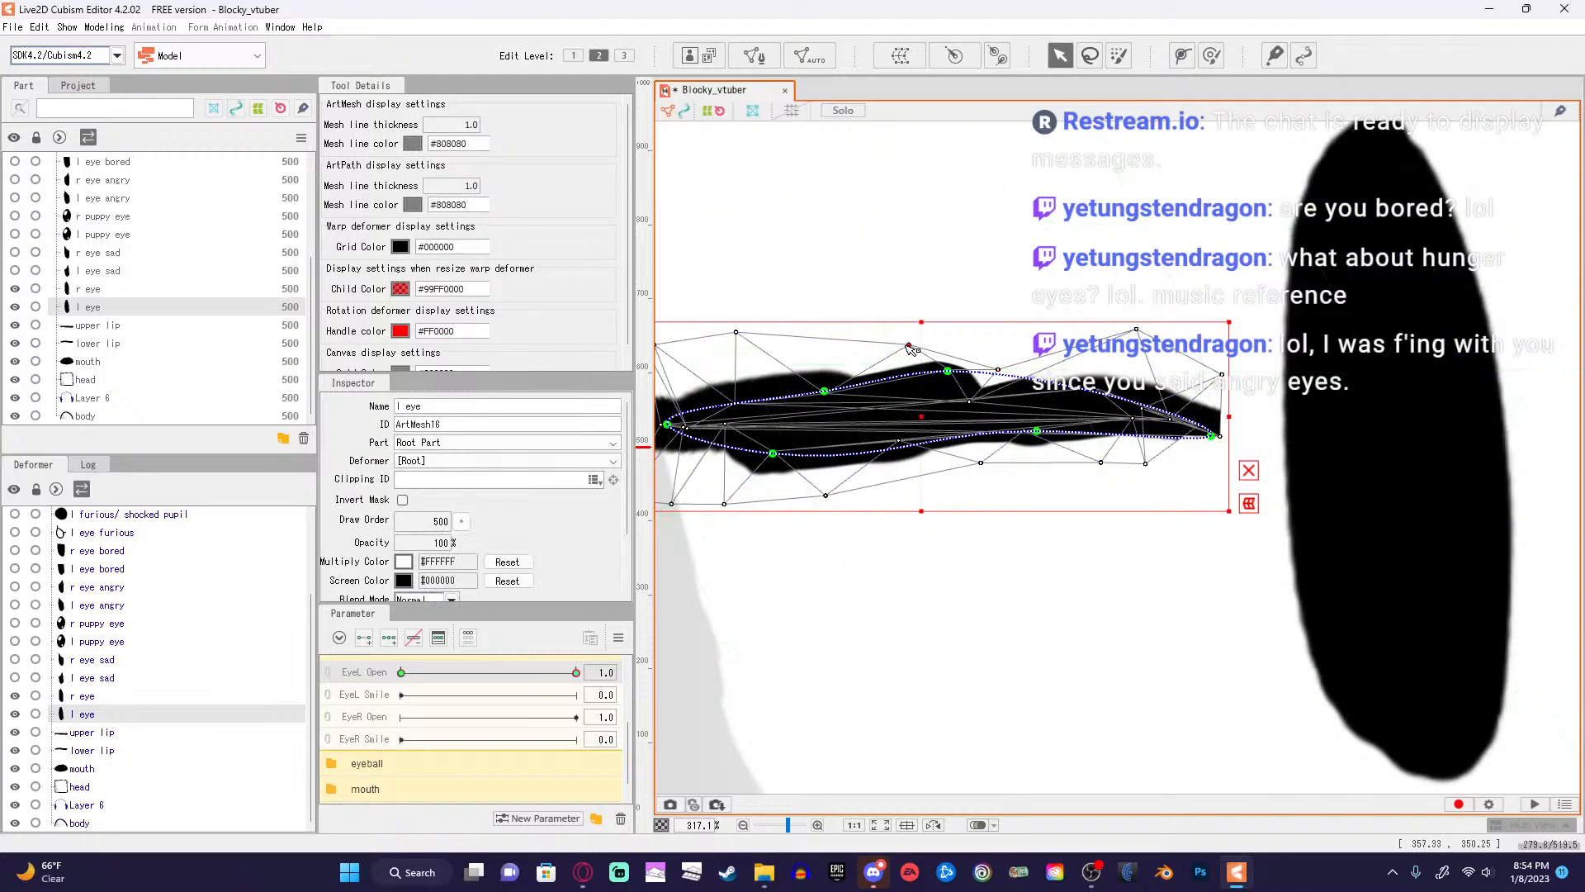
left_click(954, 368)
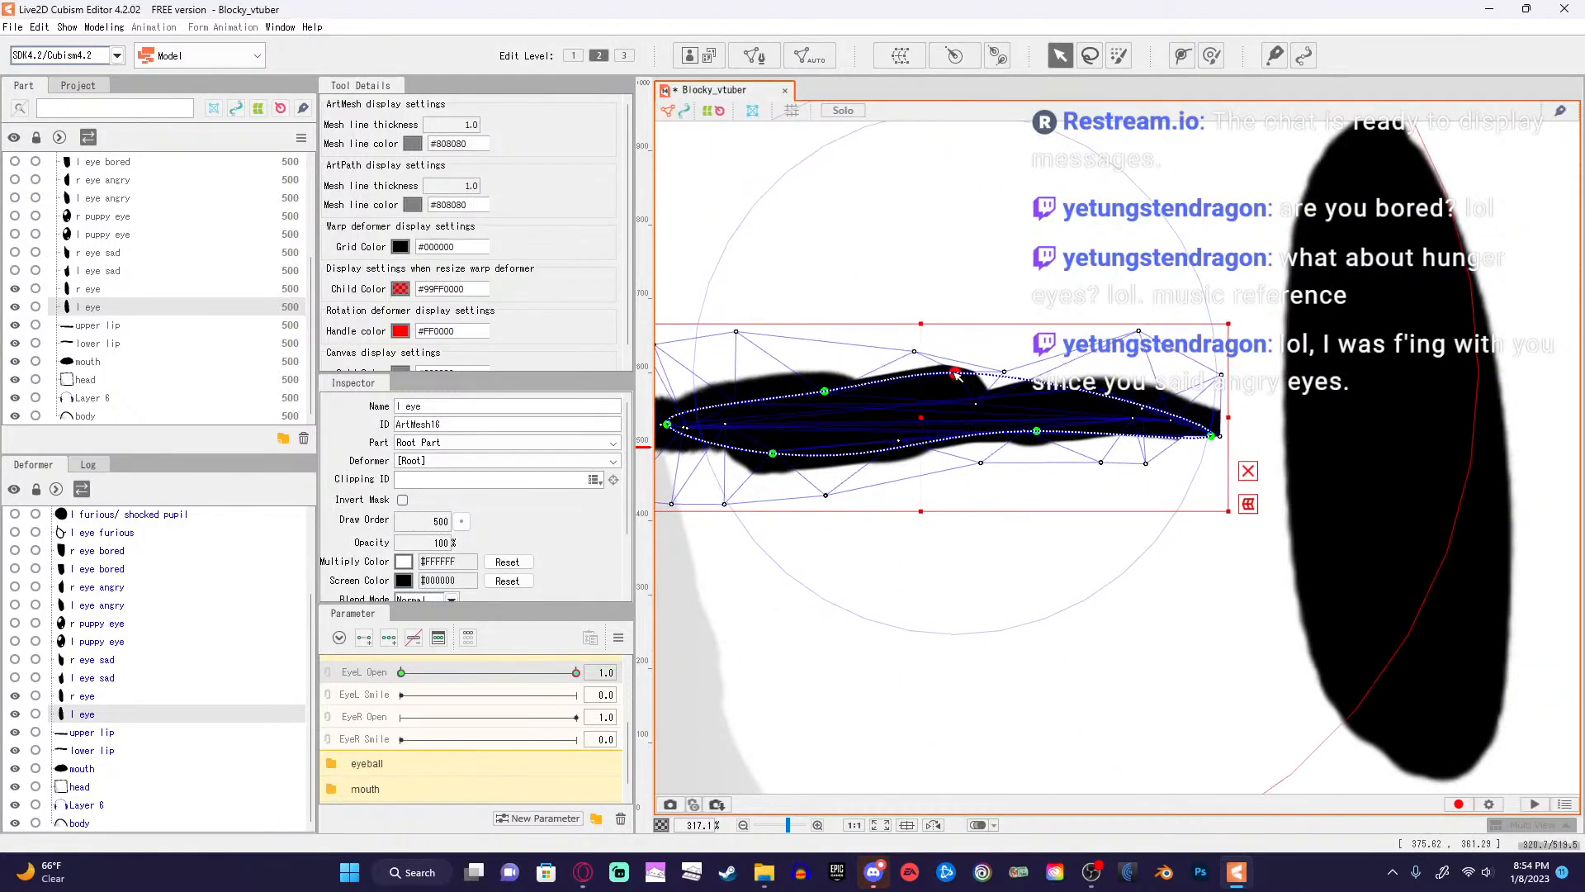
left_click(974, 374)
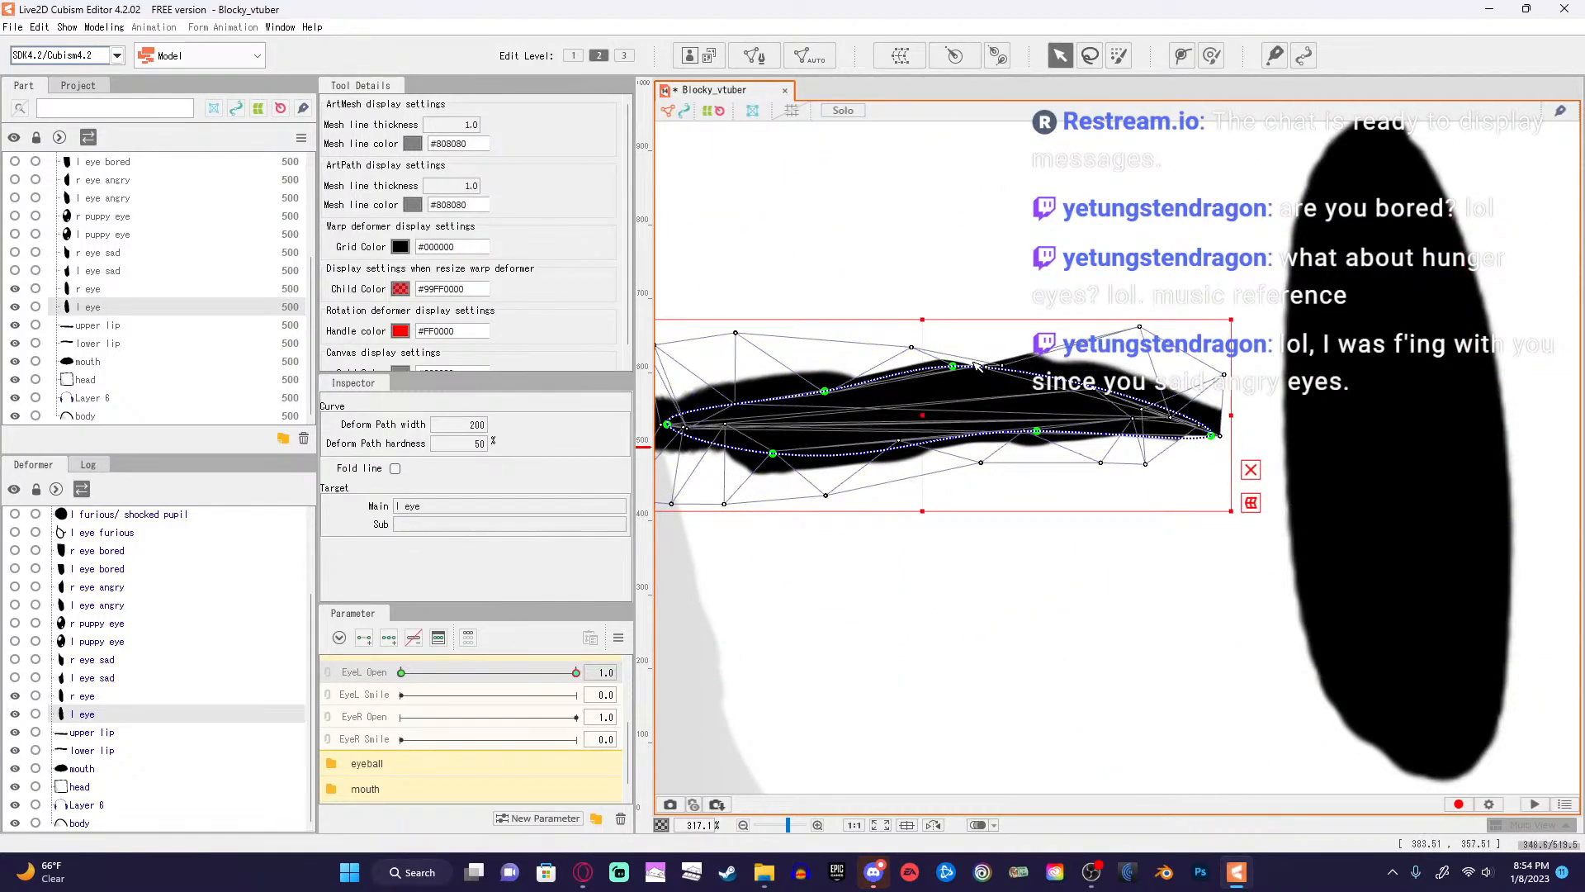
left_click(976, 373)
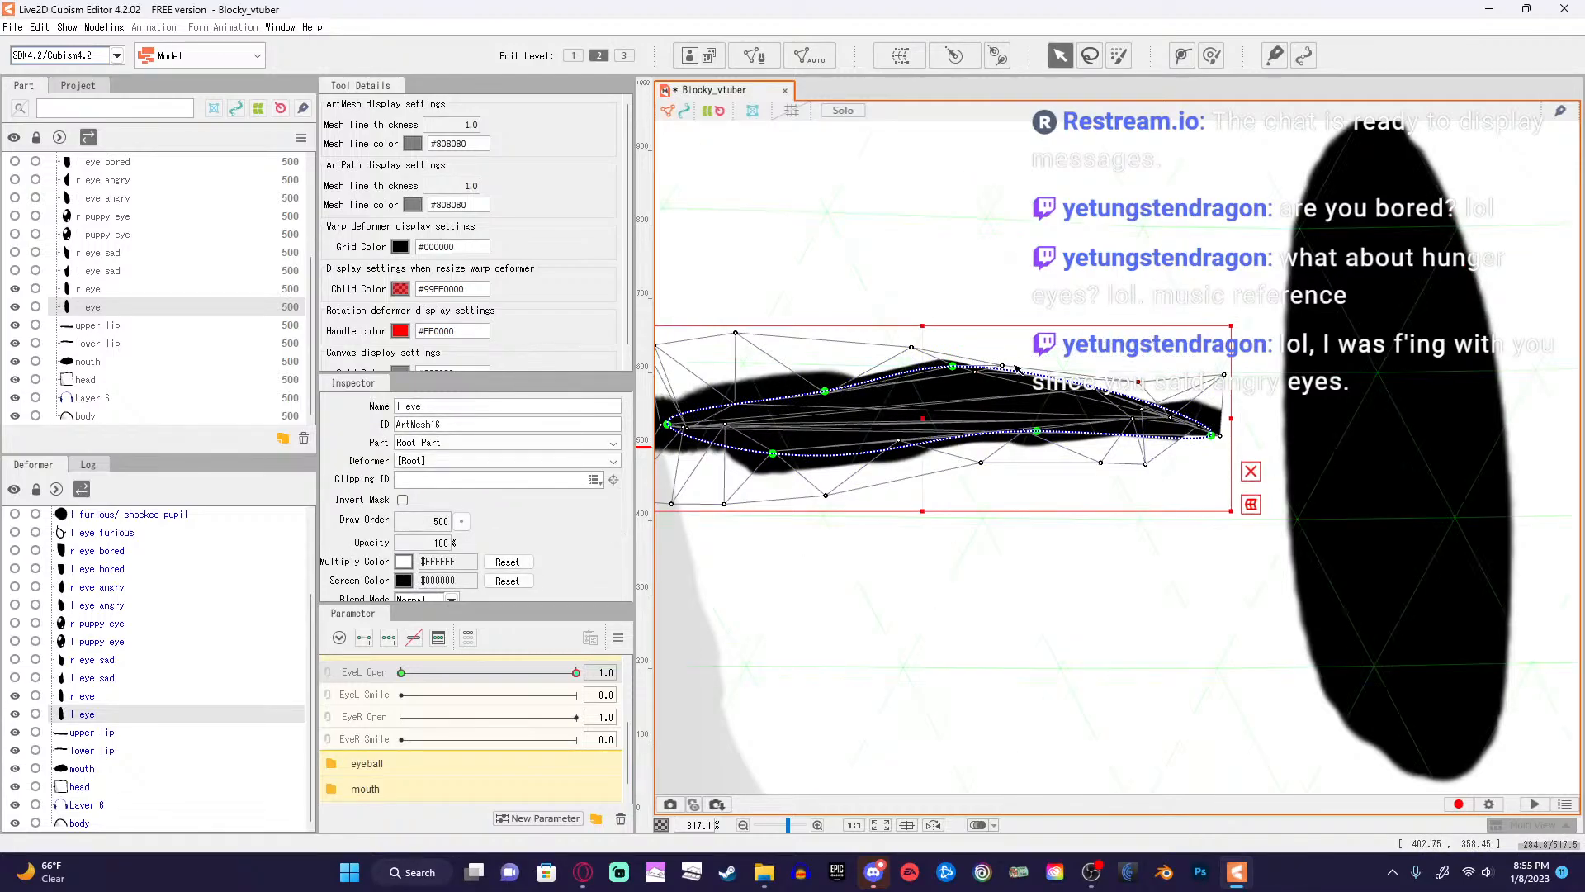
Reshape l eye's left end by lowering the upper left vertices, extending the corner vertex outward, and nudging the end path point.
left_click_drag(735, 332, 741, 374)
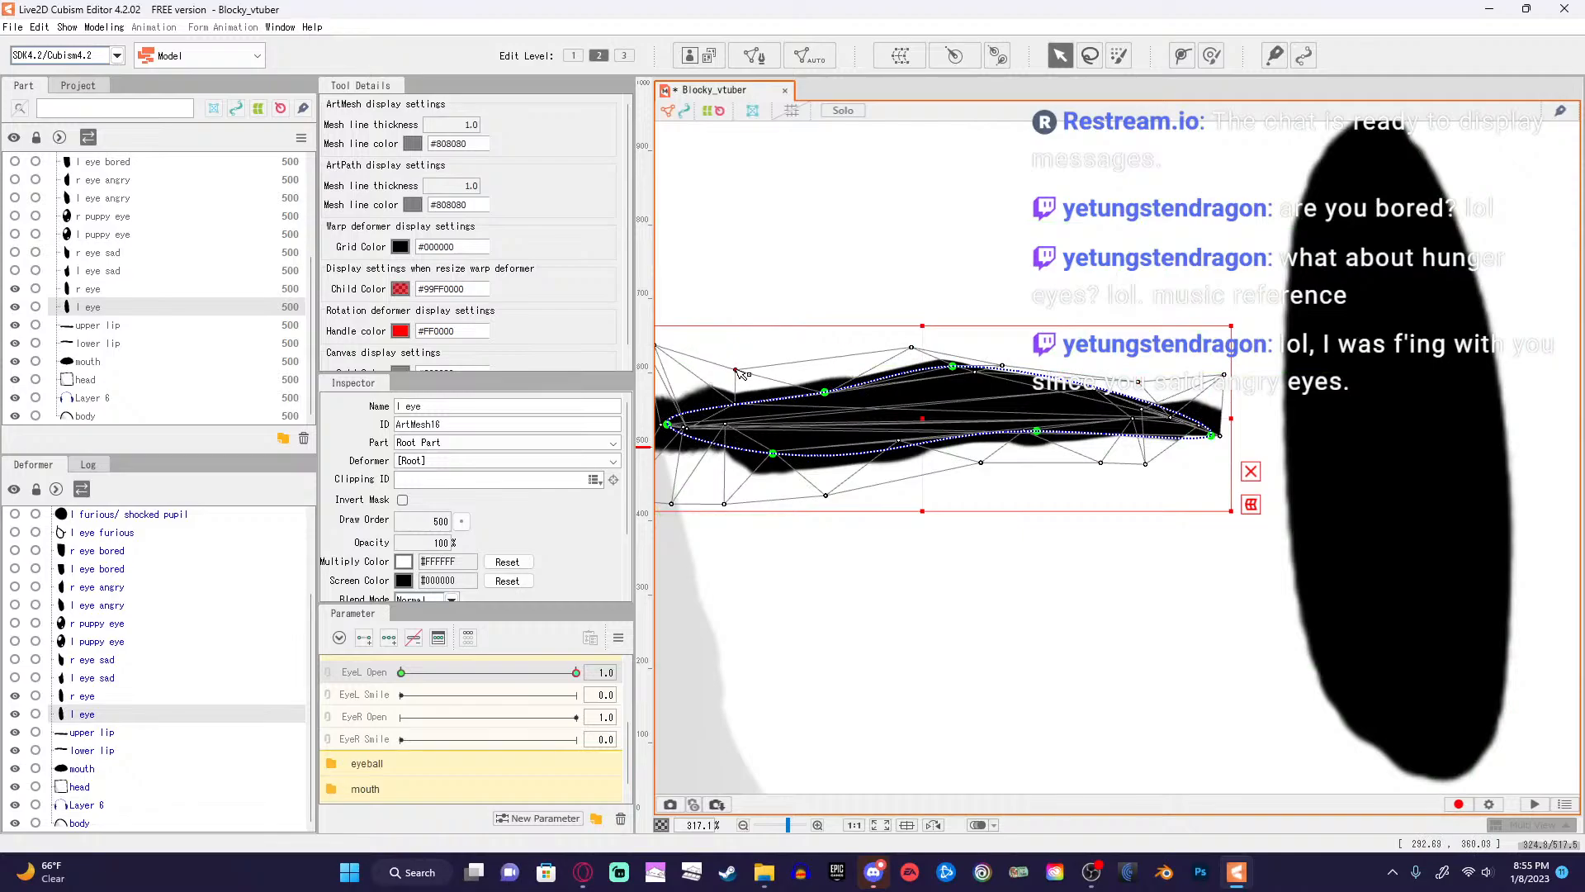
scroll(859, 677, "left", 5)
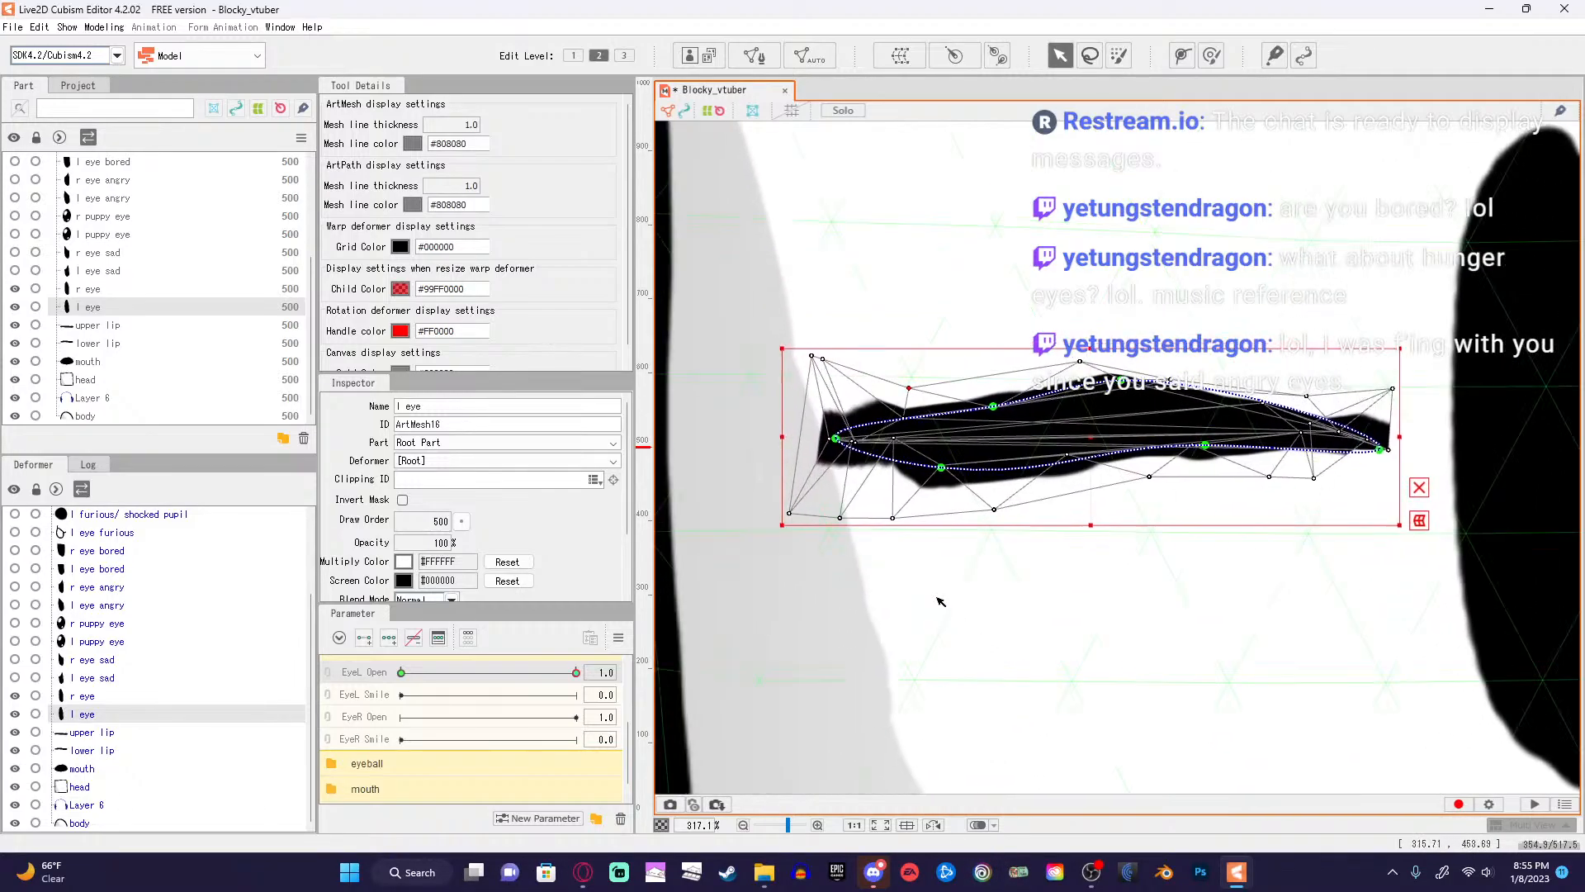
left_click_drag(813, 358, 740, 455)
left_click_drag(791, 514, 825, 499)
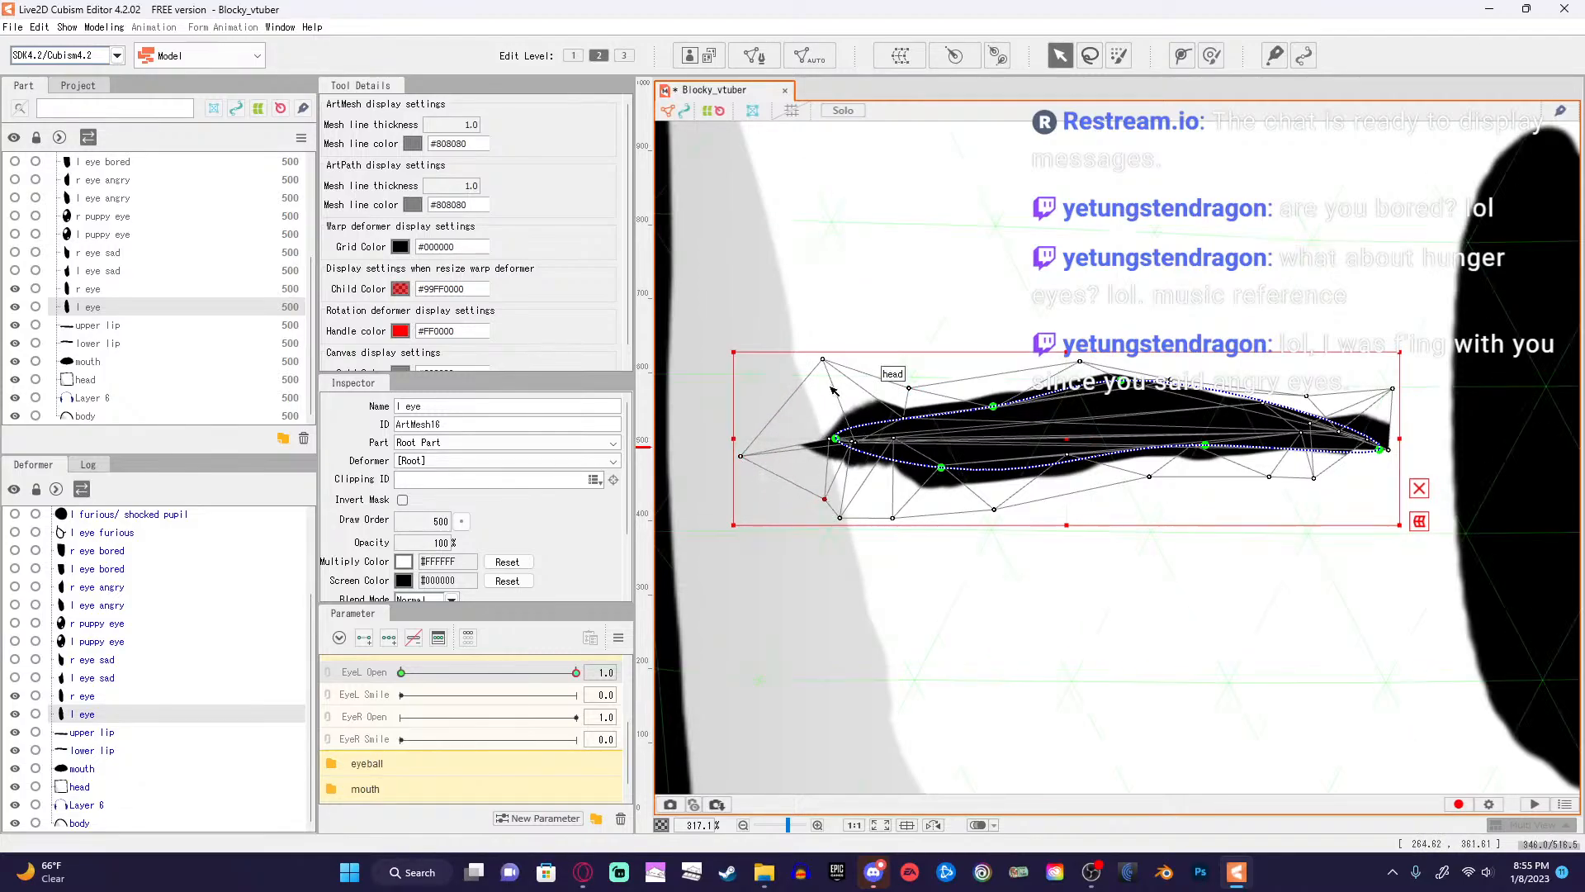
left_click_drag(822, 360, 806, 384)
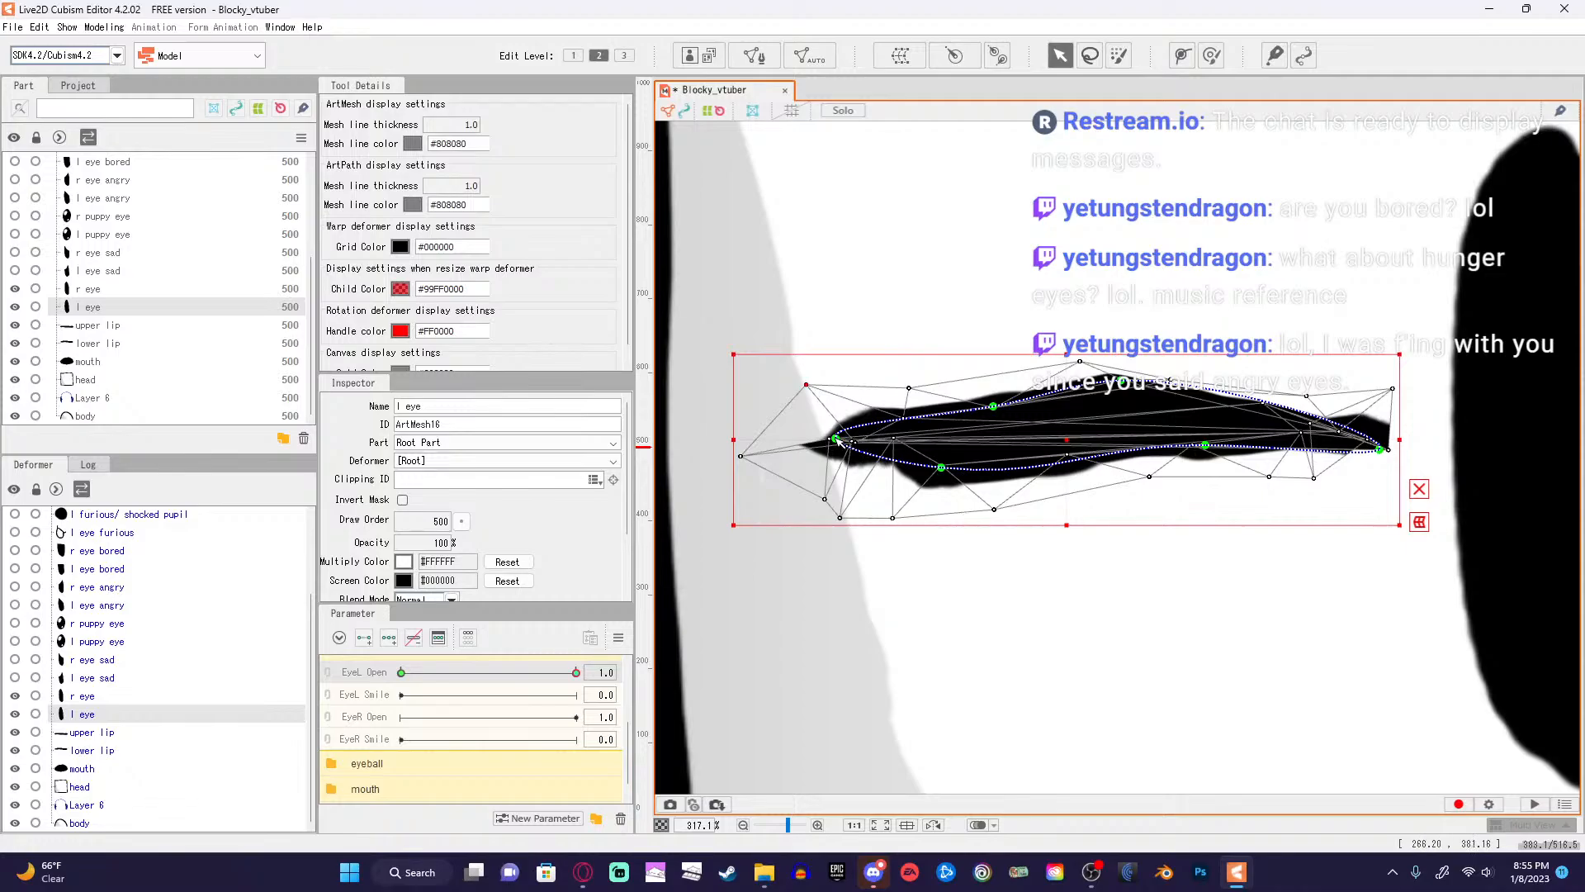
left_click(836, 440)
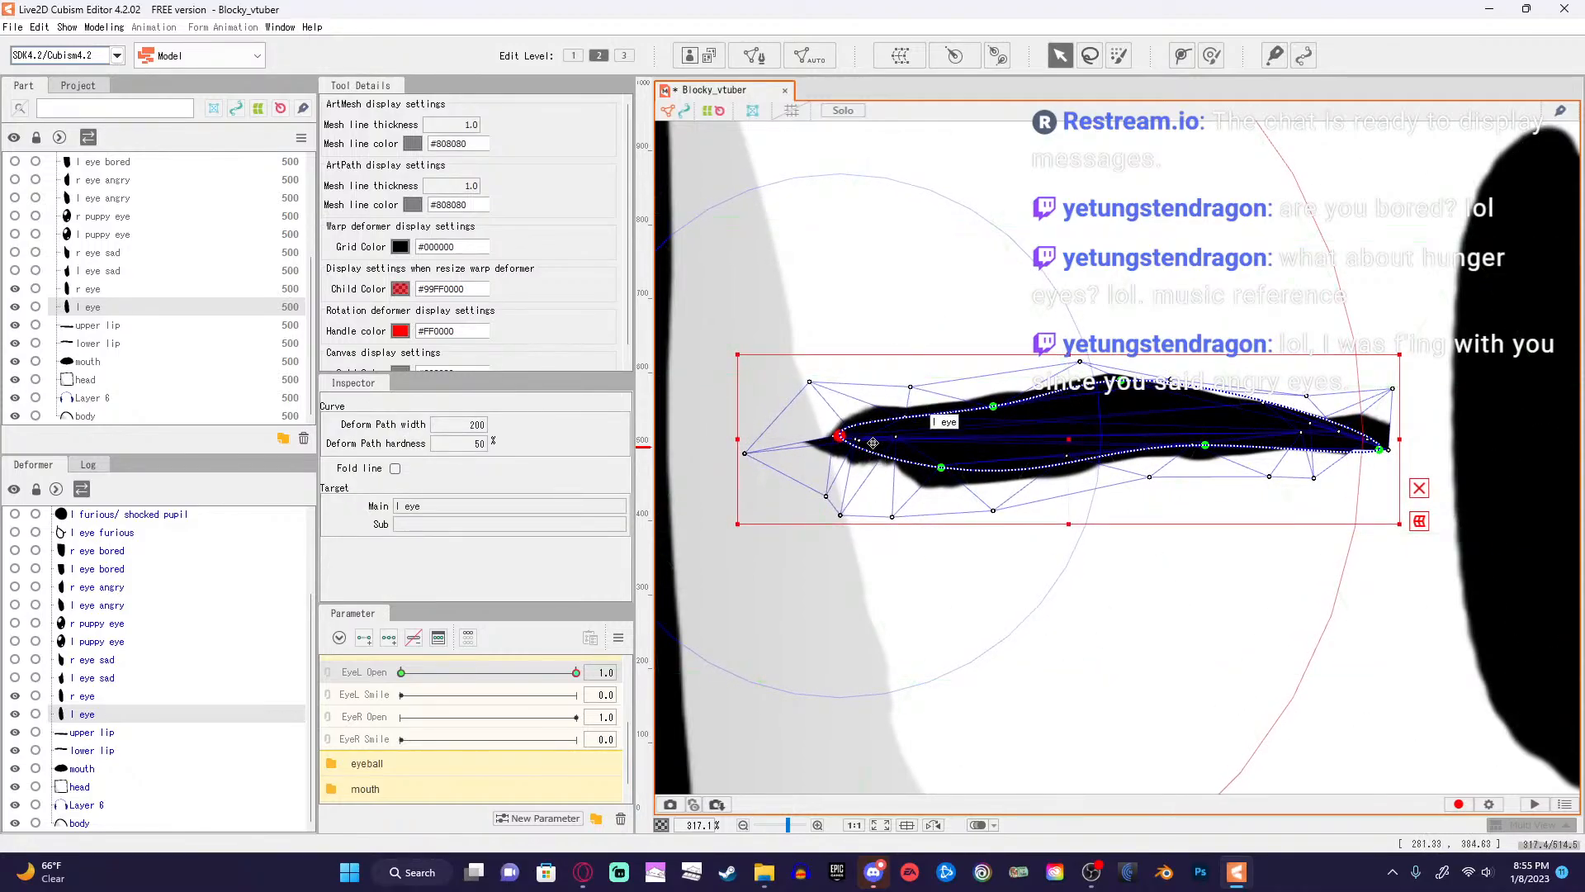
Lower the mesh vertex beside l eye's left-end path point and pull the vertex below it inward.
scroll(871, 446, "up", 5)
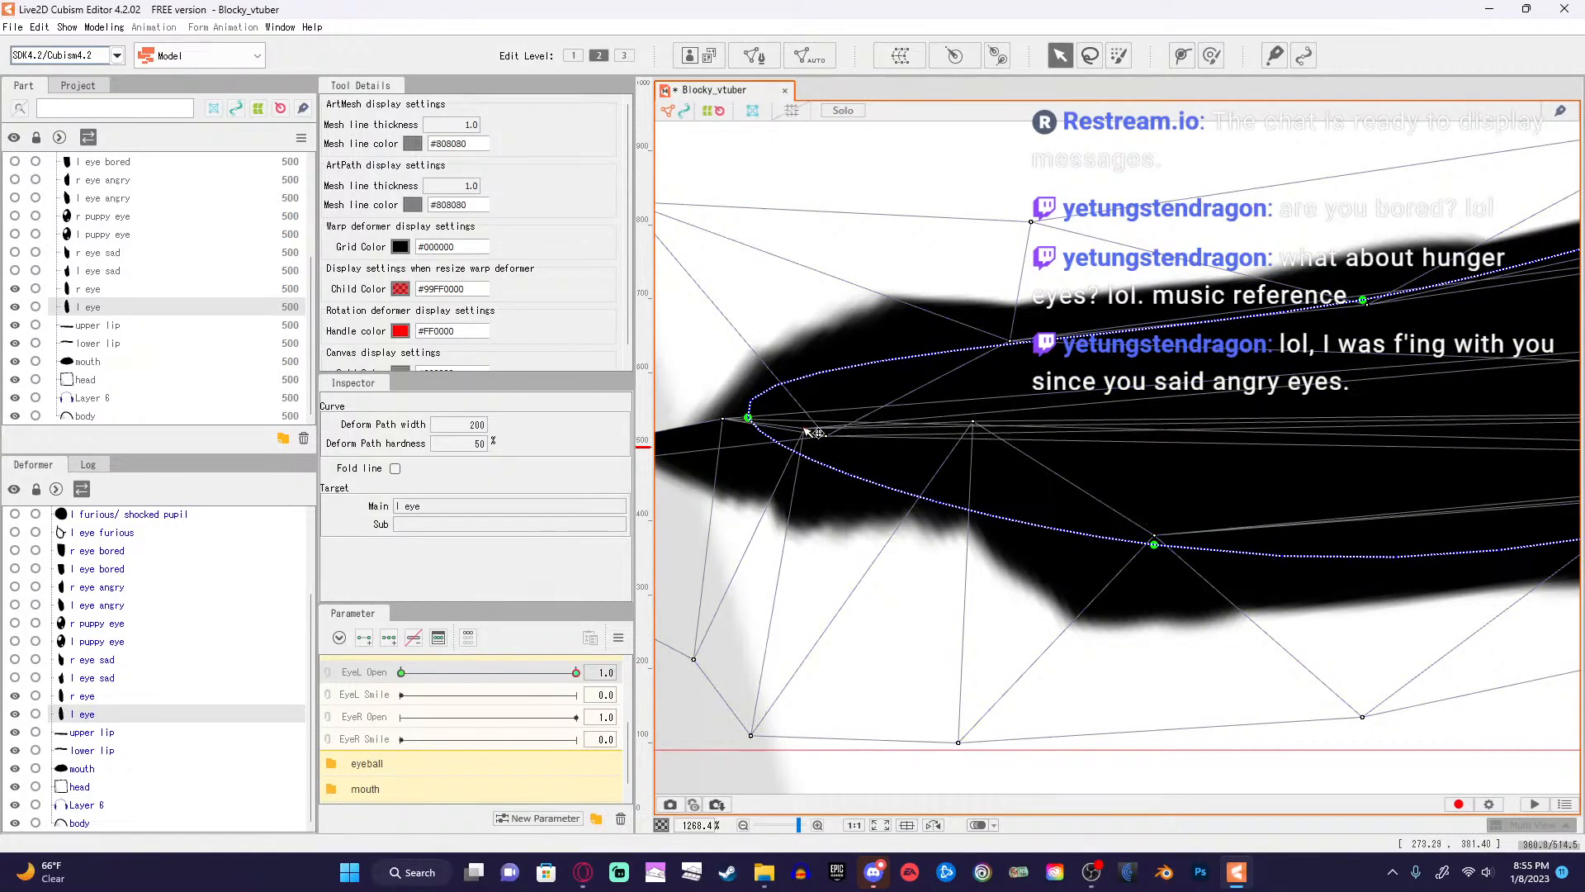
left_click(730, 426)
scroll(728, 575, "down", 3)
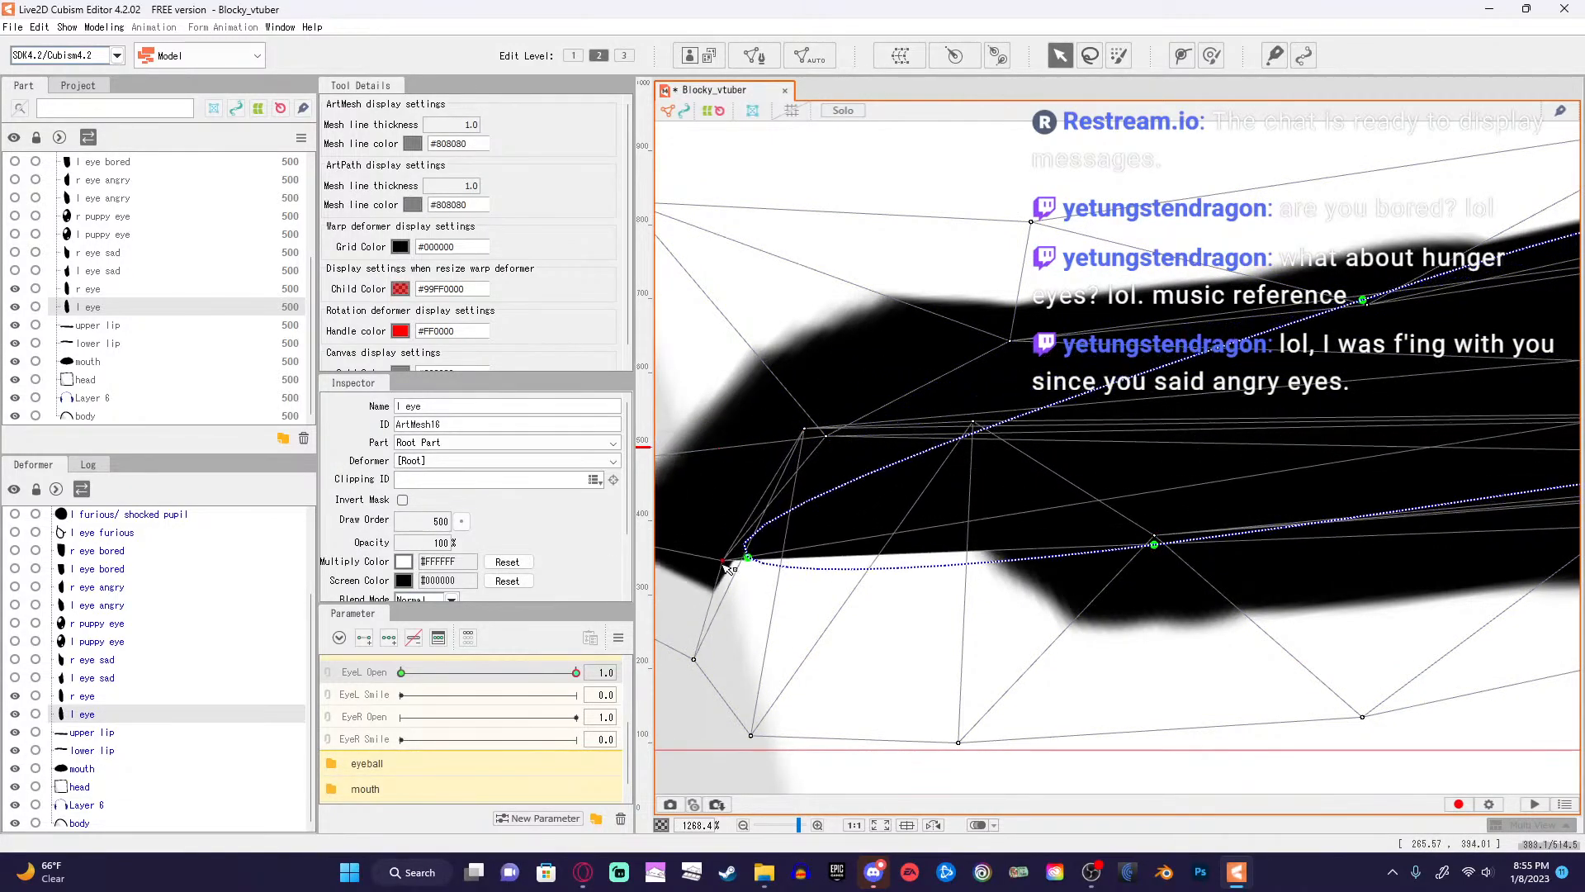
scroll(733, 605, "up", 3)
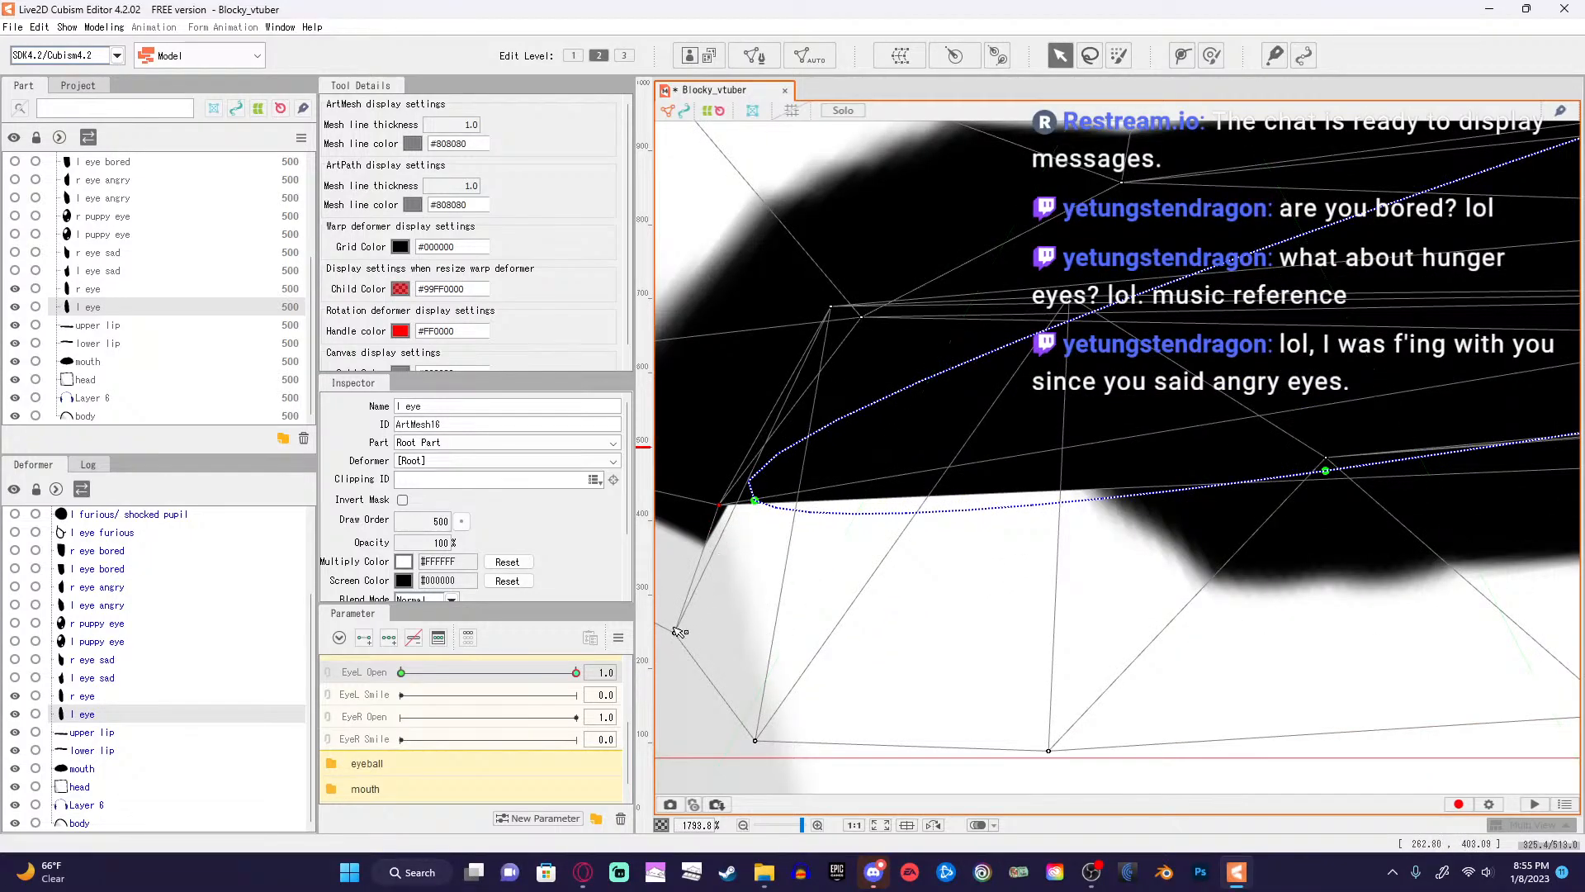
left_click_drag(679, 631, 745, 620)
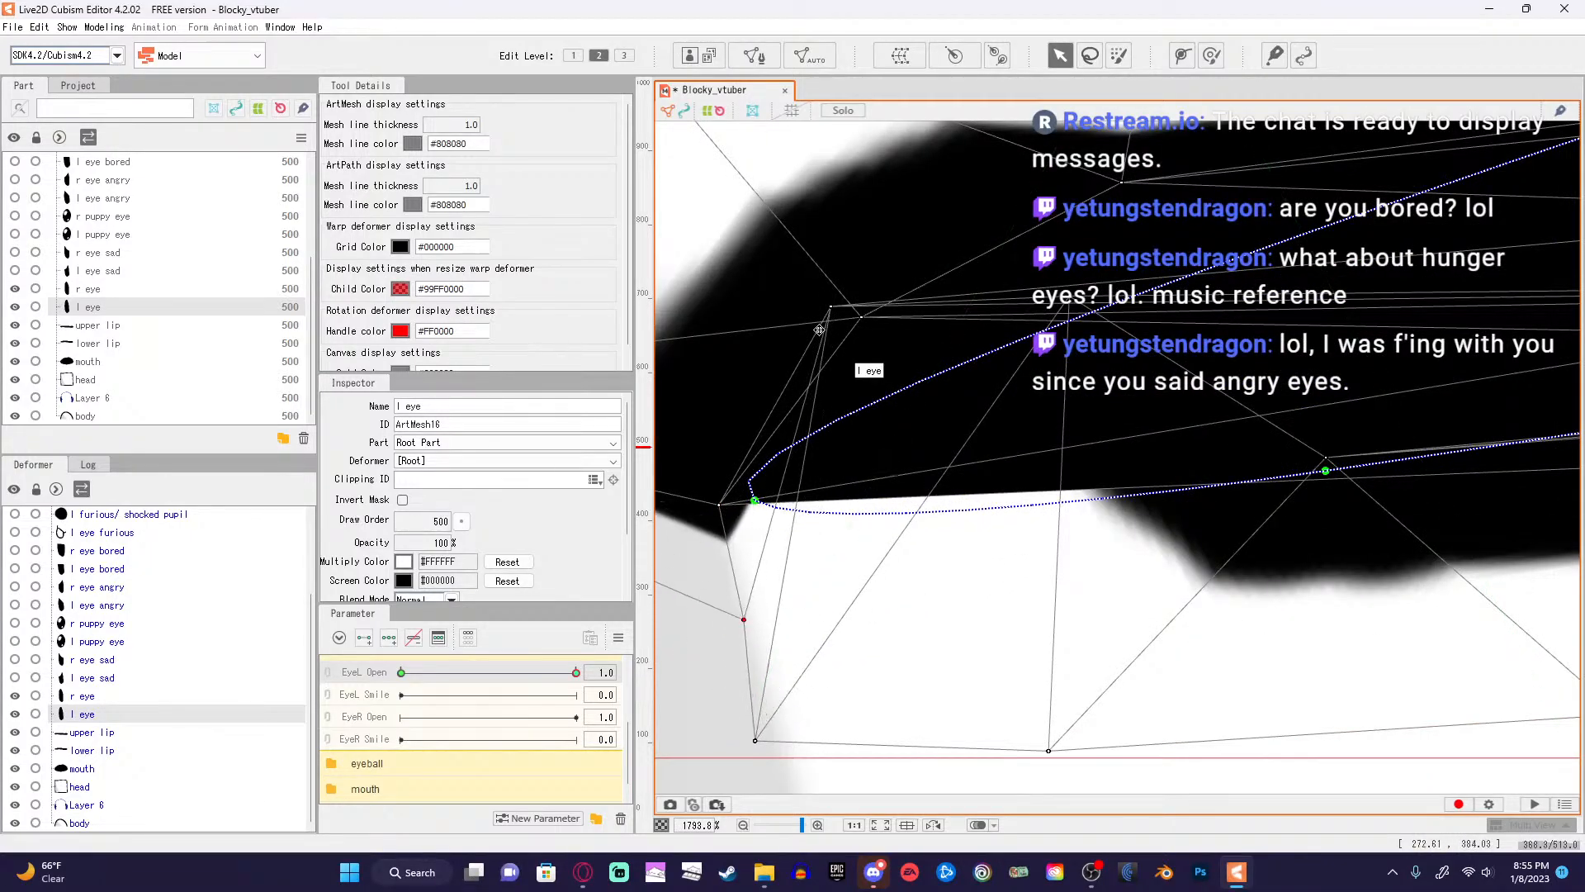
Fill the gap in l eye's lower left edge by shifting the inner and bottom mesh vertices toward the middle.
left_click_drag(832, 310, 1001, 522)
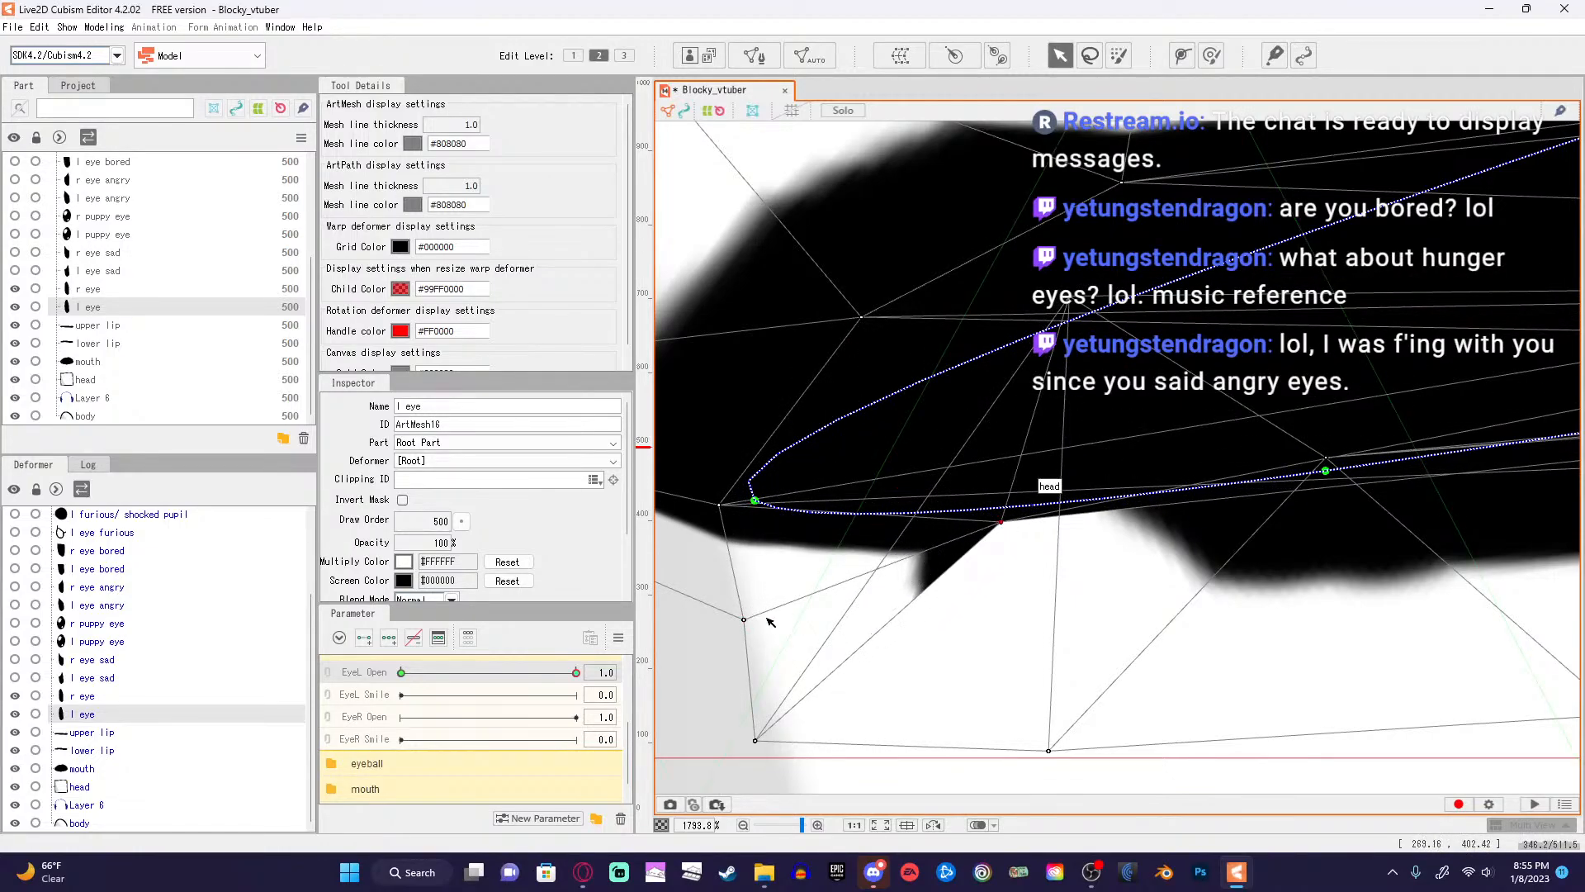
left_click_drag(744, 620, 683, 626)
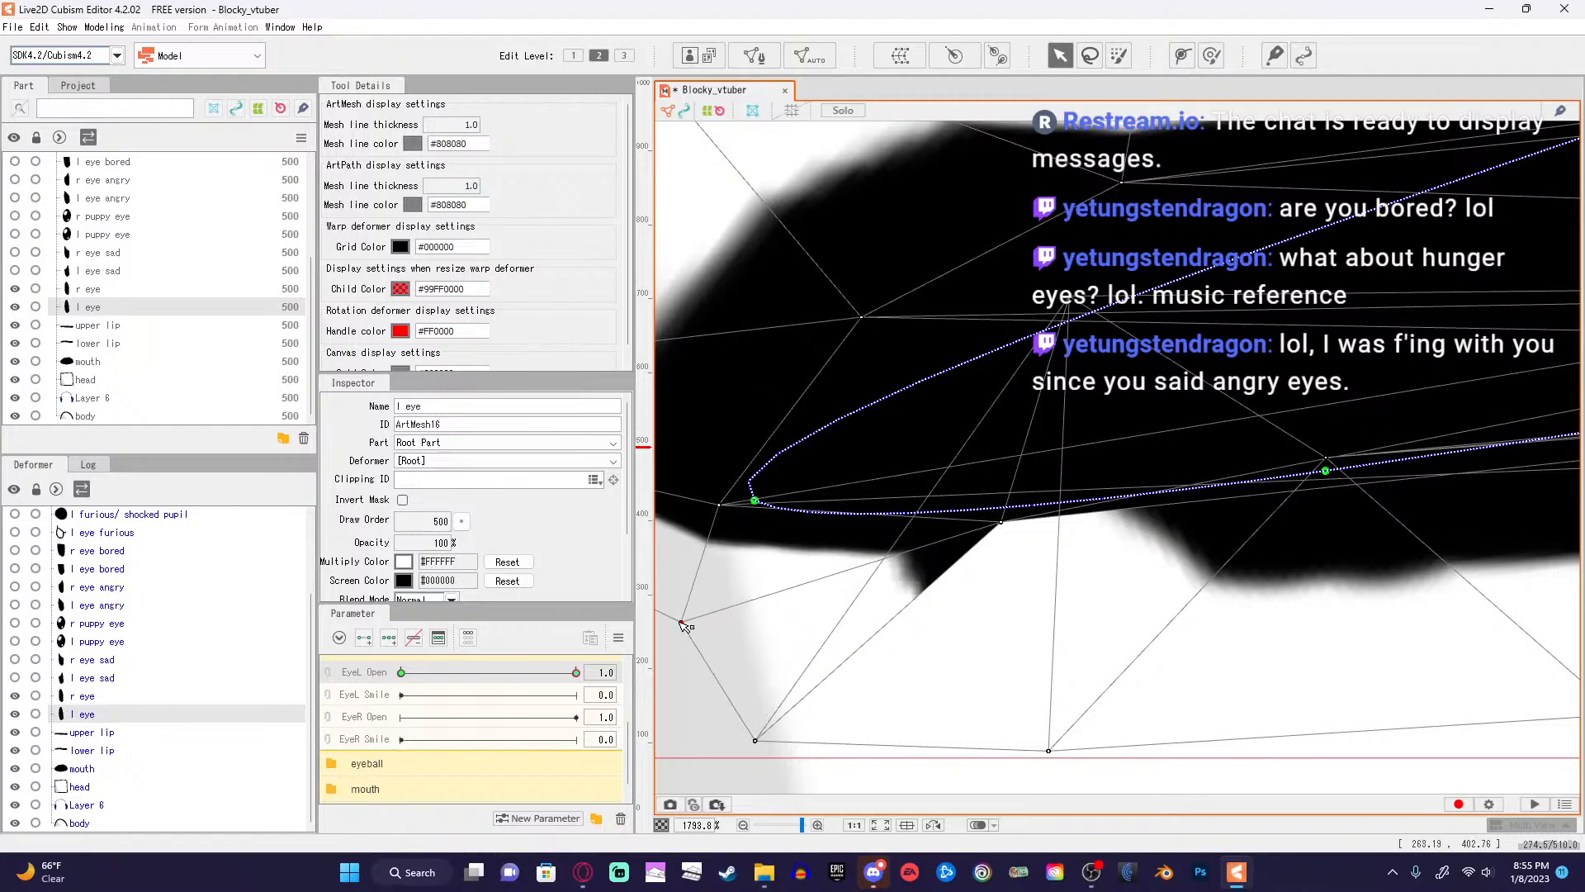
left_click_drag(753, 743, 1289, 649)
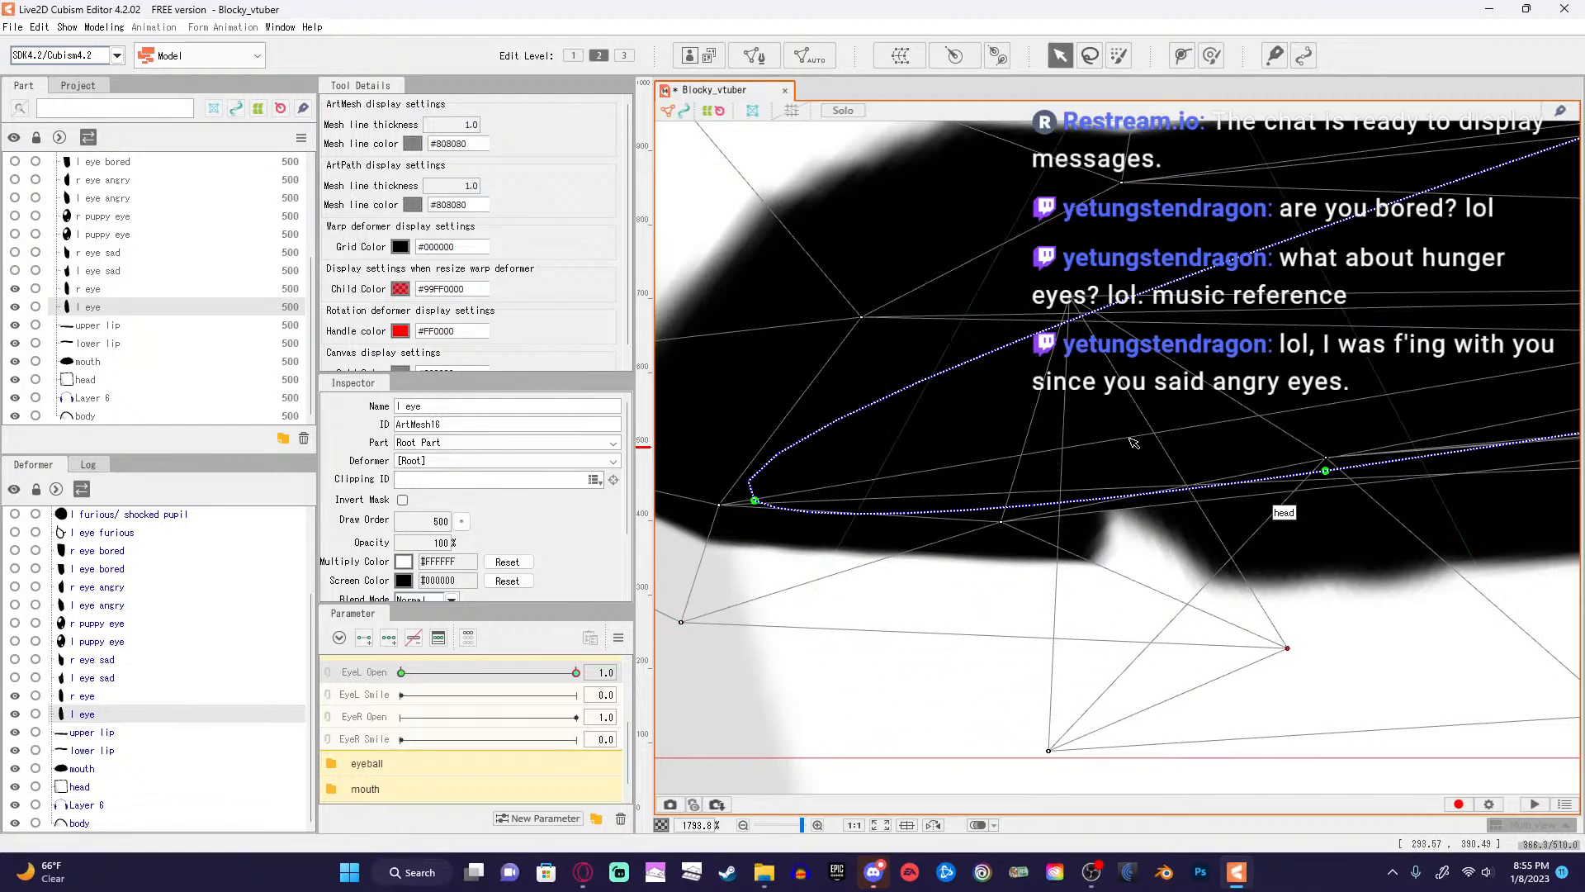
left_click_drag(1072, 299, 1329, 469)
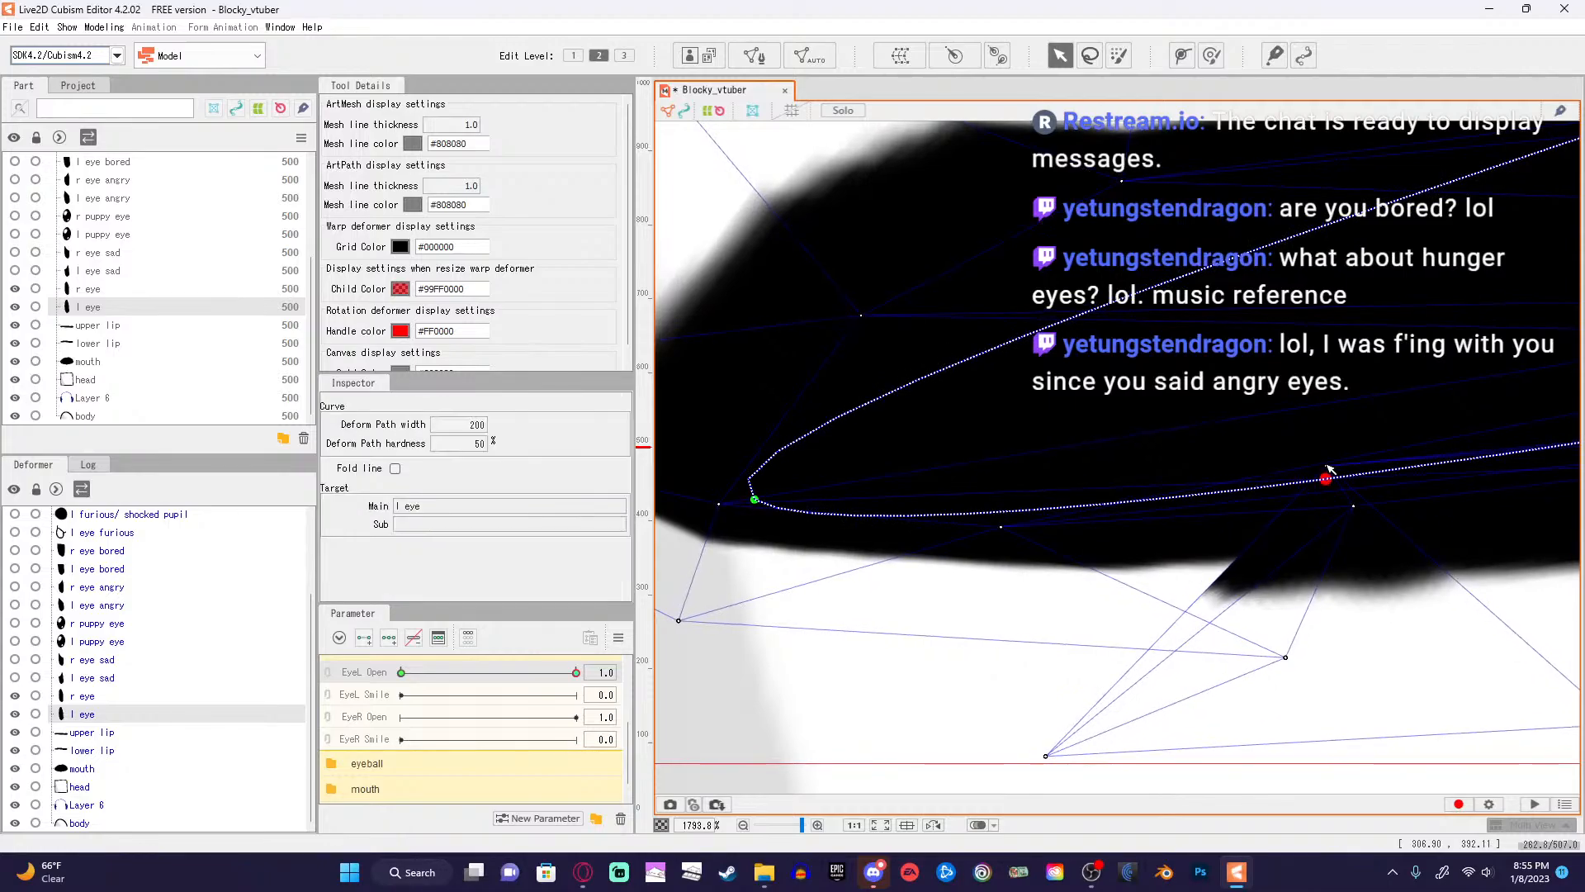
Try to close the remaining lower left notch of l eye by moving the nearby path point and mesh vertex.
scroll(1330, 465, "up", 3)
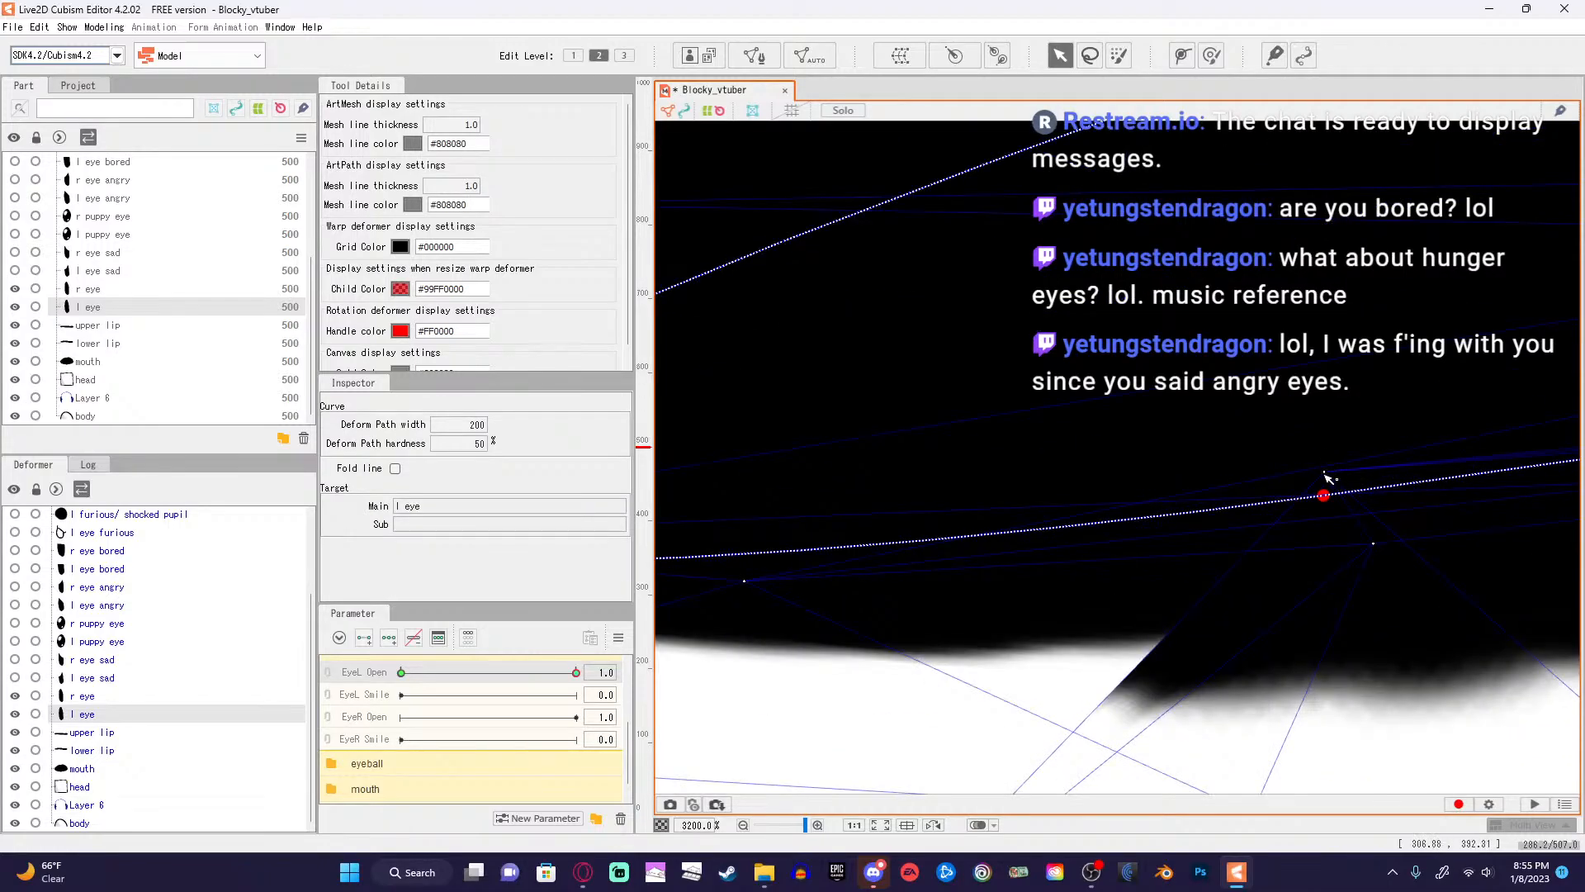
scroll(1320, 487, "down", 5)
left_click(1222, 642)
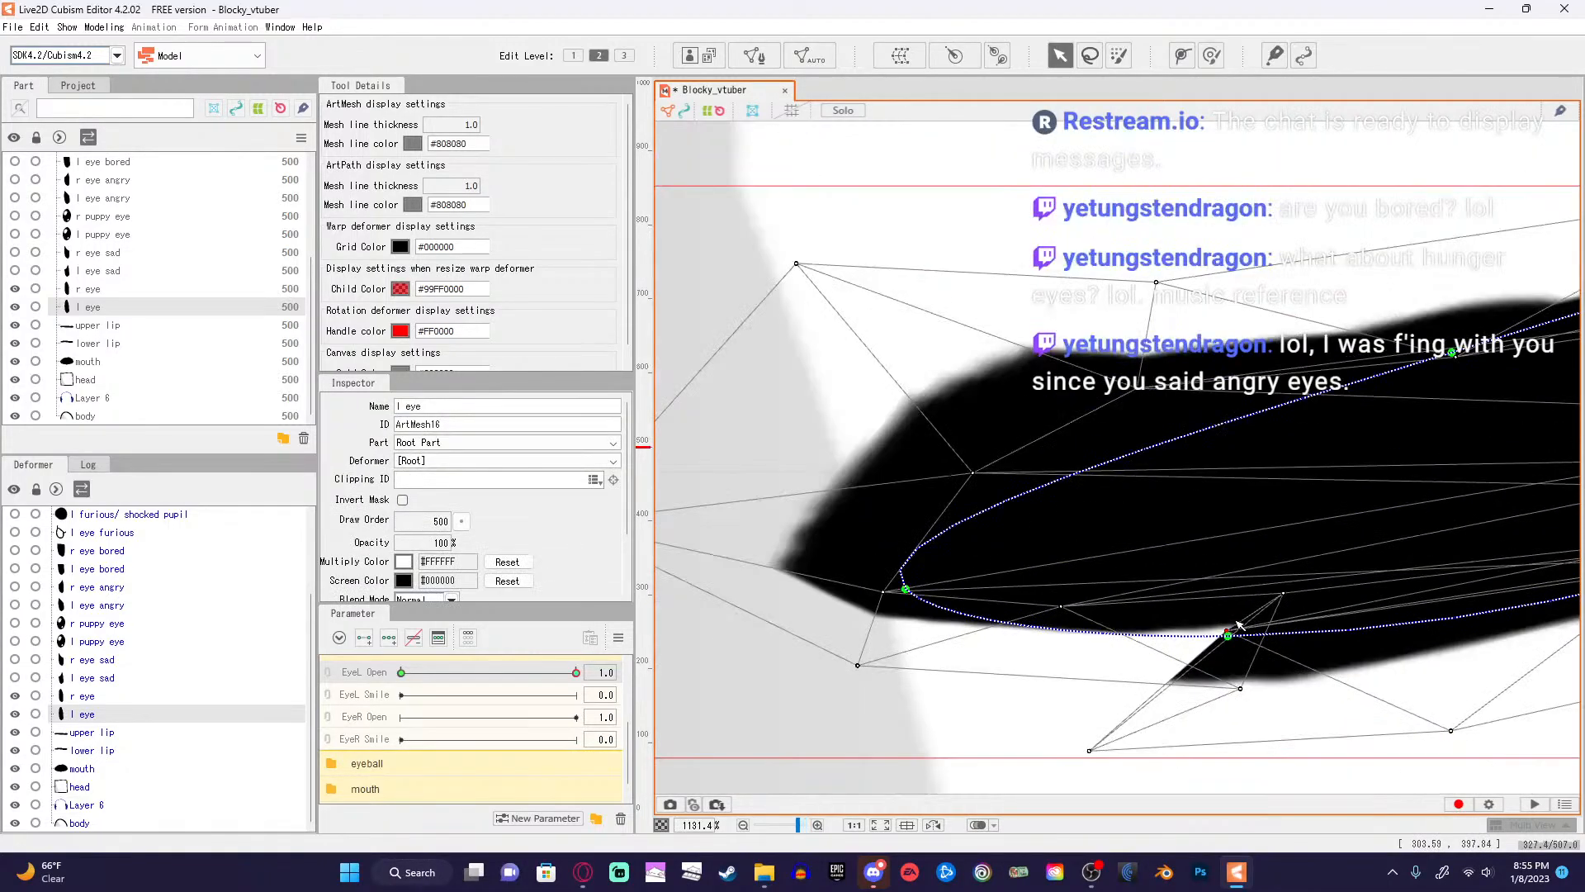
scroll(1239, 625, "down", 3)
scroll(1234, 628, "up", 7)
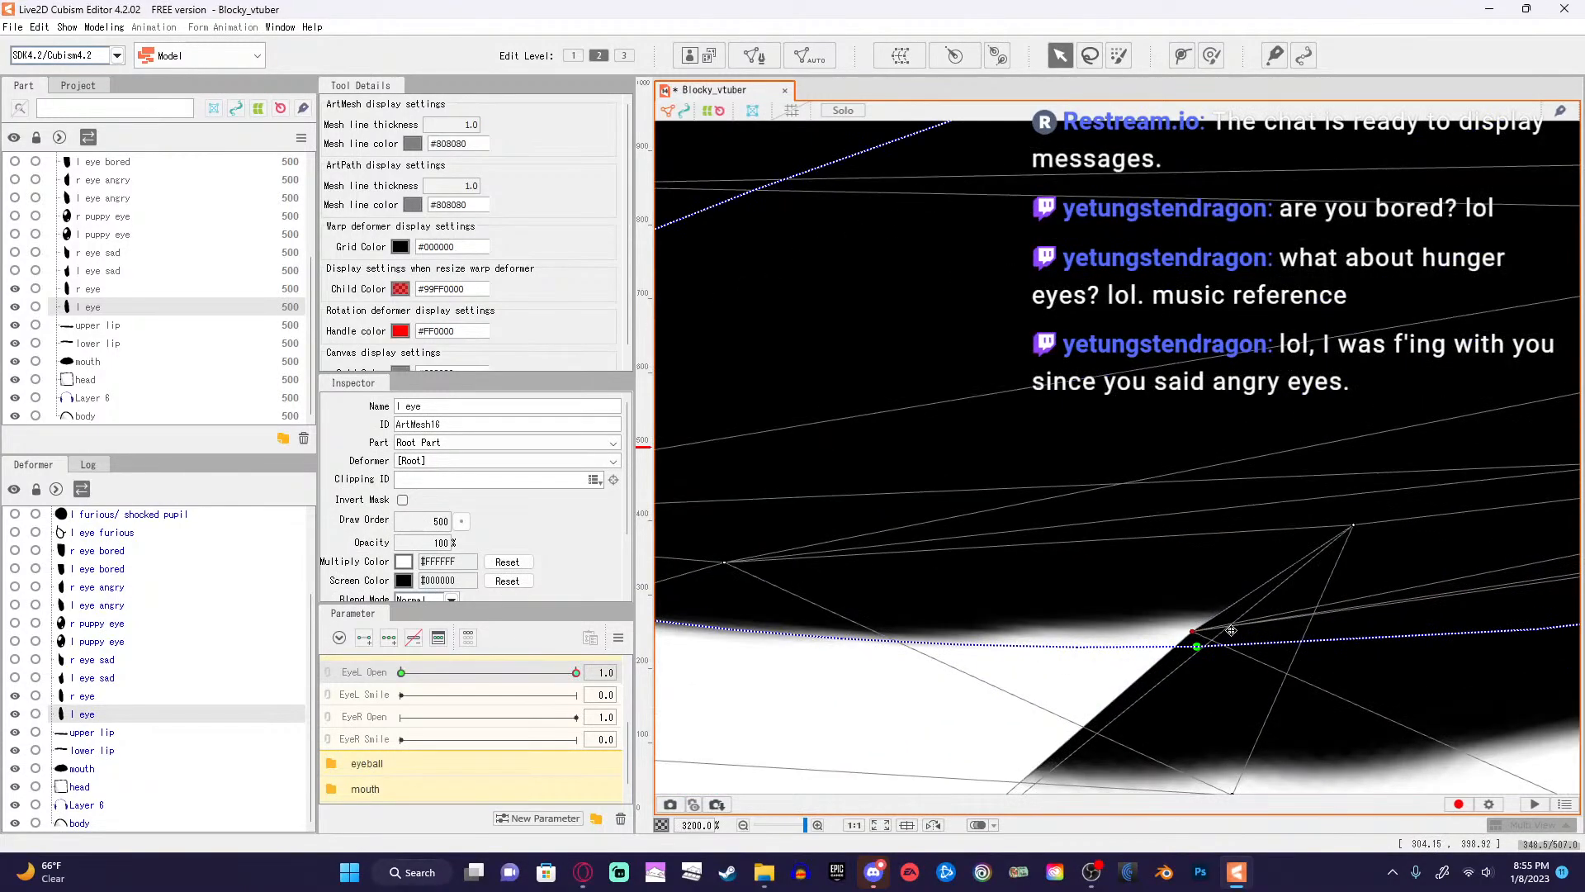
scroll(1231, 630, "down", 2)
key("ctrl+z")
key("ctrl+z")
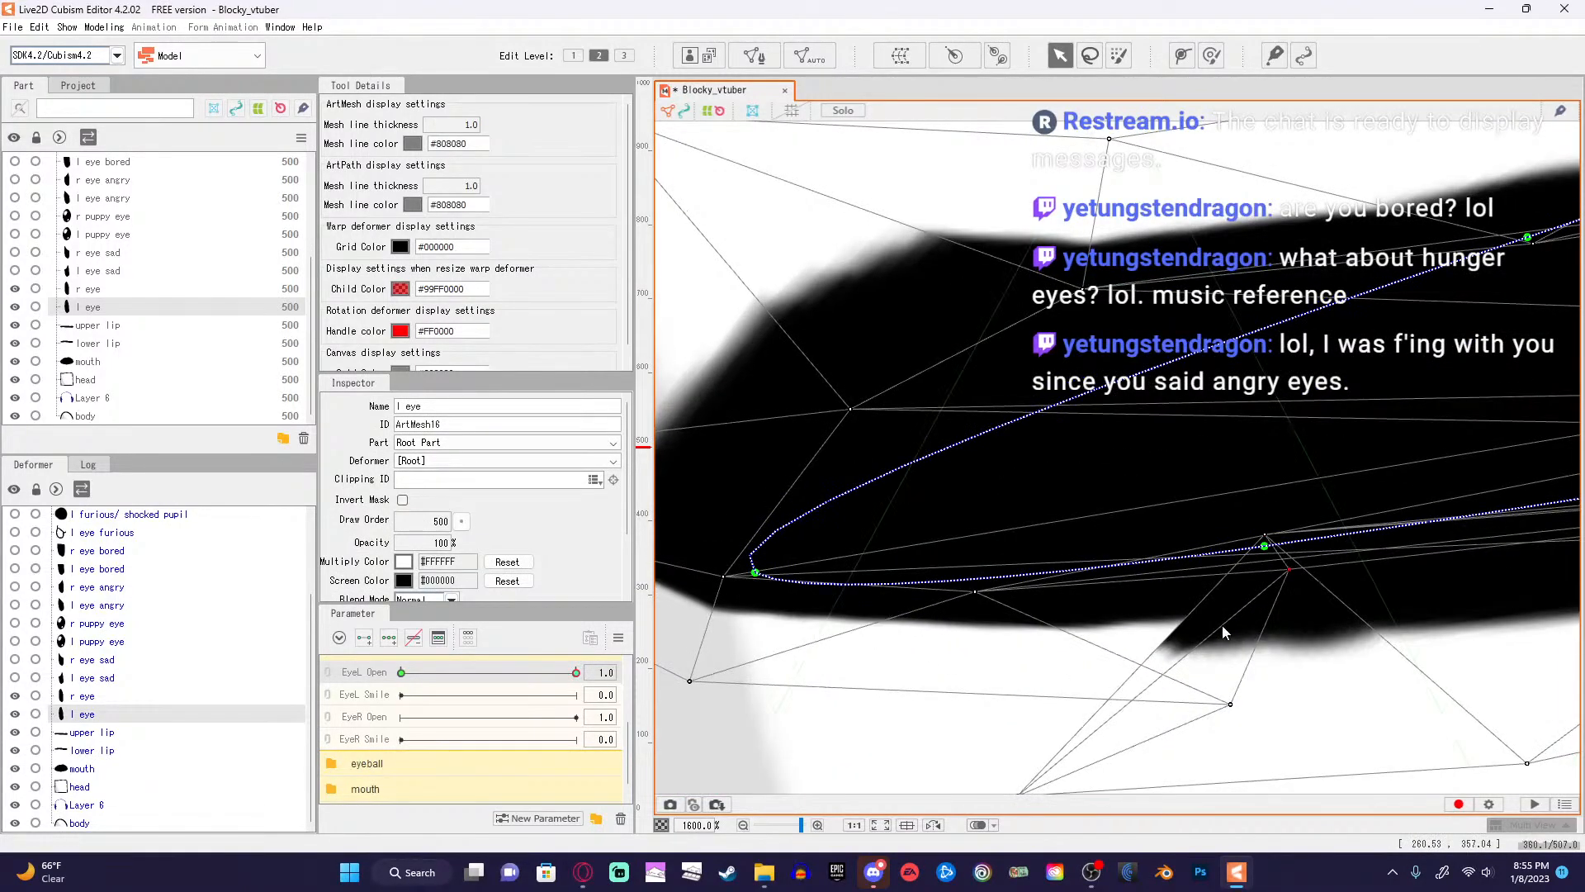
Undo the last mesh vertex move at l eye's lower left notch.
key("ctrl+z")
left_click_drag(1048, 397, 1061, 542)
scroll(1074, 554, "down", 2)
scroll(1075, 554, "up", 1)
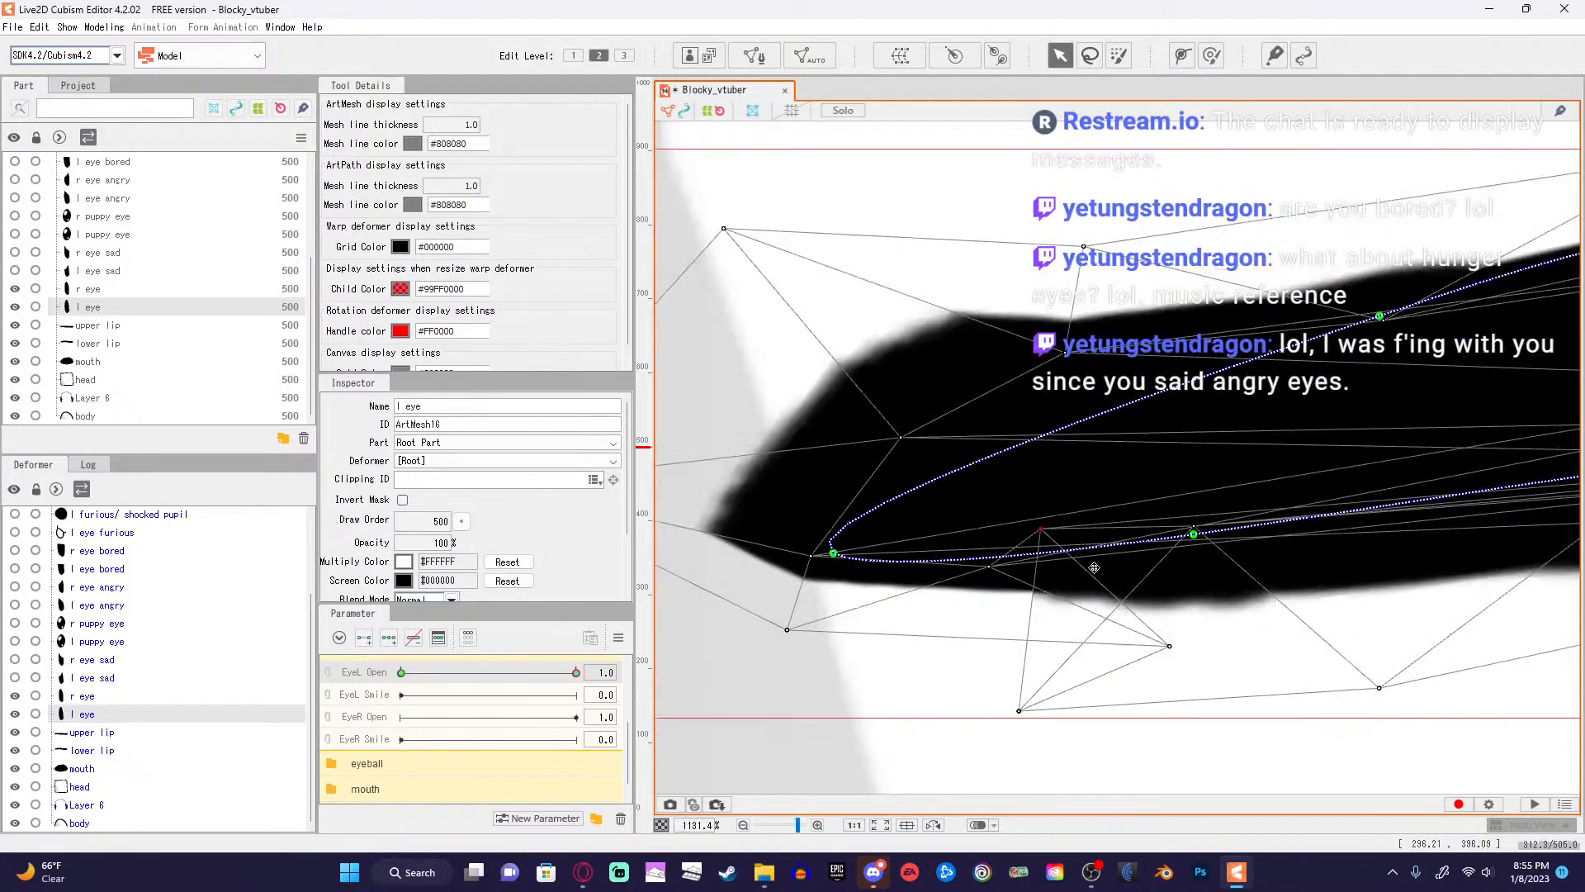
left_click_drag(1294, 567, 637, 650)
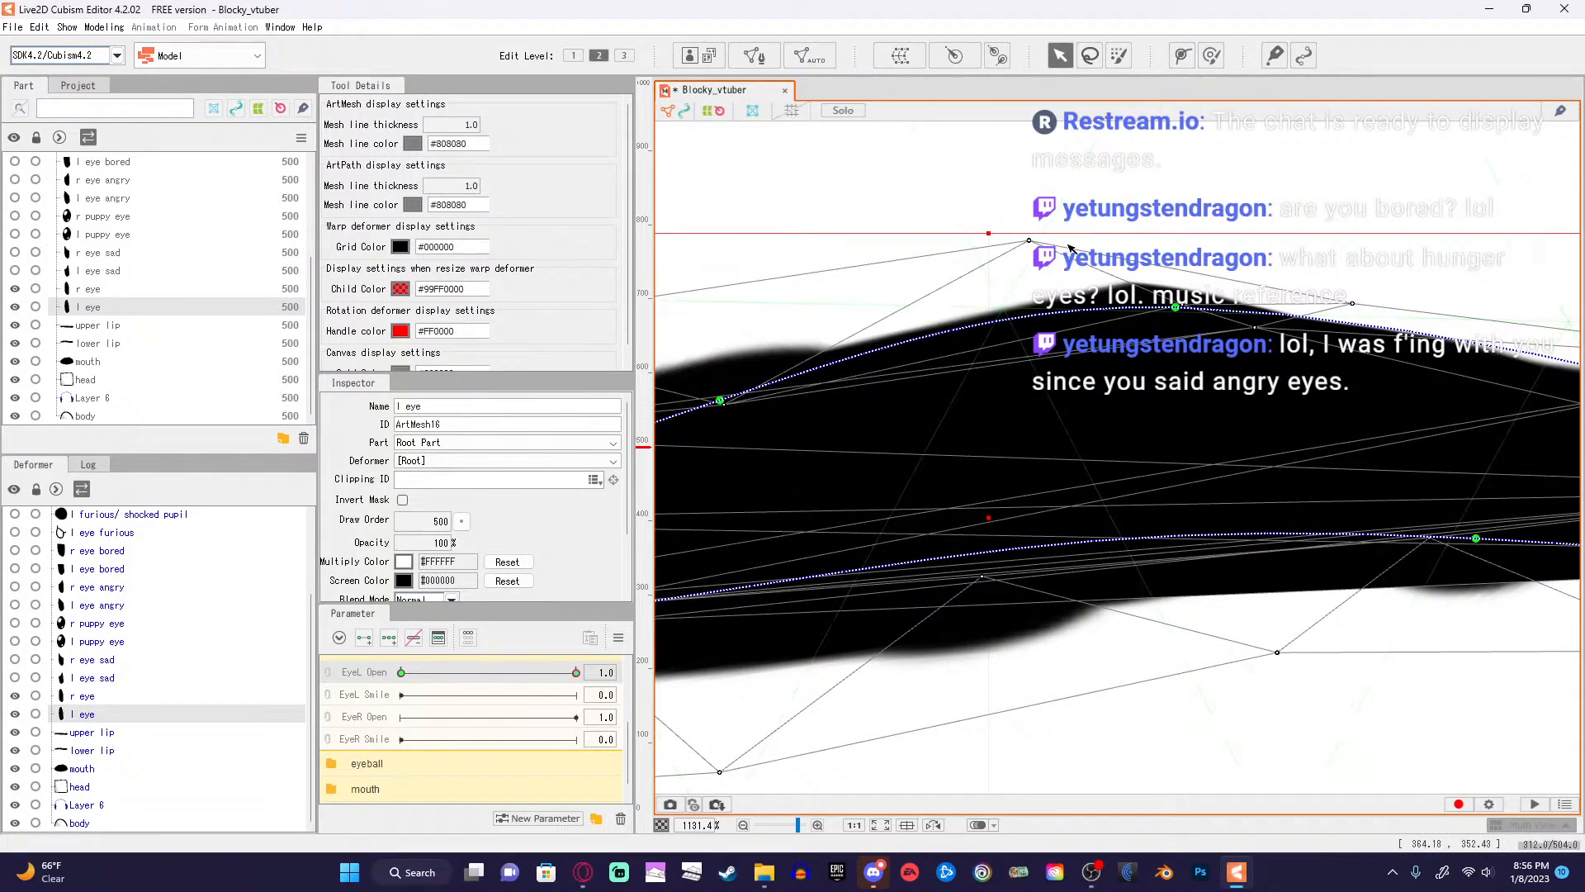
Try to smooth l eye's upper edge by lowering the peak mesh vertex and shifting the vertex beside the upper left path point.
left_click_drag(1029, 240, 1046, 270)
scroll(740, 410, "up", 5)
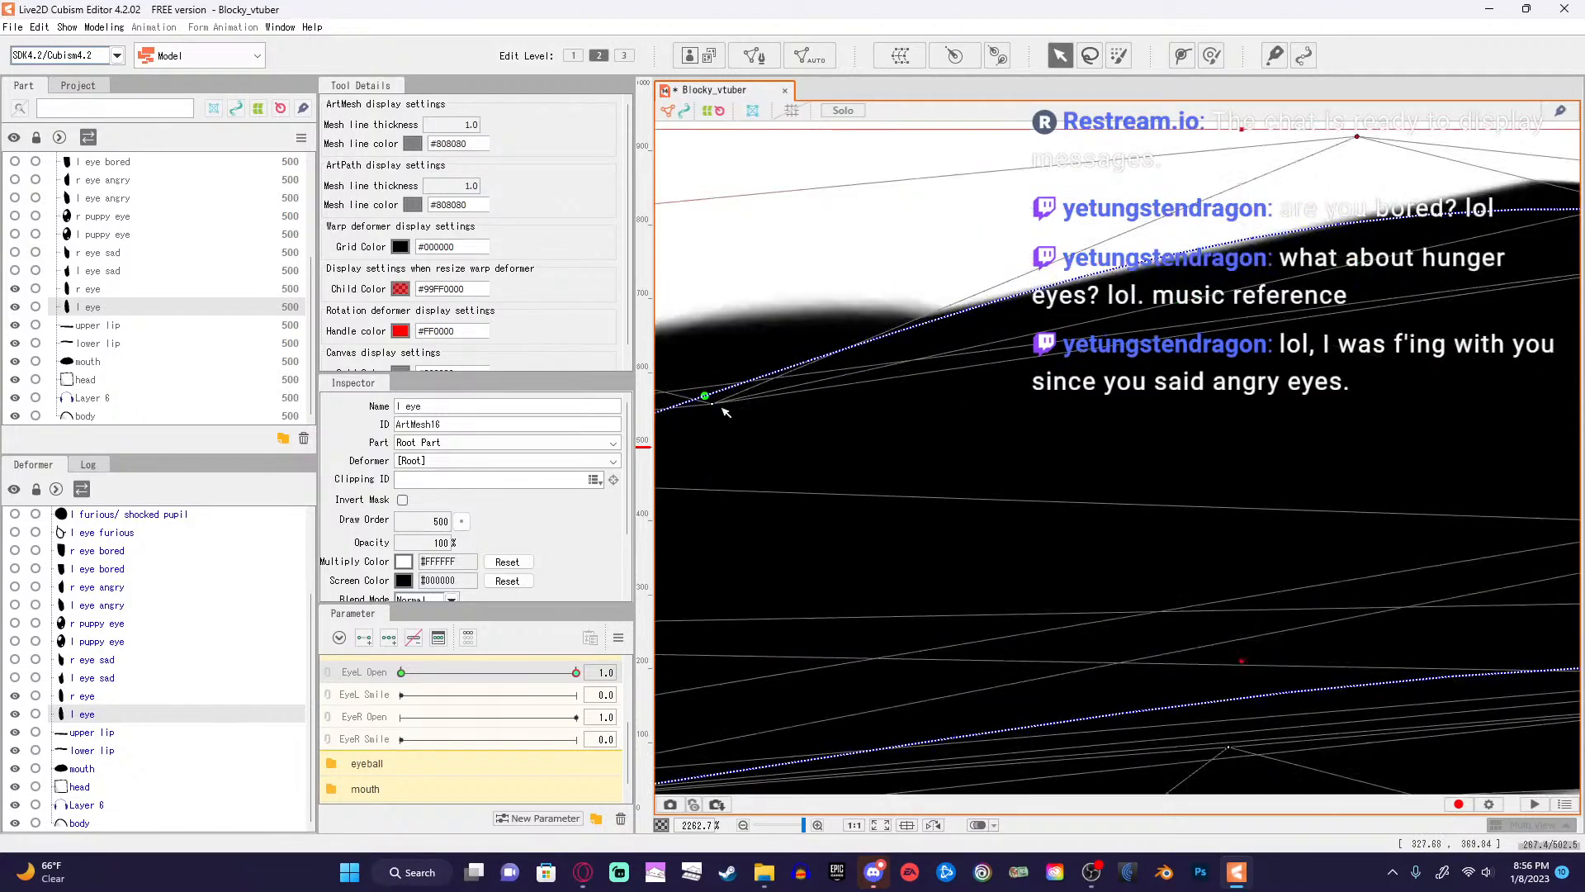
left_click_drag(785, 400, 718, 411)
key("ctrl+z")
key("ctrl+z")
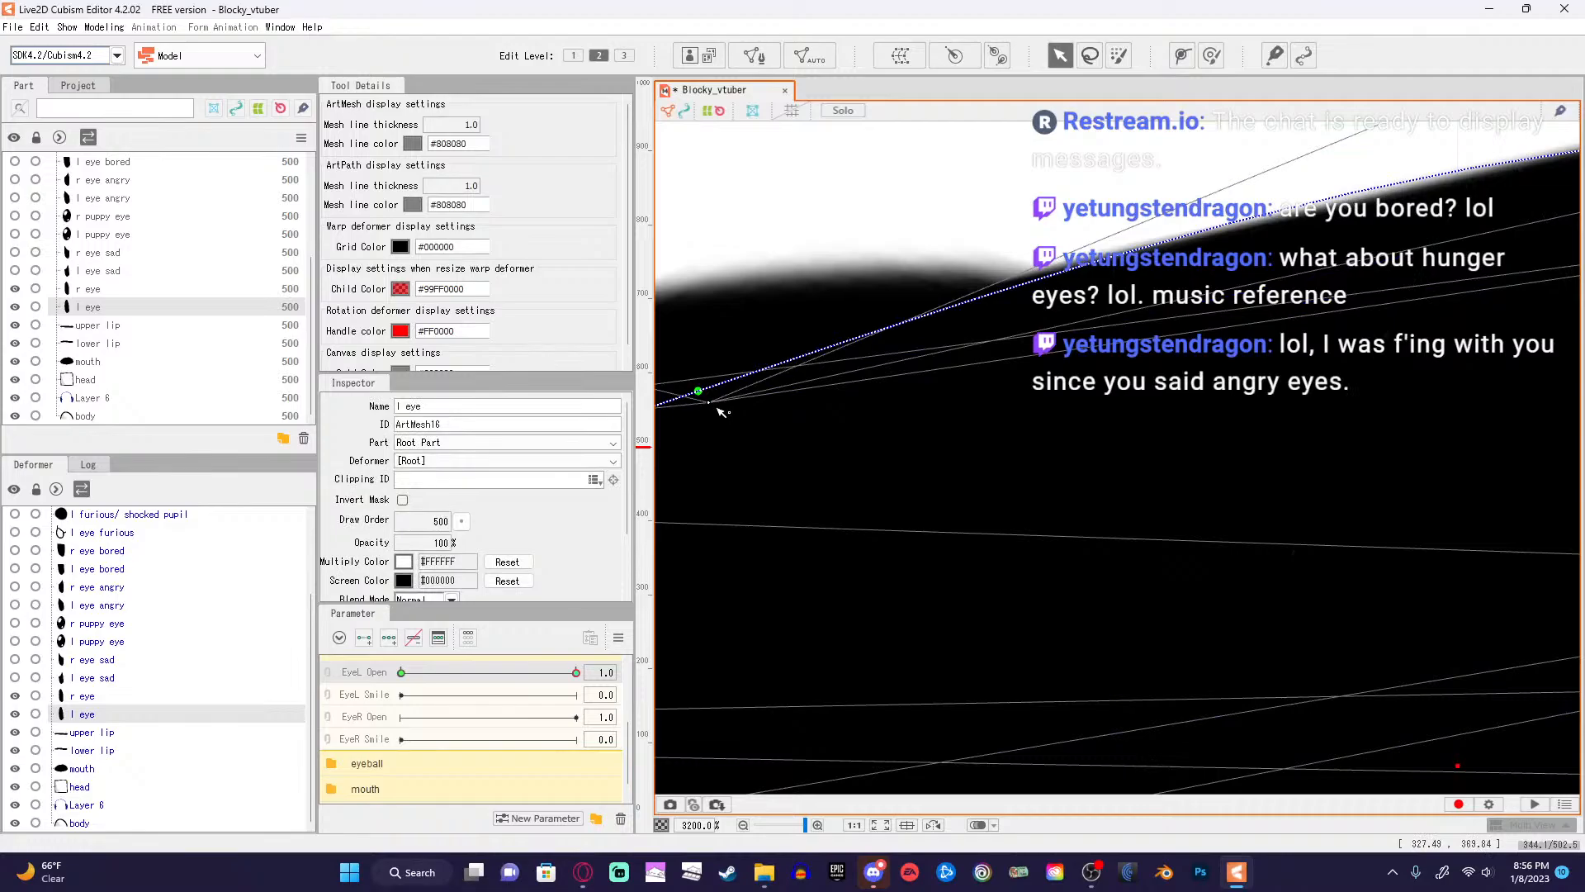
scroll(711, 403, "down", 10)
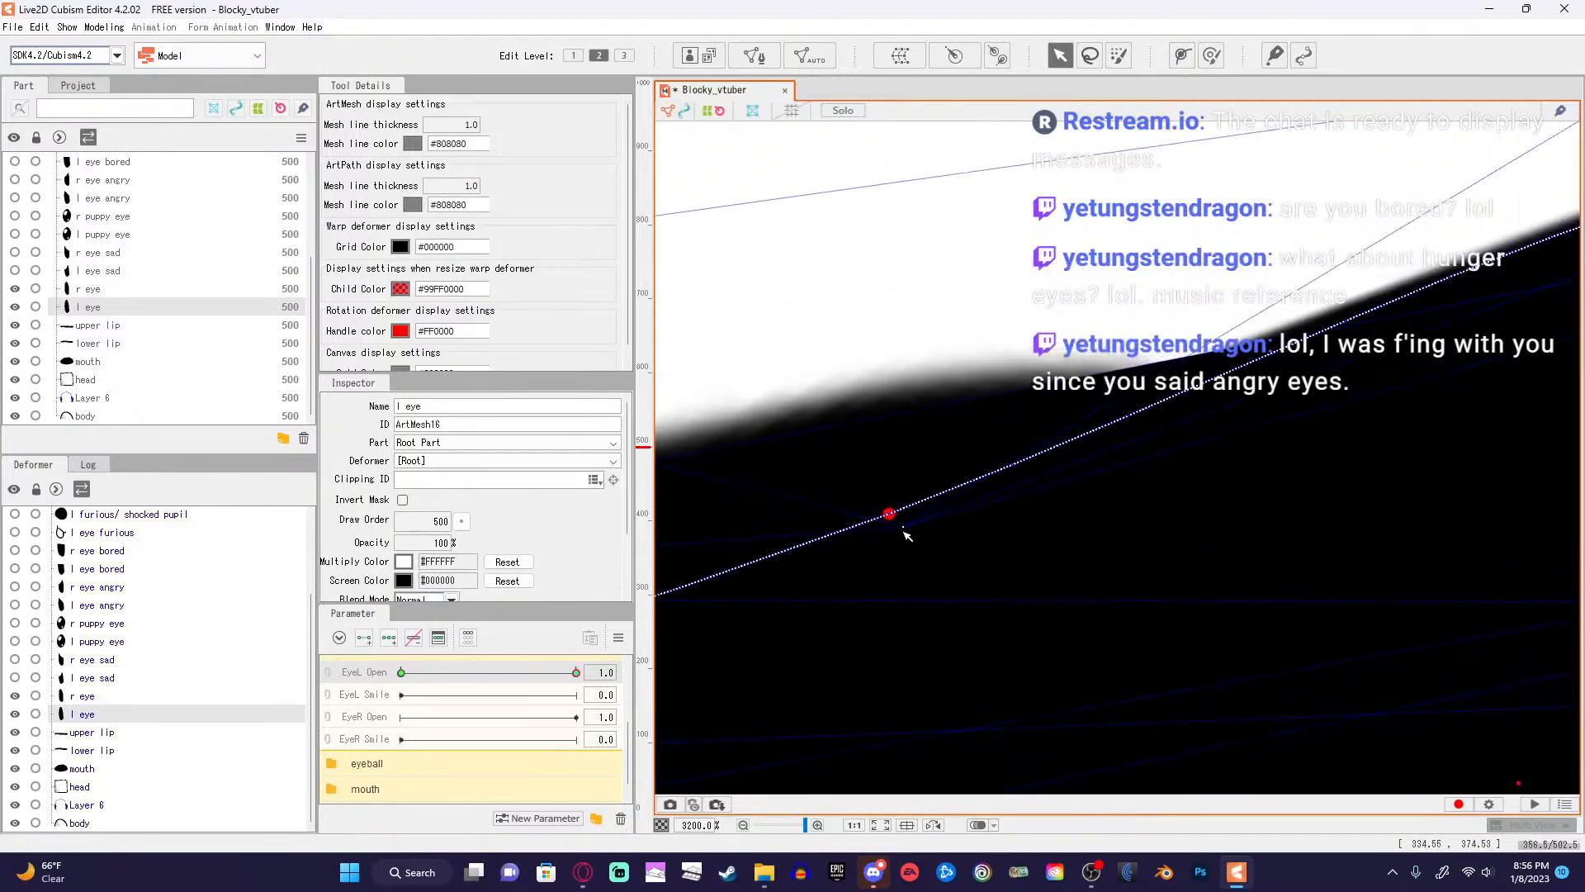
scroll(918, 508, "down", 4)
scroll(949, 495, "up", 7)
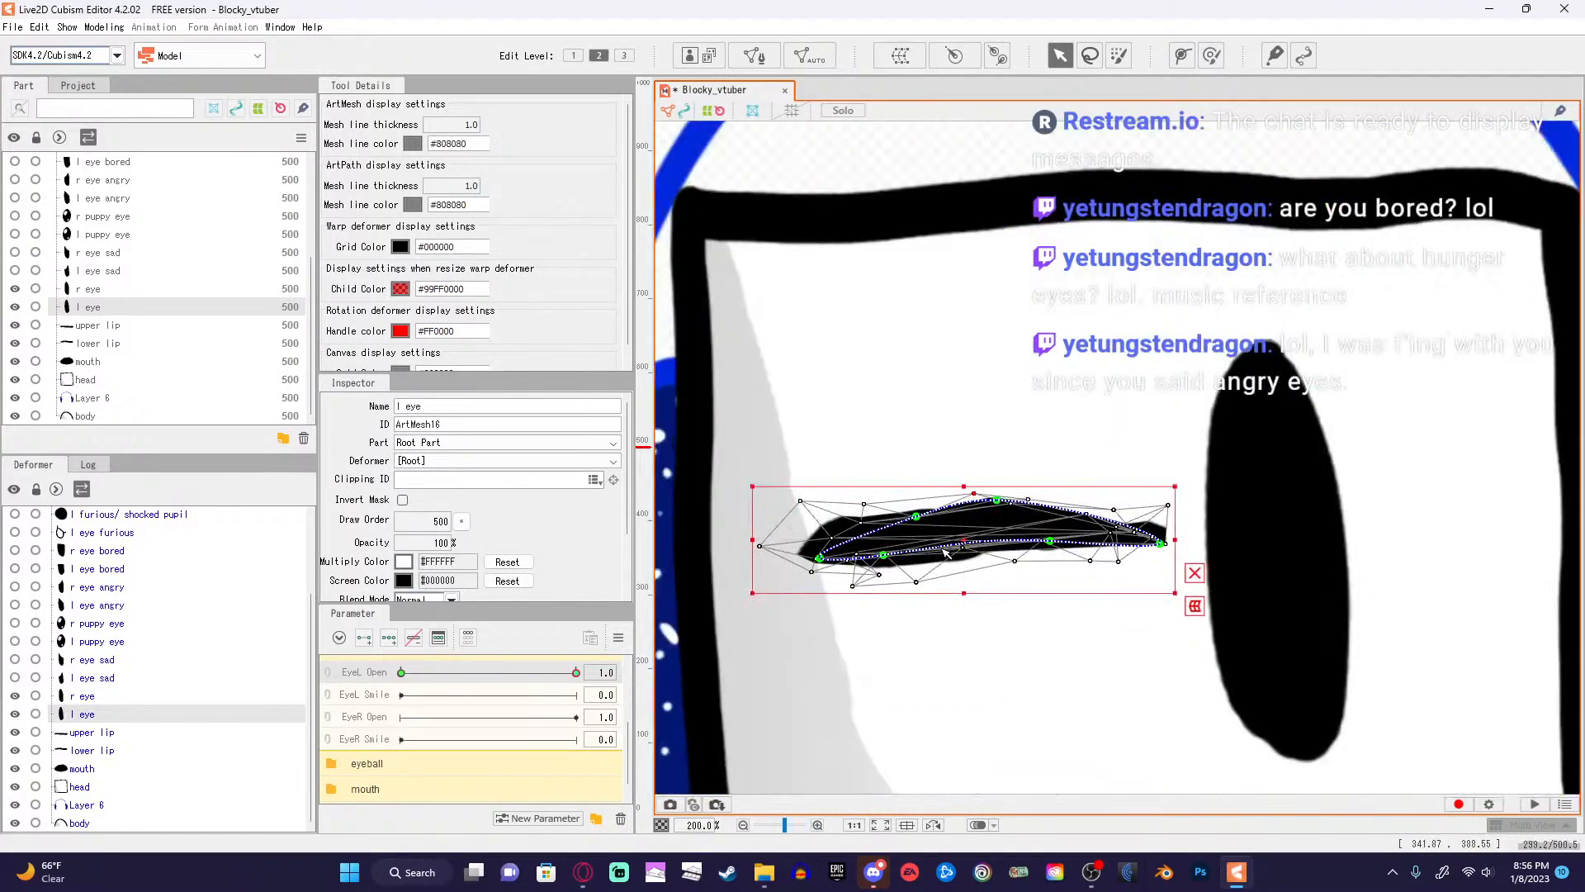
Try to reshape l eye by lowering its right-end path point and moving the top path point up and right, and undo these edits.
scroll(1017, 461, "up", 3)
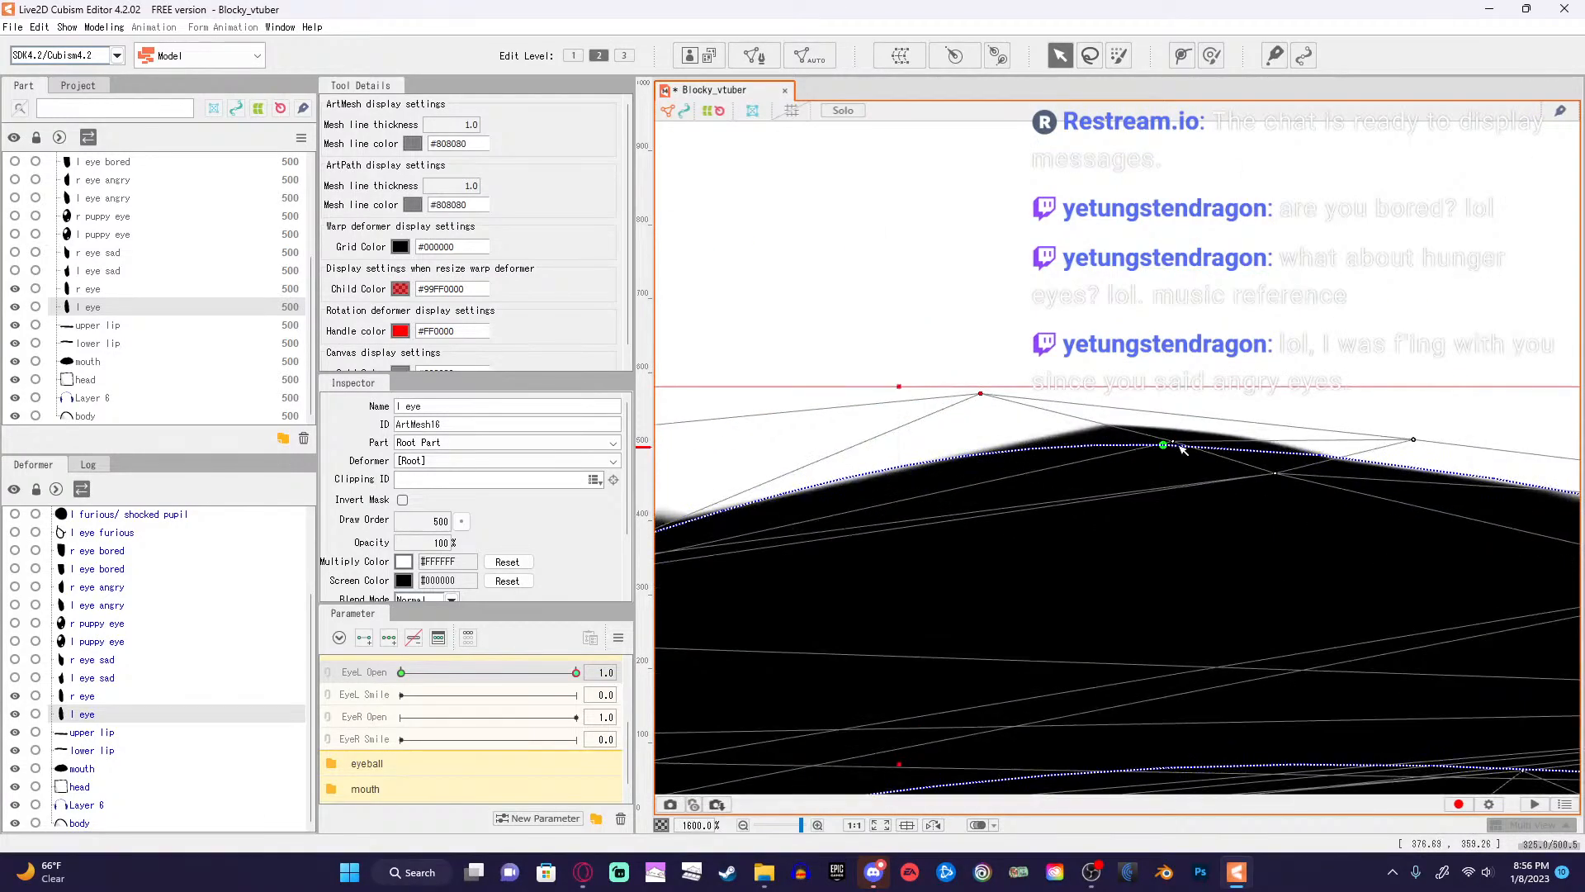
scroll(1176, 446, "down", 5)
left_click(1164, 498)
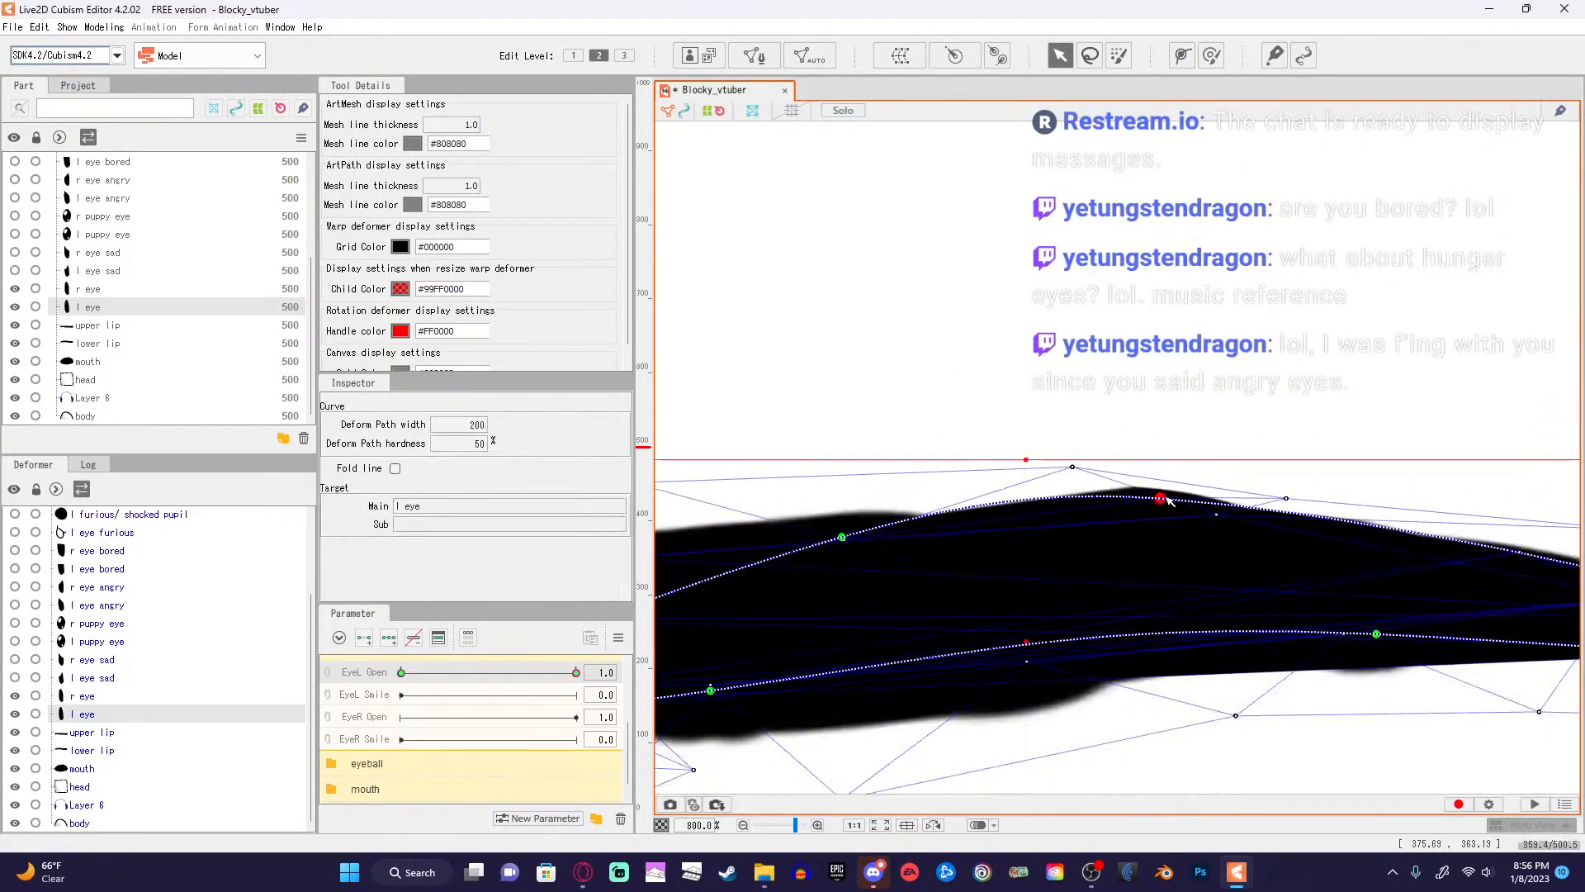
scroll(1168, 499, "up", 1)
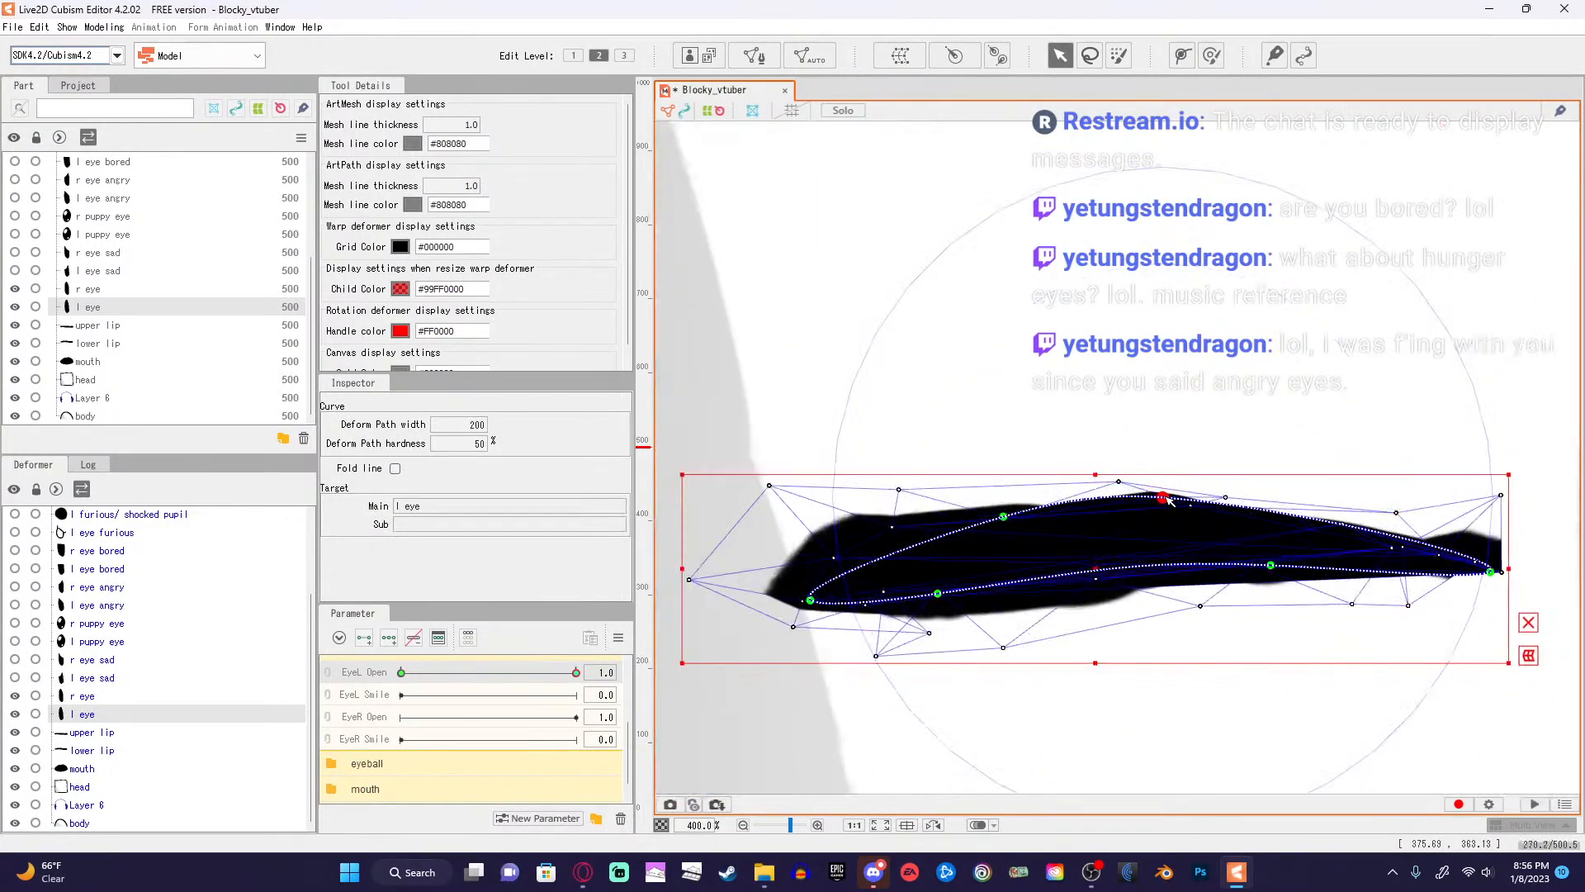
left_click(1491, 565)
left_click_drag(1491, 565, 1482, 612)
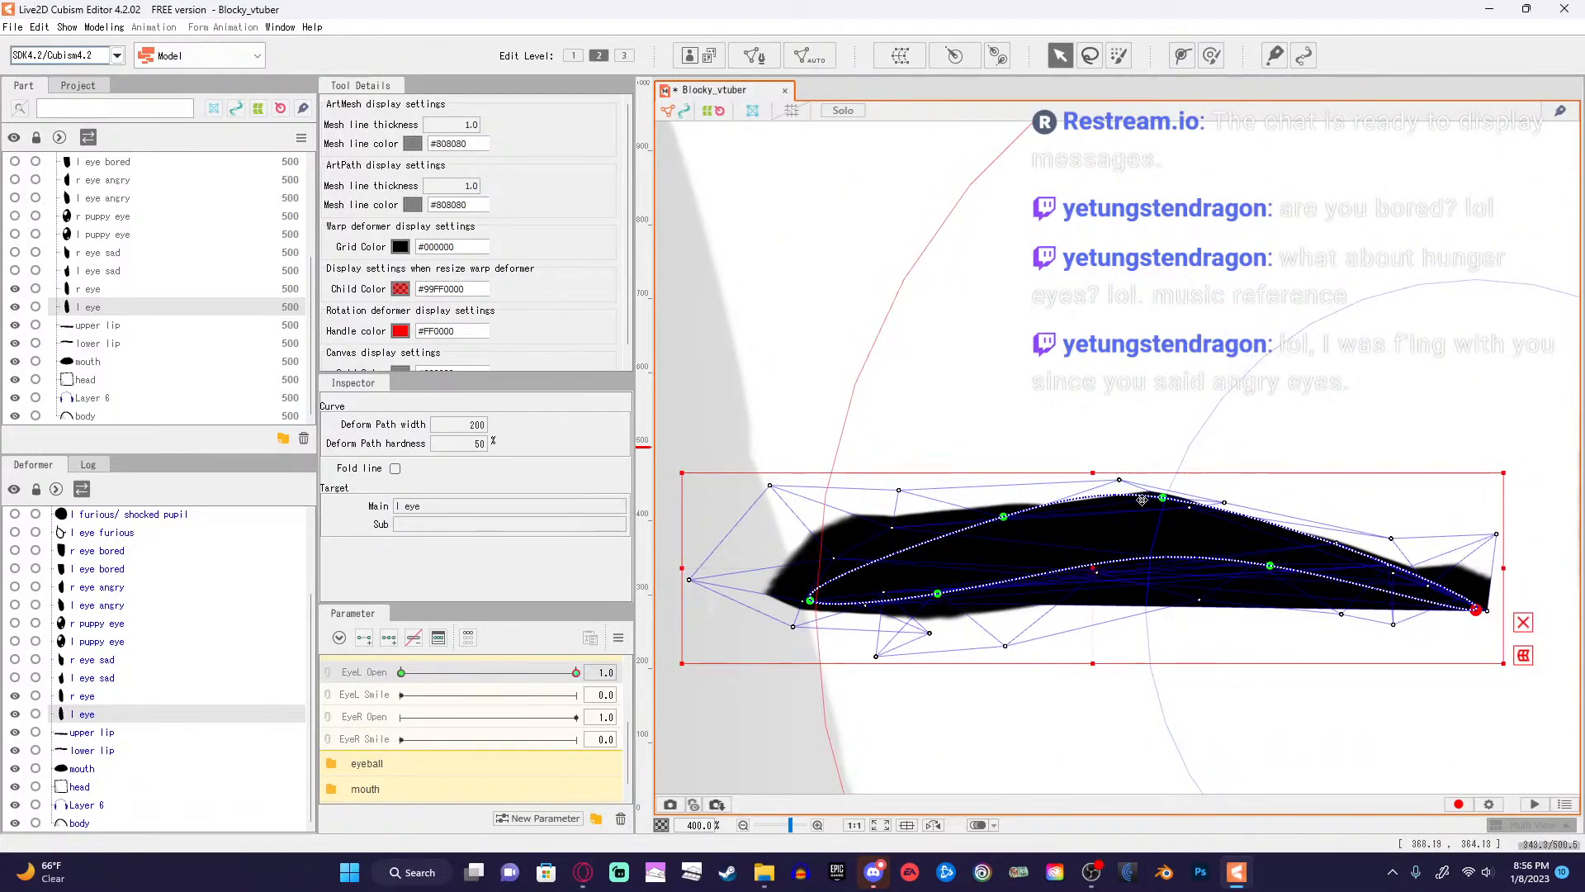
left_click_drag(1163, 498, 1314, 454)
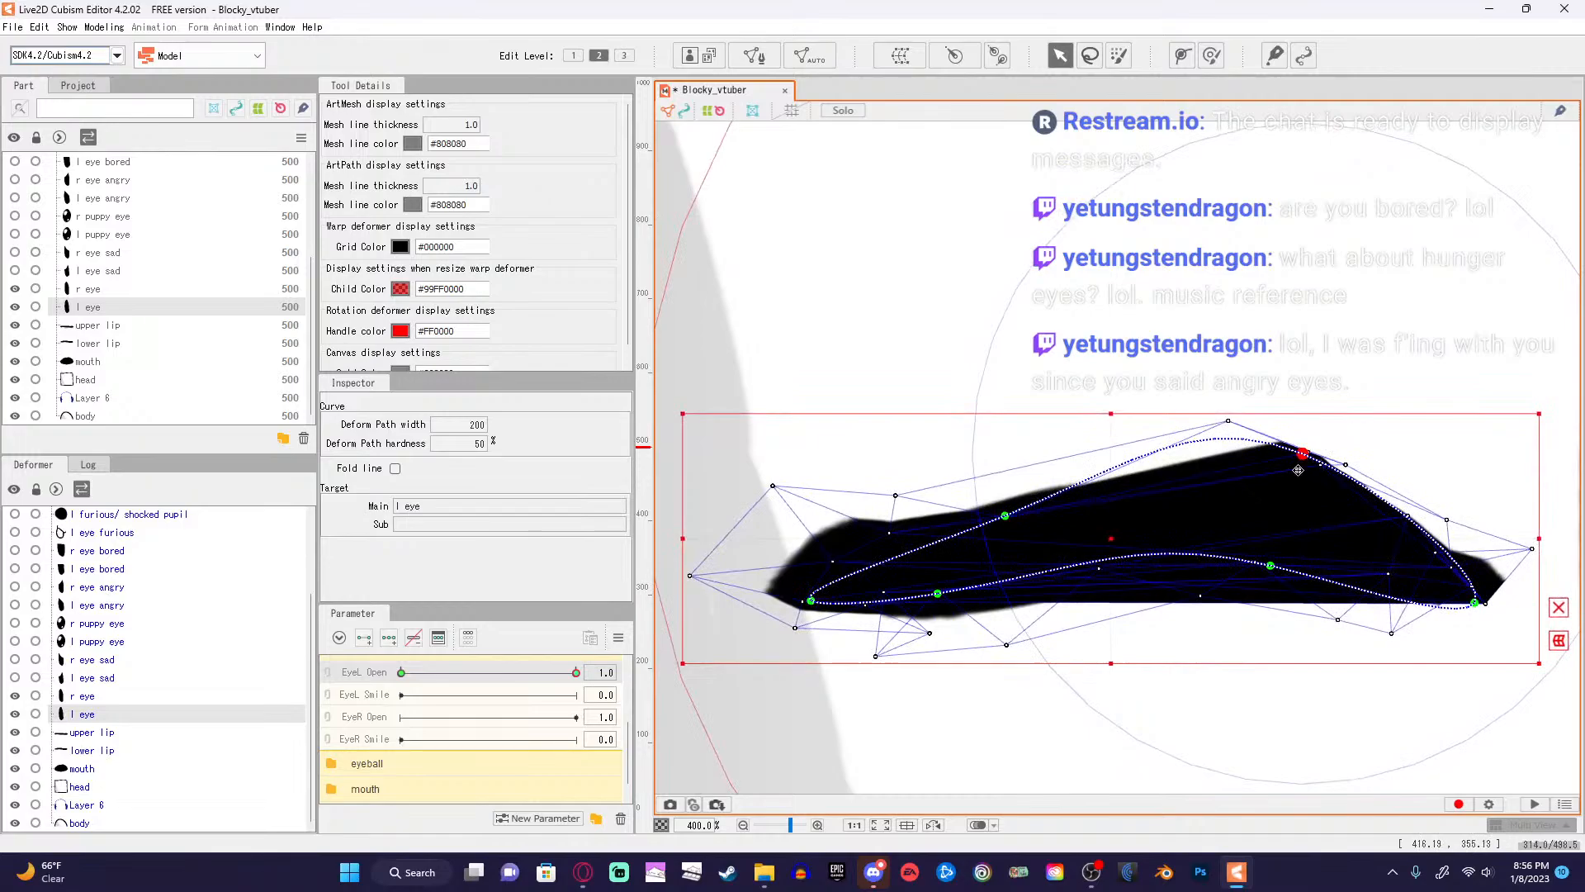
key("ctrl+z")
key("ctrl+z")
key("ctrl+z")
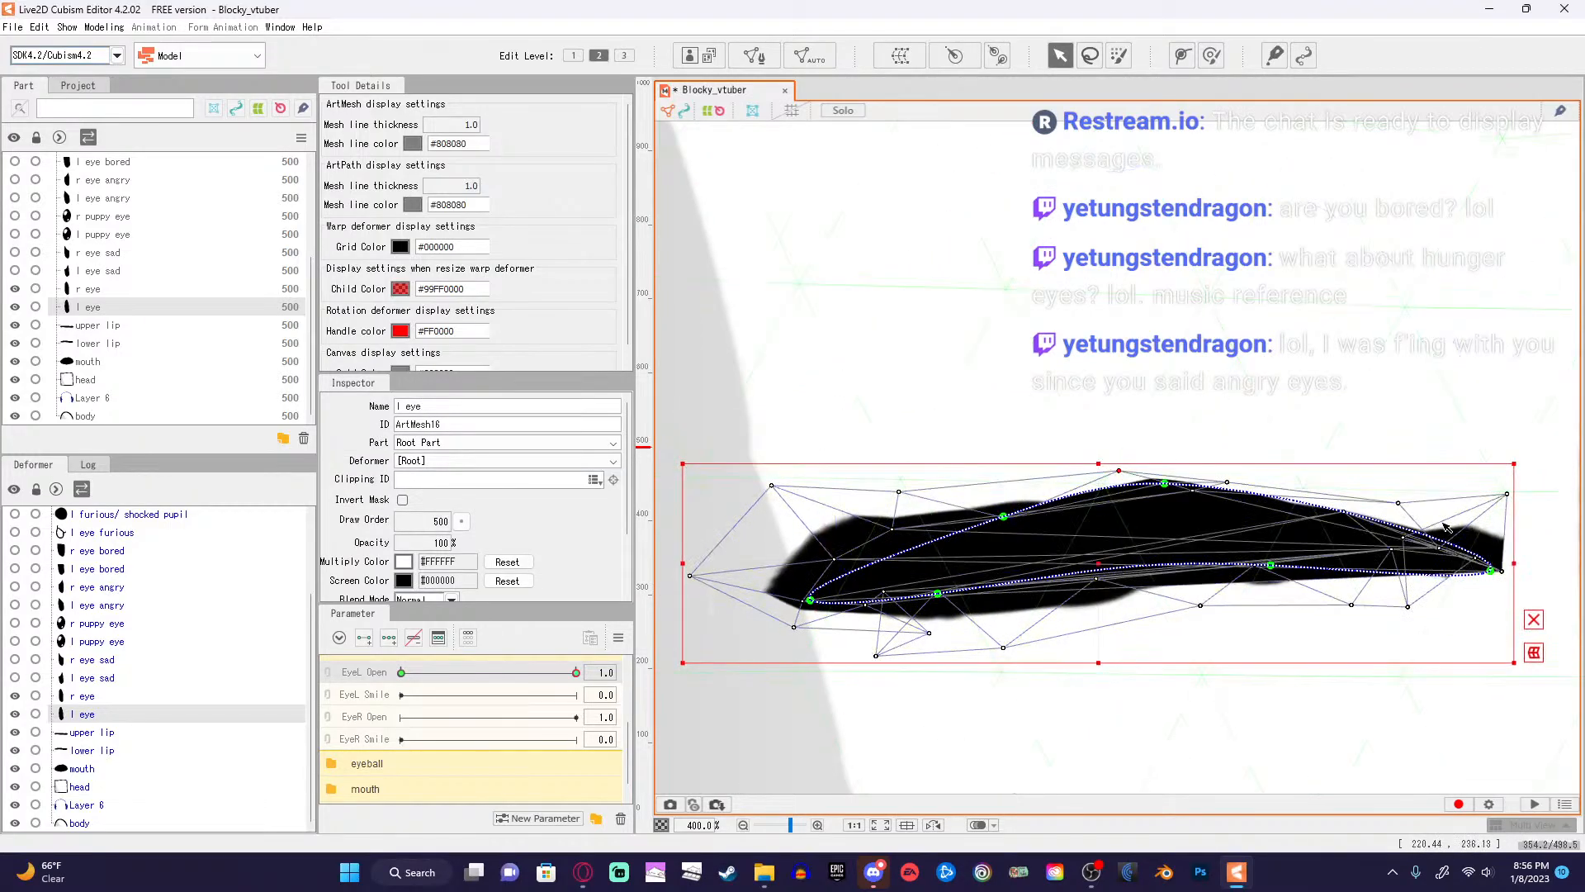
key("ctrl+z")
Pull l eye's upper vertices at both ends inward, lower a bottom vertex right of center, and raise the bottom vertex left of center.
left_click_drag(1507, 494, 1459, 540)
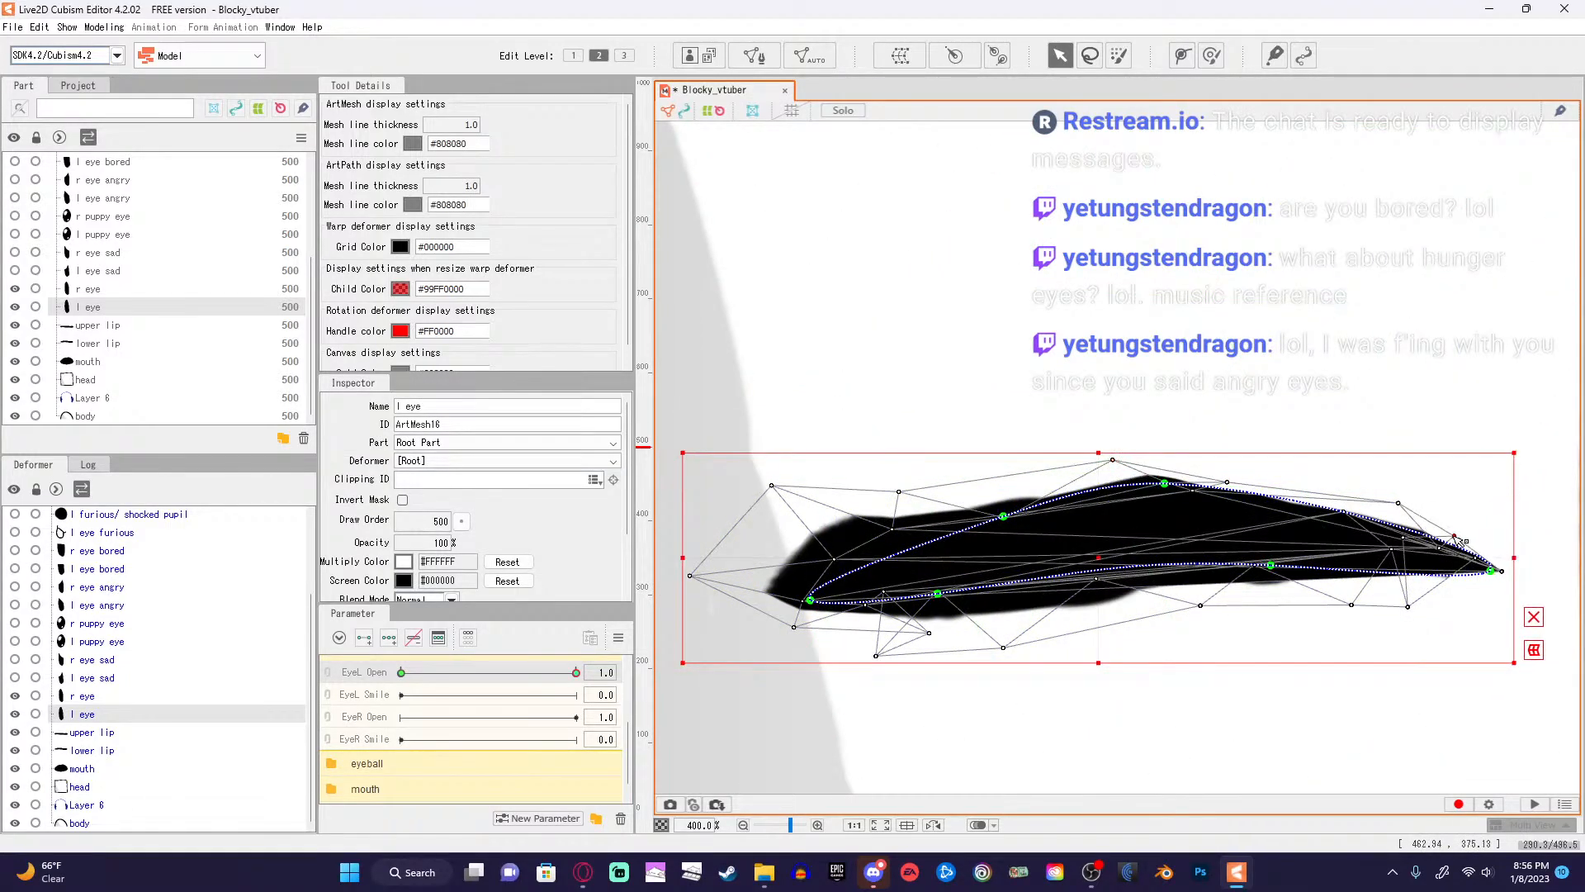
left_click_drag(772, 486, 830, 524)
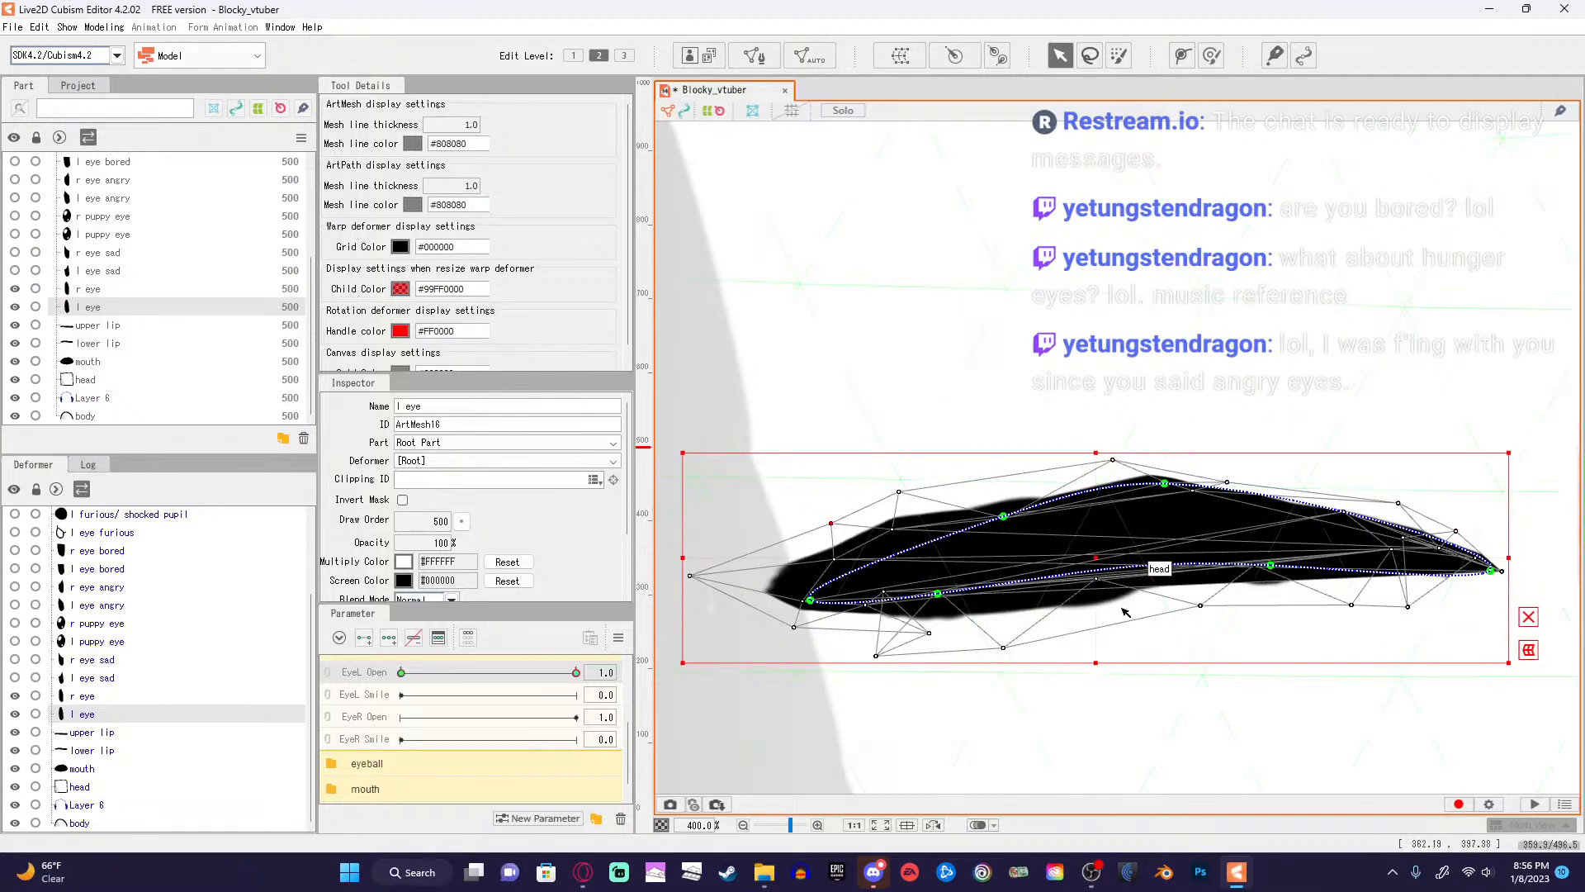
left_click_drag(1199, 606, 1212, 638)
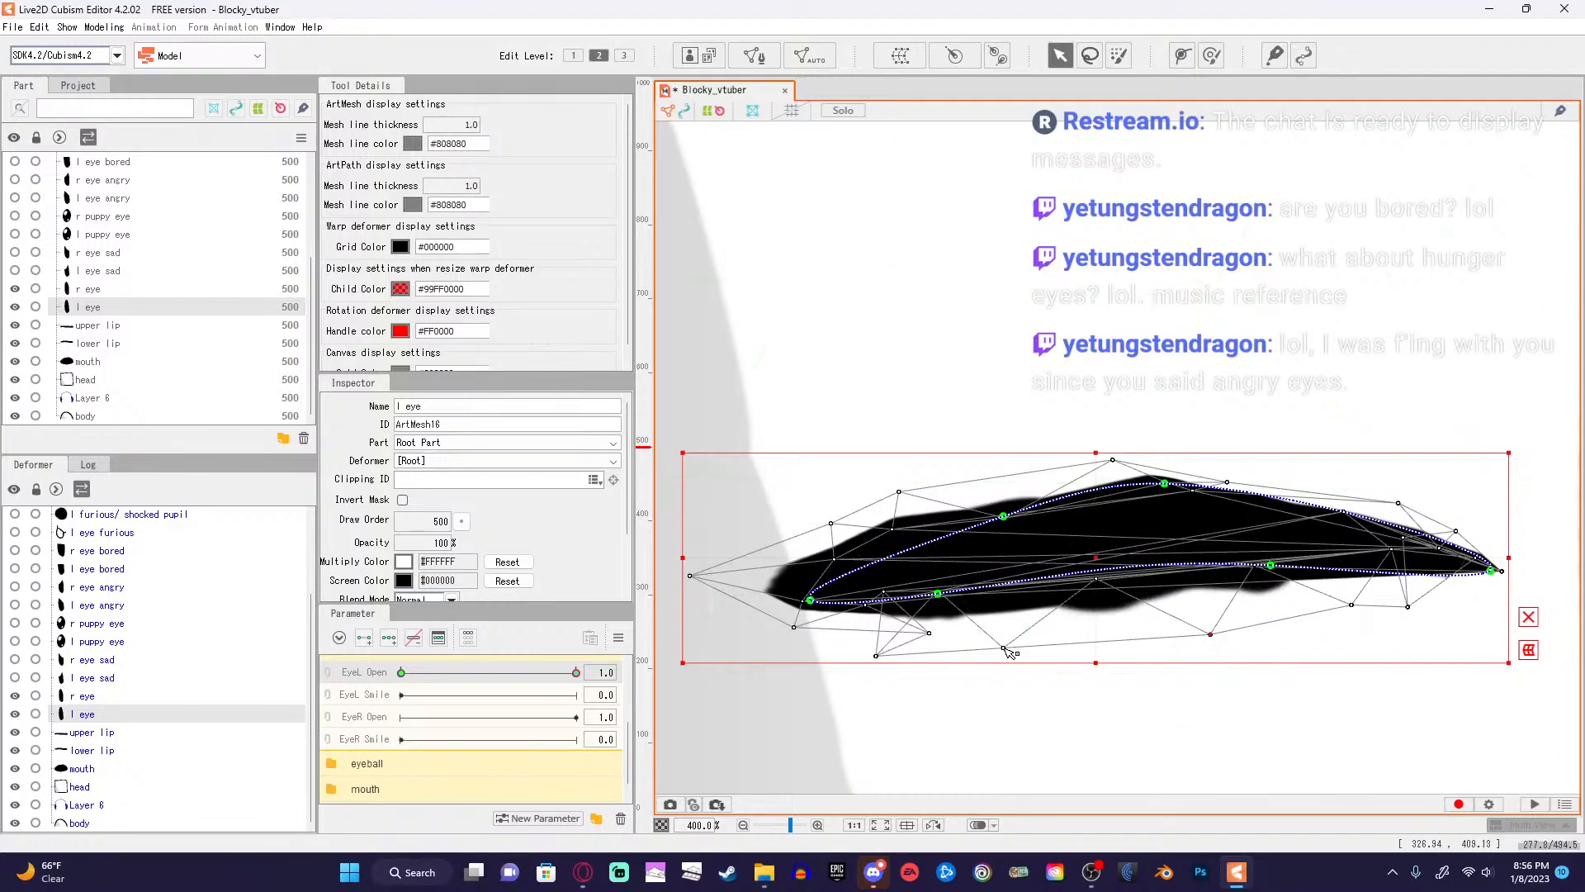
left_click_drag(1004, 649, 986, 615)
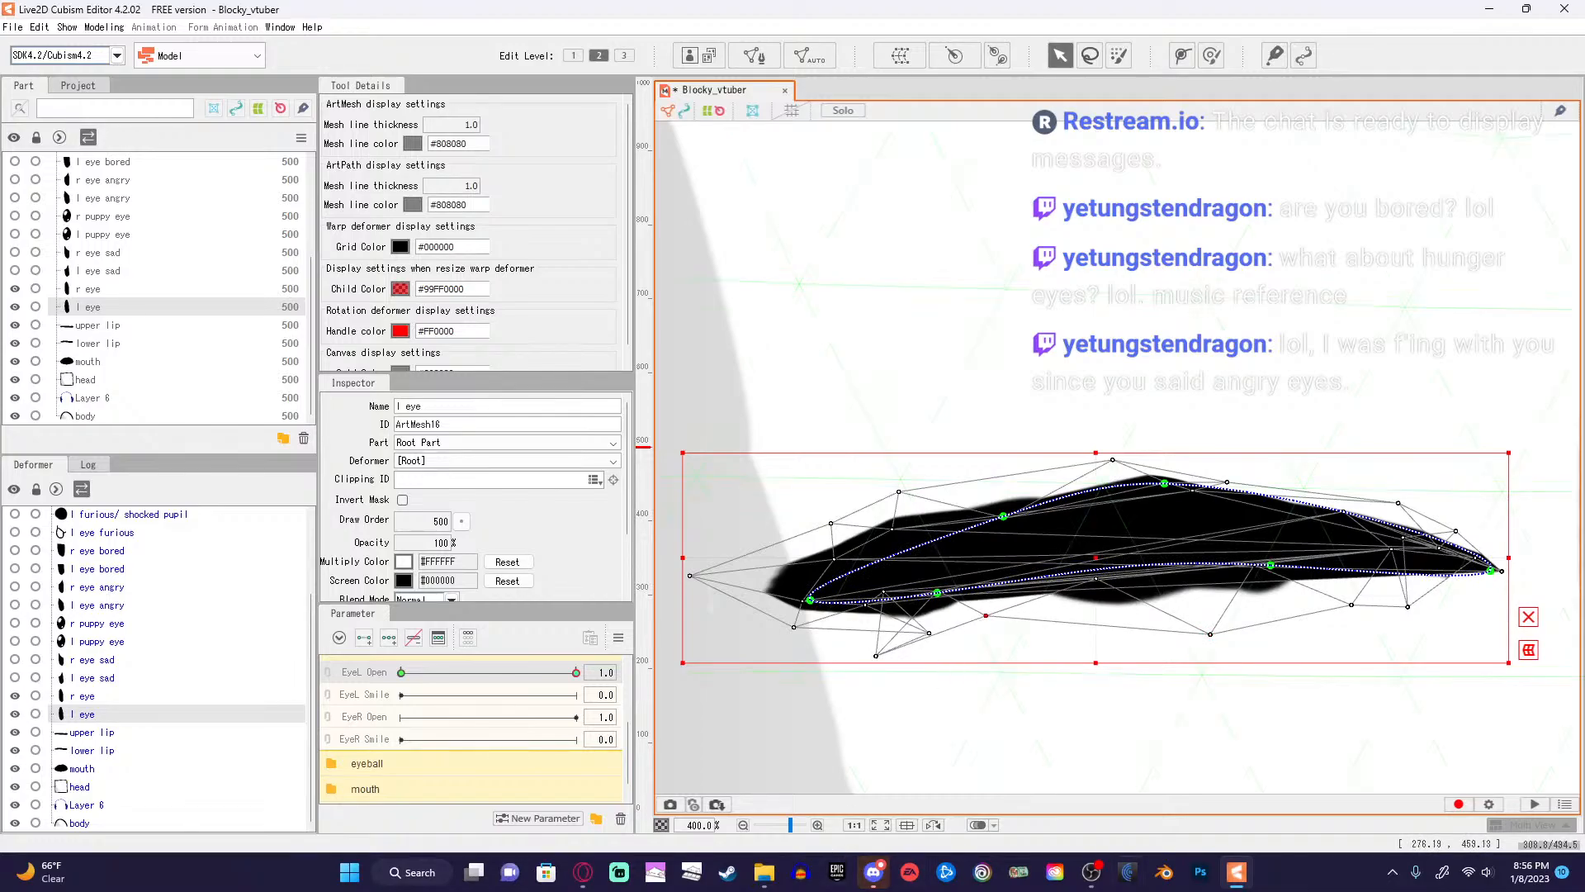
Switch to OBS, change the active scene to Scene 2, and return to the Live2D model.
left_click(1091, 876)
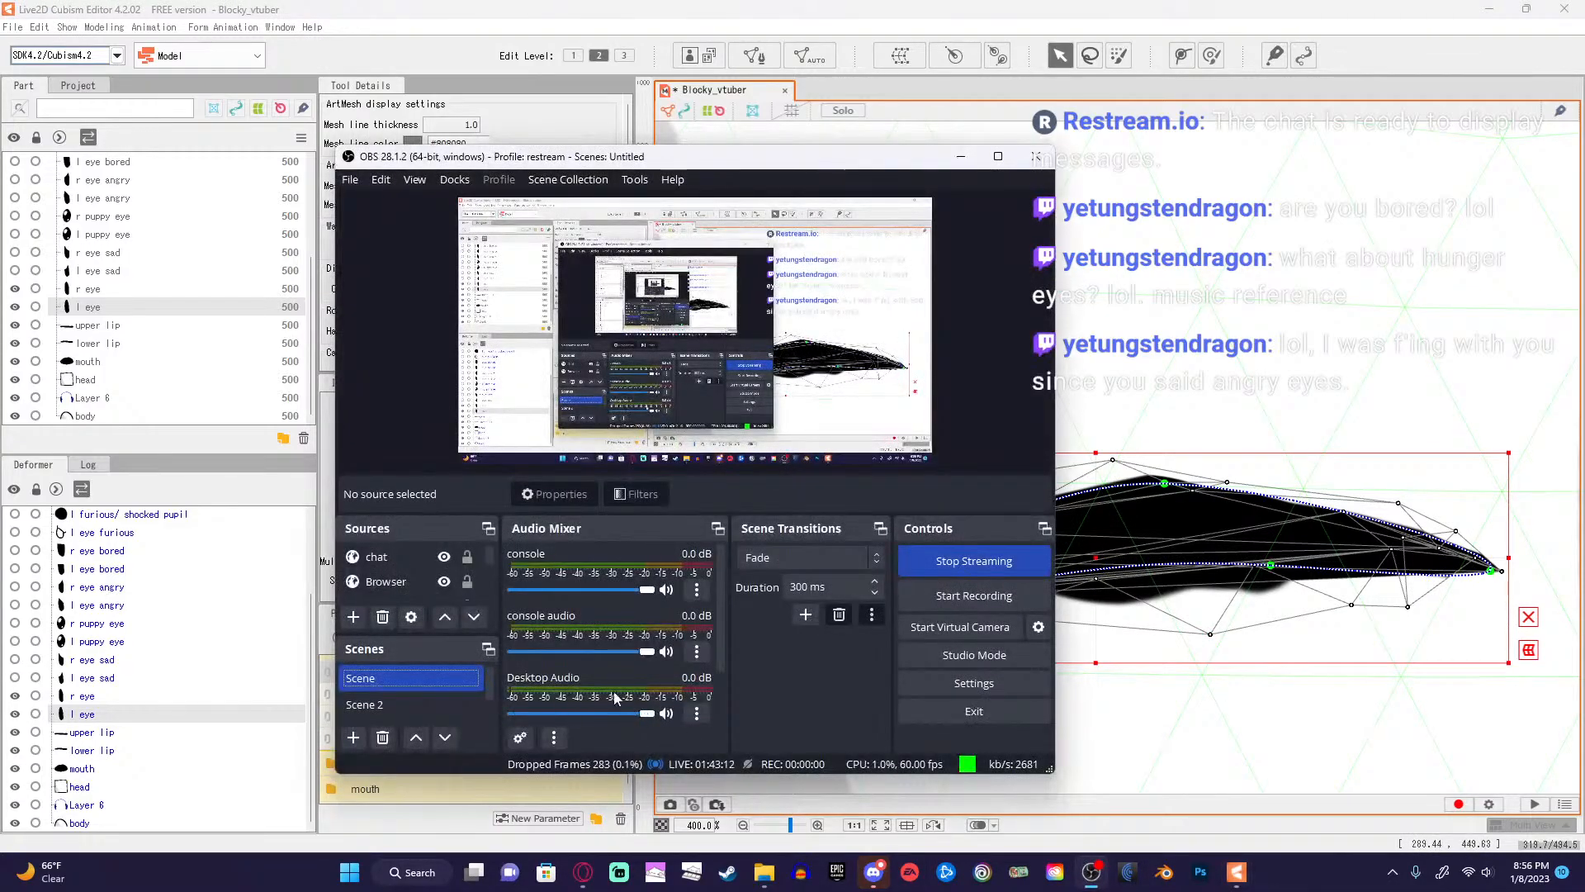
left_click(451, 704)
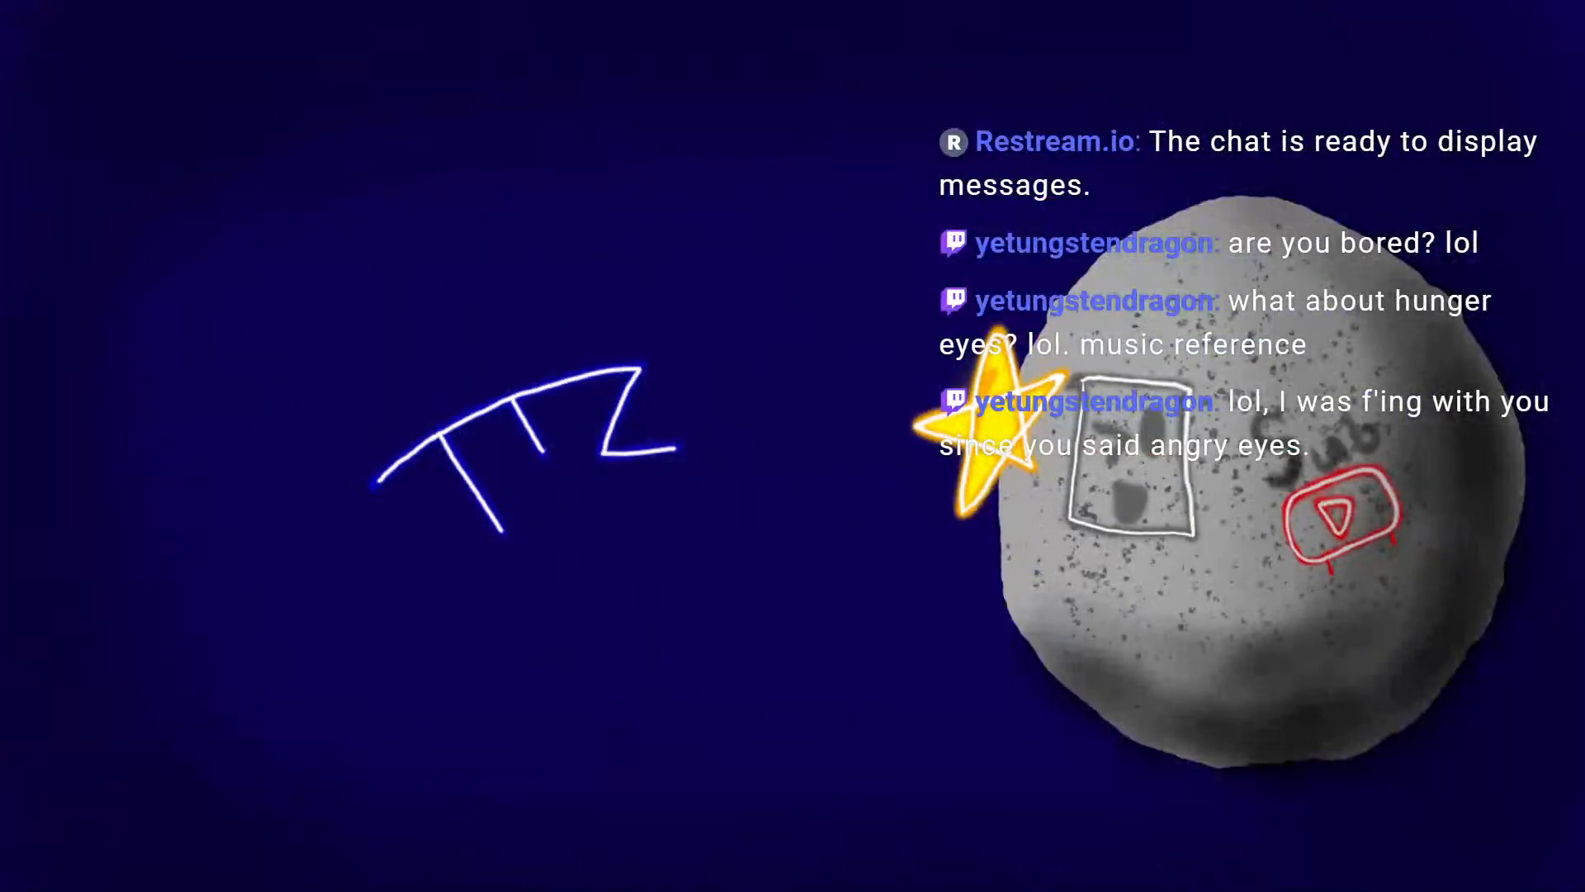
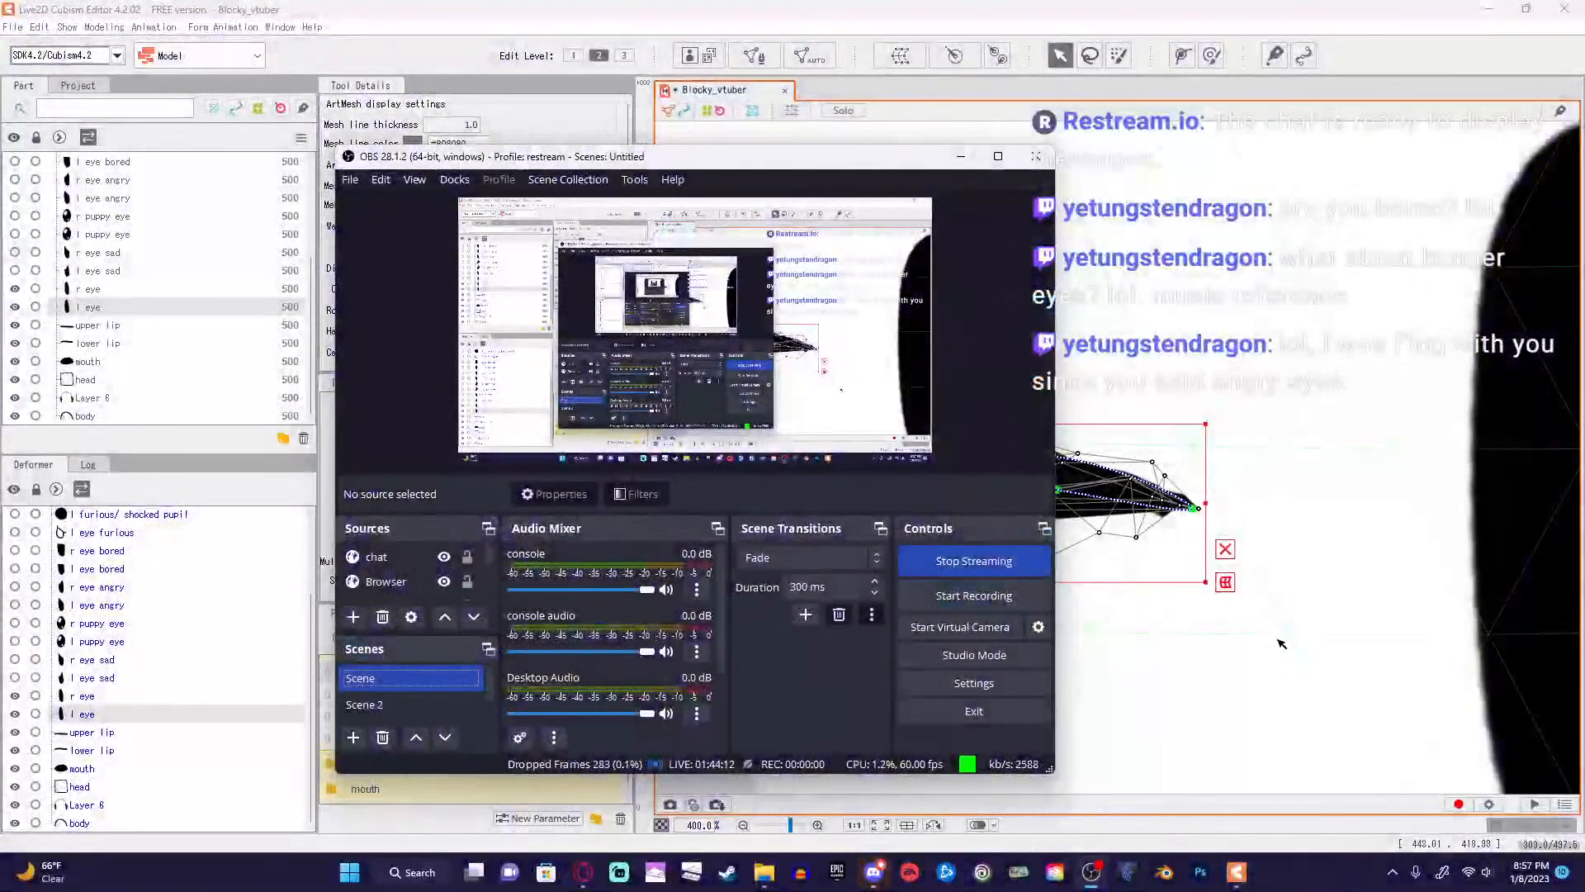
left_click(1045, 512)
left_click(1045, 512)
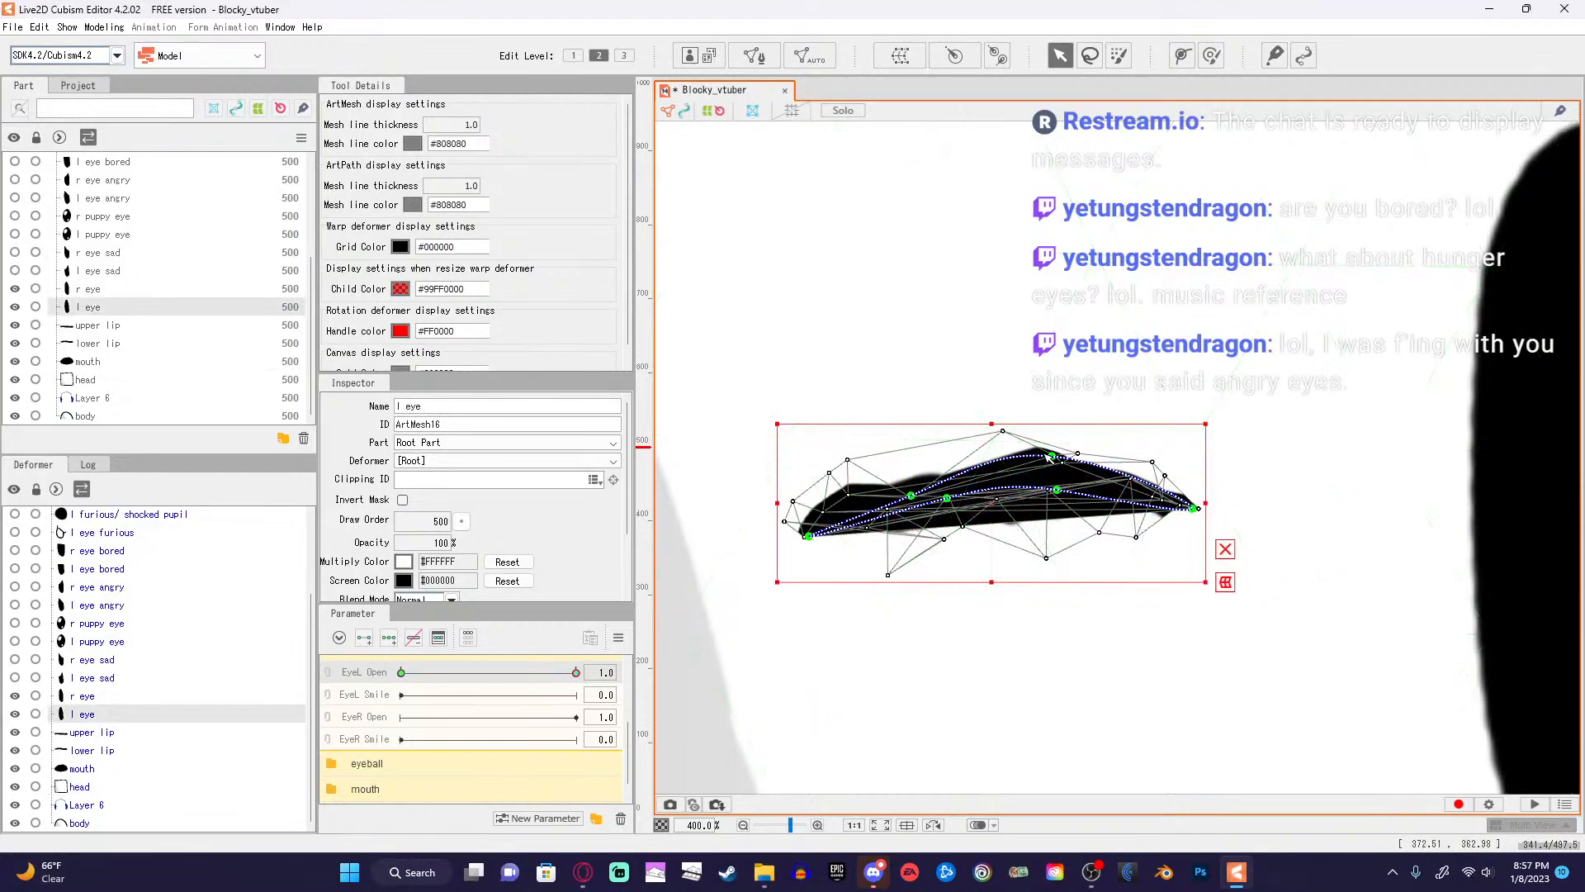
Flatten l eye's upper edge by lowering the top path point and shifting the upper mesh vertices left, and deselect the mesh.
mouse_move(1039, 469)
left_mouse_down()
mouse_move(1041, 453)
mouse_move(1036, 470)
left_mouse_up()
left_click(1150, 542)
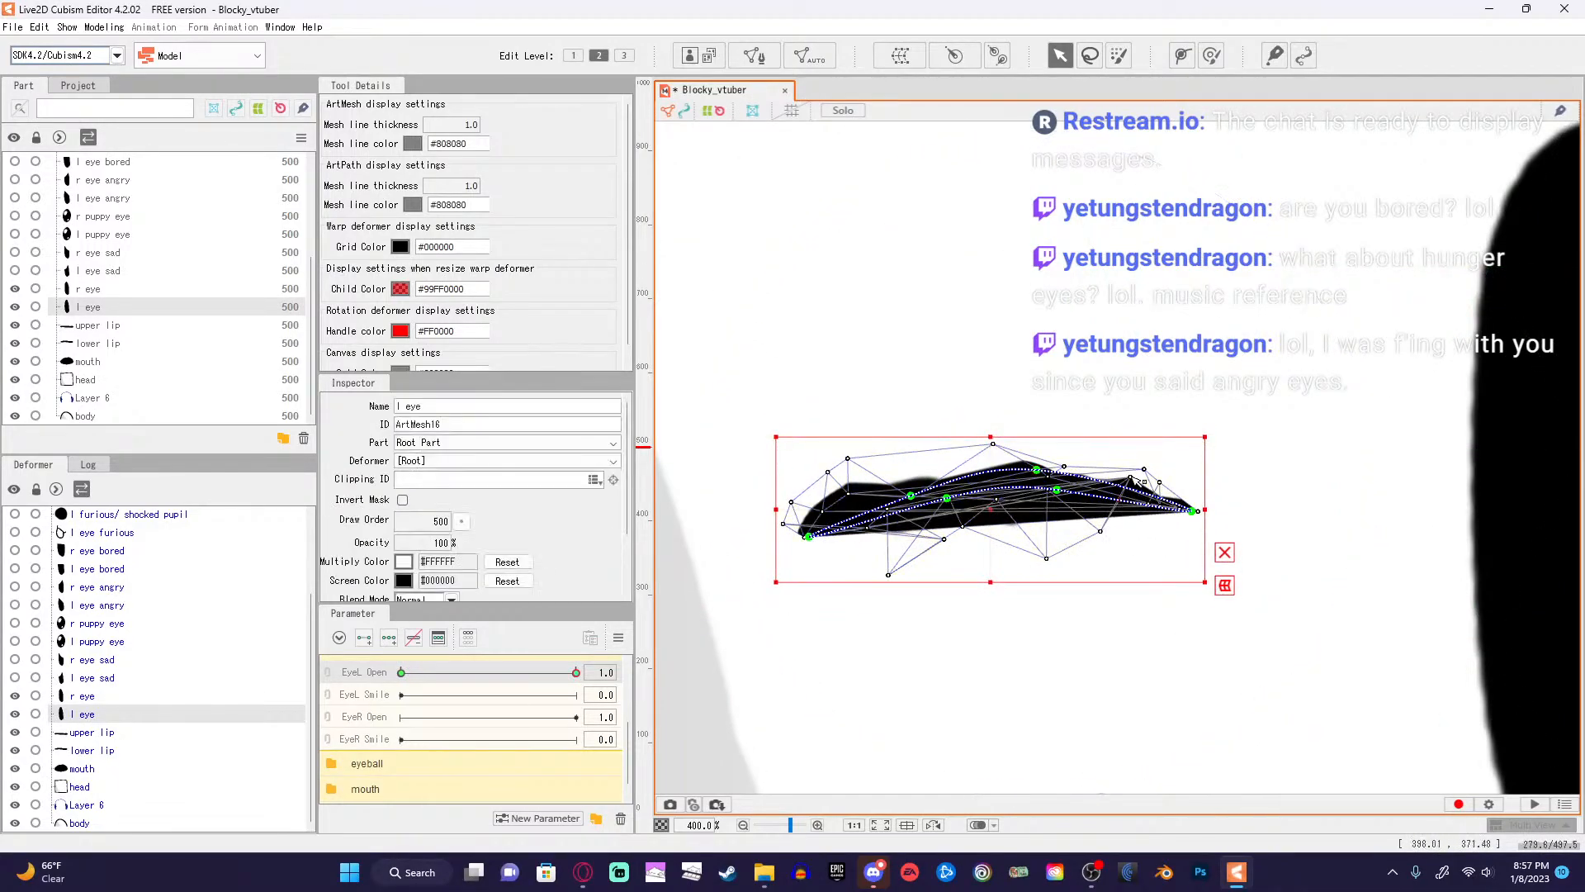
left_click_drag(1140, 468, 1098, 460)
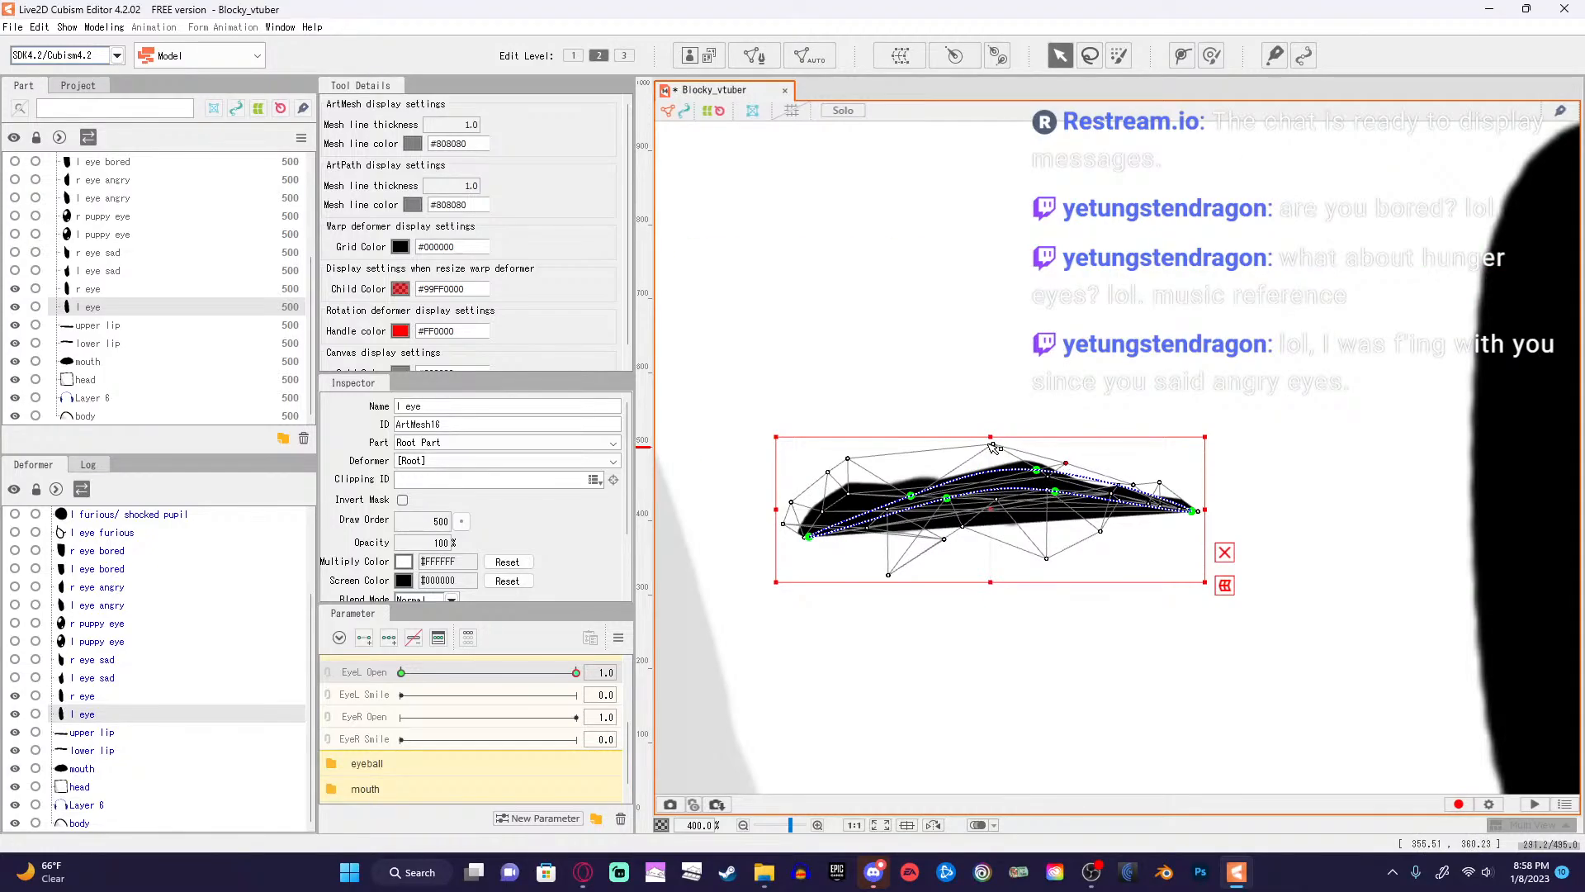
left_click_drag(994, 446, 943, 451)
left_click(1316, 530)
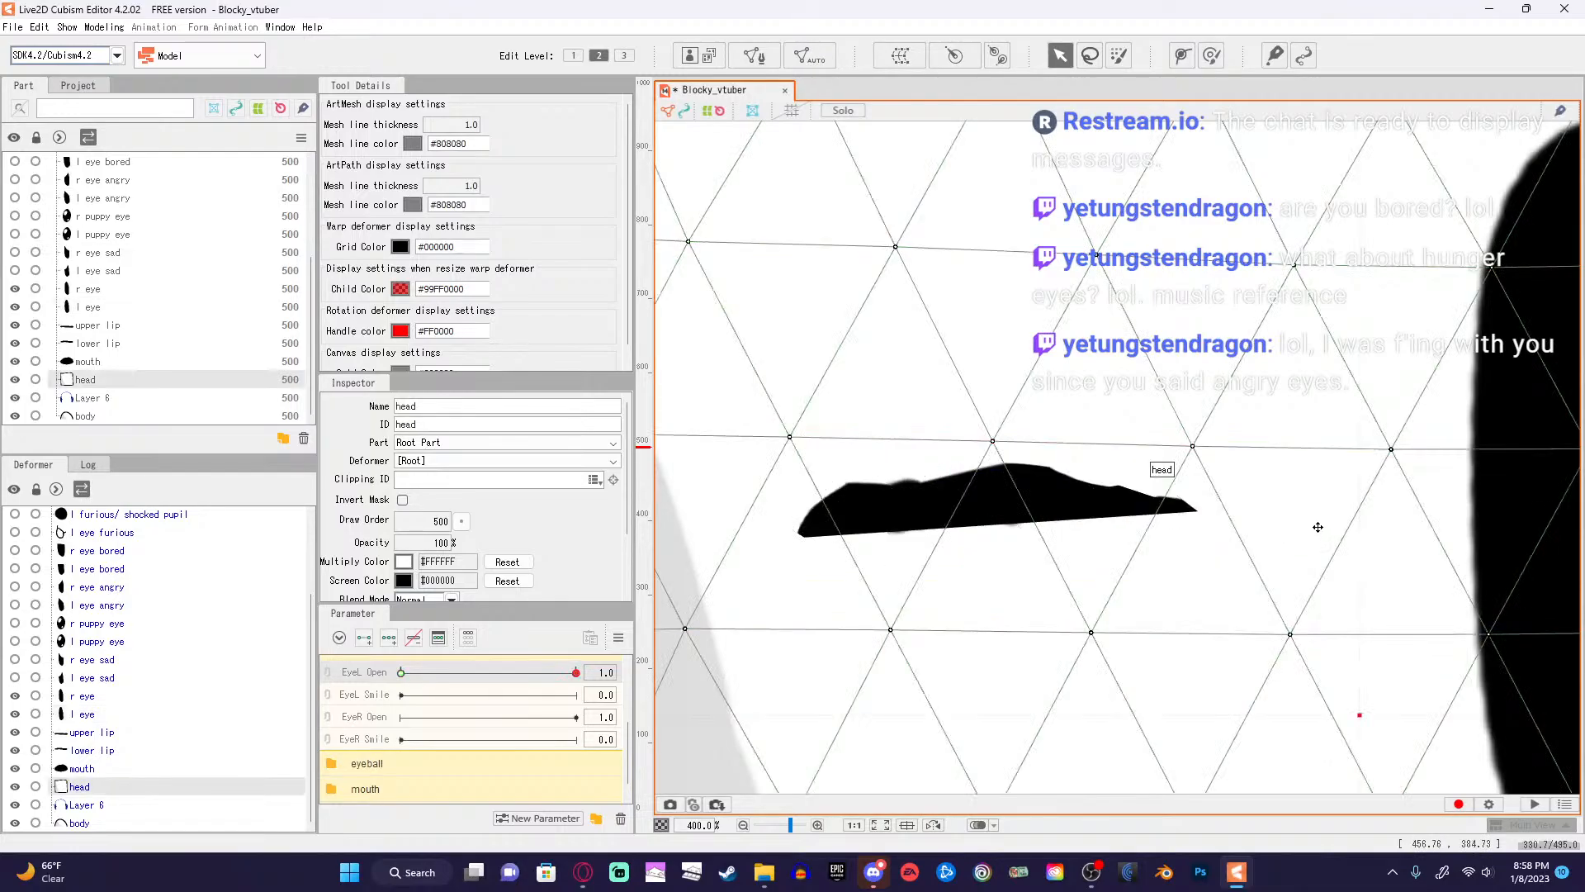
scroll(1321, 537, "down", 4)
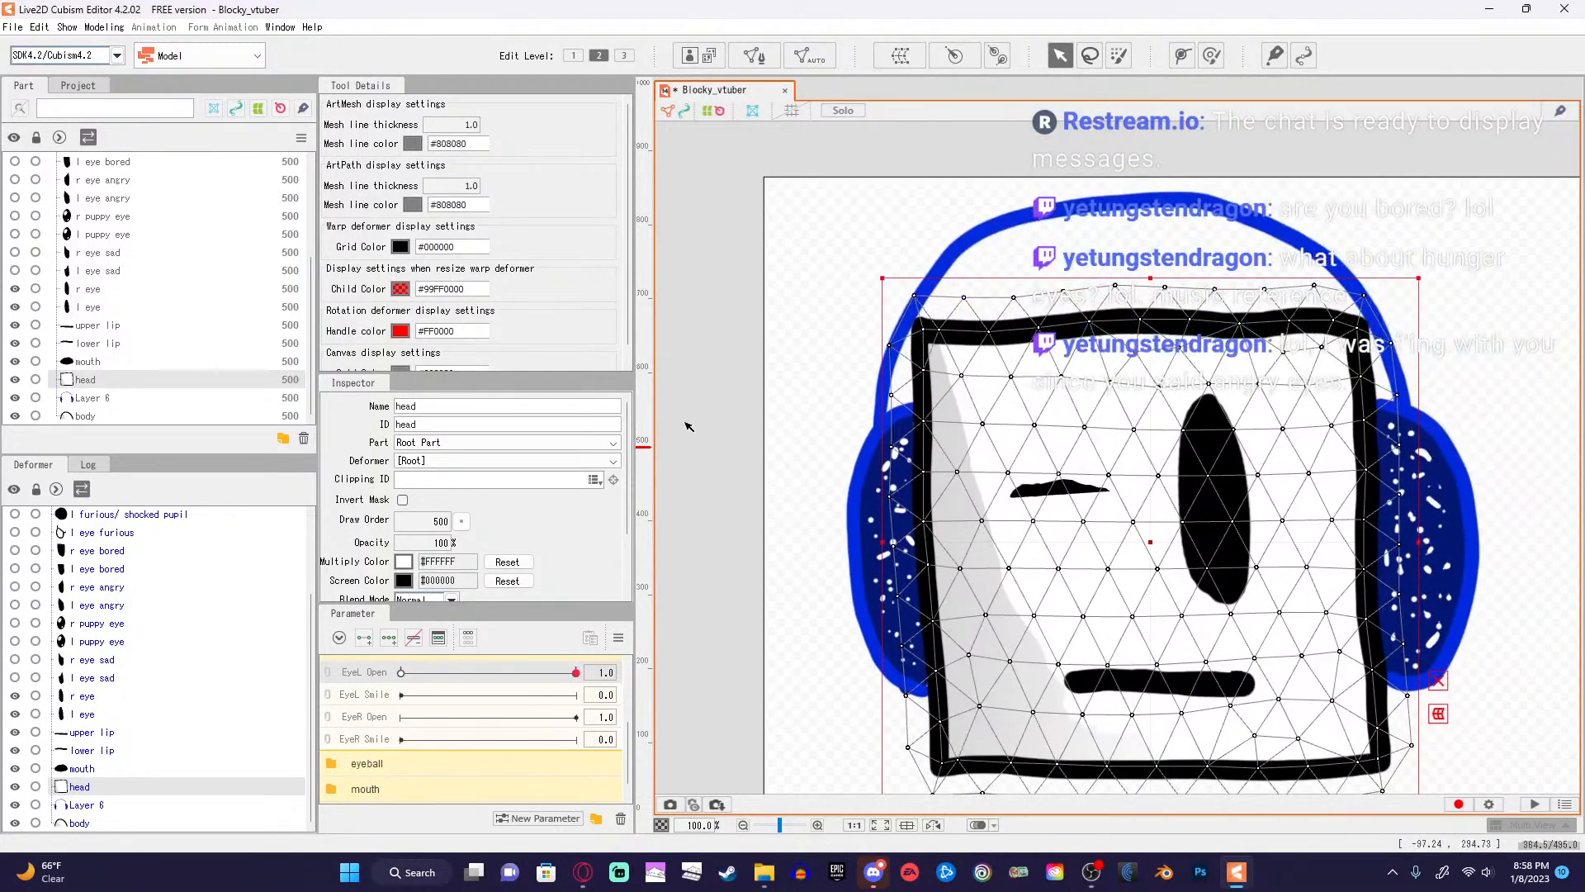
left_click(731, 450)
Inspect the closed l eye on the face and the key options of EyeL Open.
mouse_move(577, 674)
left_mouse_down()
mouse_move(479, 677)
mouse_move(580, 696)
mouse_move(446, 696)
mouse_move(578, 695)
left_mouse_up()
scroll(1045, 498, "up", 3)
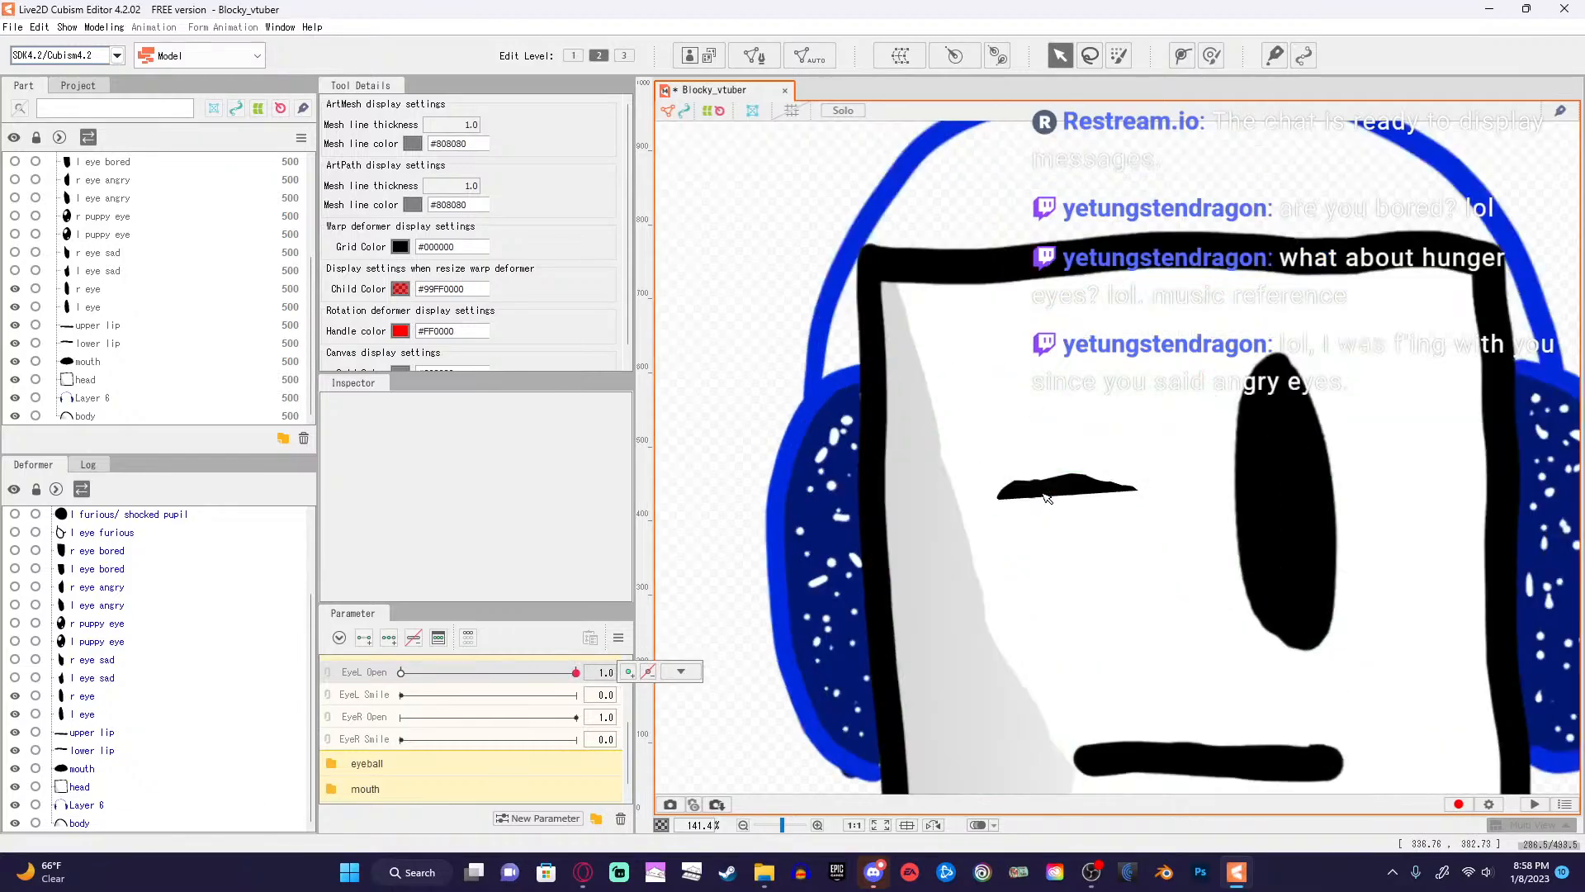
scroll(1045, 498, "down", 4)
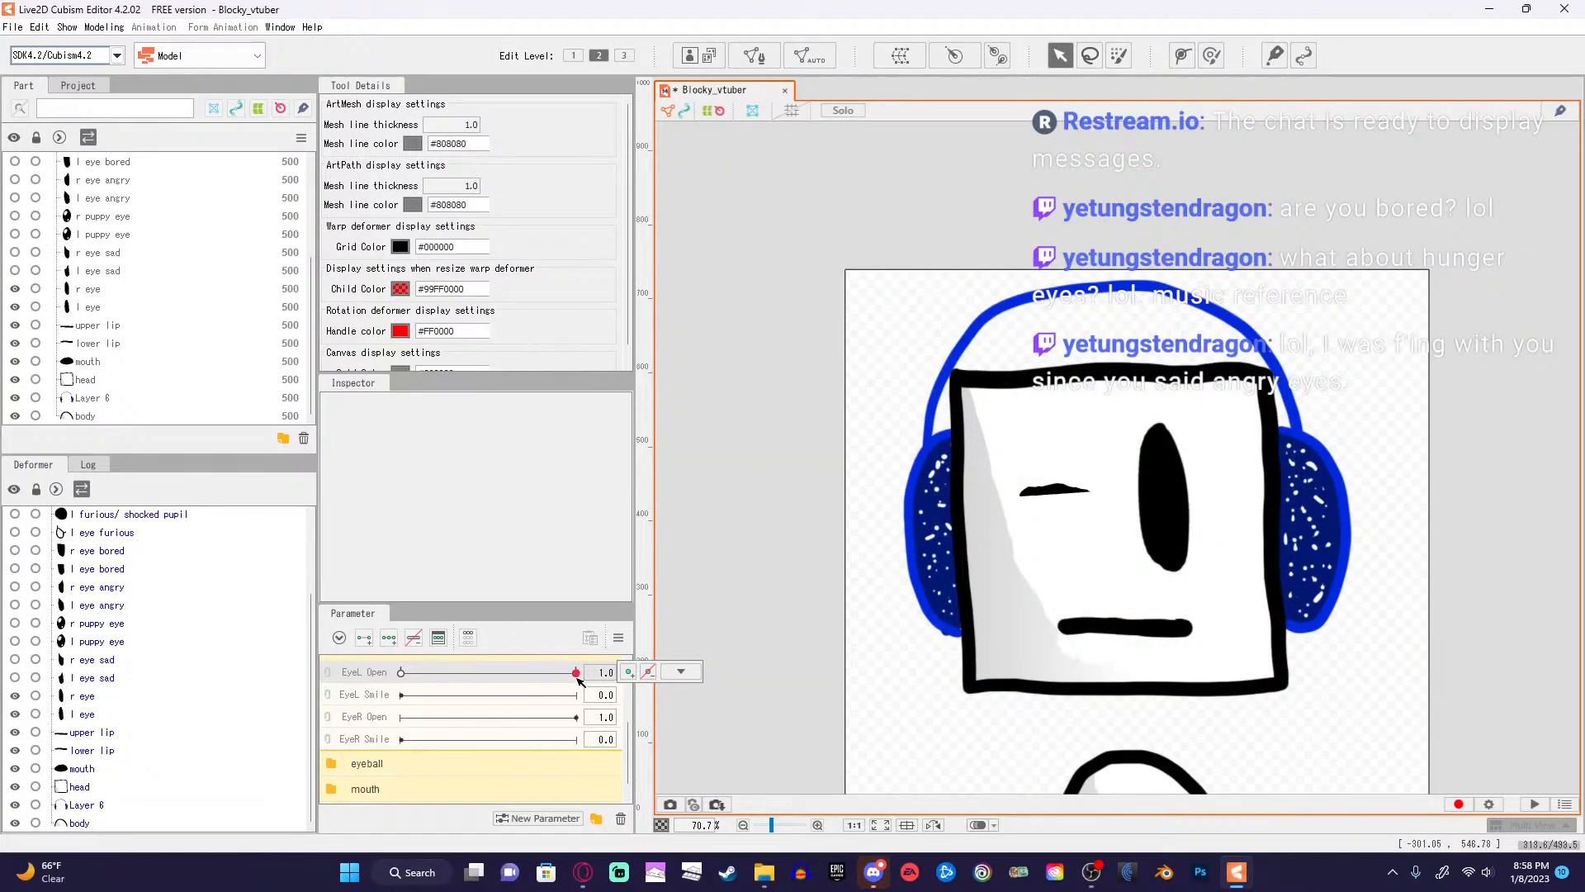
left_click_drag(577, 676, 611, 673)
left_click(682, 671)
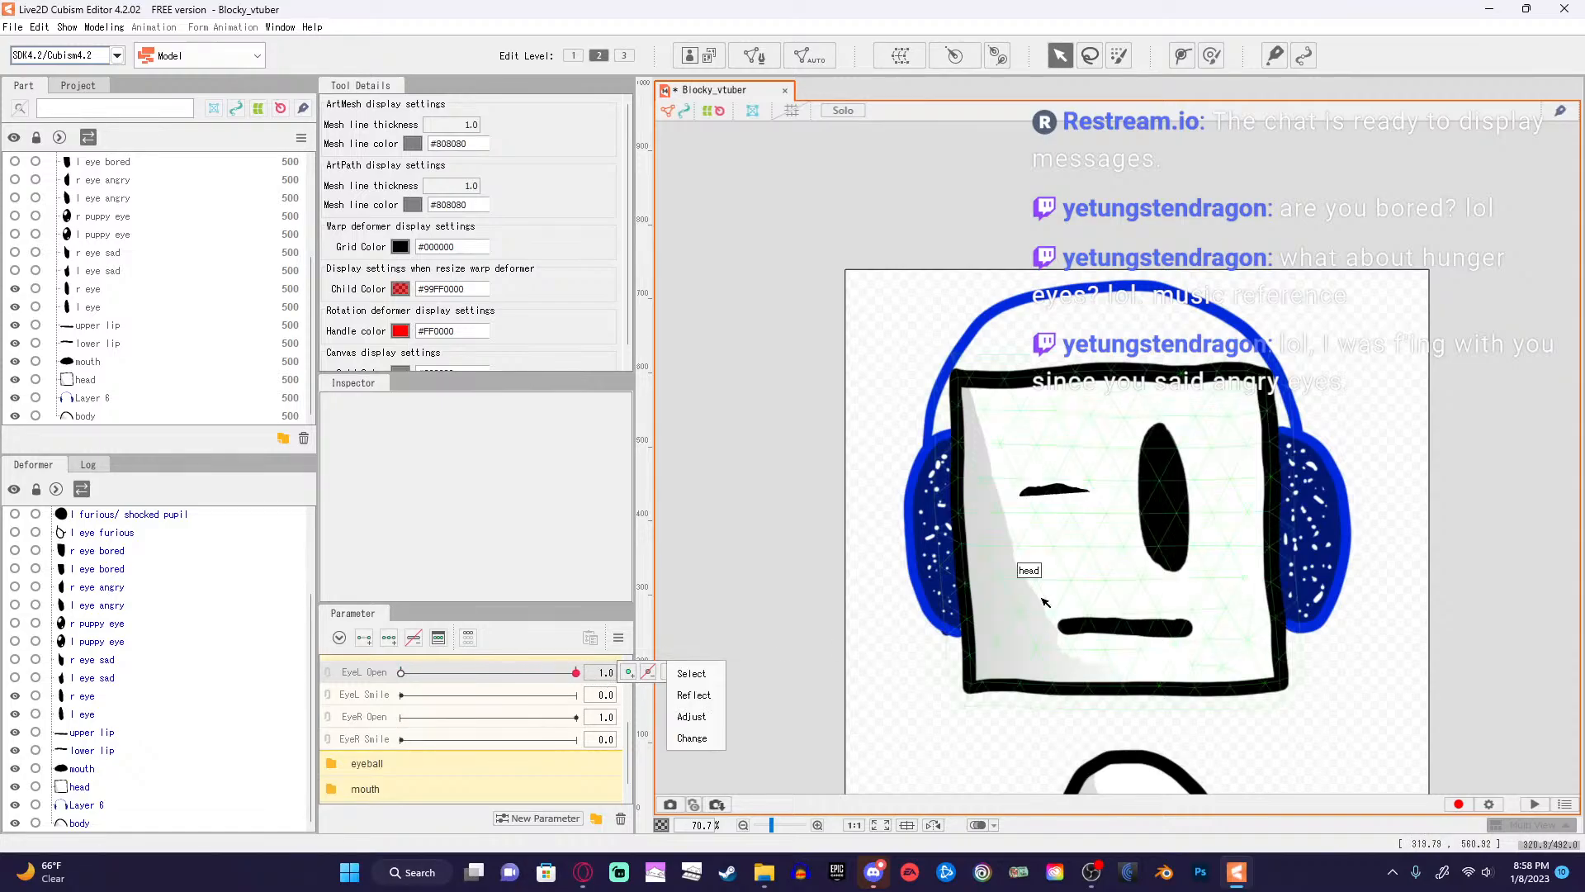
left_click(782, 588)
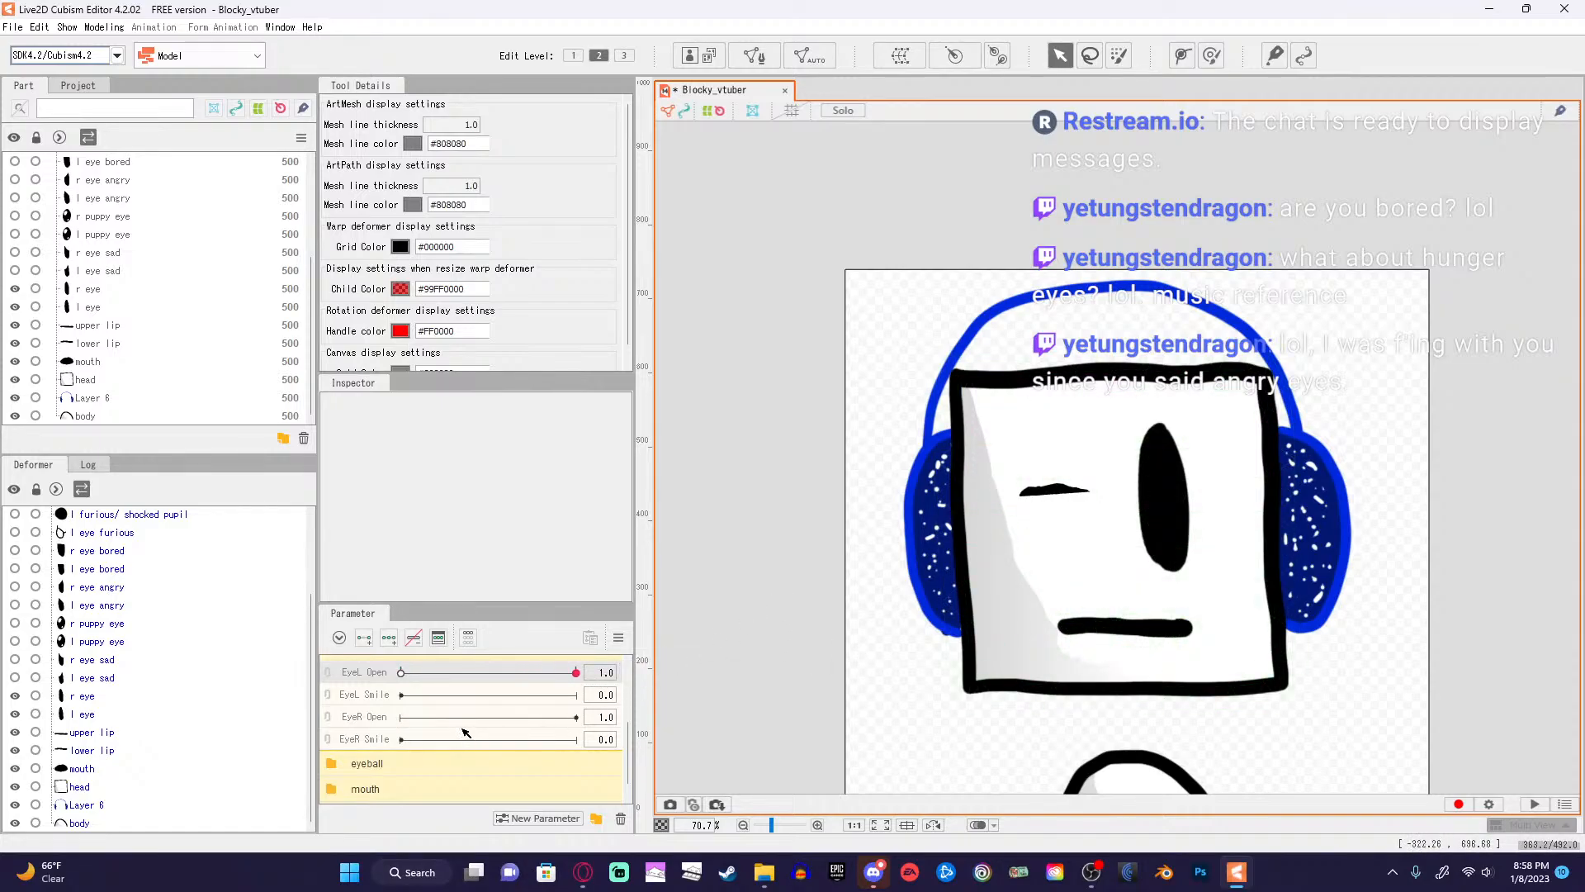
Switch to the YouTube eye rigging tutorial in the browser and skip ahead to "Extra KeyForms for Smoother Transitions".
mouse_move(584, 871)
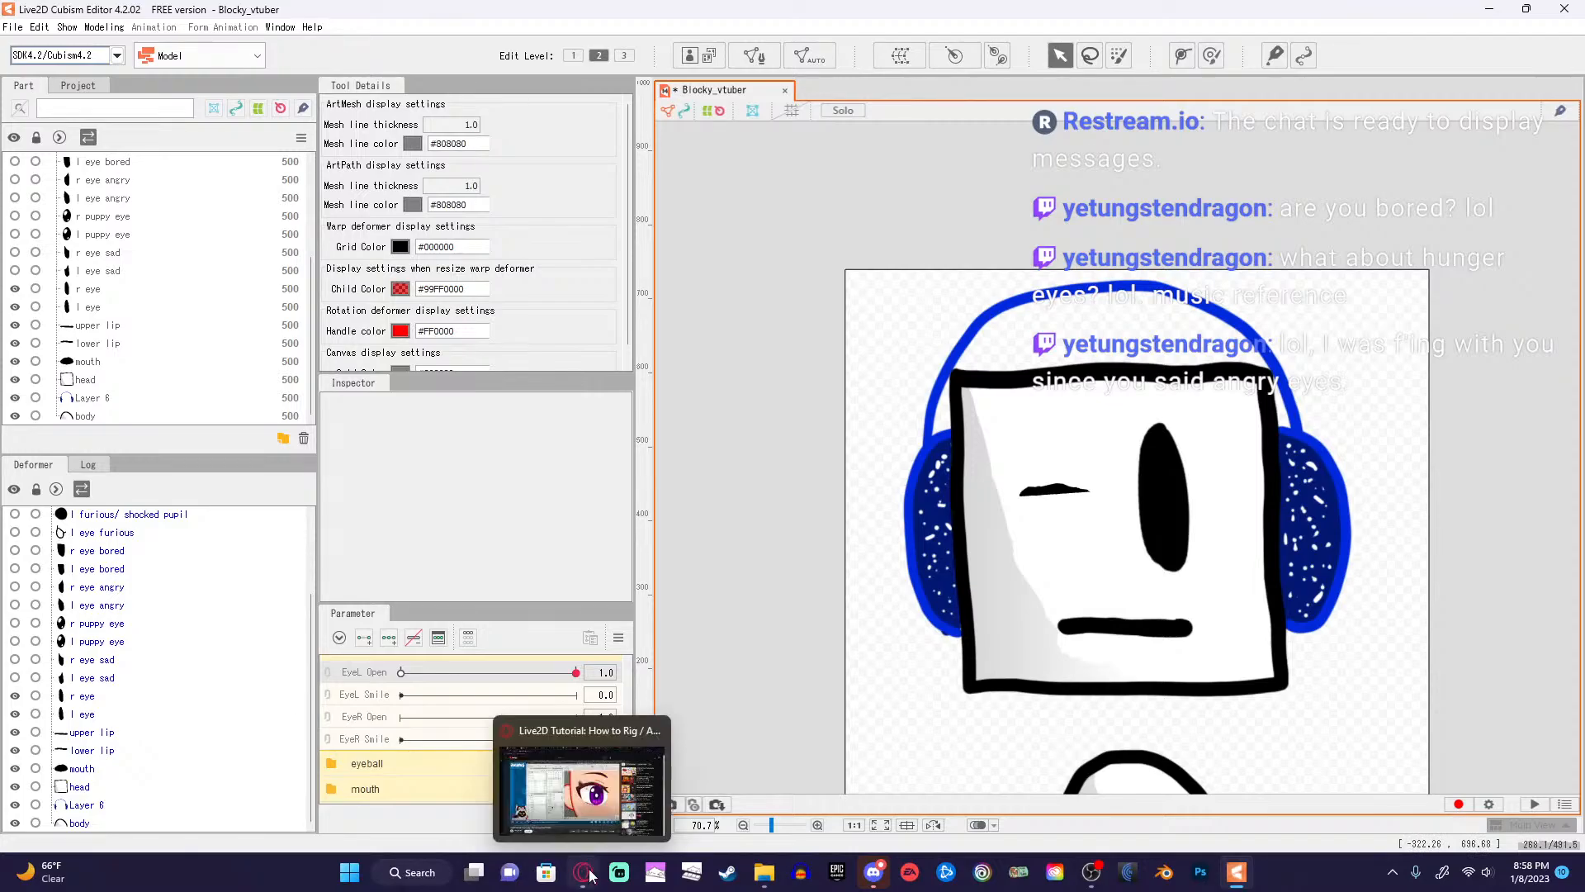
left_click(583, 781)
left_click(631, 498)
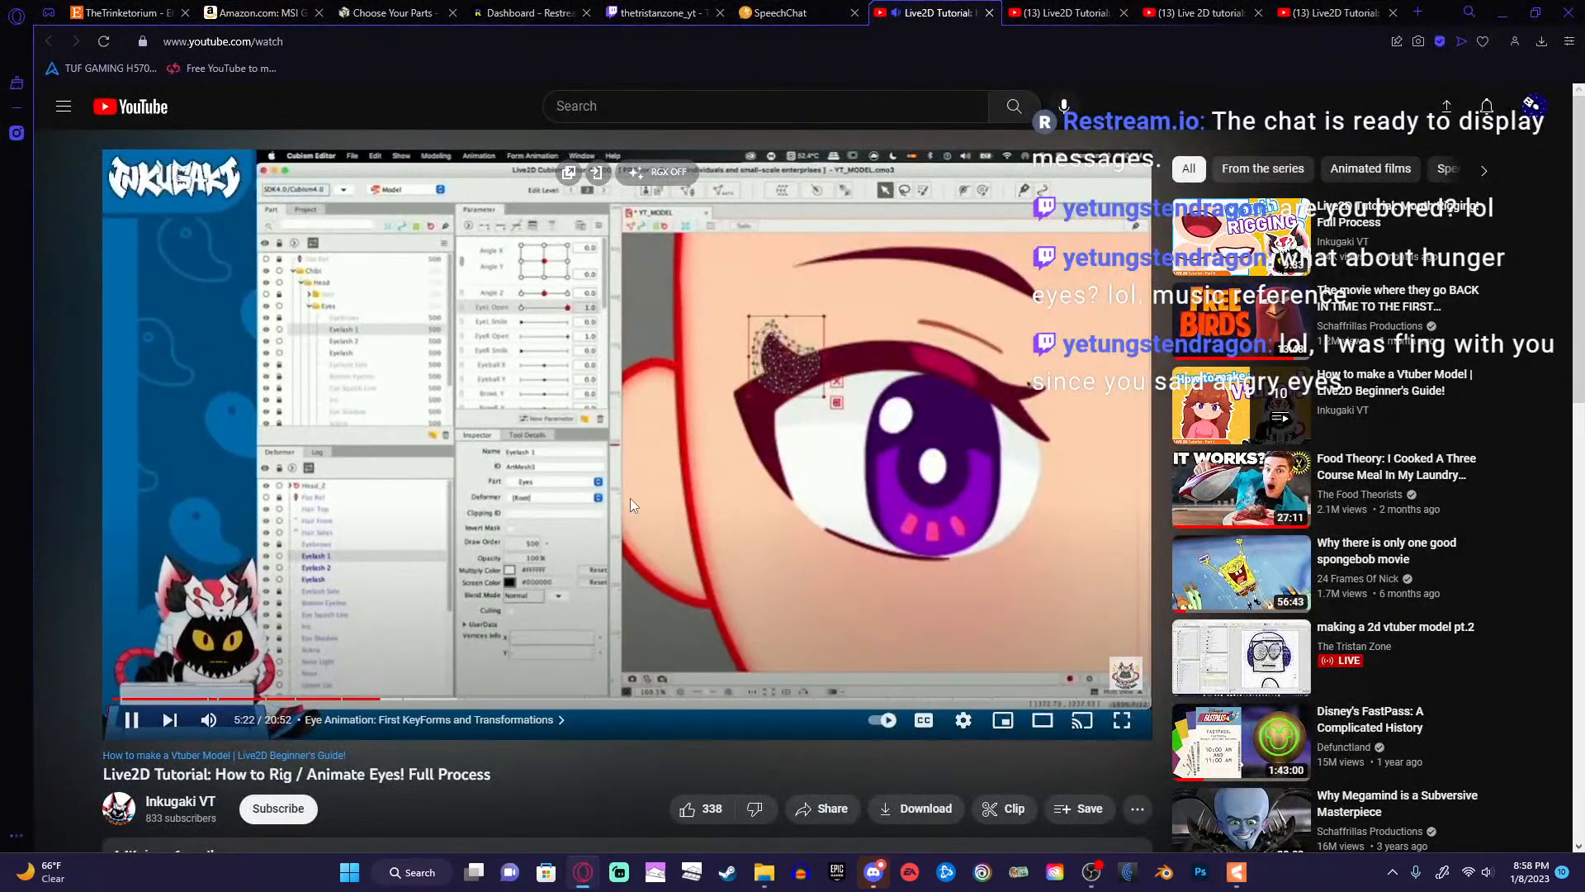
key("Right")
key("Right")
key("Right")
key("Right")
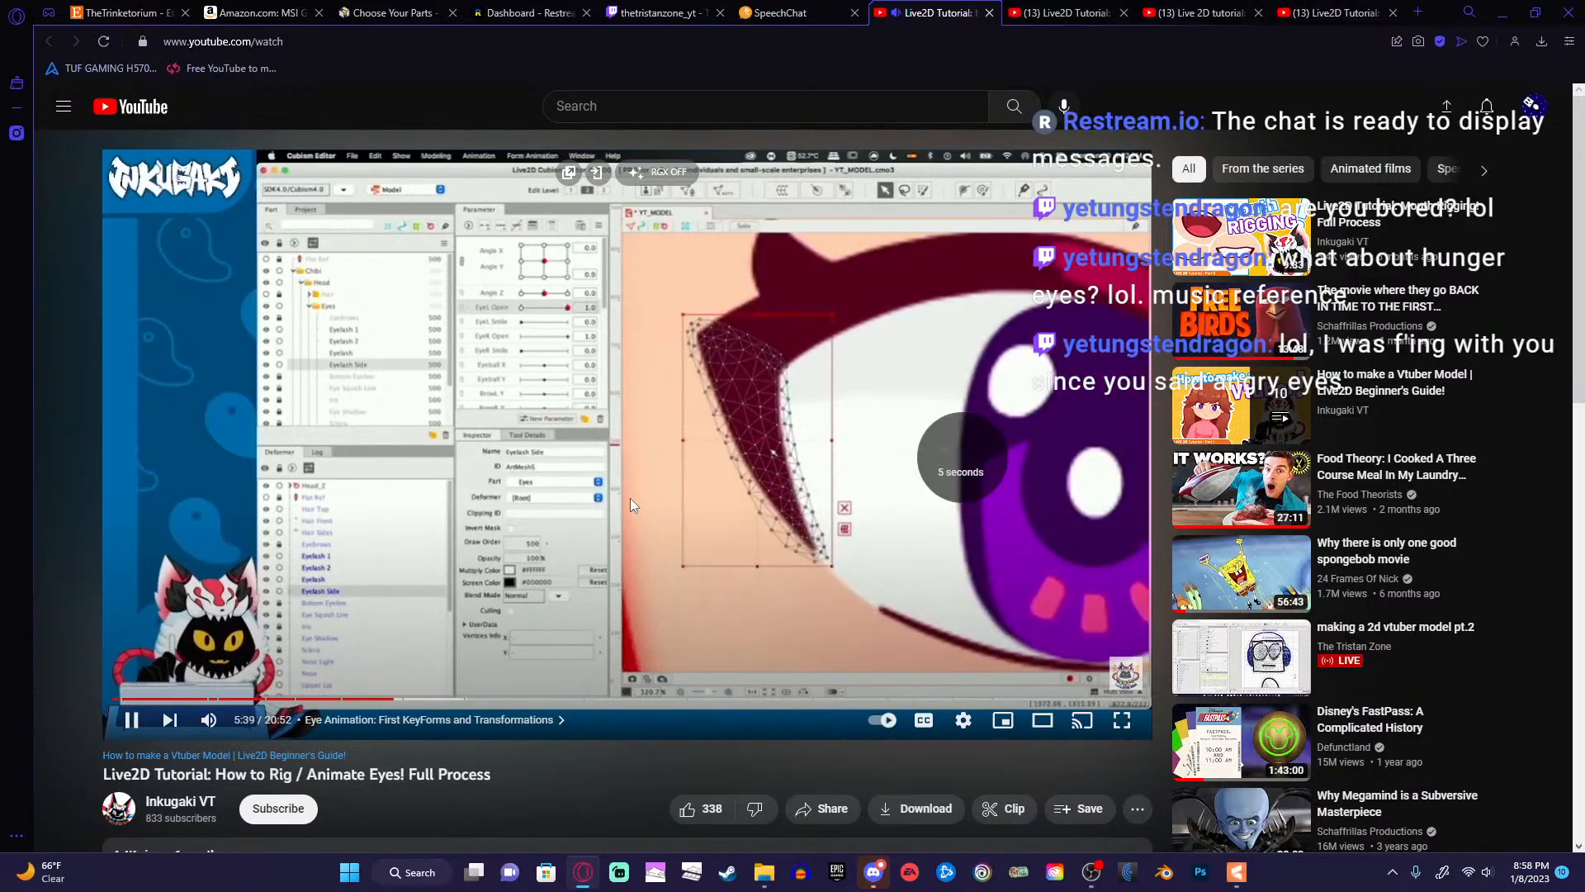
key("Right")
key("Right")
key("Right")
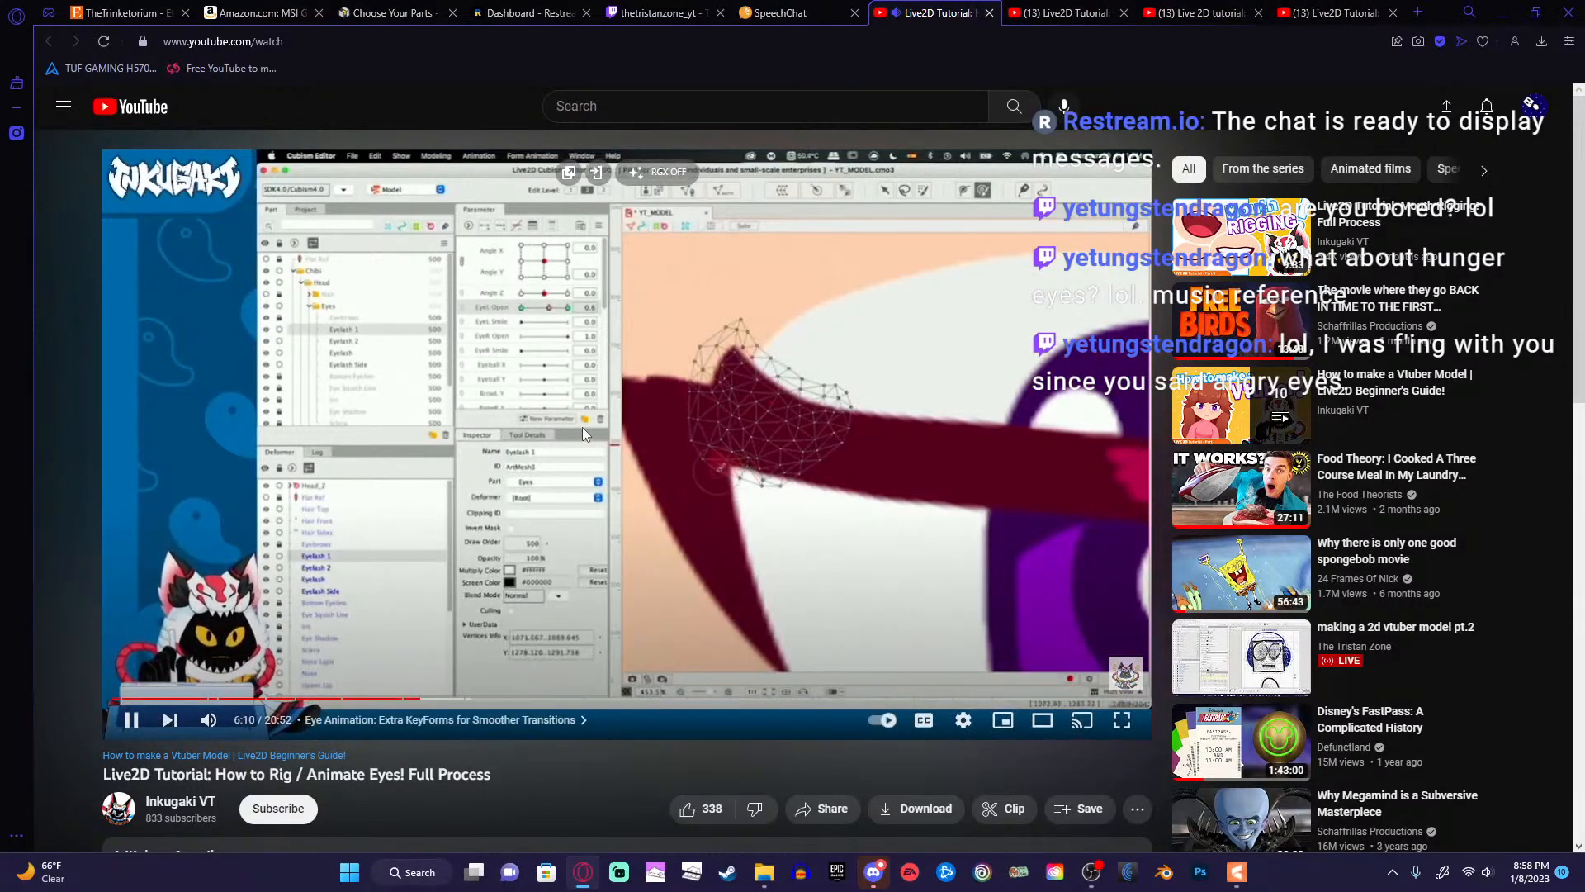
left_click(1502, 14)
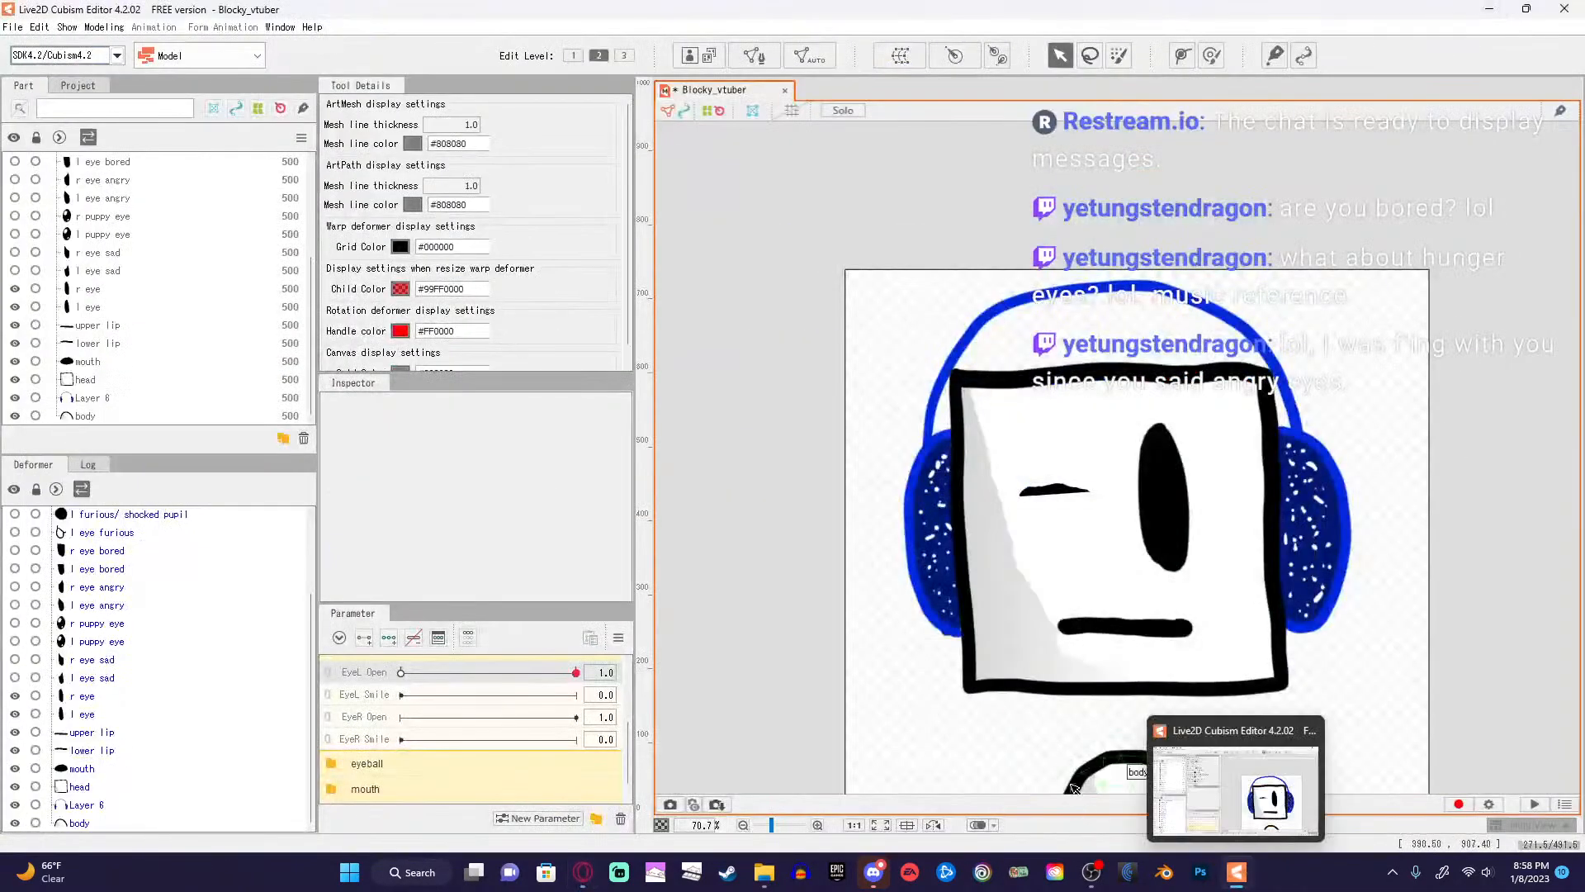
Set EyeL Open to 0.5 and return to the eye rigging tutorial in the browser.
left_click_drag(576, 672, 490, 671)
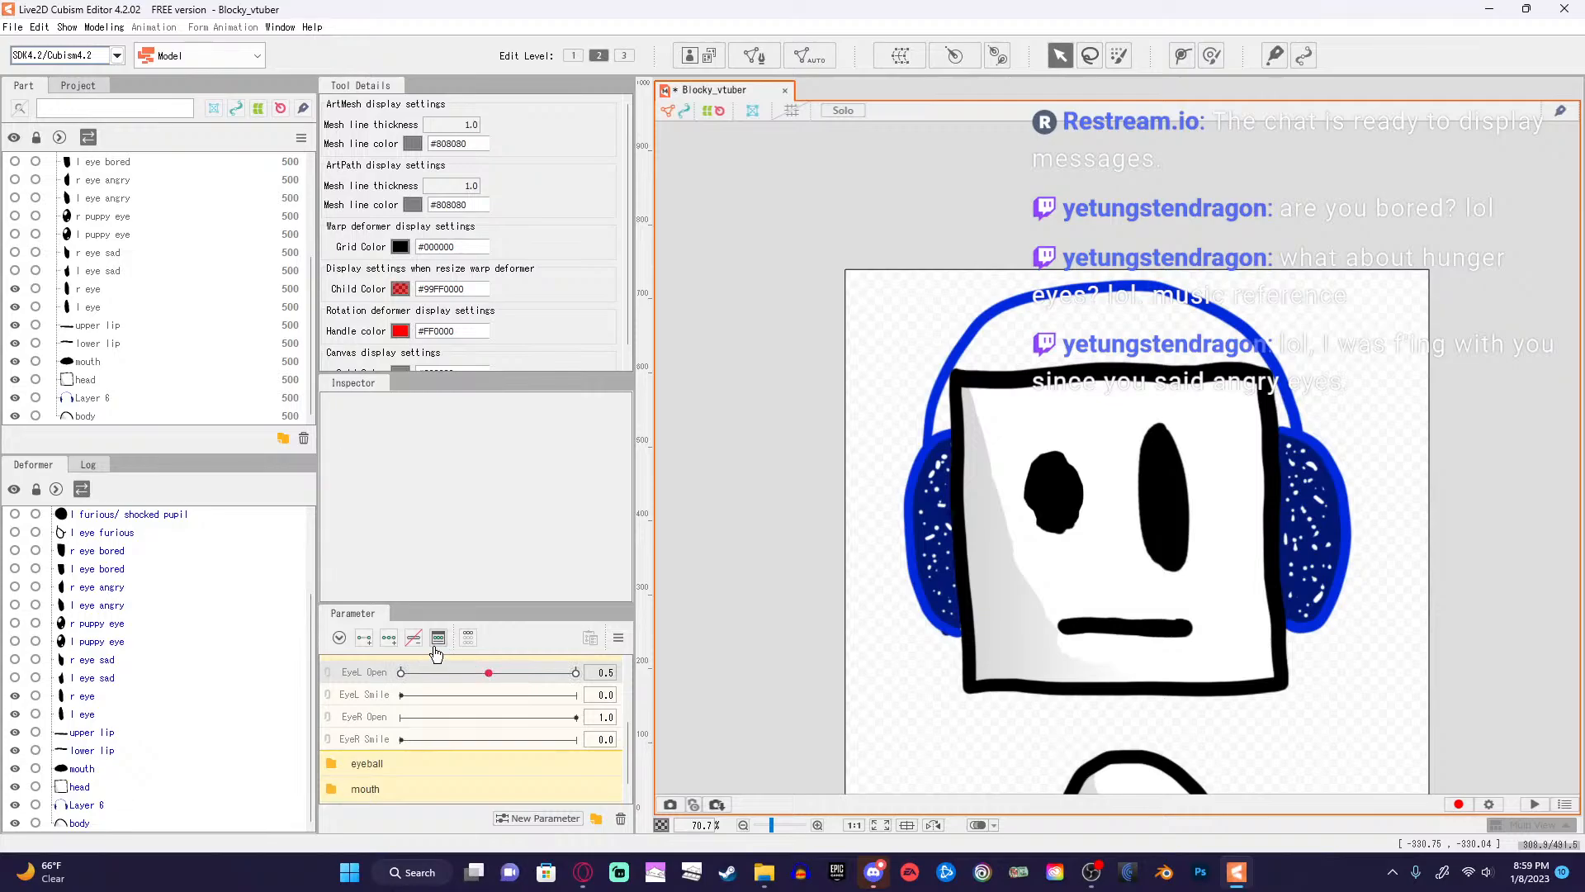
left_click(583, 871)
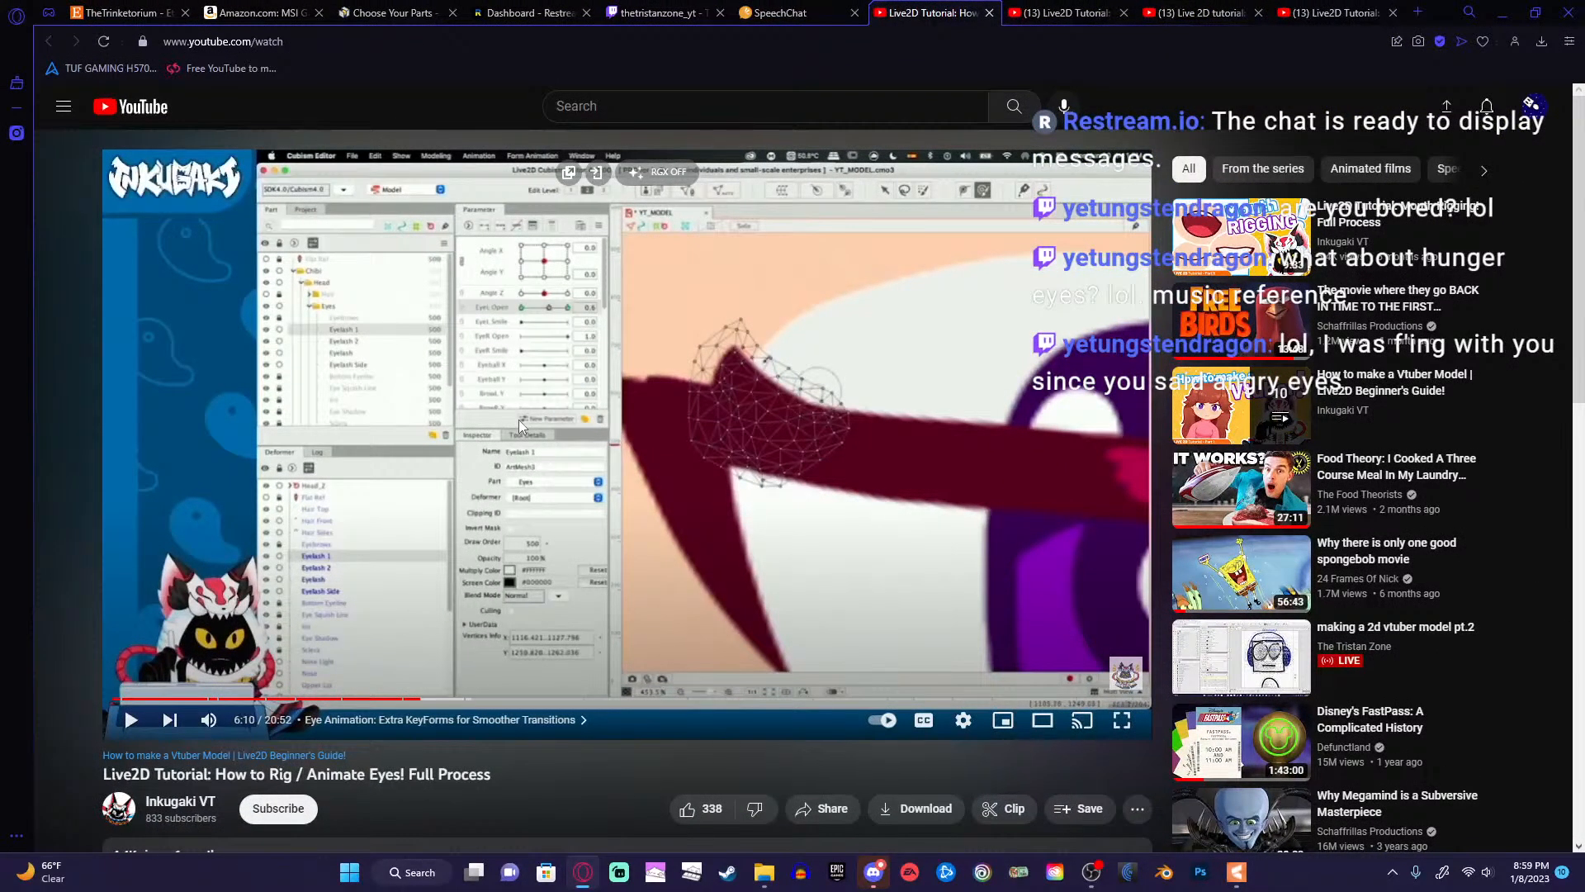
Replay the eye rigging tutorial's passage on adding an in-between EyeL Open keyform and pause it there.
key("Left")
key("space")
key("Left")
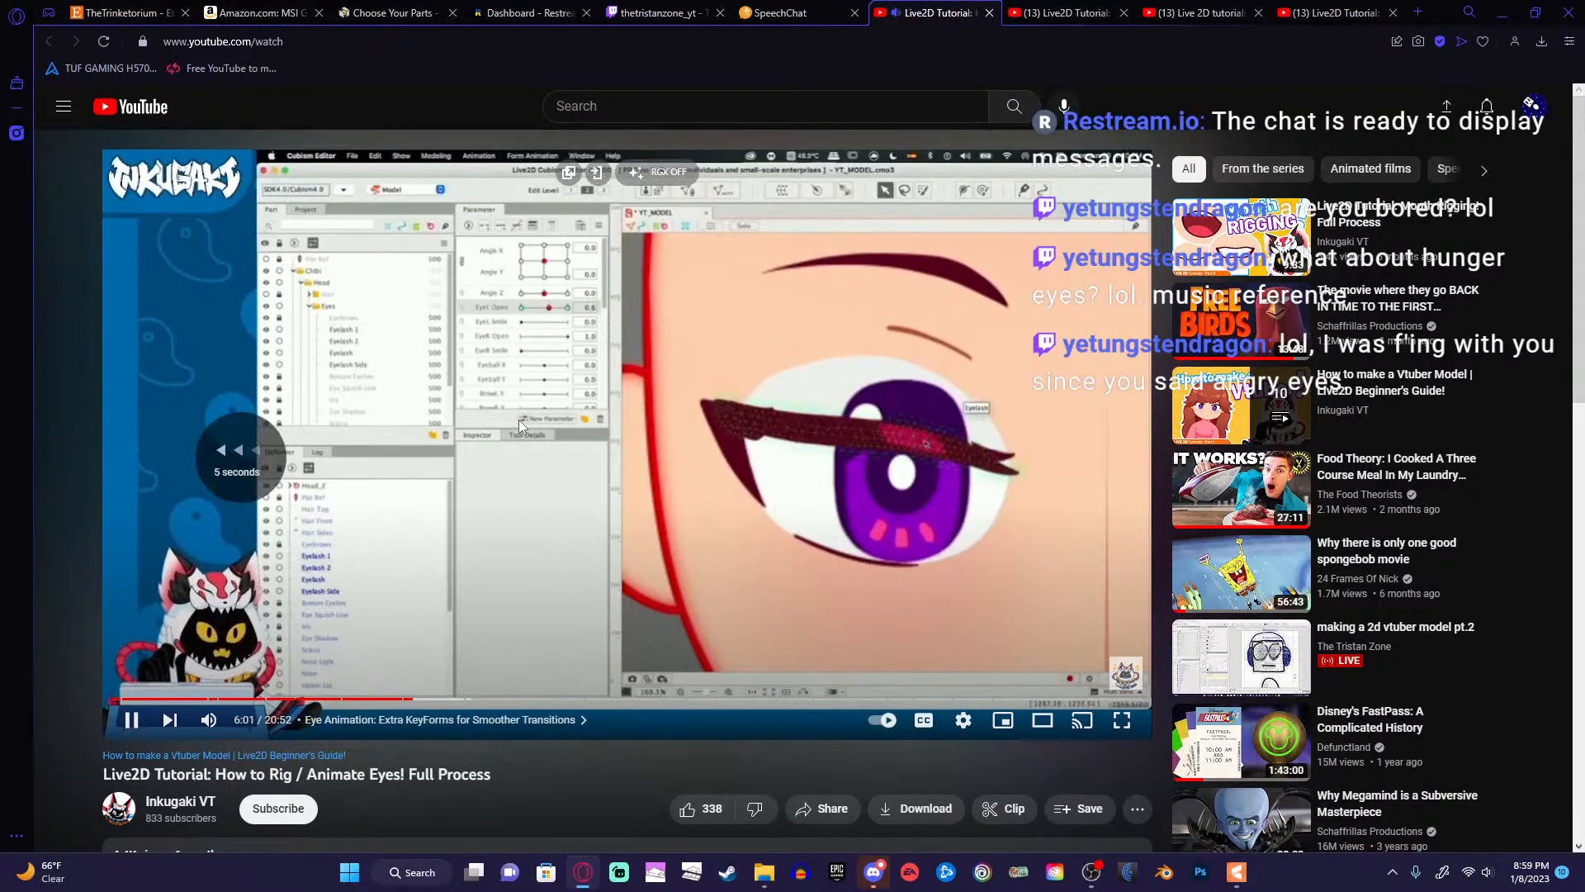
key("Left")
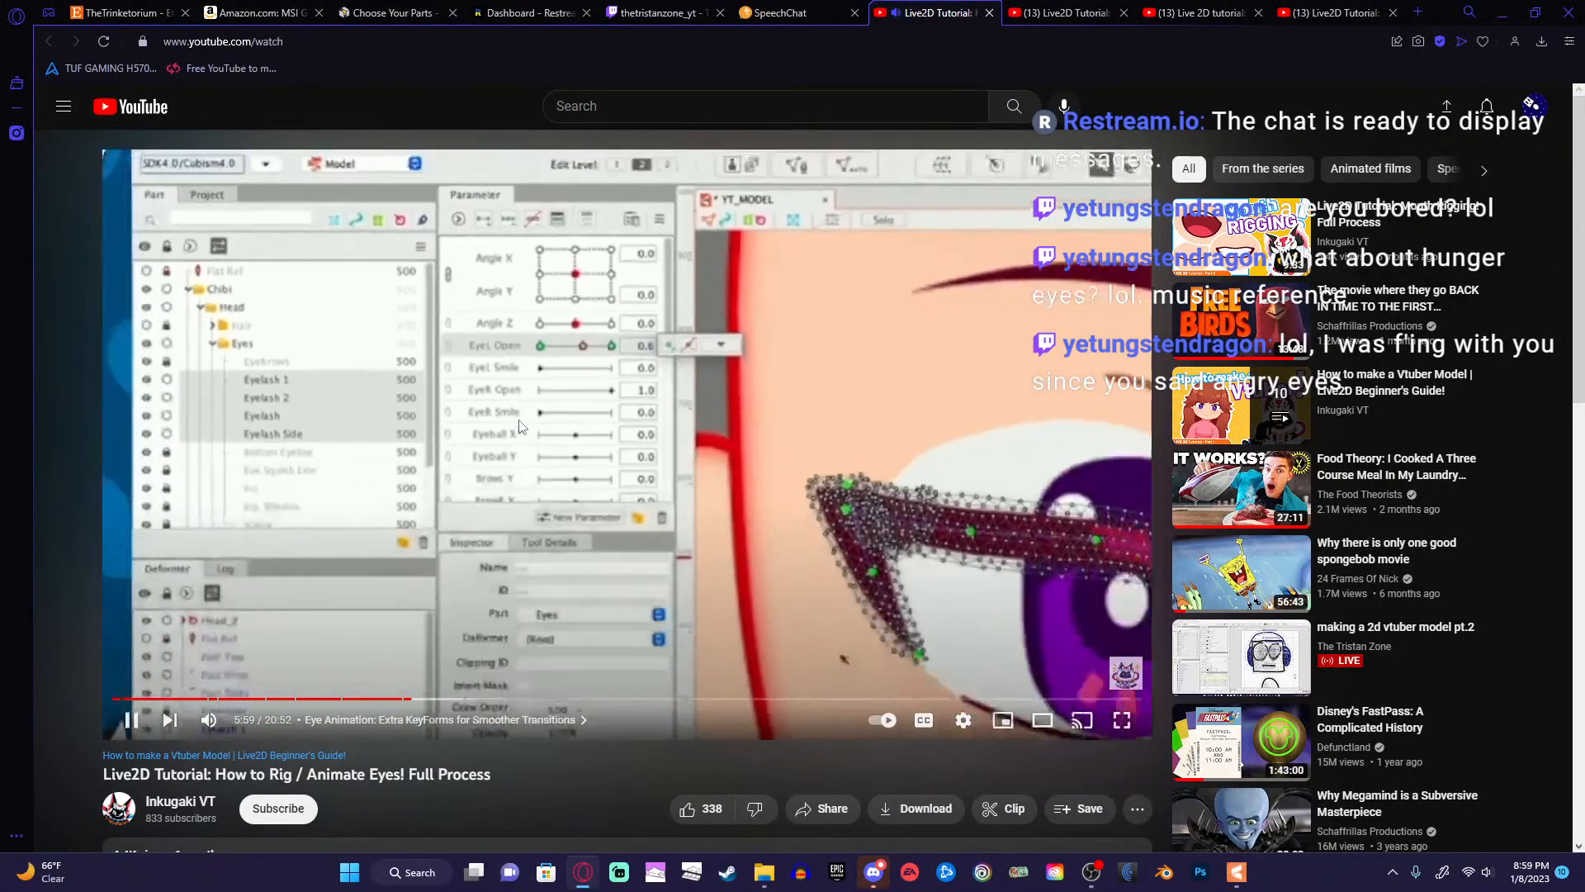
key("Left")
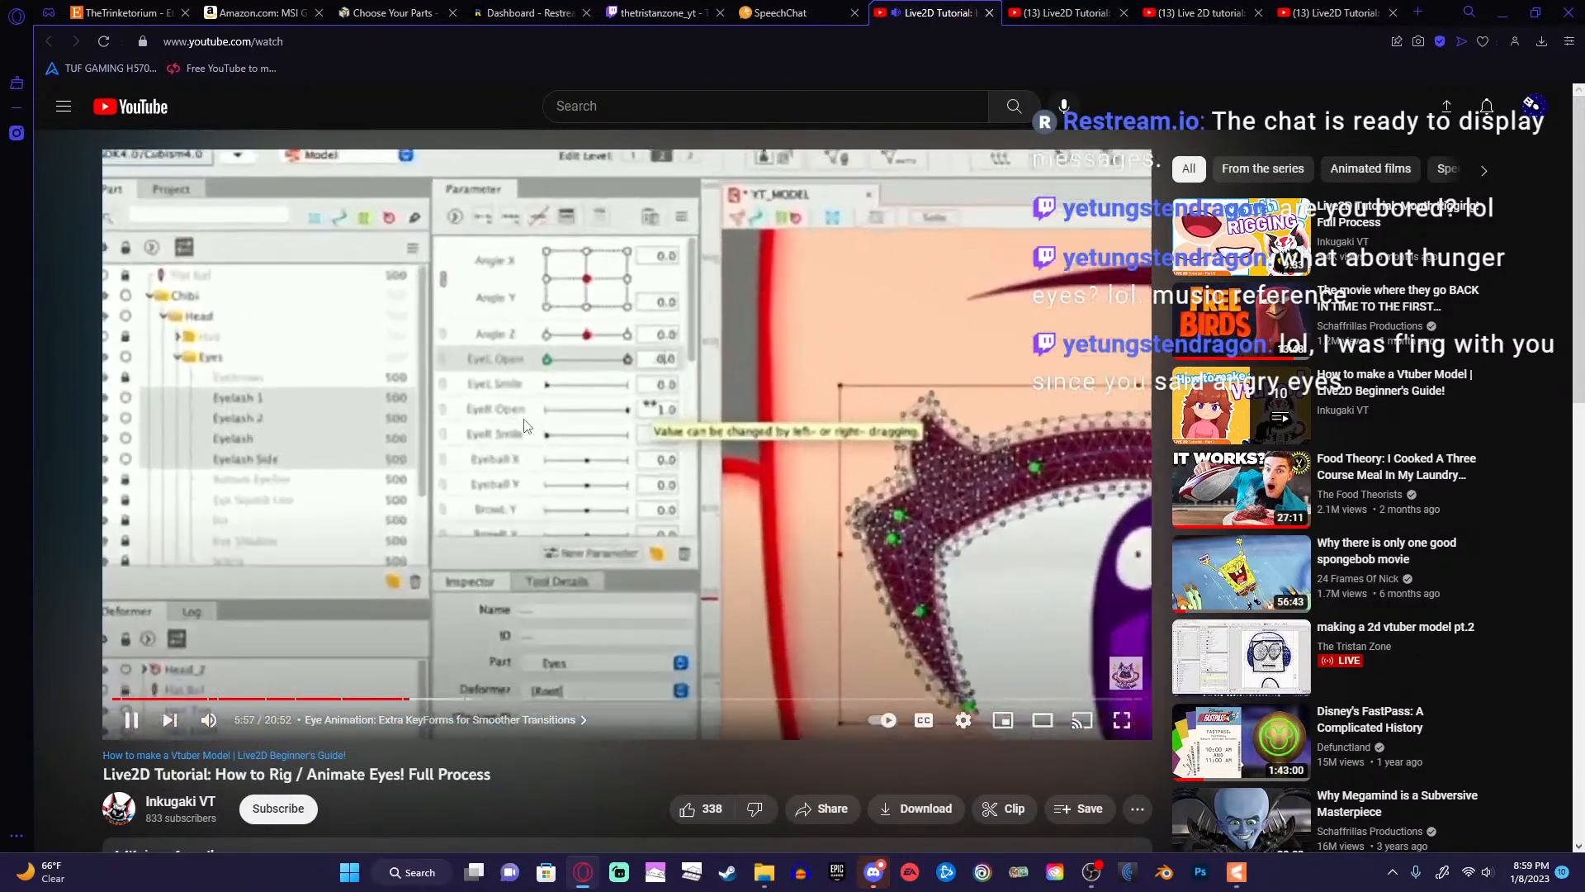
key("Left")
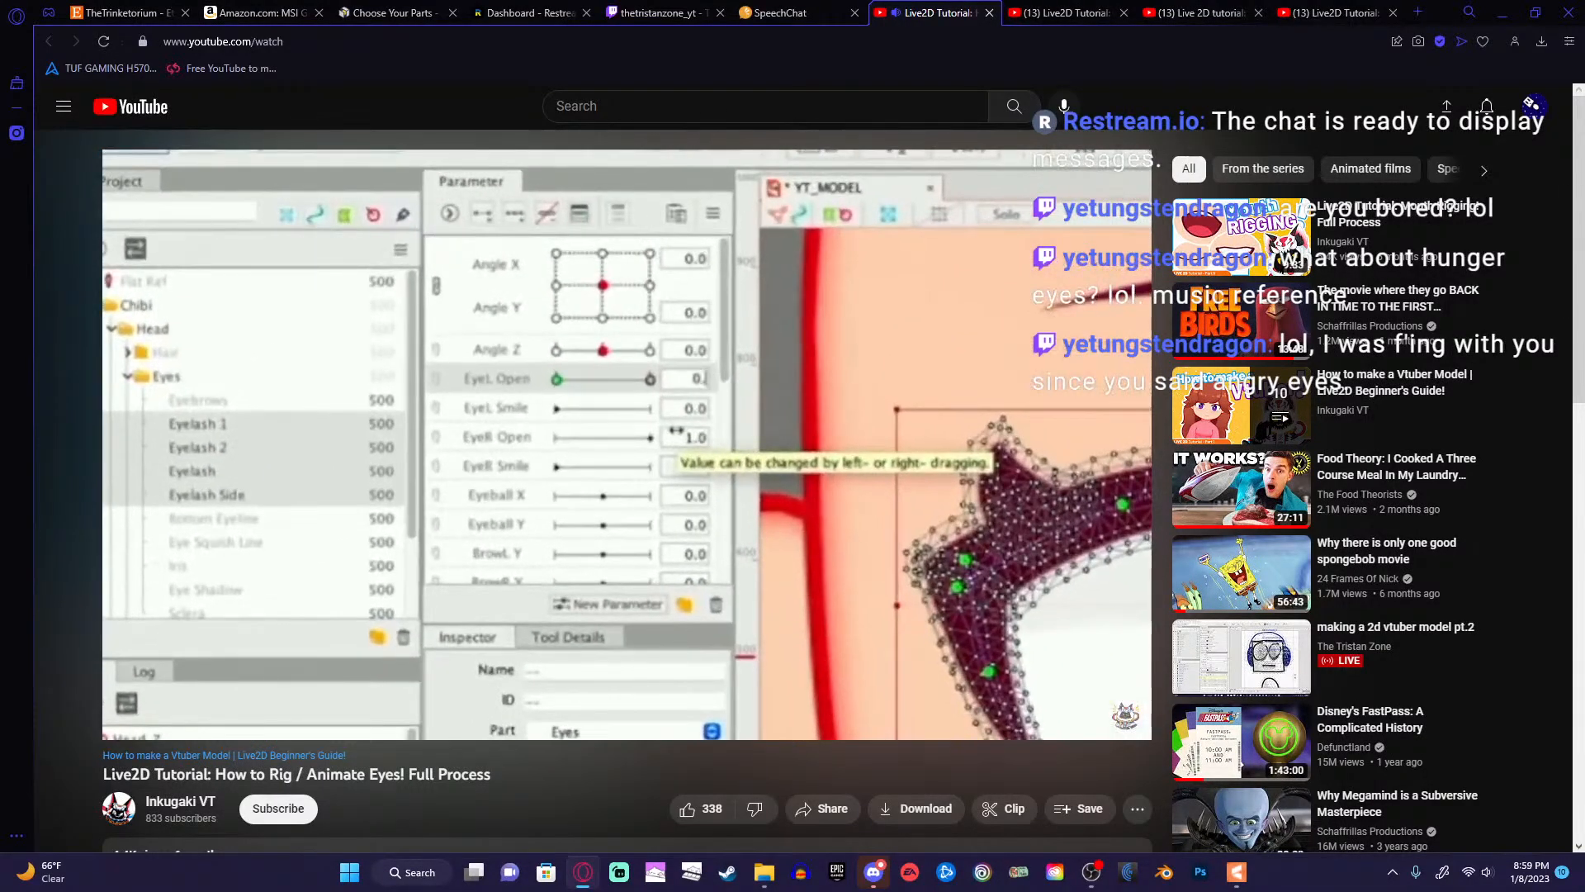
left_click(526, 425)
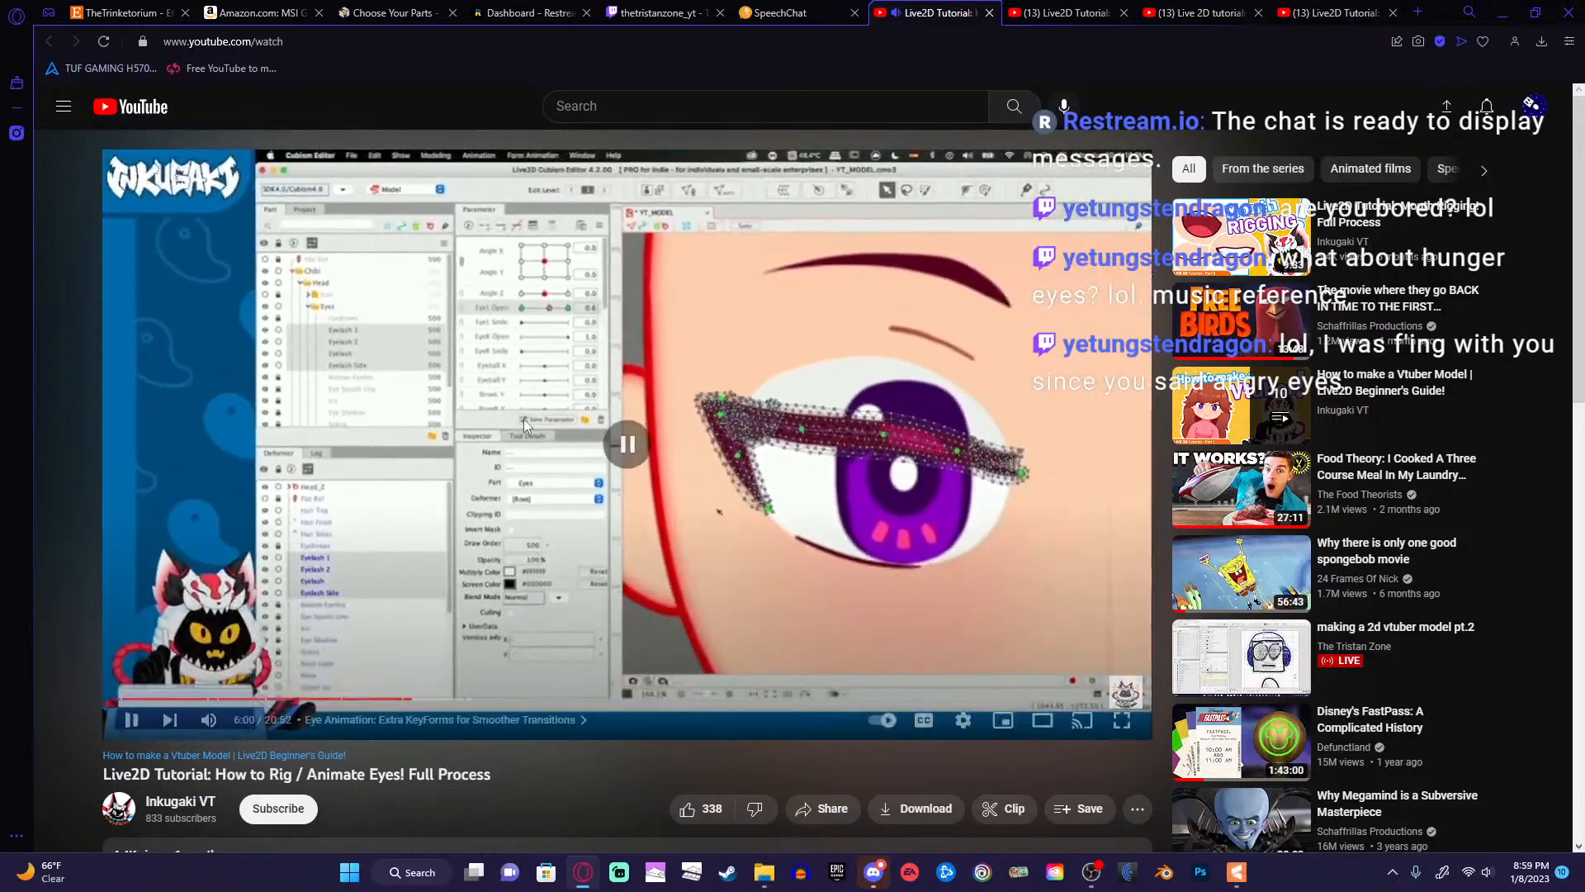
Set EyeL Open to 0.6 in Live2D Cubism Editor and compare it with the paused tutorial in the browser.
left_click(1501, 13)
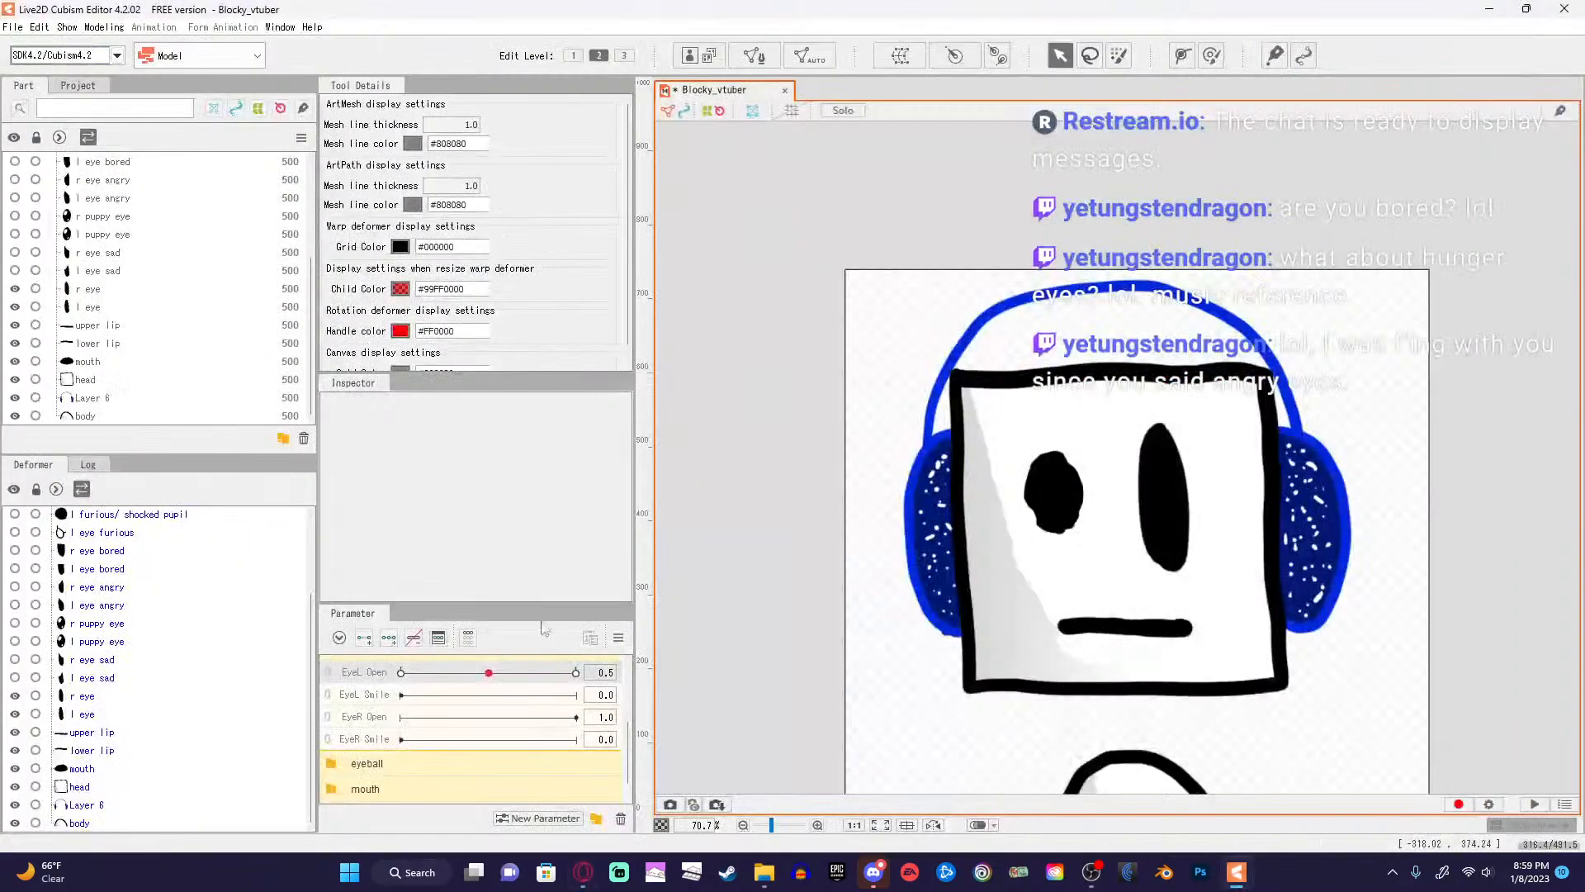
left_click(613, 674)
left_click(616, 675)
key("Return")
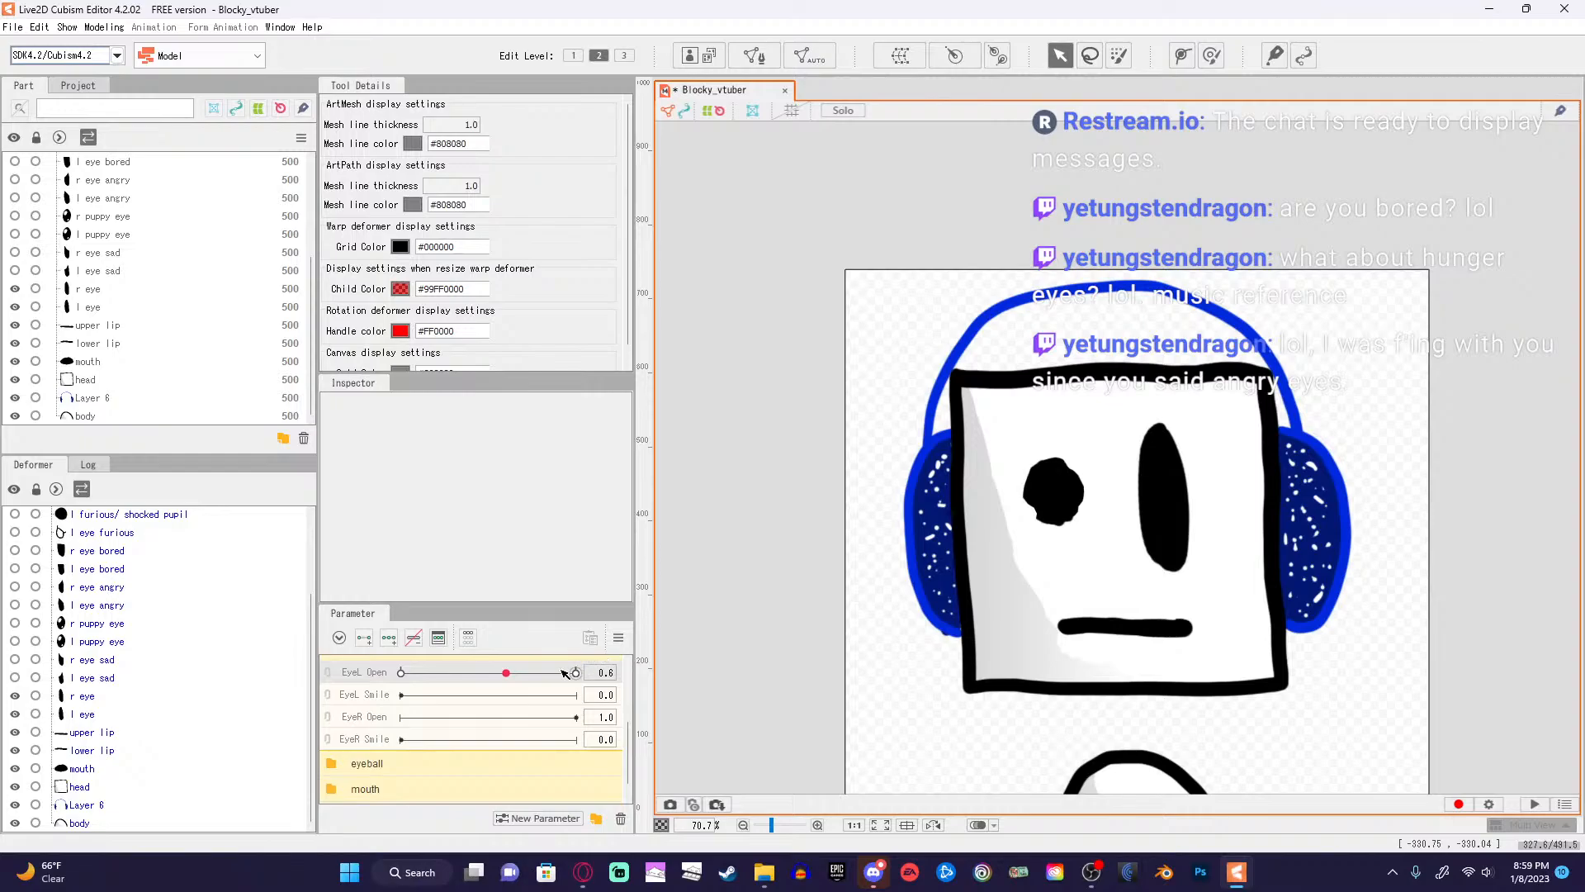
left_click(583, 873)
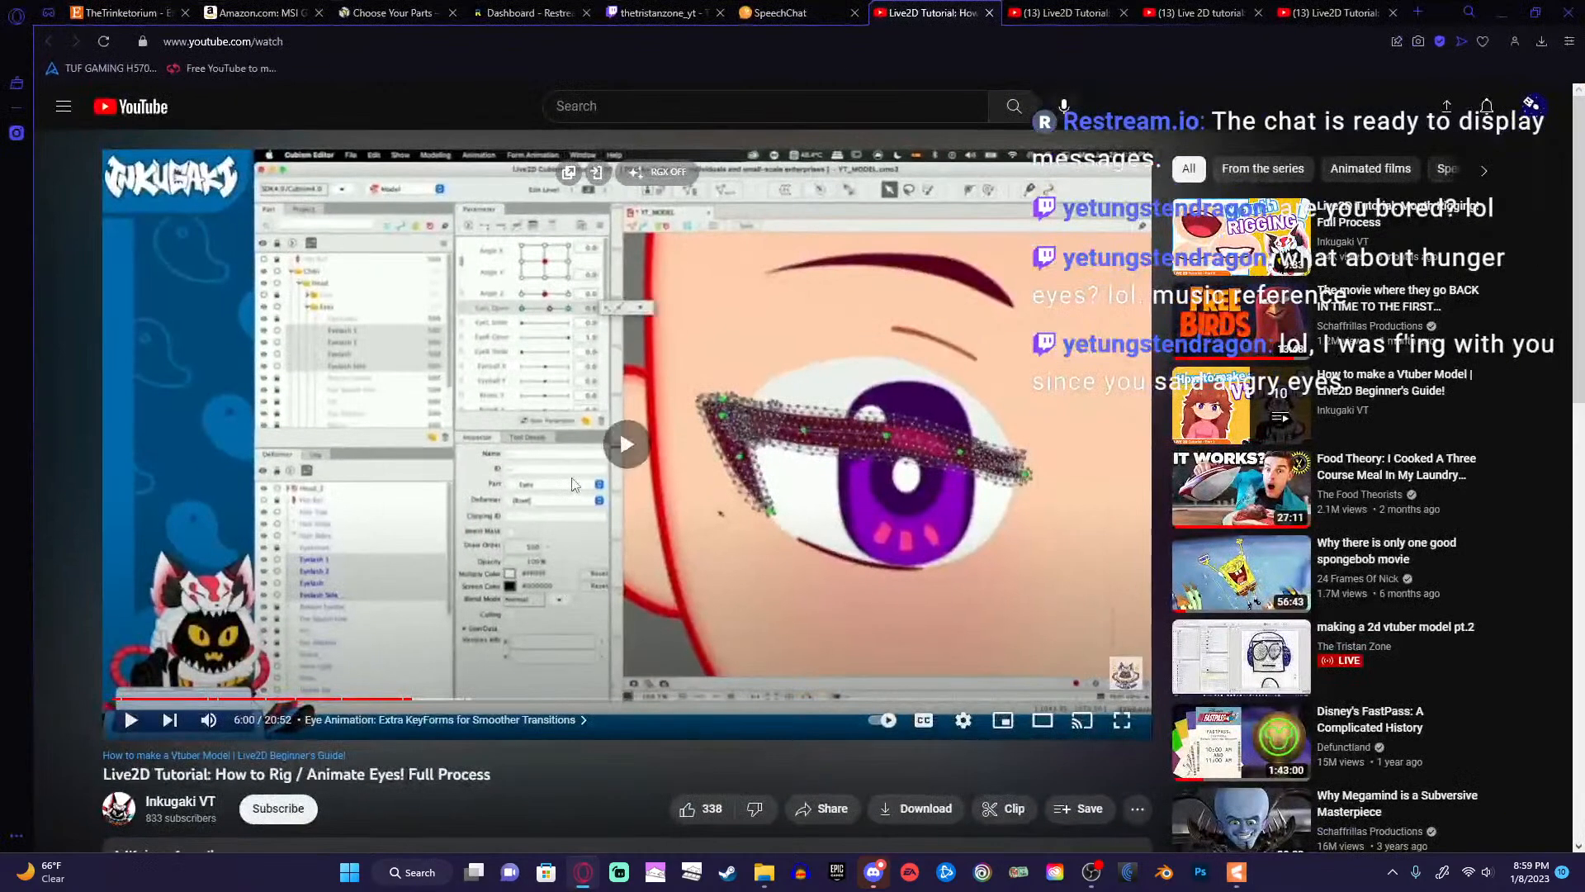
left_click(1502, 13)
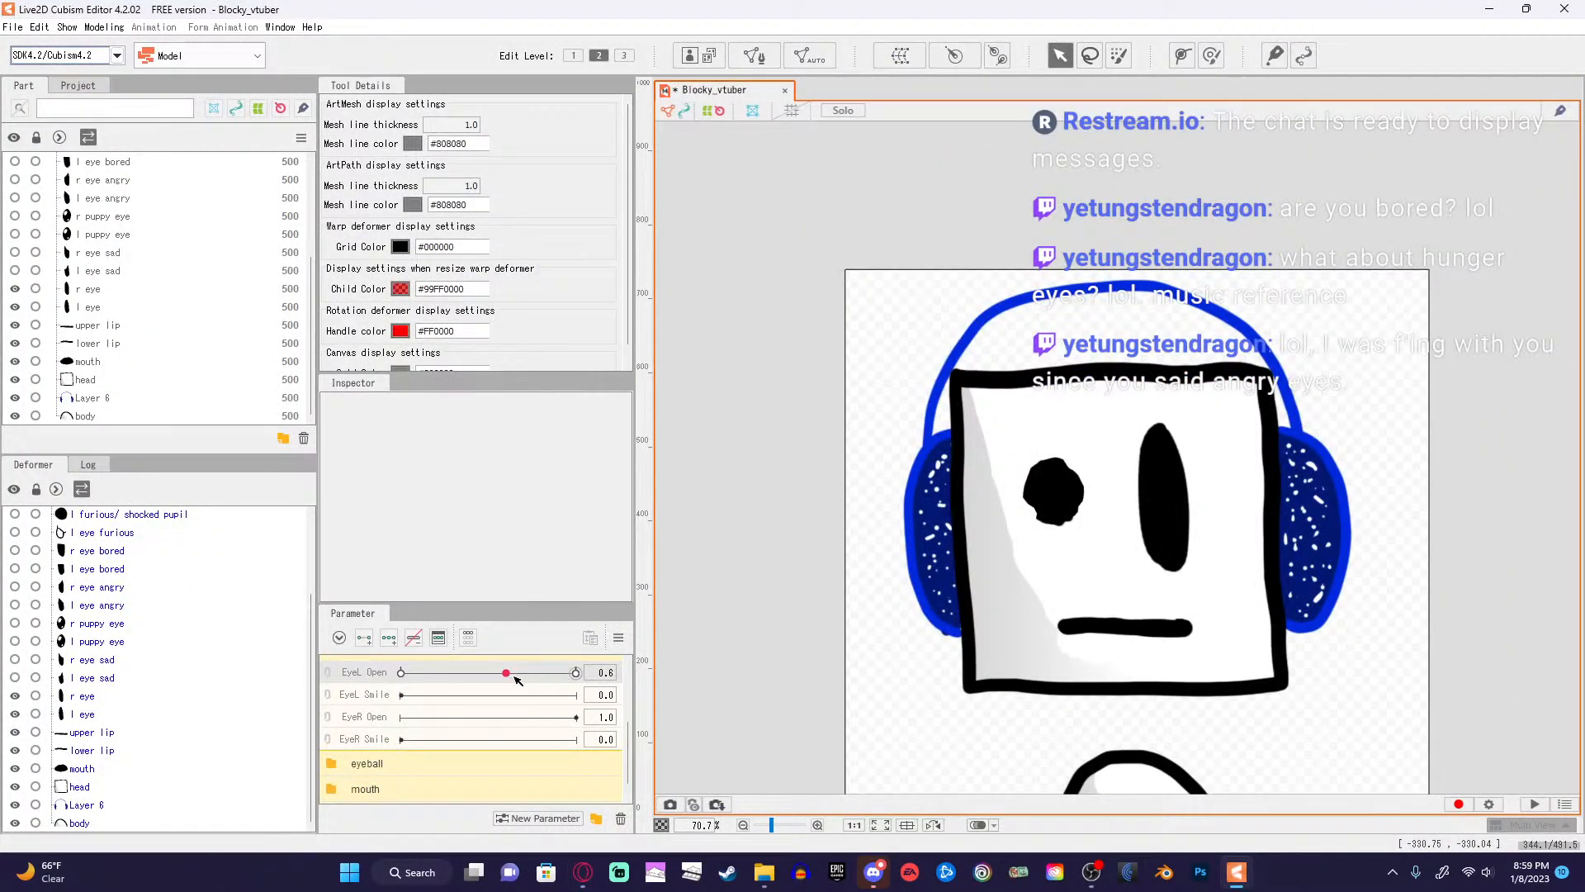
Set EyeL Open back to 0.6, select the l eye mesh linked to it and add a key at that value.
left_click_drag(517, 679, 513, 683)
mouse_move(513, 673)
left_mouse_down()
mouse_move(494, 680)
mouse_move(513, 678)
left_mouse_up()
left_click(610, 673)
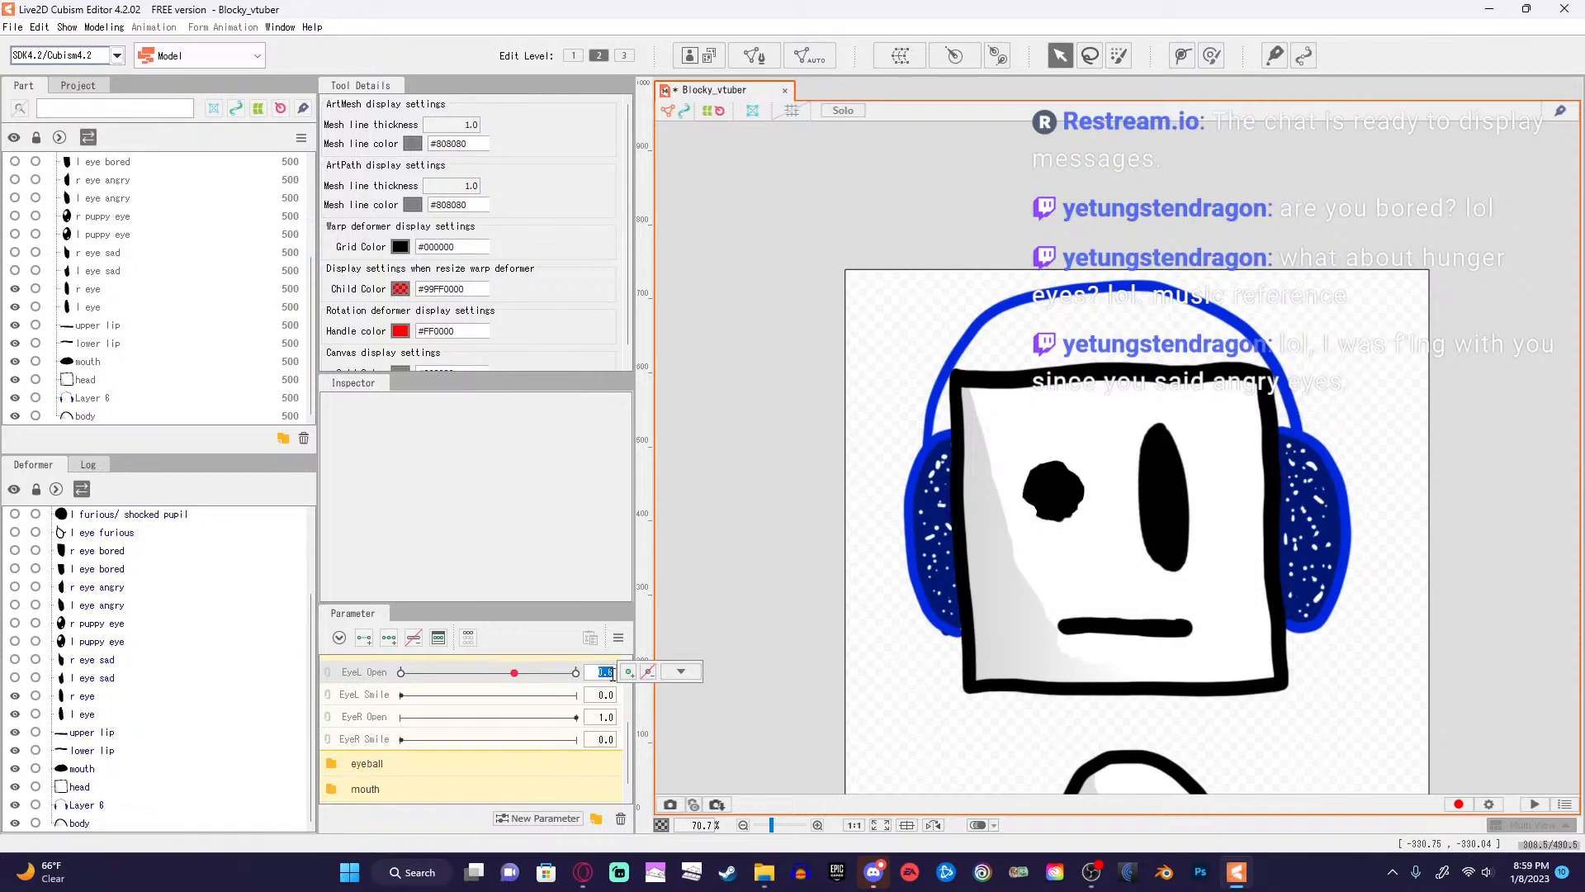
left_click(613, 674)
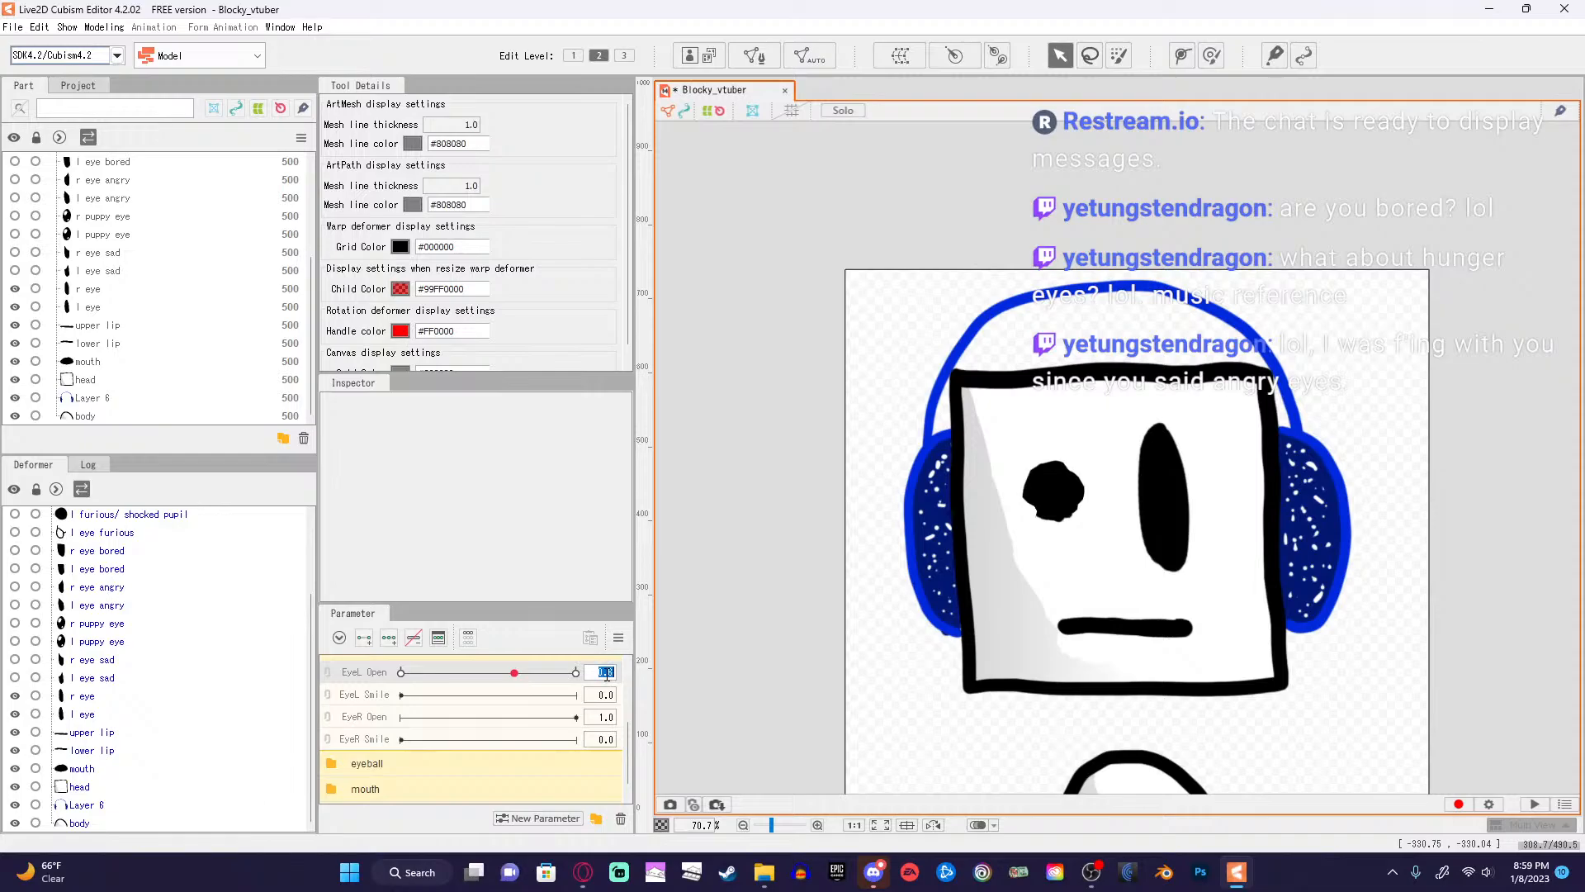
left_click(678, 670)
left_click(610, 673)
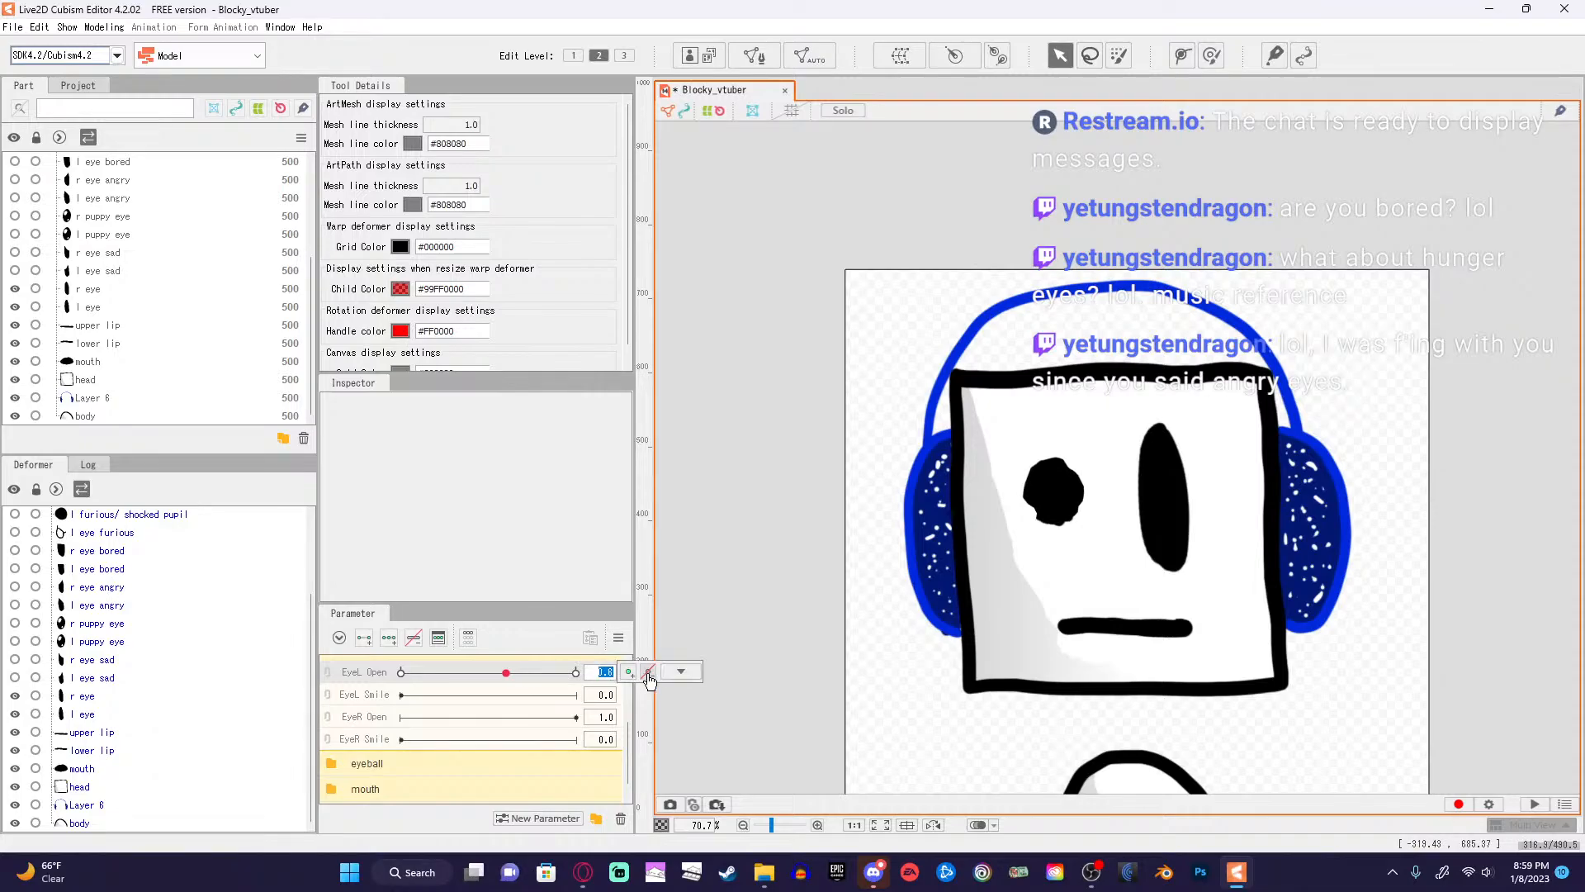
left_click(690, 674)
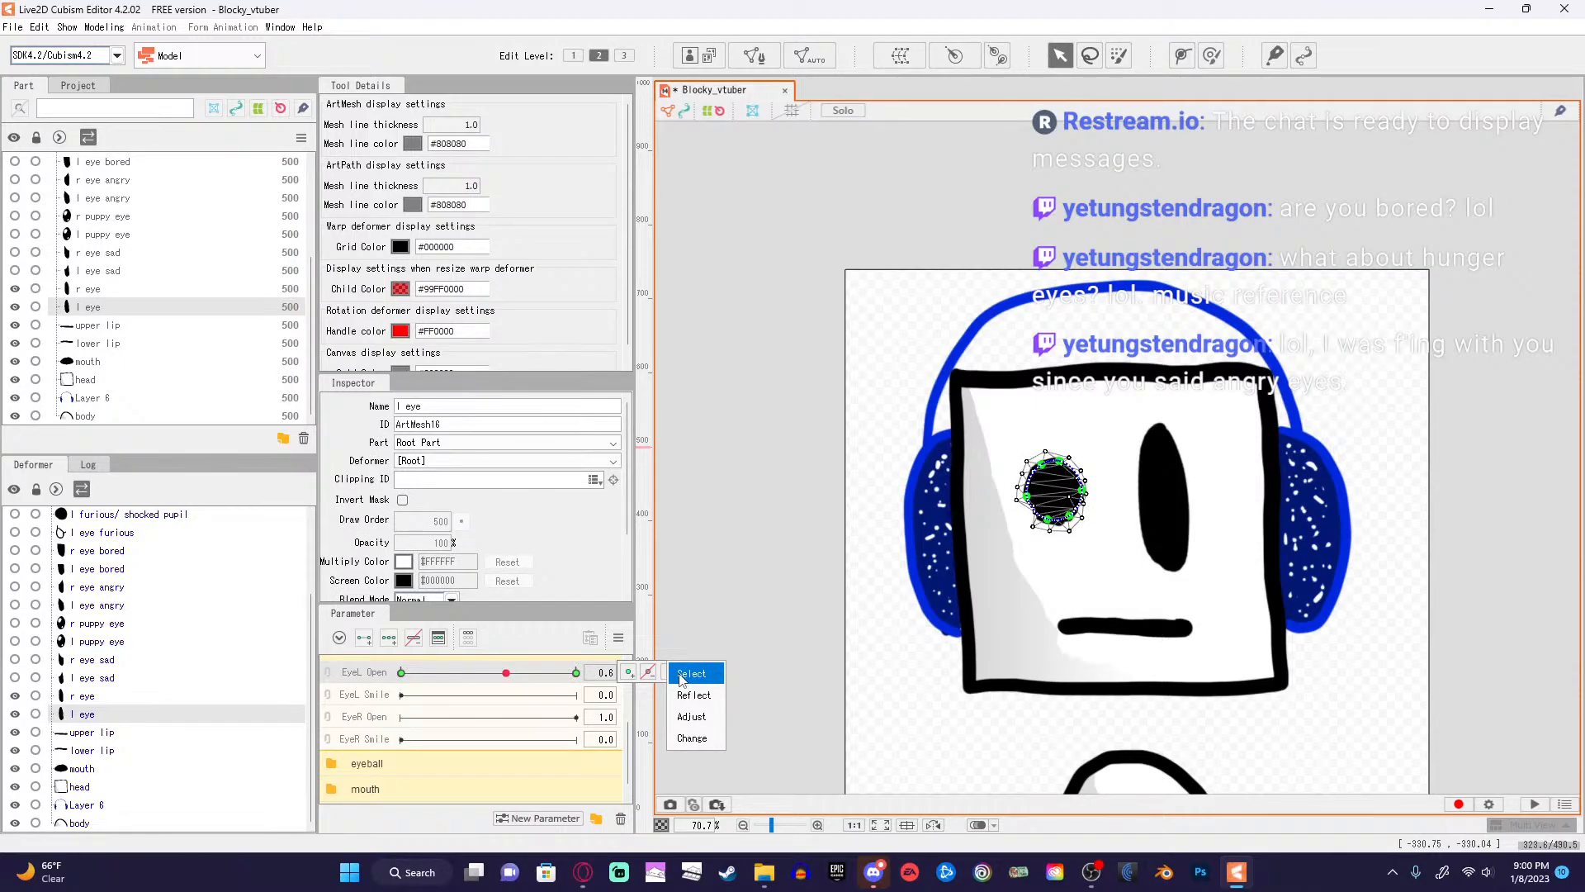
scroll(563, 494, "down", 4)
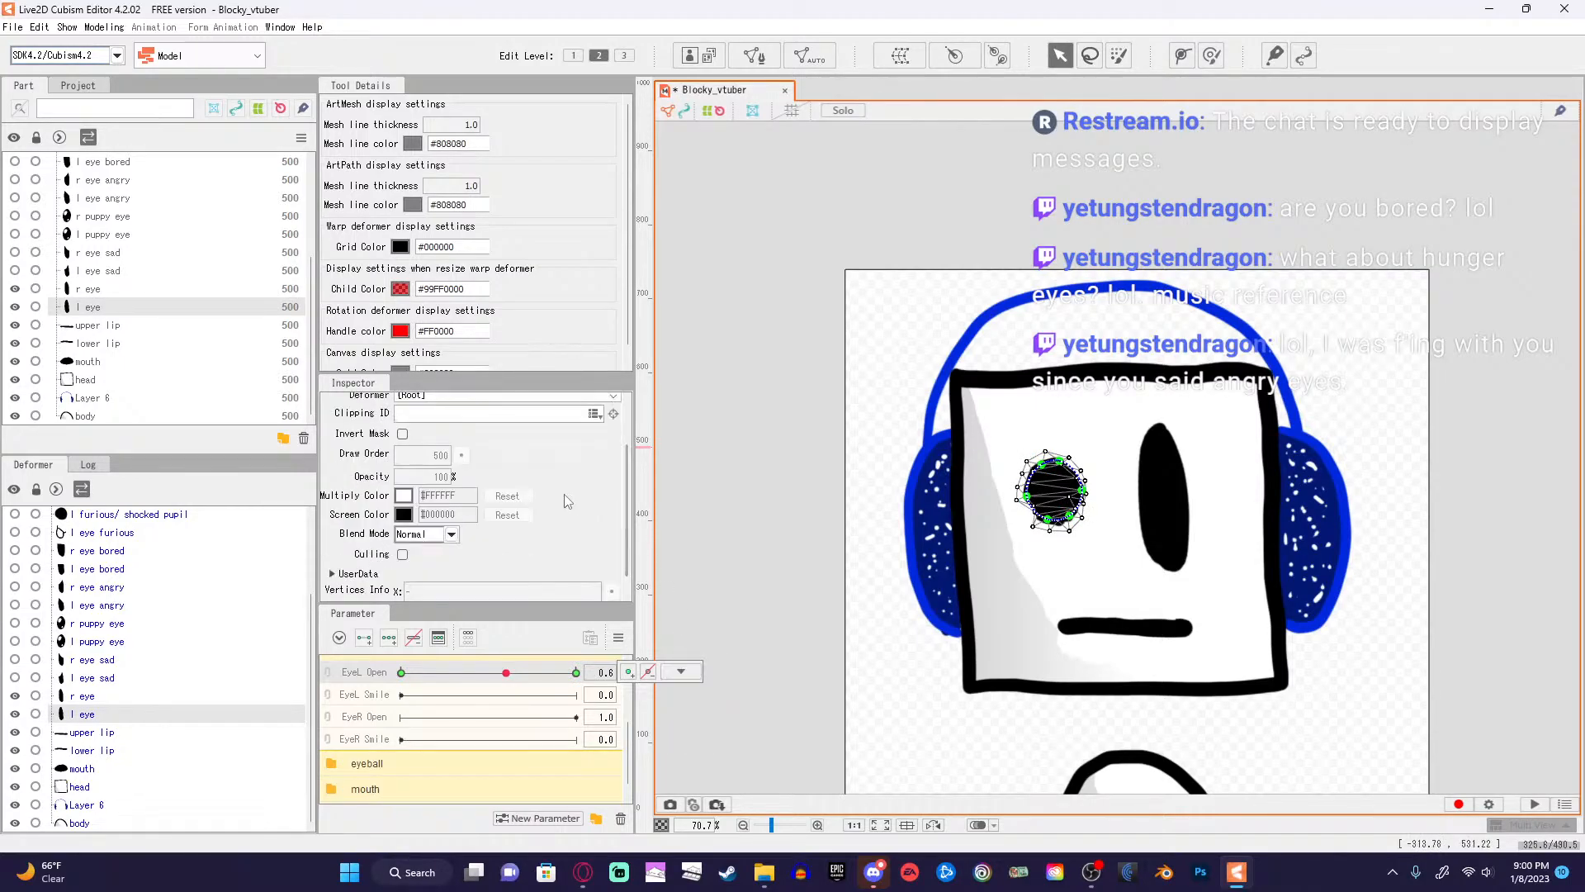
scroll(563, 494, "up", 3)
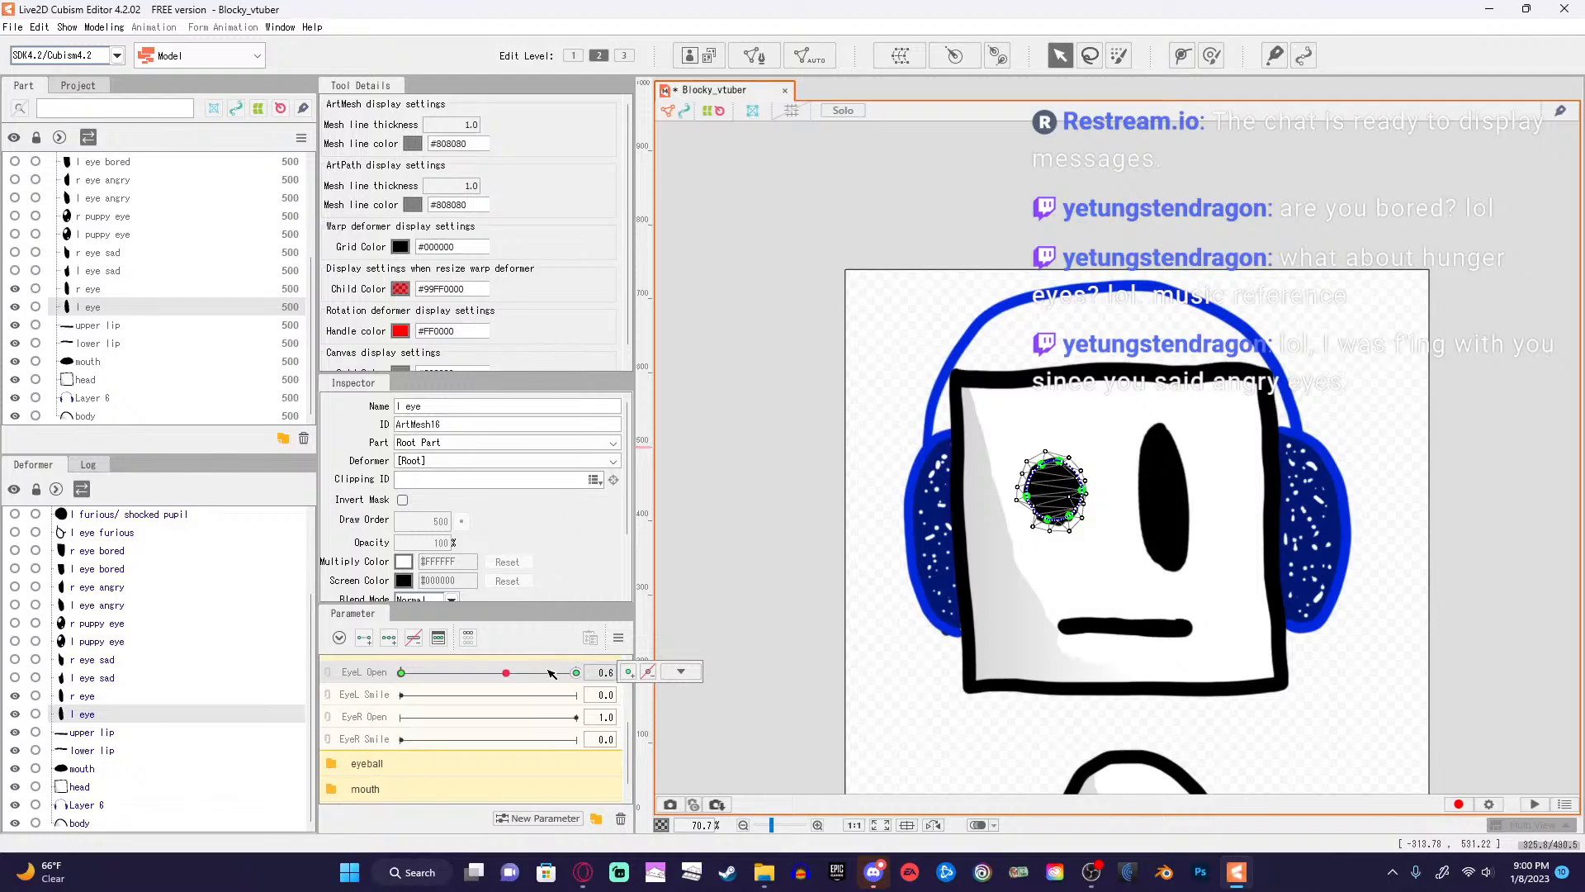
left_click(629, 672)
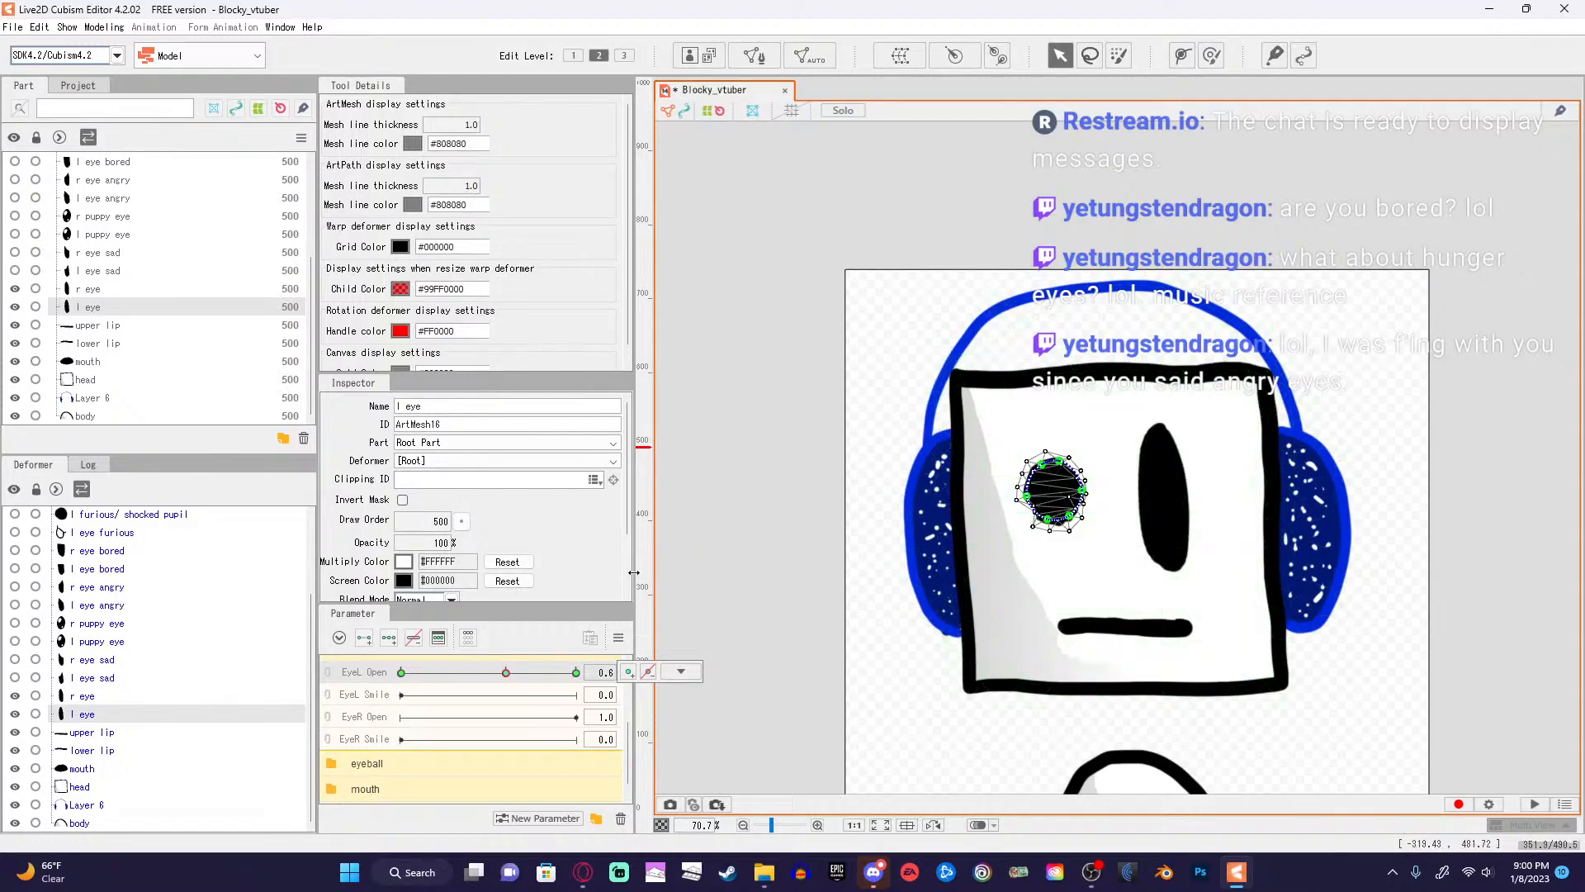
Try to move an outer mesh vertex of l eye inward at the 0.6 keyform, undo it and deselect the mesh.
scroll(687, 577, "up", 1)
scroll(1099, 536, "up", 1)
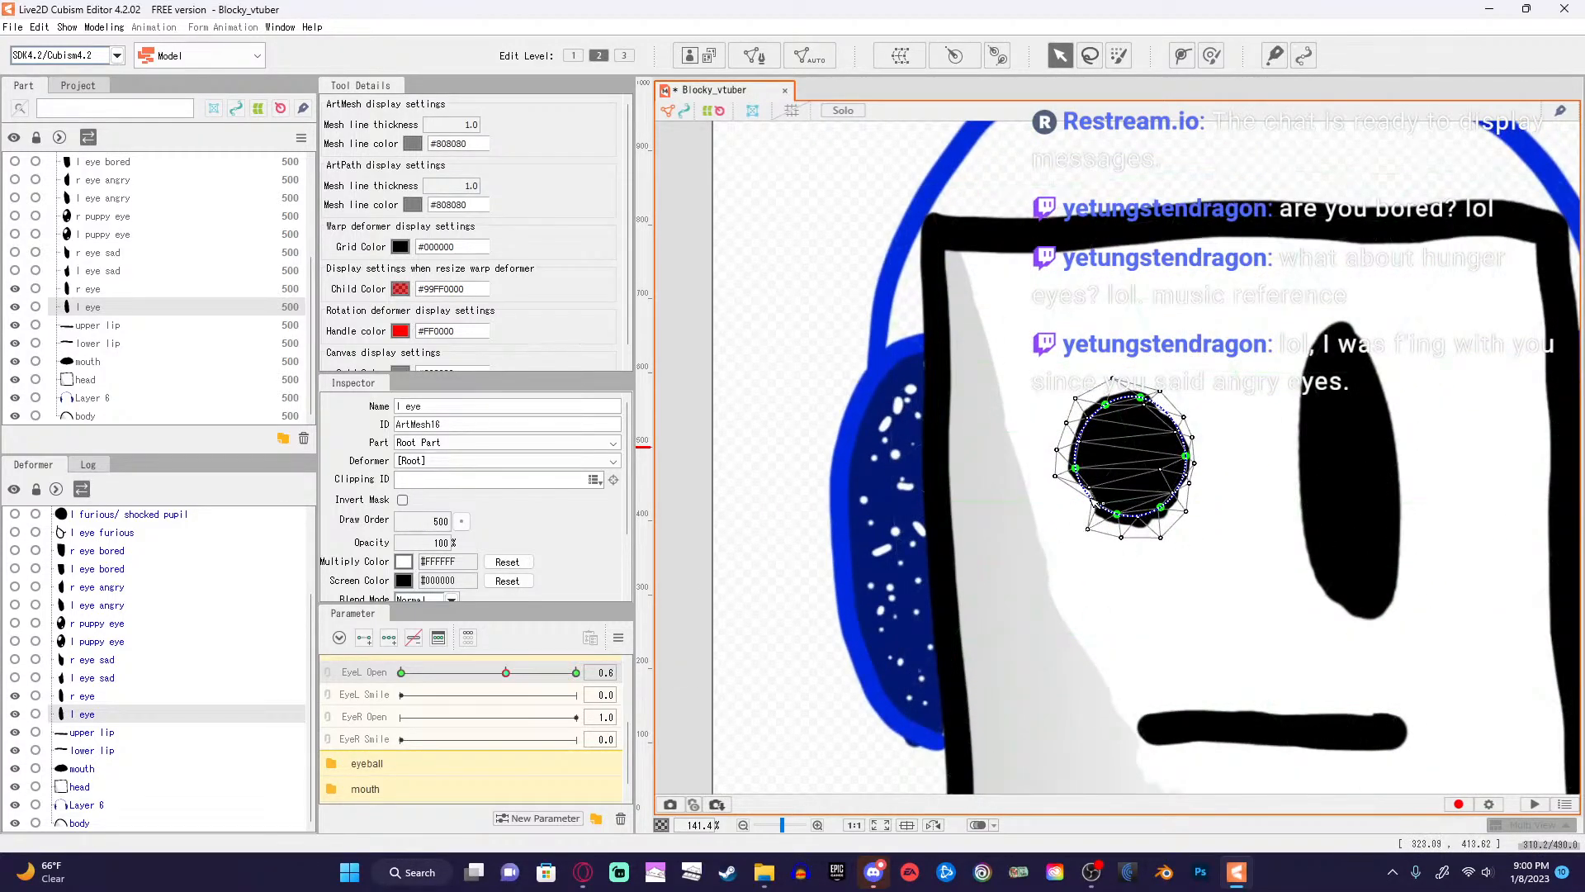
left_click(1090, 497)
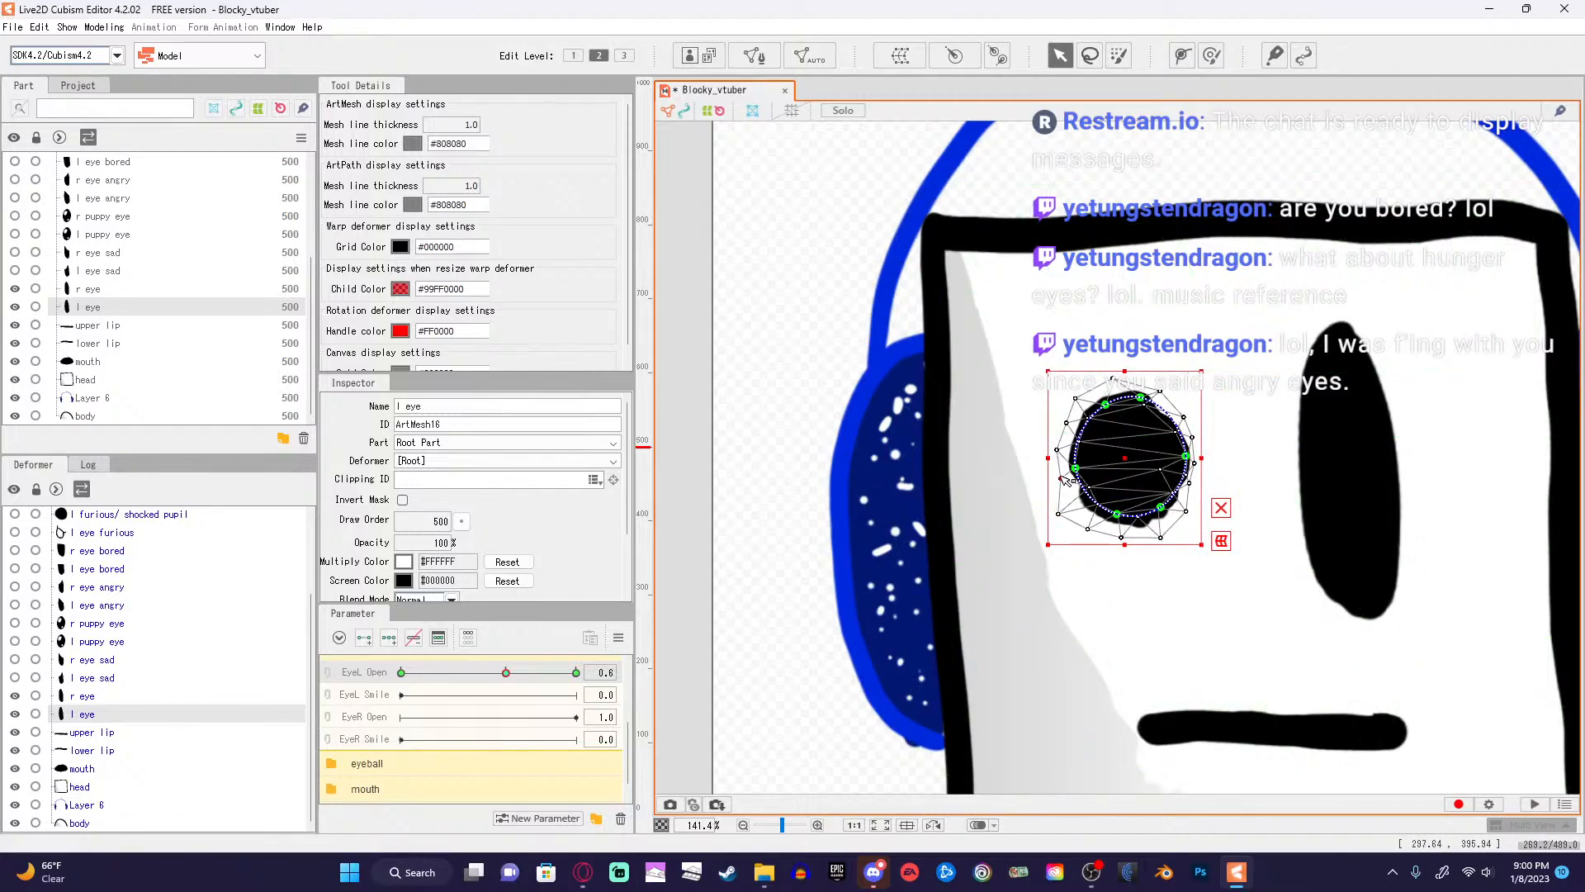
mouse_move(1061, 478)
left_mouse_down()
mouse_move(1049, 470)
mouse_move(1084, 494)
left_mouse_up()
key("ctrl+z")
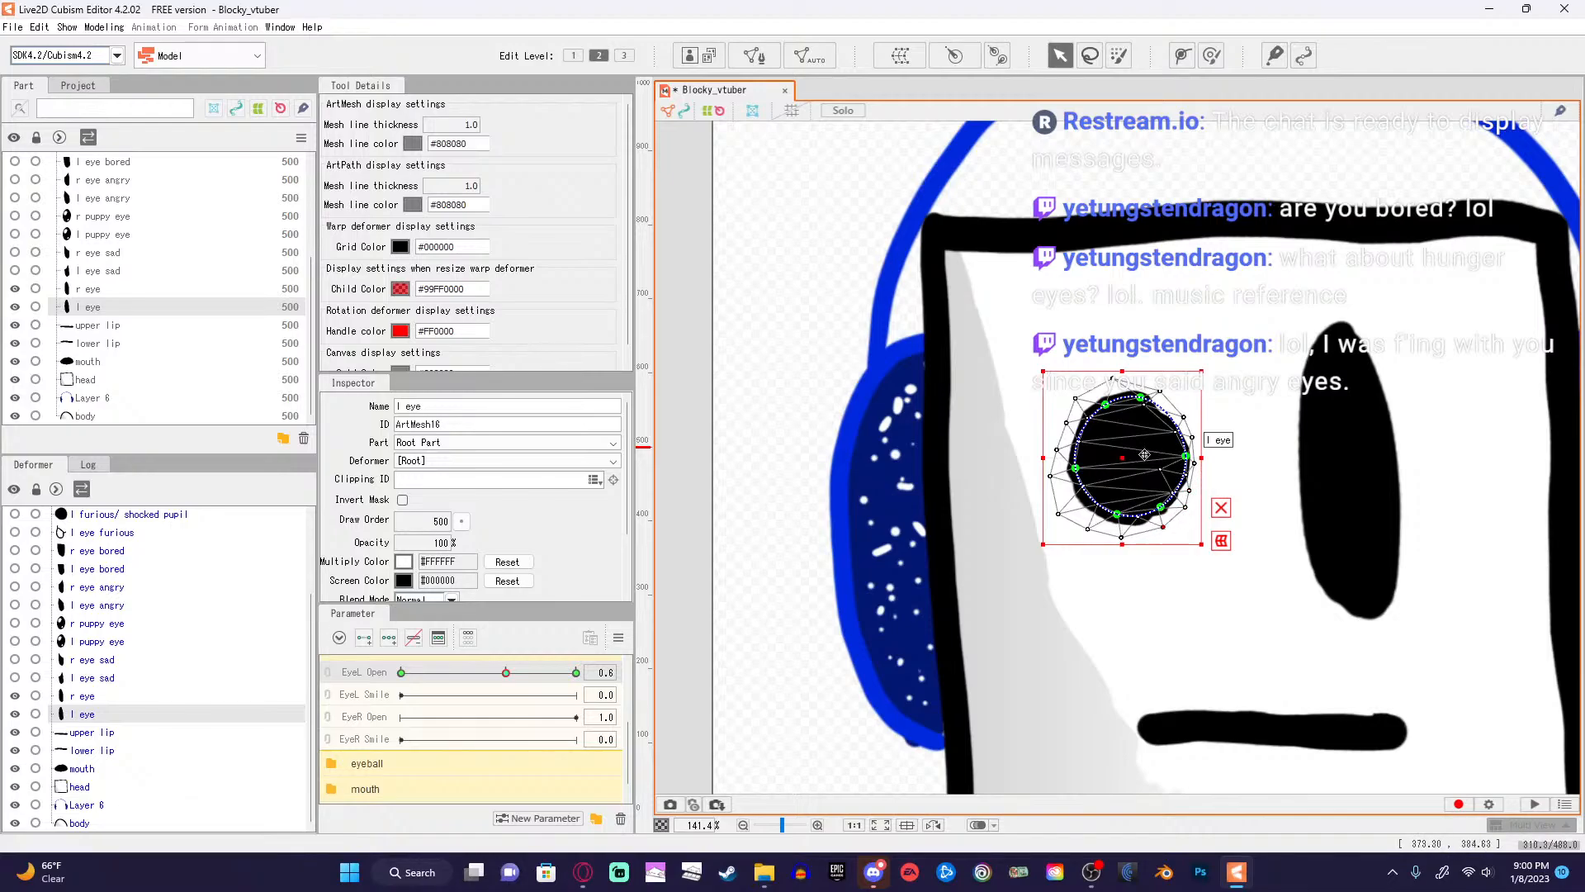
left_click(801, 434)
scroll(813, 435, "down", 4)
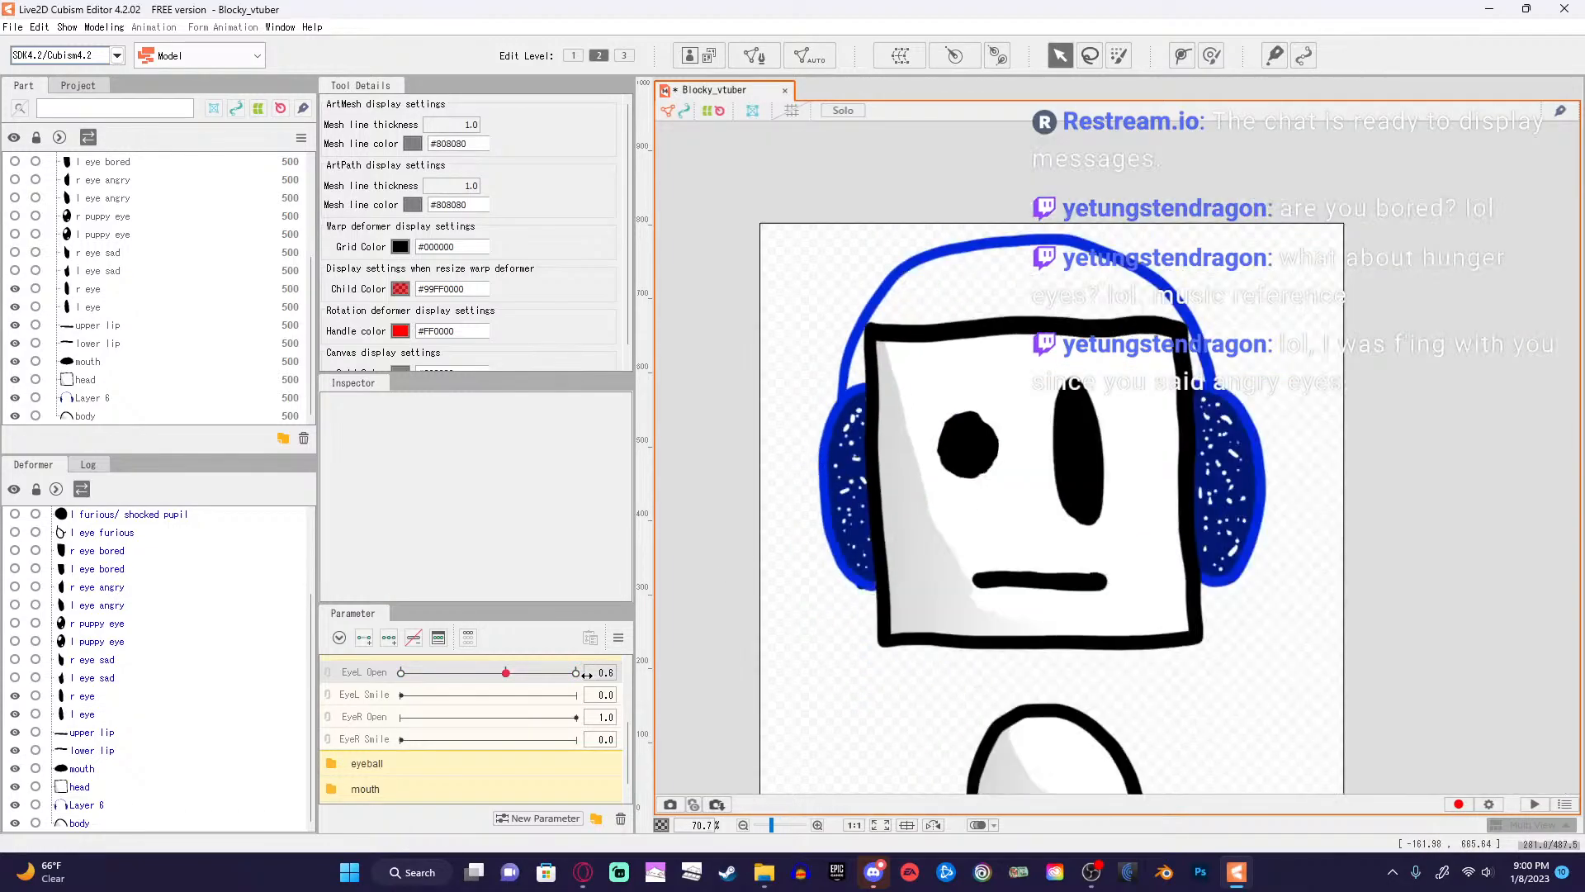
Switch to the eye rigging tutorial, watch how the extra EyeL Open keyforms are shaped, and pause it.
mouse_move(506, 674)
left_mouse_down()
mouse_move(570, 673)
mouse_move(469, 672)
mouse_move(555, 656)
mouse_move(406, 673)
mouse_move(689, 652)
mouse_move(496, 673)
mouse_move(508, 685)
left_mouse_up()
left_click(599, 872)
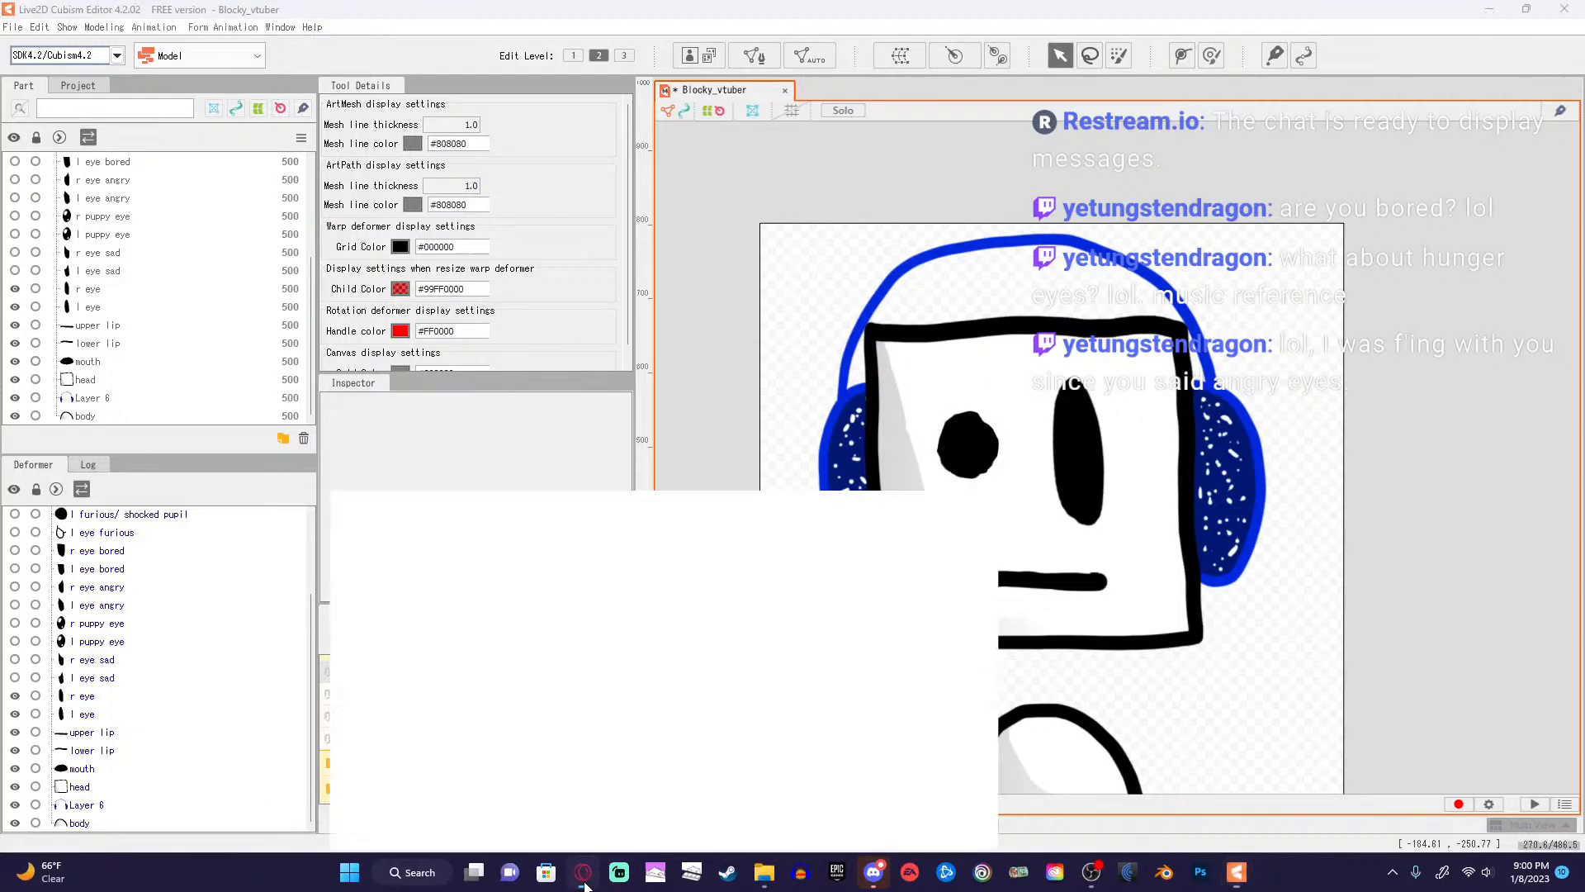
key("Right")
key("Right")
key("Right")
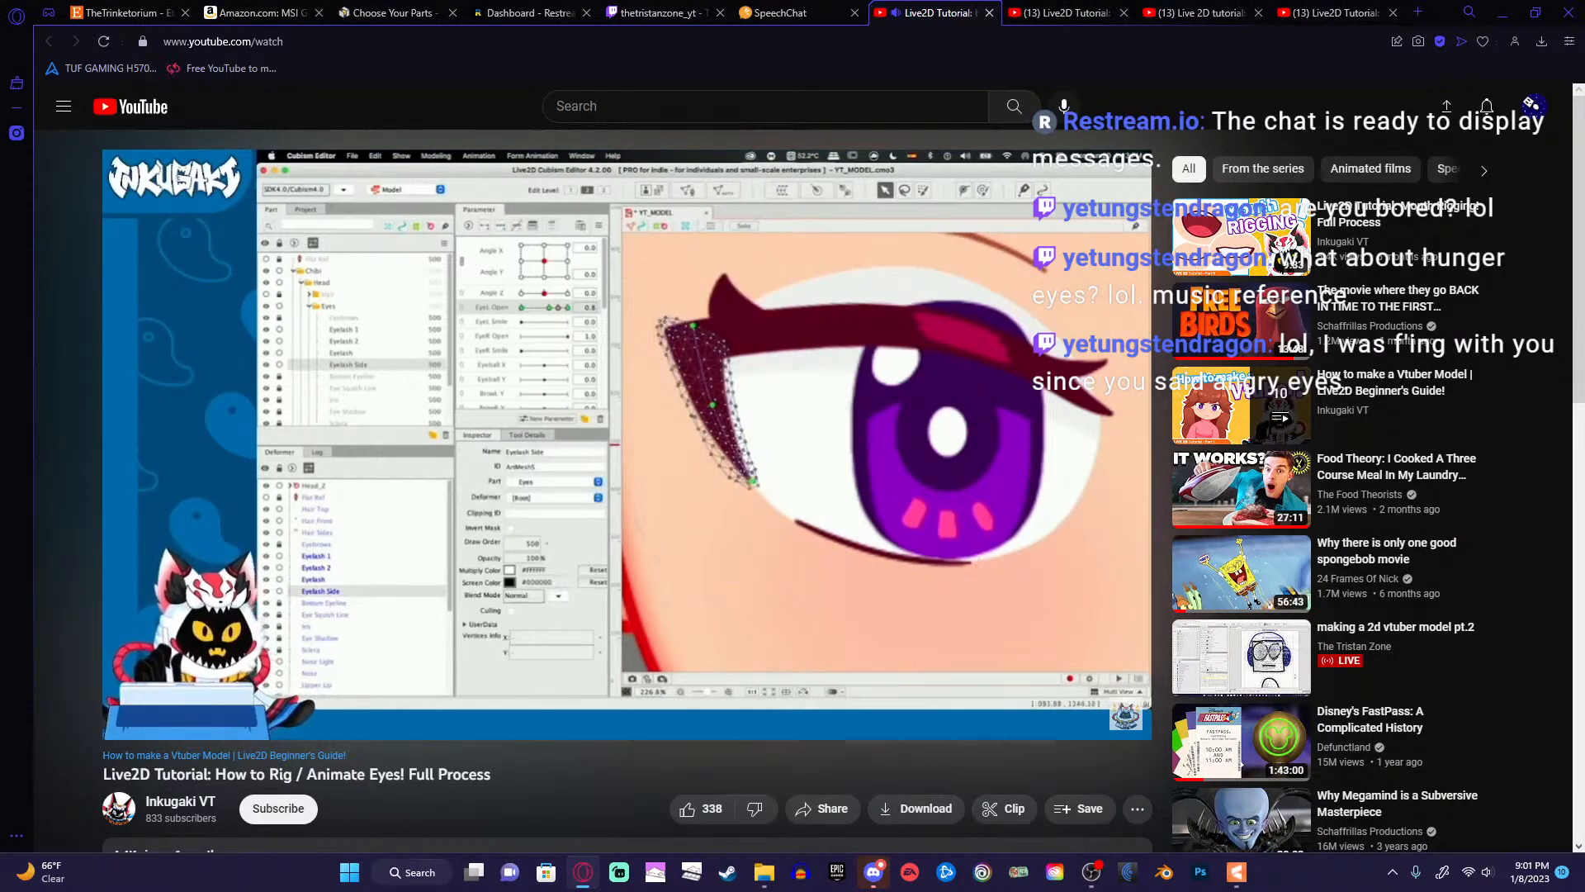
key("Left")
key("Left")
key("Left")
key("Left")
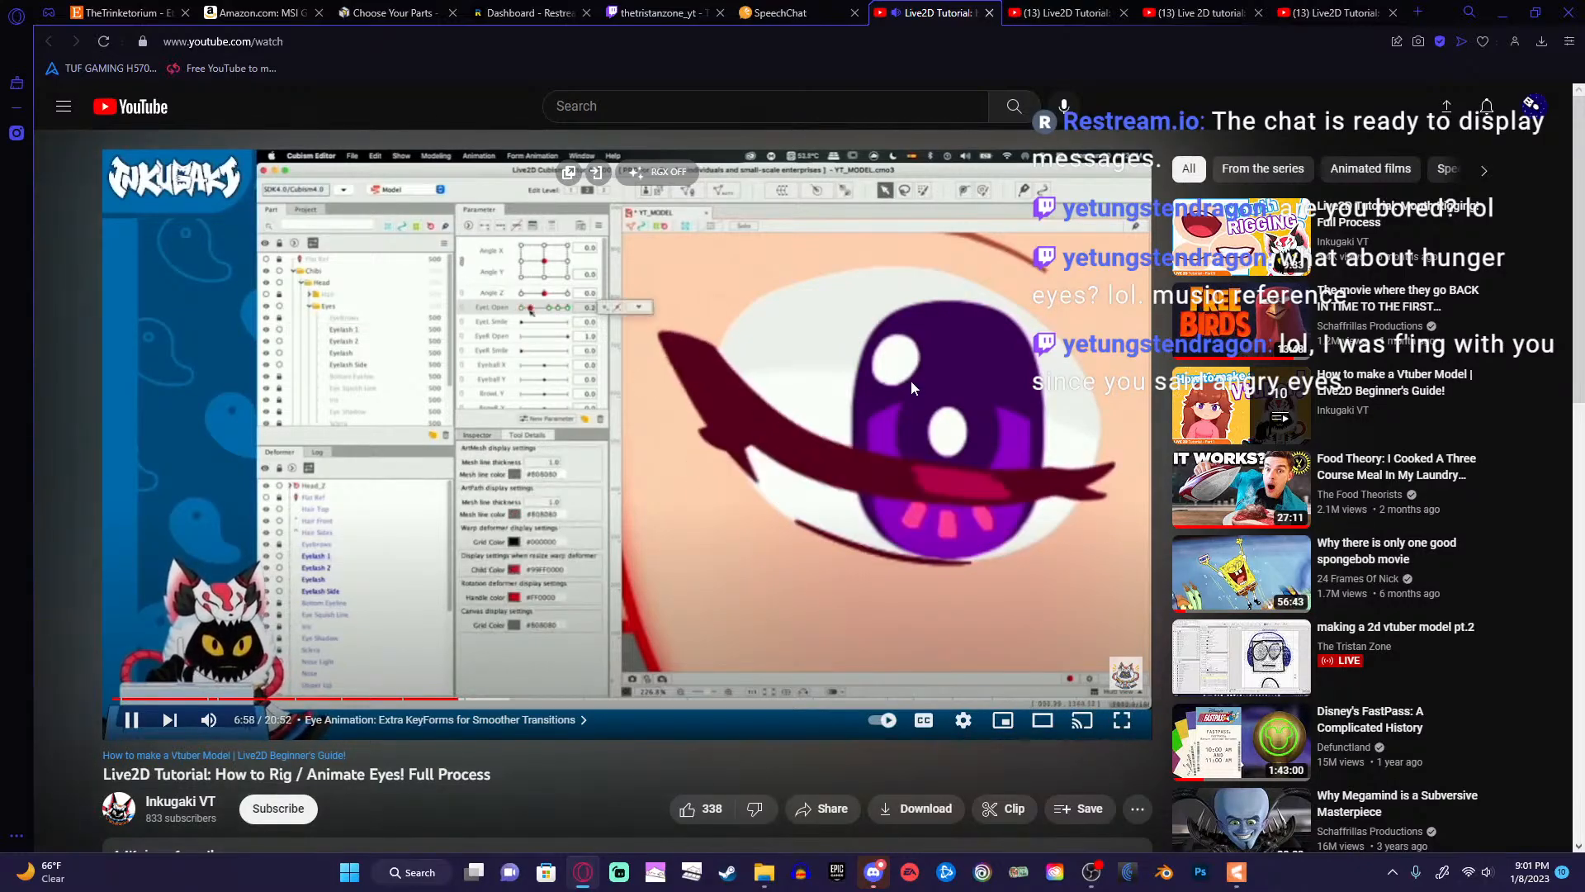
left_click(910, 380)
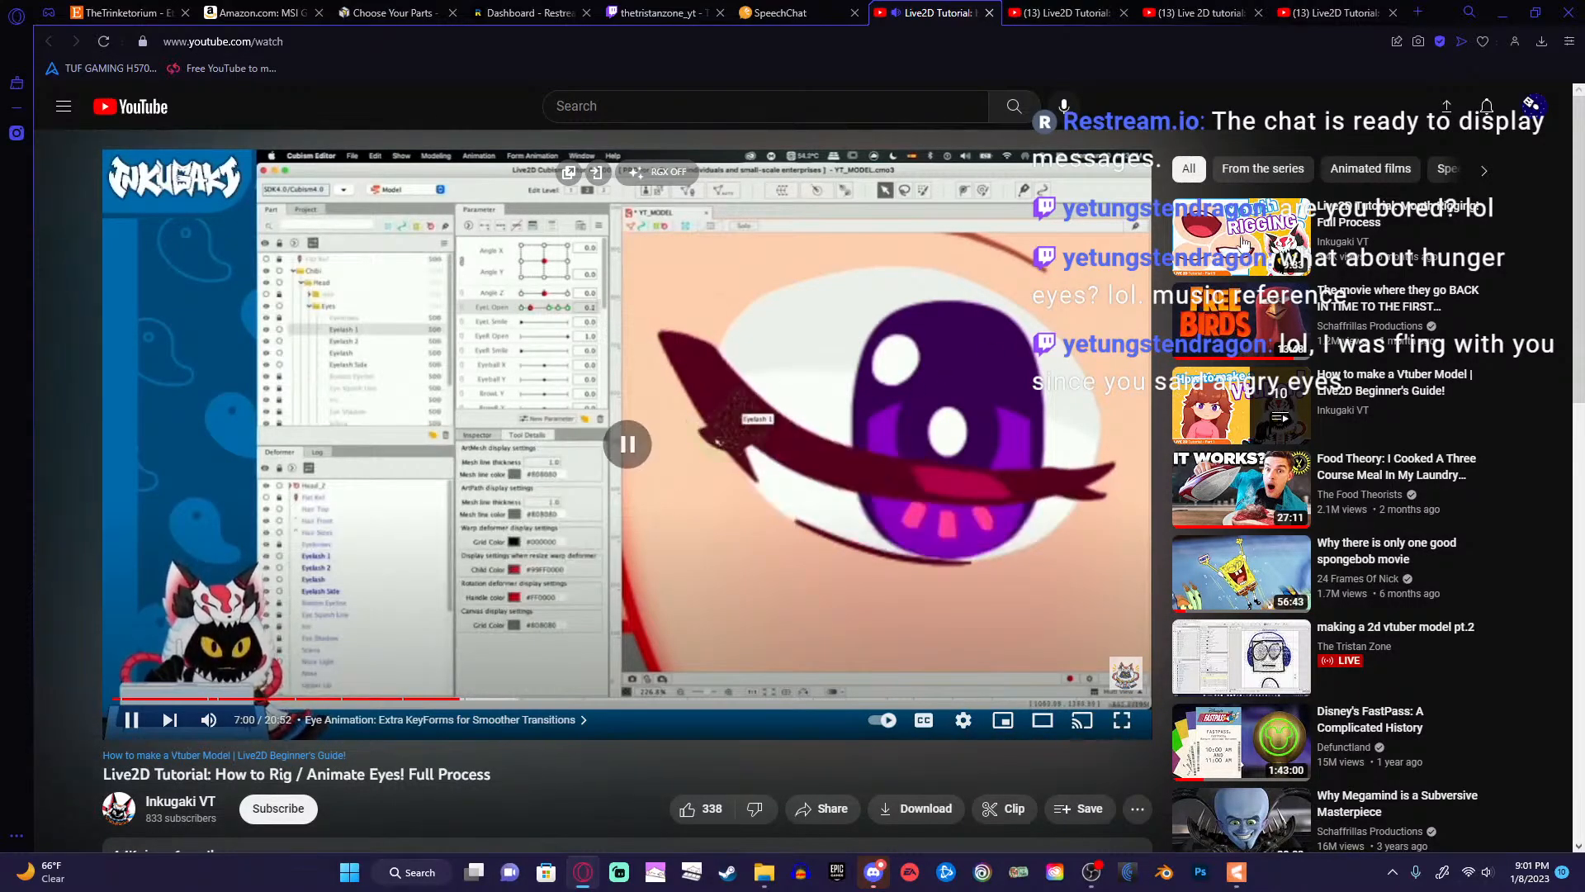
Return to Live2D Cubism Editor and preview l eye's transition by moving EyeL Open from 0.6 to 1.0 and to 0.0.
left_click(1514, 20)
mouse_move(509, 673)
left_mouse_down()
mouse_move(383, 697)
mouse_move(582, 673)
mouse_move(507, 684)
left_mouse_up()
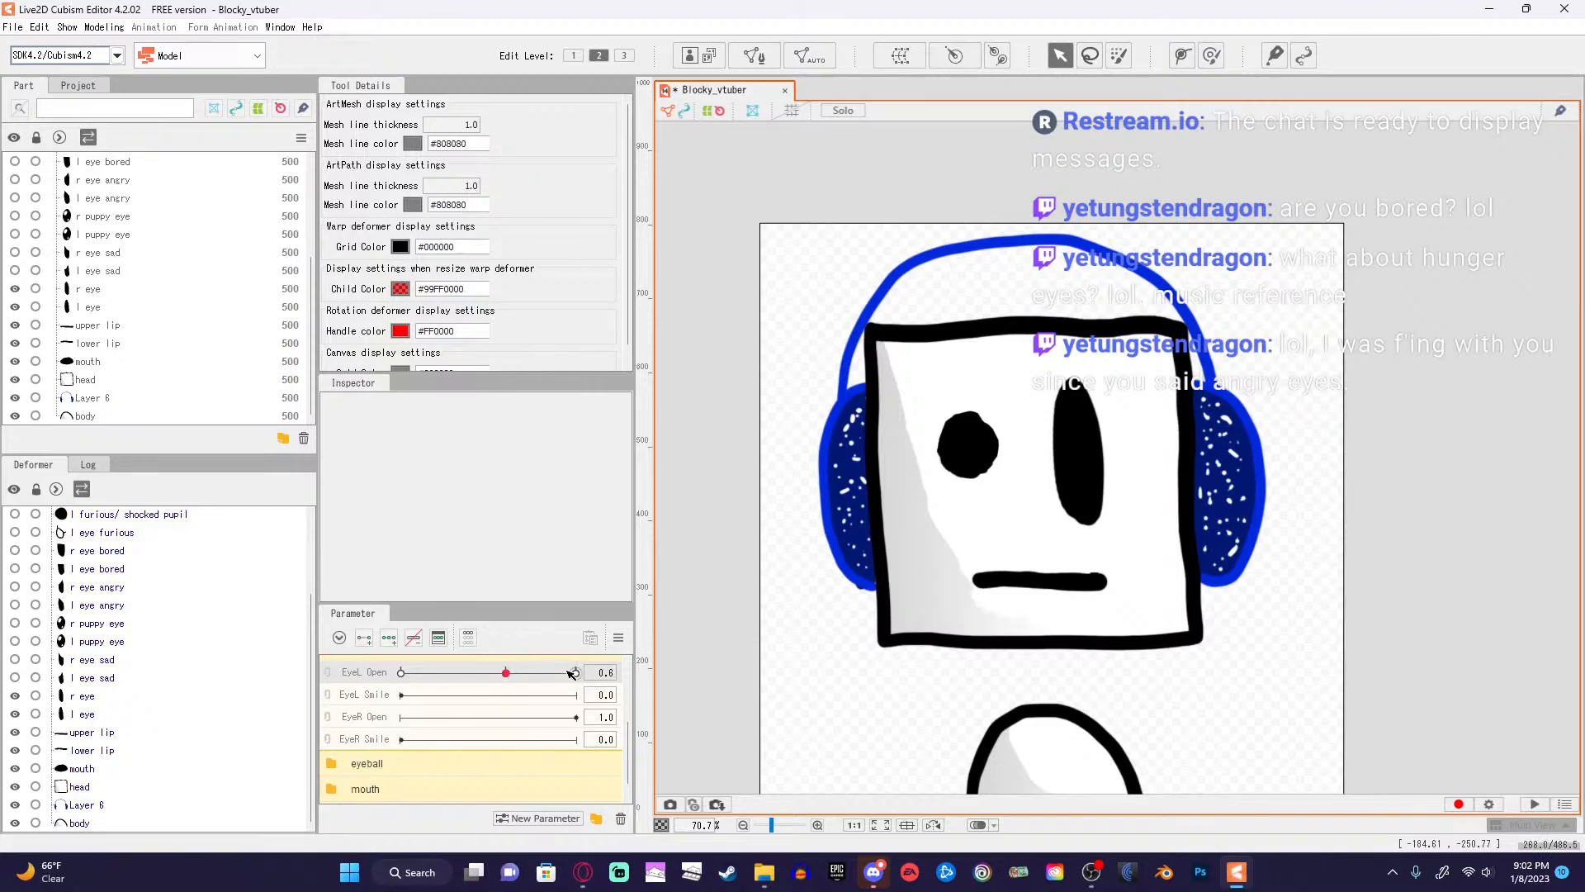
left_click_drag(576, 679, 545, 679)
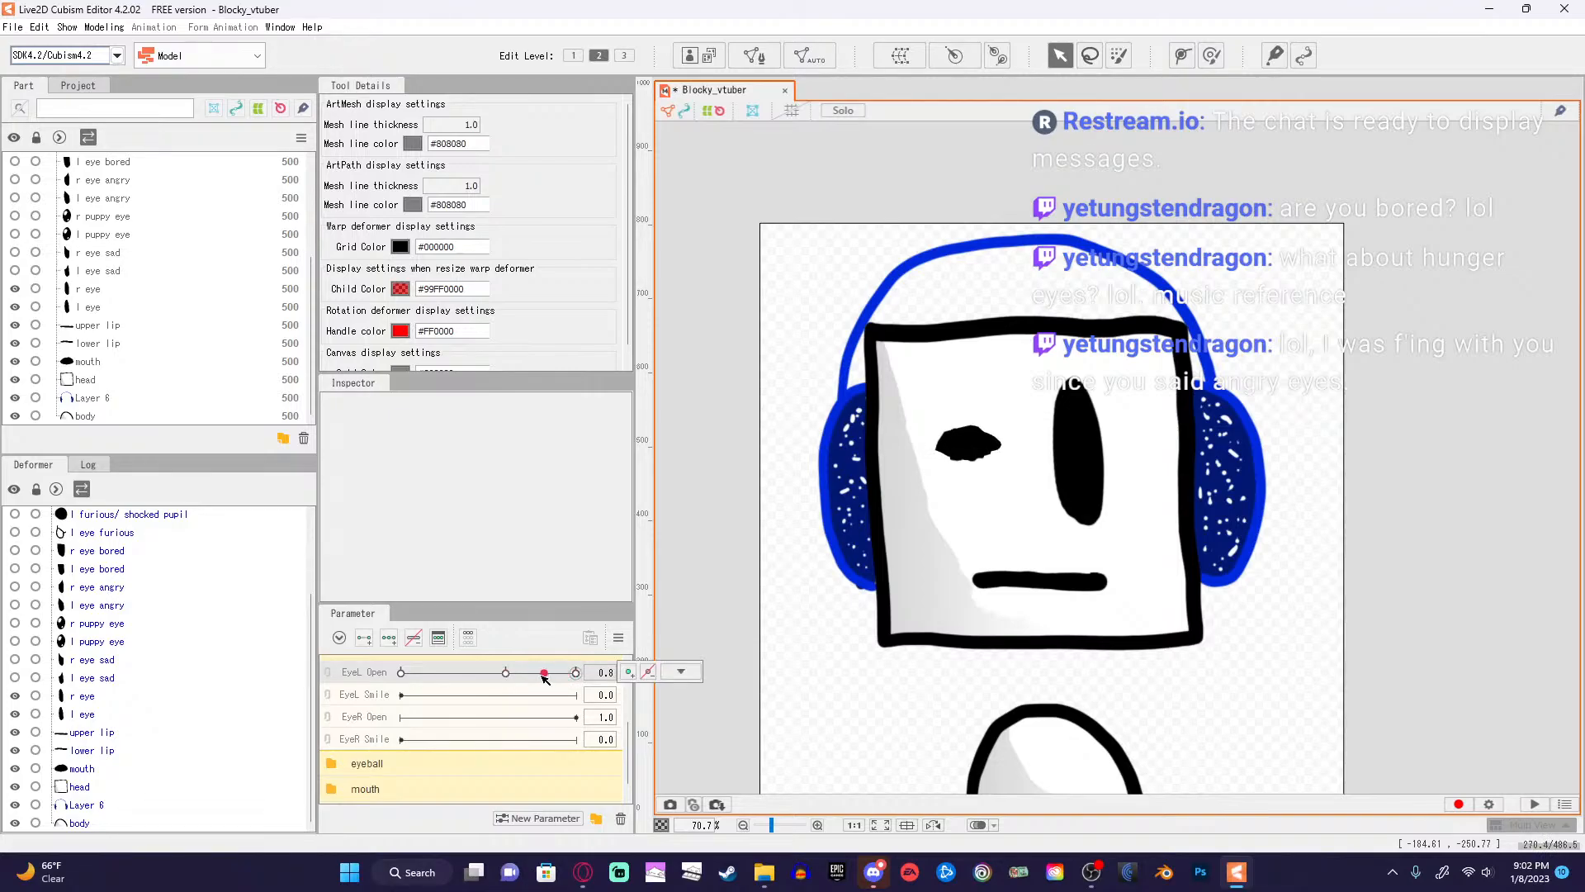
left_click(579, 673)
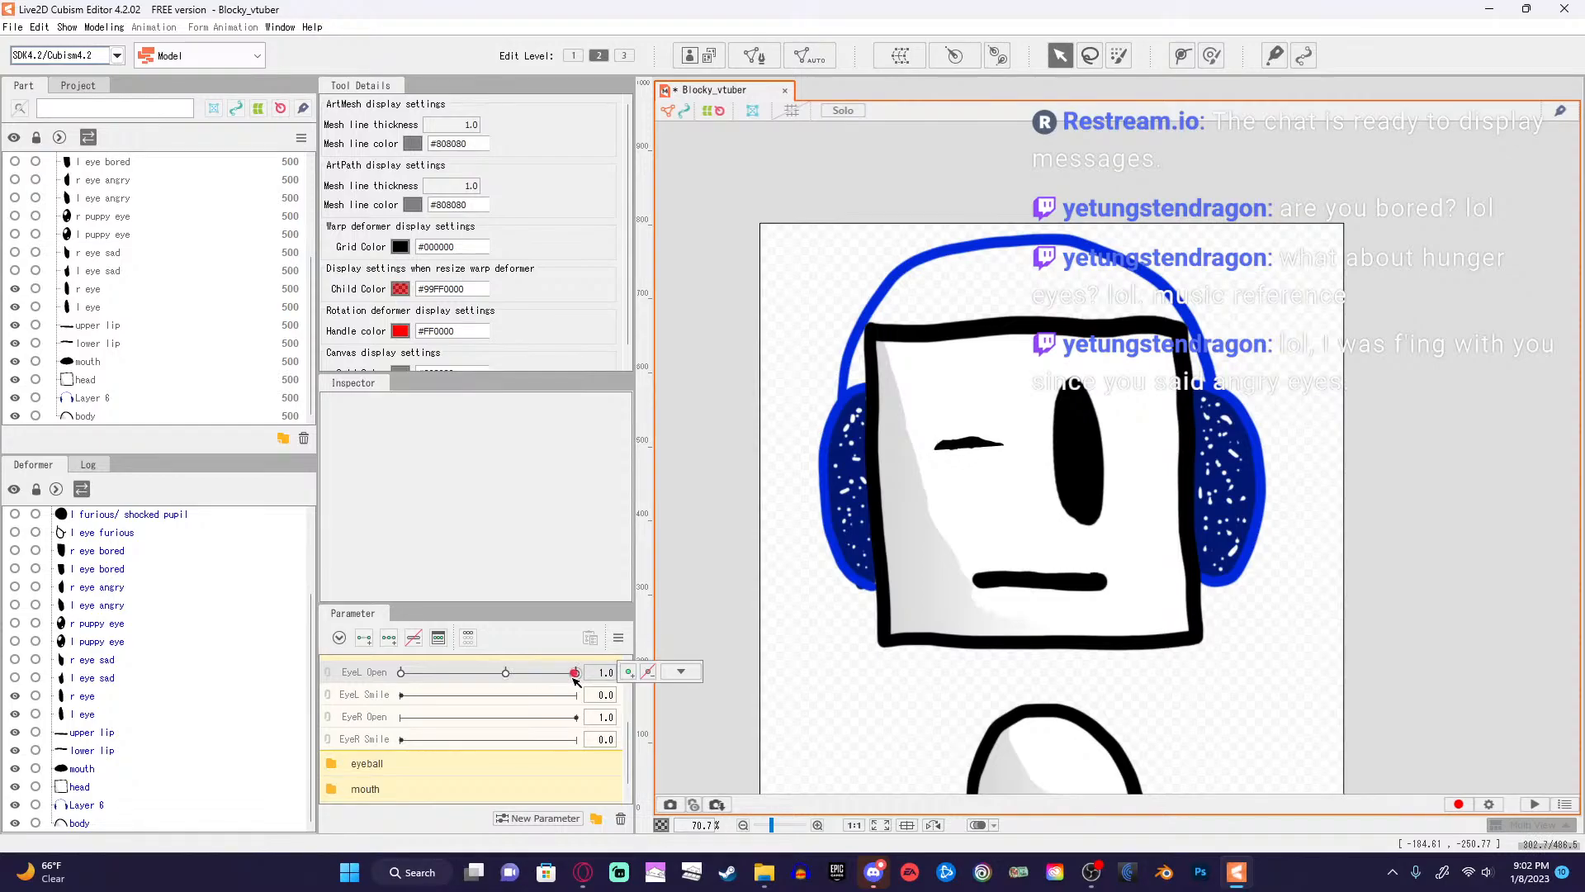
left_click_drag(403, 675, 357, 682)
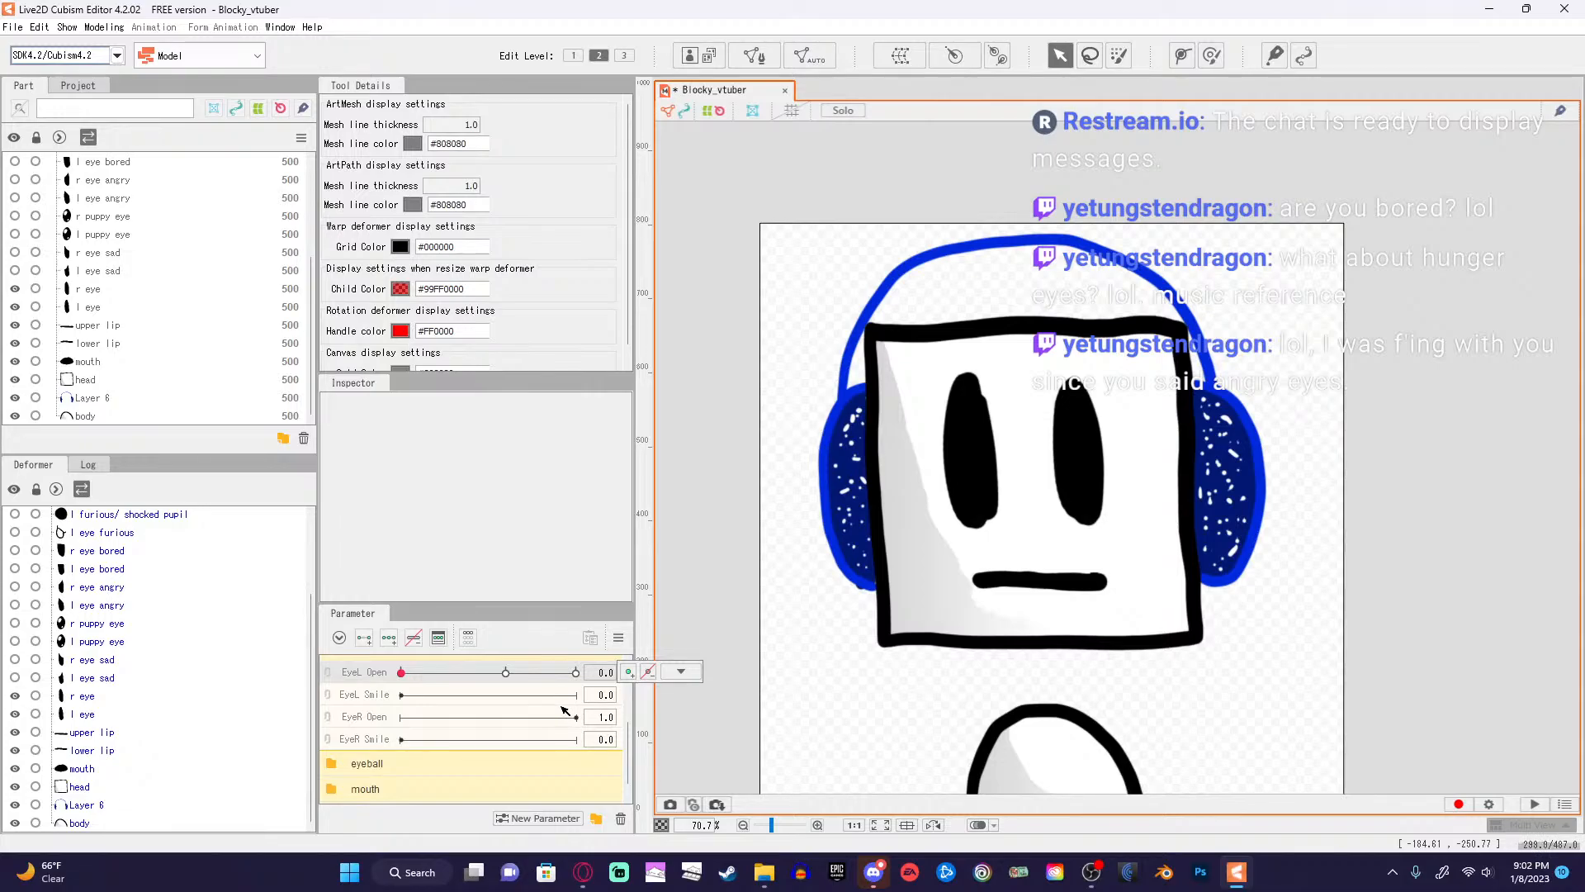
Undo l eye's 0.6 key on EyeL Open and its closed-shape deformations back to the original open shape.
key("ctrl+z")
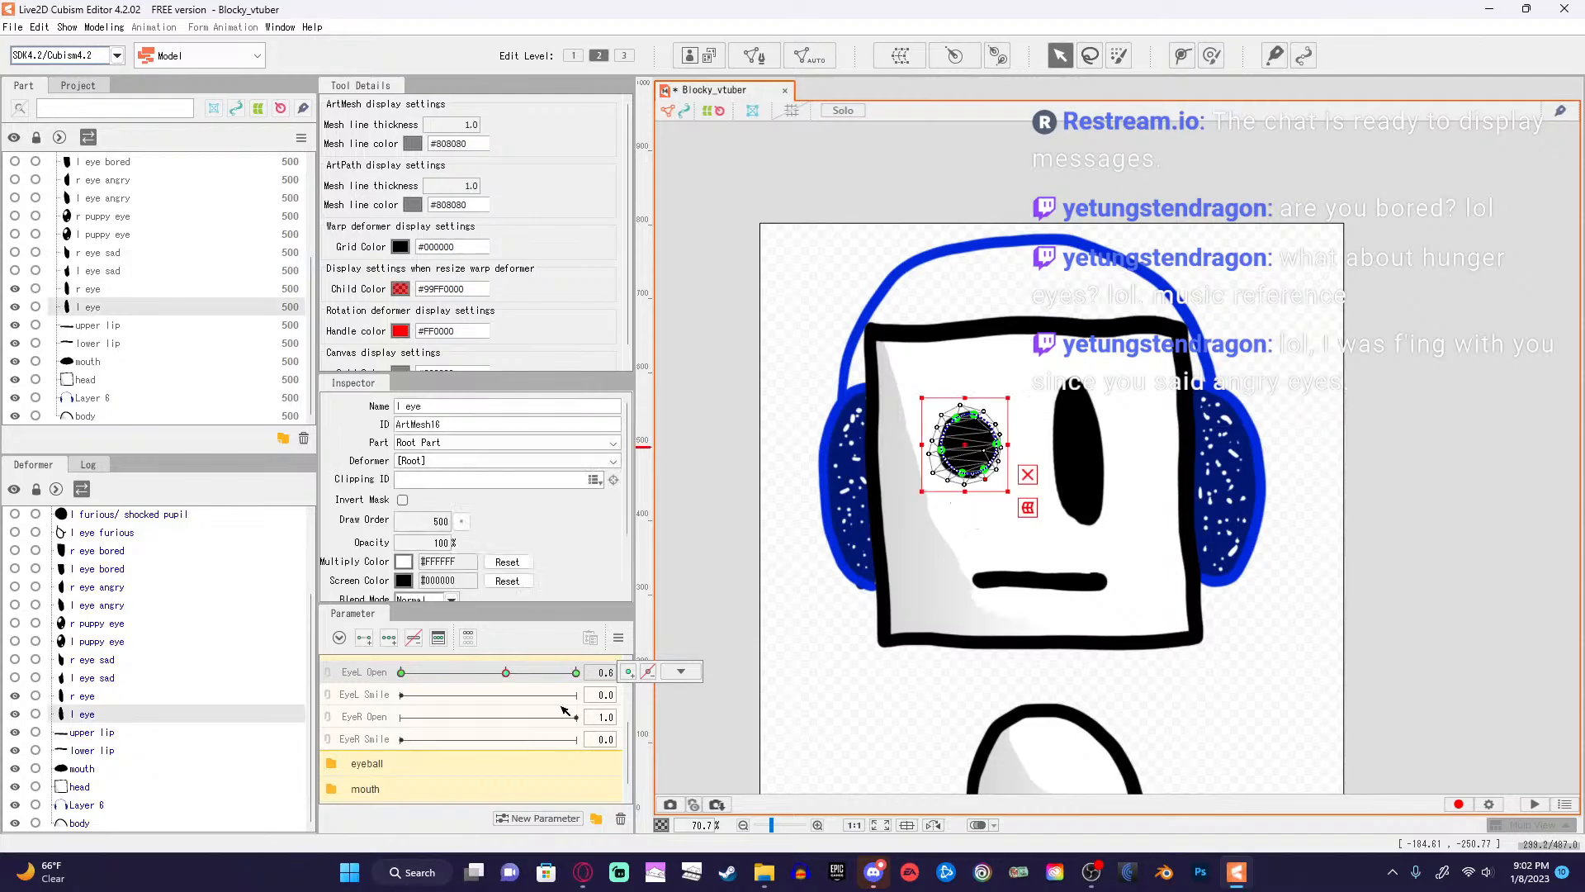
key("ctrl+z")
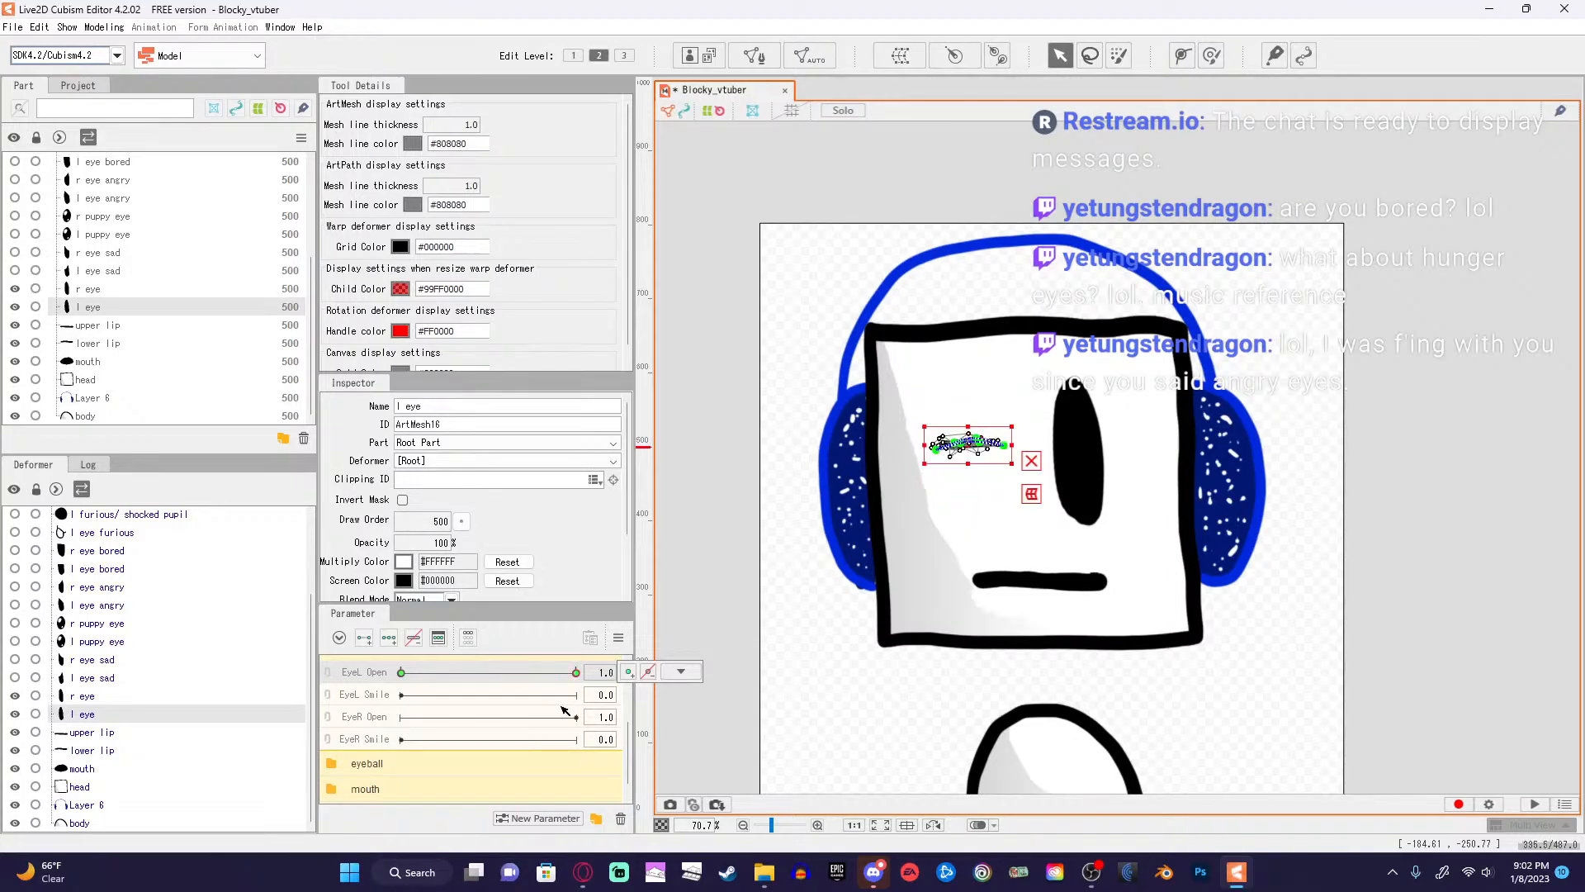
key("ctrl+z")
key("ctrl+z")
key("ctrl+z")
key("ctrl+z")
key("ctrl+z")
key("ctrl+z")
key("ctrl+z")
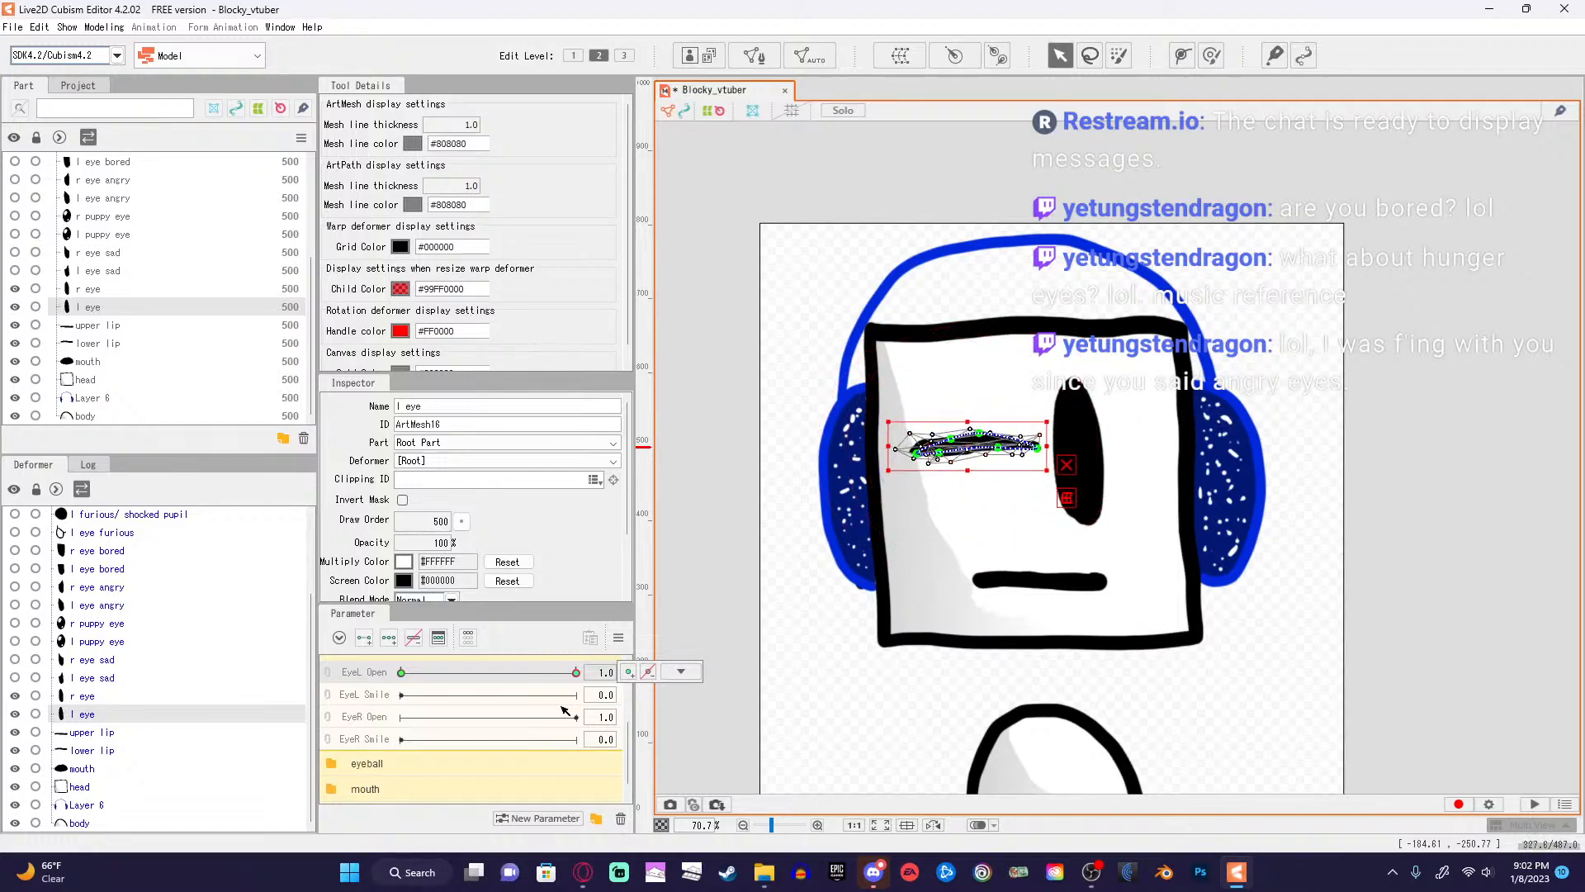
key("ctrl+z")
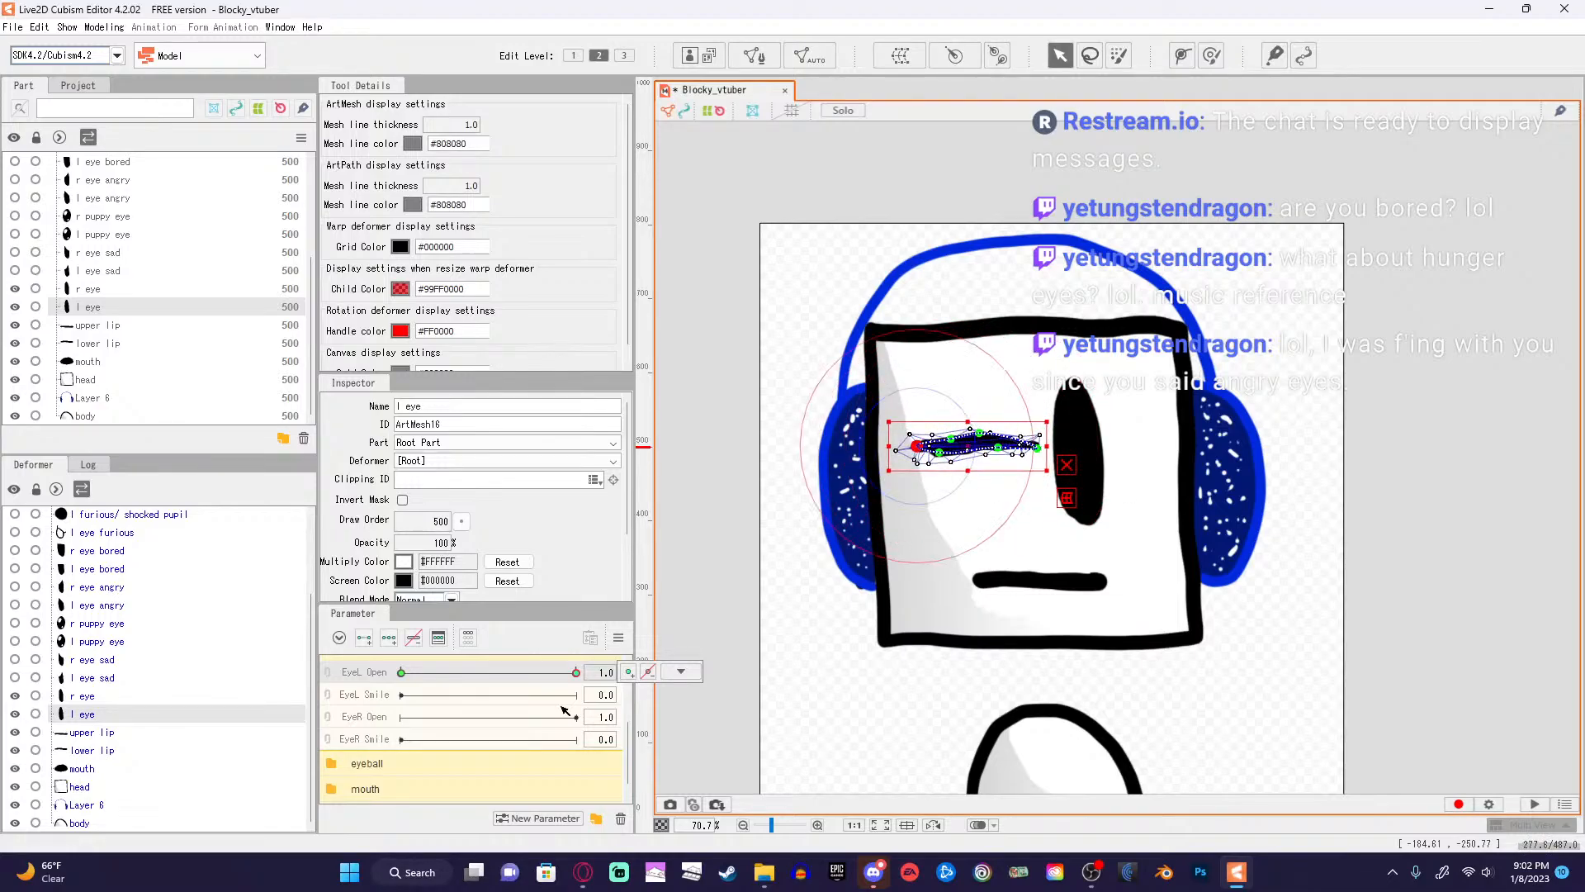
key("ctrl+z")
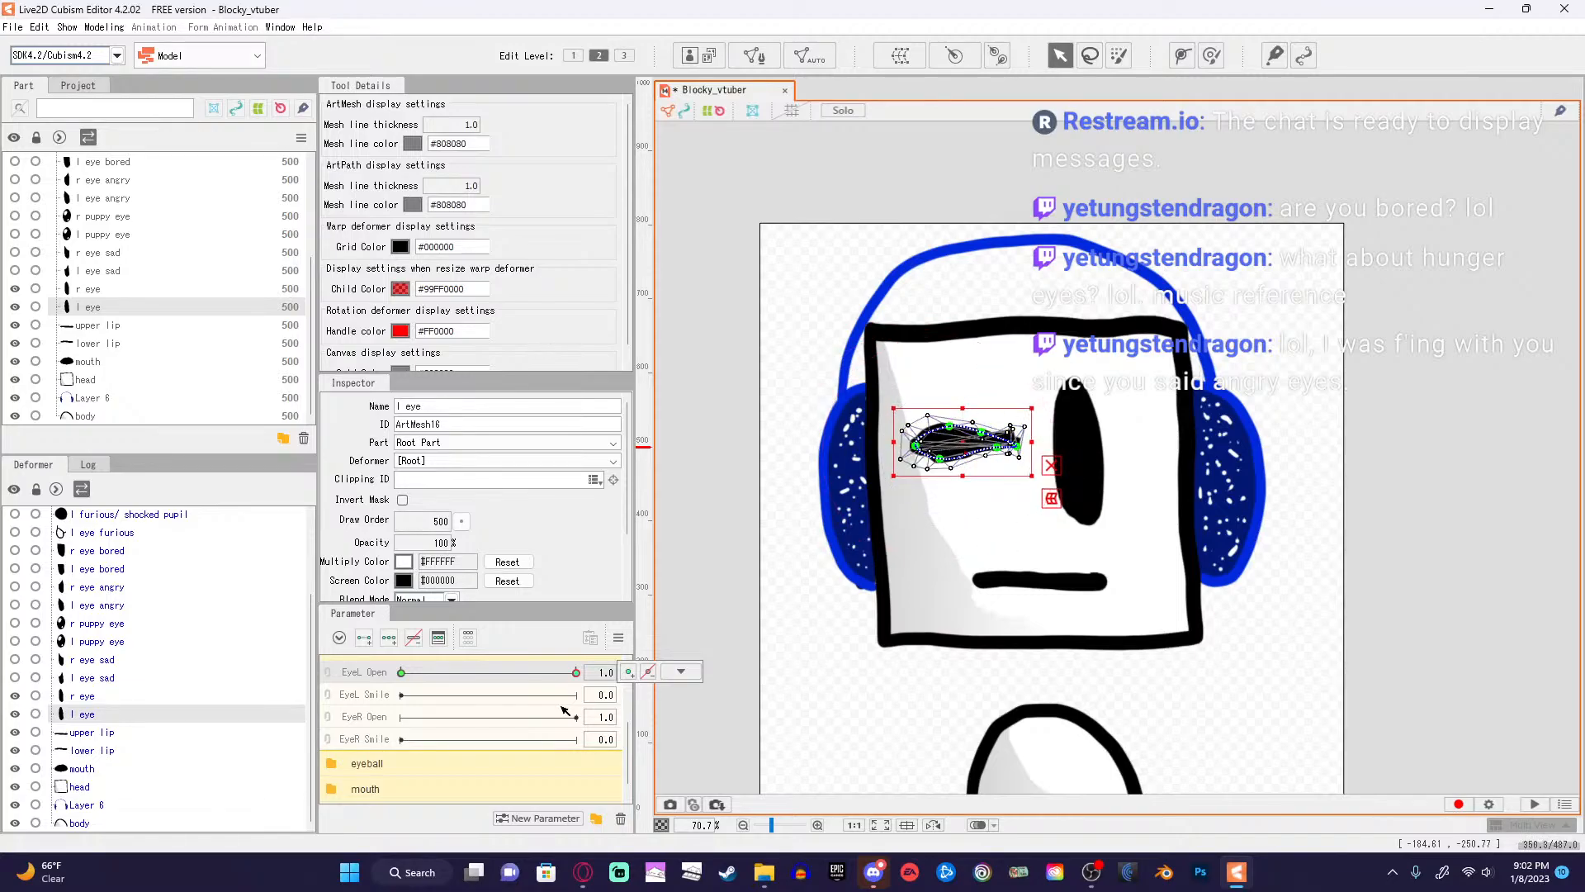
key("ctrl+z")
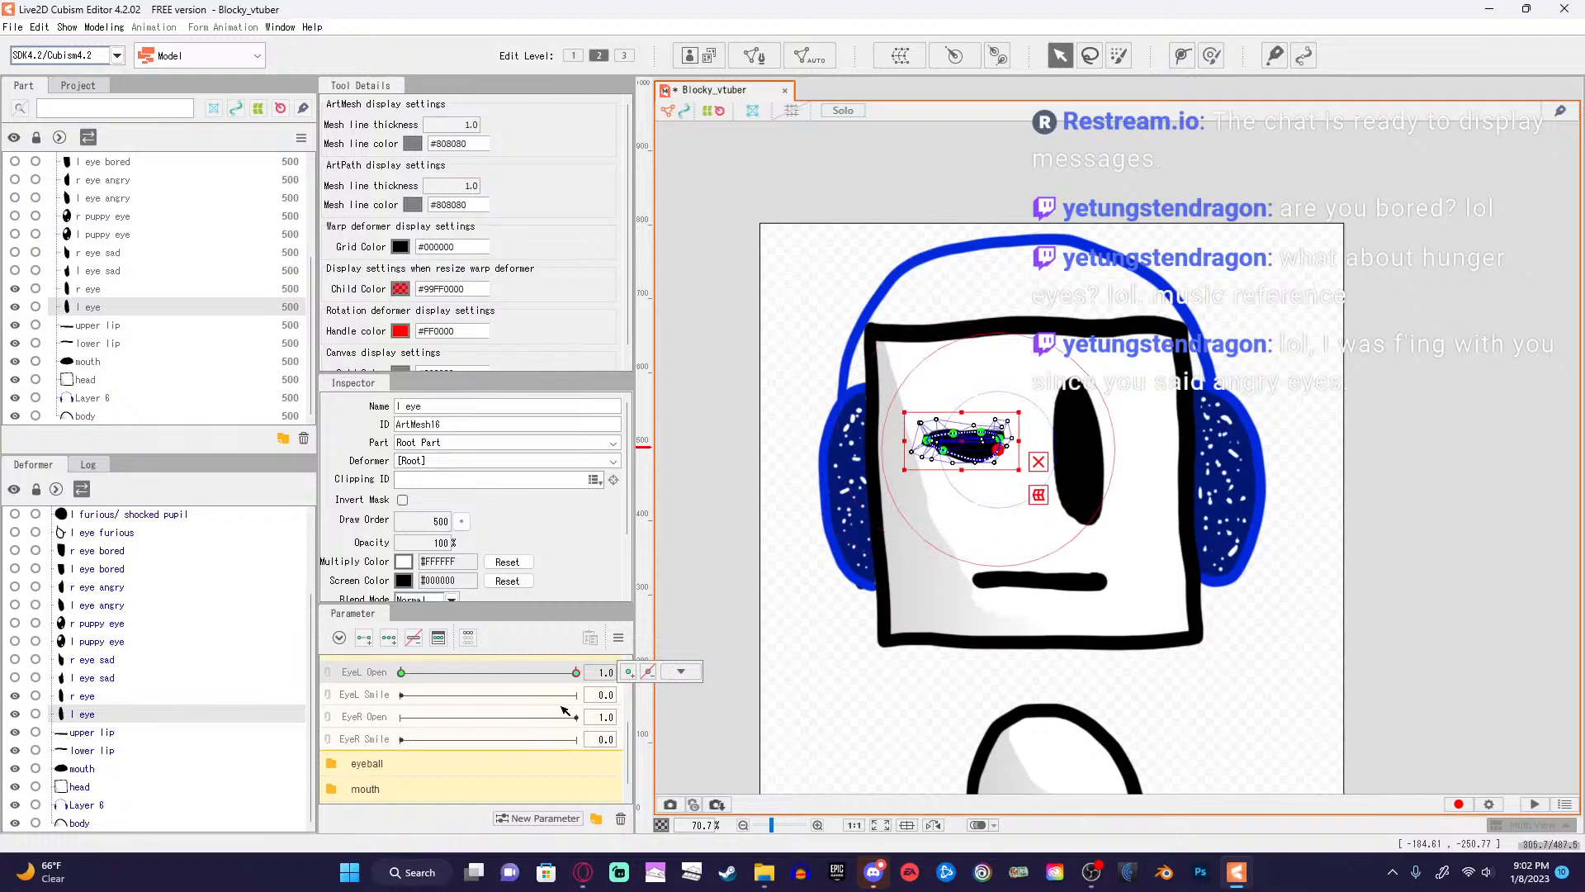
key("ctrl+z")
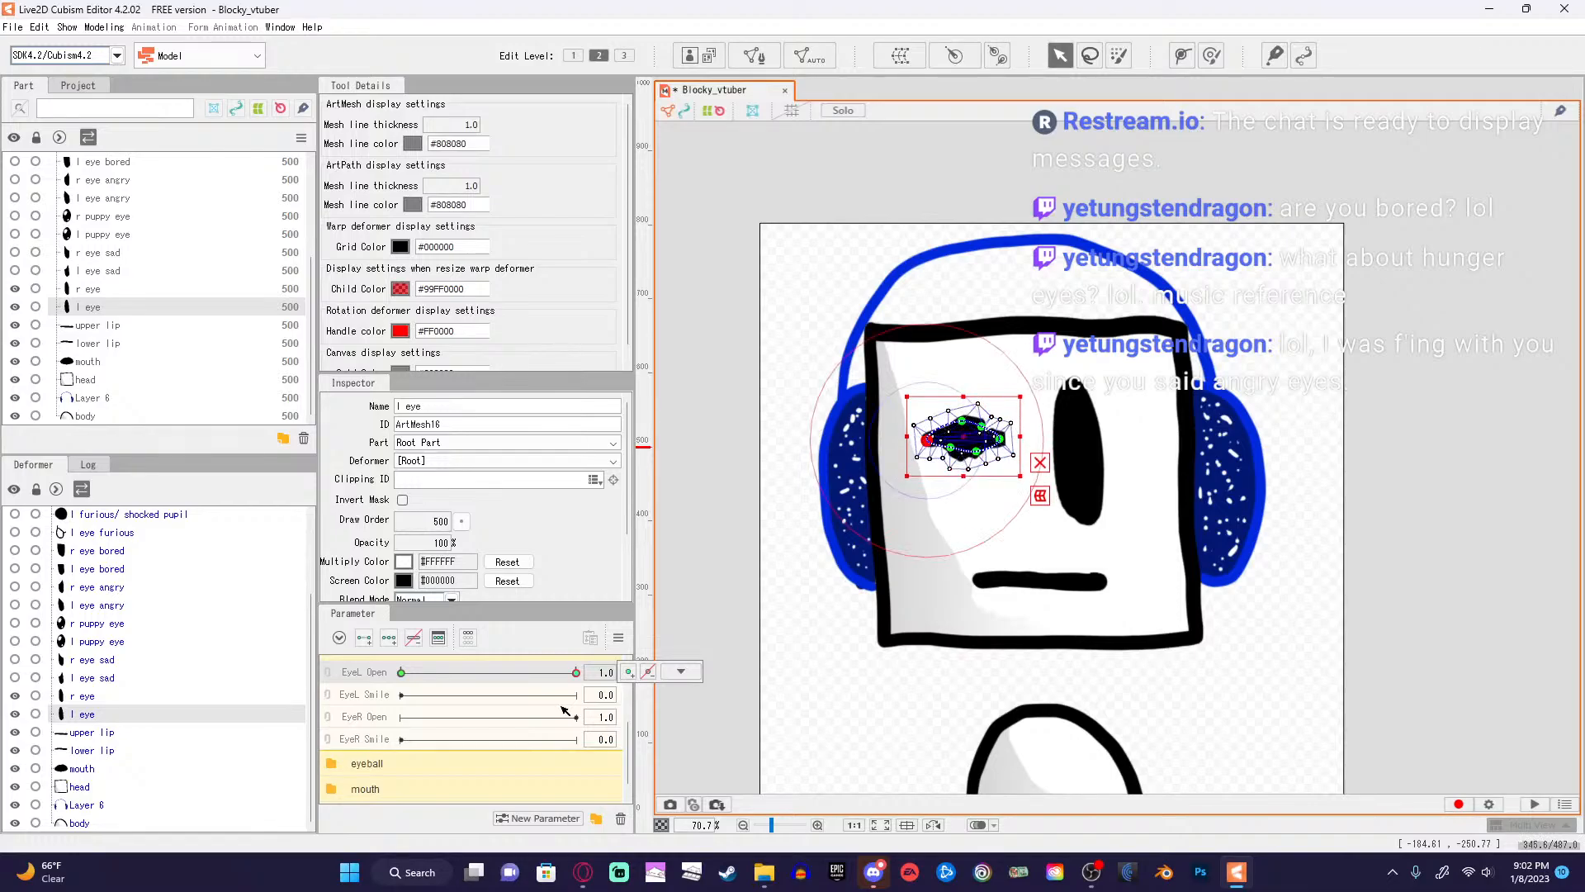
key("ctrl+z")
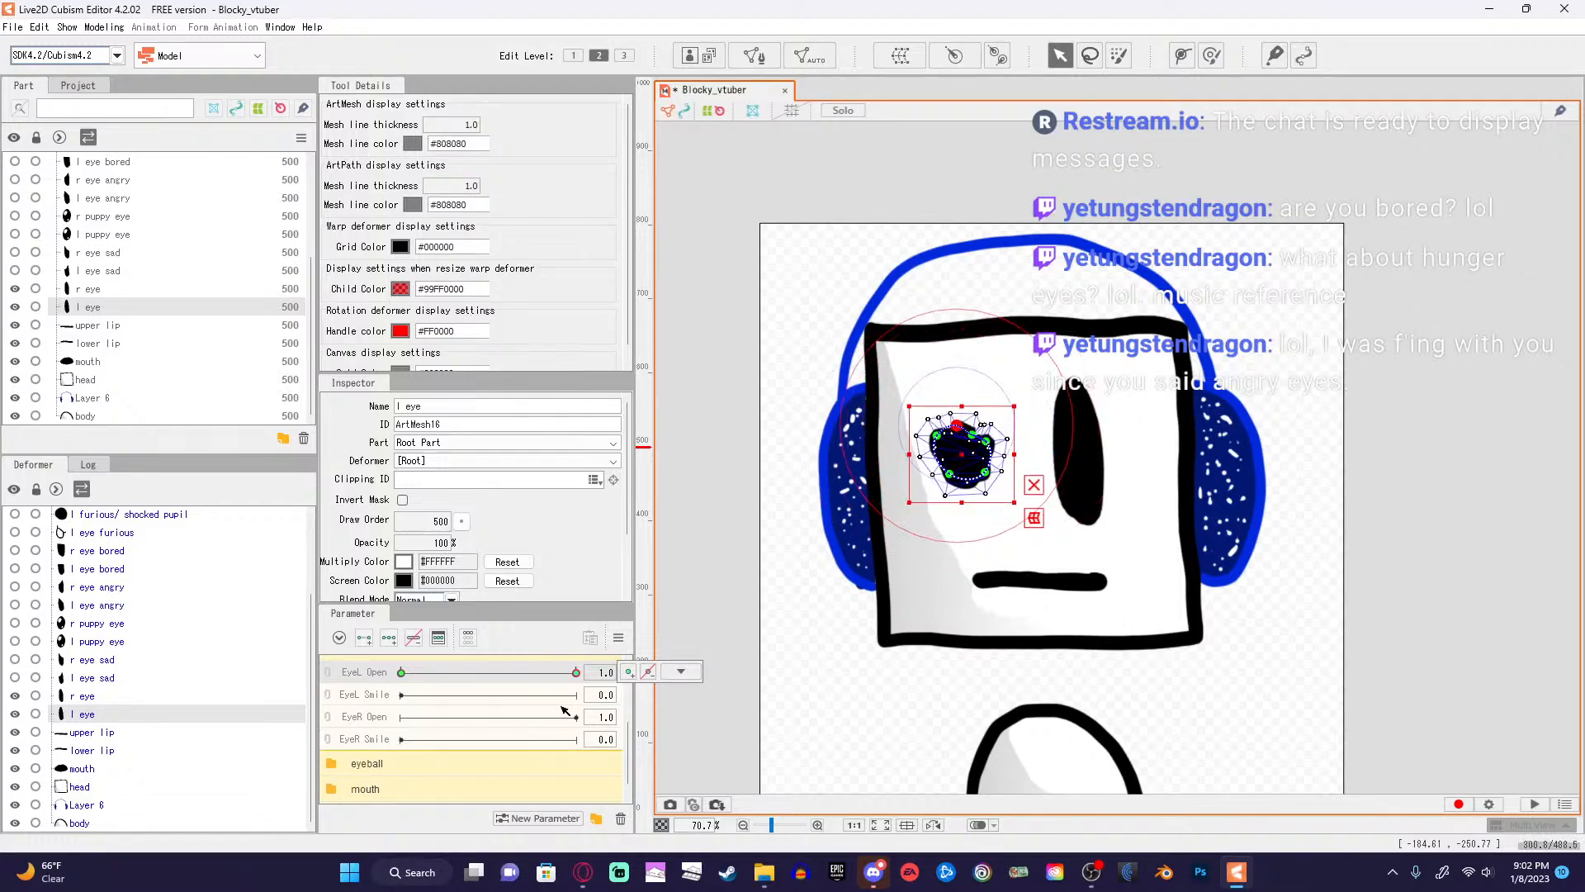
key("ctrl+z")
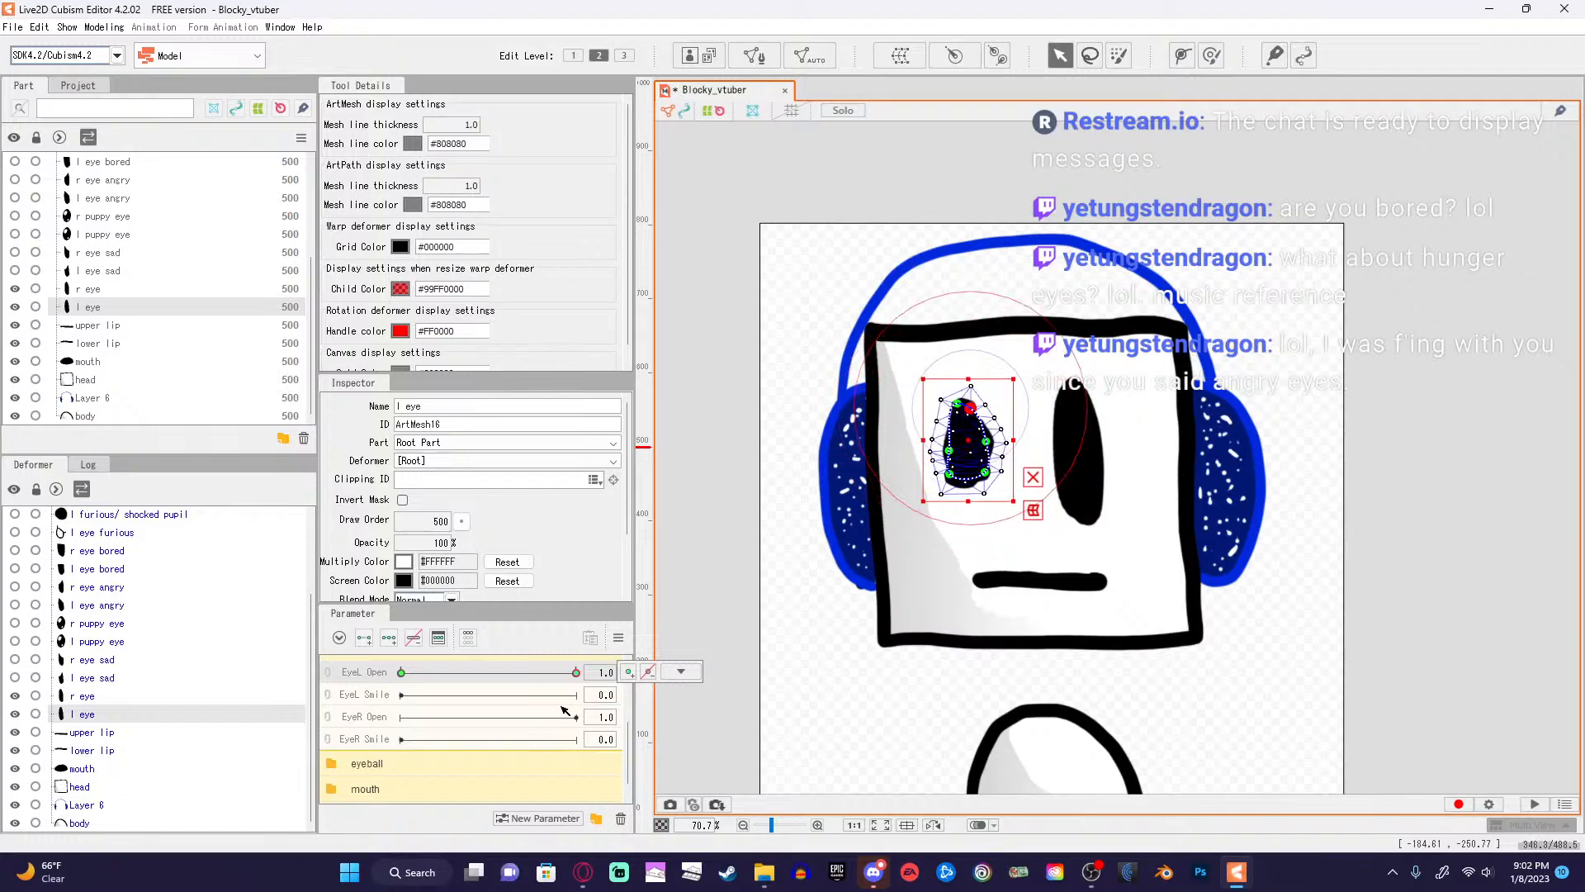
key("ctrl+z")
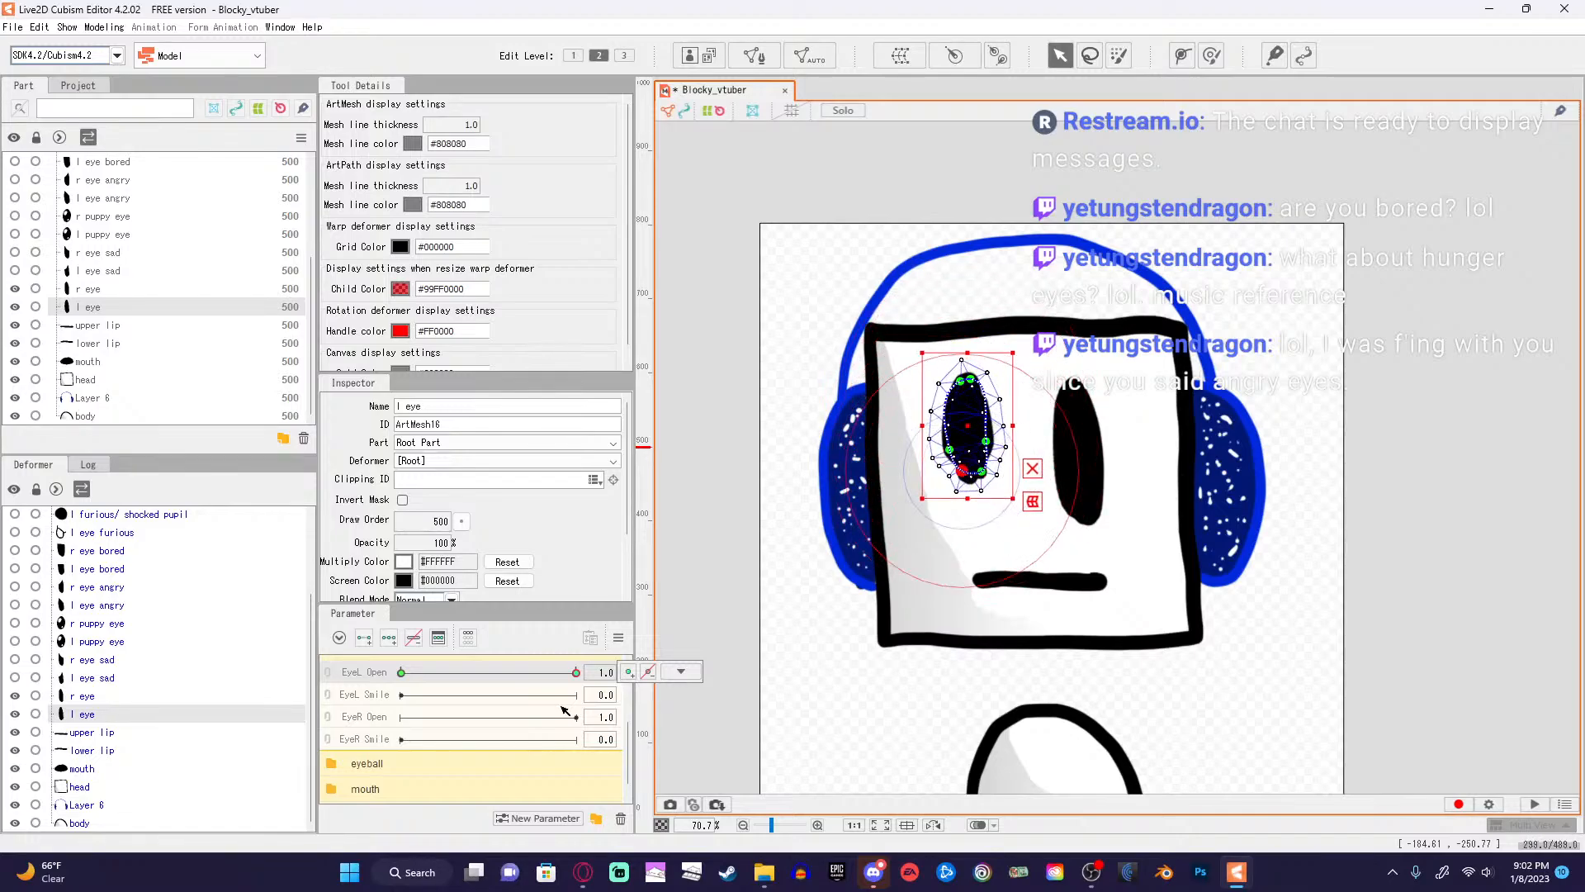
key("ctrl+z")
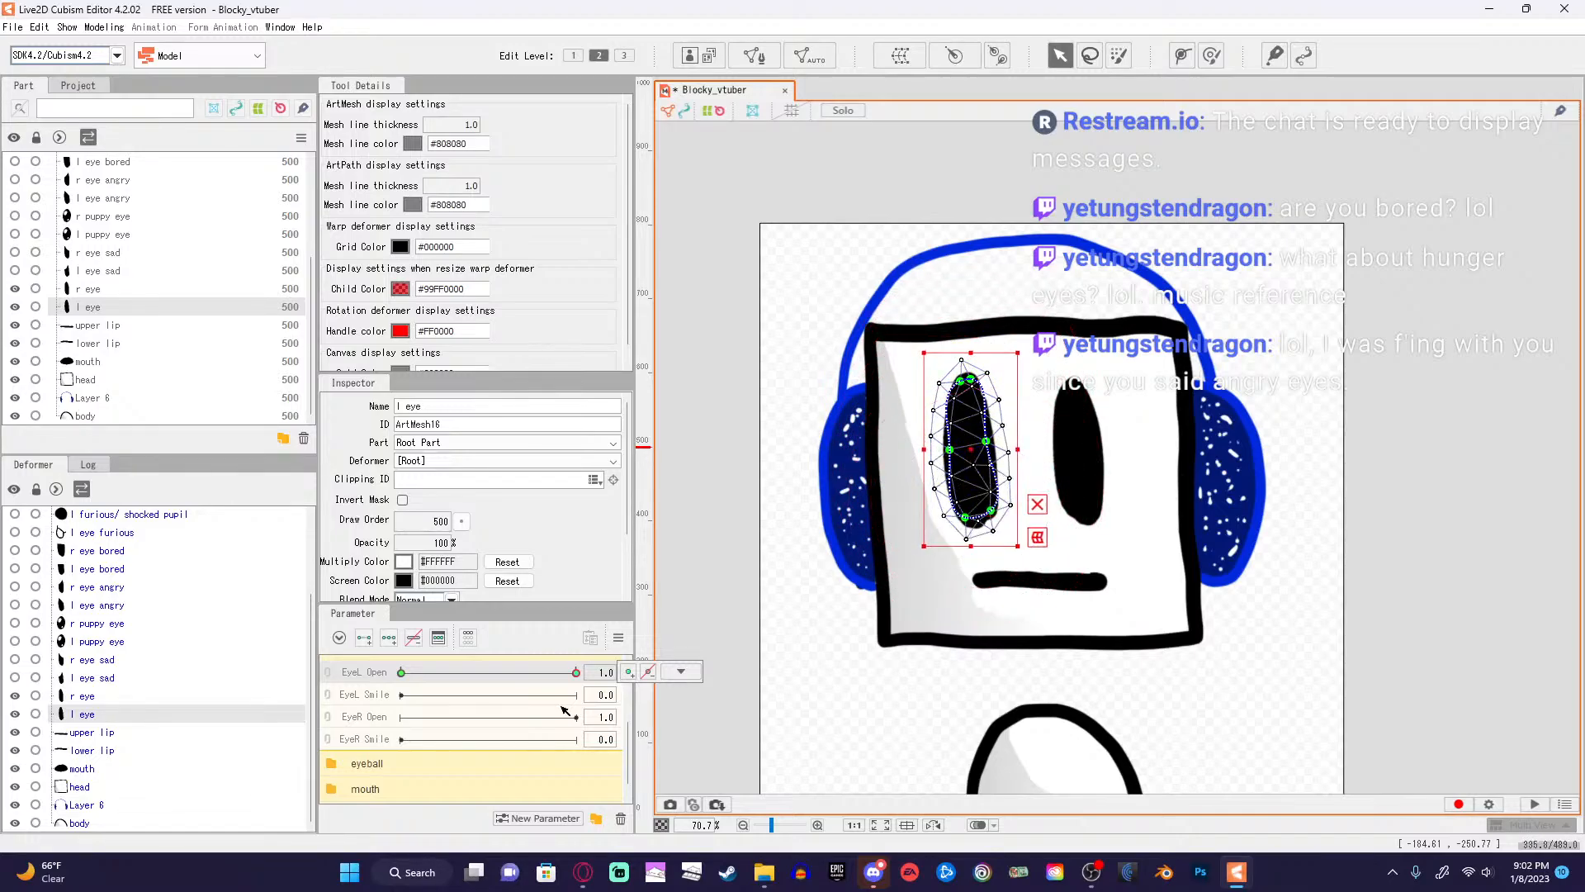
Undo the last deform path points on l eye, redo them and deselect the mesh.
key("ctrl+z")
key("ctrl+z")
key("ctrl+z")
key("ctrl+z")
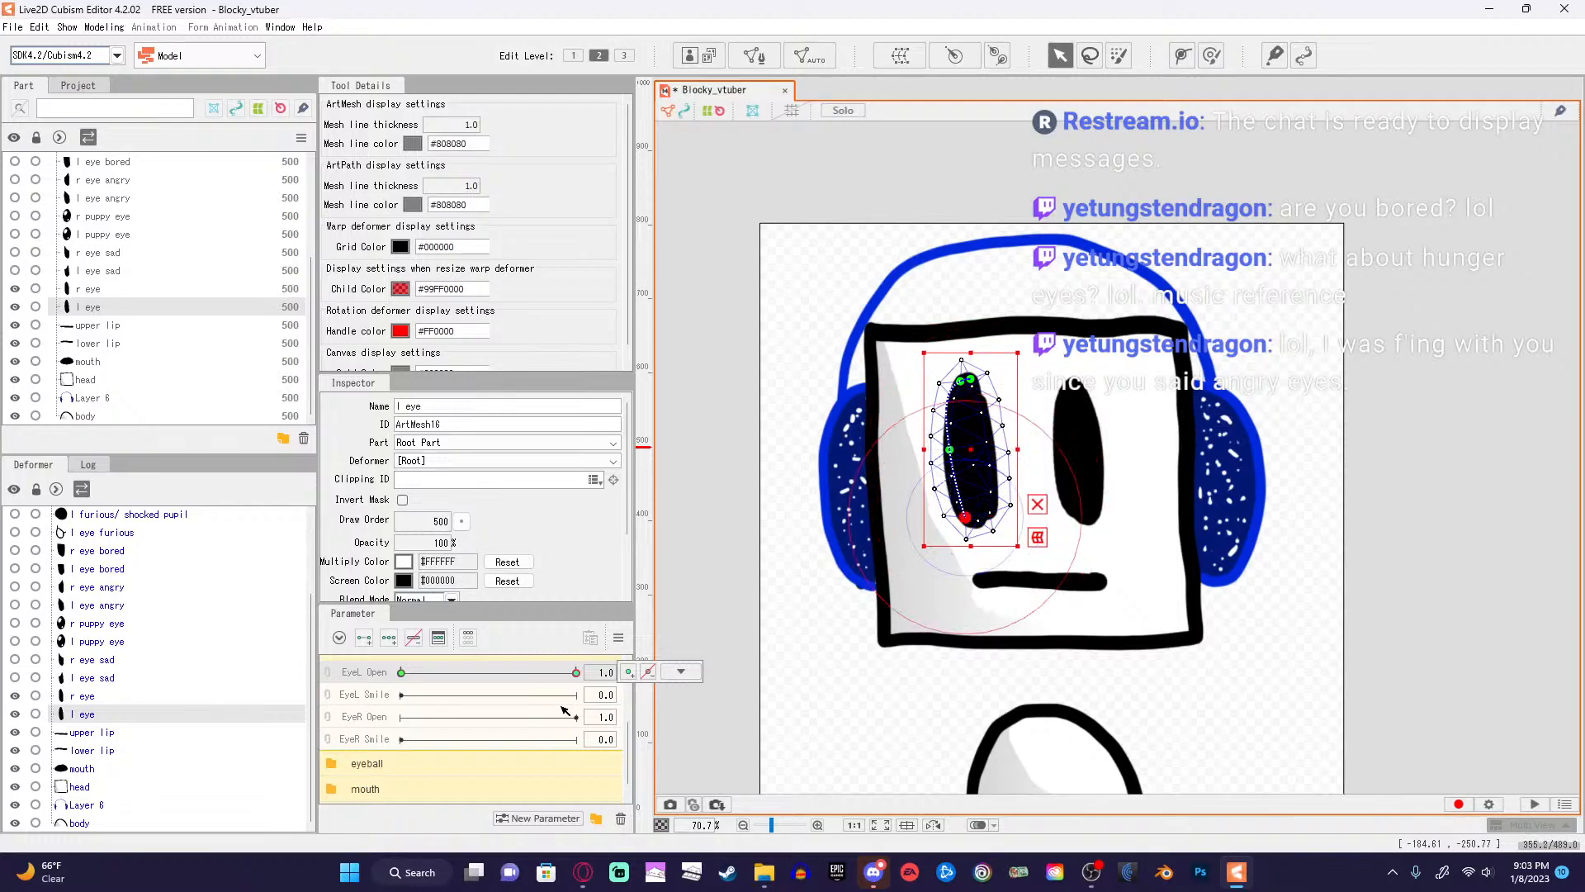
key("ctrl+y")
key("ctrl+y")
key("ctrl+y")
key("ctrl+y")
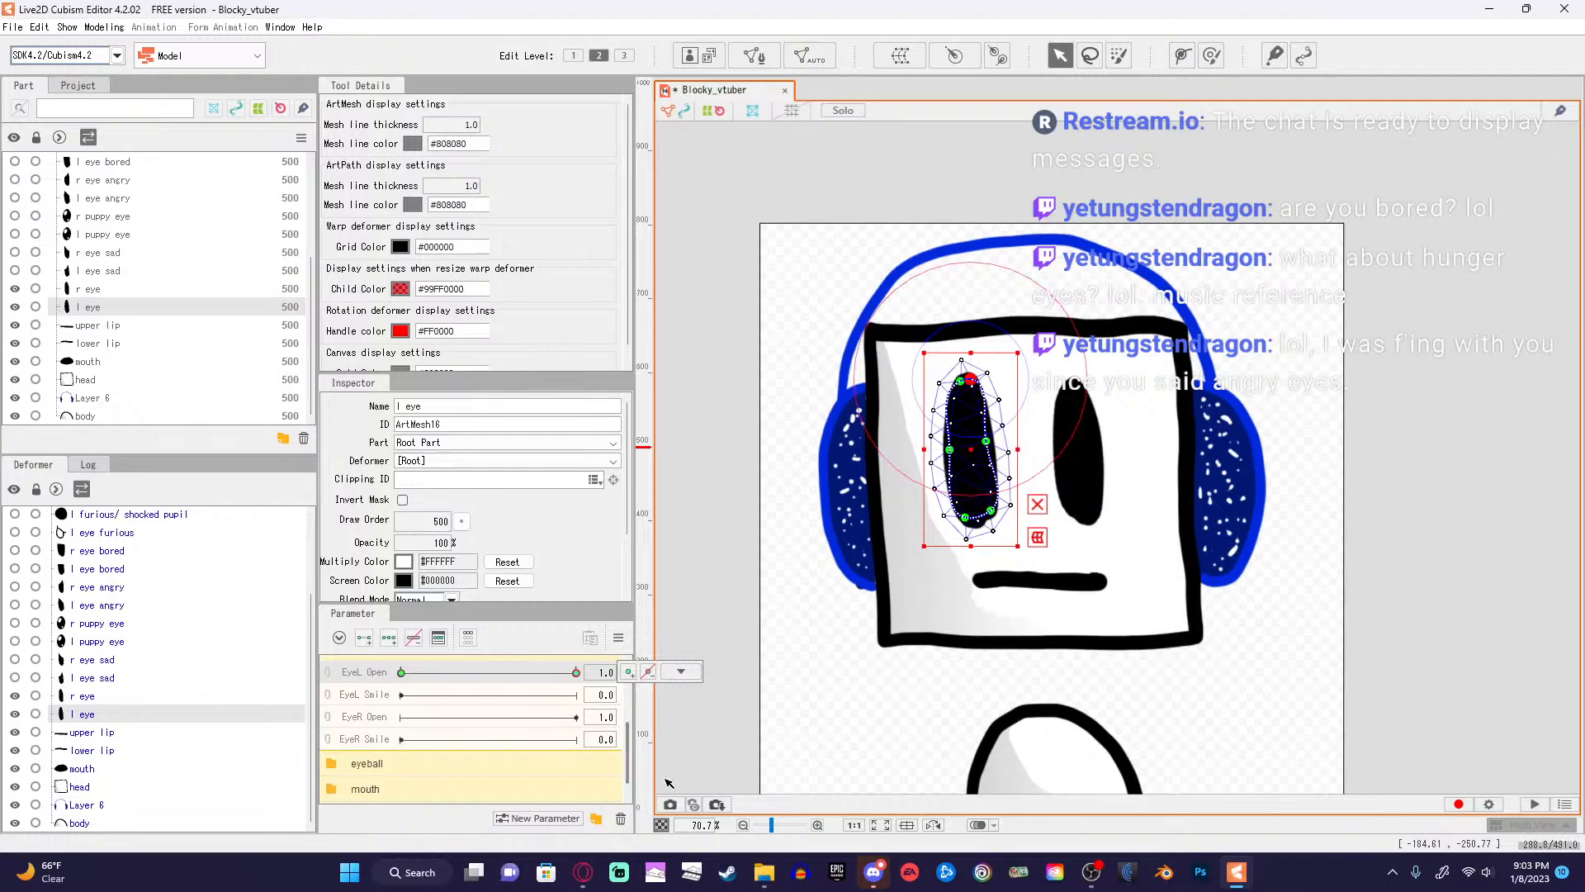
left_click(721, 616)
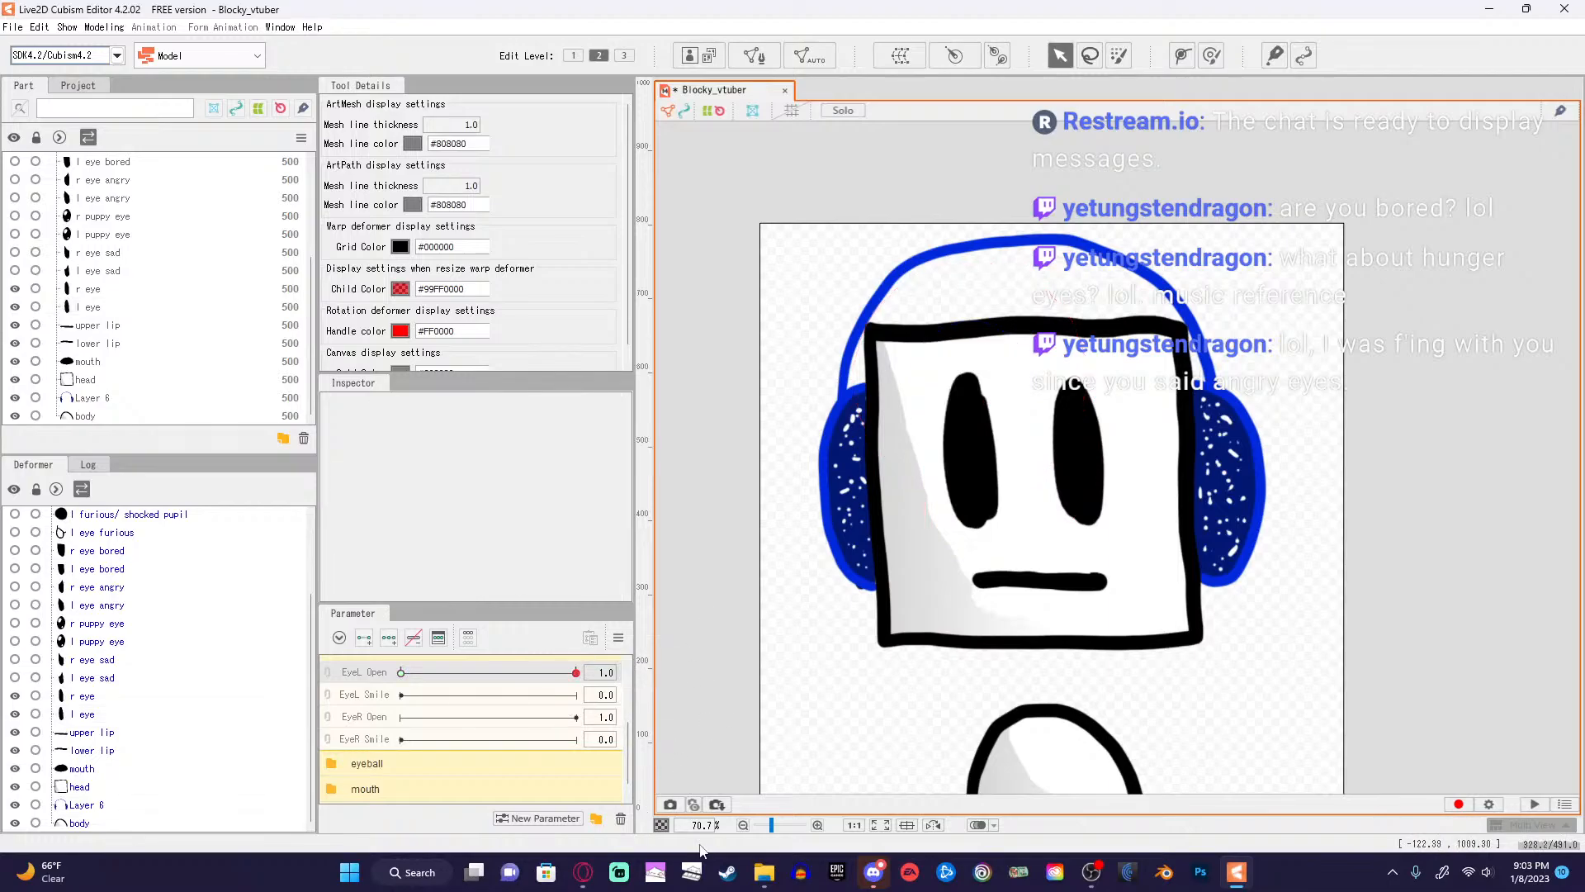
Switch to the eye rigging tutorial and rewatch the extra keyforms section from about 5:50.
left_click(583, 872)
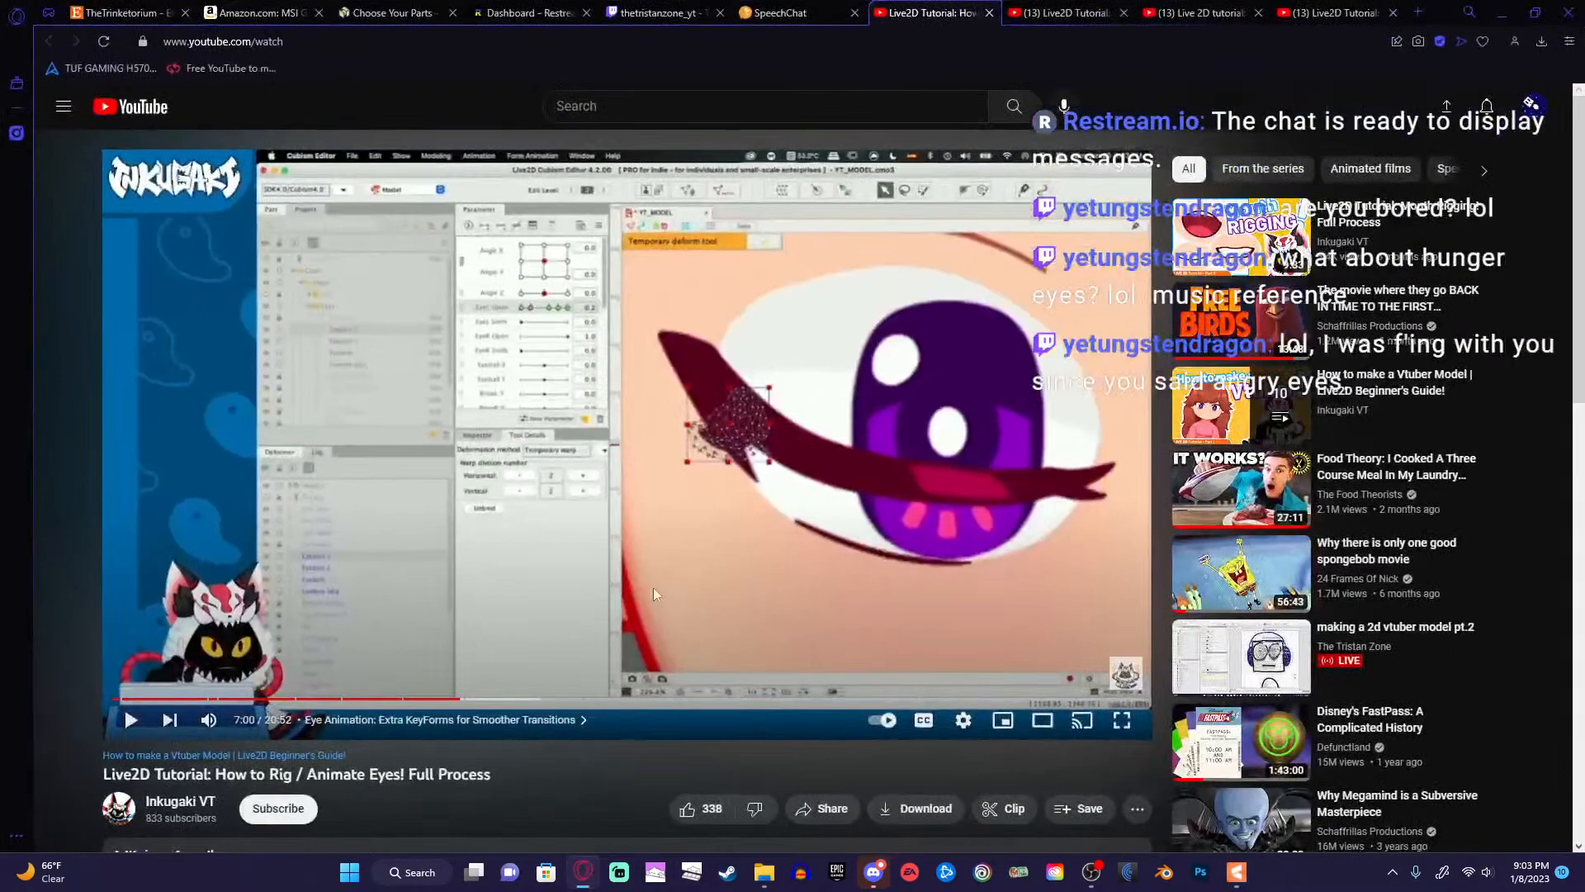
left_click(681, 457)
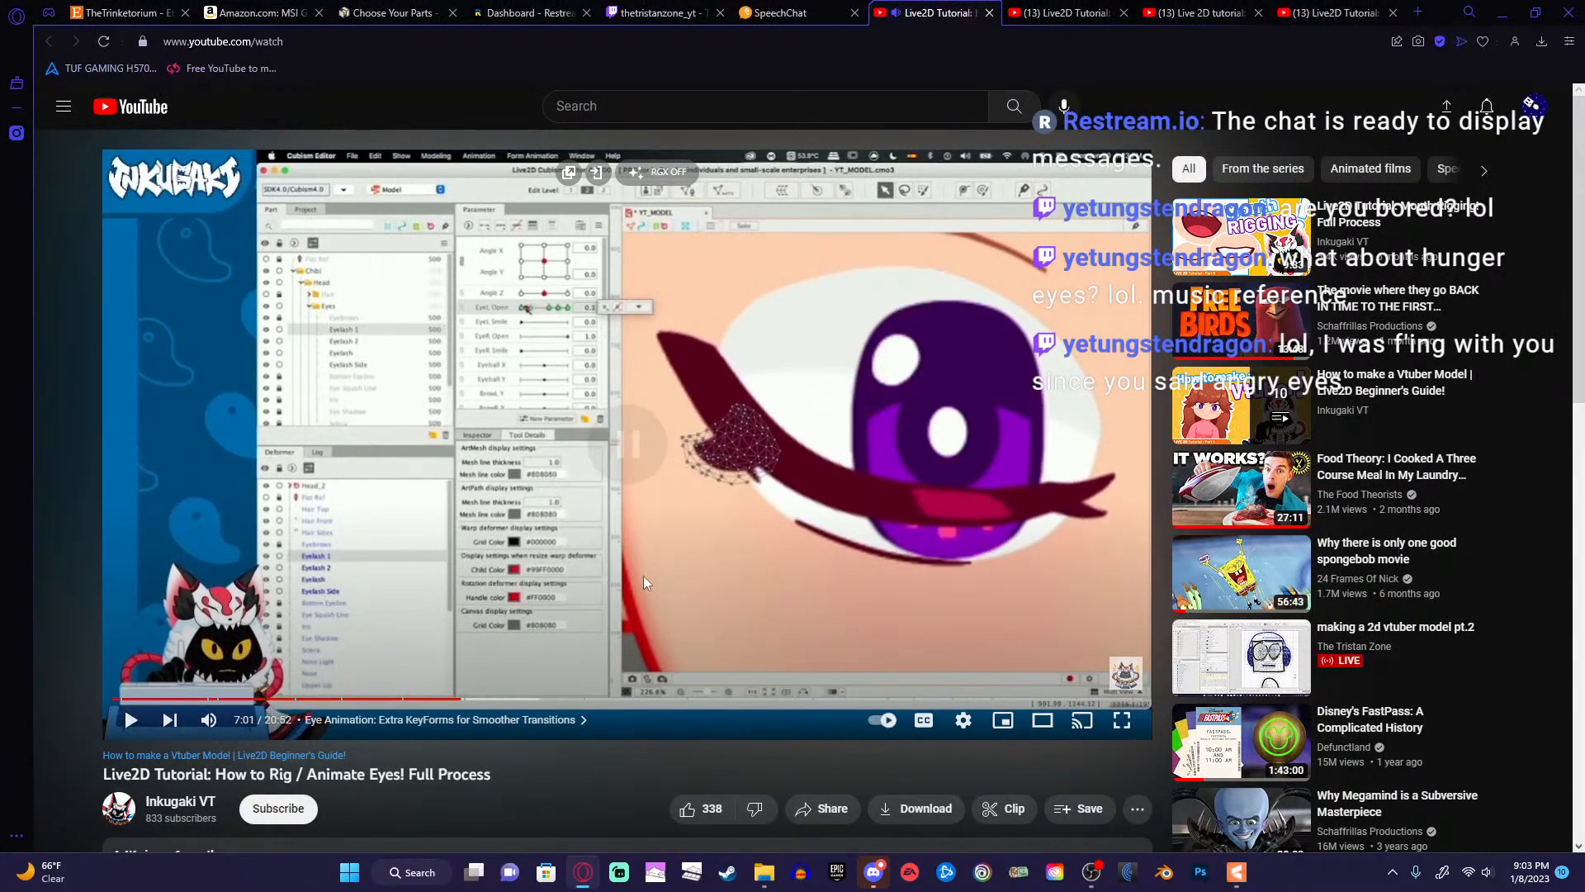
left_click(402, 699)
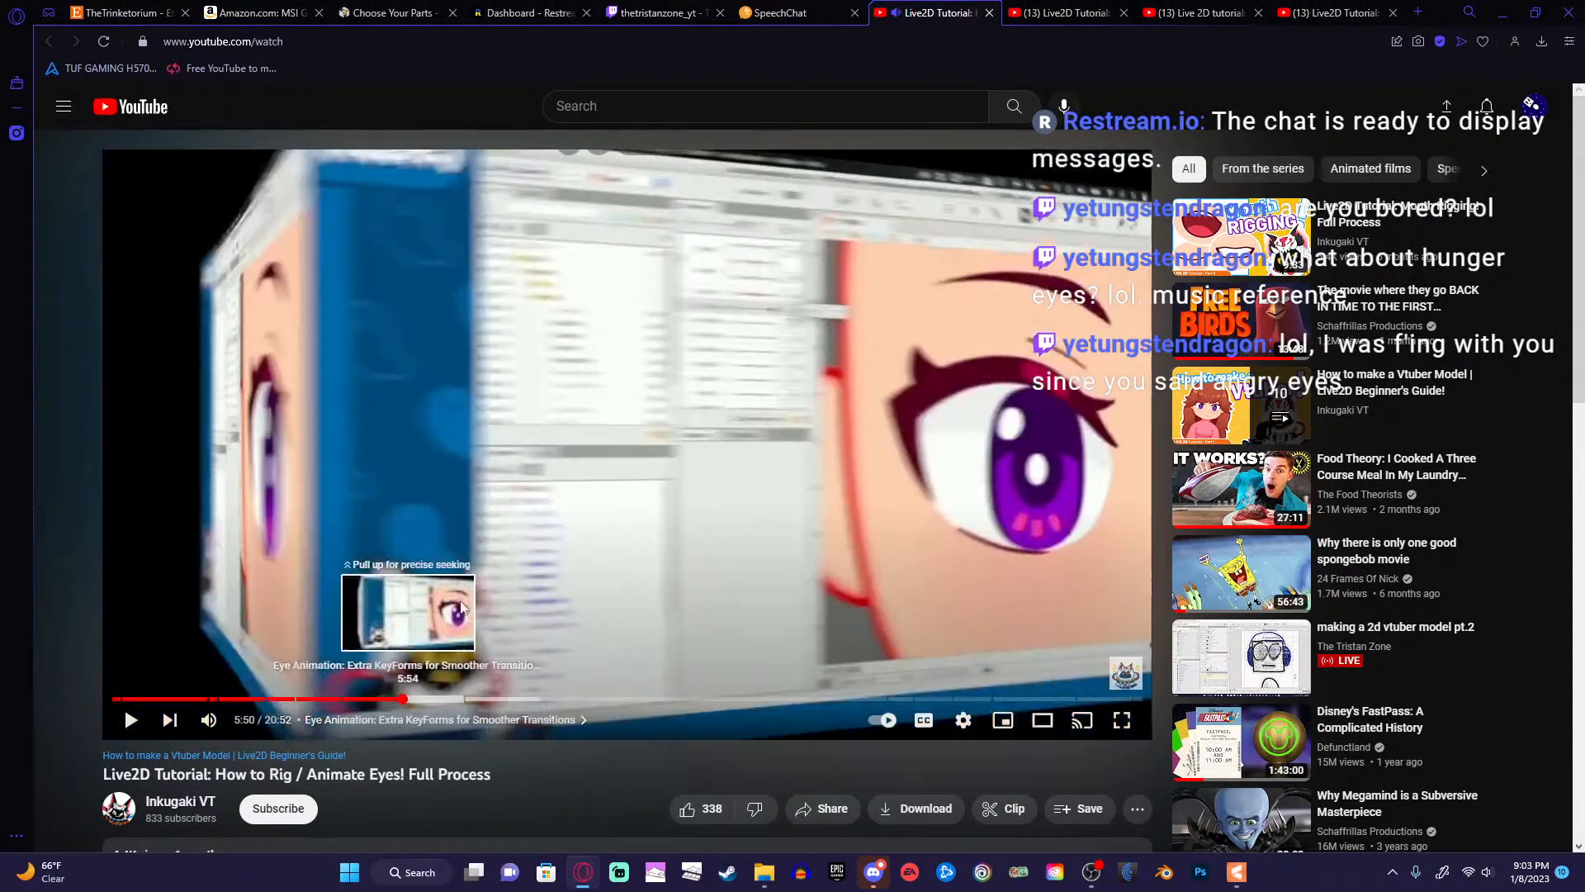
left_click(501, 514)
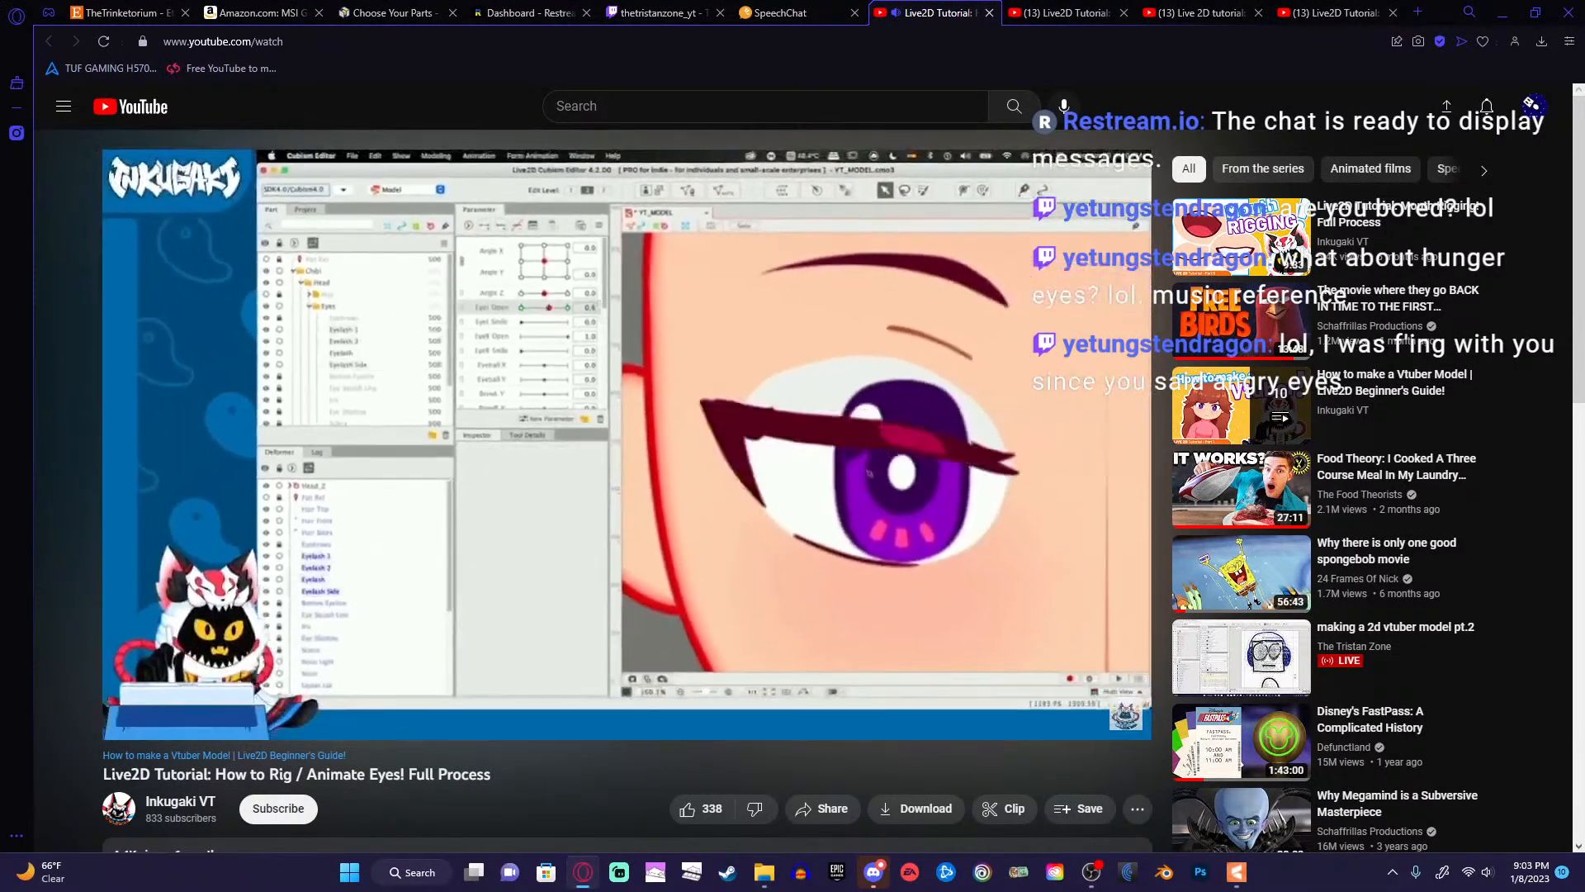
Rewind the tutorial to the deform path section and skip forward to the first keyforms and transformations at about 4:56.
key("Left")
key("Left")
key("Left")
key("Left")
key("Left")
key("Left")
key("Left")
key("Left")
key("Left")
key("Left")
key("Left")
key("Left")
key("Left")
key("Left")
key("Left")
key("Left")
key("Left")
key("Left")
key("Left")
key("Left")
key("Left")
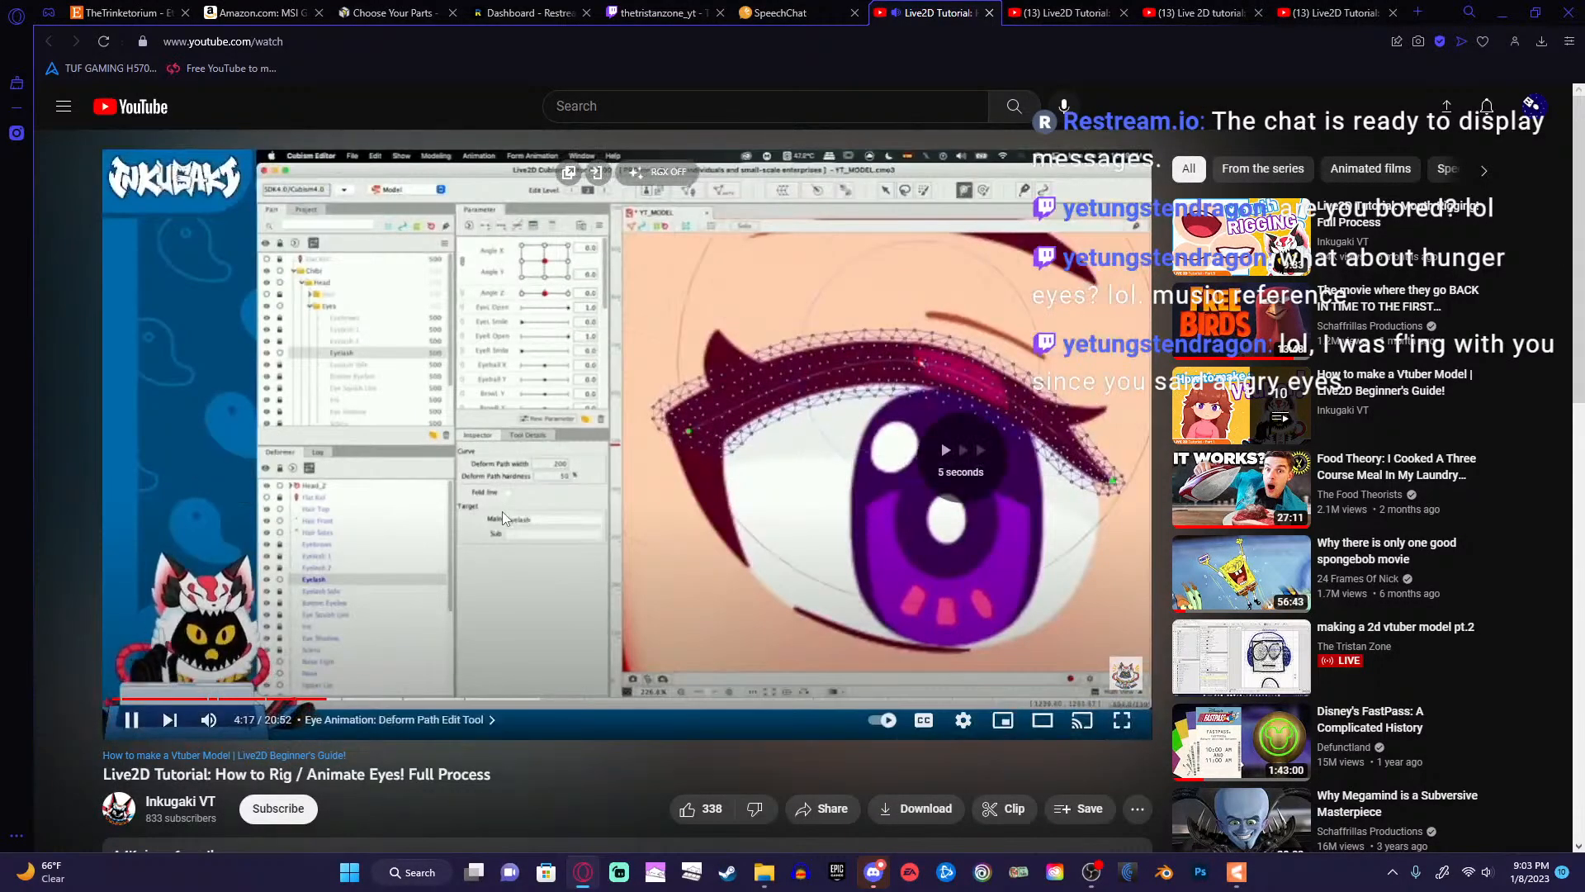
key("Right")
key("Right")
key("Right")
key("Right")
key("Right")
key("Right")
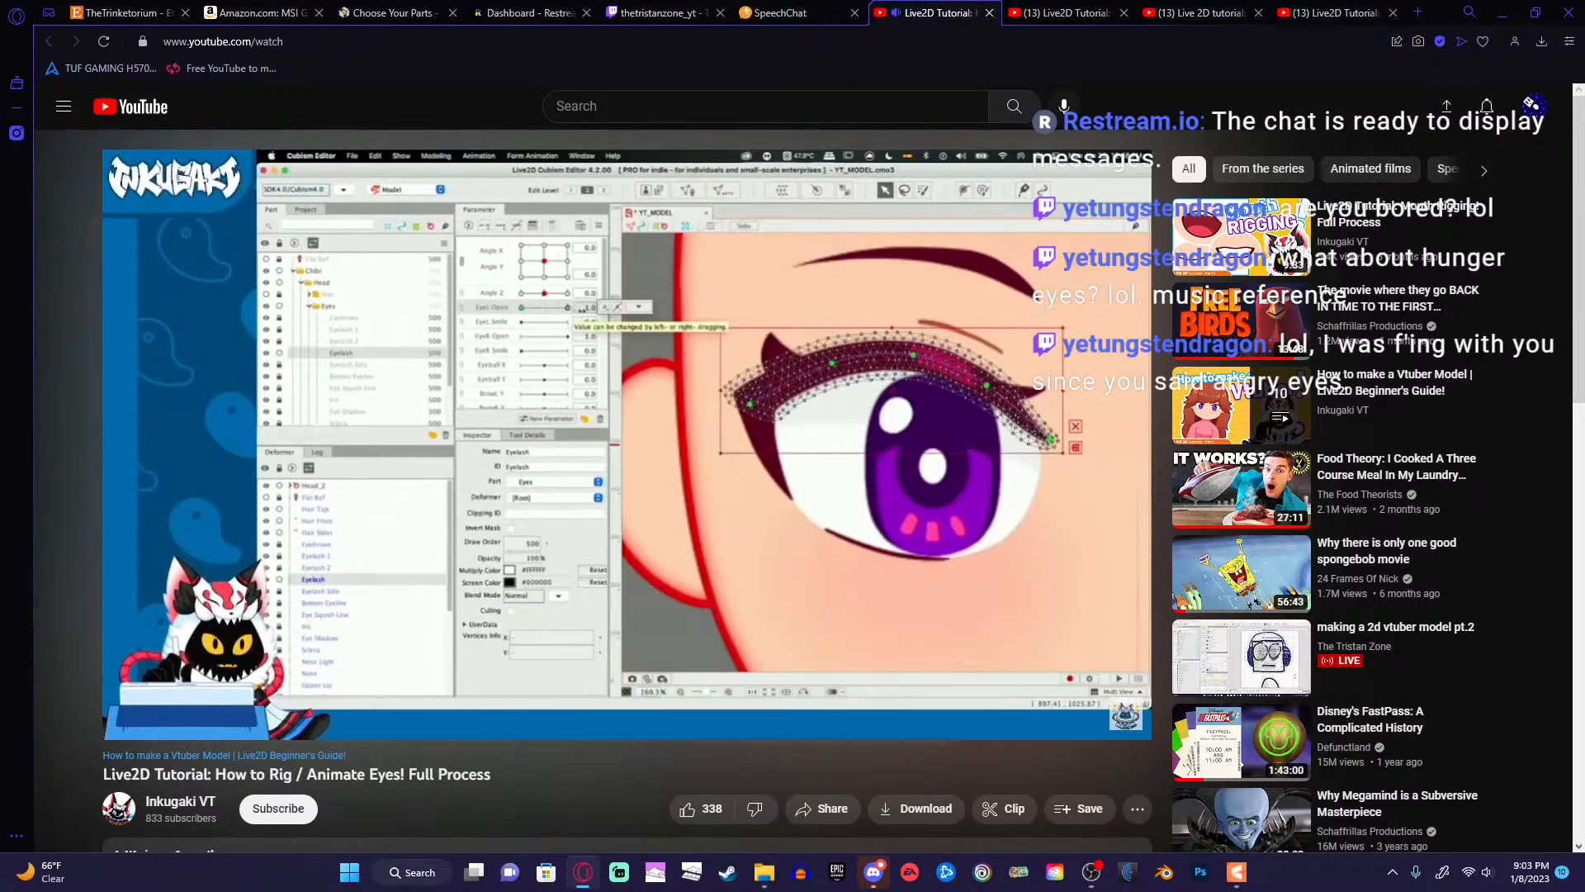
key("Right")
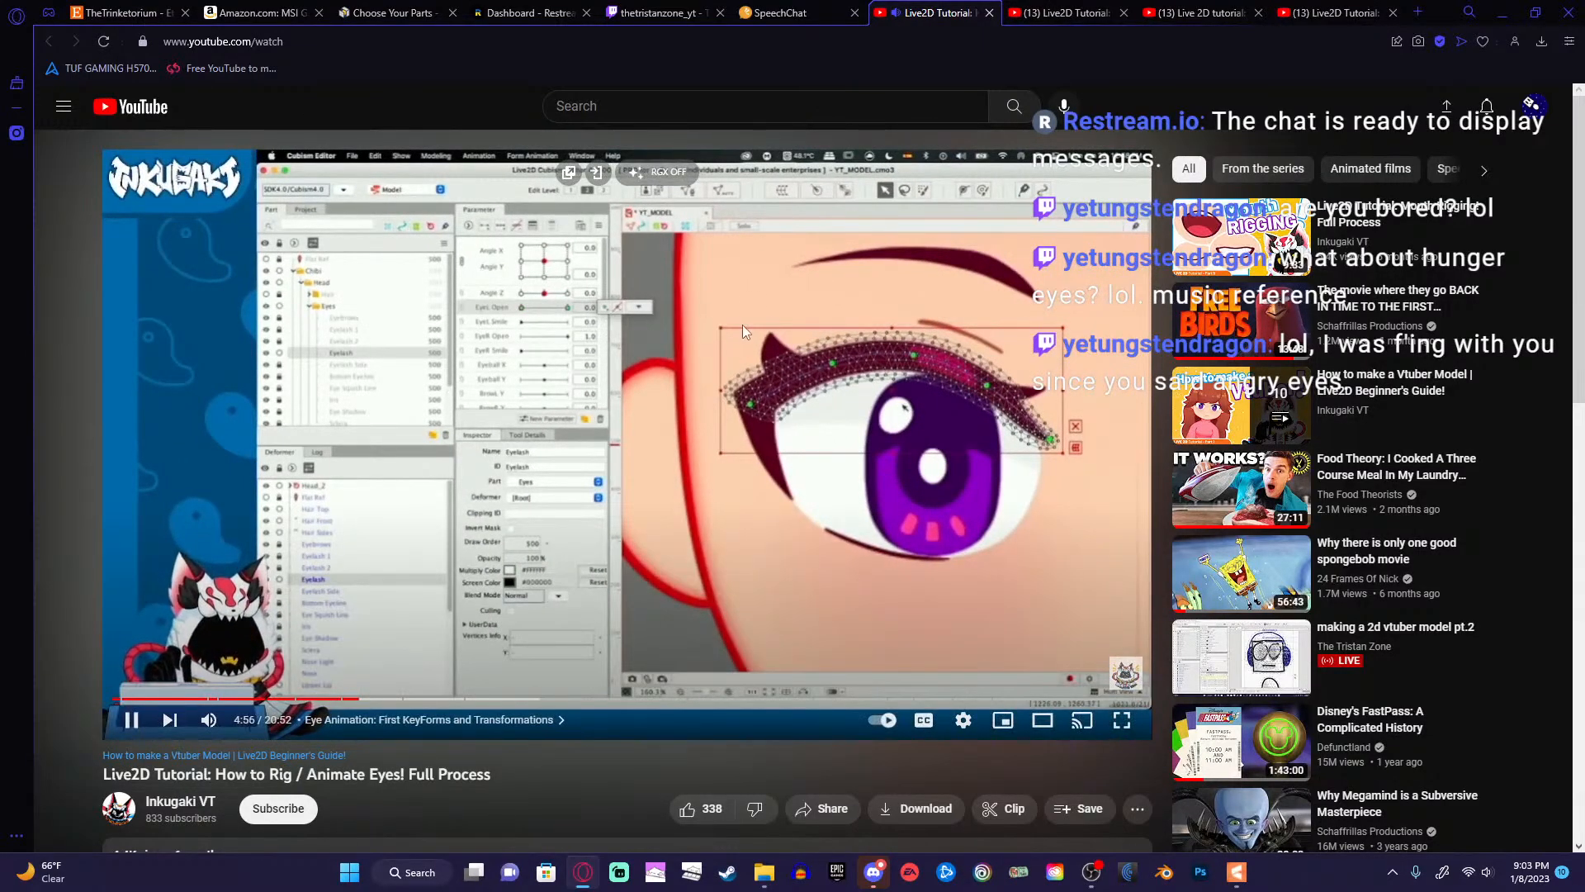
Return to Live2D Cubism Editor, set EyeL Open to 0.0 and select the l eye mesh.
key("alt+Tab")
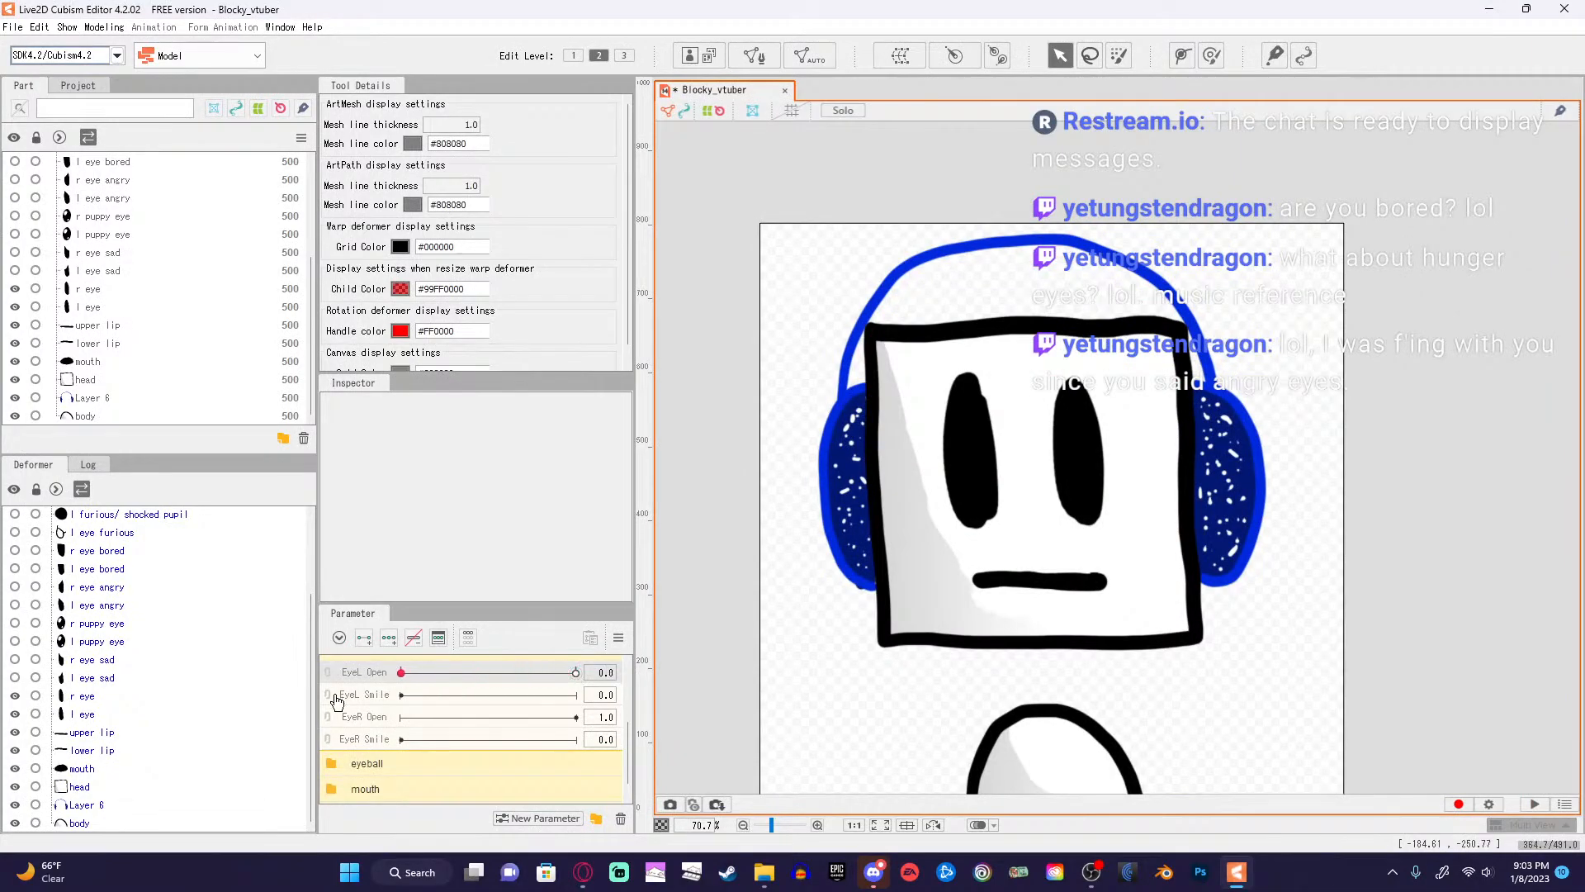
left_click(985, 444)
scroll(985, 444, "up", 4)
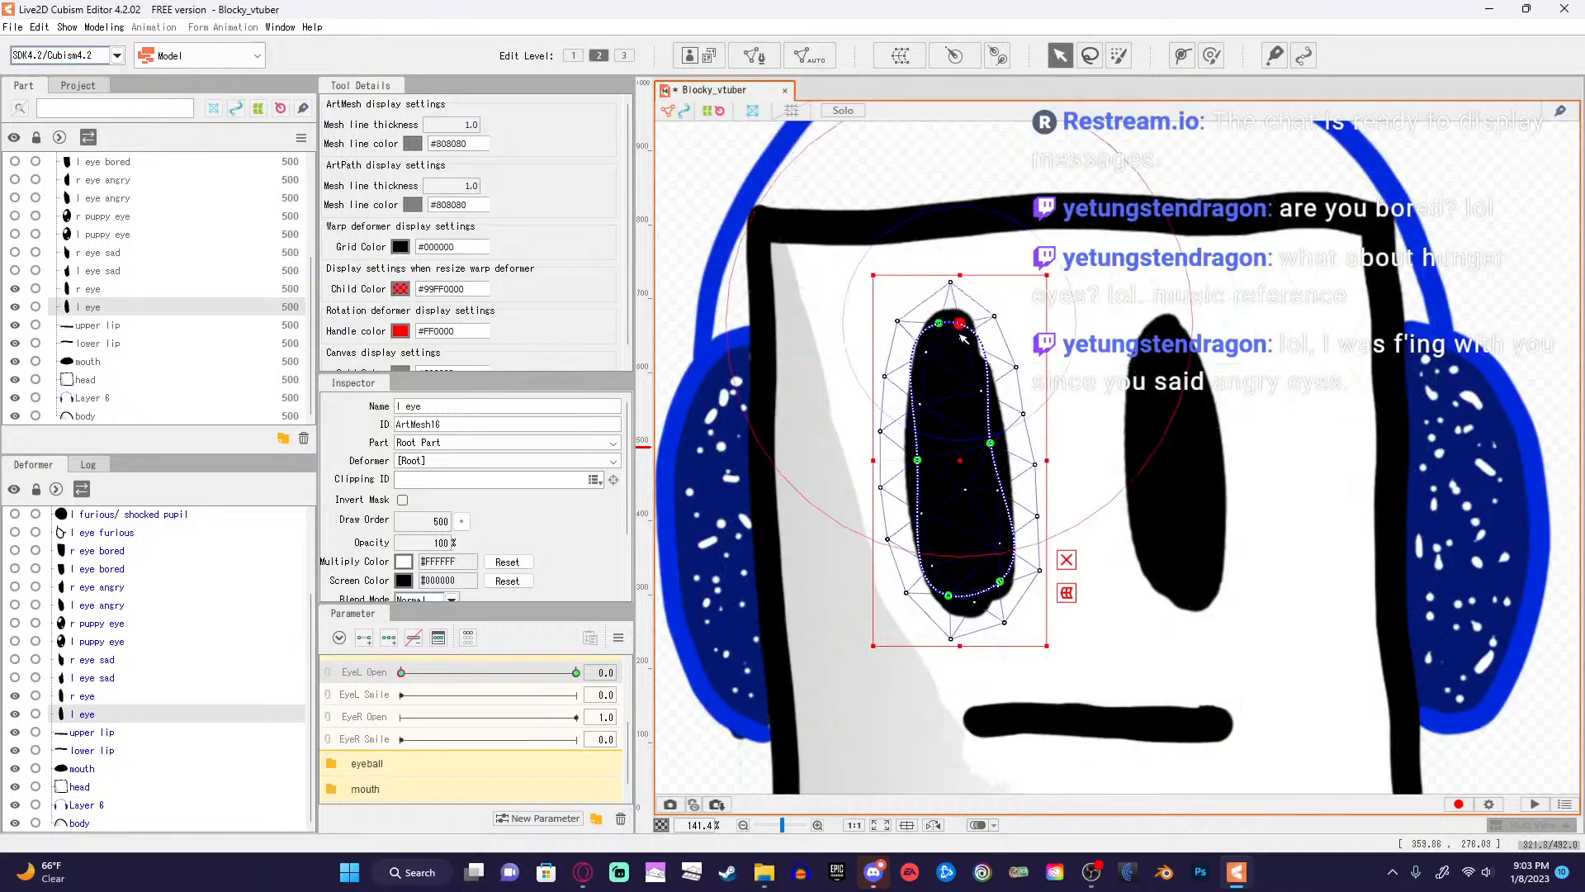
Lower l eye's upper-right deform path point and shift its two side points slightly outward and down at EyeL Open 0.0.
left_click_drag(960, 332, 967, 372)
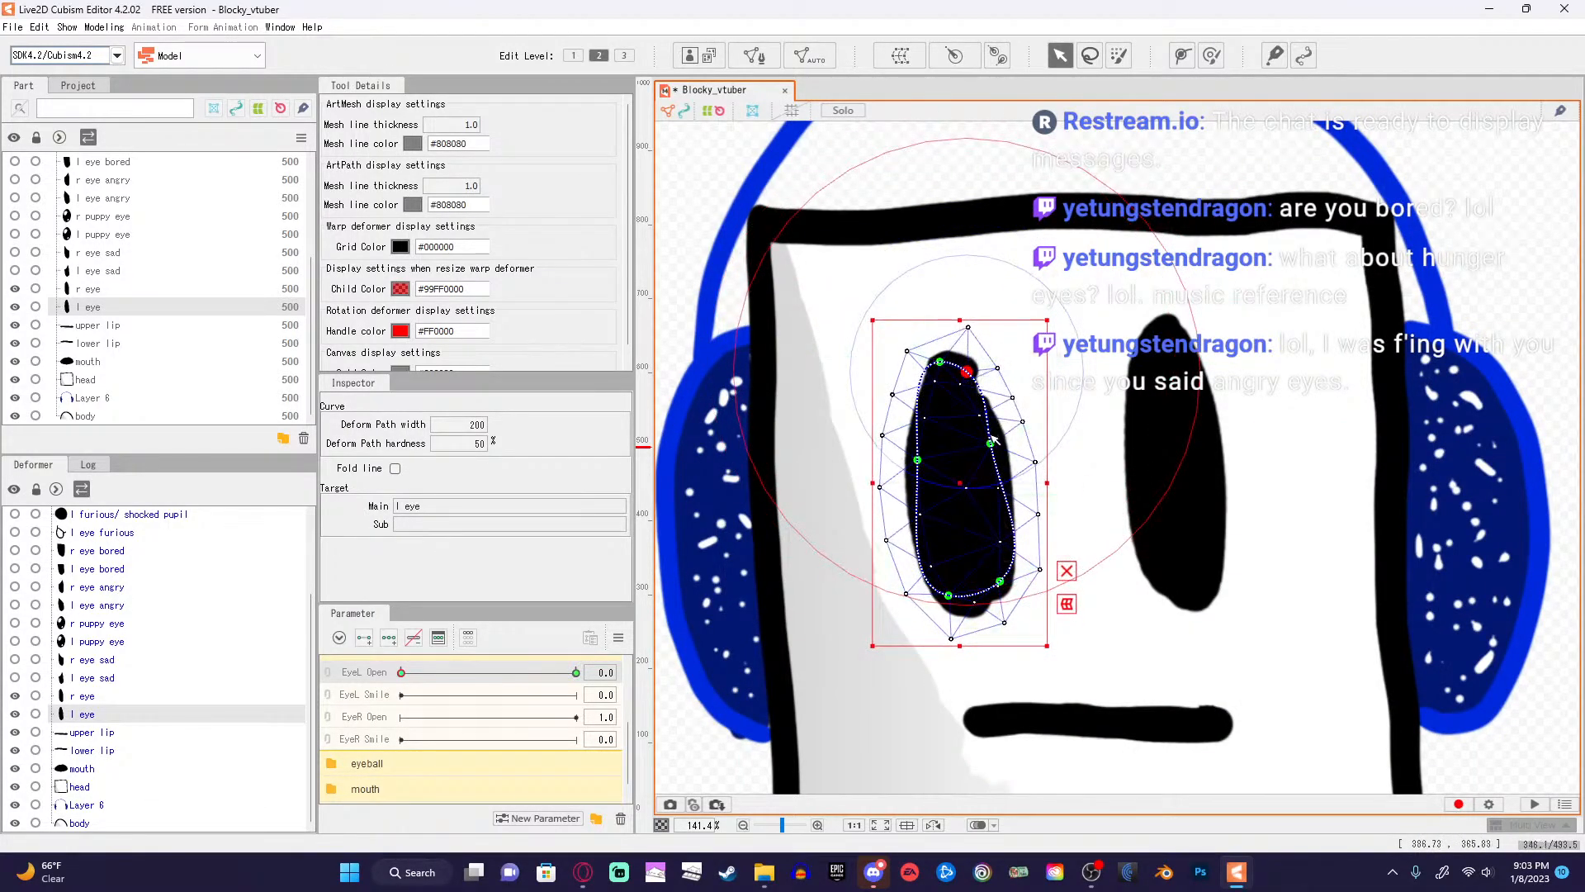
left_click_drag(990, 444, 1028, 474)
left_click(911, 465)
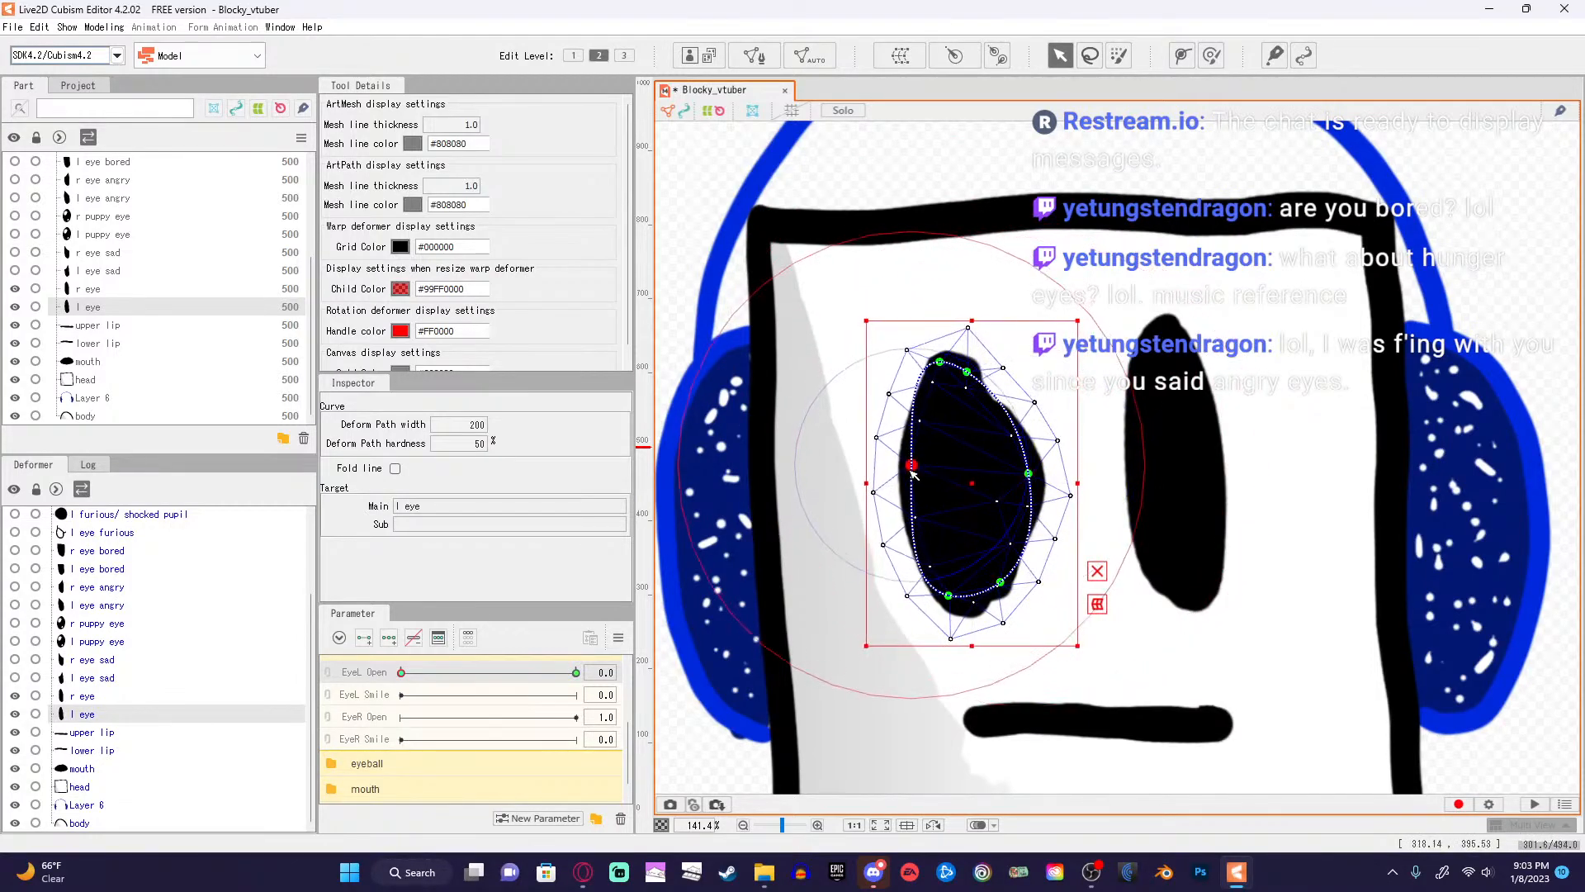
left_click_drag(911, 469, 909, 486)
left_click_drag(1031, 472, 1017, 476)
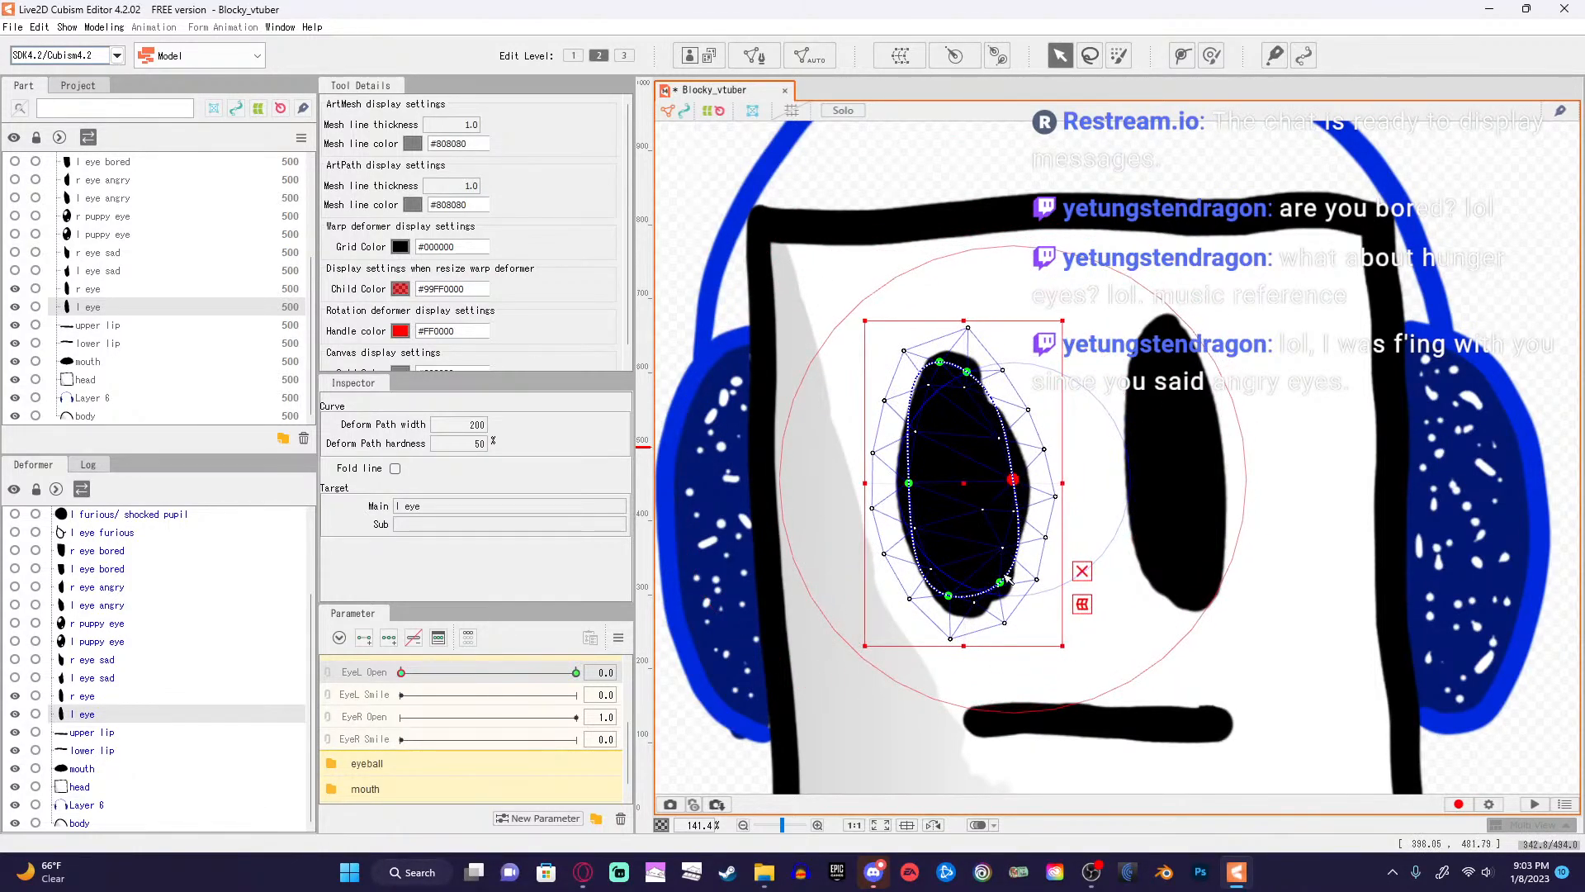
Bring l eye's bottom deform path points up and its top points down to flatten the eye into a closed band.
left_click_drag(1002, 582, 983, 525)
left_click_drag(948, 584, 980, 418)
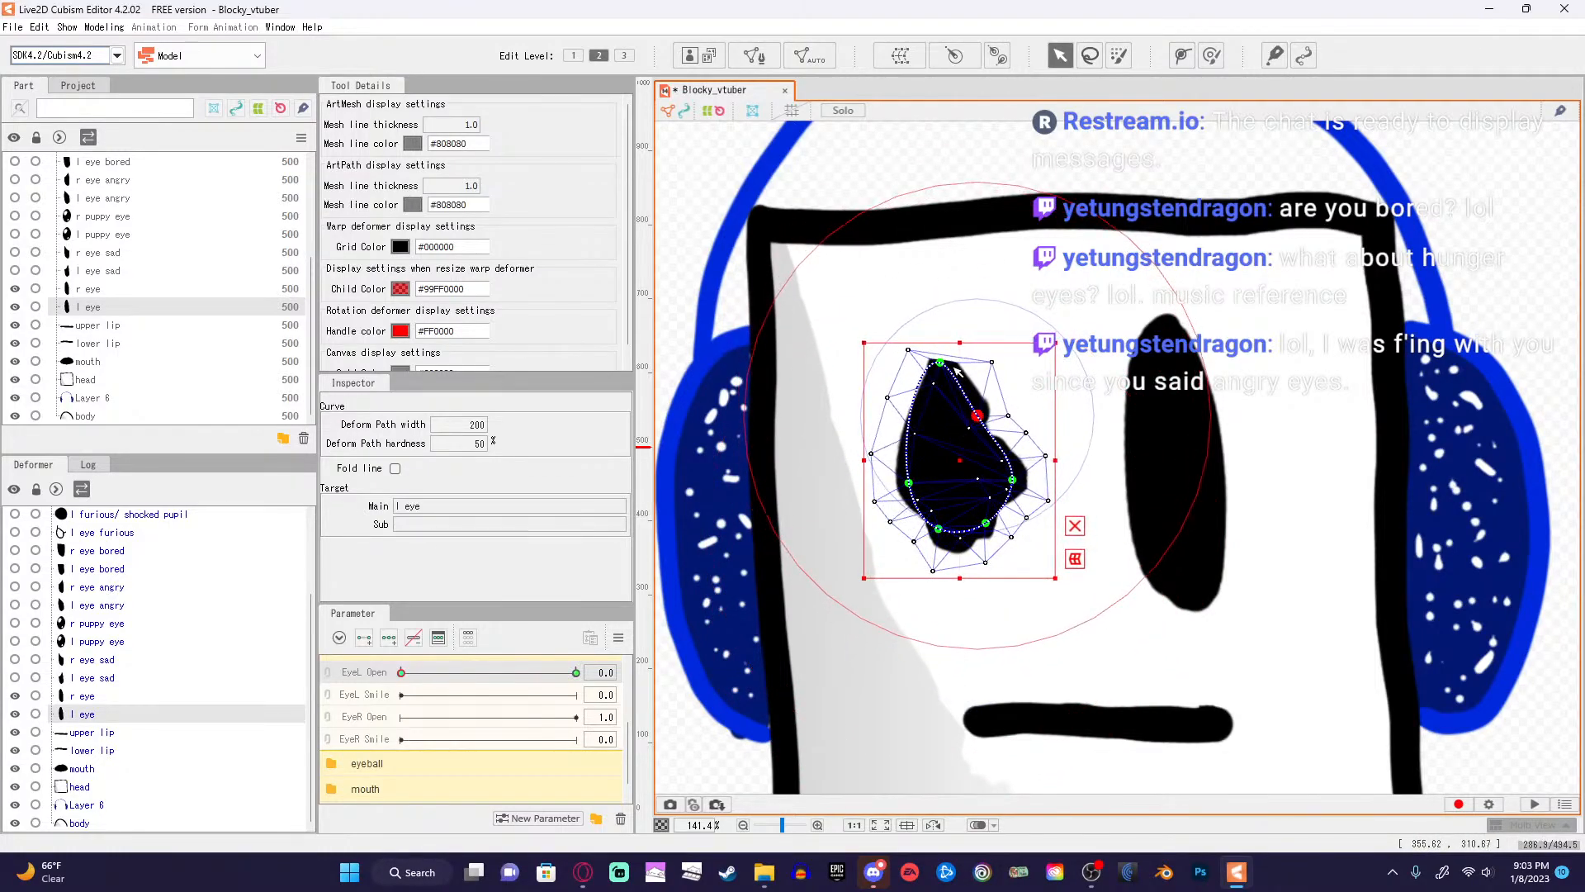
left_click_drag(940, 362, 940, 473)
left_click(940, 473)
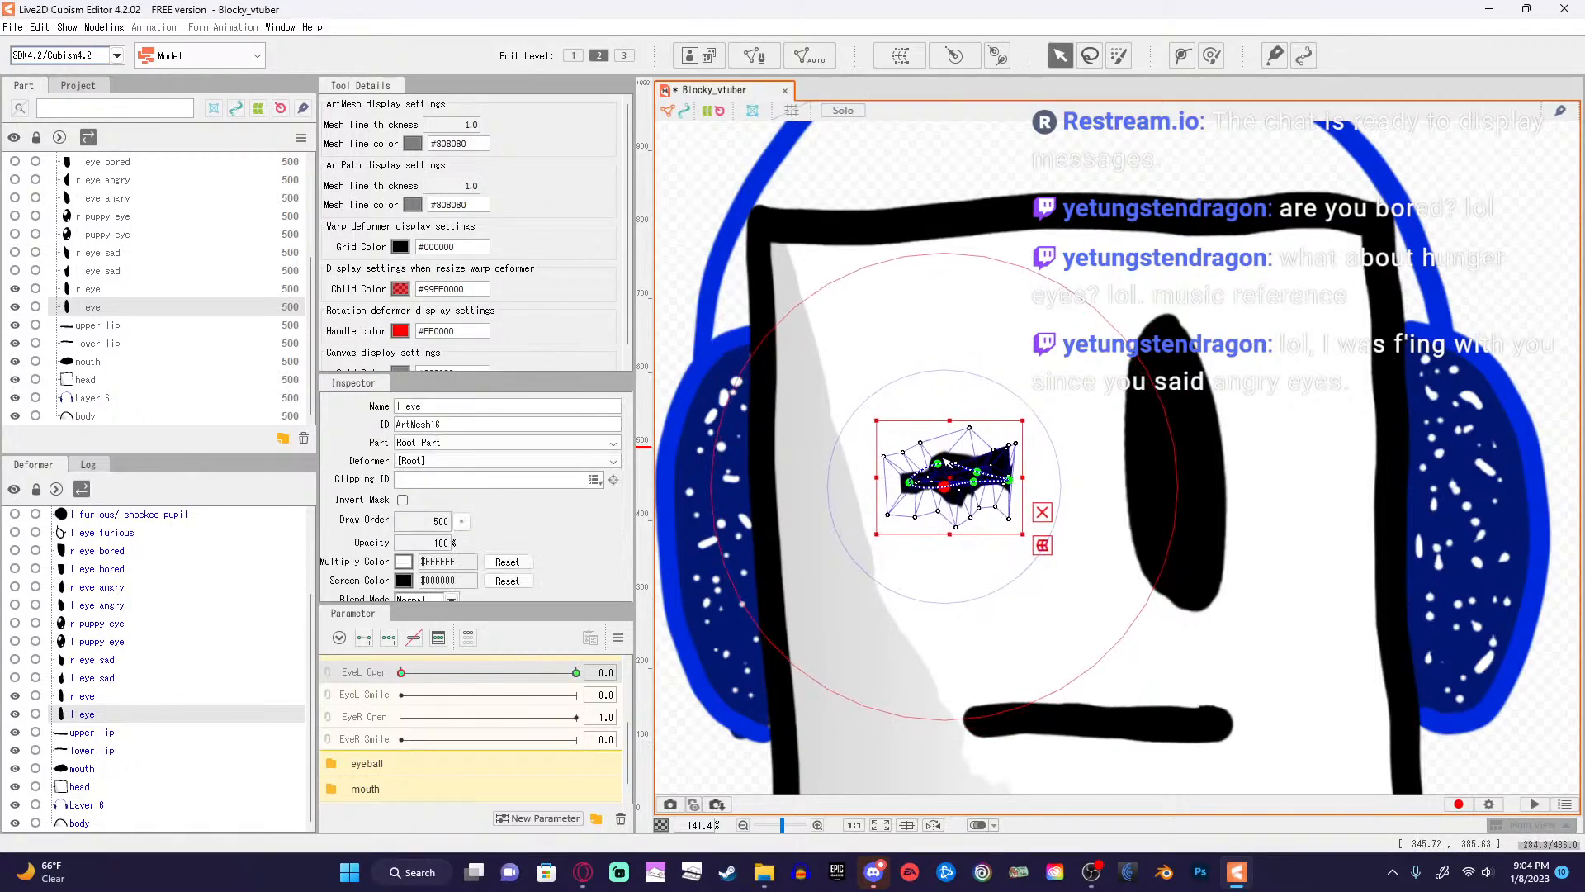
left_click(940, 473)
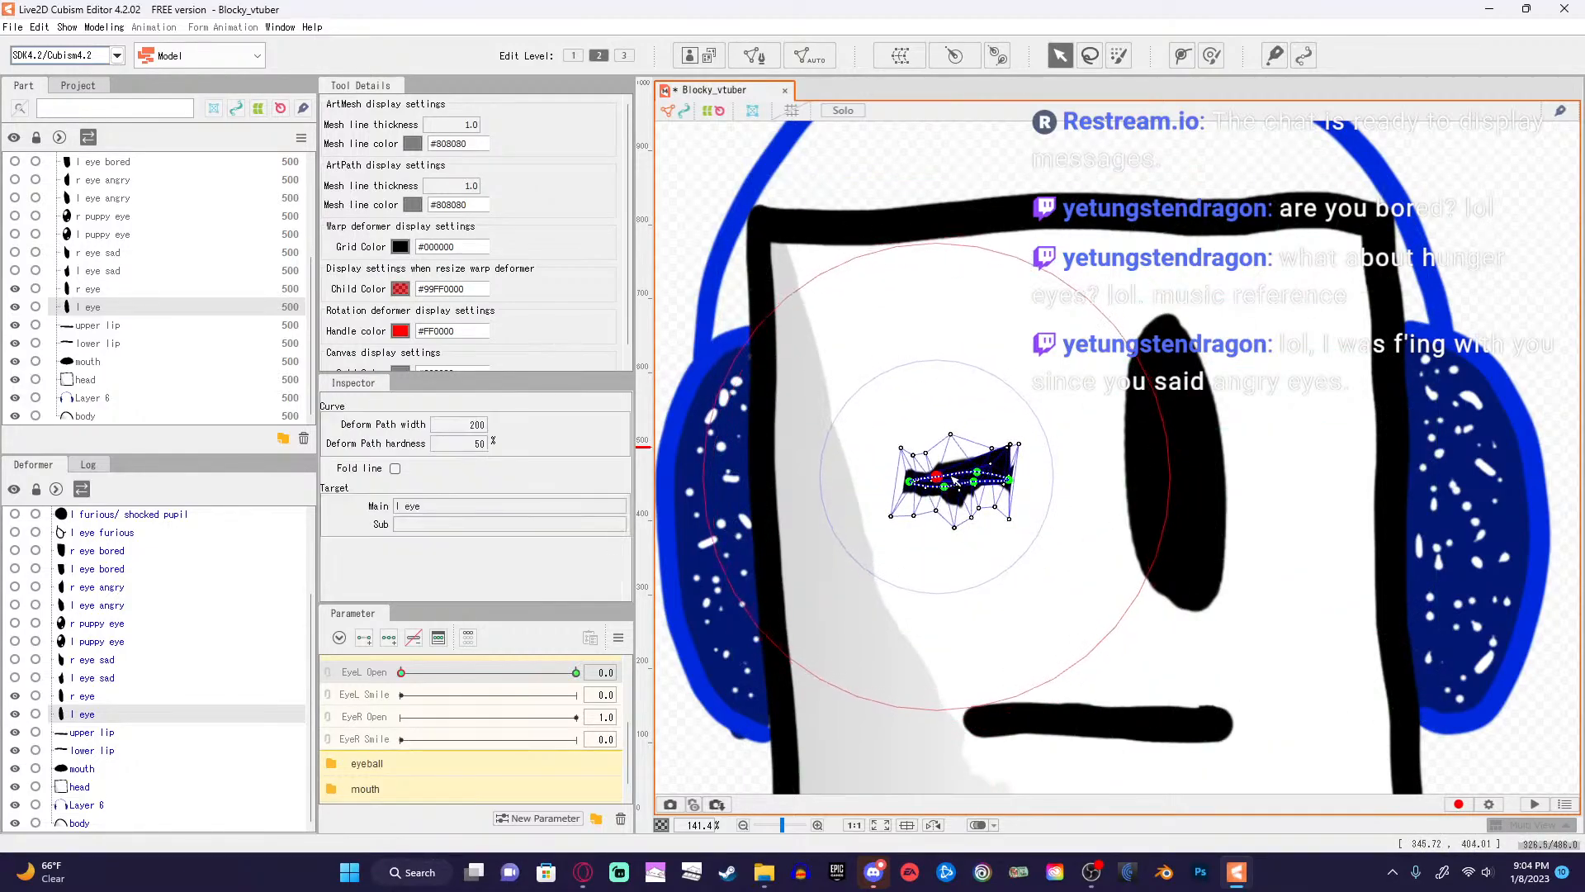
Pull l eye's protruding upper-right and lower mesh vertices inward to even out the closed shape.
left_click(1492, 311)
left_click(991, 464)
scroll(991, 463, "up", 2)
scroll(993, 467, "up", 2)
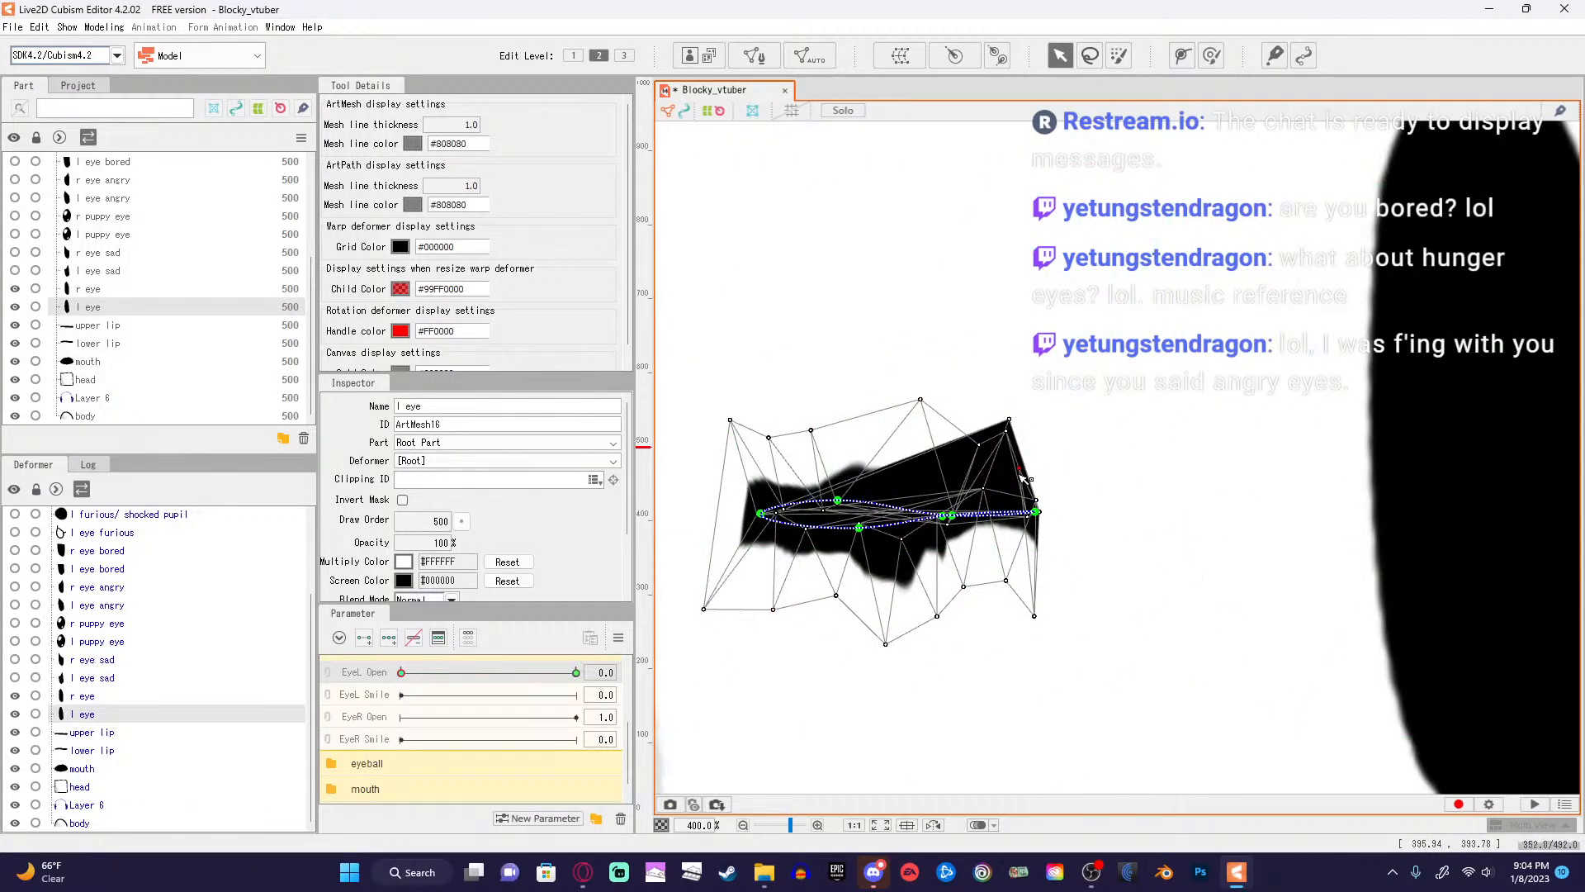
left_click_drag(1054, 444, 977, 488)
left_click_drag(885, 643, 903, 565)
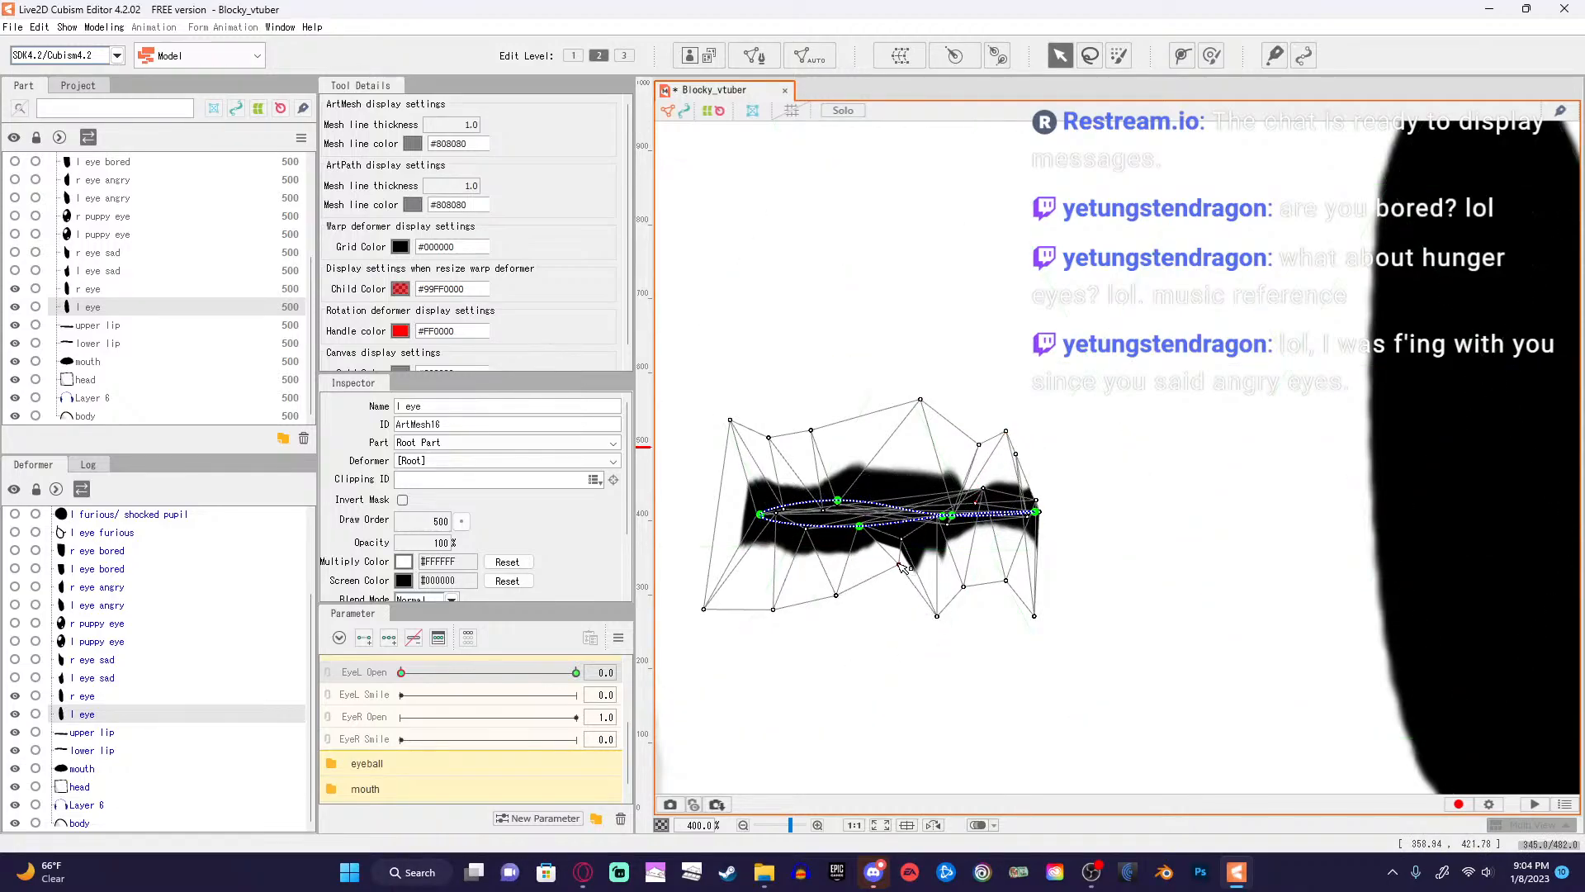
left_click_drag(939, 619, 940, 582)
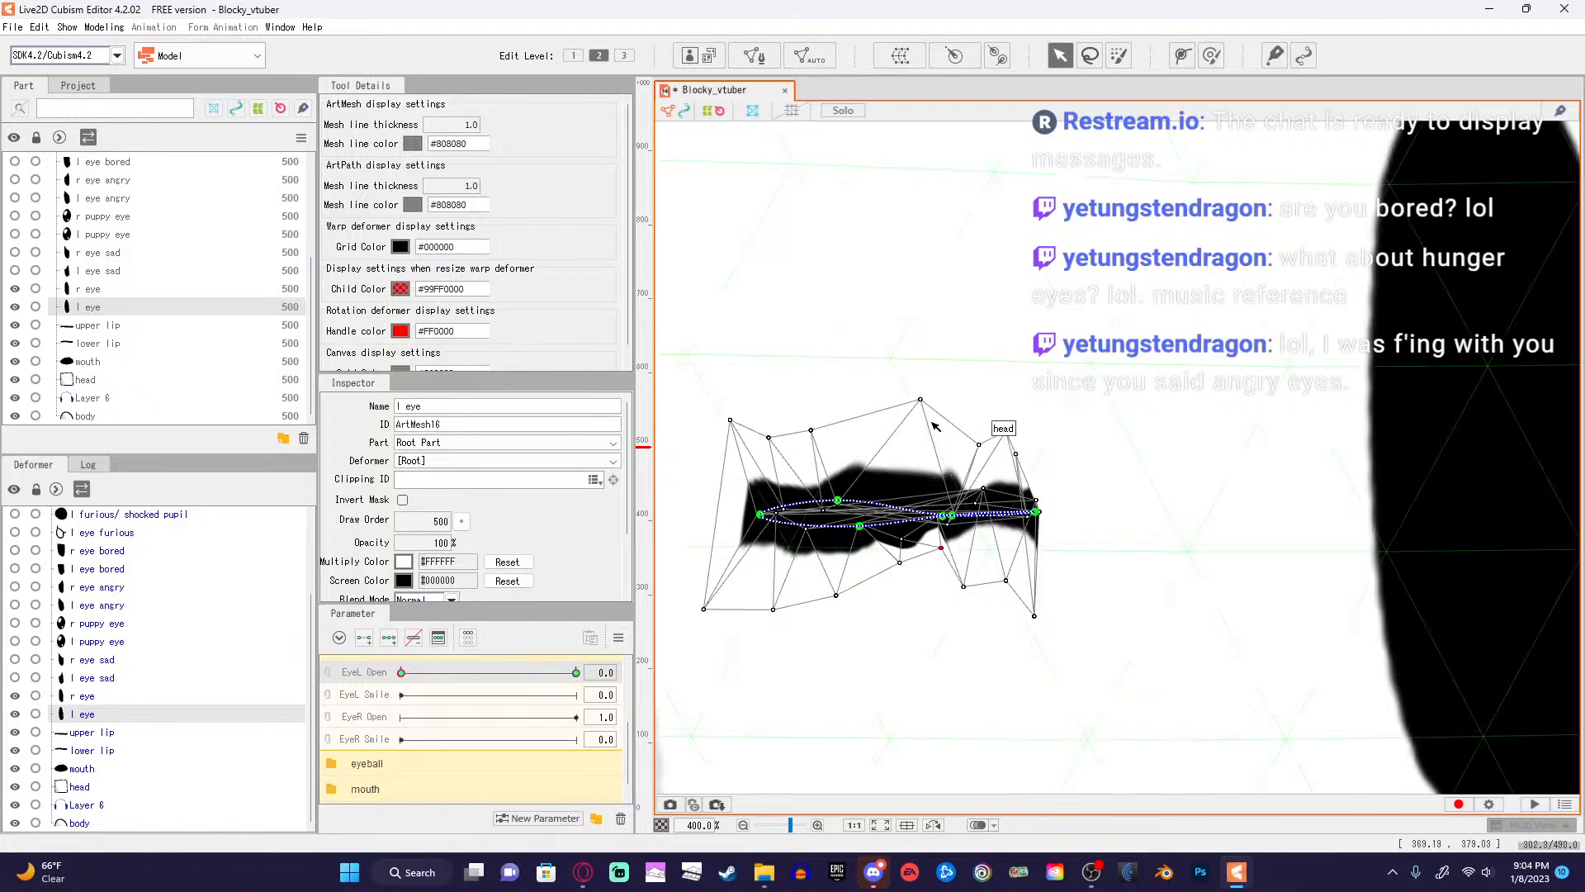
Lower the outer mesh vertices along l eye's upper edge to flatten the bump on top of the closed eye.
left_click_drag(921, 400, 919, 448)
left_click_drag(810, 430, 819, 458)
left_click_drag(919, 449, 919, 460)
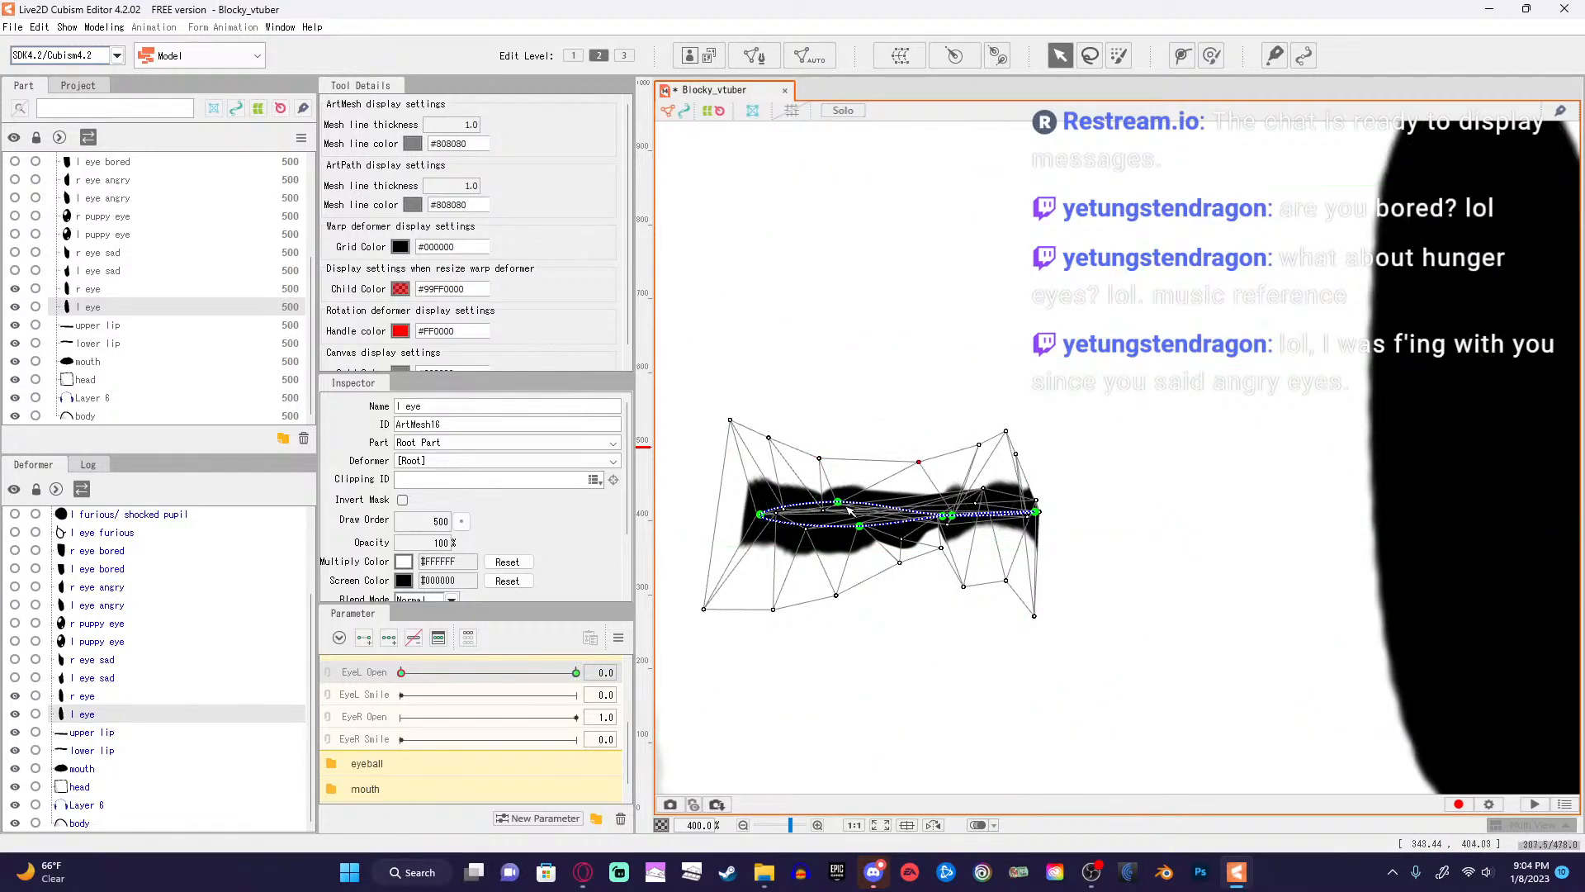
Lower l eye's upper-left path point, then redistribute its lower and upper-right mesh vertices past both ends of the closed band.
left_click_drag(838, 502, 765, 520)
left_click_drag(743, 630, 787, 613)
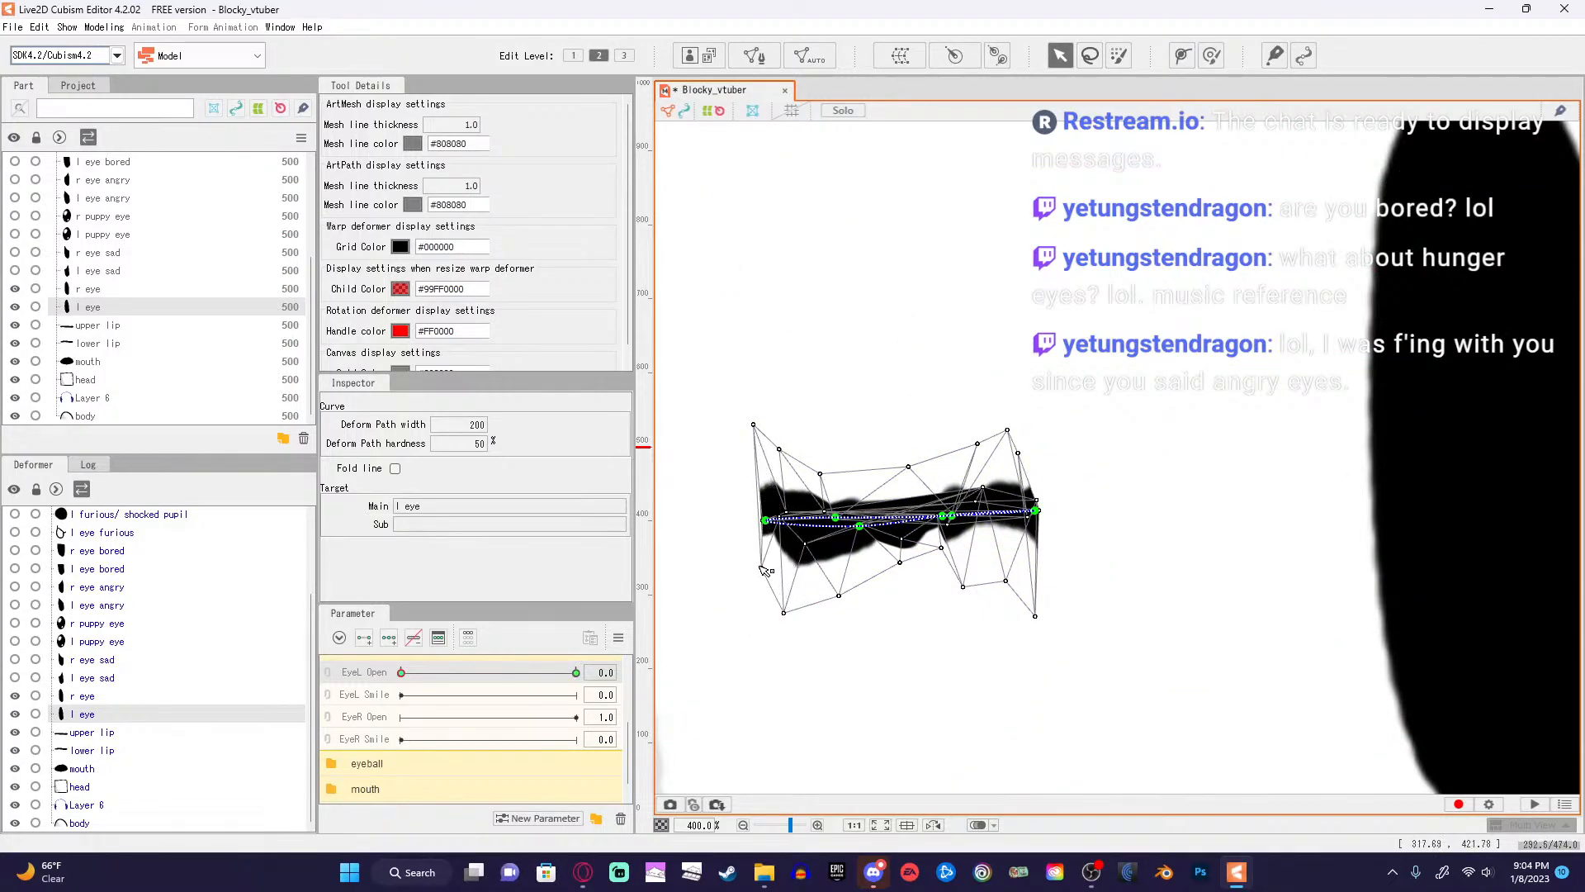
left_click_drag(756, 621, 846, 578)
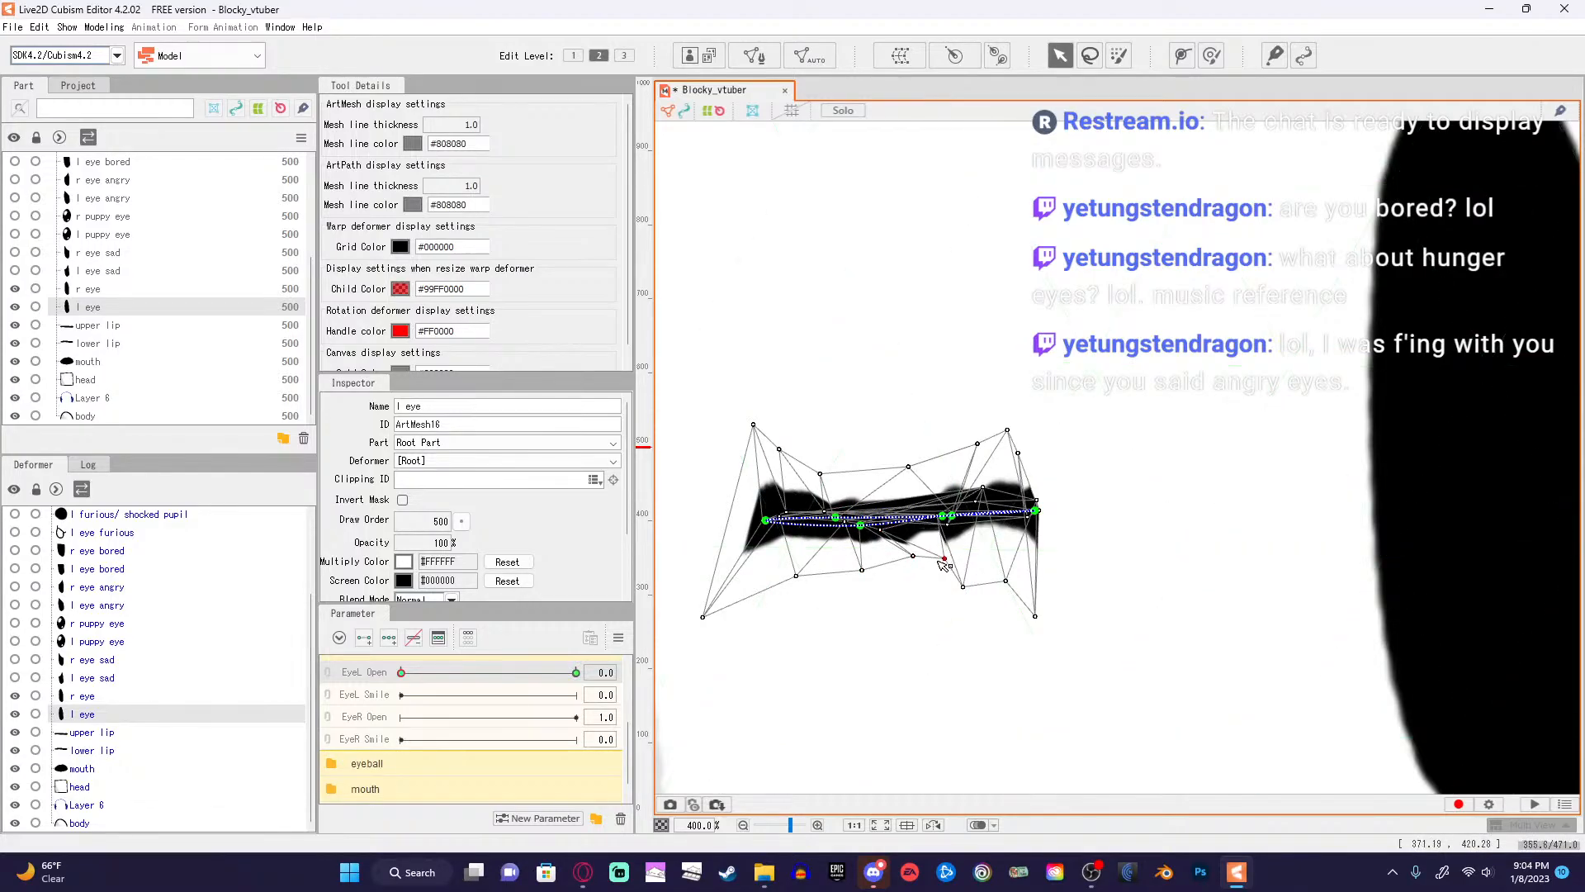
left_click_drag(954, 525, 1166, 547)
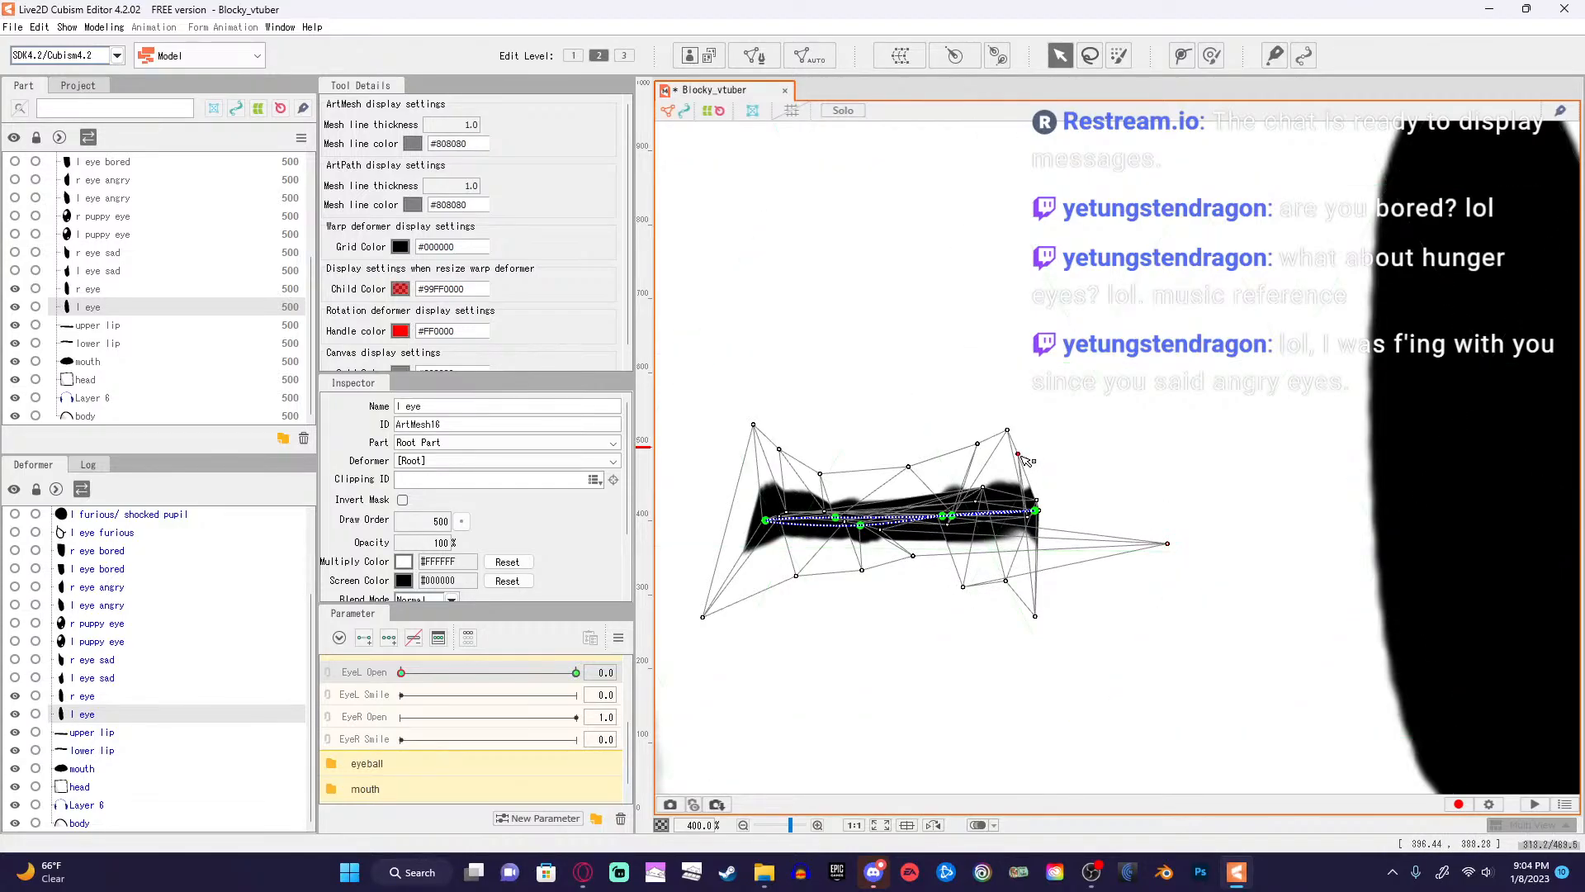
left_click_drag(1004, 459, 743, 495)
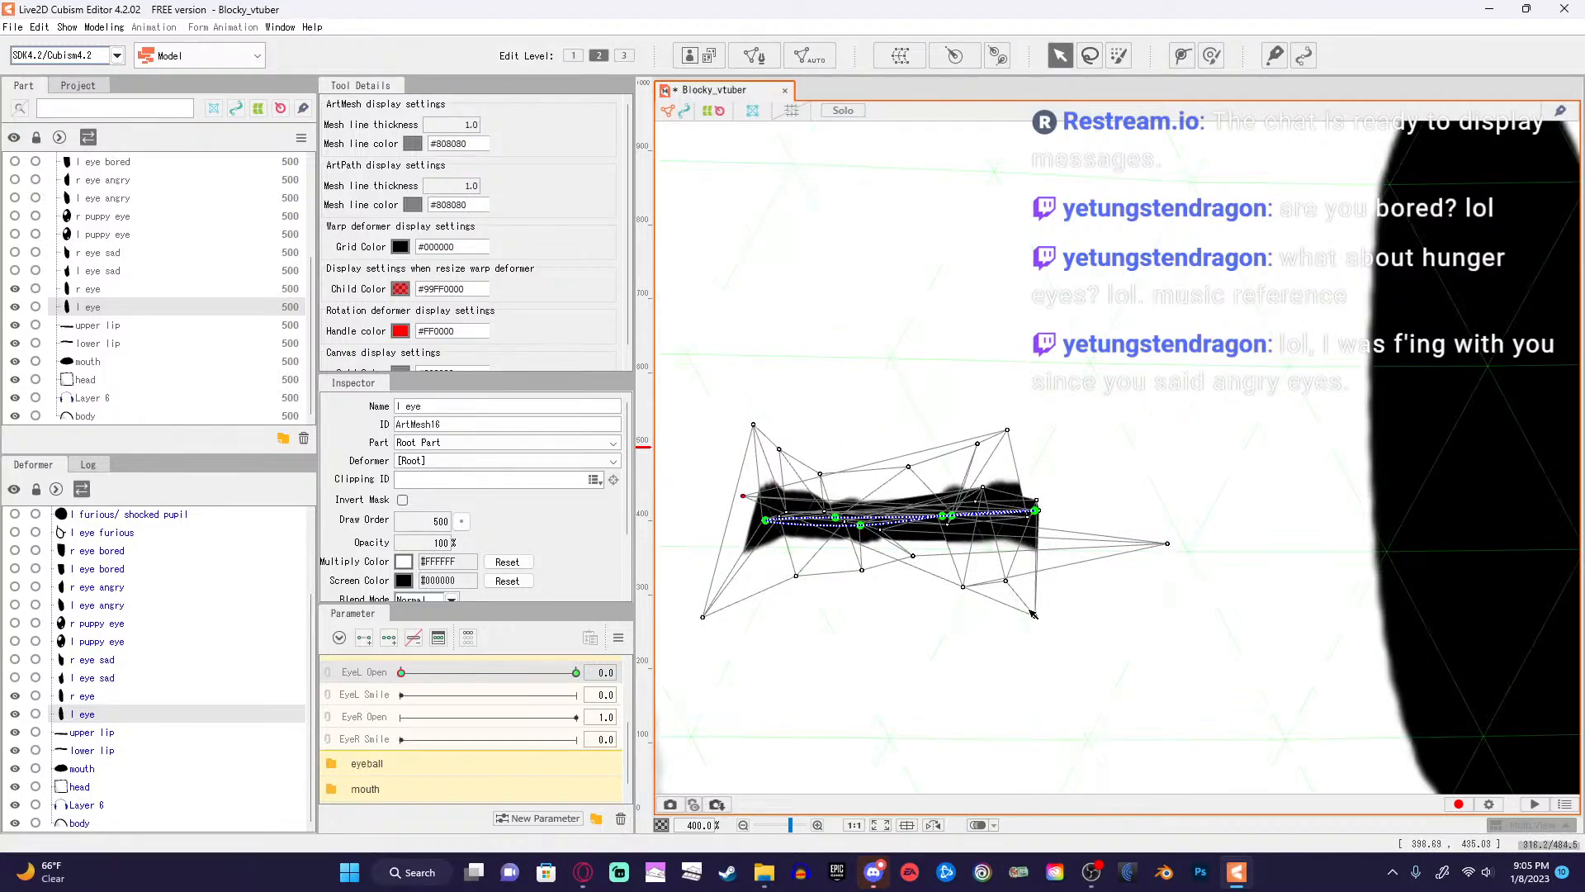
Pull l eye's outer corner and upper-left mesh vertices in toward the closed band to square off its ends.
left_click_drag(1033, 614, 1044, 591)
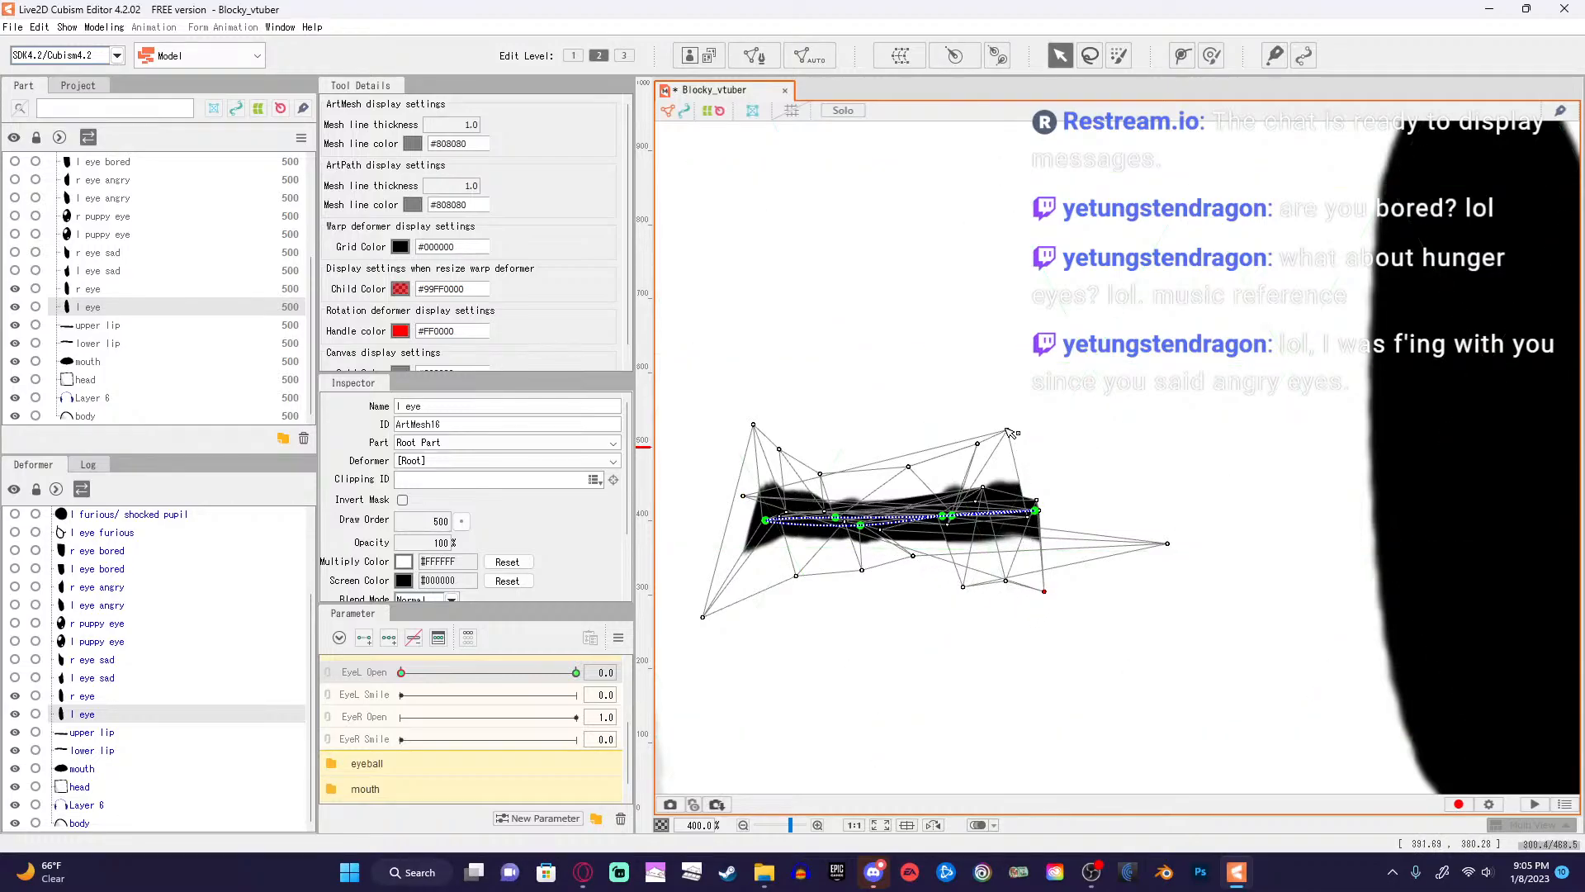
left_click_drag(1007, 430, 1043, 479)
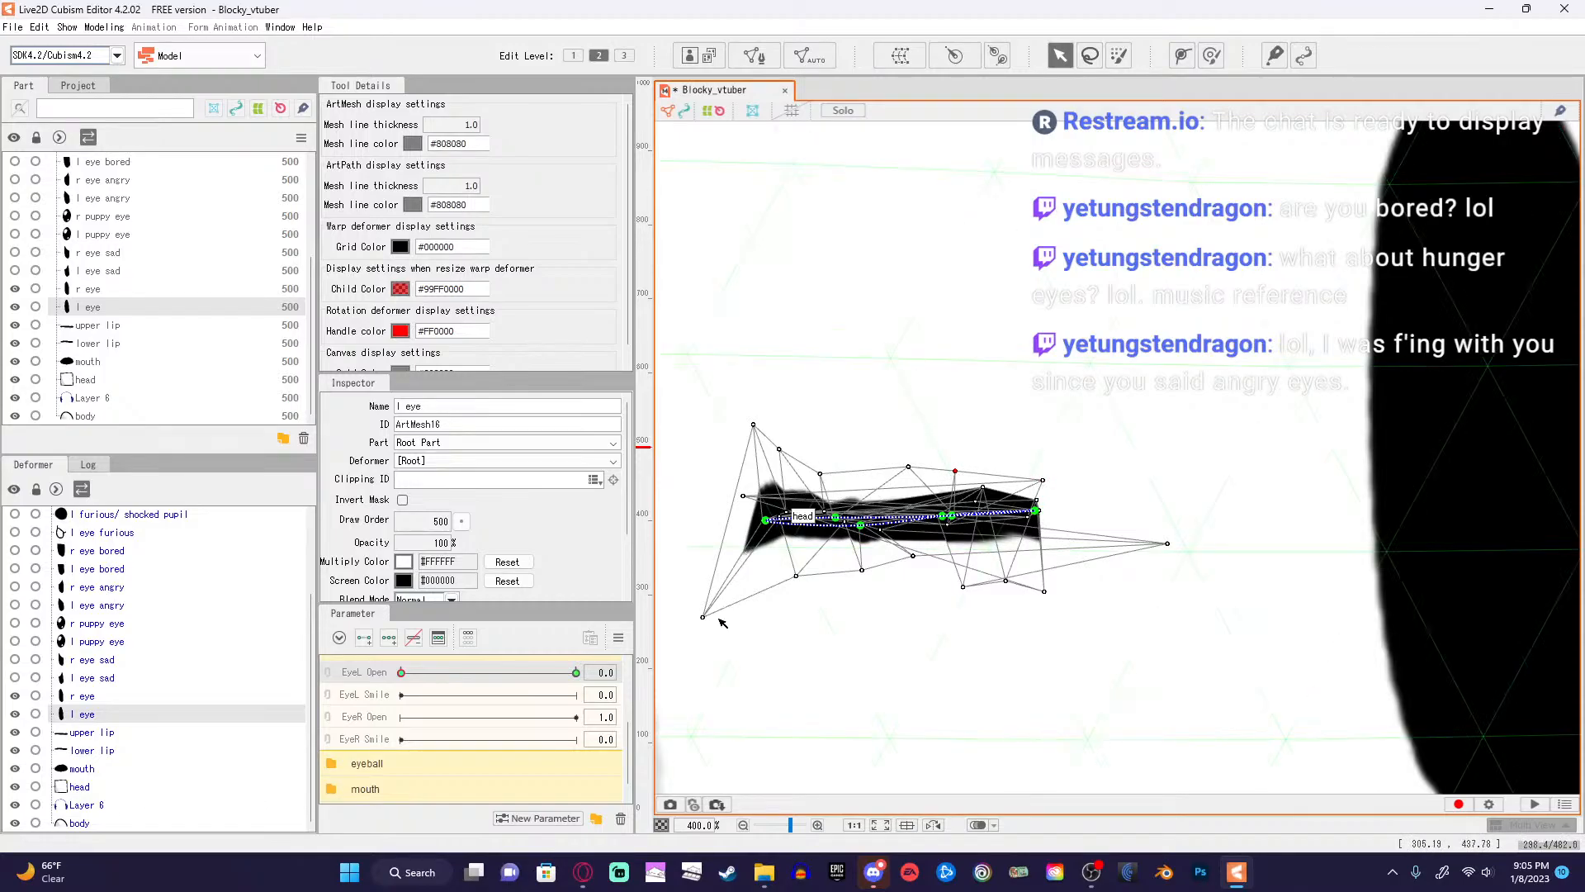
left_click_drag(702, 616, 733, 576)
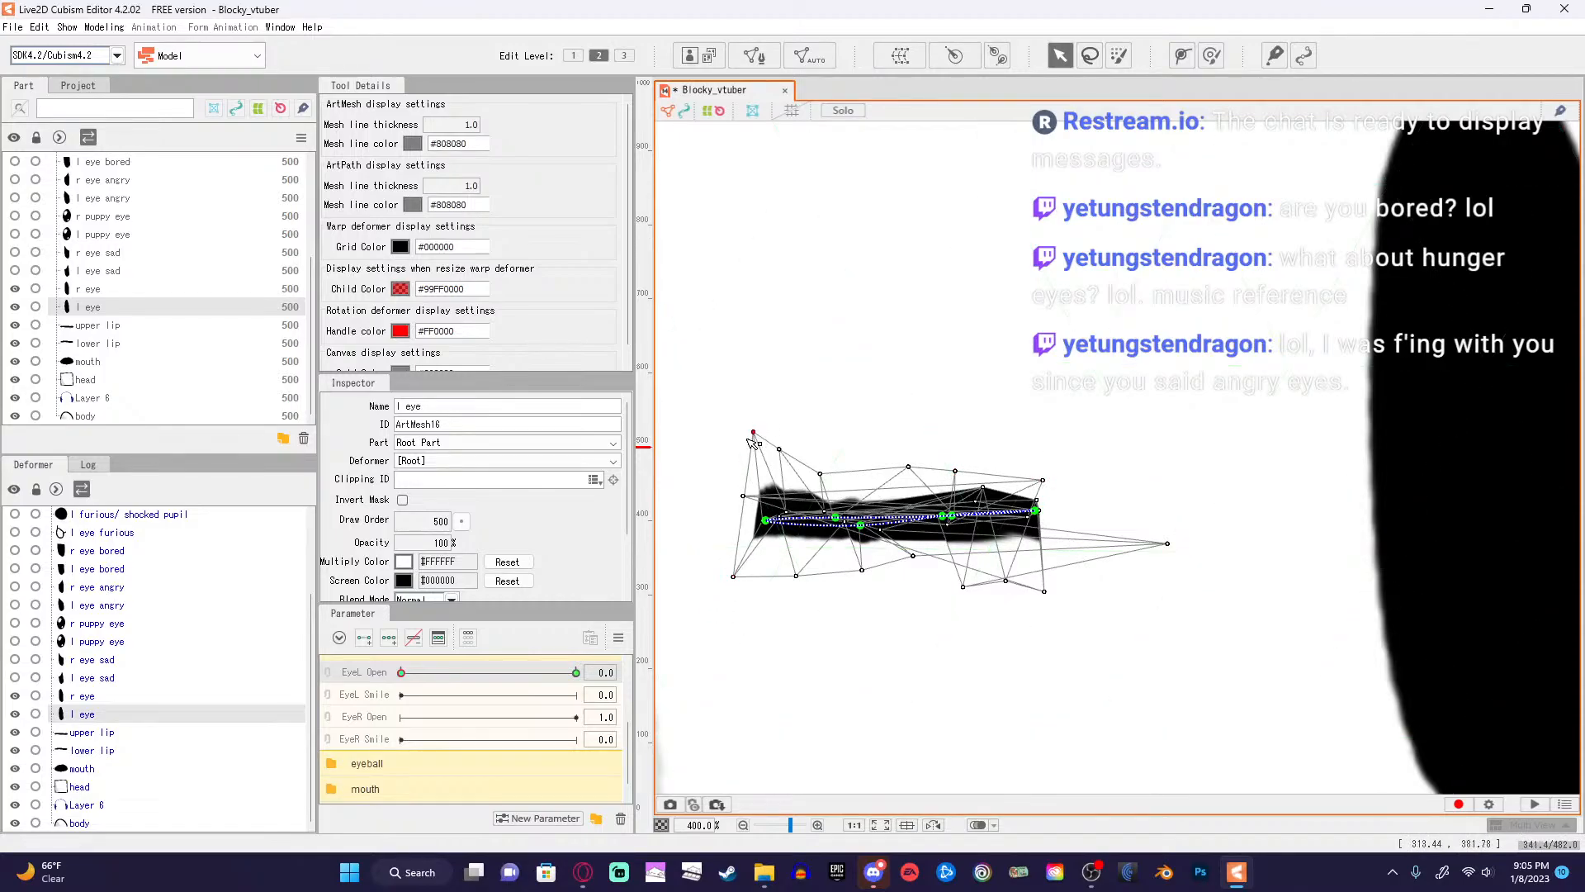
left_click_drag(779, 450, 822, 480)
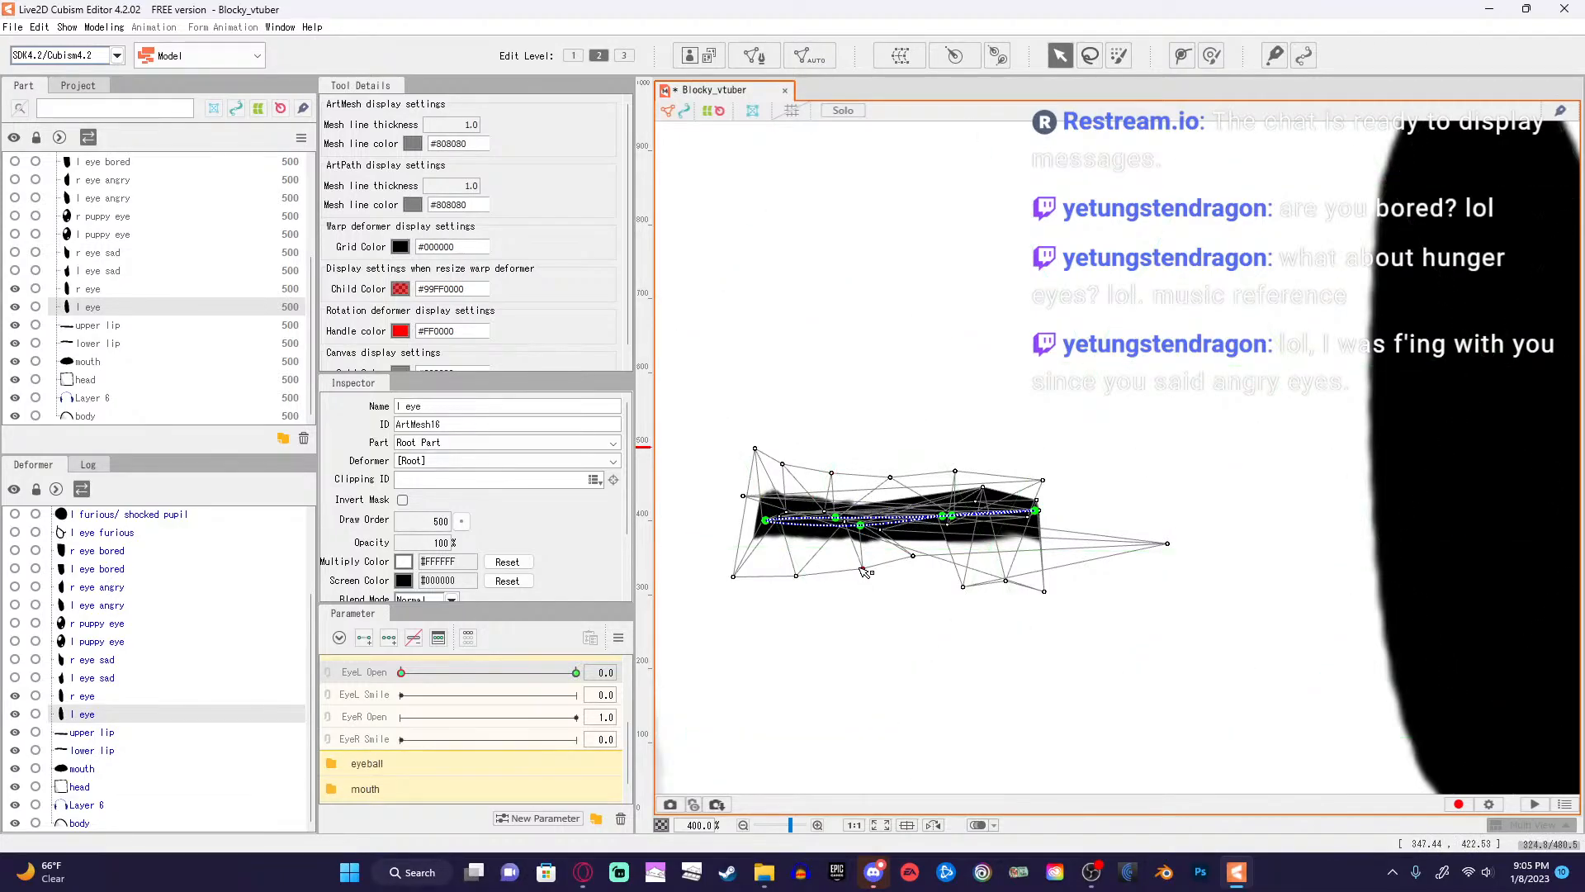
Reposition the mesh vertices along l eye's lower-right edge to even out the underside of the closed eye.
left_click_drag(914, 559, 941, 566)
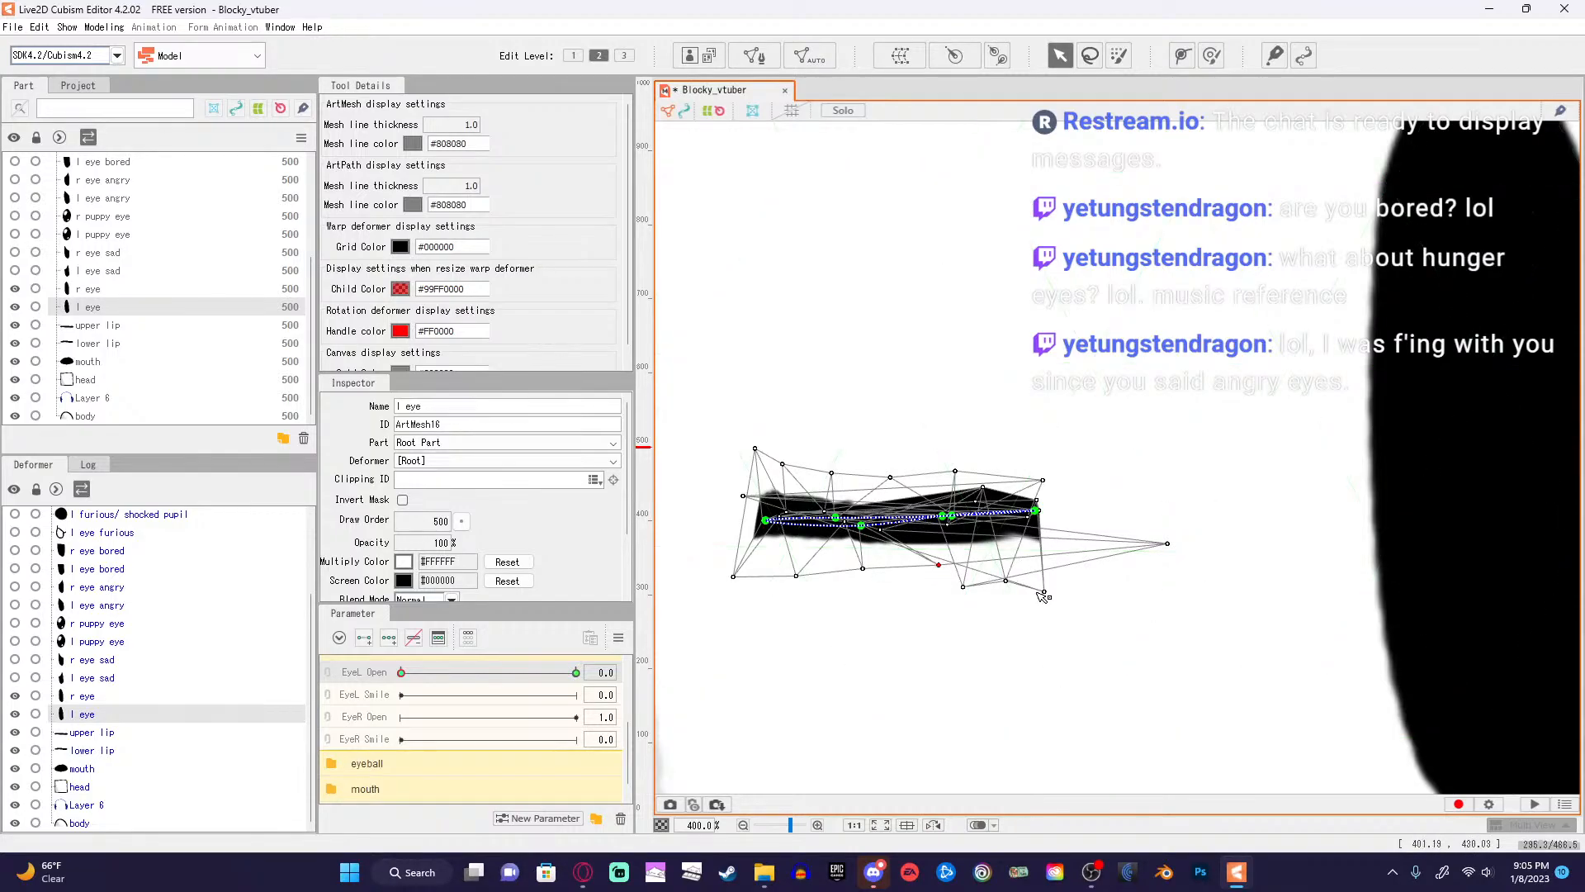
left_click_drag(1052, 593, 1006, 575)
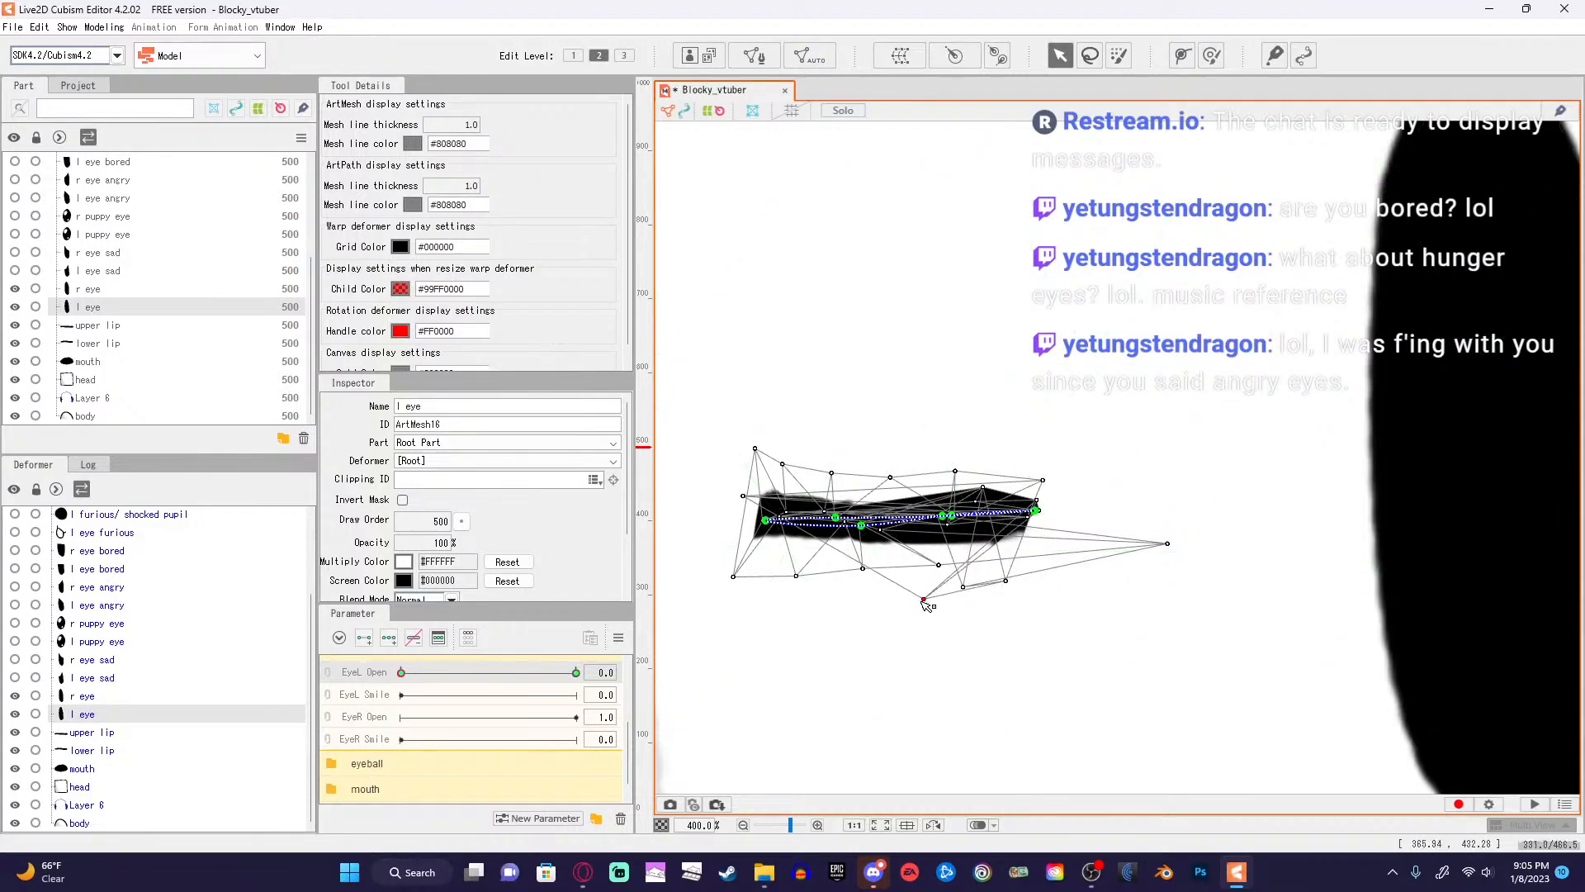
left_click_drag(982, 545, 1030, 570)
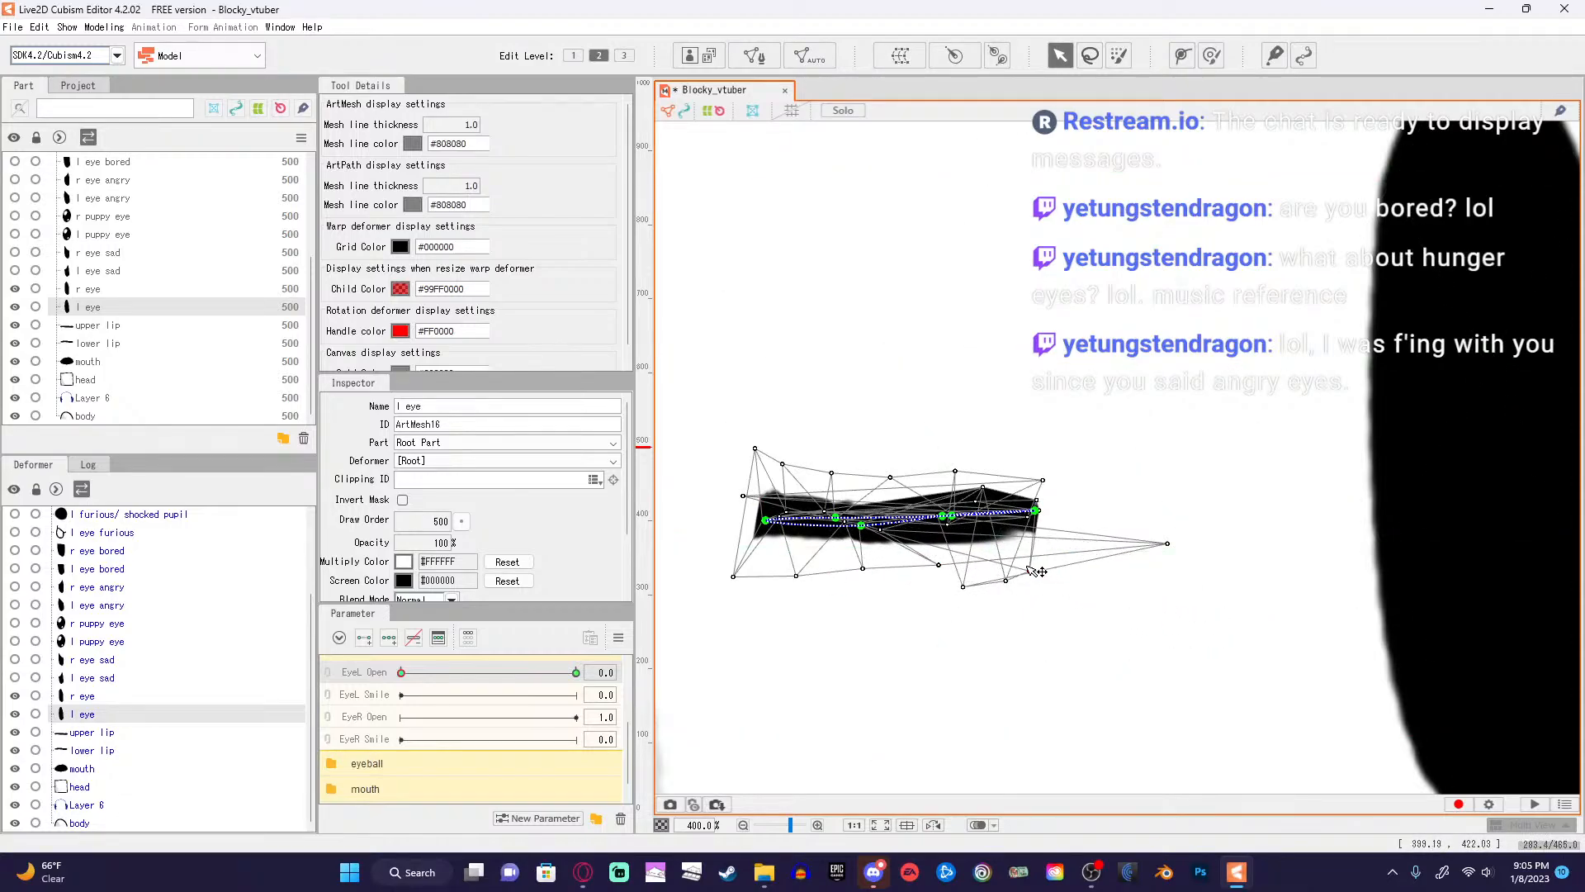
left_click(978, 582)
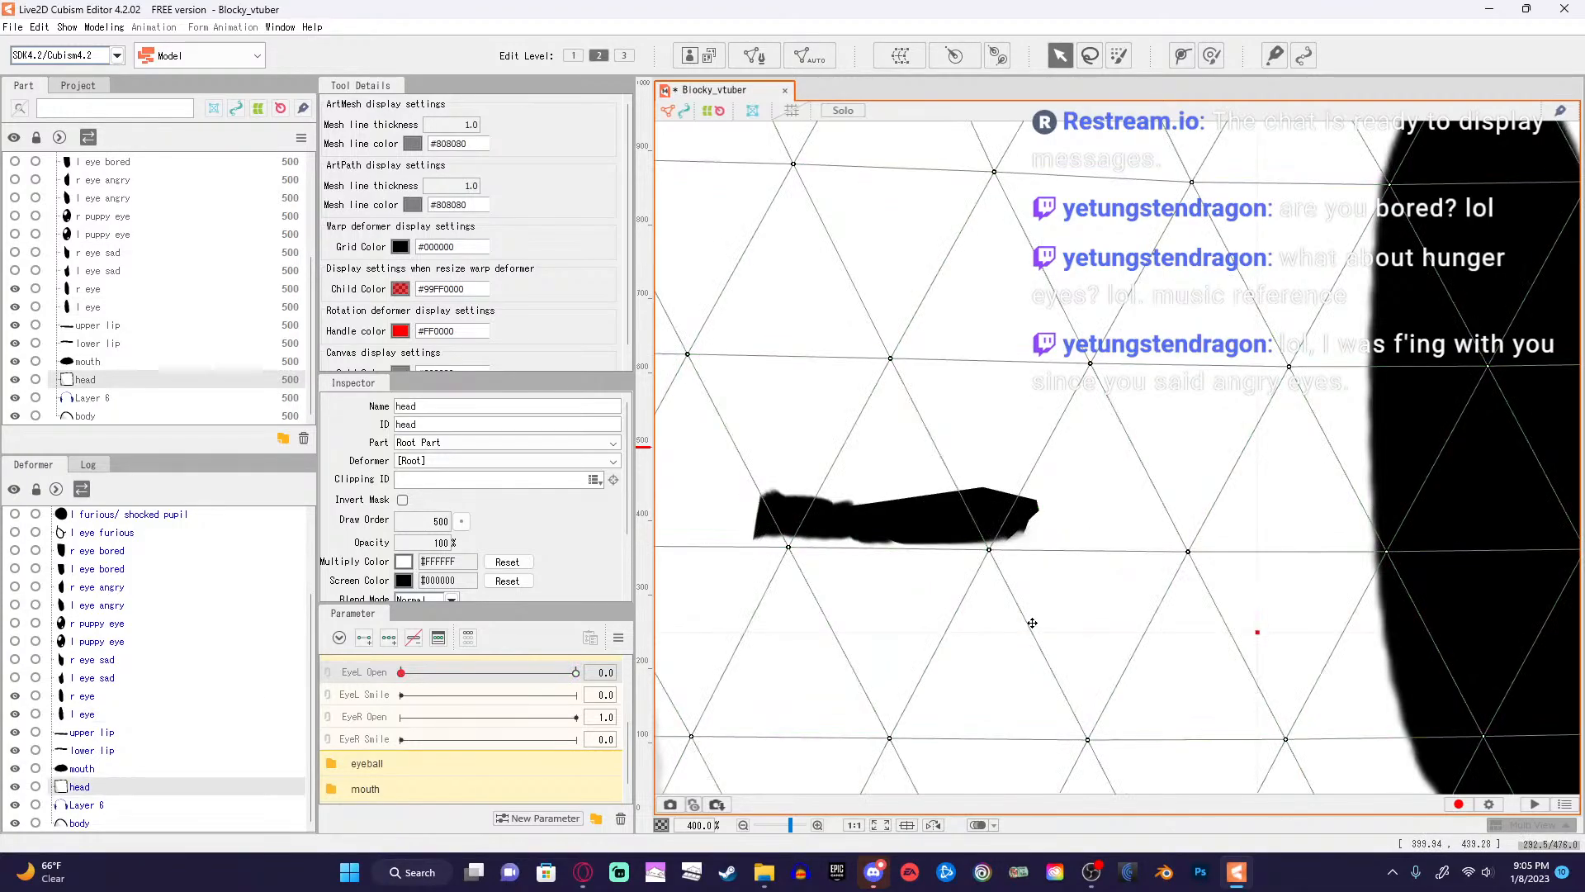
left_click(1002, 507)
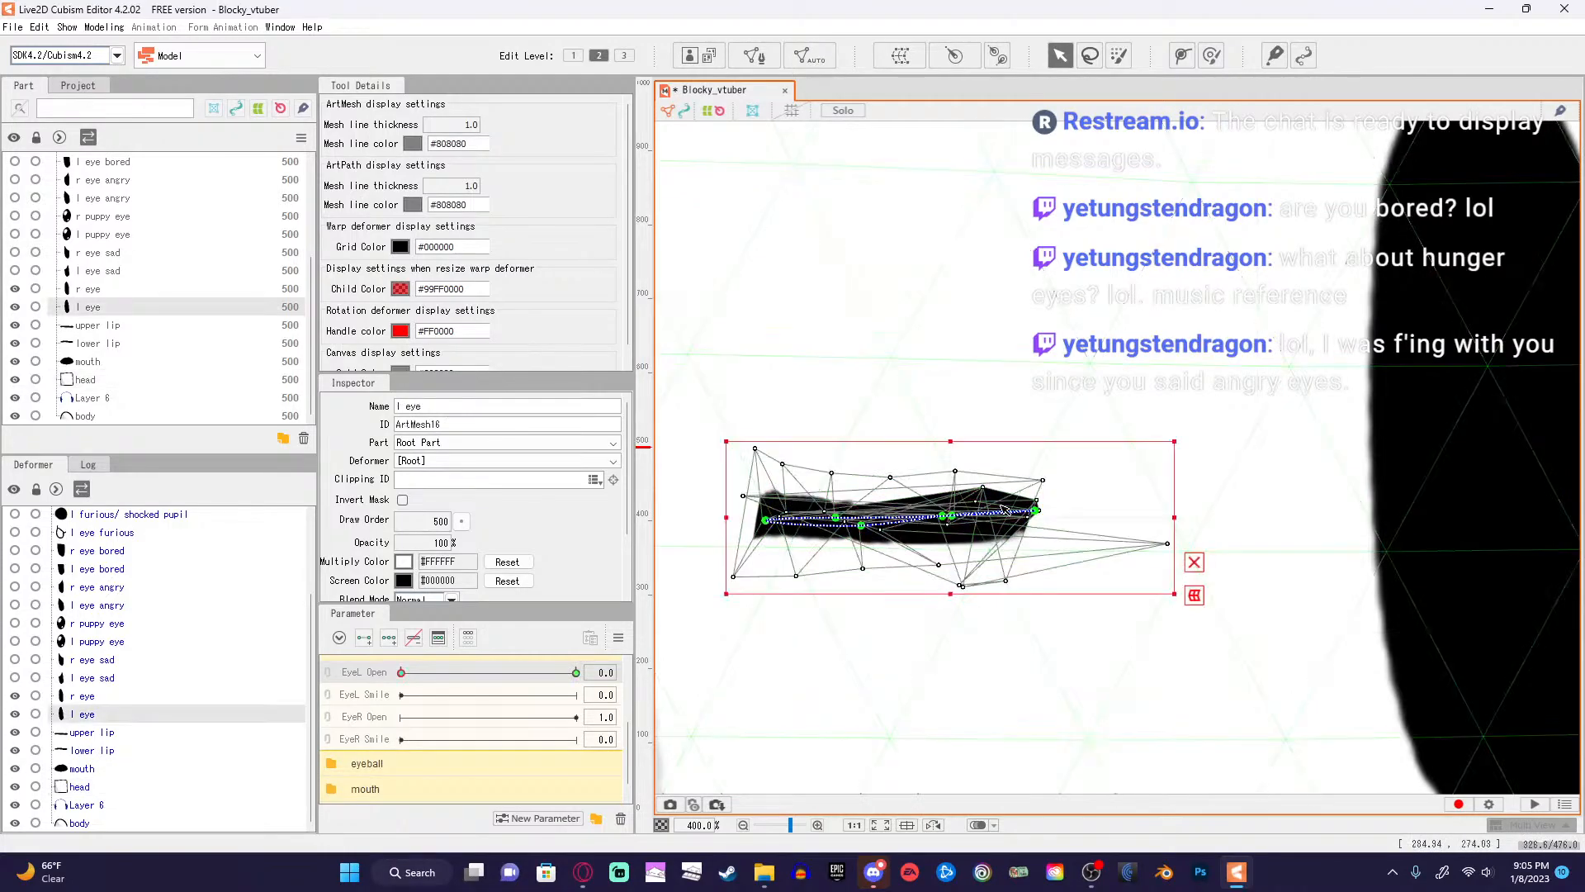
left_click_drag(962, 585, 1015, 582)
Flatten l eye's upper edge by lowering the inner right vertex, stretching upper vertices past the right end and moving the upper-left corner outward.
left_click_drag(982, 487, 988, 506)
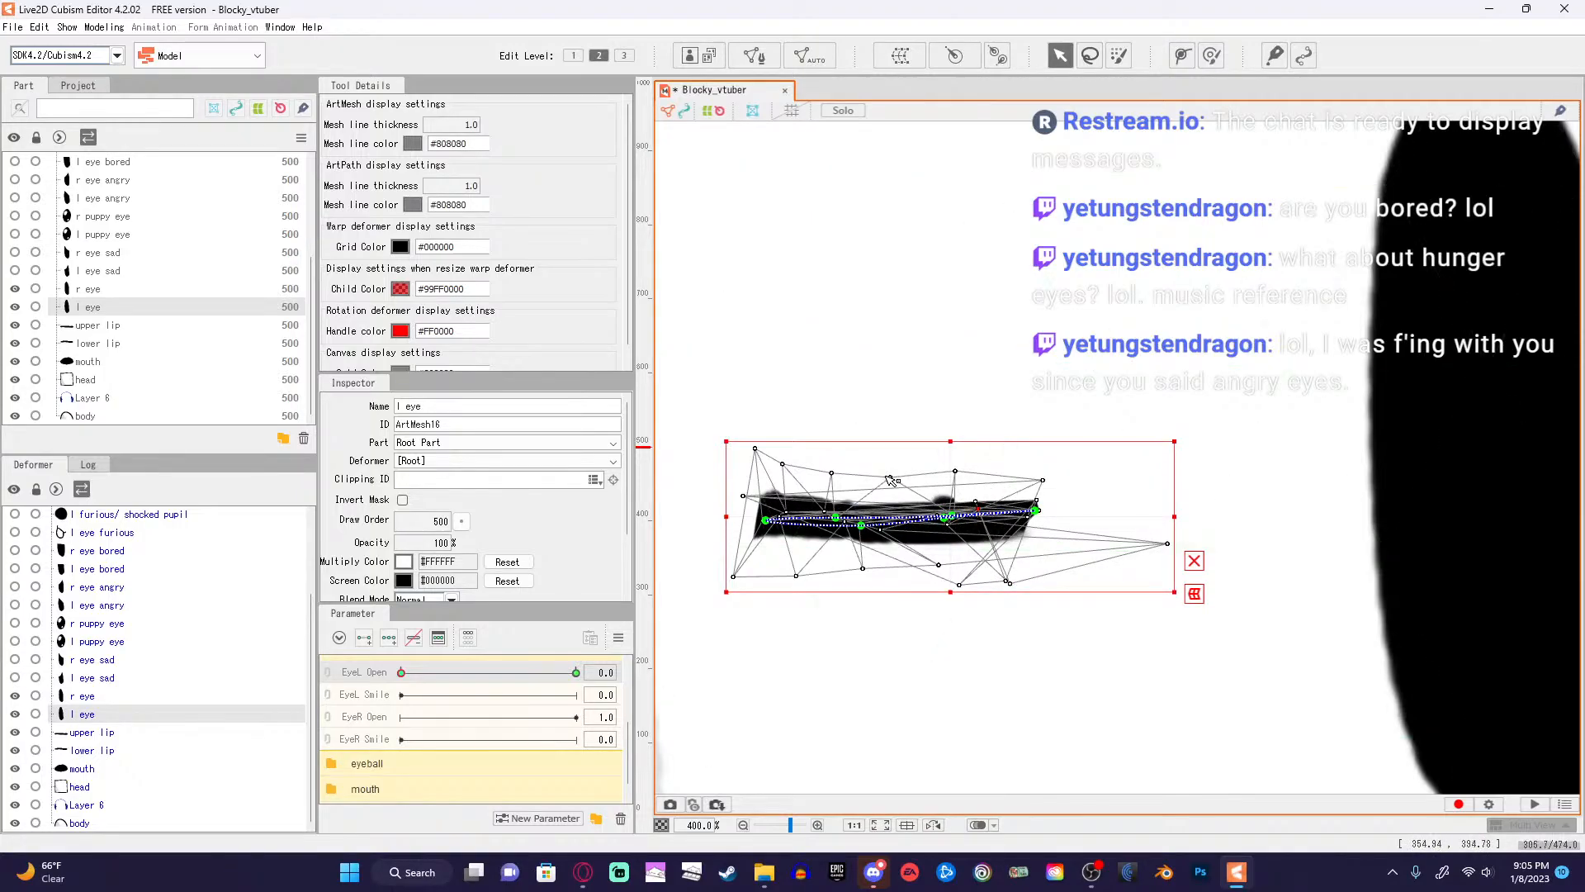
left_click_drag(892, 477, 886, 463)
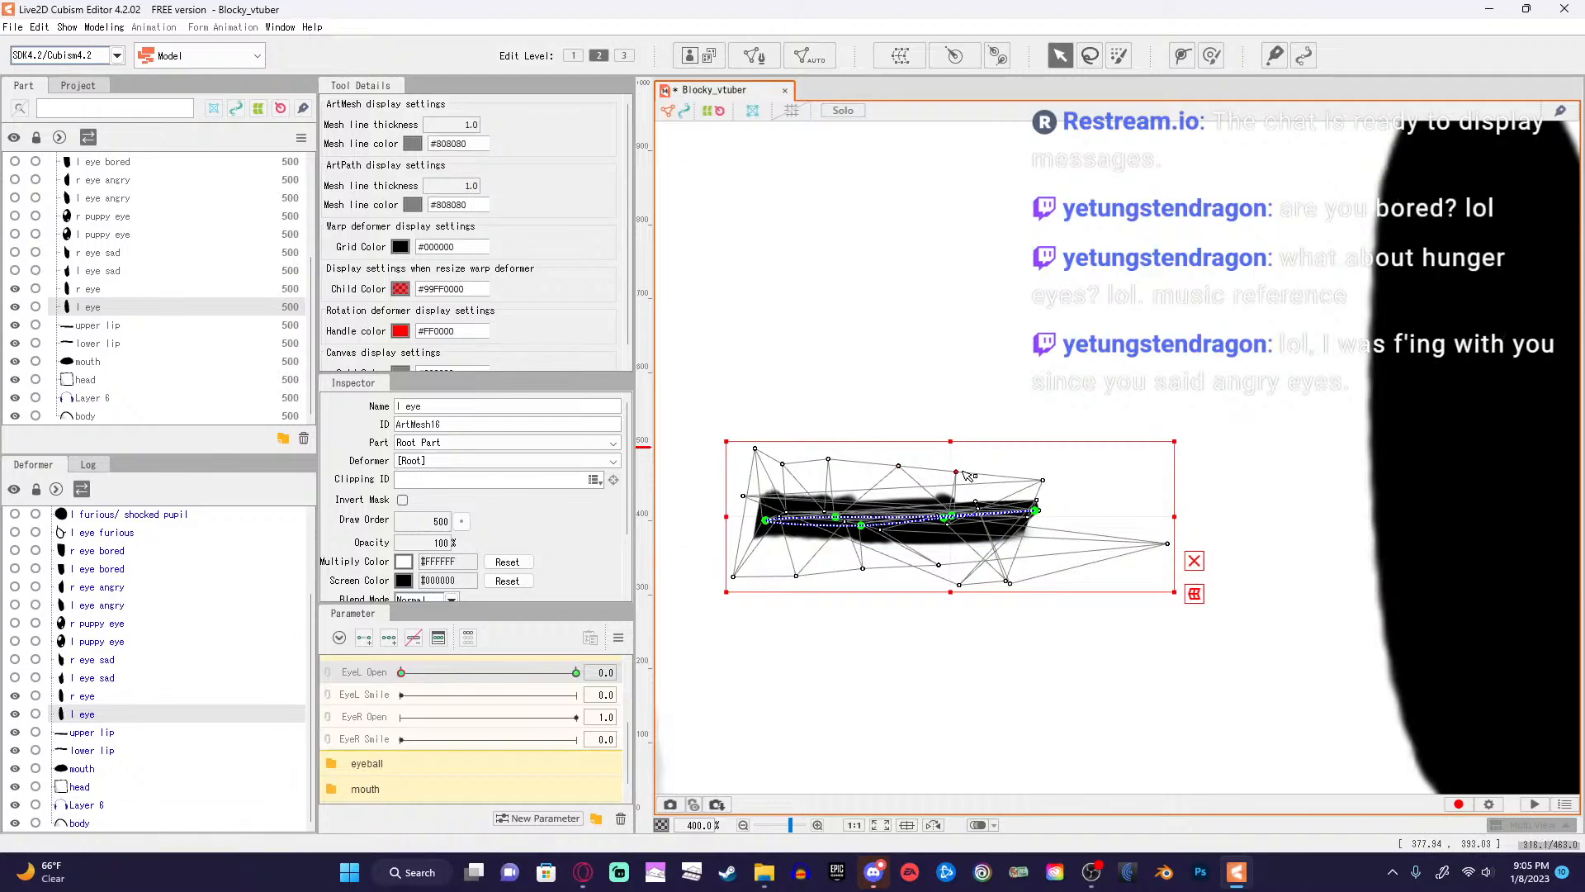
left_click_drag(1036, 478, 1183, 480)
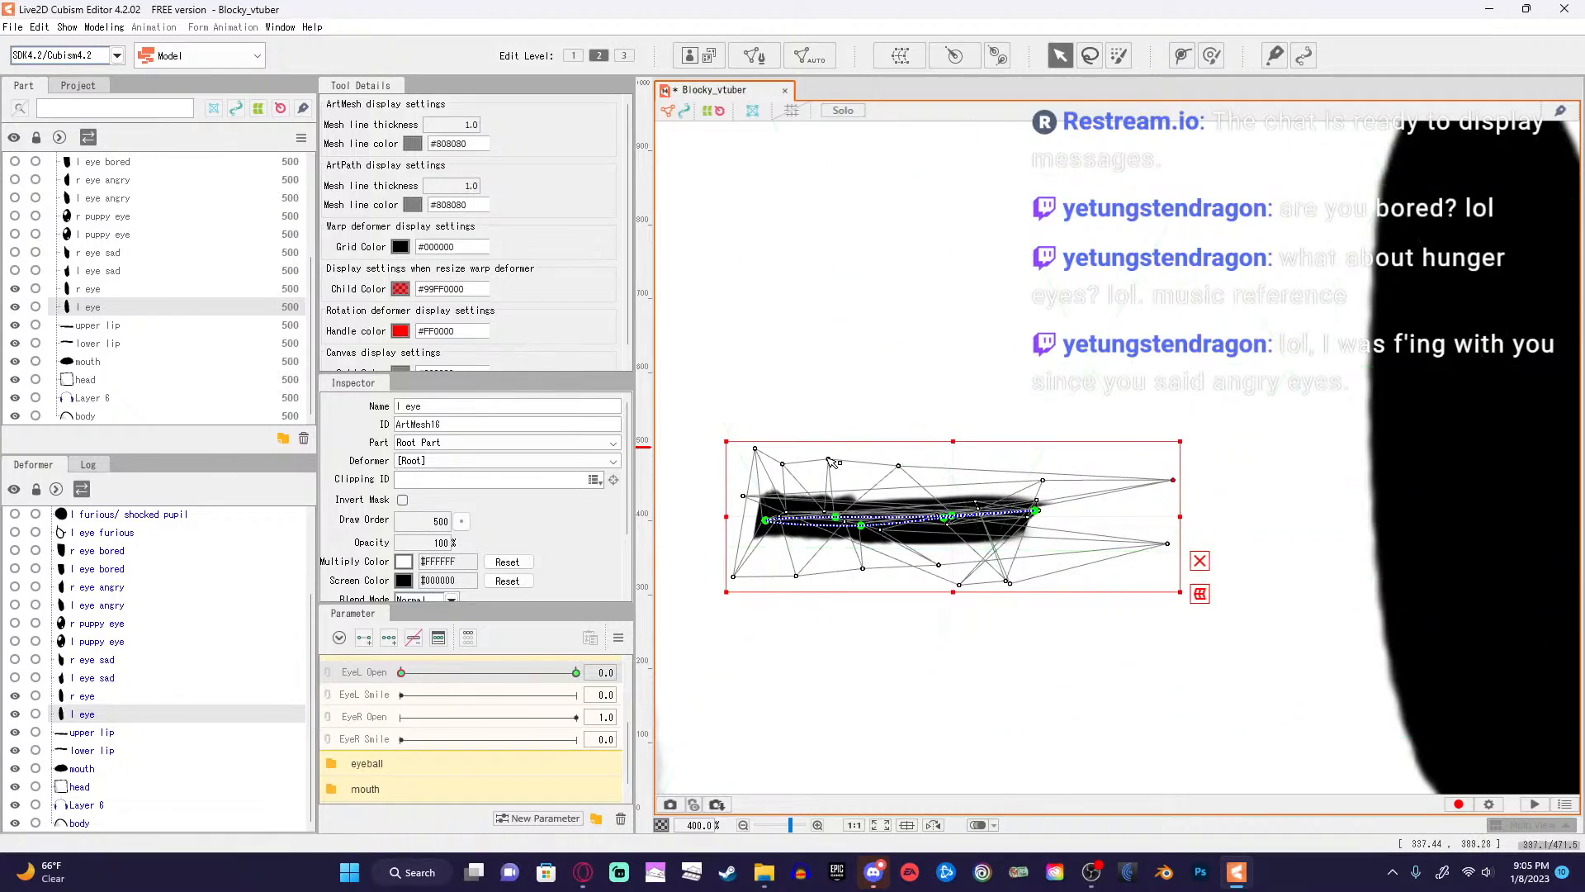
left_click_drag(899, 464, 1148, 461)
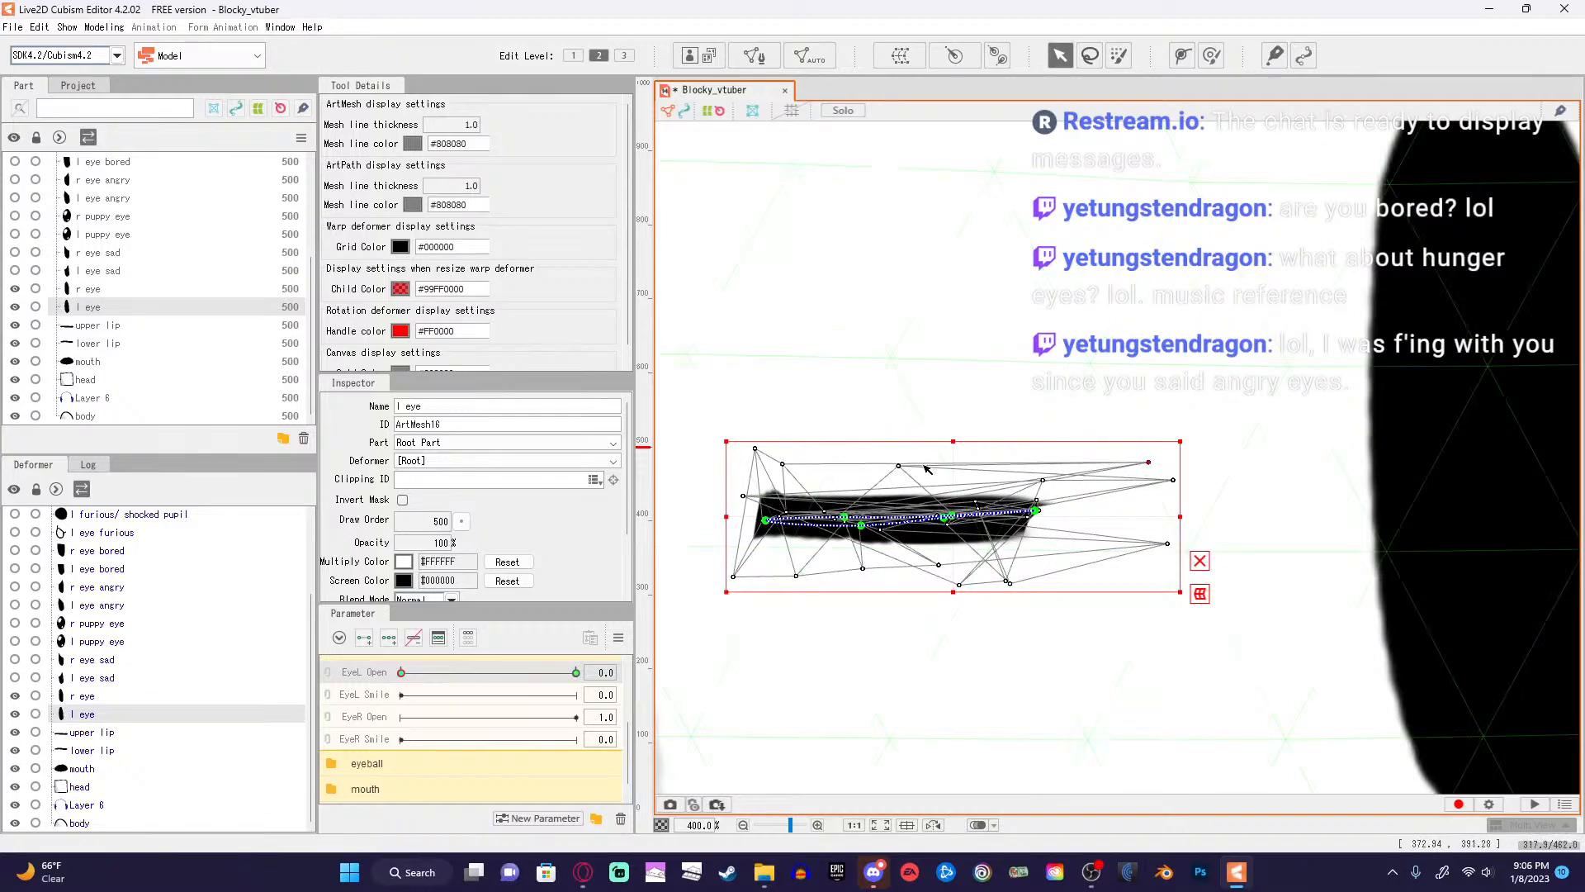
left_click_drag(756, 449, 732, 468)
left_click(1015, 661)
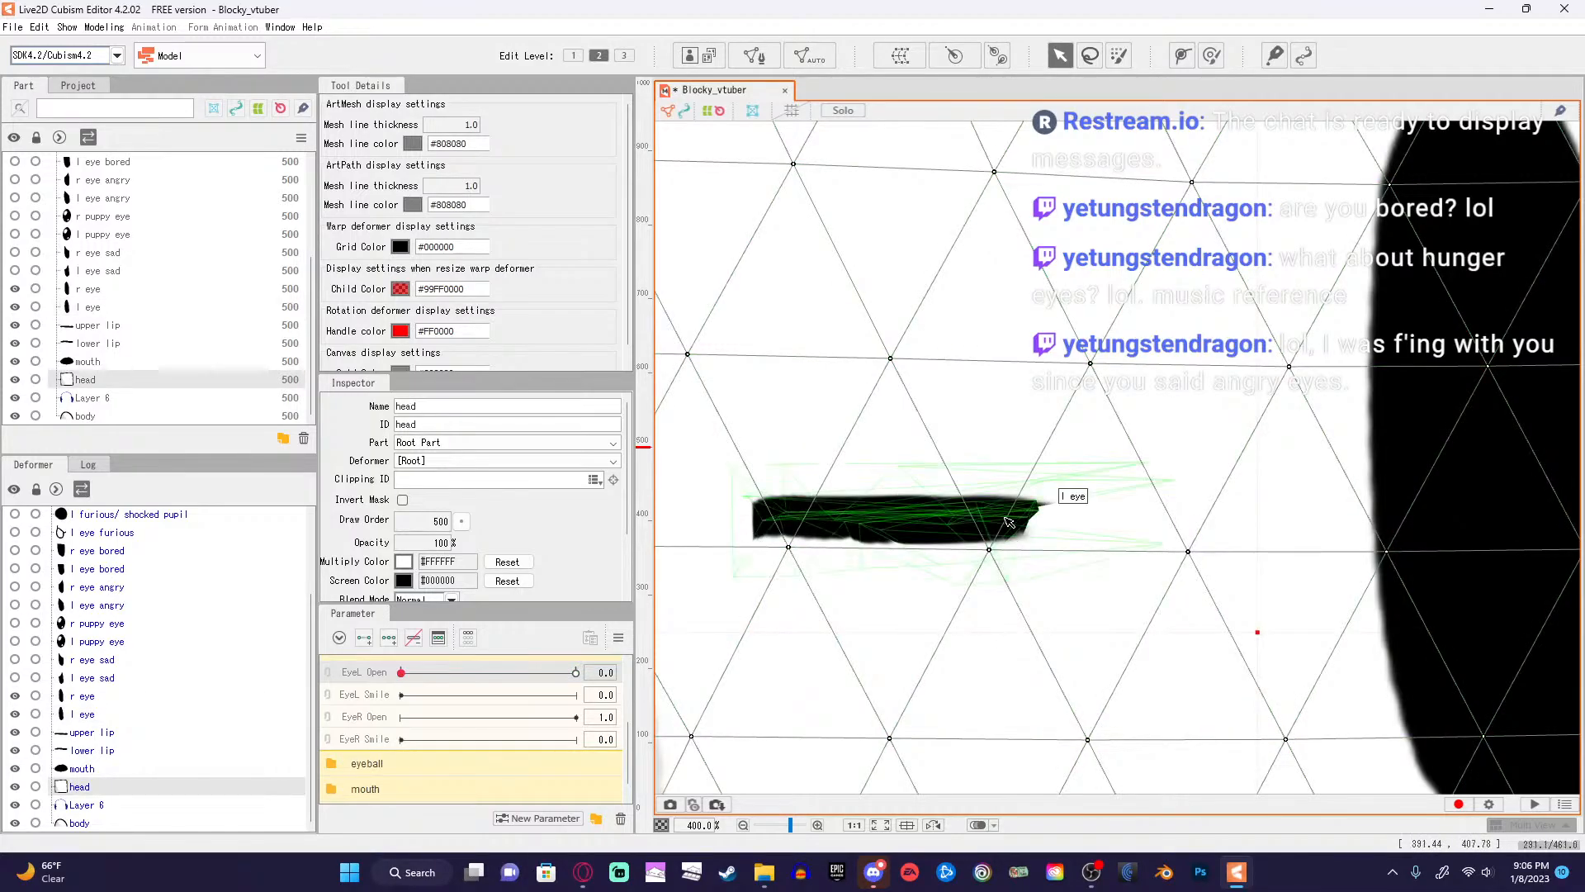
Lengthen the closed l eye by moving its right end path point and lower-right vertex outward, and bring the protruding upper-right vertex inward.
left_click(1038, 511)
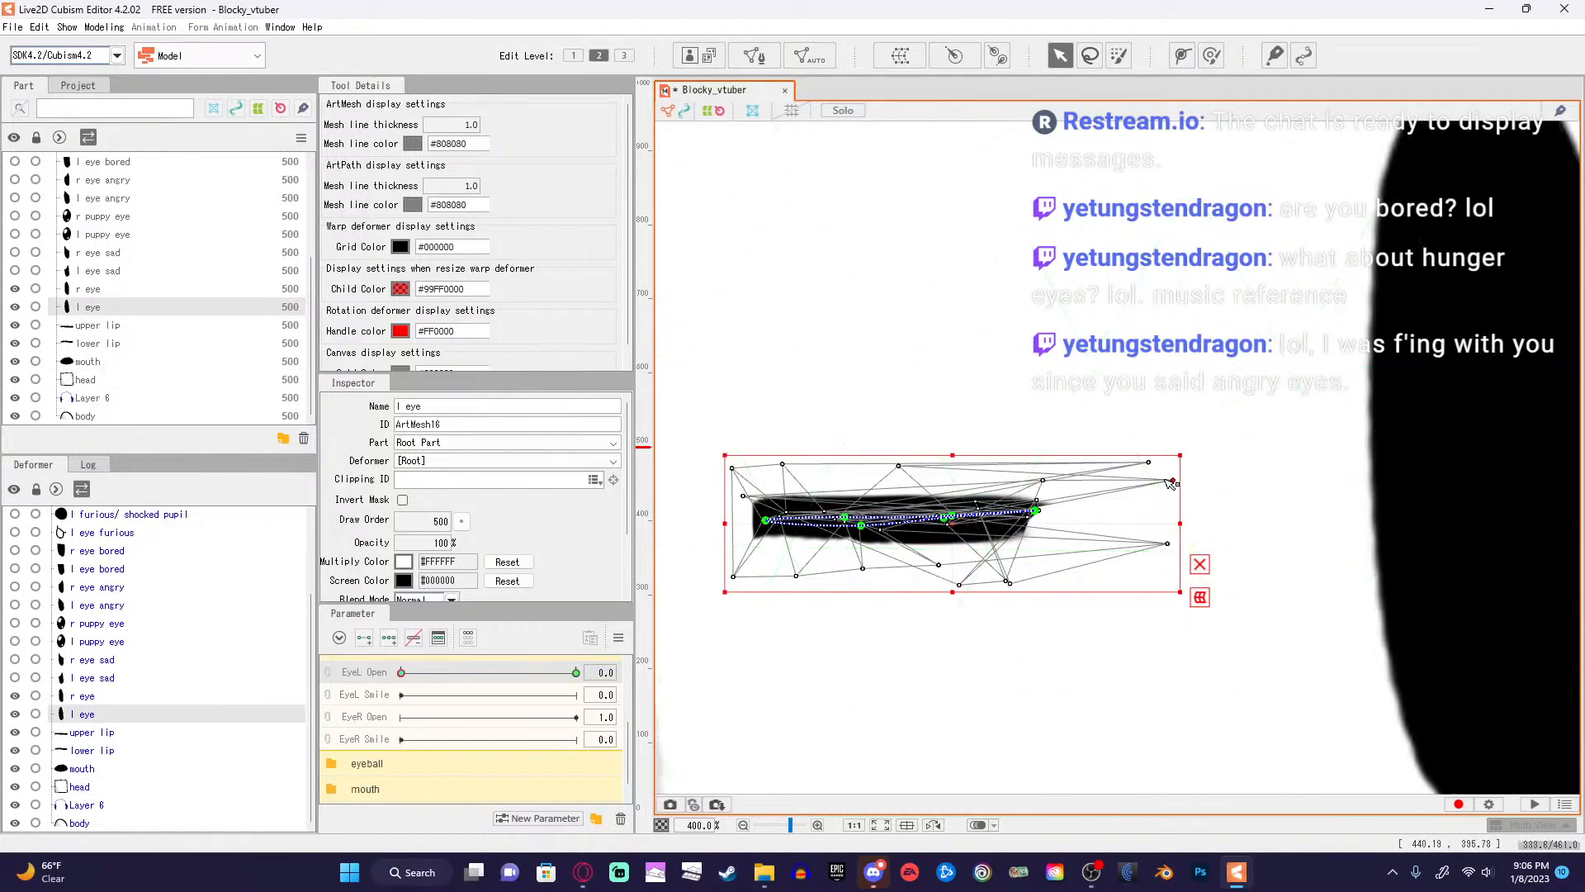
left_click_drag(1172, 483, 1091, 479)
left_click(1240, 470)
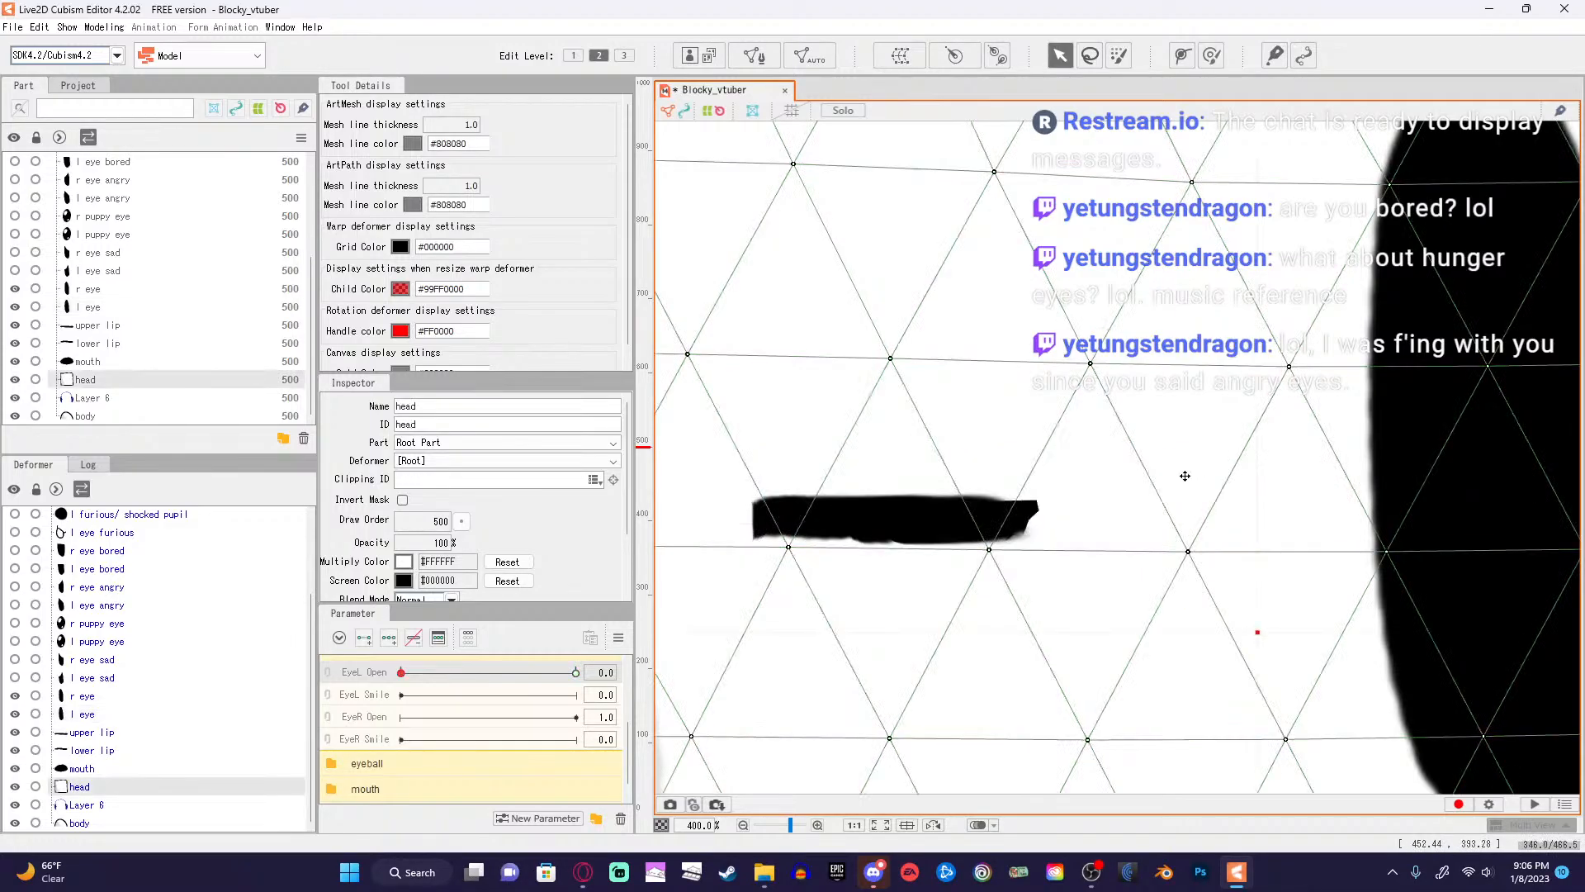
left_click(1038, 517)
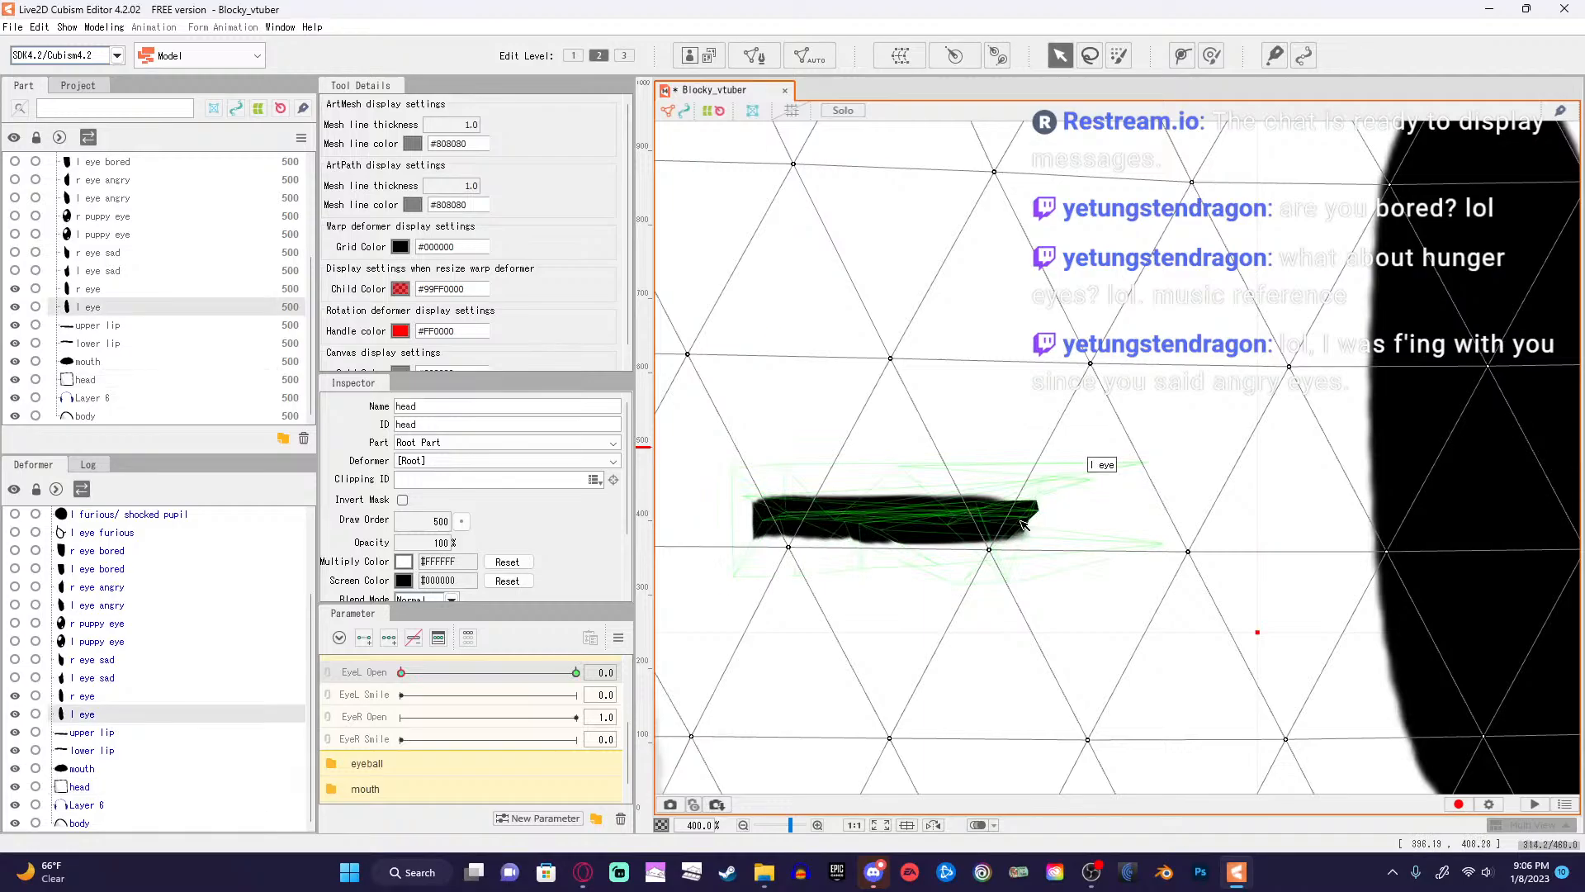
left_click_drag(1036, 508, 1079, 509)
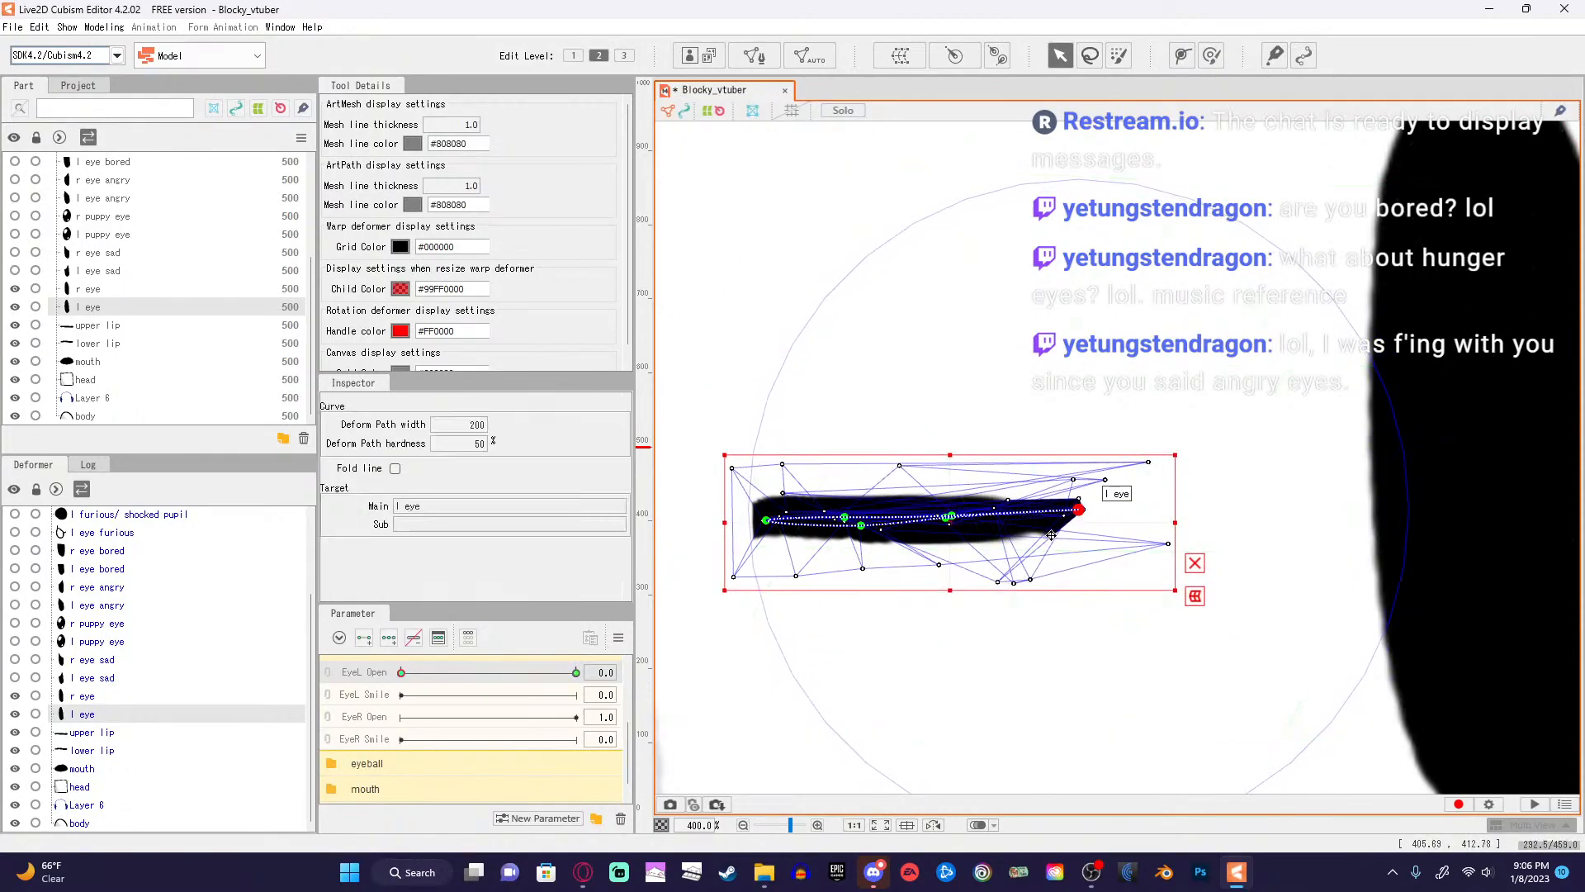
left_click_drag(1032, 587, 1083, 601)
left_click(1152, 648)
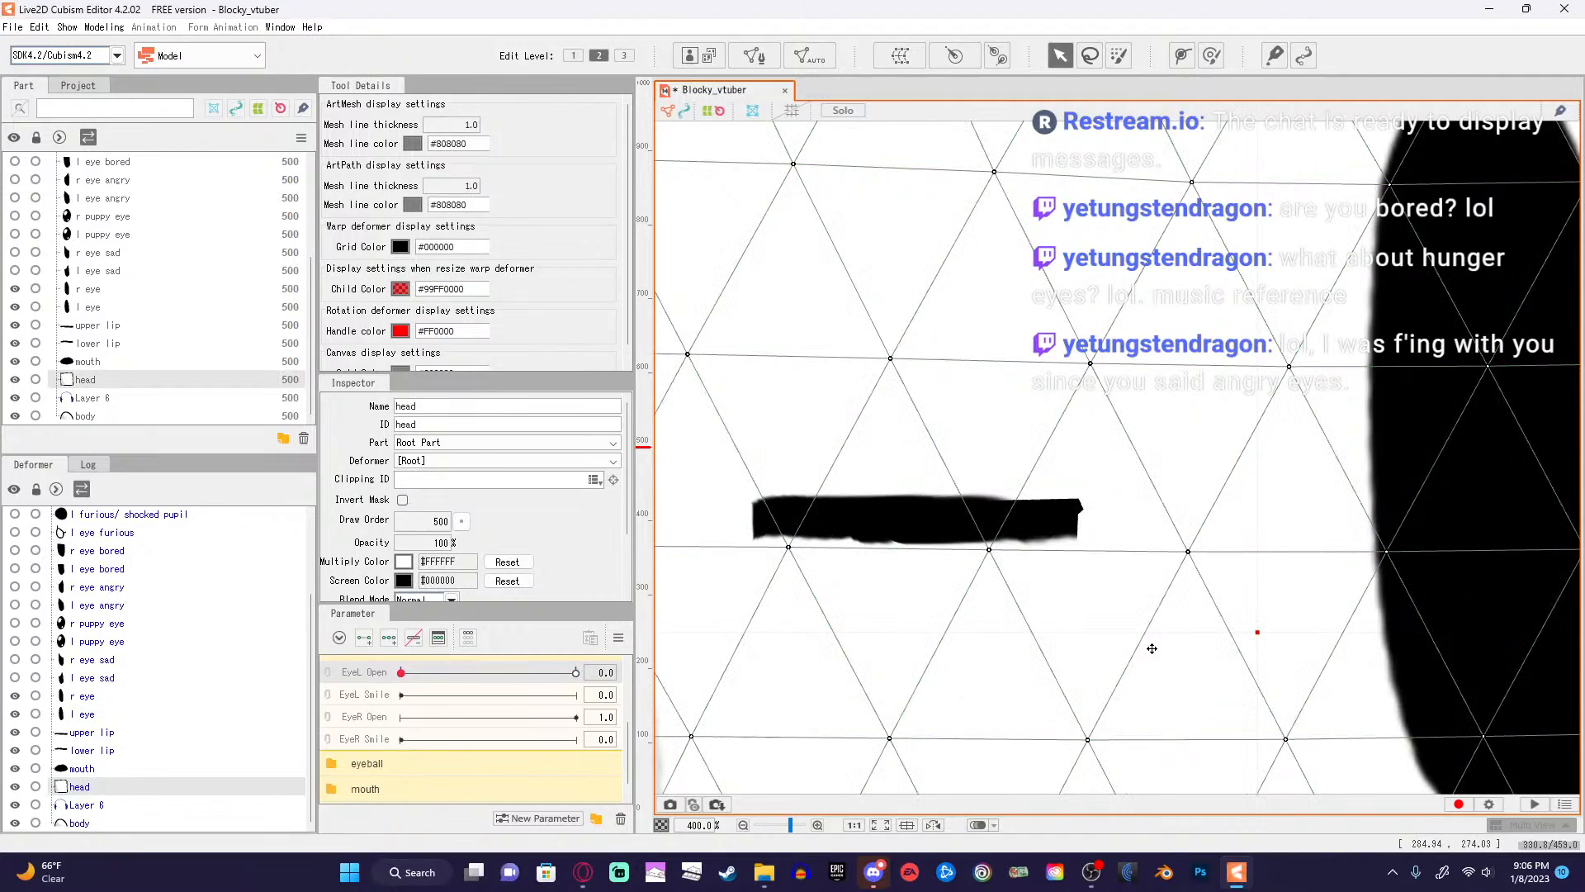
Nudge the middle vertex at l eye's right end slightly inward to straighten that edge, and check the closed eye on the whole face.
left_click(1082, 516)
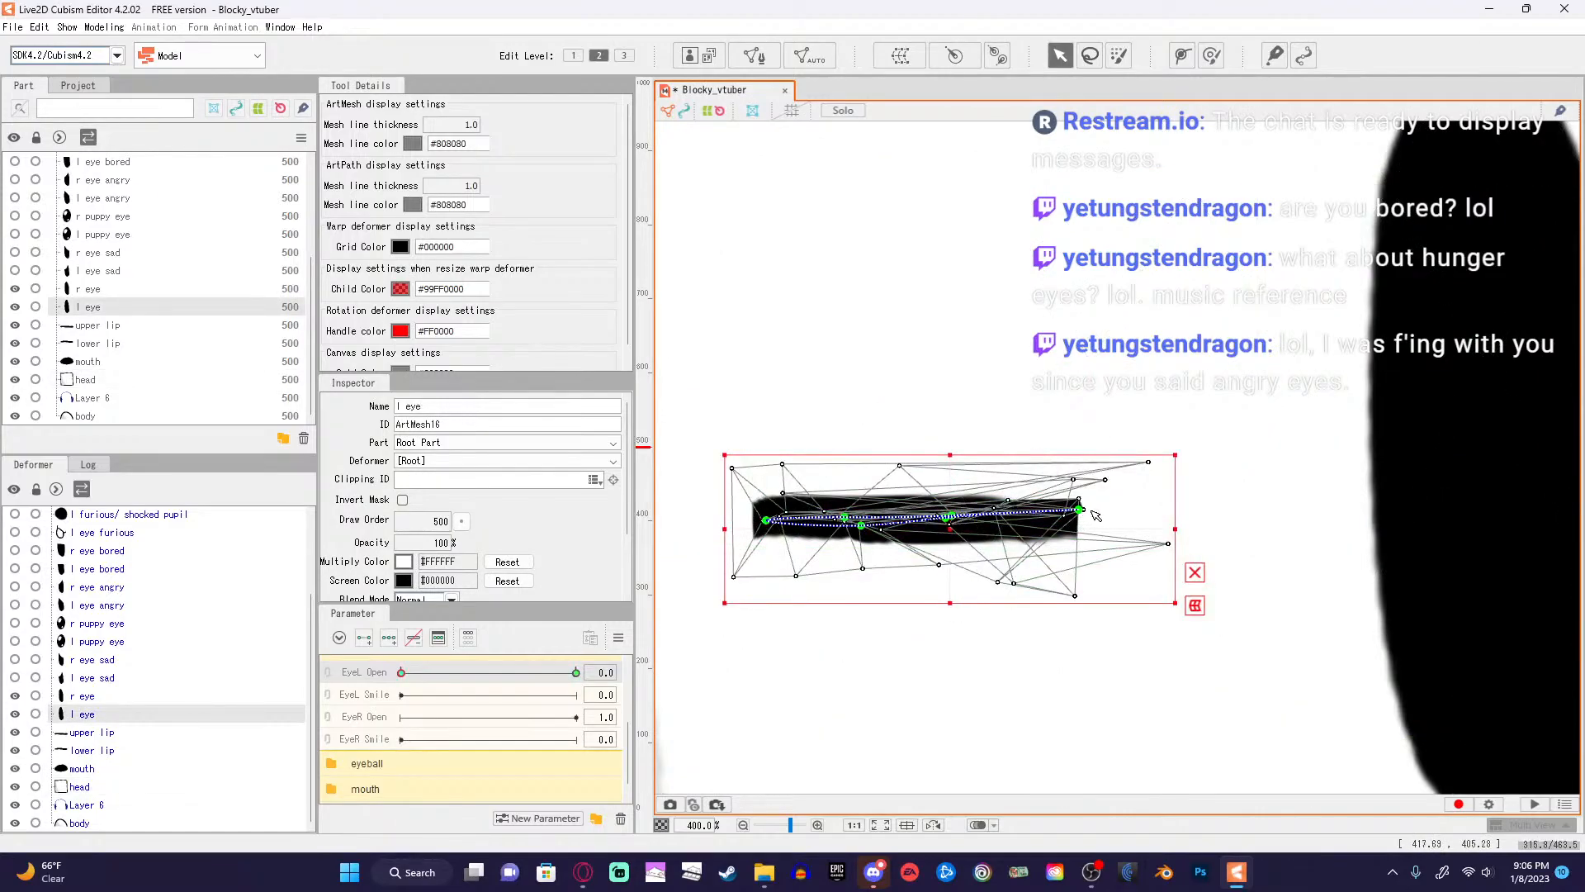
scroll(1096, 515, "up", 6)
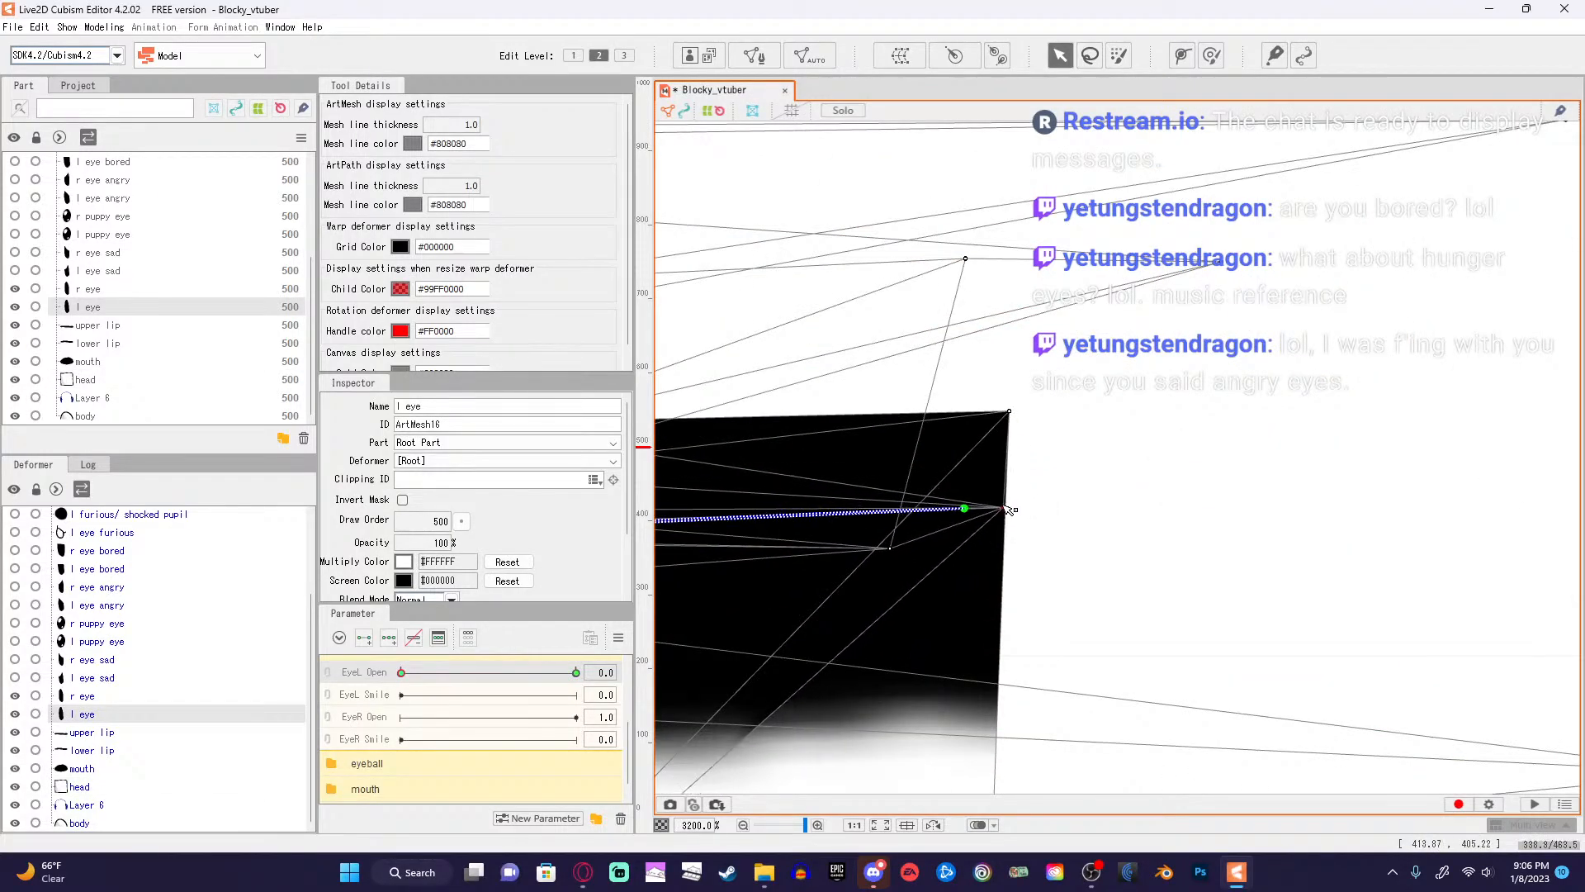
left_click_drag(1008, 510, 1002, 509)
scroll(1057, 521, "down", 6)
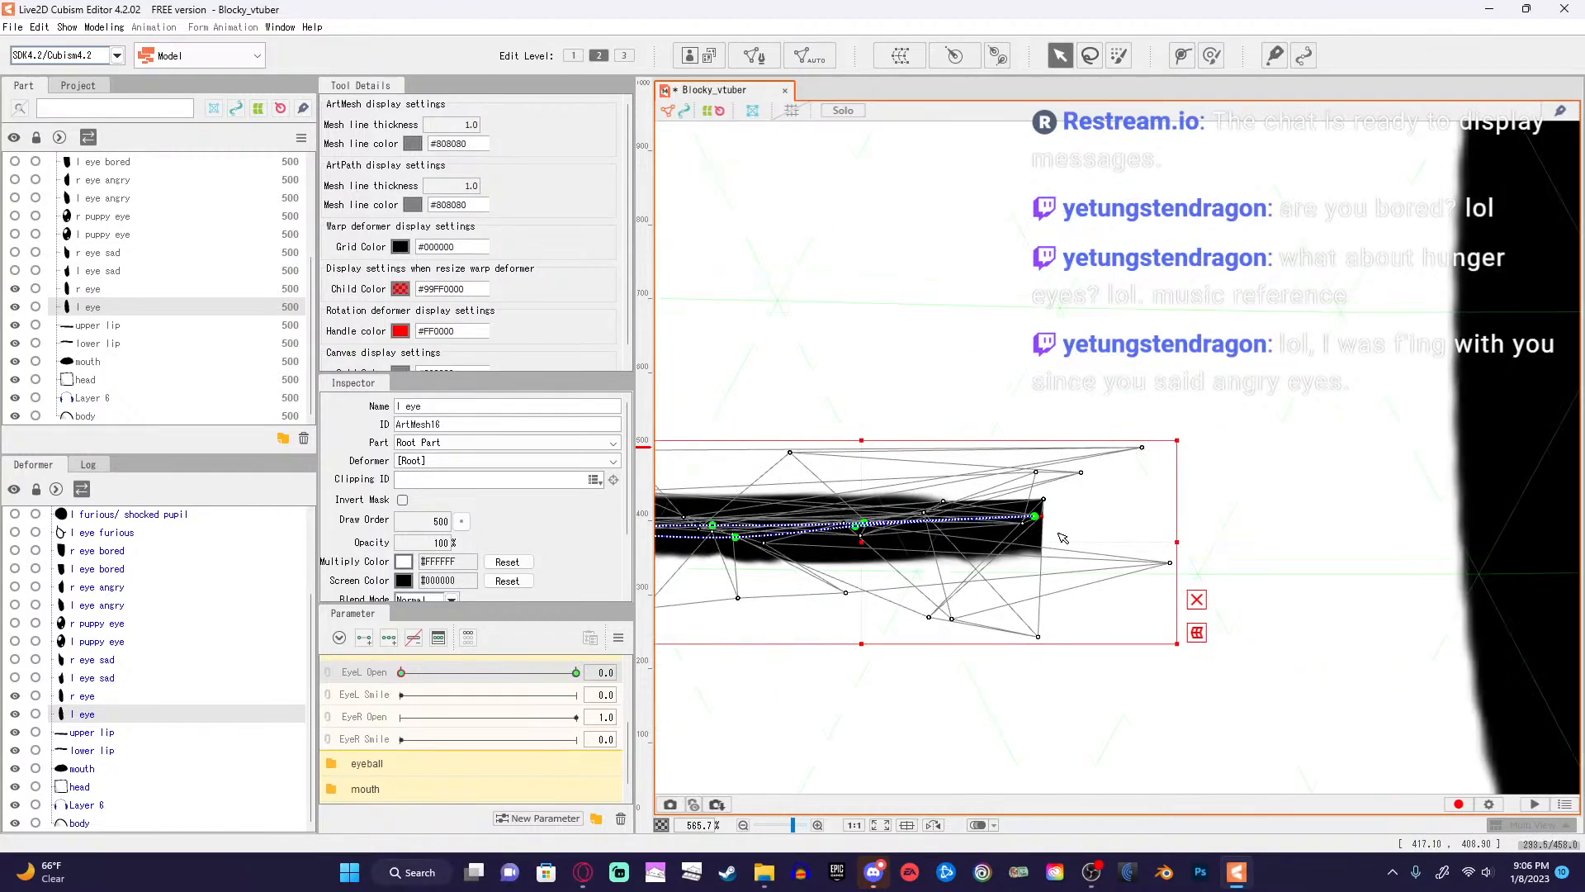
left_click(1134, 690)
scroll(936, 620, "down", 3)
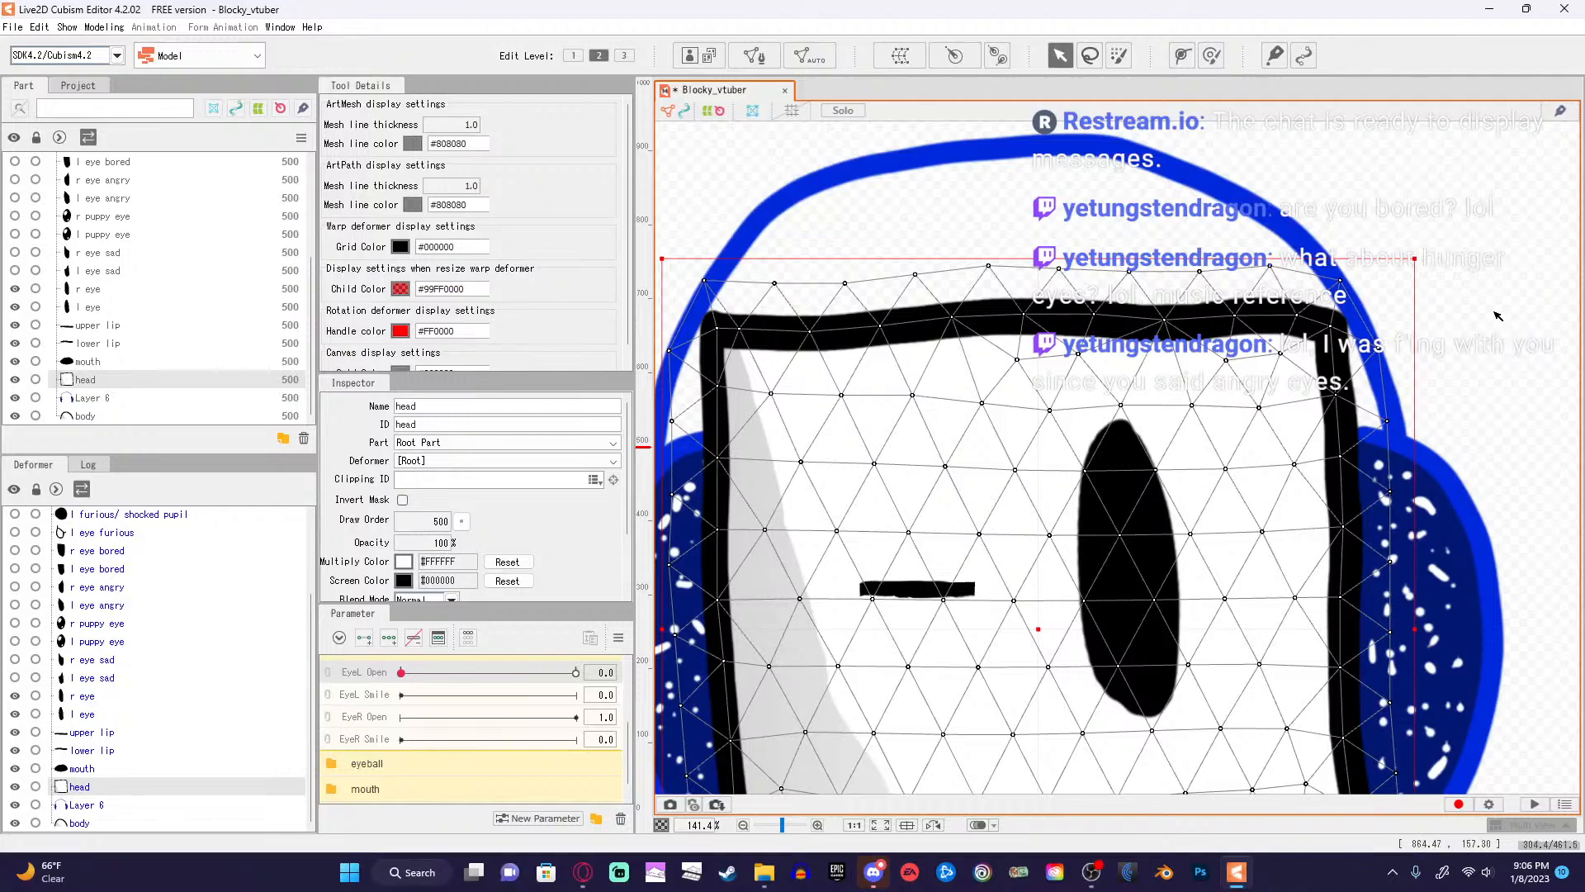
left_click_drag(1457, 374, 1518, 231)
scroll(1360, 346, "down", 1)
scroll(1164, 494, "up", 1)
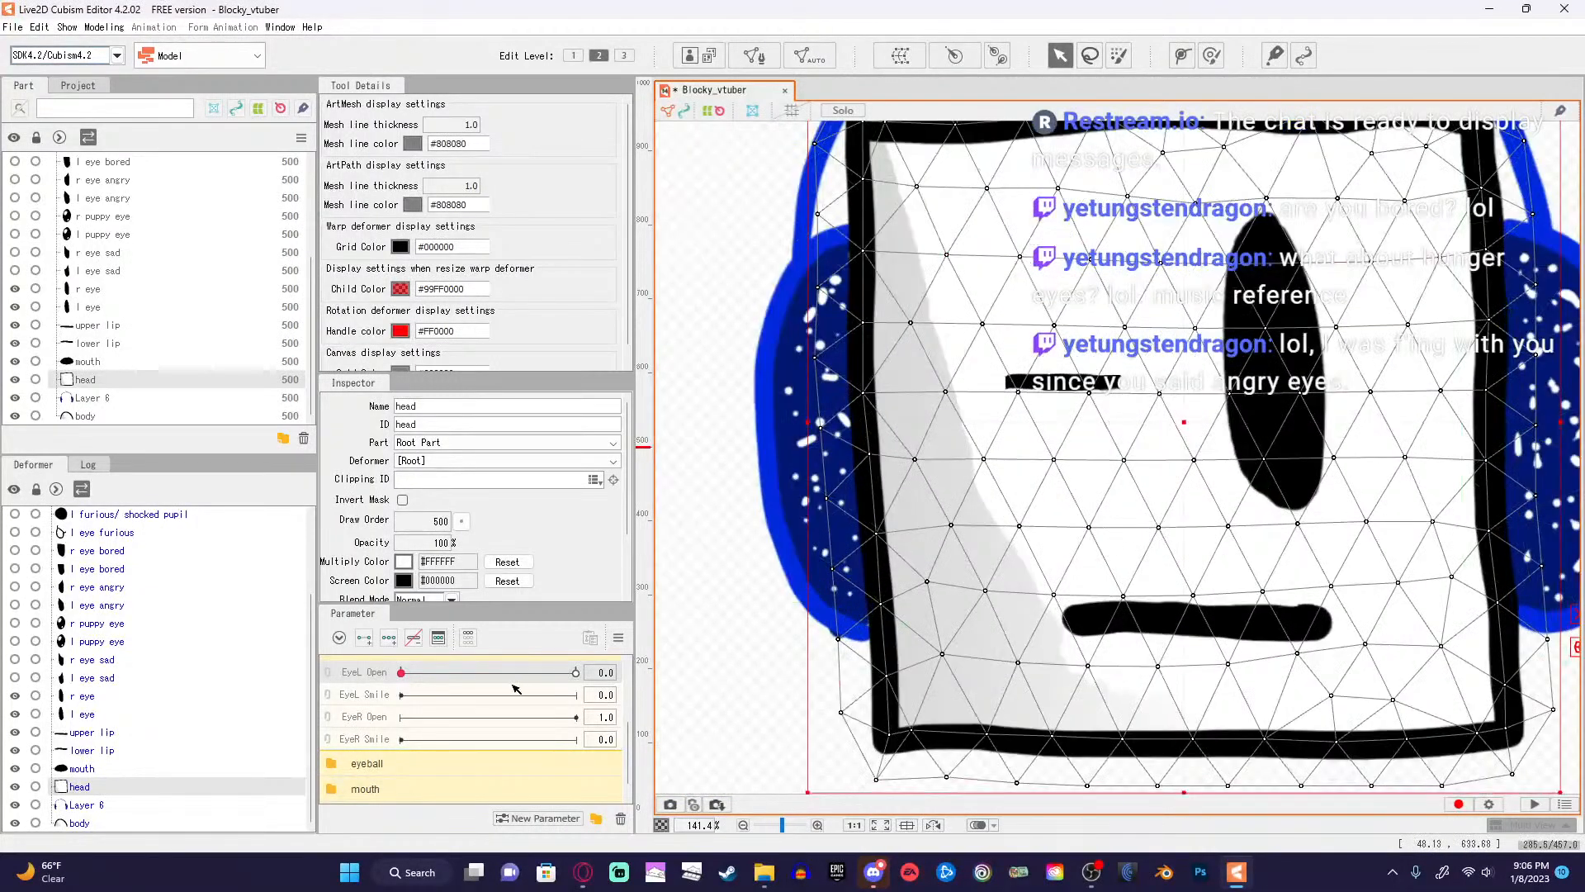
Switch to the browser and watch the Live2D eye rigging tutorial's section on extra keyforms for smoother transitions, pausing at 6:08.
mouse_move(402, 674)
left_mouse_down()
mouse_move(570, 675)
mouse_move(371, 684)
mouse_move(531, 675)
mouse_move(433, 700)
mouse_move(479, 679)
mouse_move(391, 686)
left_mouse_up()
left_click(704, 573)
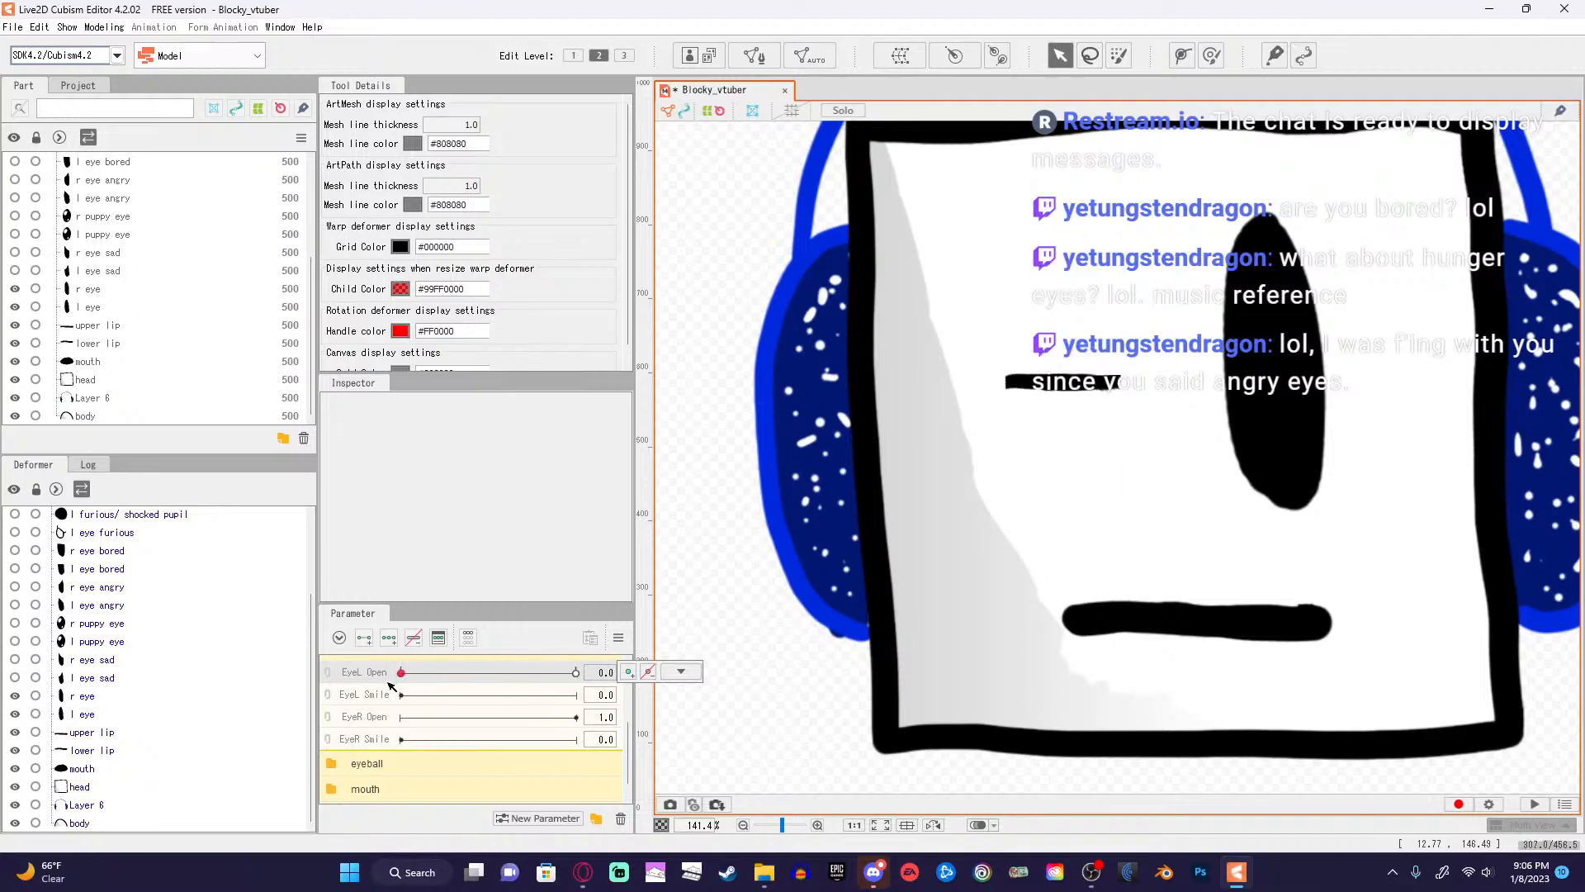
left_click(583, 872)
left_click(561, 578)
mouse_move(395, 698)
left_mouse_down()
mouse_move(360, 702)
mouse_move(389, 701)
left_mouse_up()
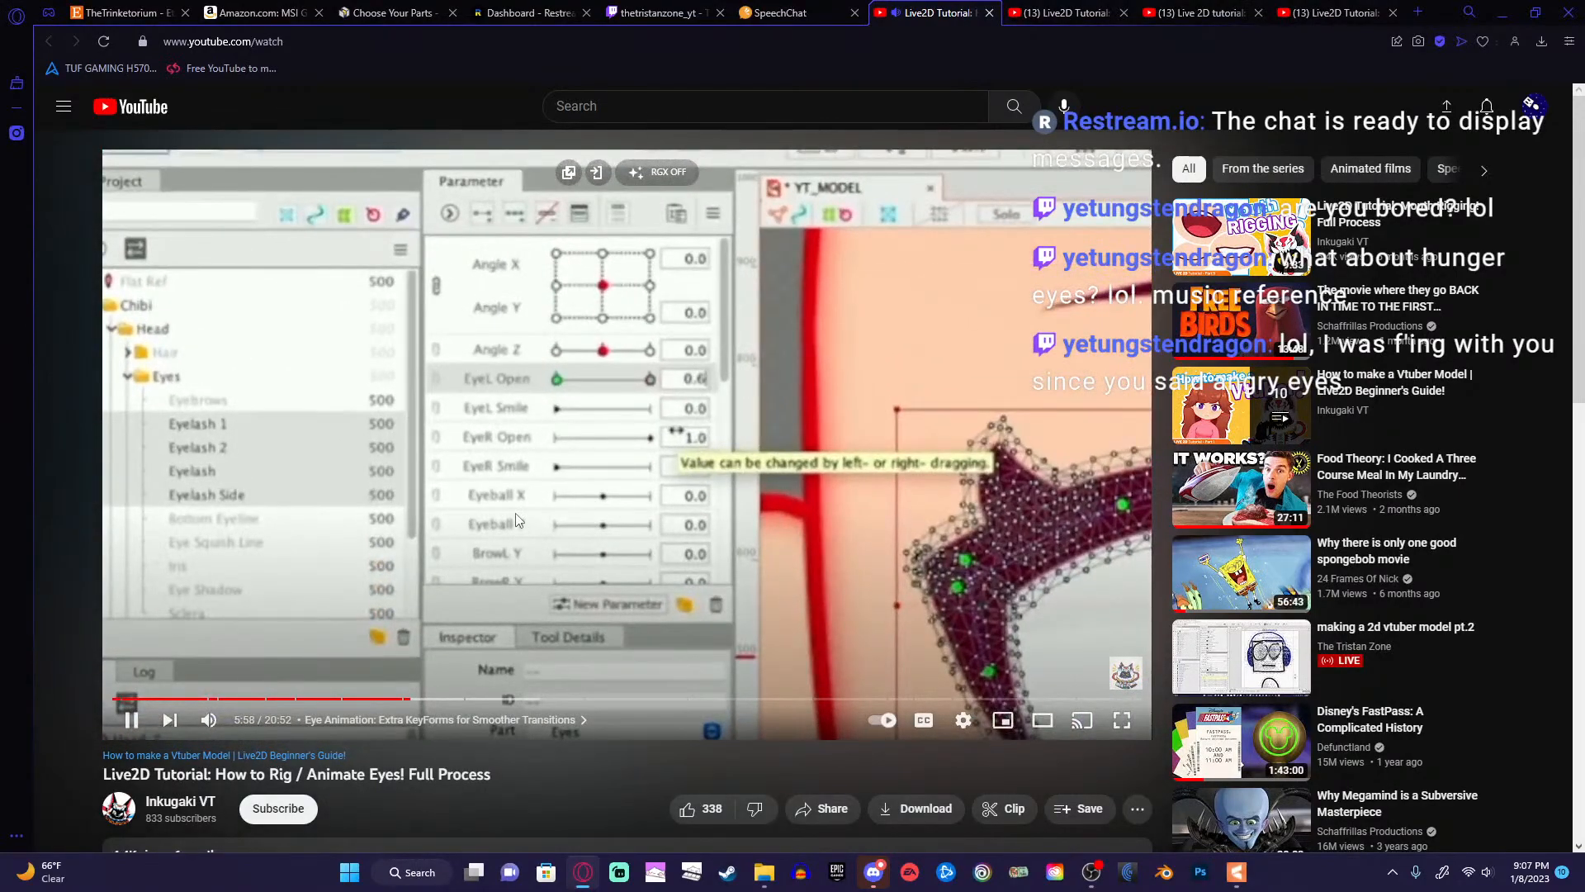
left_click(529, 510)
left_click(527, 505)
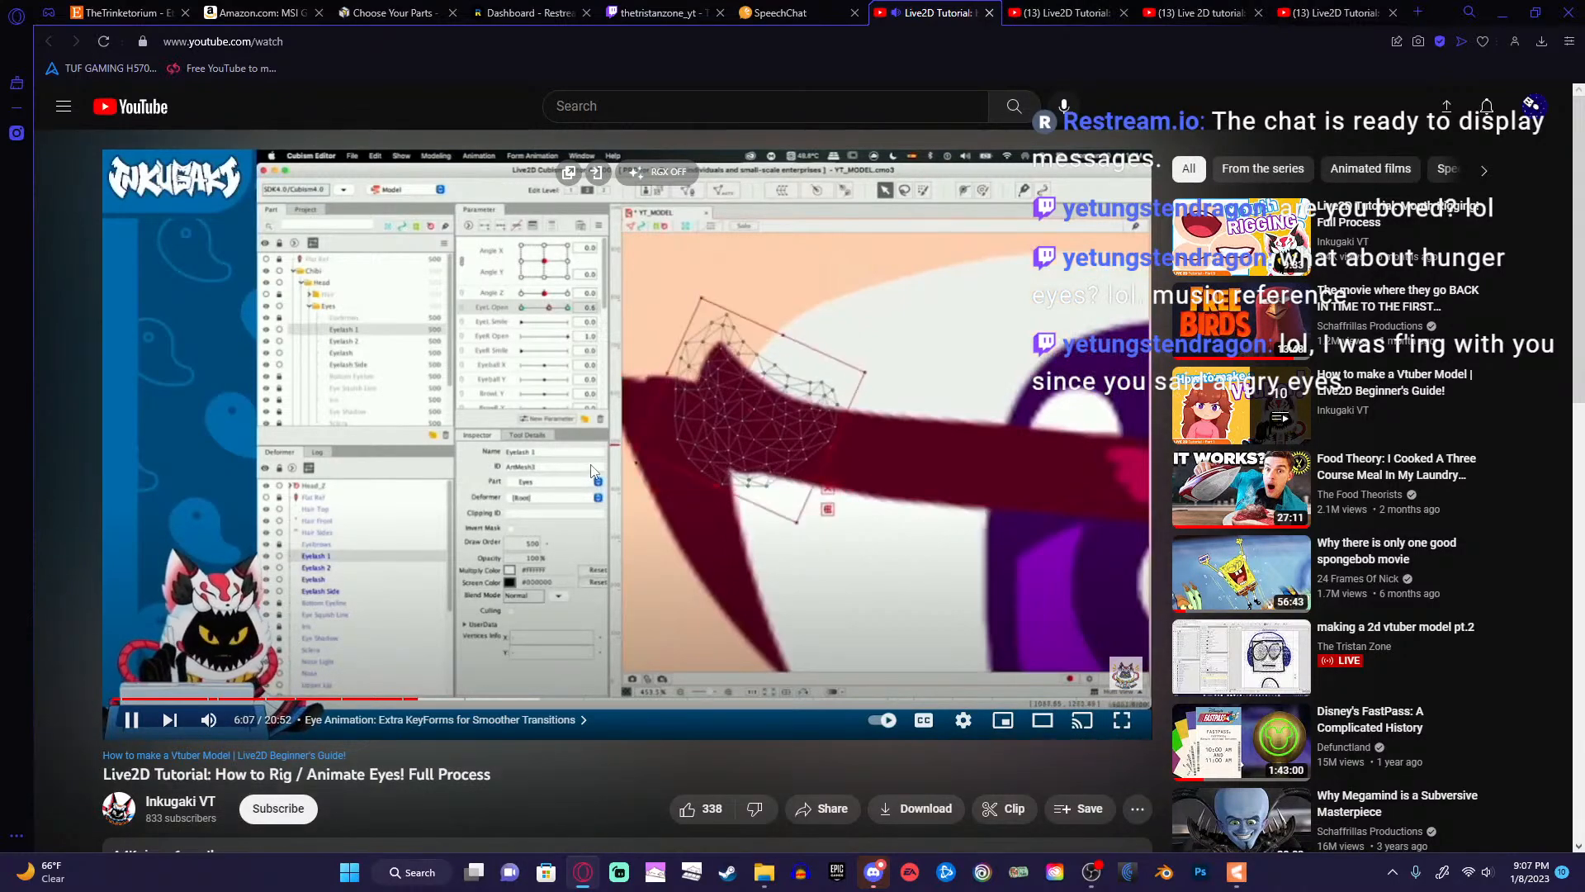
left_click(579, 489)
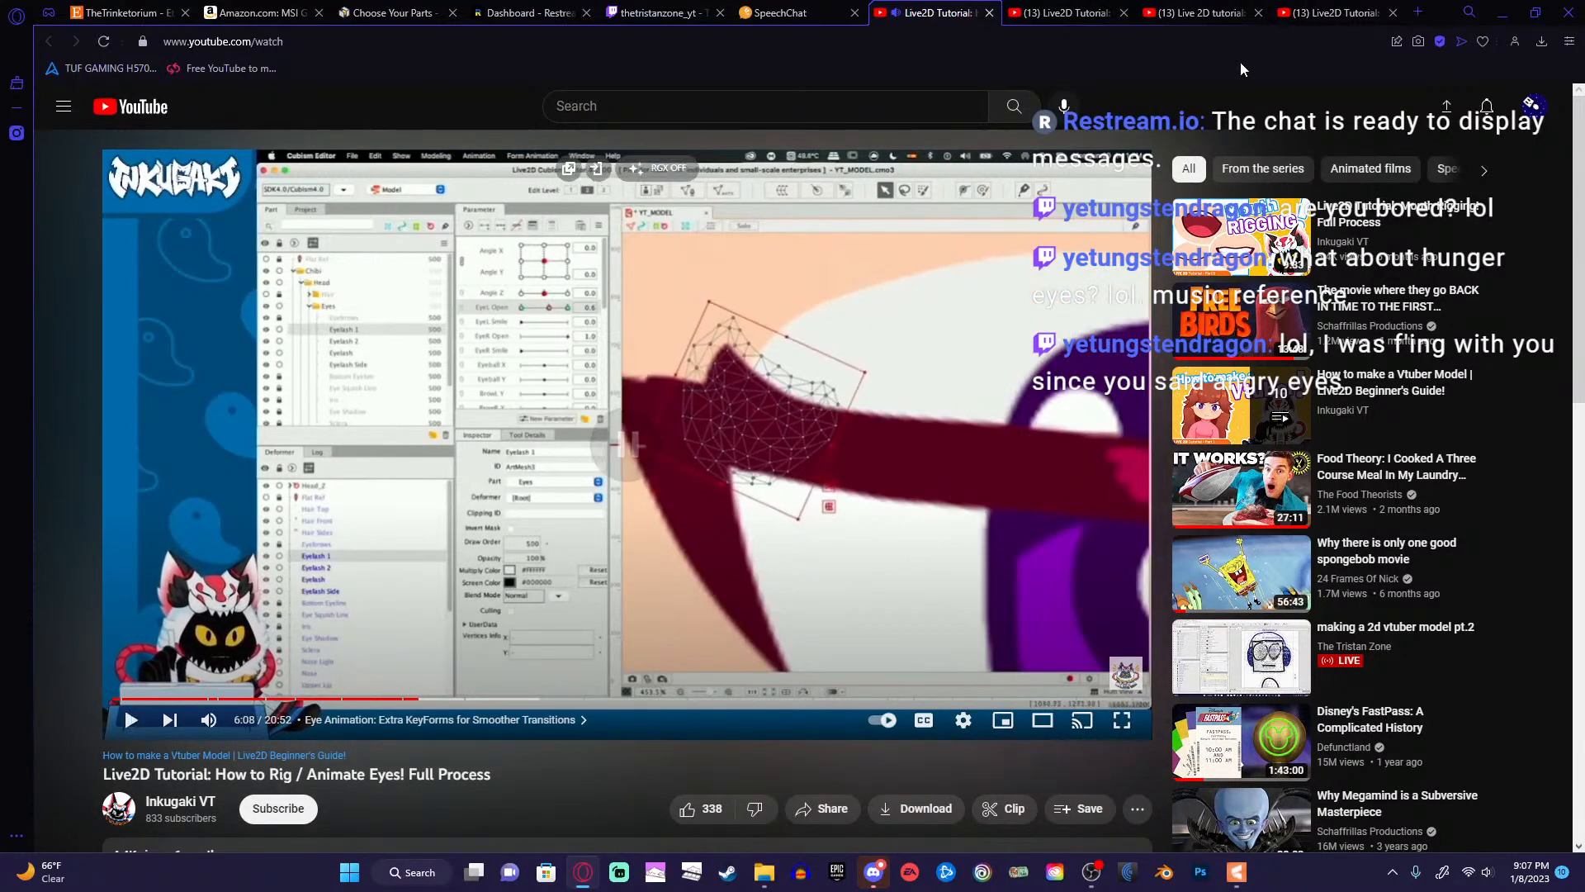
Switch back to Live2D Cubism Editor and, with l eye selected, set the EyeL Open parameter to 0.6.
left_click(1502, 13)
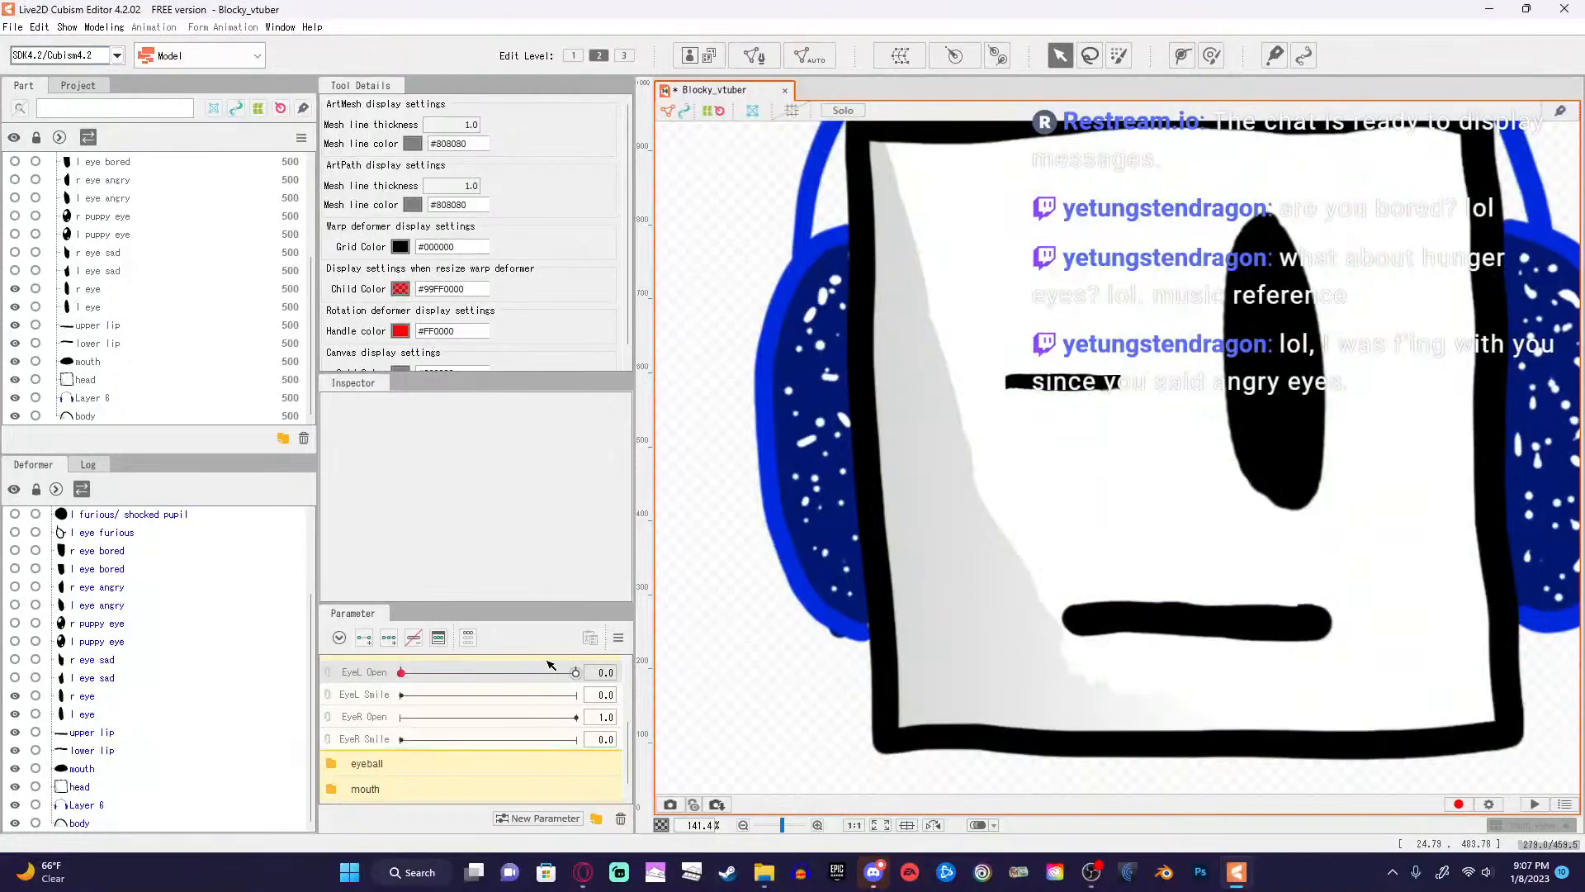
mouse_move(402, 673)
left_mouse_down()
mouse_move(573, 673)
mouse_move(401, 672)
left_mouse_up()
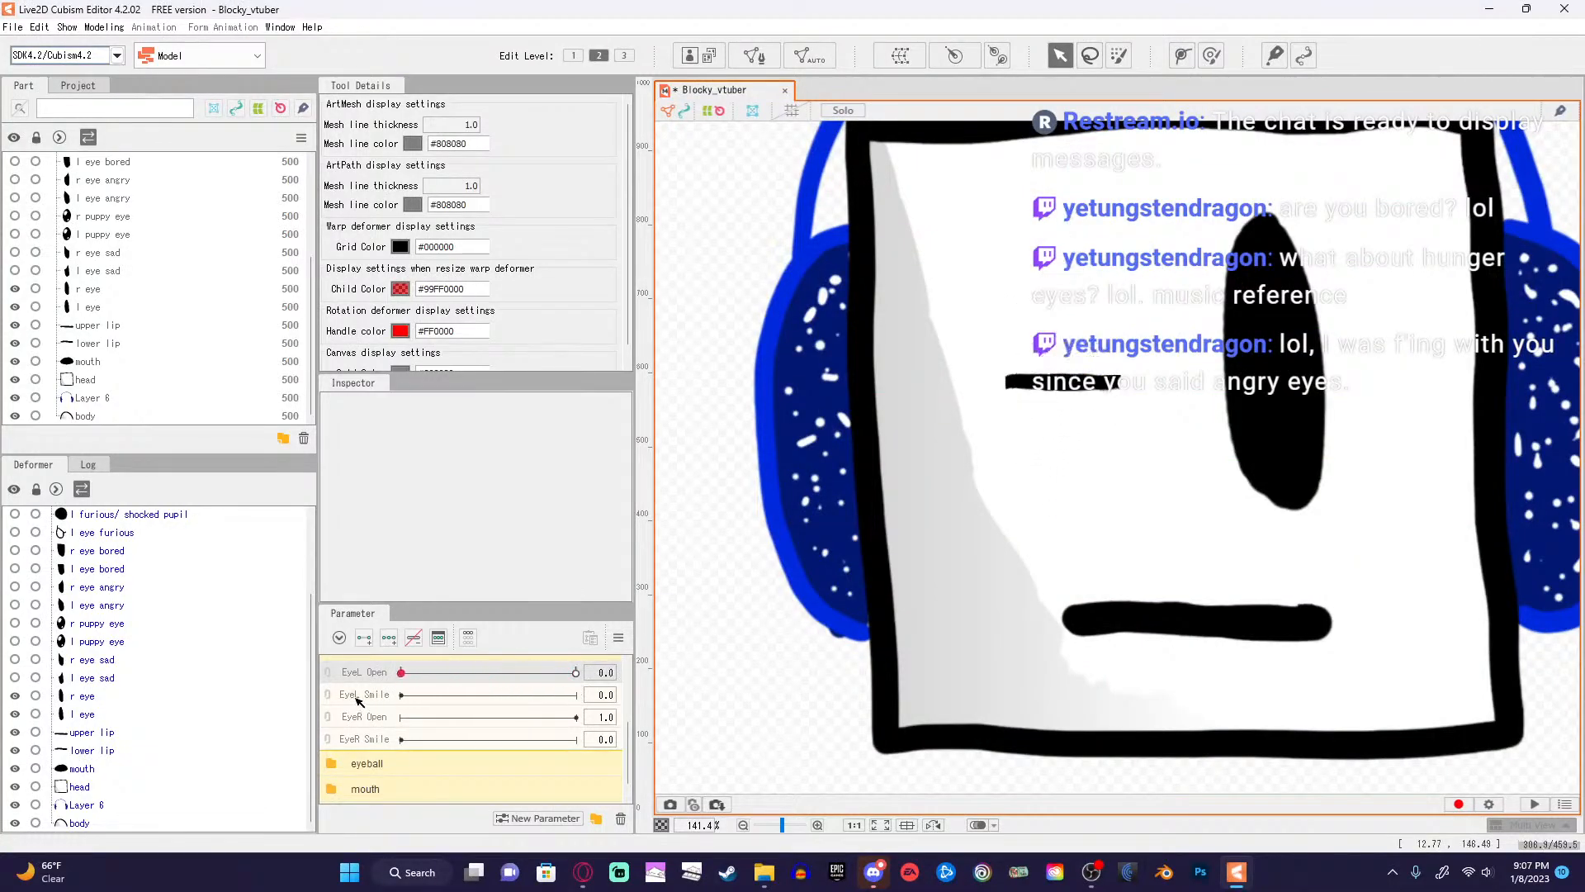
left_click(607, 673)
left_click(614, 673)
left_click(603, 676)
left_click(685, 678)
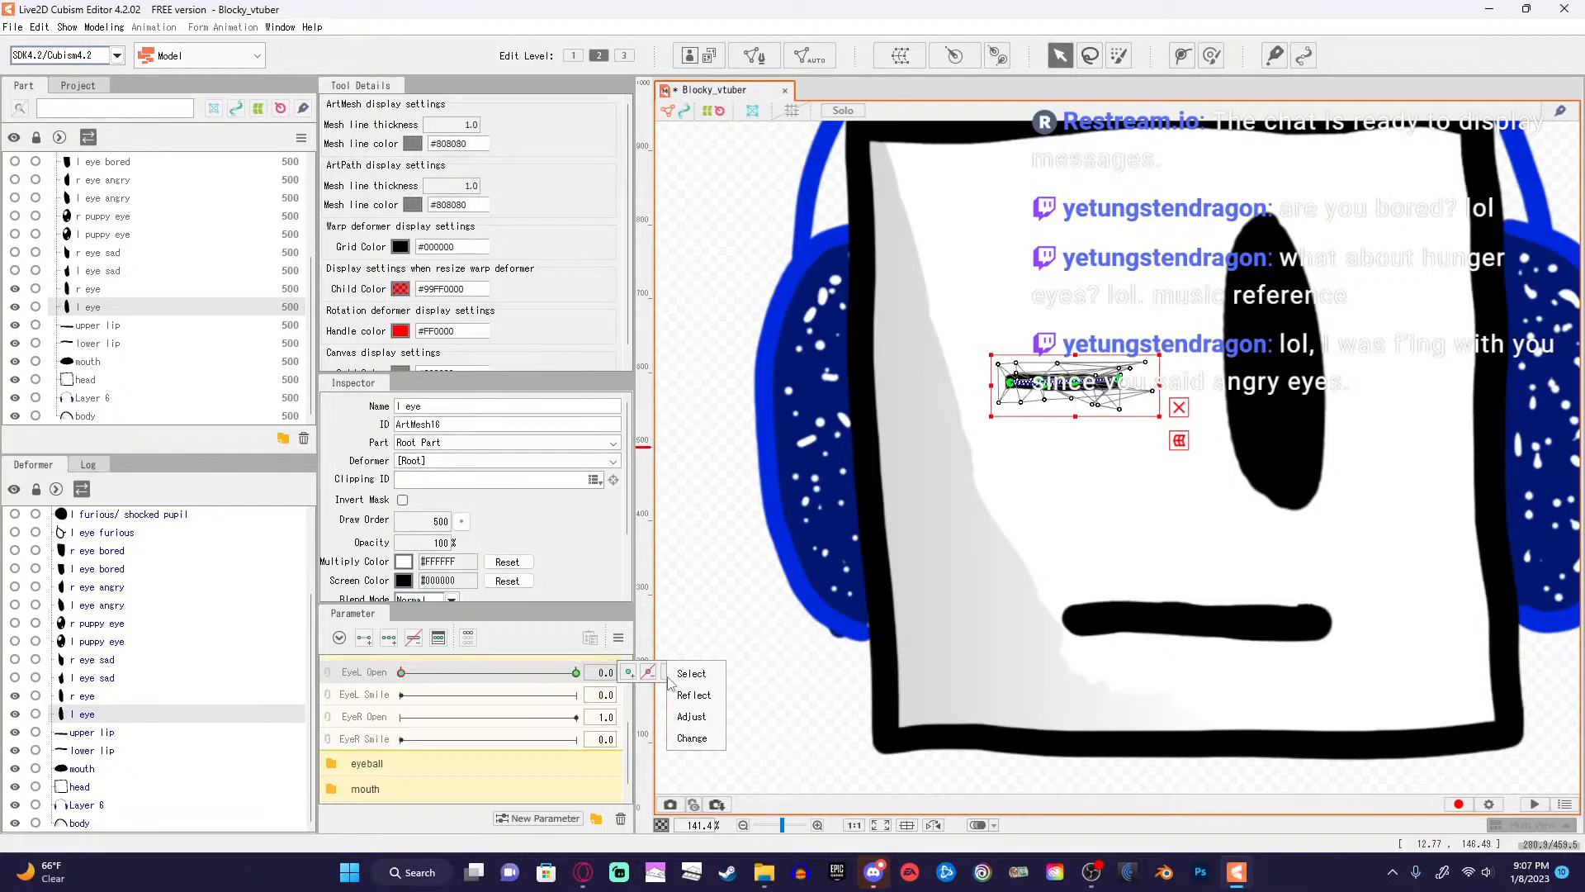
left_click(605, 672)
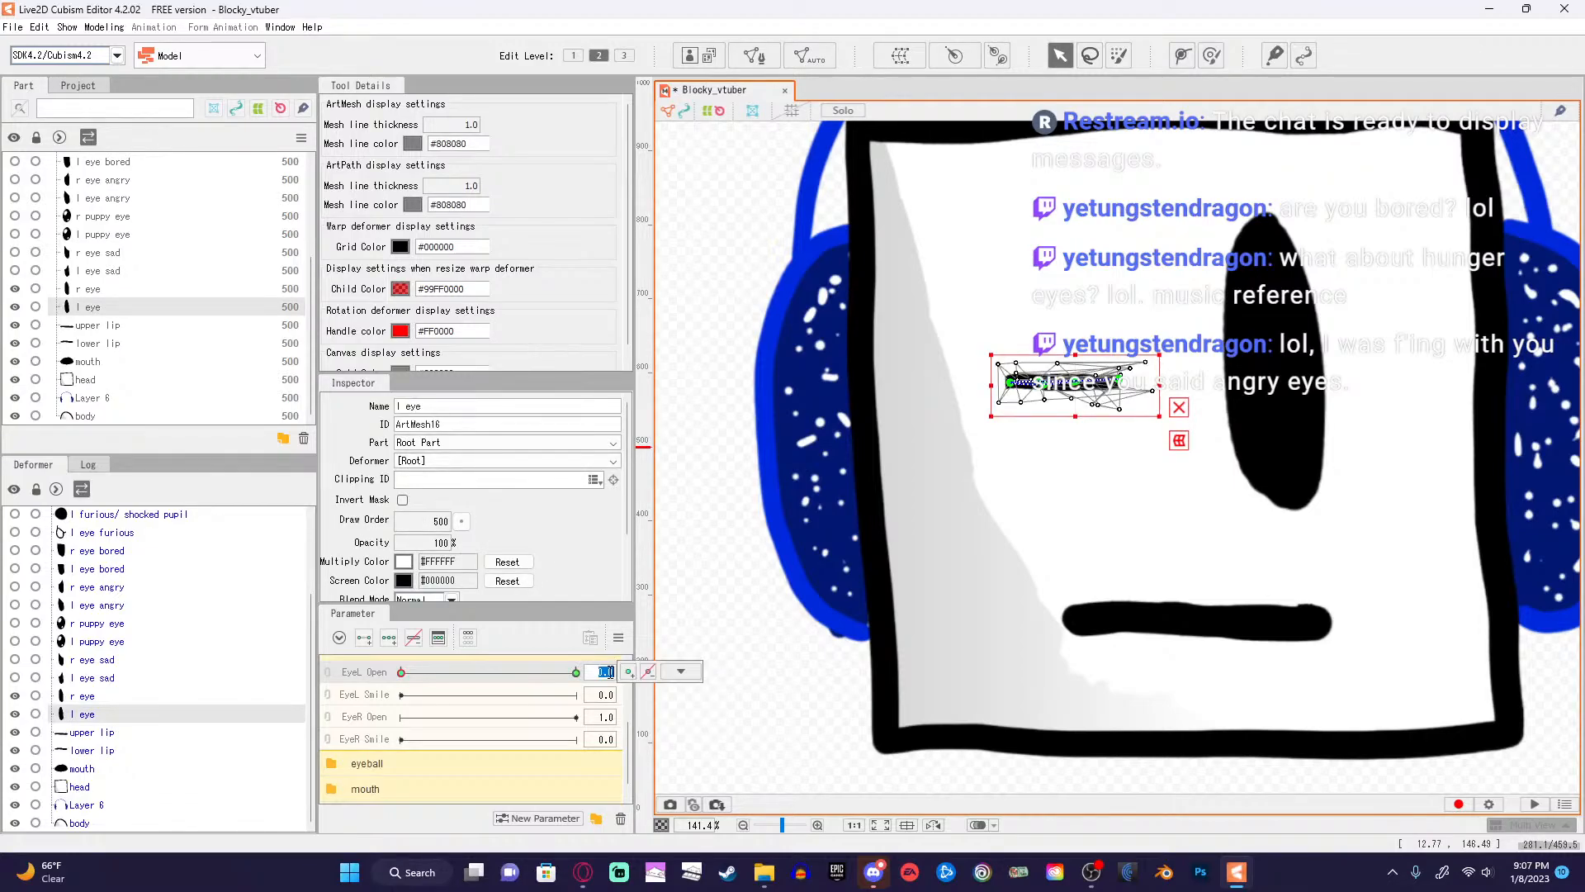
left_click(608, 672)
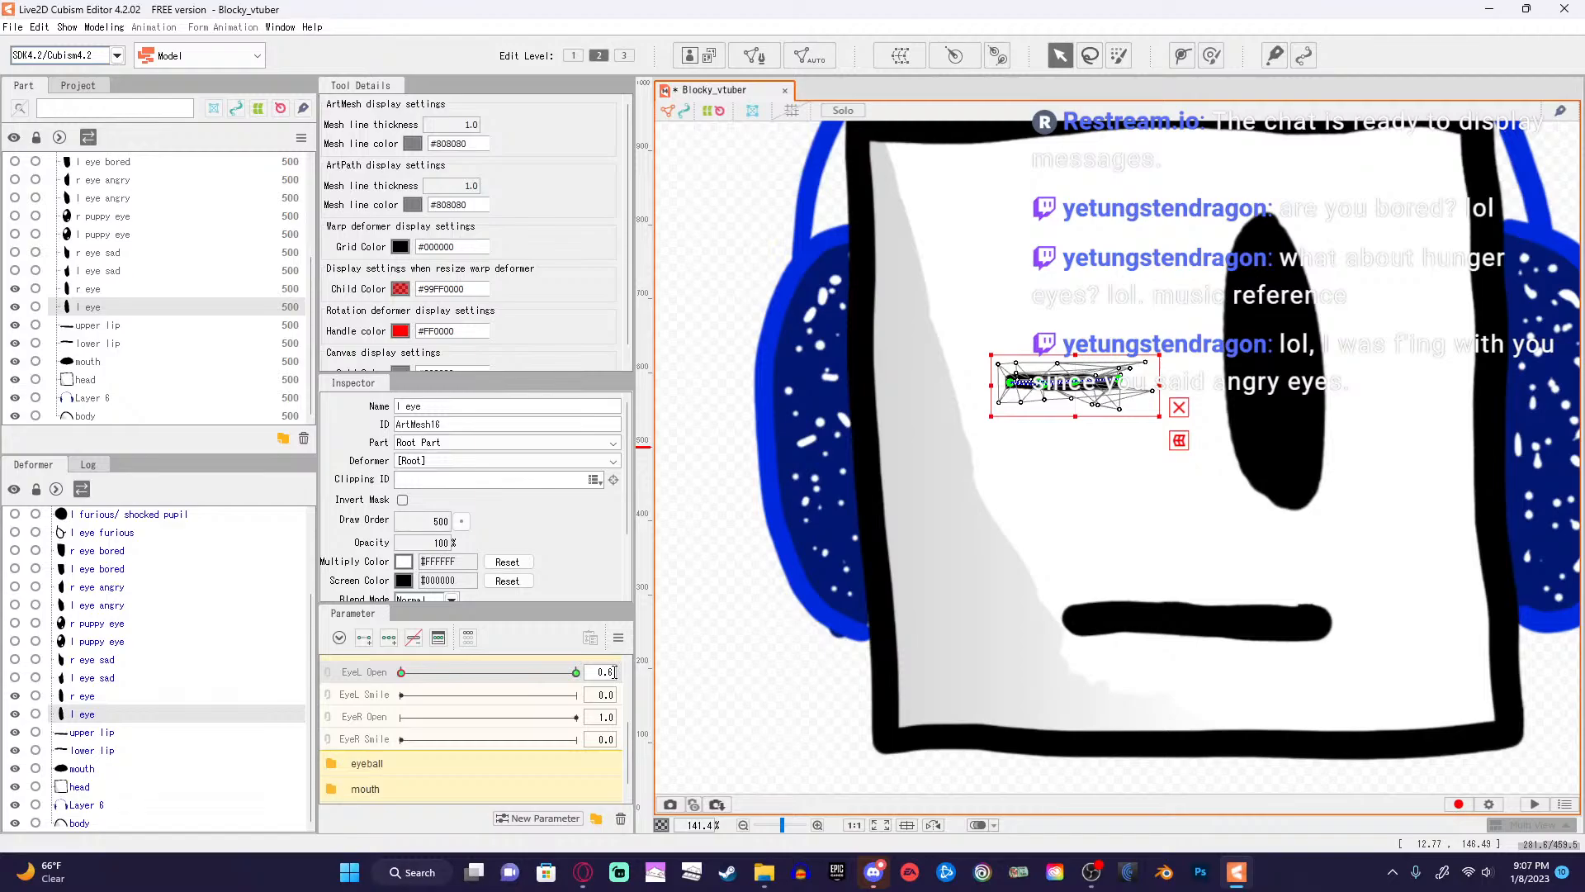
type("0.6")
key("Return")
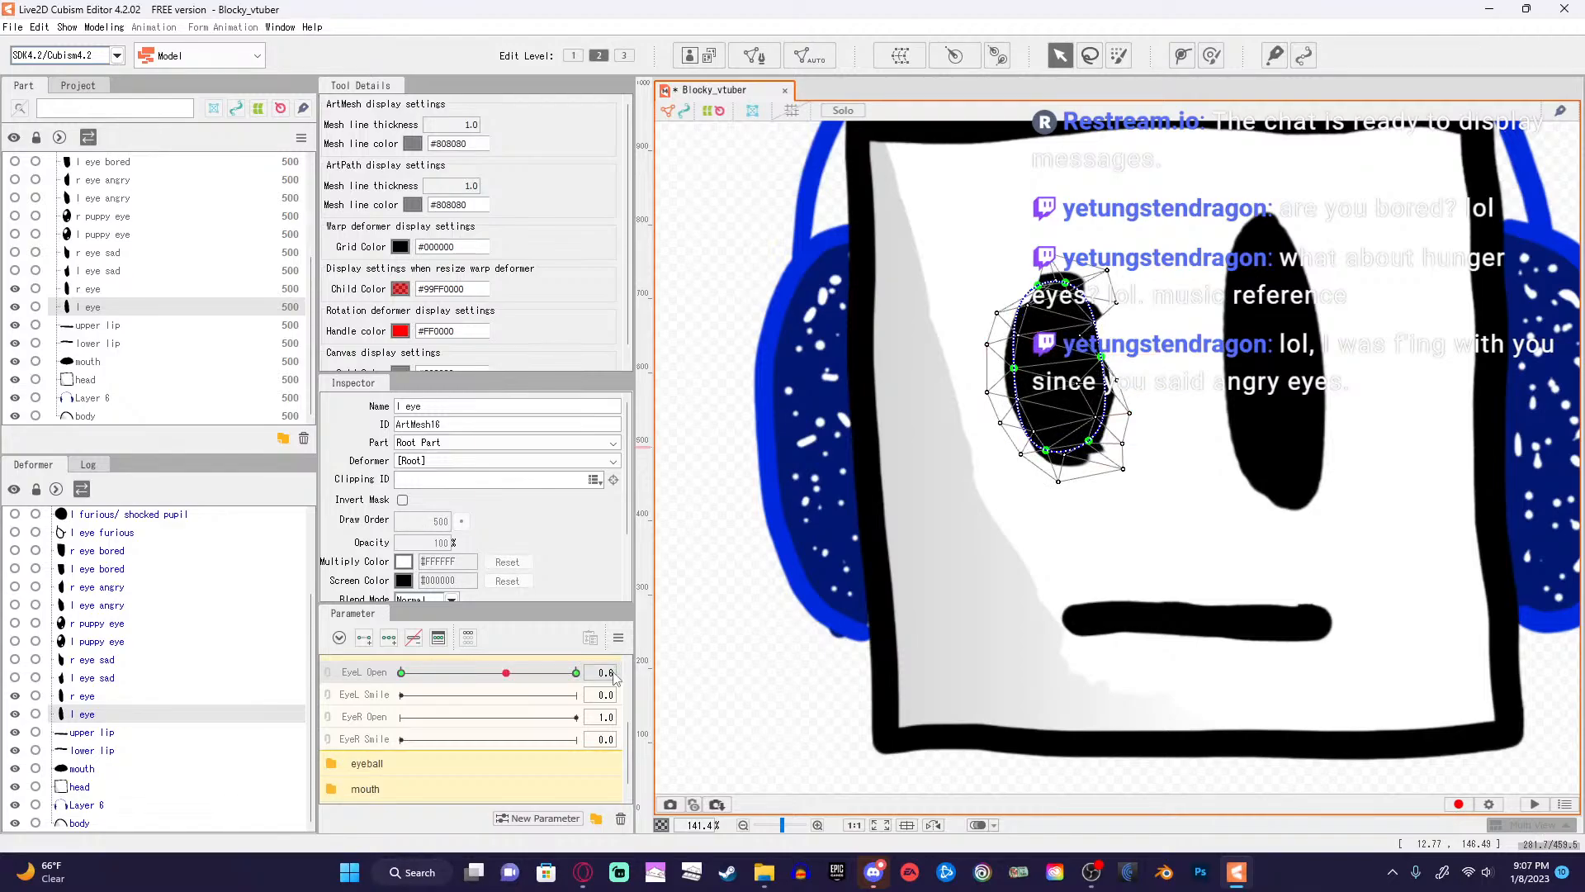
Add an intermediate keyform for l eye at 0.6 on EyeL Open and make that key the current value.
left_click(612, 673)
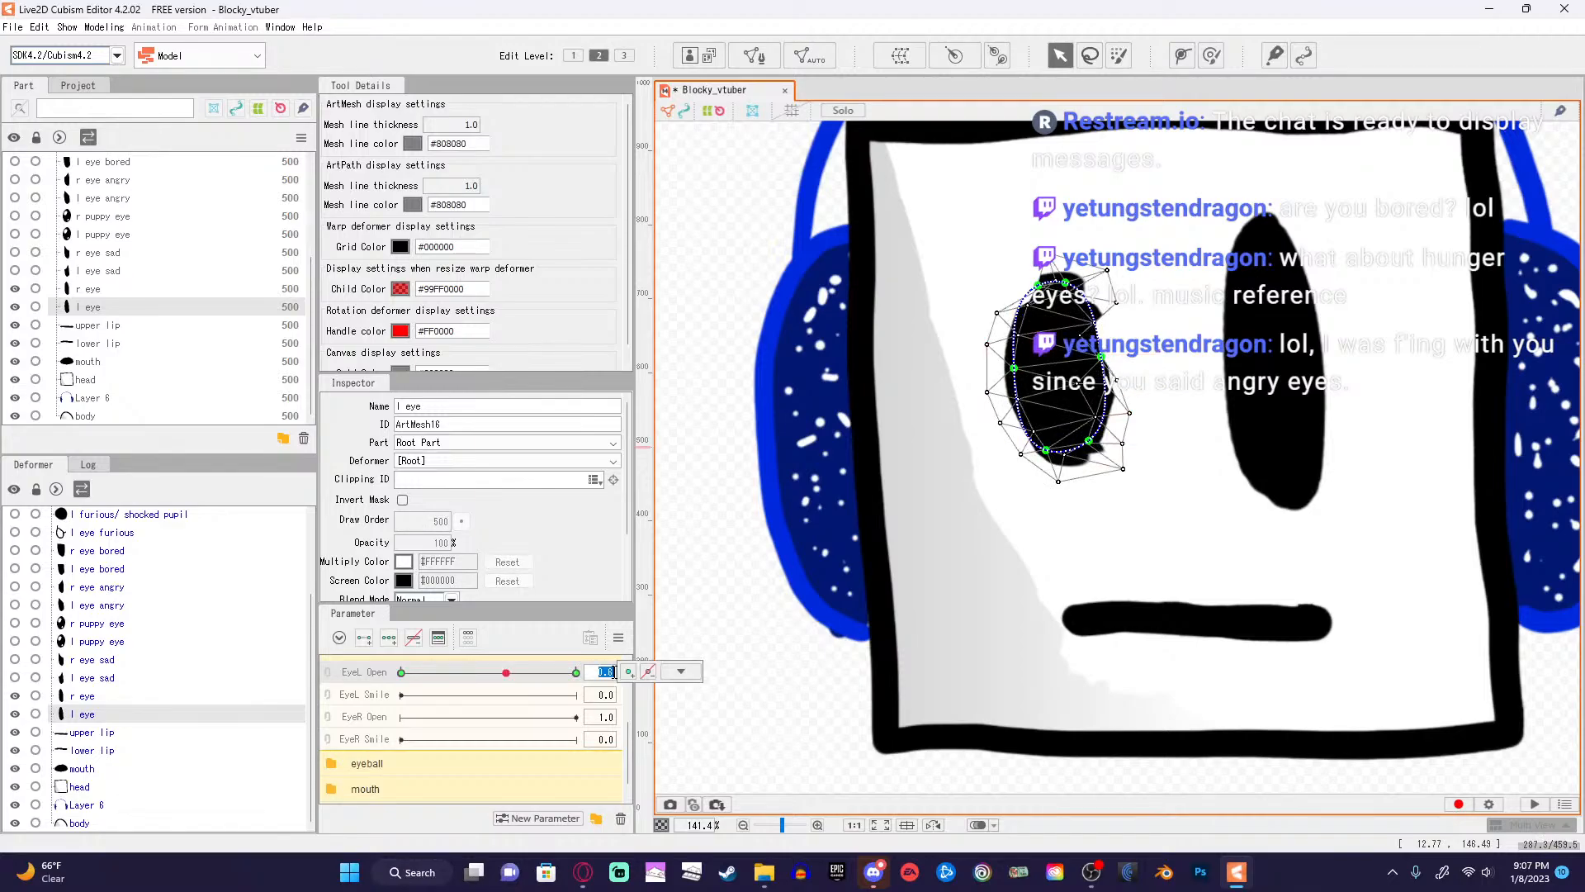
left_click(696, 596)
left_click(505, 673)
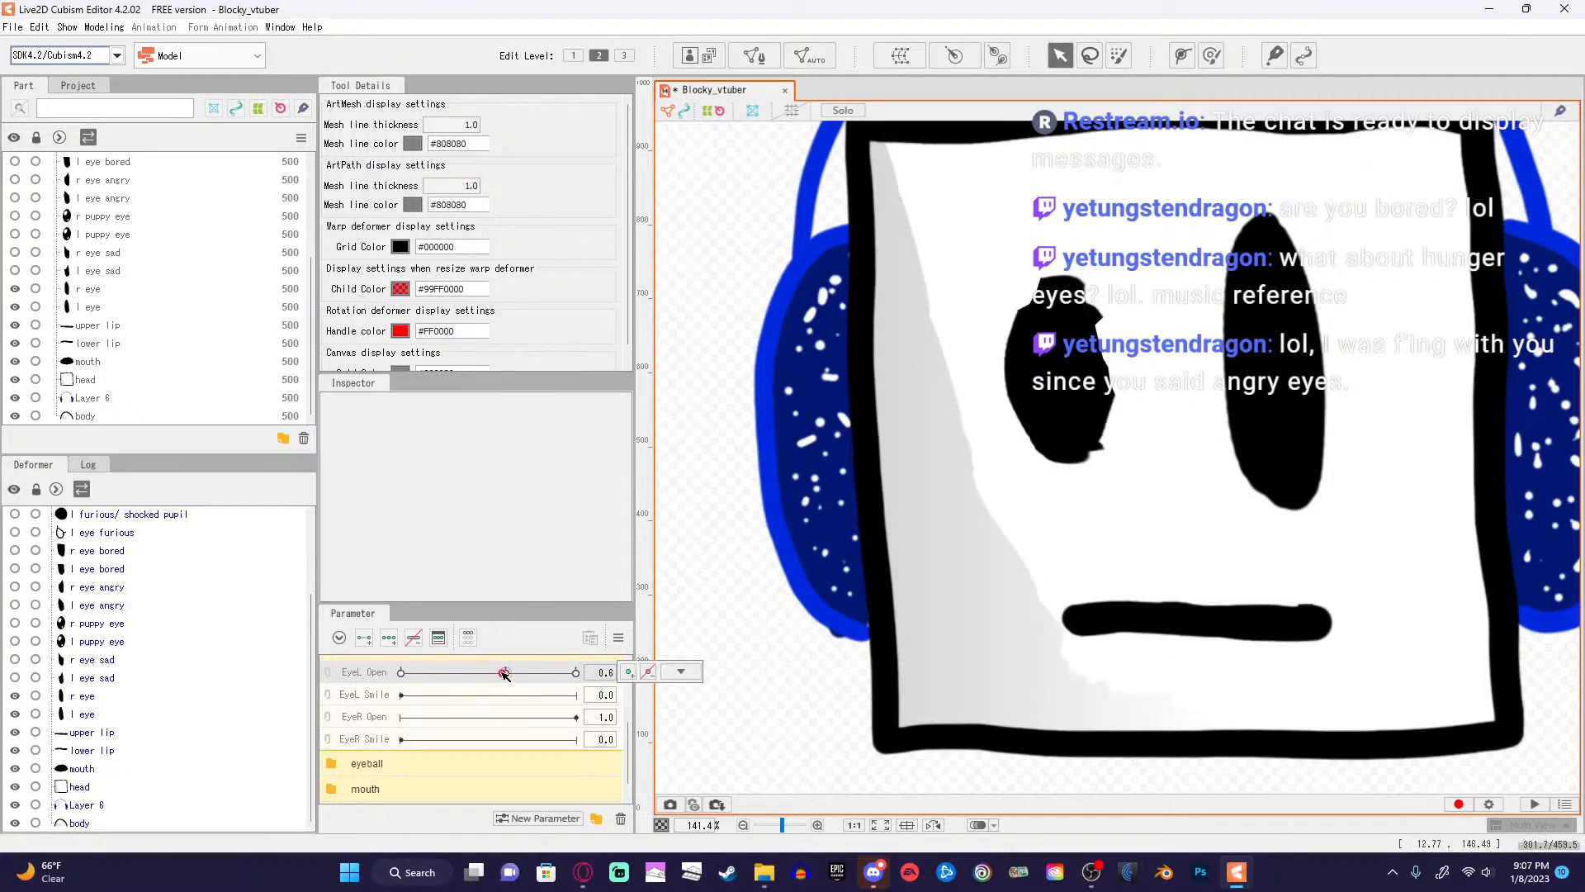
left_click_drag(504, 673, 507, 676)
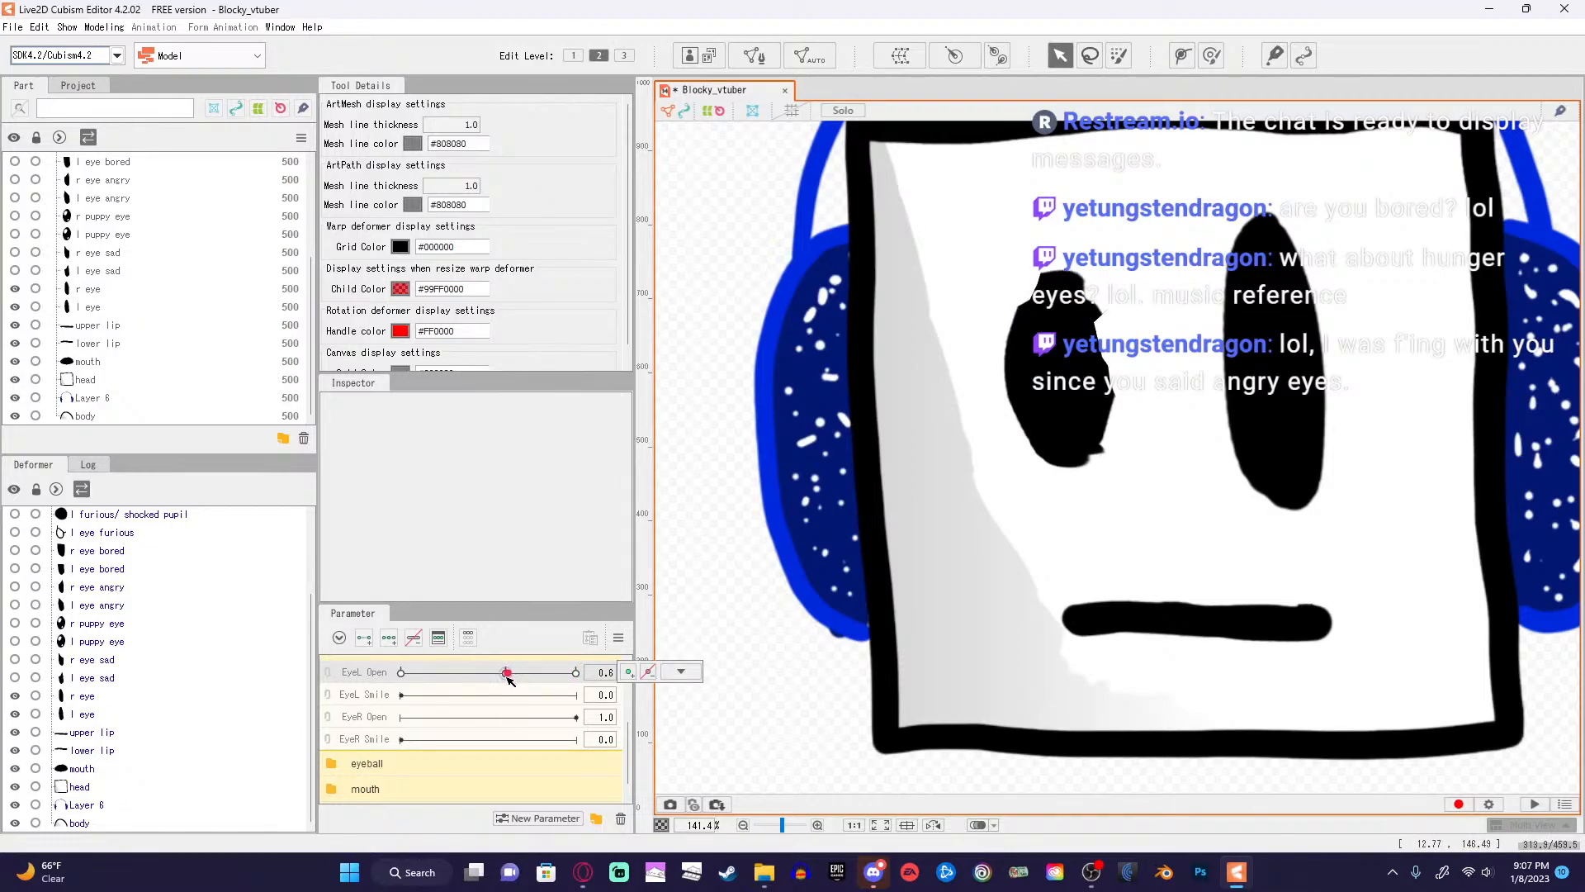
left_click(506, 674)
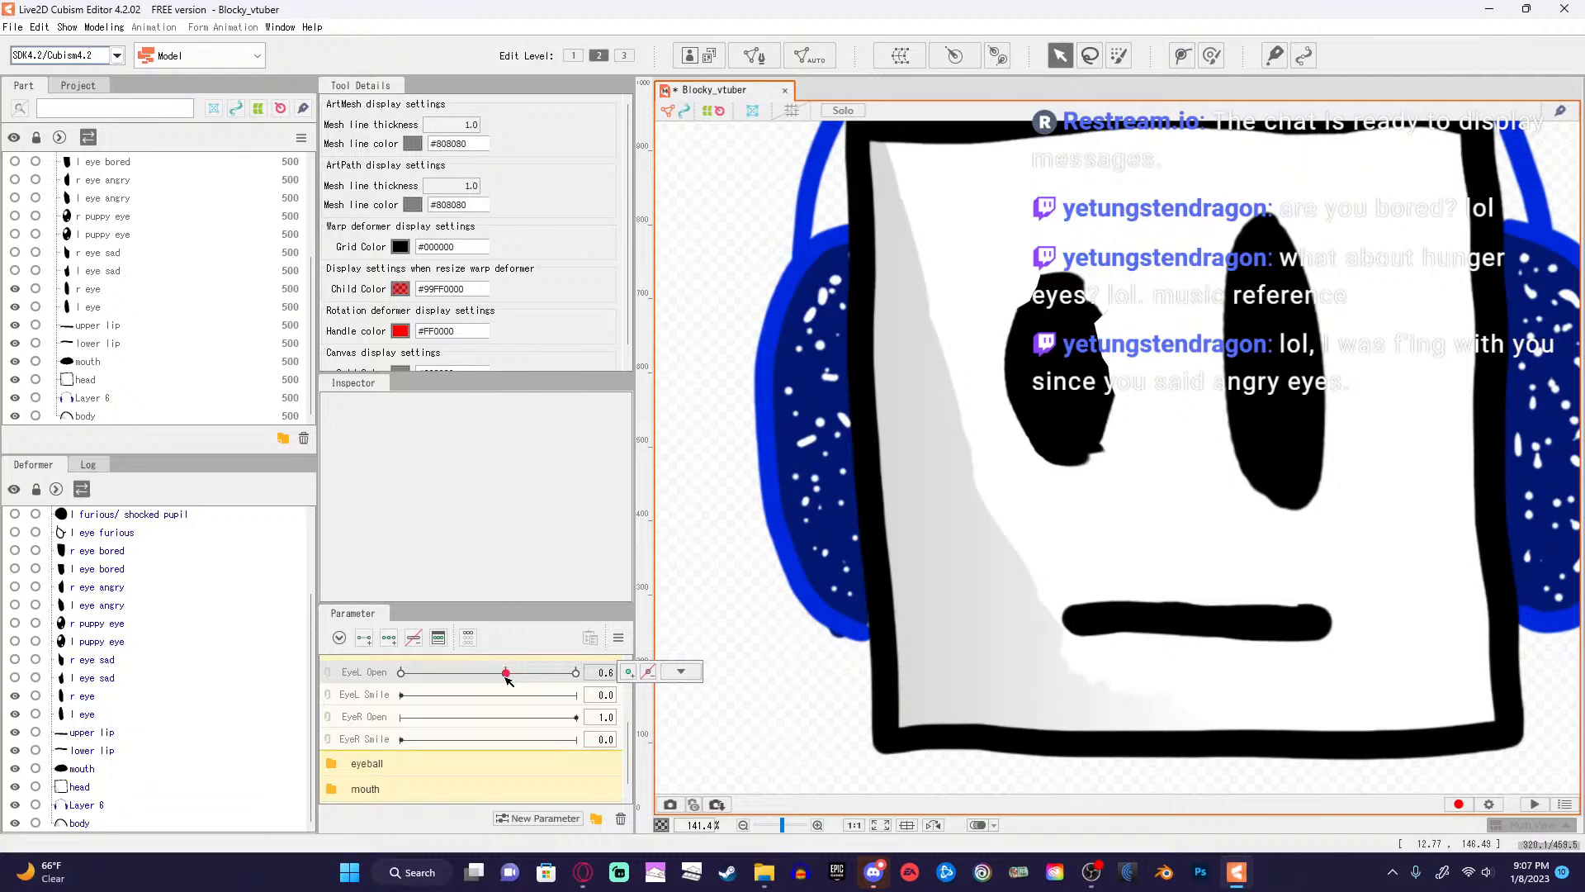
Smooth l eye's right edge in the 0.6 keyform by moving the inward-folded vertex outward and bringing the upper-right and lower-right vertices inward.
left_click(1086, 435)
scroll(1136, 291, "up", 2)
scroll(1140, 295, "up", 2)
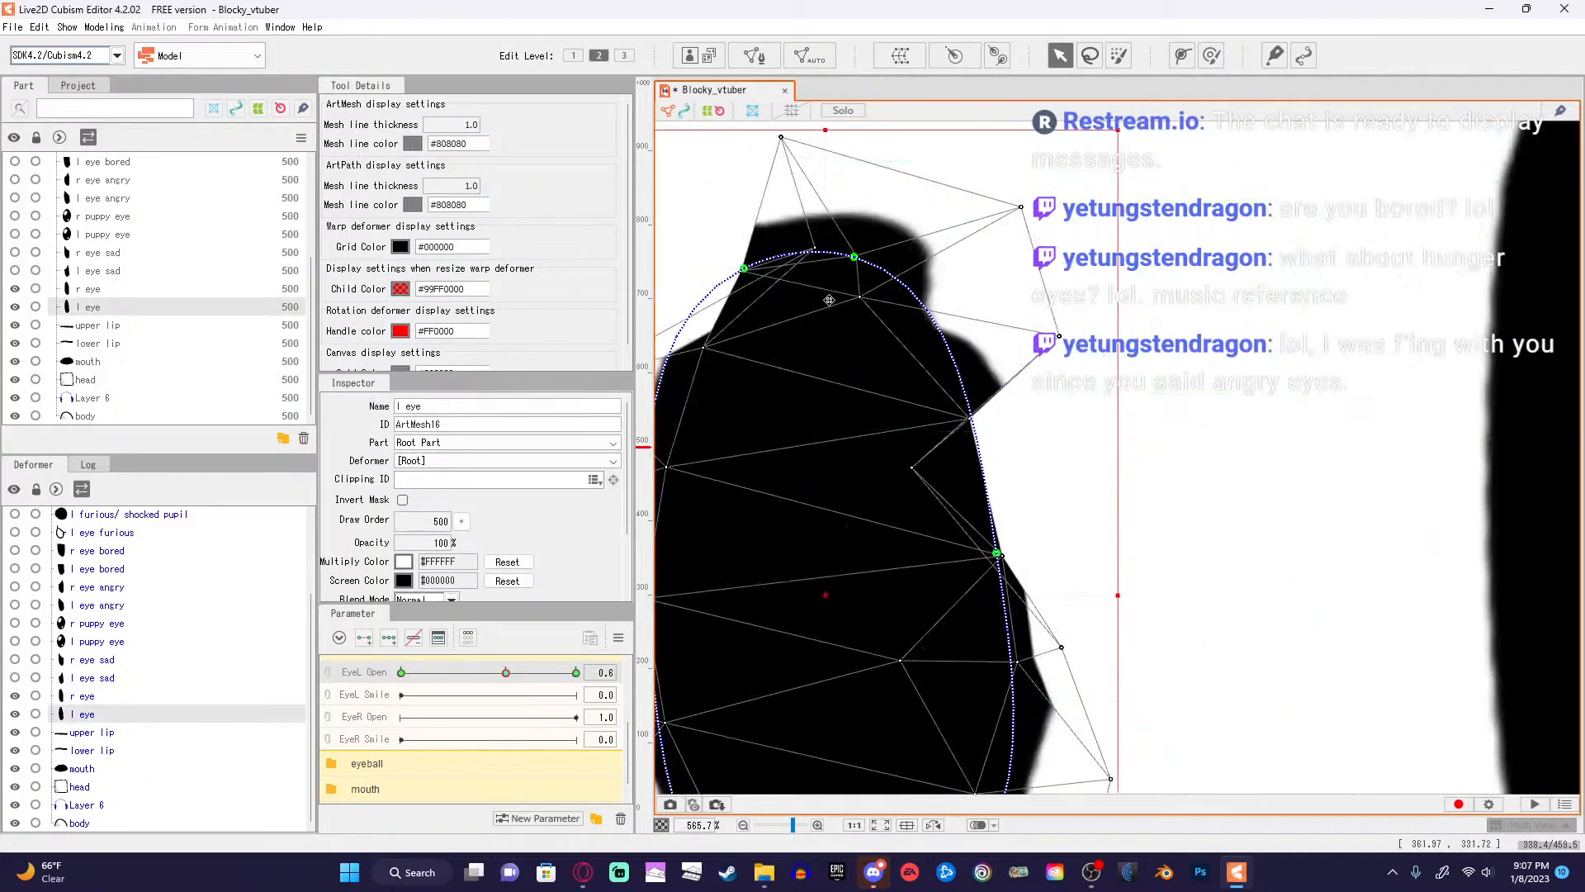
scroll(779, 336, "down", 1)
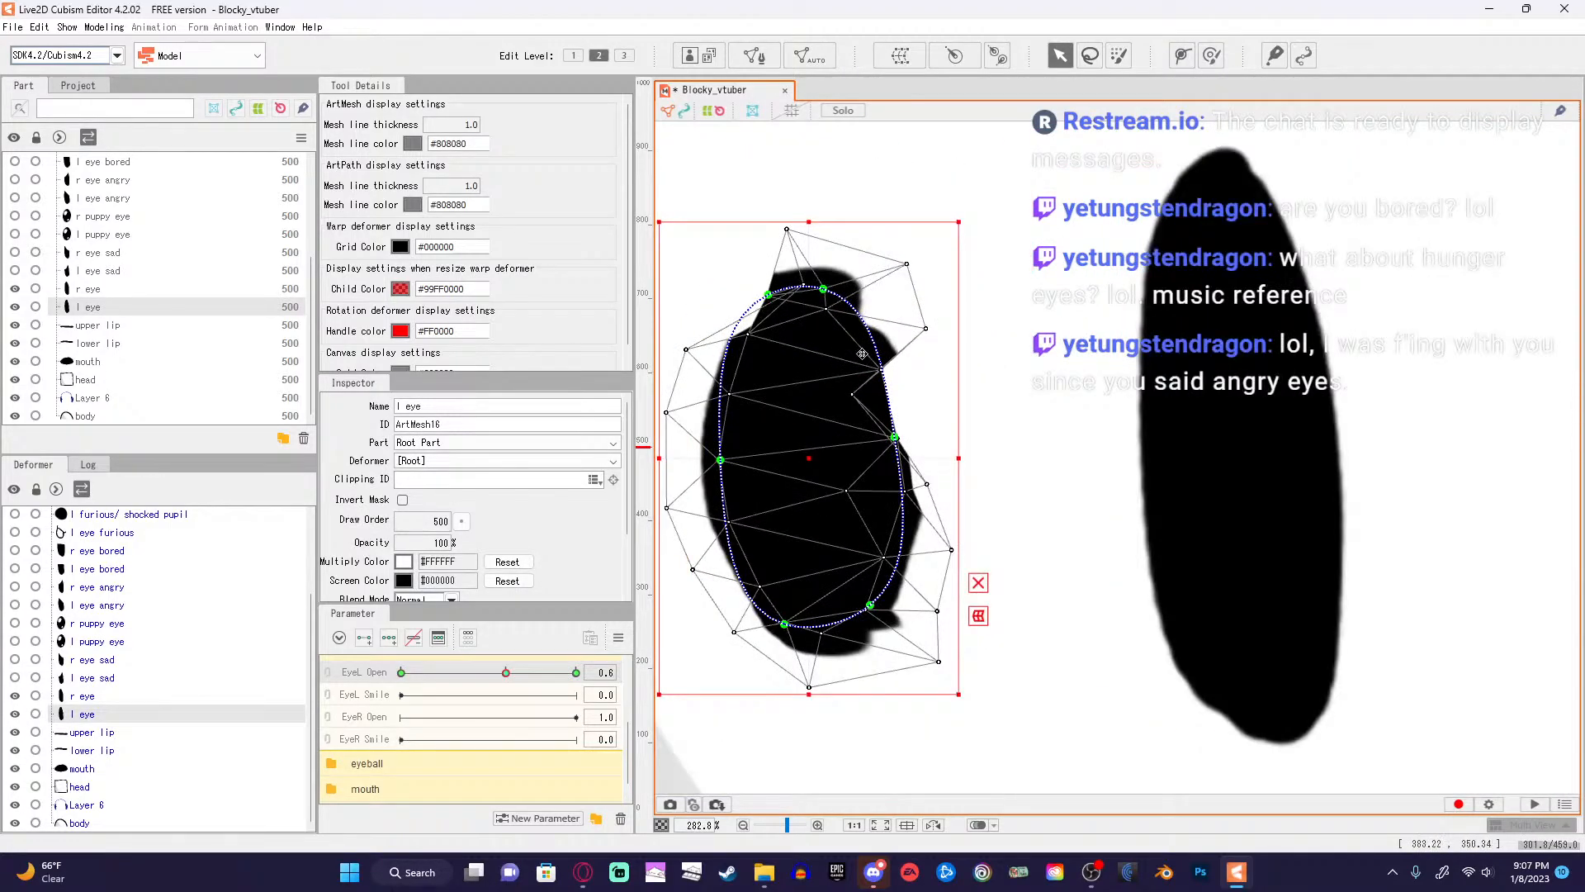
left_click_drag(862, 353, 944, 384)
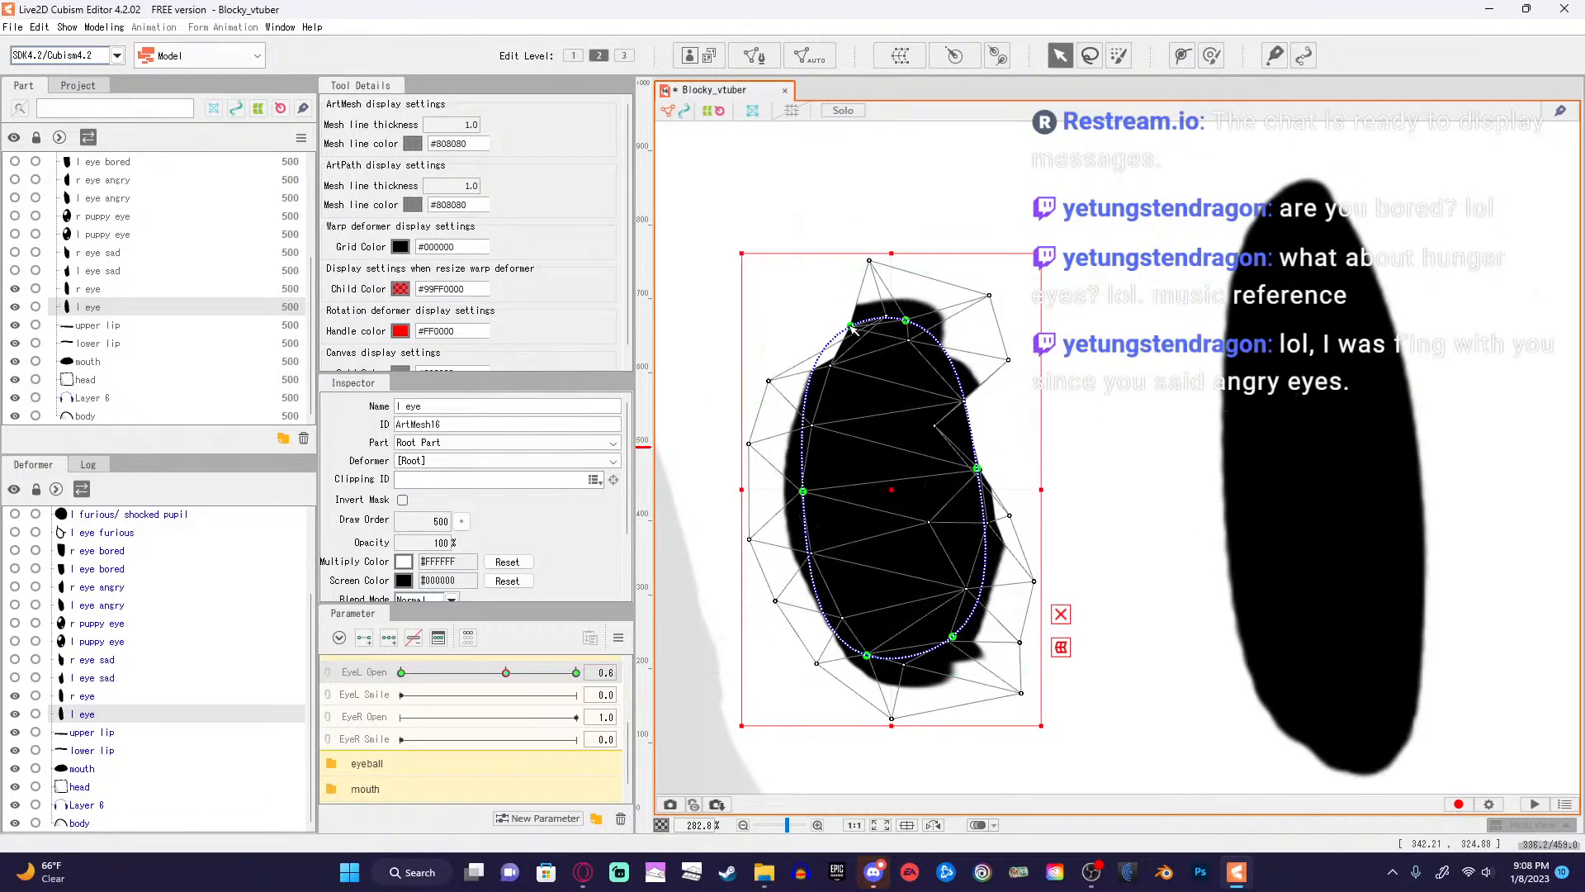
left_click(853, 330)
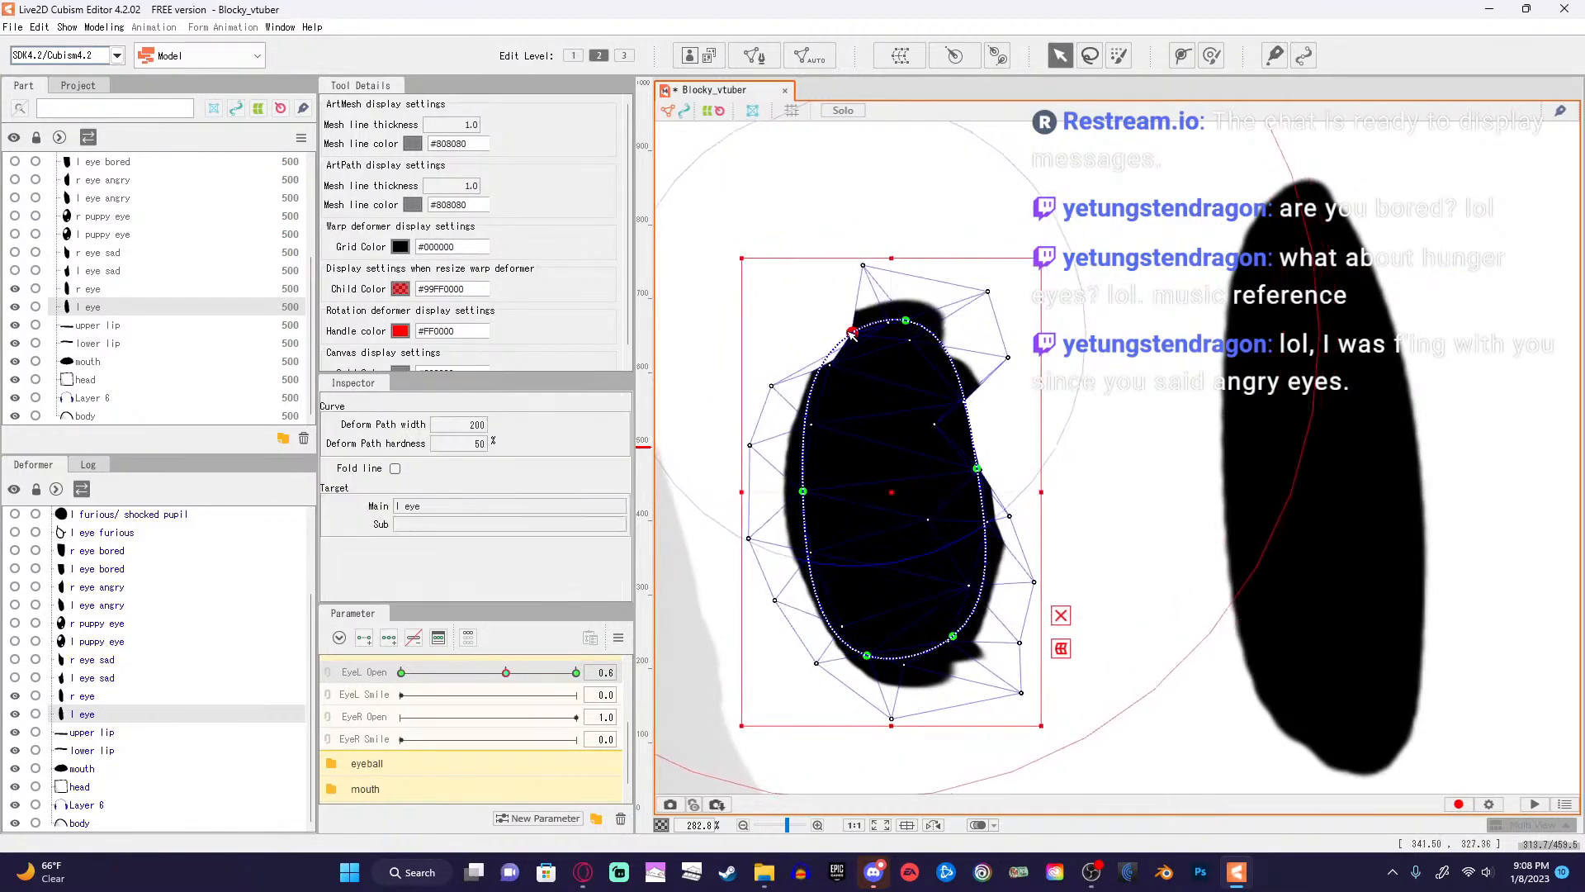
key("ctrl+z")
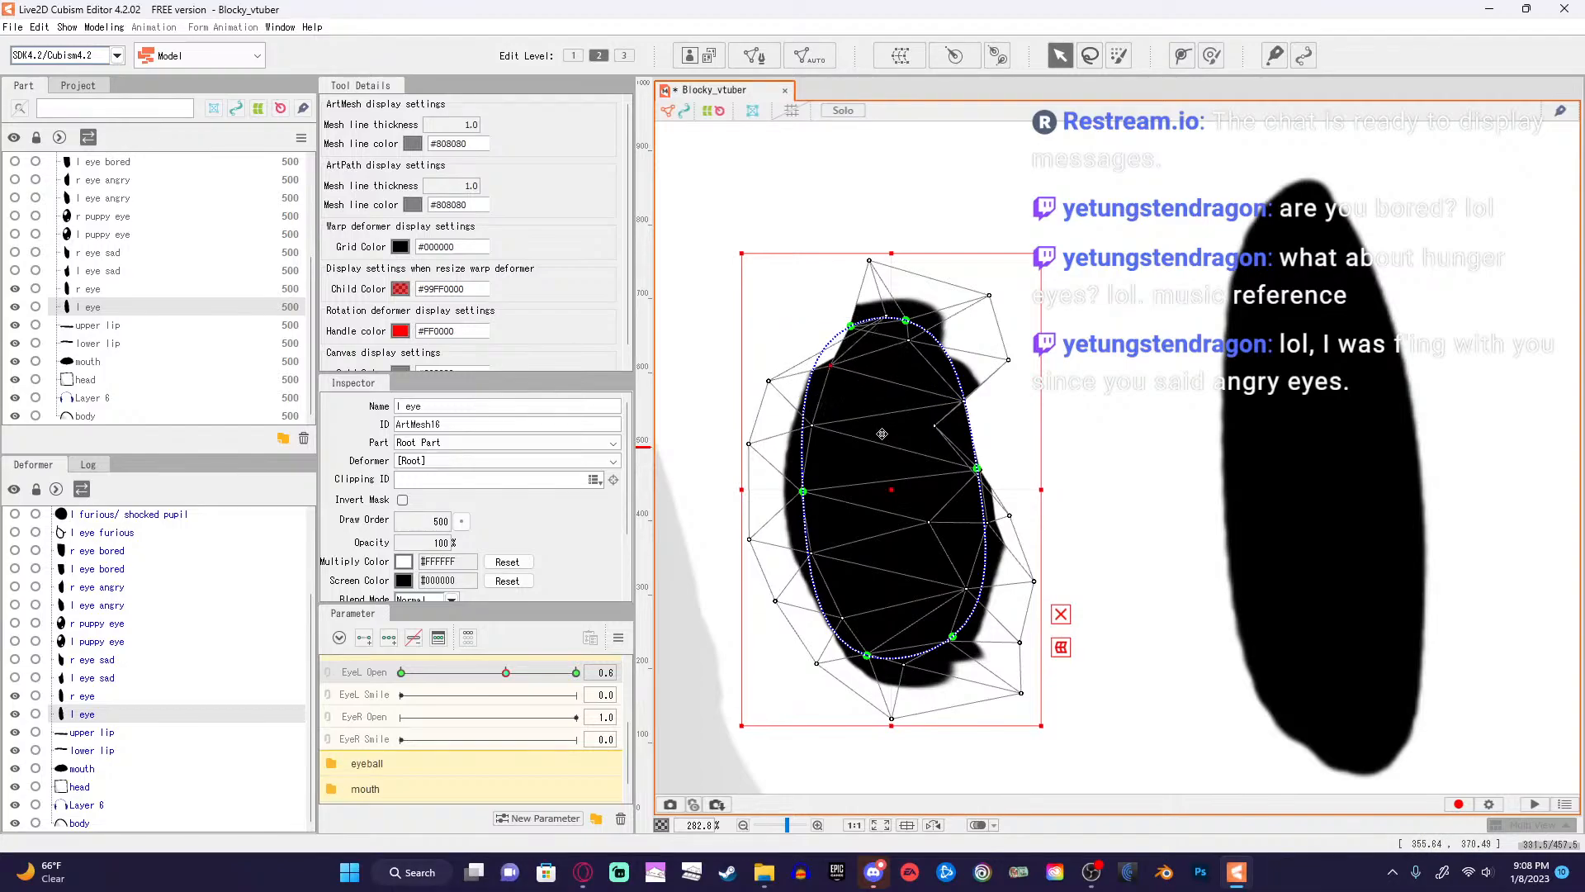
left_click_drag(942, 429, 1012, 421)
left_click_drag(1008, 360, 921, 349)
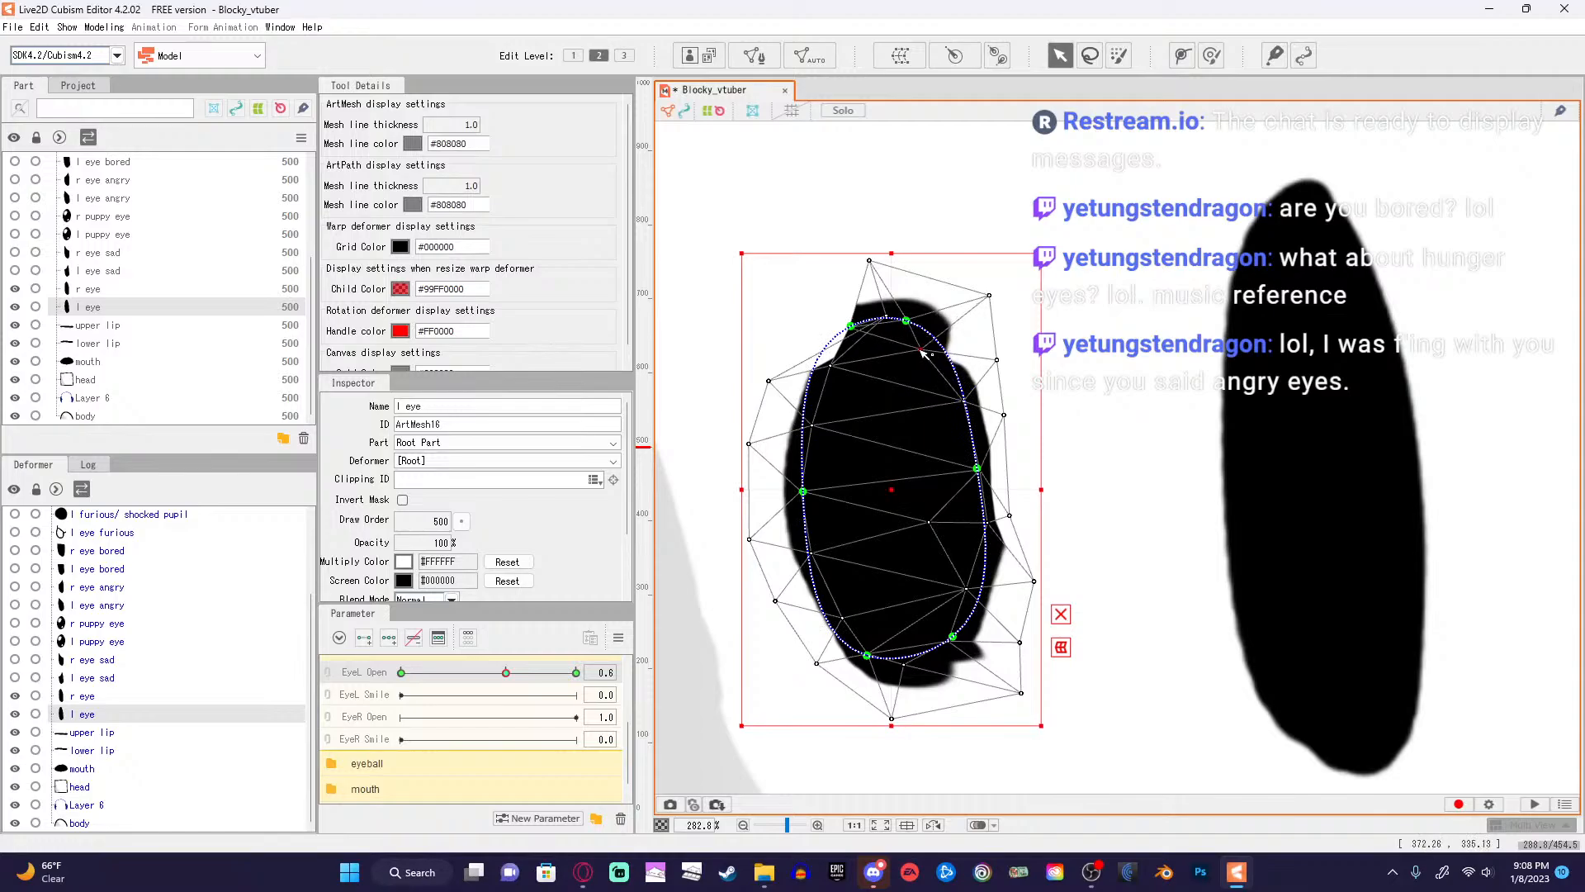
left_click_drag(1021, 692, 955, 703)
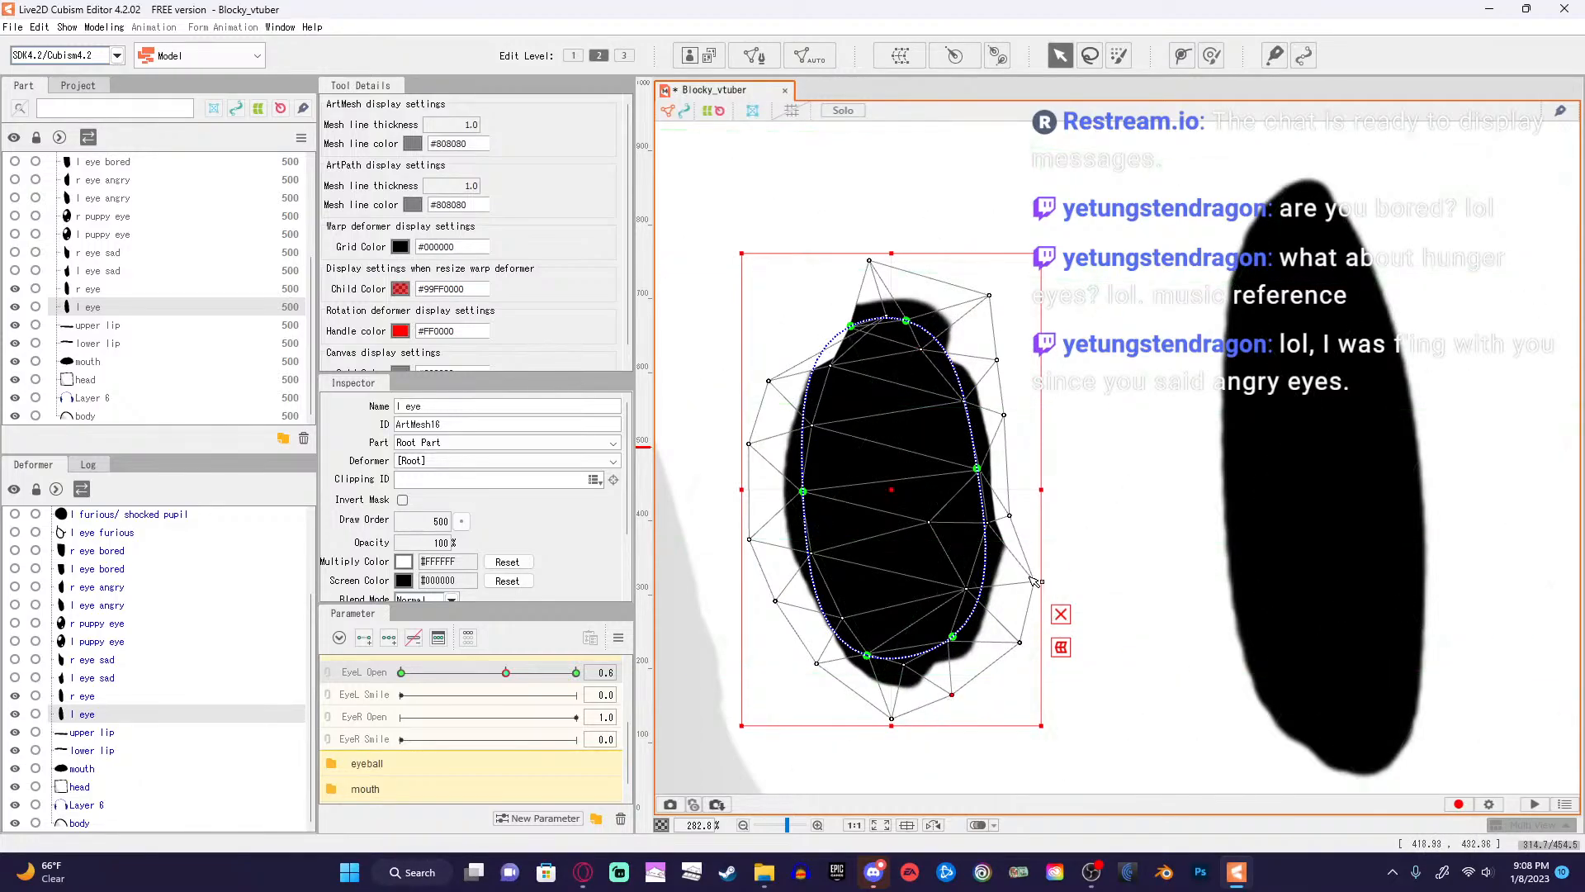
Smooth the l eye mesh at EyeL Open 0.6 by repositioning vertices along its lower-right and upper-left edges.
left_click_drag(1034, 582, 1021, 581)
left_click_drag(1010, 516, 1033, 510)
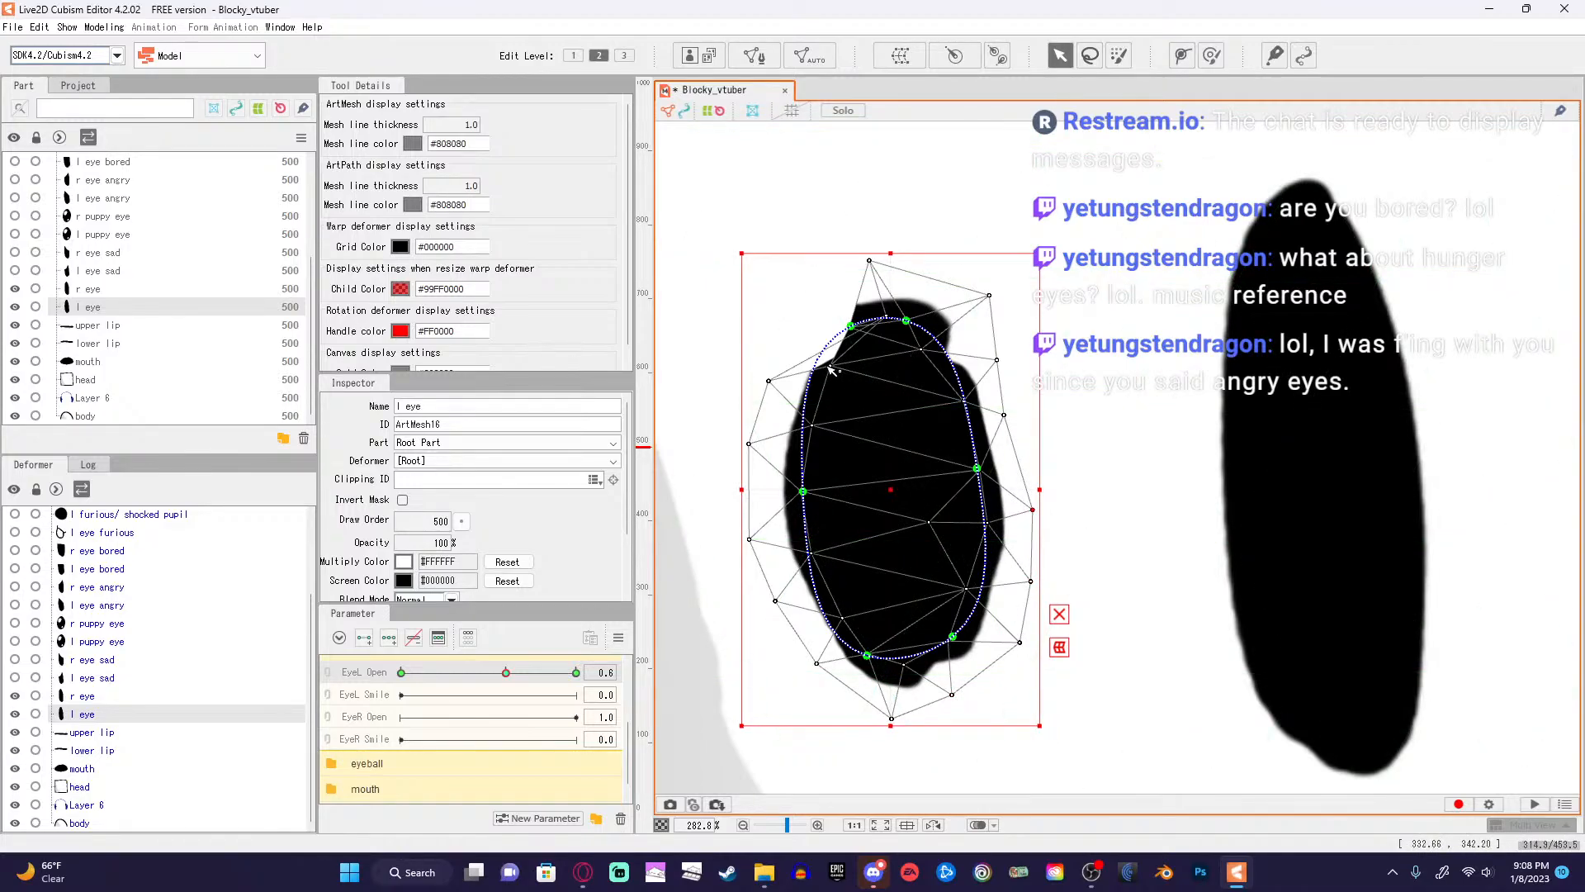
mouse_move(869, 261)
left_mouse_down()
mouse_move(829, 284)
mouse_move(888, 275)
mouse_move(876, 255)
left_mouse_up()
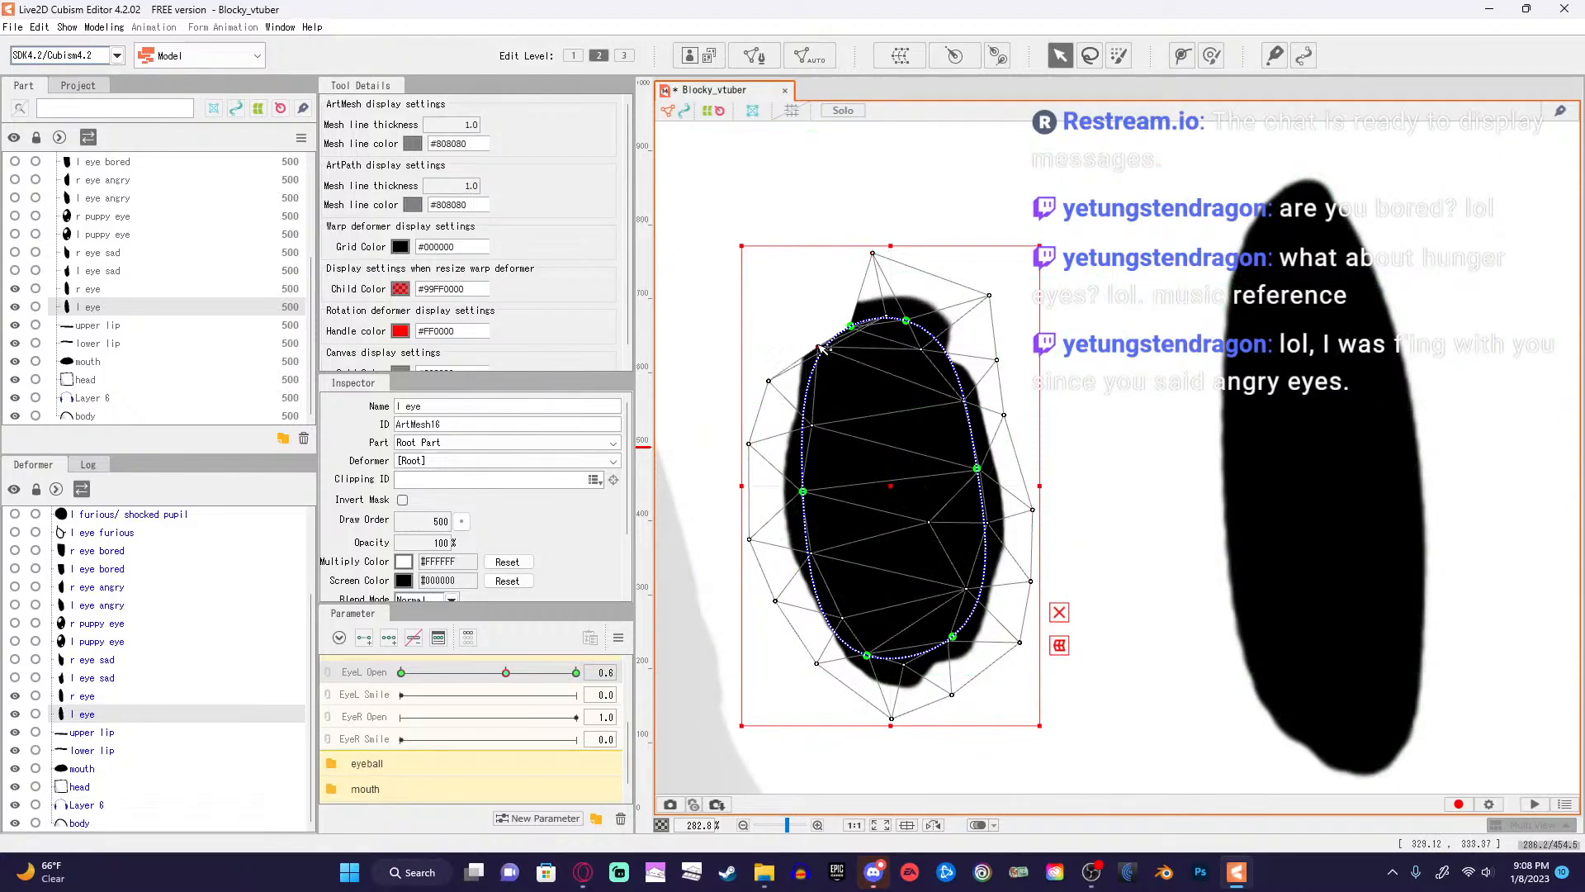
mouse_move(822, 348)
left_mouse_down()
mouse_move(825, 332)
mouse_move(838, 366)
left_mouse_up()
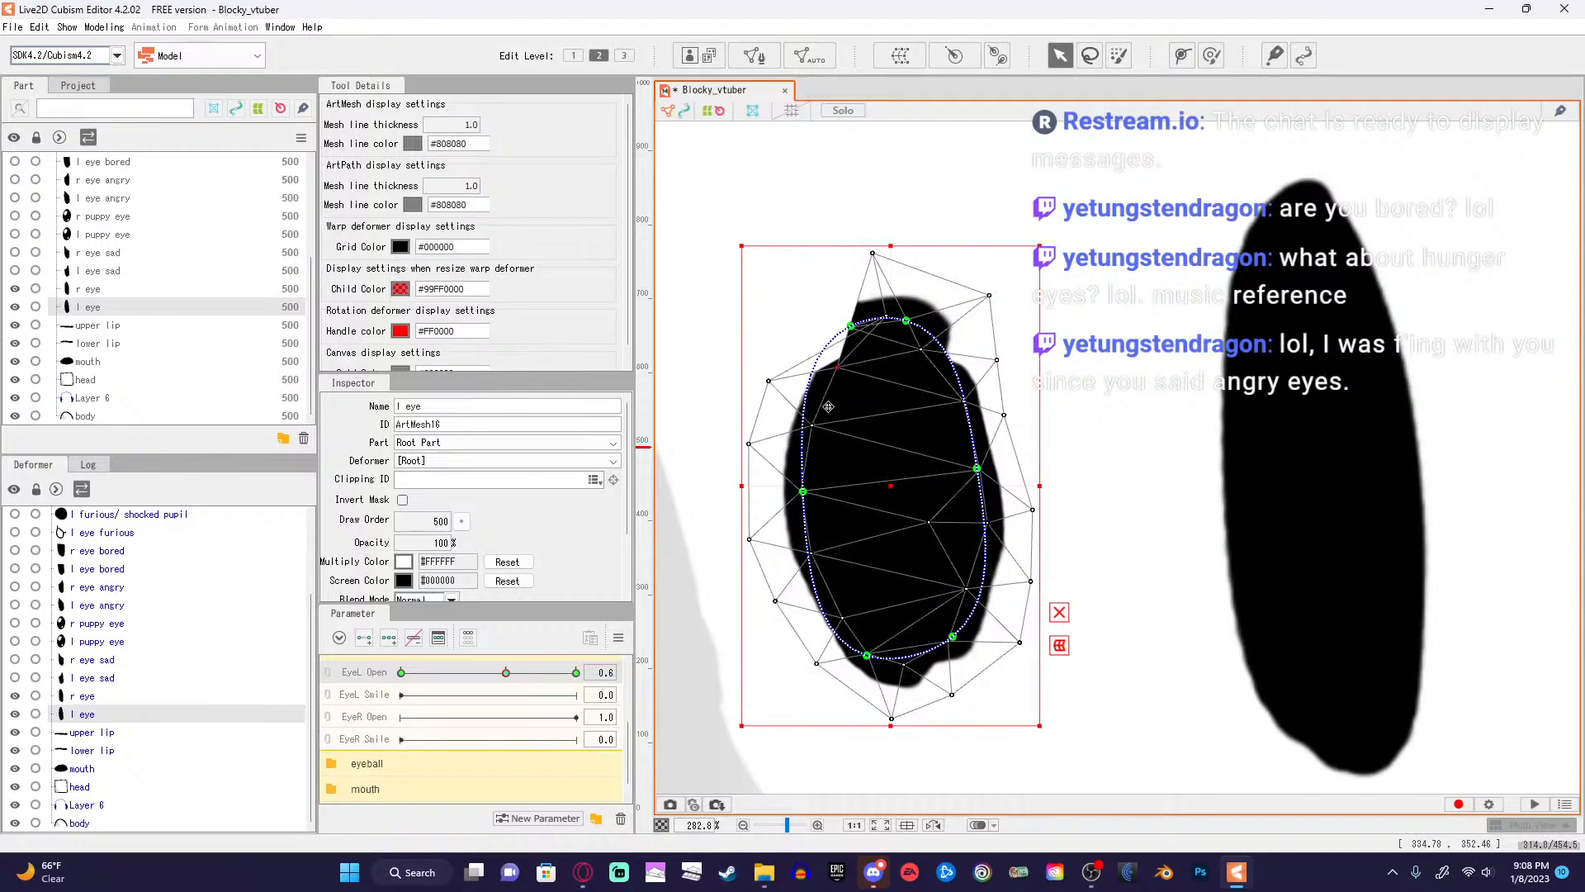
left_click_drag(815, 427, 814, 423)
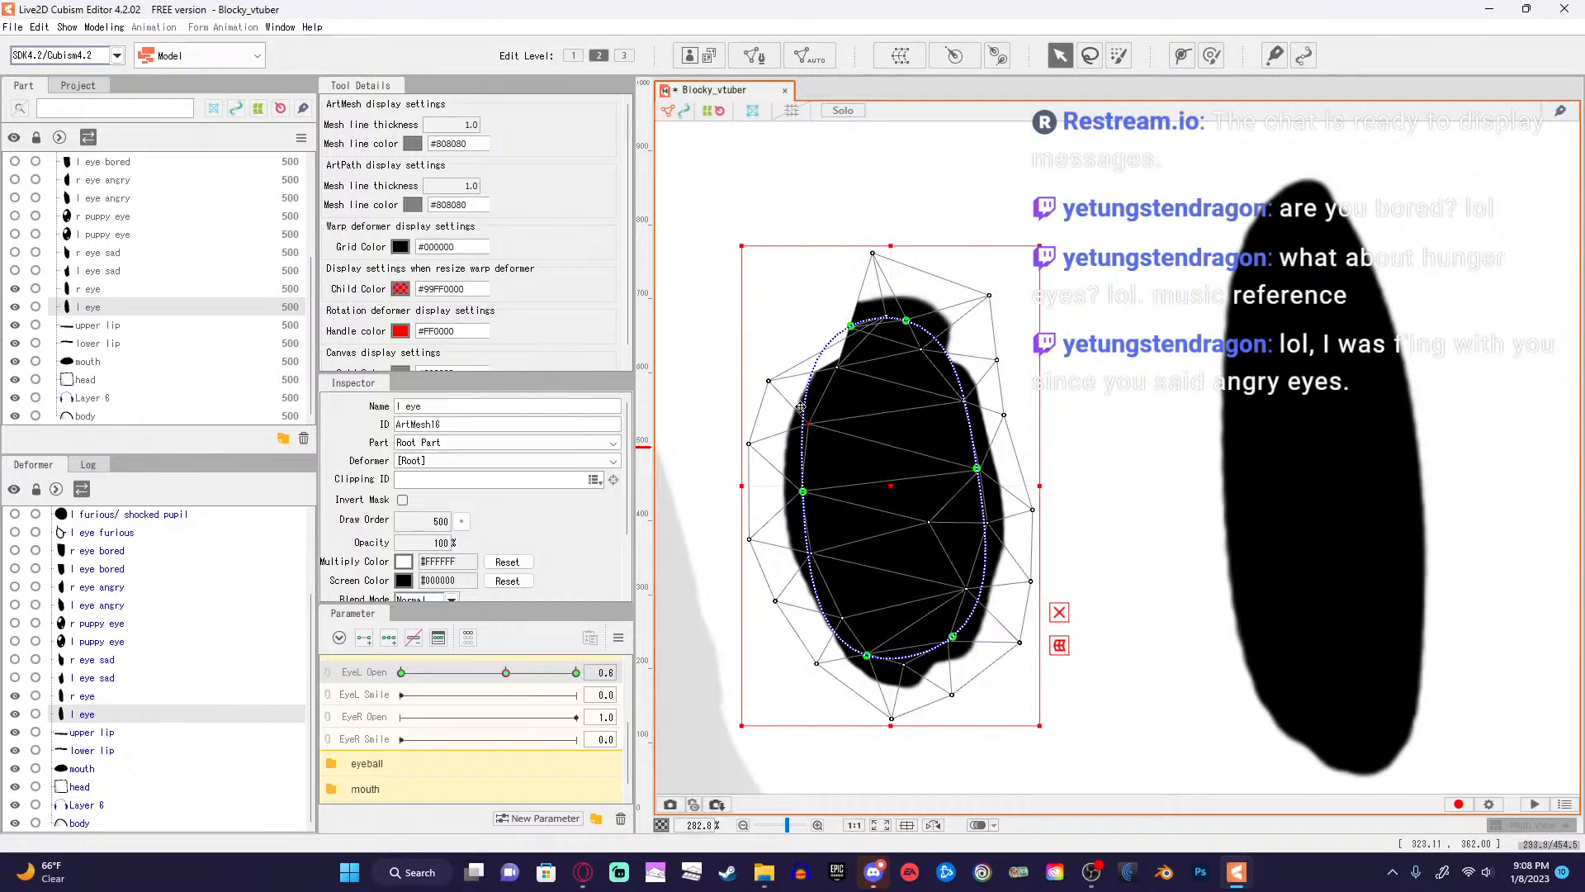
left_click_drag(771, 374, 846, 371)
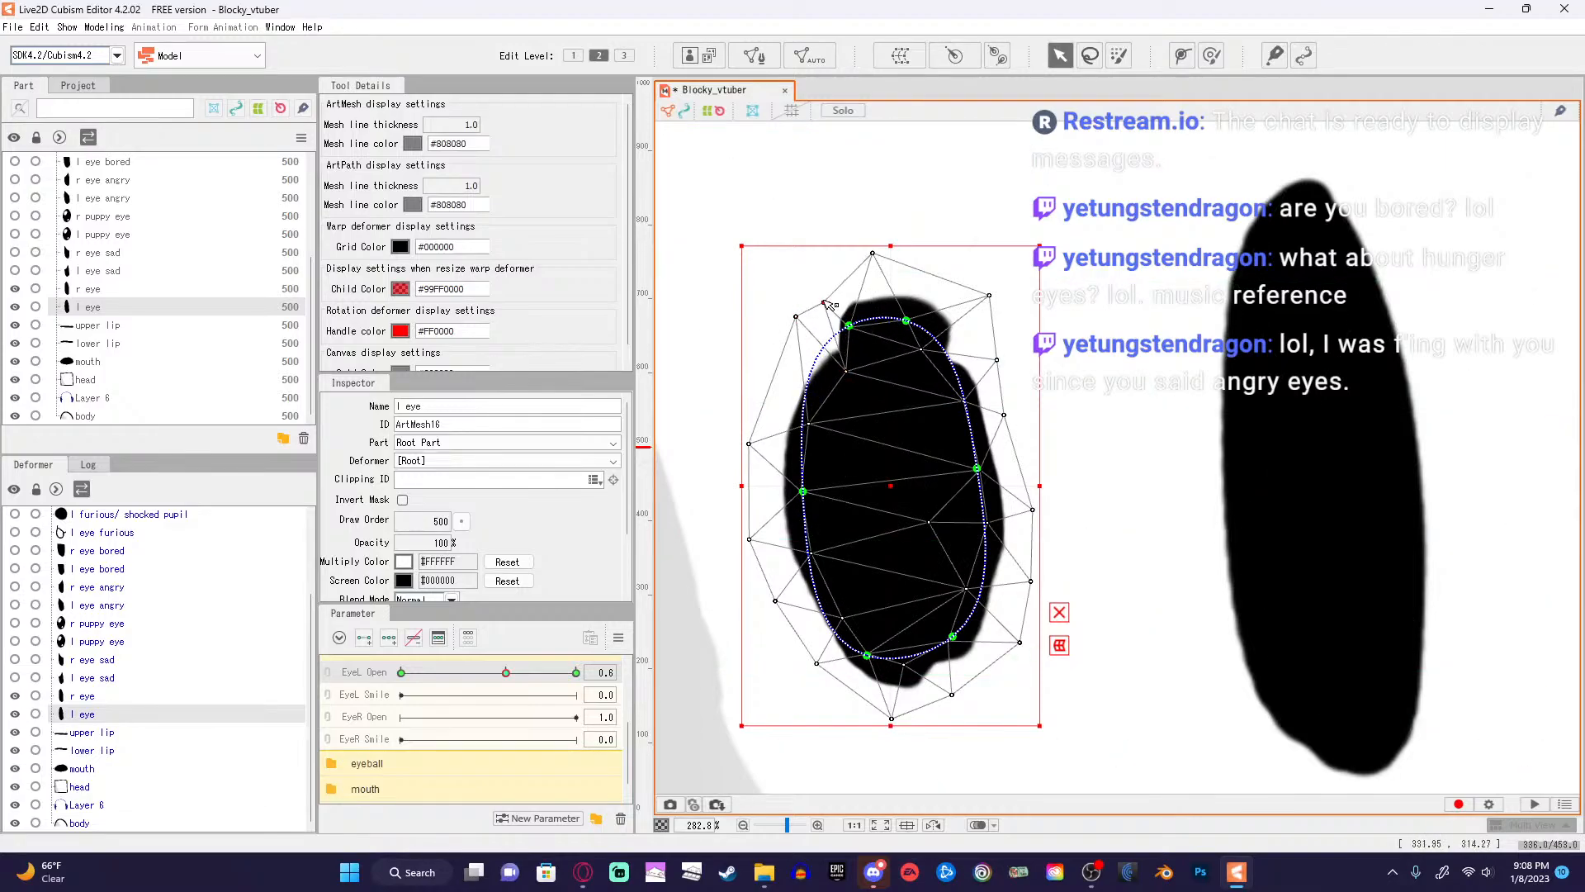
left_click_drag(827, 304, 788, 305)
left_click_drag(847, 374, 826, 364)
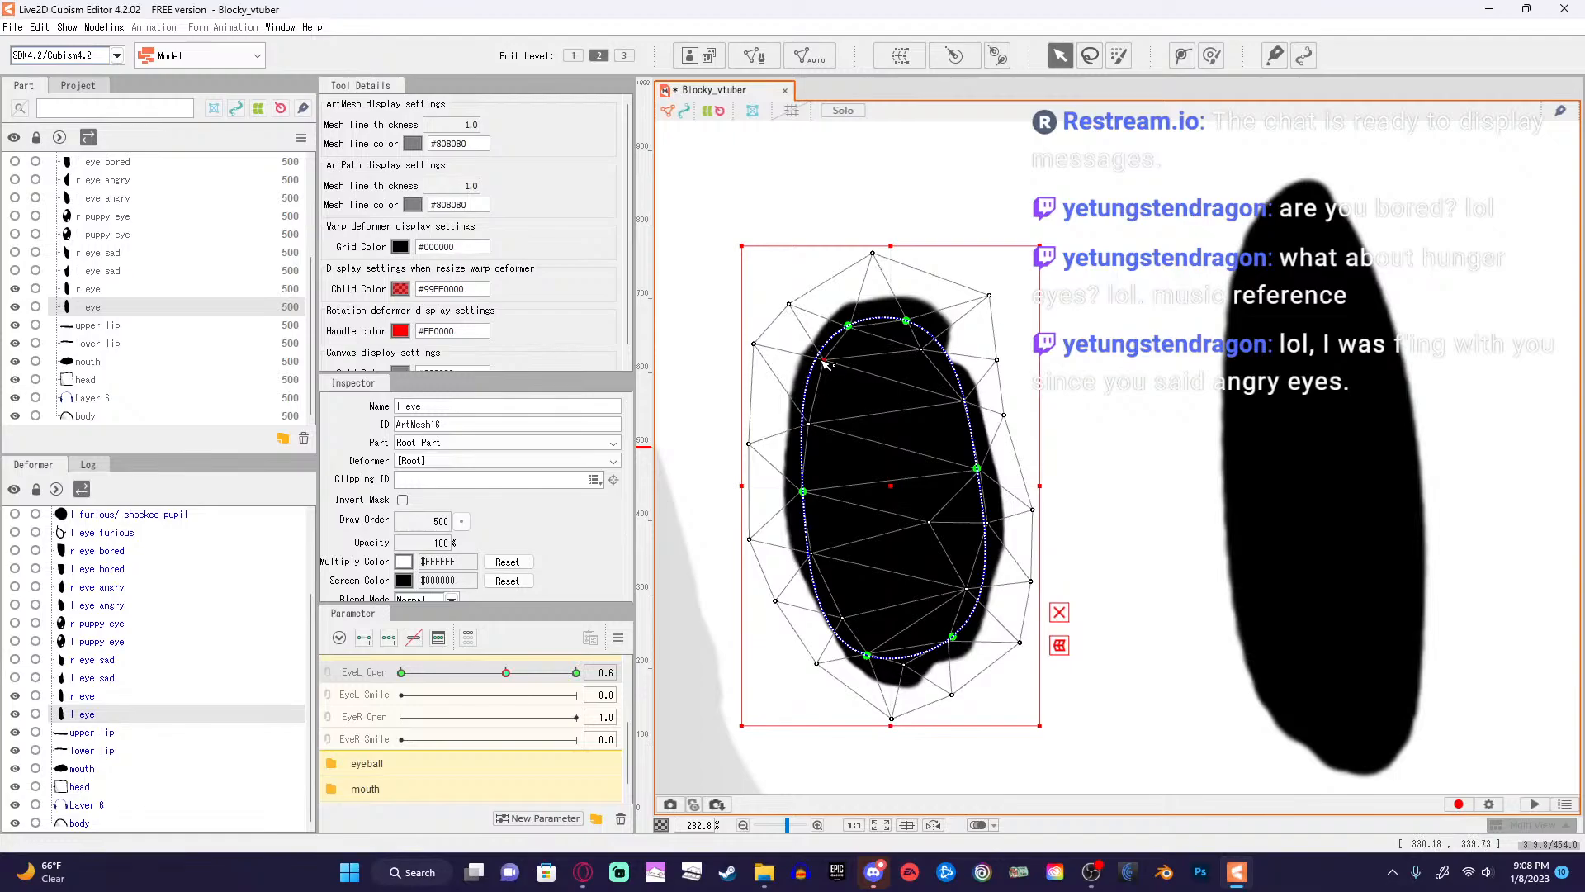
Round off the upper-right edge of the l eye mesh by moving its vertices, and deselect the mesh to check the shape.
left_click_drag(921, 350, 993, 355)
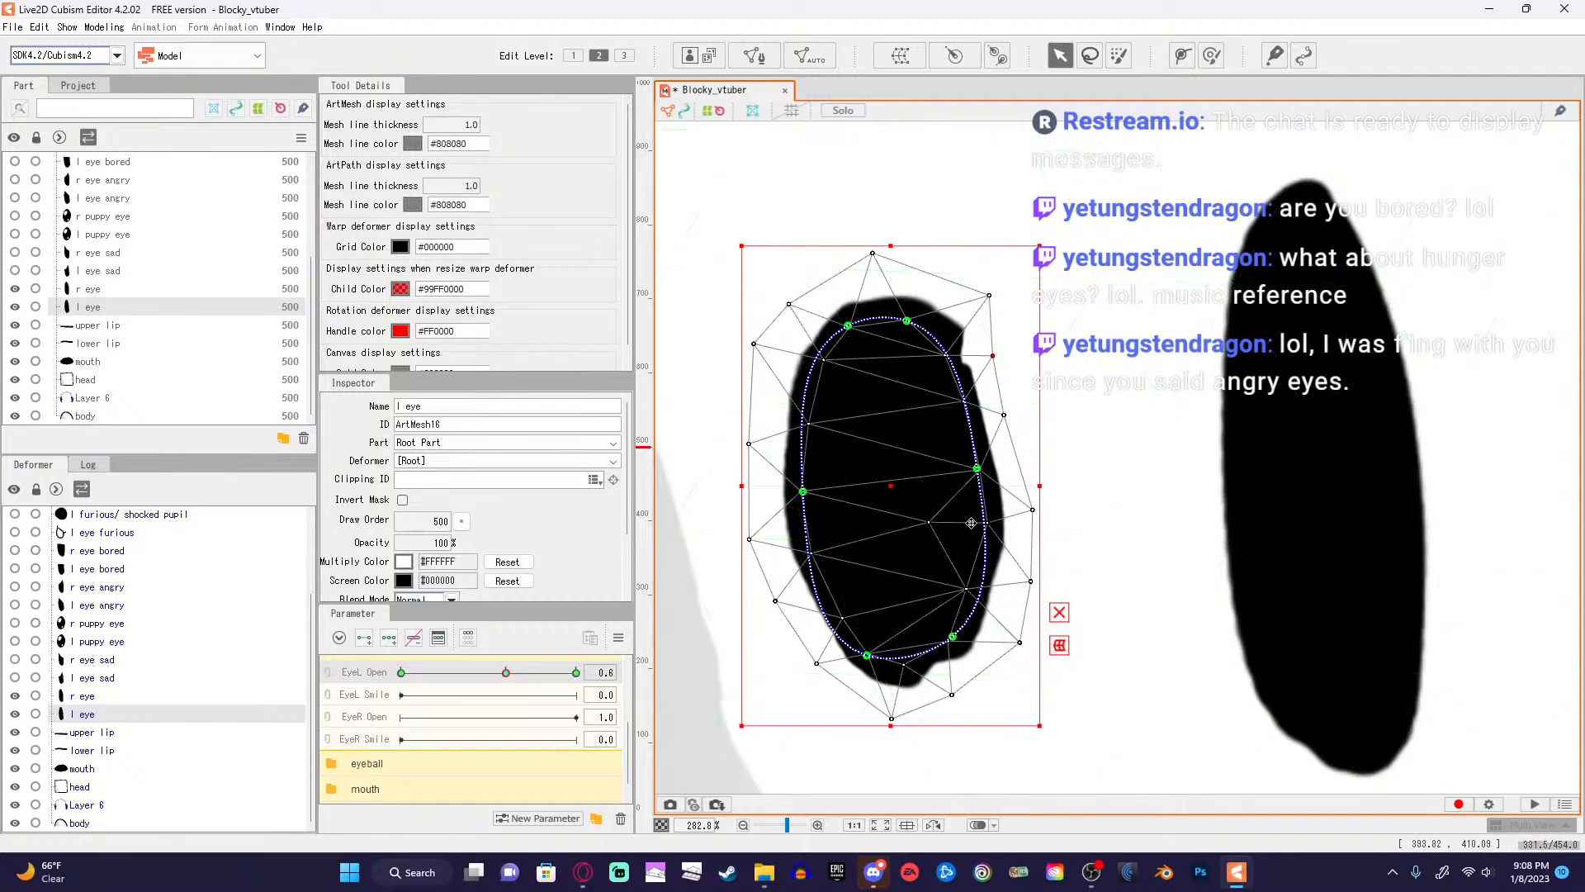
scroll(983, 516, "down", 4)
left_click(1410, 450)
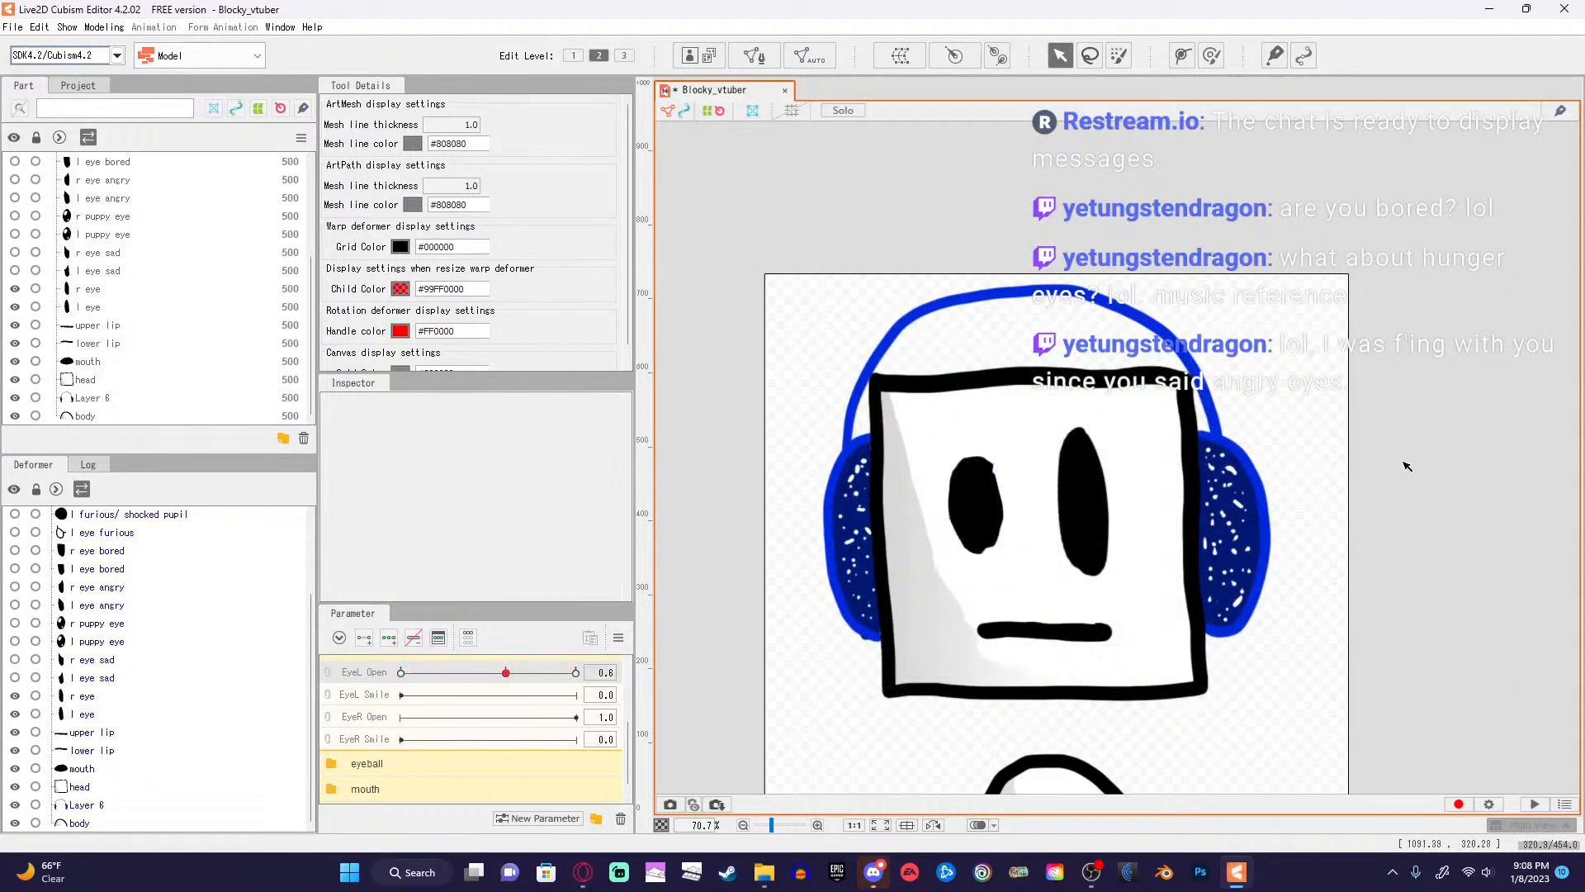
scroll(1405, 464, "up", 2)
scroll(883, 566, "down", 1)
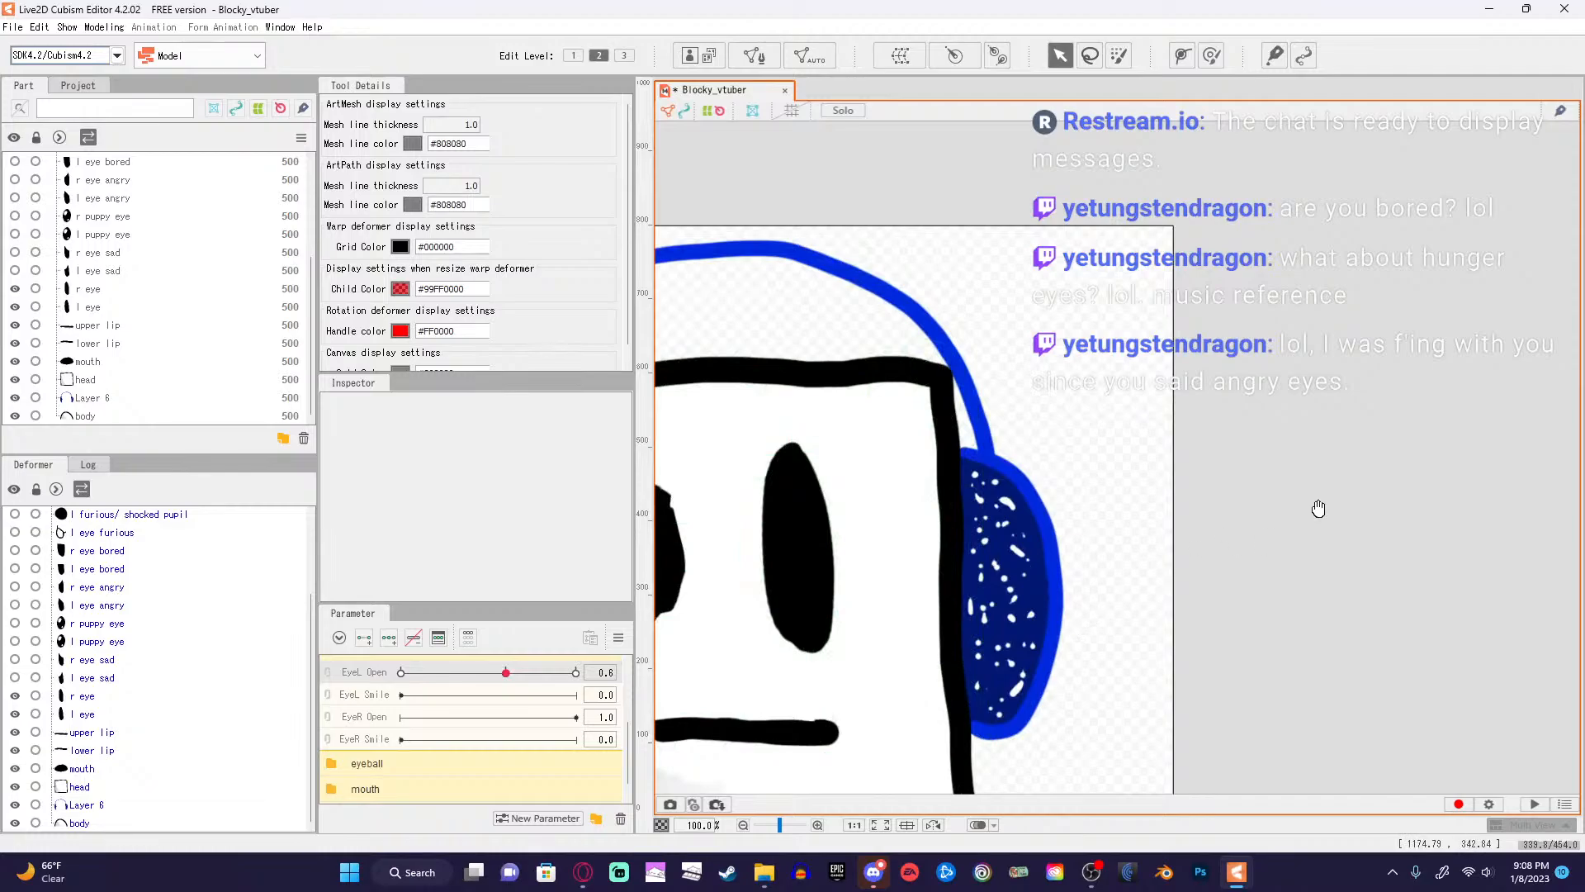
left_click_drag(1318, 508, 1482, 485)
left_click(797, 515)
scroll(858, 470, "up", 2)
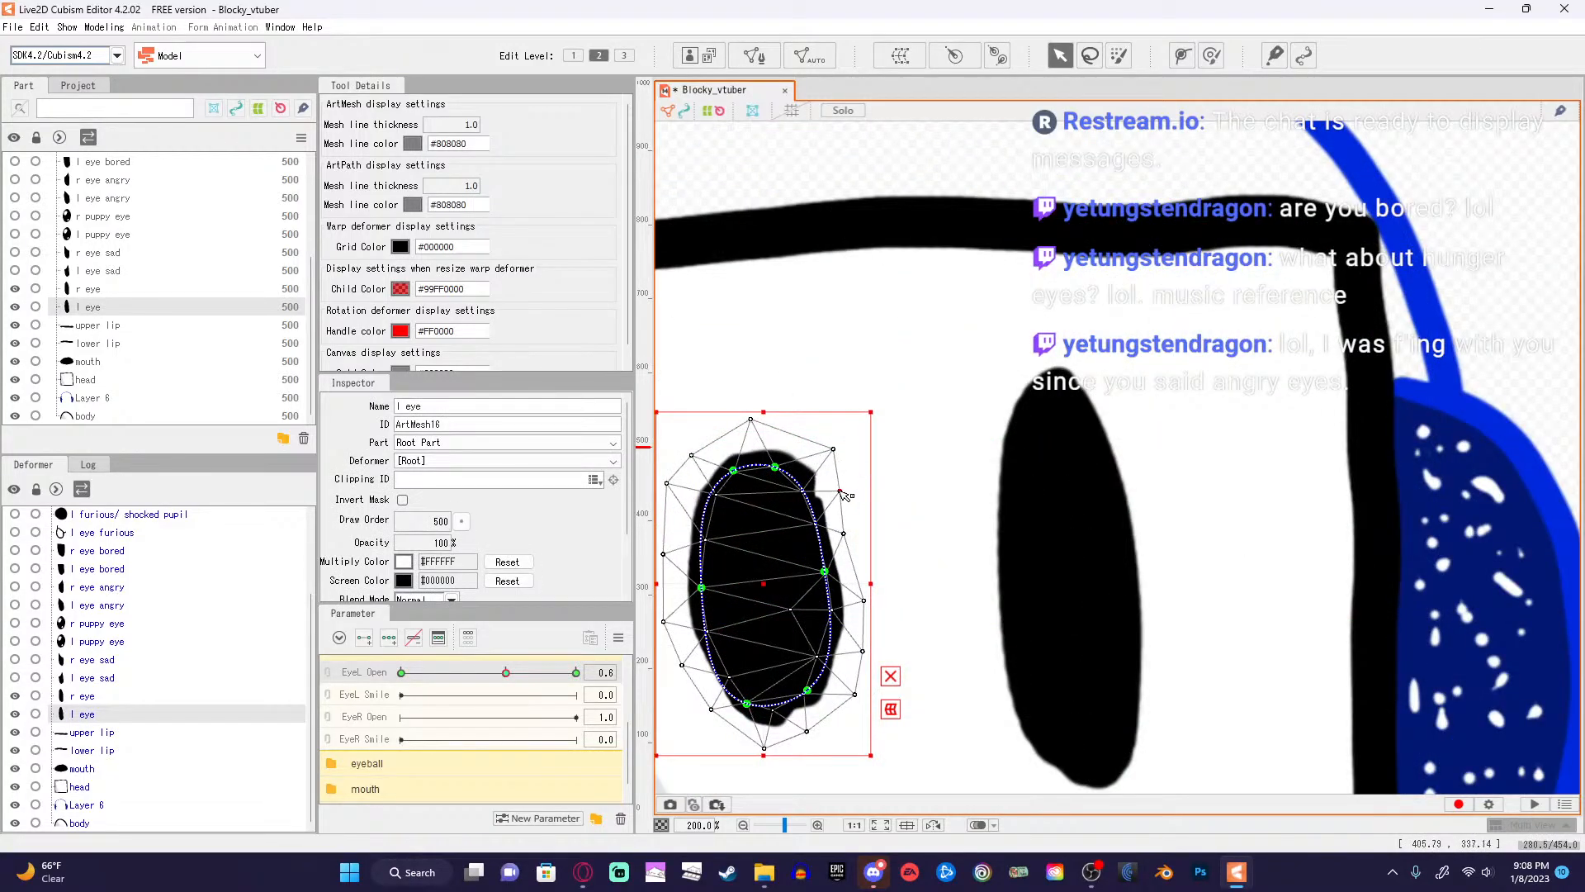
mouse_move(834, 451)
left_mouse_down()
mouse_move(852, 533)
mouse_move(853, 475)
mouse_move(825, 446)
left_mouse_up()
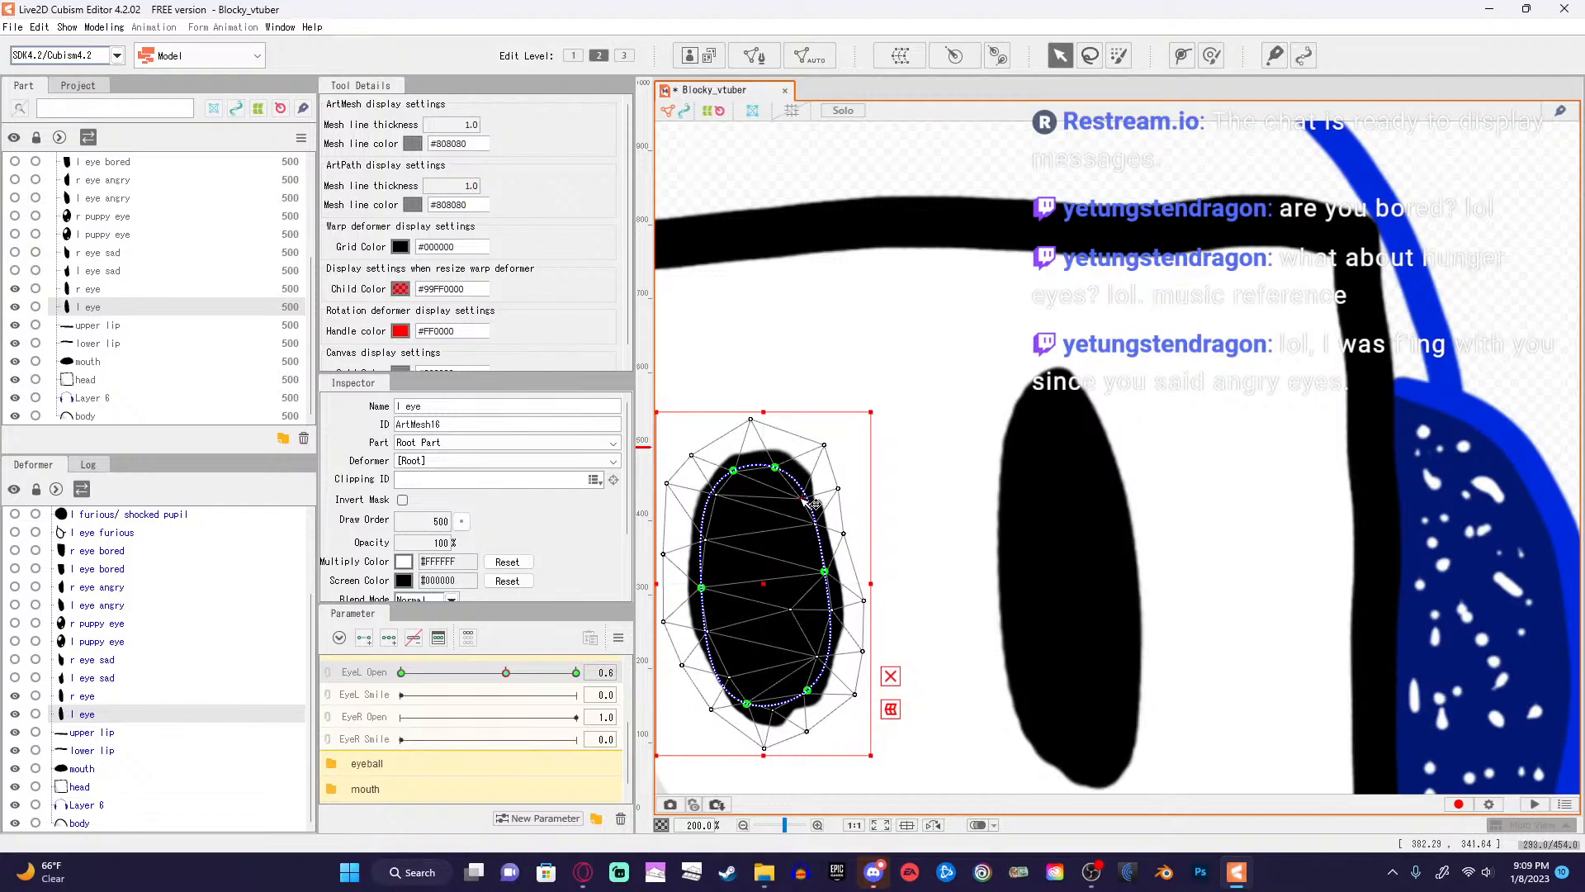
scroll(807, 714, "down", 1)
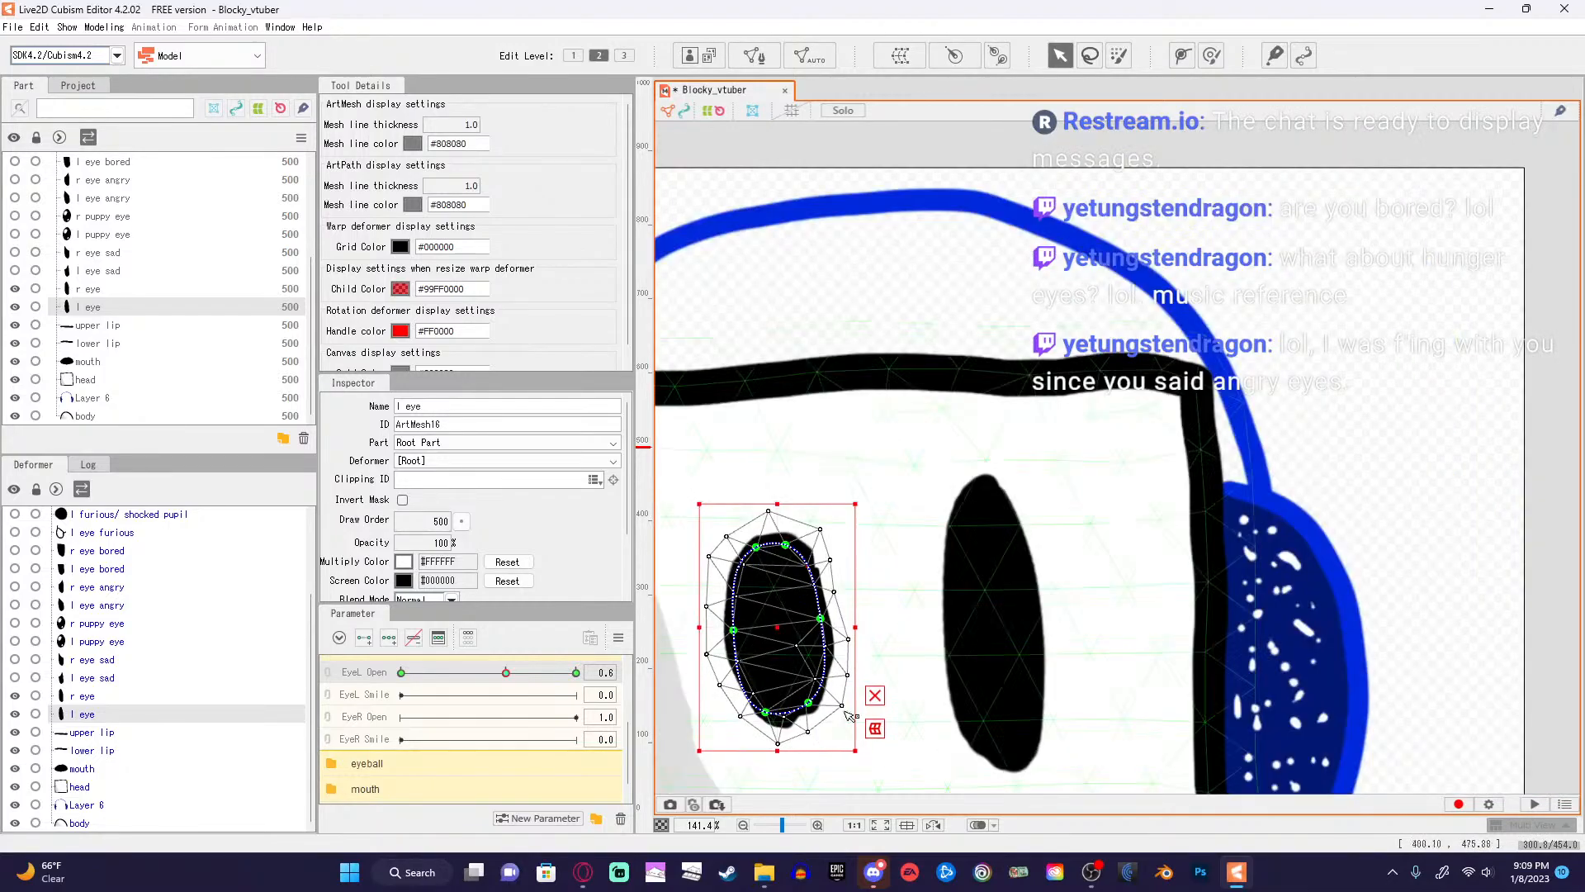
left_click(1385, 503)
left_click_drag(926, 643, 1102, 521)
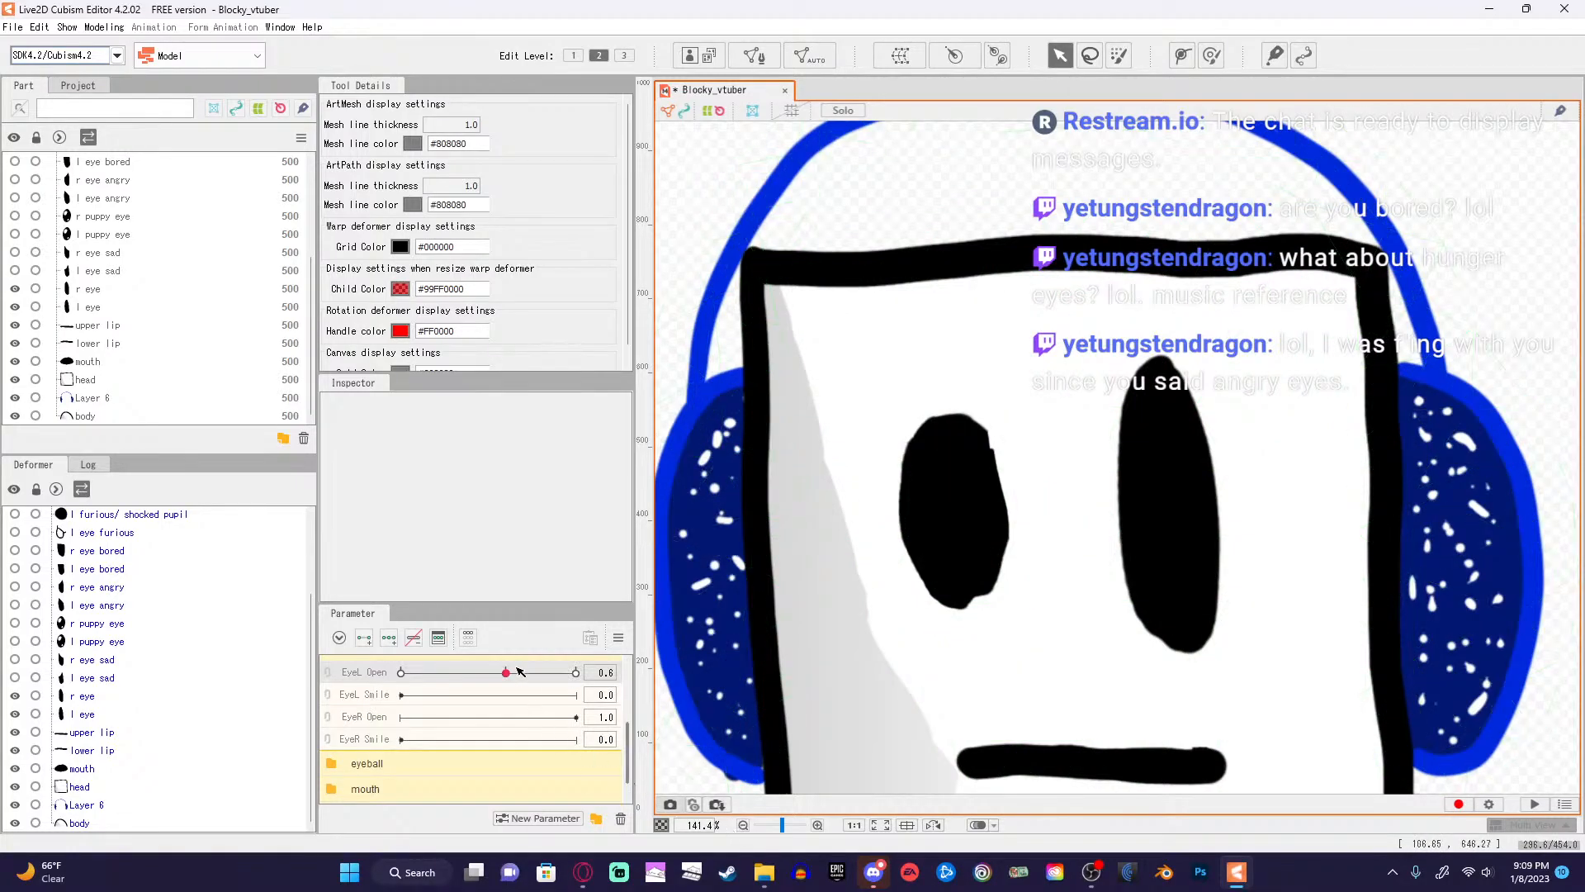
Switch to the YouTube eye-rigging tutorial, watch the part on extra keyforms for smoother transitions, pause it and return to Live2D Cubism Editor.
left_click_drag(506, 675, 511, 714)
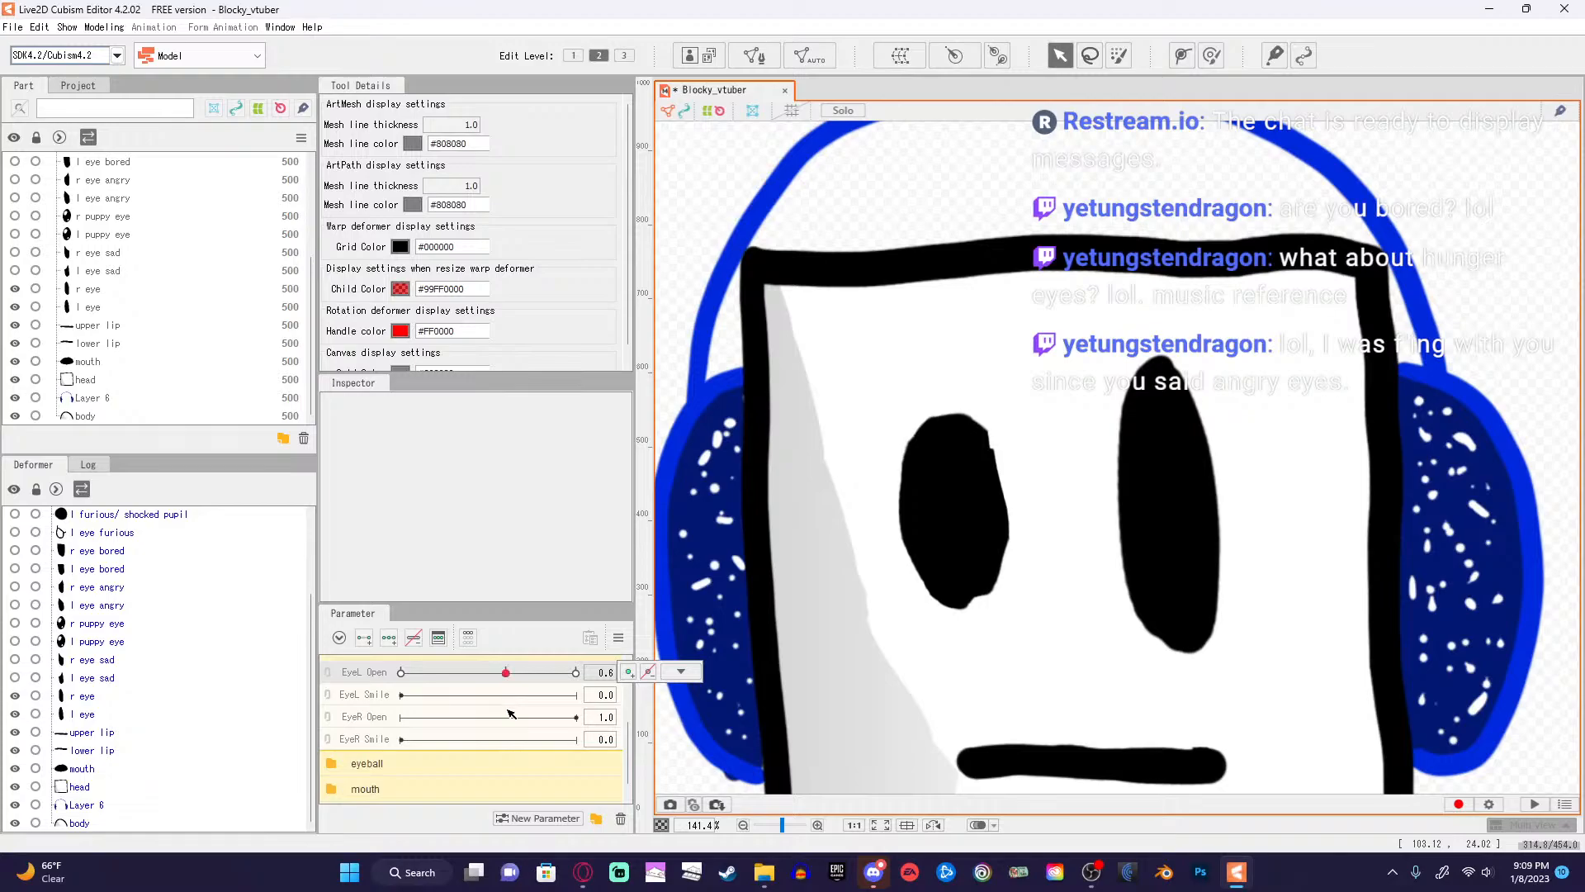
left_click(585, 874)
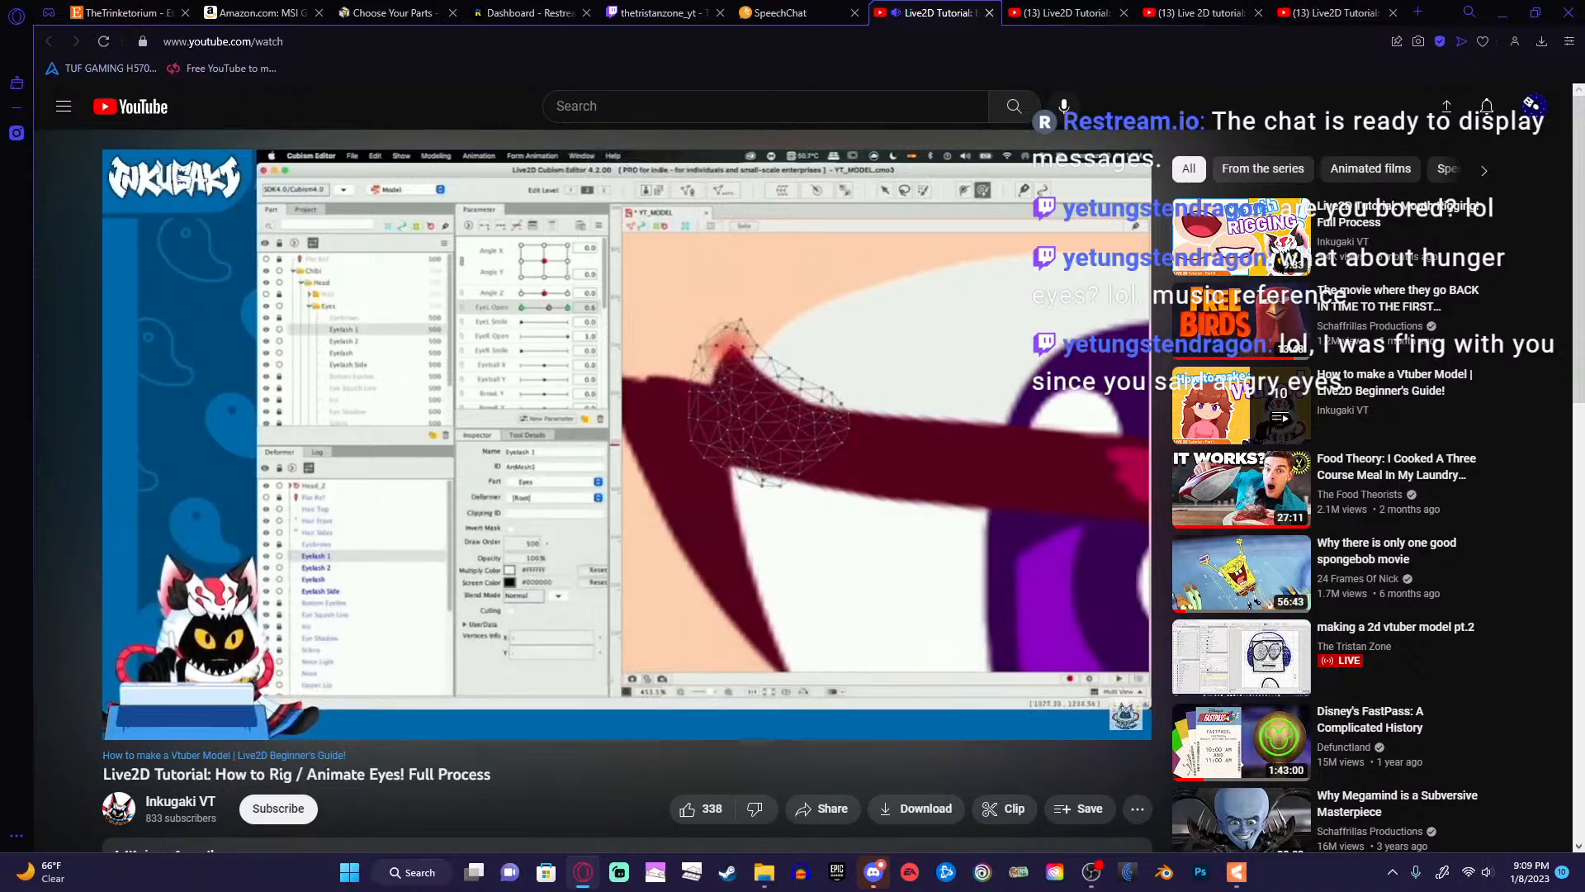
key("Right")
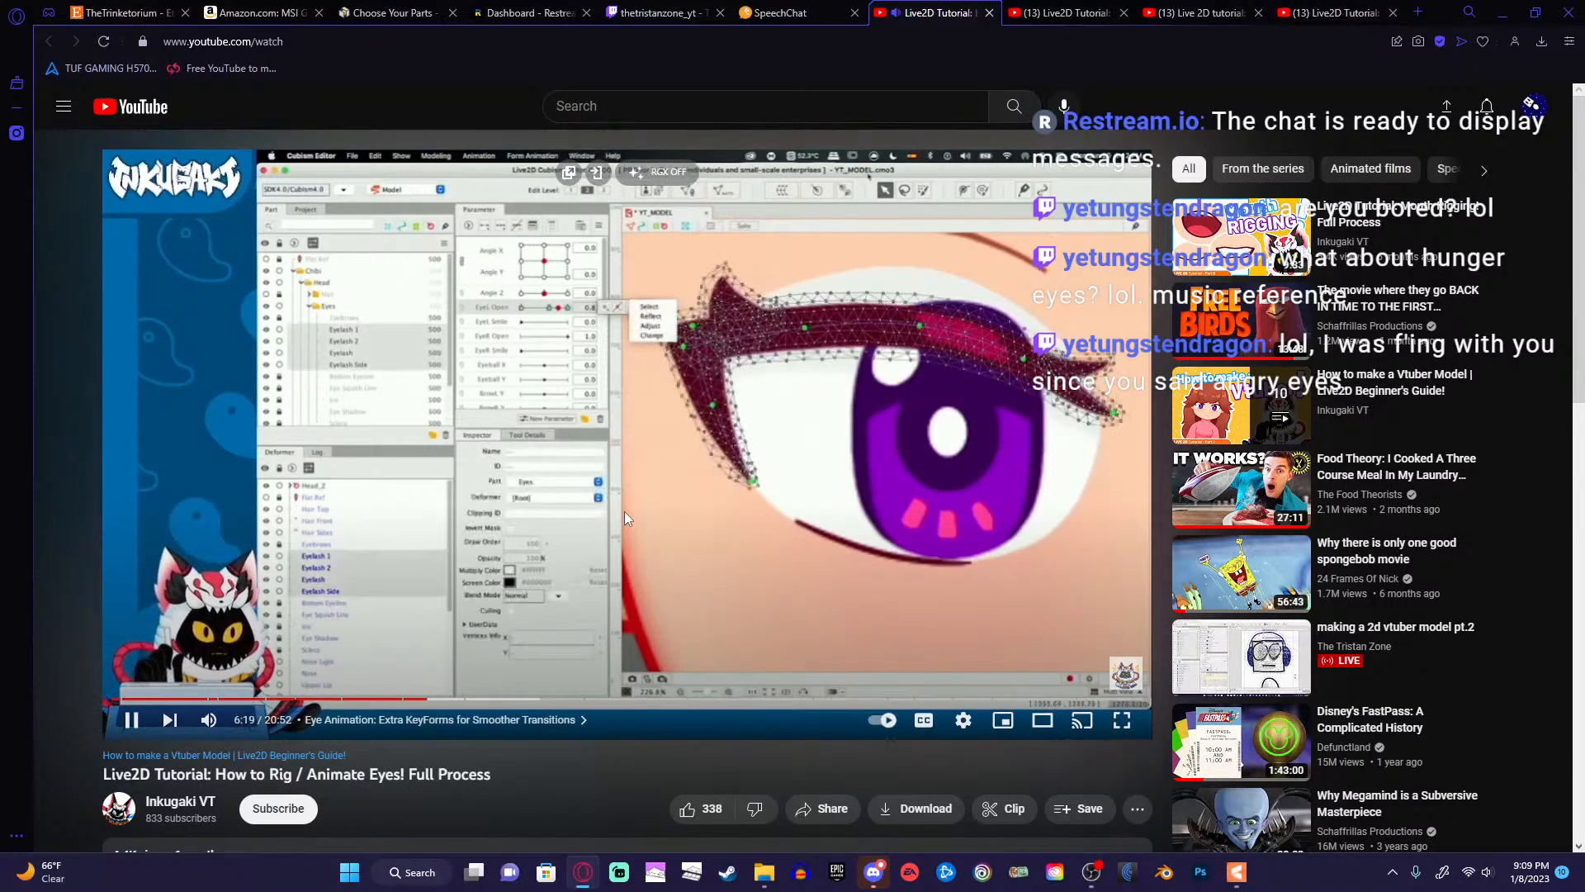
left_click(641, 453)
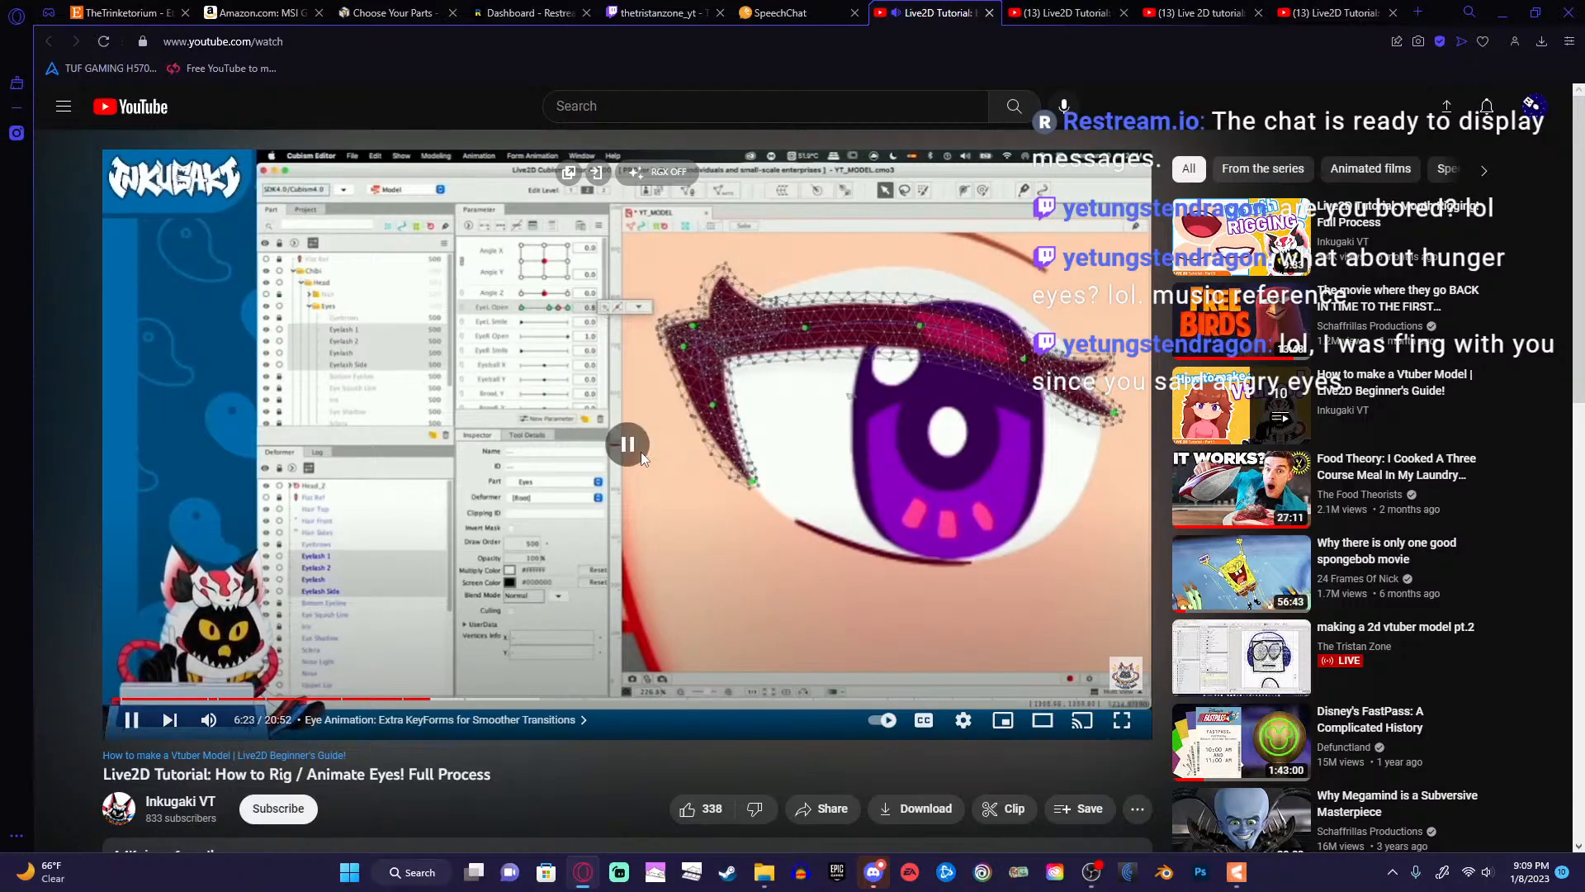
left_click(640, 453)
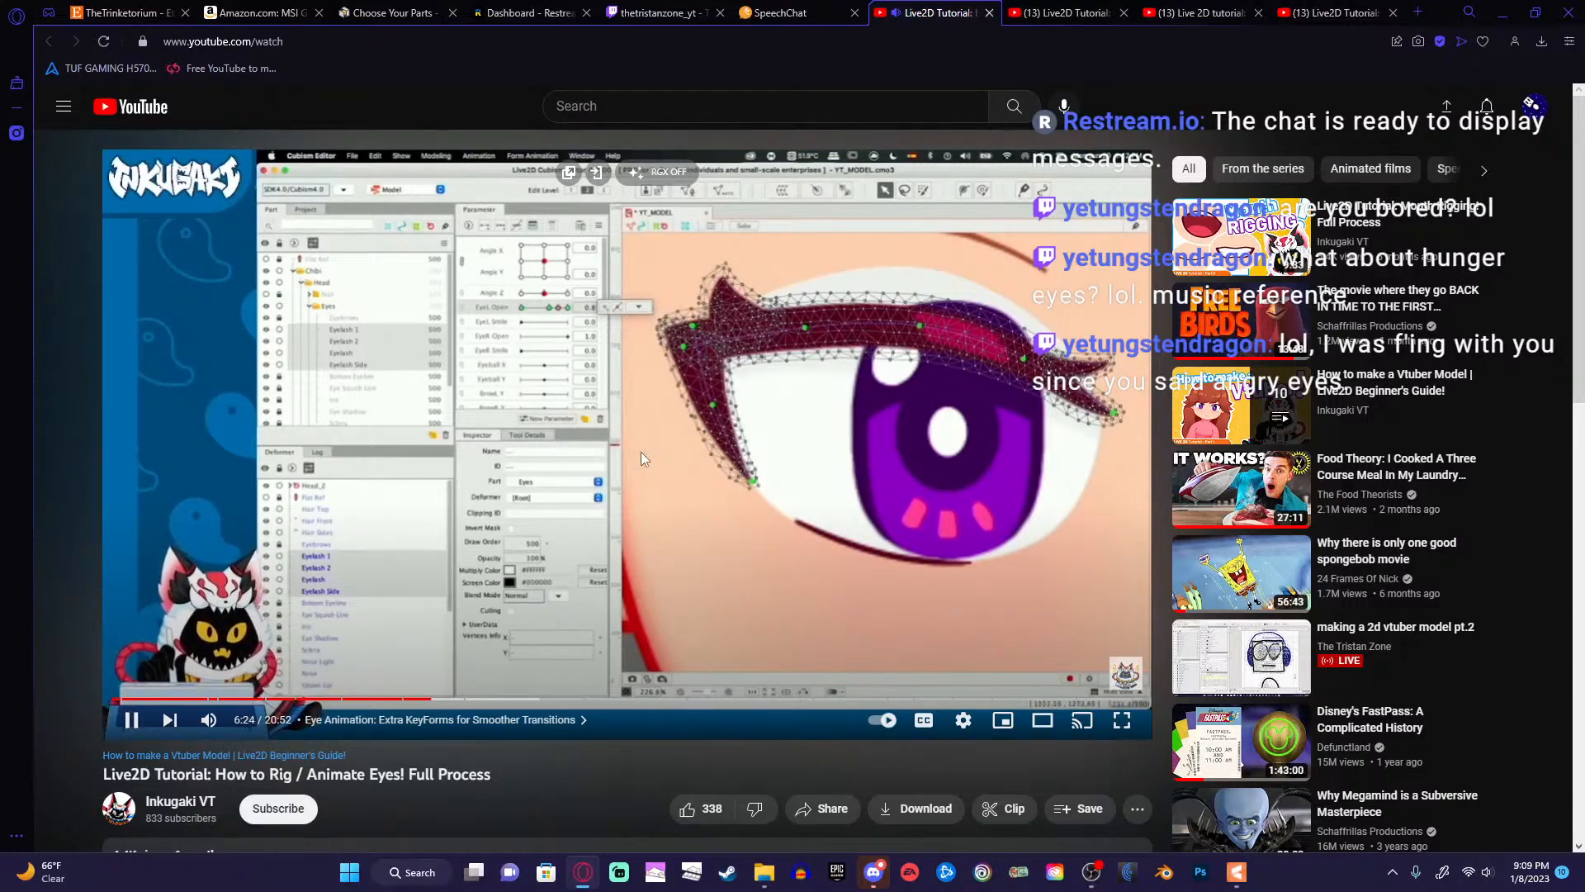
left_click(1542, 9)
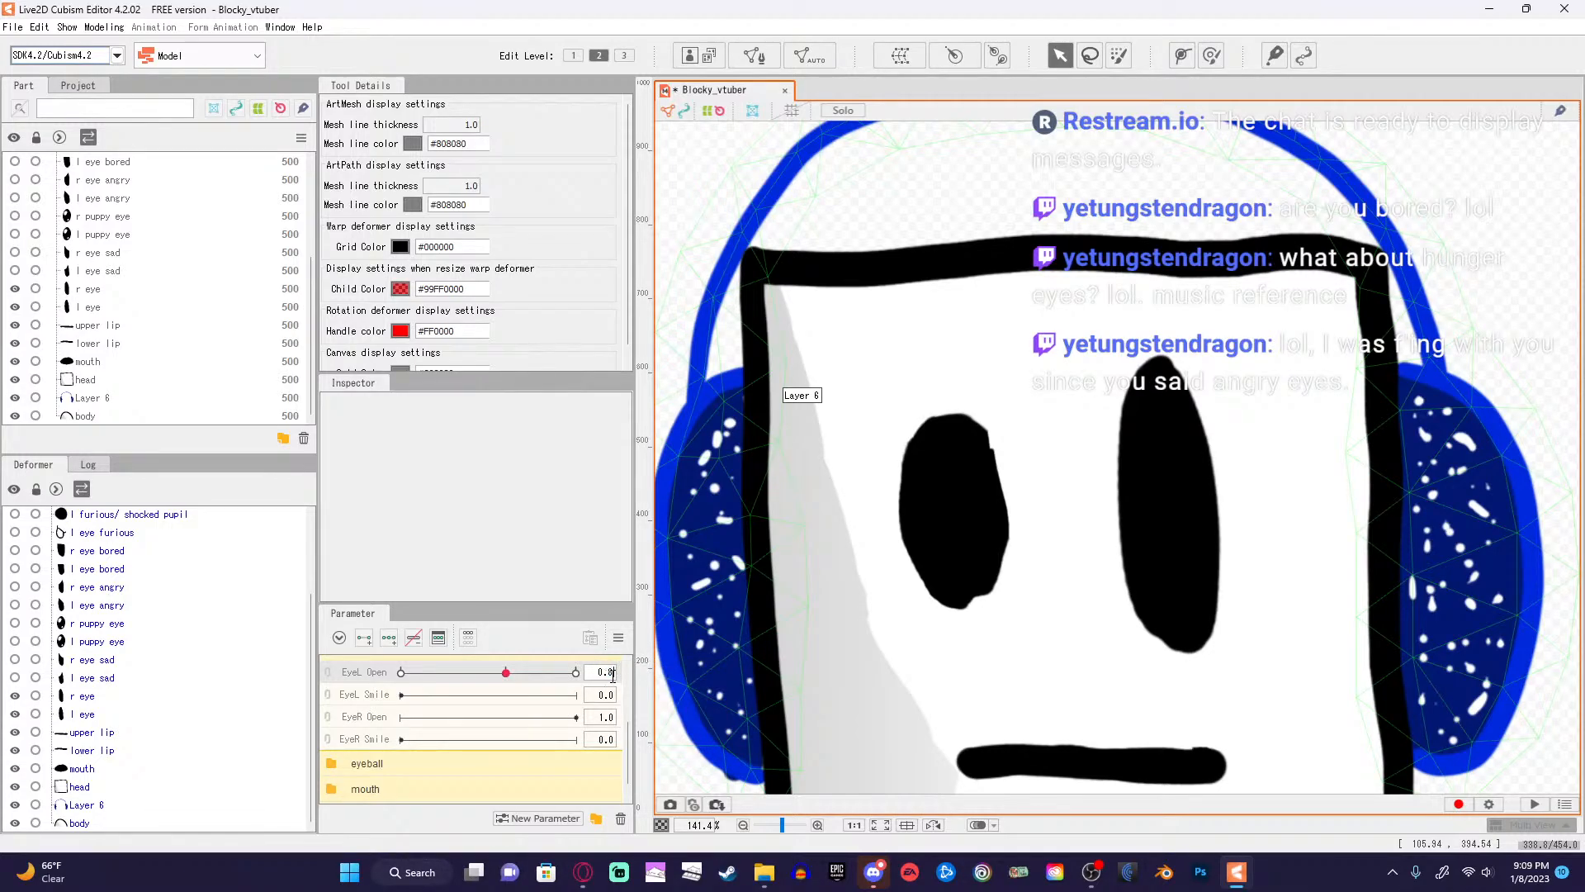
Set EyeL Open to 0.8, select the l eye mesh linked to the parameter, and add a keyform at that value.
key("Return")
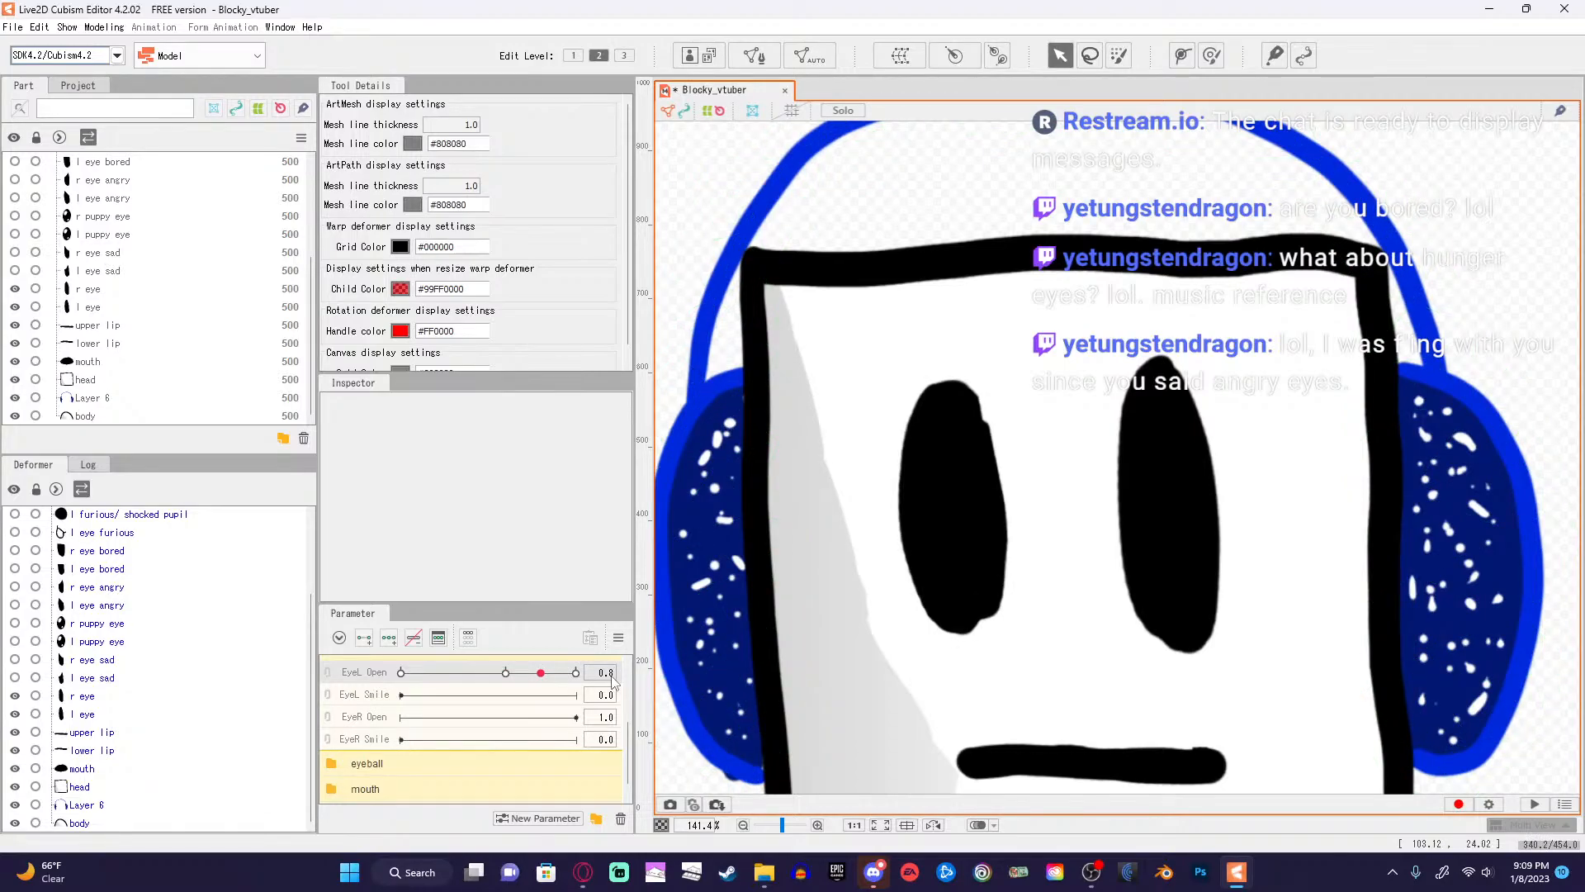
left_click(610, 672)
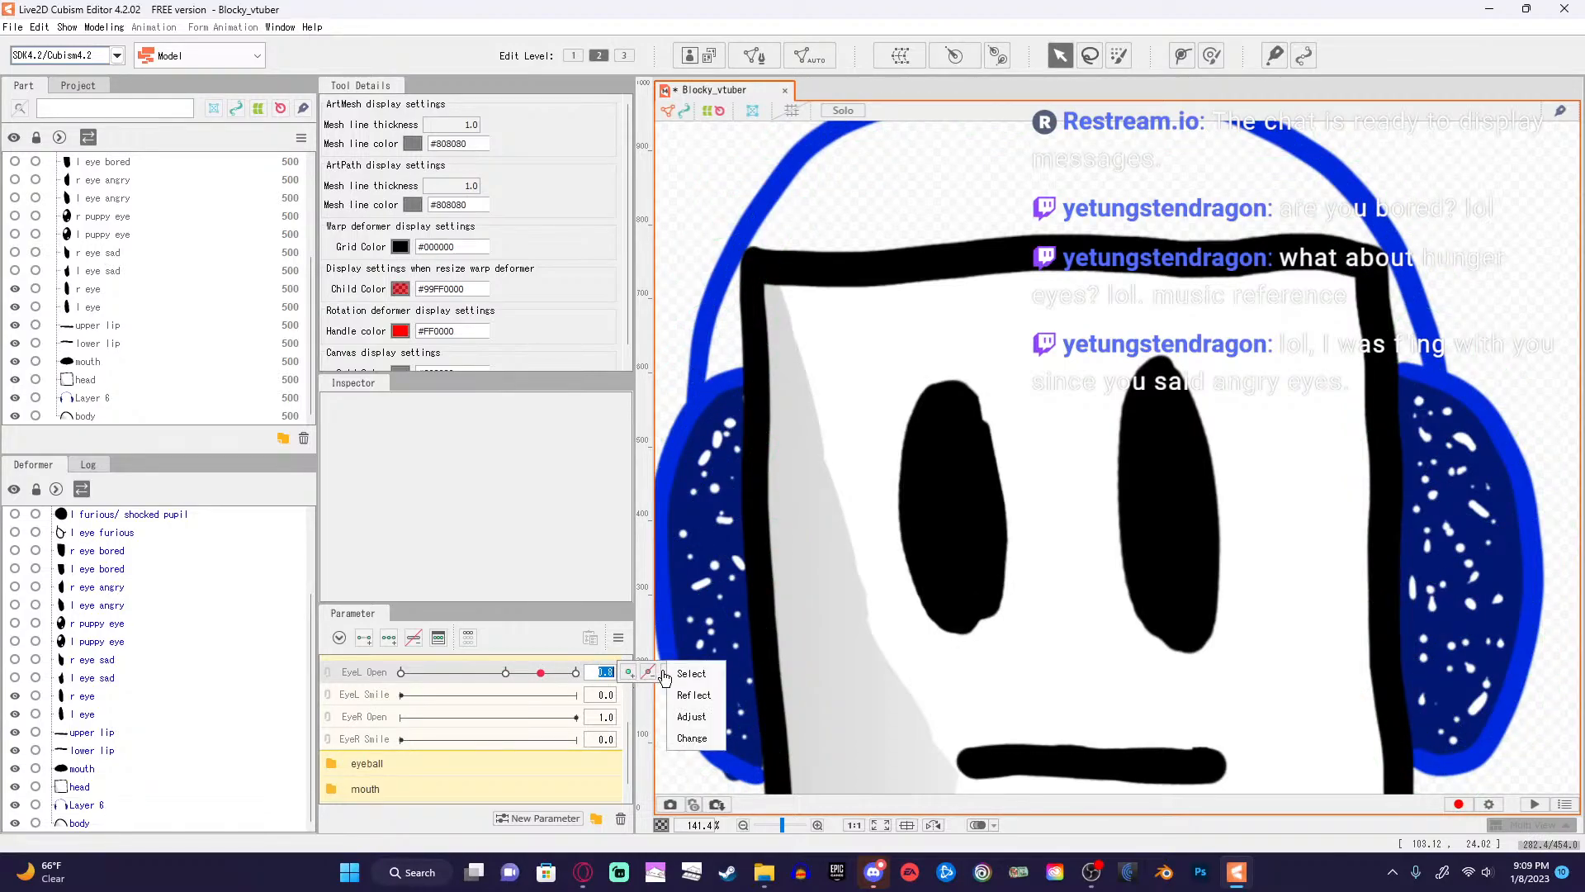
left_click(690, 673)
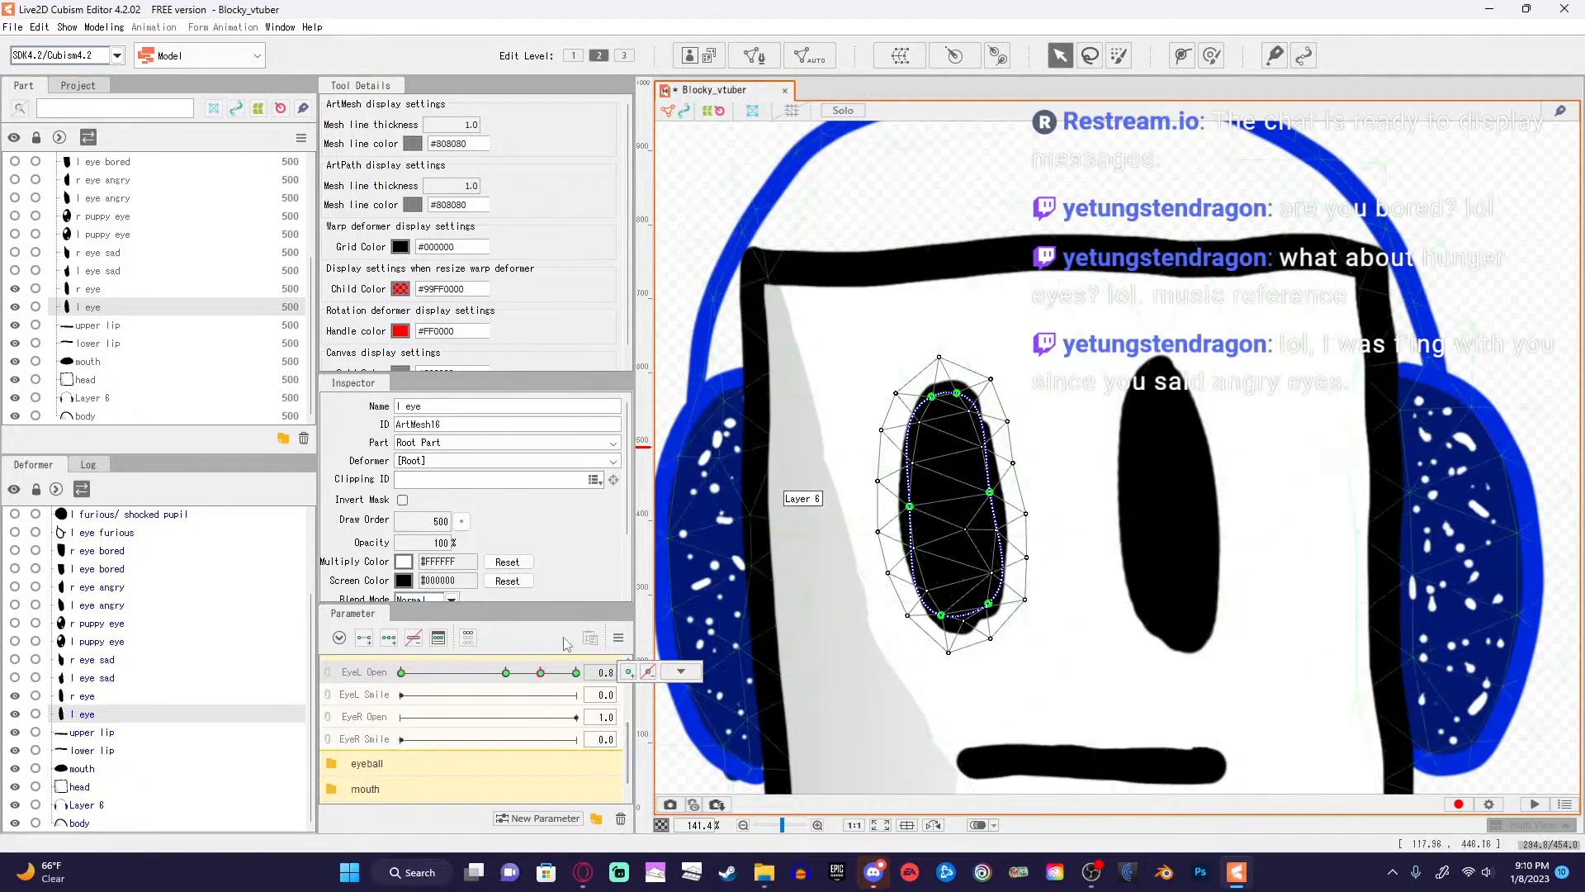
left_click(541, 672)
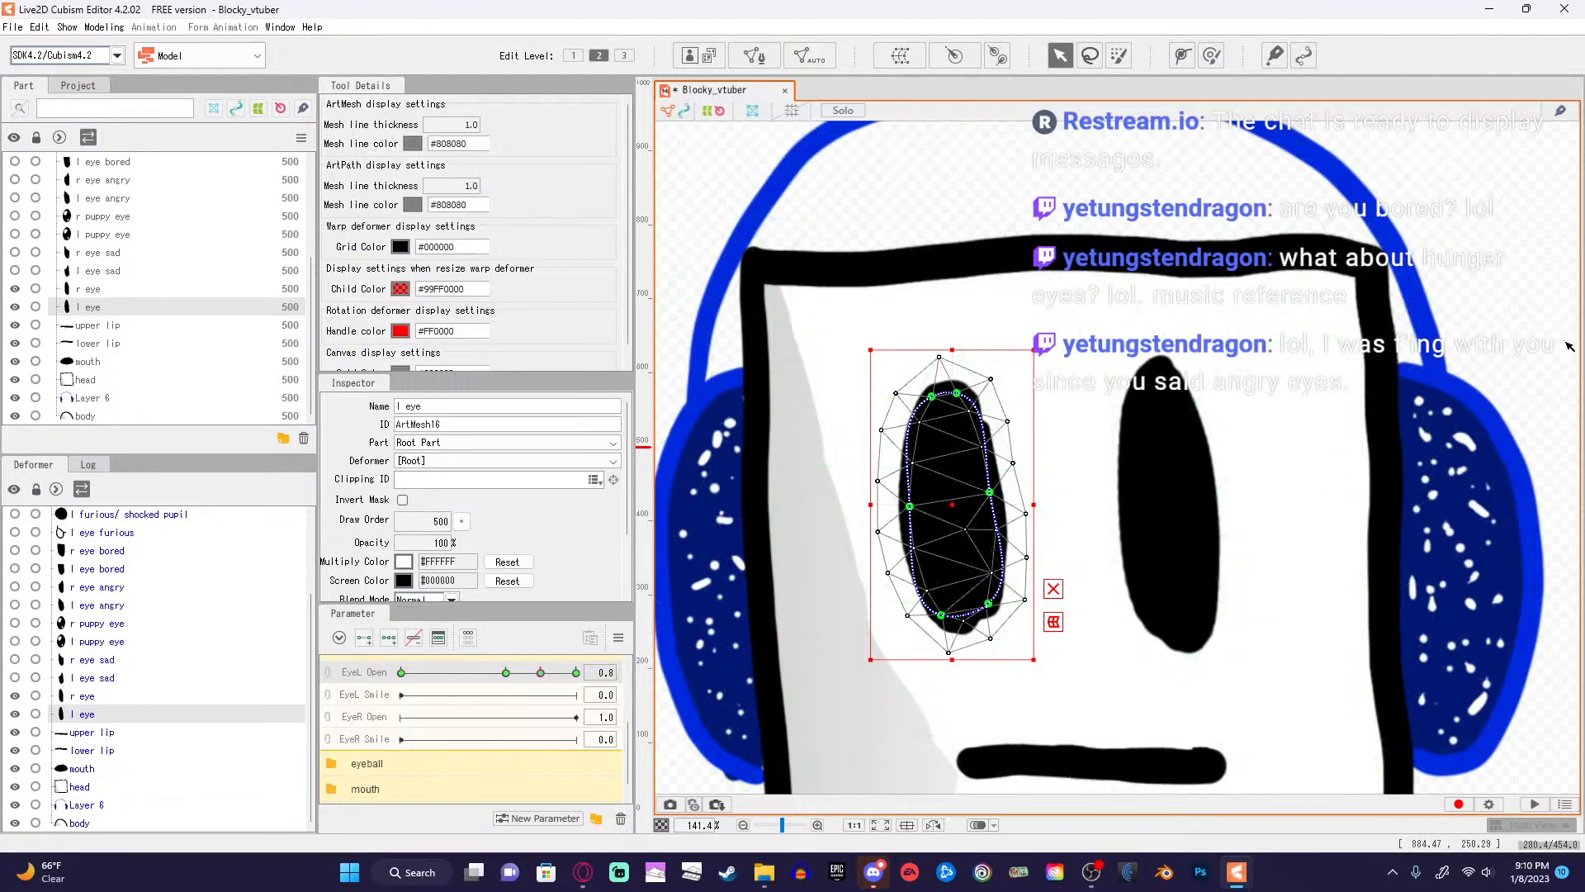
Examine the outline of the l eye mesh at EyeL Open 0.8 up close, and deselect it.
left_click(836, 493)
left_click(953, 476)
scroll(948, 493, "up", 2)
scroll(958, 488, "up", 1)
scroll(1018, 430, "down", 2)
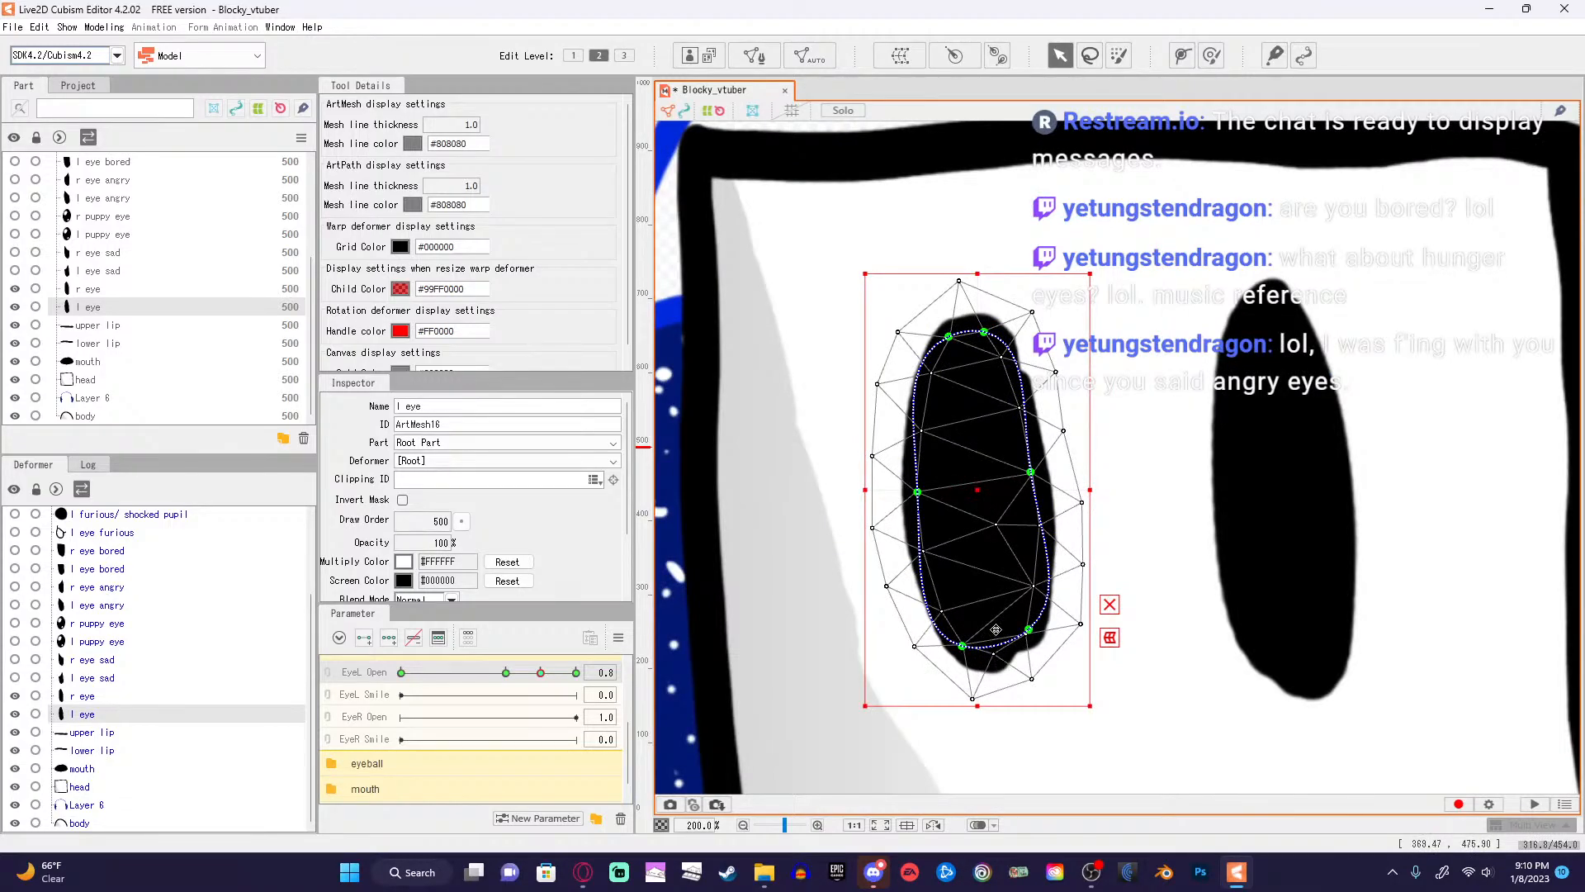
scroll(1001, 625, "down", 1)
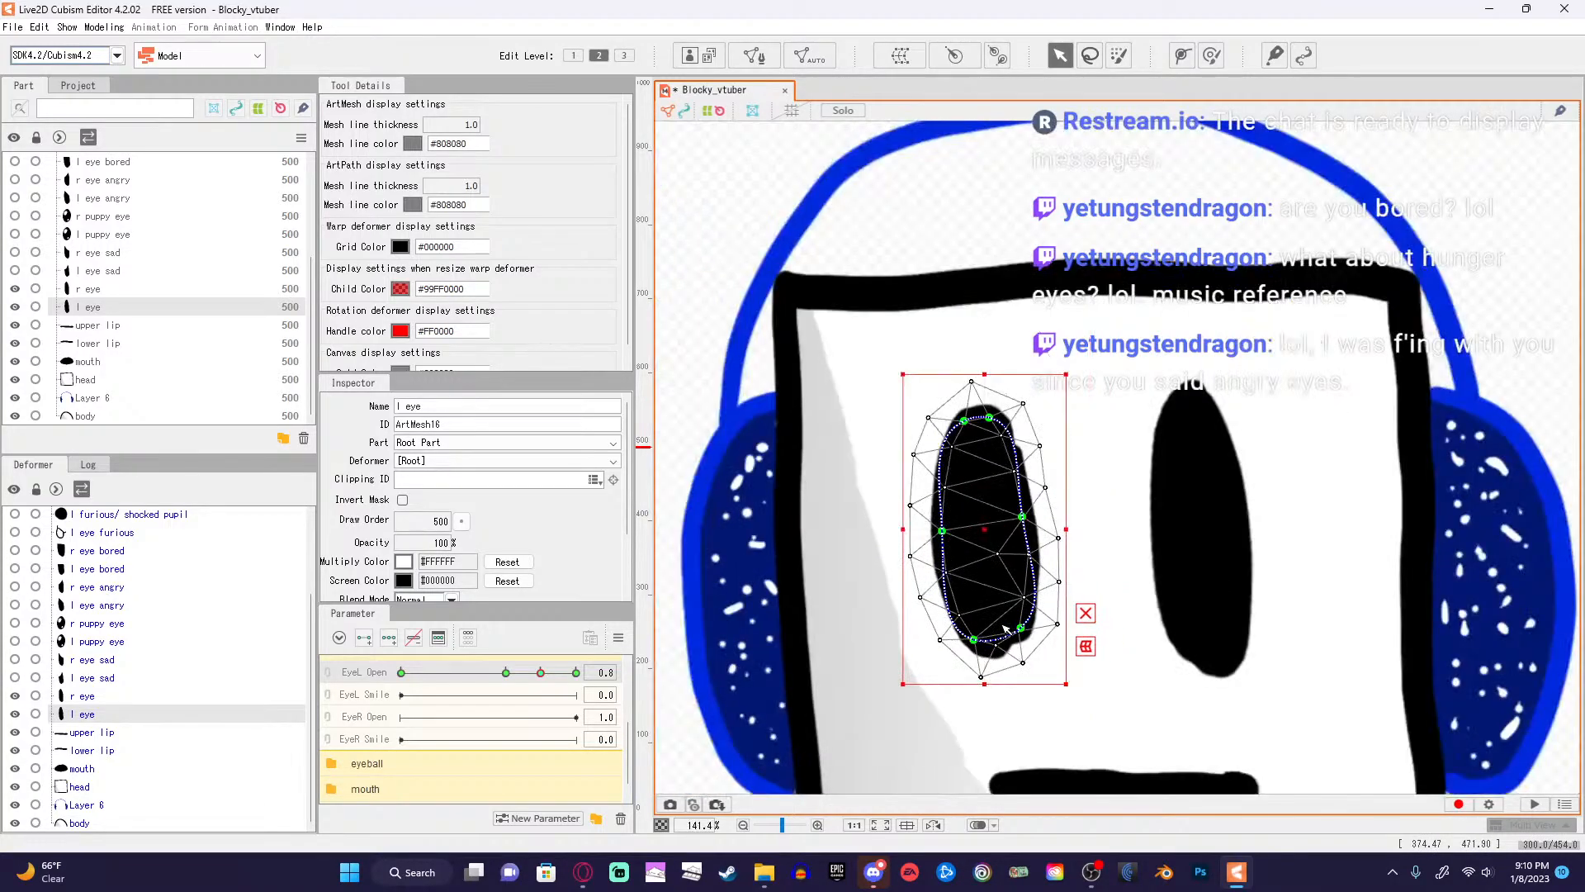
left_click(686, 312)
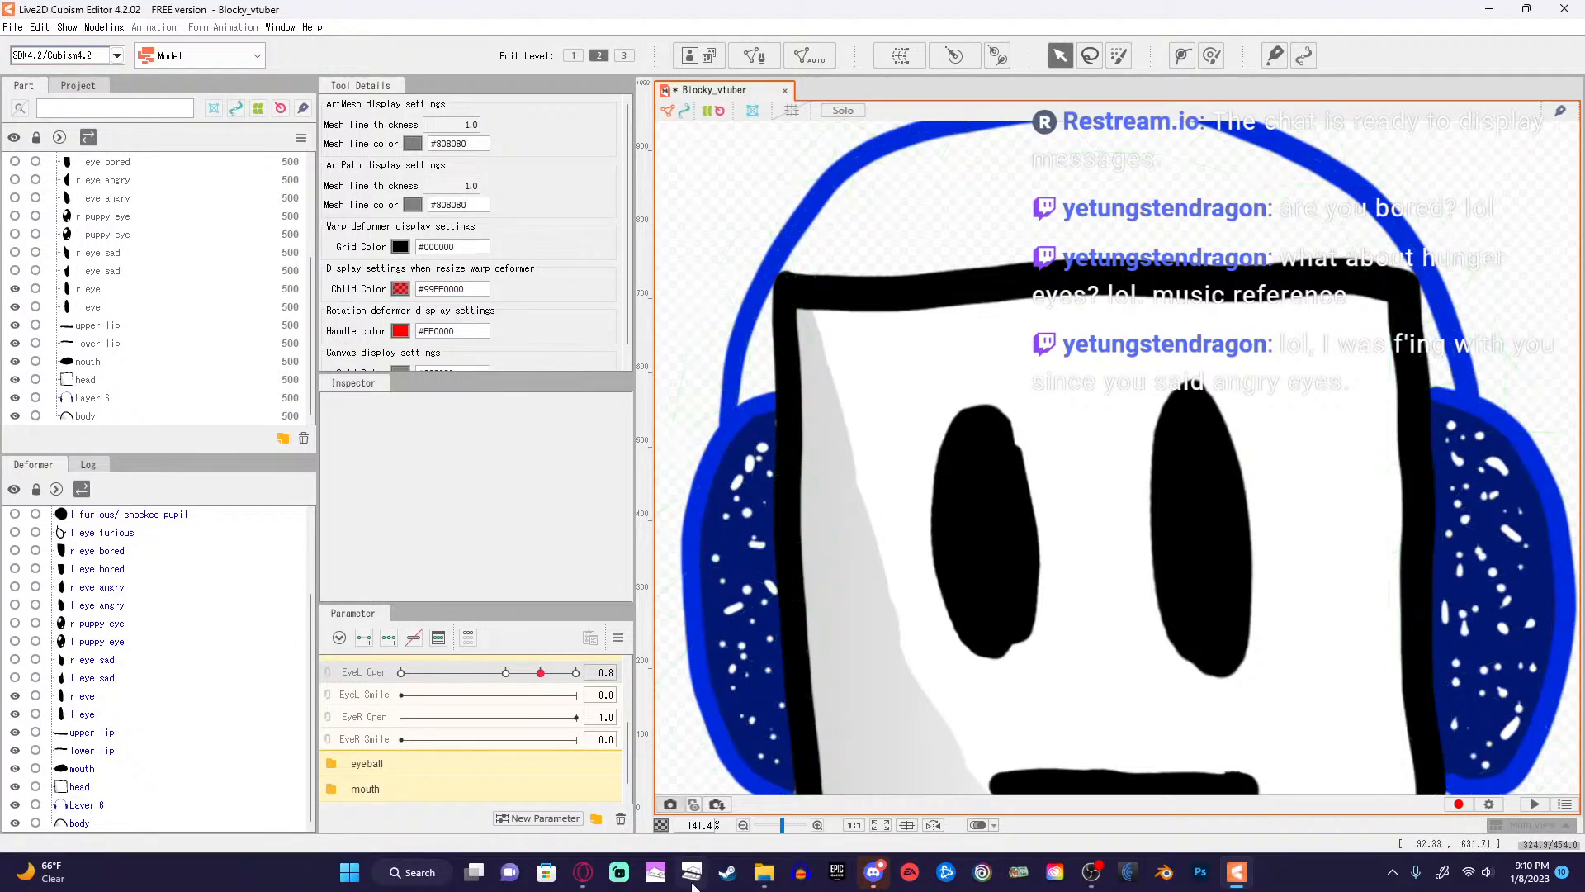
Switch to the YouTube tutorial, skip ahead to the 0.2 eye keyform demonstration, pause it and return to Live2D Cubism Editor.
left_click(586, 878)
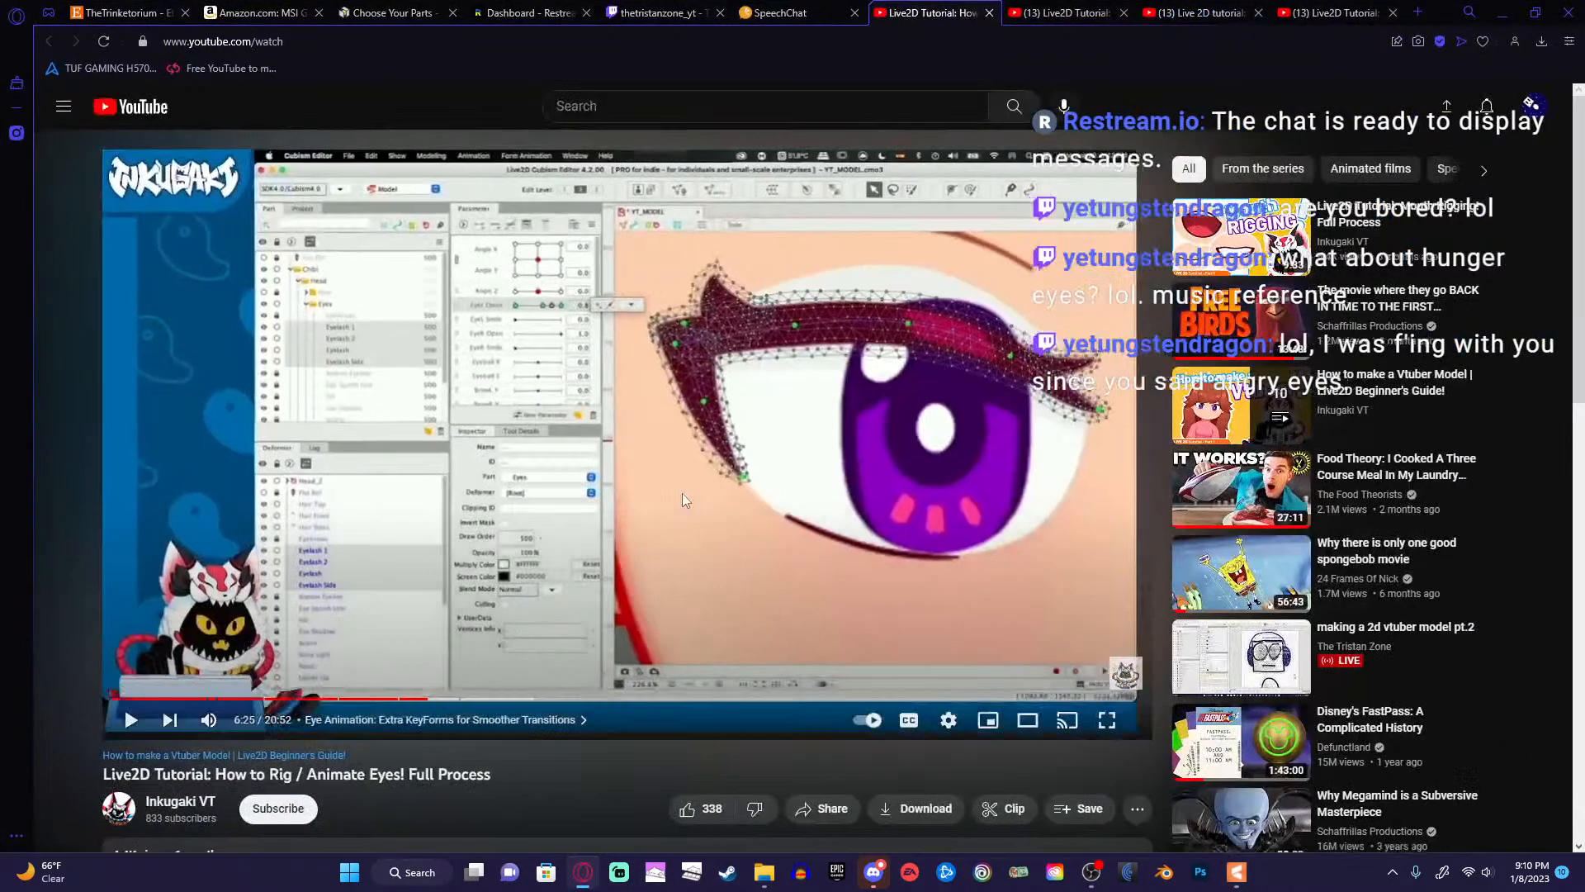
key("Right")
key("Right")
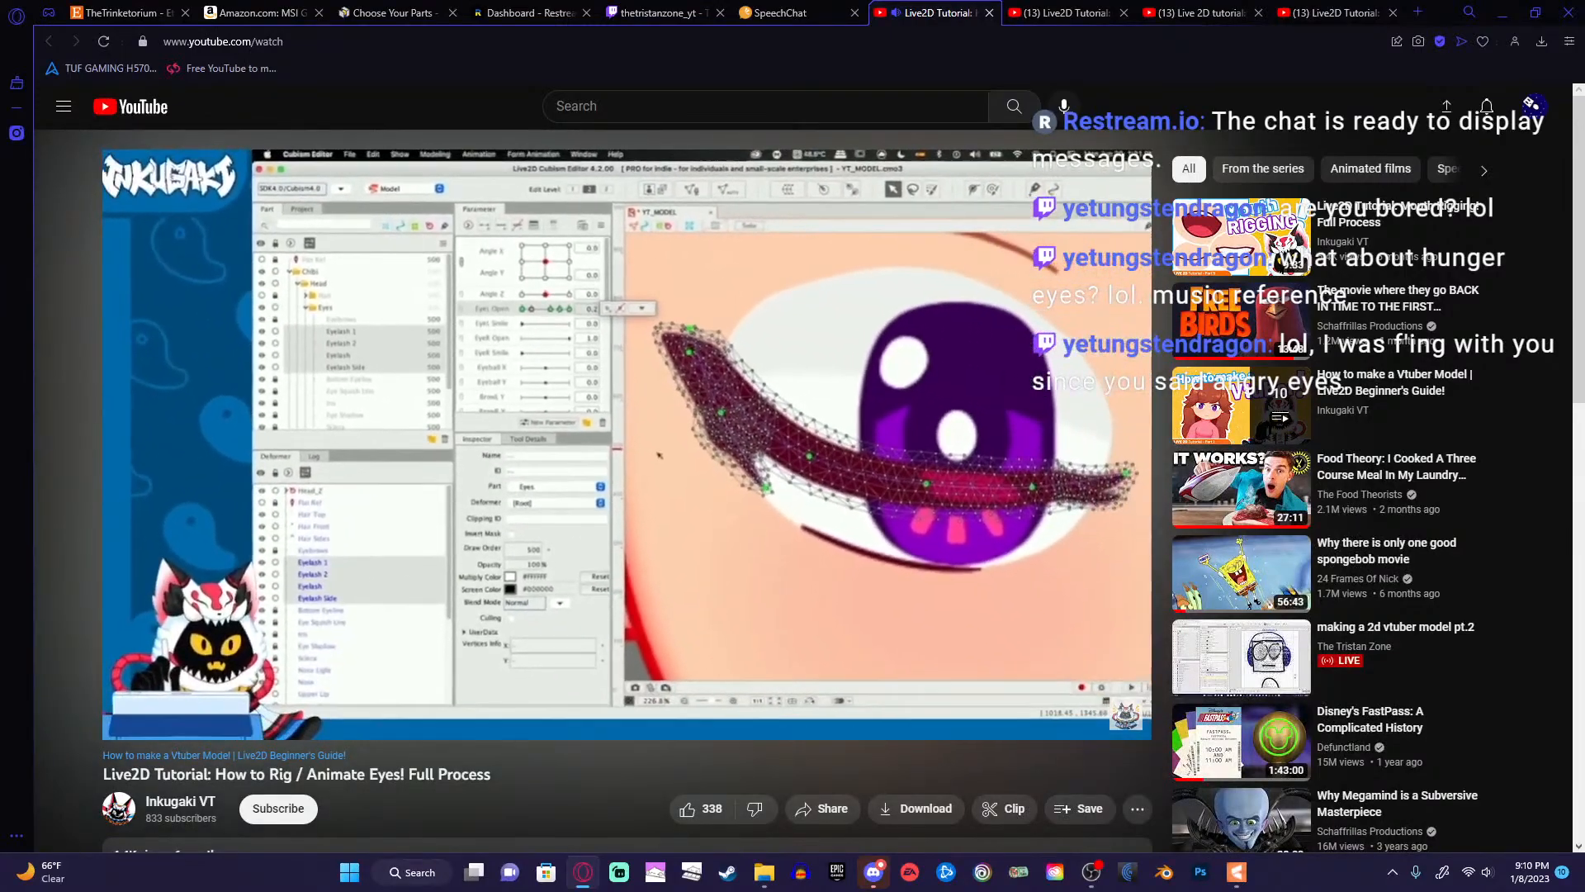
left_click(745, 324)
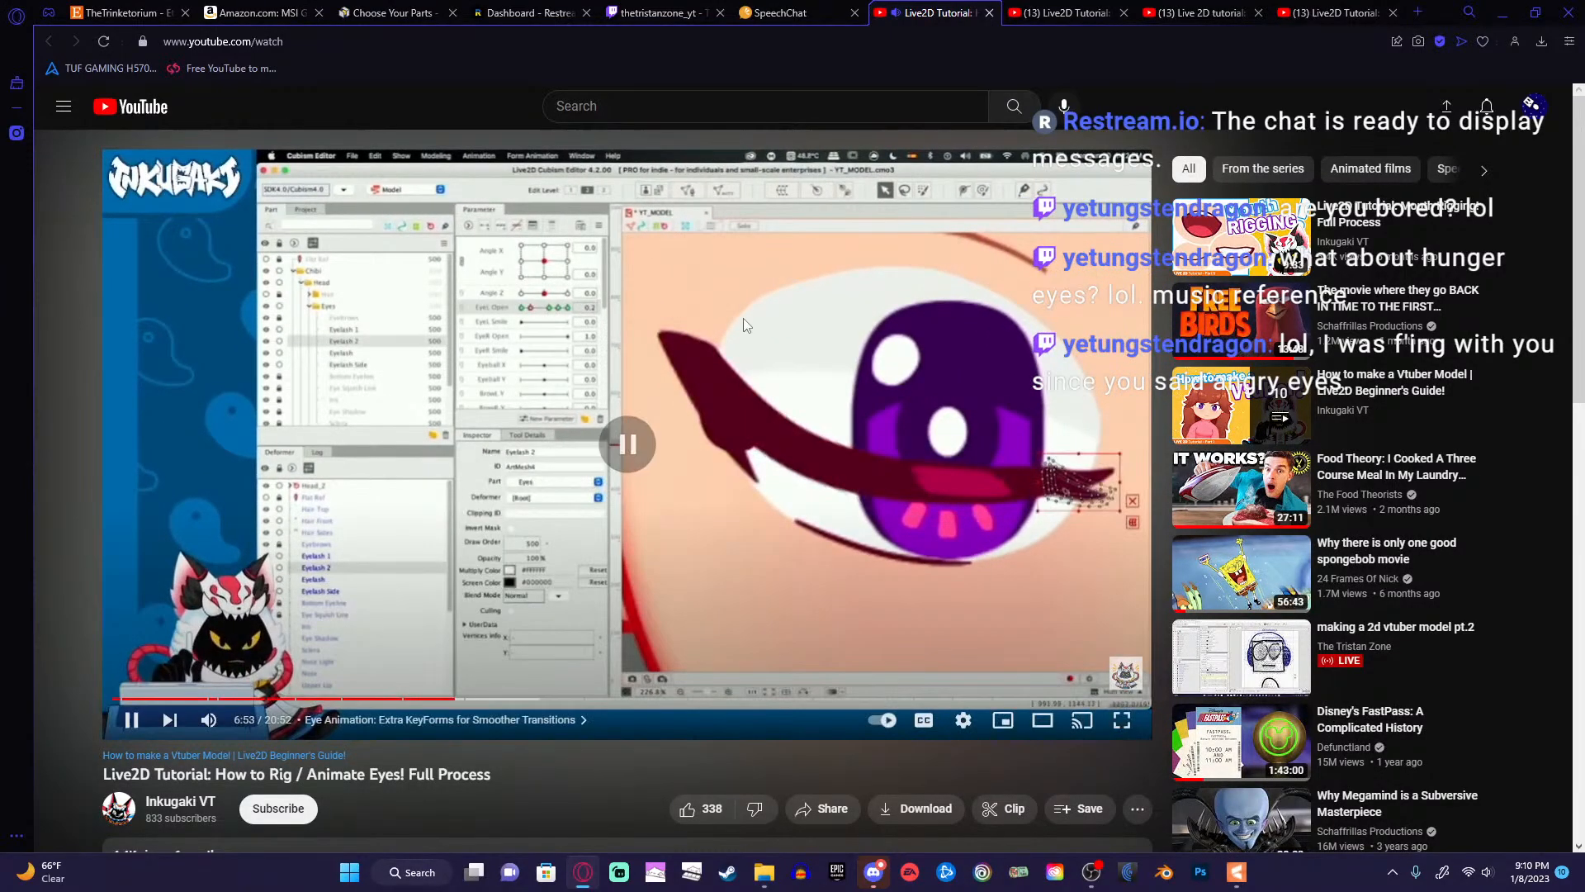
left_click(1503, 13)
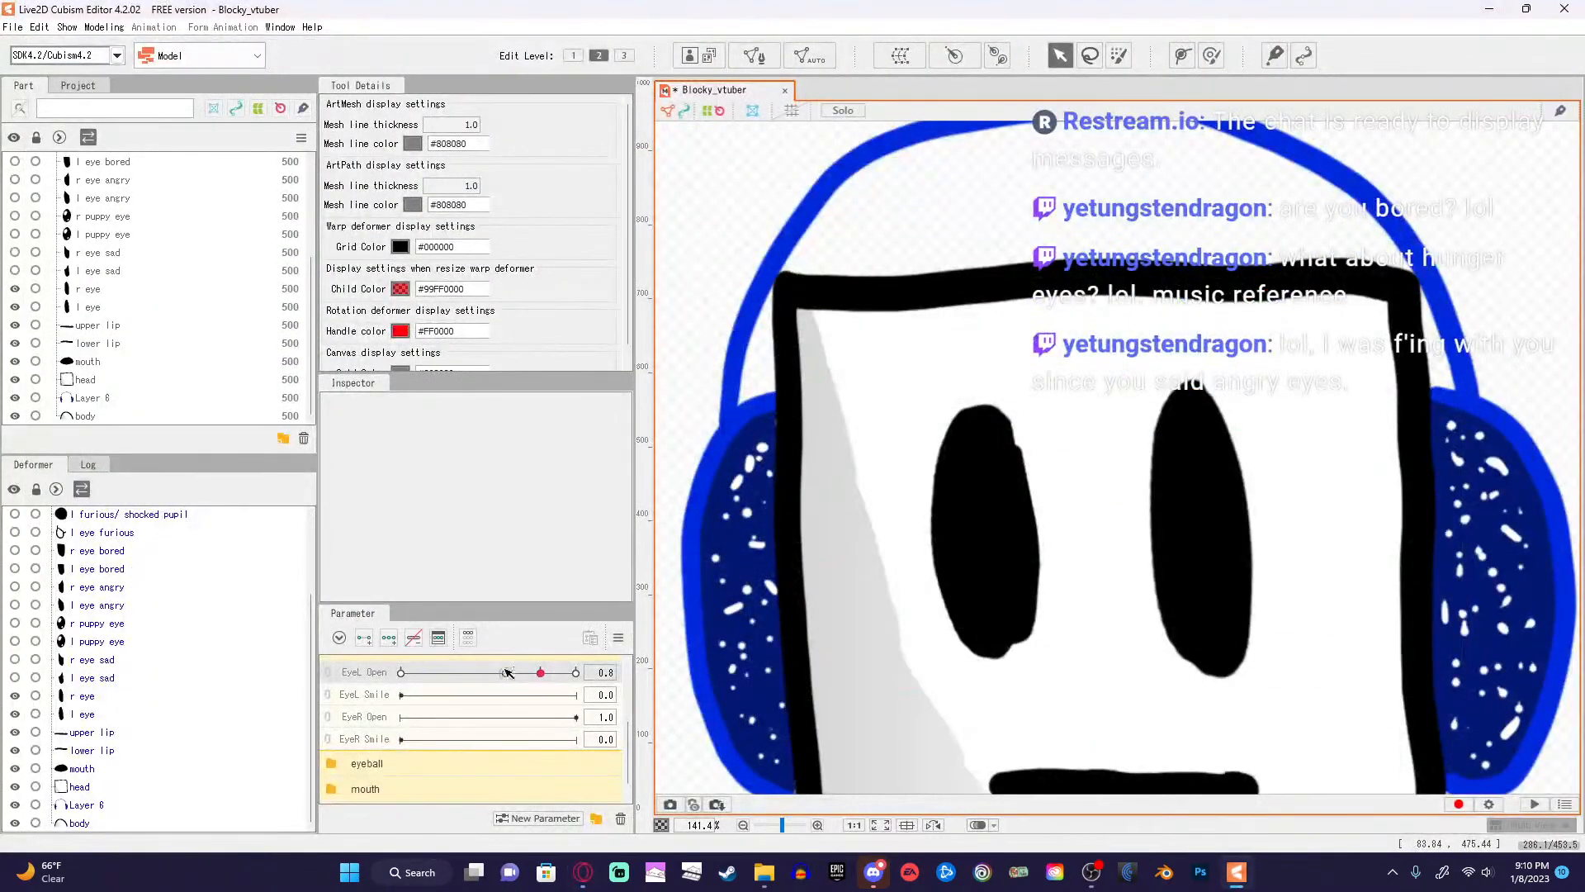
Set EyeL Open to 0.2 for the l eye mesh and add a keyform at that value.
left_click(681, 671)
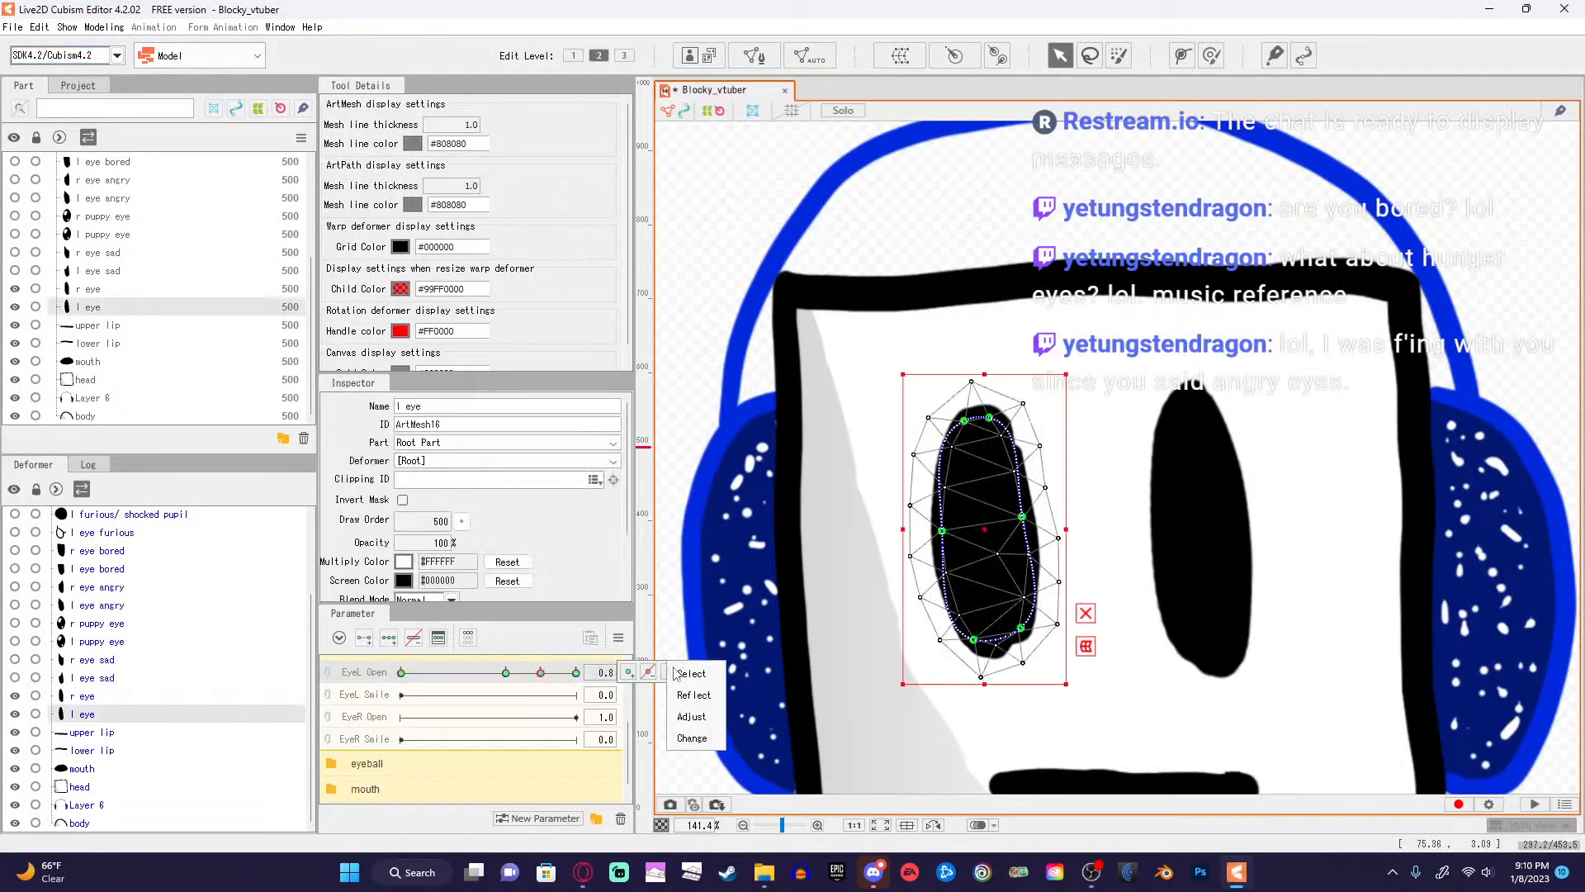
left_click(609, 673)
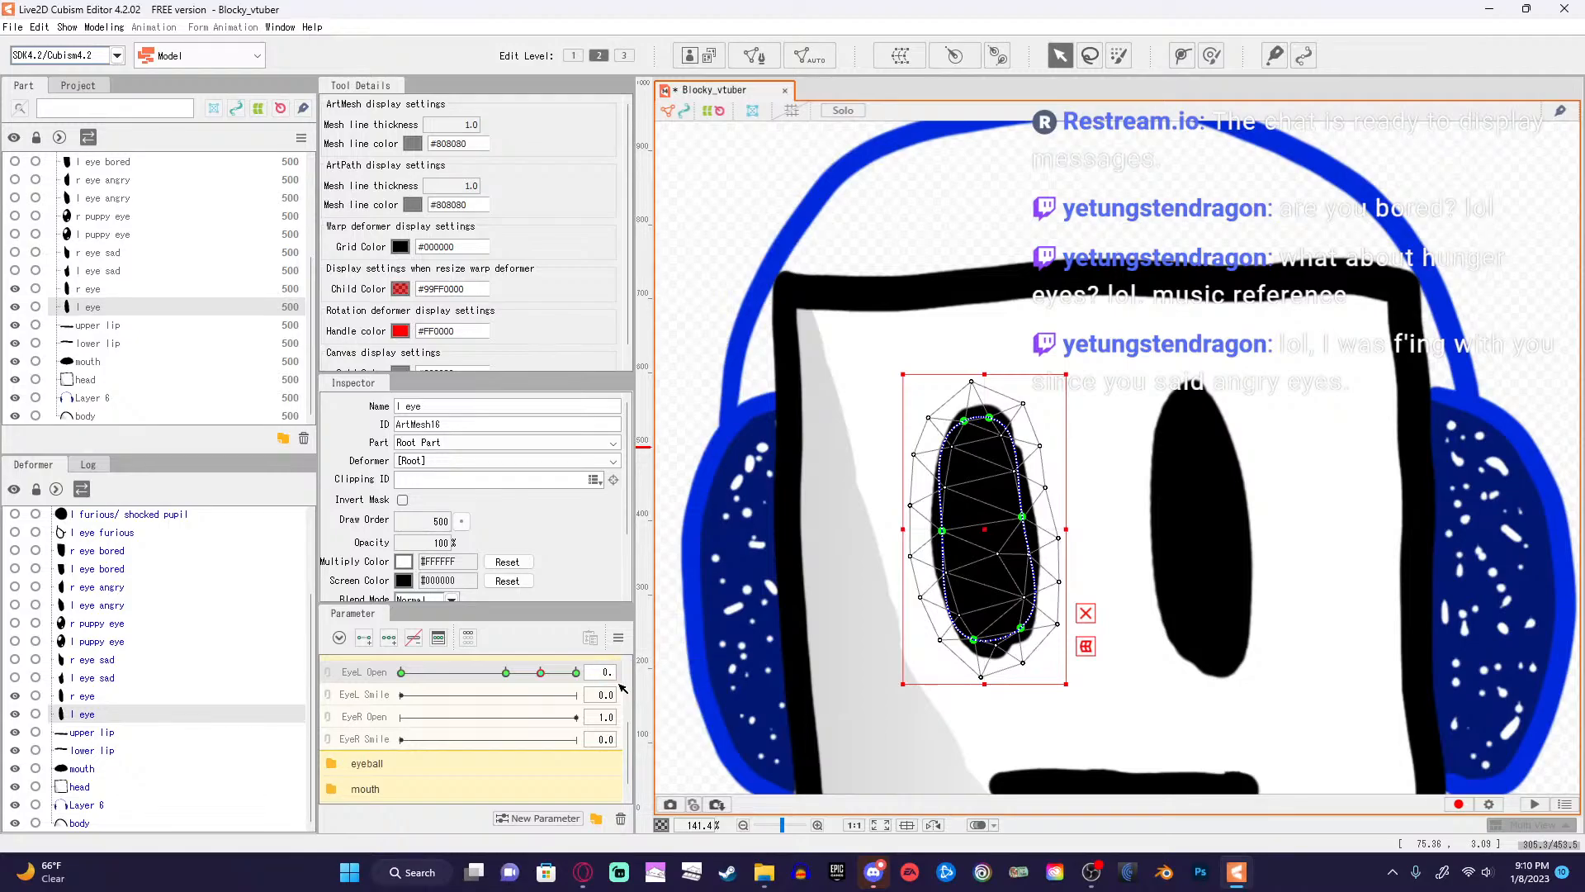
key("Return")
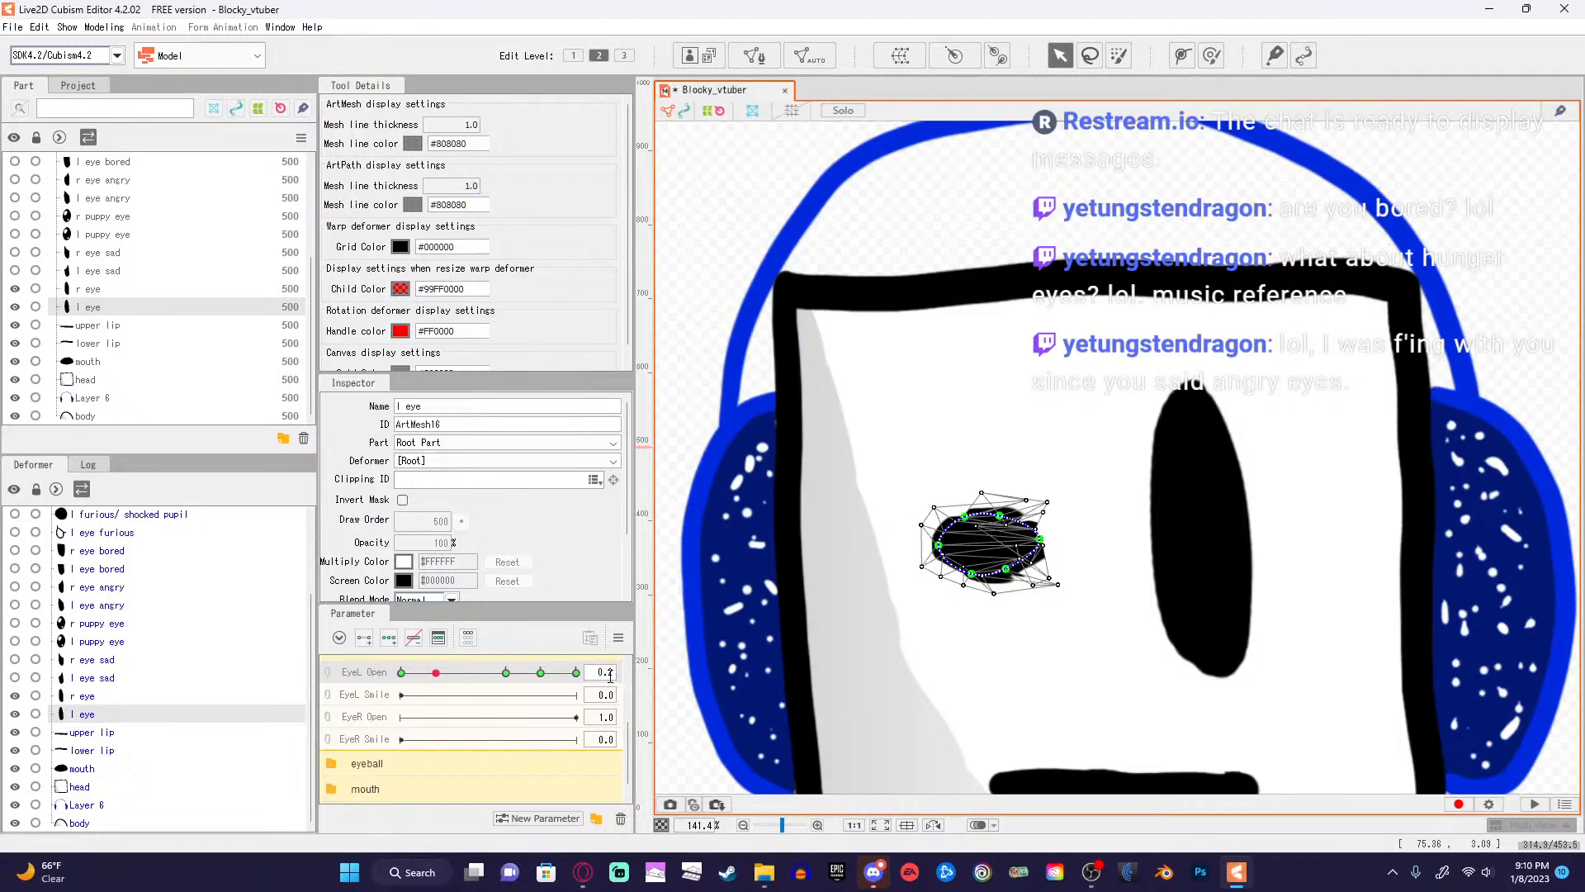
left_click(660, 669)
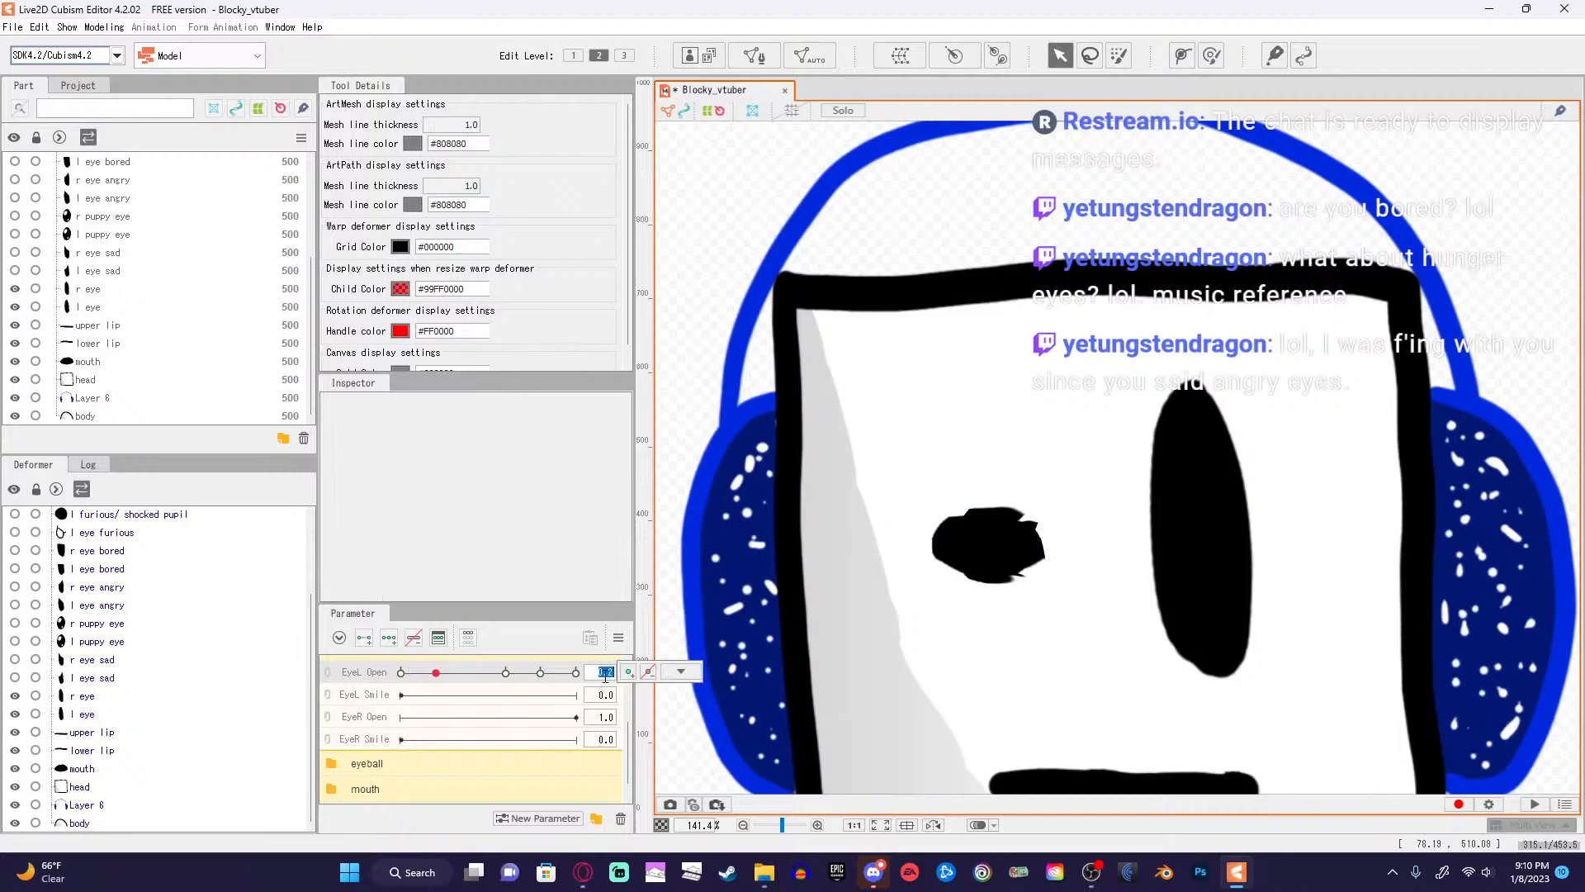
left_click(650, 676)
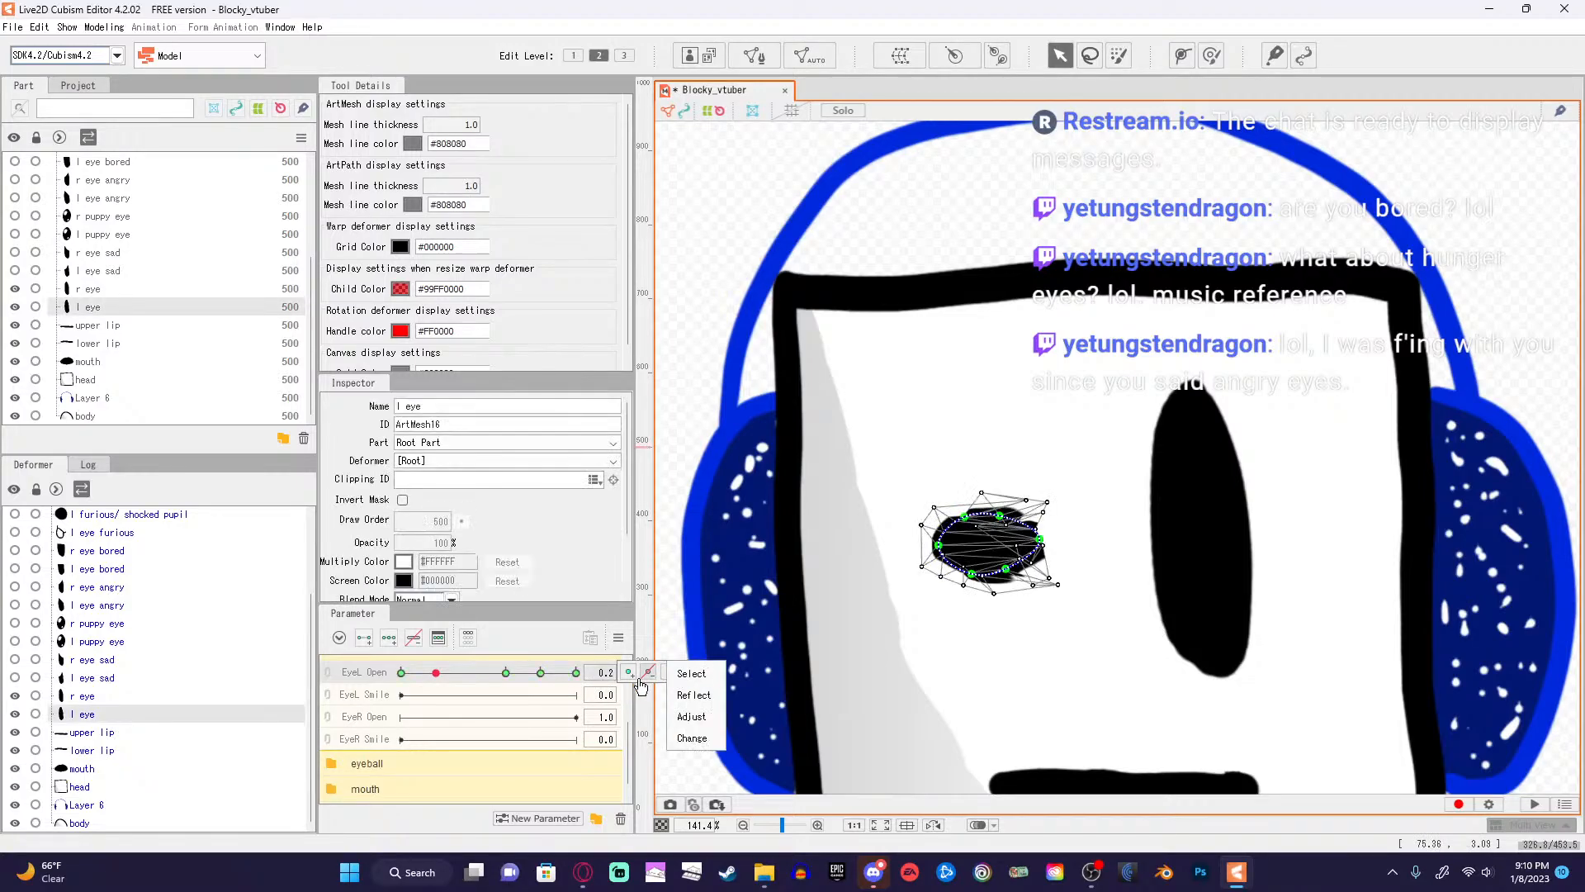
key("Escape")
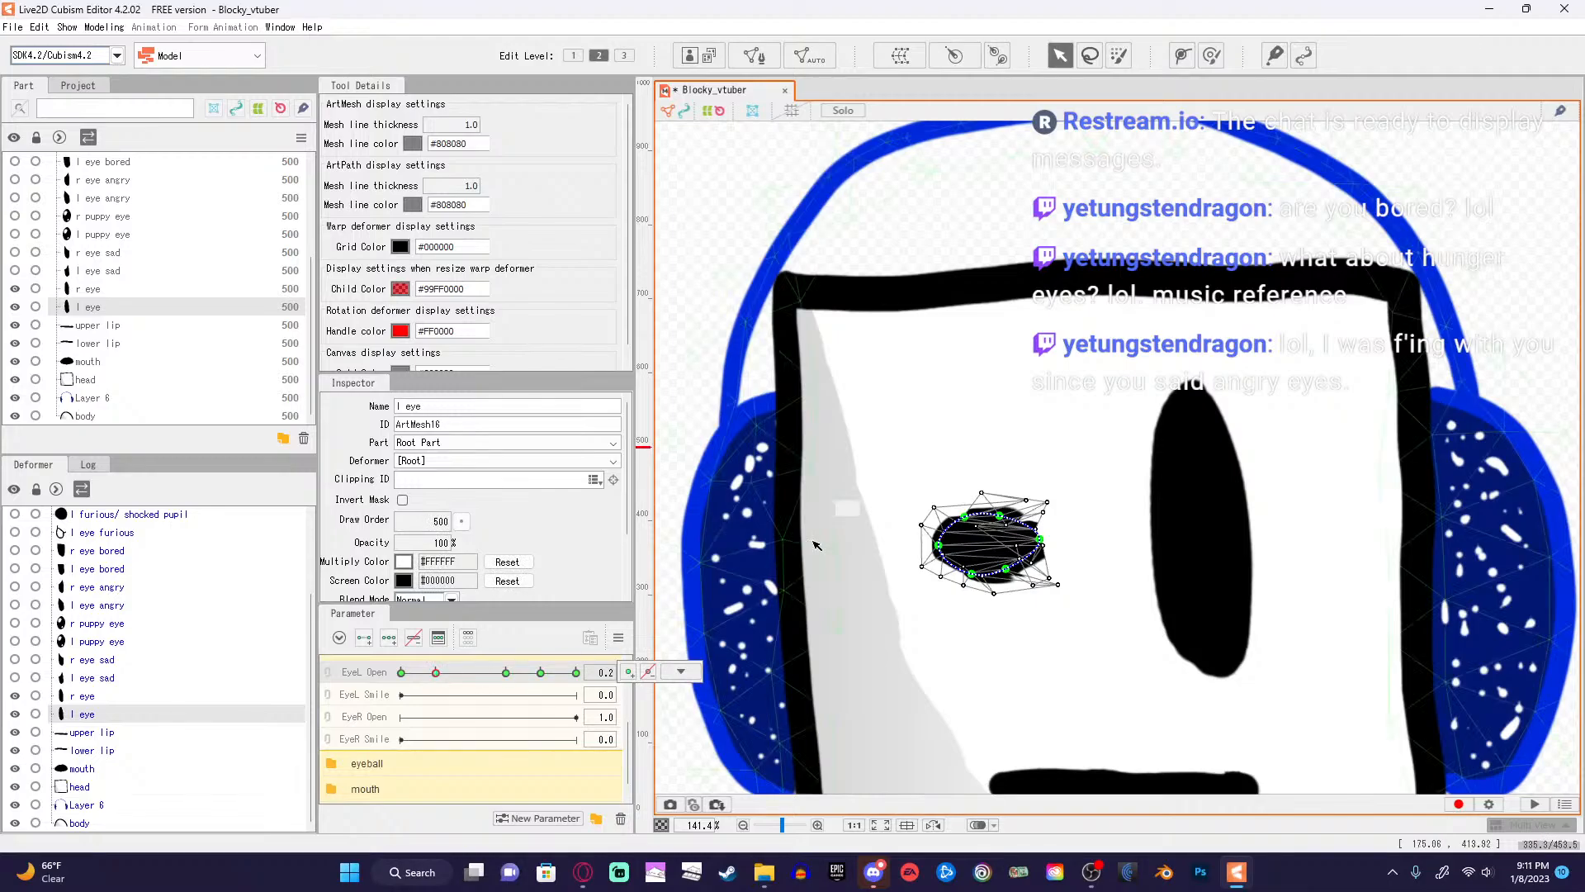
key("p")
key("Escape")
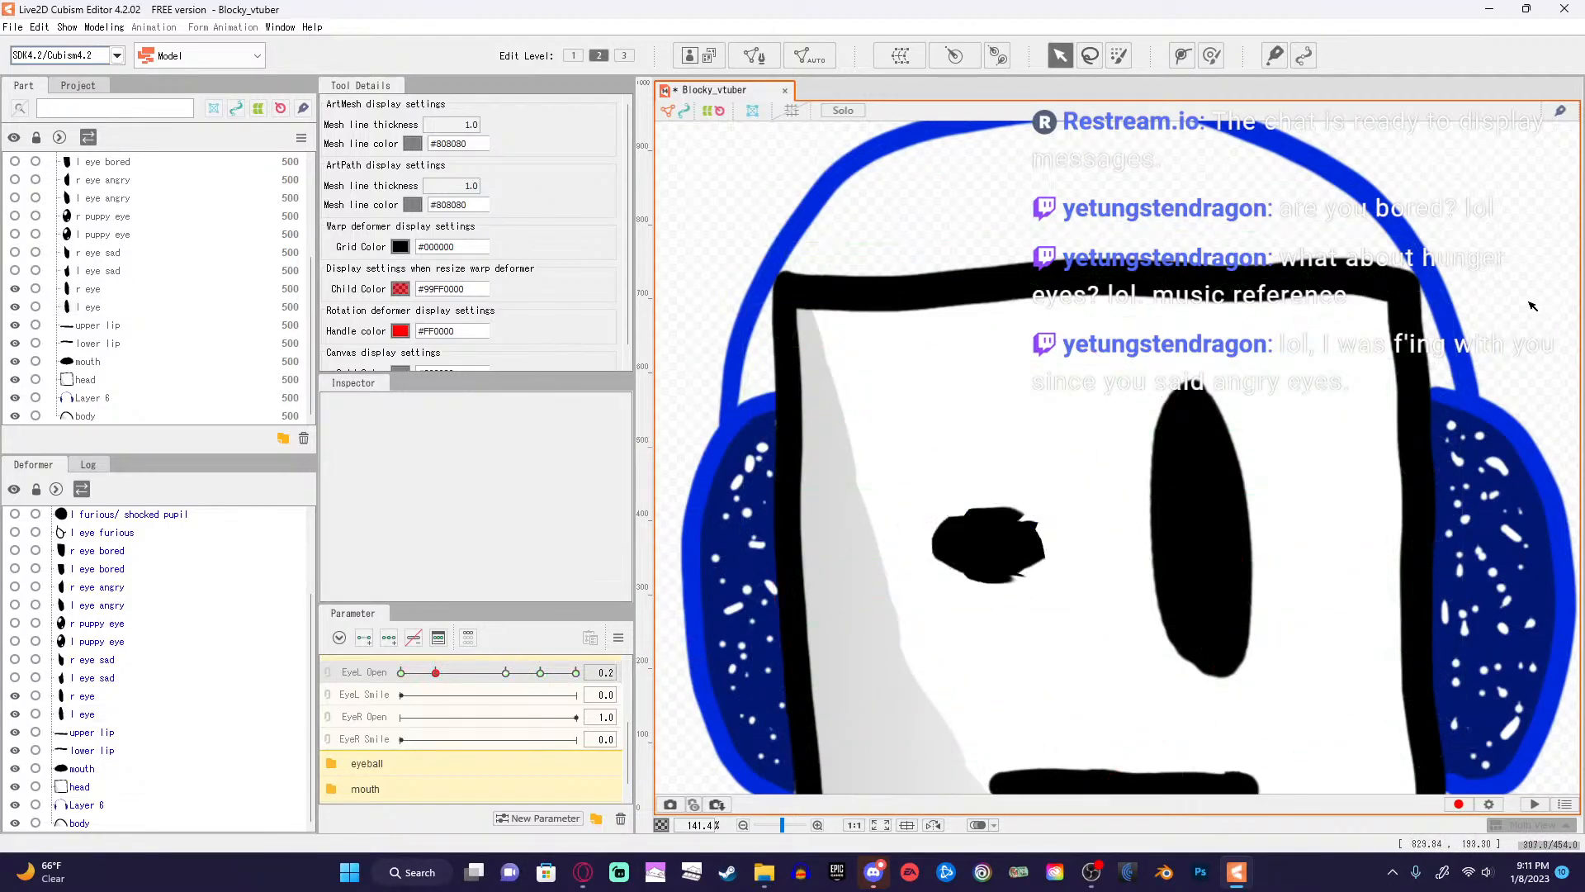
Smooth the l eye's upper edge and rearrange the mesh points along its lower edge at EyeL Open 0.2.
scroll(986, 551, "up", 5)
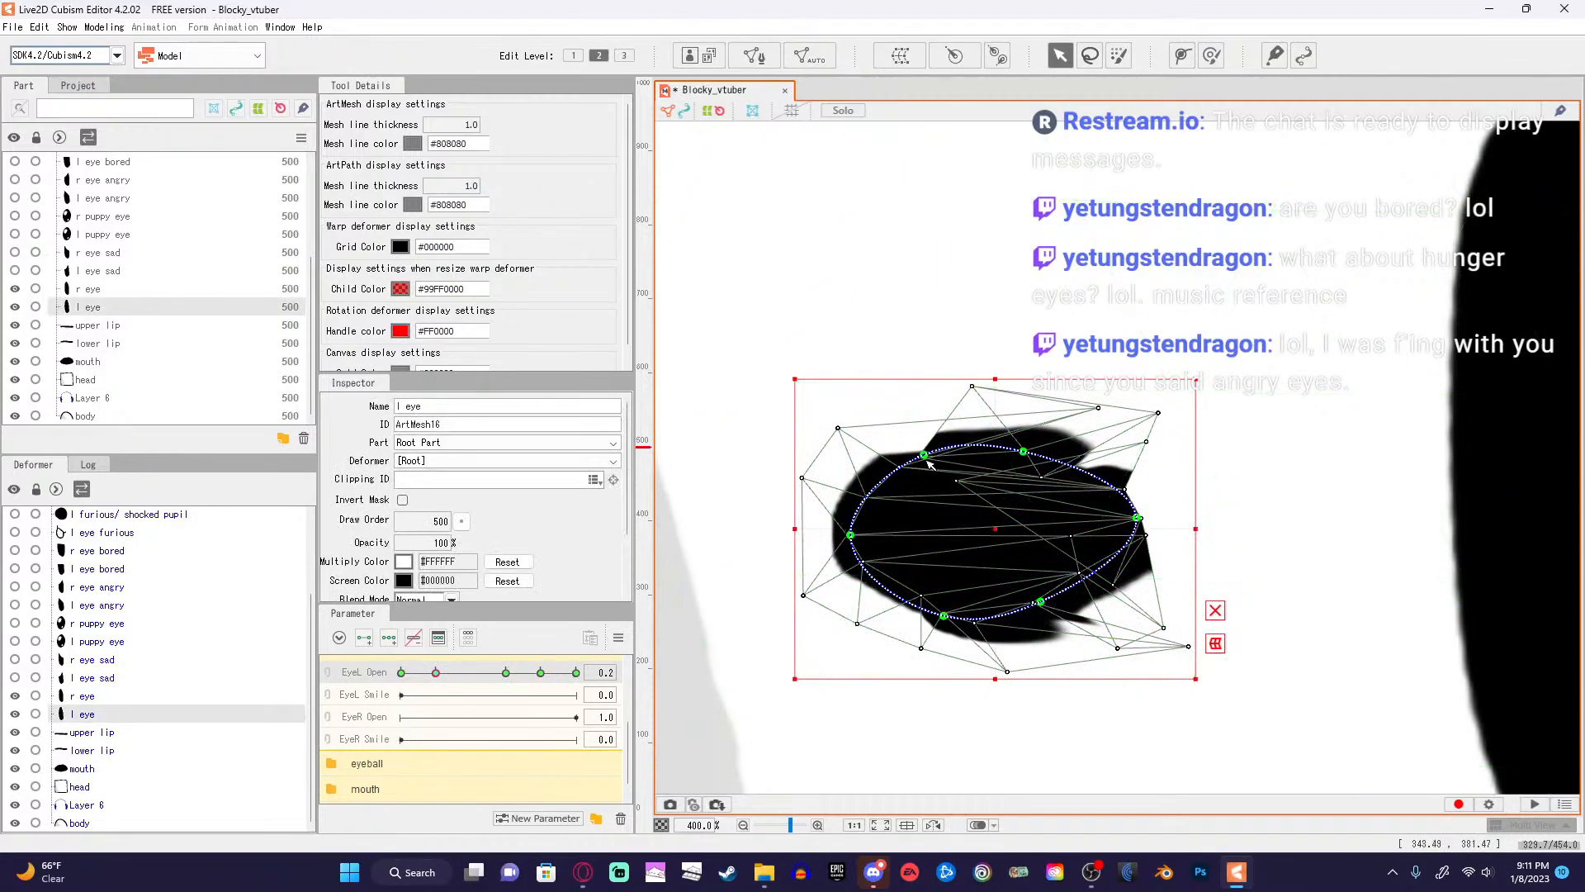
mouse_move(972, 386)
left_mouse_down()
mouse_move(969, 440)
mouse_move(967, 407)
left_mouse_up()
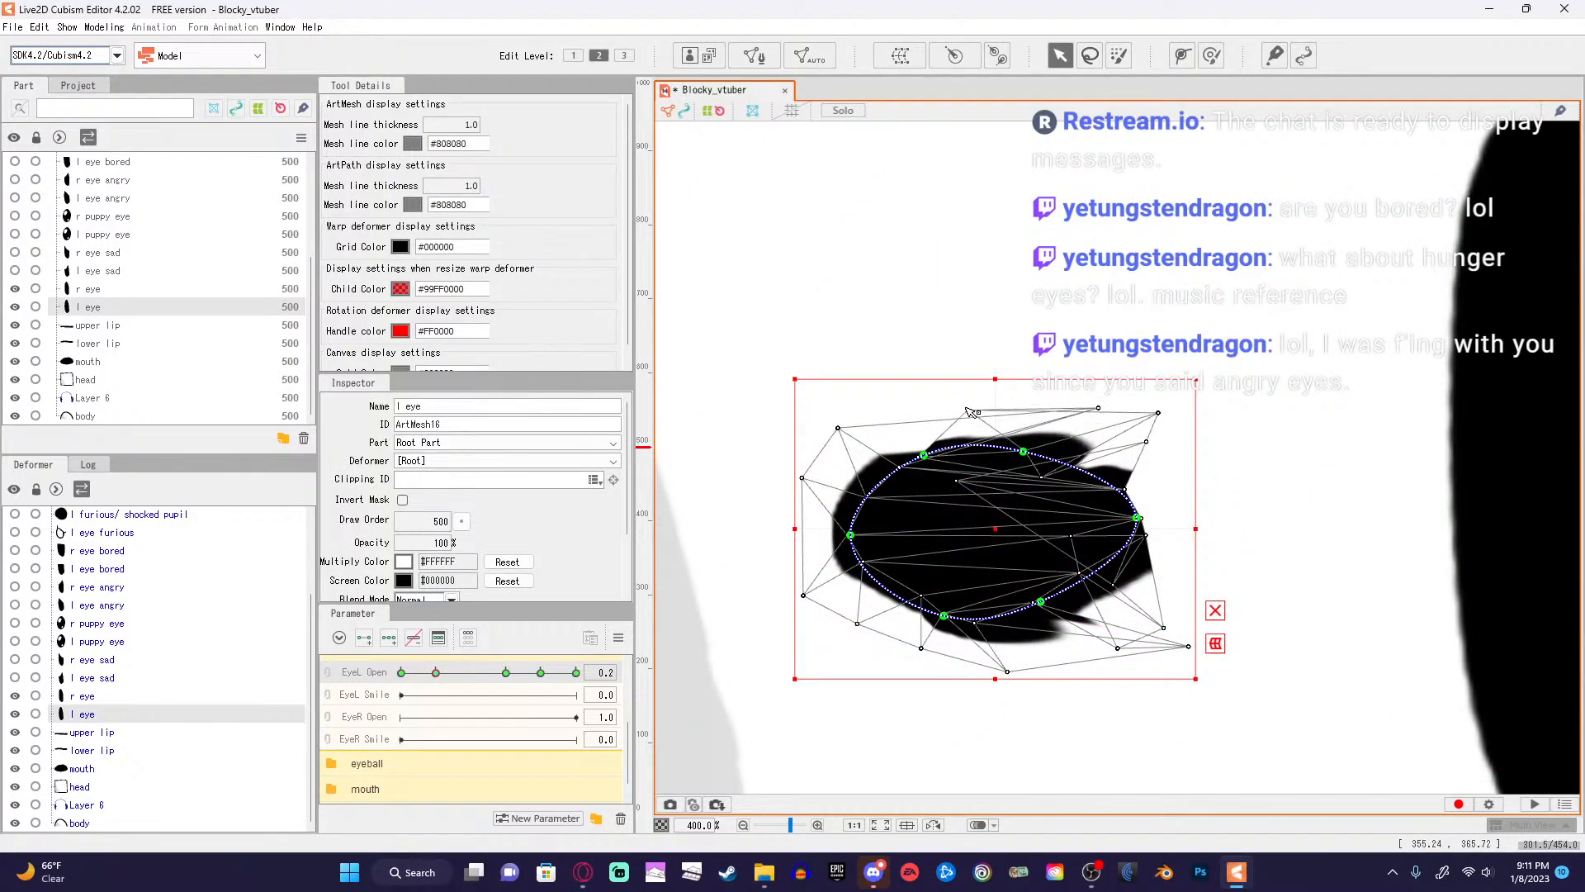
left_click_drag(900, 469, 973, 445)
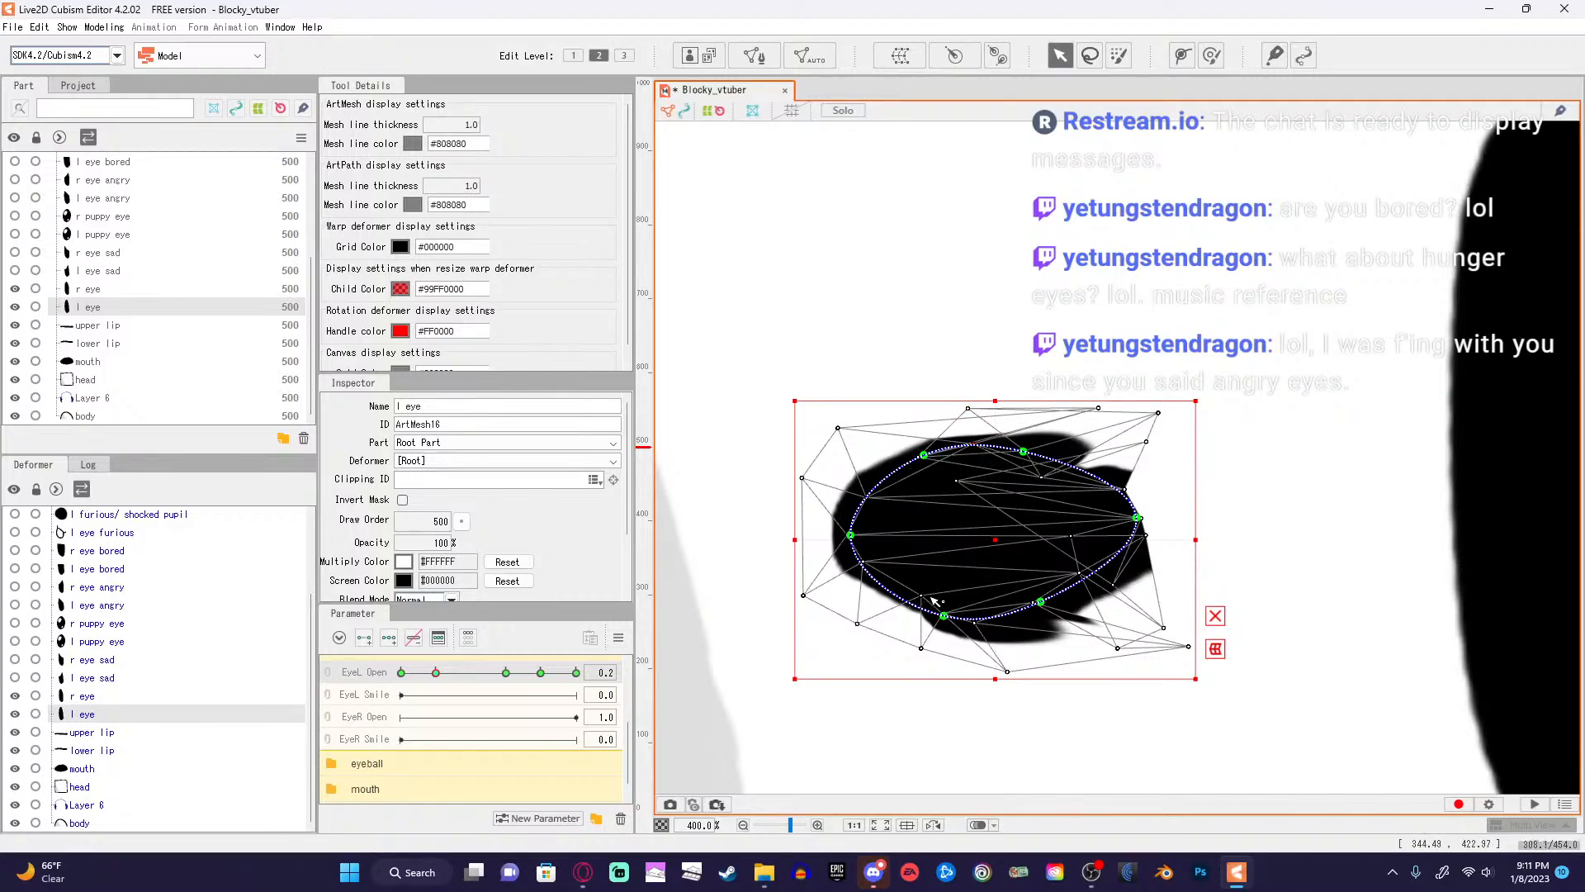
left_click_drag(922, 596, 922, 603)
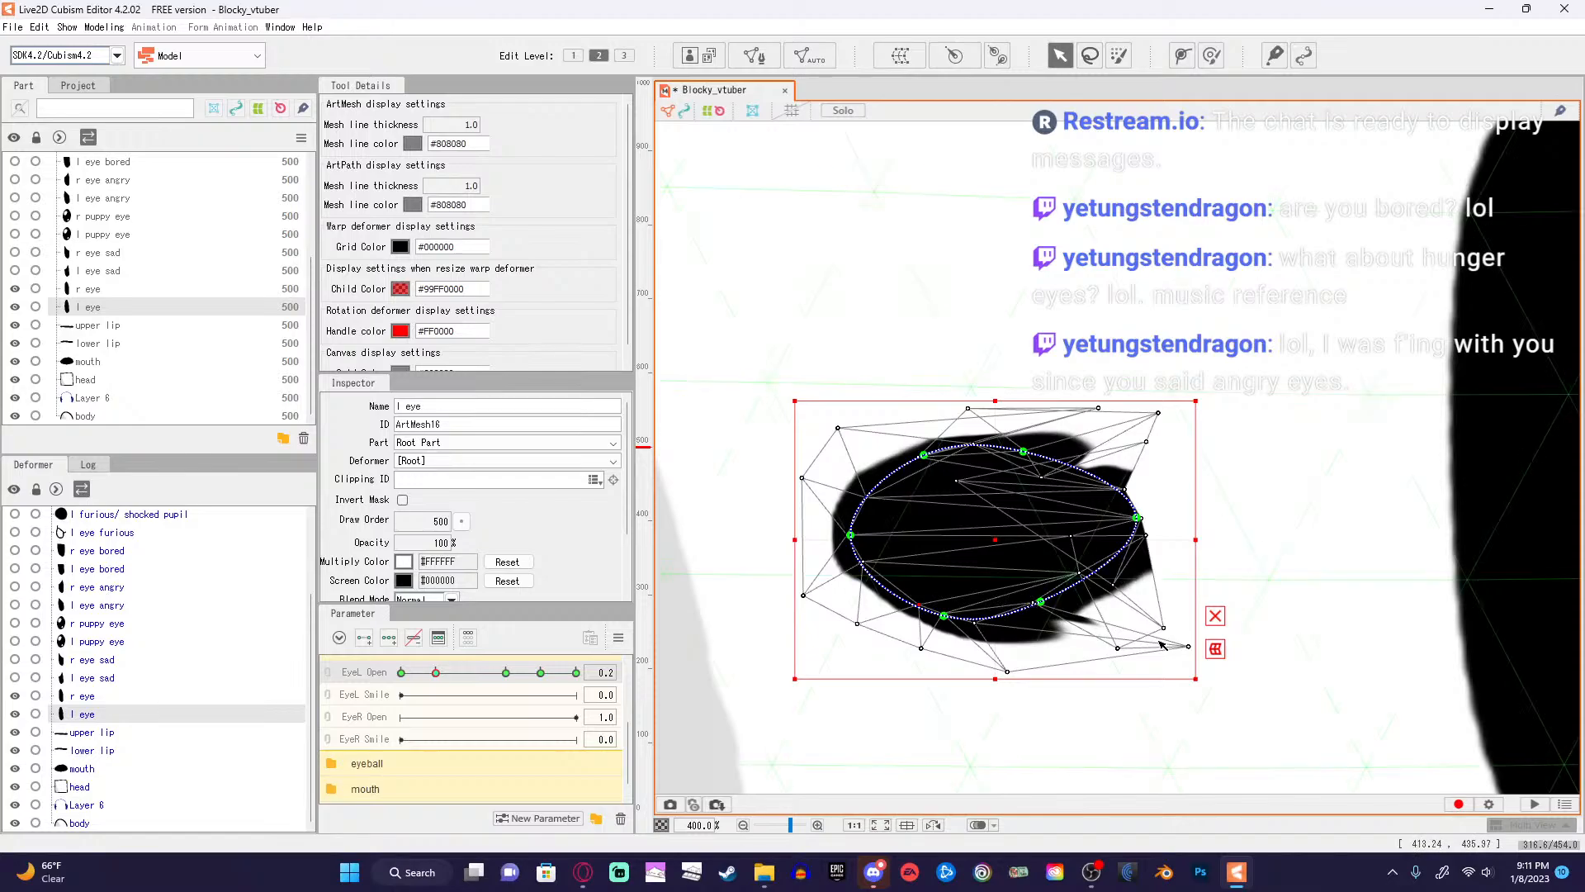
left_click_drag(1117, 648, 948, 658)
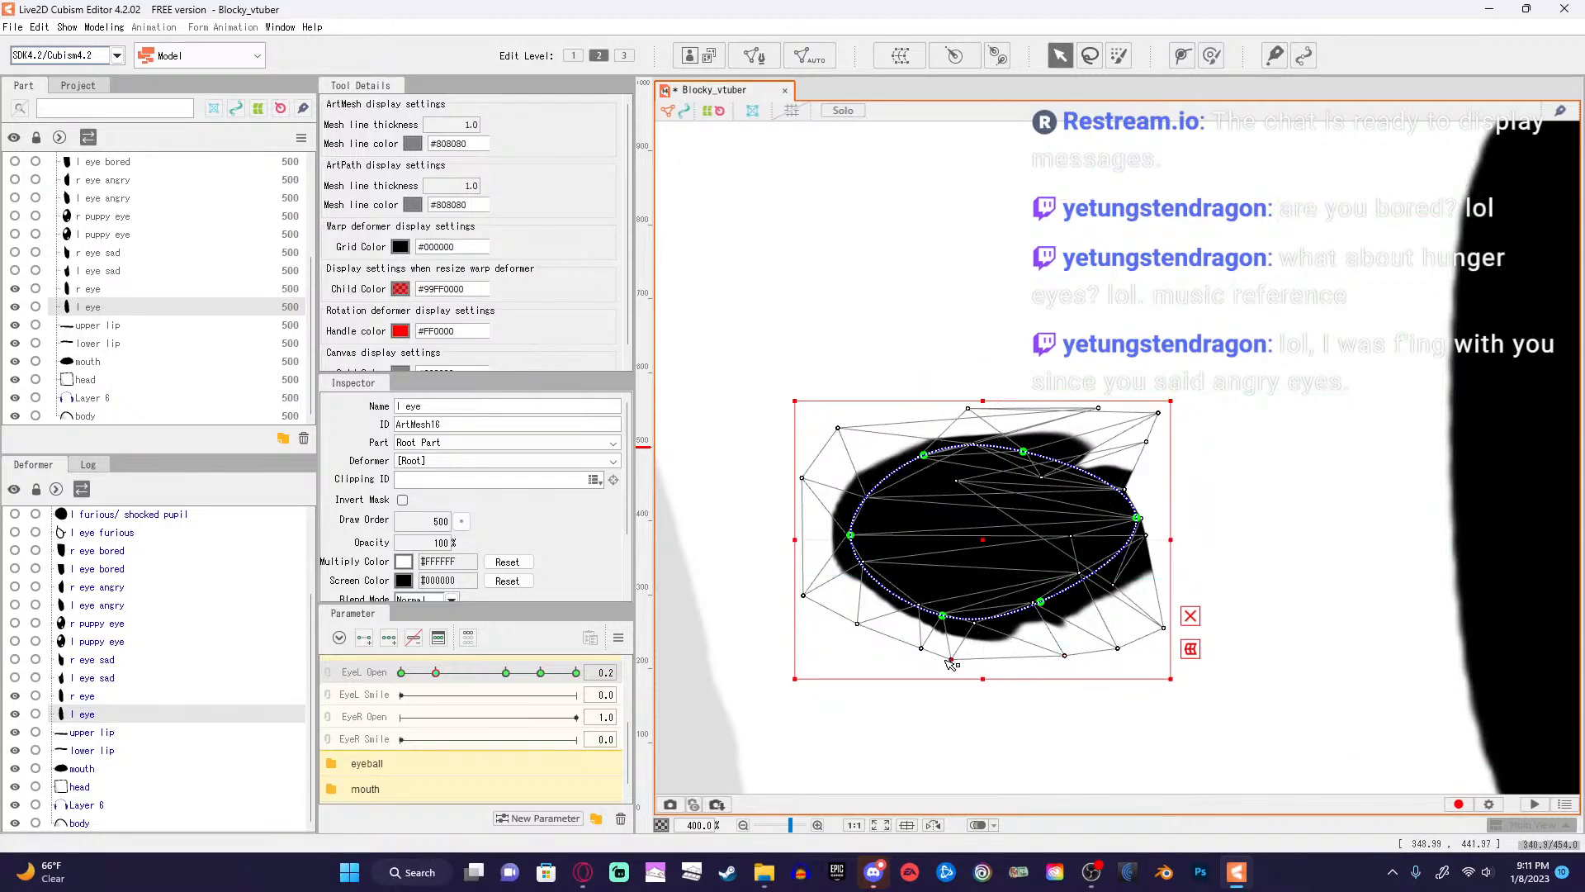
left_click_drag(1039, 603, 1037, 612)
Adjust the mesh points along the l eye's lower-right edge to reduce the jagged notches in the outline.
scroll(1039, 615, "up", 5)
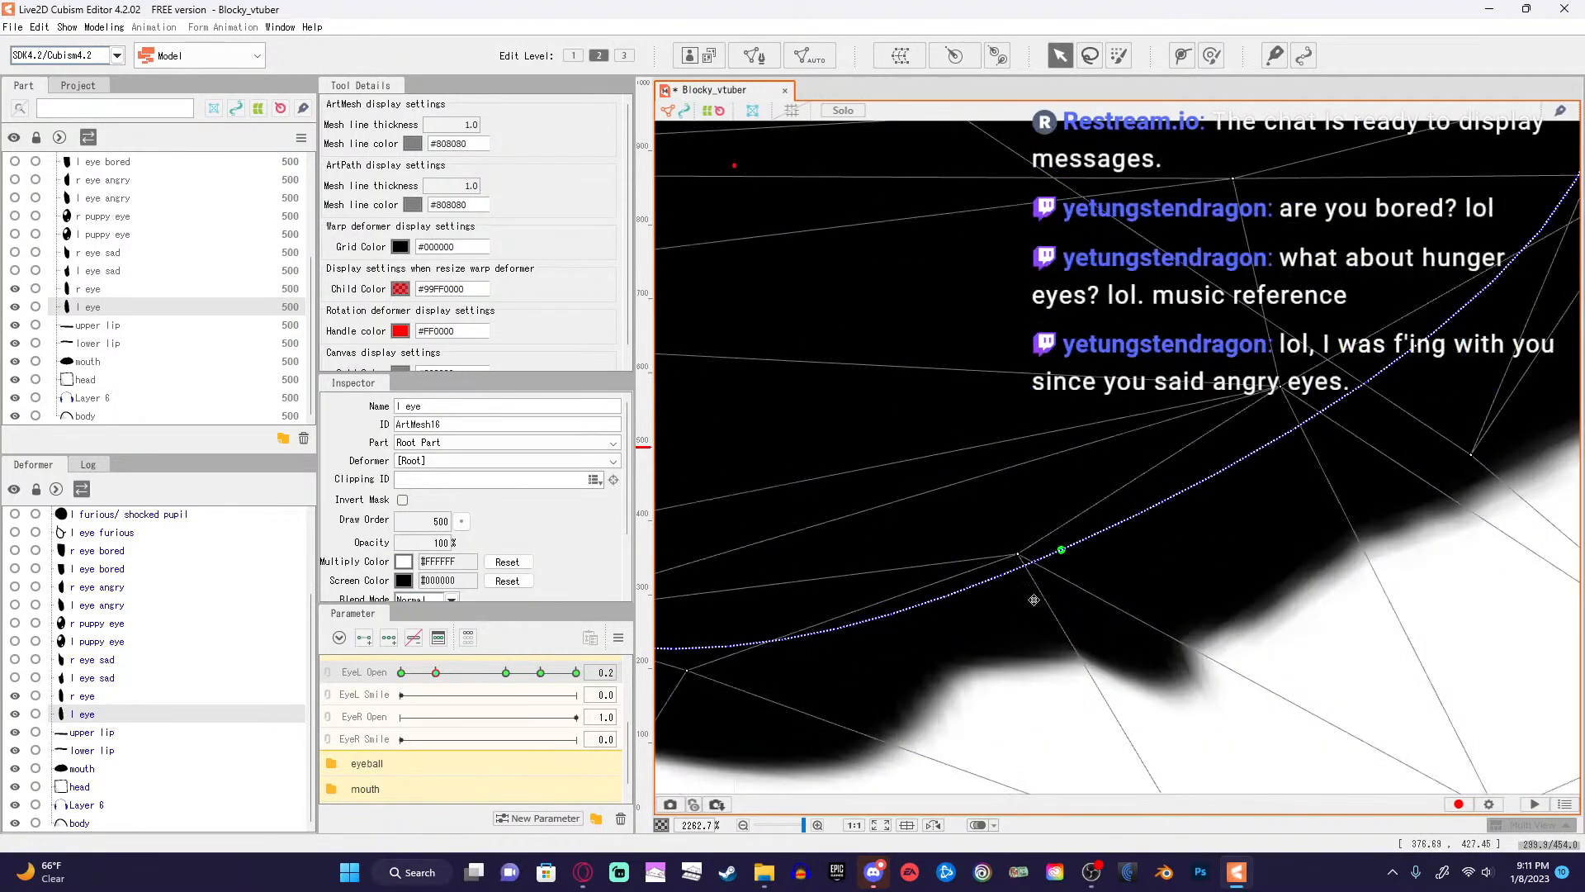
left_click_drag(1015, 565, 1144, 518)
scroll(1166, 515, "down", 2)
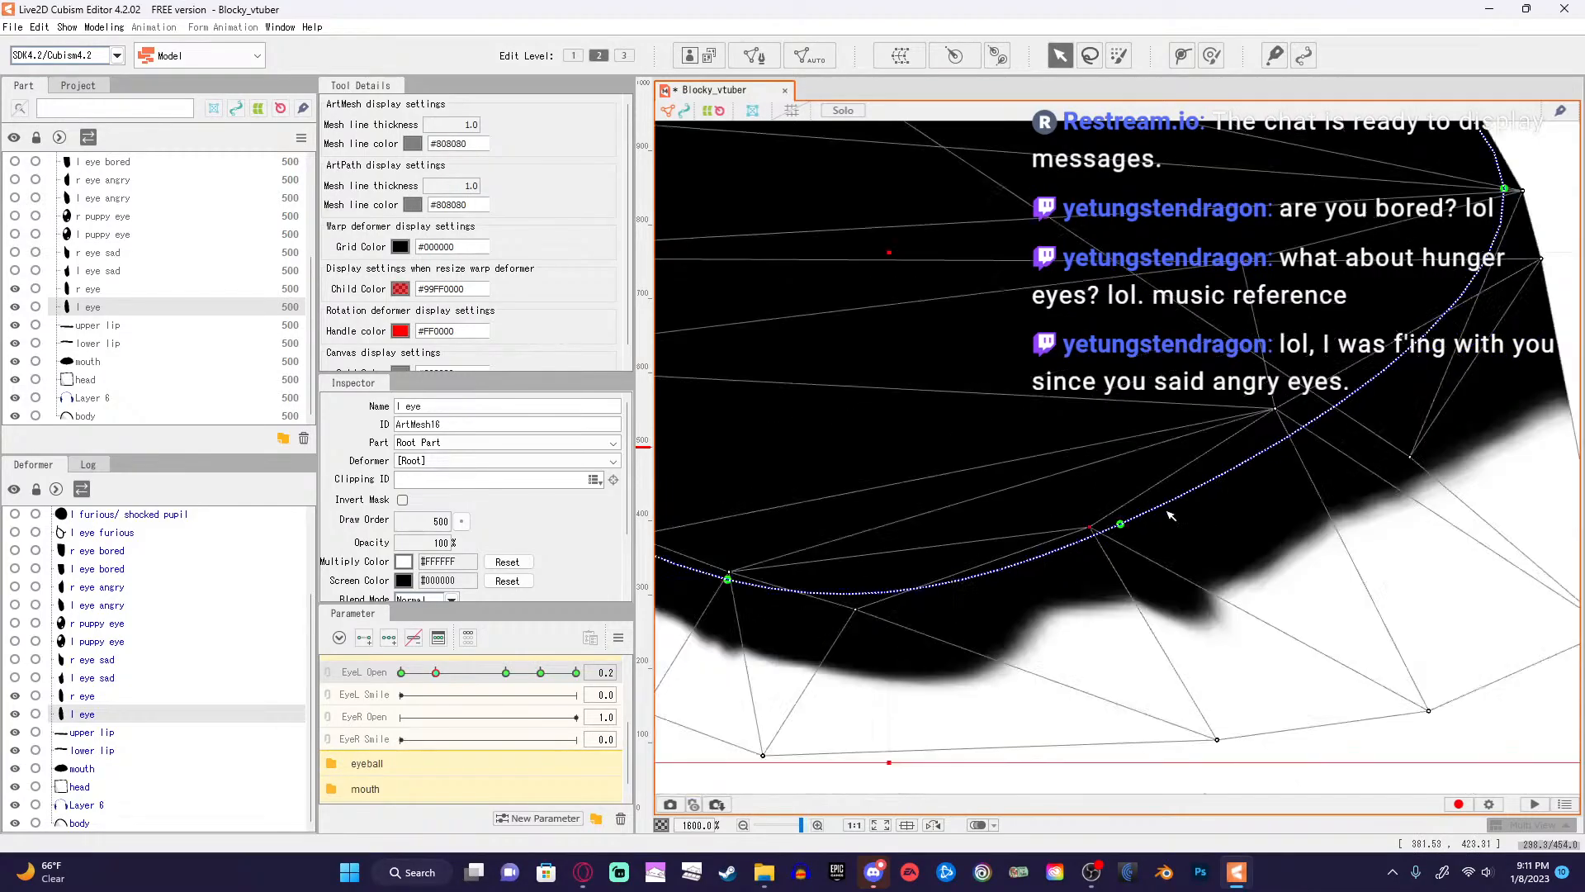
left_click_drag(1405, 724, 1269, 715)
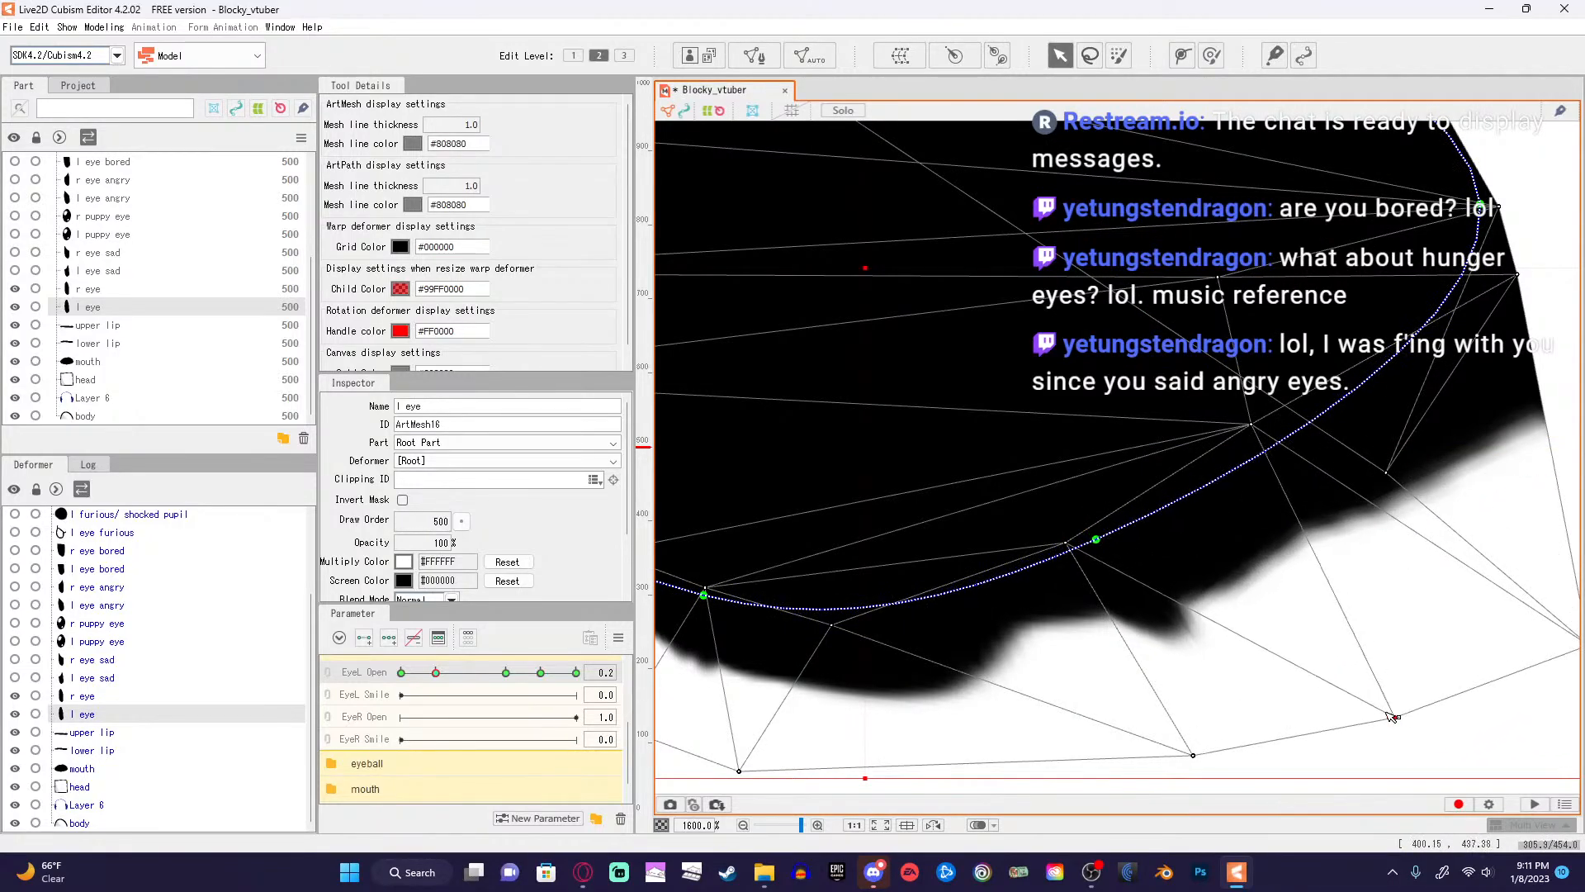
scroll(1269, 715, "down", 2)
scroll(1112, 678, "up", 1)
left_click_drag(1078, 652, 1119, 674)
left_click_drag(1241, 591, 1259, 619)
scroll(1486, 549, "down", 1)
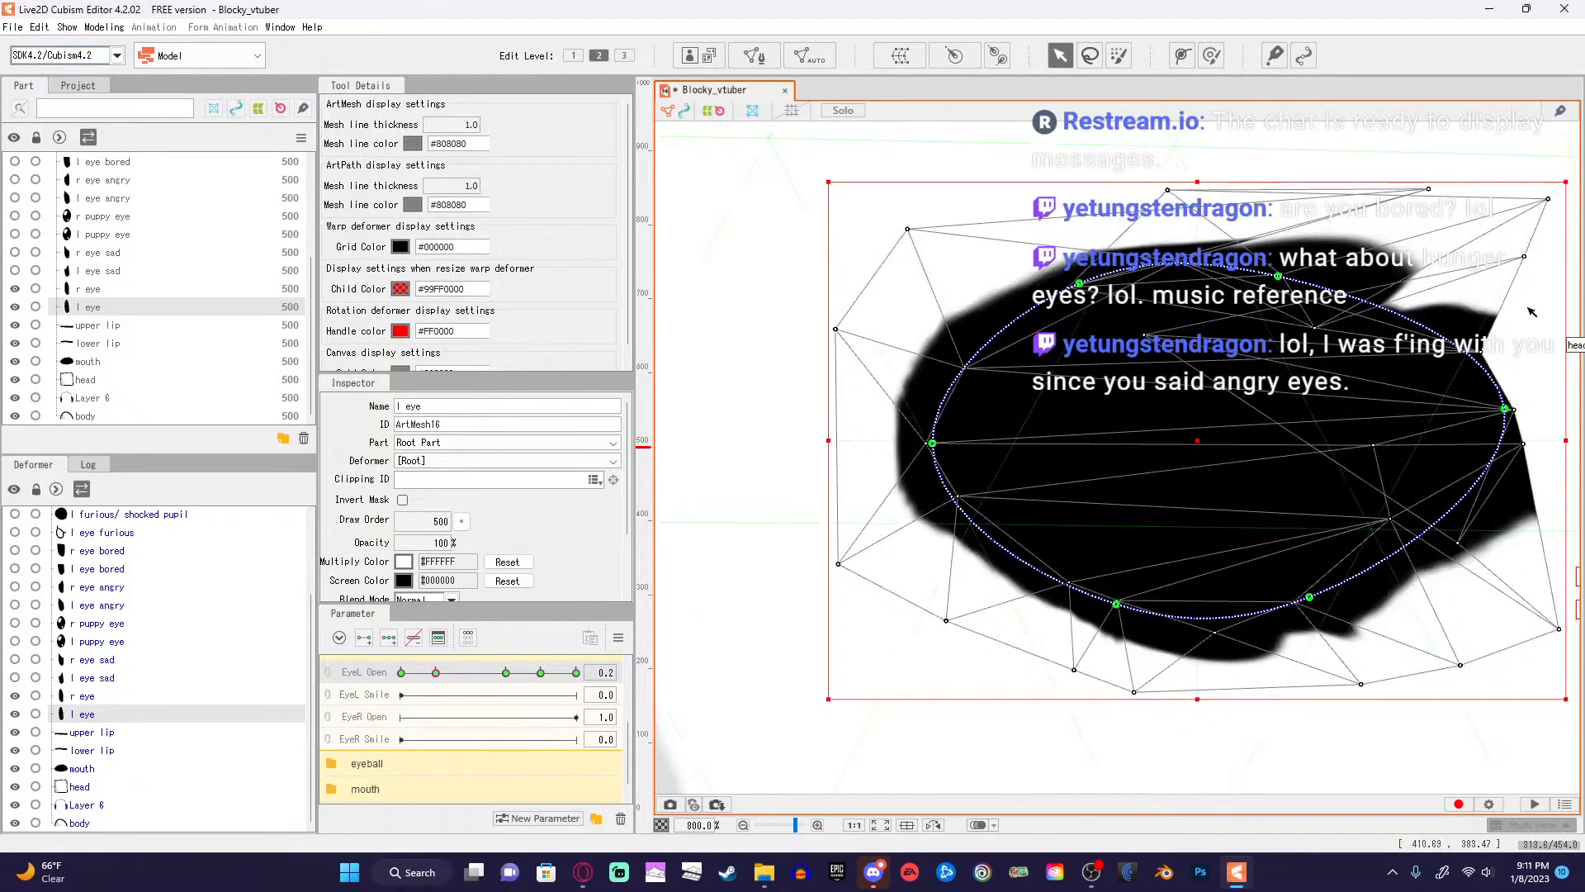
Pull the l eye's right and upper-right mesh points outward to round off that side, and deselect the mesh.
left_click_drag(1530, 386, 1345, 430)
scroll(1343, 426, "up", 1)
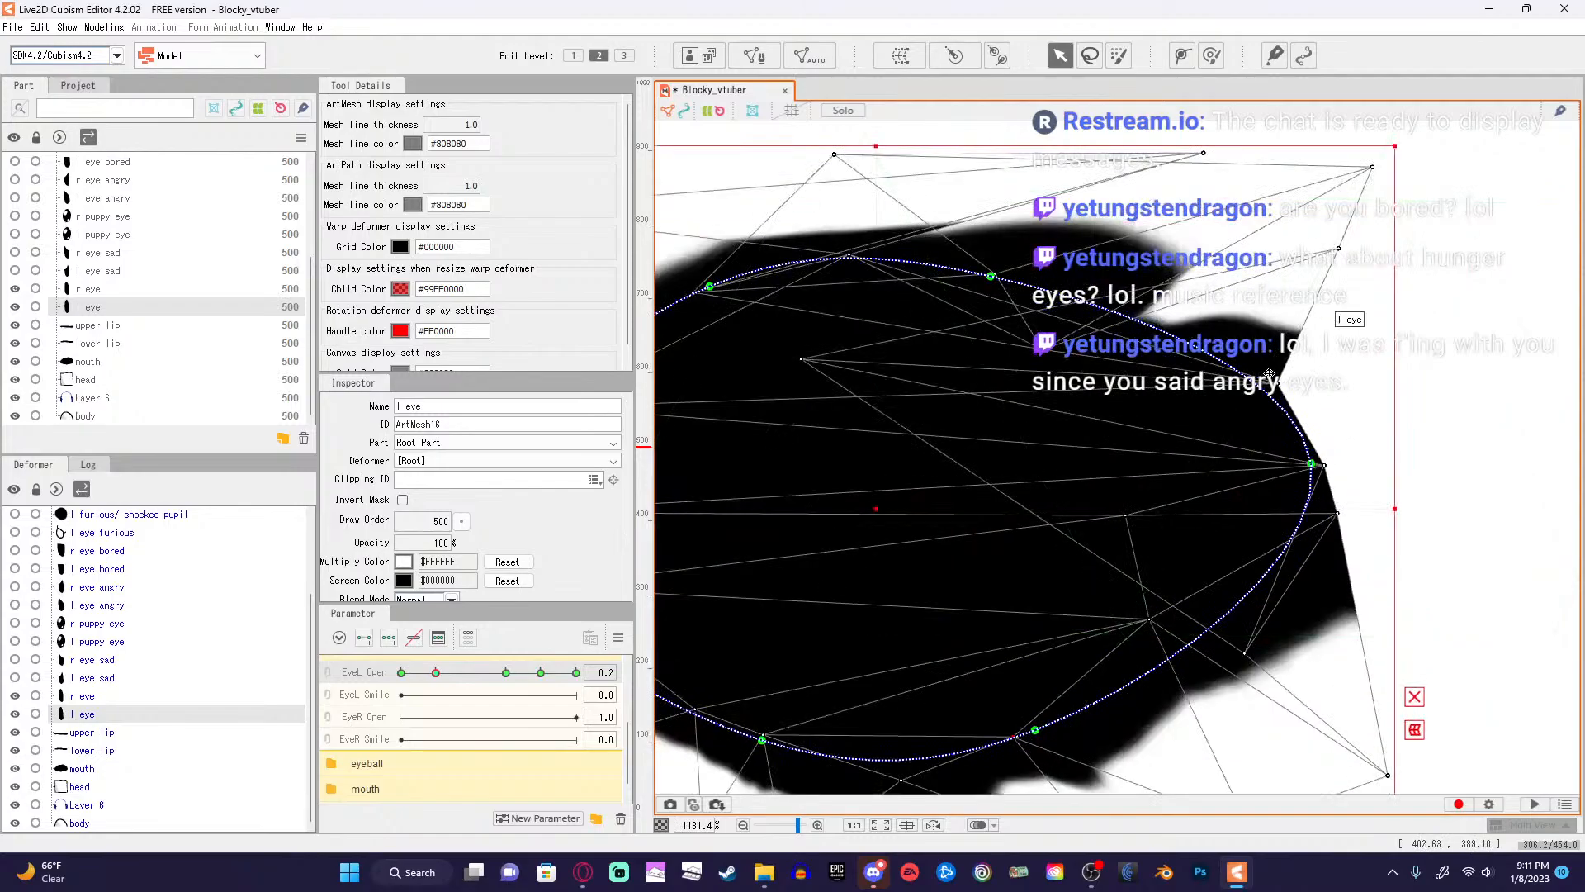
mouse_move(1278, 384)
left_mouse_down()
mouse_move(1320, 467)
mouse_move(1404, 390)
mouse_move(1282, 372)
left_mouse_up()
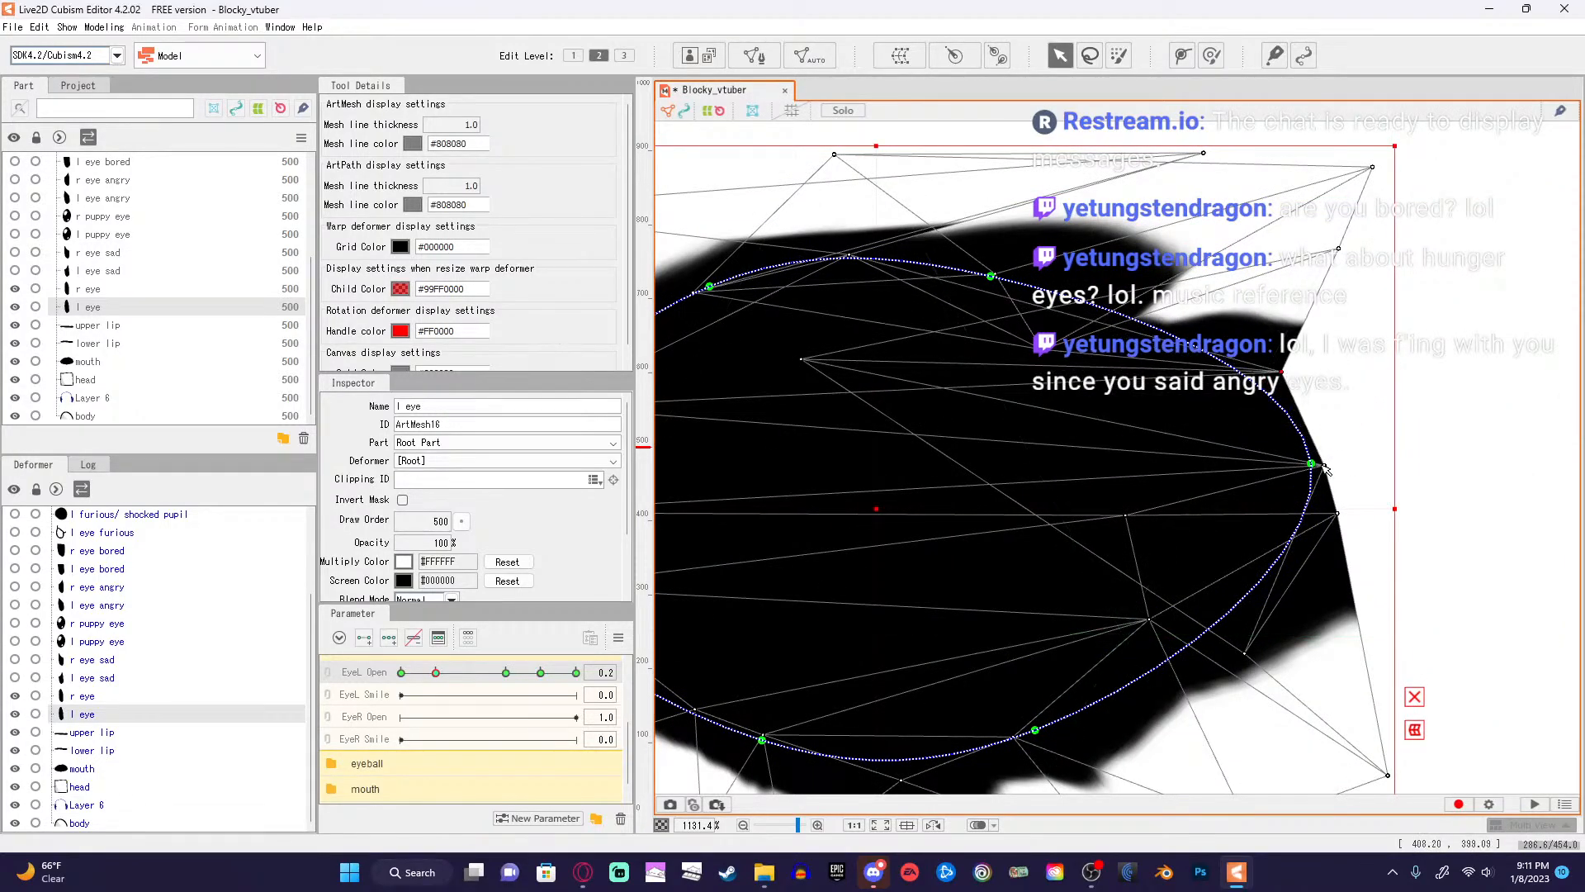
left_click_drag(1311, 464, 1308, 454)
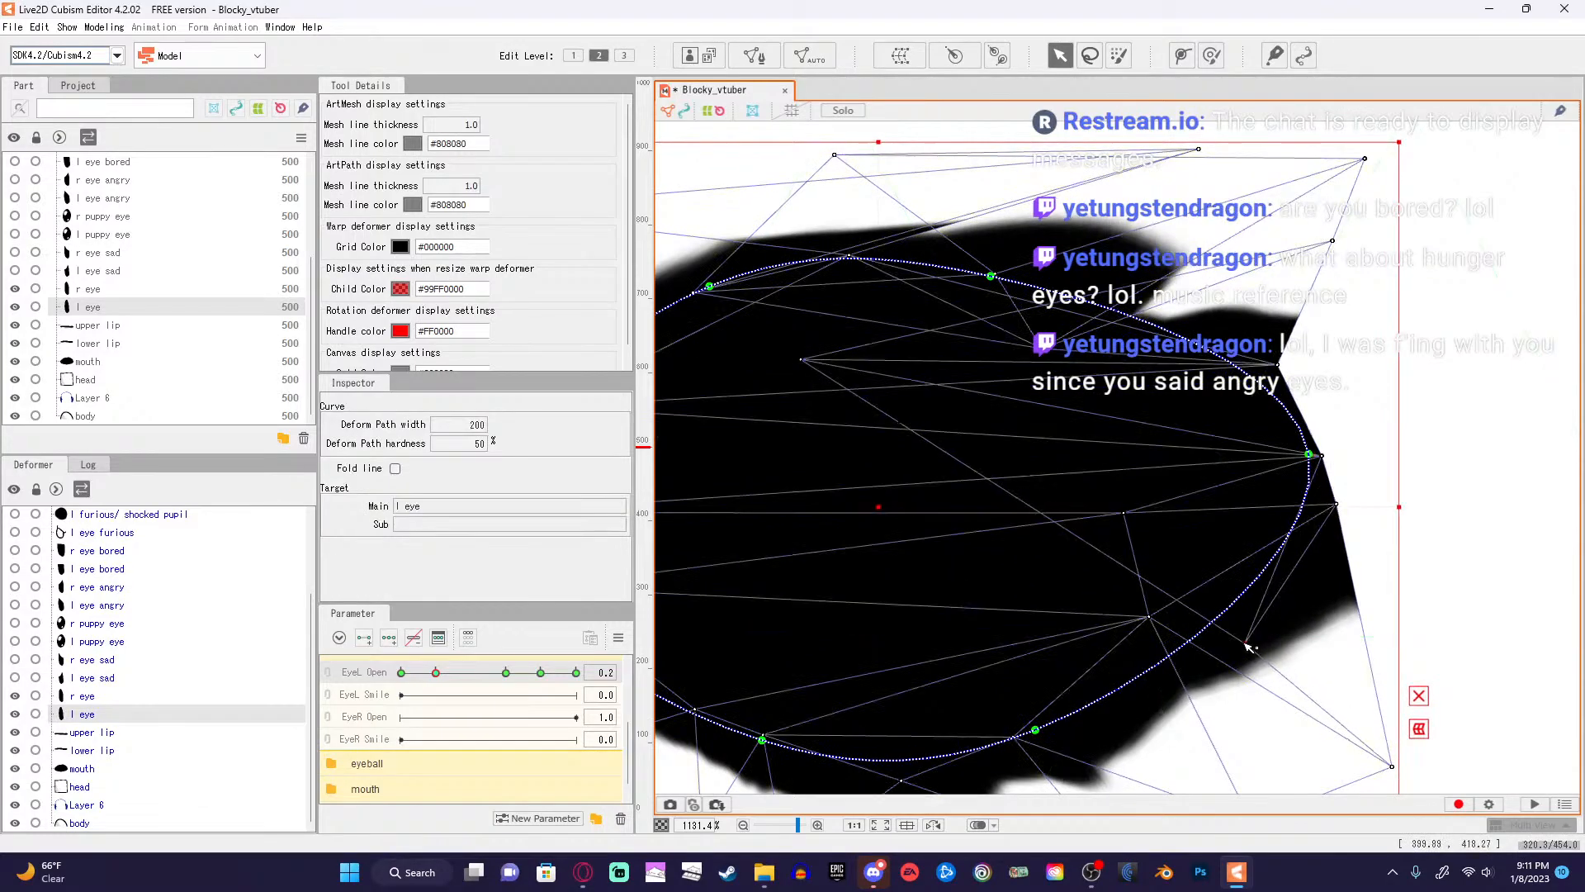
left_click_drag(1247, 645, 1449, 373)
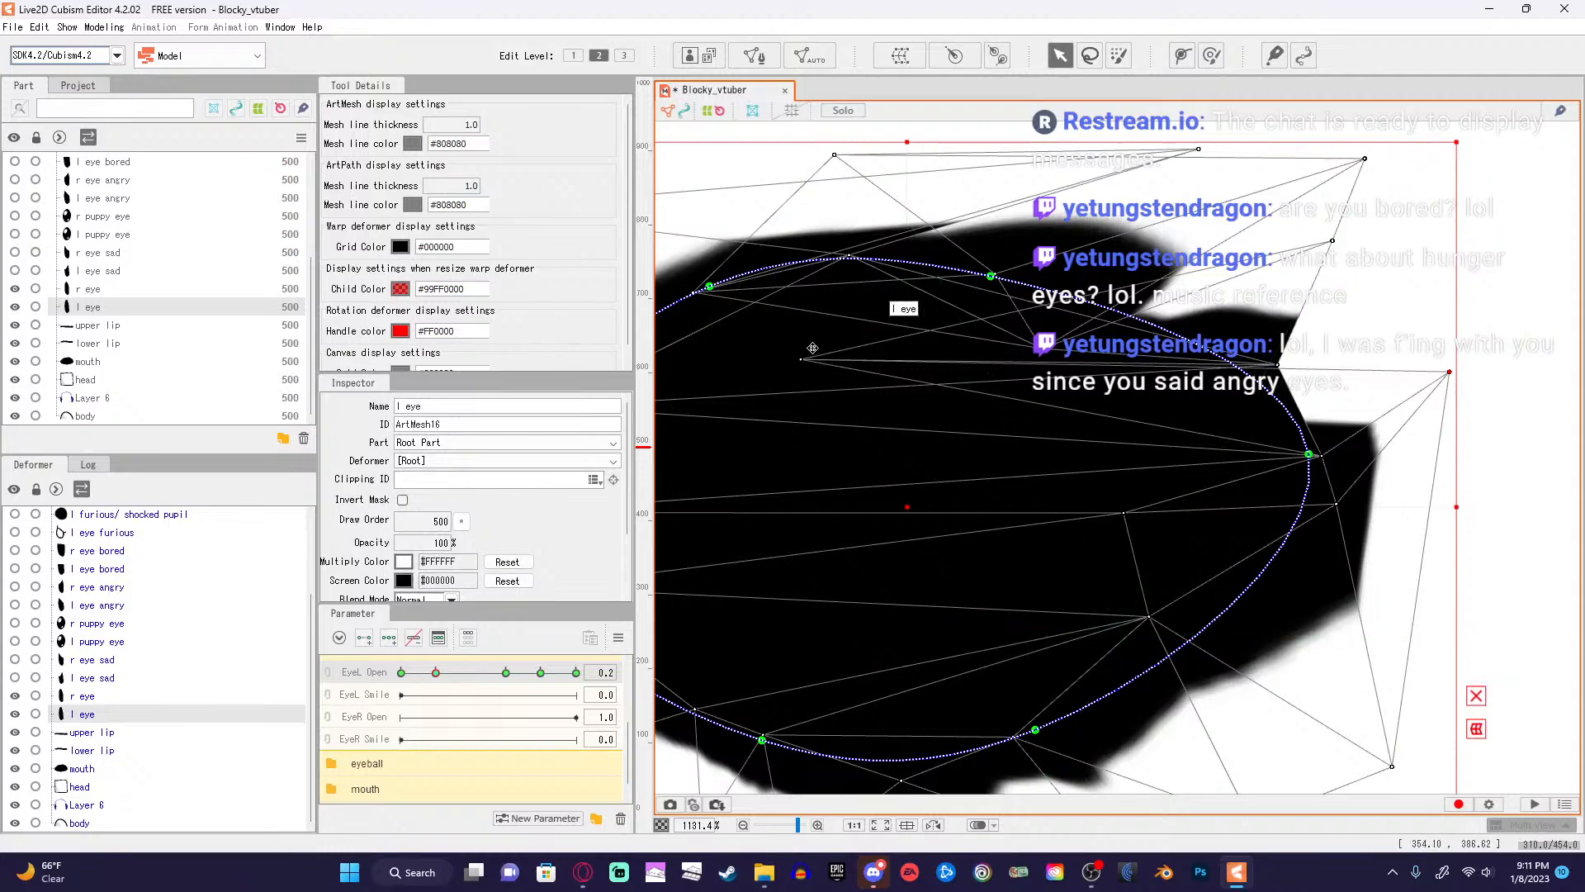
left_click_drag(803, 363, 1424, 337)
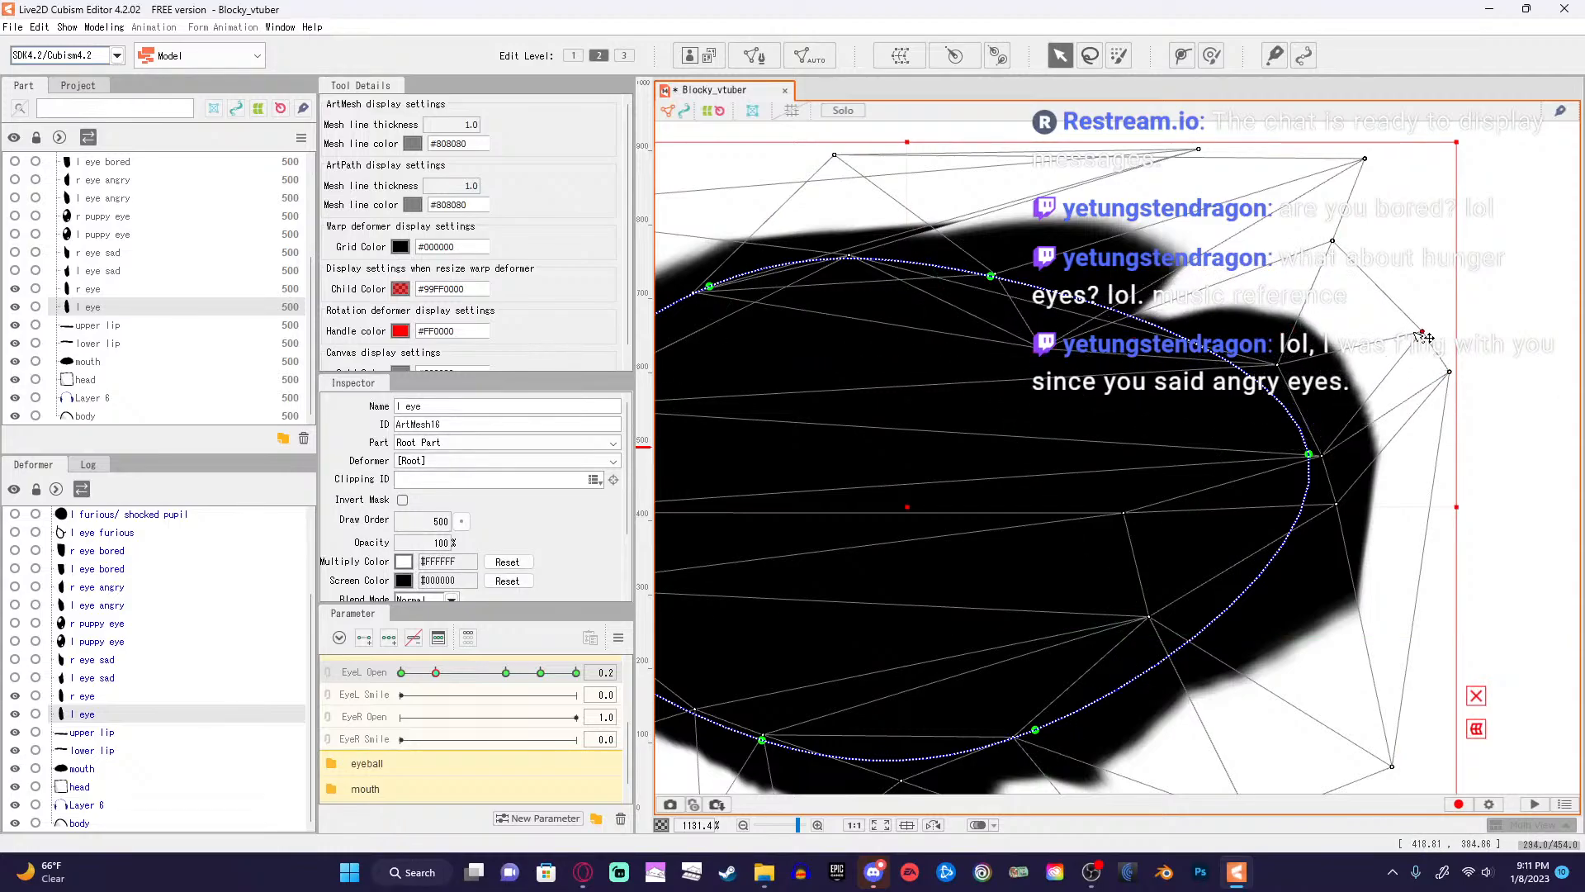
left_click_drag(1044, 357, 1452, 265)
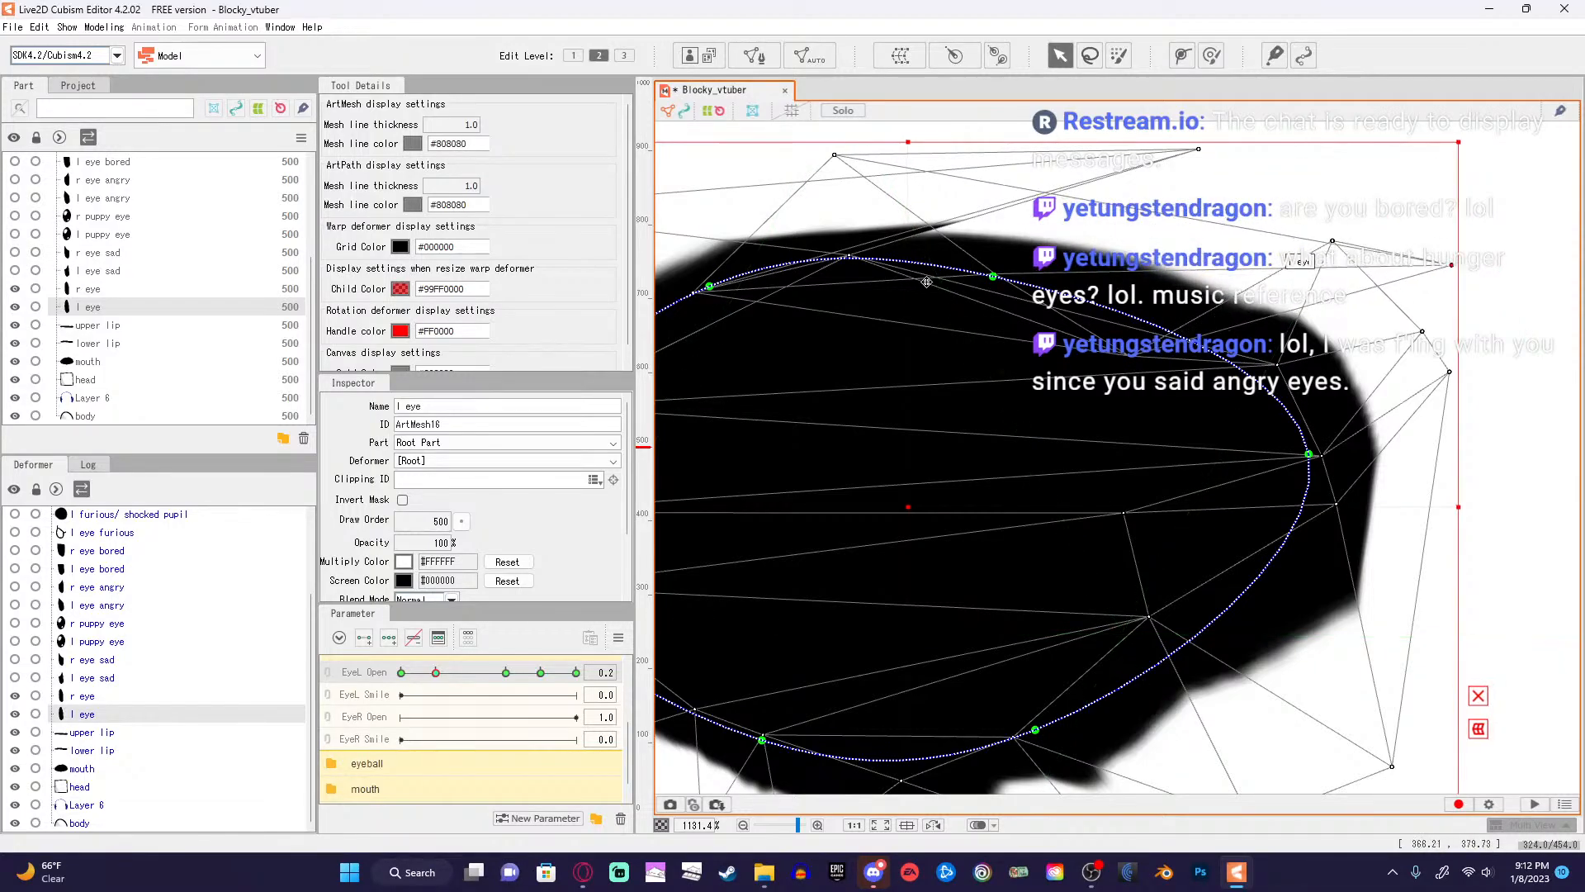
left_click_drag(1199, 151, 1219, 189)
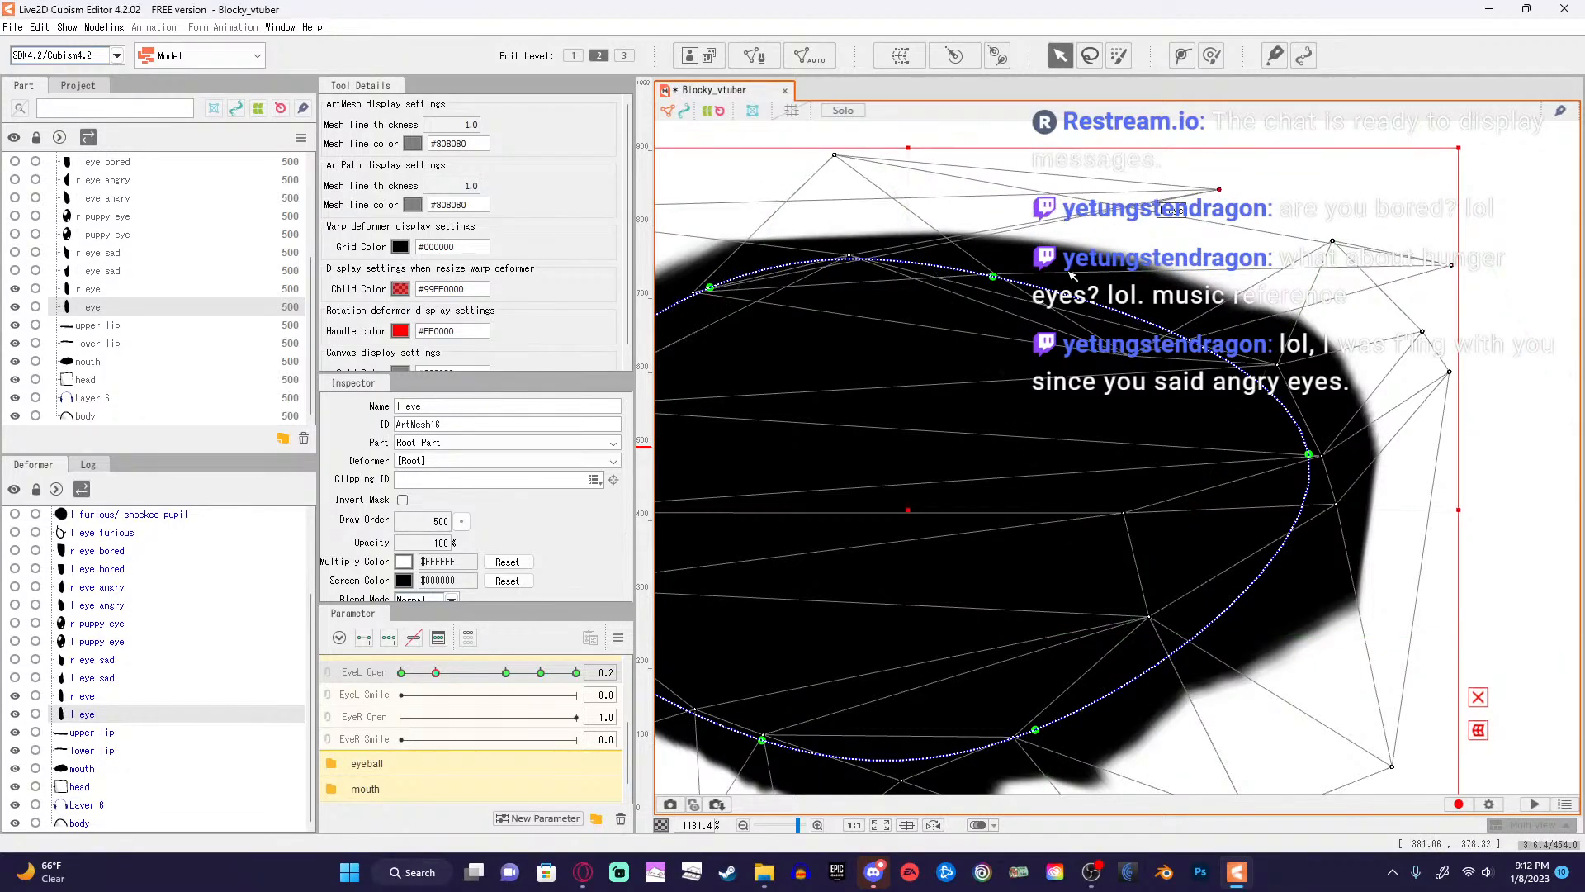
scroll(1072, 276, "down", 2)
scroll(1046, 417, "up", 1)
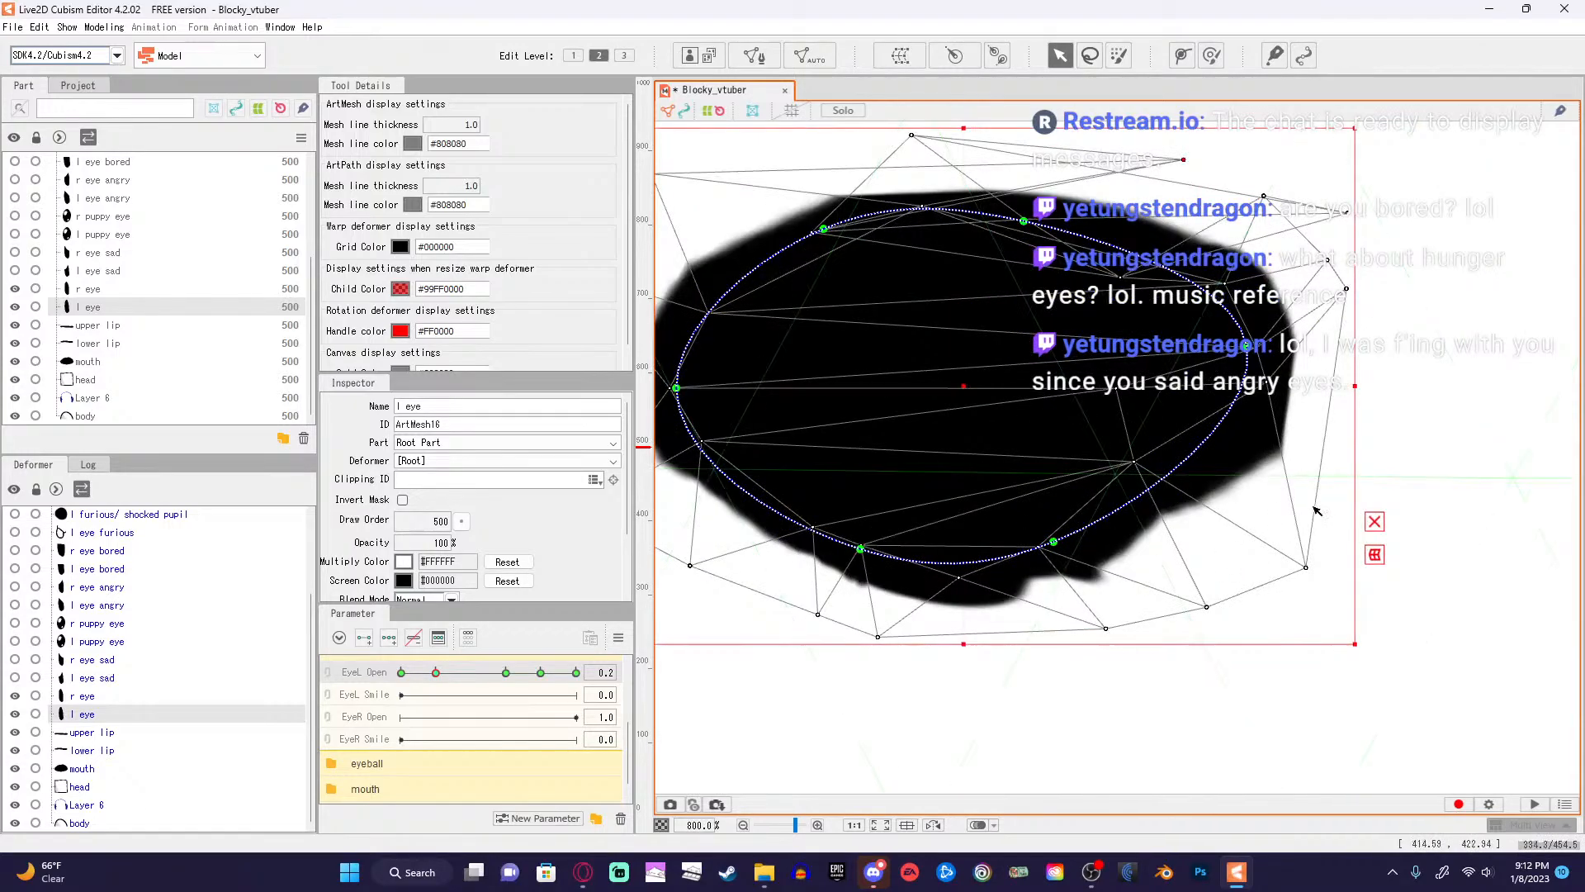
scroll(1366, 483, "down", 3)
scroll(1321, 475, "down", 2)
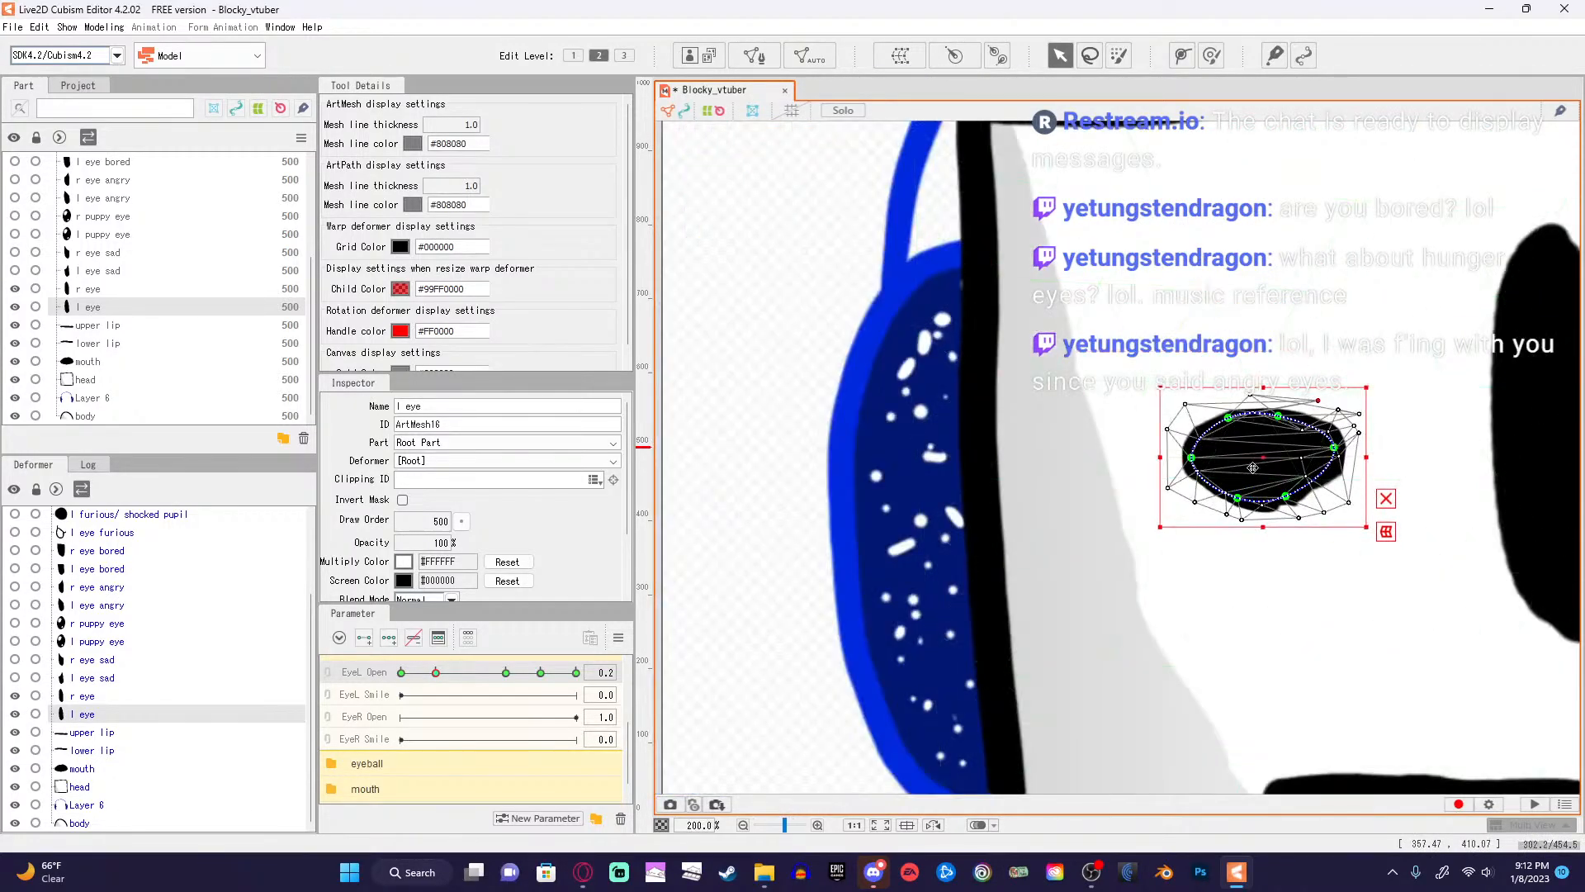
left_click(919, 420)
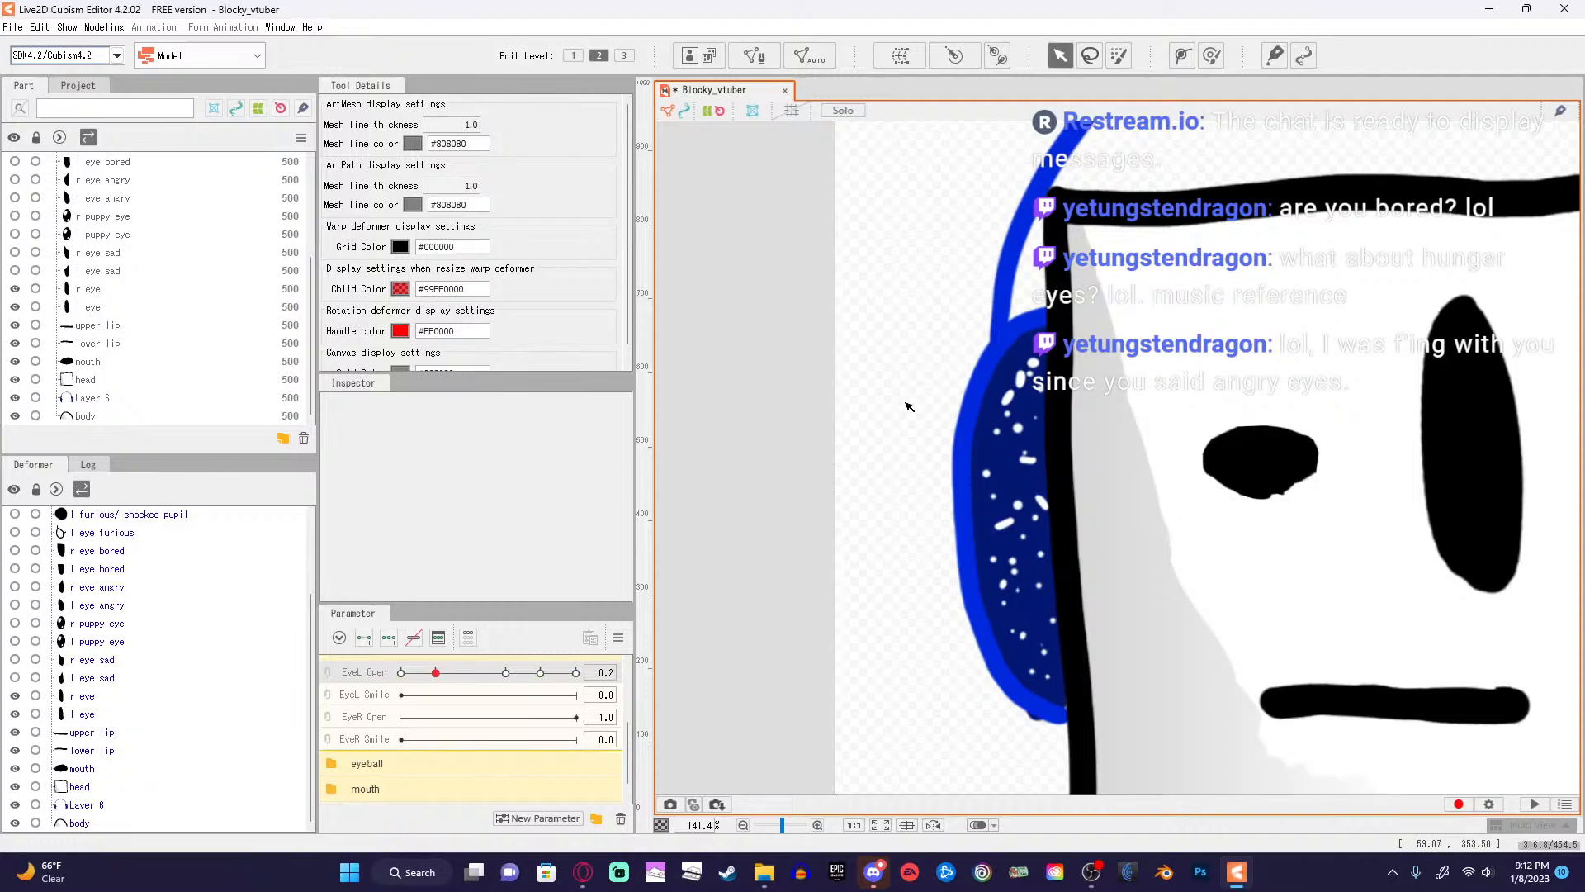
Preview the left eye closing by scrubbing EyeL Open down to 0.0 with the whole model in view.
left_click_drag(906, 402, 834, 422)
left_click_drag(436, 673, 272, 773)
mouse_move(382, 731)
left_mouse_down()
mouse_move(437, 717)
mouse_move(396, 718)
left_mouse_up()
scroll(1249, 459, "down", 2)
scroll(1382, 442, "down", 1)
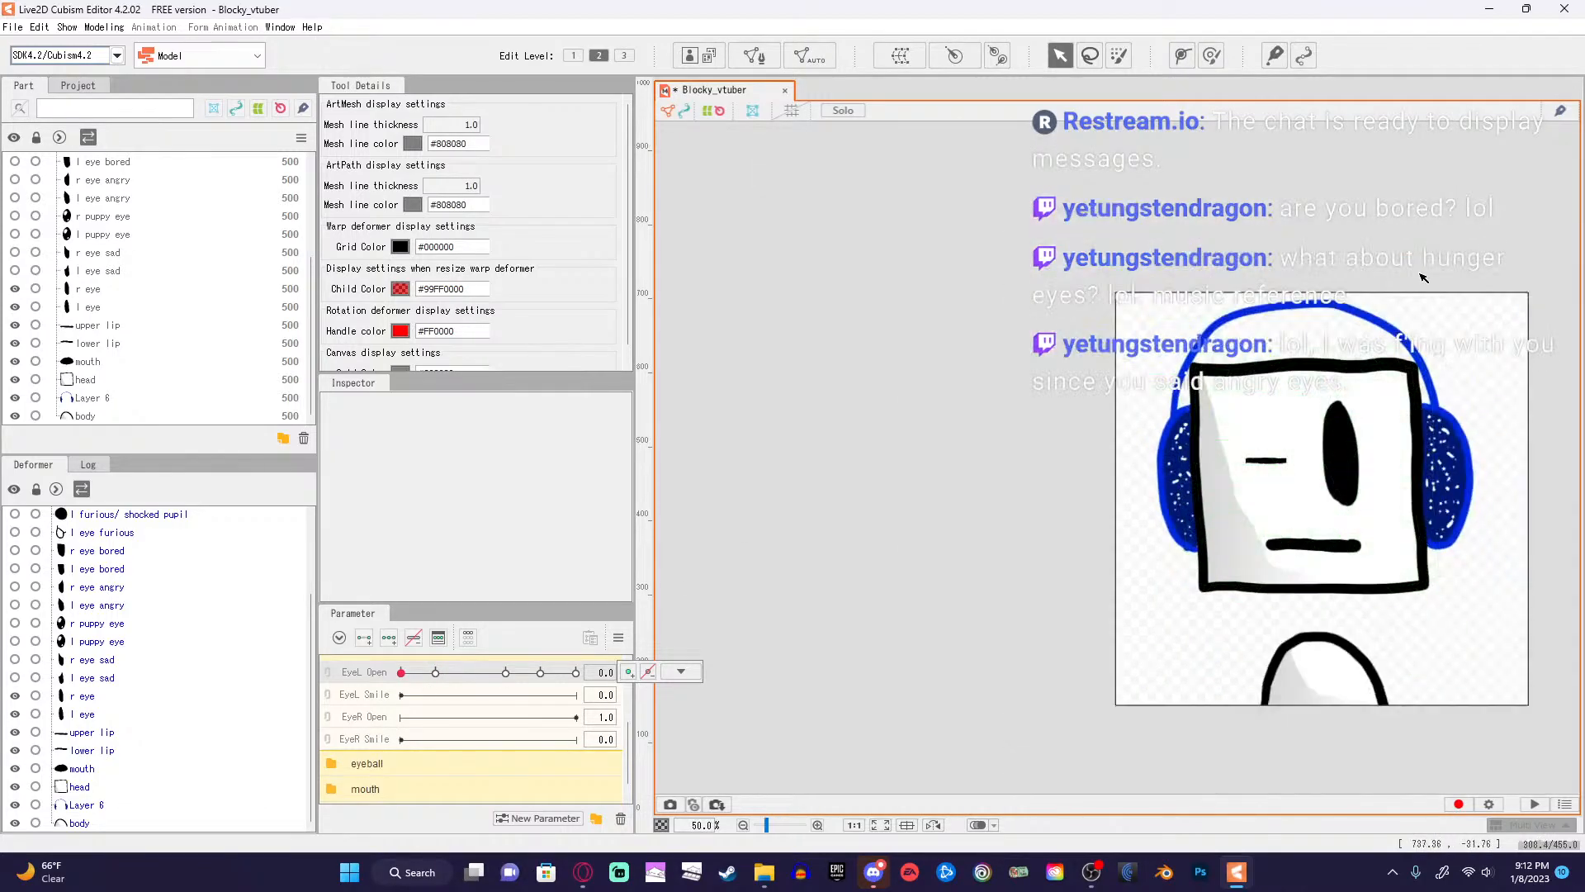
Switch to the YouTube eye-rigging tutorial and skip ahead to the part on how to hide the sclera.
left_click(589, 872)
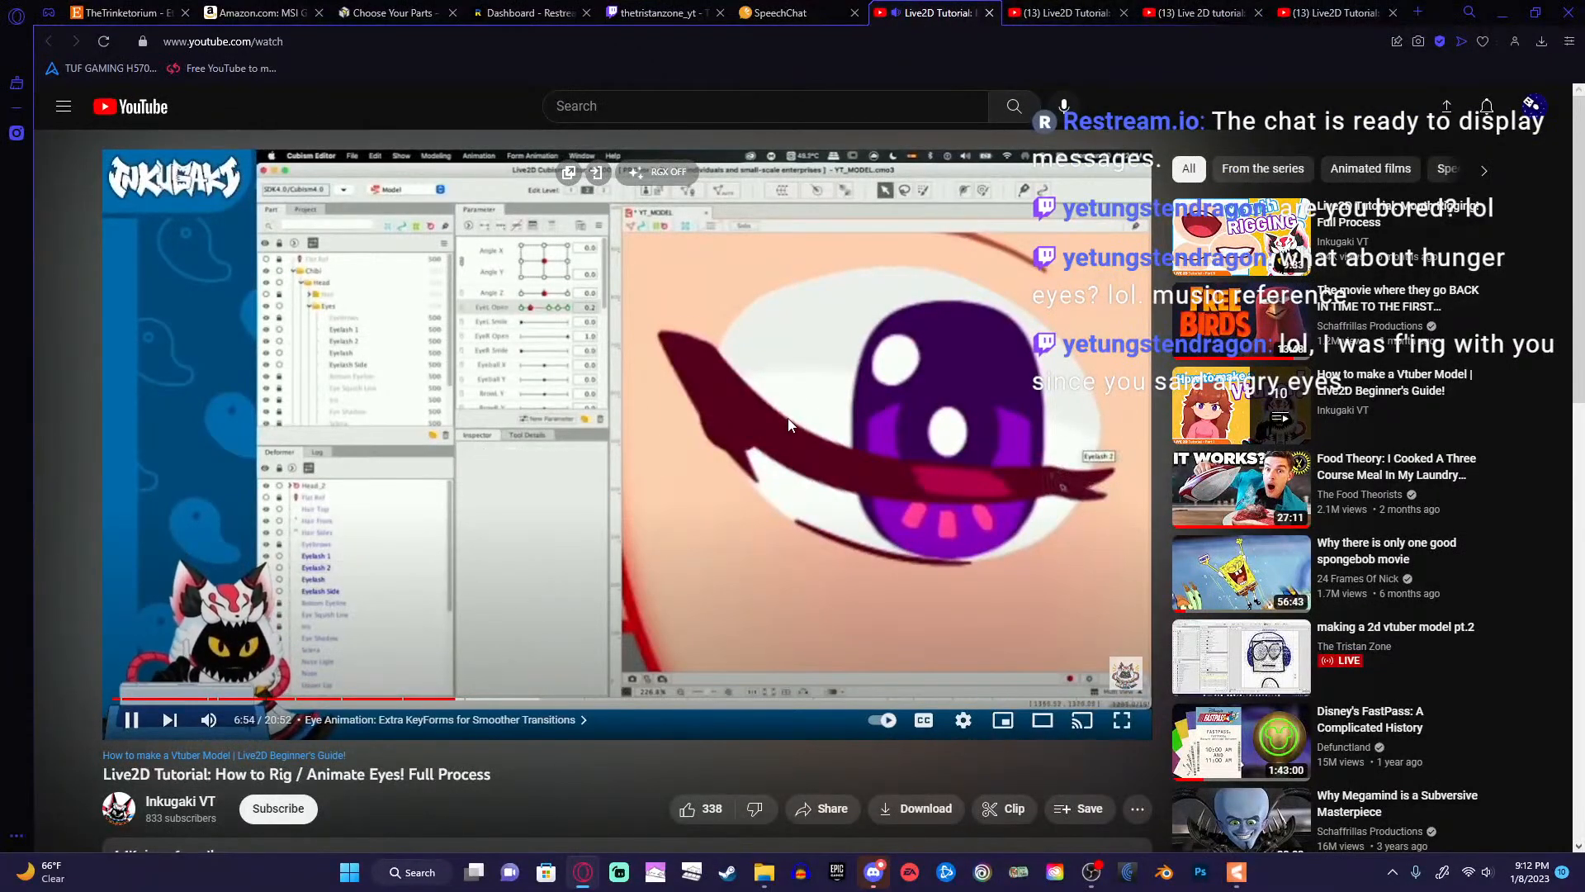
key("Right")
key("Right")
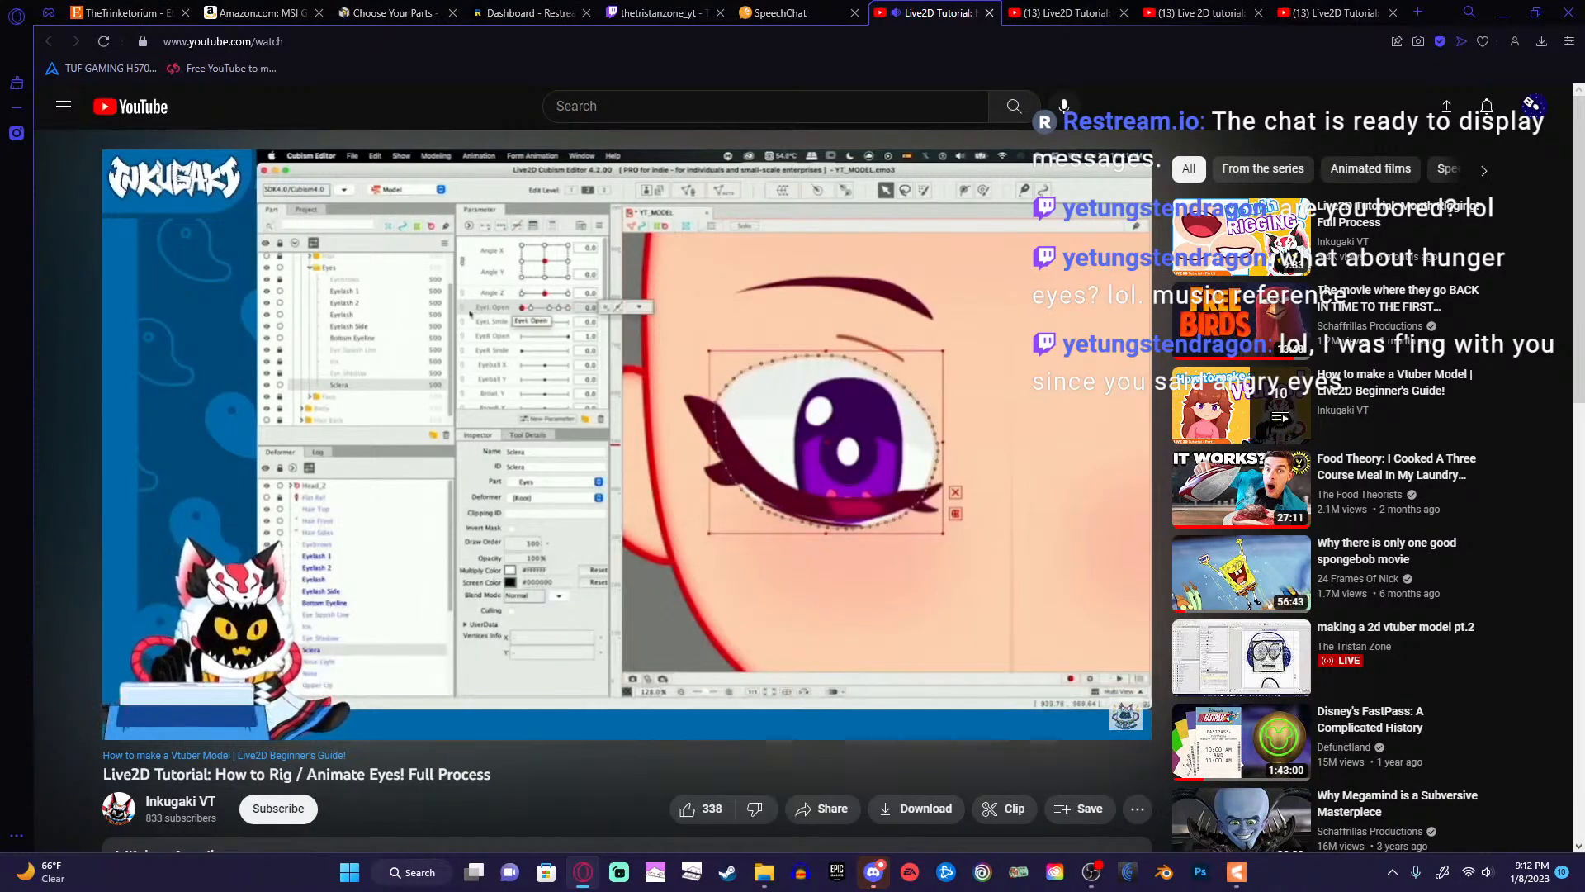
key("Right")
key("Right")
key("Right")
key("Right")
key("Right")
key("Right")
key("Right")
key("Right")
key("Right")
key("Right")
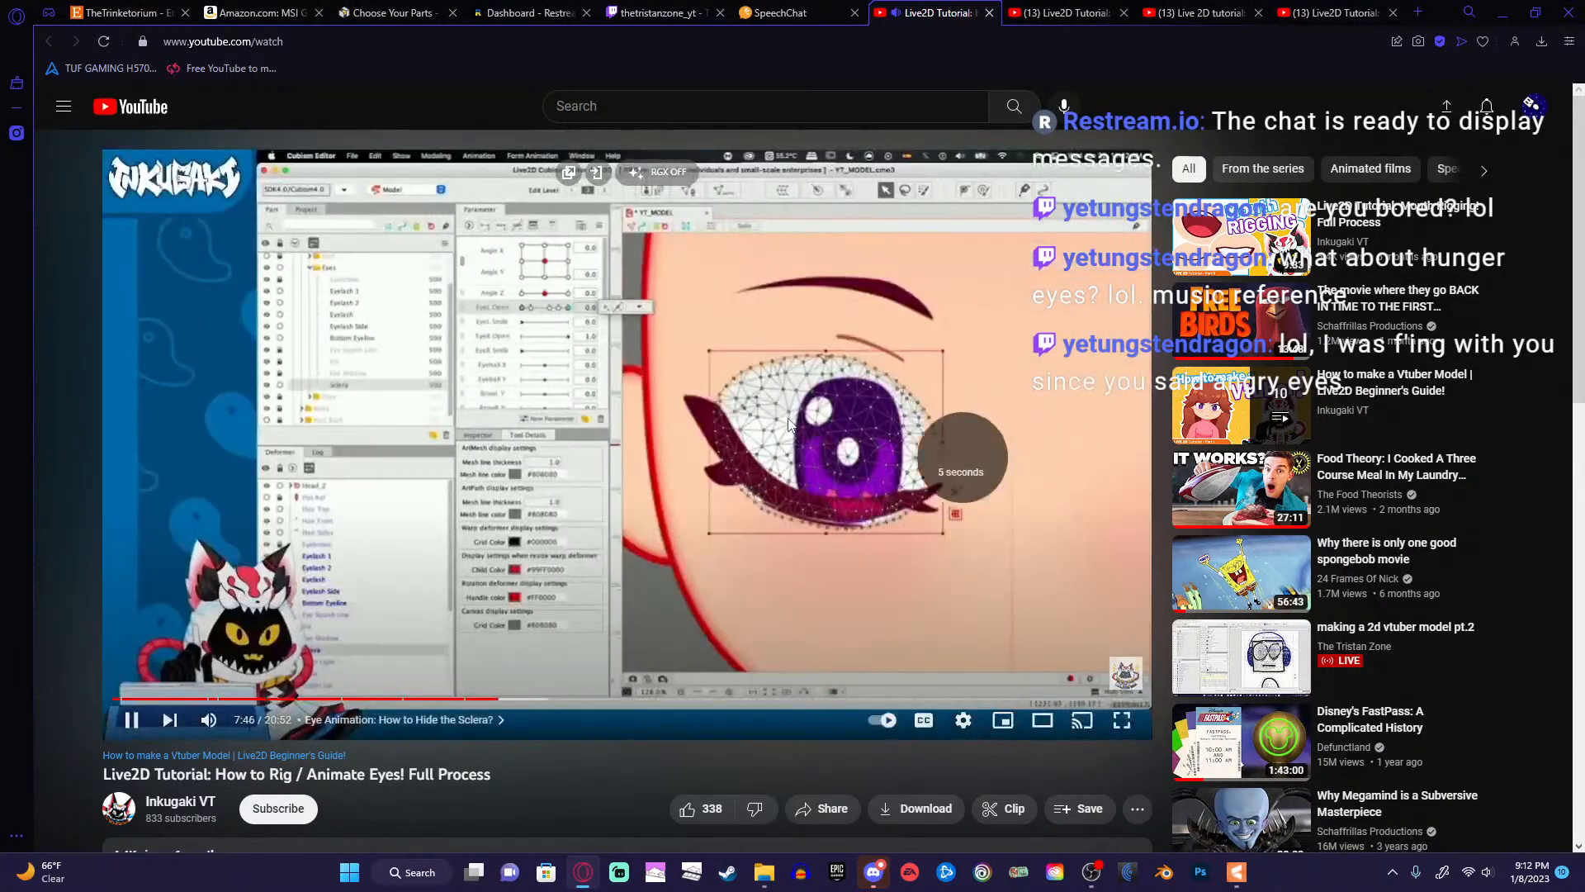
key("Left")
key("Left")
key("Left")
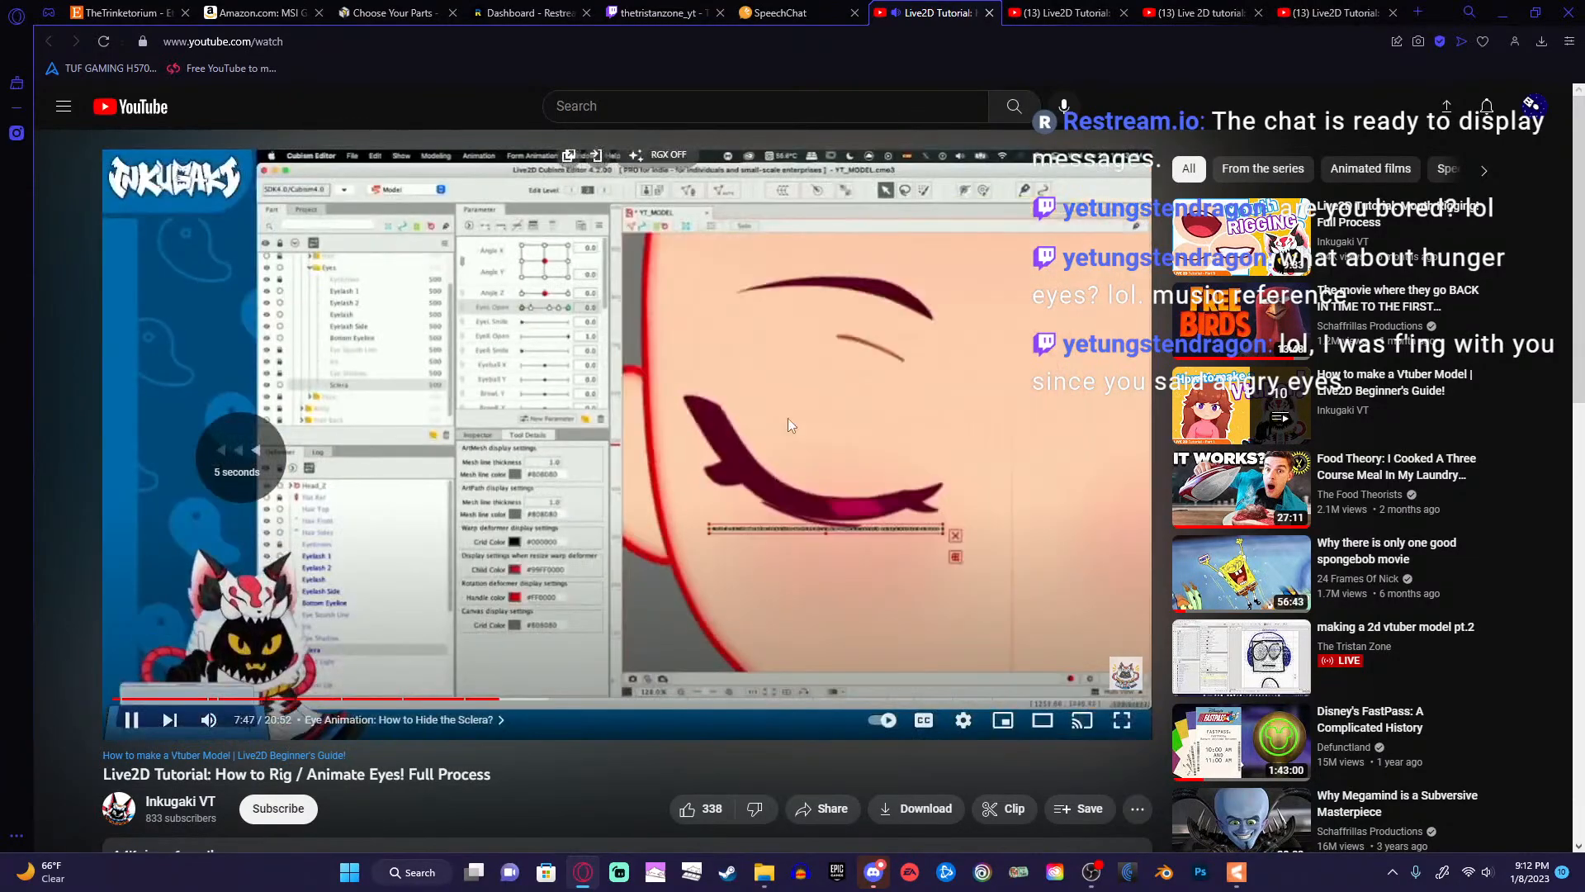
Skip through the sclera section of the tutorial to the Improving the Eye Animation (Time Lapse) chapter.
key("Right")
key("Right")
key("Right")
key("Right")
key("Right")
key("Right")
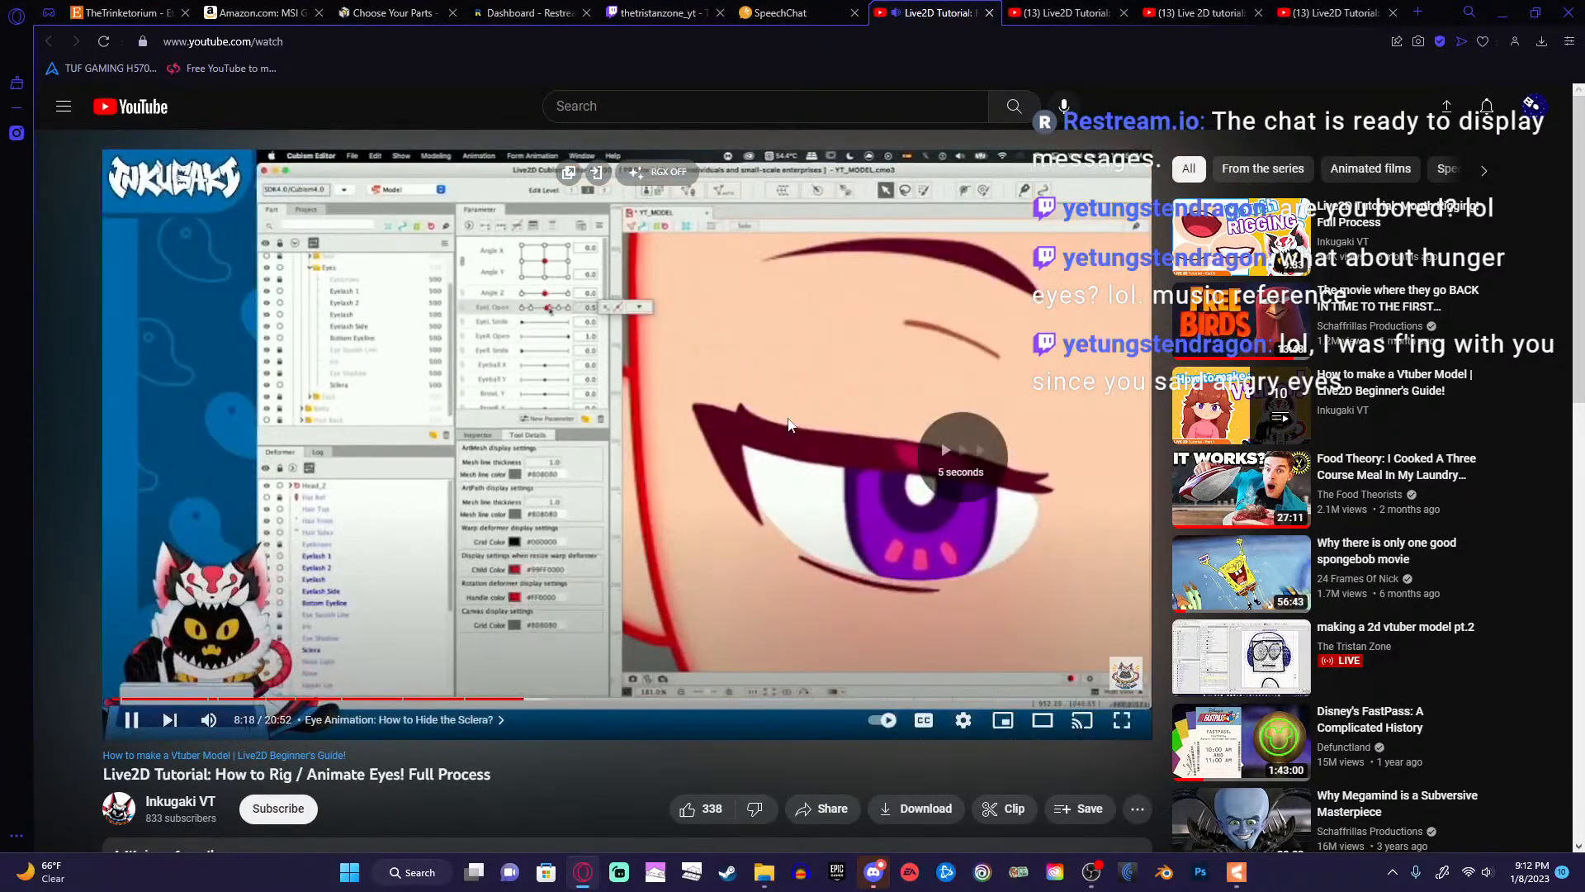
key("Right")
key("Right")
key("Right")
key("Right")
key("Right")
key("Right")
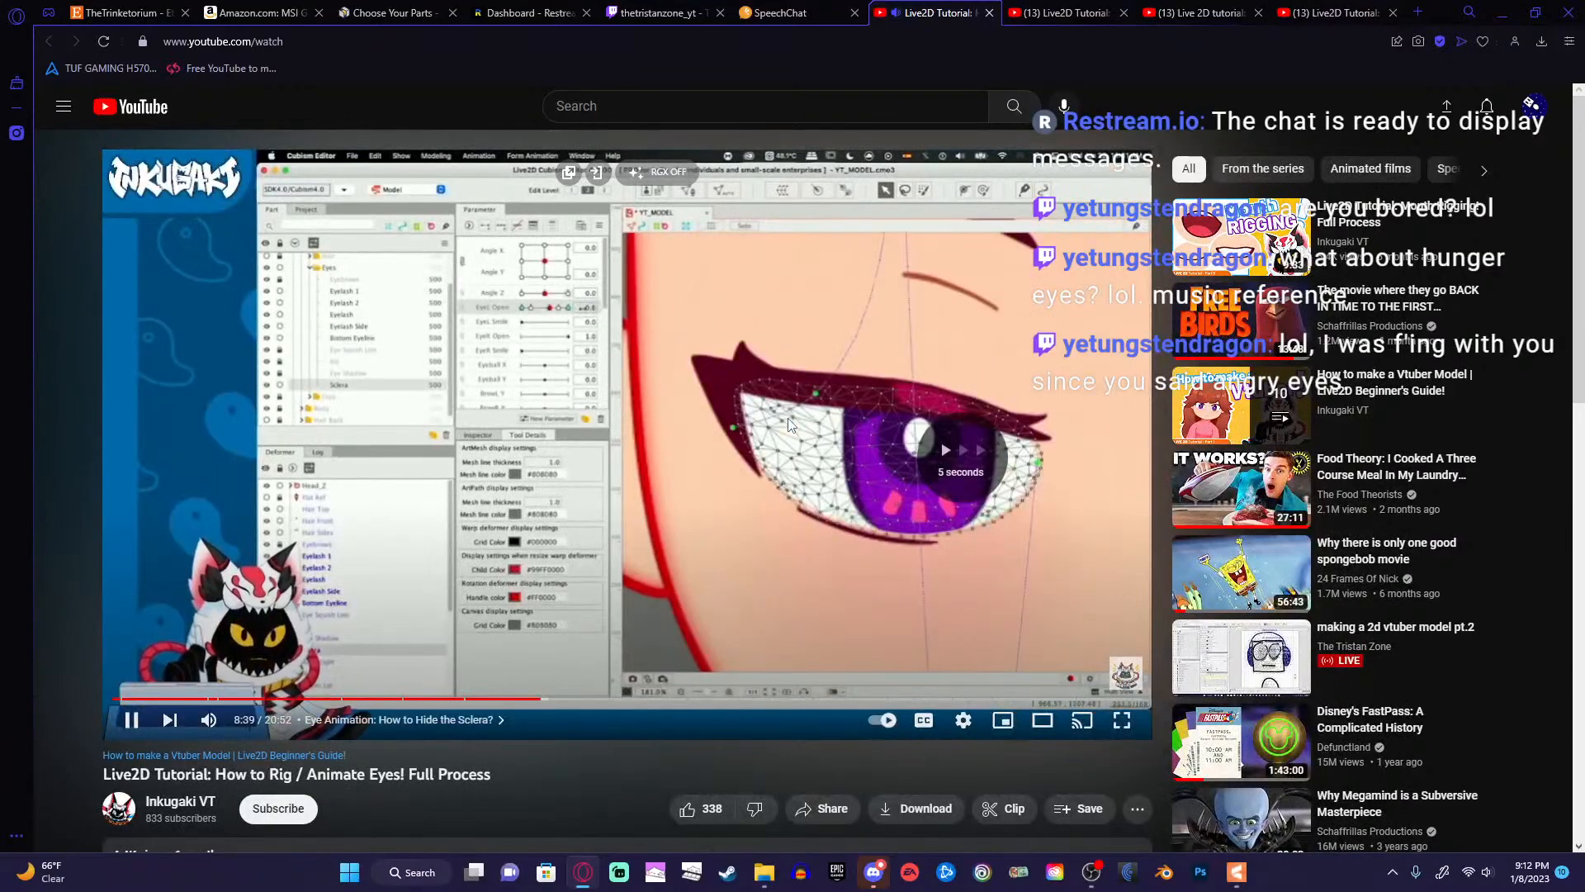
key("Right")
key("Right")
key("Right")
key("Right")
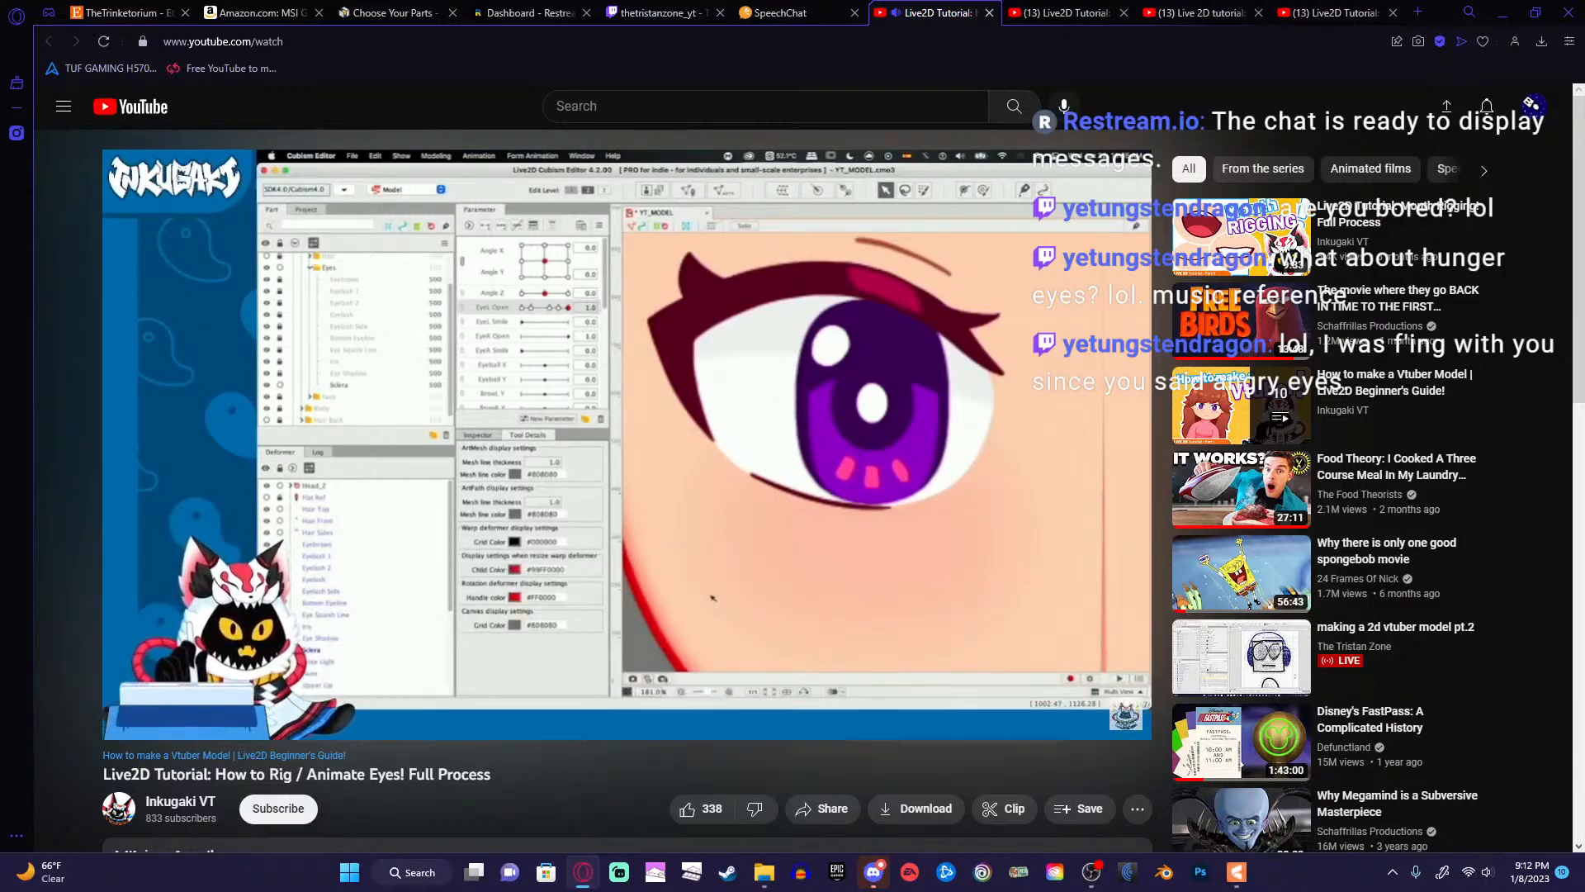
key("Right")
key("Right")
key("Right")
key("Right")
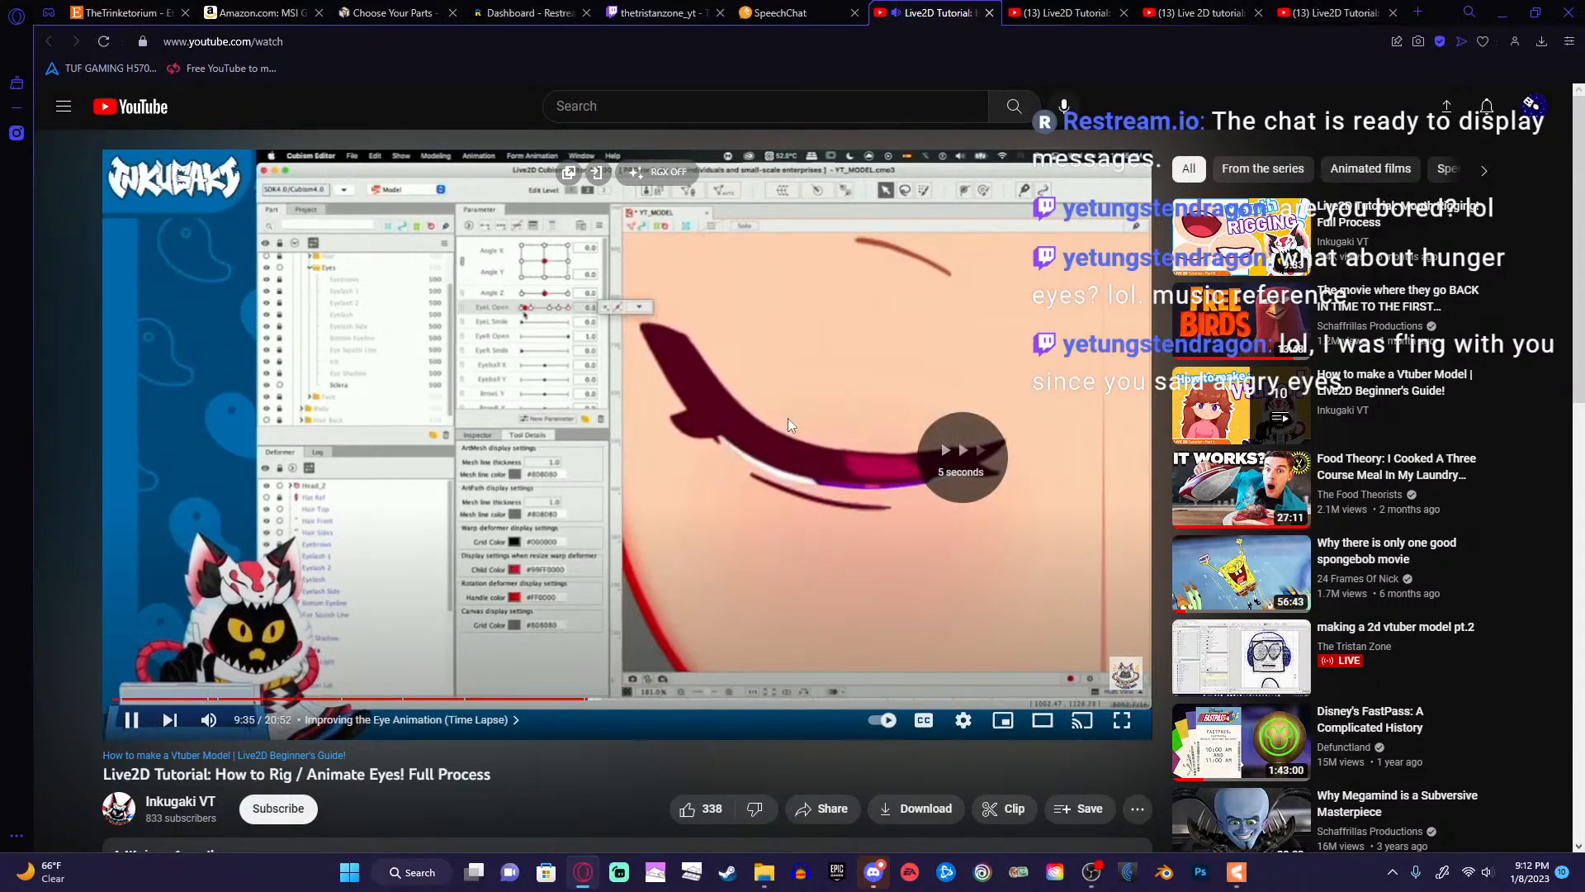
Skip through the tutorial's Improving the Eye Animation (Time Lapse) chapter to see how the closed-eye shapes are refined.
key("Right")
key("Right")
key("Right")
key("Right")
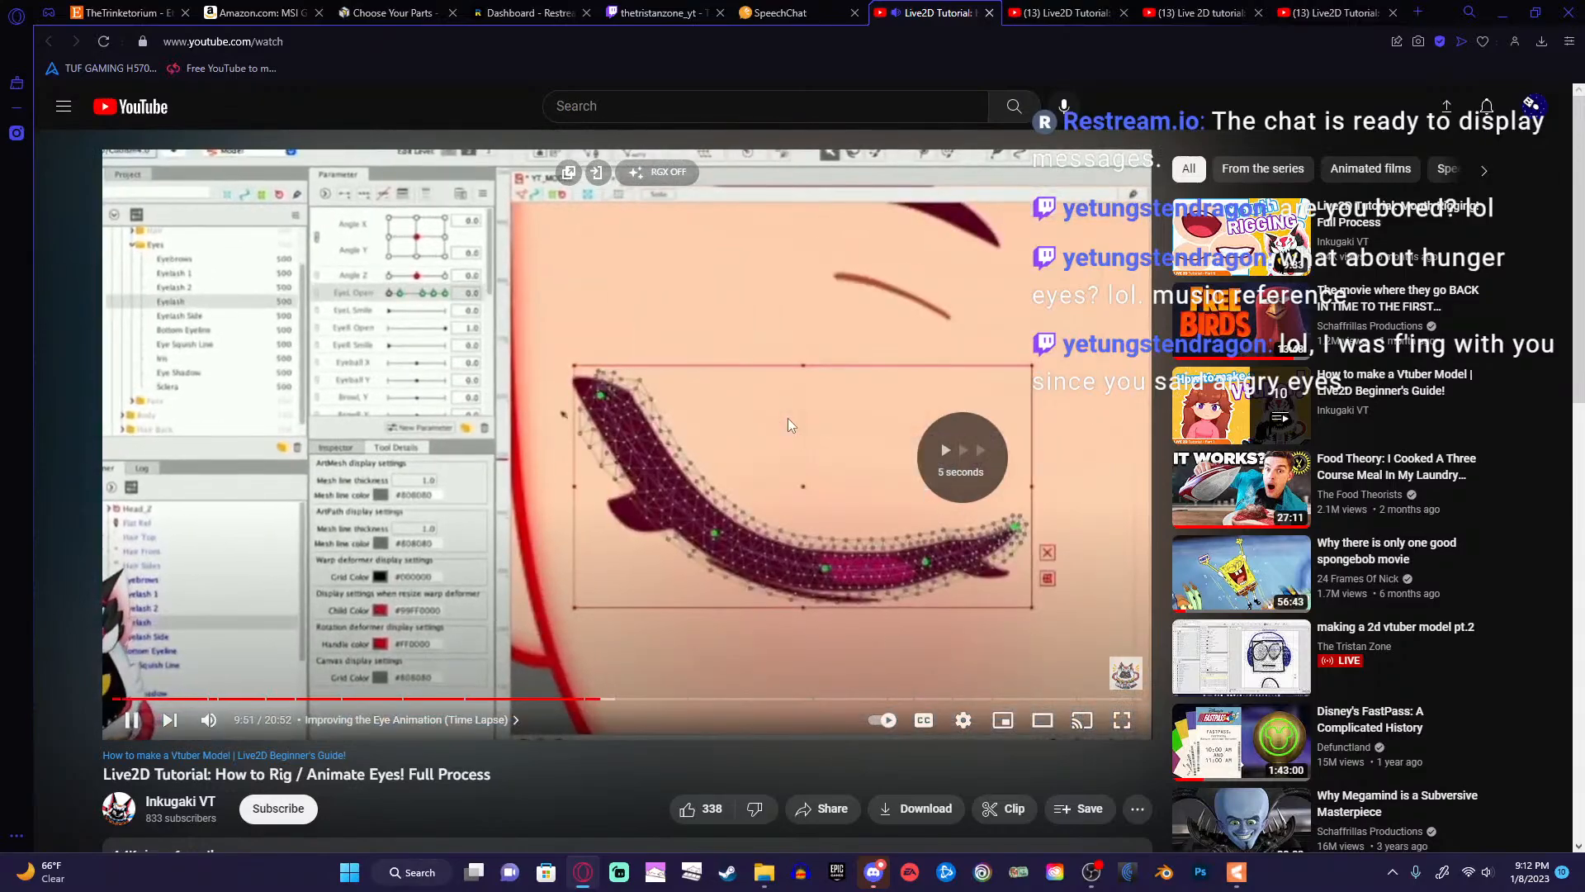
key("Right")
key("Right")
key("Right")
key("Right")
key("Right")
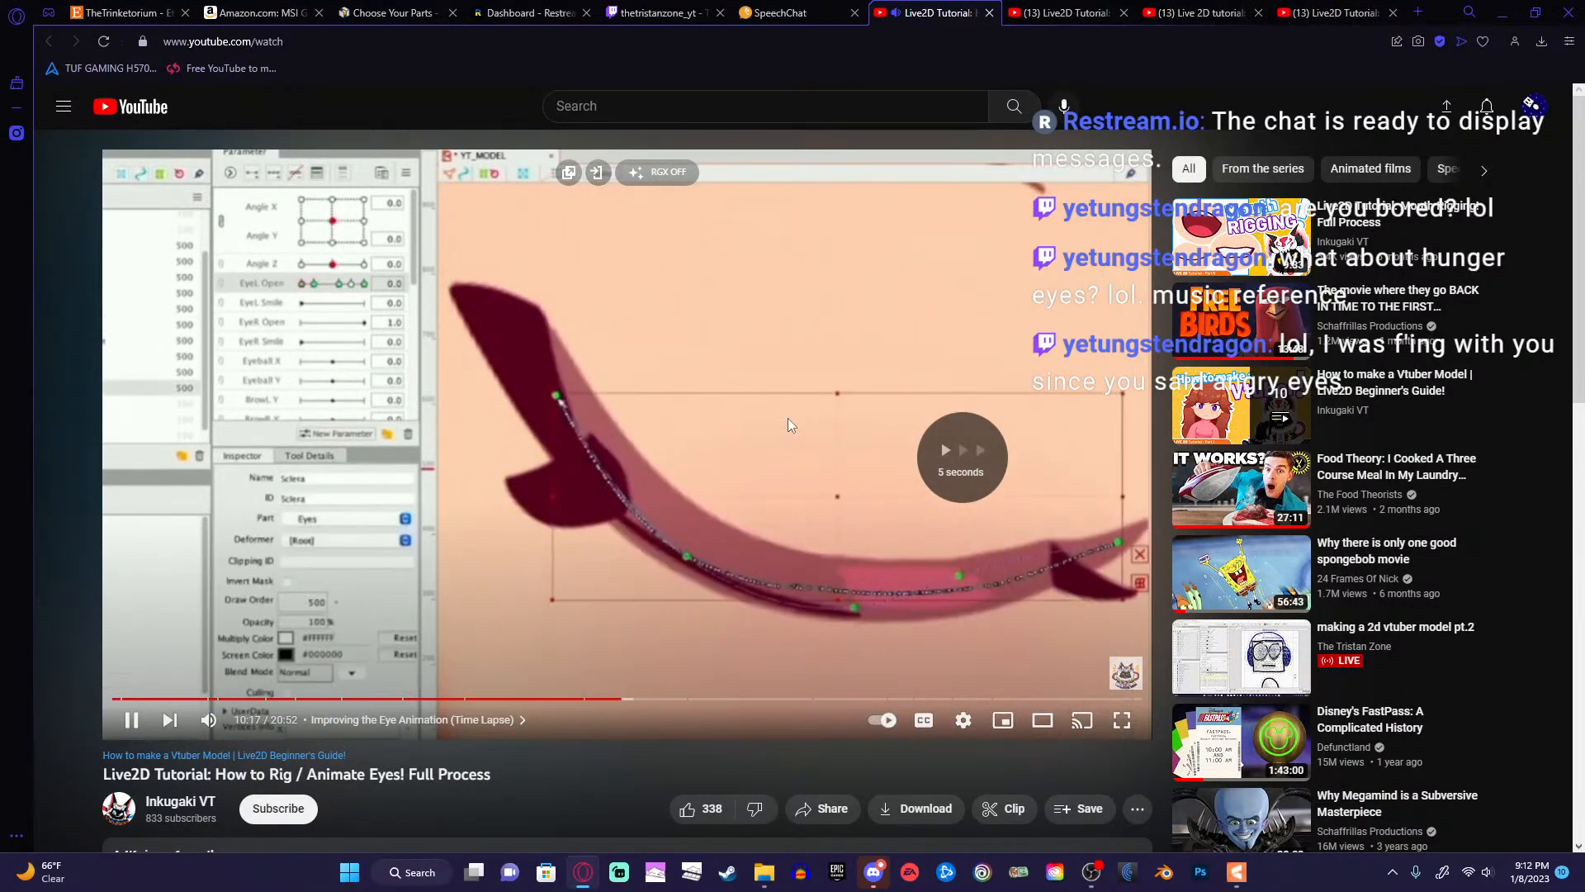
key("Right")
key("Right")
key("Right")
key("Right")
key("Right")
key("Right")
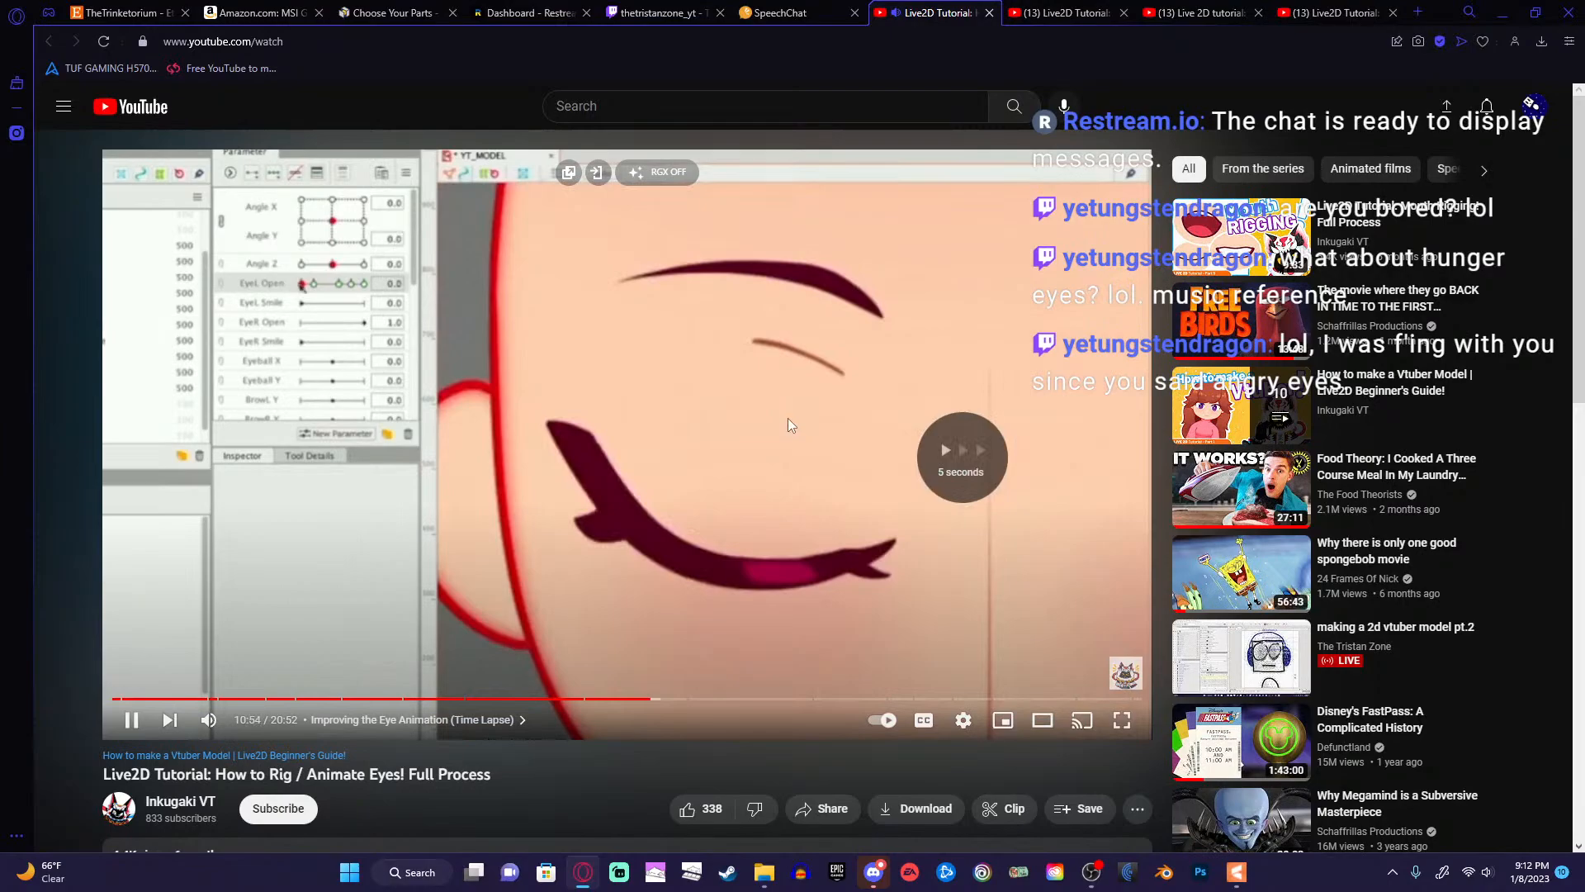
key("Right")
key("Right")
key("Right")
key("Right")
key("Right")
key("Right")
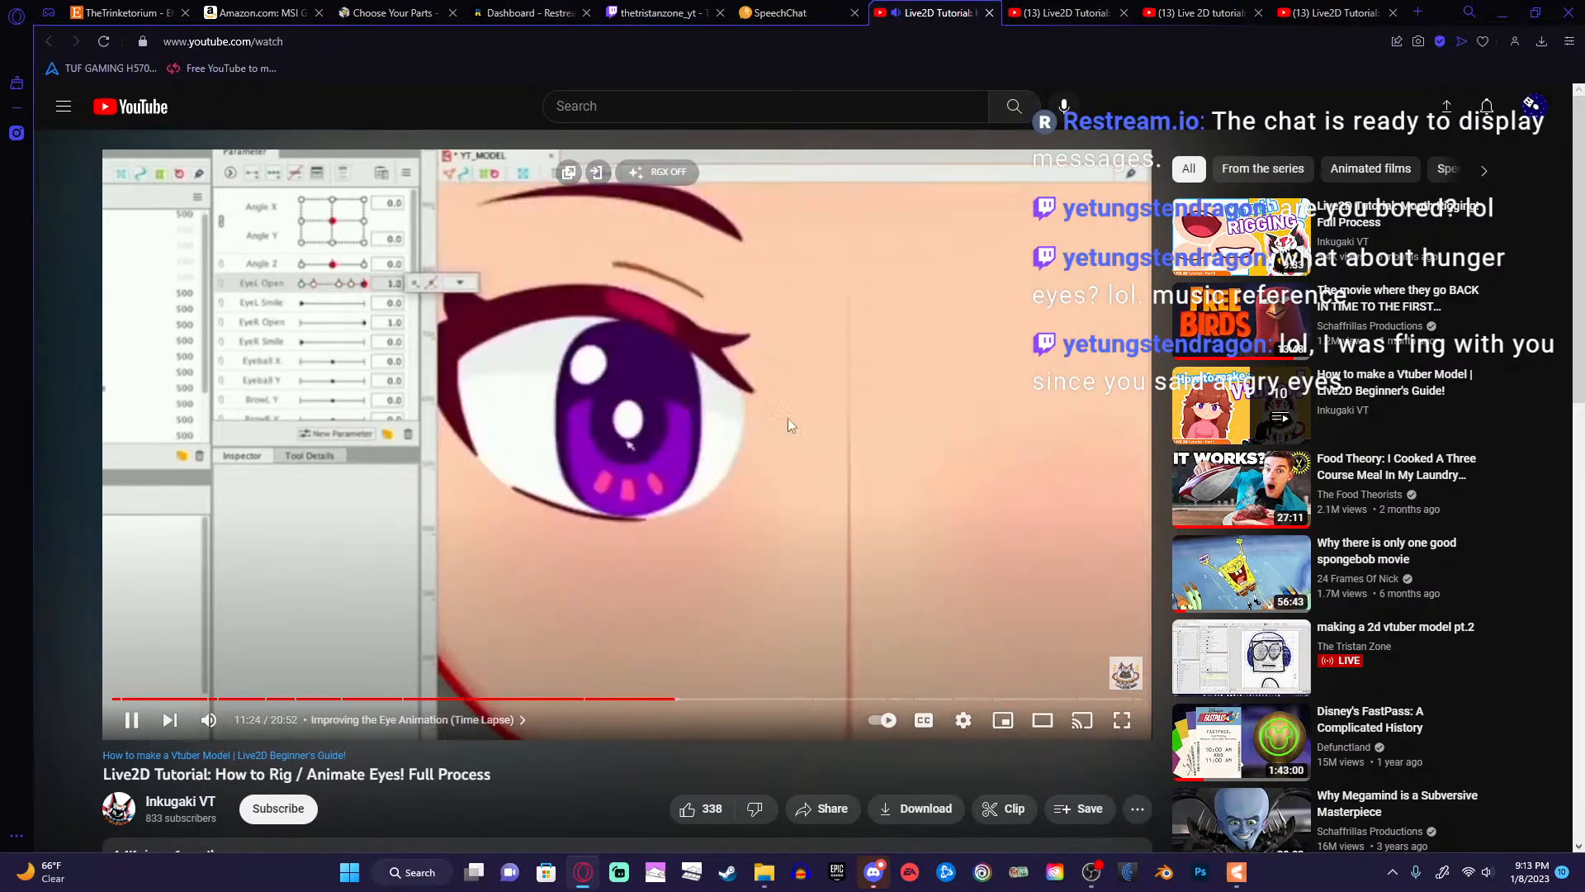
key("Right")
key("Right")
key("Right")
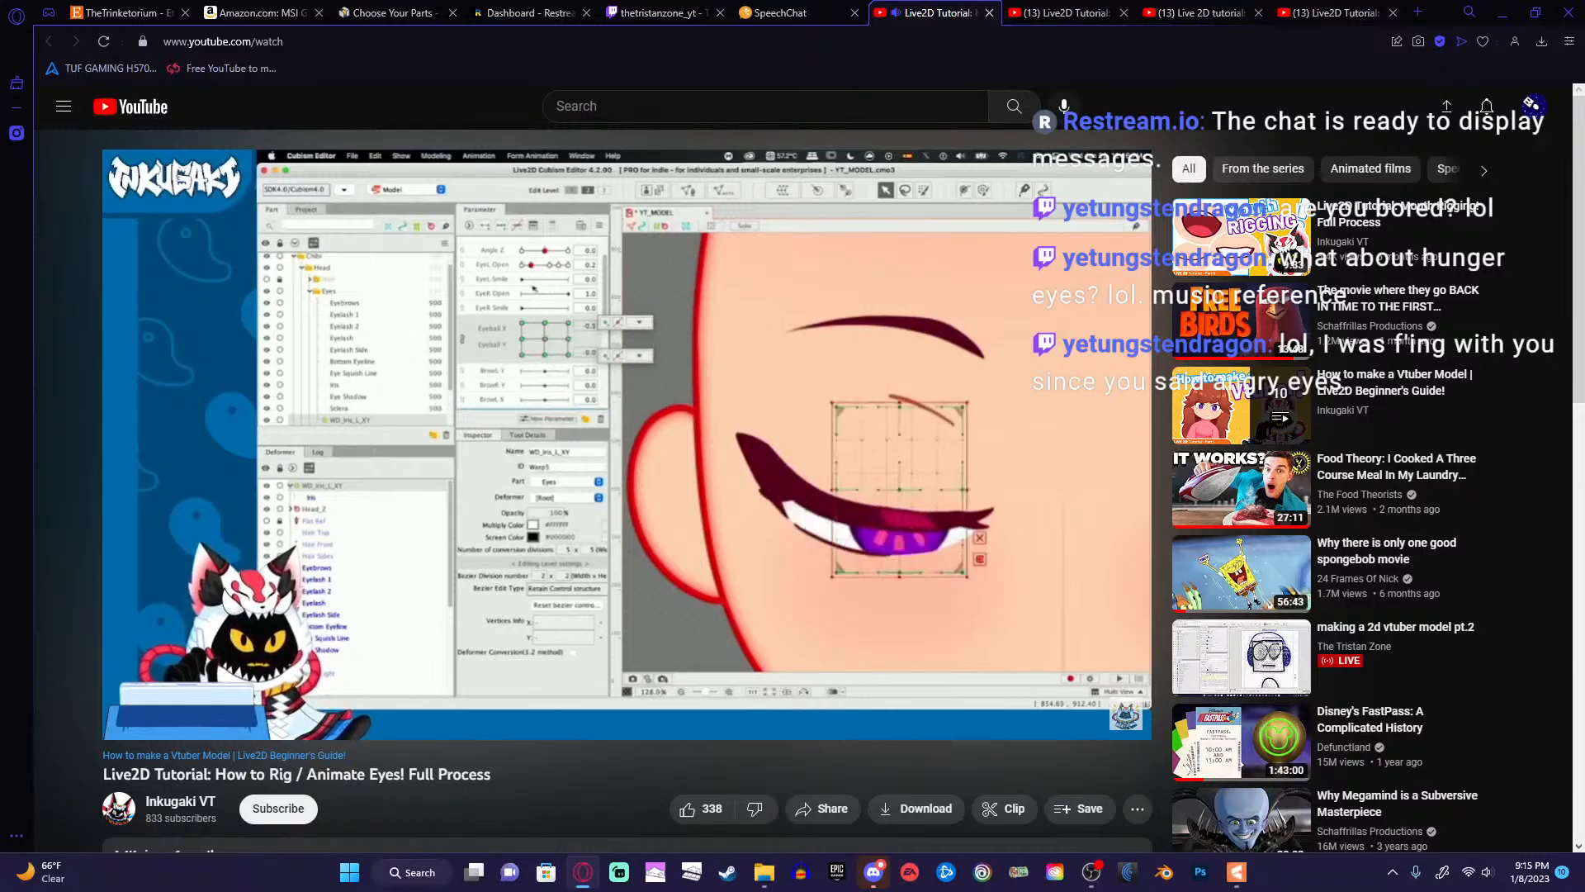
Go back to about 12:29 in the tutorial and review the start of the Iris Animation: Set Up and KeyForms chapter.
mouse_move(805, 322)
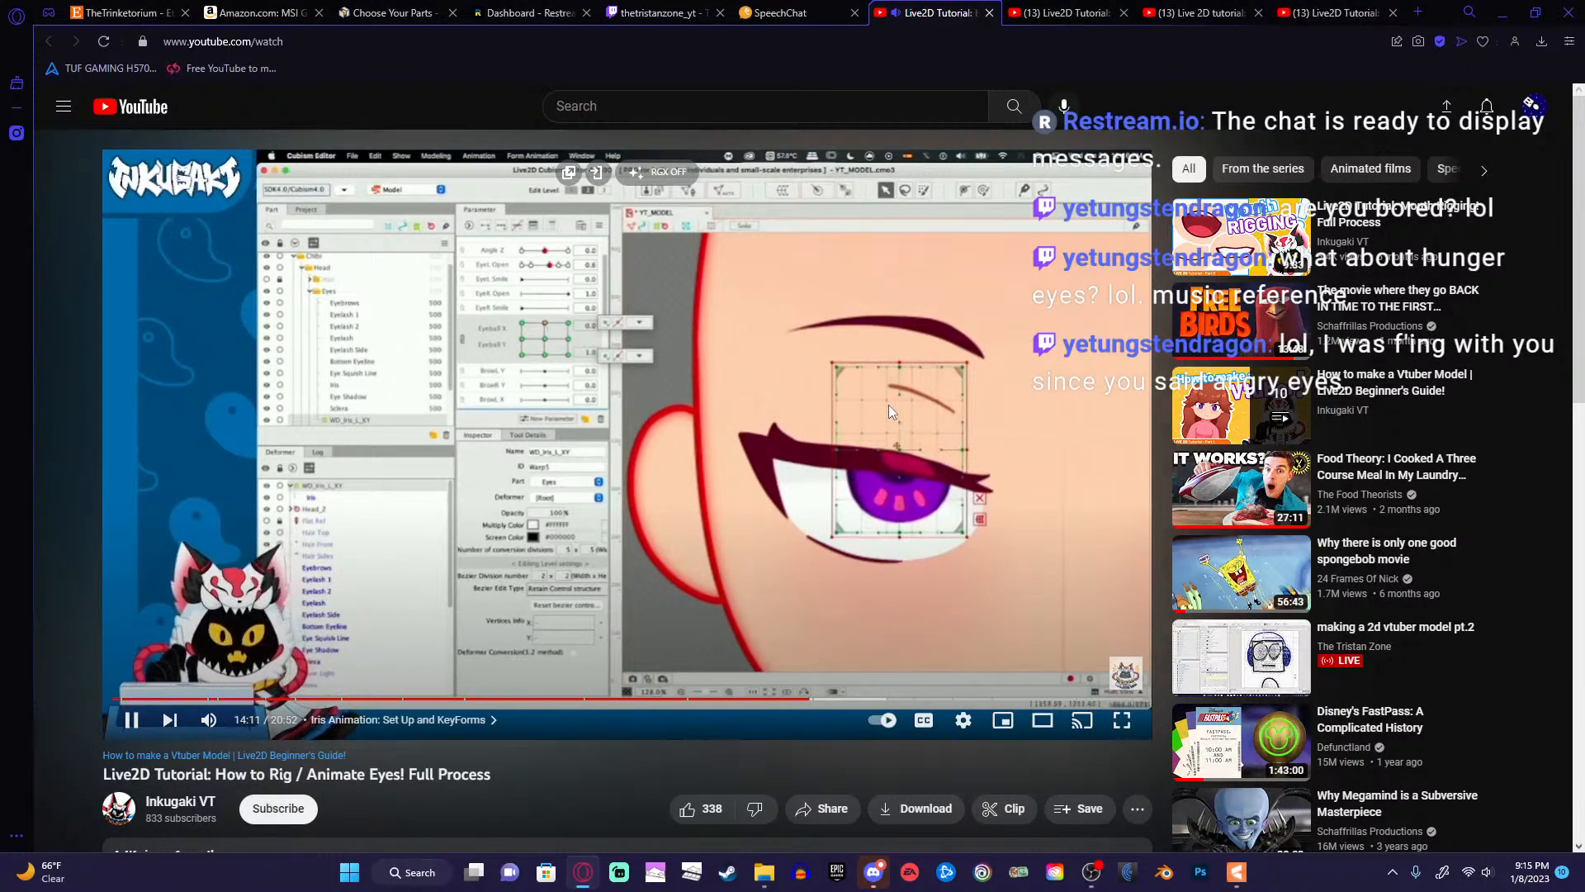
left_click(888, 404)
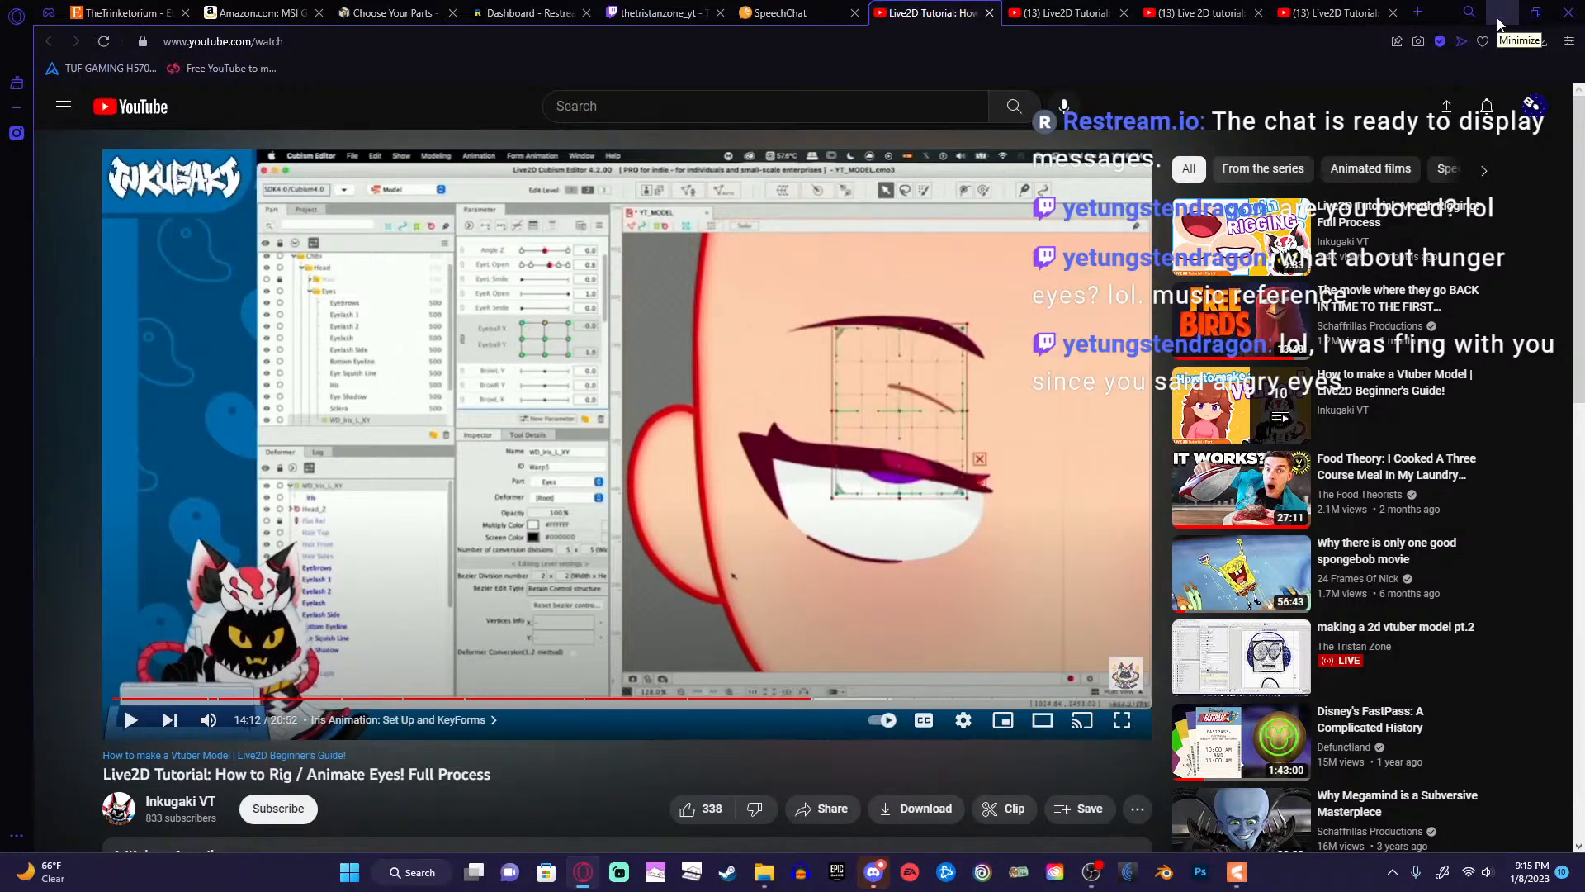
left_click(729, 700)
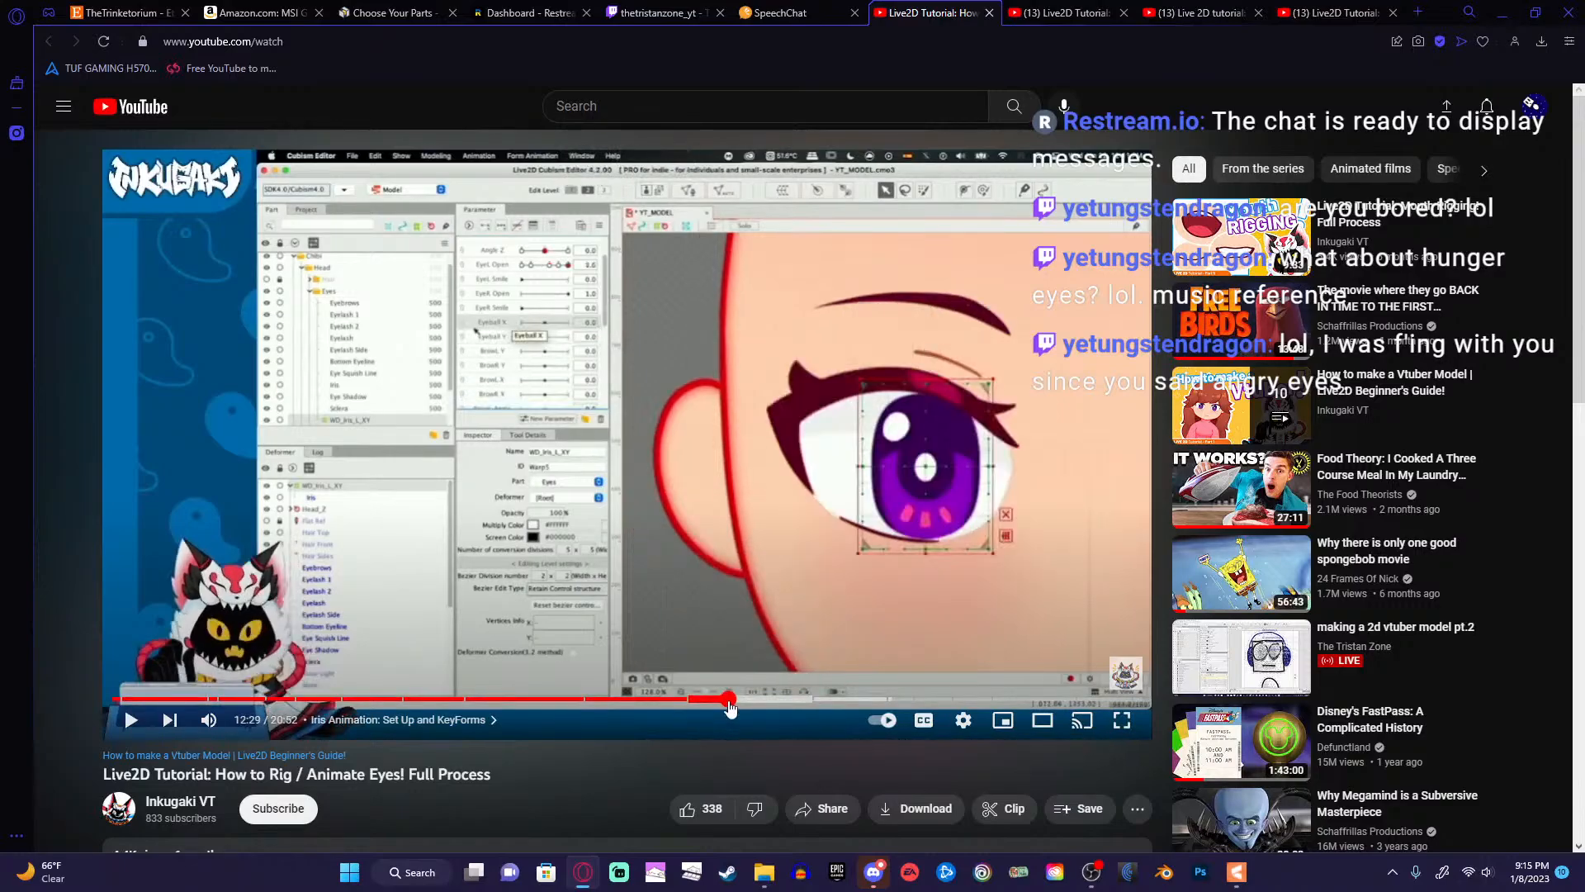
left_click(795, 512)
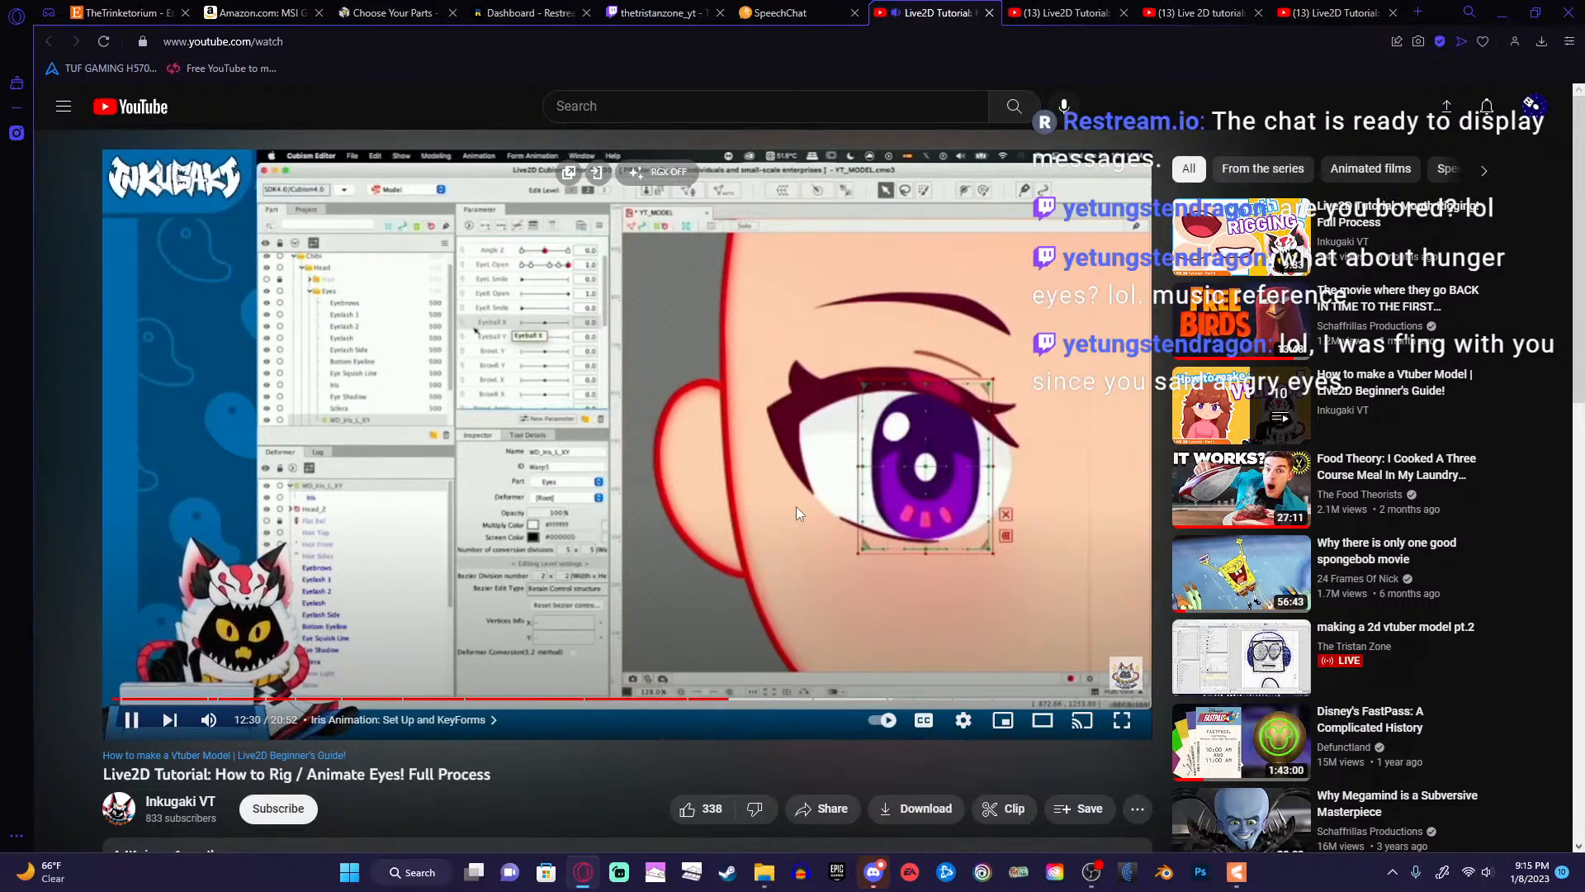
key("Right")
key("Right")
key("Left")
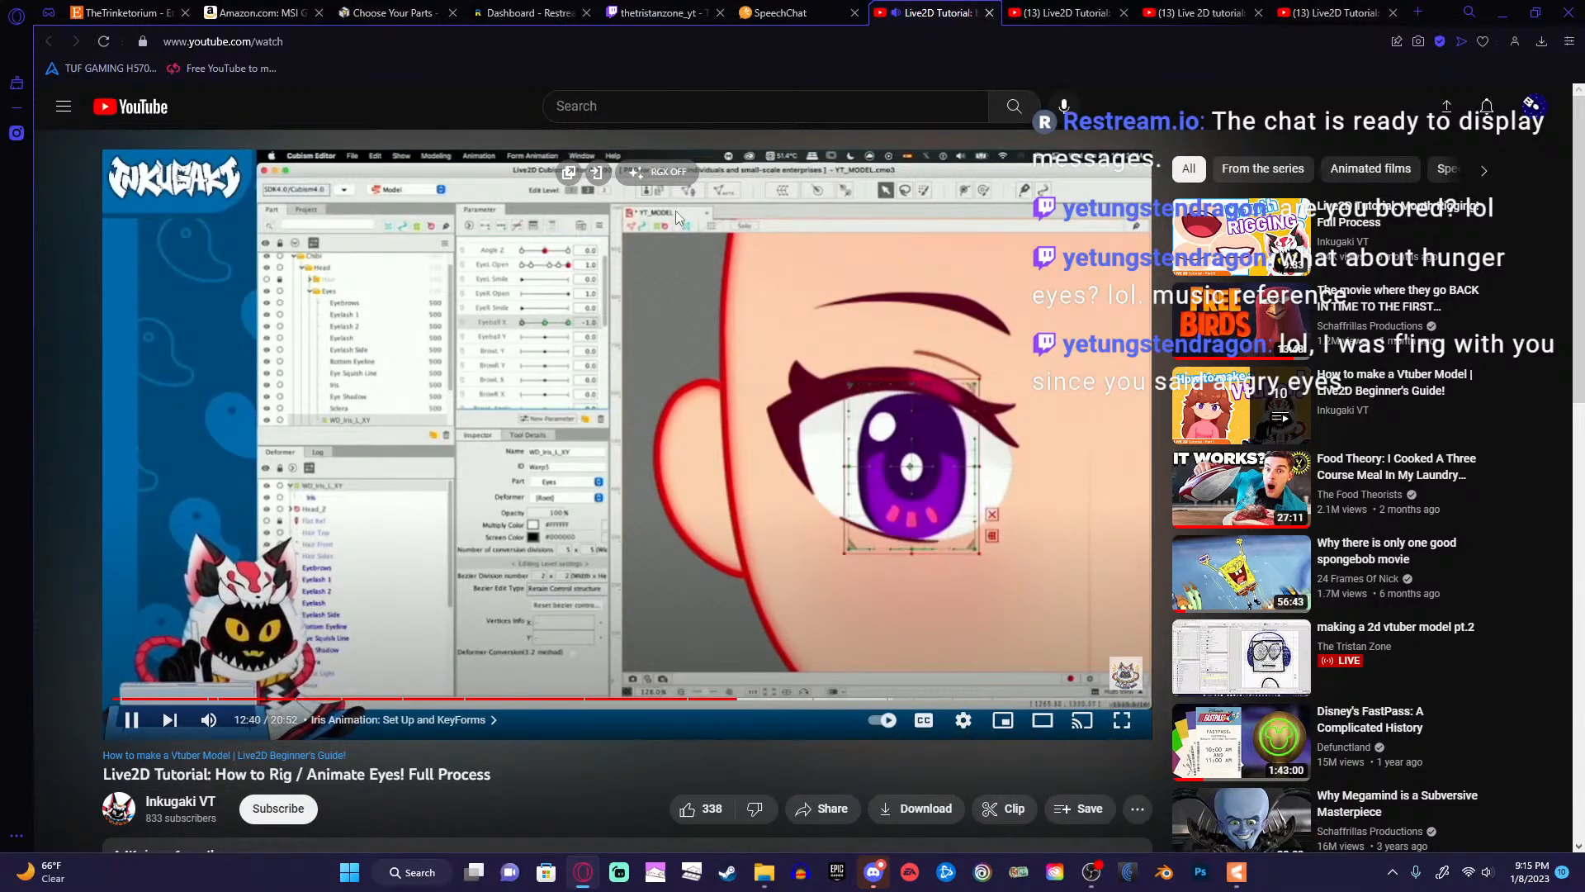
Return to Live2D Cubism Editor and open the left eye again by setting EyeL Open to 1.0.
left_click(1503, 13)
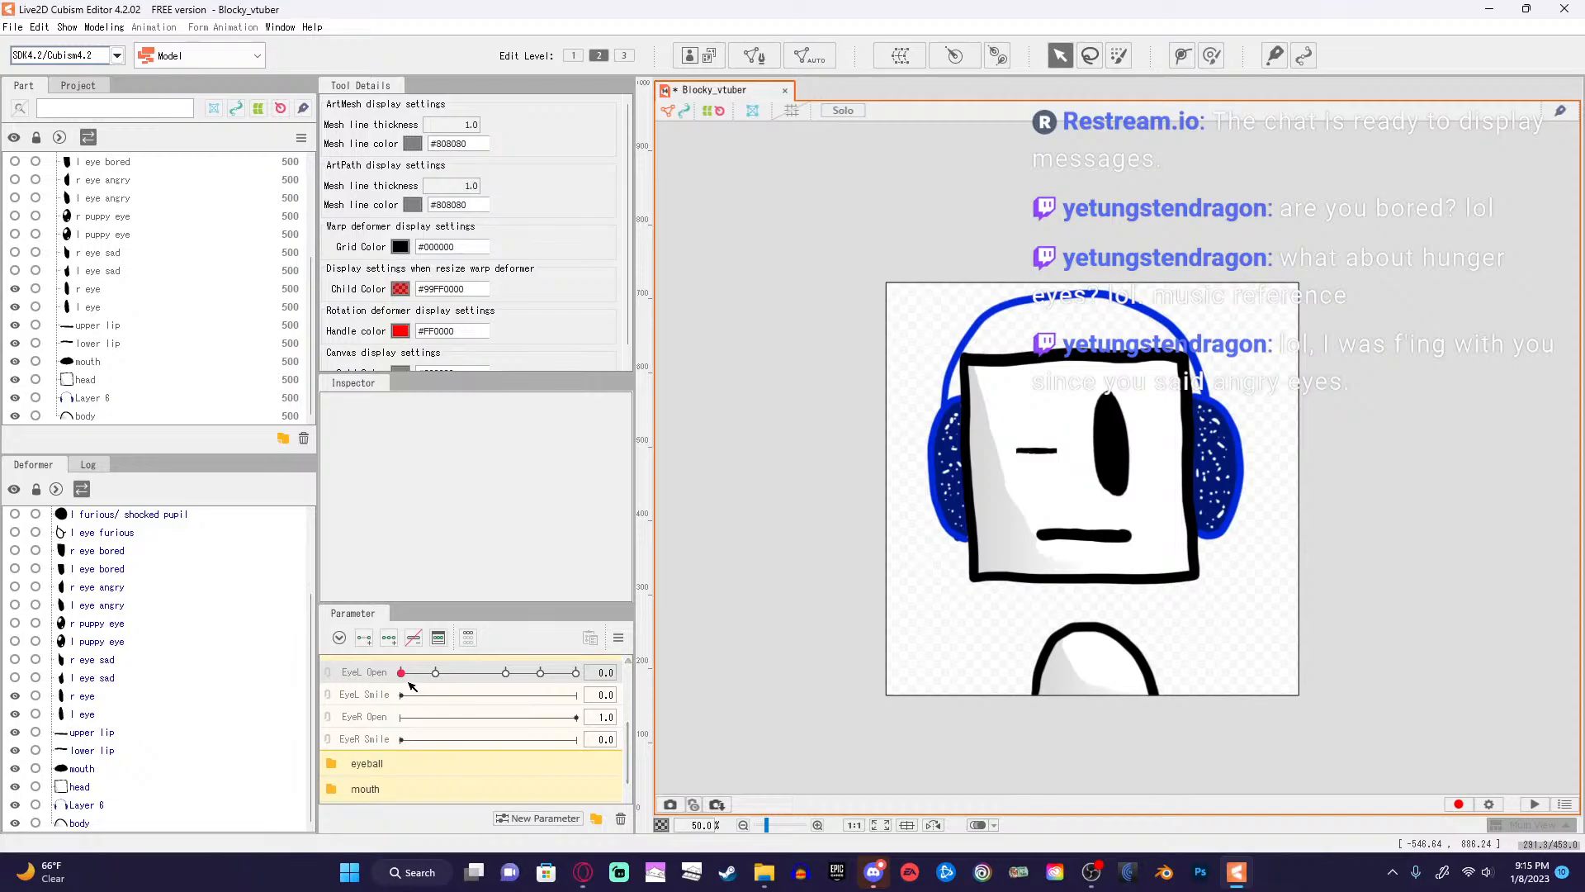
left_click_drag(402, 675, 580, 675)
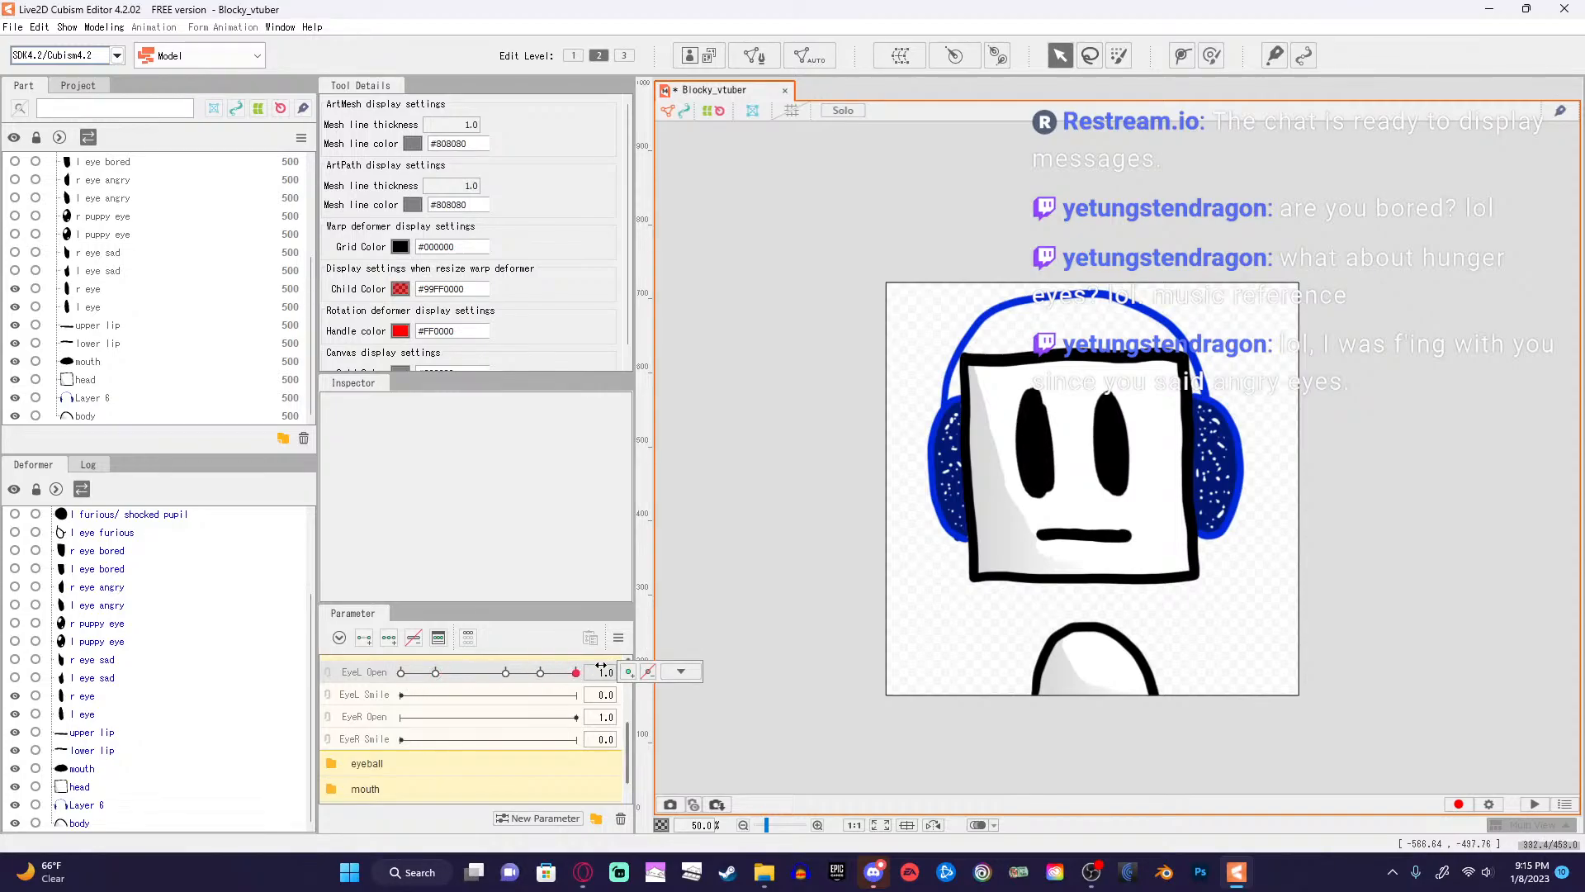
mouse_move(584, 676)
left_mouse_down()
mouse_move(402, 675)
mouse_move(465, 685)
mouse_move(372, 692)
mouse_move(577, 686)
left_mouse_up()
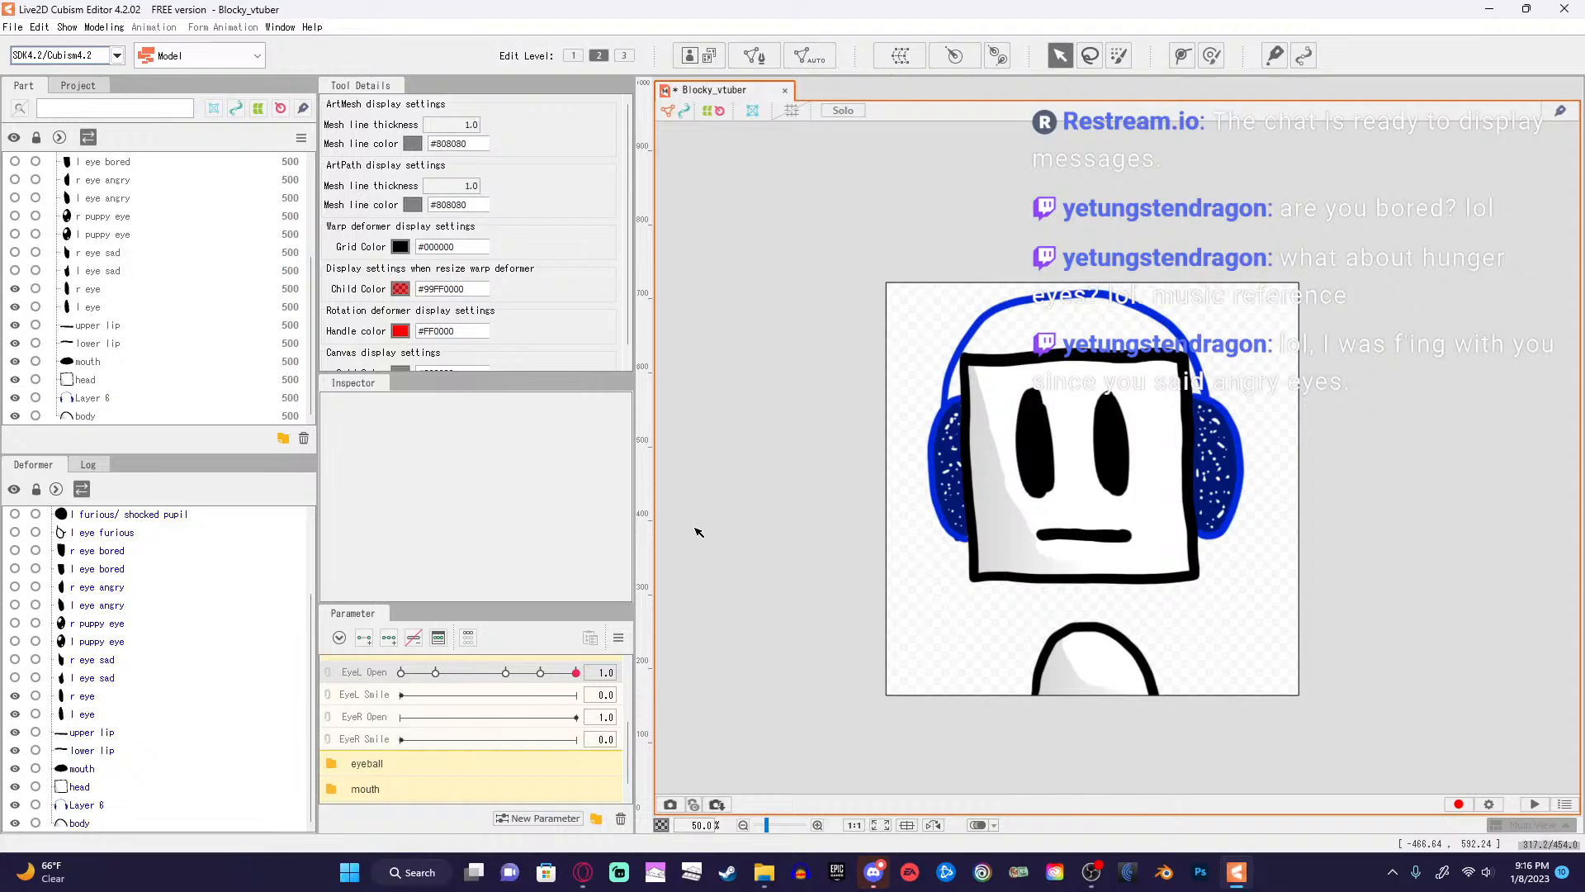
Expand the eyeball parameter group and select the l eye mesh together with the Eyeball X parameter.
scroll(438, 788, "down", 1)
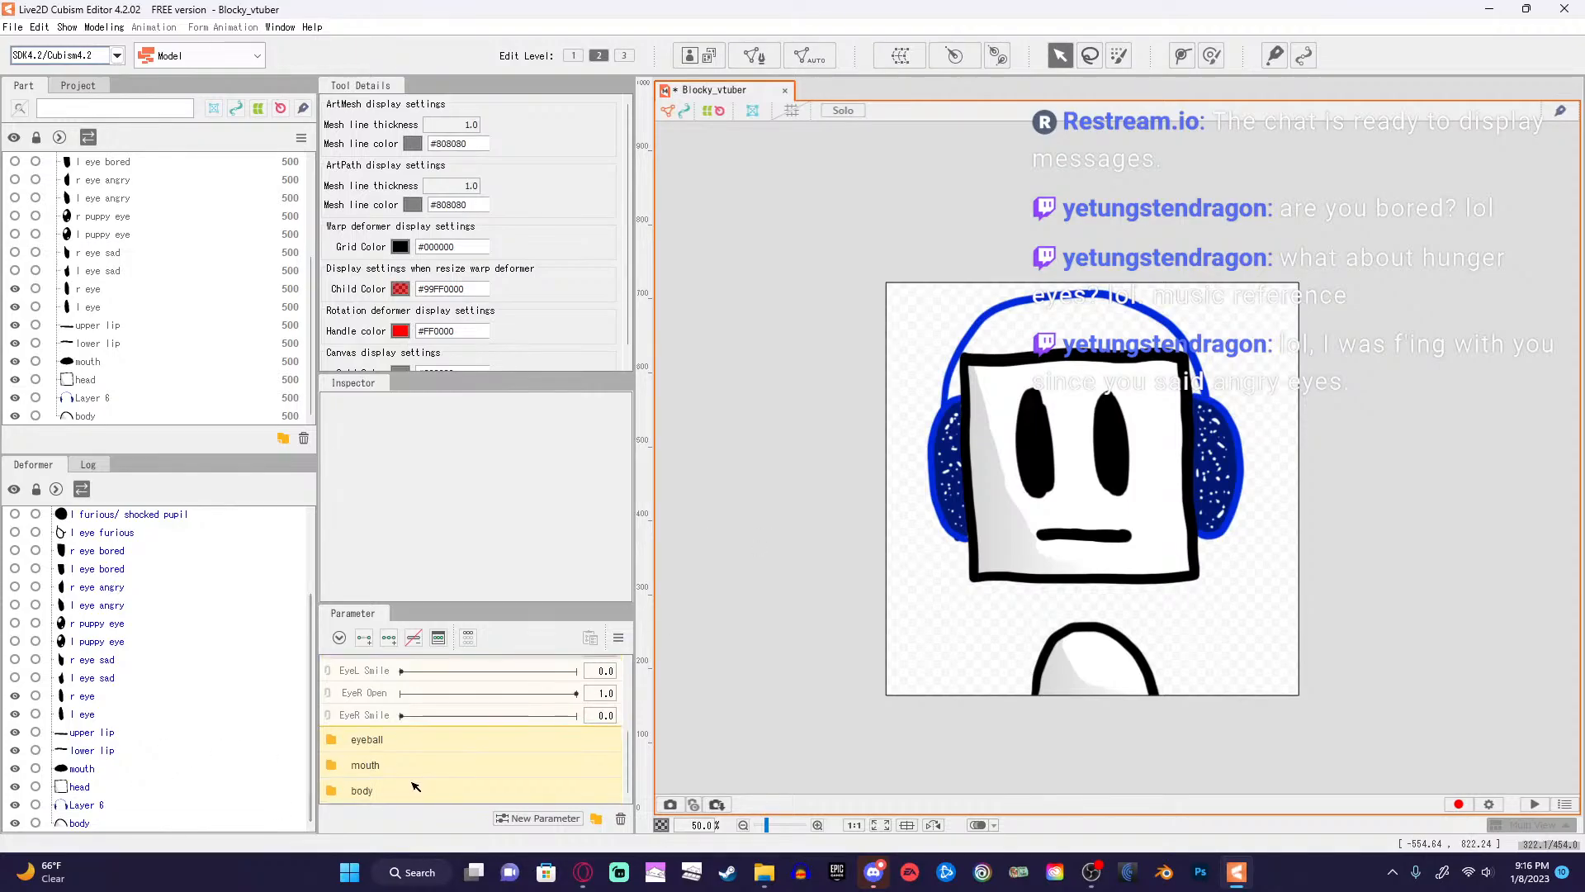
left_click(337, 750)
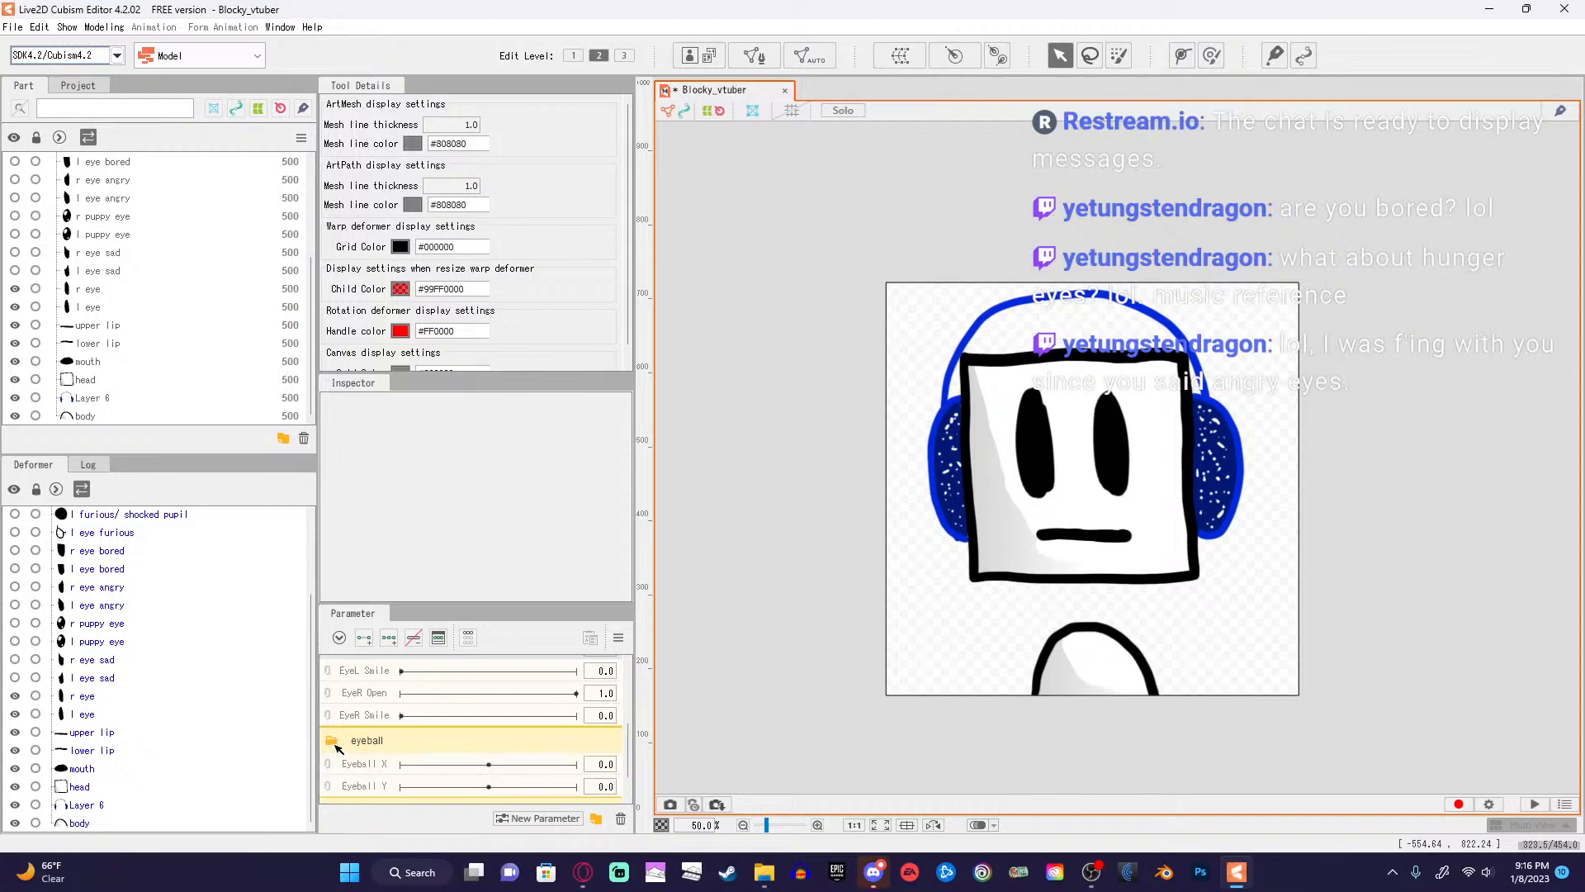
scroll(335, 751, "down", 1)
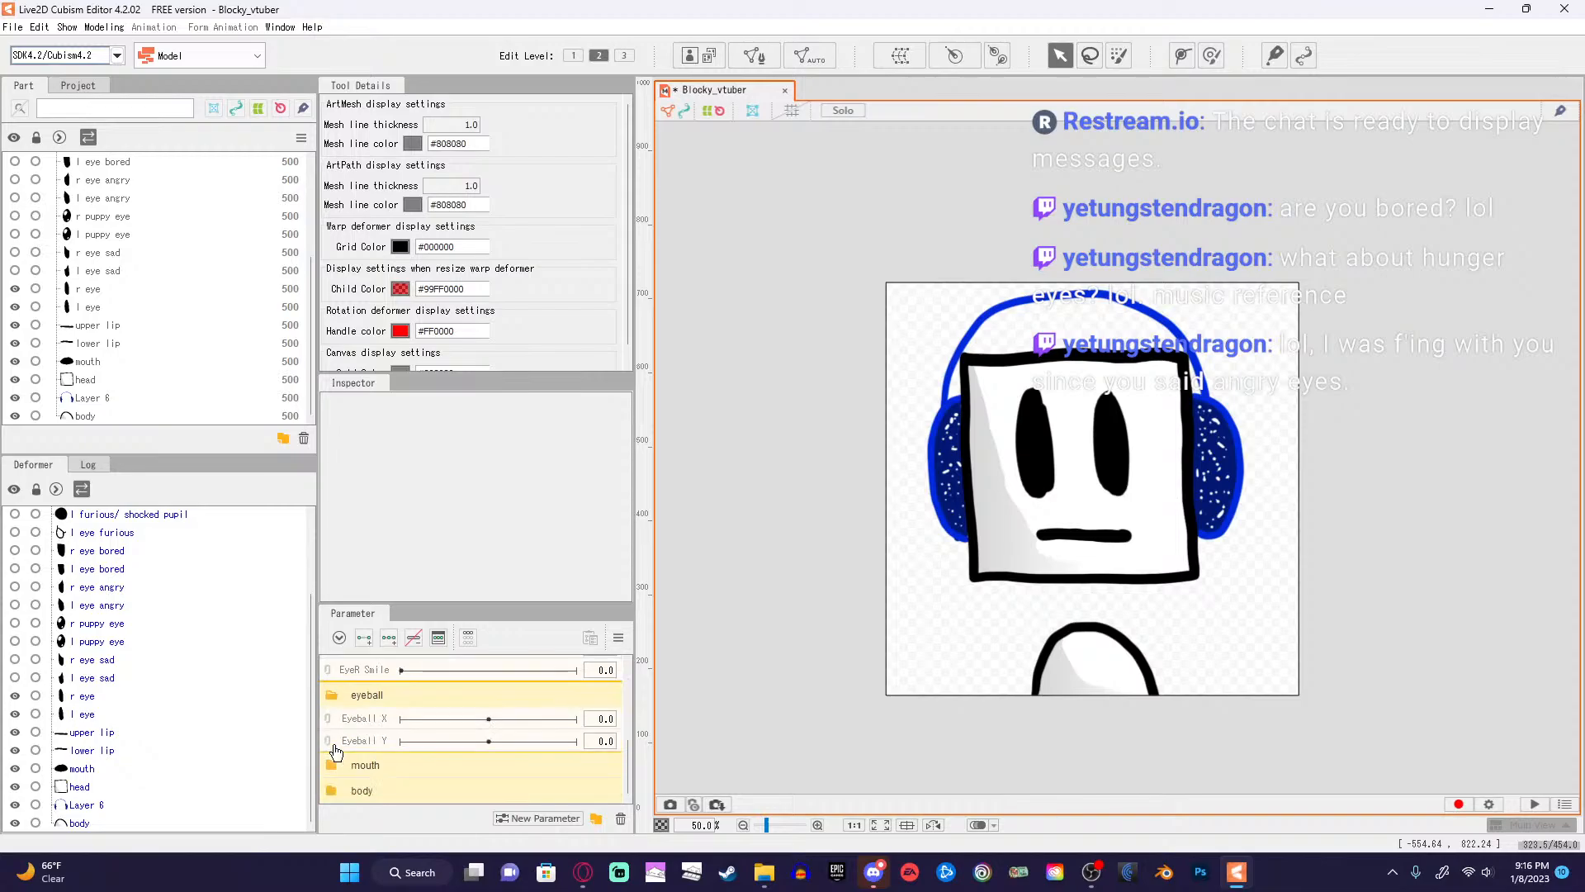
left_click(374, 725)
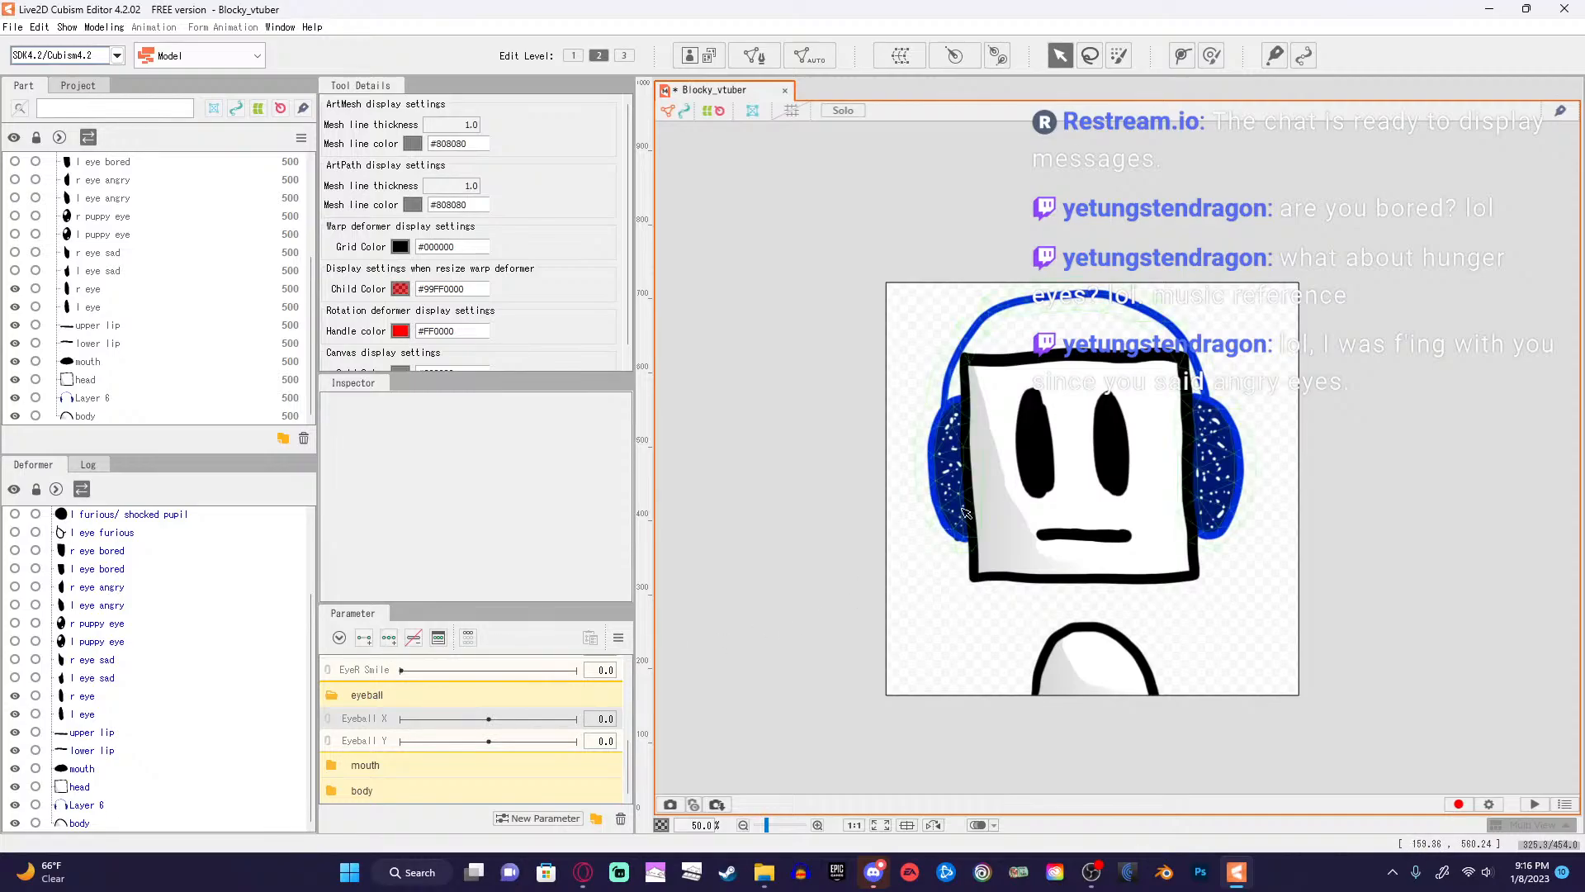
left_click(1032, 450)
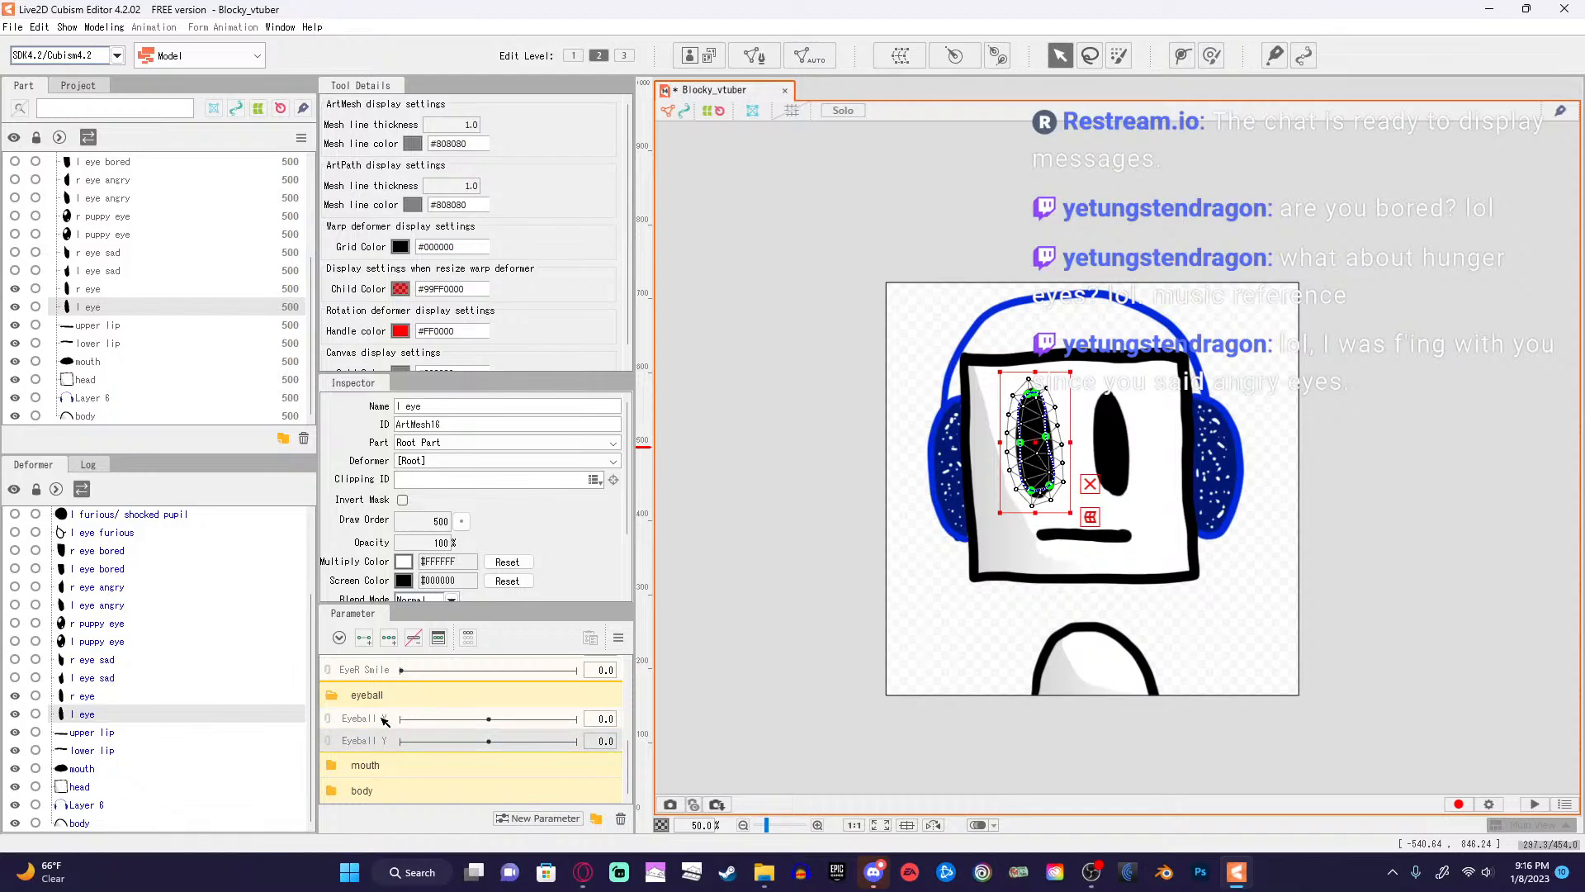
left_click(1092, 486)
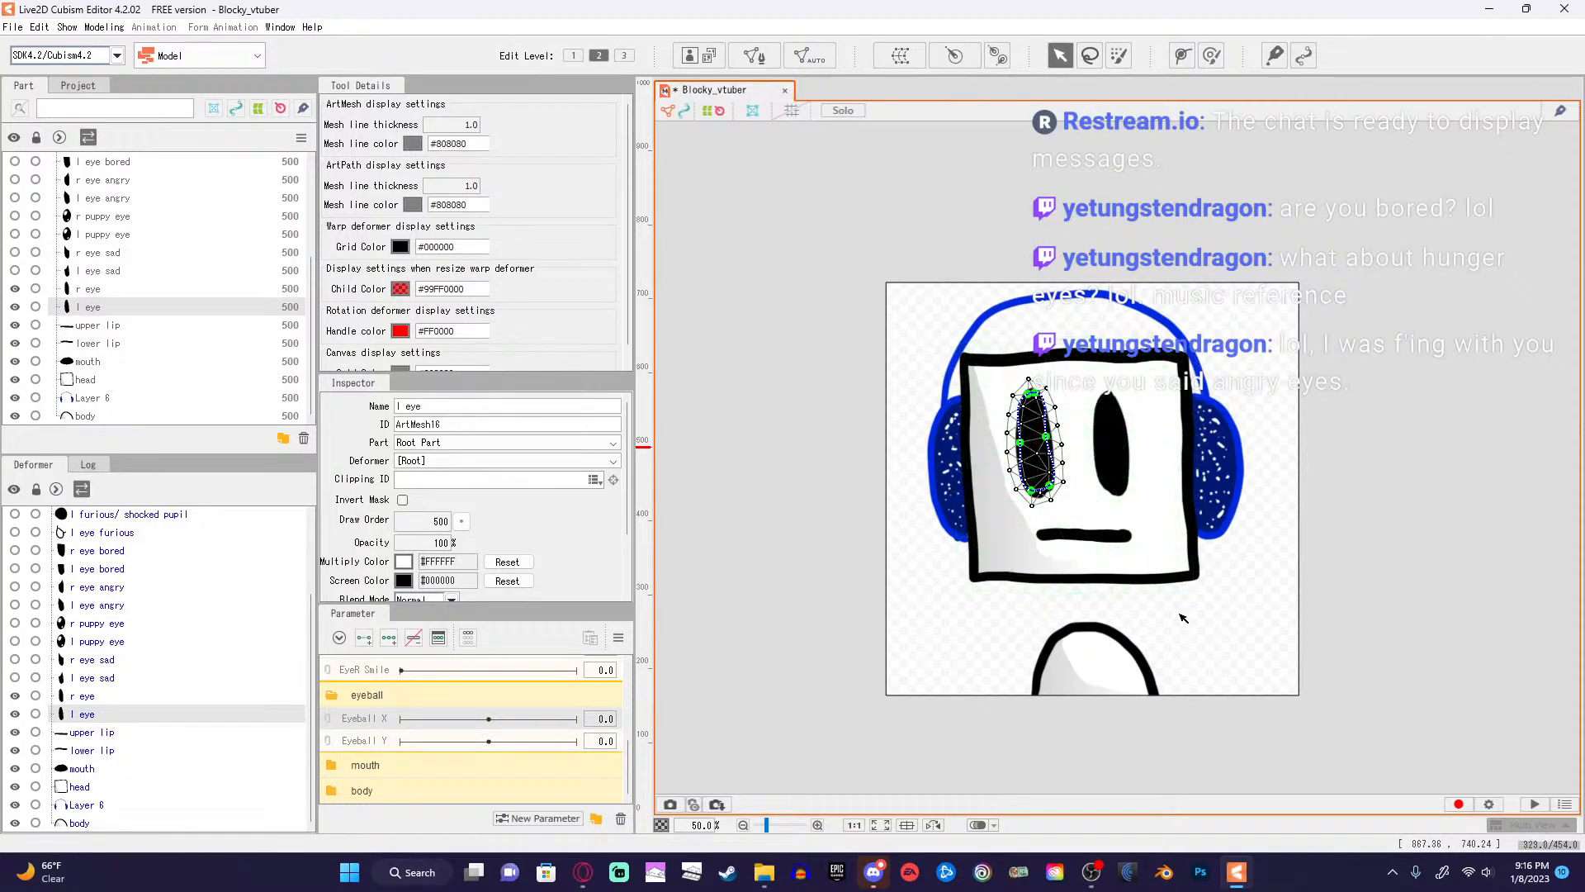
scroll(752, 723, "up", 2)
scroll(708, 686, "down", 2)
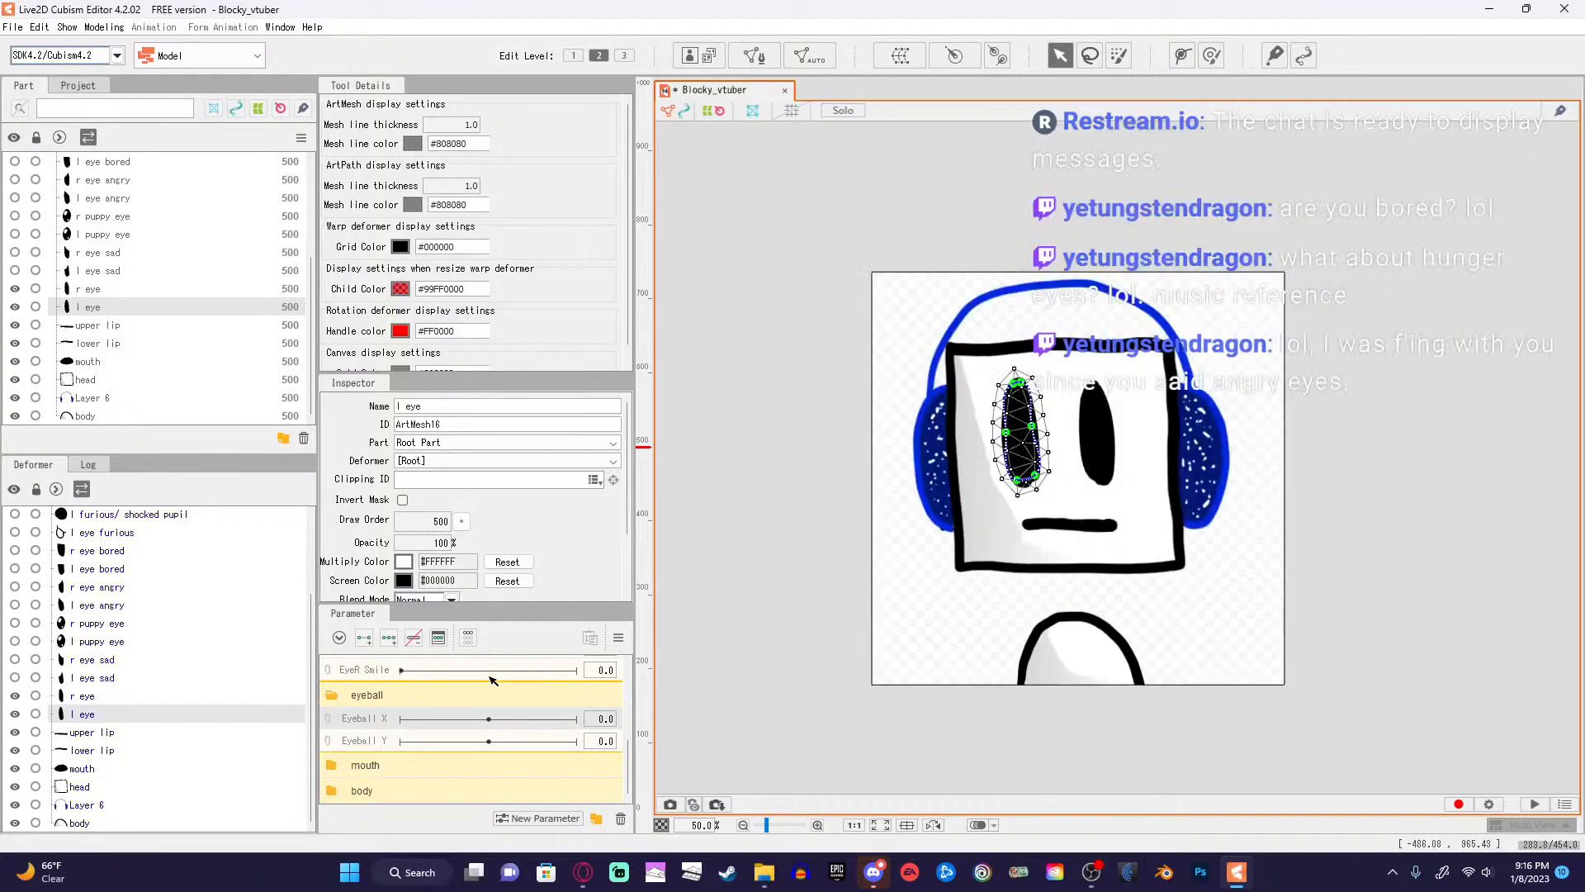
scroll(483, 696, "up", 2)
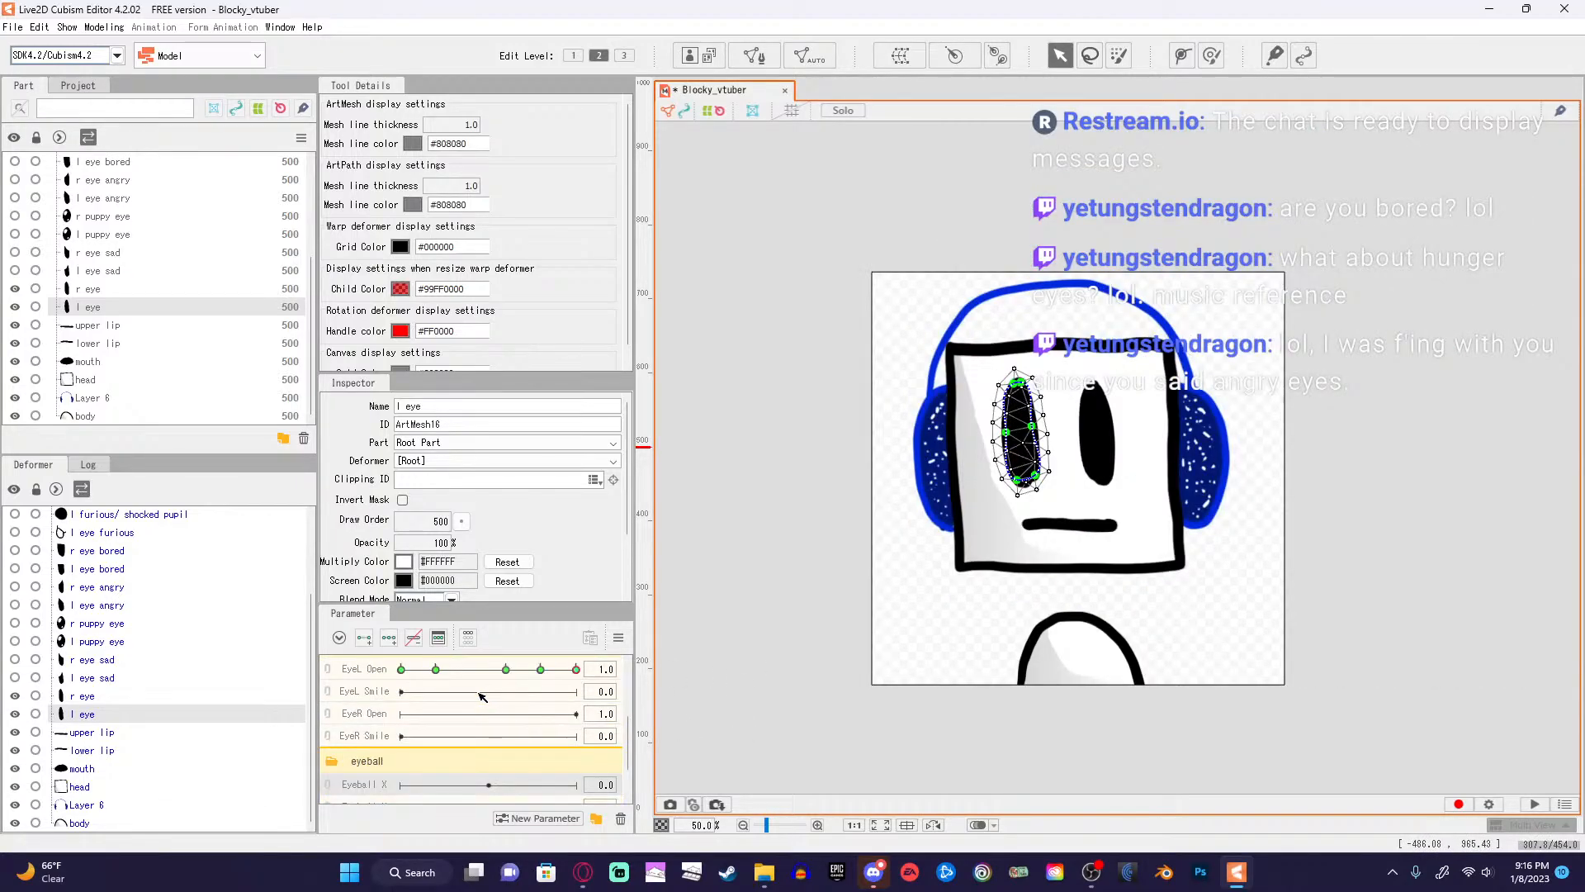
Add two keyforms to EyeR Open for the r eye mesh and set the parameter to 0.0.
left_click(381, 715)
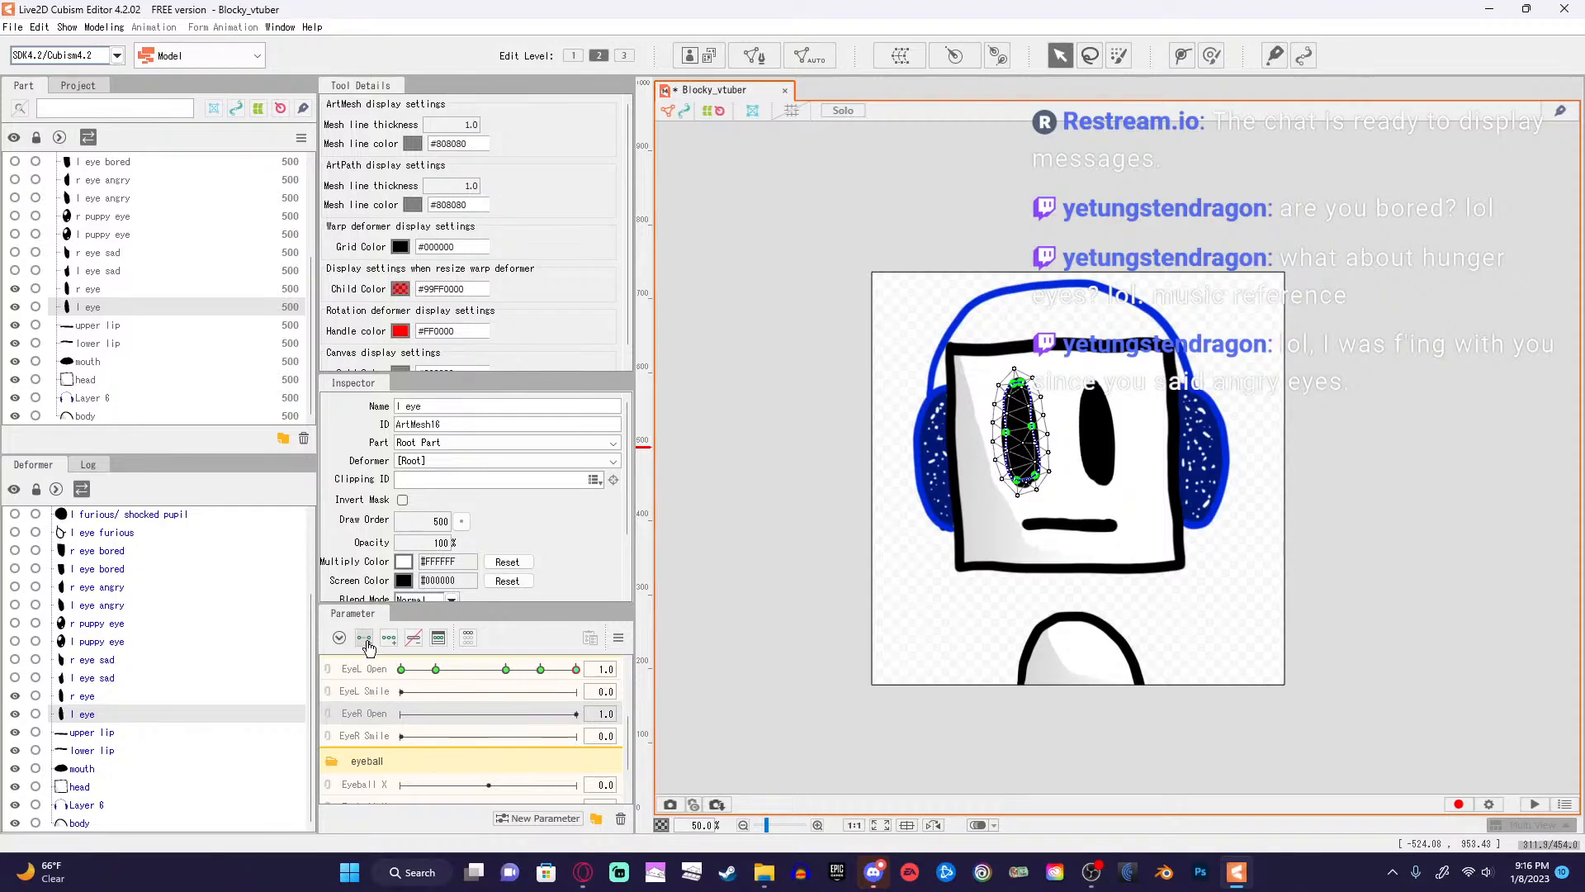
left_click(1095, 459)
left_click(1095, 460)
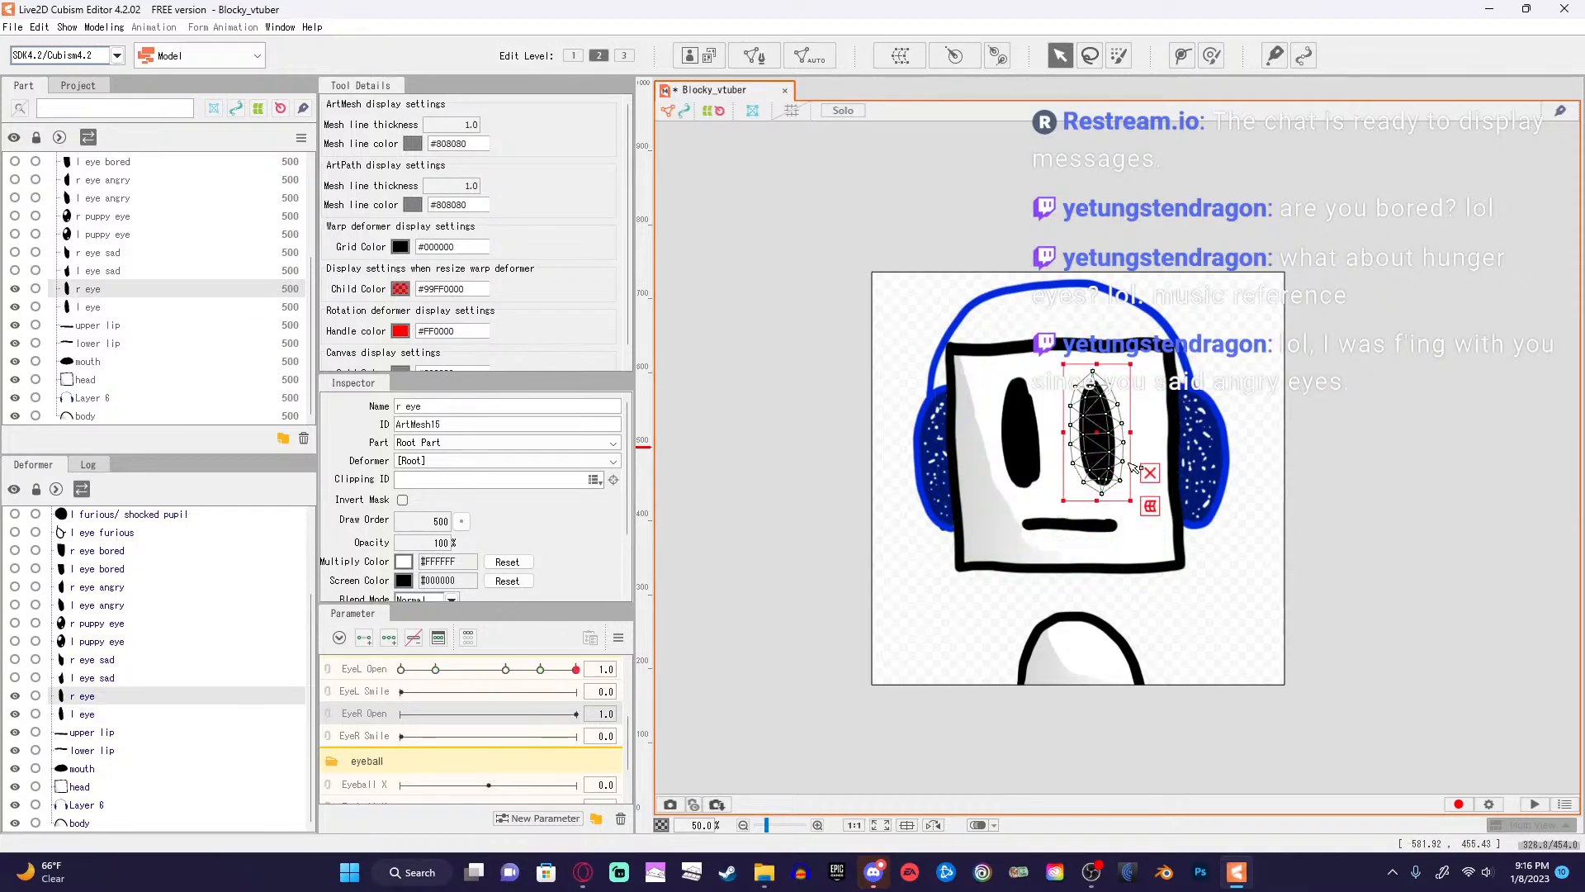
scroll(1411, 511, "up", 1)
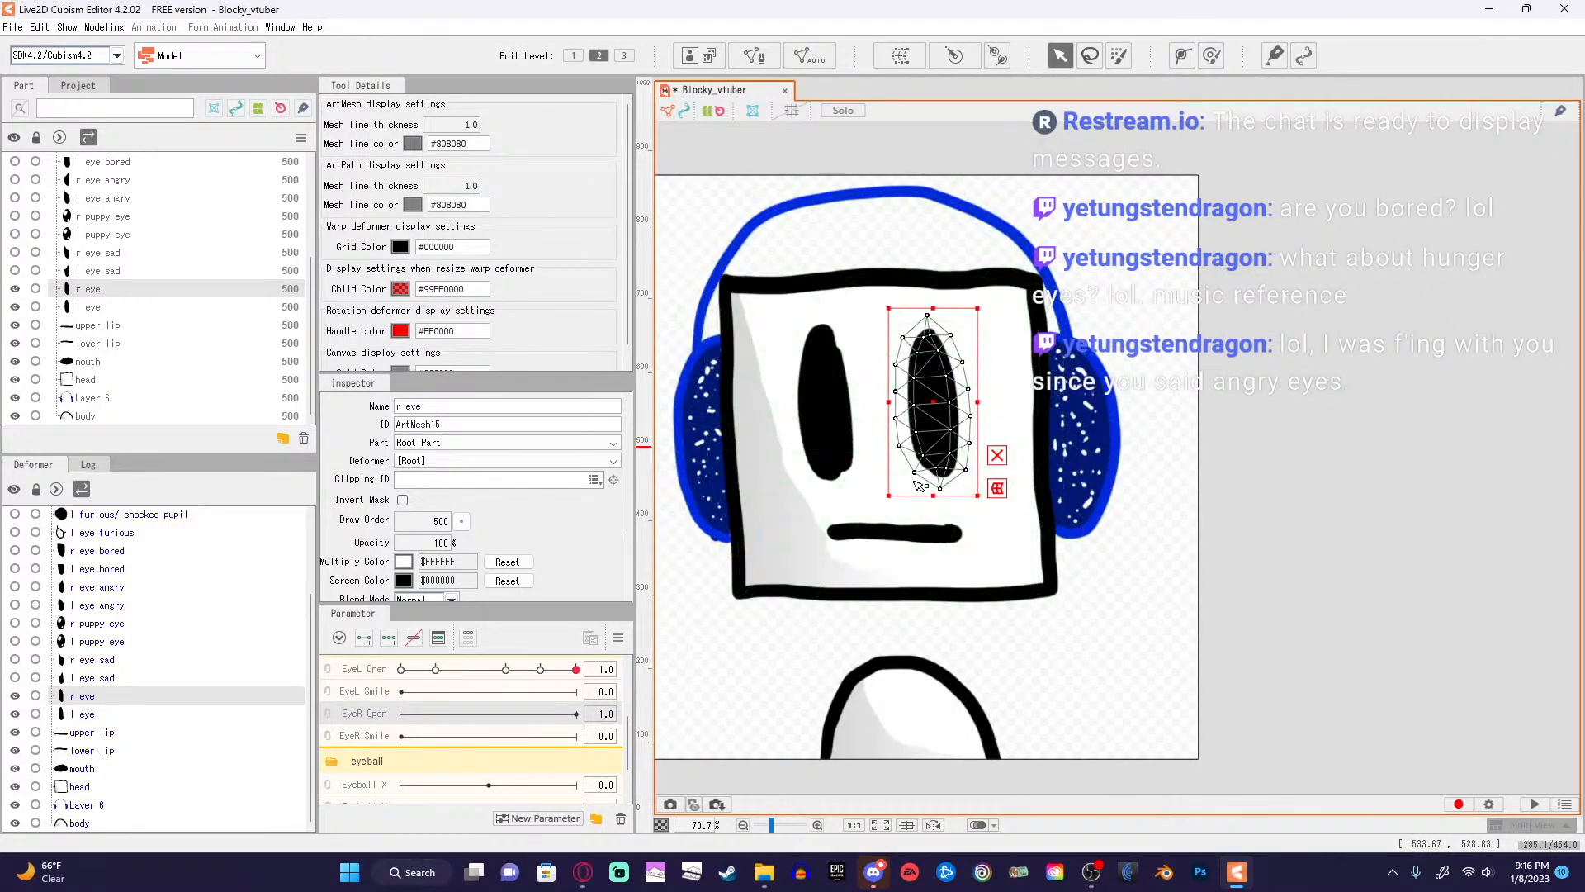
left_click(826, 396)
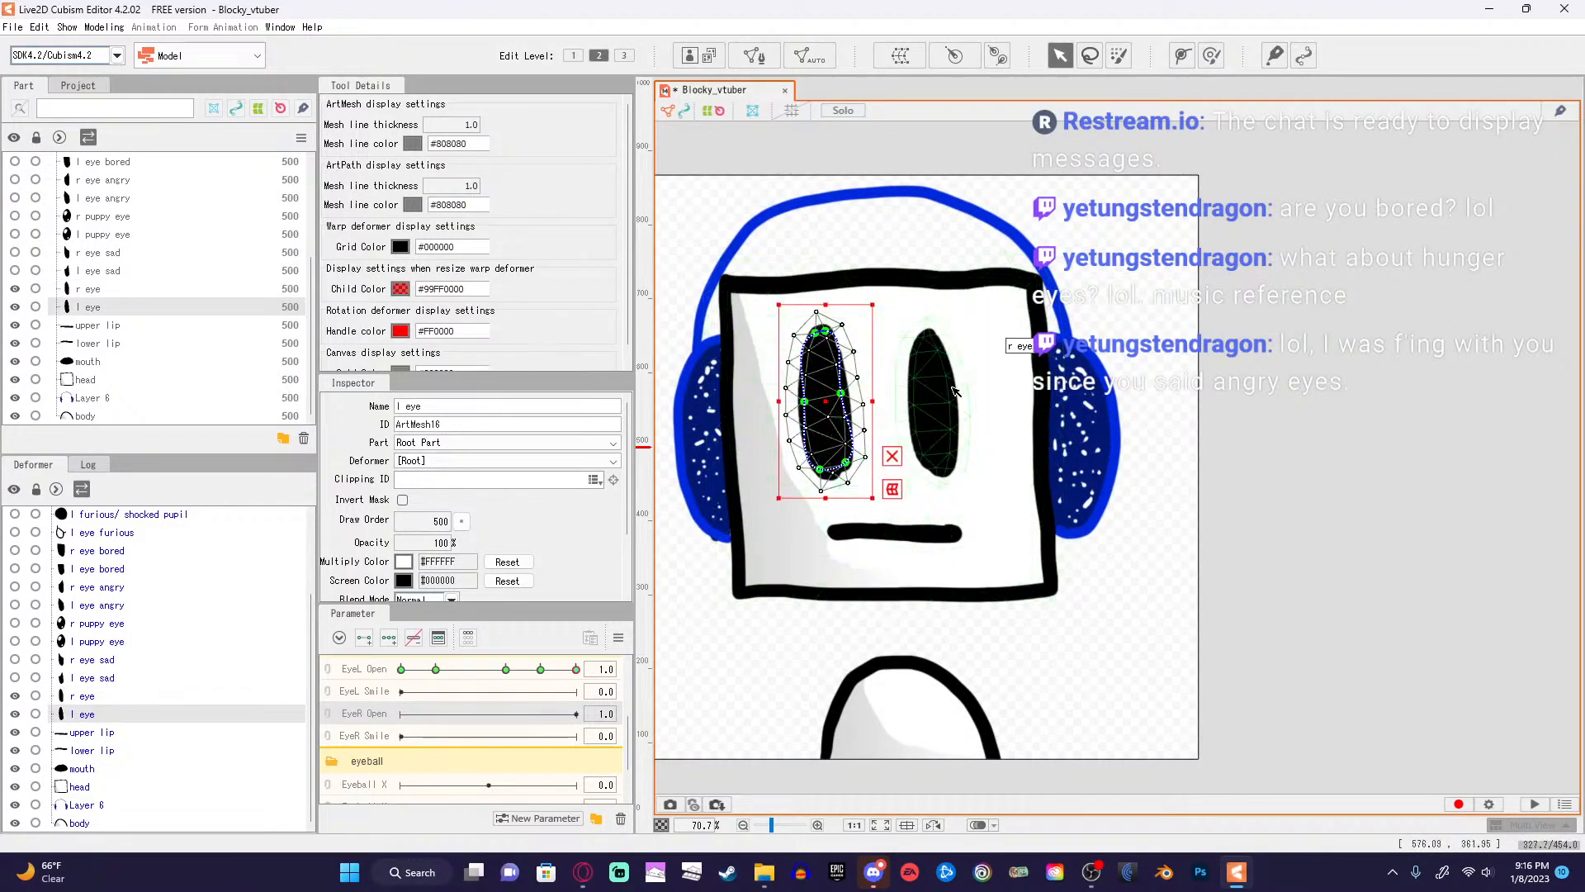
left_click(954, 390)
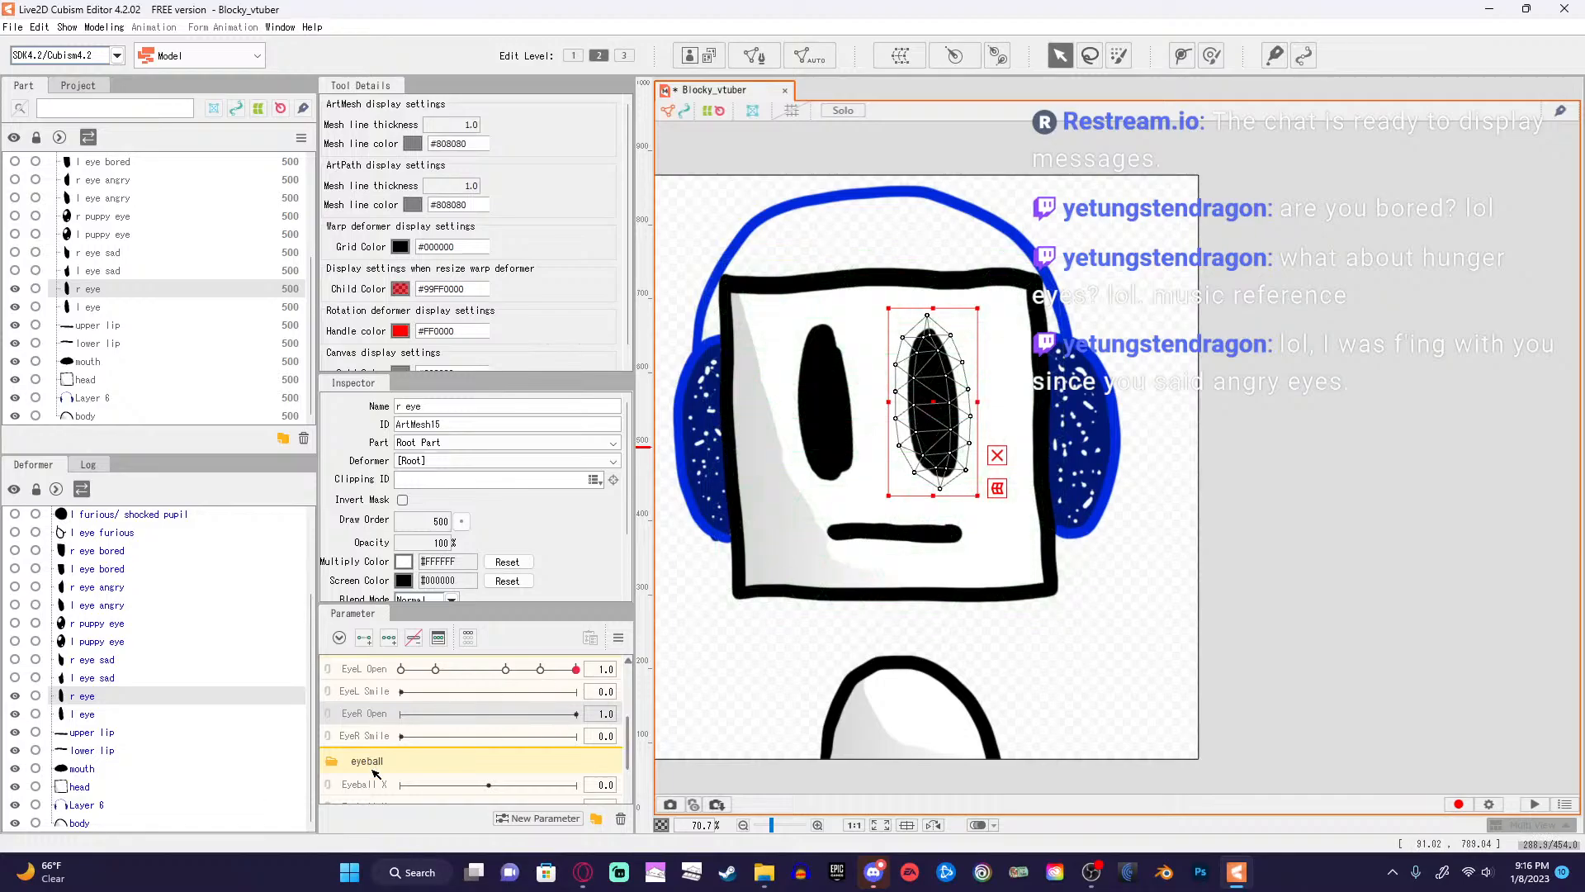
left_click(364, 638)
left_click_drag(577, 716, 388, 736)
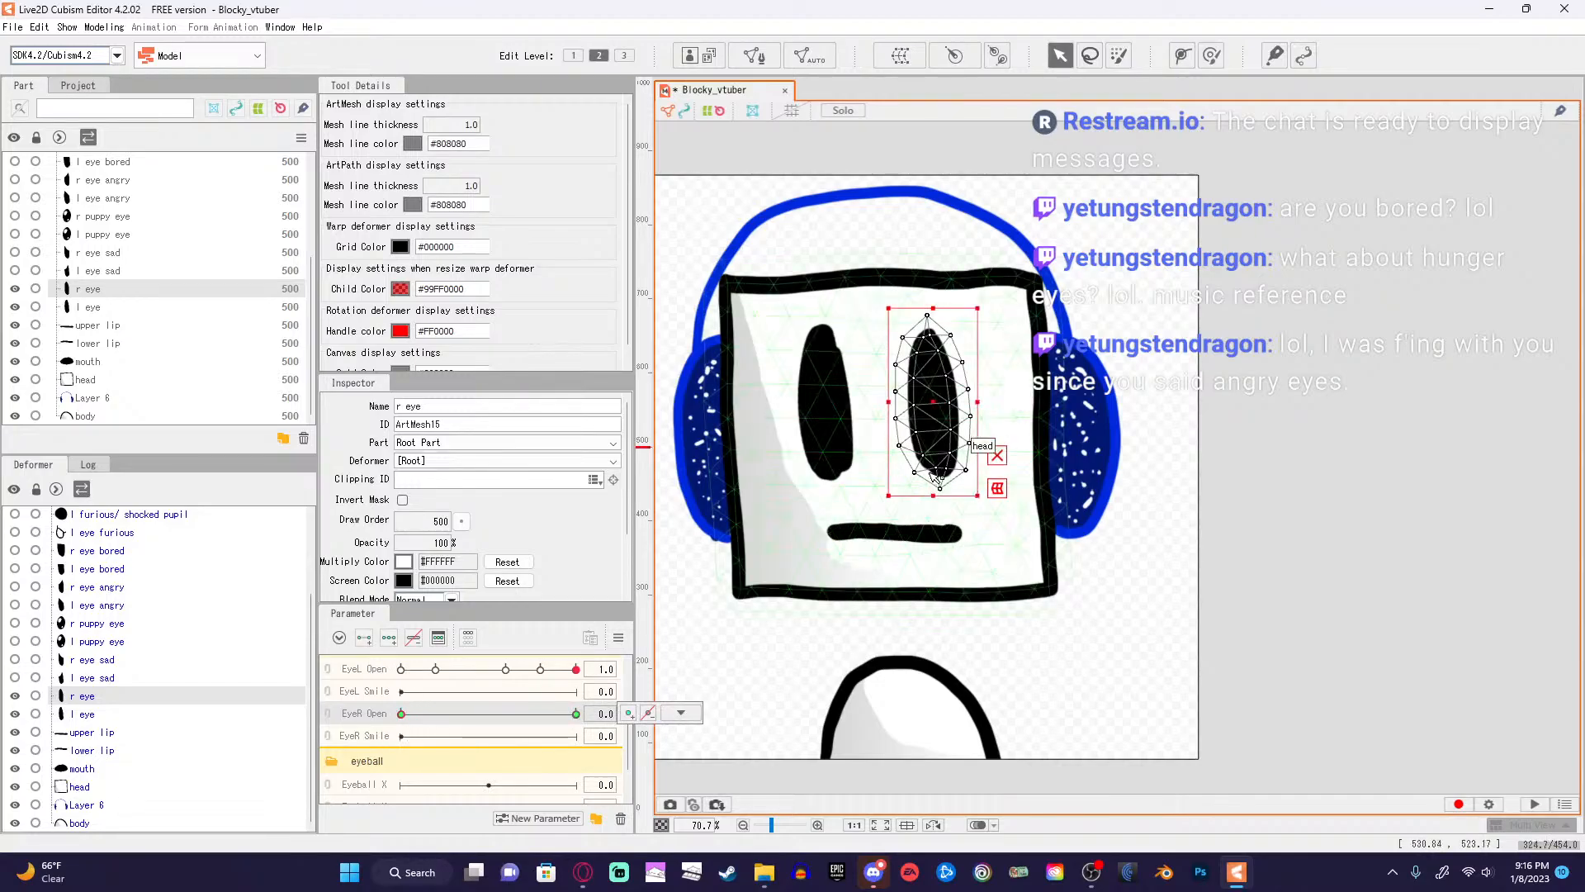
Draw a closed six-point deform path just inside the outline of the r eye, then leave the deform path tool.
left_click(1183, 55)
scroll(947, 312, "up", 2)
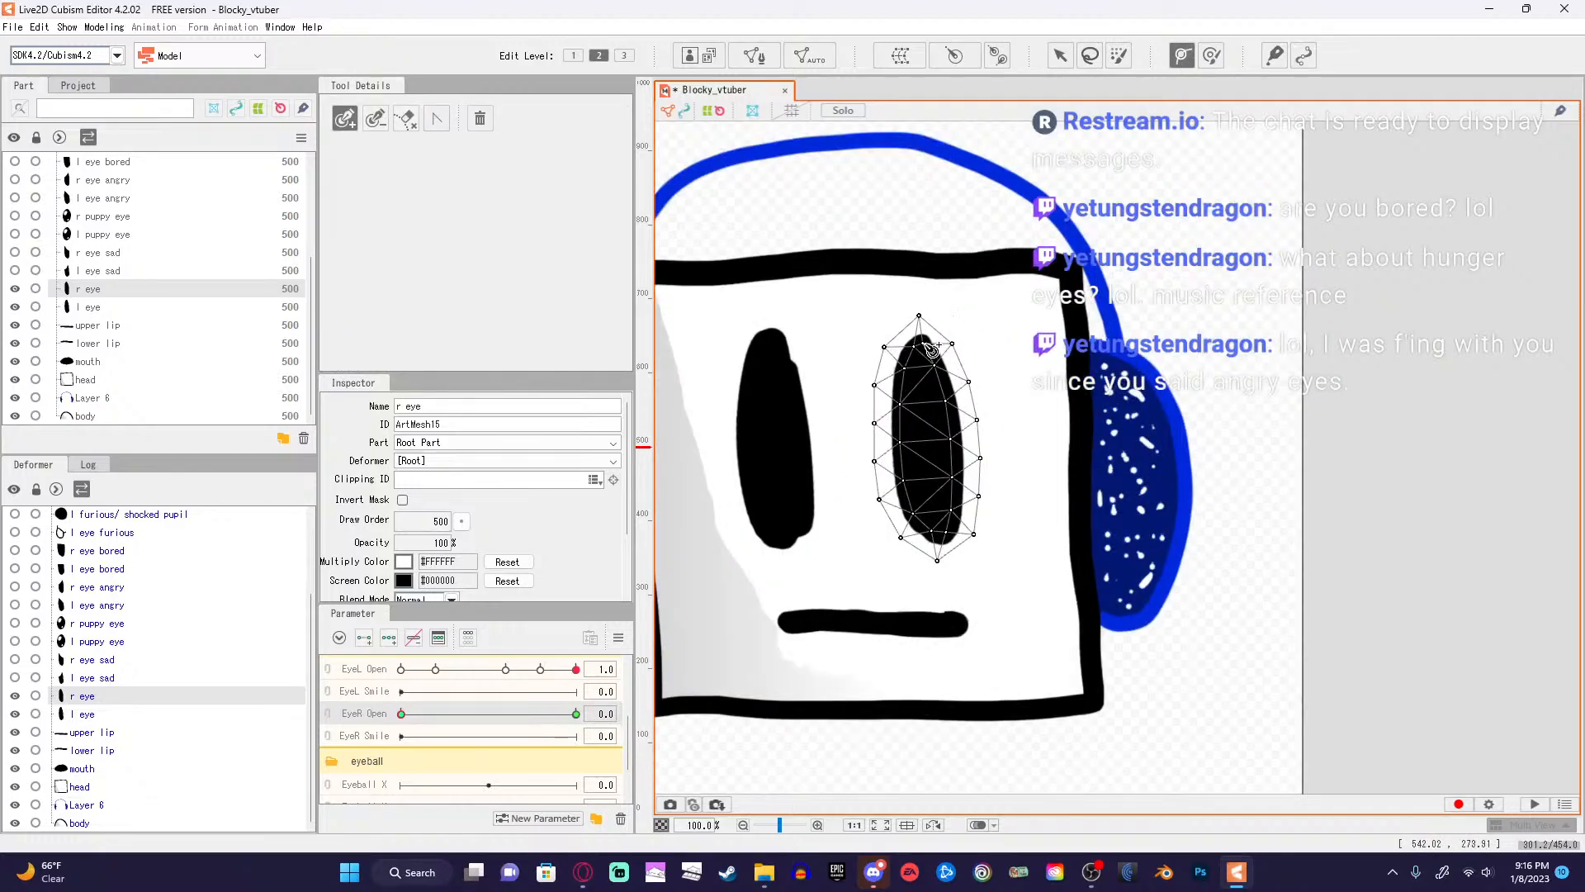
left_click(924, 344)
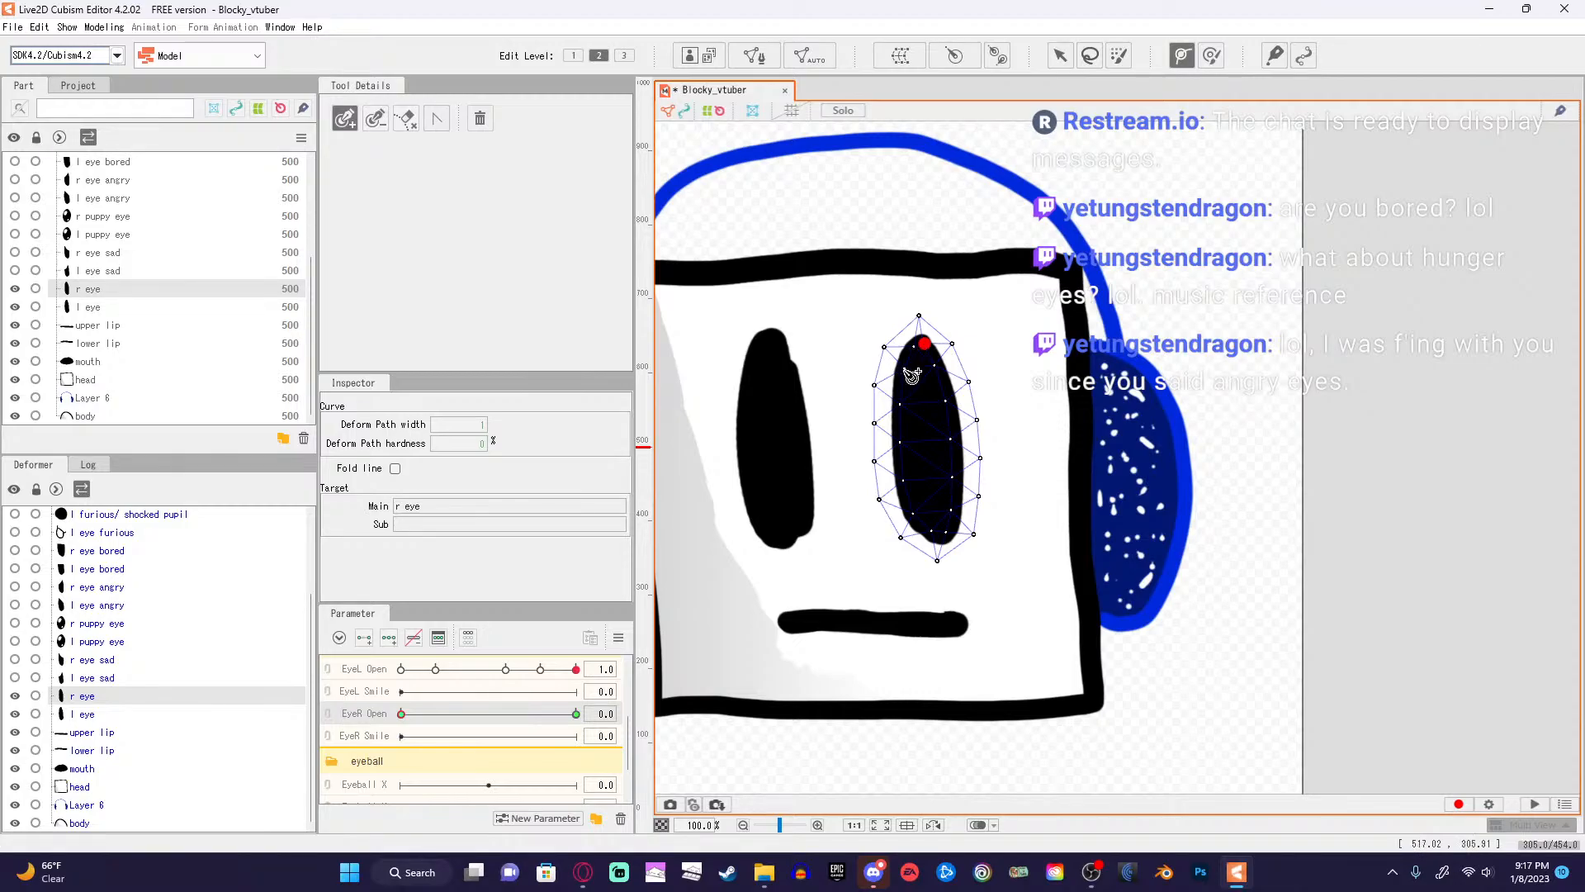
scroll(904, 363, "up", 5)
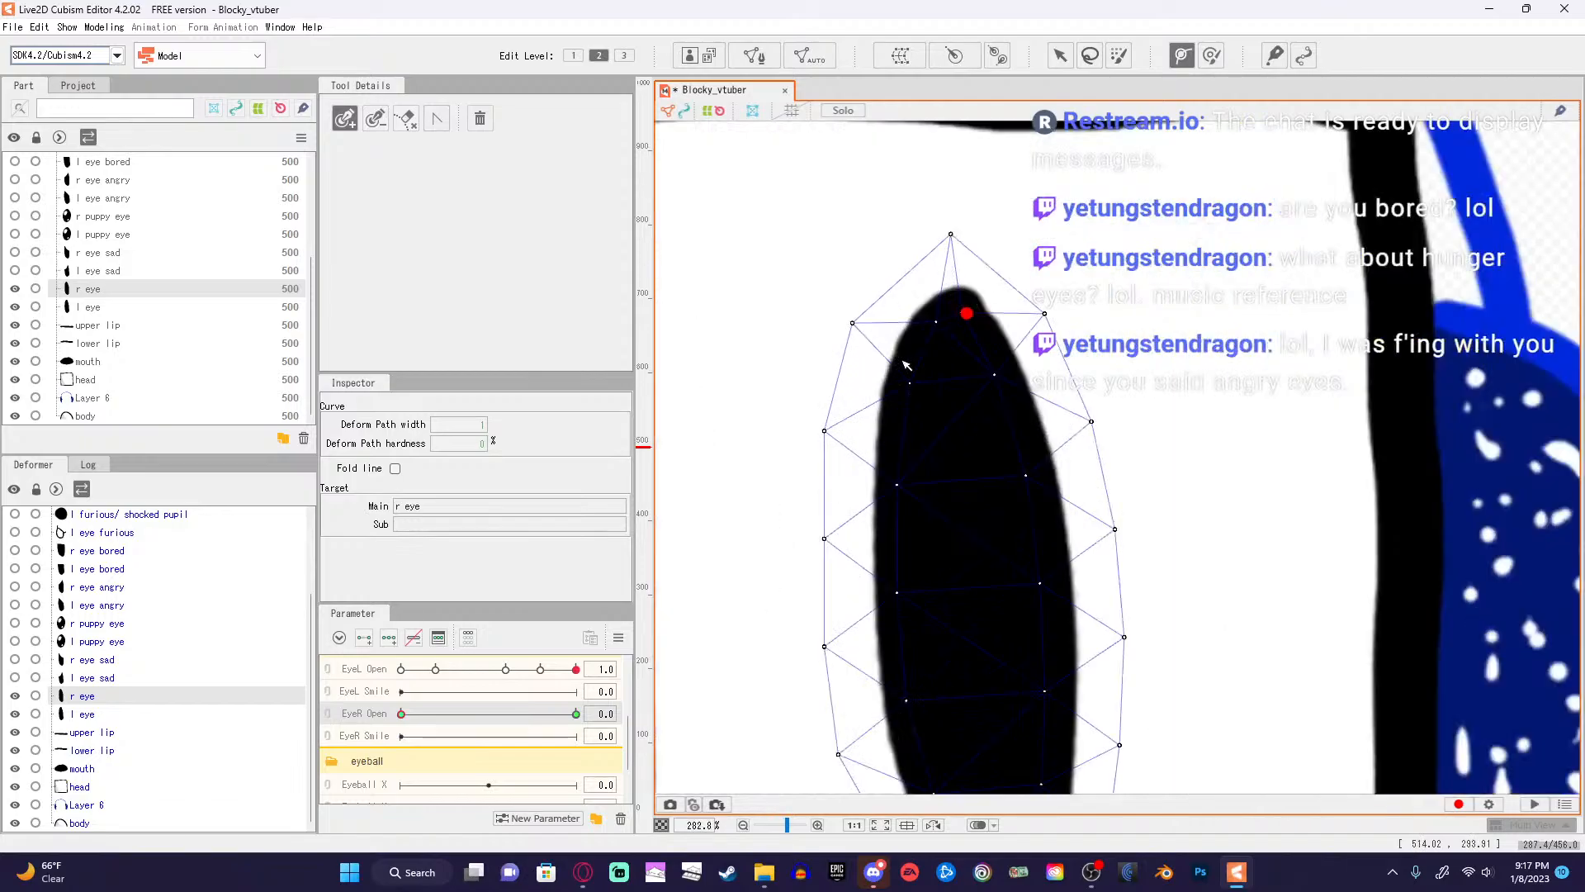
left_click(978, 285)
scroll(978, 287, "down", 5)
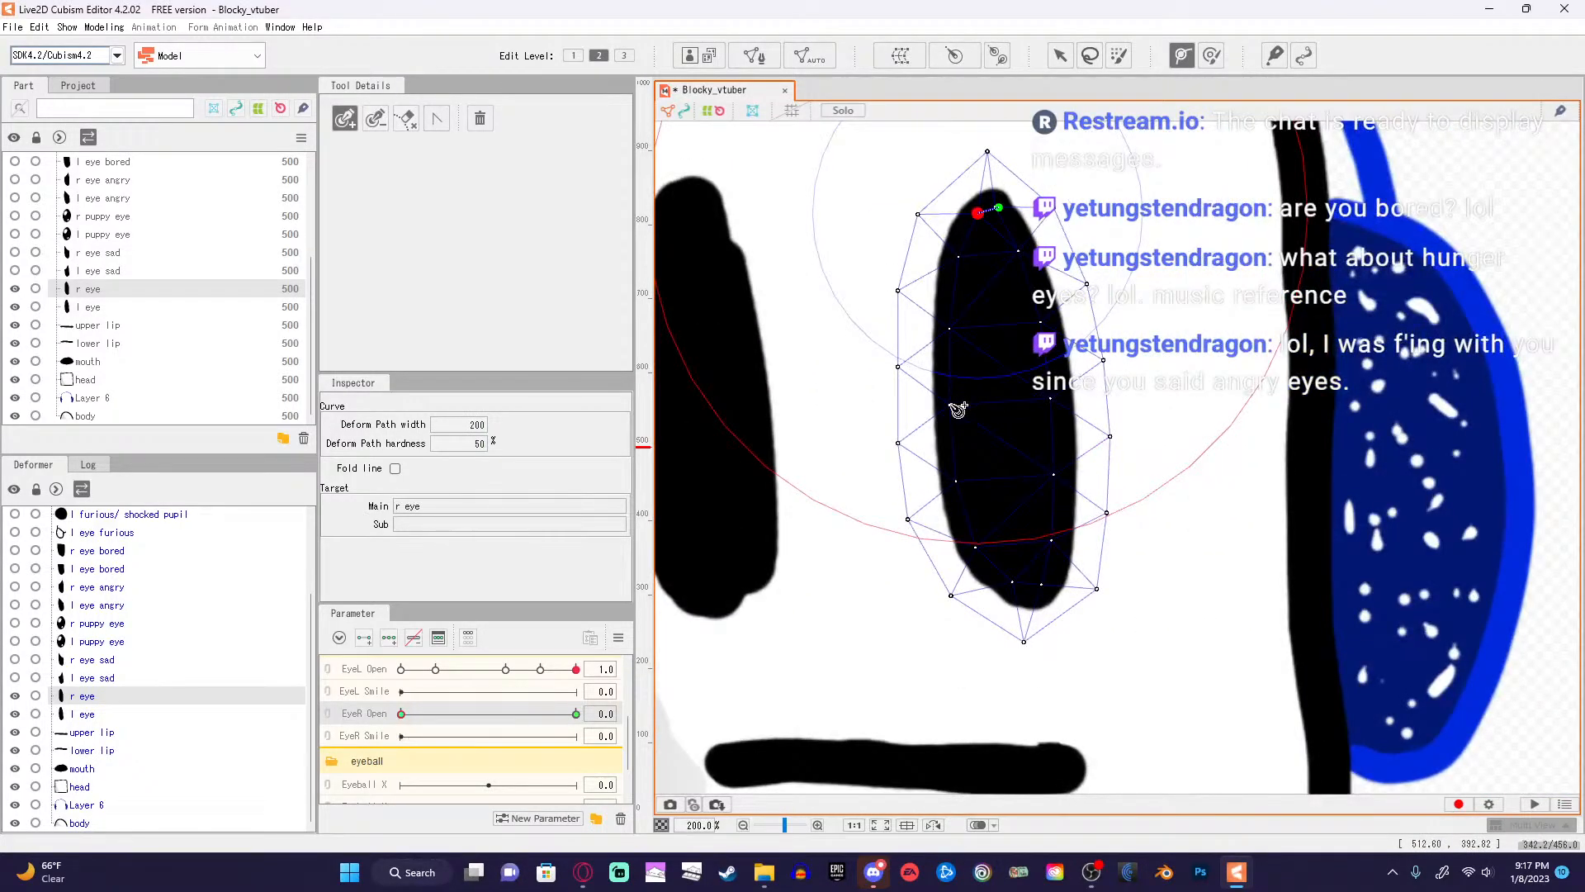
left_click(951, 405)
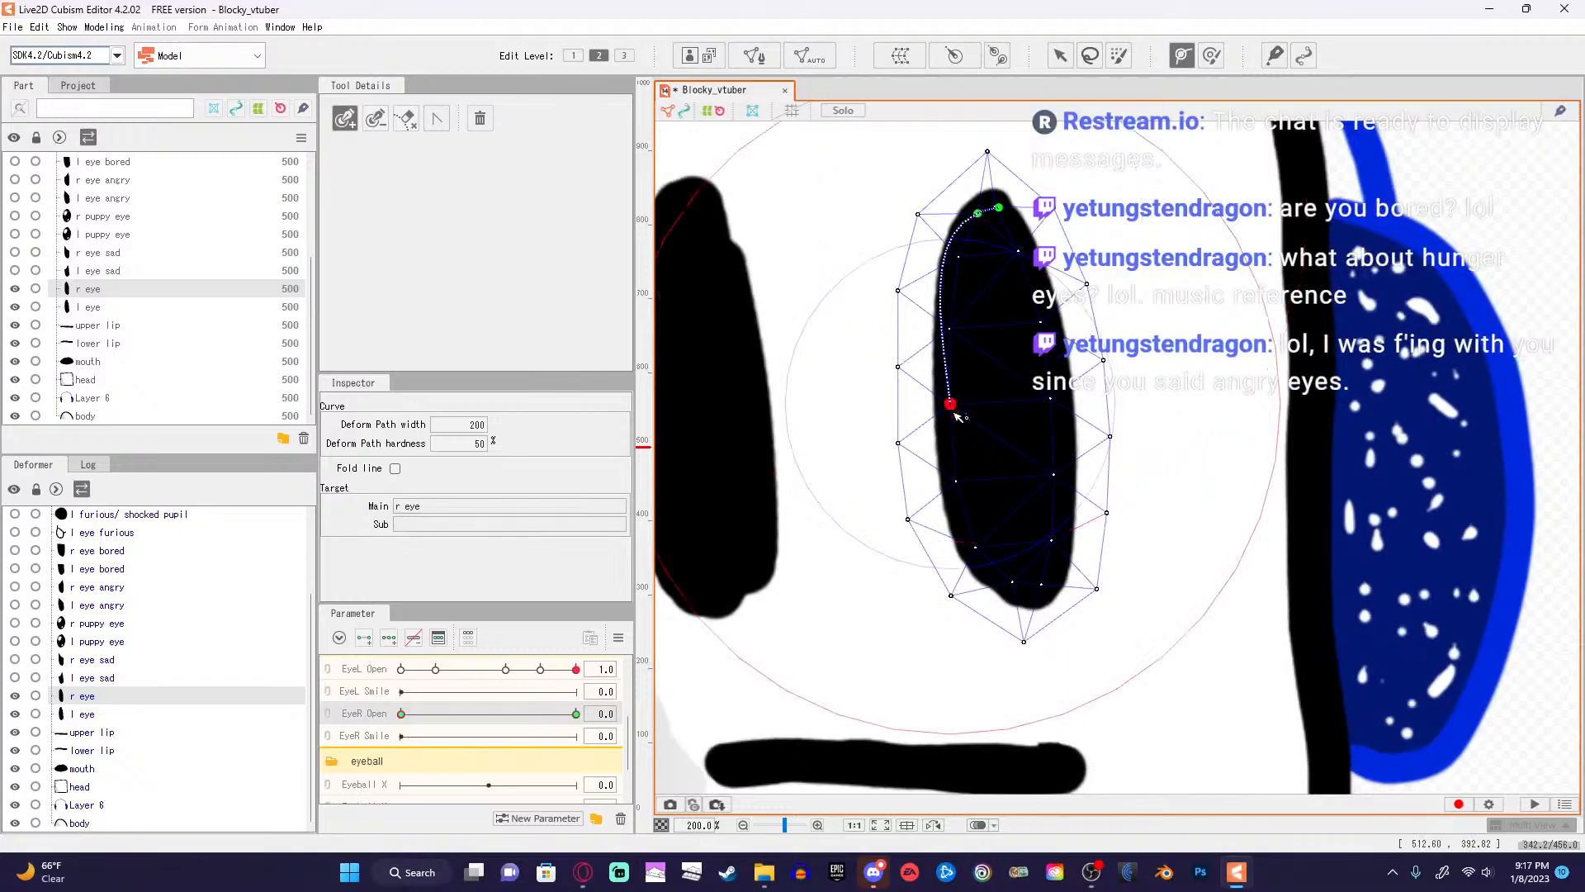
left_click(1011, 583)
left_click(1042, 582)
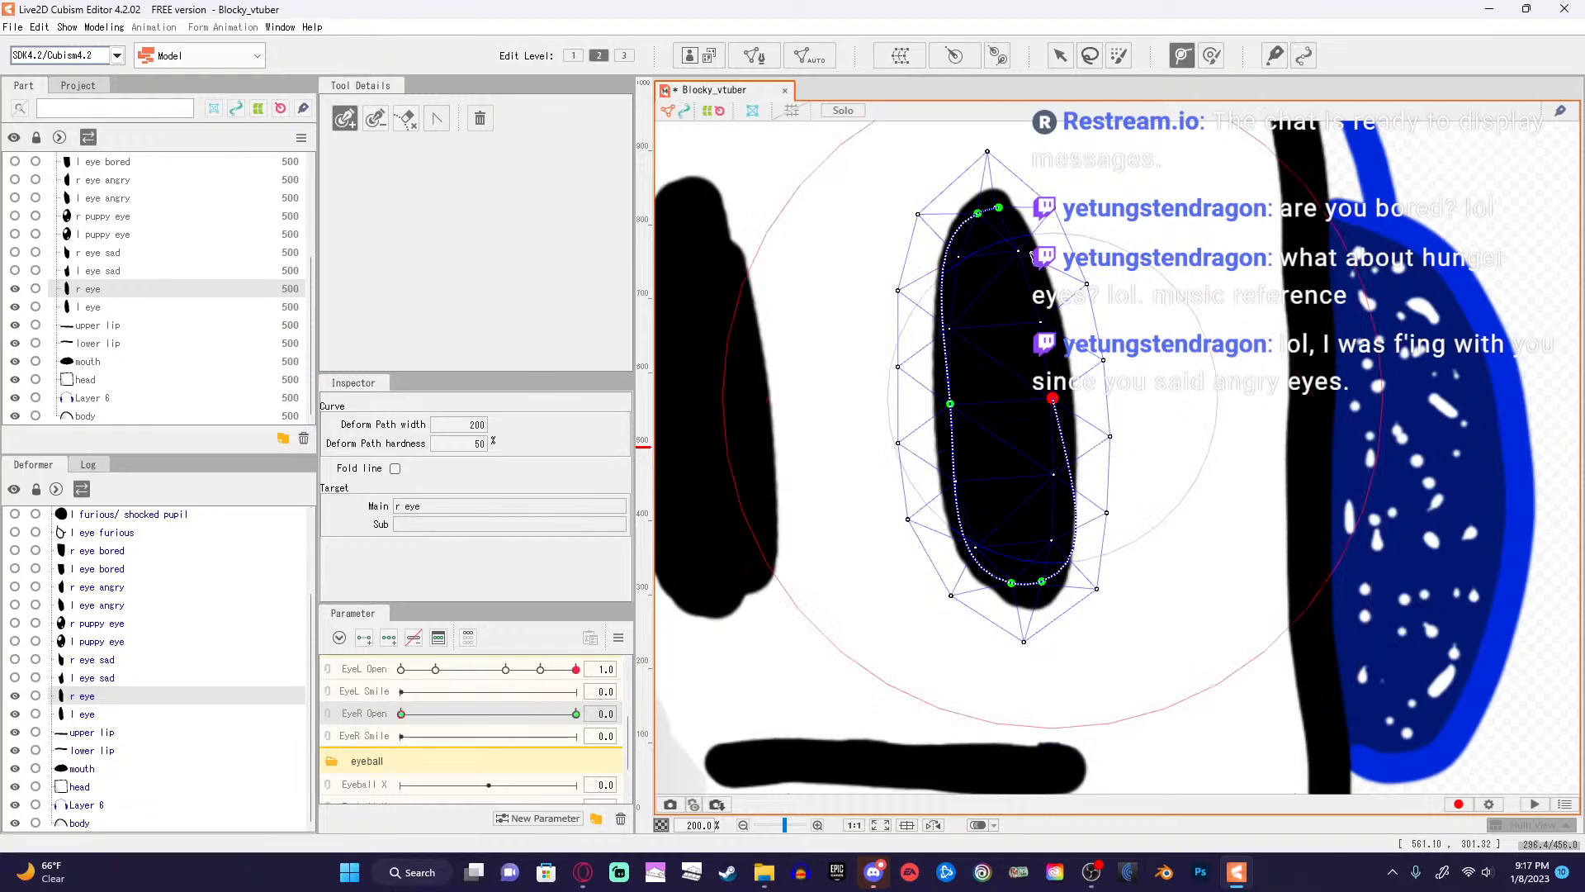
left_click(1001, 208)
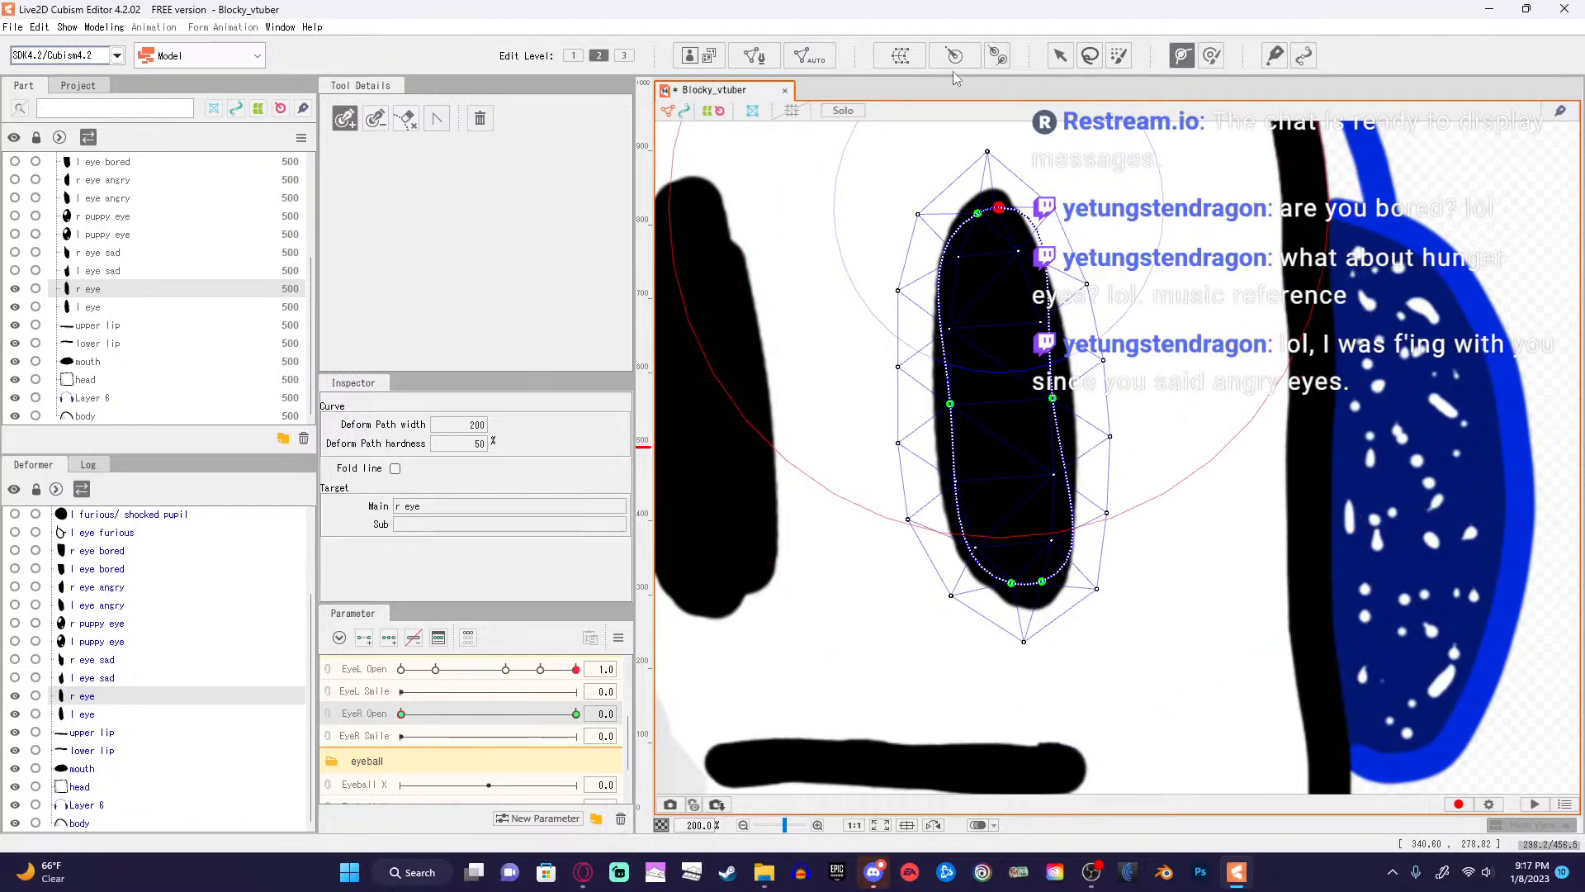
left_click(1056, 55)
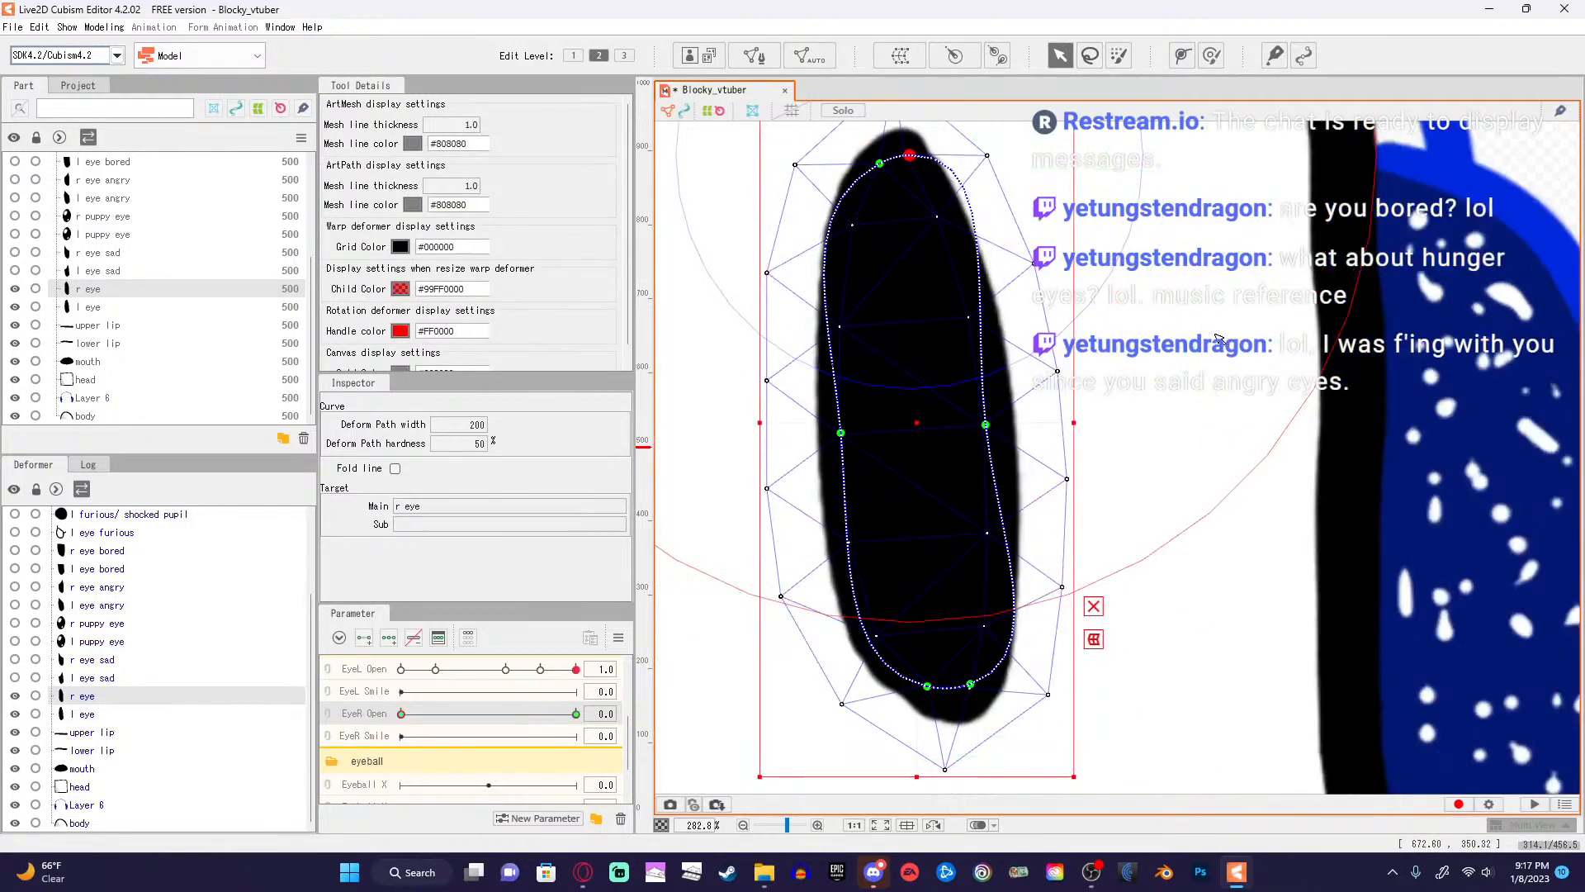
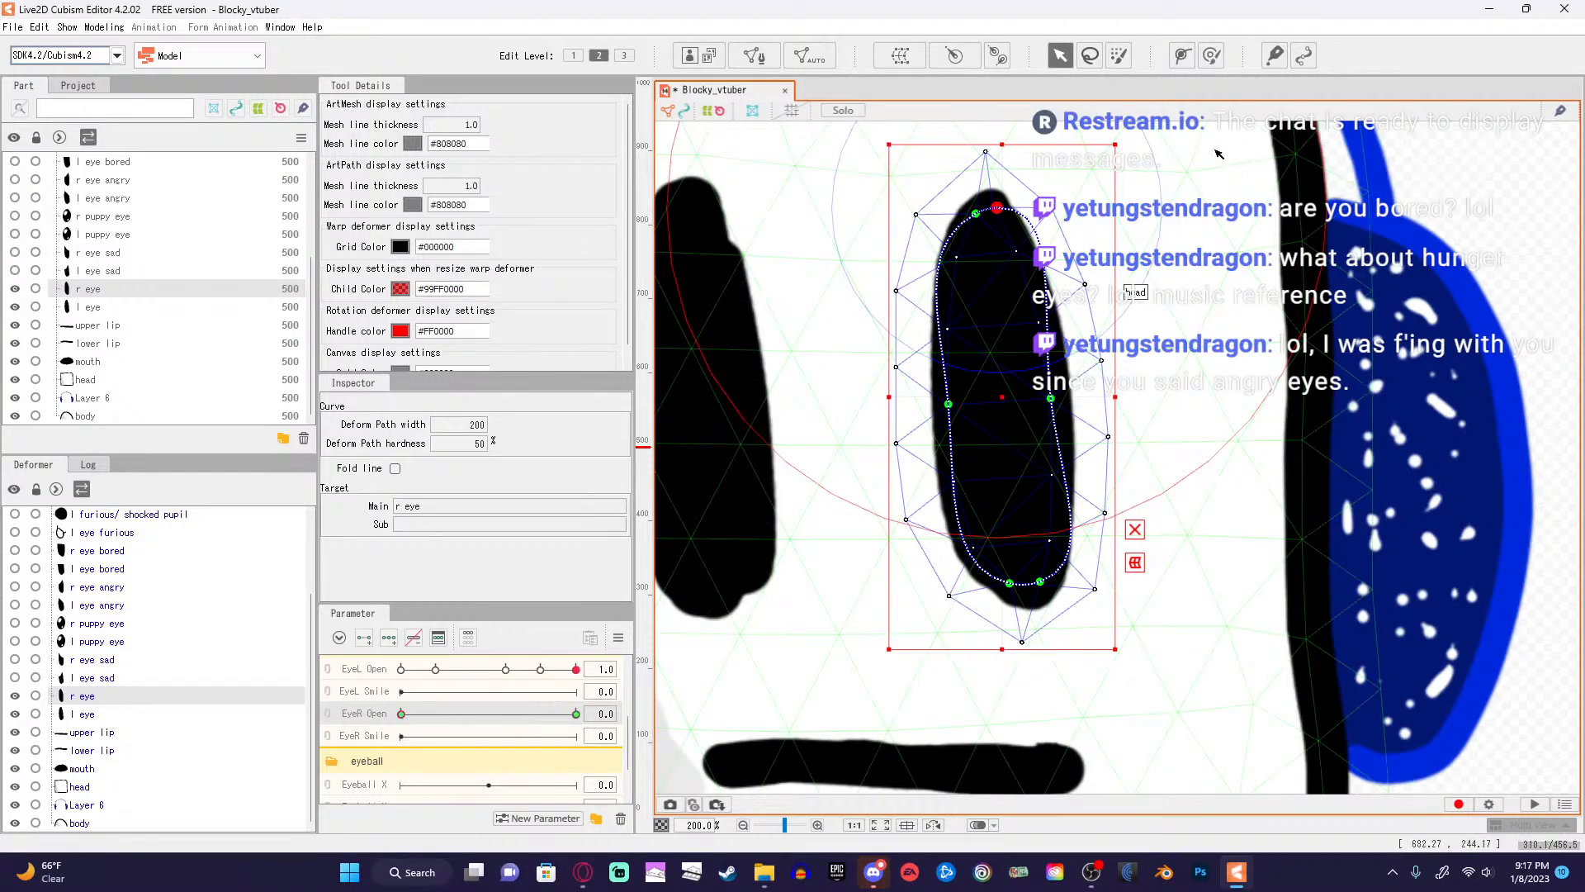
Lower the two top control points of the r eye's deform path to just above its two middle points.
scroll(1050, 221, "up", 2)
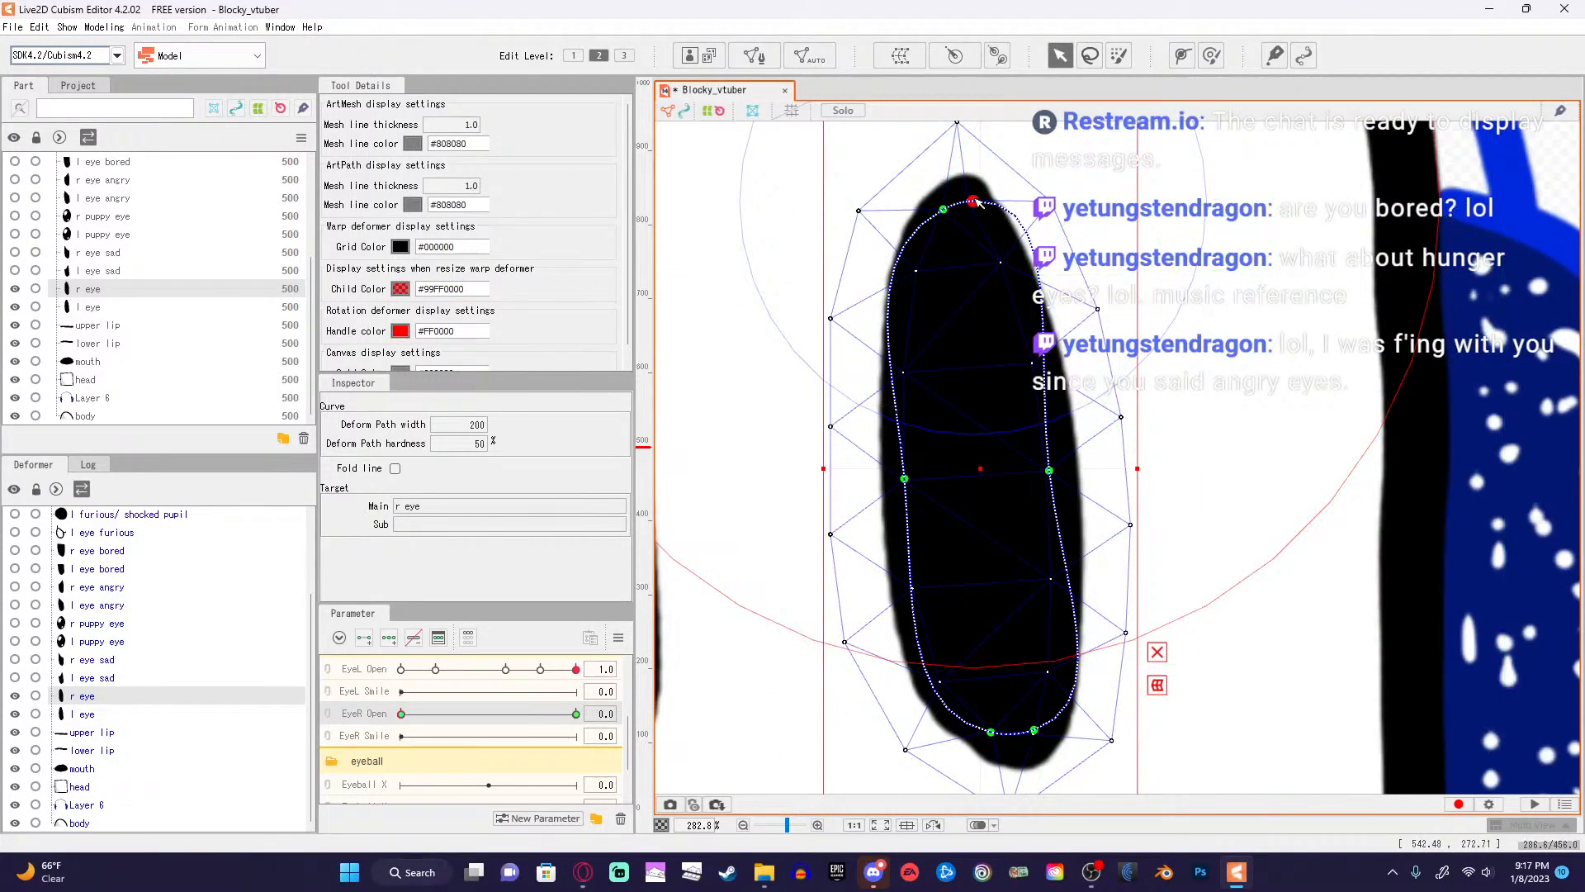
left_click_drag(973, 209, 937, 304)
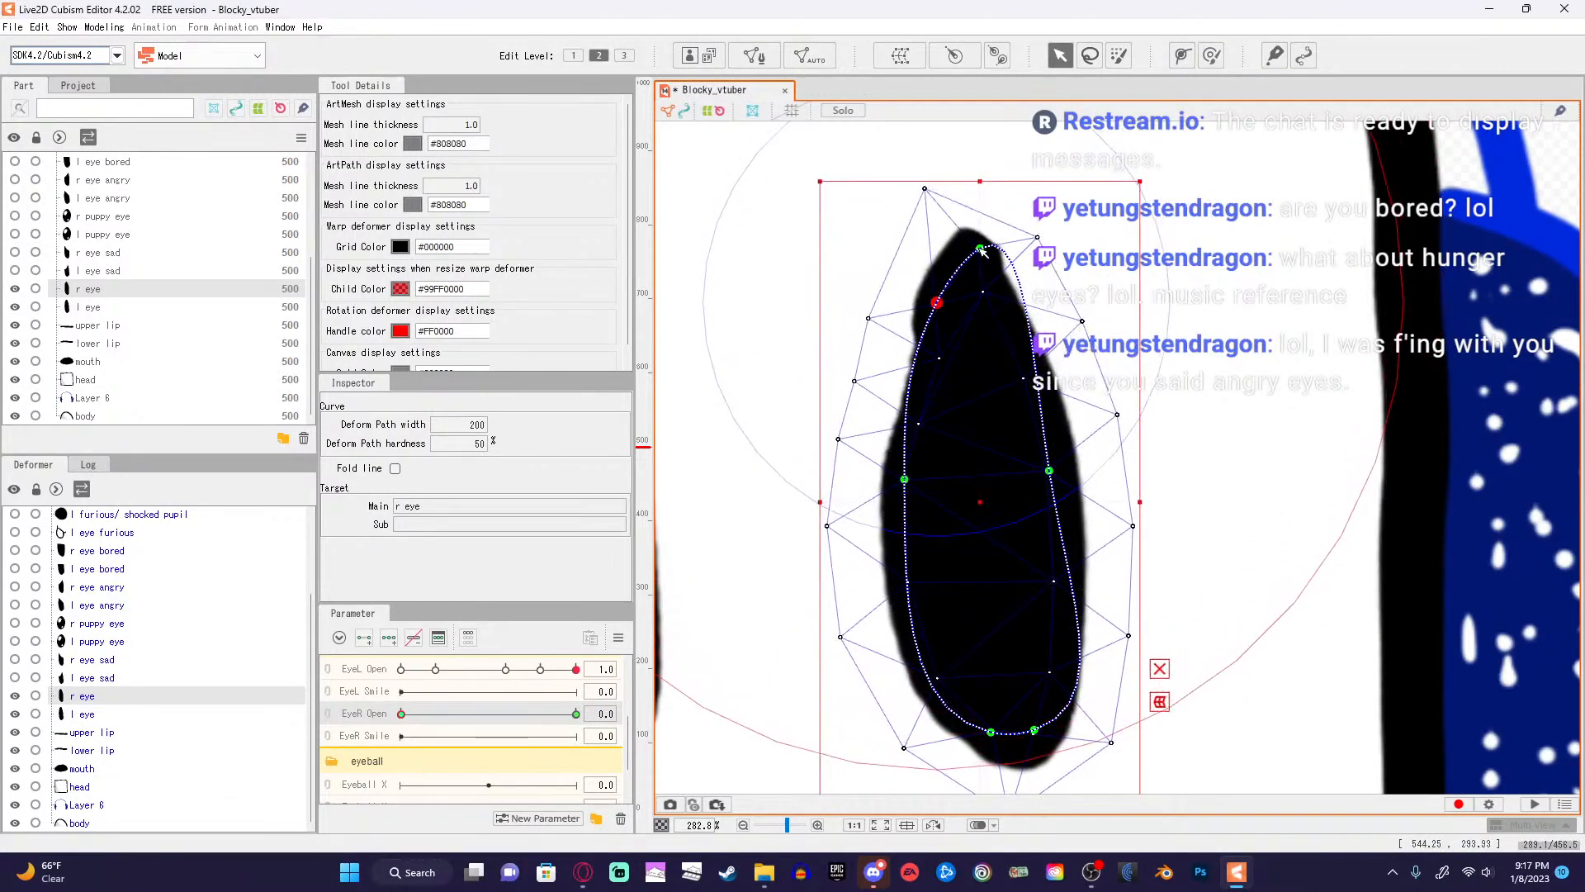
left_click_drag(981, 249, 993, 311)
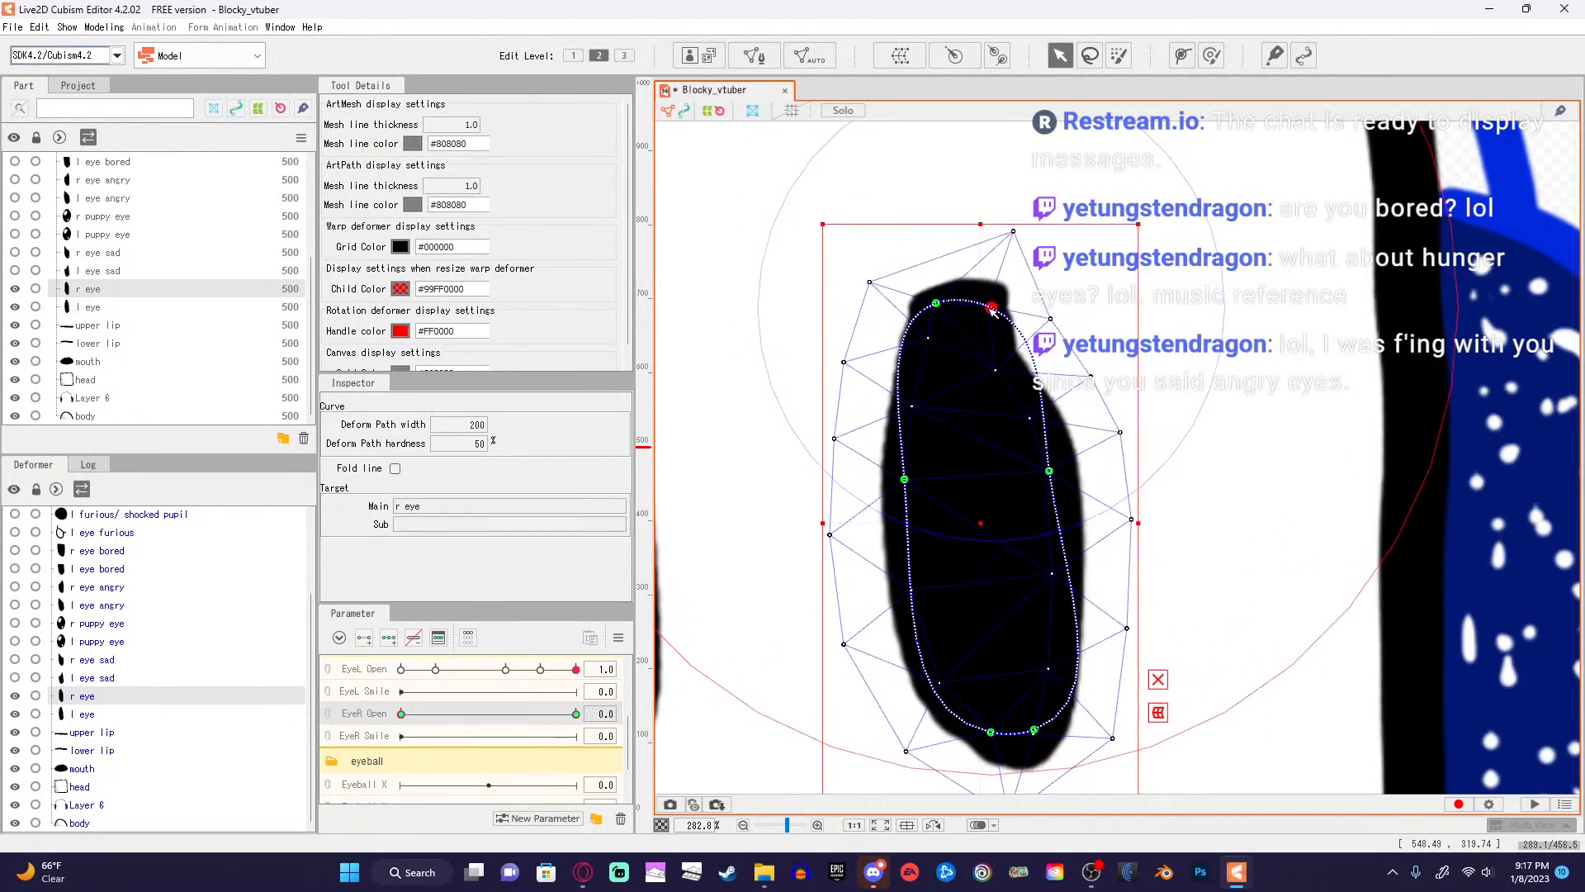
left_click(941, 306, "shift")
left_click_drag(979, 306, 985, 439)
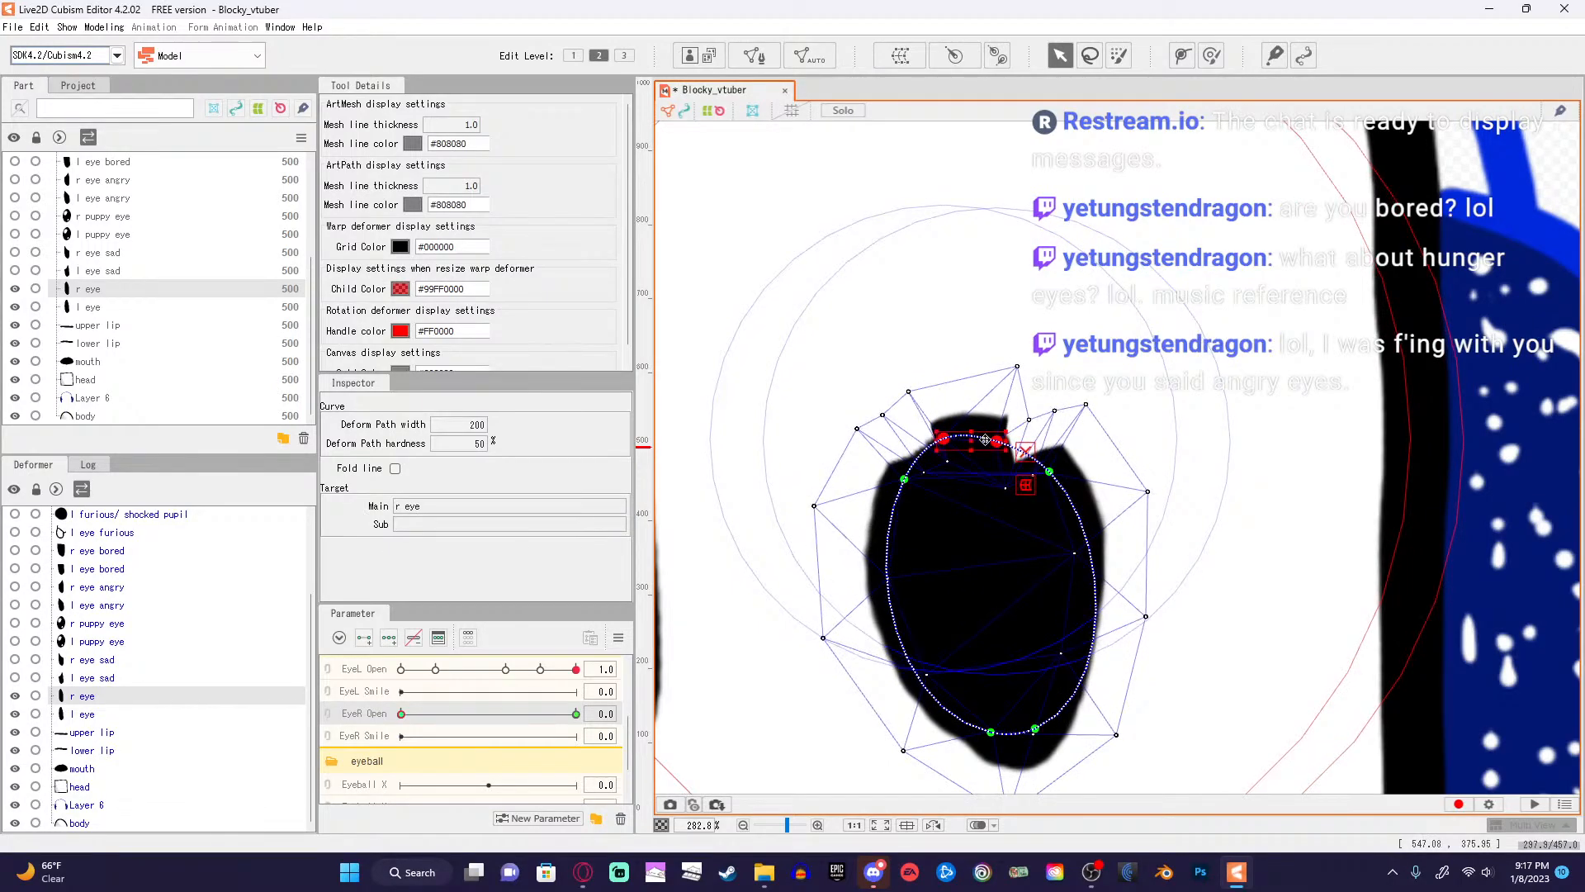
Raise the two bottom control points of the r eye's deform path to just below its middle points.
left_click(992, 734)
left_click(1036, 733, "shift")
left_click_drag(1036, 733, 986, 488)
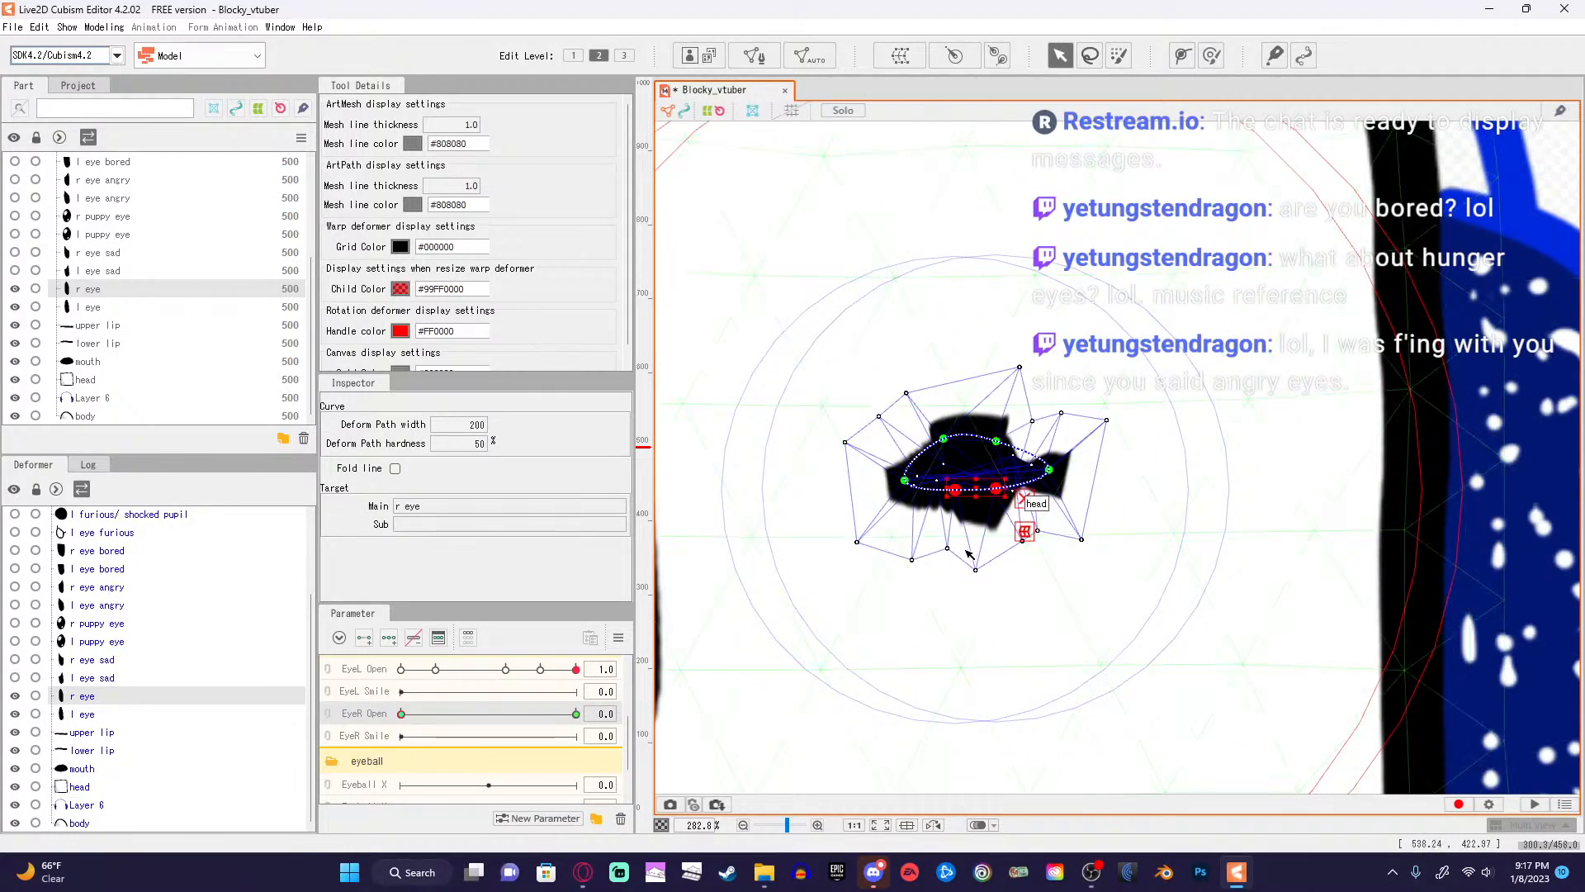
scroll(956, 457, "up", 5)
scroll(956, 457, "down", 1)
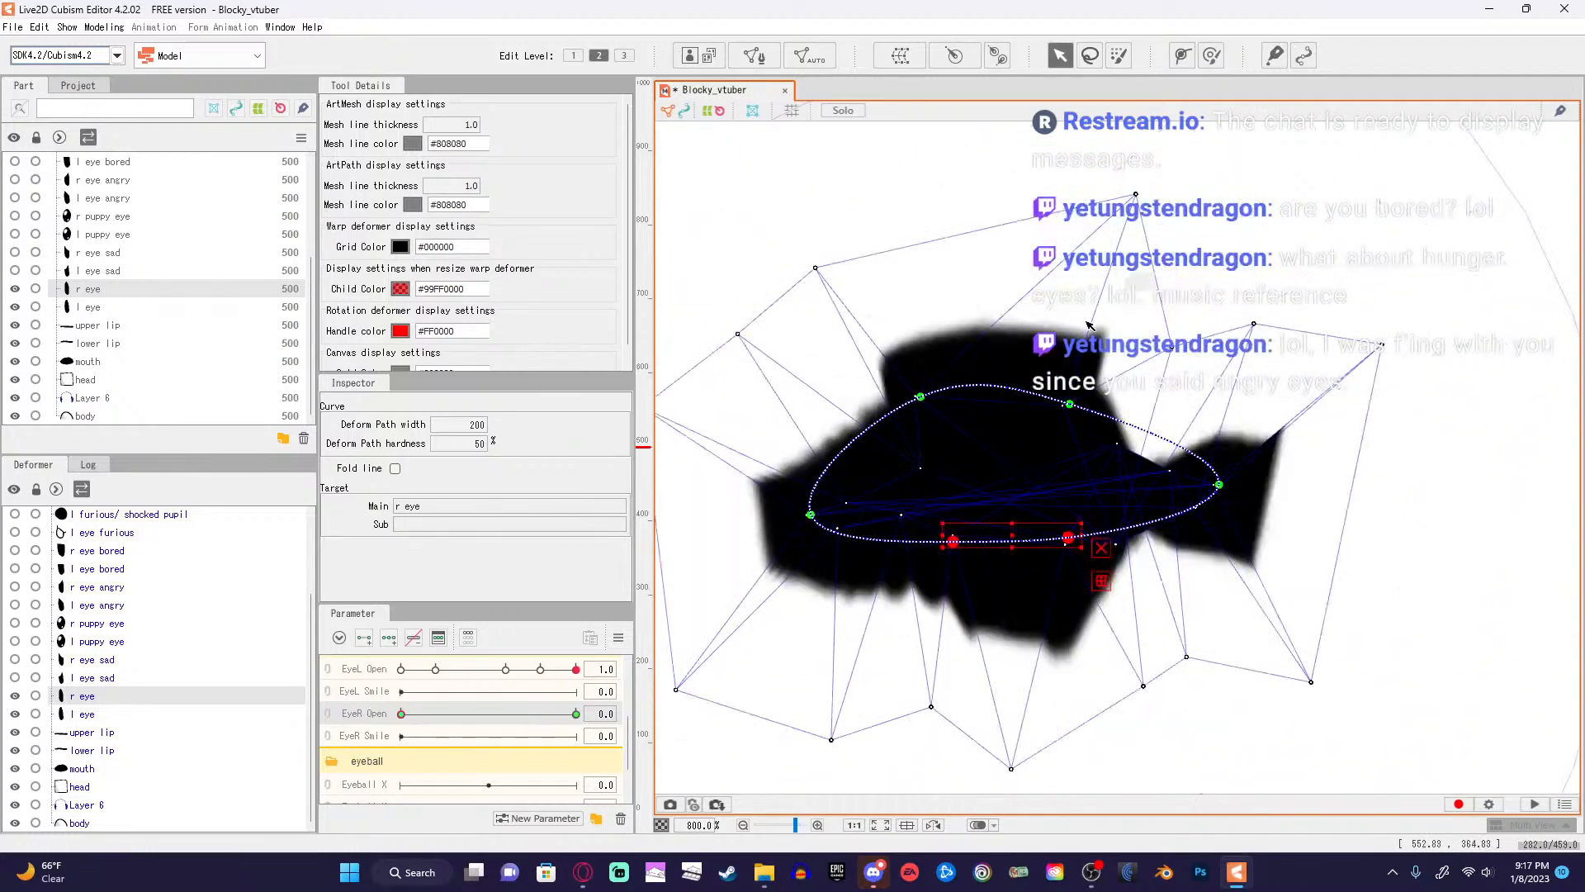
Reposition the stray mesh vertices around the upper right of the squashed r eye, pulling its outline outward.
left_click(1126, 458)
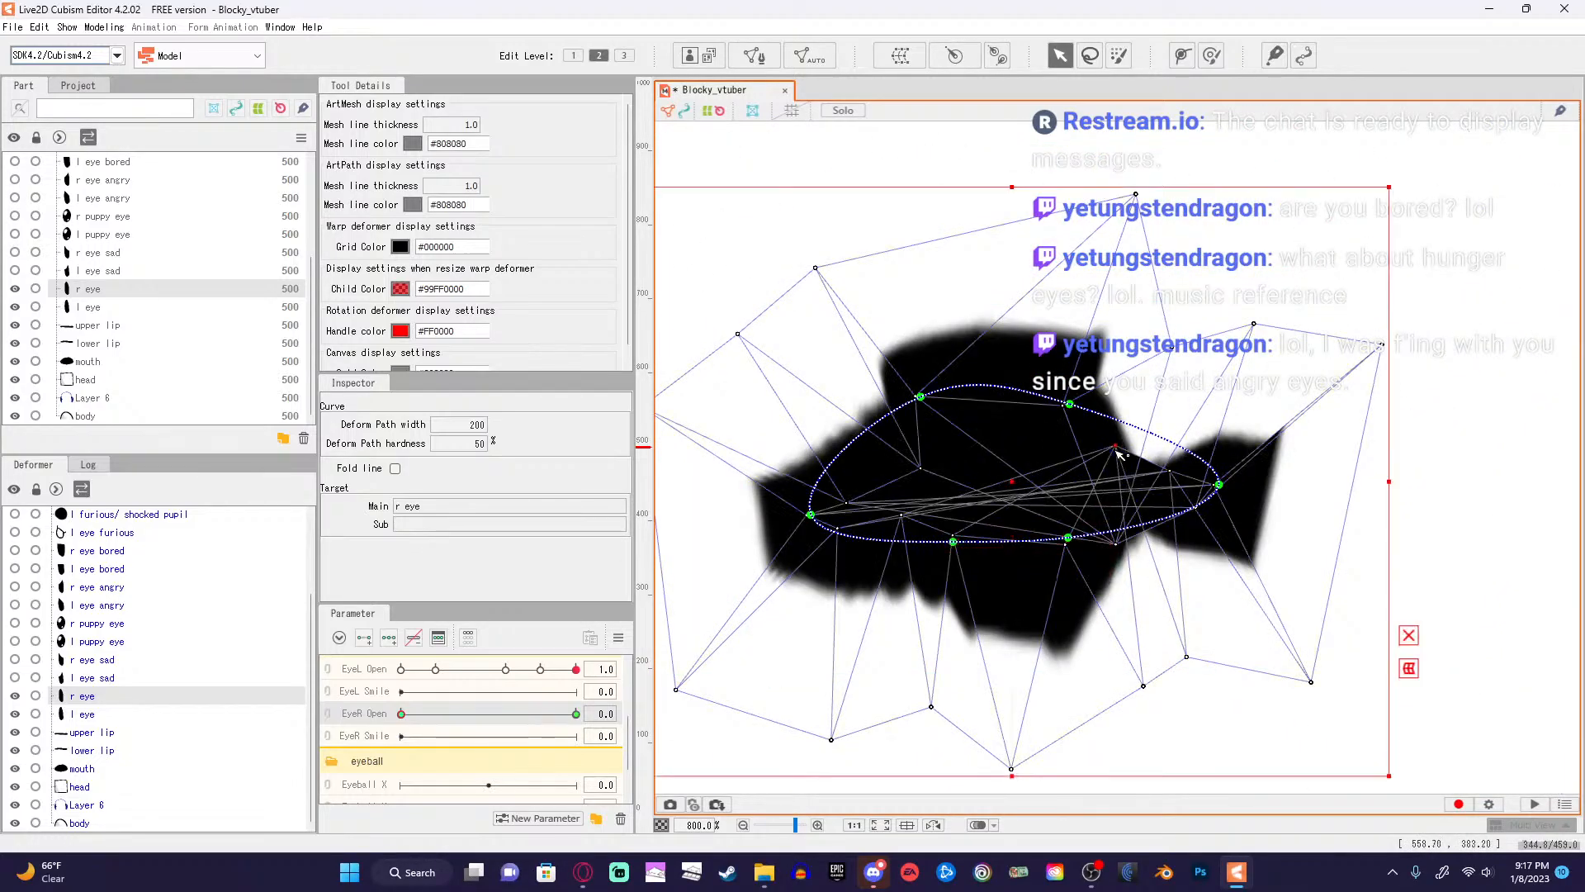
mouse_move(1173, 349)
left_mouse_down()
mouse_move(1203, 278)
mouse_move(1185, 370)
mouse_move(1163, 364)
left_mouse_up()
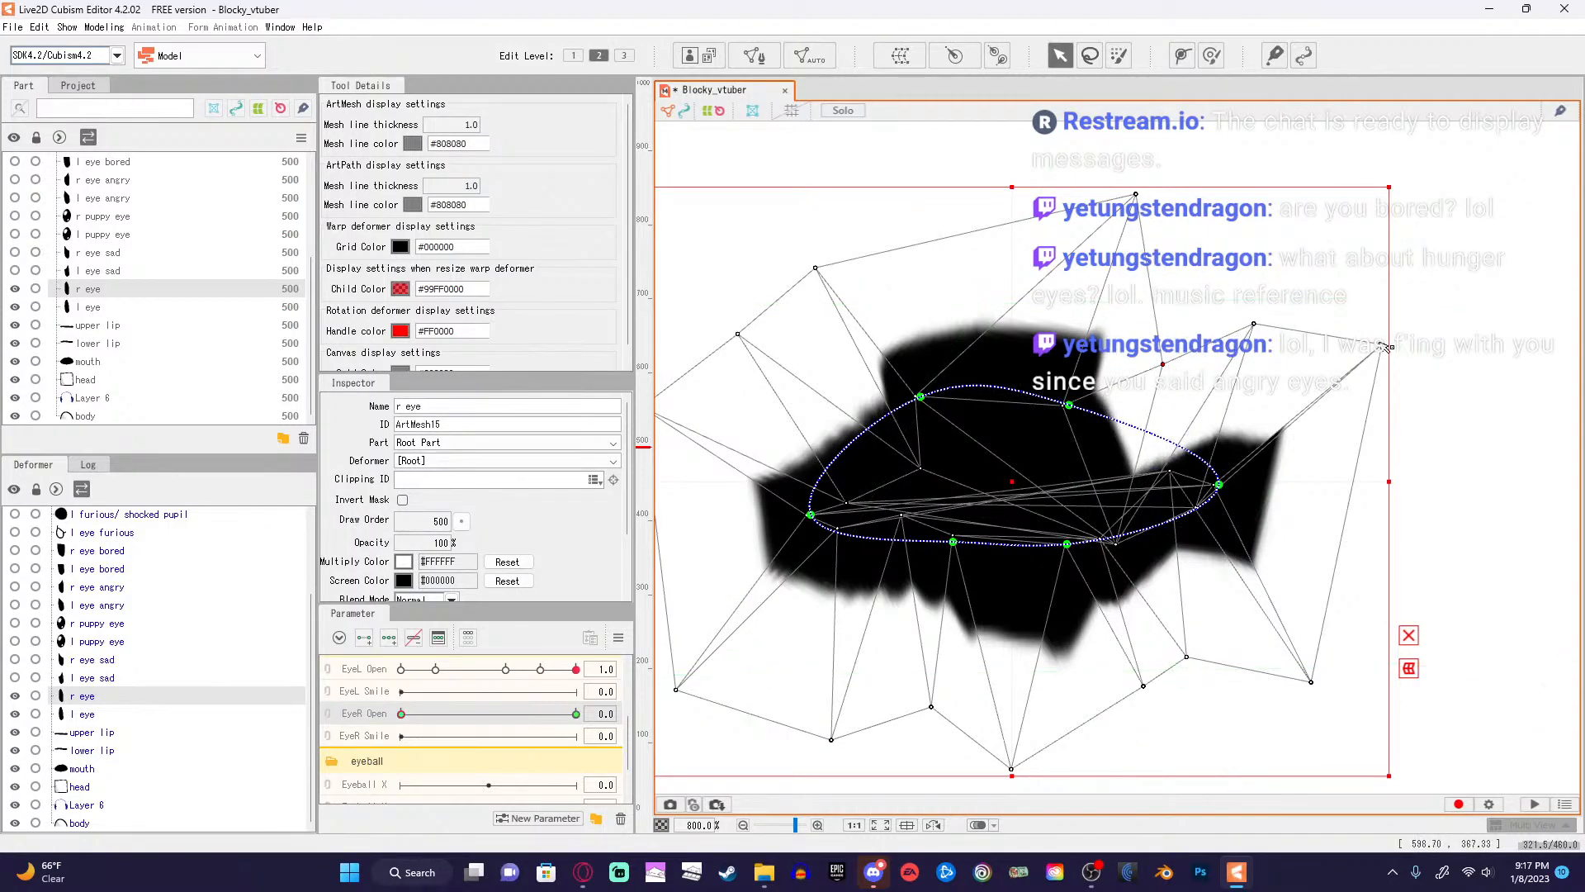
left_click_drag(1384, 345, 1318, 429)
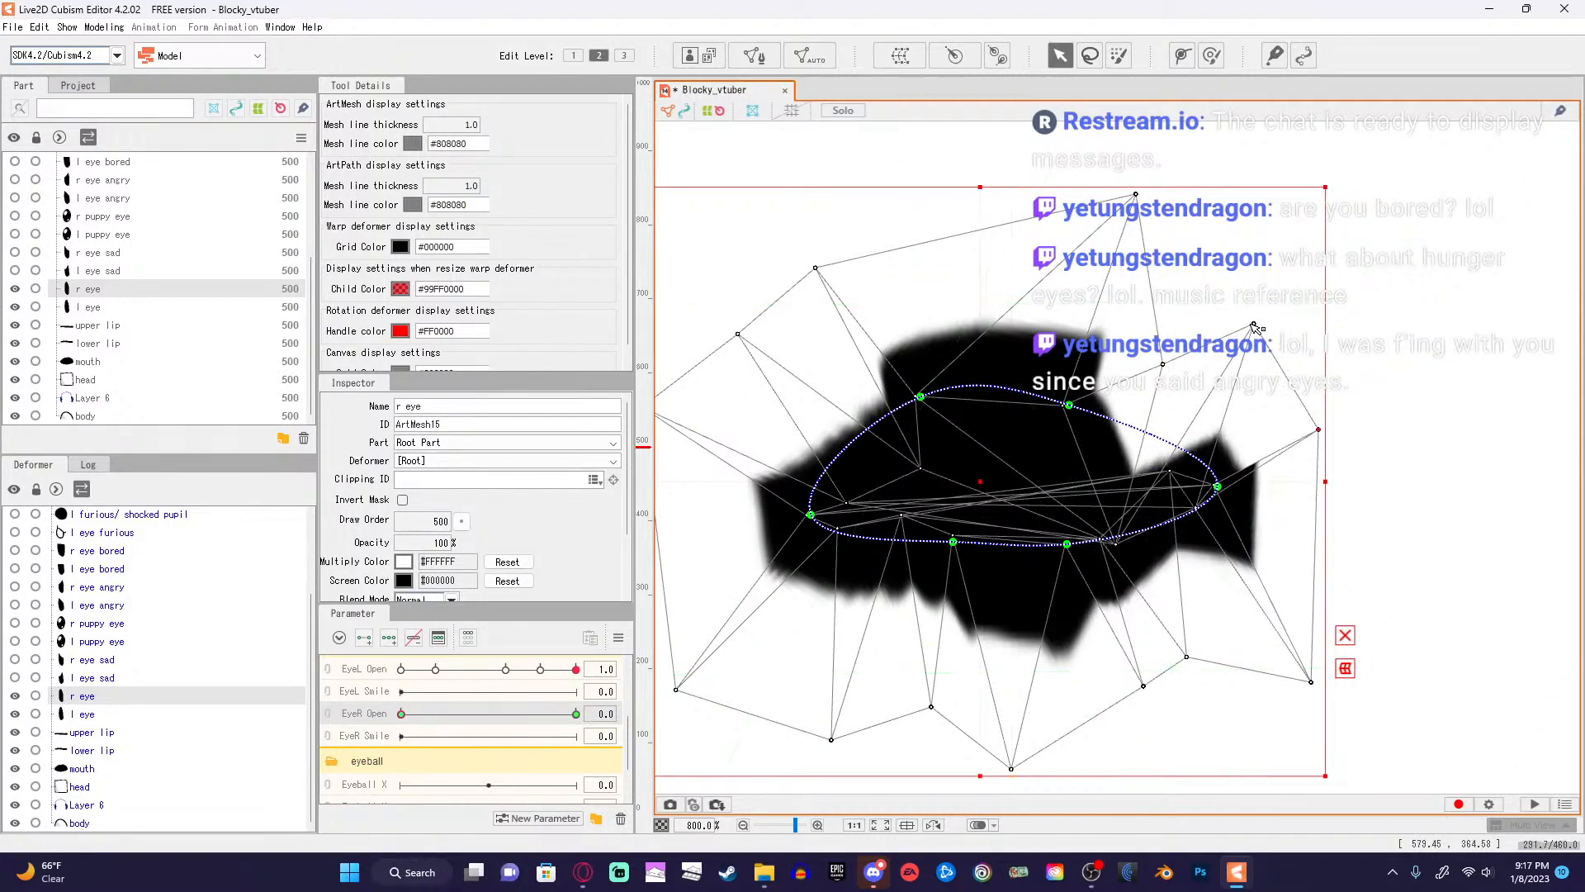
left_click_drag(1253, 325, 1261, 399)
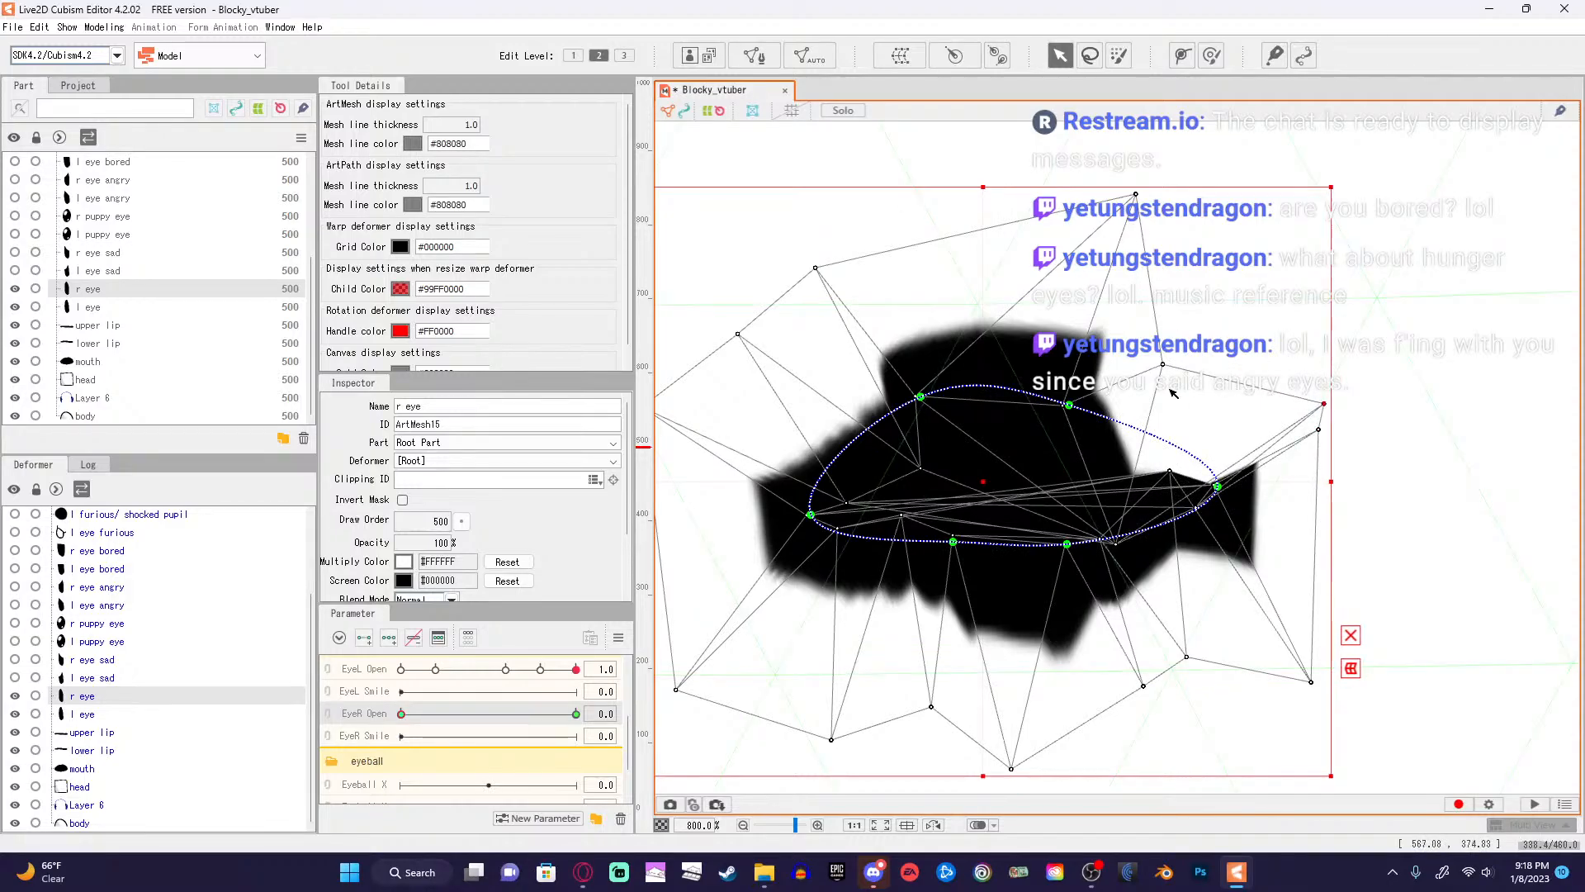
left_click_drag(1163, 364, 1455, 370)
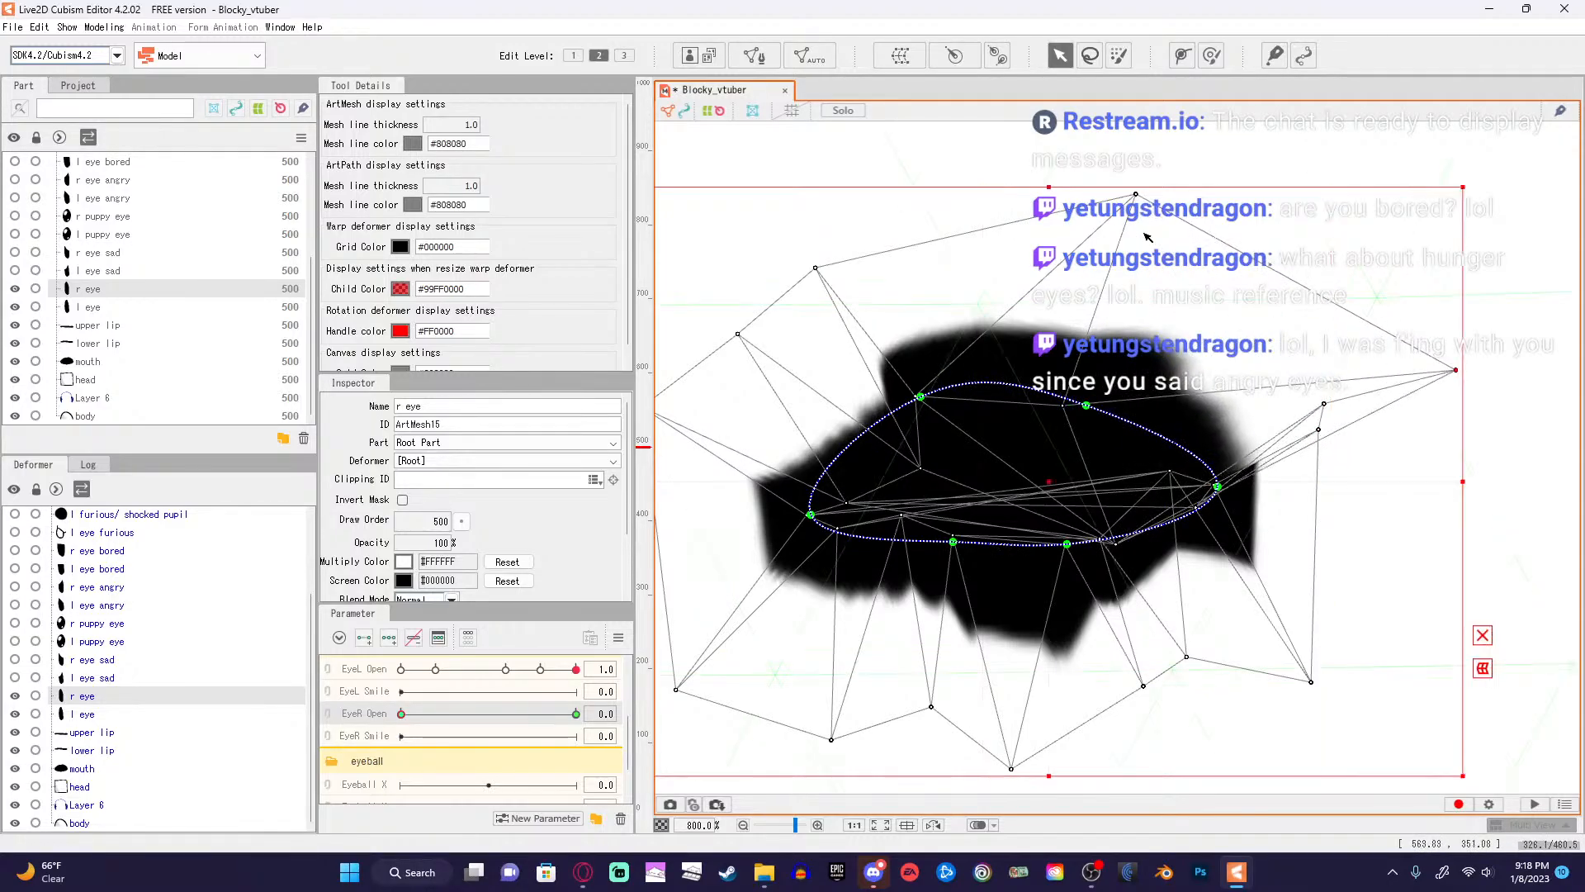
Try to flatten the r eye's top edge by moving its upper mesh vertices down and out to the right.
left_click_drag(1137, 195, 1152, 322)
left_click_drag(1081, 407, 1445, 382)
left_click_drag(818, 270, 915, 397)
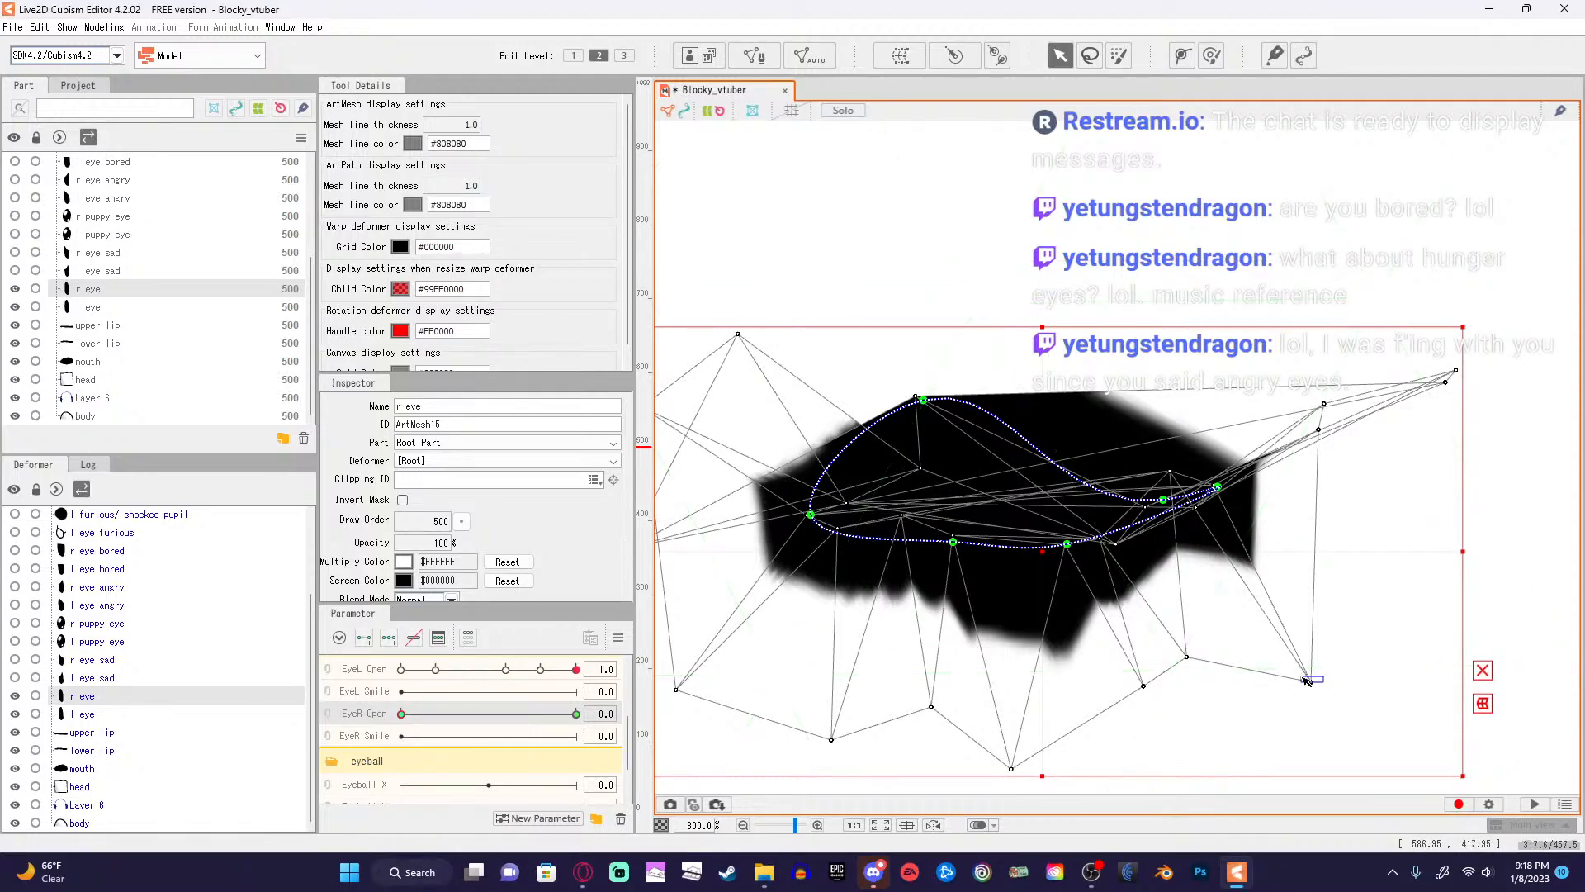
Try to smooth the lower right edge of the r eye by adjusting its inner and outer mesh vertices.
left_click_drag(1312, 683, 1308, 655)
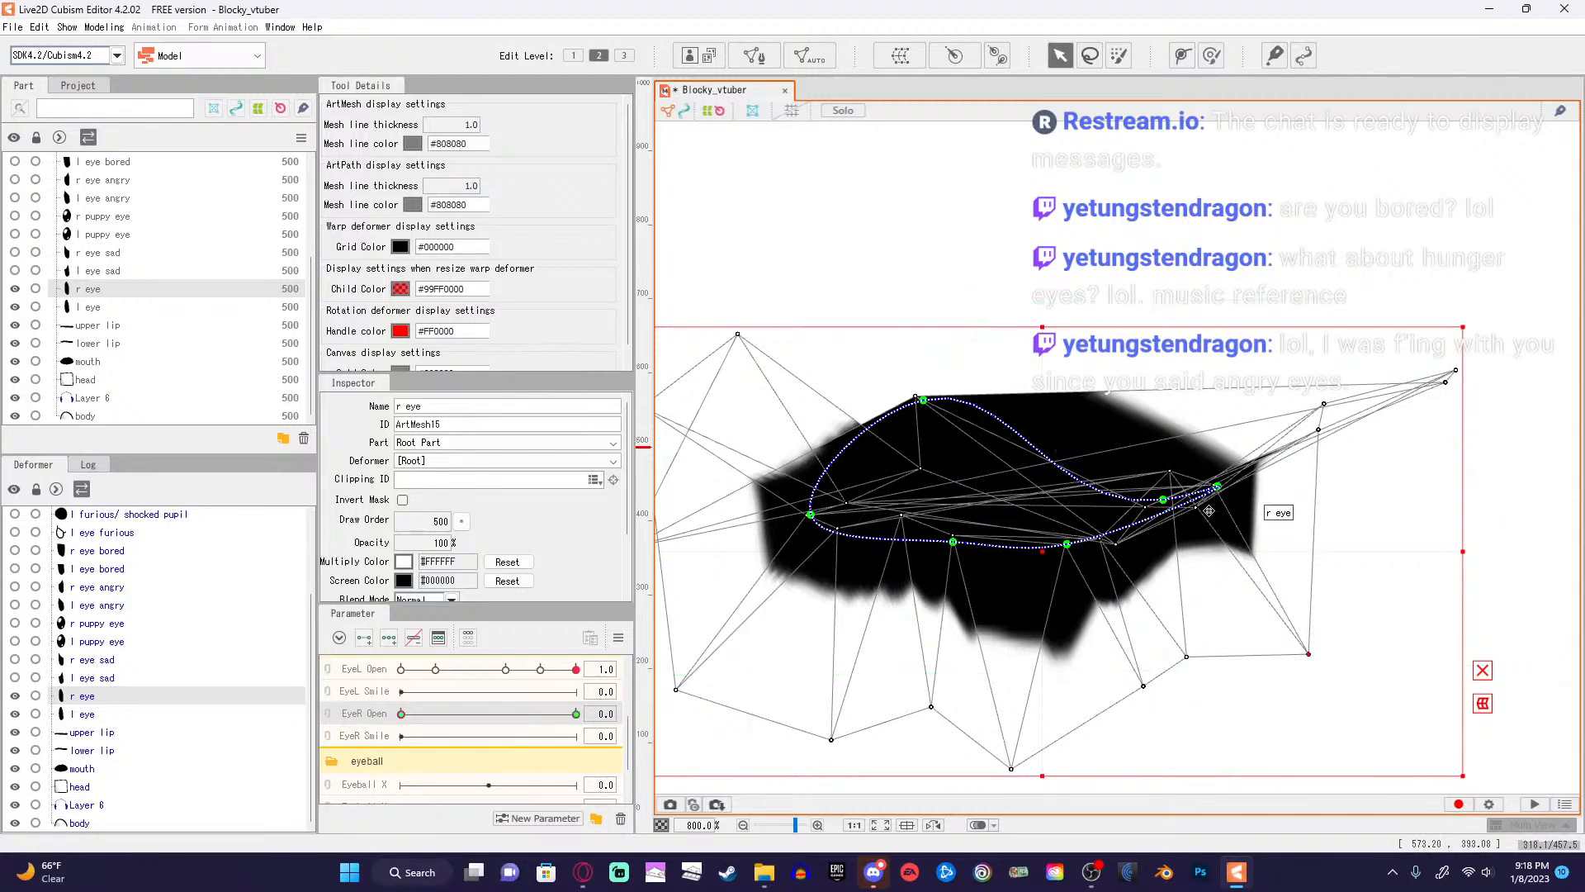
left_click_drag(1198, 512, 1124, 575)
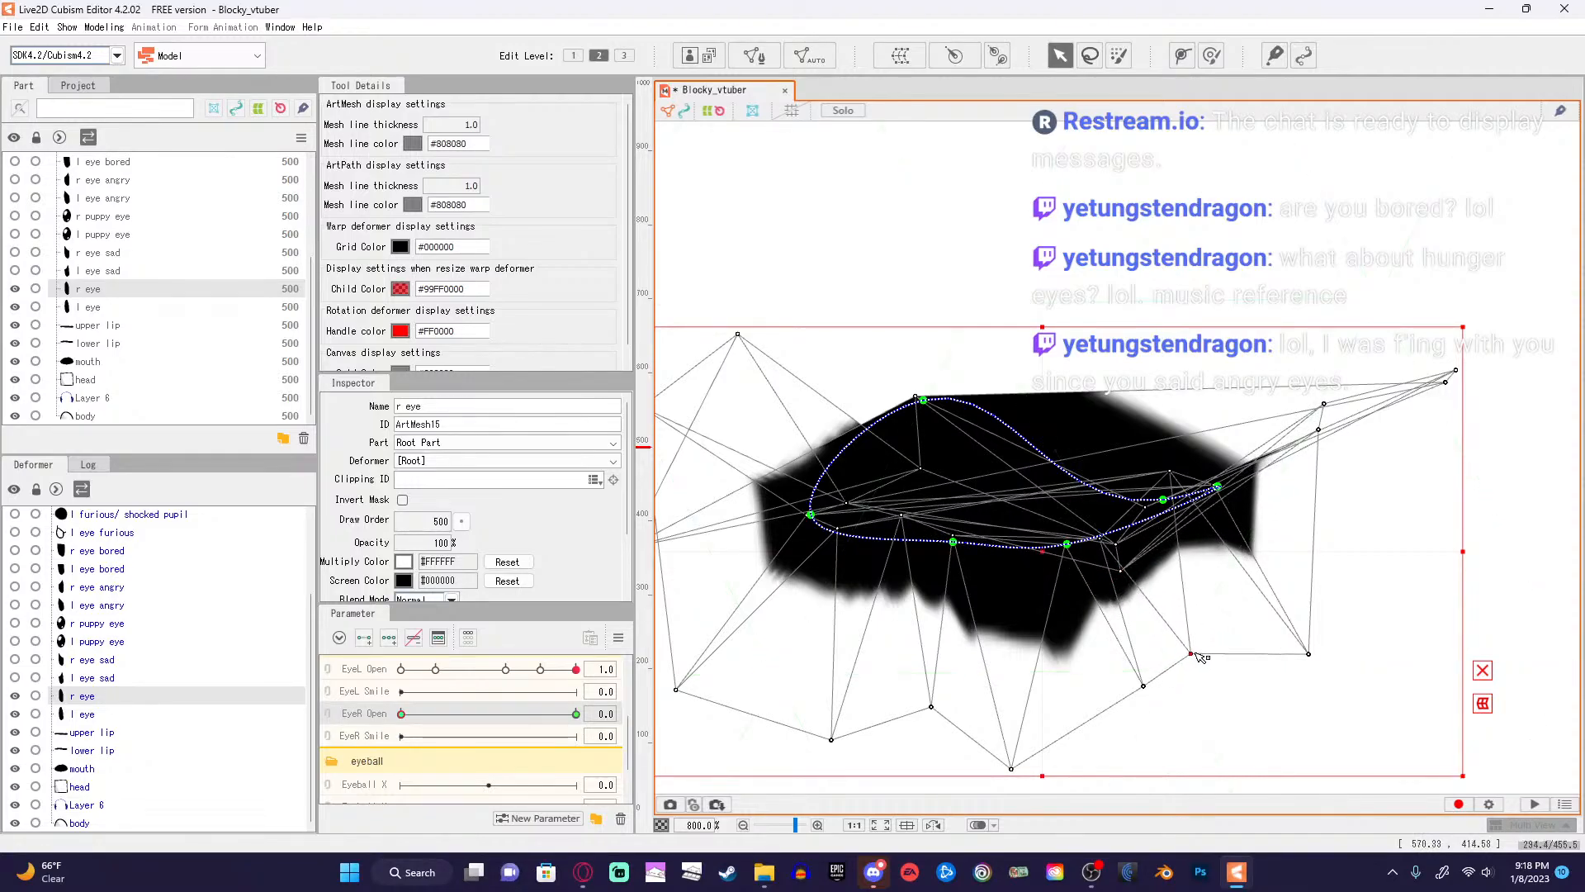
left_click_drag(1201, 657, 1211, 675)
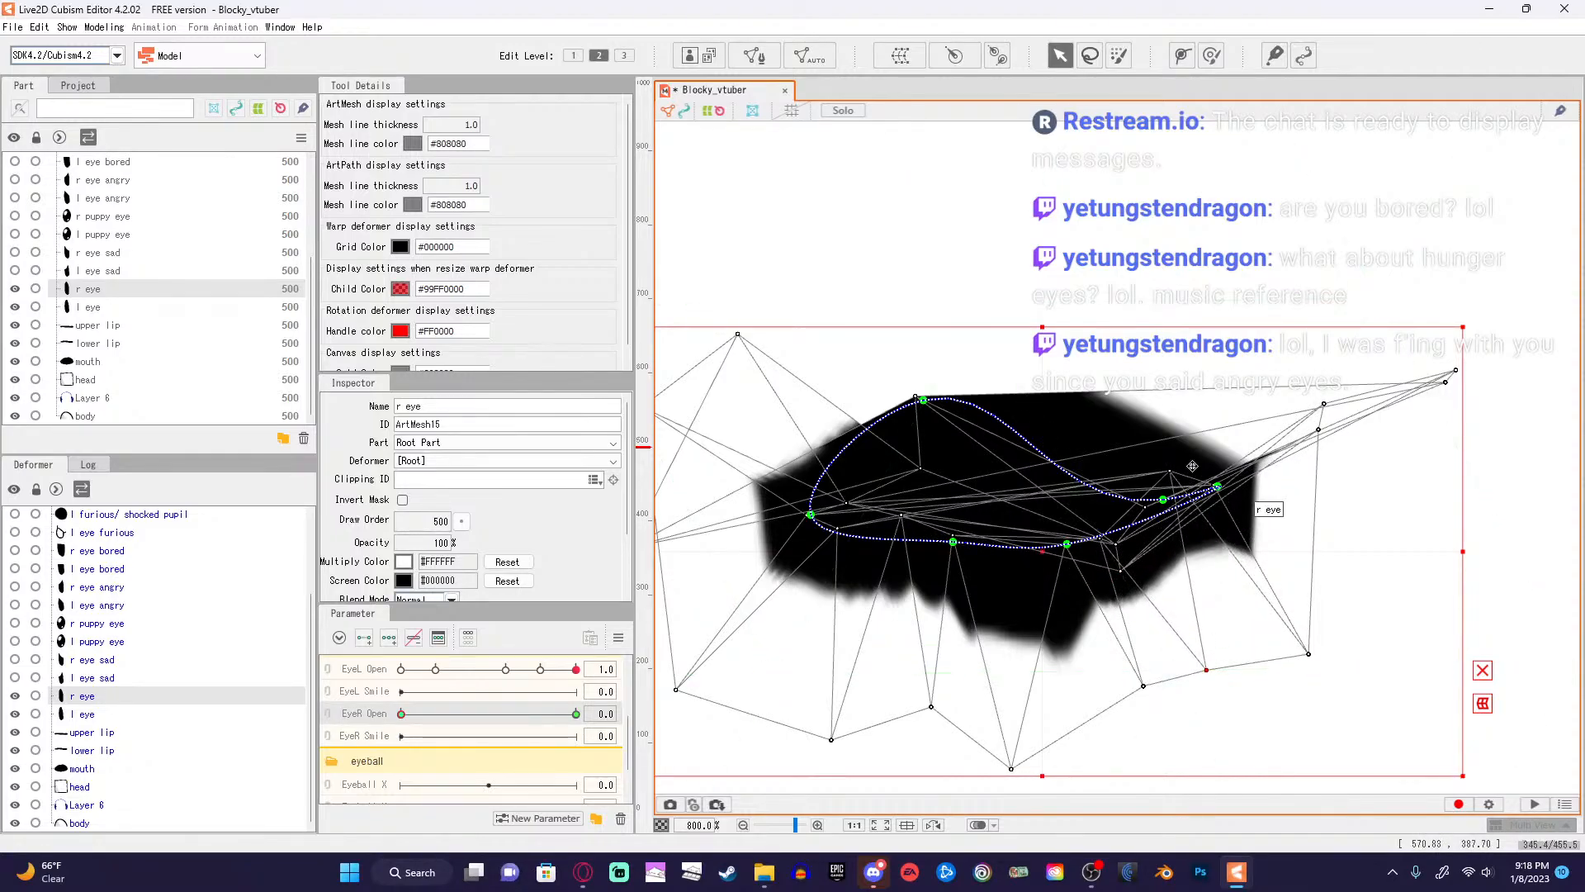
left_click_drag(1173, 474, 1176, 519)
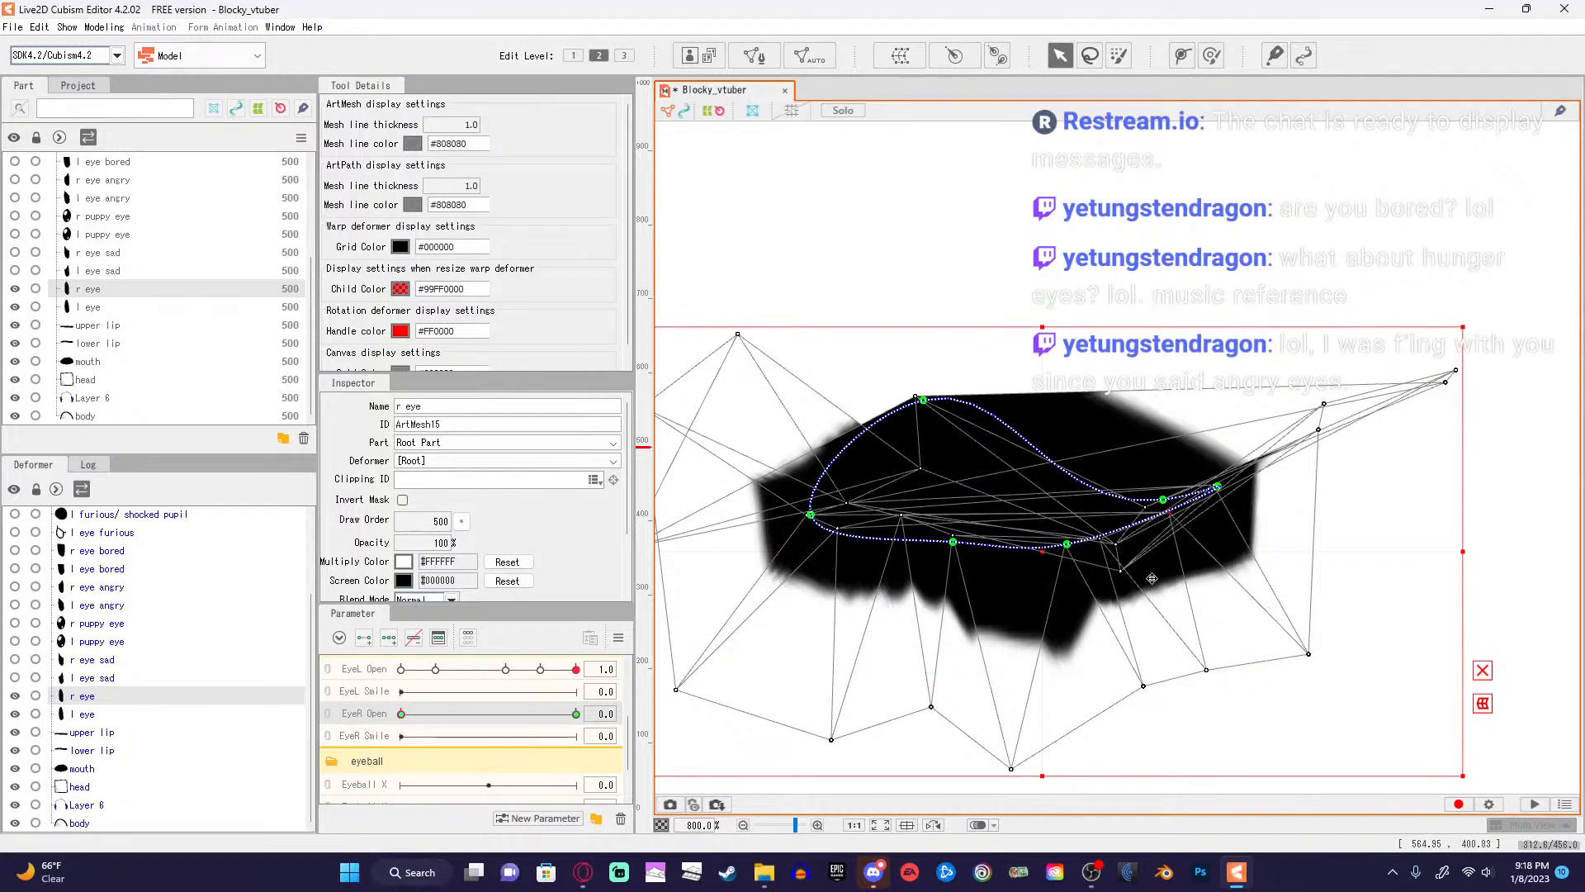
left_click_drag(1138, 682, 1110, 666)
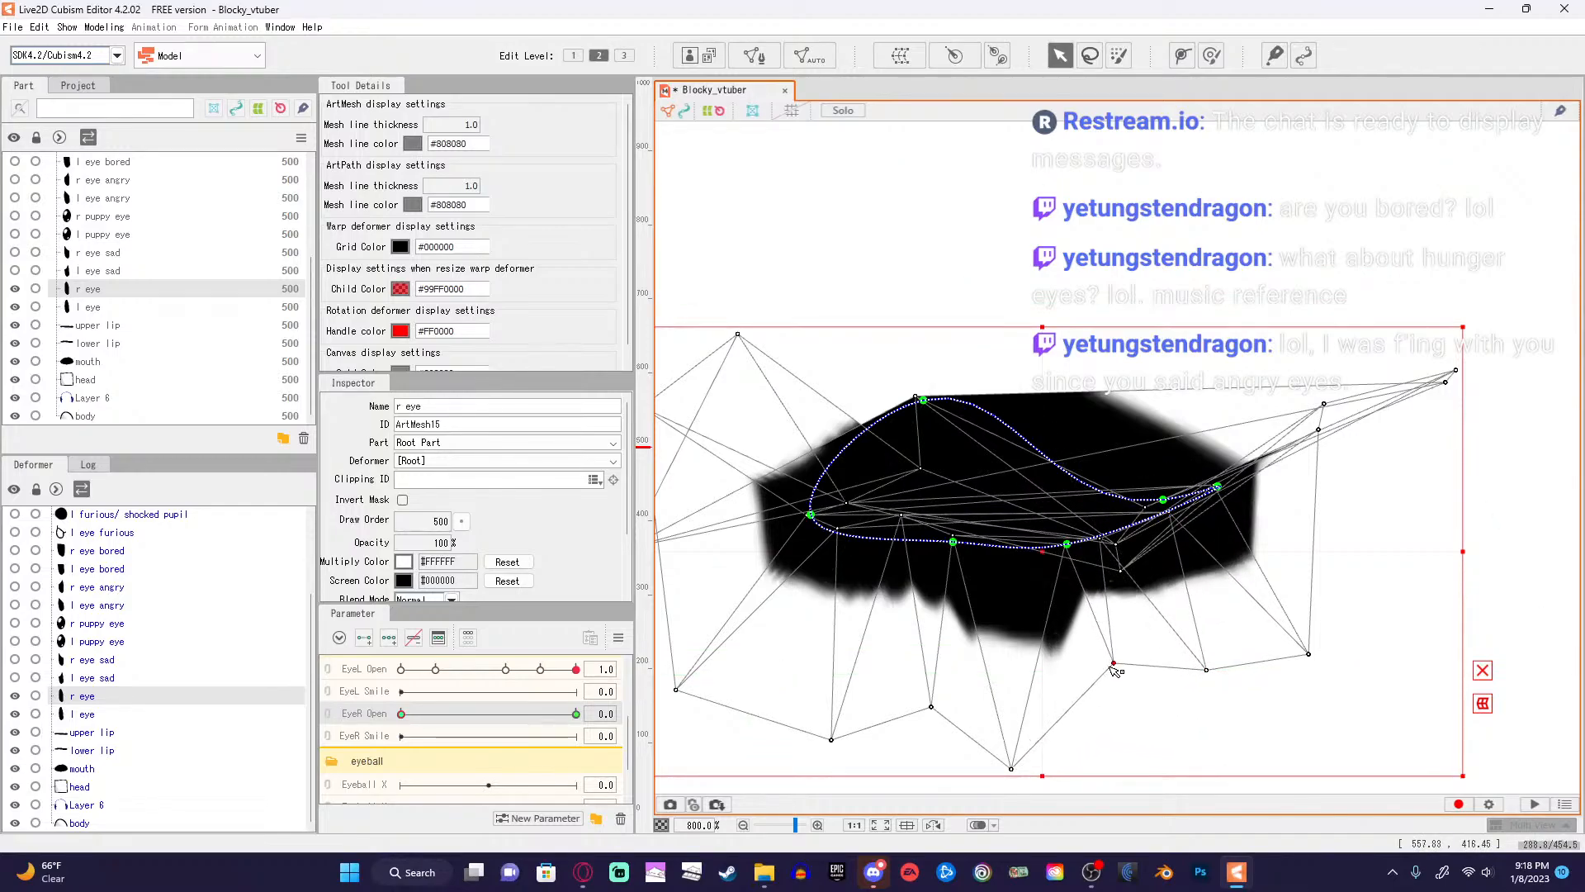
left_click_drag(1206, 671, 1185, 649)
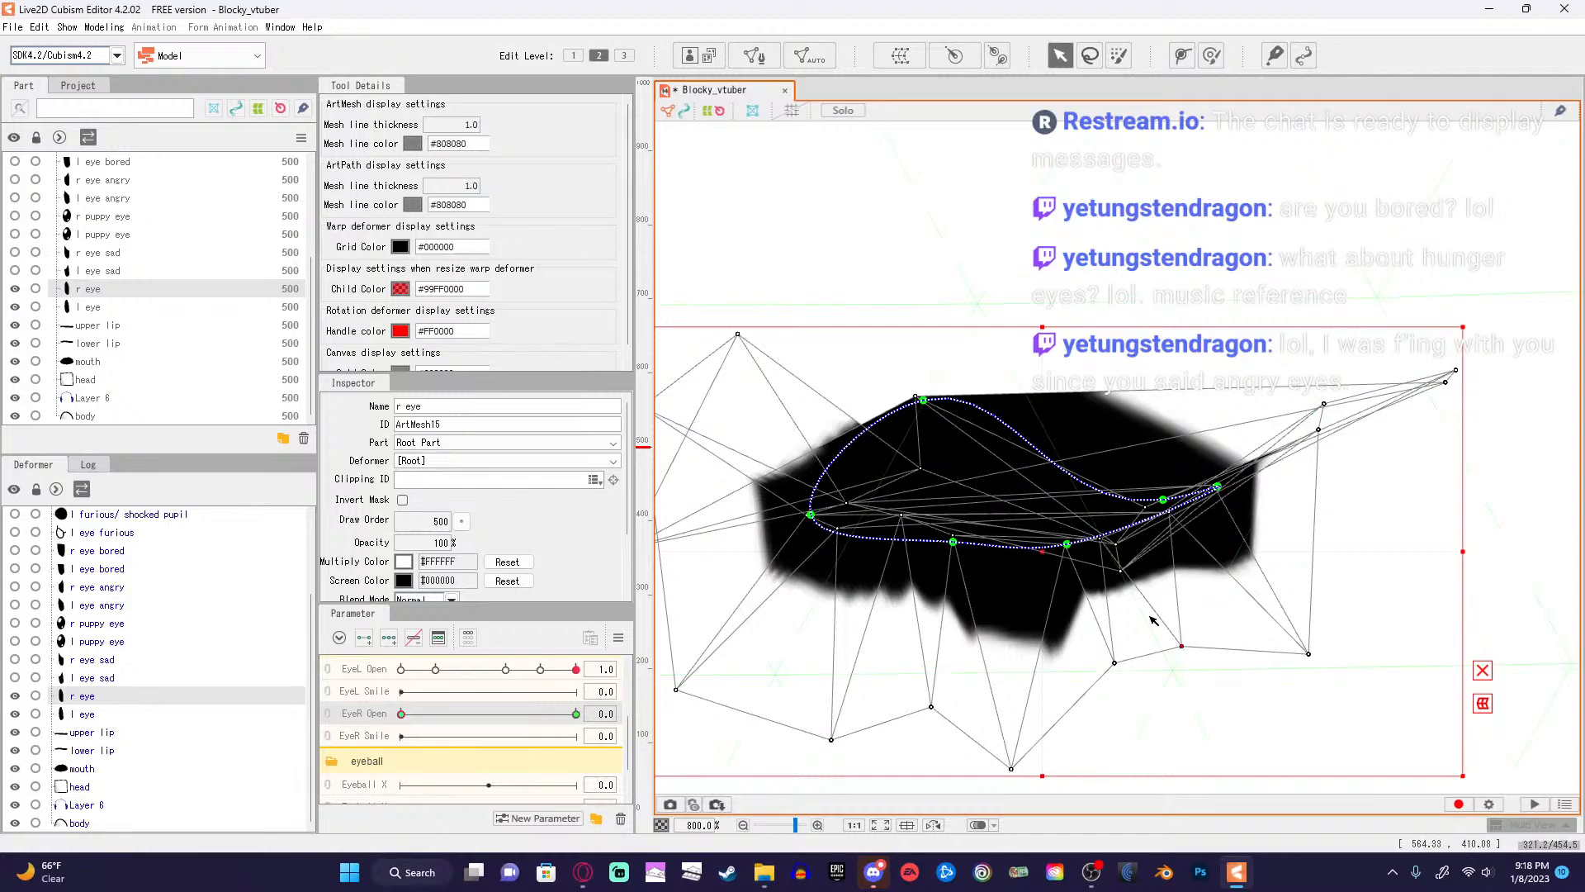
left_click_drag(1122, 576, 1114, 540)
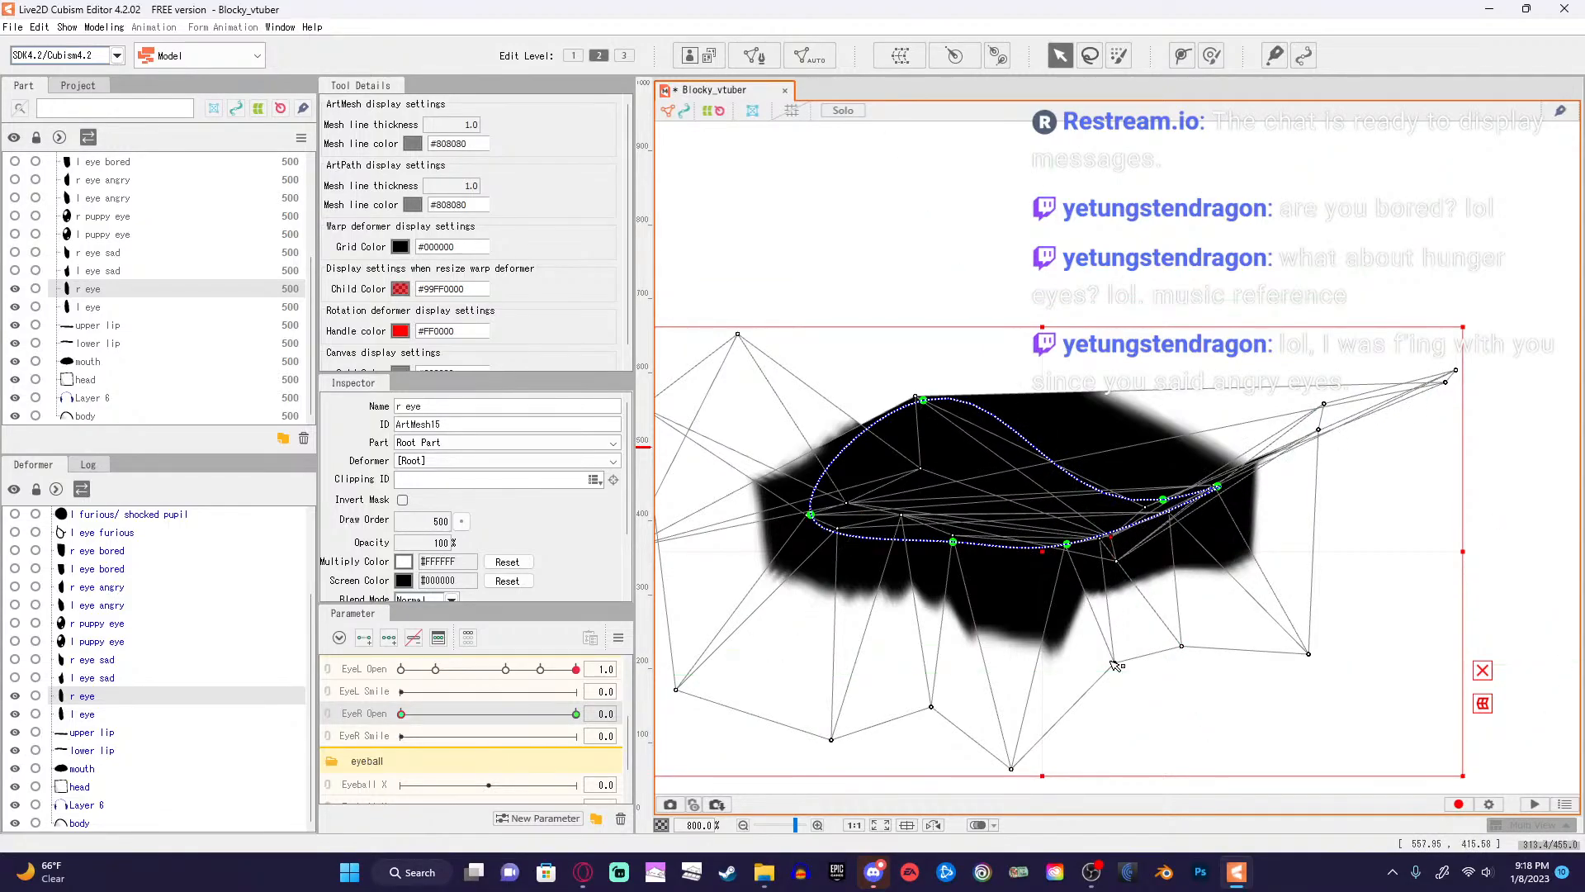
Try to even out the r eye's bottom edge by raising the lowest mesh vertices along its middle.
left_click_drag(1115, 663, 1095, 632)
left_click_drag(1022, 764, 1019, 647)
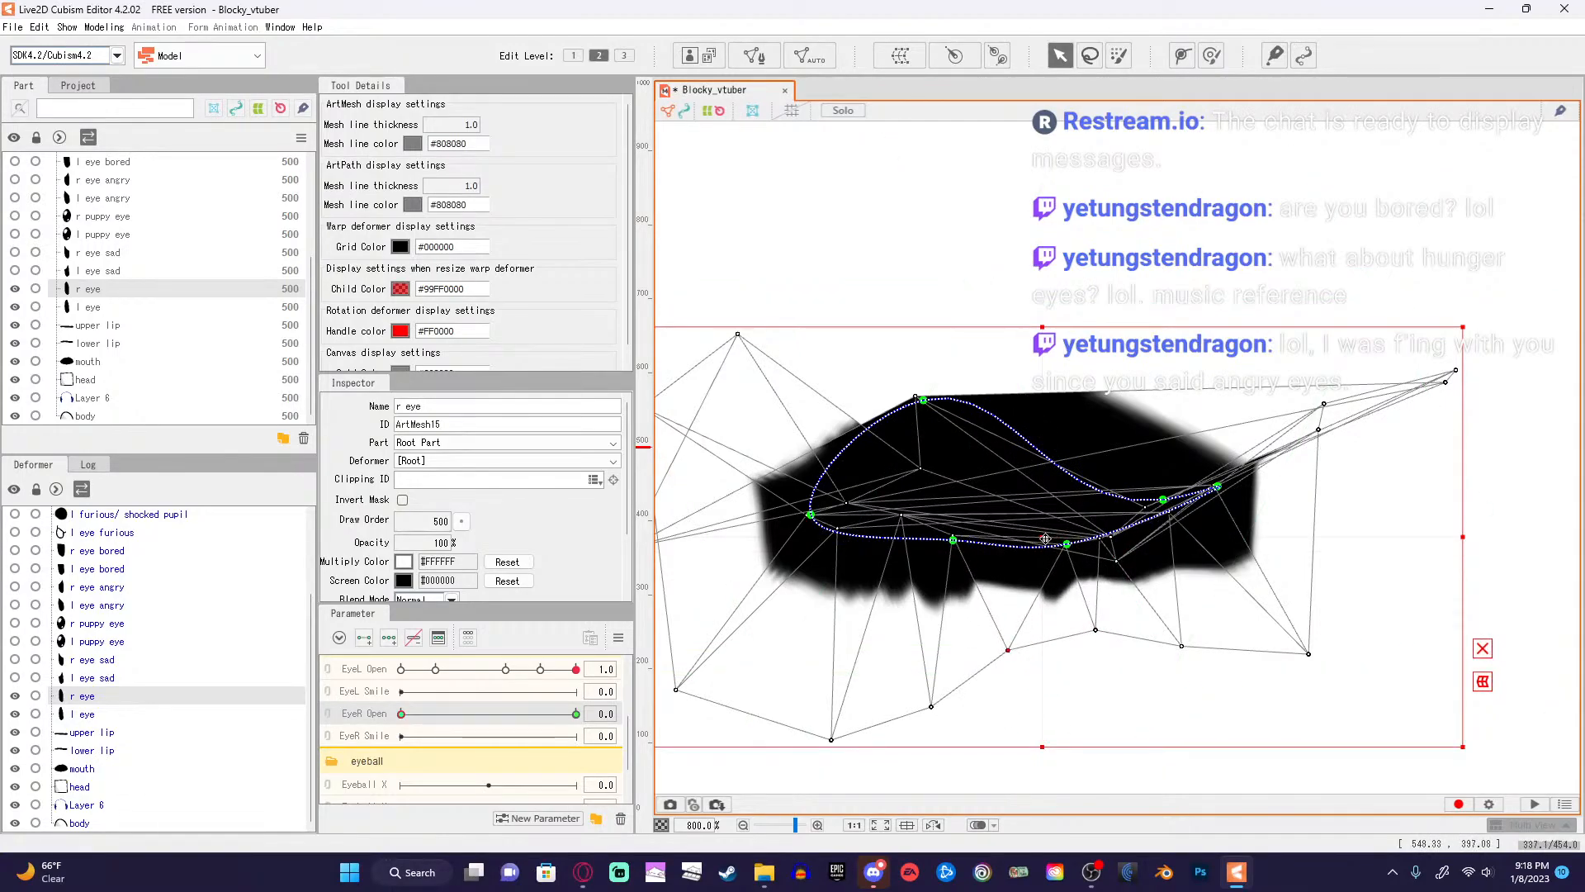
scroll(995, 640, "up", 3)
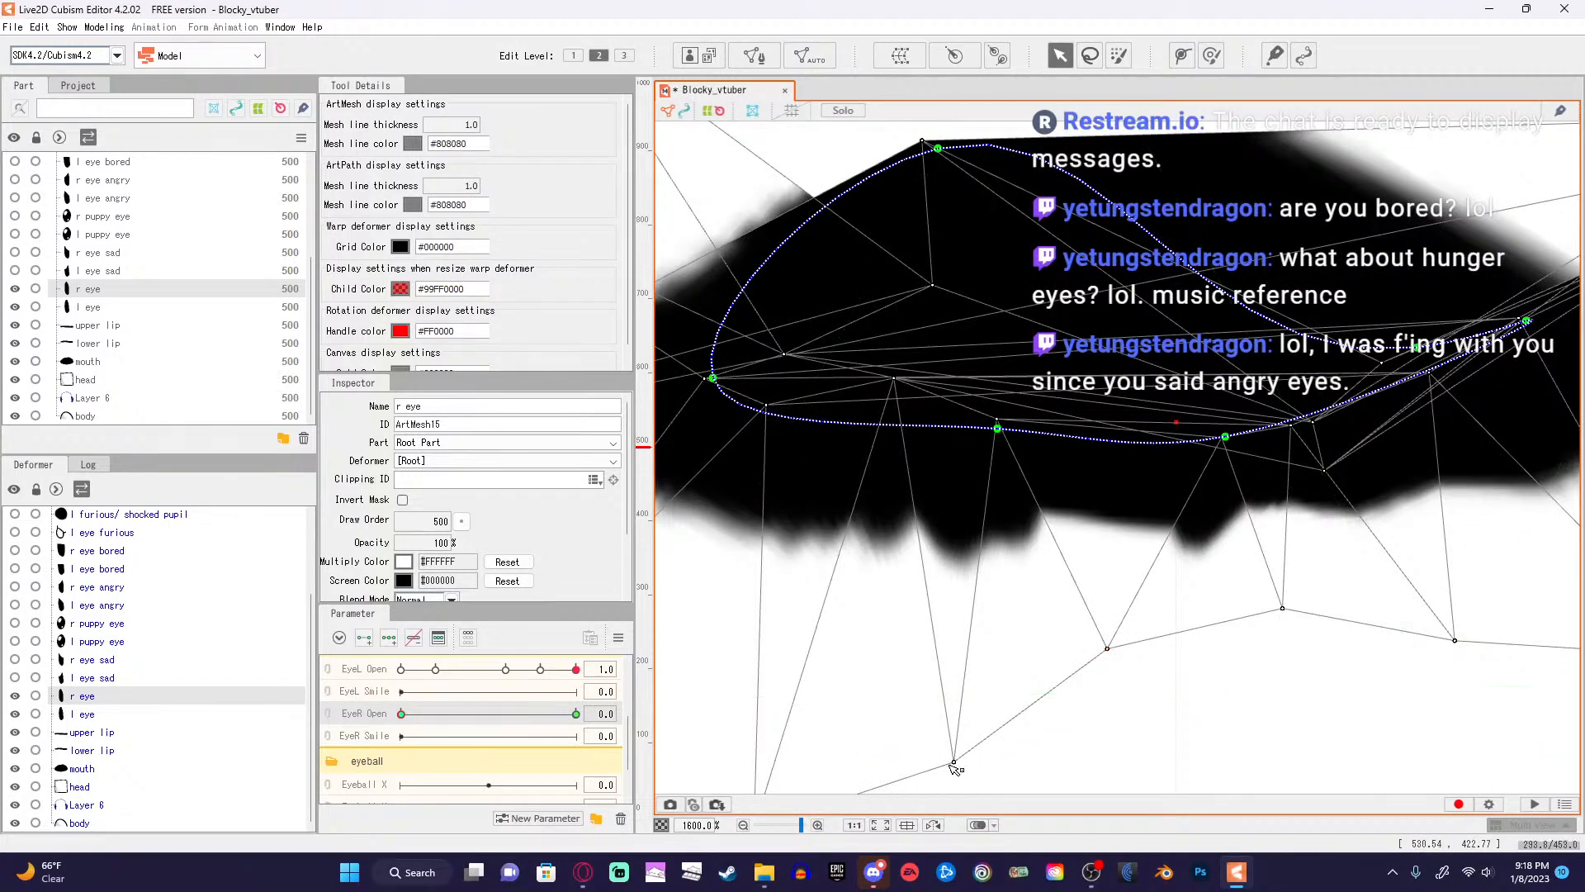
mouse_move(953, 764)
left_mouse_down()
mouse_move(884, 732)
mouse_move(1344, 725)
mouse_move(1048, 693)
mouse_move(929, 592)
mouse_move(909, 633)
left_mouse_up()
scroll(910, 633, "down", 3)
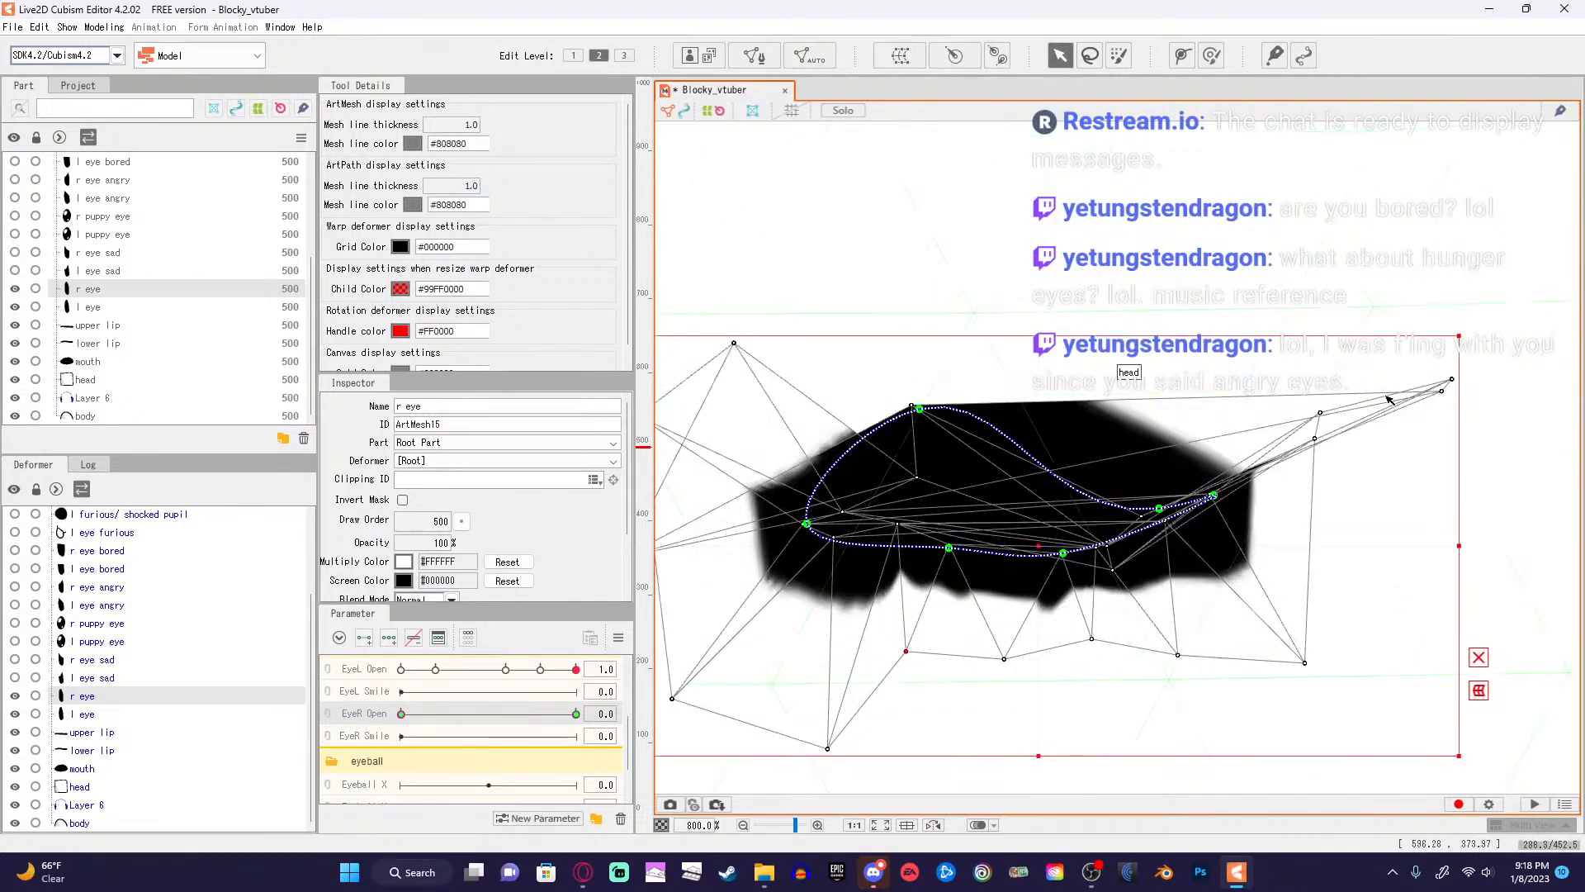
Try to move an upper mesh vertex and the top deform path points to the r eye's right corner, undoing the path changes.
mouse_move(1447, 402)
left_mouse_down()
mouse_move(1444, 390)
mouse_move(1207, 488)
mouse_move(1219, 468)
left_mouse_up()
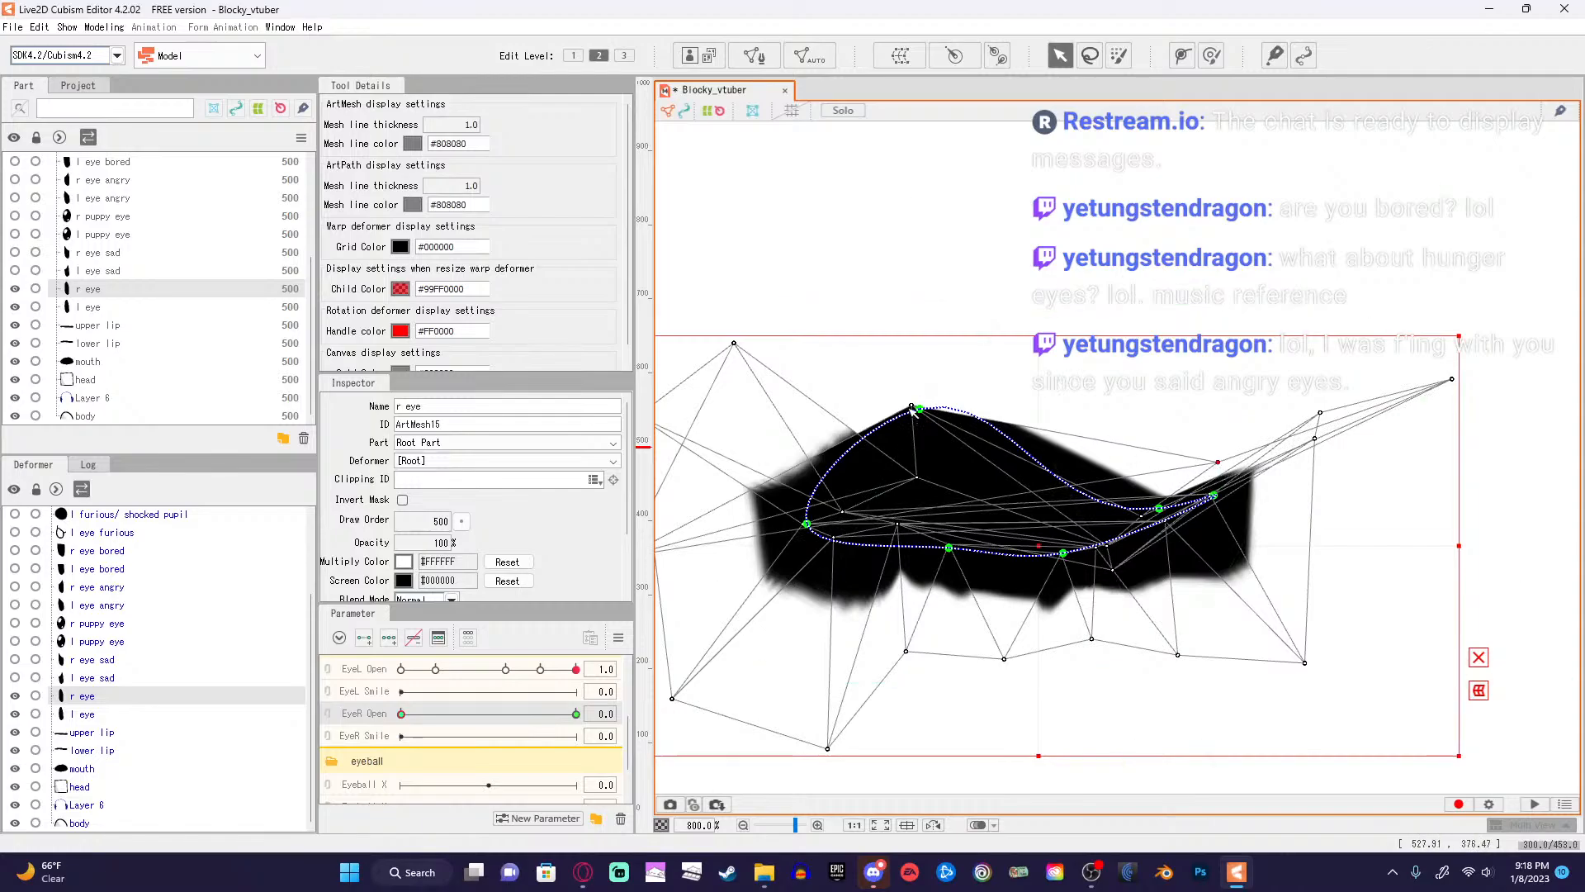
mouse_move(911, 408)
left_mouse_down()
mouse_move(1136, 400)
mouse_move(1245, 478)
left_mouse_up()
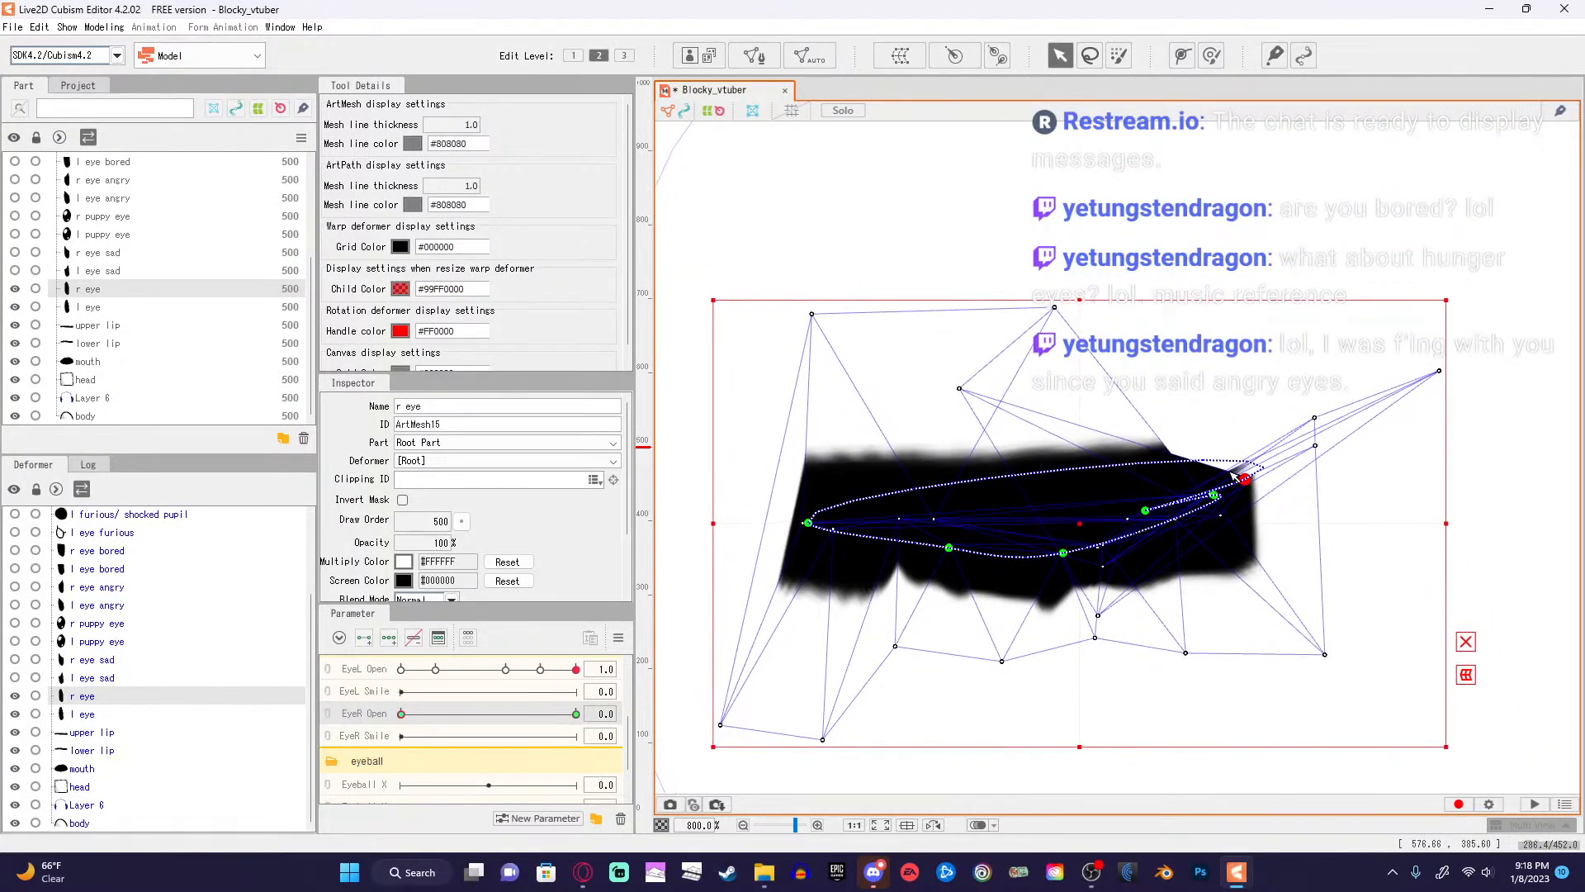
left_click(1148, 512)
left_click_drag(1146, 511, 1230, 520)
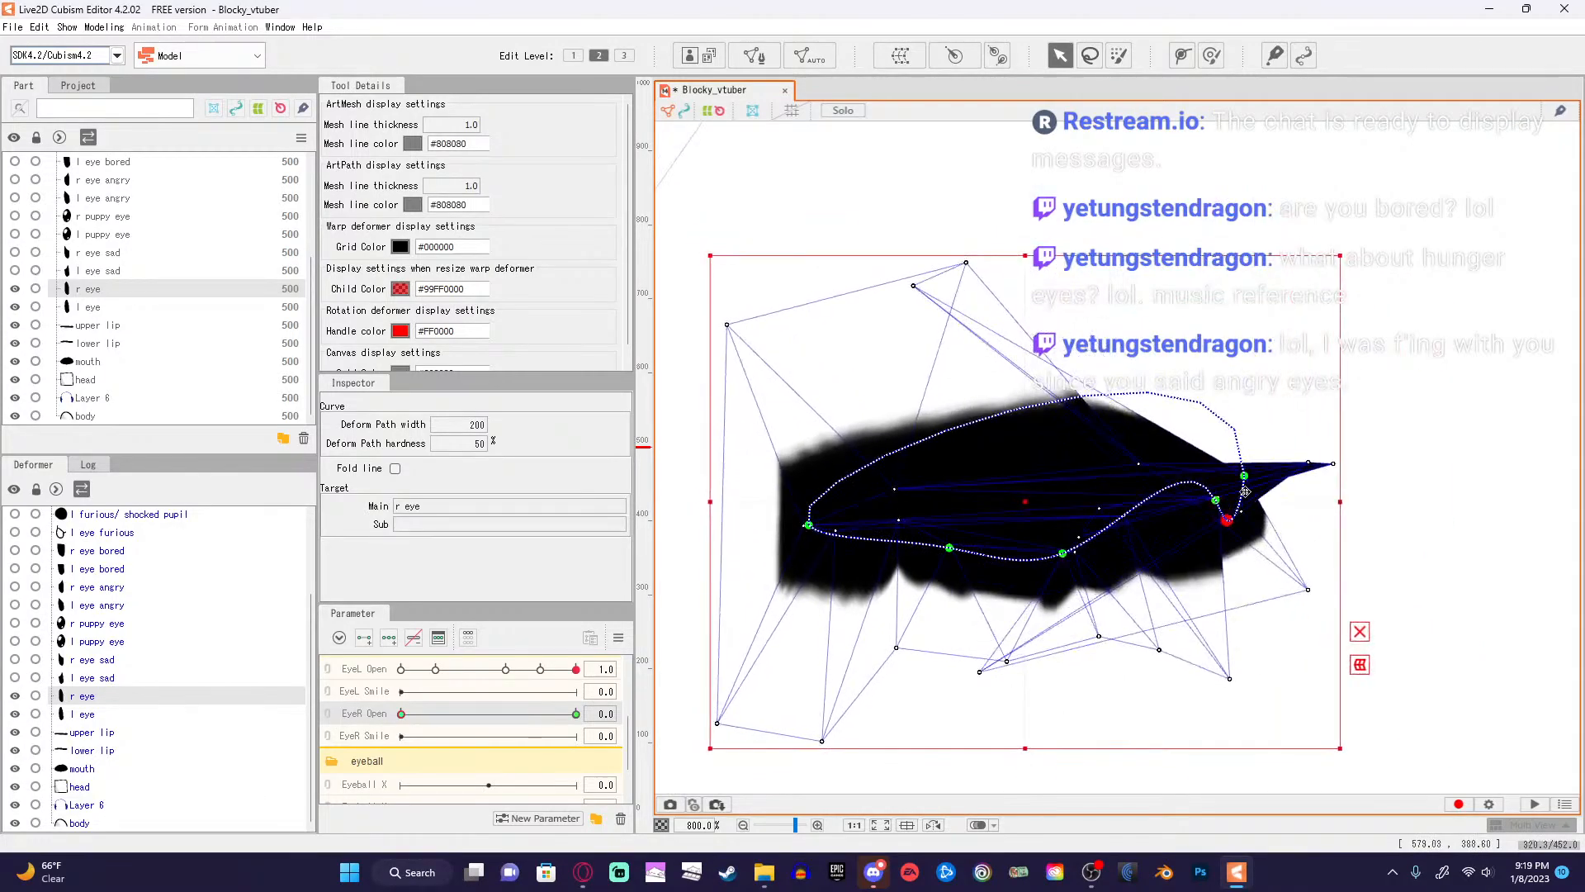
key("ctrl+z")
key("ctrl+z")
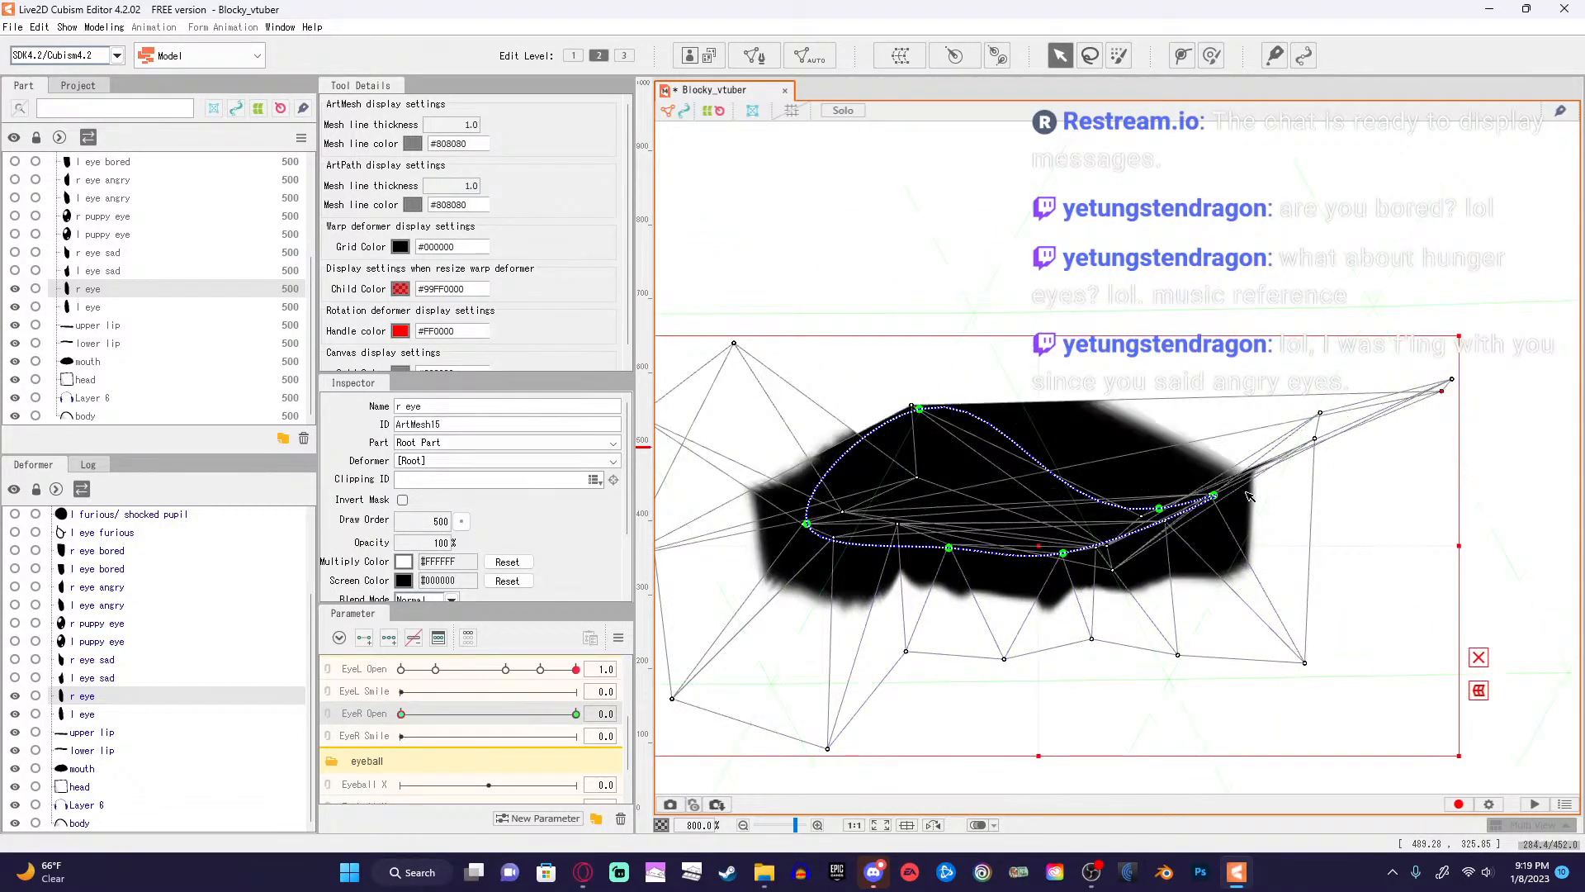
key("ctrl+z")
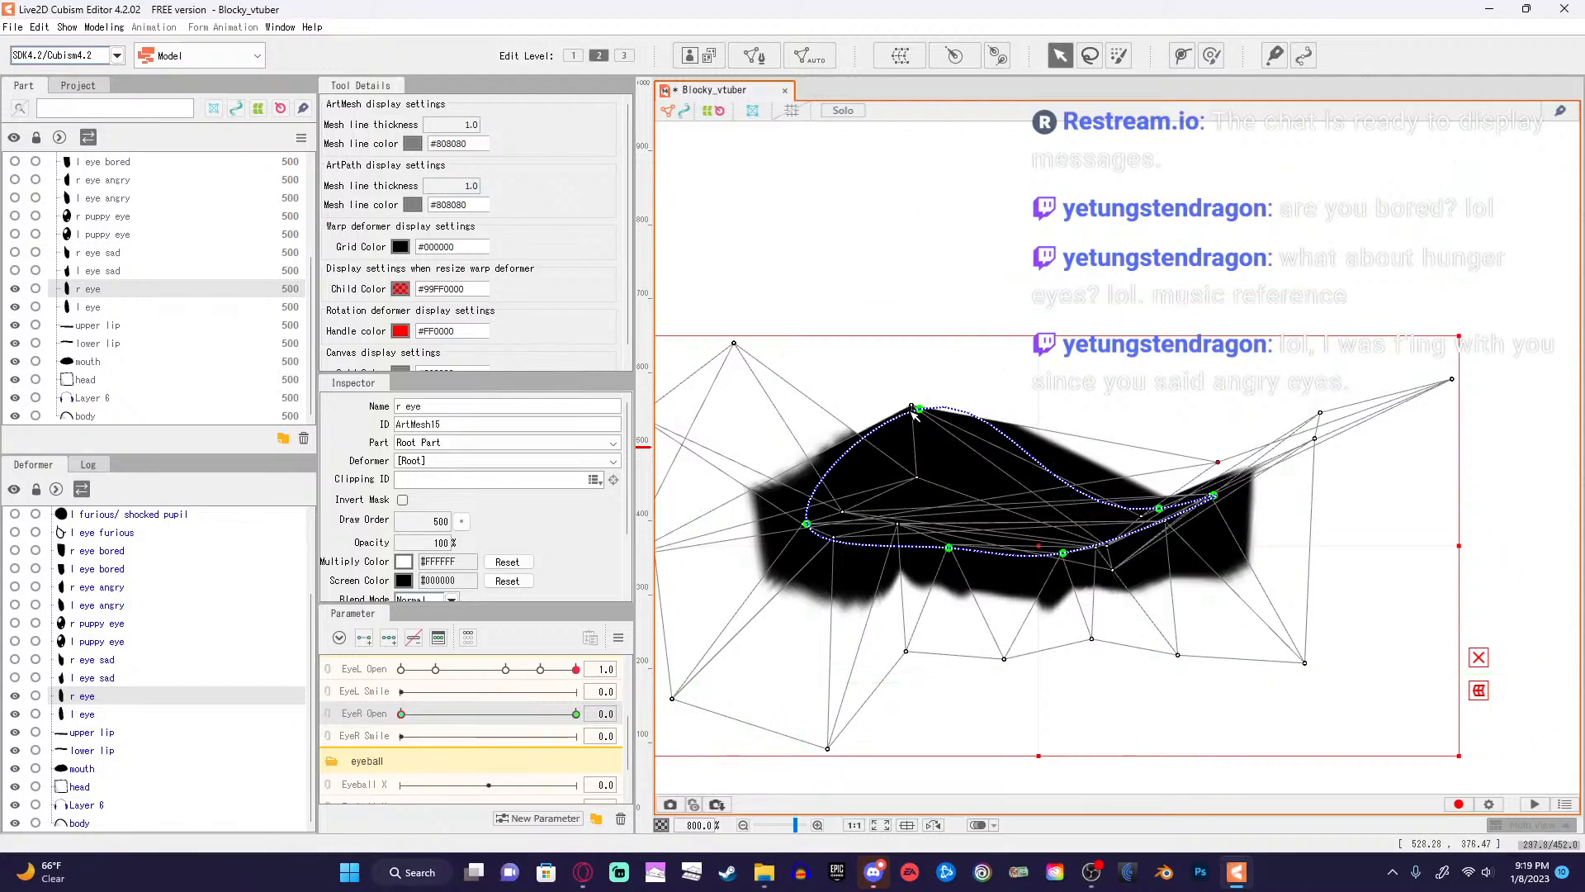
Try to flatten the r eye into a thin horizontal band by realigning its upper, lower and right deform path points.
left_click_drag(914, 412, 899, 519)
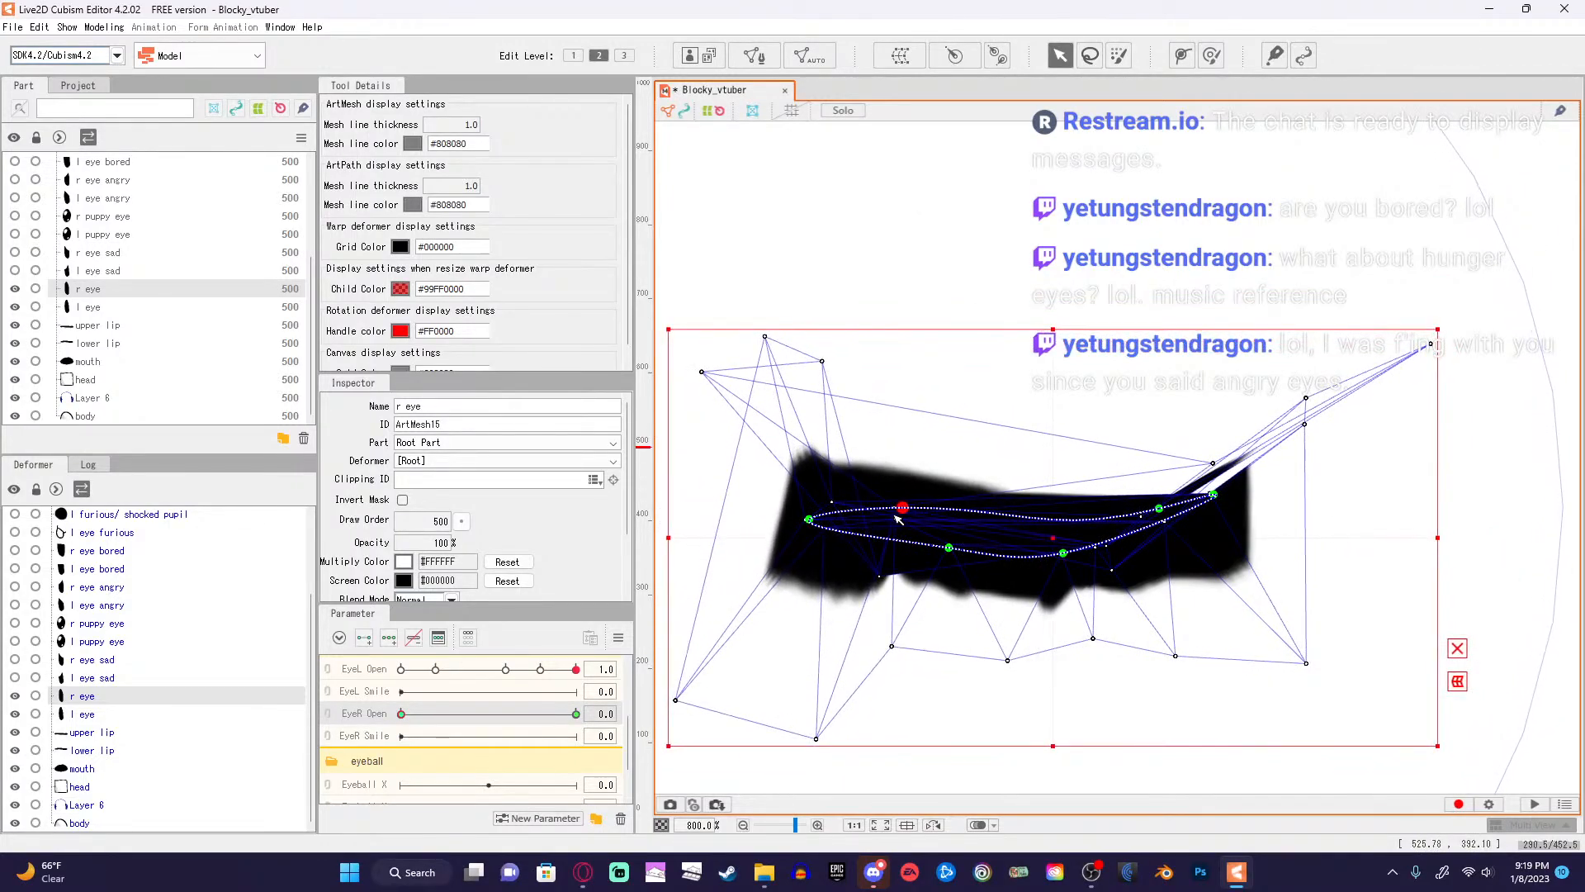
left_click_drag(1066, 557, 1047, 520)
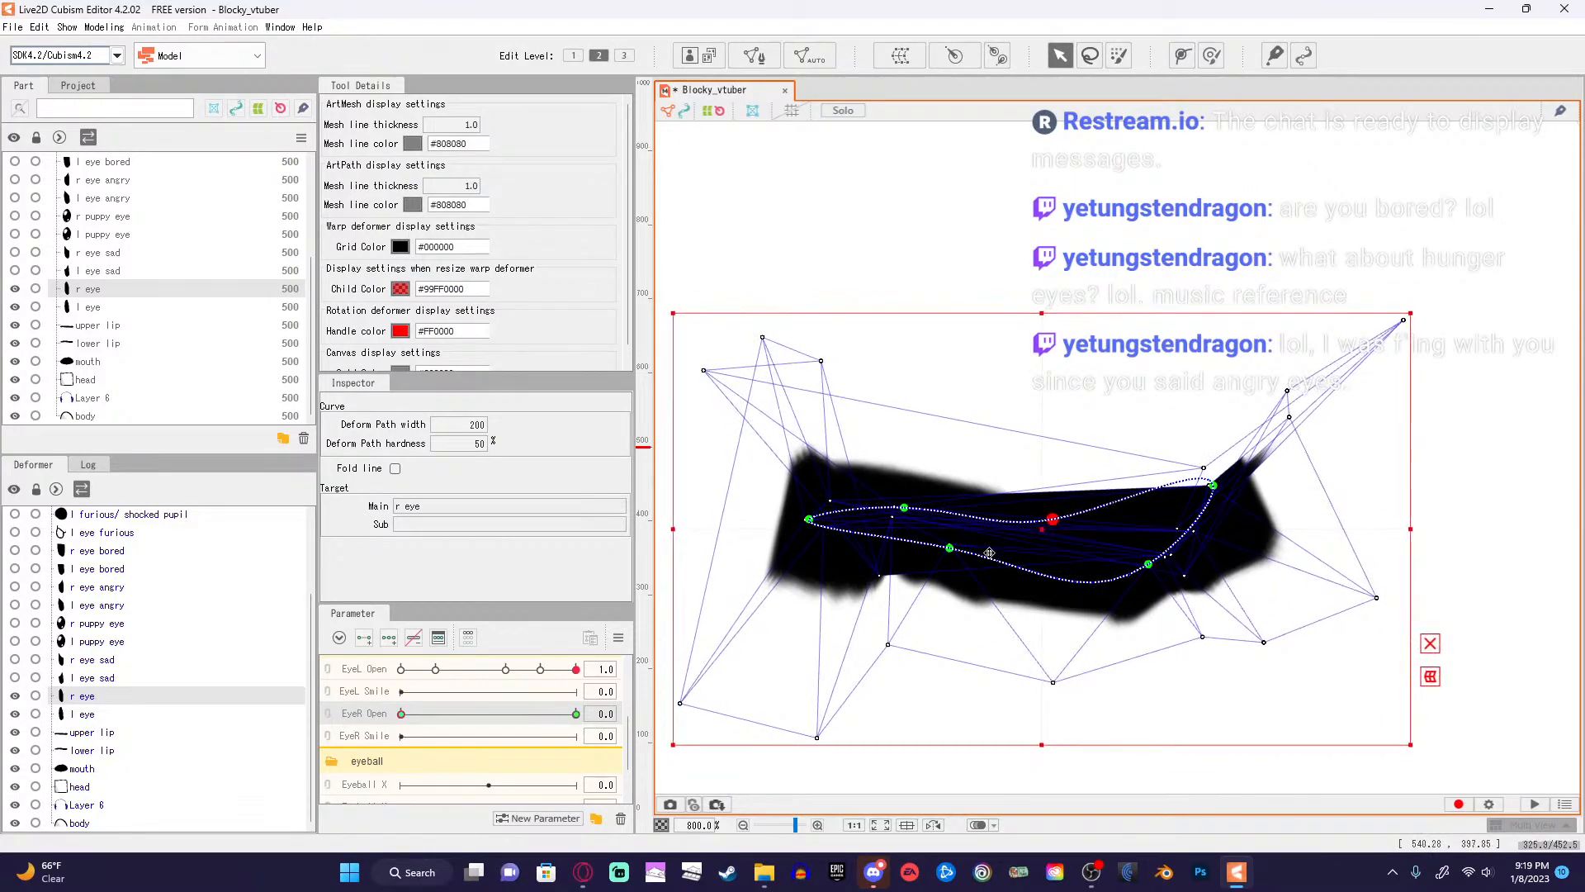
left_click_drag(1214, 487, 1230, 529)
left_click_drag(1055, 520, 1176, 527)
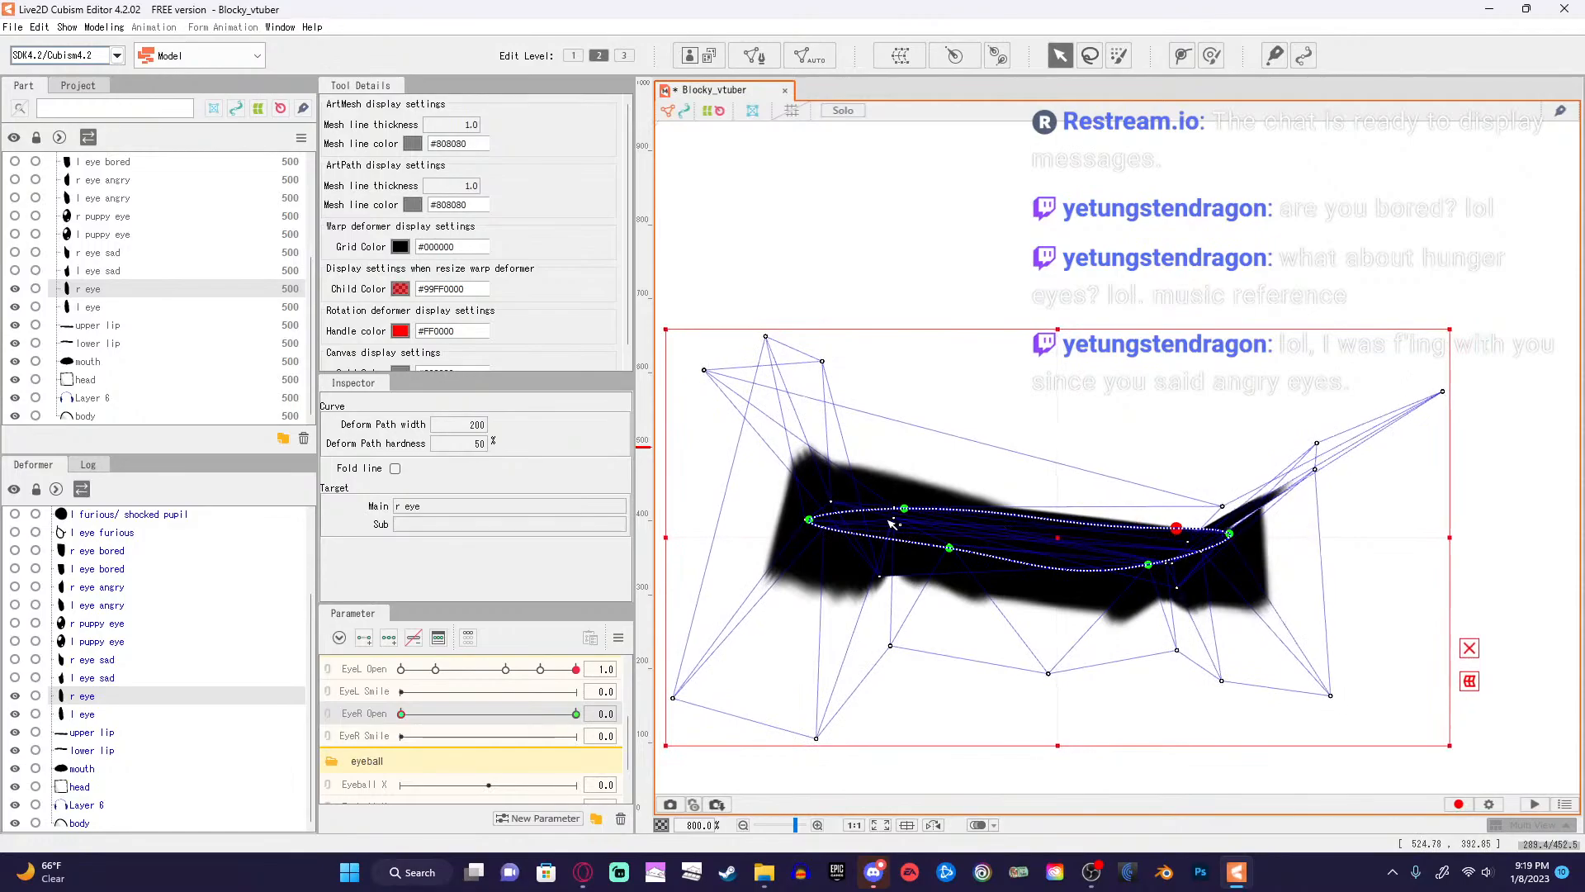
left_click_drag(905, 508, 954, 516)
Undo the r eye's flattening edits back to before its bottom deform path points were raised.
key("ctrl+z")
key("ctrl+z")
key("ctrl+z")
key("ctrl+z")
key("ctrl+z")
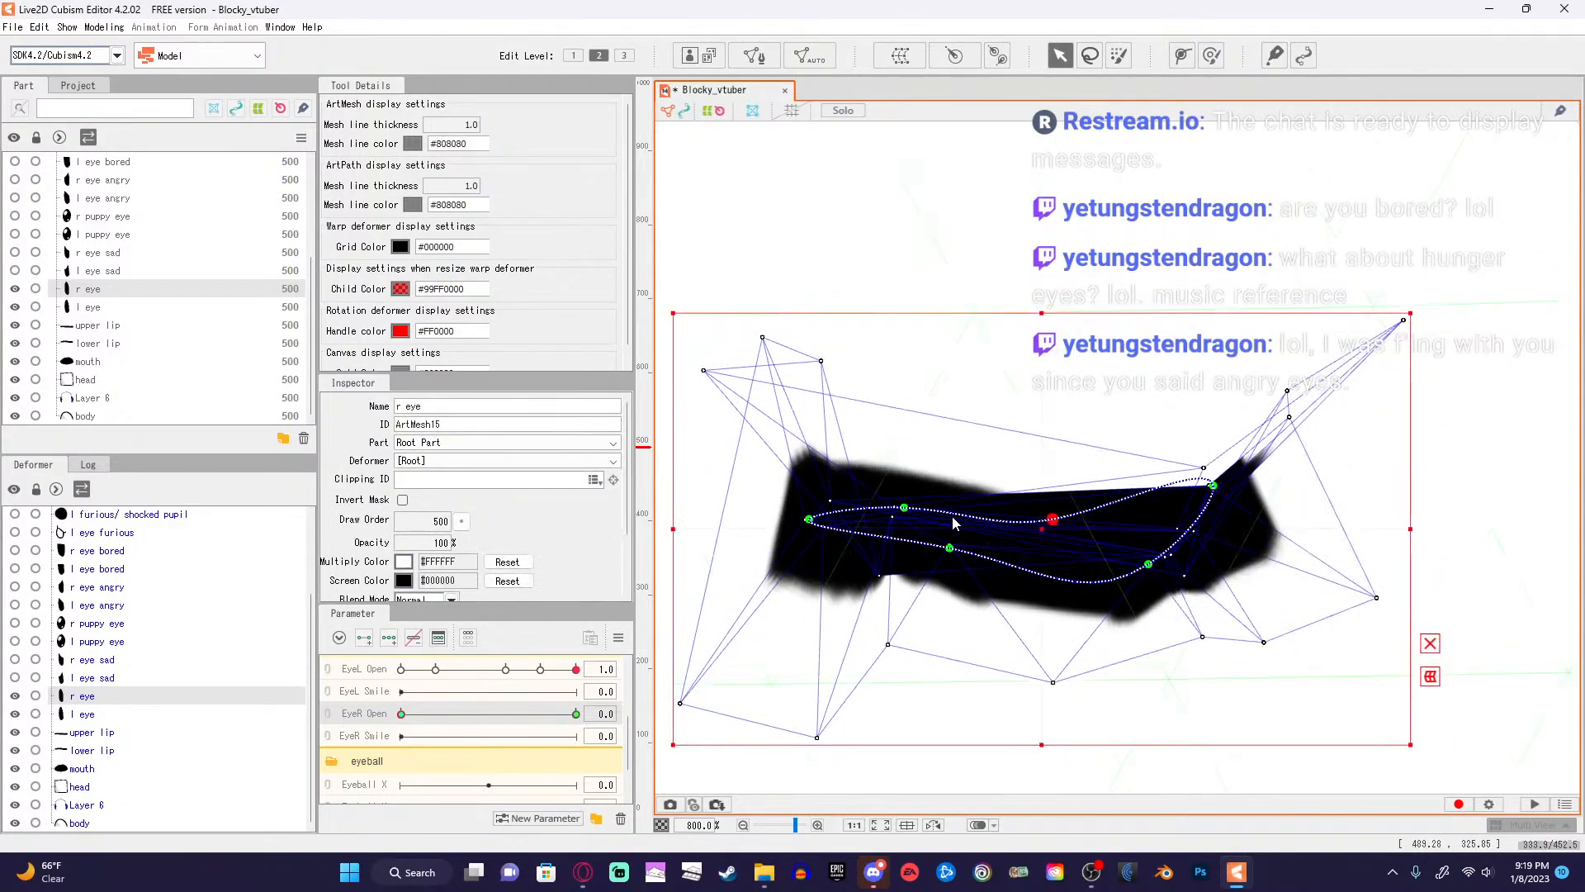
key("ctrl+z")
key("ctrl+z")
key("ctrl+z")
key("ctrl+z")
key("ctrl+z")
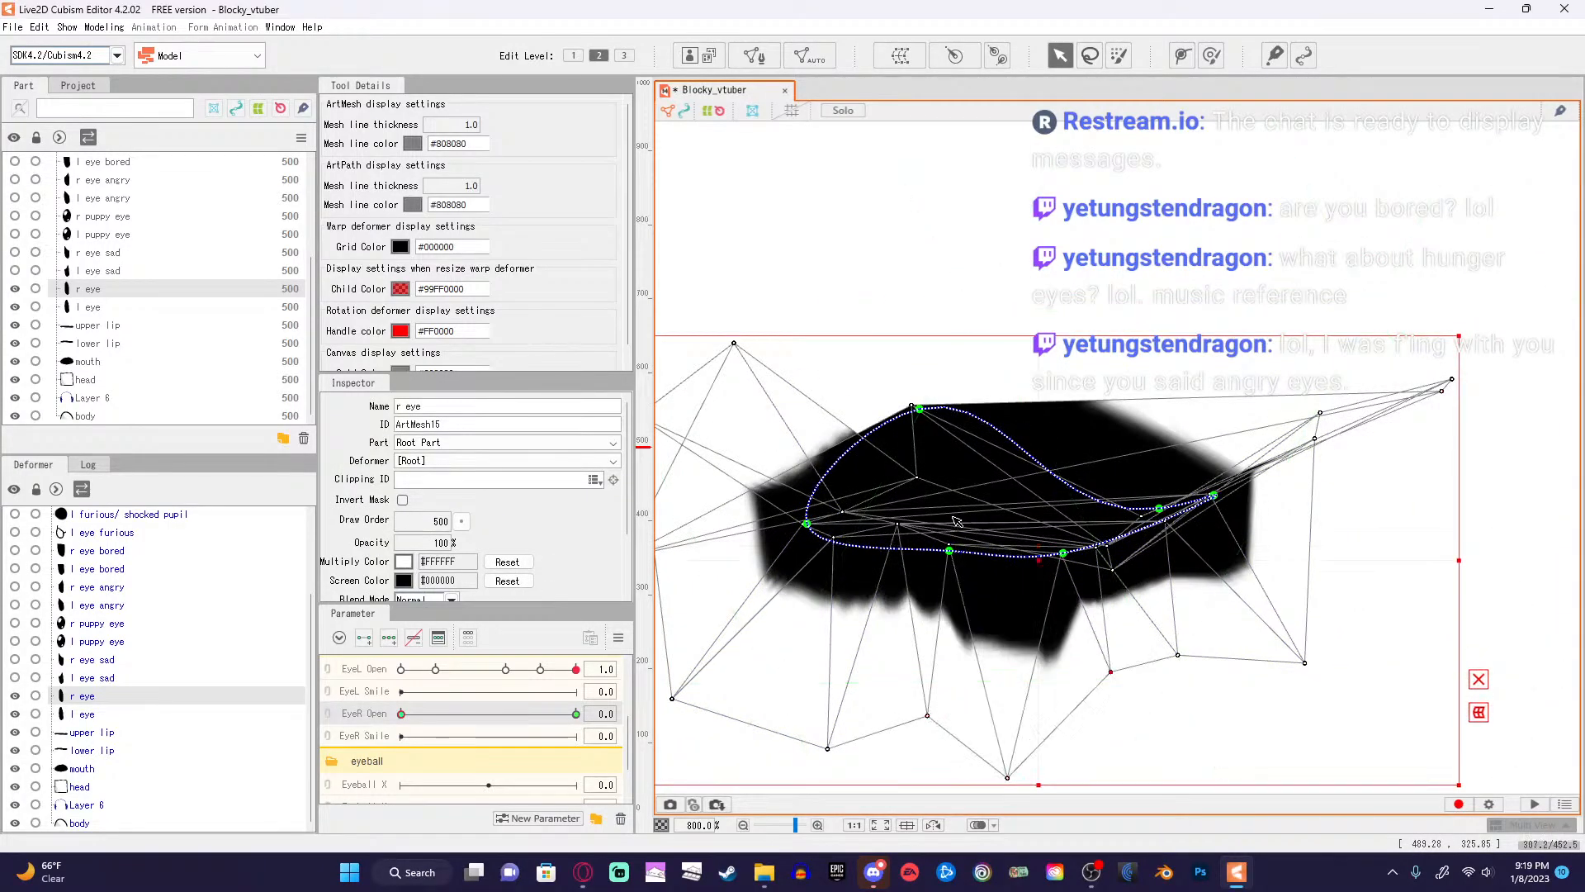
key("ctrl+z")
key("ctrl+z")
key("ctrl+z")
key("ctrl+z")
key("ctrl+z")
key("ctrl+z")
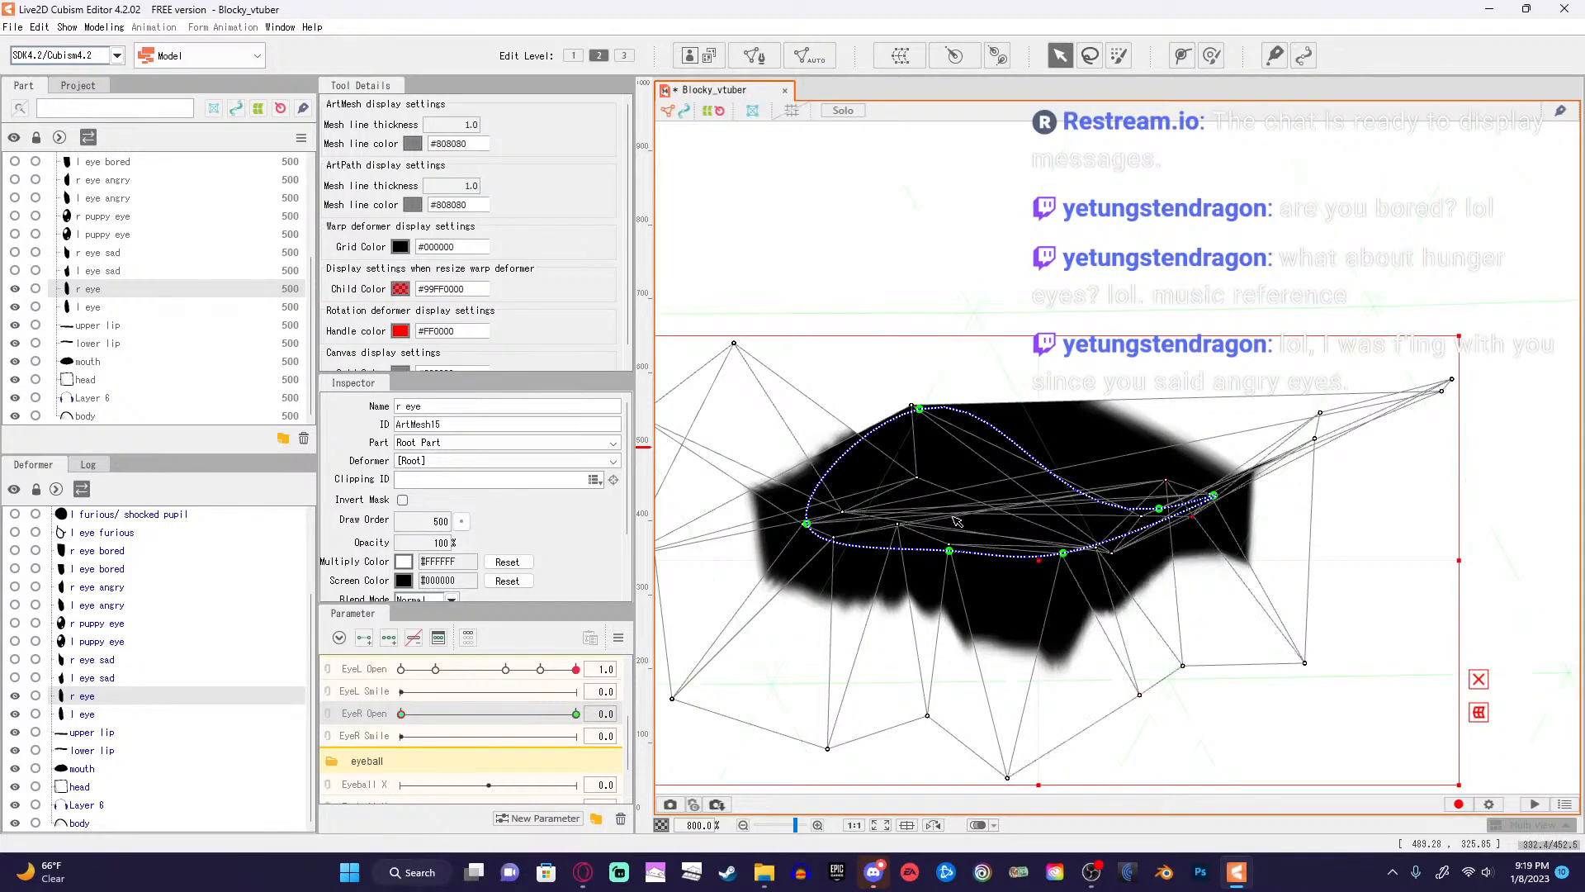
key("ctrl+z")
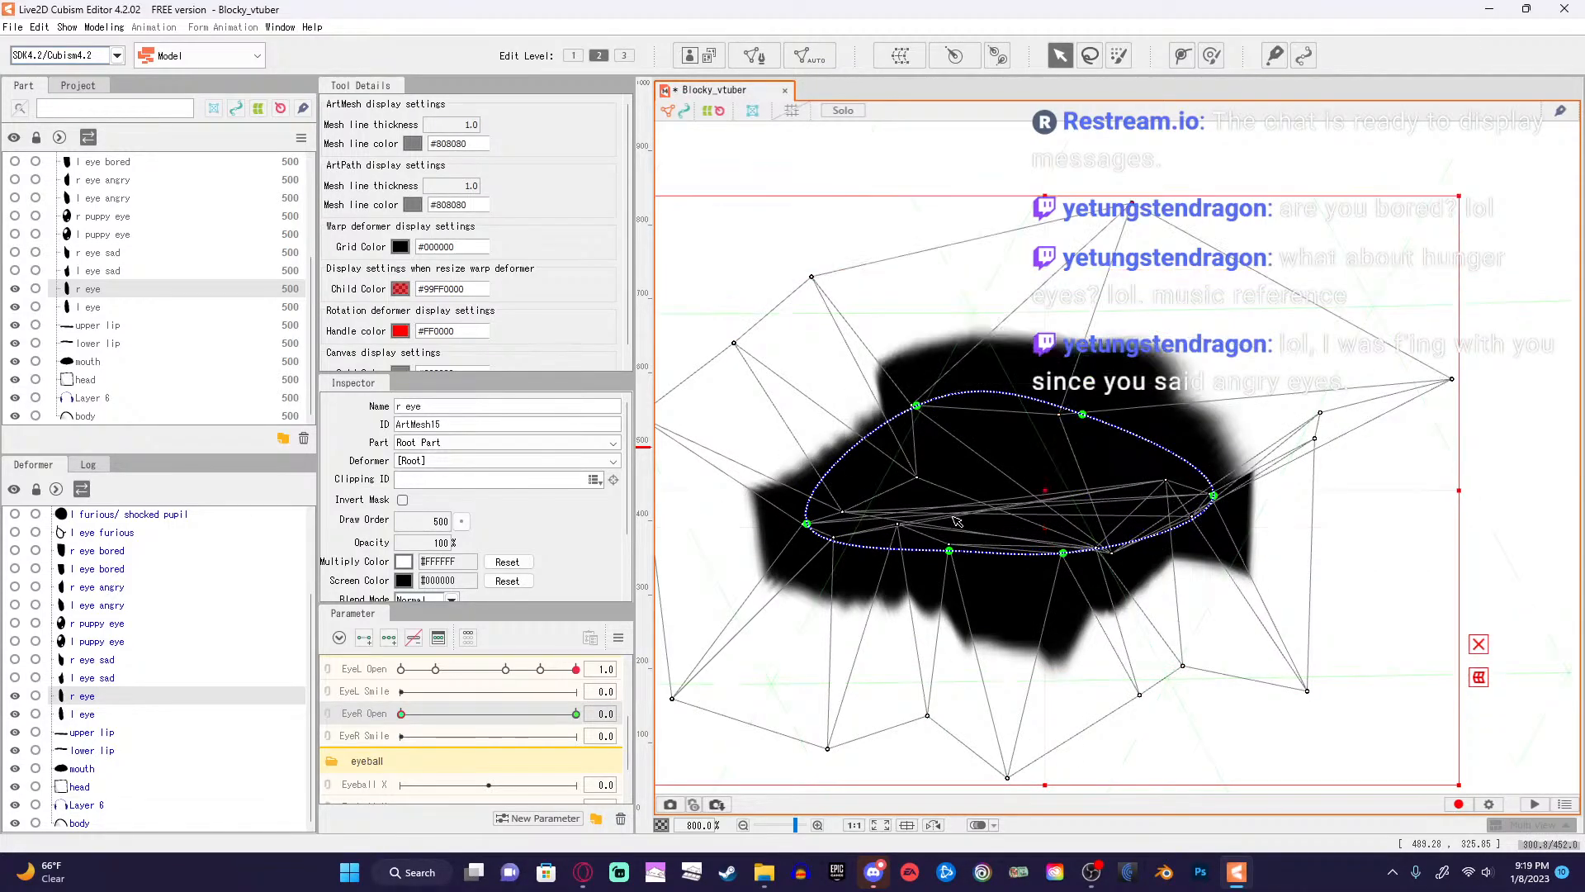
key("ctrl+z")
key("ctrl+z")
key("ctrl+z")
key("ctrl+z")
key("ctrl+z")
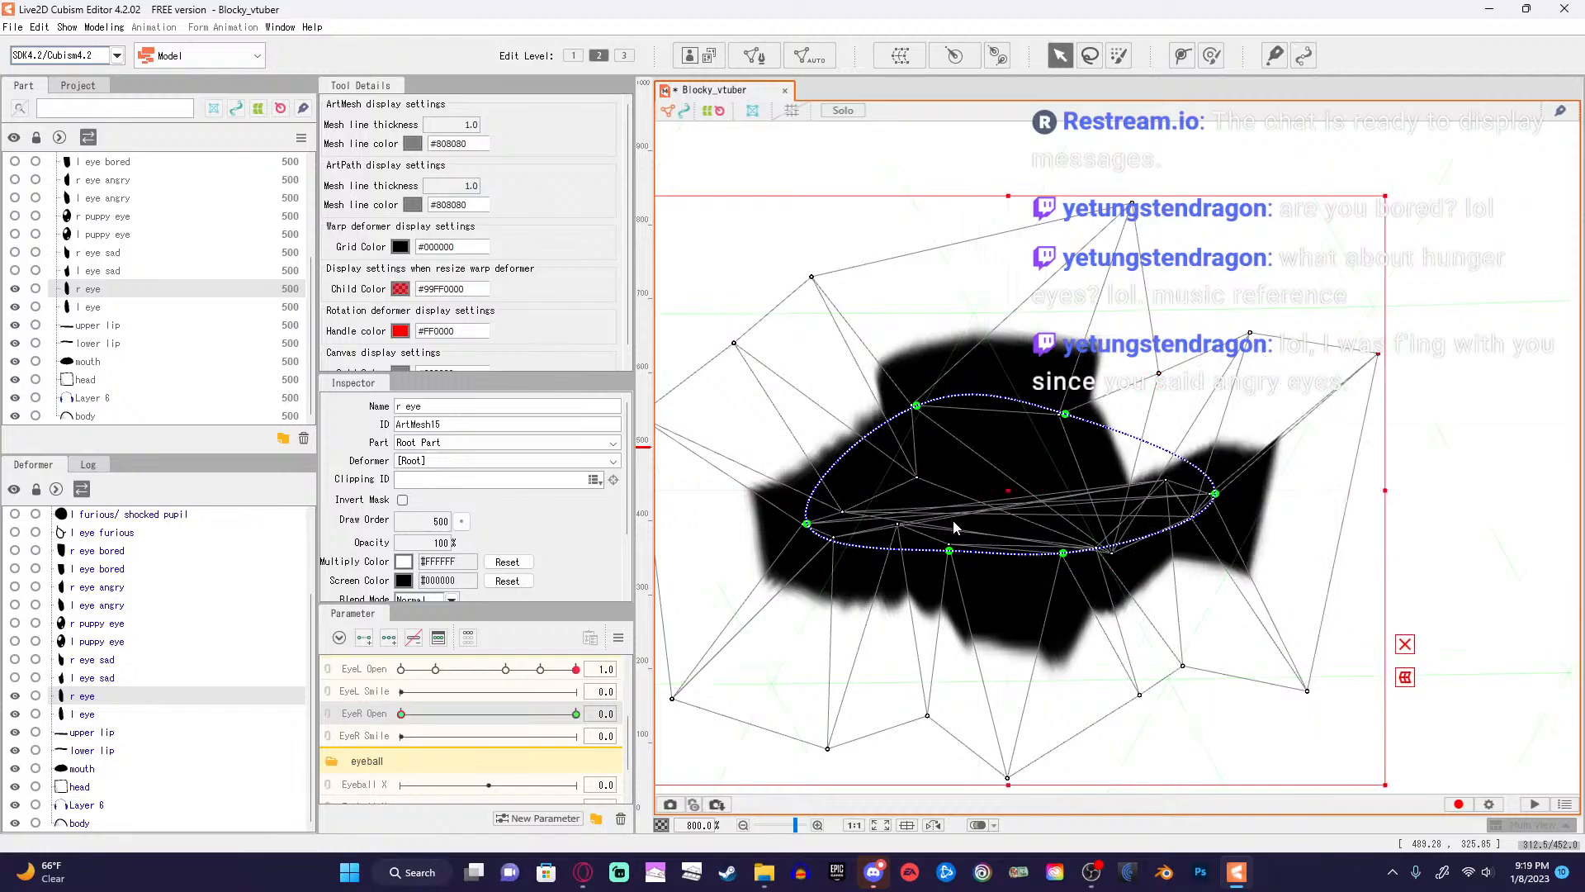
key("ctrl+z")
key("ctrl+z")
key("ctrl+z")
key("ctrl+z")
Raise the r eye's two bottom deform path points together to just below its upper path points.
scroll(956, 525, "down", 5)
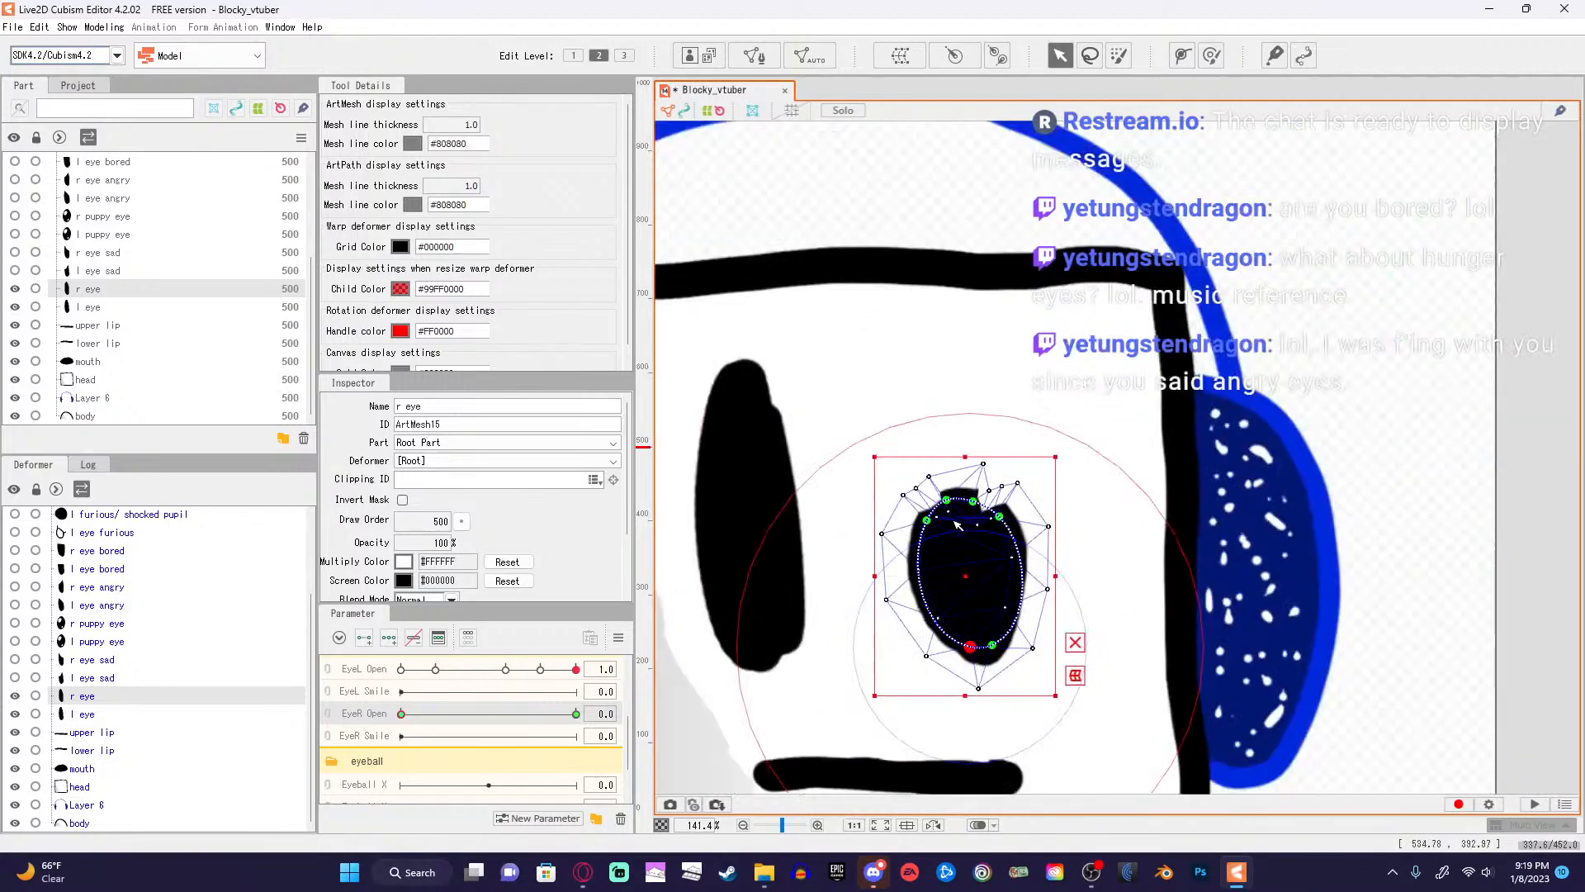
left_click(1008, 700)
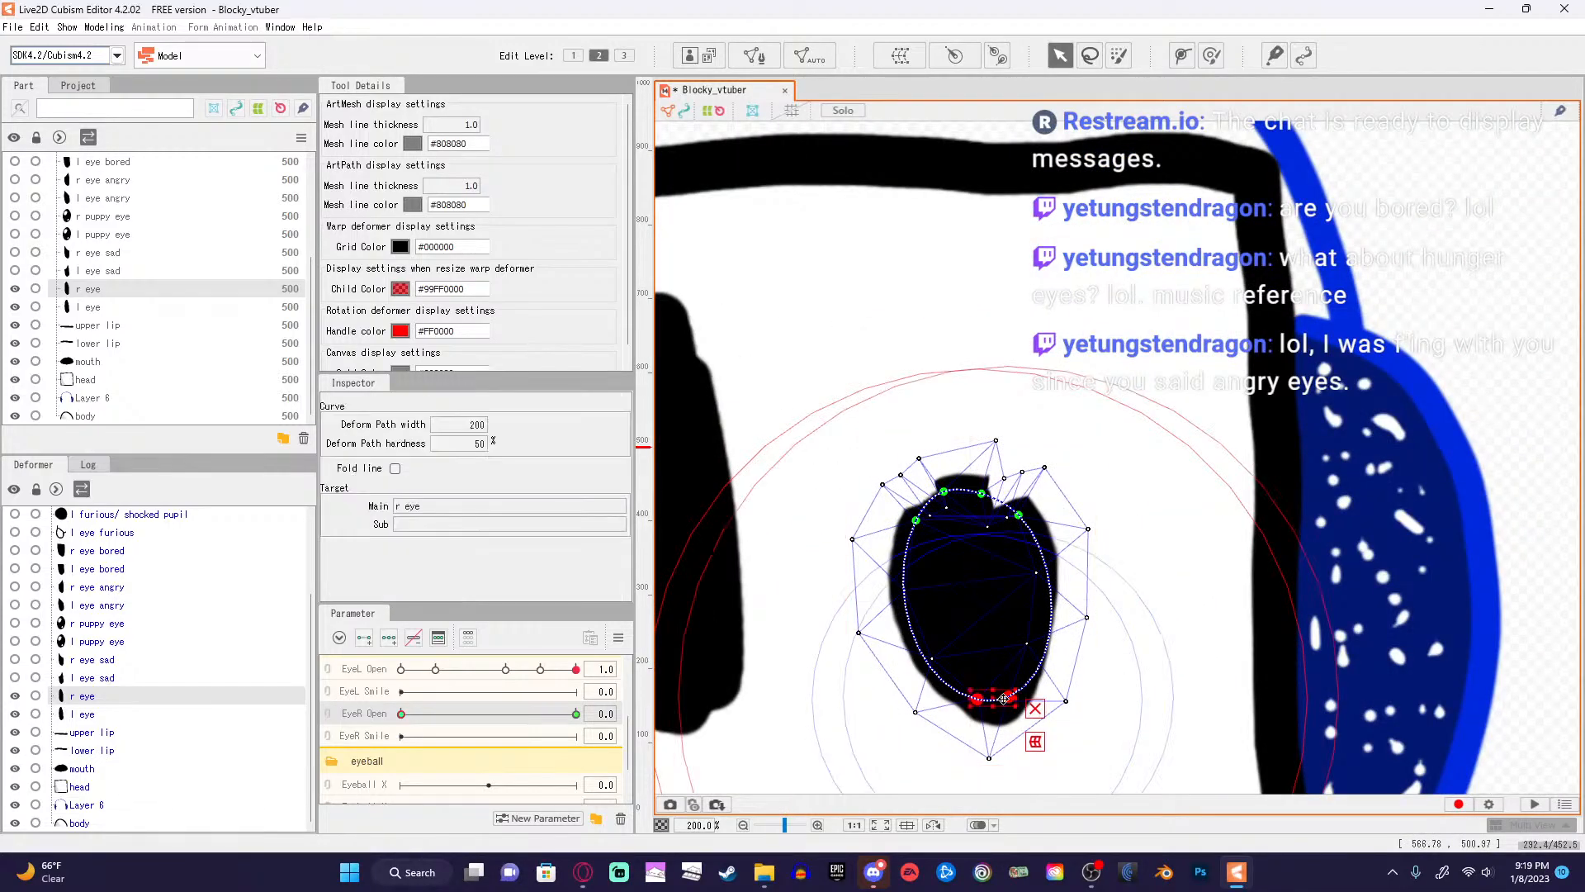
left_click_drag(996, 697, 972, 527)
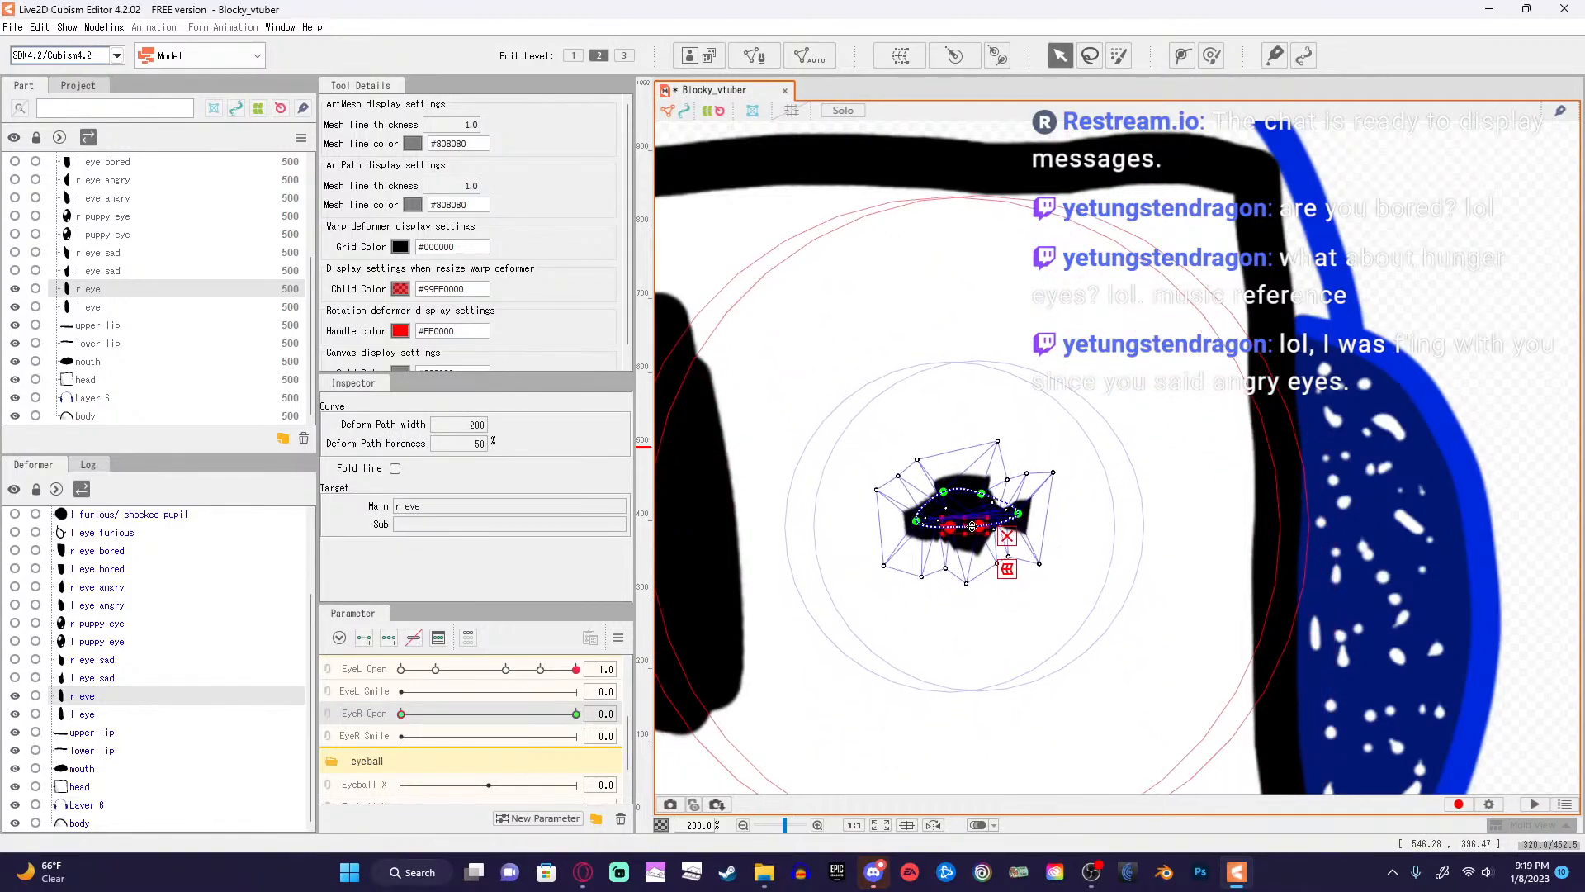
left_click(973, 524)
Flatten the r eye's deform path by lowering its two upper points and aligning the right end point with them.
scroll(973, 524, "up", 5)
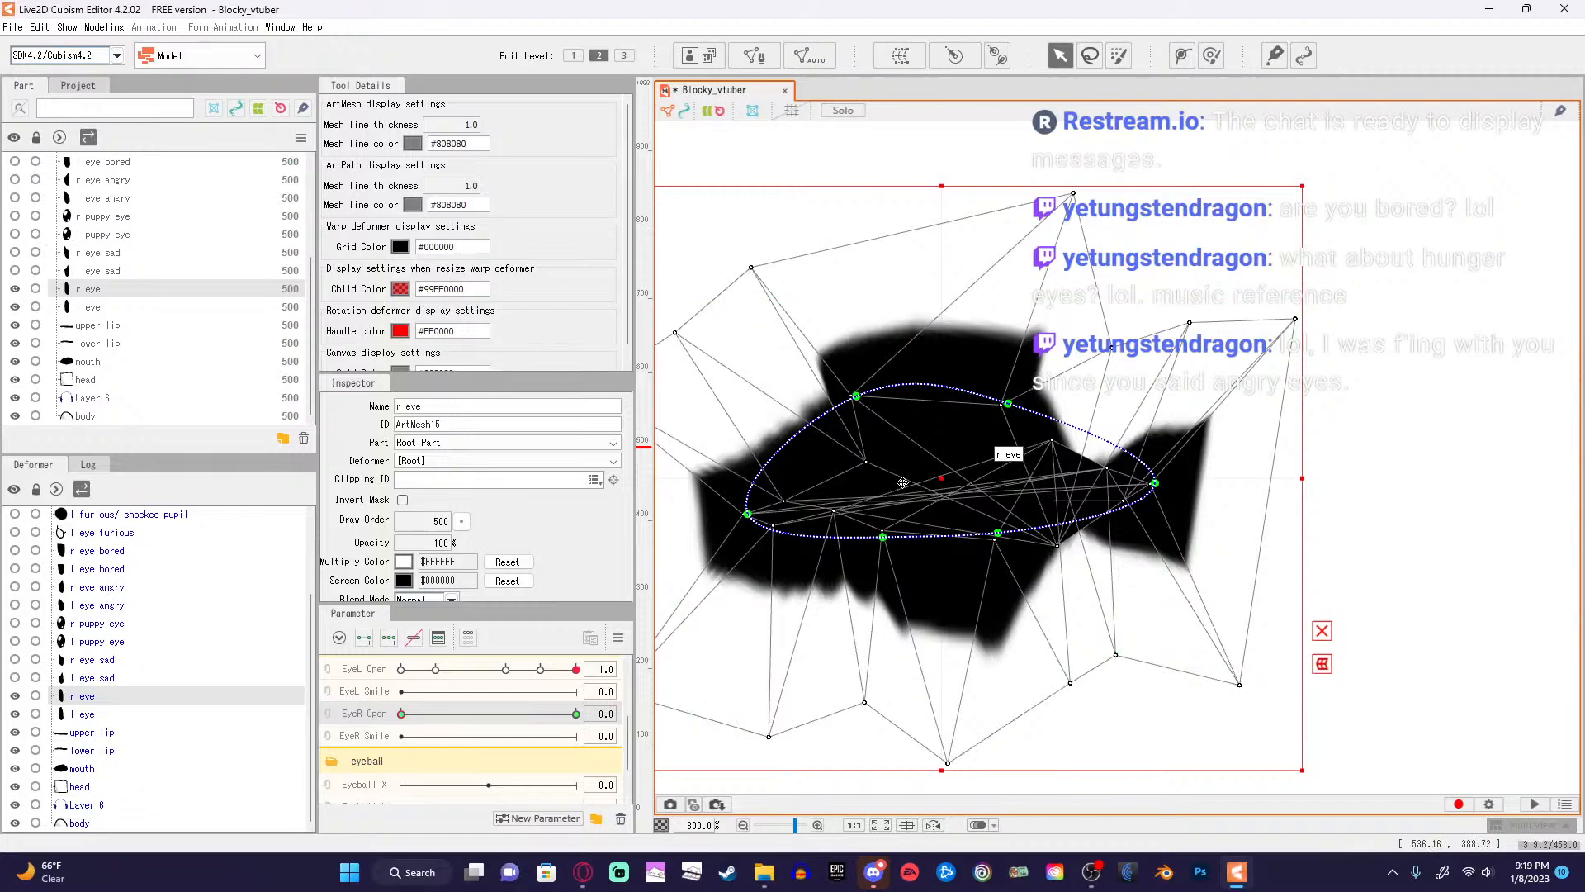
left_click_drag(856, 398, 881, 498)
left_click_drag(1015, 404, 1000, 504)
left_click_drag(1153, 486, 1144, 498)
left_click_drag(880, 500, 885, 505)
Flatten the r eye's upper edge by moving its inner right, top middle and upper left mesh vertices.
left_click_drag(1049, 439, 1039, 506)
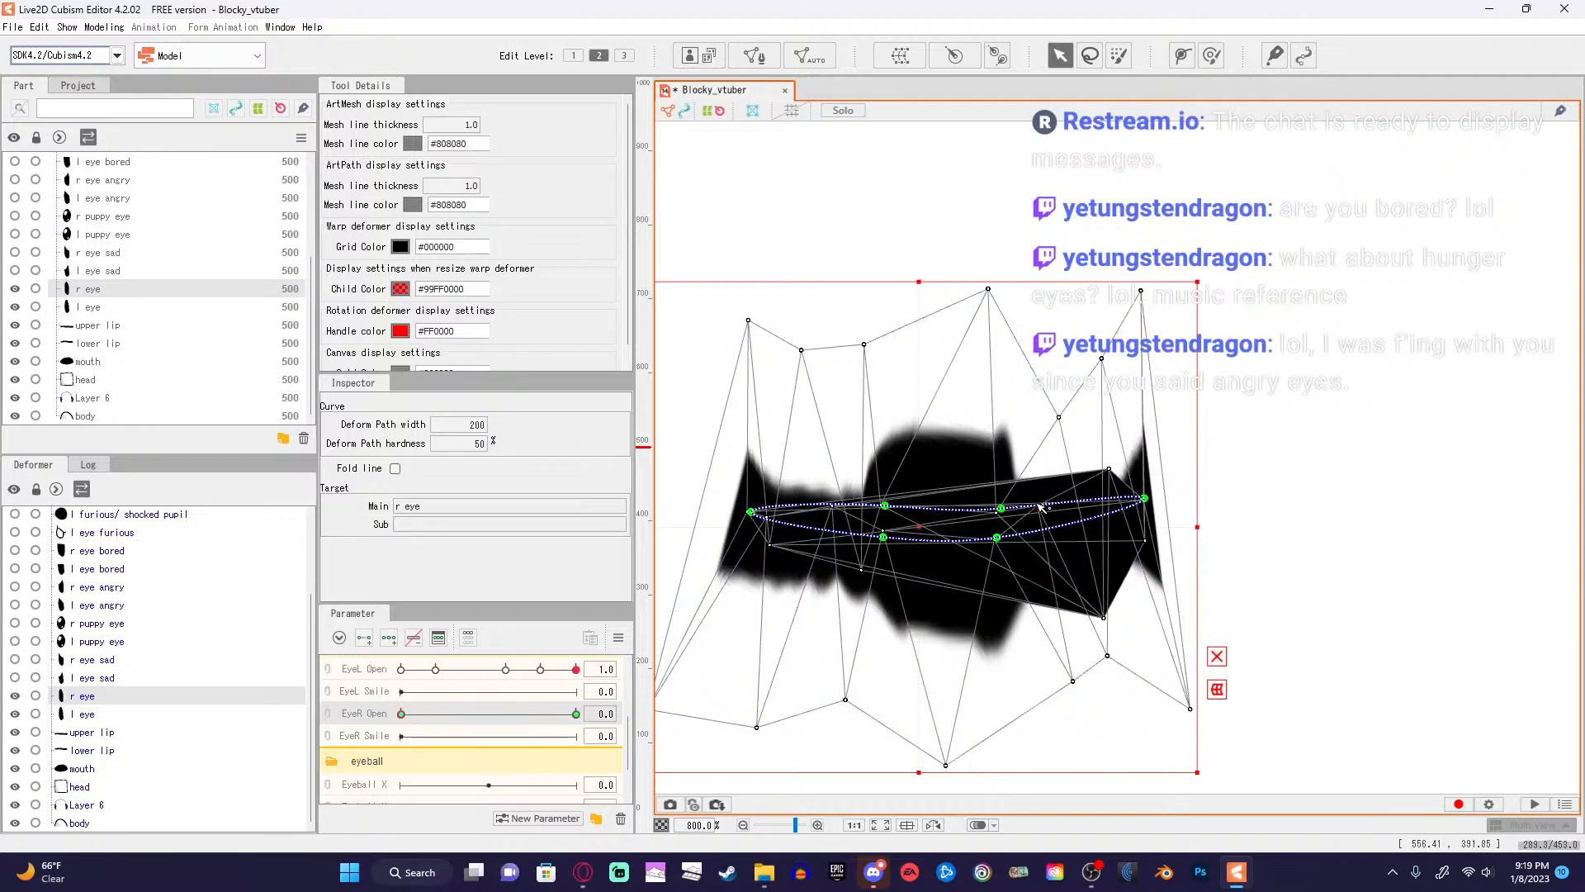
left_click_drag(1109, 469, 1066, 528)
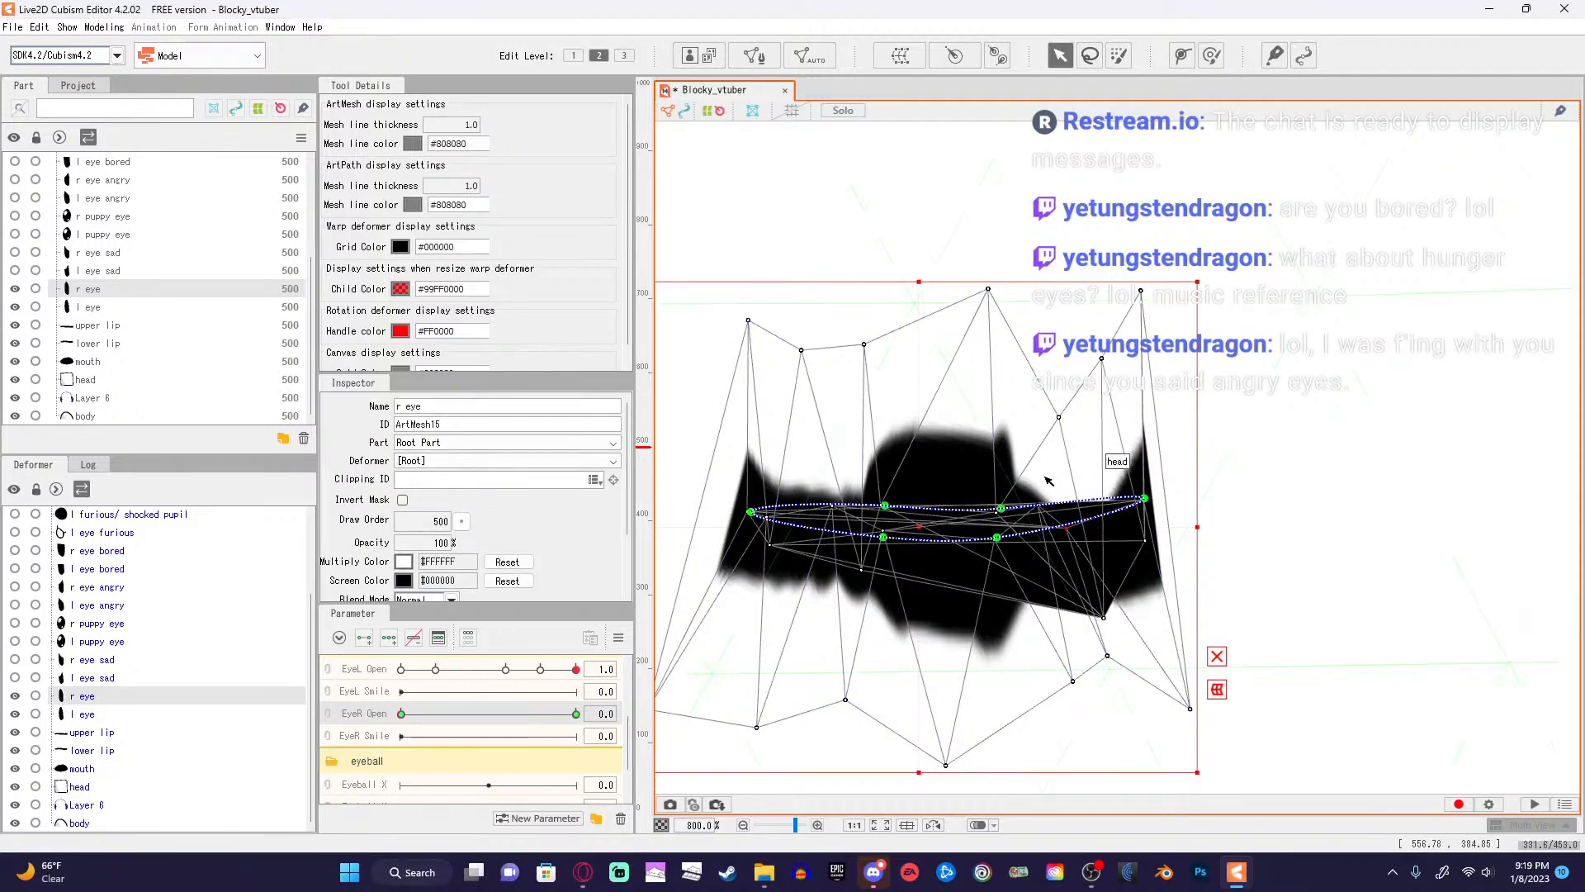
left_click_drag(989, 290, 973, 478)
left_click_drag(861, 358, 649, 423)
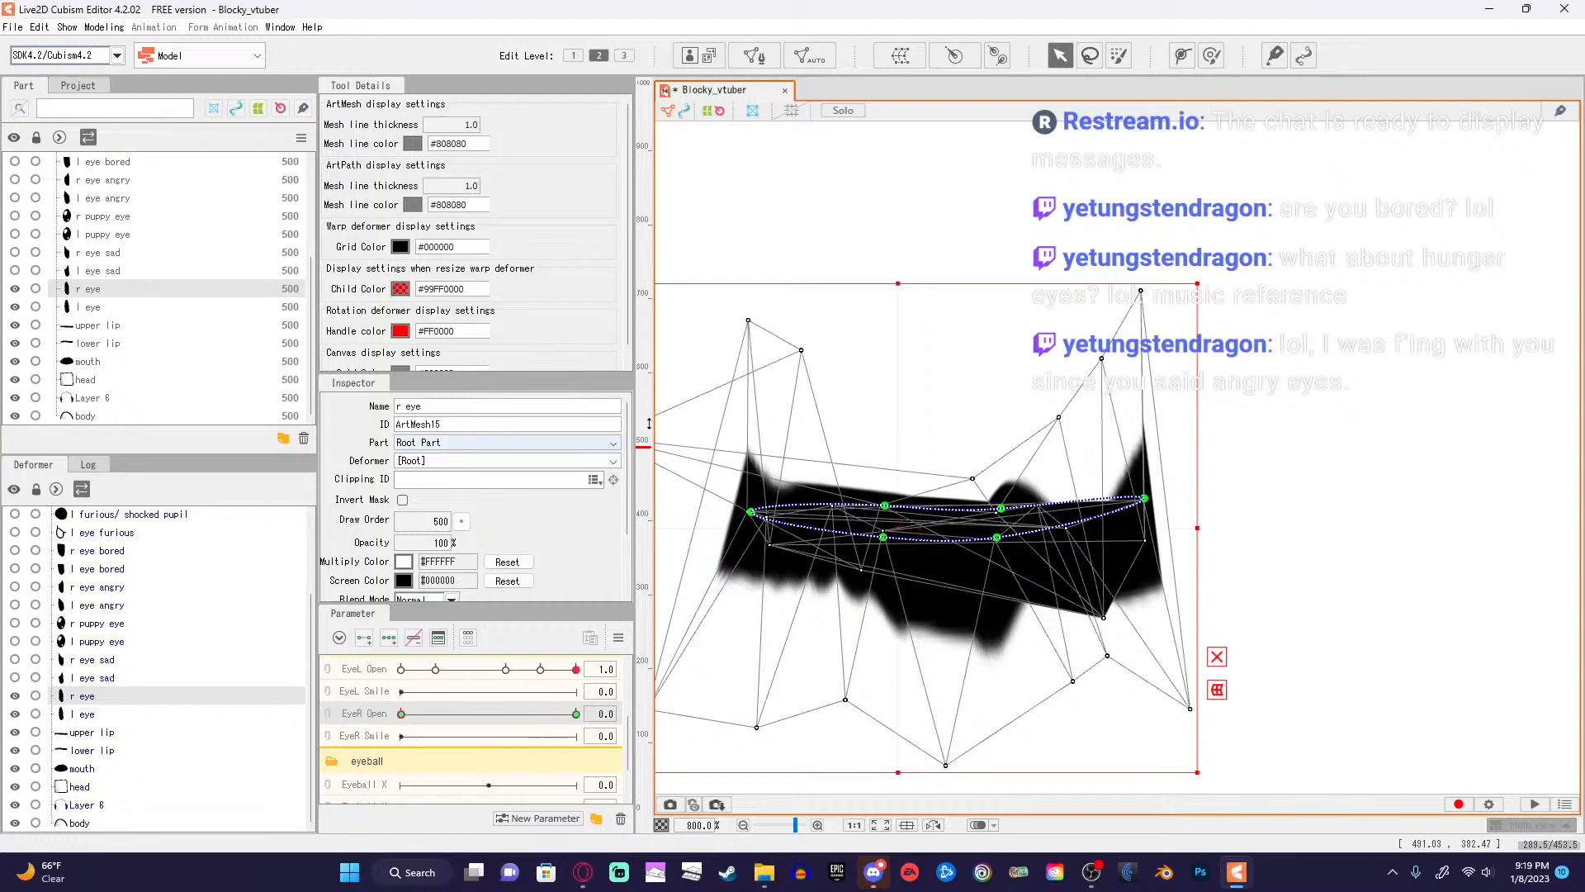
left_click_drag(749, 322, 1005, 479)
left_click_drag(800, 350, 732, 436)
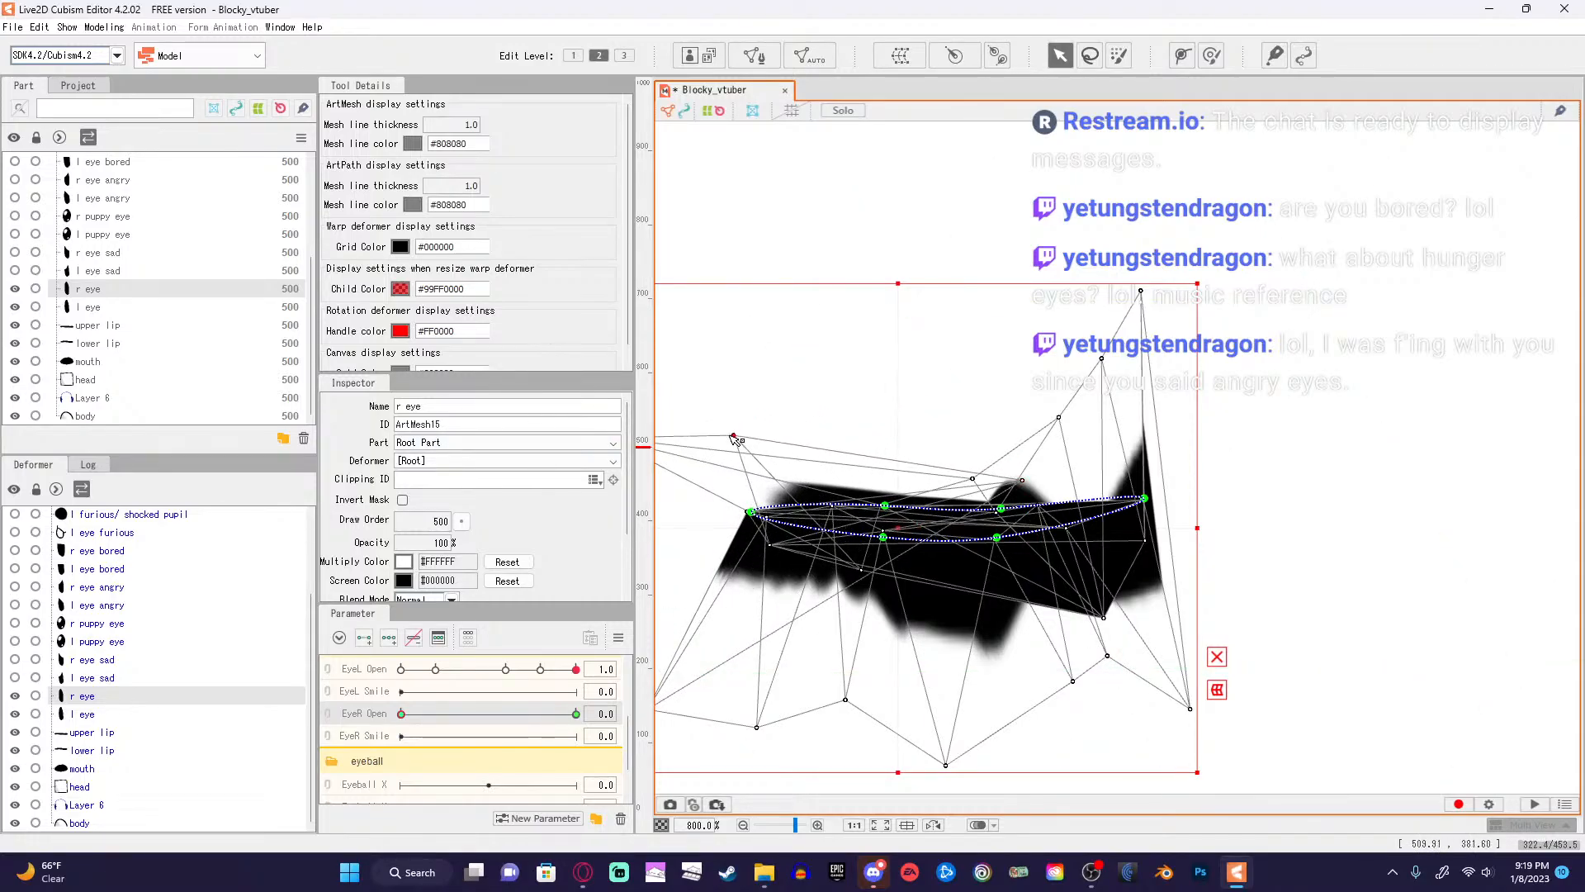
Remove the spike at the r eye's upper right corner by relocating the three high mesh vertices there.
scroll(797, 446, "down", 2)
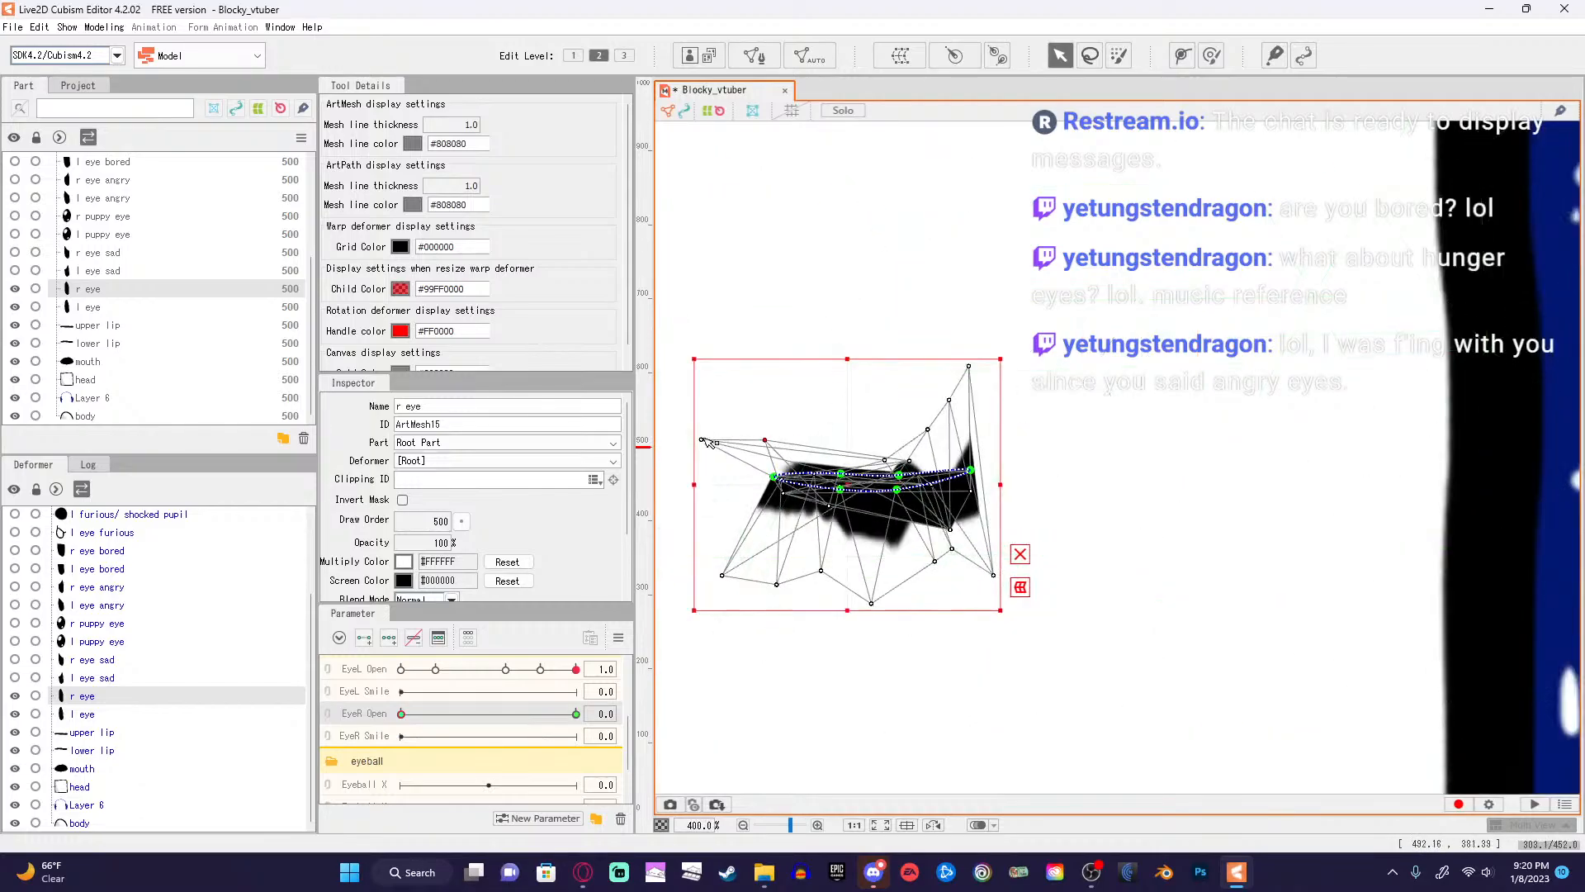
scroll(752, 462, "up", 3)
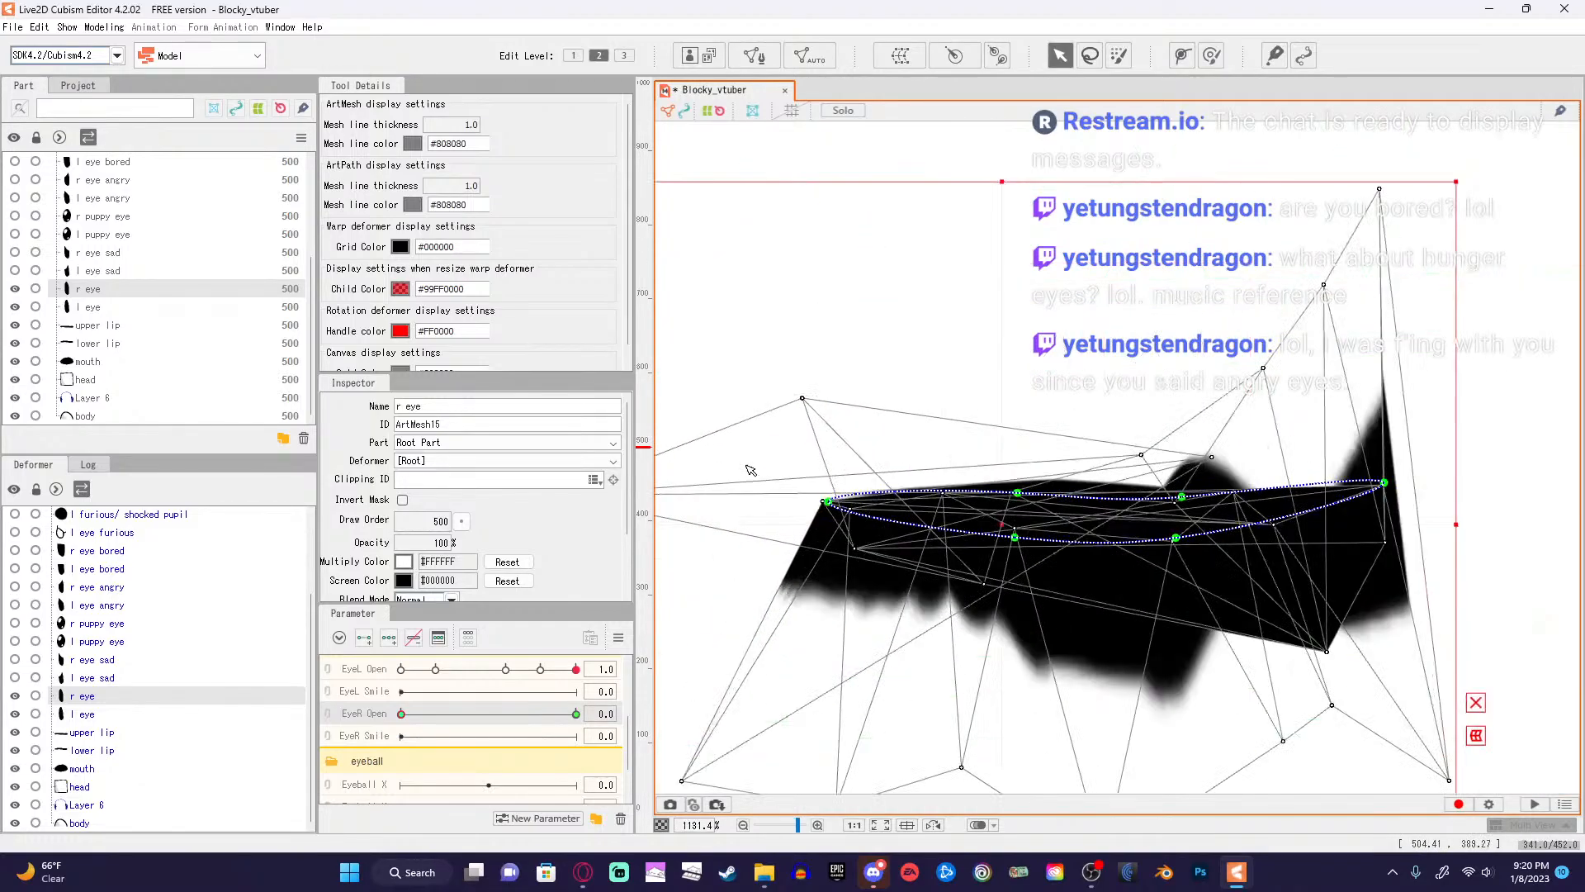
left_click_drag(1263, 371, 1443, 477)
left_click_drag(1380, 190, 924, 498)
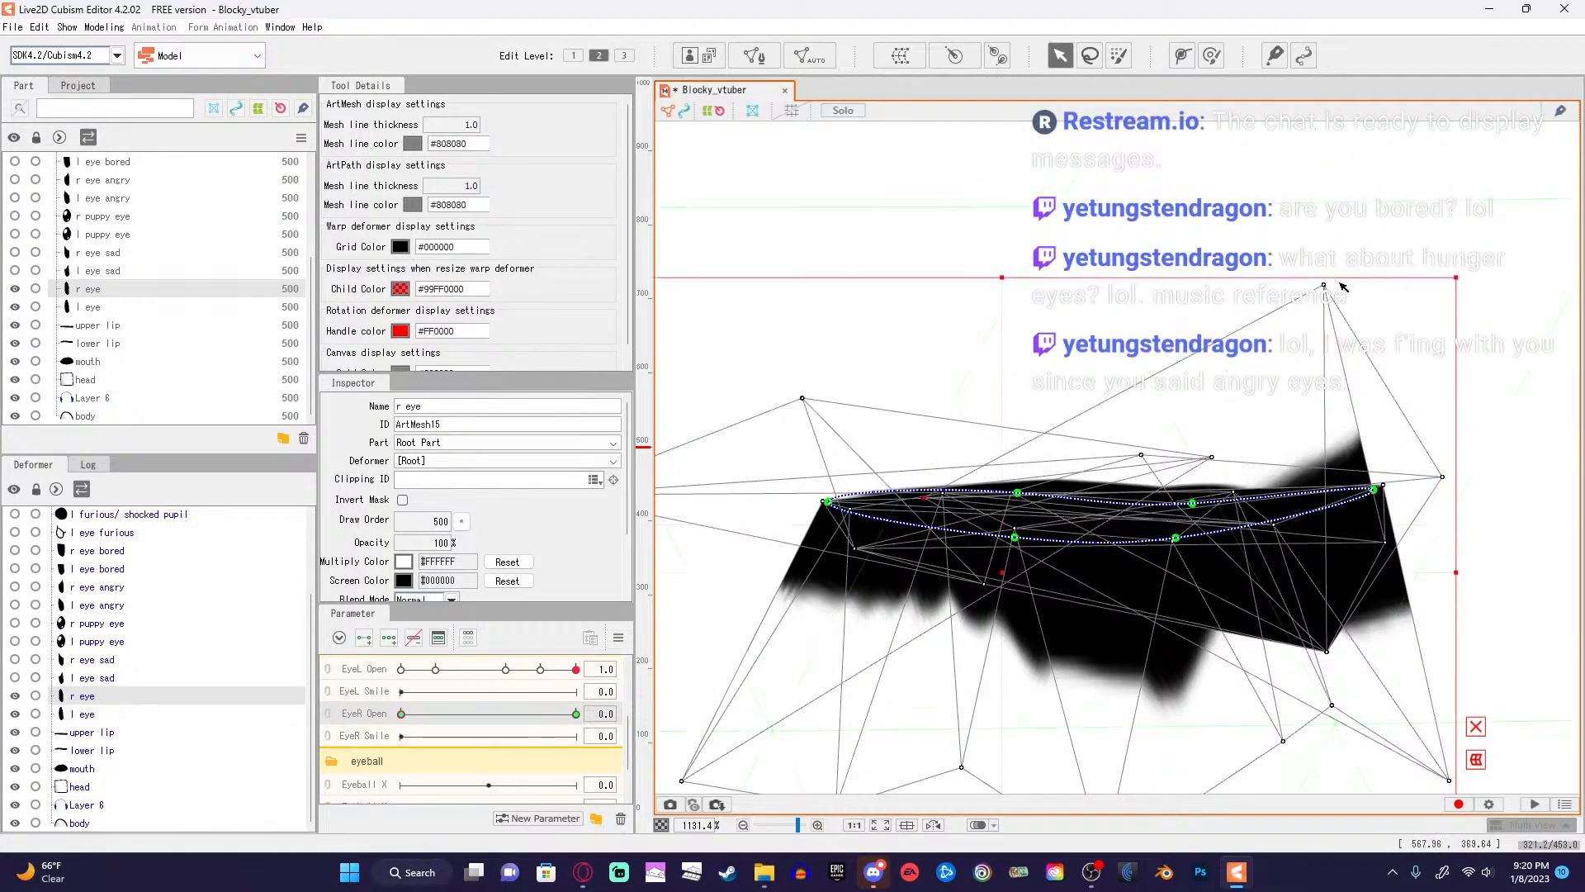
left_click_drag(1342, 287, 962, 463)
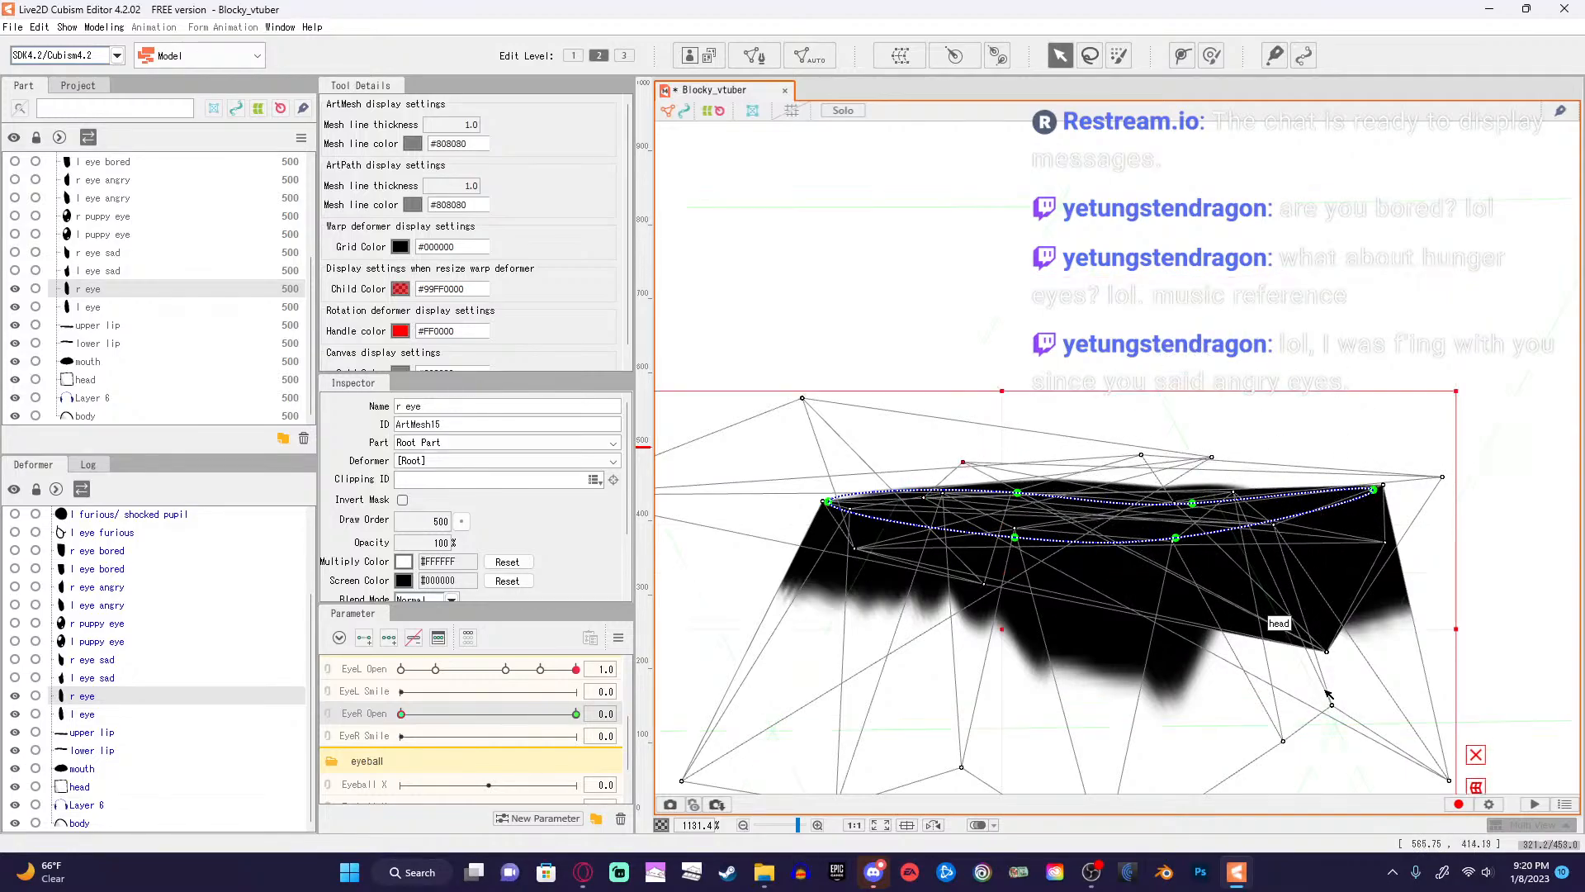
Trim the r eye's lower right edge by raising its mesh vertices and moving the lowest vertex out beyond the right end.
left_click_drag(1326, 652, 1325, 589)
left_click_drag(1451, 781, 1395, 714)
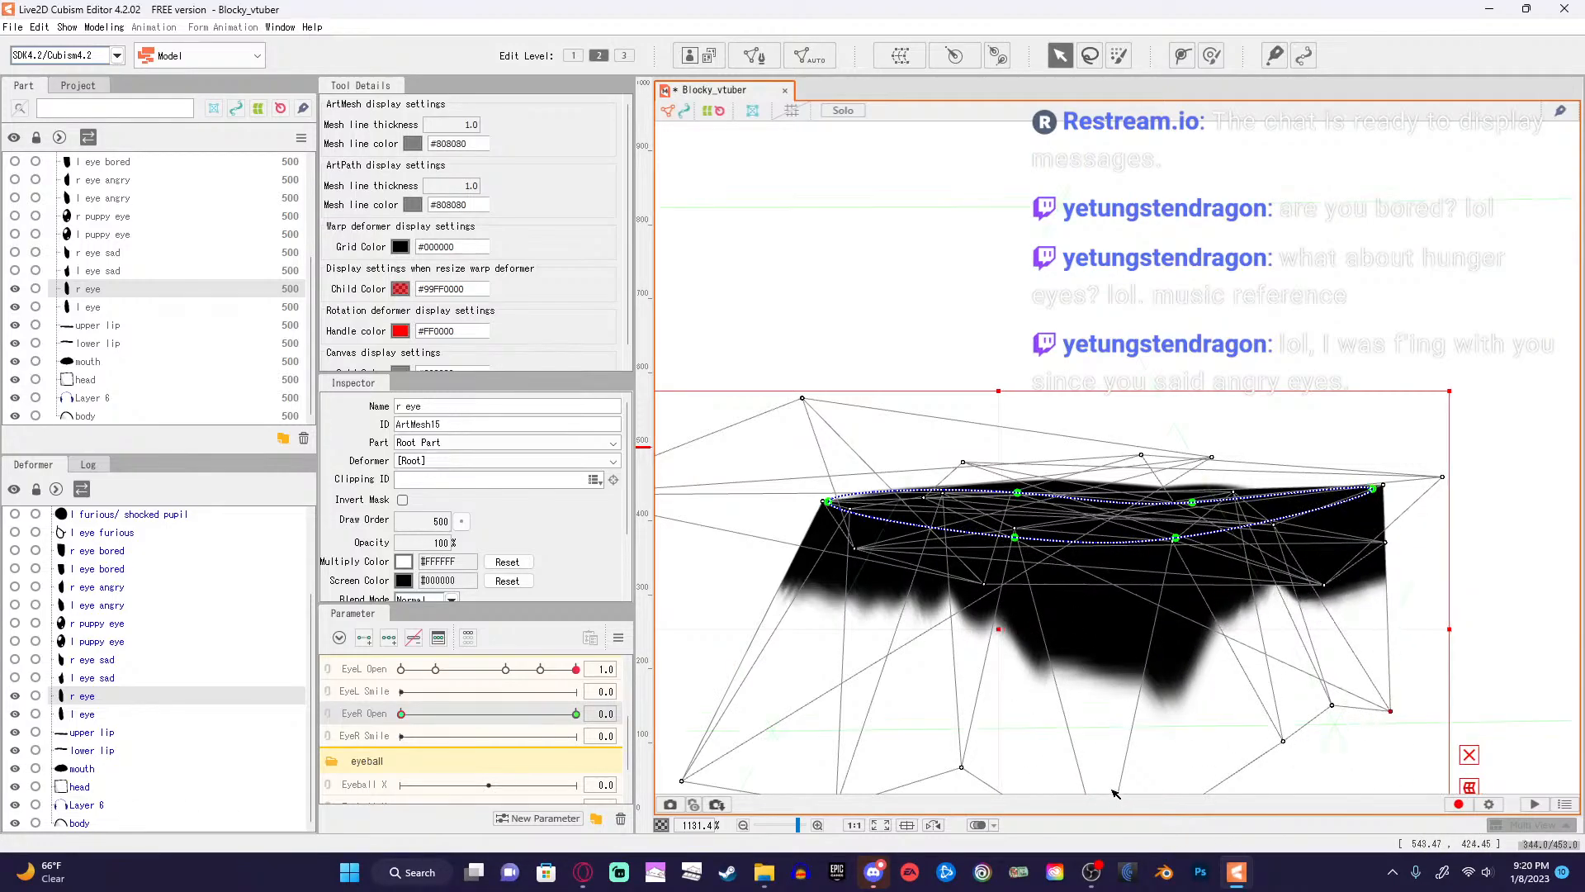
scroll(1129, 735, "down", 1)
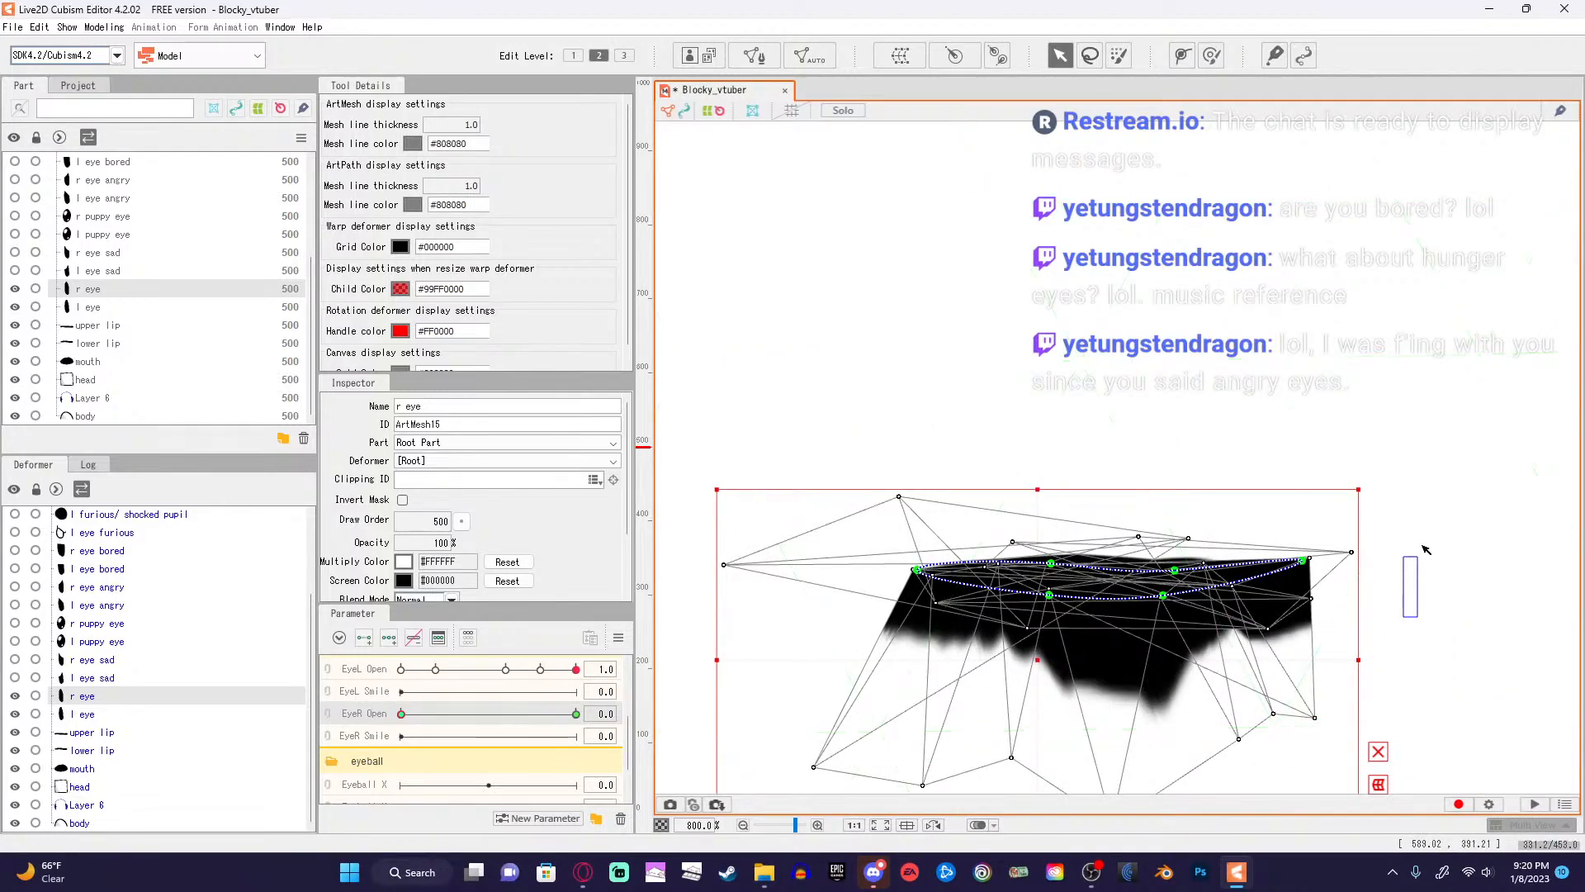
scroll(1437, 613, "down", 4)
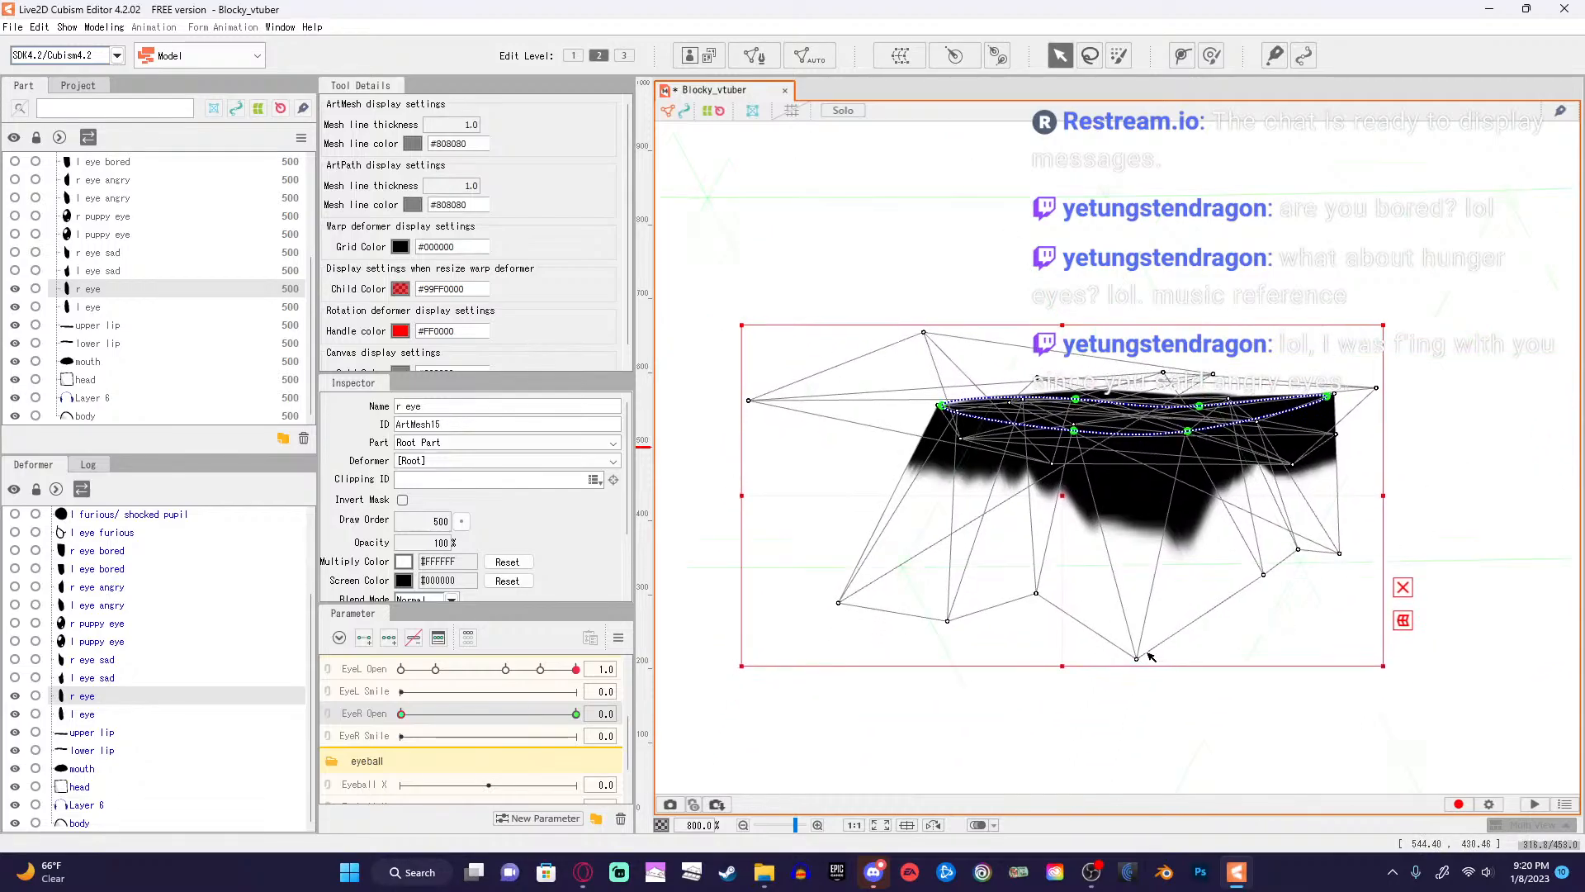
left_click_drag(1149, 654, 1510, 487)
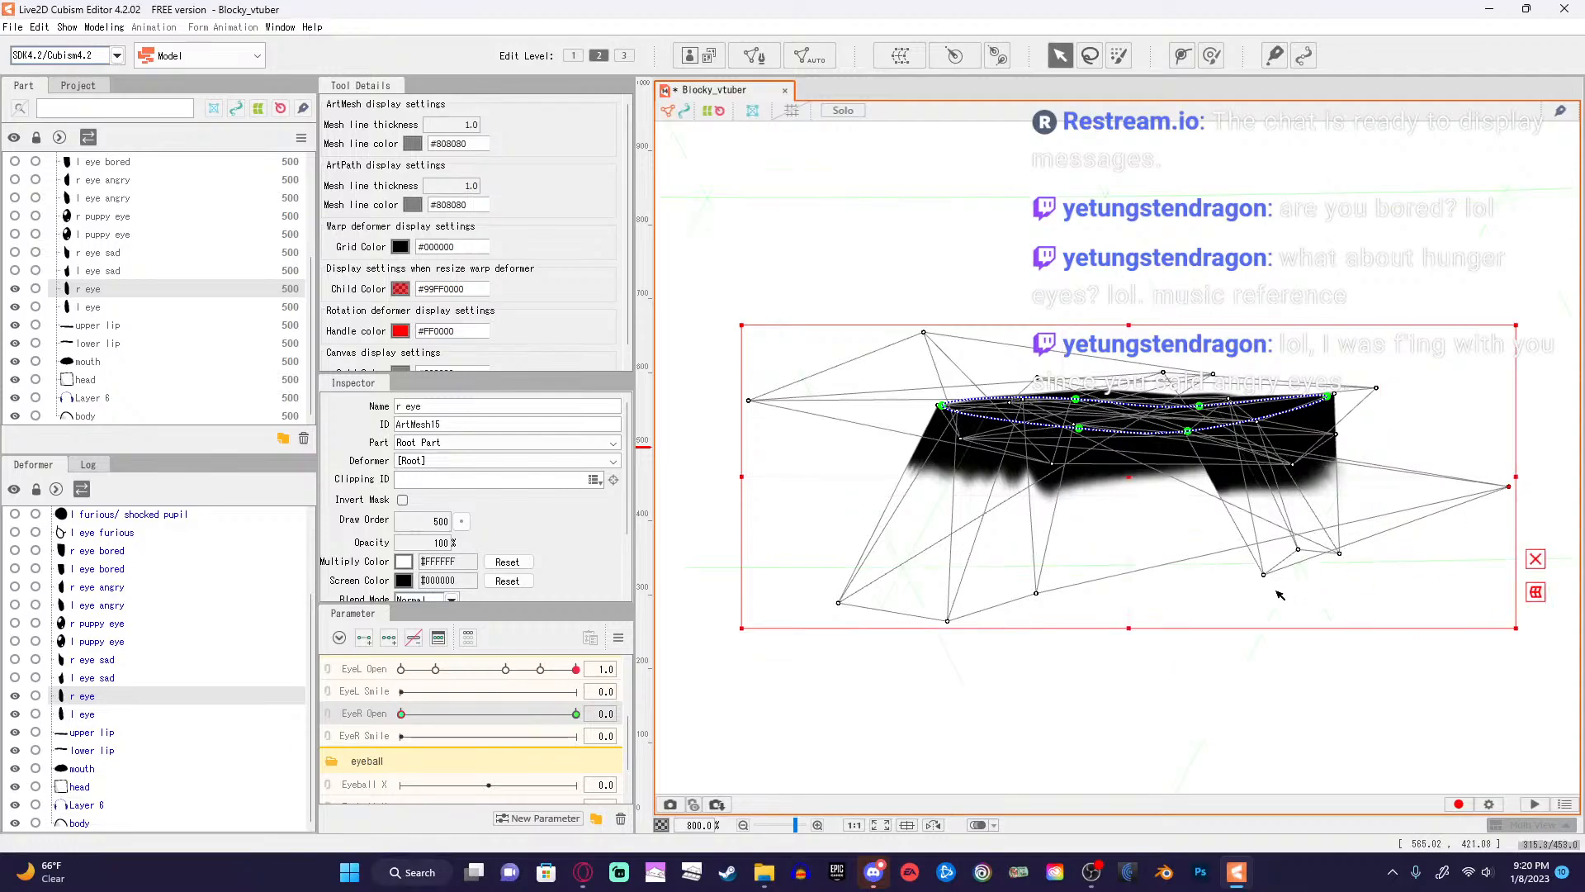
Even out the r eye's bottom edge by repositioning the remaining outer lower vertices and lowering one inner vertex.
mouse_move(1265, 576)
left_mouse_down()
mouse_move(822, 560)
mouse_move(859, 557)
mouse_move(800, 533)
mouse_move(877, 563)
mouse_move(867, 623)
mouse_move(875, 603)
mouse_move(941, 615)
mouse_move(813, 609)
left_mouse_up()
left_click_drag(1518, 607, 1470, 611)
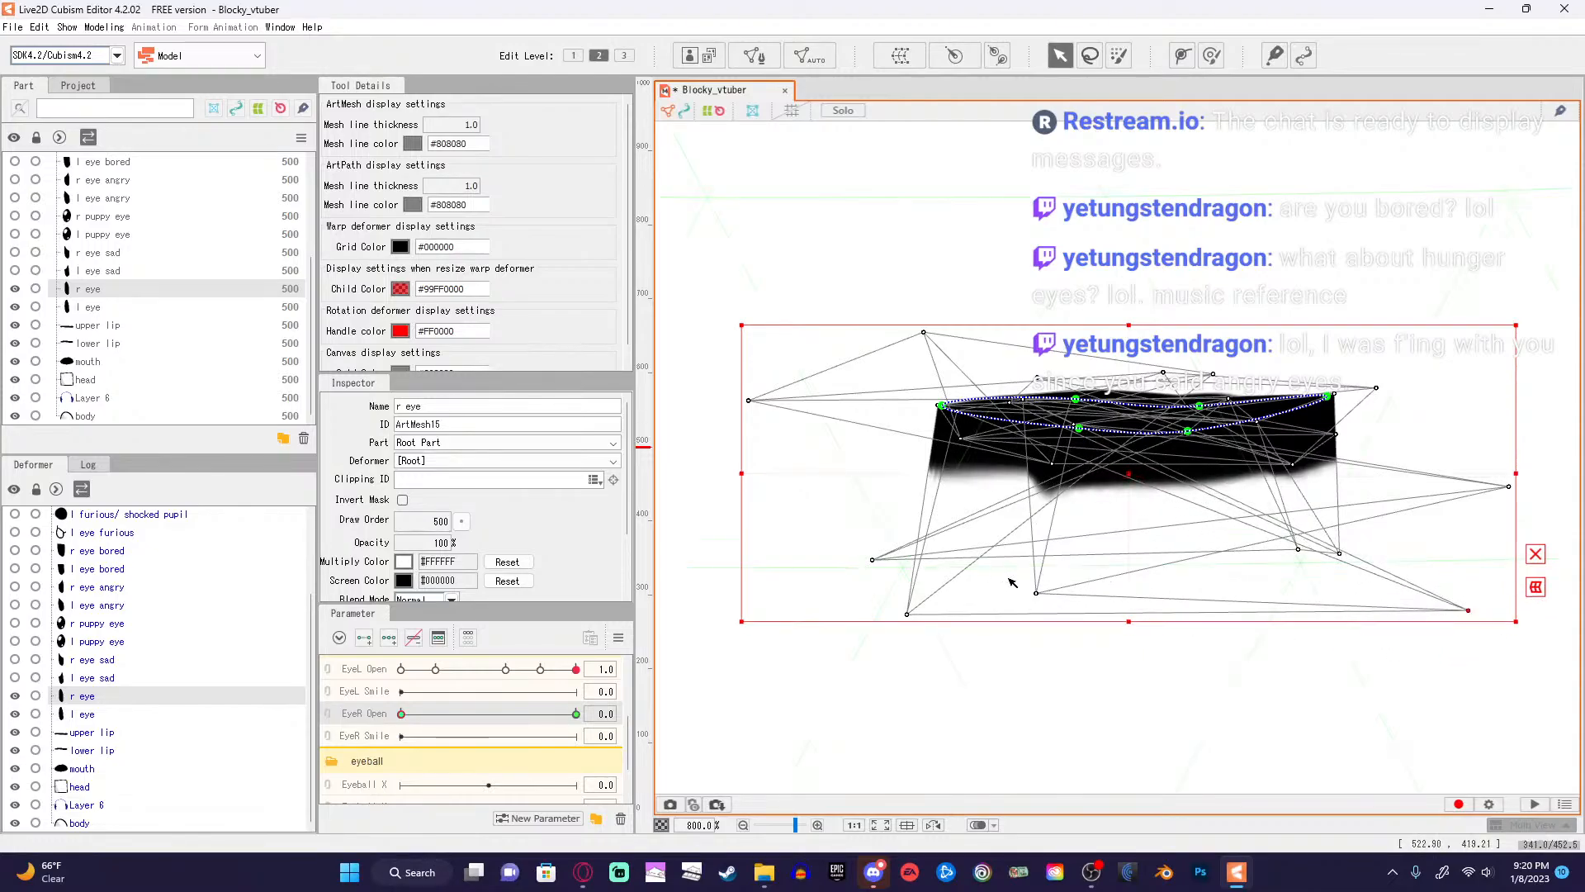
left_click_drag(1039, 596, 820, 562)
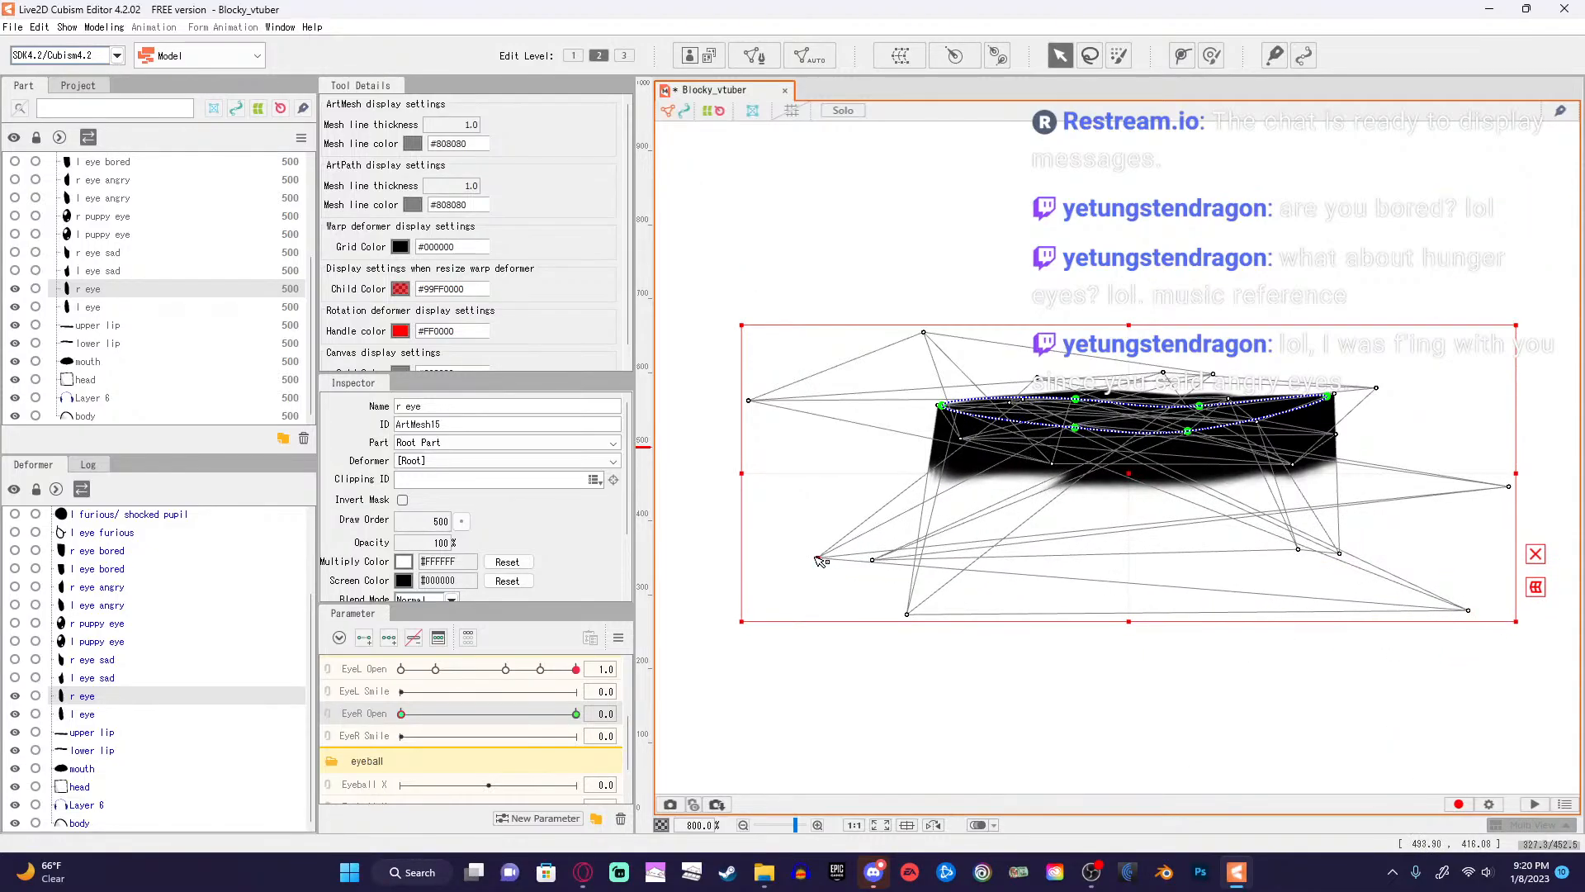
left_click_drag(1052, 464, 1061, 499)
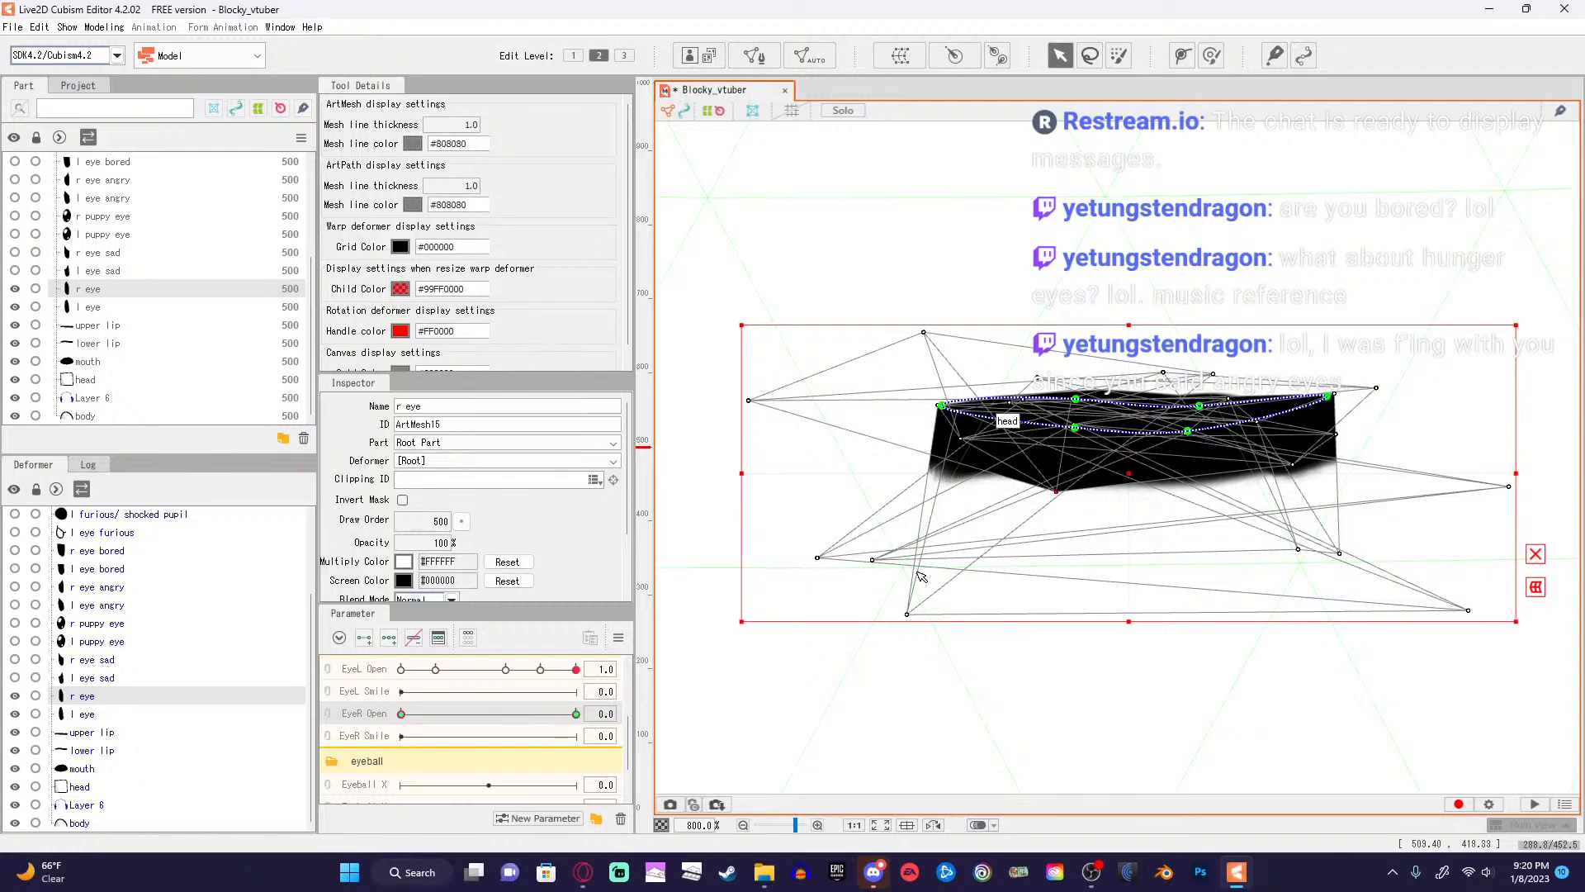
Square off the r eye's left end by adjusting its lower left, upper left and inner mesh vertices.
scroll(922, 576, "up", 2)
left_click_drag(905, 633, 919, 676)
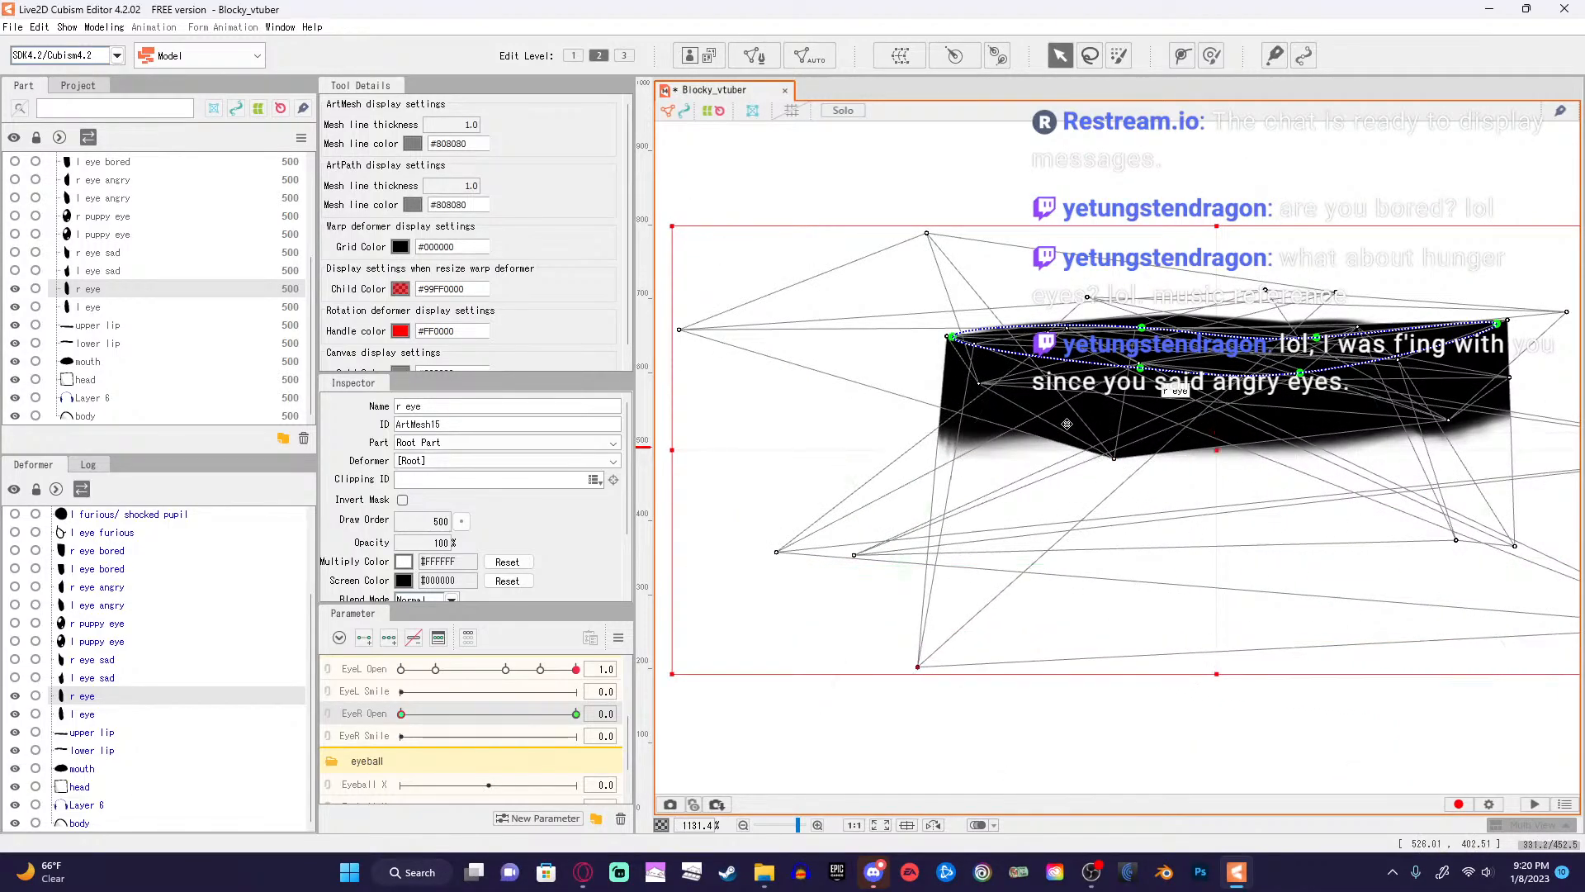
left_click_drag(1096, 299, 995, 455)
key("ctrl+z")
left_click_drag(928, 238, 888, 553)
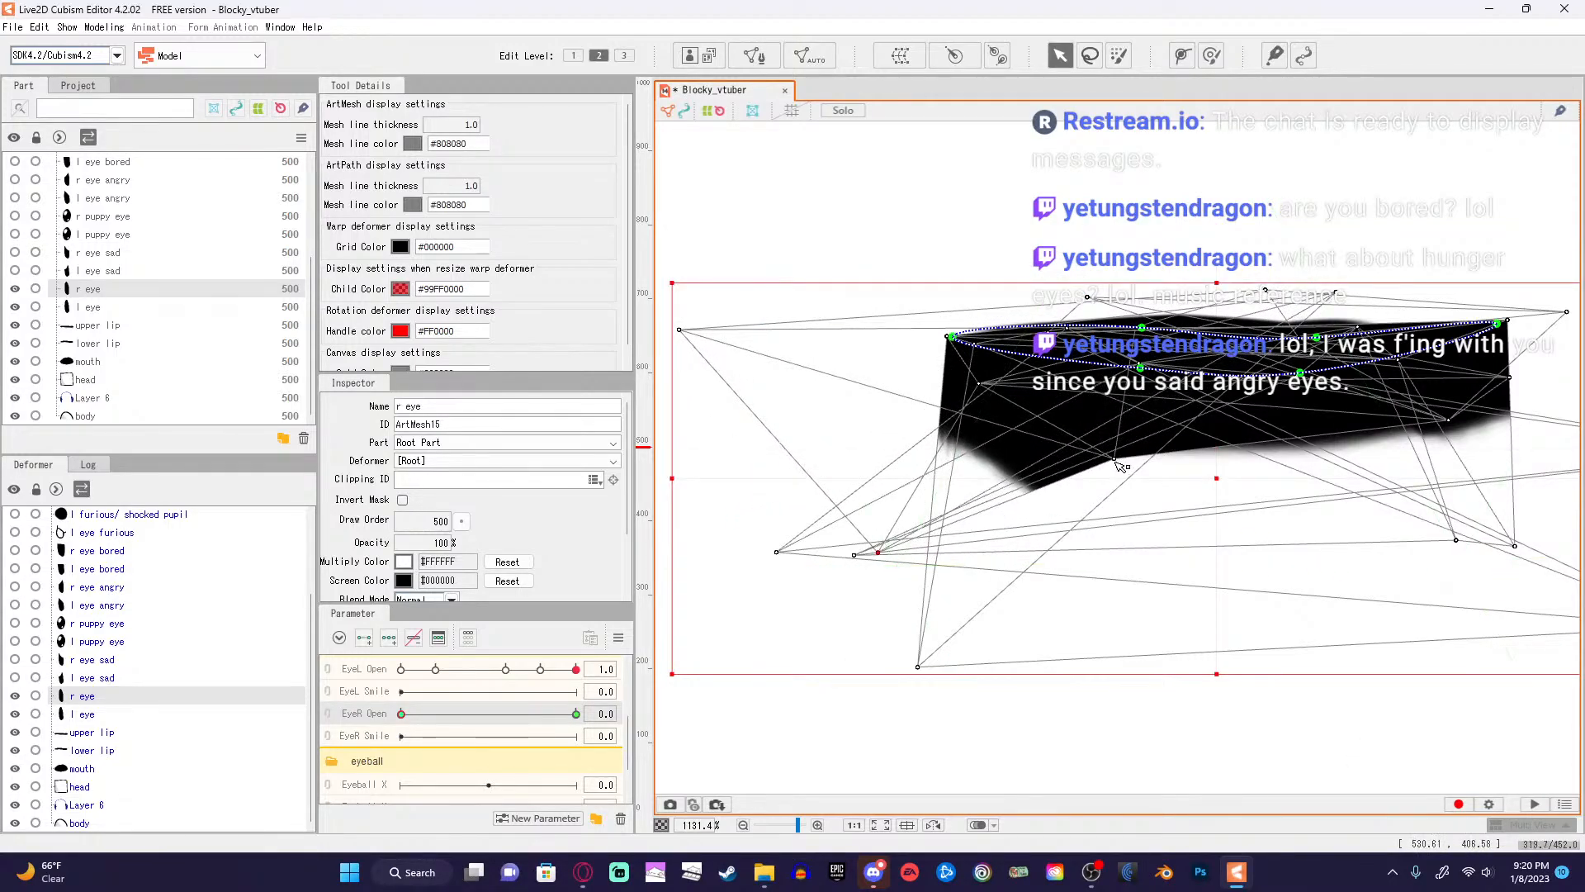
left_click_drag(1114, 459, 937, 458)
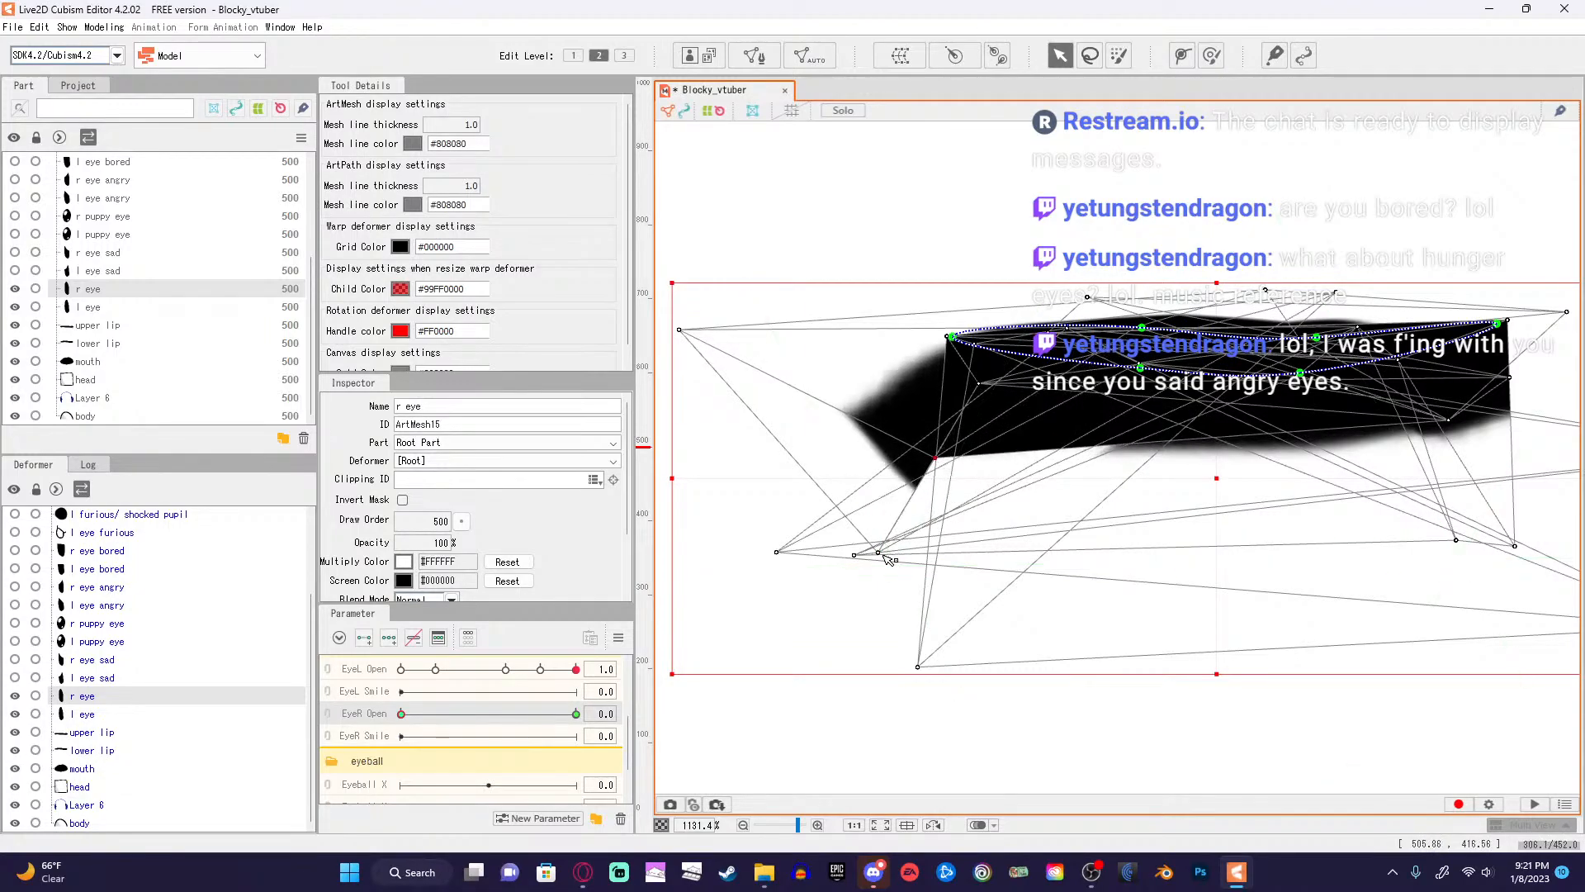
left_click_drag(880, 554, 1050, 385)
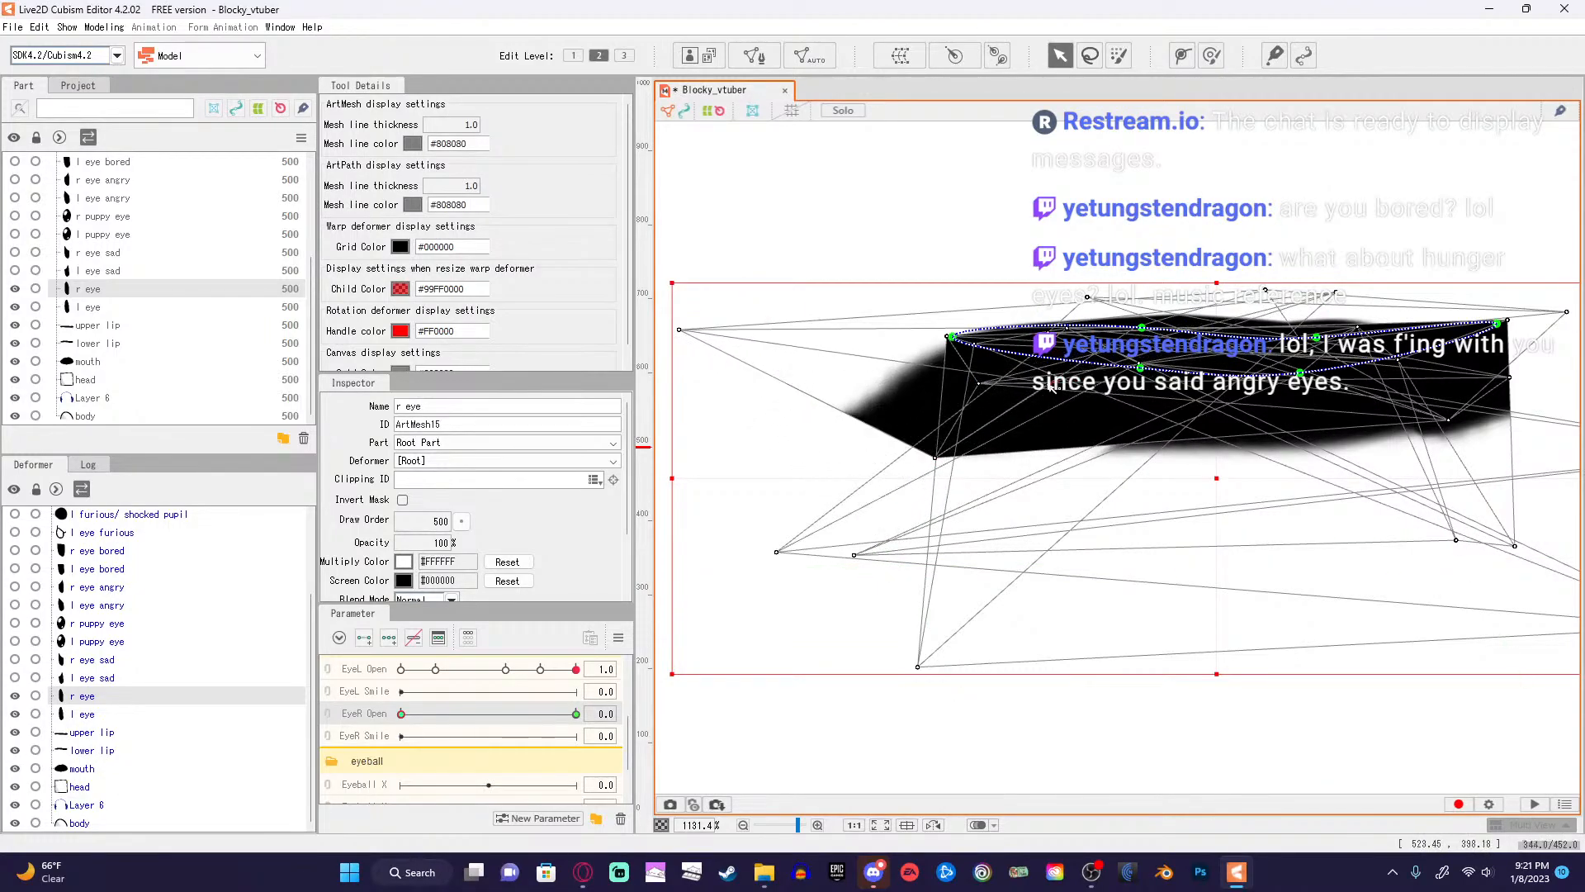
left_click_drag(685, 331, 949, 364)
Deselect the r eye and examine its closed shape against the whole face.
scroll(1419, 464, "down", 2)
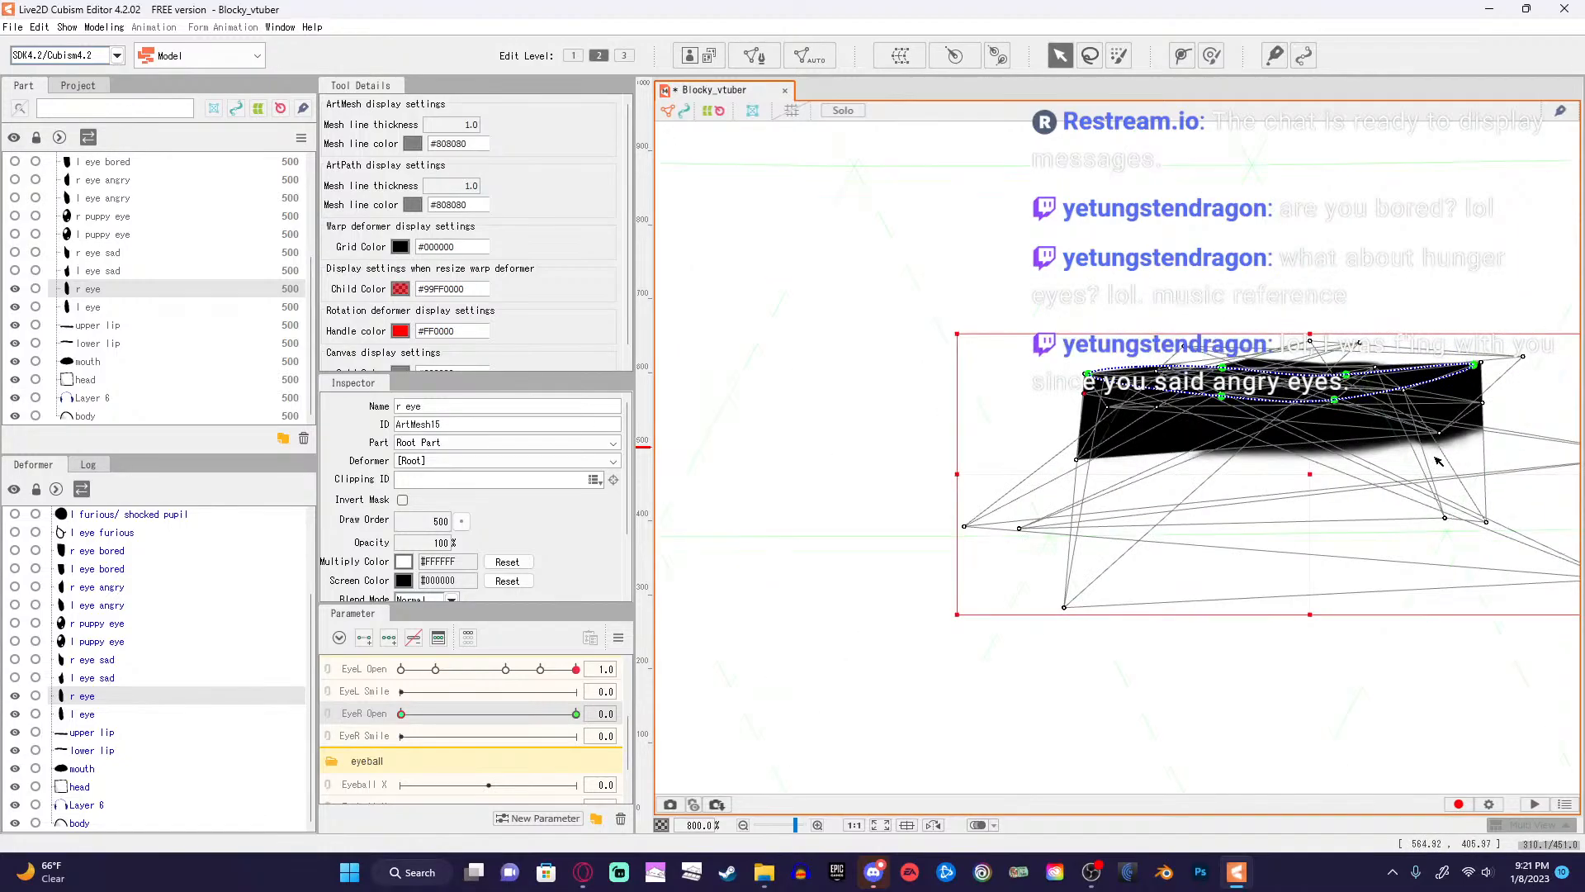
scroll(1284, 353, "down", 6)
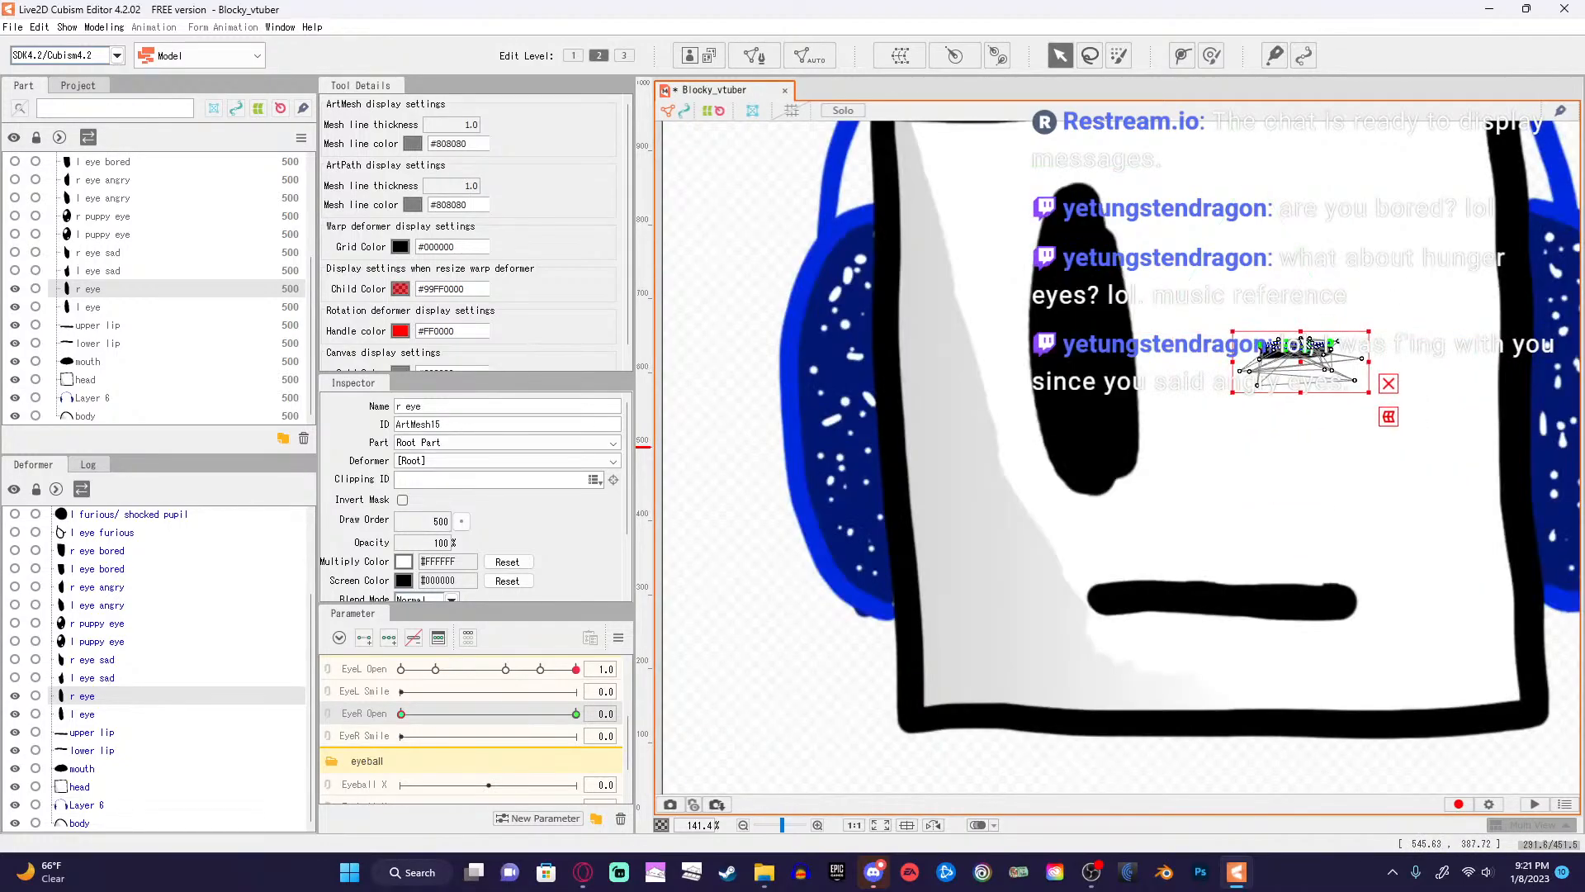
scroll(1342, 314, "up", 1)
left_click_drag(1343, 314, 1292, 344)
left_click(1526, 220)
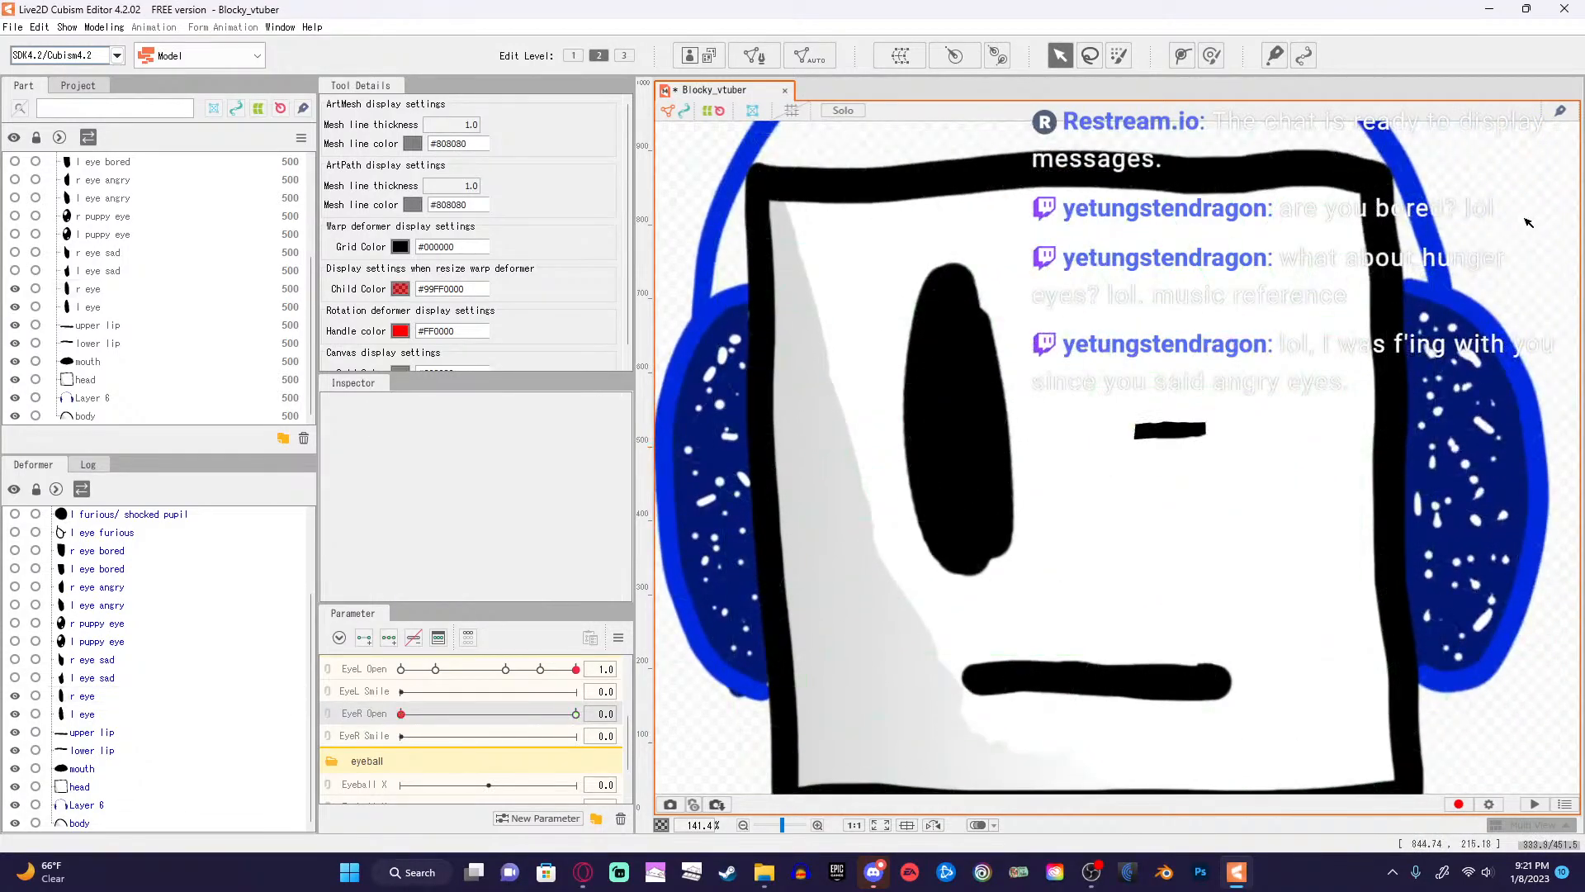
Set EyeR Open to 0.5 to check the r eye's half-closed shape.
left_click_drag(402, 719, 485, 718)
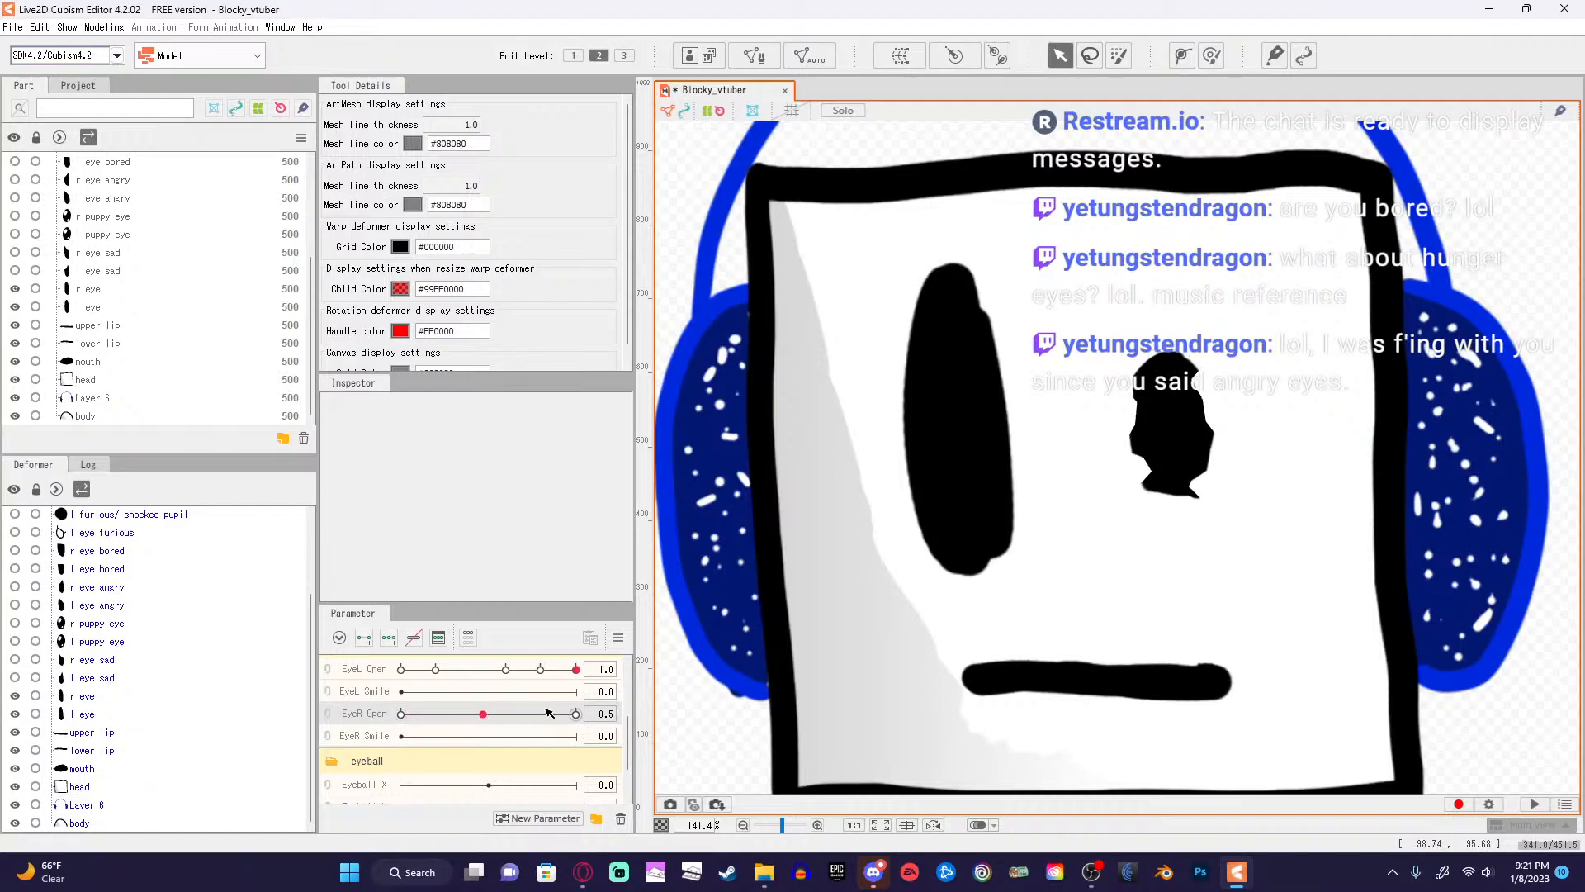
key("Return")
left_click(606, 713)
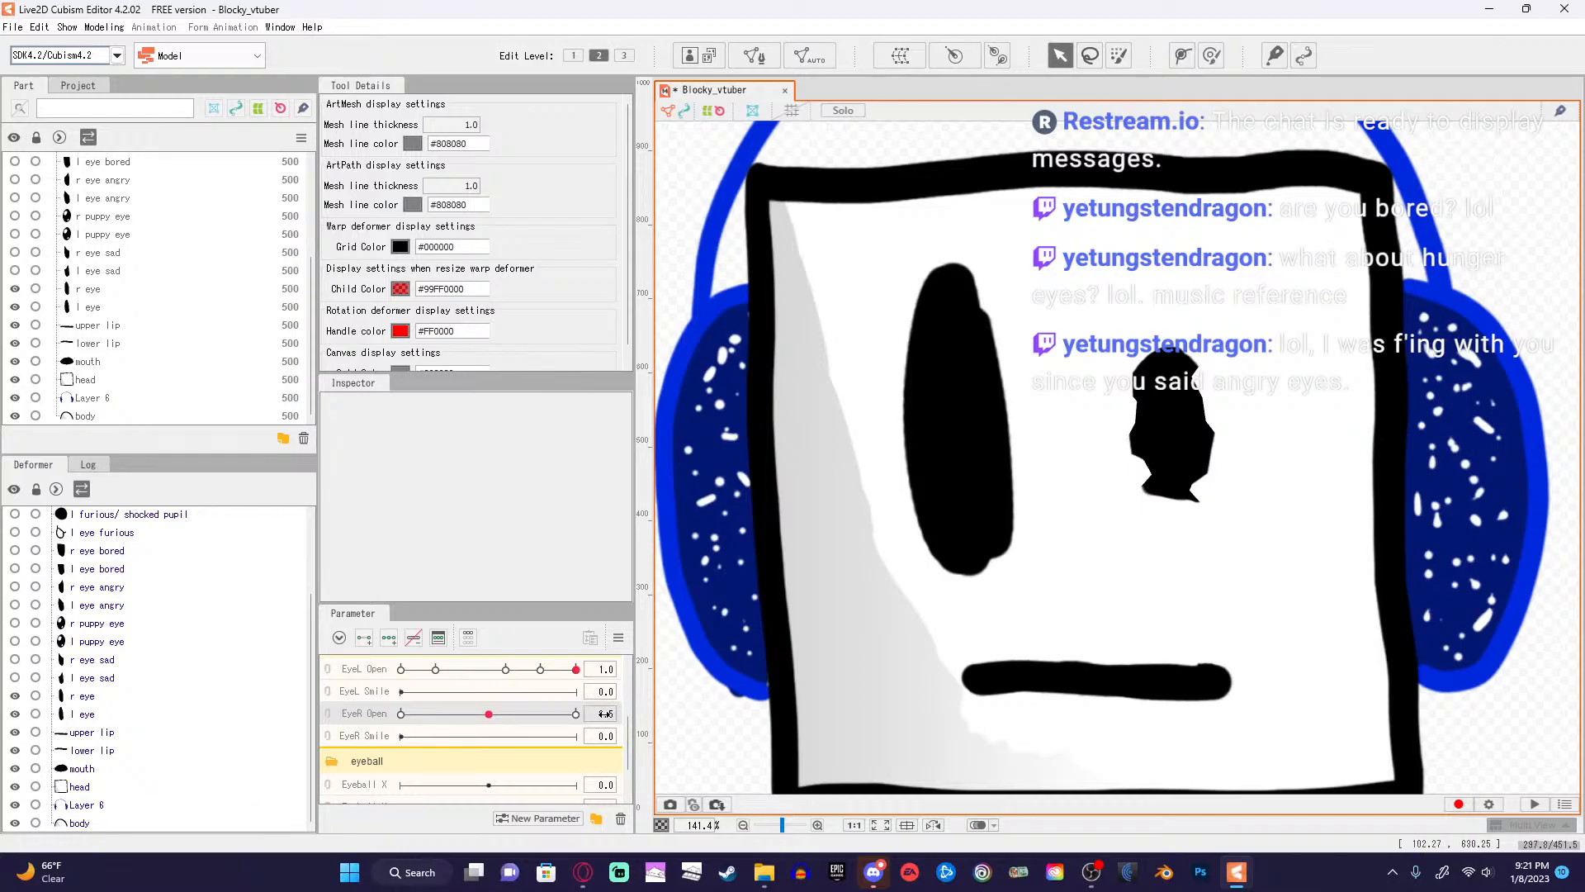
left_click(606, 714)
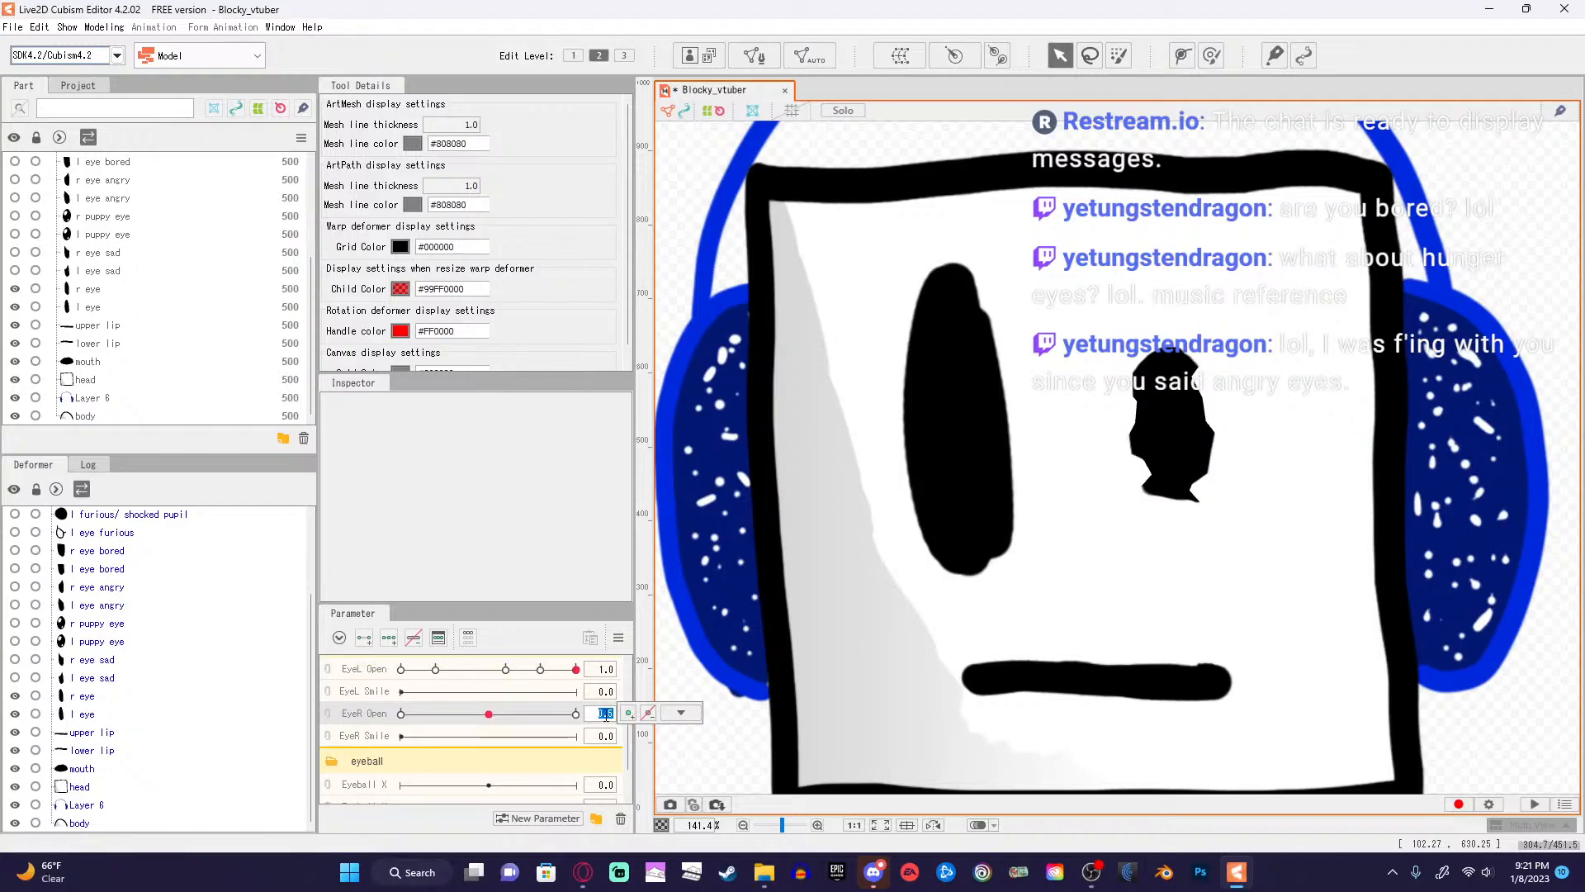
left_click(606, 713)
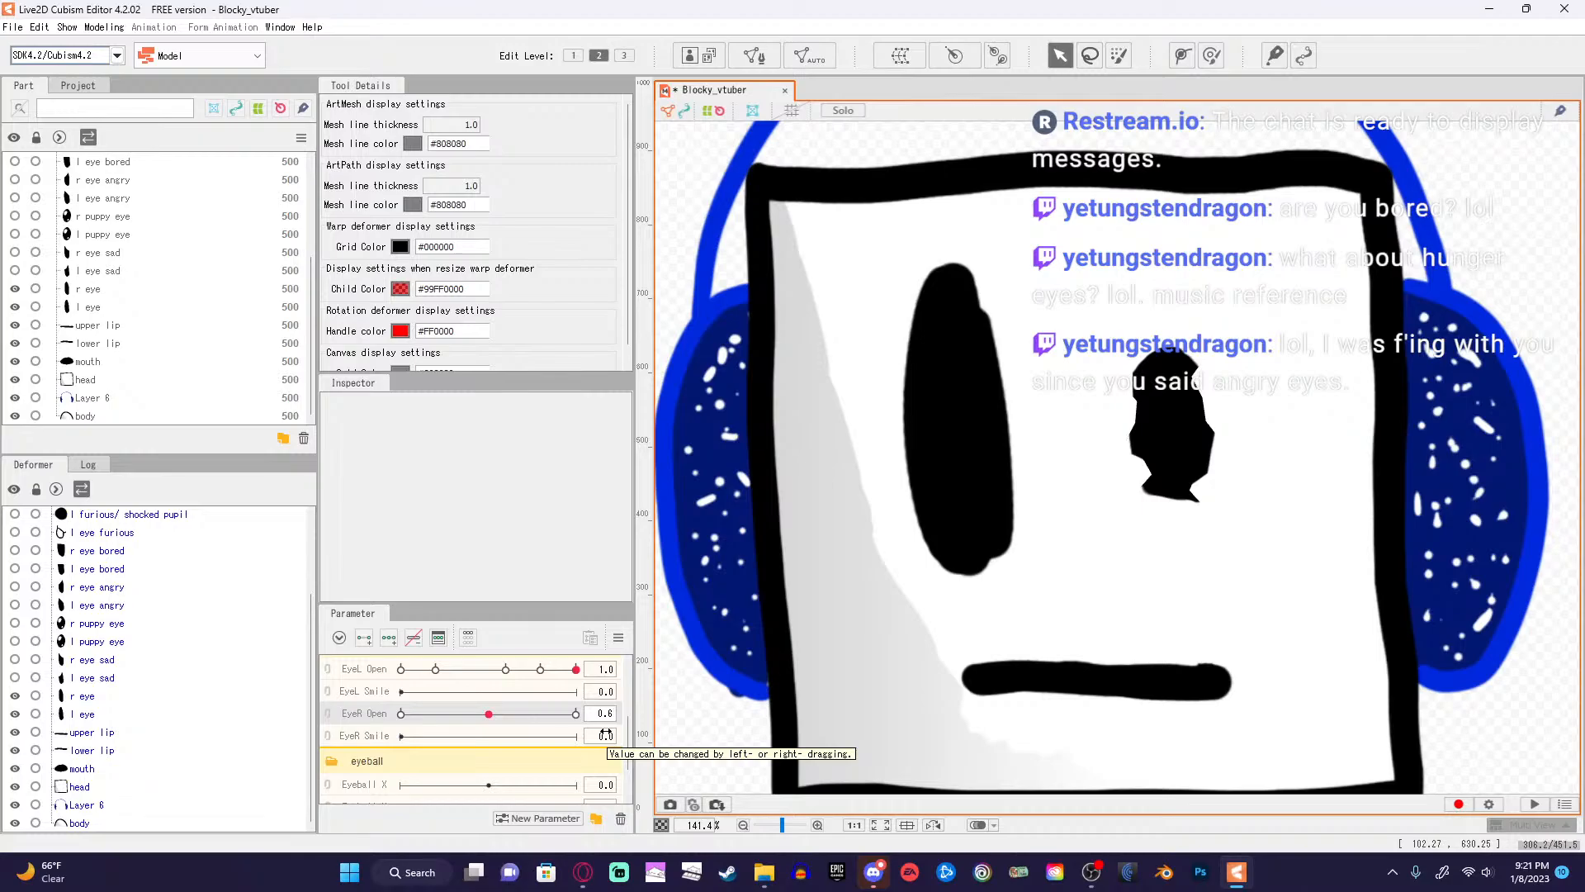
Set EyeR Open to 0.6, select the r eye linked to it and add a key at that value.
key("Return")
left_click(606, 713)
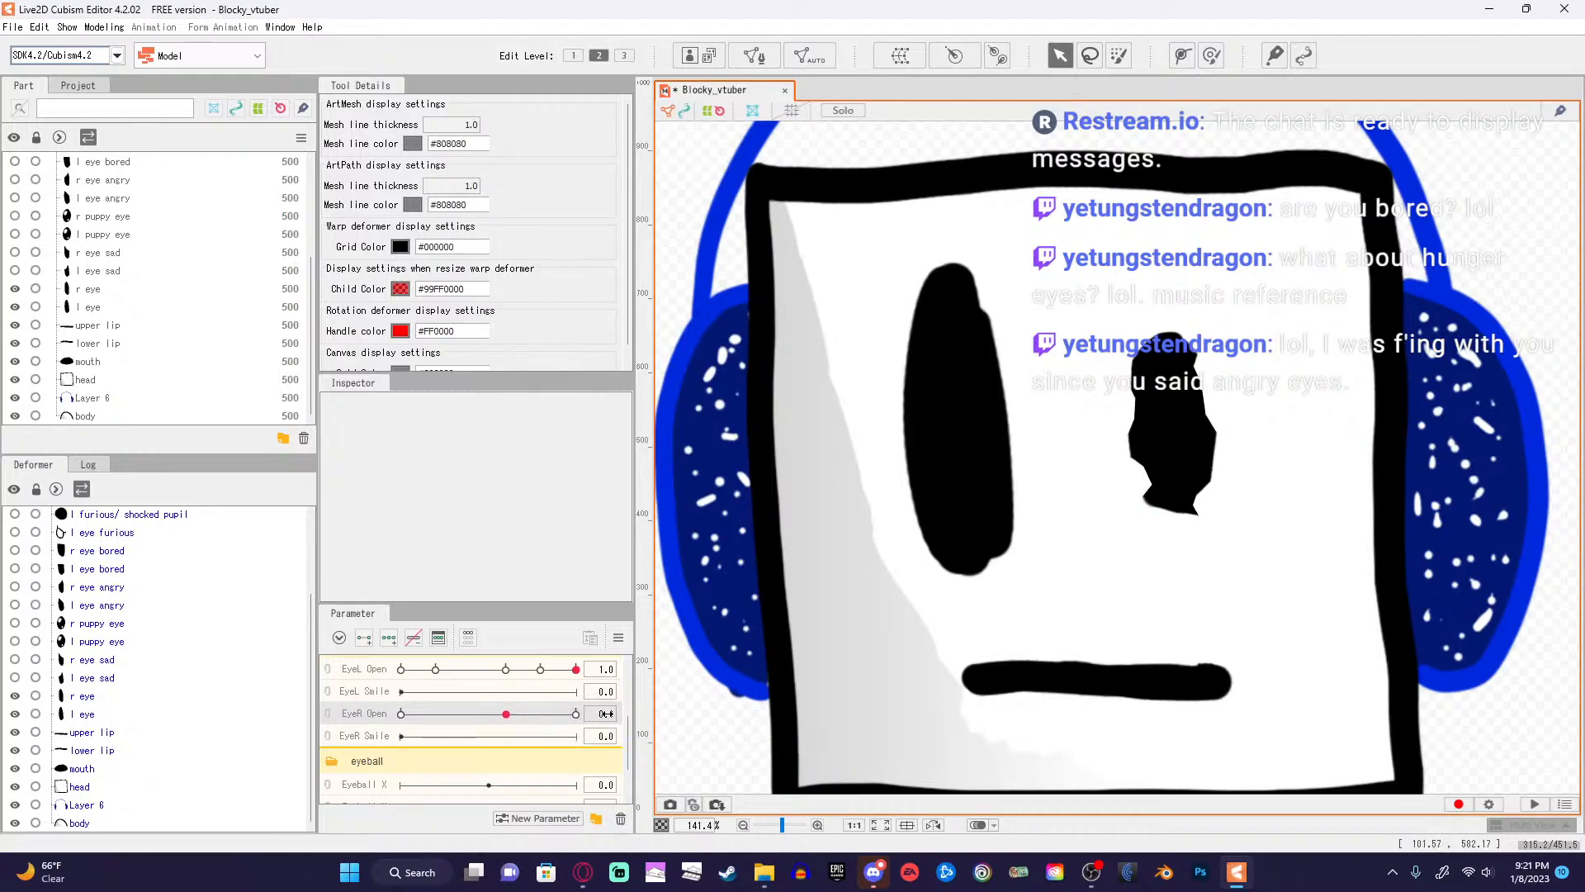
left_click(653, 712)
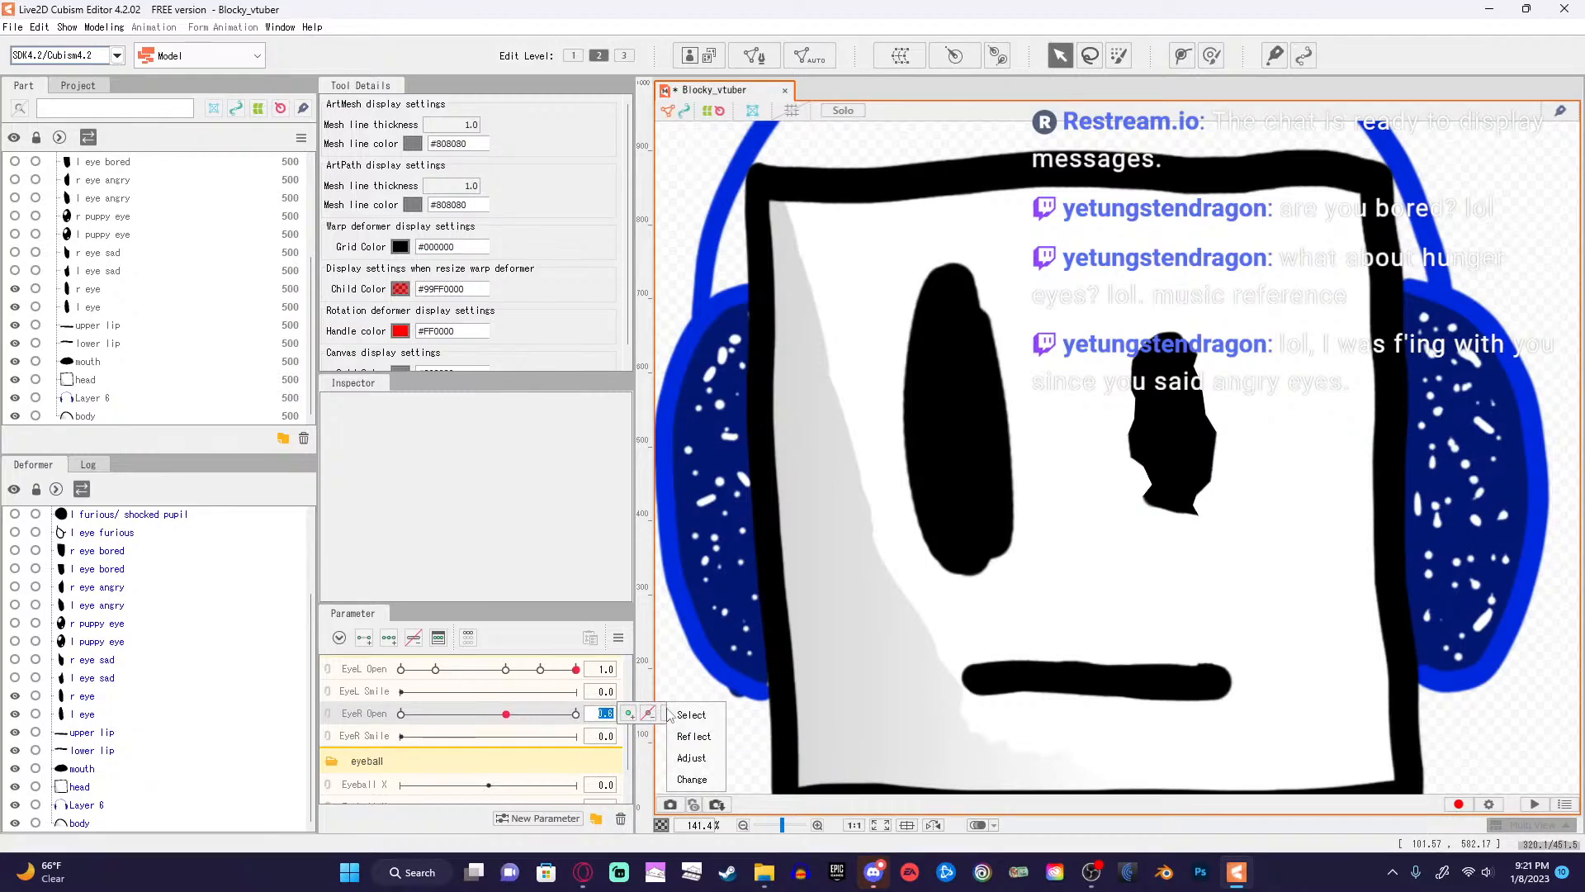
left_click(685, 713)
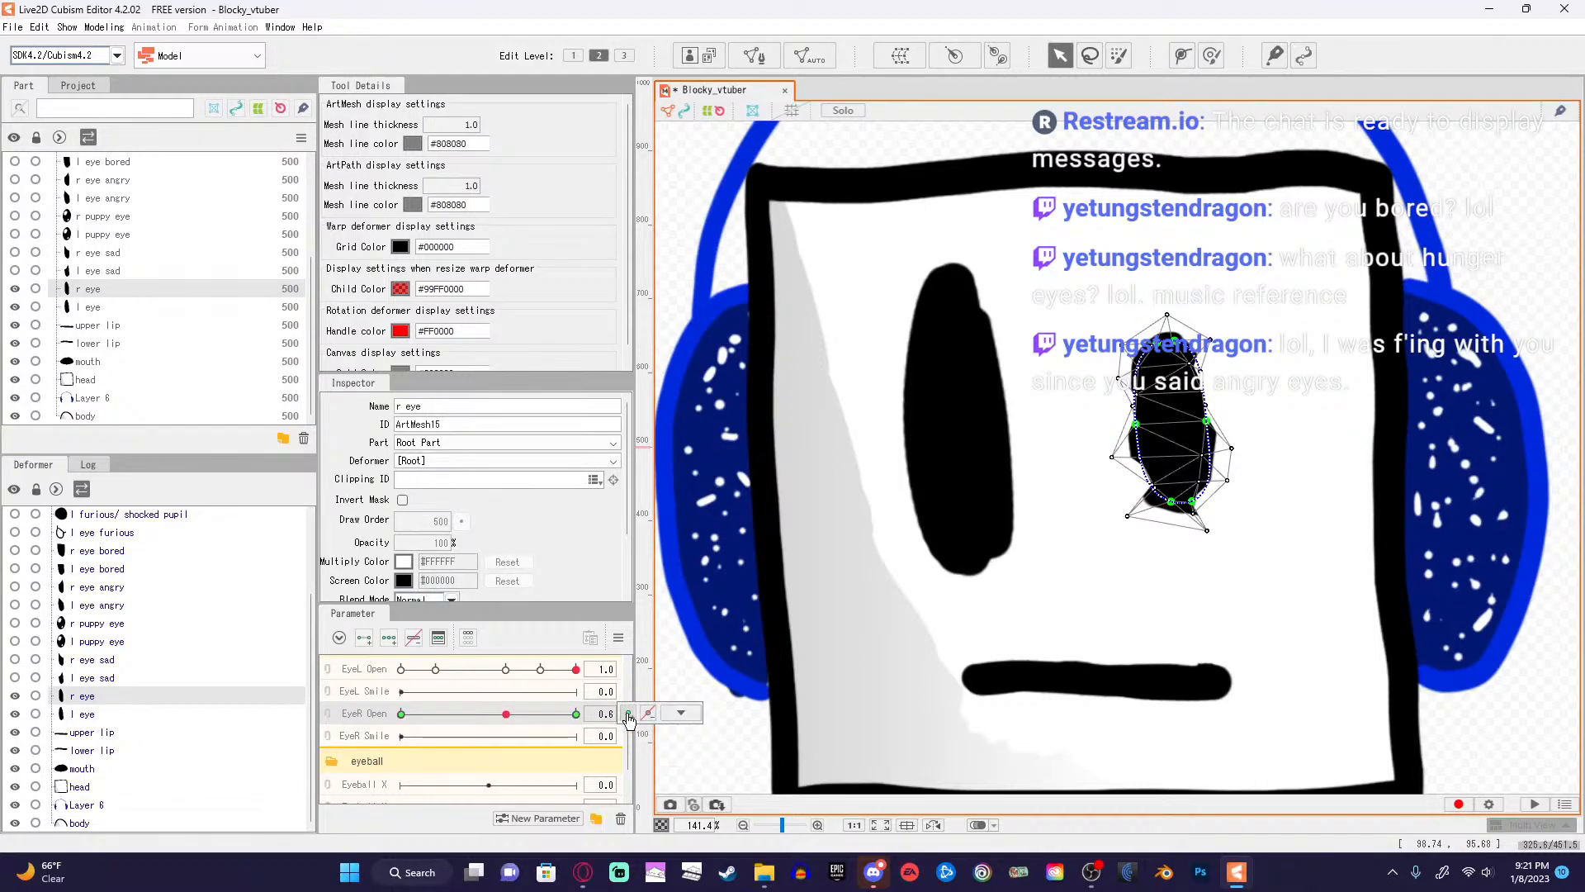
left_click(659, 714)
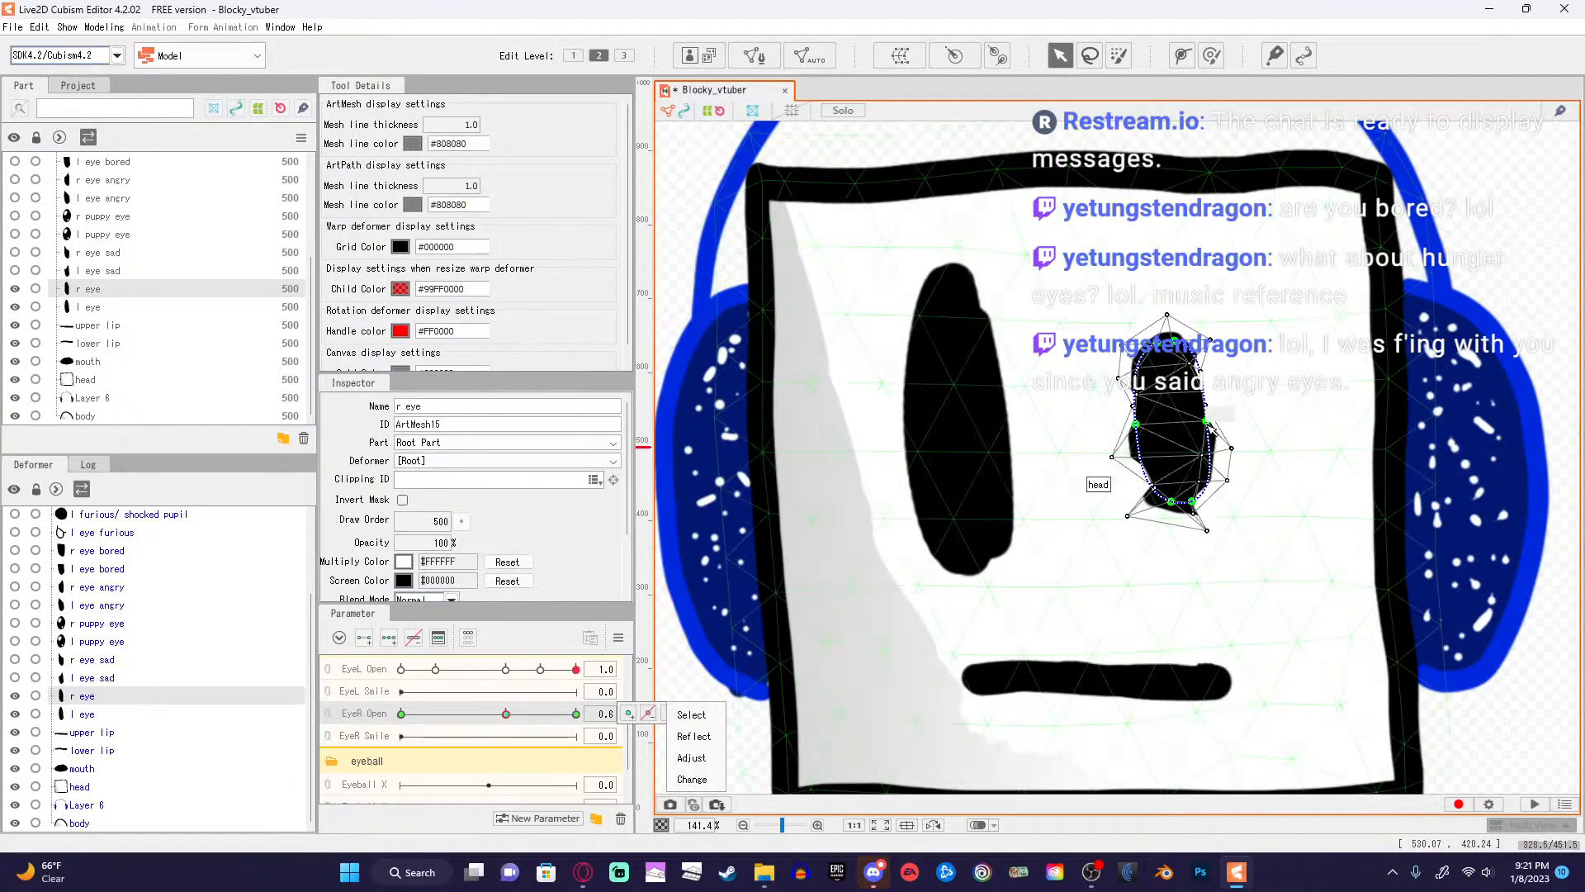
Smooth the sides of the r eye's 0.6 shape by raising a lower left vertex and moving two side vertices outward.
scroll(1254, 437, "up", 2)
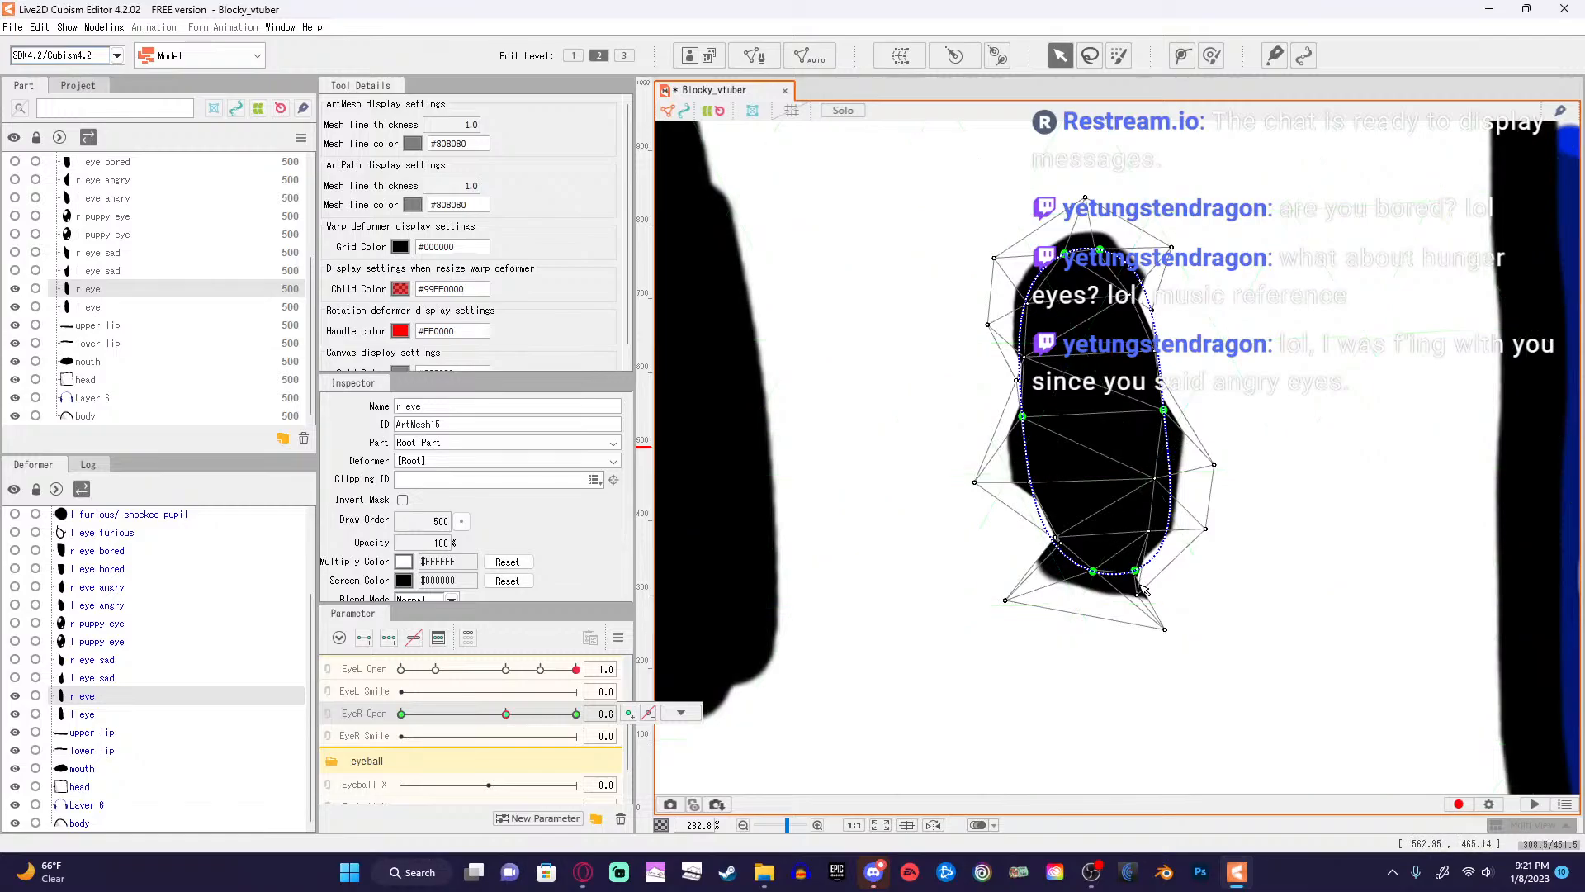
left_click(1032, 540)
left_click_drag(1030, 541, 1032, 499)
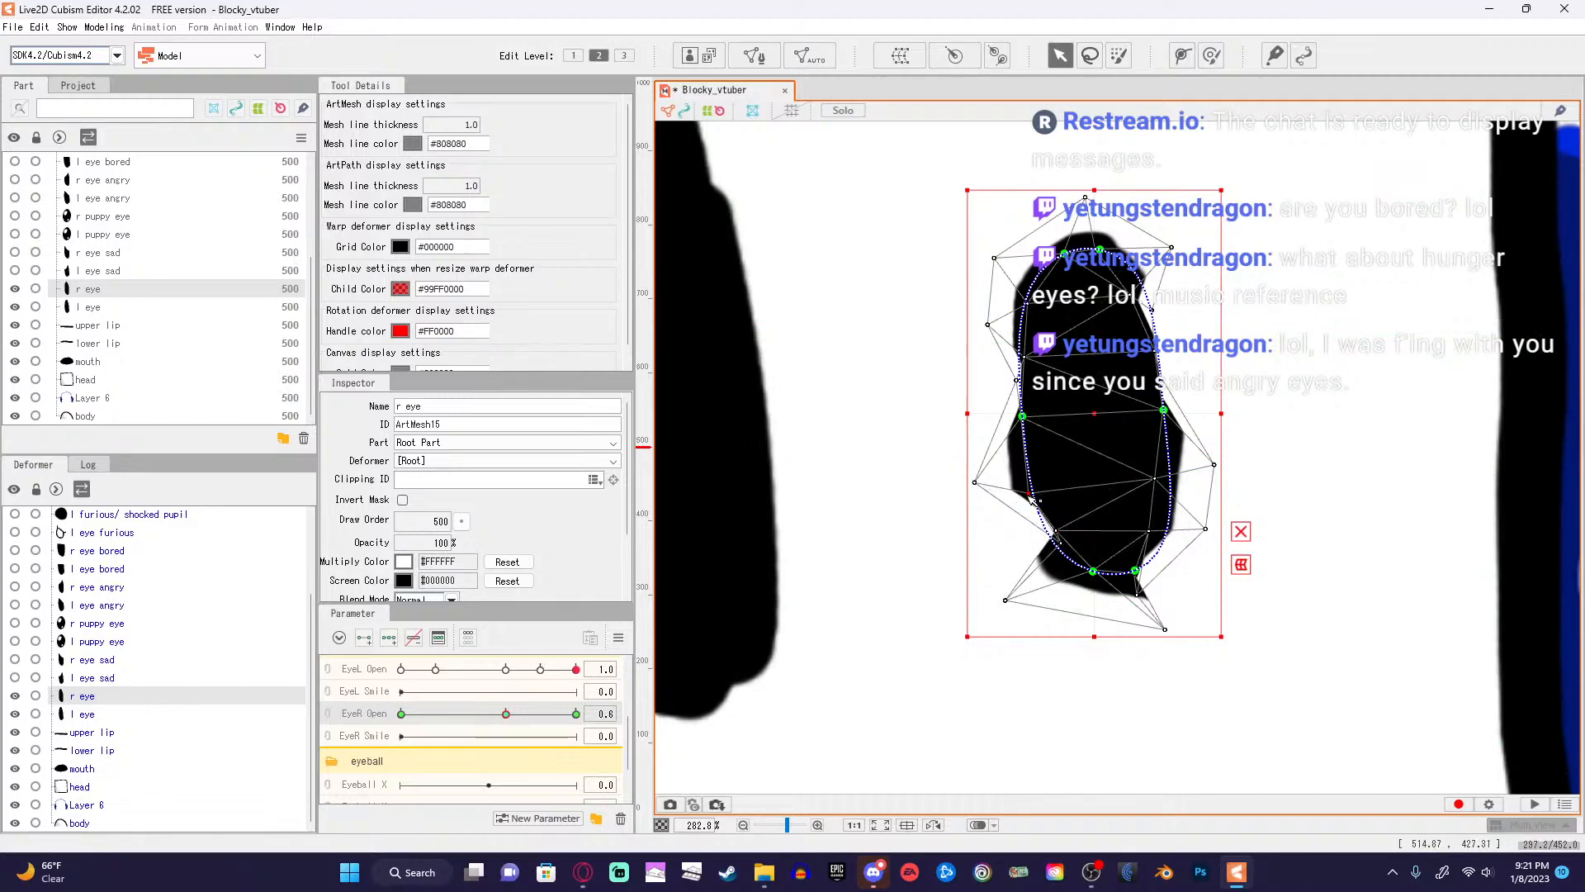
left_click_drag(1017, 382, 983, 389)
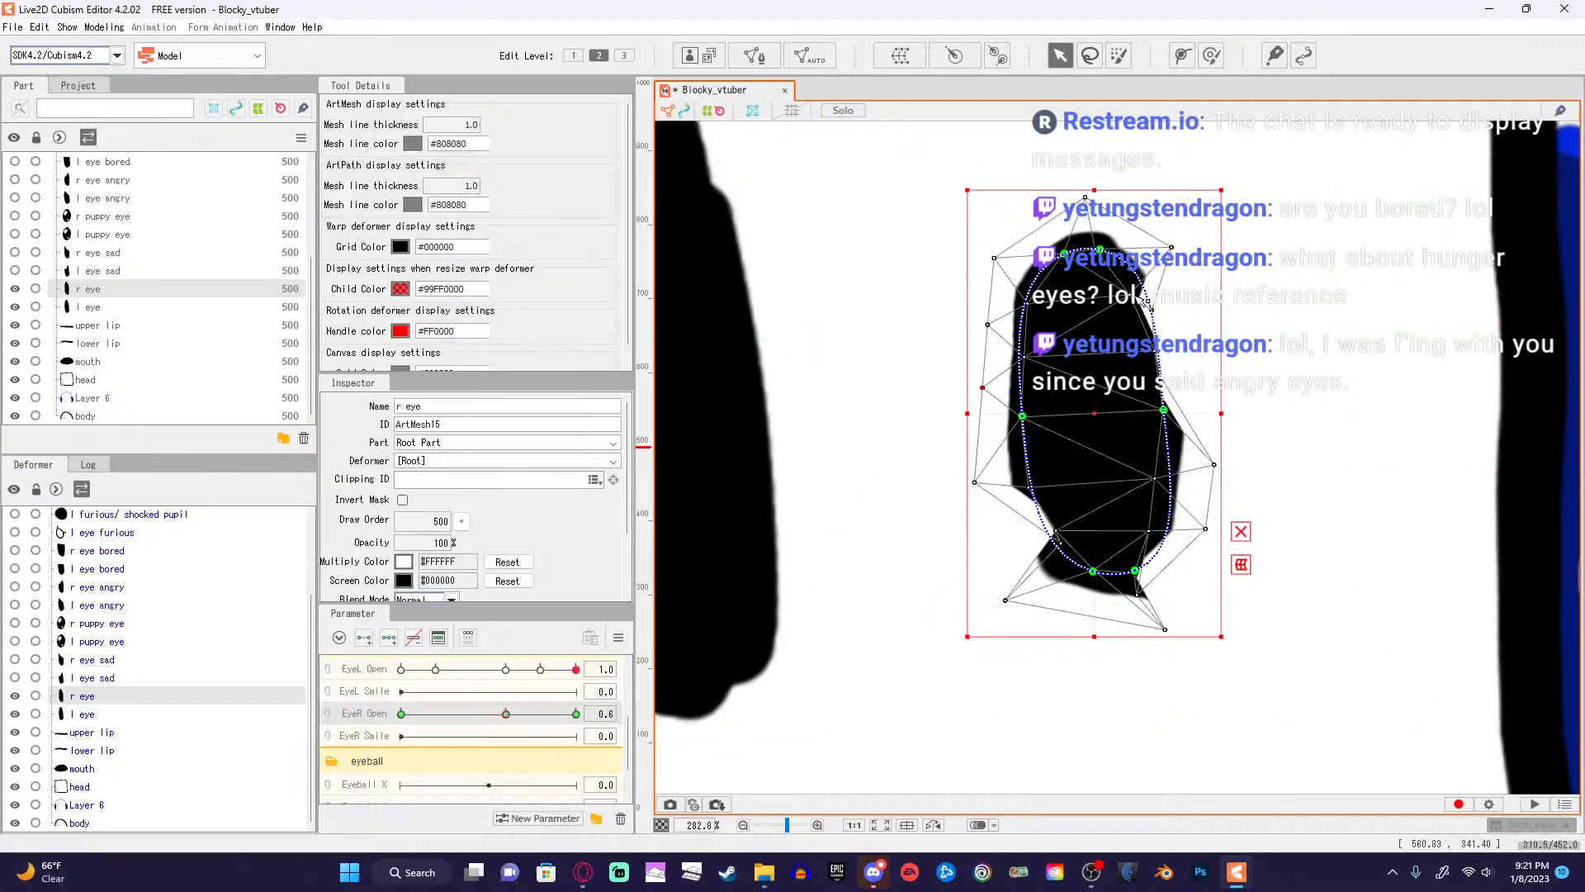
left_click_drag(1160, 310, 1206, 375)
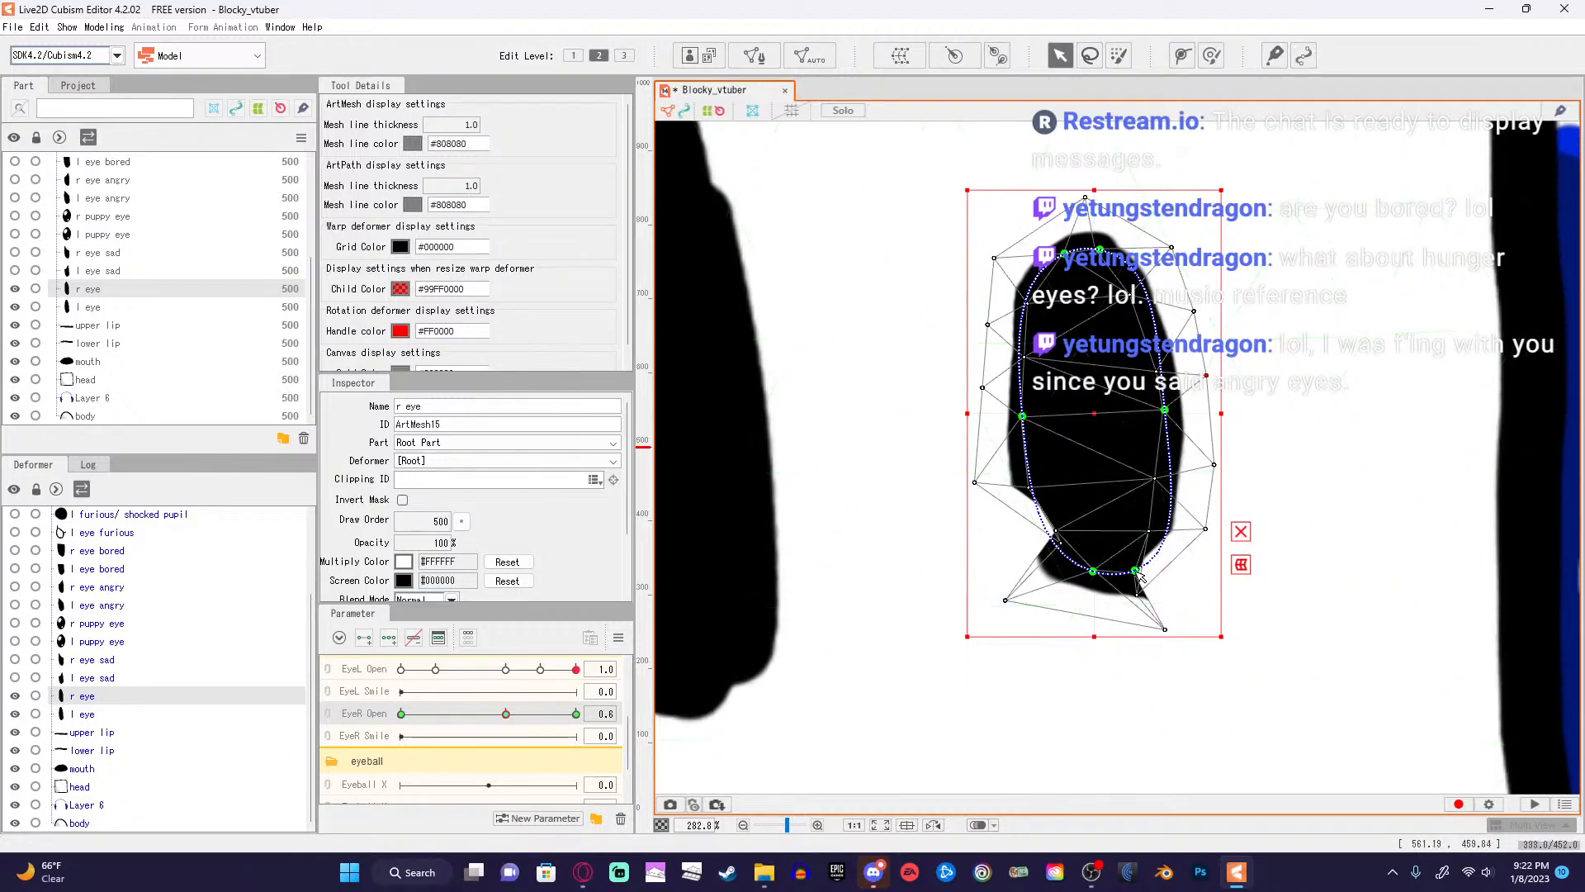
Round the r eye's lower right end by spreading its bottom and right outer mesh vertices around the outline.
left_click_drag(1150, 533, 1145, 537)
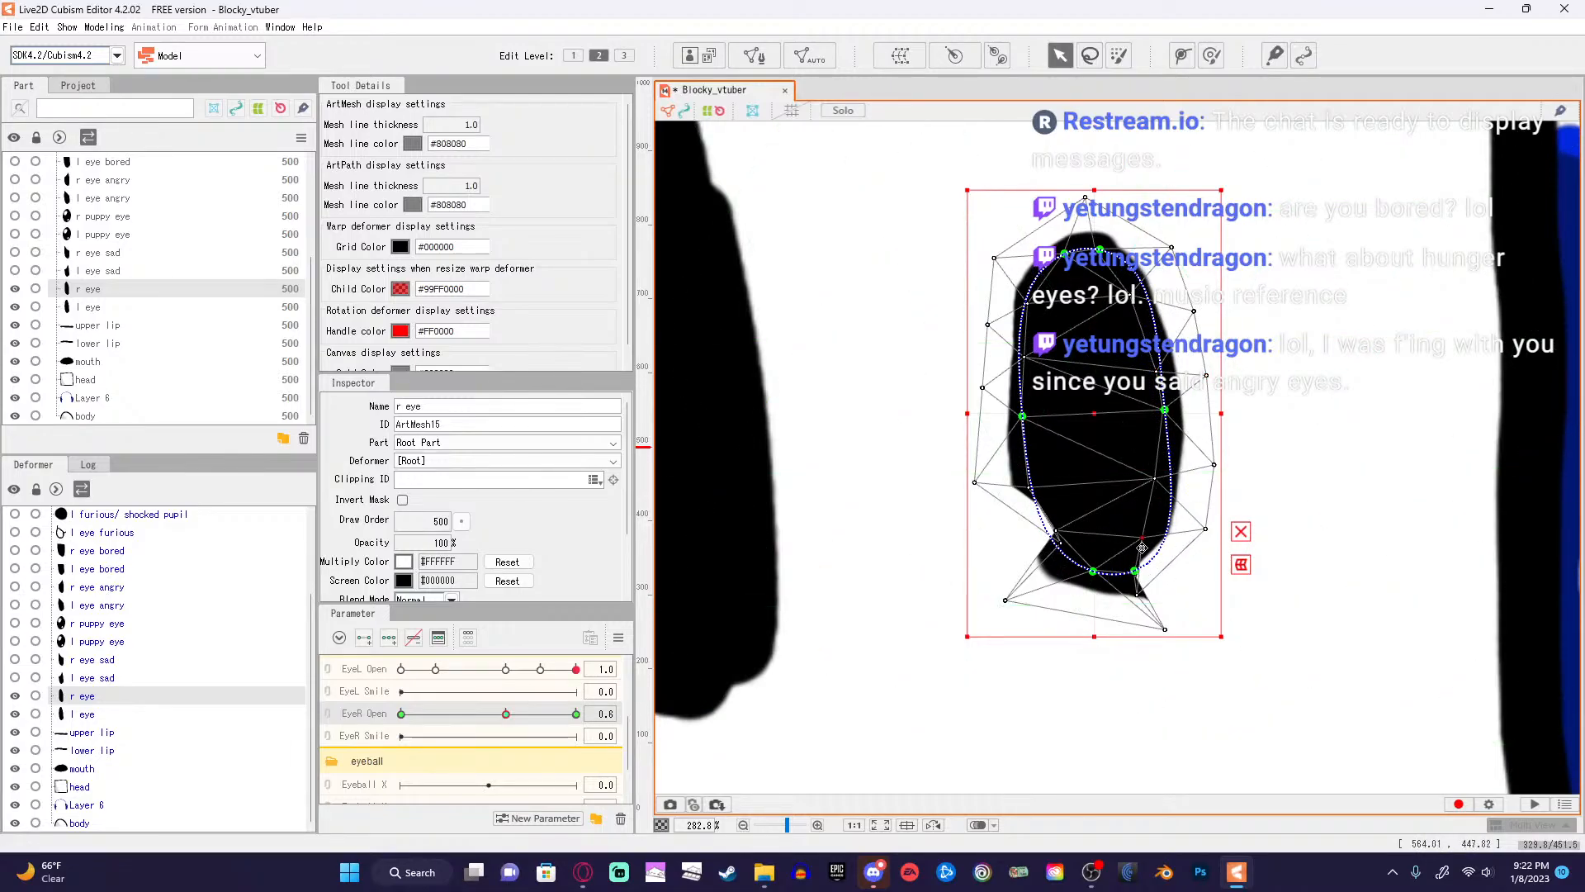
left_click_drag(1141, 598, 1215, 571)
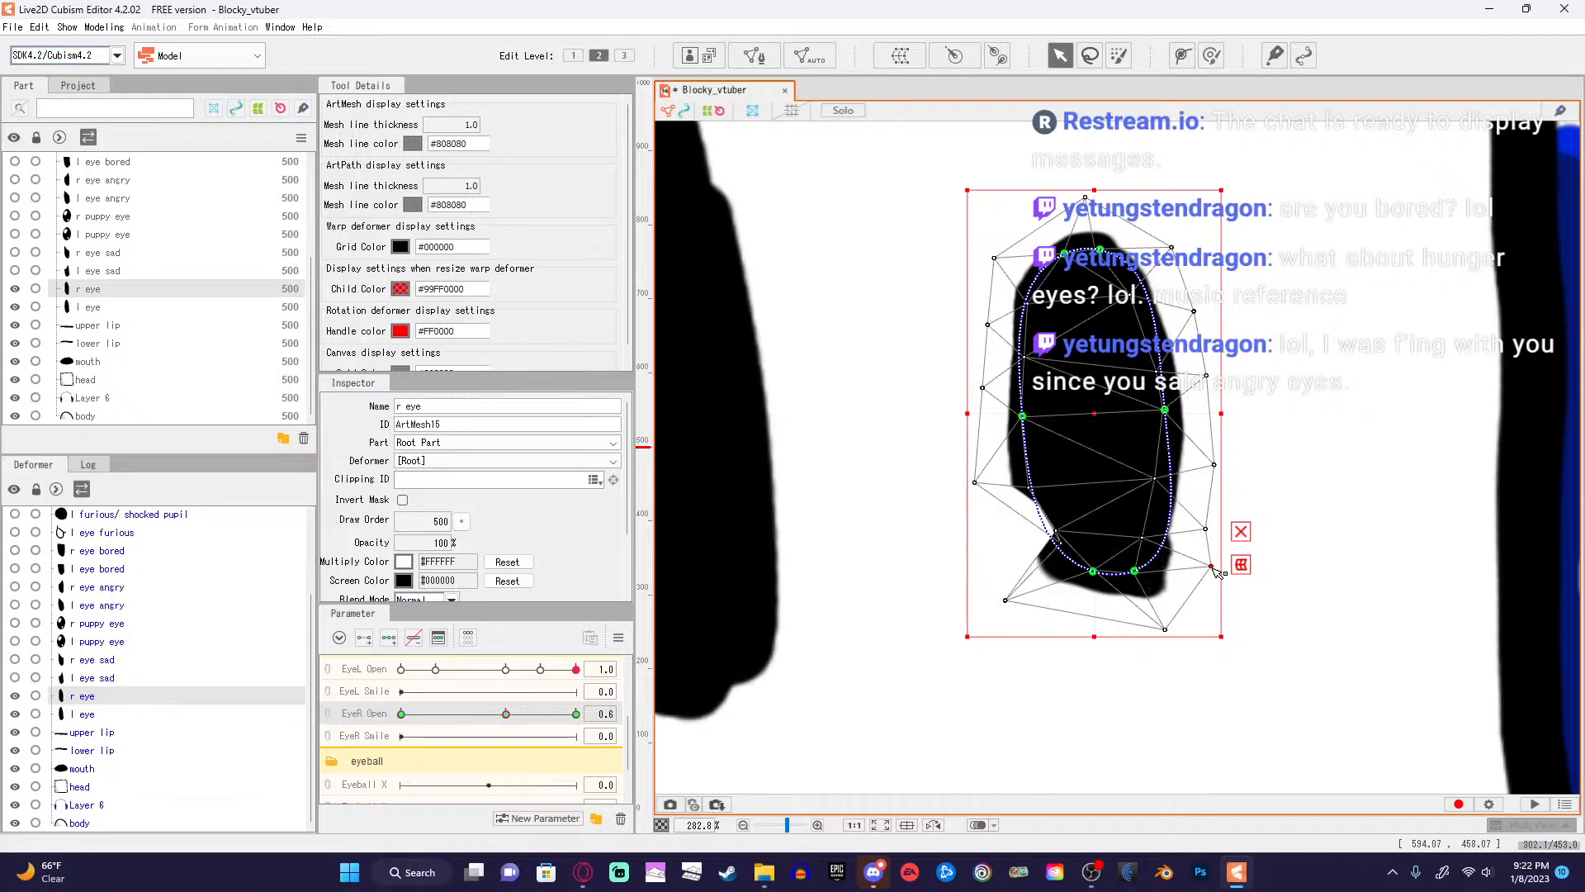
left_click_drag(1165, 629, 1106, 629)
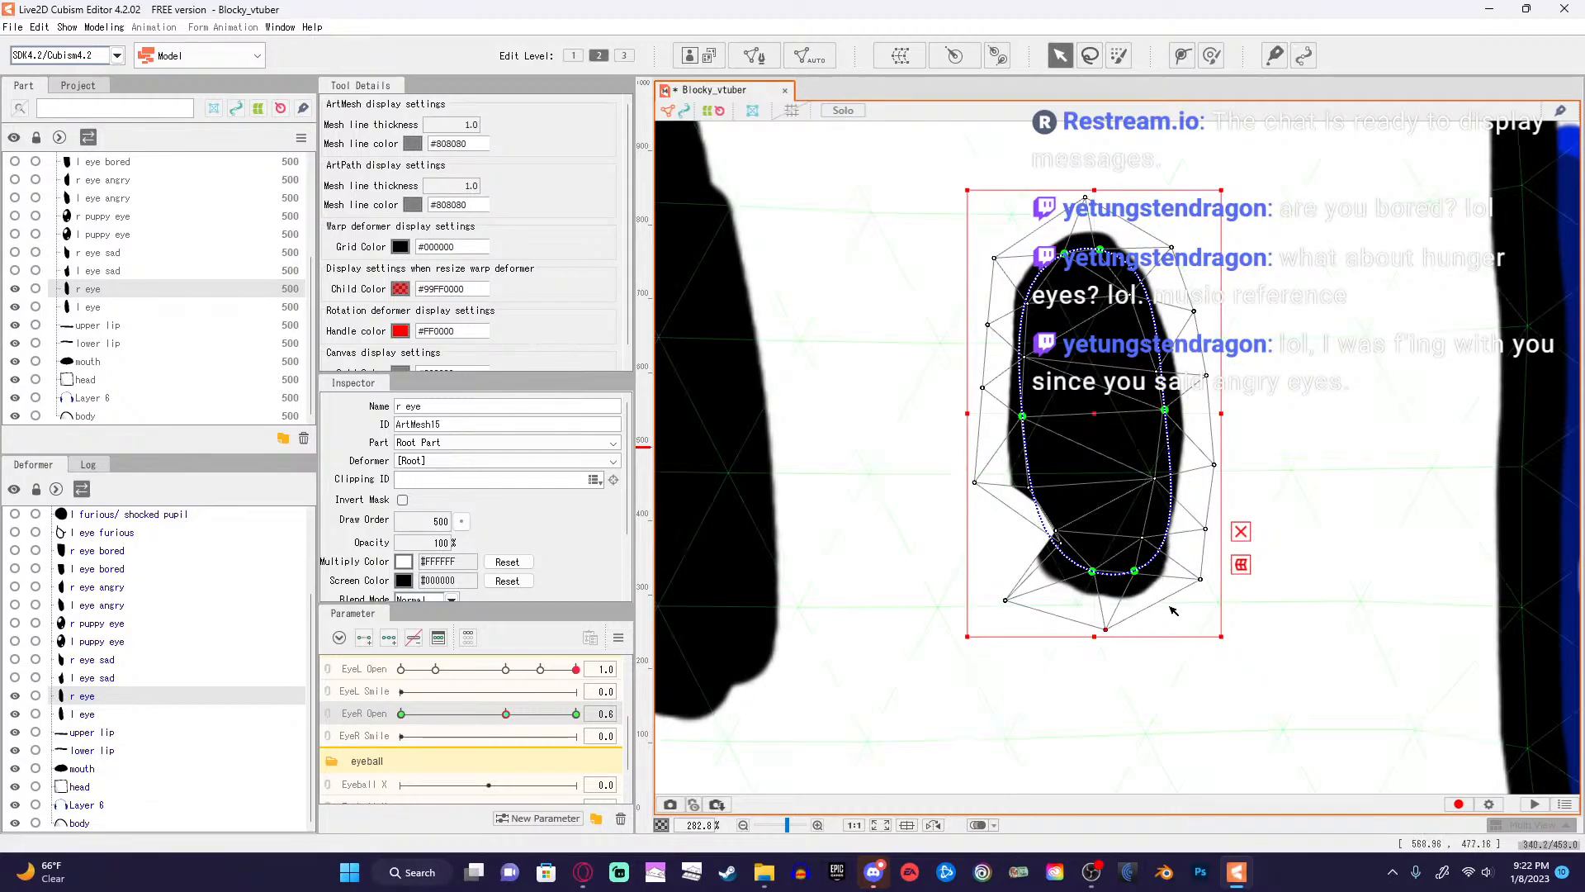
left_click_drag(1199, 581, 1176, 586)
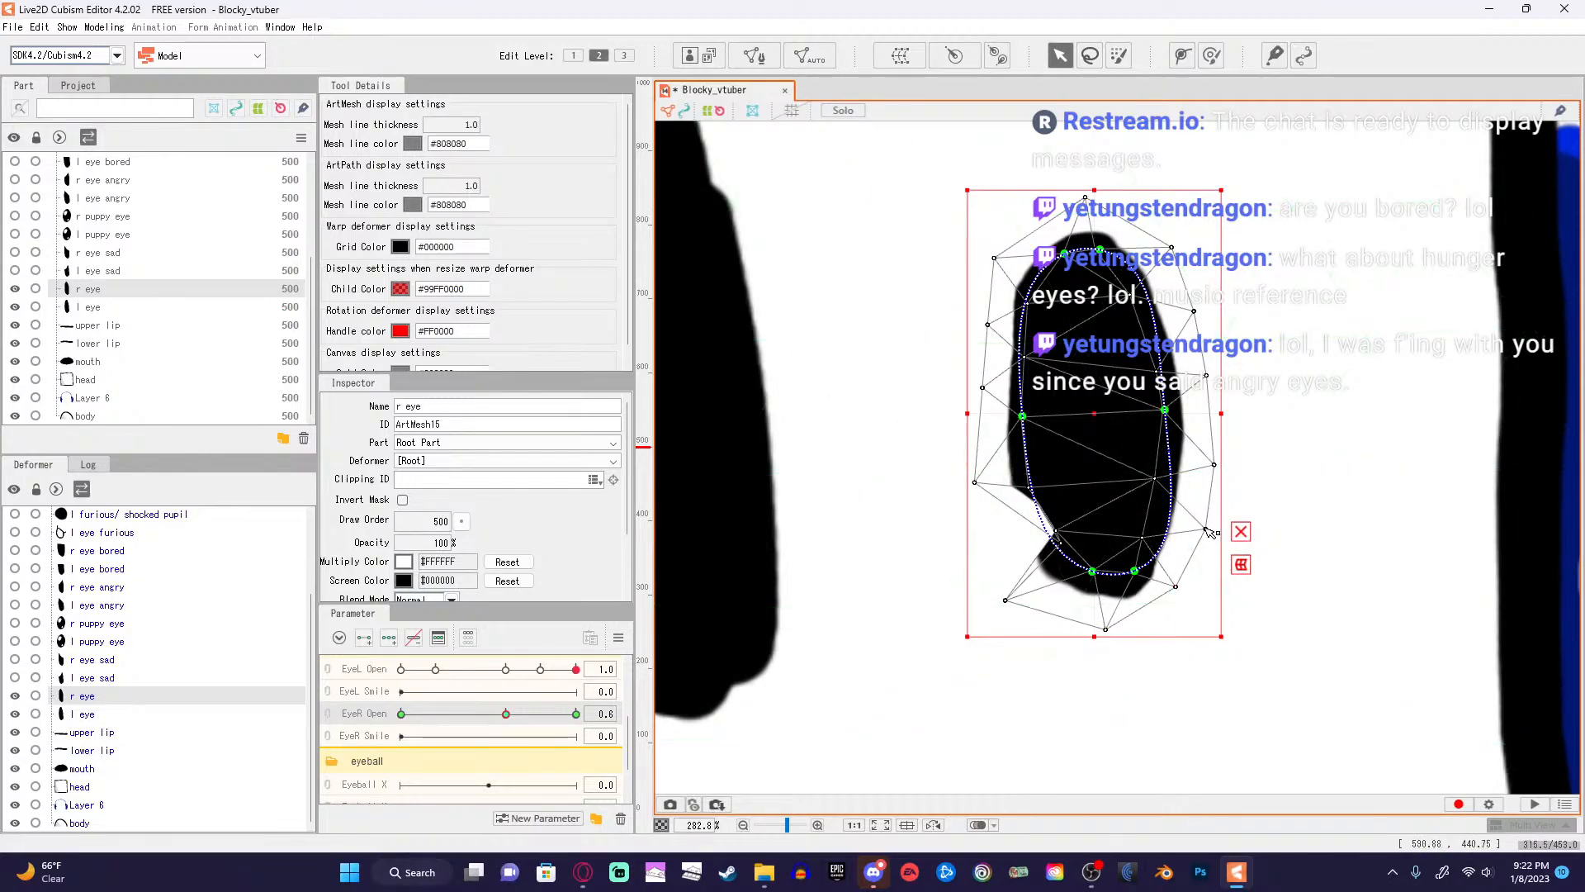
left_click_drag(1206, 528, 1216, 526)
left_click_drag(1175, 586, 1193, 595)
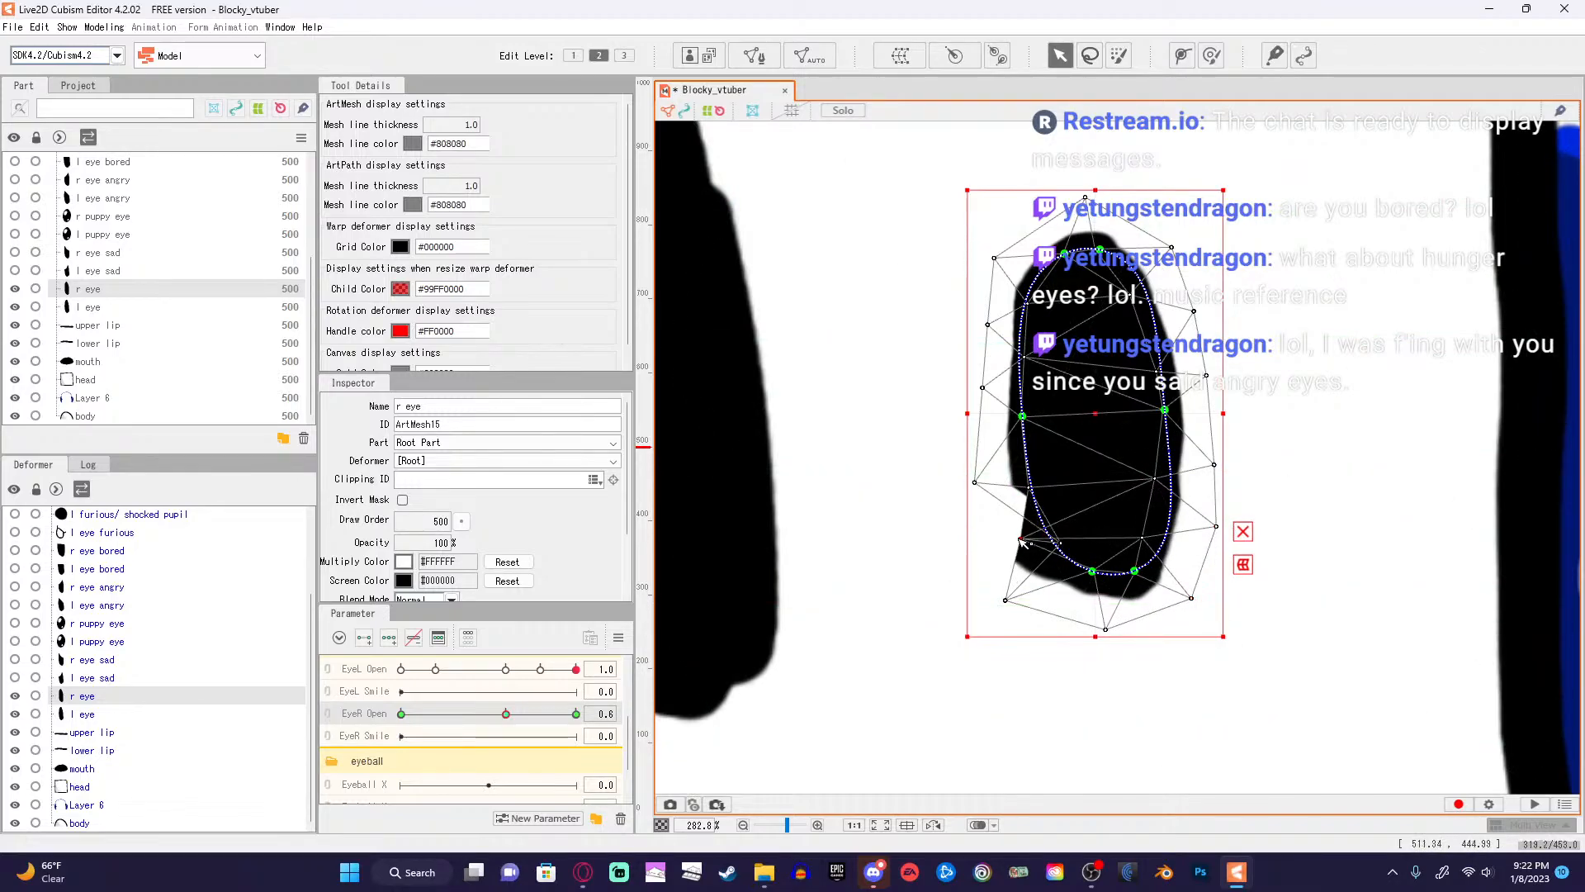
Fill in the notch on the r eye's lower left side by repositioning the outer and inner mesh vertices there.
left_click(1057, 535)
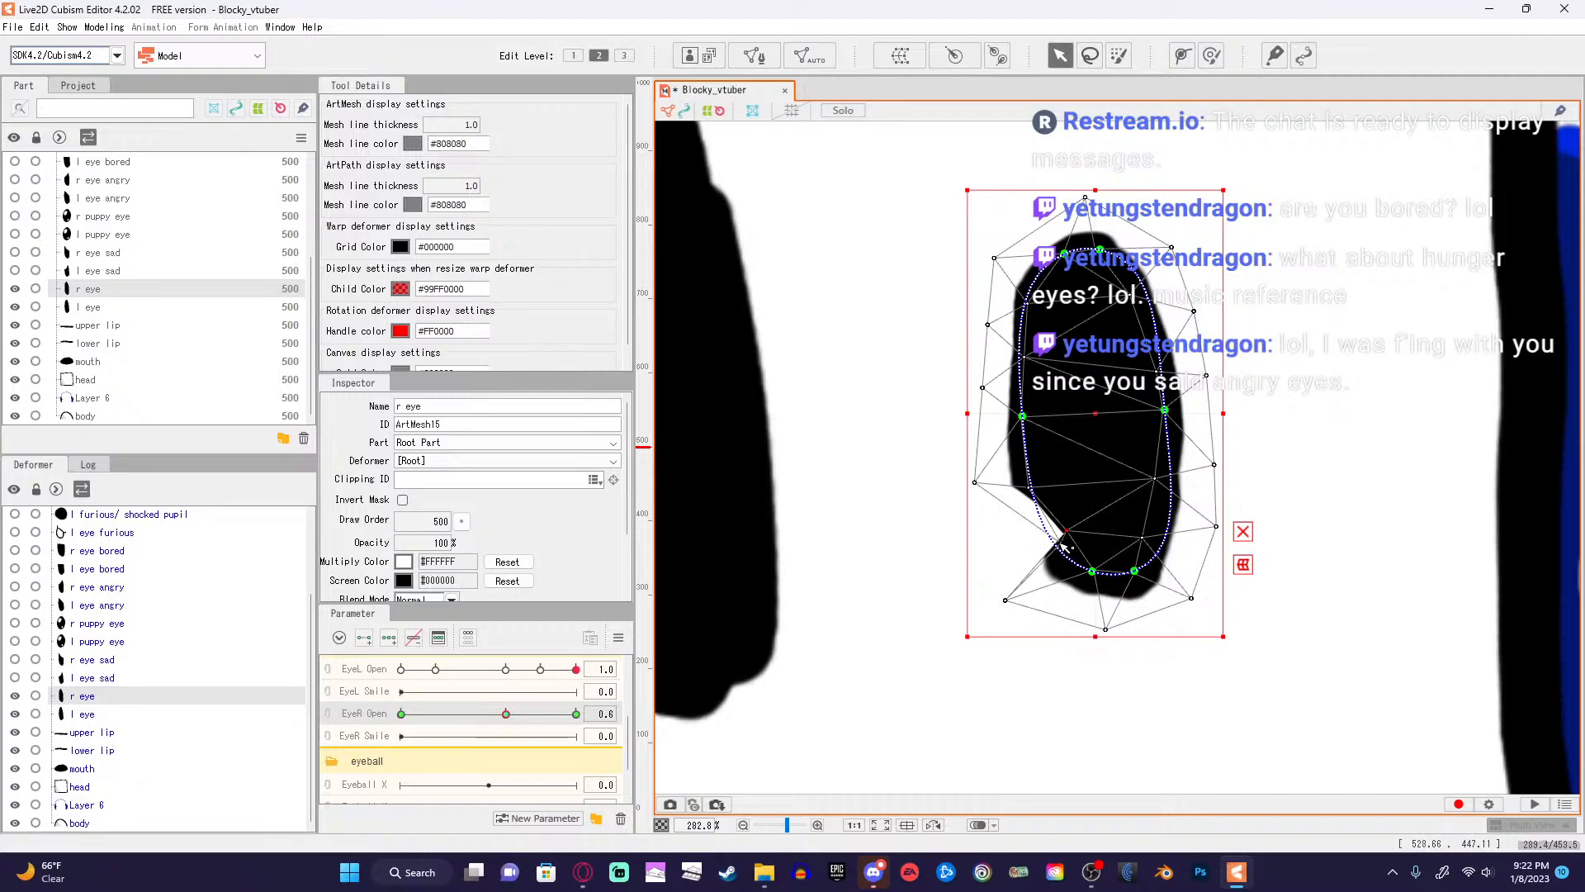
left_click_drag(1051, 546, 1008, 603)
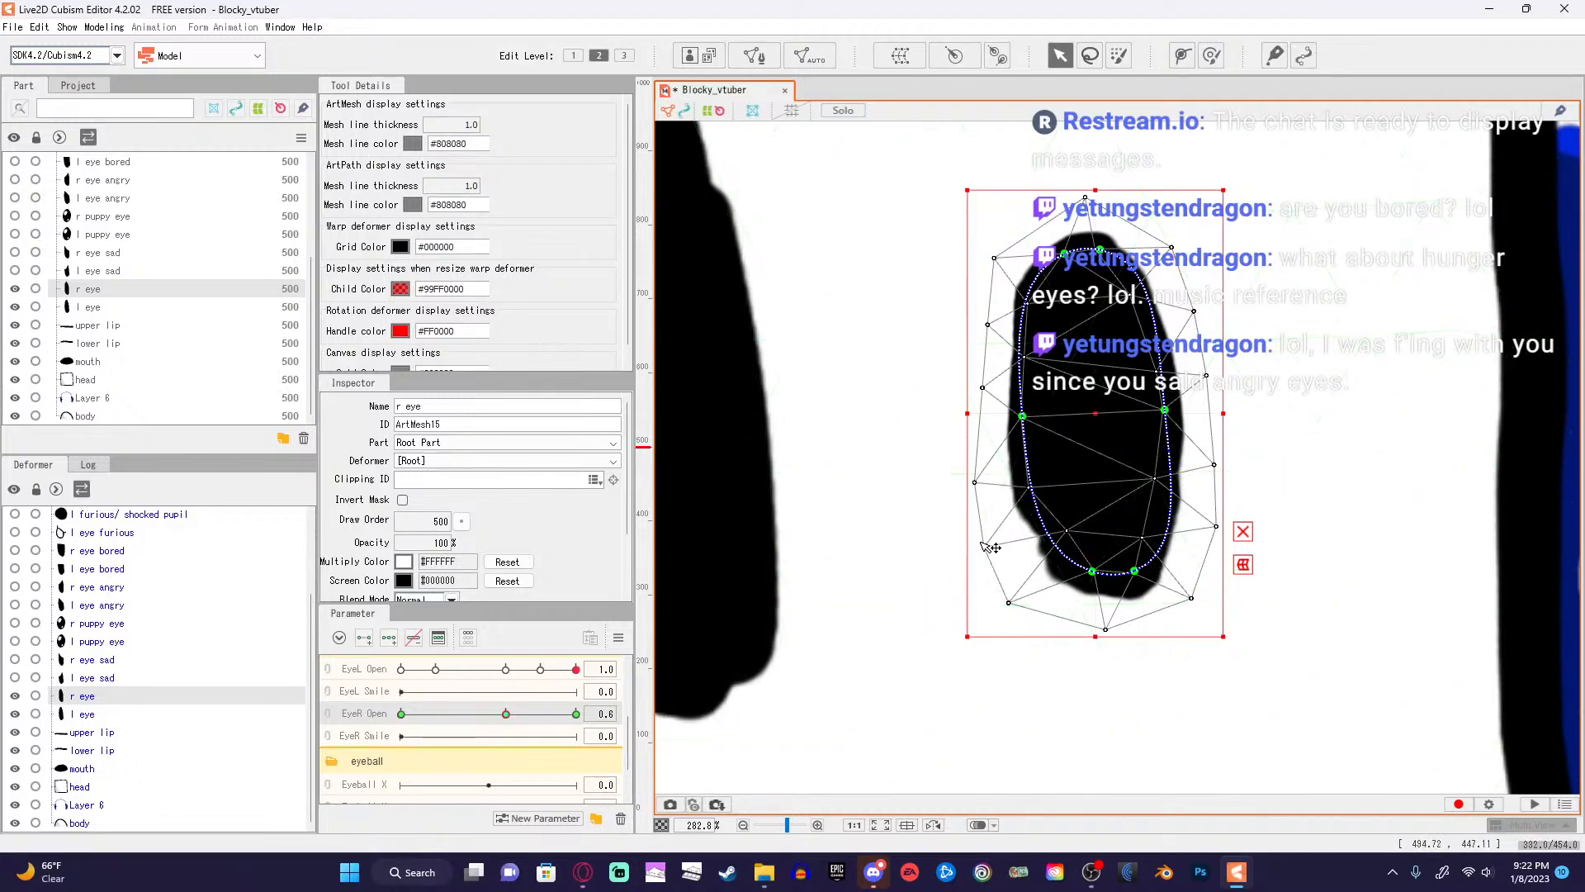
left_click_drag(975, 483, 984, 480)
key("Left")
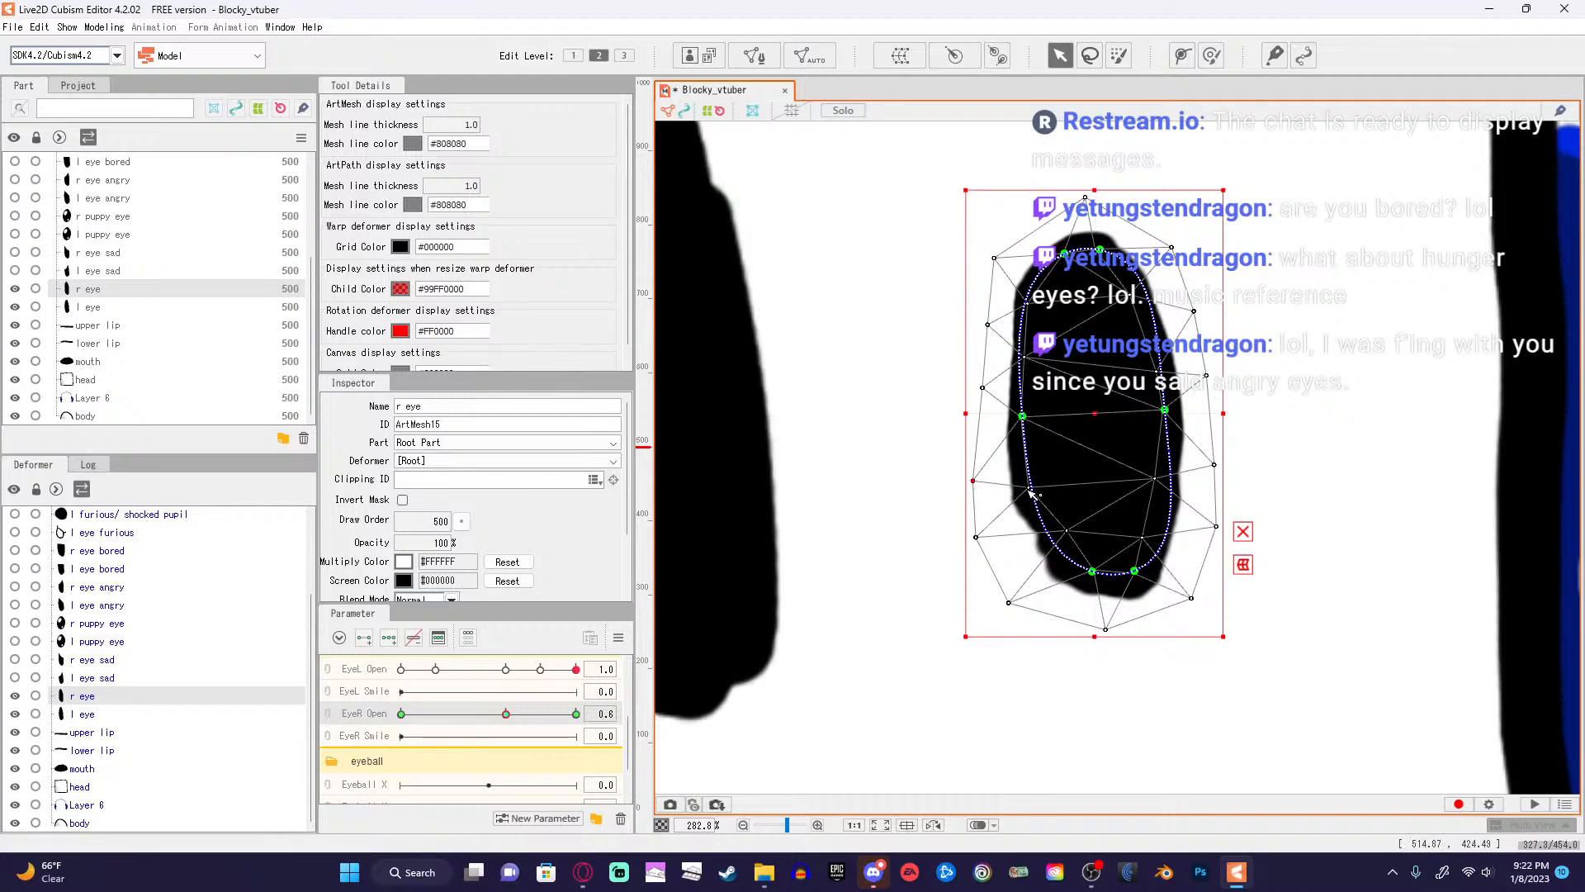
left_click(1028, 459)
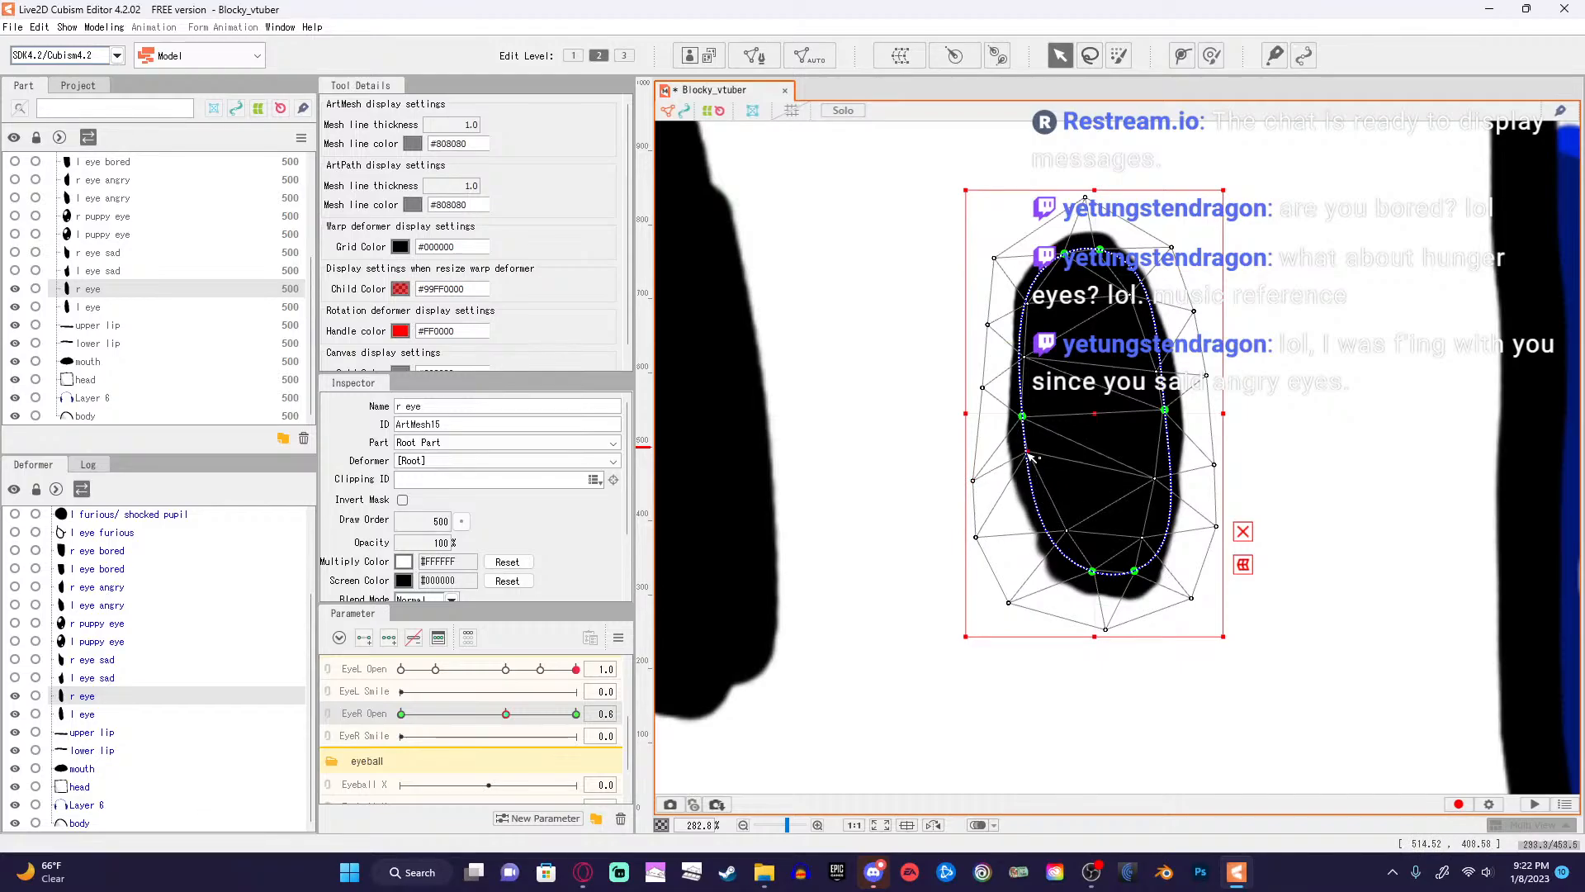
left_click_drag(1068, 533, 1045, 528)
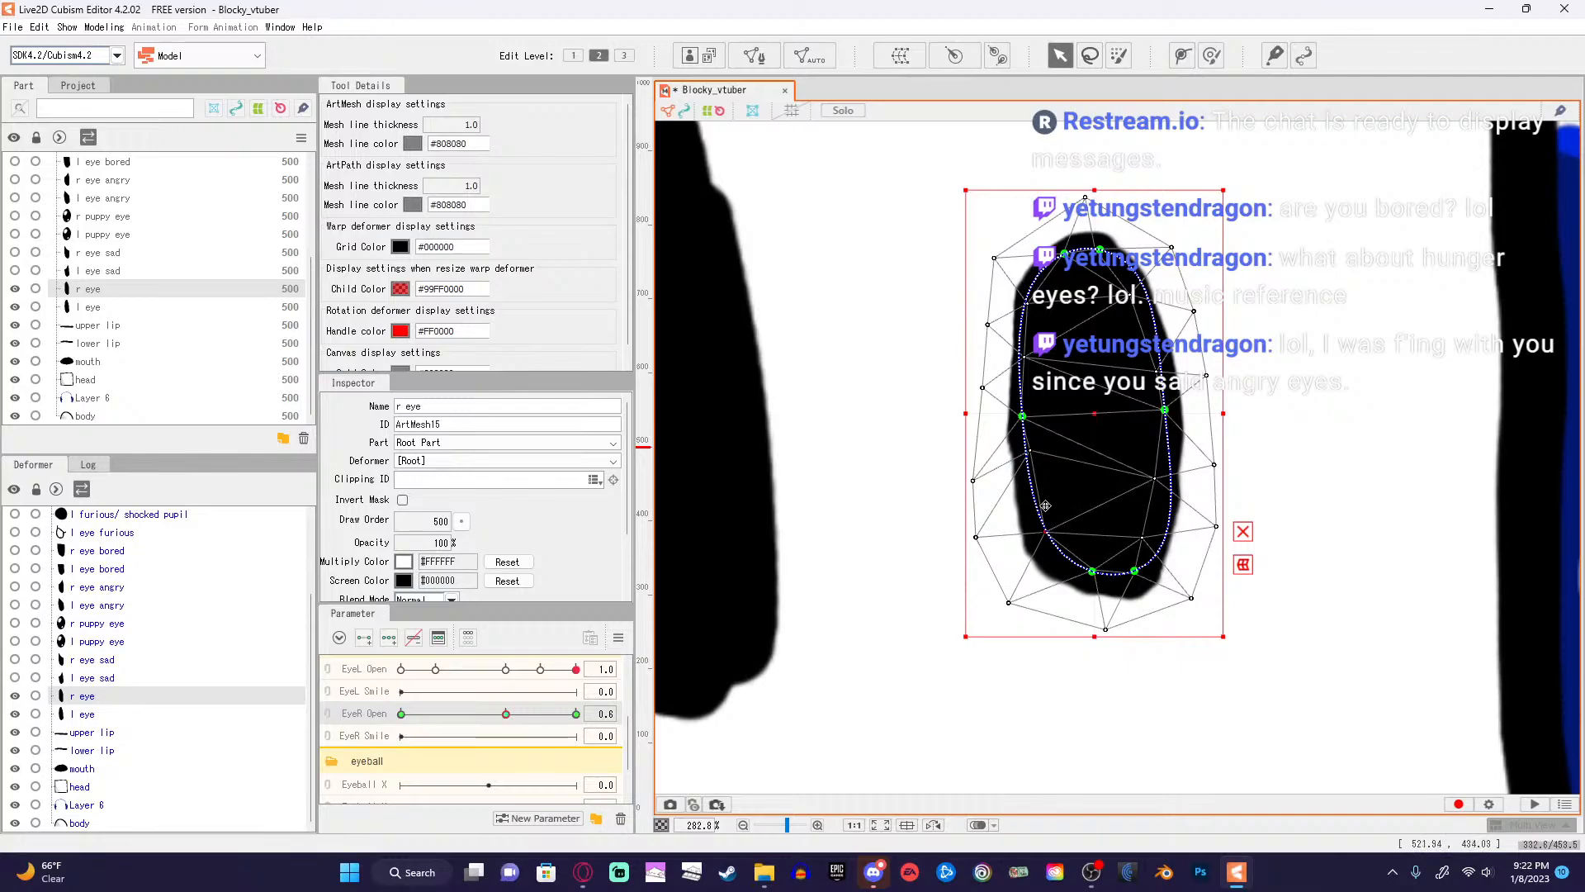
Deselect the r eye, examine it against the whole face and check its shape at EyeR Open 0.8.
scroll(1182, 364, "down", 3)
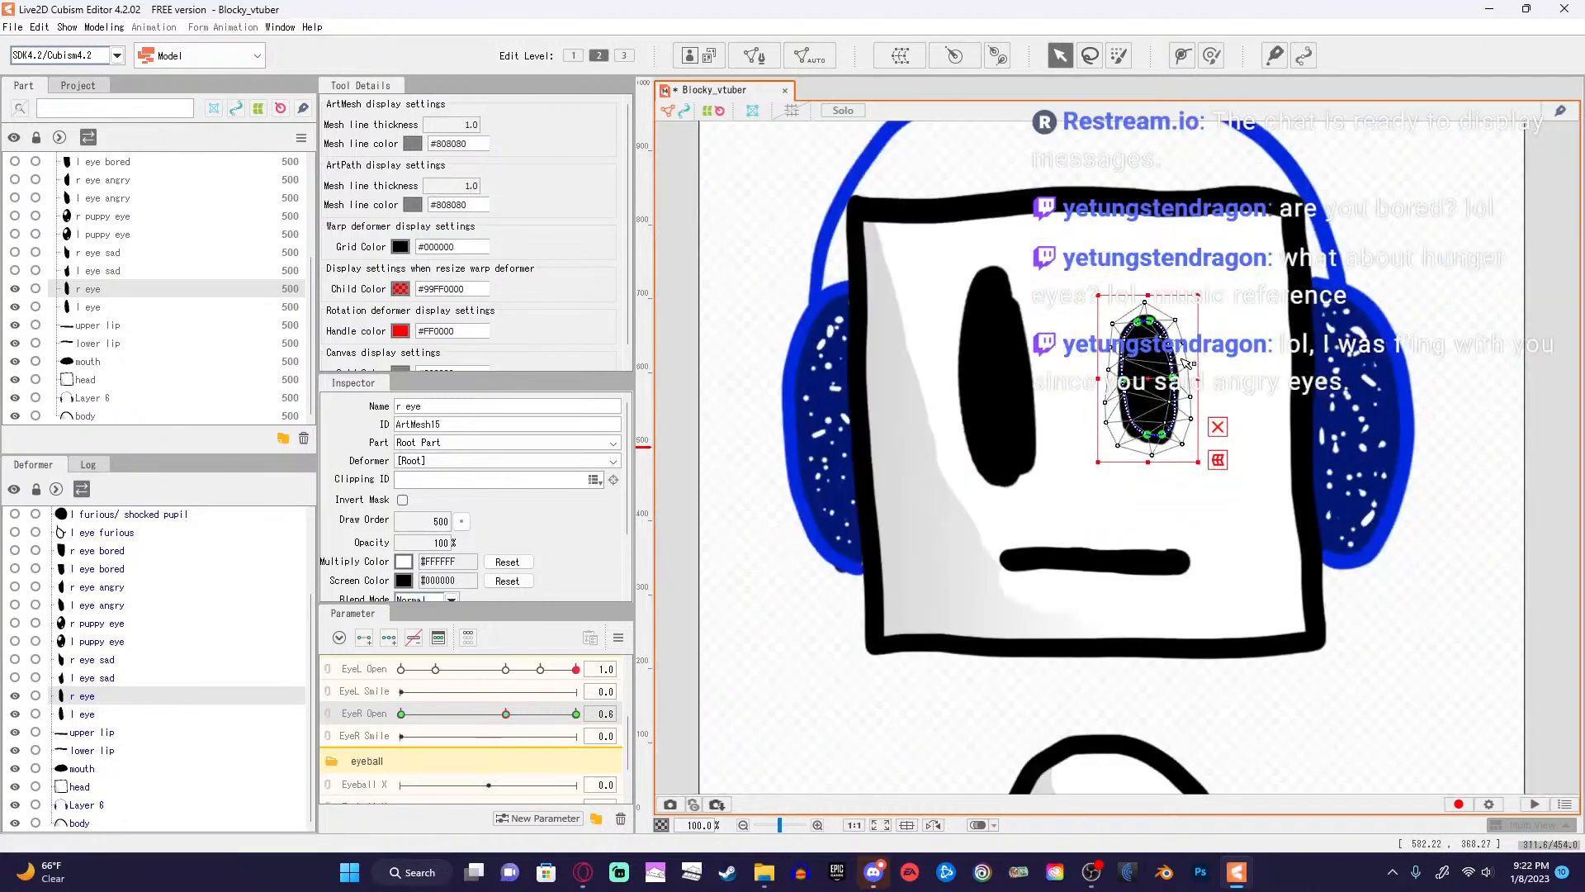
left_click(1408, 261)
scroll(1371, 348, "up", 1)
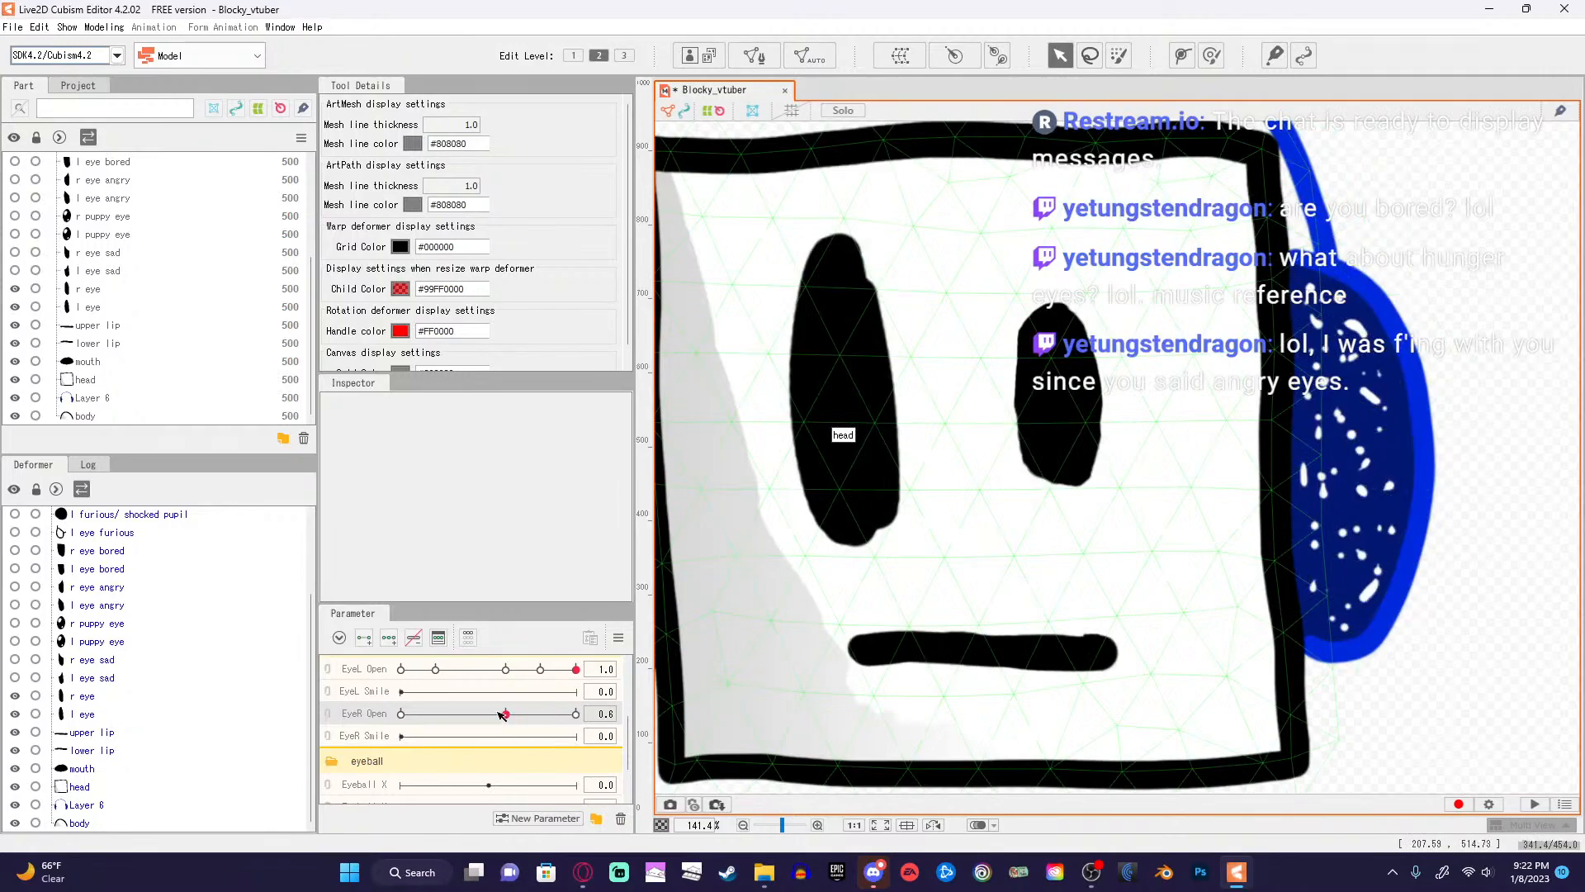
mouse_move(506, 713)
left_mouse_down()
mouse_move(460, 741)
mouse_move(507, 730)
left_mouse_up()
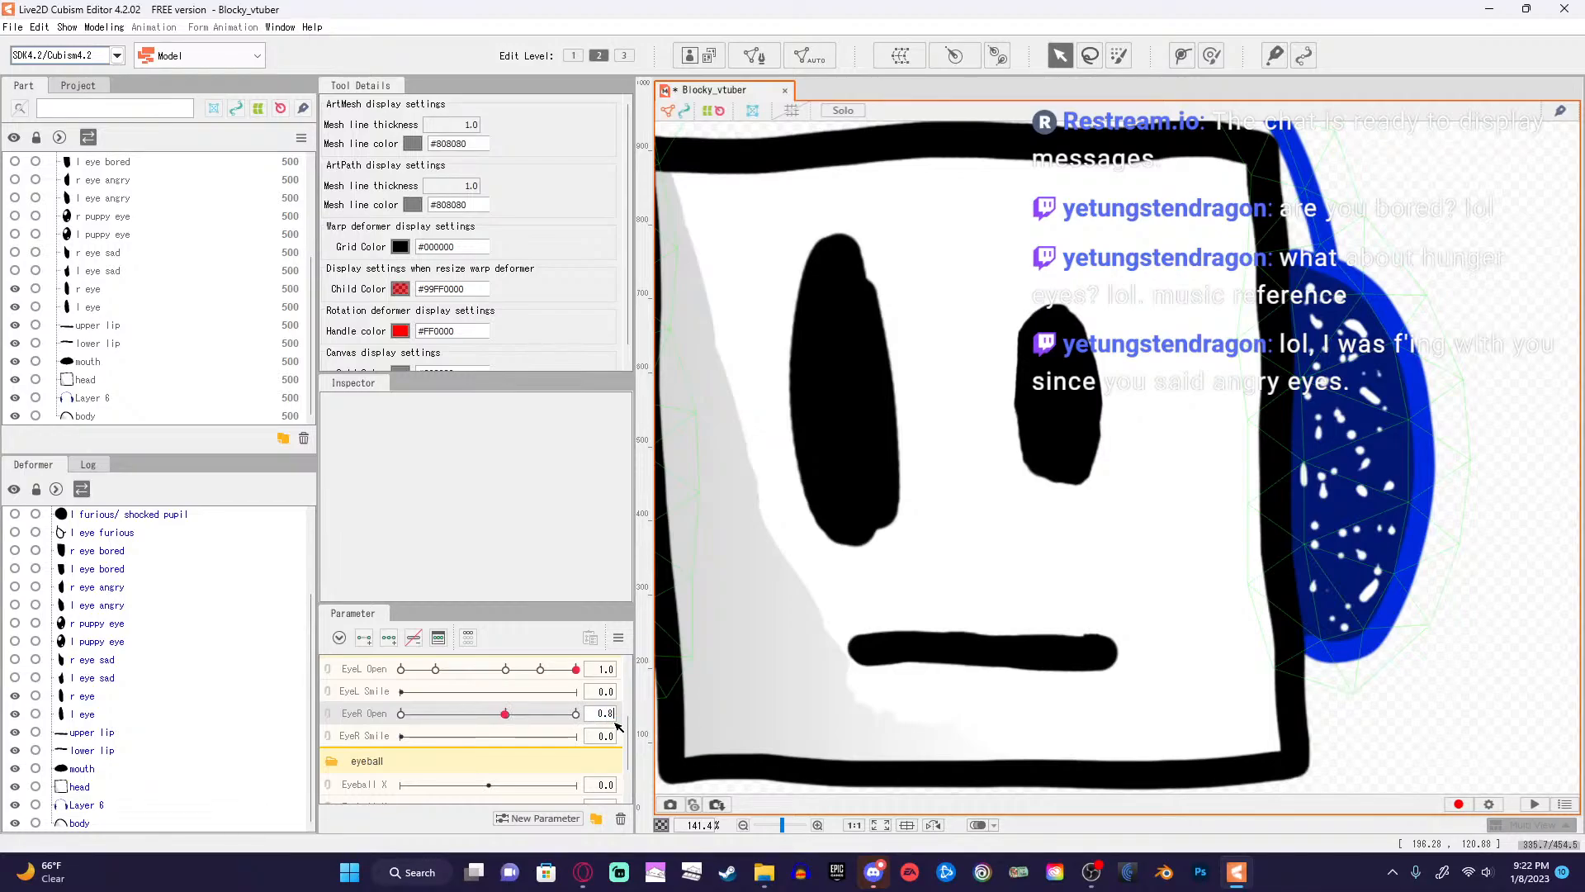
key("Return")
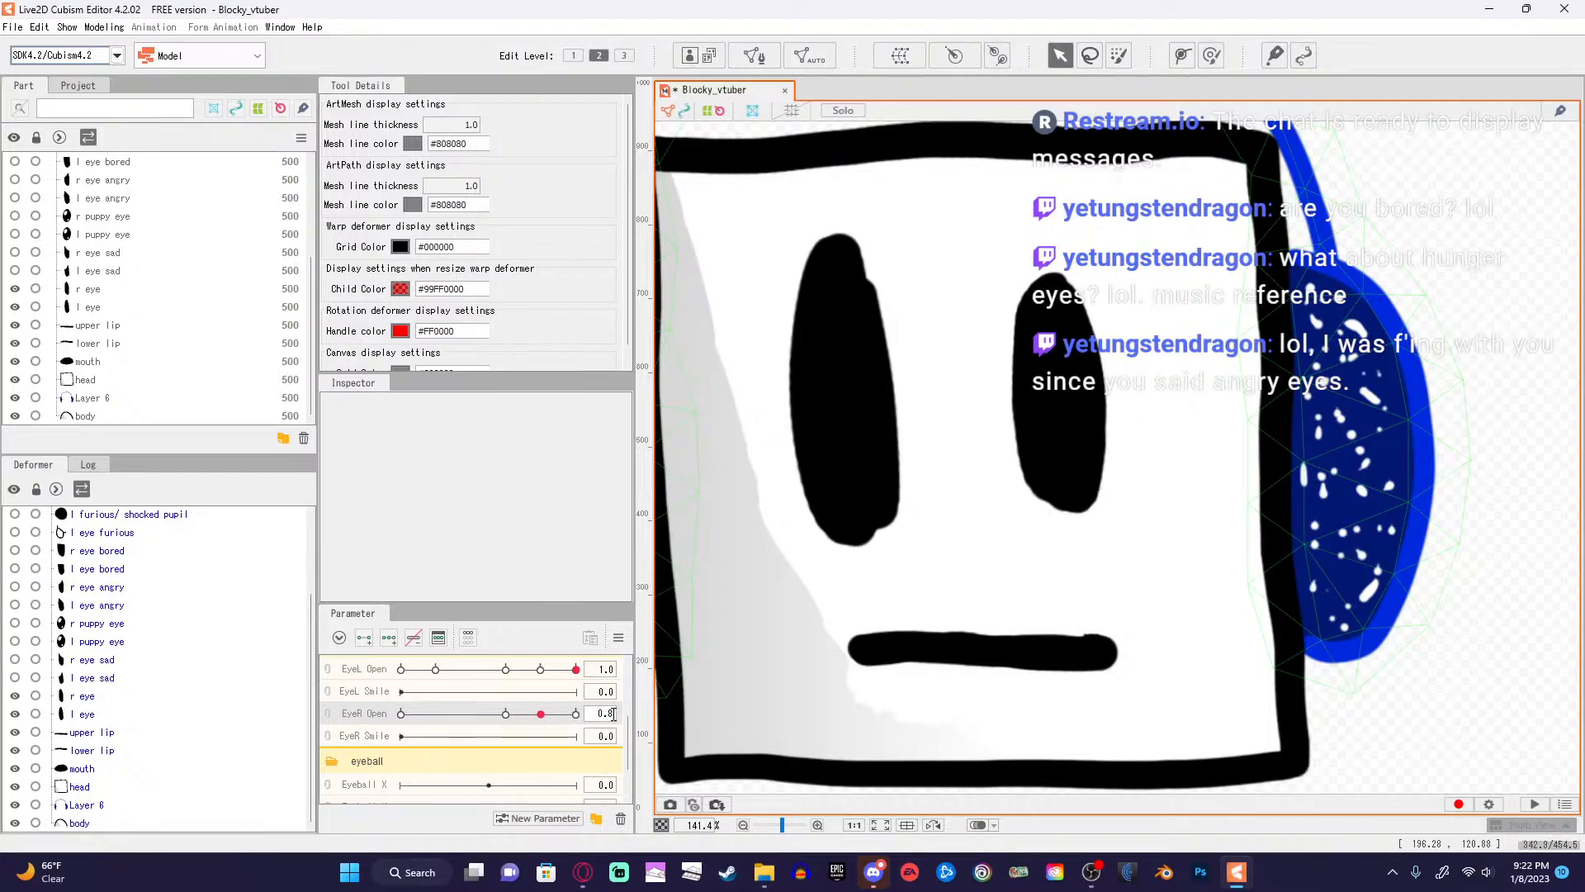
Set EyeR Open to 0.2, select the r eye and add a key at that value.
key("Return")
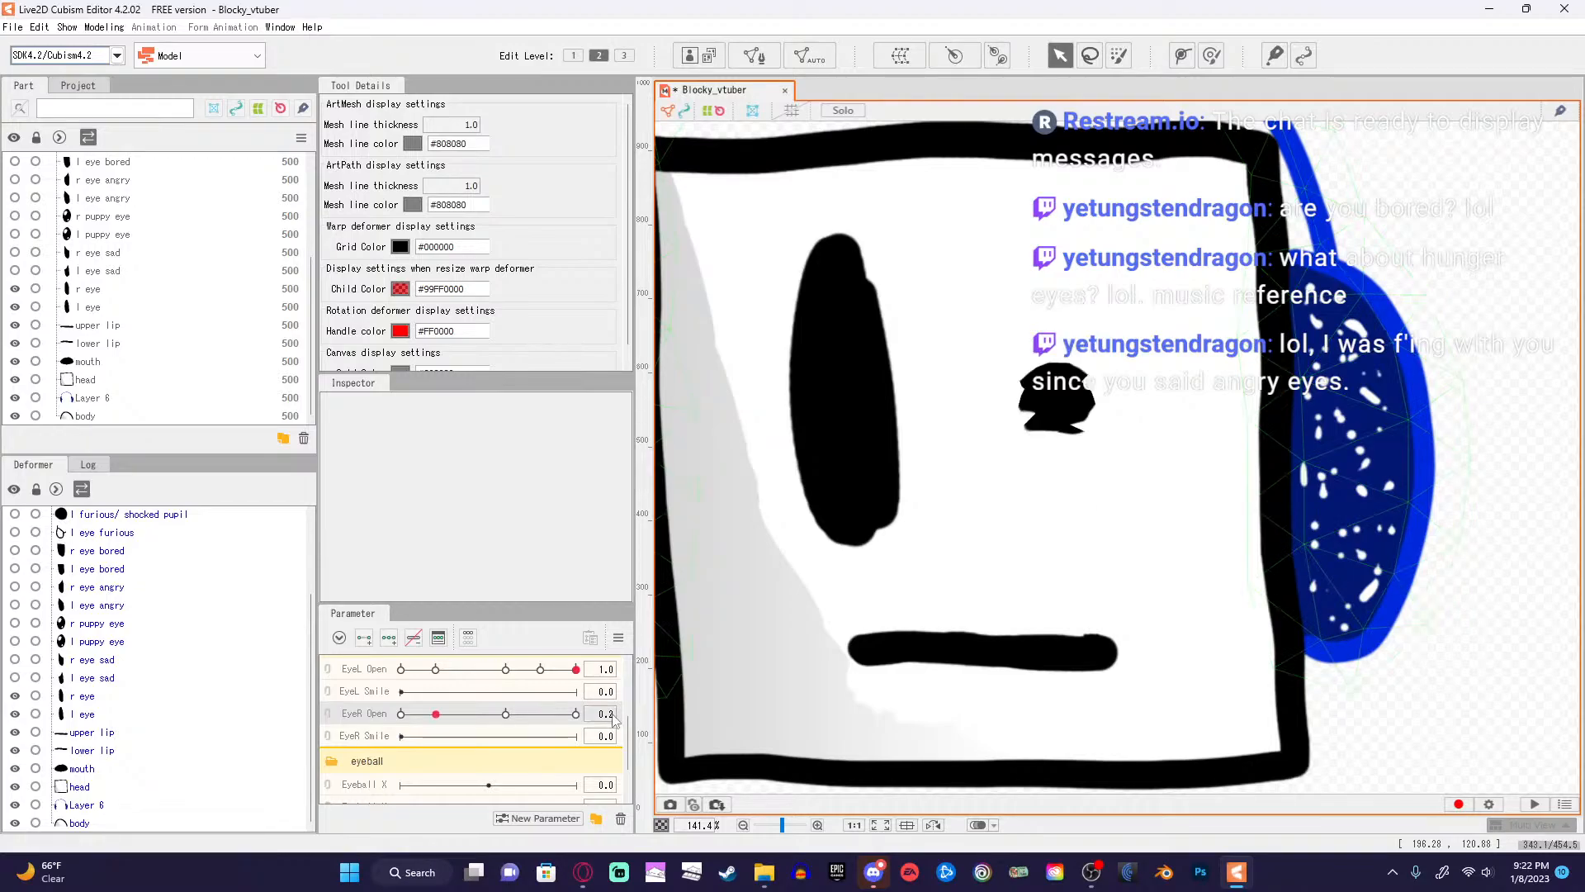
left_click(629, 714)
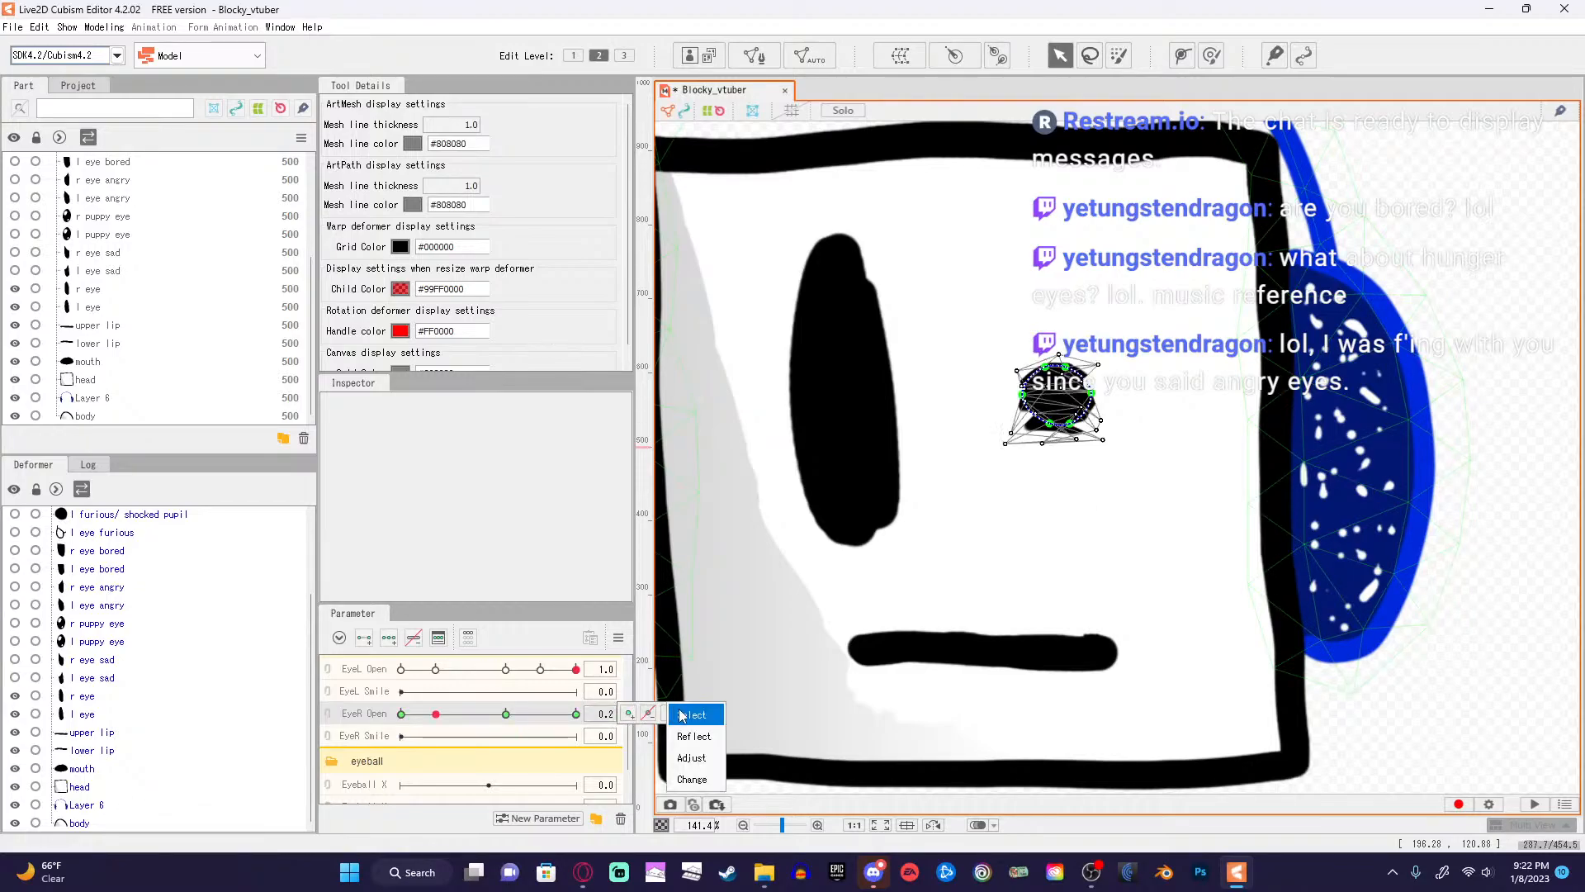
left_click(631, 718)
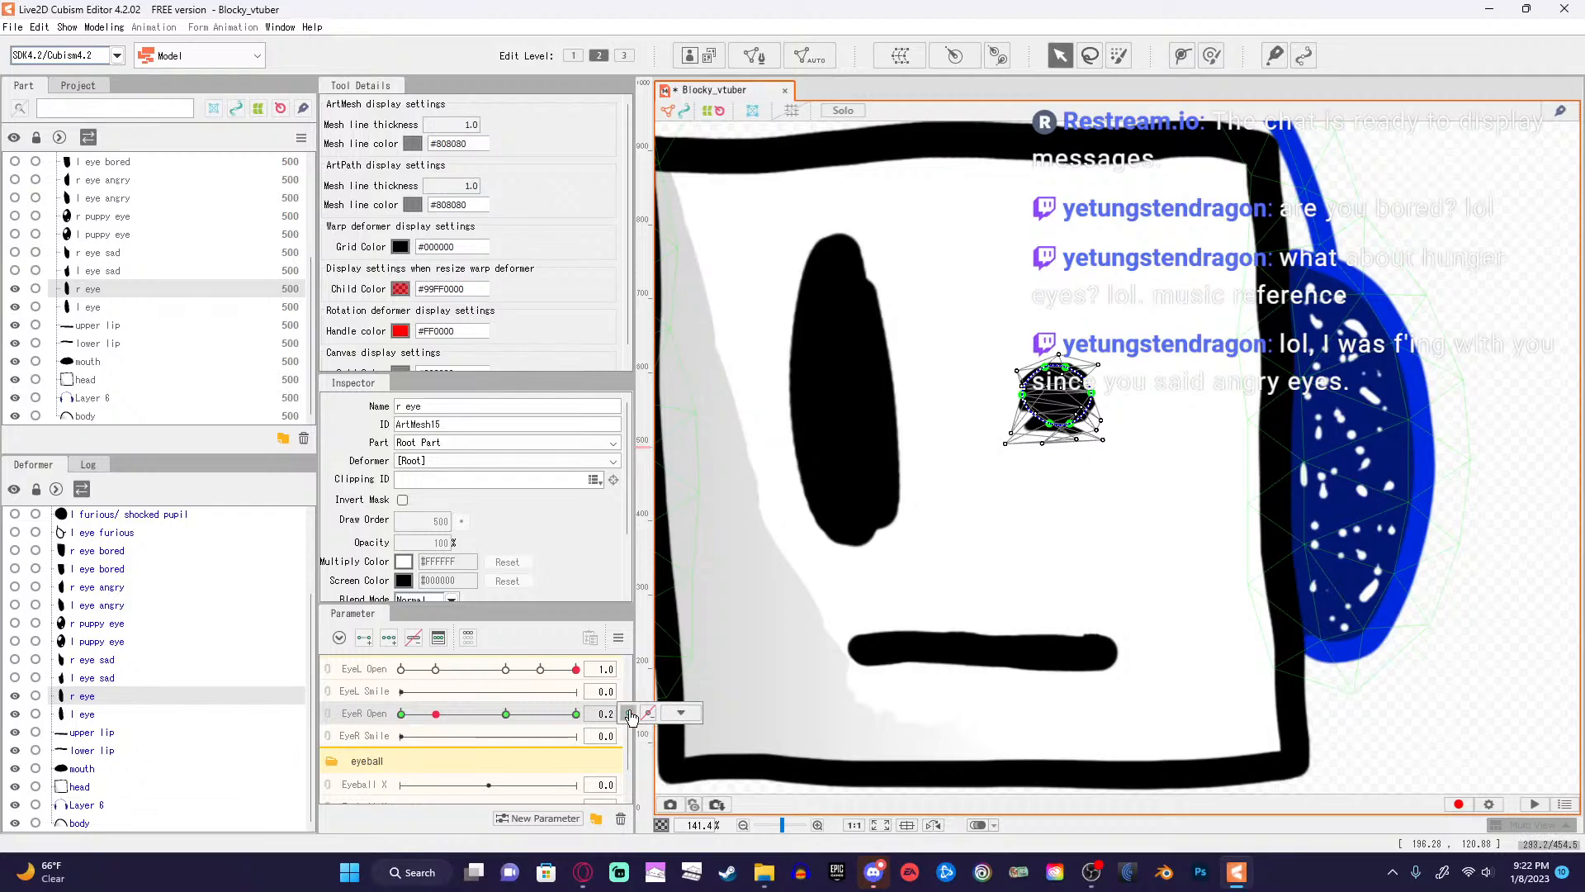
Untangle the upper left side of the r eye's 0.2 shape by moving stray inner and outer mesh vertices into place.
scroll(1203, 422, "up", 3)
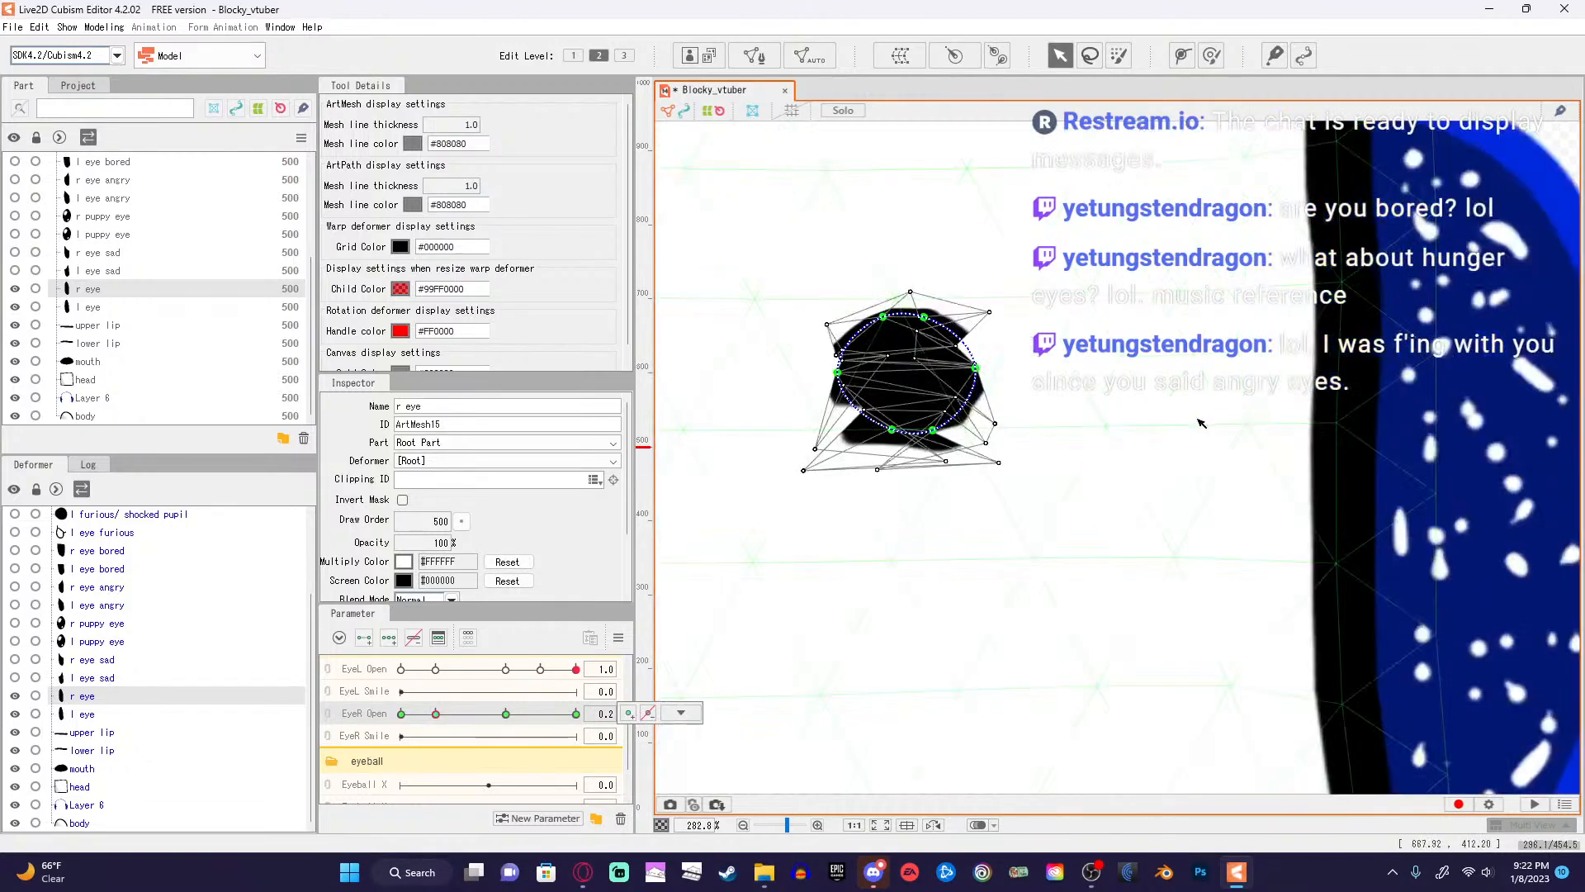
left_click_drag(977, 554, 1186, 594)
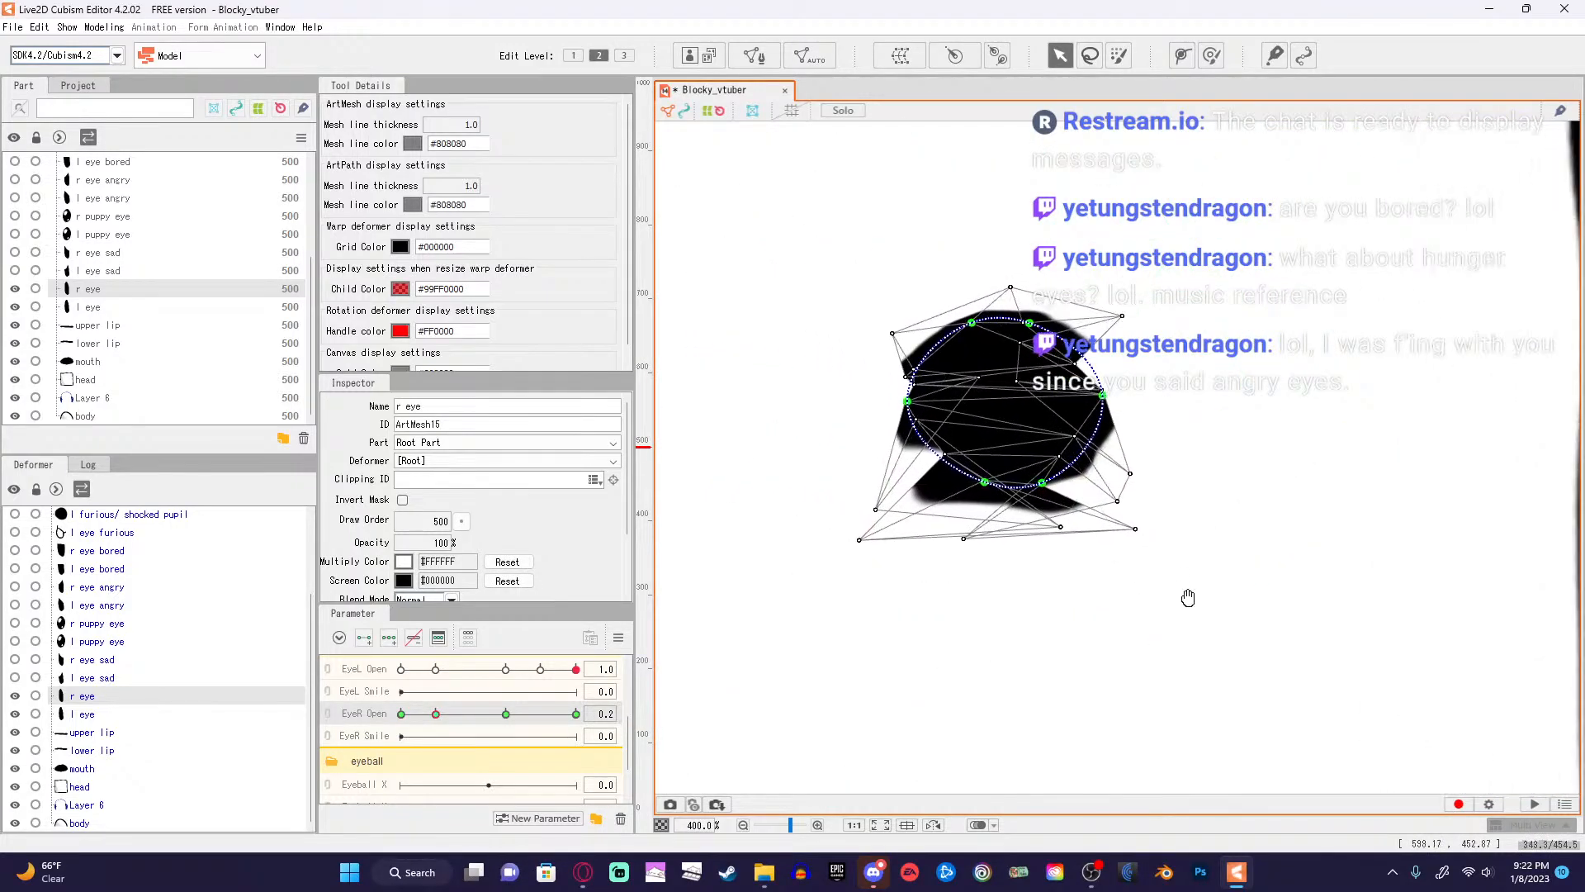
left_click(985, 379)
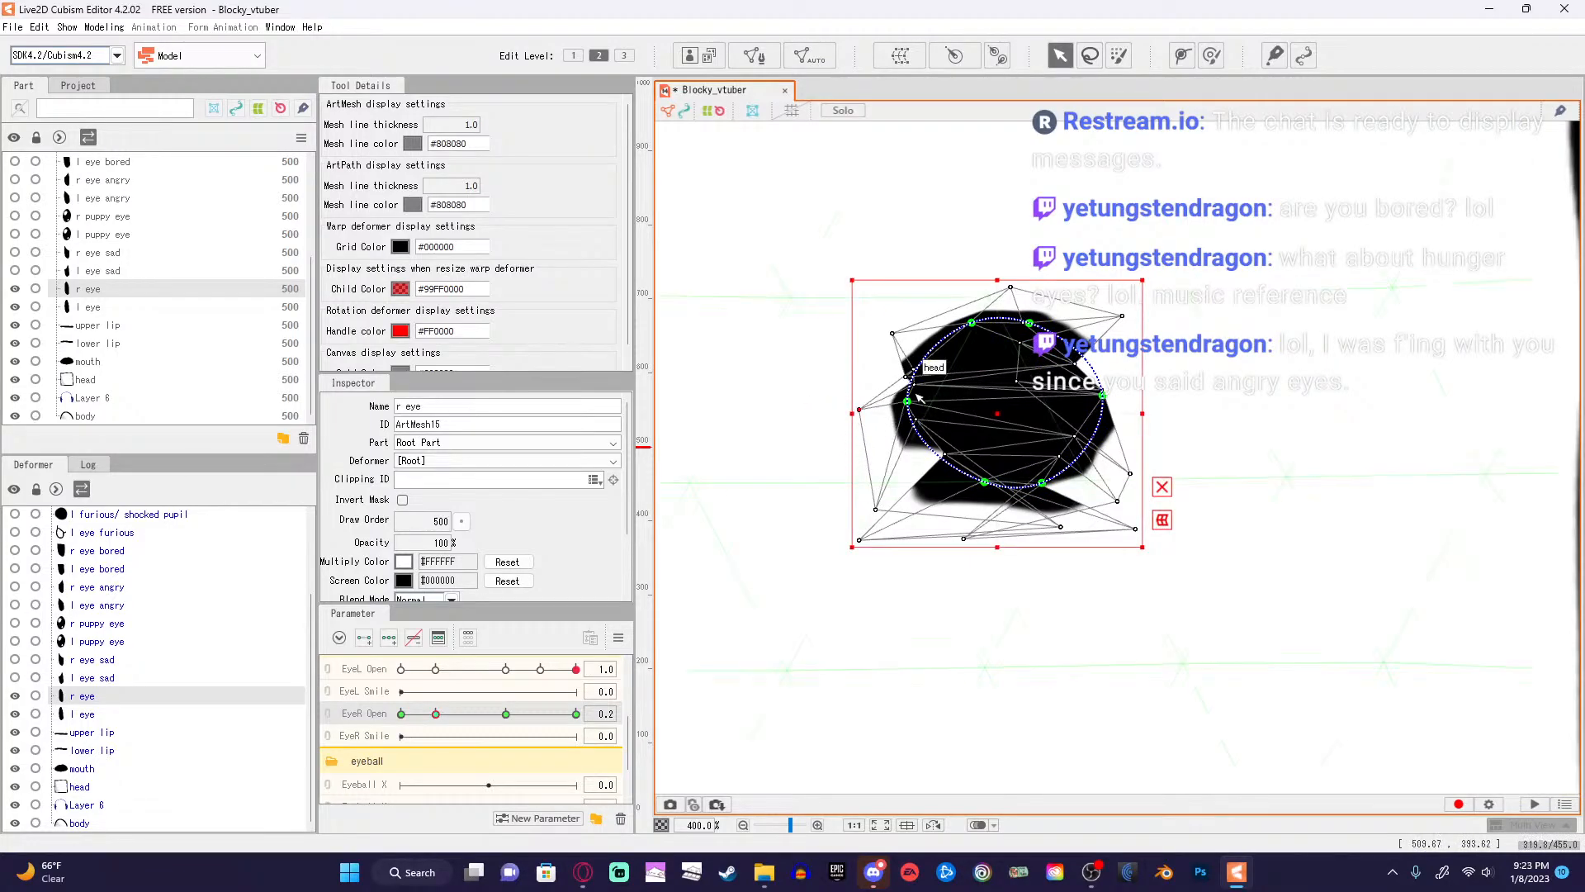
left_click_drag(883, 380, 853, 438)
scroll(898, 419, "up", 6)
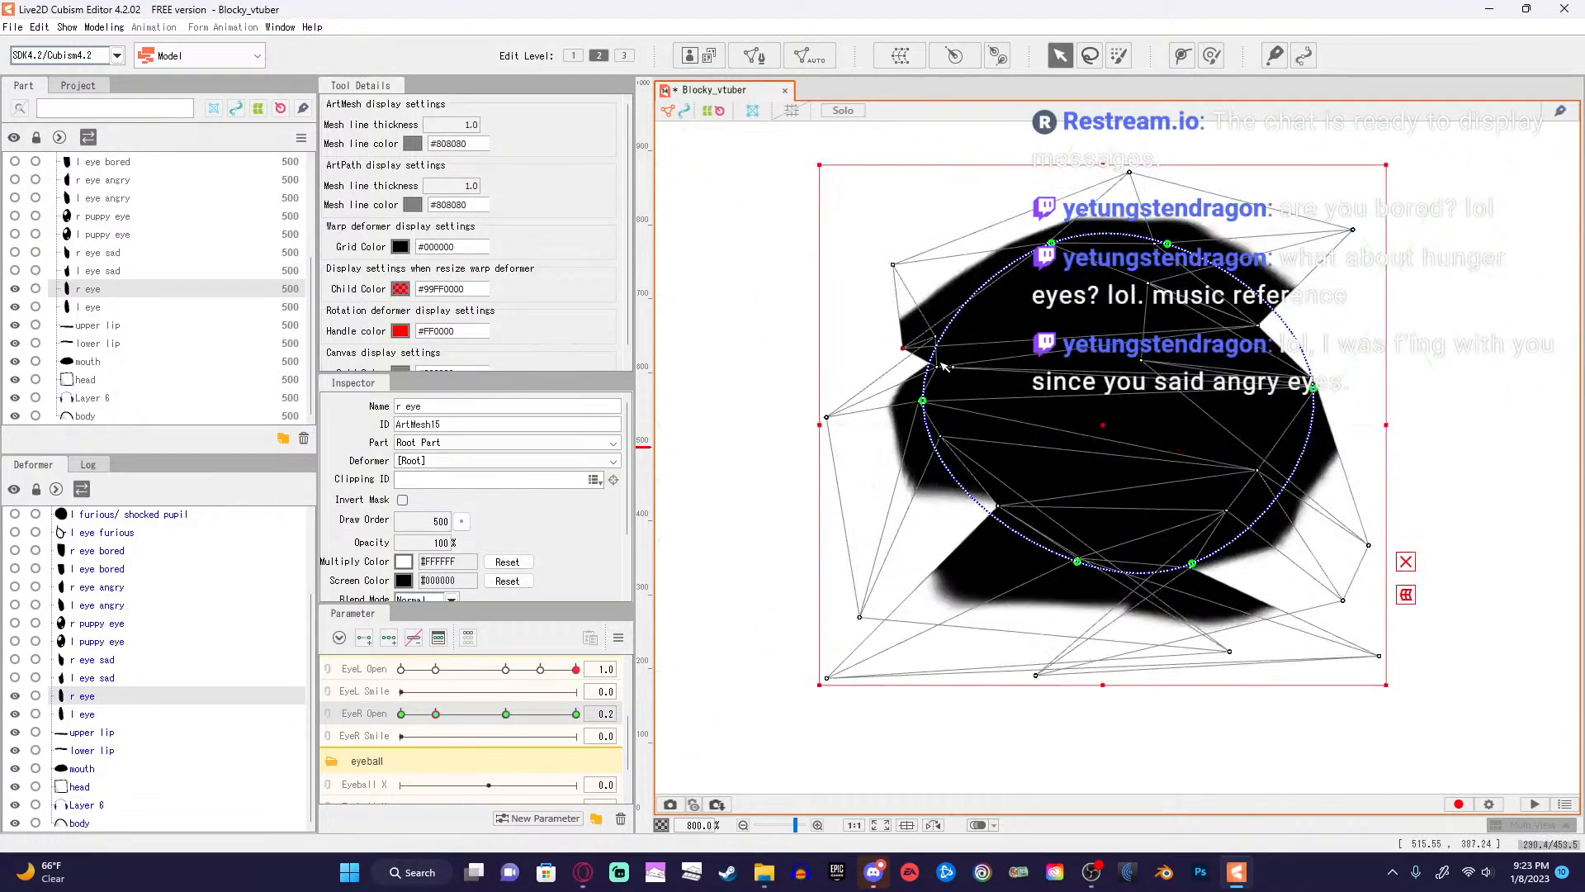
left_click_drag(934, 374, 1014, 367)
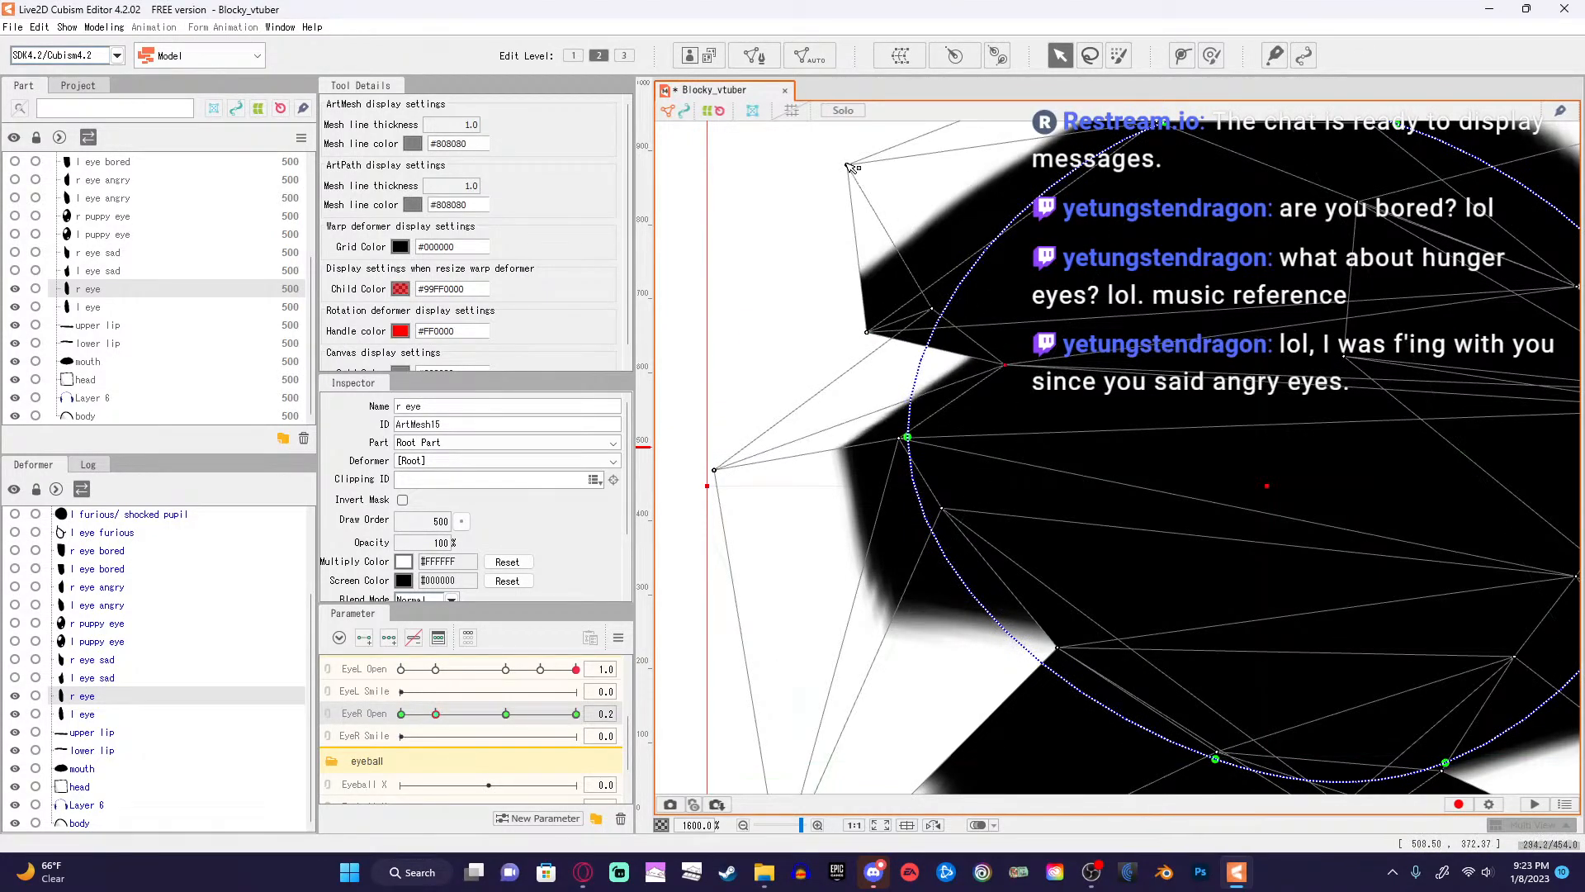
left_click_drag(847, 165, 791, 205)
scroll(816, 624, "down", 2)
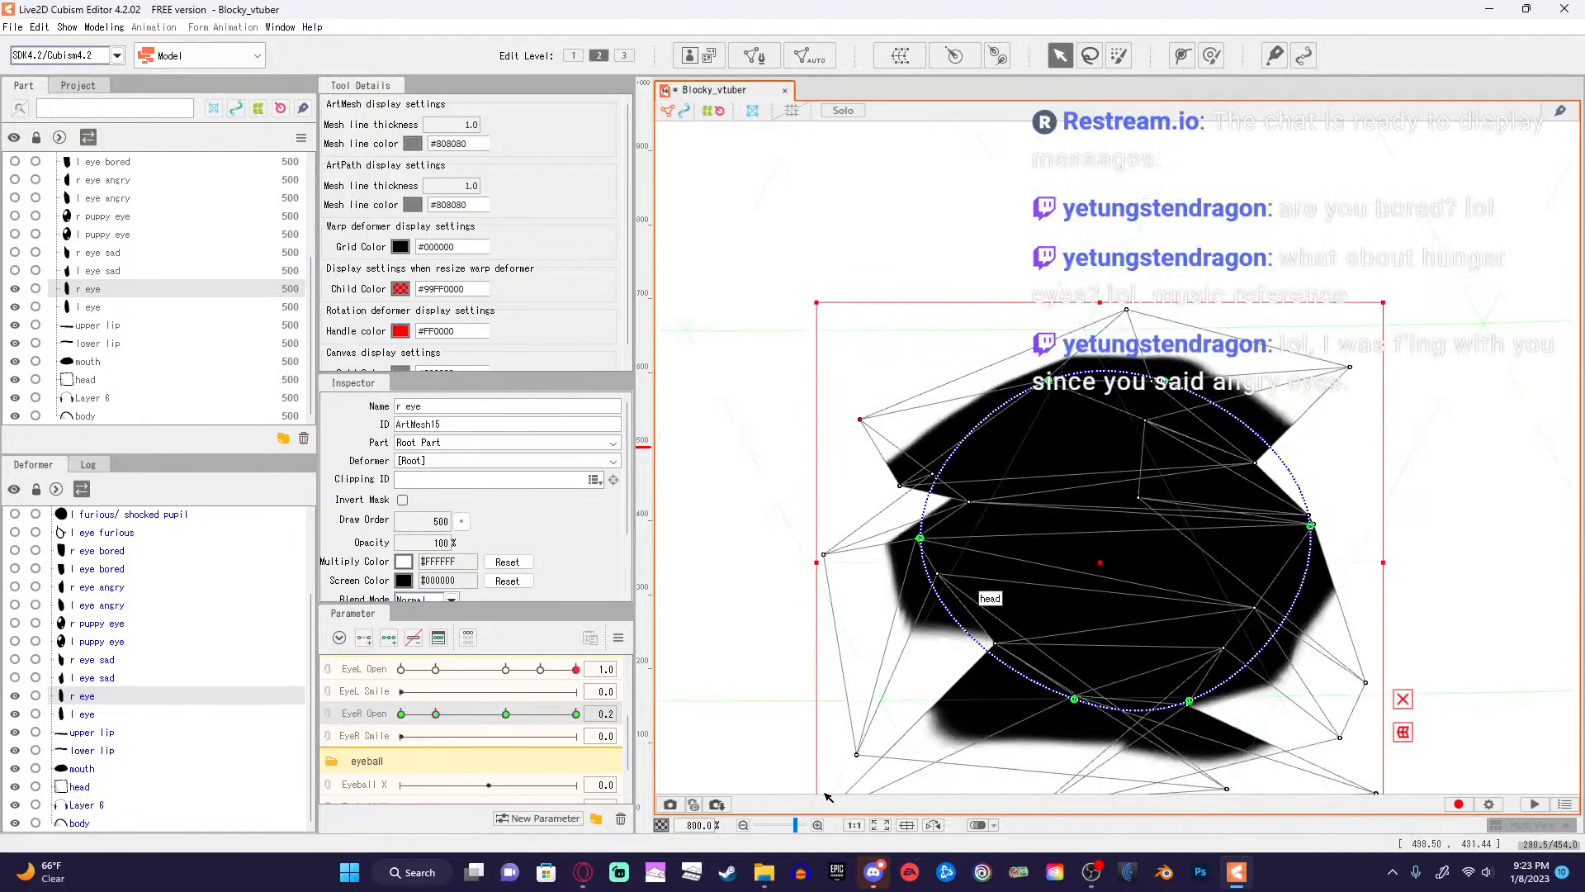
Raise the r eye's lower left outer vertex and move the neighbouring inner vertex outward to the left edge.
left_click_drag(859, 753, 868, 670)
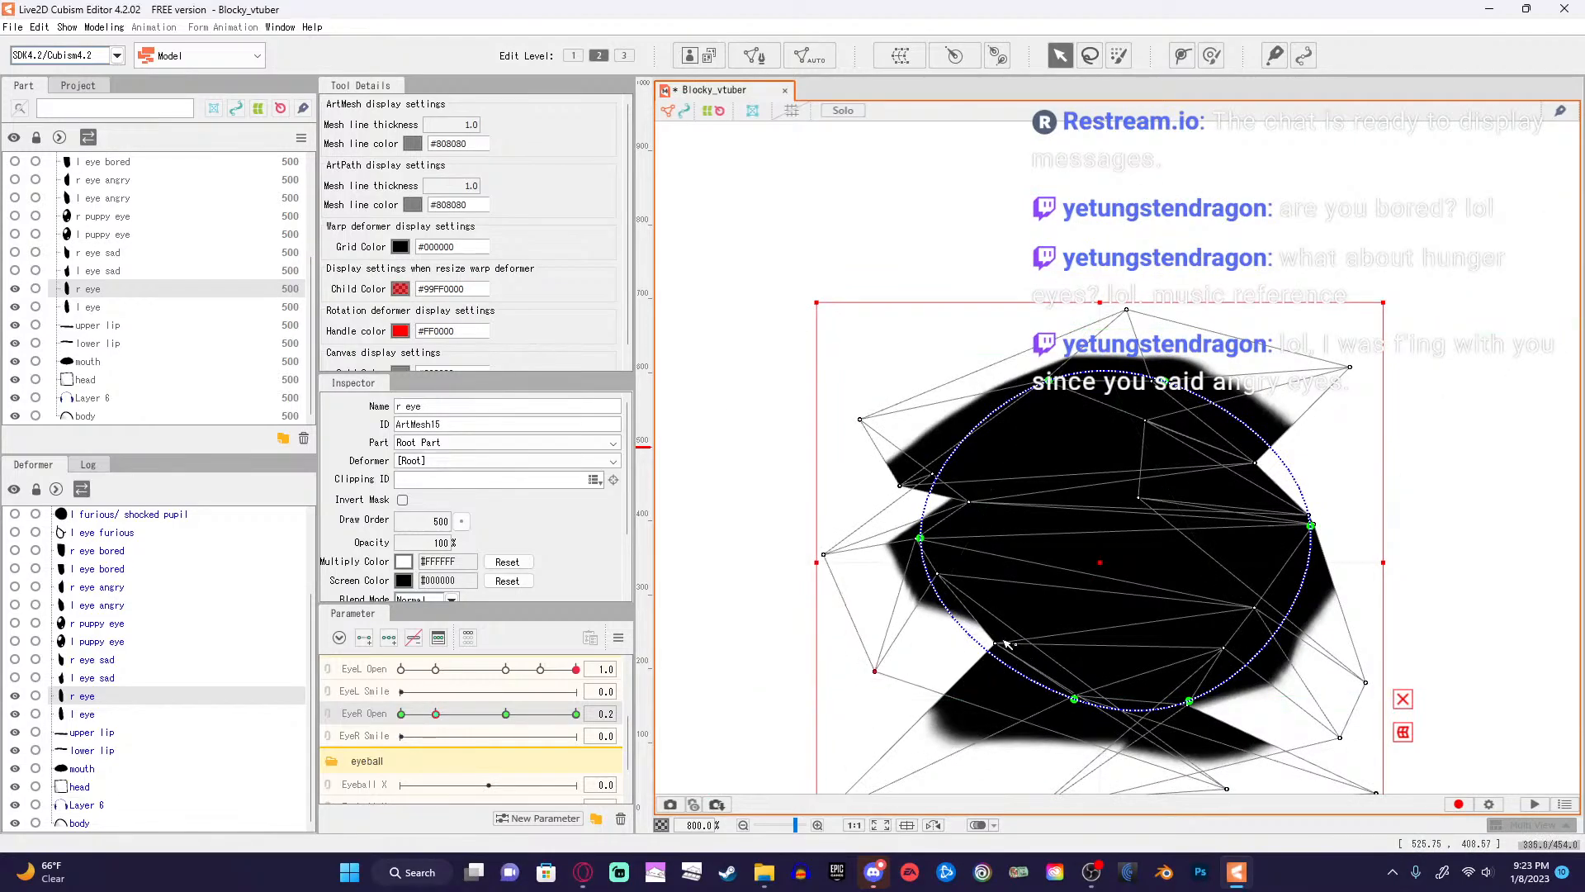
left_click_drag(979, 647, 870, 641)
scroll(832, 612, "down", 2)
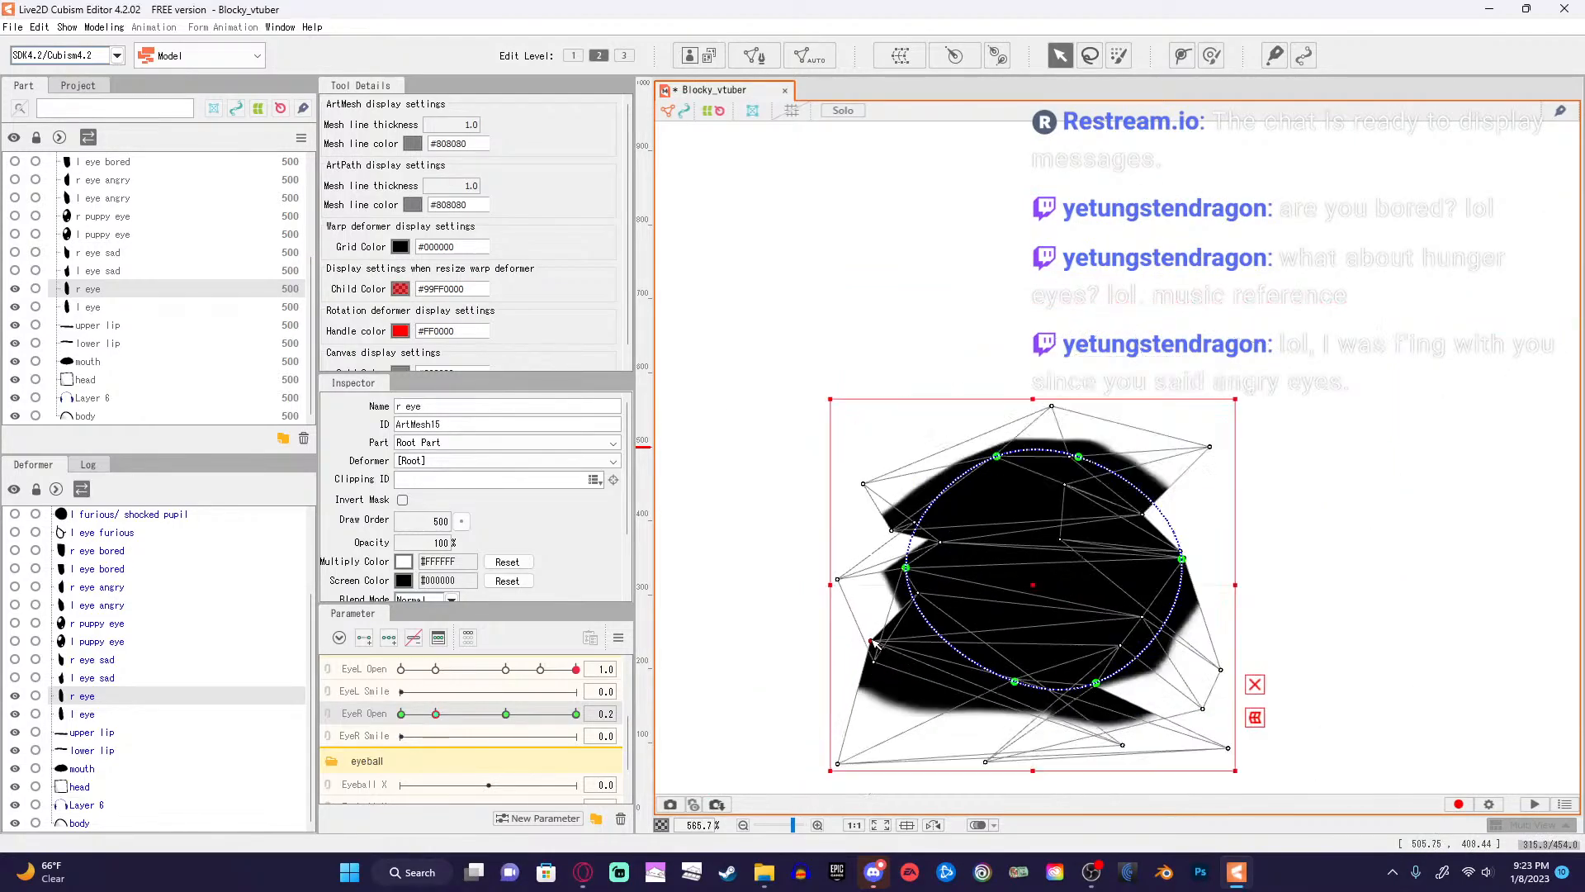
Close the notch in the r eye's lower right edge by moving the deform path point there up into the eye.
scroll(966, 668, "up", 3)
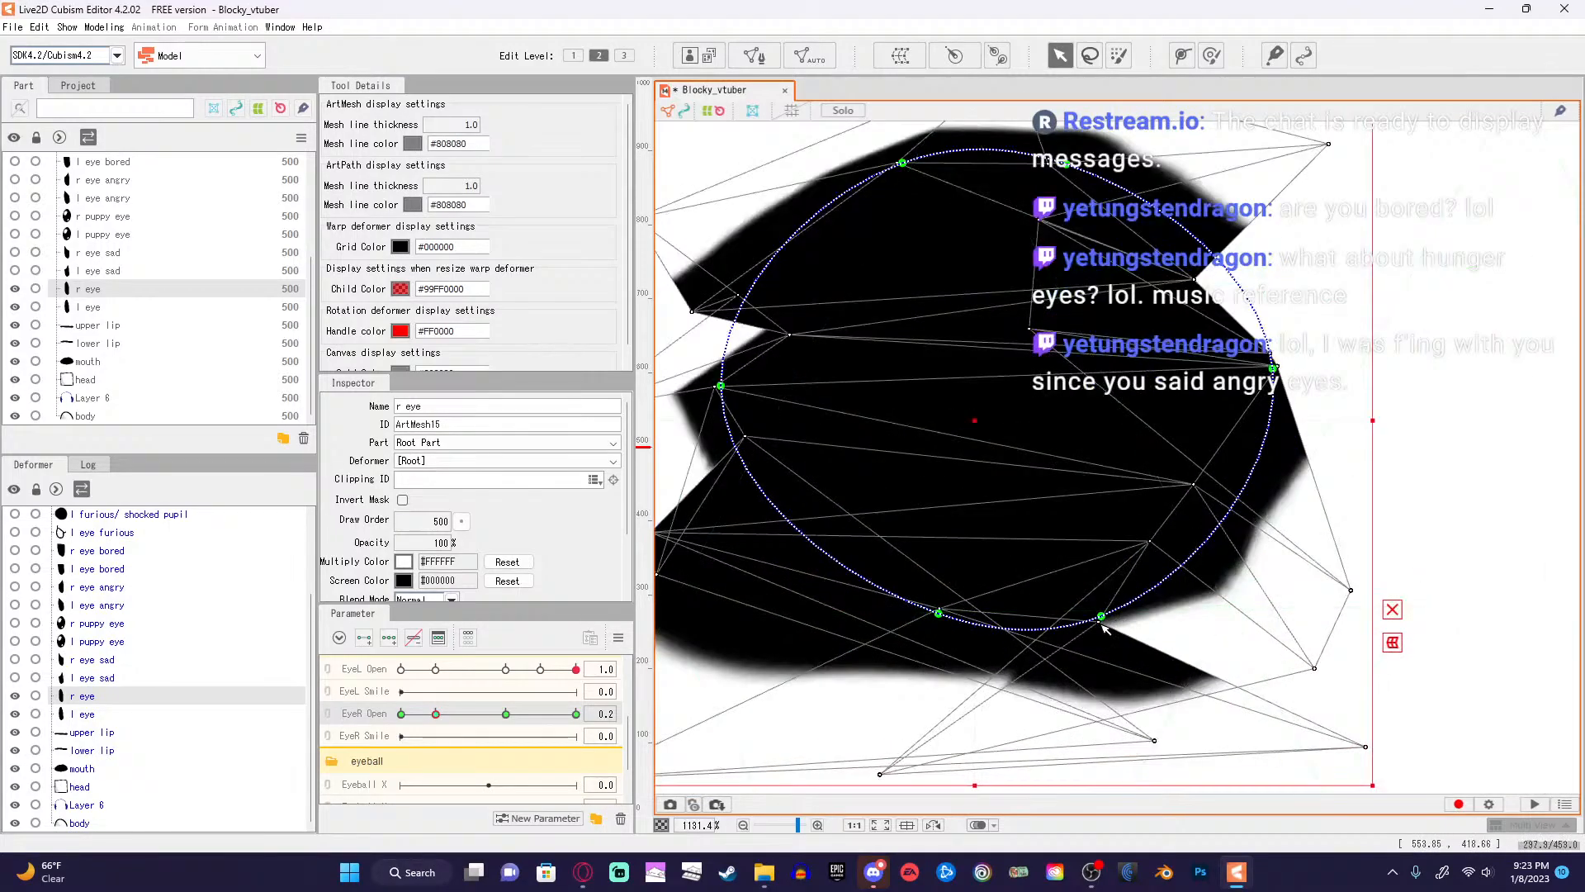
left_click_drag(1101, 618, 1052, 124)
key("ctrl+z")
scroll(1127, 638, "up", 2)
scroll(1124, 640, "up", 1)
scroll(1162, 469, "down", 2)
scroll(1167, 473, "down", 1)
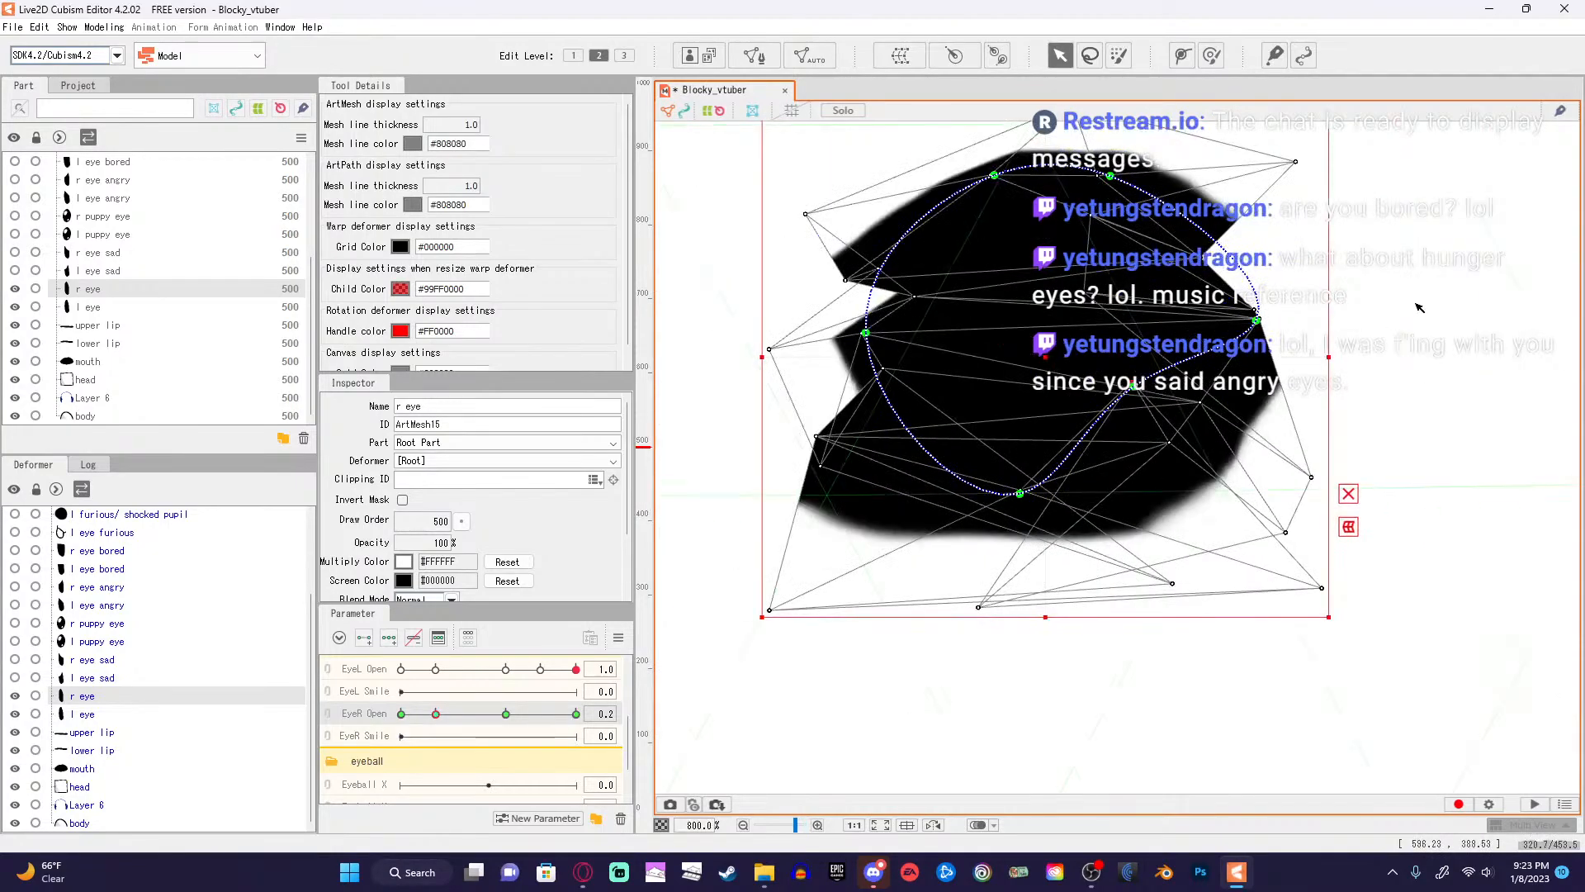
Fill the notch in the r eye's upper right edge by moving its corner vertex and two inner vertices outward.
scroll(1353, 490, "up", 1)
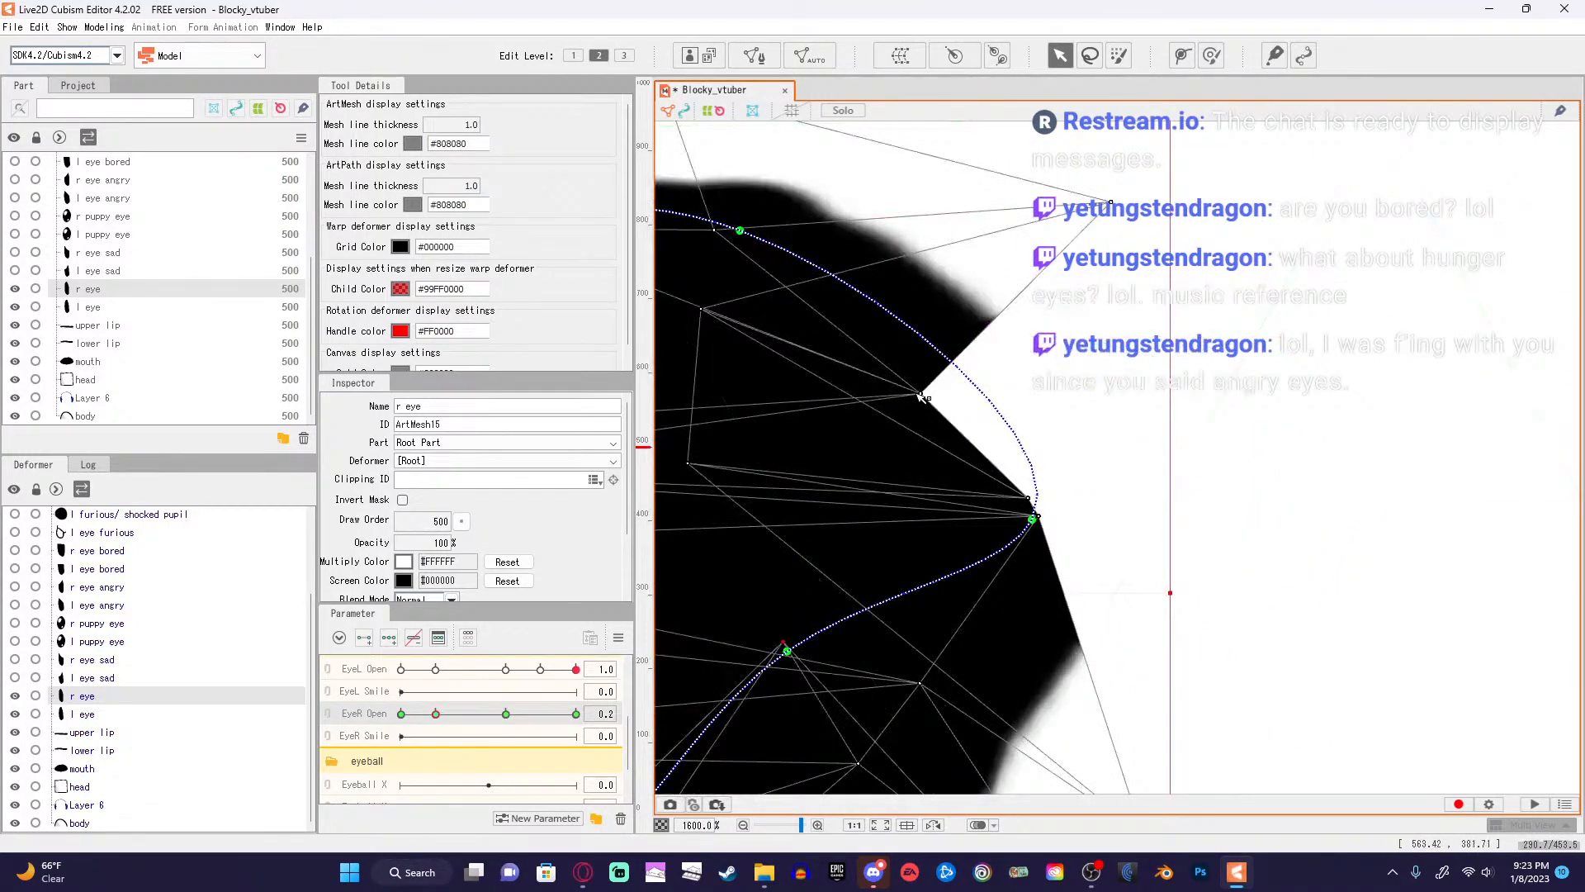
mouse_move(919, 394)
left_mouse_down()
mouse_move(965, 407)
mouse_move(944, 397)
left_mouse_up()
scroll(955, 398, "down", 1)
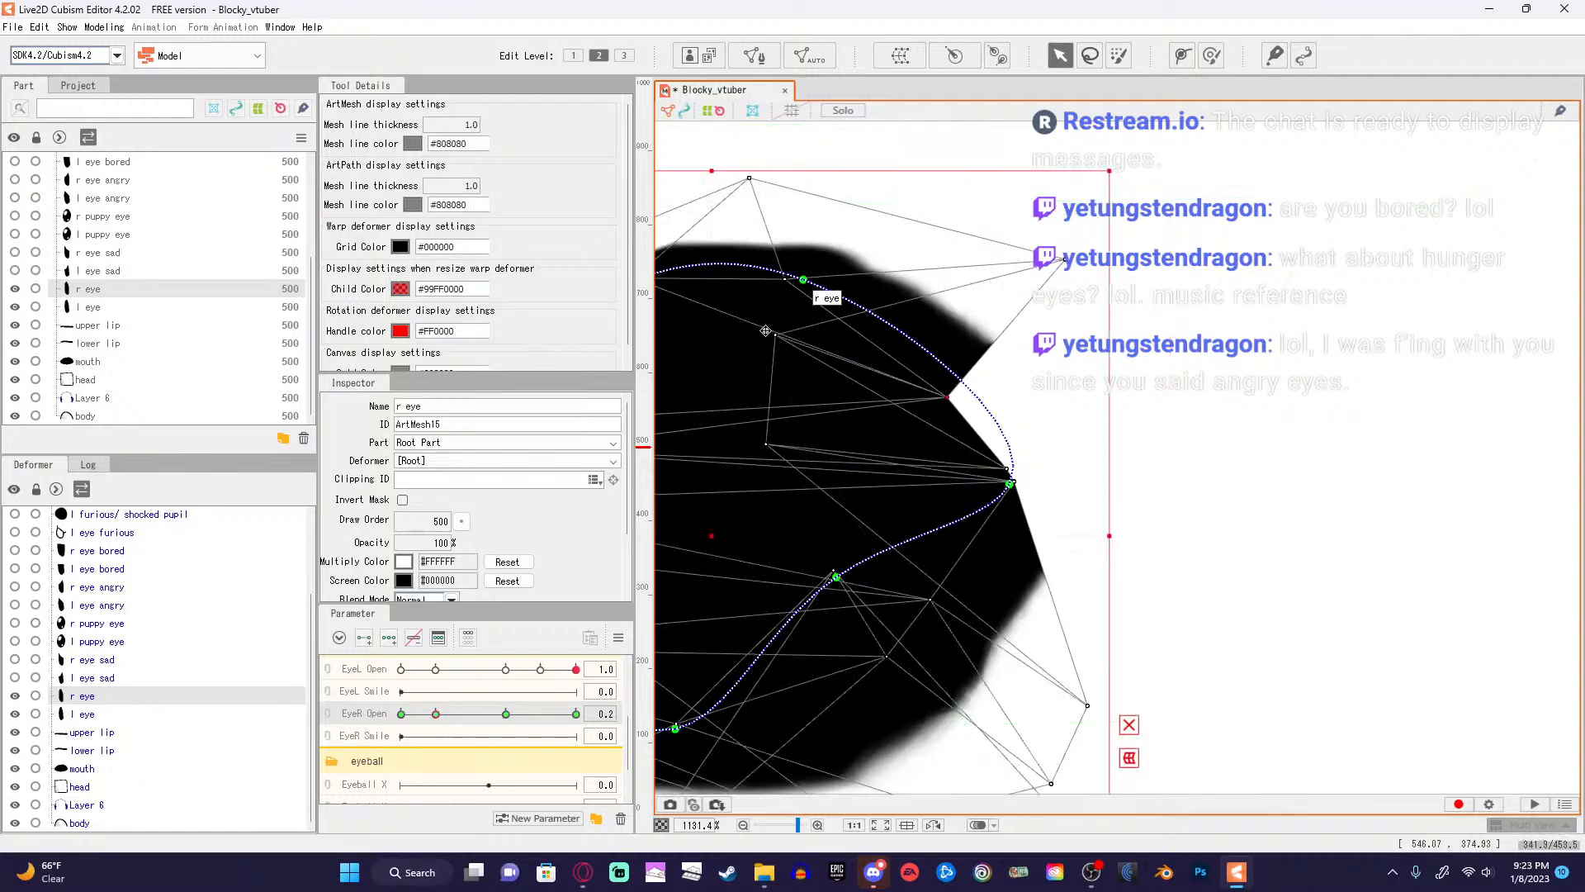
left_click_drag(777, 339, 1147, 361)
left_click_drag(768, 447, 1172, 511)
scroll(1185, 517, "down", 1)
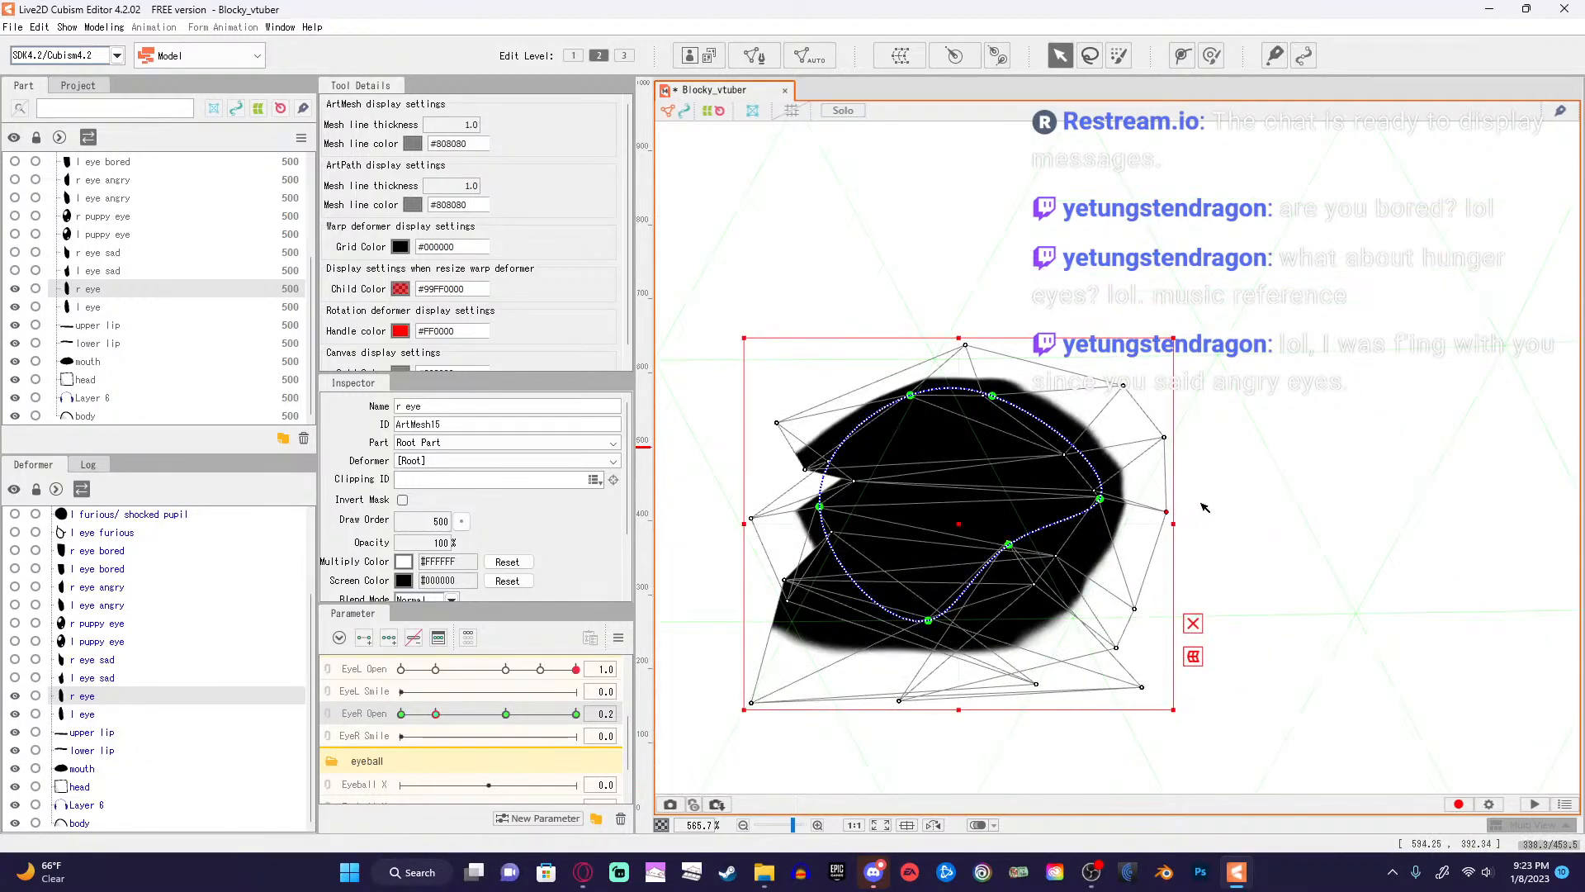
Move the r eye's right outer vertex farther out and shift the left notch's inner vertex toward the edge.
scroll(1403, 519, "up", 1)
left_click_drag(1374, 517, 1417, 515)
left_click_drag(747, 481, 874, 442)
scroll(746, 474, "down", 1)
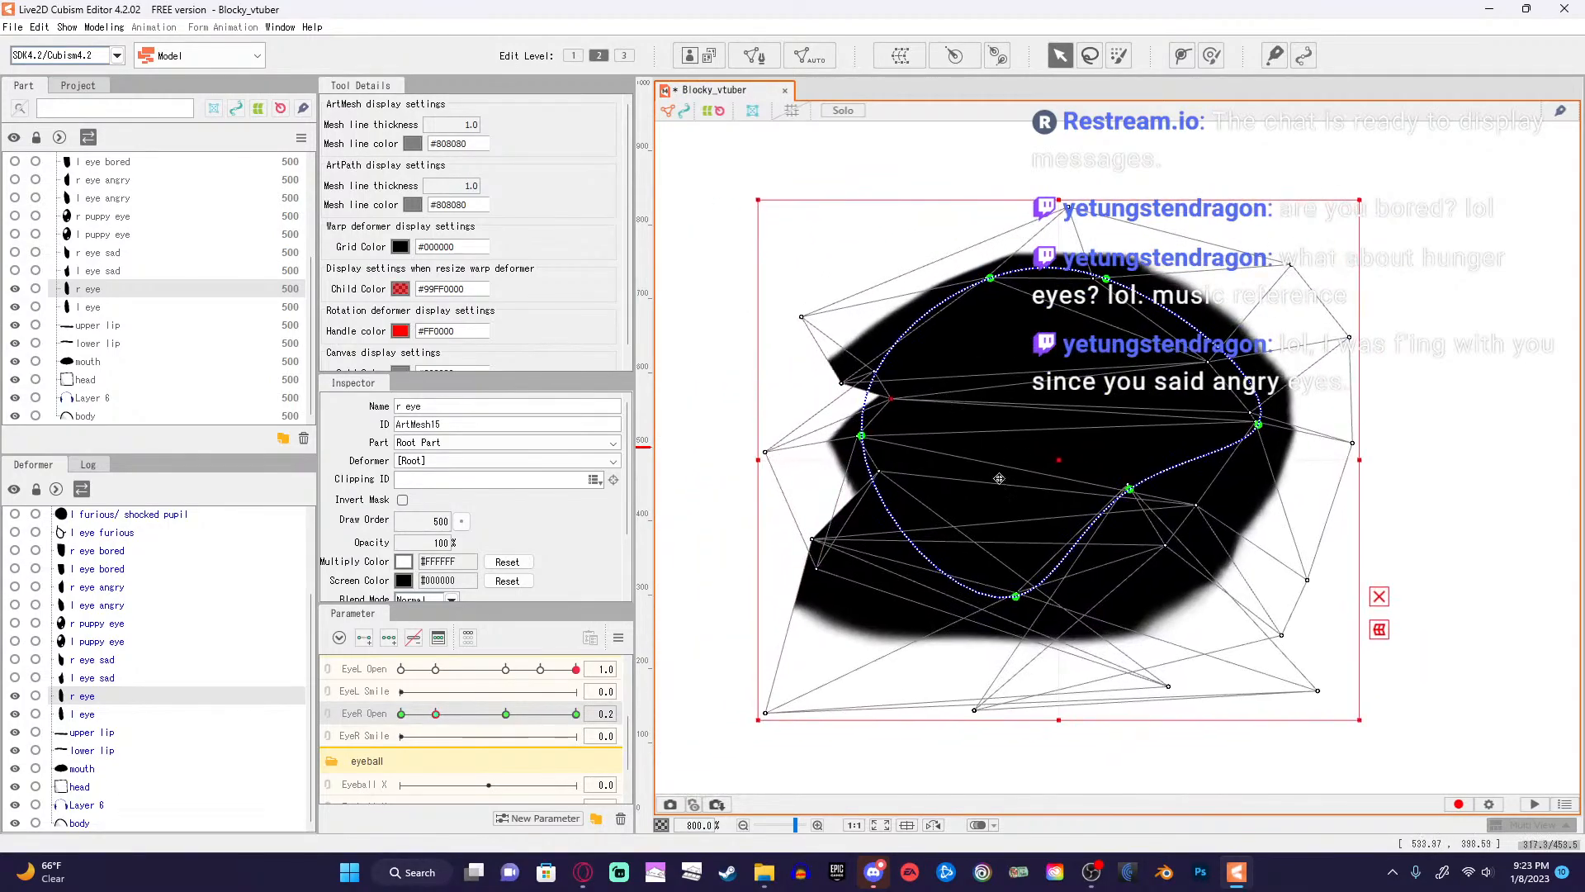
Close the gap in the r eye's left edge by moving its inner and edge vertices up to the upper left corner.
scroll(724, 651, "up", 1)
left_click_drag(832, 567, 1084, 446)
left_click_drag(708, 557, 758, 307)
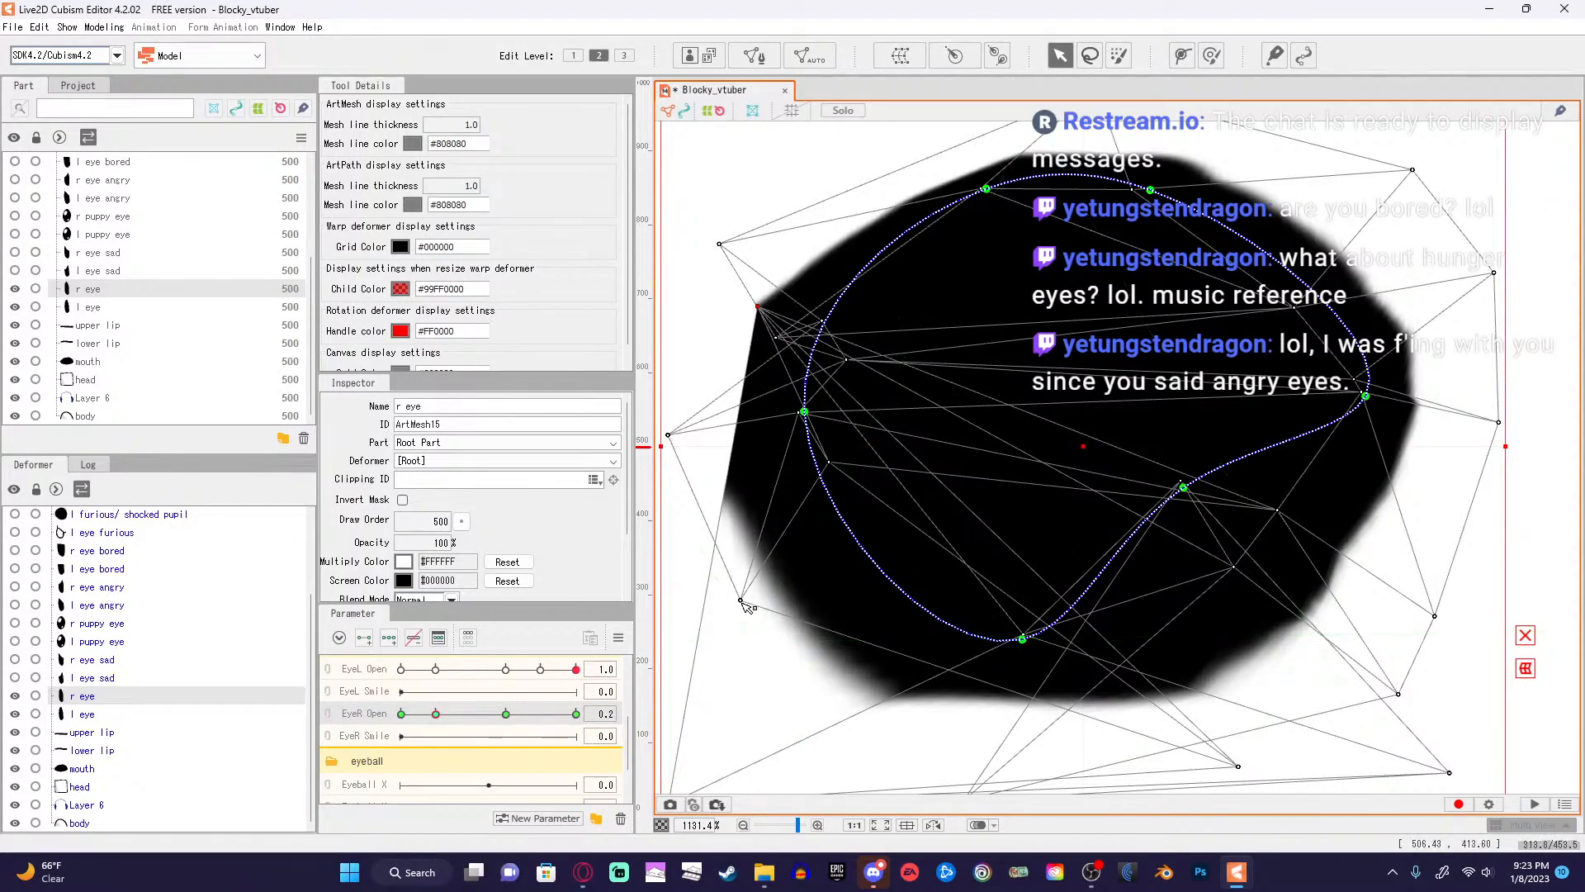
mouse_move(741, 601)
left_mouse_down()
mouse_move(823, 476)
mouse_move(811, 306)
mouse_move(681, 270)
mouse_move(745, 600)
left_mouse_up()
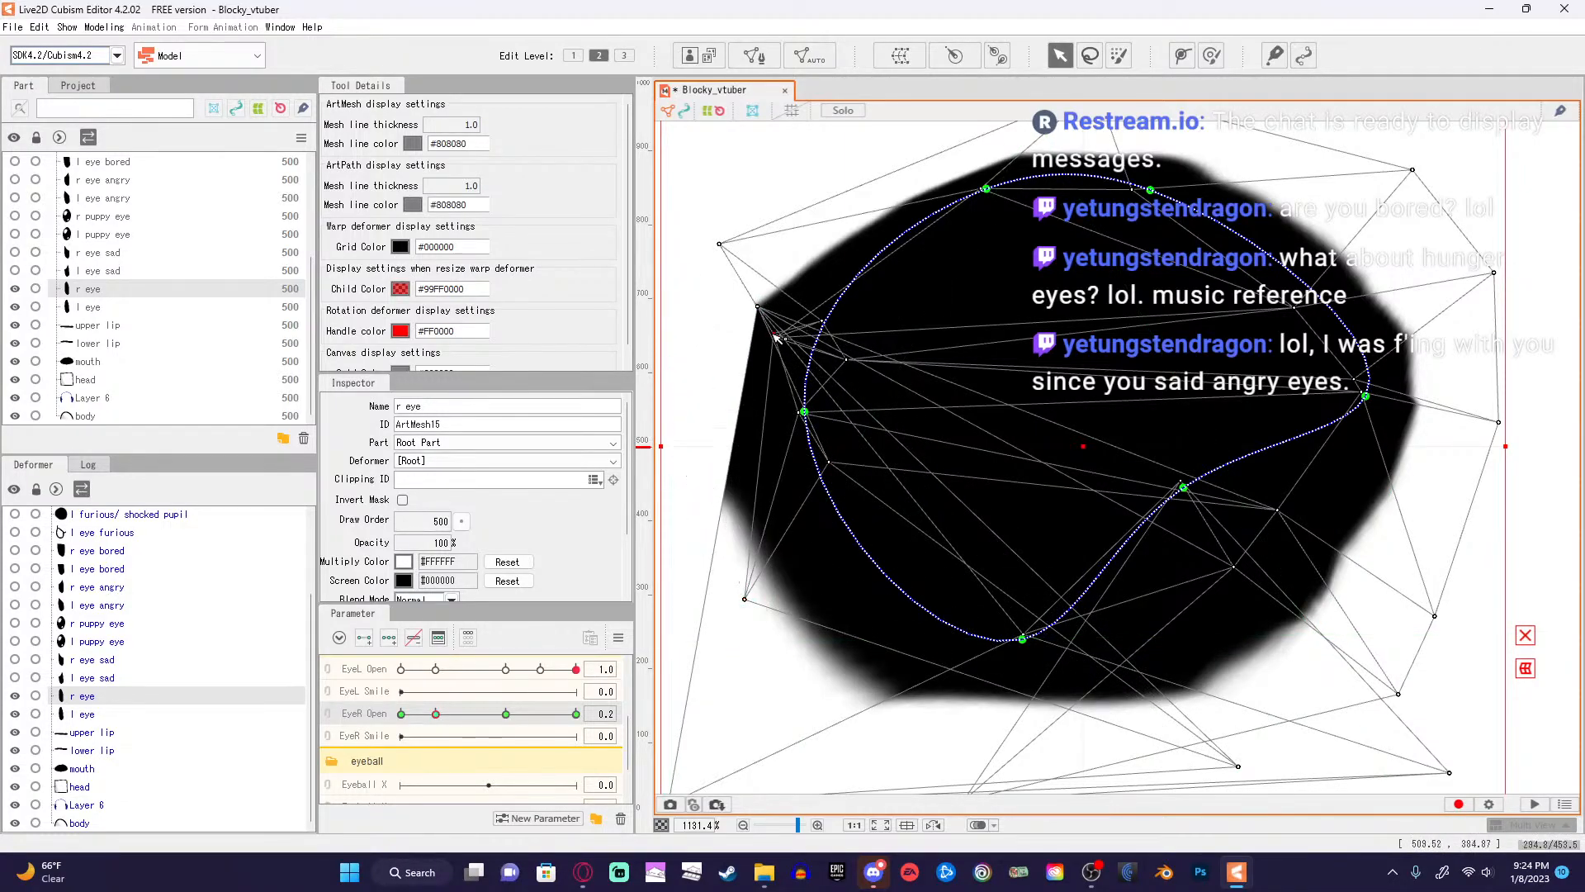
scroll(844, 332, "down", 3)
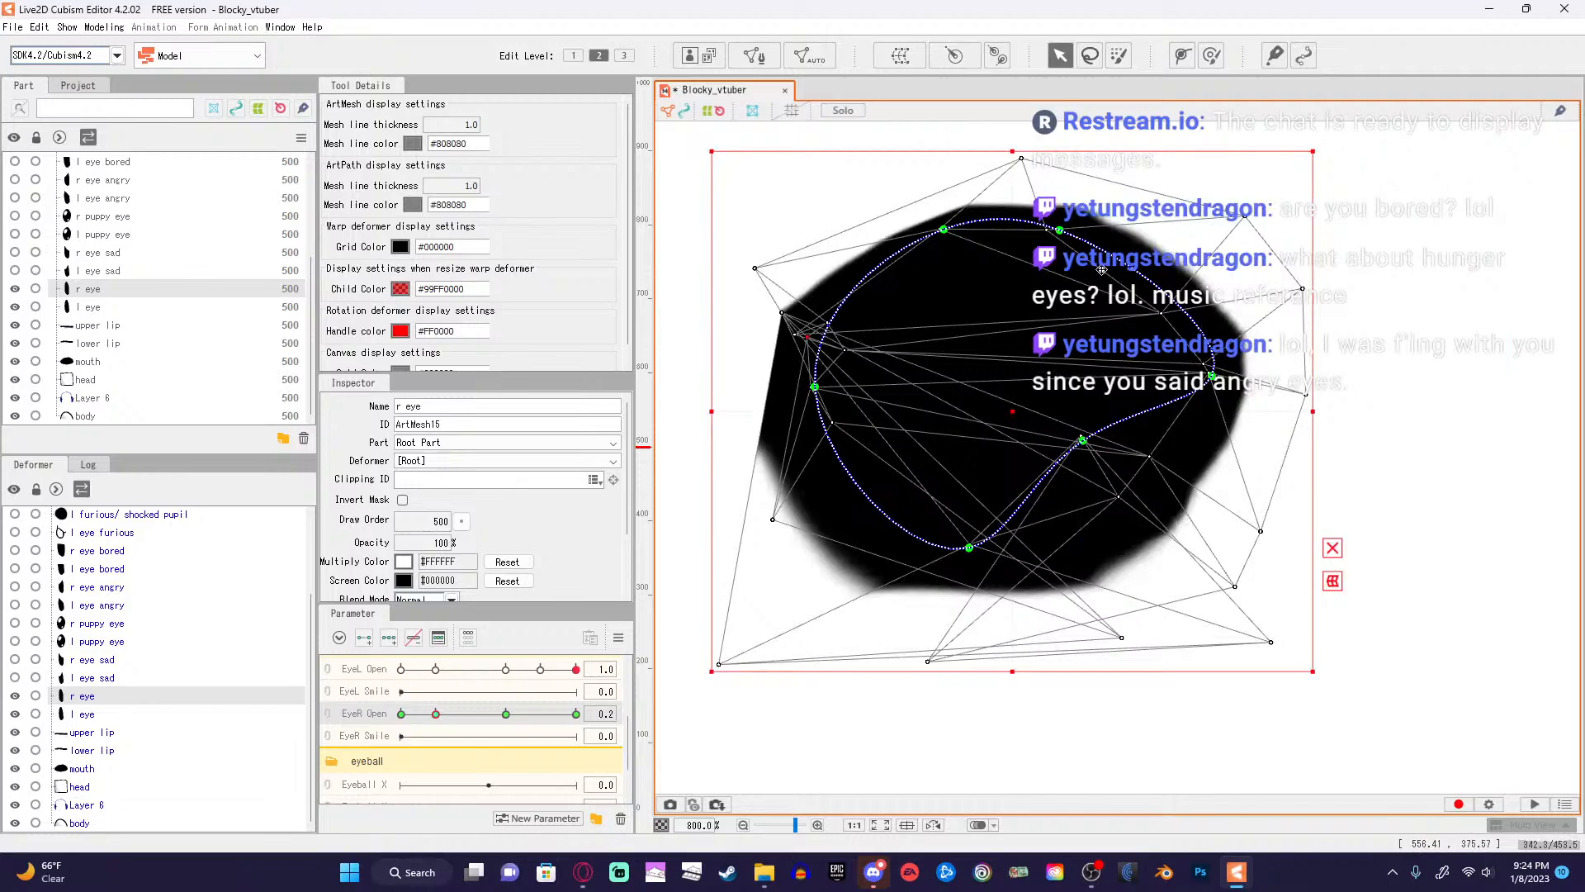
Nudge the r eye's upper right deform path point outward, lower the bottom outer vertex and move the lower left corner vertex inward.
mouse_move(1059, 230)
left_mouse_down()
mouse_move(1044, 250)
mouse_move(1068, 225)
left_mouse_up()
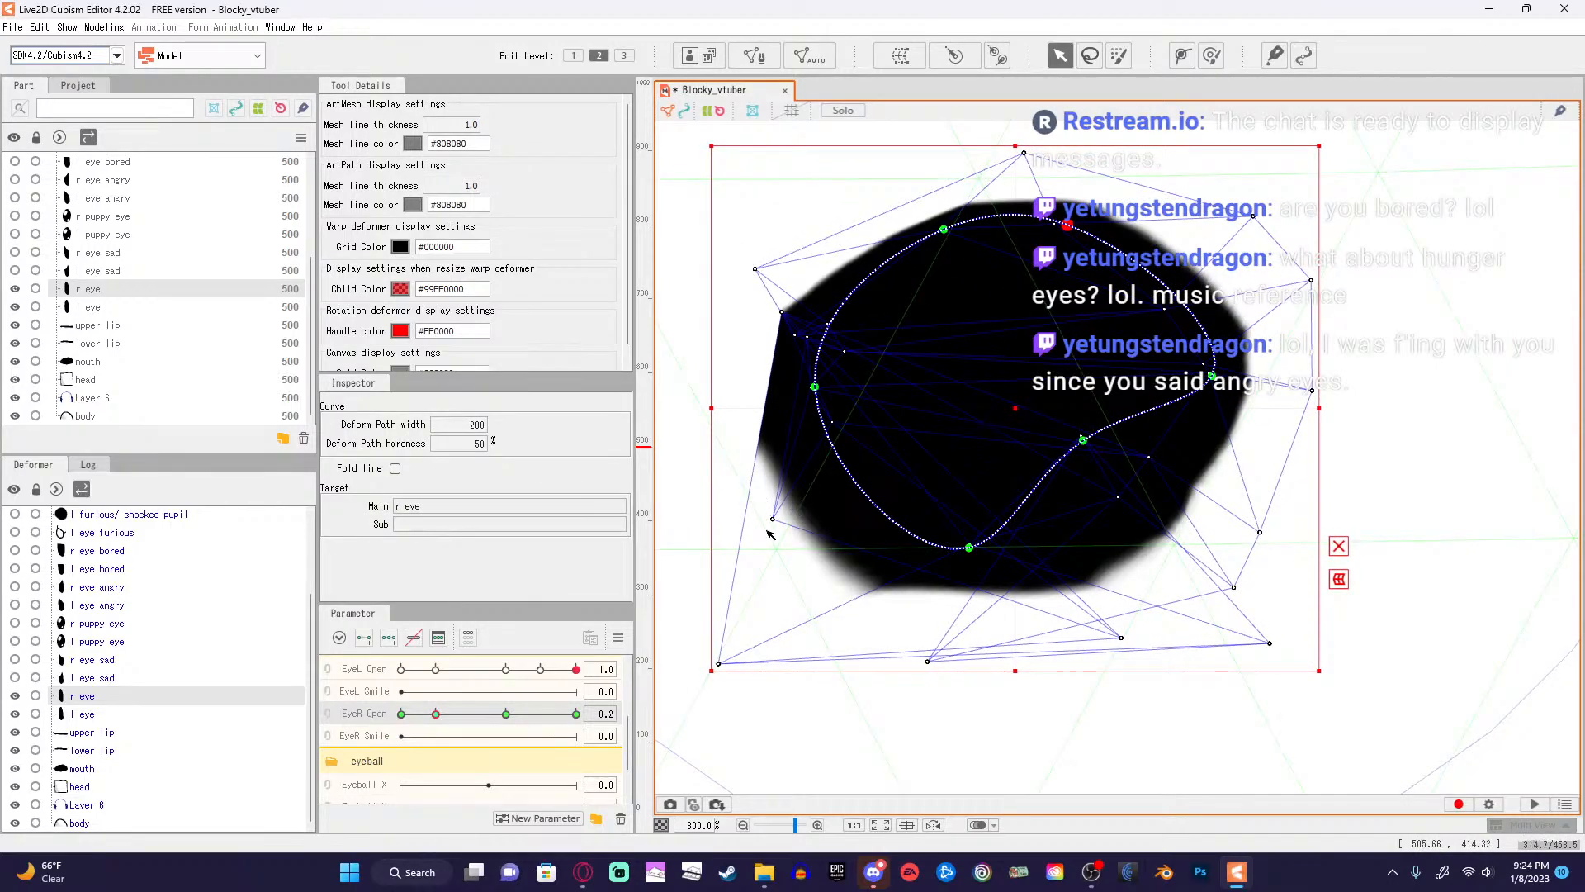
left_click_drag(770, 534, 951, 588)
left_click_drag(1024, 675, 984, 729)
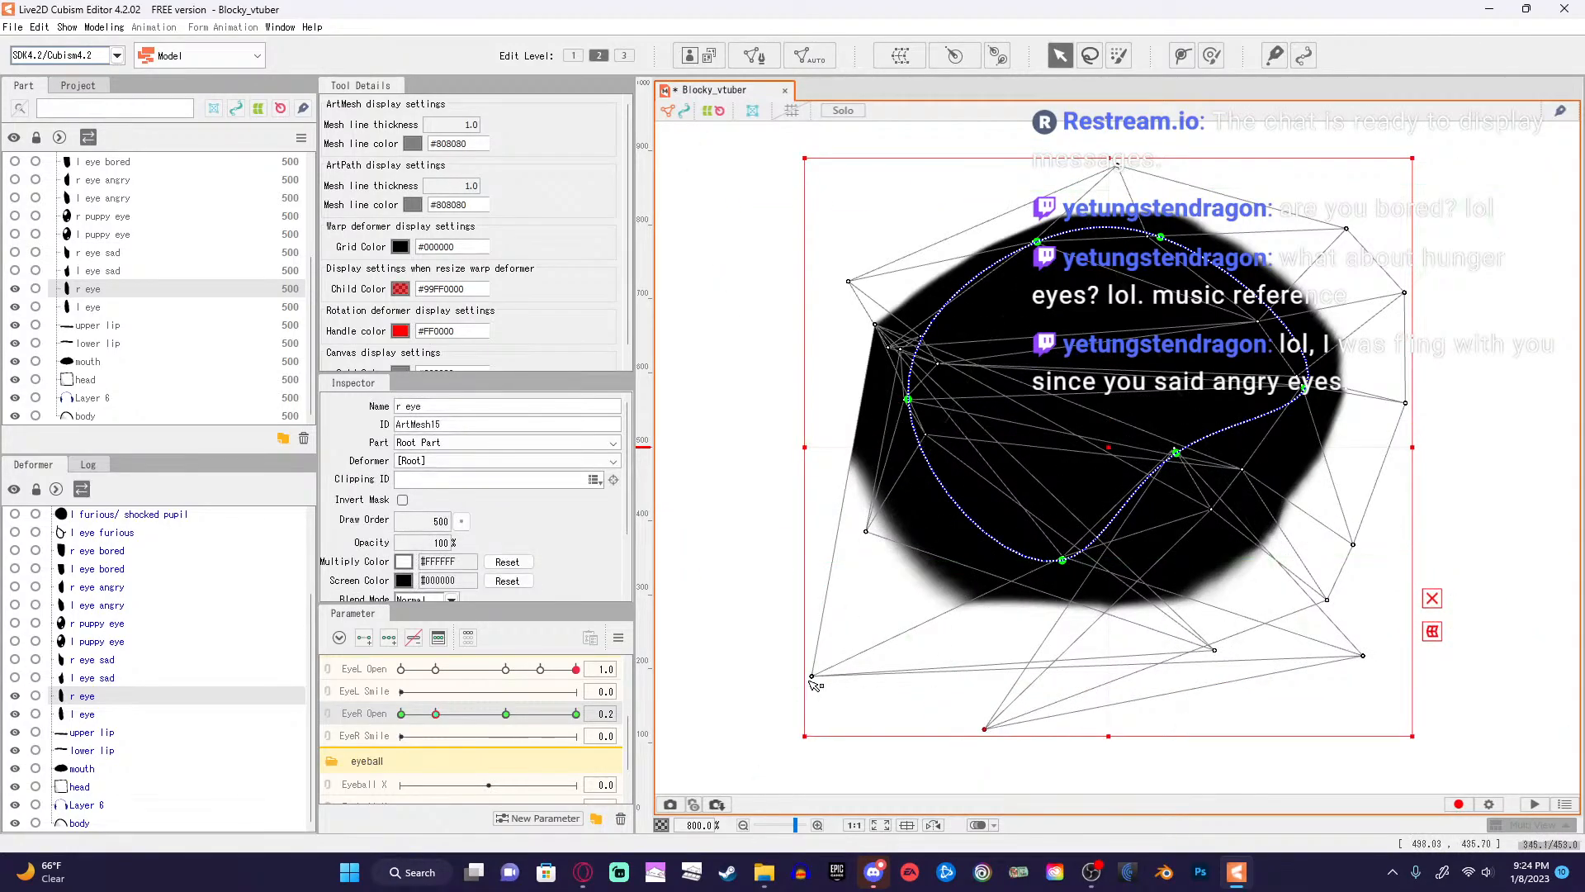
left_click_drag(813, 682, 852, 651)
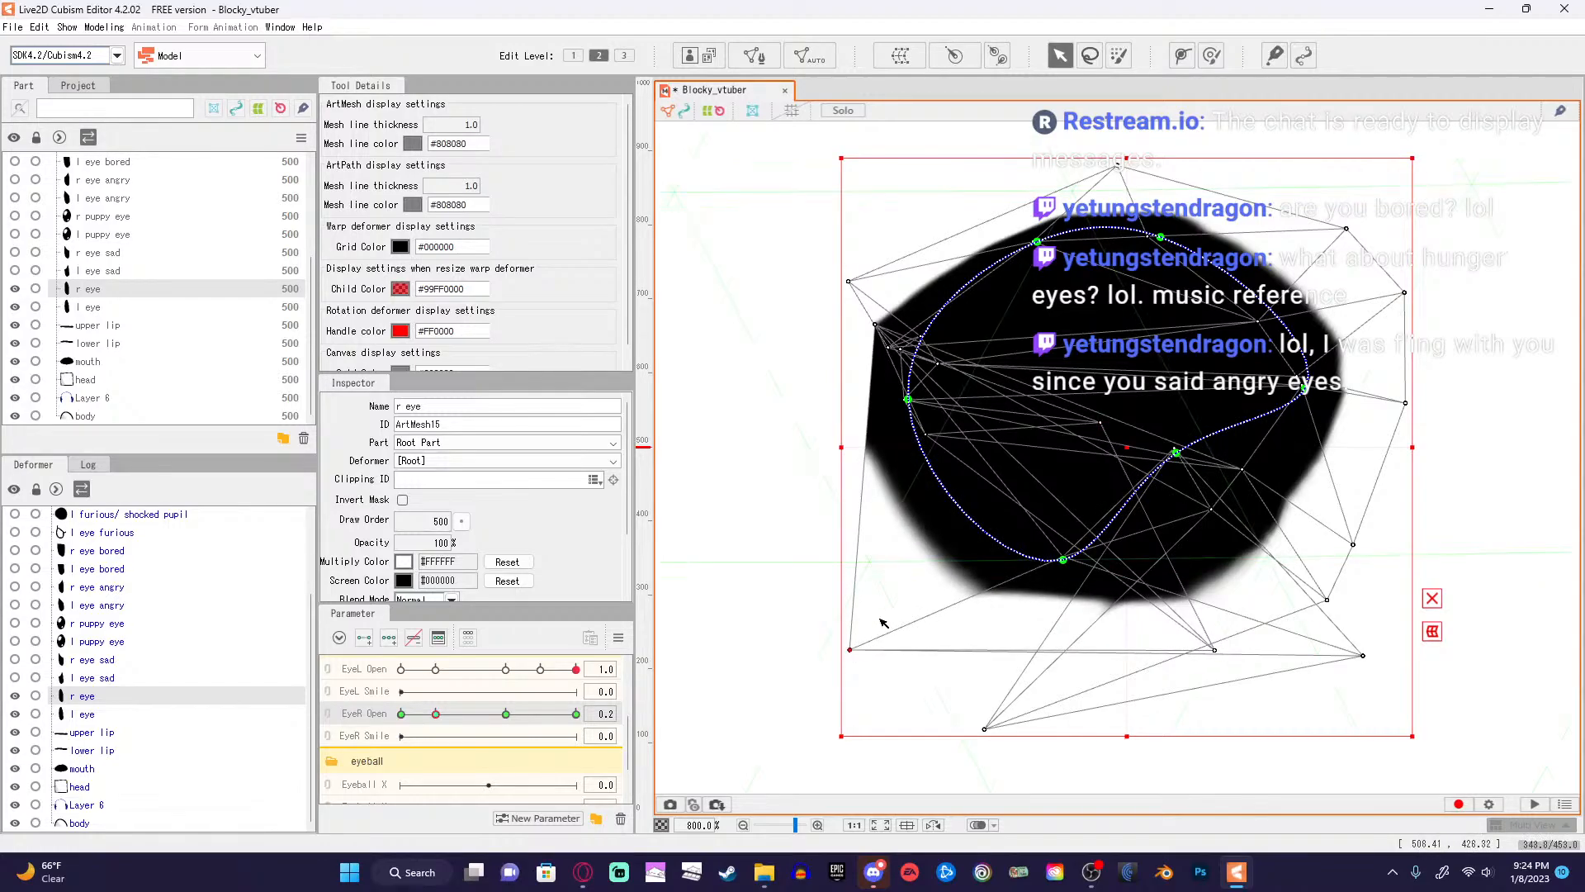
Deselect the r eye and preview the blink by scrubbing EyeR Open, then return it to 0.2.
scroll(882, 622, "down", 5)
key("Escape")
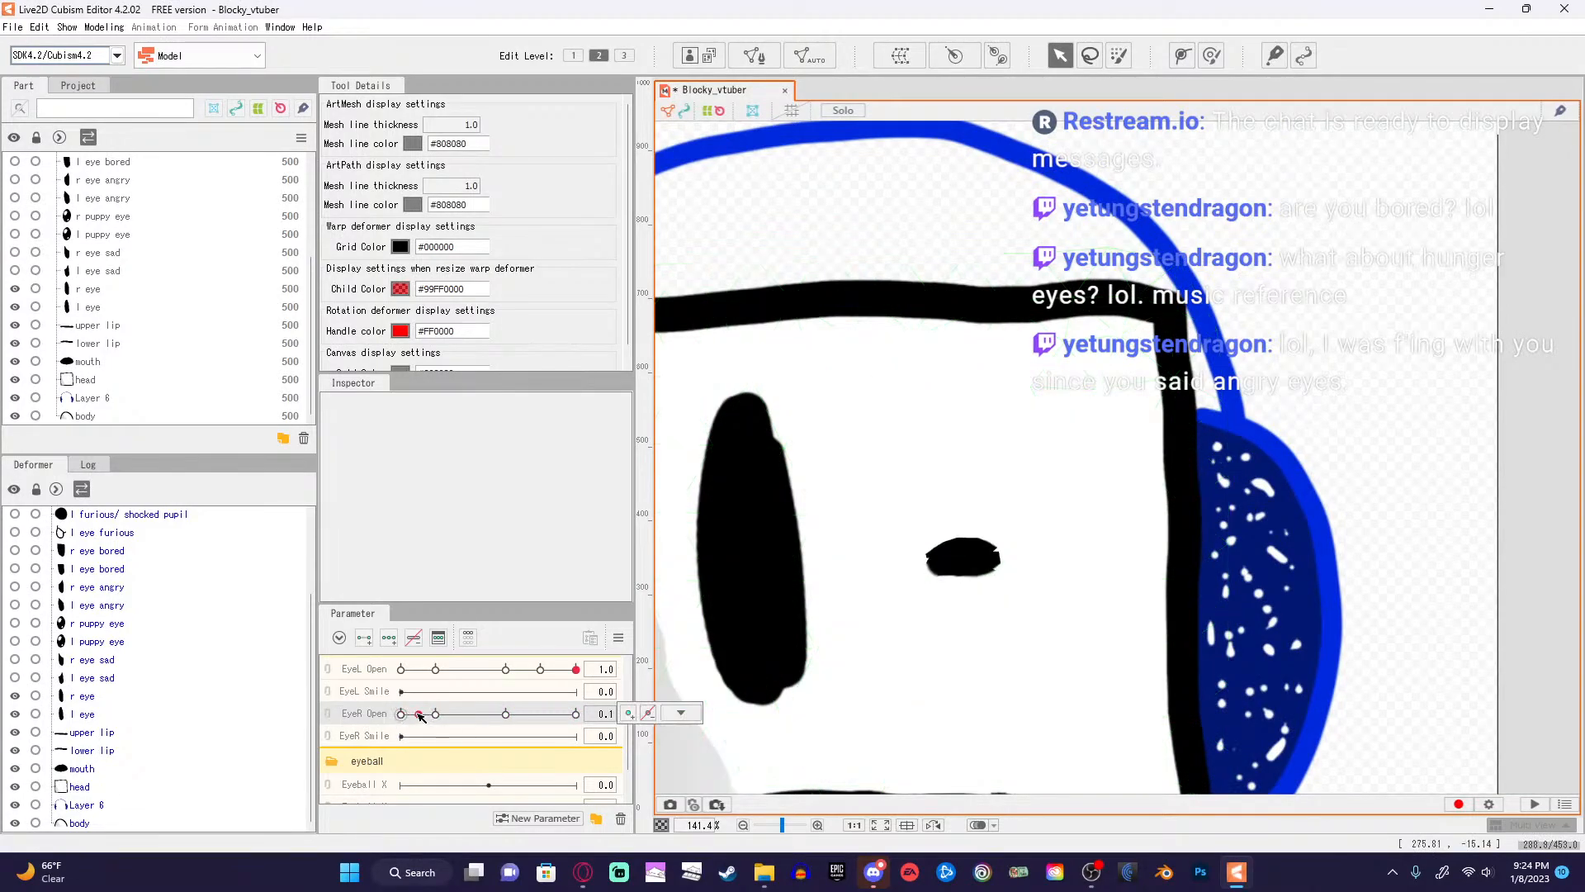
left_click_drag(452, 715, 544, 719)
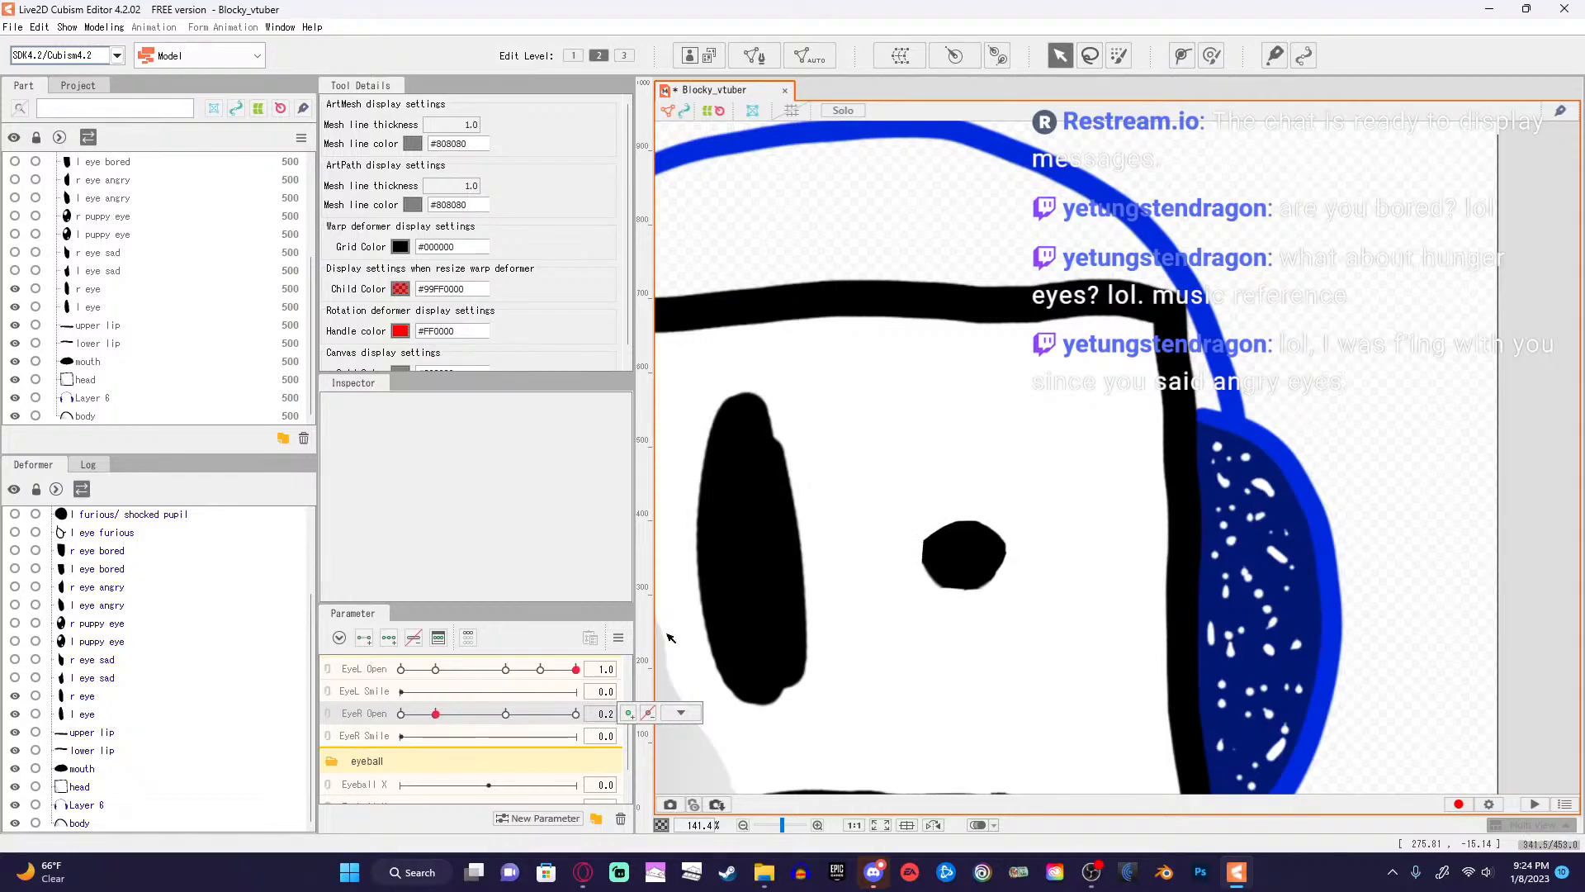
Reselect the r eye and spread its clustered upper left vertices, placing them down the left edge and inside the upper edge.
left_click(950, 555)
scroll(938, 557, "up", 10)
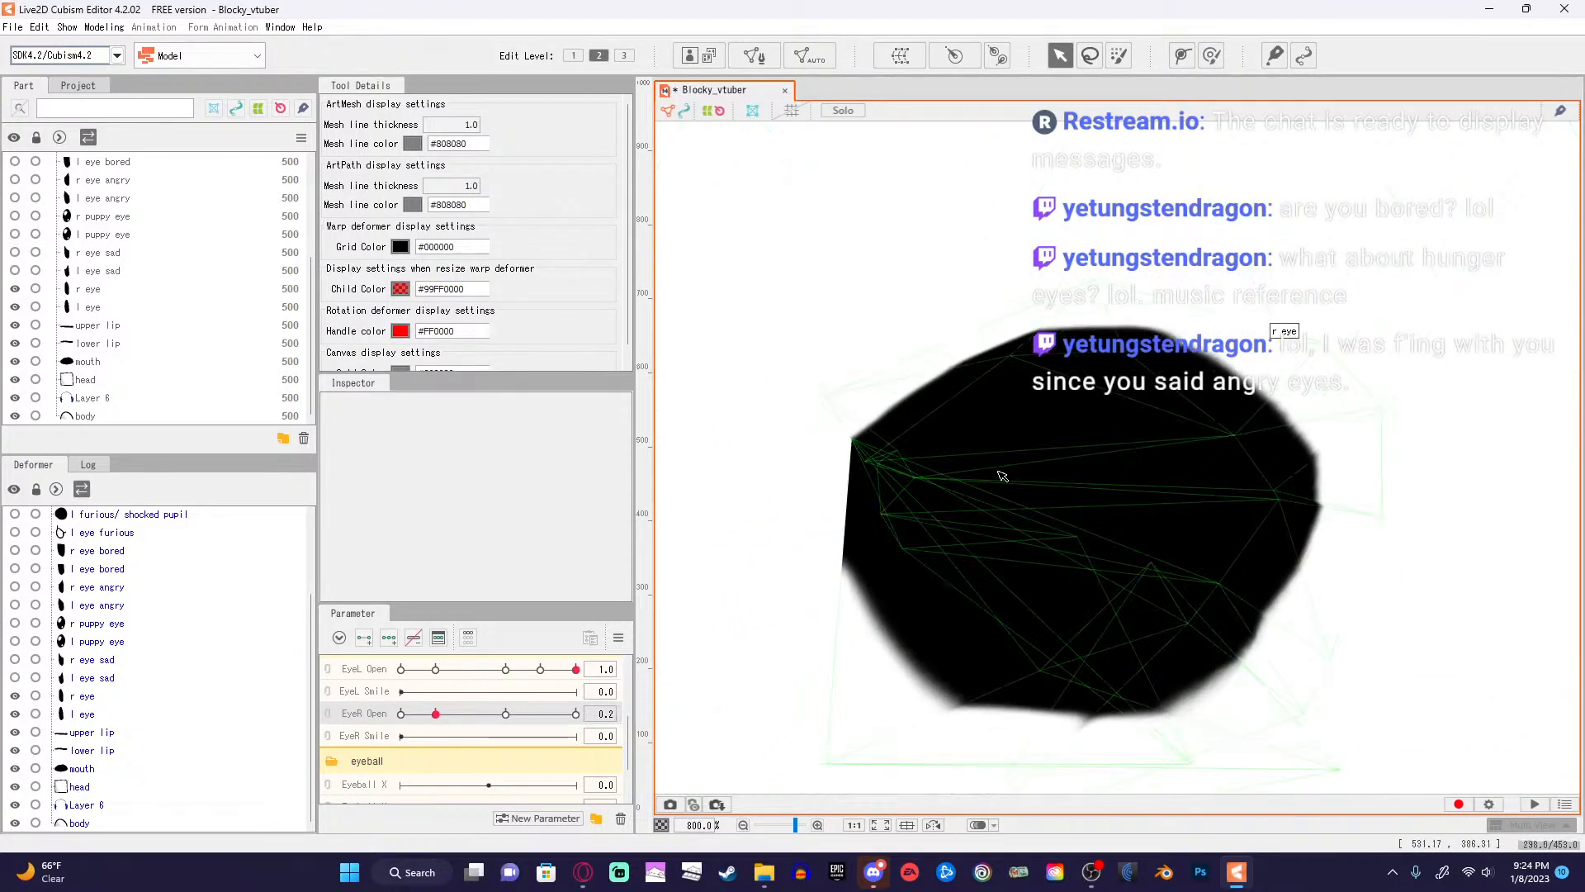
left_click(970, 479)
left_click_drag(855, 444, 828, 615)
left_click_drag(866, 463, 988, 392)
left_click_drag(916, 478, 861, 512)
left_click(846, 518)
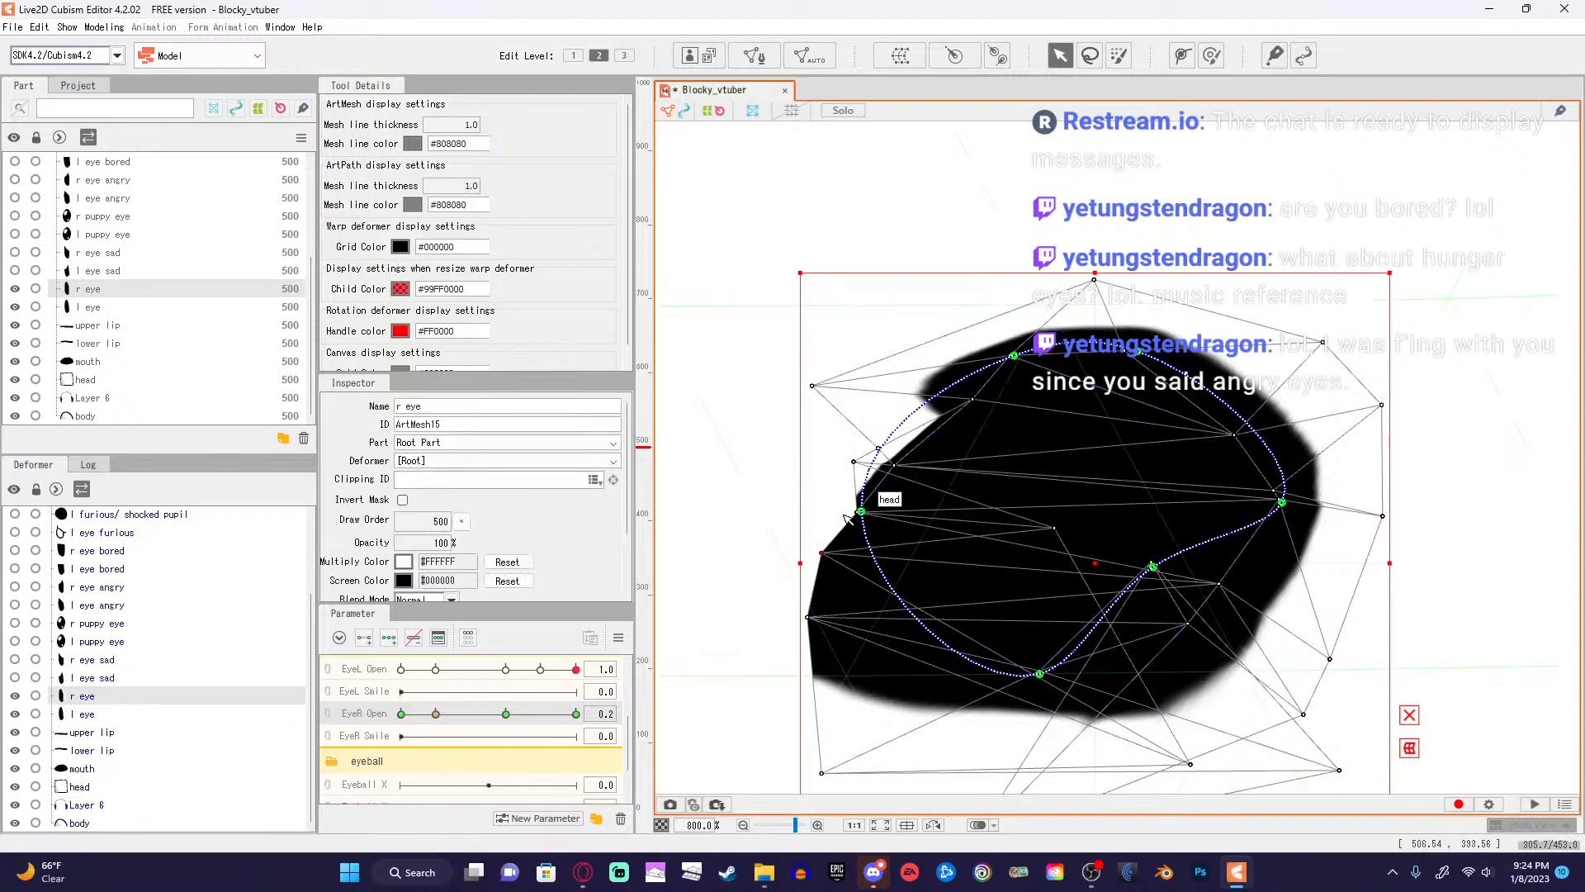
Move the r eye's left edge vertex outward beside the left deform path point to widen the side.
scroll(860, 515, "up", 5)
mouse_move(872, 510)
left_mouse_down()
mouse_move(856, 509)
mouse_move(872, 510)
left_mouse_up()
left_click(856, 511)
scroll(857, 511, "up", 1)
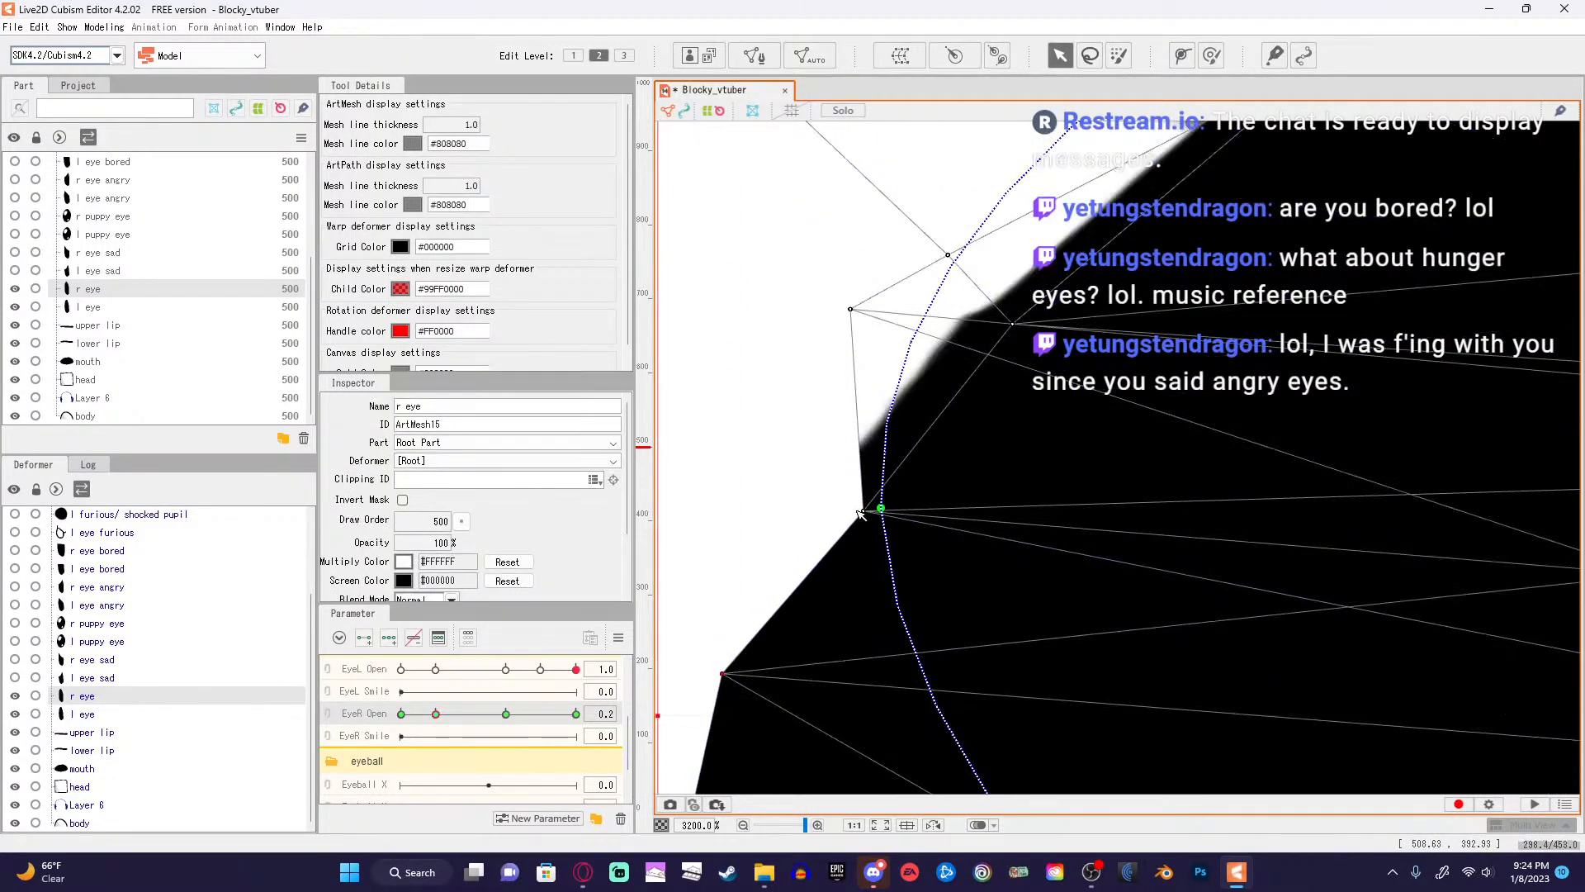
left_click(863, 516)
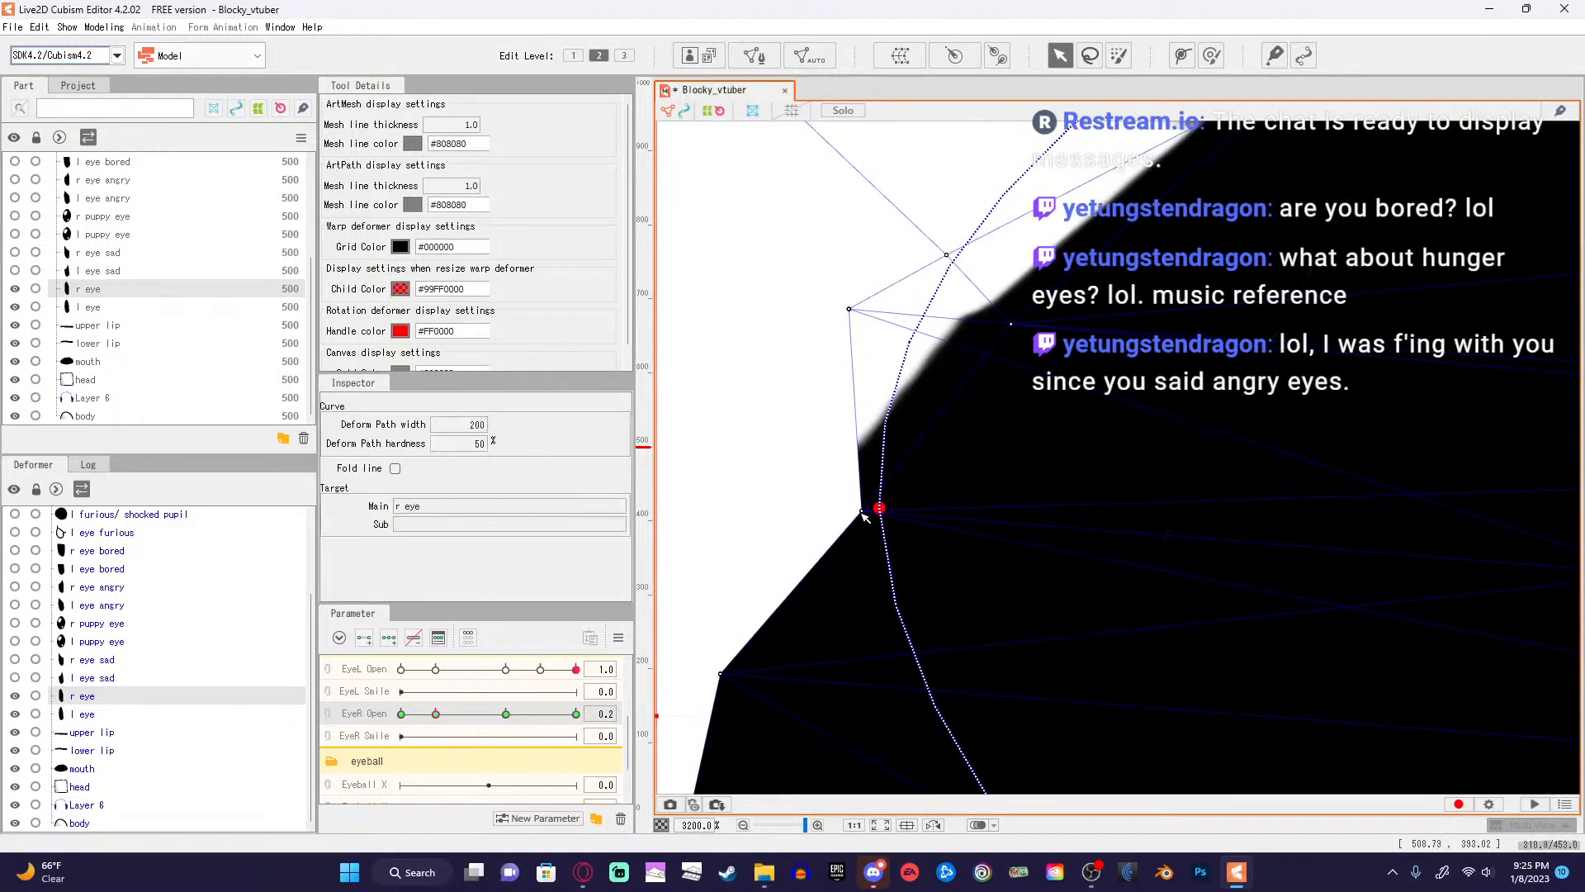
left_click_drag(859, 515, 739, 537)
left_click(880, 522)
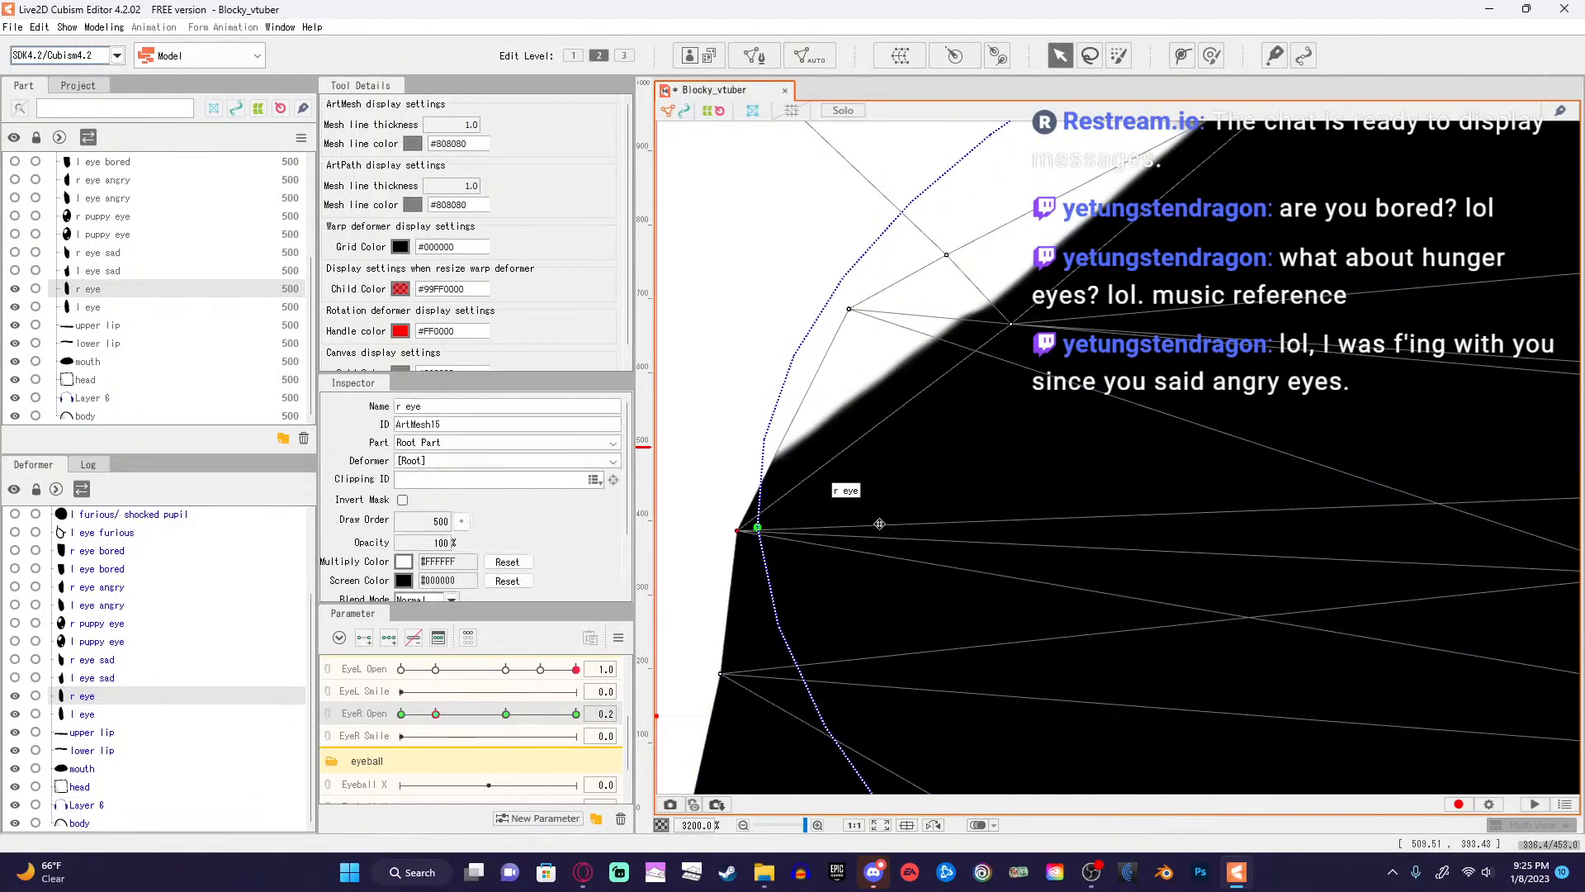
Move the r eye's upper left and left edge vertices outward and adjust the left deform path point.
scroll(880, 521, "down", 3)
scroll(890, 516, "down", 1)
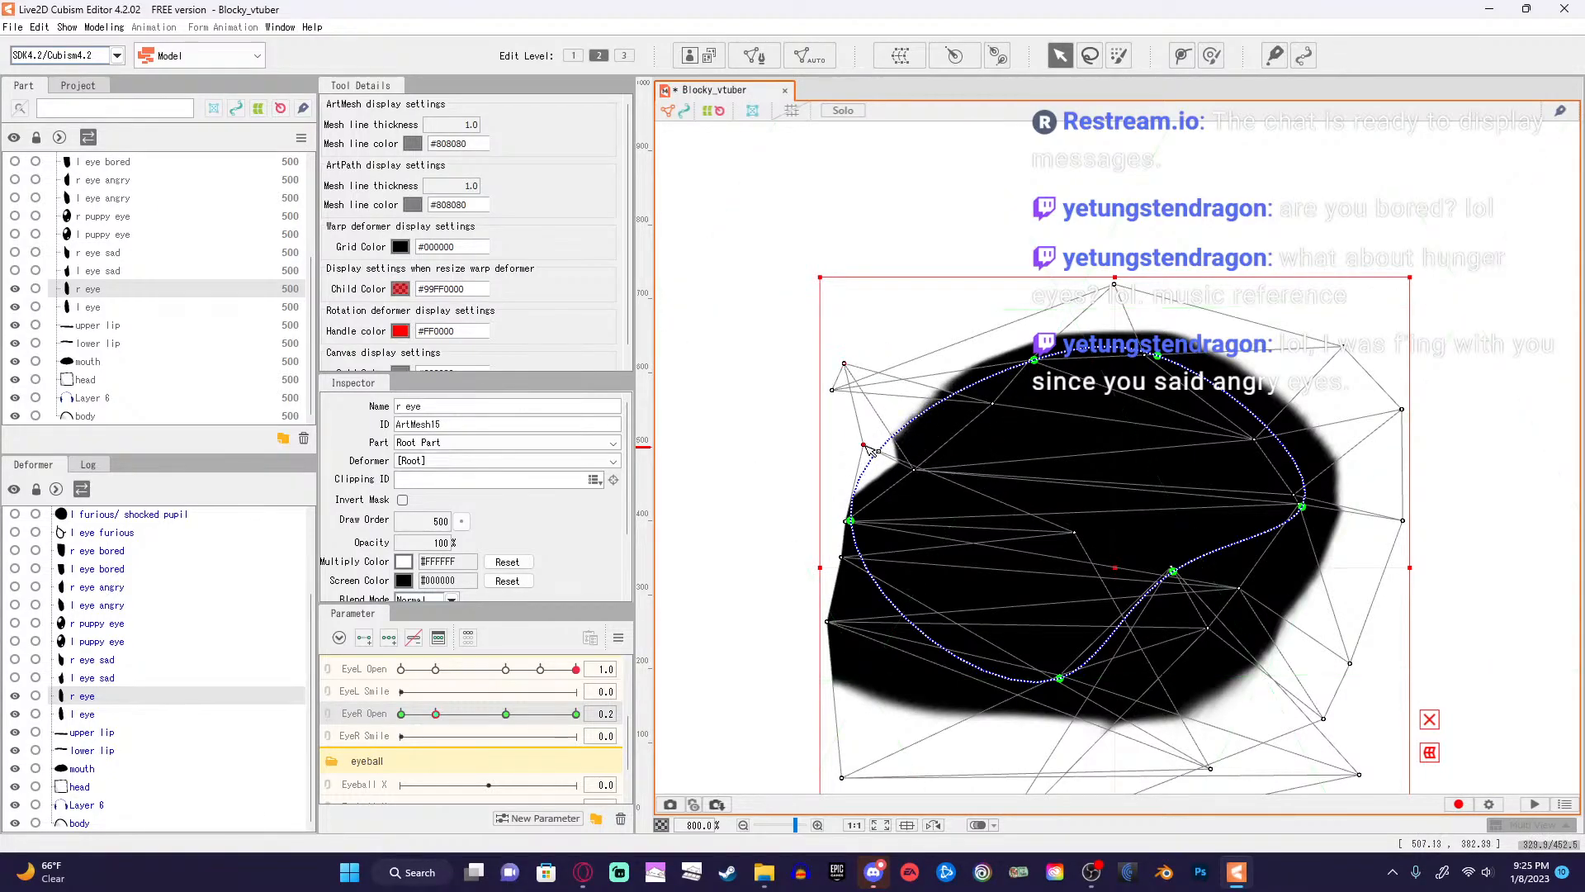
left_click_drag(817, 416, 815, 415)
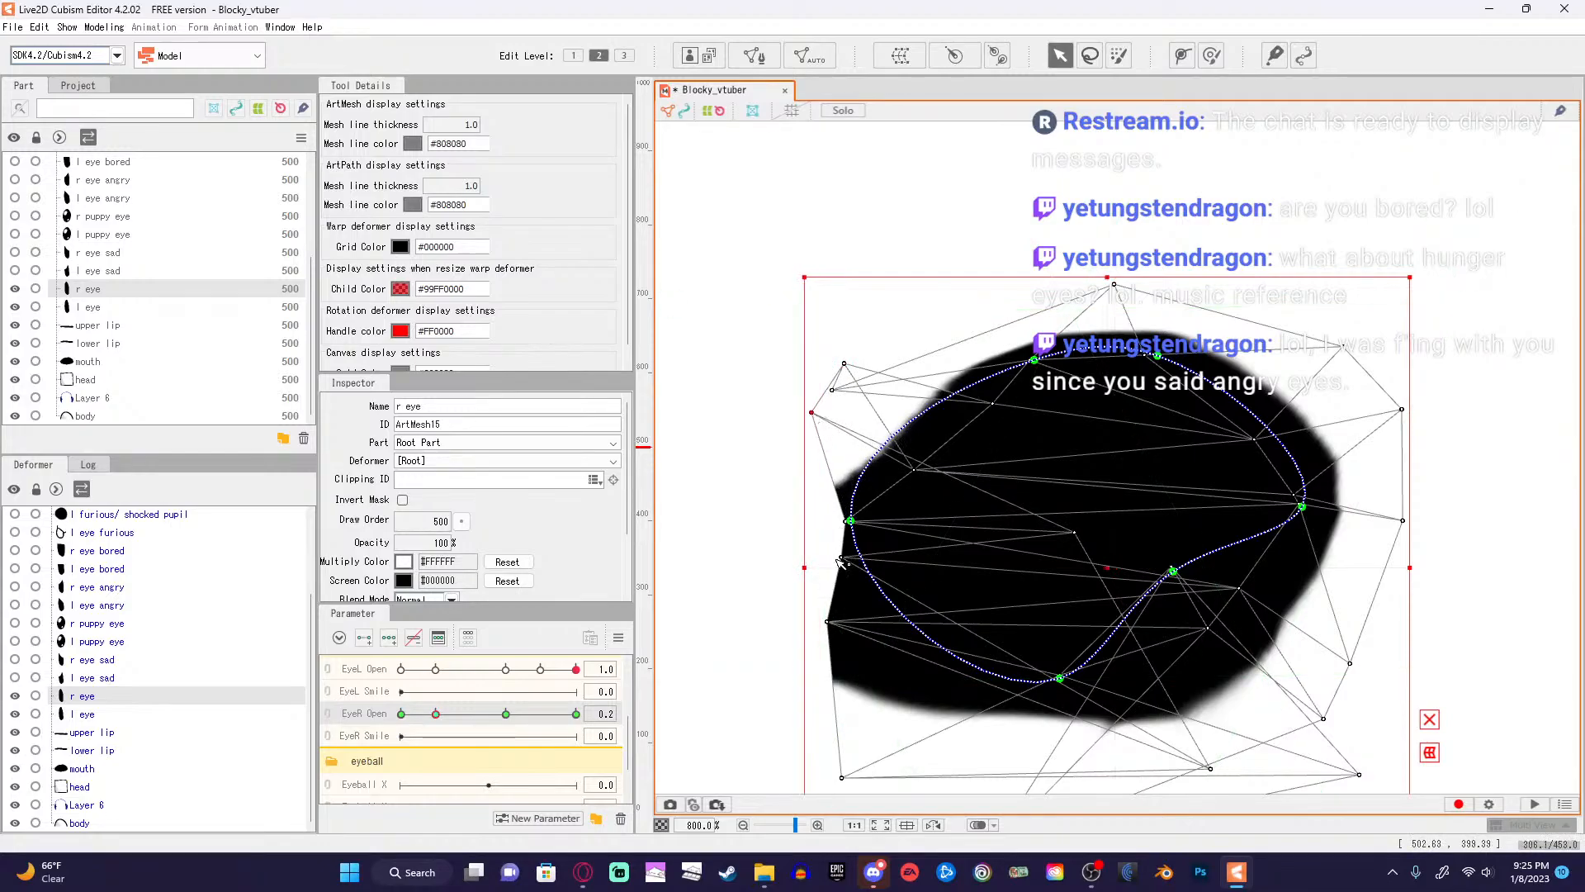
left_click_drag(848, 560, 821, 566)
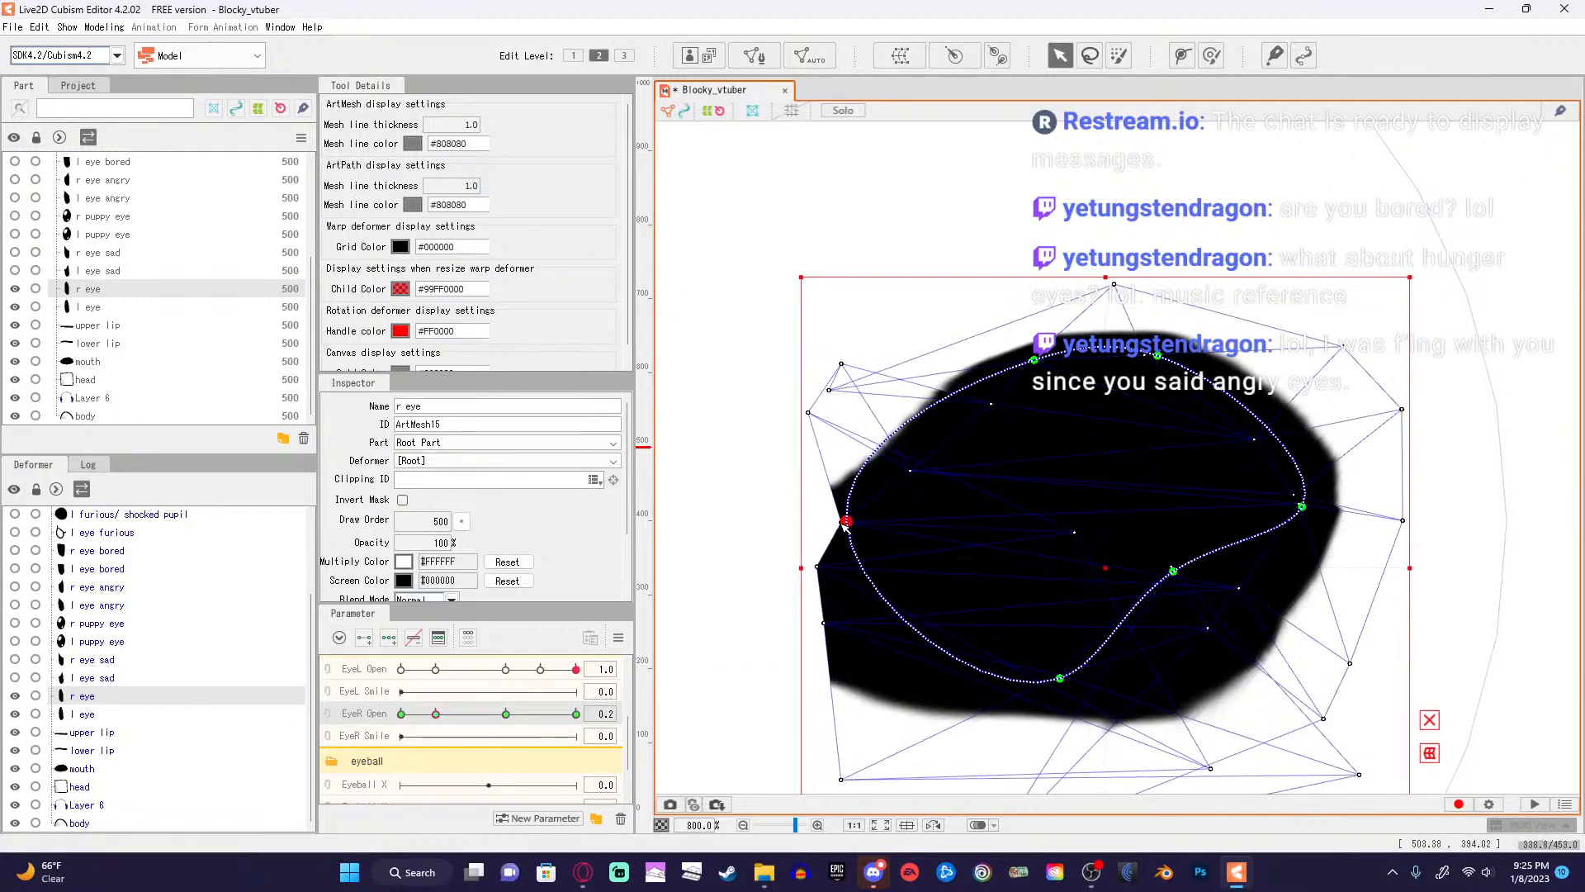
left_click(850, 522)
scroll(851, 523, "up", 2)
left_click_drag(855, 523, 870, 518)
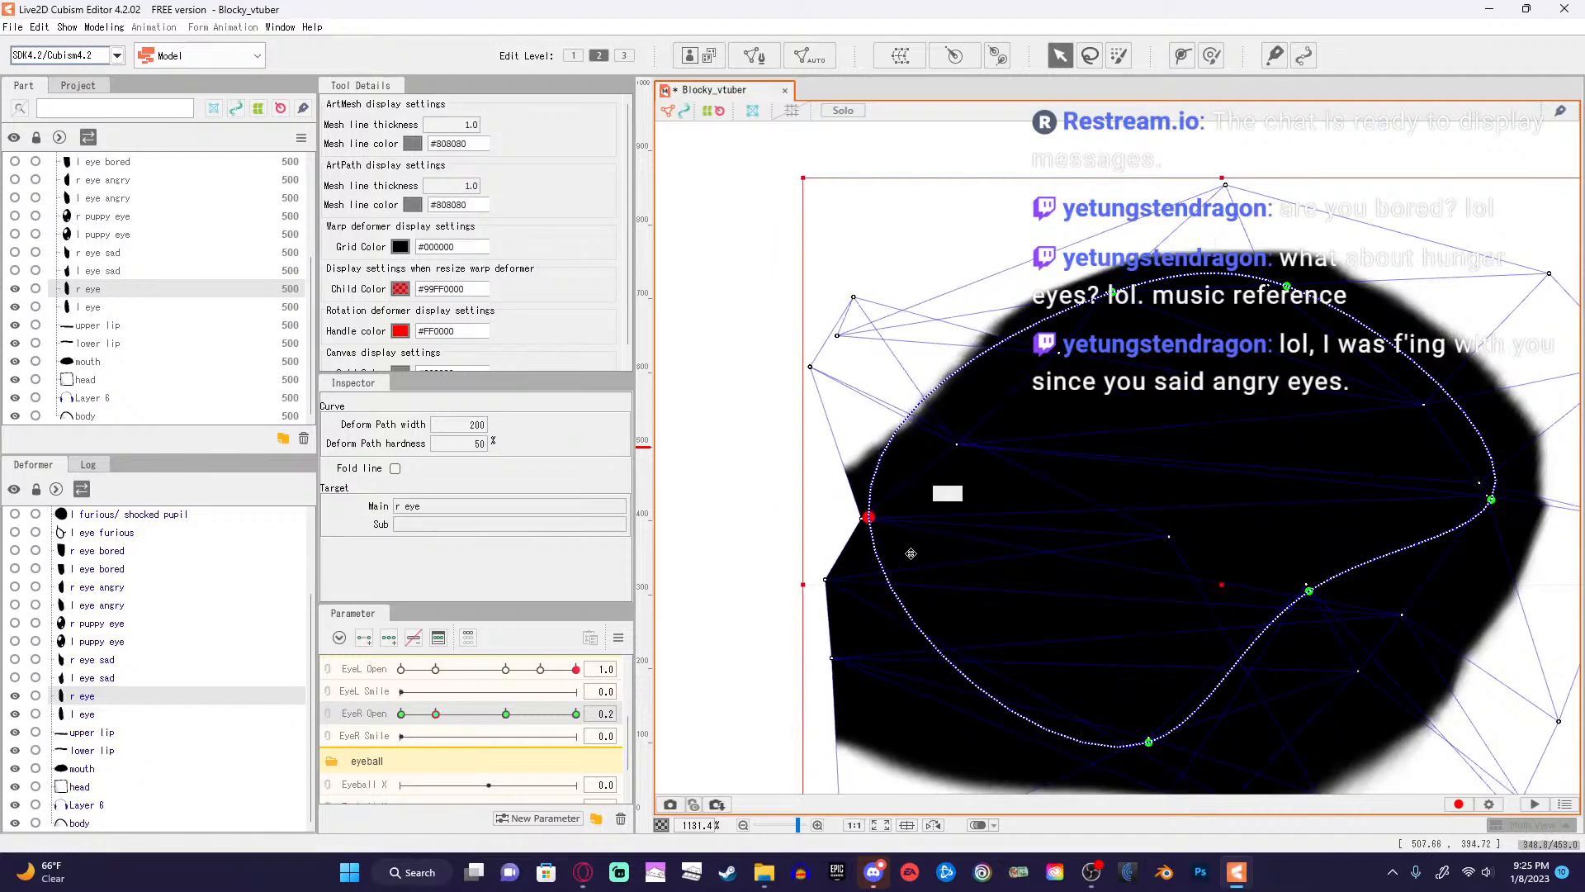
Round out the r eye's lower right by moving the deform path point there down and outward.
left_click_drag(1314, 589, 1348, 683)
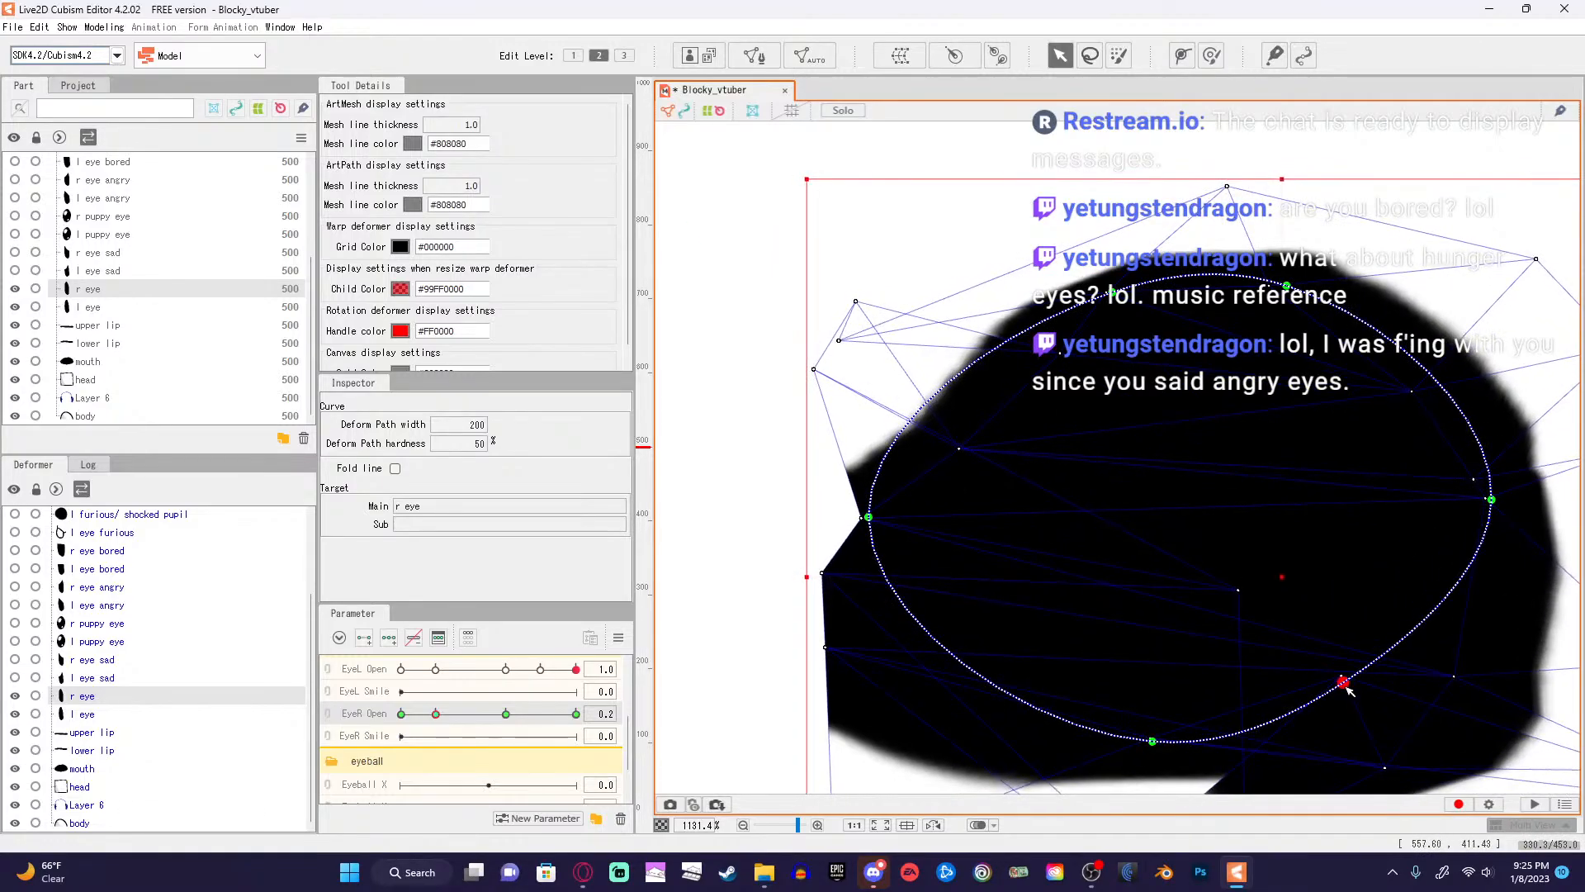
scroll(1348, 682, "down", 2)
left_click_drag(1441, 585, 1306, 396)
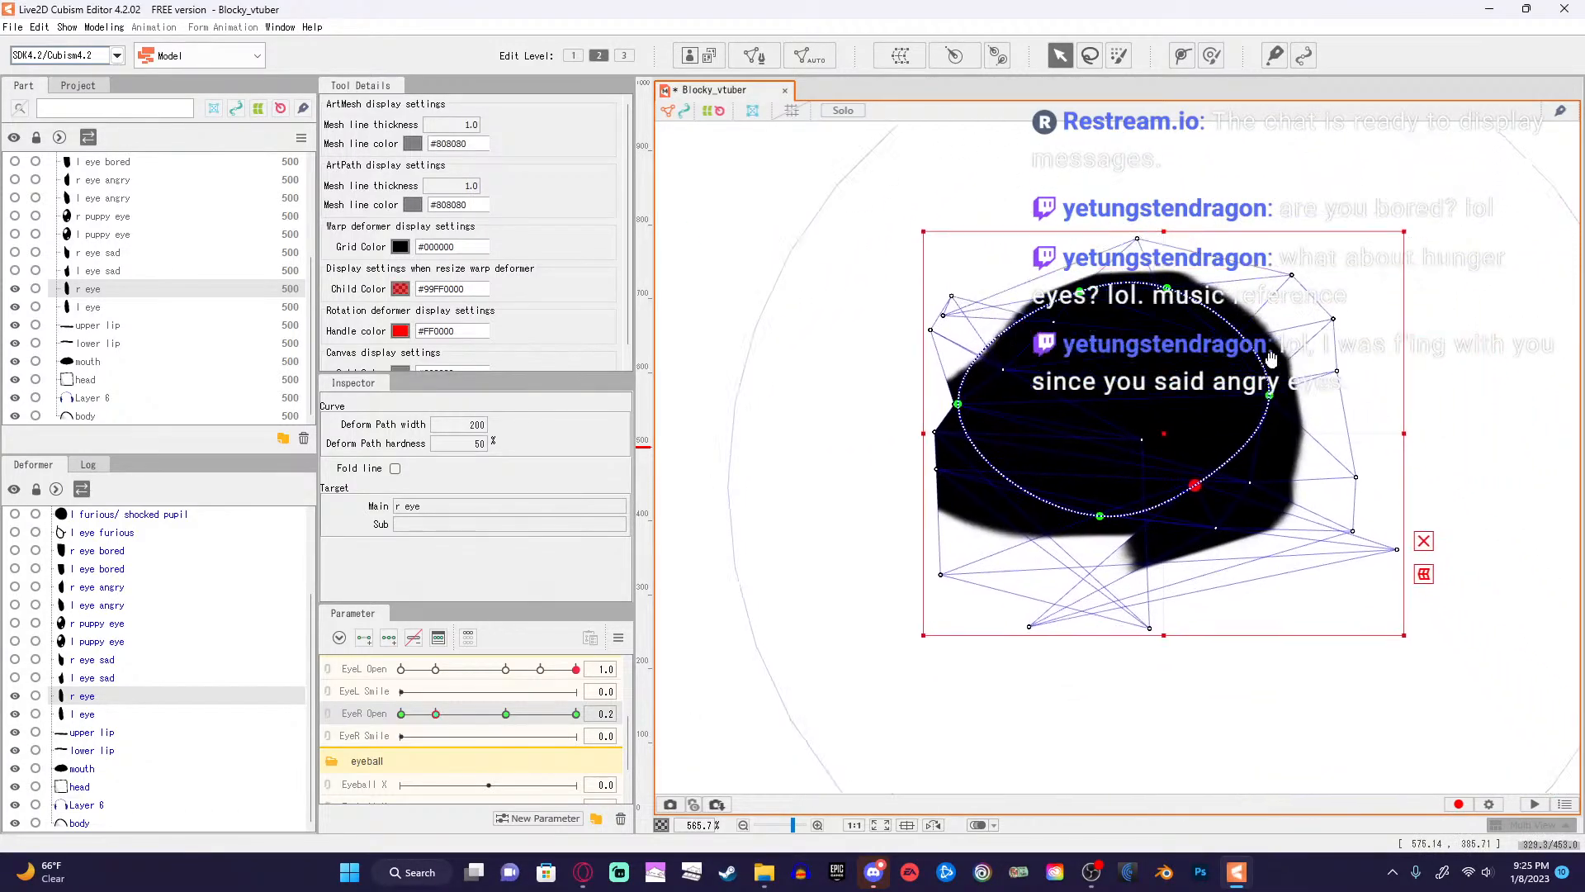
Move the r eye's bottom left outer vertex across to the lower right and the inner lower right vertex to the lower left.
scroll(1350, 501, "up", 2)
left_click_drag(739, 764, 1204, 776)
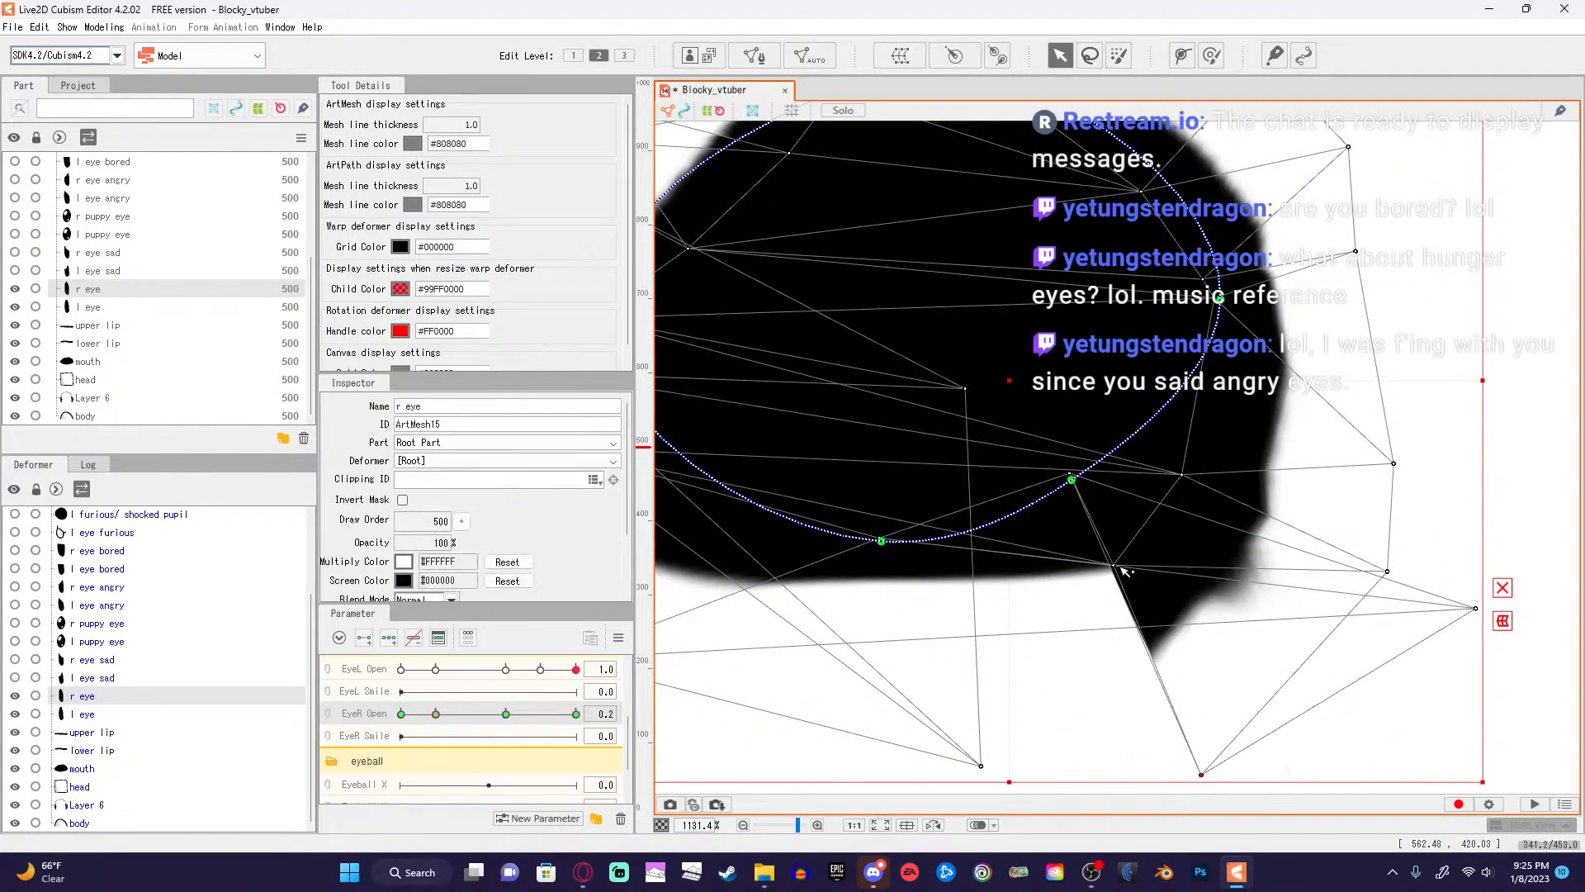
left_click_drag(1116, 568, 803, 715)
scroll(1112, 572, "down", 3)
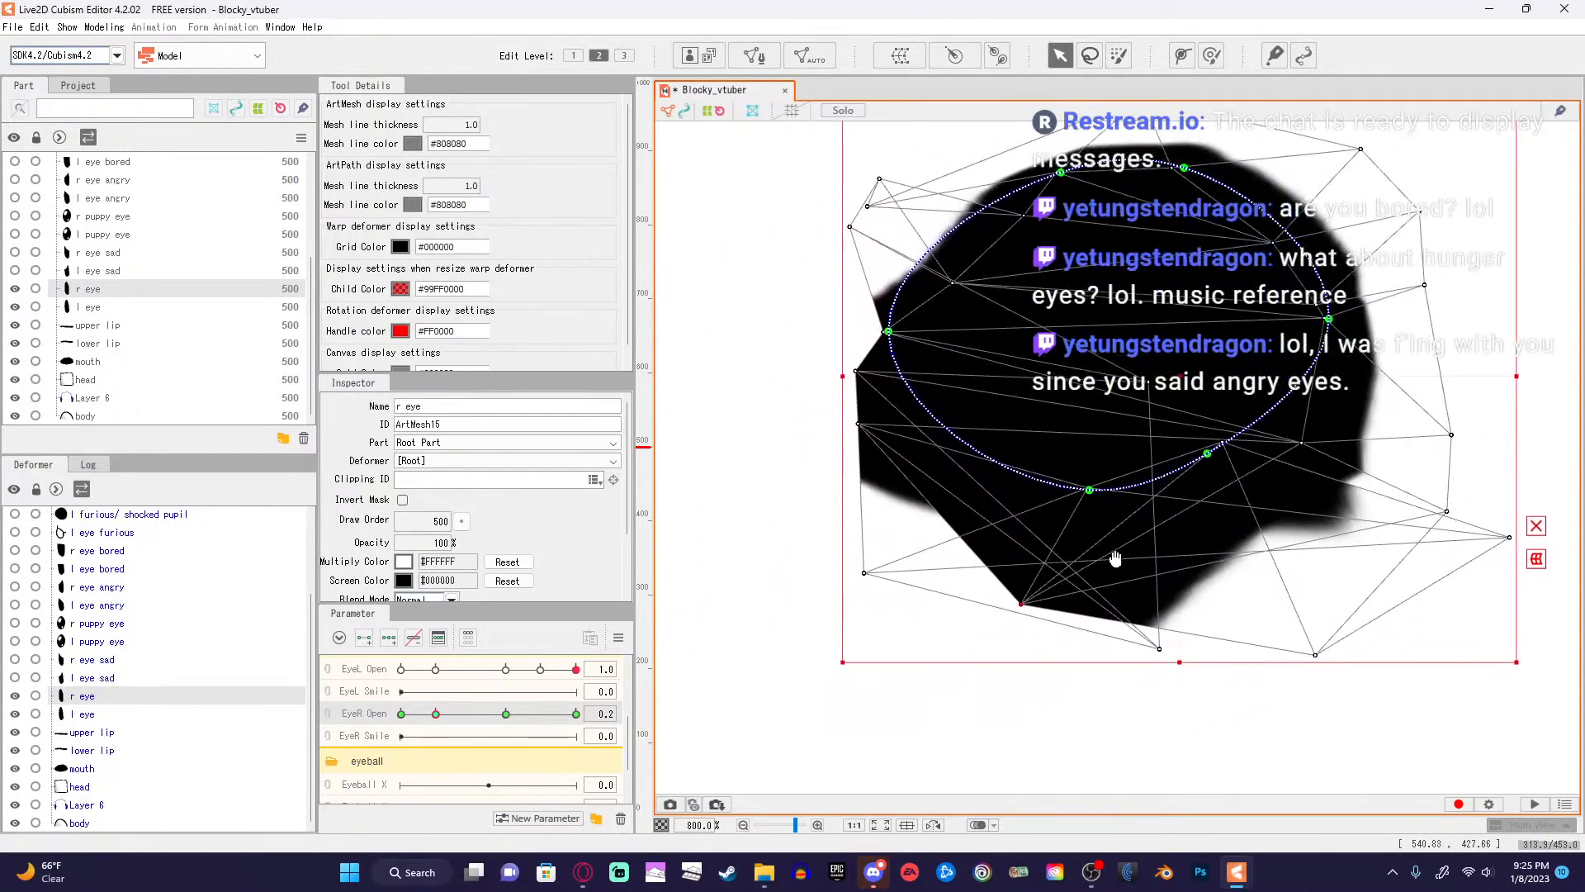
Adjust the r eye's lower left corner vertex and move the far right outer vertex down below the eye.
scroll(1112, 571, "up", 1)
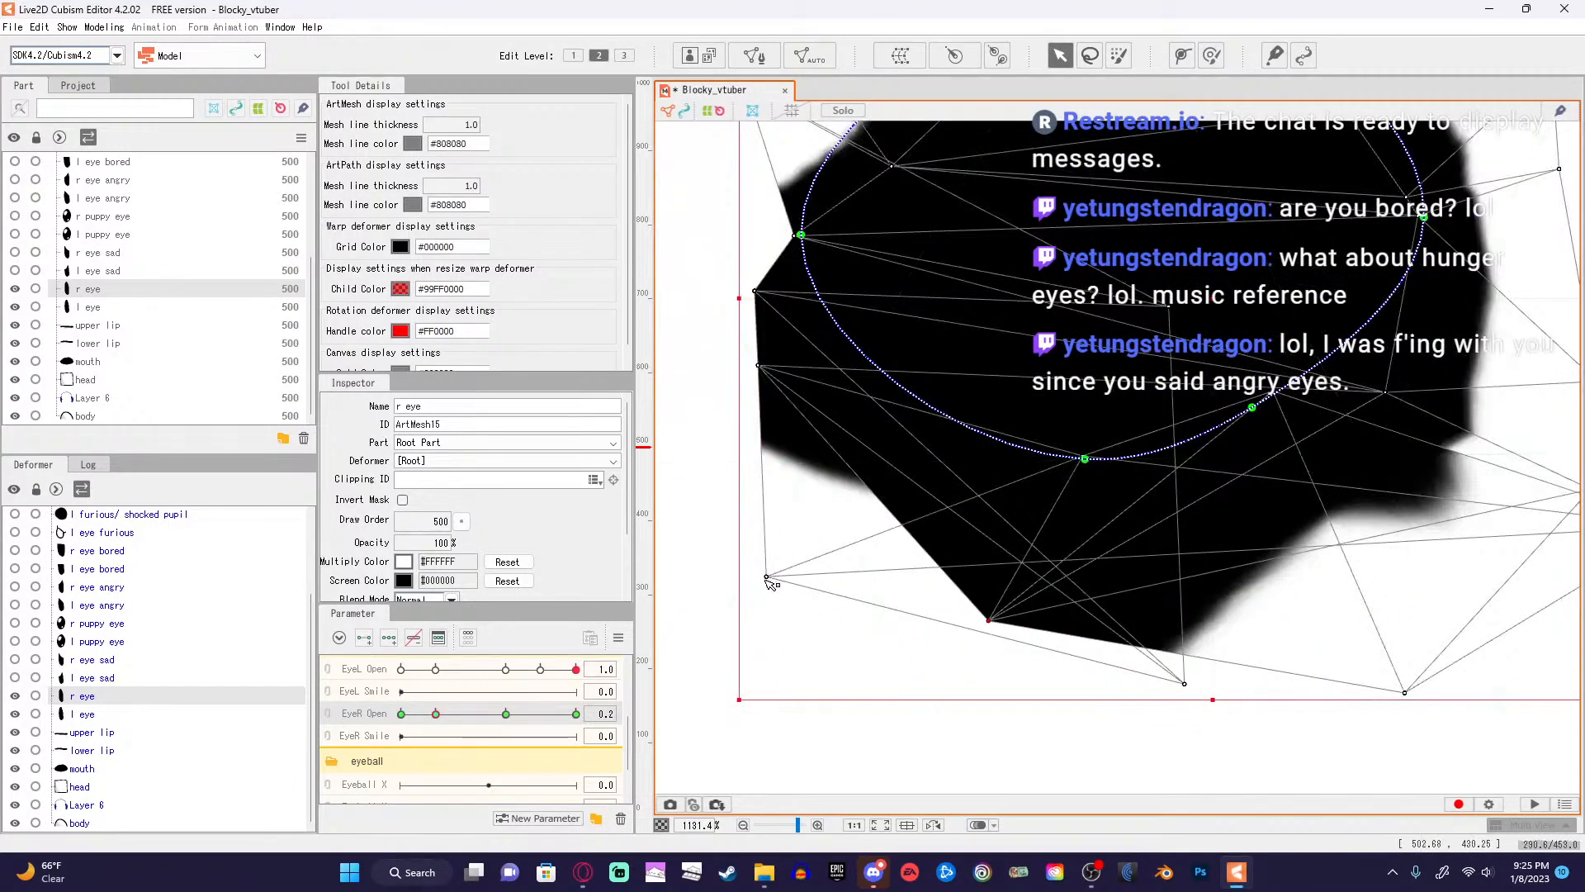
left_click_drag(768, 581, 694, 809)
scroll(1171, 218, "up", 2)
scroll(1171, 219, "down", 2)
scroll(993, 386, "down", 2)
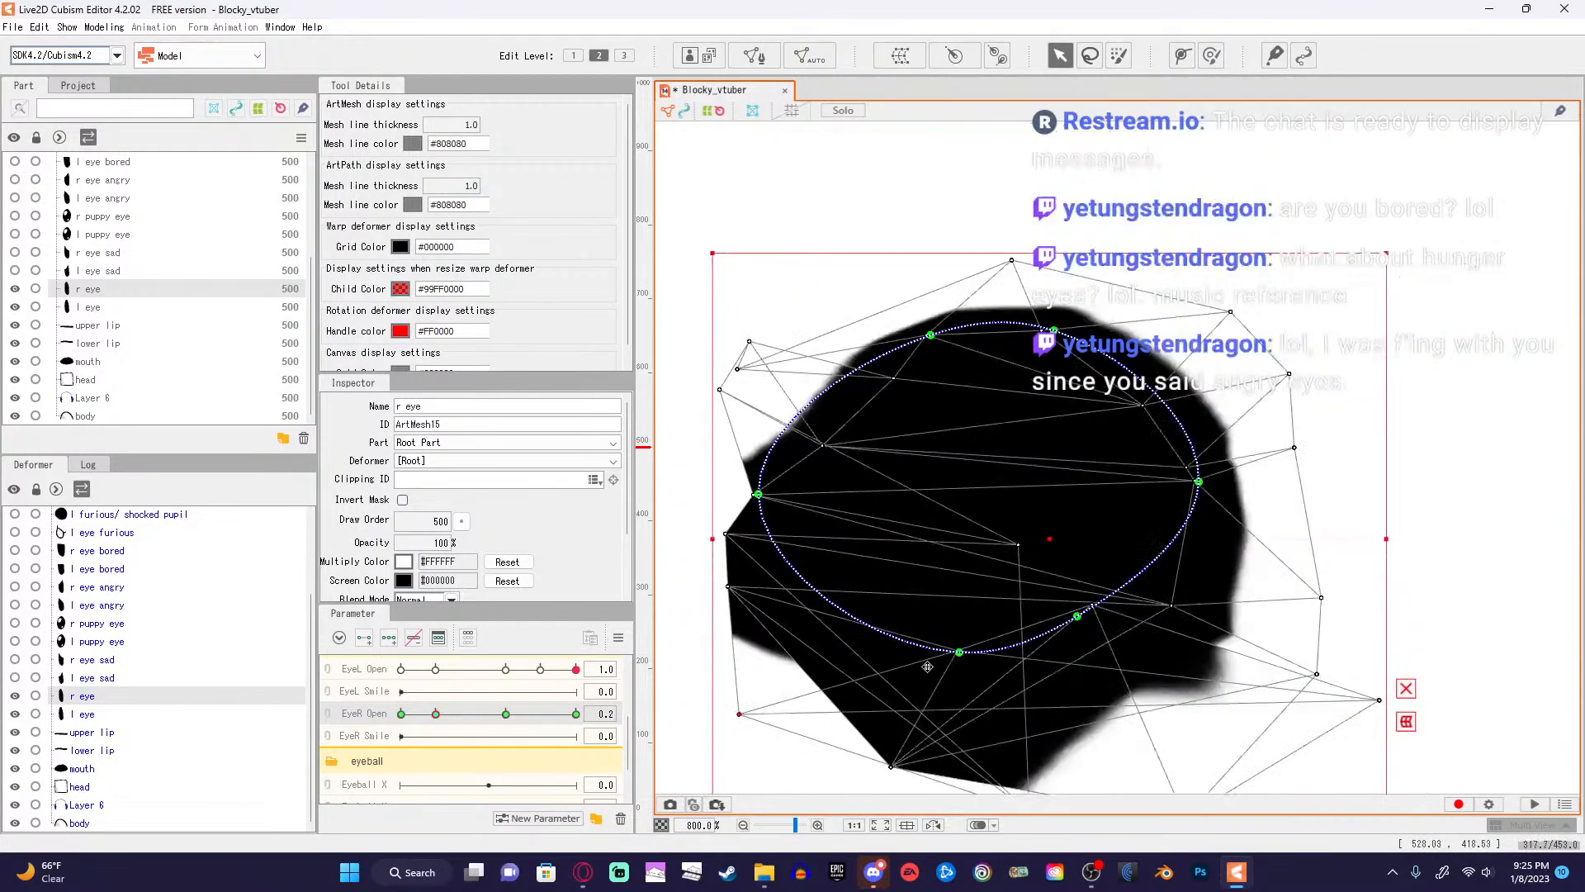
left_click_drag(1305, 554, 1001, 795)
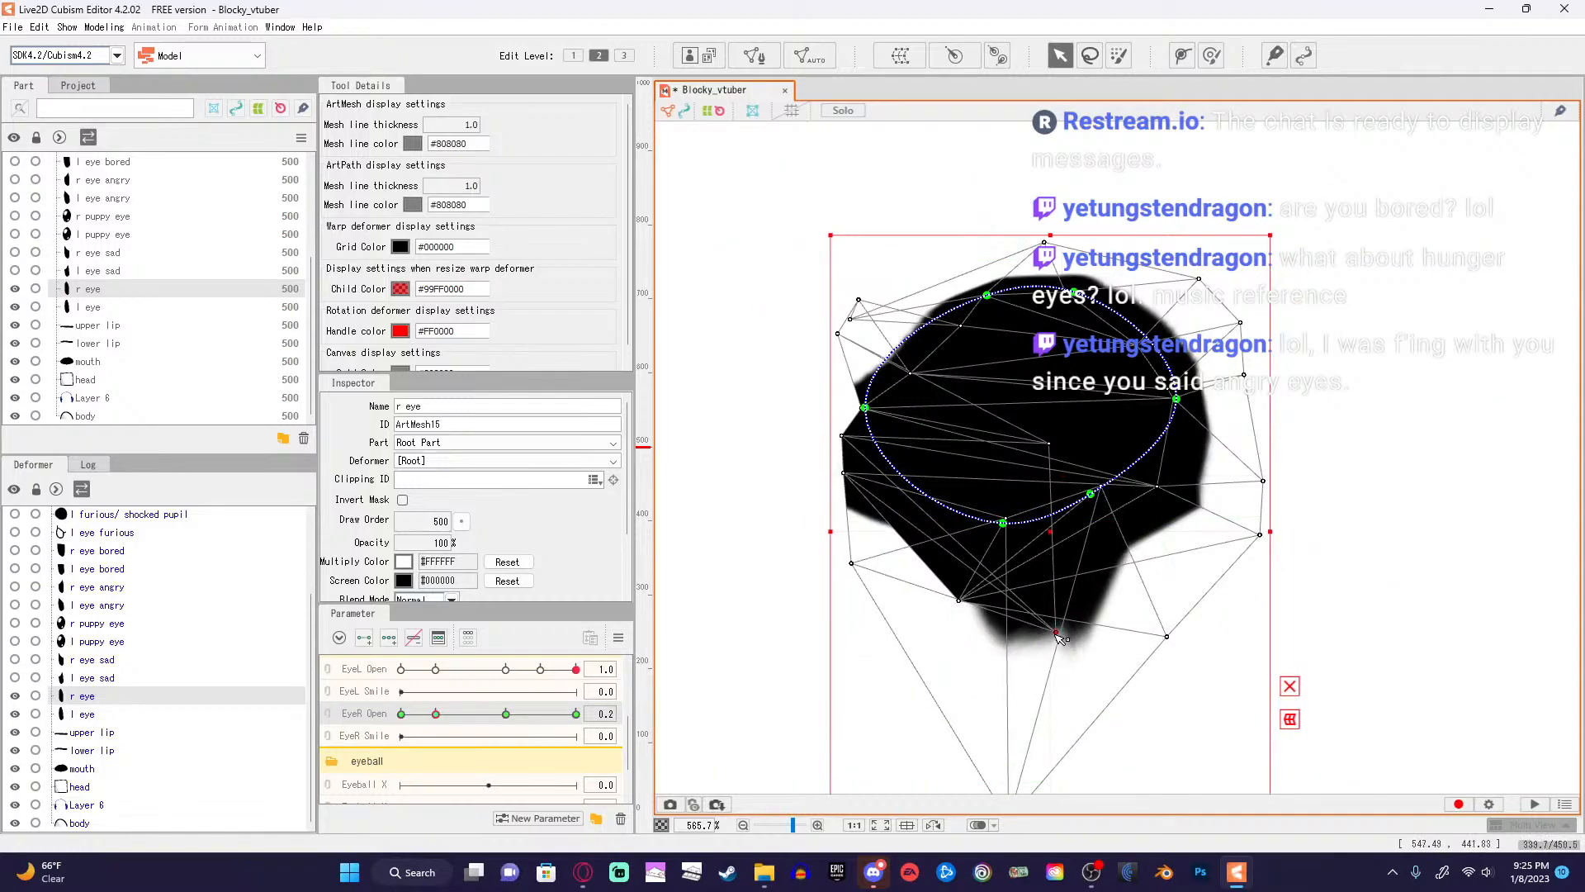
Move a bottom vertex of the r eye far out past the left side and shift the left edge vertex outward and up.
left_click_drag(1058, 634, 625, 600)
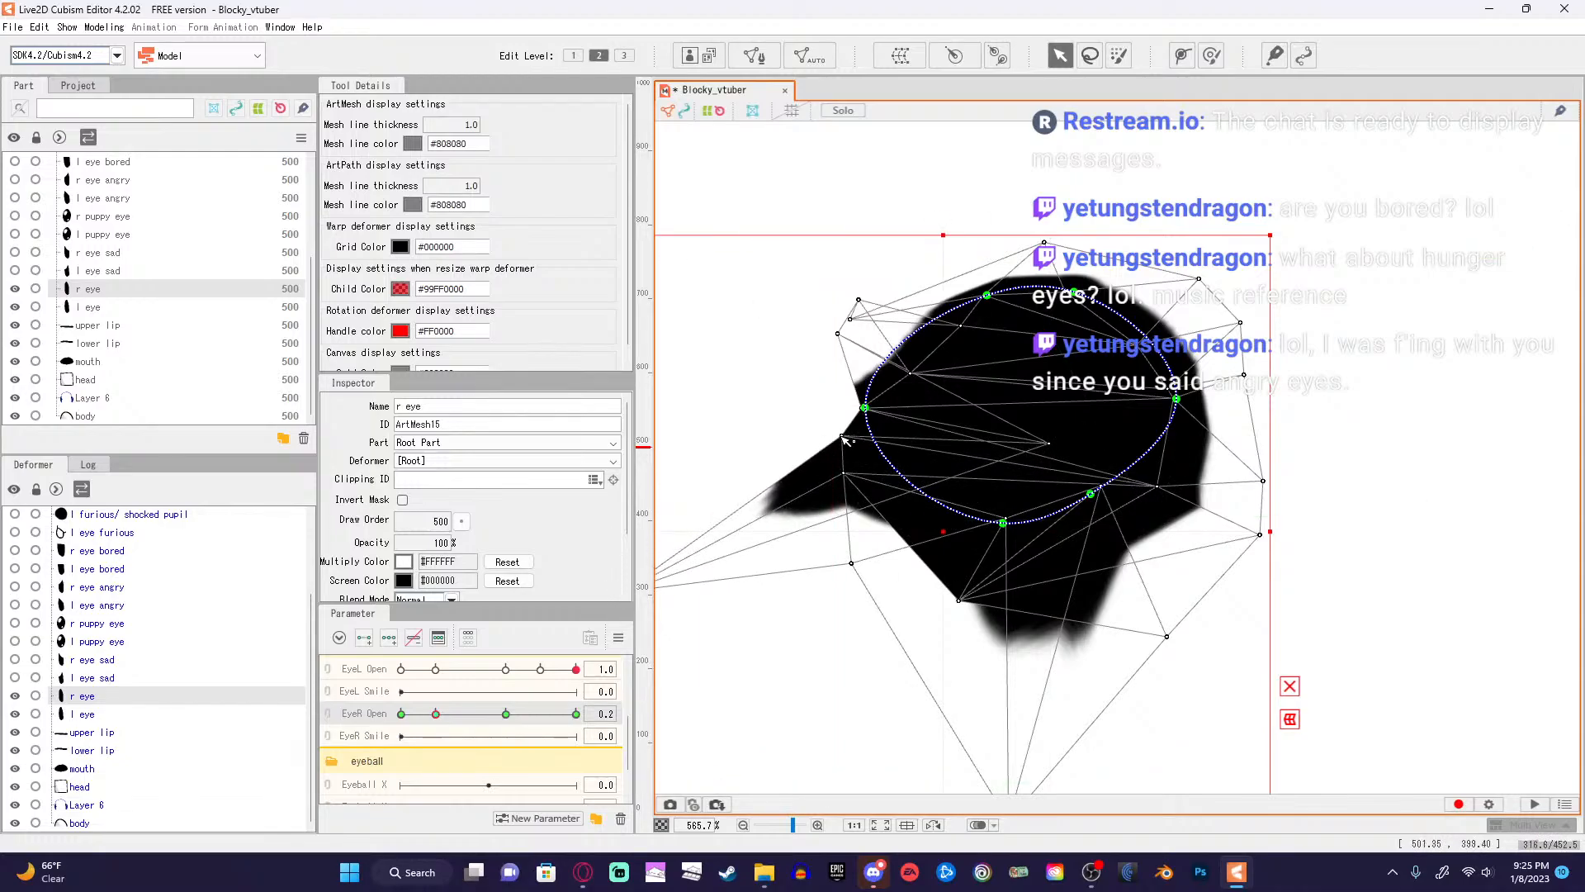
left_click_drag(842, 438, 789, 446)
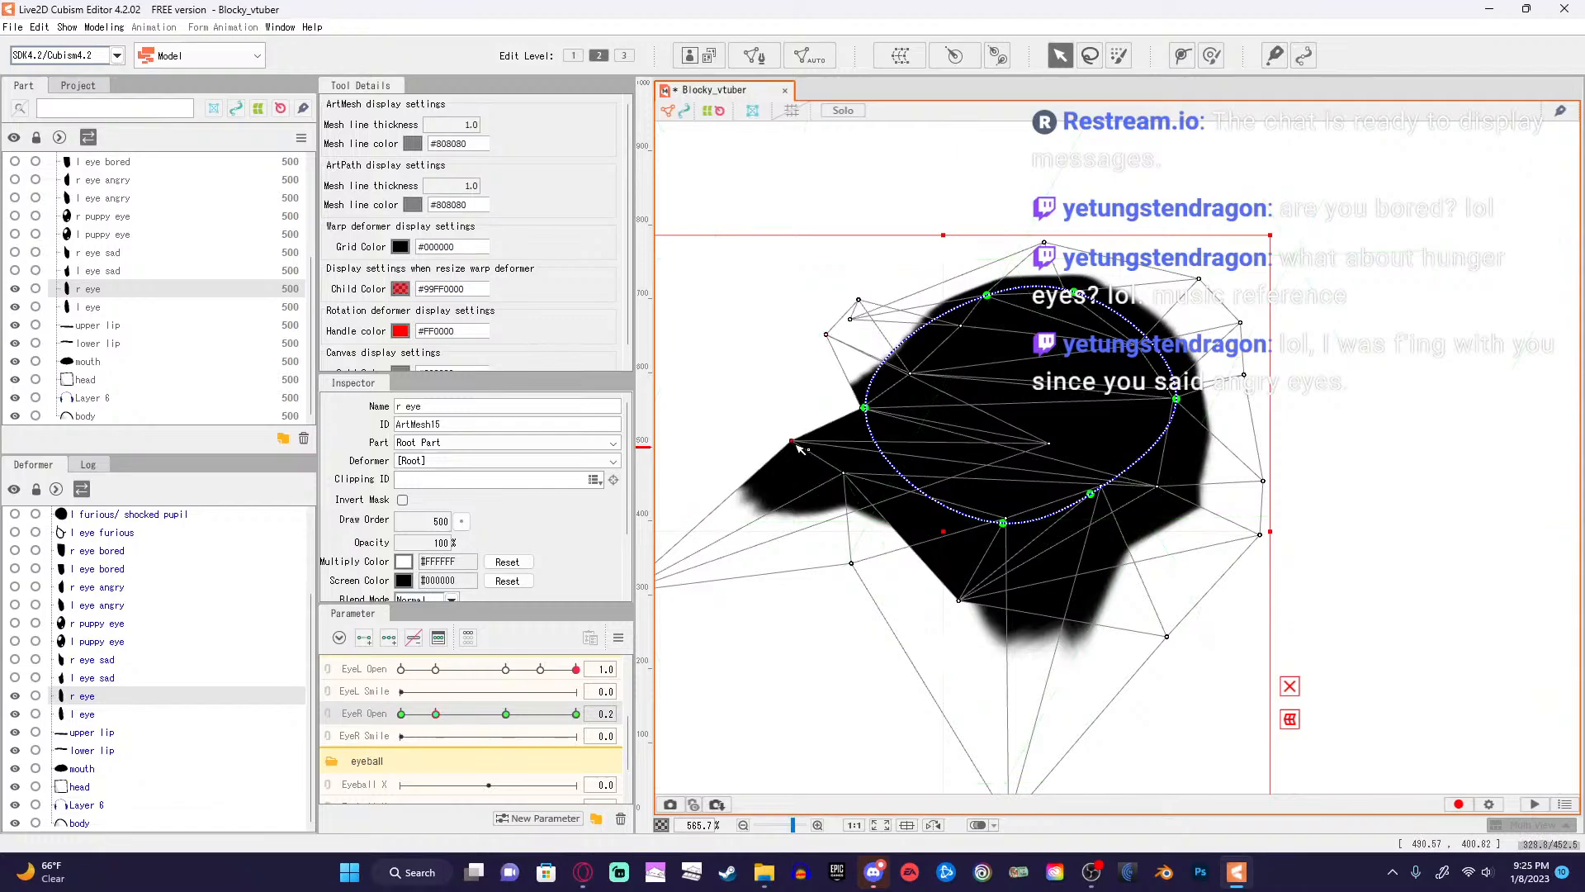
left_click_drag(798, 449, 770, 418)
scroll(770, 419, "down", 2)
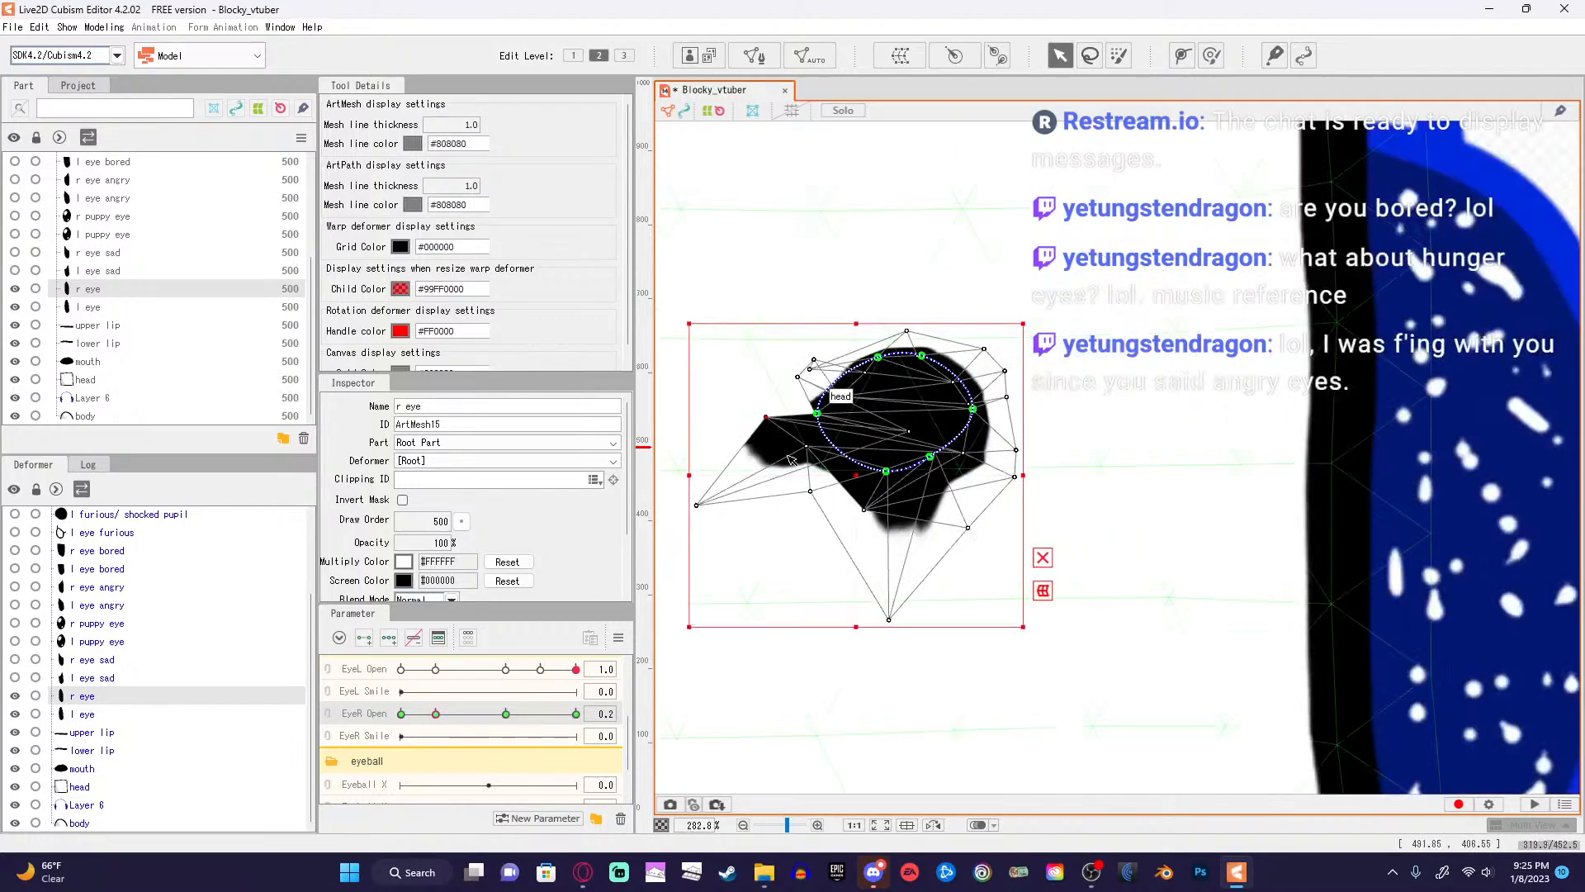
Shift the r eye's bottom outer and inner vertices toward the lower right, undoing a trial move of the lower right deform path point.
scroll(790, 460, "up", 3)
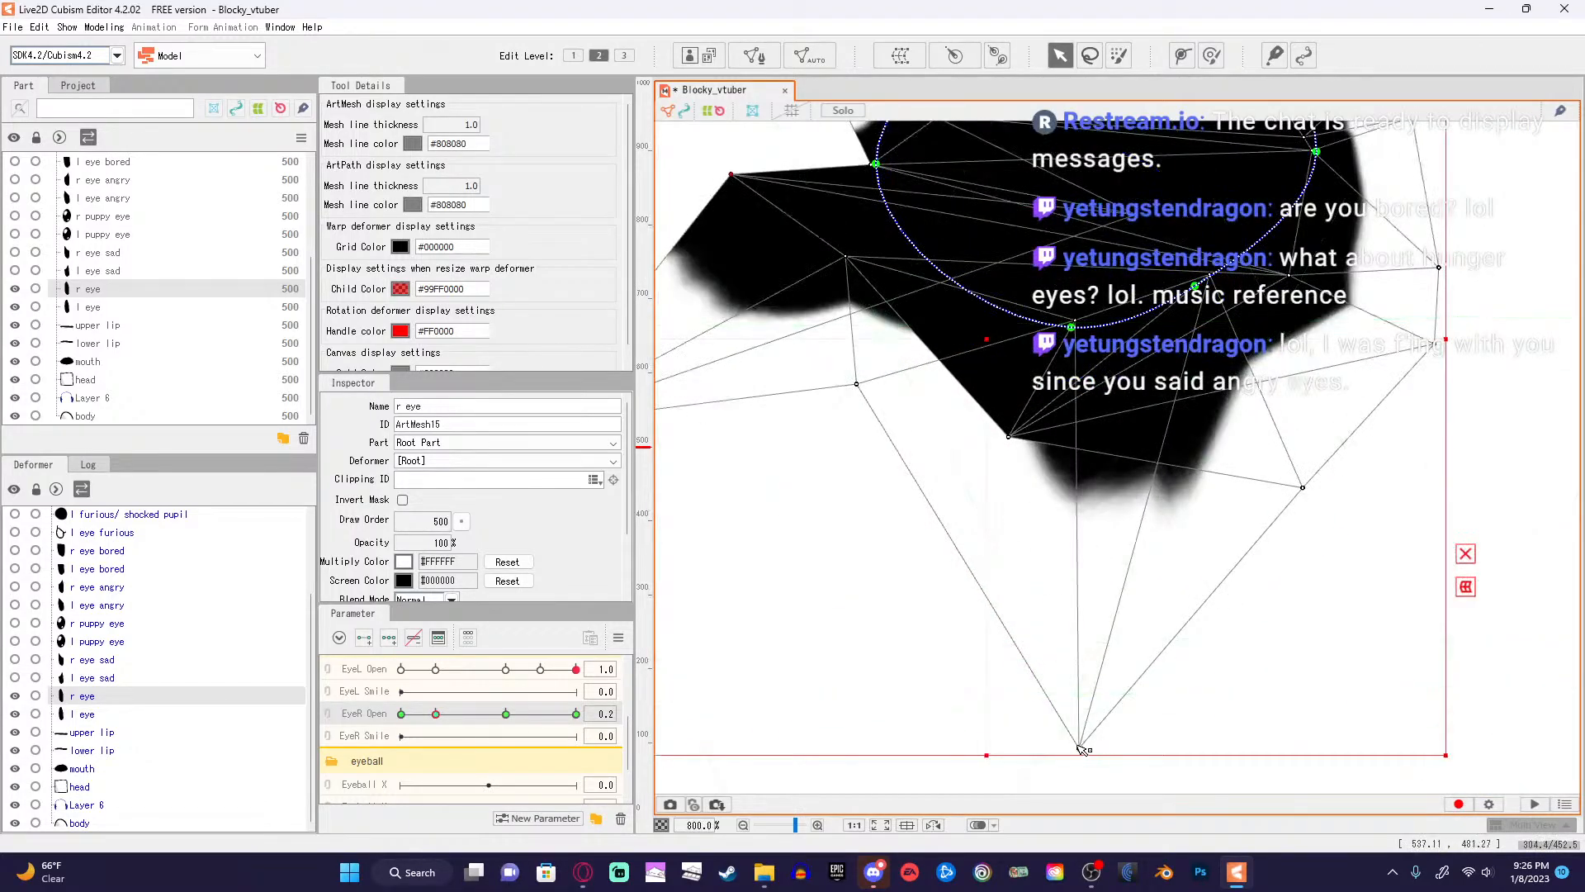
left_click_drag(1082, 748, 1206, 756)
left_click_drag(1010, 437, 1355, 361)
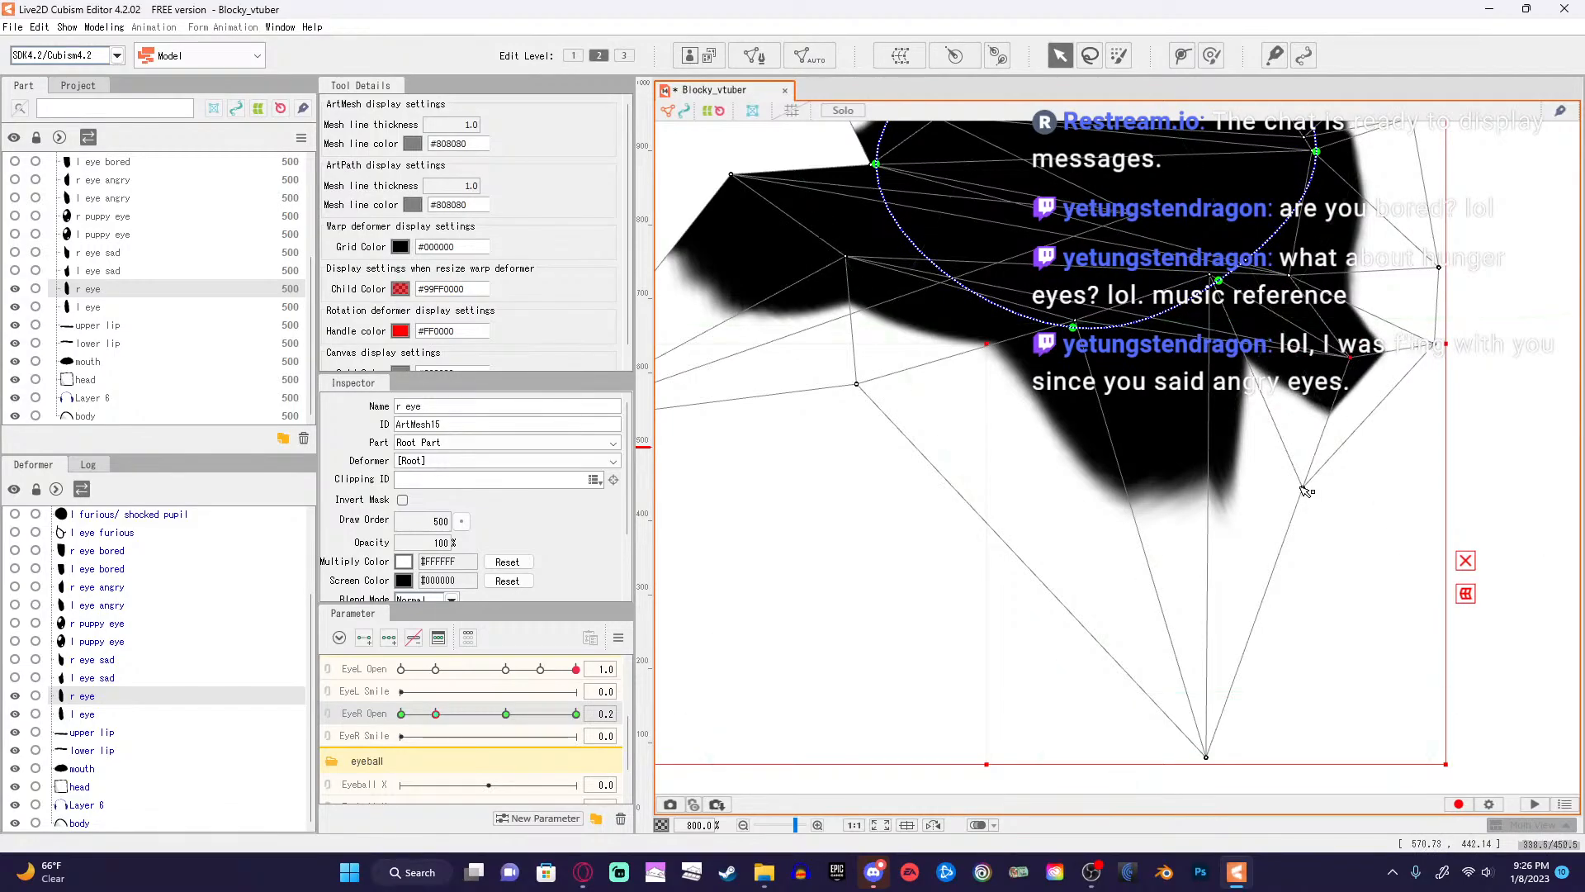
left_click_drag(1304, 491, 1340, 570)
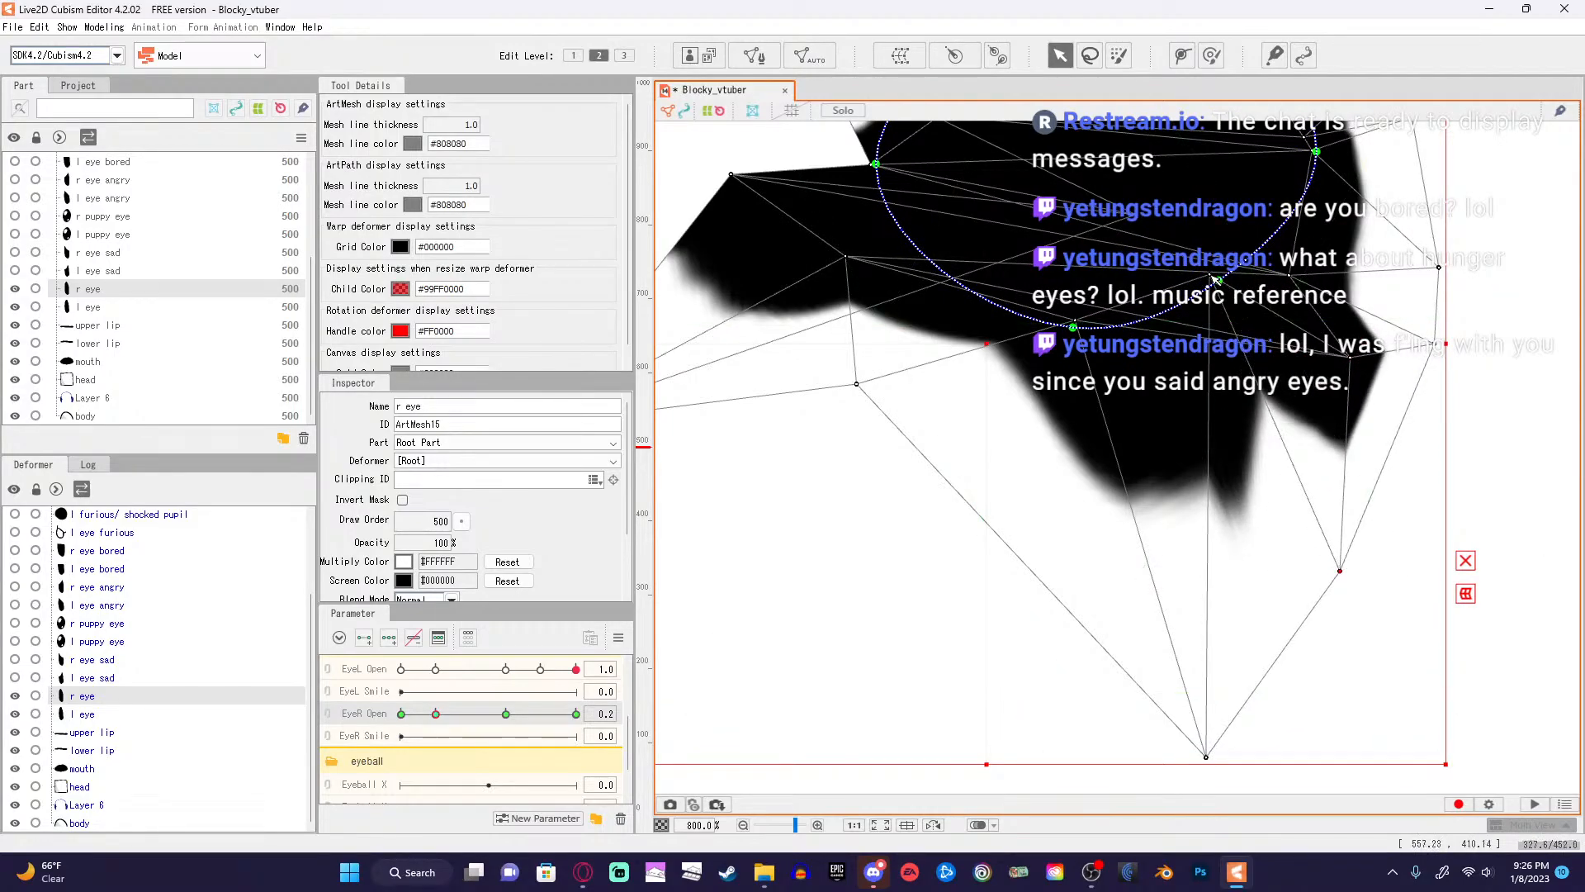
left_click_drag(1218, 281, 1235, 360)
key("ctrl+z")
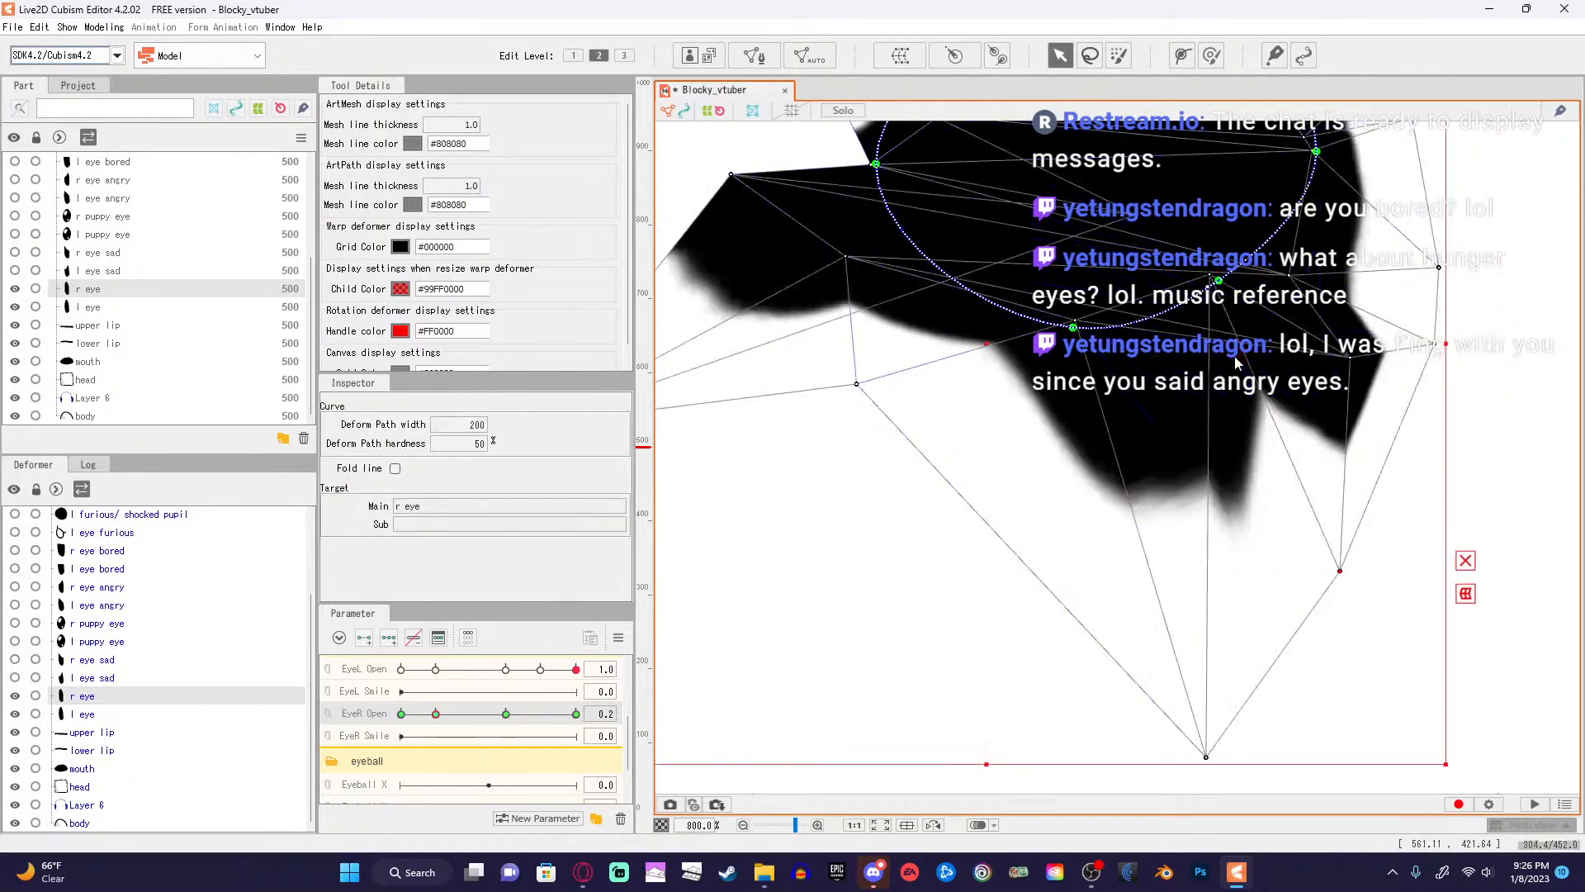
Try moving the r eye's lower right deform path point down toward the lower right corner.
scroll(1238, 313, "up", 4)
scroll(1212, 452, "down", 4)
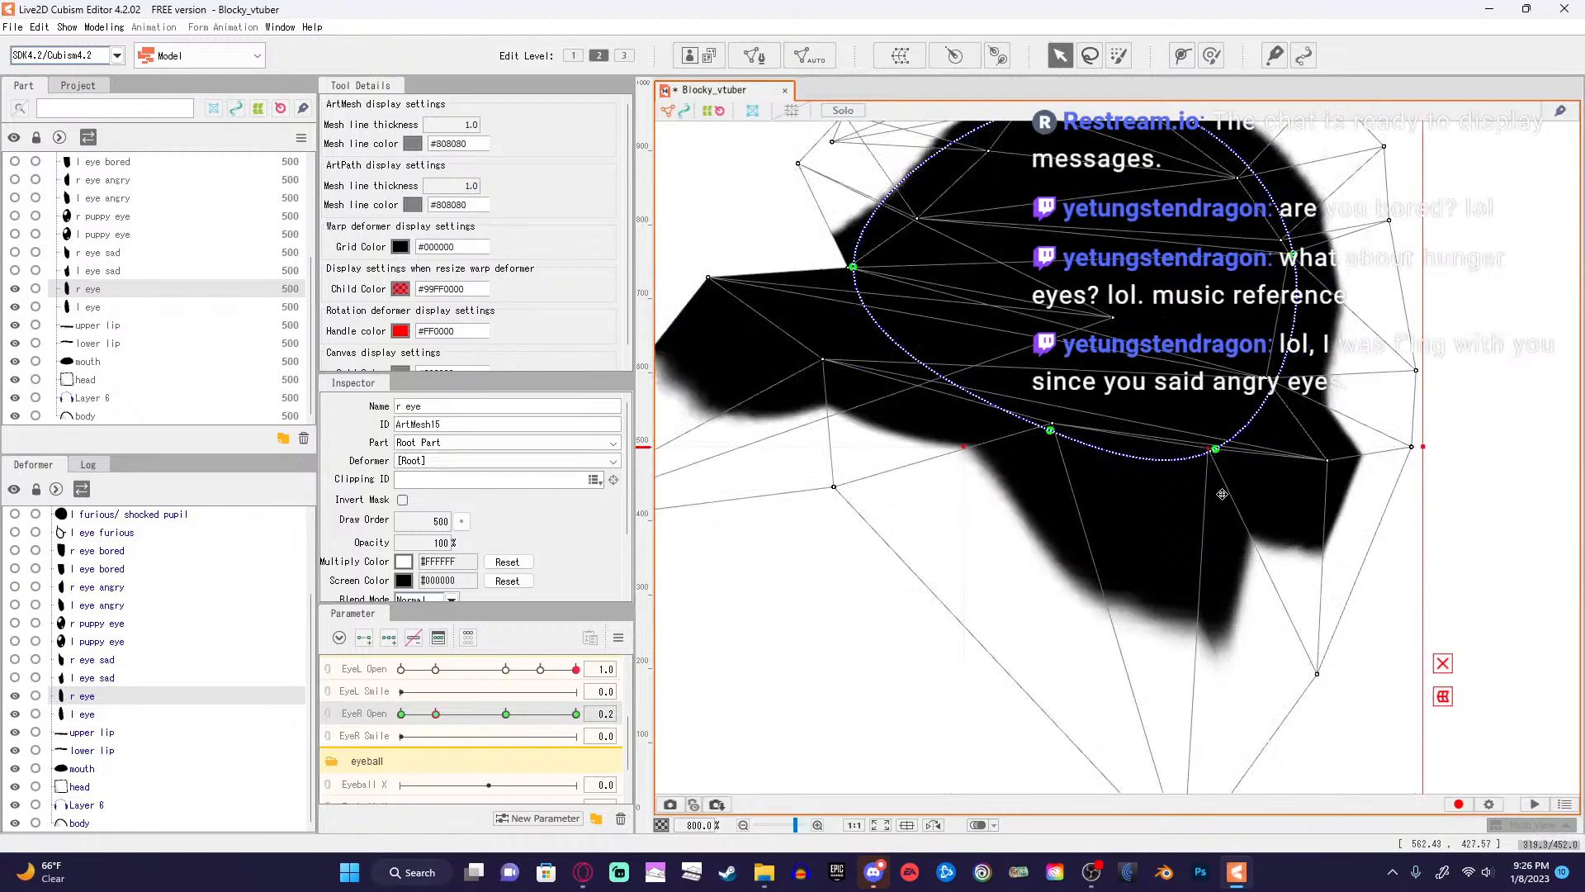
scroll(1222, 494, "down", 1)
left_click_drag(1218, 474, 1221, 484)
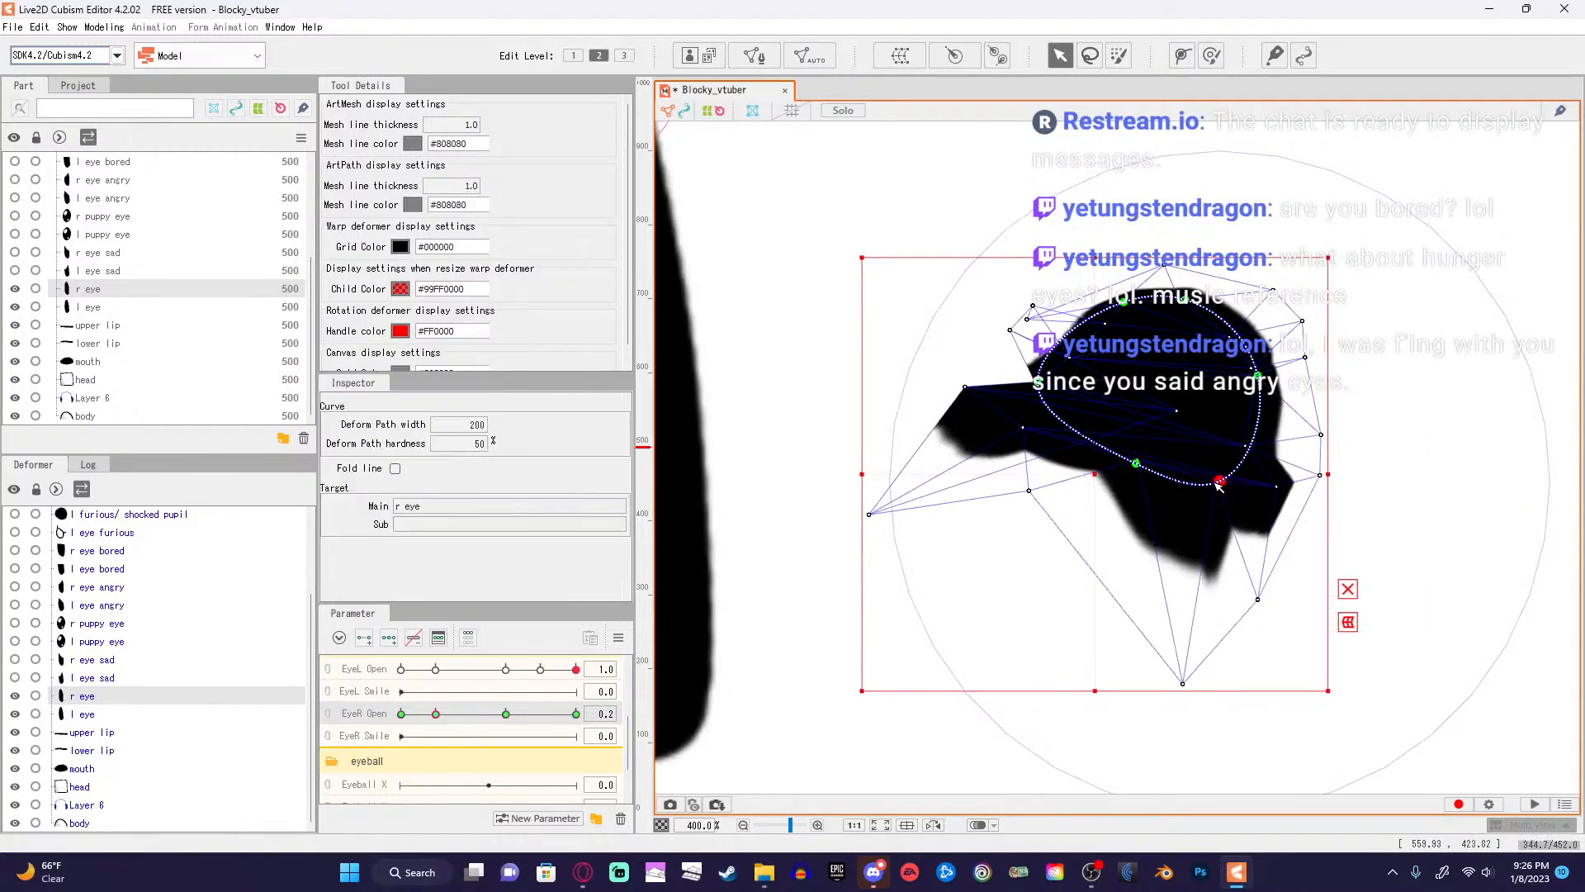
key("ctrl+z")
scroll(1206, 496, "up", 2)
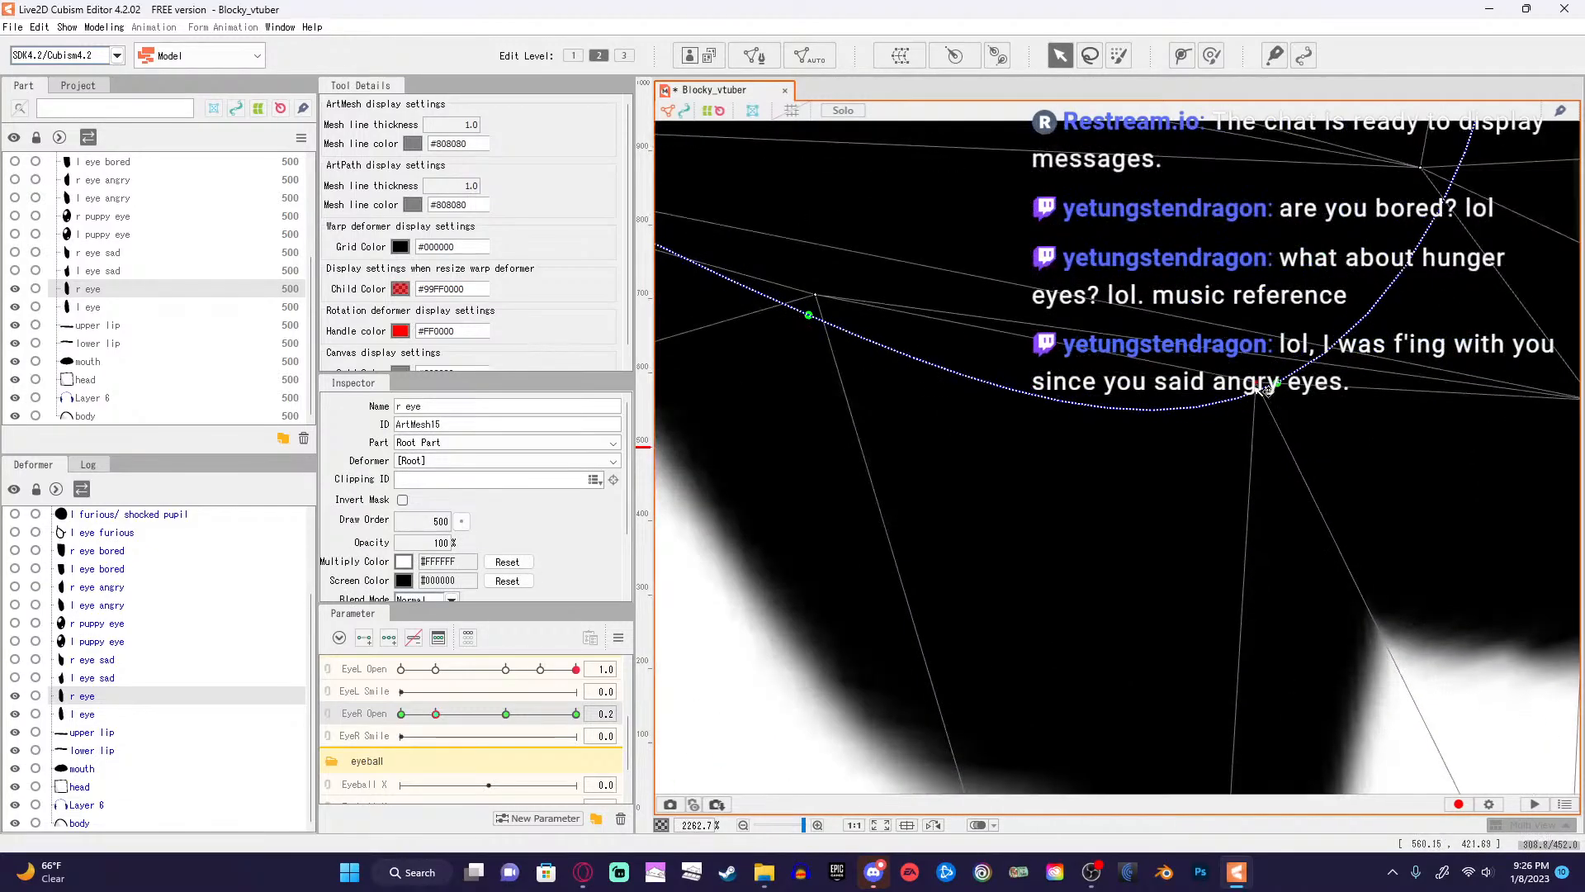
scroll(1208, 495, "up", 1)
scroll(1318, 594, "down", 4)
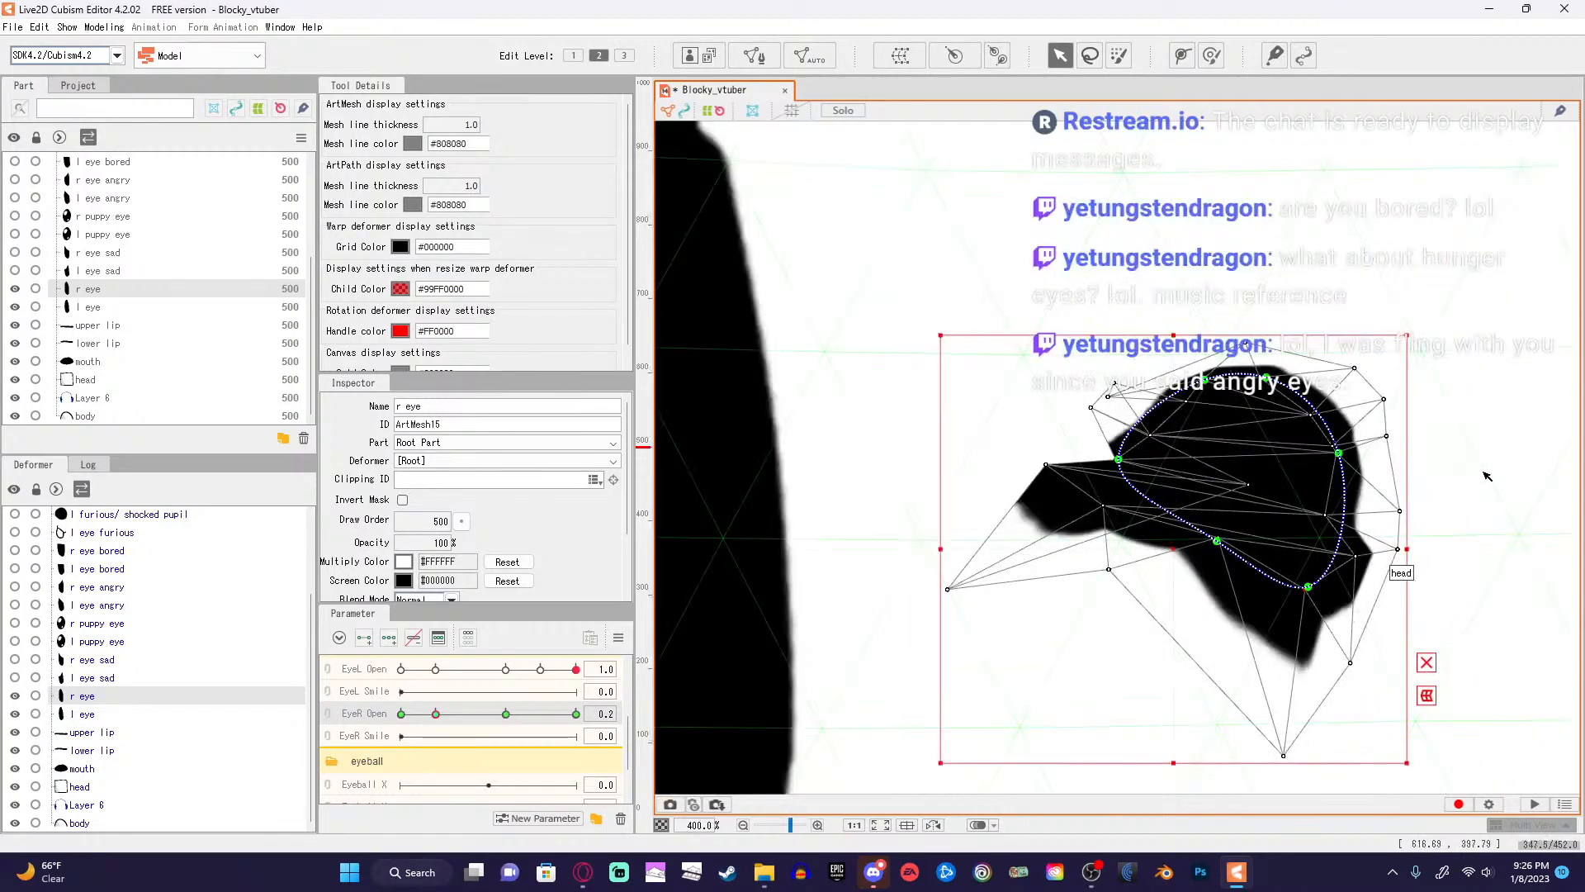
Try pulling the r eye's far left outer vertex and the left corner vertex in toward the eye.
left_click_drag(1486, 476, 1413, 518)
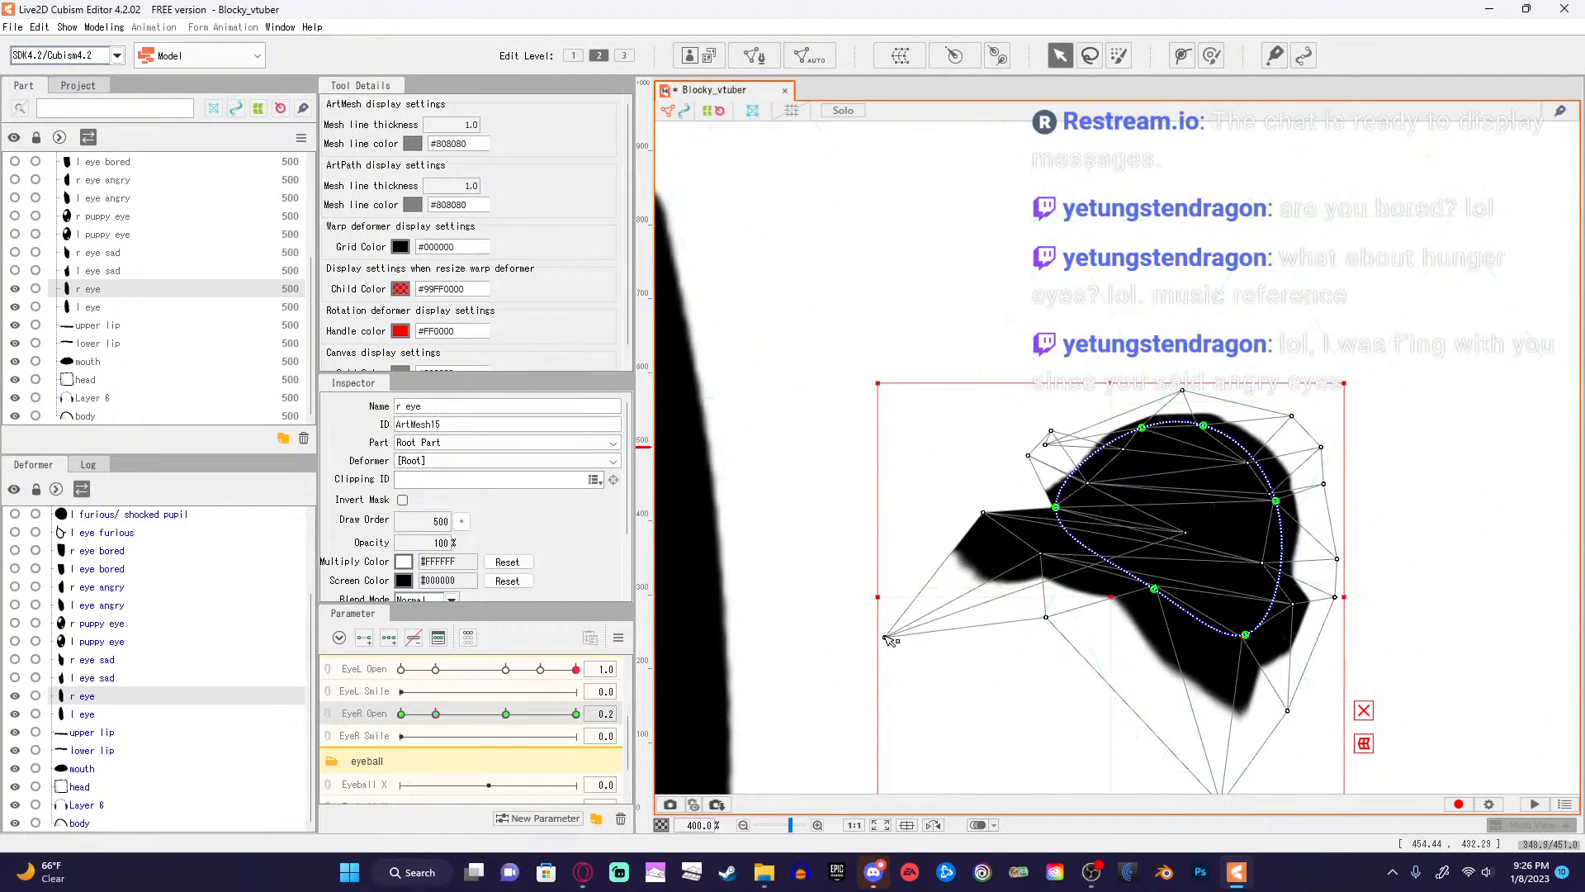
left_click_drag(885, 637, 1013, 623)
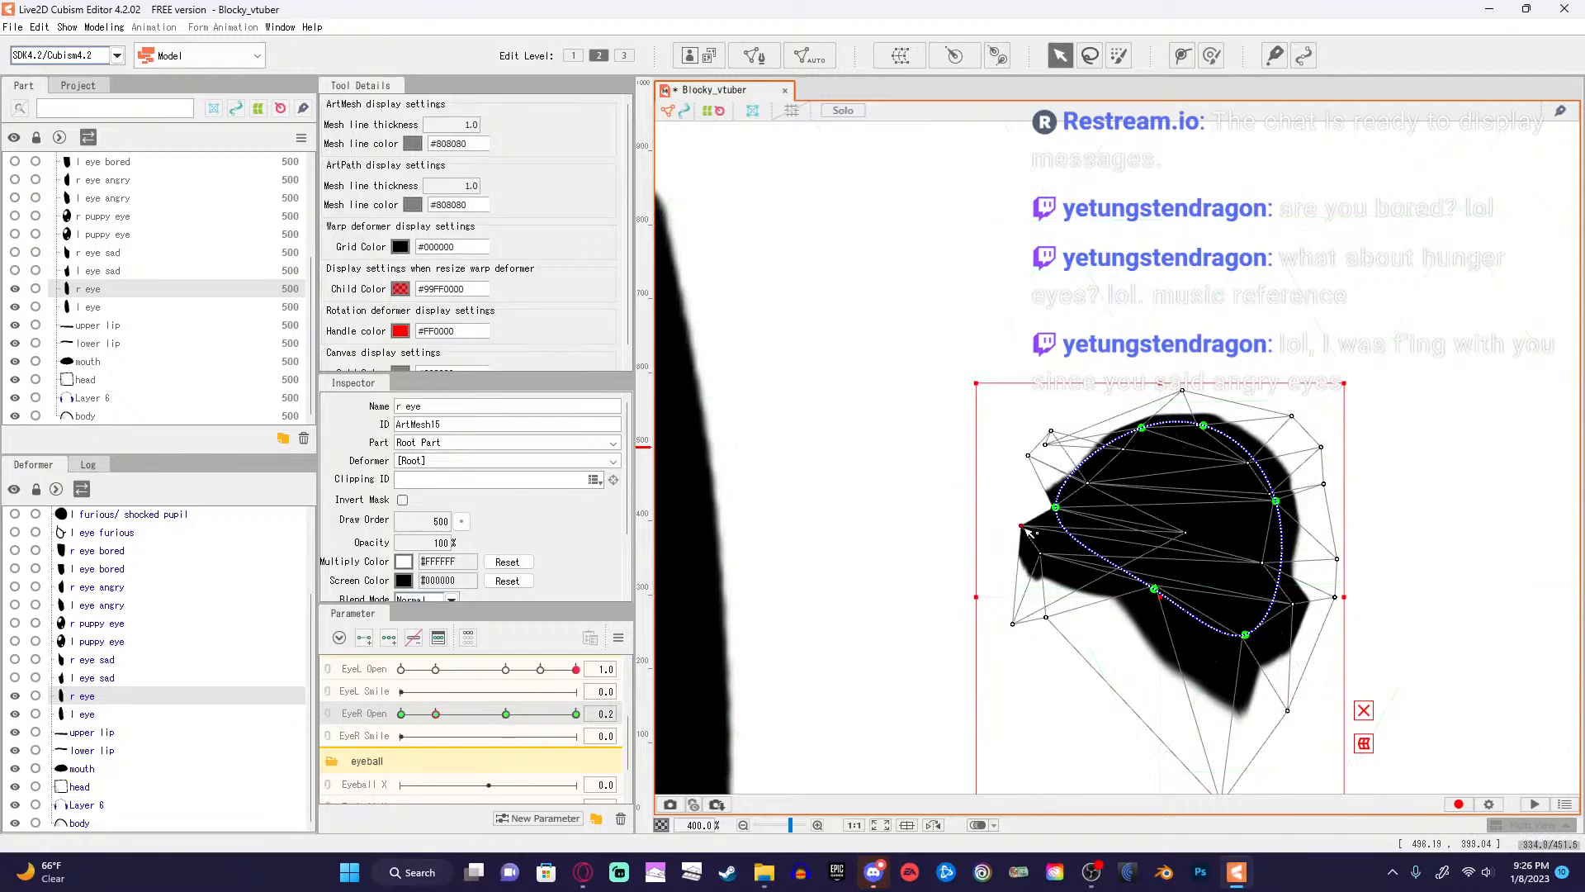
left_click_drag(1055, 546, 1050, 535)
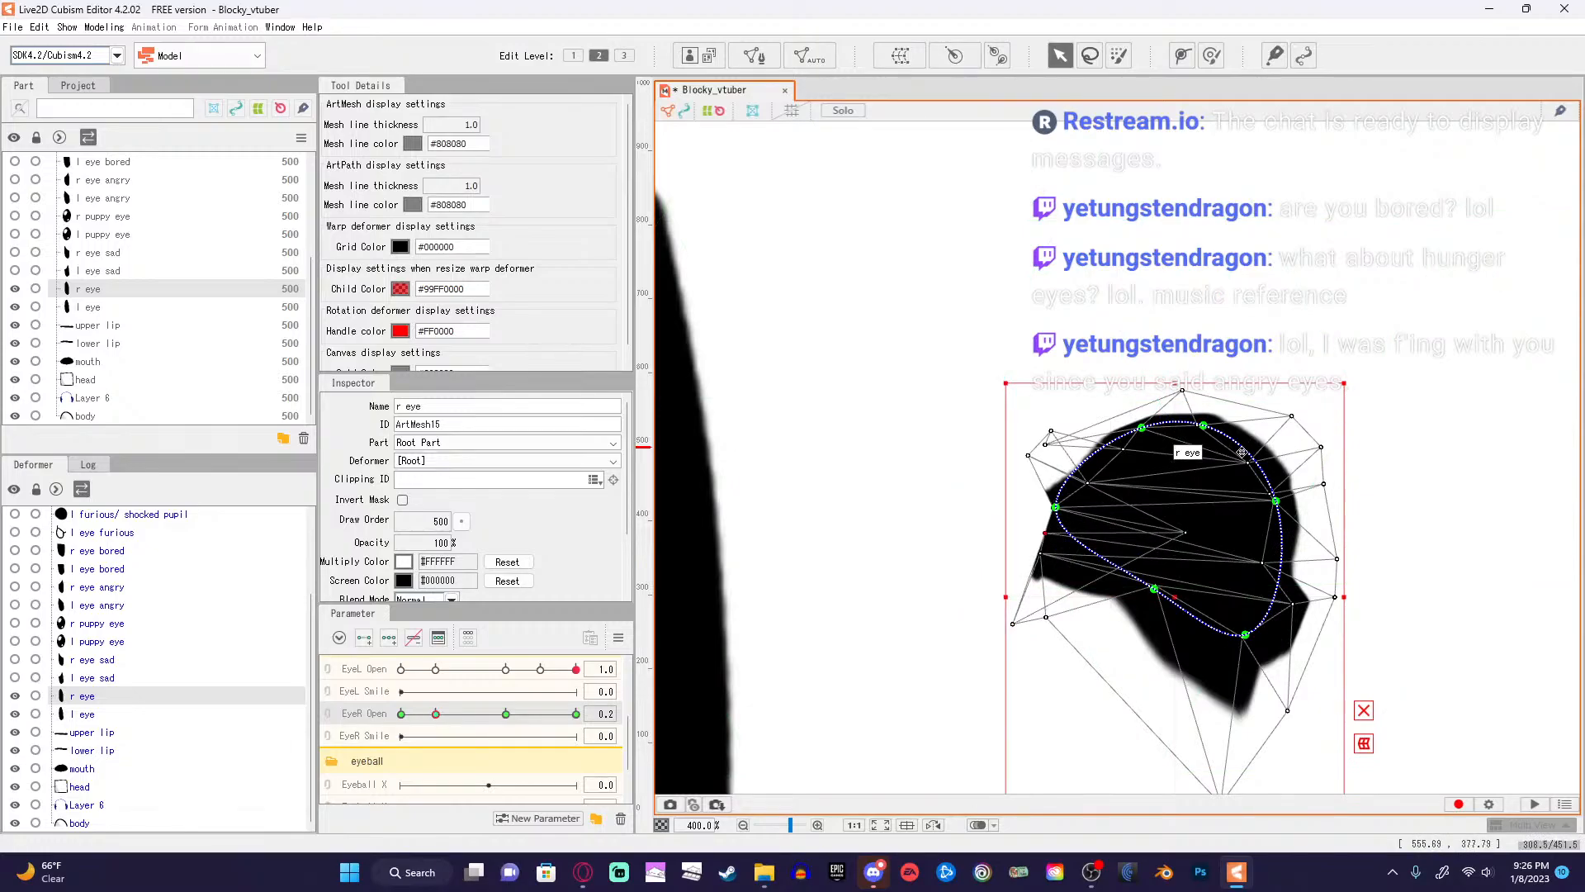
Undo the recent vertex and deform path edits on the r eye back to its smoother rounded shape.
key("ctrl+z")
key("ctrl+z")
key("ctrl+z")
key("ctrl+z")
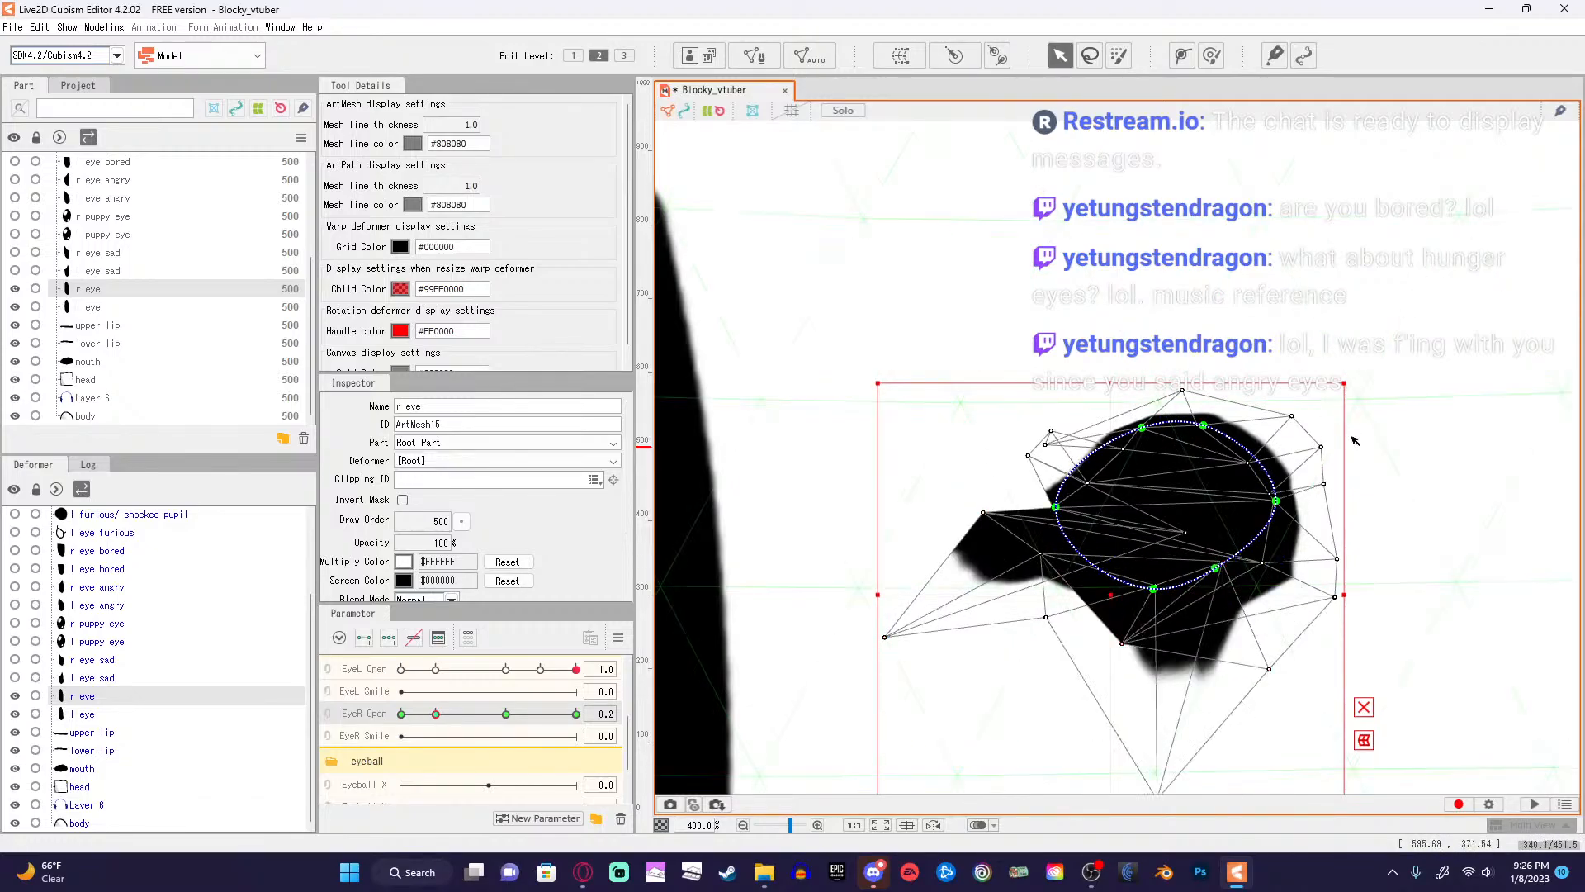
key("ctrl+z")
key("ctrl+z")
key("ctrl+z")
key("ctrl+z")
key("ctrl+z")
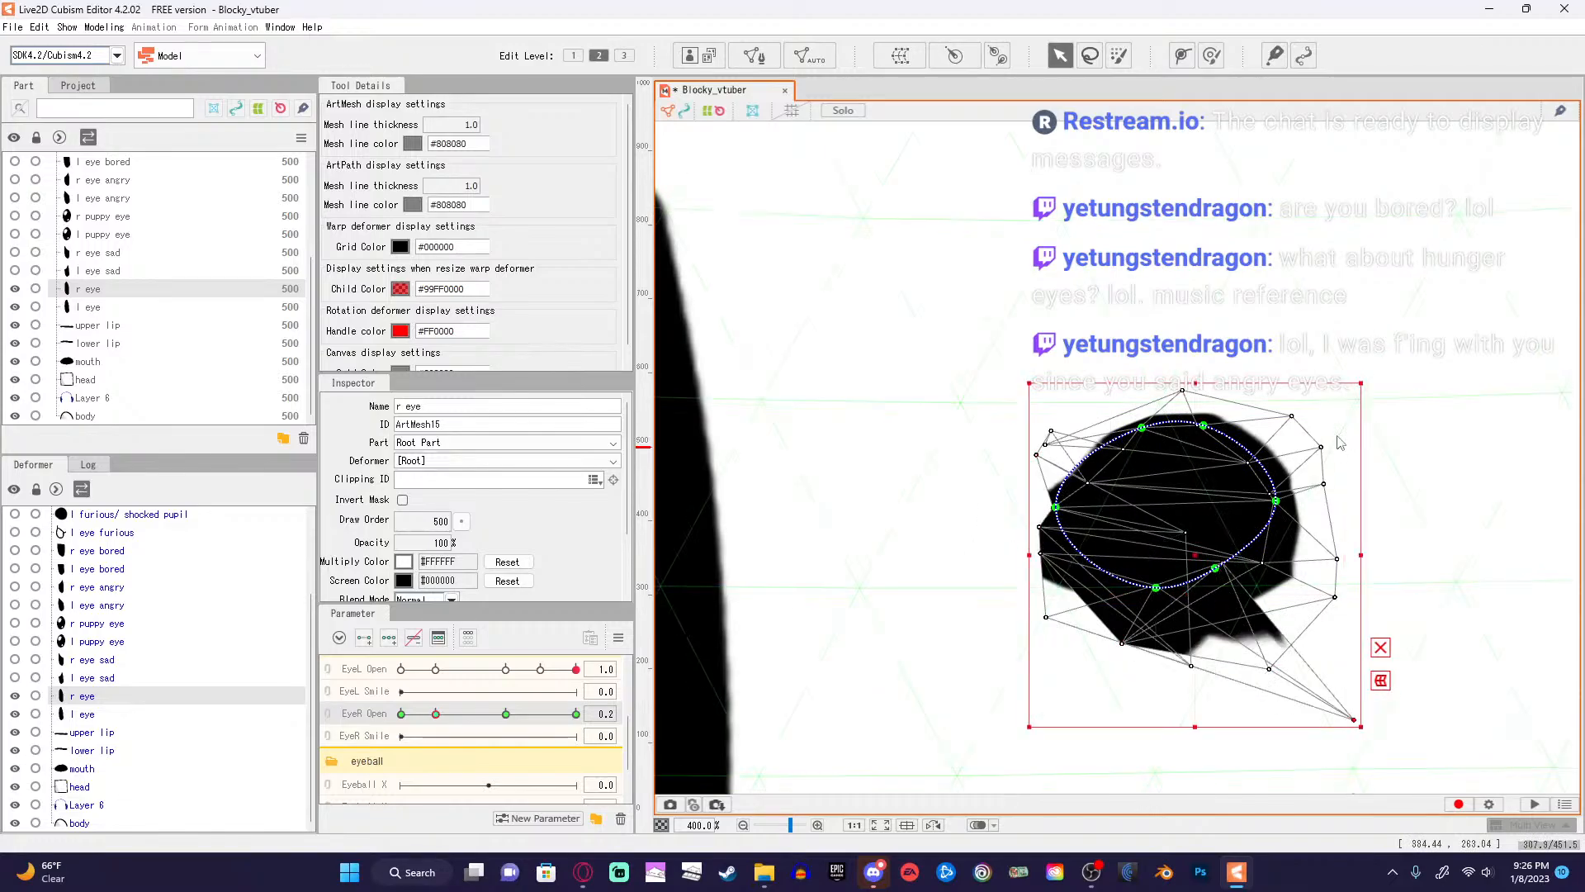
key("ctrl+z")
key("ctrl+z")
key("ctrl+z")
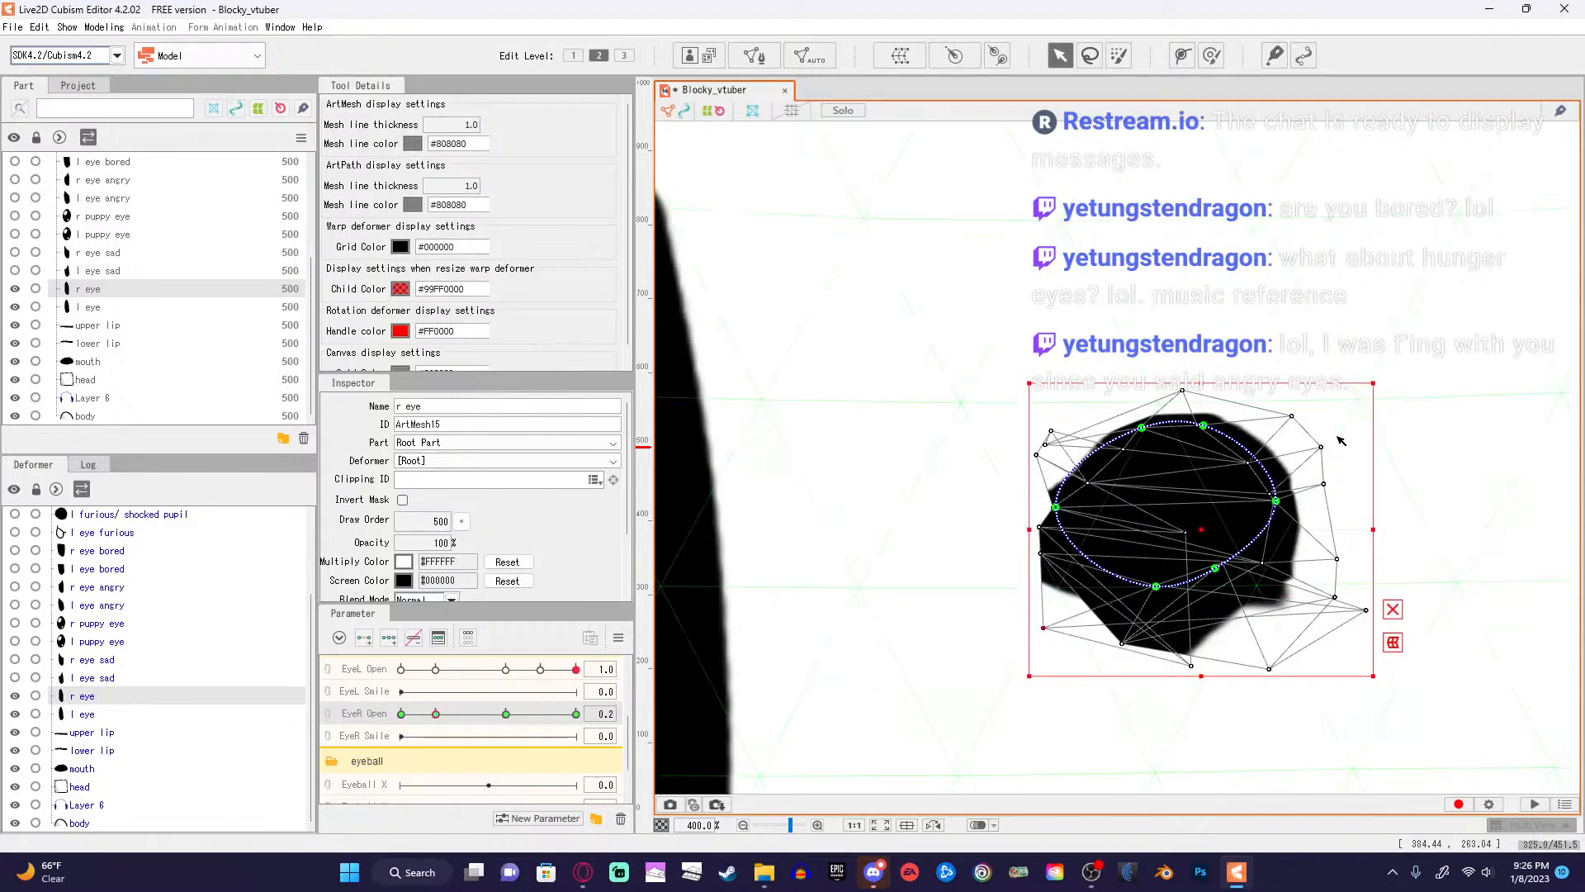
scroll(1398, 439, "up", 3)
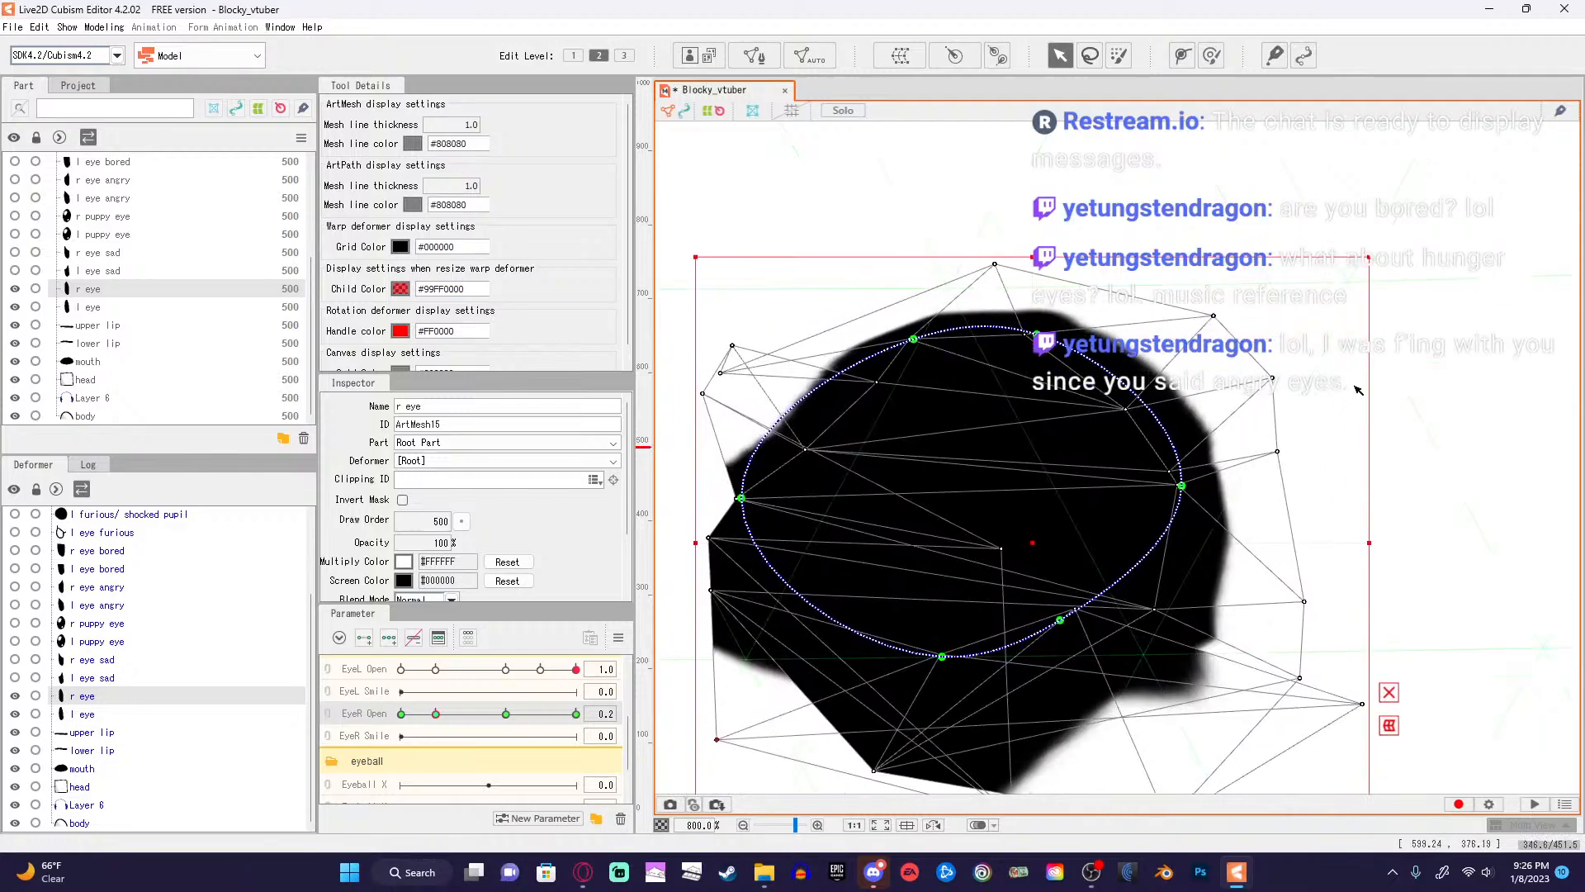
key("ctrl+z")
scroll(1354, 388, "down", 2)
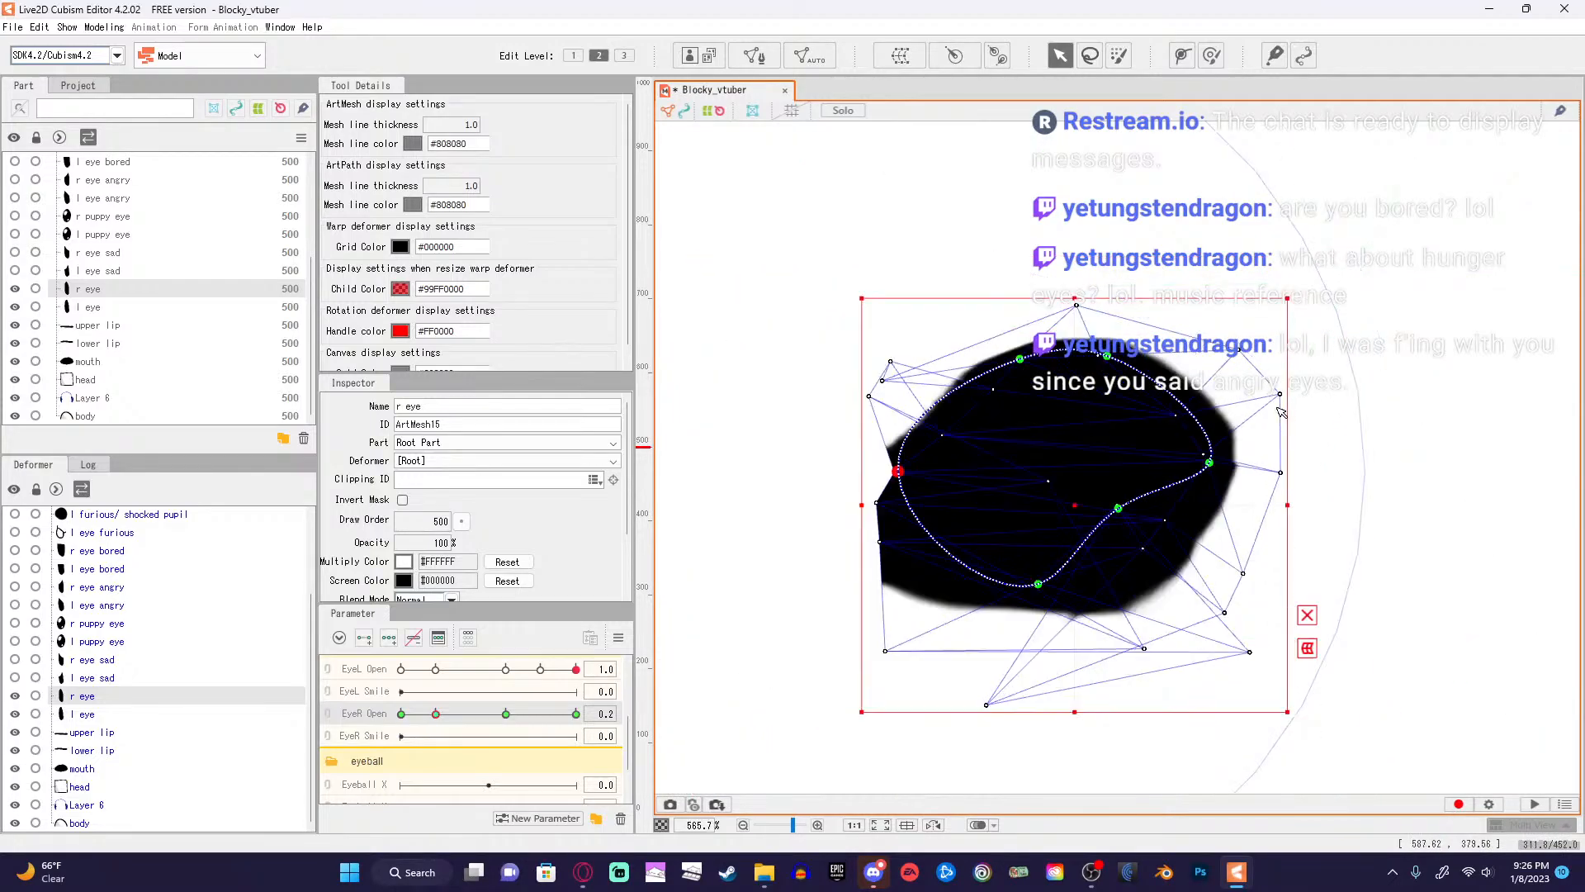
left_click_drag(1335, 381, 1411, 412)
key("ctrl+z")
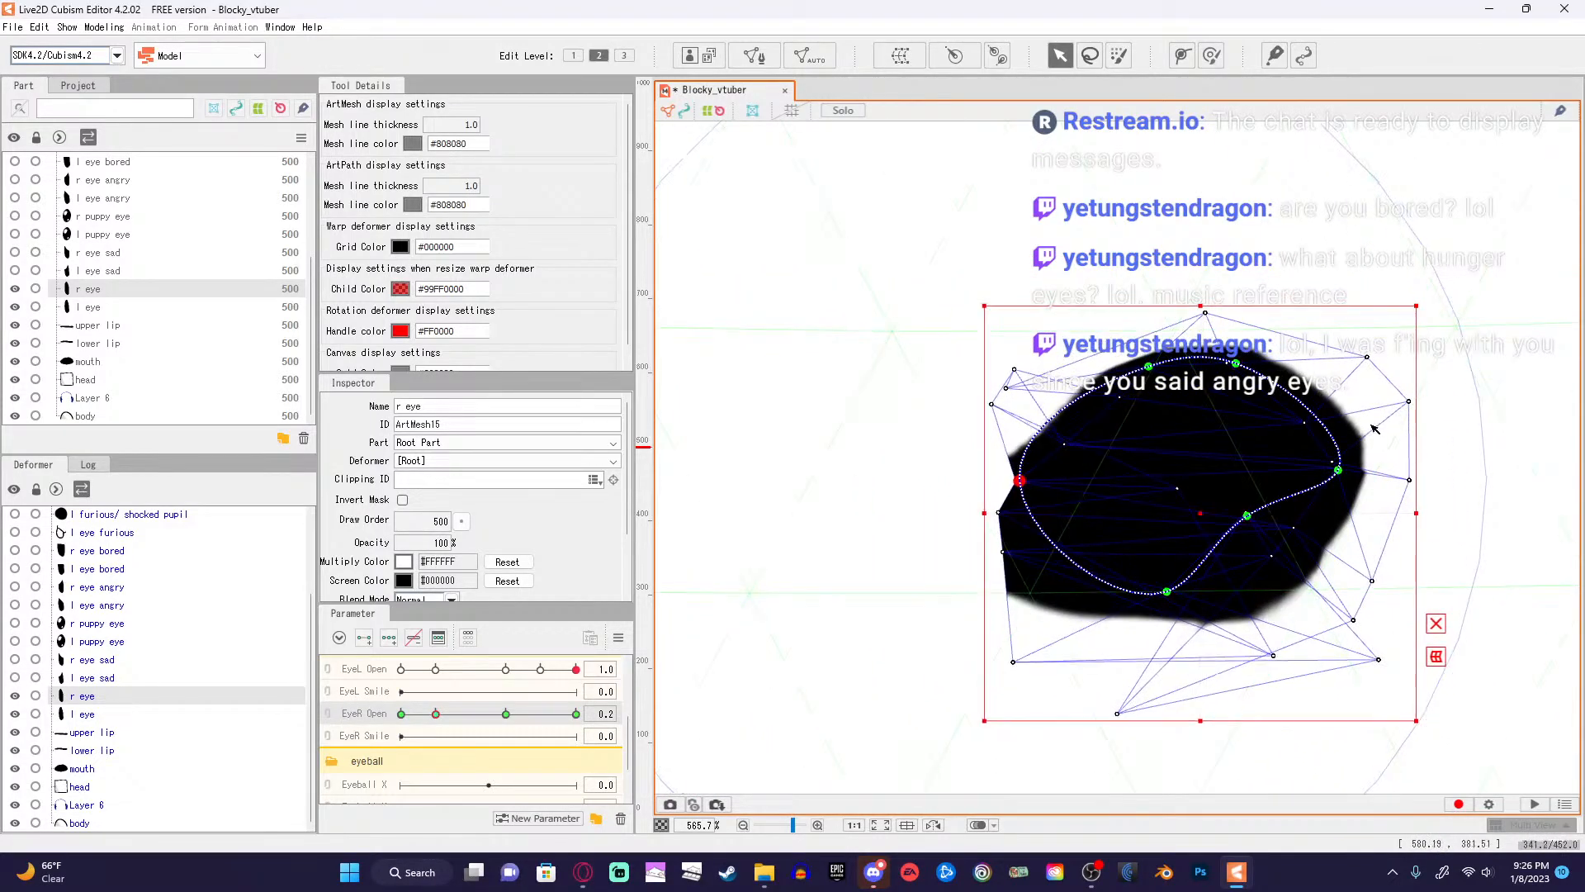
Redistribute the r eye's upper left outer vertices along the outline and shift the left edge vertices upward.
scroll(1156, 413, "up", 3)
scroll(1073, 397, "down", 3)
scroll(971, 382, "up", 2)
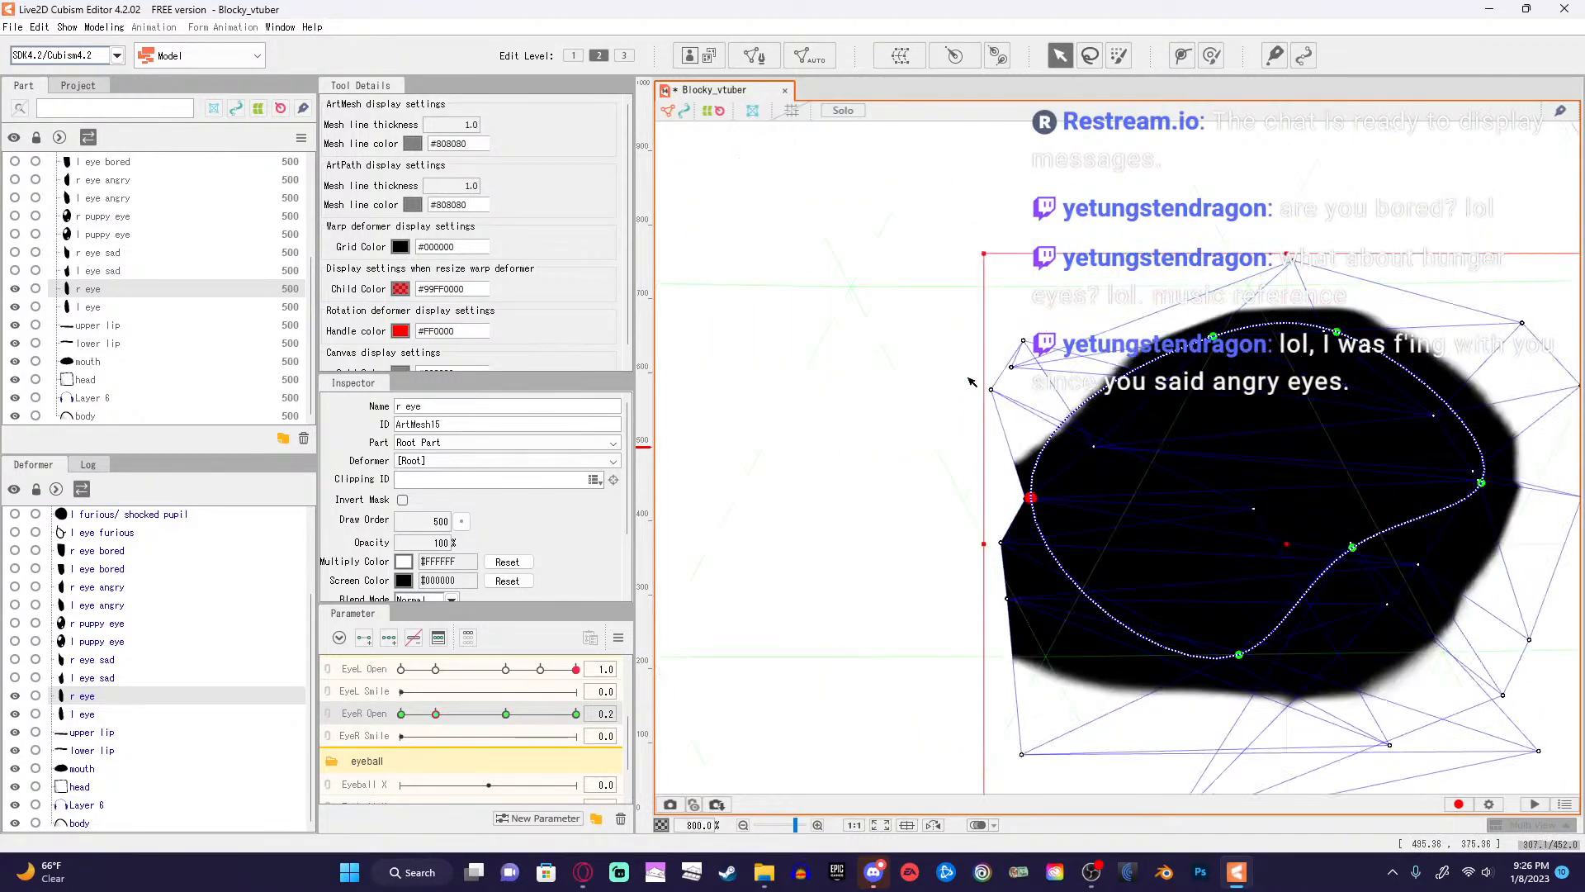
left_click_drag(991, 391, 1027, 379)
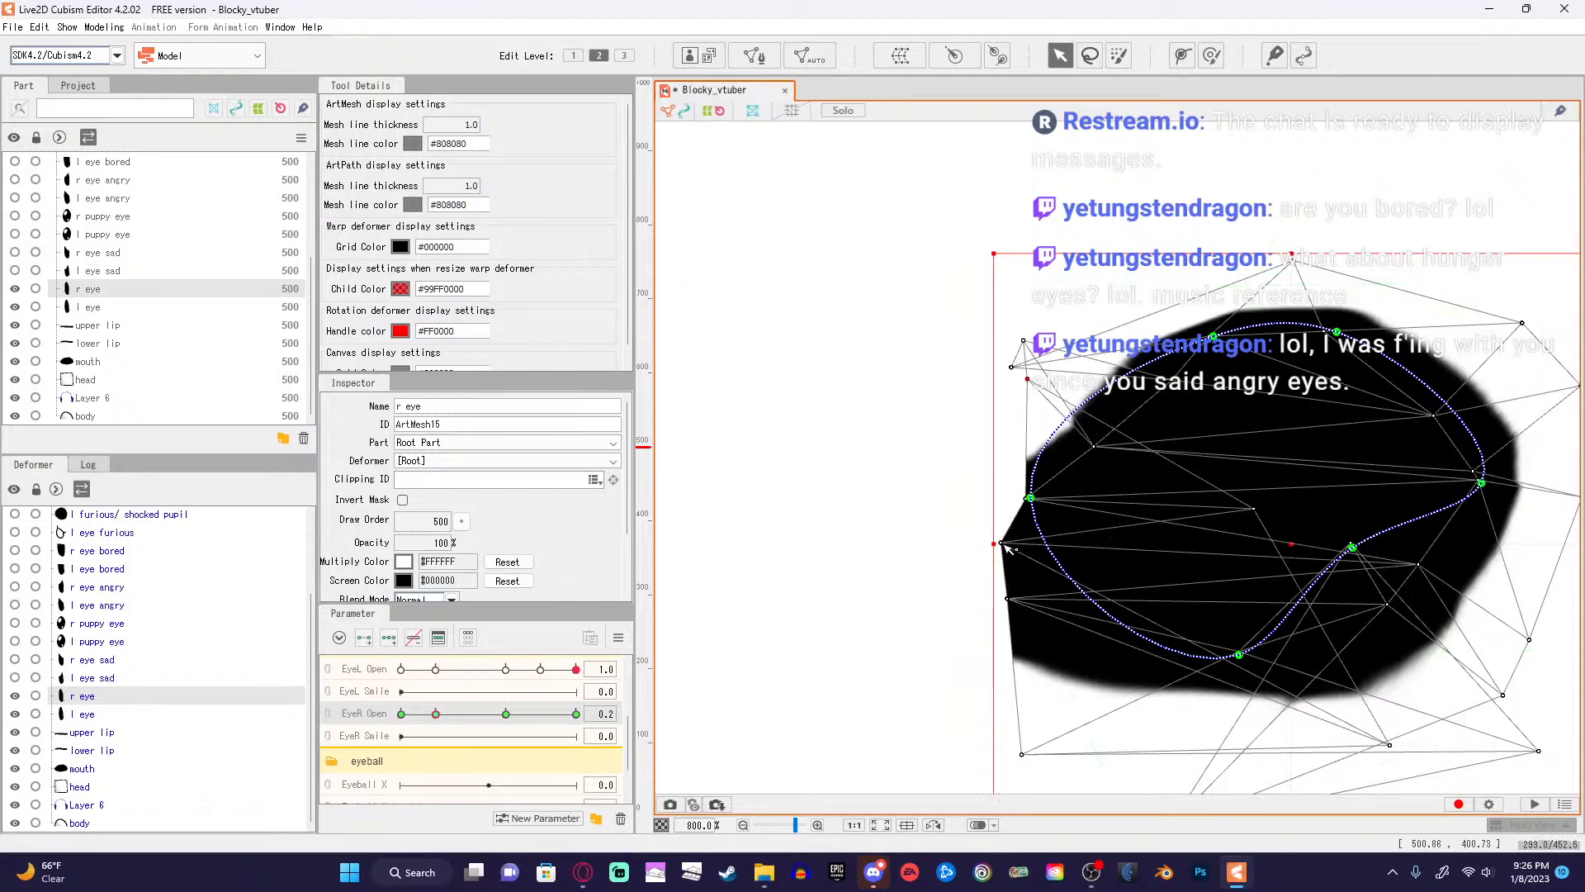
mouse_move(1002, 540)
left_mouse_down()
mouse_move(999, 595)
mouse_move(1021, 429)
mouse_move(1006, 496)
mouse_move(1019, 535)
left_mouse_up()
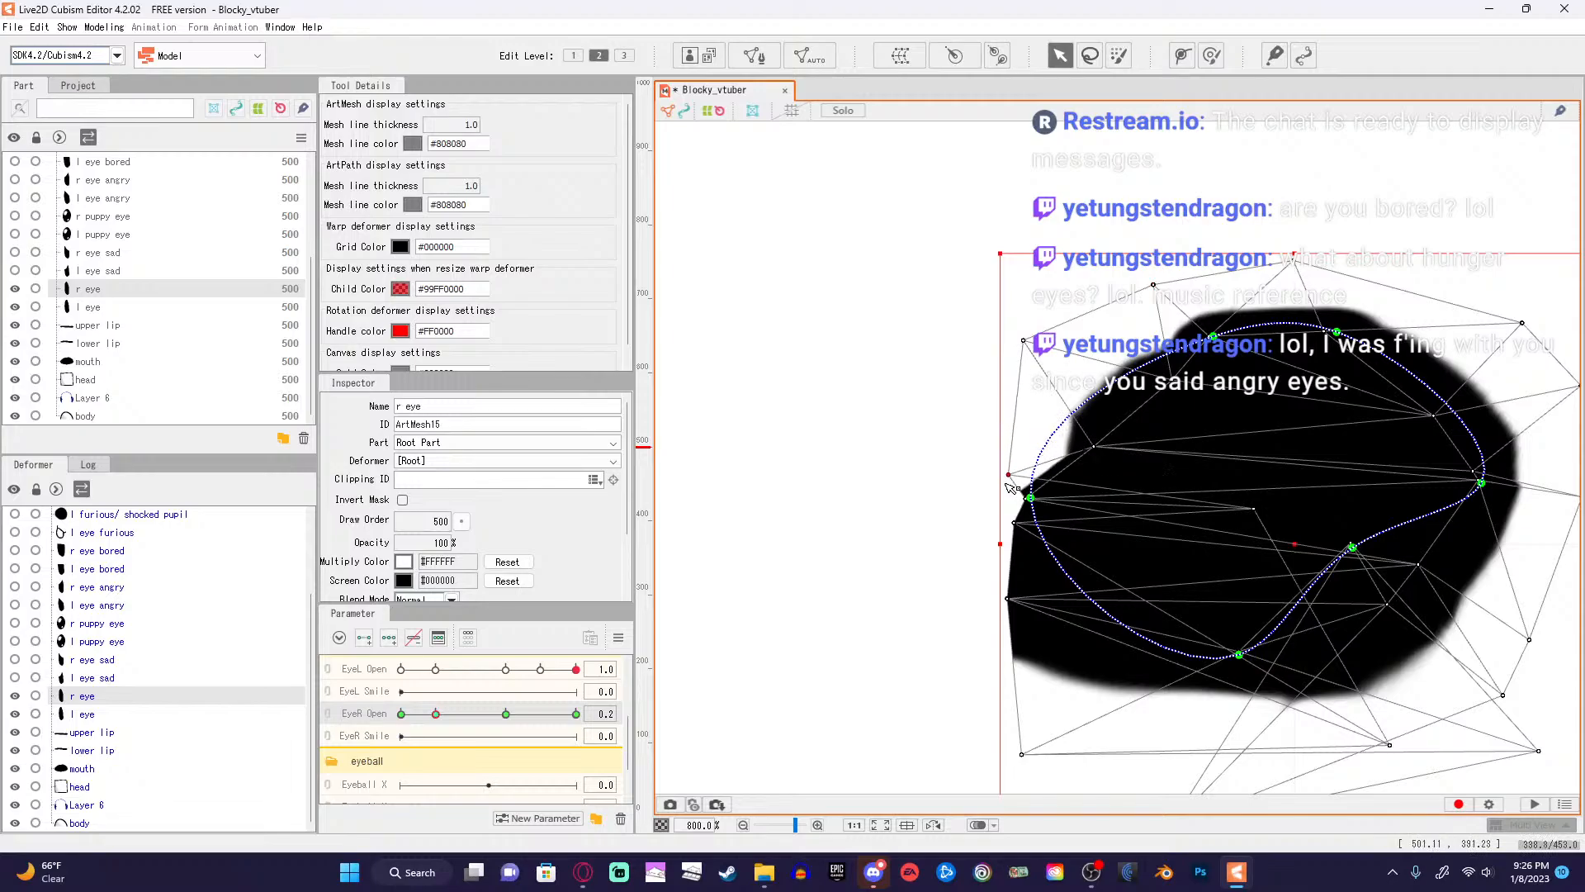
left_click_drag(1007, 483, 998, 536)
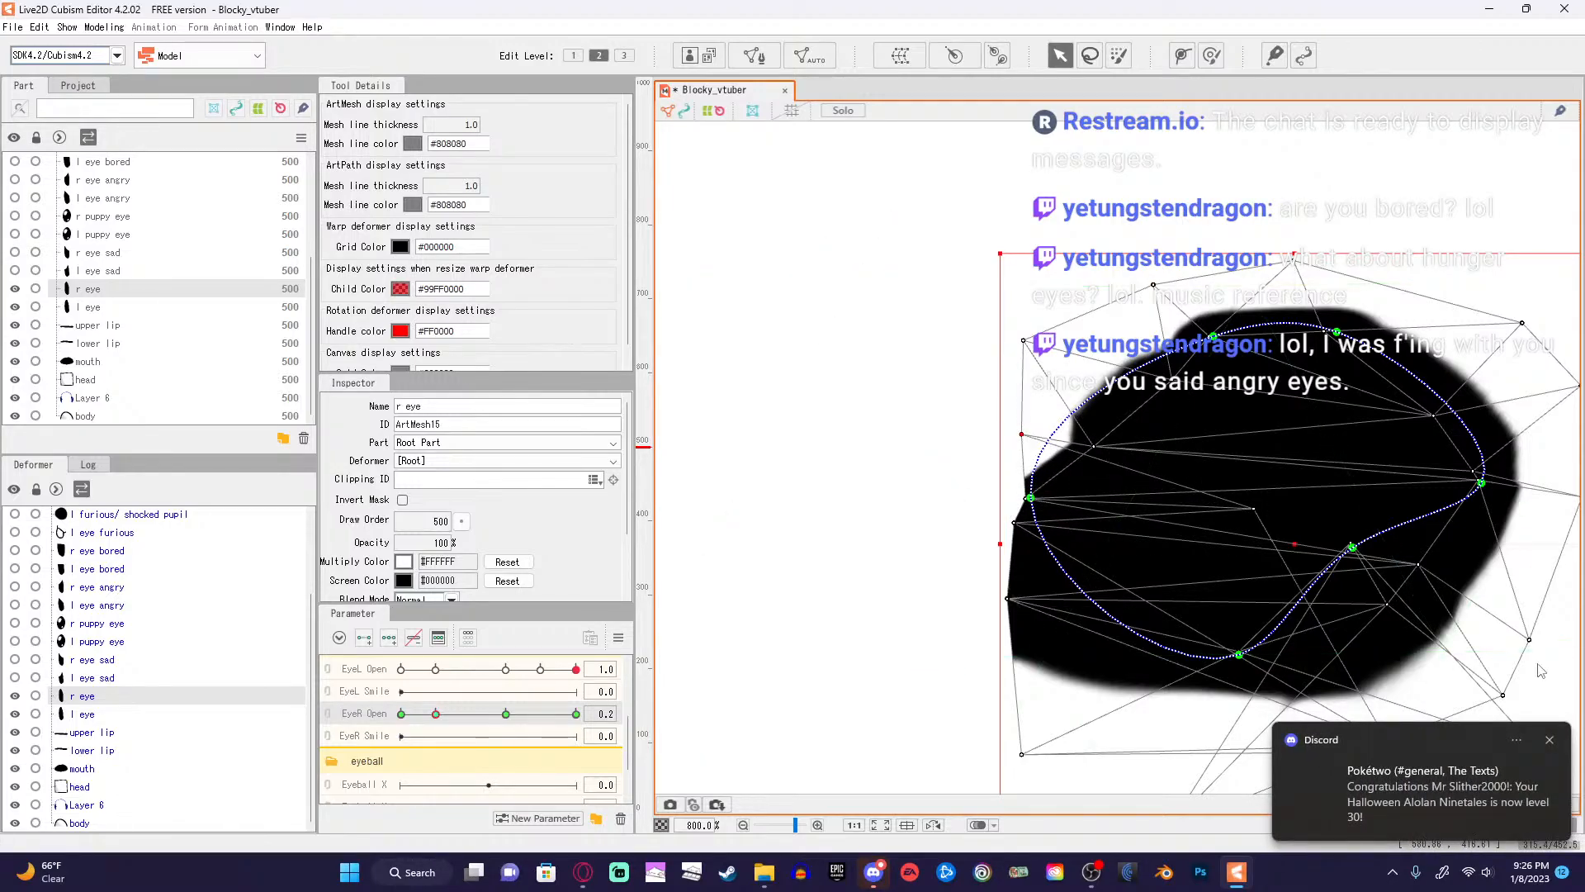
left_click(1549, 741)
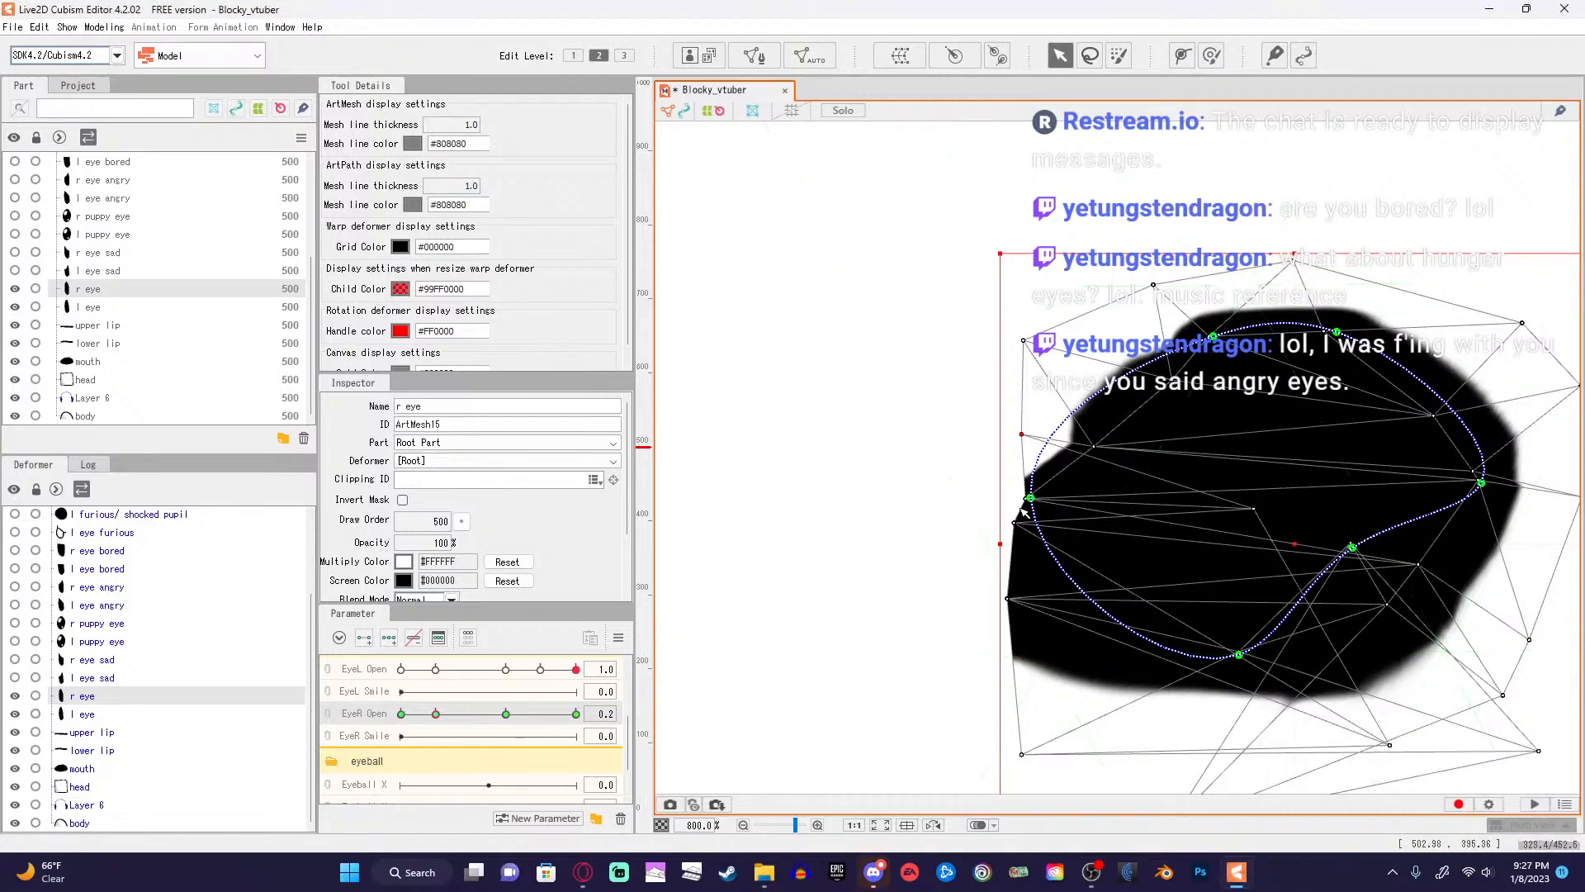
Move the r eye's left deform path point outward and bring the adjacent vertex in line with the left edge.
left_click_drag(1029, 499, 1015, 506)
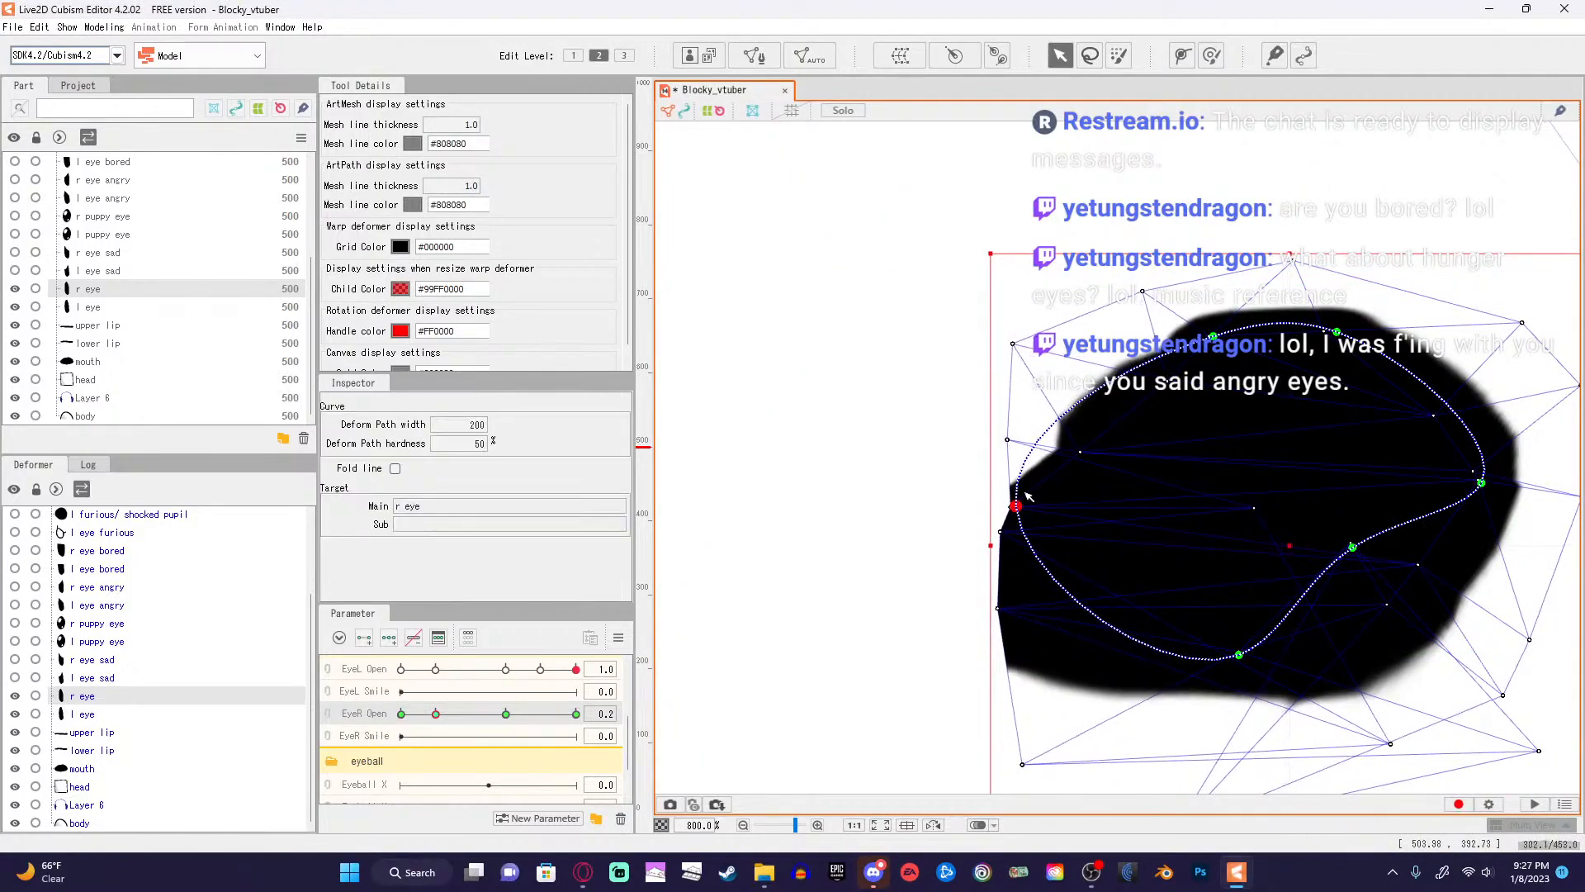
left_click(1049, 502)
scroll(1042, 510, "up", 5)
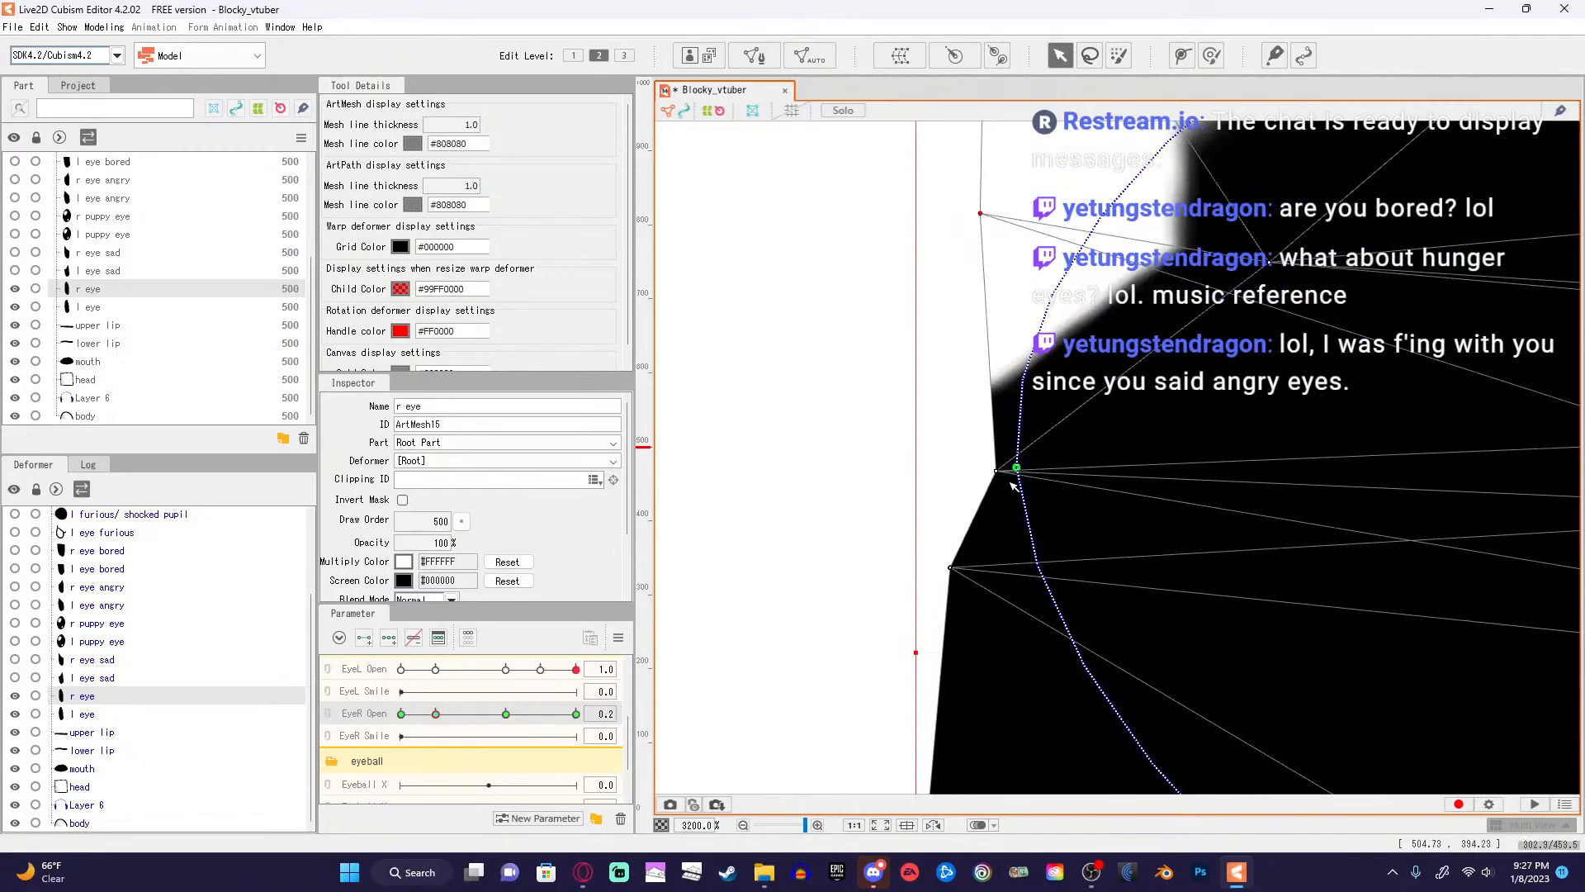
left_click_drag(997, 473, 948, 477)
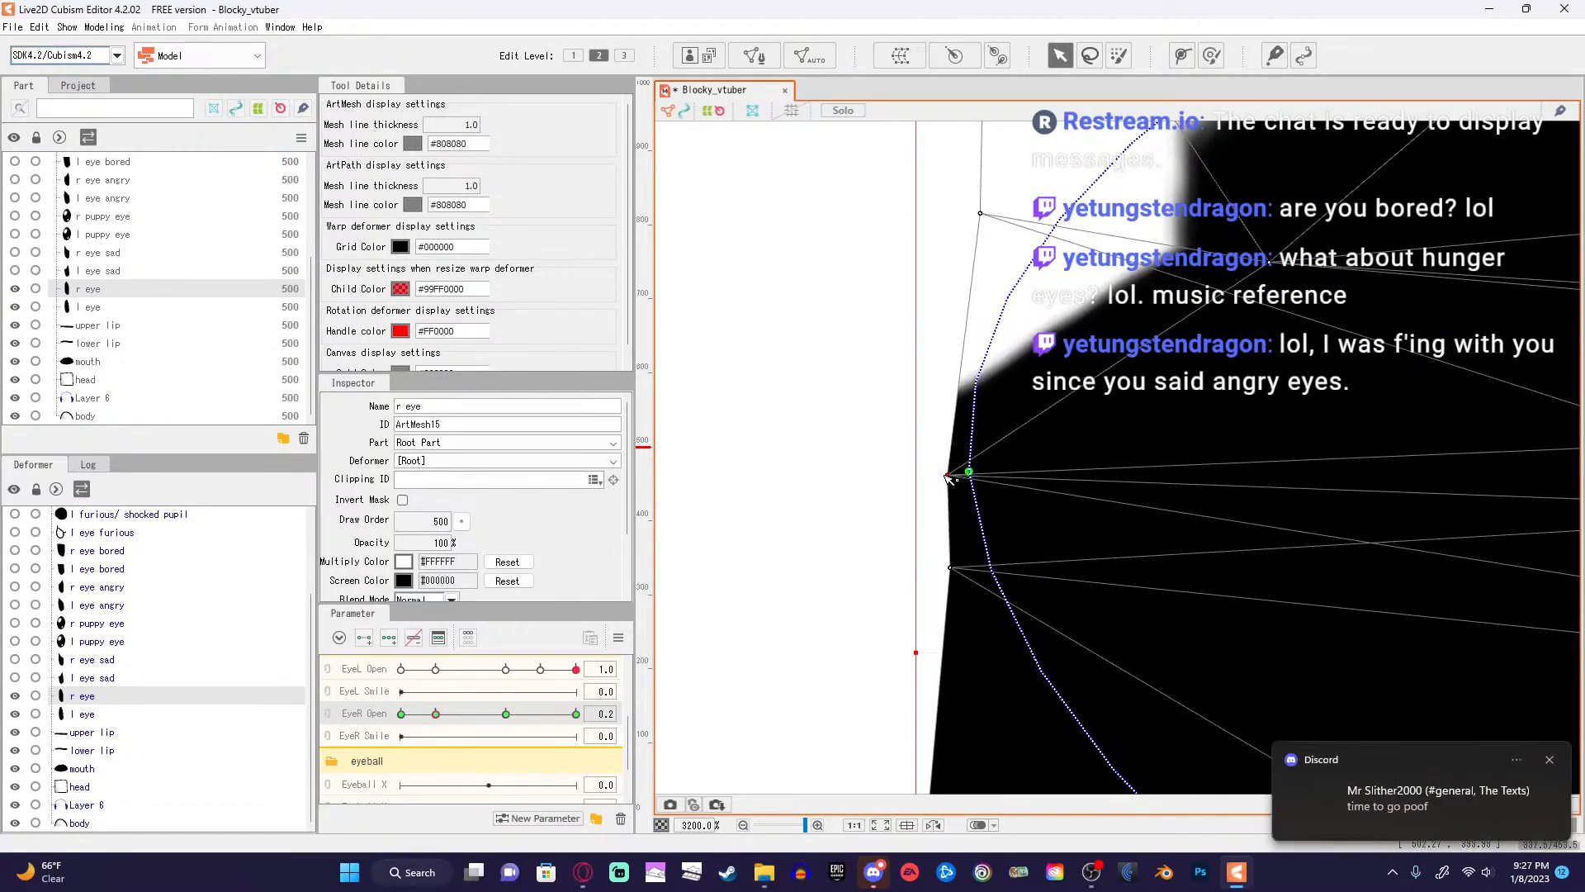
left_click(1550, 760)
Move the r eye's lower left outer vertex across to the bottom and the lowest vertex out past the upper right.
scroll(1009, 529, "down", 5)
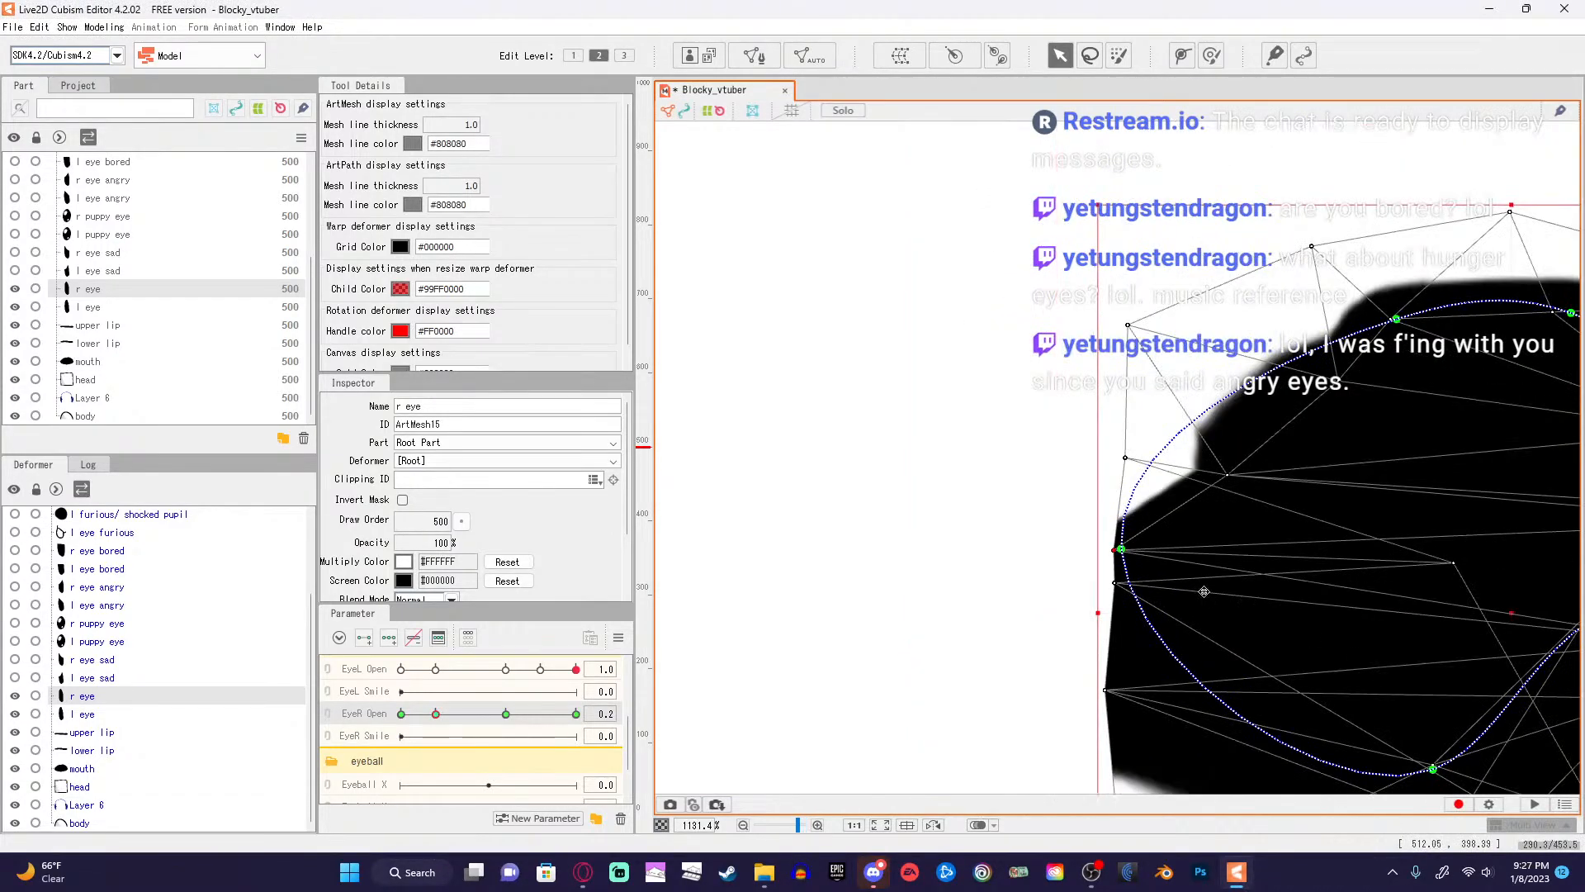
left_click_drag(932, 725, 1132, 728)
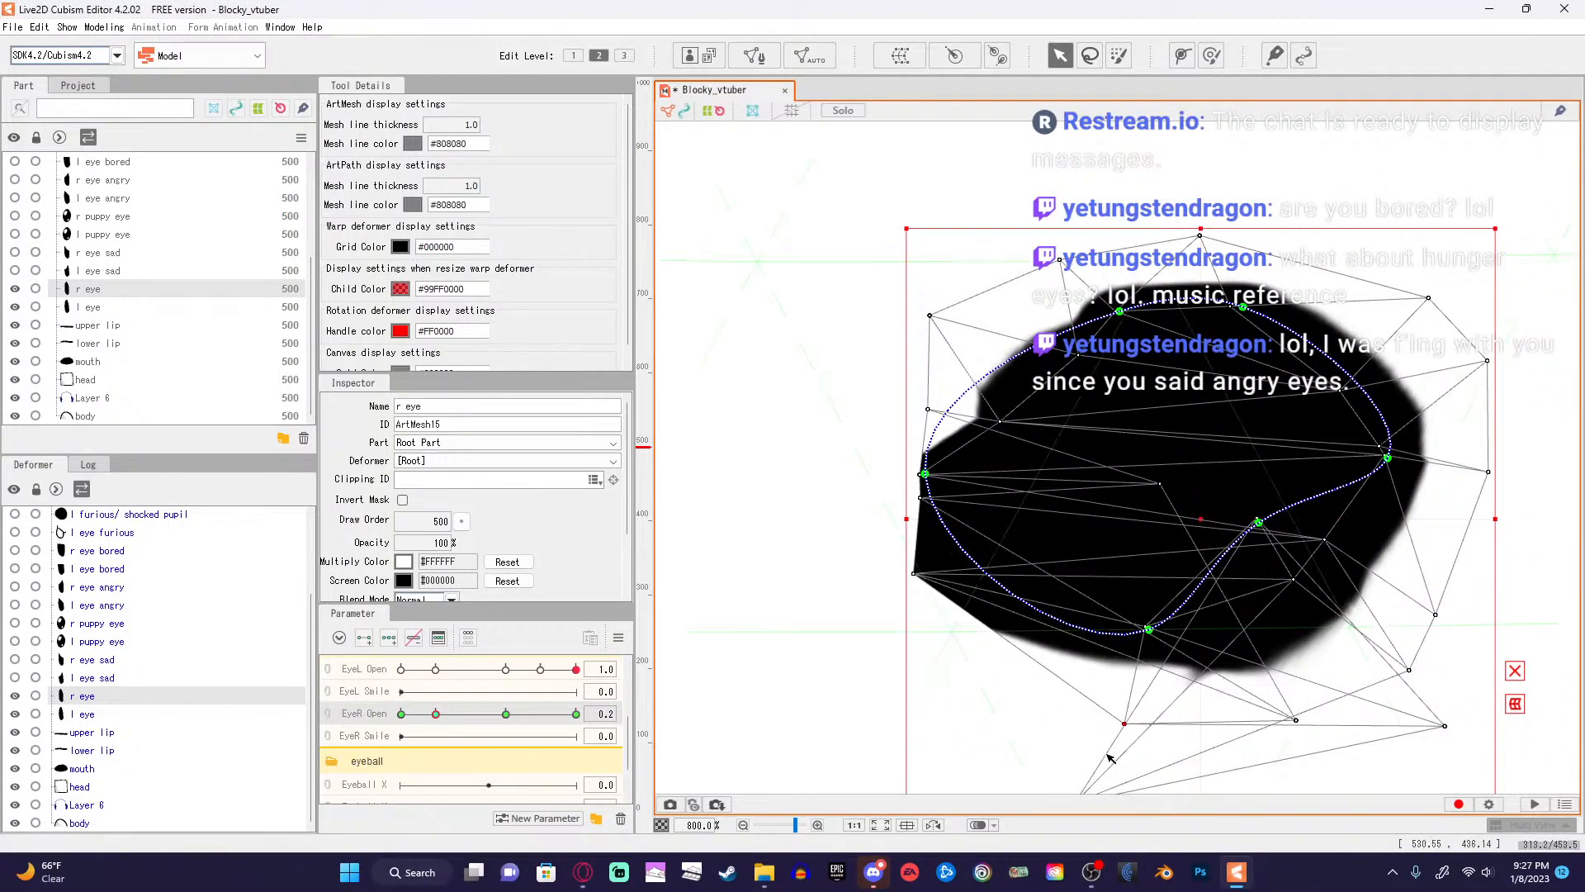
scroll(1111, 758, "down", 2)
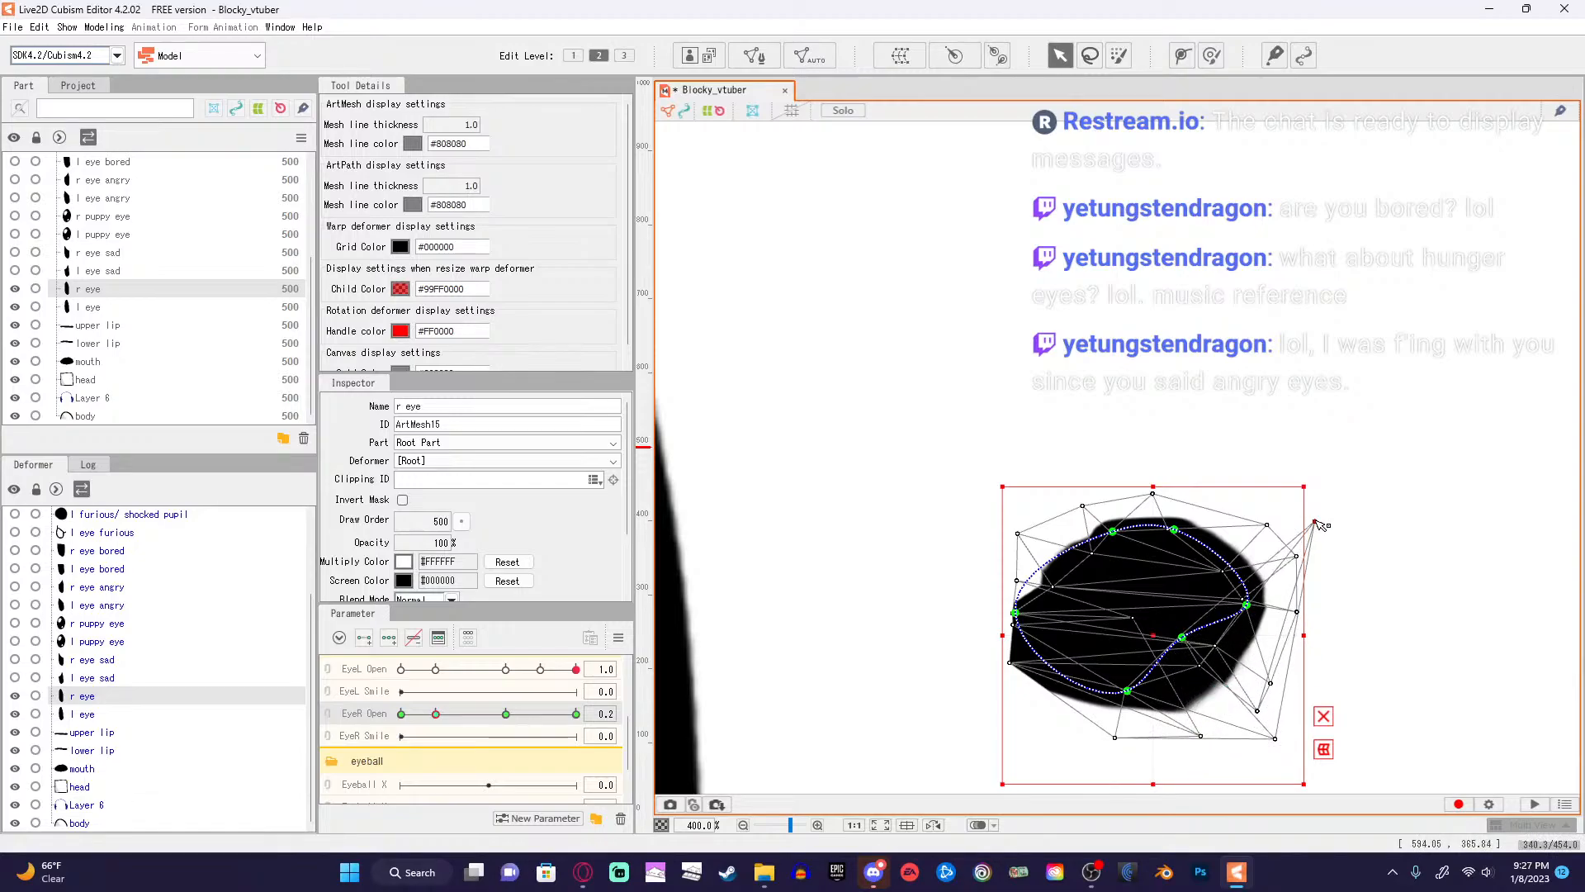
Smooth the r eye's upper left edge by pulling the inner vertices outward and sliding the top outer vertices right.
scroll(1122, 545, "up", 3)
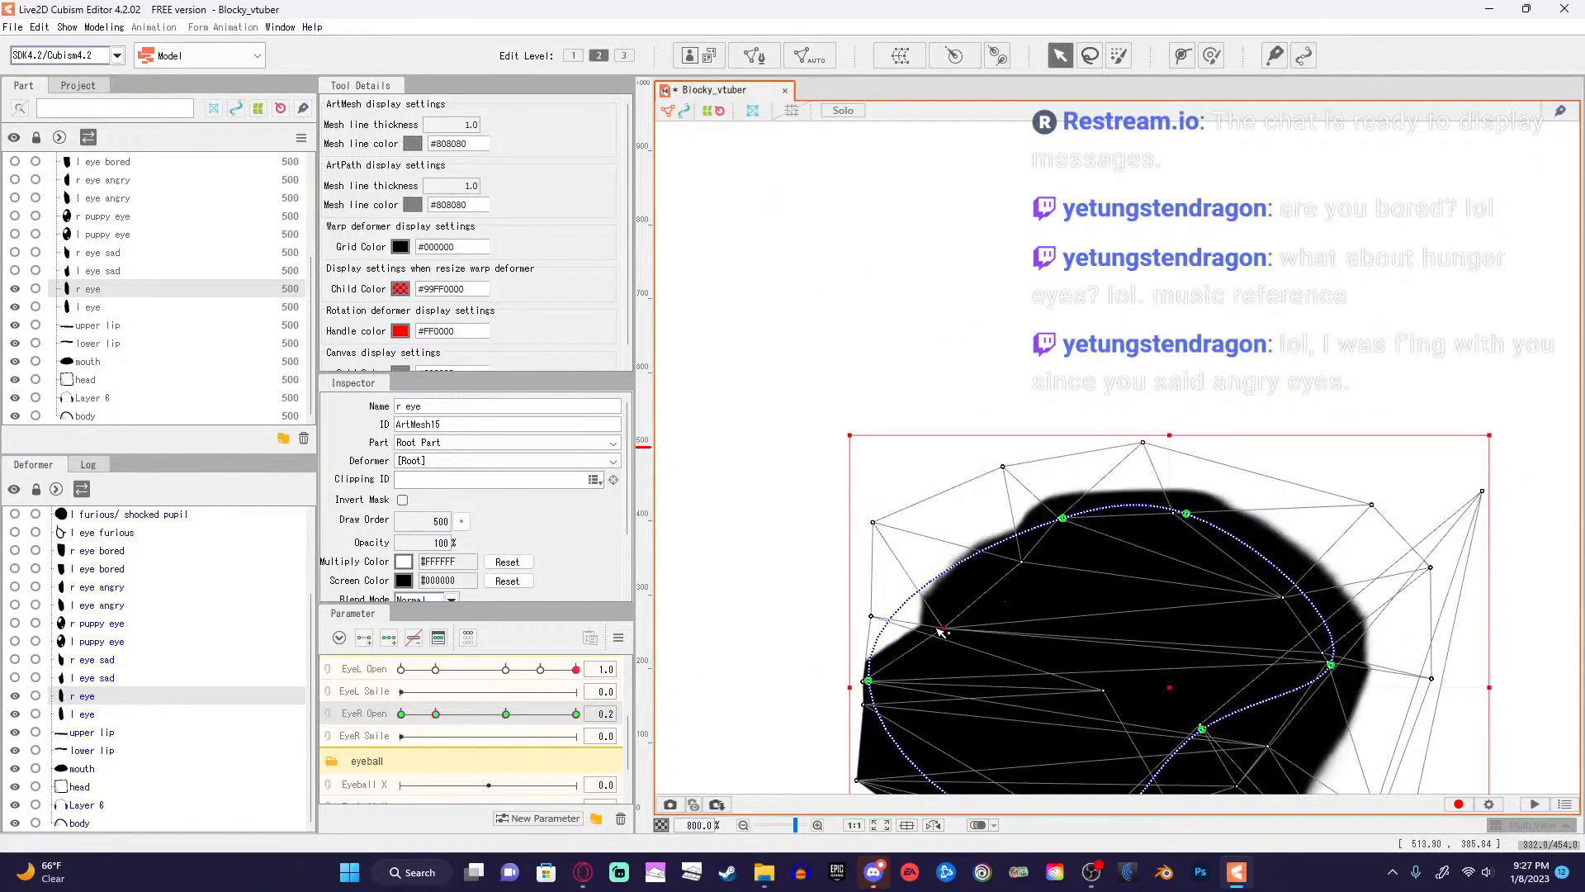
mouse_move(942, 630)
left_mouse_down()
mouse_move(887, 553)
mouse_move(932, 620)
left_mouse_up()
left_click_drag(883, 518, 958, 514)
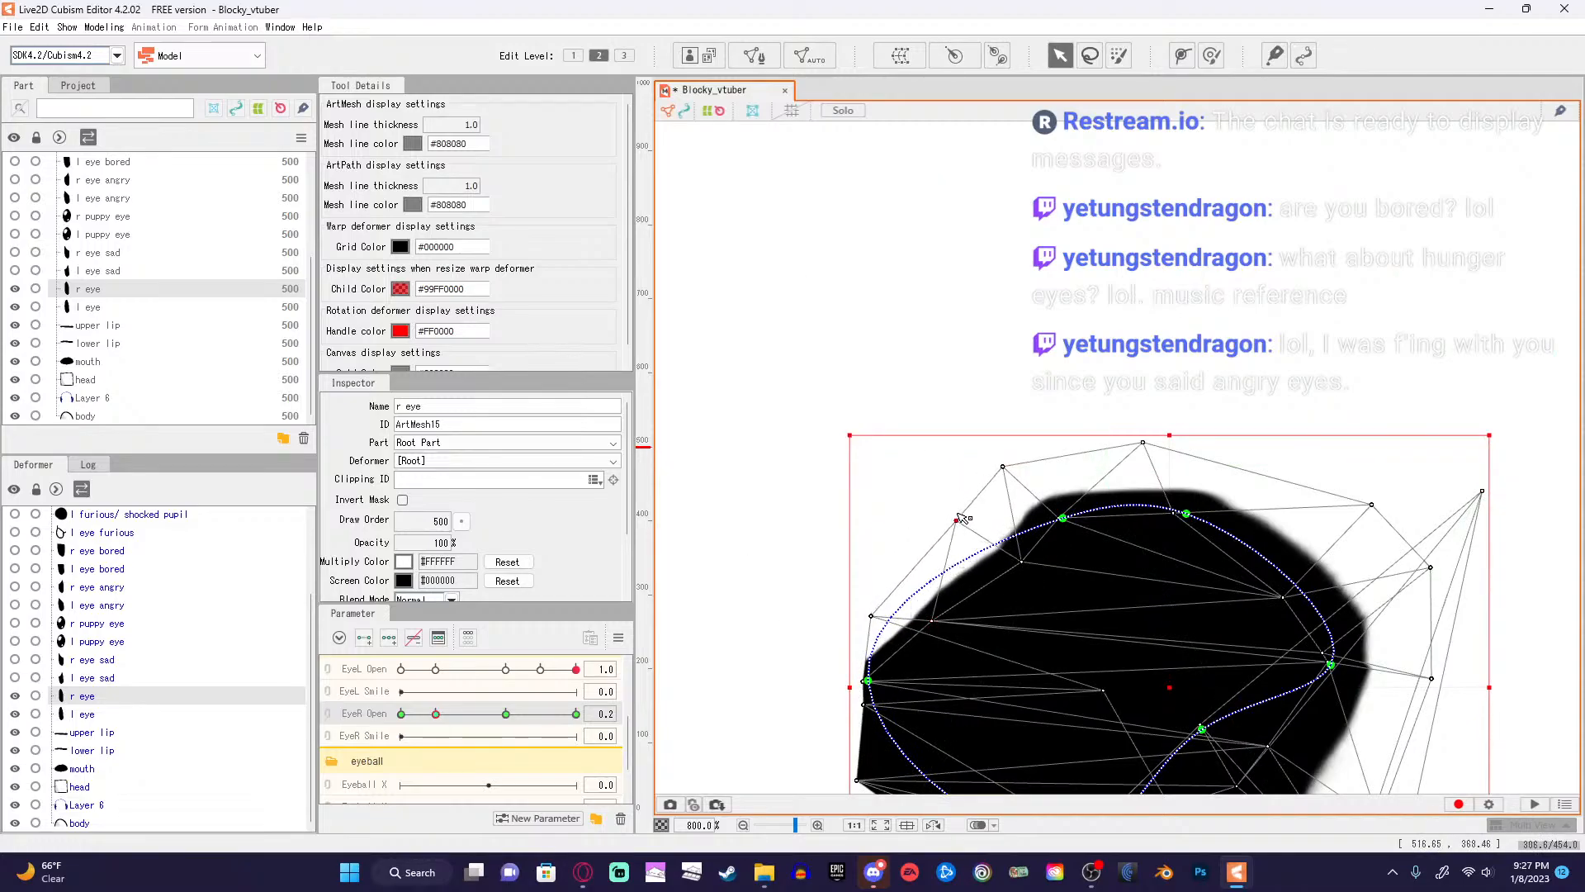
left_click_drag(1144, 444, 1231, 467)
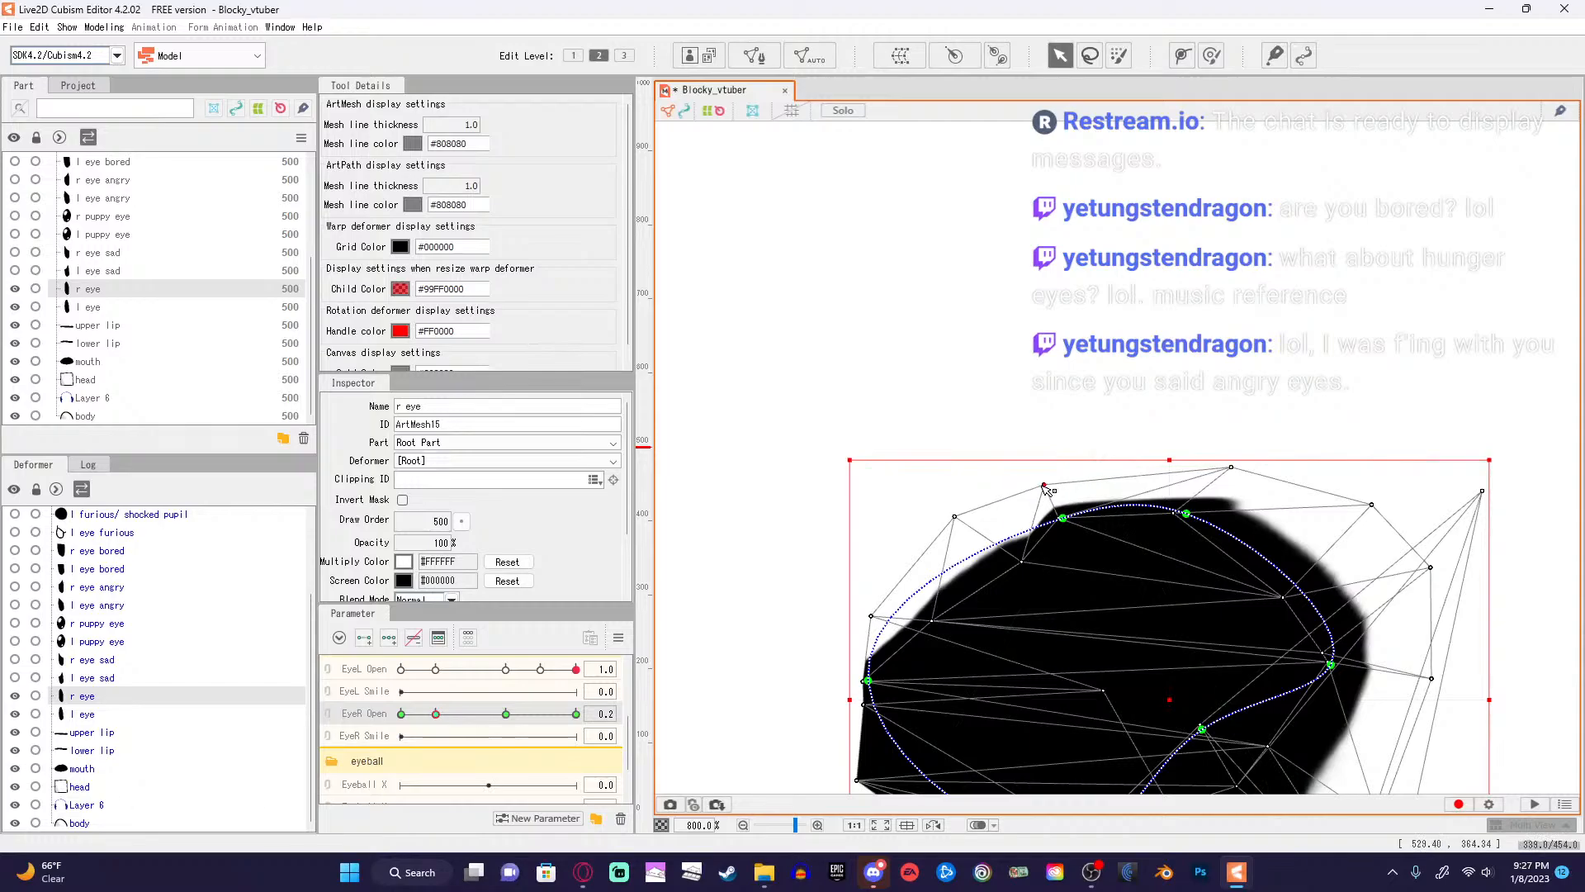
left_click_drag(1020, 562, 1008, 543)
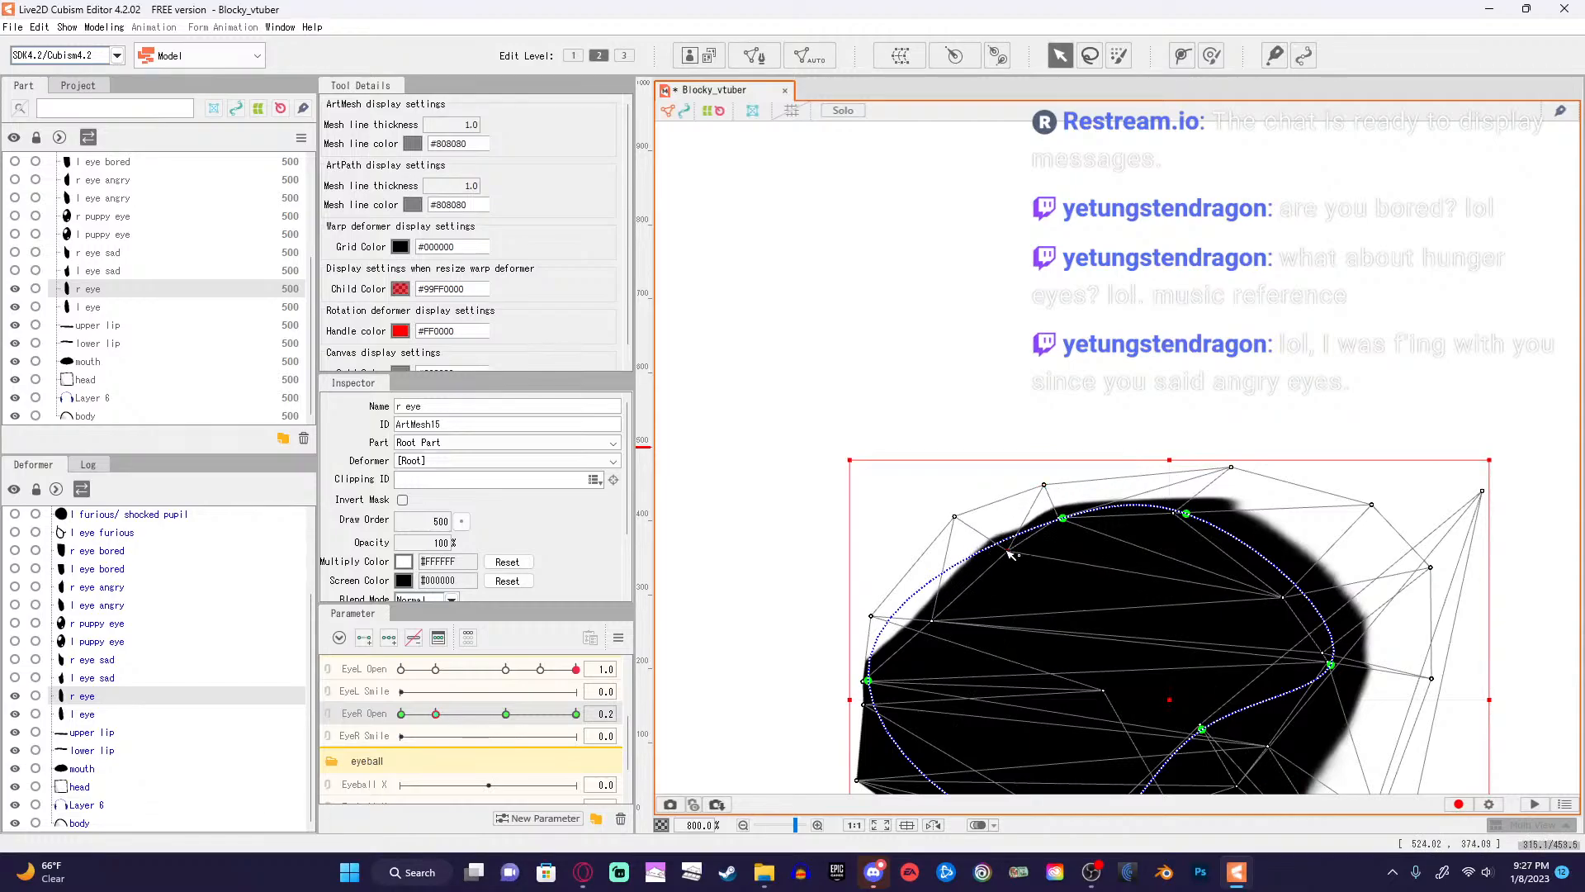
Relocate the r eye's far upper right outer vertex to just below the eye's bottom edge.
scroll(1249, 493, "down", 3)
left_click_drag(1319, 509, 1278, 520)
scroll(1311, 471, "up", 2)
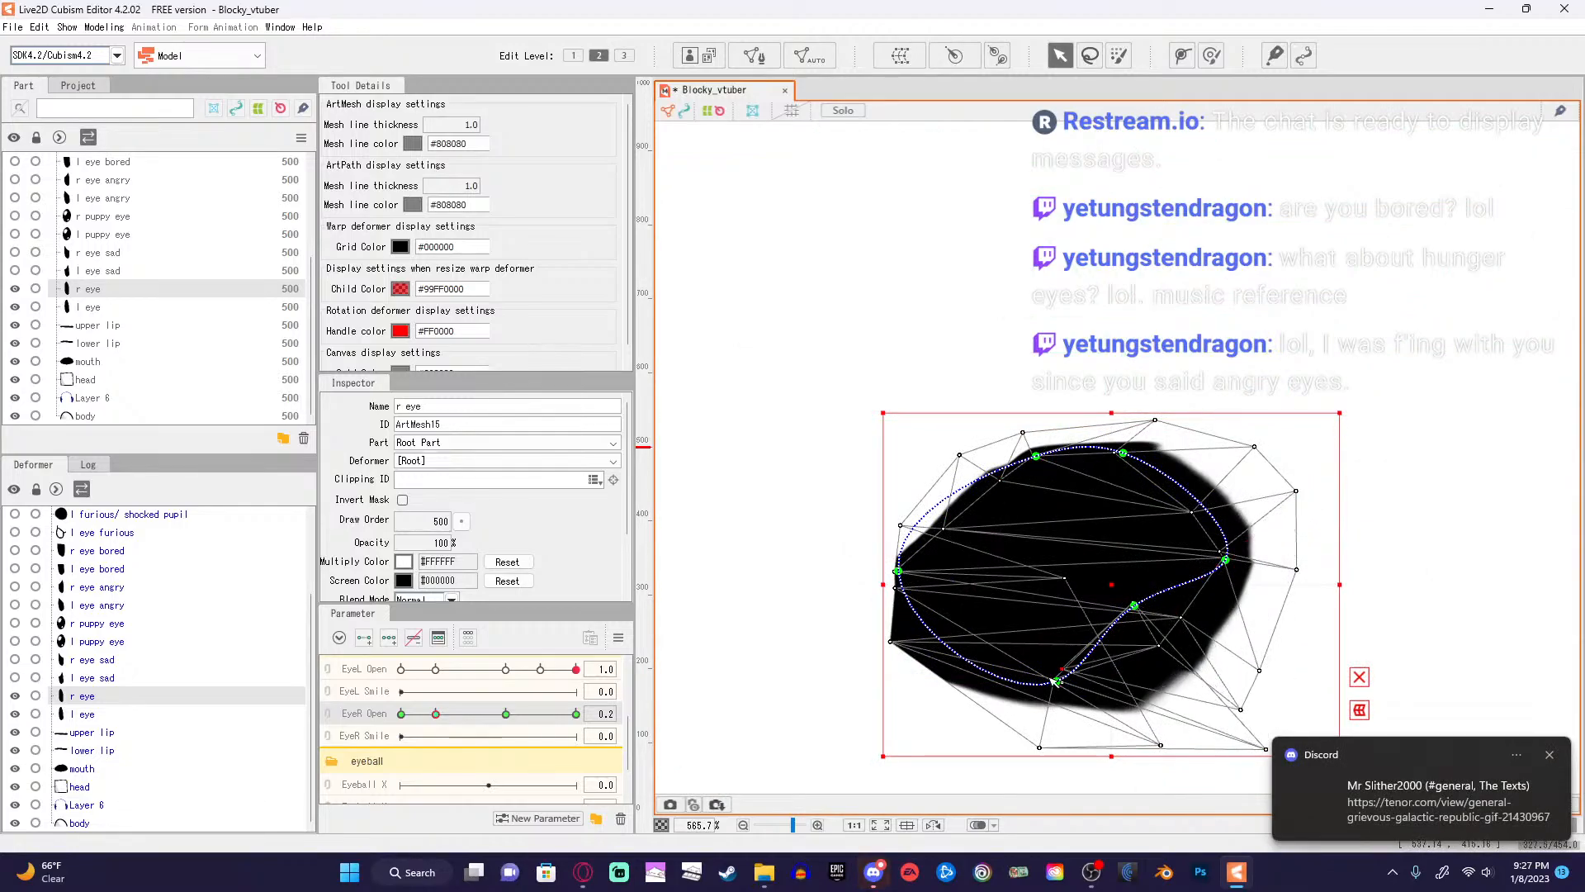
left_click_drag(1056, 682, 1048, 733)
left_click_drag(1142, 715, 1280, 876)
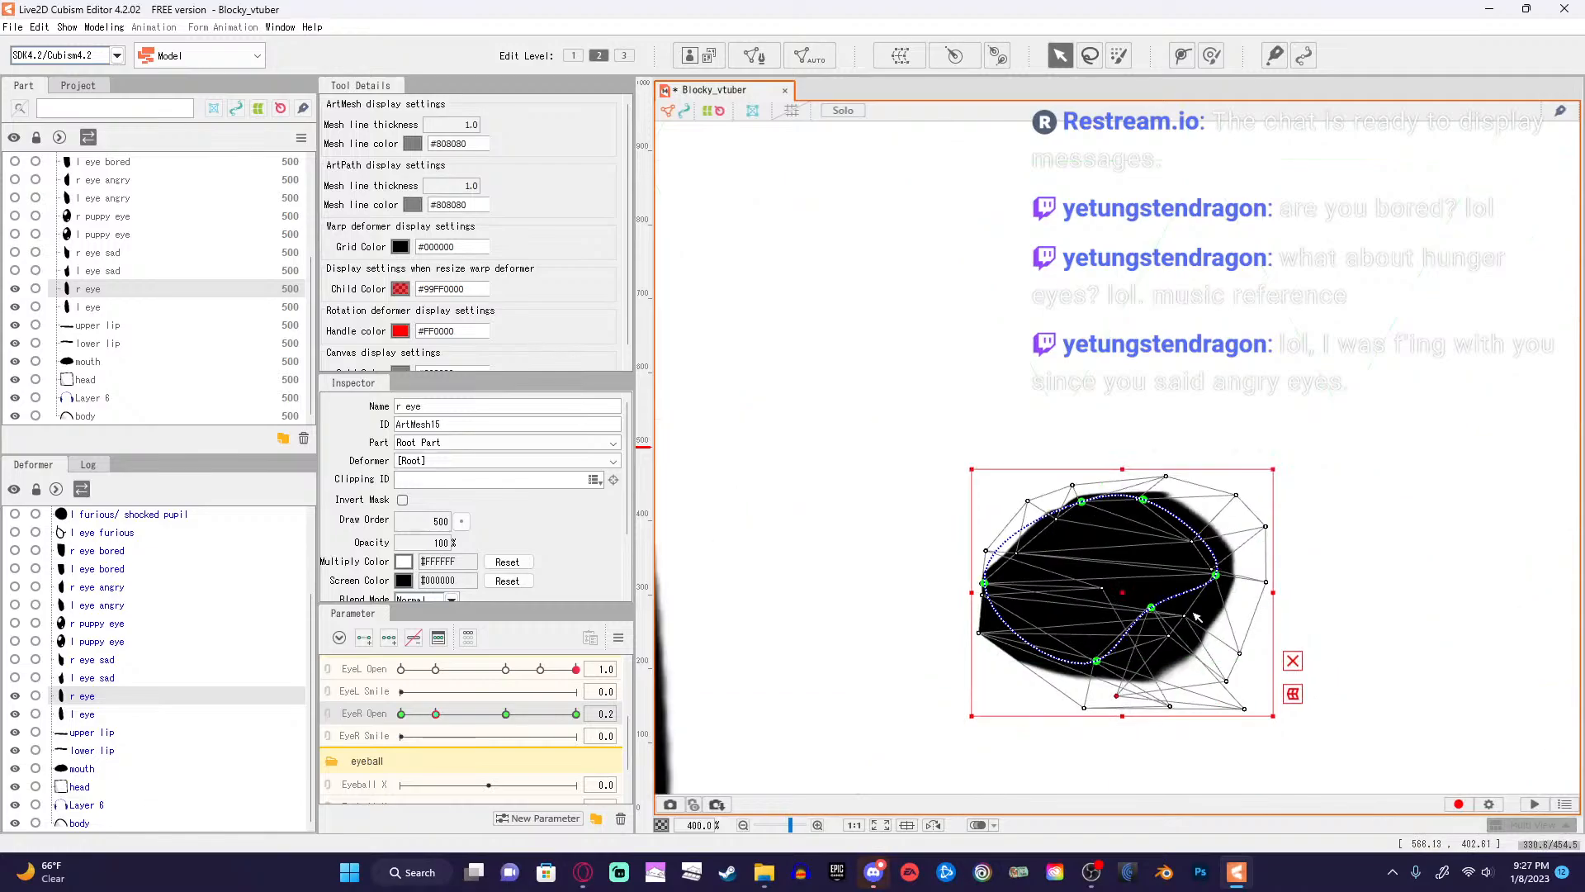
Nudge the r eye's top and upper right outer vertices and move the lower left edge vertex inward.
scroll(1192, 568, "up", 2)
mouse_move(1140, 358)
left_mouse_down()
mouse_move(1167, 376)
mouse_move(1145, 356)
left_mouse_up()
mouse_move(1285, 395)
left_mouse_down()
mouse_move(1263, 429)
mouse_move(1284, 406)
left_mouse_up()
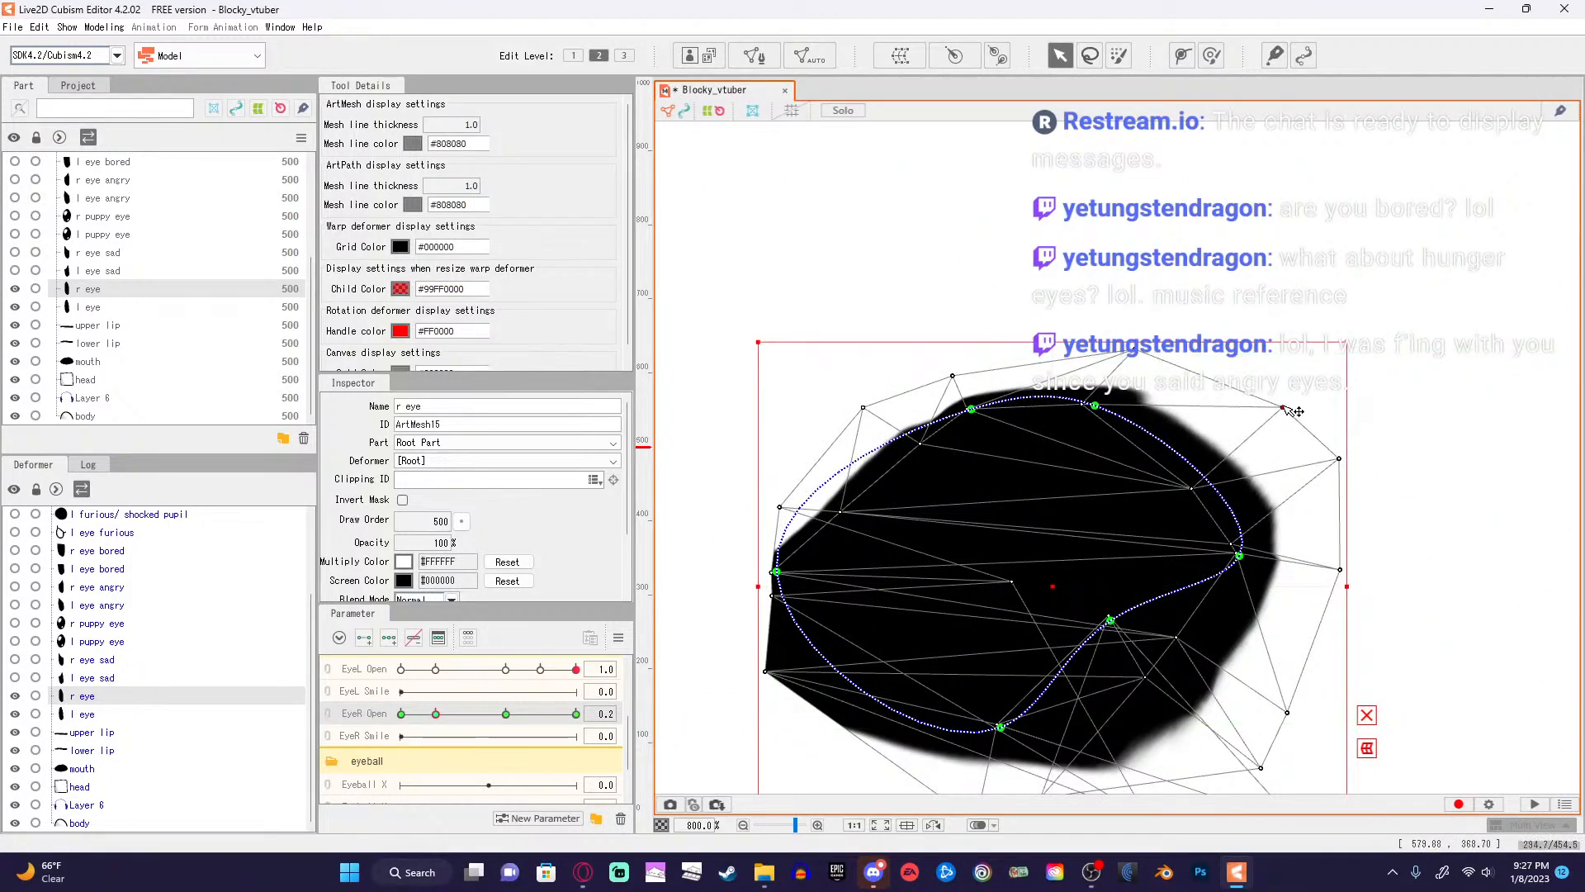
mouse_move(766, 672)
left_mouse_down()
mouse_move(834, 660)
mouse_move(793, 677)
left_mouse_up()
Move the r eye's central inner vertex far out past the left edge and a bottom vertex to the lower left.
left_click_drag(1012, 583, 615, 555)
scroll(879, 519, "down", 3)
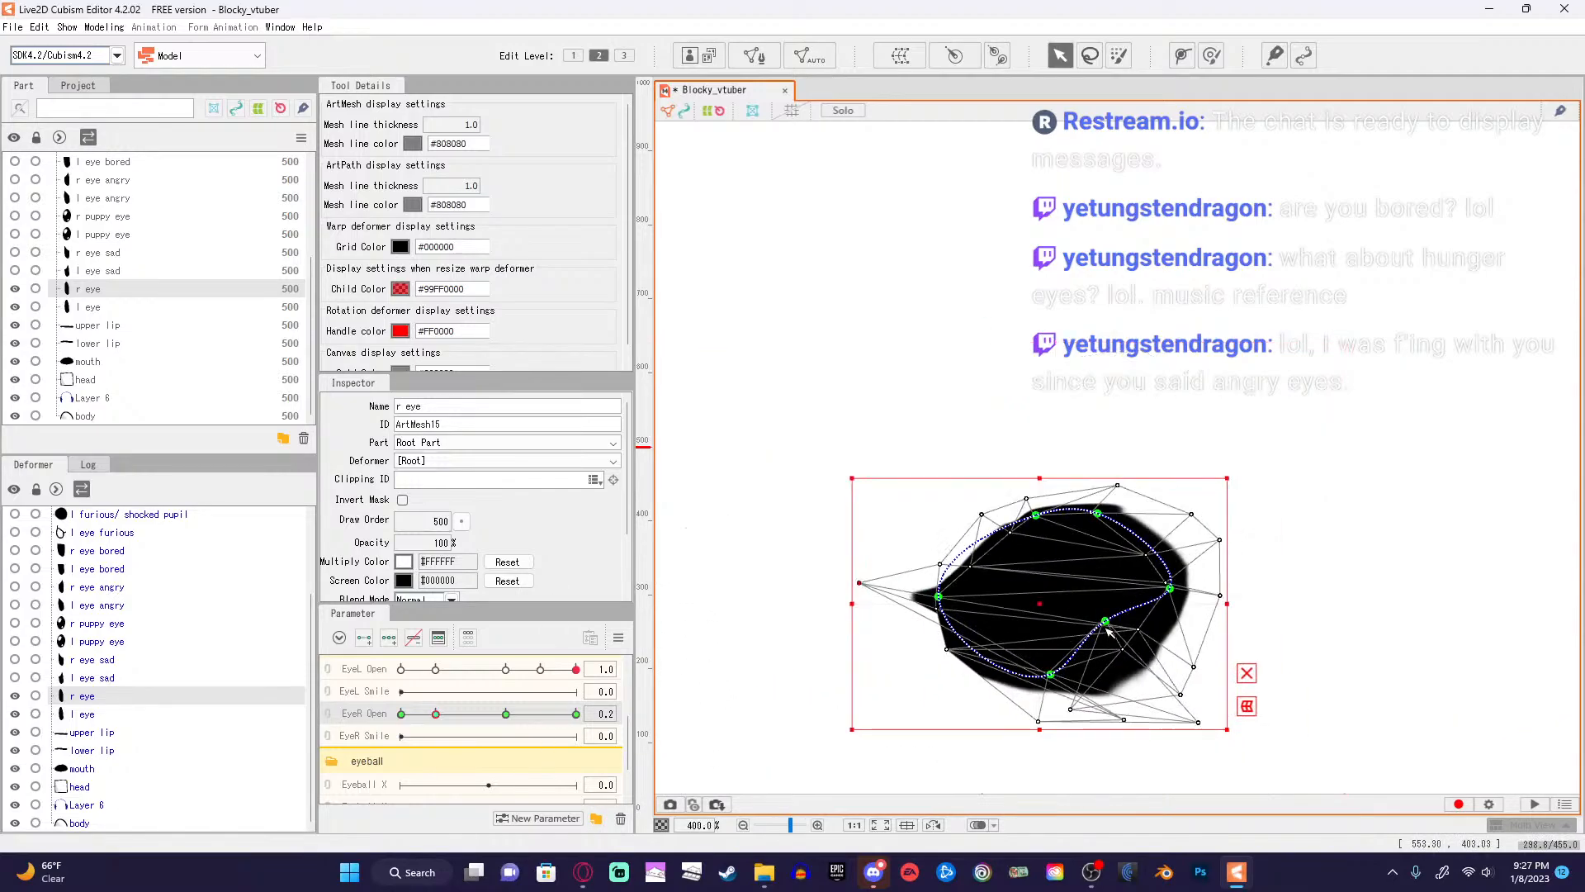
mouse_move(874, 515)
left_mouse_down()
mouse_move(771, 516)
mouse_move(857, 516)
left_mouse_up()
left_click_drag(1141, 653, 886, 644)
Slide the r eye's bottom outer vertex right and pull its lower right inner vertex down and left toward the bottom edge.
scroll(975, 603, "up", 2)
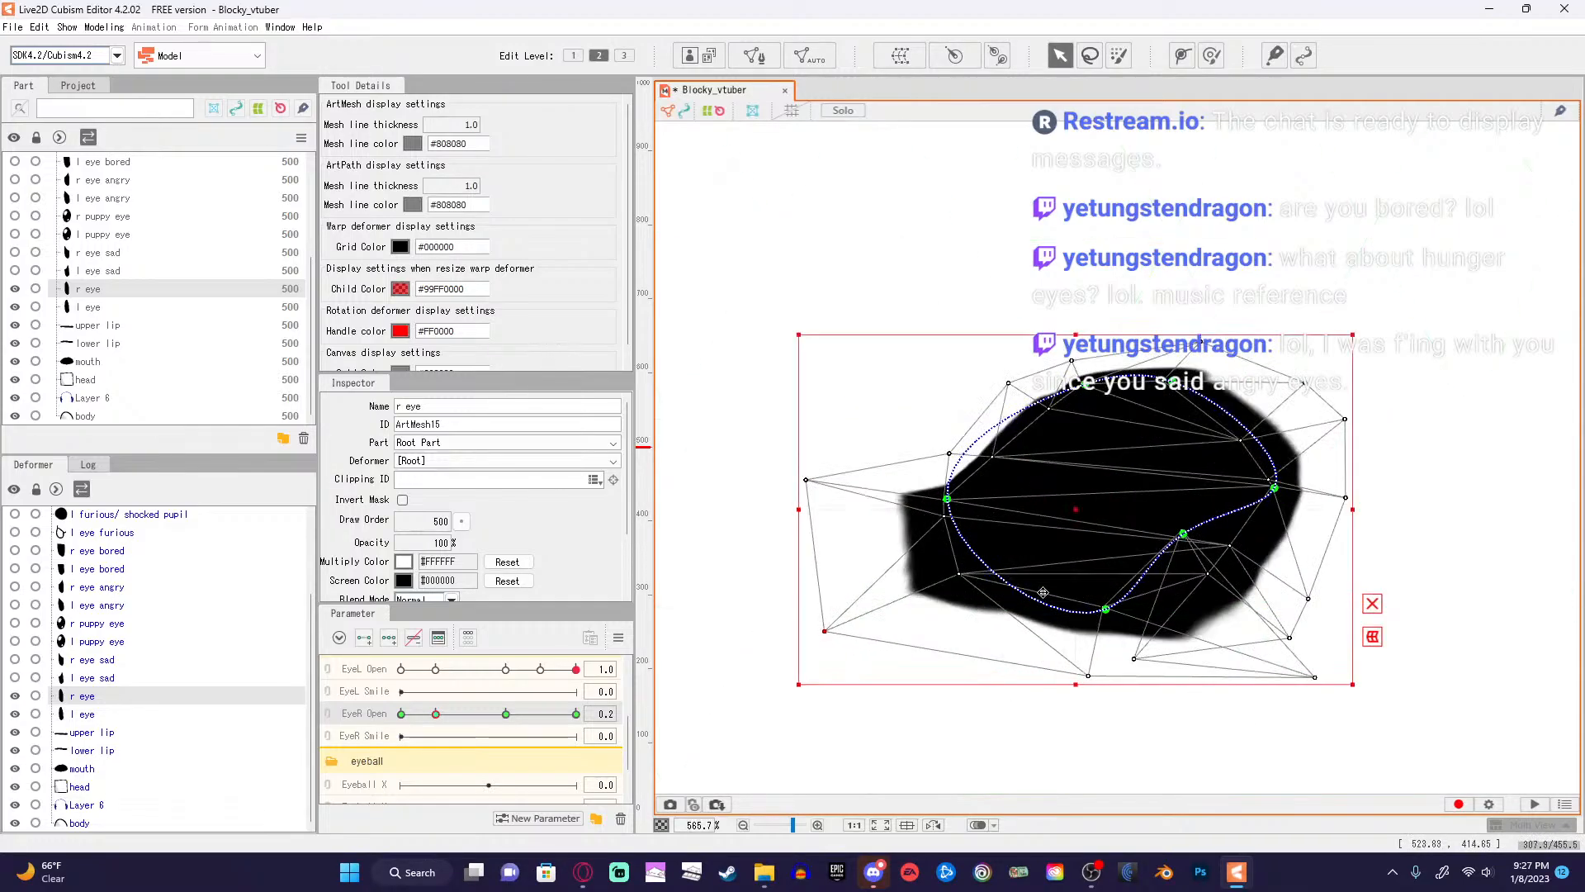
scroll(1230, 683, "up", 2)
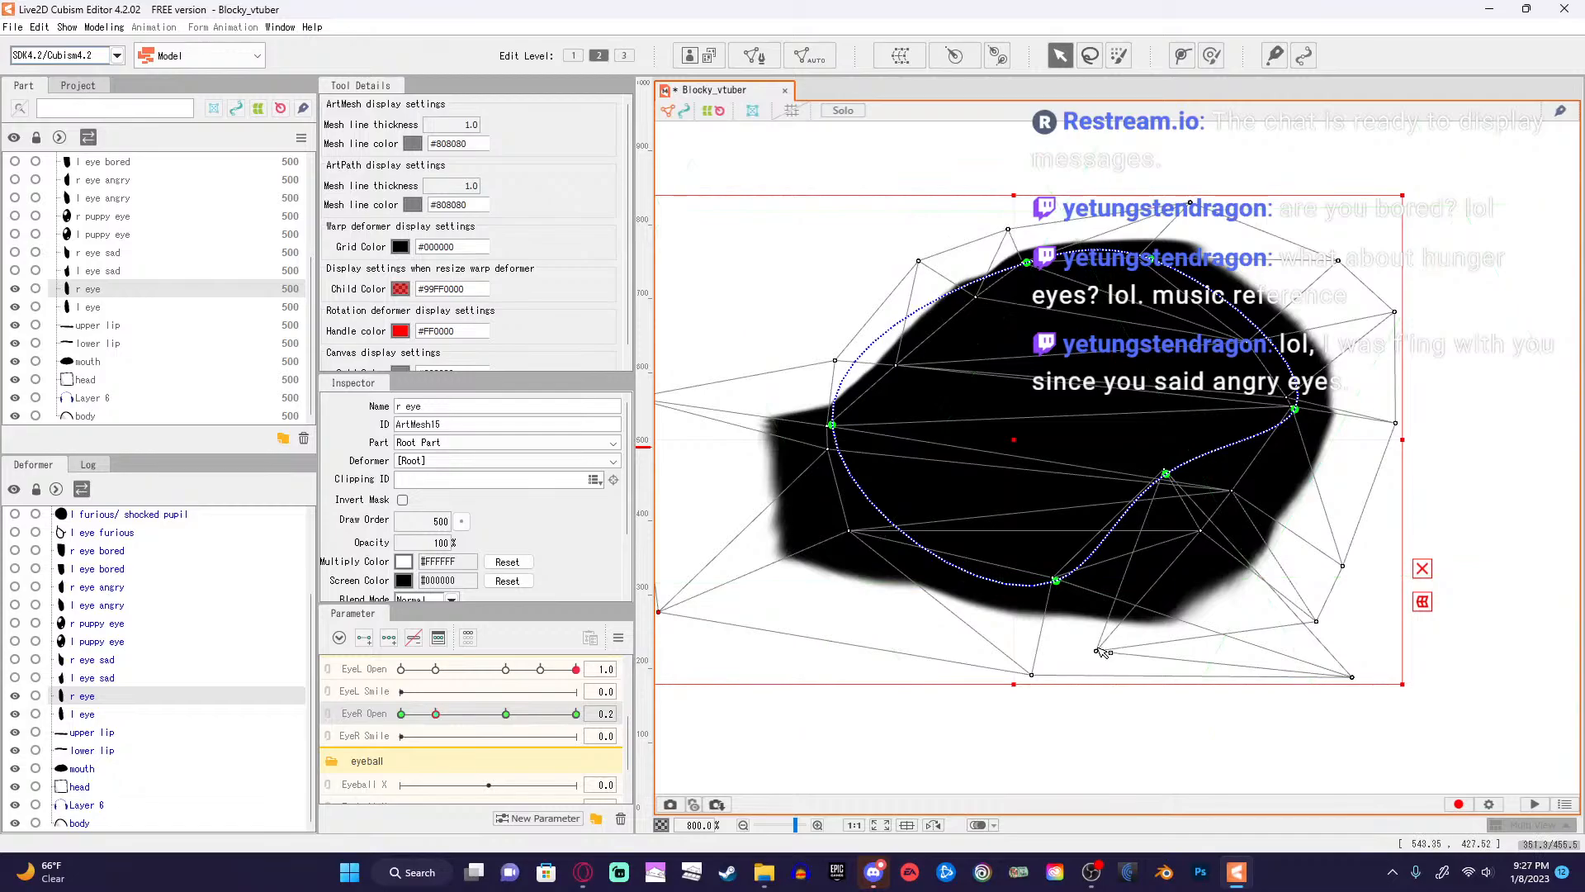
left_click_drag(1097, 652, 1215, 668)
scroll(1172, 478, "up", 4)
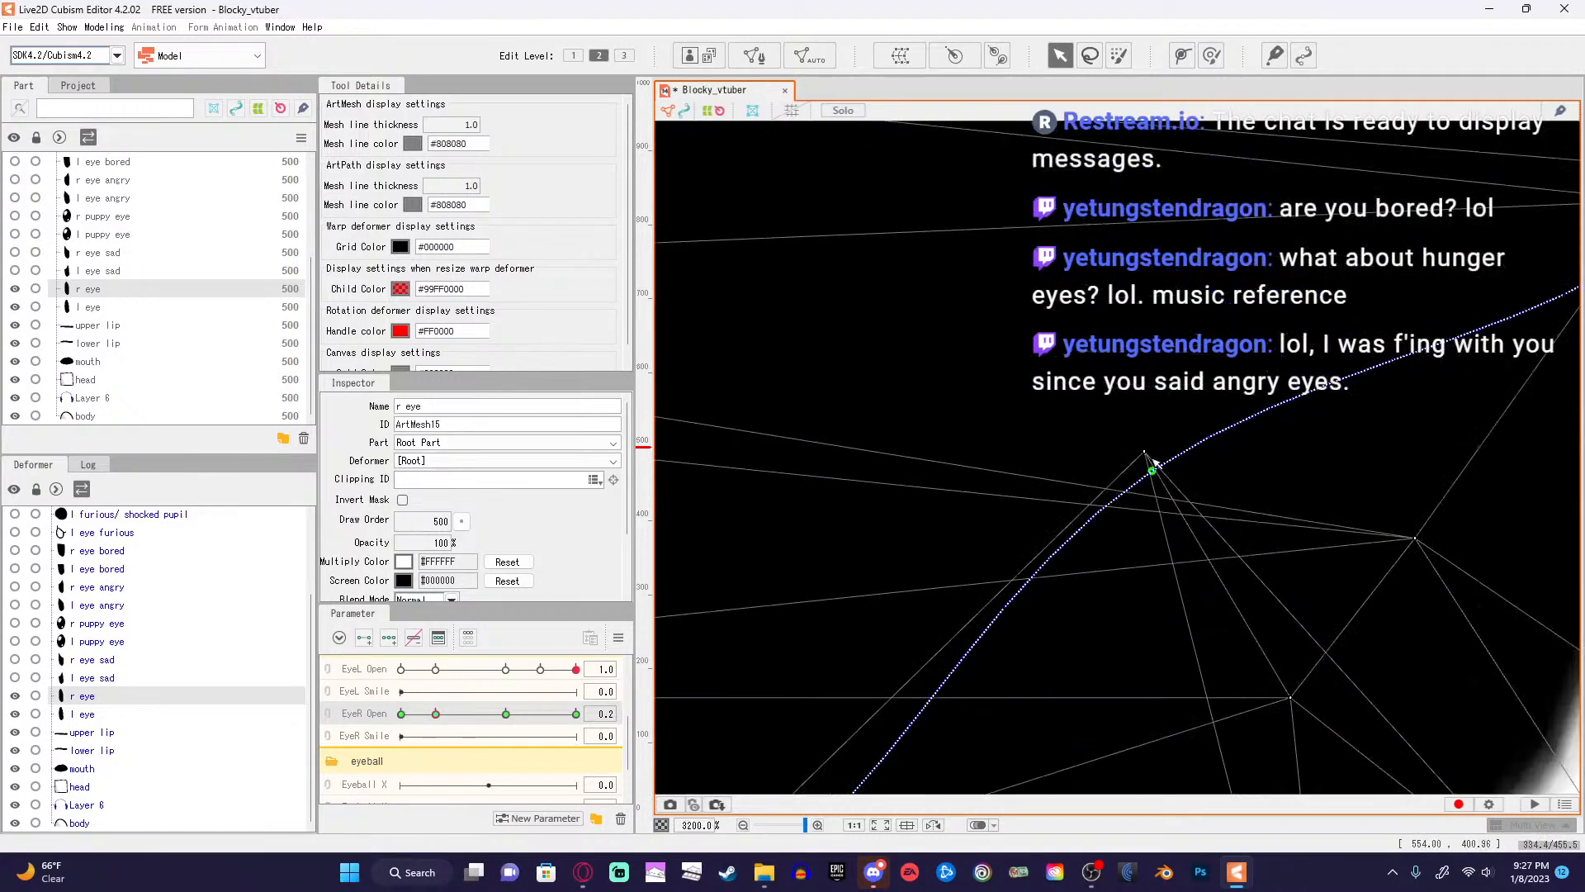
left_click_drag(1143, 454, 998, 666)
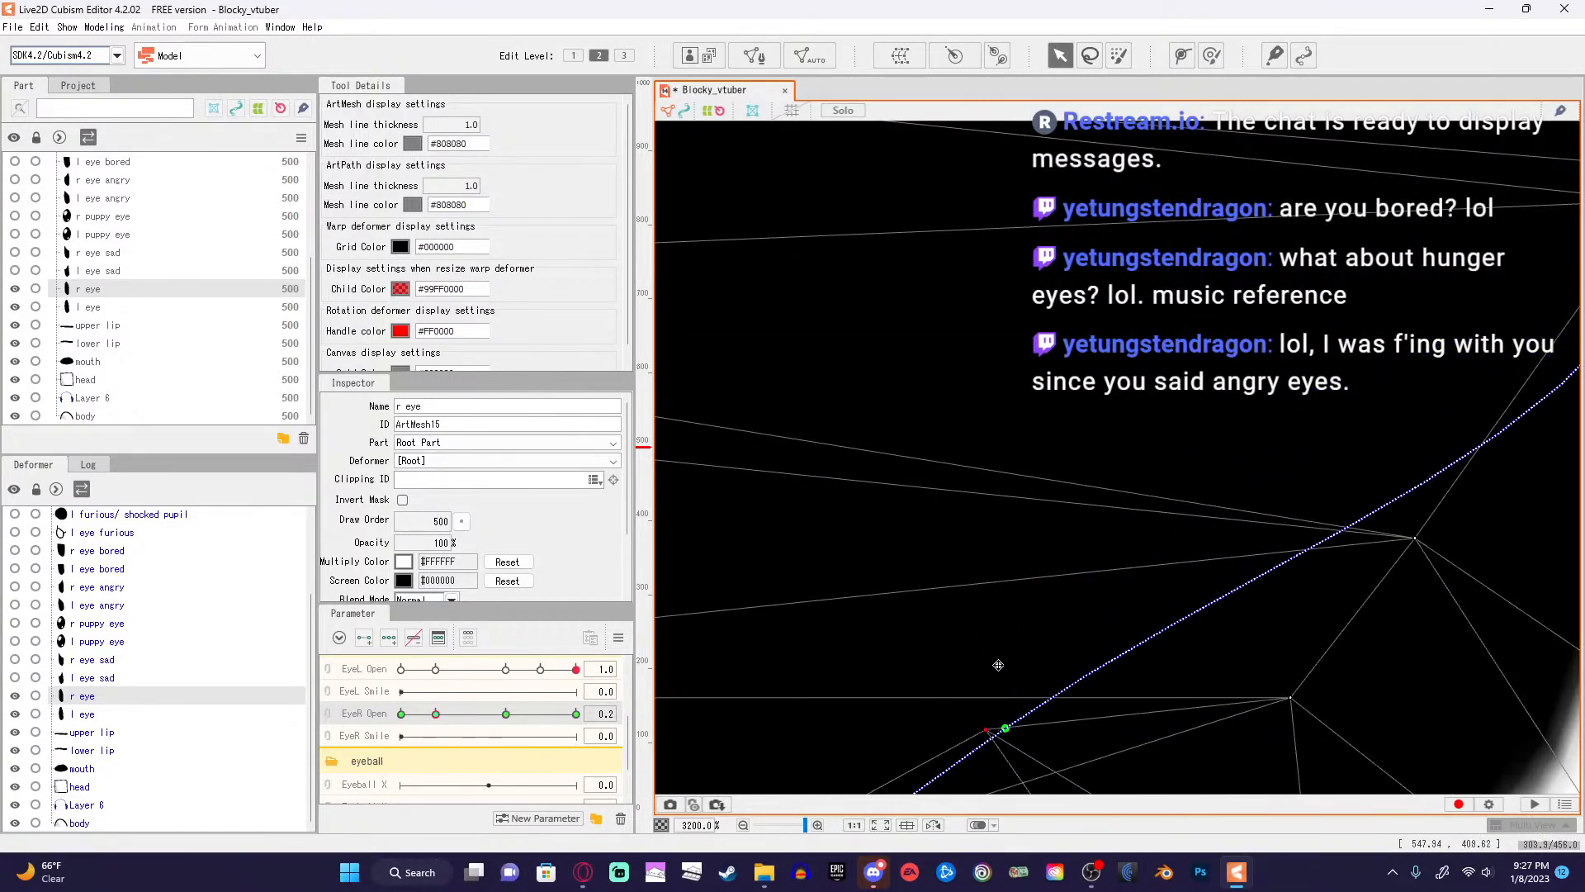
scroll(999, 666, "down", 2)
left_click_drag(1136, 389, 1140, 383)
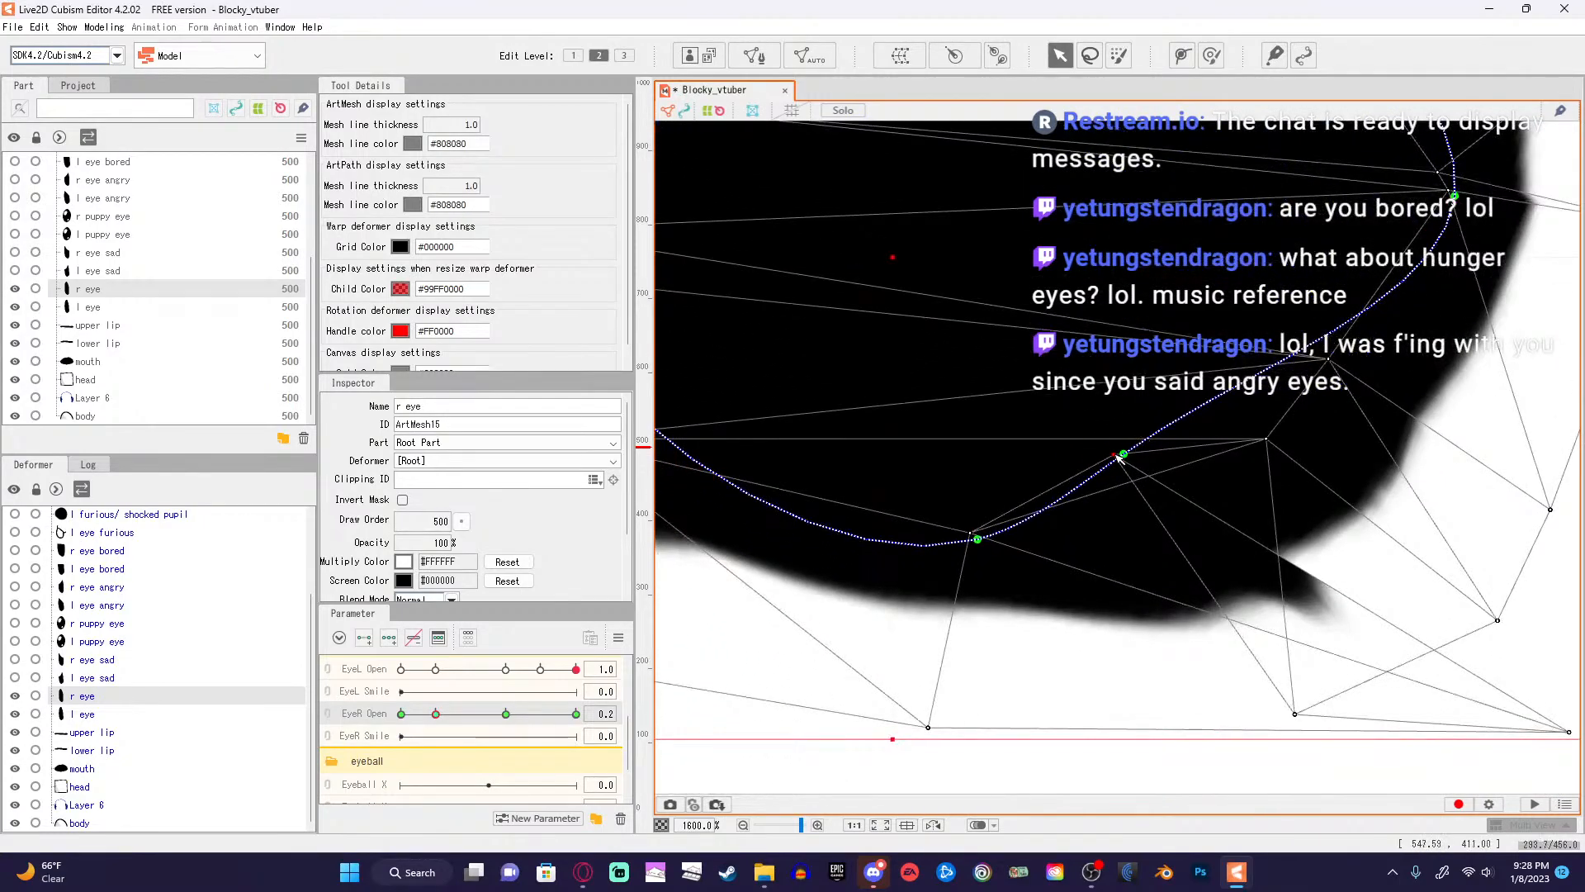
Pull the r eye's lower inner vertex down to the bottom edge, then try shifting the bottom deform path point right and undo that shift.
scroll(1104, 493, "up", 1)
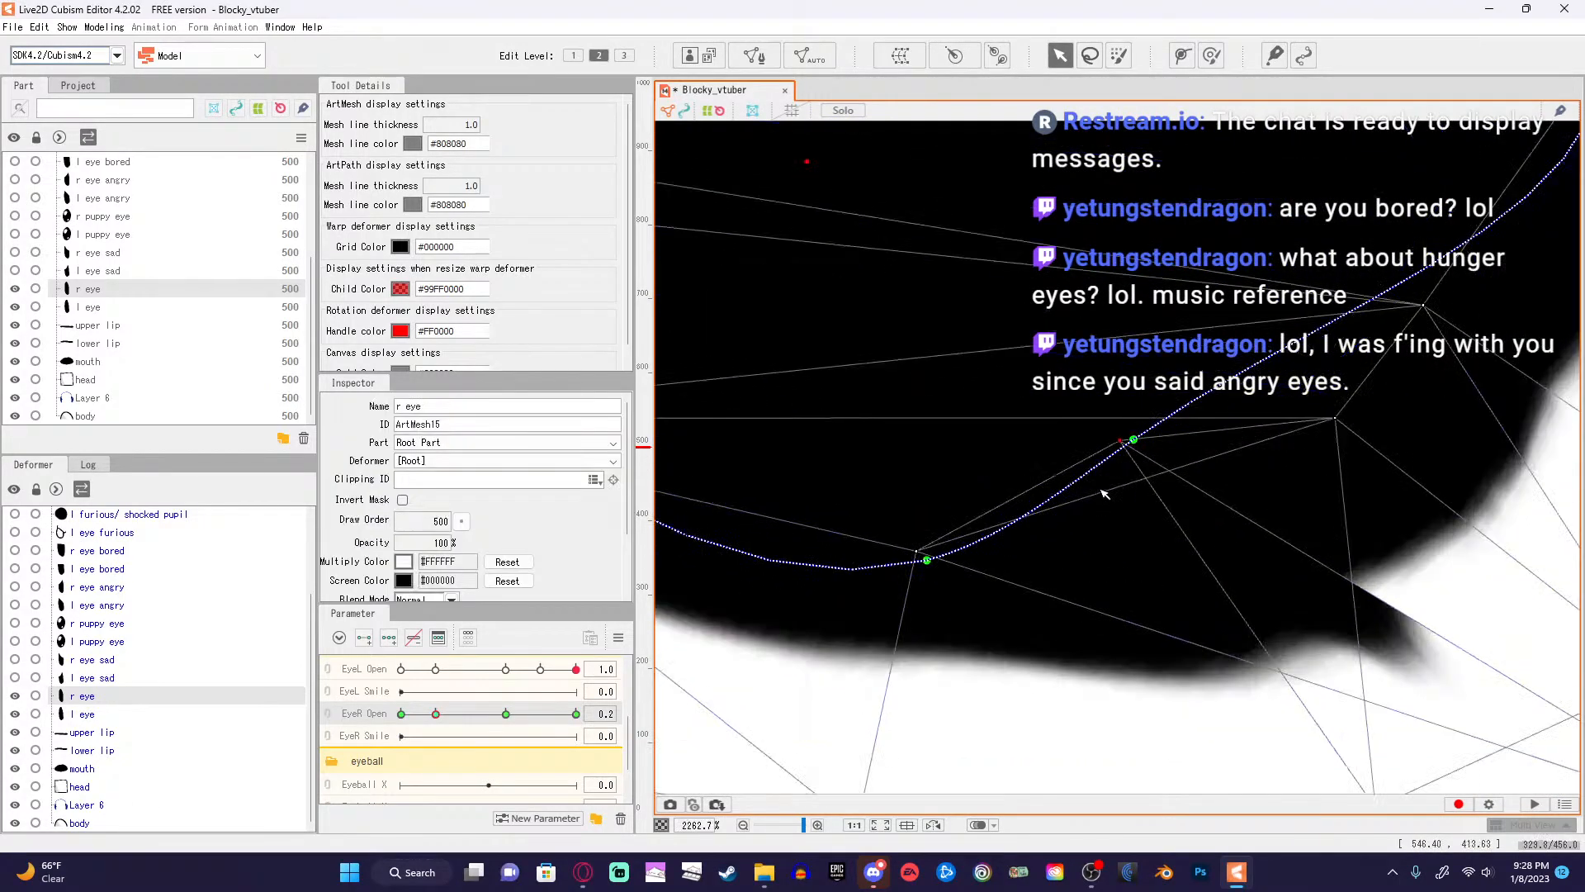
scroll(1104, 492, "up", 1)
left_click_drag(1131, 423, 977, 757)
scroll(1049, 561, "down", 2)
scroll(1054, 563, "down", 1)
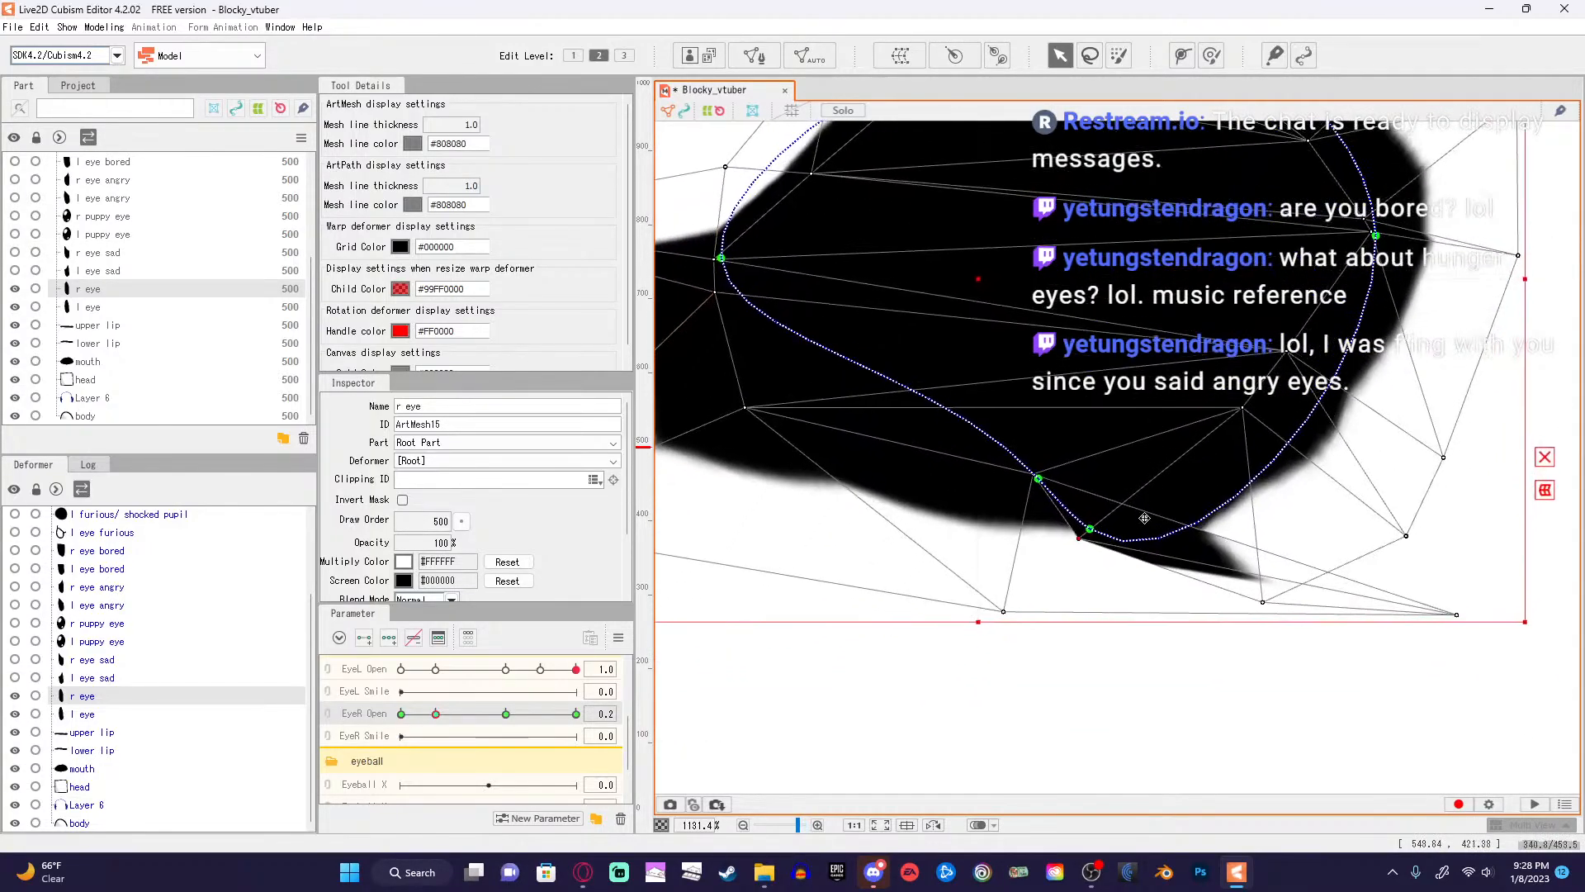
left_click_drag(1085, 542, 1265, 467)
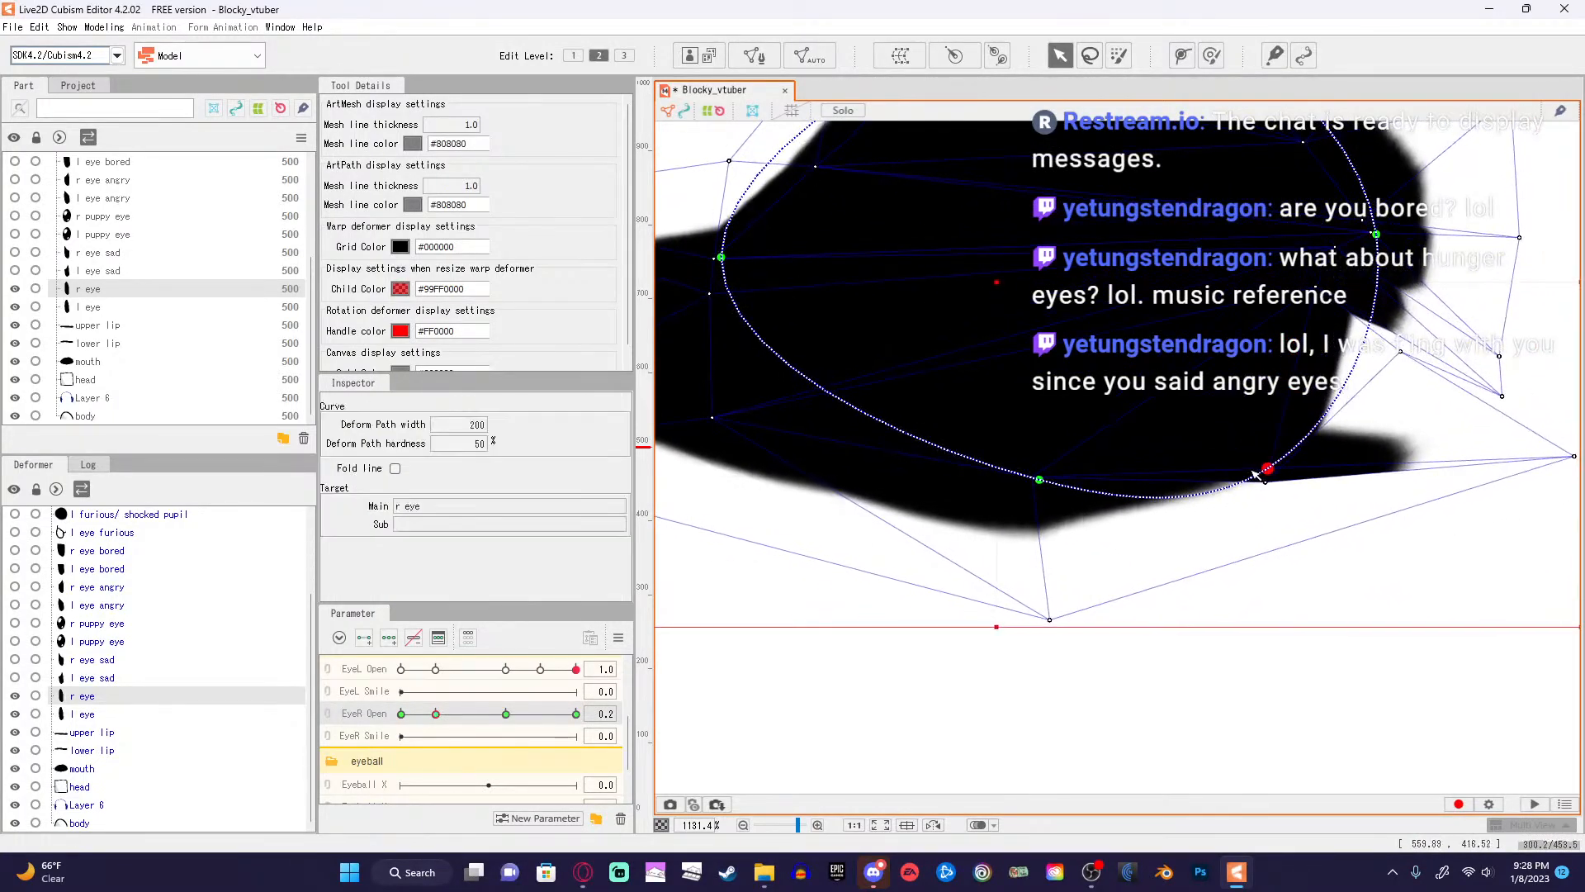
key("ctrl+z")
Pull the r eye's bottom edge vertex further down, shift the neighbouring deform path point up and left, and spread the bottom vertices apart.
scroll(1241, 535, "up", 3)
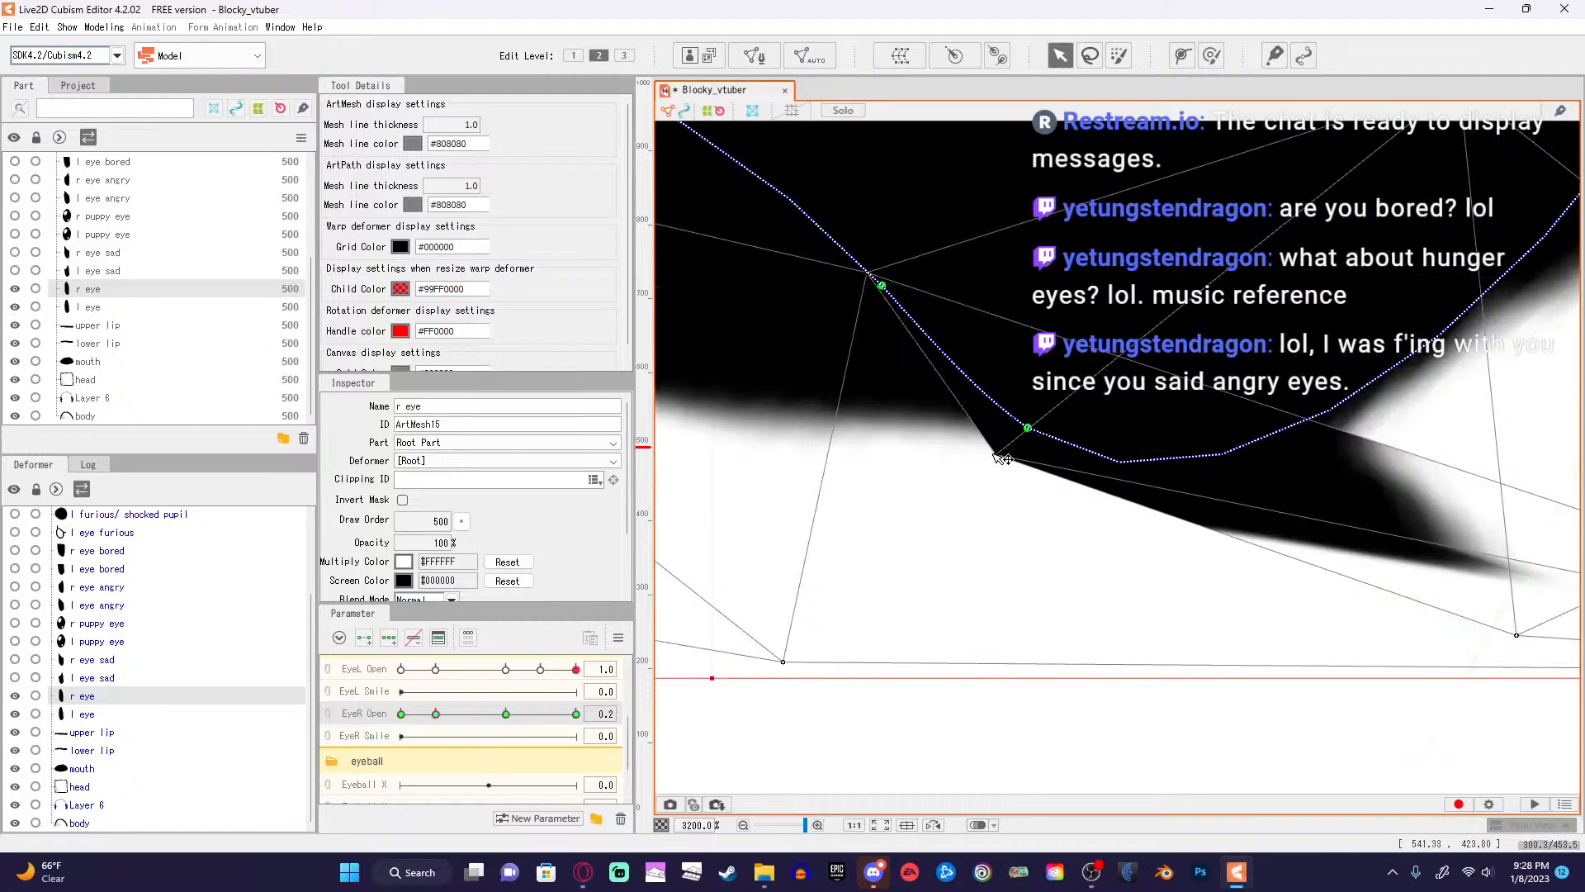
left_click_drag(1001, 458, 880, 593)
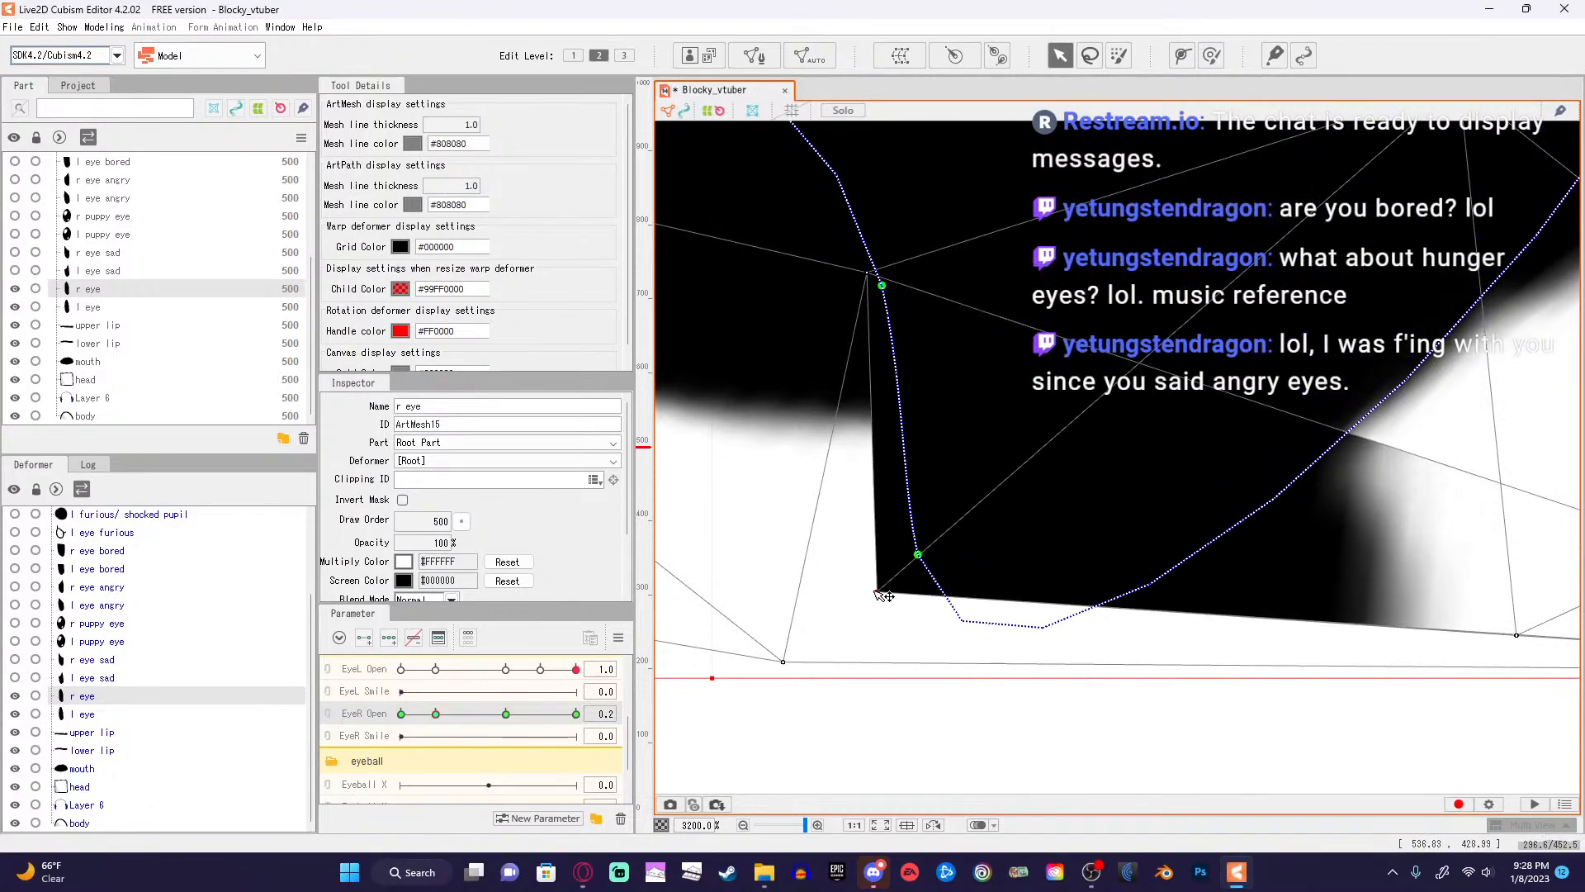
scroll(941, 540, "down", 2)
left_click_drag(909, 406, 807, 276)
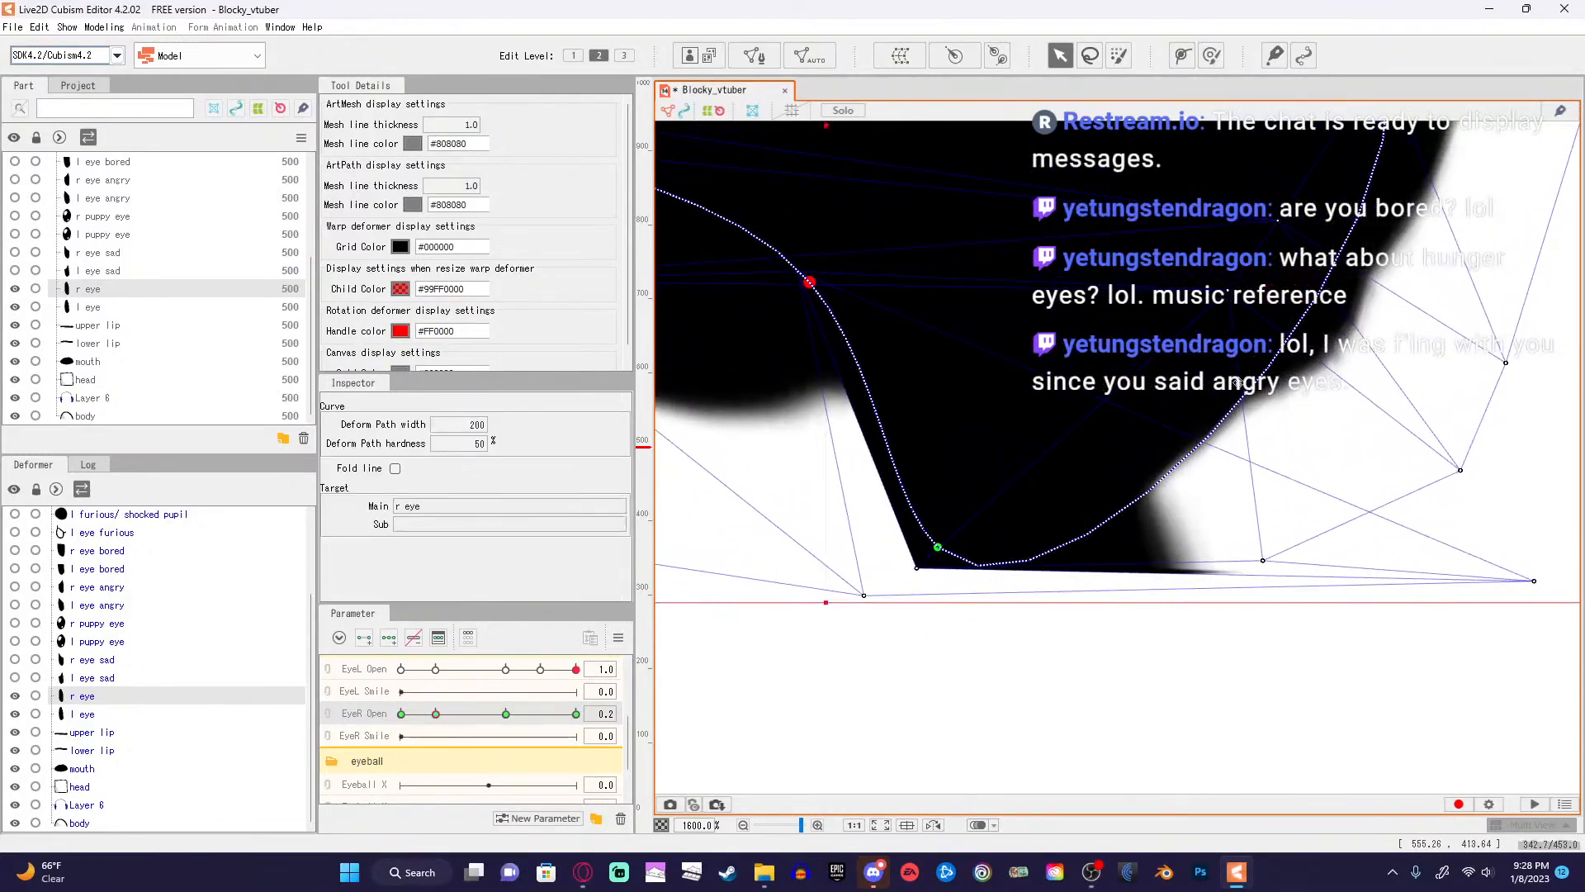
scroll(1254, 340, "down", 1)
left_click_drag(1021, 516, 905, 483)
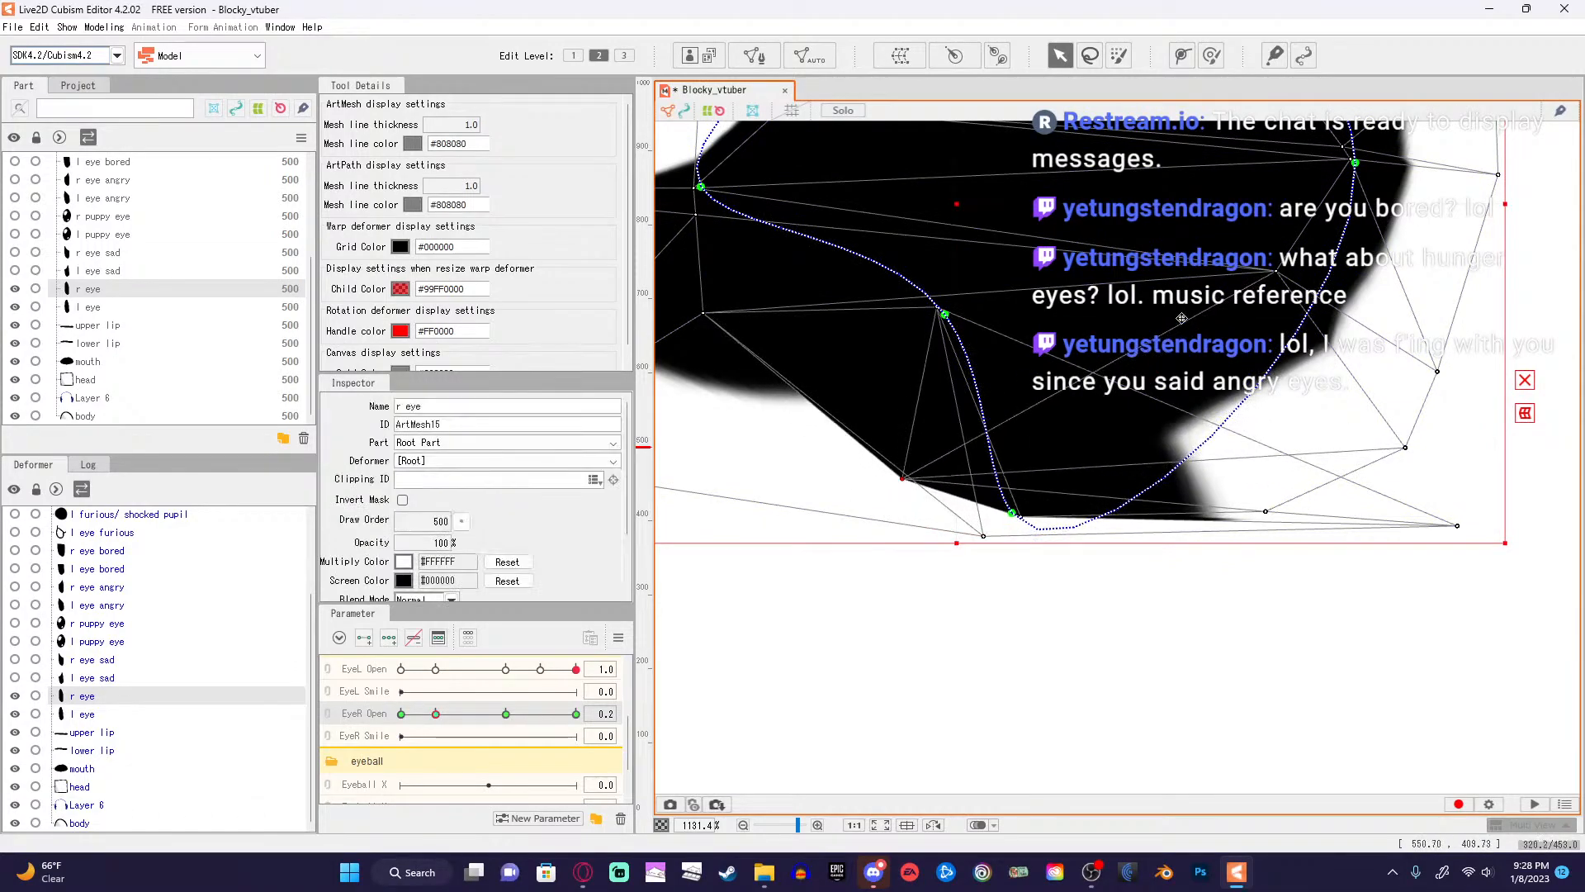
Rearrange the r eye's lower inner vertices, moving the far lower right outer vertex and a deform path point to the lower left.
left_click_drag(1279, 274, 1195, 329)
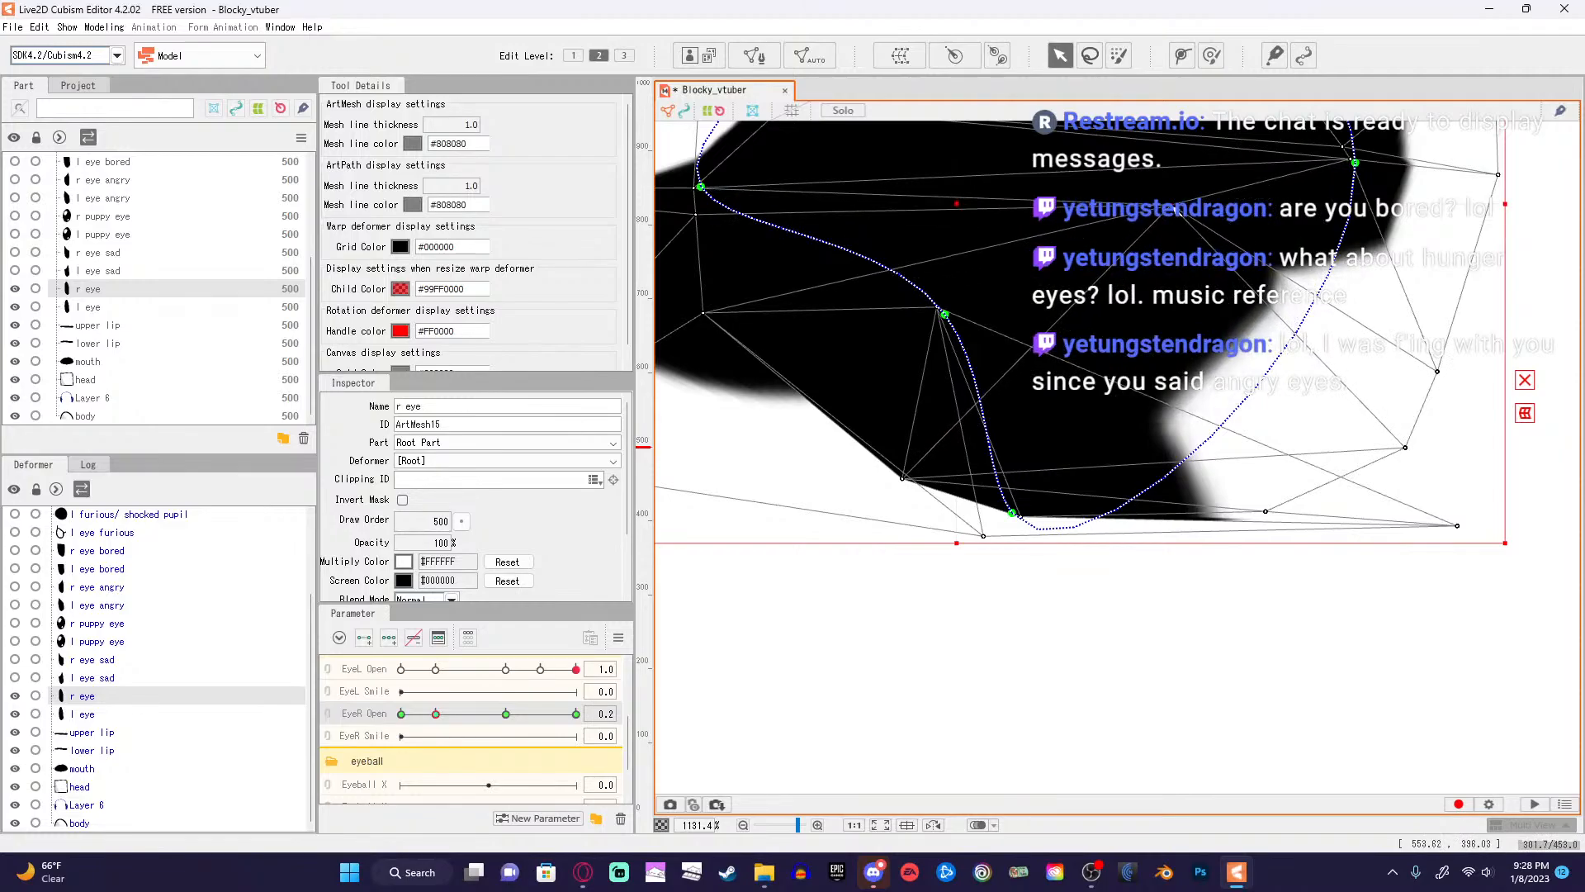
left_click_drag(905, 481, 1129, 341)
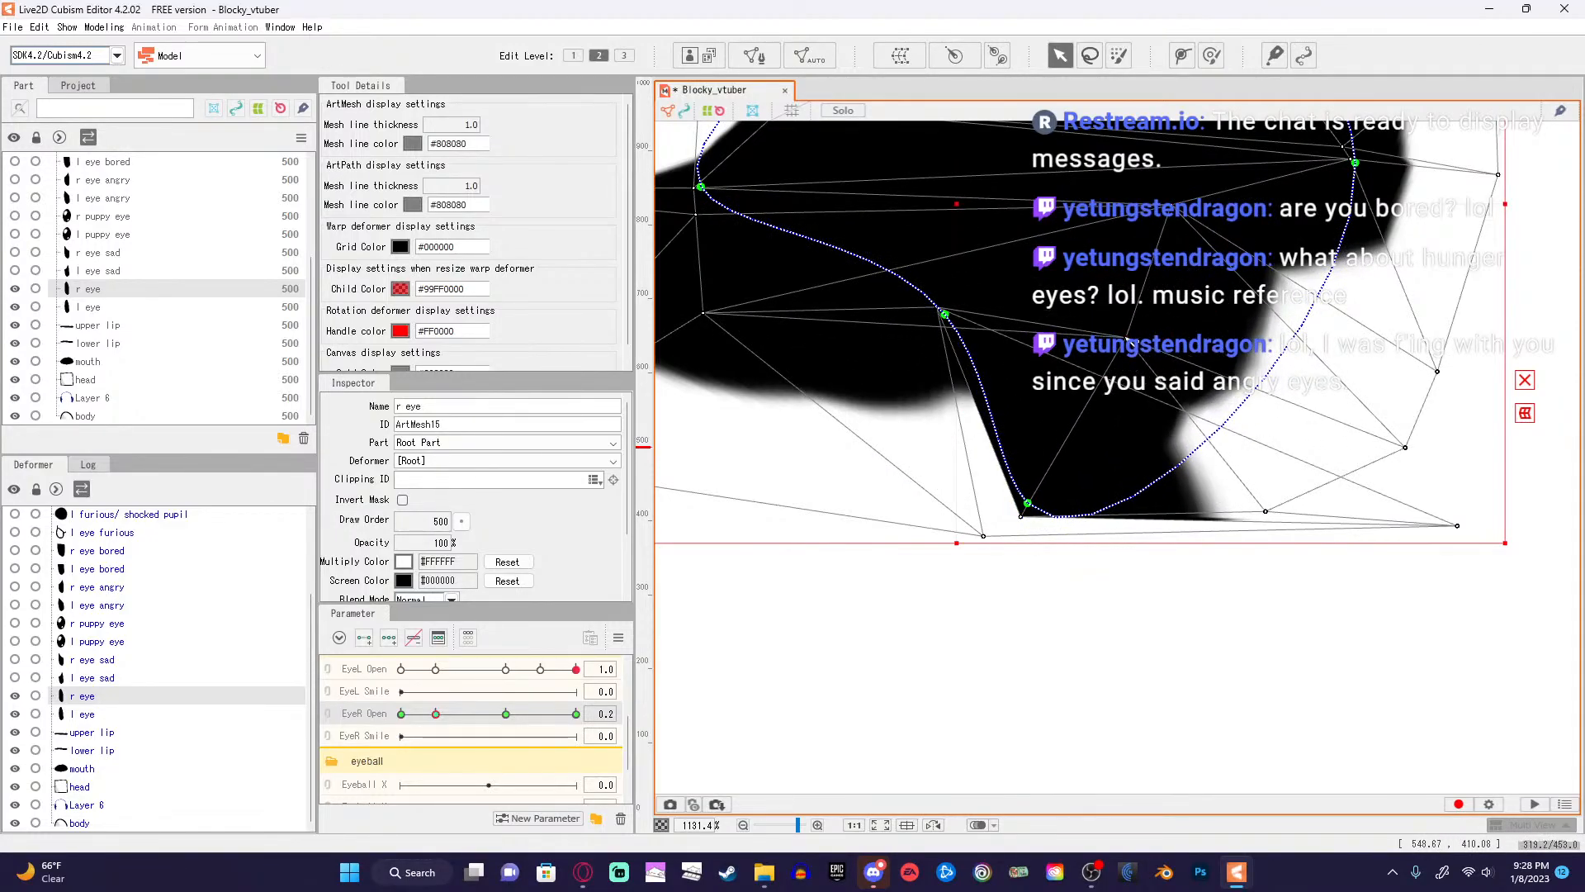
left_click_drag(1459, 527, 688, 601)
left_click_drag(936, 314, 716, 405)
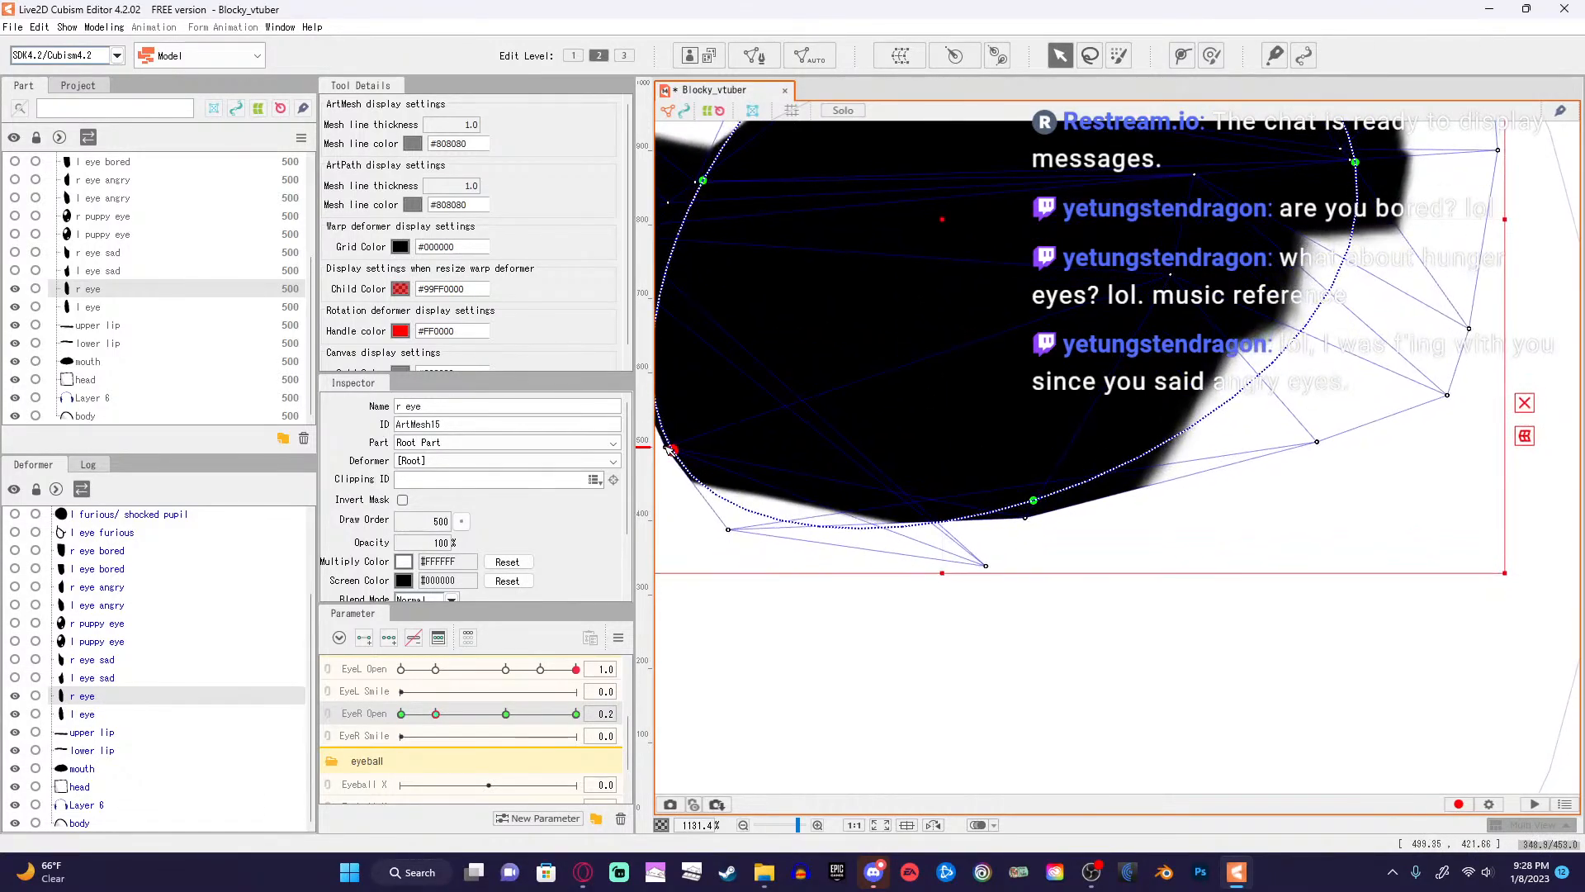
Spread the r eye's left outer and inner vertices outward to fill out its left side, and raise the upper left outer vertex.
scroll(1210, 459, "down", 3)
scroll(1211, 459, "up", 1)
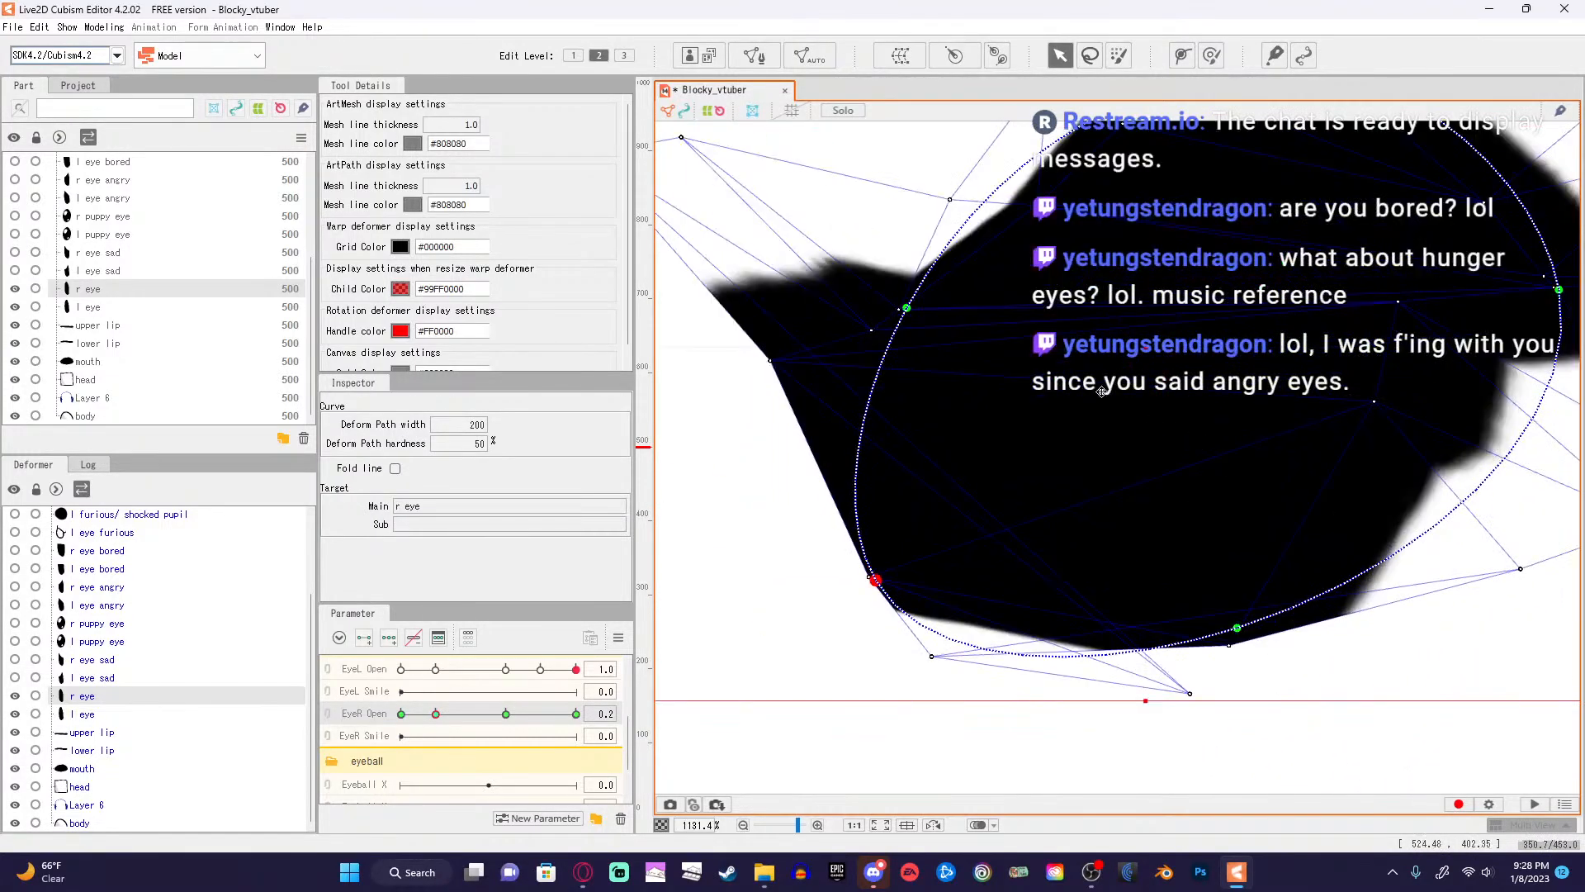
scroll(1032, 396, "down", 1)
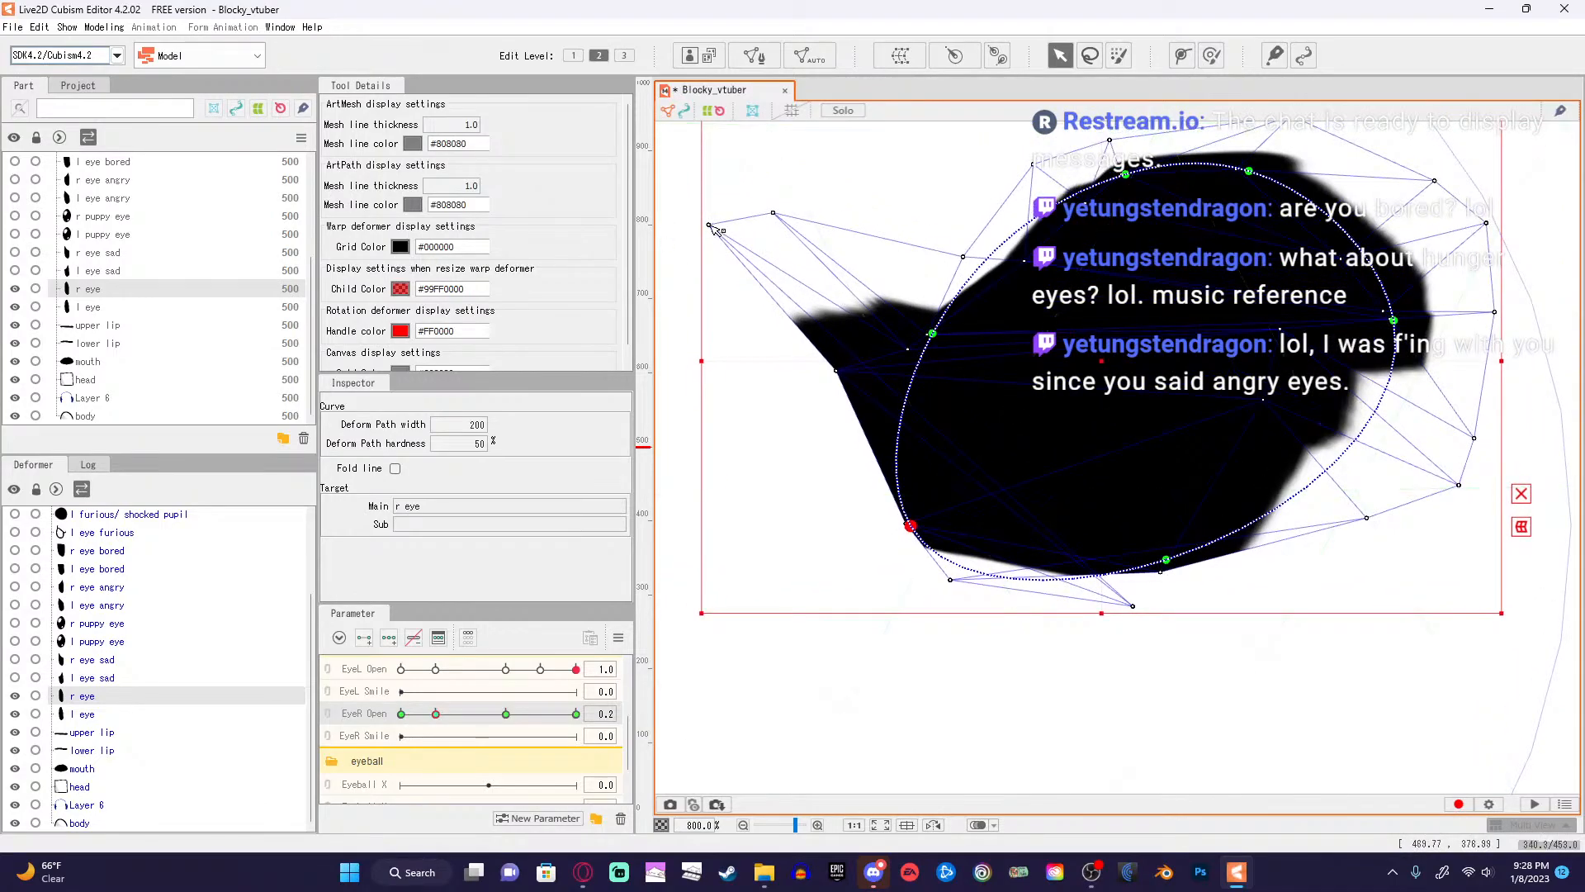
left_click_drag(715, 229, 749, 314)
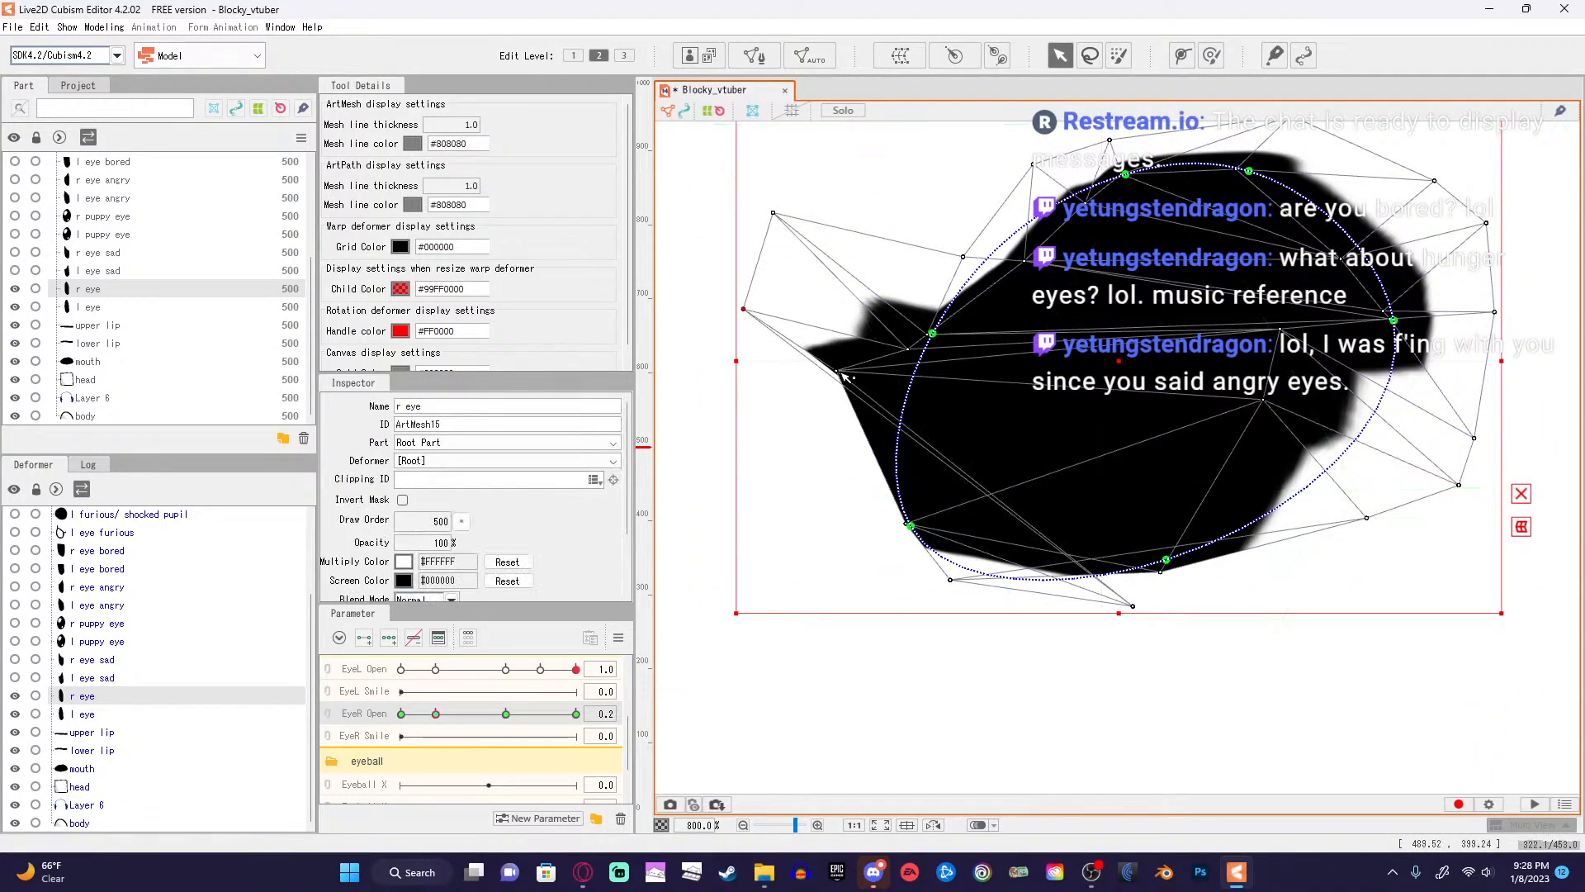
left_click_drag(842, 376, 832, 454)
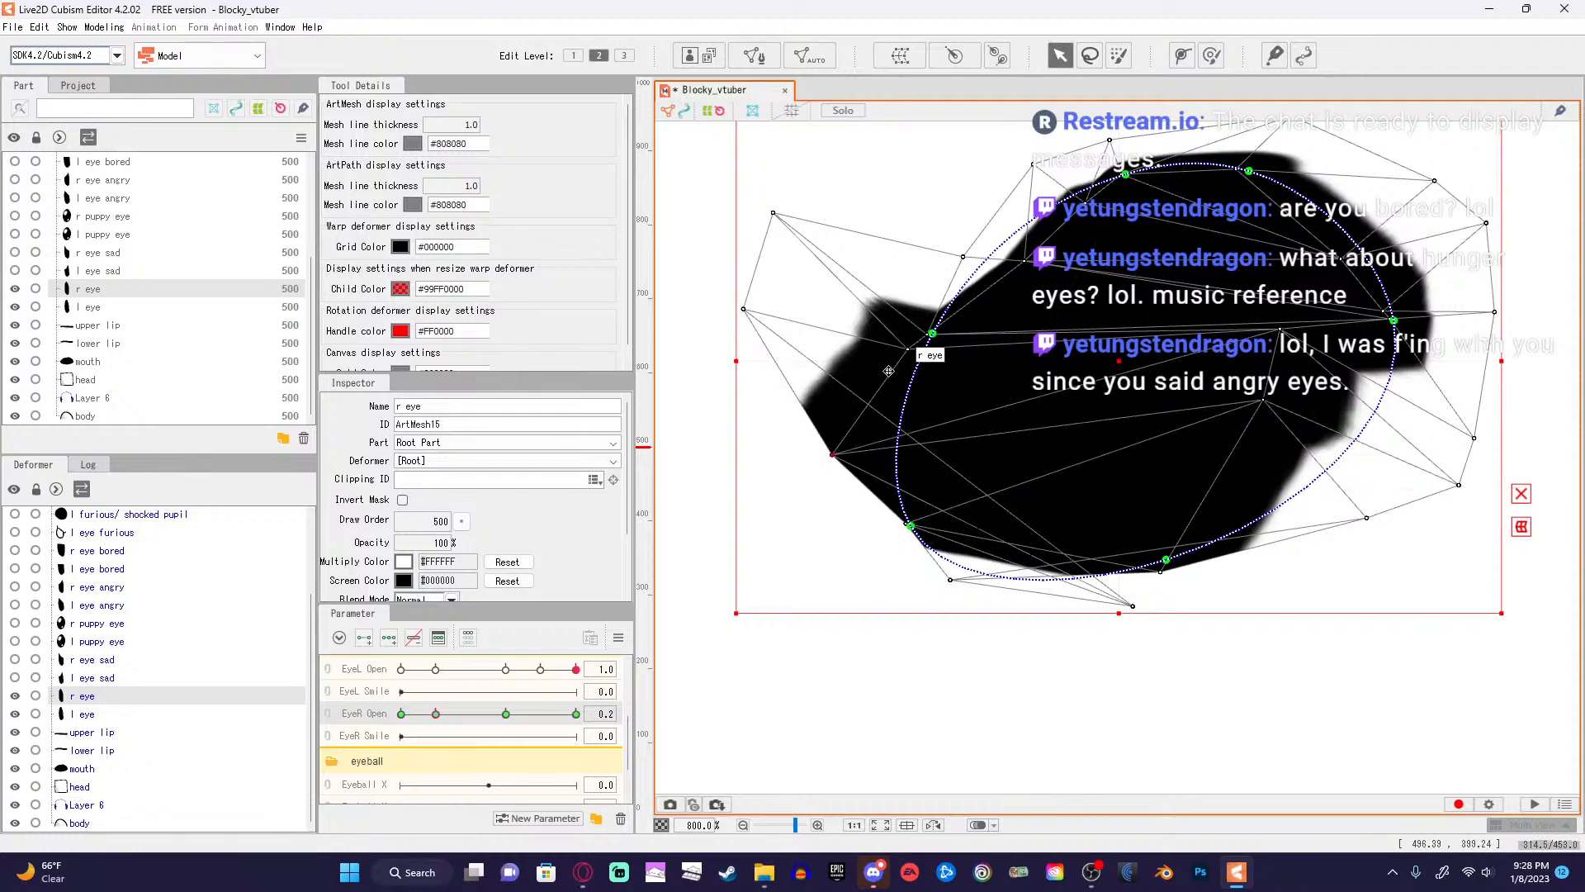
left_click_drag(913, 355, 850, 365)
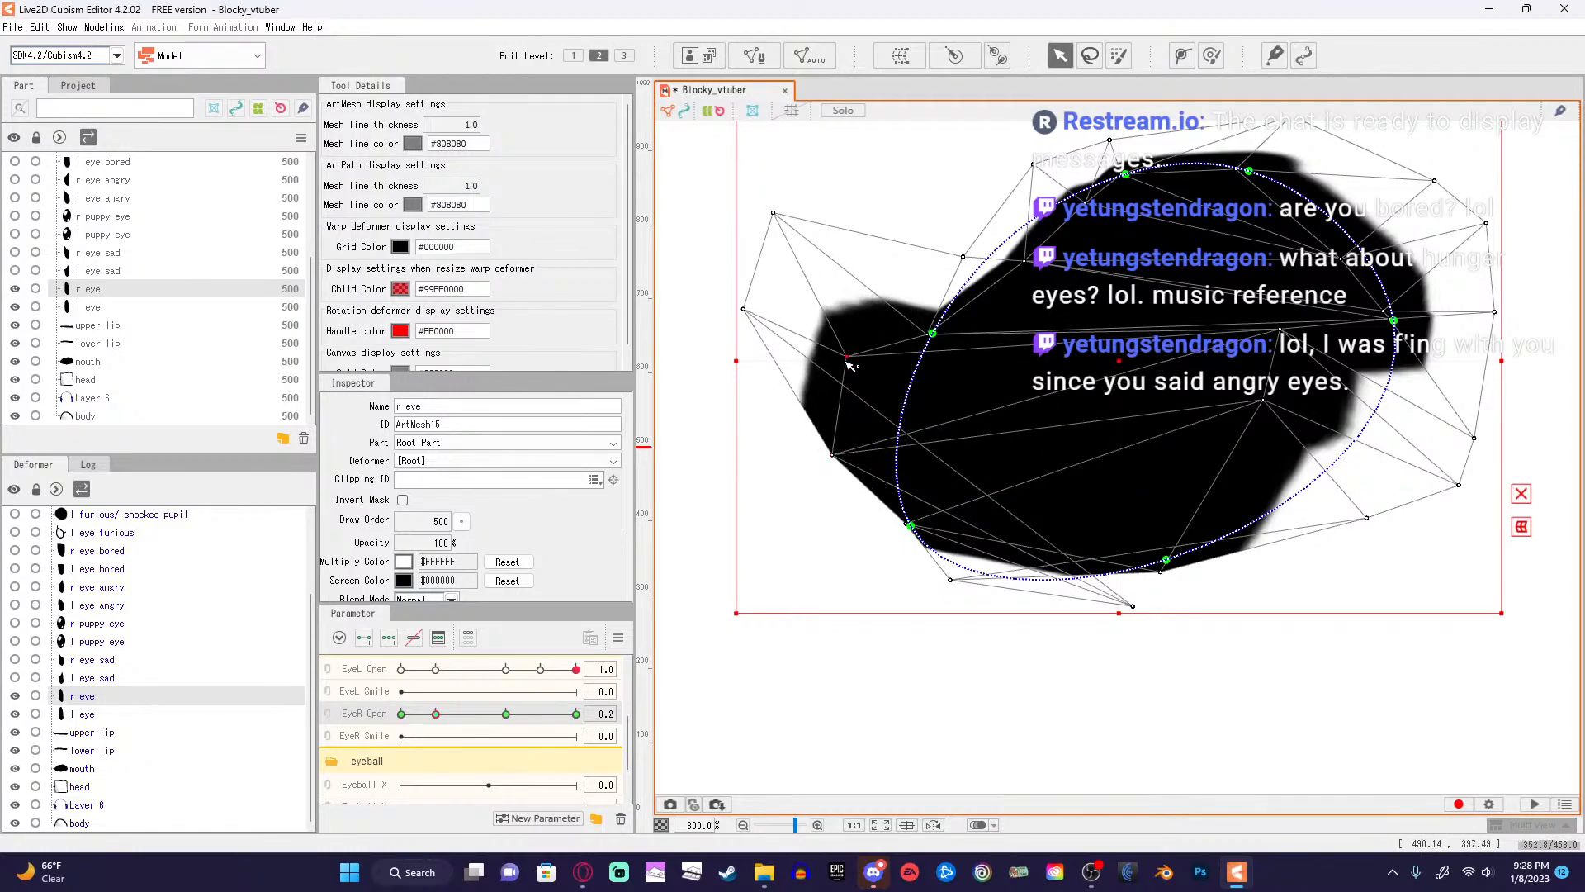
left_click_drag(956, 239, 944, 202)
right_click(1217, 540)
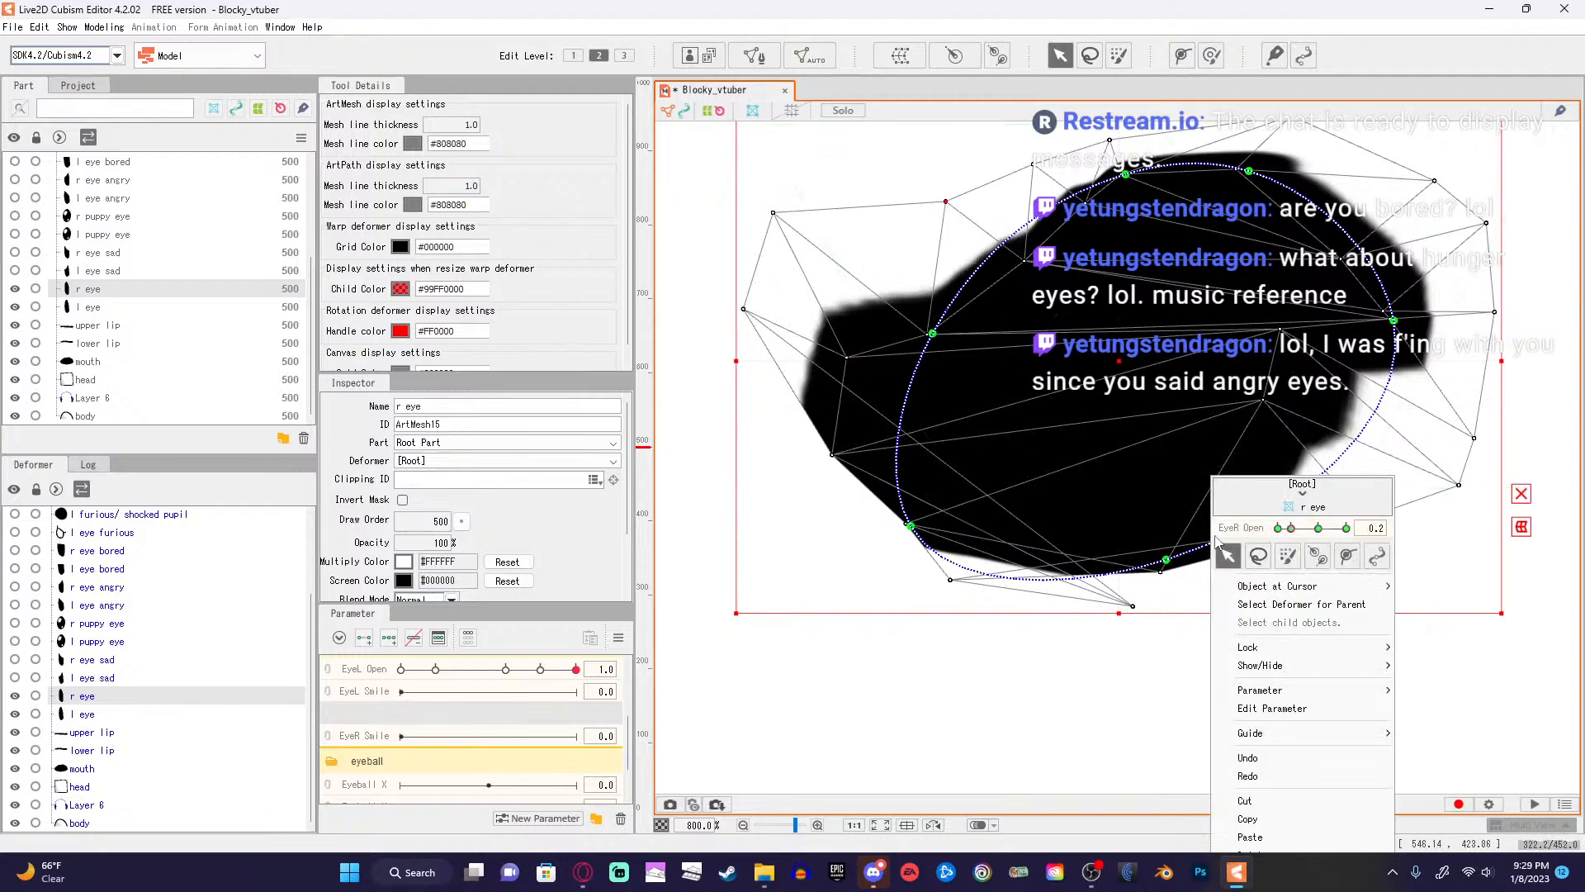
left_click(1505, 704)
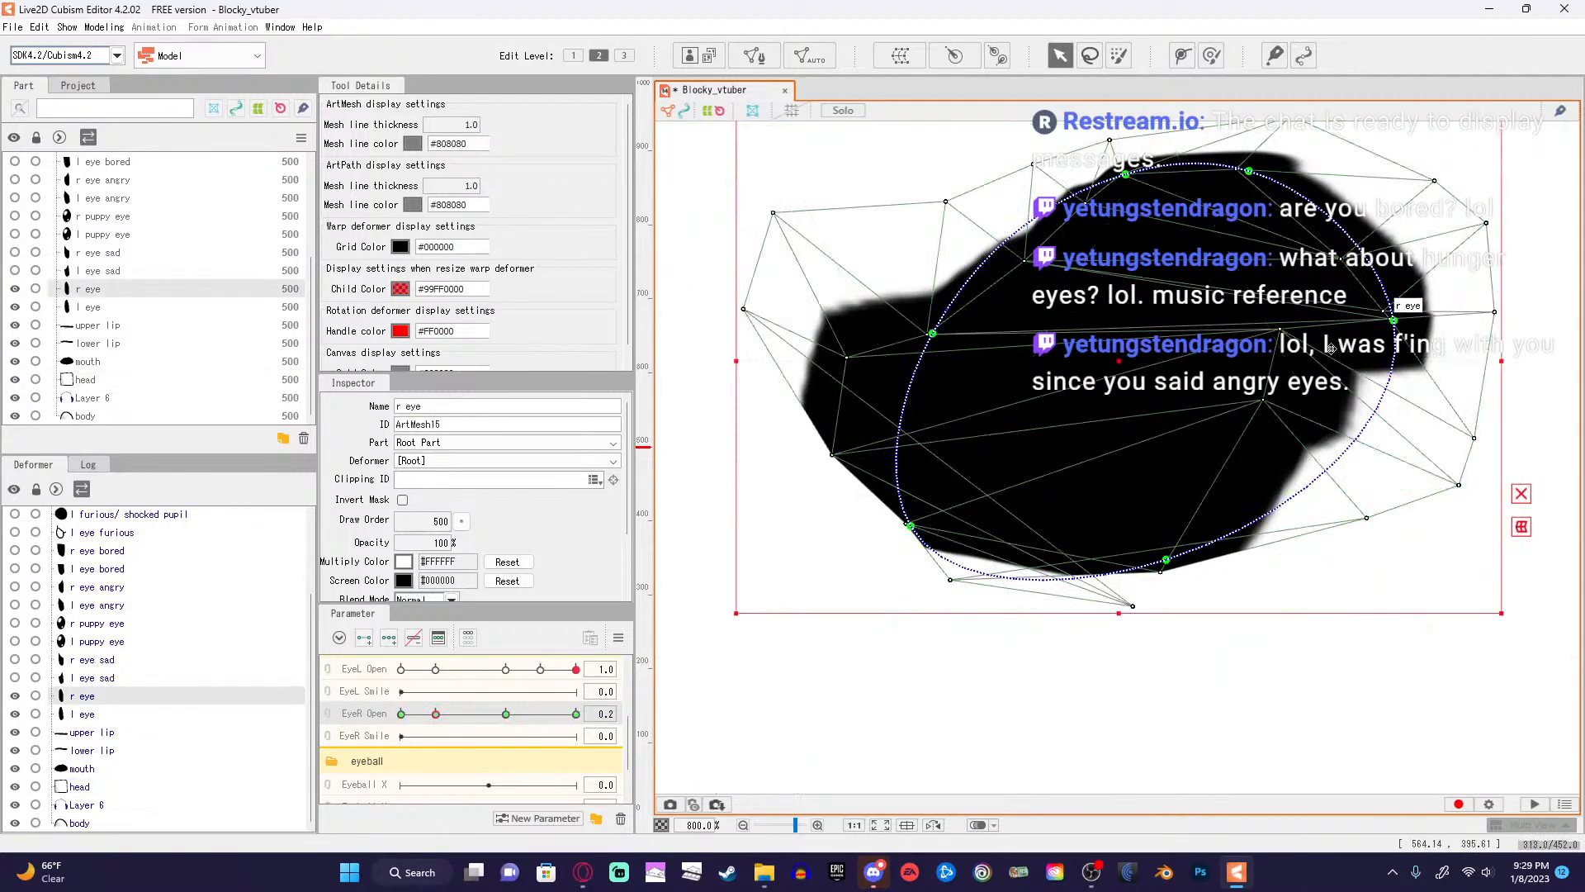
Move the r eye's right inner vertex outward and shift the right edge's deform path point slightly up.
left_click_drag(1279, 334, 1332, 366)
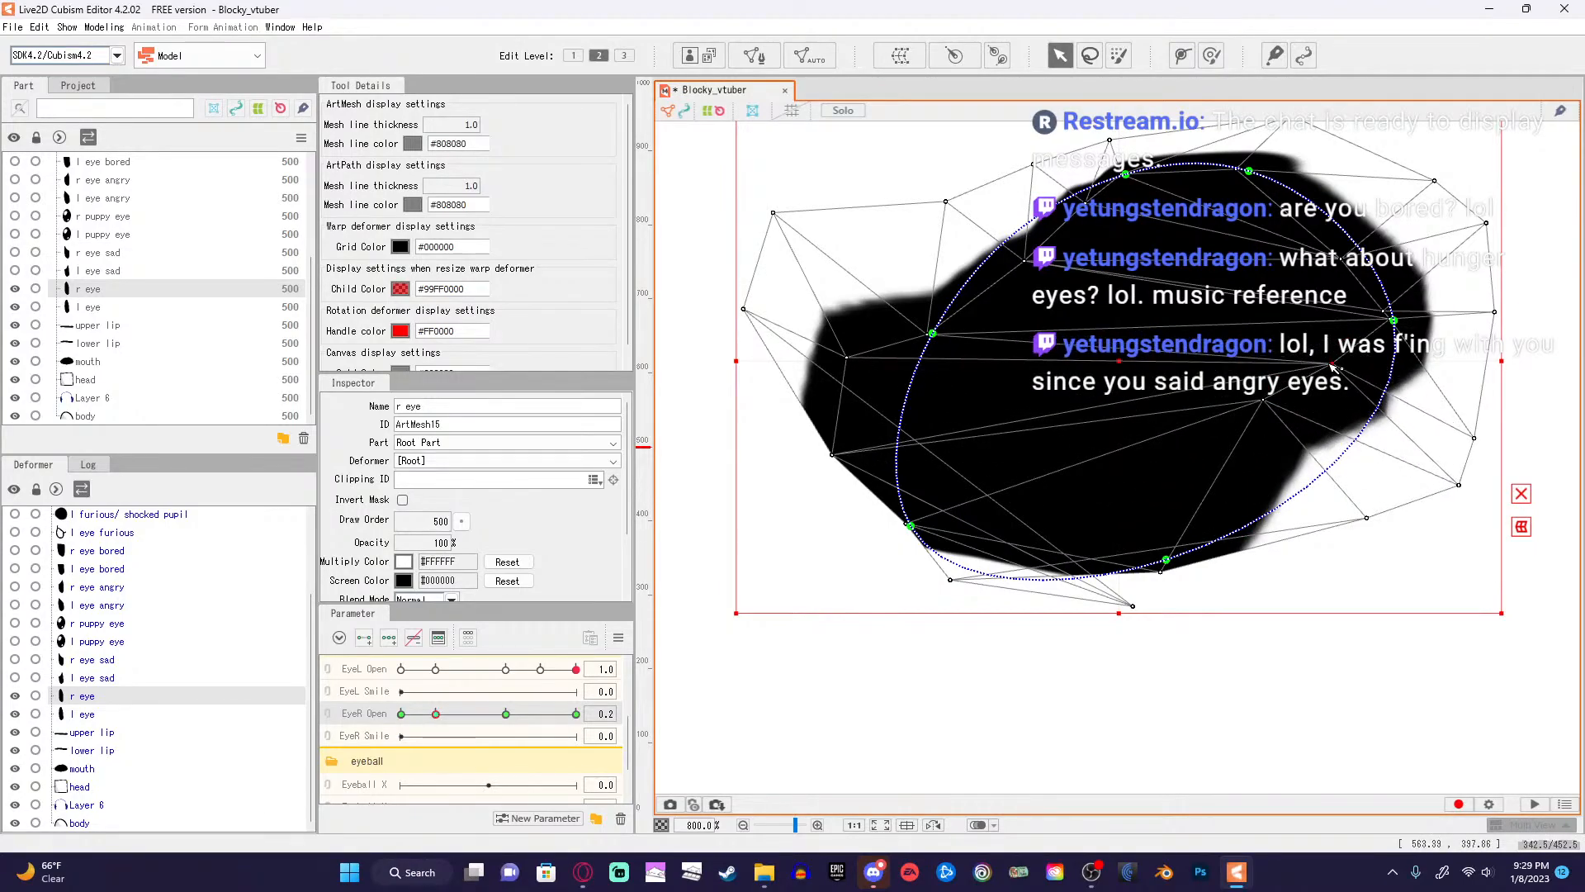
left_click(1390, 316)
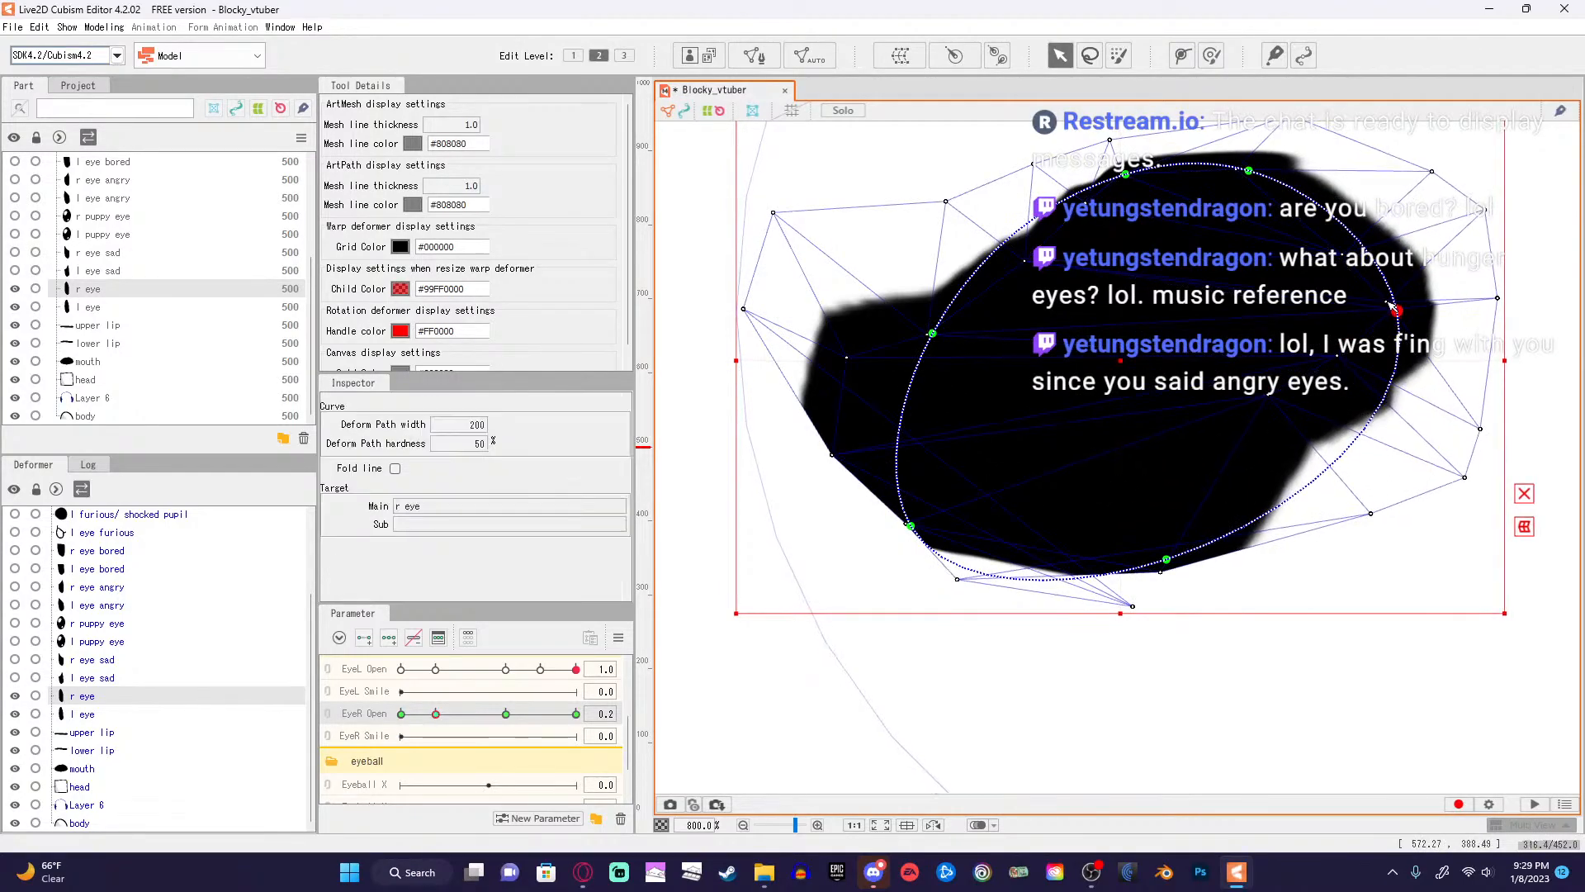
scroll(1390, 310, "up", 2)
left_click_drag(1386, 303, 1397, 262)
scroll(1397, 262, "down", 1)
Raise the r eye's bottom edge inward, tuck one bottom outer vertex inside the lower left corner, and nudge its neighbour up and right.
left_click_drag(1249, 589, 1289, 481)
left_click_drag(1117, 546, 1001, 206)
scroll(1113, 580, "up", 1)
scroll(1115, 582, "up", 1)
scroll(1067, 299, "down", 1)
left_click_drag(1078, 324, 1548, 446)
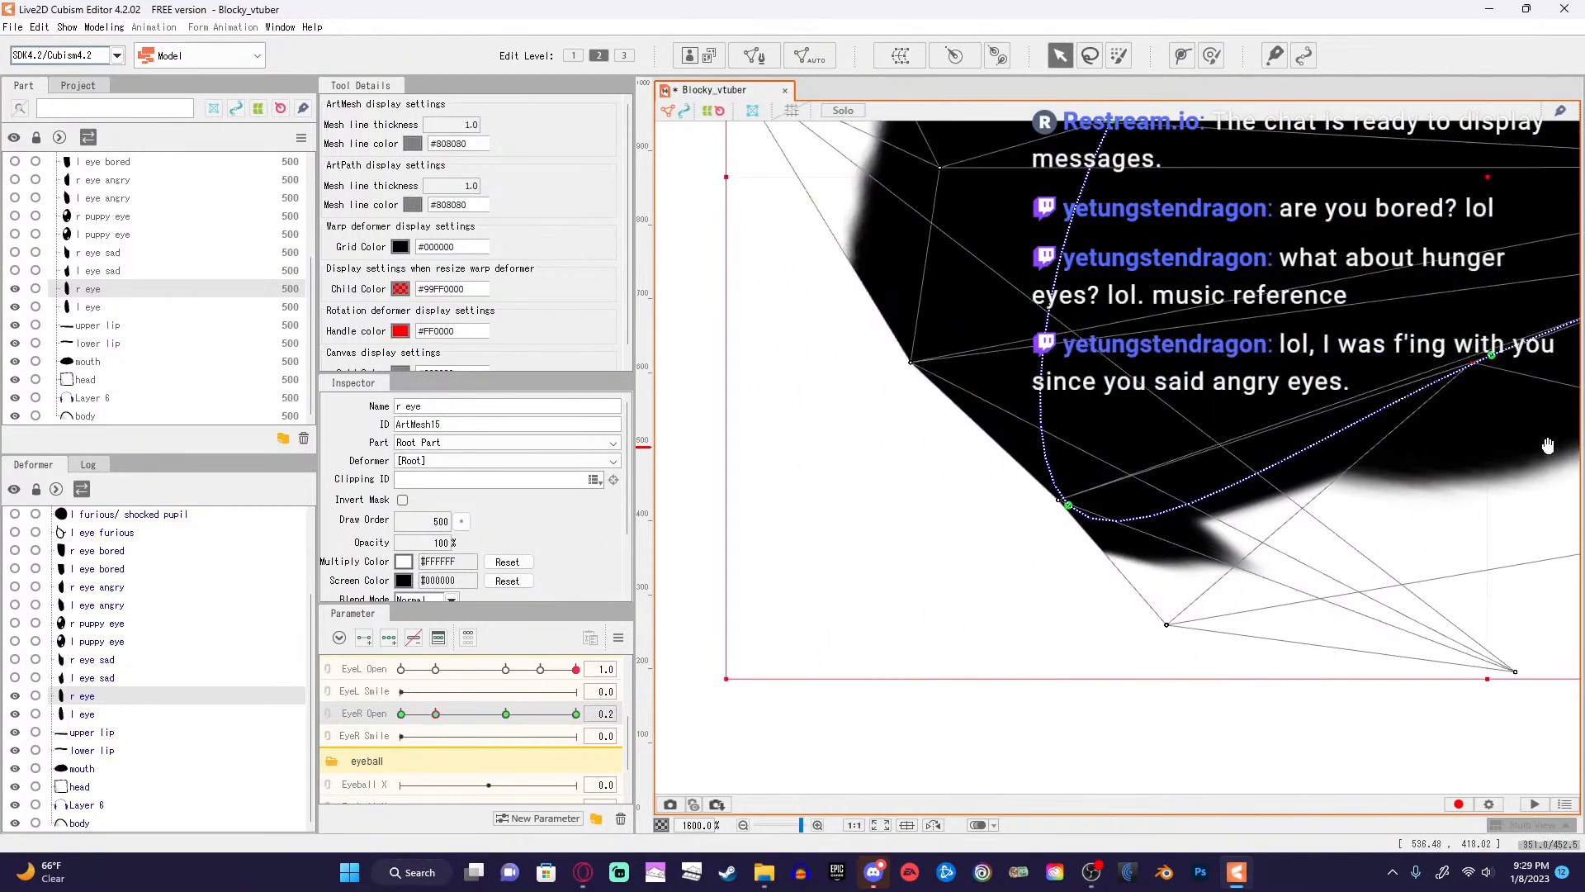
left_click_drag(1516, 673, 1192, 471)
left_click_drag(1167, 627, 1214, 566)
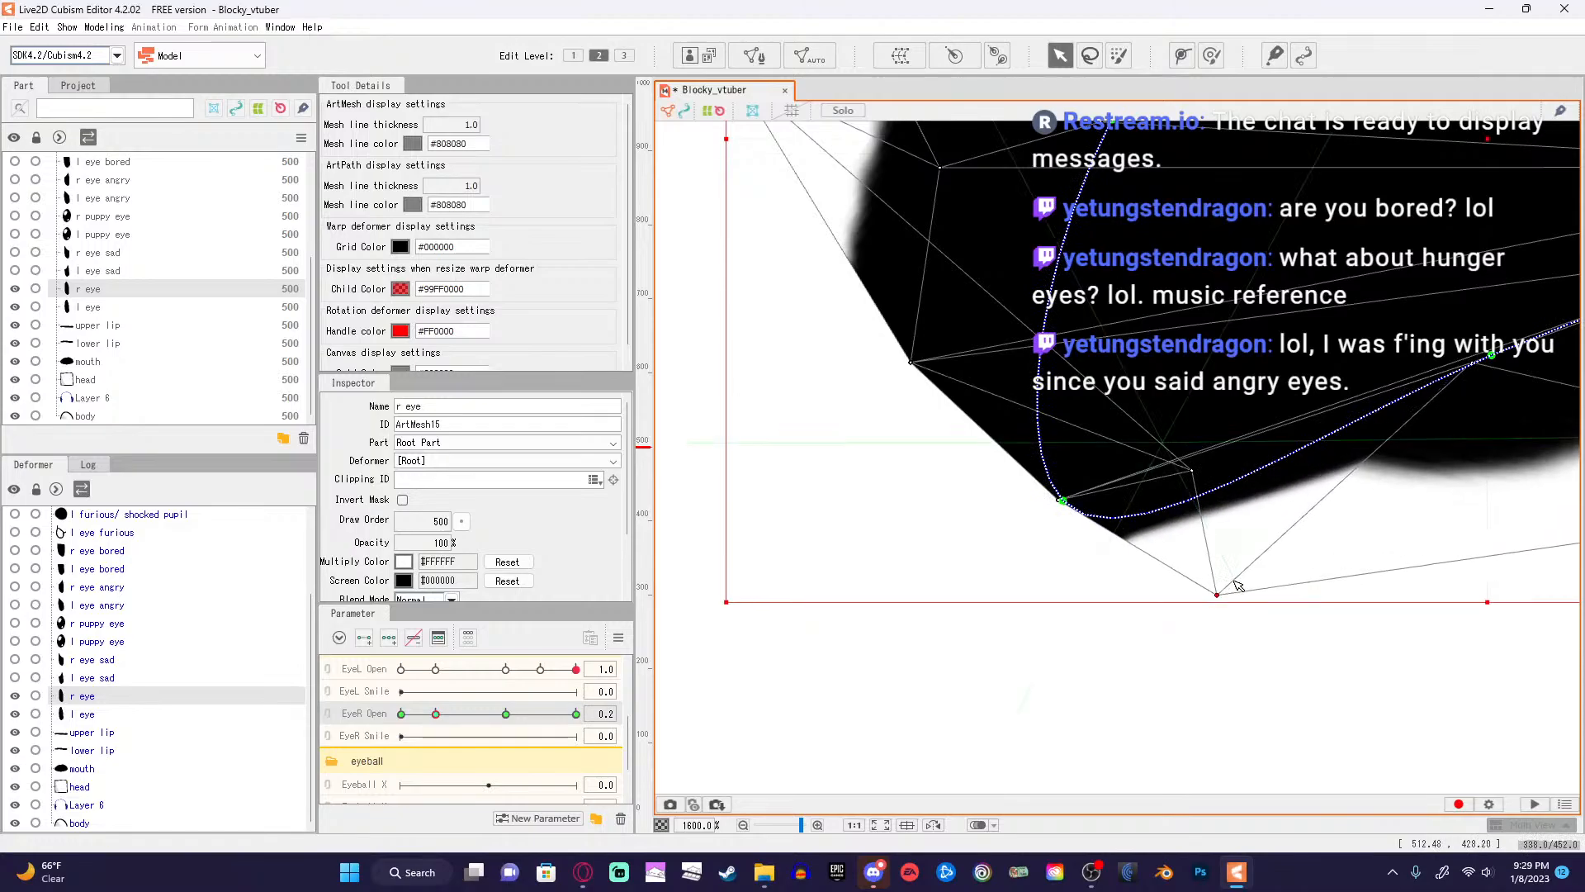
scroll(1256, 541, "down", 3)
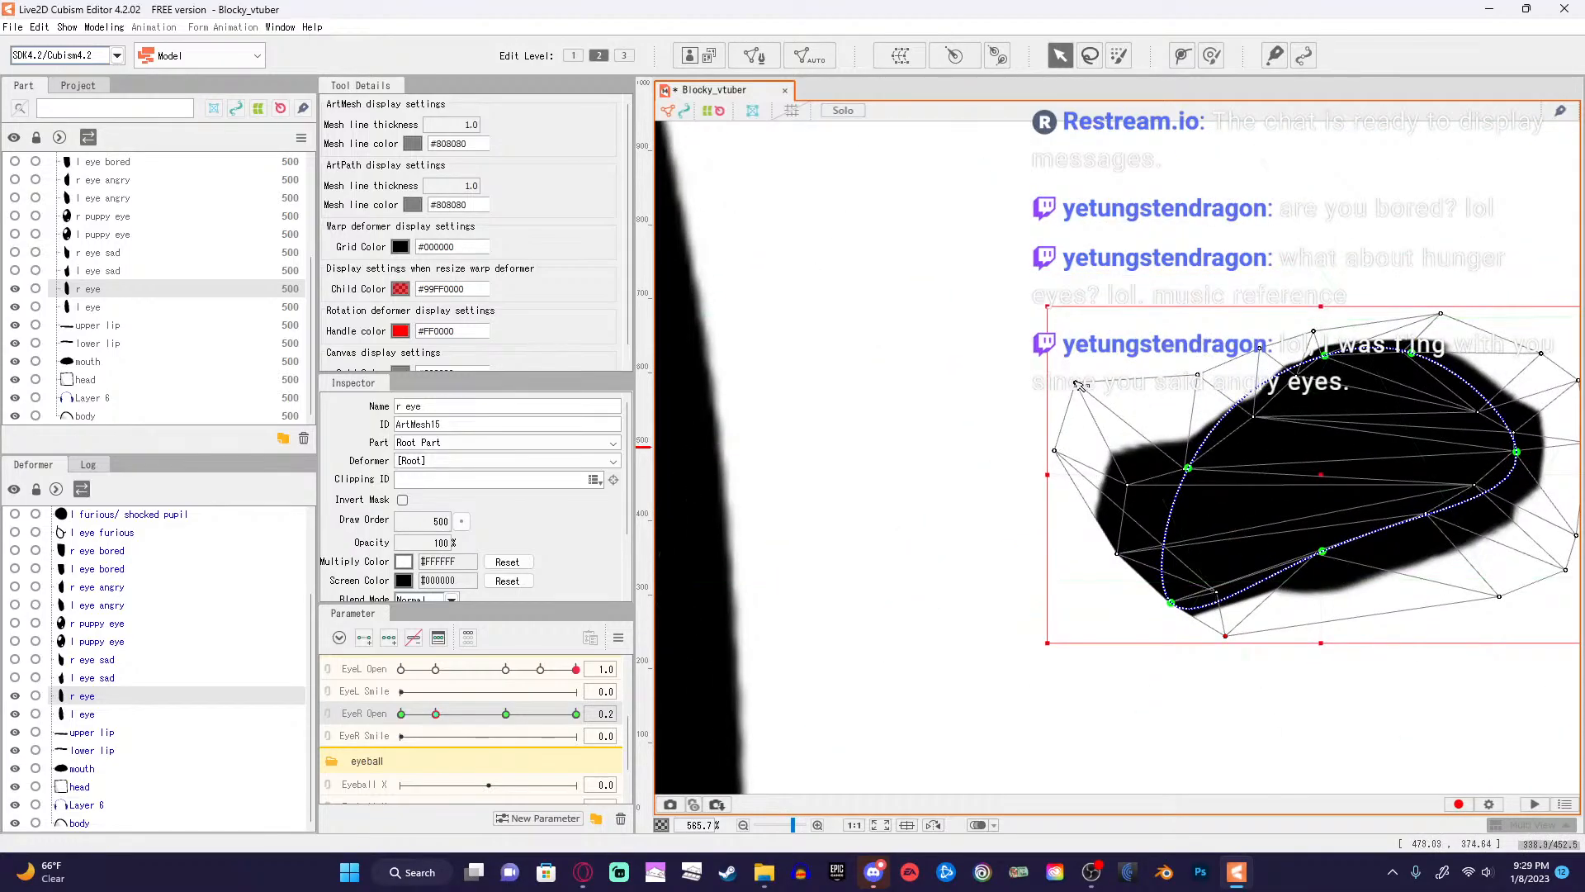
Undo the r eye's recent mesh edits, including the central inner vertex's move out past the left edge.
key("ctrl+z")
key("ctrl+z")
key("ctrl+z")
key("ctrl+z")
key("ctrl+z")
key("ctrl+z")
key("ctrl+z")
key("ctrl+z")
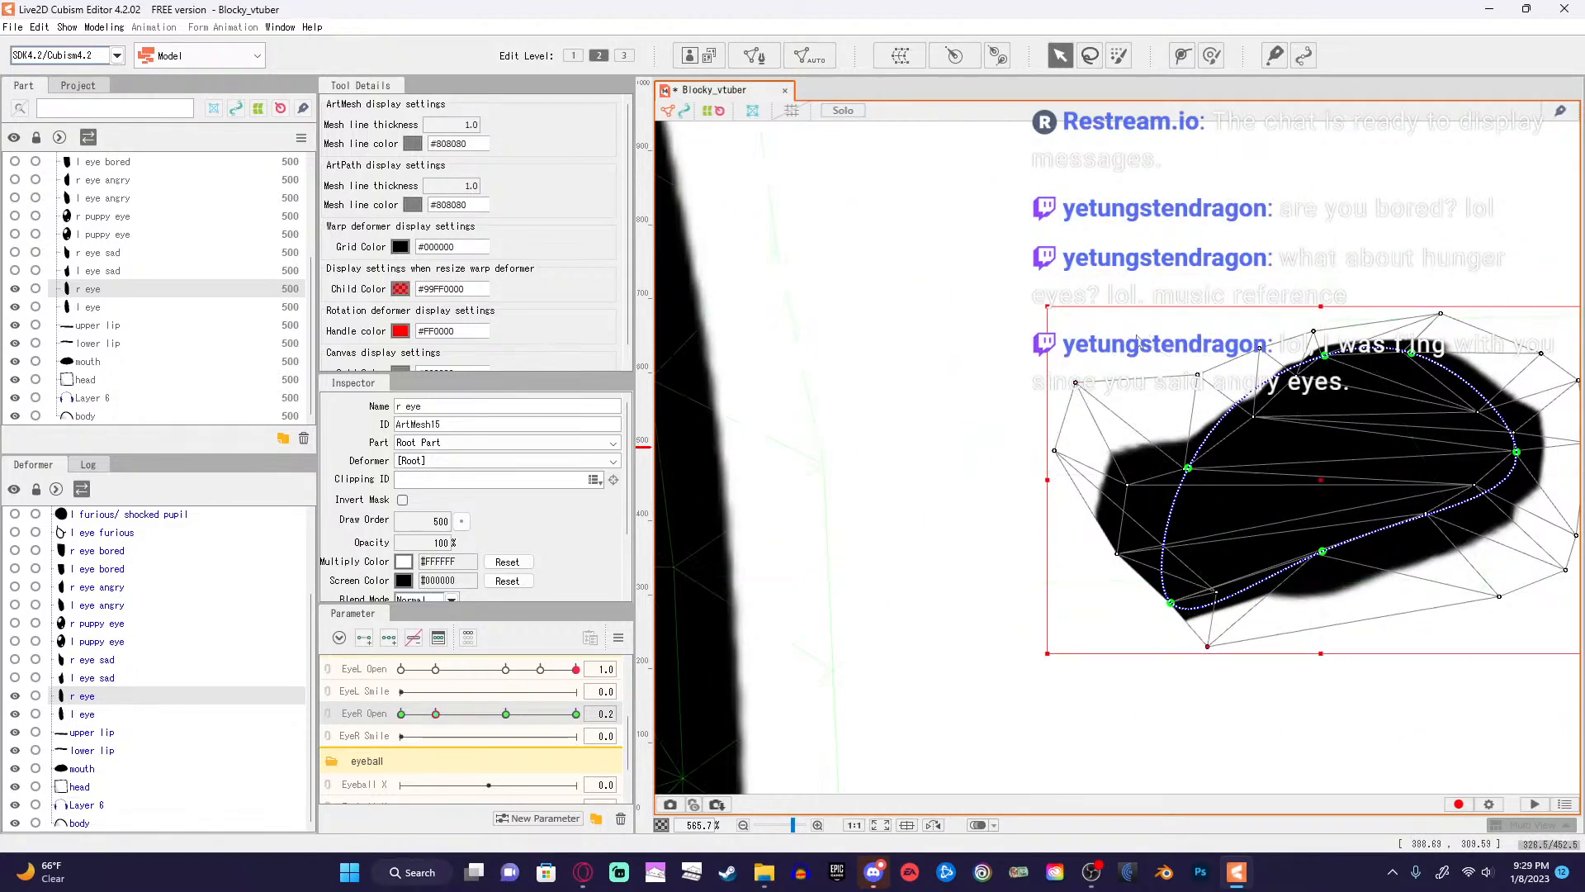
key("ctrl+z")
key("ctrl+z")
key("ctrl+z")
key("ctrl+z")
key("ctrl+z")
key("ctrl+z")
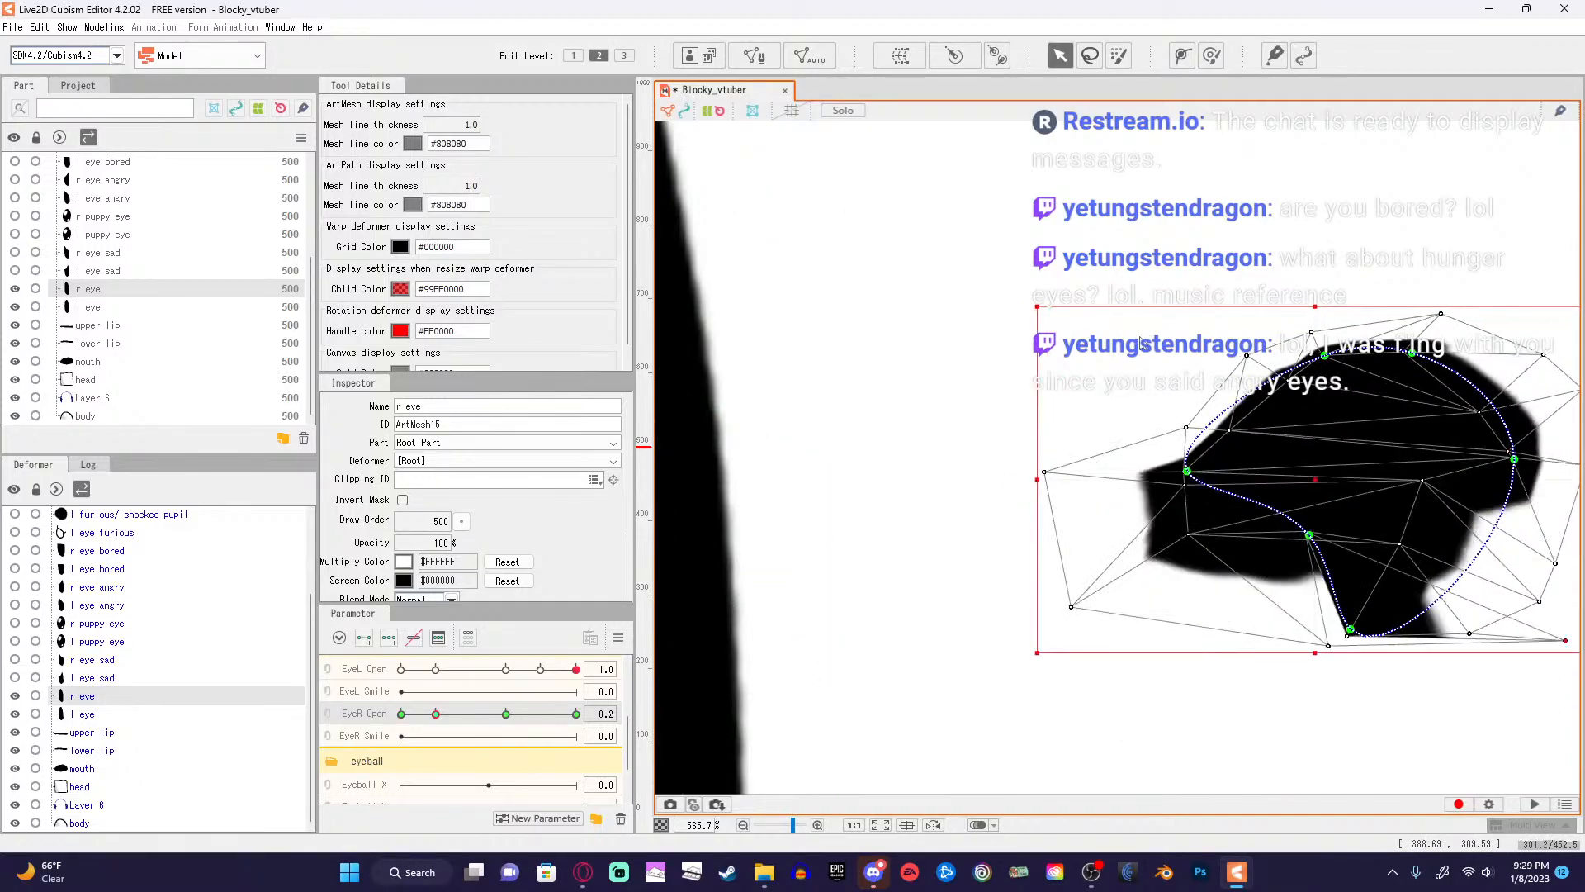
key("ctrl+z")
key("ctrl+z")
key("ctrl+z")
key("ctrl+z")
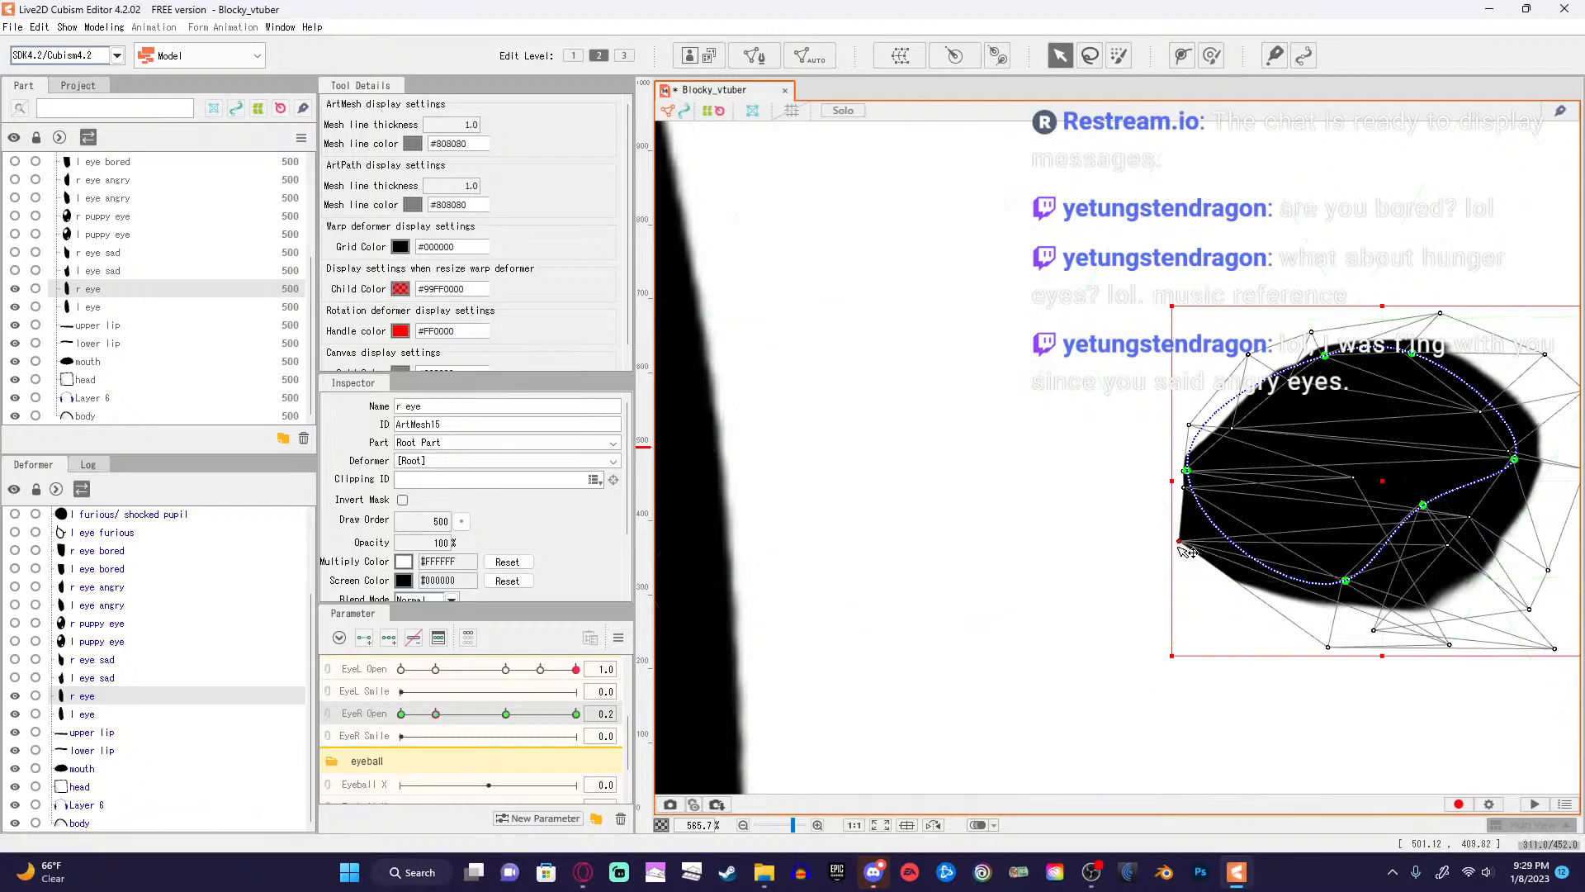
key("ctrl+z")
Deselect the r eye and run EyeR Open through its range to preview the blink, ending at 1.0.
scroll(1343, 512, "down", 6)
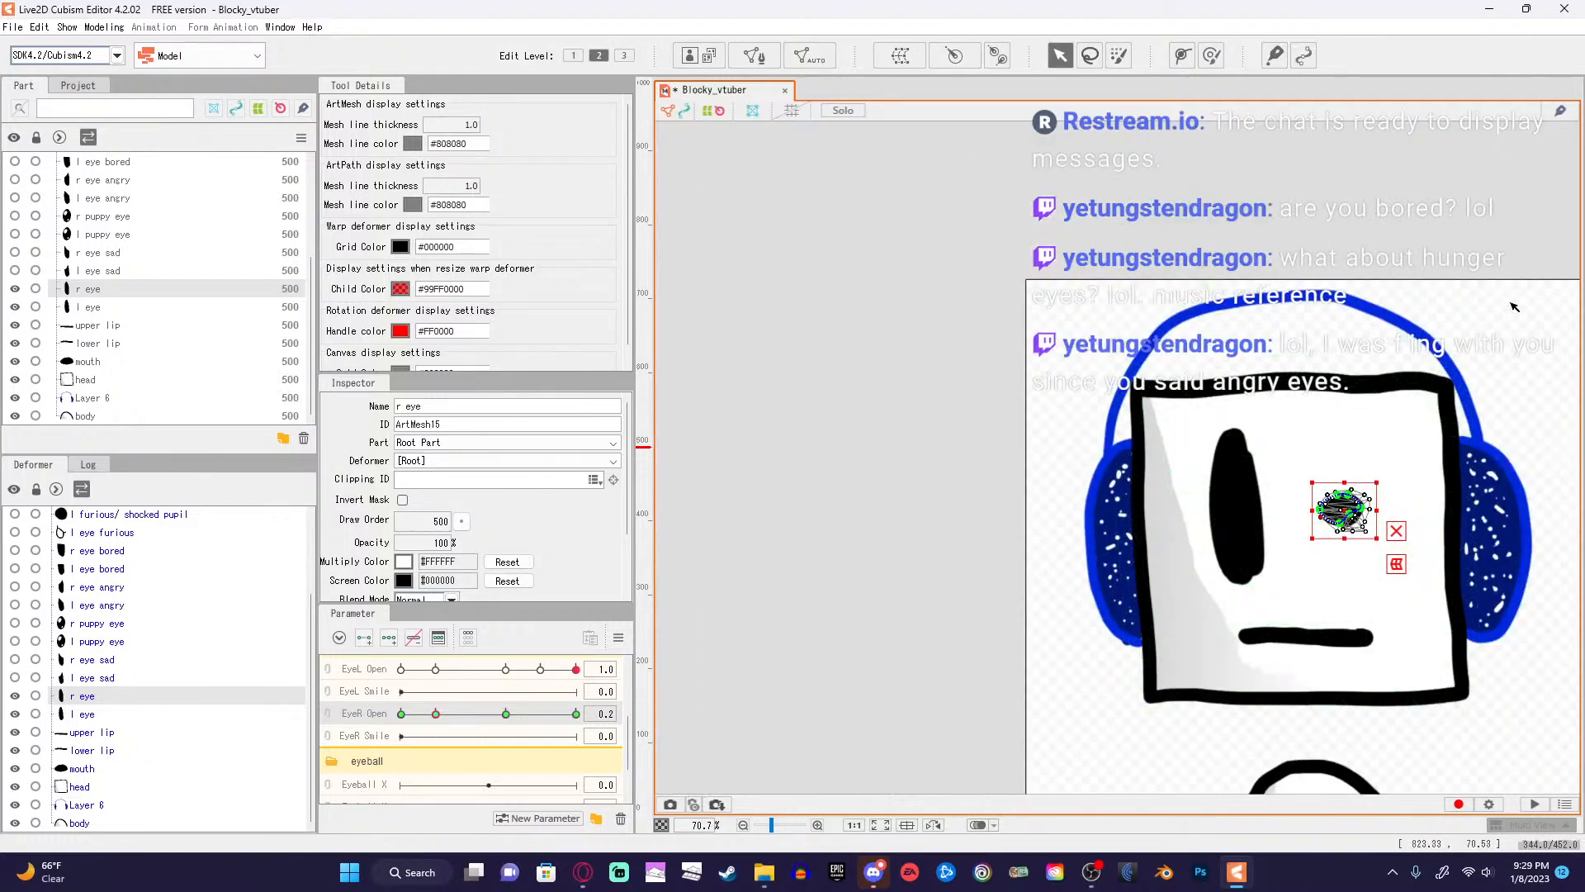
left_click(1514, 307)
left_click_drag(1462, 274, 1322, 220)
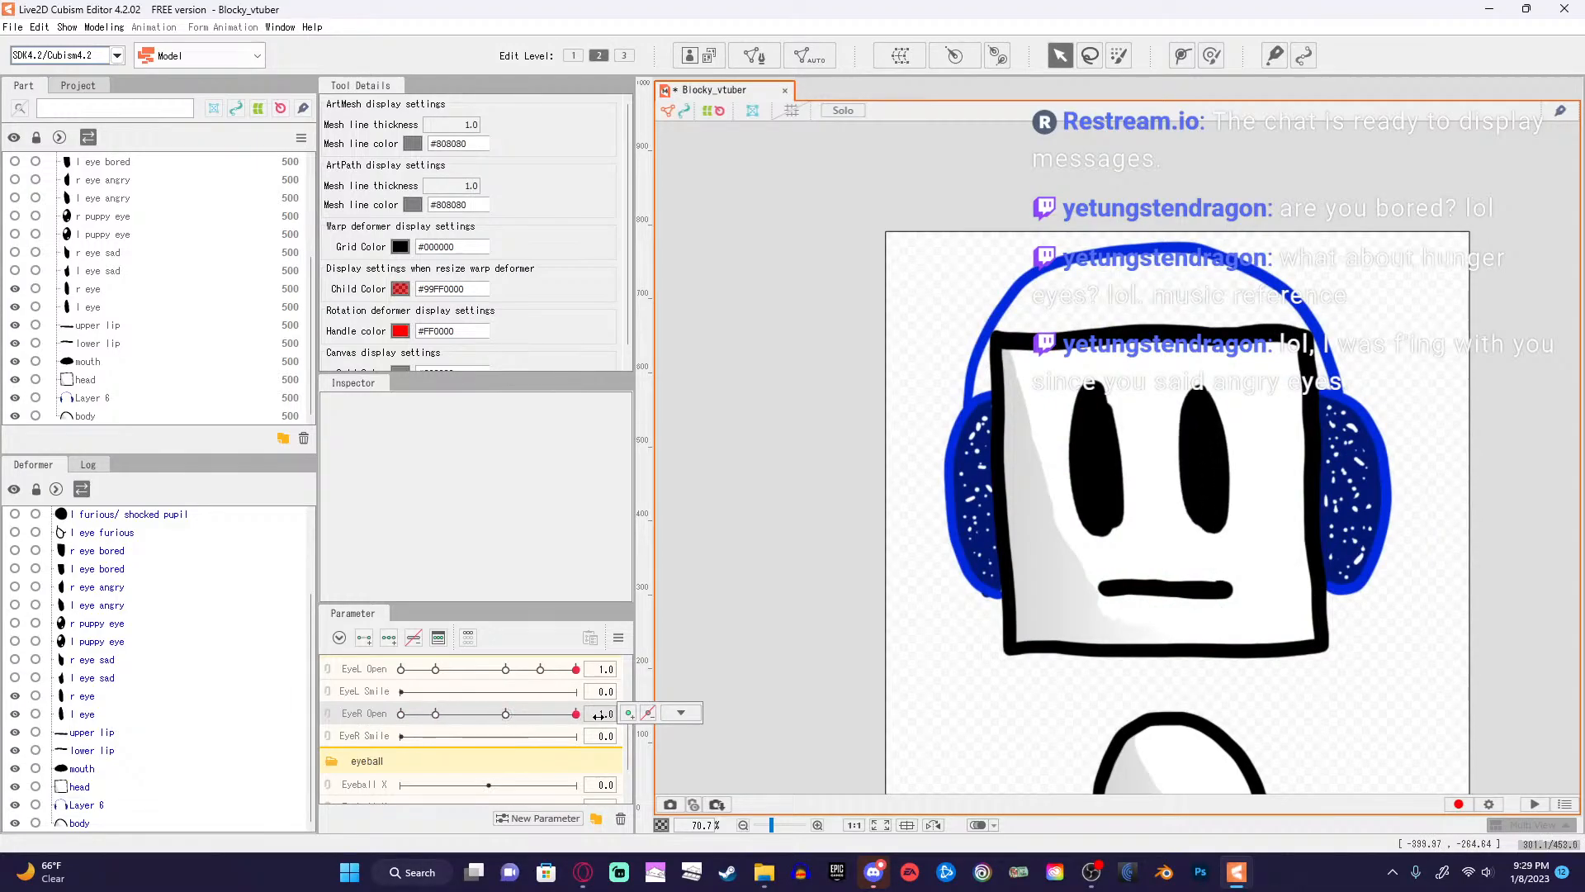
left_click_drag(401, 713, 555, 729)
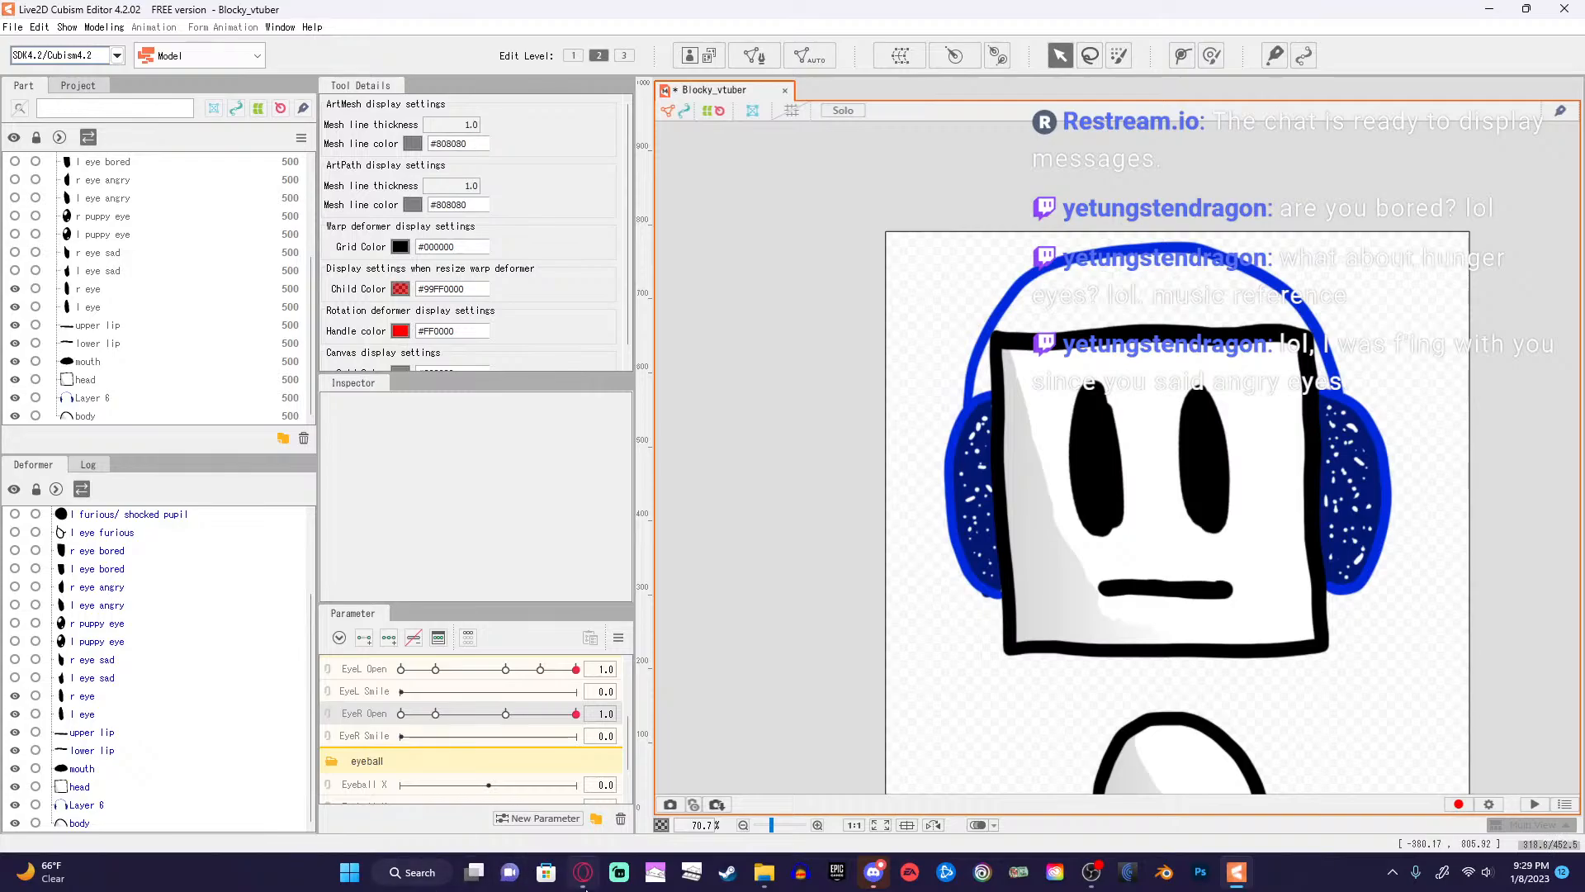
Switch to the browser showing the YouTube tutorial on rigging Live2D eyes and pause the video at its iris animation section.
left_click(581, 877)
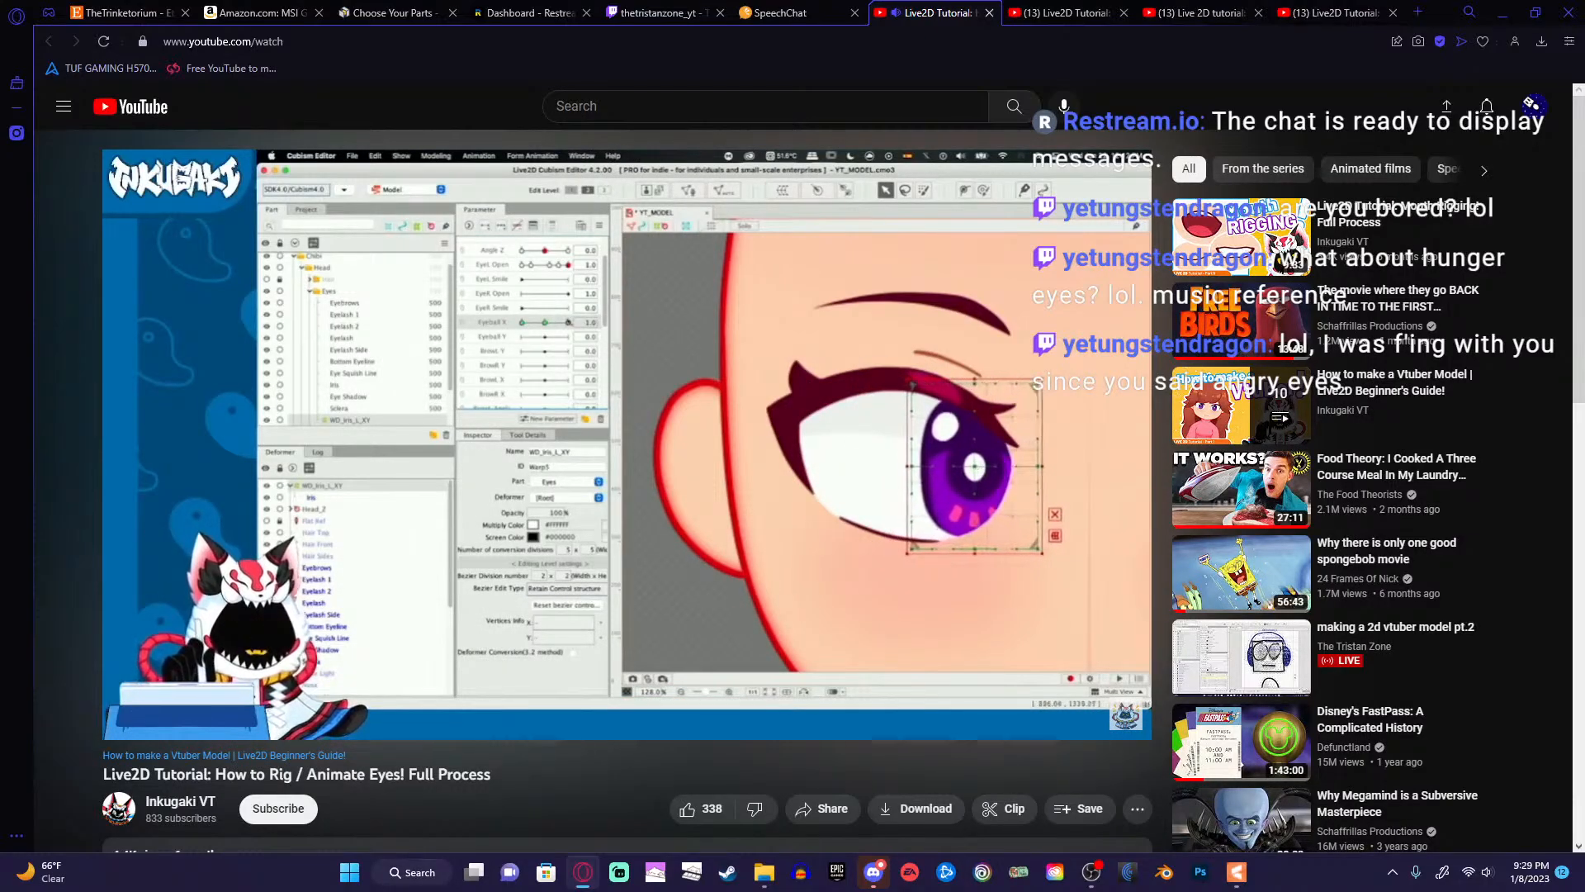
left_click(713, 468)
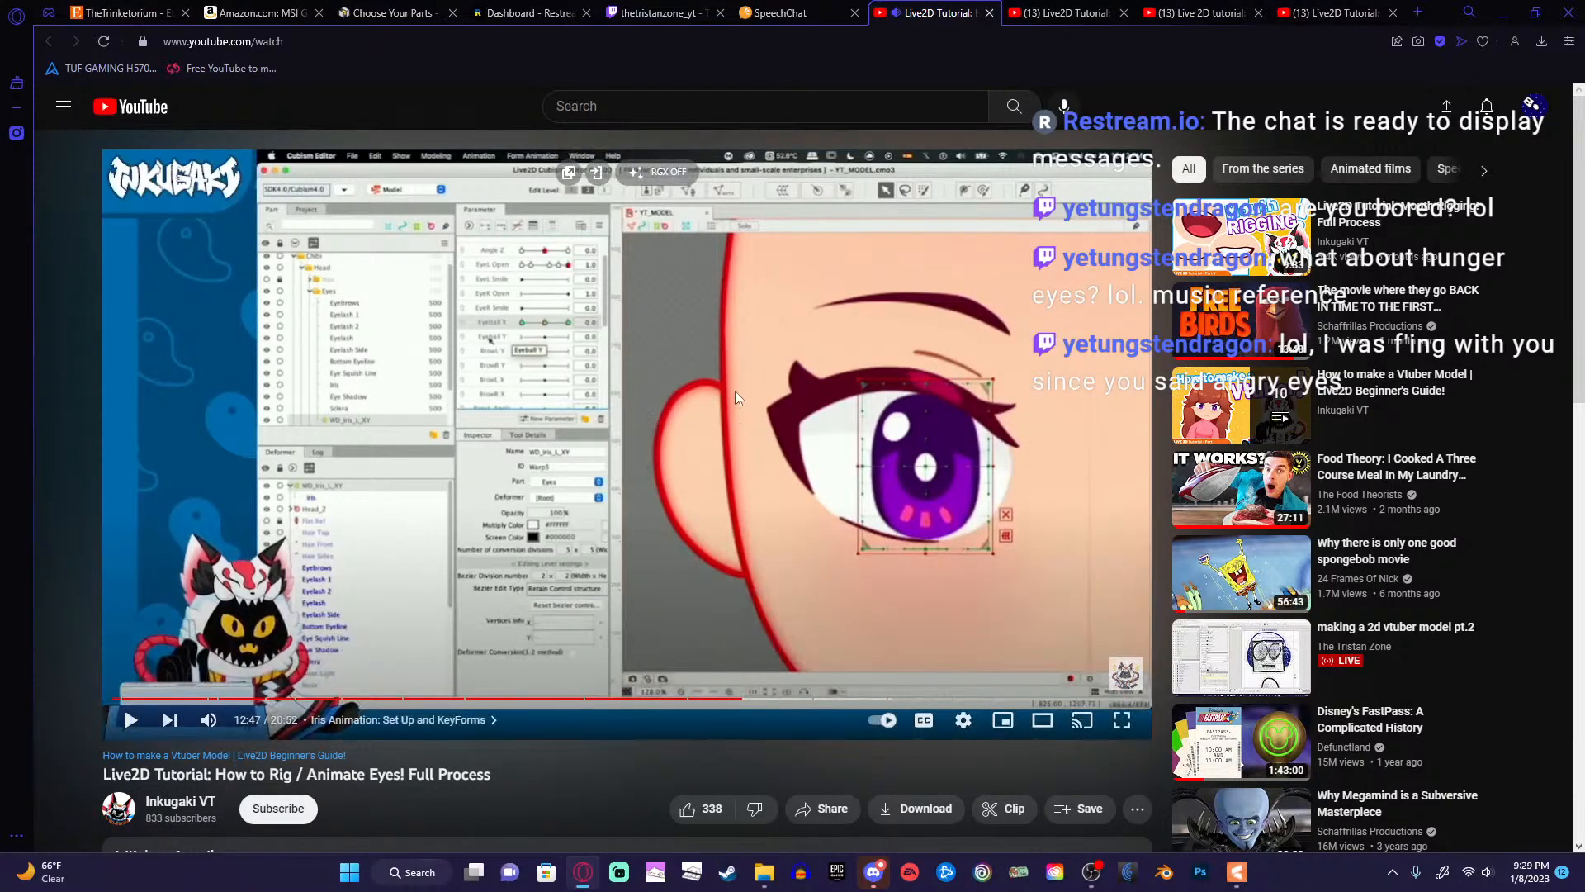
Switch back to Live2D Cubism Editor, select both the l eye and r eye, and add three keys on Eyeball X.
left_click(1469, 13)
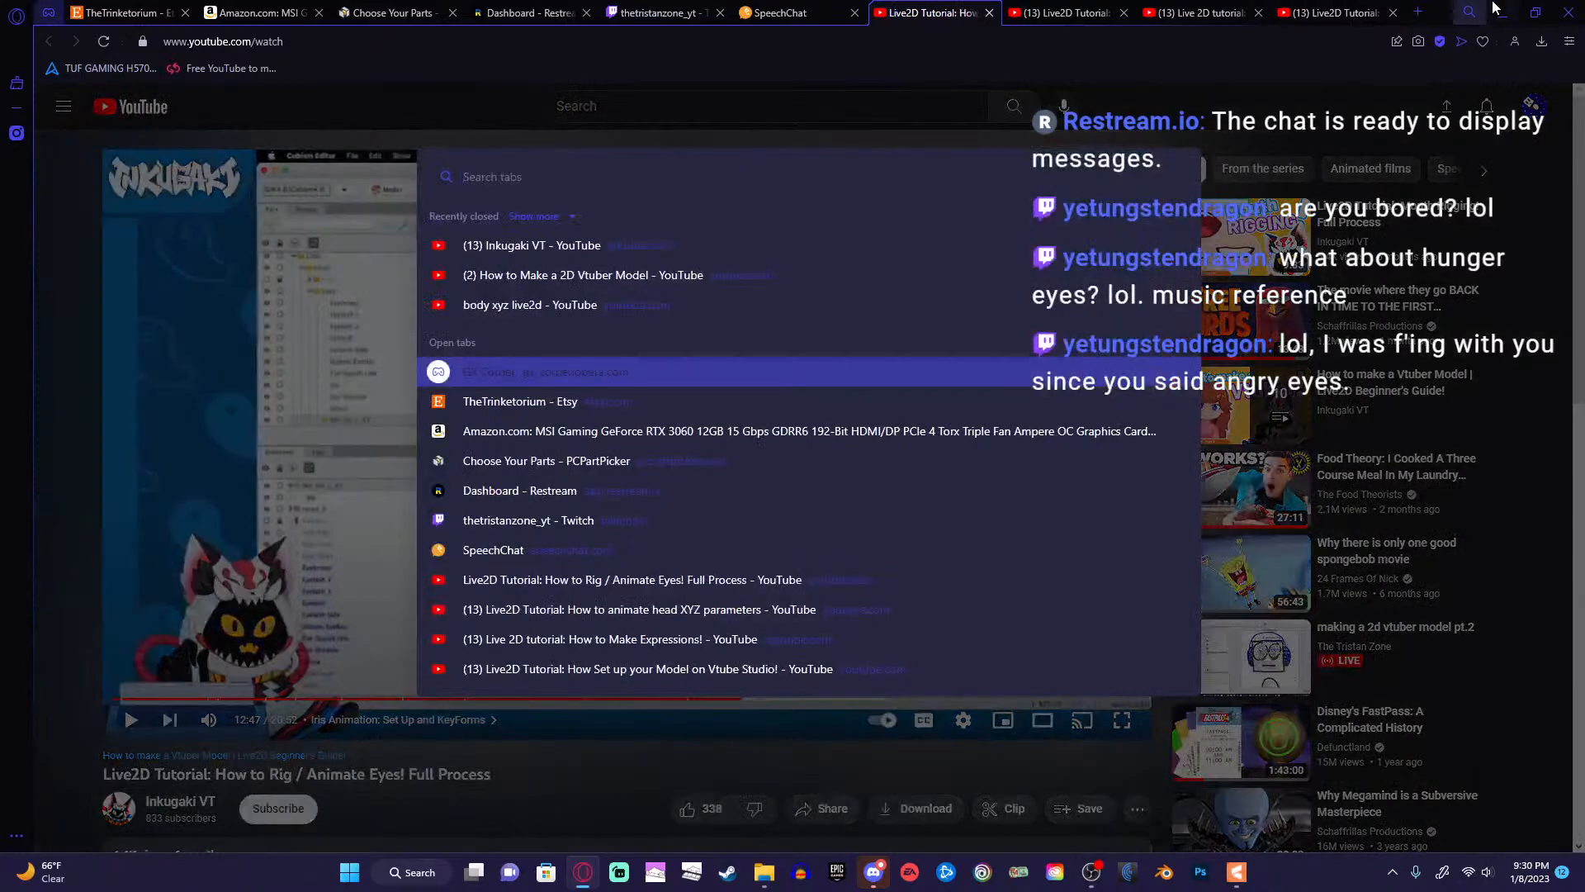
left_click(1502, 12)
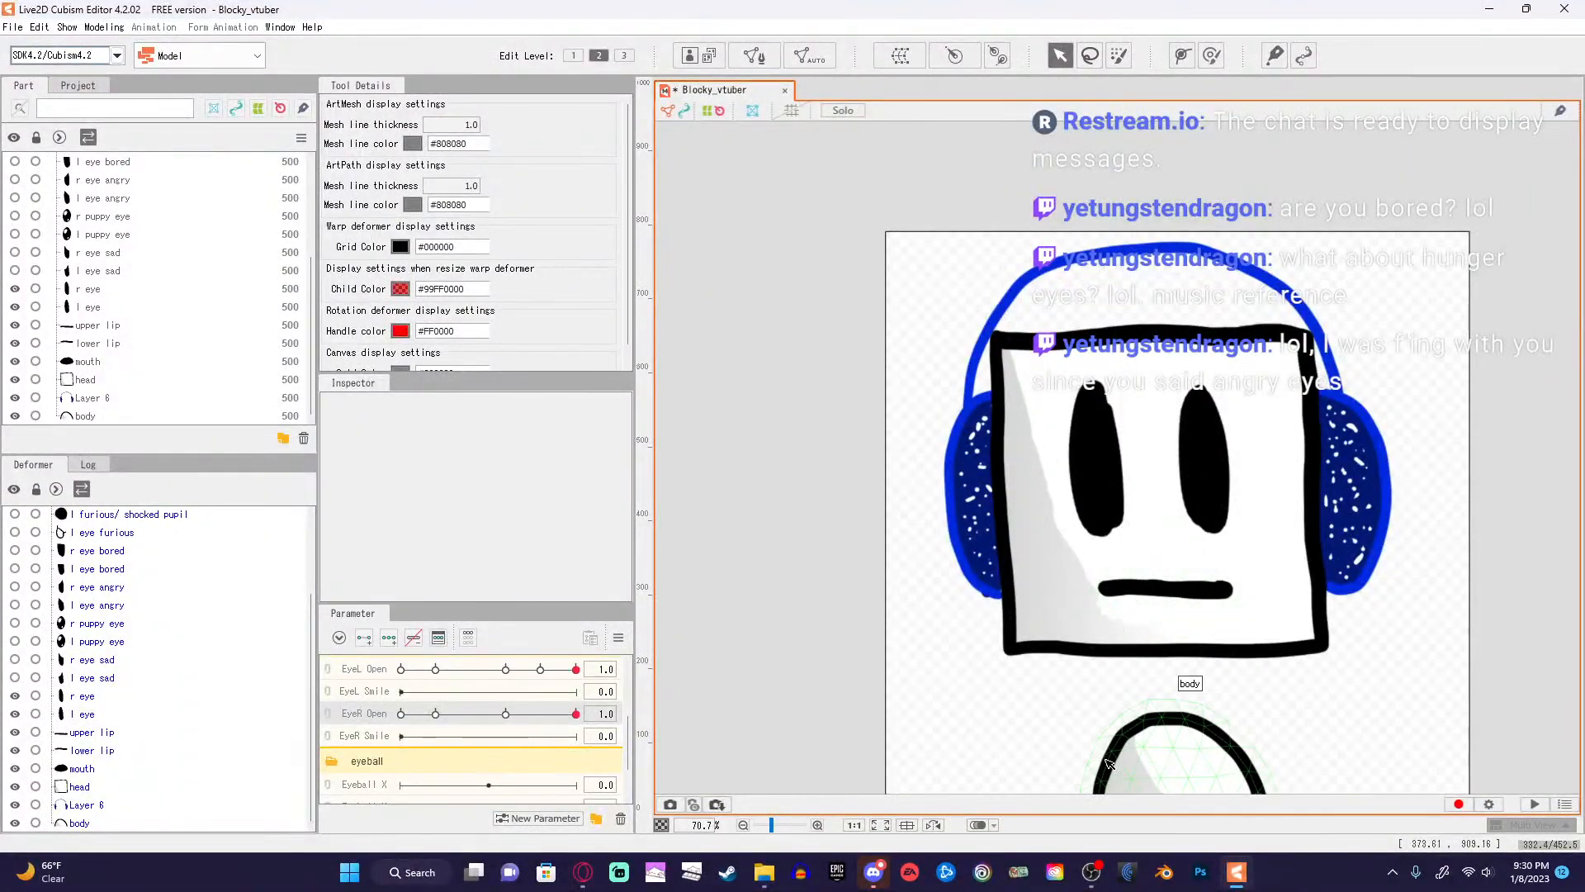
left_click(1084, 462)
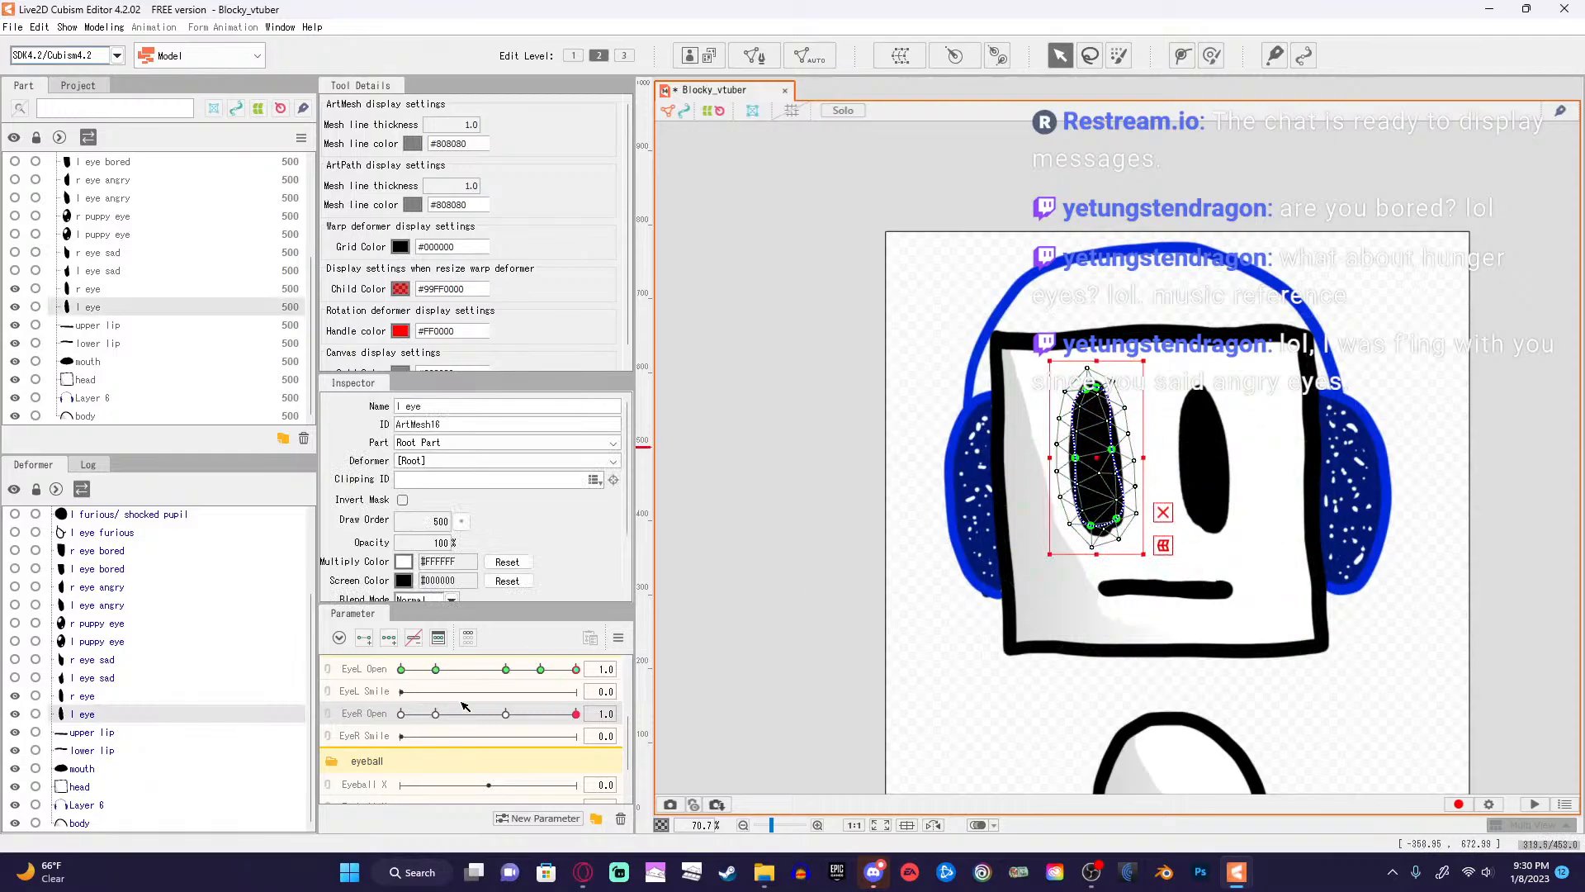
scroll(465, 707, "down", 1)
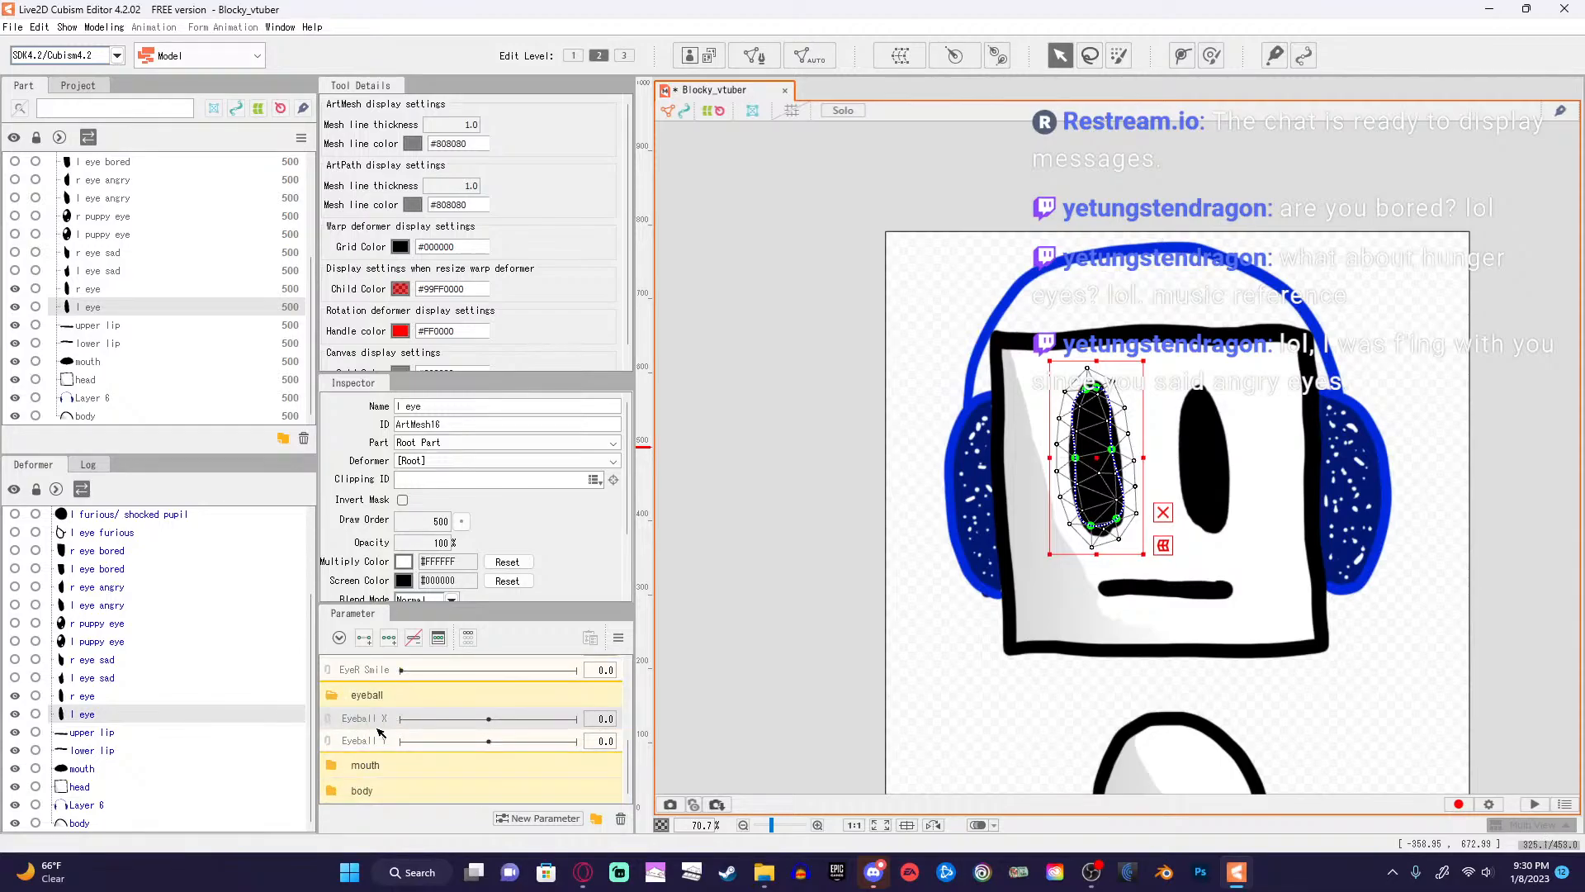
left_click(1203, 463, "shift")
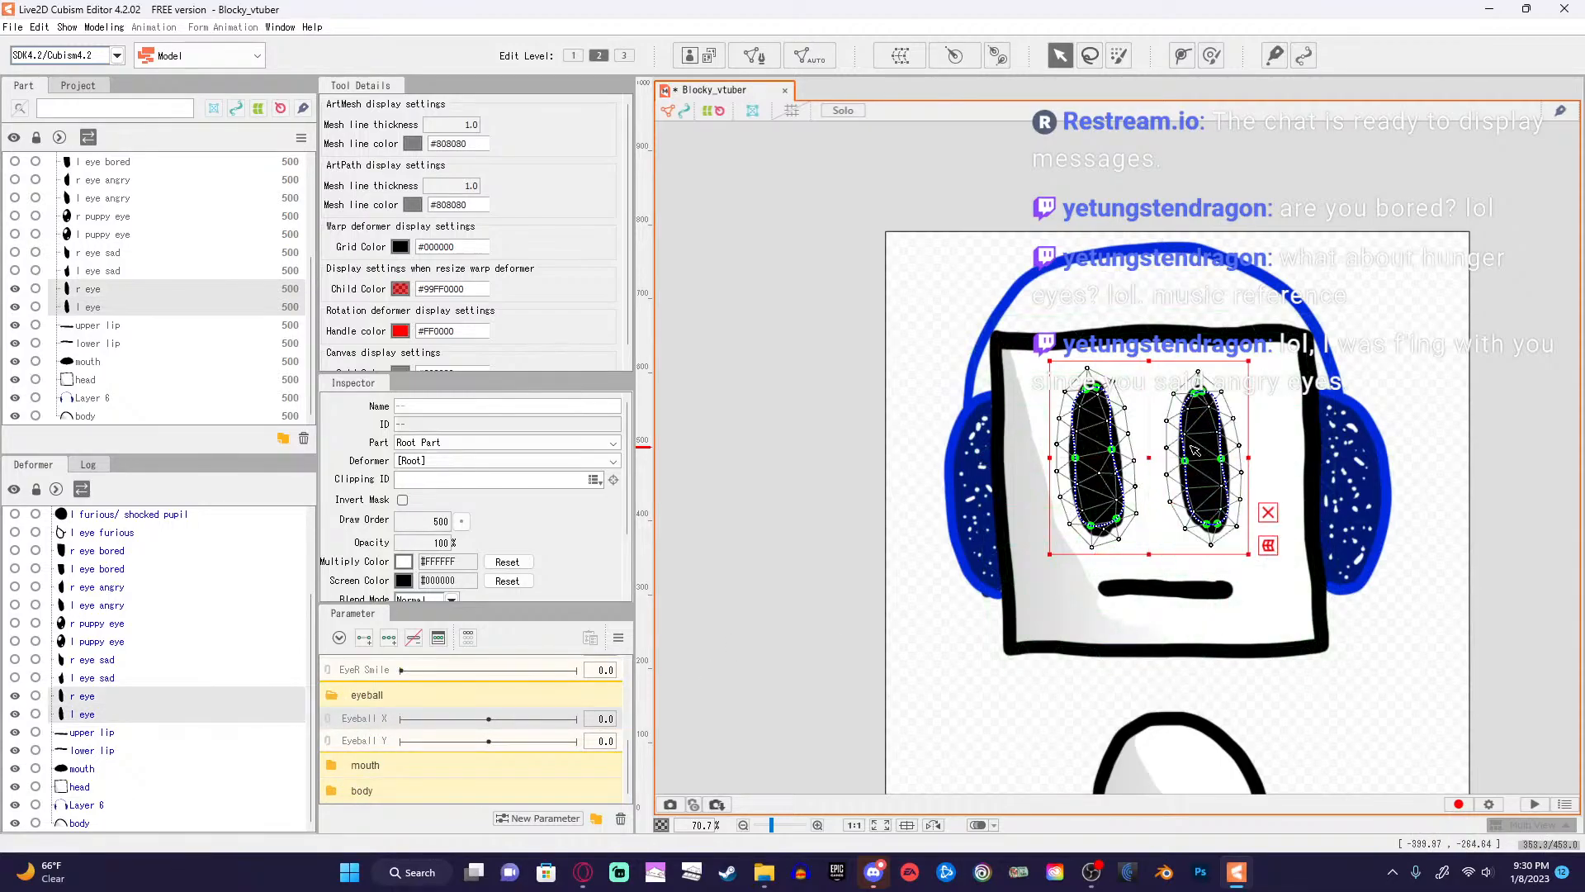
scroll(1387, 452, "up", 2)
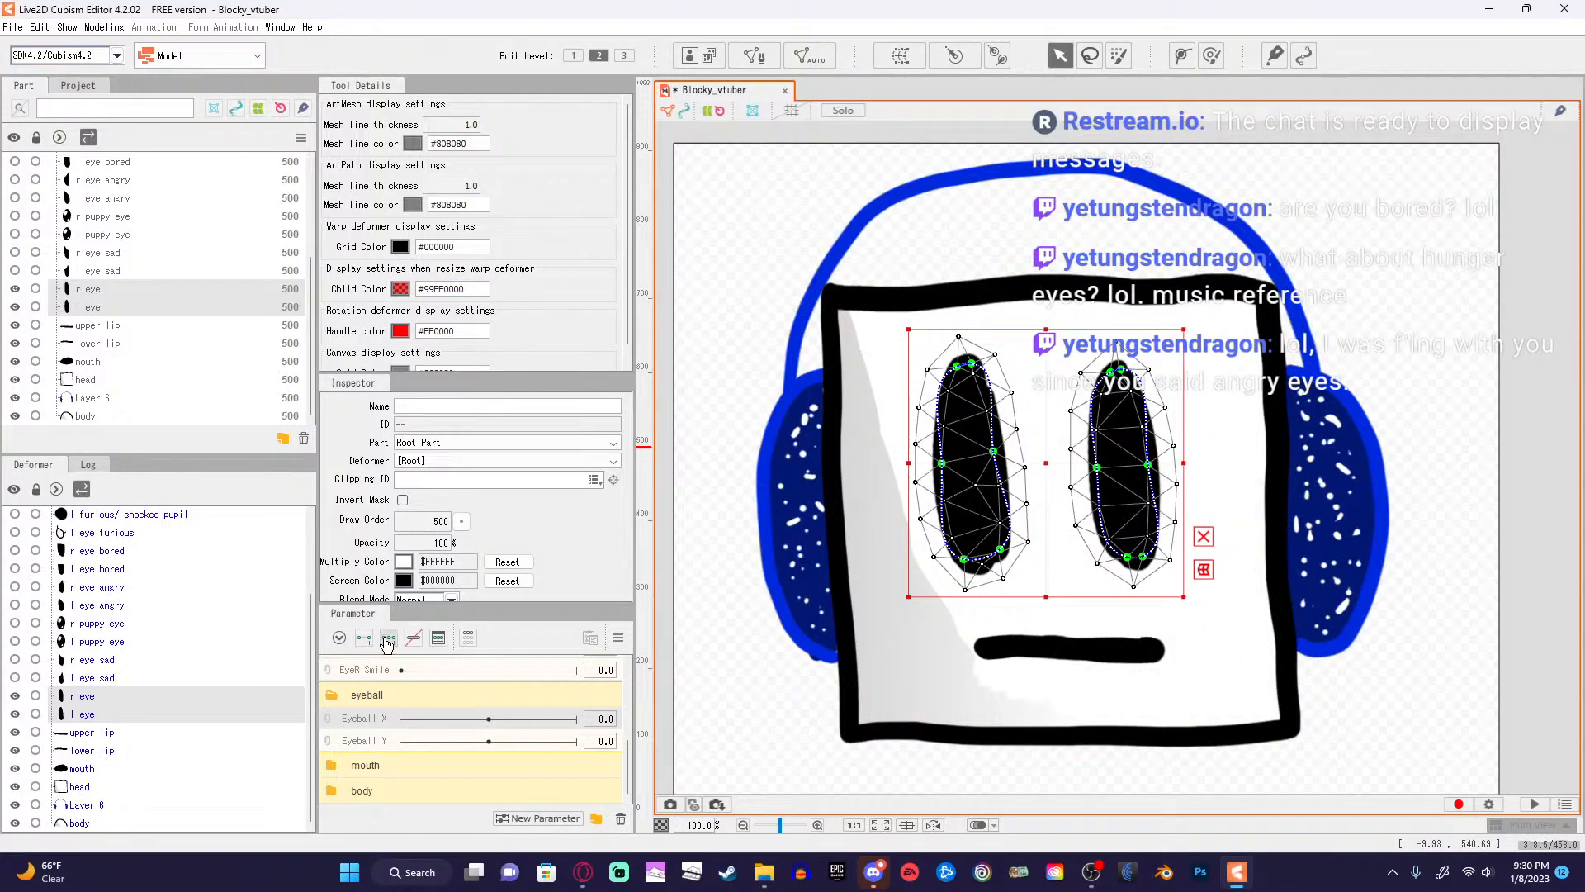
left_click(490, 721)
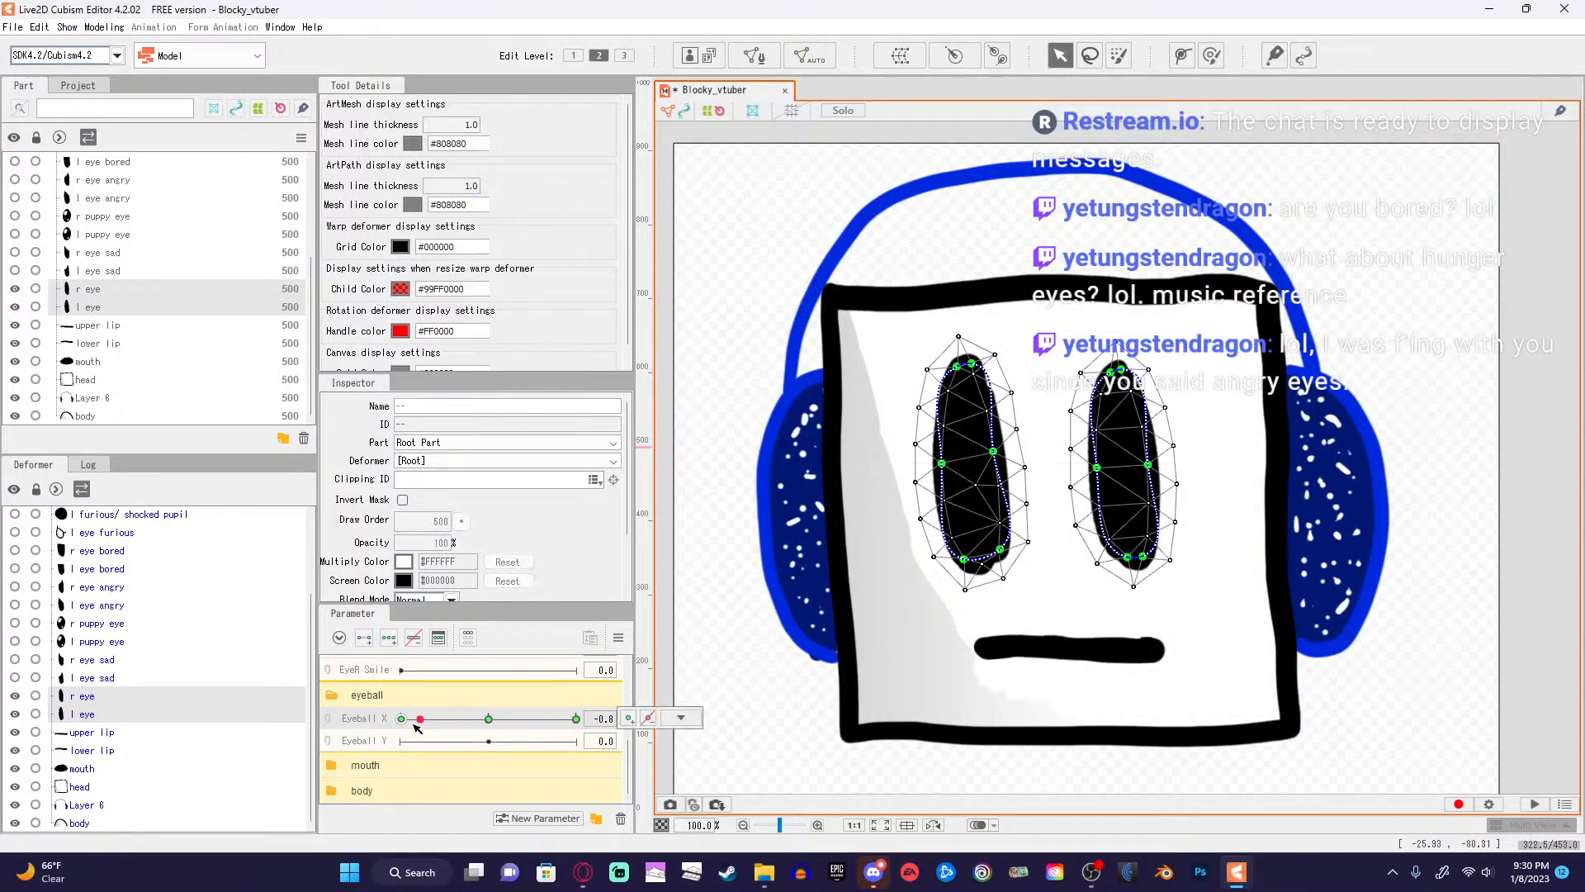
Shift both eyes left at Eyeball X -1.0 and right at 1.0, and return the parameter to 0.0.
left_click_drag(417, 726, 402, 719)
left_click_drag(1041, 465, 974, 469)
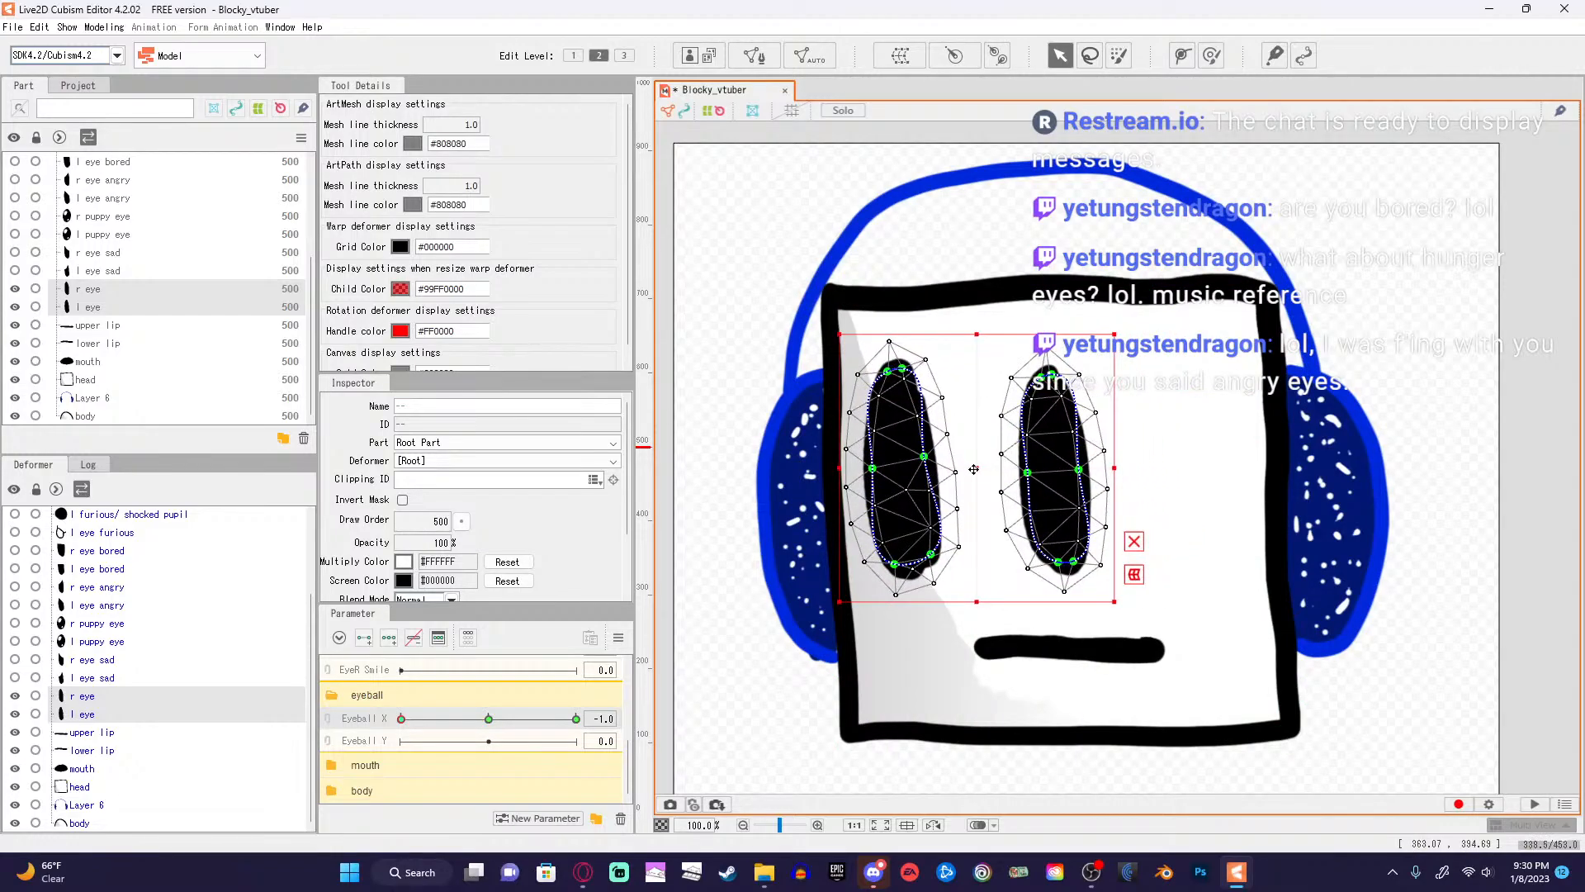
left_click_drag(402, 721, 582, 726)
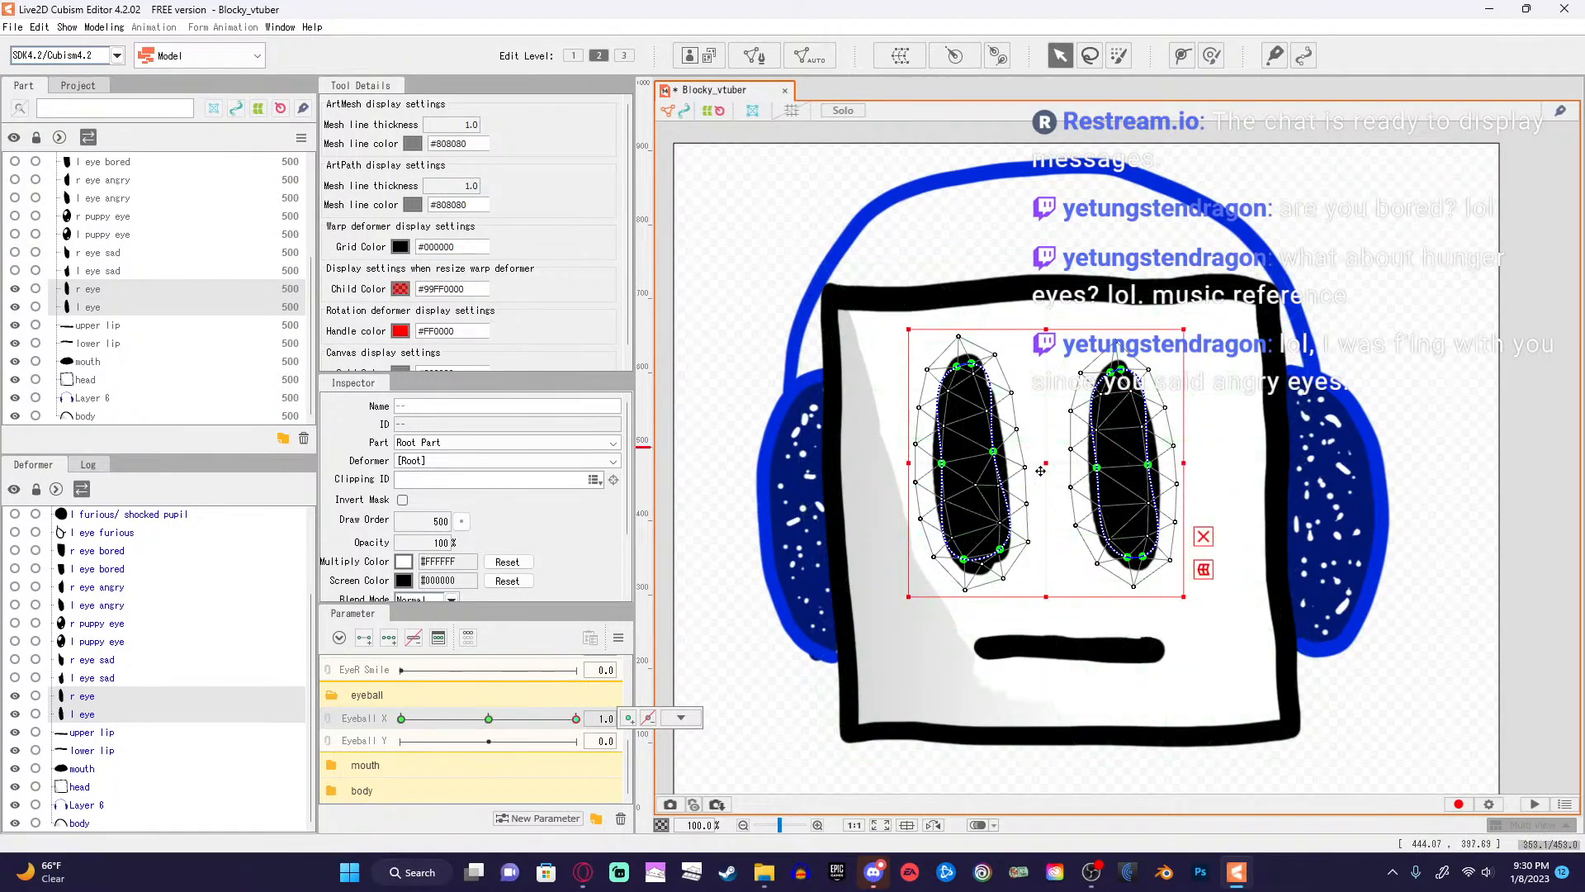
left_click_drag(1045, 466, 1120, 467)
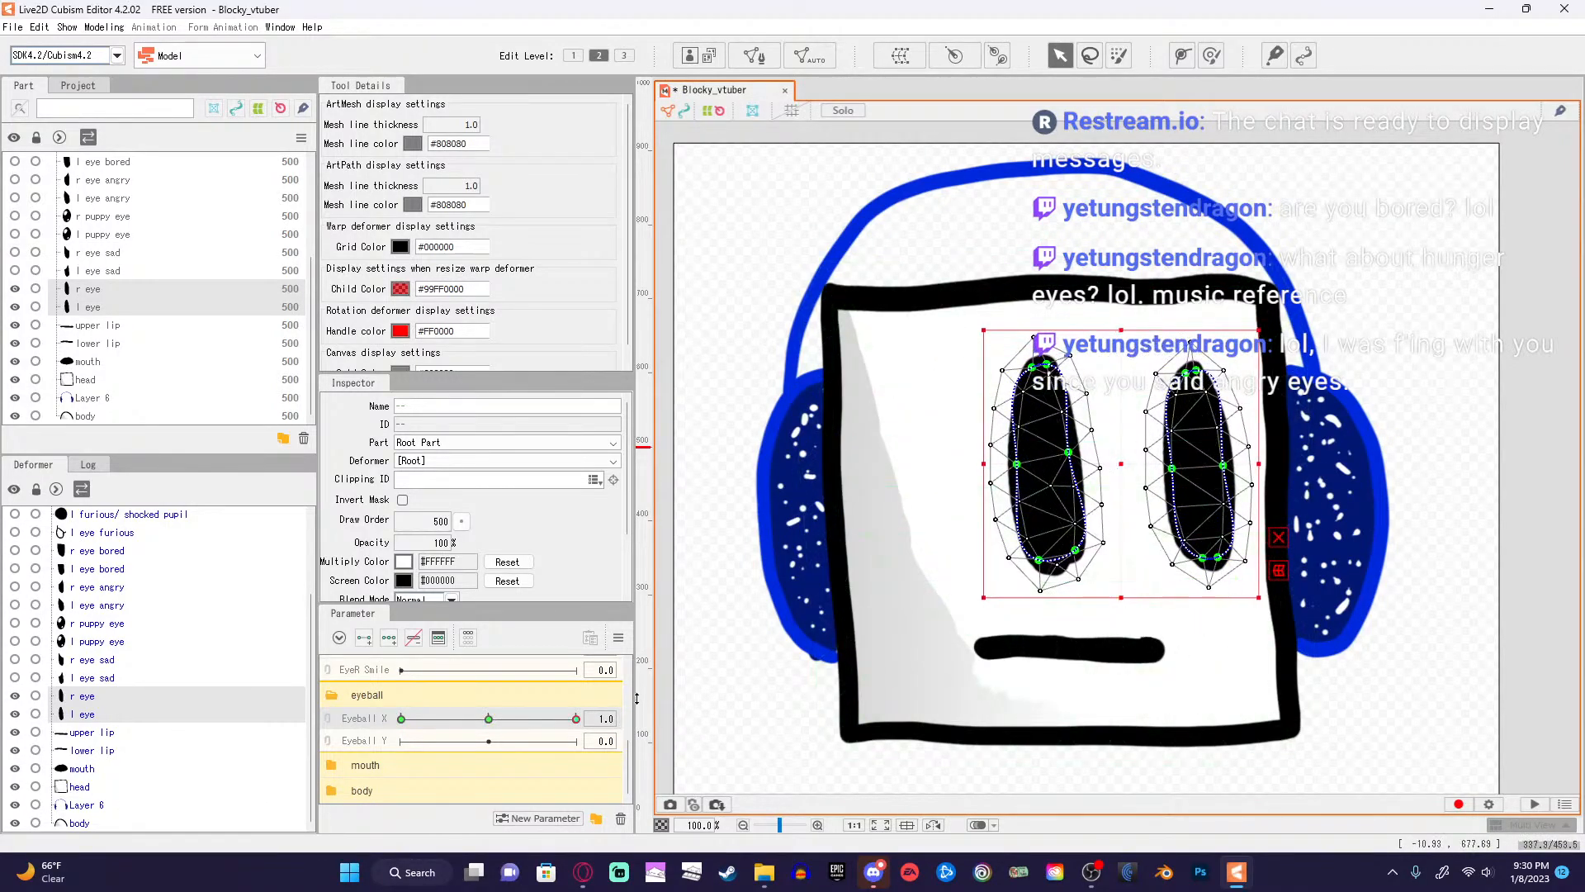
left_click_drag(582, 726, 525, 724)
left_click_drag(331, 724, 498, 745)
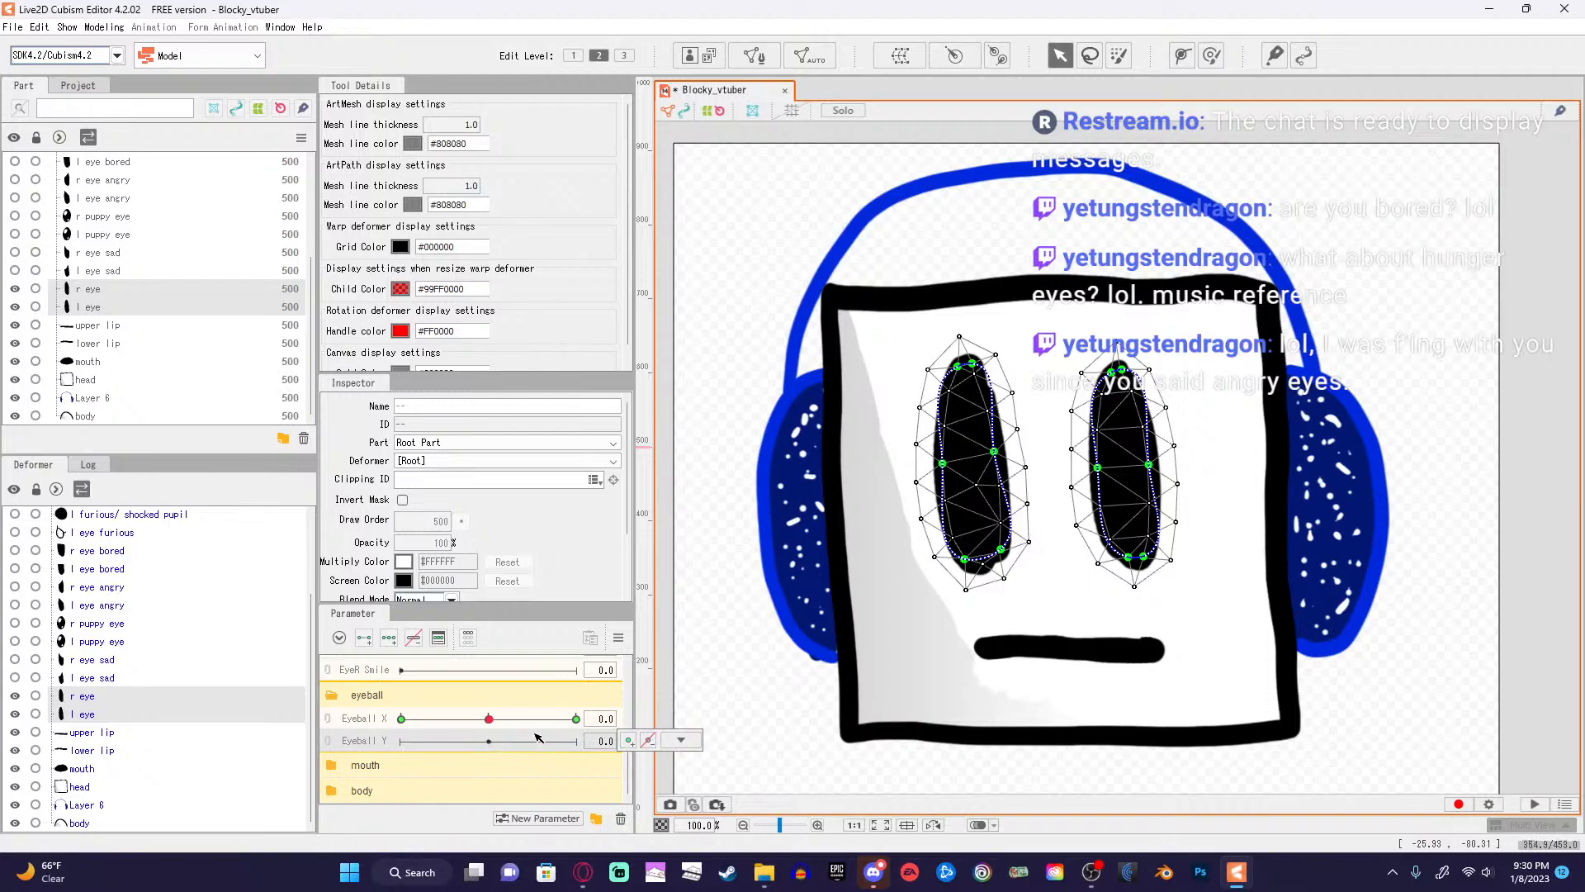
Try to add three keys on Eyeball Y for both eyes, and review the keys already set on the eye parameters.
left_click(389, 639)
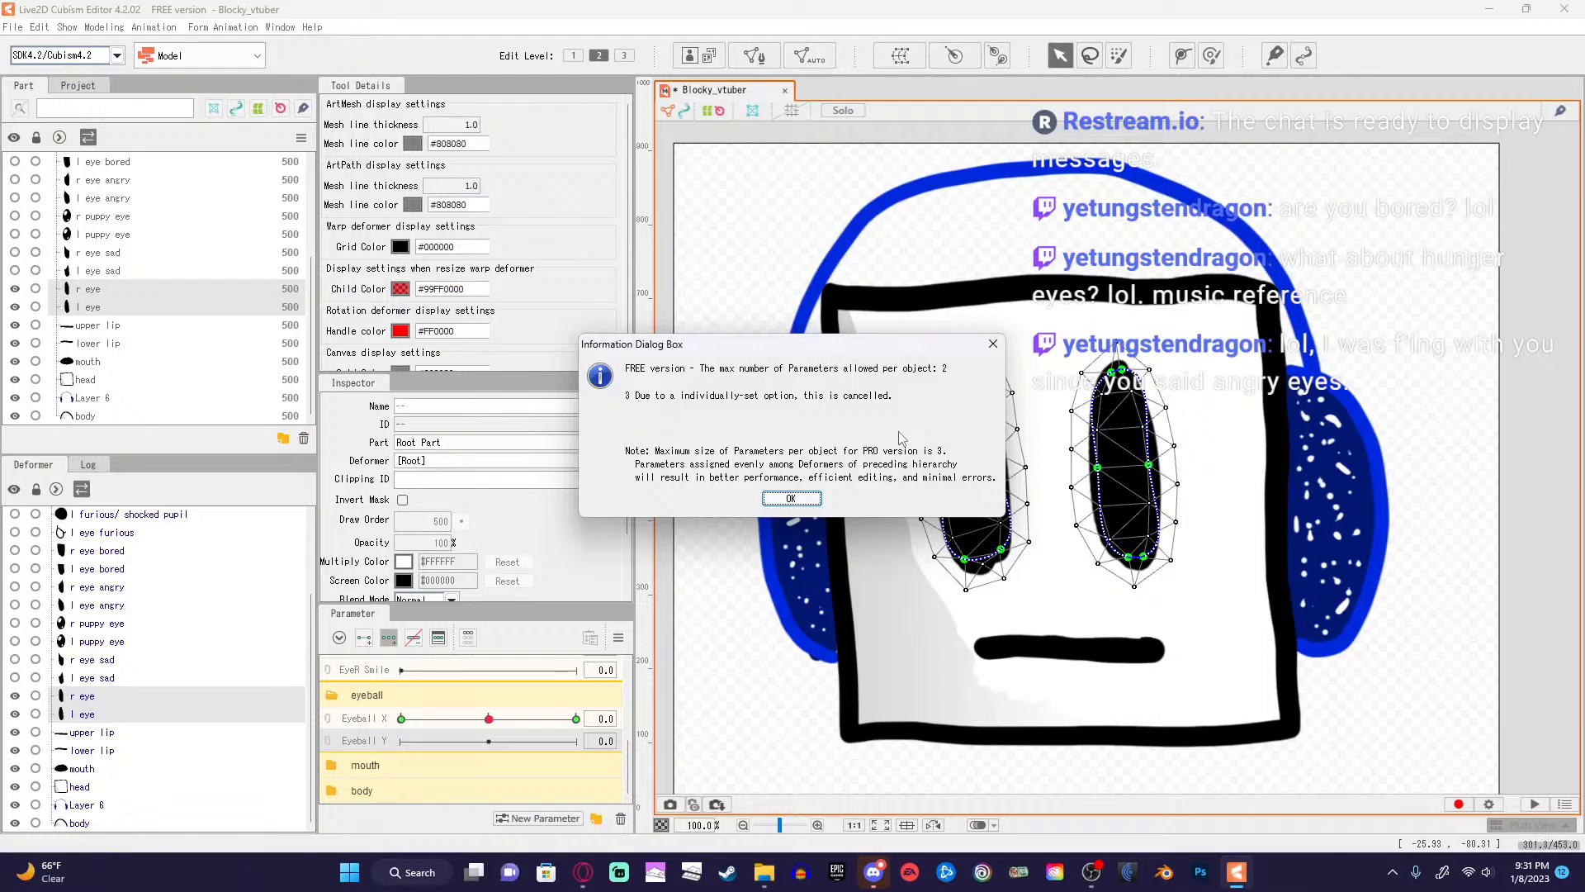
left_click(799, 498)
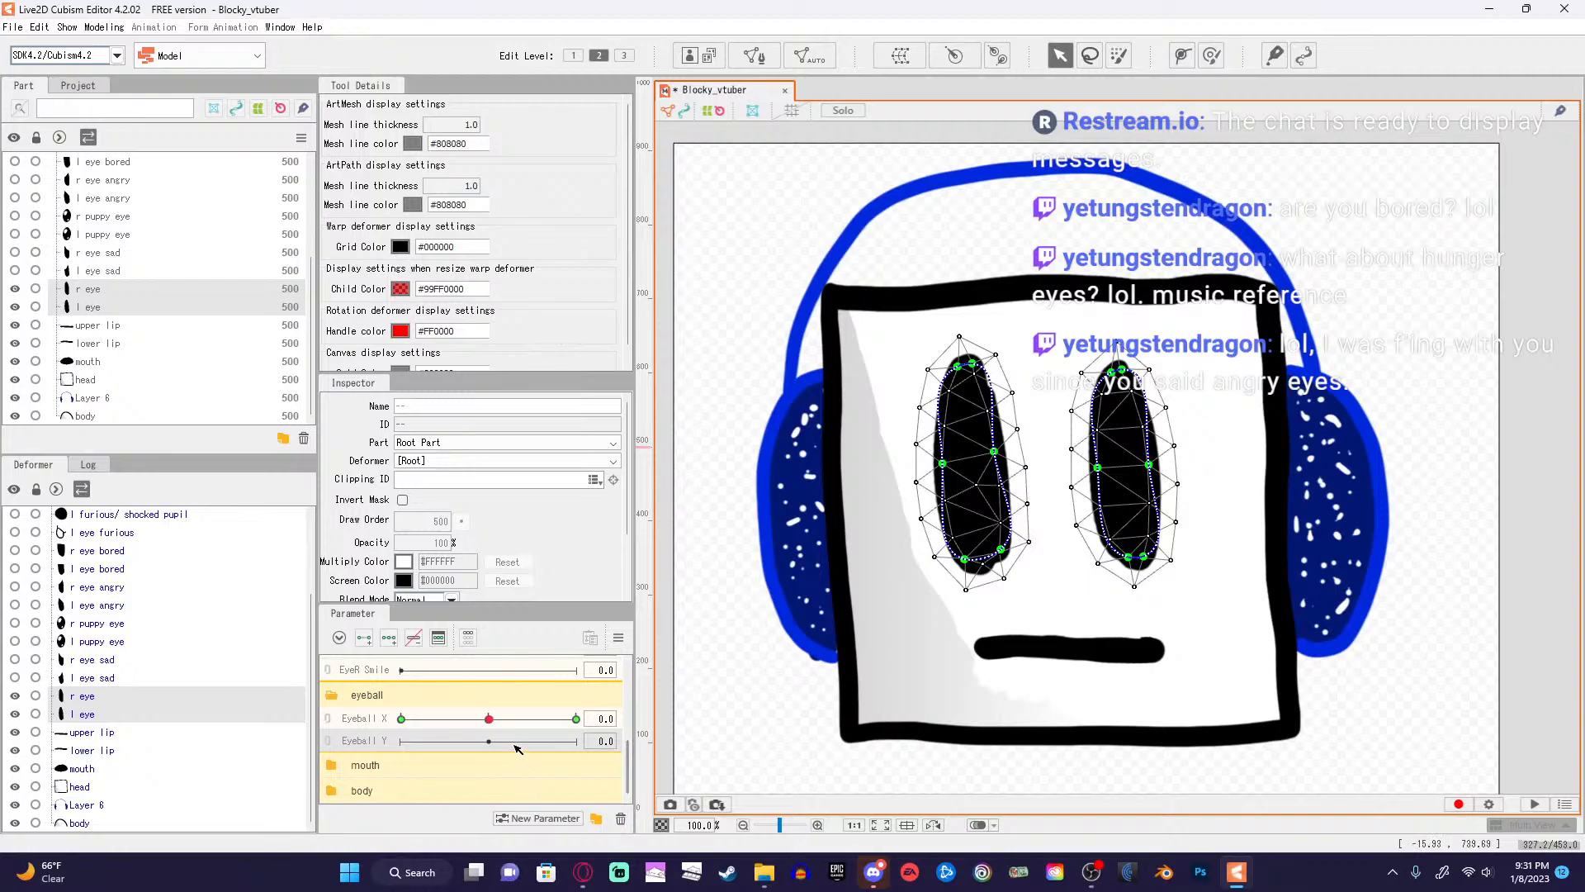
scroll(515, 747, "up", 4)
scroll(515, 747, "down", 2)
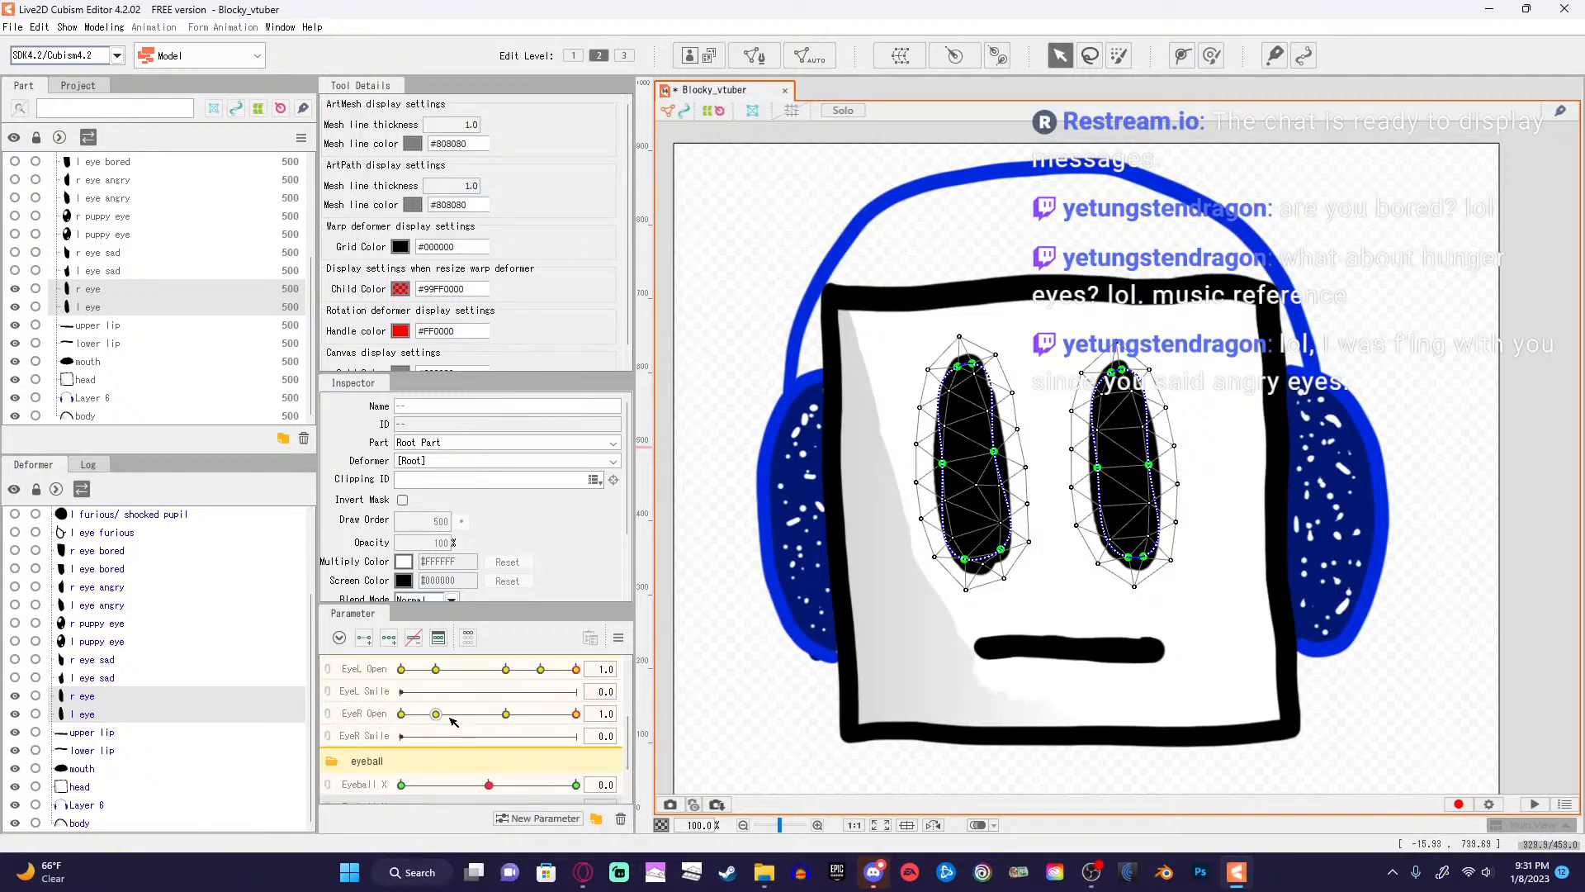
scroll(452, 721, "down", 2)
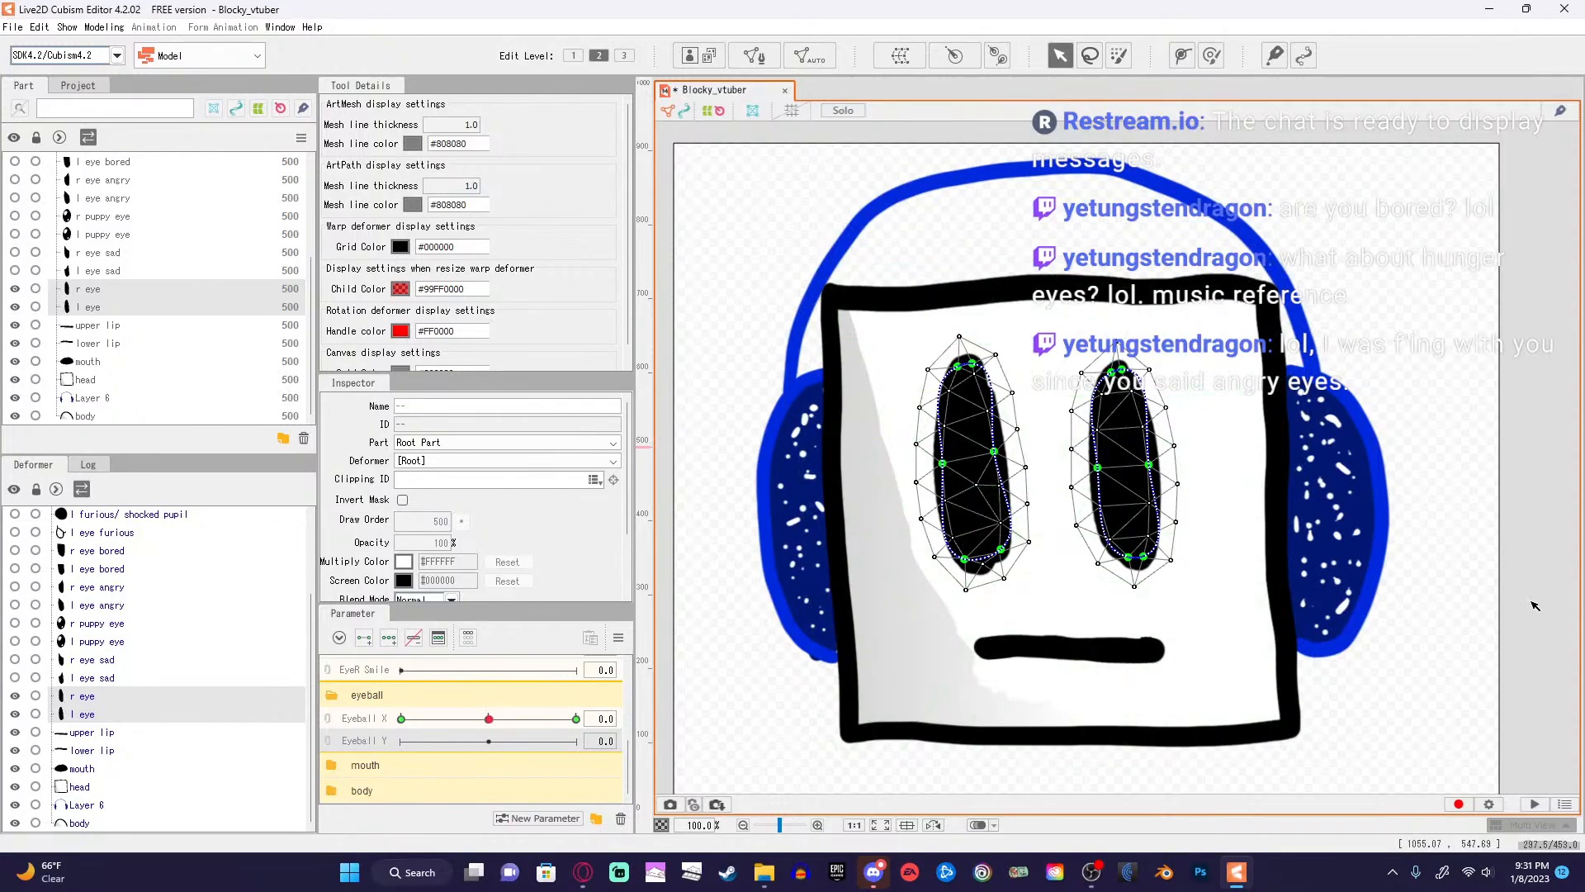
Switch to the browser to check the paused tutorial's Eyeball Y setup and return to the Live2D editor.
key("alt+Tab")
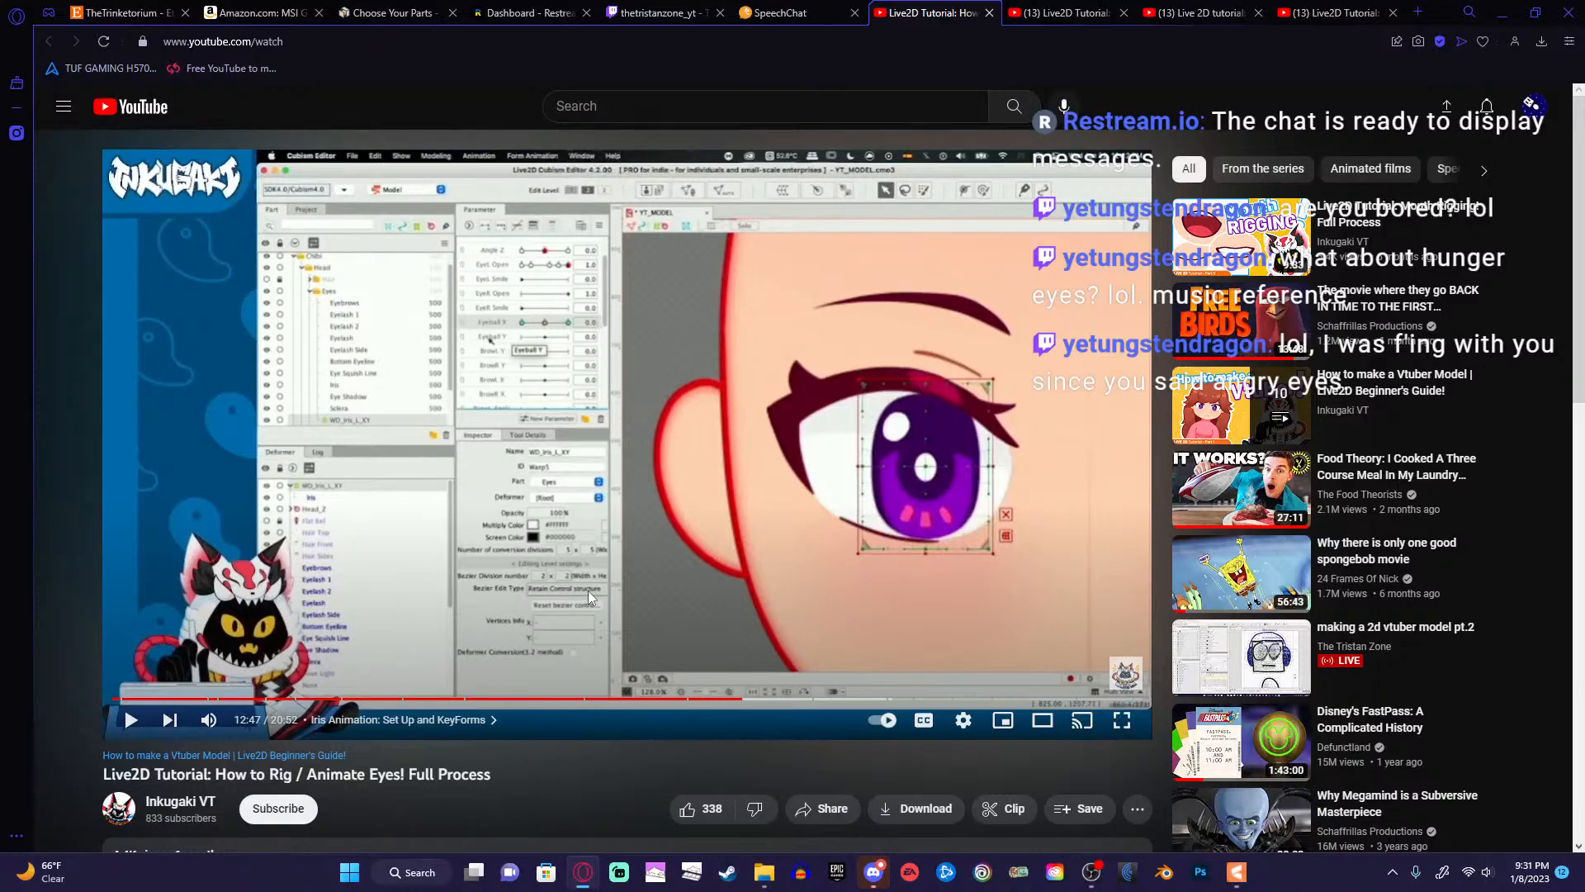
key("alt+Tab")
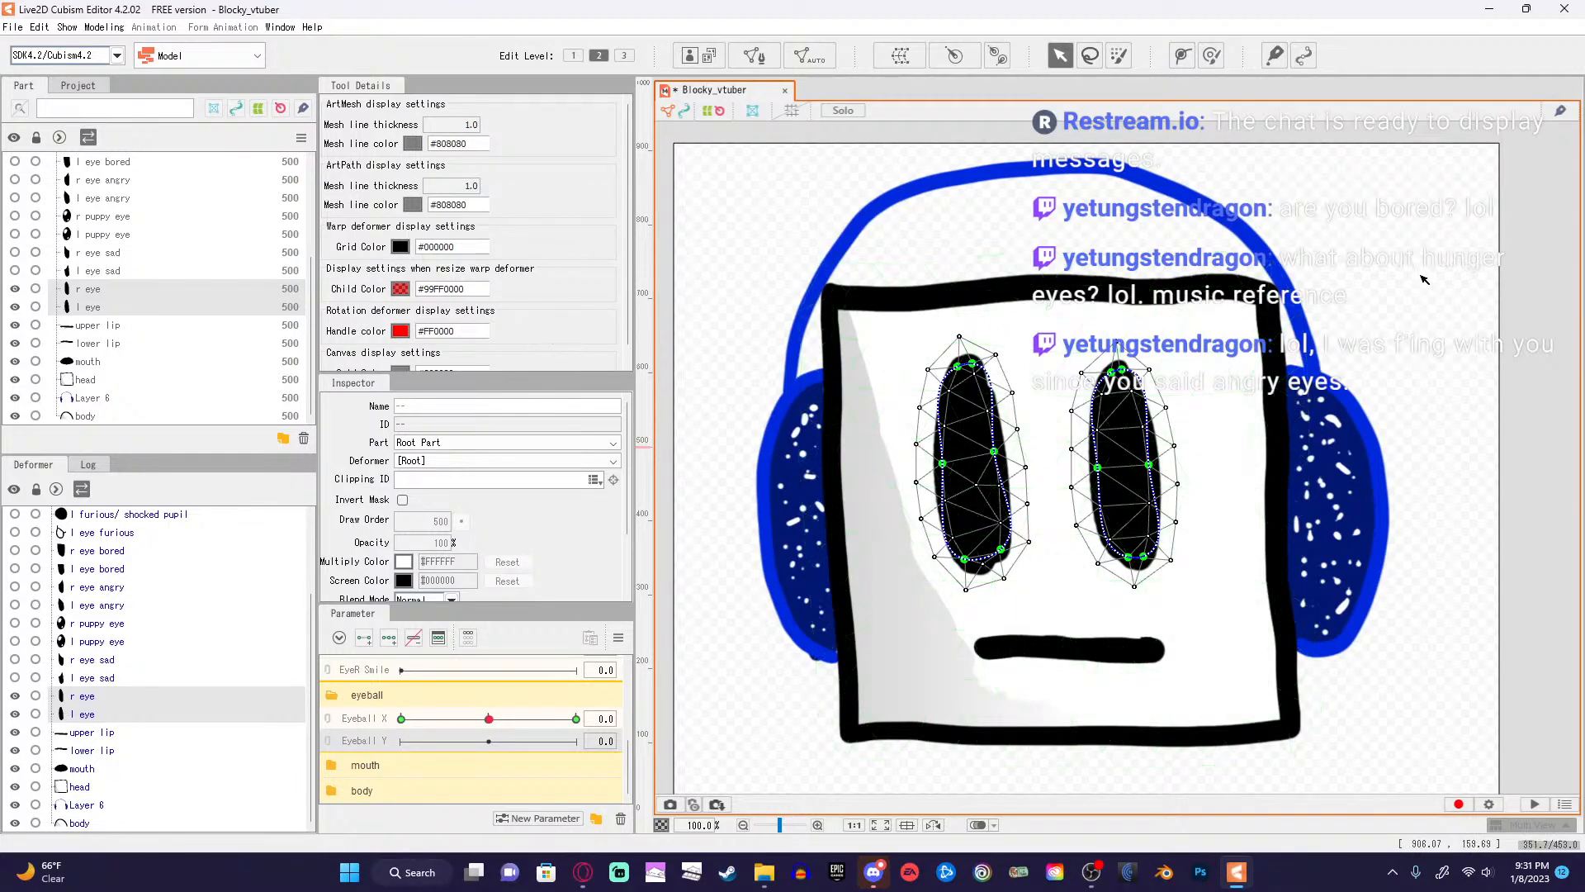
scroll(1424, 279, "down", 1)
mouse_move(1478, 444)
left_mouse_down()
mouse_move(1299, 409)
mouse_move(1345, 438)
mouse_move(1401, 422)
mouse_move(1456, 433)
left_mouse_up()
scroll(1401, 422, "up", 3)
scroll(1401, 422, "down", 2)
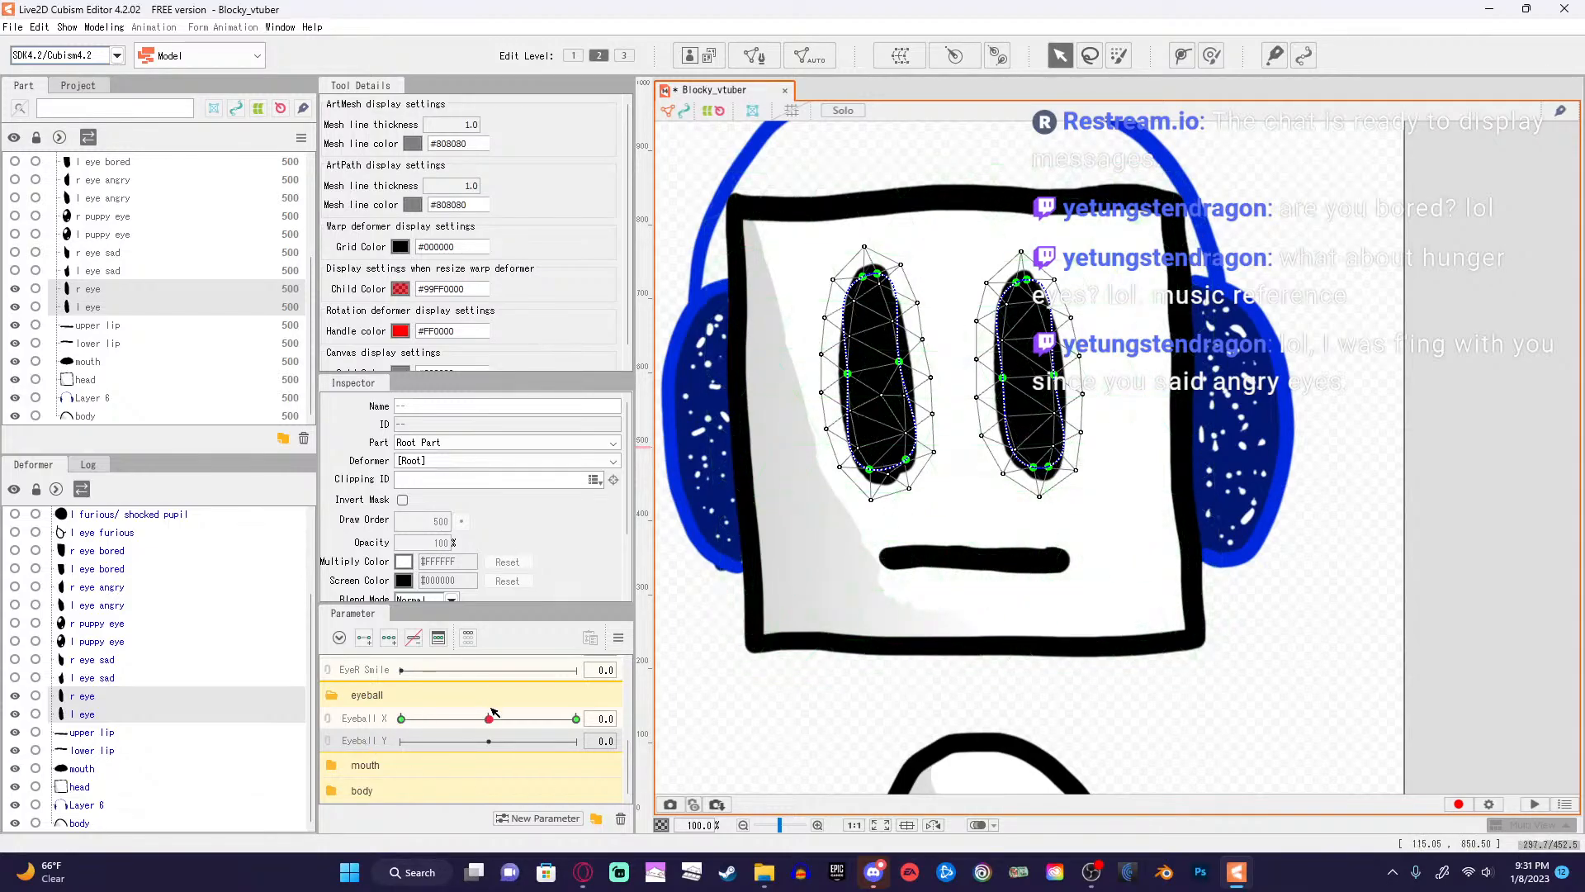
Retry adding three Eyeball Y keys to the selected eyes, dismissing the Discord notification and the information dialog.
mouse_move(490, 718)
left_mouse_down()
mouse_move(403, 719)
mouse_move(573, 735)
mouse_move(490, 733)
left_mouse_up()
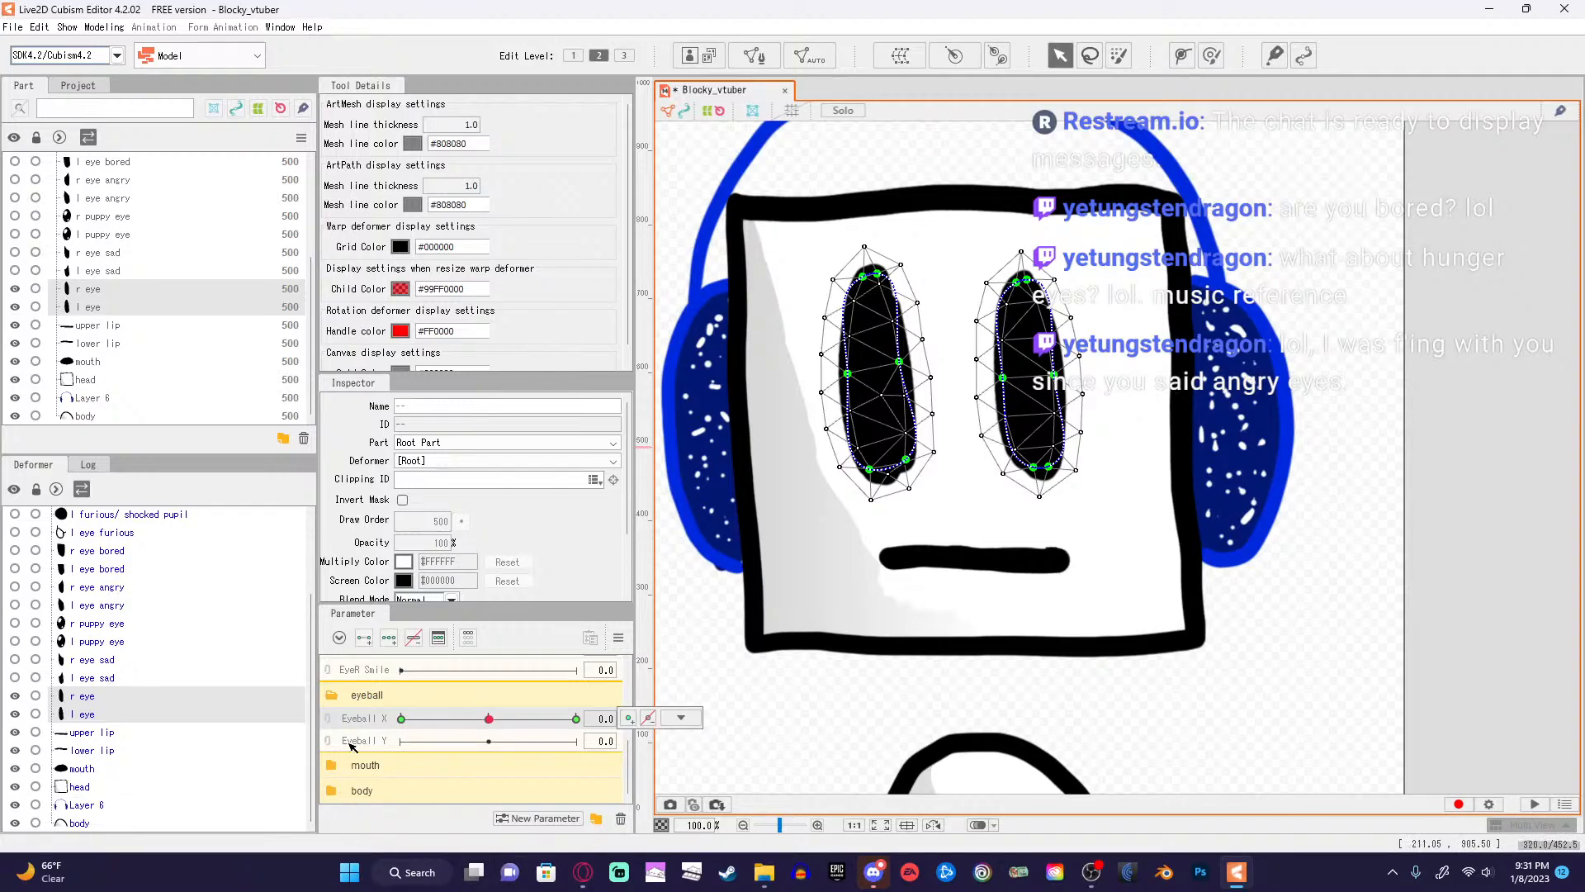
left_click(390, 743)
left_click(395, 643)
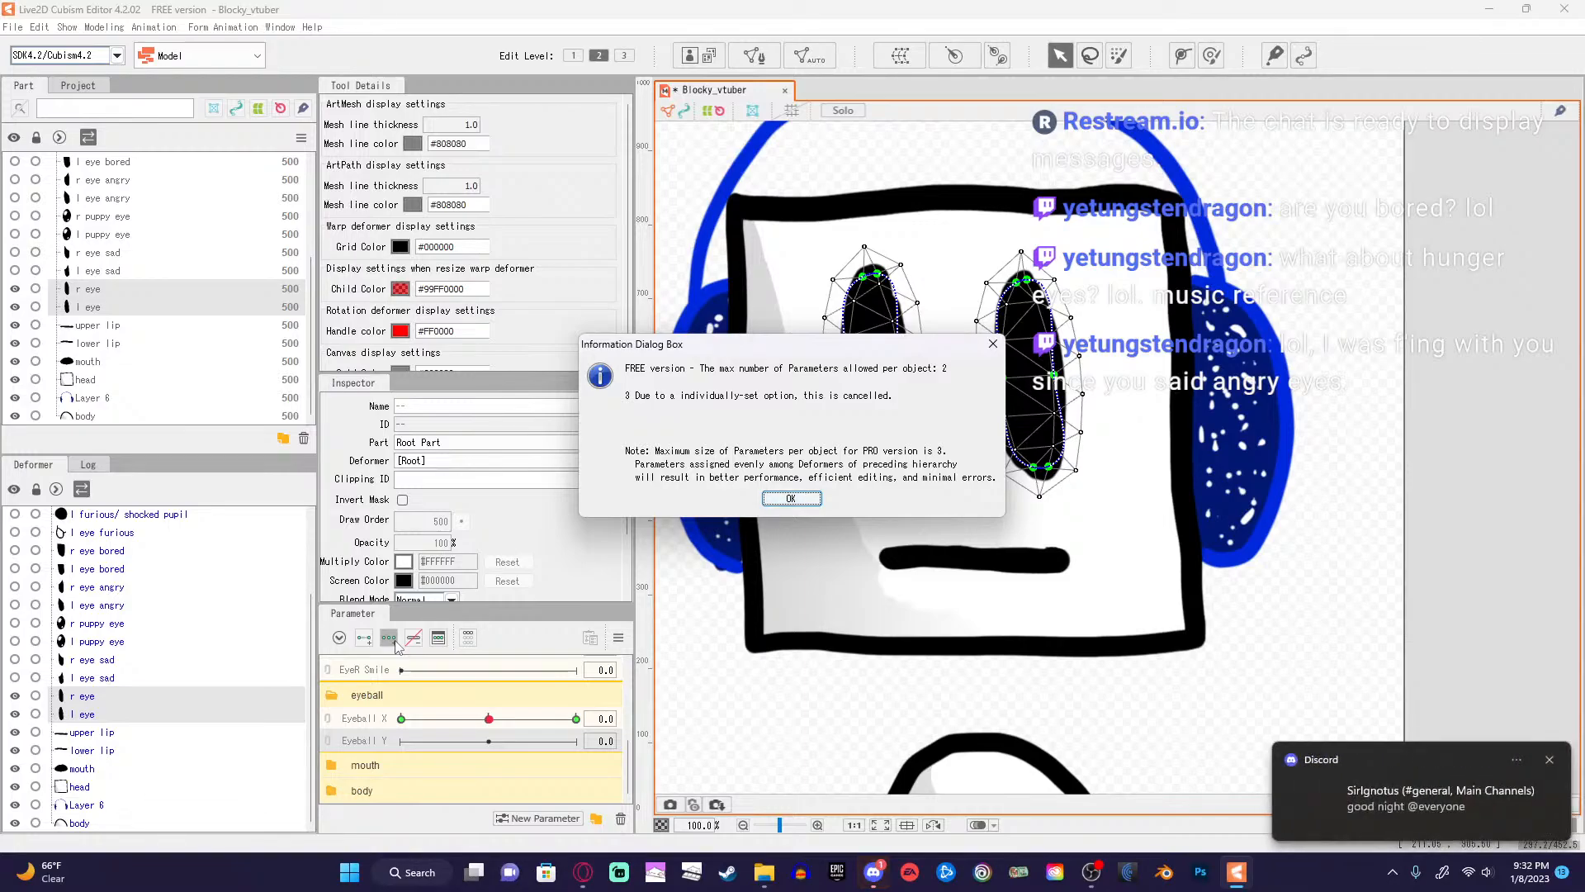
left_click(1549, 760)
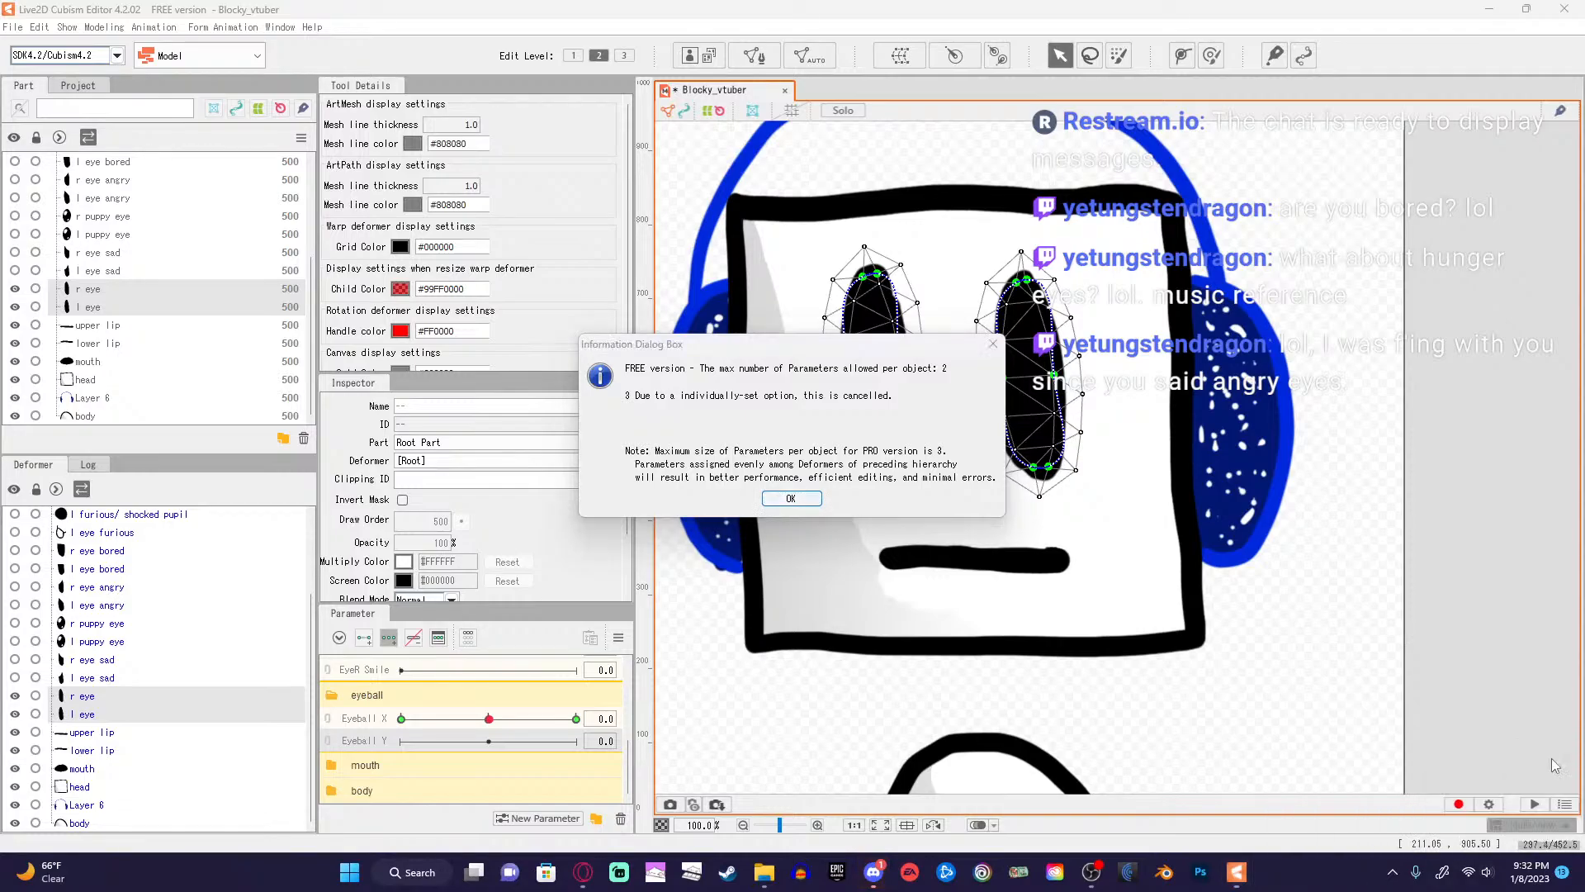
left_click(789, 500)
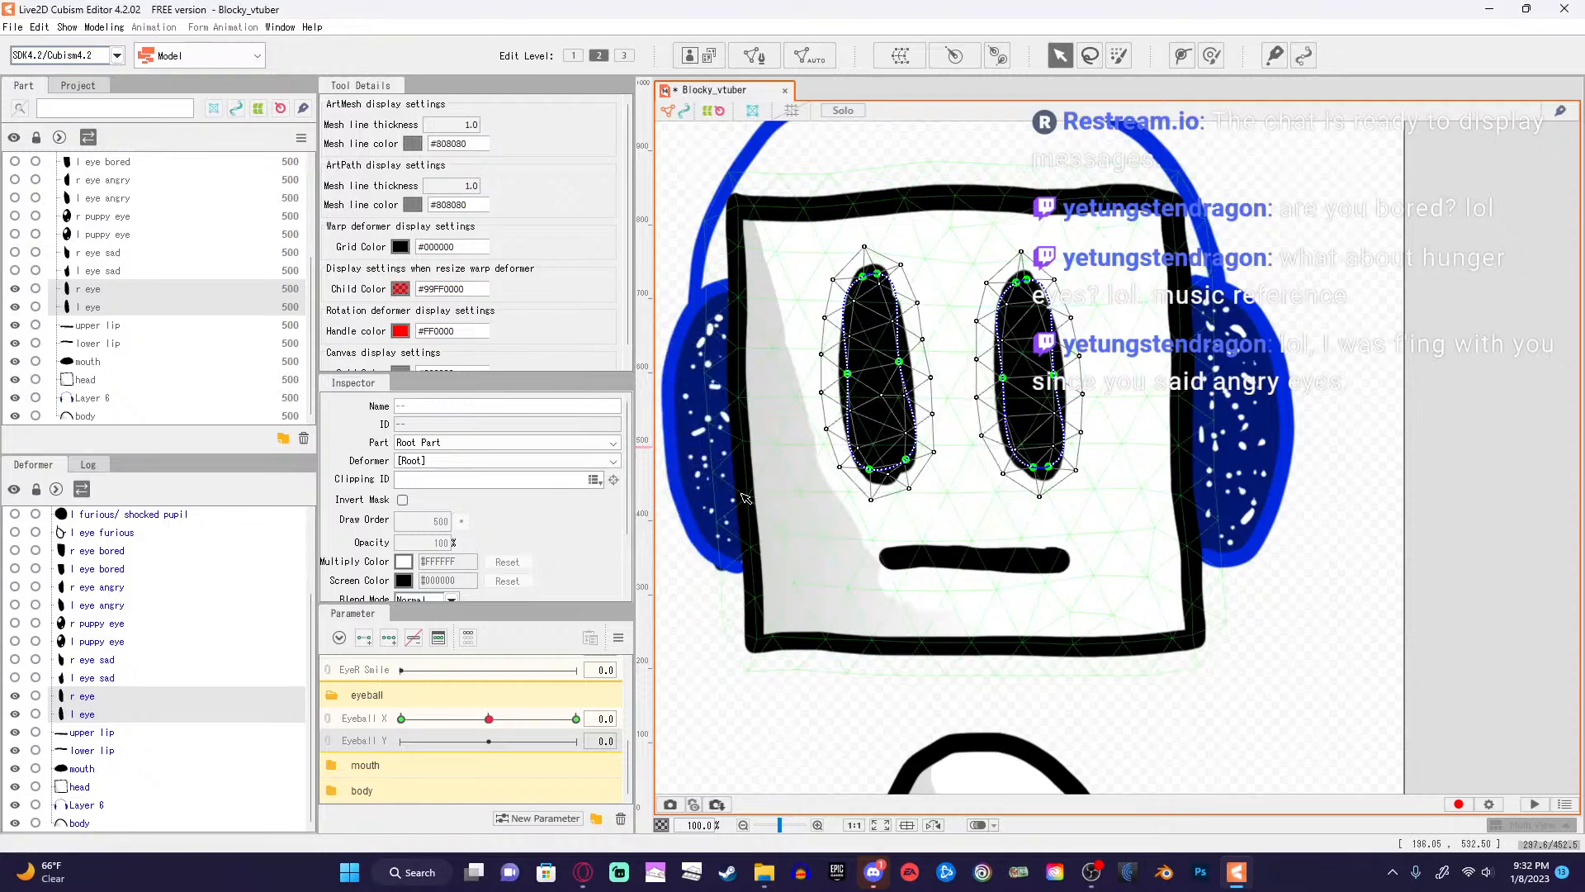
Save the model to the Desktop as Blocky_vtuber.cmo3 and check for the file in File Explorer.
left_click(13, 26)
left_click(50, 168)
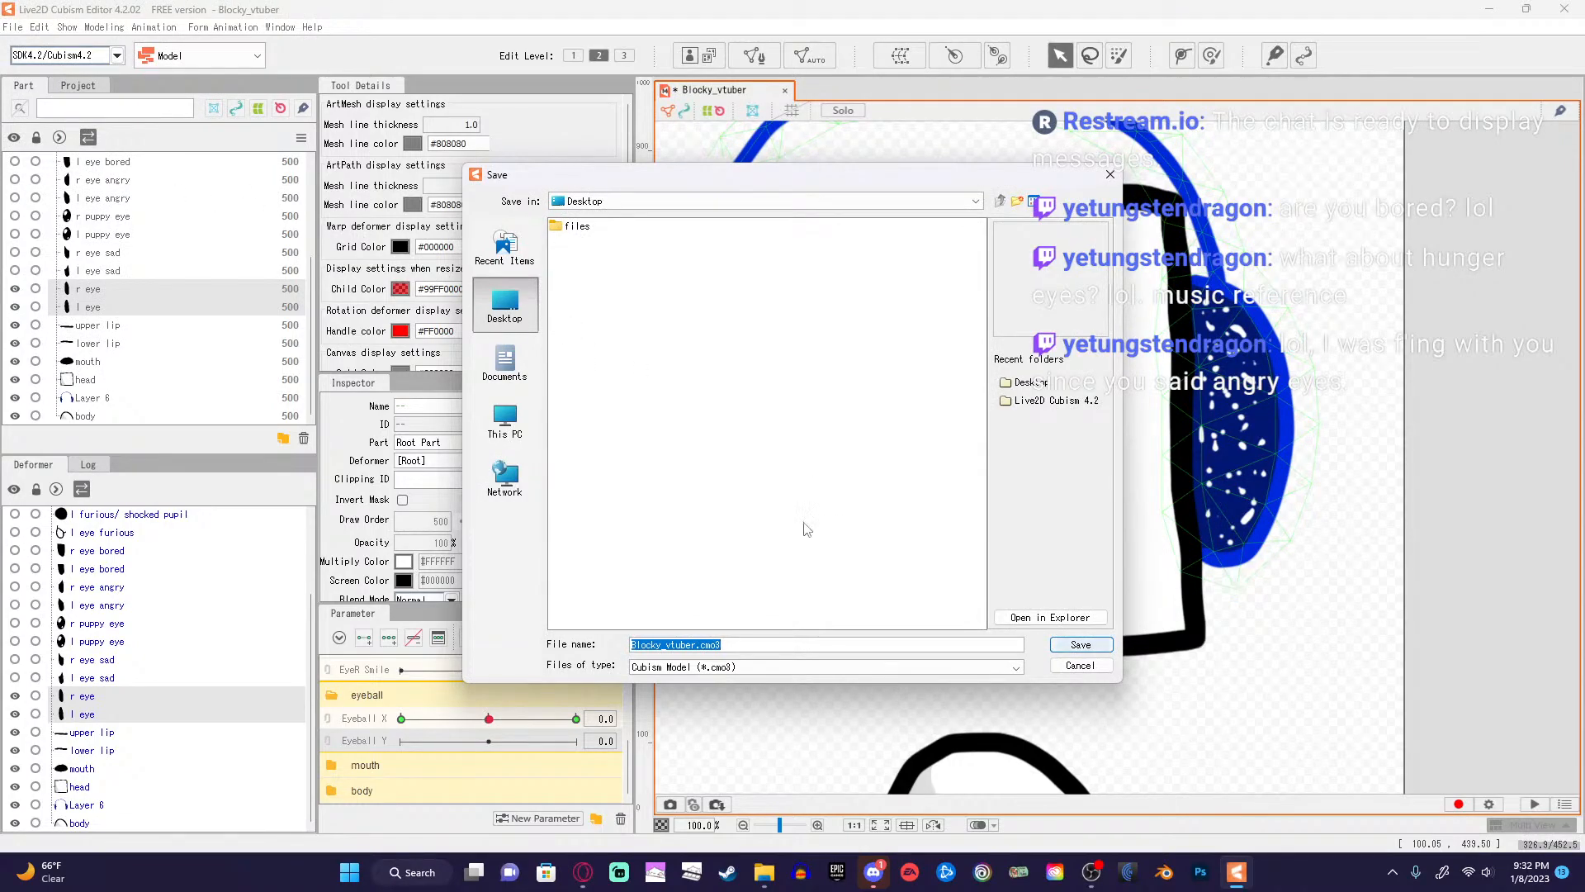
left_click(1080, 644)
left_click(763, 872)
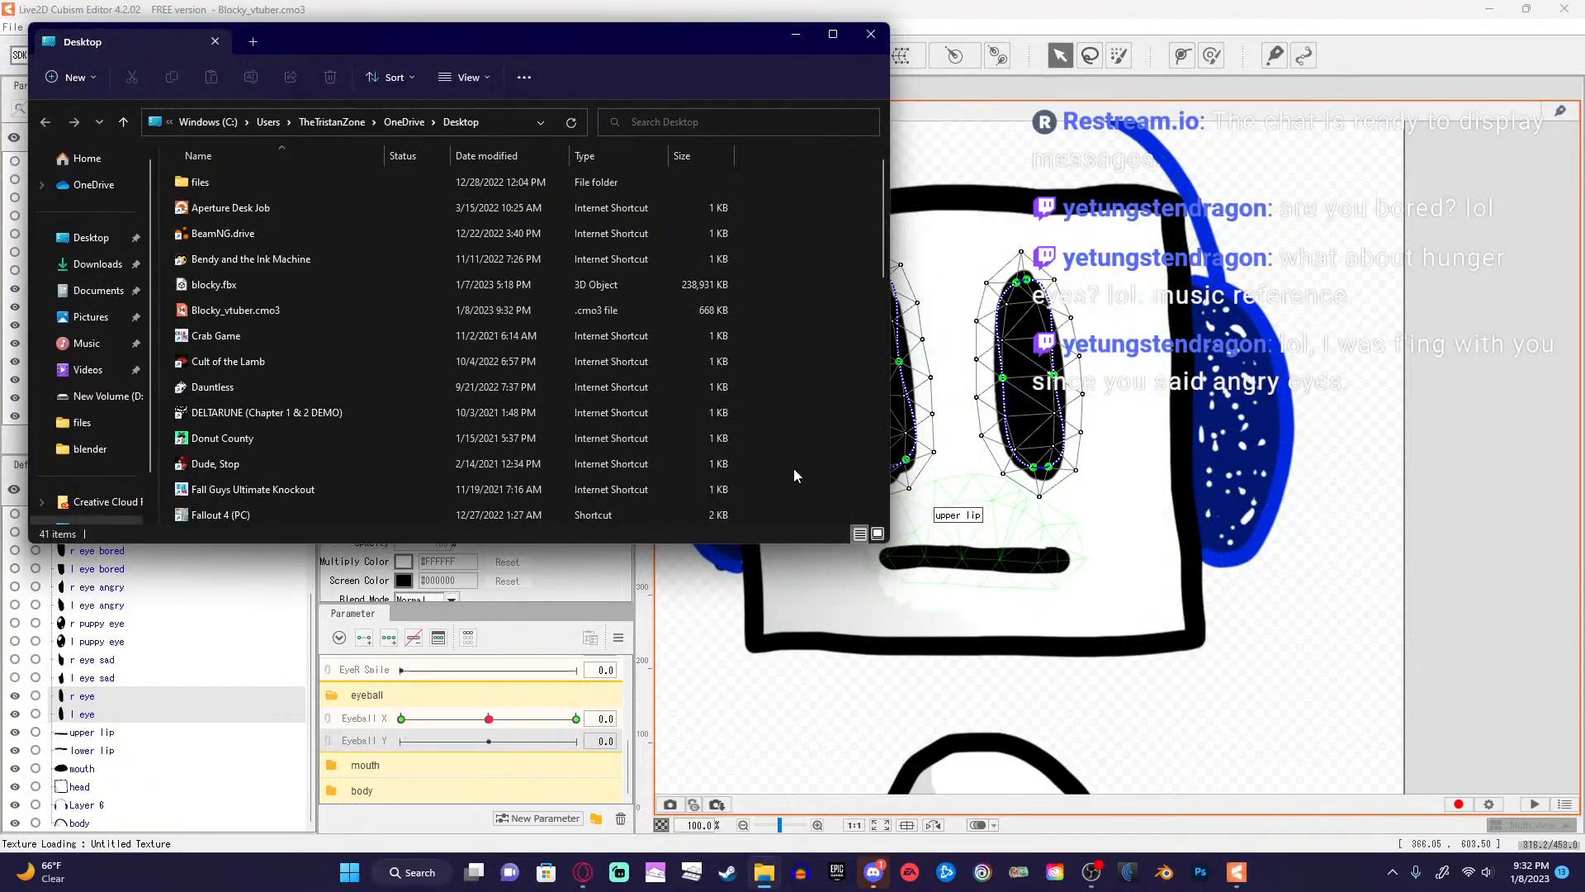
left_click(887, 31)
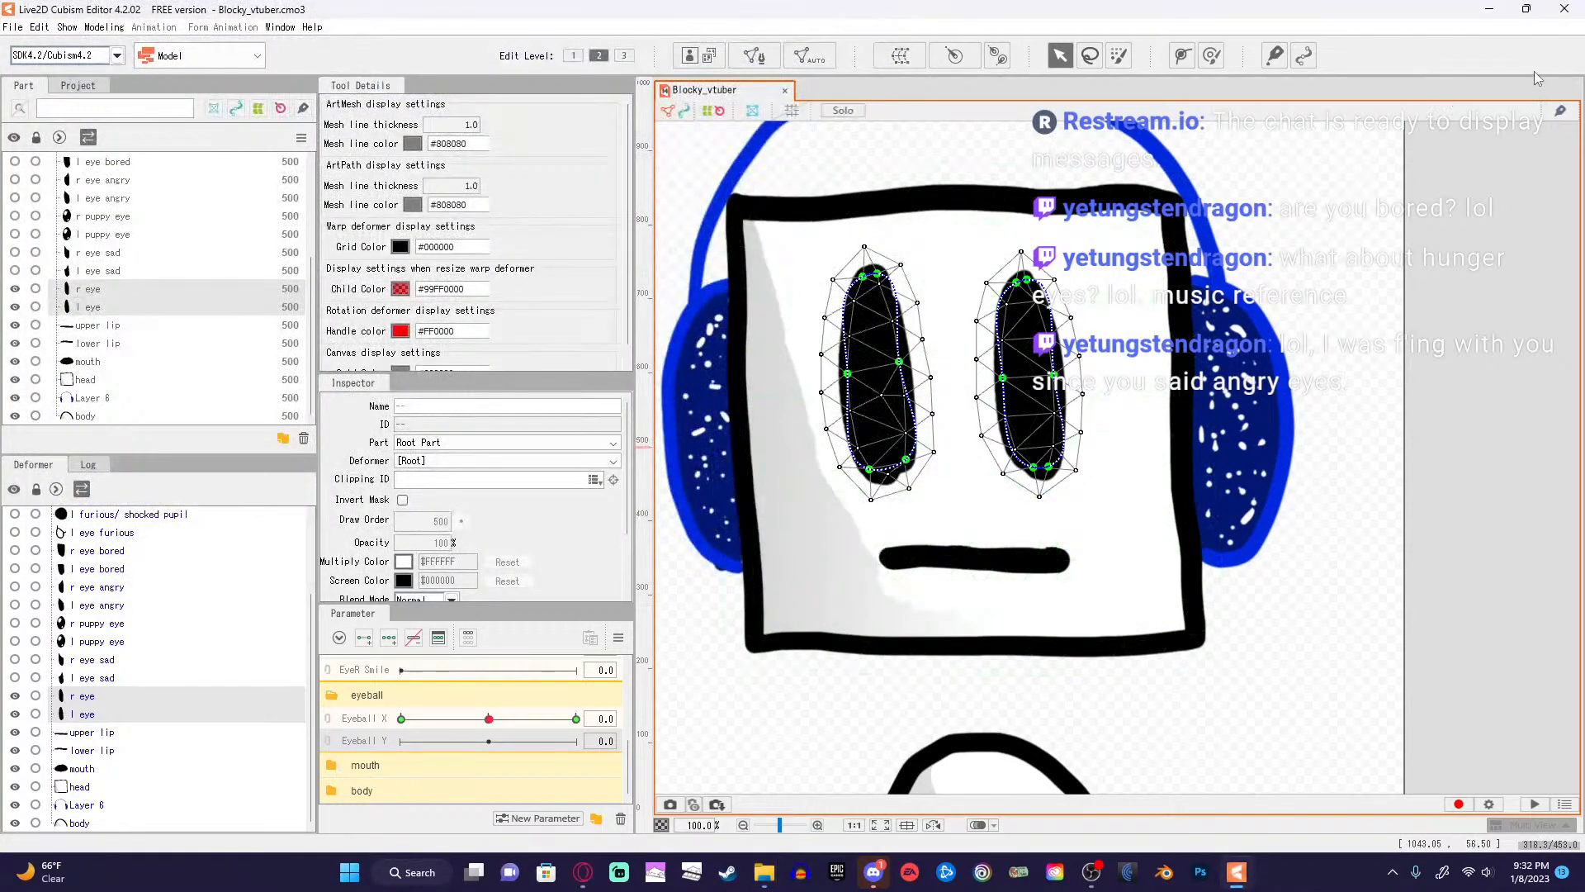
Close Live2D Cubism Editor, relaunch Live2D Cubism Editor 4.2 from the desktop, and dismiss its startup message.
left_click(1567, 22)
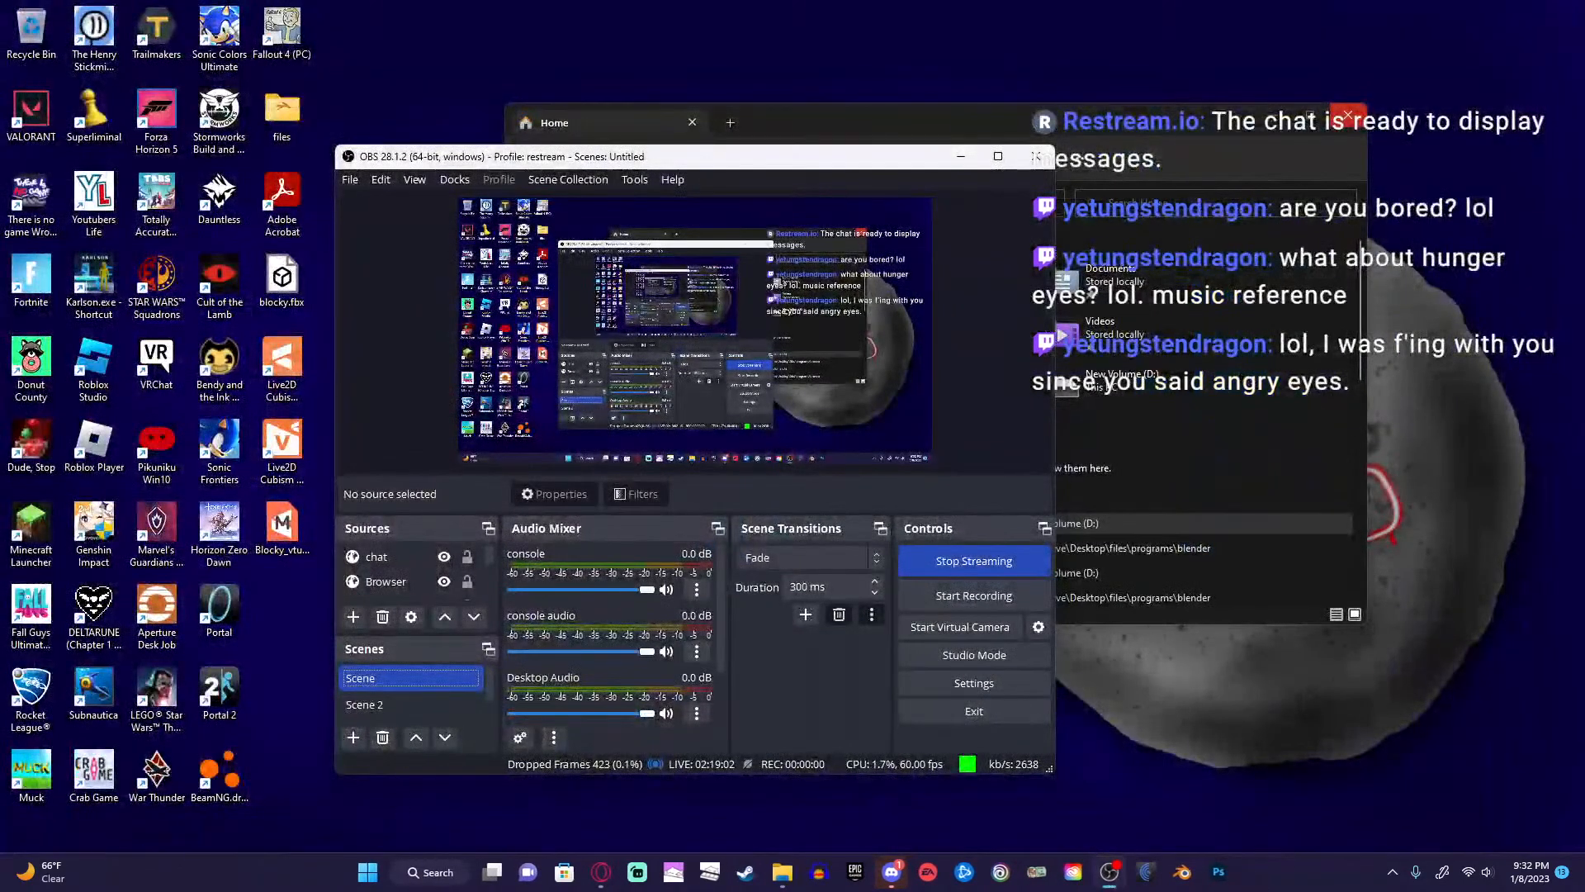
left_click(285, 706)
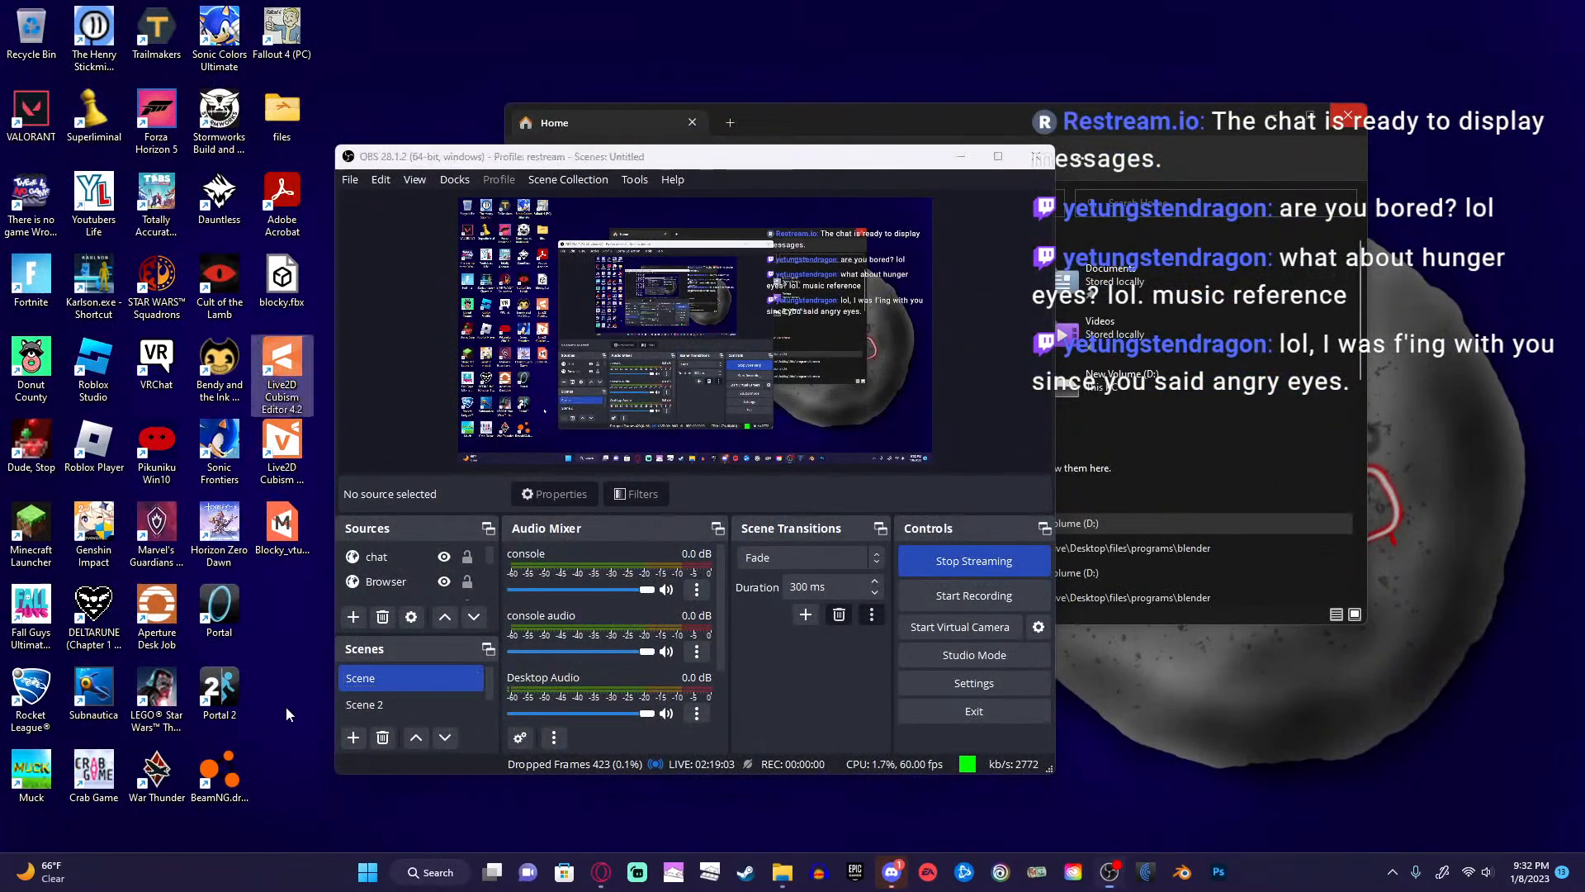
double_click(283, 368)
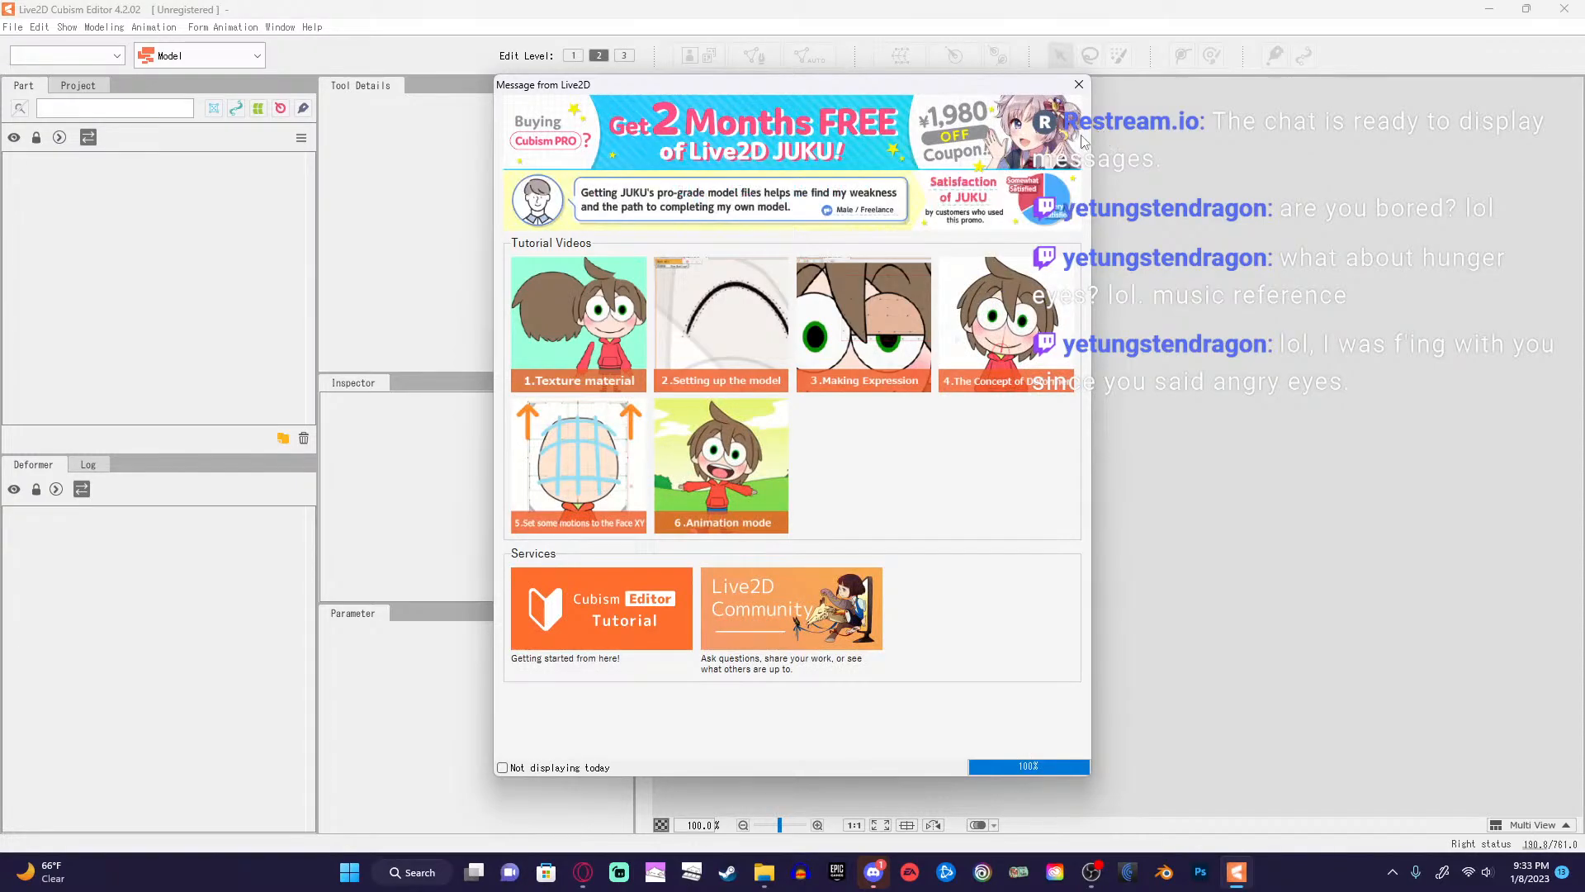
left_click(1078, 90)
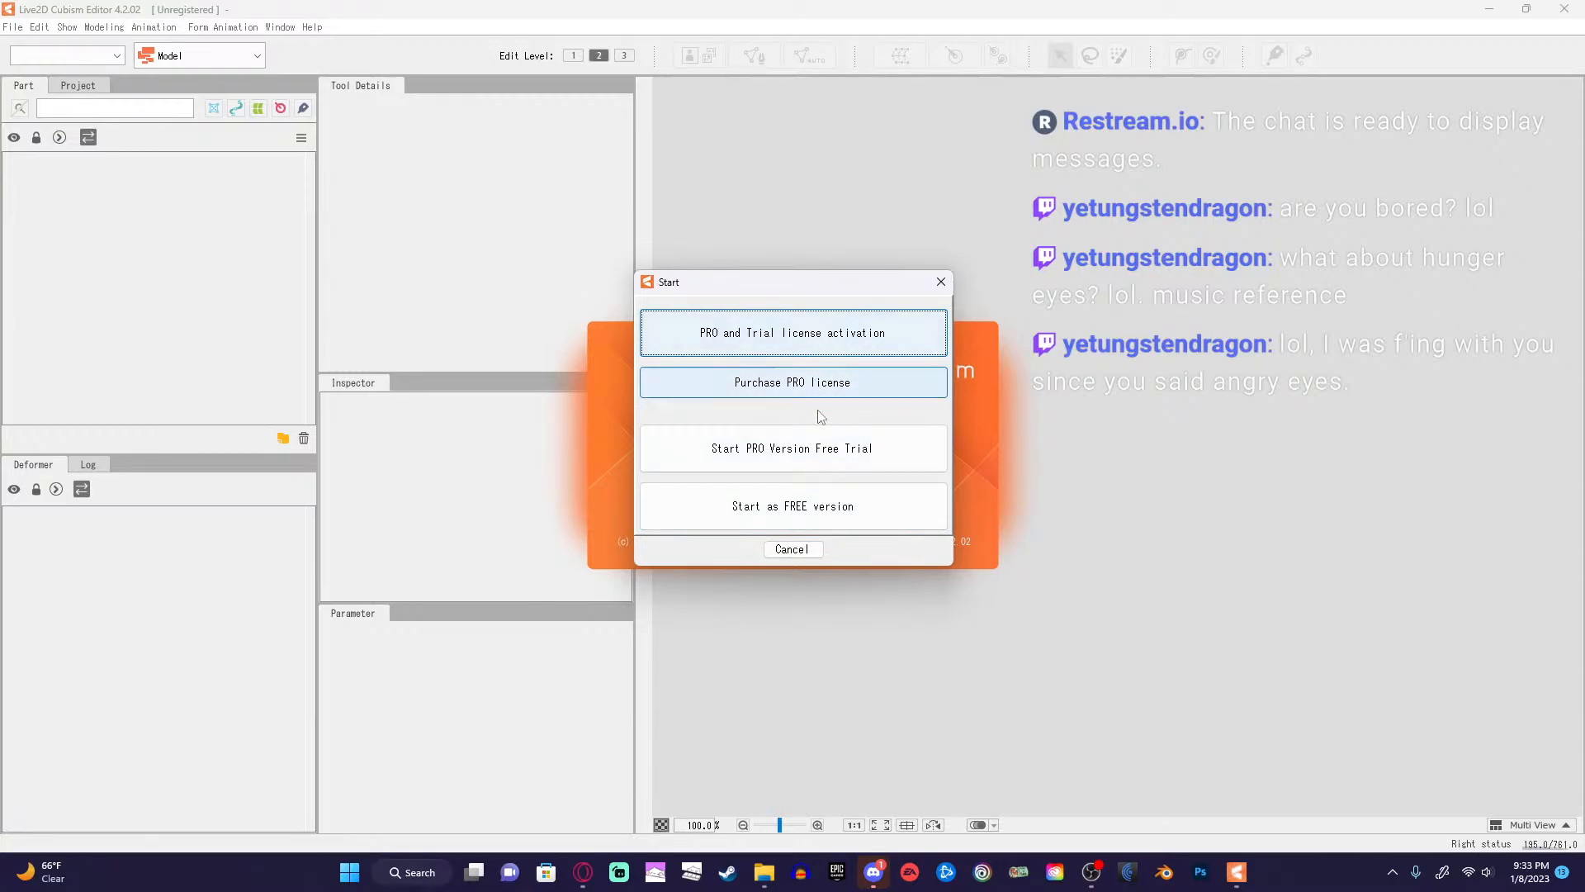
Start the PRO version free trial and acknowledge the trial license notice.
left_click(857, 446)
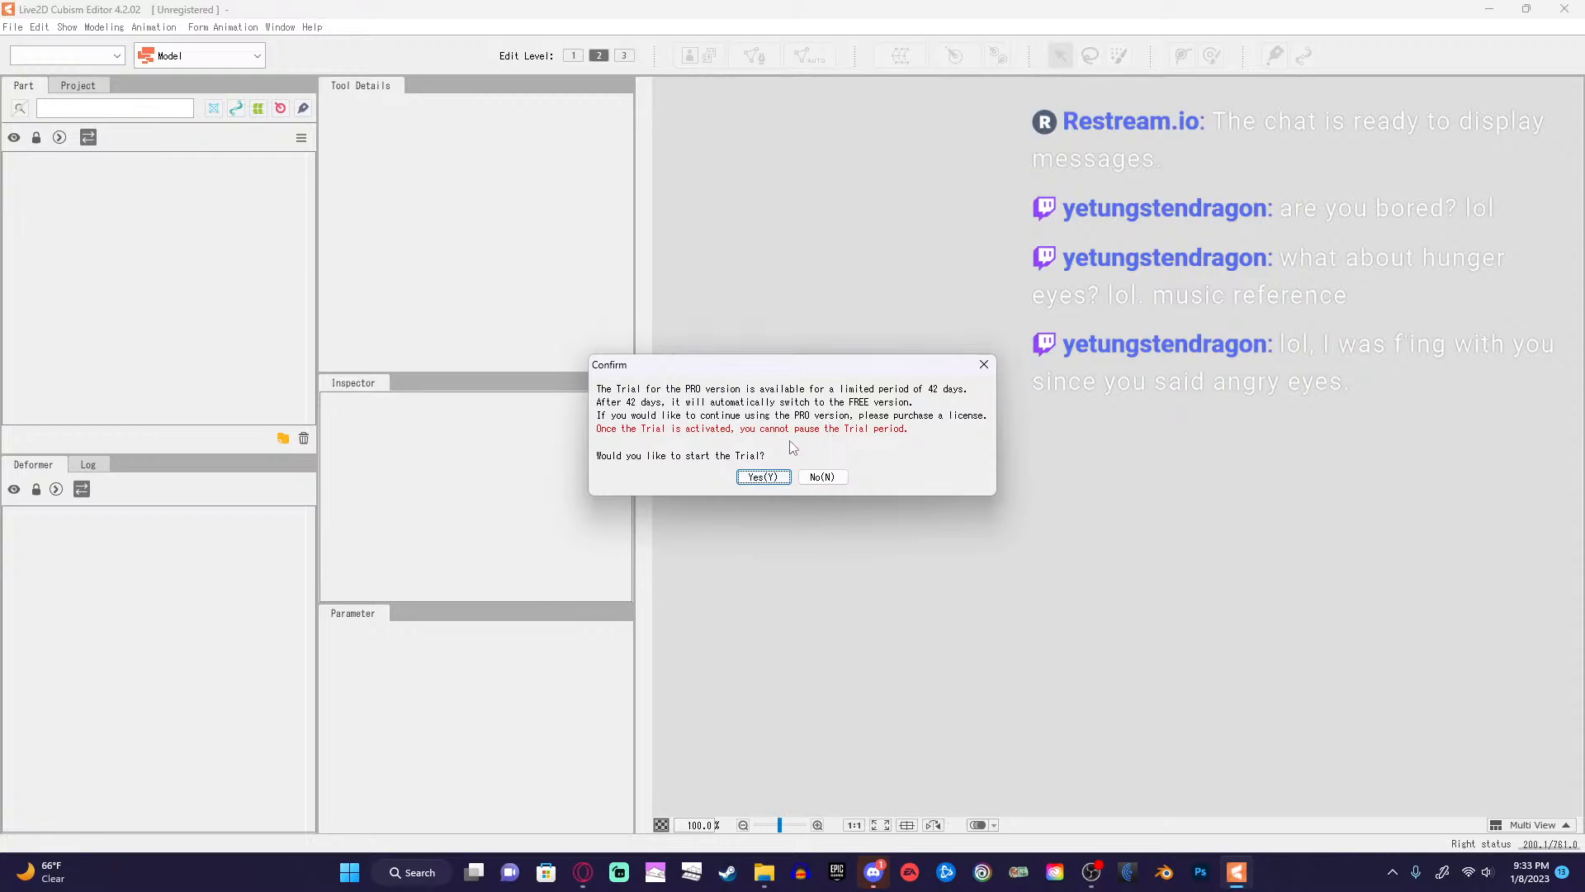
left_click(765, 477)
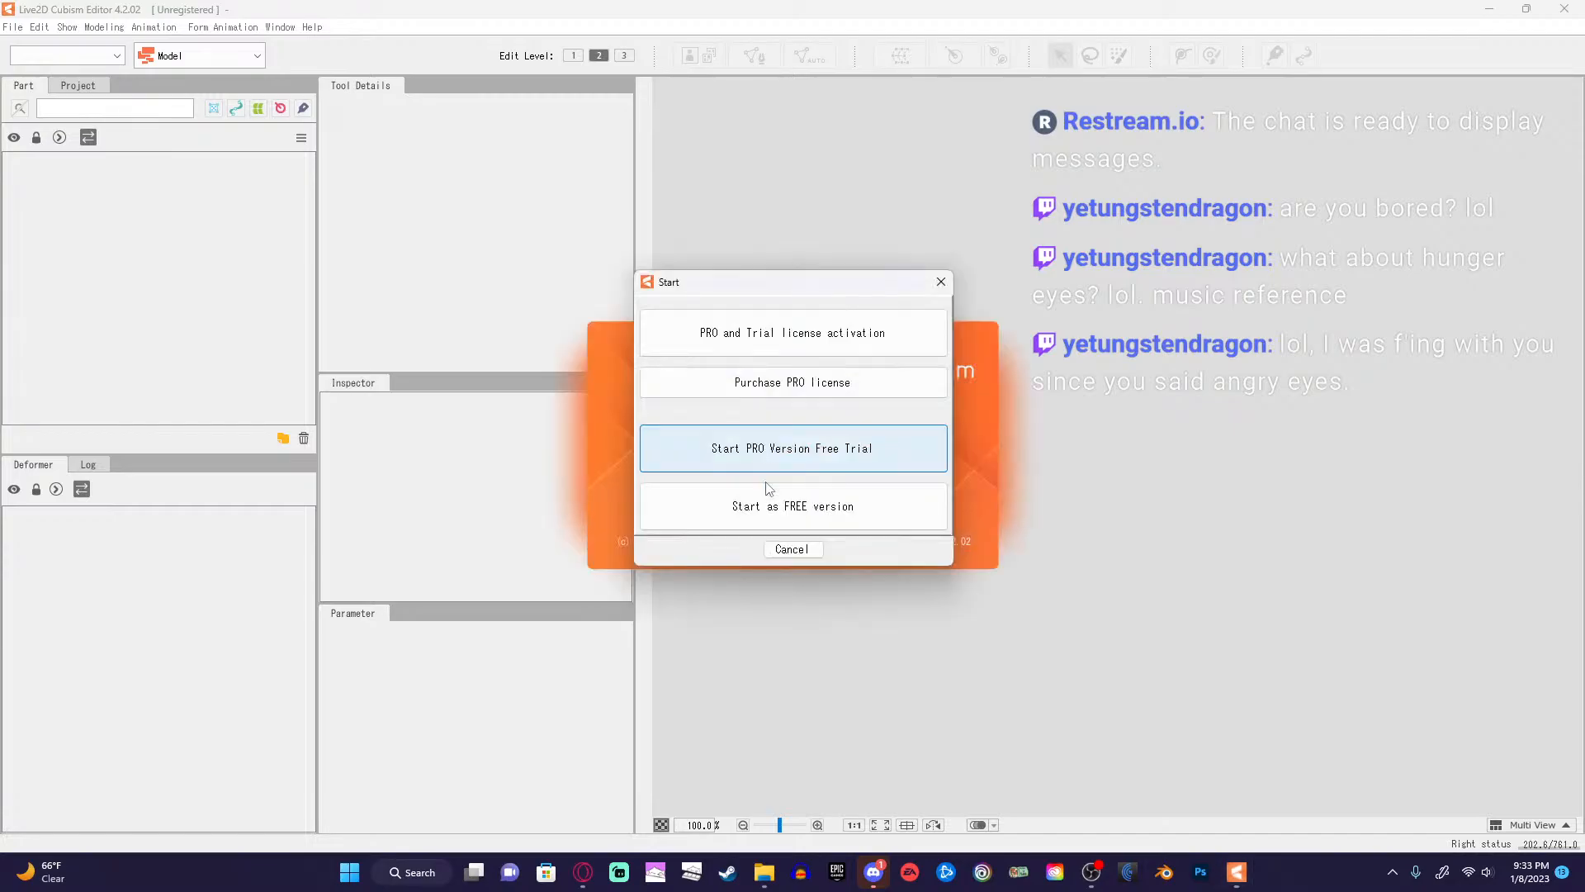
left_click(817, 549)
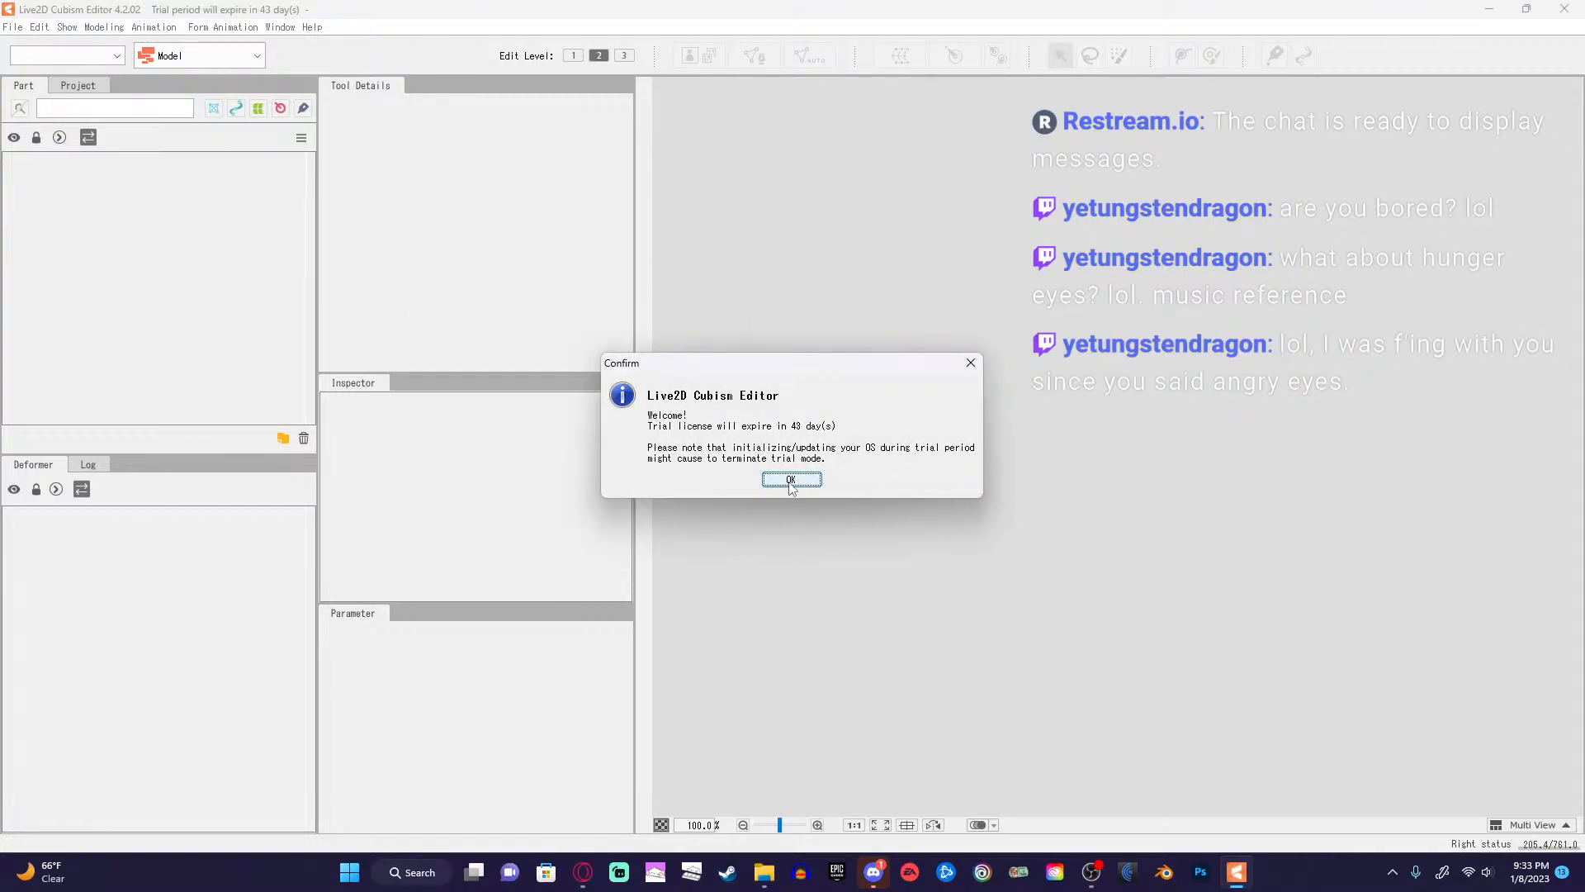
left_click(791, 480)
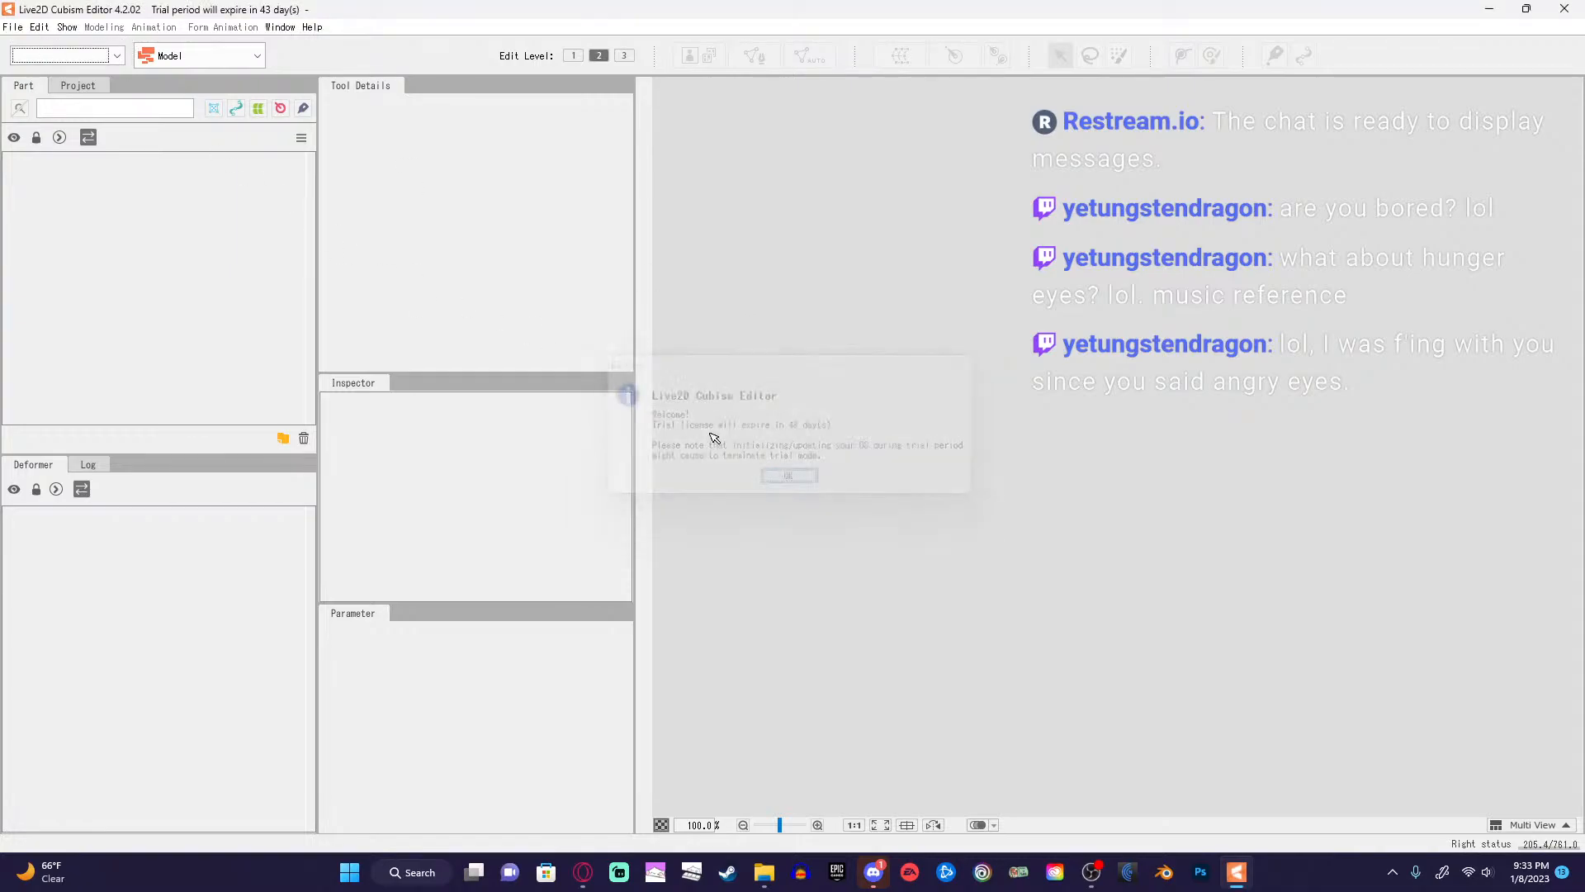
Open the model file Blocky_vtuber.cmo3 from the Desktop.
left_click(12, 28)
left_click(48, 66)
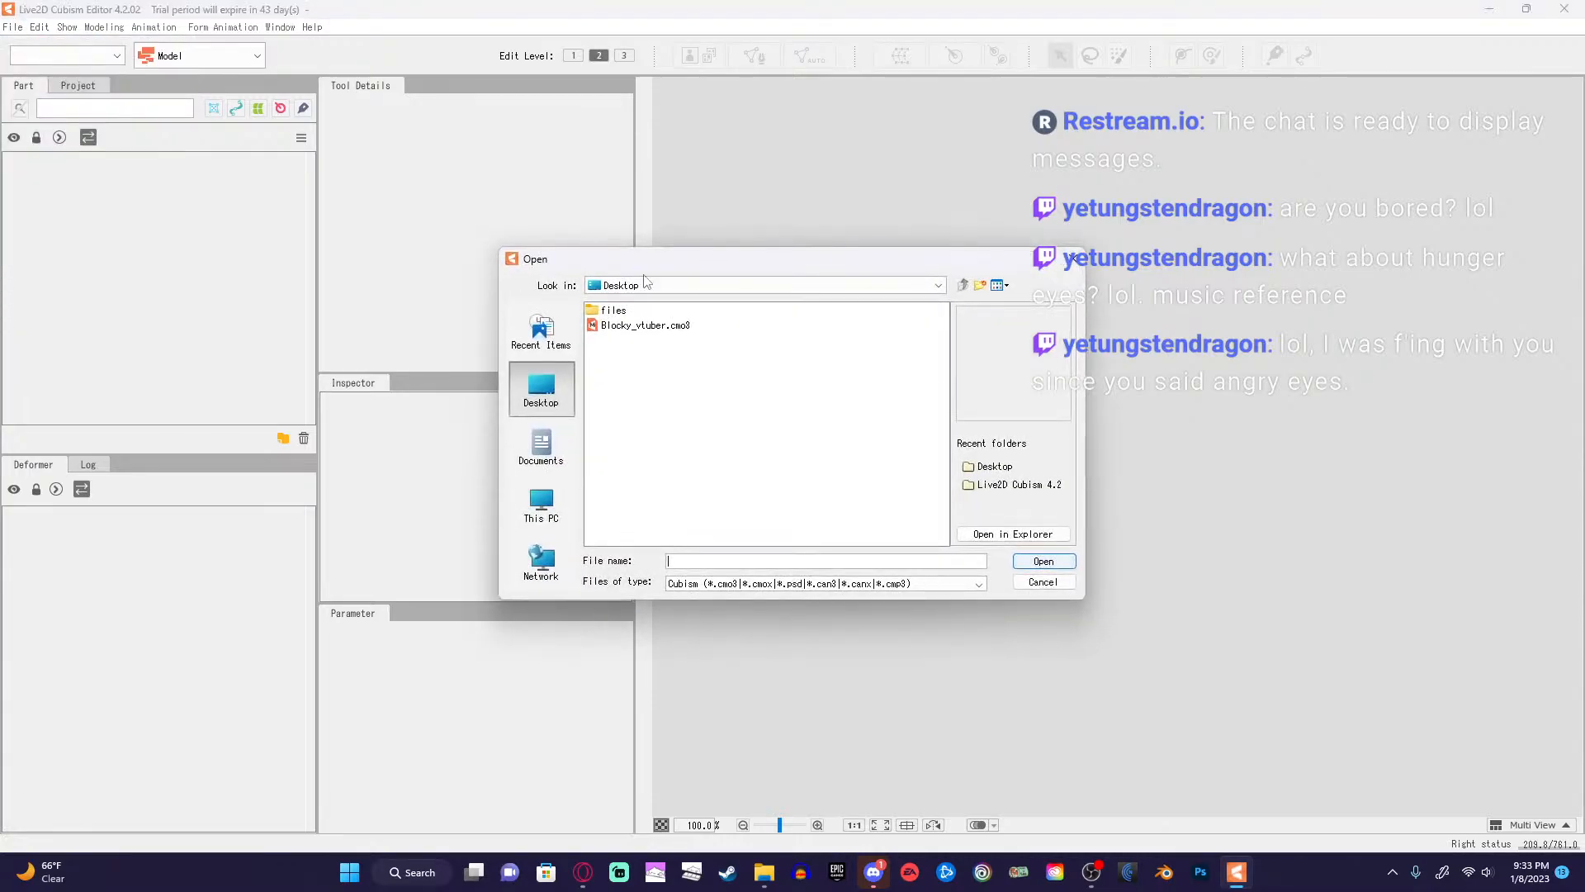
left_click(689, 326)
left_click(1046, 563)
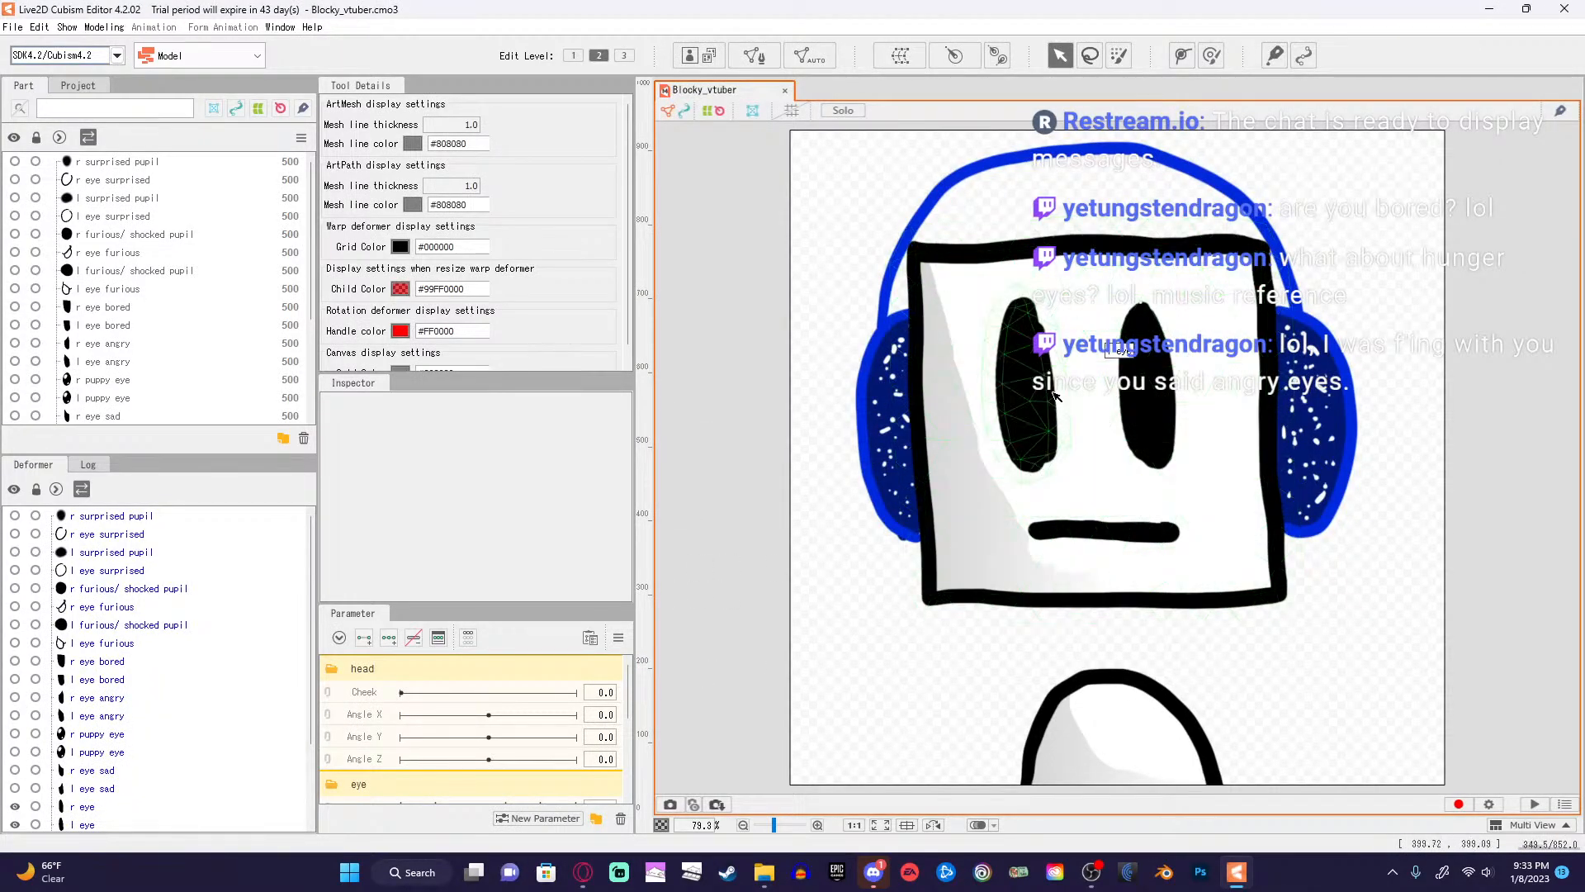
Add three keyforms to the Eyeball Y parameter for both the r eye and l eye meshes.
left_click(1024, 388)
left_click(1140, 399, "shift")
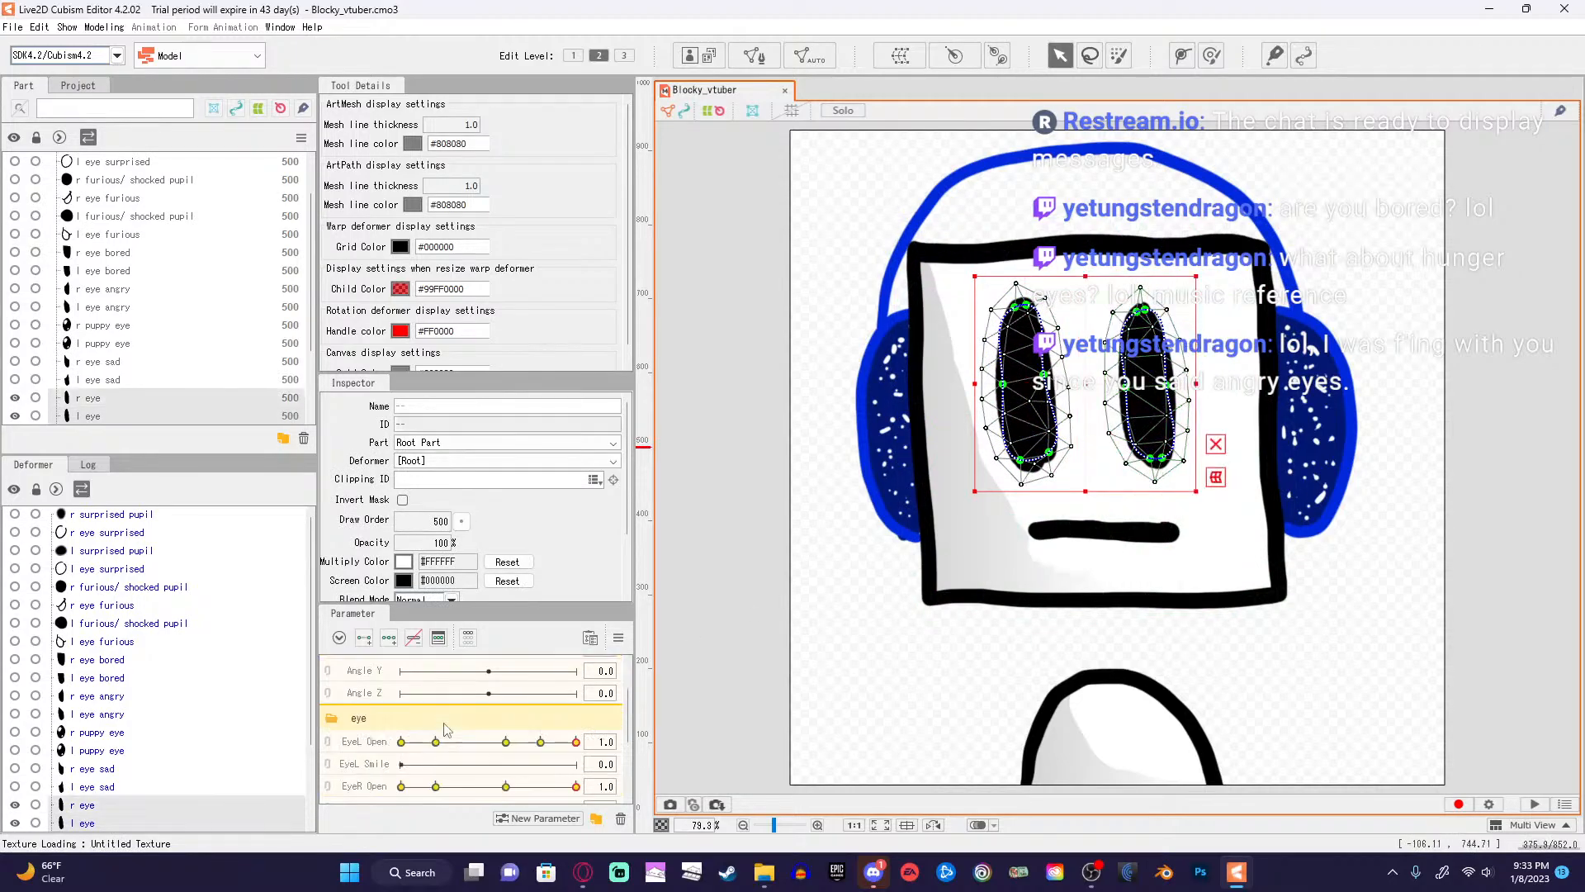
scroll(444, 737, "down", 5)
left_click(444, 747)
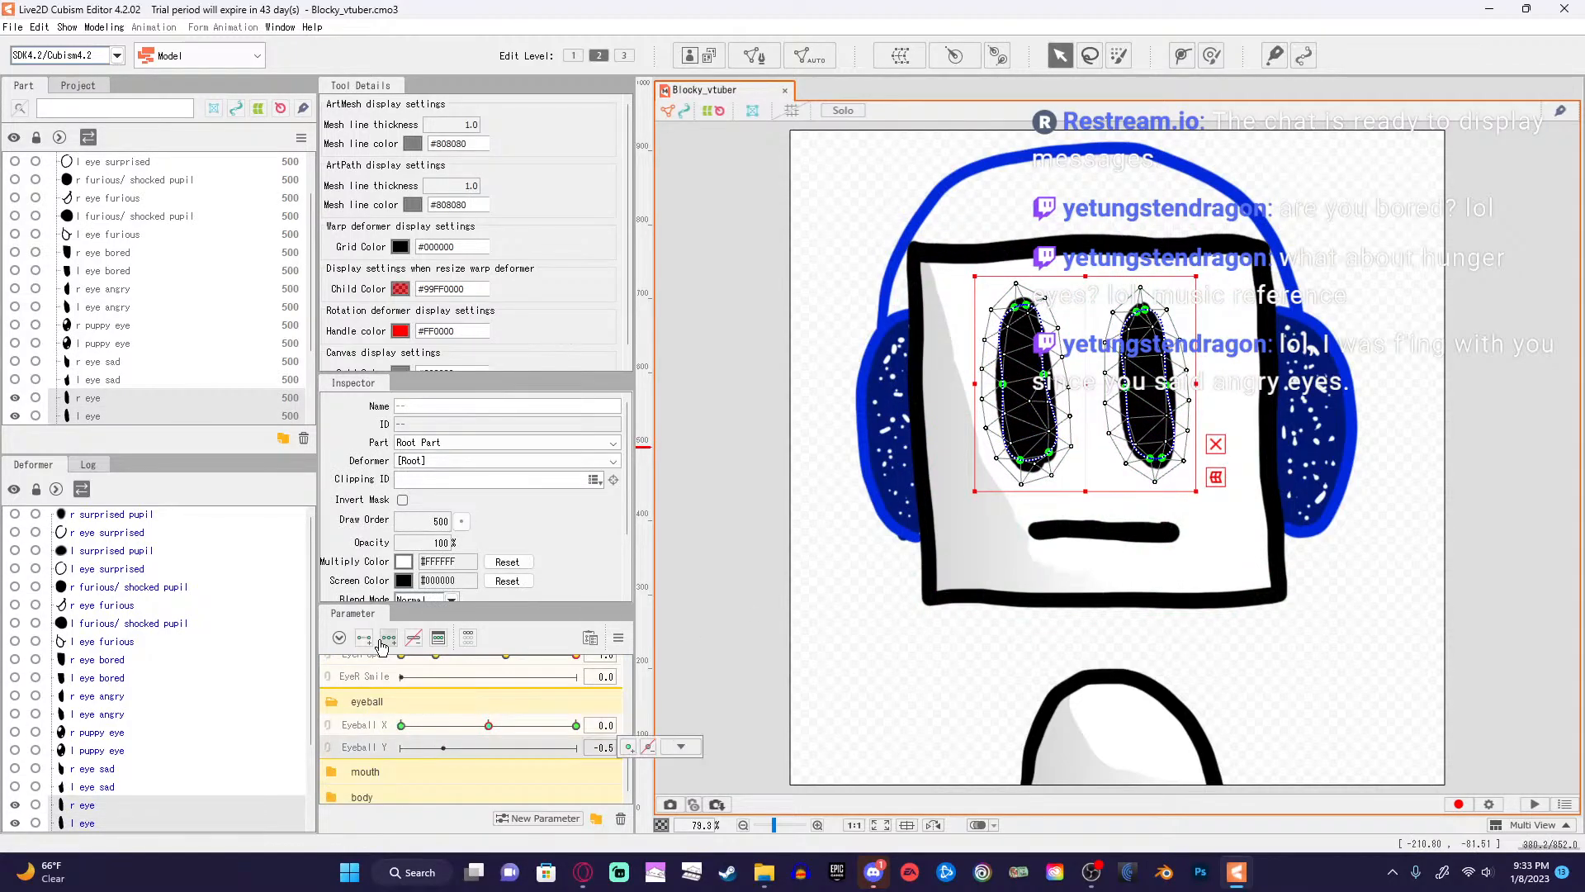
left_click(389, 638)
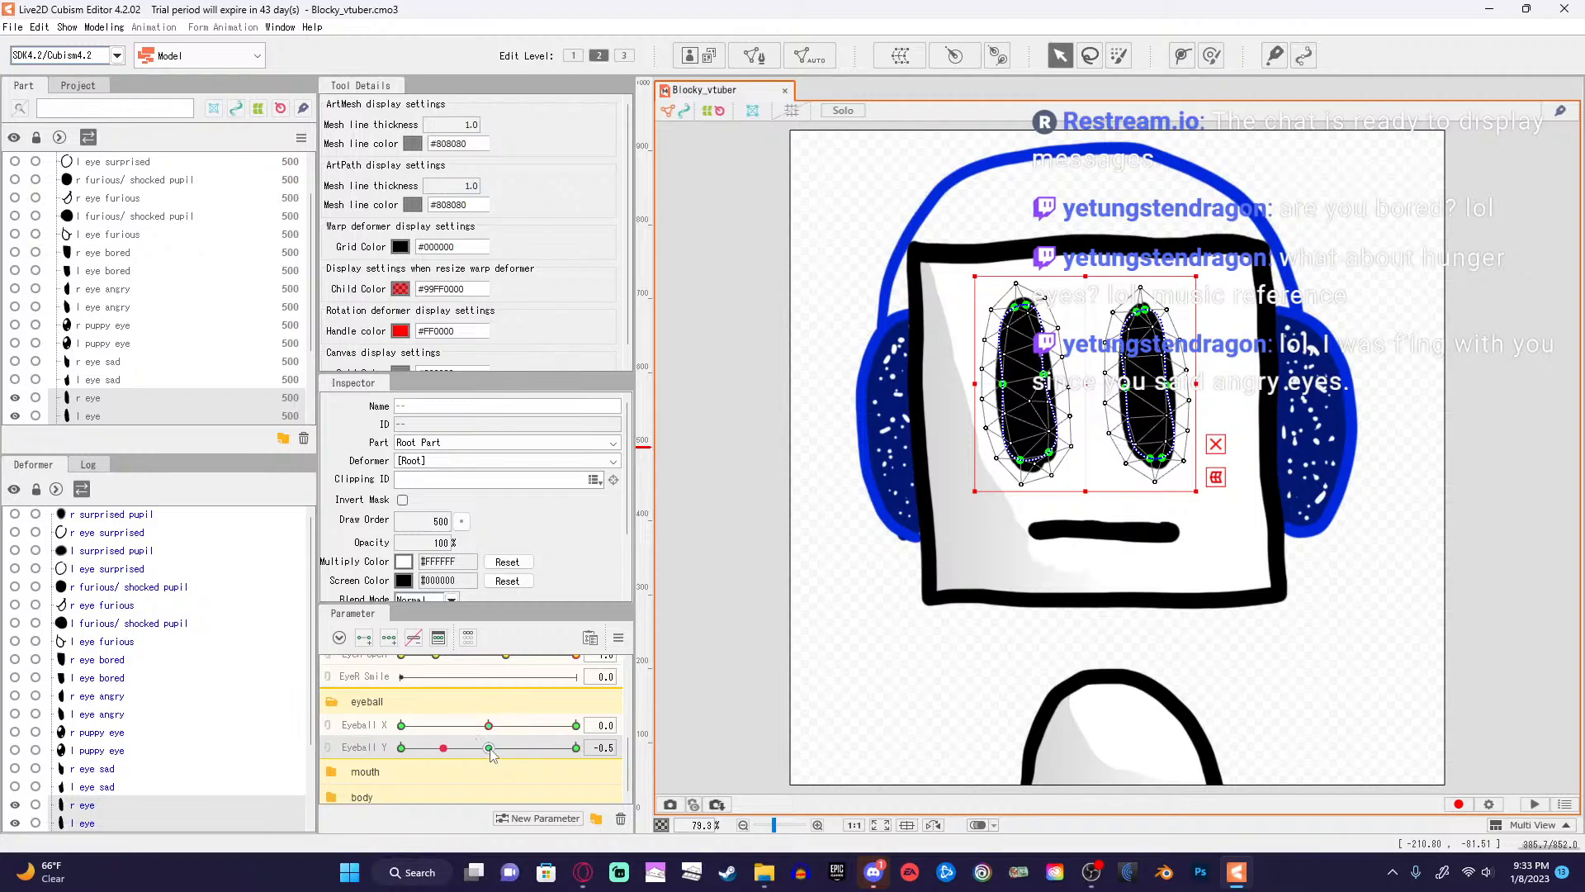
Set Eyeball Y to -1.0 and move both eyes down the face until they reach the mouth line.
left_click_drag(446, 748, 388, 772)
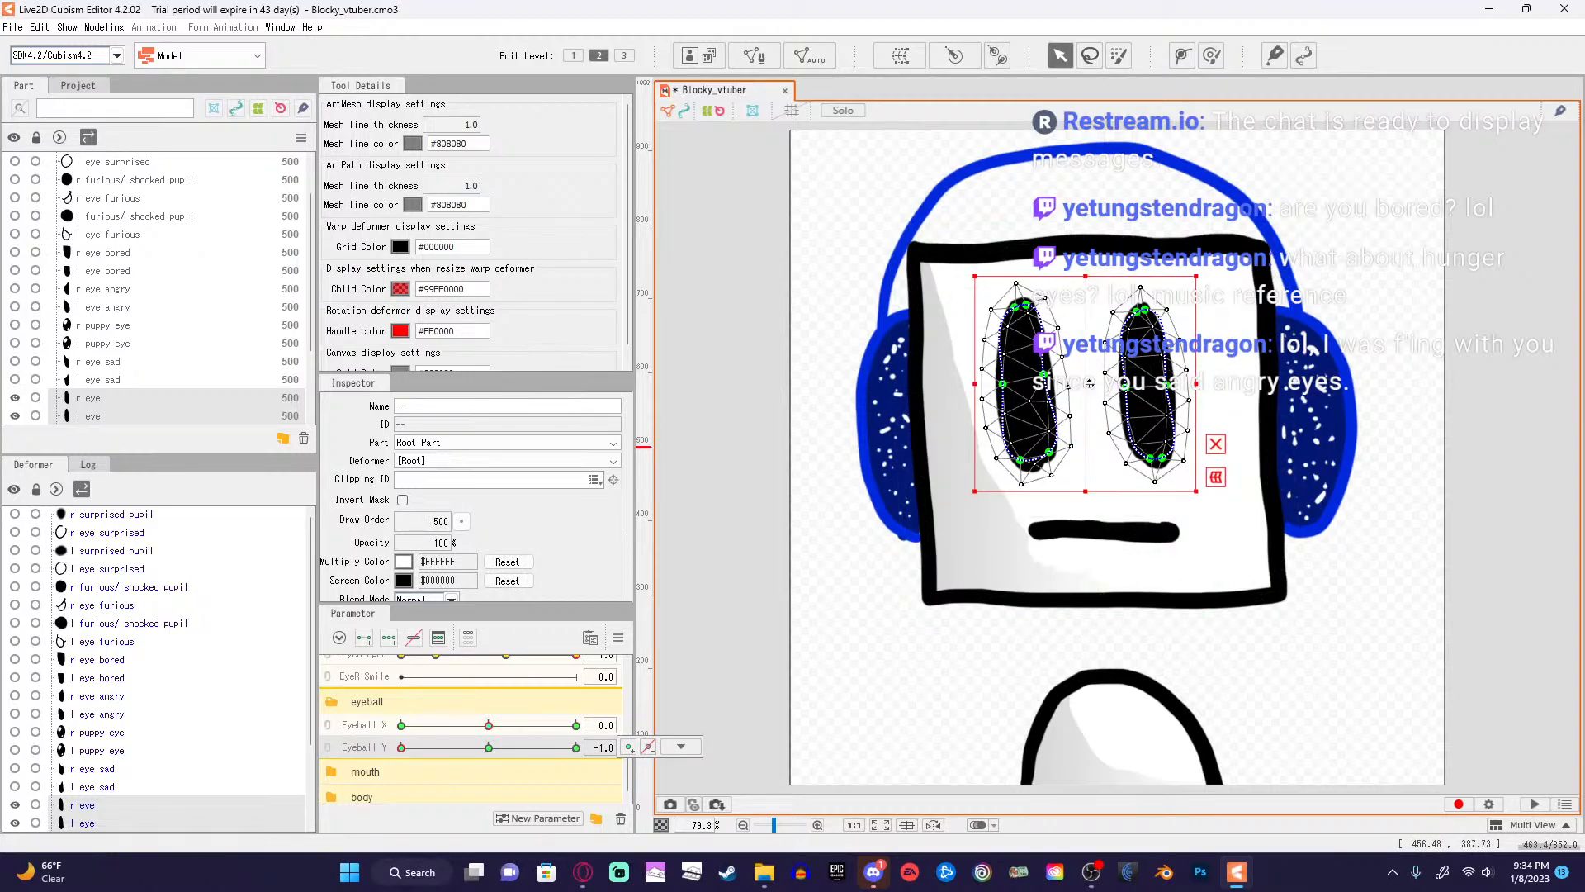
left_click_drag(1090, 383, 1095, 432)
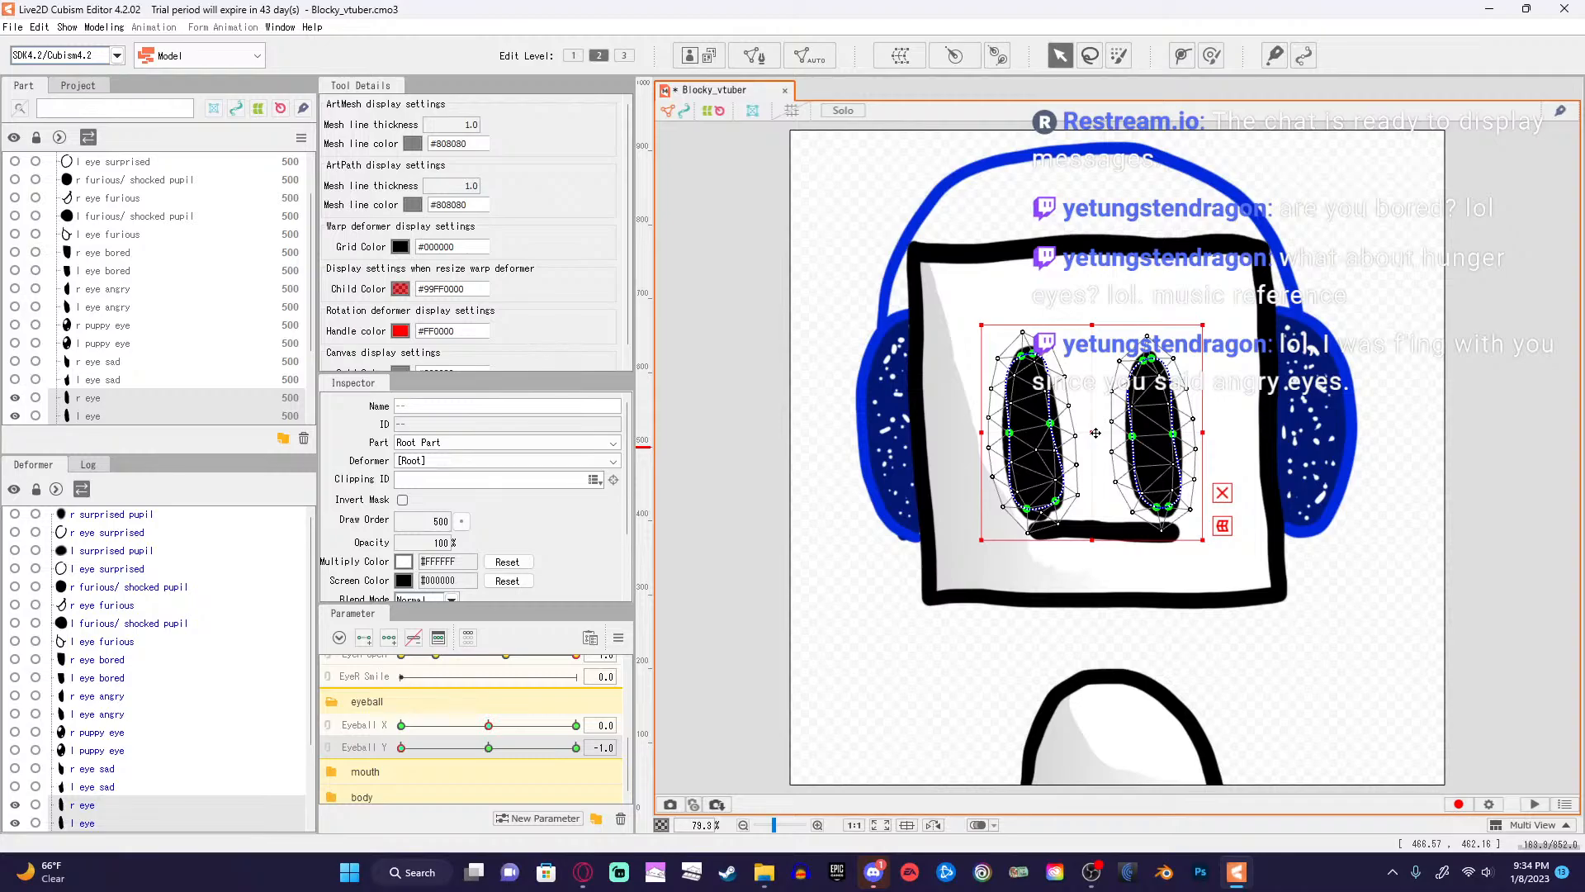
mouse_move(401, 746)
left_mouse_down()
mouse_move(560, 750)
mouse_move(389, 755)
left_mouse_up()
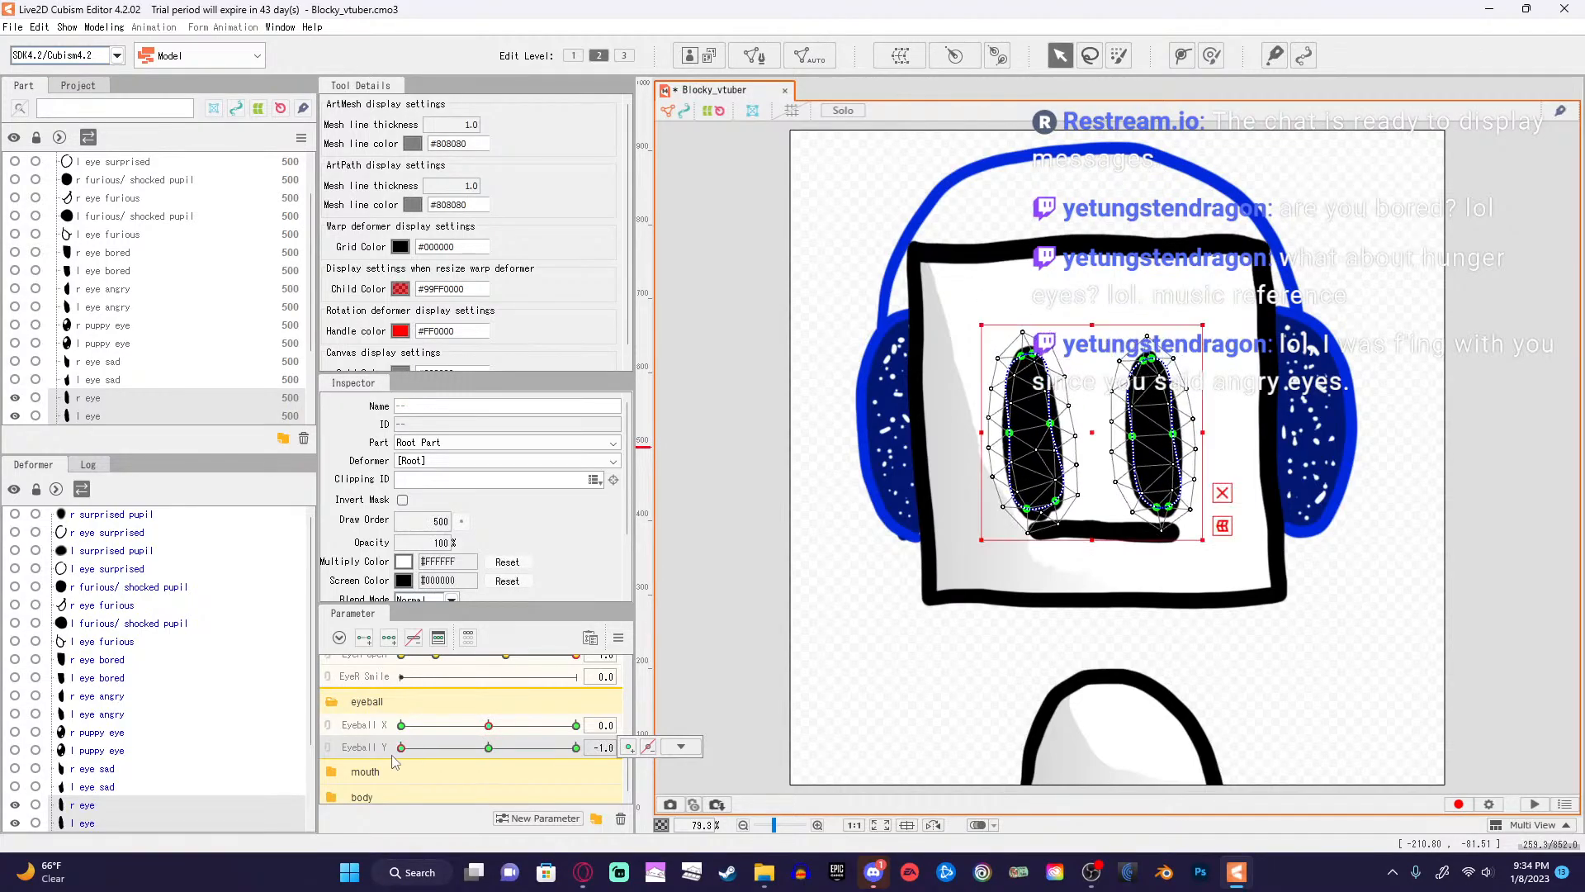
Shift both eyes slightly left at the Eyeball Y -1.0 key, raise them at the 1.0 key, and return Eyeball Y to 0.0.
left_click_drag(1084, 431, 1074, 432)
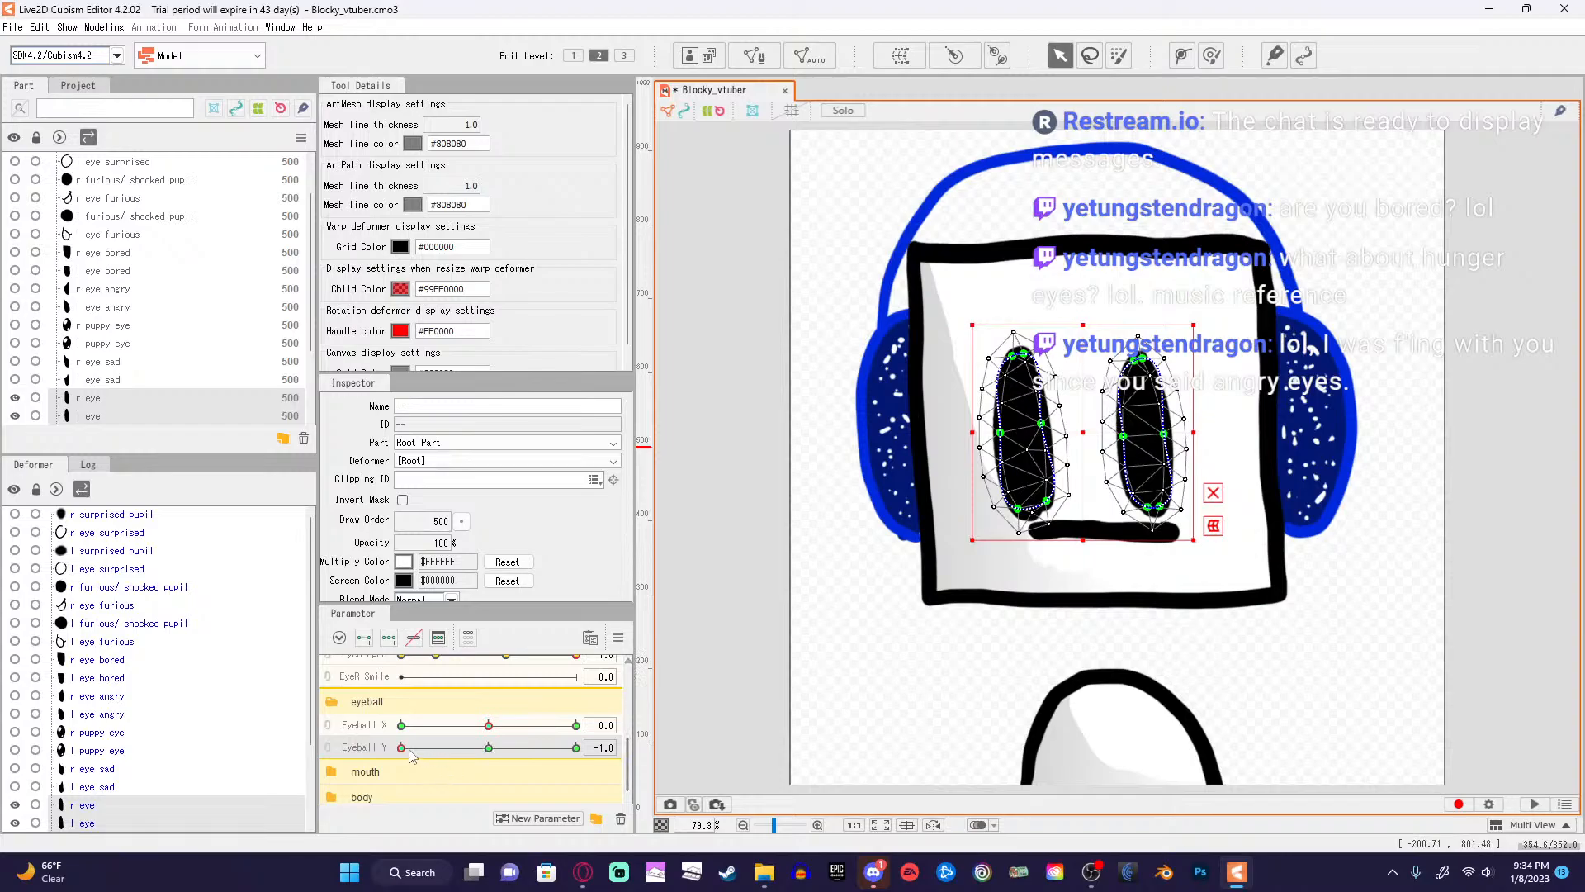
mouse_move(409, 750)
left_mouse_down()
mouse_move(512, 747)
mouse_move(415, 745)
left_mouse_up()
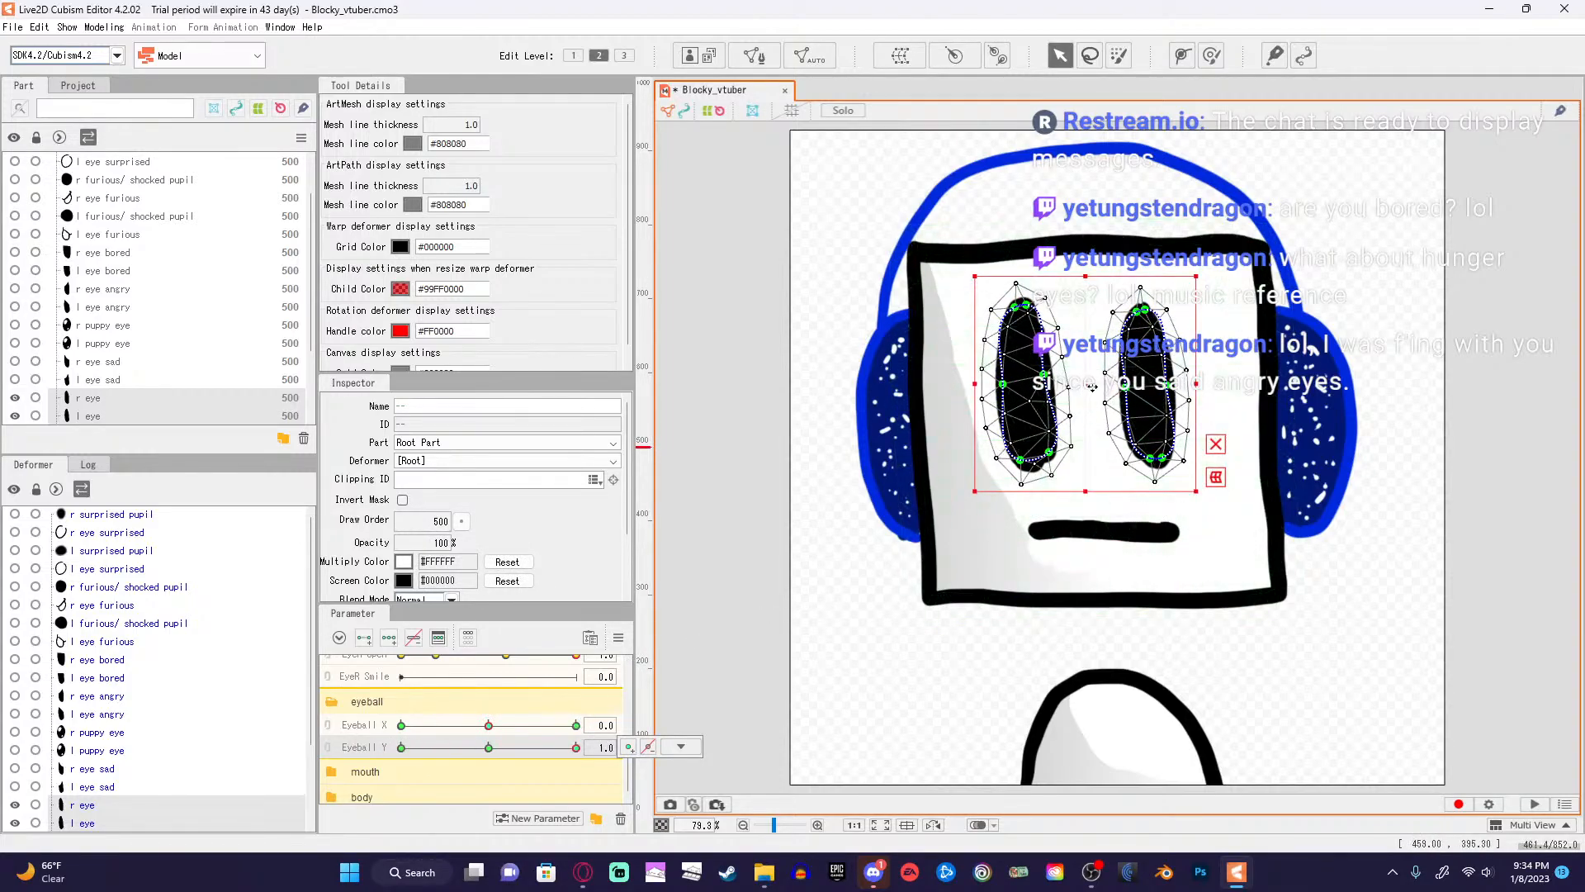
left_click_drag(1087, 385, 1088, 334)
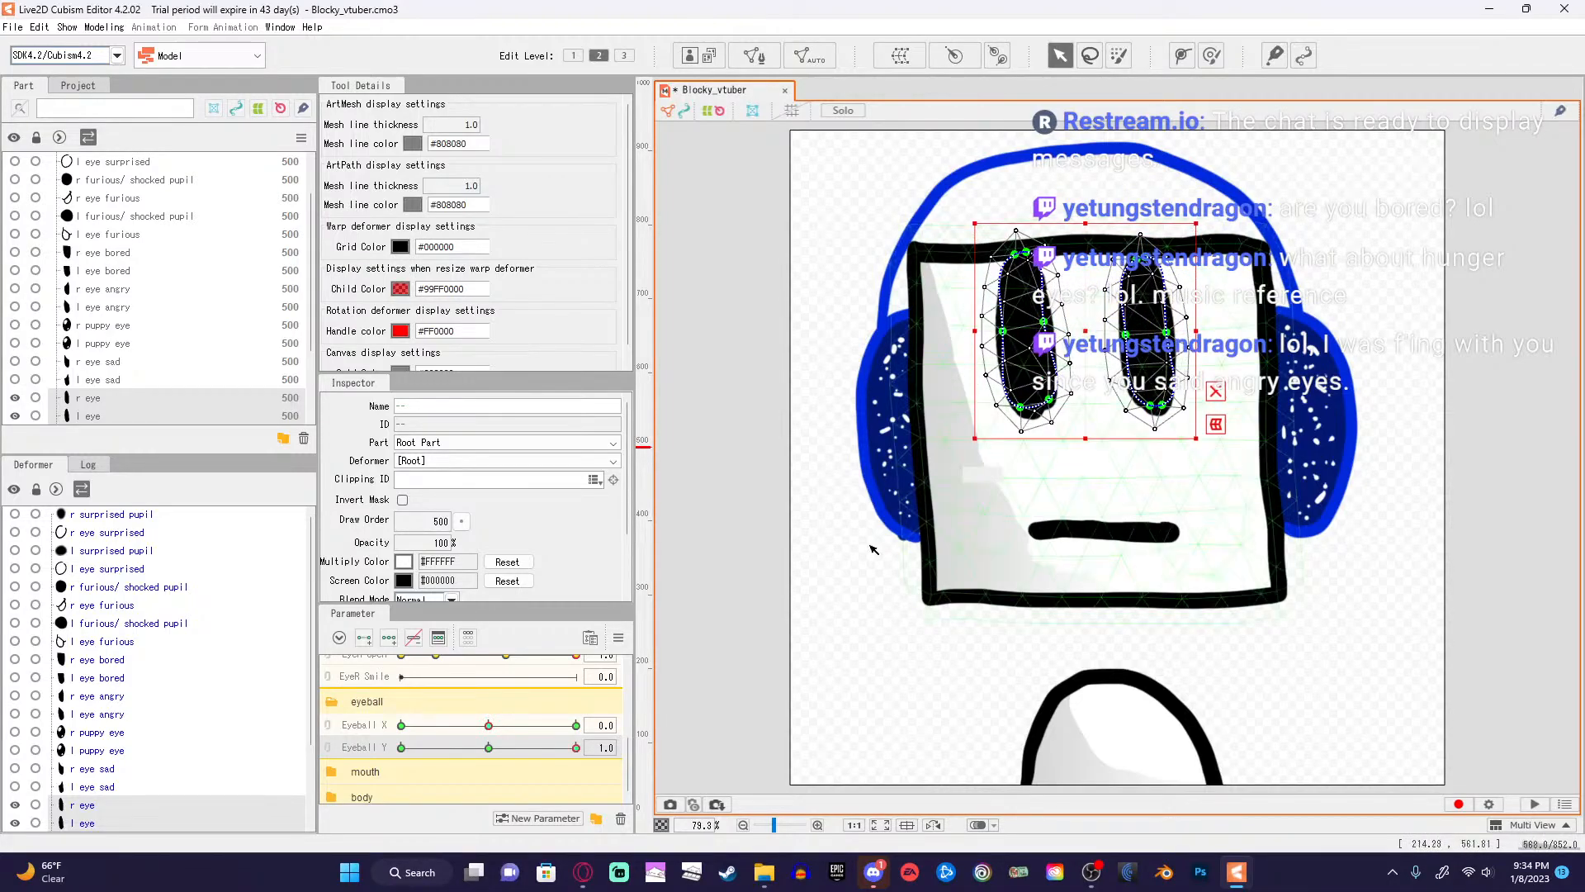
left_click_drag(575, 749, 486, 764)
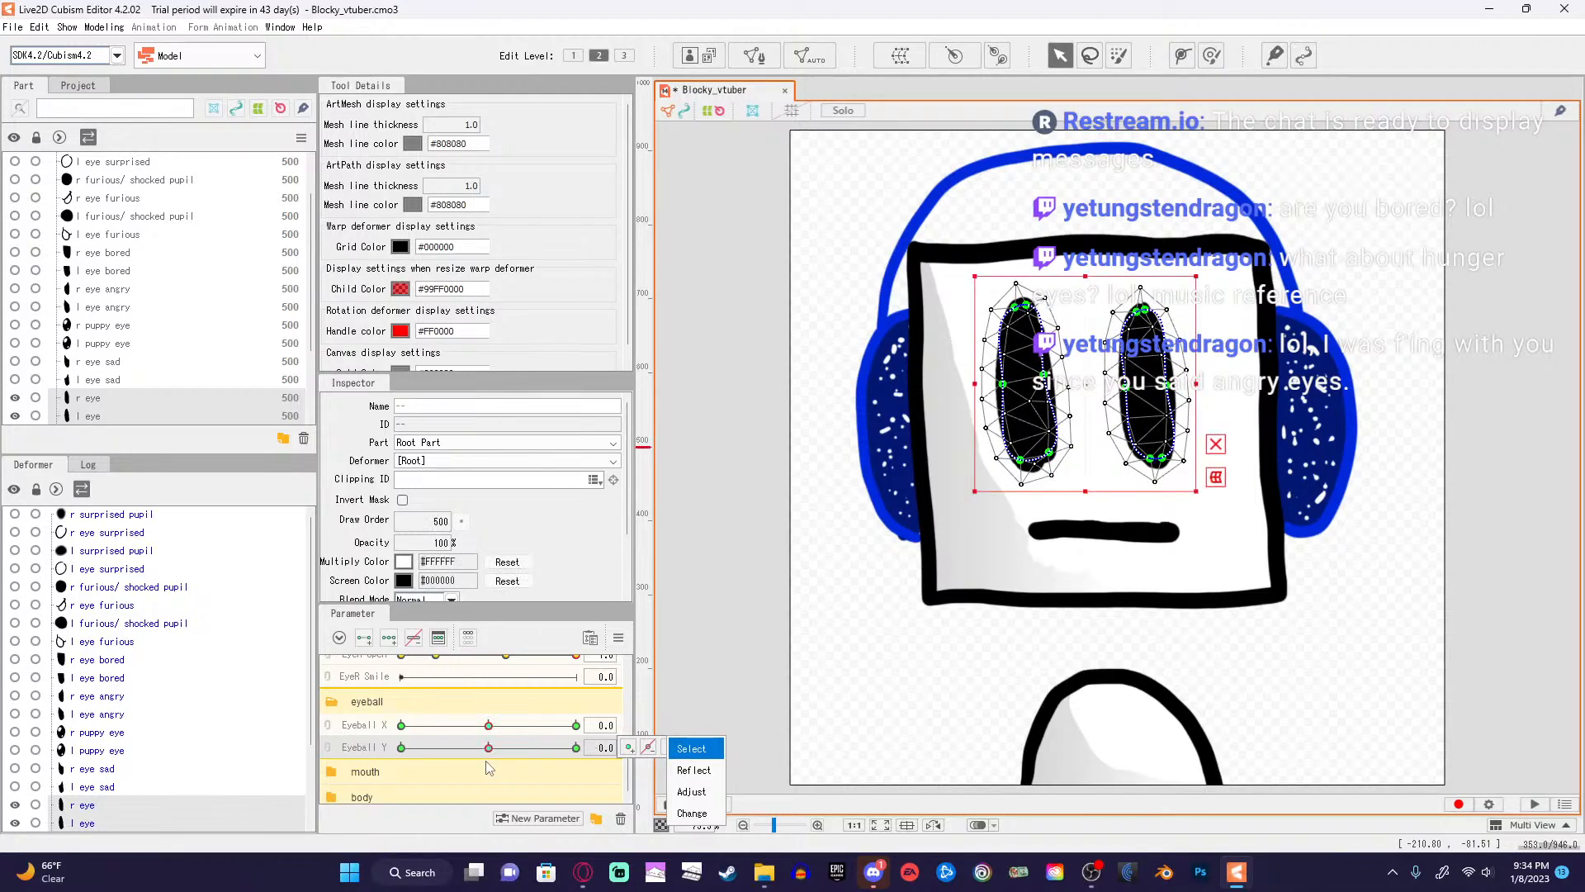
left_click(708, 598)
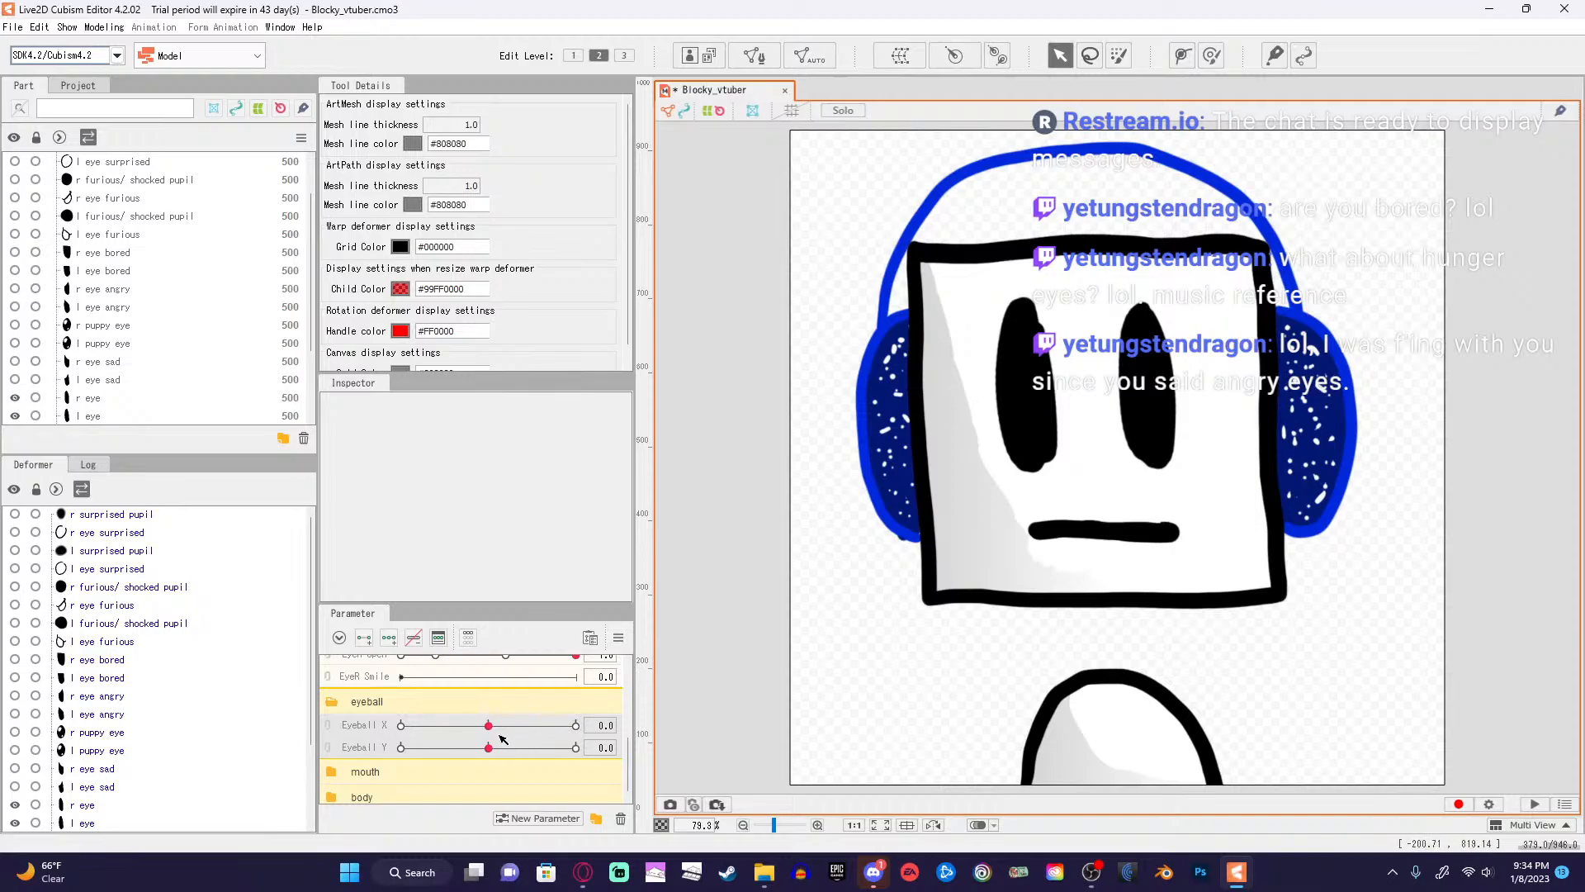
left_click(1022, 388)
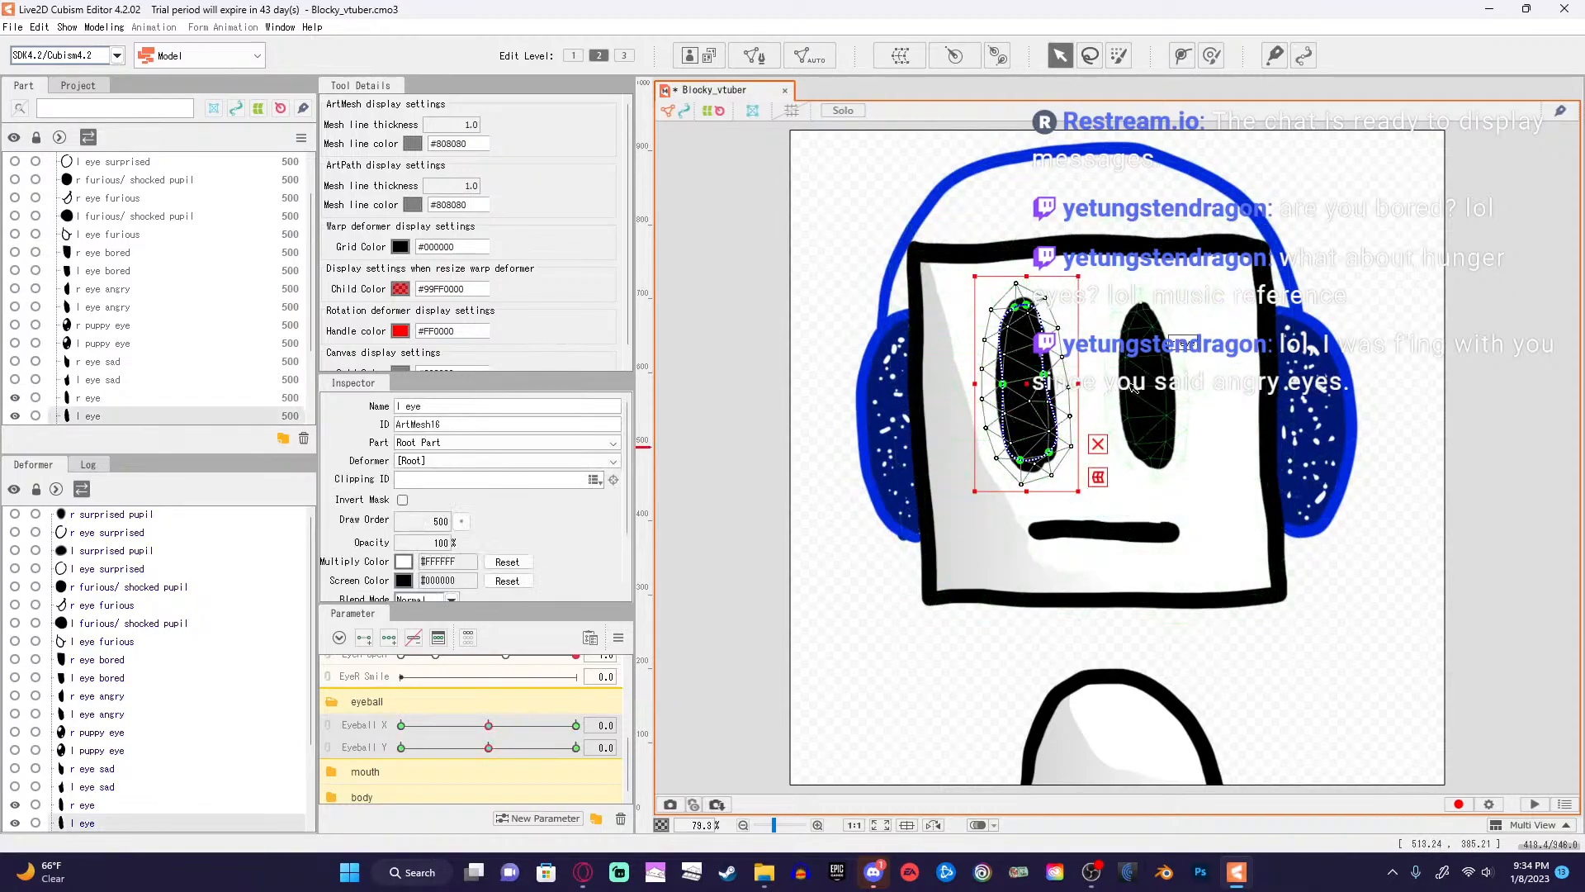
left_click(677, 609)
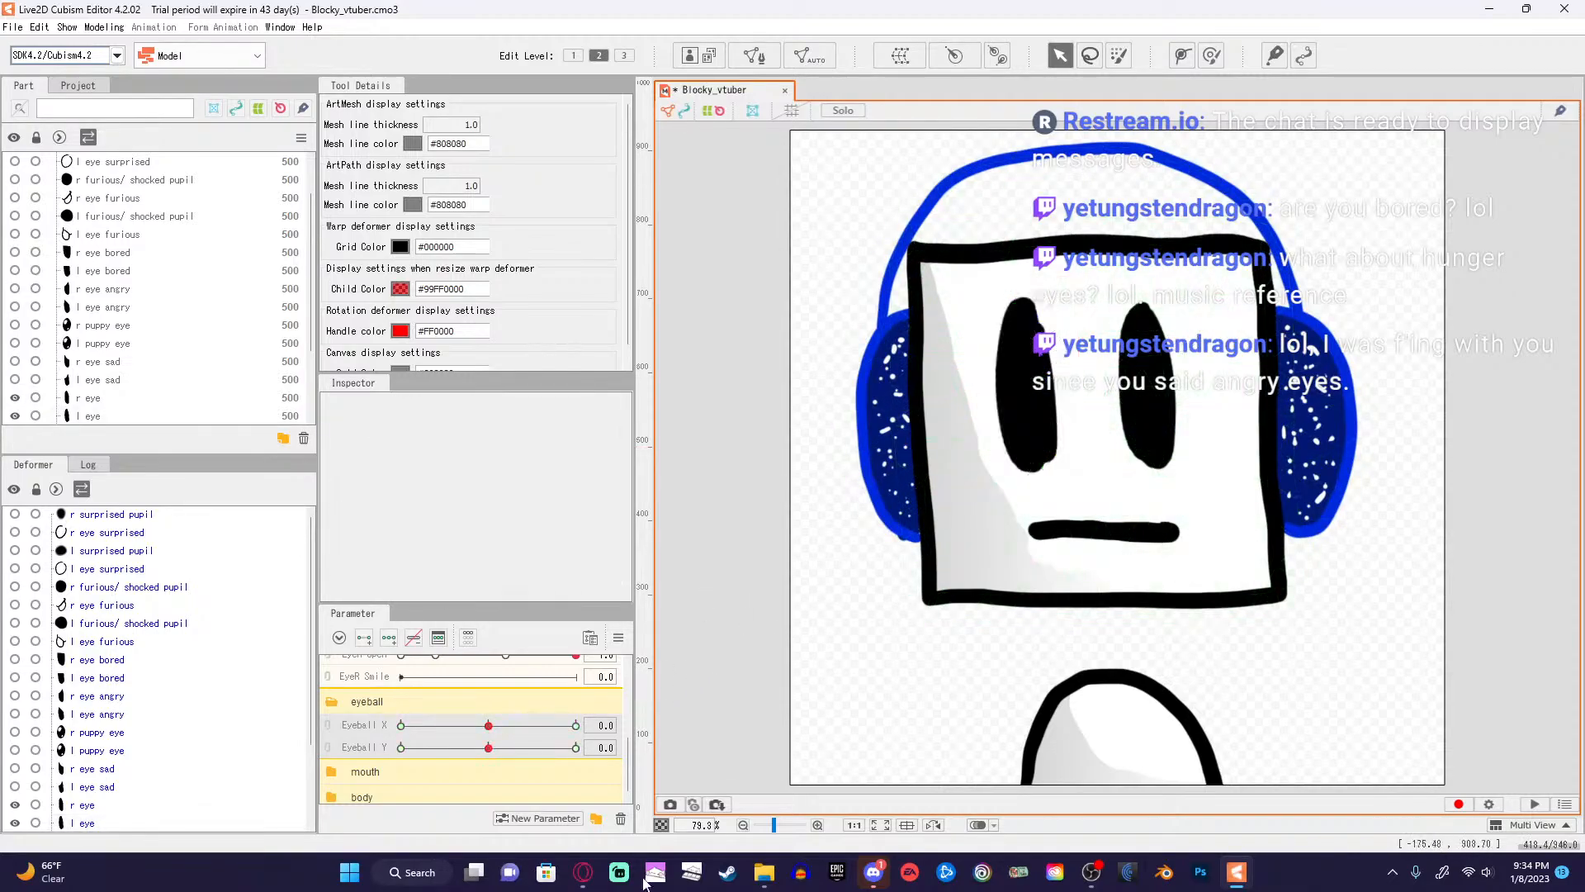
Switch to the YouTube eye-rigging tutorial in the browser and replay the part on linking Eyeball X with Eyeball Y around 13:06.
left_click(581, 873)
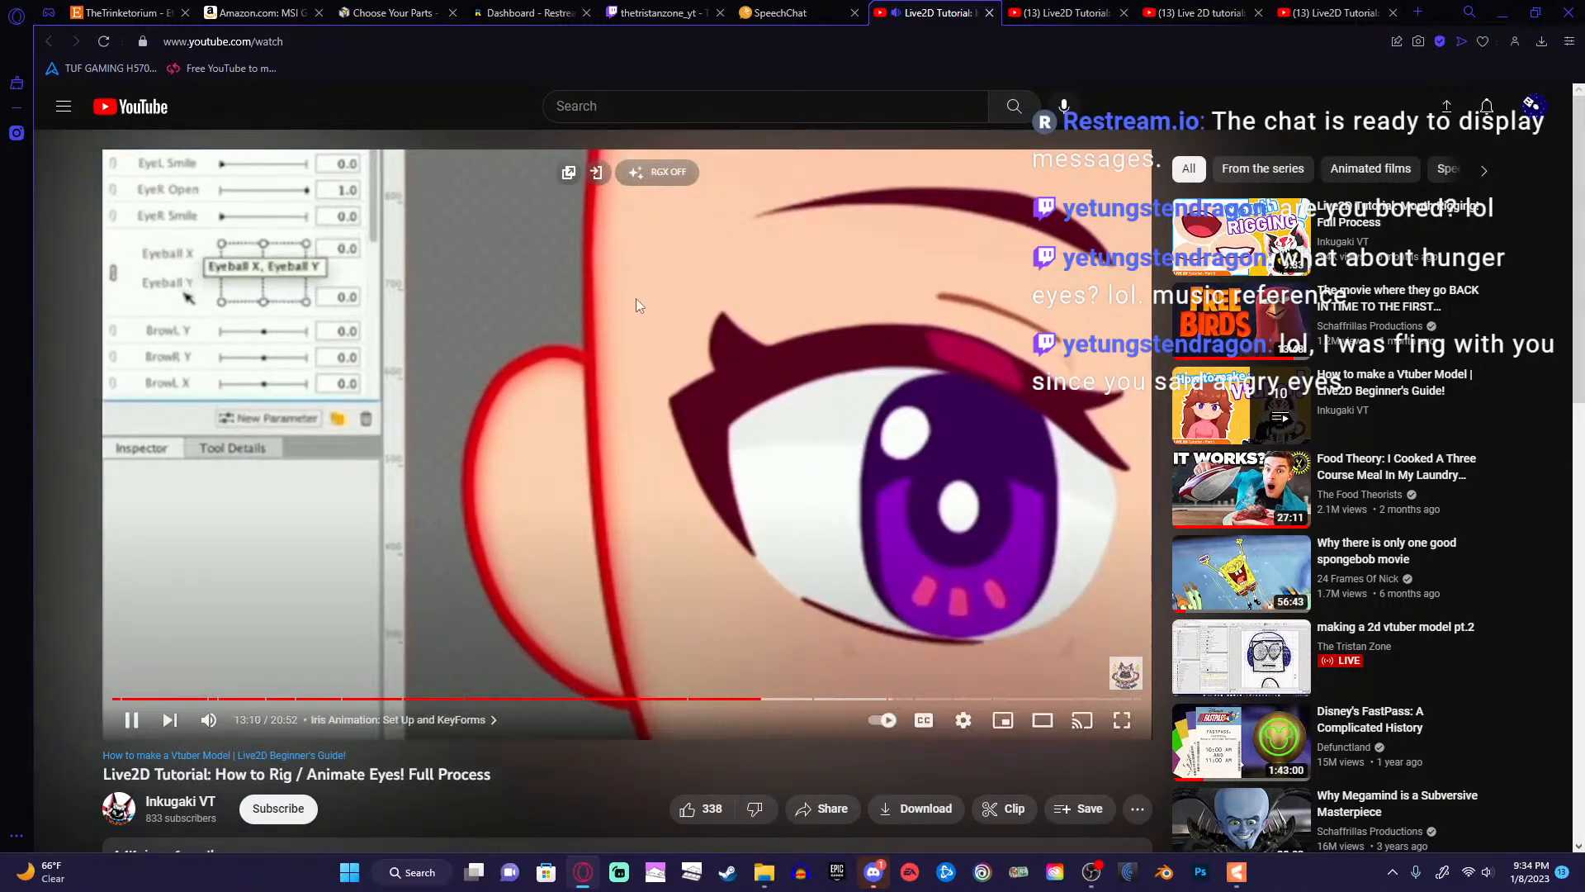
left_click(636, 299)
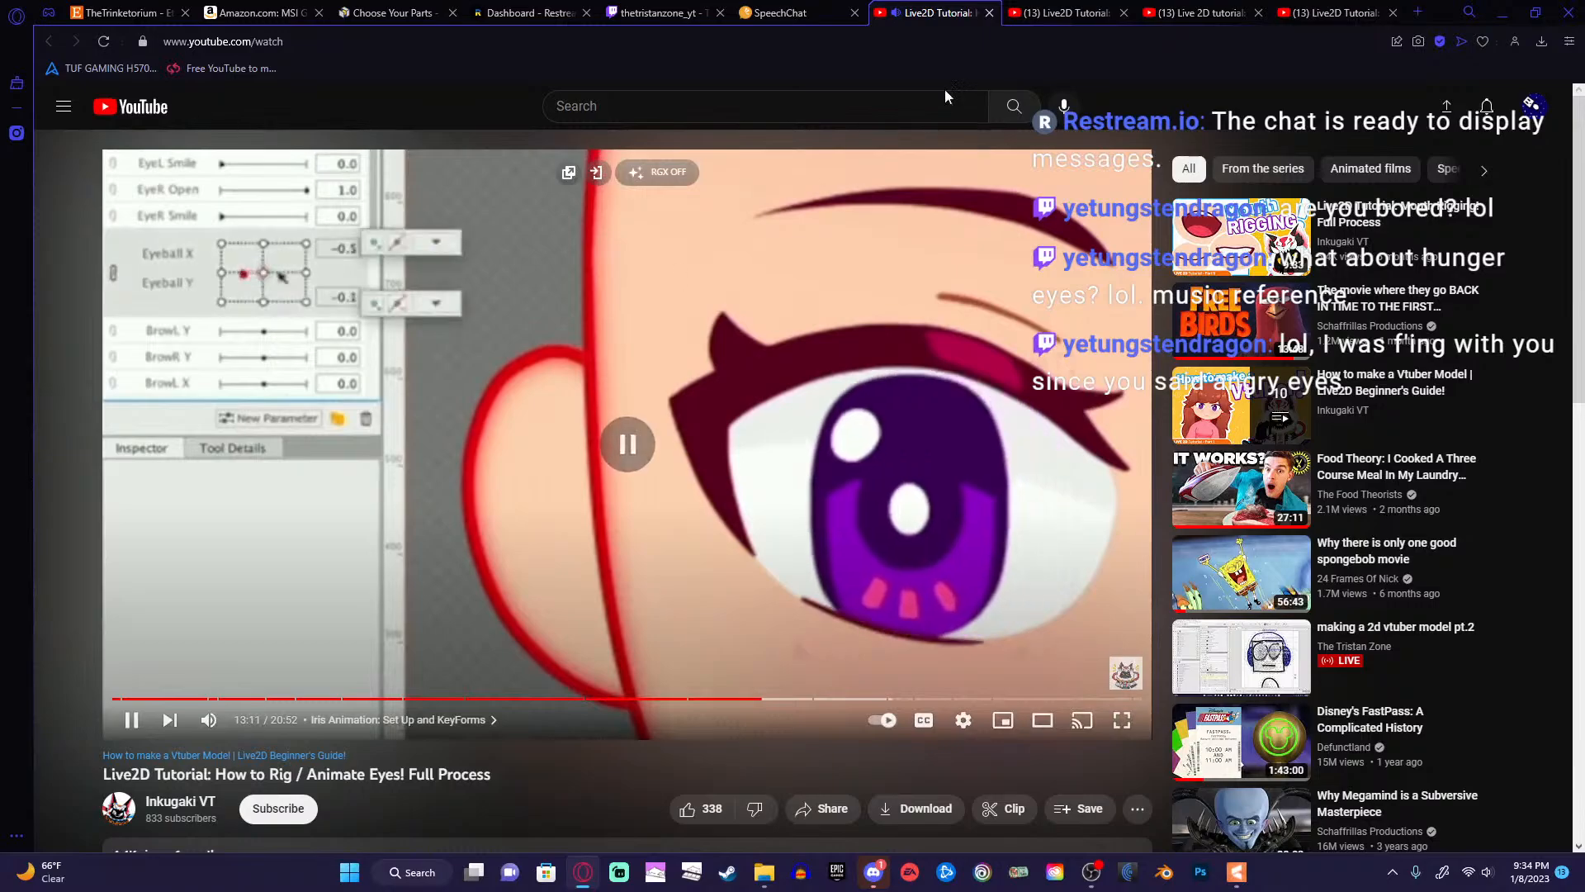
left_click(1508, 12)
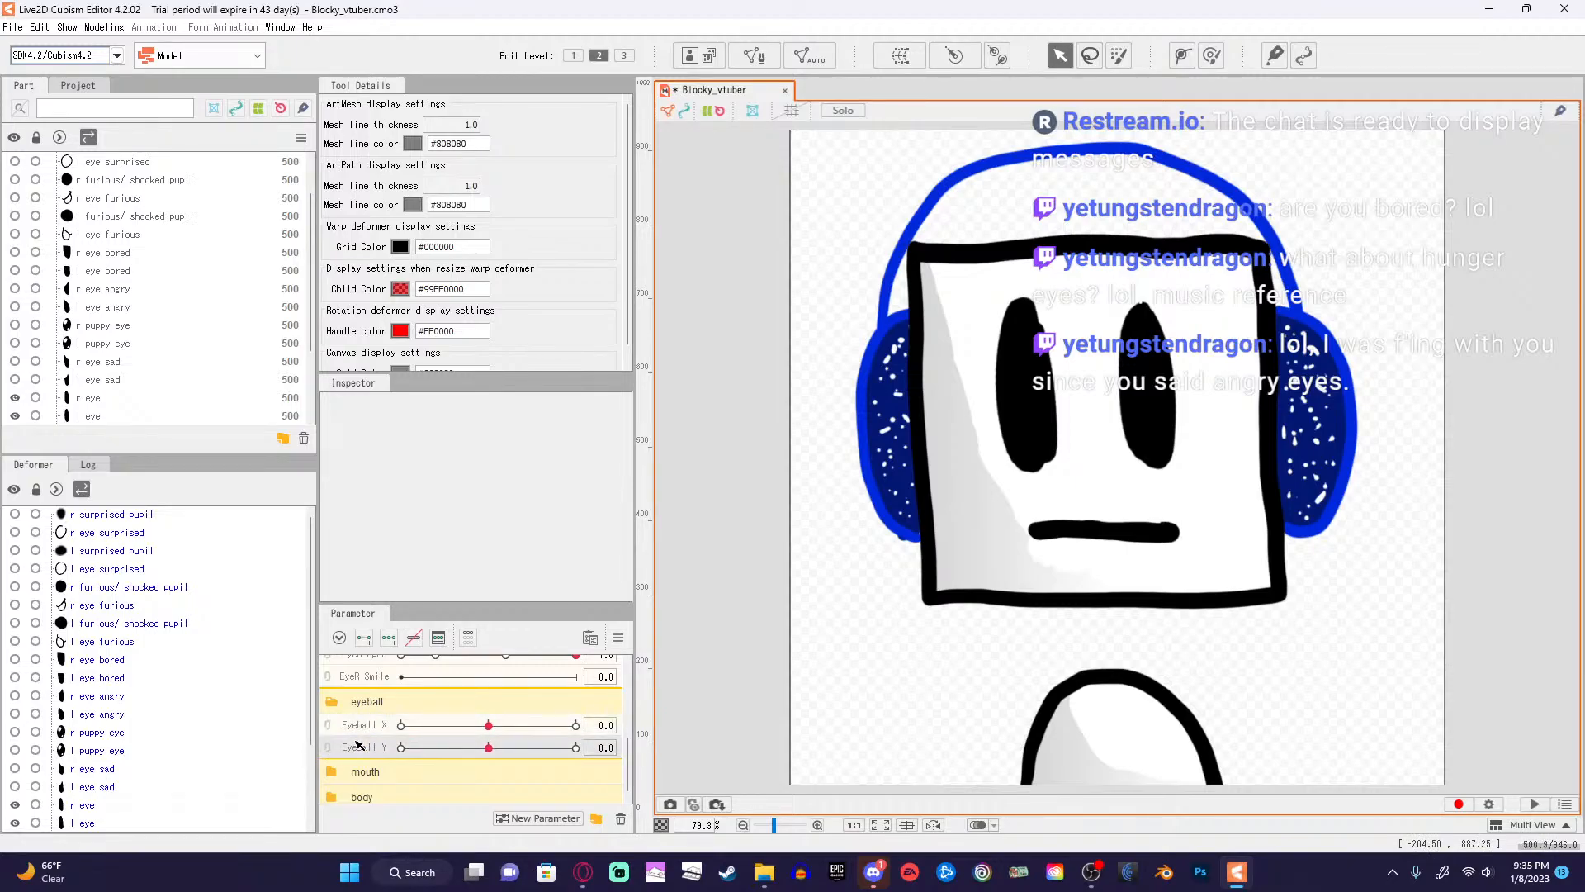
left_click(584, 871)
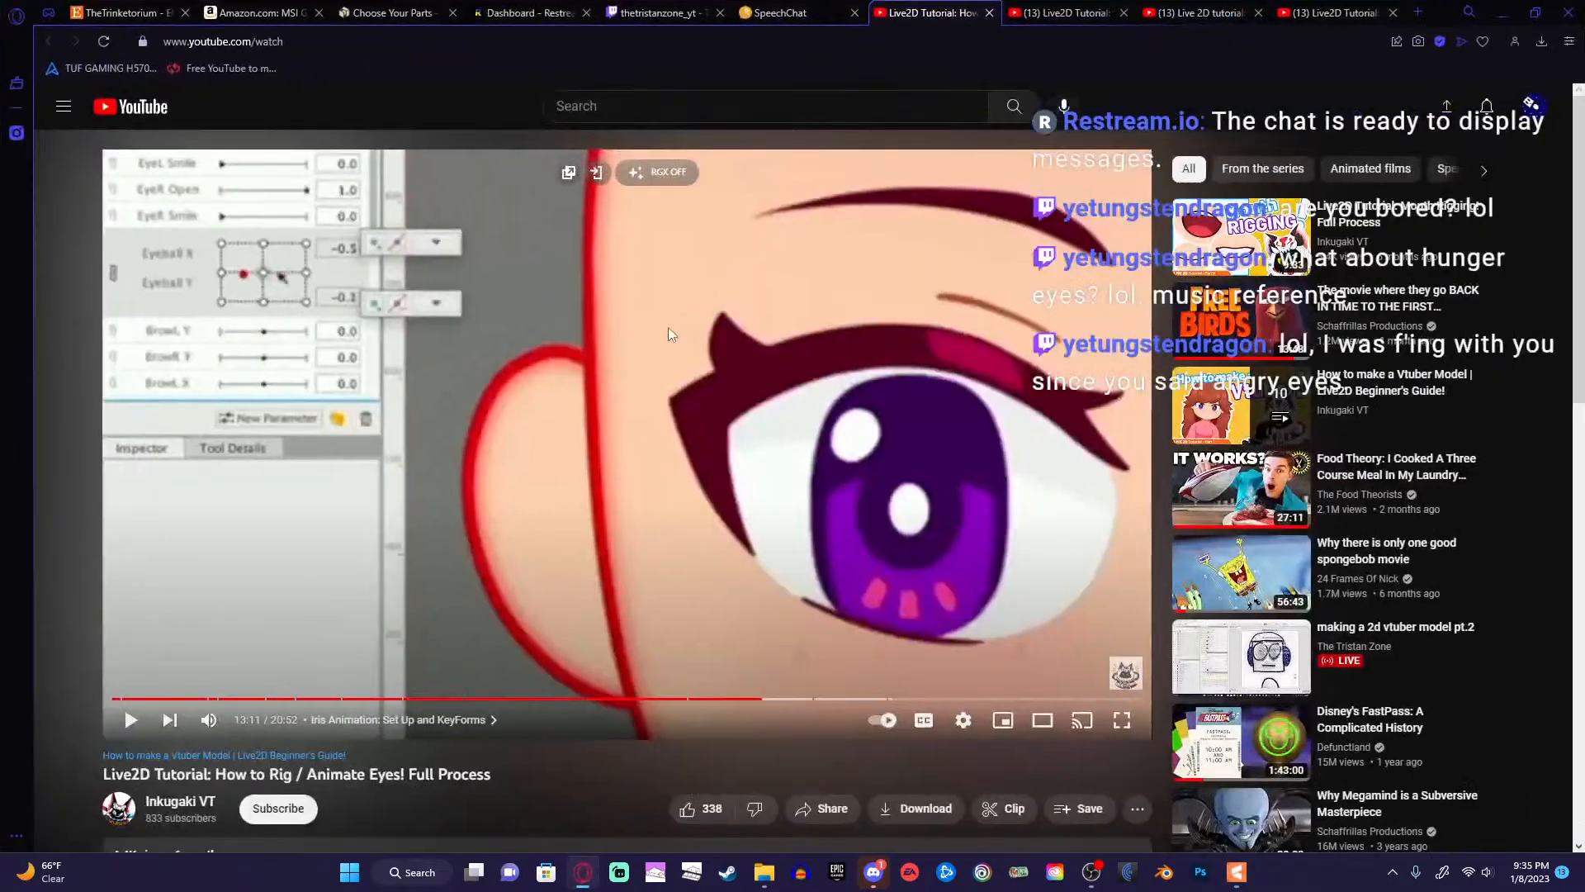
left_click(1065, 13)
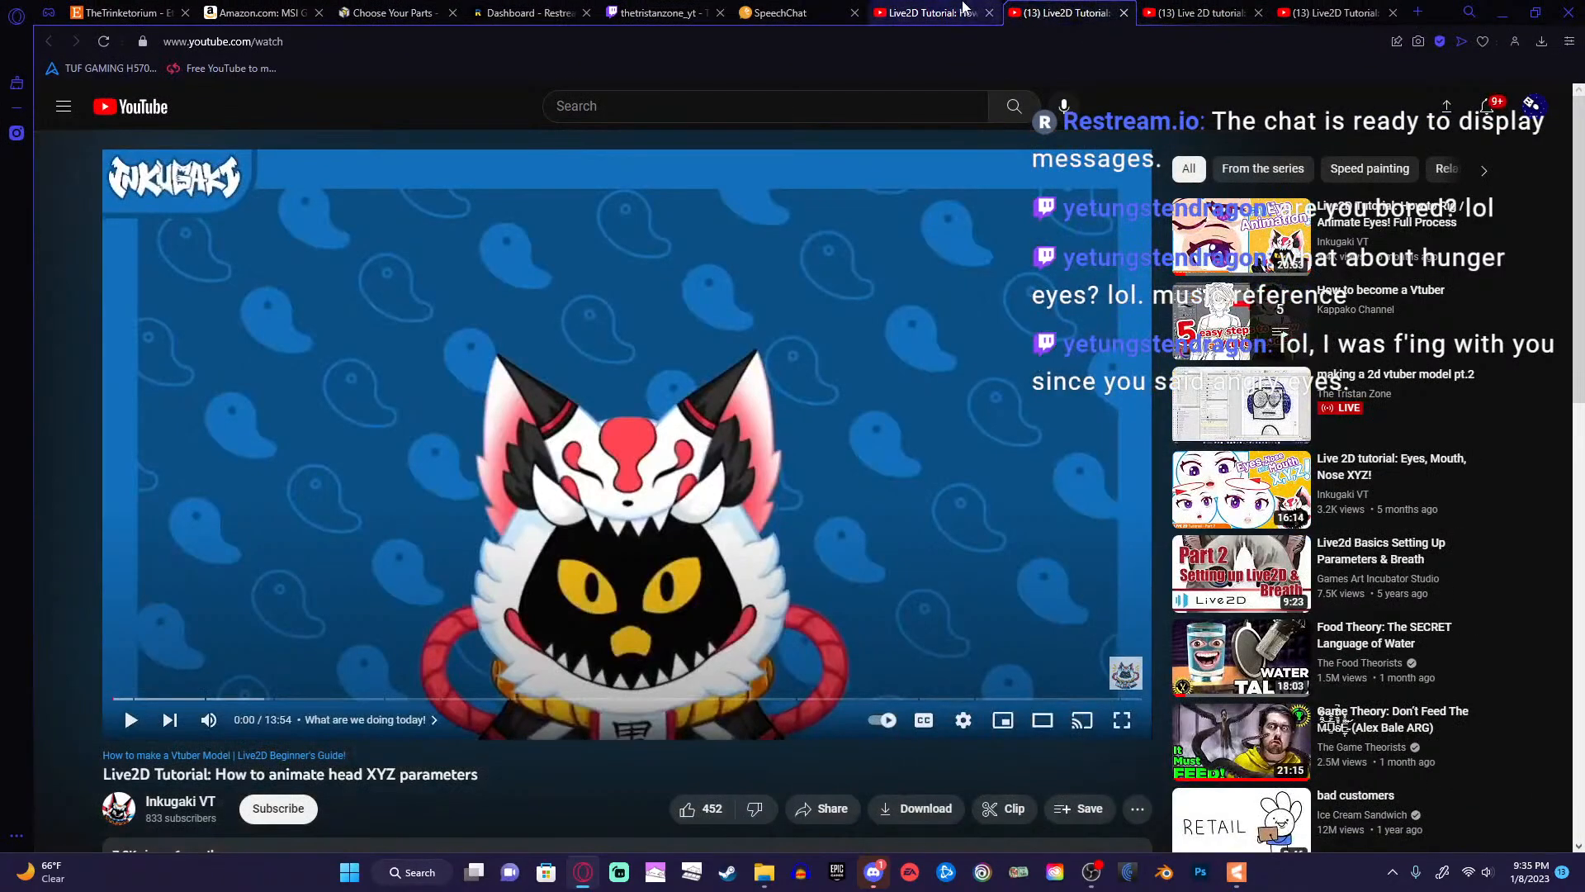
left_click(931, 13)
key("Left")
key("space")
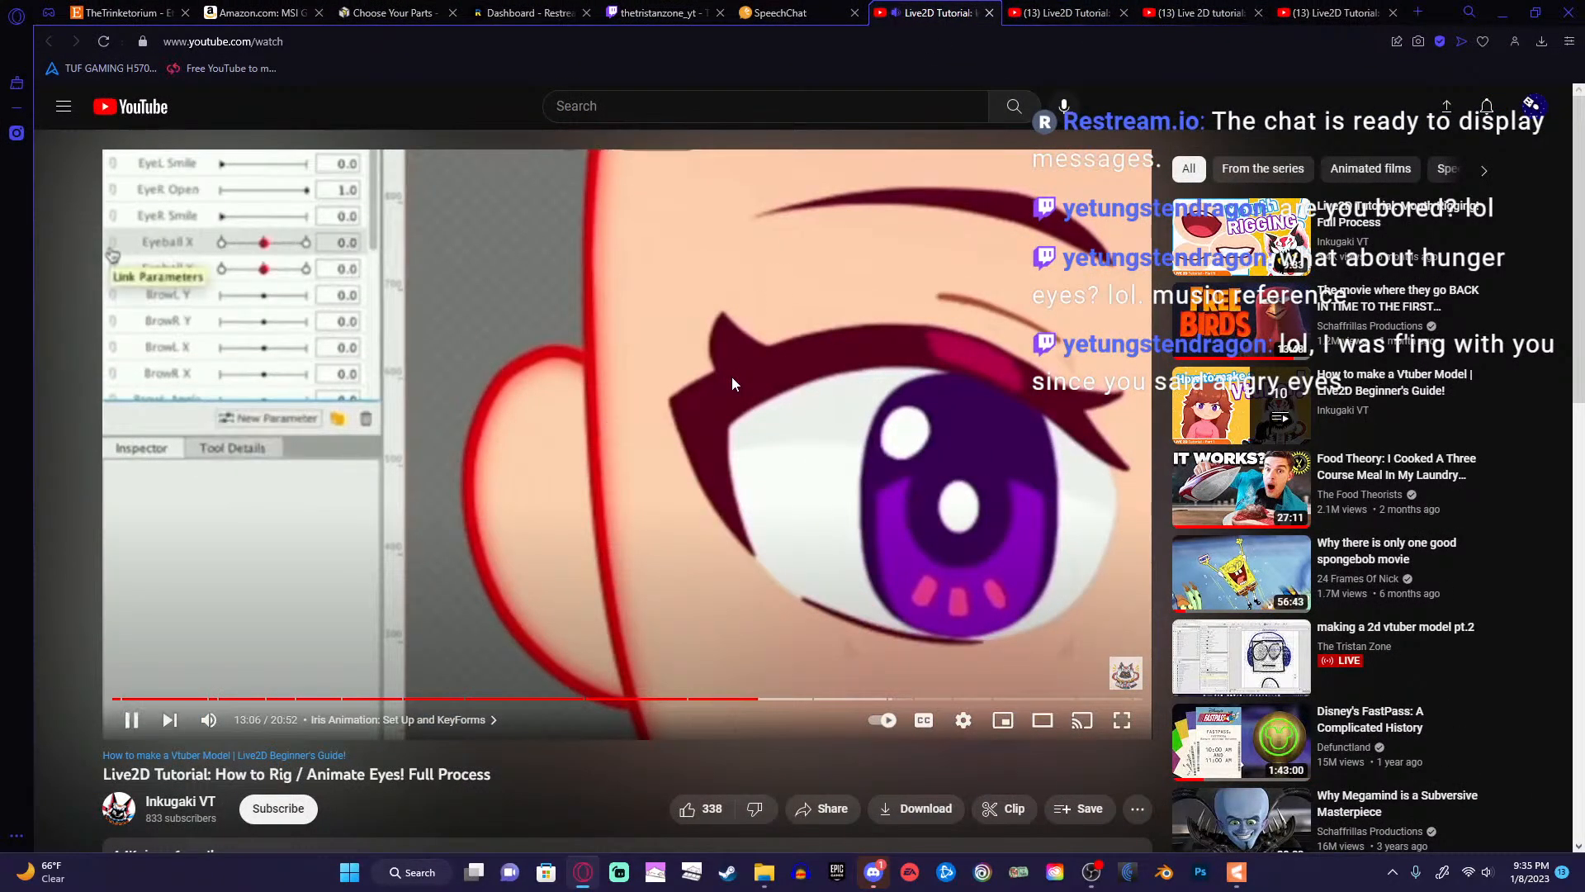
key("space")
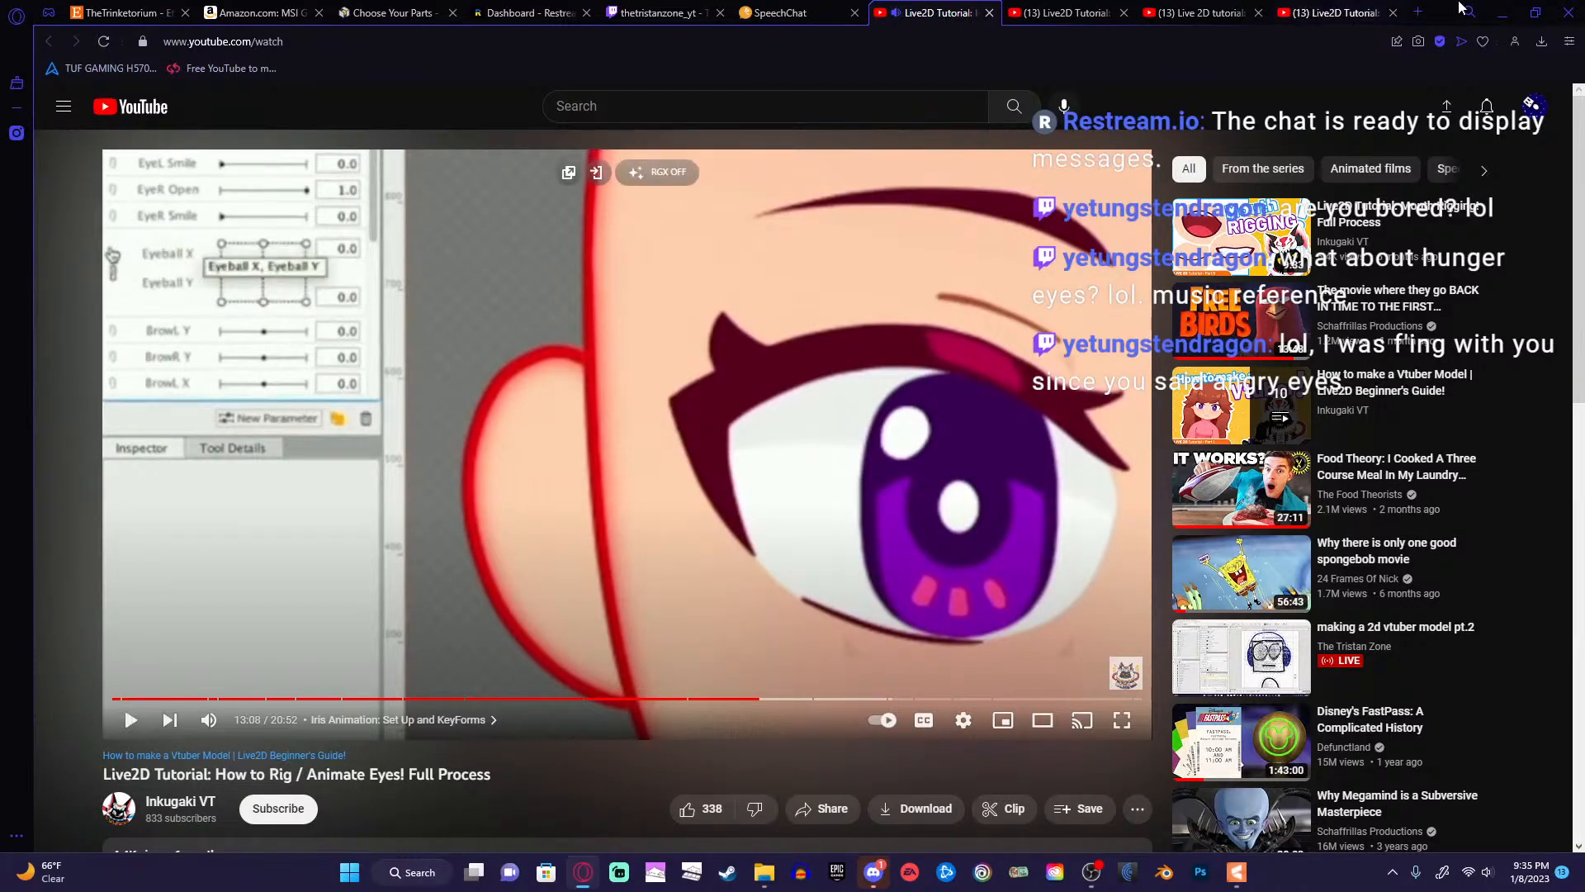
left_click(1534, 12)
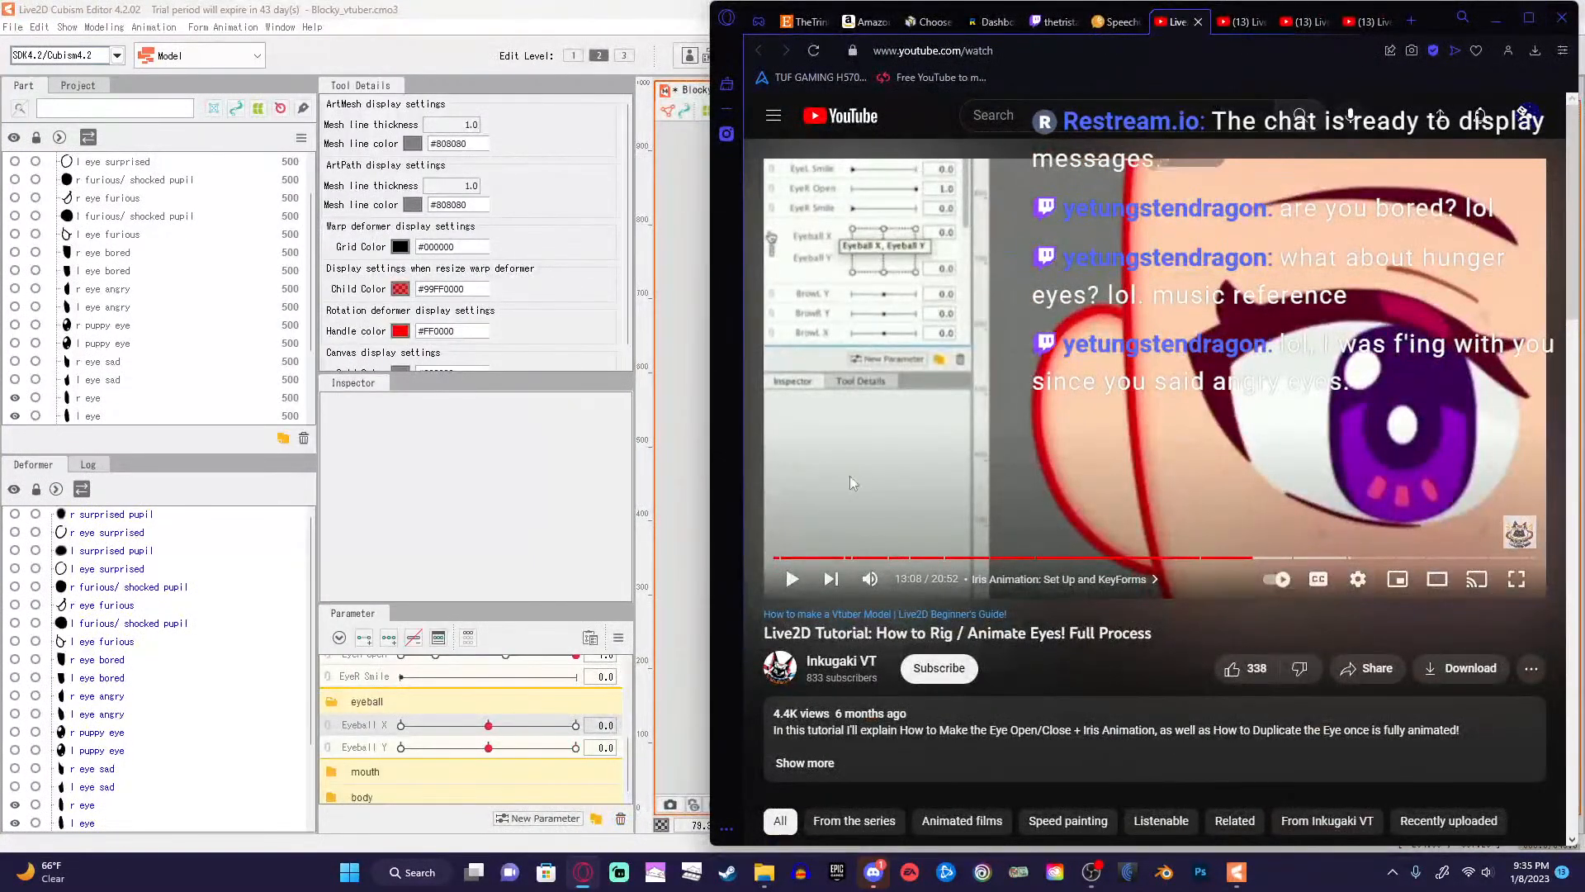
Link the Eyeball X and Eyeball Y parameters in Live2D Cubism Editor and test the eye movement on the combined grid.
left_click(334, 735)
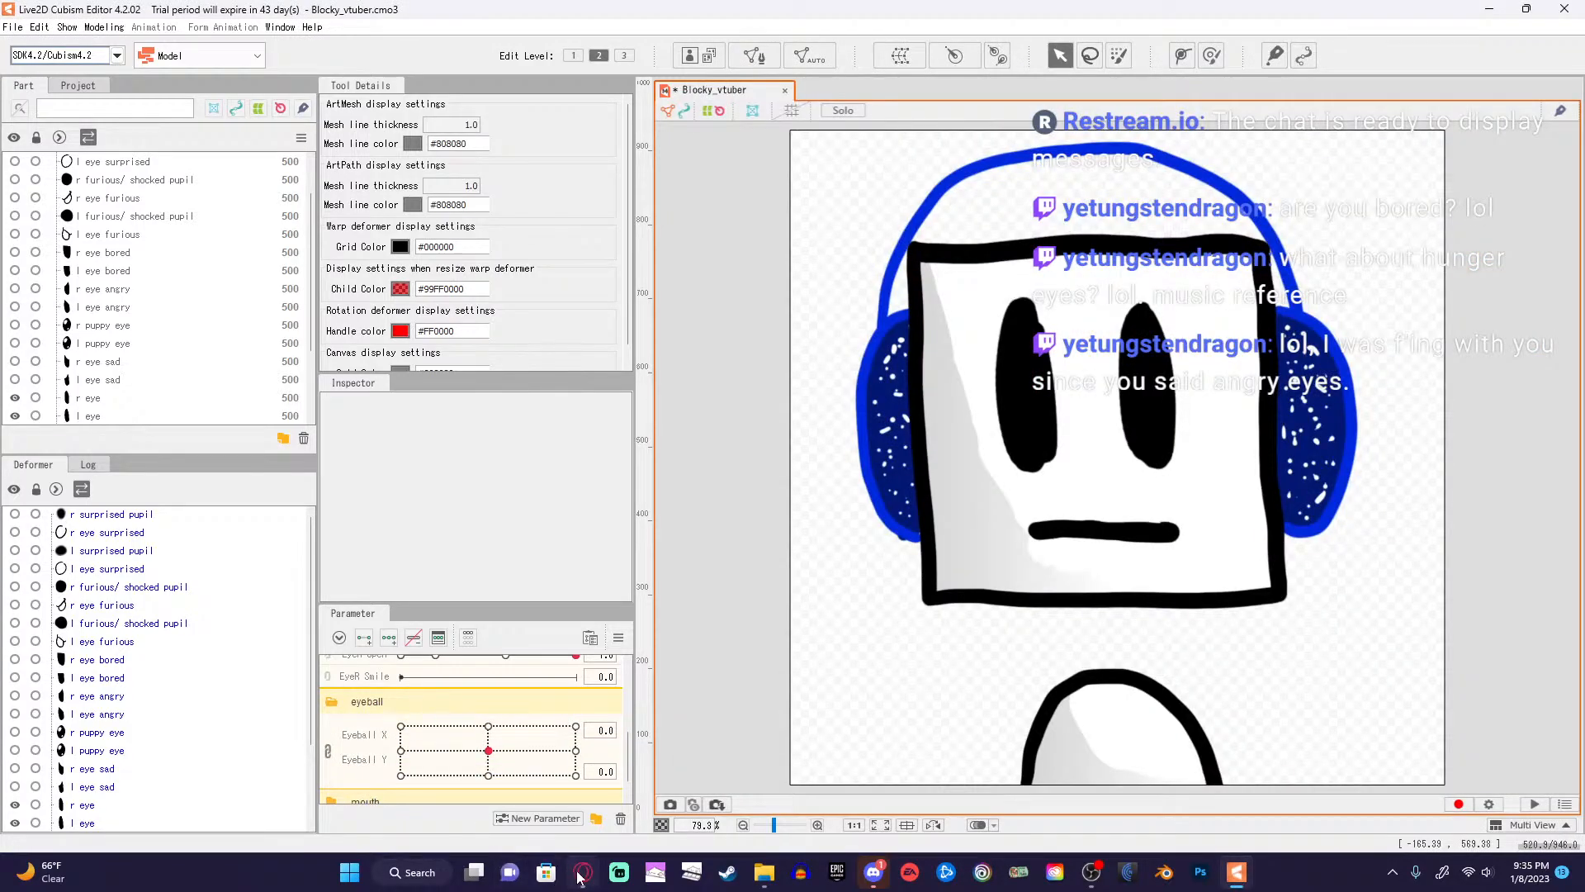
left_click(582, 871)
left_click(1527, 13)
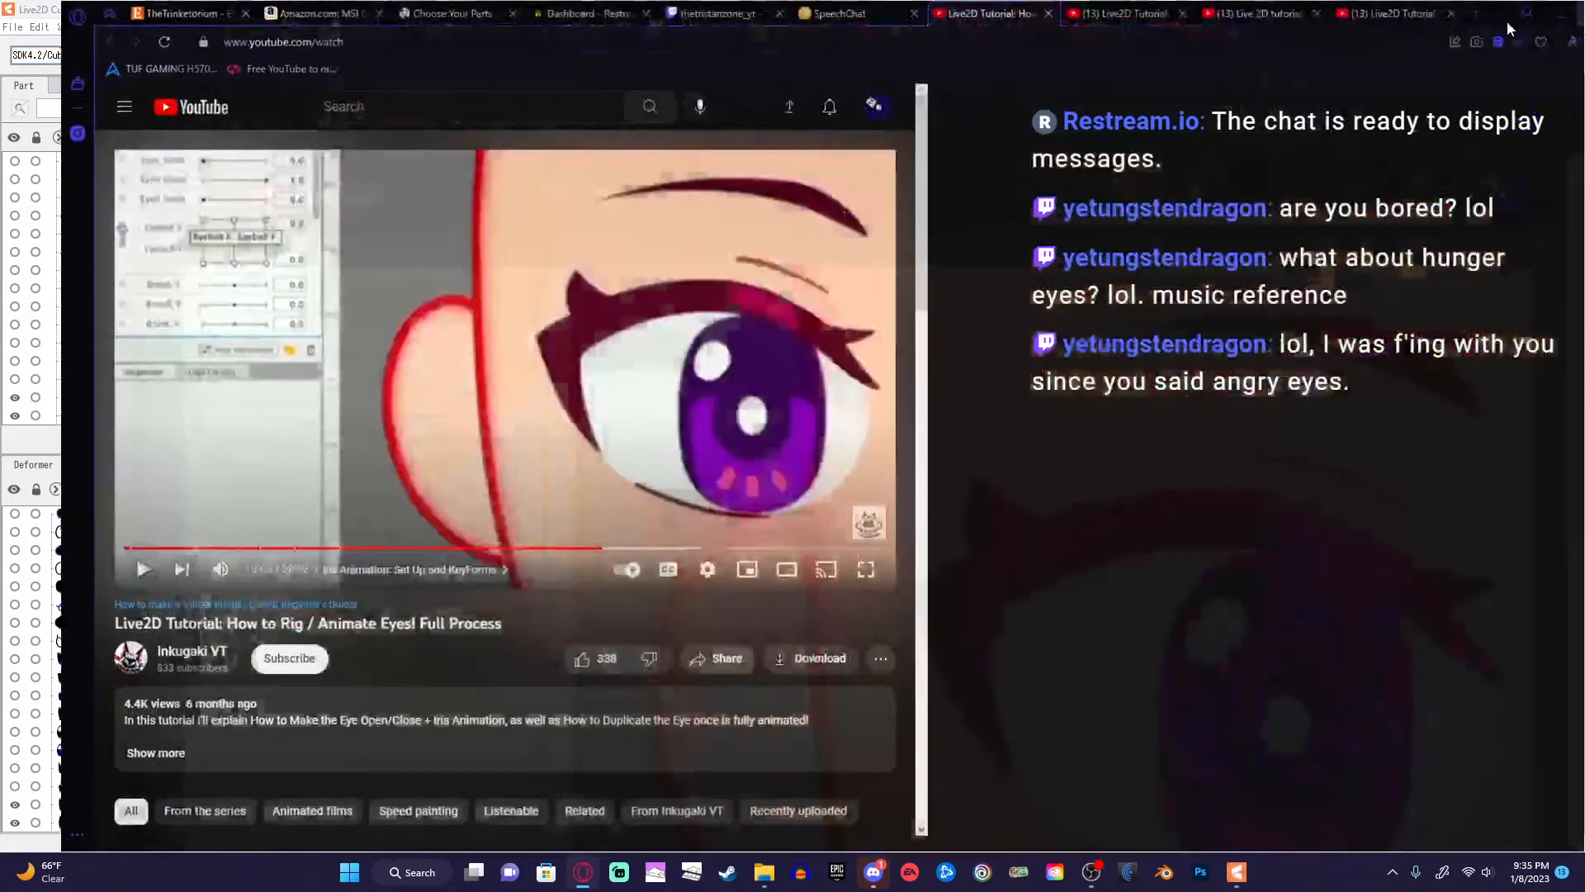
left_click(1496, 11)
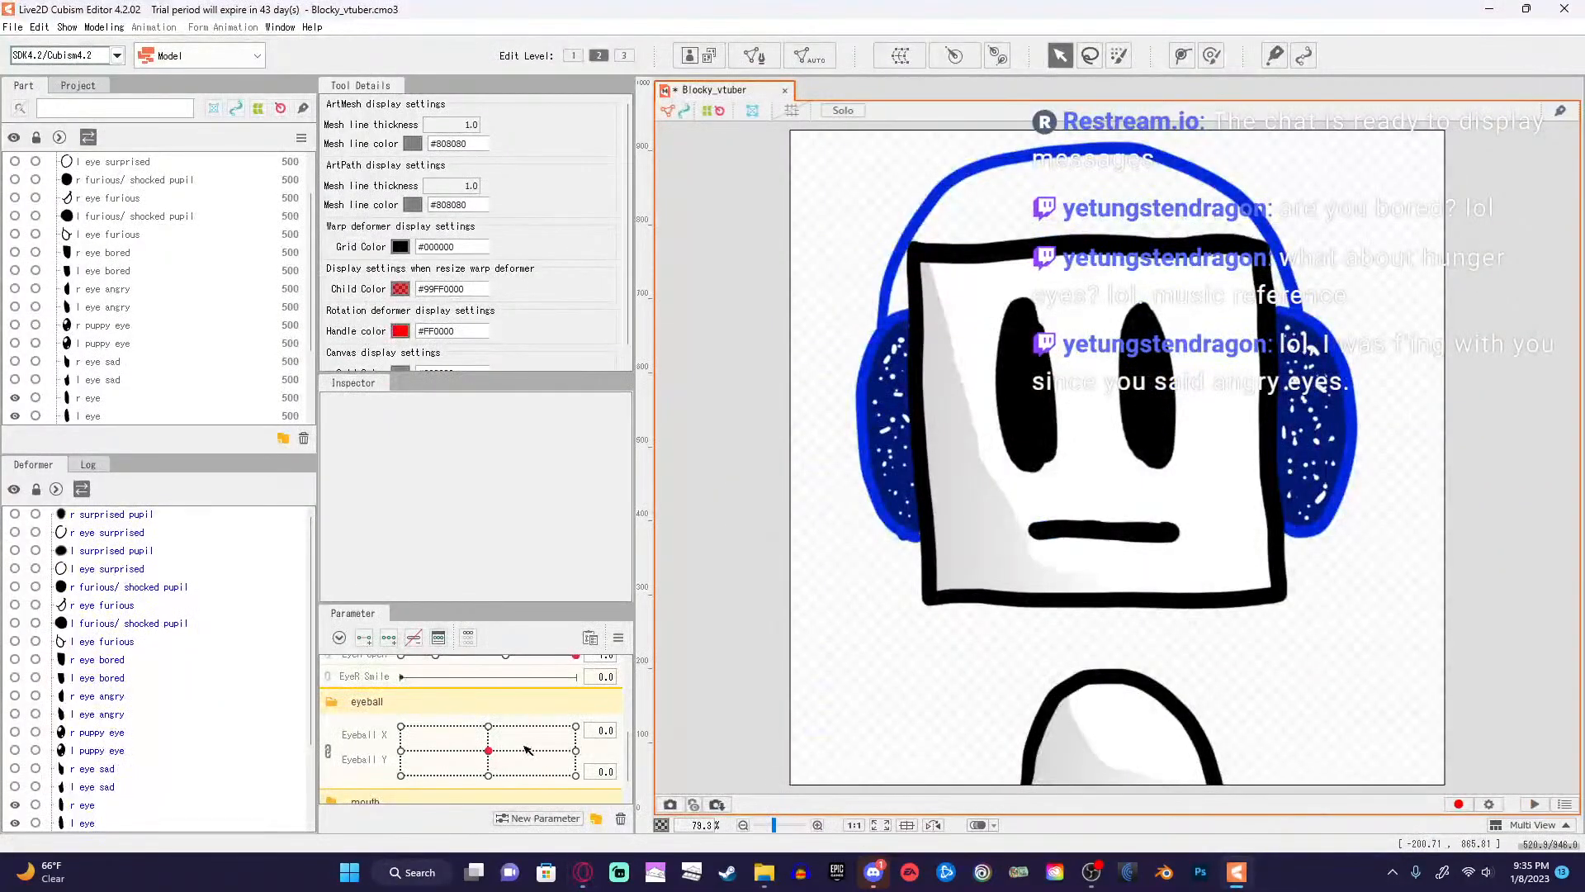
left_click_drag(493, 759, 357, 846)
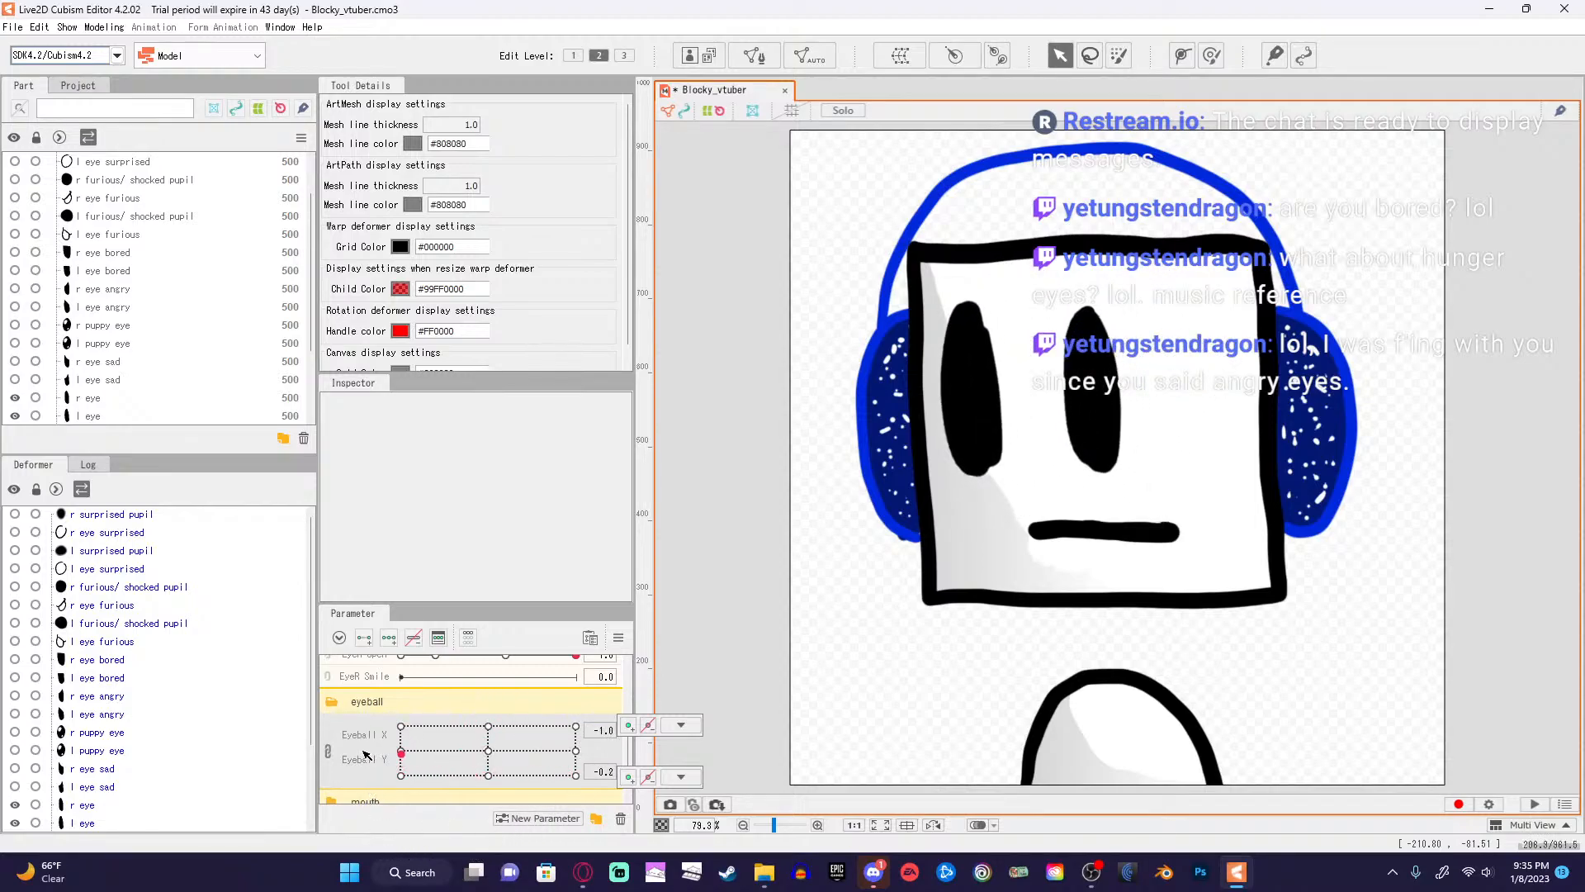
left_click_drag(402, 750, 489, 750)
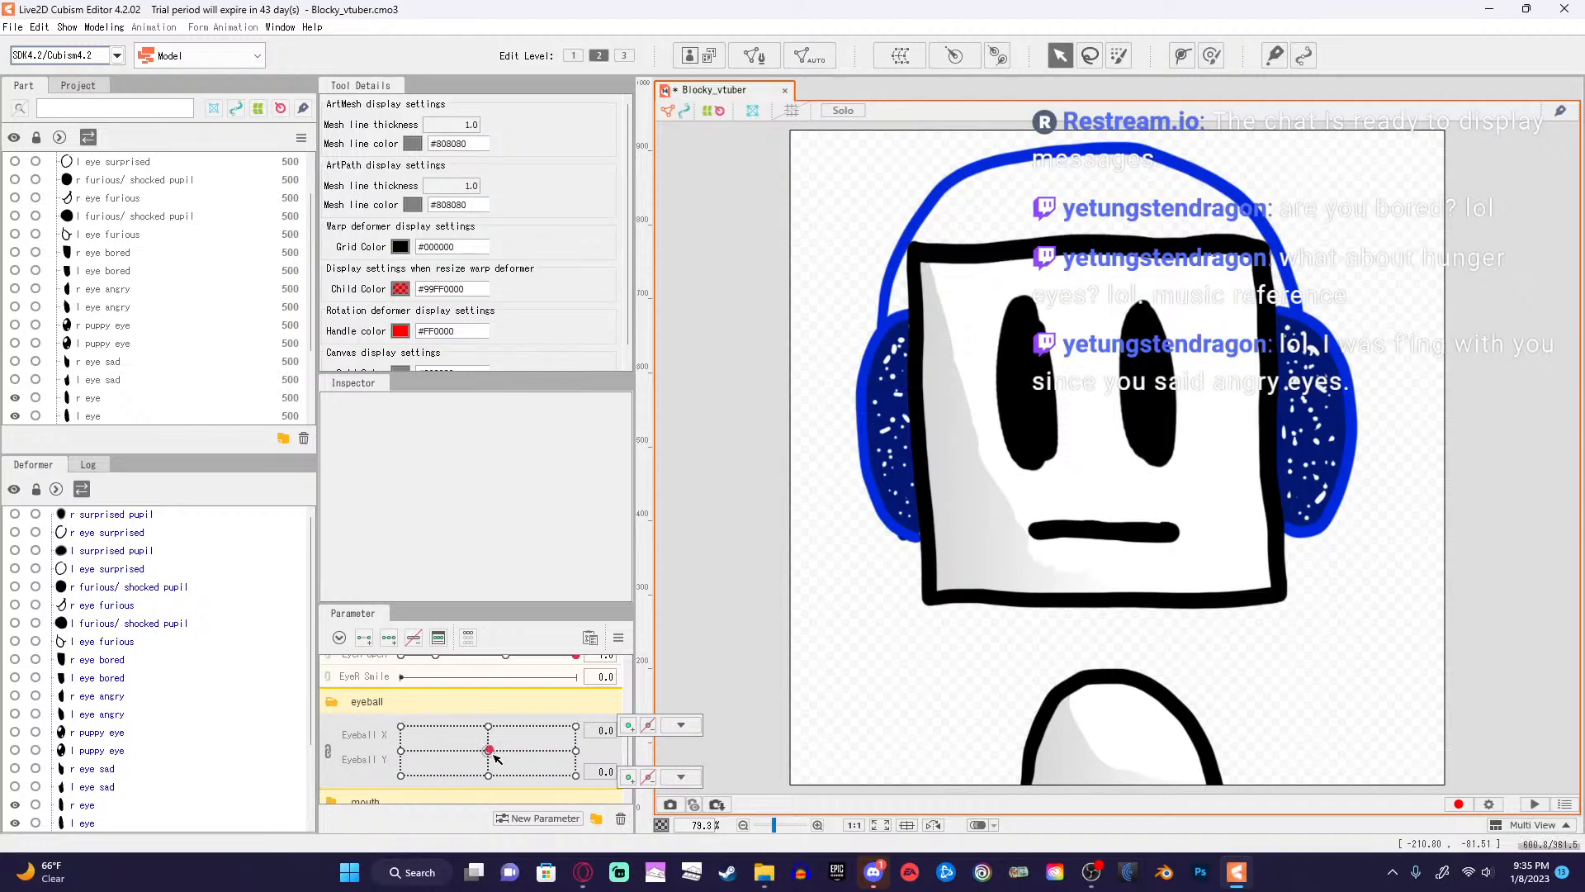
Watch the Synthesize corners part of the browser tutorial around 13:22, then return to Live2D Cubism Editor.
left_click(584, 870)
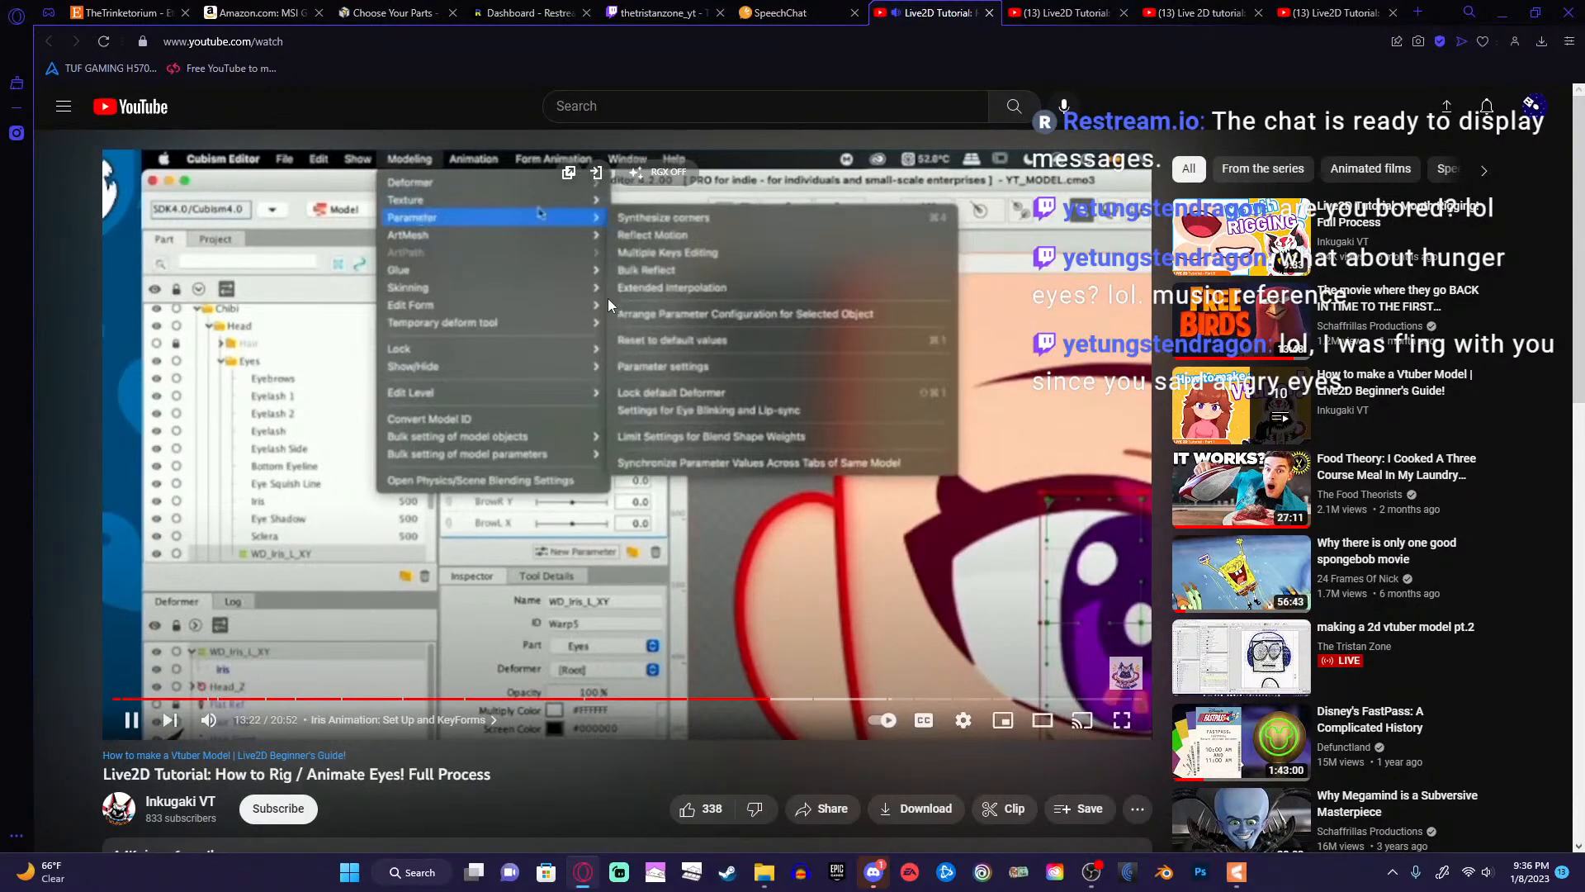
left_click(604, 303)
left_click(596, 308)
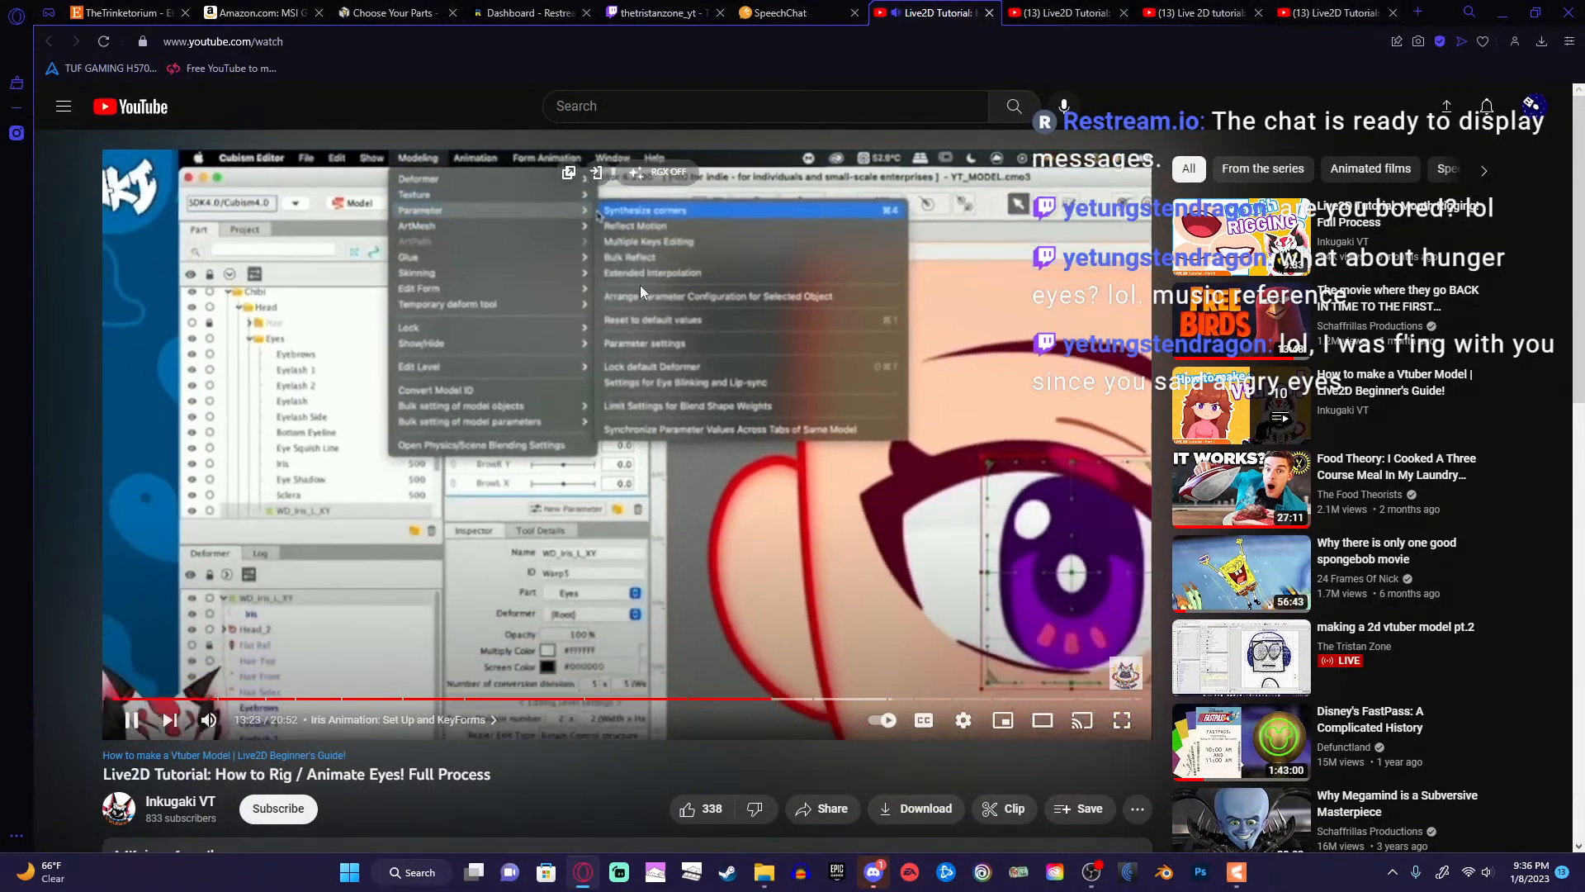
left_click(640, 285)
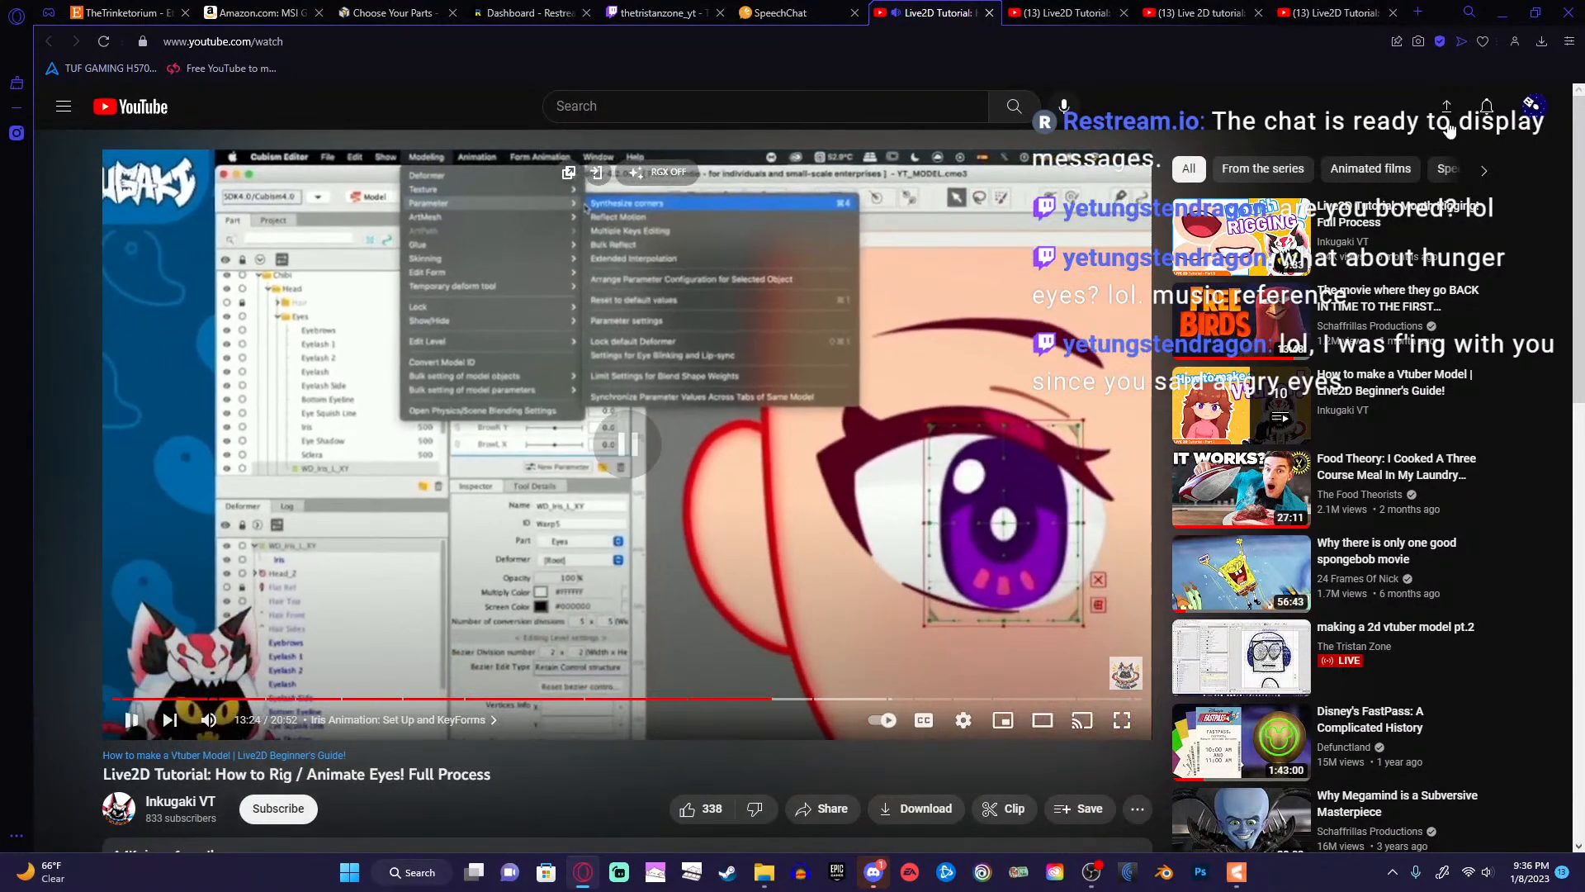
left_click(1499, 8)
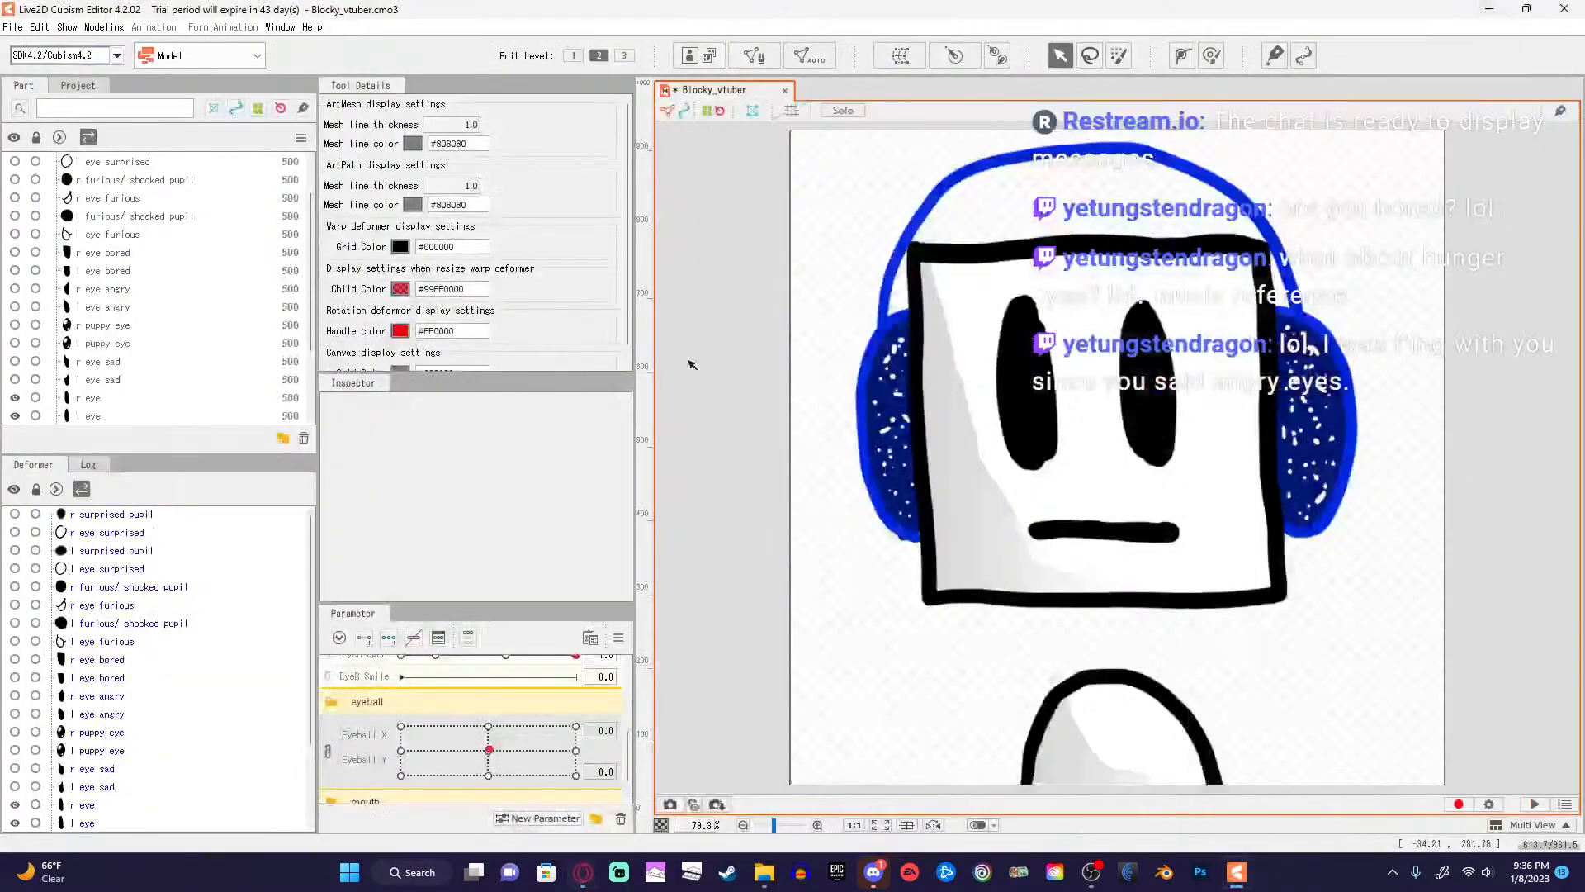
Select both eye meshes through the linked eyeball parameter at its center key and open the Synthesize corners settings.
left_click(490, 753)
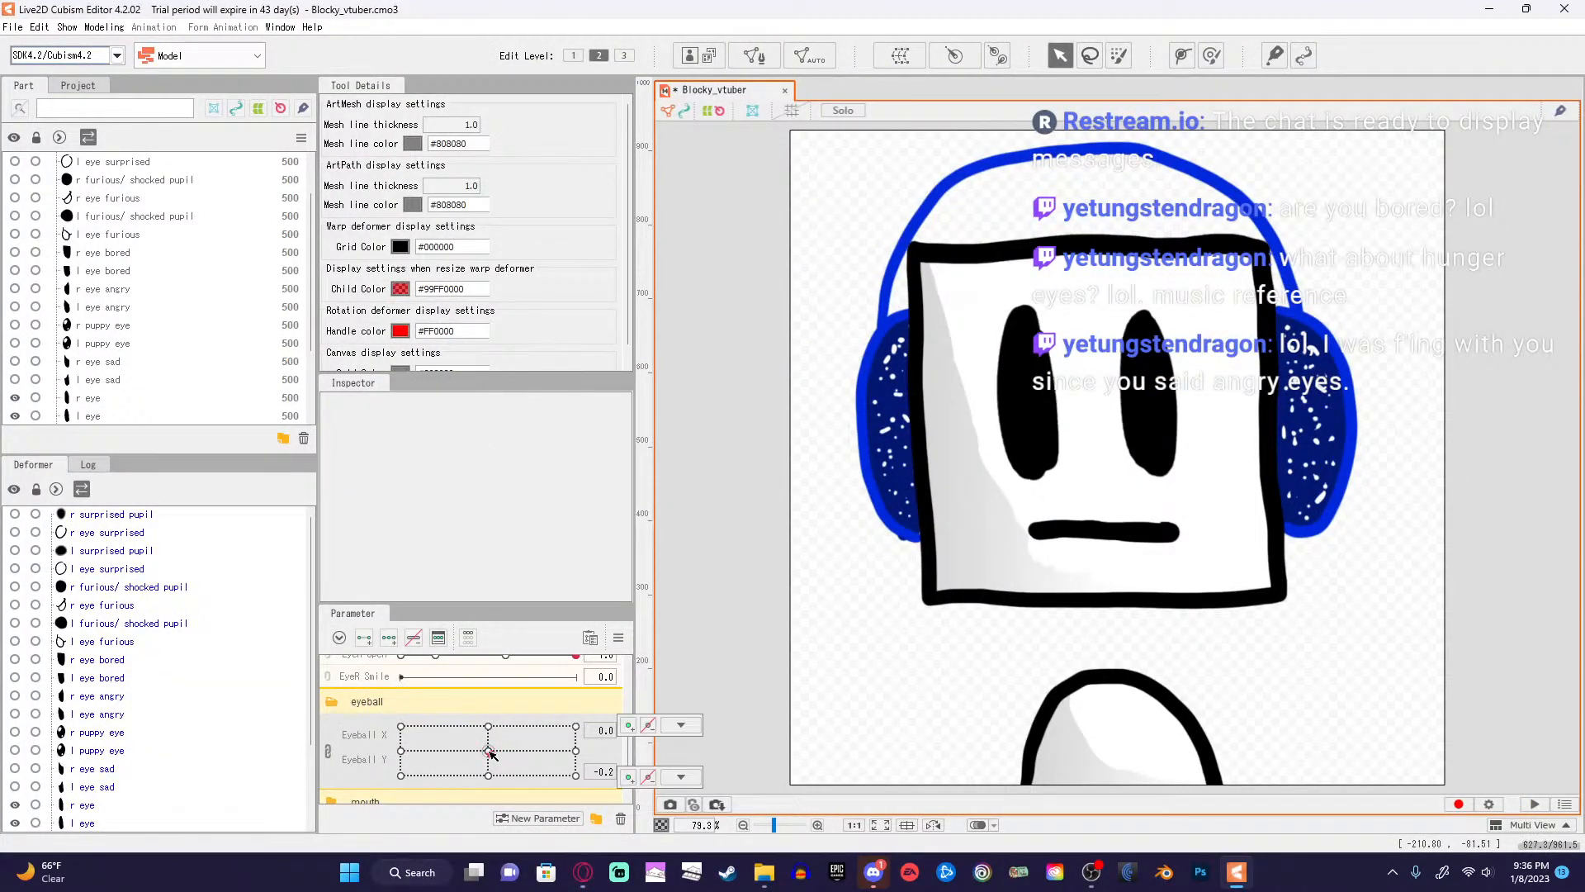
left_click(681, 725)
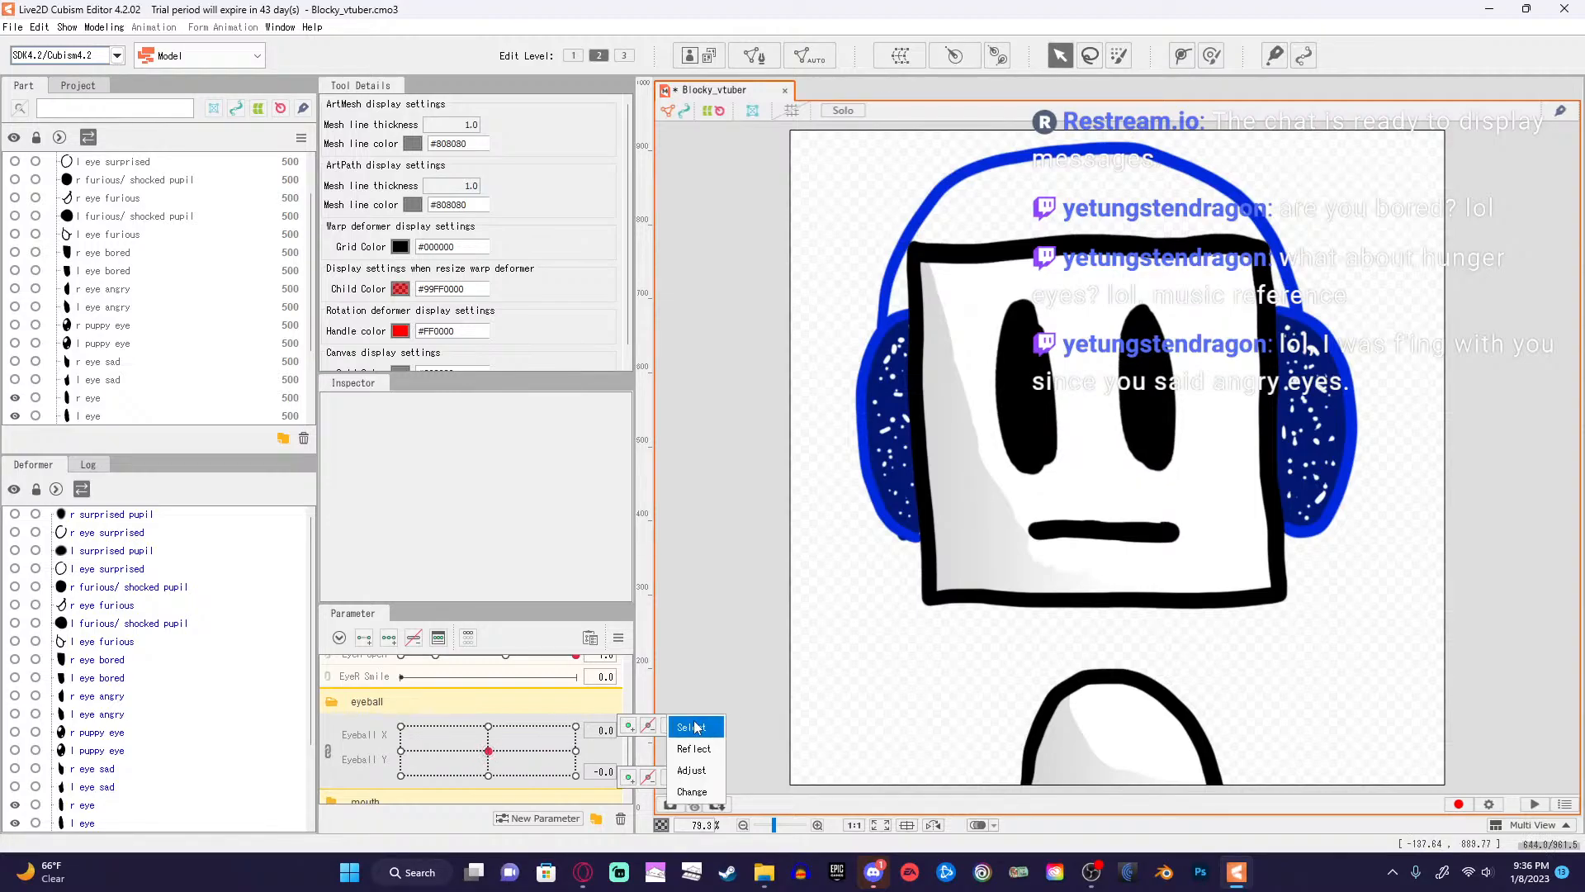
left_click(694, 727)
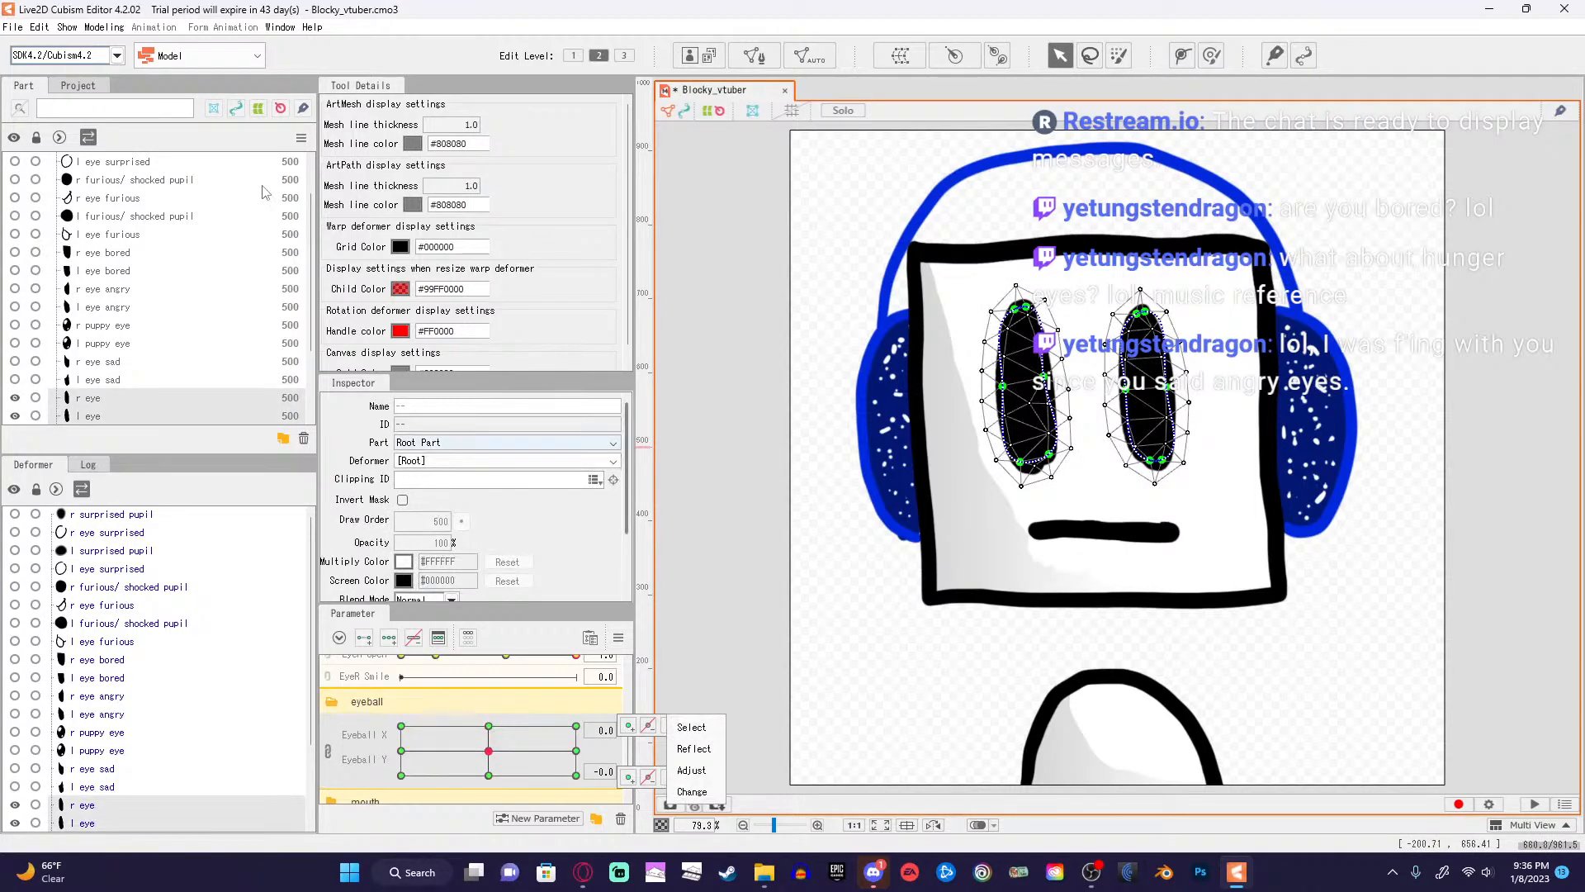
left_click(101, 27)
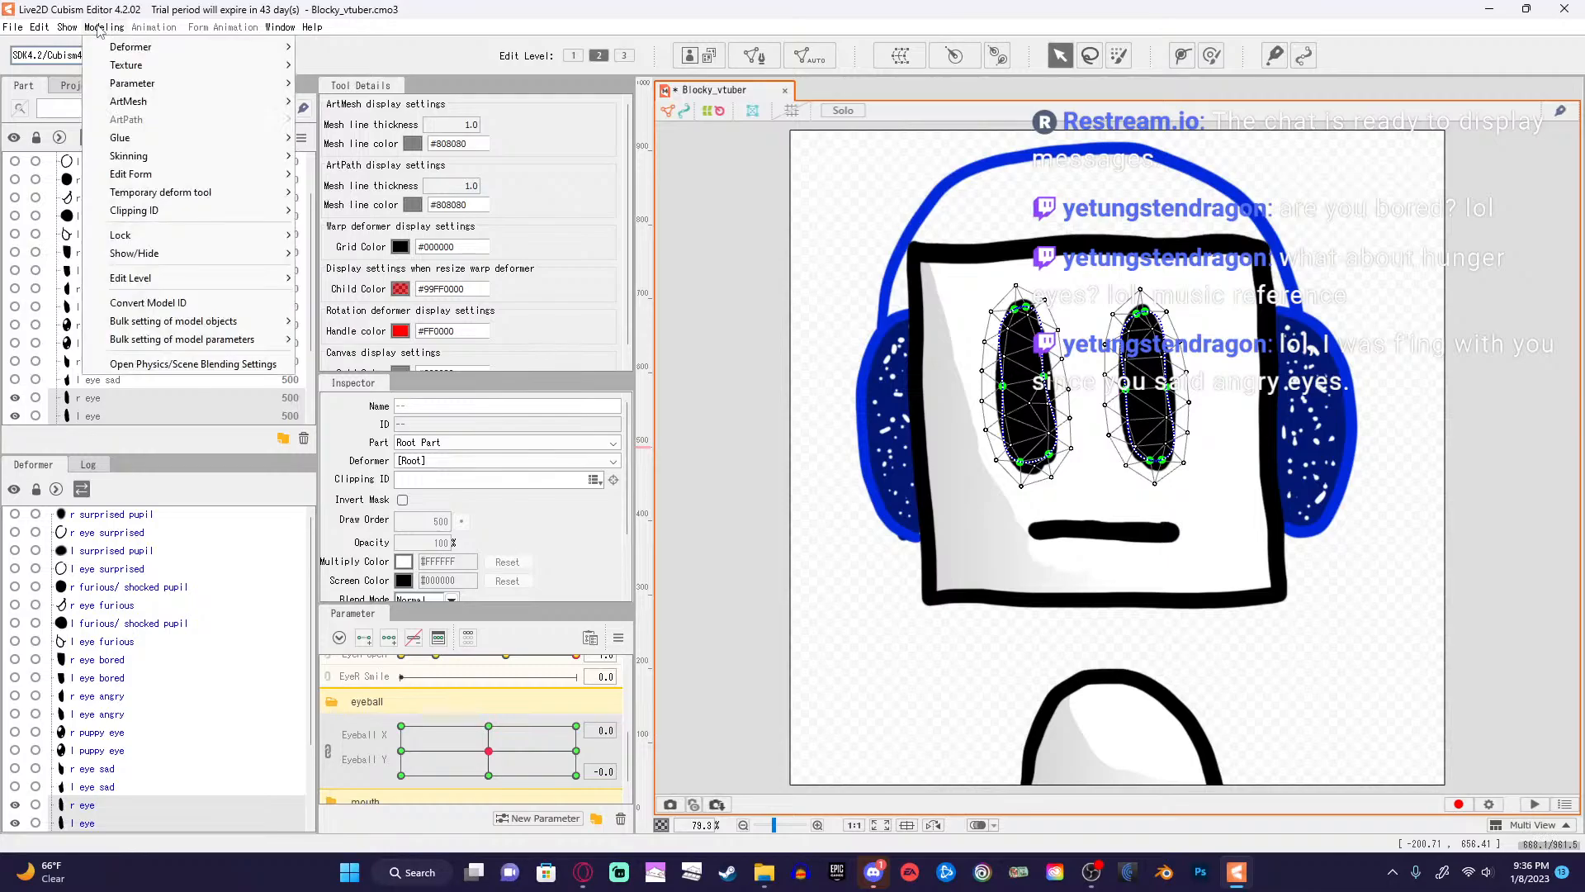
mouse_move(132, 83)
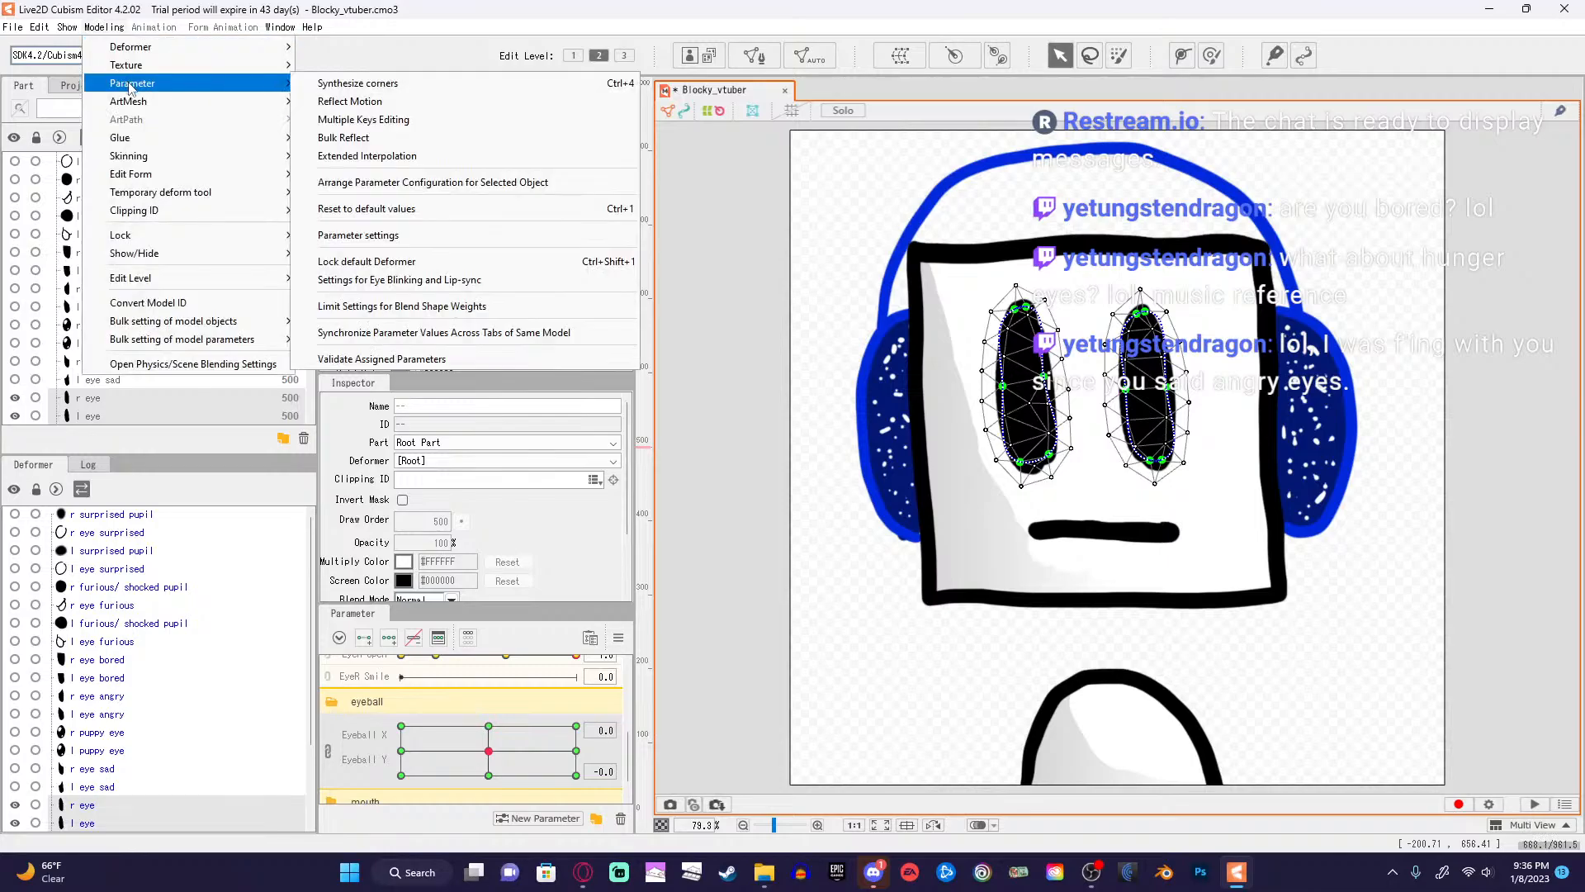
left_click(384, 87)
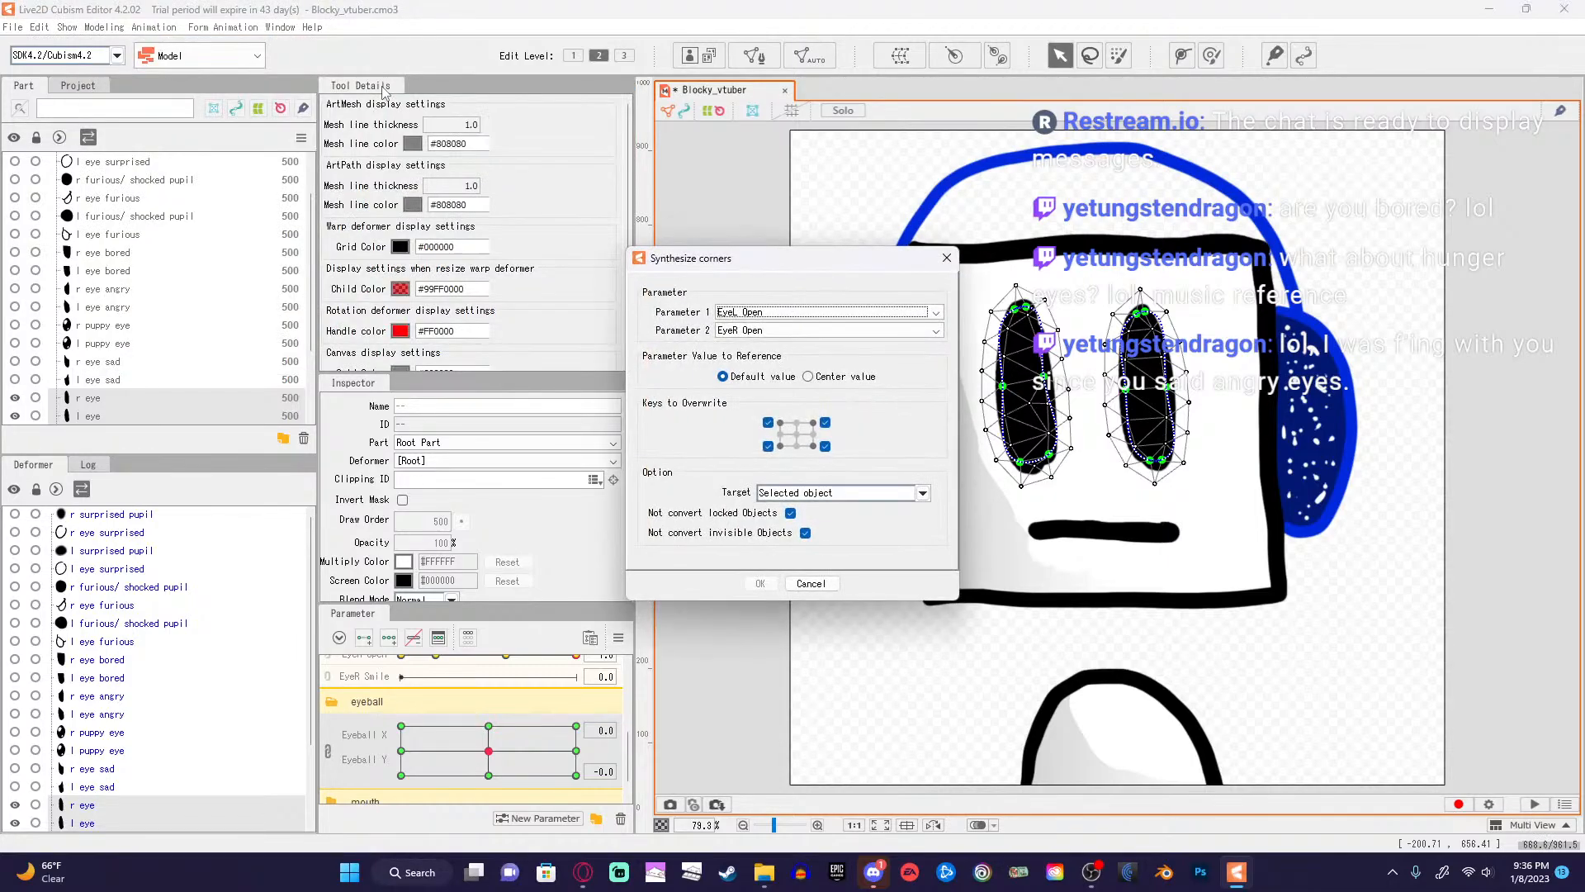
Review the tutorial's explanation of the linked eyeball keys in the browser up to 13:46, then return to Live2D Cubism Editor.
left_click(581, 877)
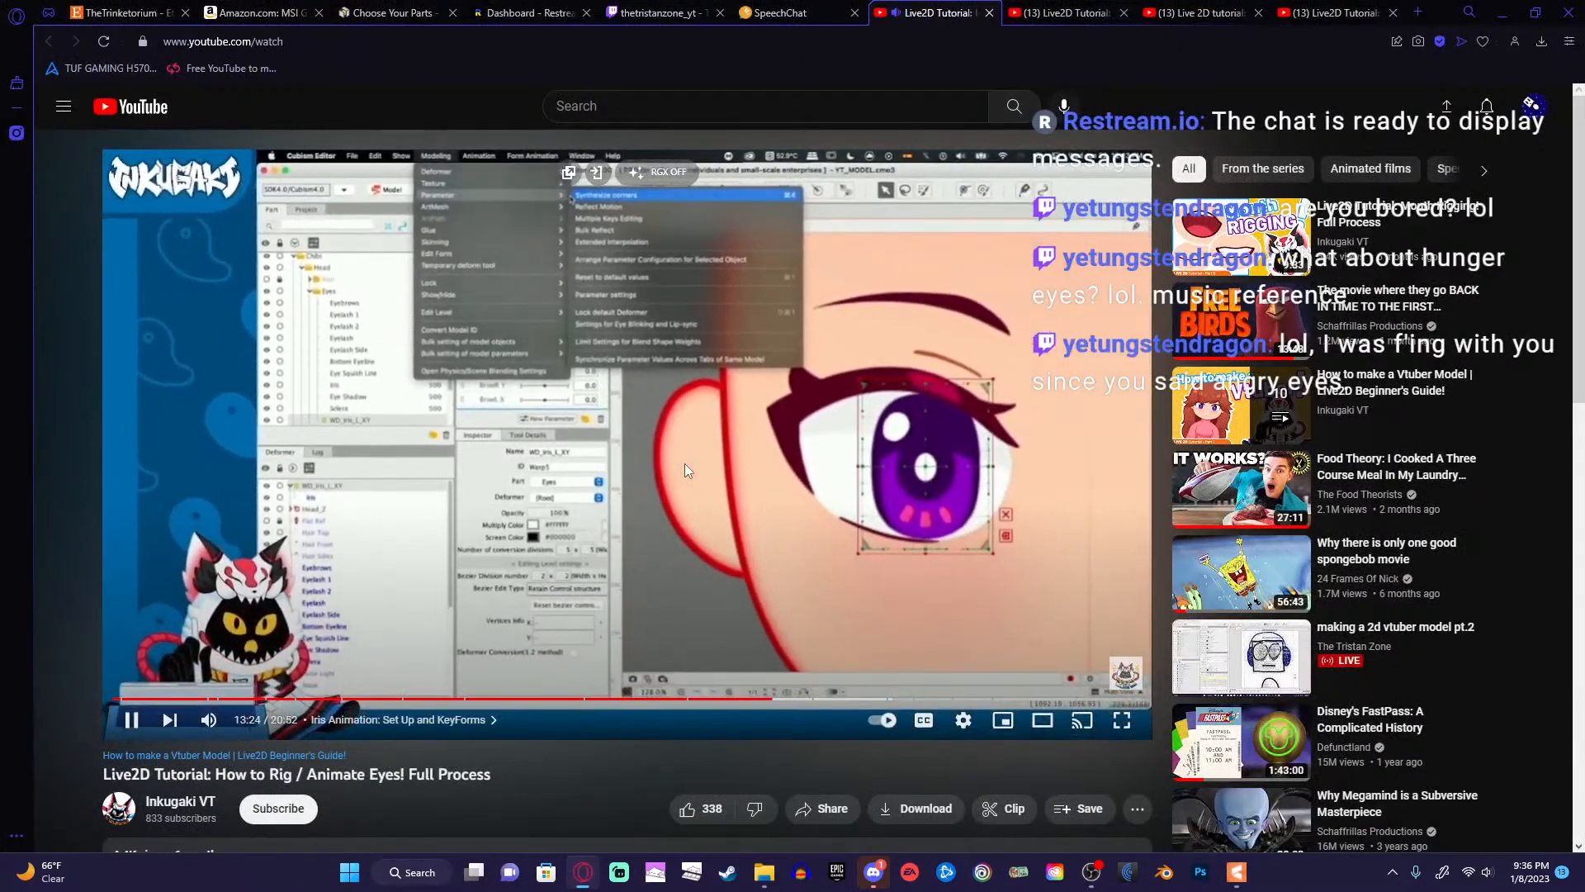
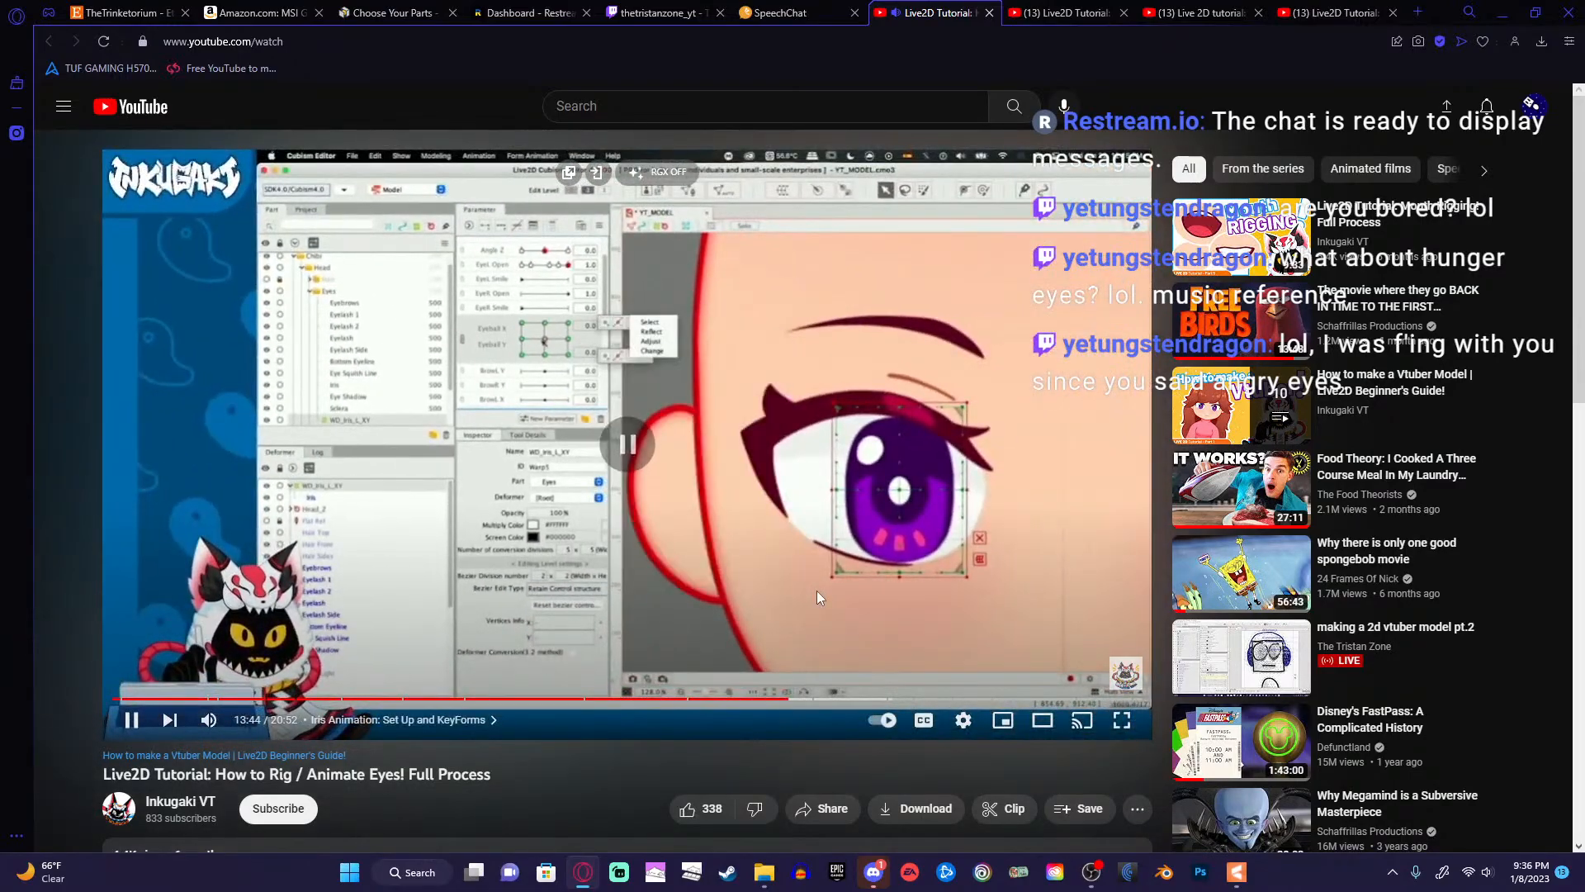
double_click(815, 591)
key("space")
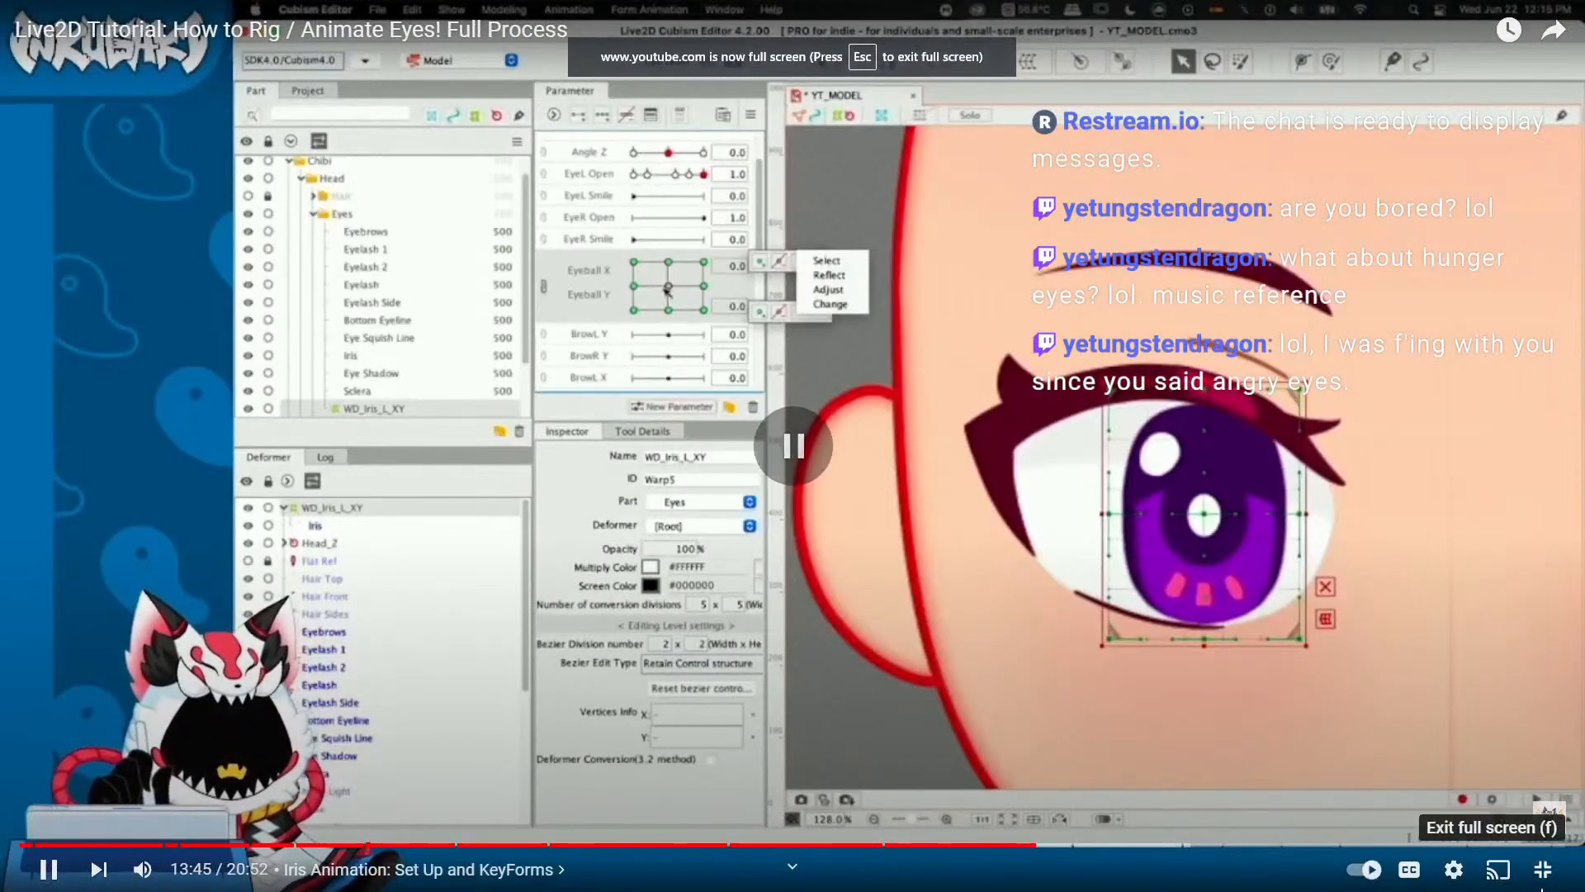
left_click(1554, 873)
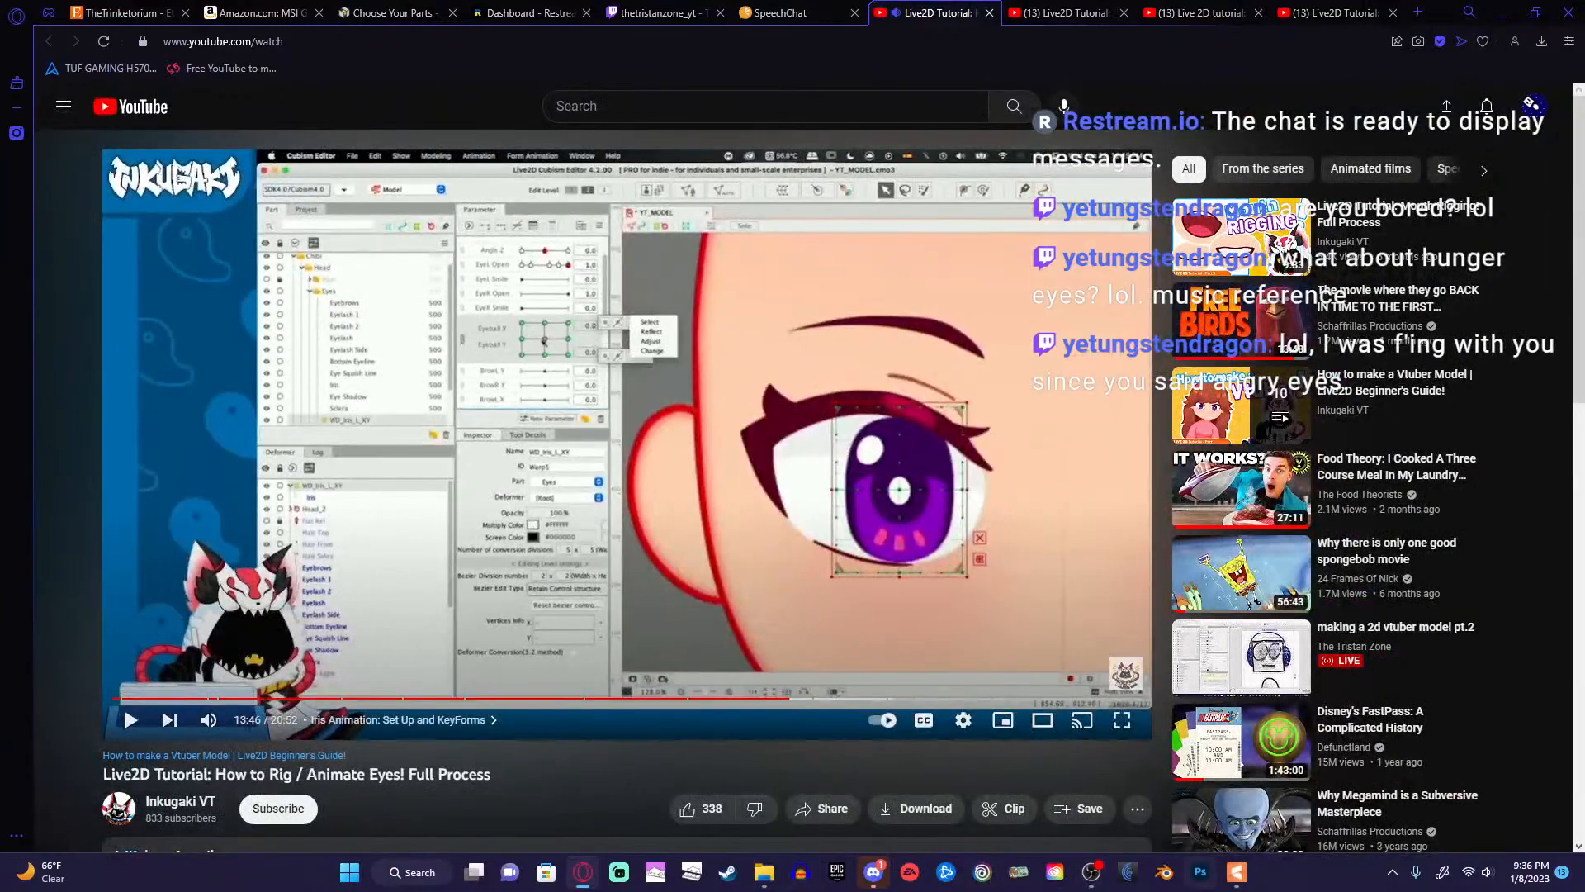
left_click(1247, 882)
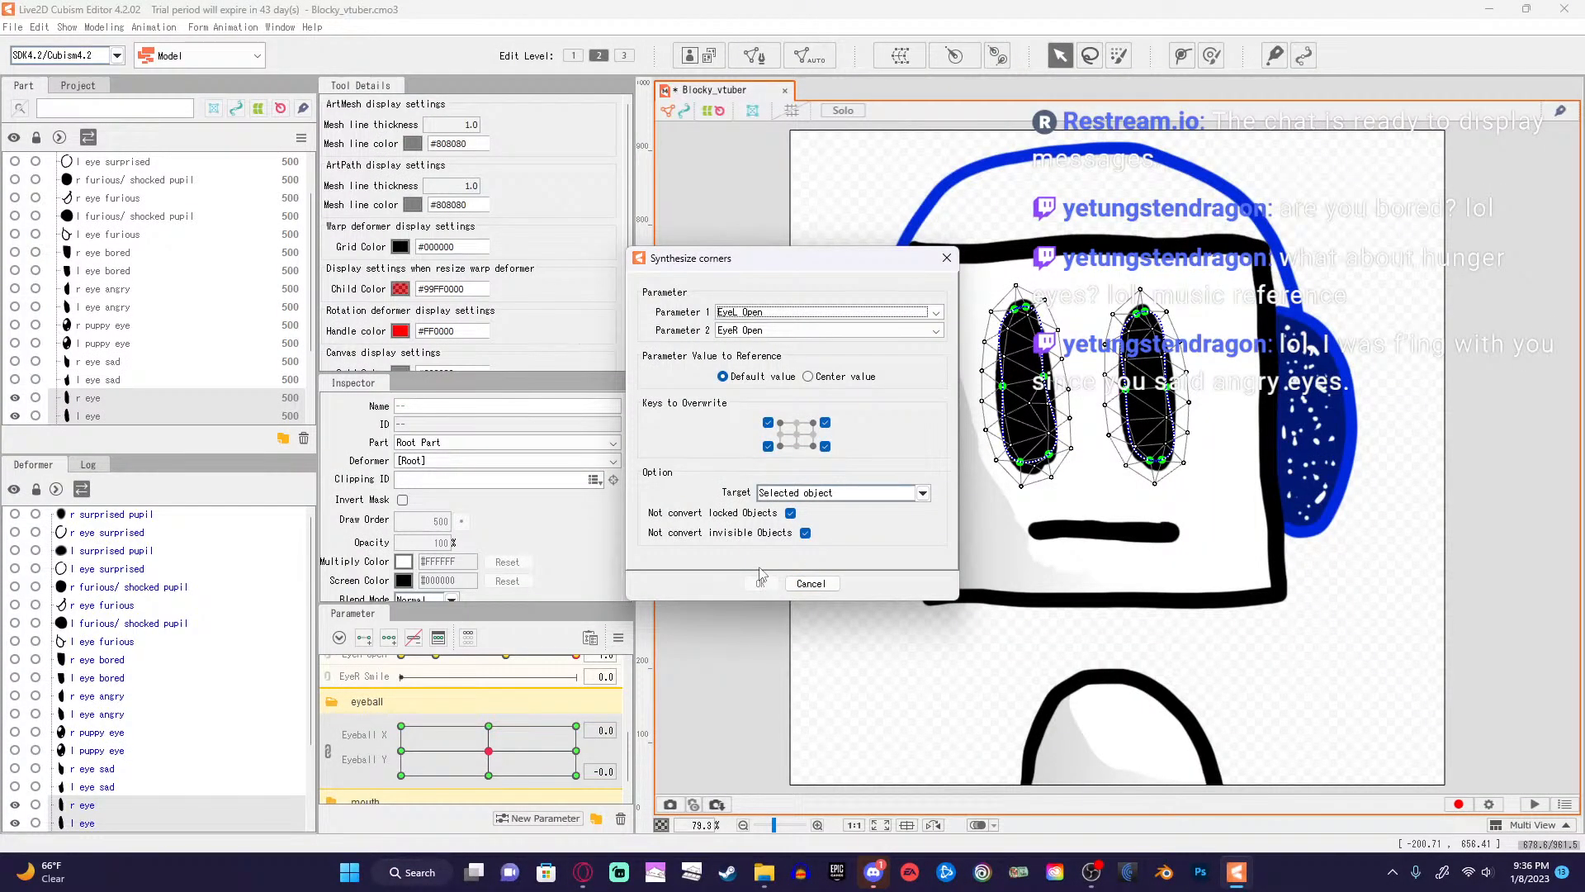
Set Parameter 1 to Eyeball X and Parameter 2 to Eyeball Y in the Synthesize corners settings.
left_click(938, 312)
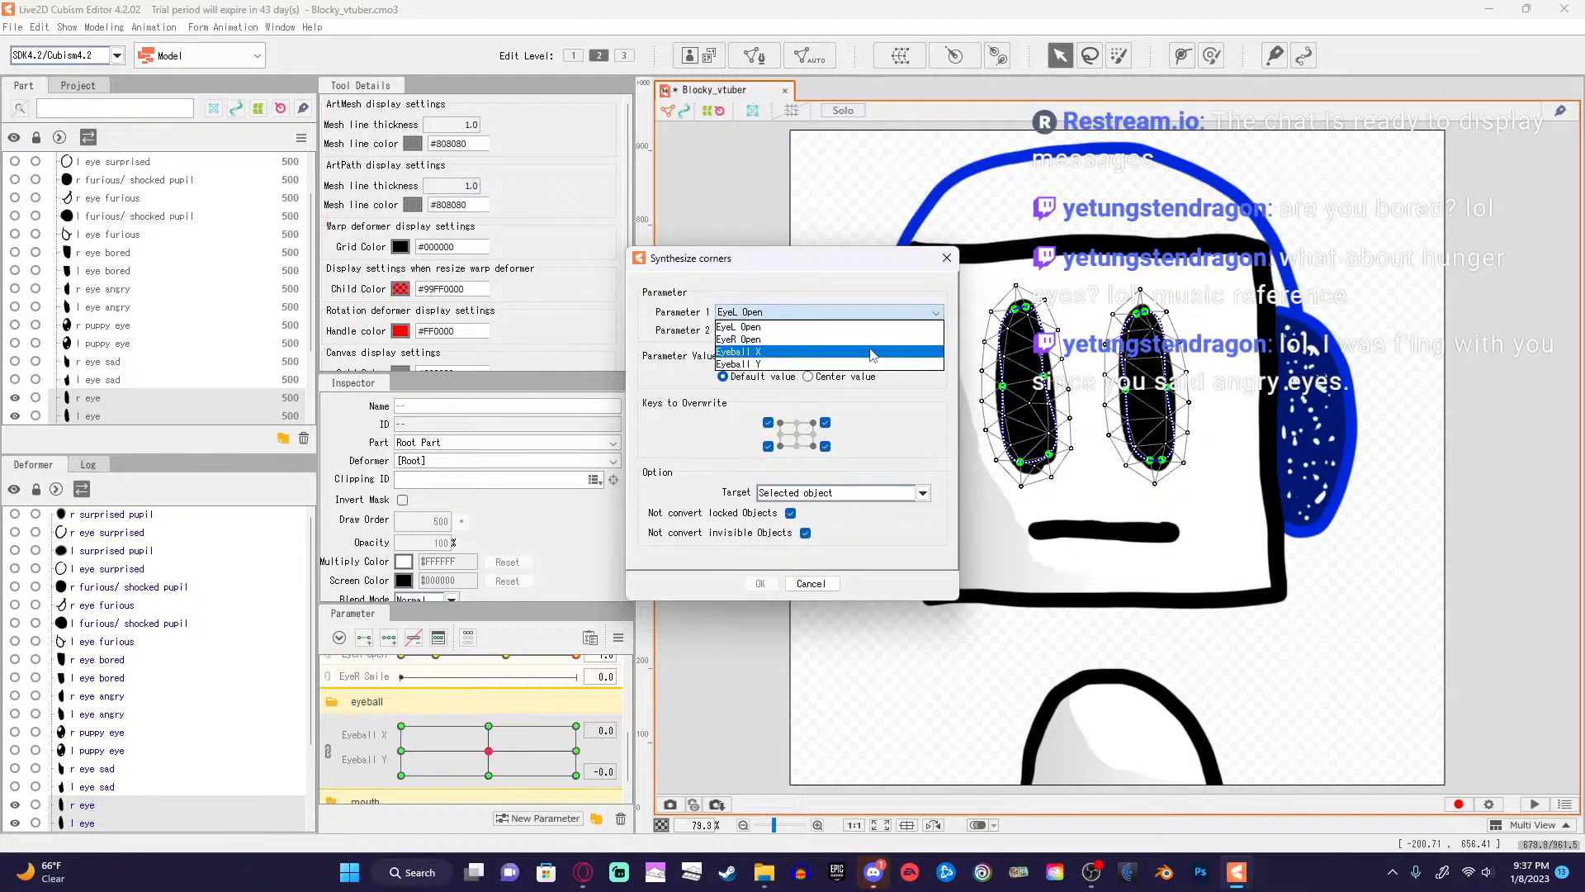
left_click(726, 313)
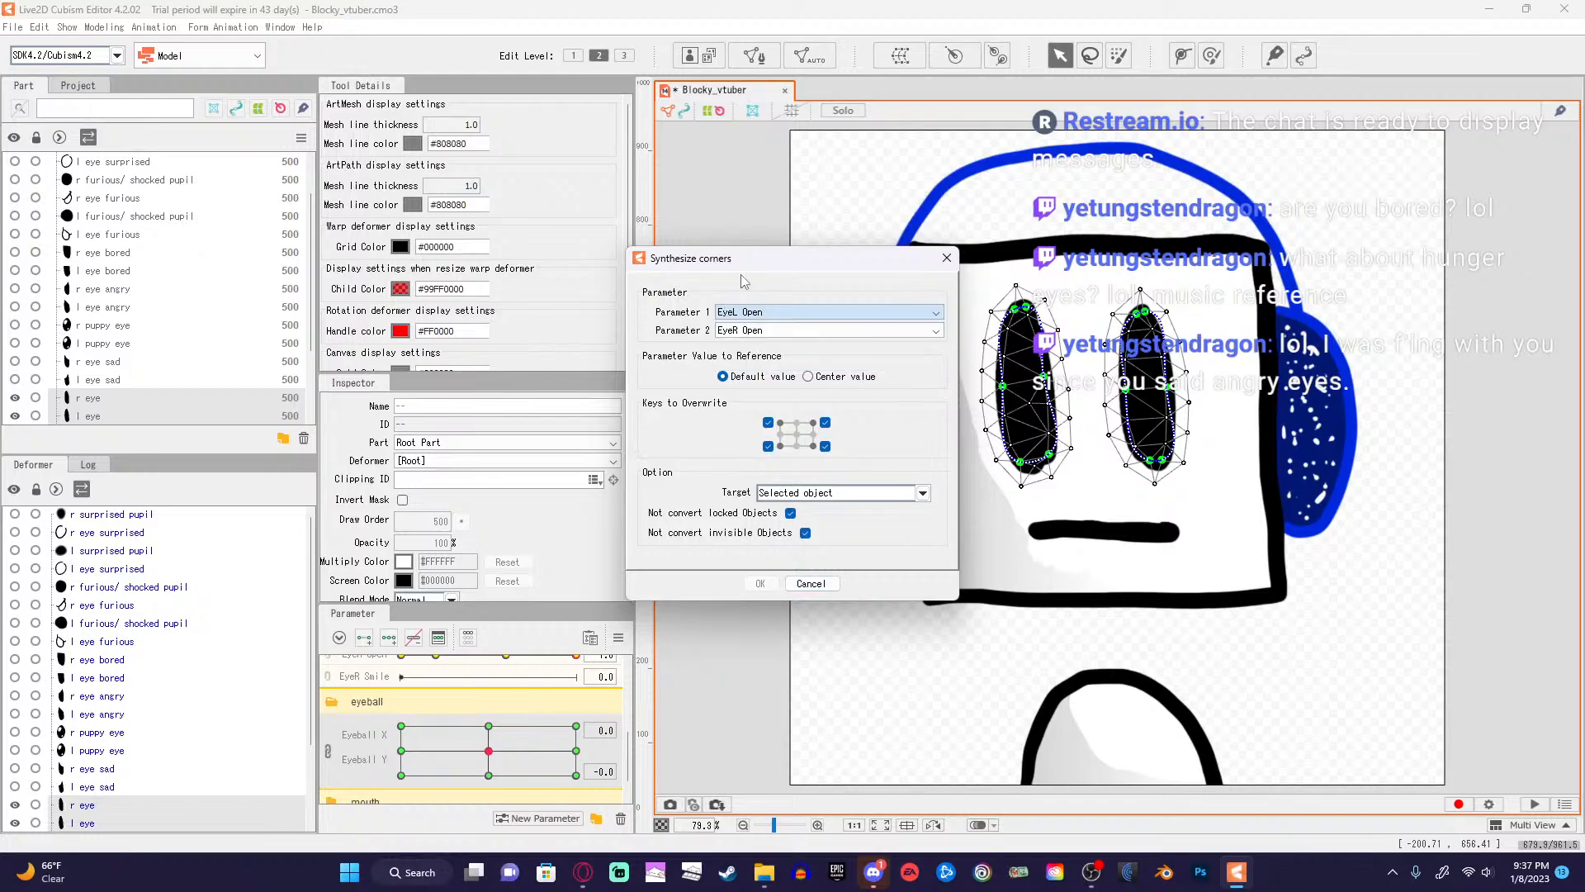
left_click(938, 318)
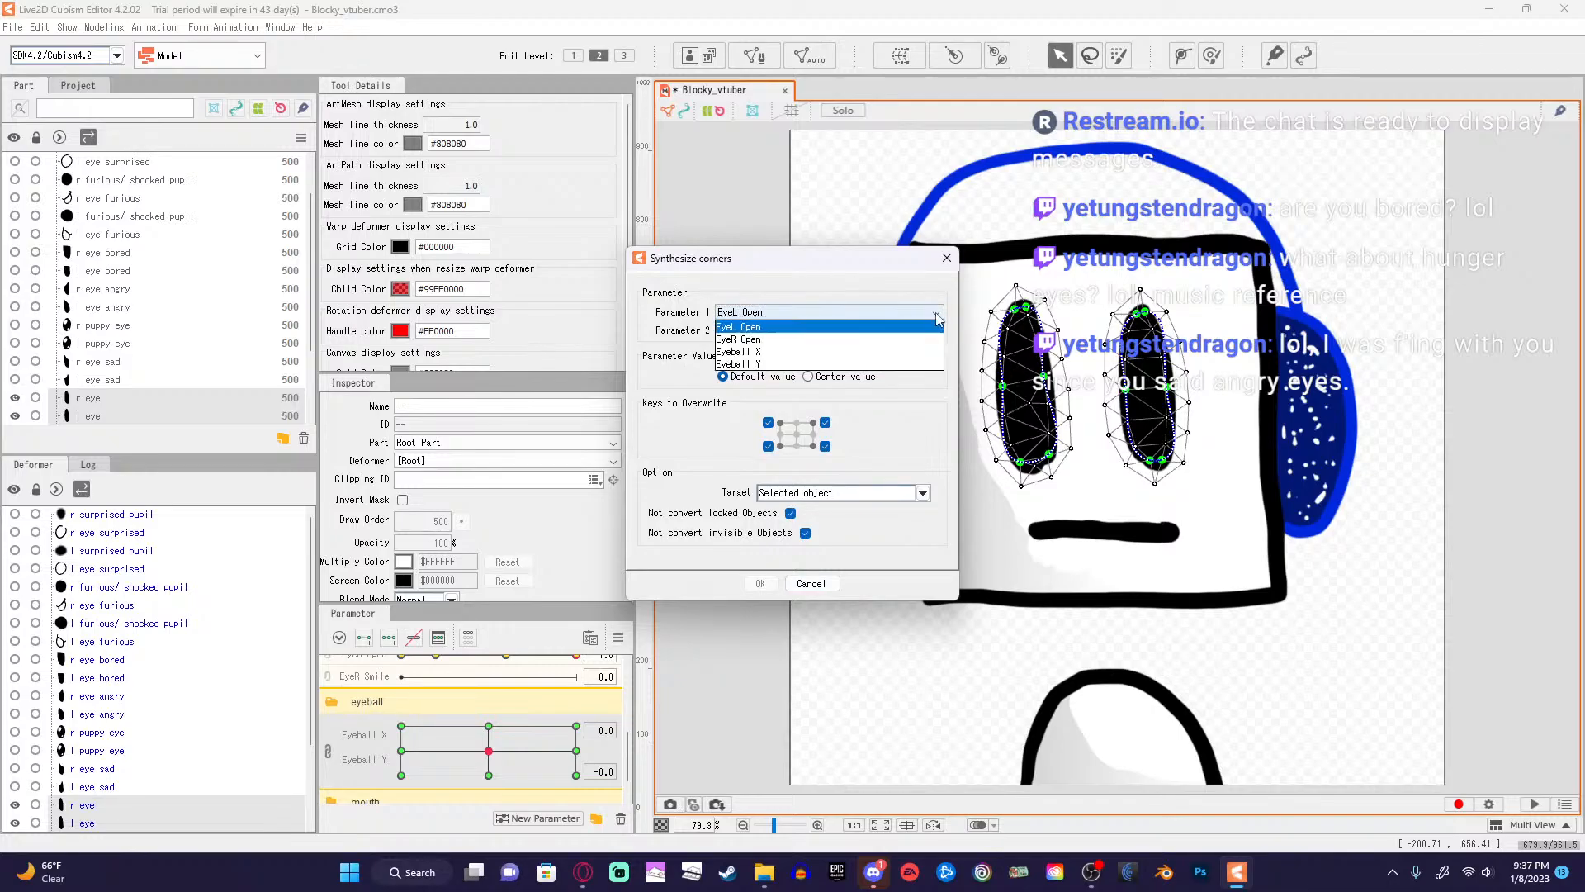
left_click(853, 351)
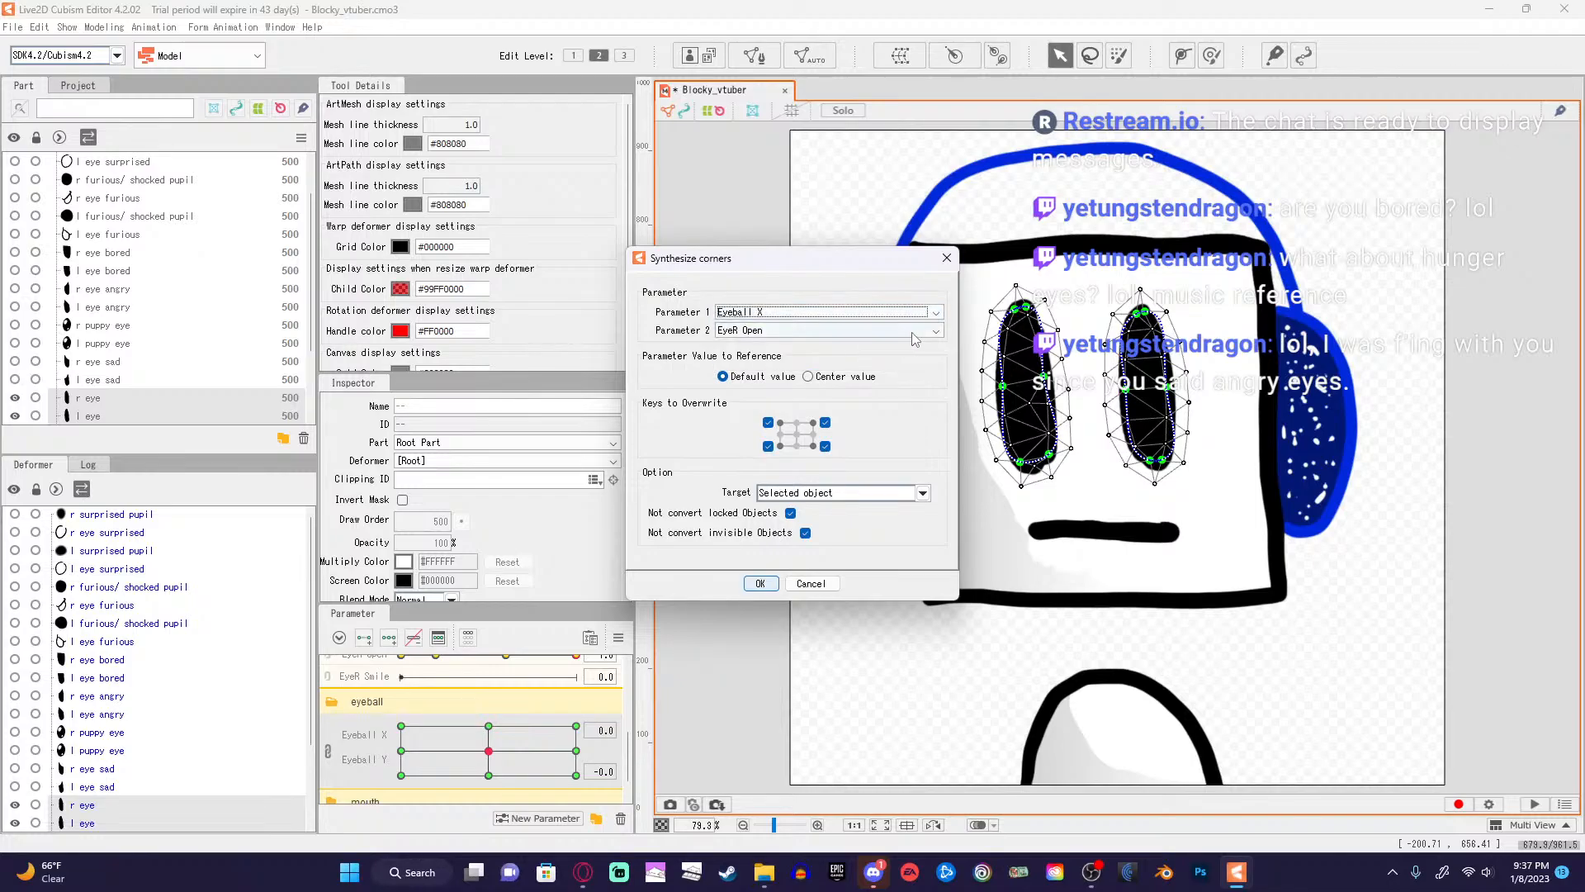
left_click(916, 331)
left_click(836, 383)
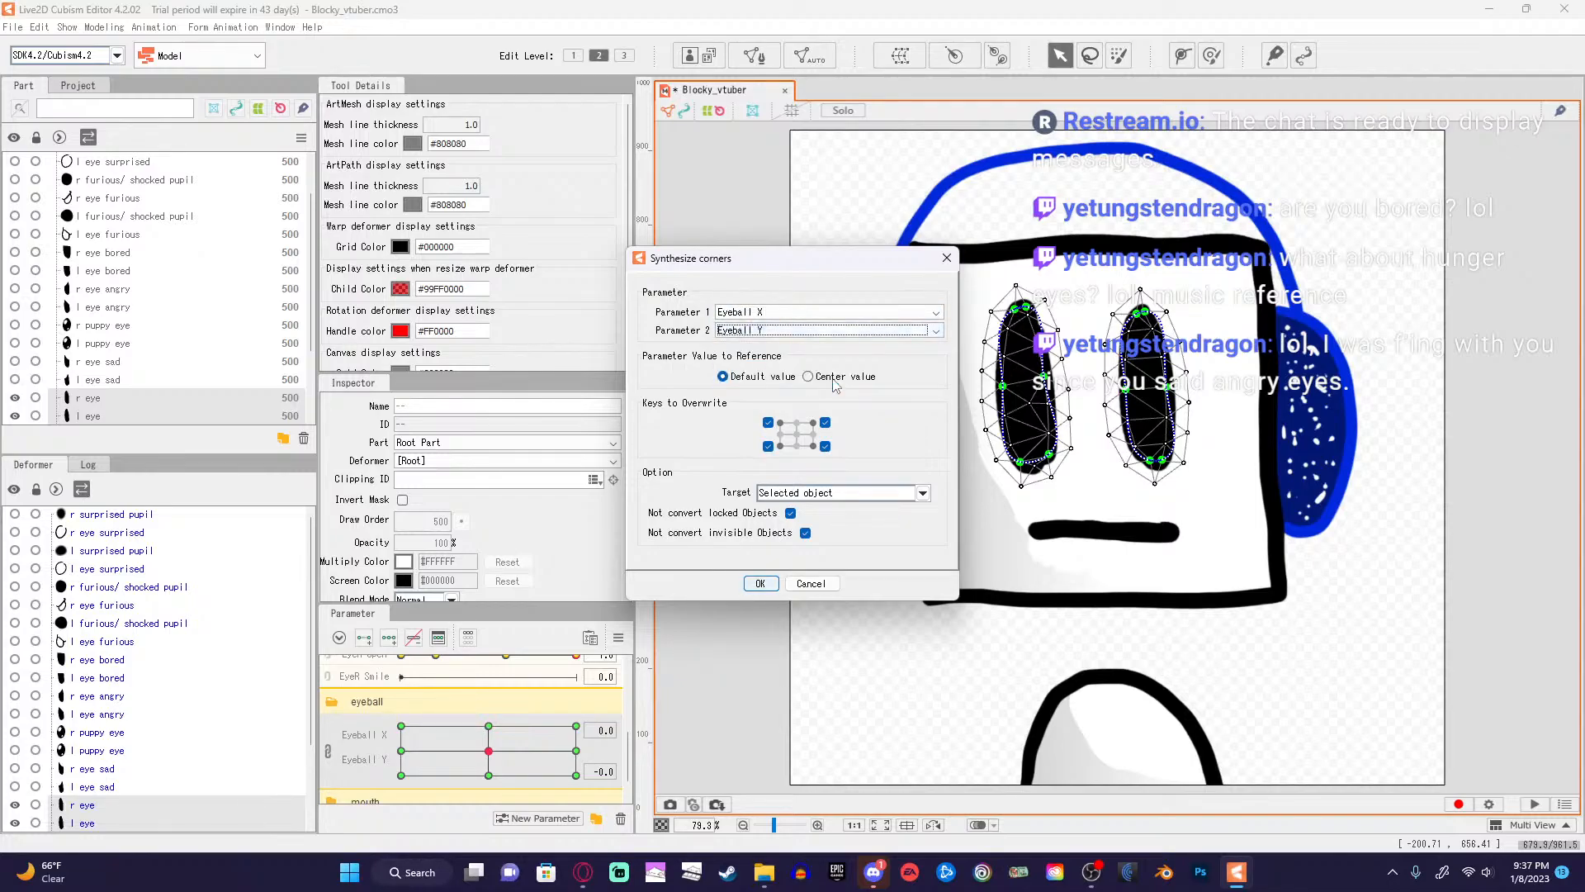
Check the tutorial's Synthesize corners settings around 13:43 in the browser, then return to Live2D Cubism Editor.
left_click(592, 873)
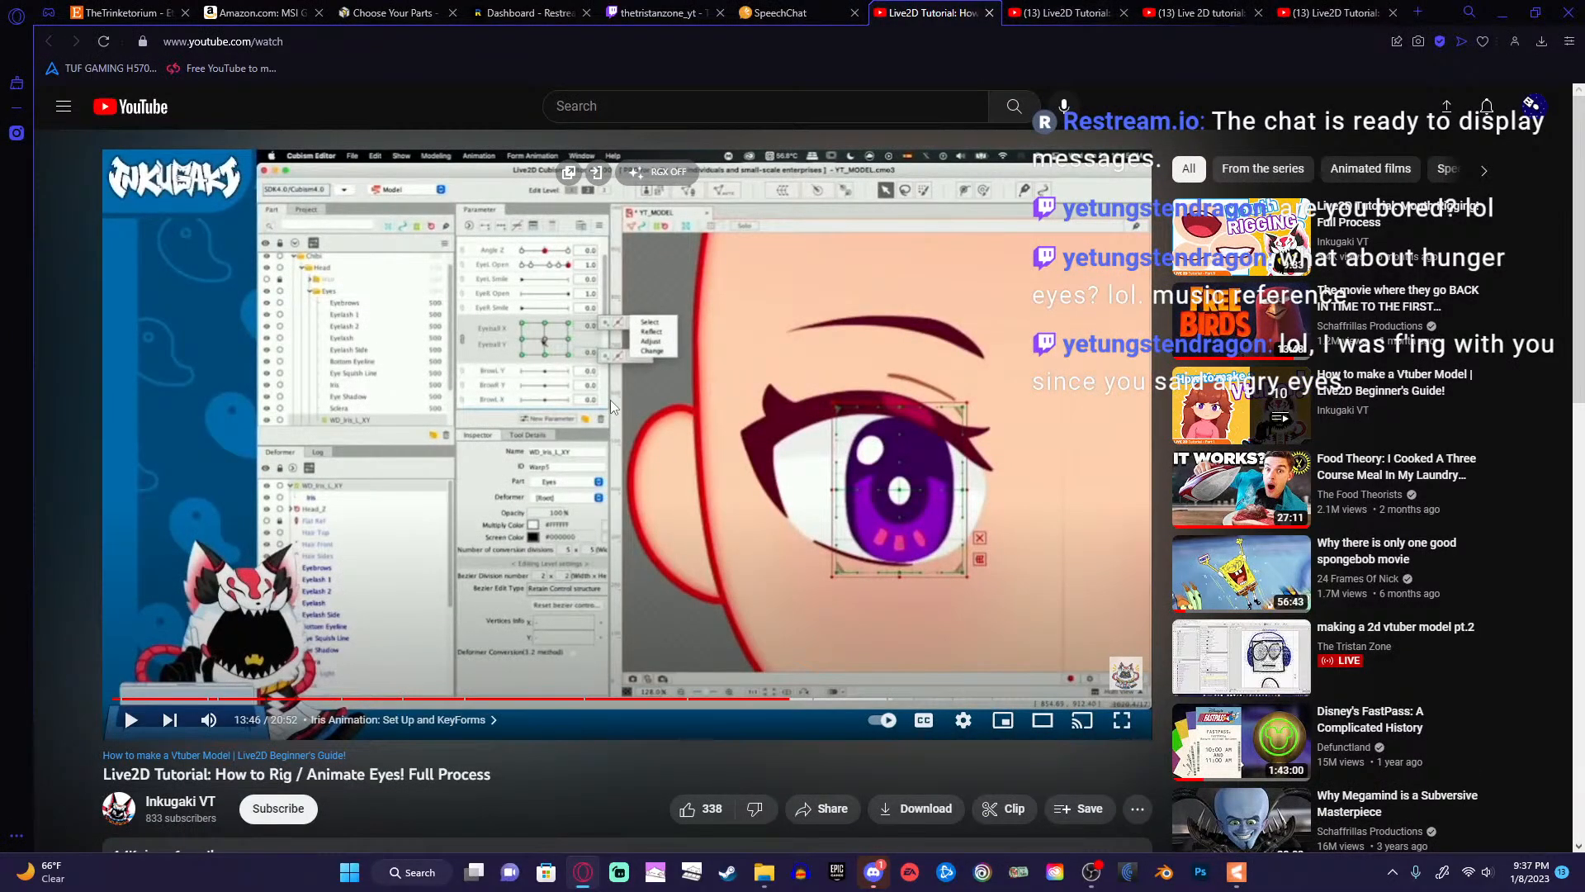
key("Left")
key("space")
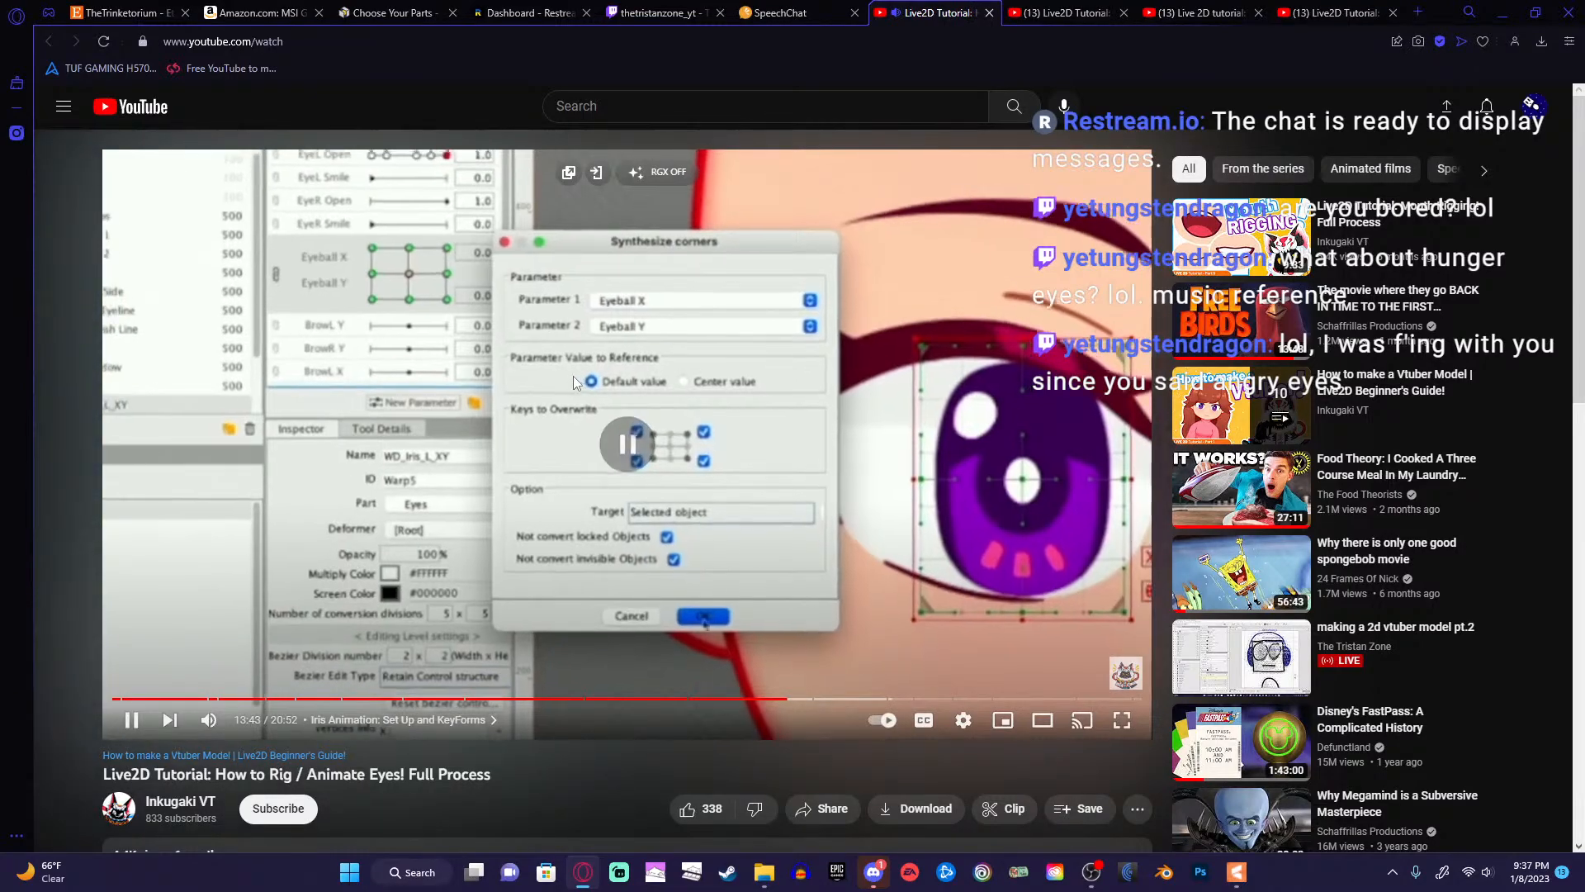
key("space")
key("space")
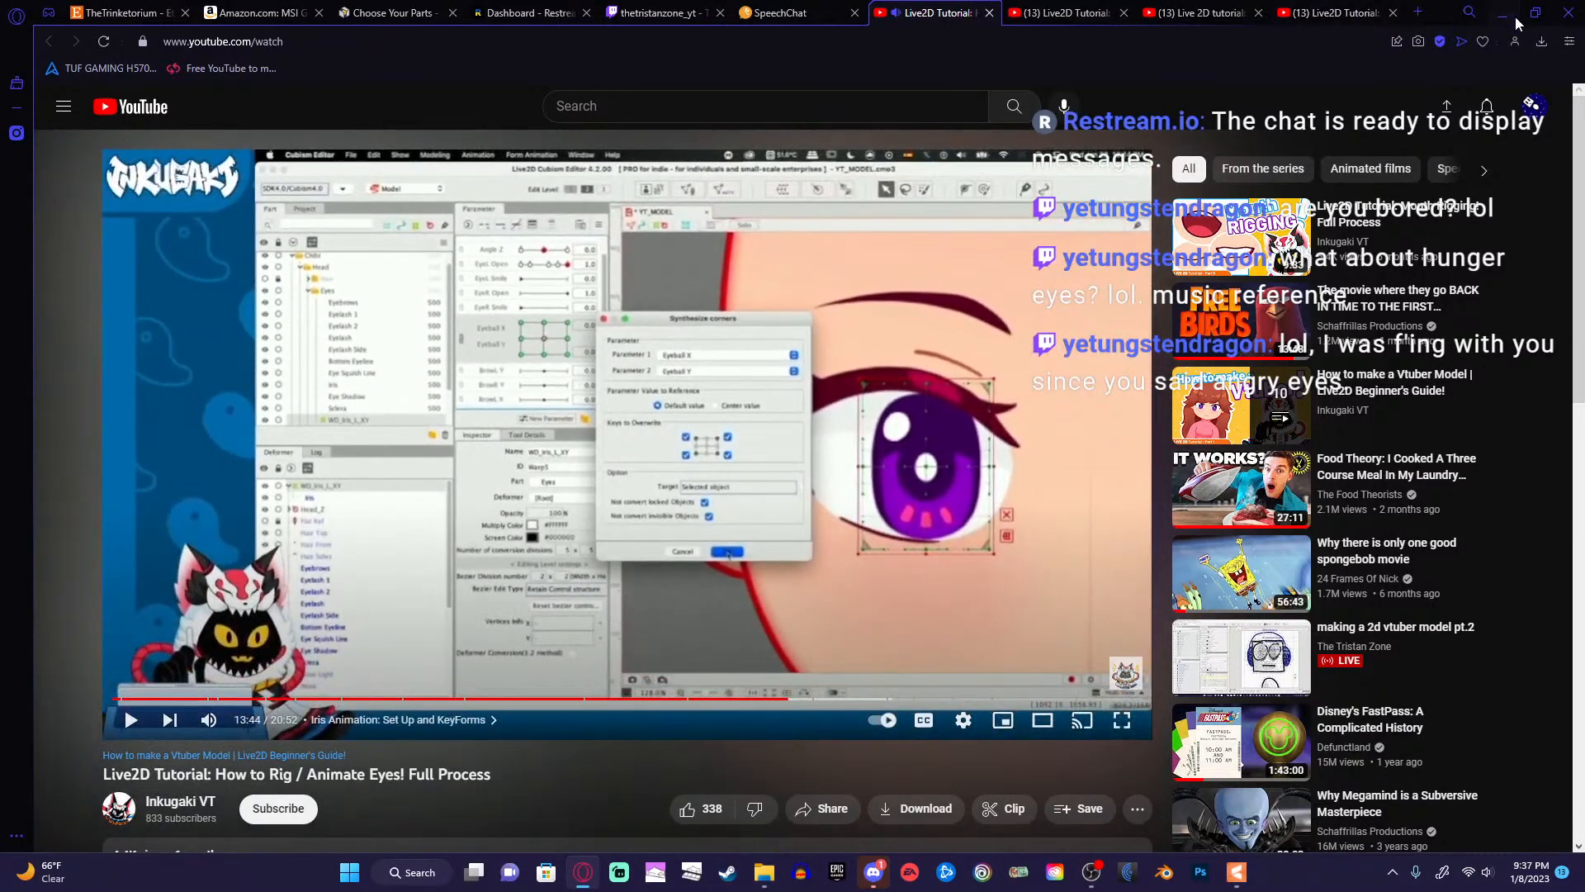
key("alt+Tab")
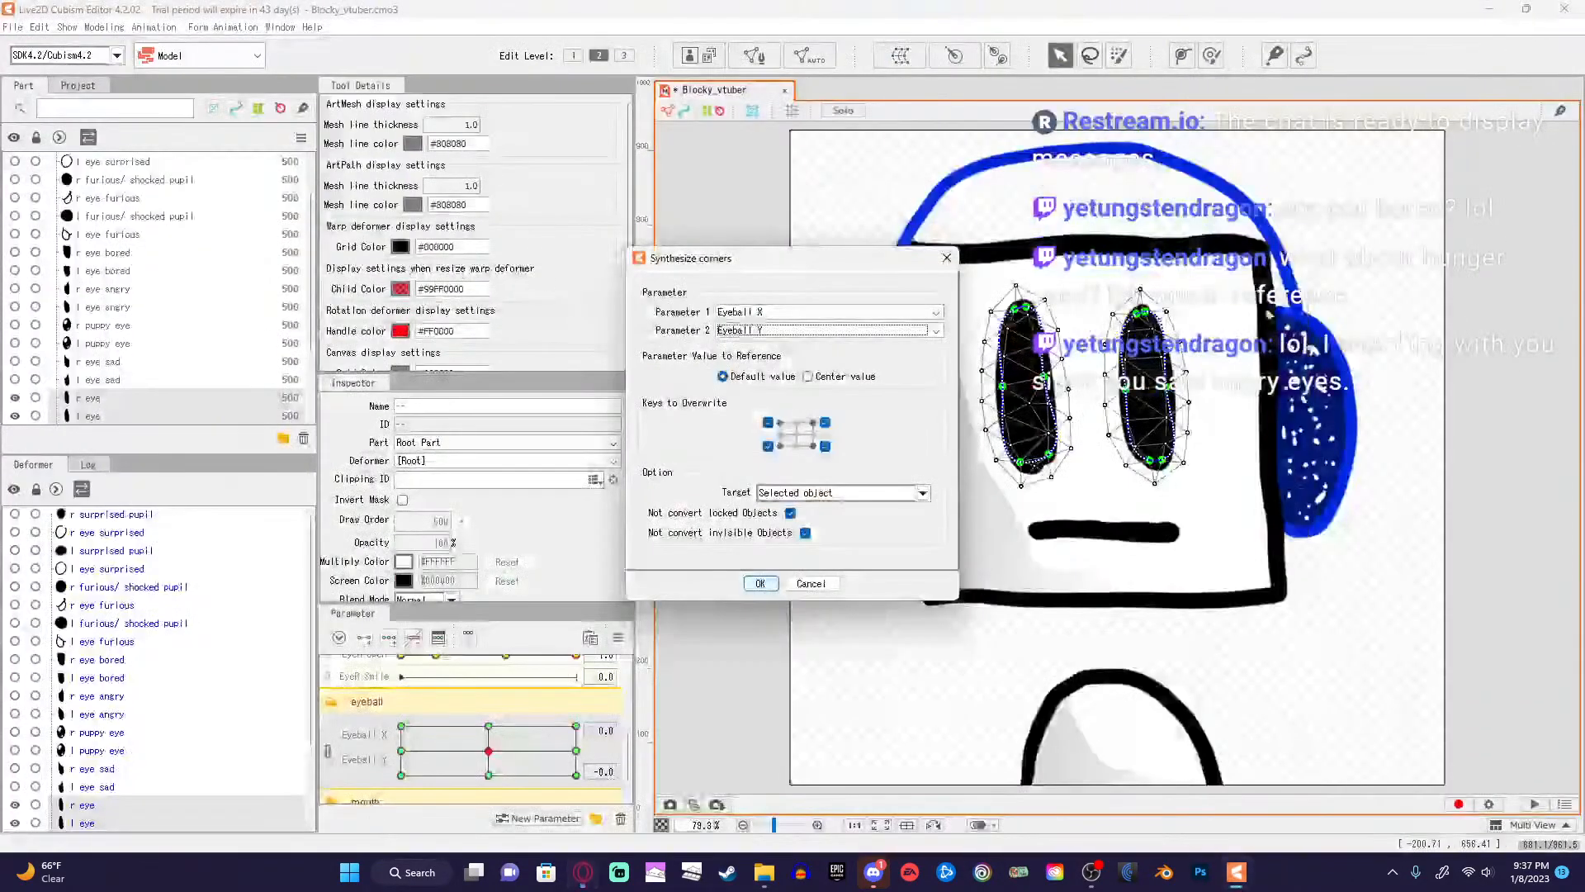
Apply the corner synthesis to both eye meshes and test the eye movement on the linked eyeball grid, with and without the meshes selected.
left_click(760, 584)
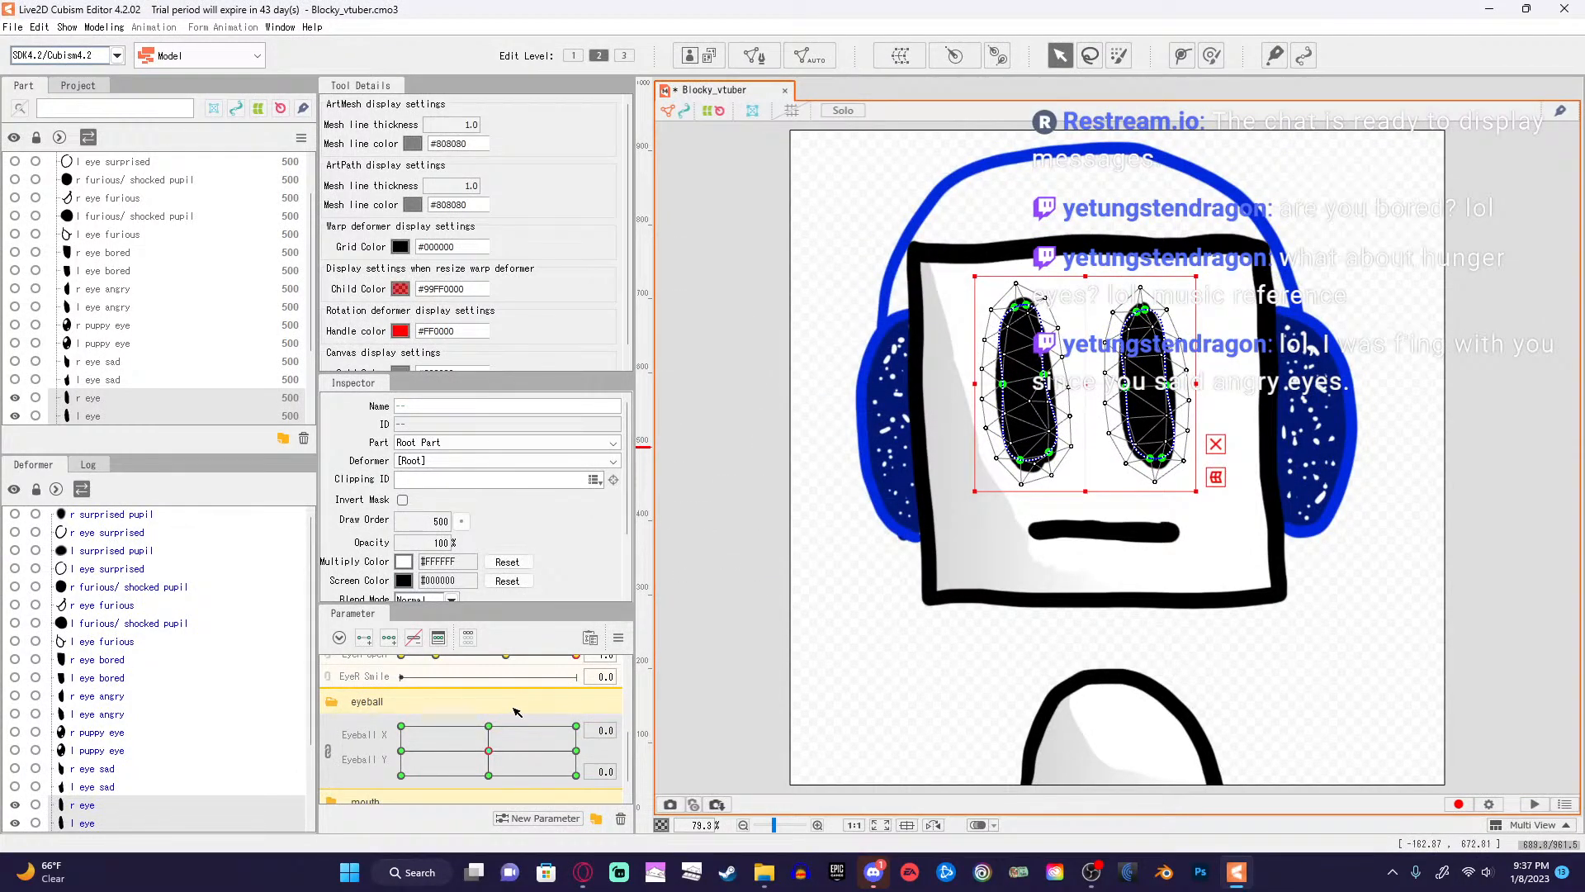
mouse_move(493, 753)
left_mouse_down()
mouse_move(364, 718)
mouse_move(369, 785)
mouse_move(602, 805)
mouse_move(595, 697)
mouse_move(546, 788)
mouse_move(462, 839)
mouse_move(843, 709)
mouse_move(401, 776)
mouse_move(576, 725)
mouse_move(400, 776)
mouse_move(450, 776)
mouse_move(489, 750)
left_mouse_up()
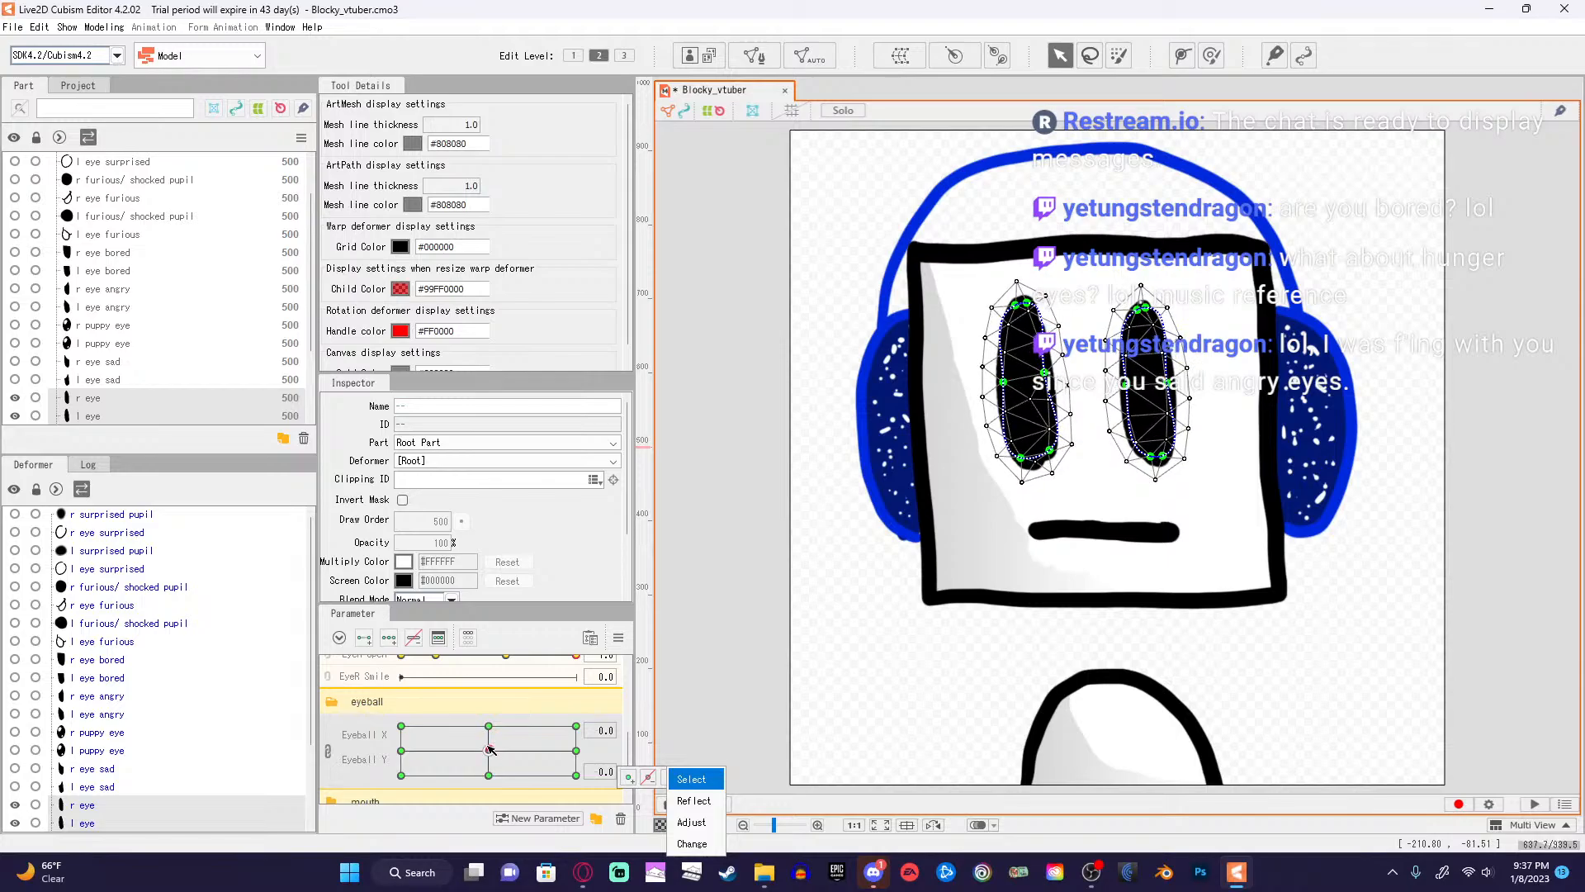
left_click(716, 666)
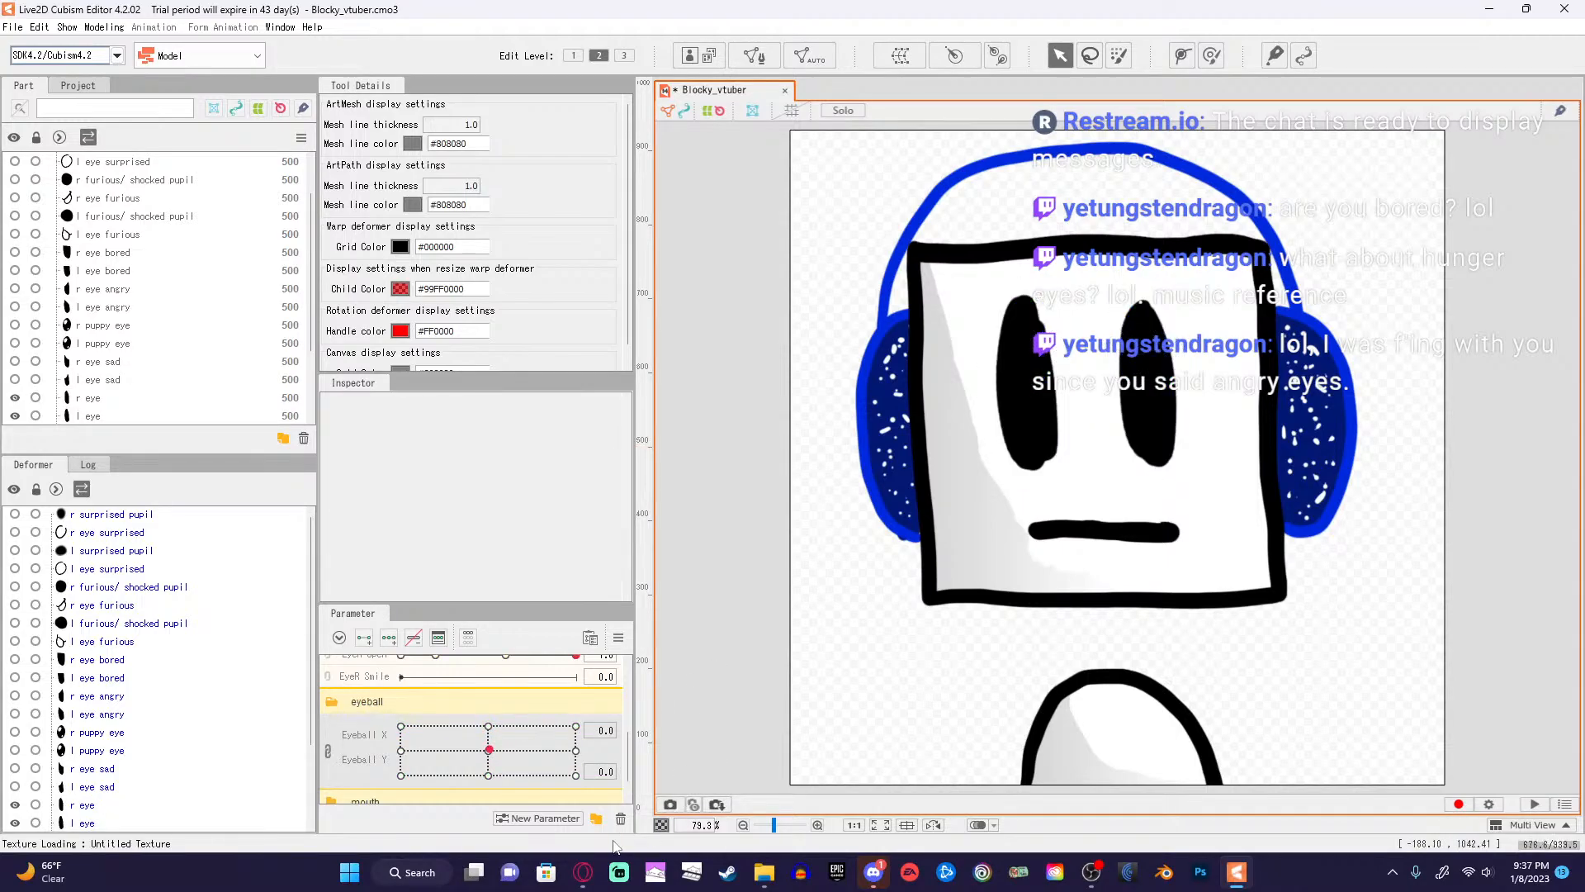
left_click_drag(495, 752, 490, 751)
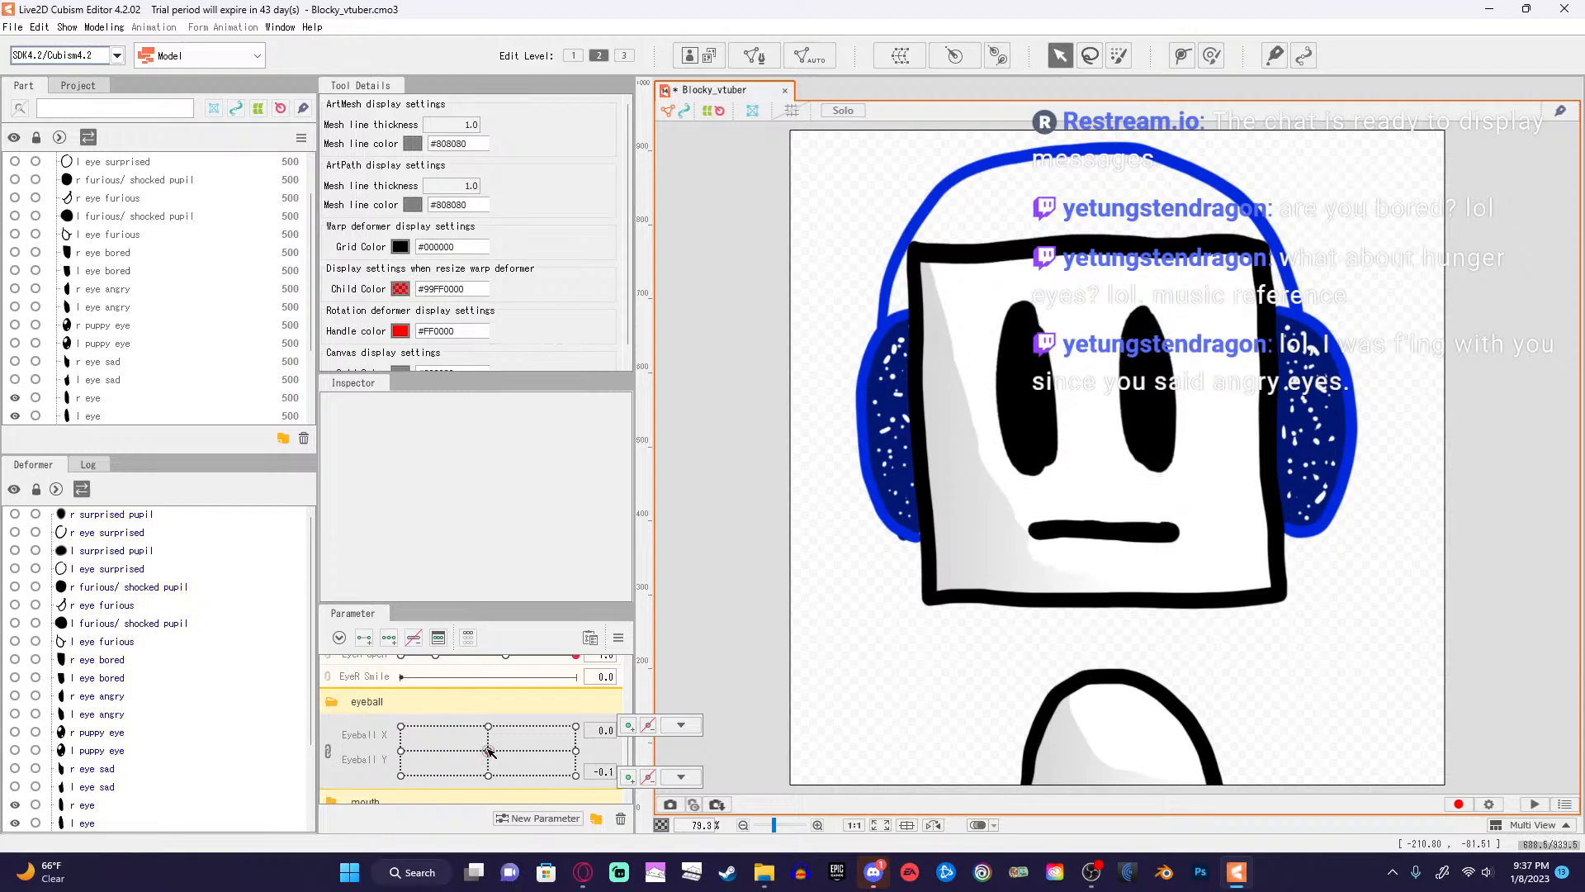
Watch the tutorial's eye movement test up to about 13:59 in the browser, then return to Live2D Cubism Editor.
left_click(582, 872)
left_click(625, 520)
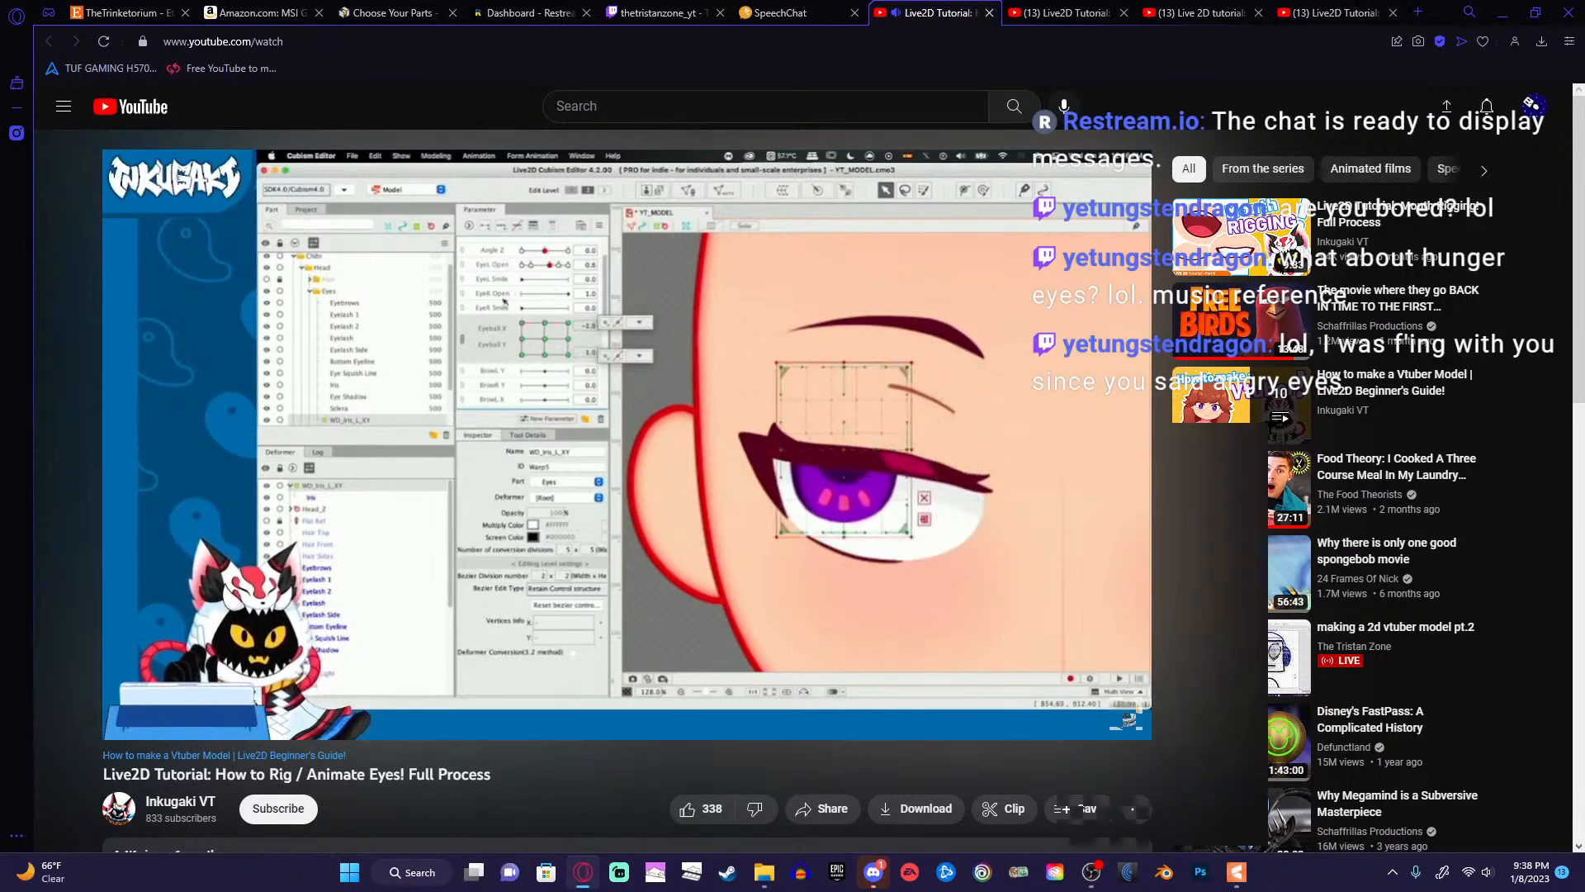
left_click(628, 512)
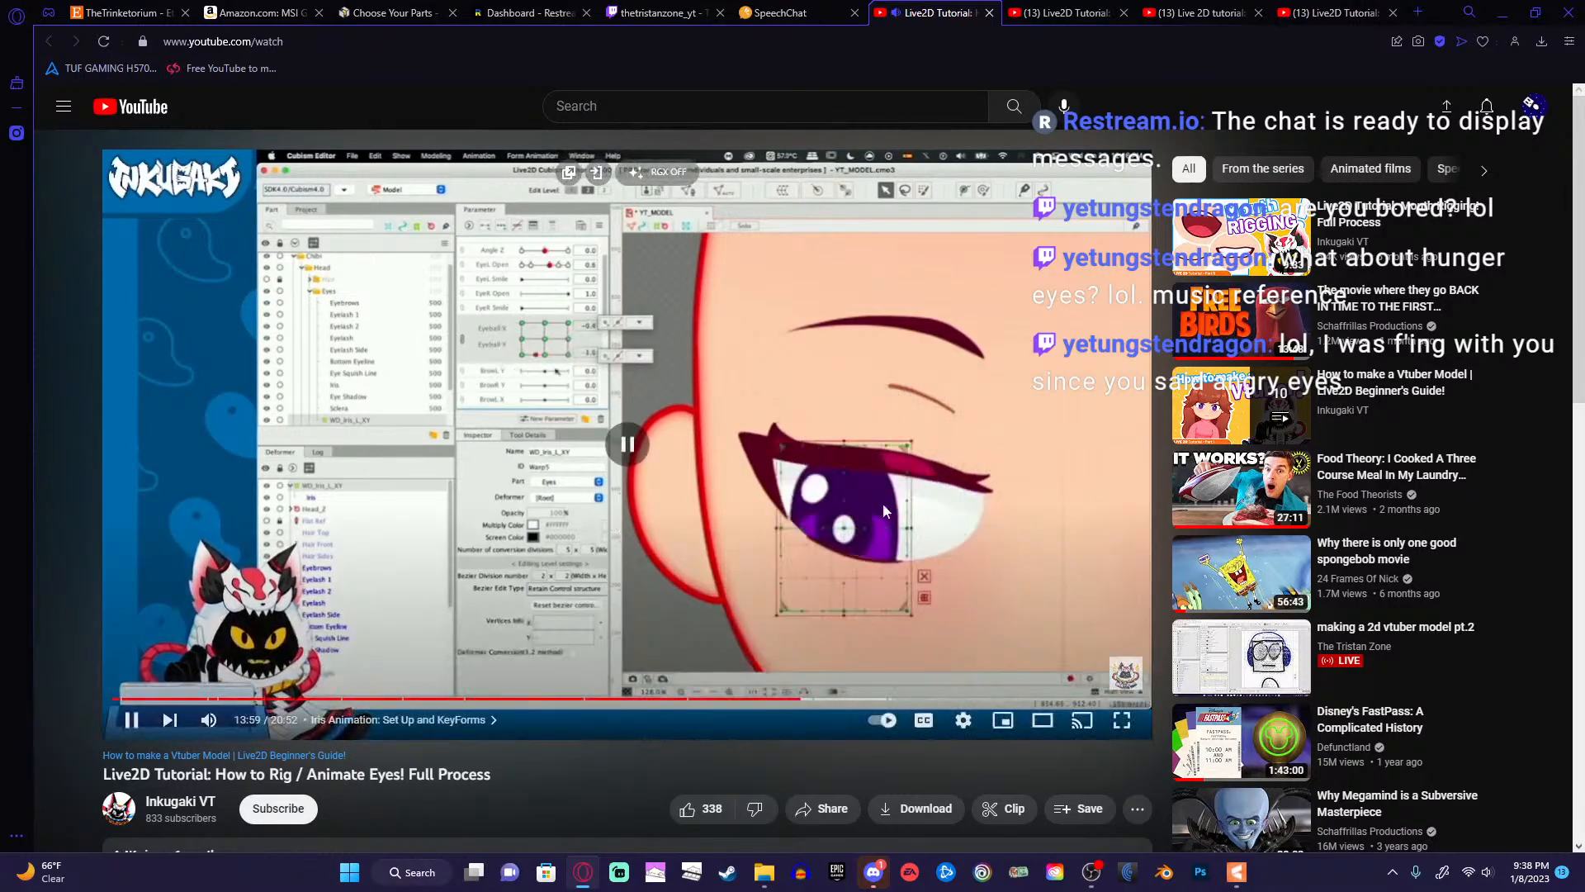
left_click(1500, 11)
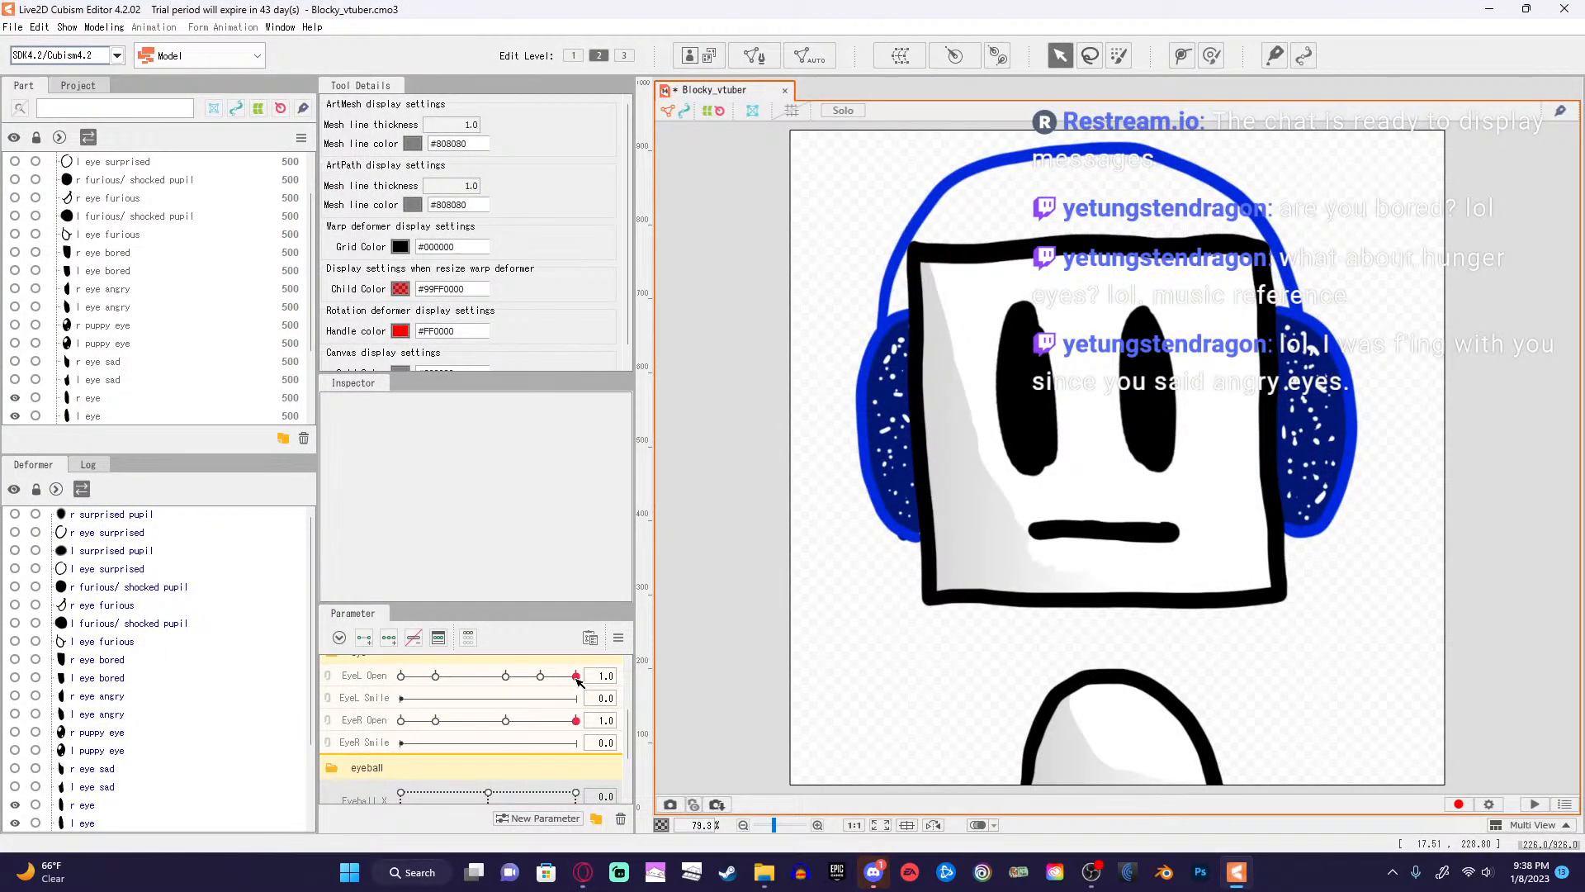
Test the EyeL Open parameter and the eye movement on the linked eyeball grid.
left_click_drag(576, 676, 489, 714)
scroll(545, 727, "down", 3)
right_click(512, 733)
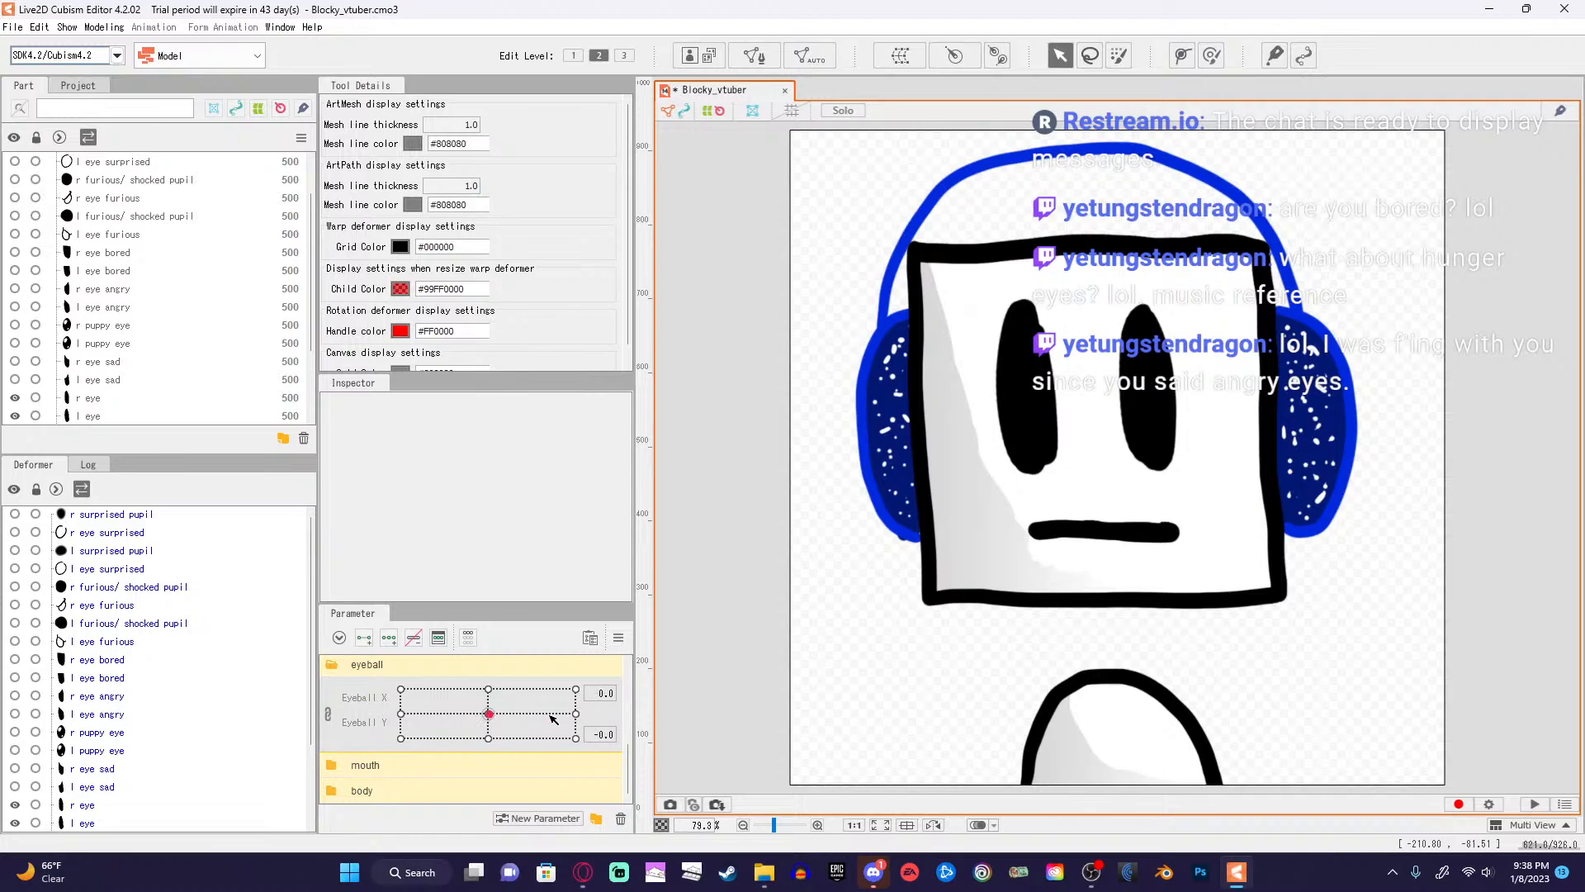
scroll(548, 720, "up", 1)
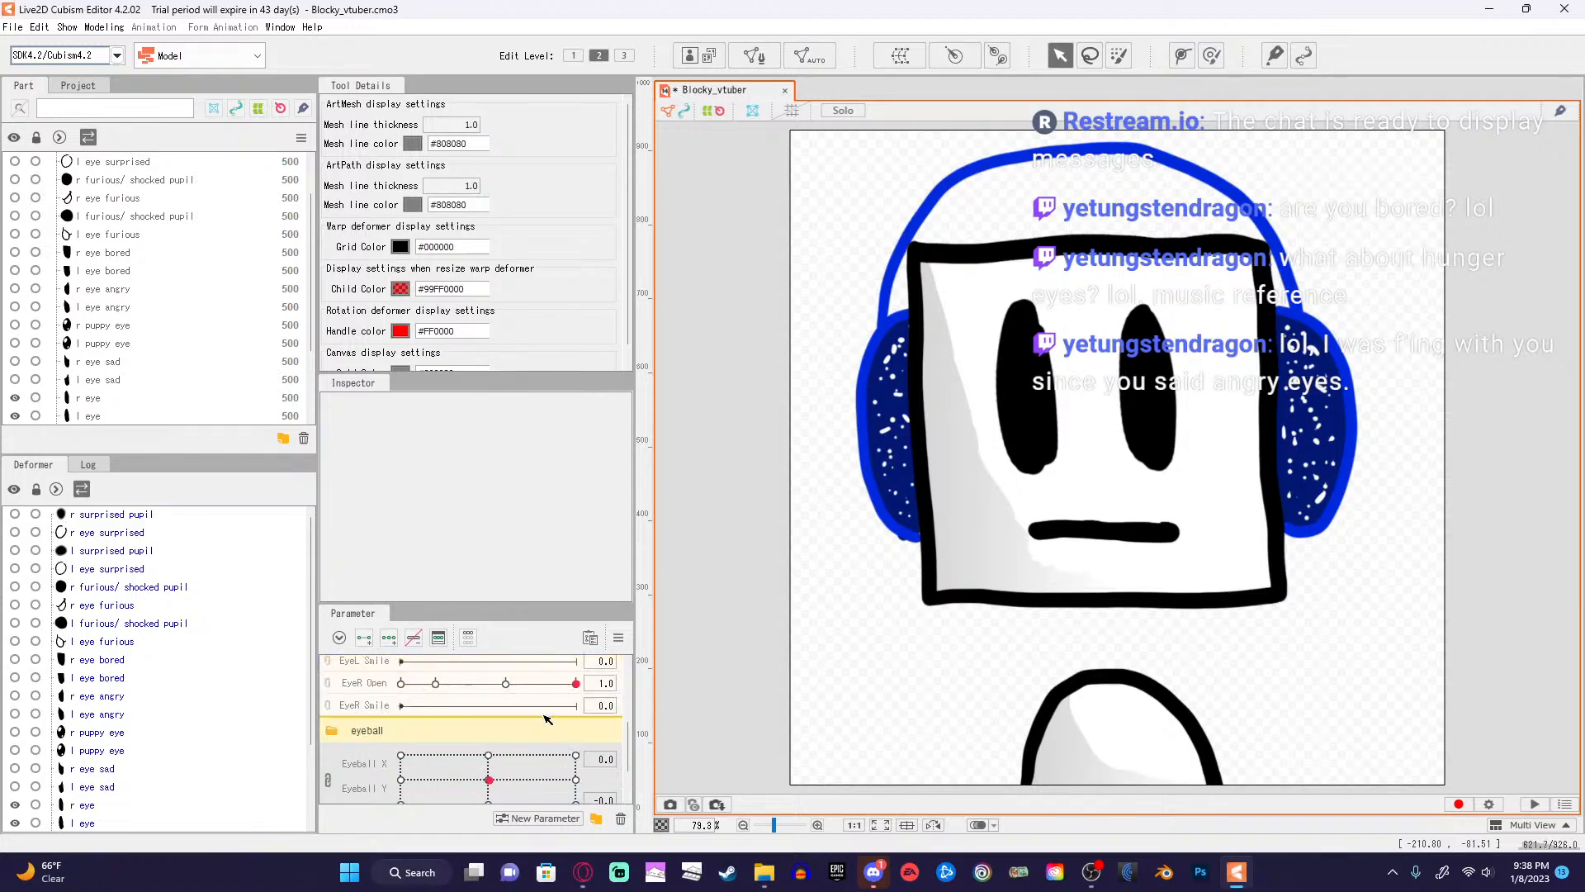
scroll(583, 698, "up", 1)
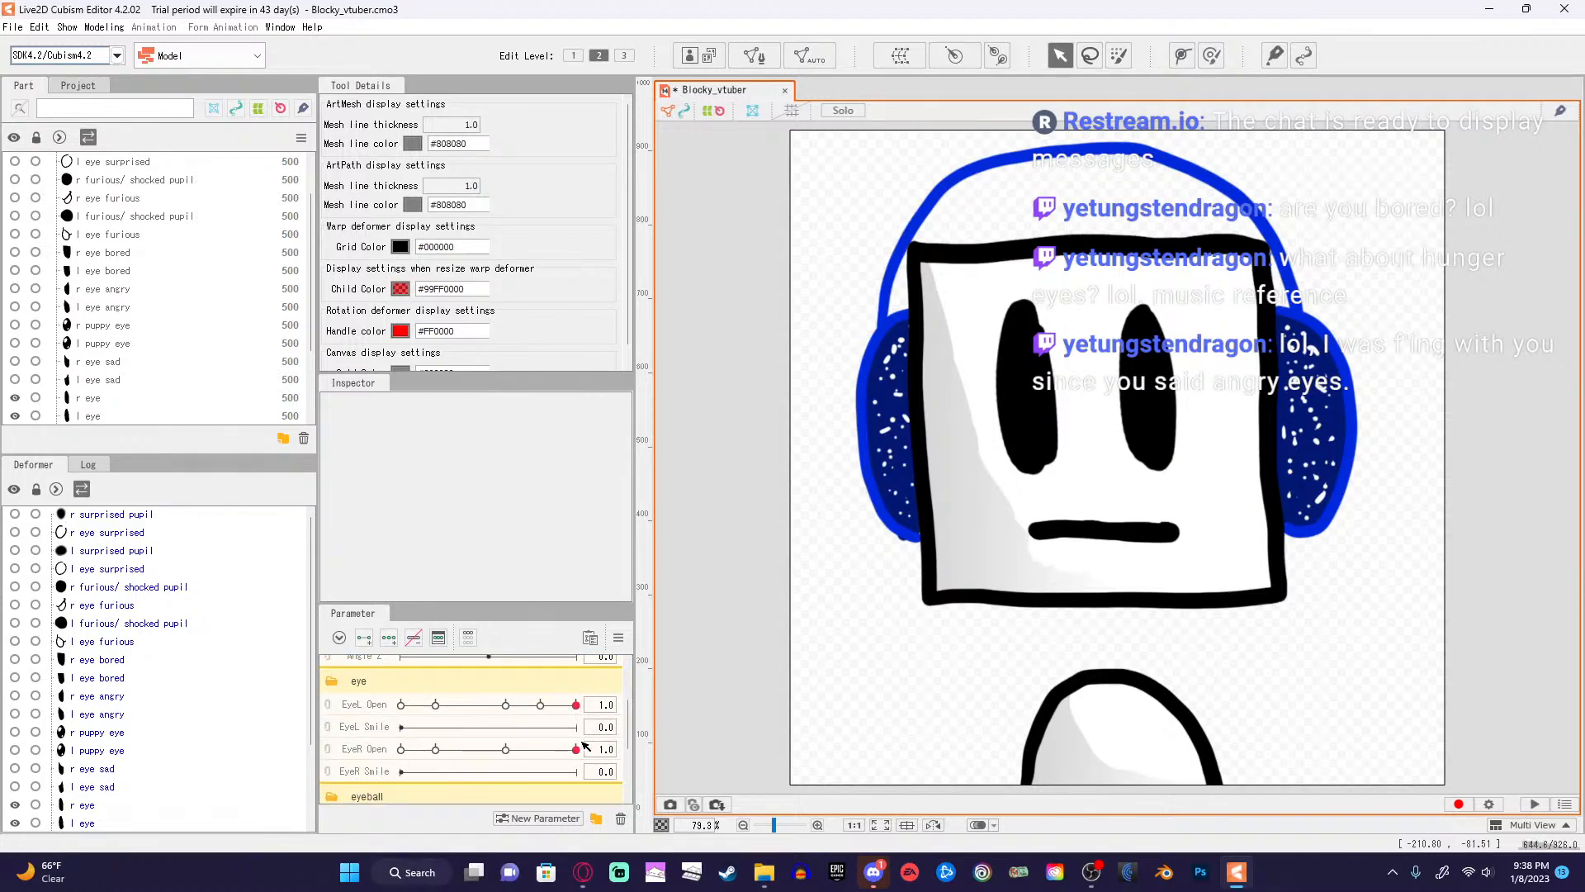
Set EyeR Open and EyeL Open to 0.6, test the half-closed eyes on the linked eyeball grid, and undo the changes.
left_click_drag(578, 755, 544, 760)
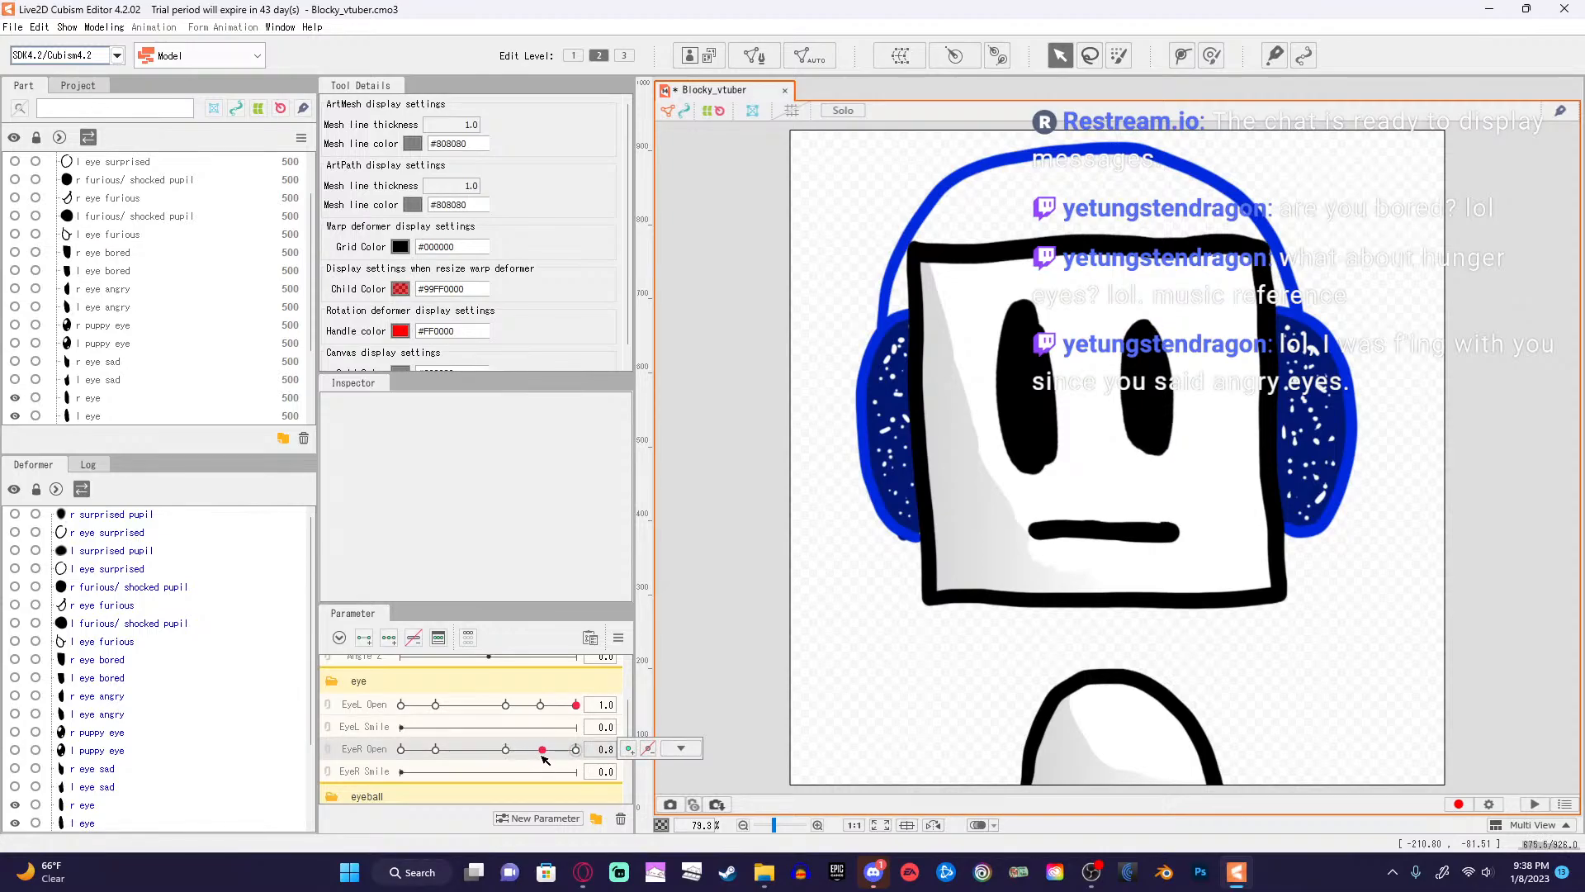
left_click_drag(578, 707, 507, 707)
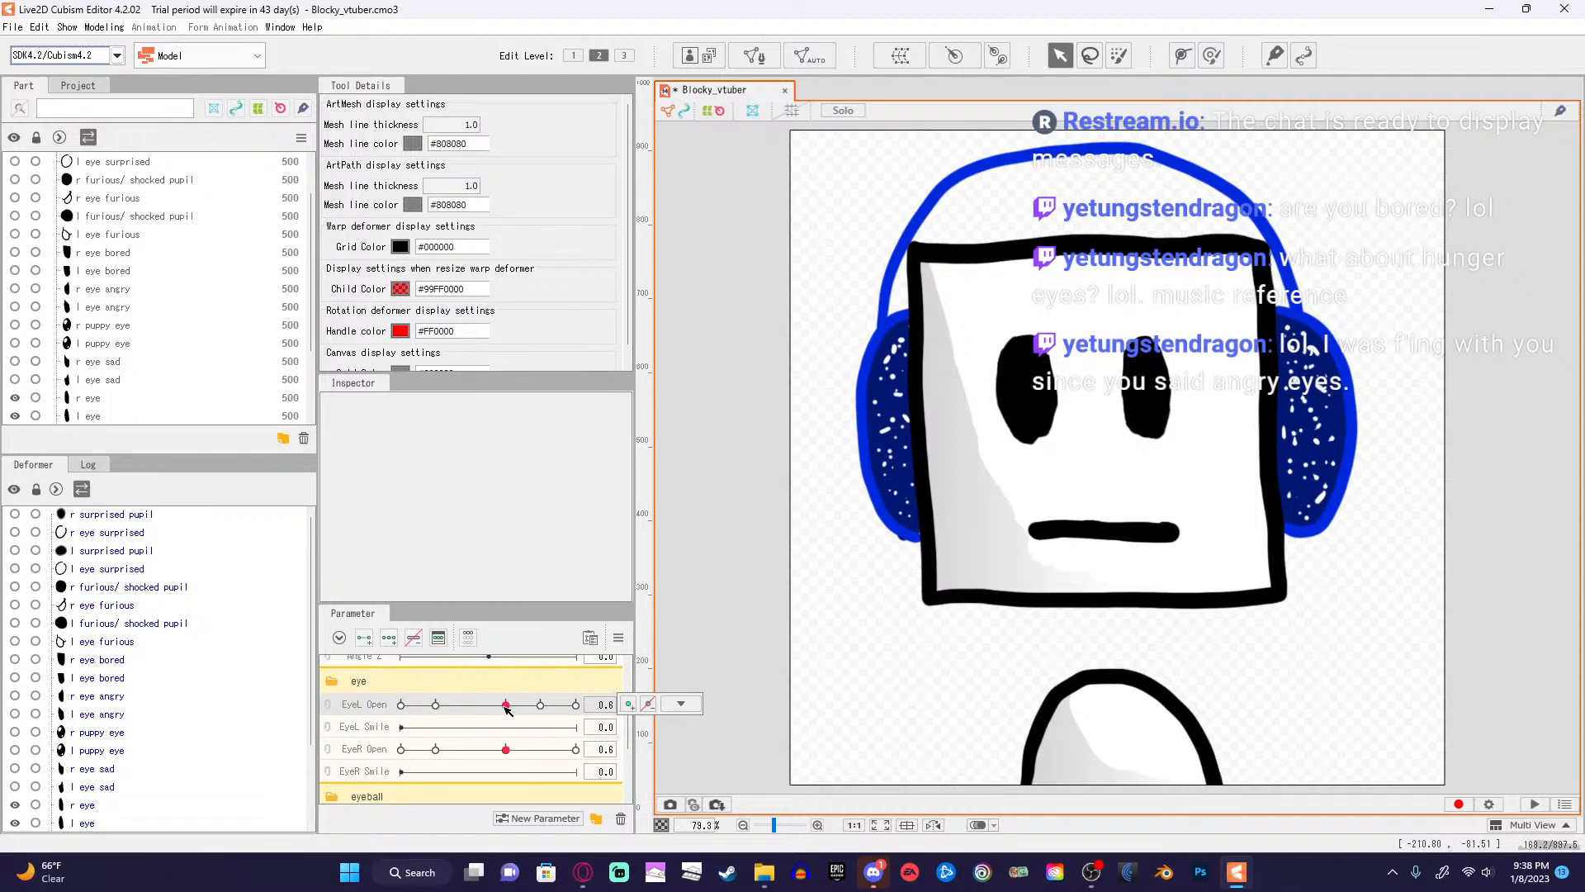
scroll(506, 708, "down", 3)
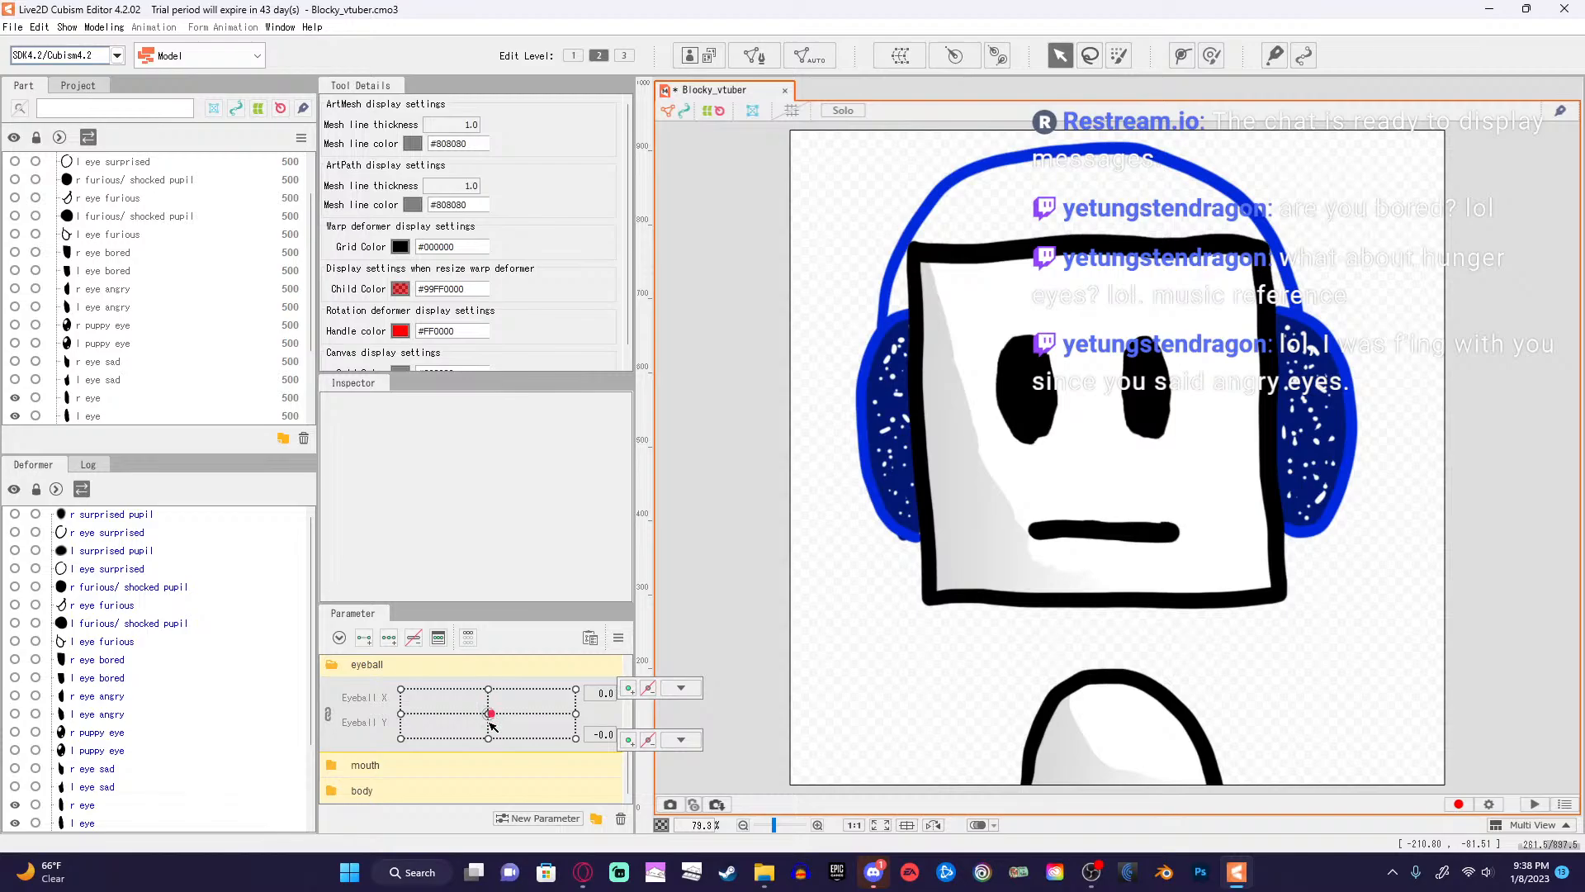
left_click(538, 742)
scroll(521, 712, "up", 3)
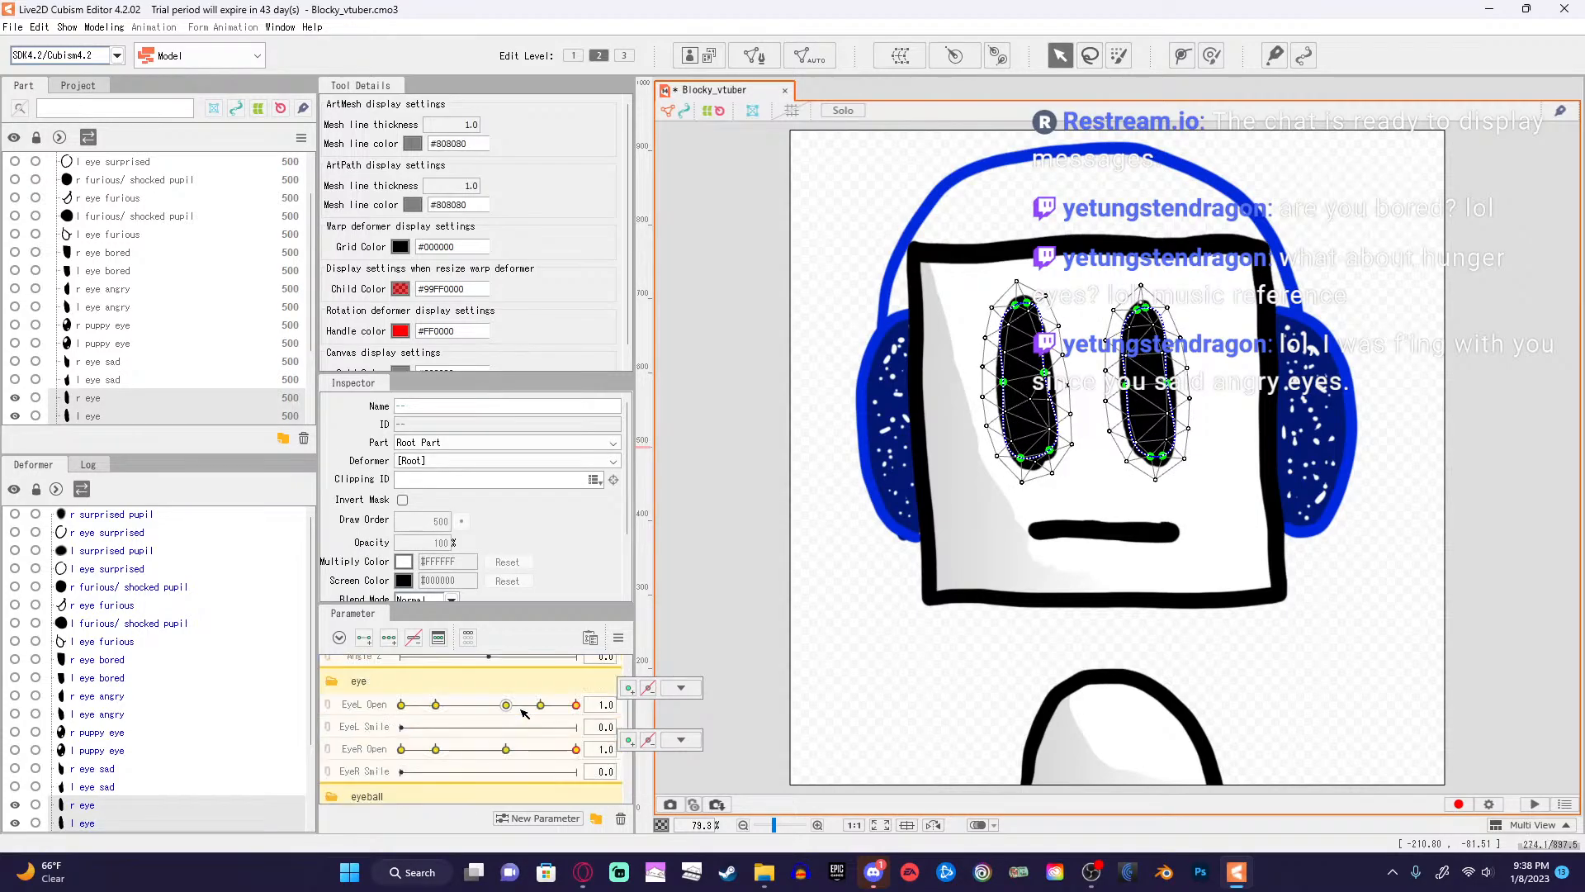
key("ctrl+z")
Test the eyeball grid with open eyes, retest it with EyeL Open and EyeR Open at 0.4, and undo the changes.
scroll(535, 710, "down", 2)
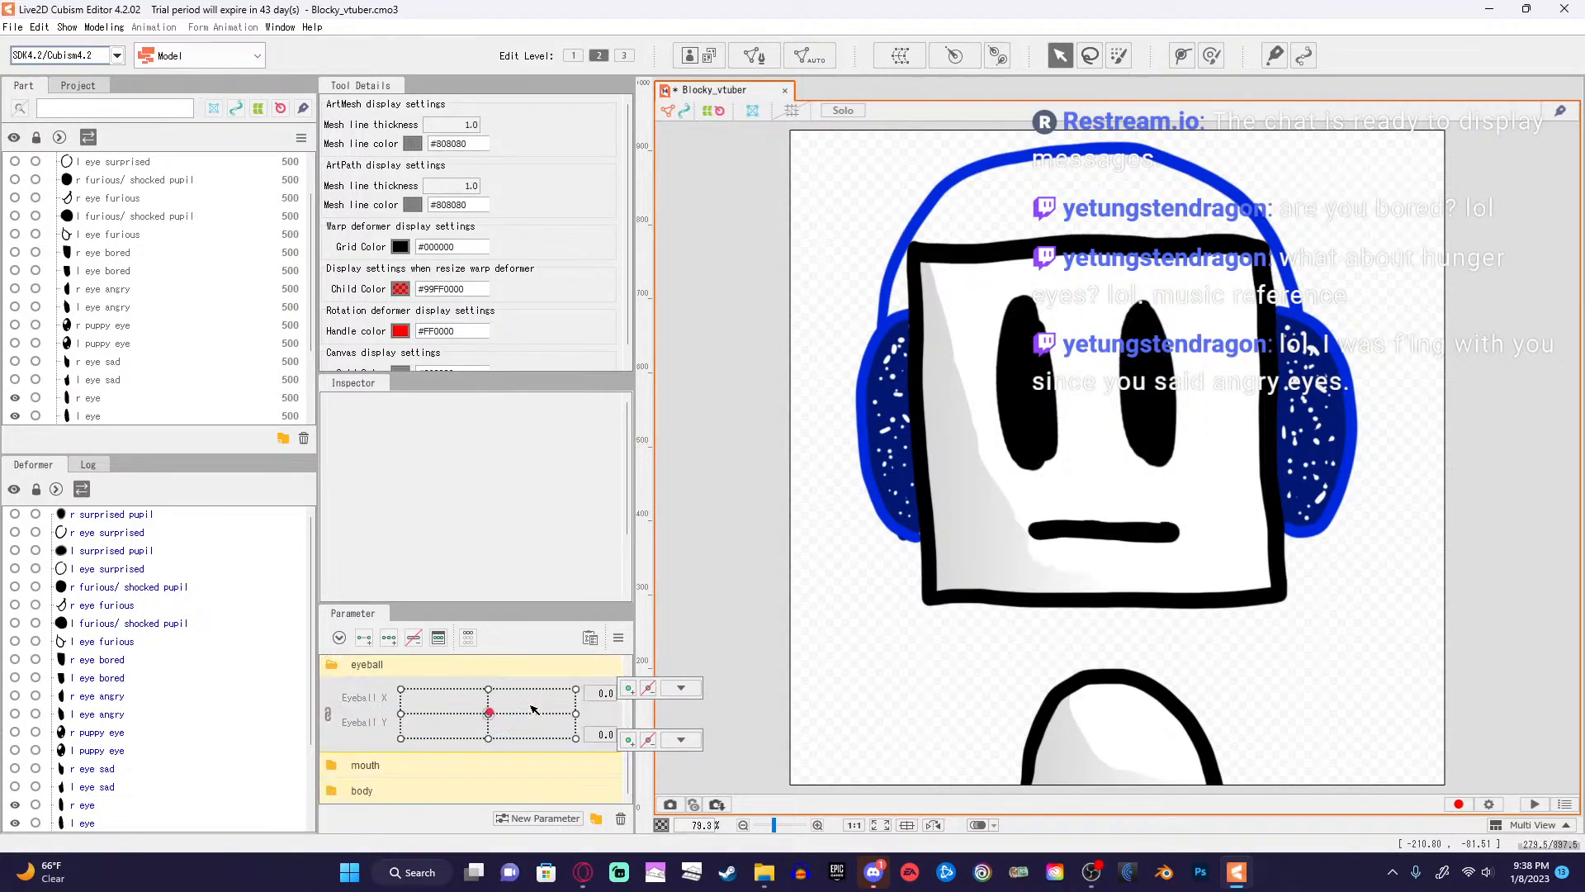
mouse_move(493, 715)
left_mouse_down()
mouse_move(542, 712)
mouse_move(400, 718)
mouse_move(484, 721)
mouse_move(446, 713)
mouse_move(490, 715)
mouse_move(478, 706)
left_mouse_up()
scroll(583, 732, "up", 4)
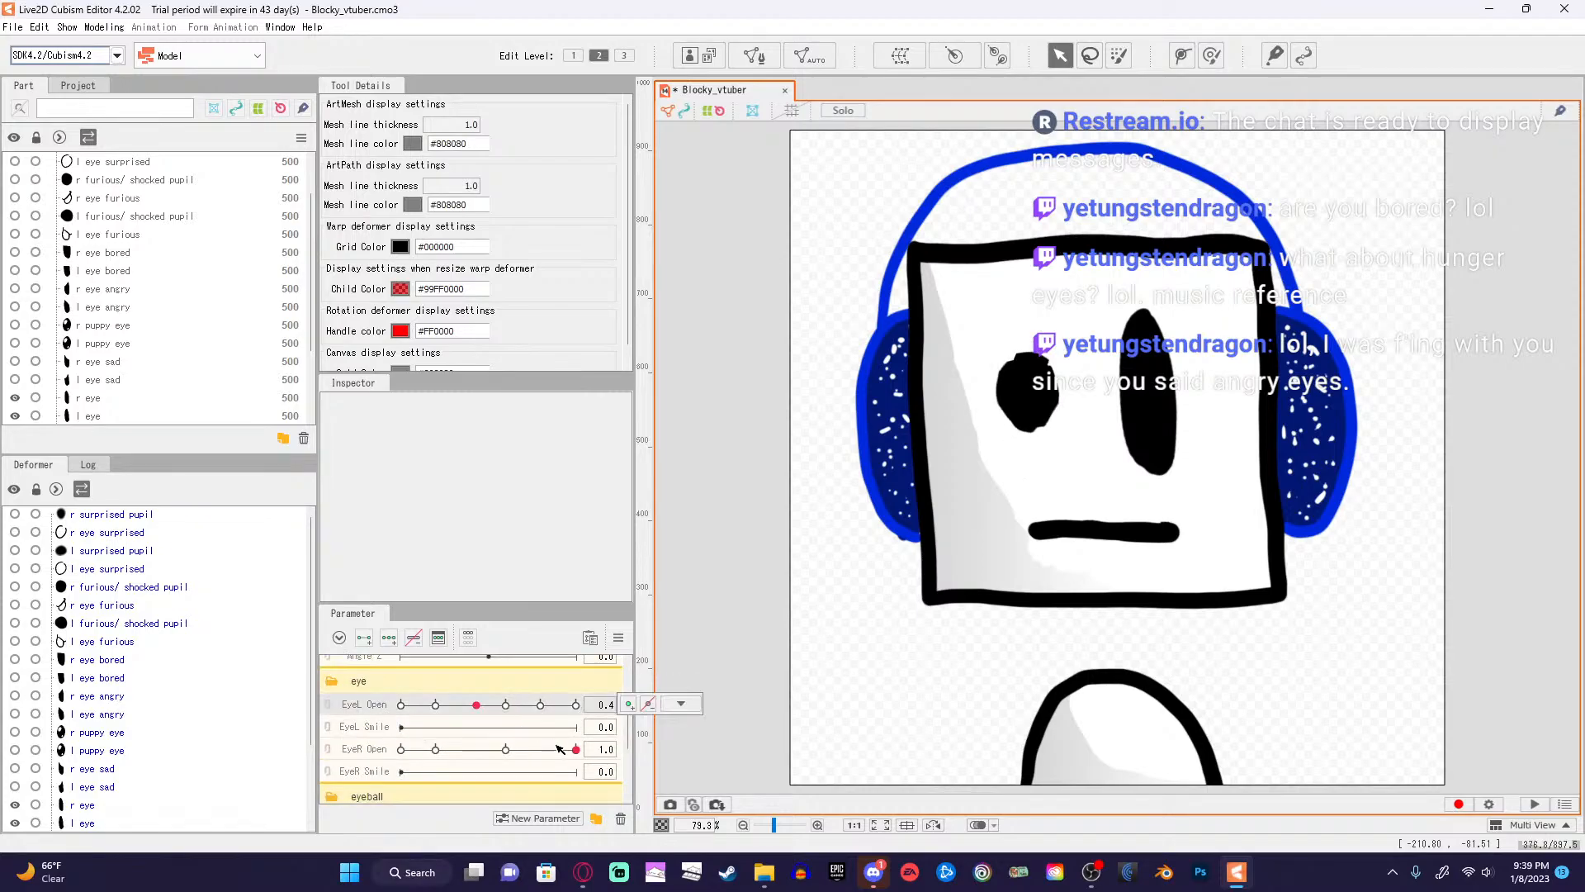
left_click_drag(576, 748, 485, 749)
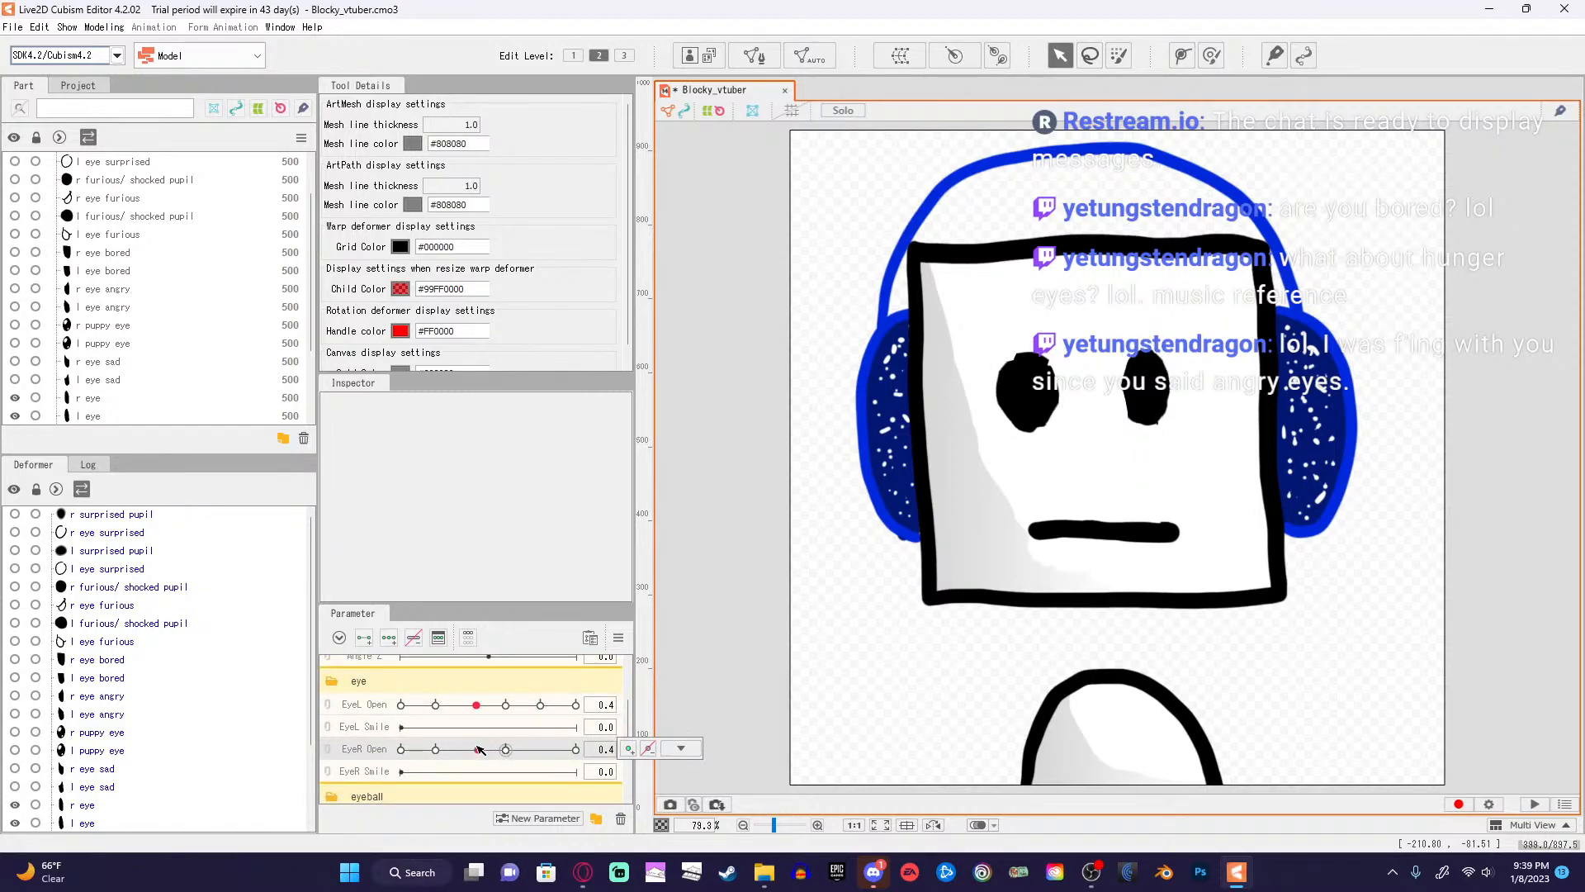
scroll(551, 749, "down", 3)
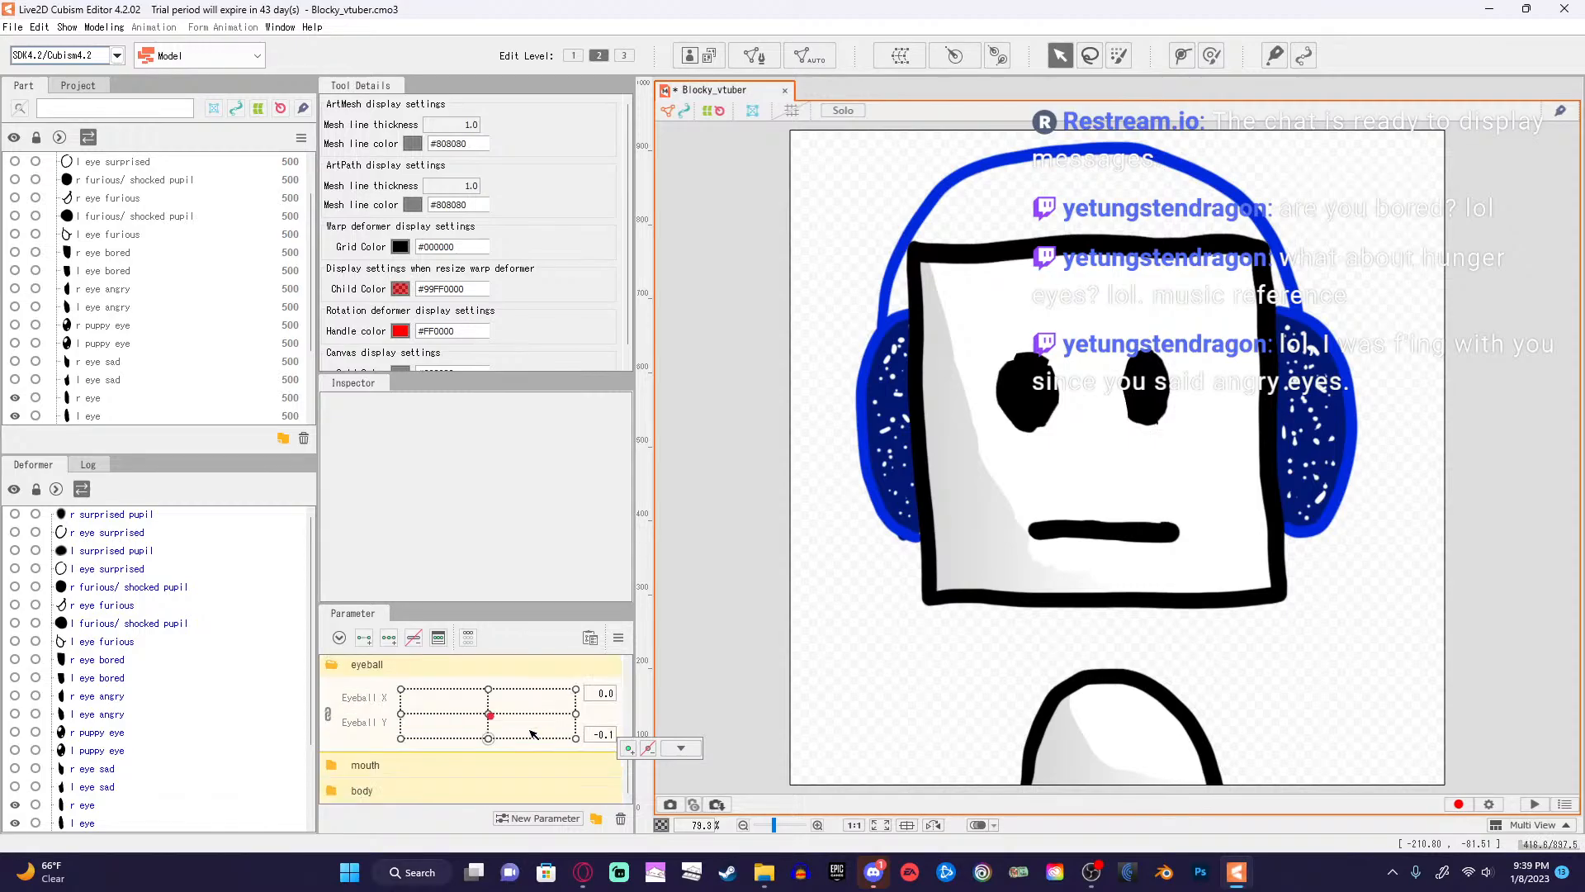
left_click_drag(503, 728, 502, 722)
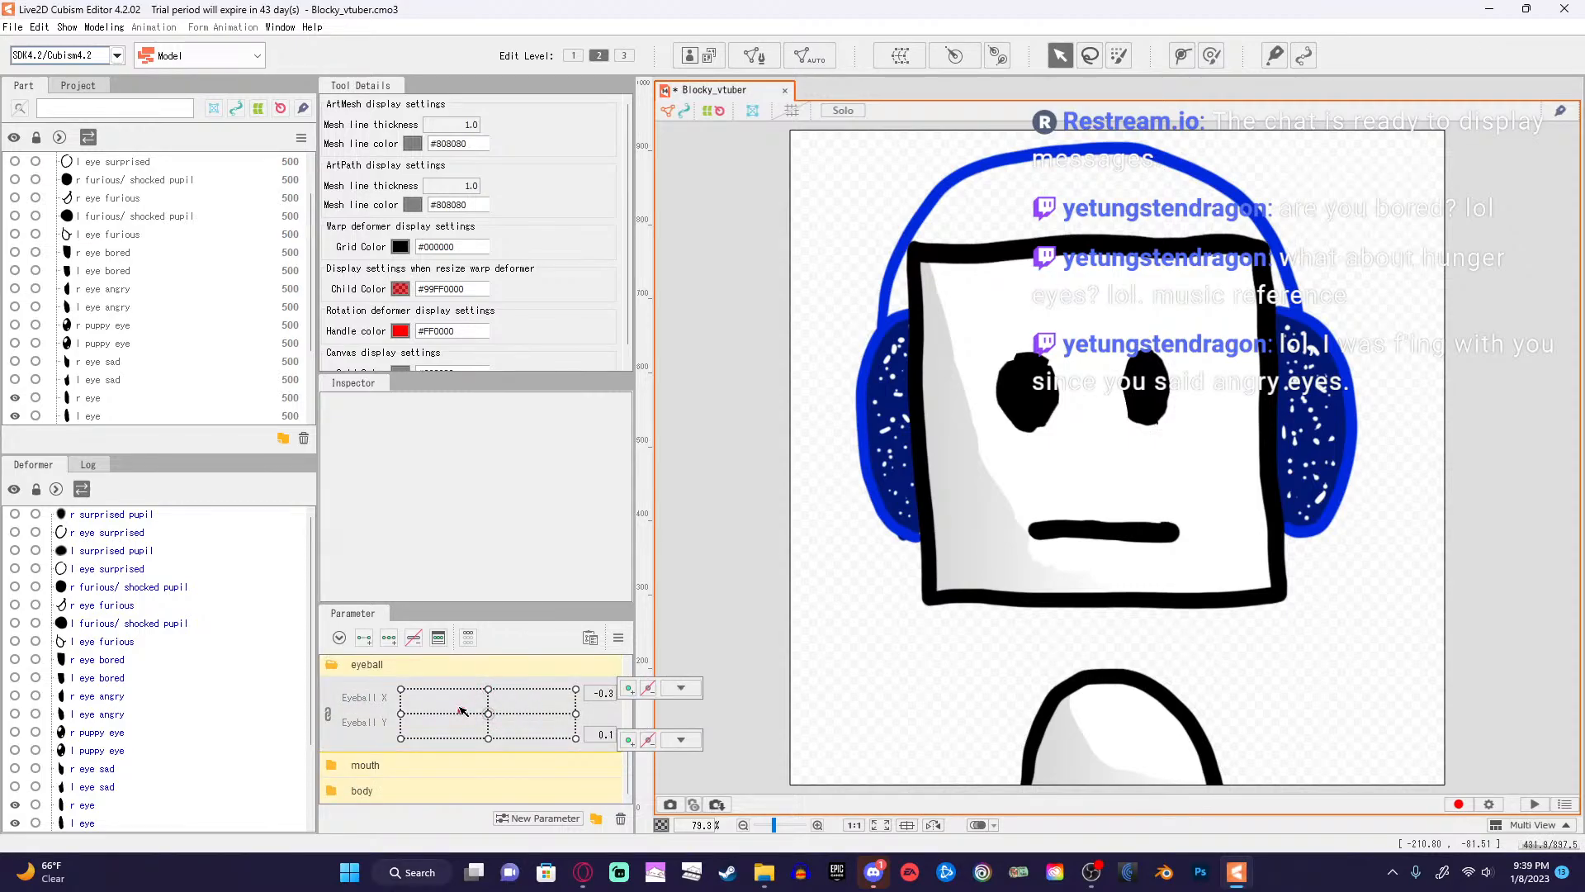
key("ctrl+z")
Test the linked eyeball grid with both eye meshes selected and the eyes fully open.
scroll(545, 701, "up", 4)
scroll(537, 704, "down", 2)
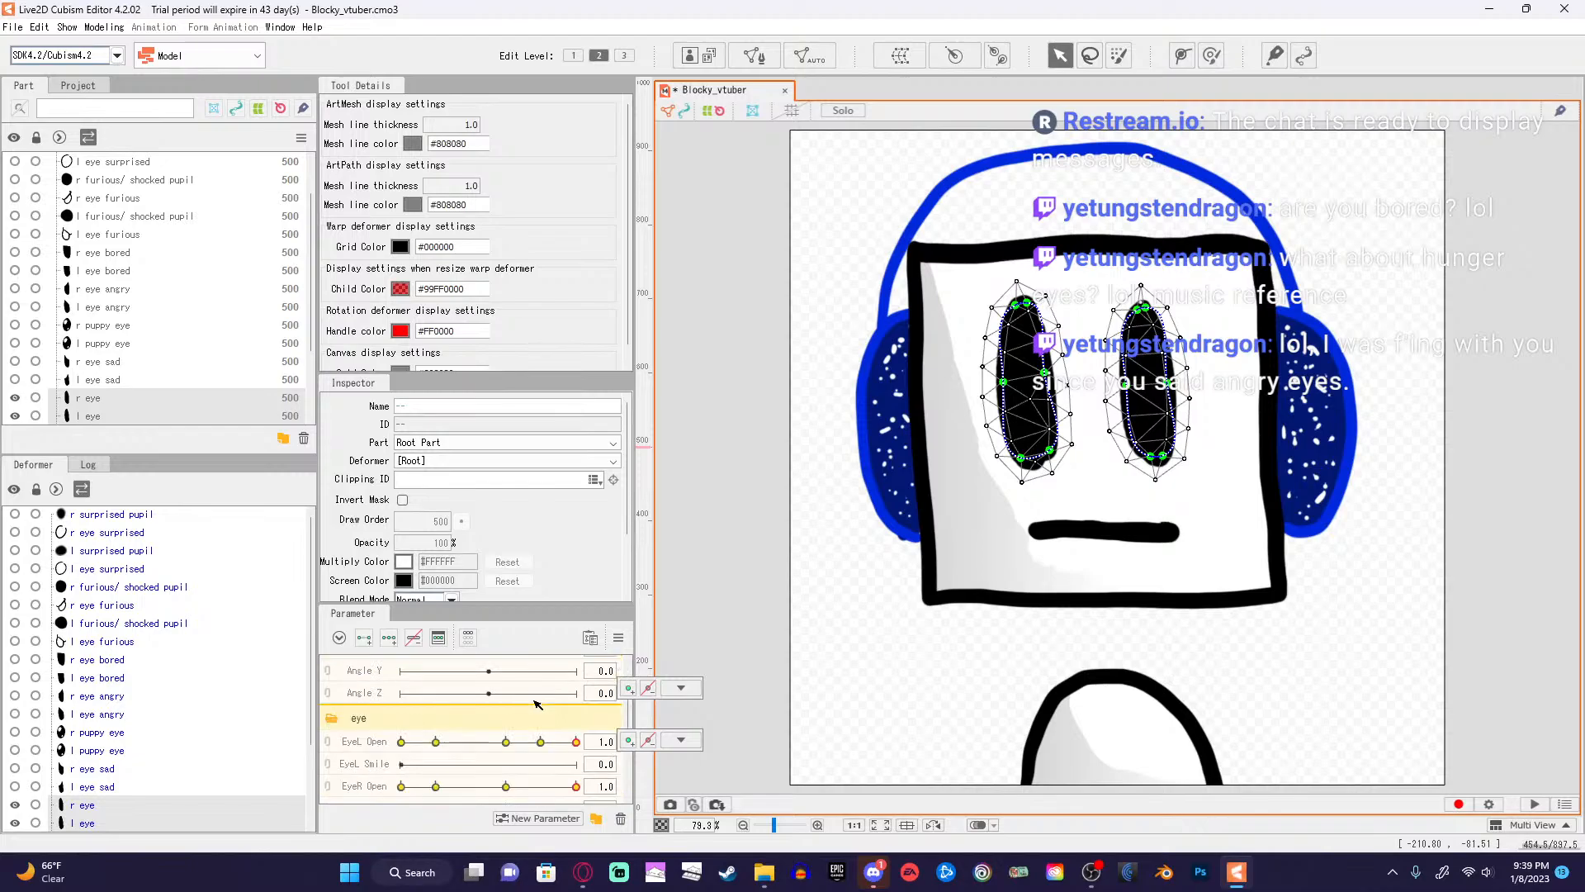
scroll(538, 705, "down", 1)
scroll(542, 706, "up", 3)
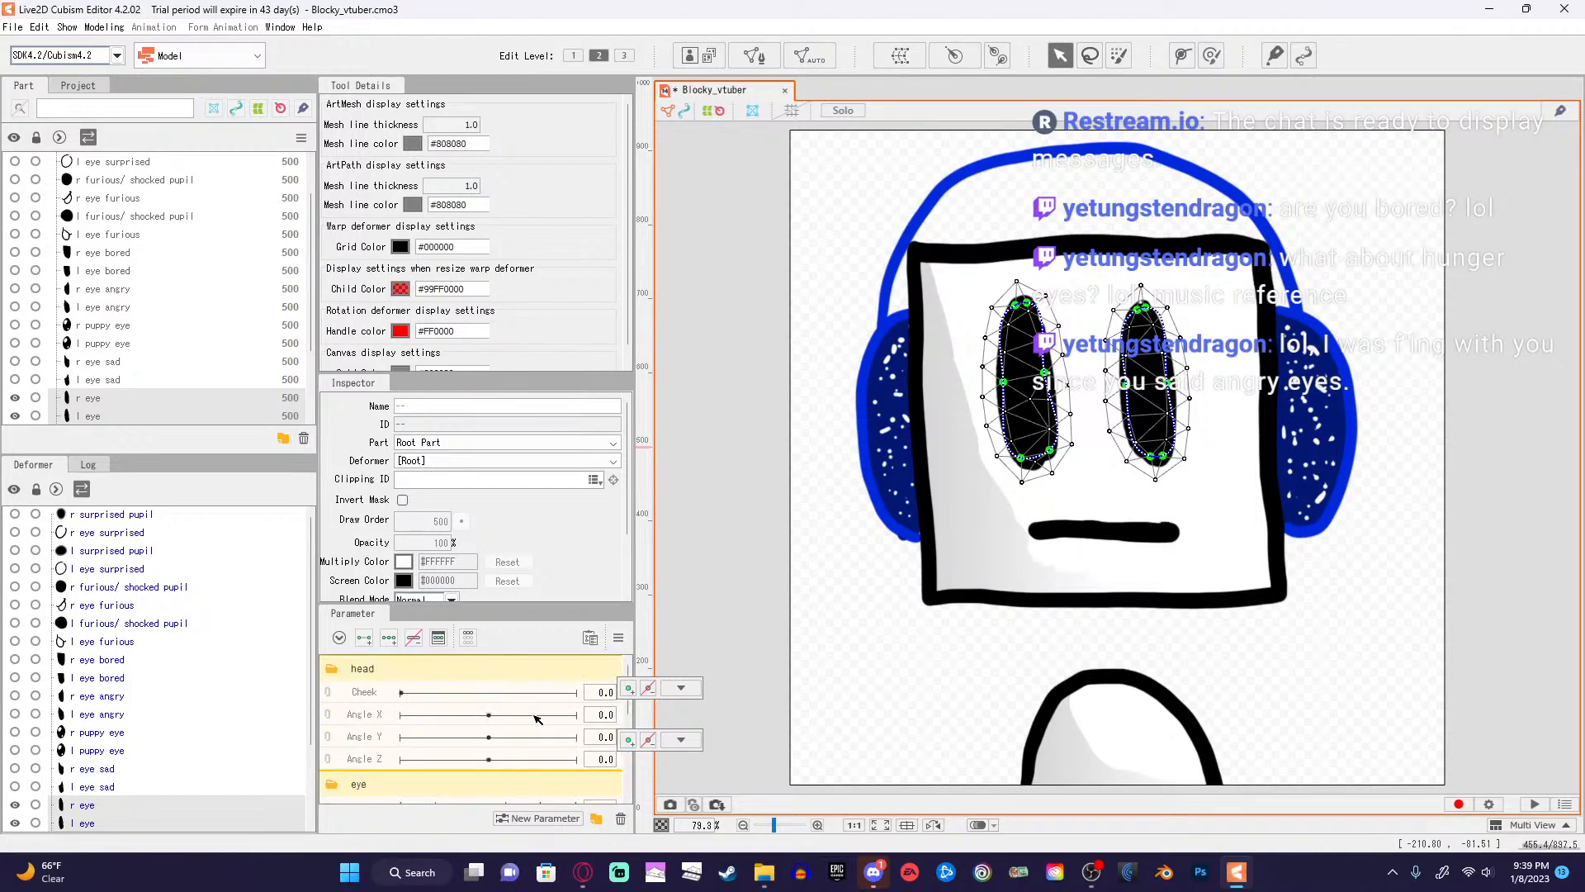
scroll(538, 718, "down", 1)
scroll(553, 751, "down", 3)
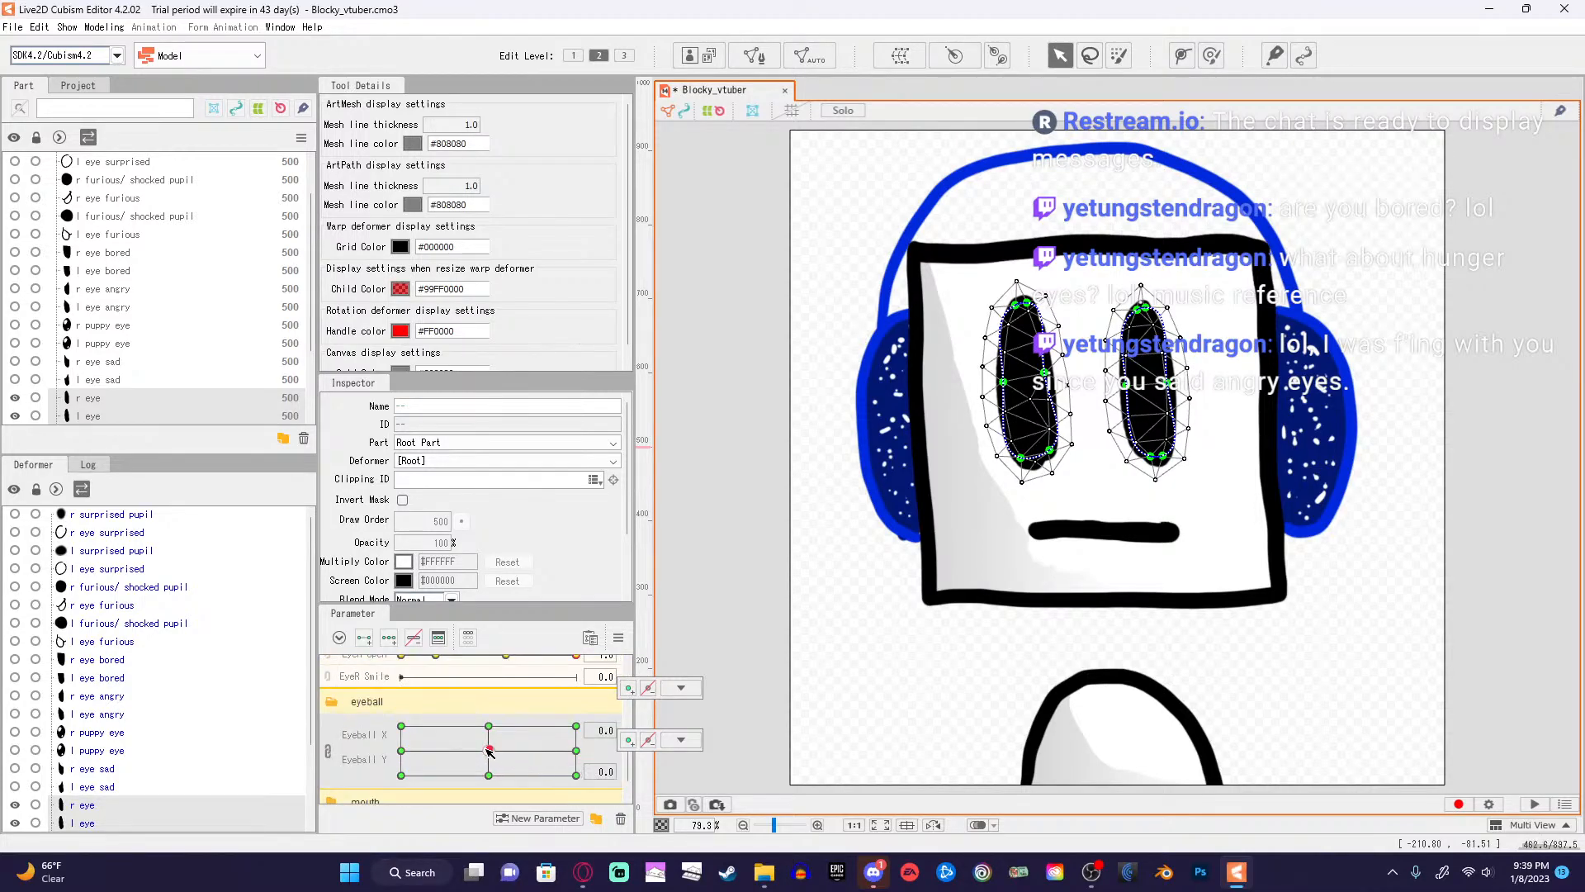
mouse_move(489, 750)
left_mouse_down()
mouse_move(535, 751)
mouse_move(417, 750)
mouse_move(508, 750)
mouse_move(553, 728)
mouse_move(404, 753)
mouse_move(504, 805)
mouse_move(496, 725)
mouse_move(394, 755)
mouse_move(491, 753)
left_mouse_up()
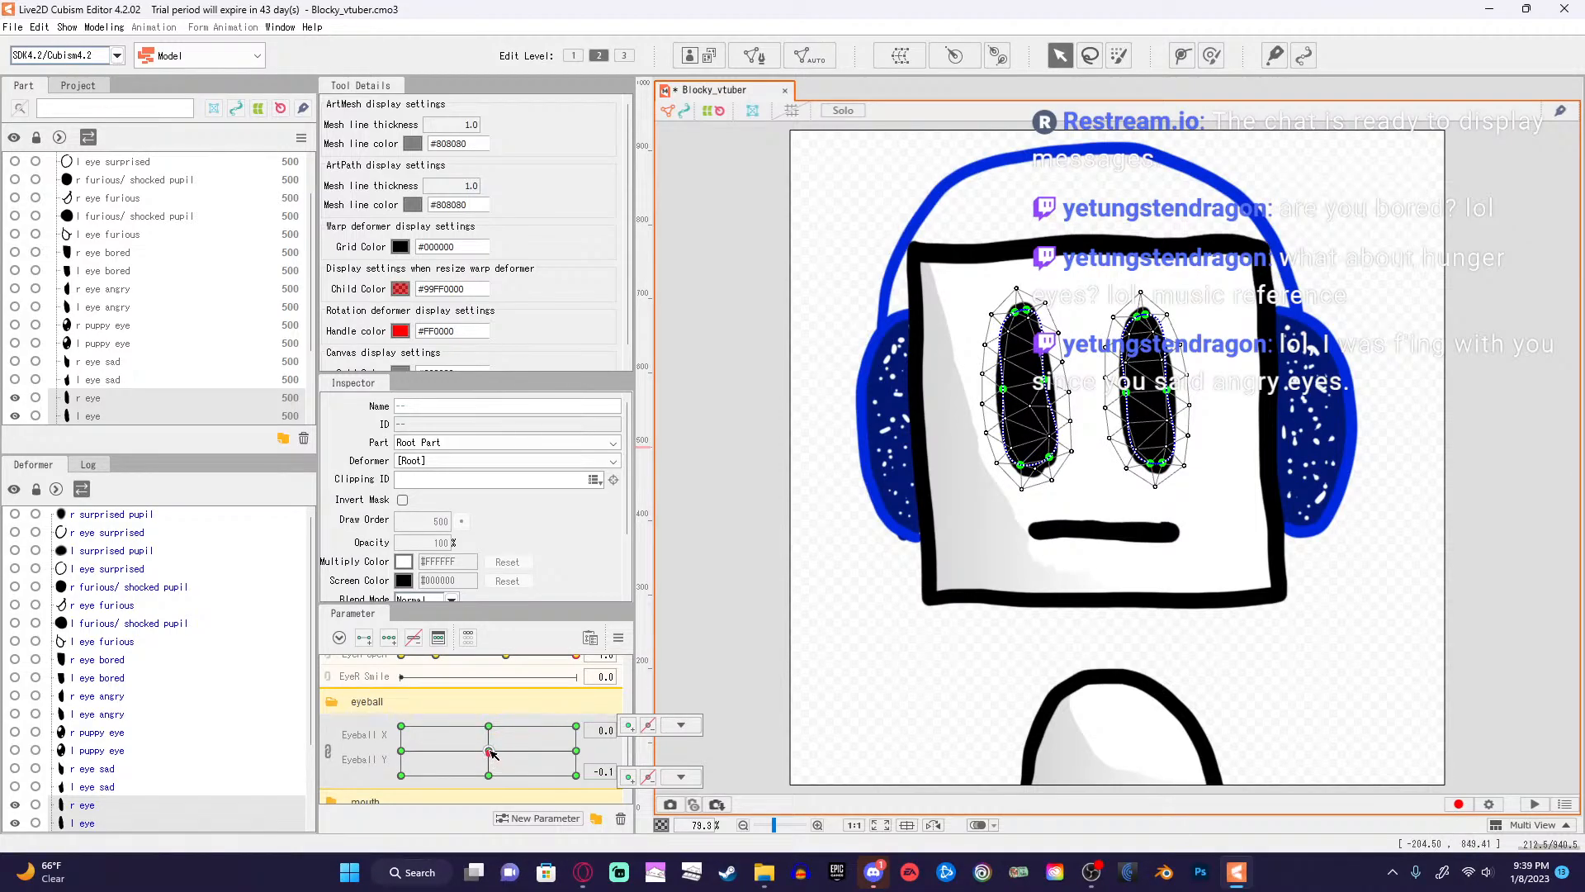
Close both selected eyes by moving EyeL Open and EyeR Open to their lowest keys.
scroll(537, 740, "up", 3)
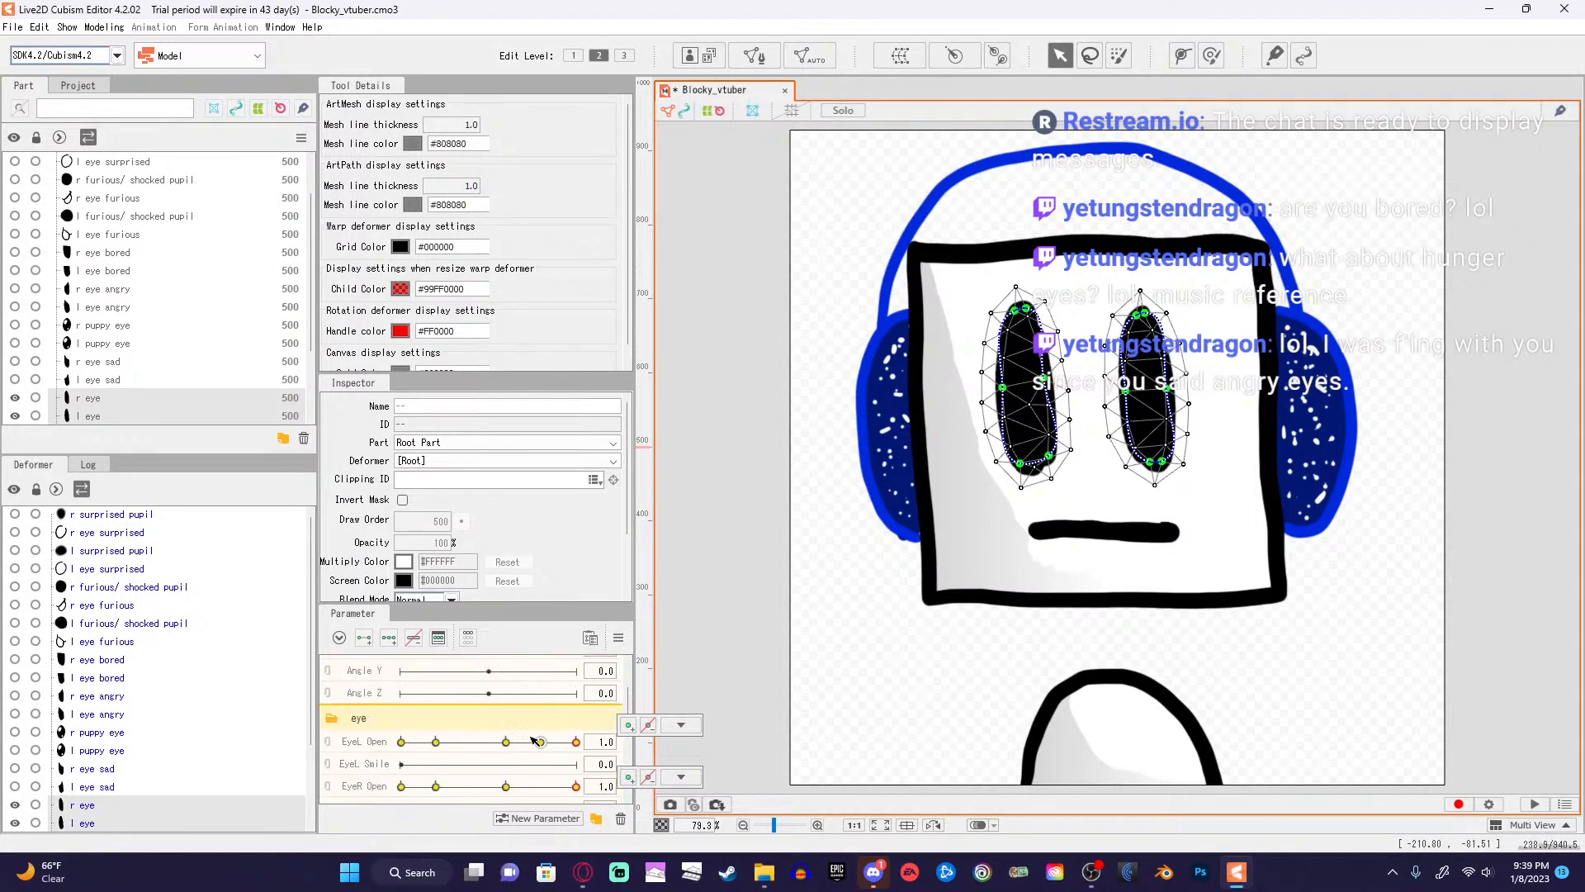
left_click_drag(576, 745, 396, 748)
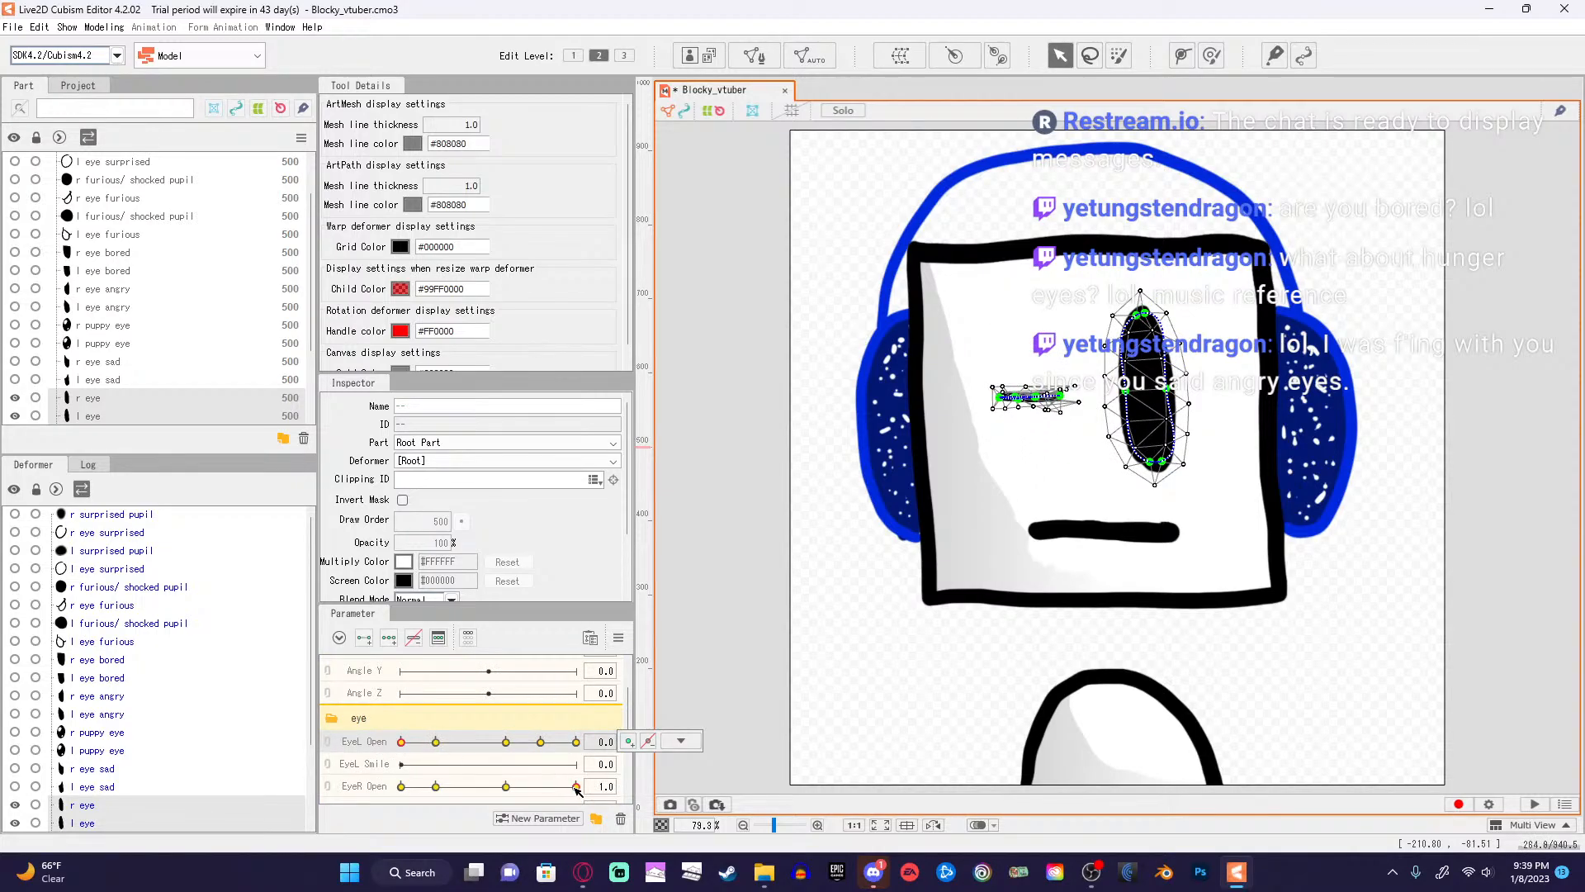
left_click_drag(577, 787, 381, 785)
scroll(525, 760, "down", 3)
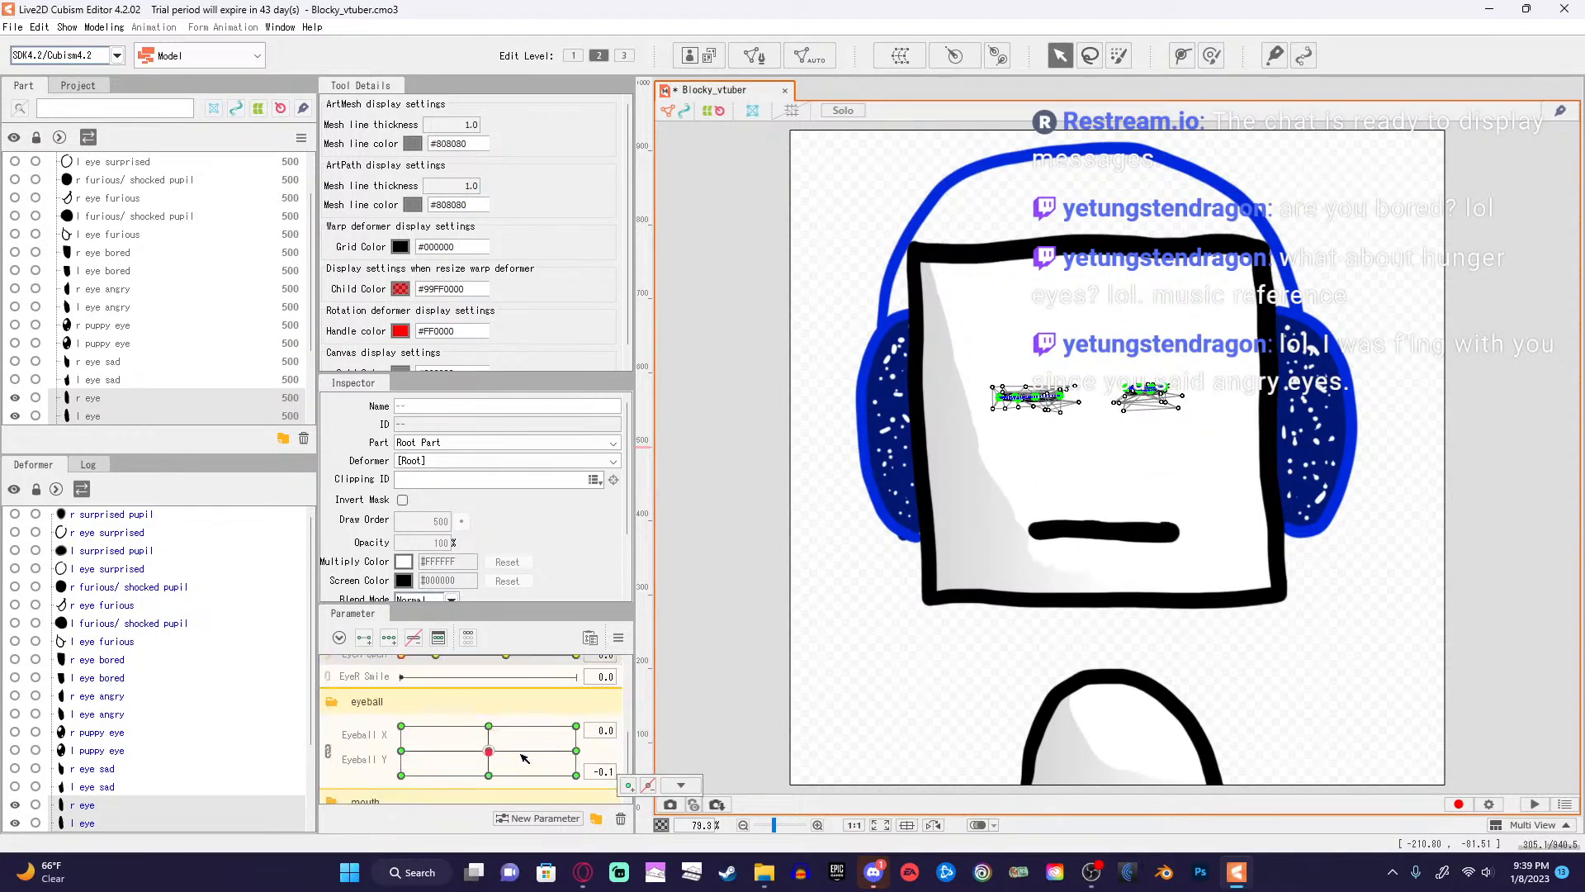
Test the linked eyeball grid with both eyes closed, and undo back to fully open eyes.
left_click_drag(494, 756, 574, 744)
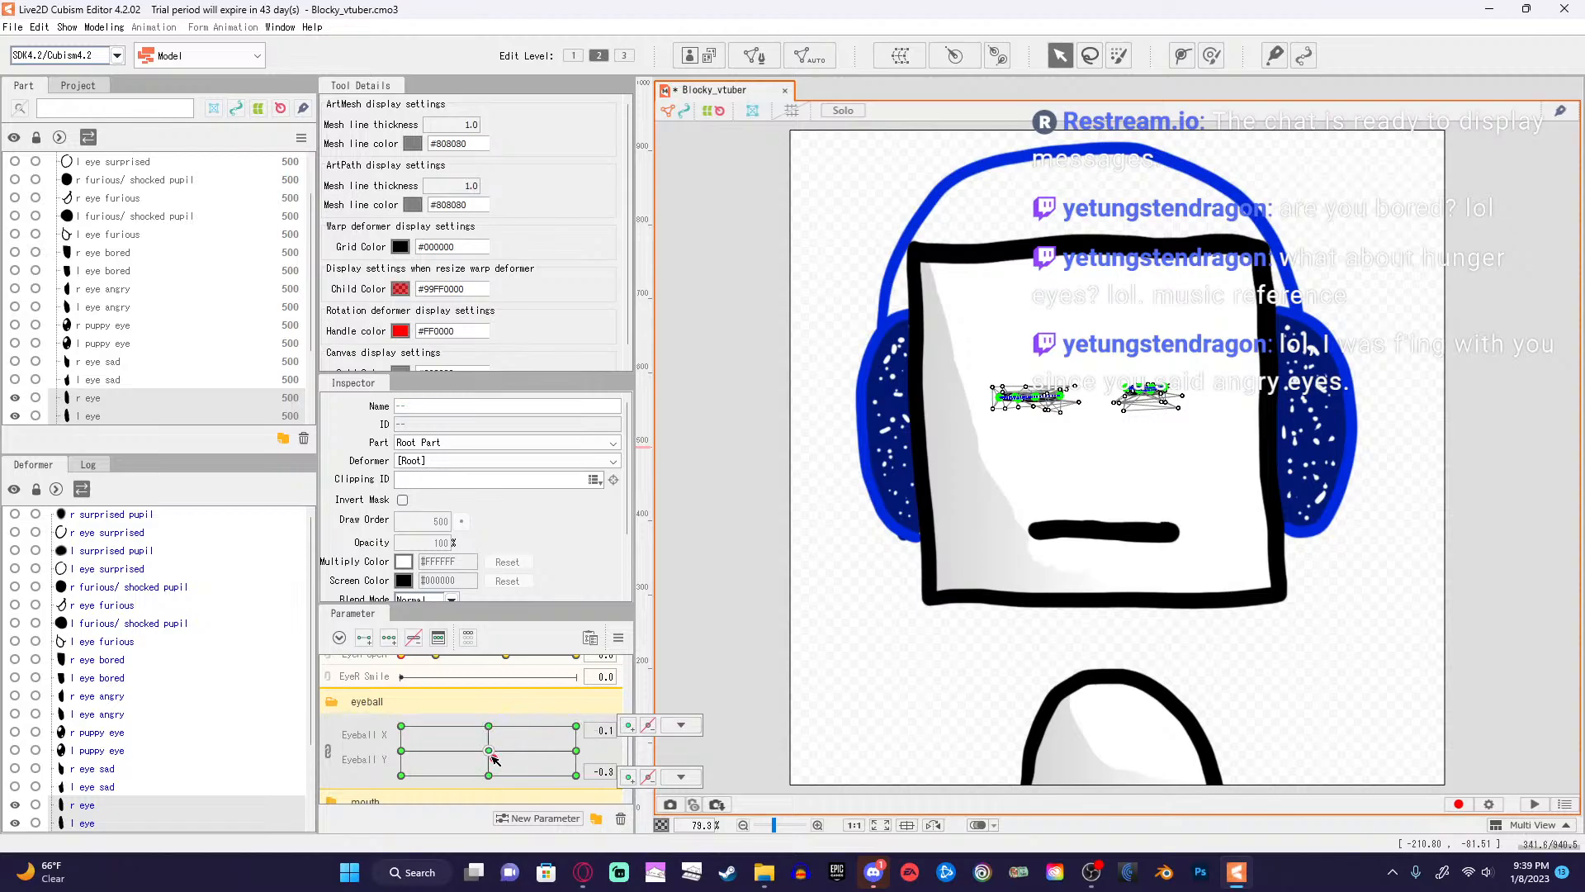
key("ctrl+z")
scroll(528, 758, "up", 2)
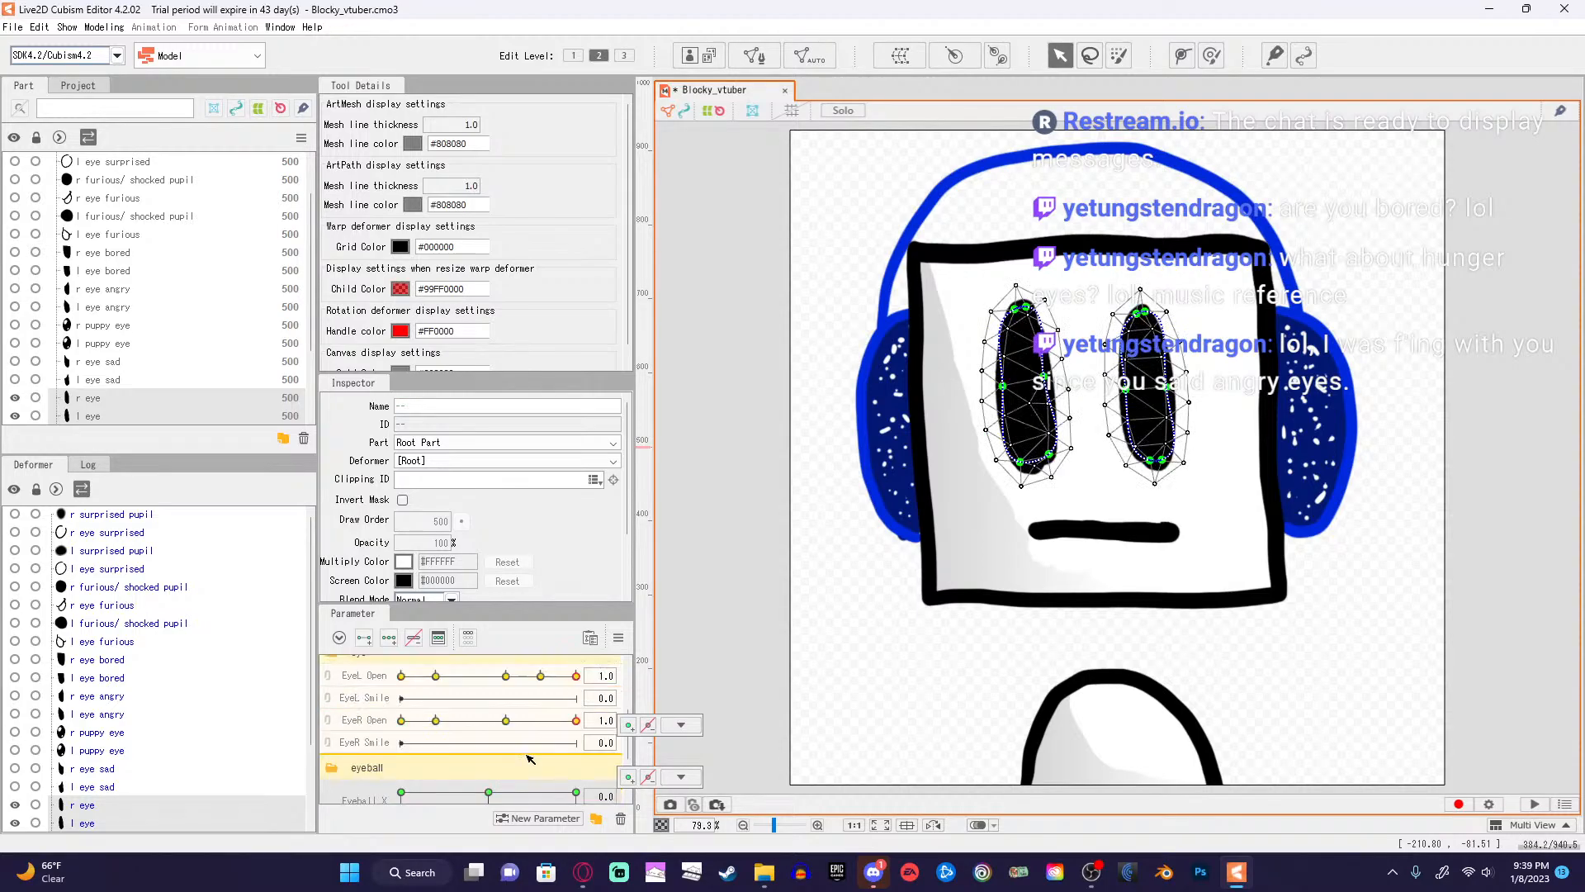
Test the open eyes at Eyeball X -1.0 and Eyeball Y 1.0, and return the grid to its centre.
scroll(492, 750, "down", 2)
left_click_drag(493, 756, 389, 703)
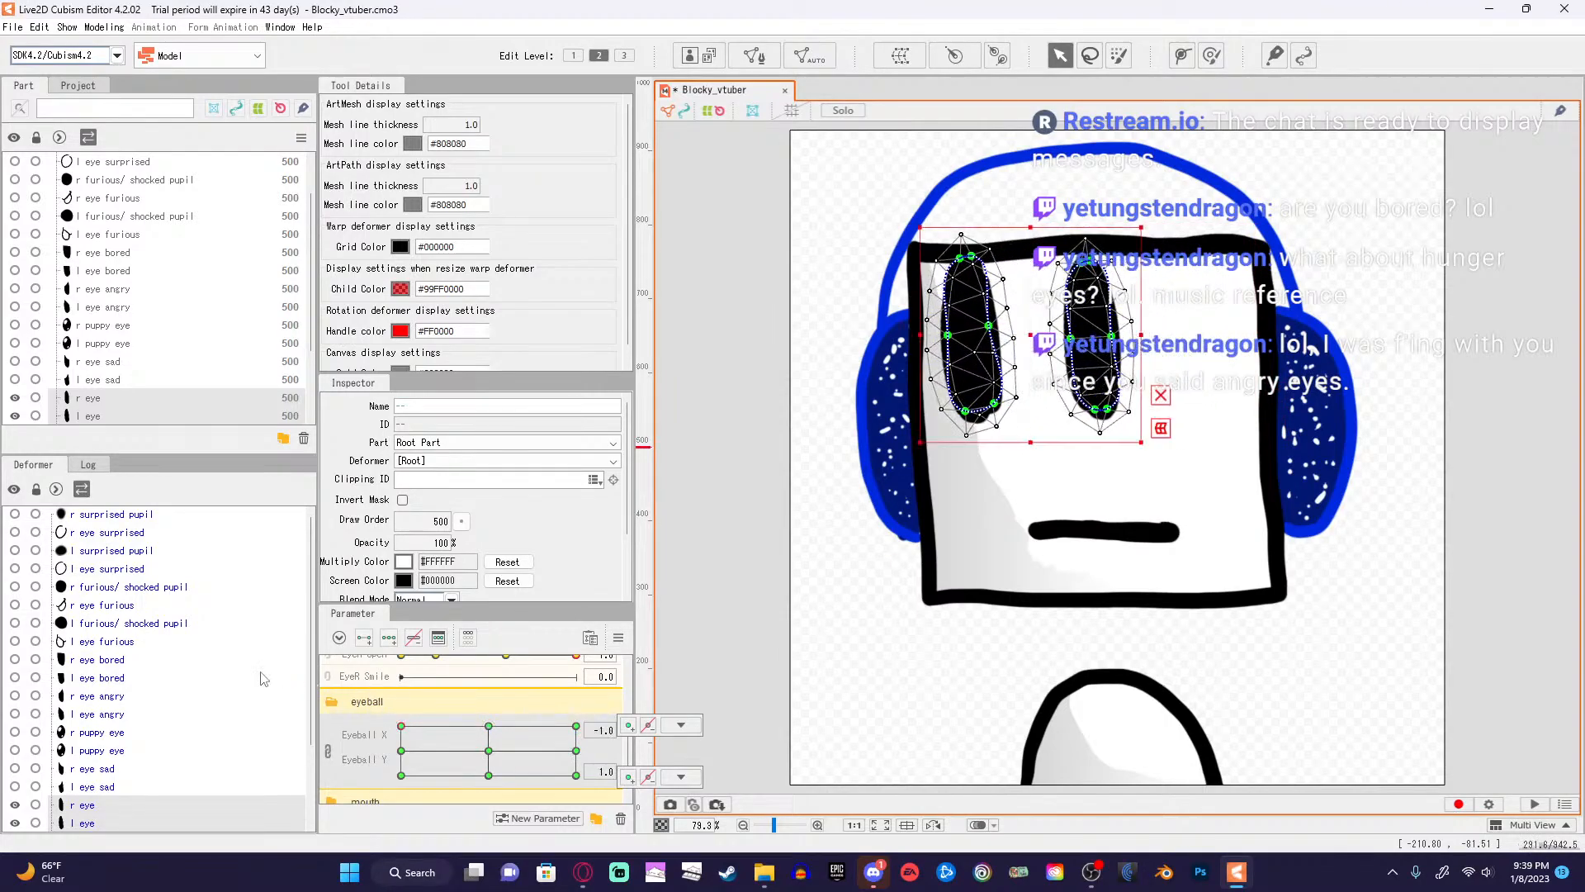
left_click_drag(260, 678, 490, 749)
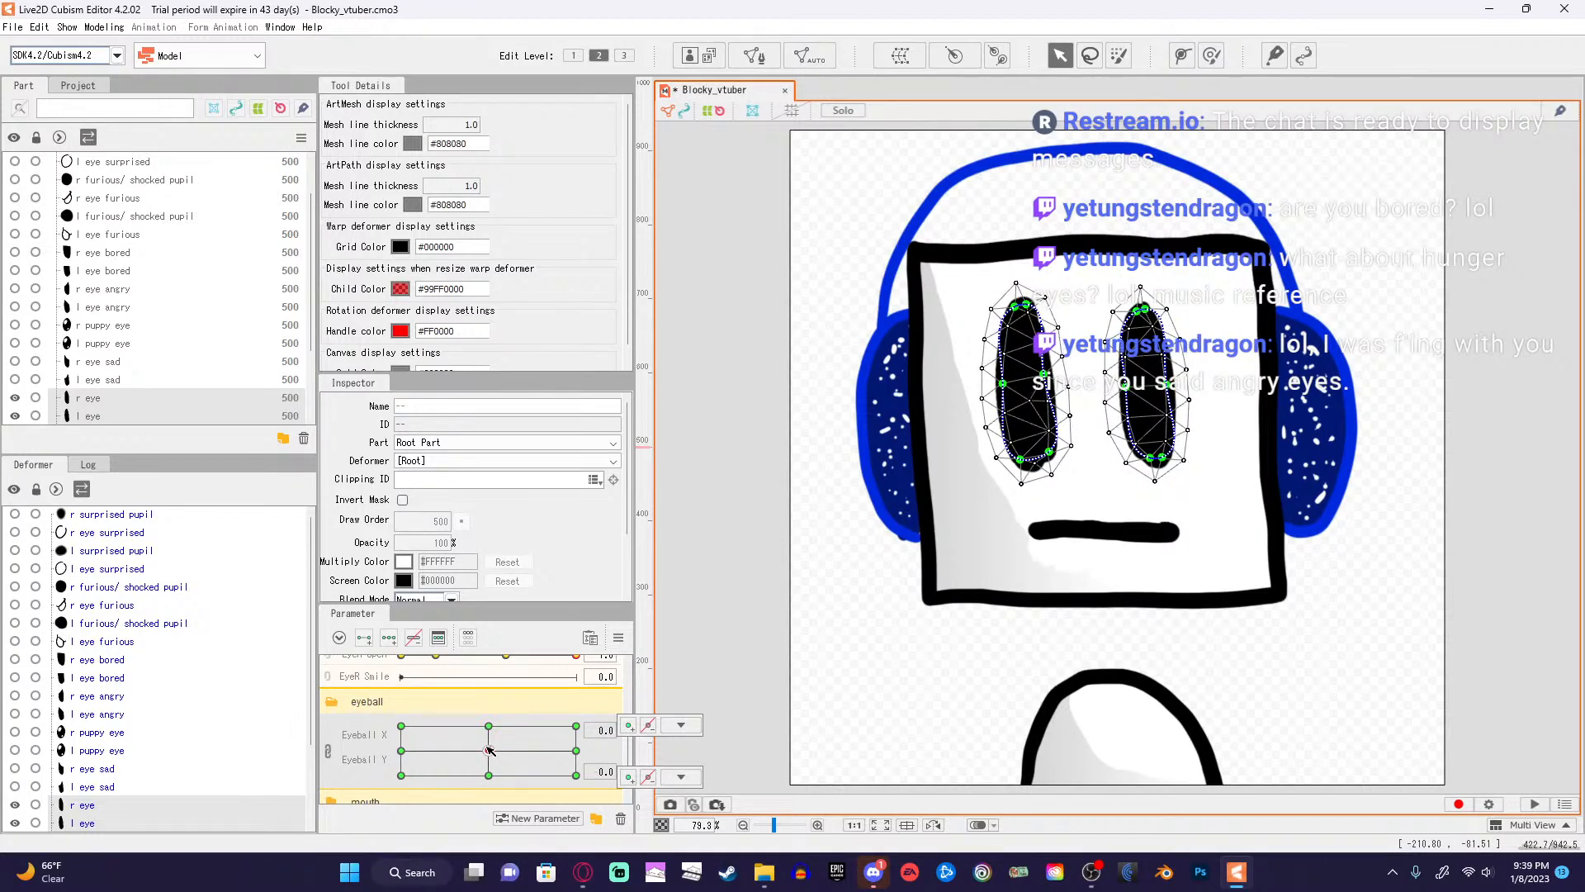
scroll(439, 749, "up", 1)
scroll(439, 749, "down", 1)
Switch to the browser and watch the iris animation part of the Live2D eye-rigging tutorial, pausing it briefly.
left_click(583, 873)
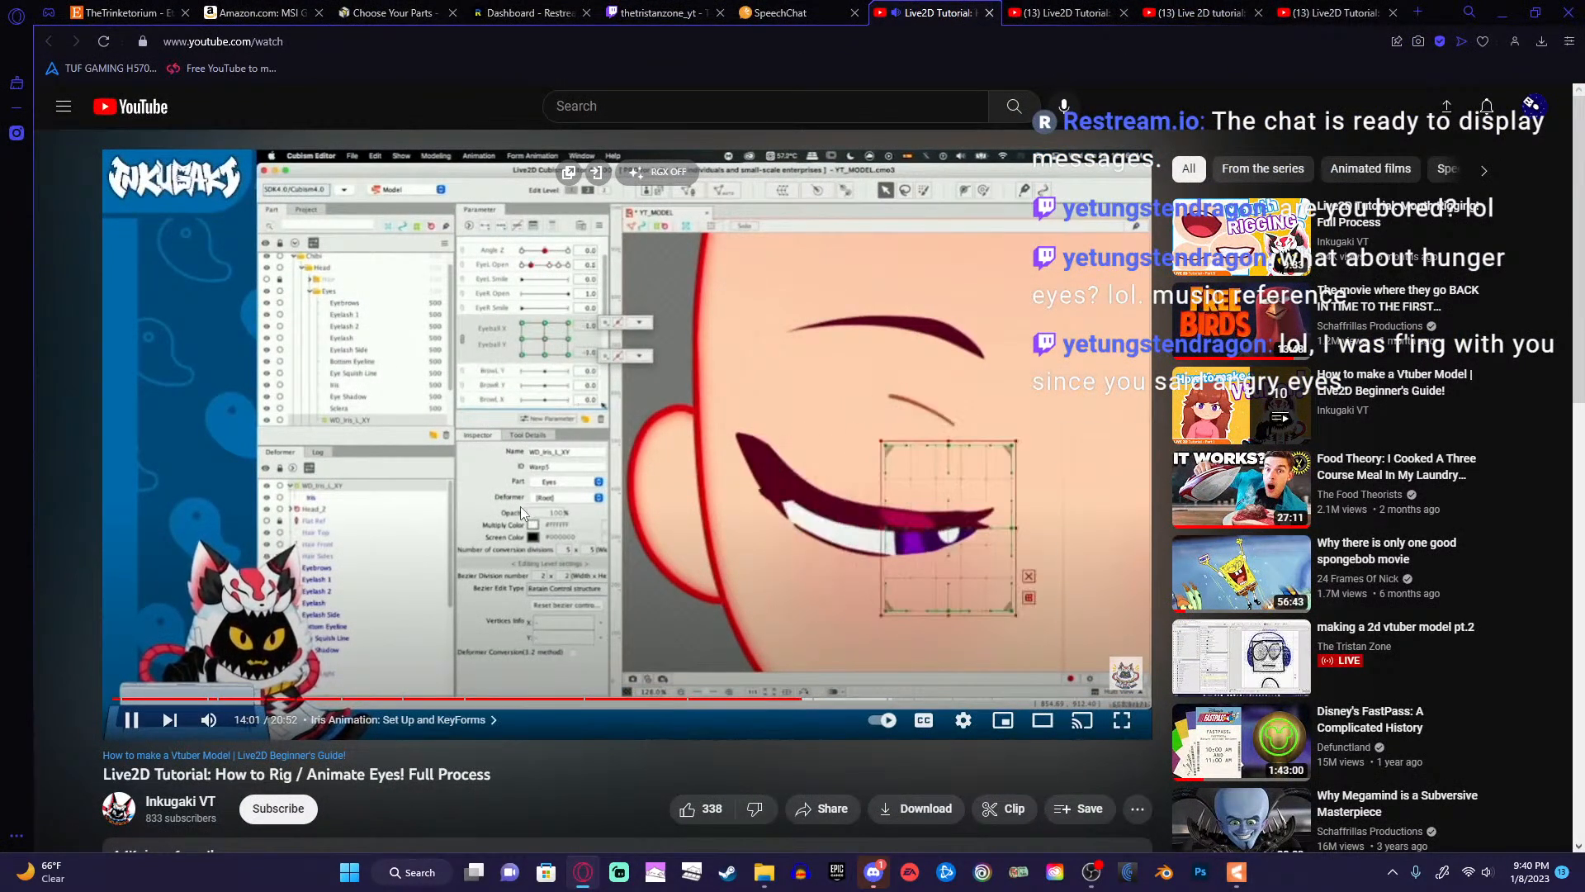
key("space")
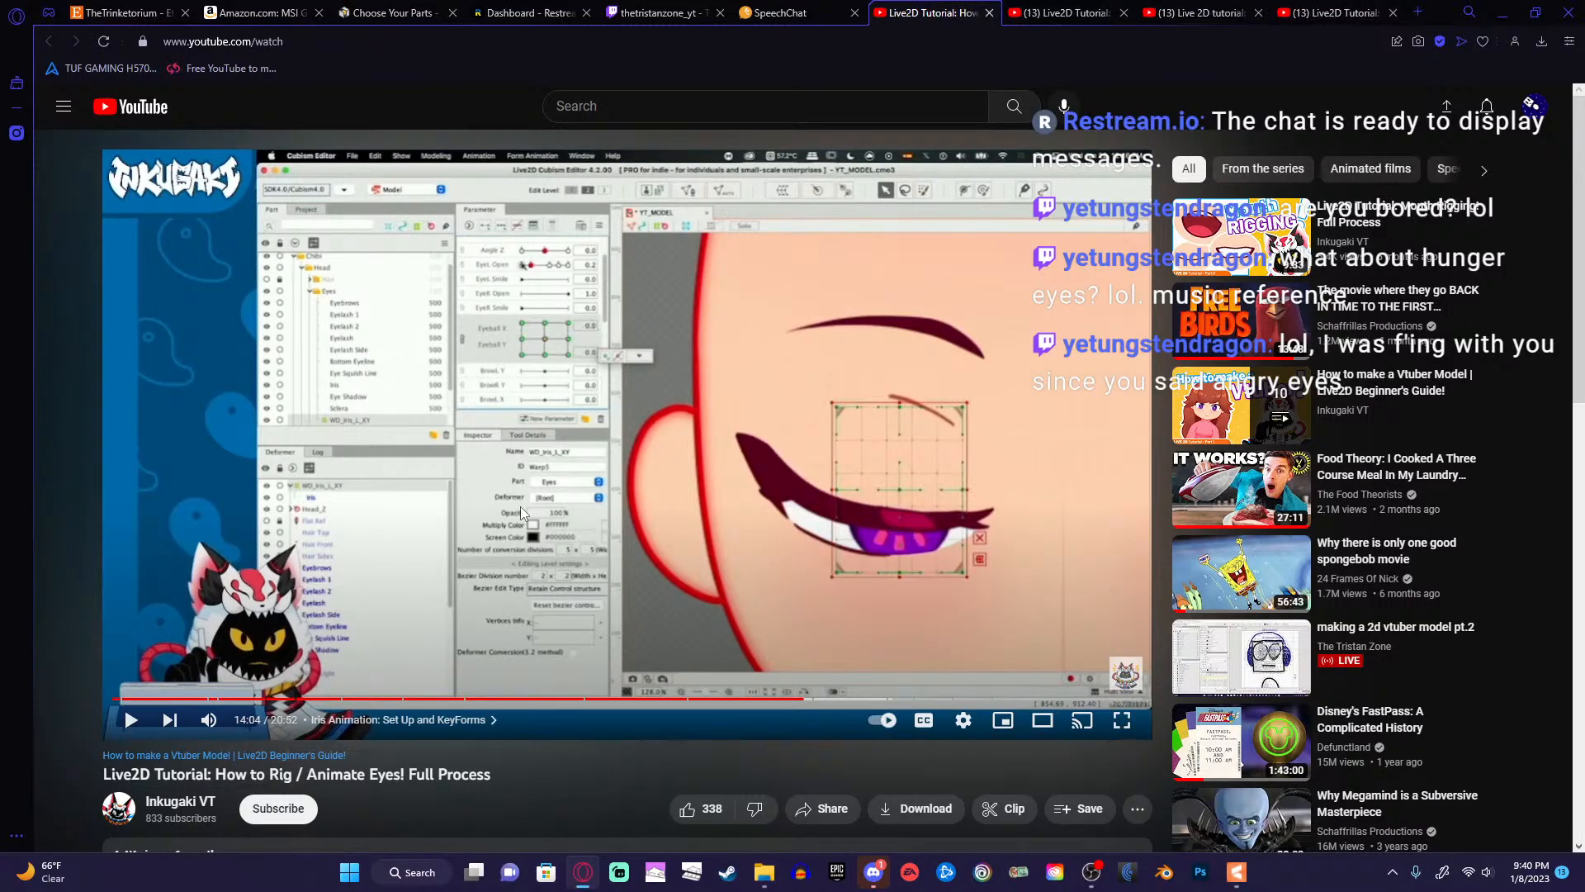
key("space")
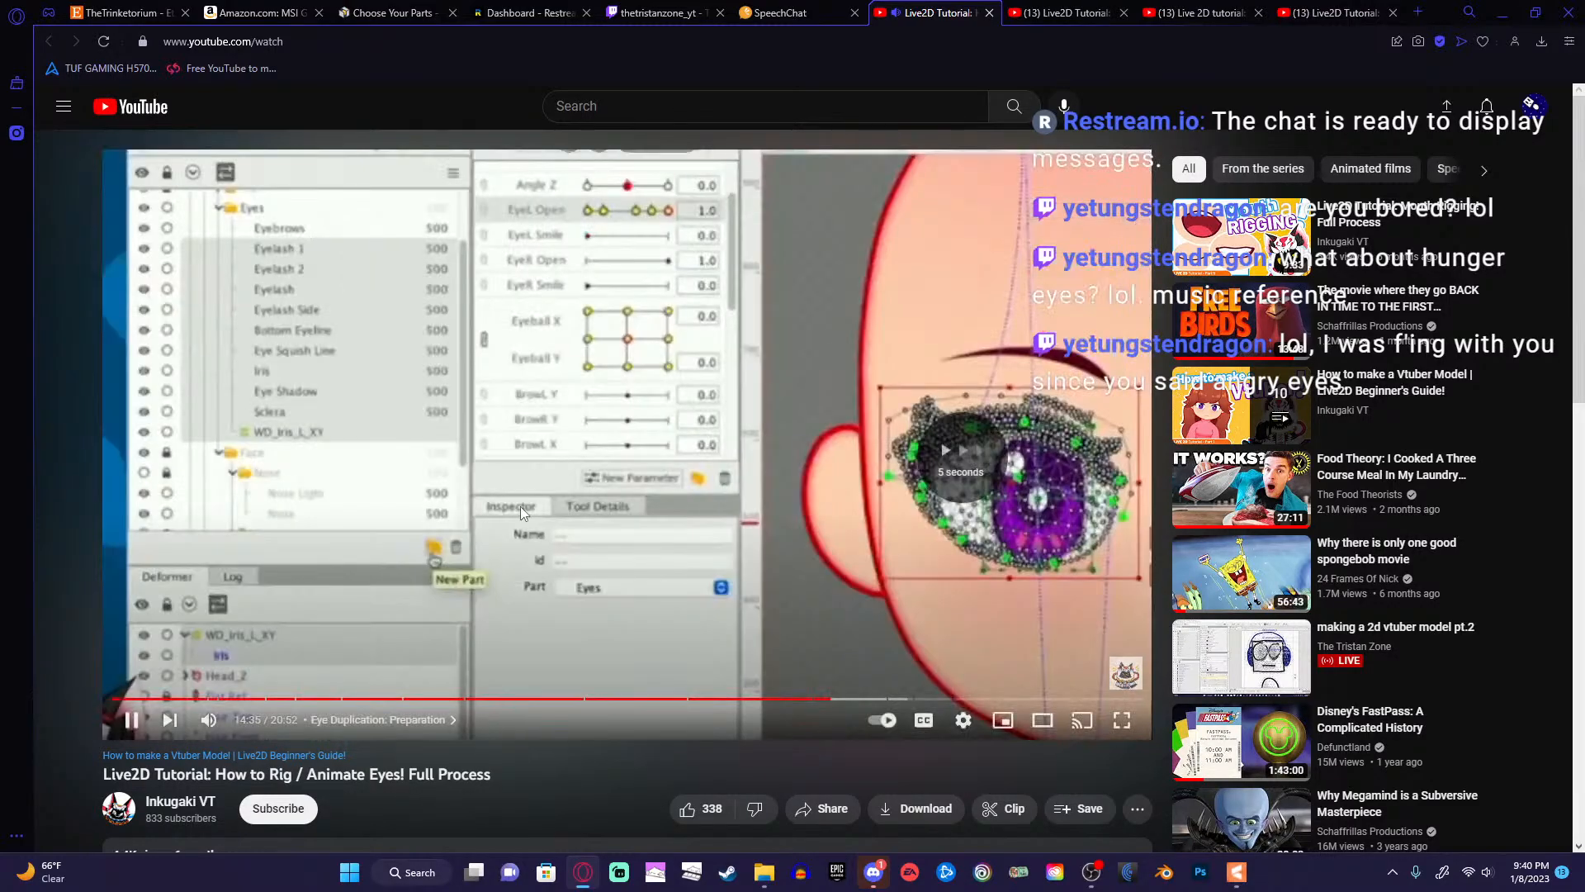
Skip forward through the eye duplication, reflection and iris troubleshooting chapters of the eye tutorial, pausing at the closing section.
key("Right")
key("Right")
key("Right")
key("Right")
key("Right")
key("Right")
key("Right")
key("Right")
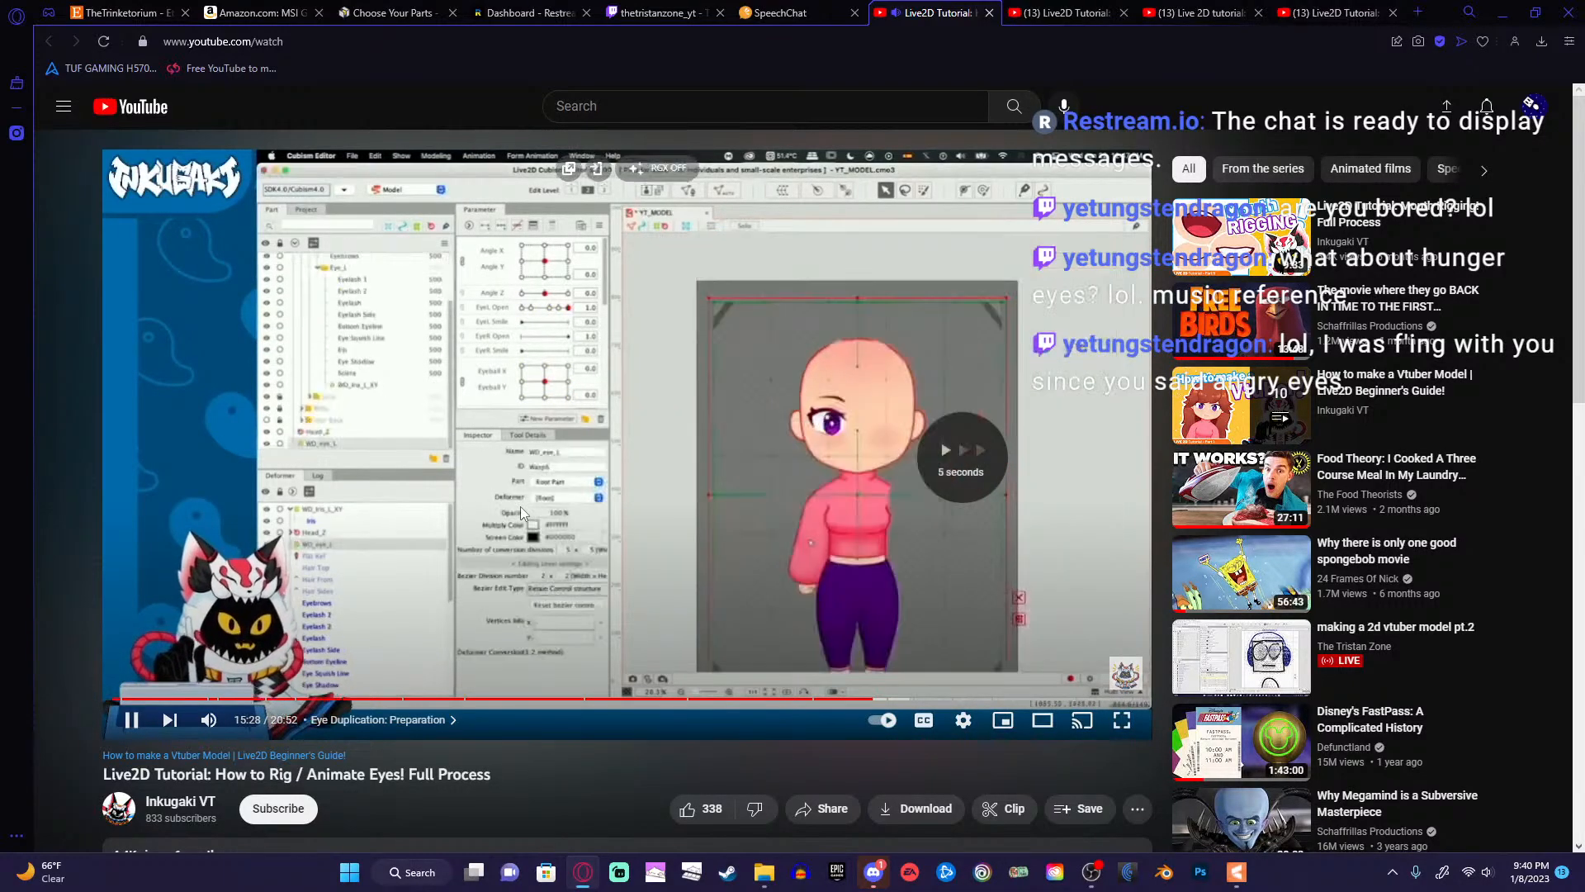
key("Right")
key("Right")
key("Right")
key("Right")
key("Right")
key("Right")
key("Right")
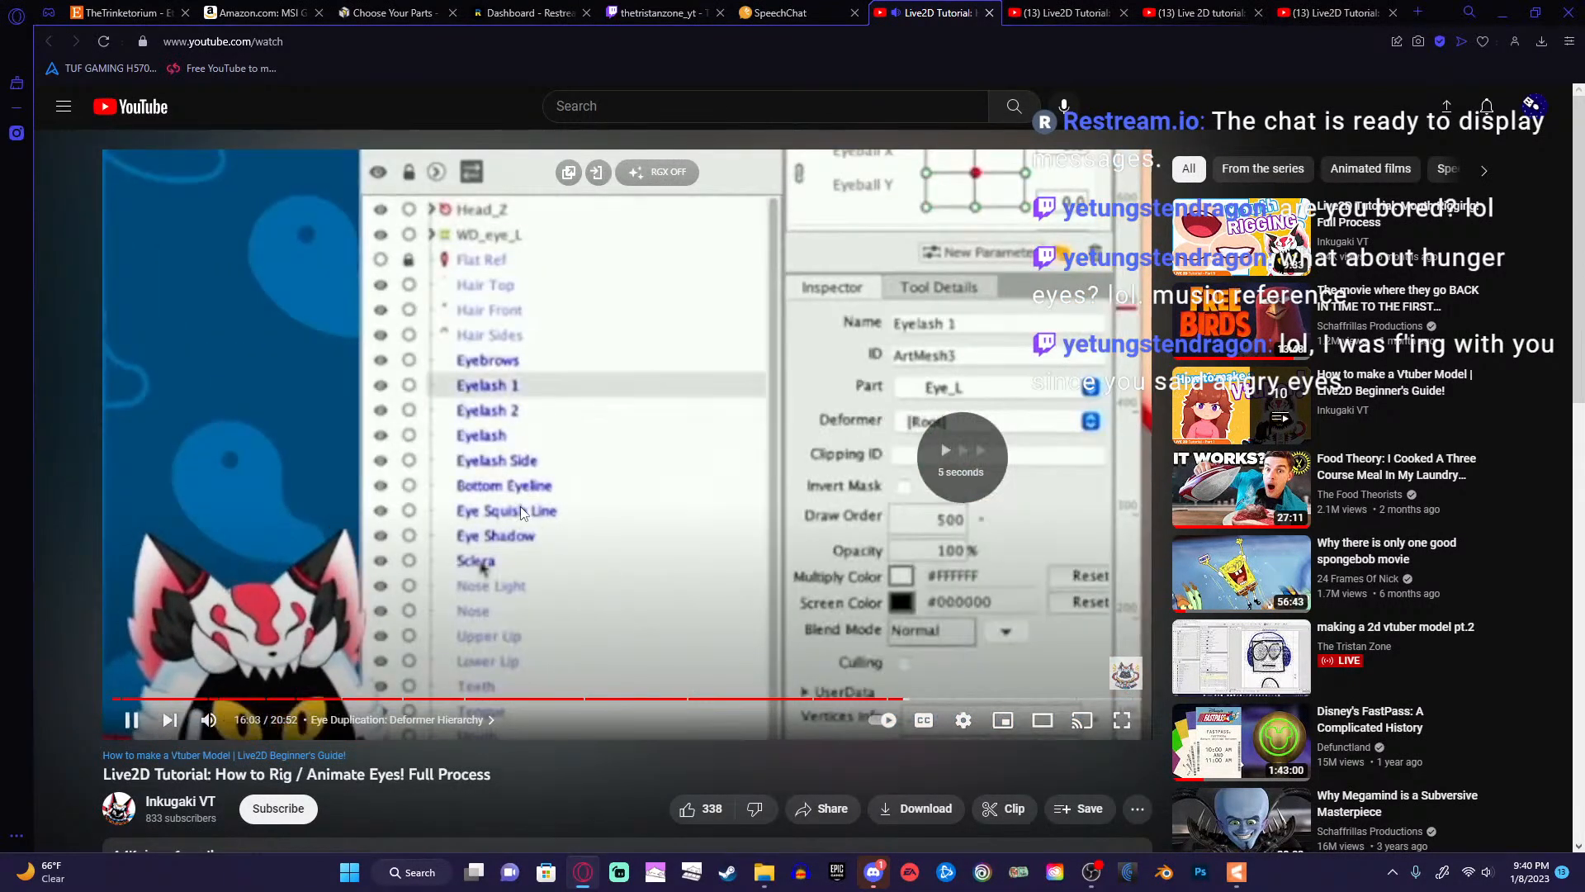
key("Right")
key("Right")
key("Right")
key("Right")
key("Right")
key("Right")
key("Right")
key("Right")
key("Right")
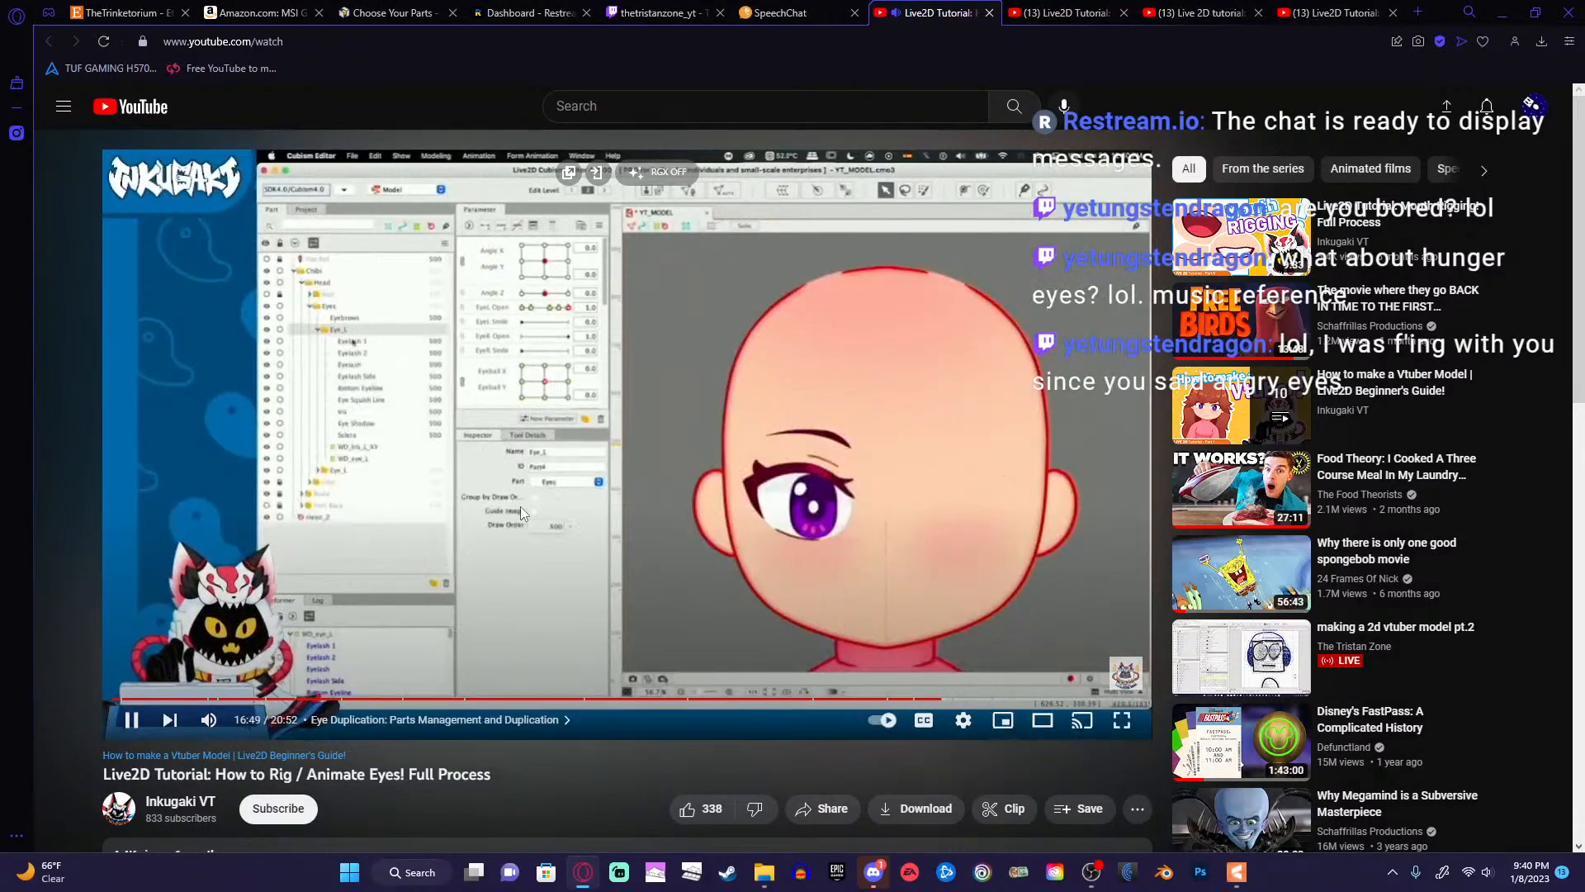
key("Right")
key("Right")
key("Right")
key("Right")
key("Right")
key("Right")
key("Right")
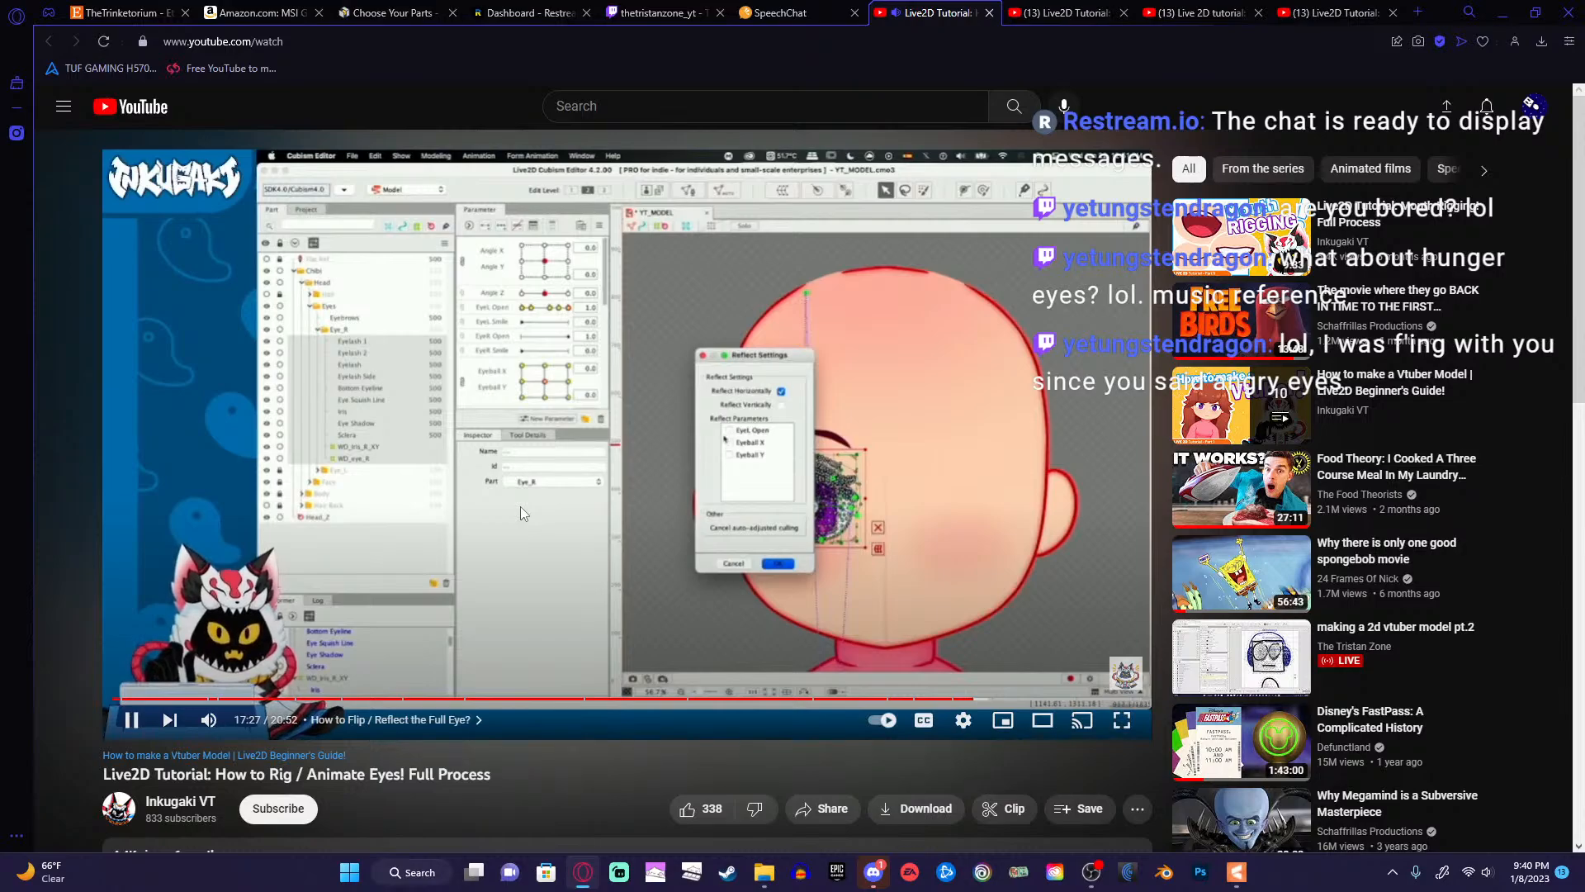
key("Right")
key("Right")
key("Right")
key("Right")
key("Right")
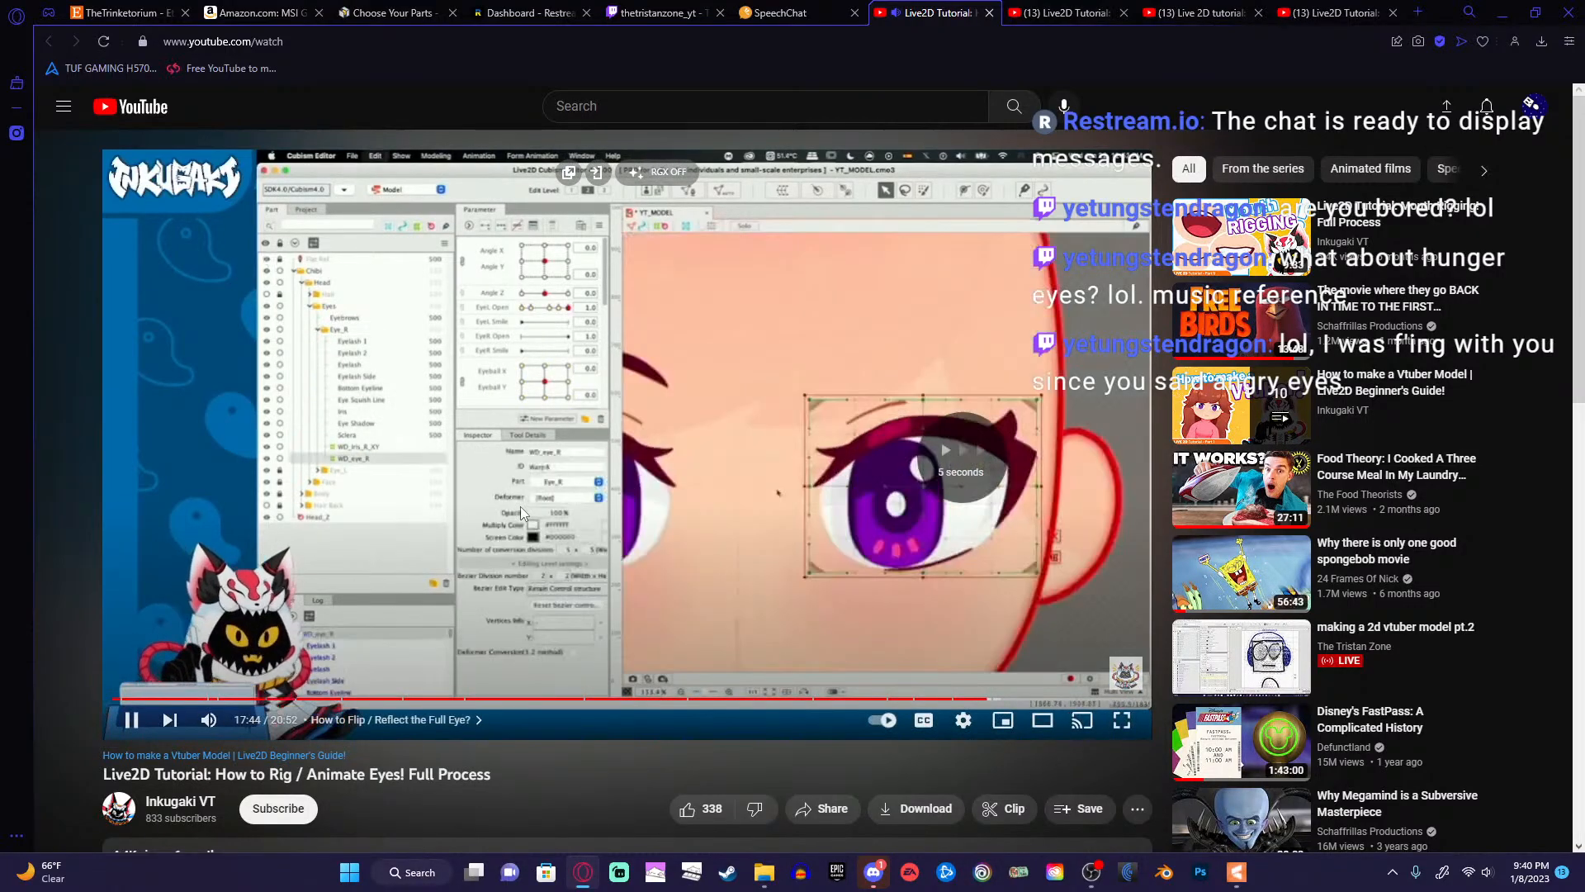
key("Right")
key("Right")
key("Right")
key("Right")
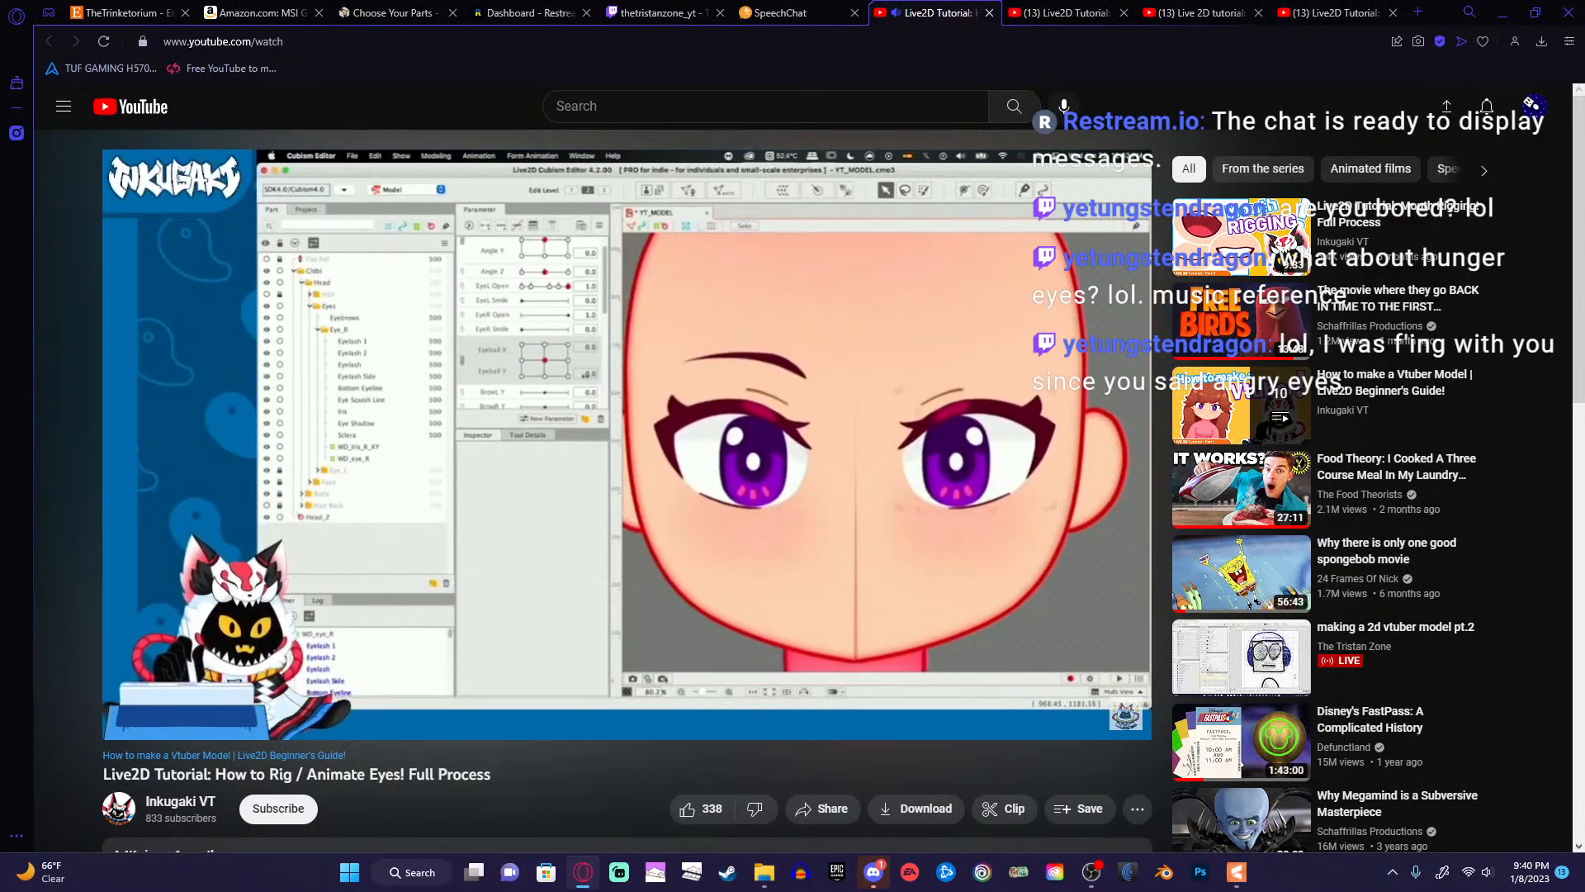
key("Right")
key("Right")
key("Right")
key("Right")
key("Right")
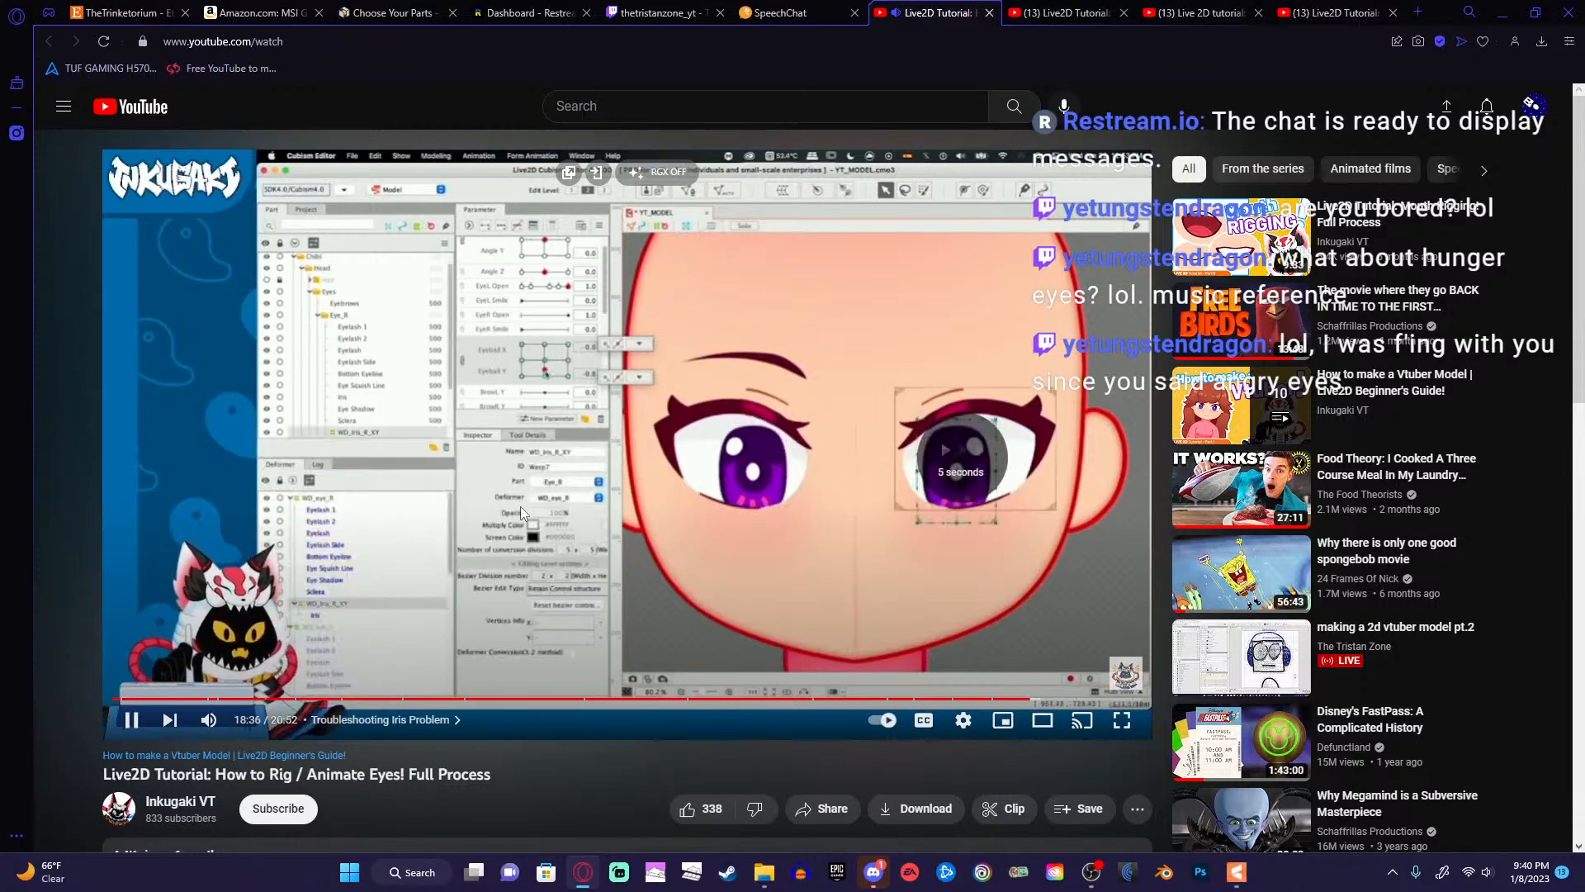
key("Right")
key("Right")
key("Right")
key("Right")
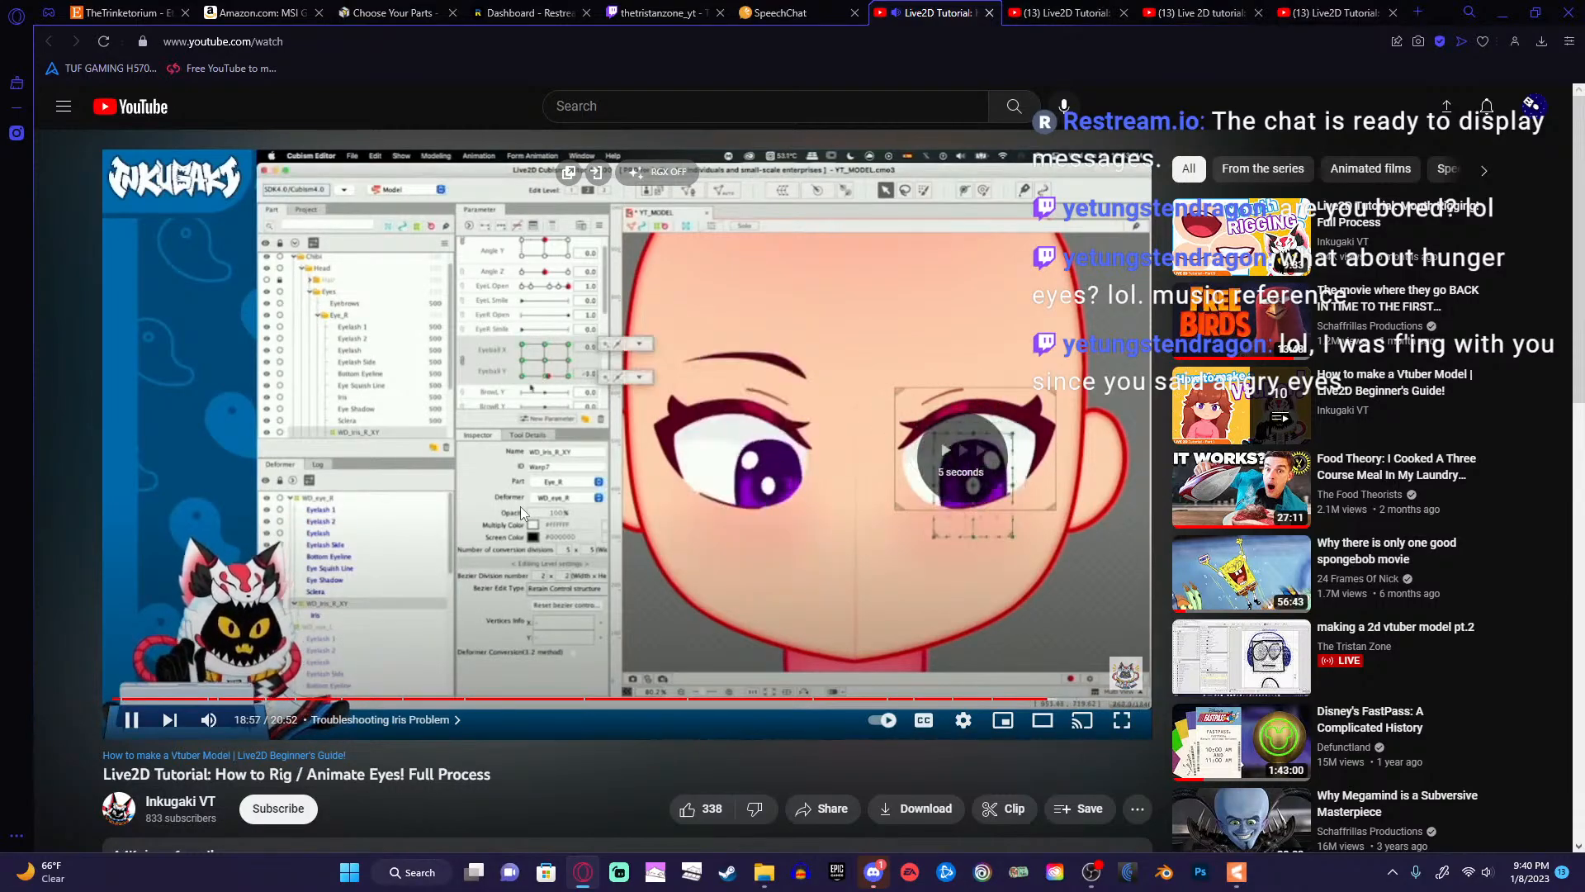
key("Right")
key("Right")
key("Right")
key("Right")
key("Right")
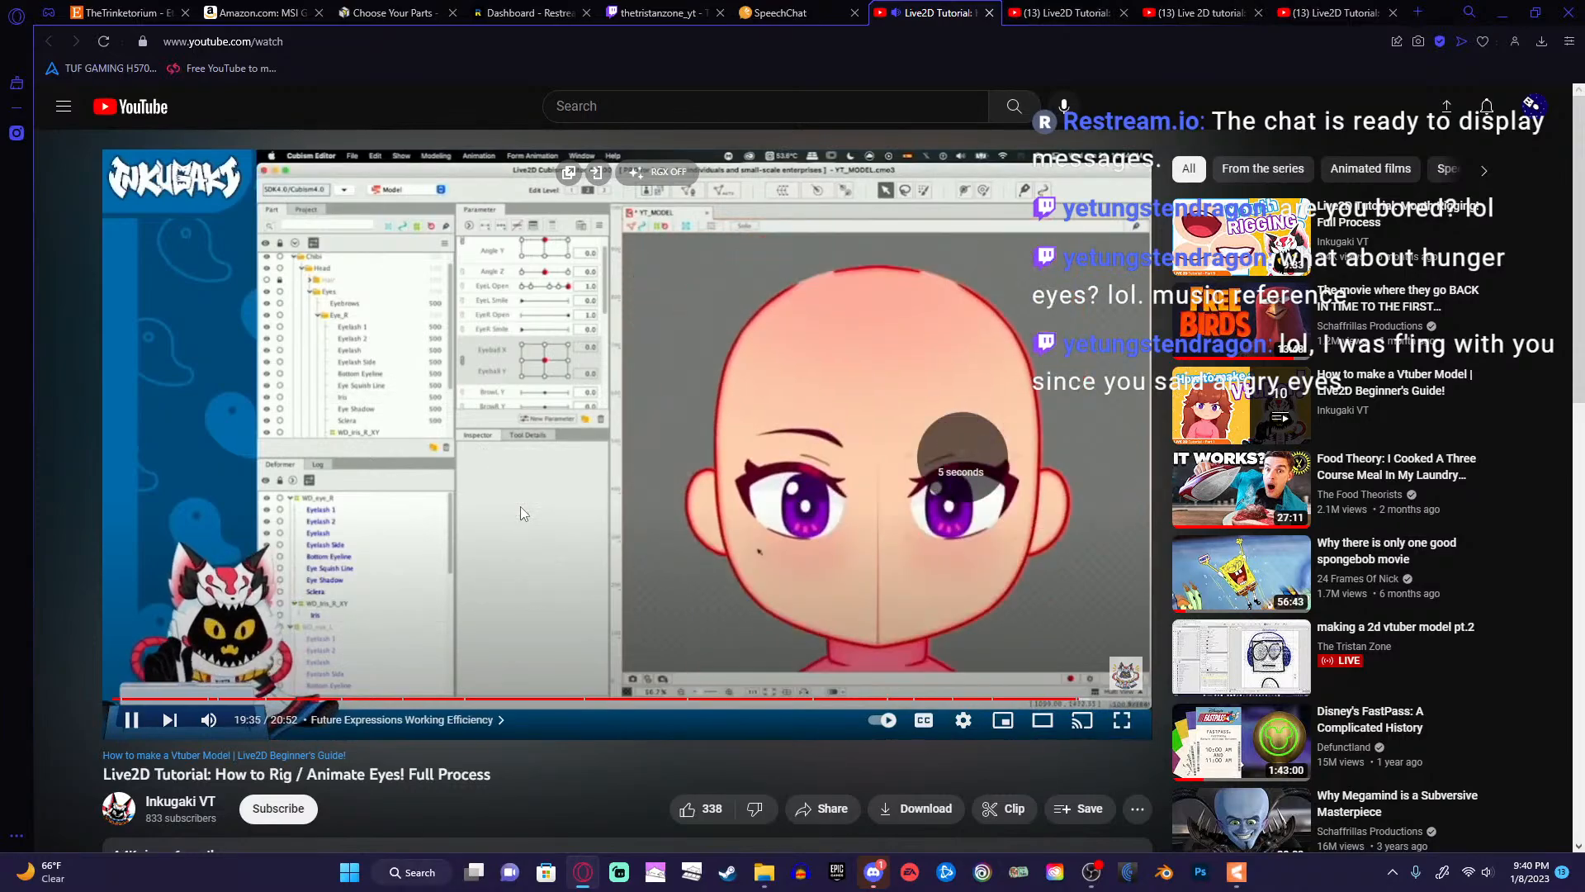
key("Right")
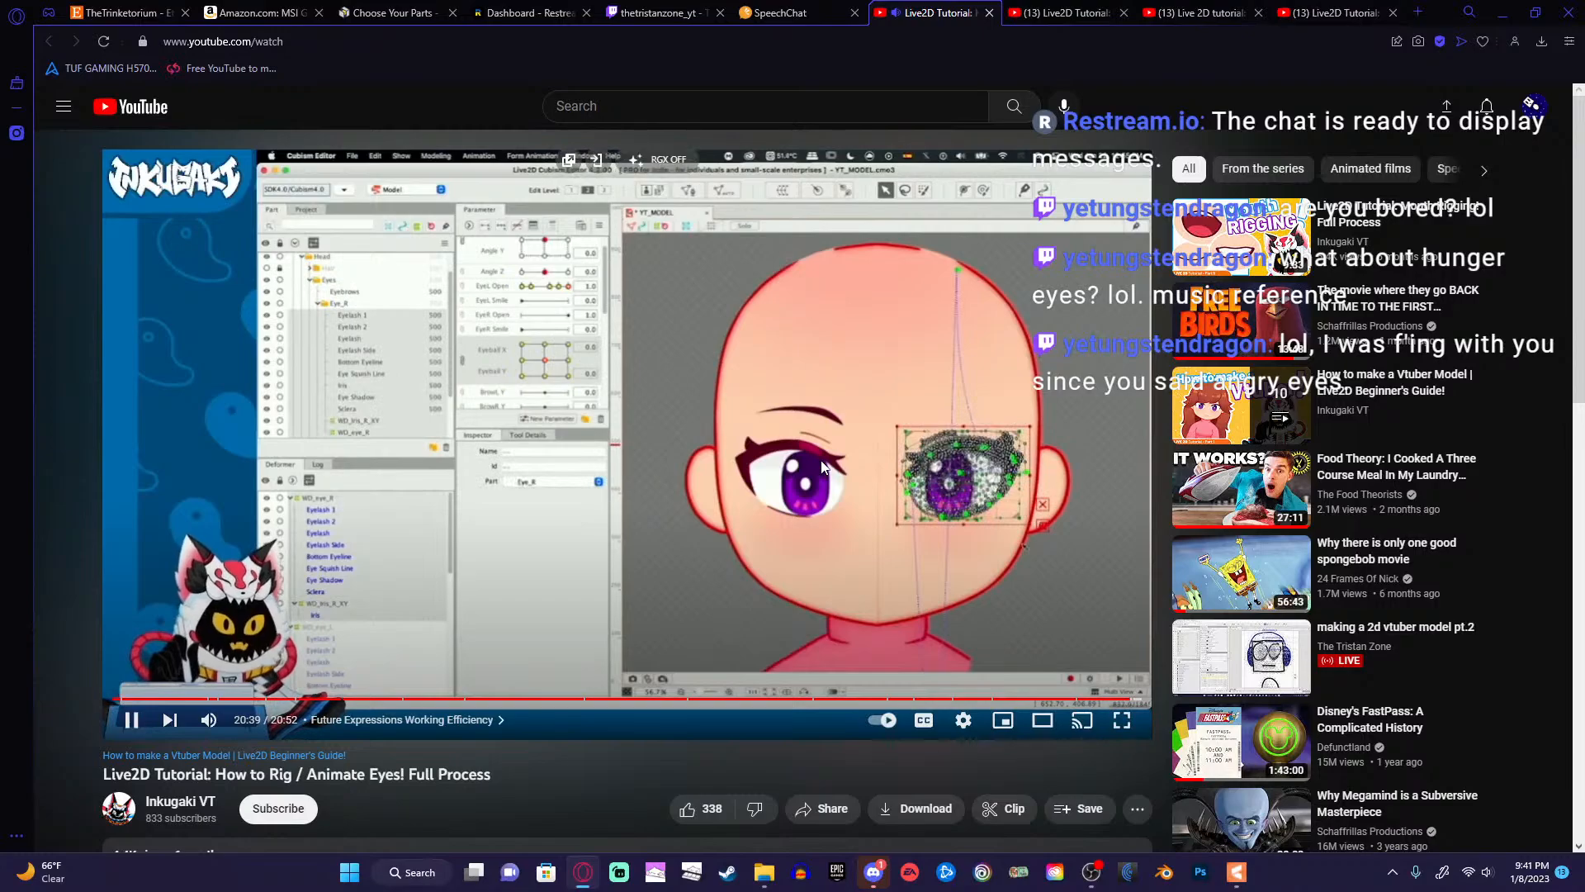
key("Right")
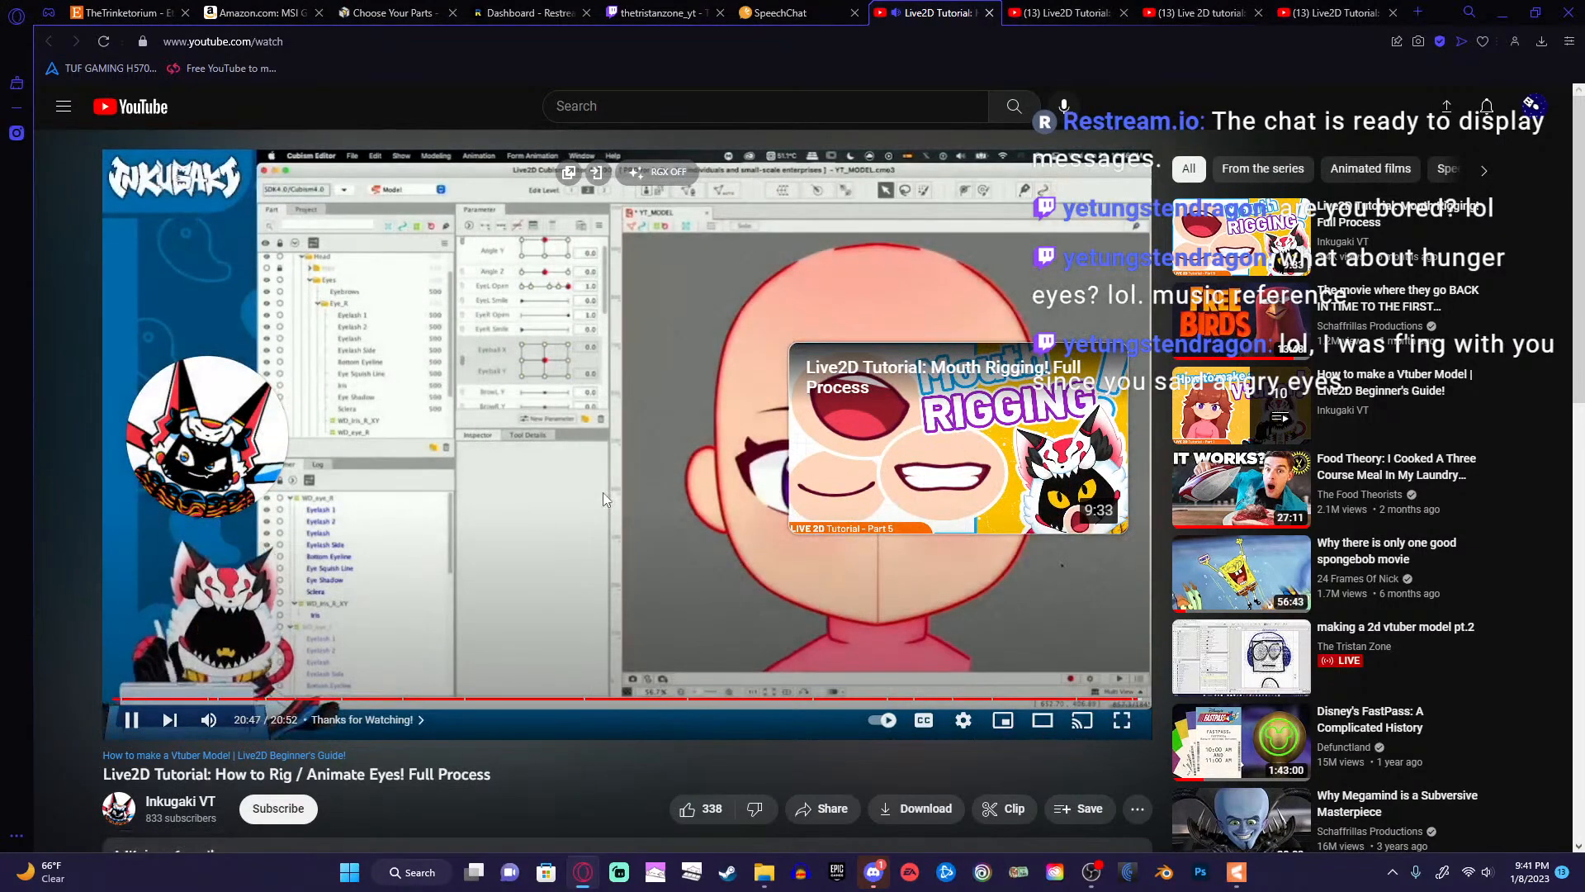
left_click(603, 492)
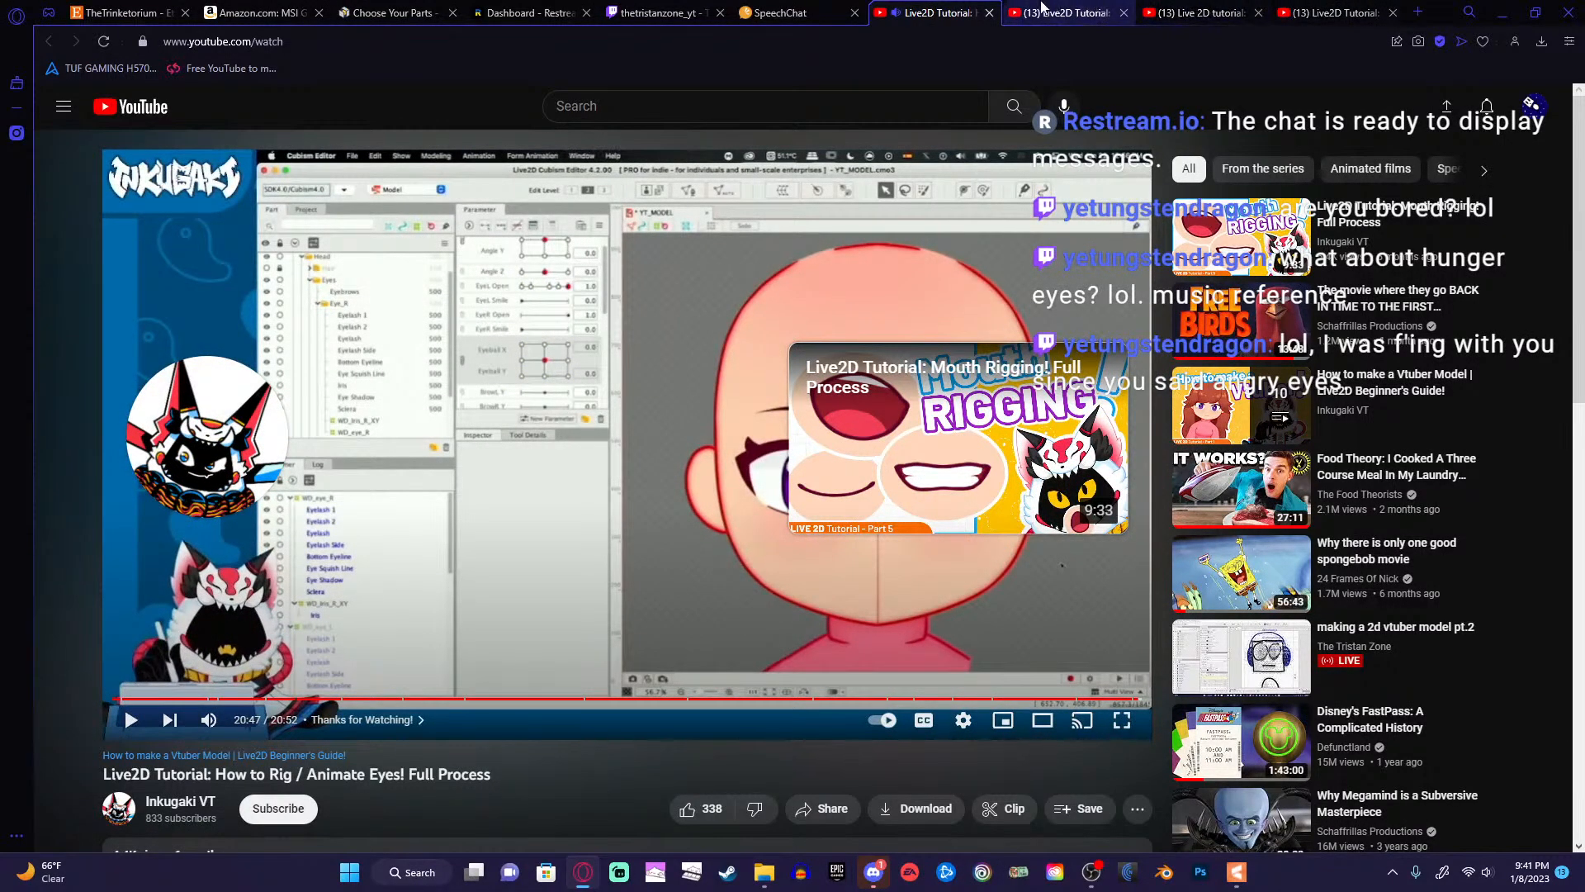
Close the eye tutorial, check the Twitch stream page, and start the video "Live2D Tutorial: How to animate head XYZ parameters".
left_click(990, 13)
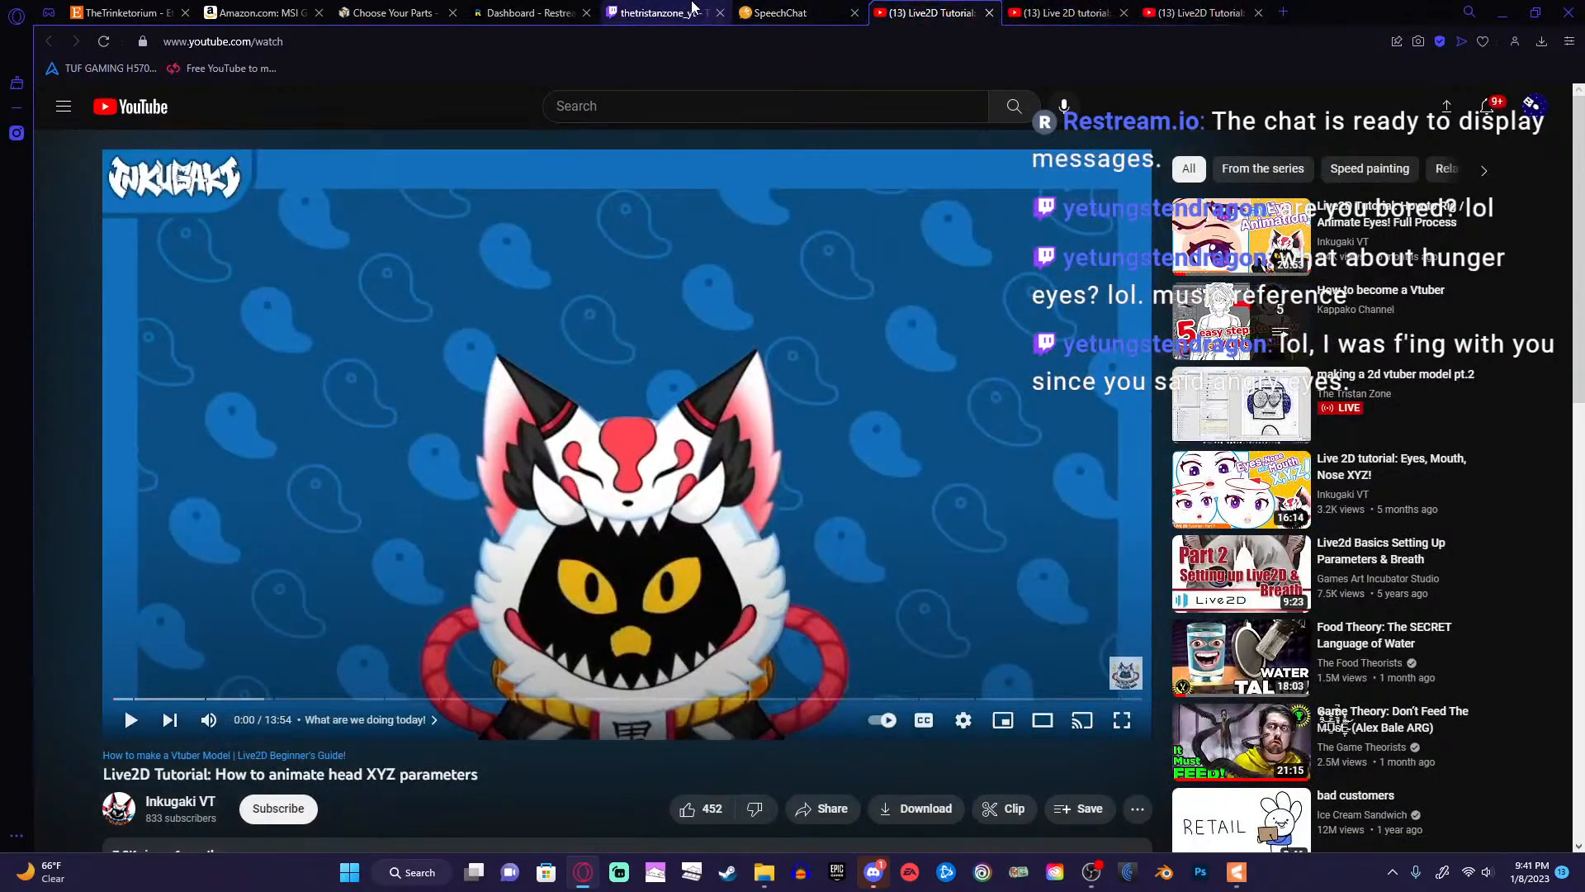
left_click(692, 8)
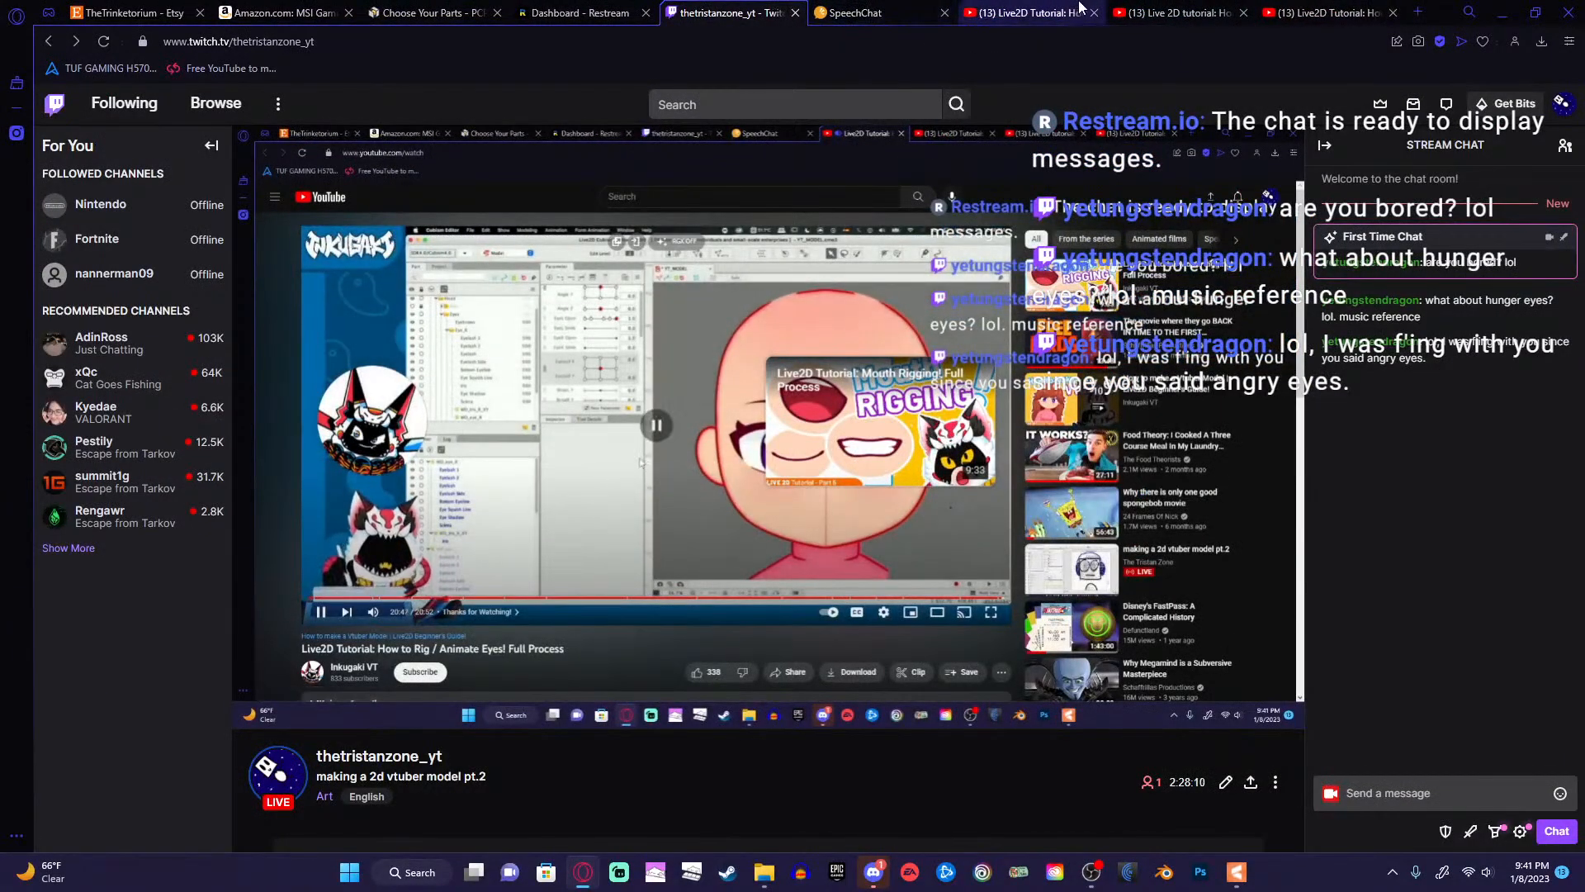
left_click(1045, 8)
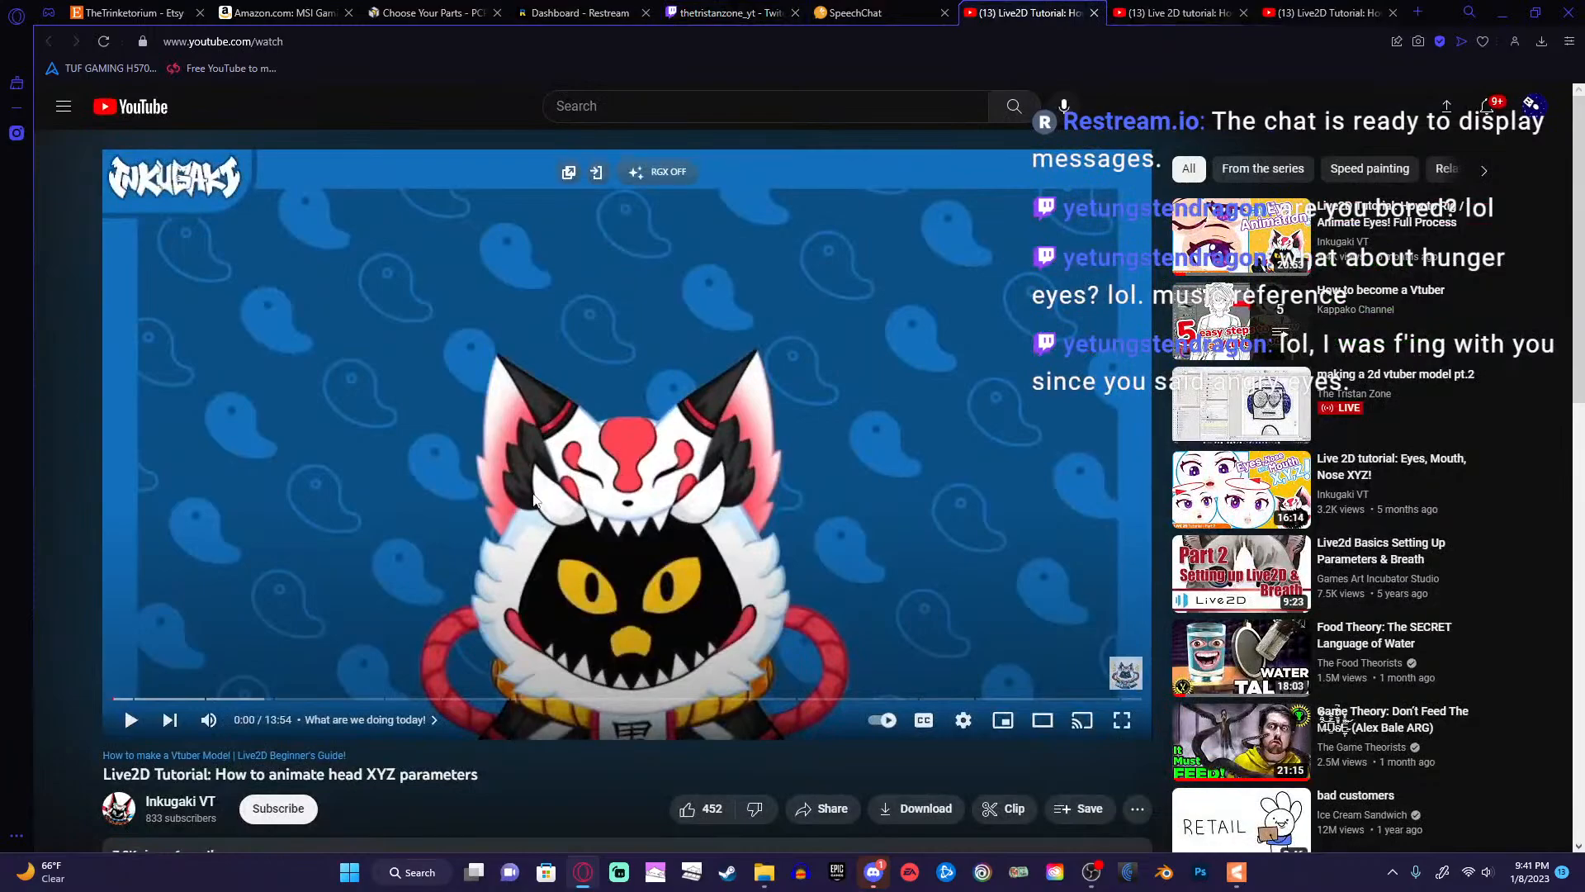
left_click(475, 520)
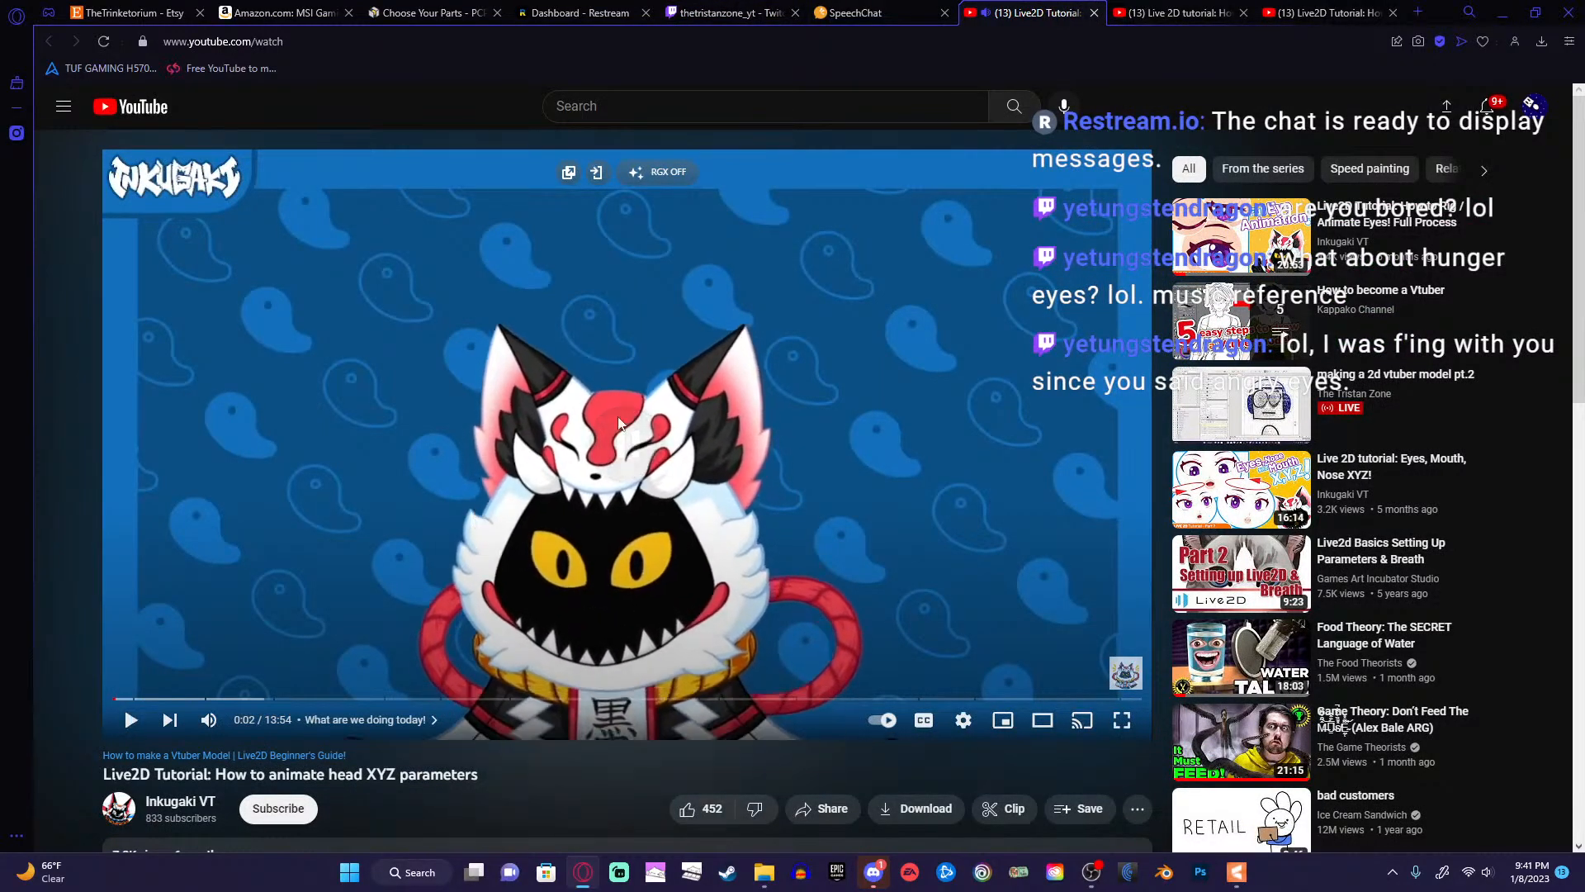
Glance at the expressions tutorial and watch the head XYZ tutorial's section on making warp deformers.
left_click(1162, 8)
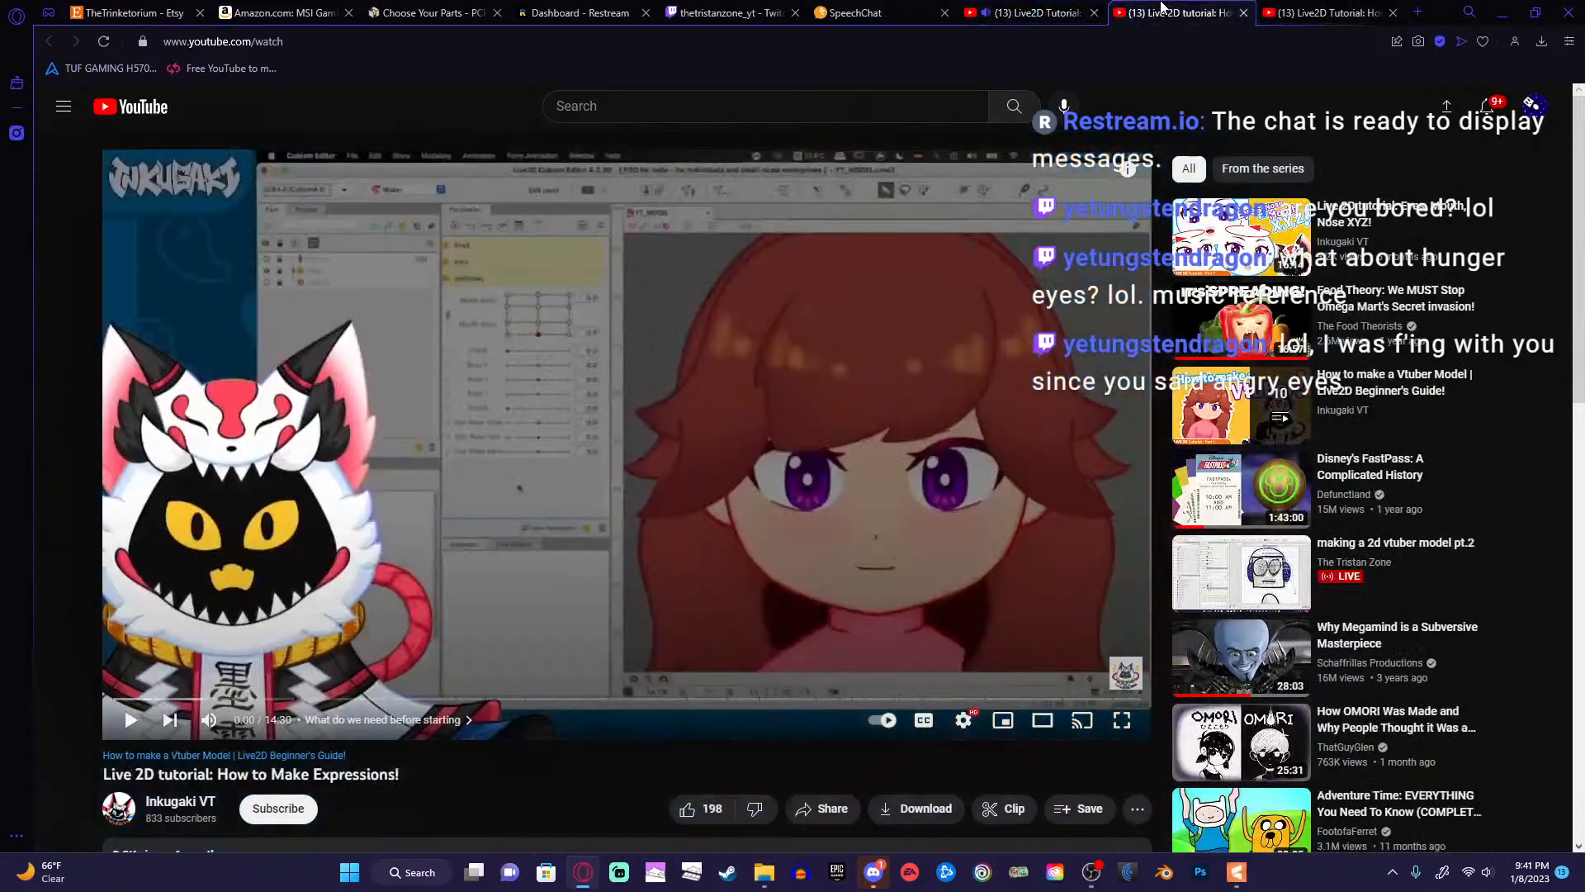
left_click(1036, 13)
left_click(982, 265)
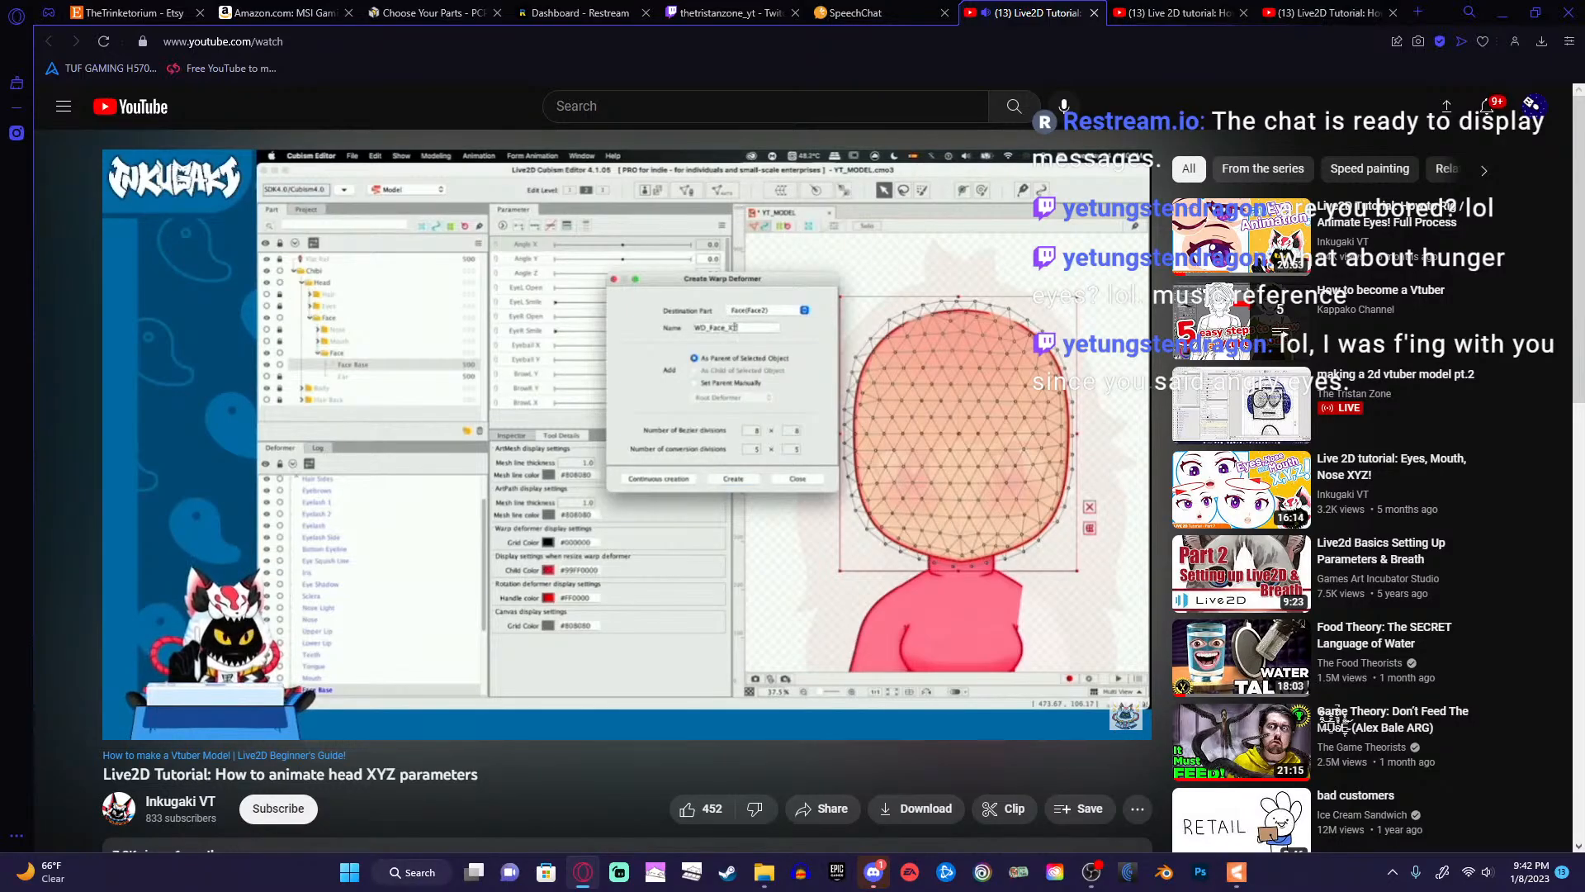
left_click(830, 370)
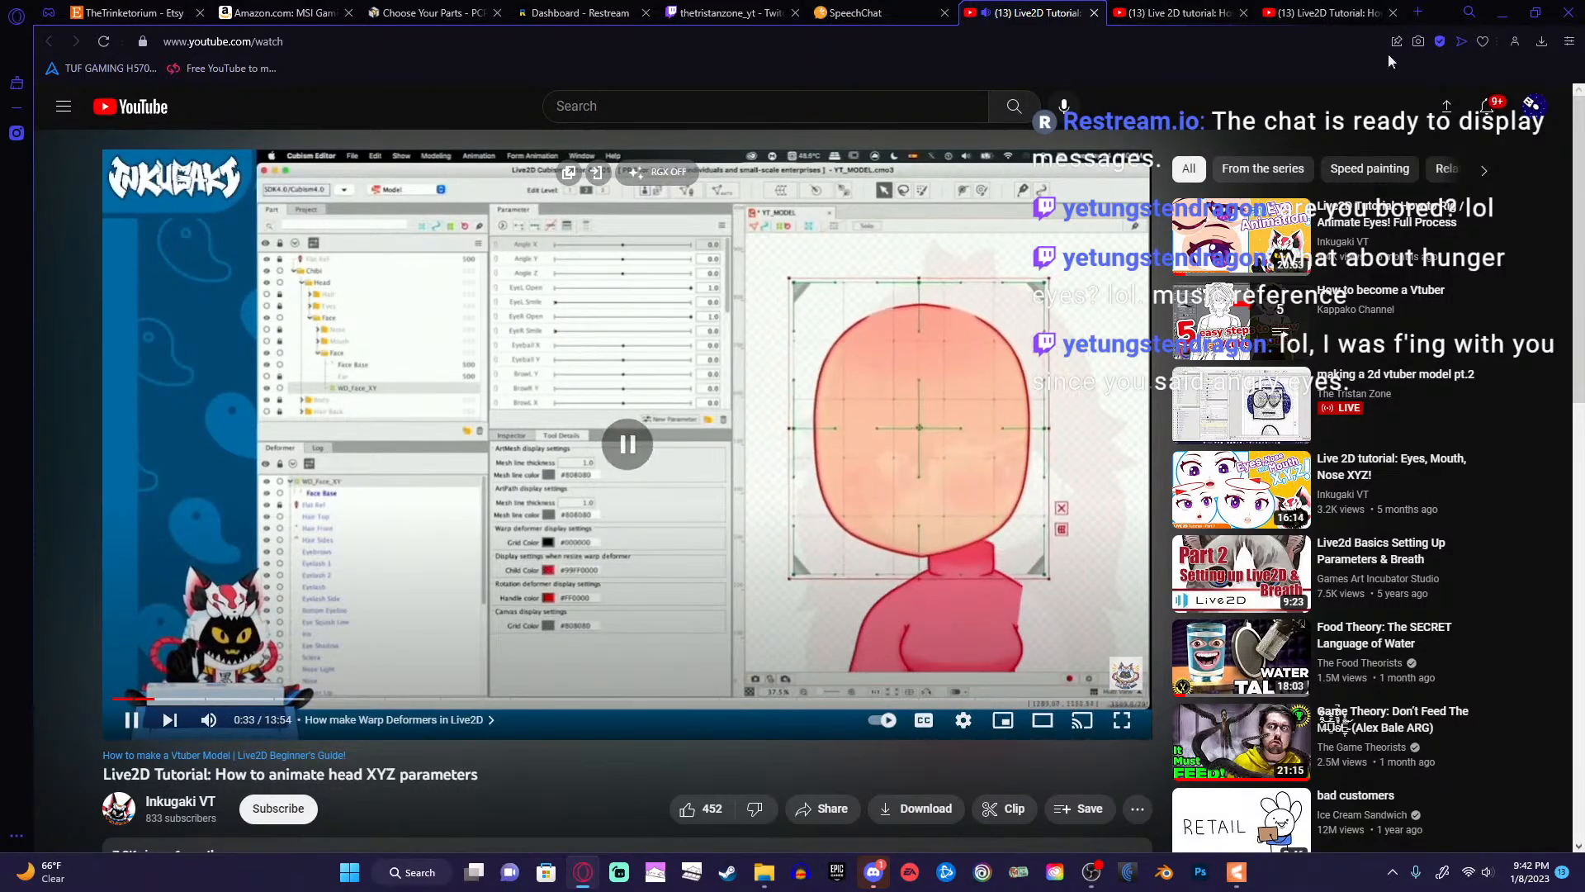
Return to Live2D Cubism Editor, collapse the eyeball and eye parameter groups, and select the head group.
left_click(1503, 13)
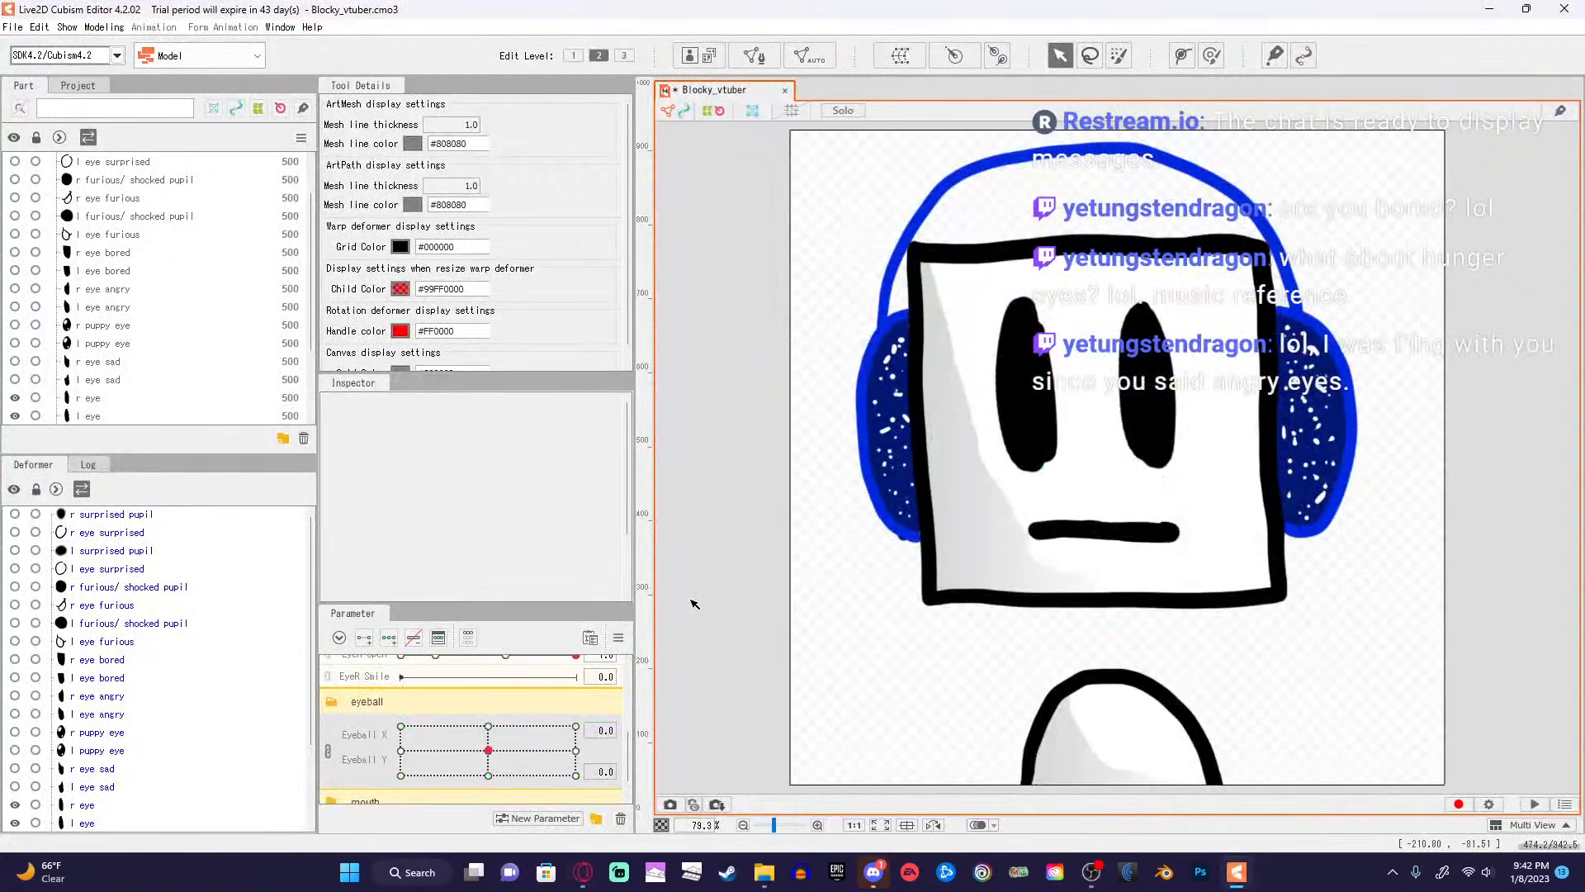
scroll(464, 753, "up", 4)
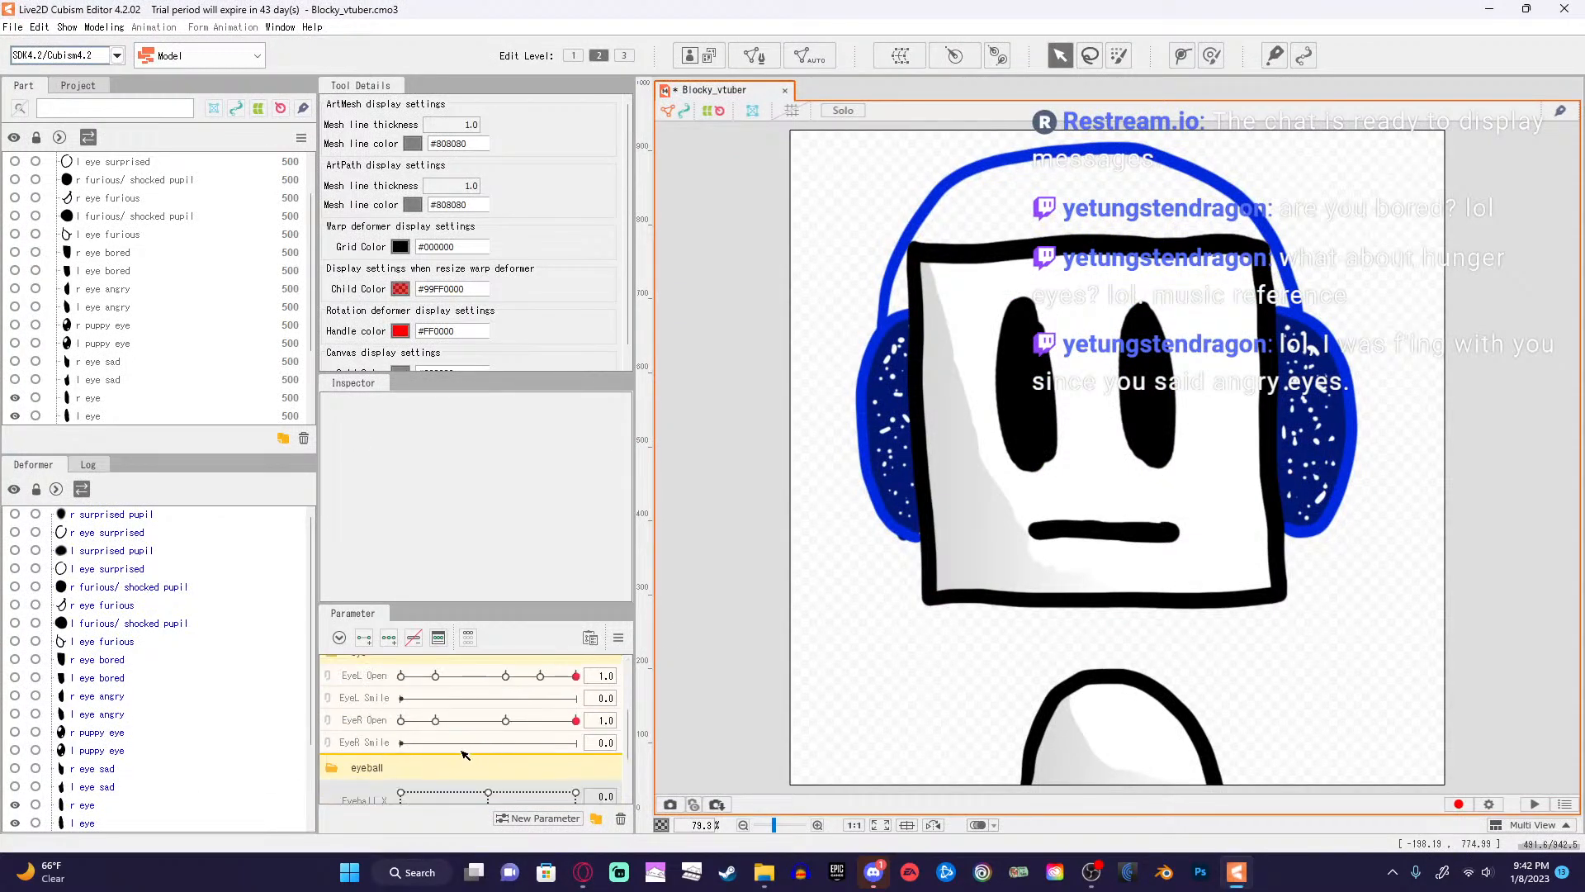
left_click(331, 768)
scroll(333, 719, "up", 2)
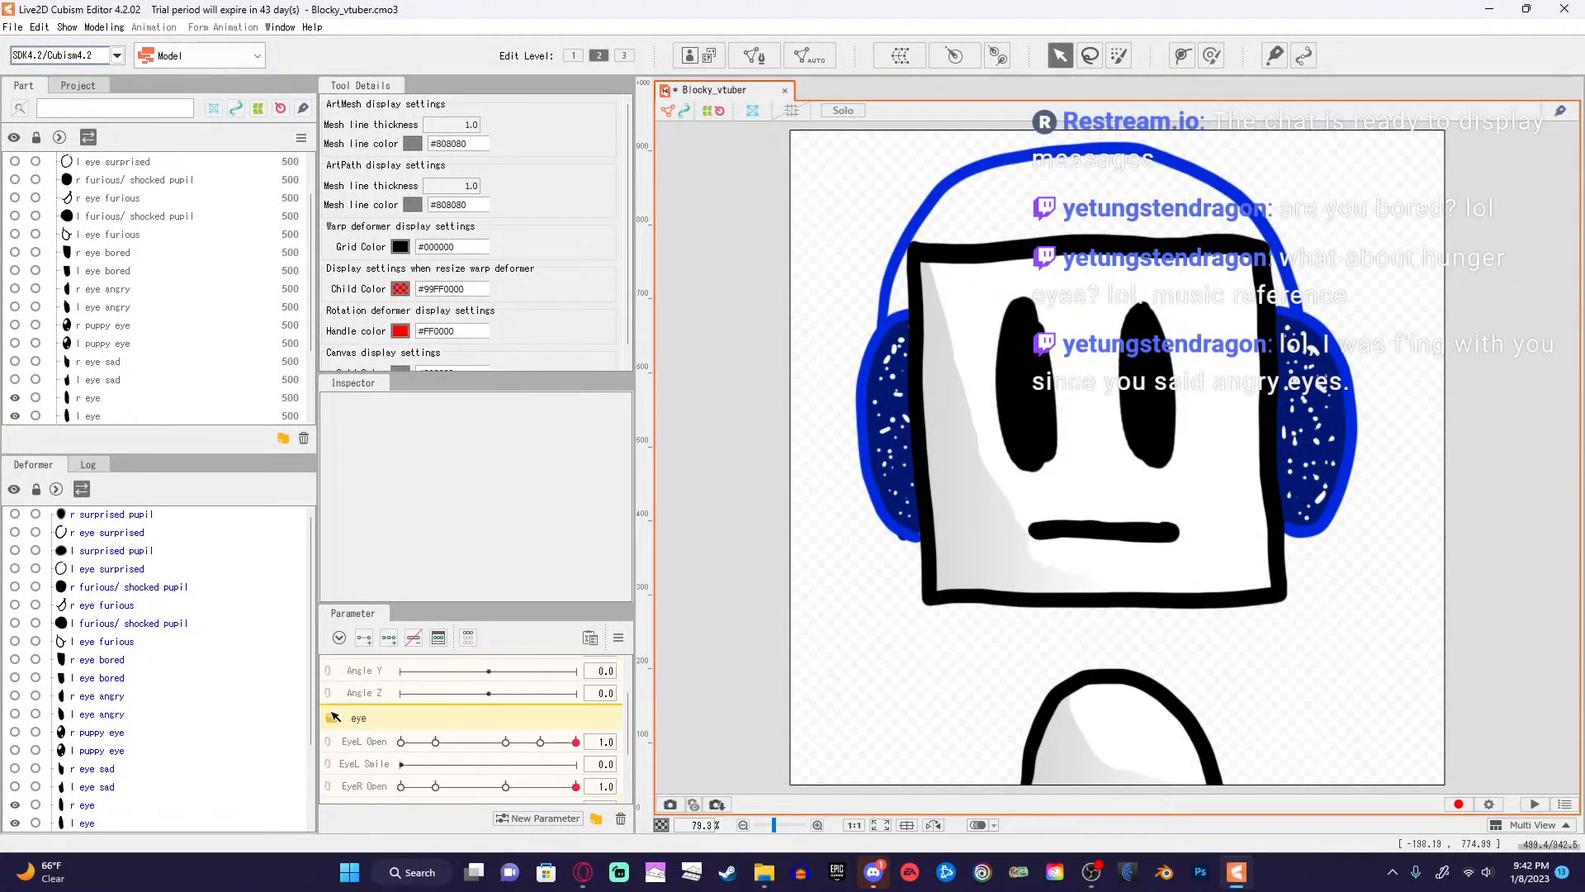
left_click(334, 723)
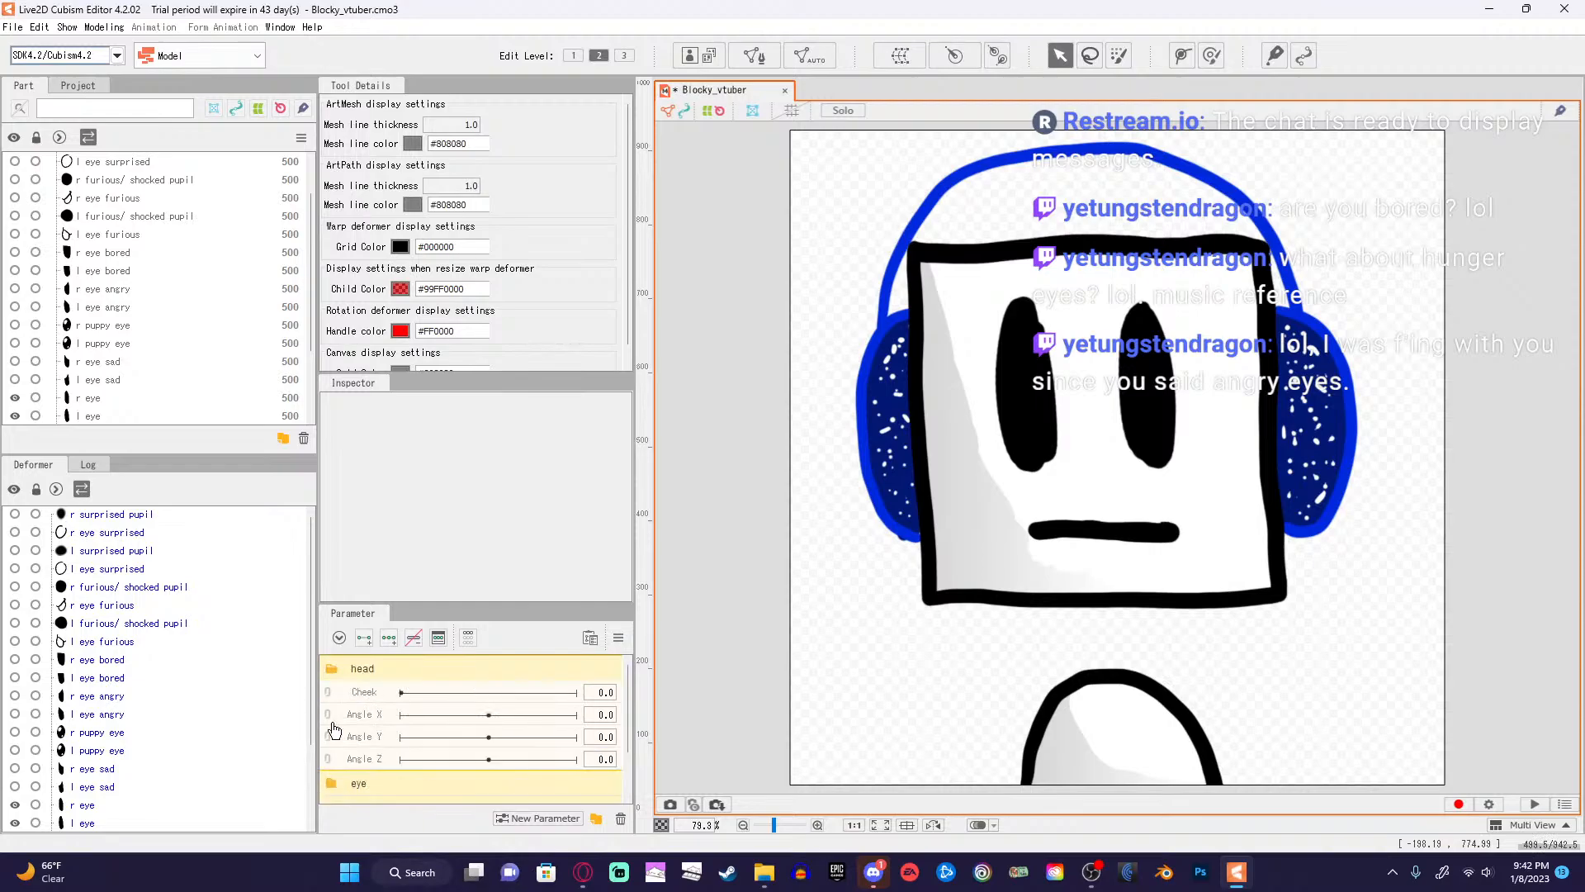
left_click(390, 671)
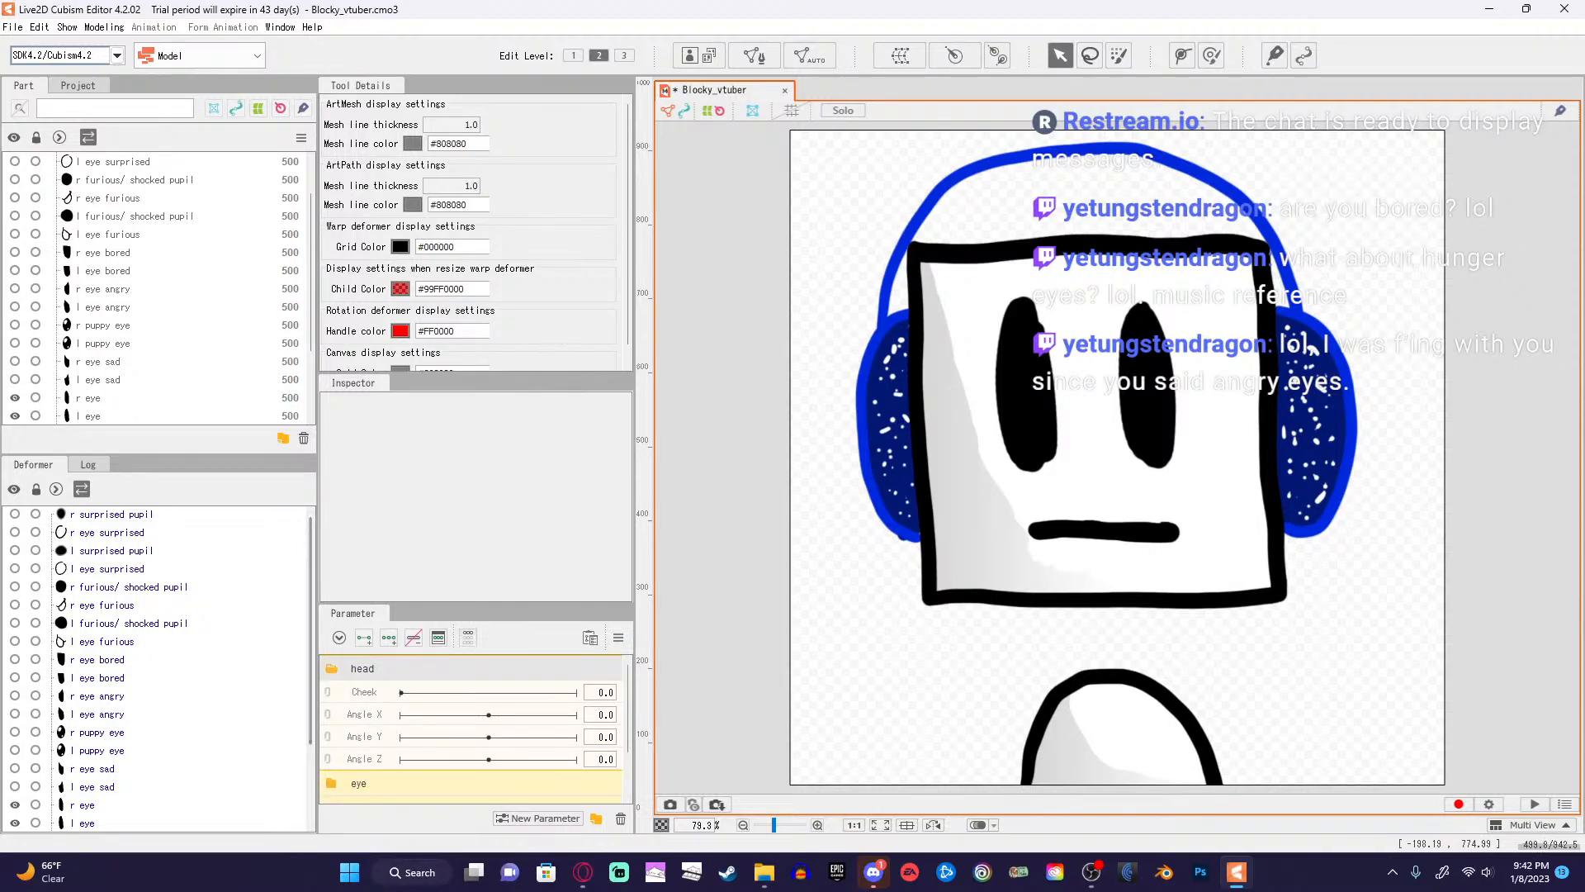
scroll(180, 712, "down", 1)
scroll(180, 711, "down", 1)
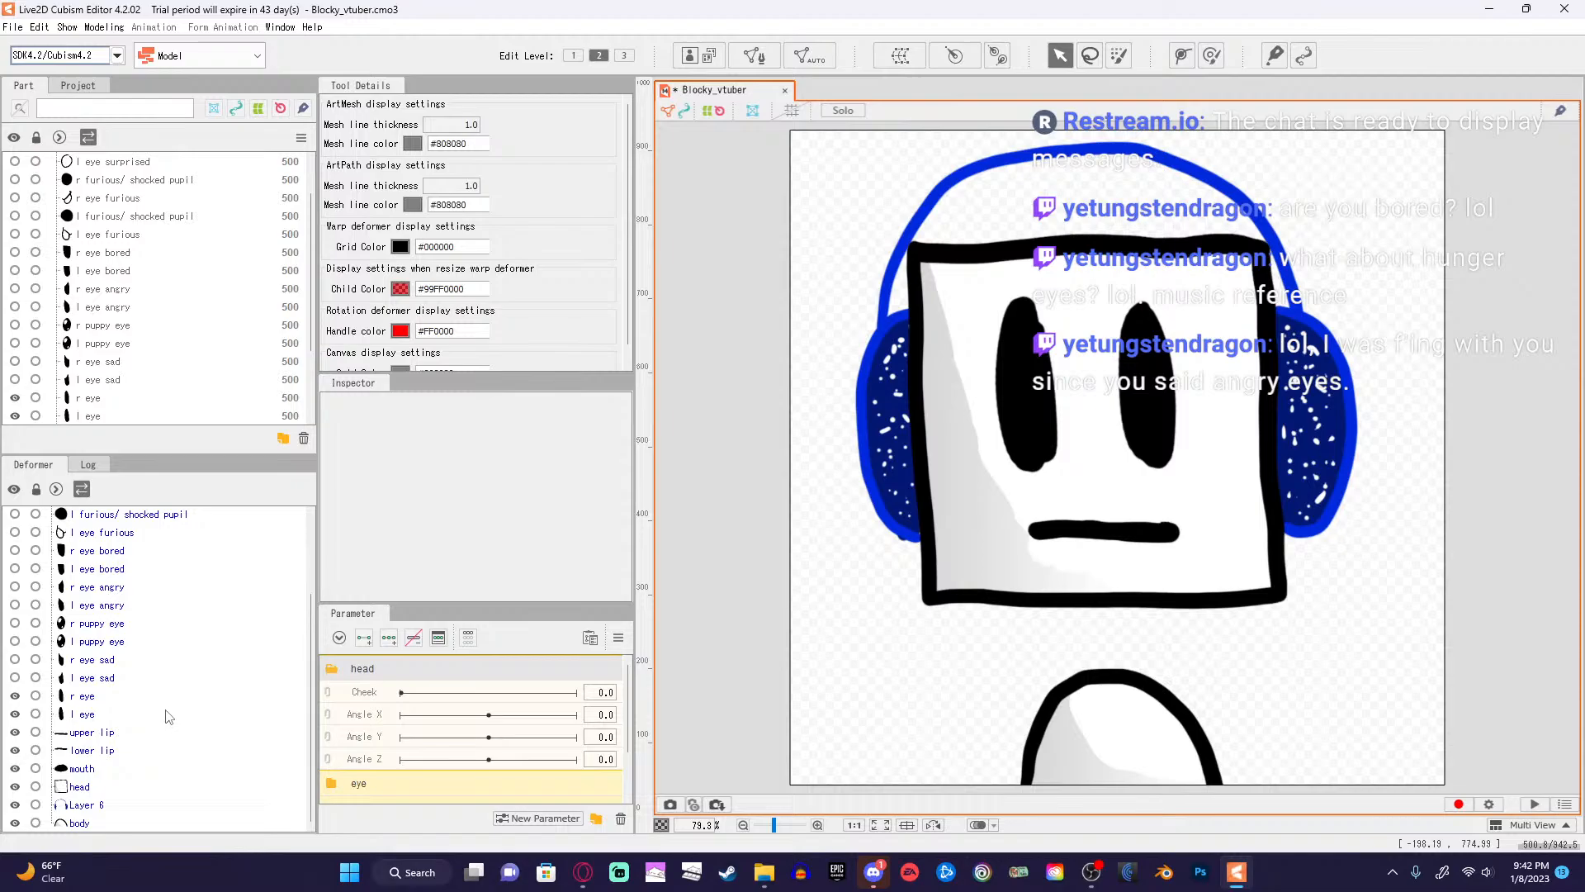
left_click(83, 788)
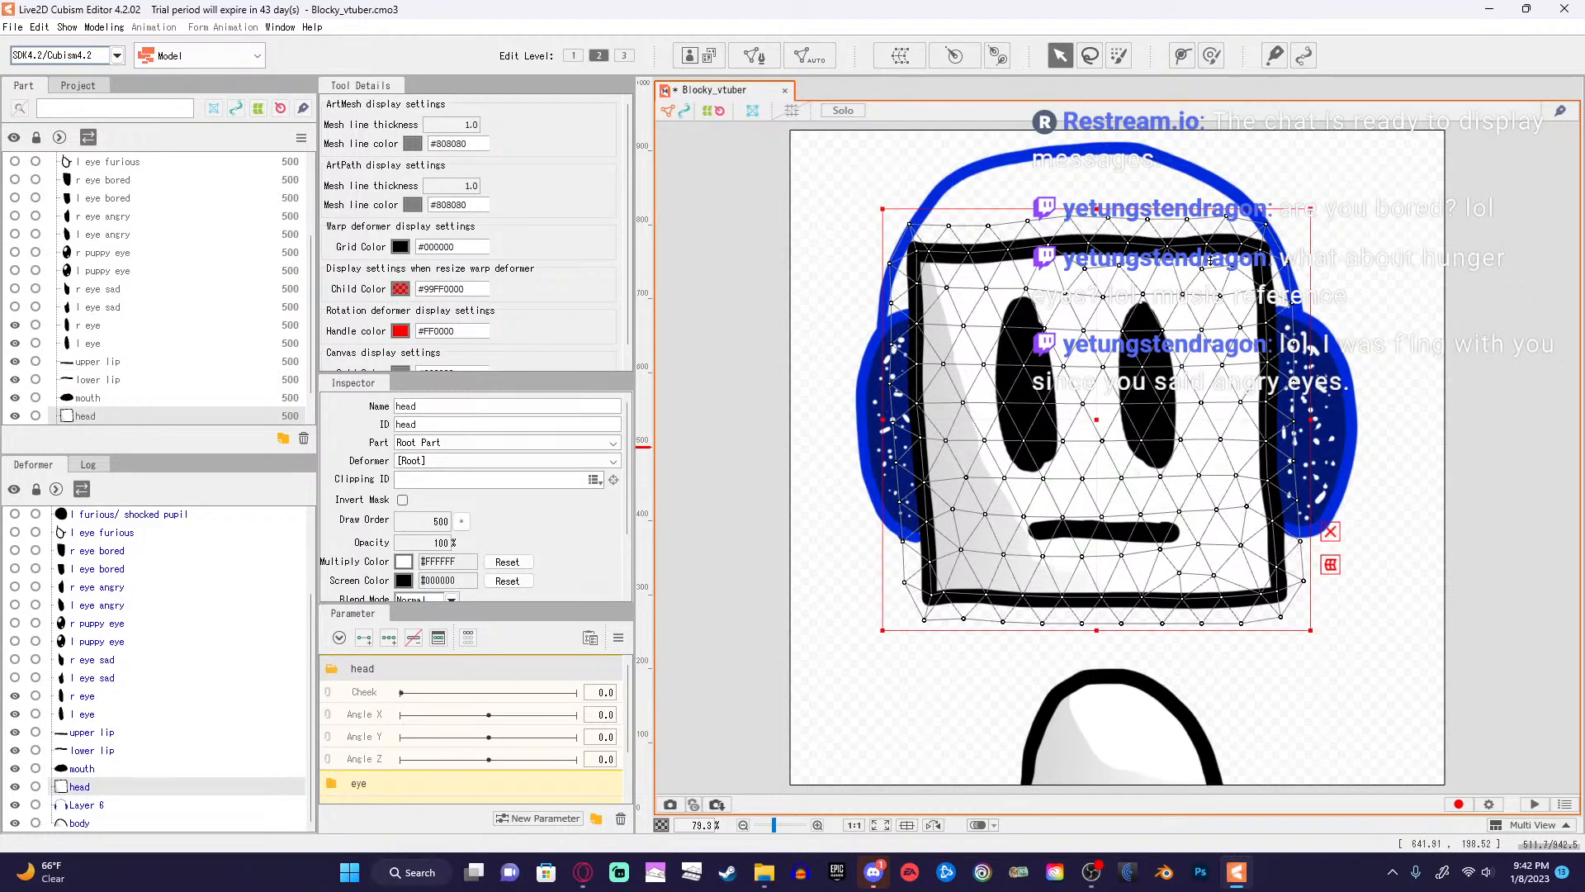
left_click(900, 59)
left_click(804, 558)
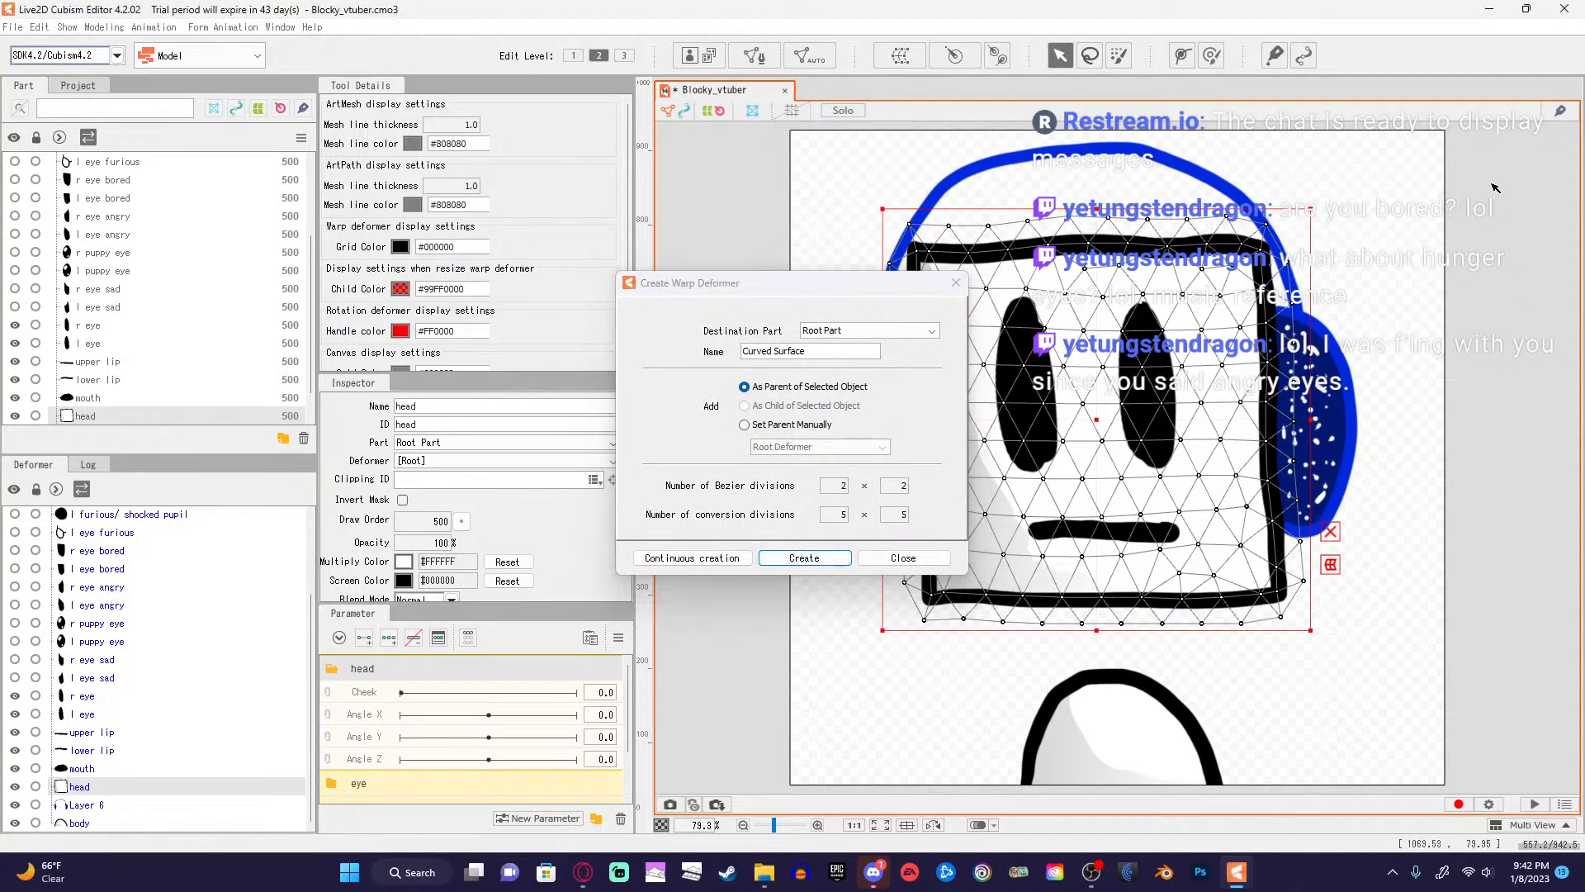
left_click(903, 559)
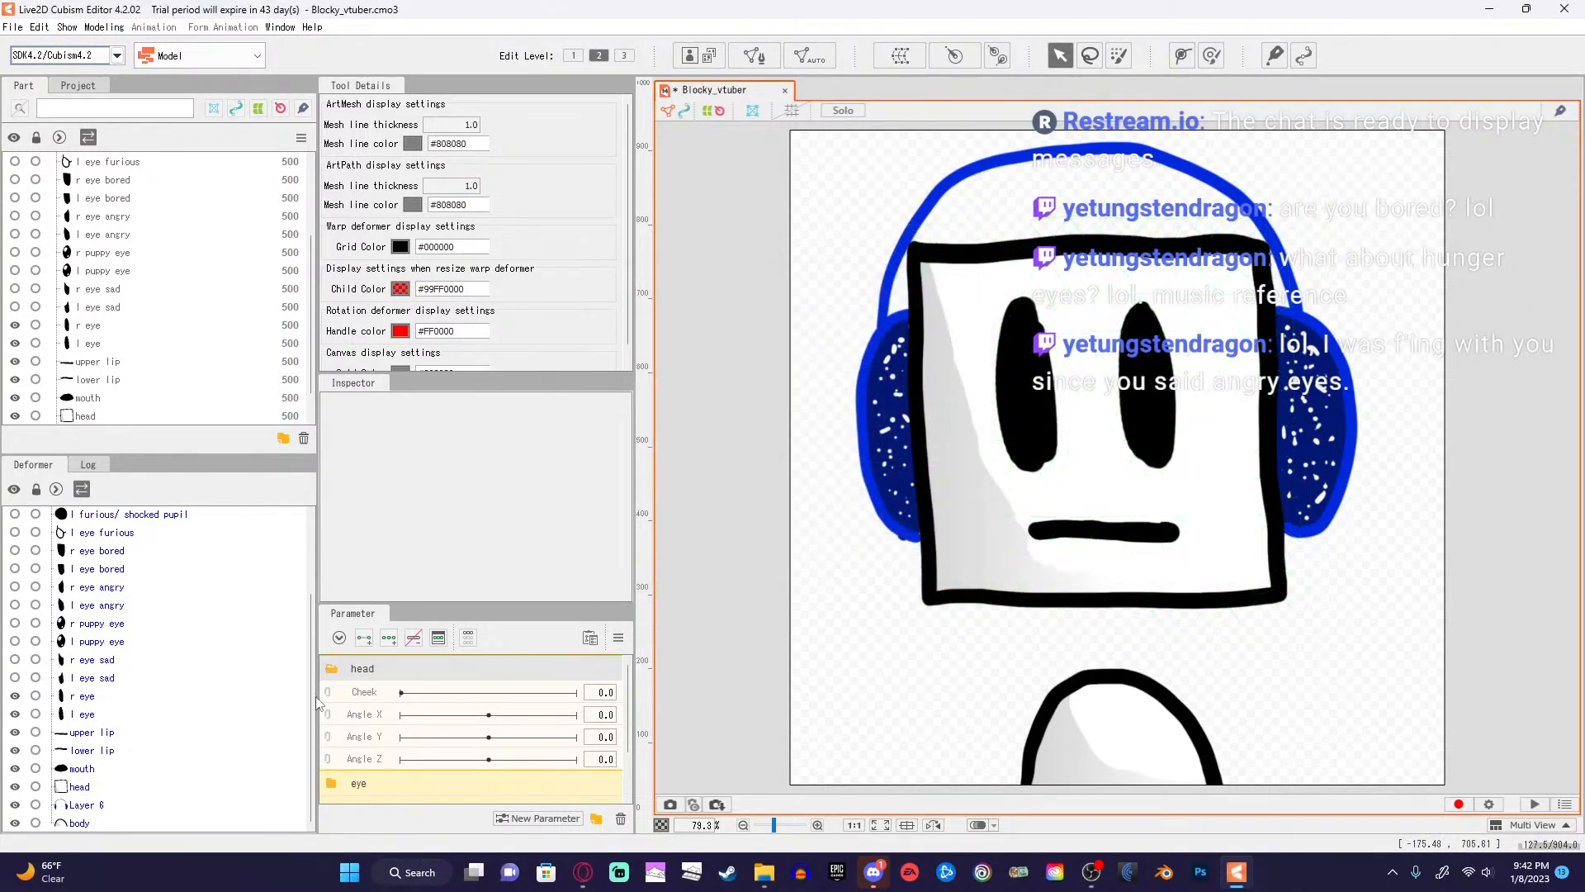
Create a warp deformer named "warp head" in Root Part as parent of the head and Layer 6 headphones.
left_click(108, 805)
left_click(88, 788, "ctrl")
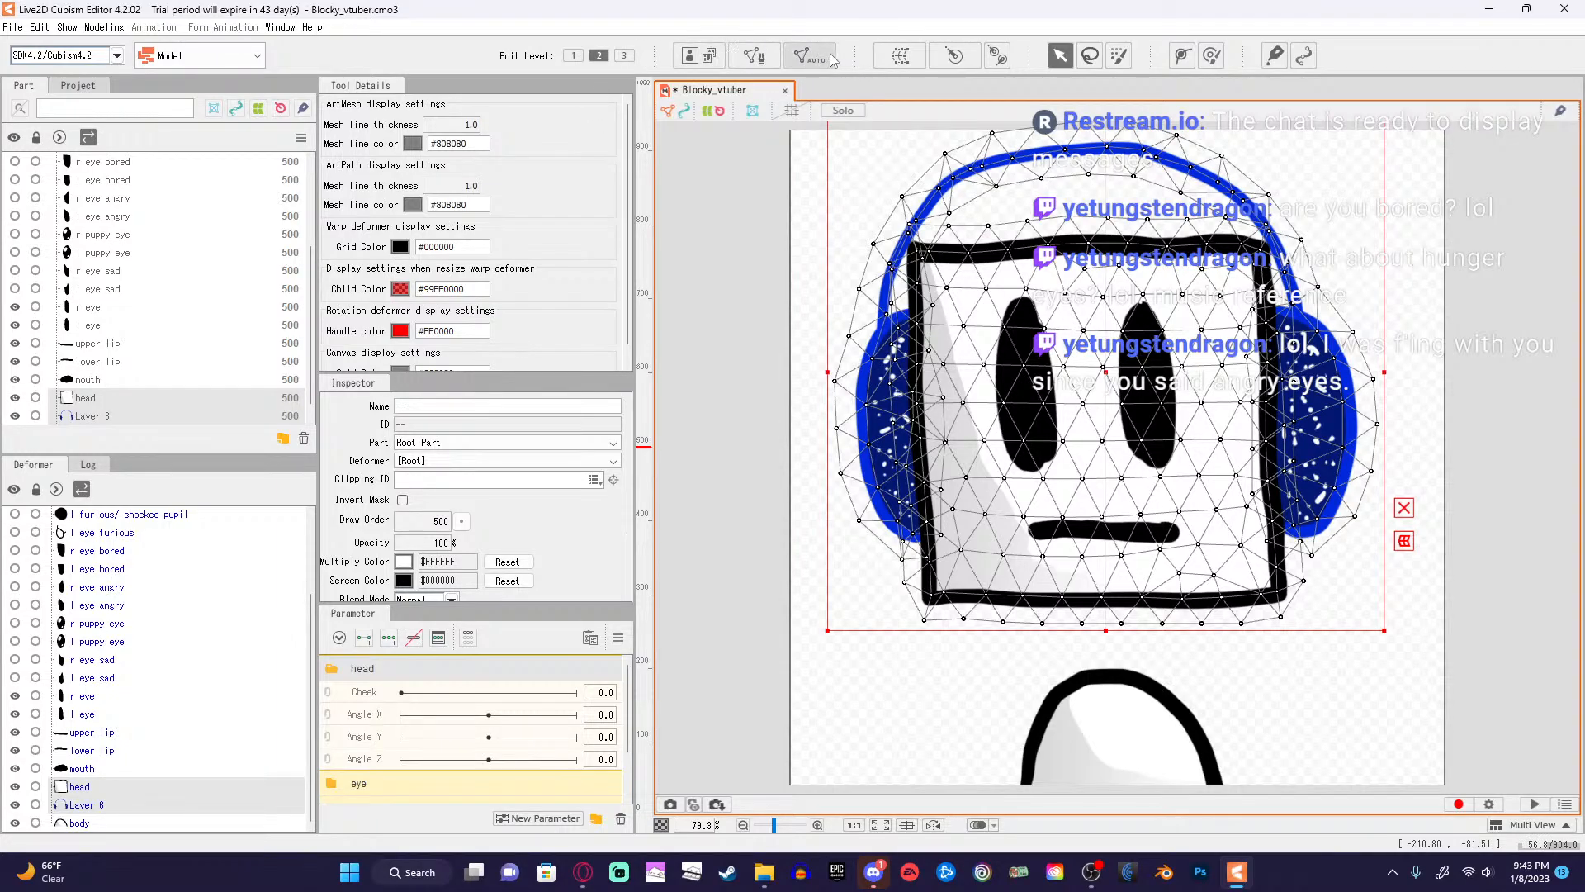
left_click(900, 64)
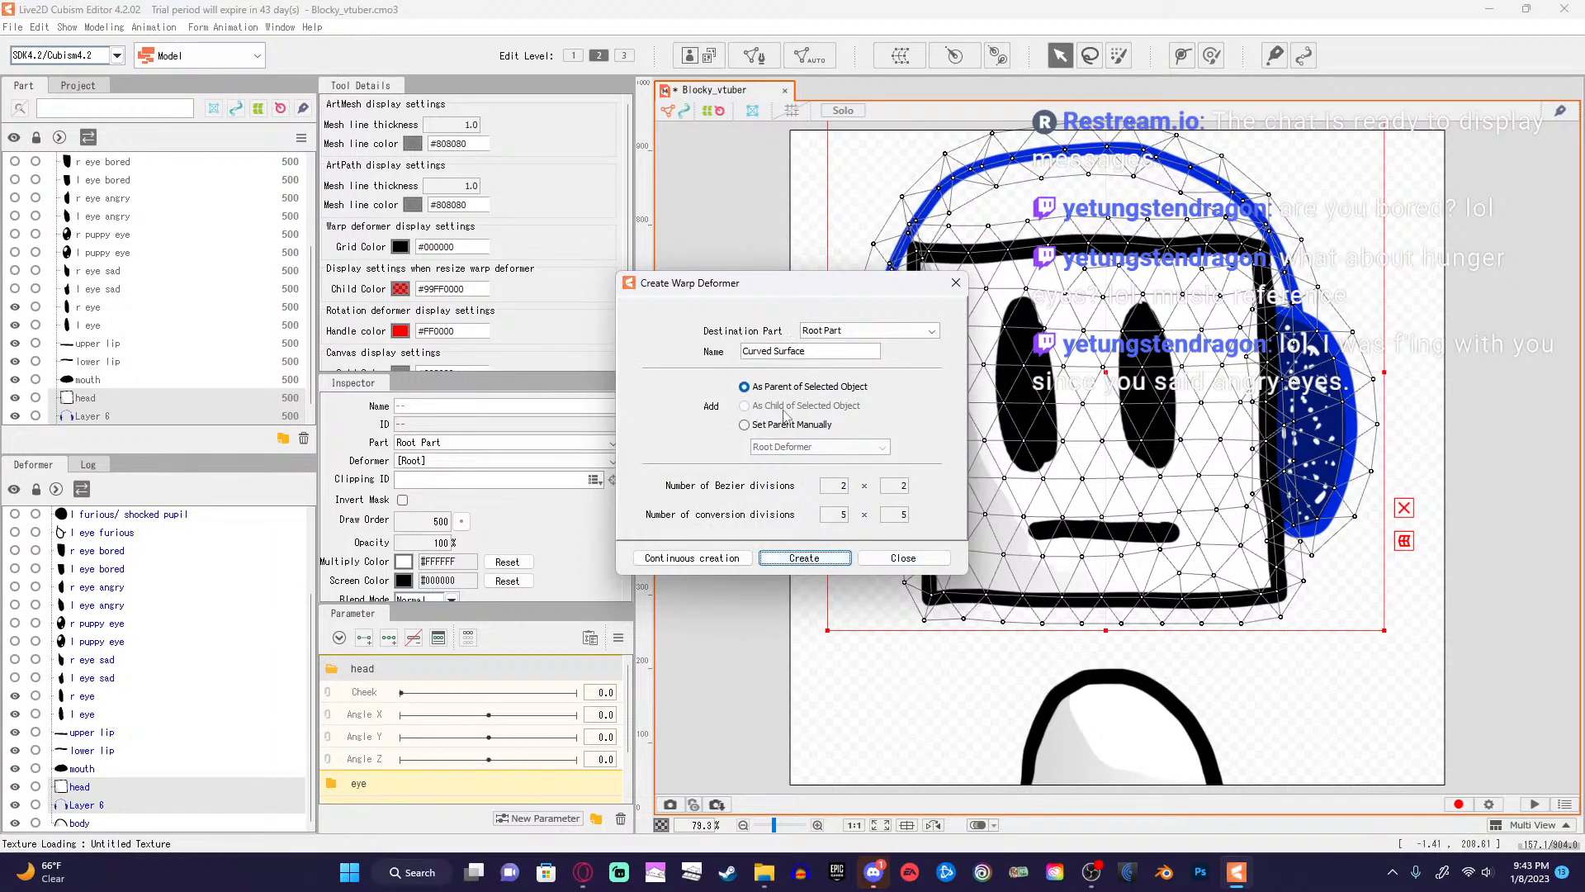
left_click(864, 332)
left_click(853, 314)
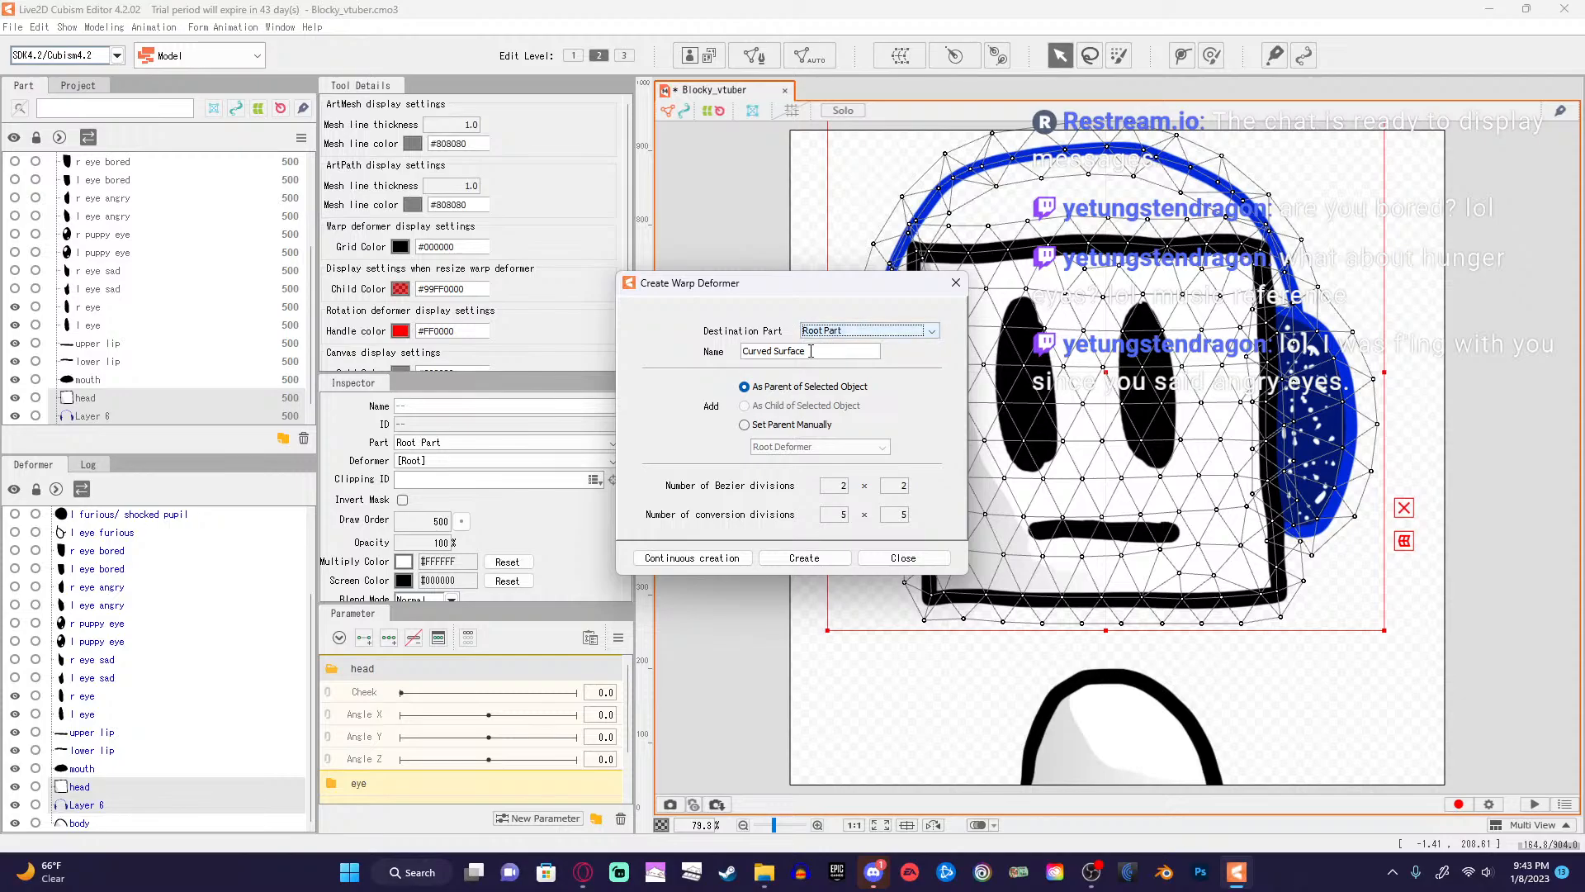
left_click_drag(824, 347, 737, 352)
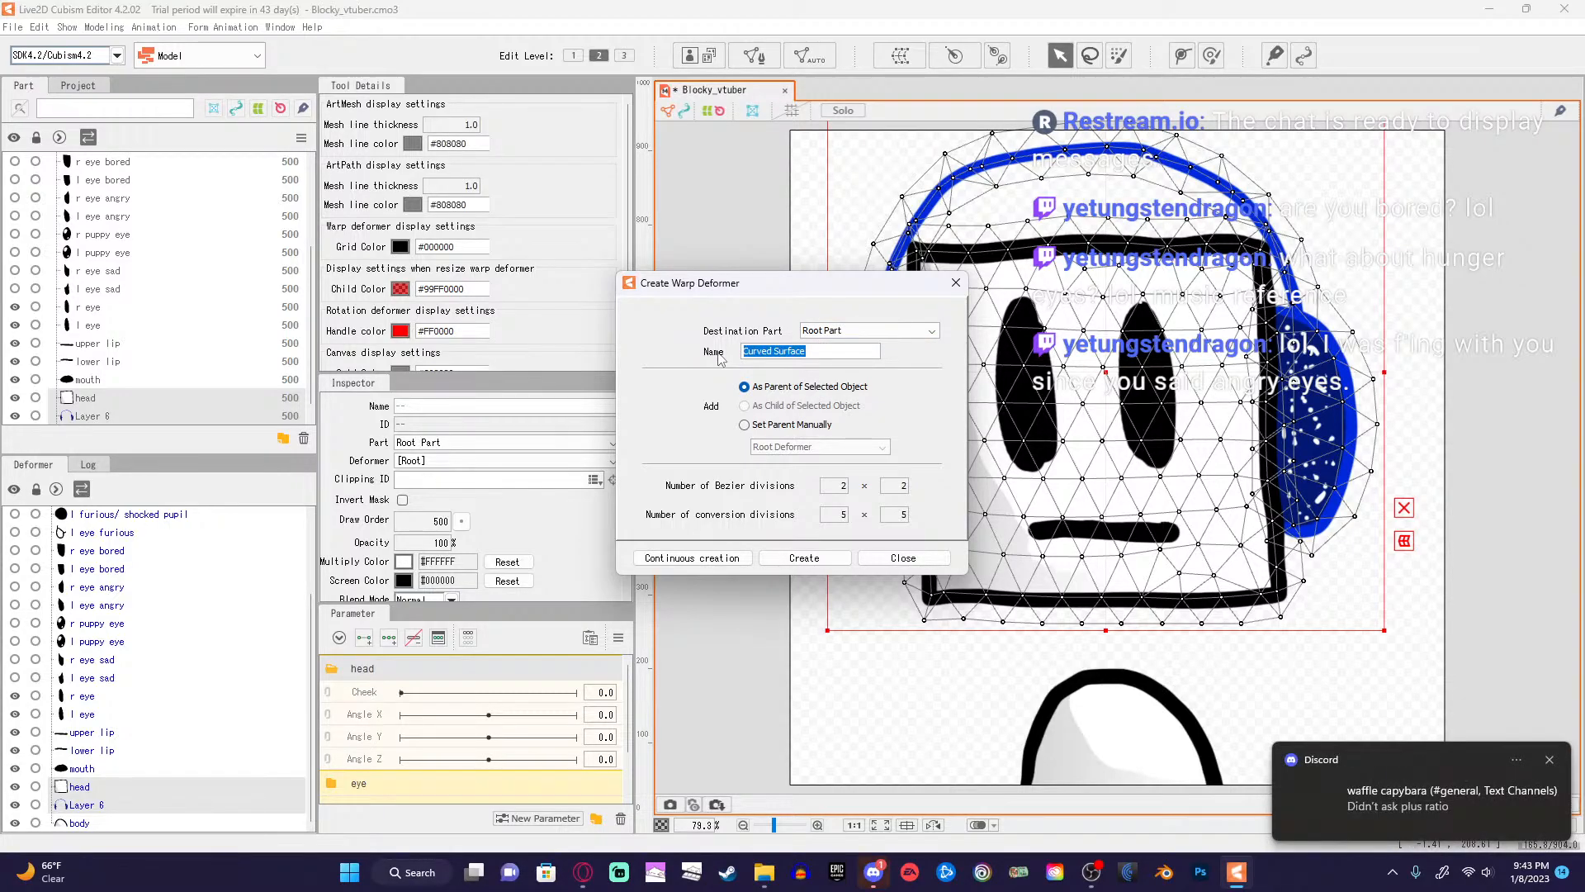
left_click(1550, 760)
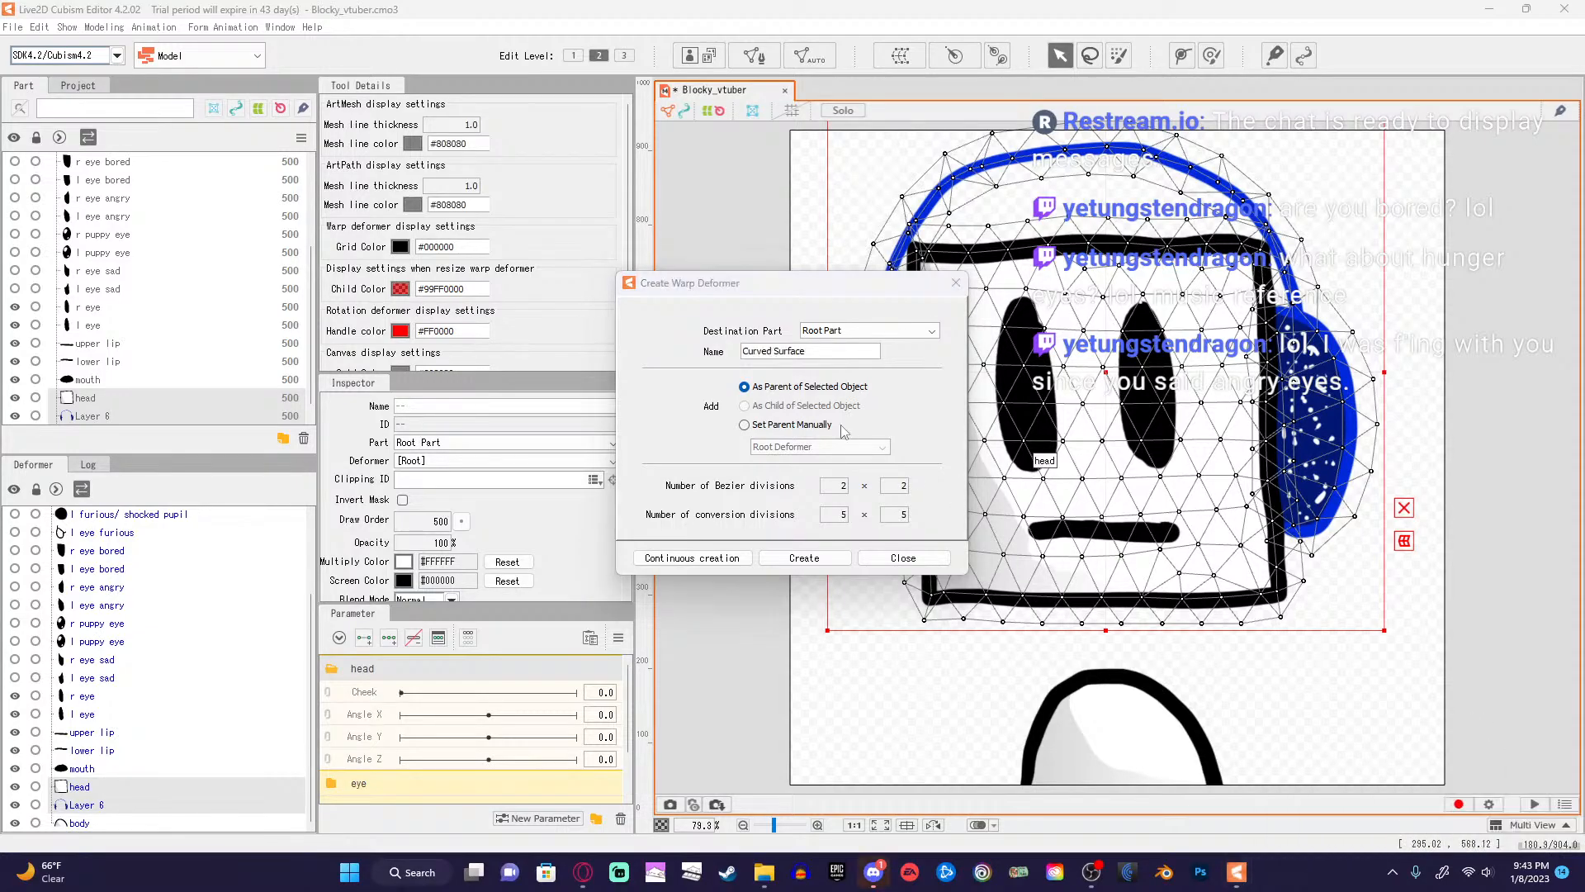
left_click_drag(790, 352, 739, 352)
double_click(820, 354)
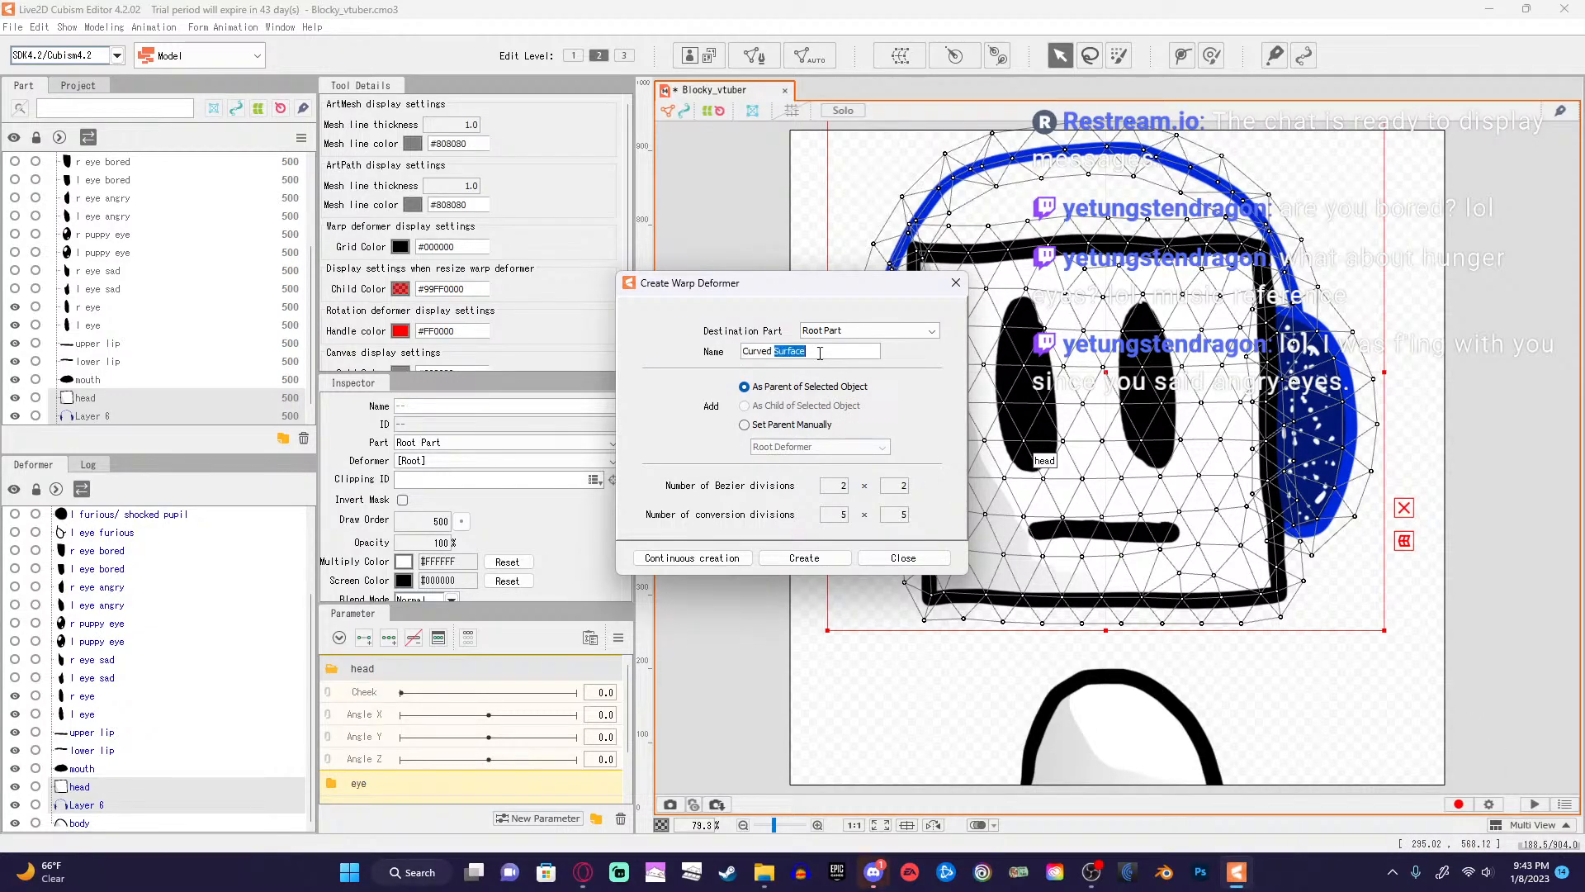
triple_click(820, 353)
key("BackSpace")
left_click(798, 561)
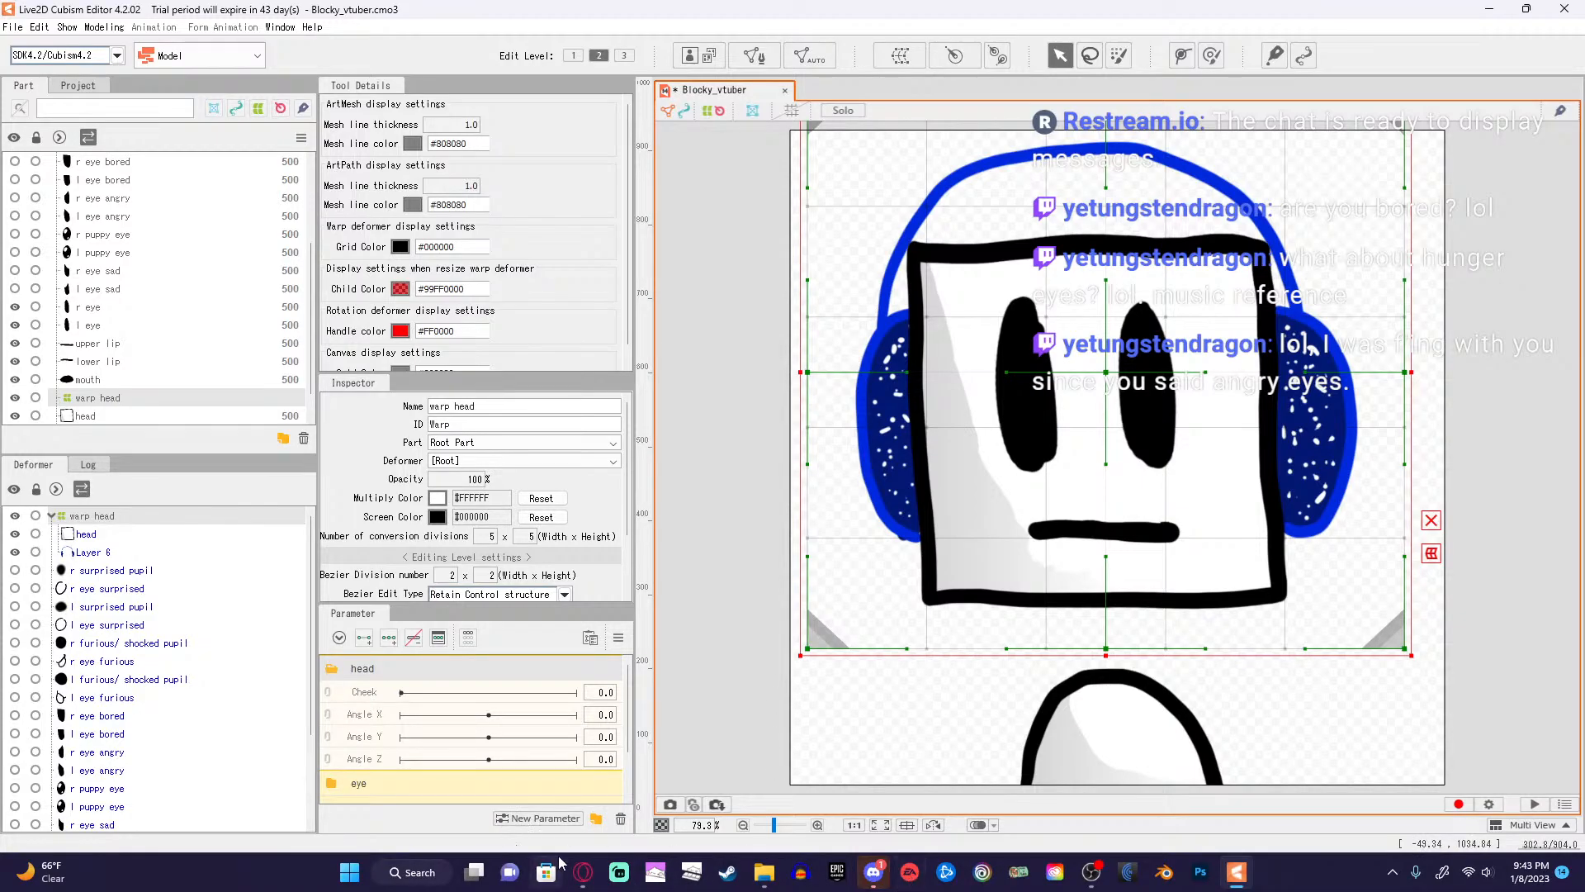
Switch to the browser, watch the head XYZ tutorial's warp deformer section, and return to Live2D Cubism Editor.
left_click(583, 871)
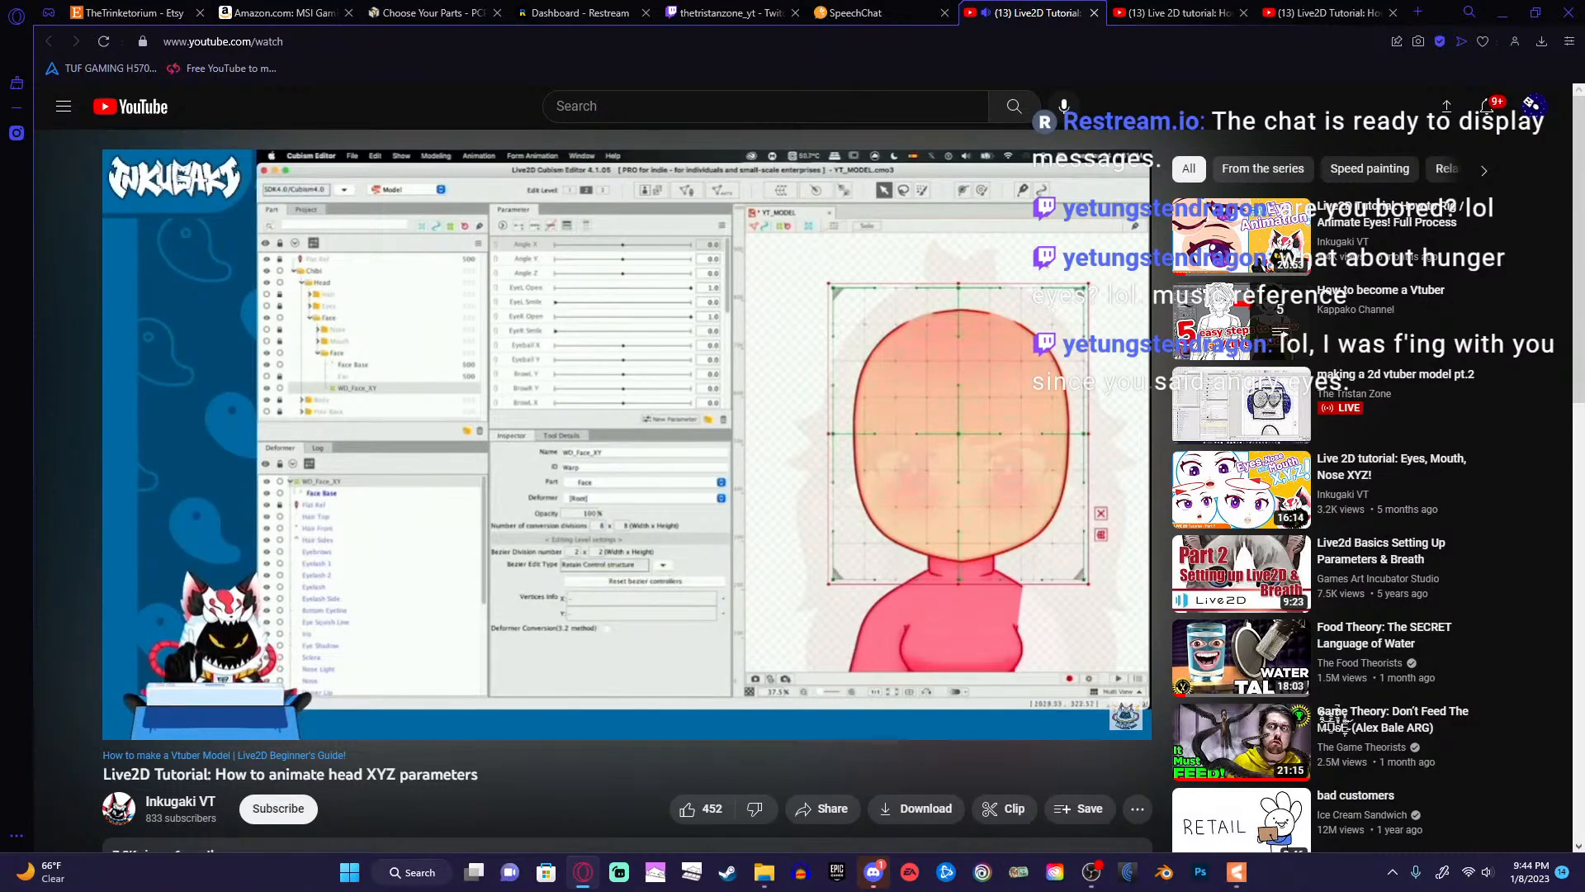
left_click(735, 378)
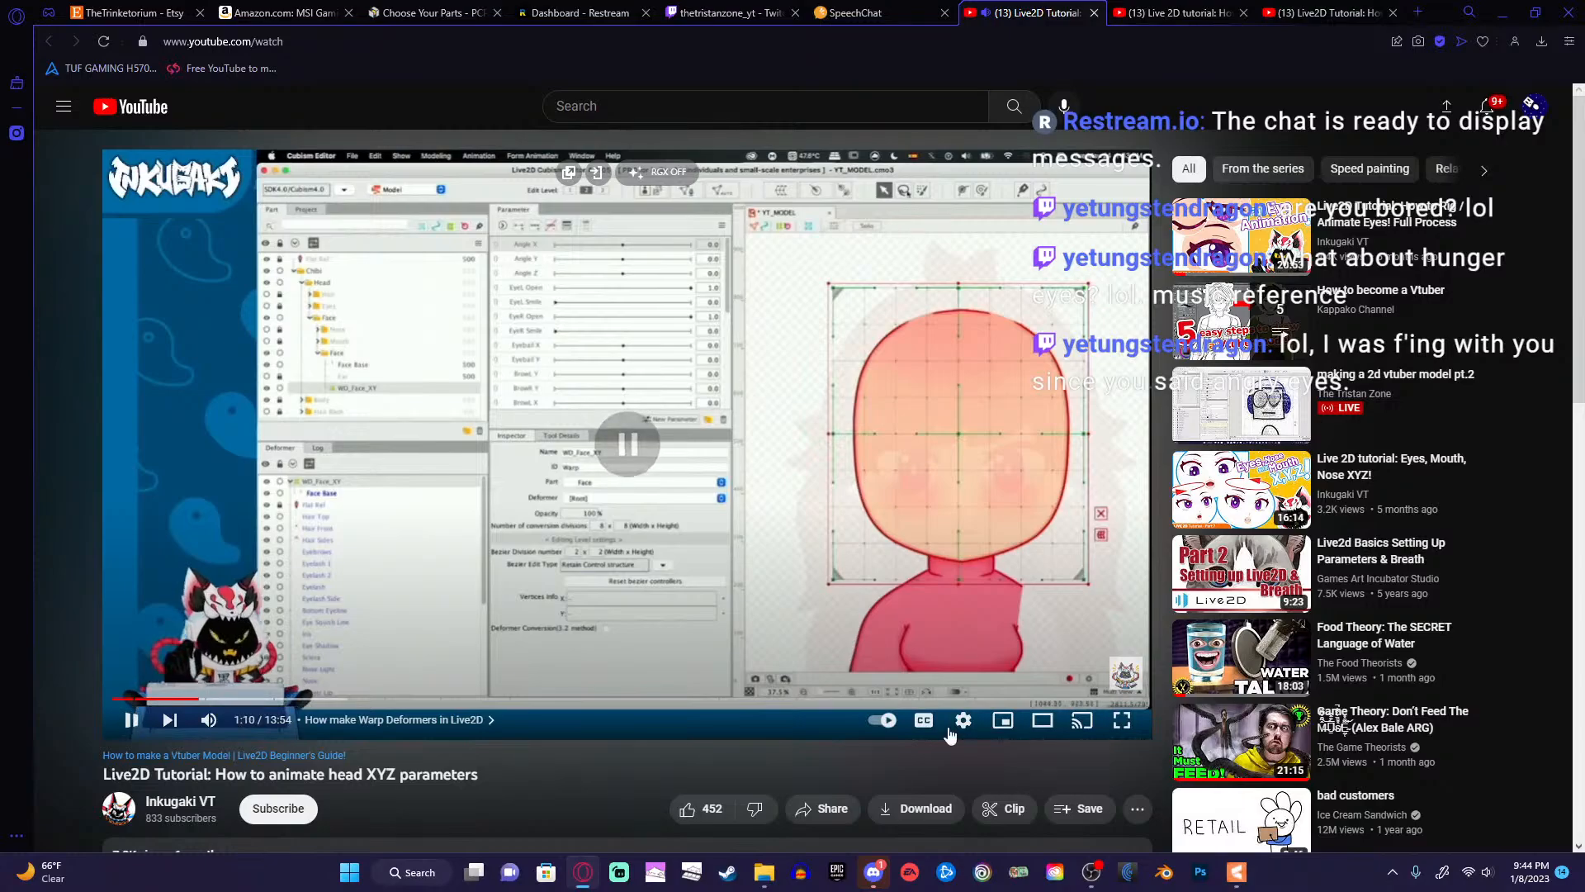
left_click(1236, 872)
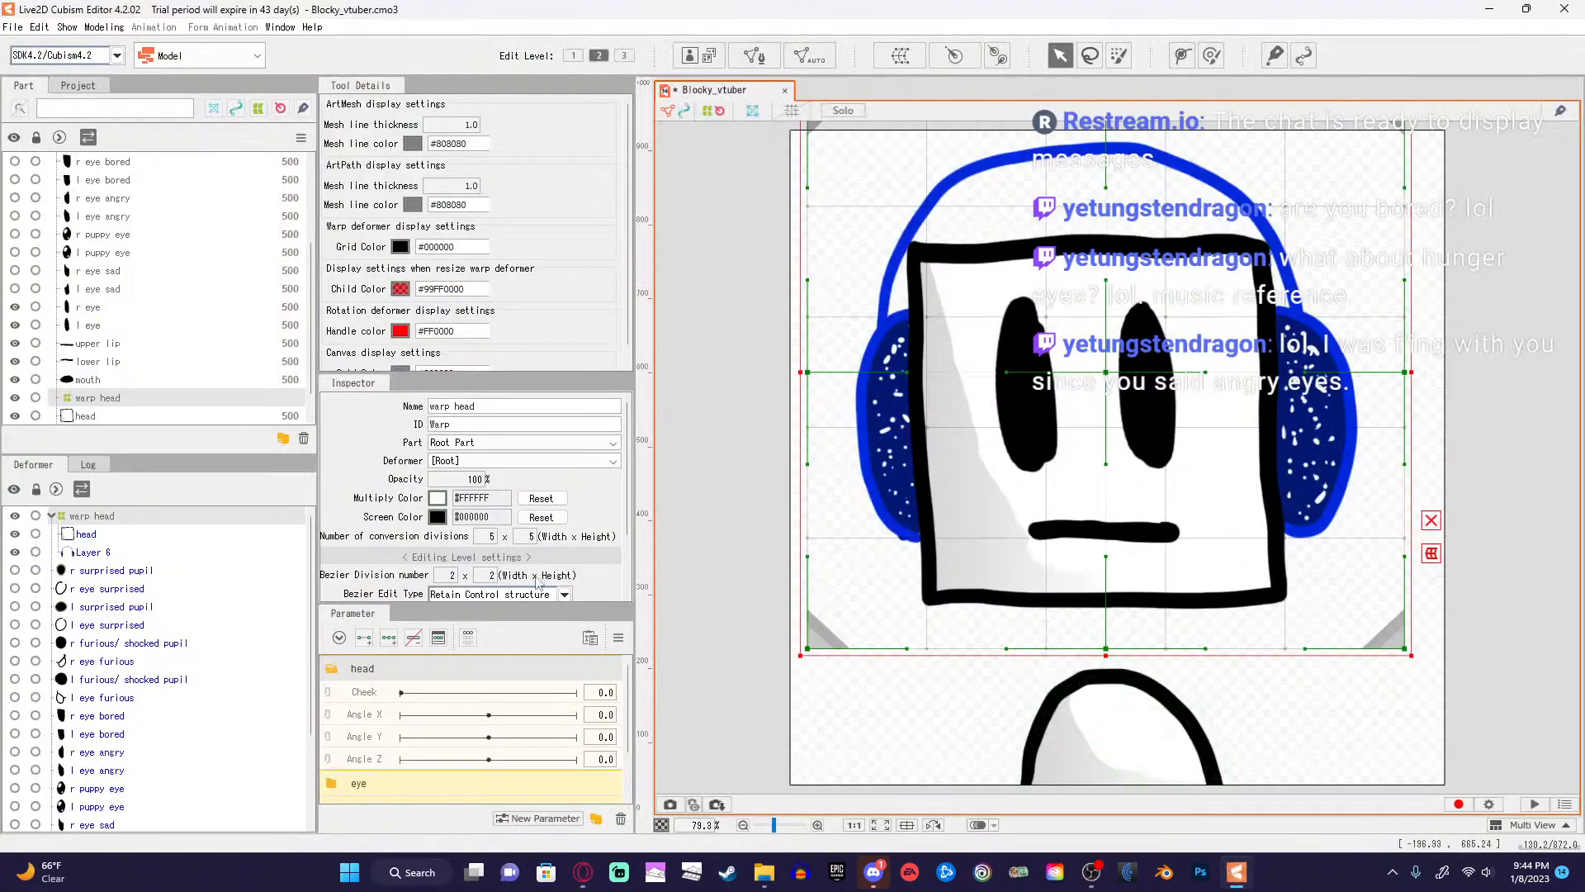
Set the warp head deformer's number of conversion divisions to 8 x 8.
left_click(455, 576)
left_click(492, 537)
left_click(533, 537)
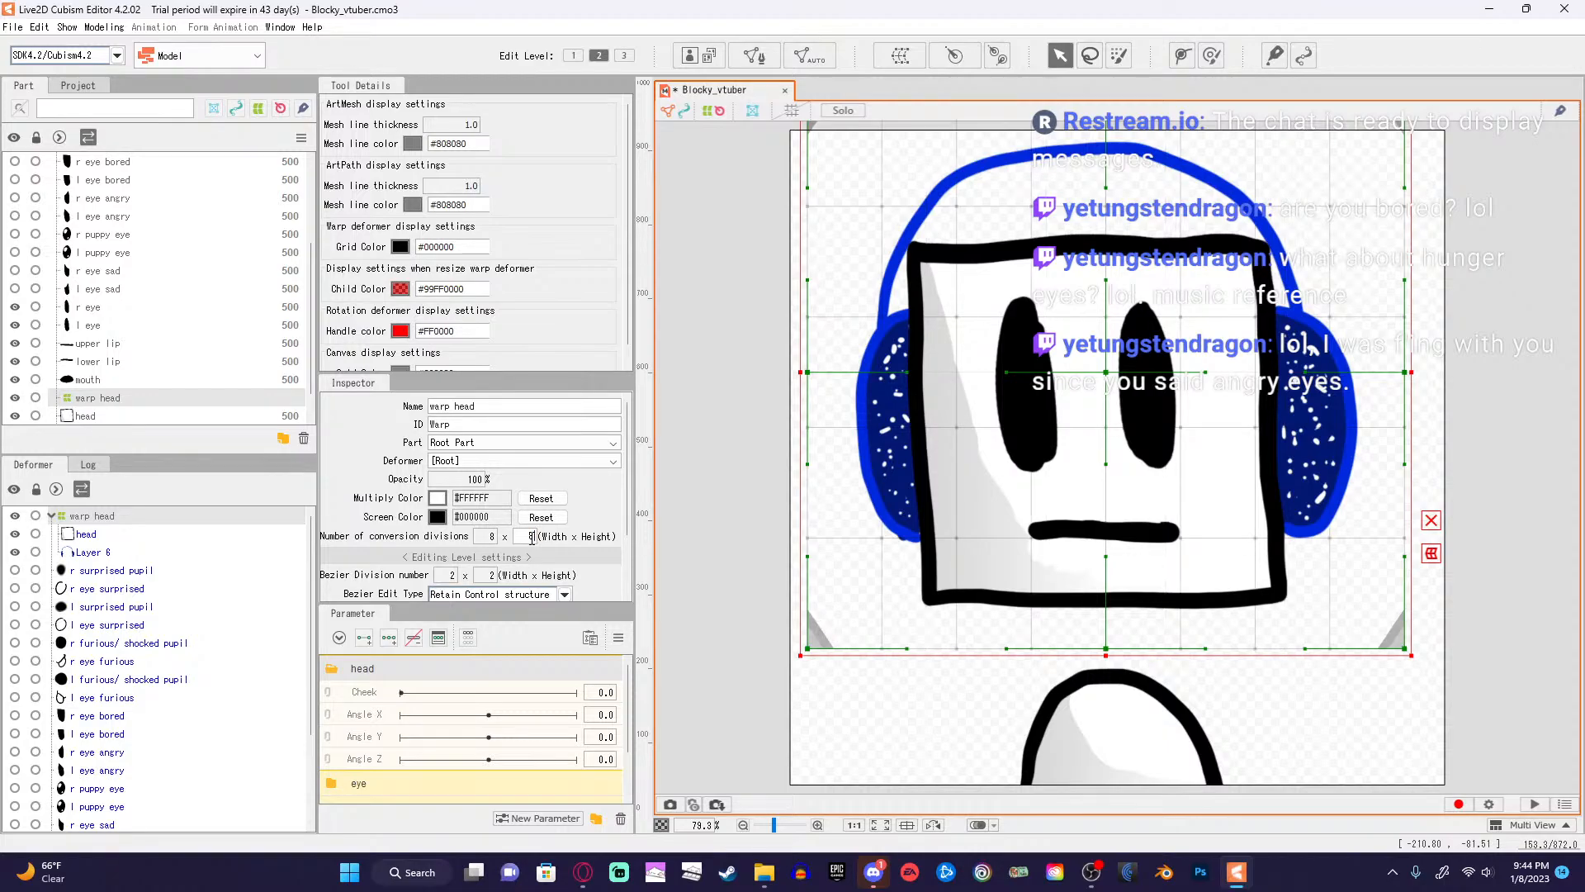
type("8")
key("Return")
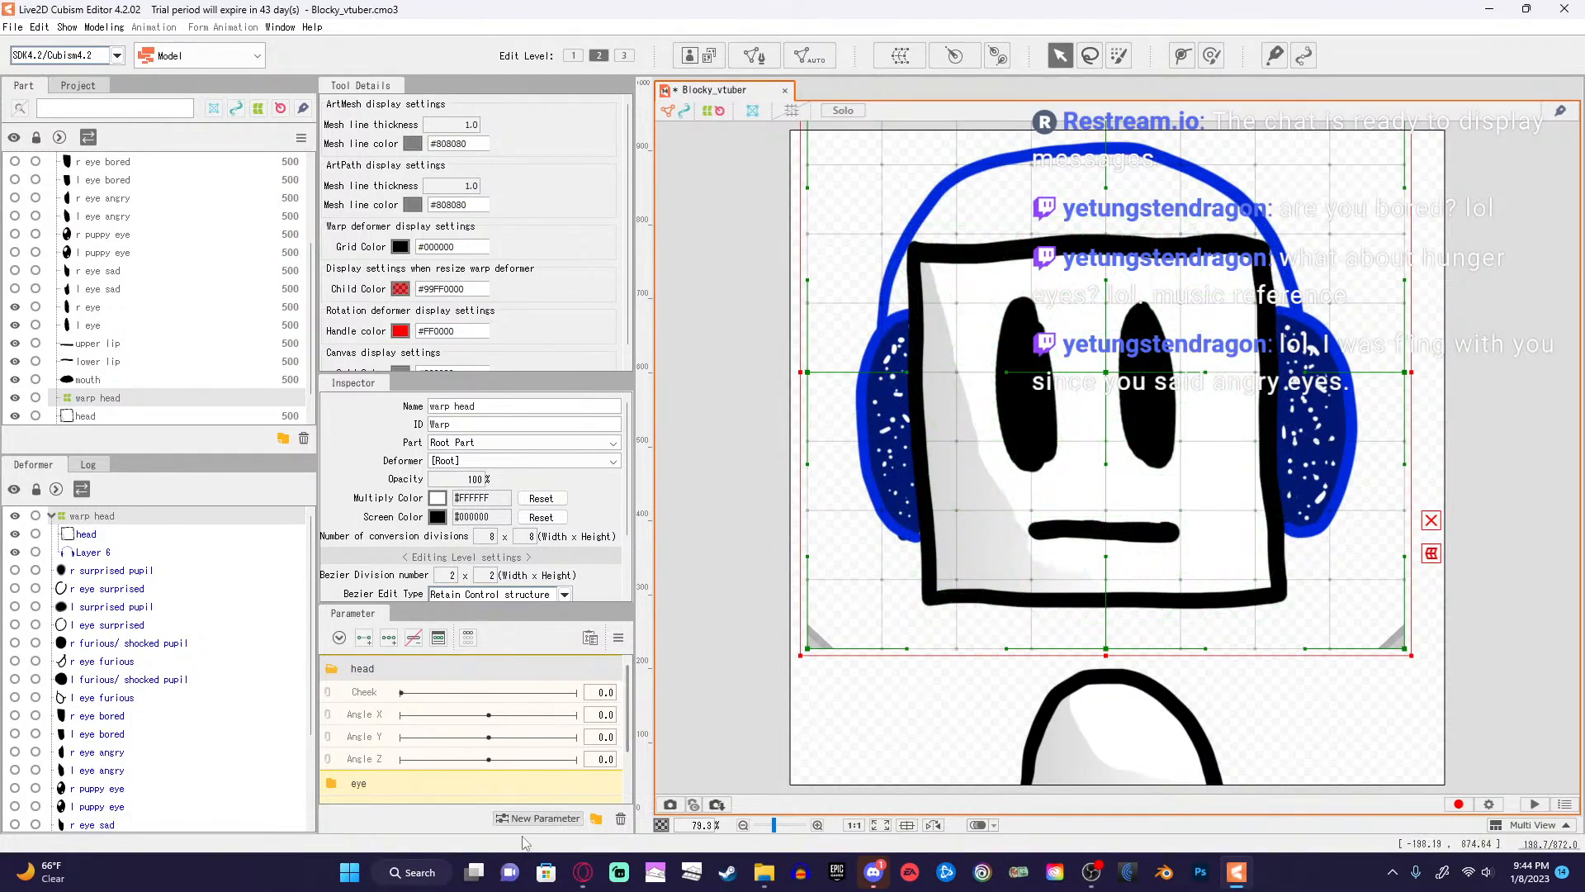
Watch the tutorial up to its Head Angle X section, and add three keyforms to Angle X for the warp head deformer.
left_click(583, 872)
left_click(688, 515)
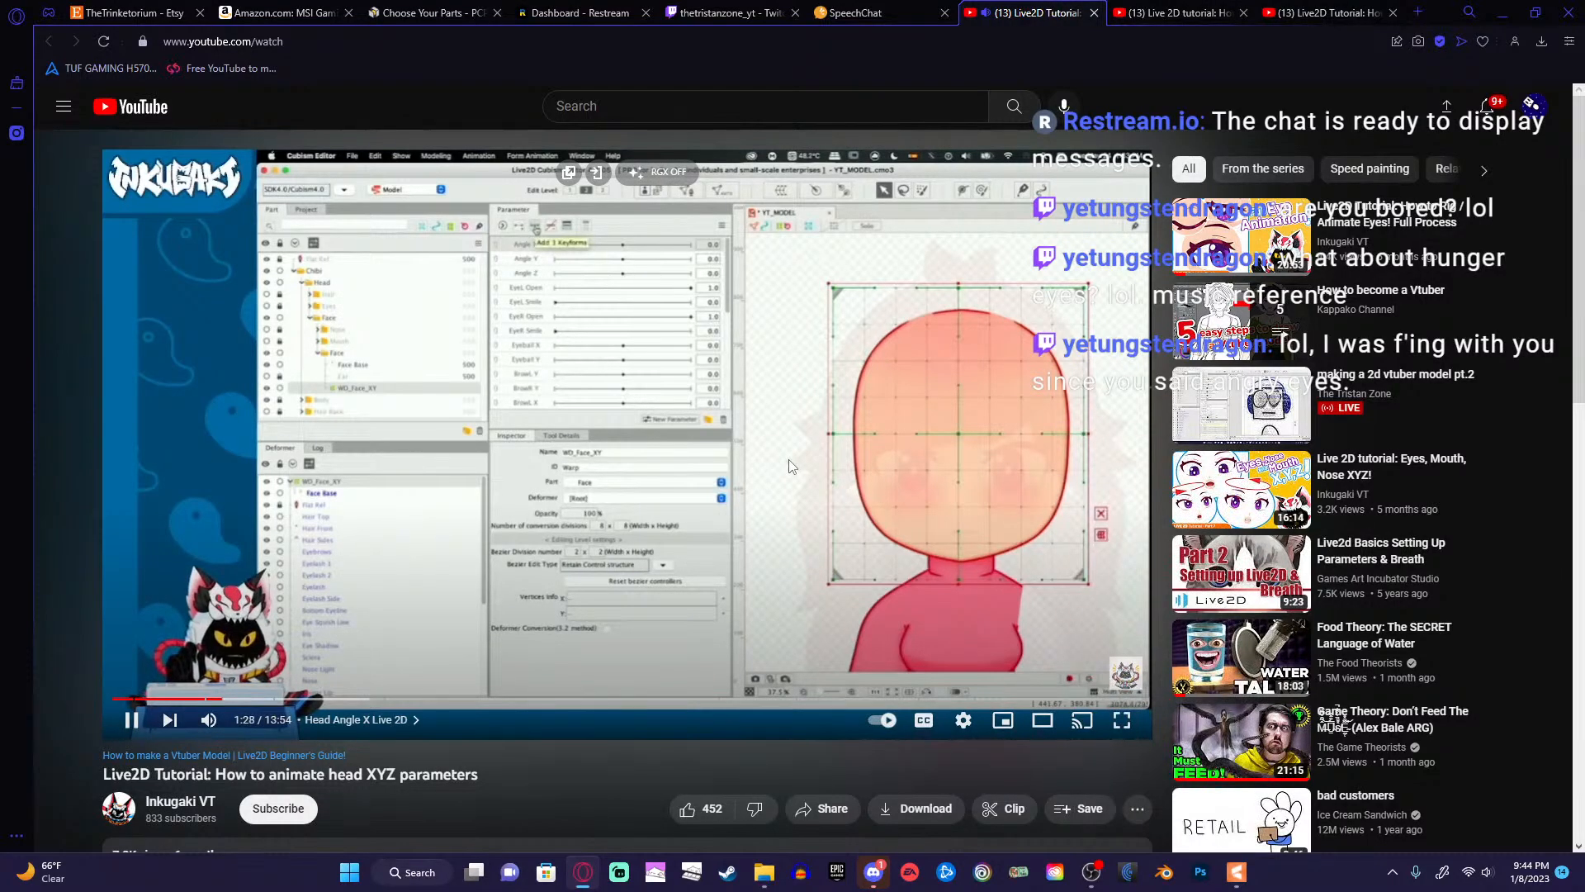
left_click(825, 446)
left_click(1503, 12)
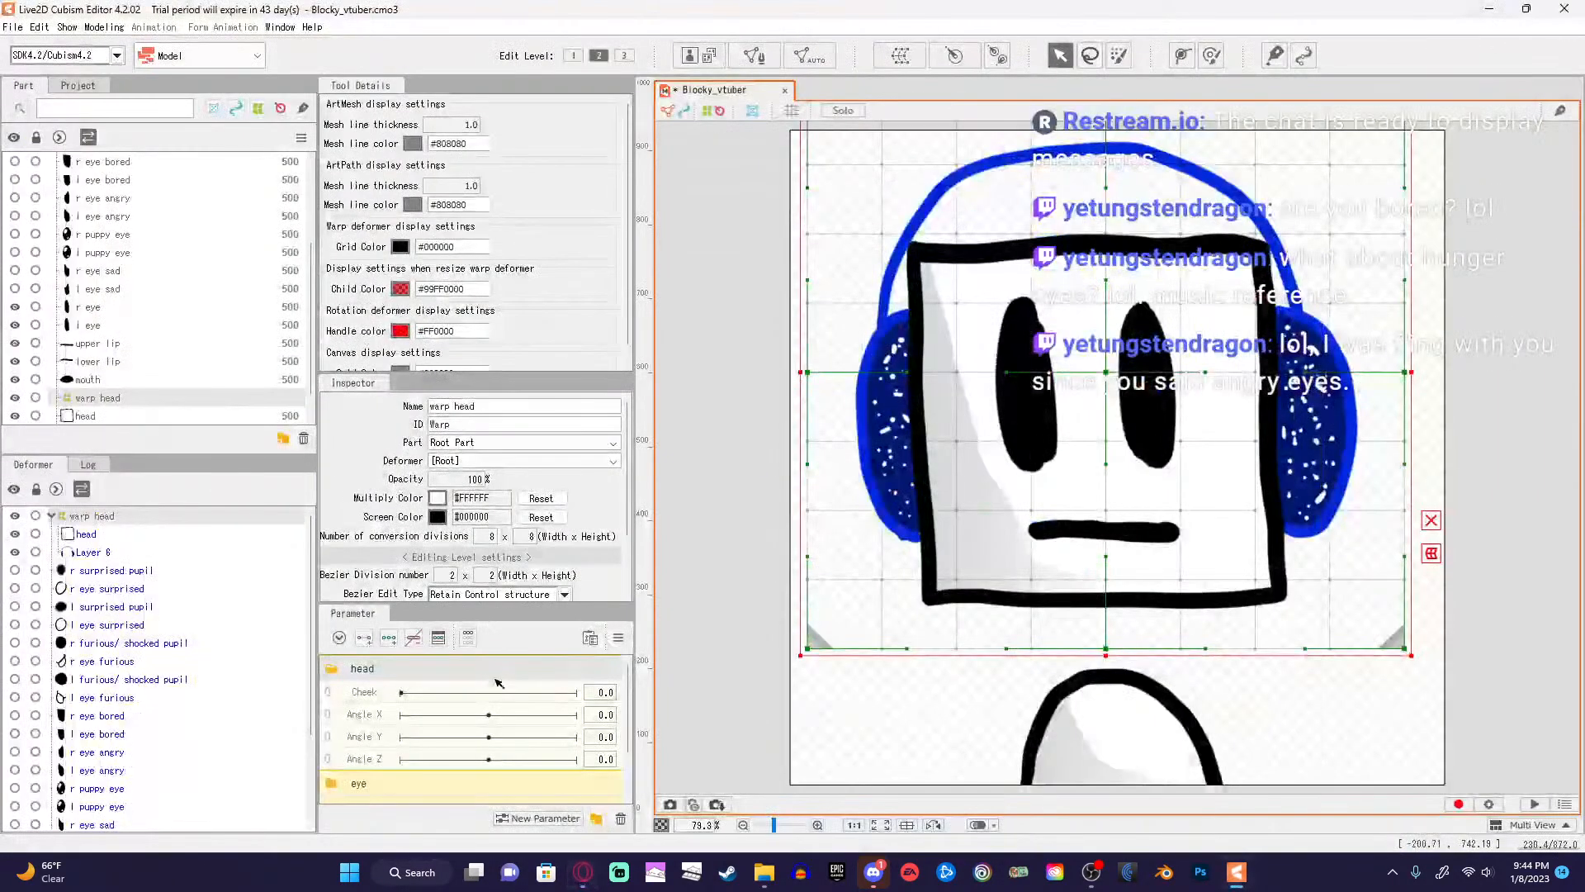
left_click(389, 640)
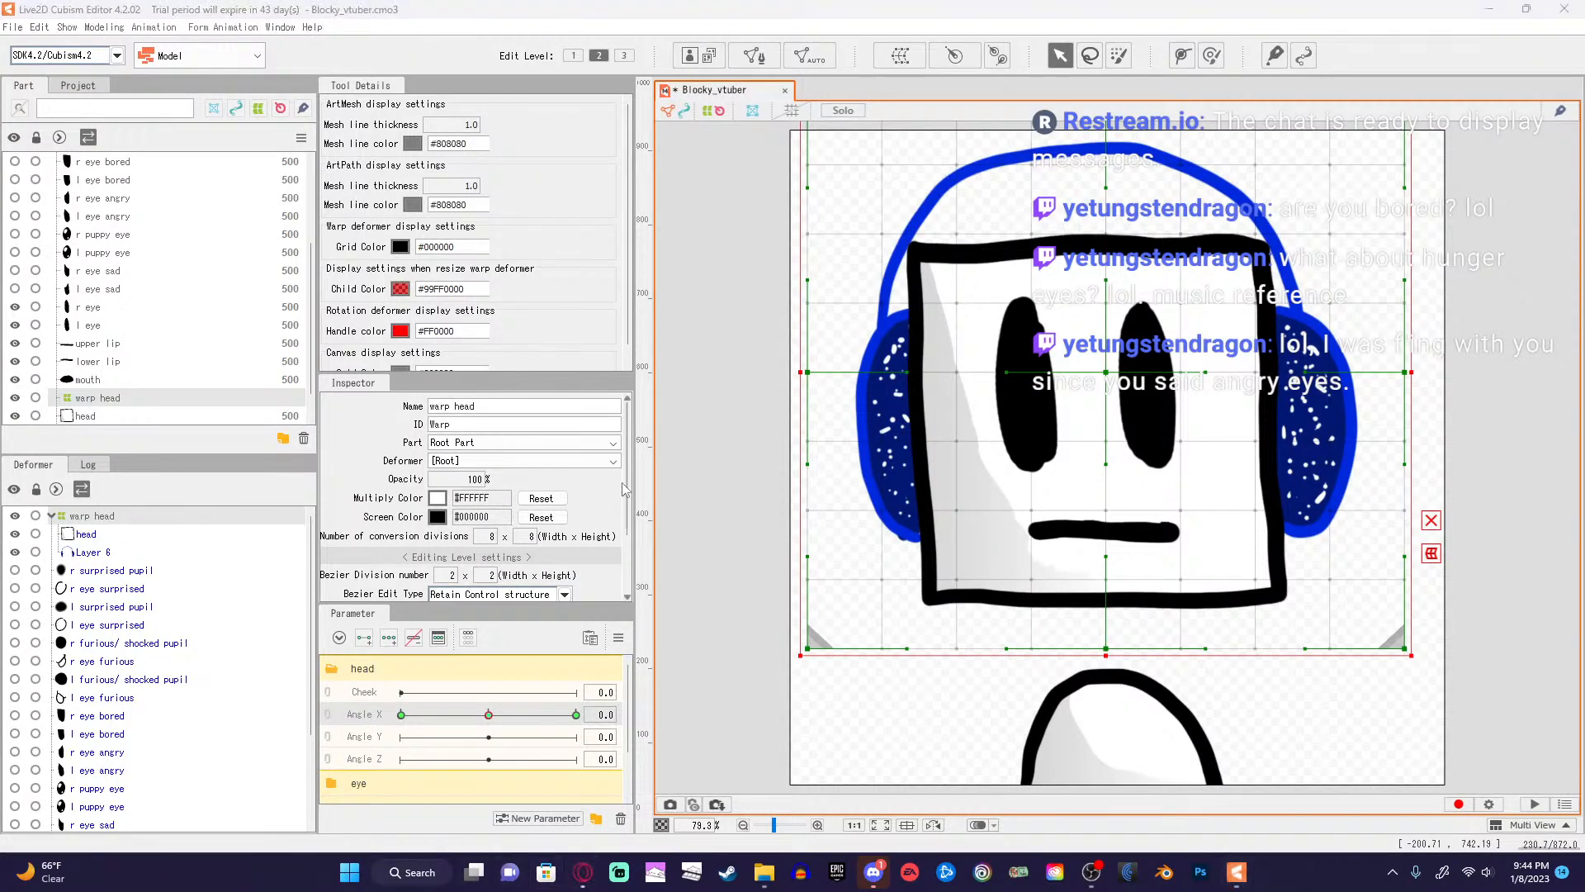
Watch the tutorial through the start of its Transform Tools section, and return to Live2D Cubism Editor.
left_click(583, 873)
left_click(723, 507)
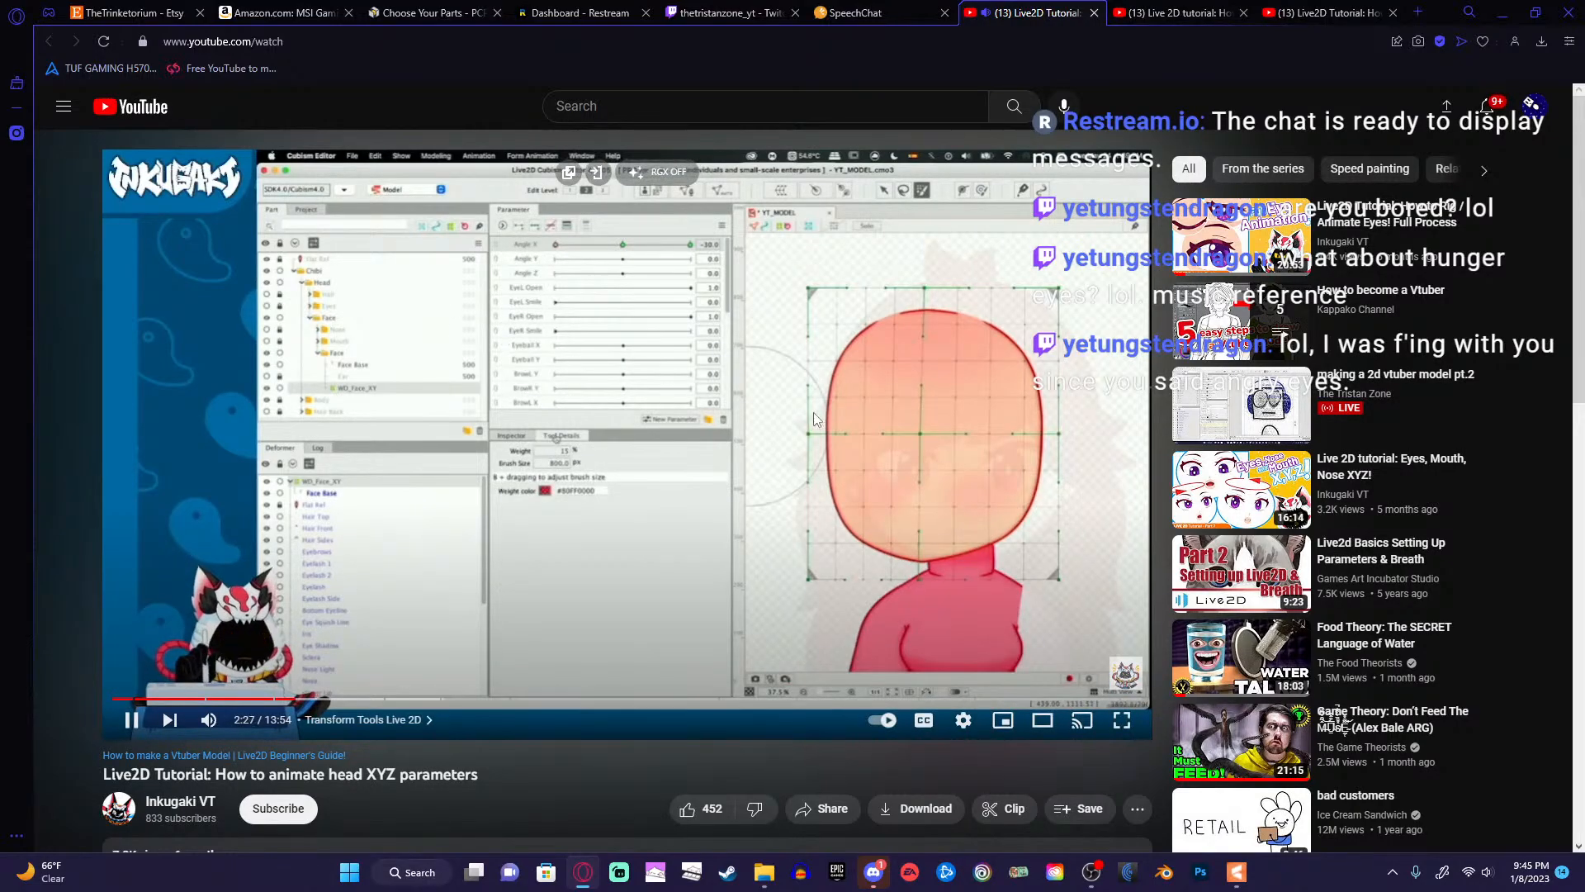
left_click(1502, 12)
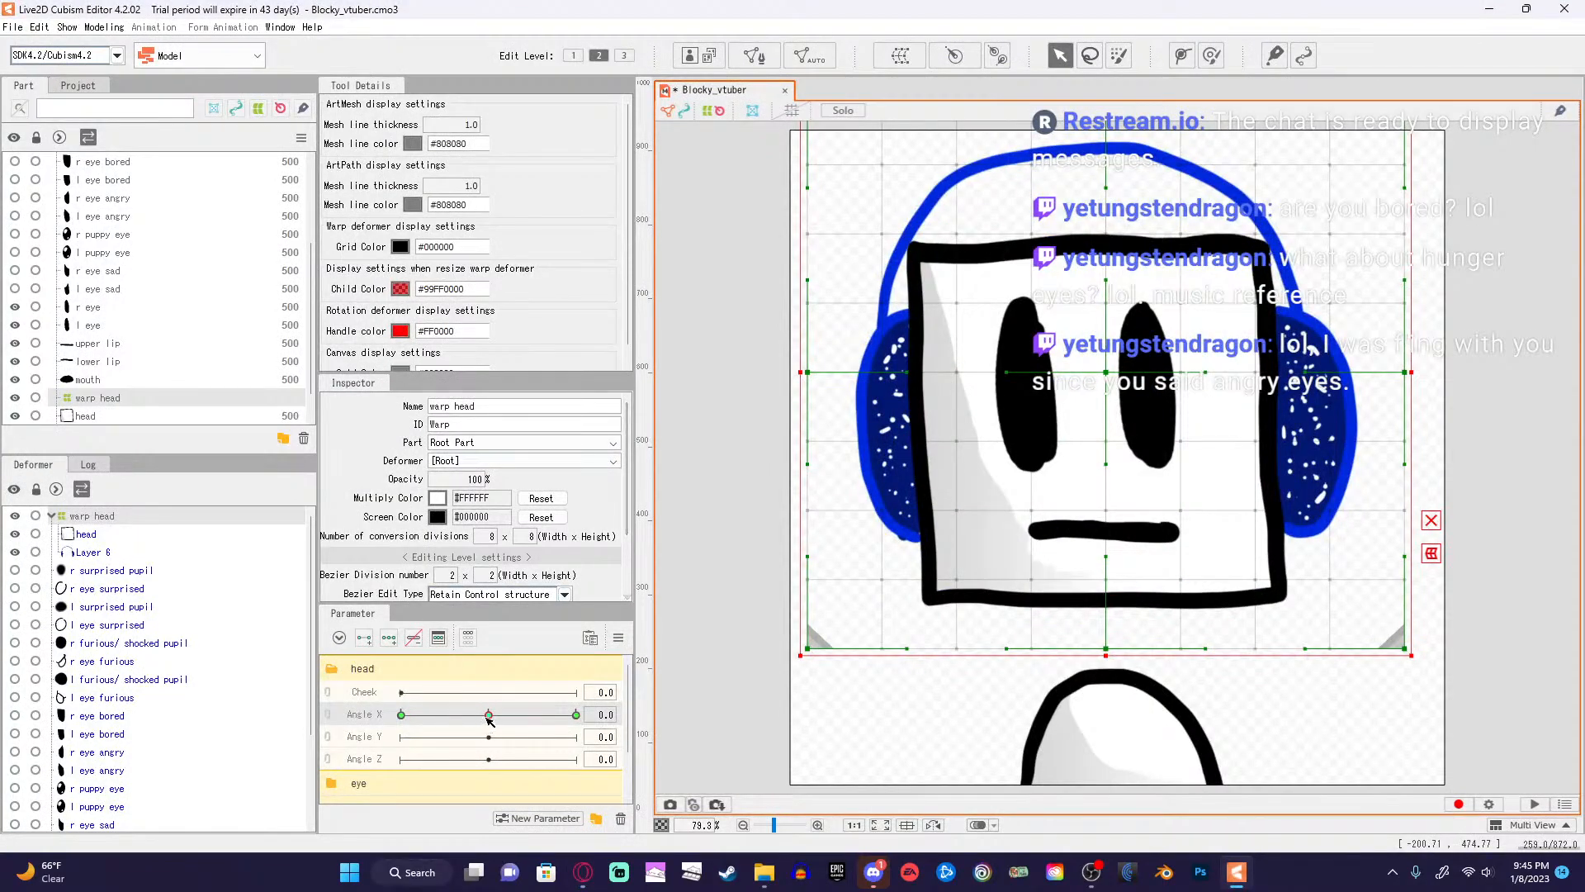
Set Angle X to -30 and shift the whole warp head deformer to the left, undoing and repeating the first attempt.
left_click_drag(488, 715, 401, 715)
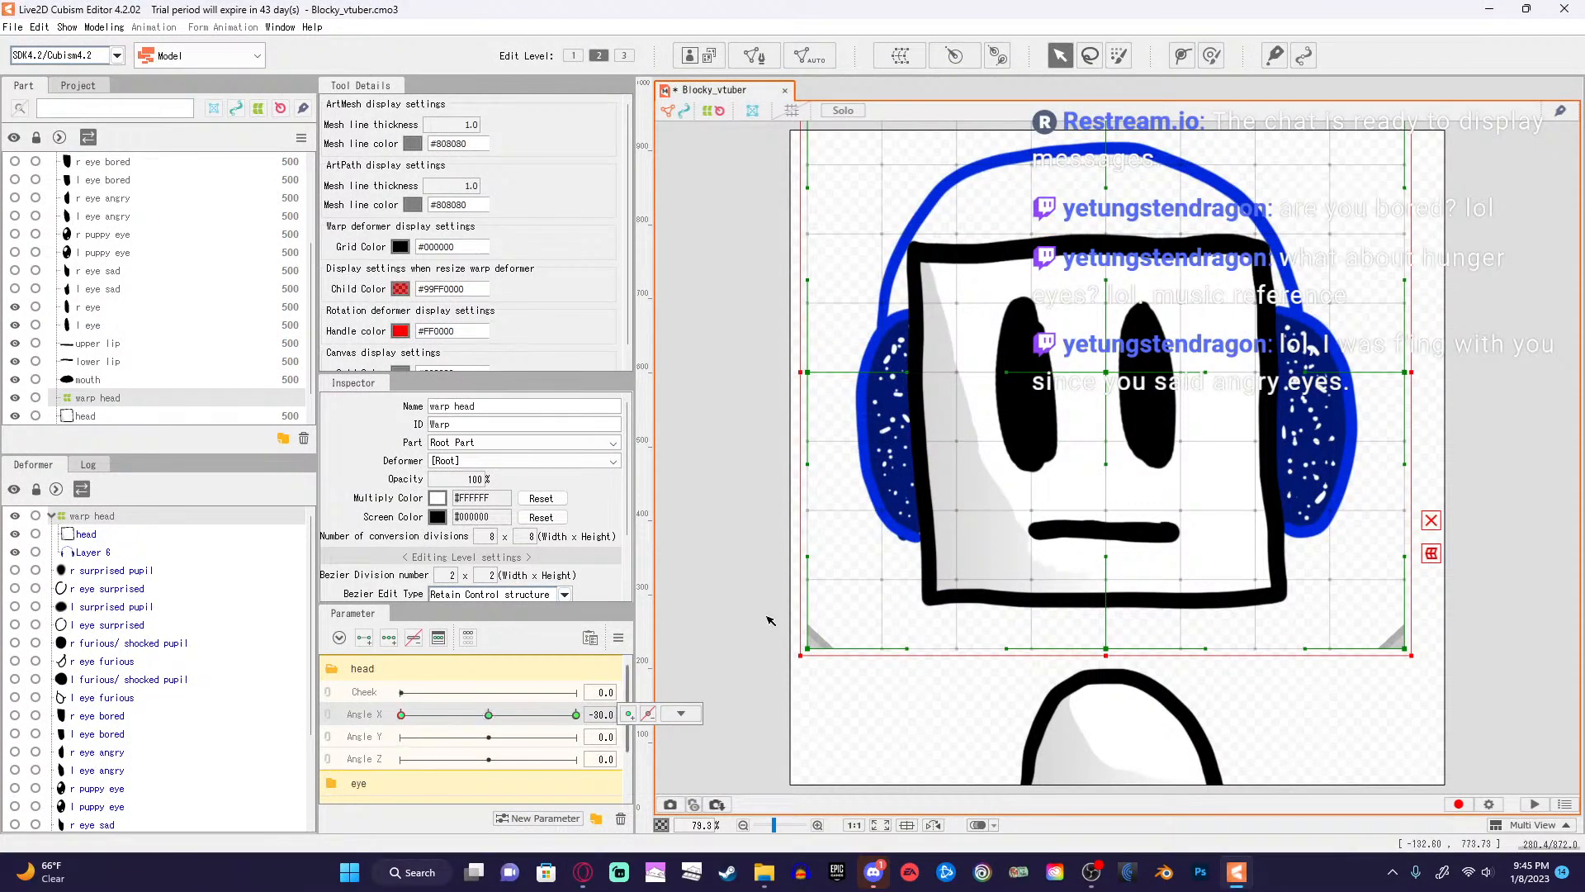
left_click_drag(1104, 377, 1054, 374)
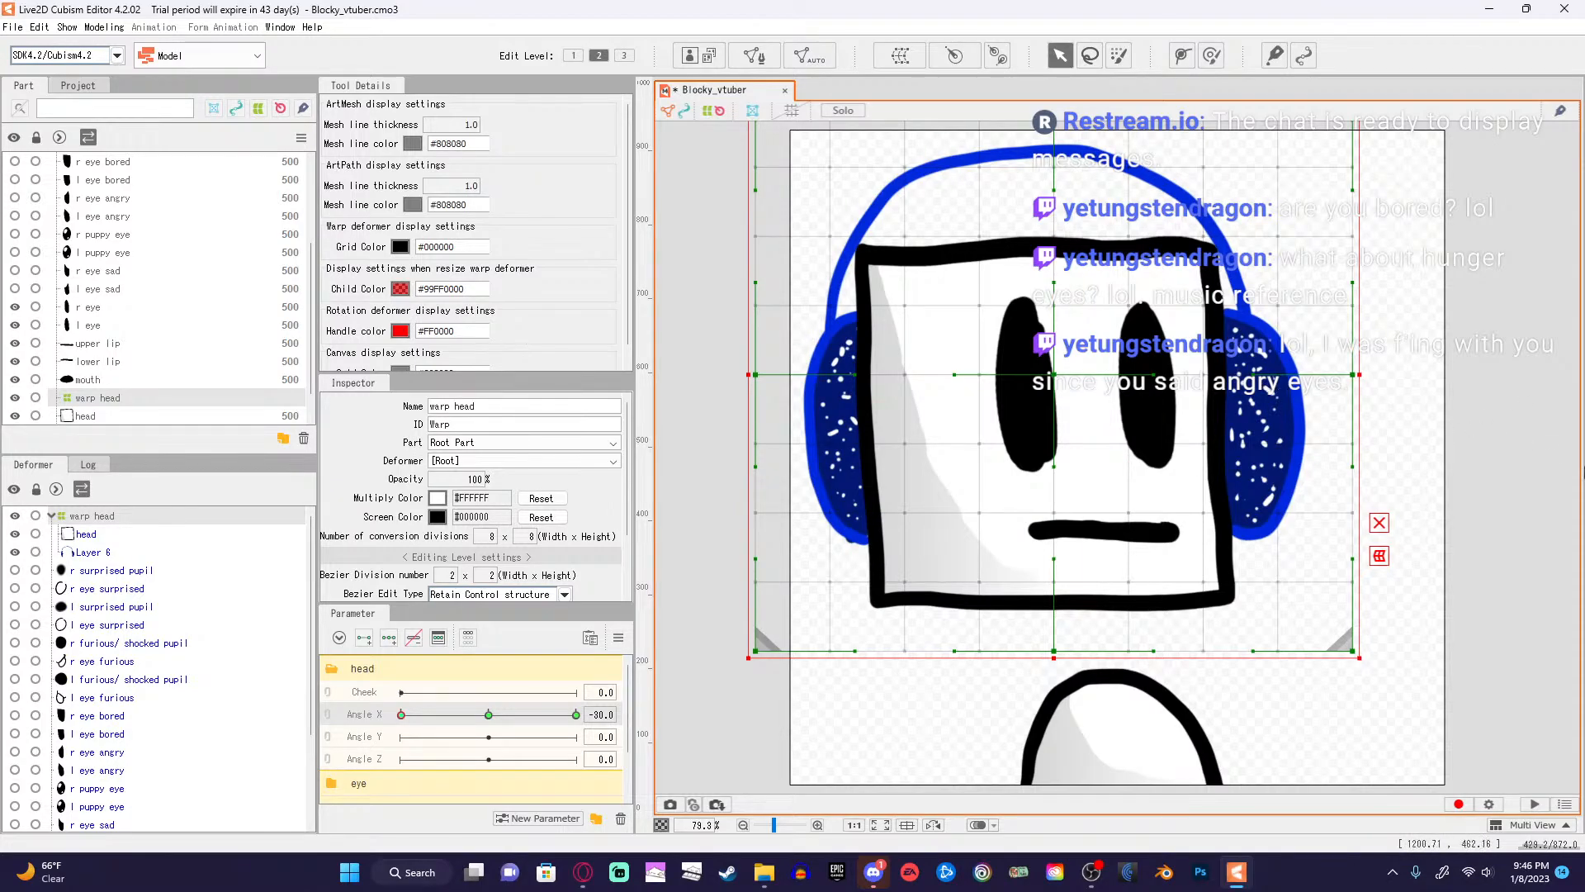
key("ctrl+z")
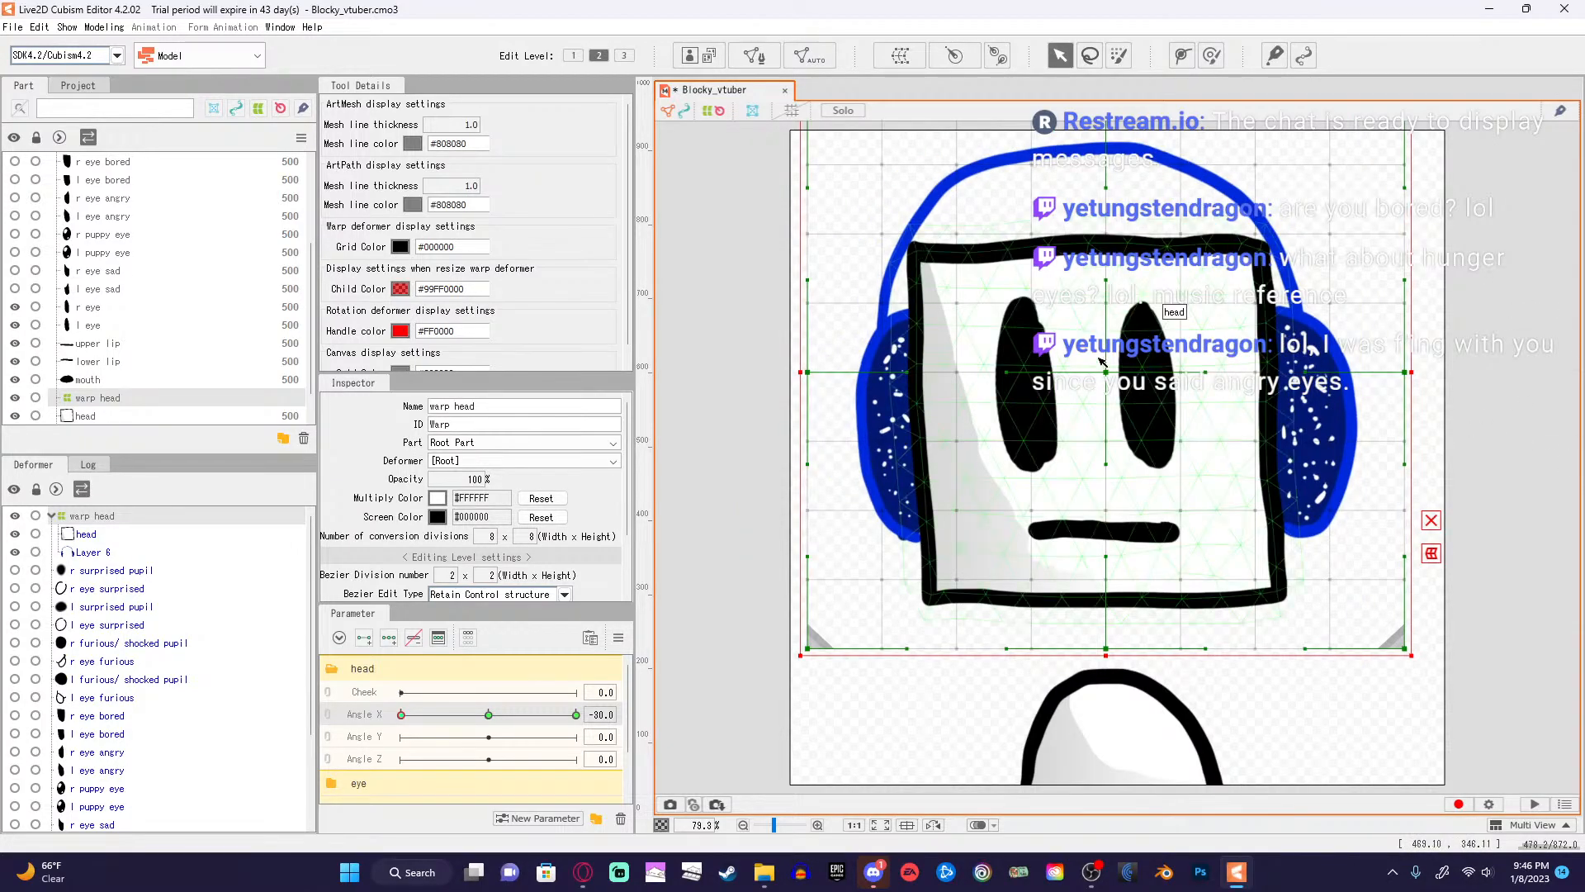
left_click_drag(1107, 372, 1050, 370)
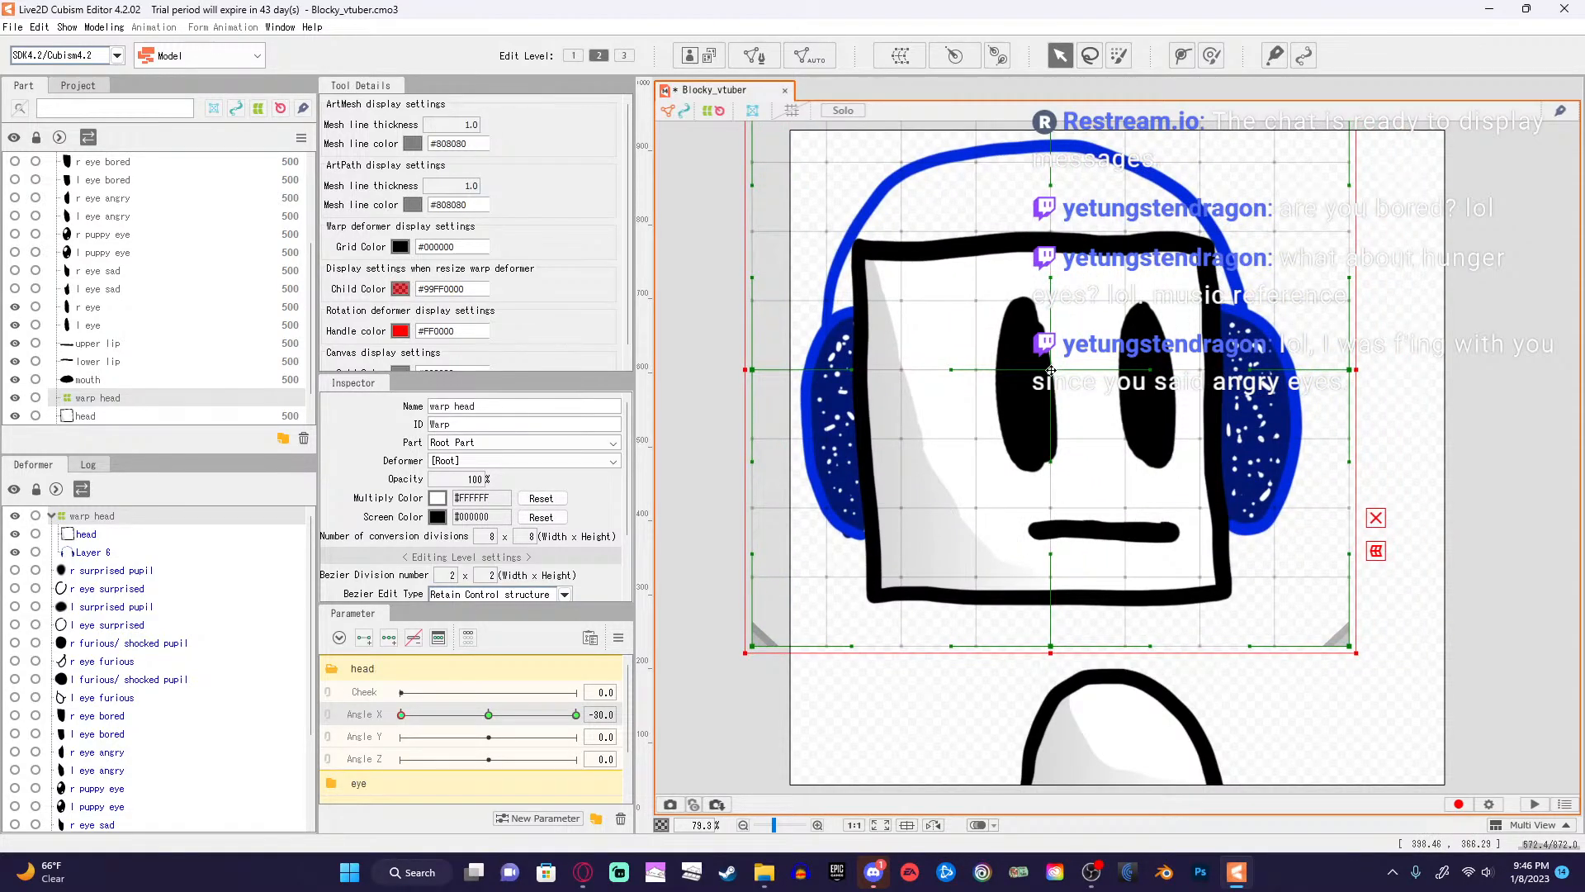
Watch more of the tutorial's Transform Tools section, pause it at about 3:05, and return to Live2D Cubism Editor.
left_click(583, 872)
left_click(692, 472)
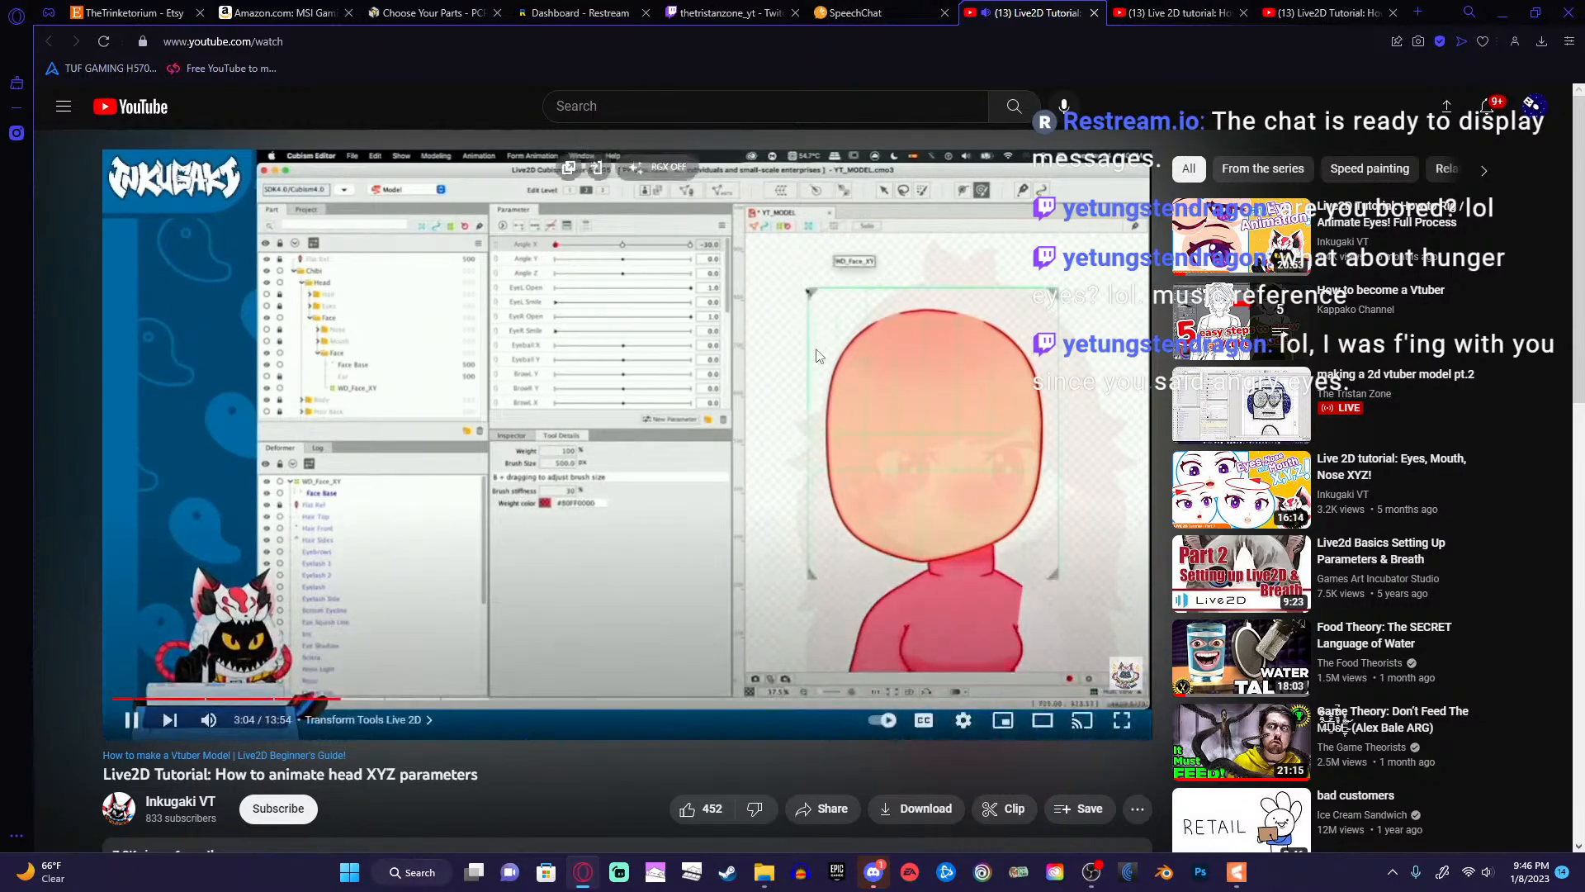
left_click(621, 594)
left_click(1499, 11)
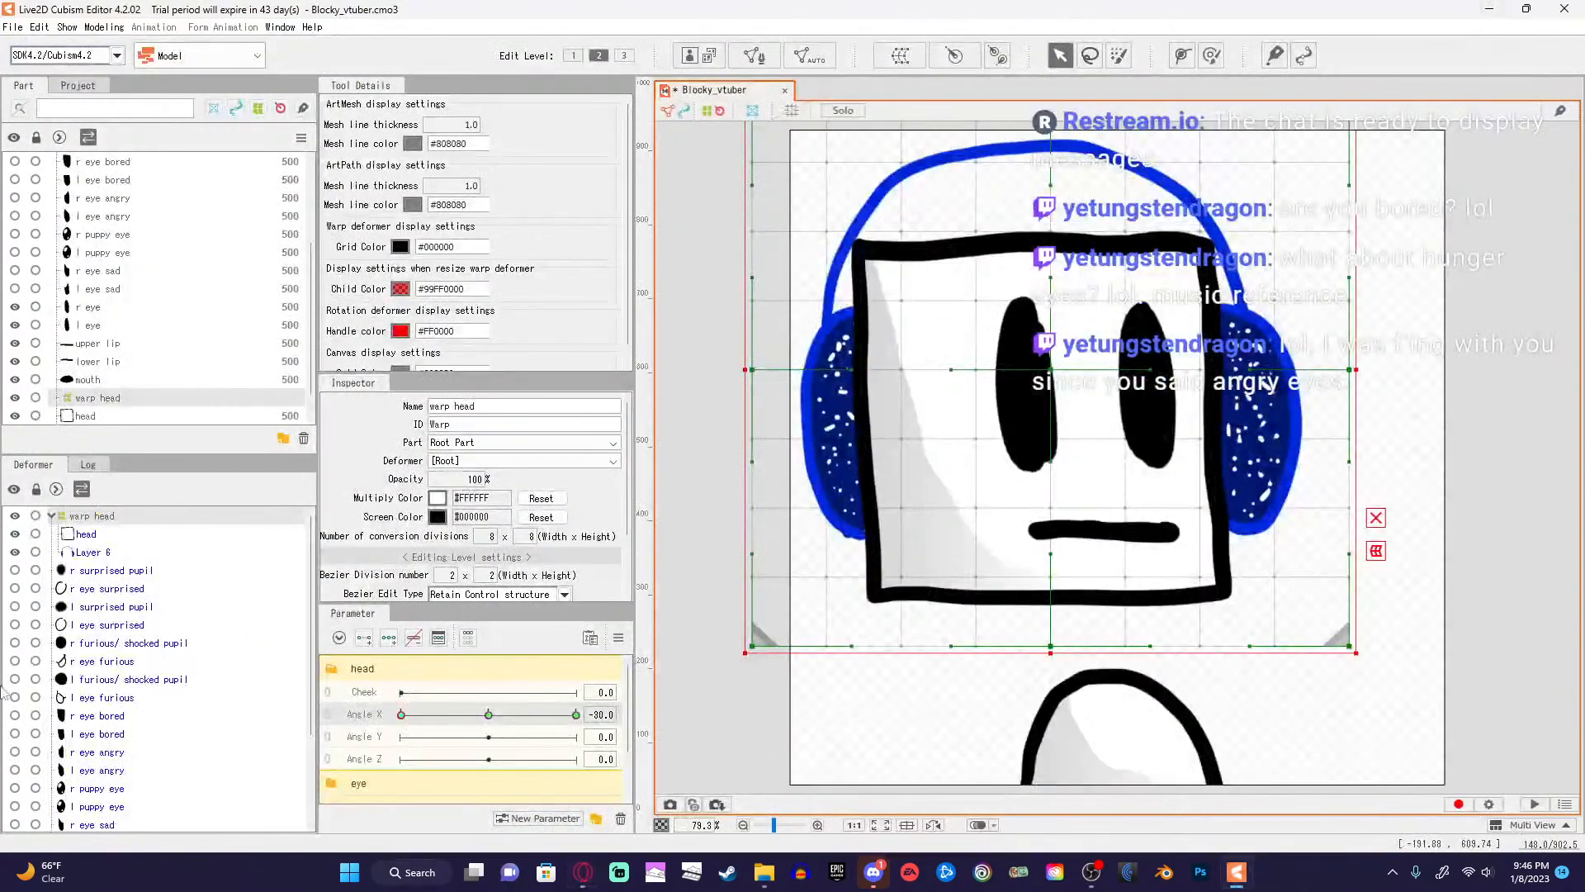
Hide the r eye, l eye, upper lip, lower lip and mouth so only the head and headphones show above the body.
scroll(22, 774, "down", 3)
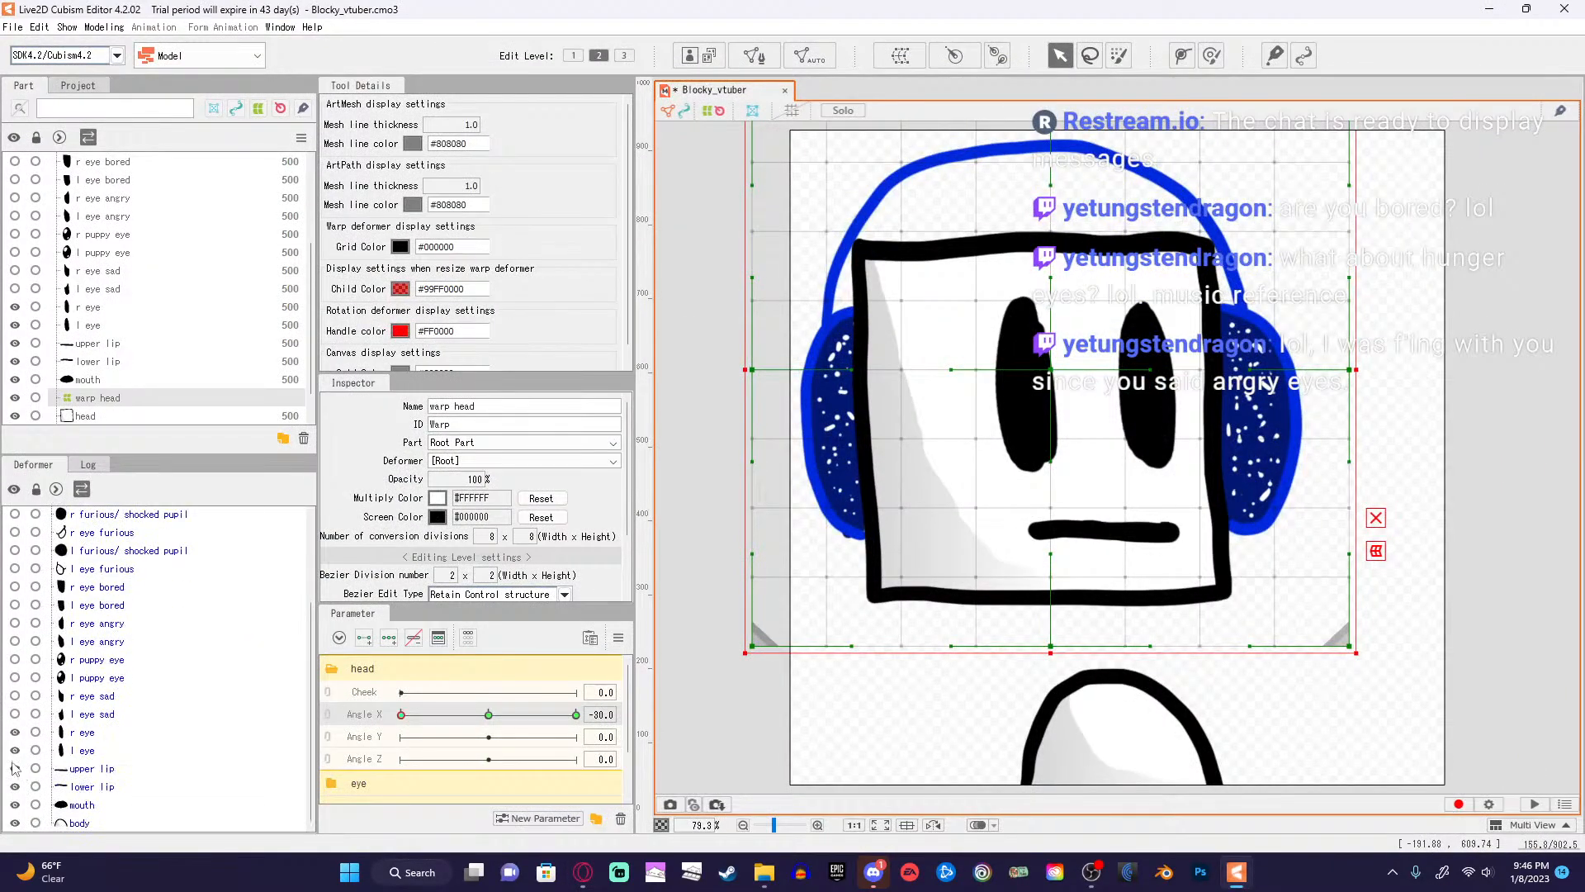
left_click(15, 732)
left_click(15, 750)
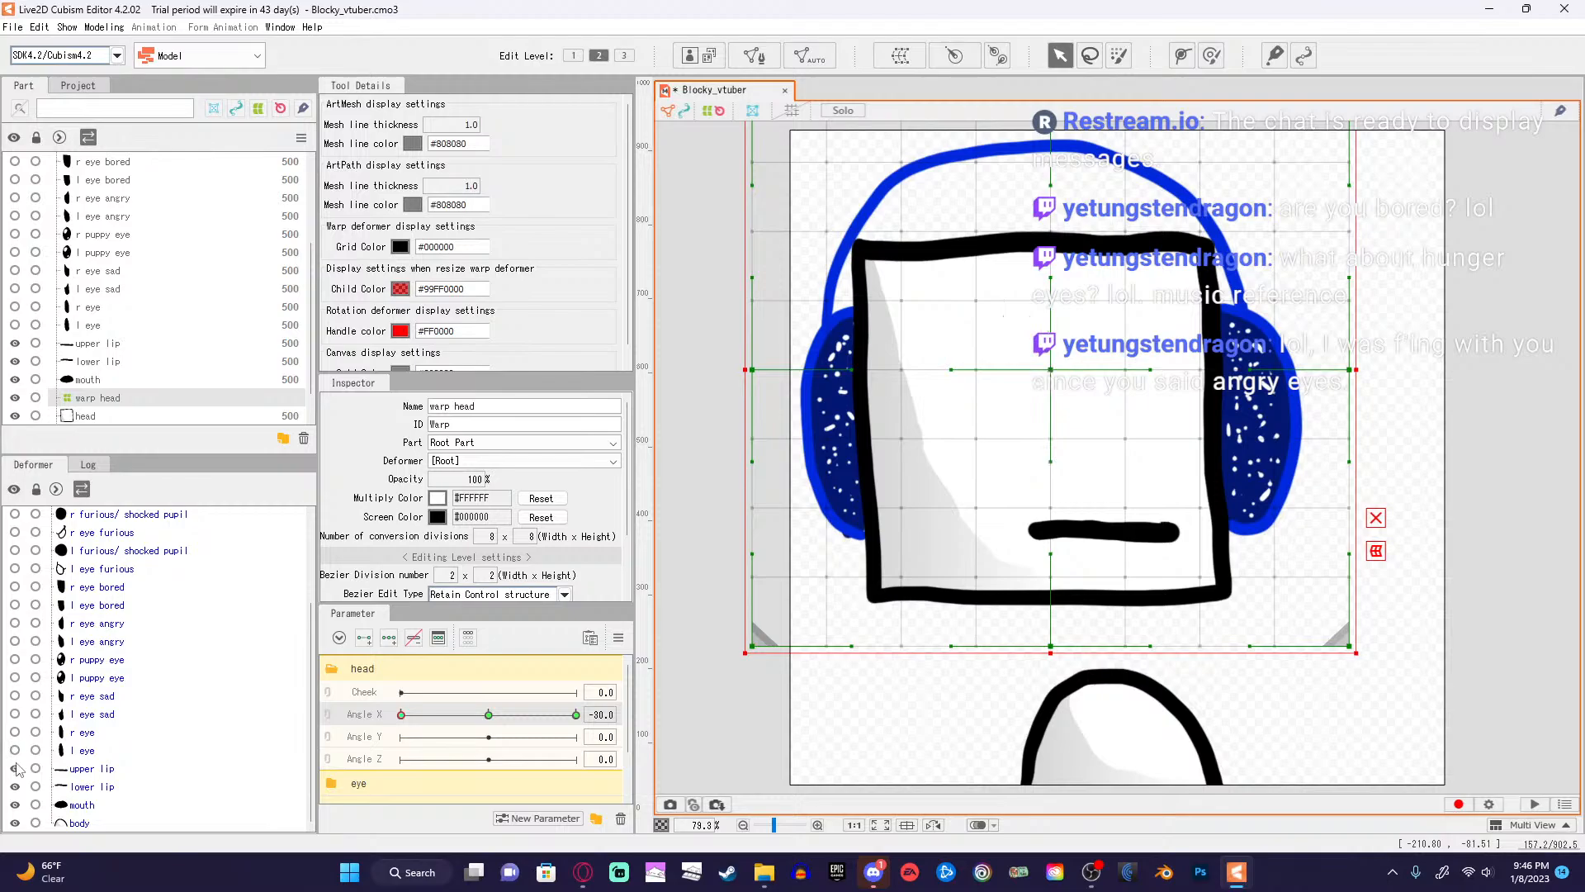
left_click(15, 769)
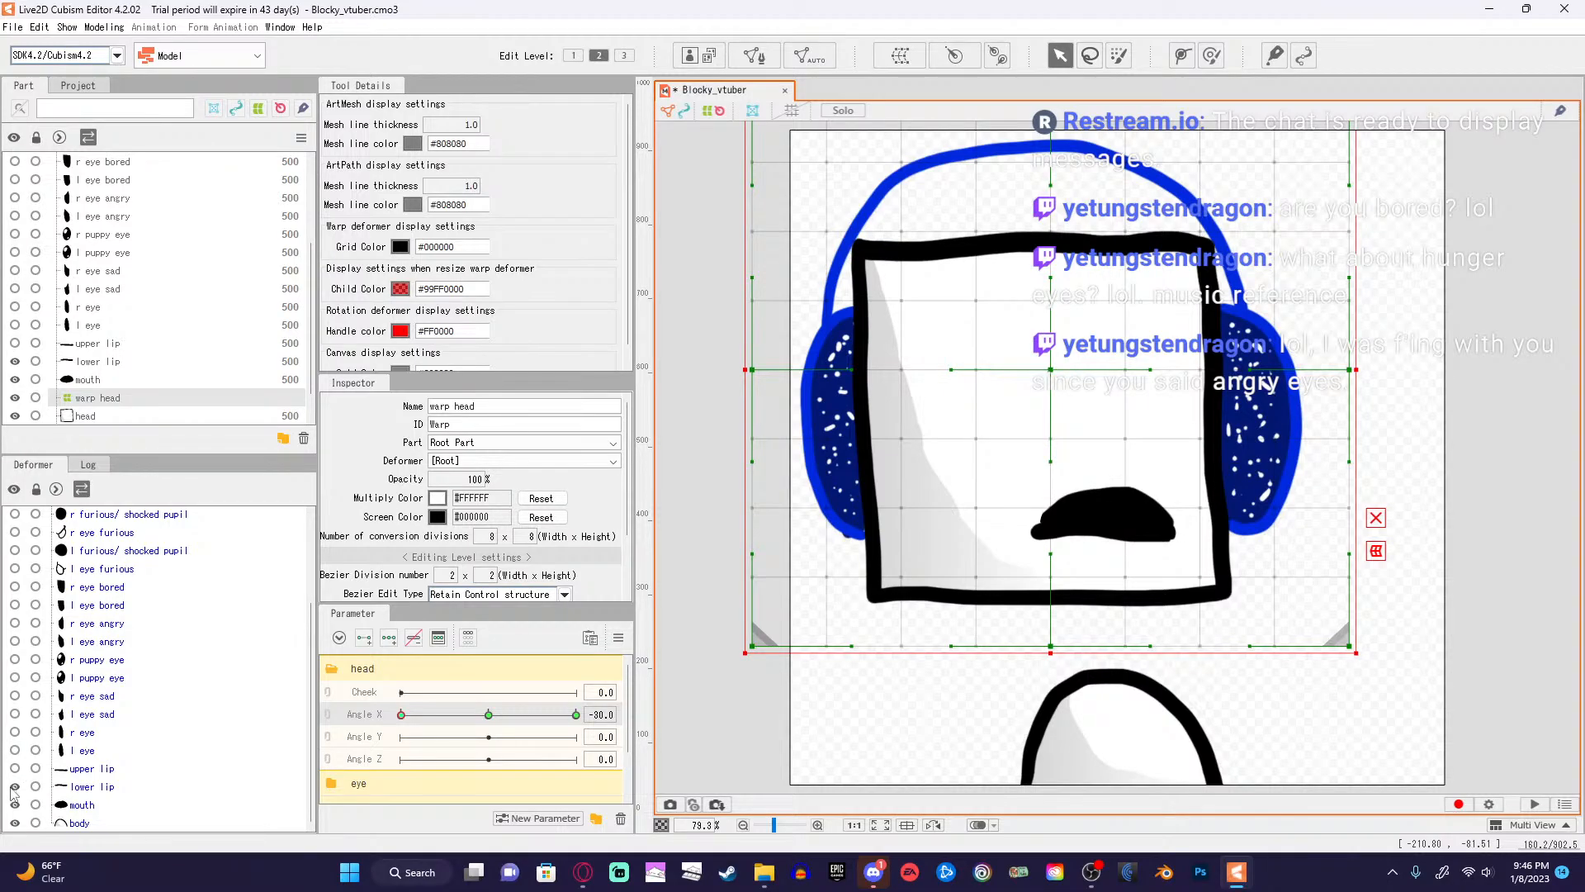
left_click(15, 786)
left_click(15, 804)
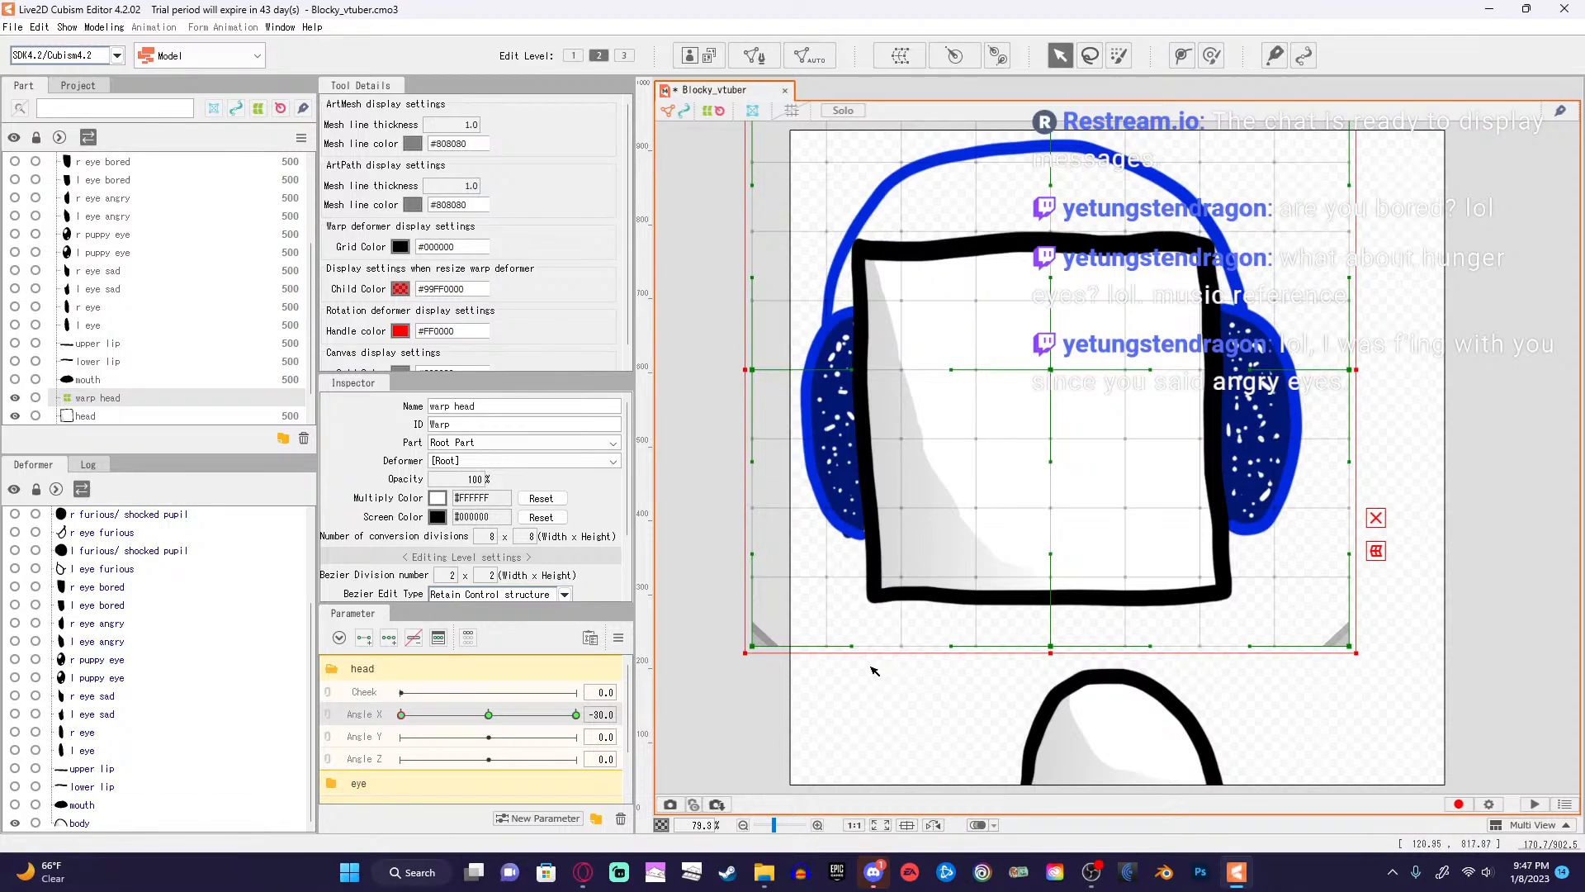
Nudge the warp head deformer slightly down at Angle X -30, and glance at the paused tutorial frame.
mouse_move(401, 715)
left_mouse_down()
mouse_move(487, 717)
mouse_move(396, 718)
left_mouse_up()
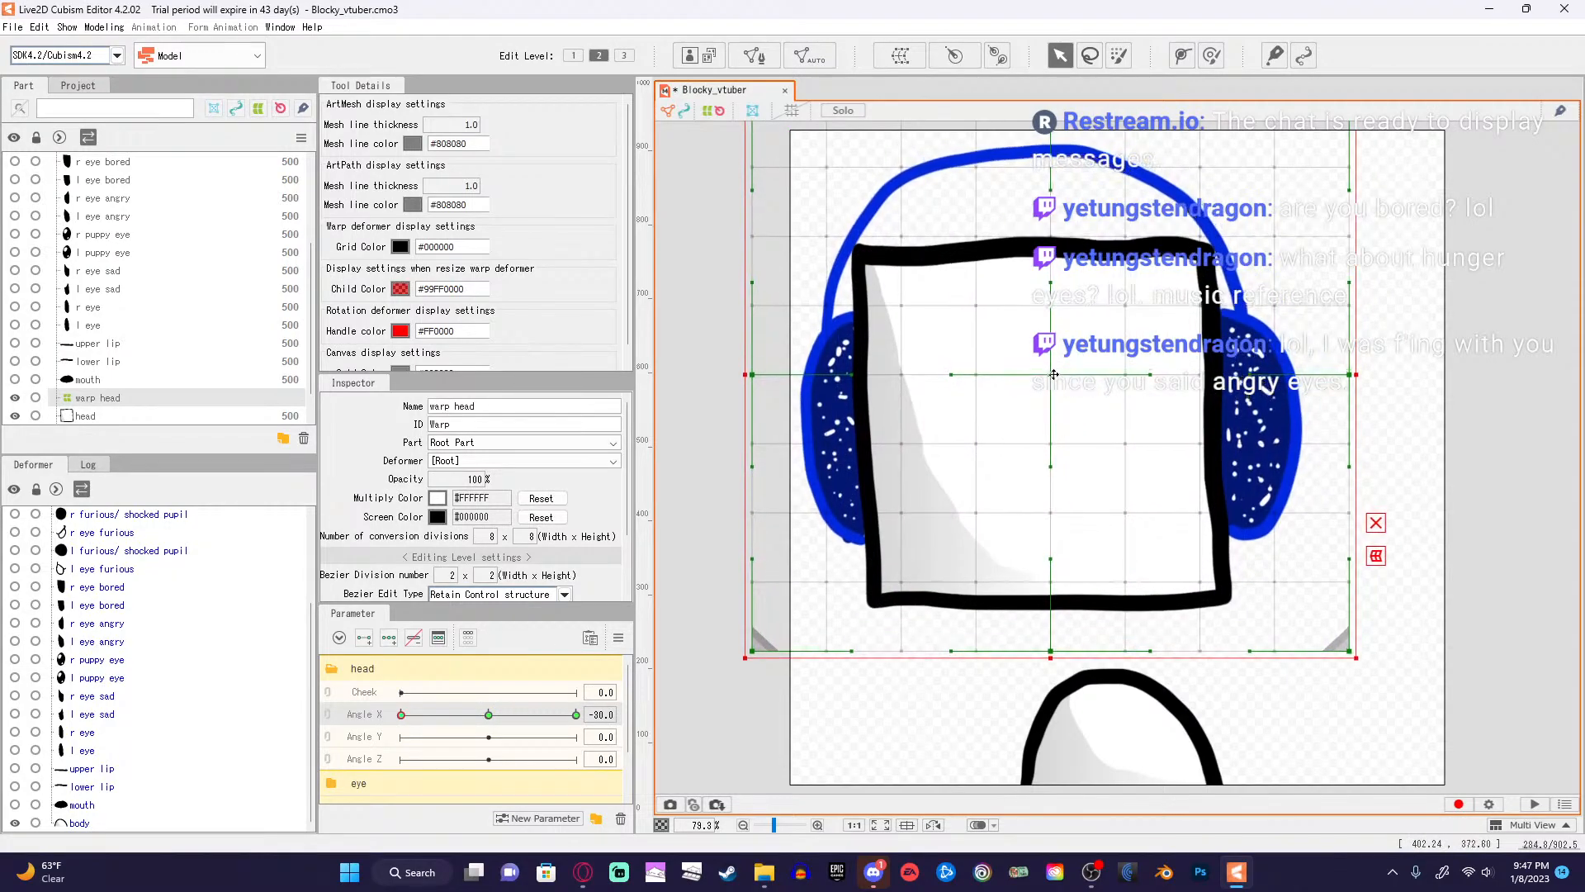
mouse_move(401, 714)
left_mouse_down()
mouse_move(435, 715)
mouse_move(402, 715)
left_mouse_up()
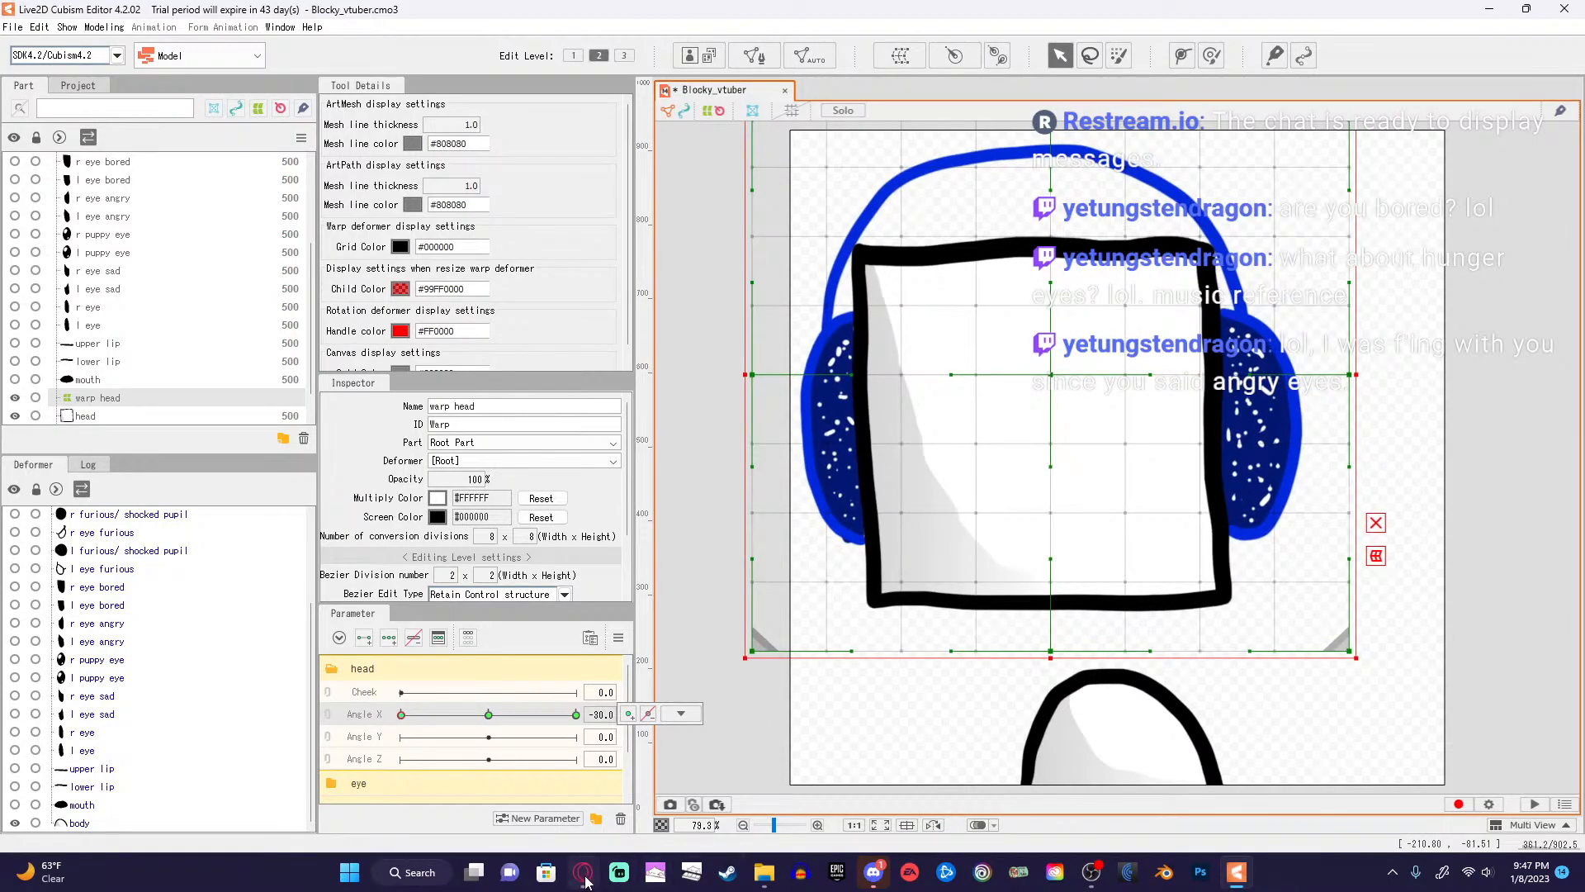
mouse_move(588, 873)
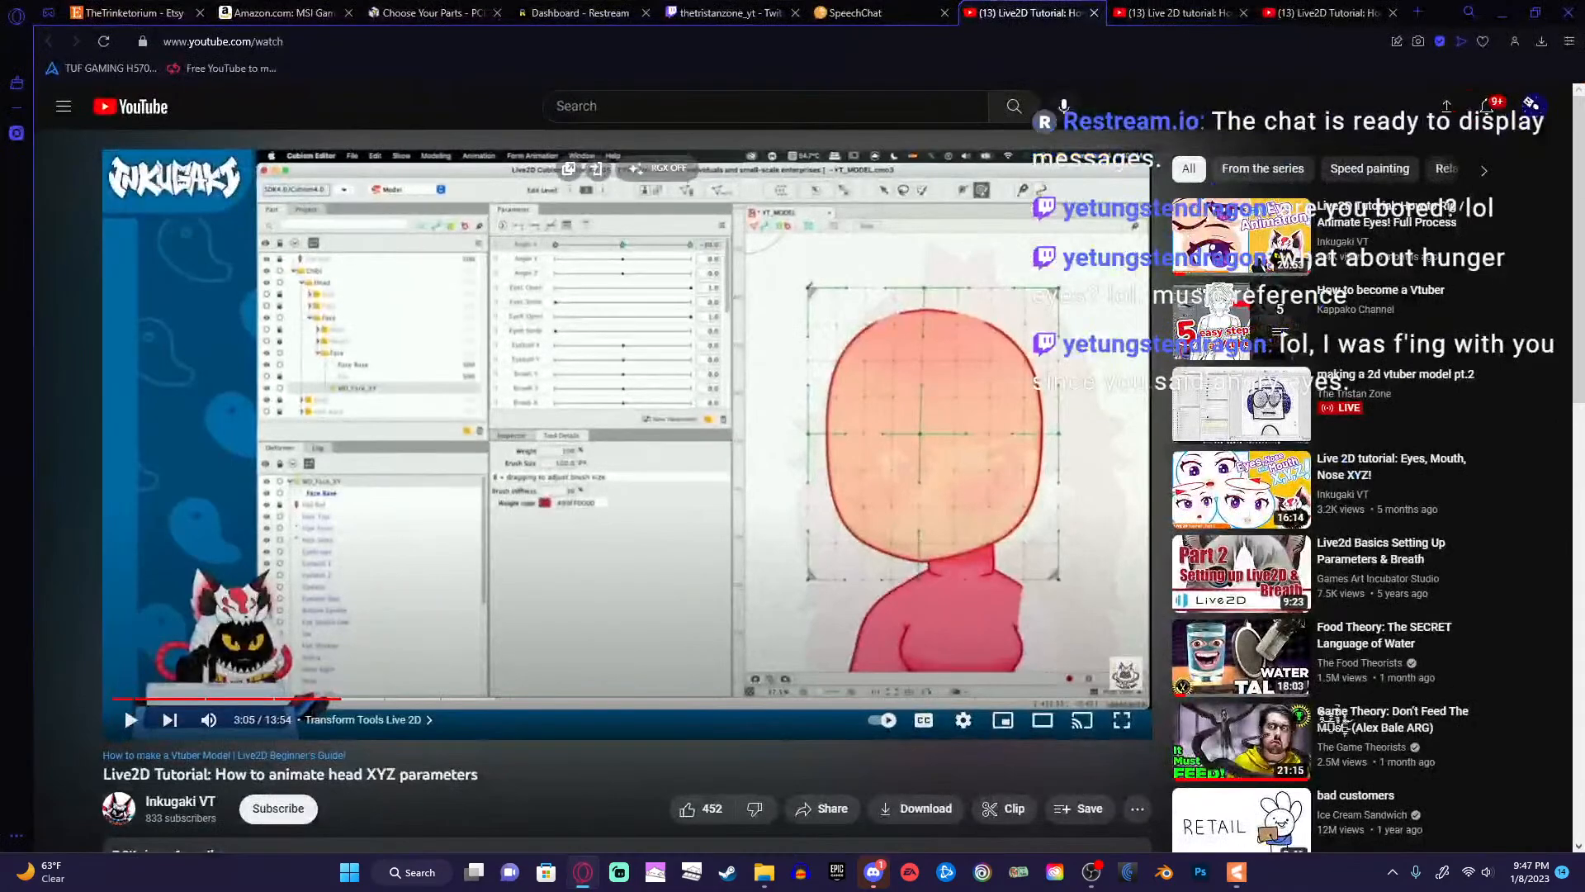
left_click(1503, 12)
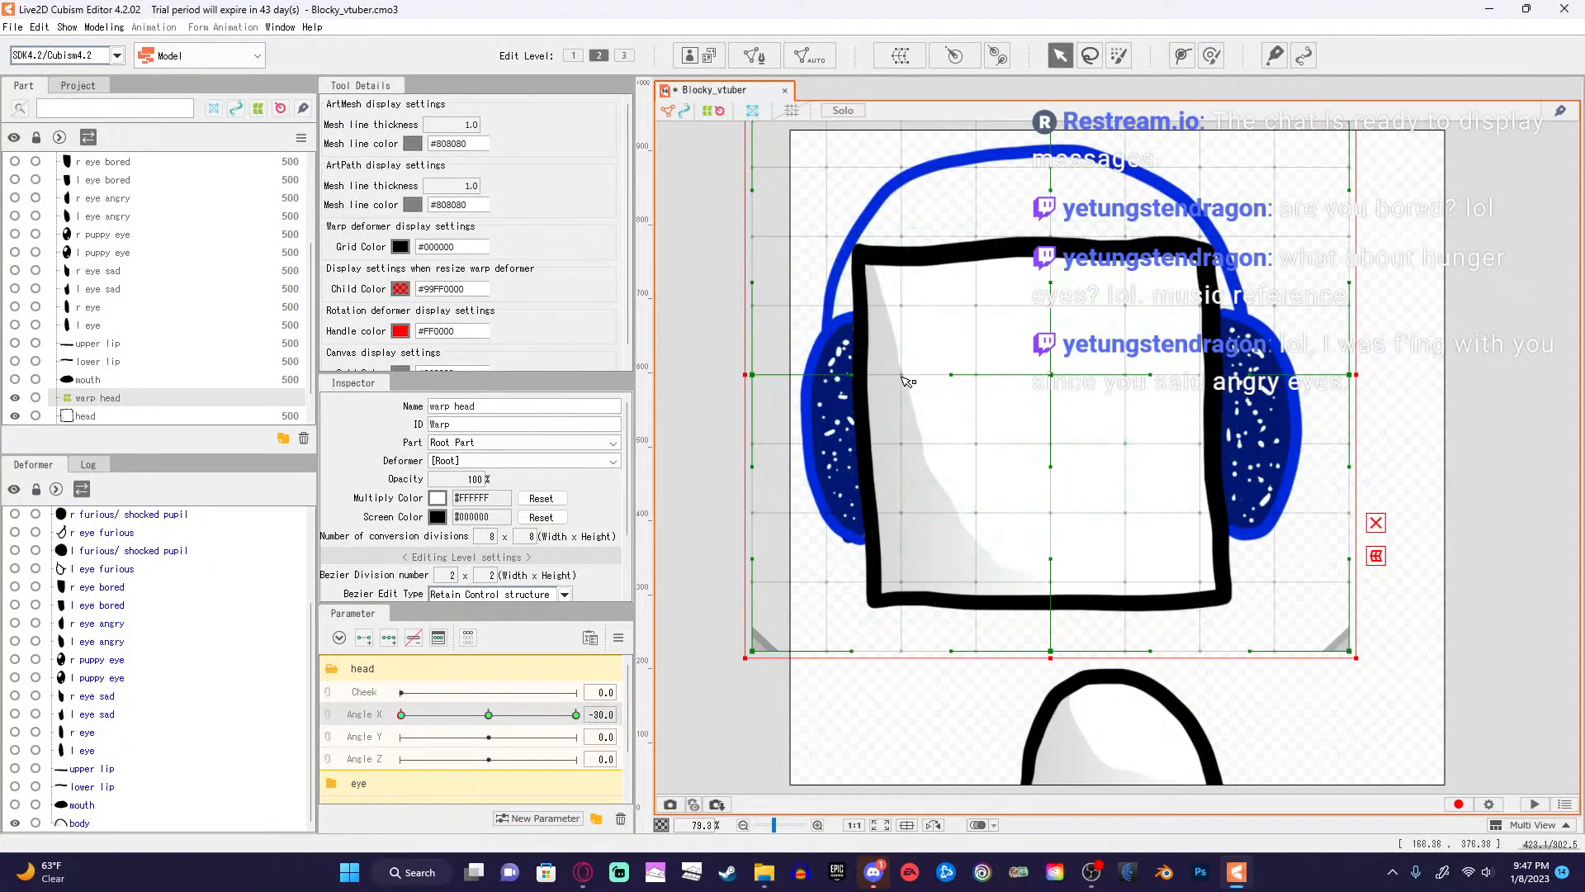
Try to pull the left side of the head outward within the warp head deformer, and undo it.
scroll(918, 456, "down", 3)
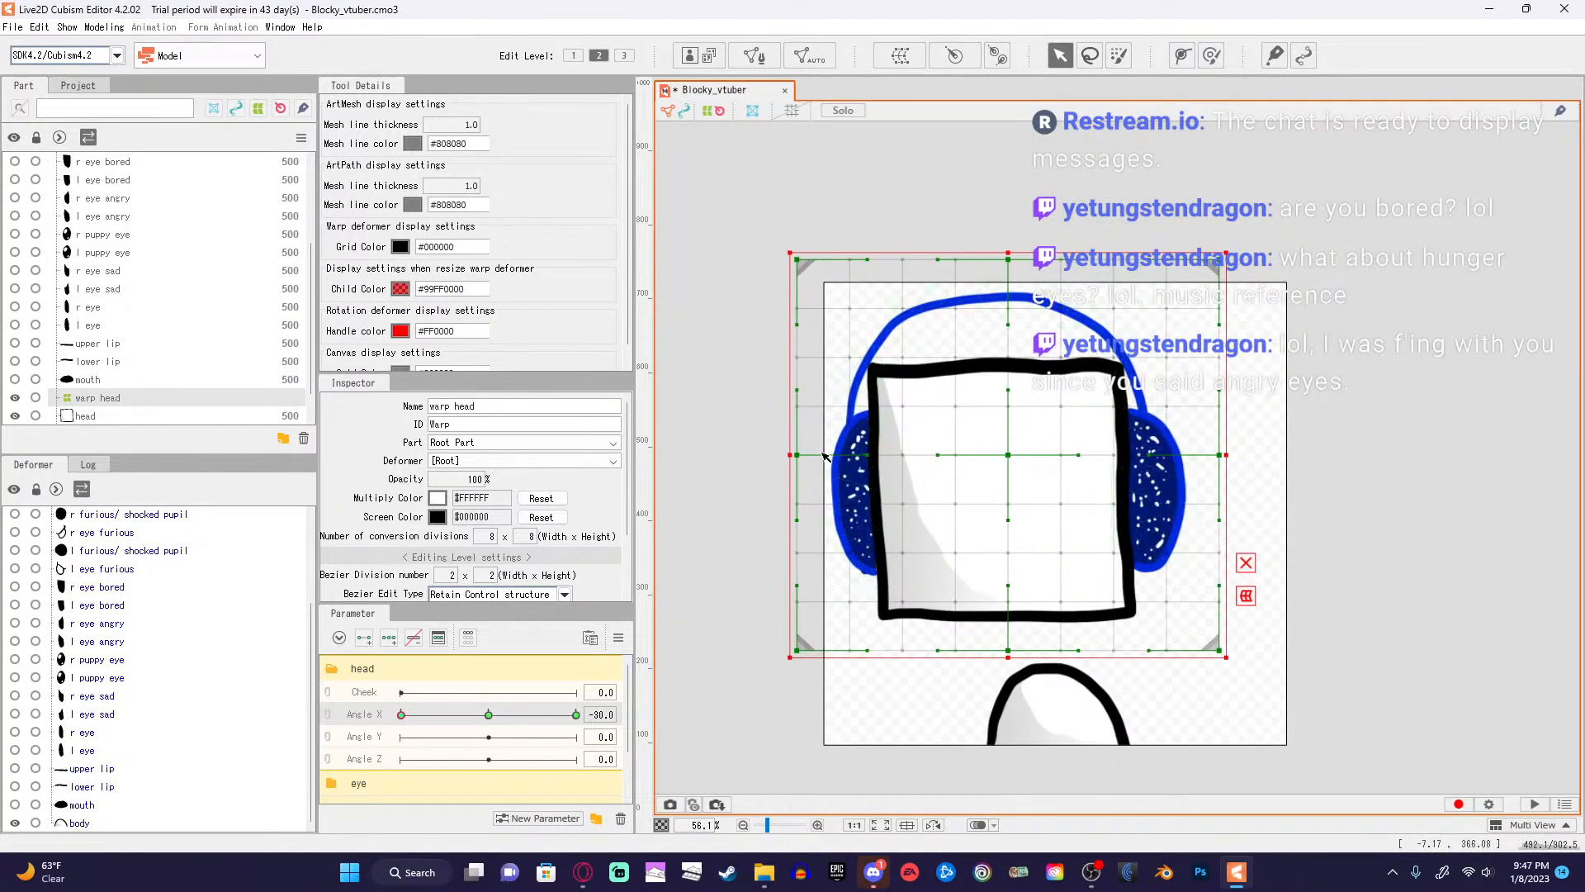
left_click_drag(882, 459, 803, 454)
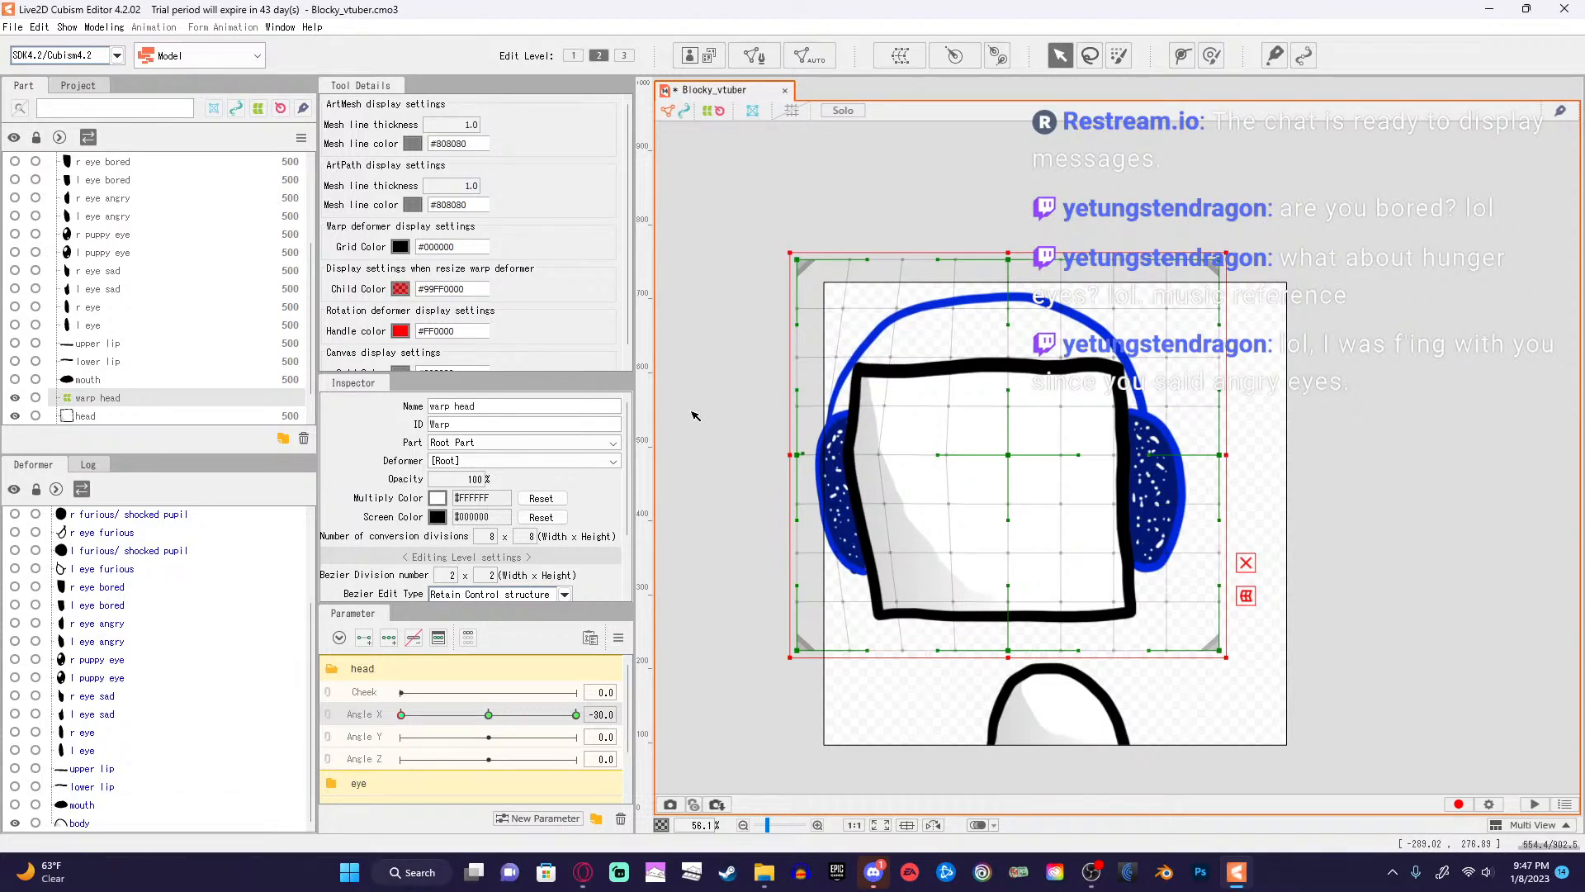
key("ctrl+z")
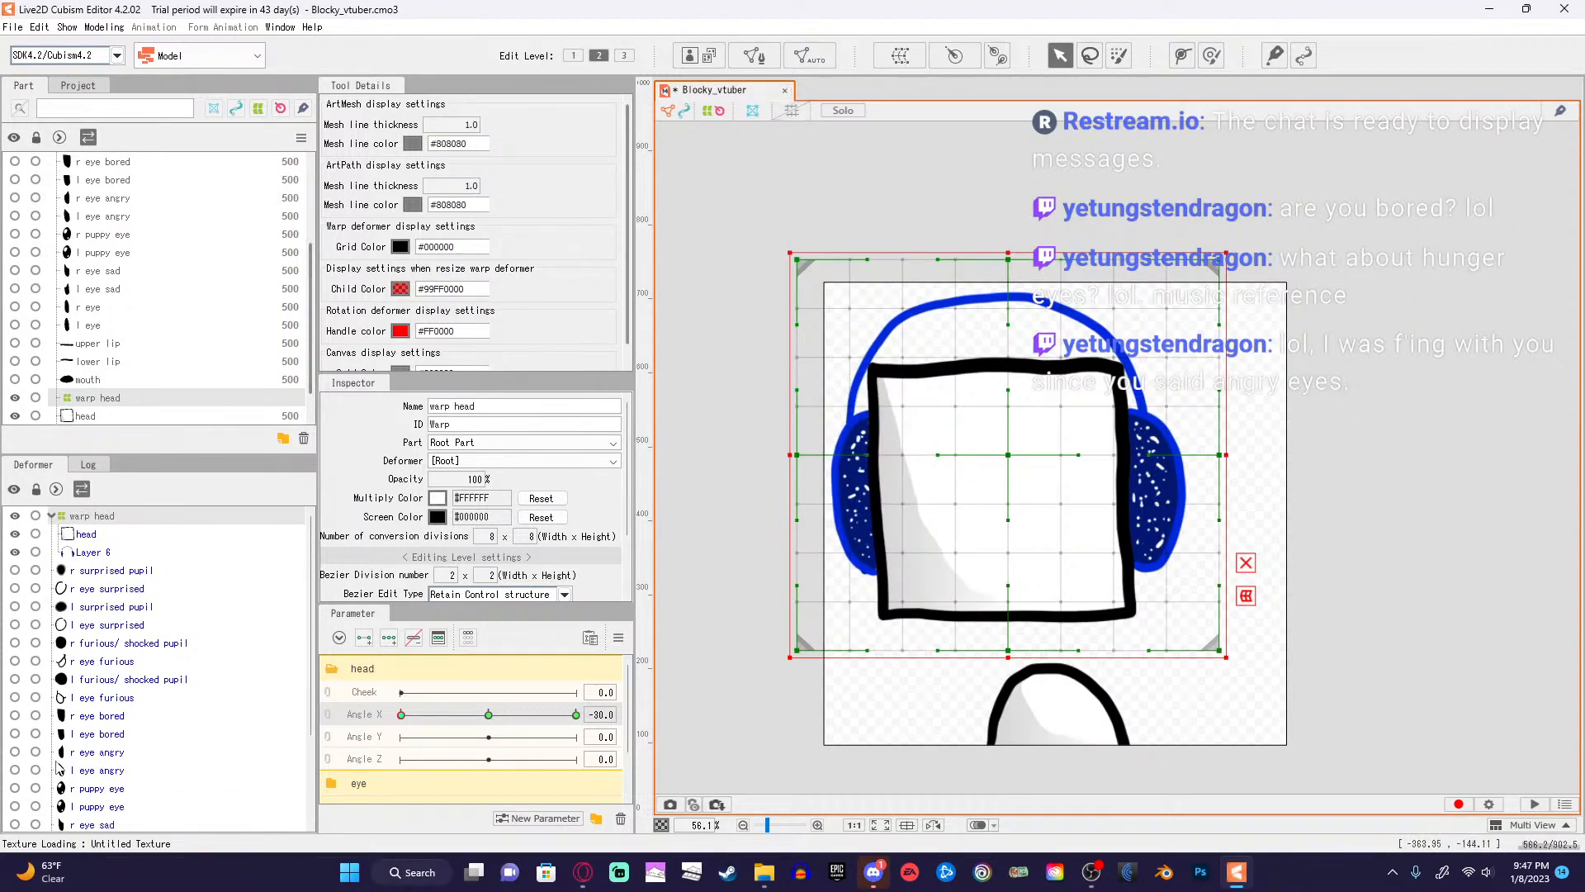
scroll(218, 660, "down", 3)
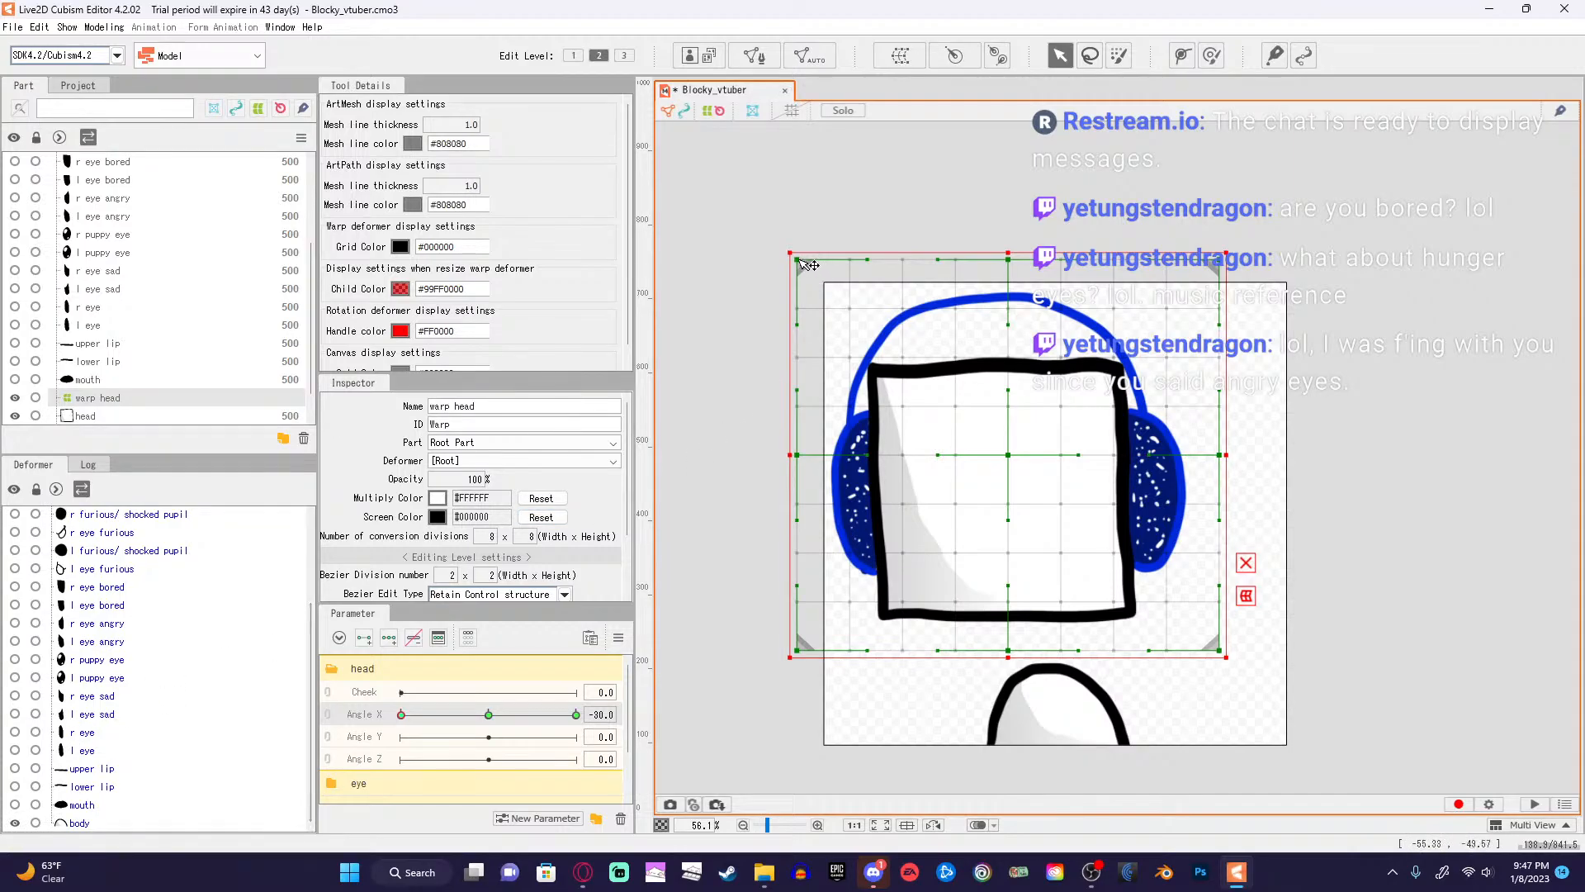
Pull the left edge of the warp head deformer inward at Angle X -30, keeping its corner and middle points roughly aligned.
left_click_drag(797, 260, 826, 259)
left_click_drag(797, 652, 826, 650)
left_click_drag(797, 457, 826, 461)
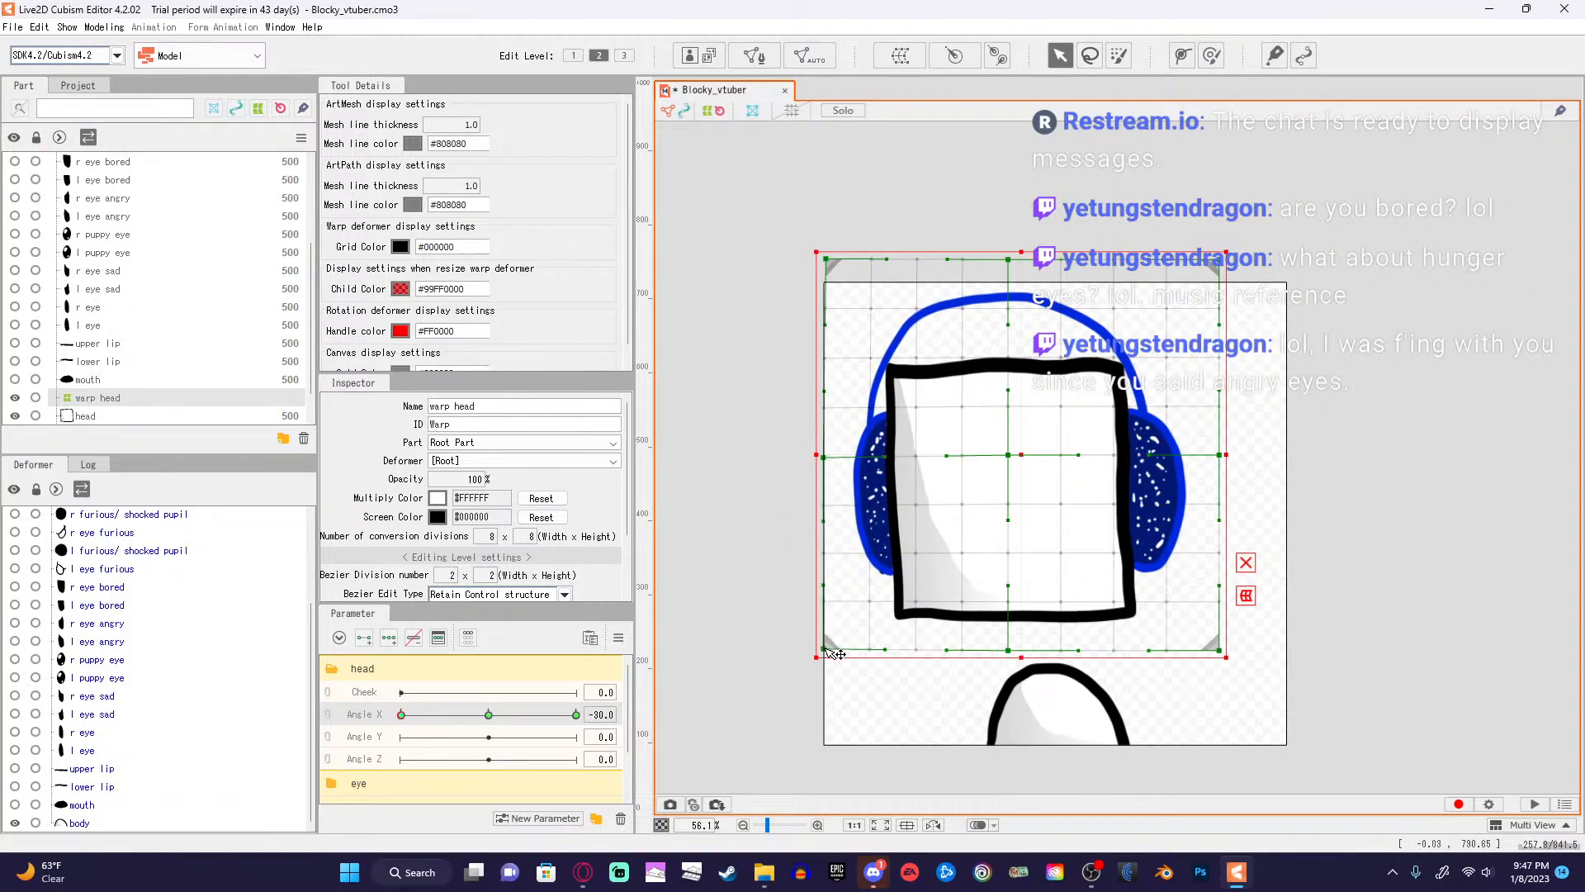
left_click_drag(824, 649, 827, 650)
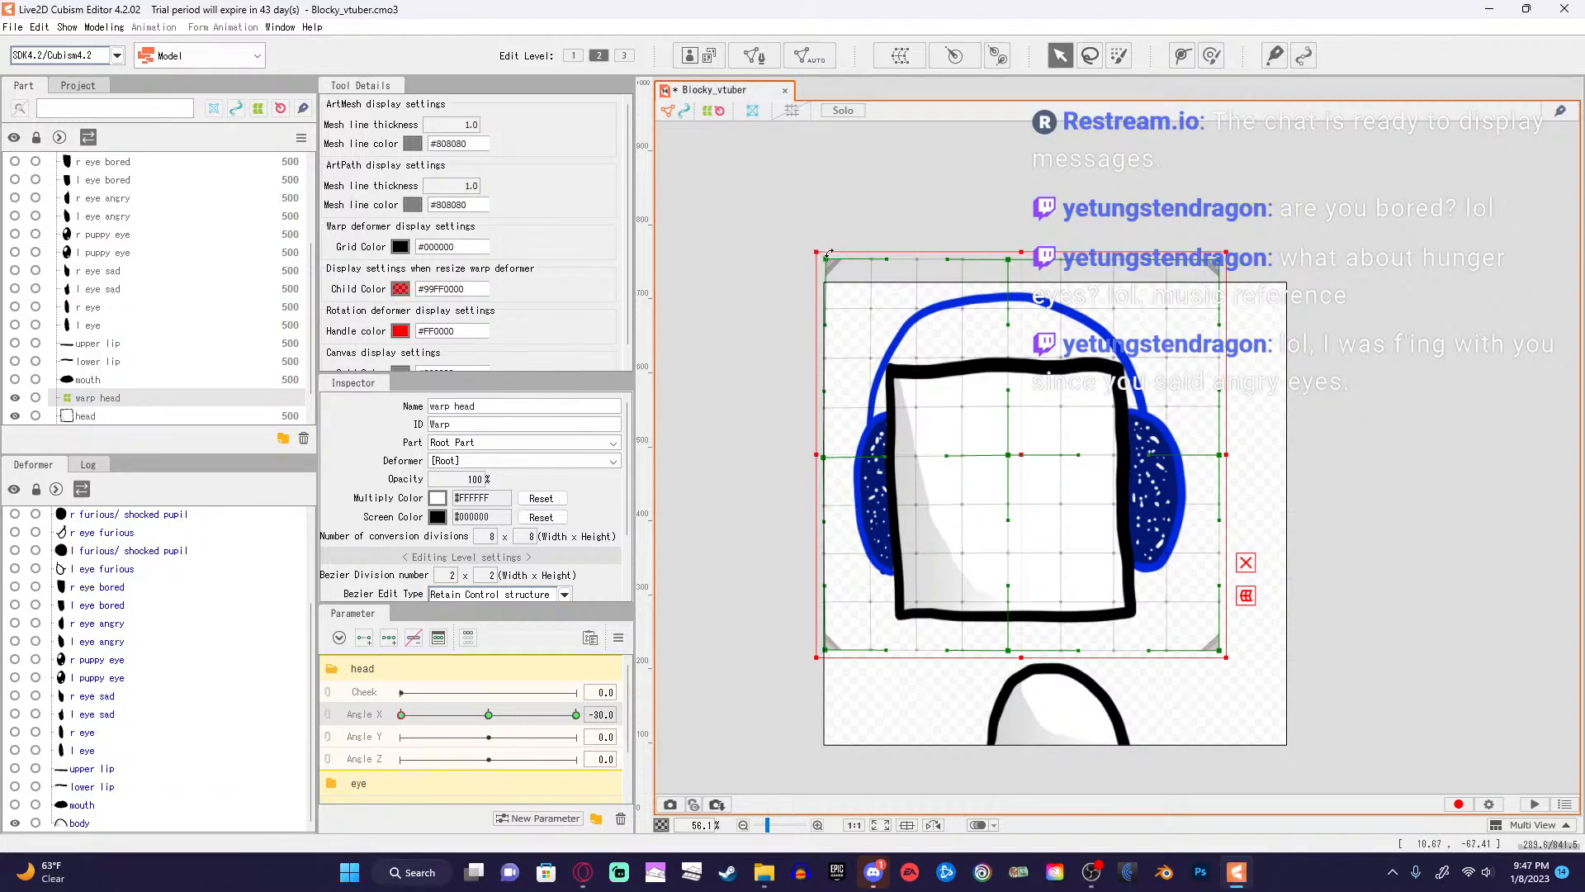
left_click_drag(827, 260, 825, 259)
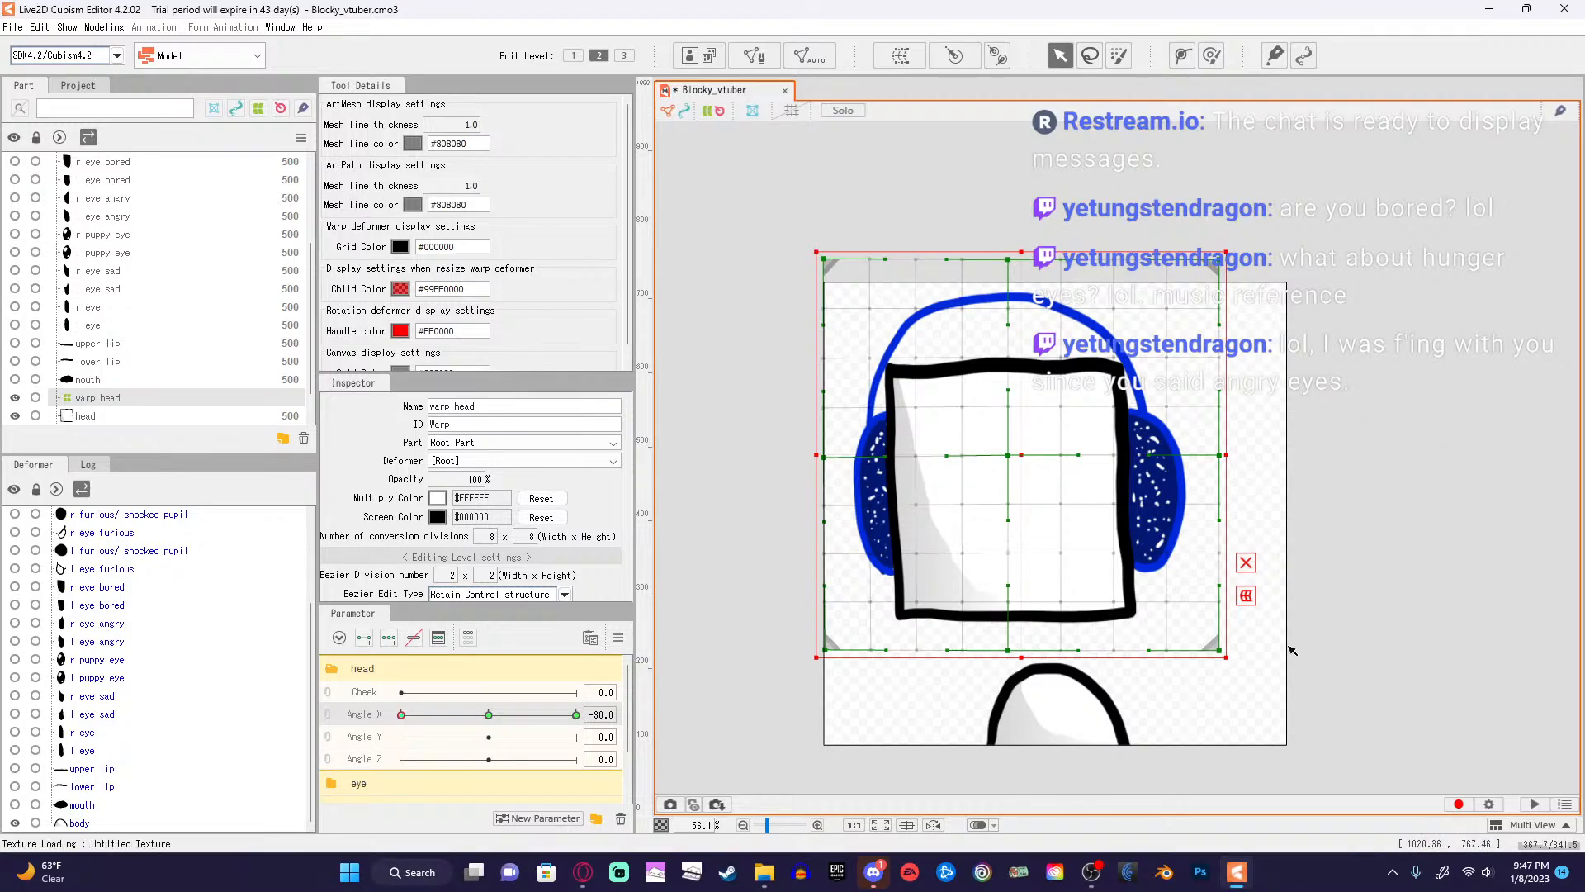
Watch the head XYZ tutorial up to the How to Reflect Keyforms section at about 3:46, pause it, and return to Live2D Cubism Editor.
left_click(581, 877)
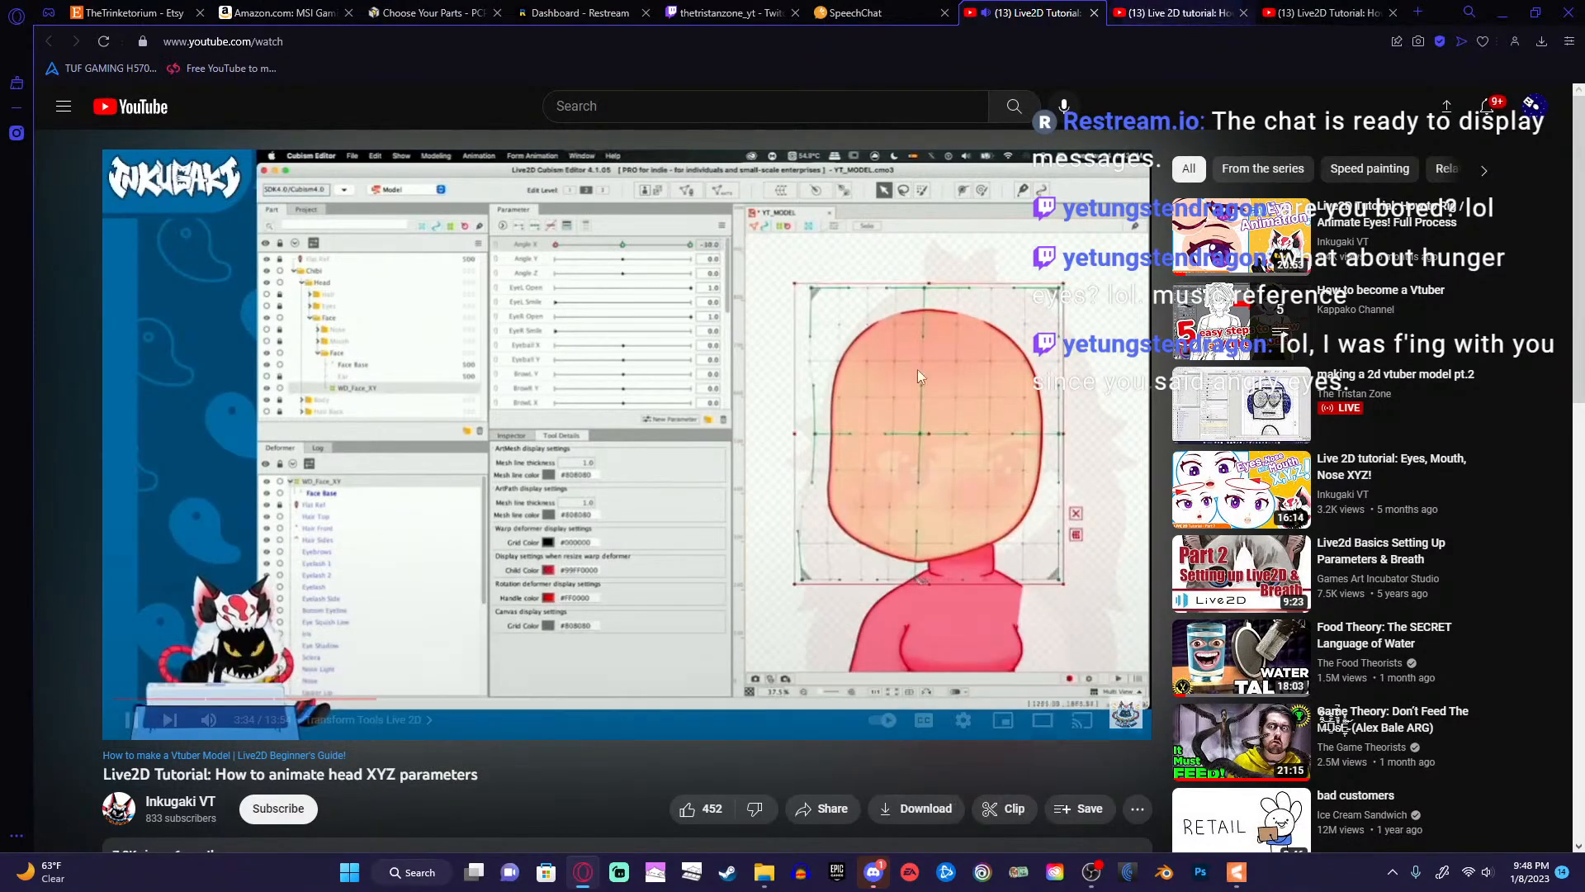
left_click(826, 512)
left_click(825, 510)
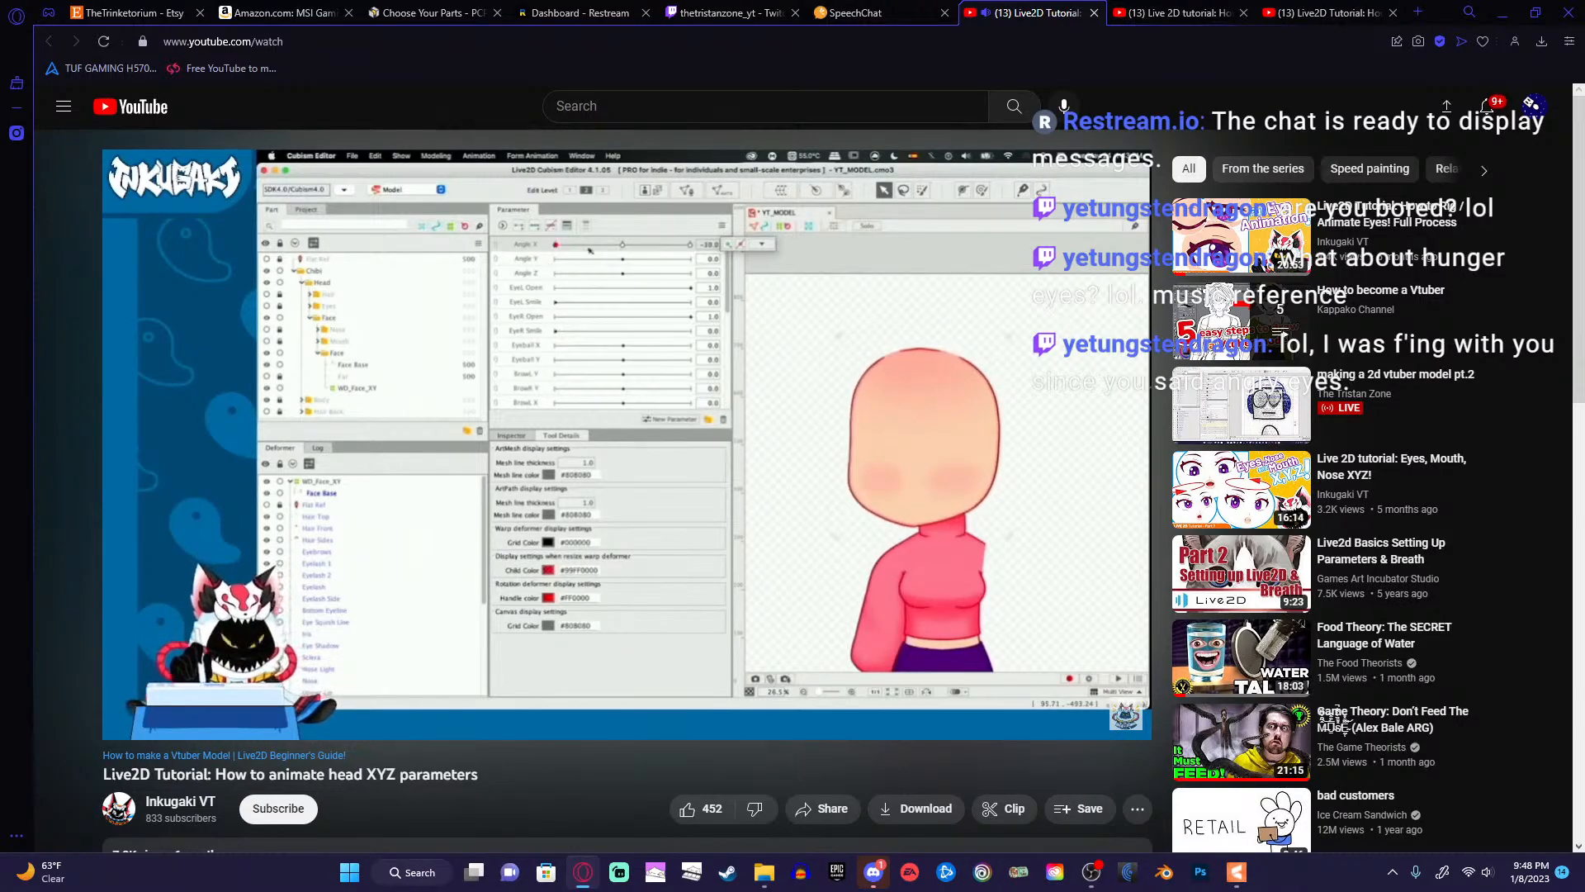
left_click(1032, 690)
left_click(1502, 12)
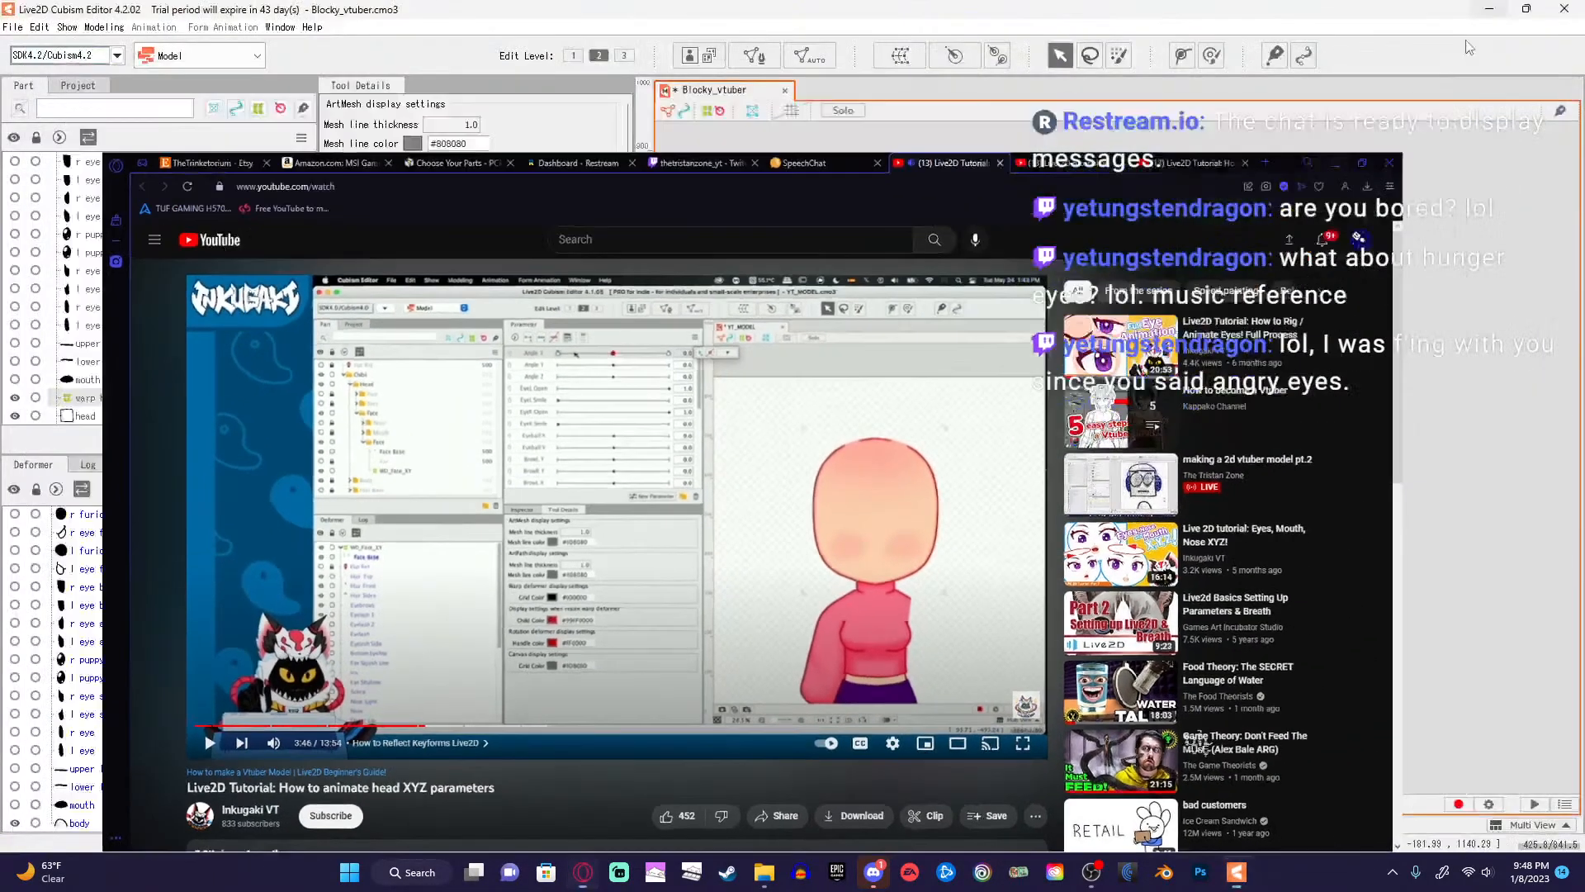
Add perspective to the warp head deformer at Angle X -30 by spreading its right corners apart vertically and bringing its left corners closer together.
mouse_move(402, 715)
left_mouse_down()
mouse_move(493, 715)
mouse_move(399, 715)
left_mouse_up()
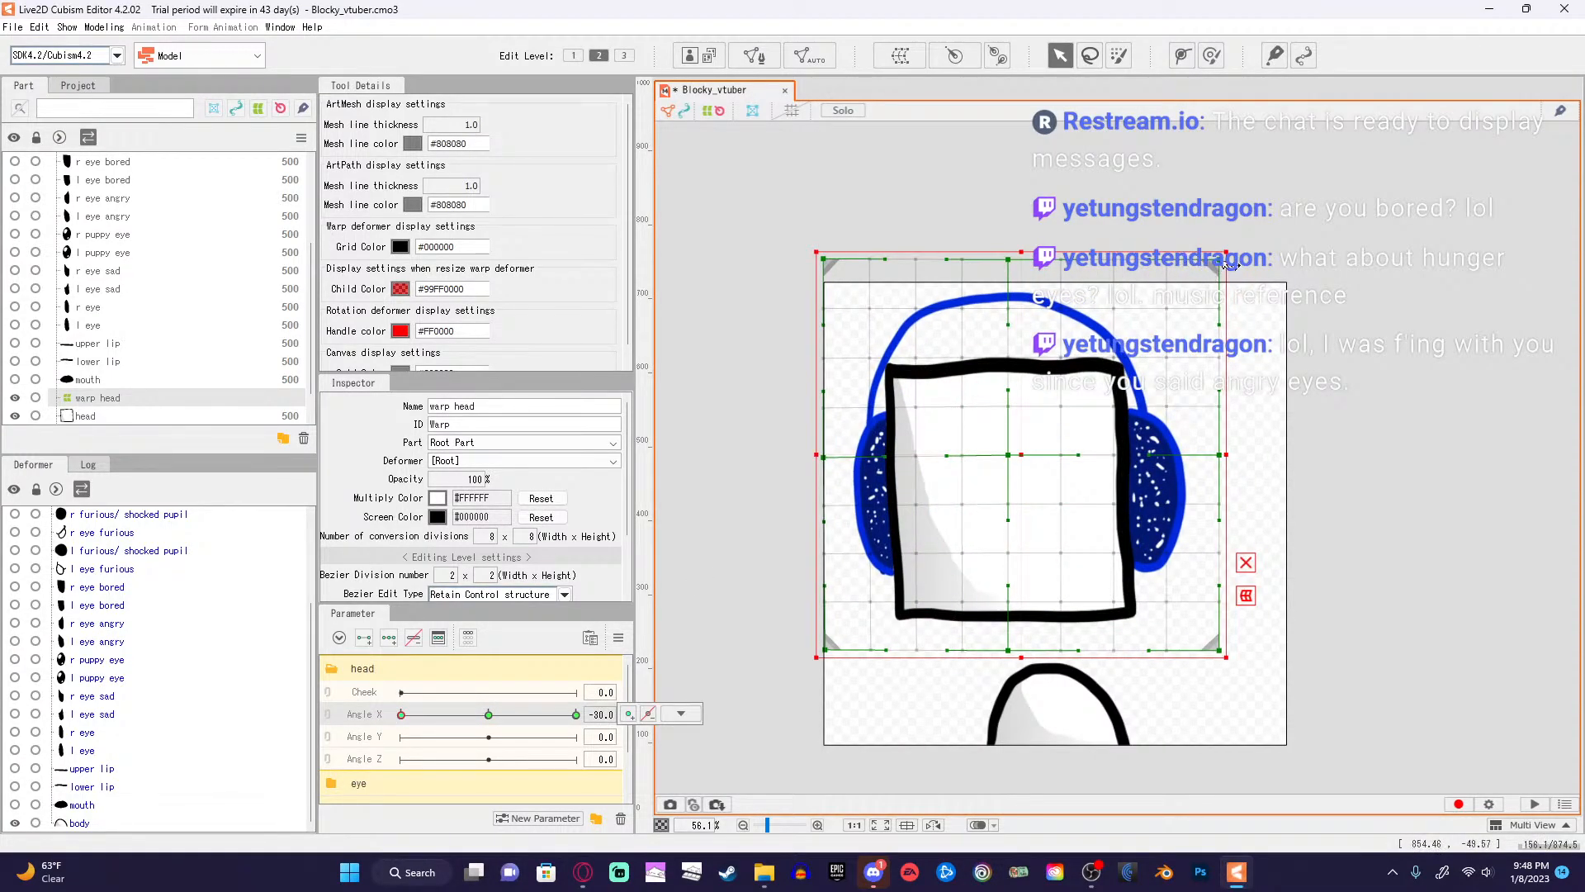
left_click_drag(1224, 264, 1213, 237)
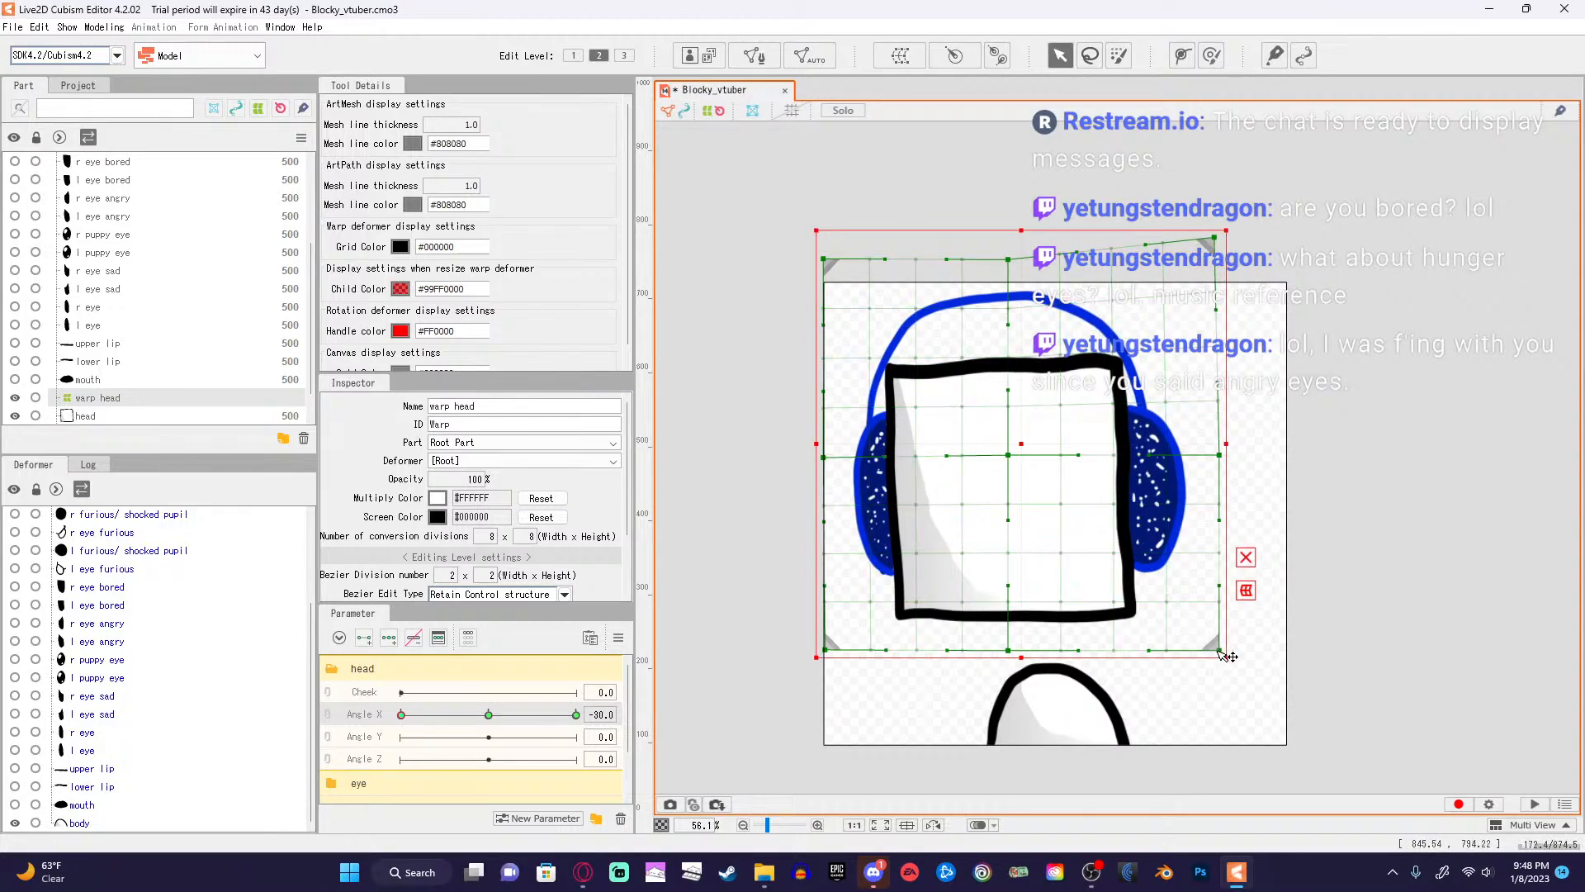
left_click_drag(1220, 651, 1214, 674)
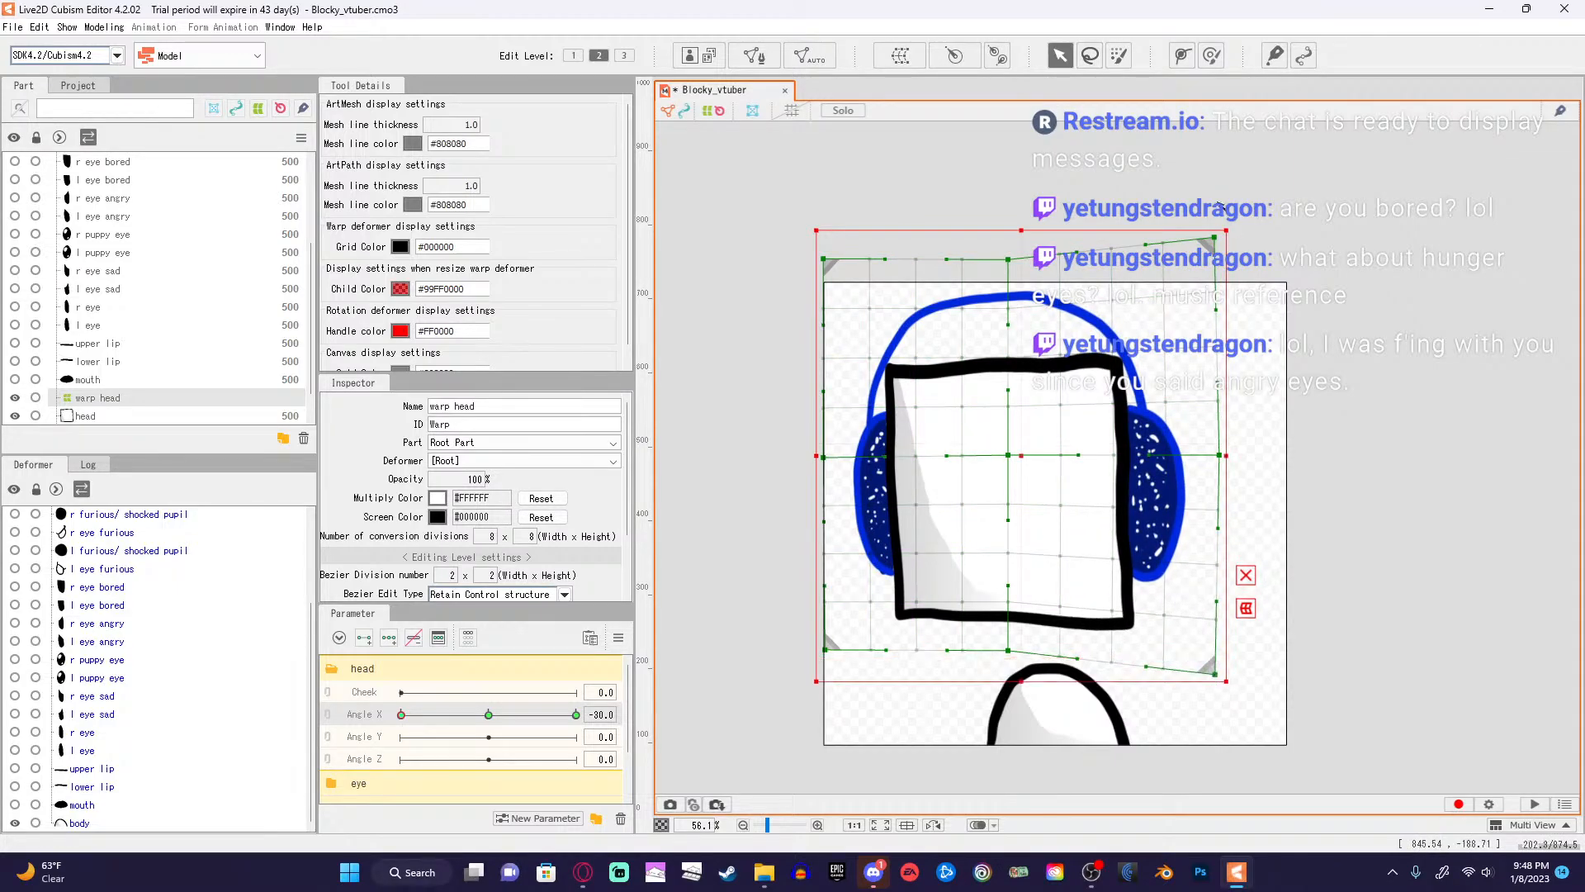
left_click_drag(1219, 237, 1212, 225)
left_click_drag(830, 261, 823, 284)
left_click_drag(835, 654, 833, 636)
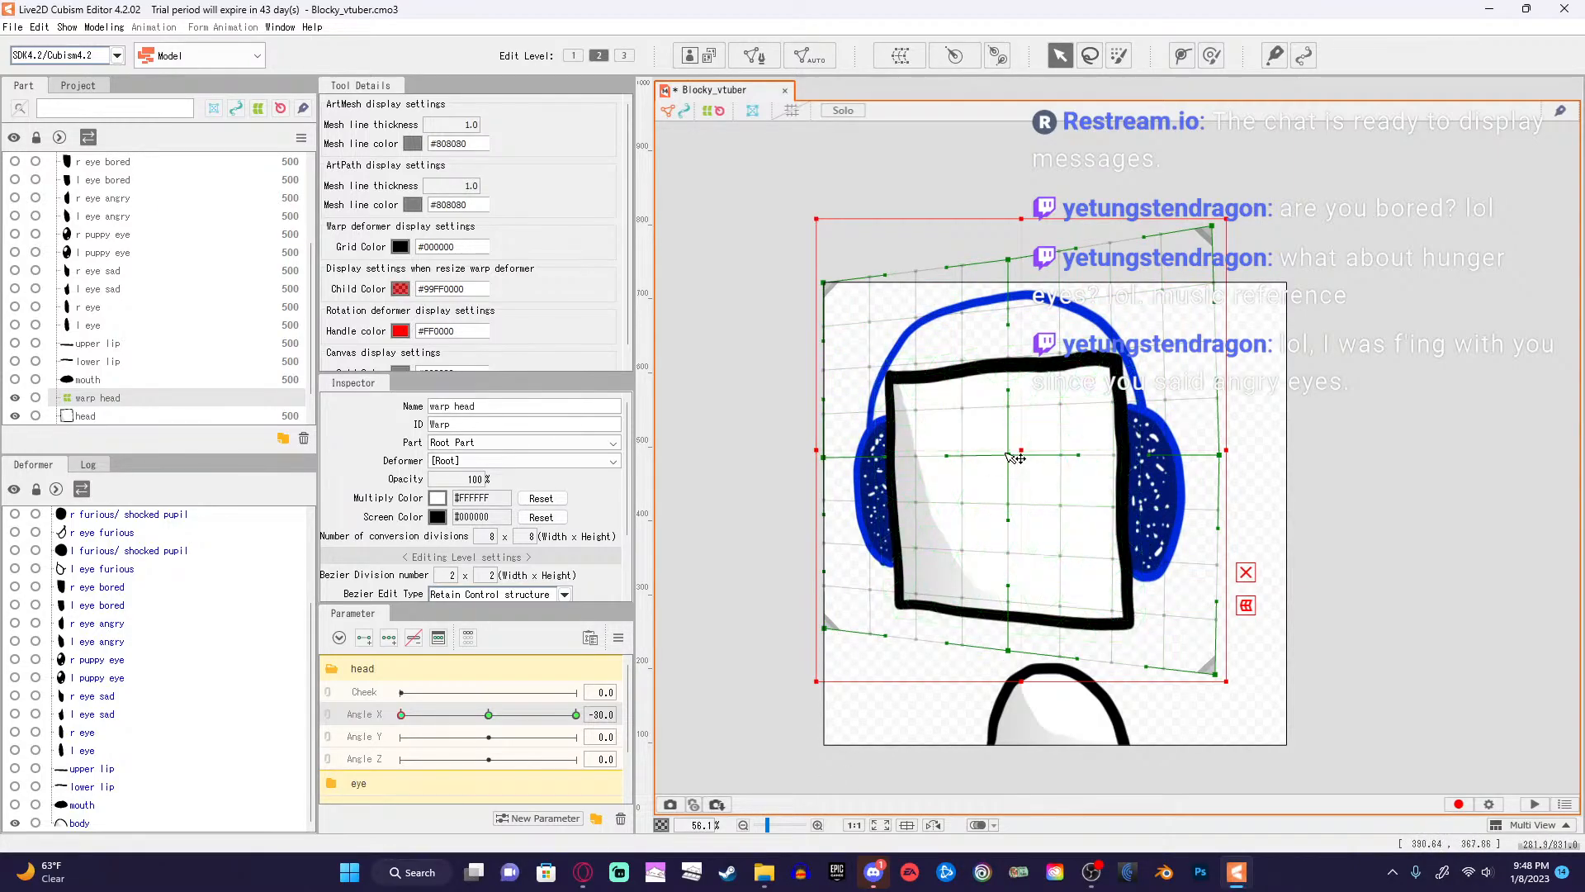
Try shifting the deformer's centre point left and undo it, and pull the right middle point slightly inward at Angle X -30.
left_click_drag(1009, 456, 988, 463)
key("ctrl+z")
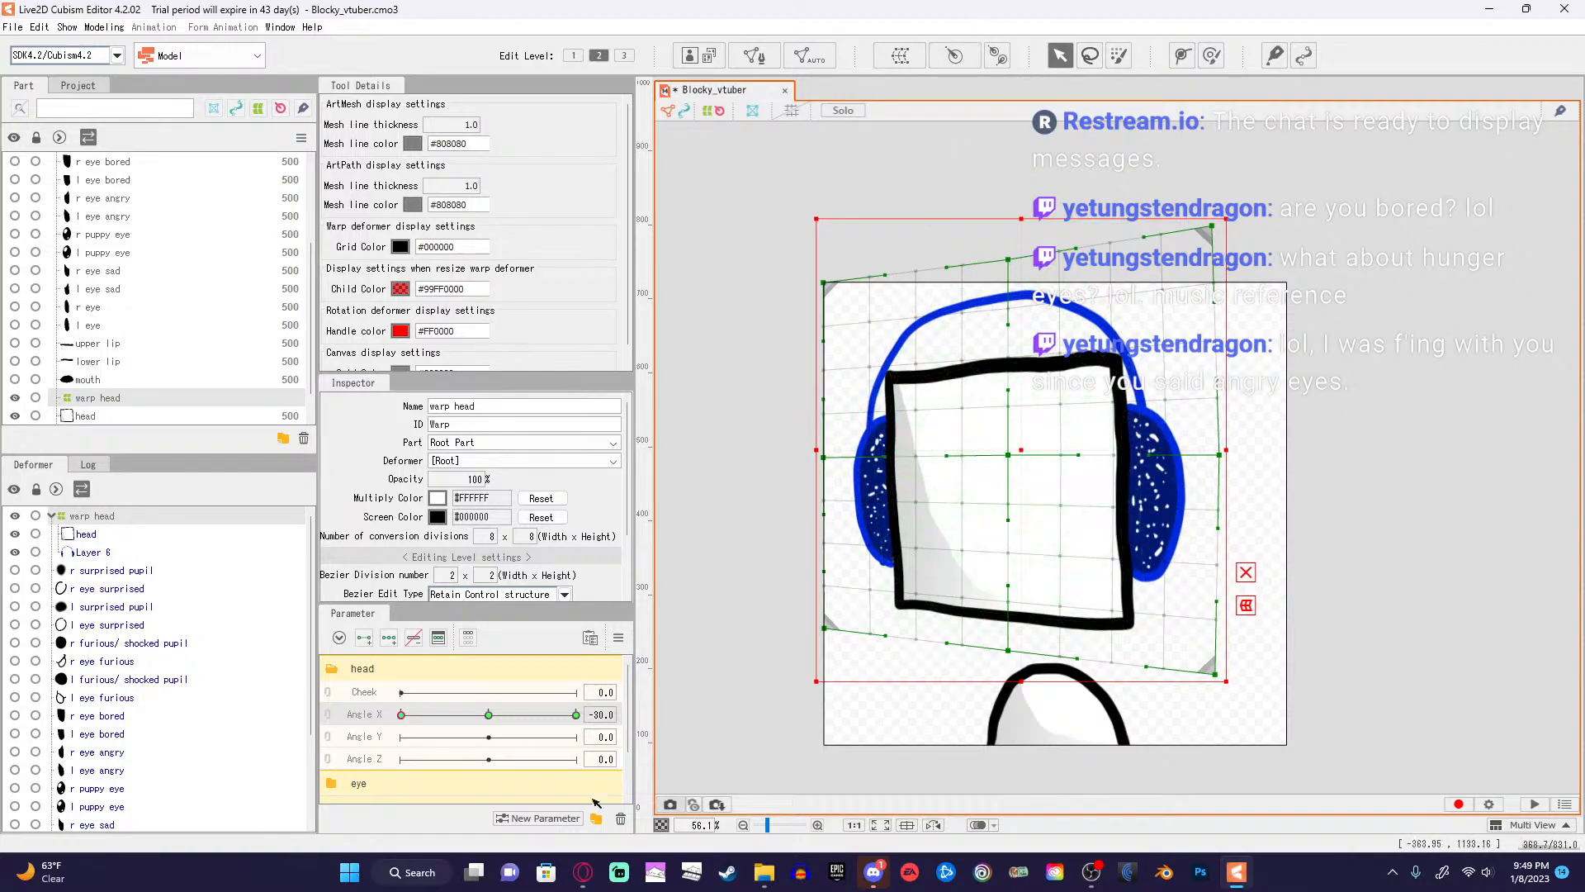
mouse_move(402, 714)
left_mouse_down()
mouse_move(495, 713)
mouse_move(383, 715)
left_mouse_up()
left_click(467, 715)
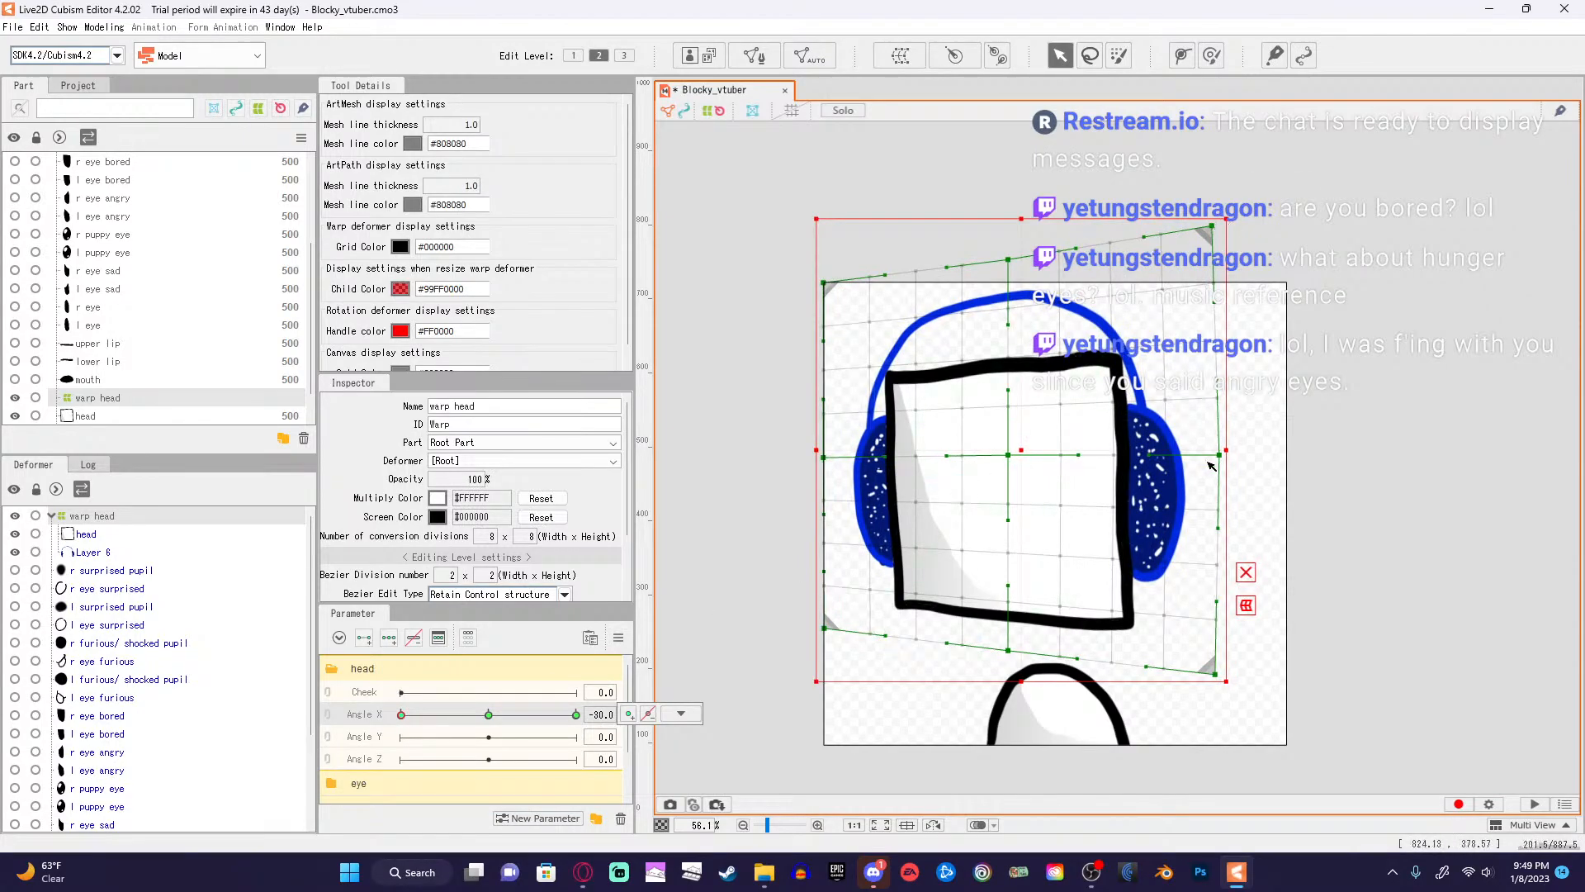
left_click_drag(1221, 455, 1213, 461)
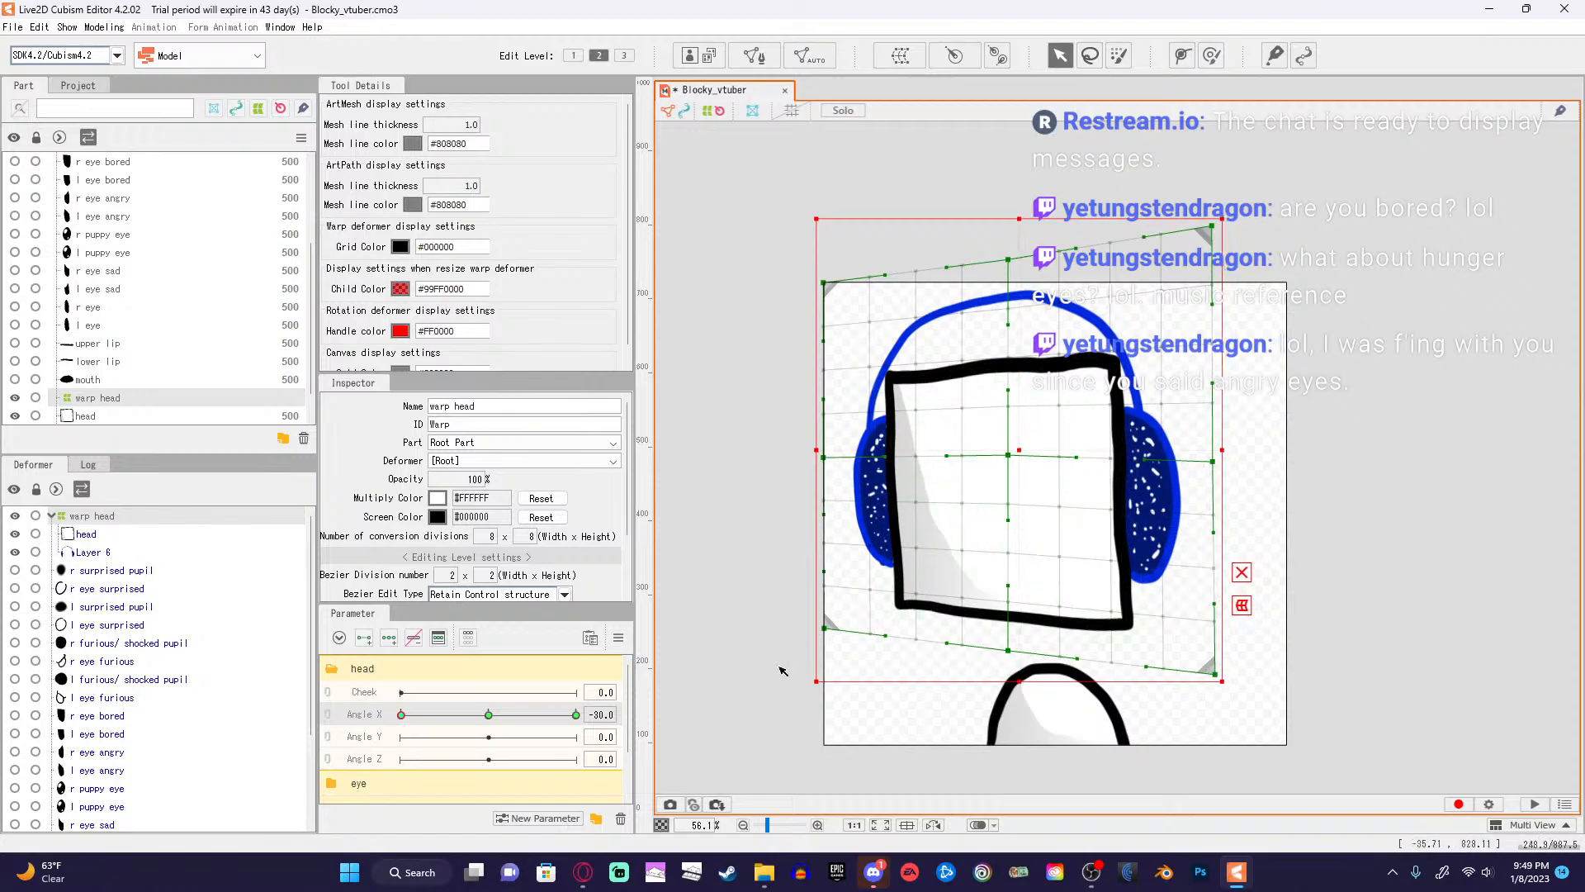
mouse_move(400, 718)
left_mouse_down()
mouse_move(565, 725)
mouse_move(393, 724)
left_mouse_up()
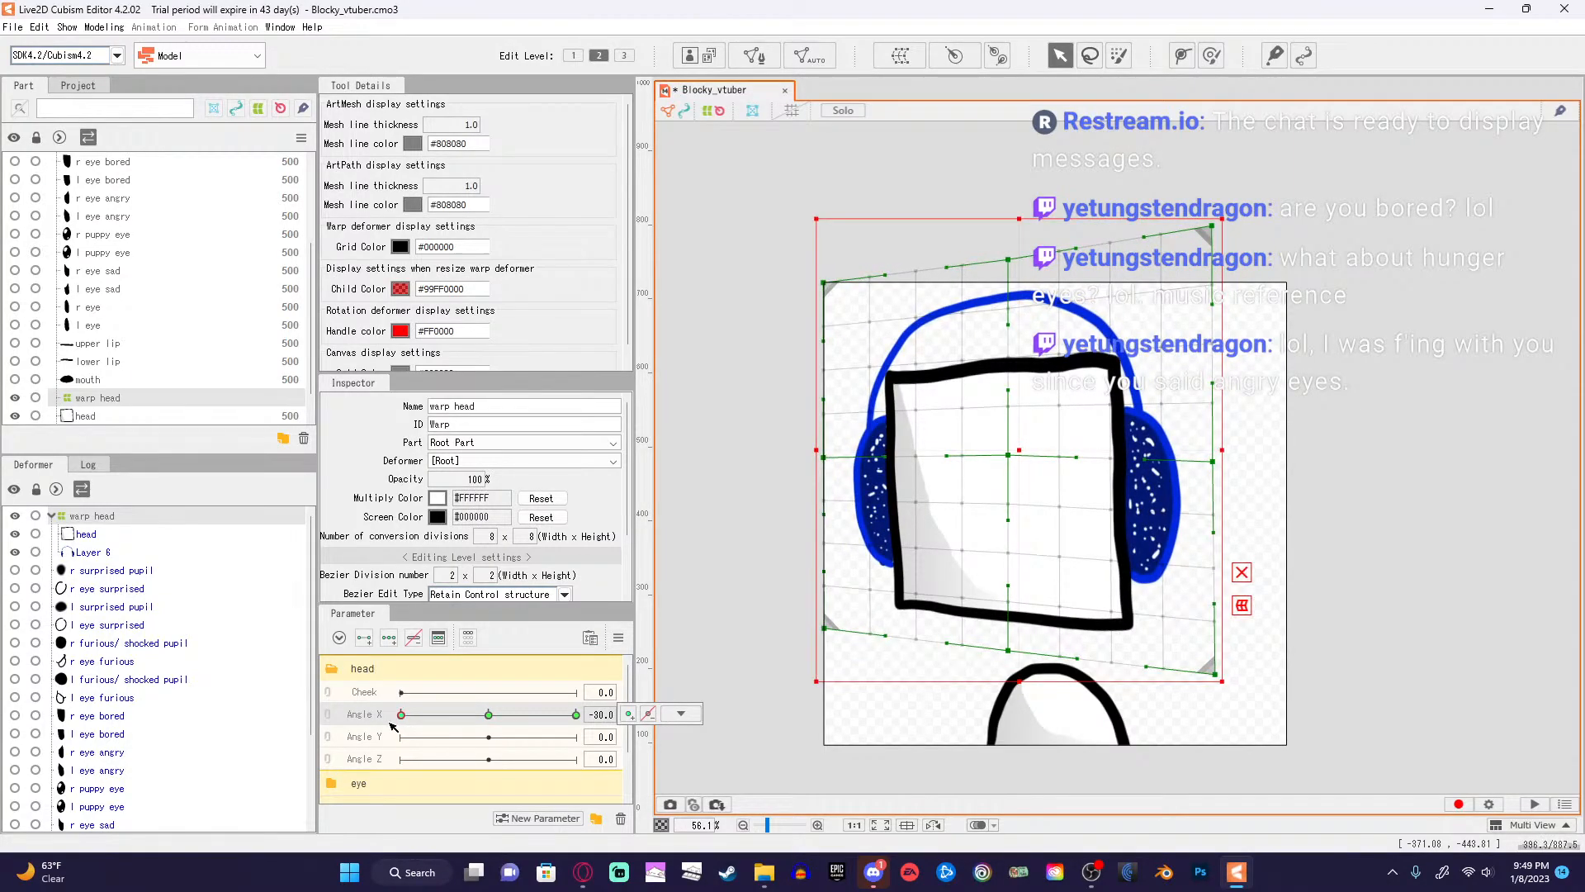
Set Angle X to 30, and try to pull the warp head deformer's upper-right corner down and outward, undoing it.
left_click_drag(393, 725, 580, 729)
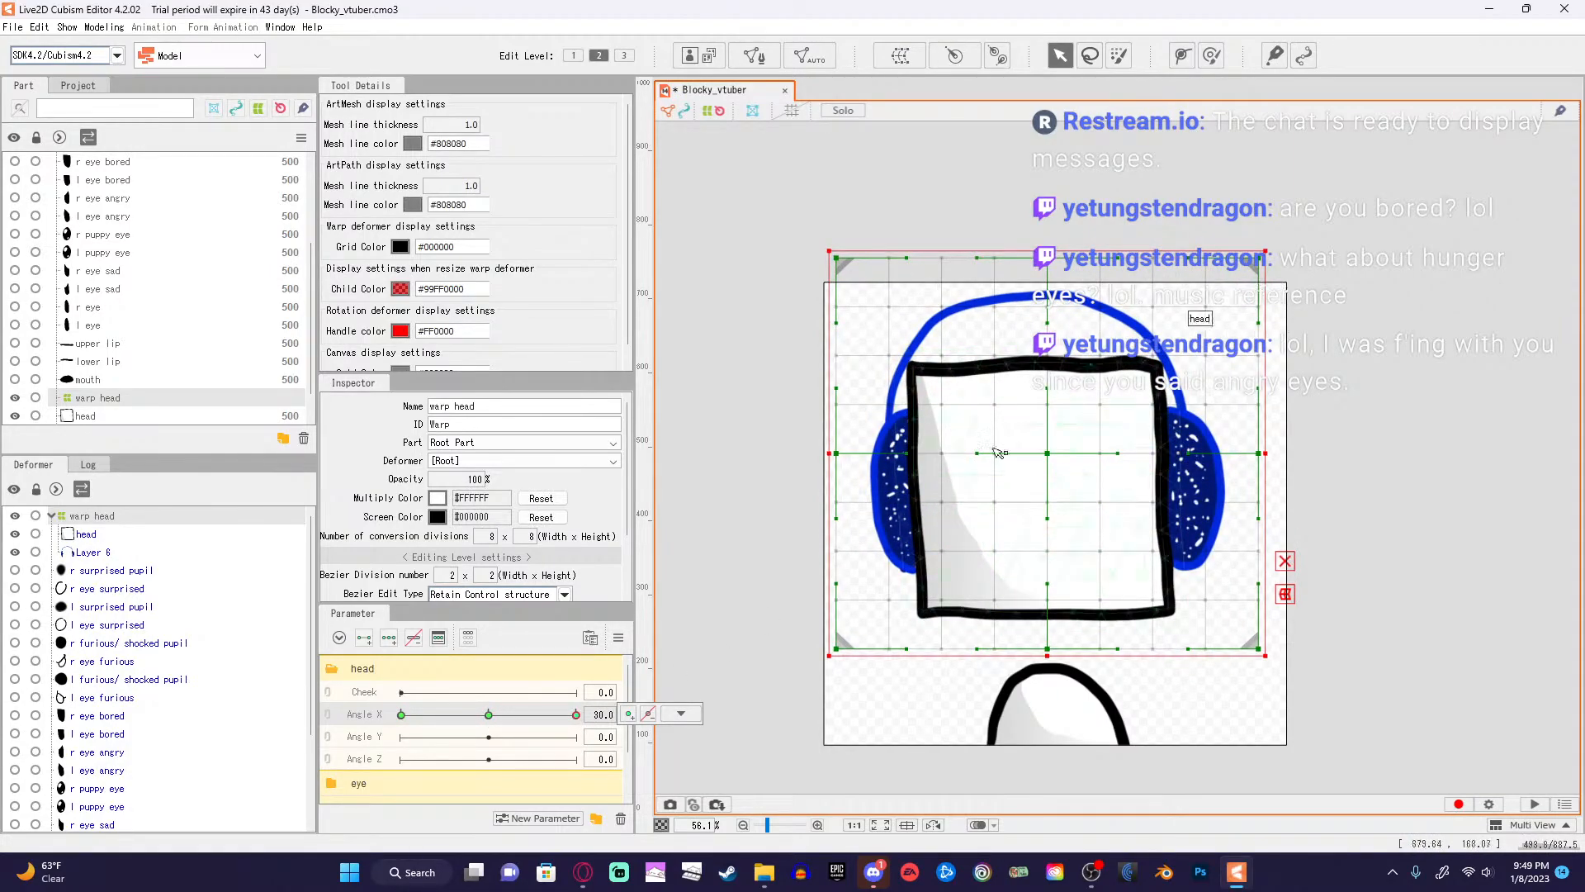
mouse_move(580, 716)
left_mouse_down()
mouse_move(383, 728)
mouse_move(578, 731)
left_mouse_up()
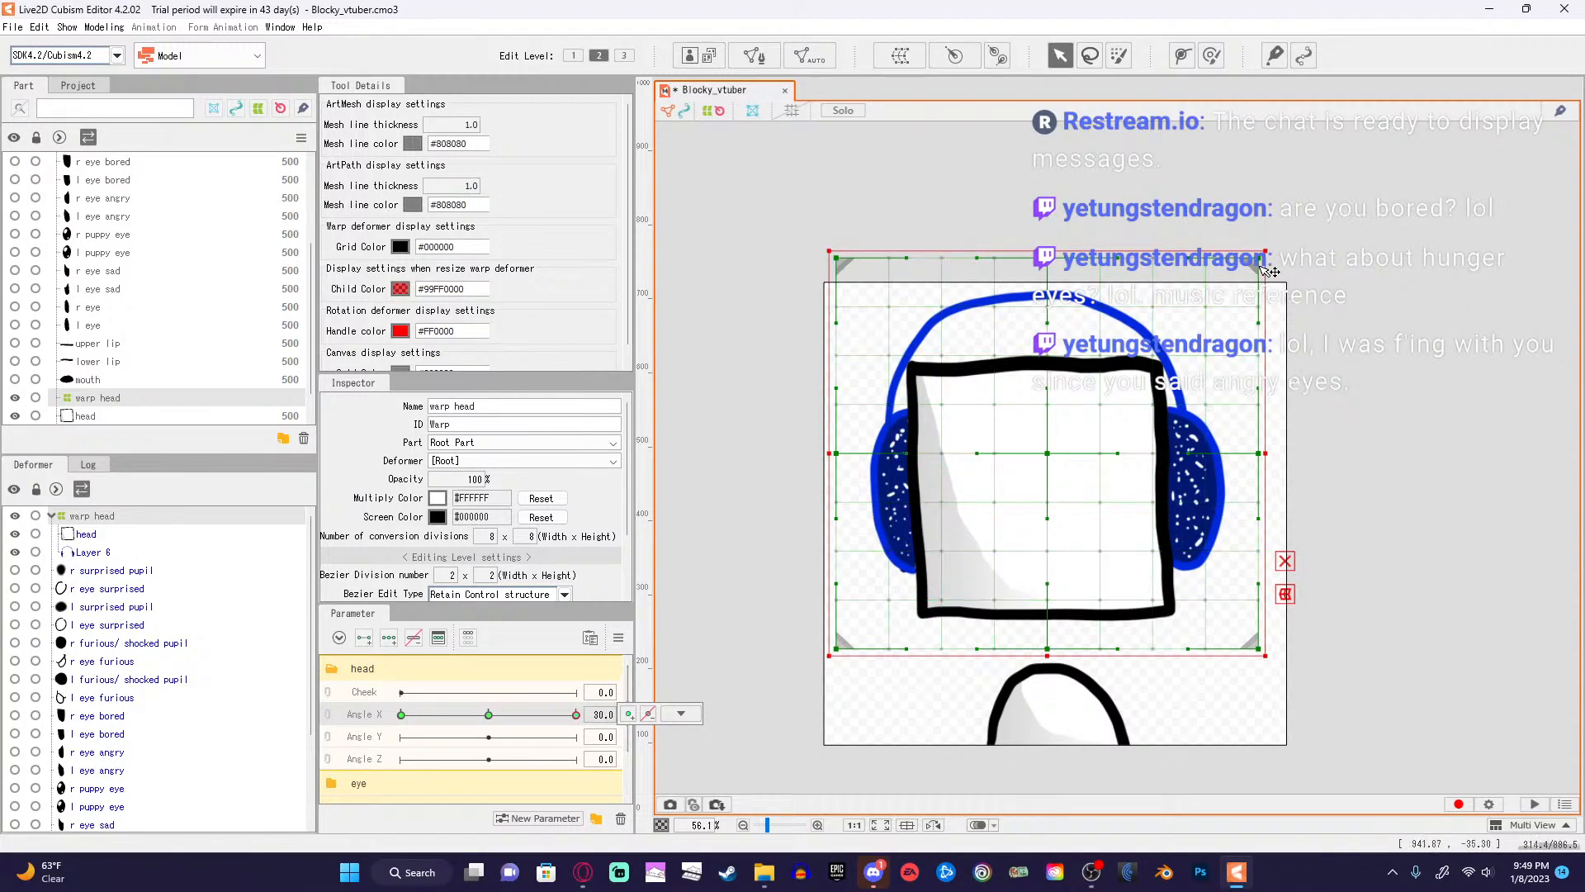
left_click_drag(1263, 263, 1275, 295)
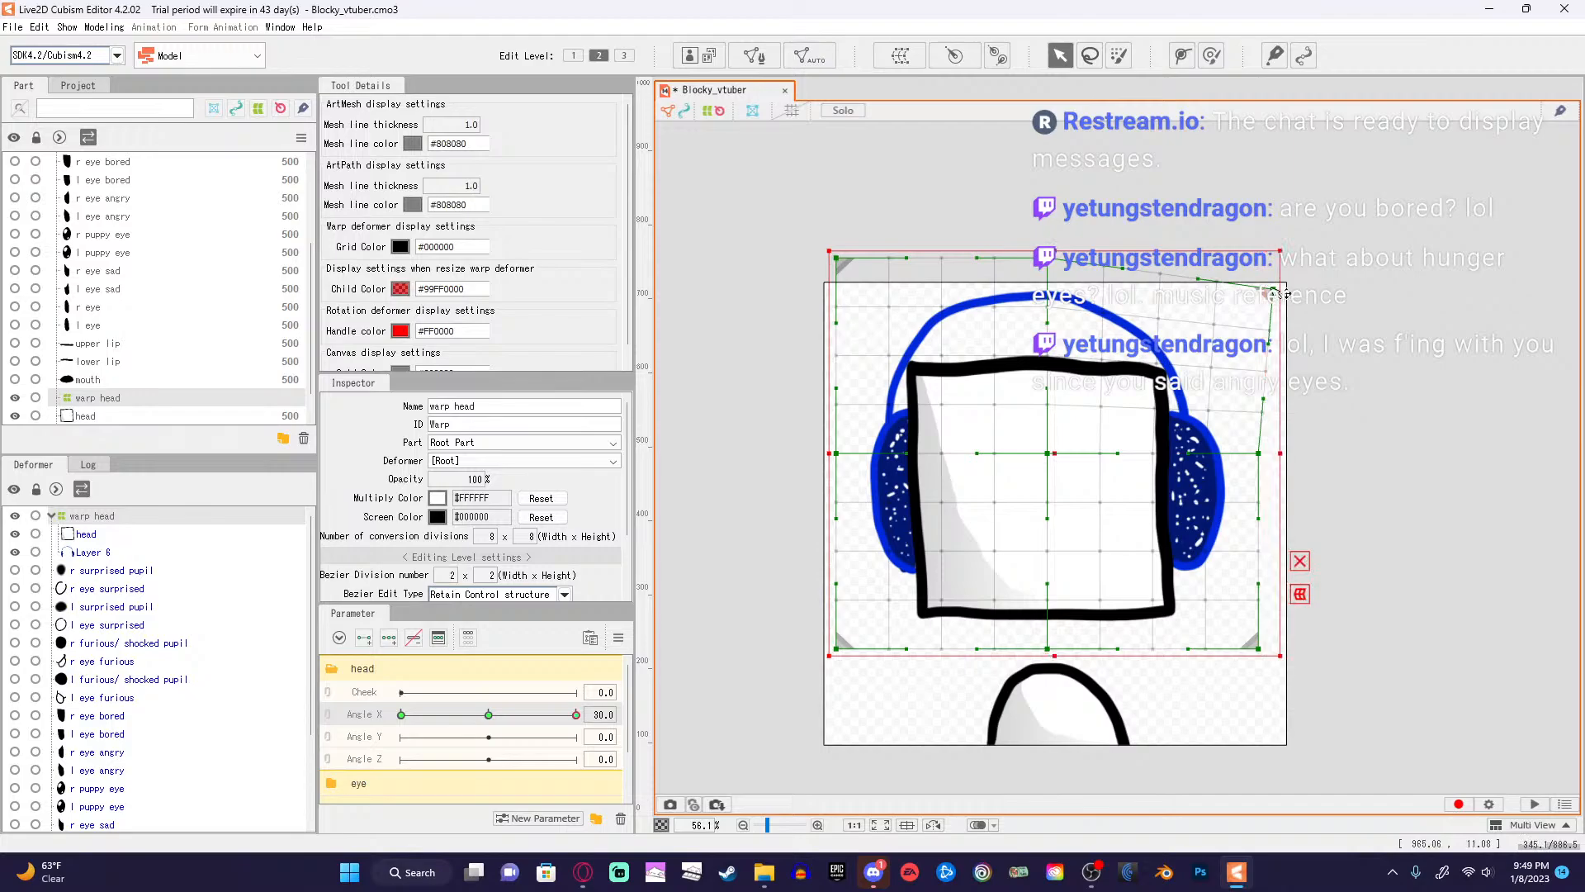
key("ctrl+z")
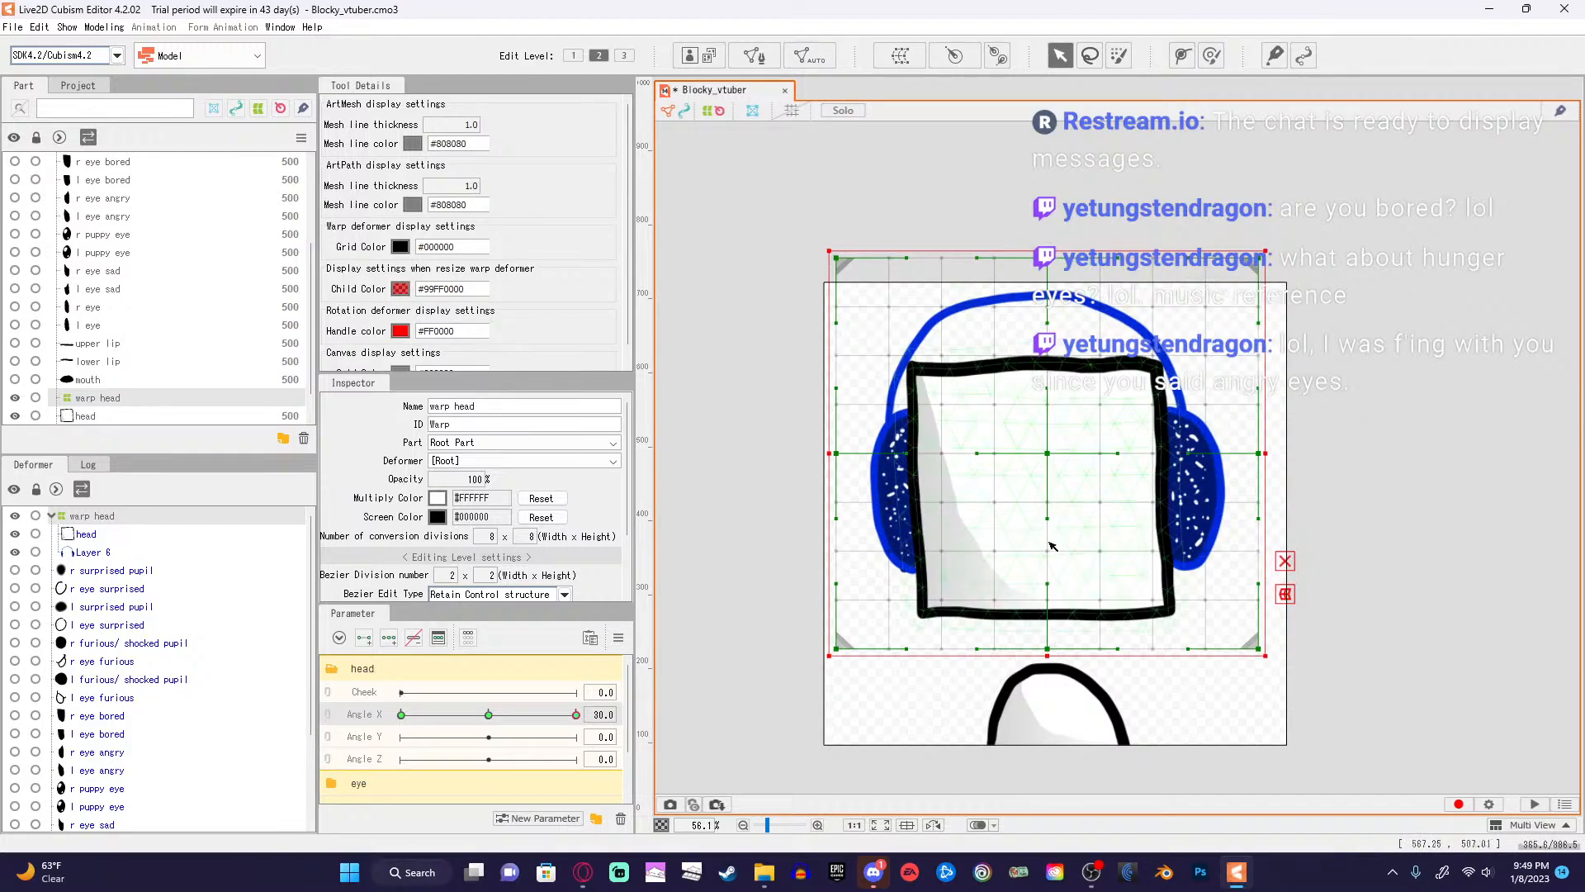
mouse_move(575, 715)
left_mouse_down()
mouse_move(404, 734)
mouse_move(578, 734)
left_mouse_up()
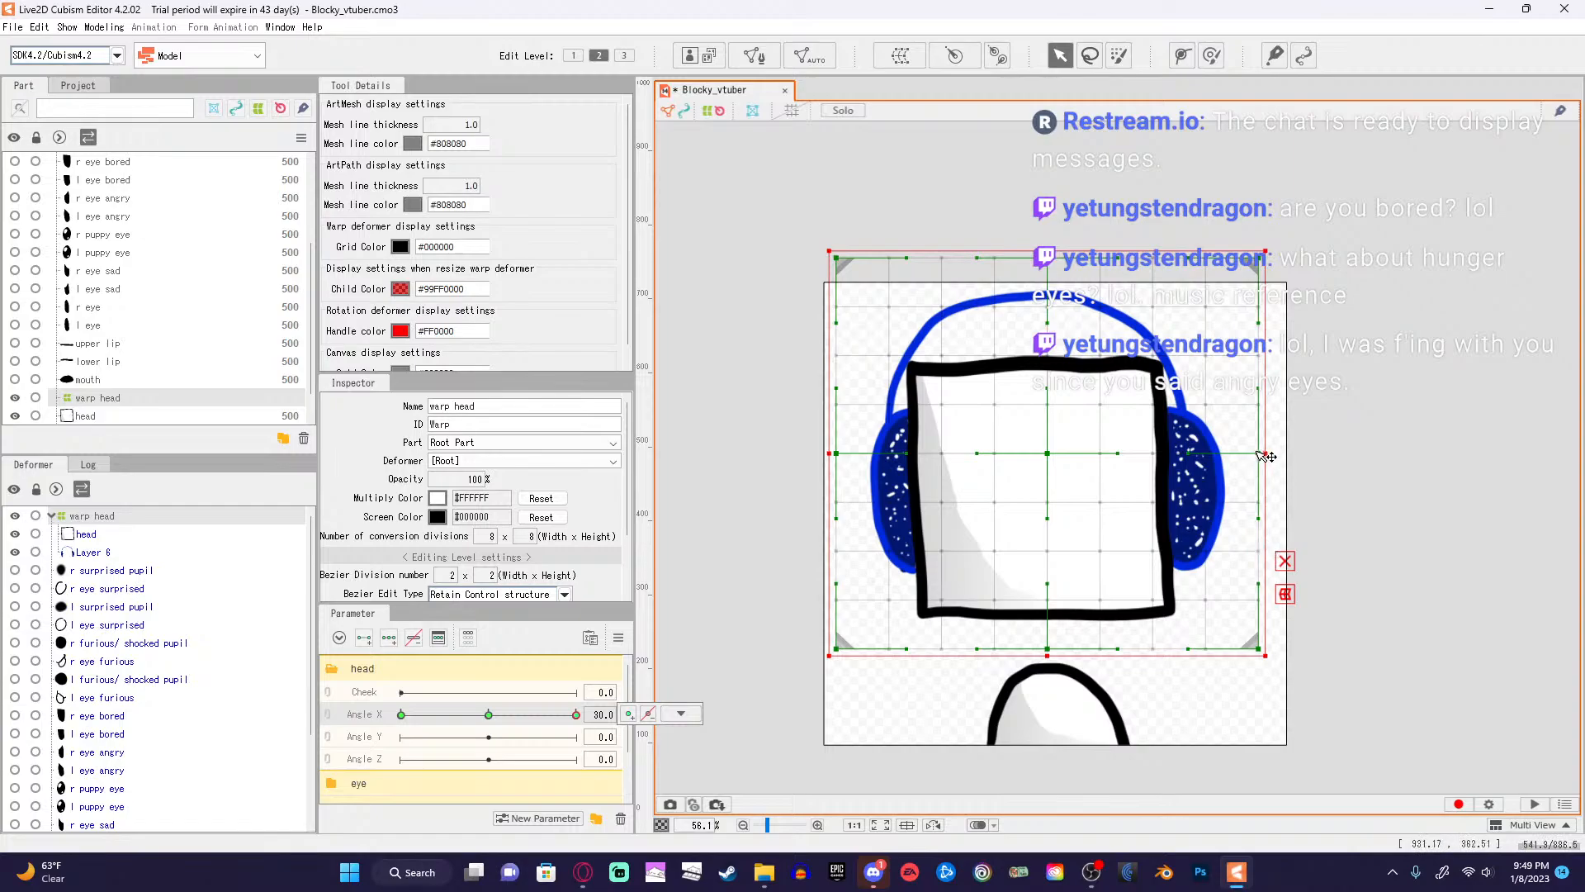
Stretch the right edge of the warp head deformer outward at Angle X 30 and bring its two corners closer together vertically.
left_click_drag(1259, 454, 1288, 454)
left_click_drag(1274, 264, 1295, 262)
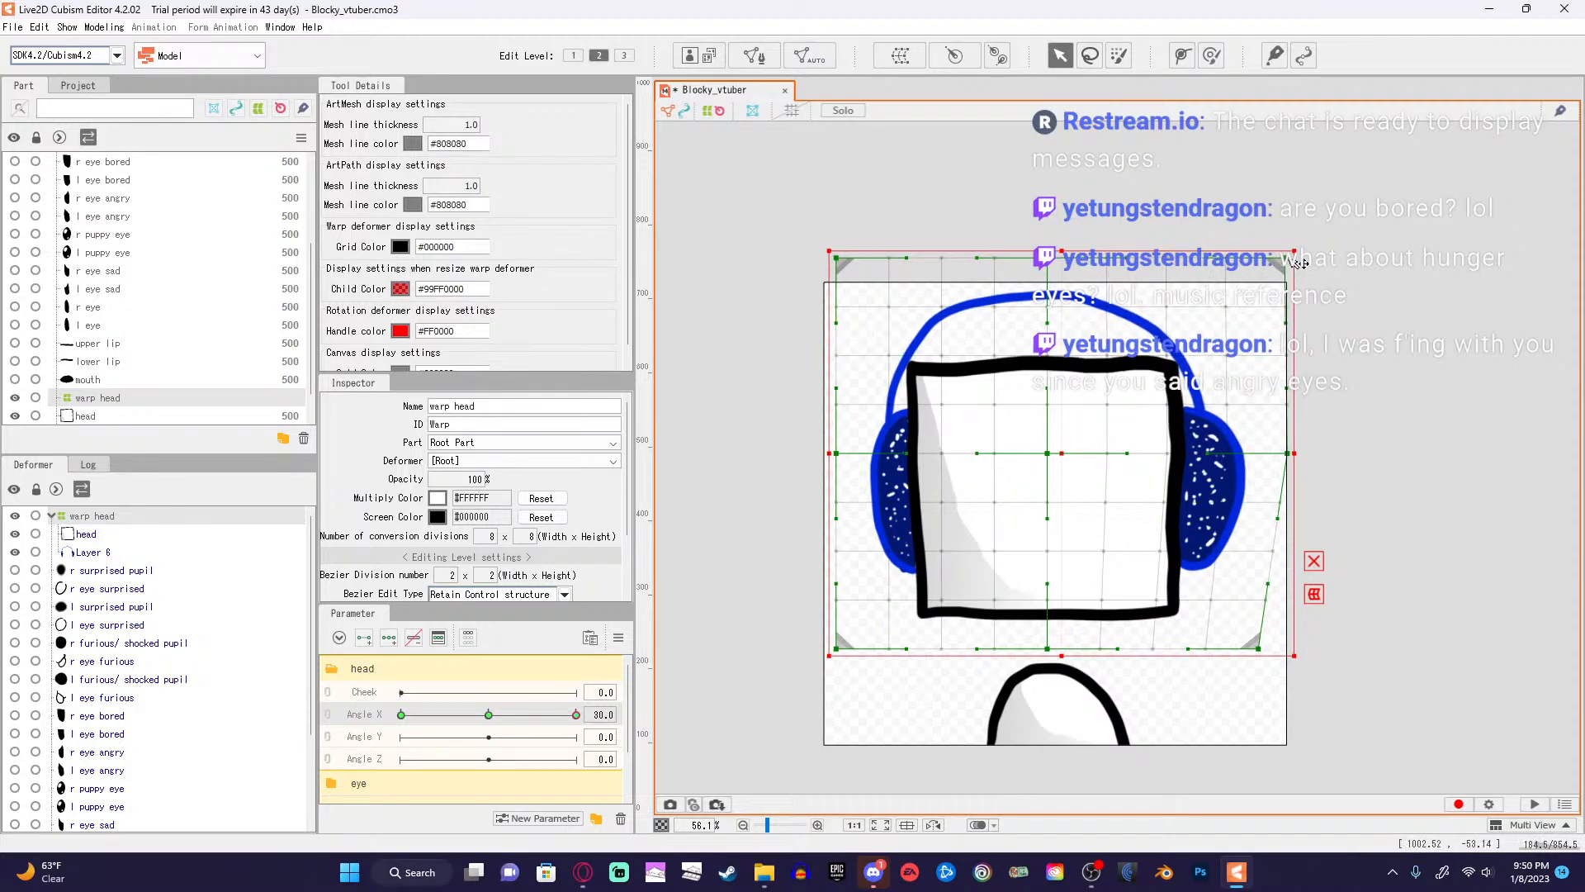
left_click_drag(1260, 649, 1287, 621)
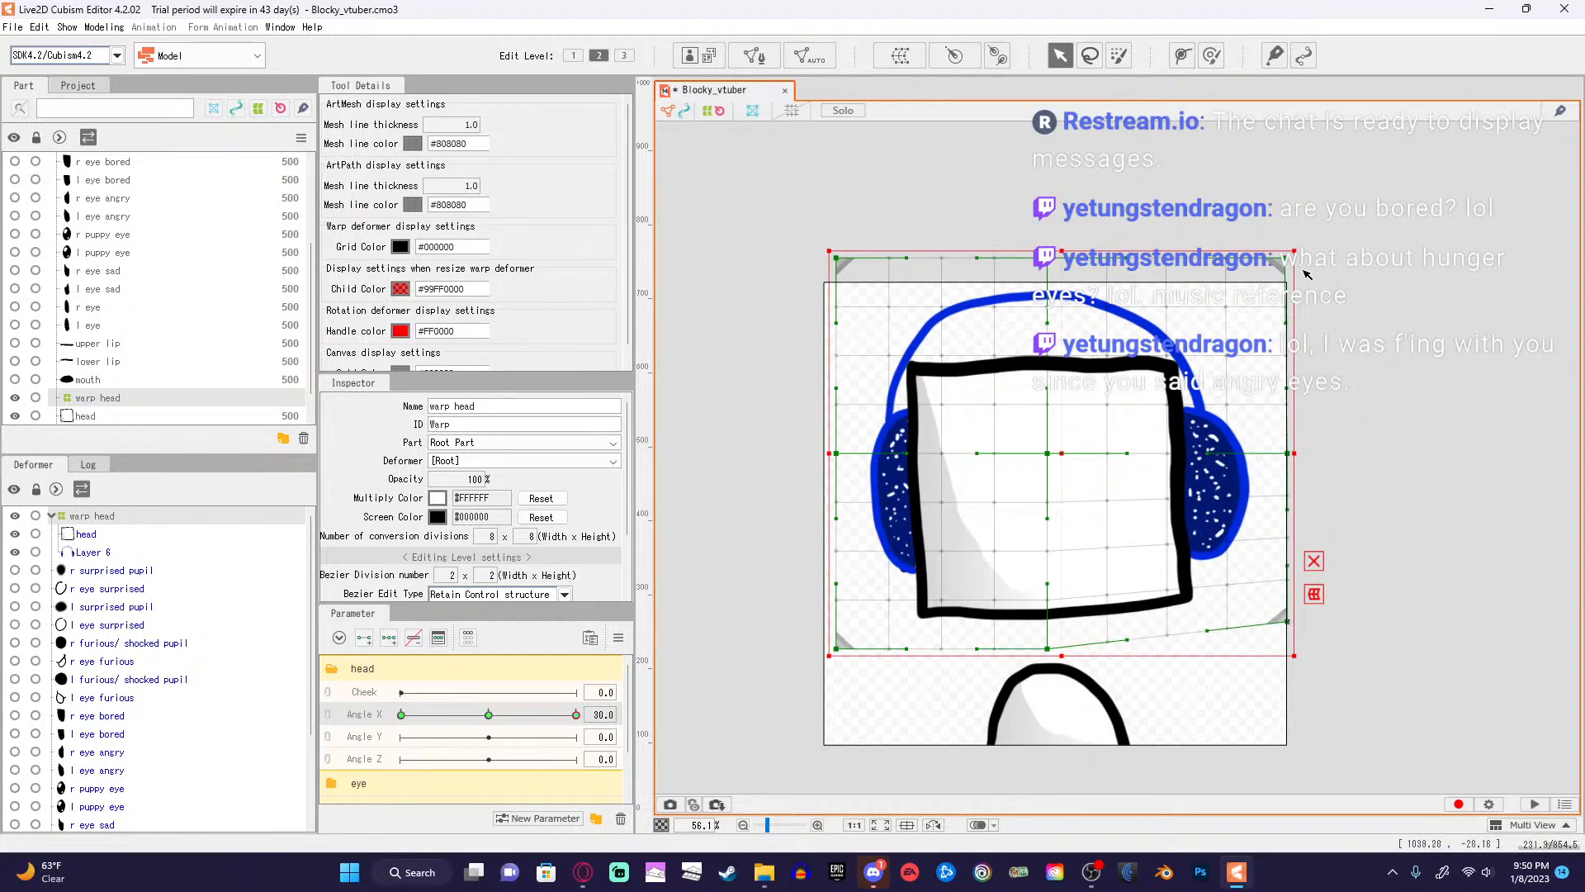
left_click_drag(1296, 266, 1300, 296)
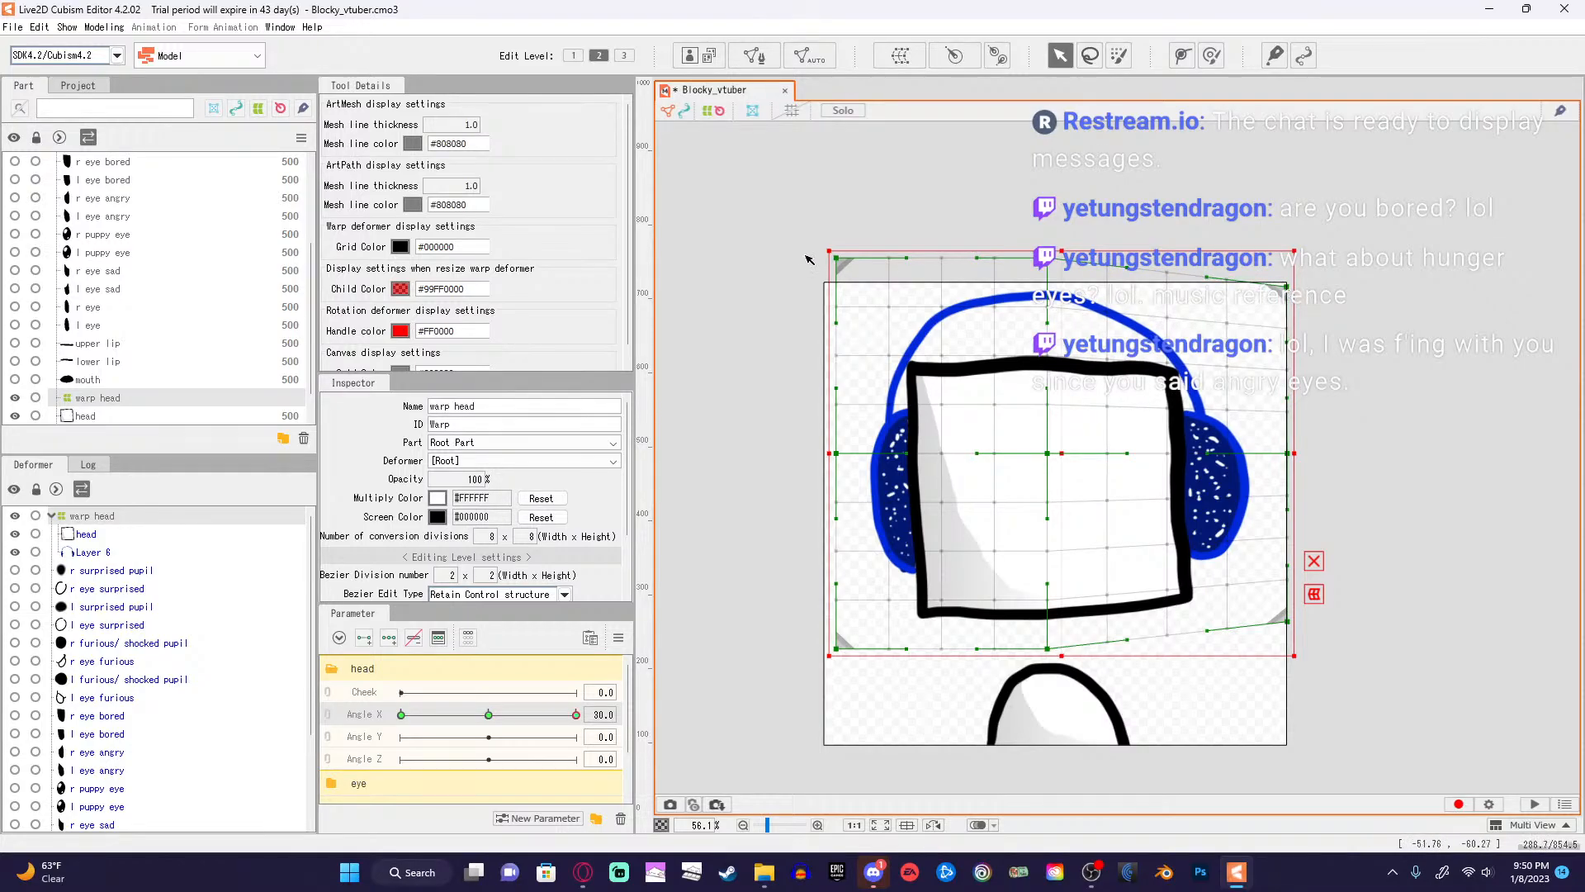
Pull the left edge of the warp head deformer inward at Angle X 30 and spread its two corners apart vertically.
left_click_drag(837, 258, 859, 259)
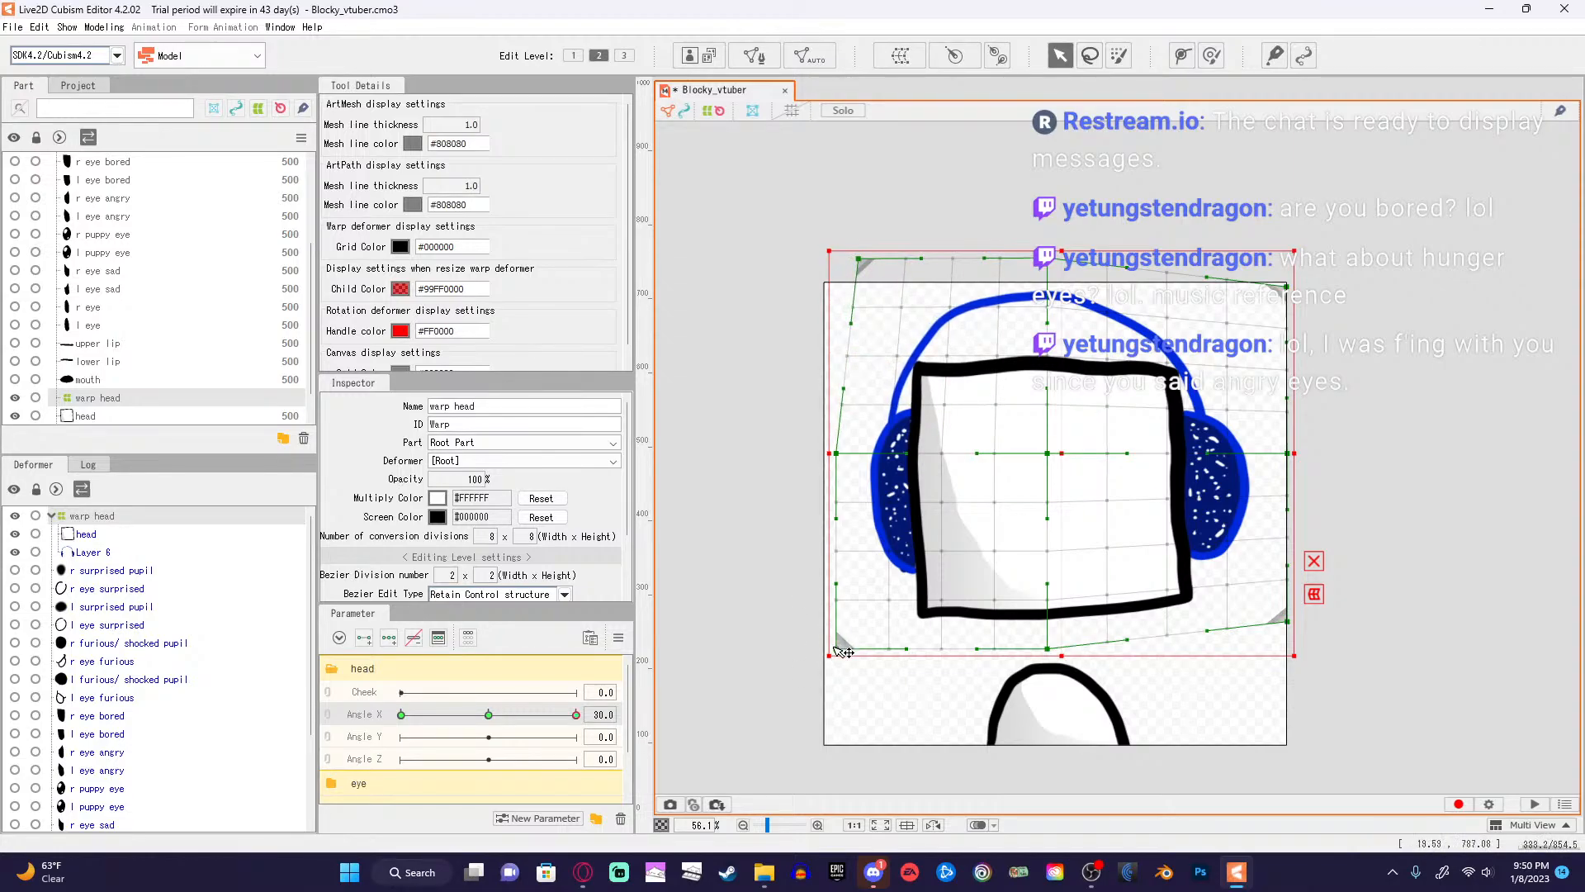
left_click_drag(835, 647, 855, 647)
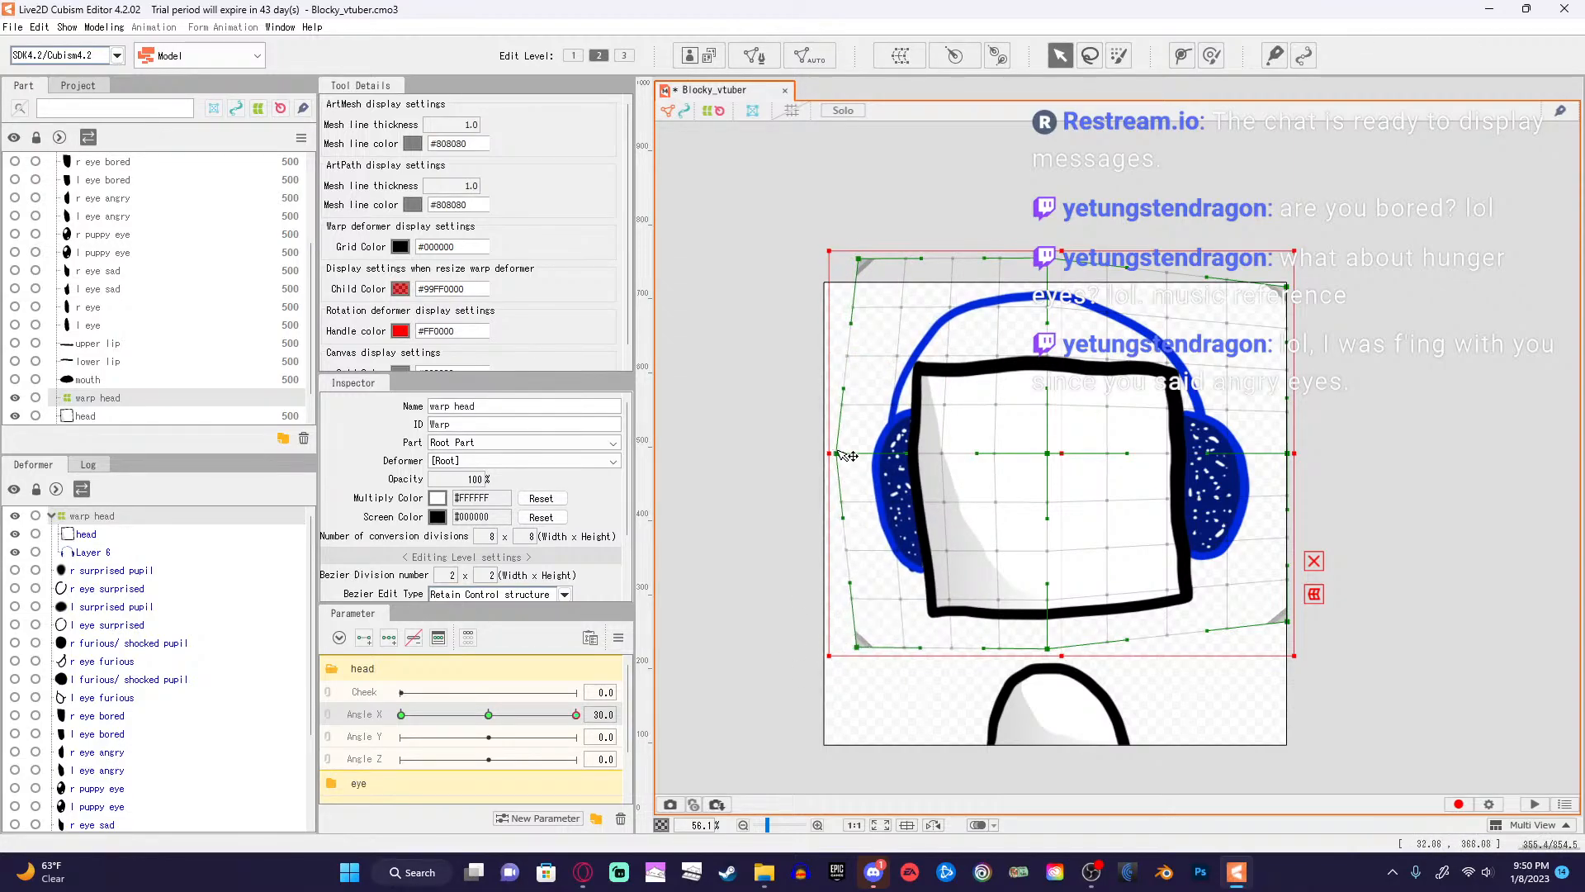
left_click_drag(836, 453, 856, 455)
left_click_drag(856, 648, 862, 647)
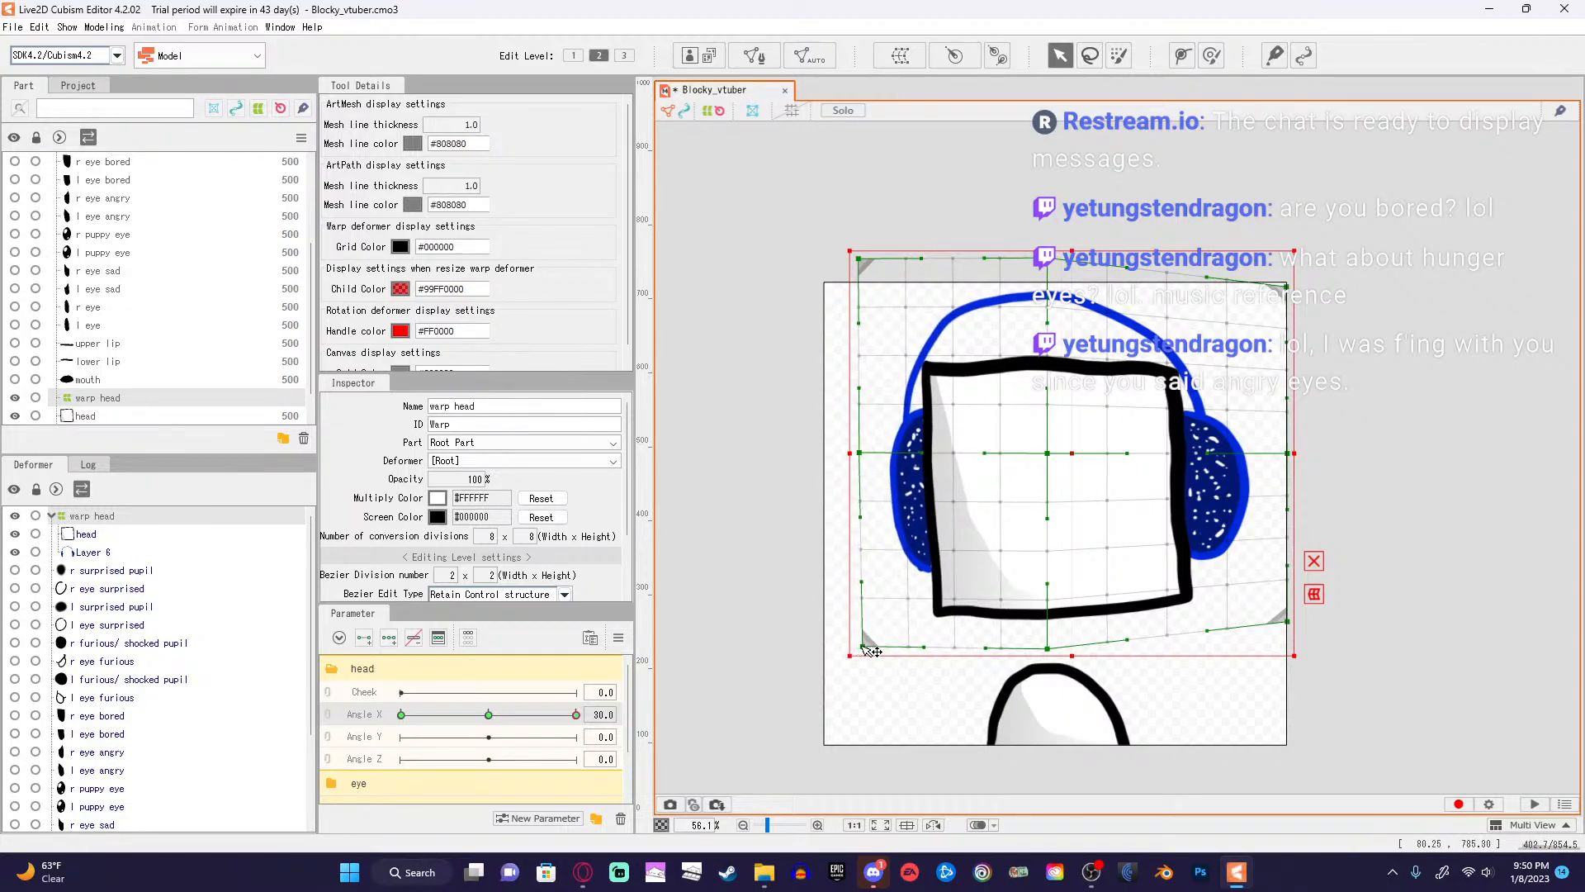
left_click_drag(860, 266, 861, 246)
left_click_drag(863, 646, 864, 671)
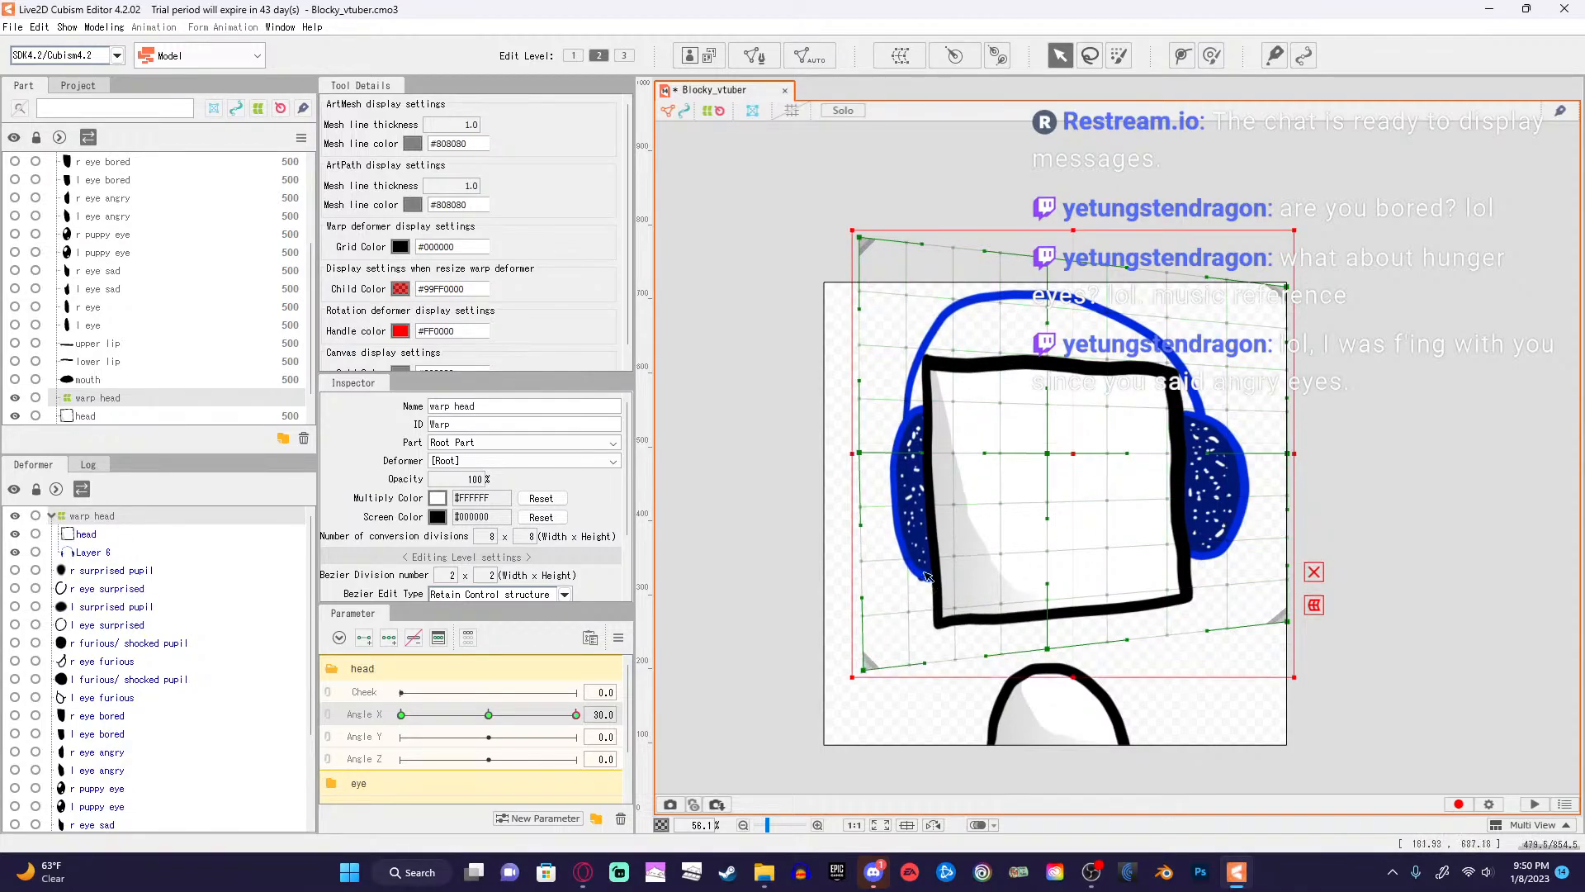
Readjust the right edge of the warp head deformer slightly inward at Angle X 30, lining up its corners and middle point.
mouse_move(1050, 454)
left_mouse_down()
mouse_move(1027, 455)
mouse_move(1110, 456)
left_mouse_up()
left_click_drag(1293, 459, 1252, 456)
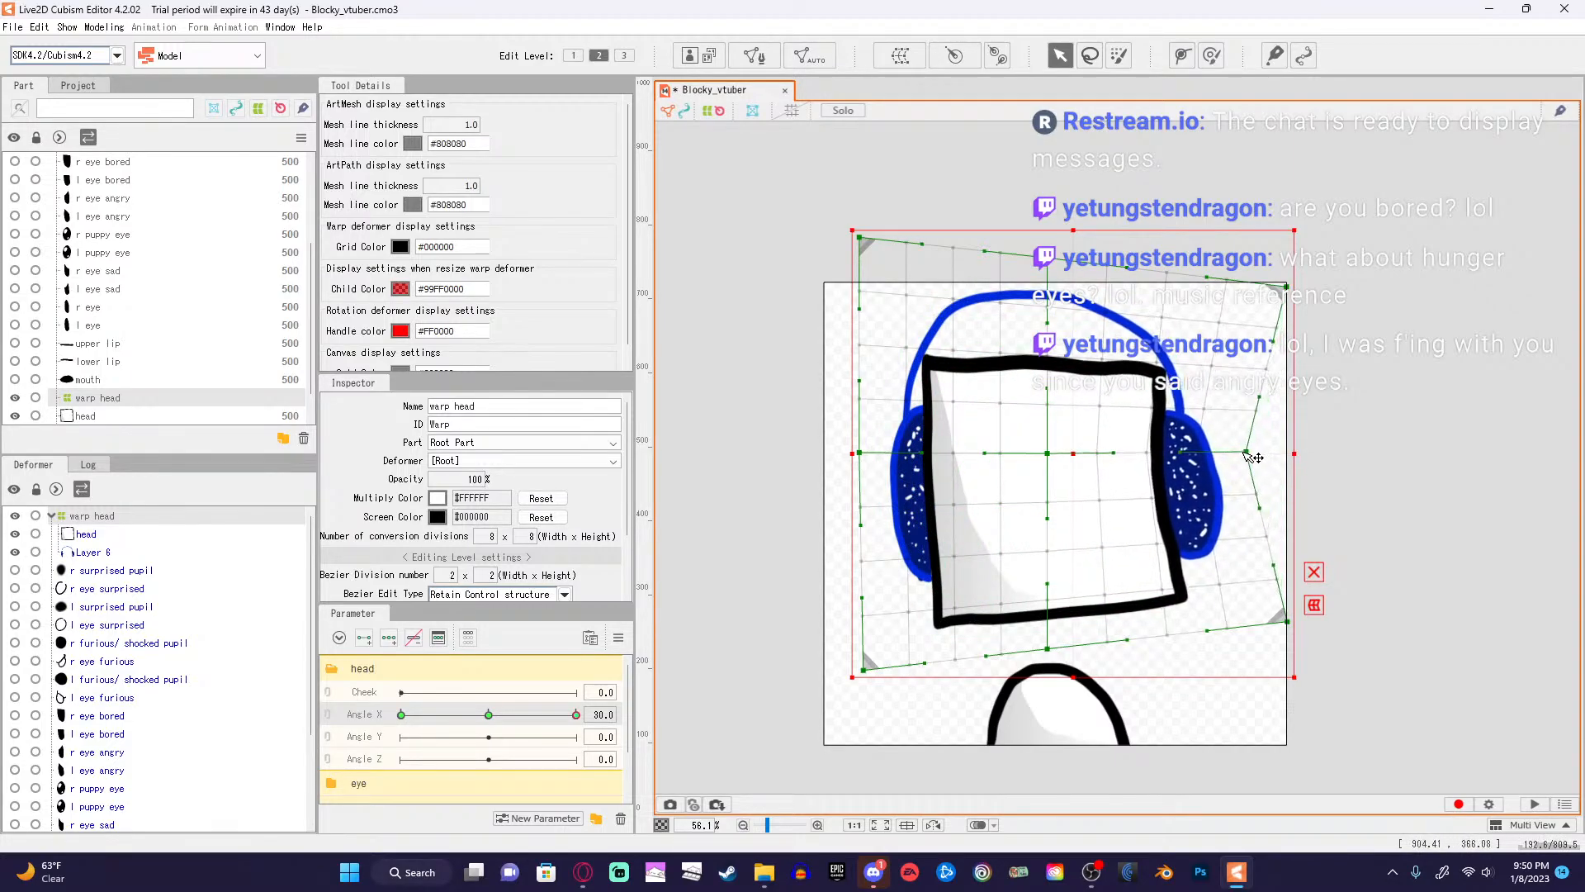
left_click_drag(1290, 619, 1245, 627)
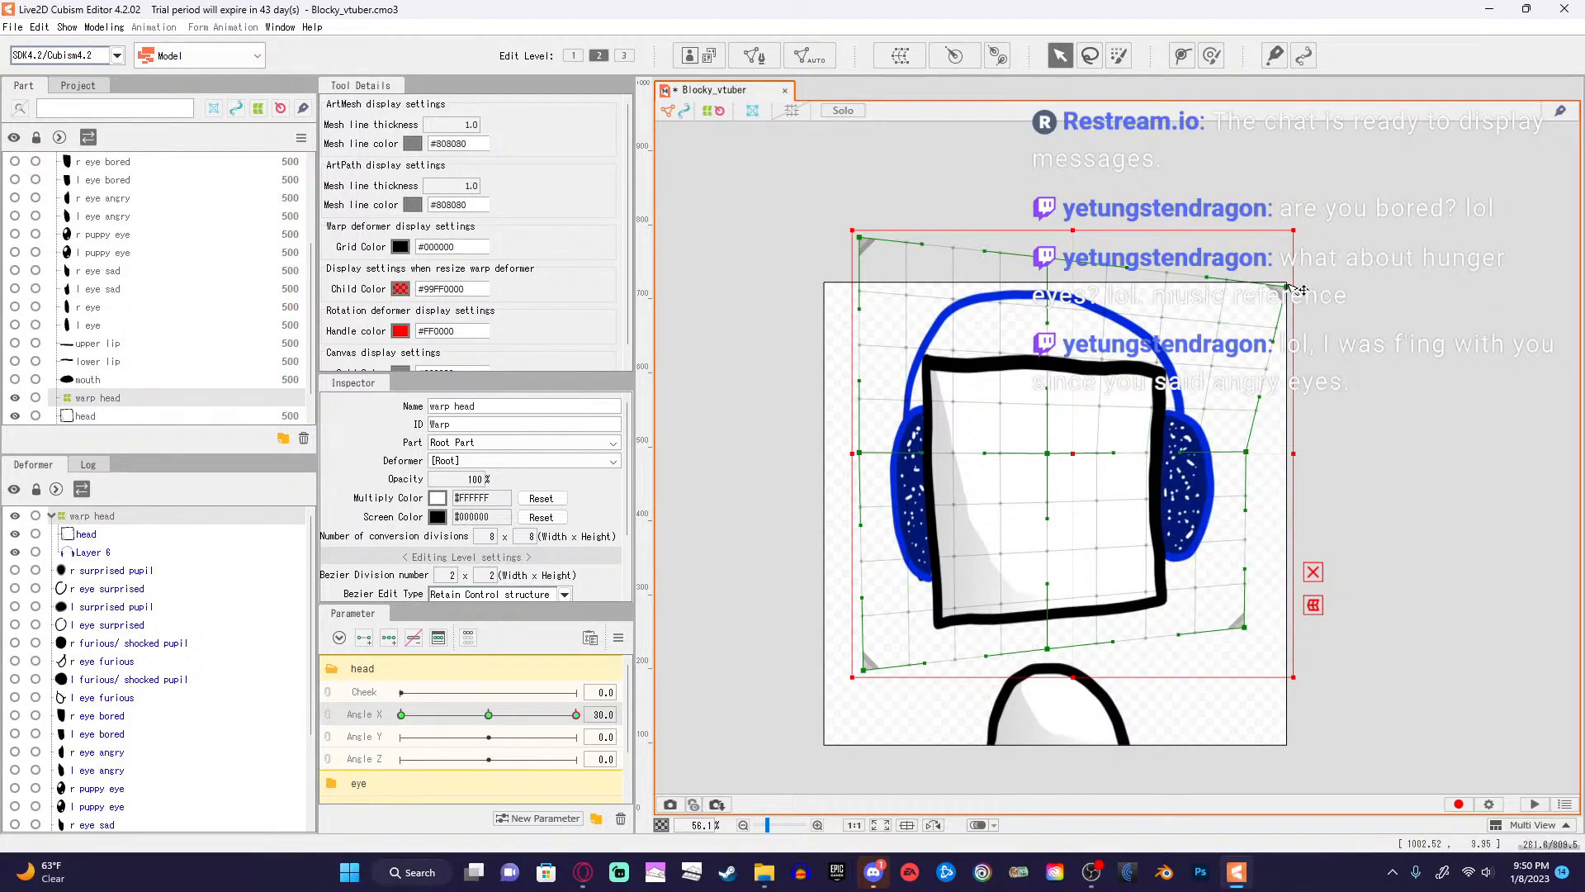
left_click_drag(1289, 286, 1260, 290)
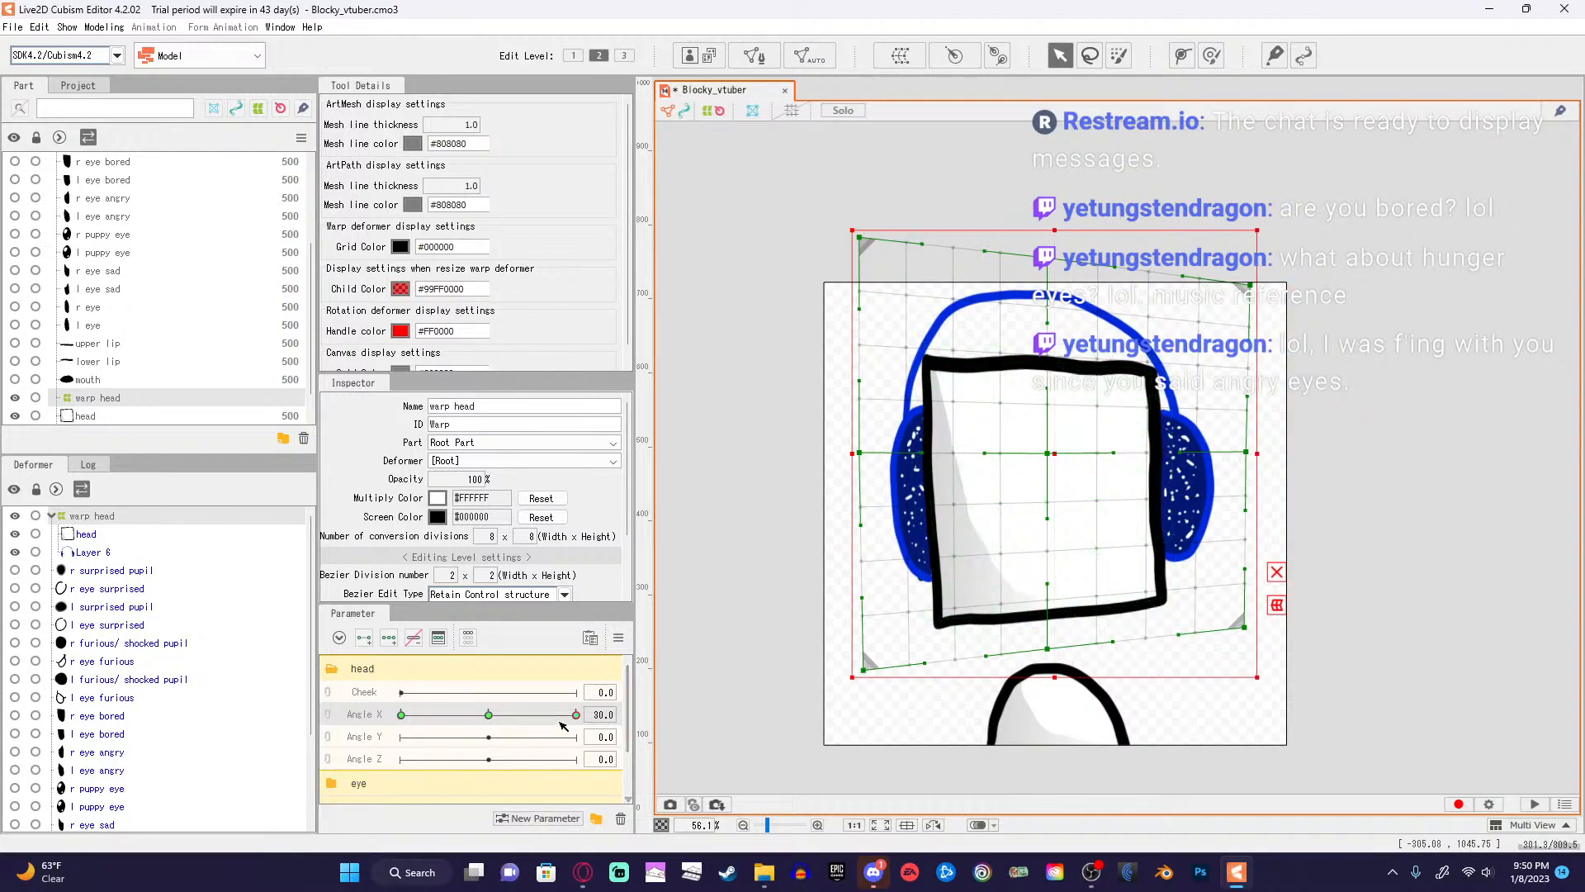
mouse_move(578, 715)
left_mouse_down()
mouse_move(413, 715)
mouse_move(587, 706)
left_mouse_up()
mouse_move(1273, 288)
left_mouse_down()
mouse_move(1290, 287)
mouse_move(1274, 283)
left_mouse_up()
left_click_drag(1246, 629, 1270, 627)
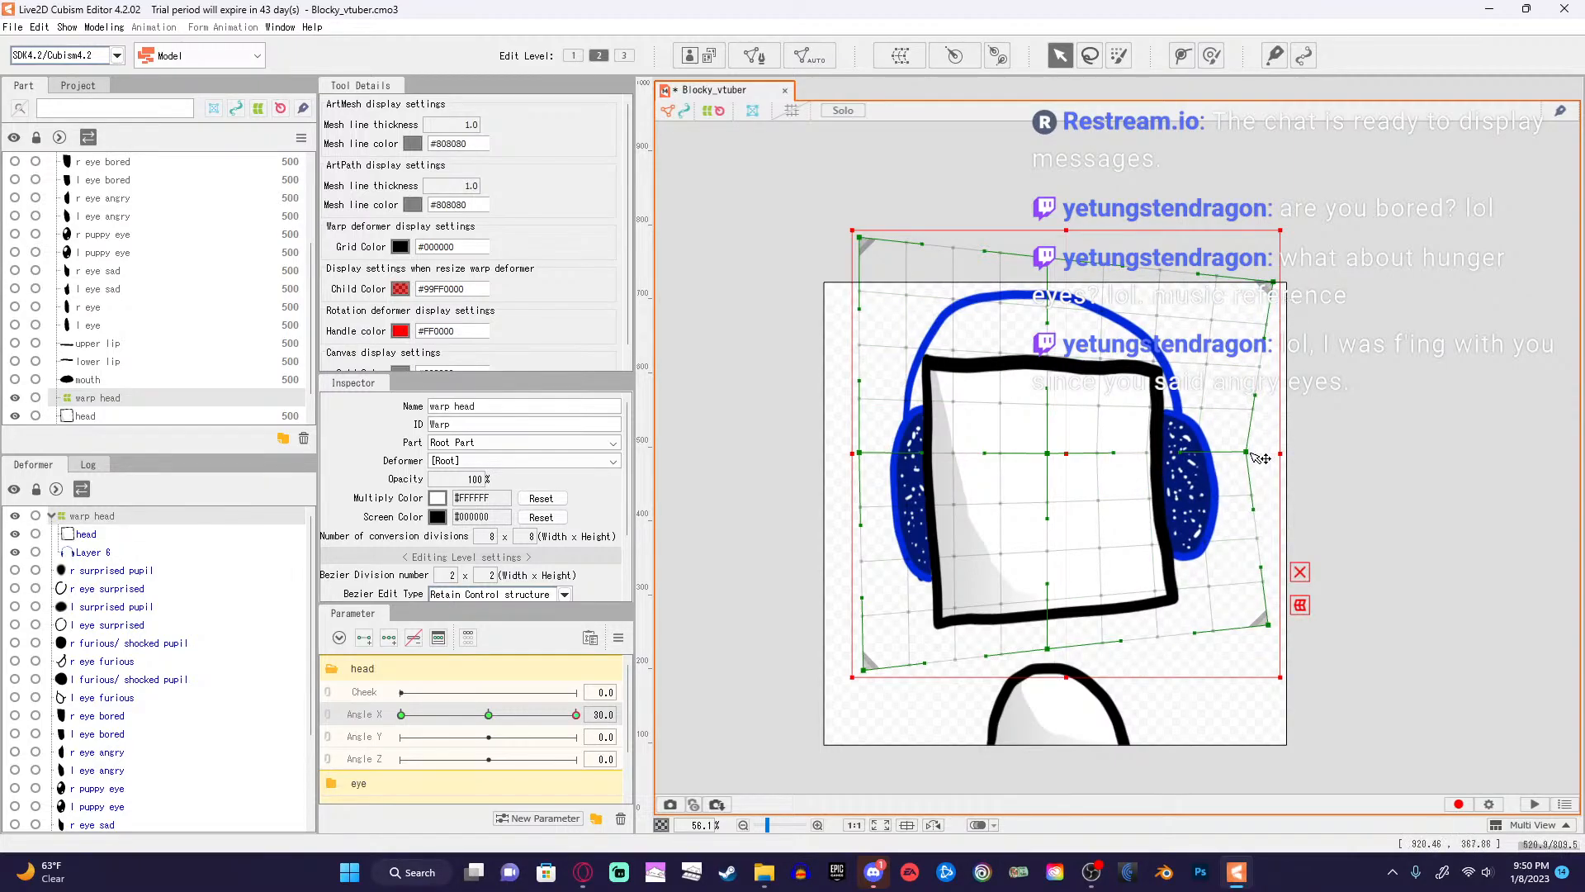
left_click_drag(1251, 453, 1276, 453)
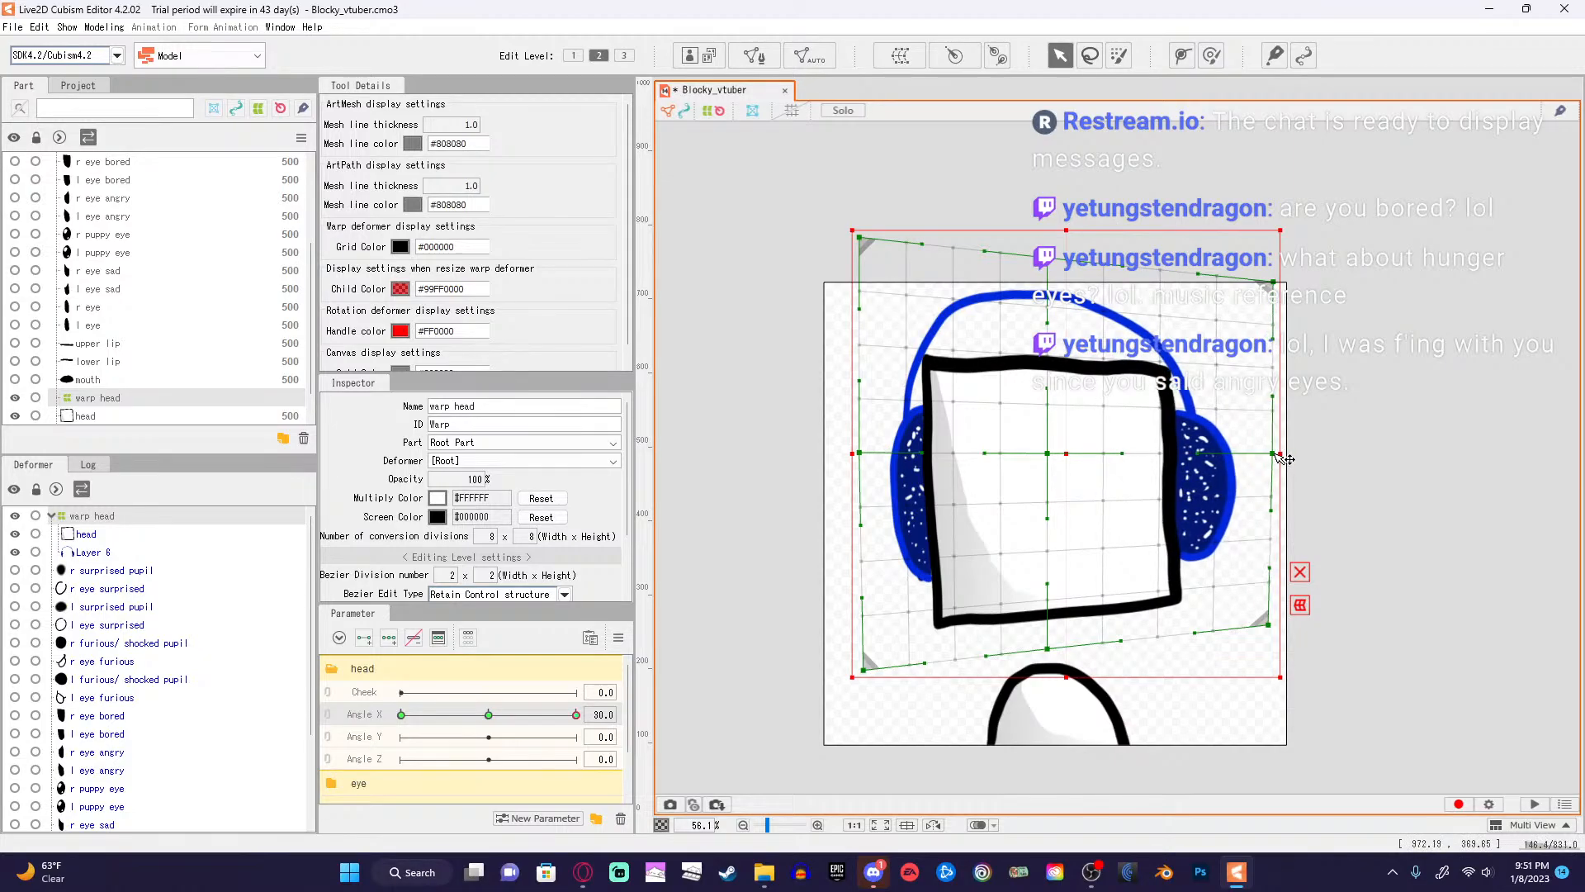
left_click_drag(1269, 625, 1271, 625)
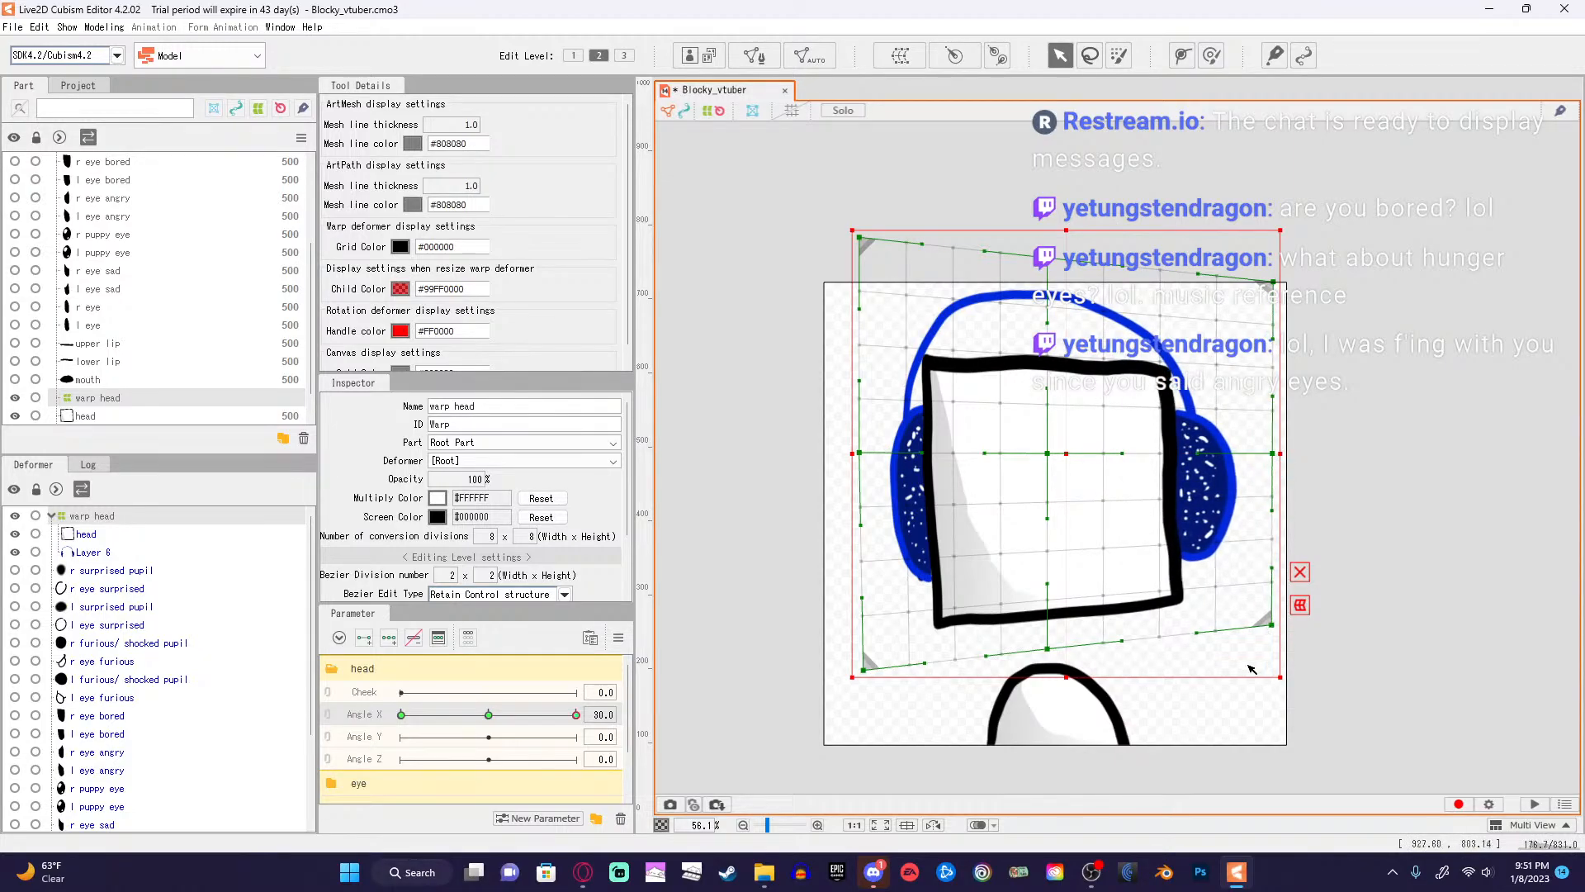
Shift the central column of the warp head deformer to the right at Angle X 30, and return Angle X to 0.
mouse_move(580, 723)
left_mouse_down()
mouse_move(402, 746)
mouse_move(584, 746)
mouse_move(395, 757)
mouse_move(578, 736)
left_mouse_up()
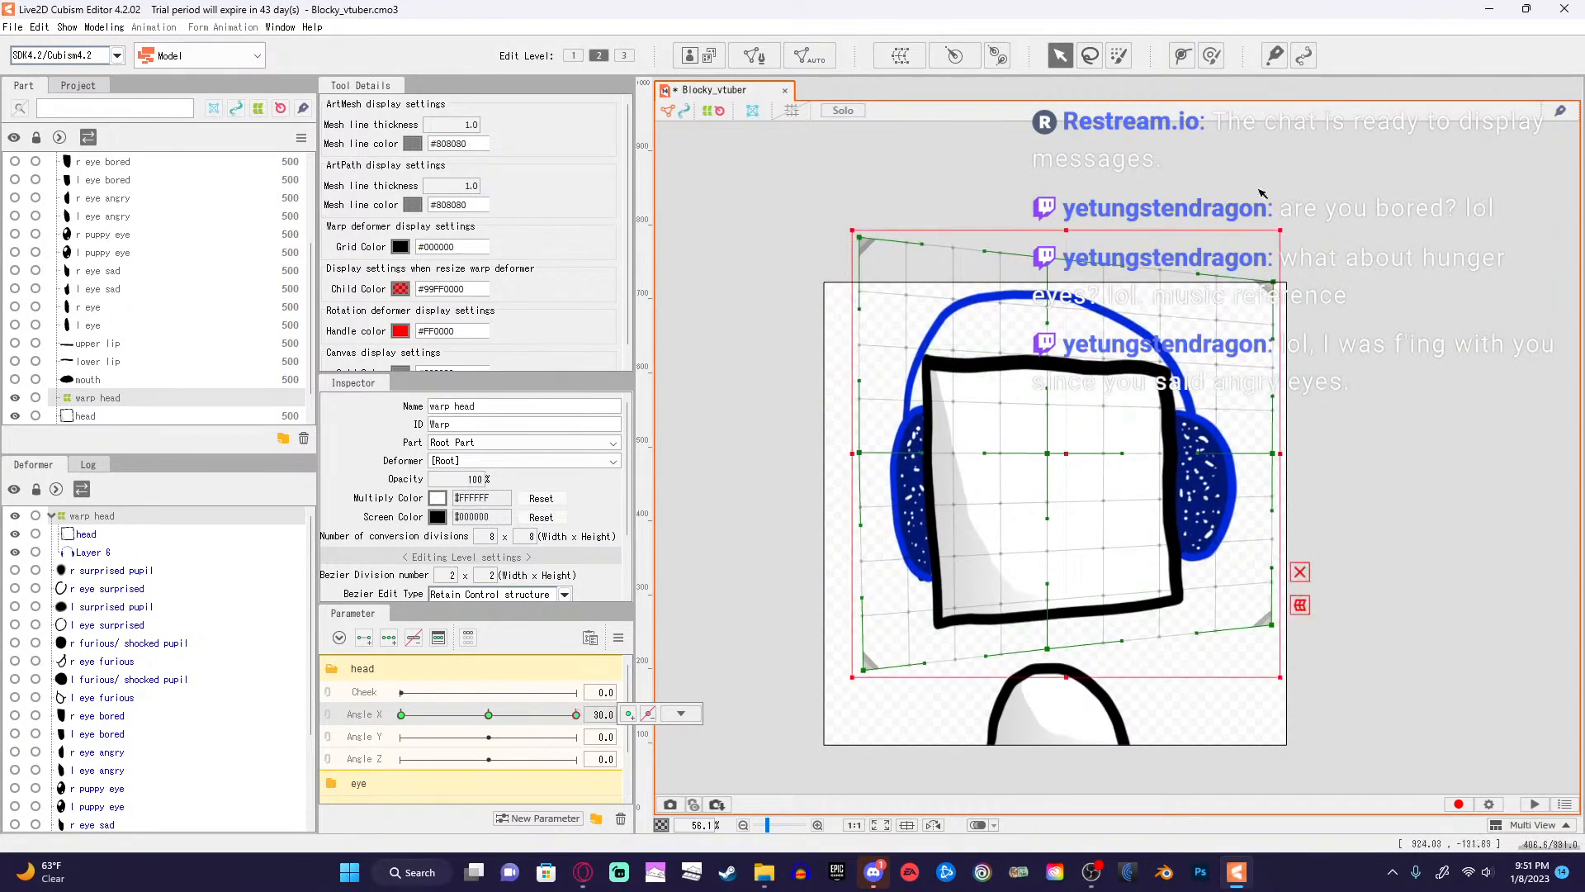
left_click_drag(1060, 261, 1094, 265)
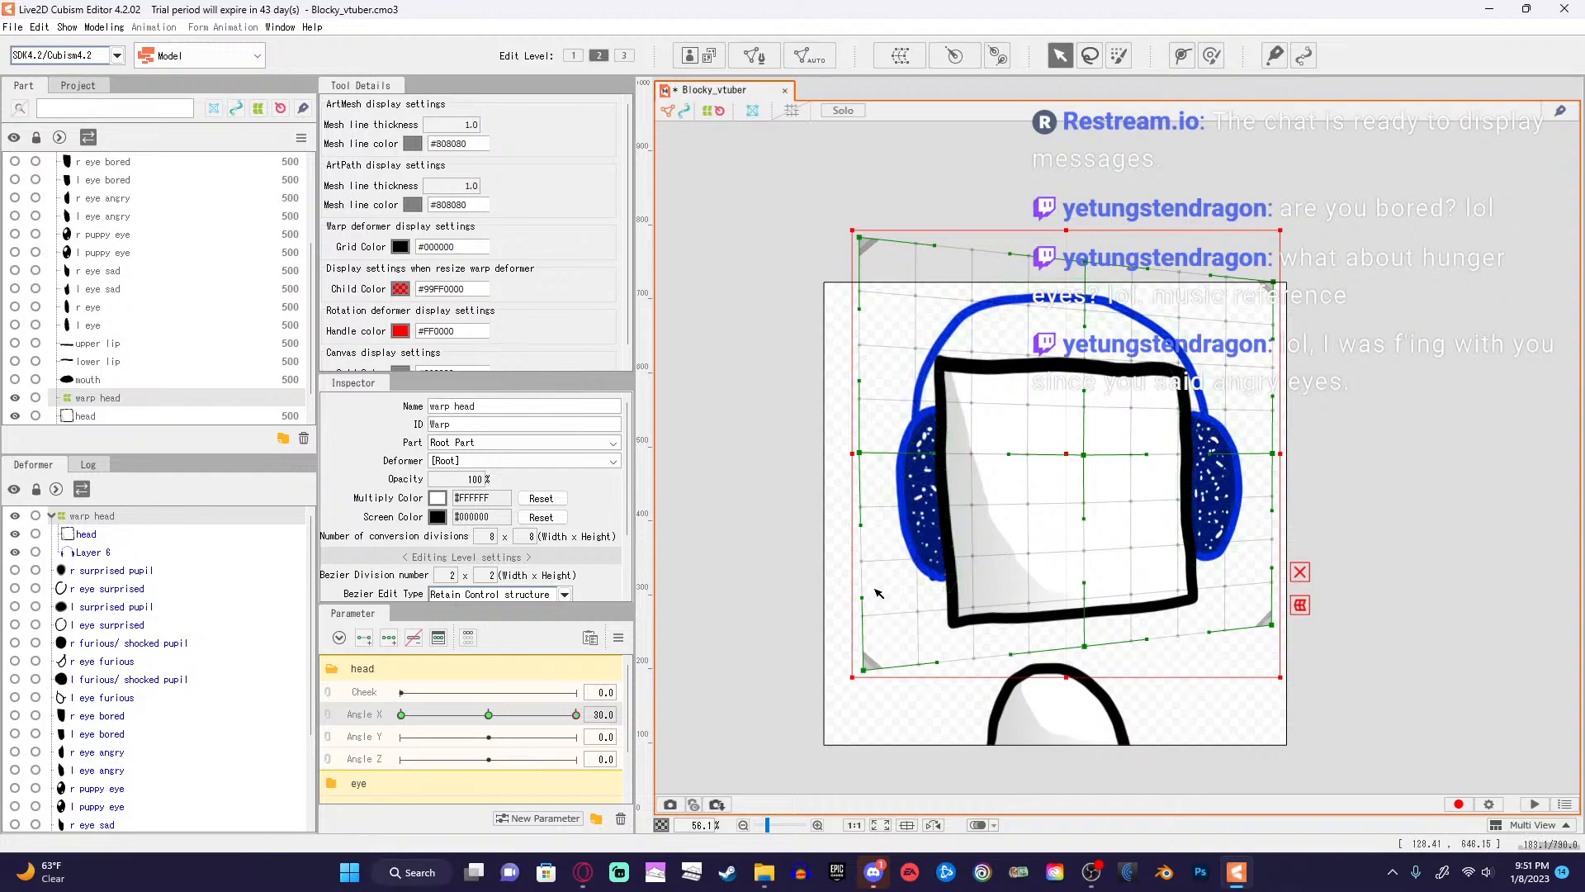
left_click_drag(576, 715, 530, 715)
left_click(489, 714)
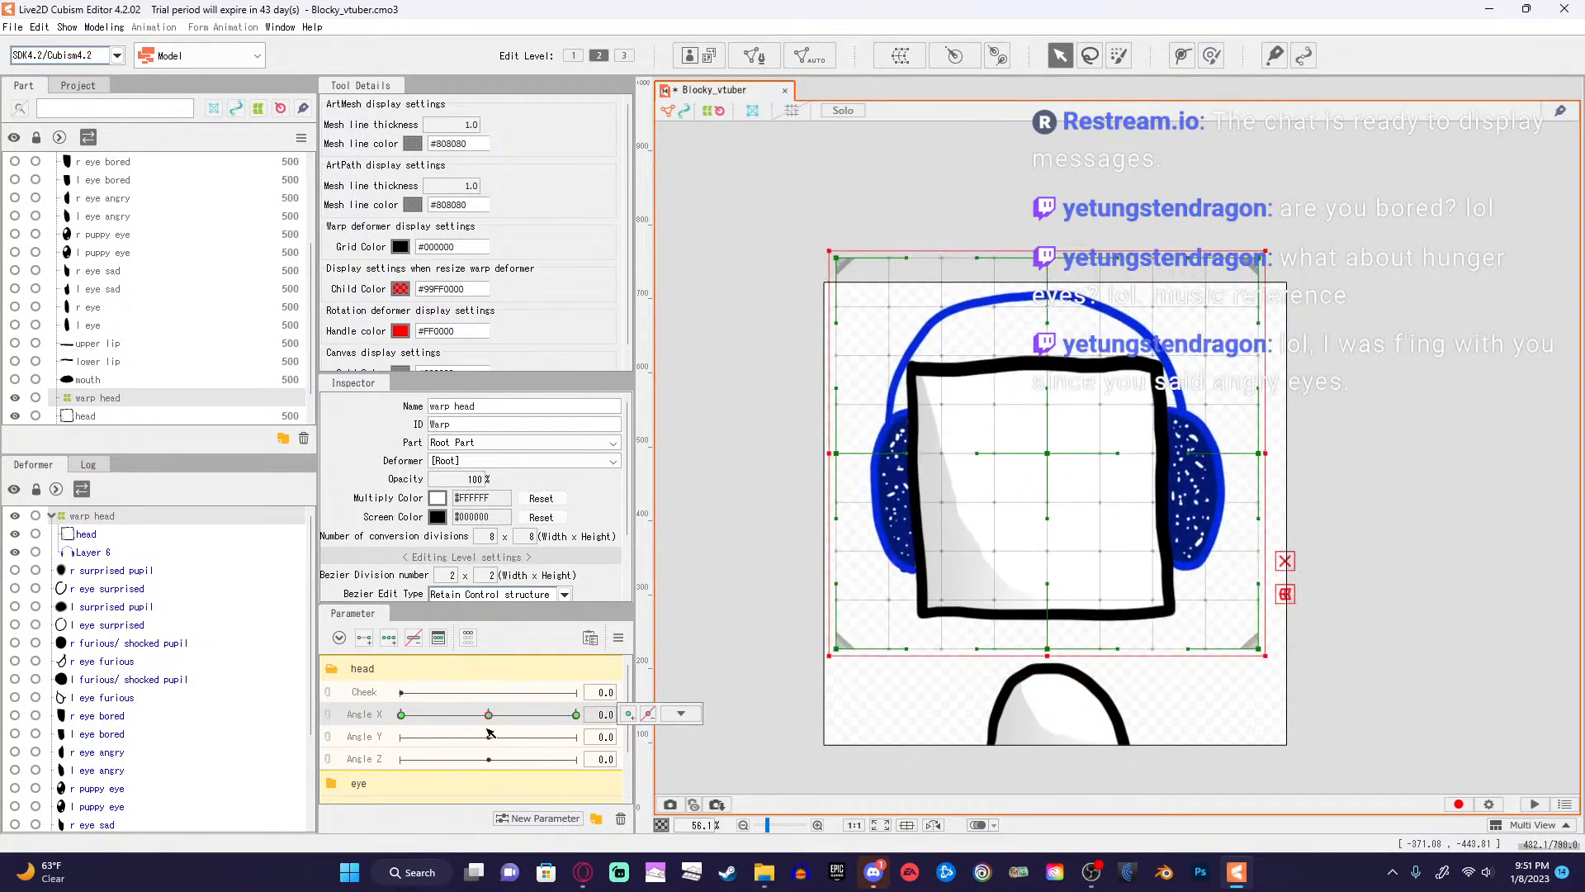
Switch to the browser, watch the tutorial's section on reflecting keyforms, and return to Live2D Cubism Editor.
left_click(586, 877)
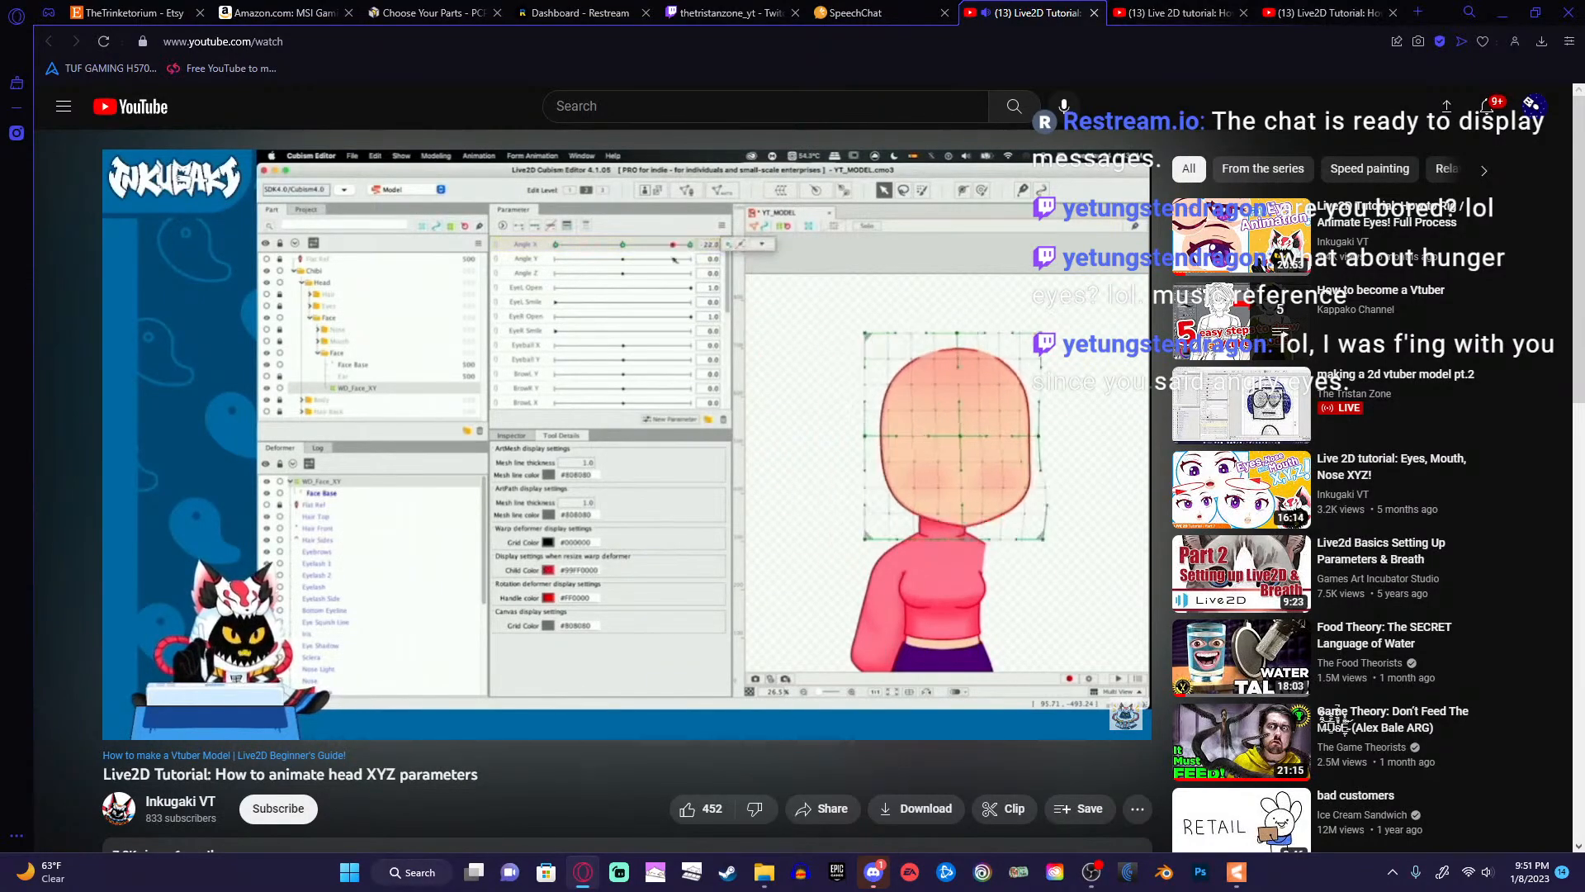
key("space")
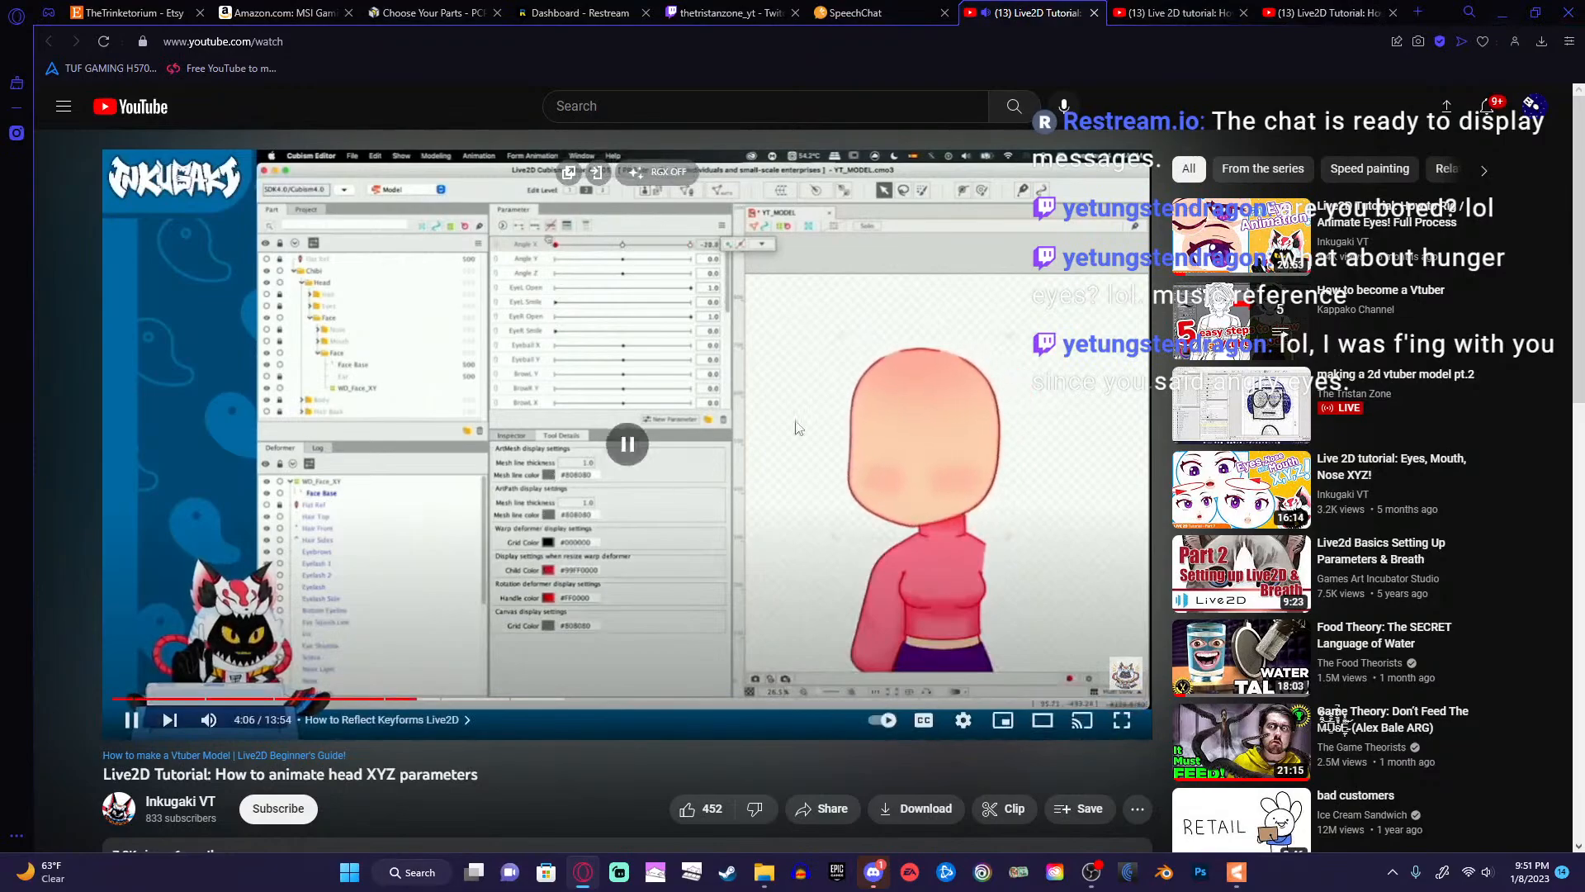
left_click(1516, 9)
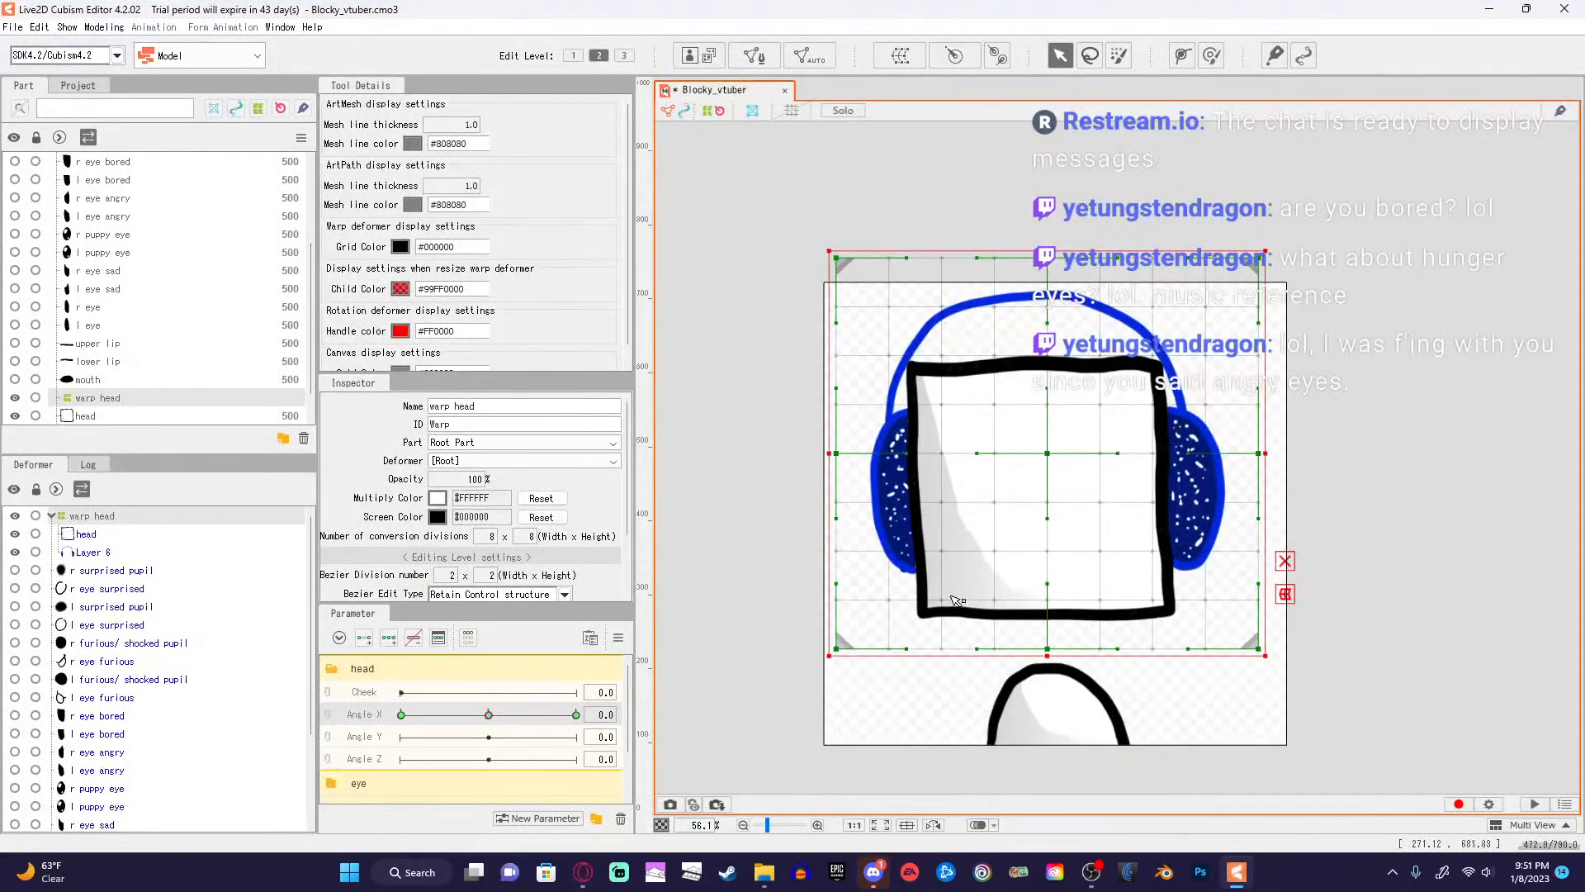
Undo the warp head deformer's shape edits at Angle X 30 back to the regular grid, deselect it, and return Angle X to 0.
left_click(576, 715)
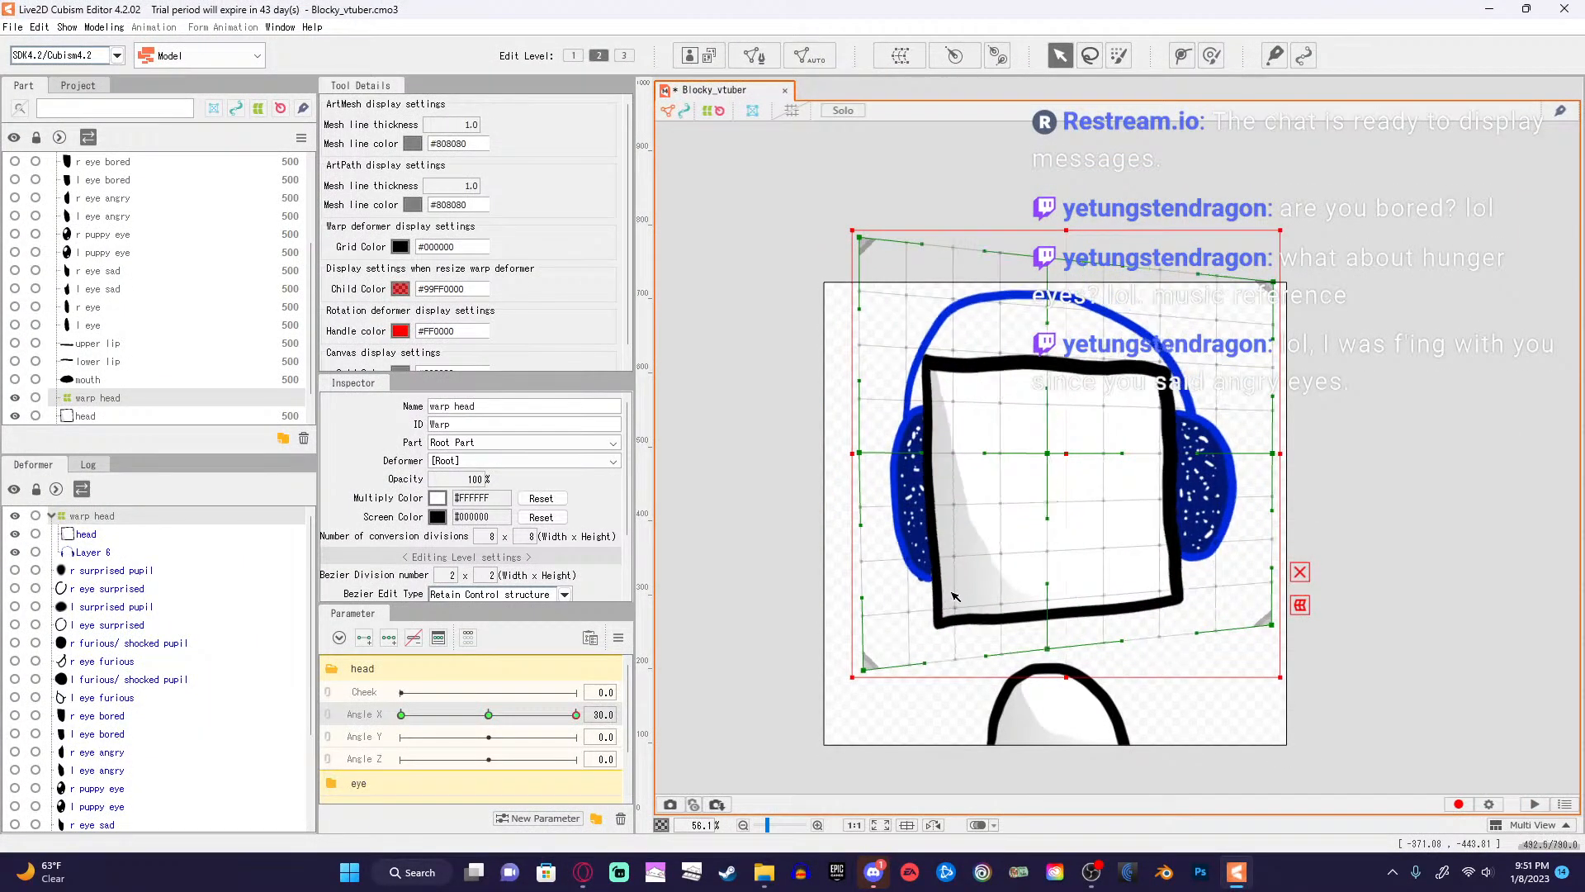
key("ctrl+z")
key("ctrl+z")
key("ctrl+z")
key("ctrl+z")
key("ctrl+z")
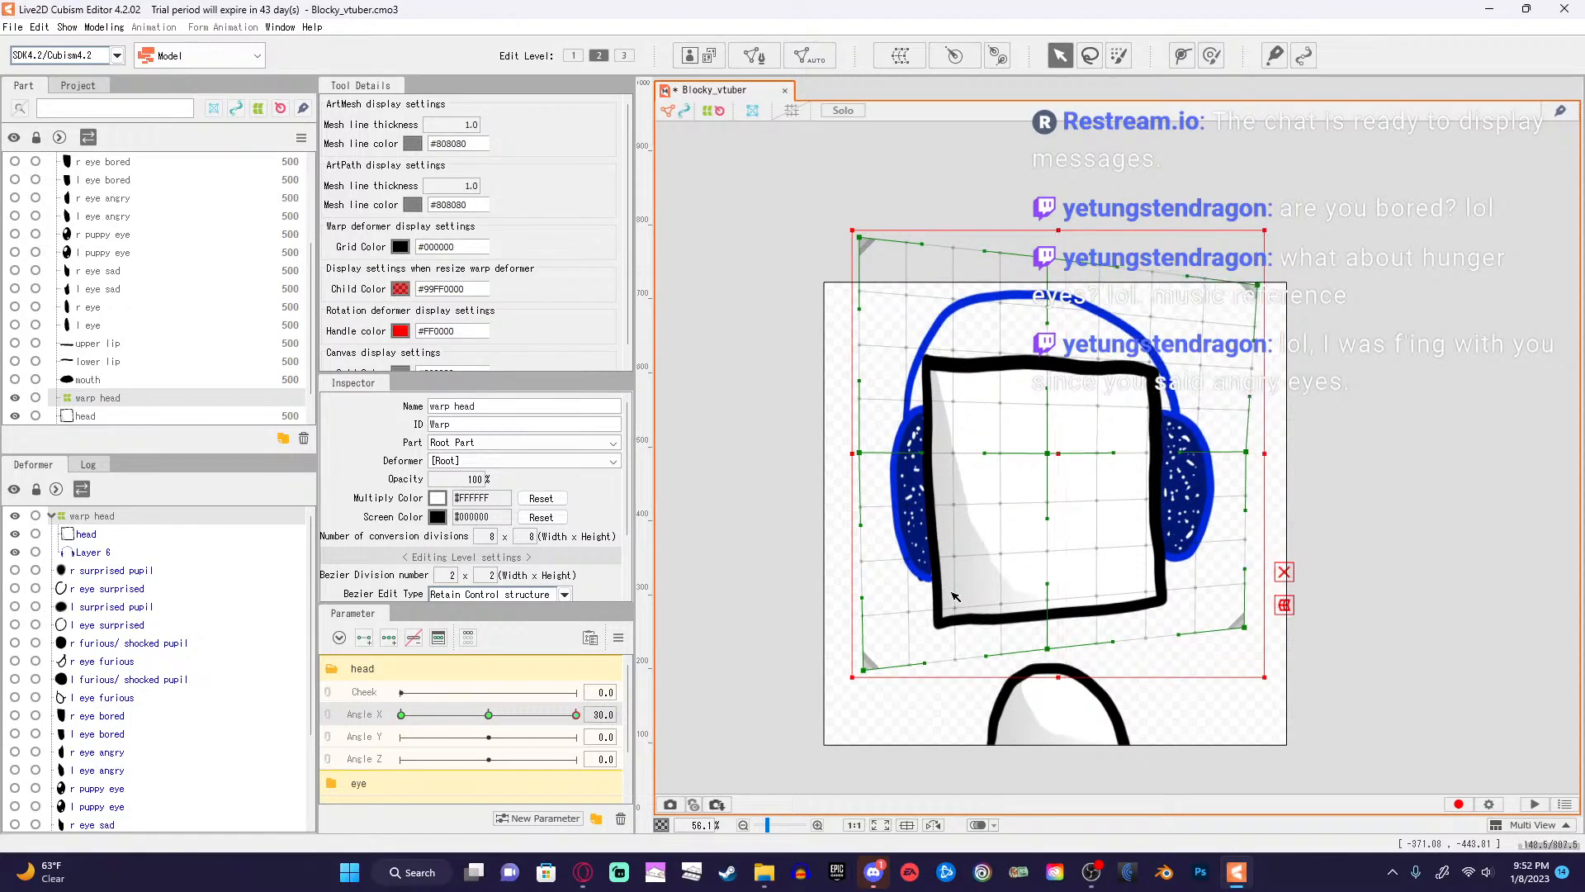
key("ctrl+y")
key("ctrl+y")
key("ctrl+y")
key("ctrl+y")
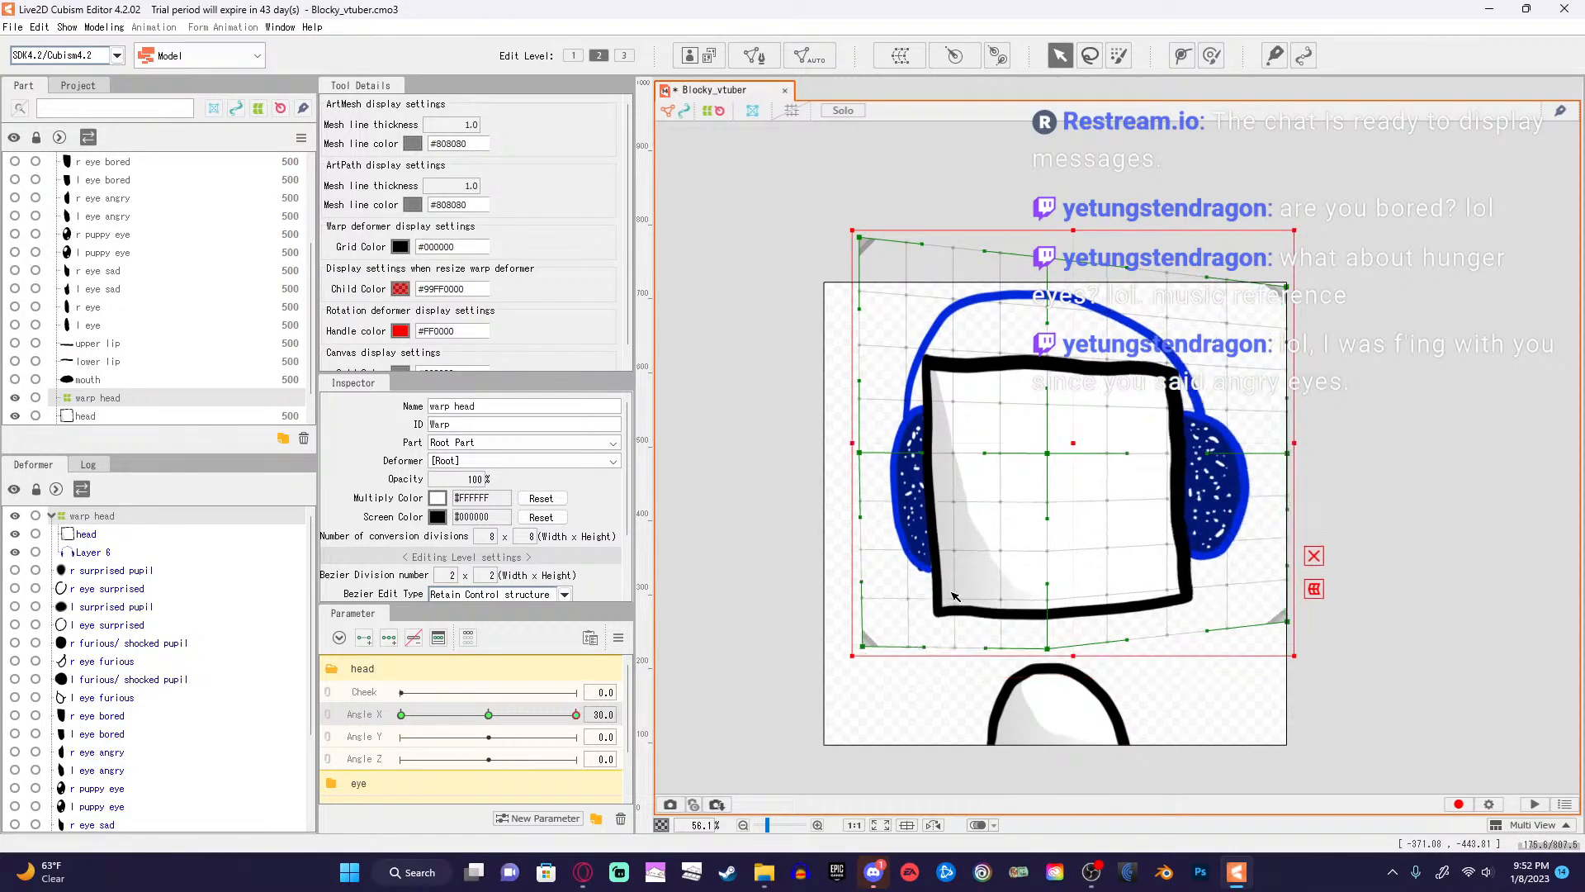
key("ctrl+y")
key("ctrl+y")
key("ctrl+y")
key("ctrl+y")
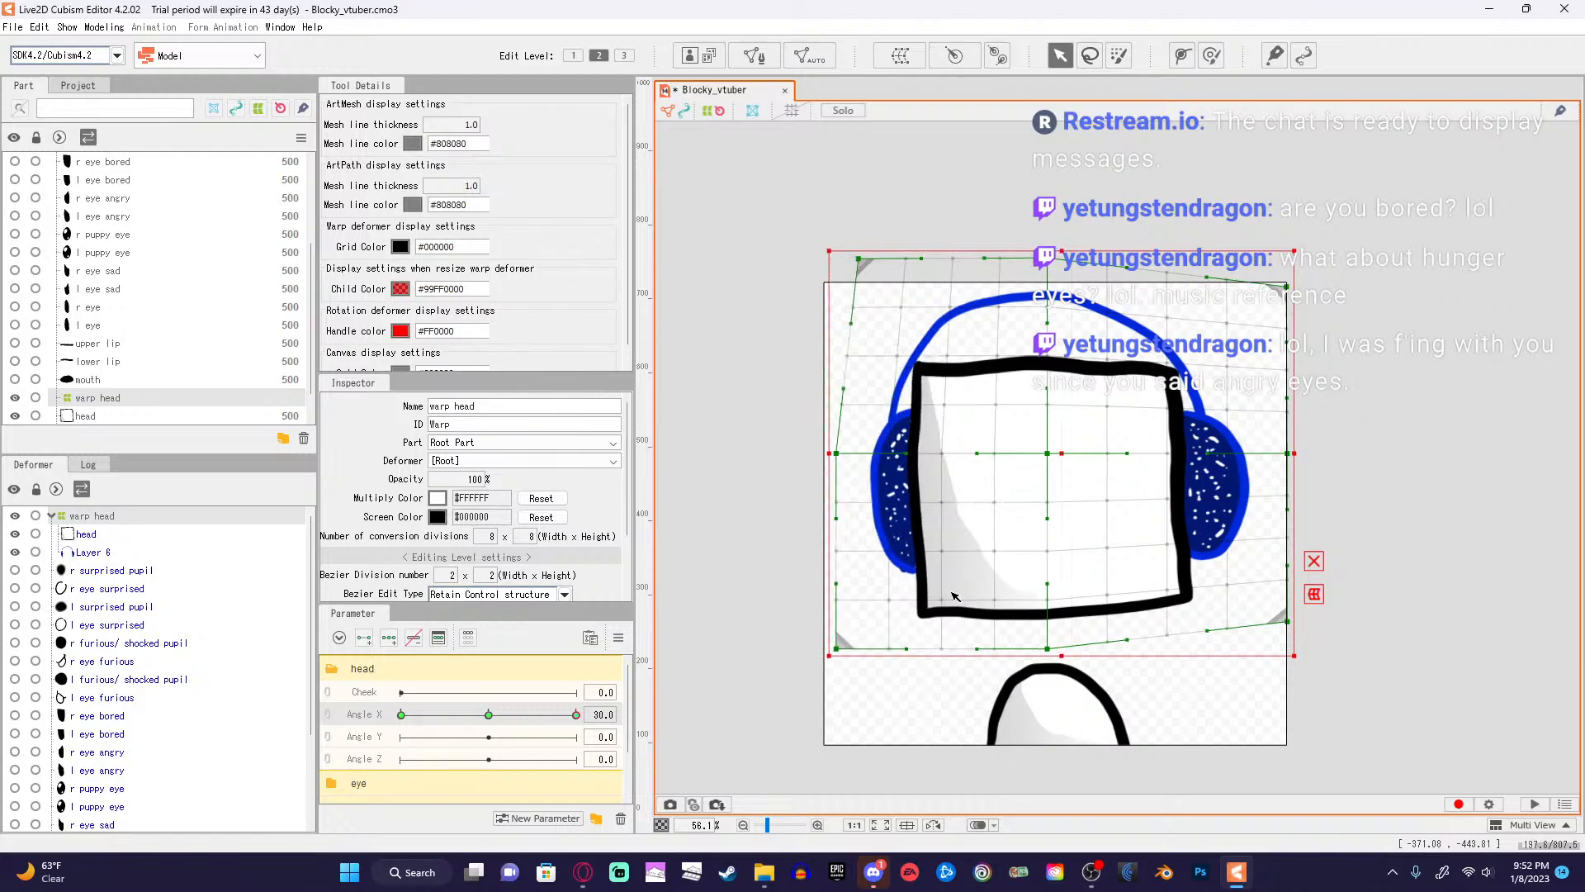
key("ctrl+y")
key("ctrl+y")
key("ctrl+y")
key("ctrl+y")
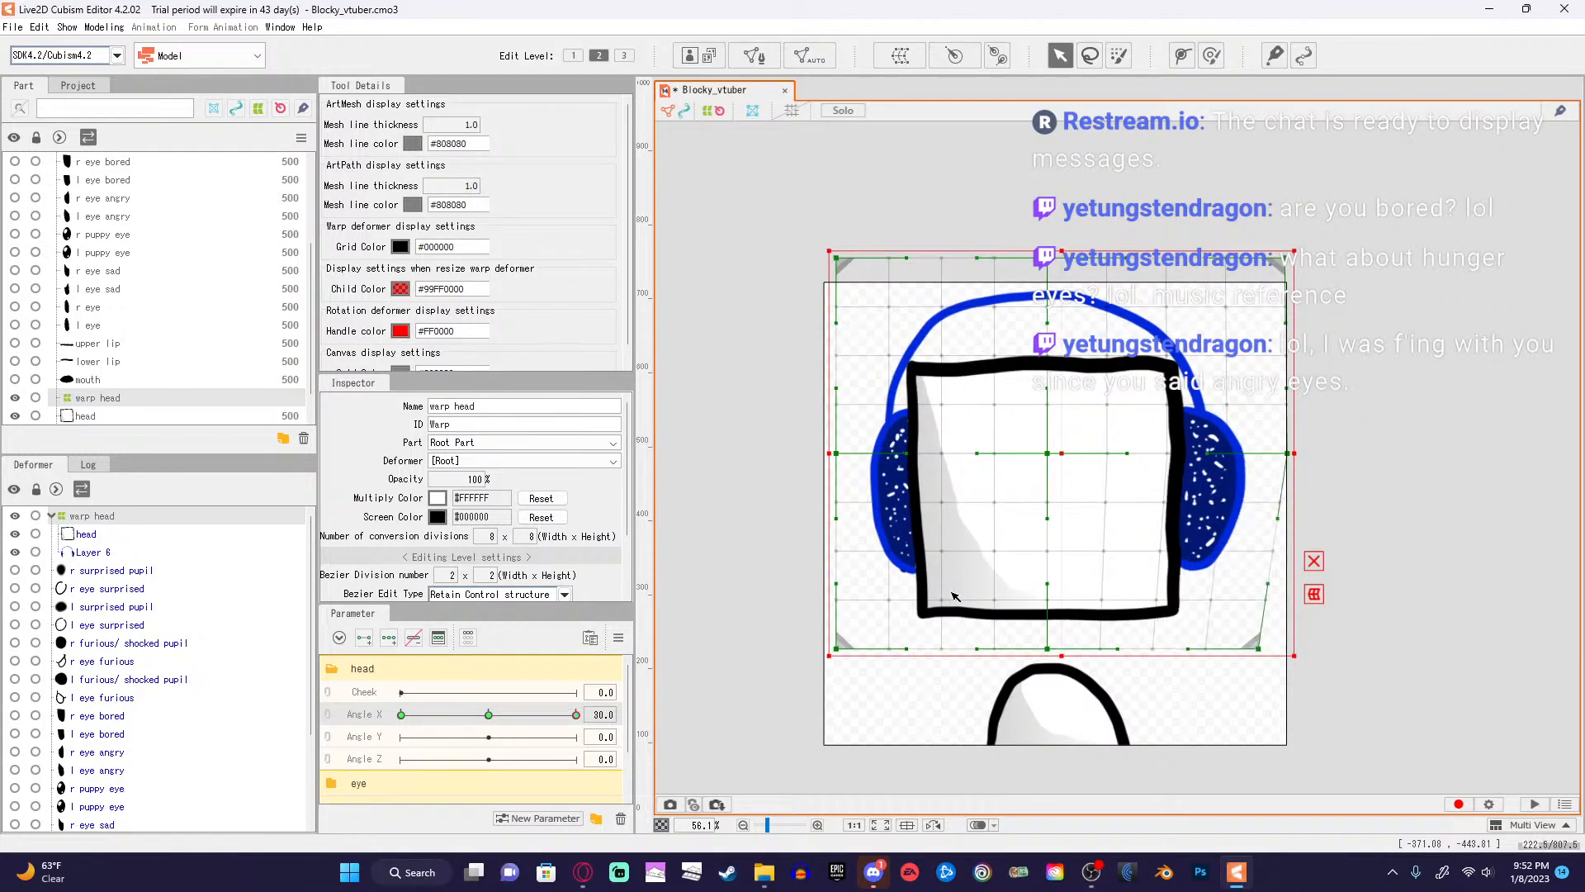
key("ctrl+y")
key("ctrl+y")
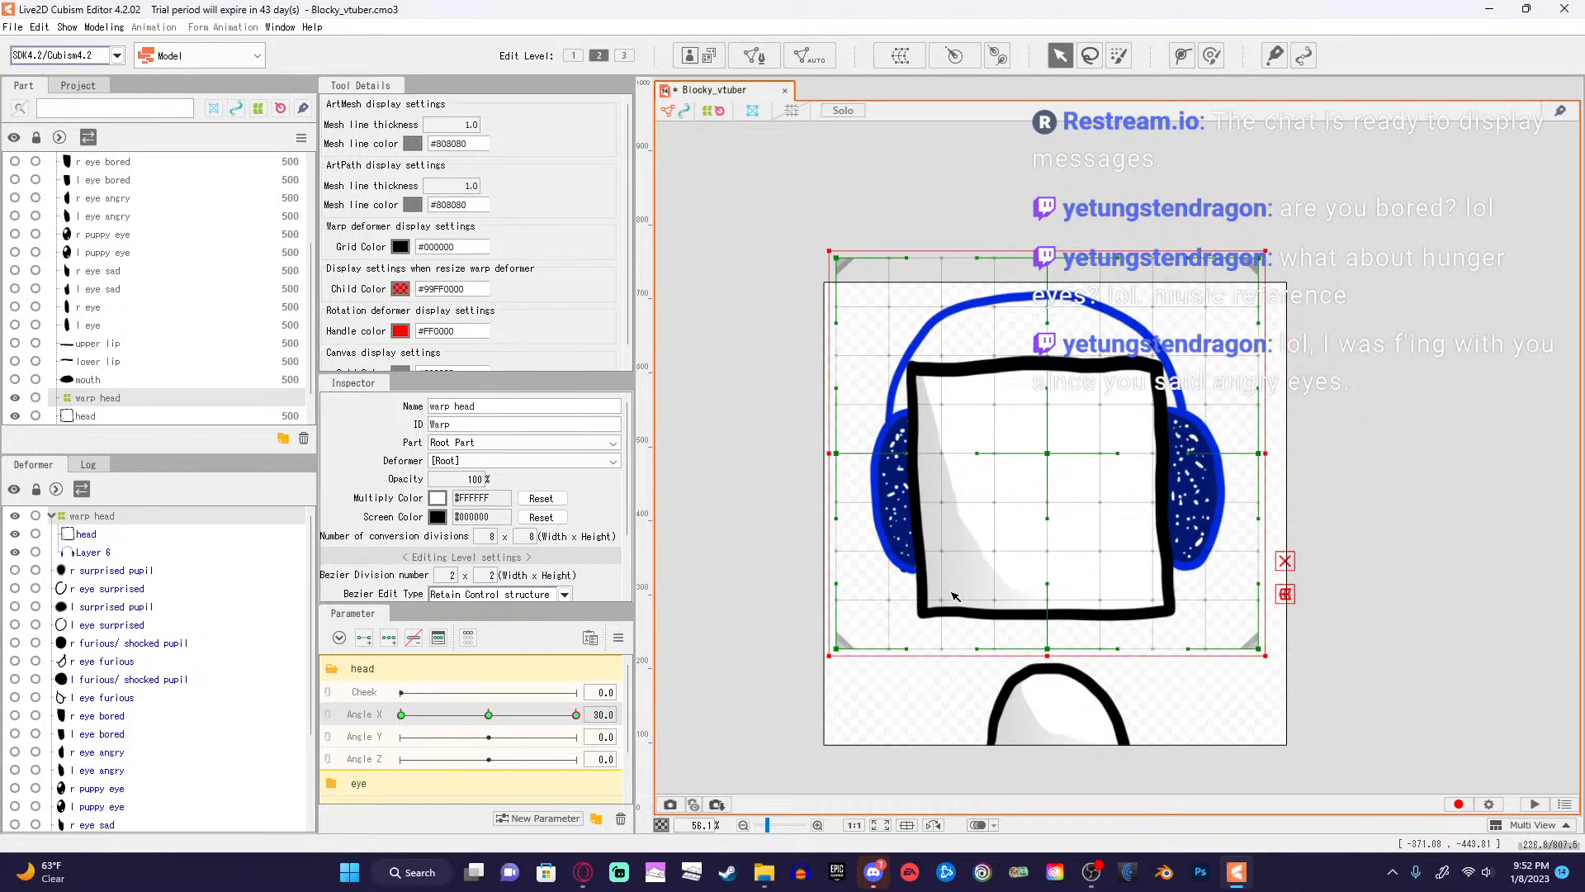
key("ctrl+y")
key("ctrl+y")
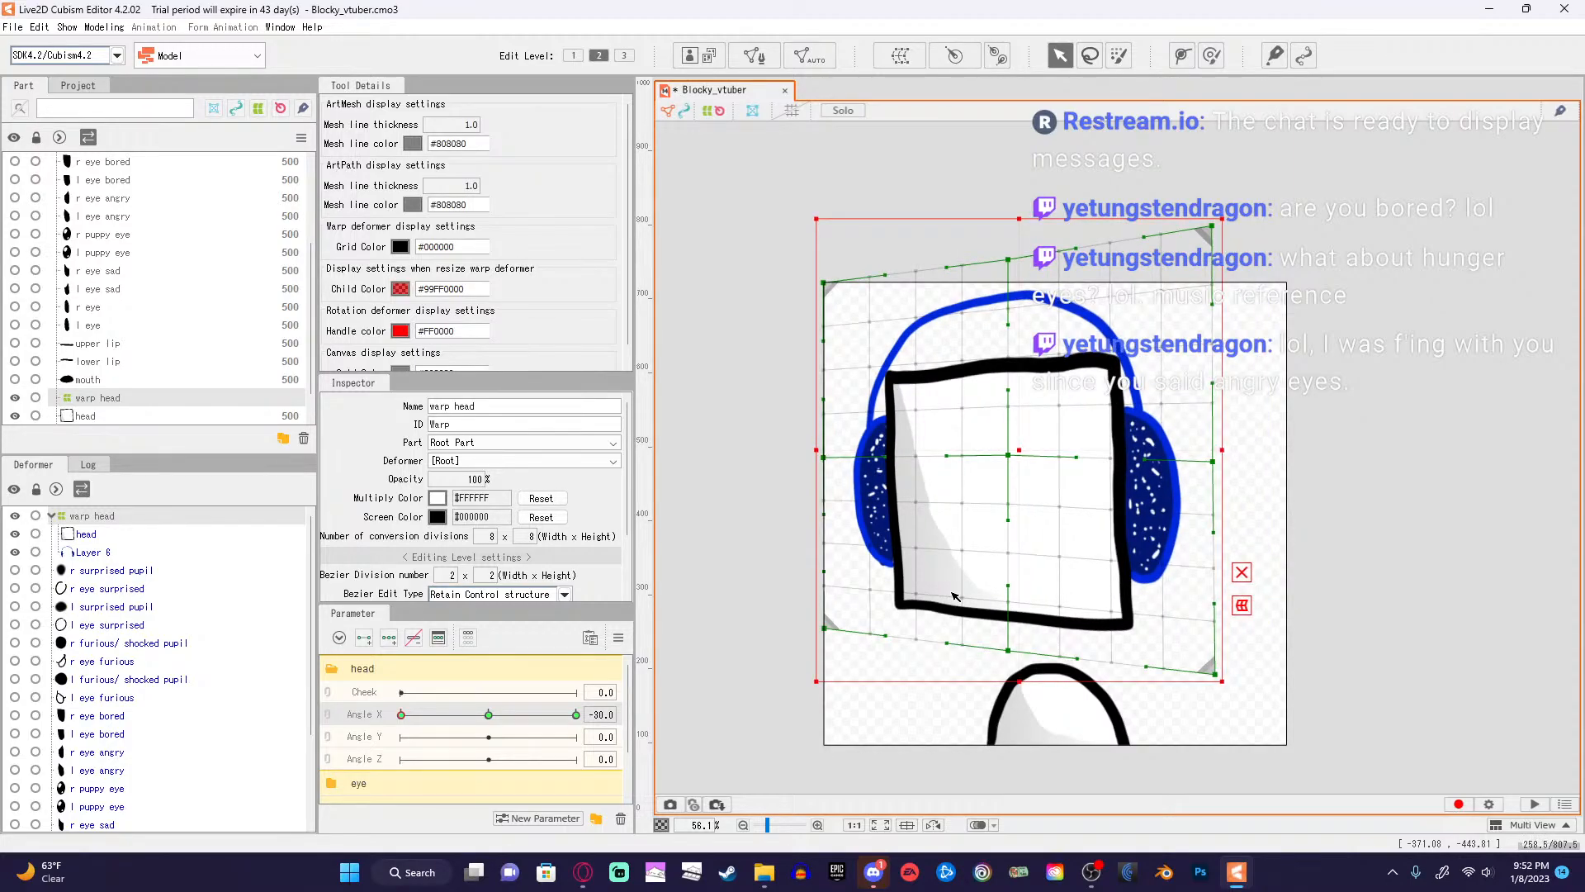
key("ctrl+y")
key("ctrl+y")
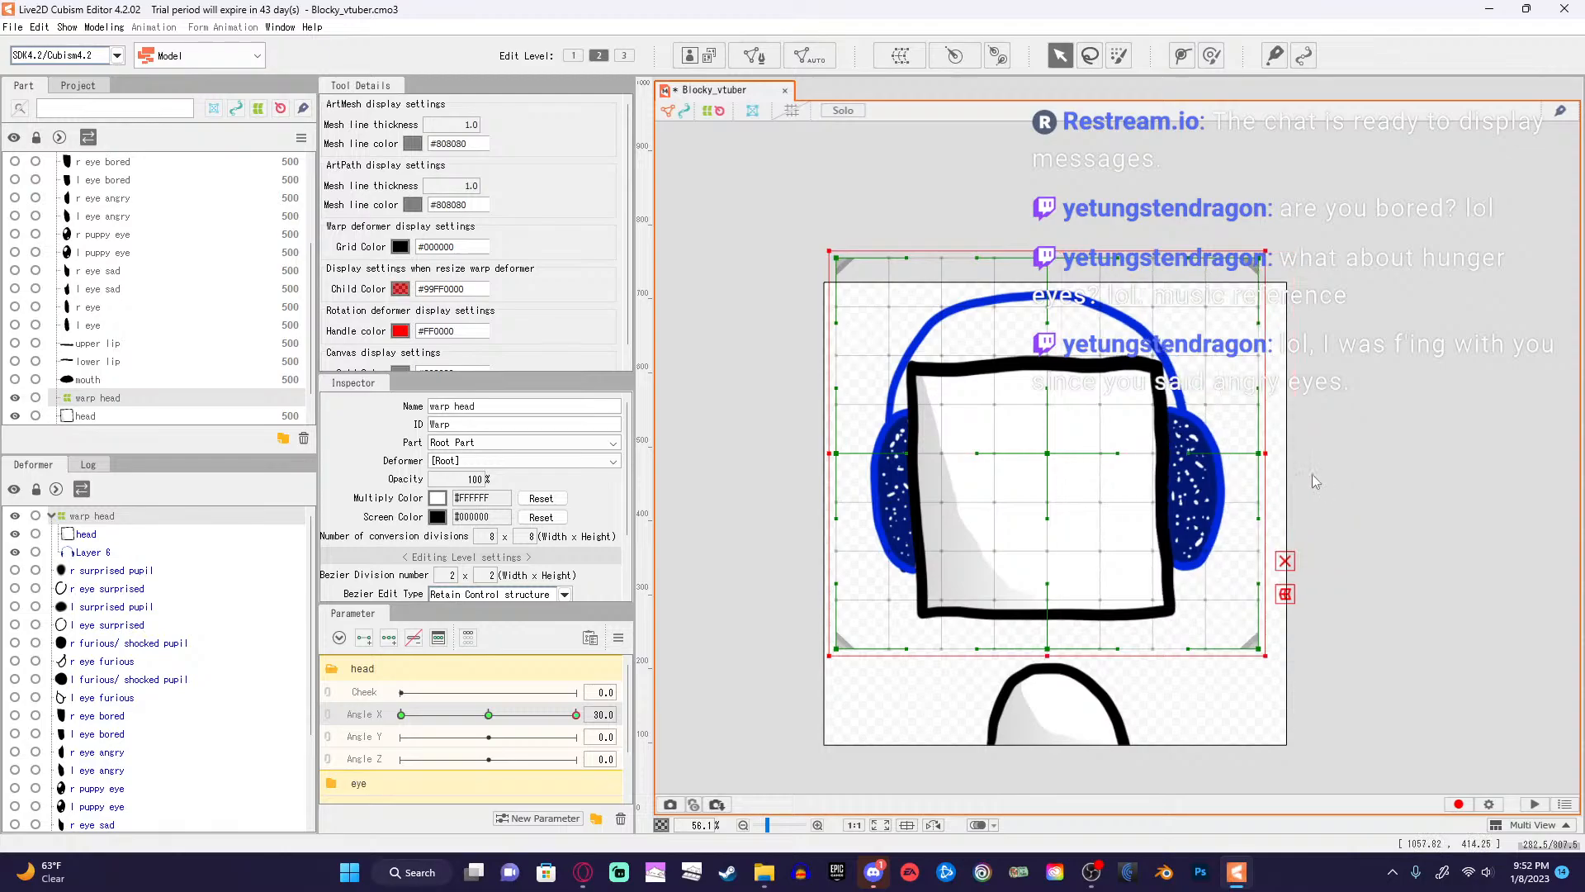
left_click(1420, 569)
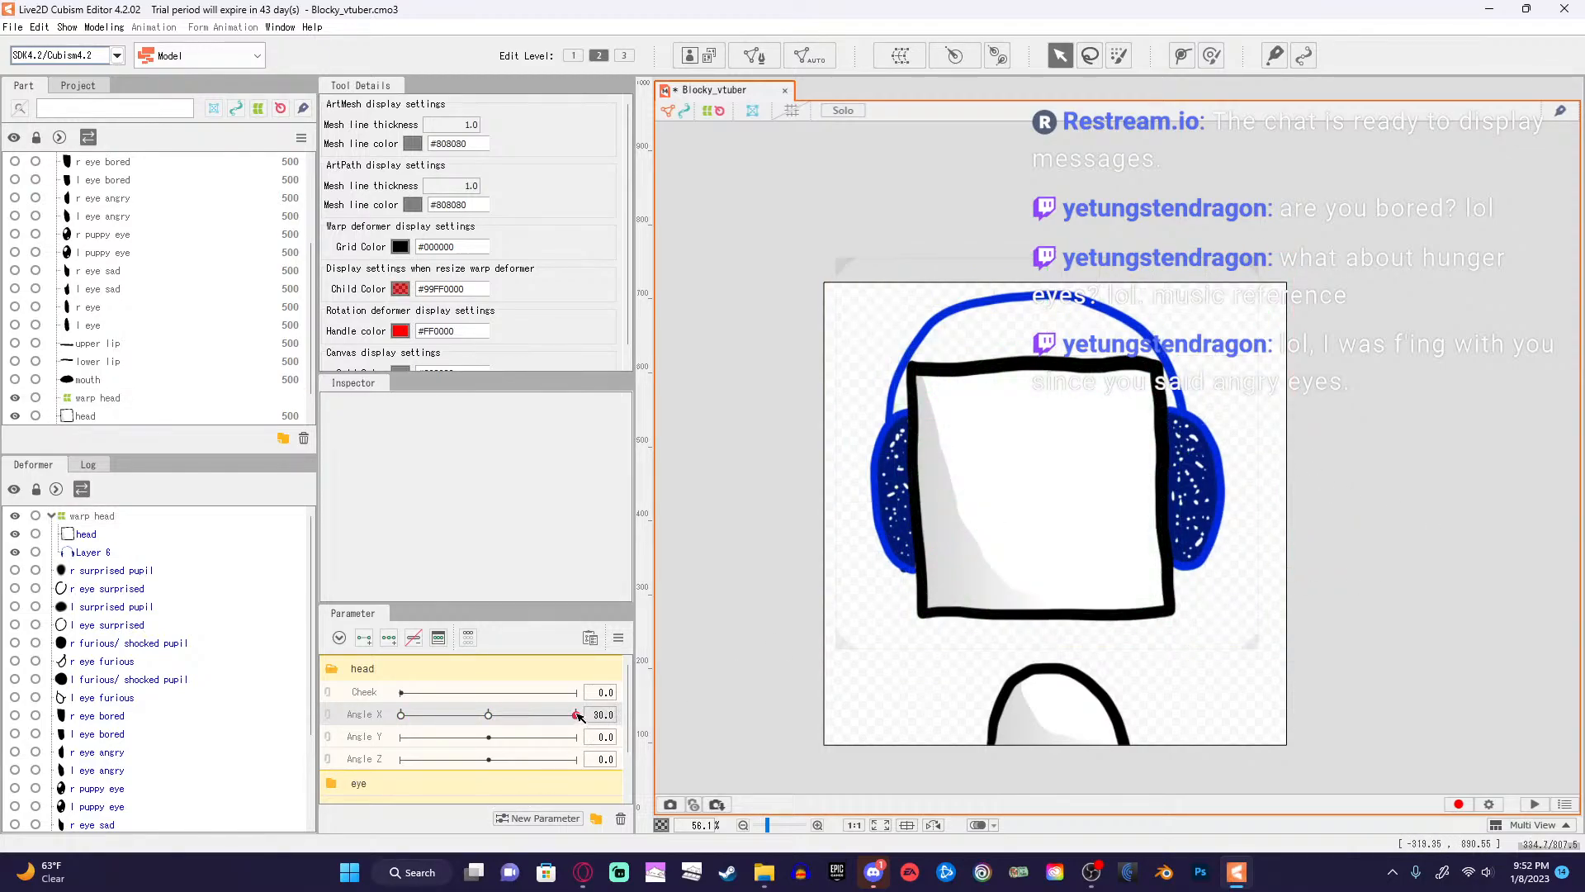
left_click_drag(580, 717, 491, 707)
Rewind the browser tutorial to the Reflect Motion part at about 3:56, pause it, and return to Live2D Cubism Editor.
left_click(583, 872)
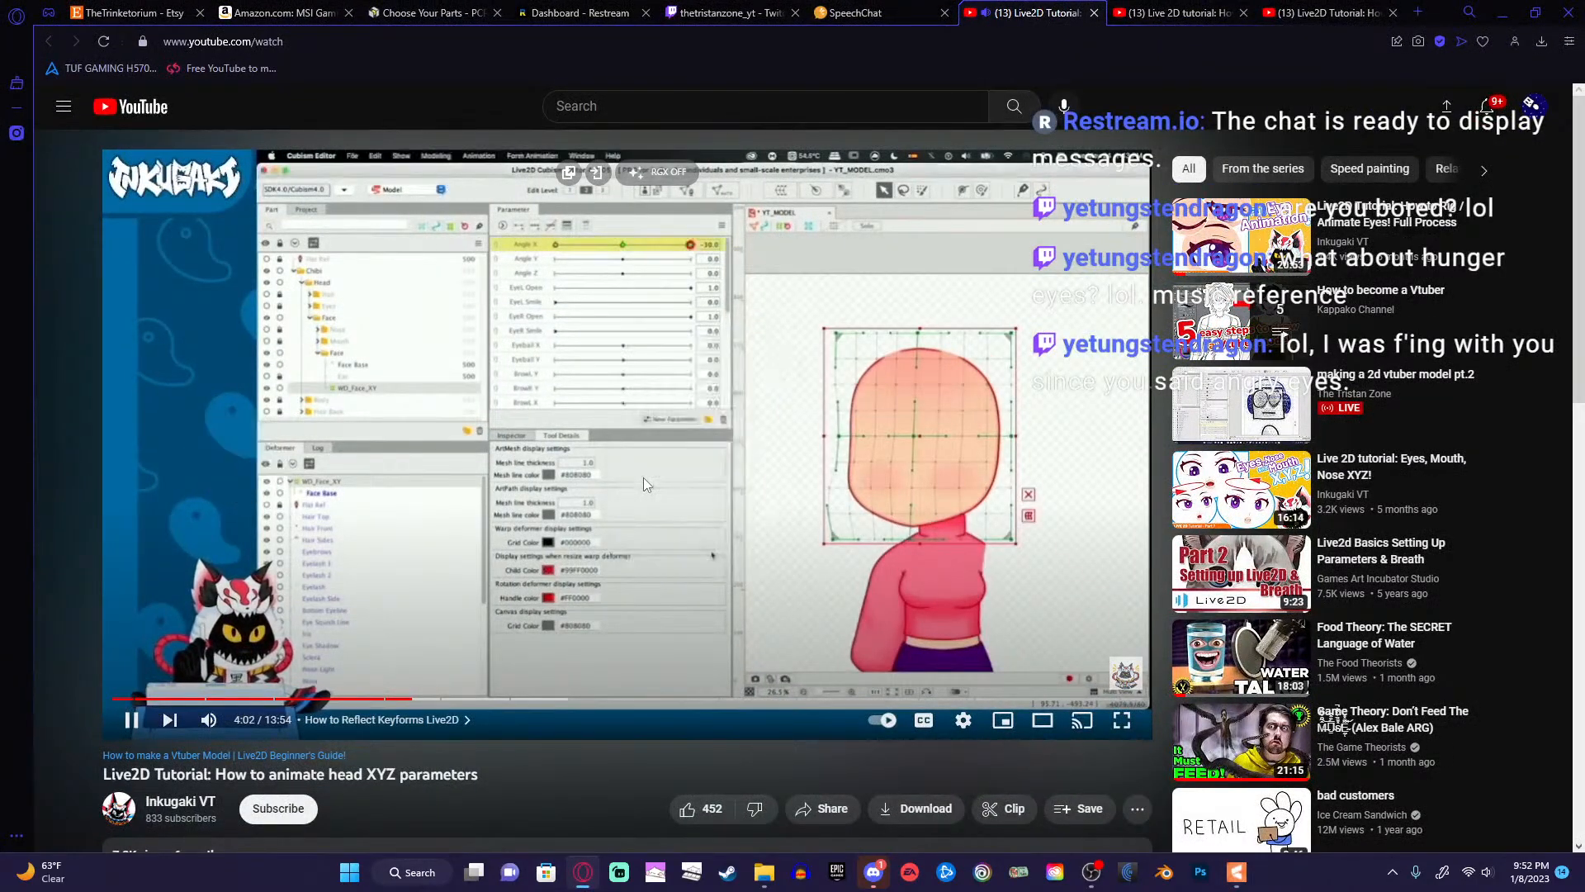
key("Left")
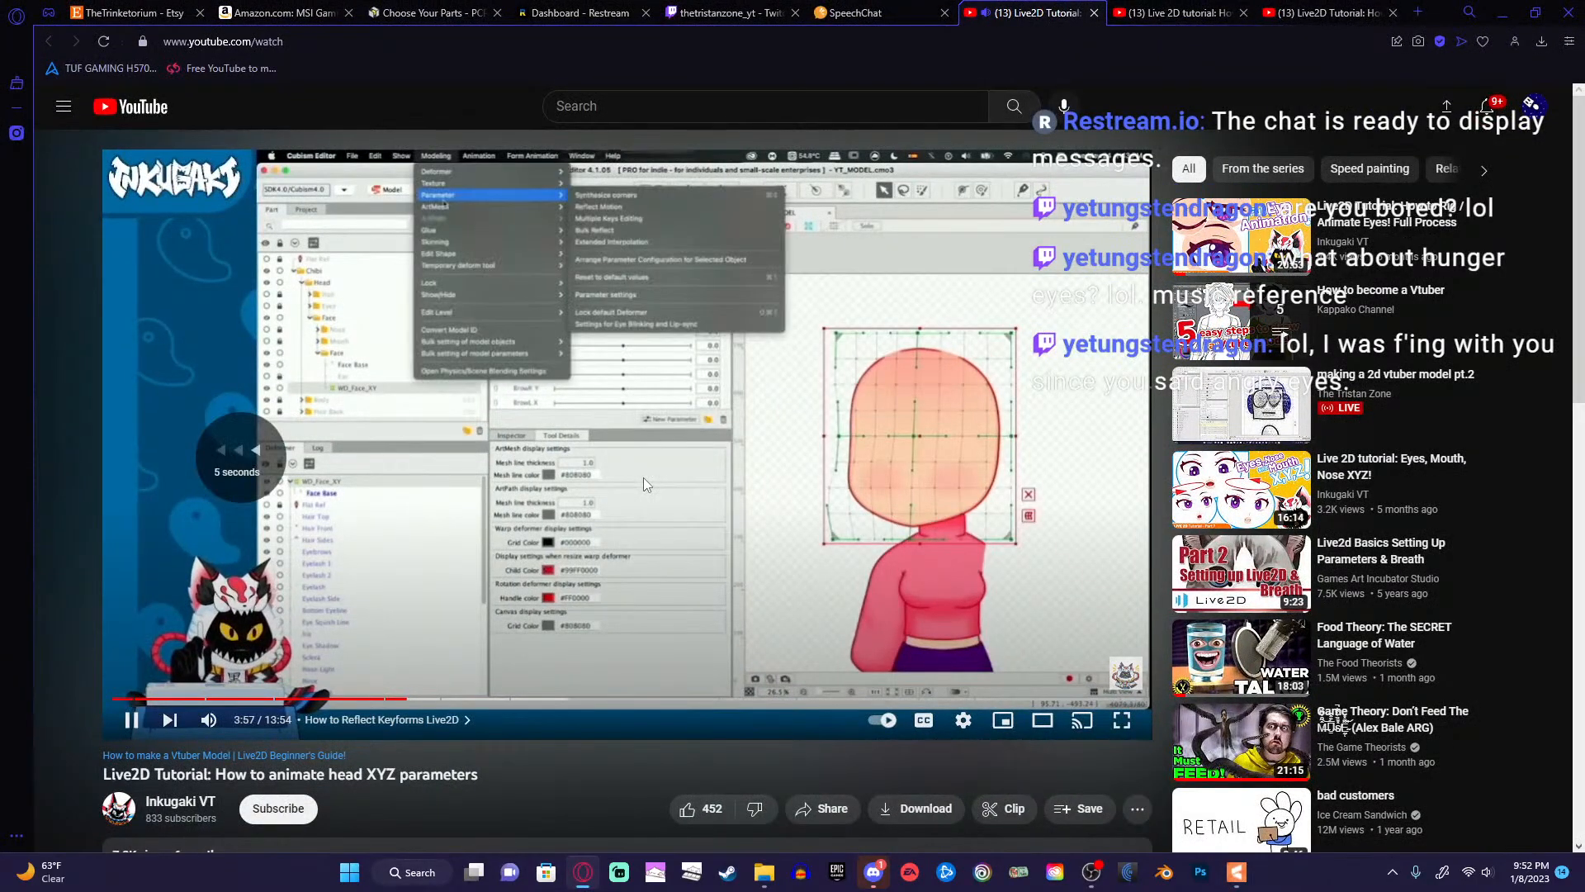
key("Left")
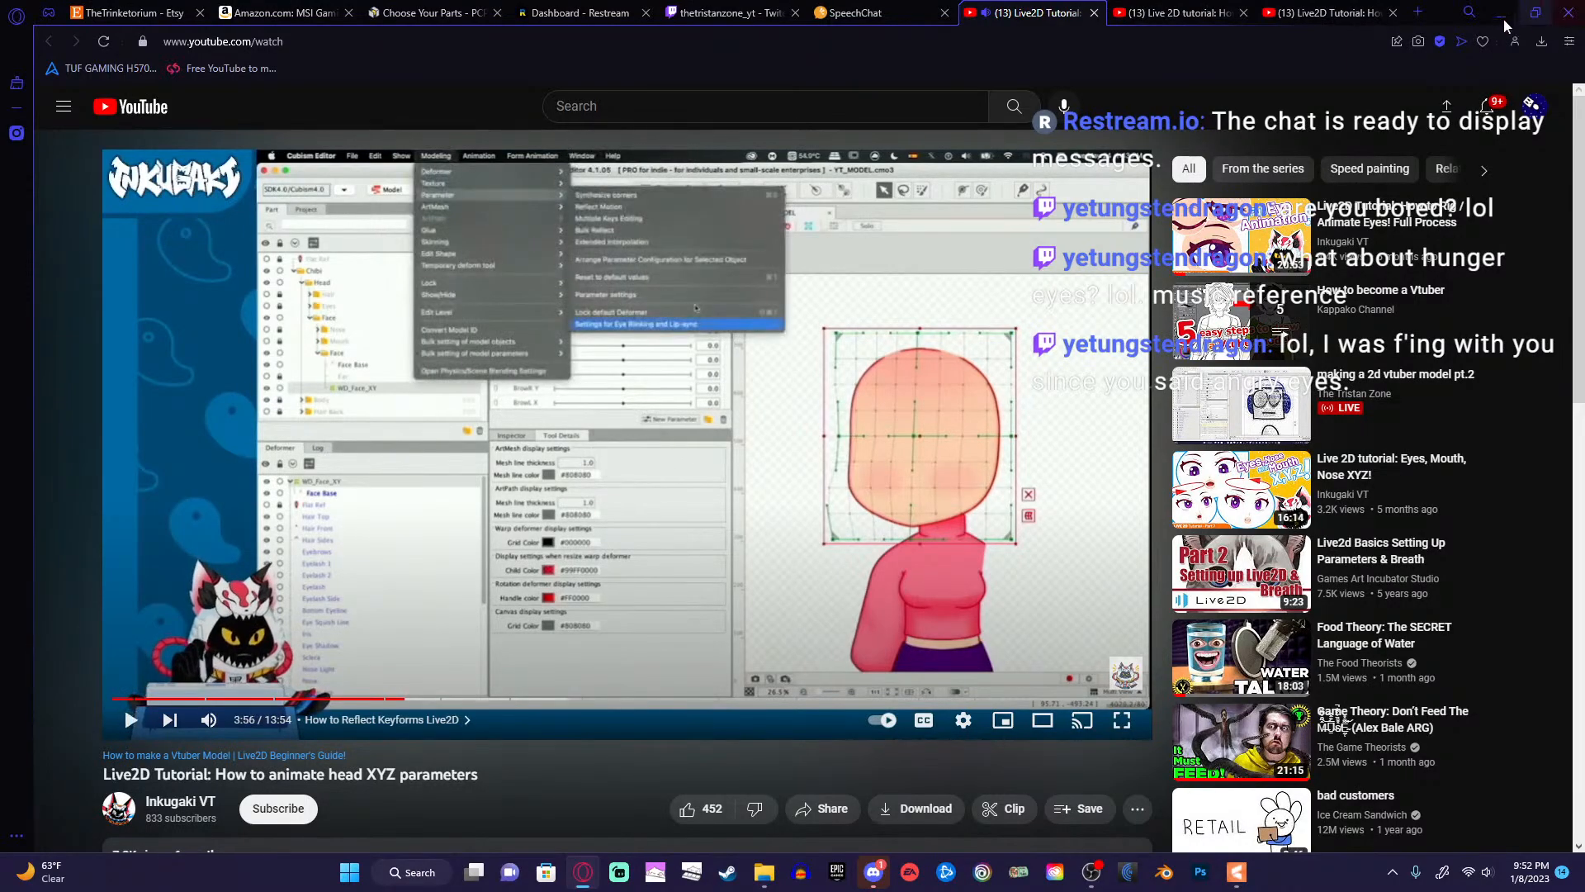
left_click(1503, 12)
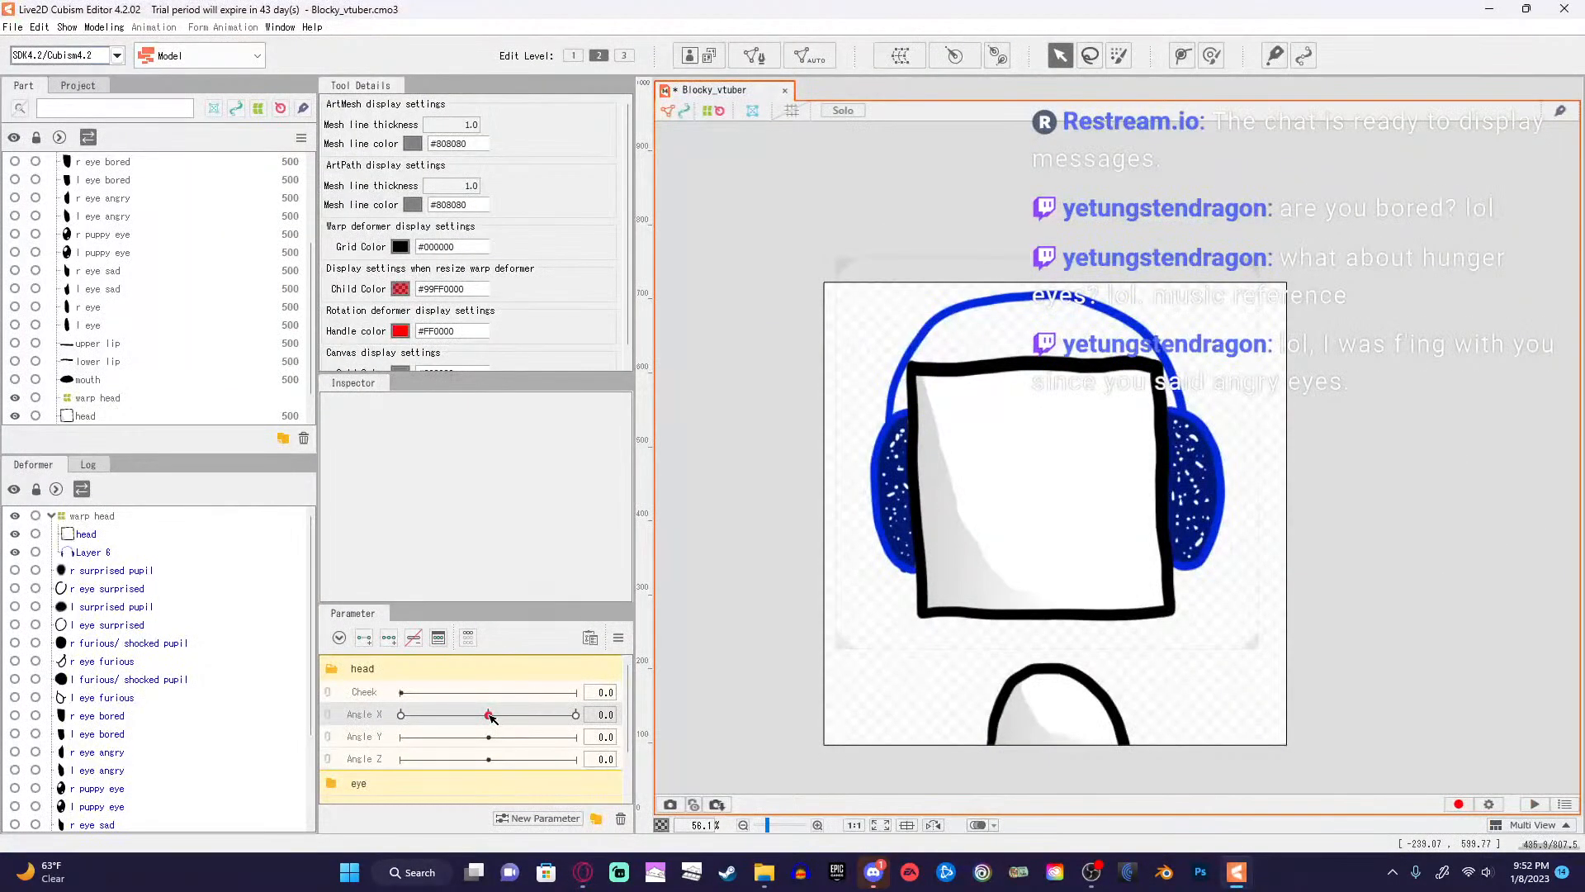
Set Angle X to -30 and select the warp head deformer together with its Angle X parameter.
left_click_drag(490, 715, 399, 714)
left_click(1084, 537)
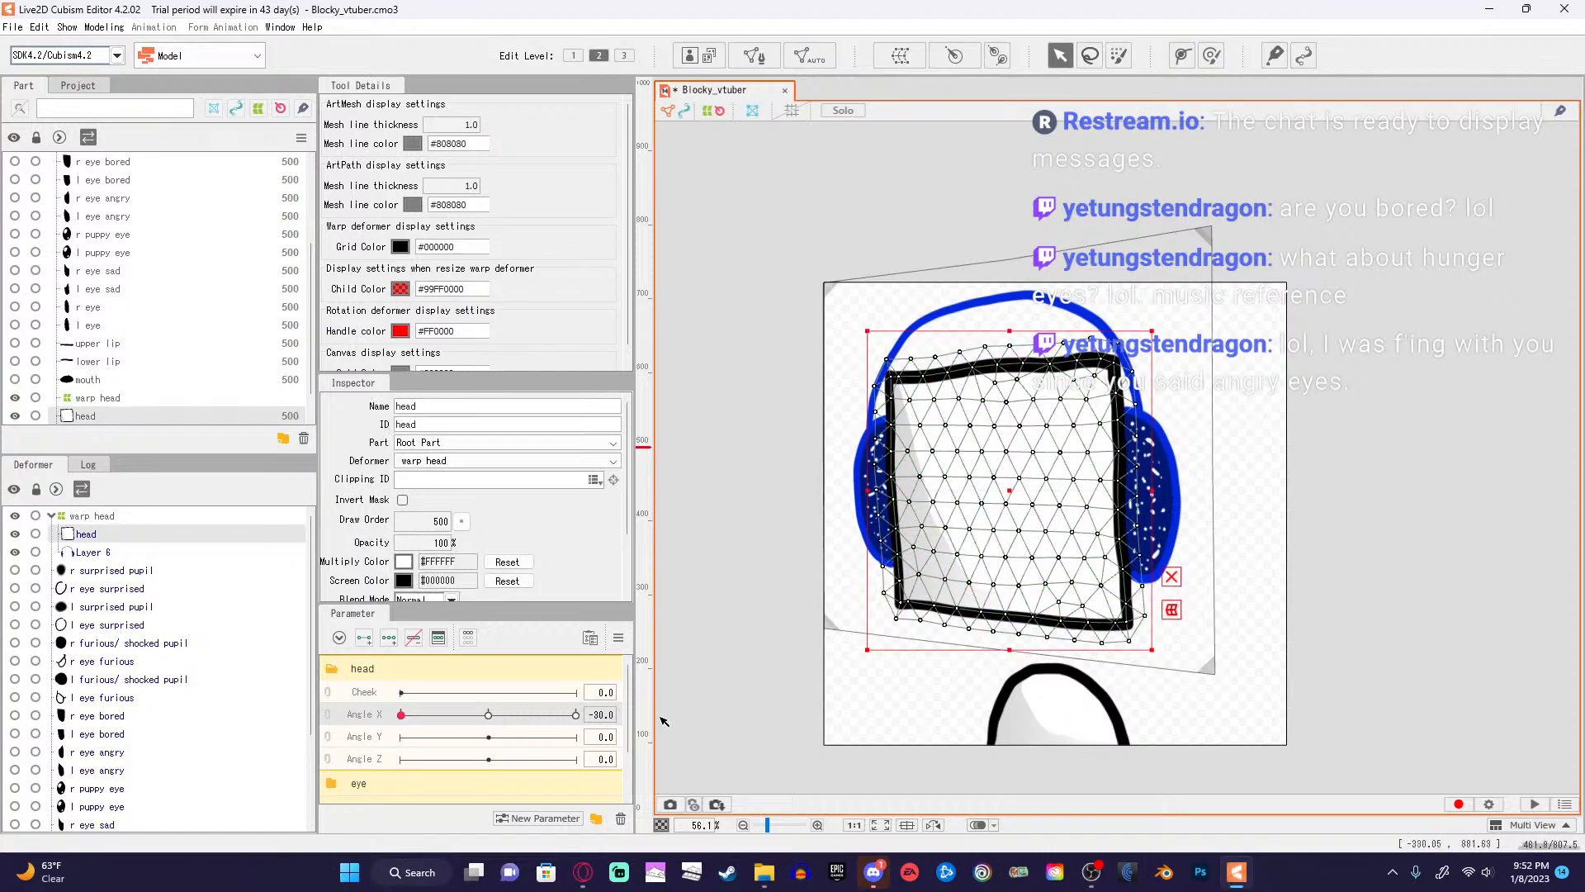
left_click(583, 872)
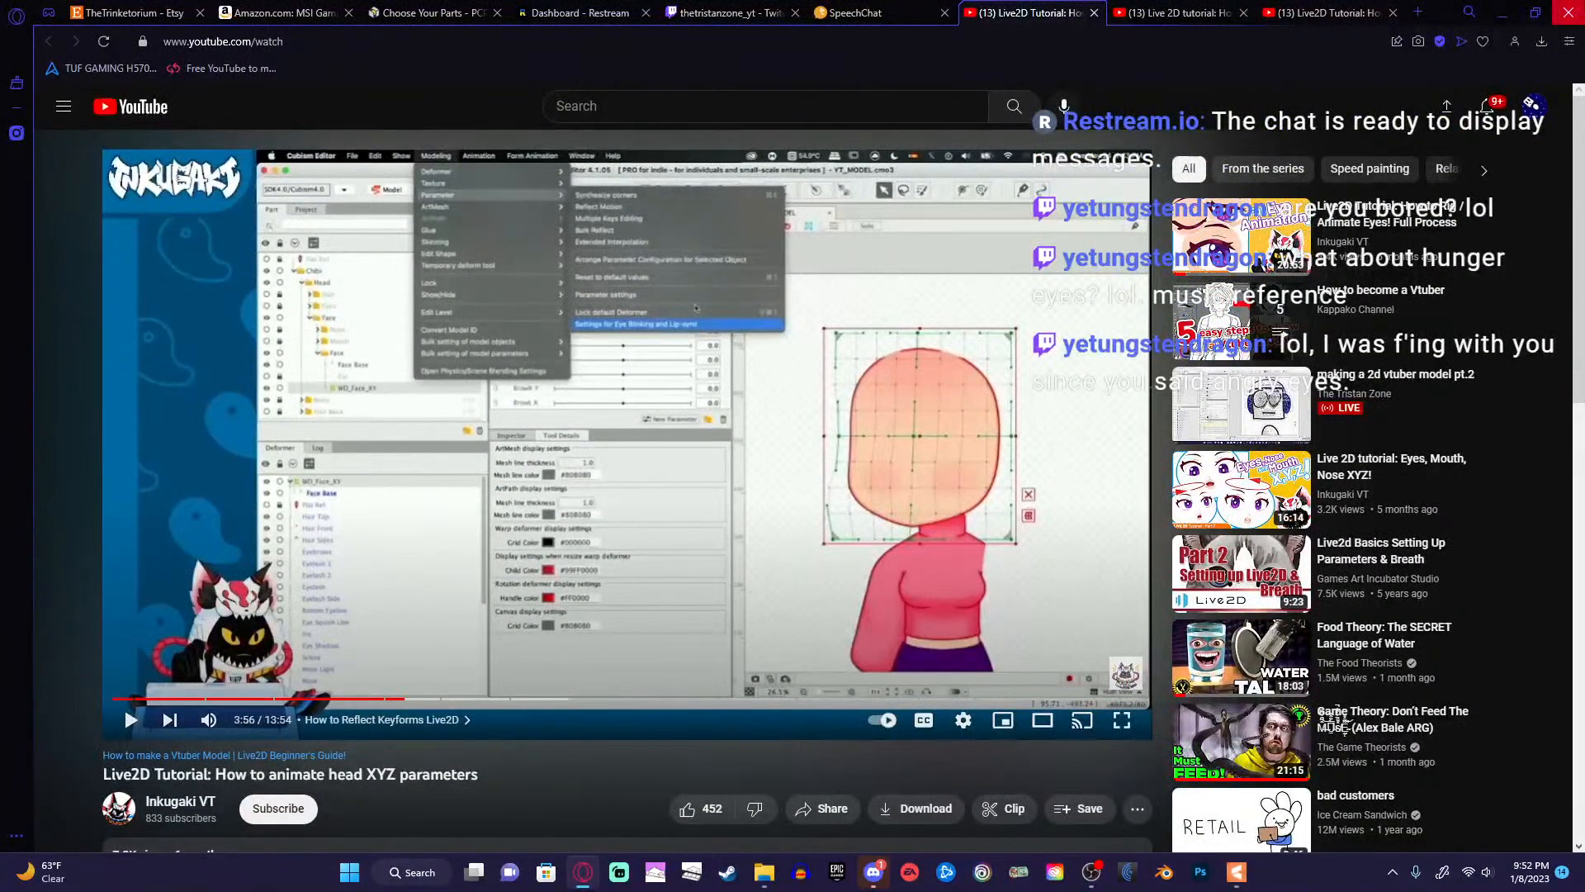
left_click(1518, 7)
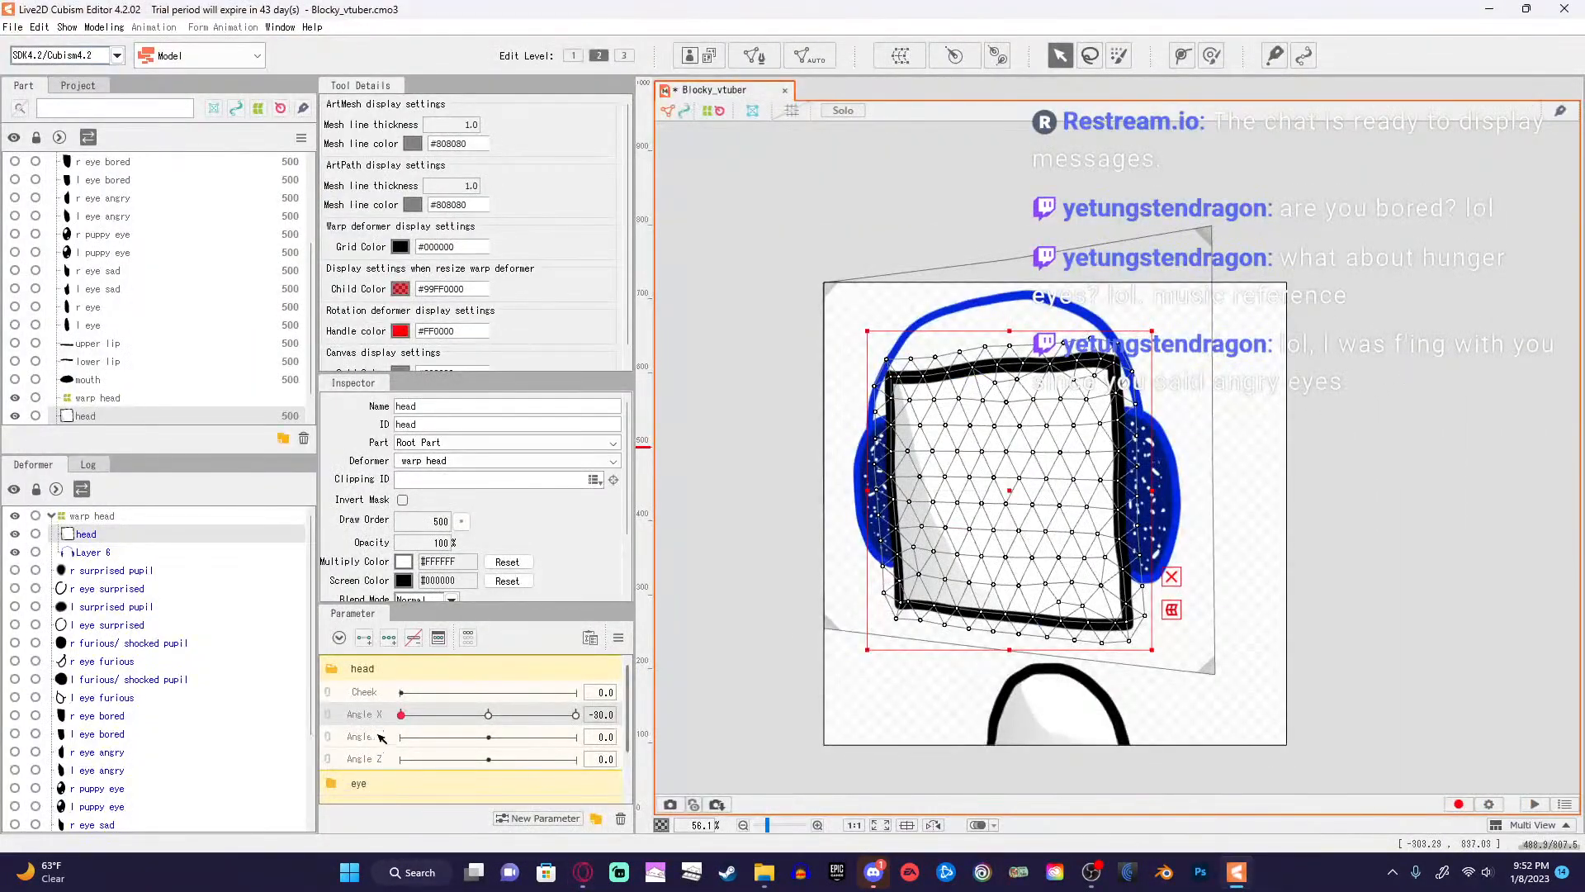
left_click(401, 715)
left_click(1326, 503)
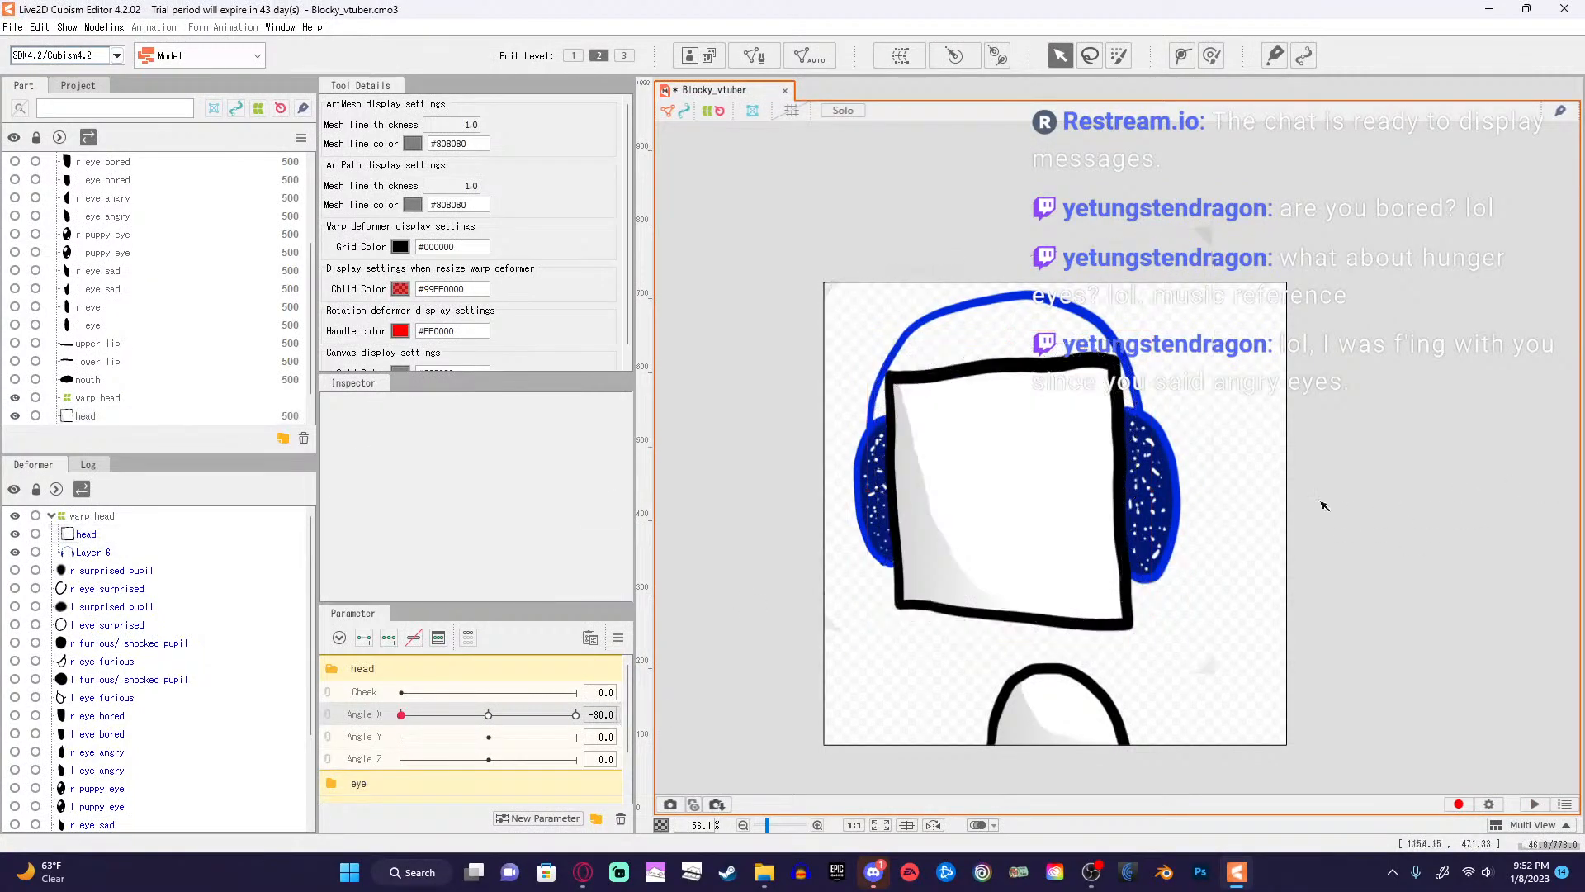
left_click(1133, 457)
left_click(1267, 487)
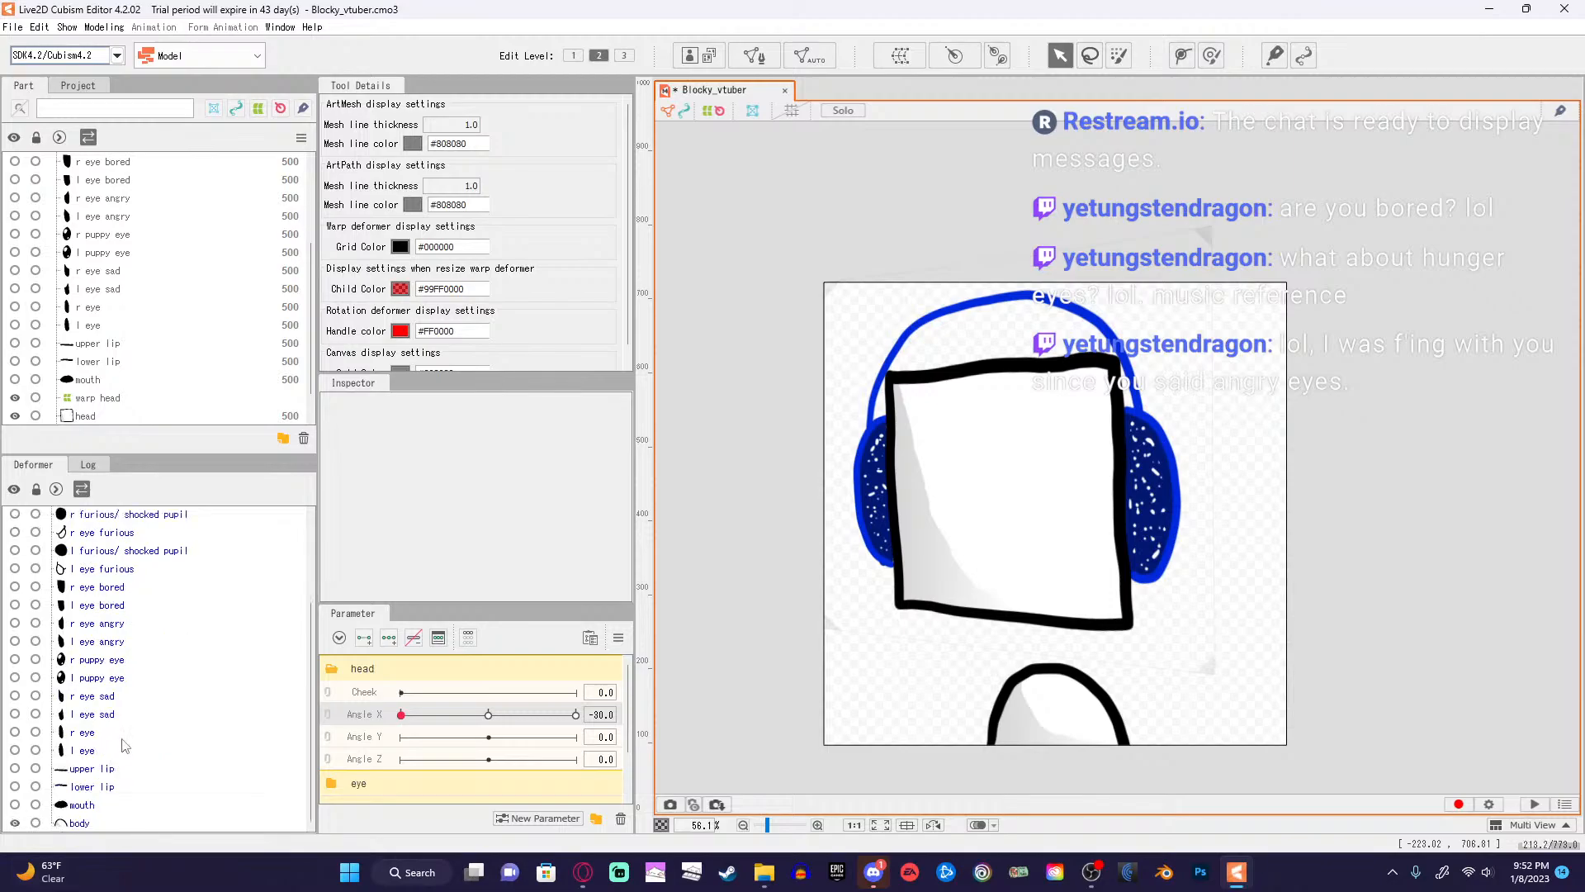
left_click(80, 517)
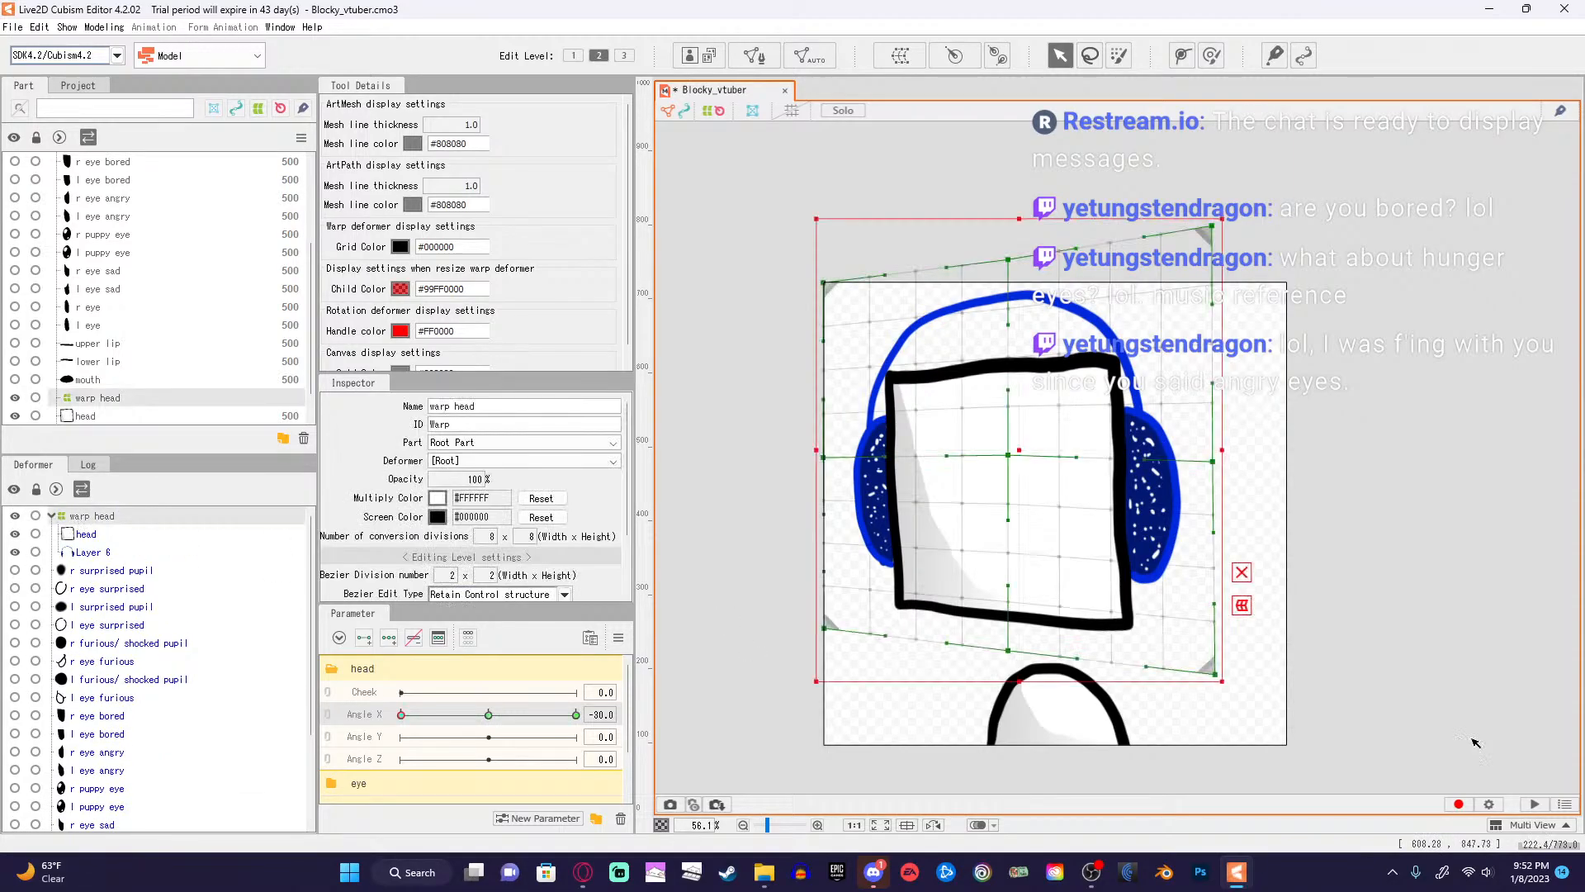
left_click(390, 715)
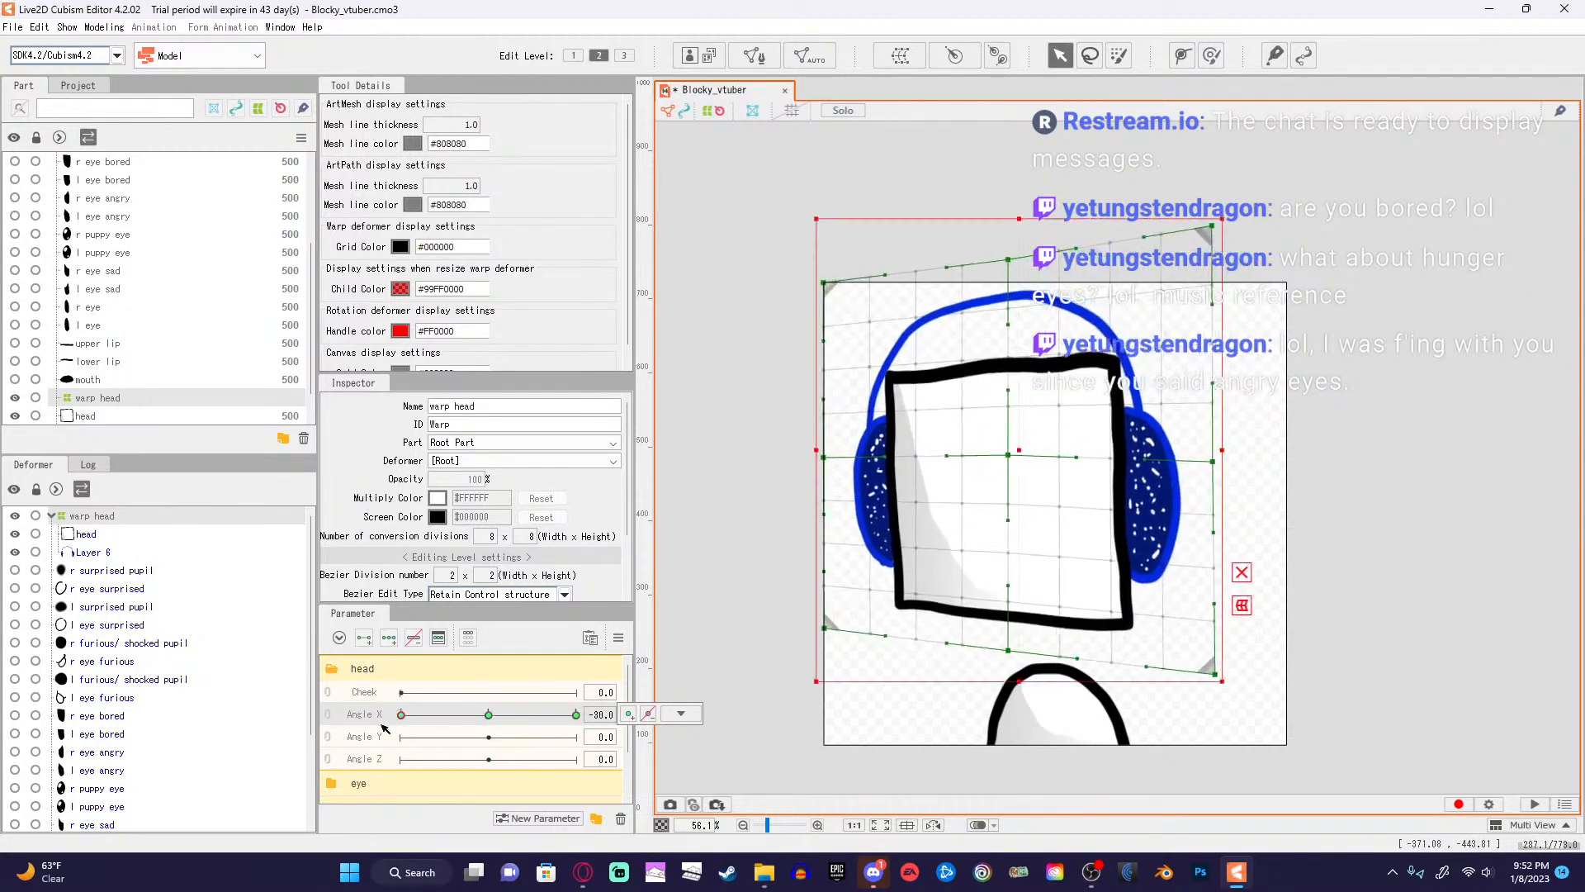
Look up in the browser tutorial which parameter command reflects the keyform, and return to Live2D Cubism Editor.
left_click(123, 28)
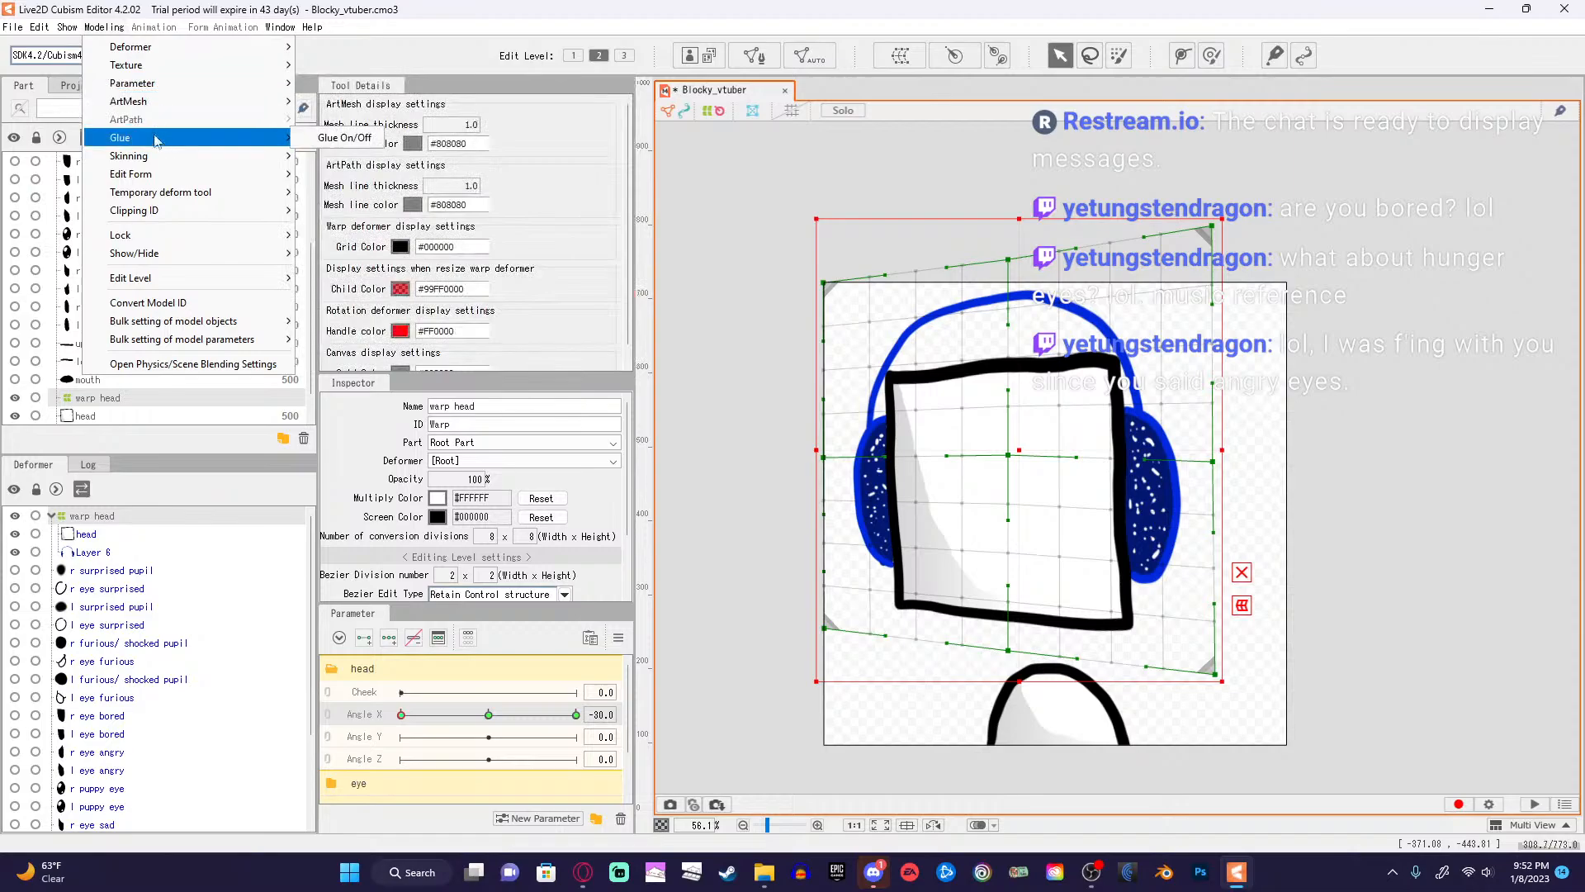
left_click(369, 38)
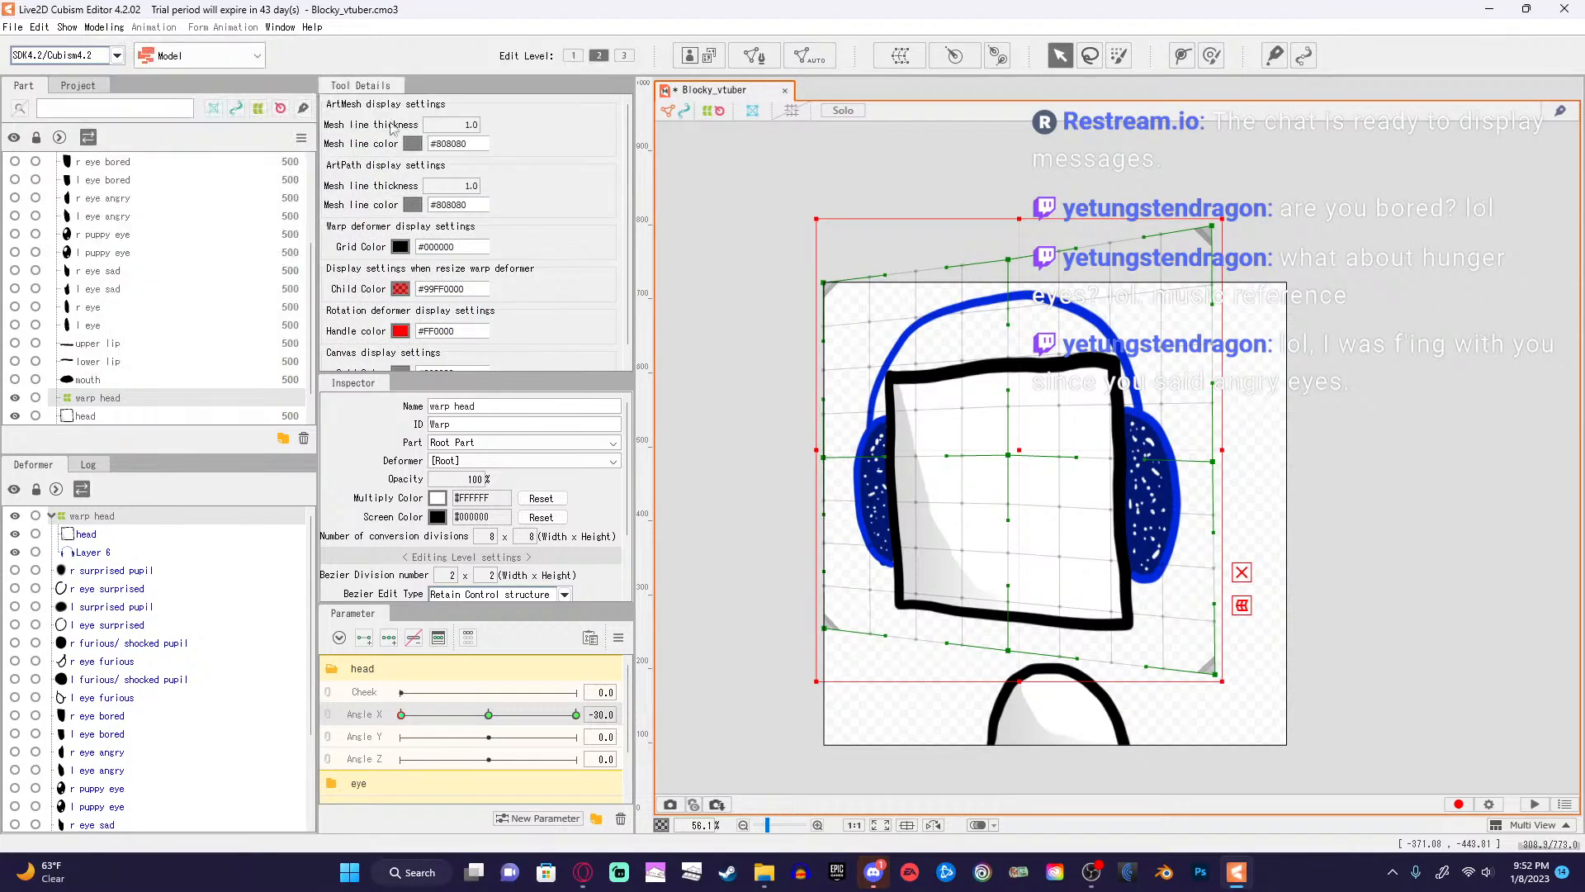
left_click(575, 881)
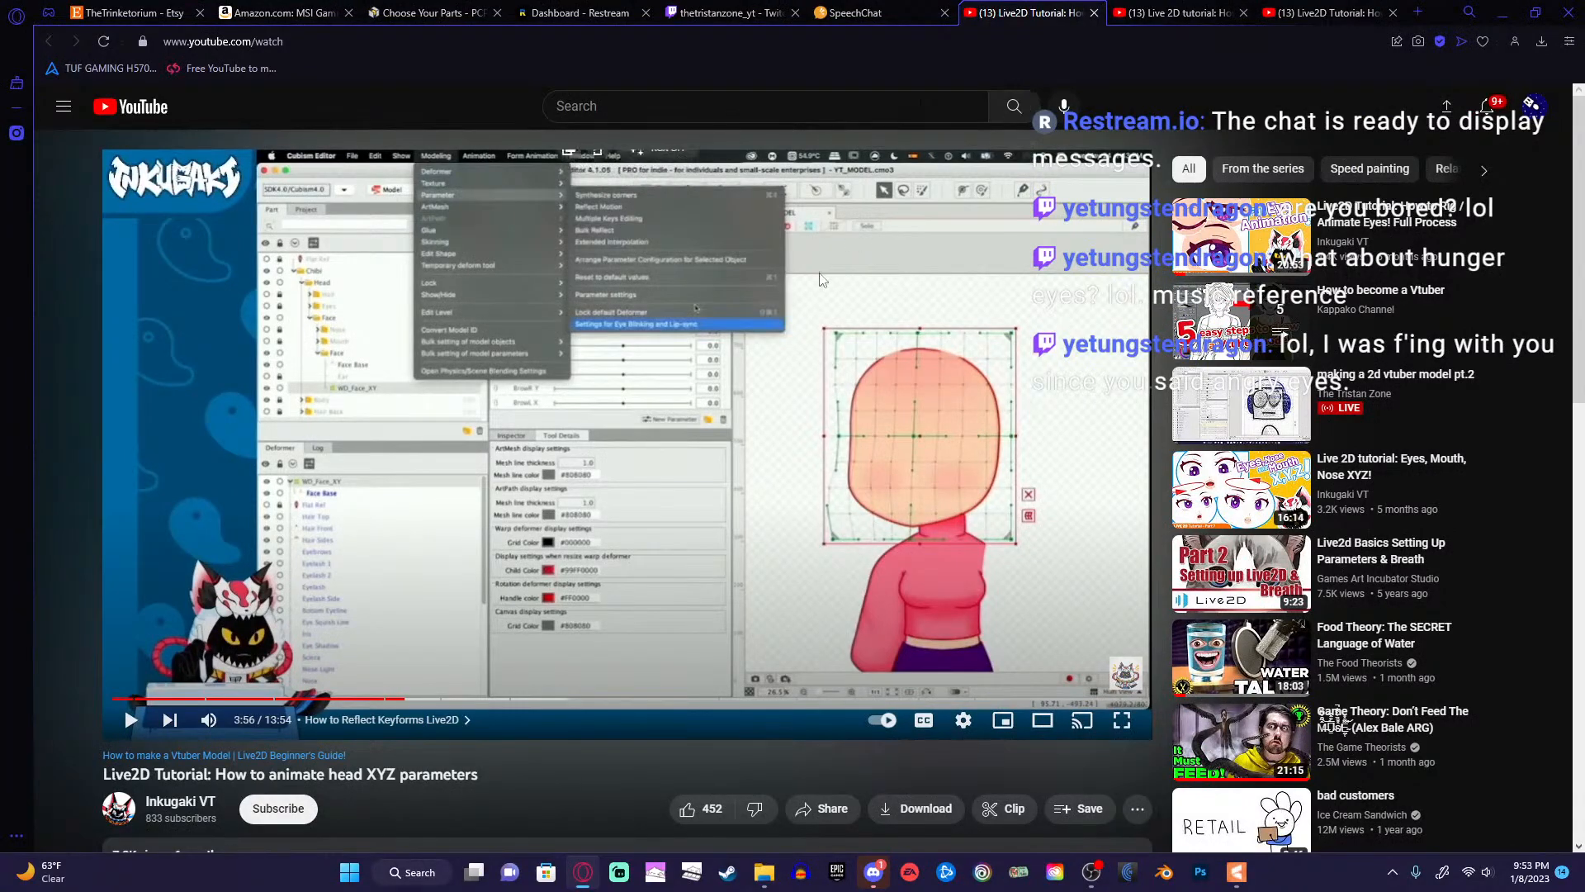
left_click(902, 333)
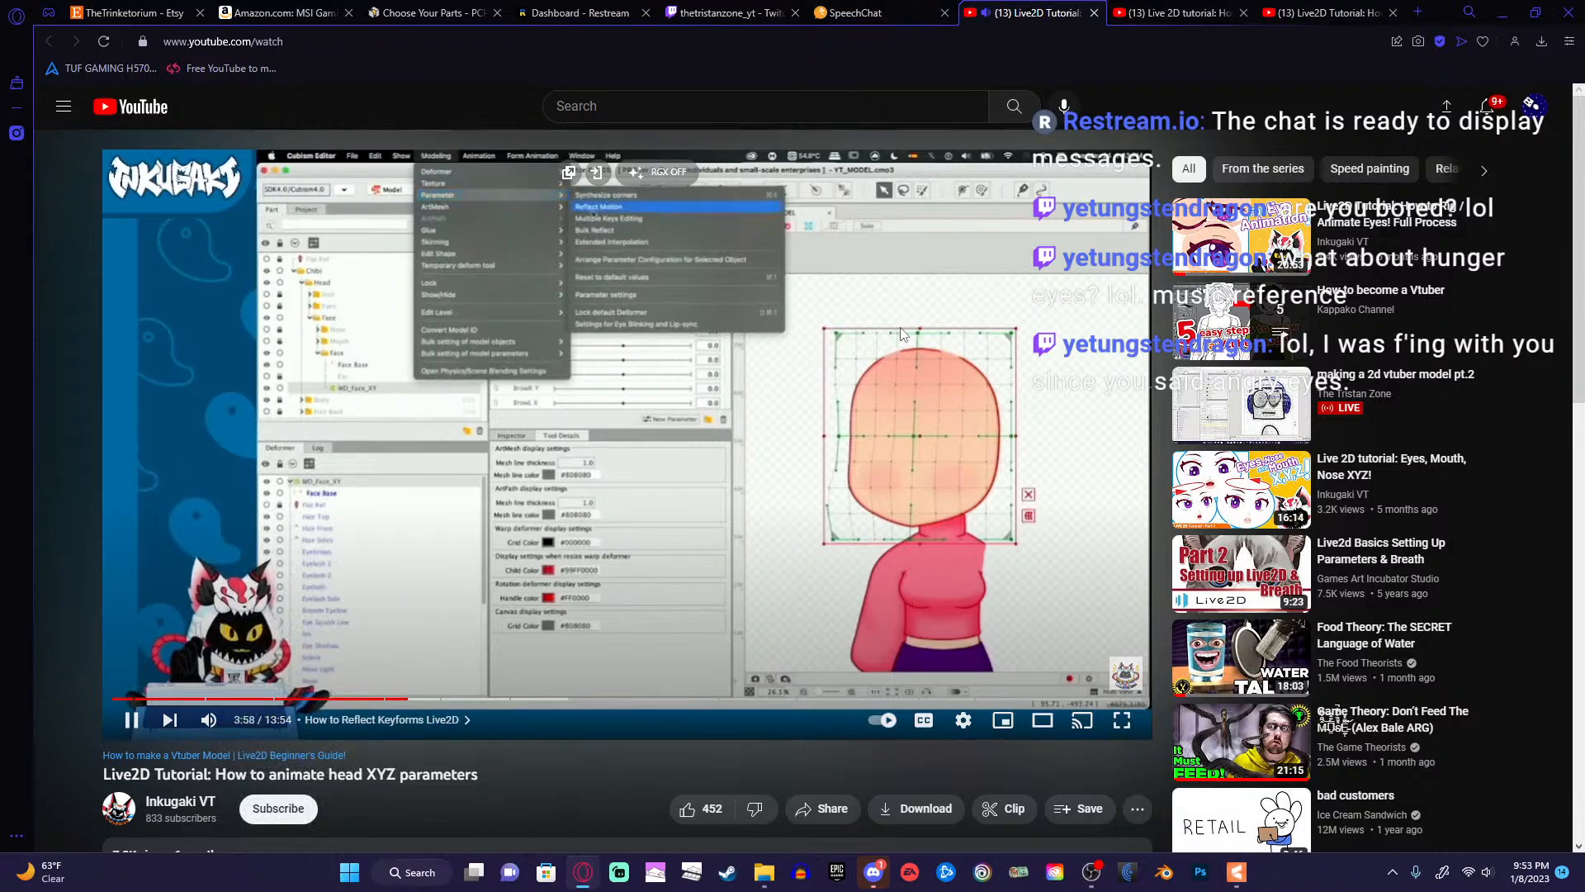
left_click(901, 334)
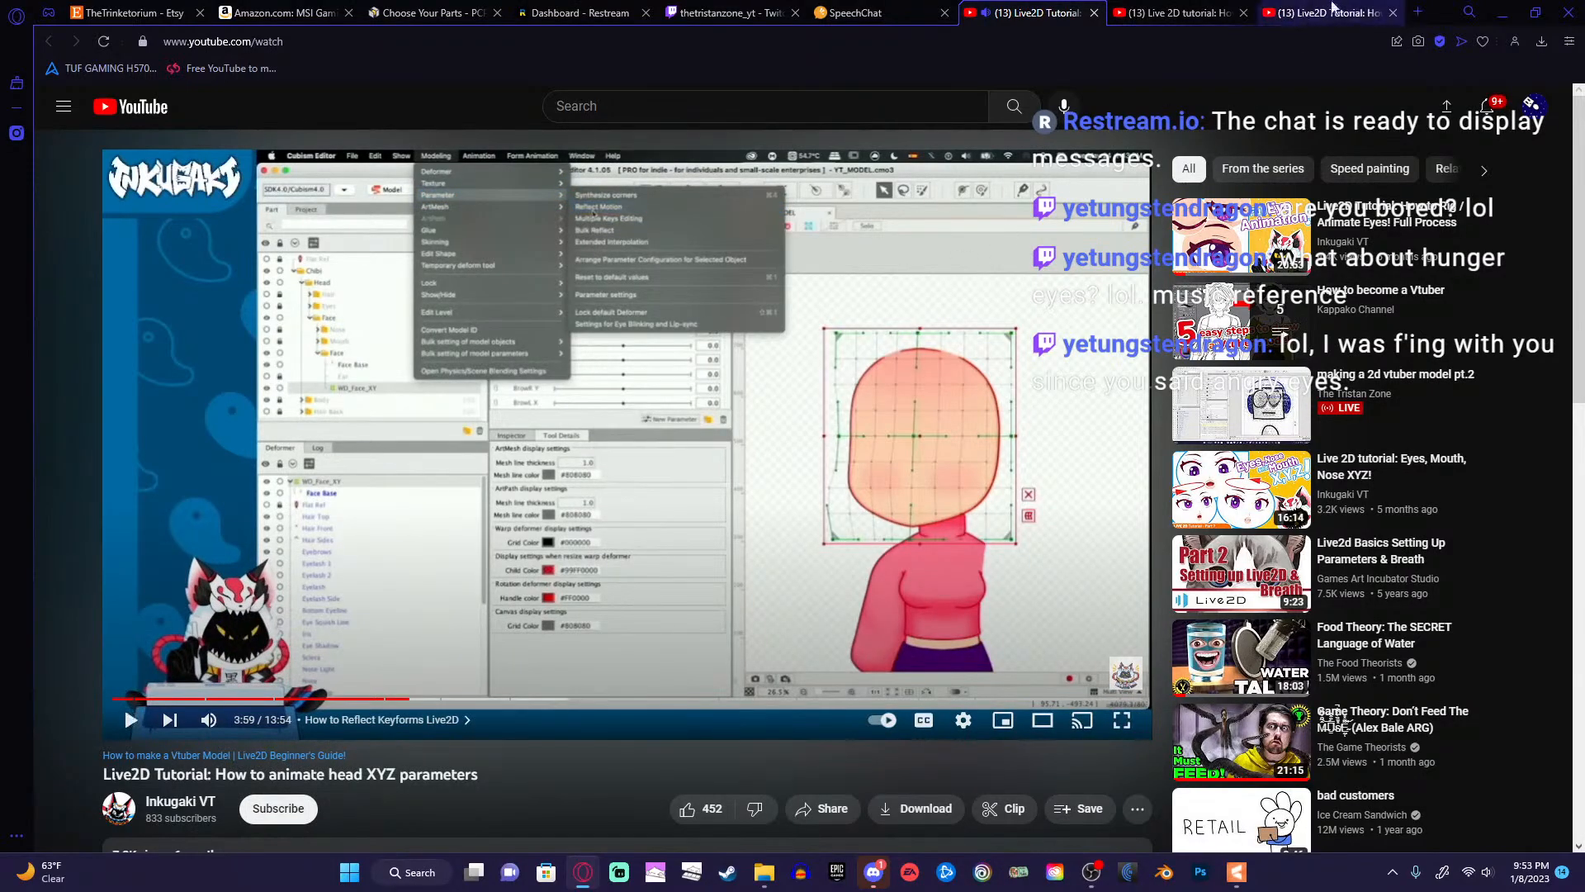
left_click(1500, 10)
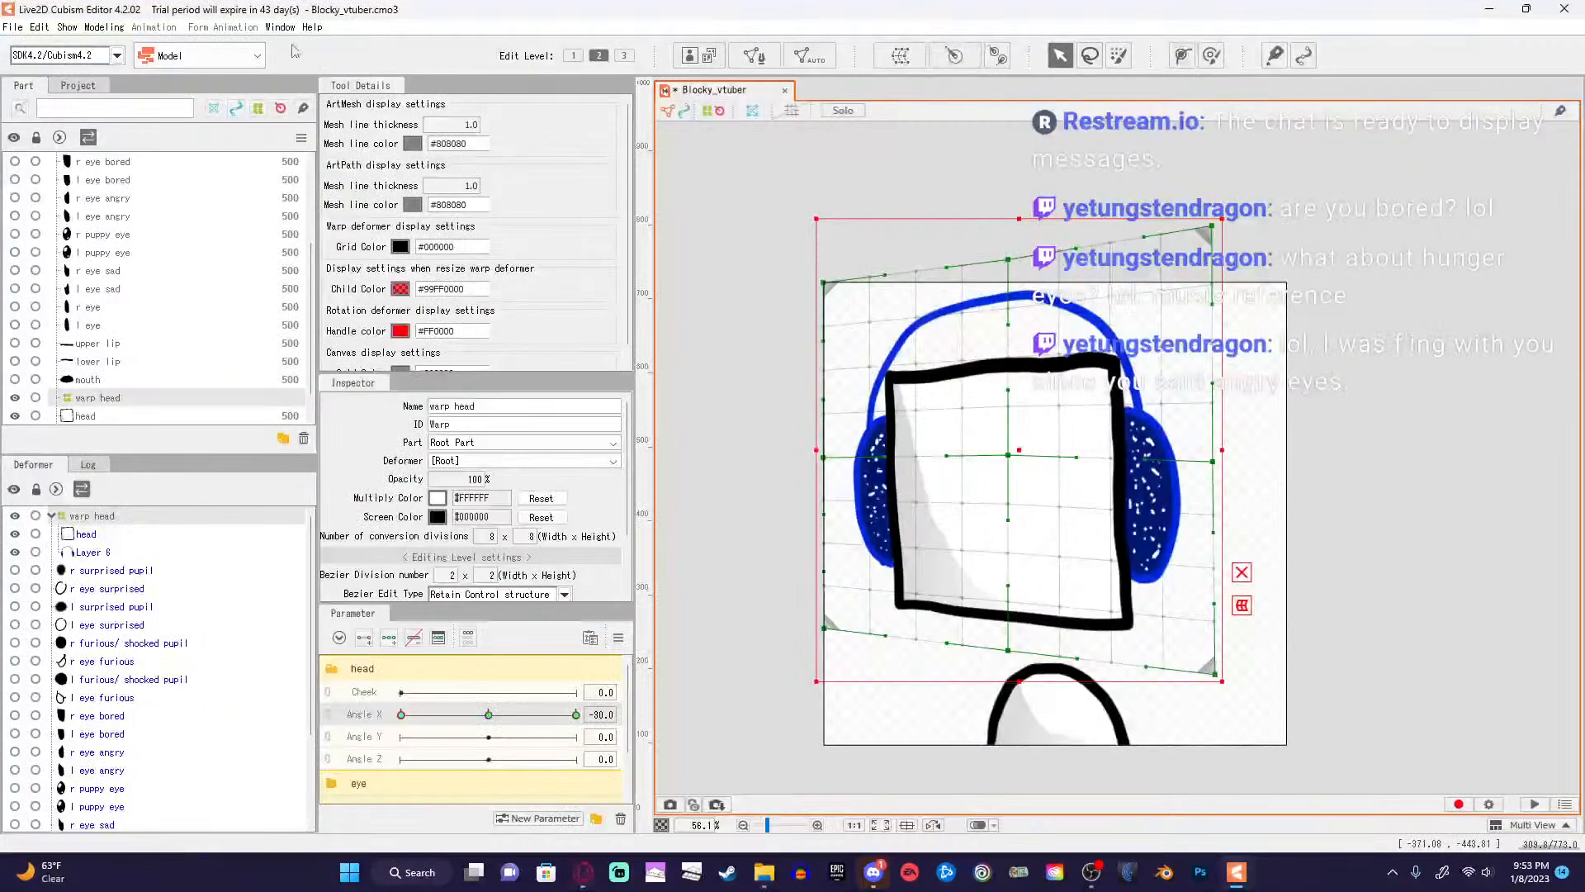
Open the Reflect Motion settings for the warp head deformer at Angle X -30.
left_click(107, 27)
mouse_move(248, 84)
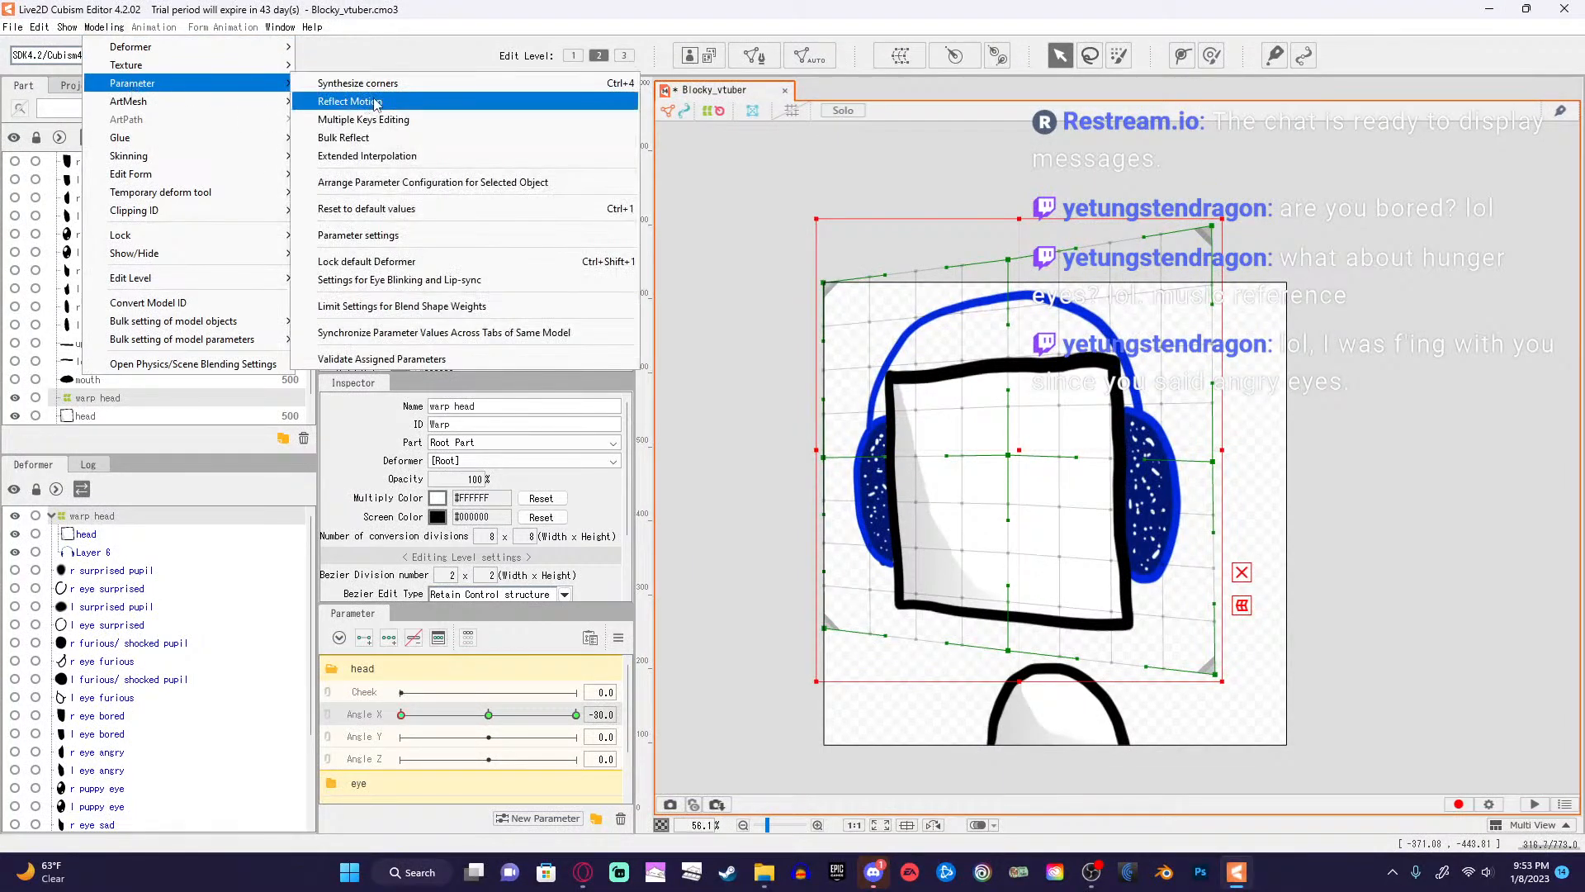
left_click(375, 101)
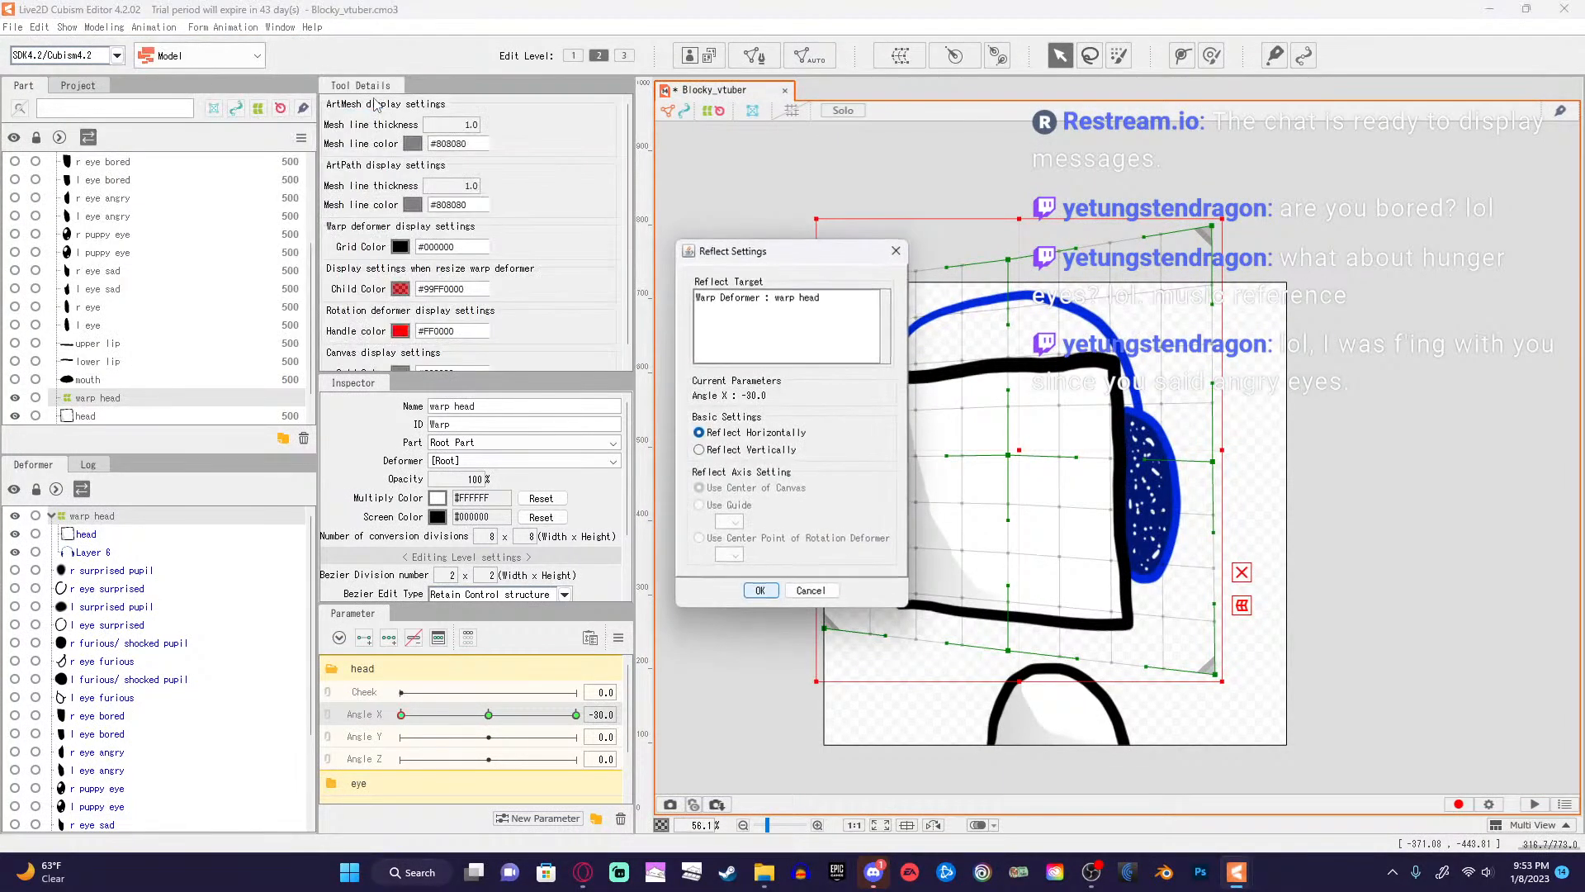
Check in the browser tutorial how the reflected head keyform is made, and return to the open Reflect Settings in Live2D Cubism Editor.
left_click(583, 872)
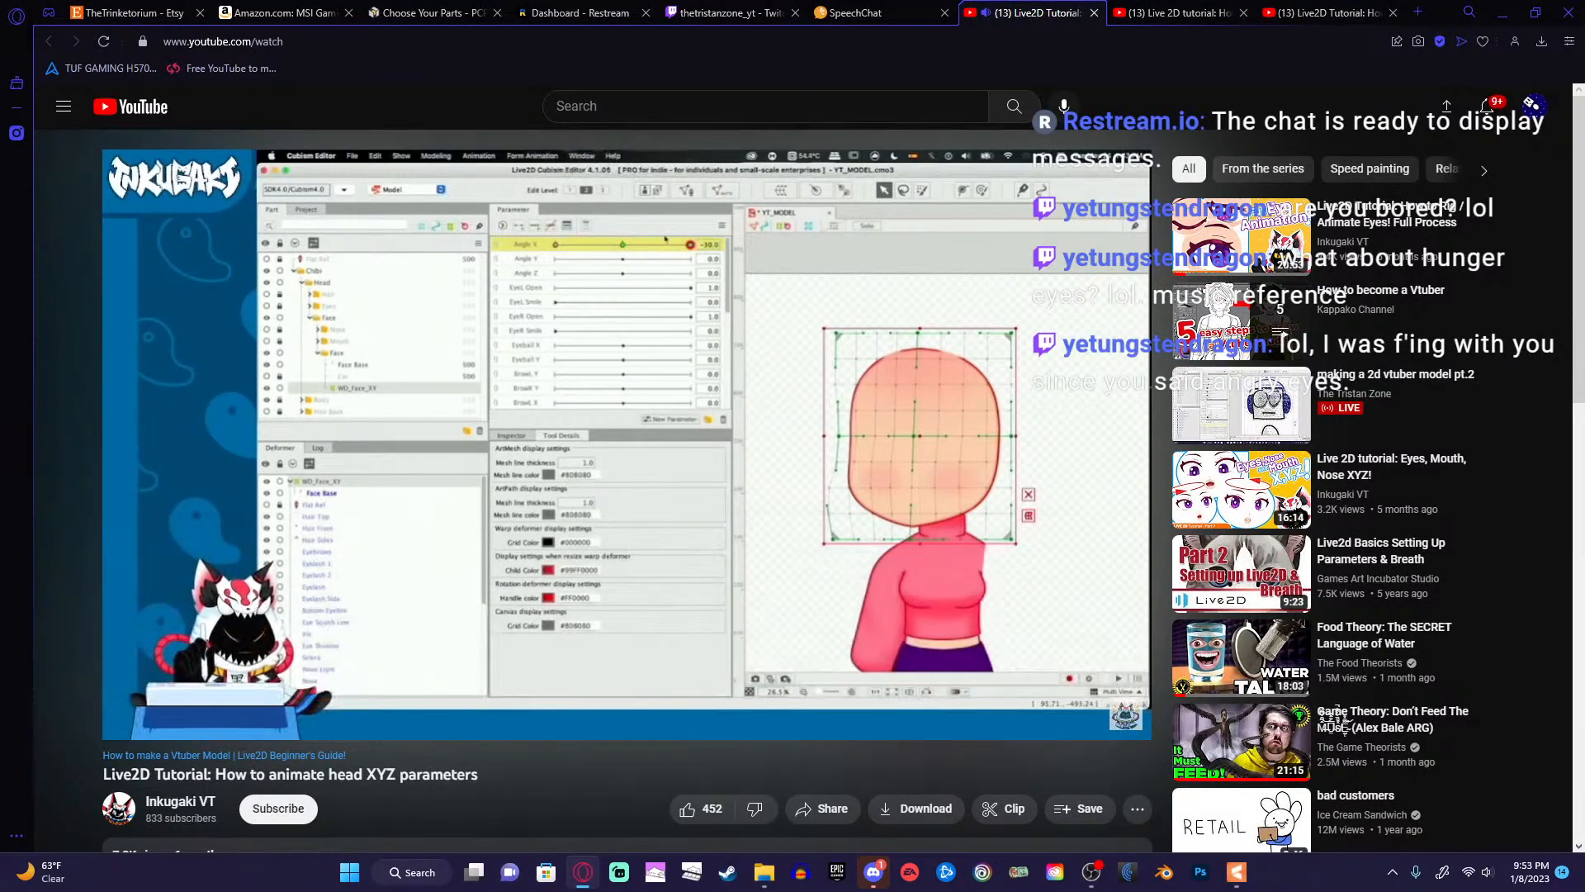
double_click(705, 541)
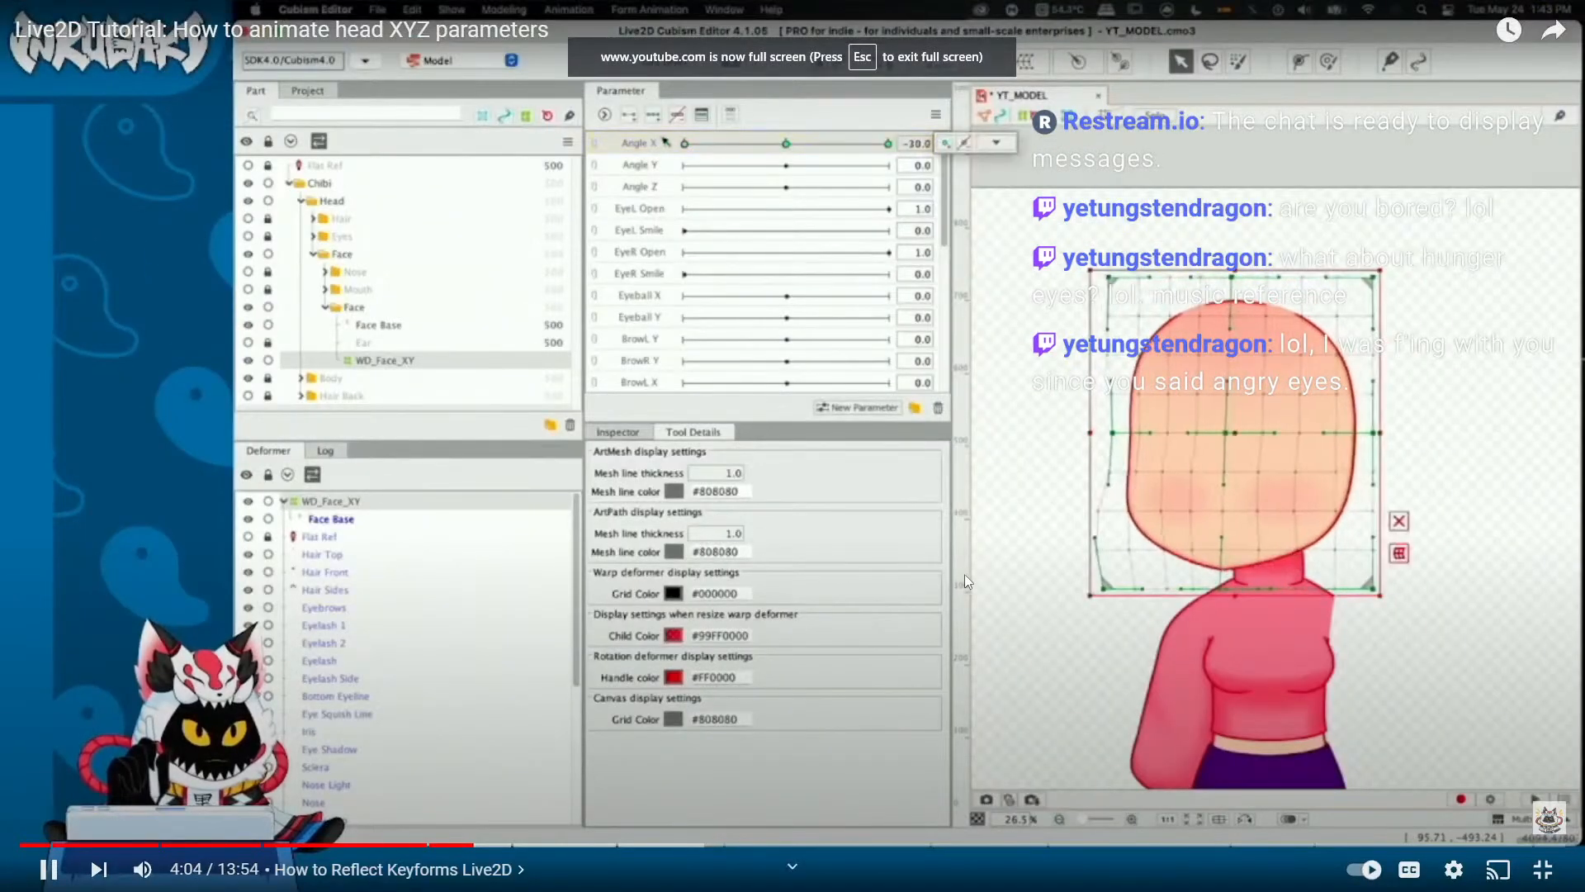
left_click(1285, 782)
left_click(1543, 869)
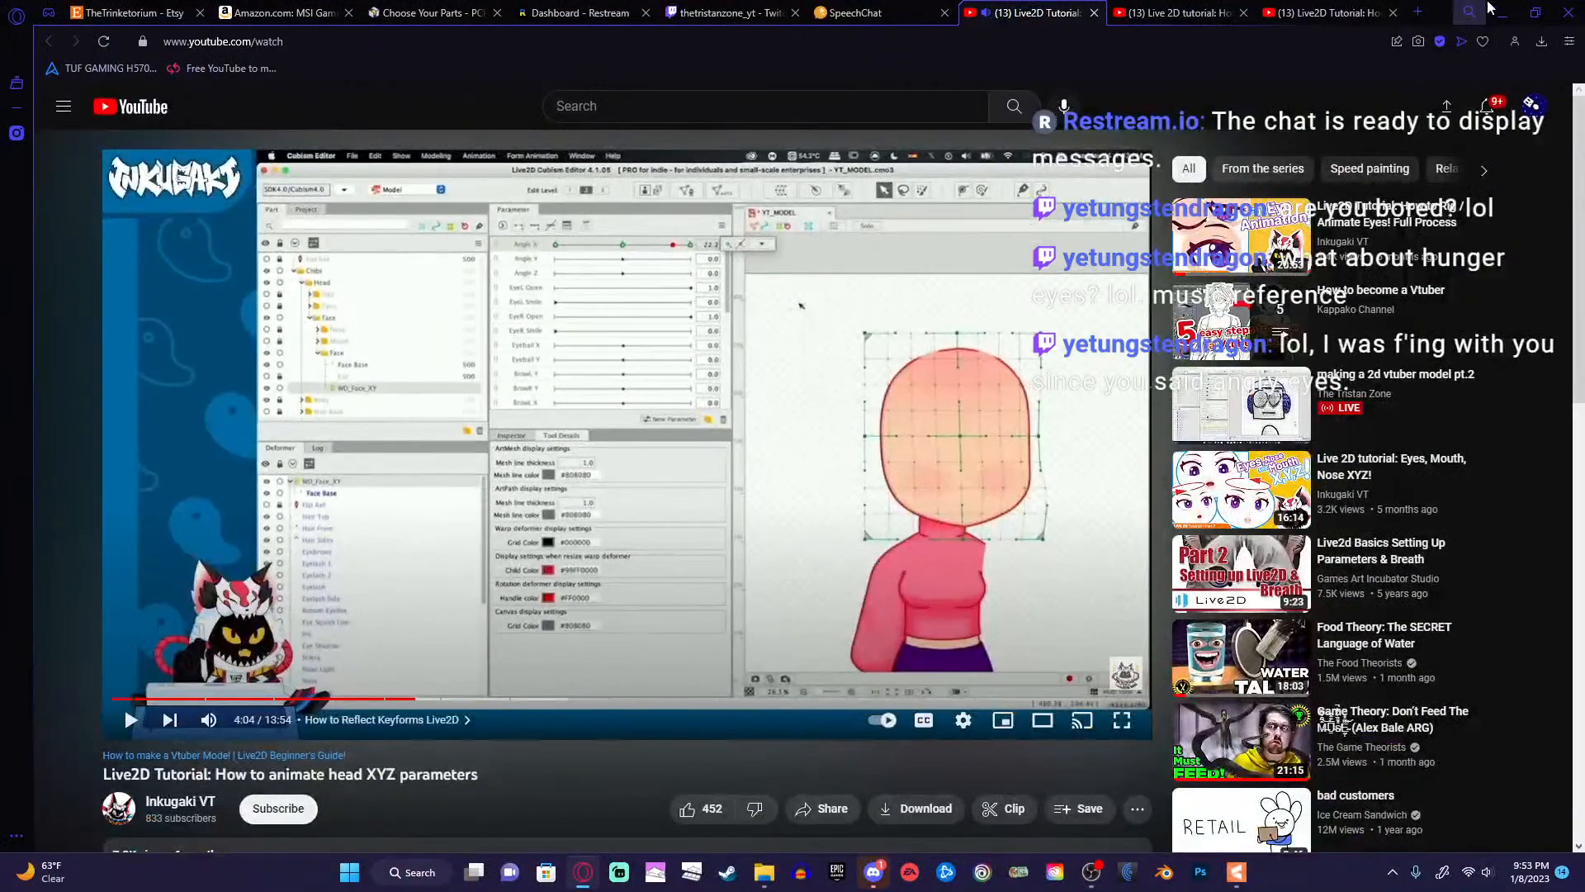
left_click(1500, 13)
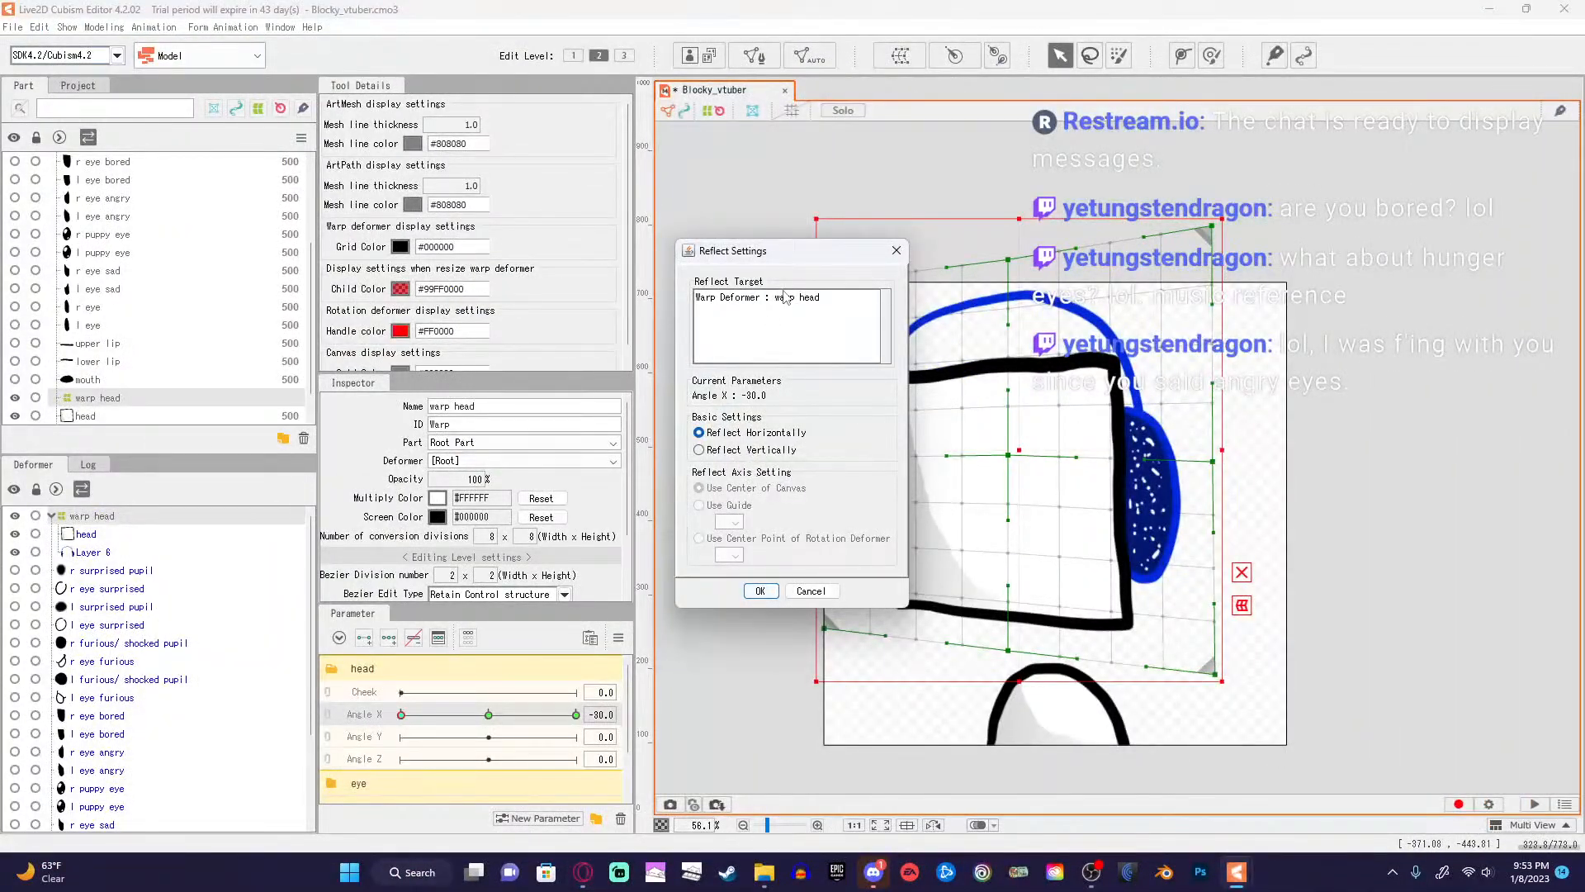
Reflect the warp head keyform horizontally, and preview the head turn along Angle X before returning it to 0.
left_click(760, 591)
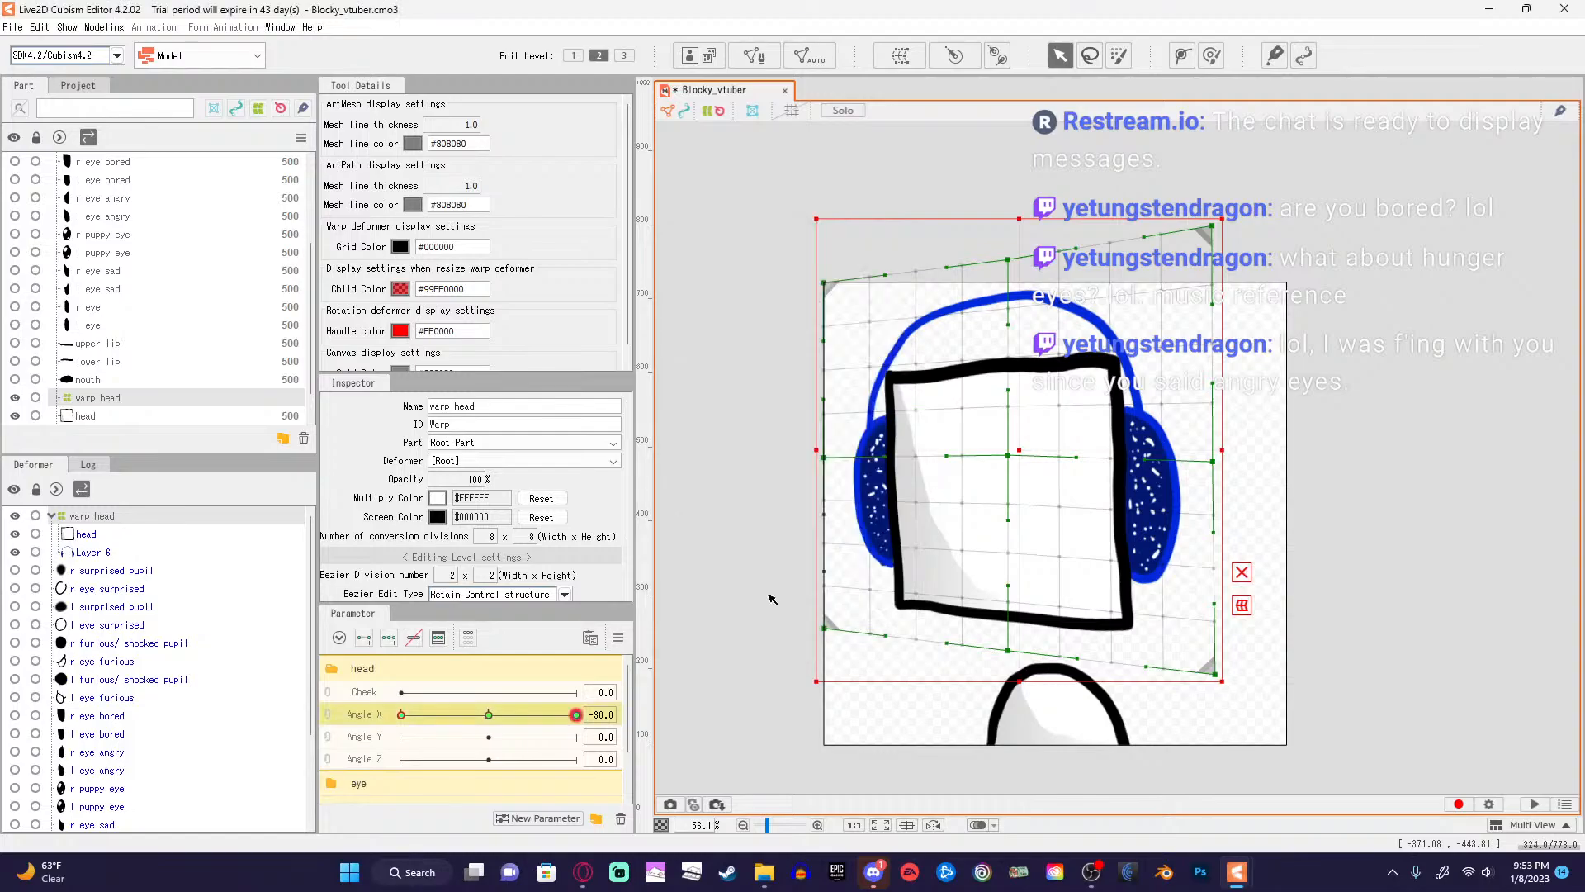
left_click_drag(576, 715, 584, 757)
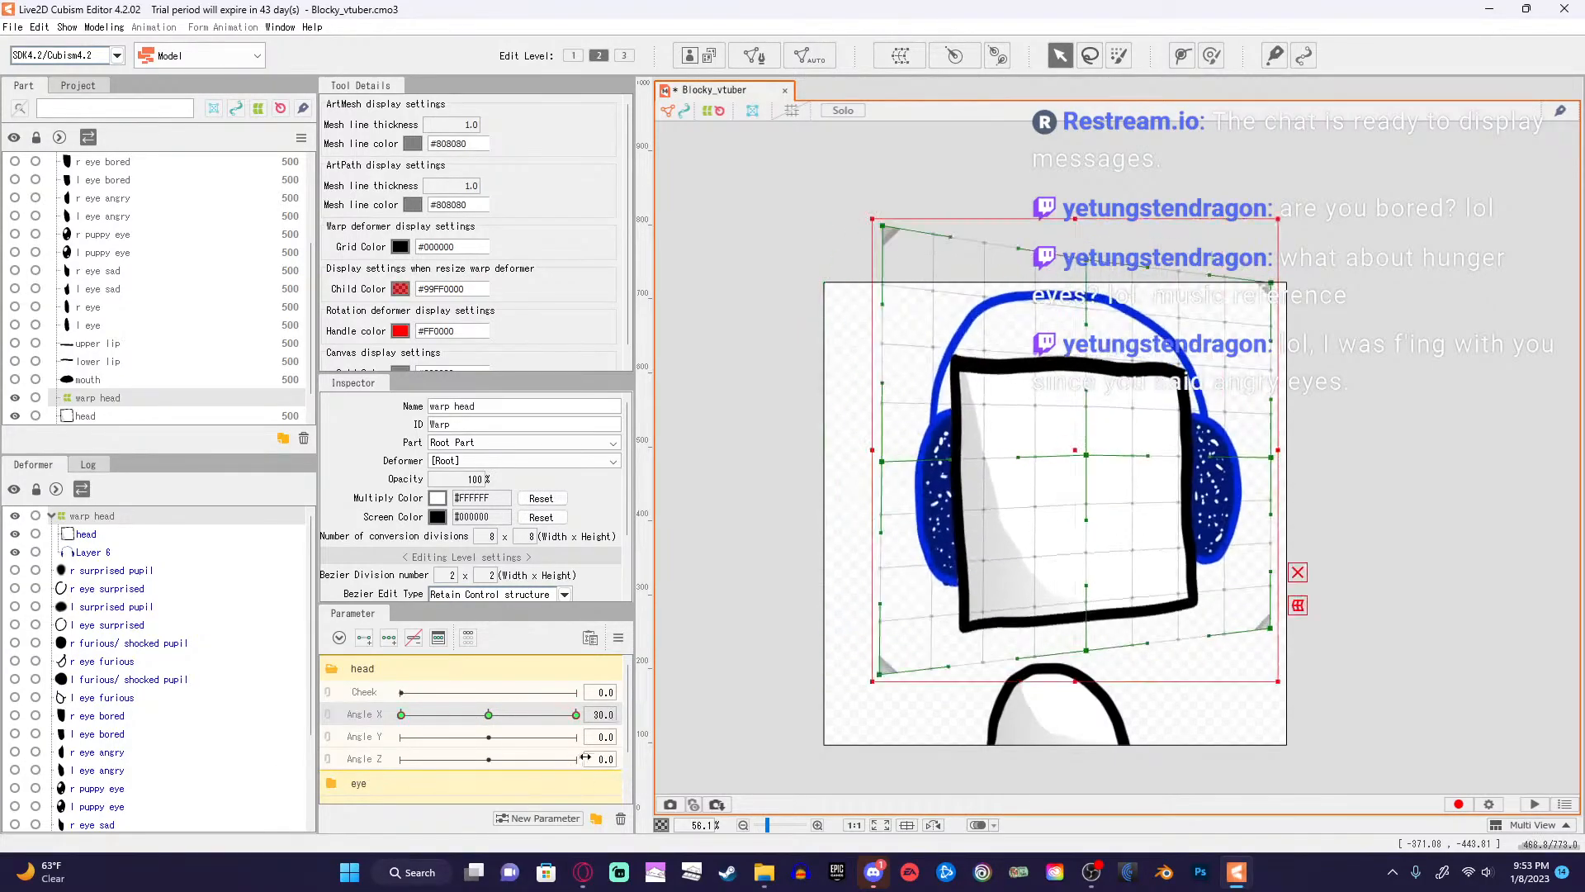
left_click_drag(874, 785, 492, 761)
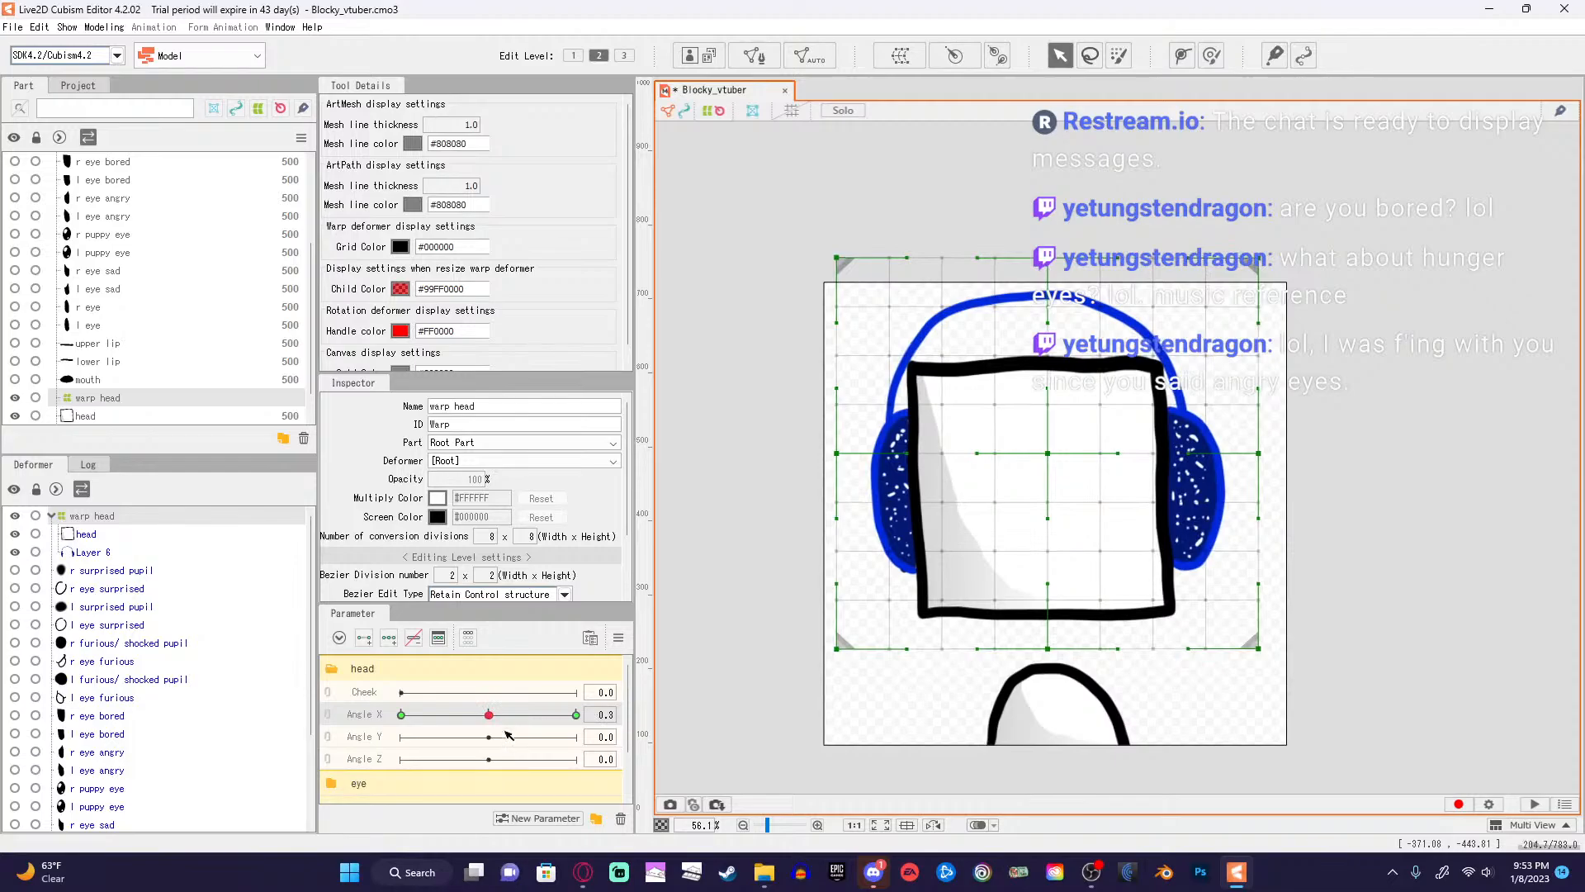
left_click(490, 720)
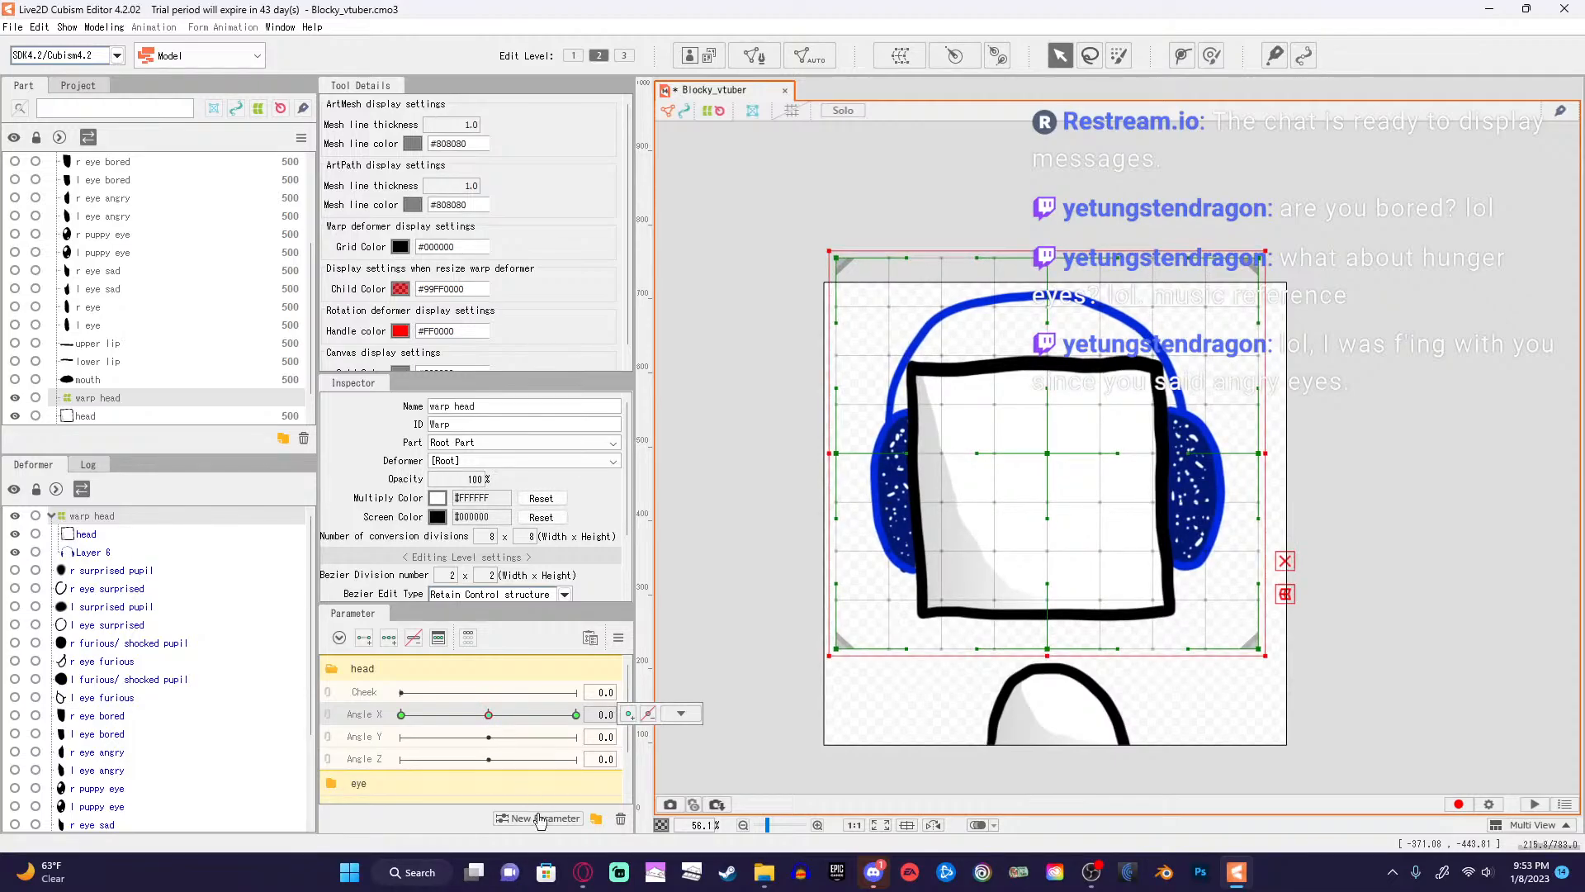
Check in the browser tutorial how the head's Angle Y keyforms are shaped, and return to Live2D Cubism Editor.
left_click(584, 817)
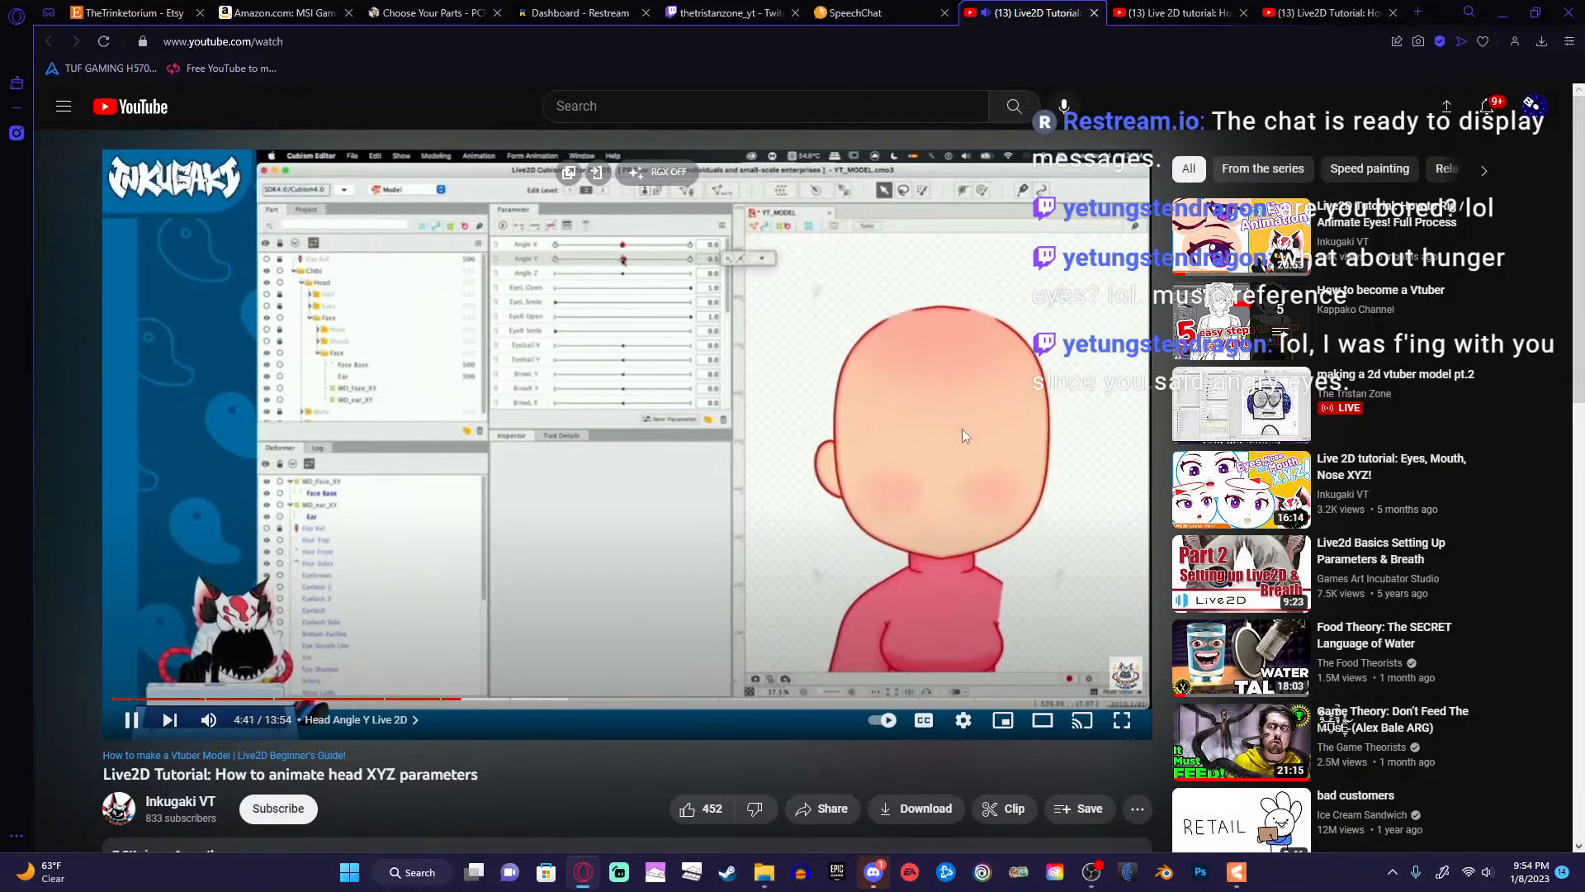
left_click(1110, 374)
left_click(947, 381)
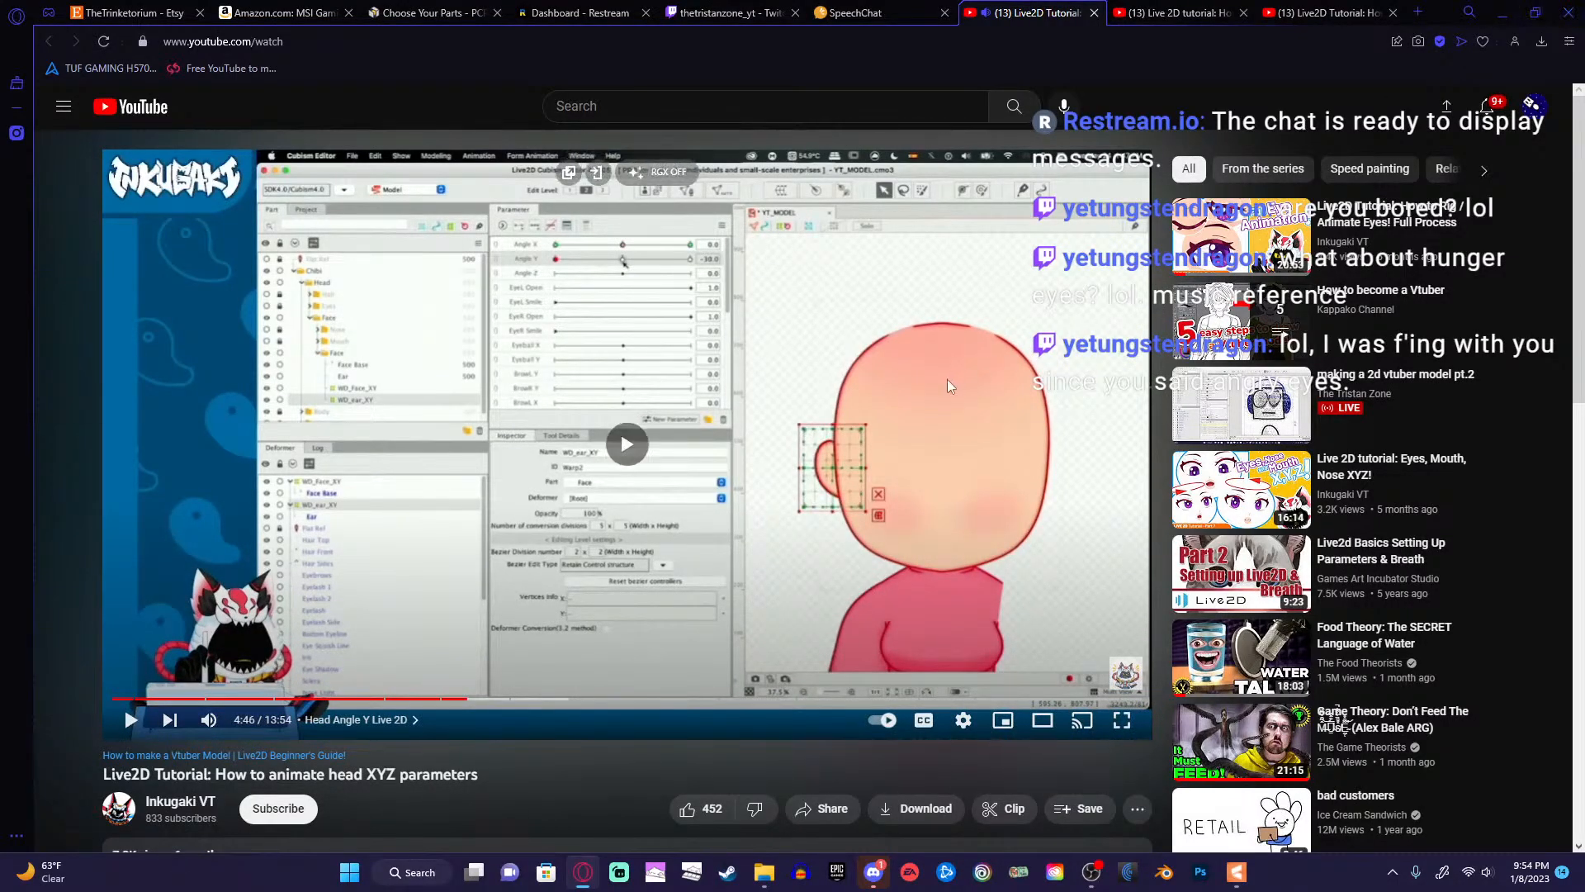
key("Right")
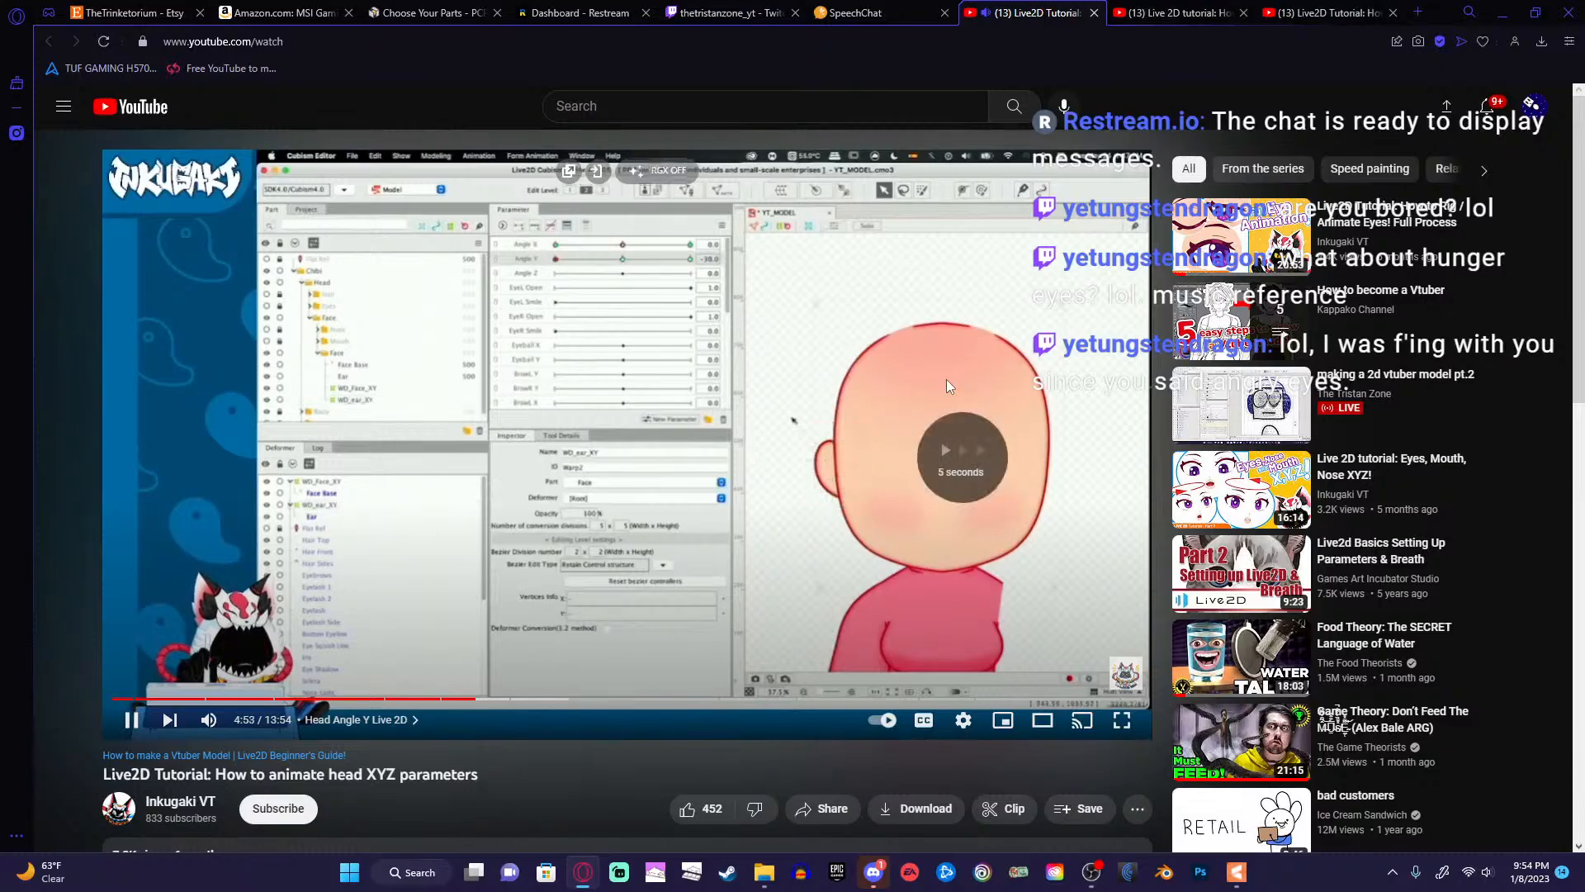
key("Right")
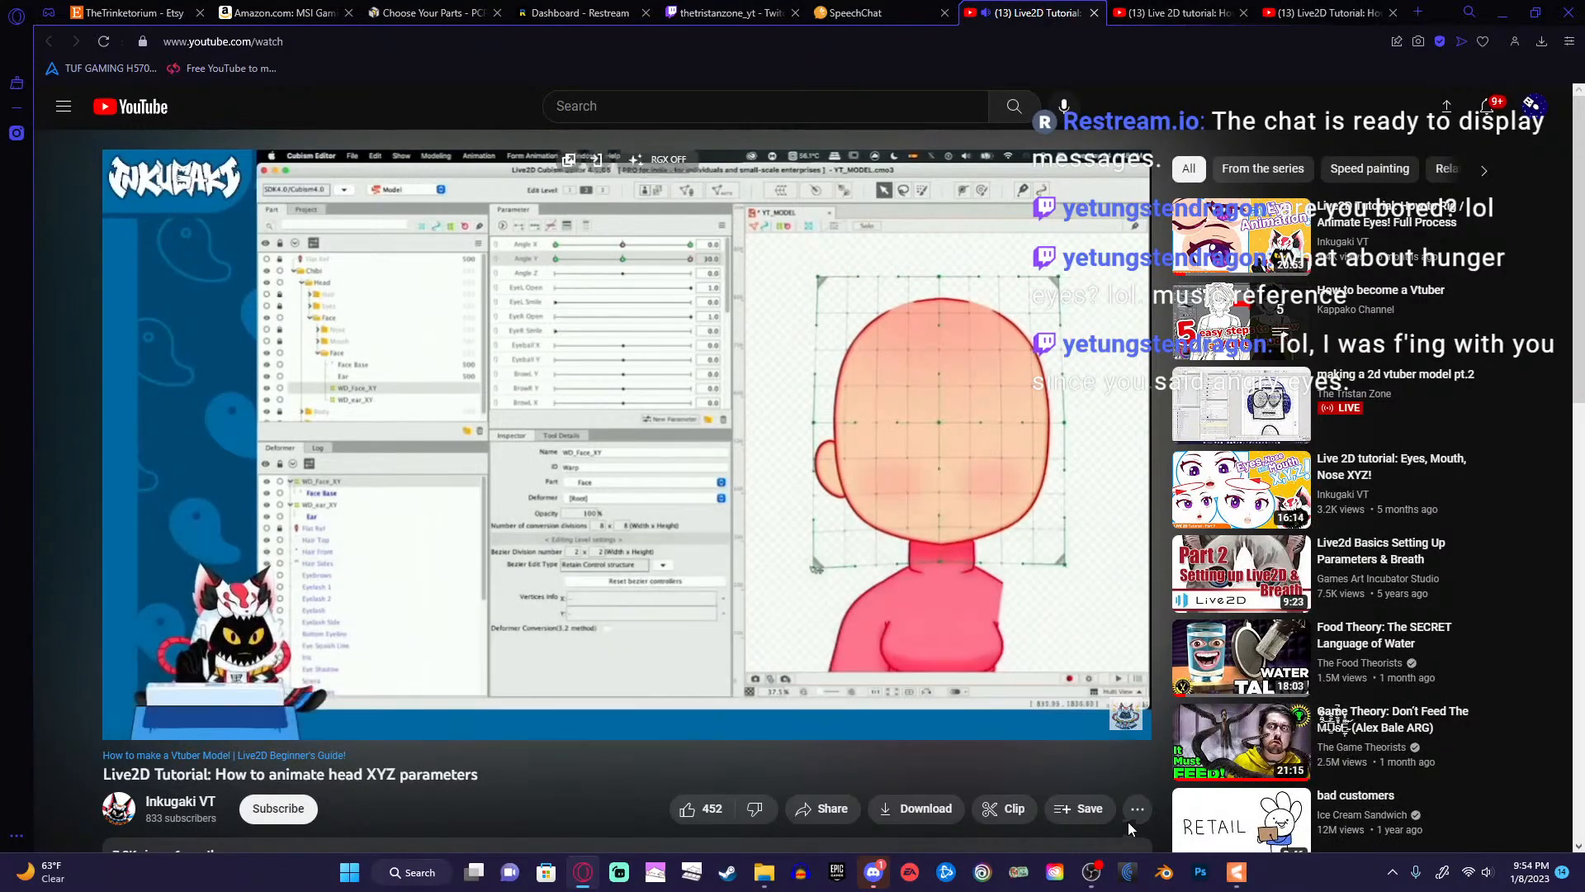
left_click(1019, 359)
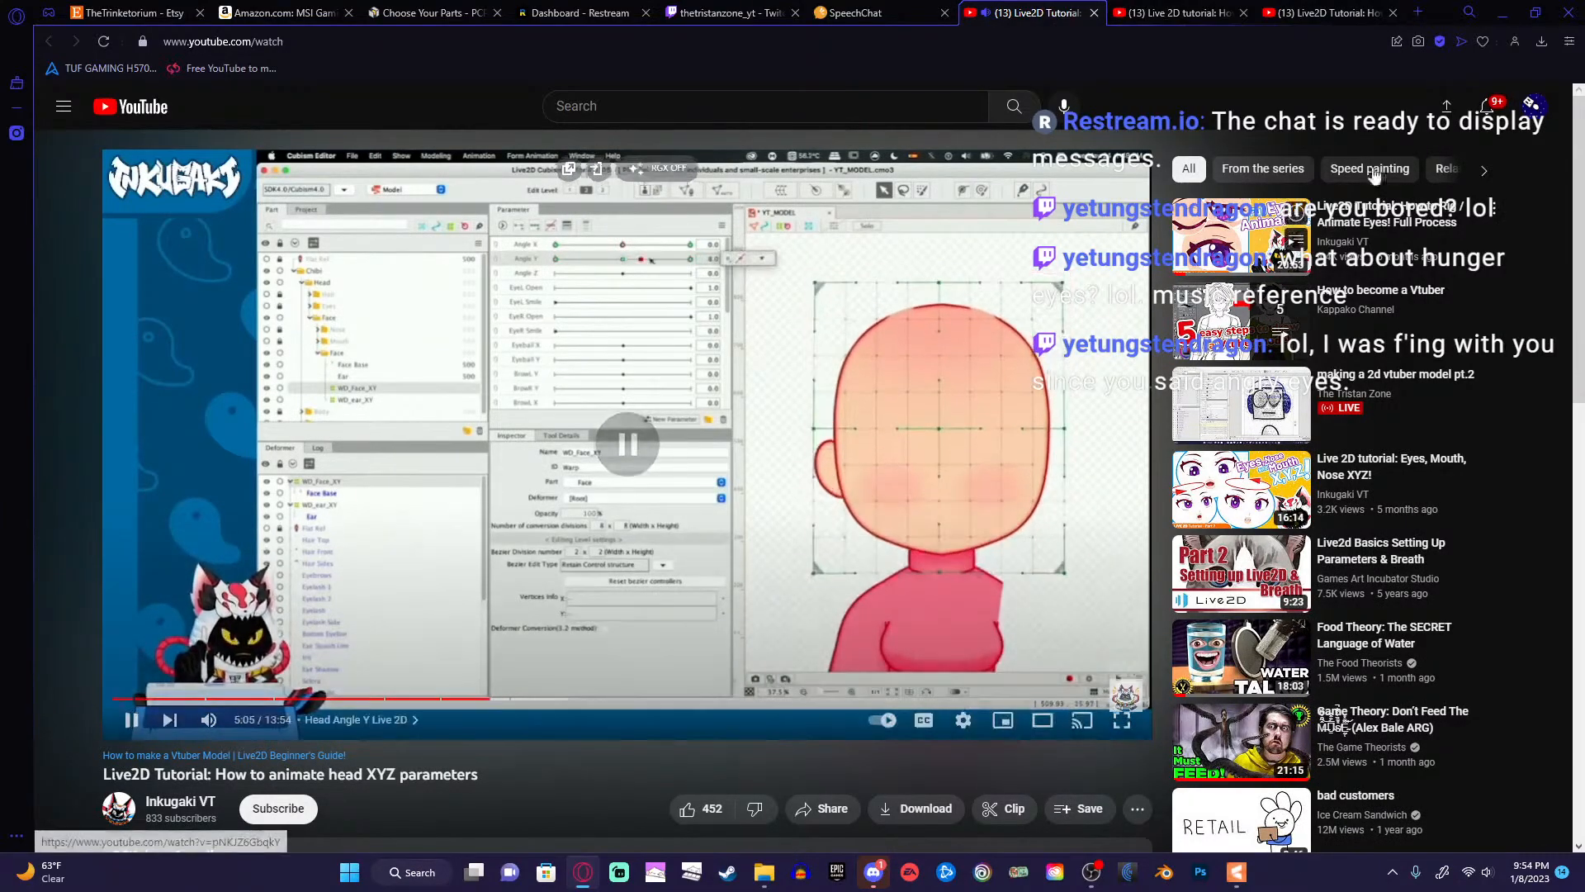
left_click(945, 393)
left_click(1502, 12)
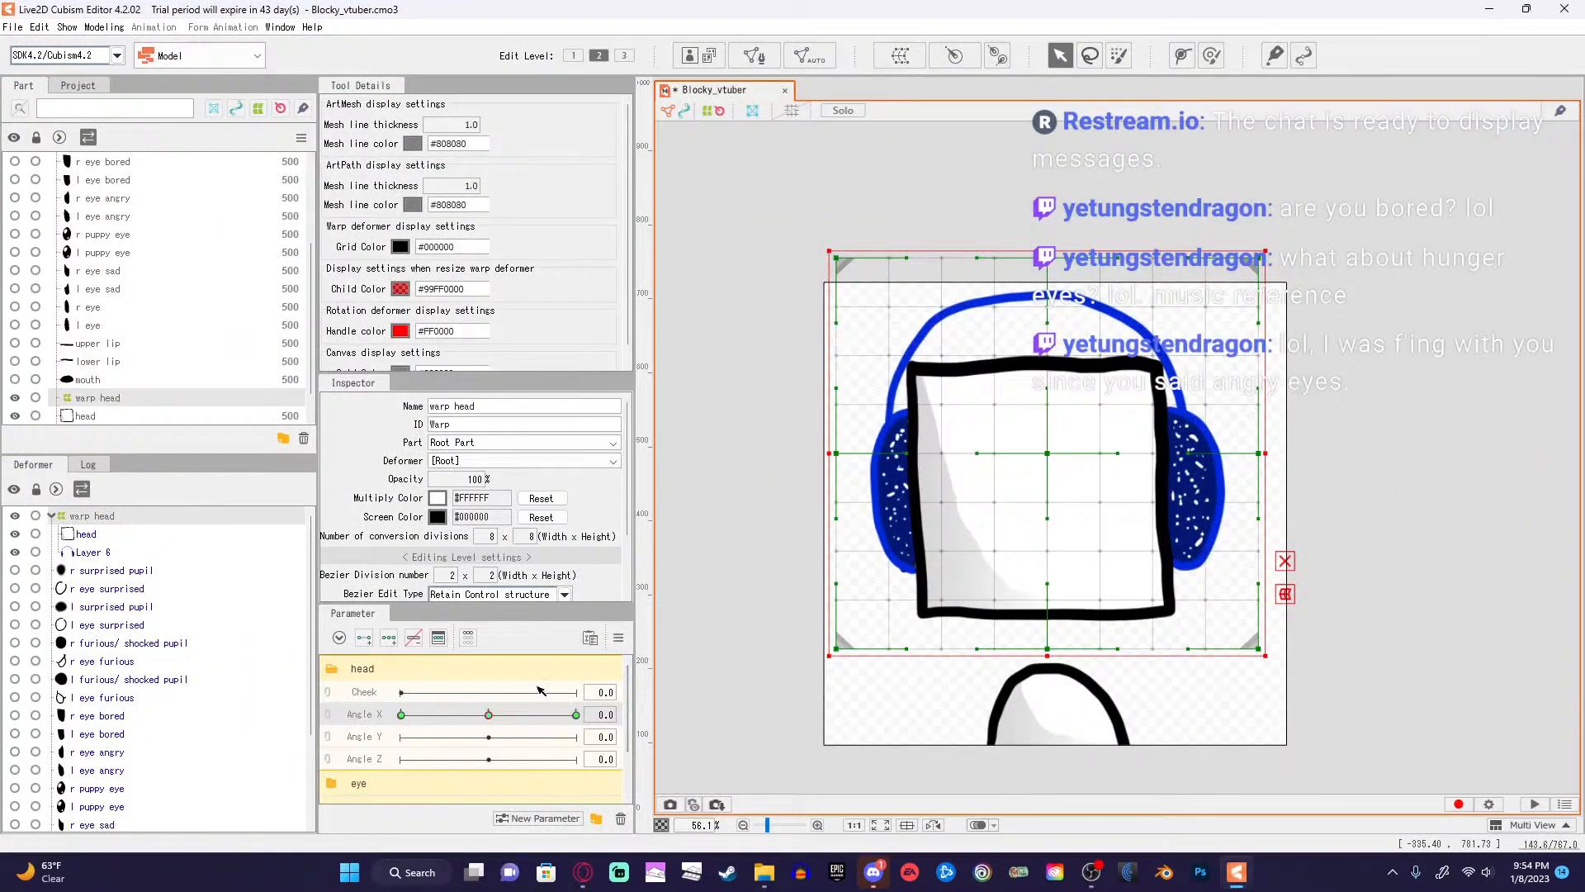
Set Angle X to exactly 0 and add three keyforms to Angle Y for the warp head deformer.
mouse_move(488, 714)
left_mouse_down()
mouse_move(374, 727)
mouse_move(582, 719)
mouse_move(446, 725)
mouse_move(492, 715)
left_mouse_up()
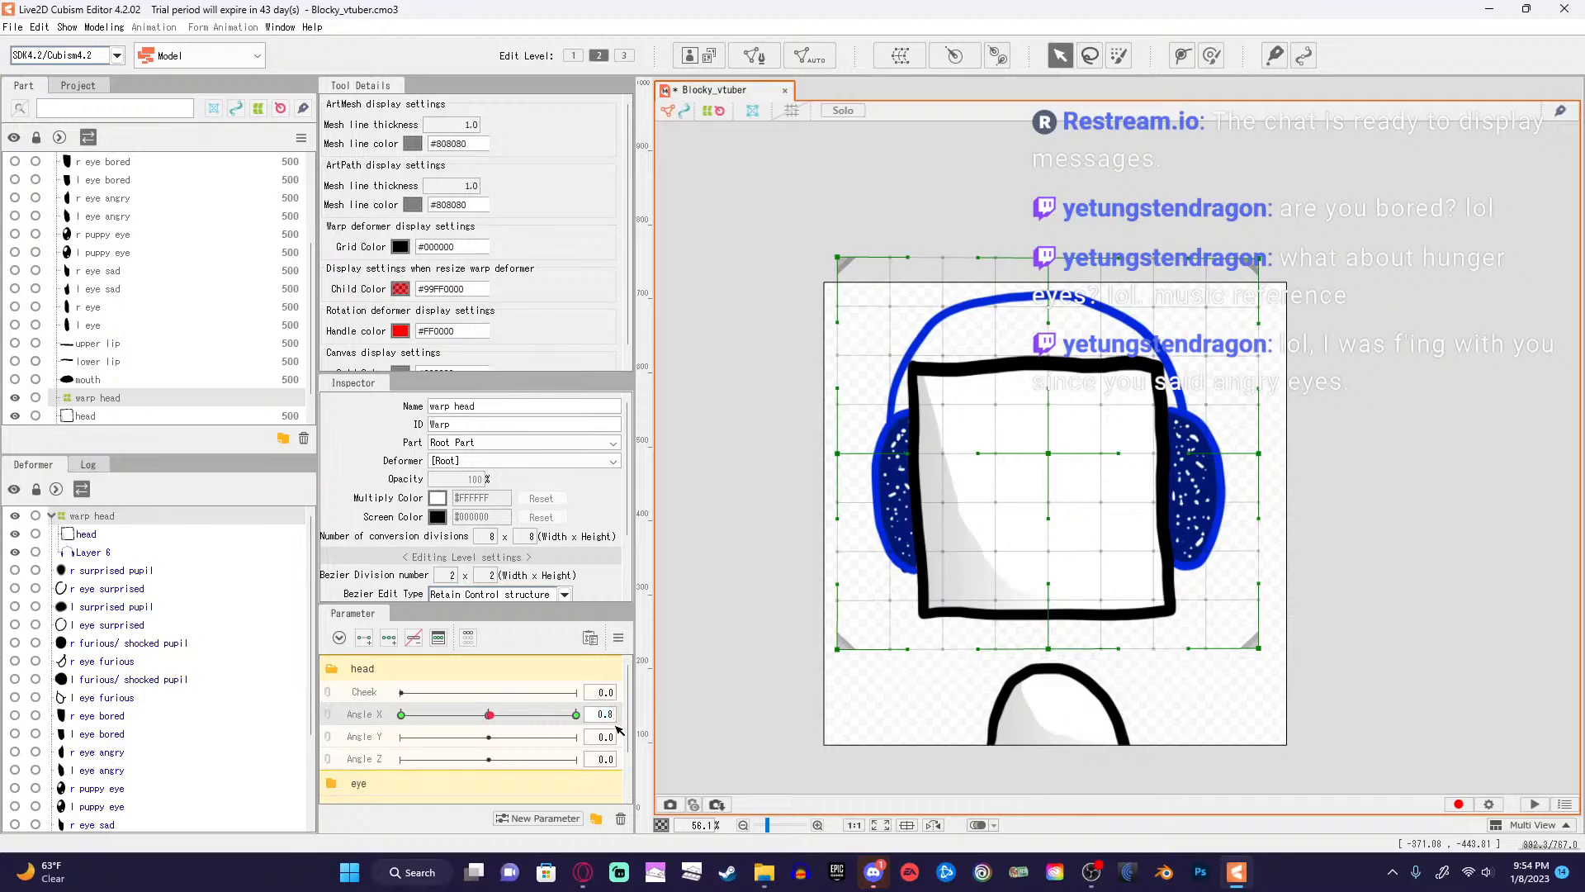
key("Return")
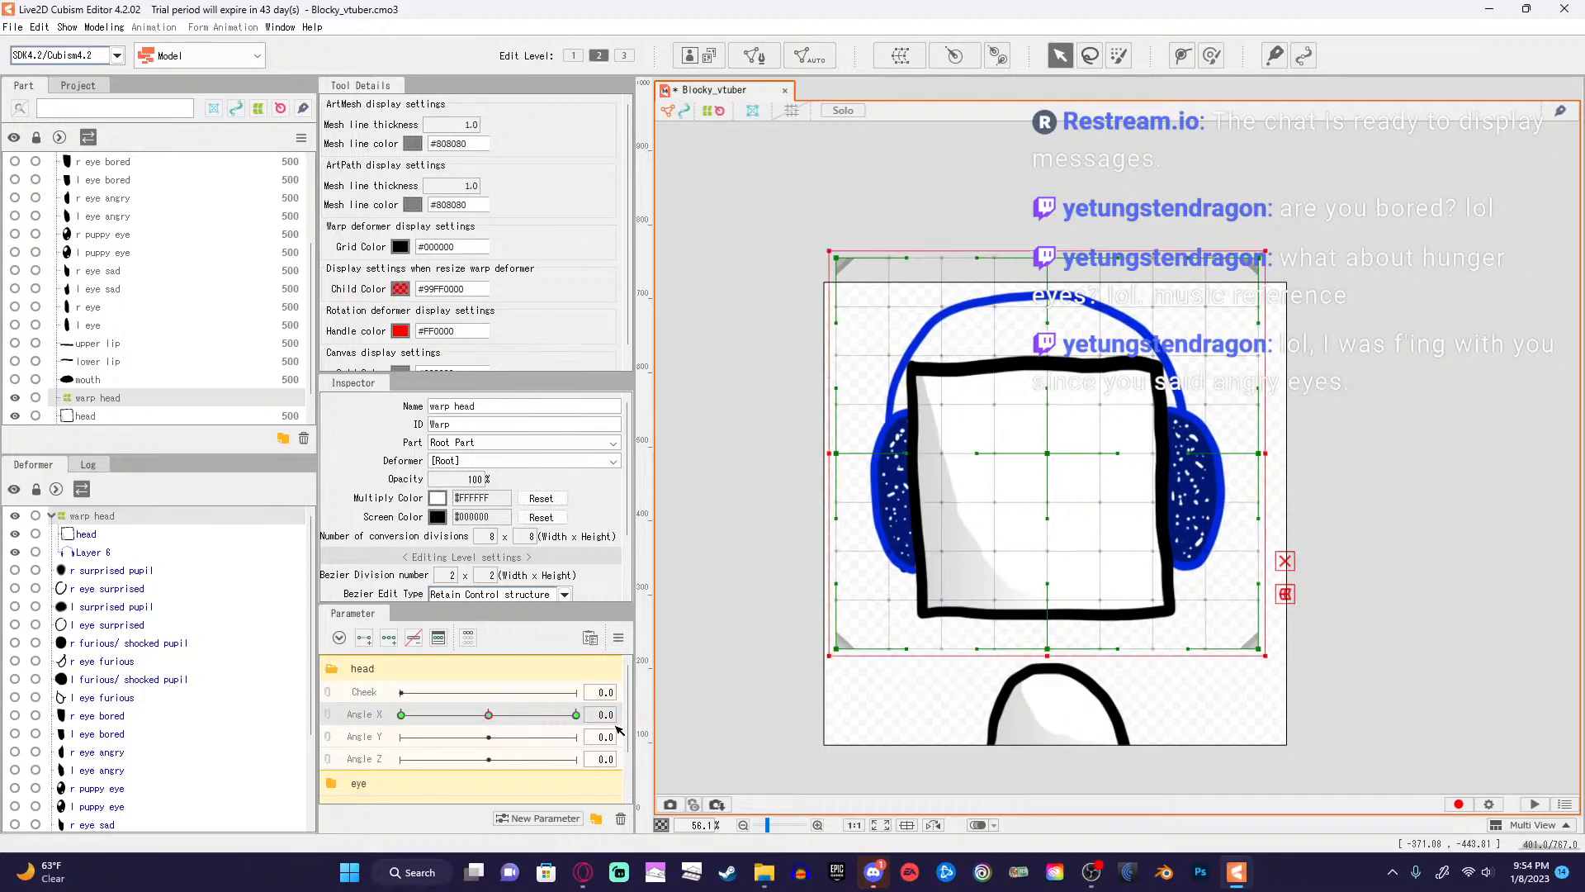
left_click(526, 739)
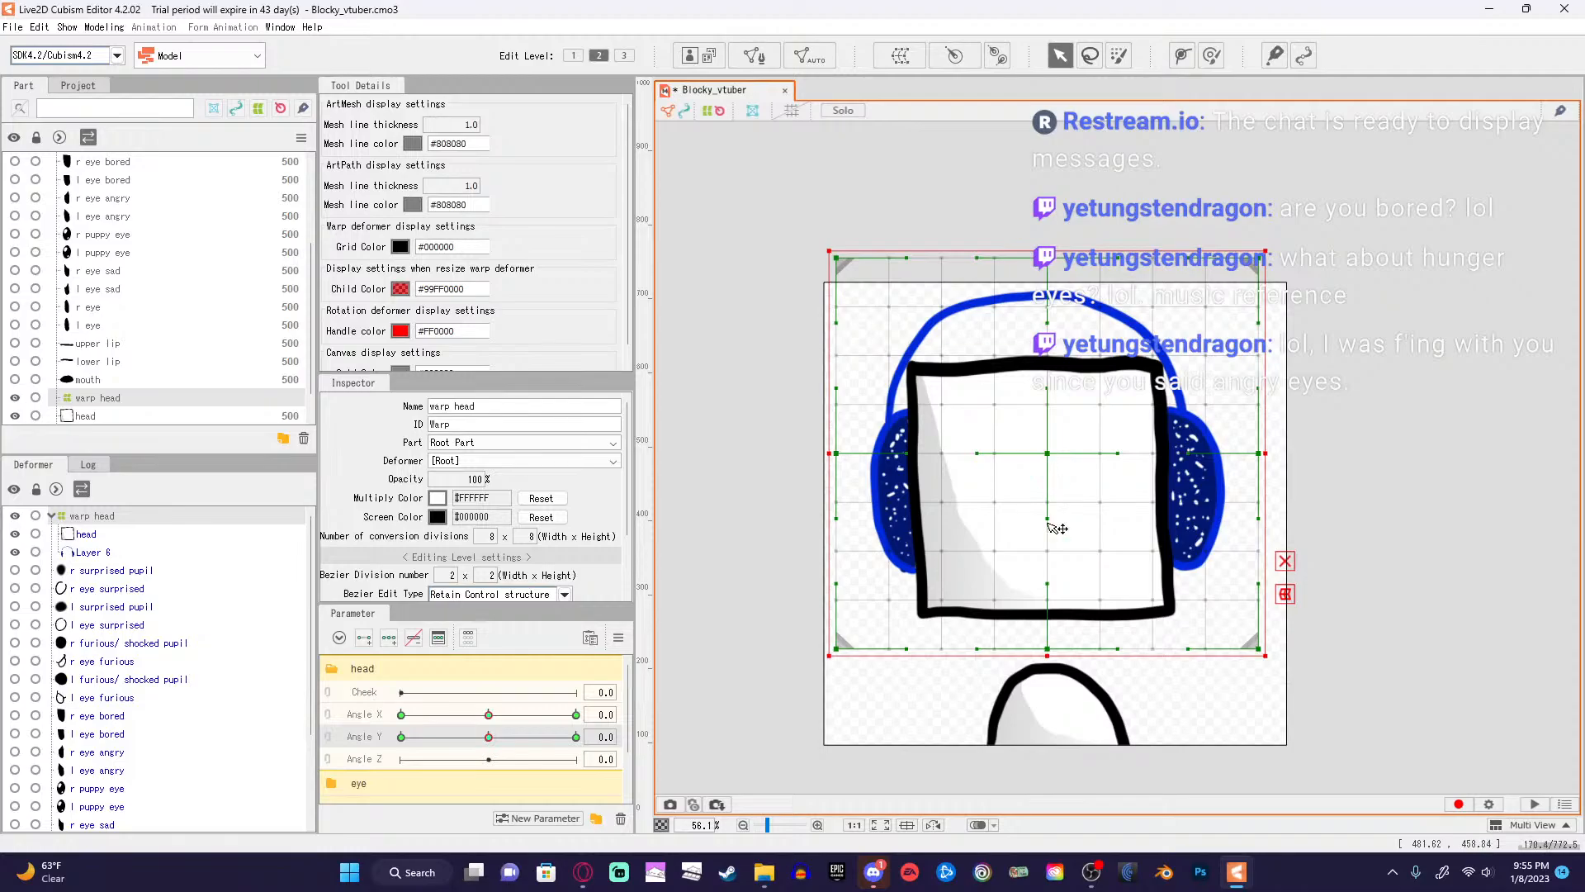
Try lowering the warp head deformer at Angle Y 0, with its bottom corners pulled inward and its top corners outward.
left_click_drag(1051, 454, 1050, 468)
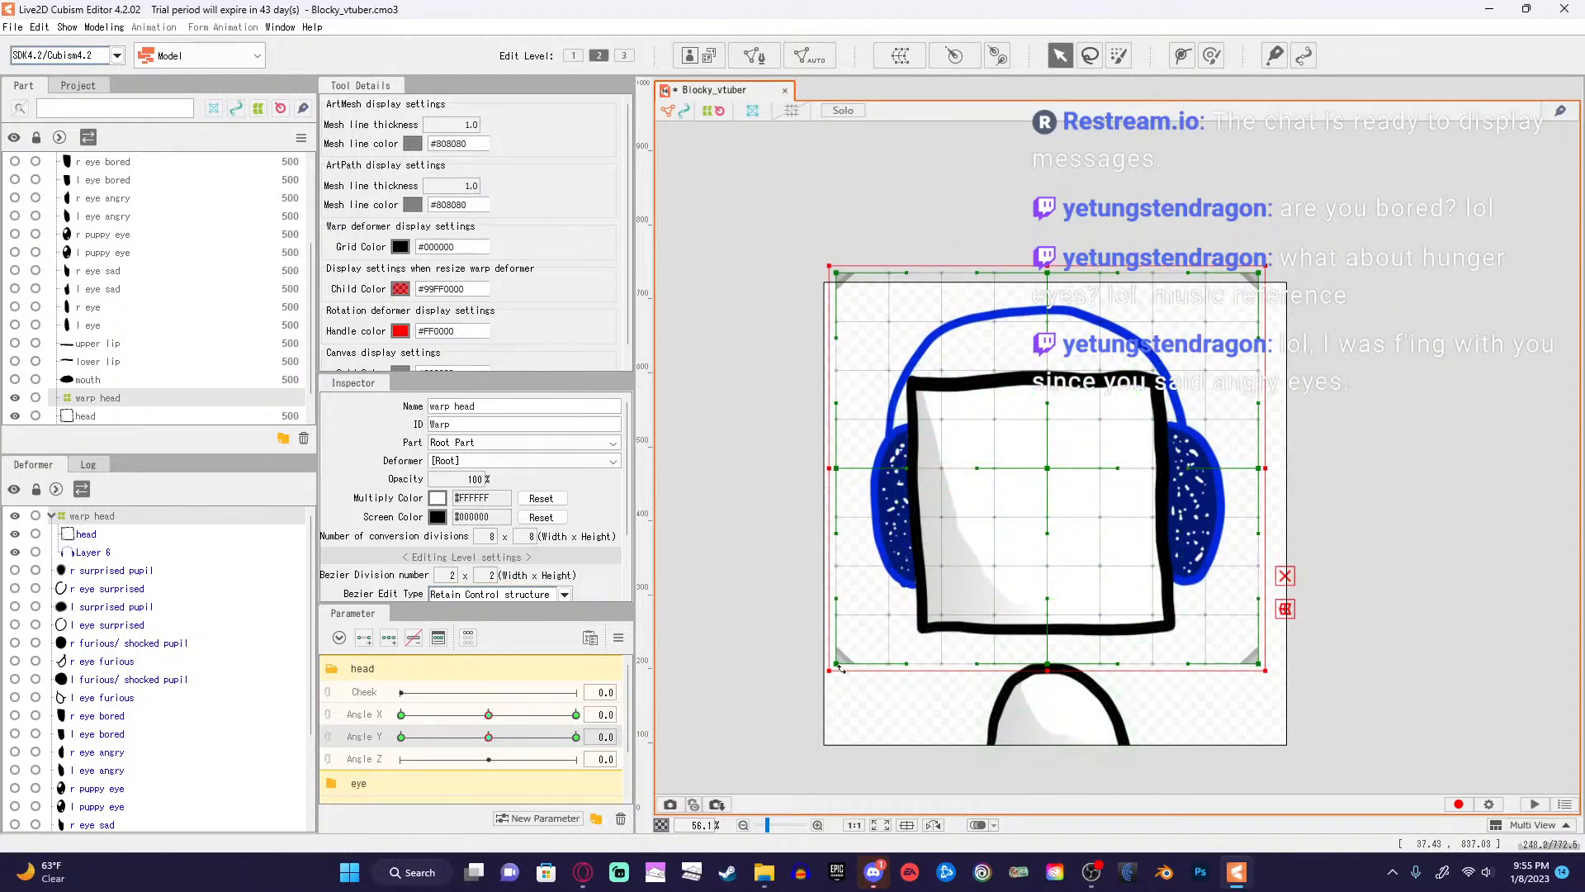
left_click_drag(842, 663, 876, 661)
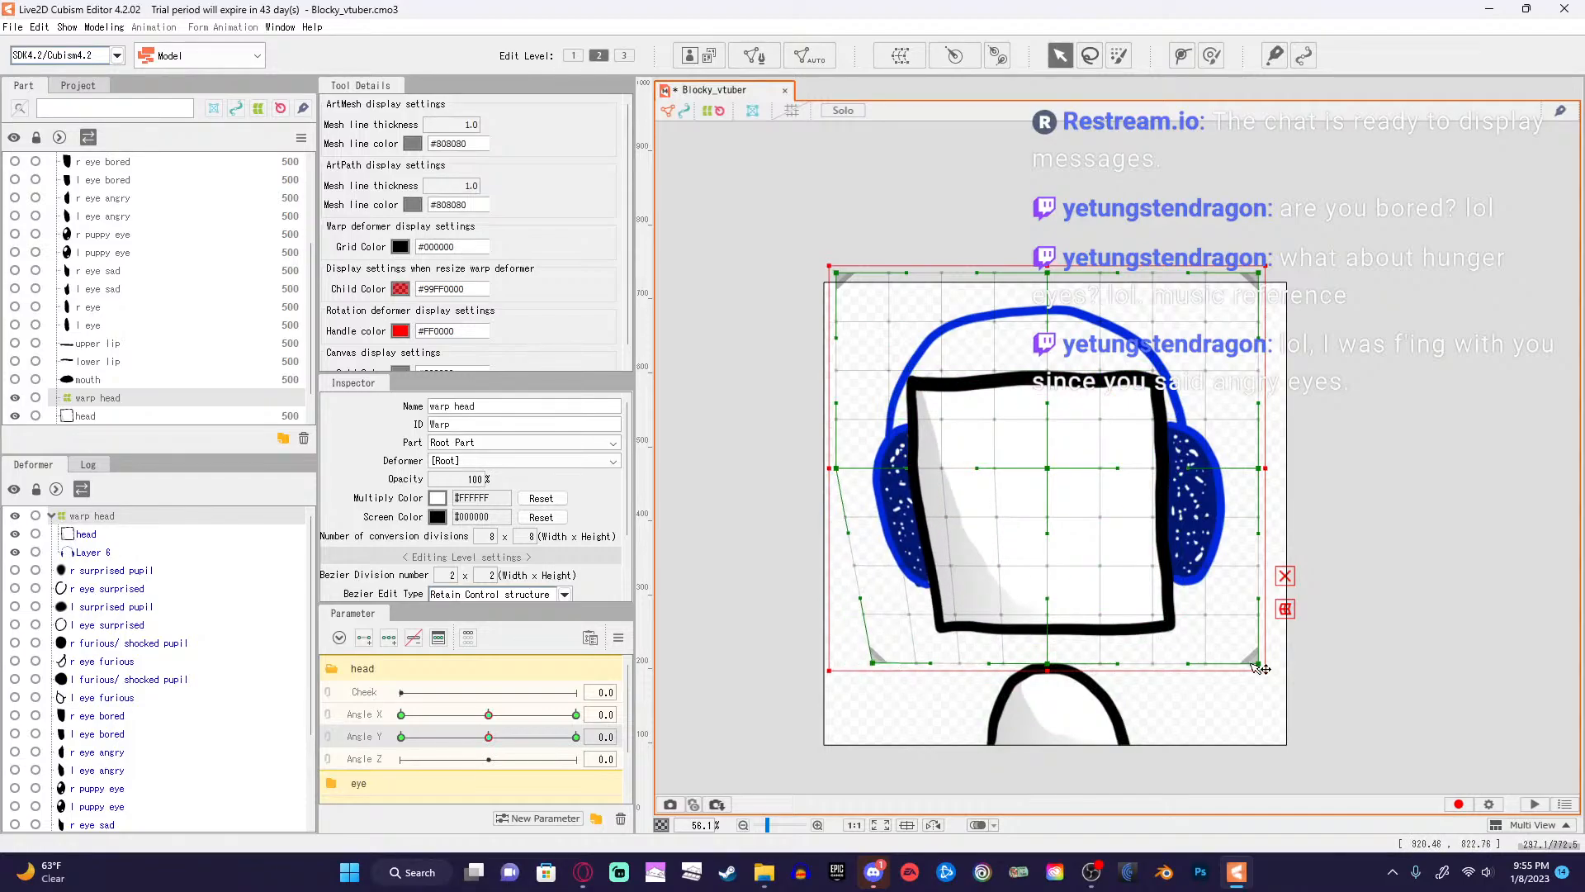
left_click_drag(1264, 667, 1227, 665)
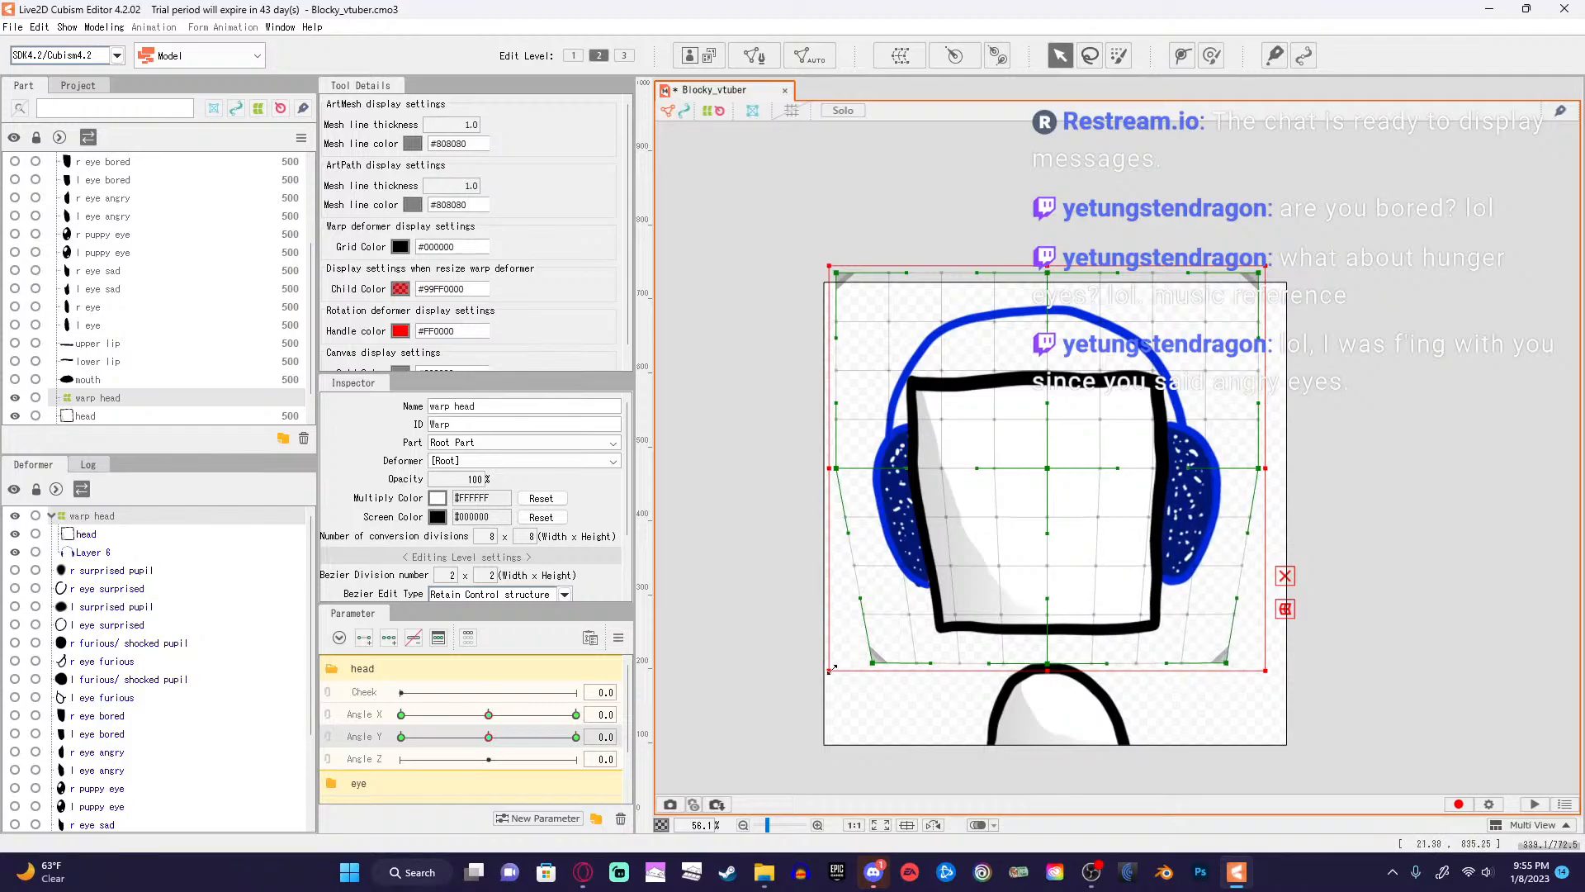
left_click_drag(872, 664, 868, 662)
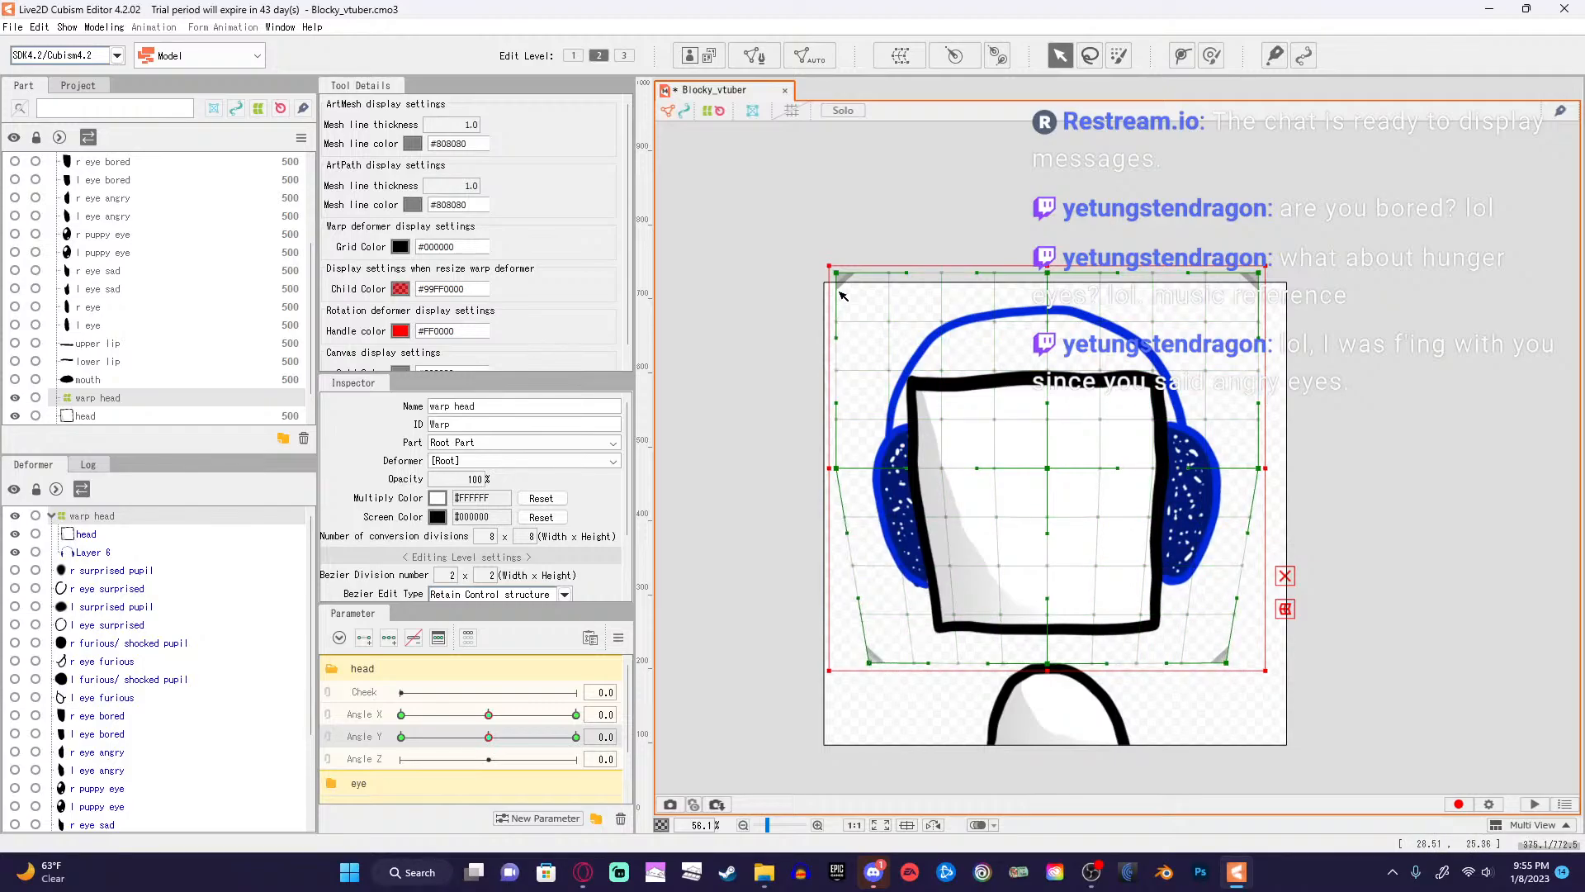
left_click_drag(838, 273, 799, 271)
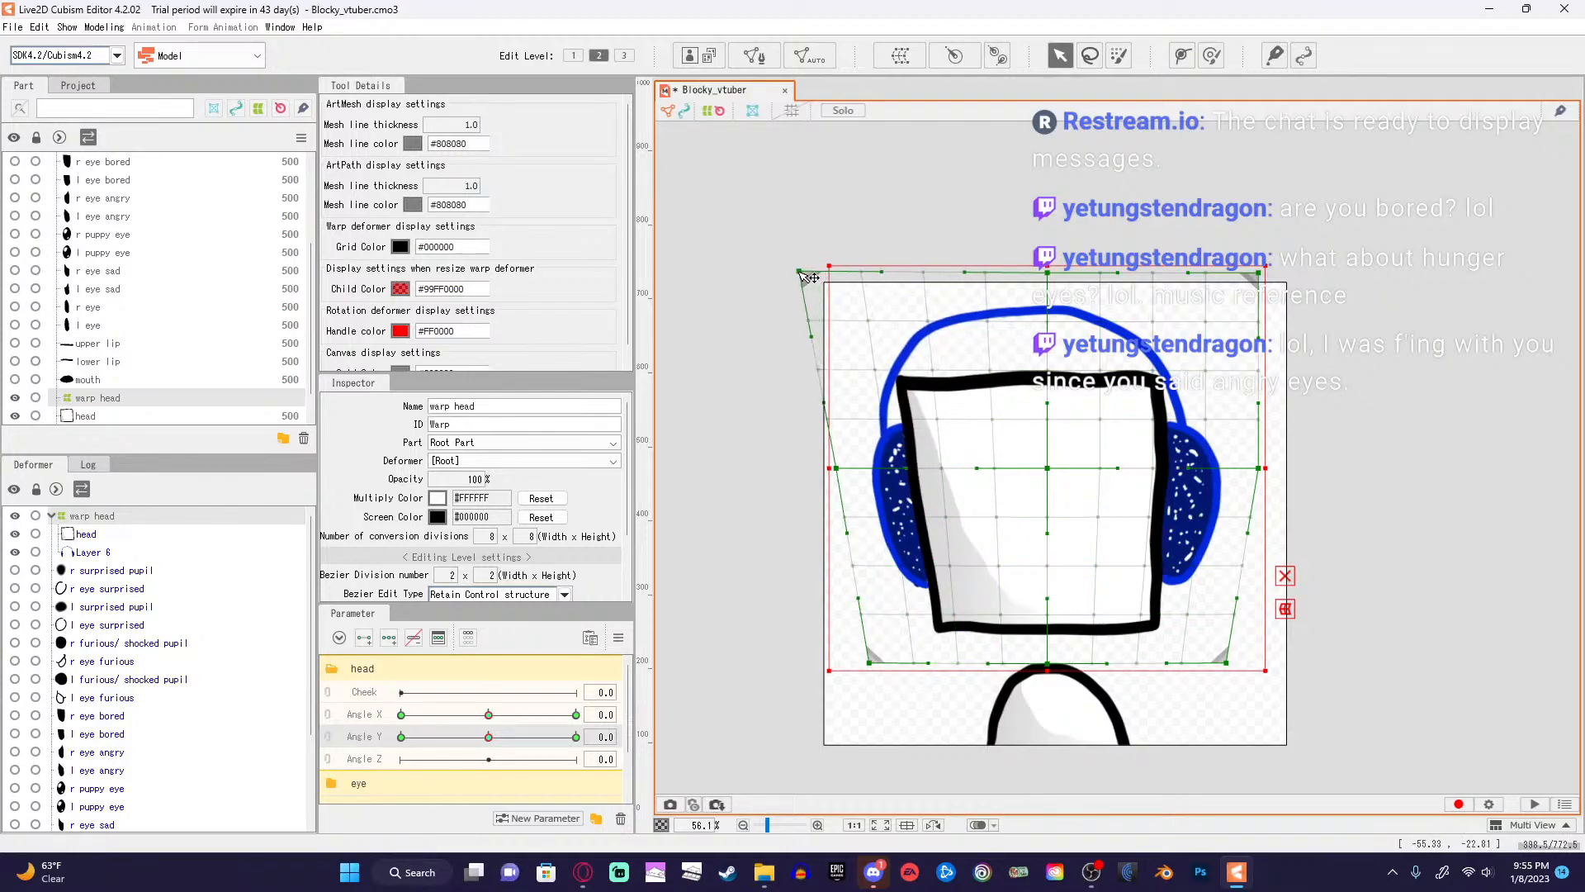
left_click_drag(1256, 274, 1301, 275)
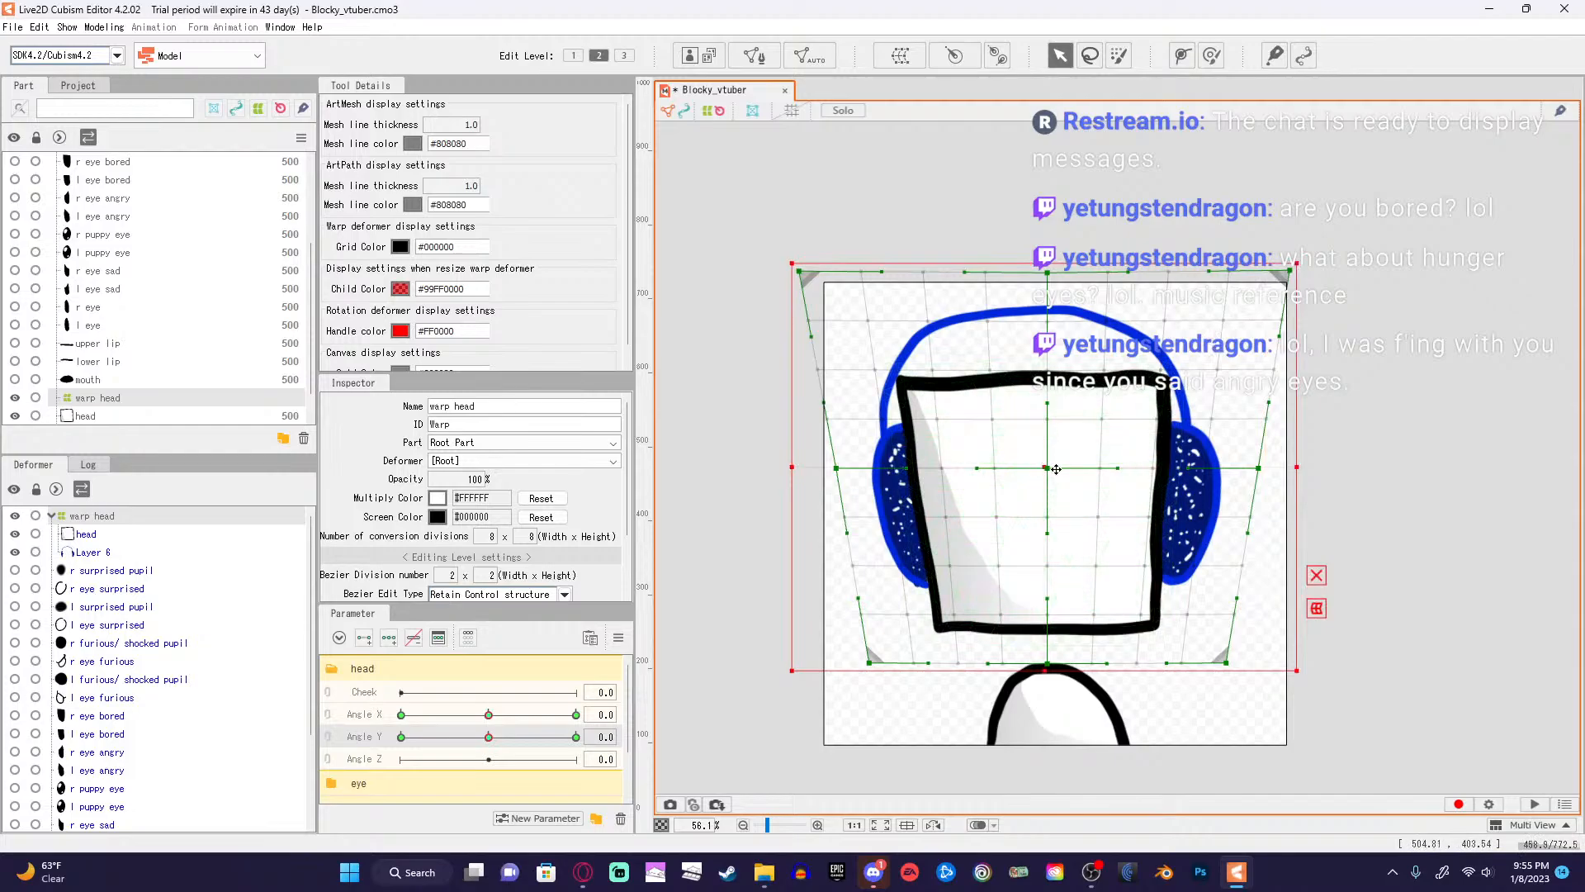
Try to lower only the centre control point of the warp head deformer at Angle Y 0.
left_click_drag(1048, 468, 1051, 485)
key("ctrl+z")
key("ctrl+z")
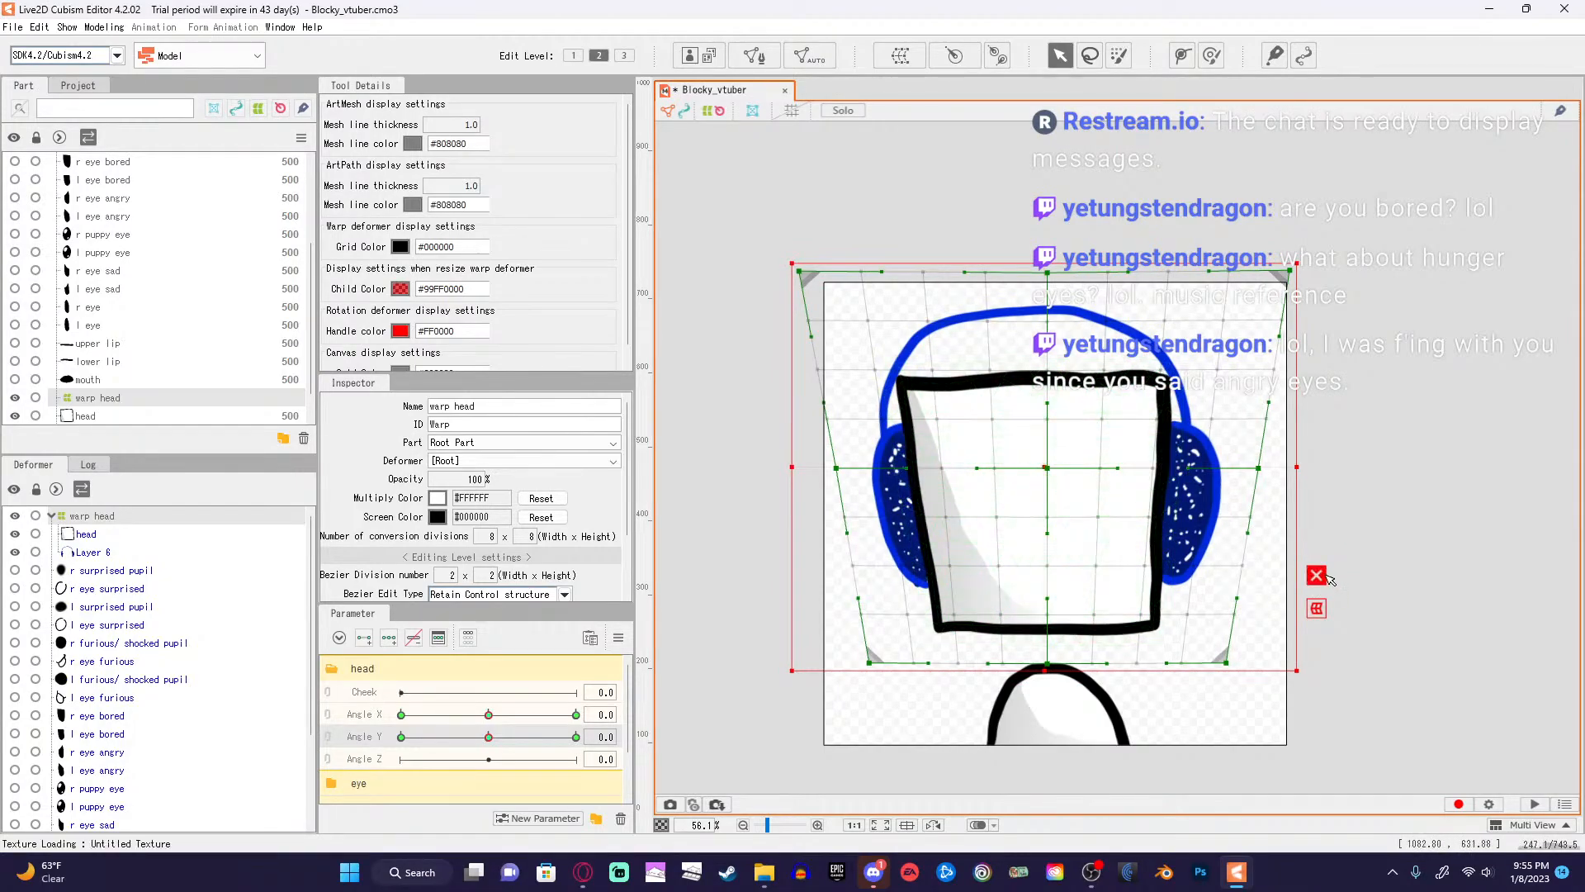
left_click(1053, 469)
left_click_drag(1052, 468, 1052, 492)
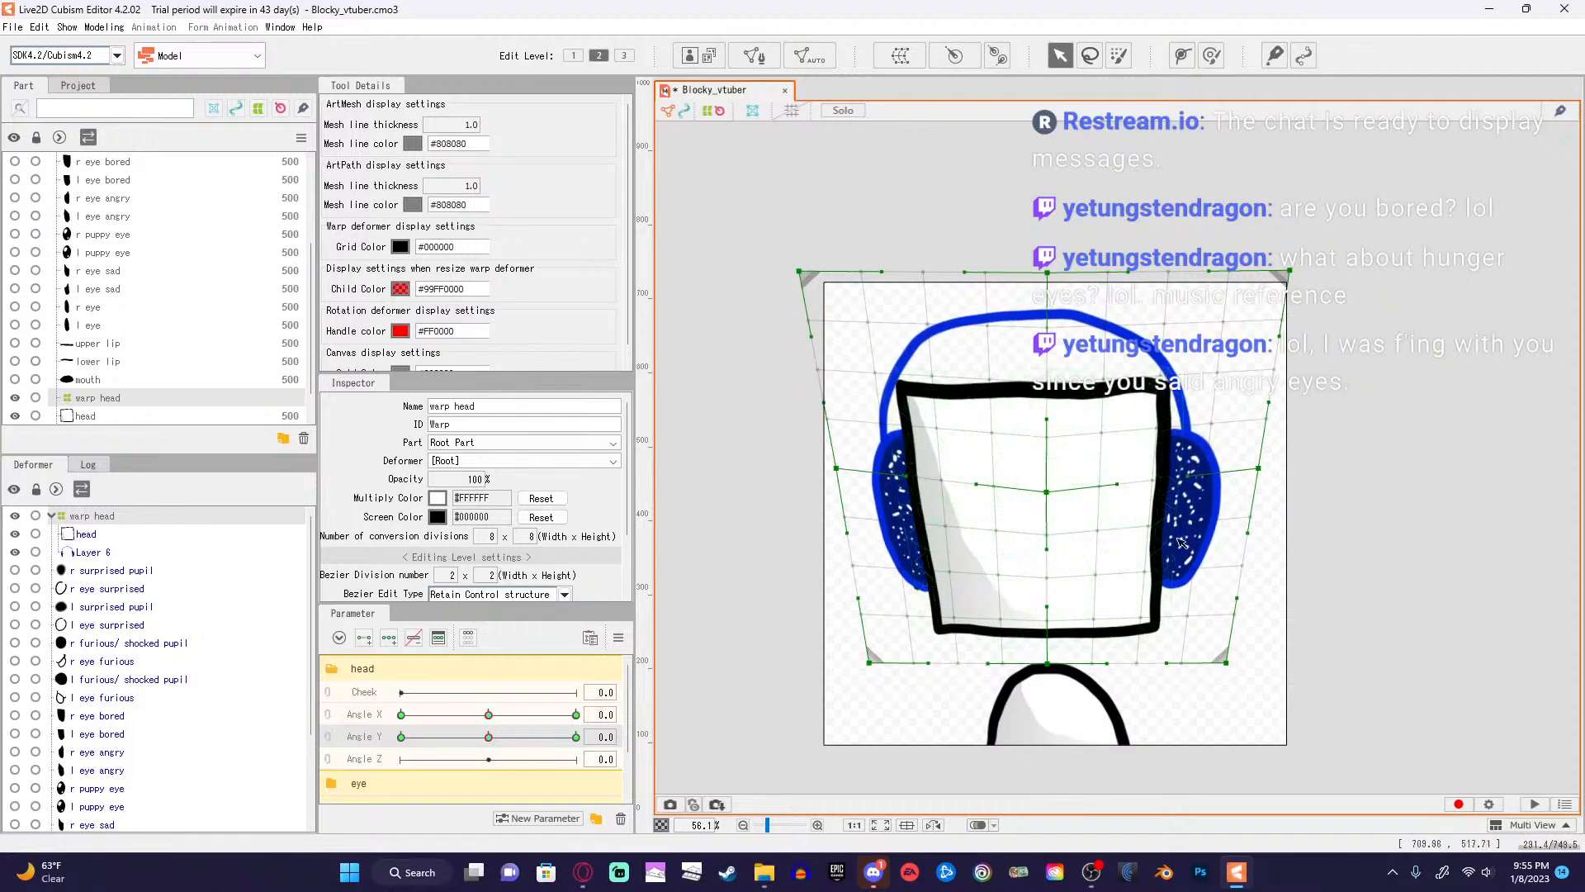
Undo the reshaping of the warp head deformer made at Angle Y 0.
key("ctrl+z")
key("ctrl+z")
key("ctrl+z")
key("ctrl+z")
key("ctrl+z")
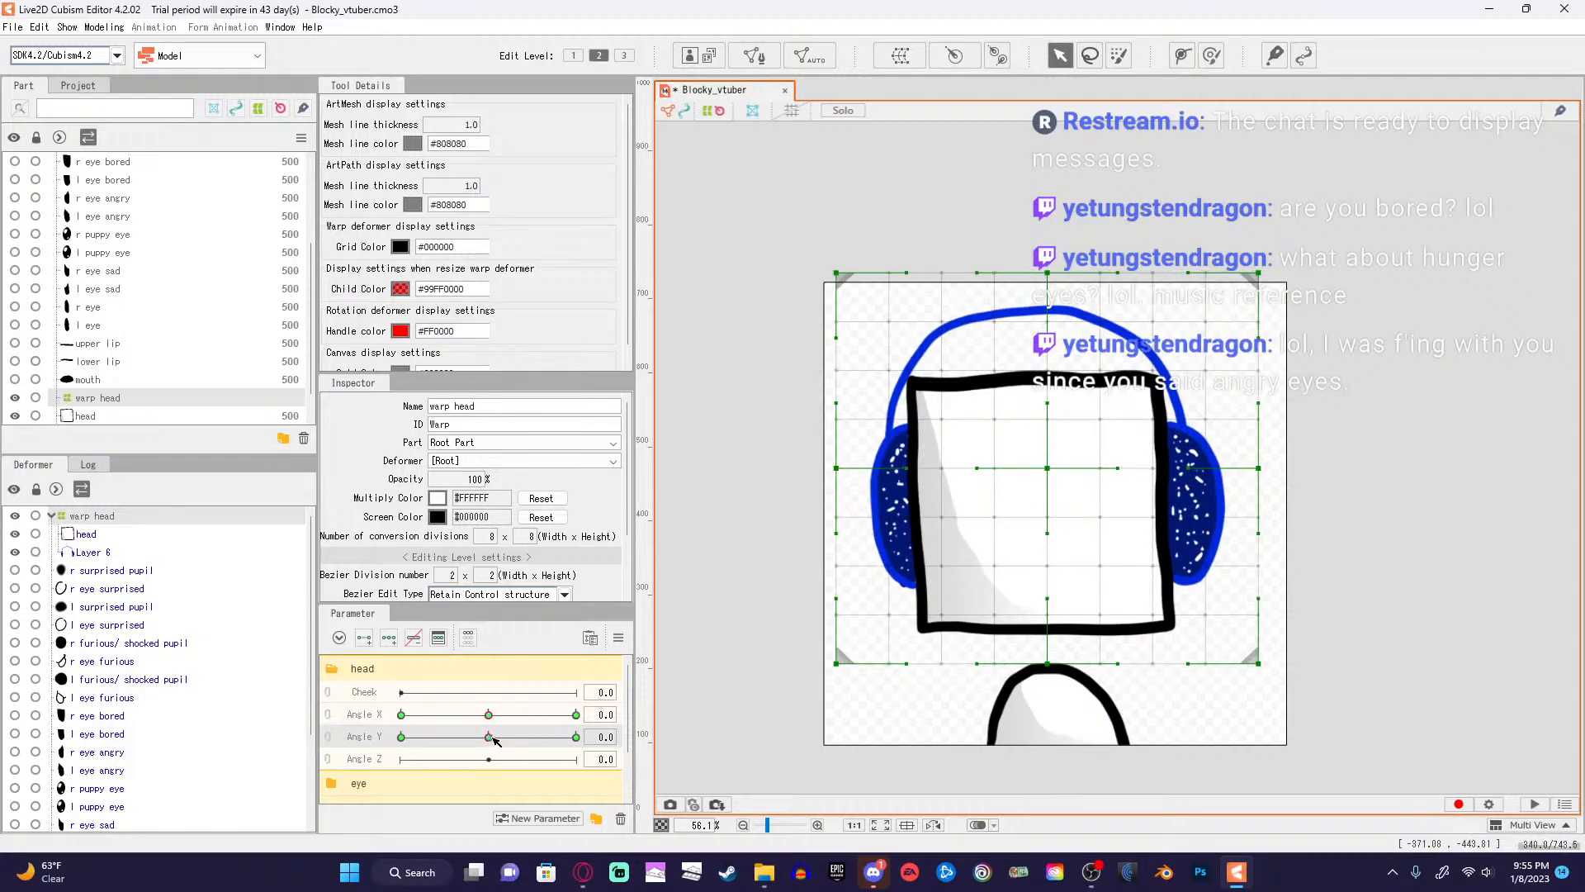
Set Angle Y to -30 and move the whole warp head deformer straight down toward the neck.
left_click_drag(490, 739, 436, 749)
right_click(431, 742)
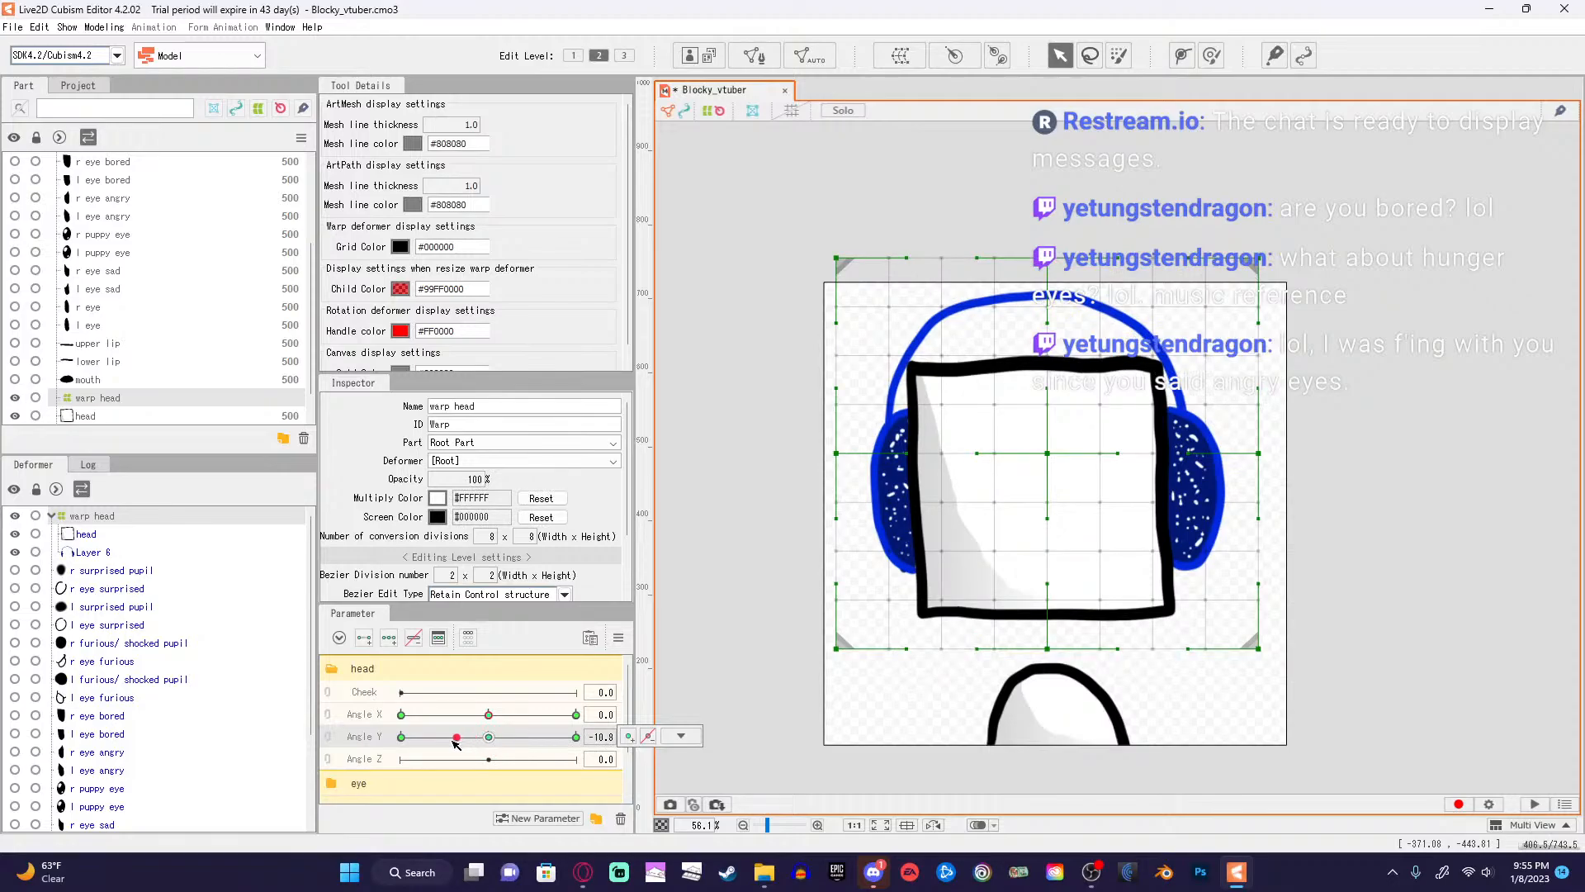
left_click_drag(455, 741, 474, 745)
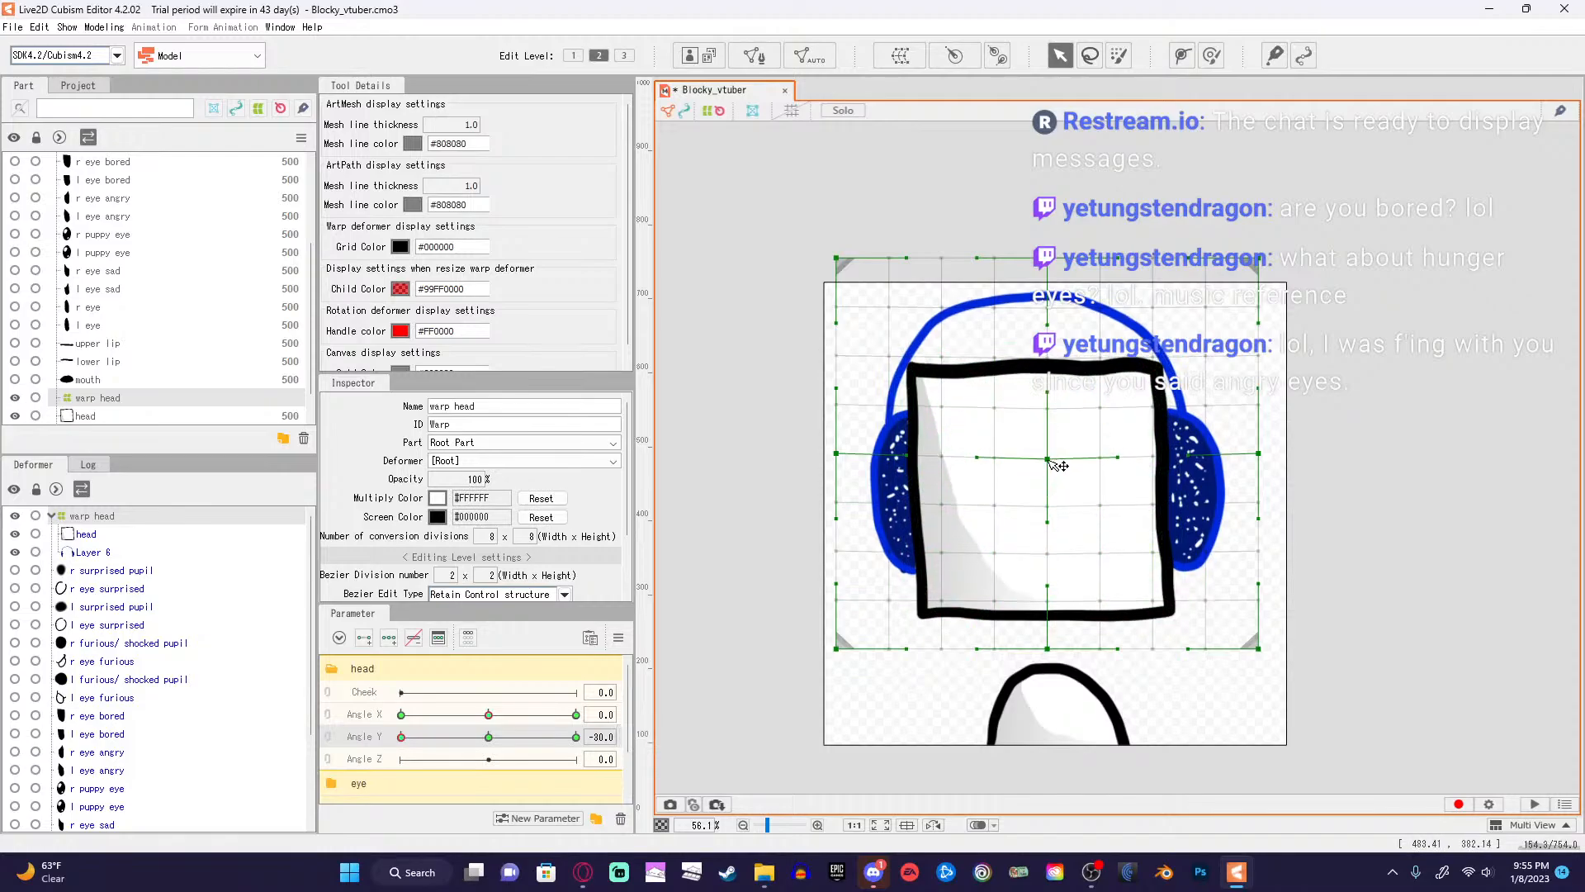
left_click(1332, 456)
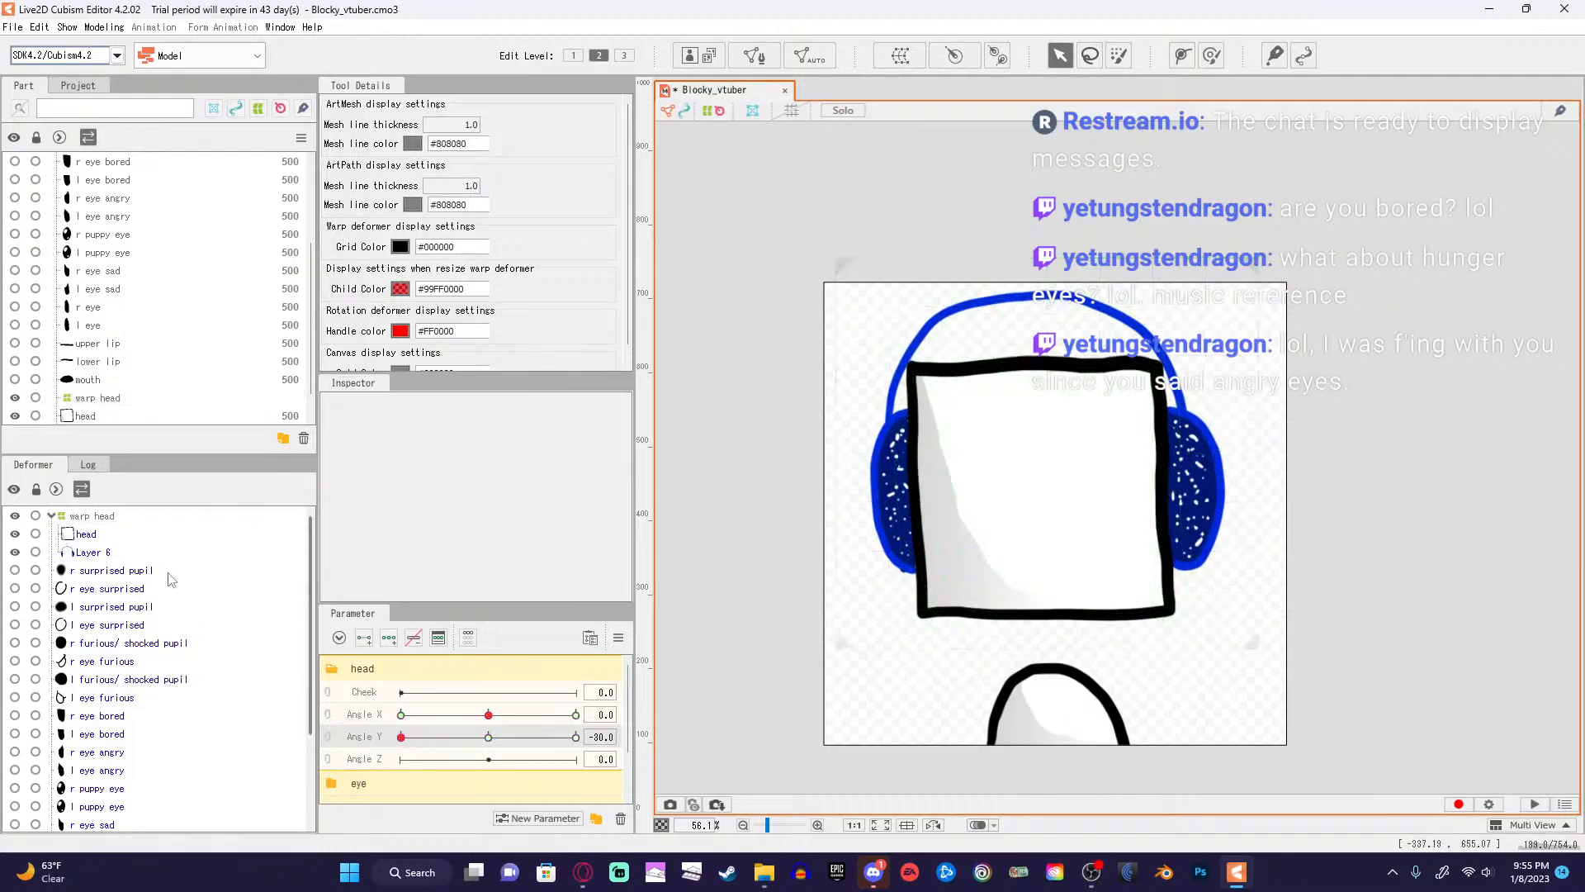
left_click(1008, 454)
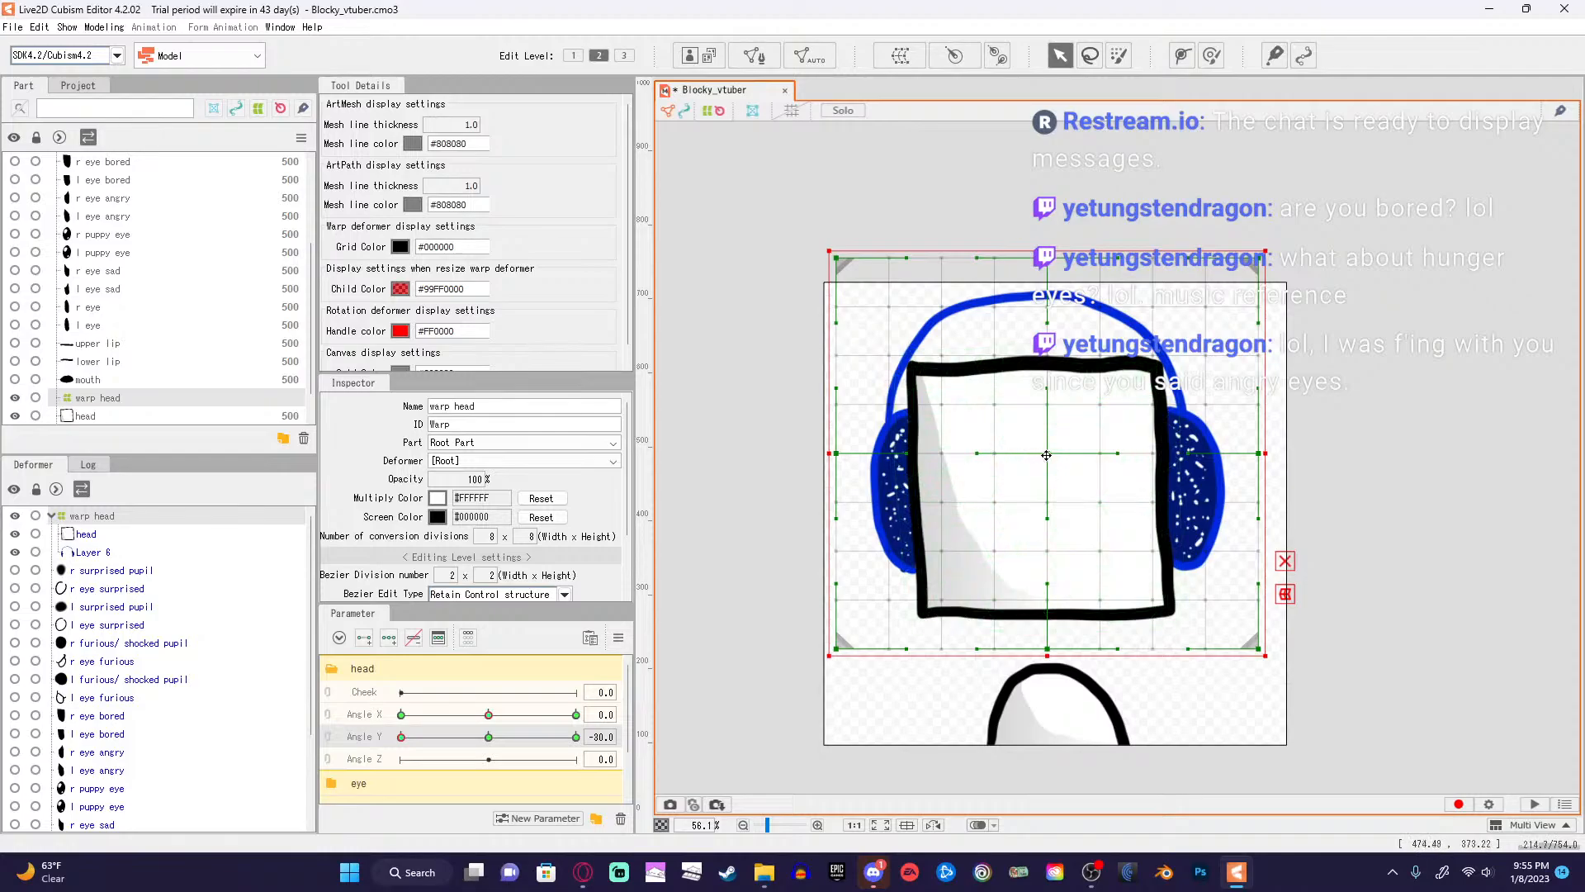
left_click_drag(1048, 453, 1049, 479)
key("ctrl+z")
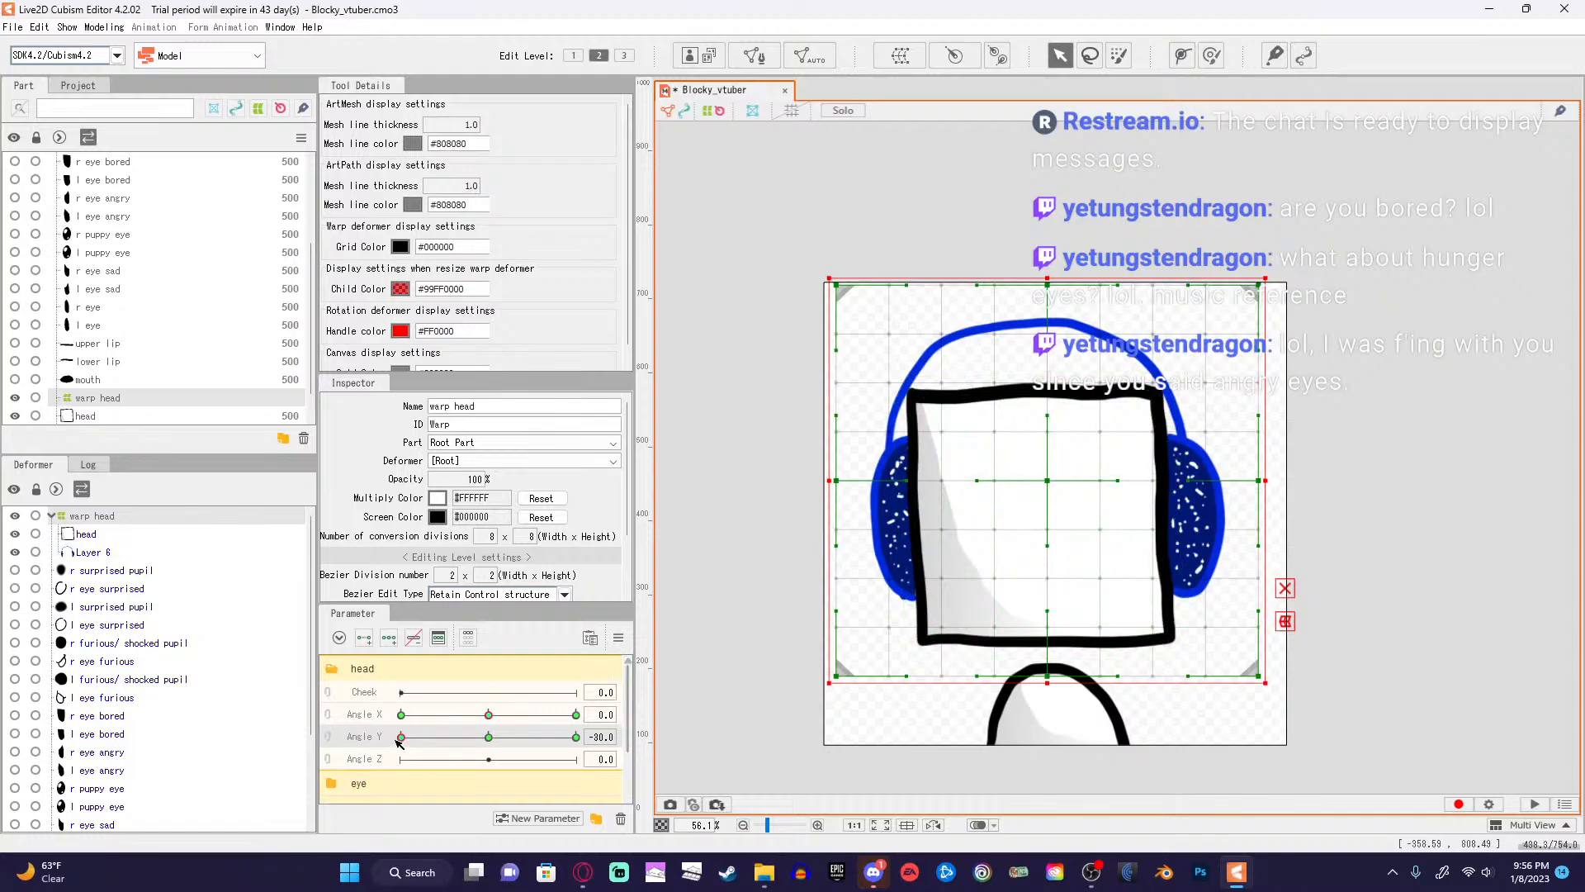
At Angle Y -30, pull the warp head deformer's two bottom corners inward and its two top corners outward.
mouse_move(397, 739)
left_mouse_down()
mouse_move(499, 739)
mouse_move(401, 738)
left_mouse_up()
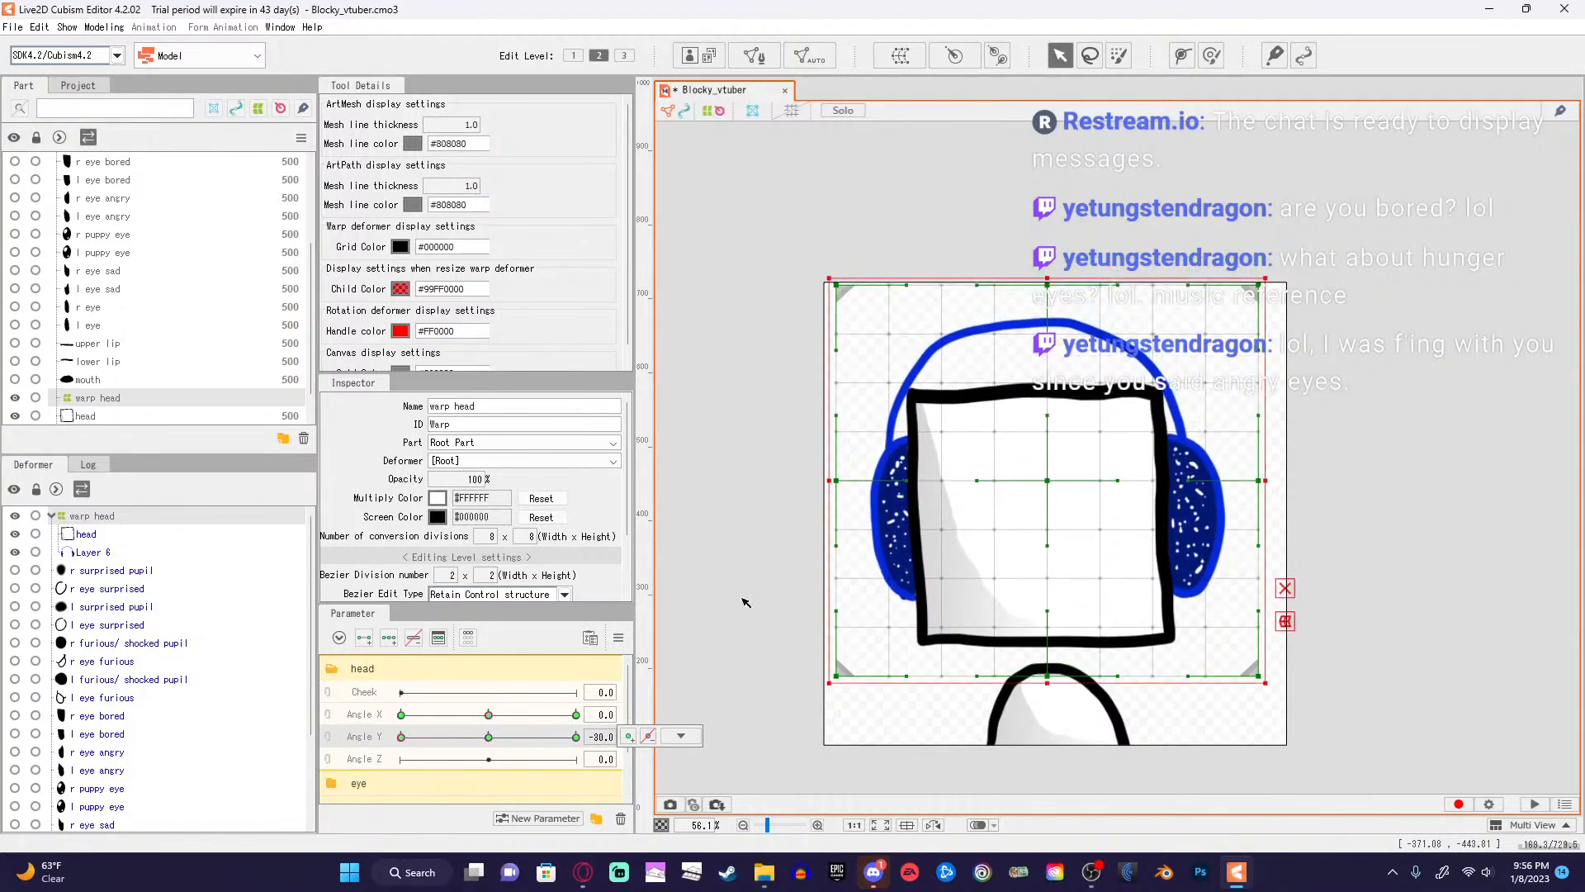
left_click_drag(845, 674, 873, 678)
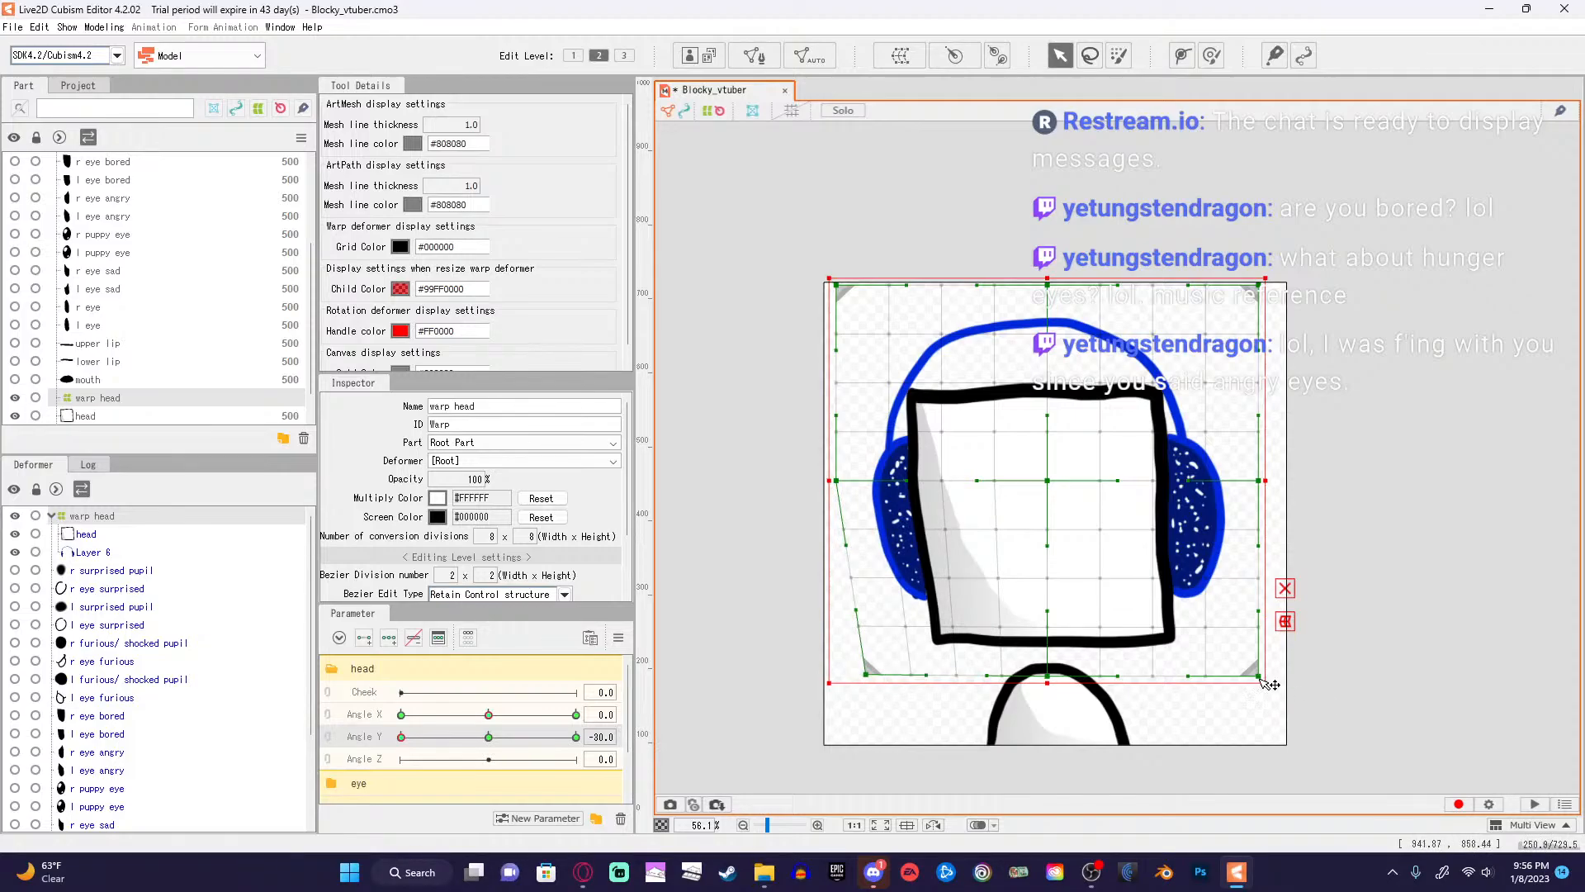
left_click_drag(1261, 677, 1226, 675)
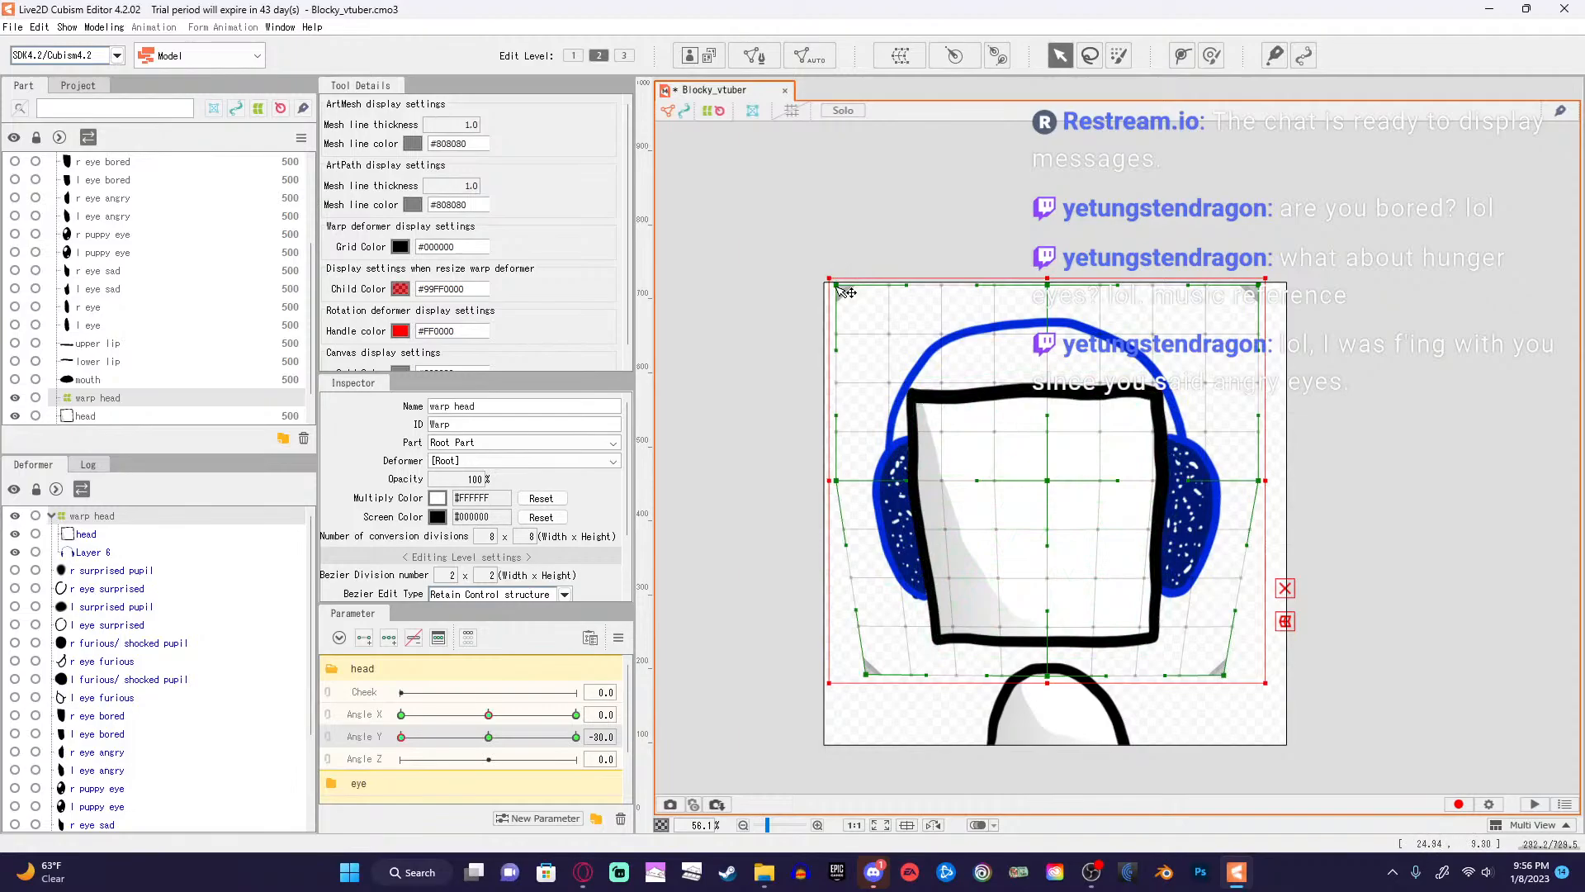
left_click_drag(837, 286, 795, 287)
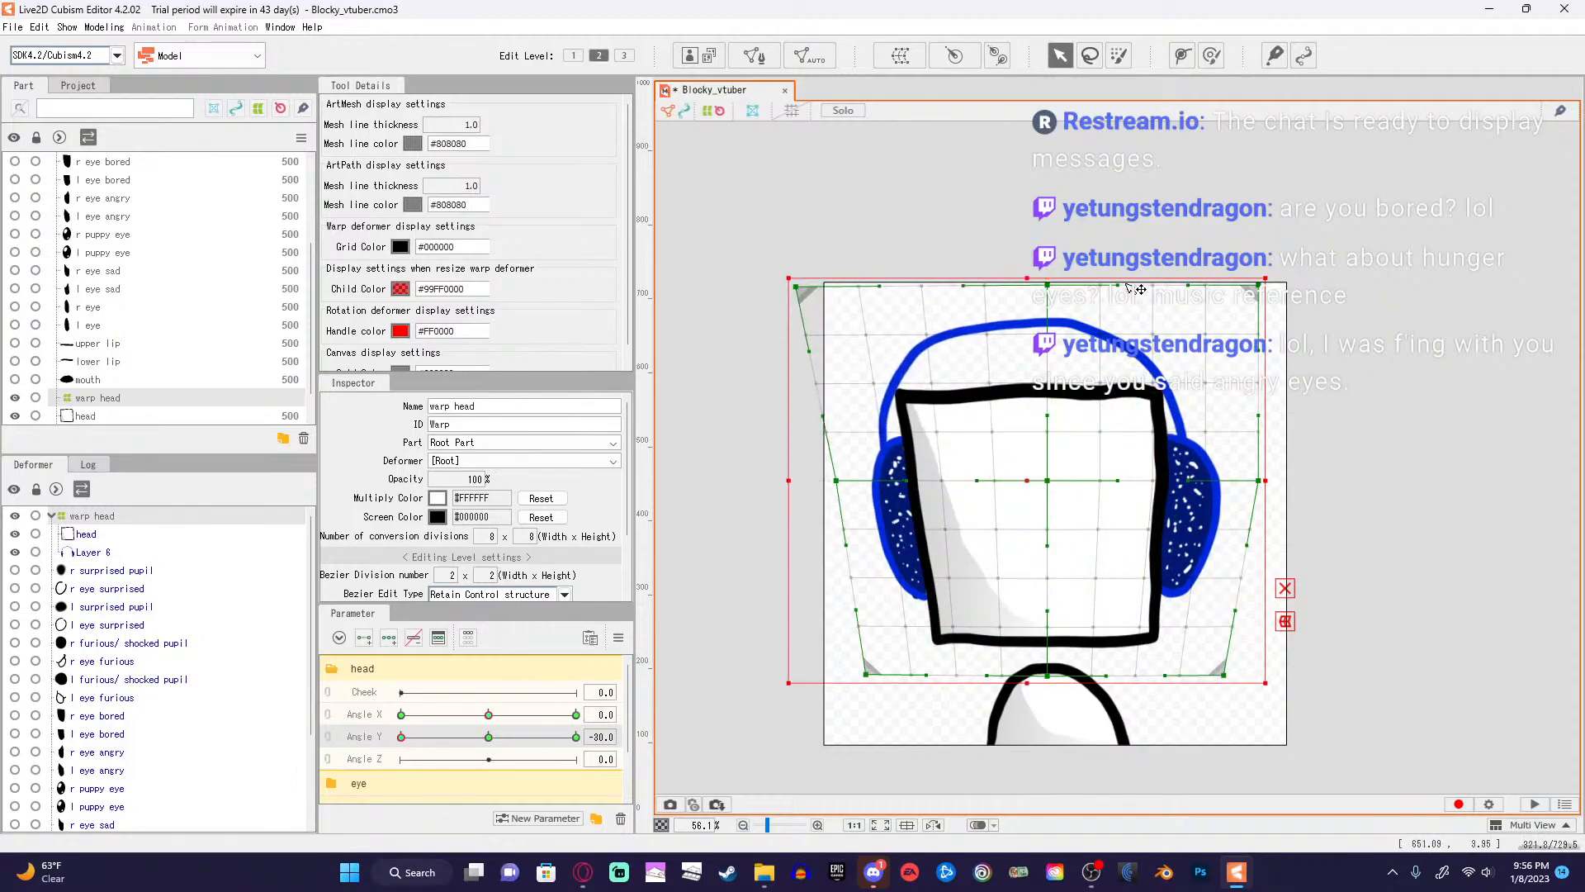
left_click_drag(1270, 291, 1302, 293)
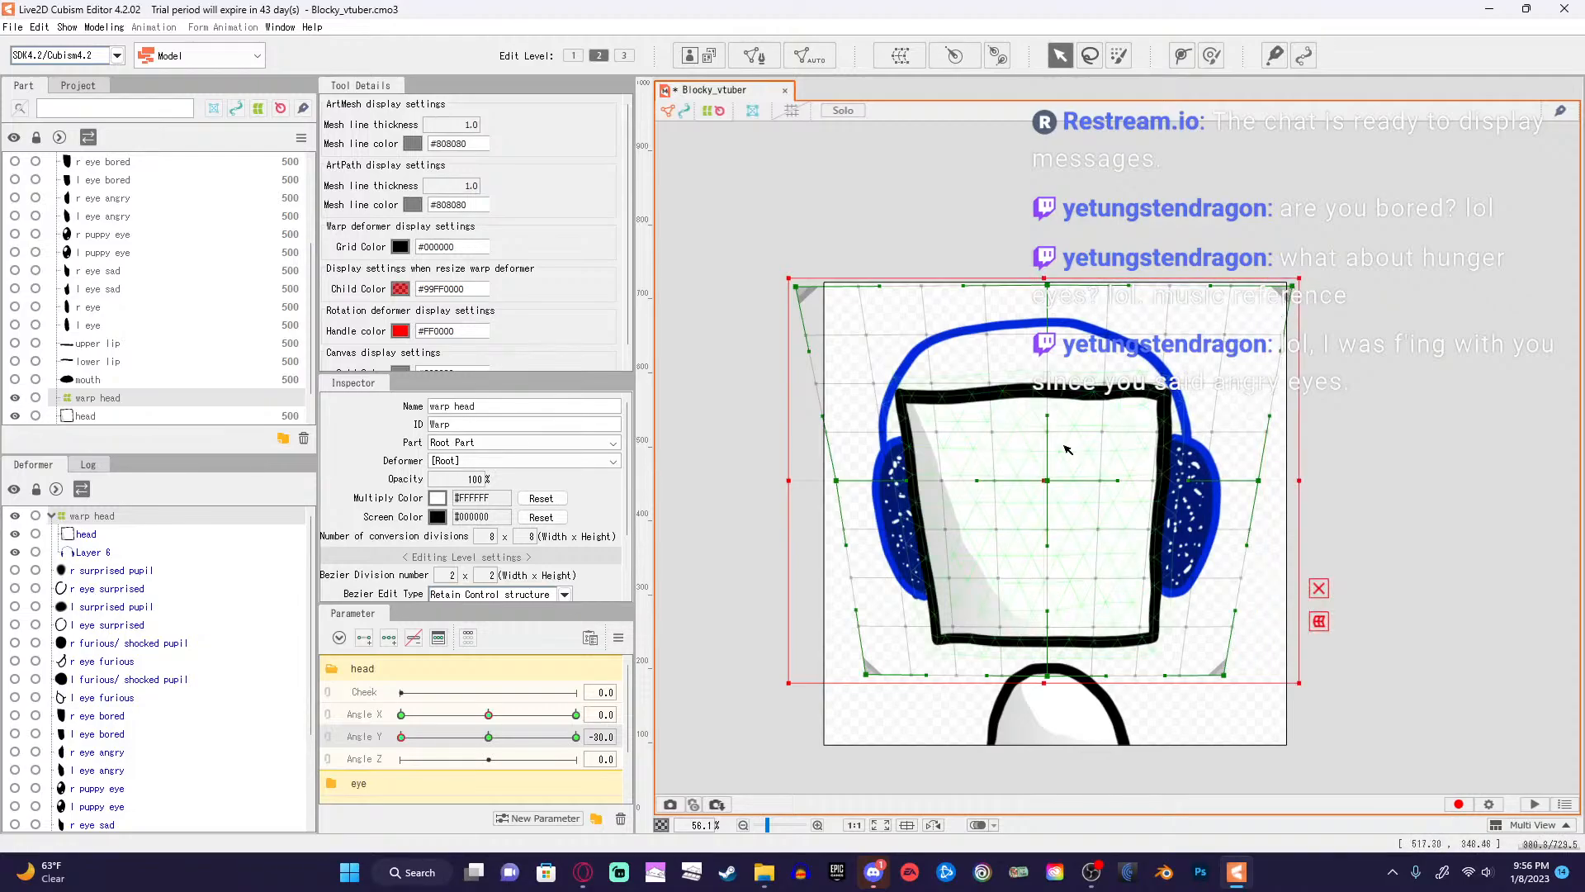
Lower the warp head deformer's centre control point at Angle Y -30 and align it with the vertical midline.
left_click(1318, 588)
left_click_drag(1049, 482, 1048, 509)
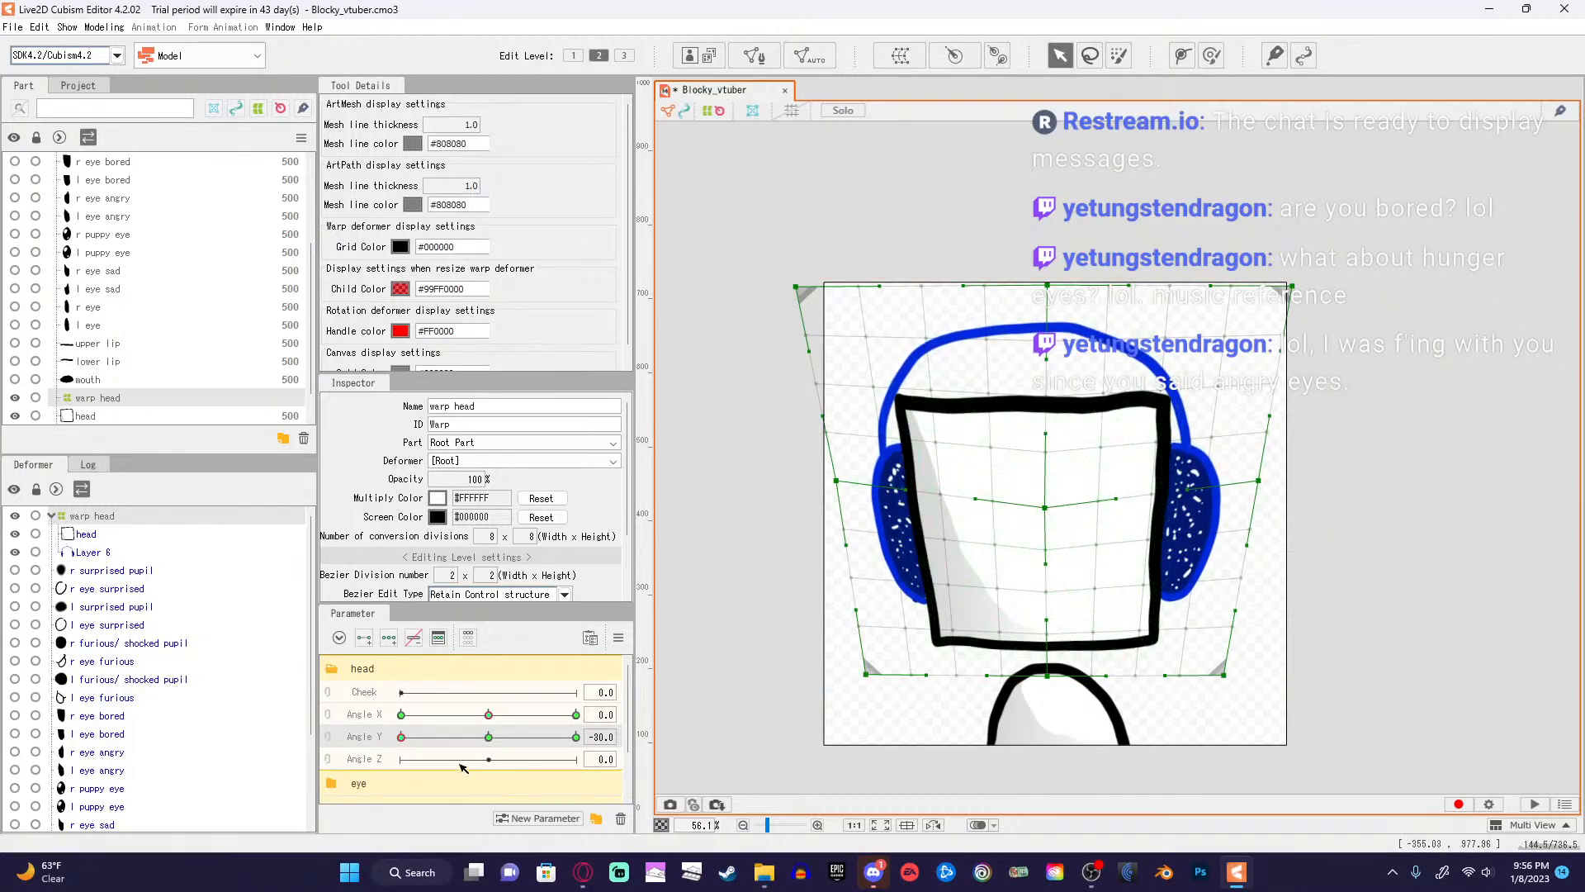
left_click_drag(403, 736, 382, 776)
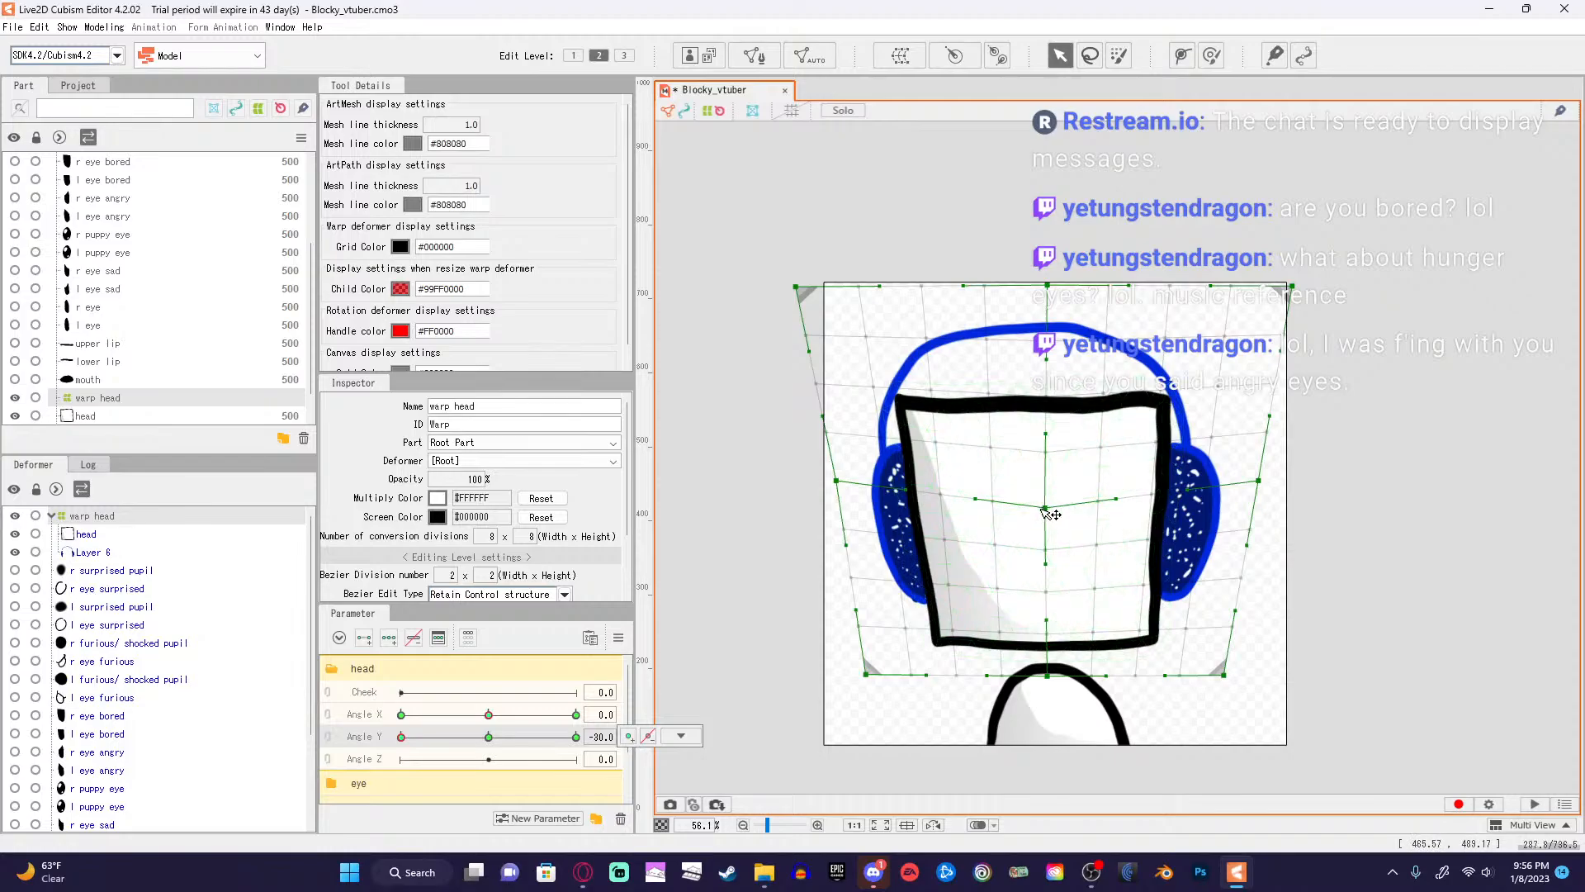
mouse_move(1046, 507)
left_mouse_down()
mouse_move(1043, 565)
mouse_move(1052, 510)
left_mouse_up()
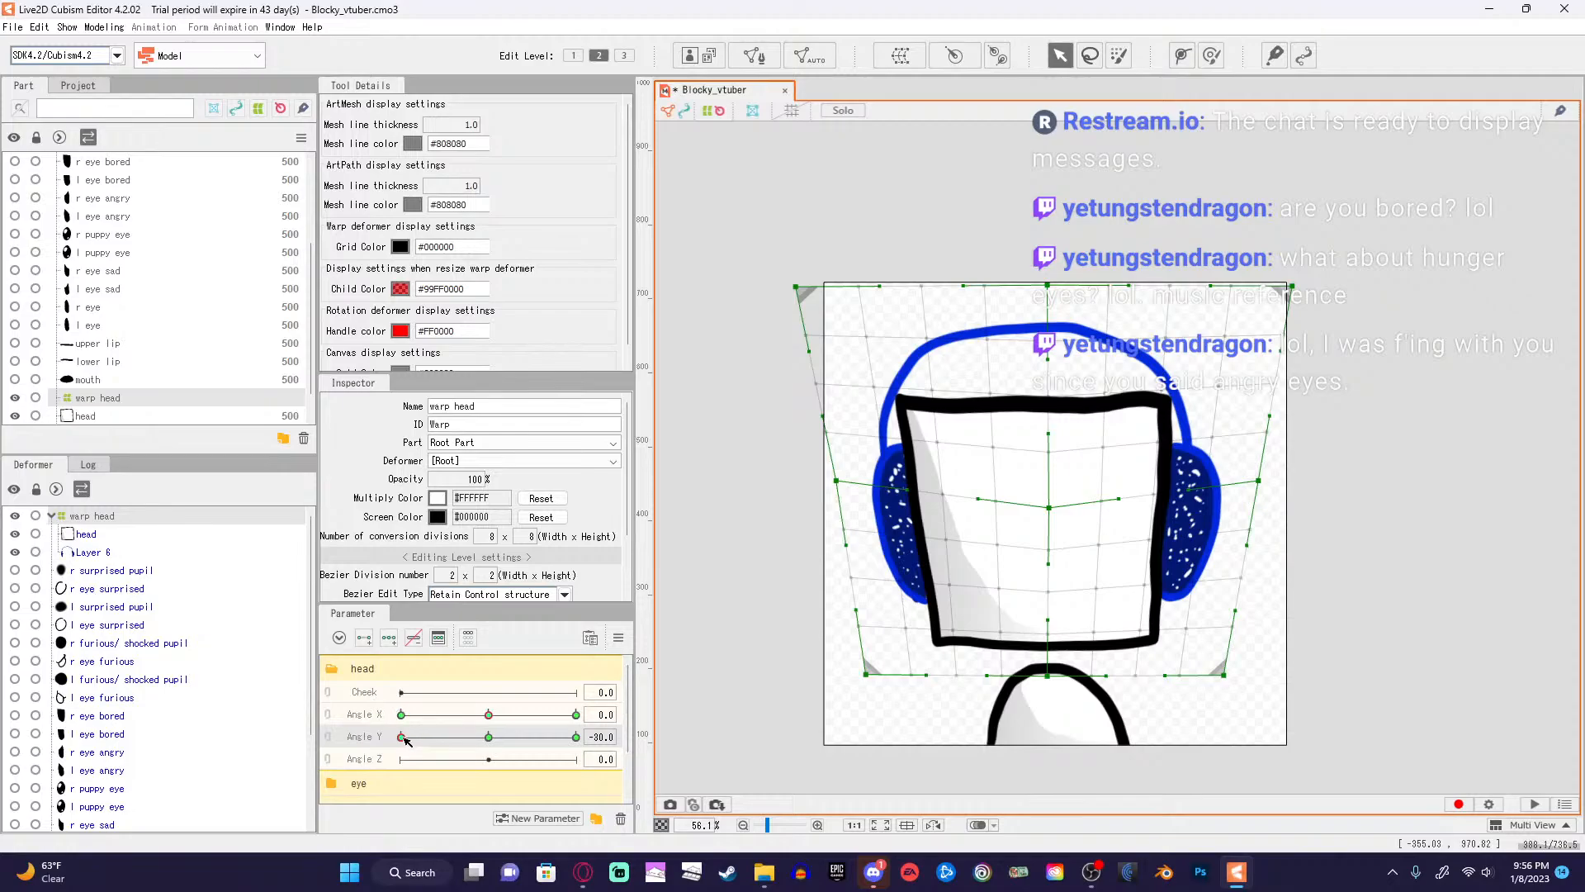
Set Angle Y to 30 and move the whole warp head deformer straight up, away from the neck.
left_click_drag(403, 737, 492, 736)
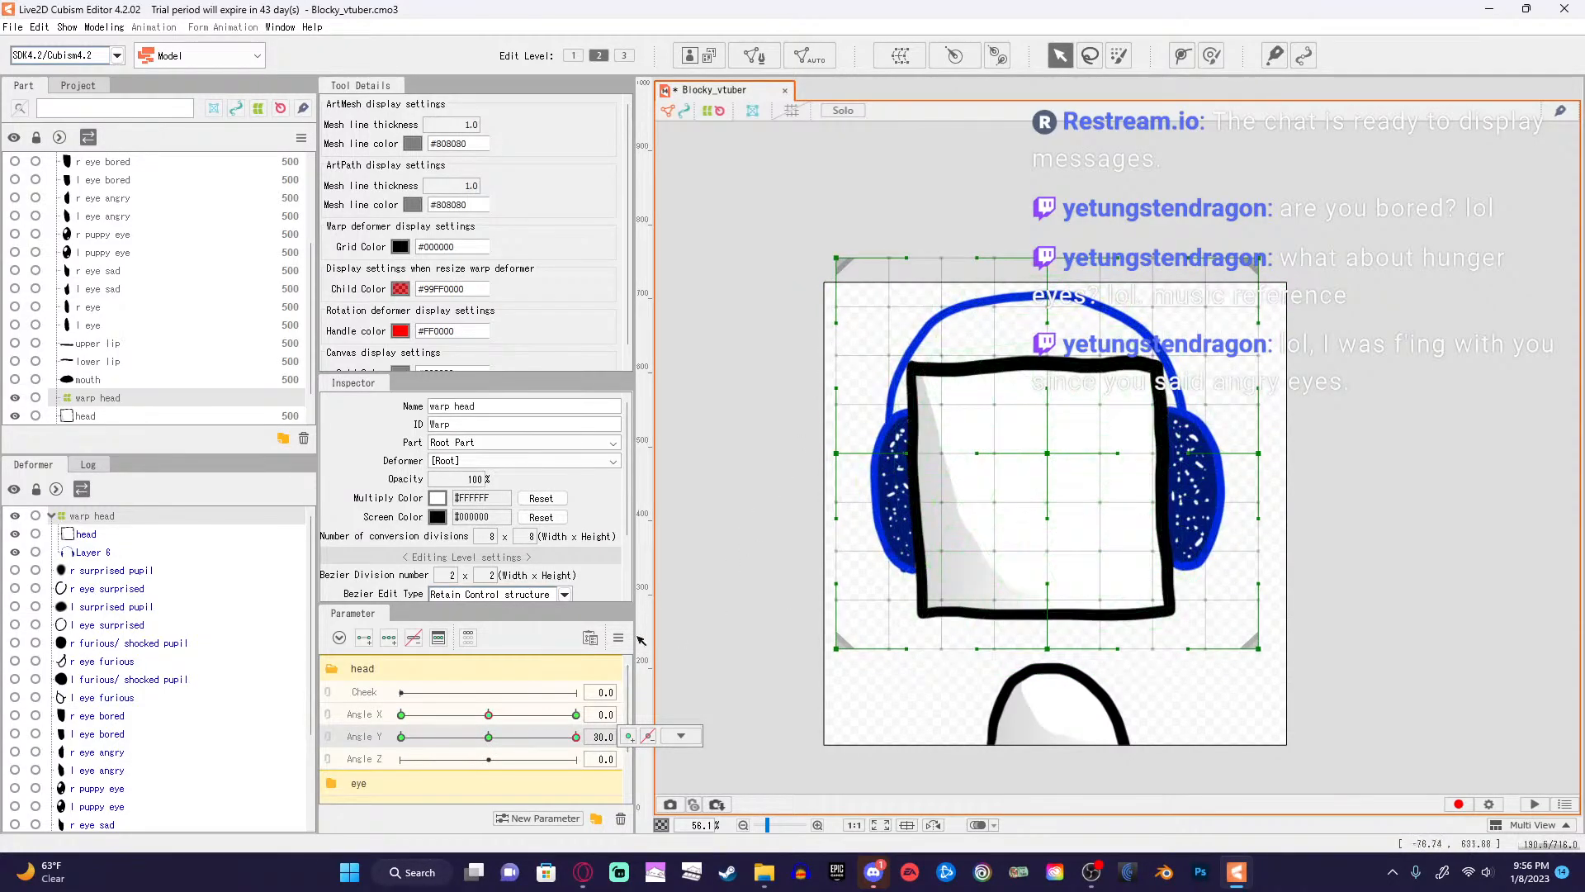
mouse_move(567, 741)
left_mouse_down()
mouse_move(454, 749)
mouse_move(577, 740)
left_mouse_up()
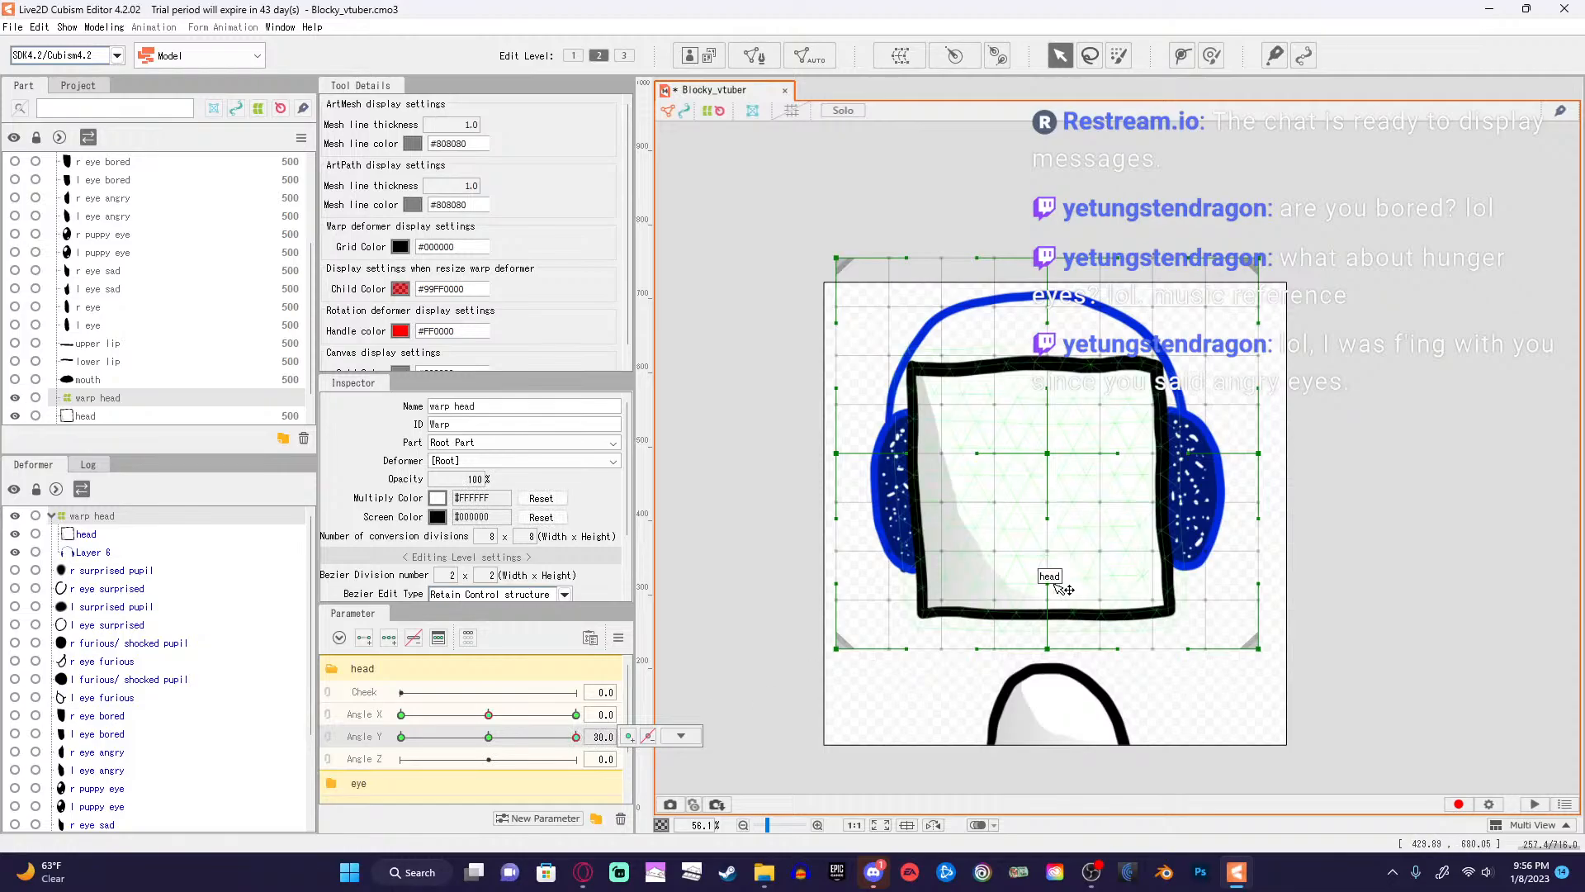
left_click(1418, 473)
left_click(105, 516)
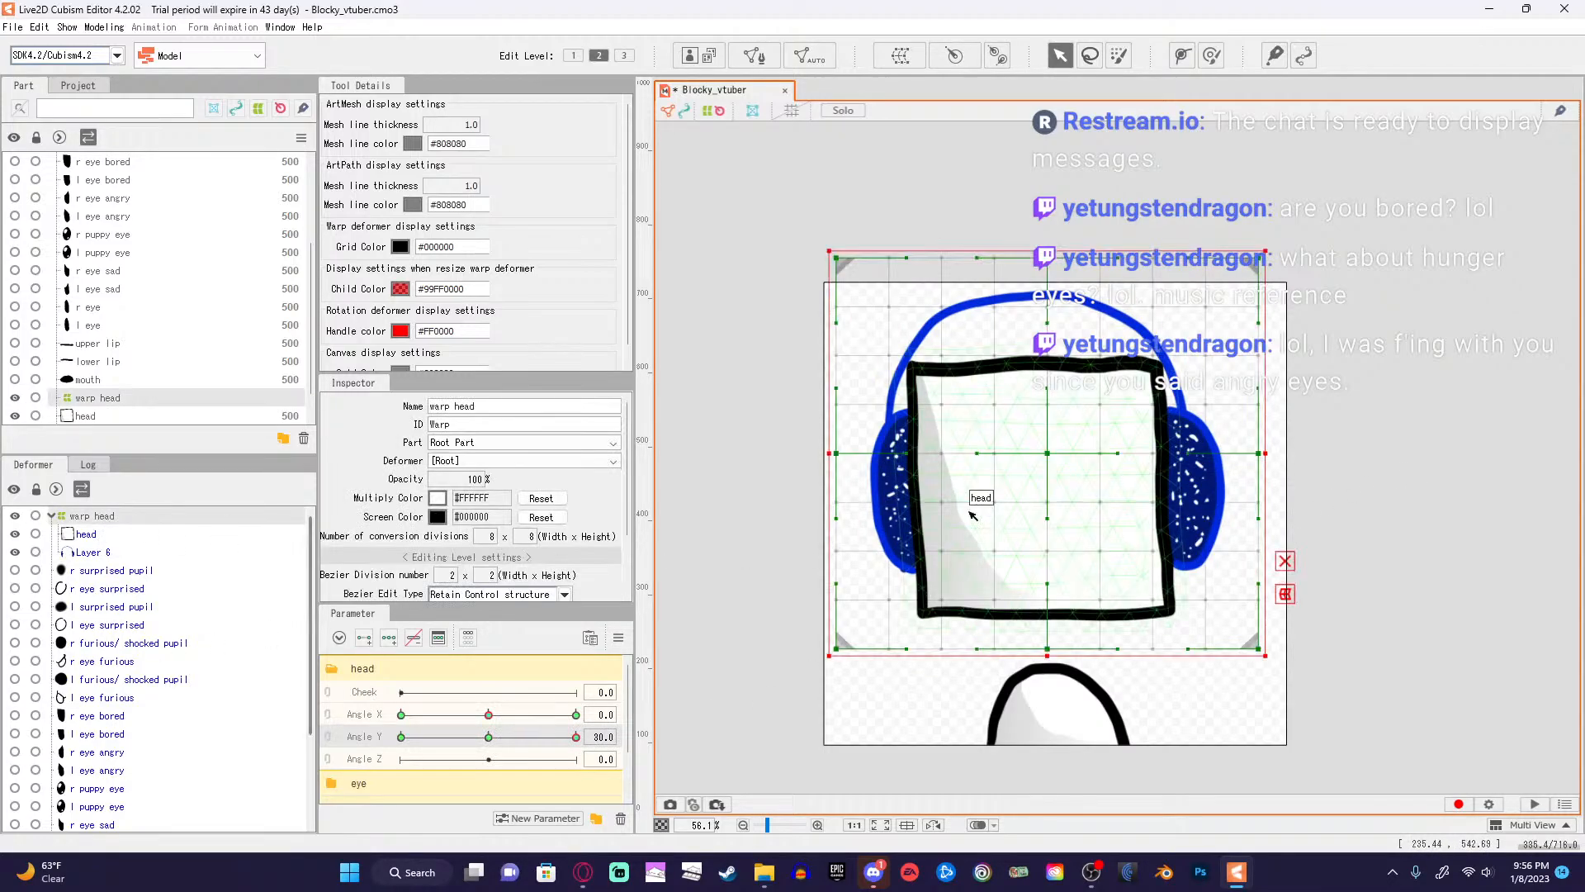
left_click_drag(1050, 457, 1051, 447)
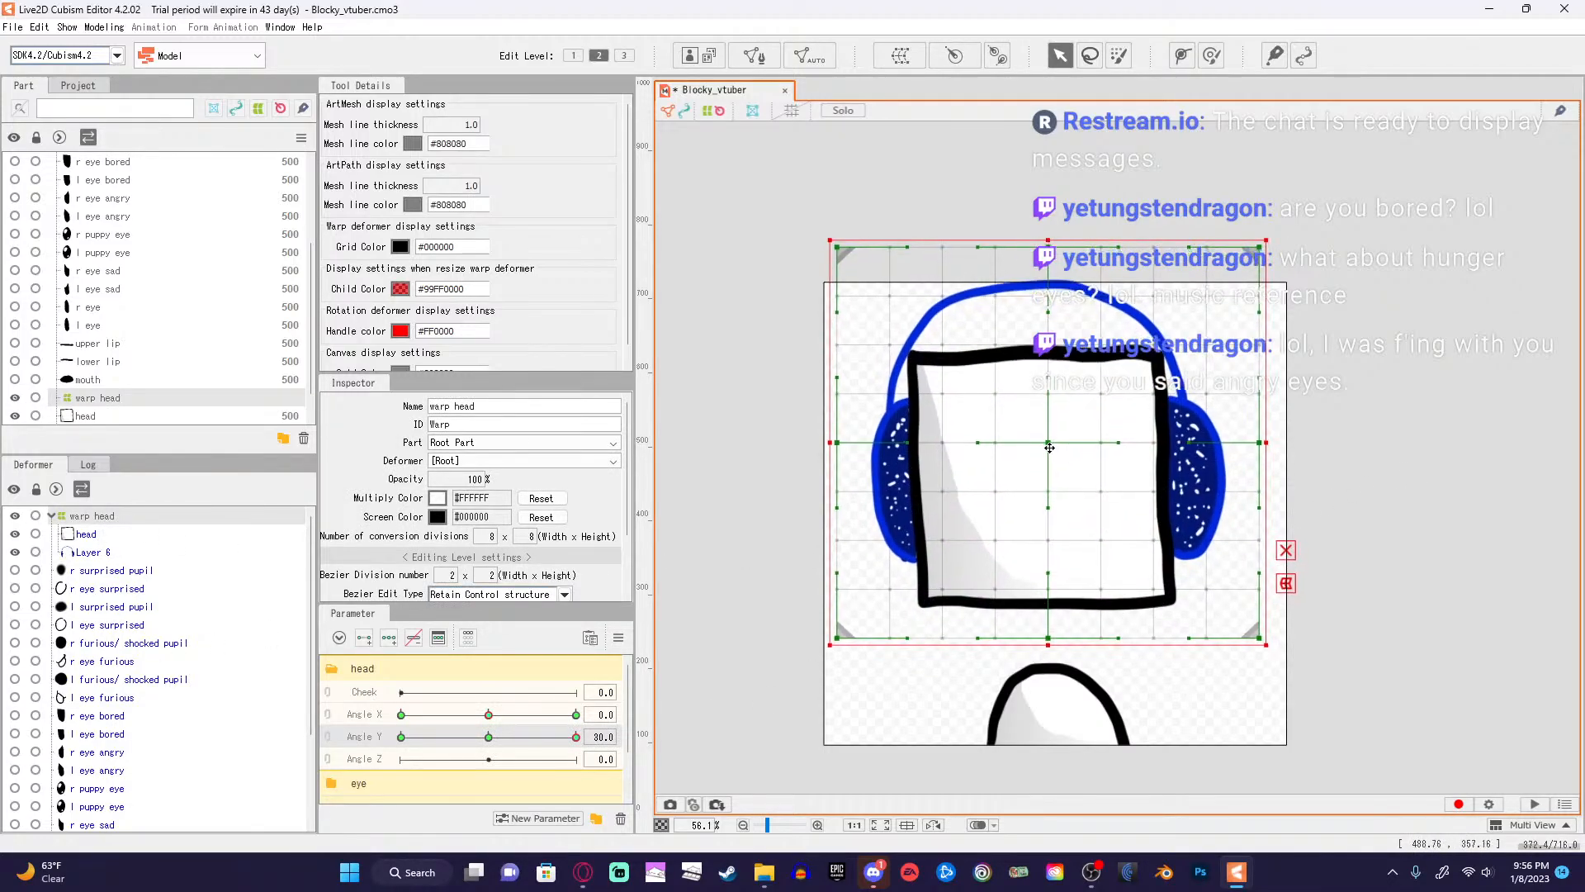
key("ctrl+z")
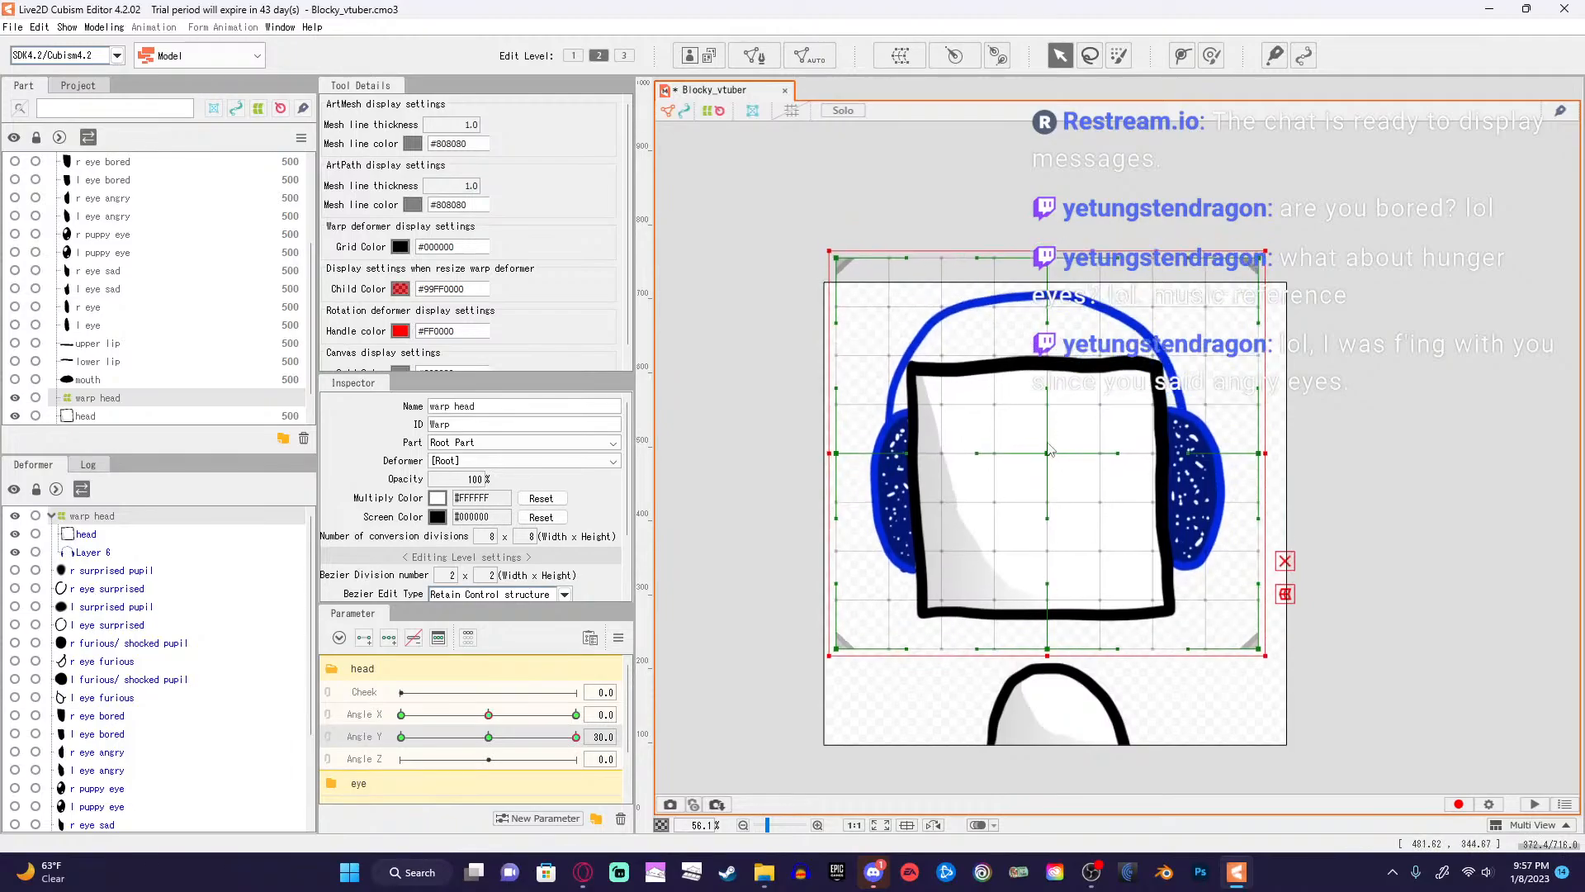
left_click_drag(1050, 452, 1048, 439)
key("ctrl+z")
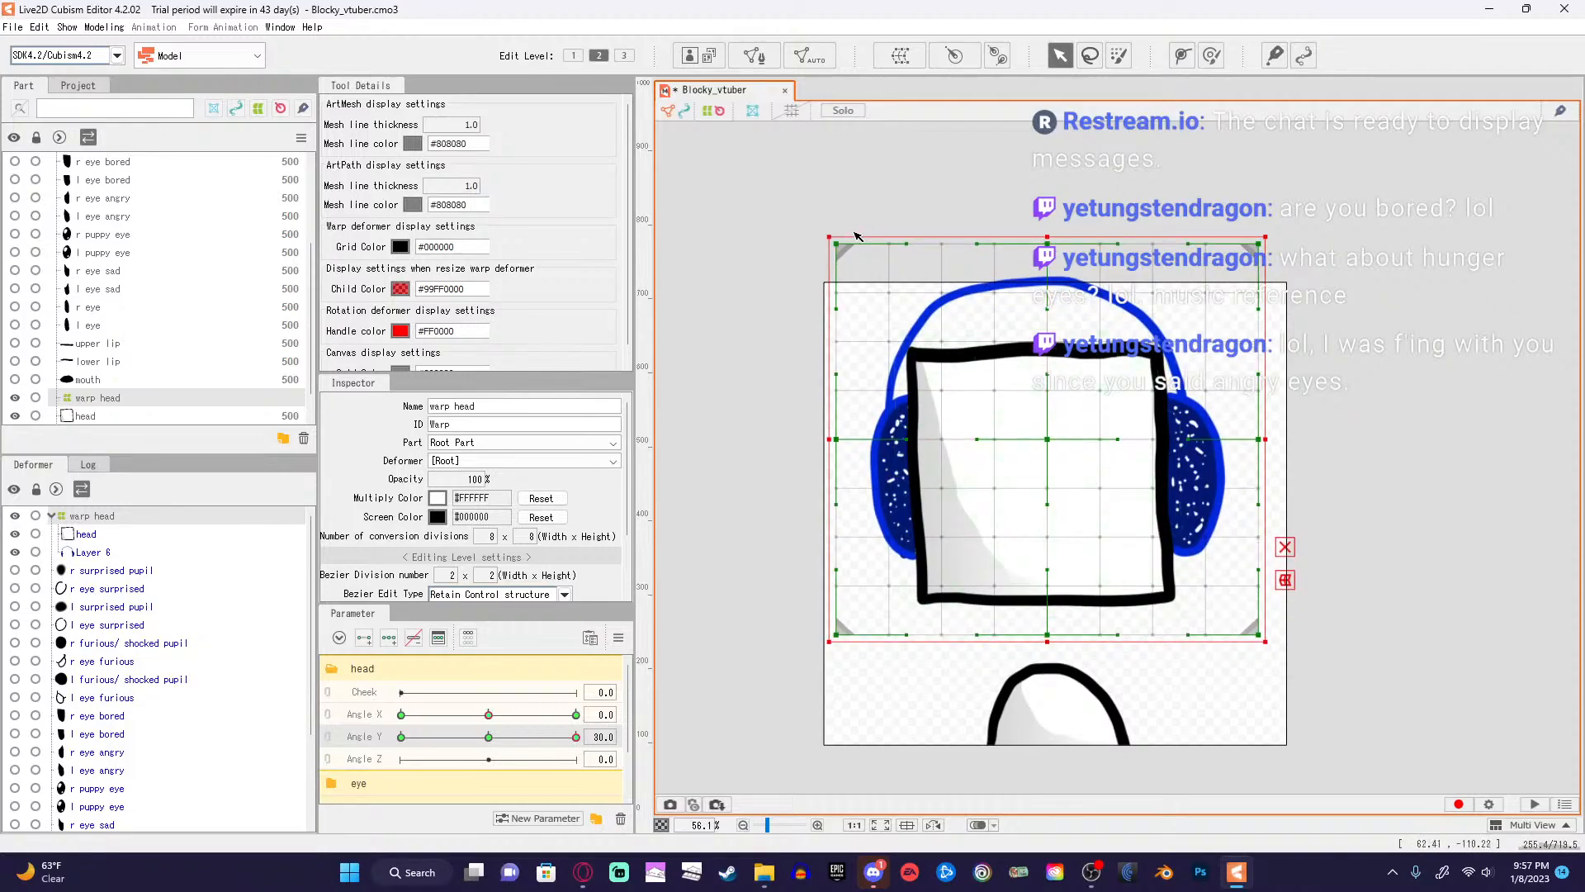
At Angle Y 30, pull the warp head deformer's two top corners inward and its two bottom corners outward.
left_click_drag(838, 243, 879, 242)
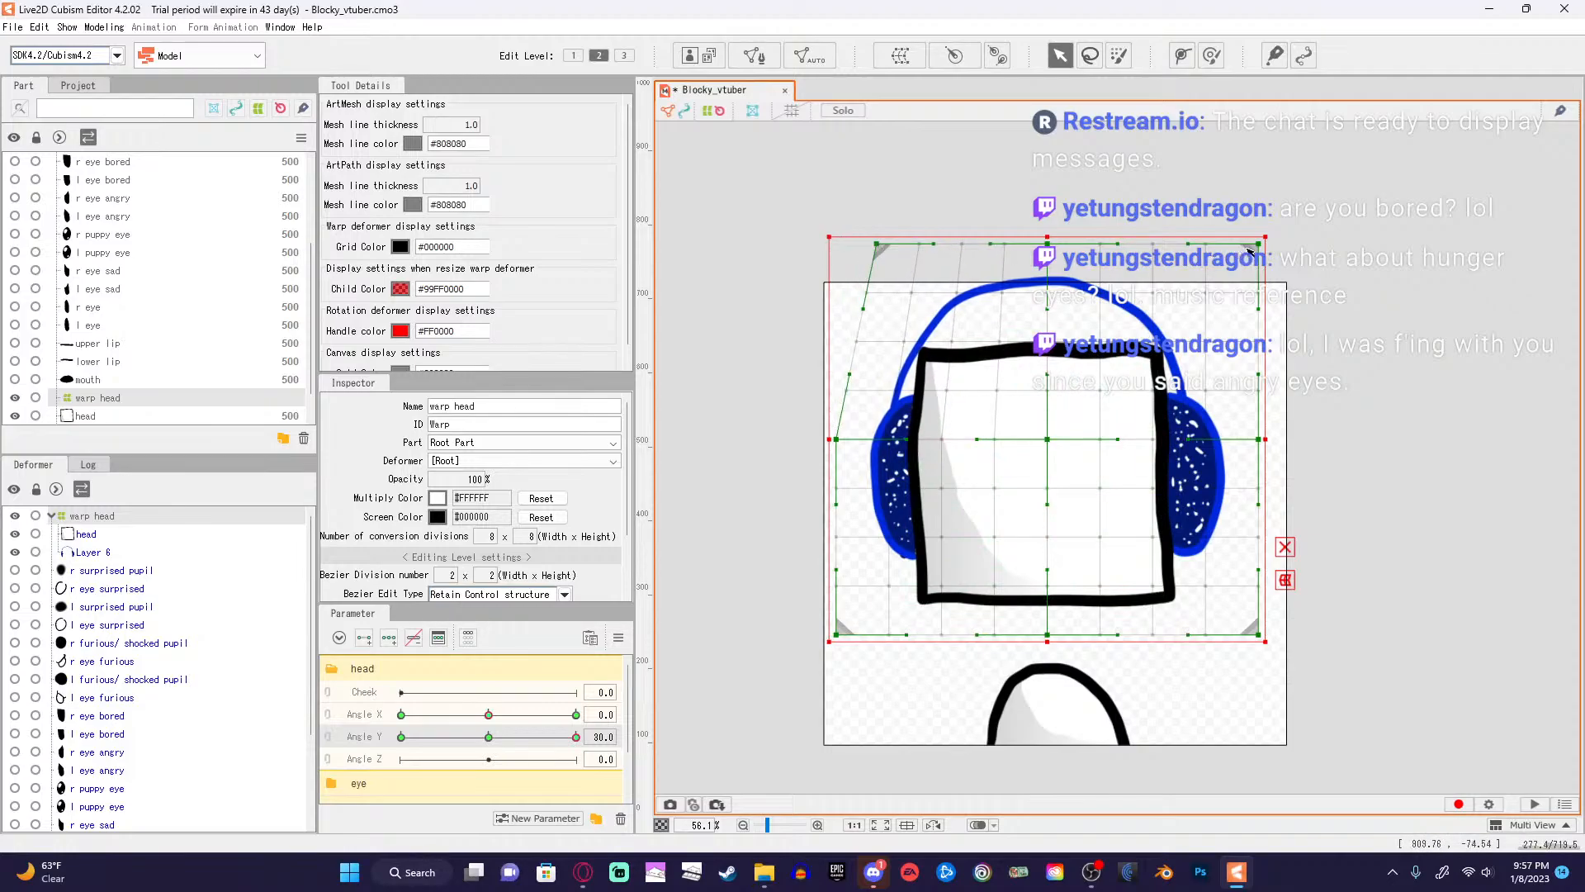
left_click_drag(1260, 245, 1227, 248)
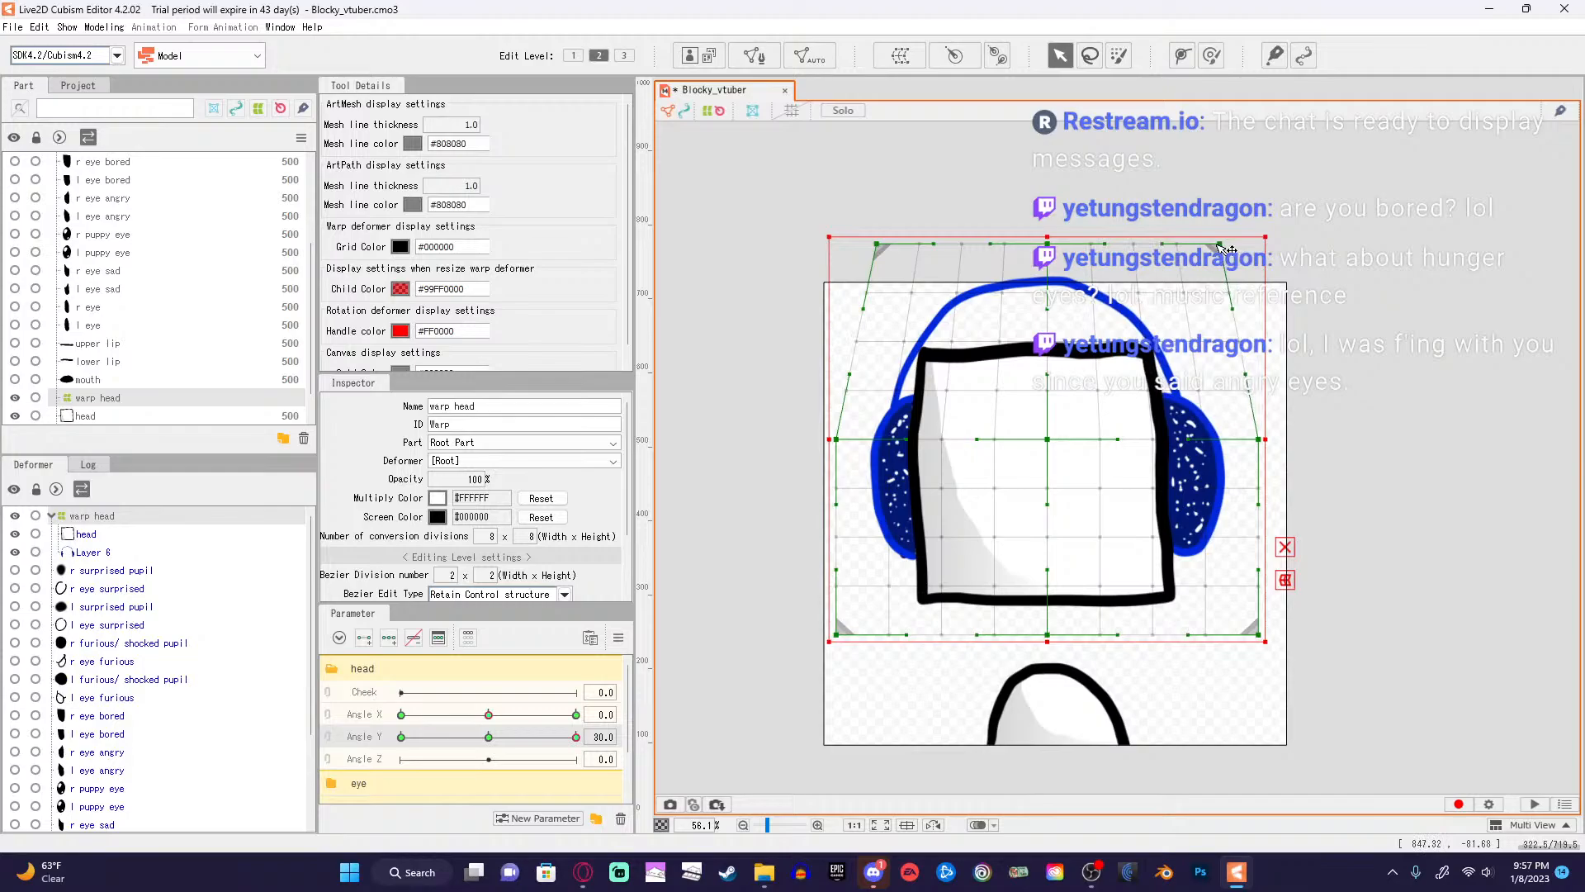
left_click_drag(1222, 246, 1225, 246)
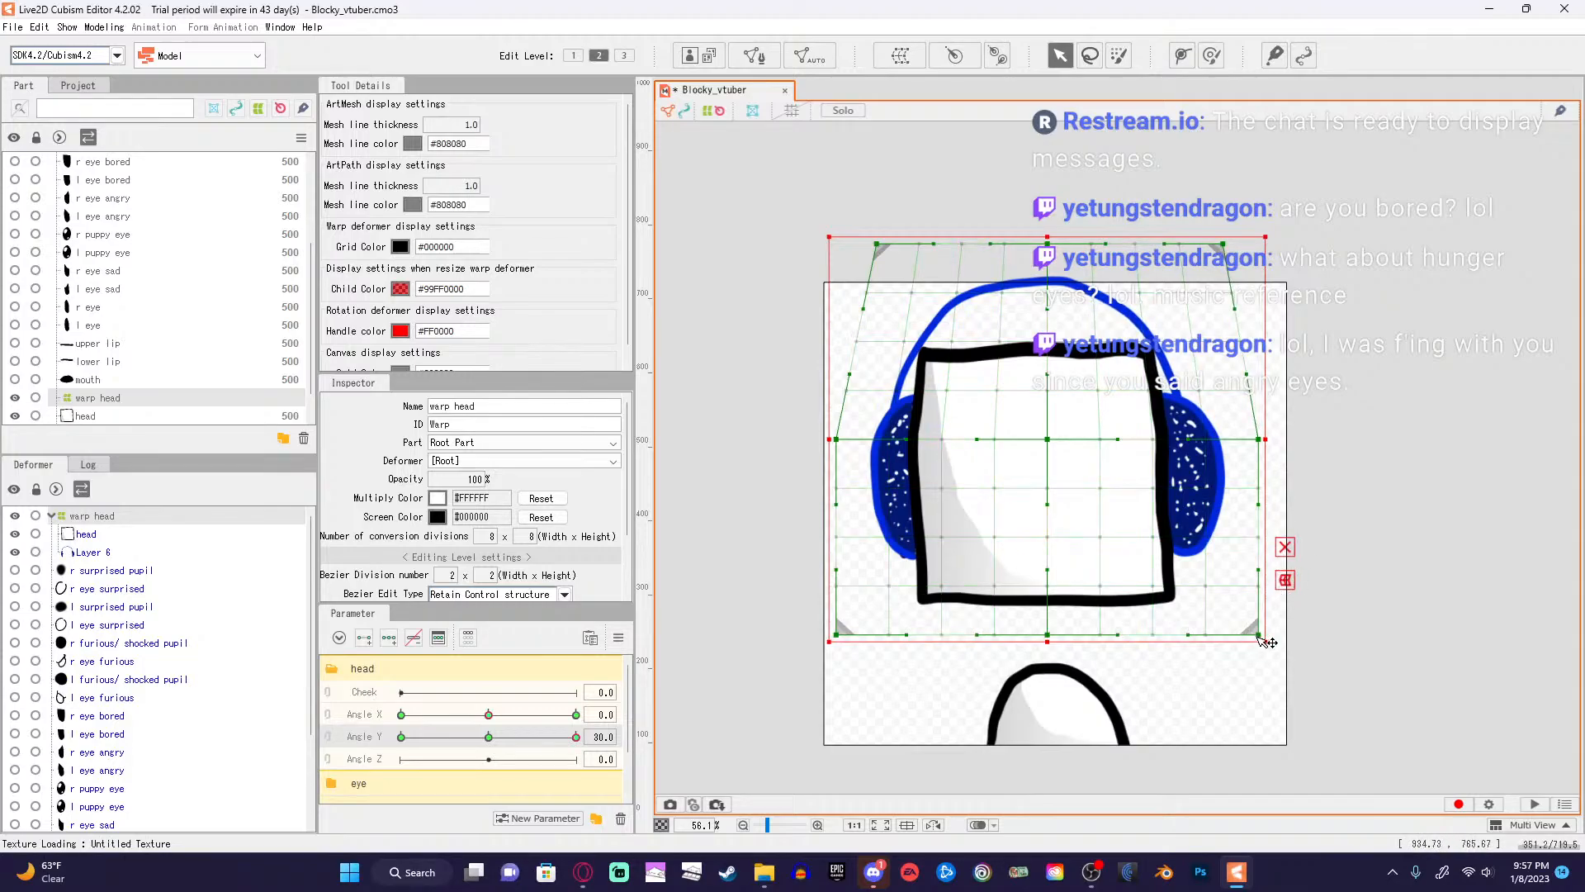
left_click_drag(1259, 634, 1298, 636)
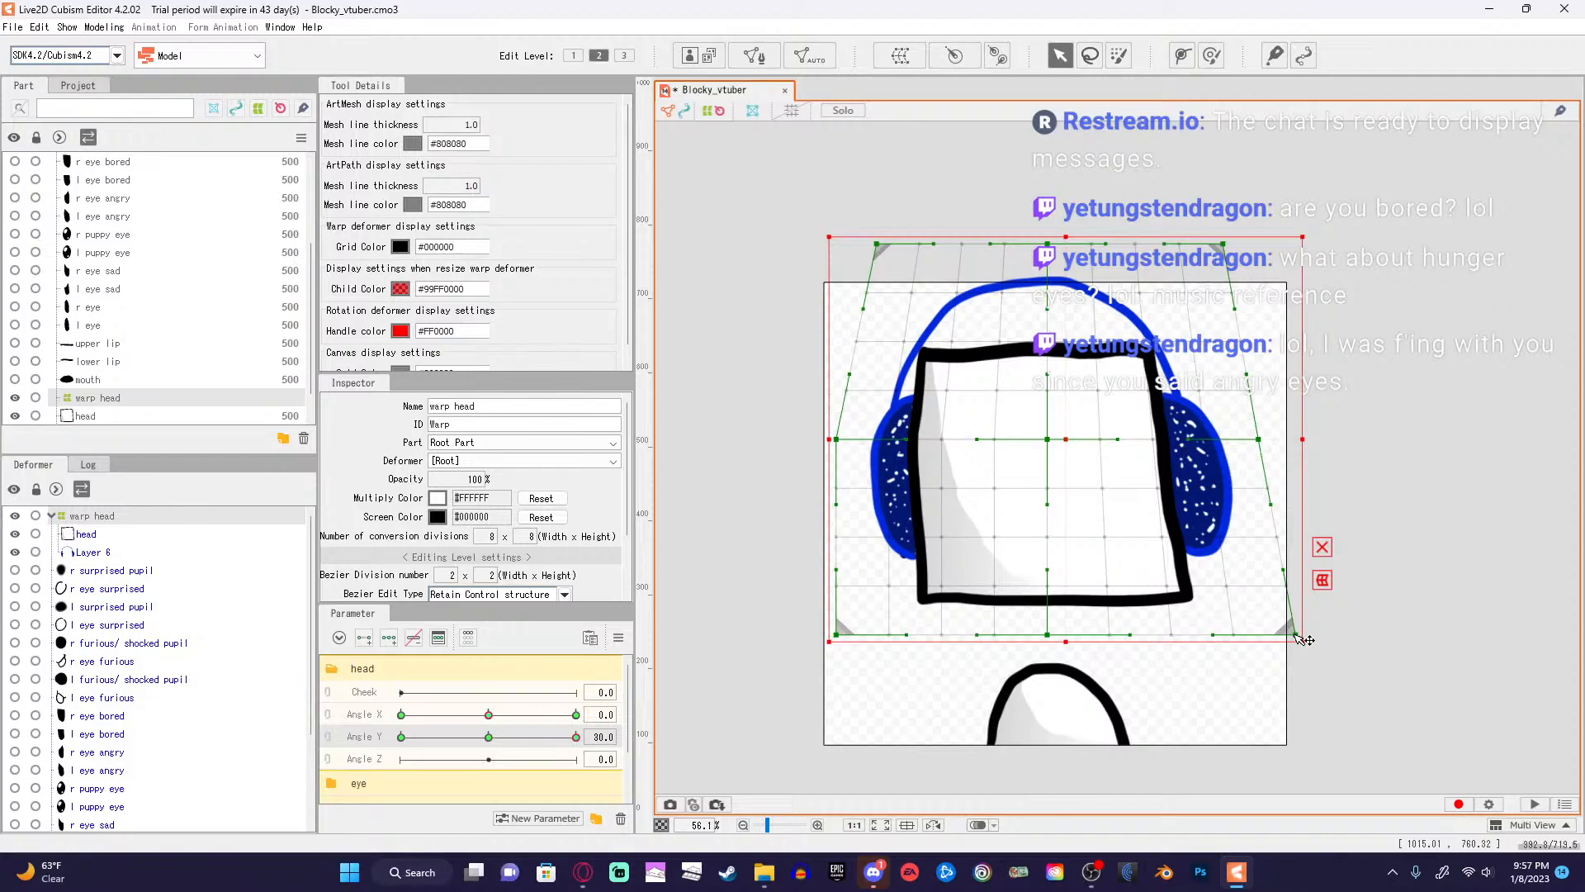
left_click_drag(834, 635, 808, 634)
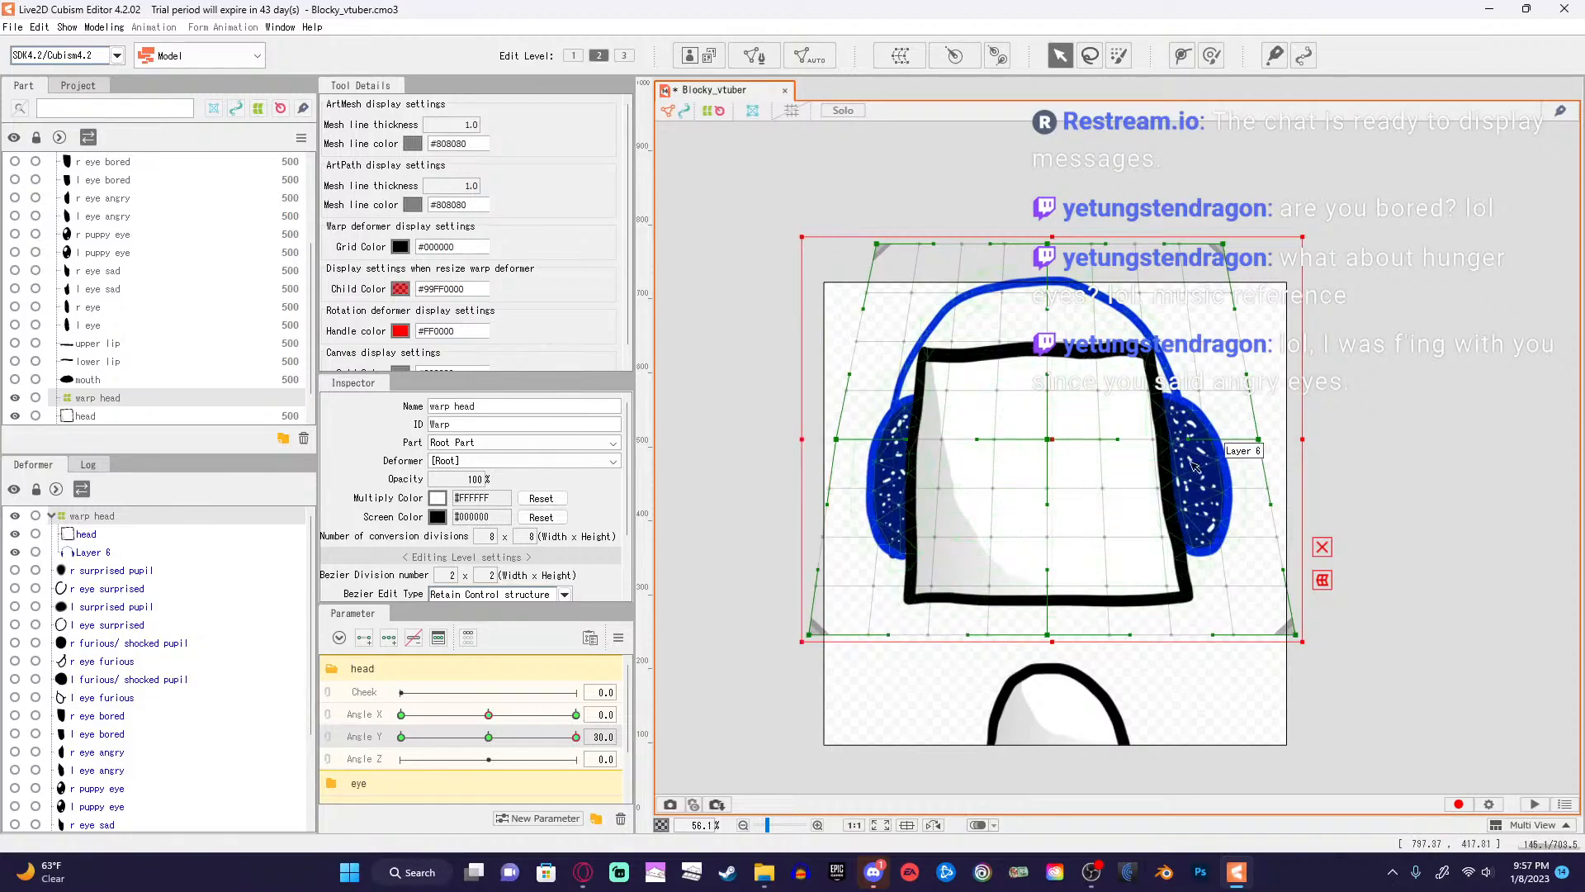
Shift the warp head deformer slightly down at Angle Y 30 and raise its centre control point along the vertical midline.
left_click_drag(1054, 445, 1054, 450)
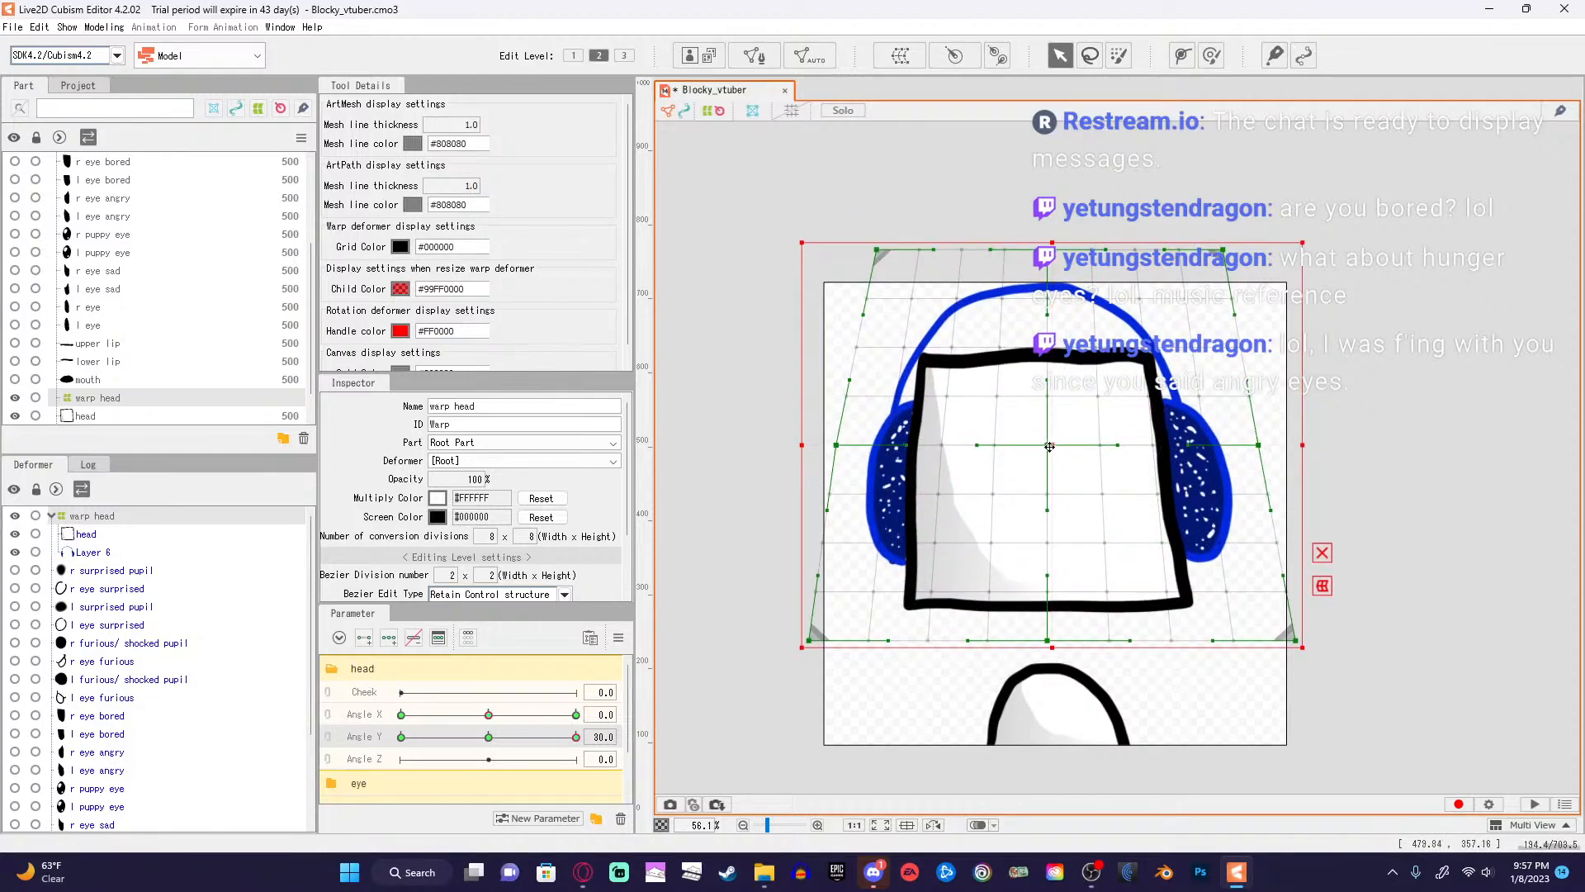
left_click(1047, 445)
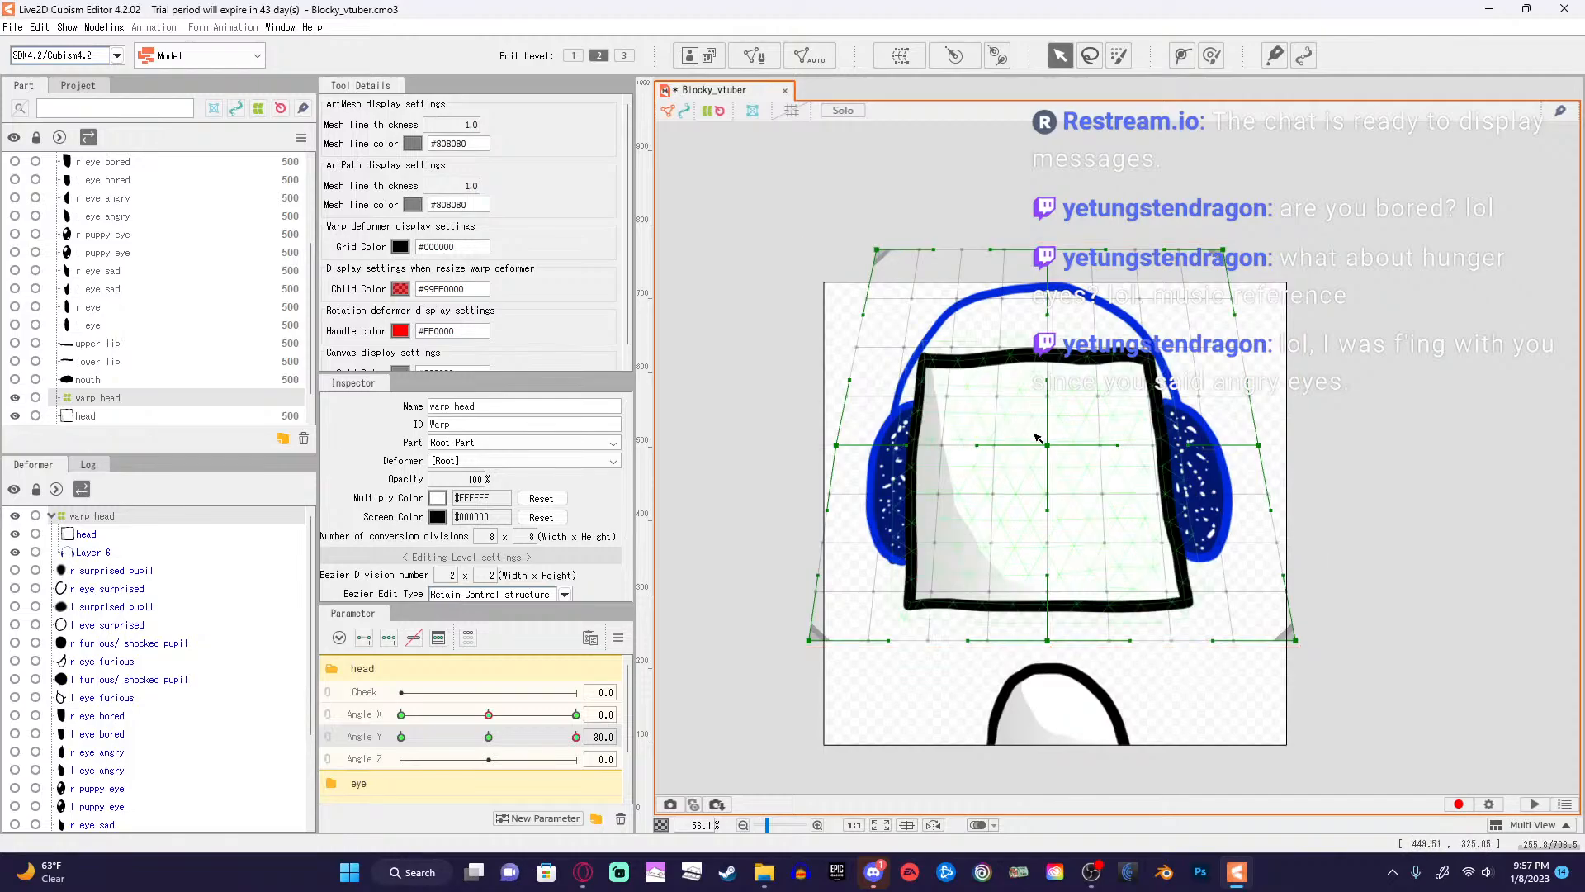
left_click_drag(1050, 445, 1047, 412)
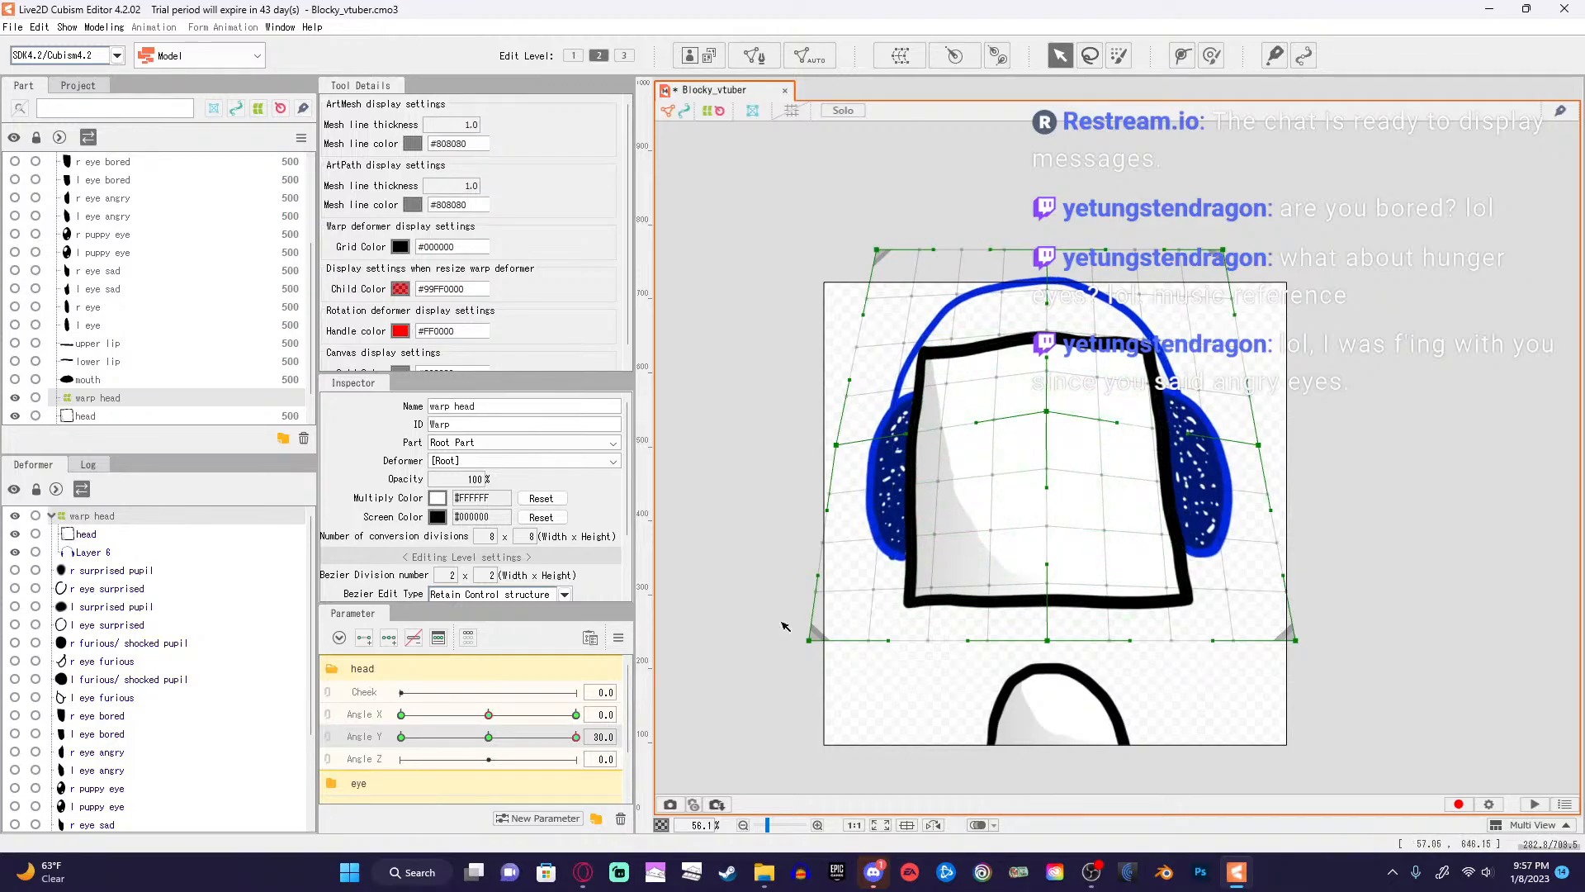
left_click(574, 736)
mouse_move(575, 737)
left_mouse_down()
mouse_move(475, 739)
mouse_move(582, 739)
mouse_move(531, 754)
mouse_move(583, 734)
left_mouse_up()
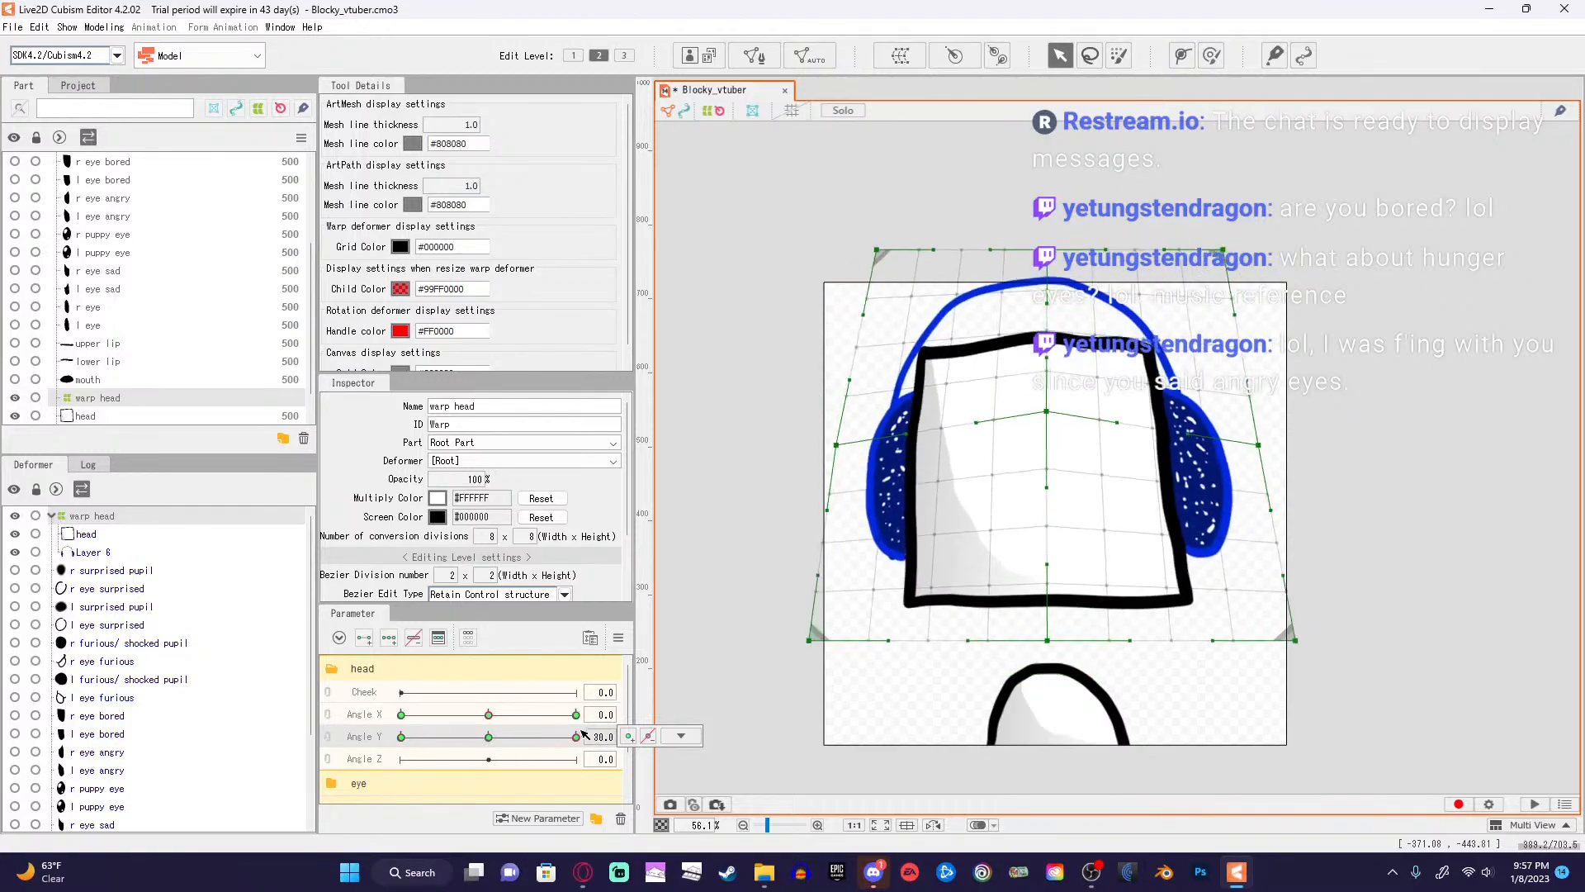
Undo the extra shift of the warp head deformer's centre point and nudge the whole deformer slightly upward at Angle Y 30.
left_click(1443, 430)
left_click(150, 519)
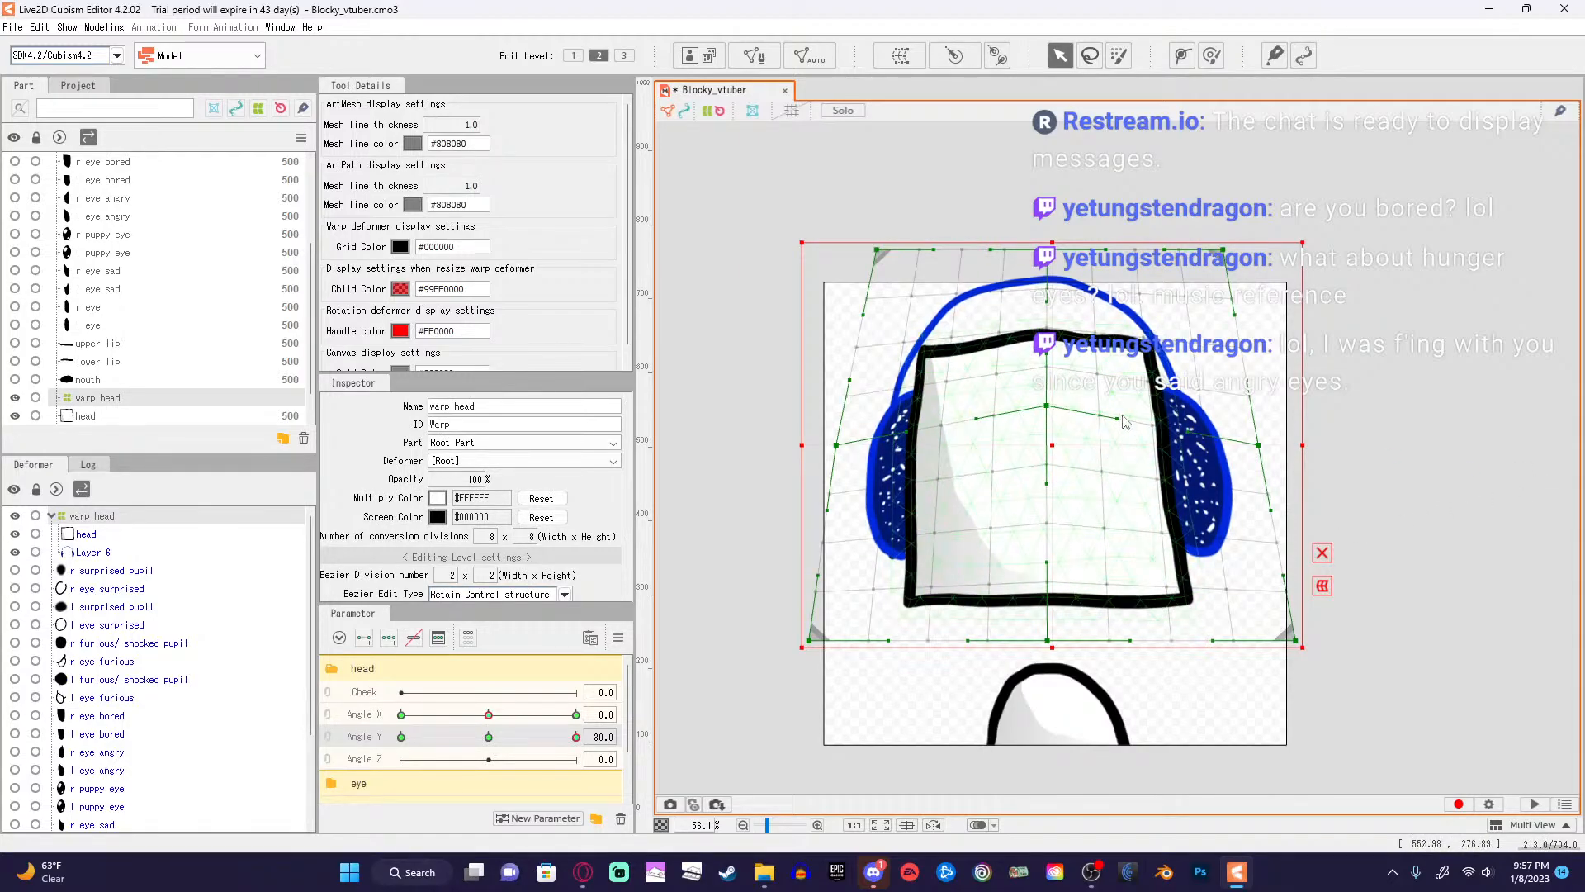
left_click(1418, 449)
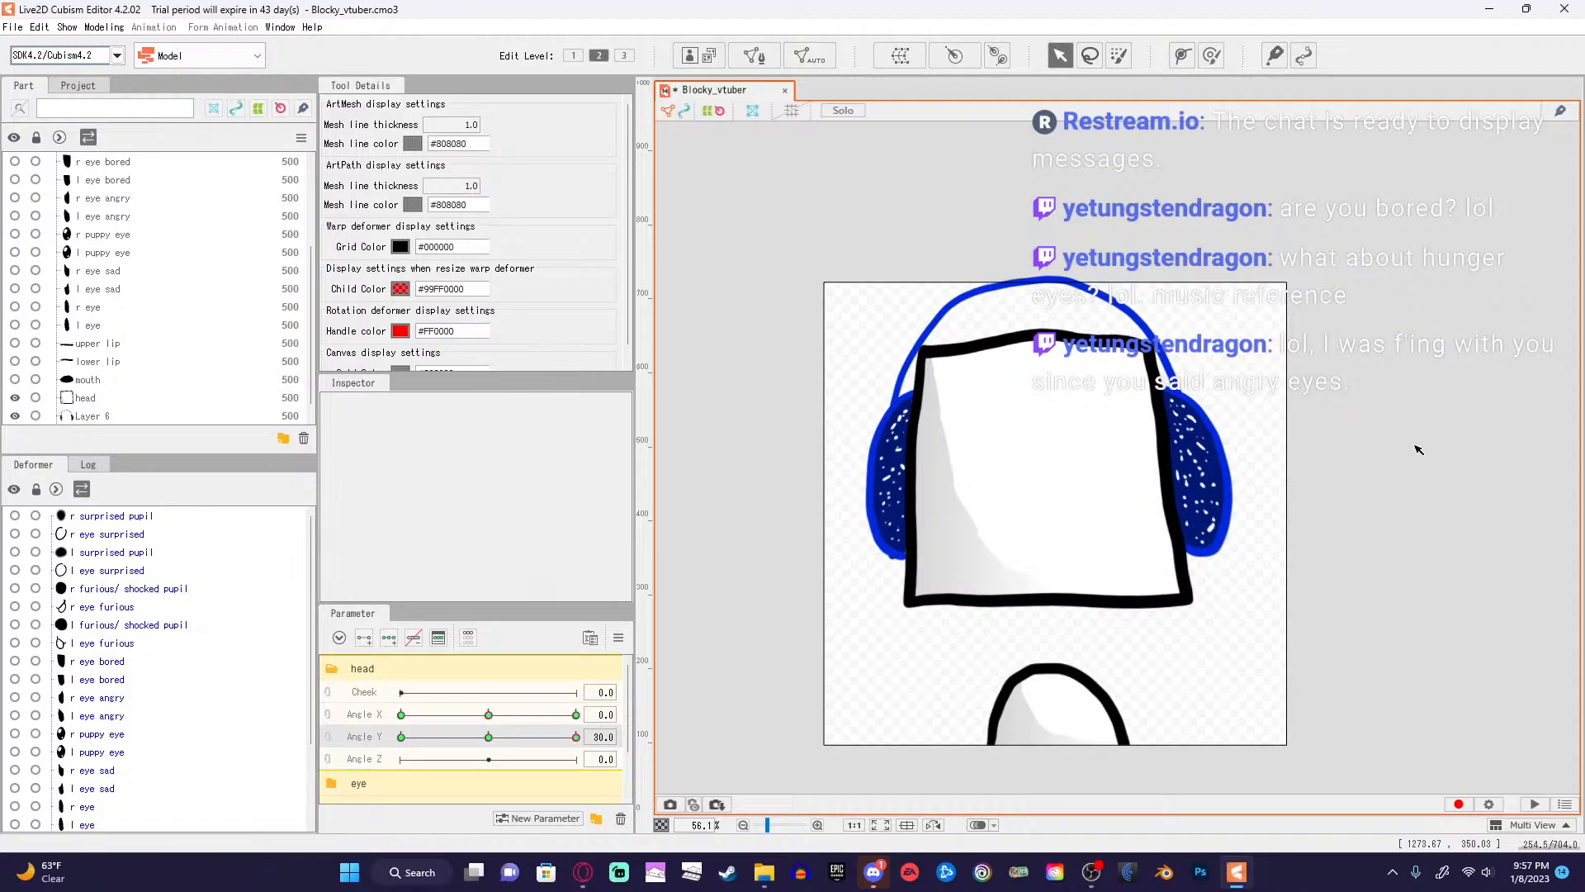
key("ctrl+z")
key("ctrl+z")
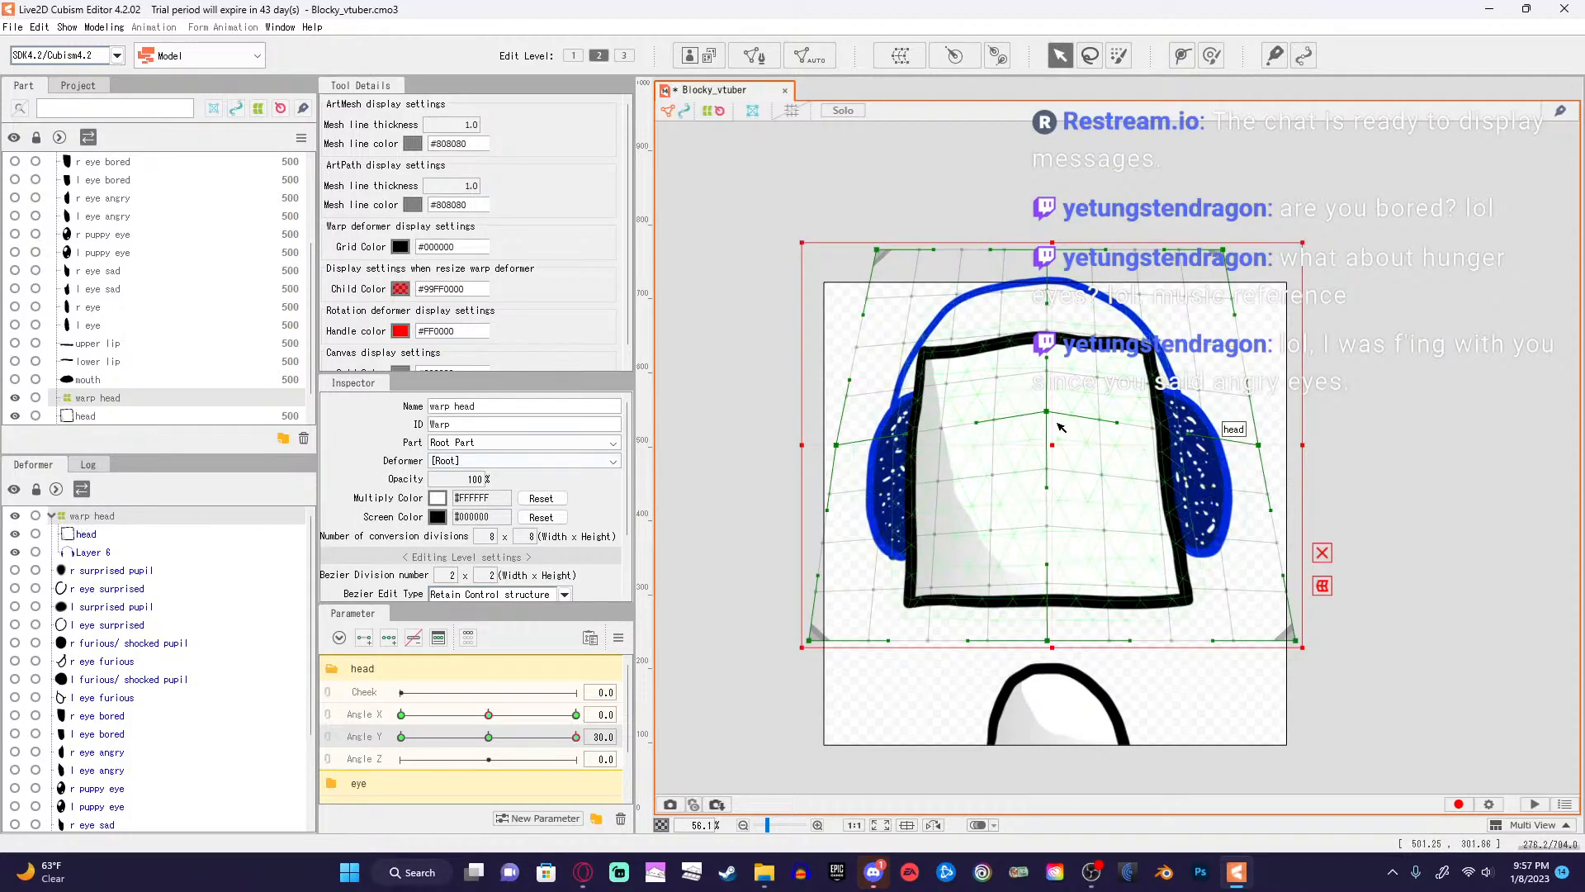
left_click_drag(1057, 447, 1057, 442)
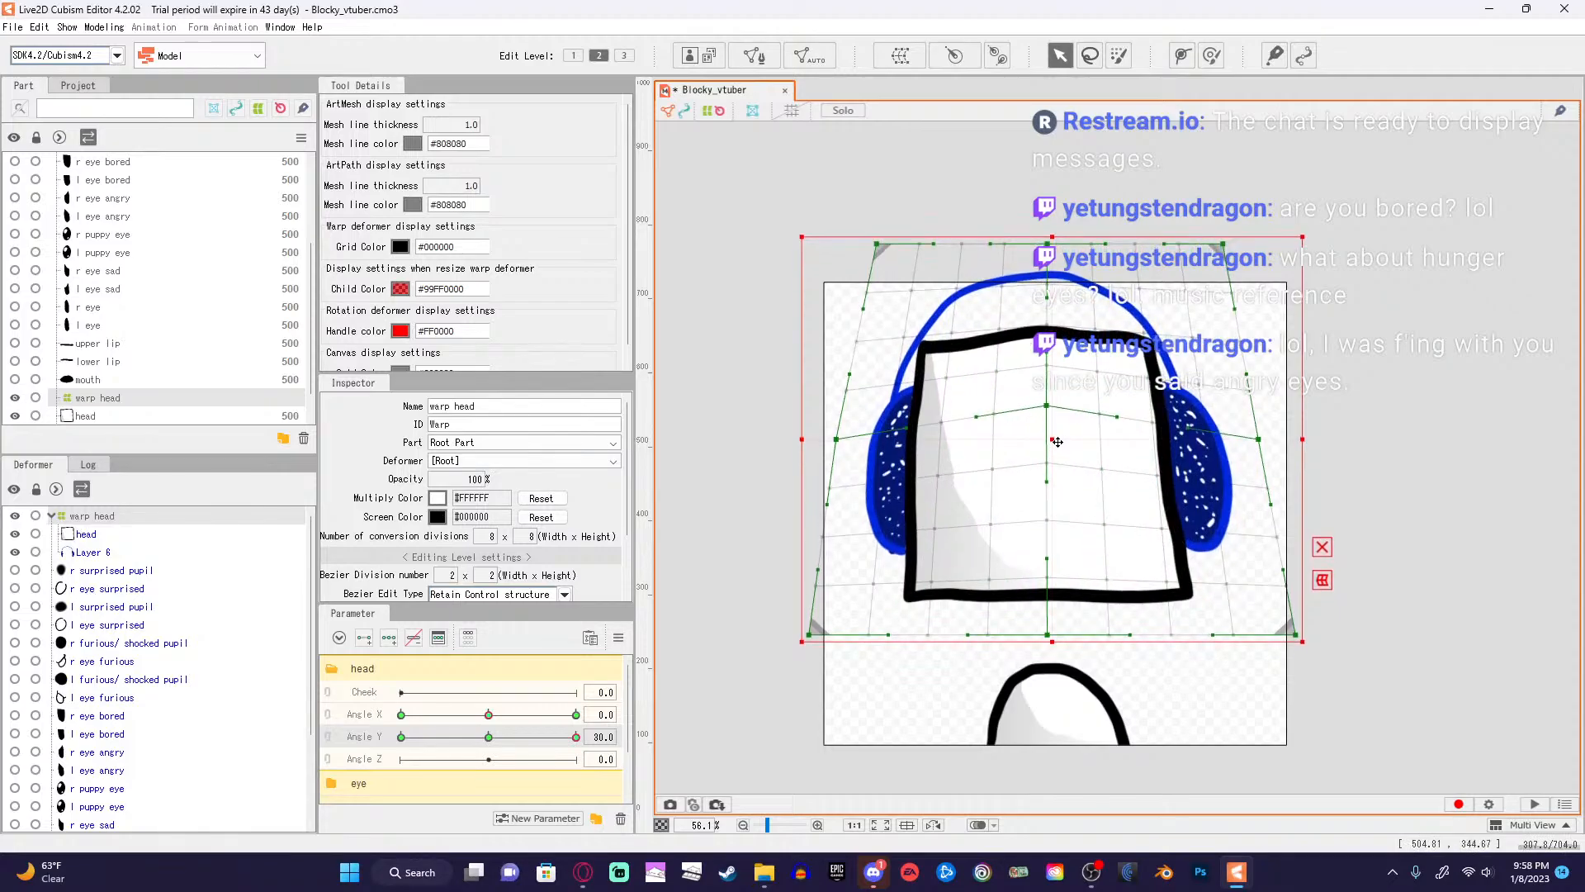
key("Escape")
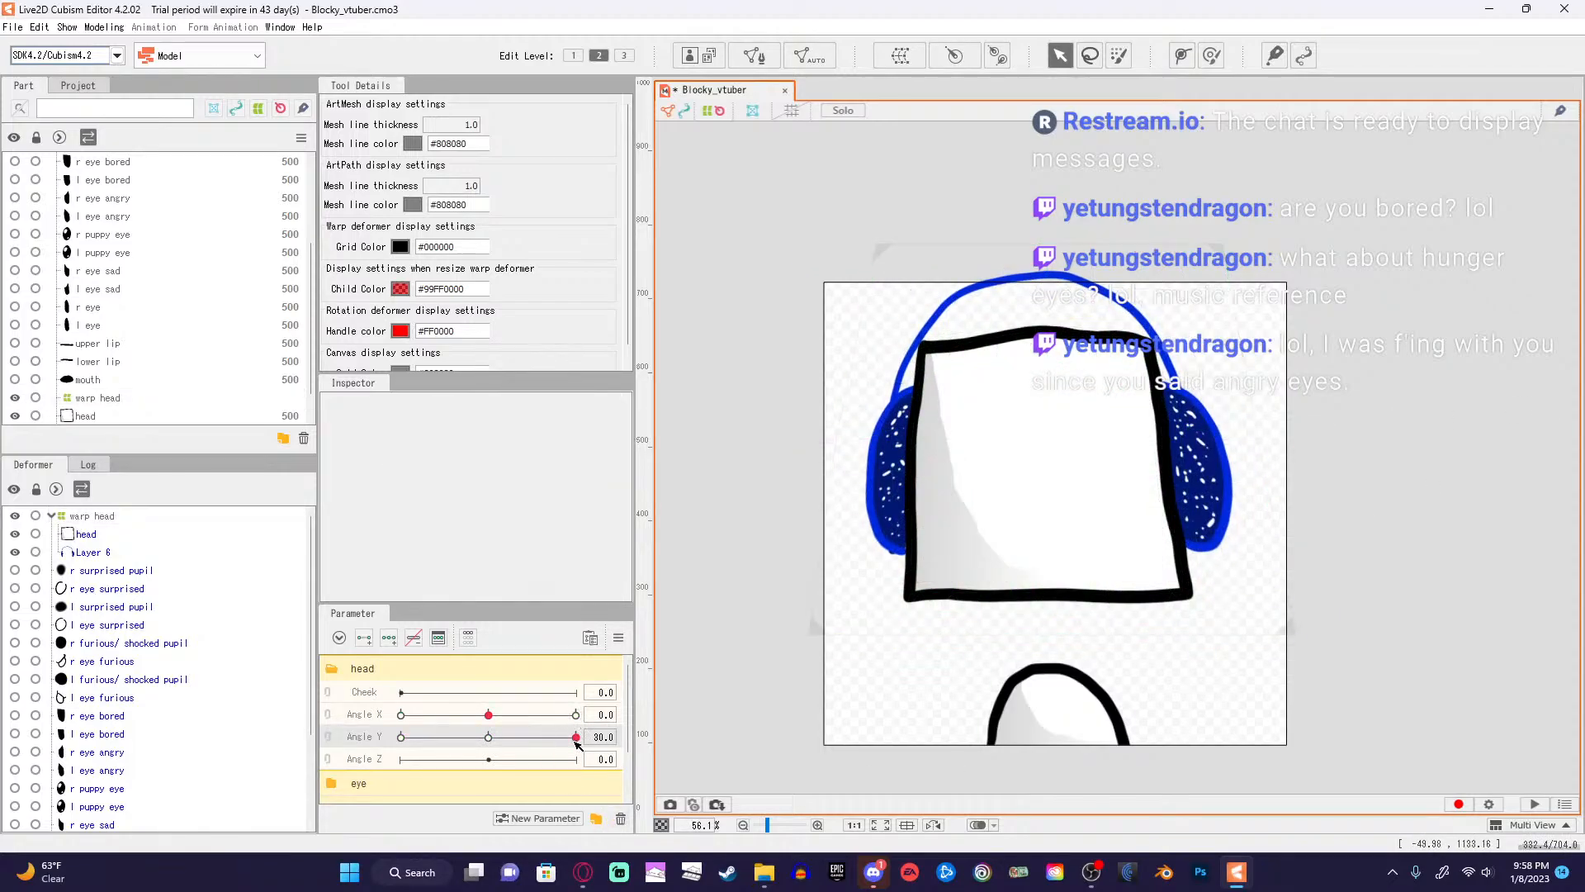
Compare Angle Y 0 with 30, and at 30 lower the top edge of the Layer 6 headphones mesh toward the head.
left_click(648, 736)
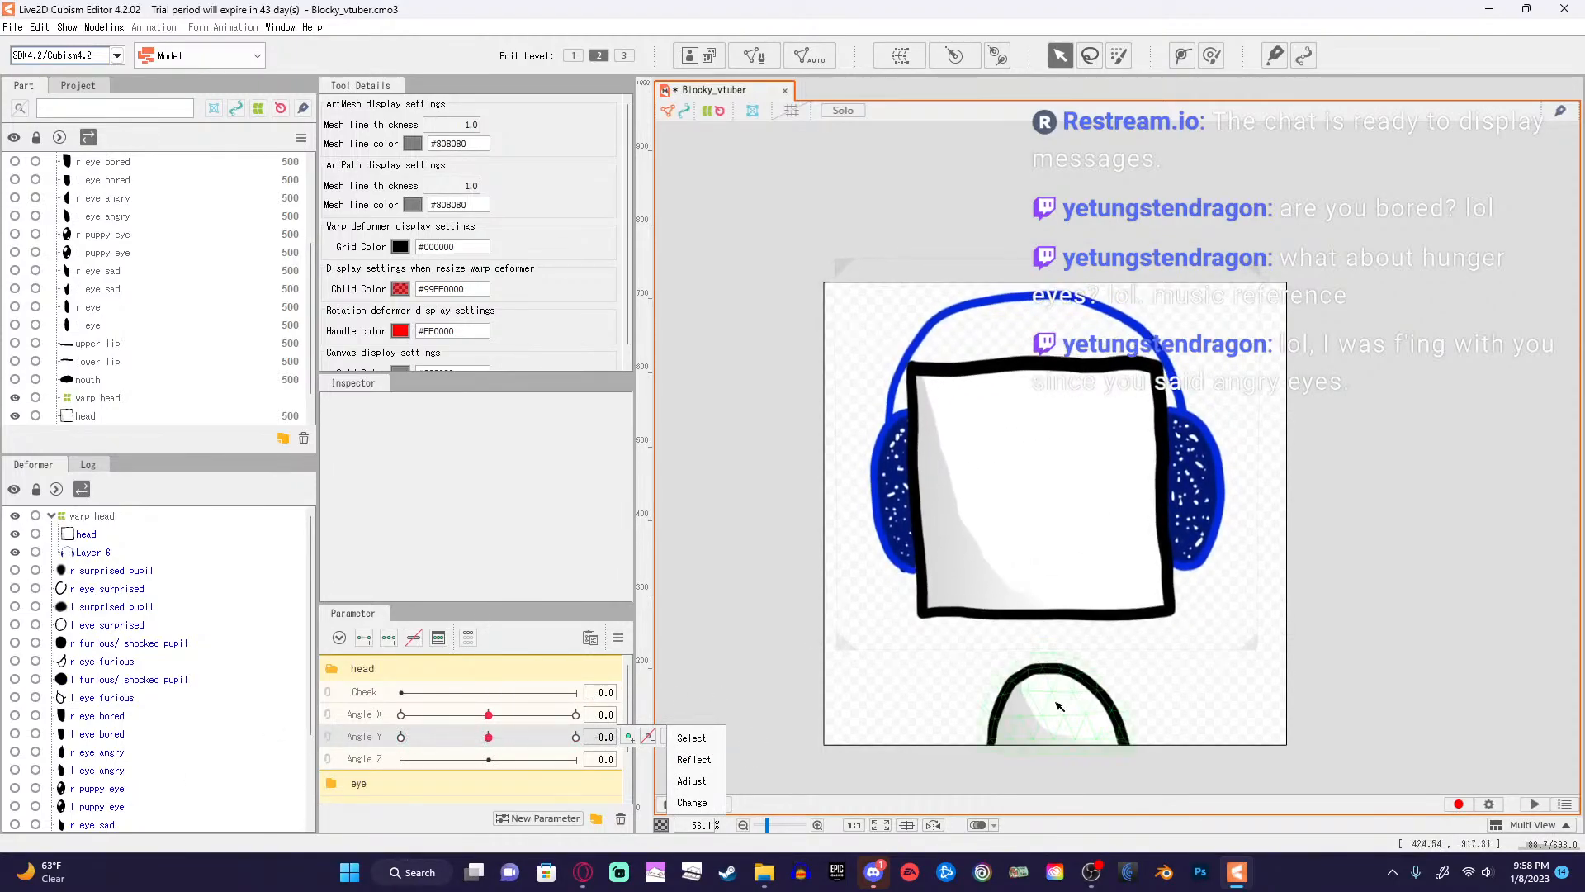
left_click(1315, 584)
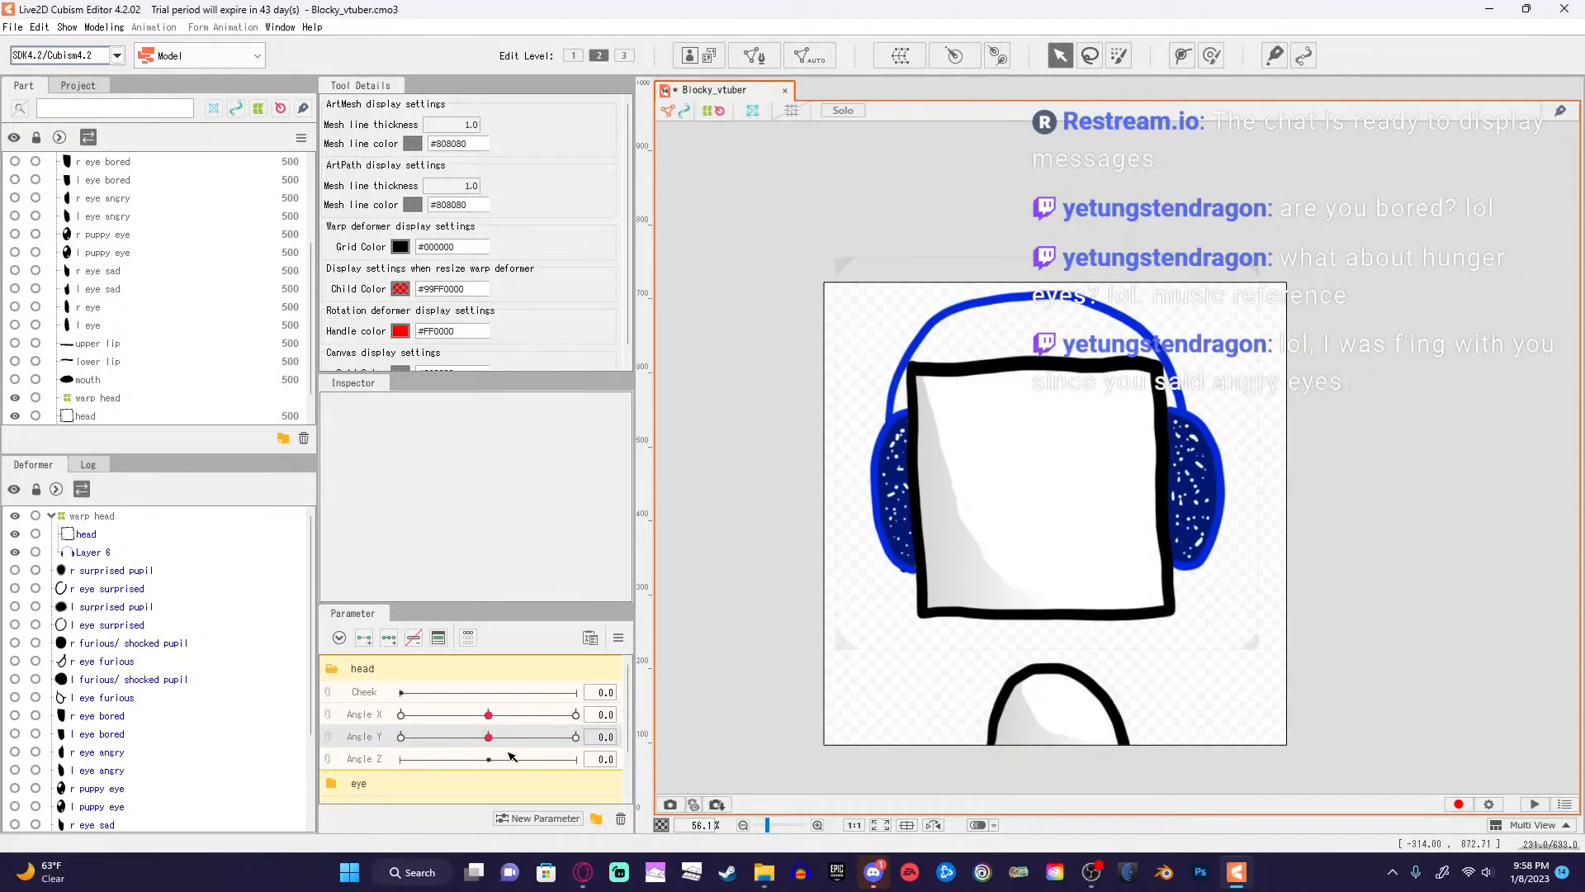
left_click_drag(493, 738, 586, 737)
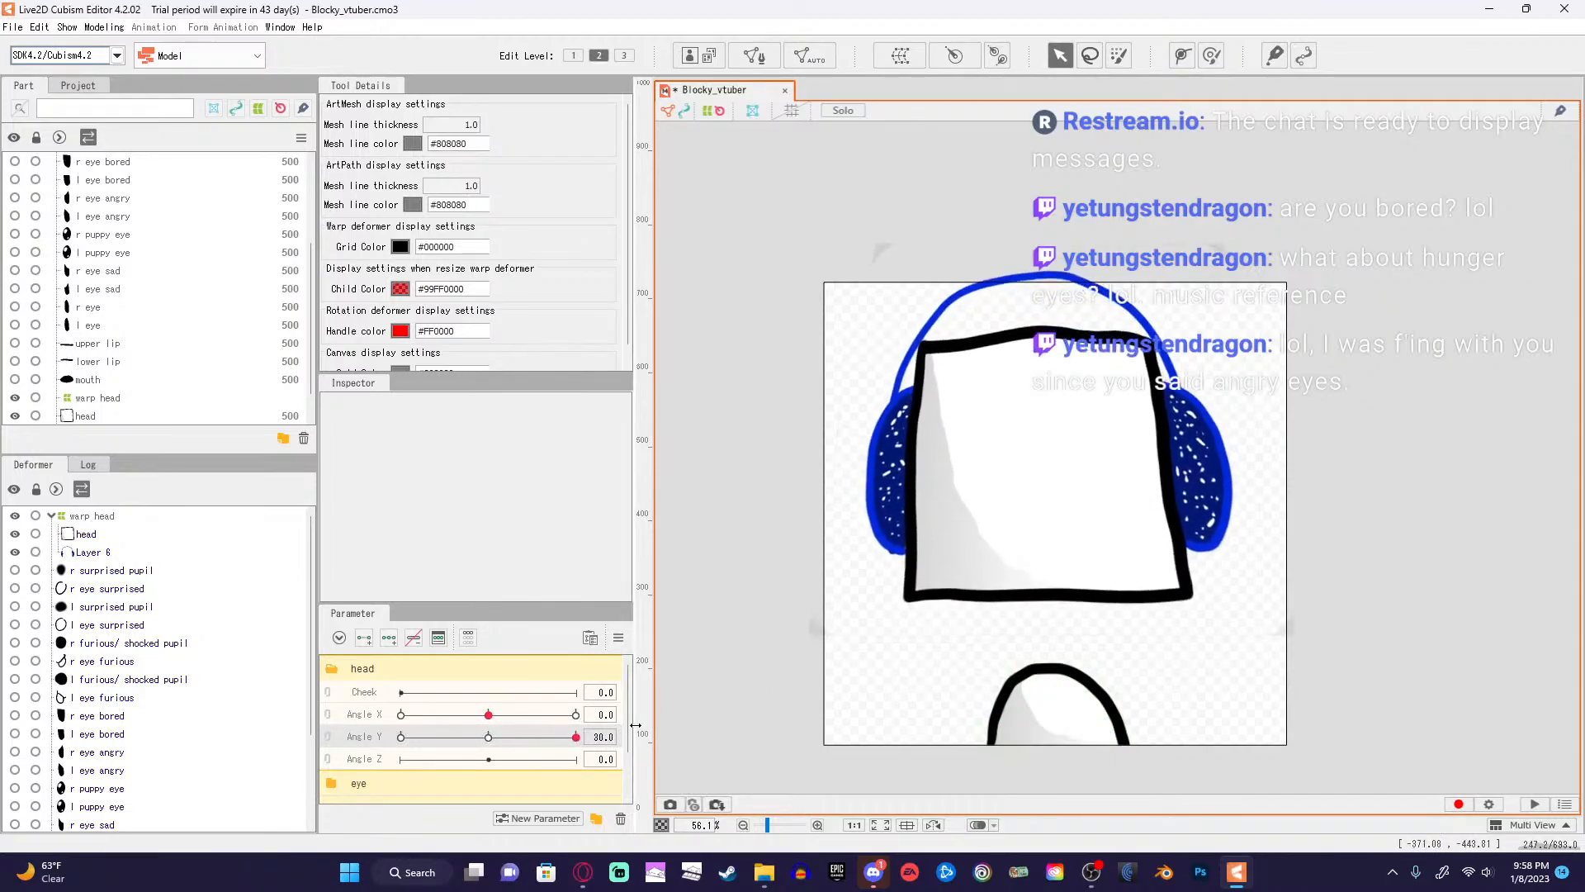
left_click(1098, 279)
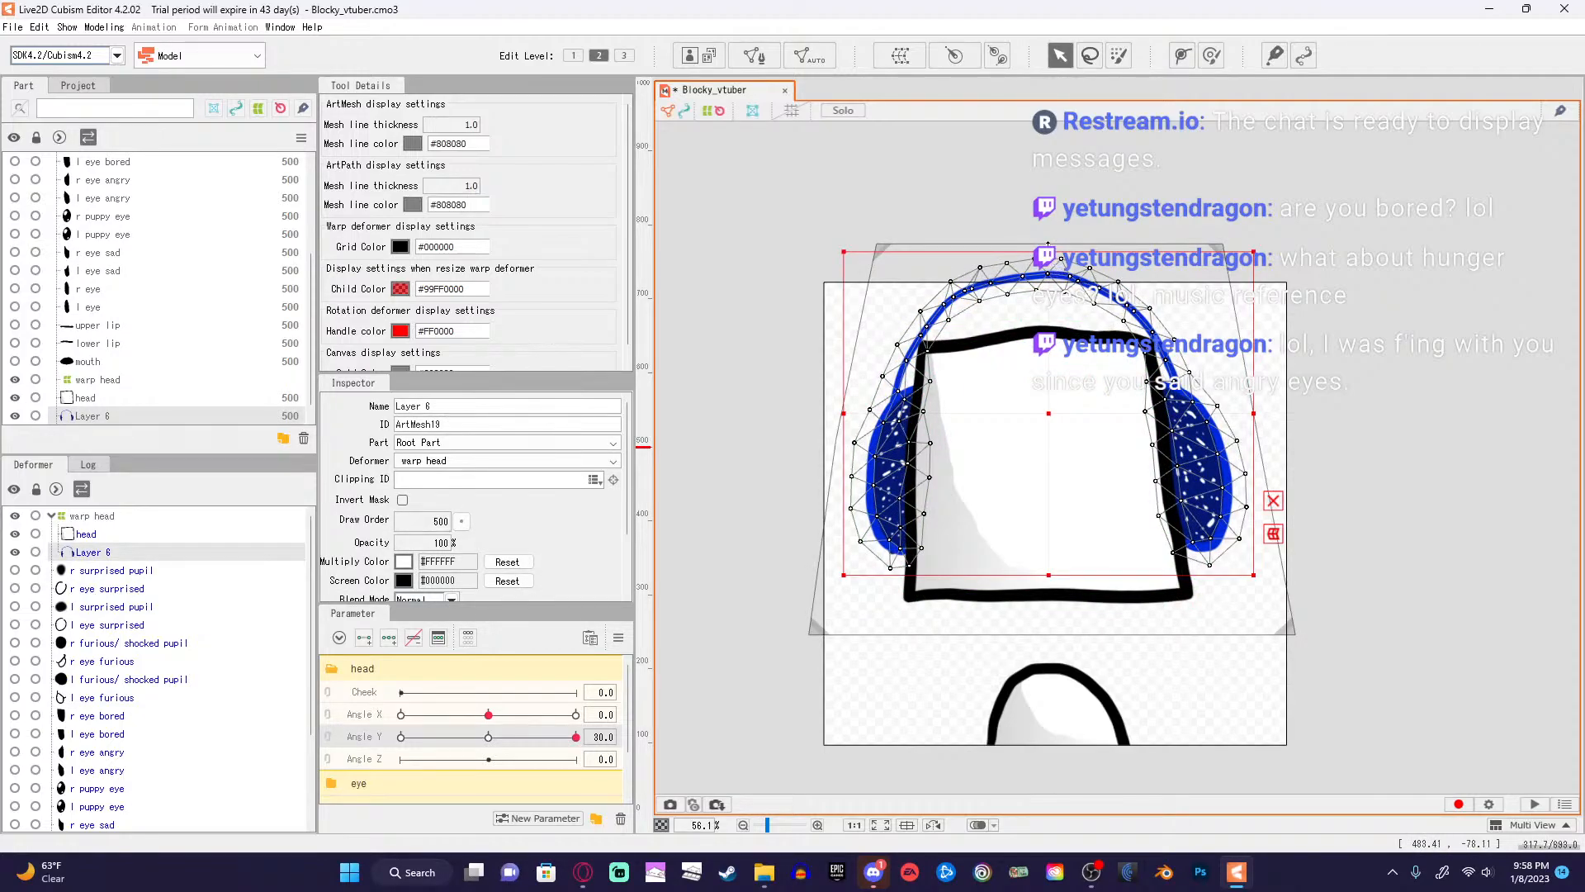
left_click_drag(1049, 250, 1049, 267)
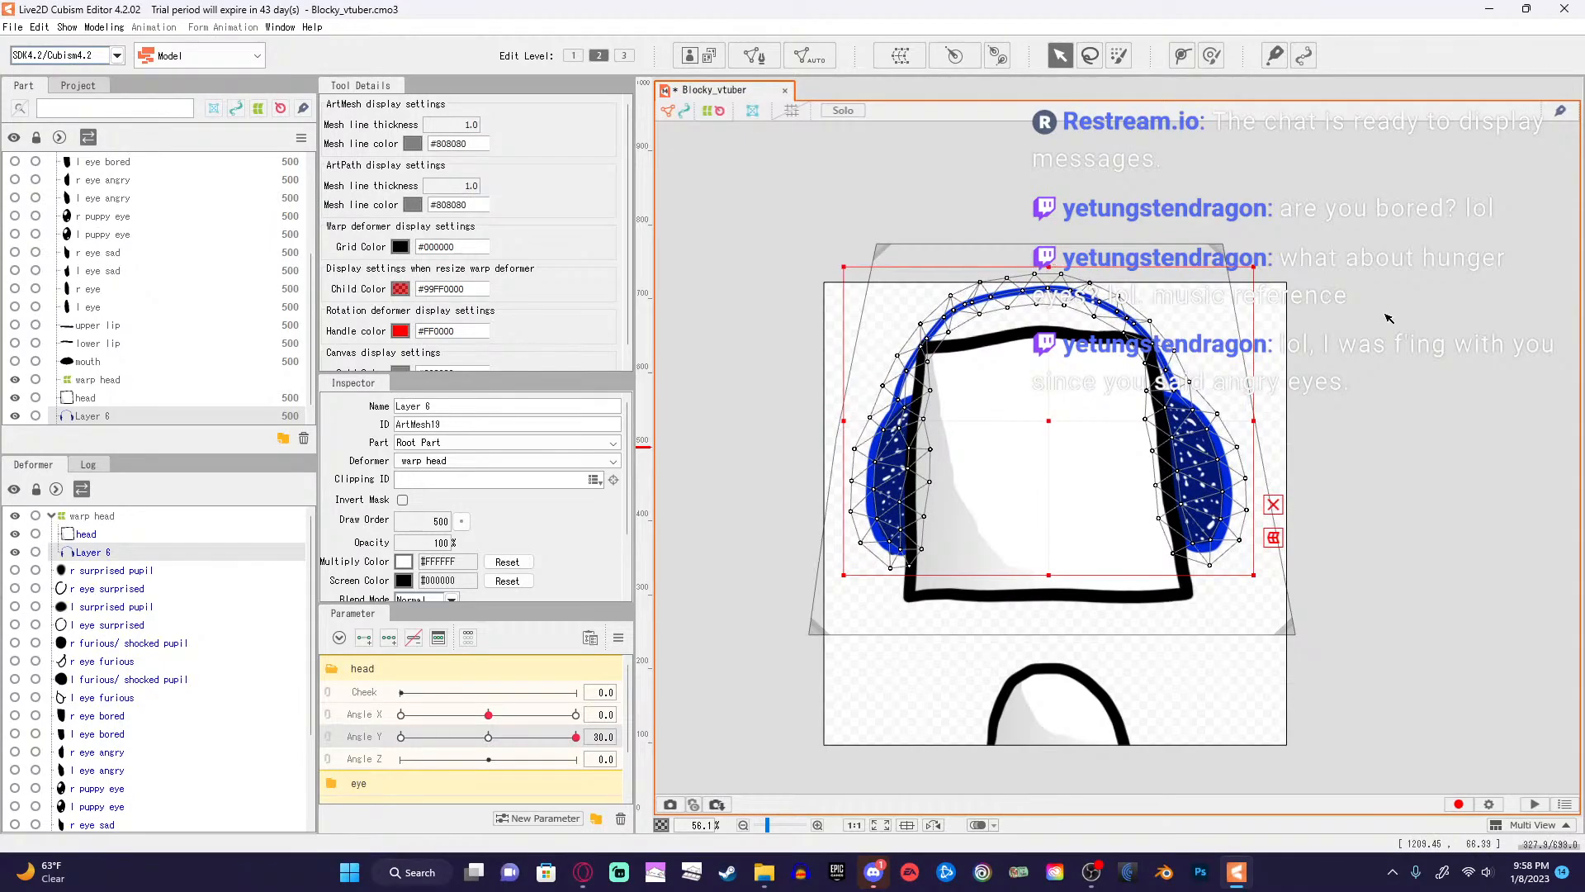
left_click(949, 653)
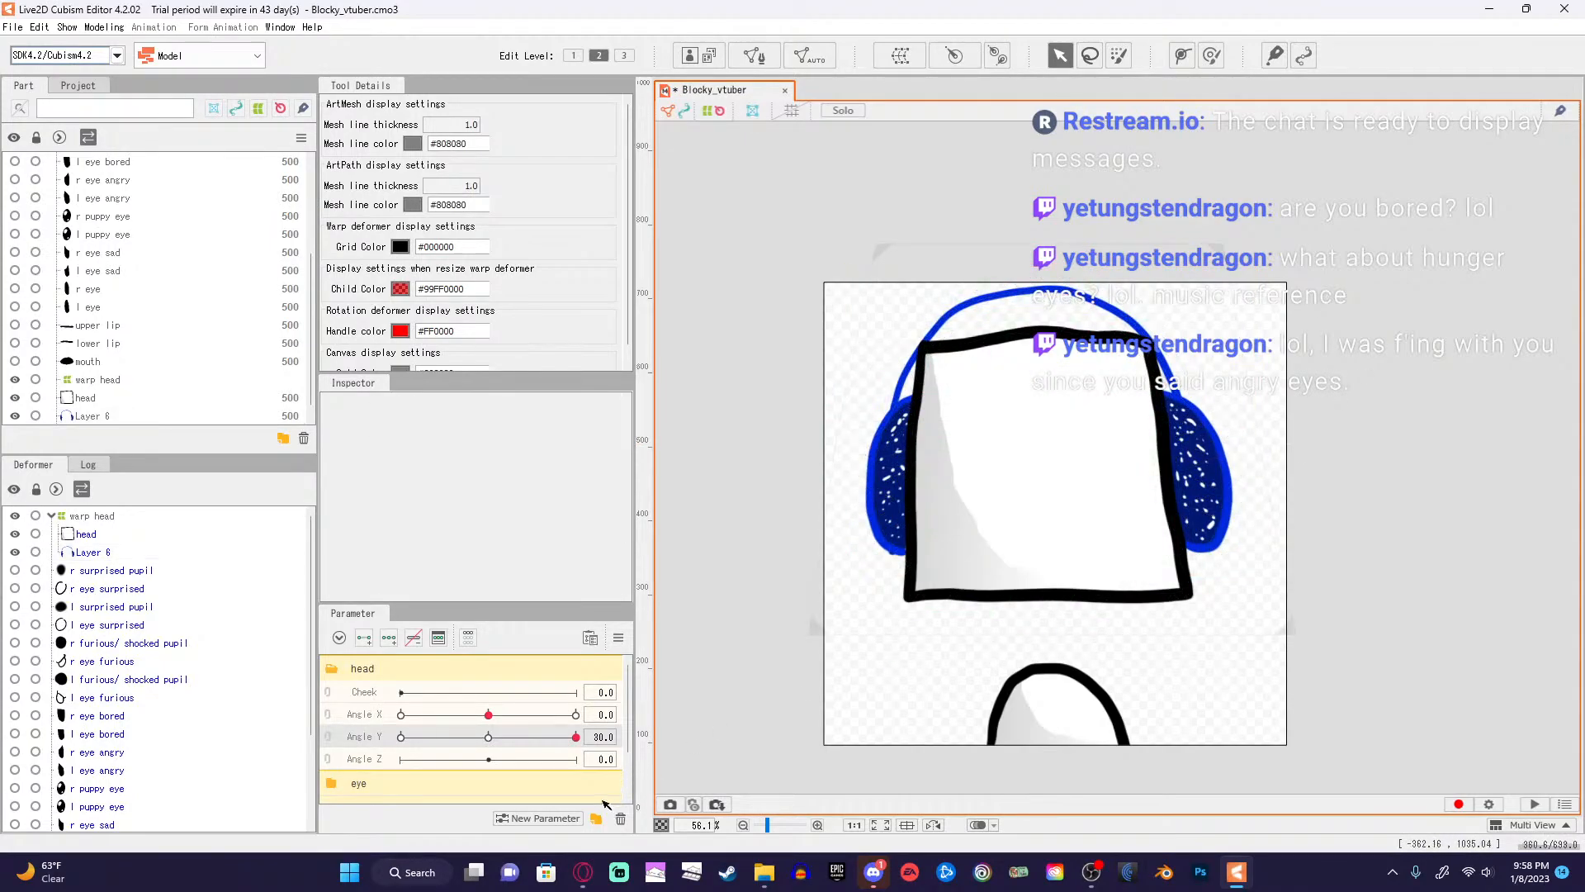
Preview the head's movement by sweeping Angle Y and Angle X through their ranges, and return both to 0.
left_click_drag(582, 745, 486, 770)
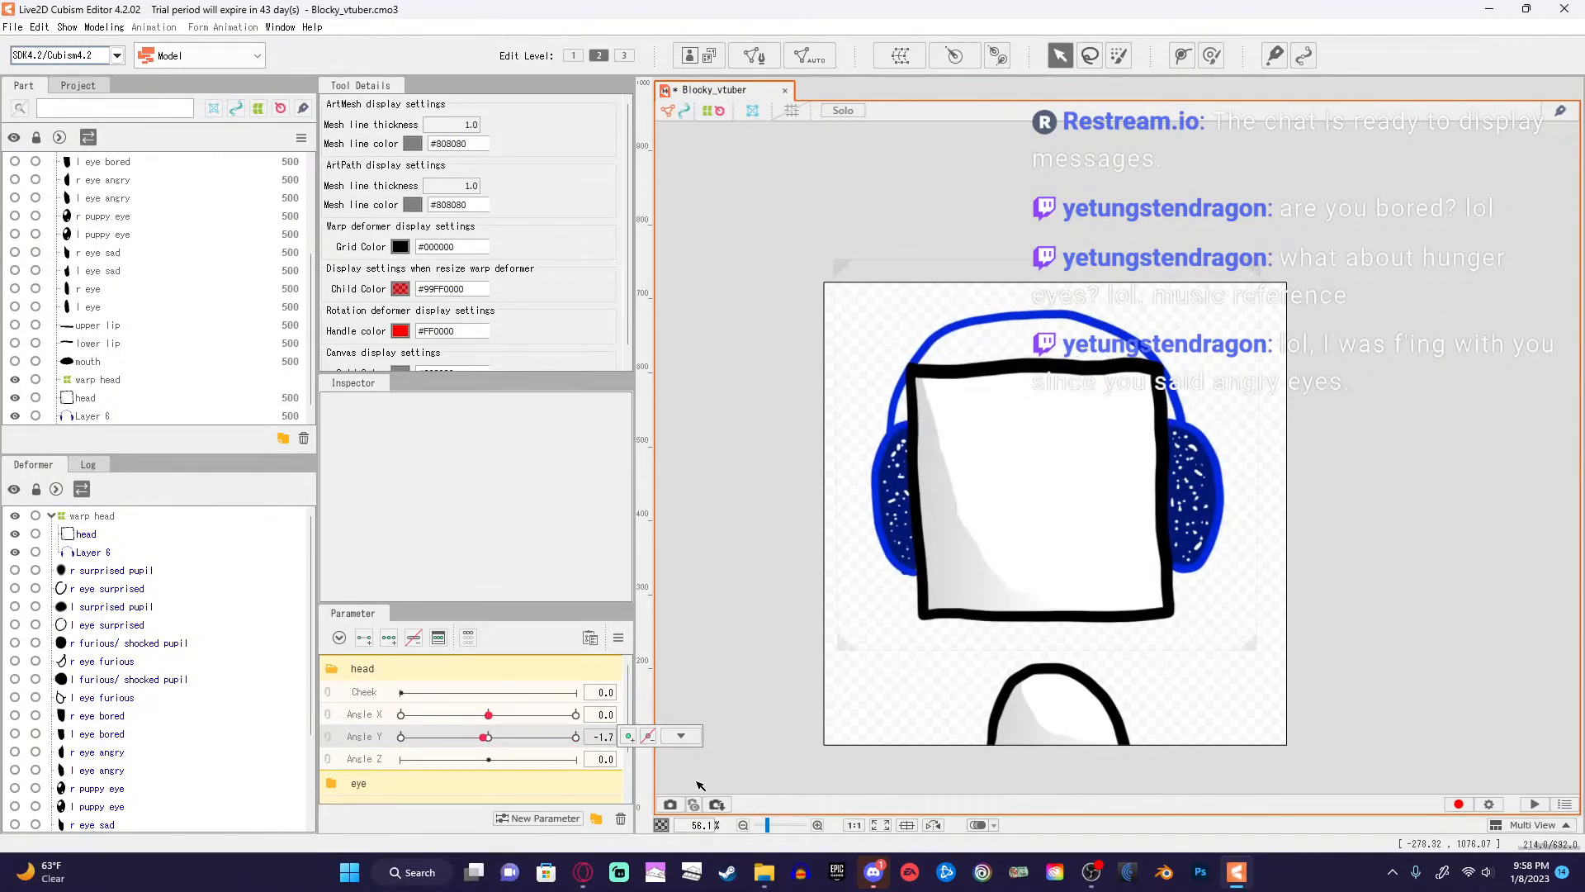
left_click_drag(483, 737, 620, 739)
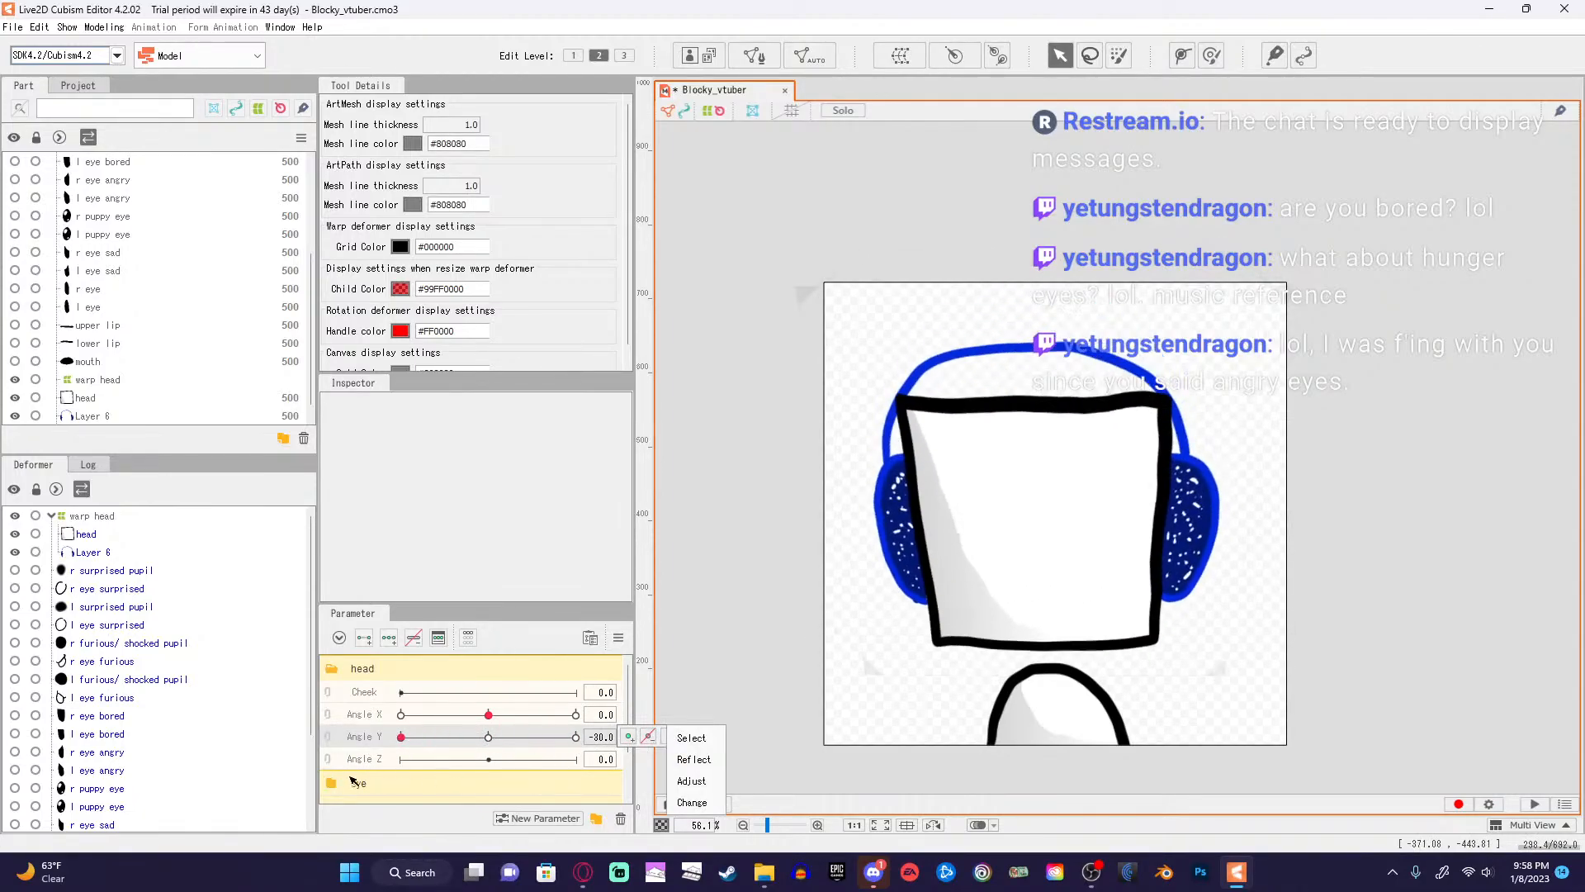
left_click(489, 737)
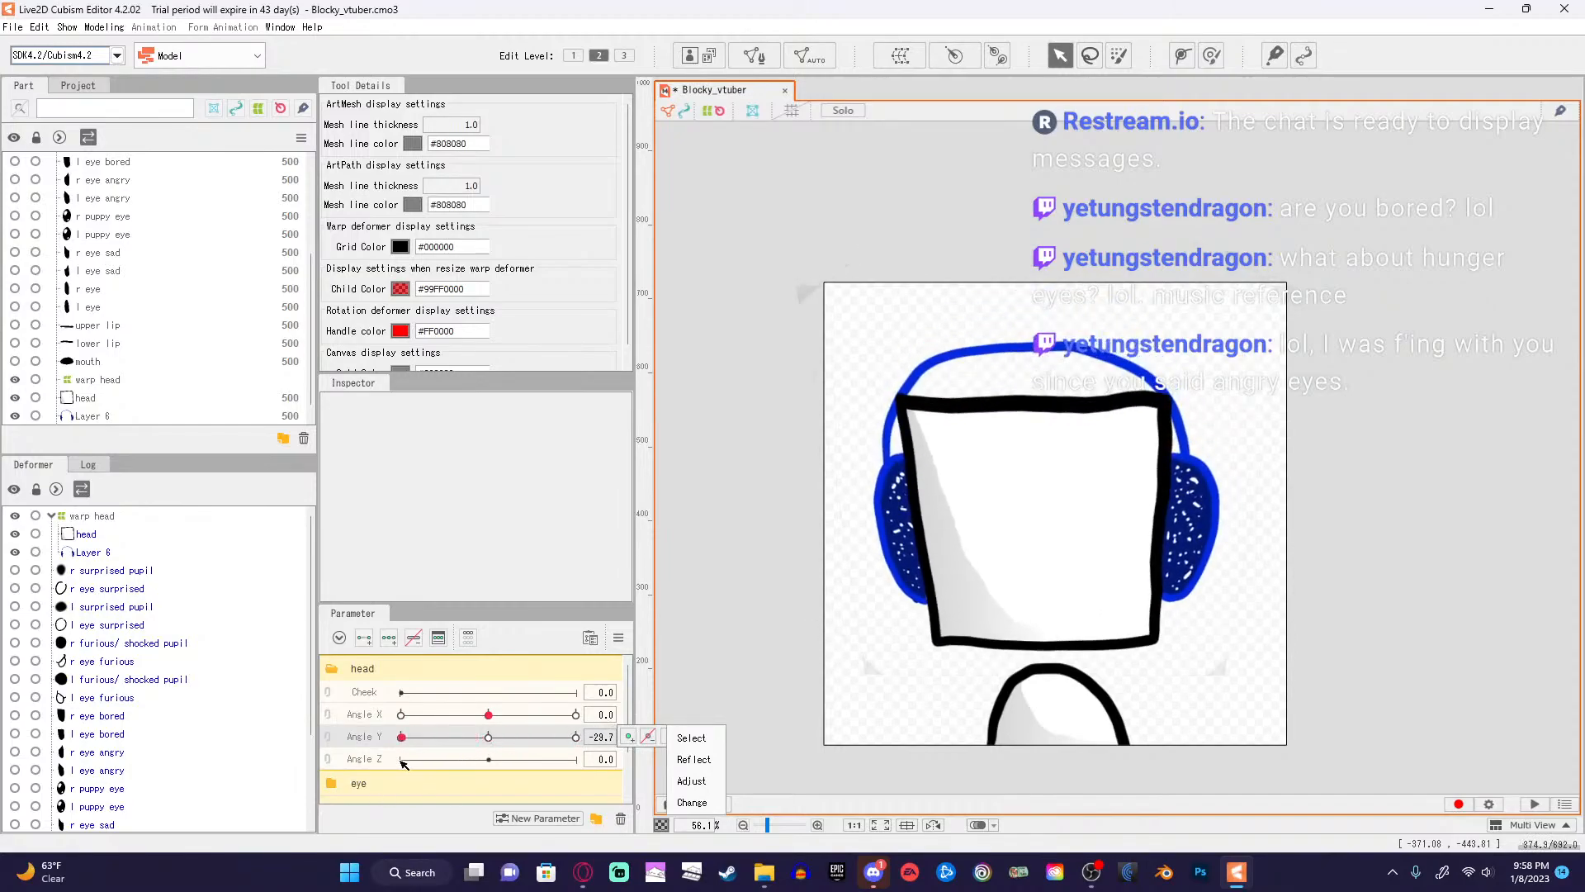
left_click(496, 714)
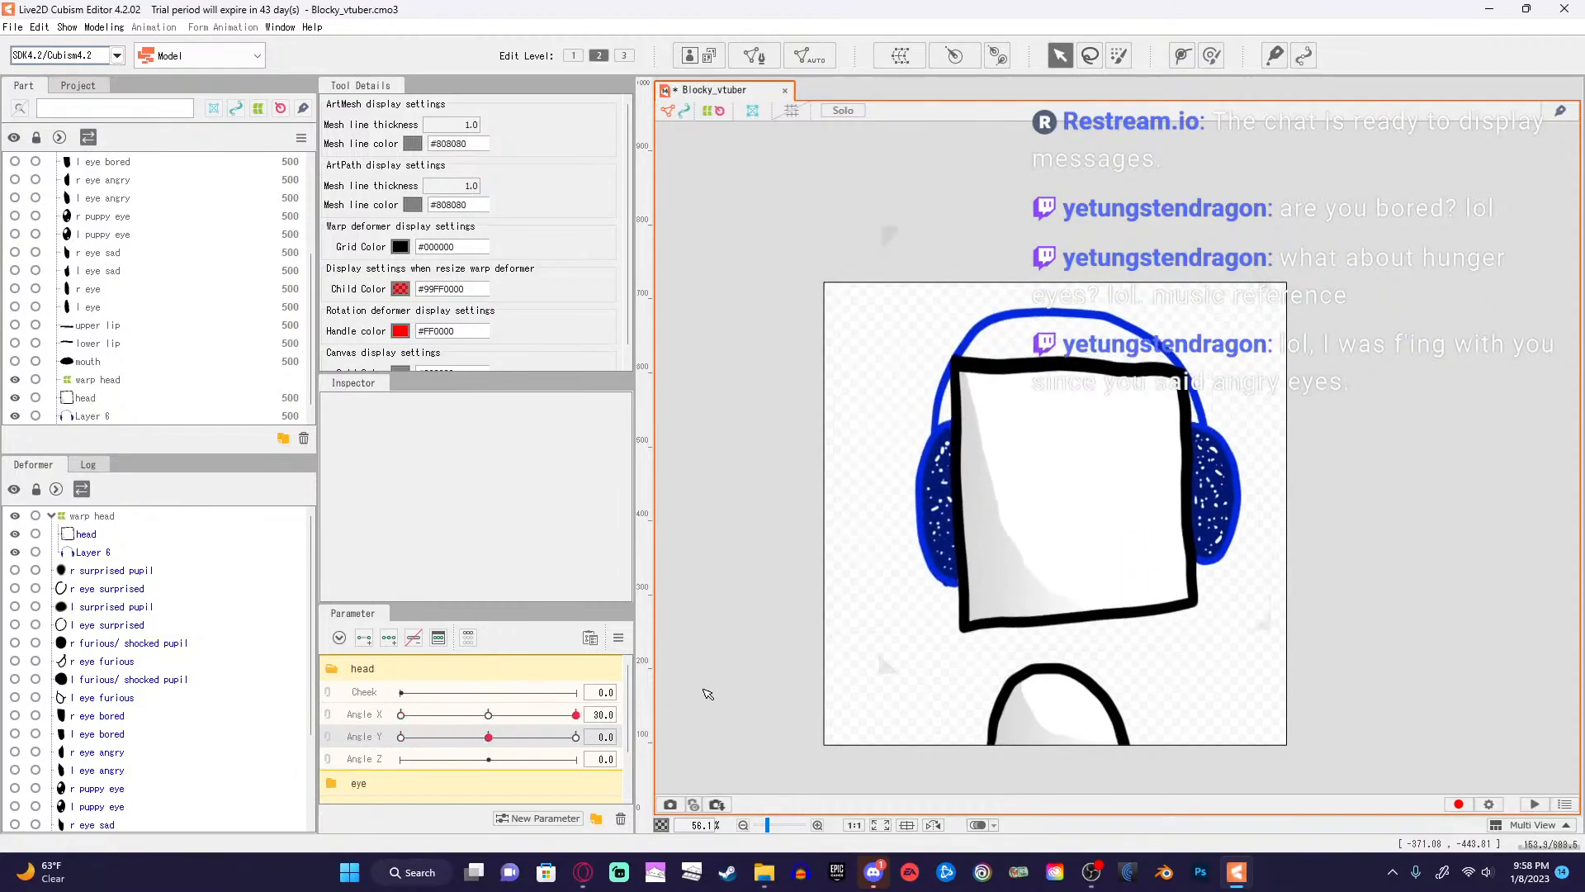
mouse_move(497, 714)
left_mouse_down()
mouse_move(538, 715)
mouse_move(453, 718)
mouse_move(619, 708)
mouse_move(496, 715)
left_mouse_up()
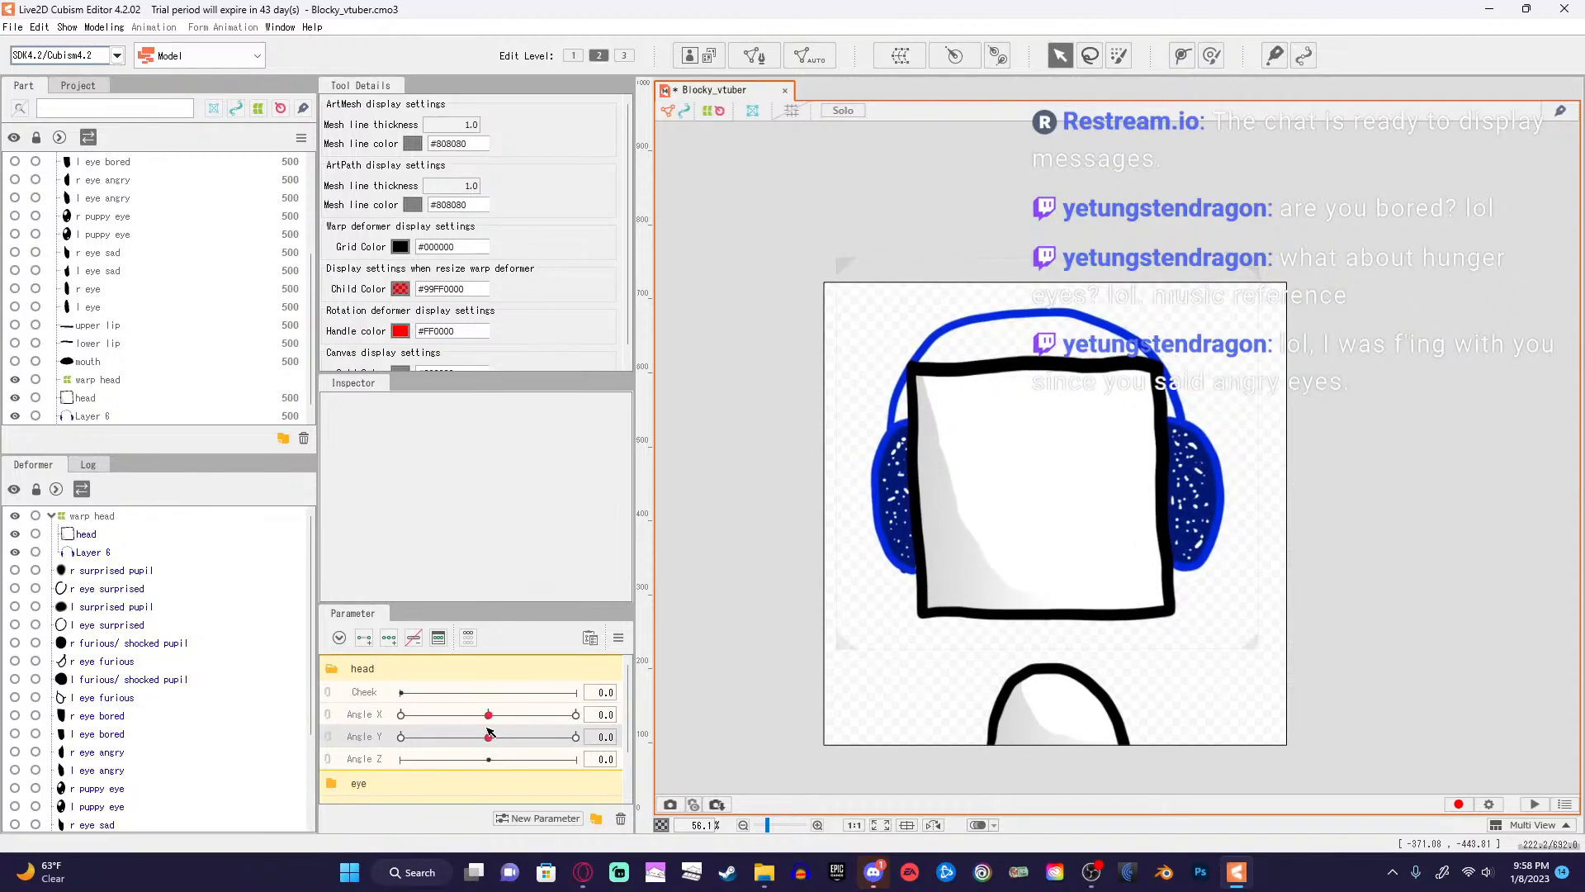
left_click(489, 734)
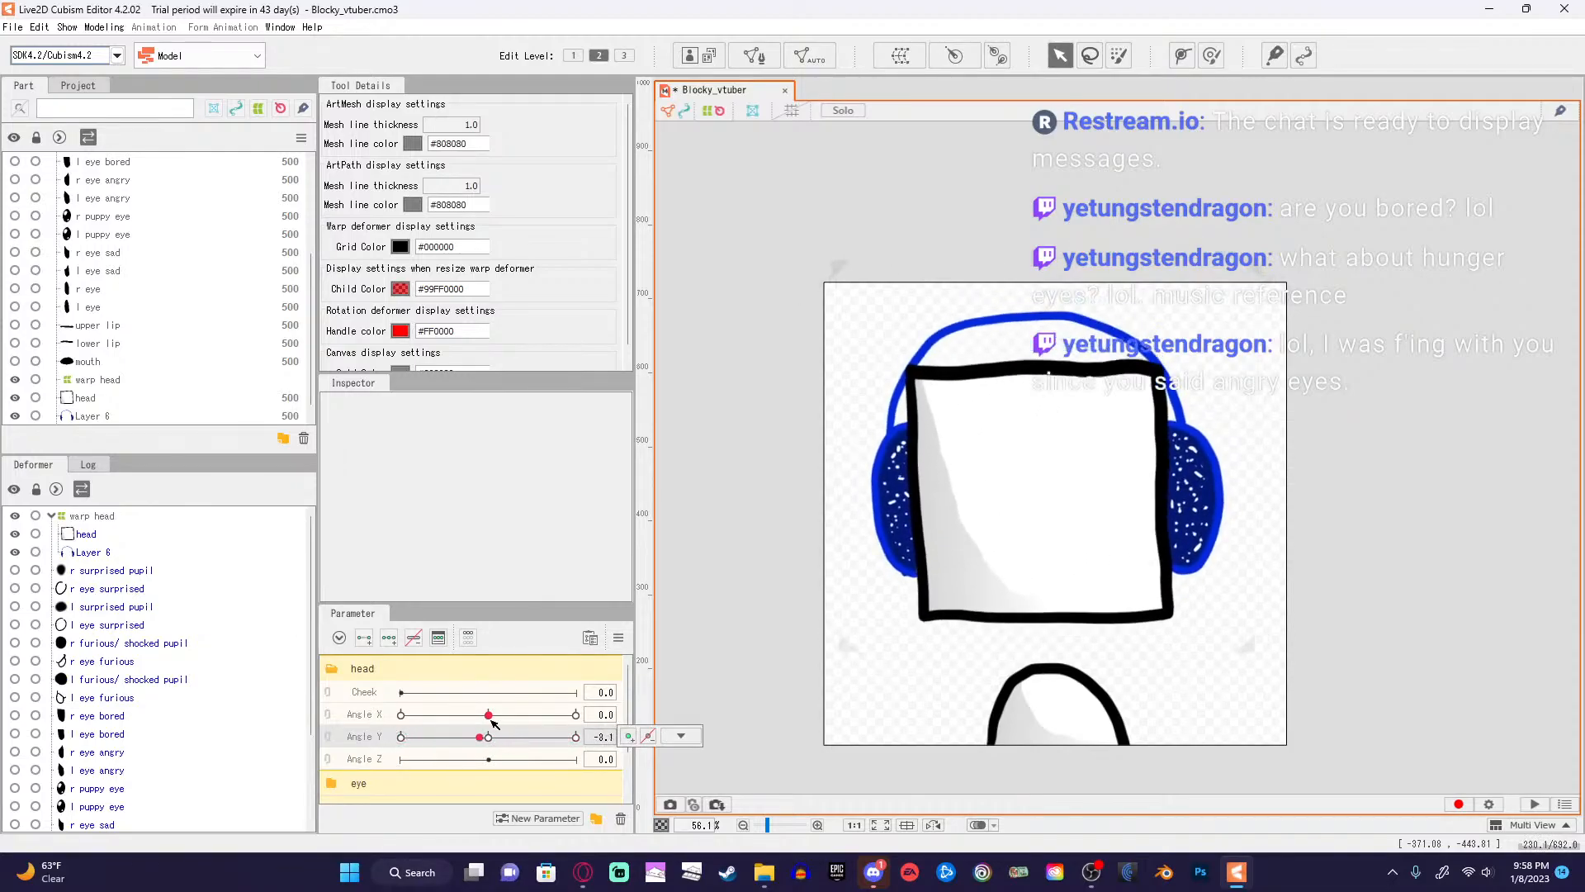
left_click(490, 731)
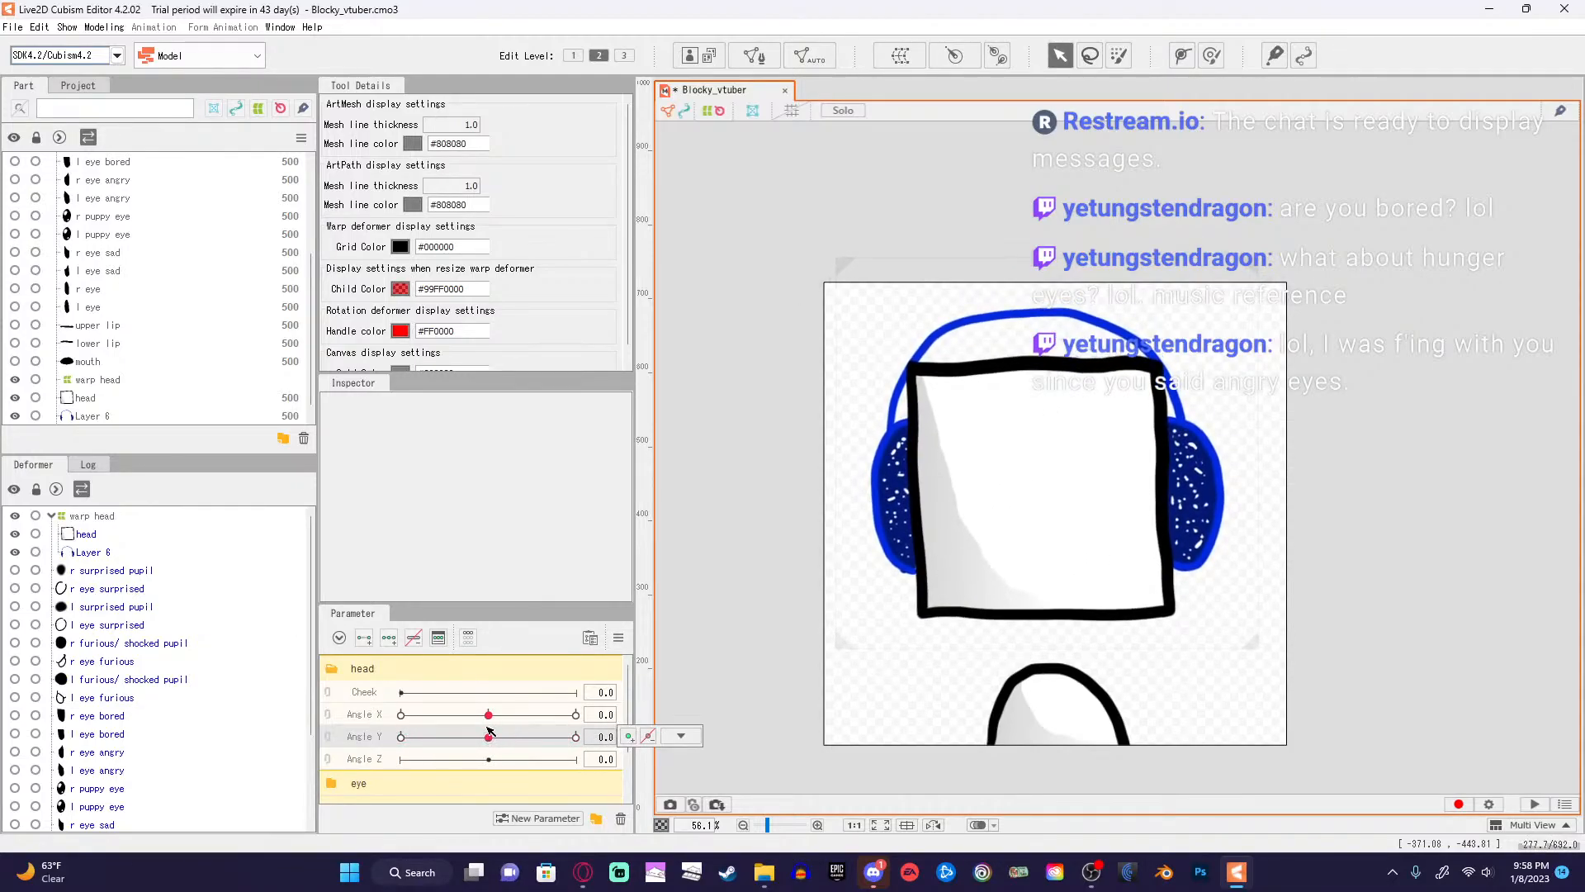
Switch to the browser and continue the Live2D head XYZ parameters tutorial into its section on linking parameters.
left_click(583, 873)
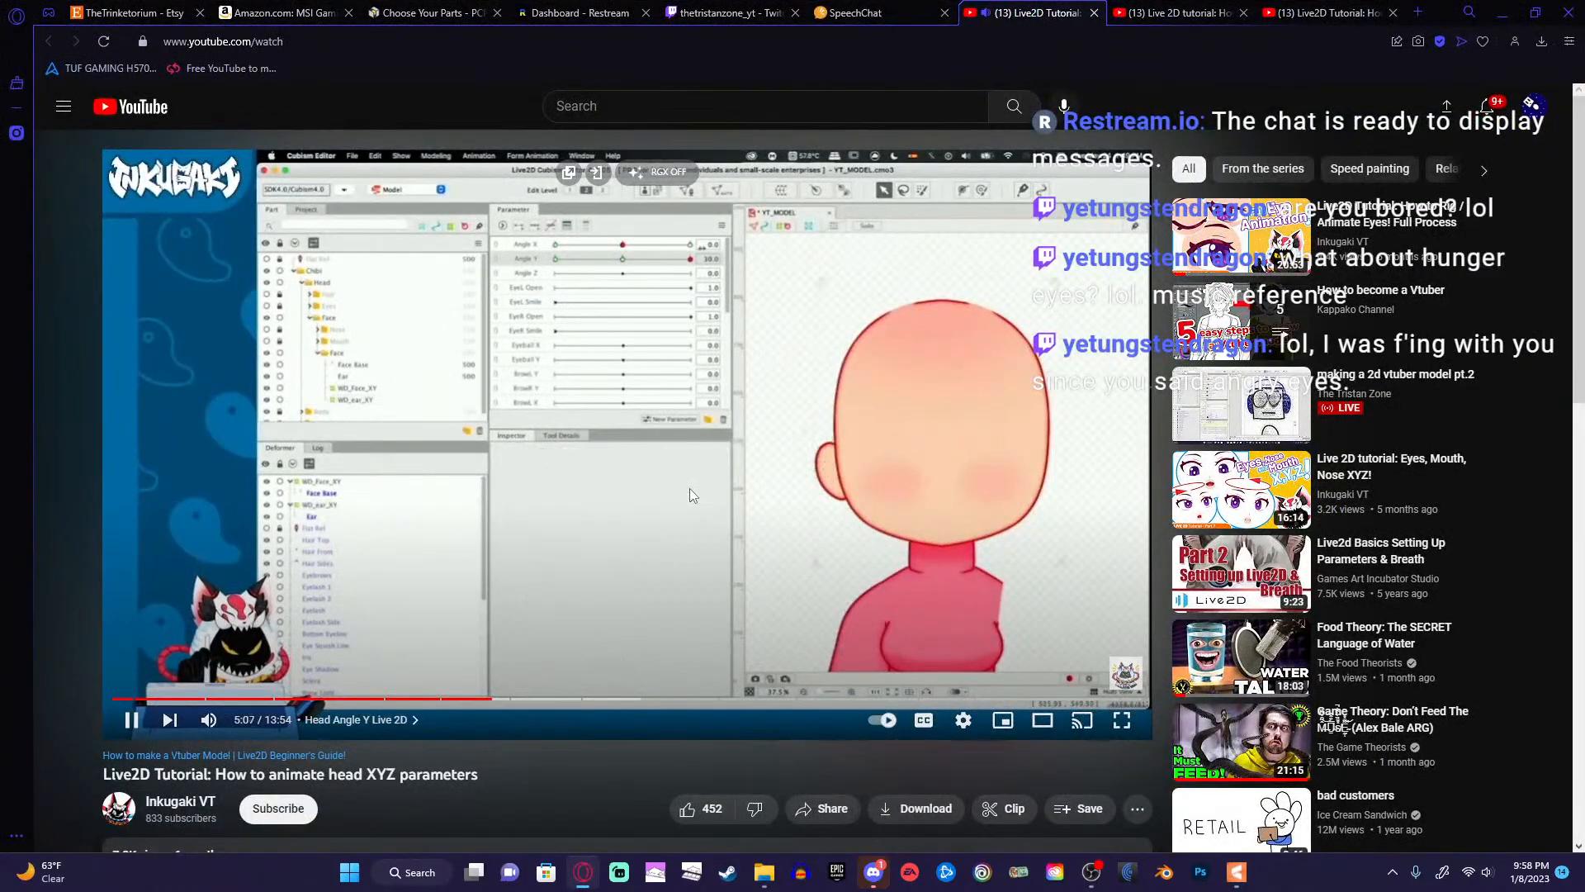
key("Right")
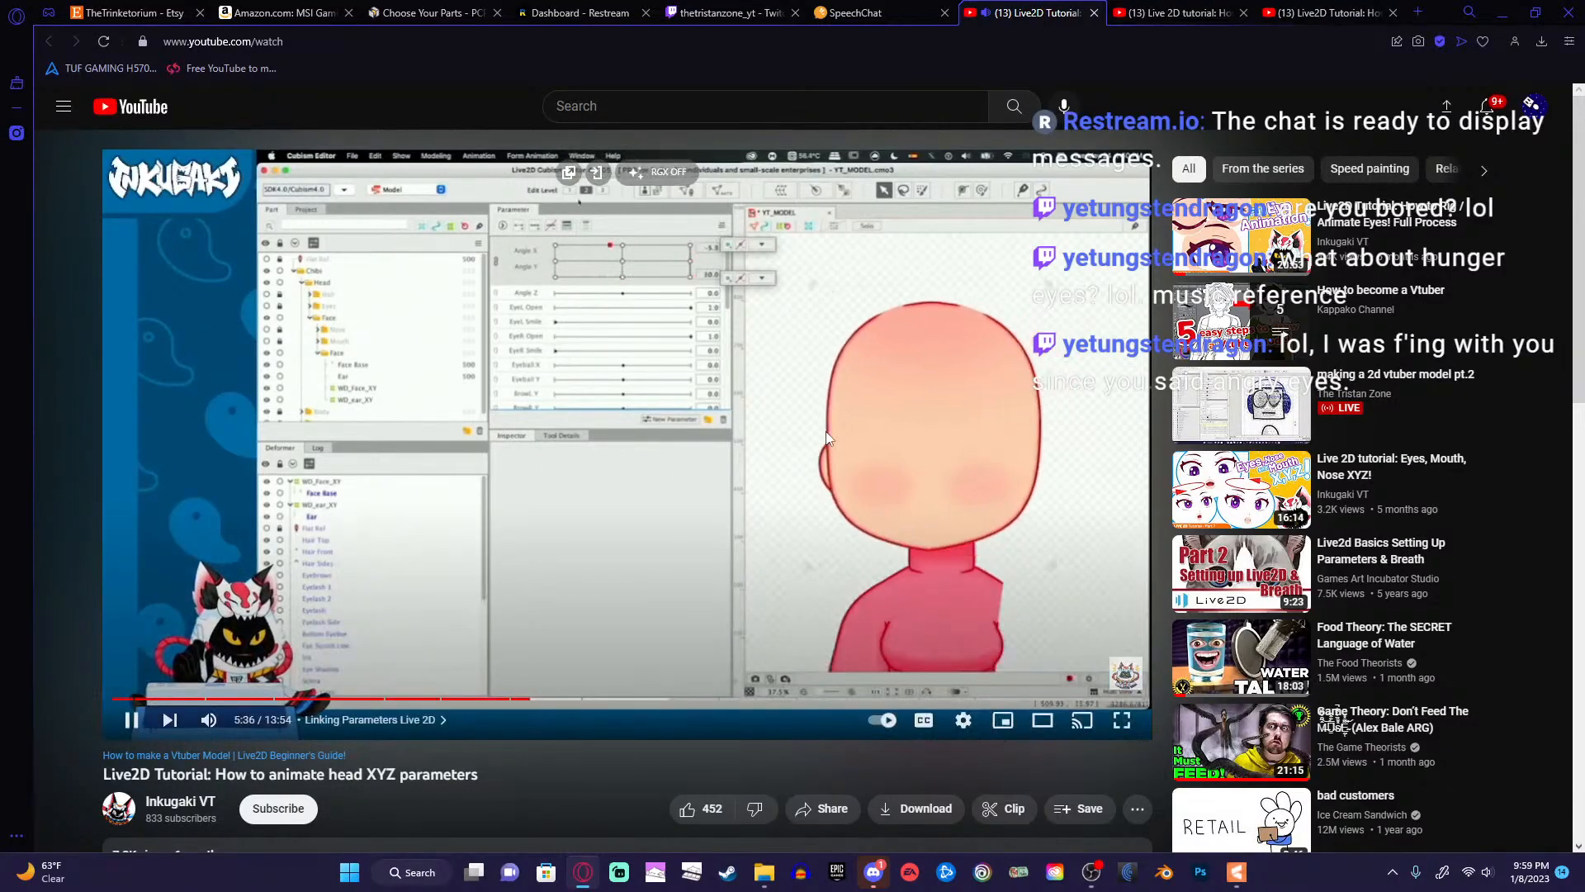
Pause the tutorial, return to Cubism Editor, and link Angle X with Angle Y while the warp head deformer is selected.
left_click(679, 479)
left_click(1492, 10)
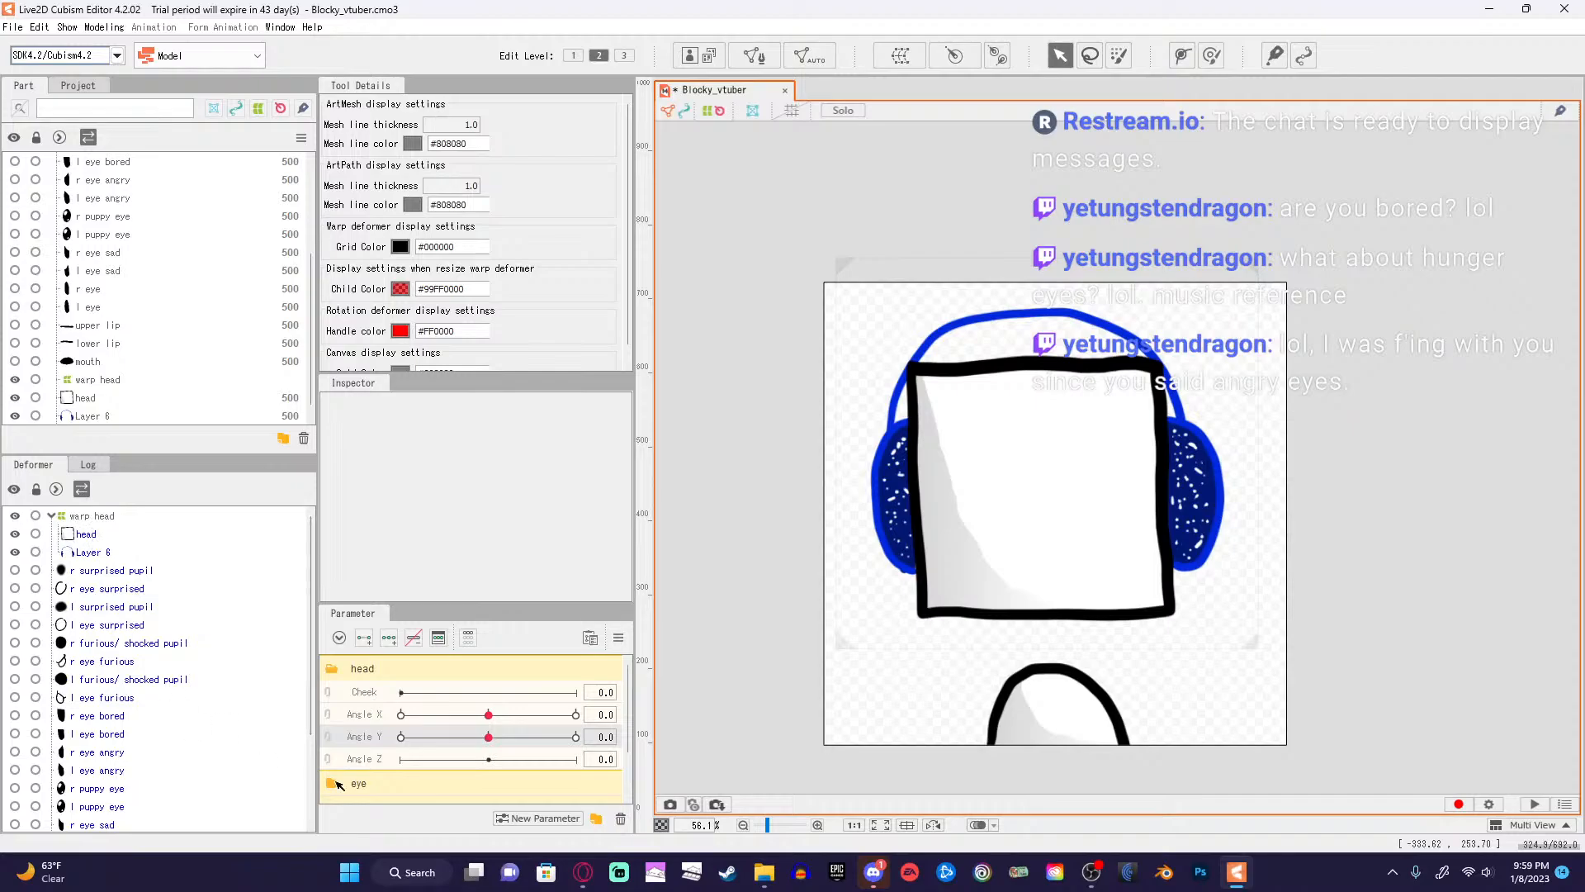
left_click(105, 516)
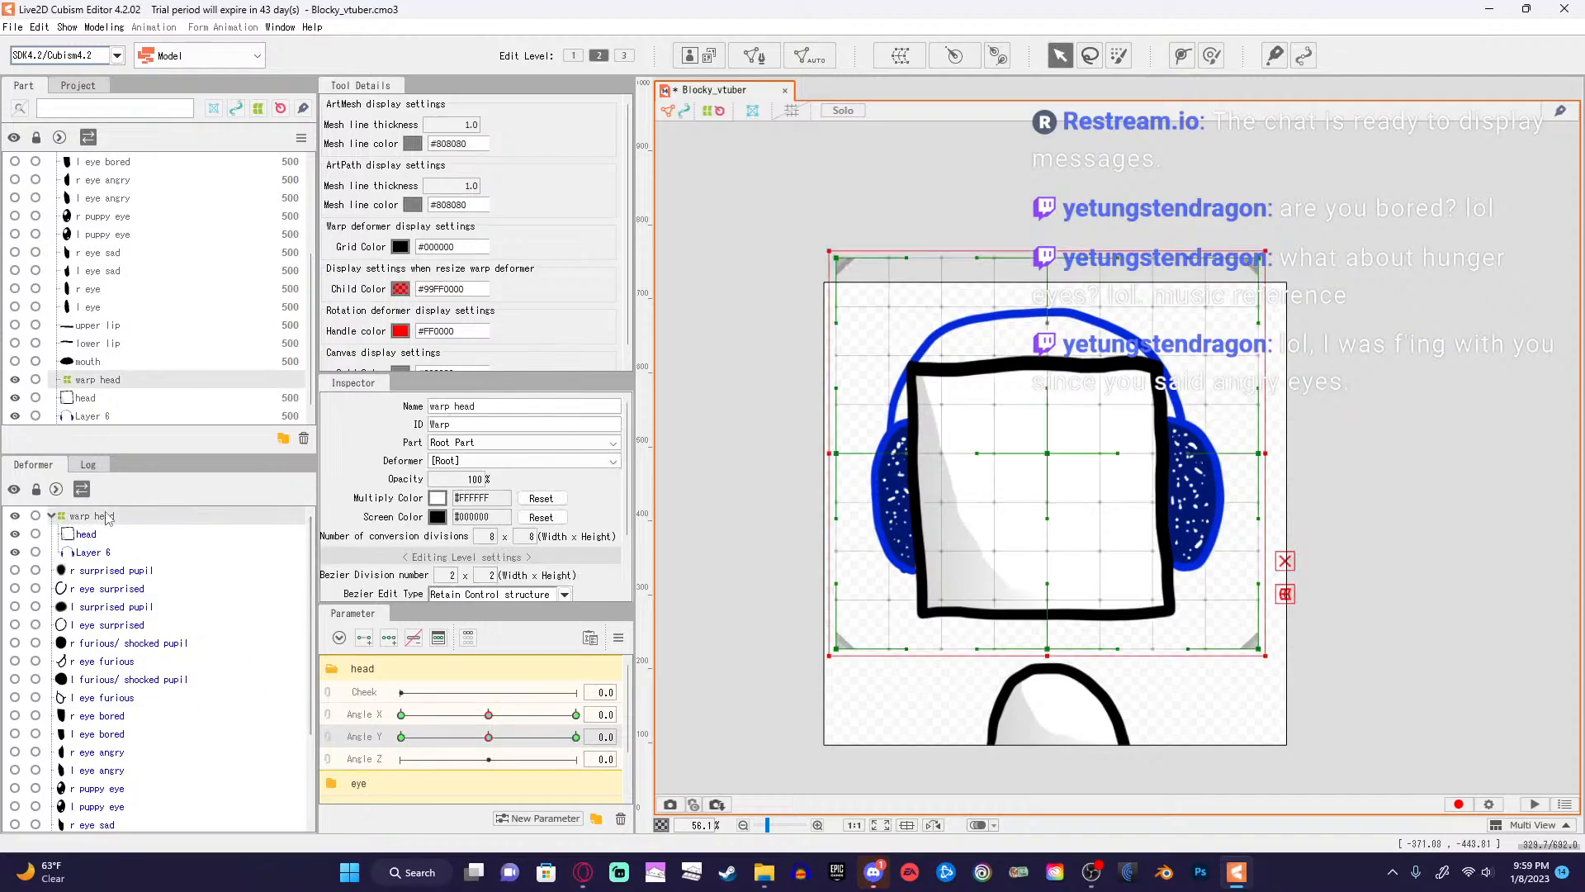
left_click(328, 720)
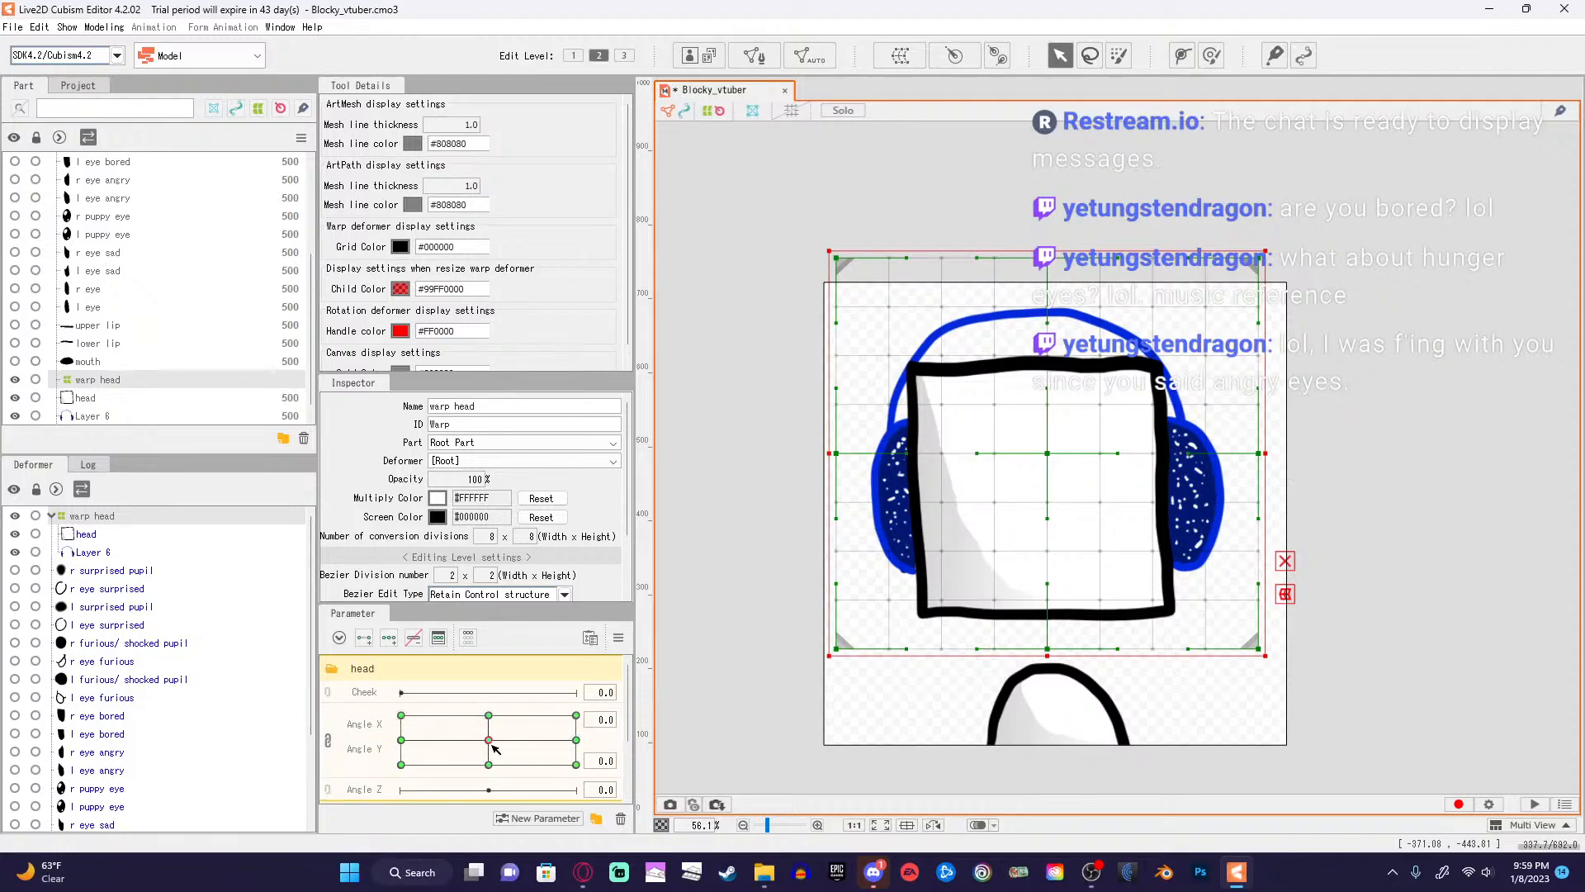
Preview the head's combined movement with the linked Angle X and Angle Y parameters, and return both values to 0.
mouse_move(494, 747)
left_mouse_down()
mouse_move(376, 782)
mouse_move(512, 727)
mouse_move(429, 718)
mouse_move(378, 776)
mouse_move(575, 734)
mouse_move(506, 710)
mouse_move(534, 688)
mouse_move(594, 719)
mouse_move(537, 747)
mouse_move(403, 726)
mouse_move(488, 741)
left_mouse_up()
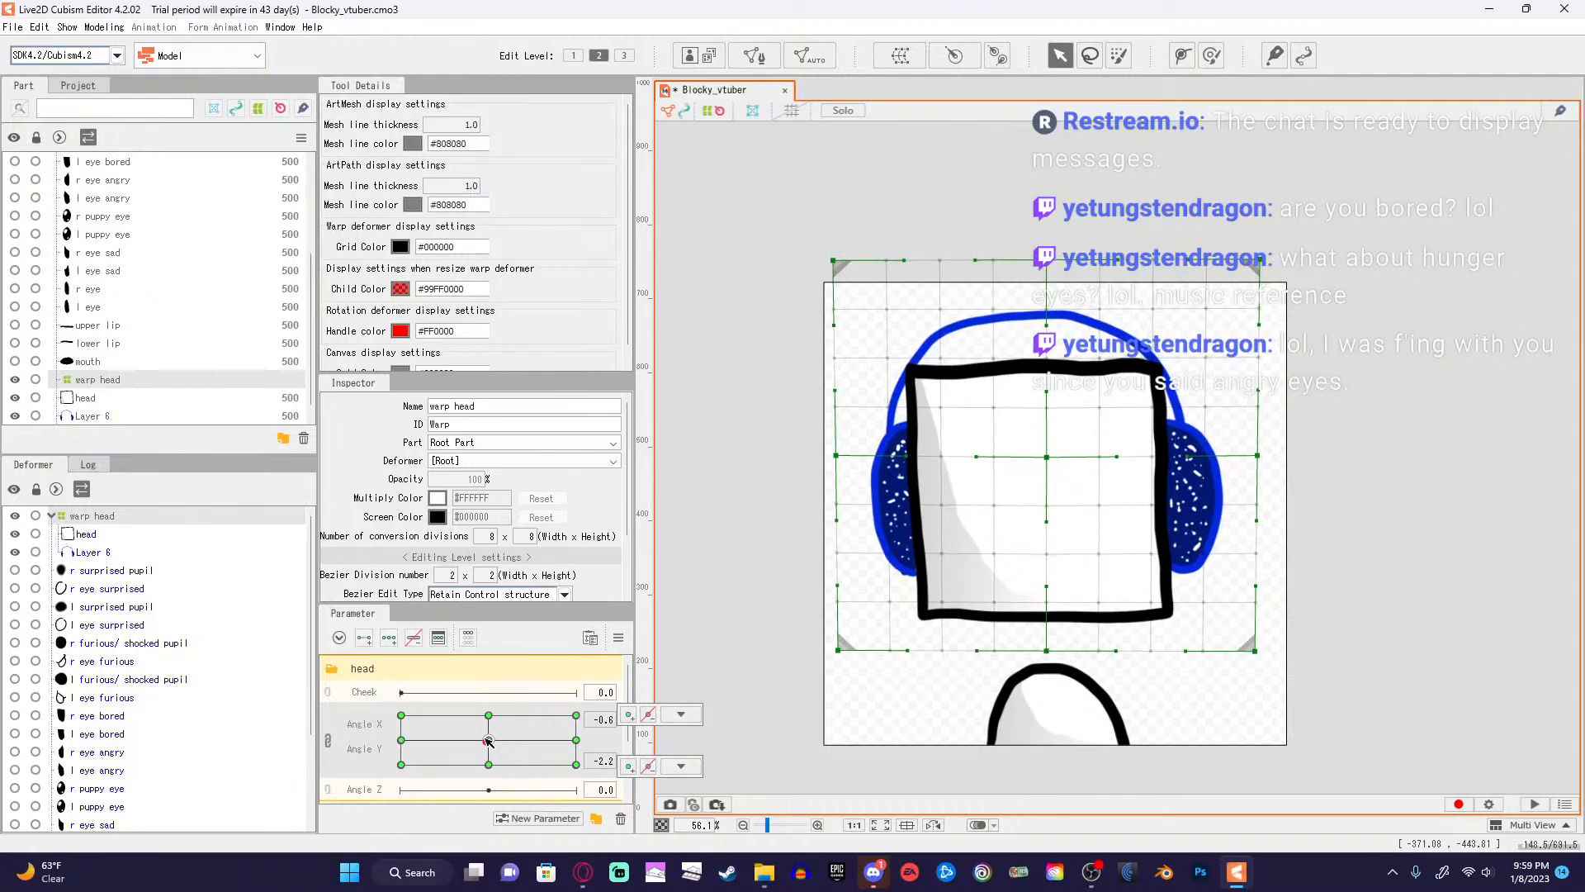
left_click(604, 719)
type("0")
key("Return")
left_click(604, 761)
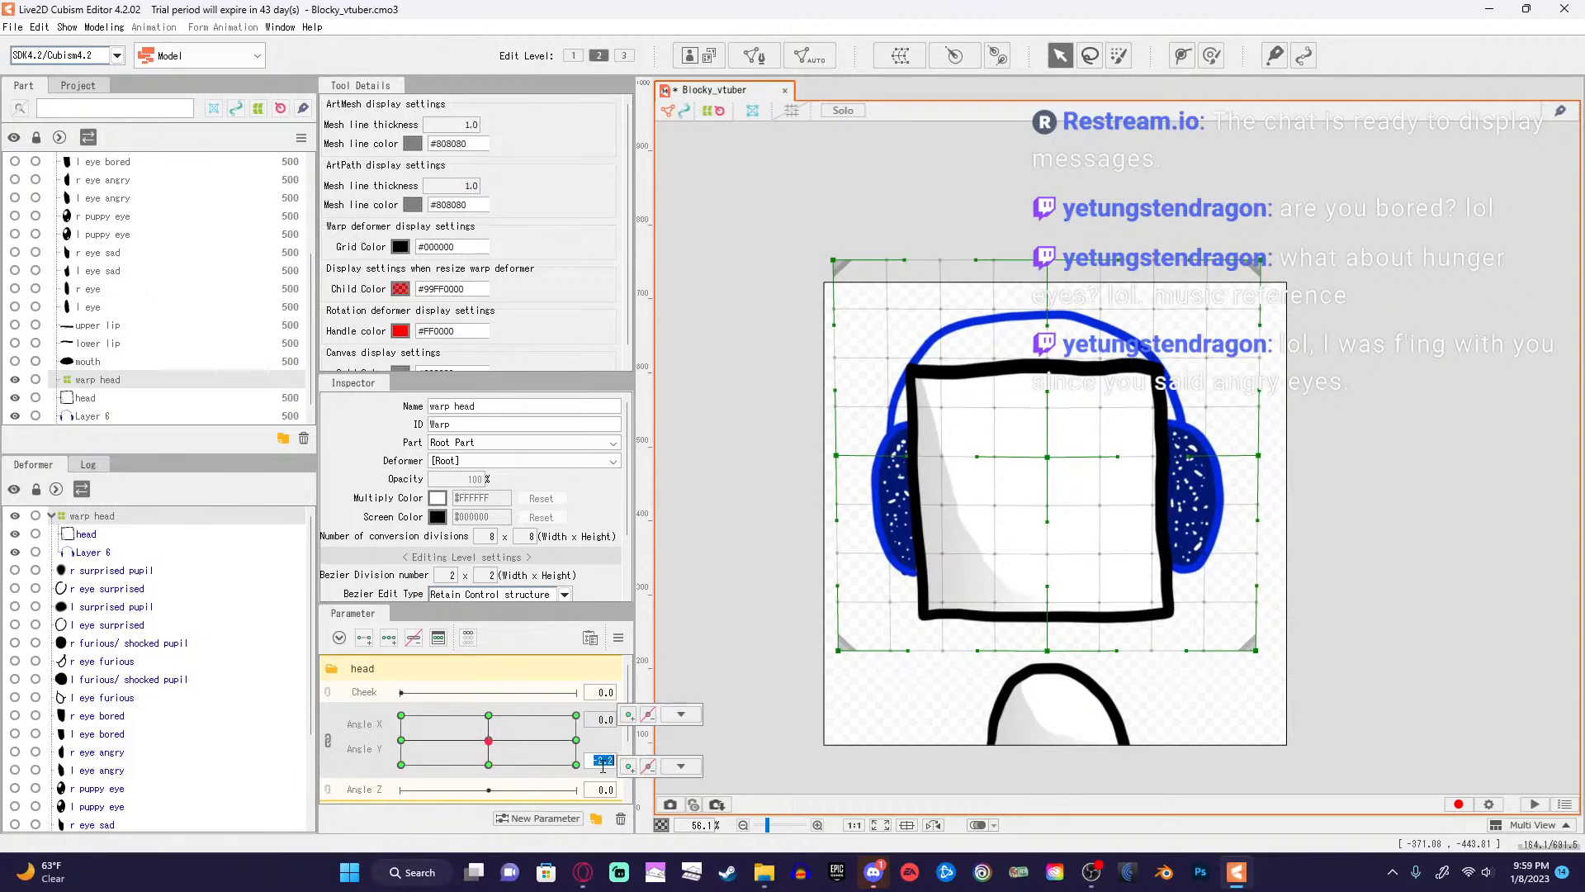
type("0")
key("Return")
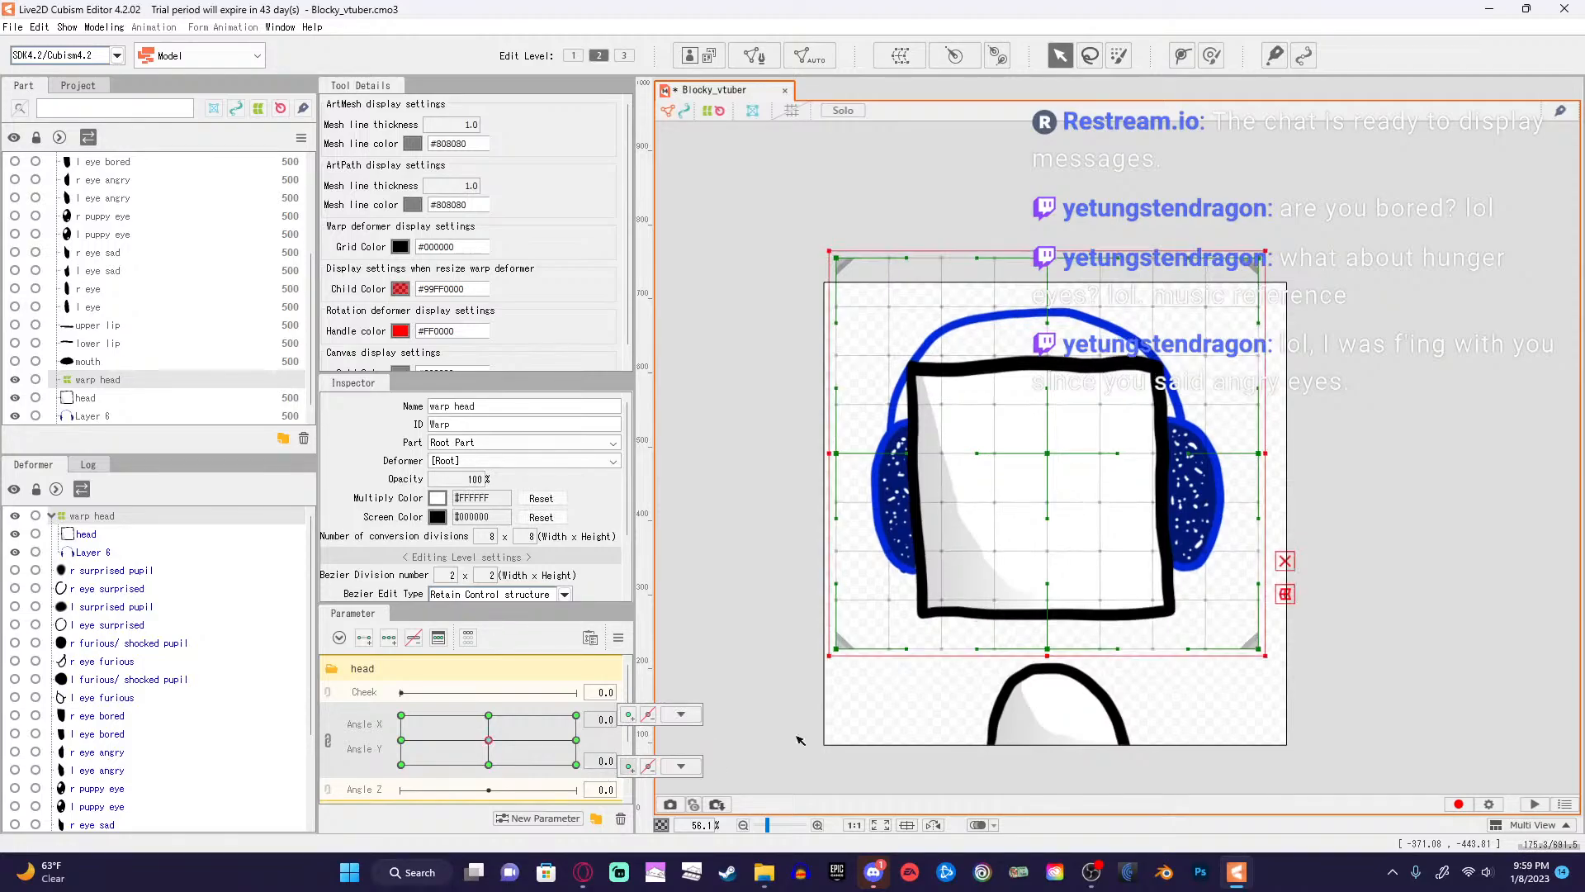
Deselect the deformer, watch the rest of the tutorial's parameter-linking section in the browser, and return to Cubism Editor.
left_click(1450, 542)
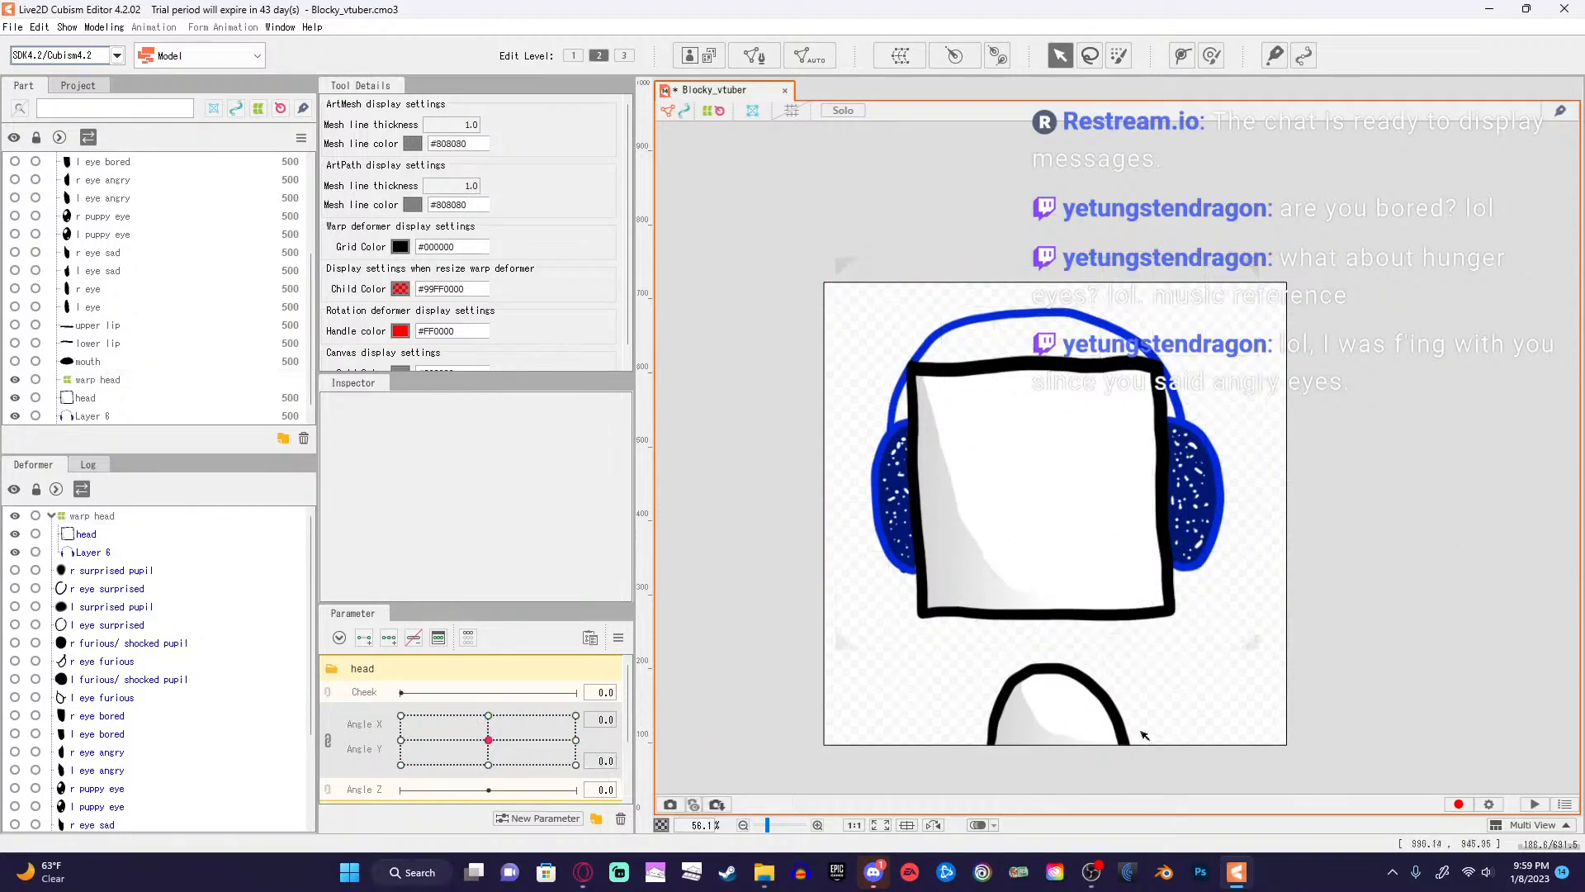
left_click(599, 873)
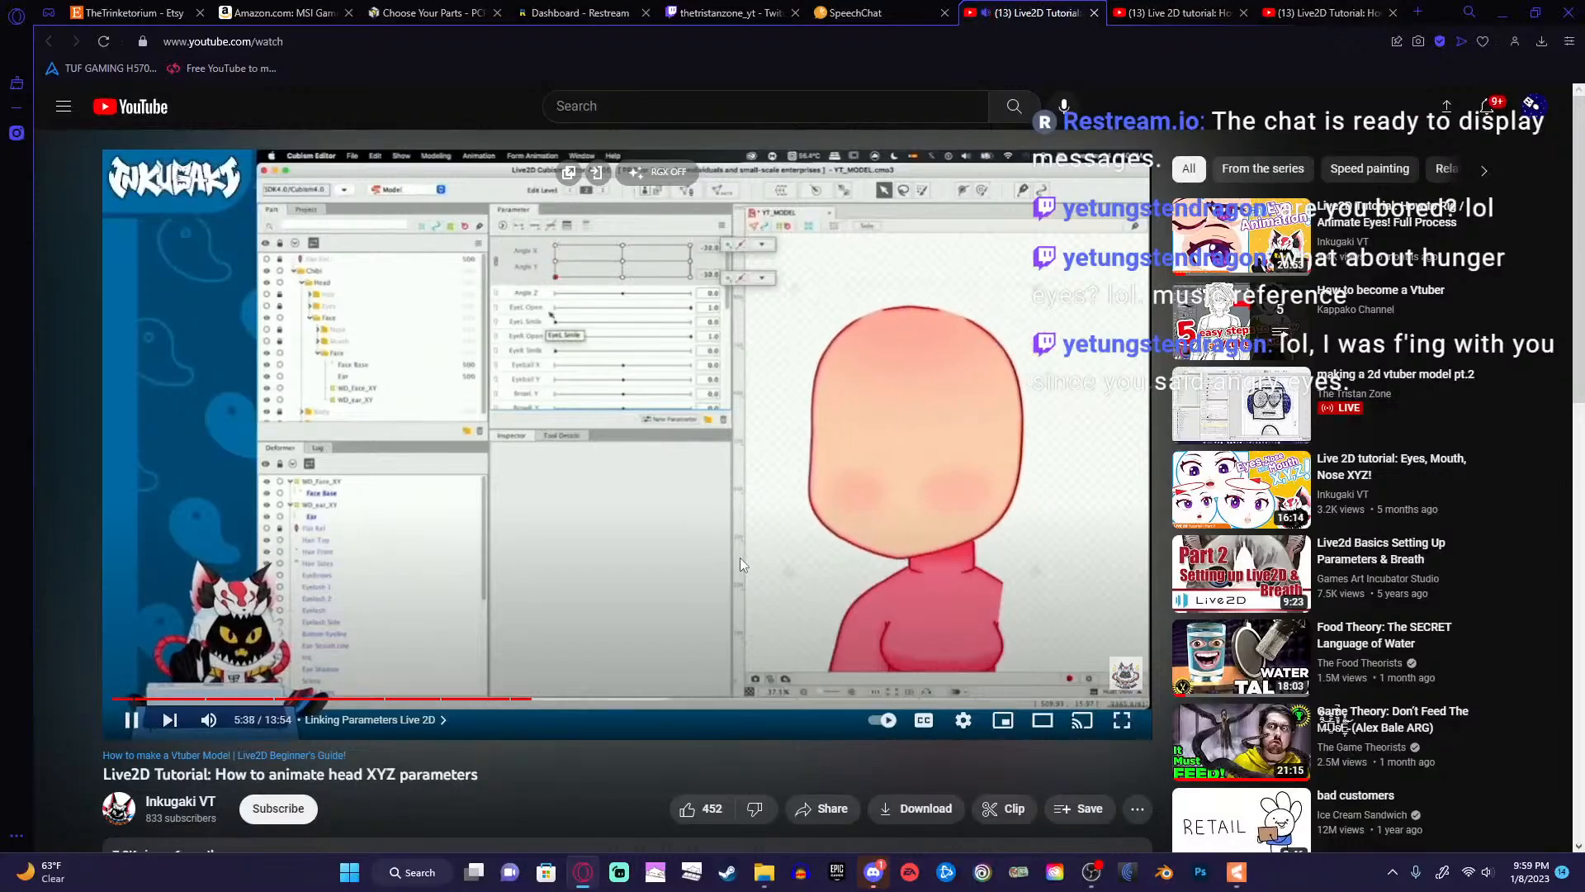
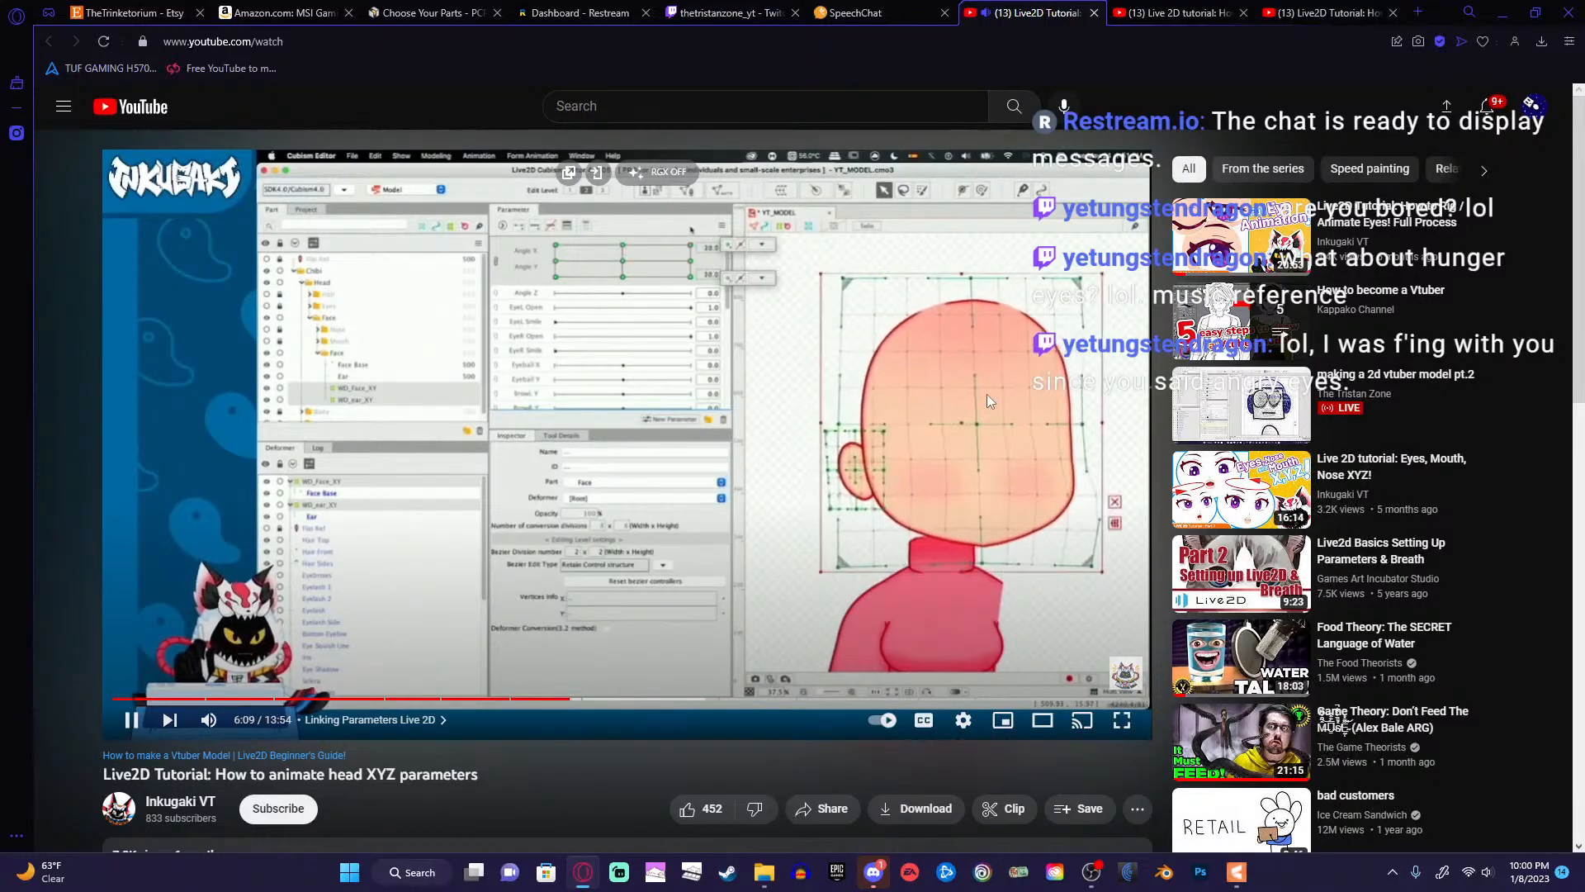
left_click(1001, 354)
left_click(1502, 13)
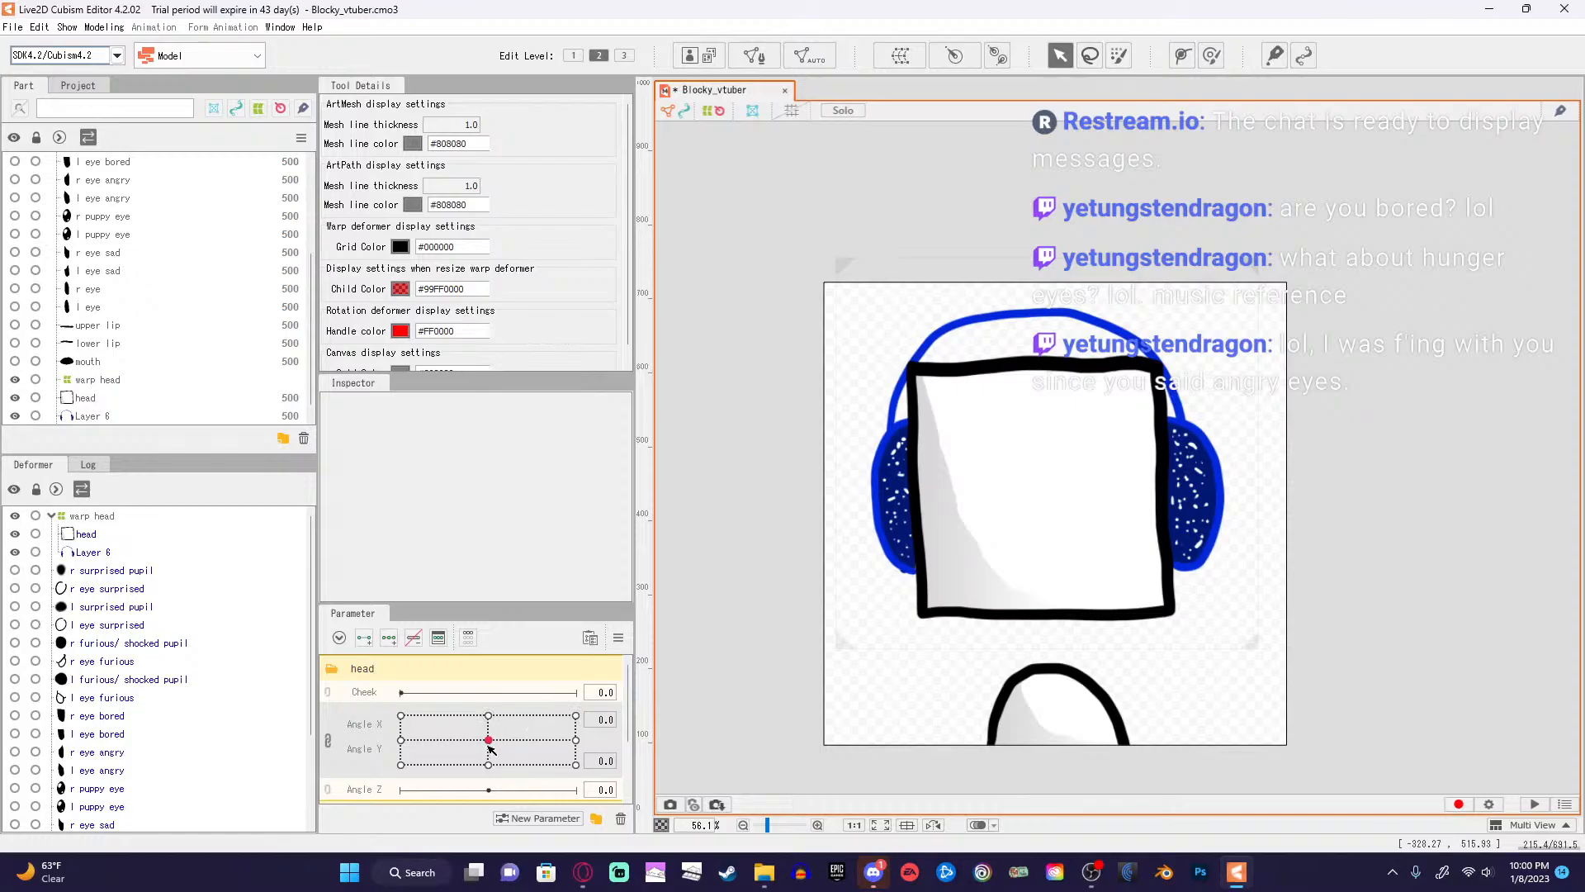
Preview the head's diagonal movement on the linked Angle X and Angle Y grid, and return it to 0.
left_click_drag(488, 740, 489, 739)
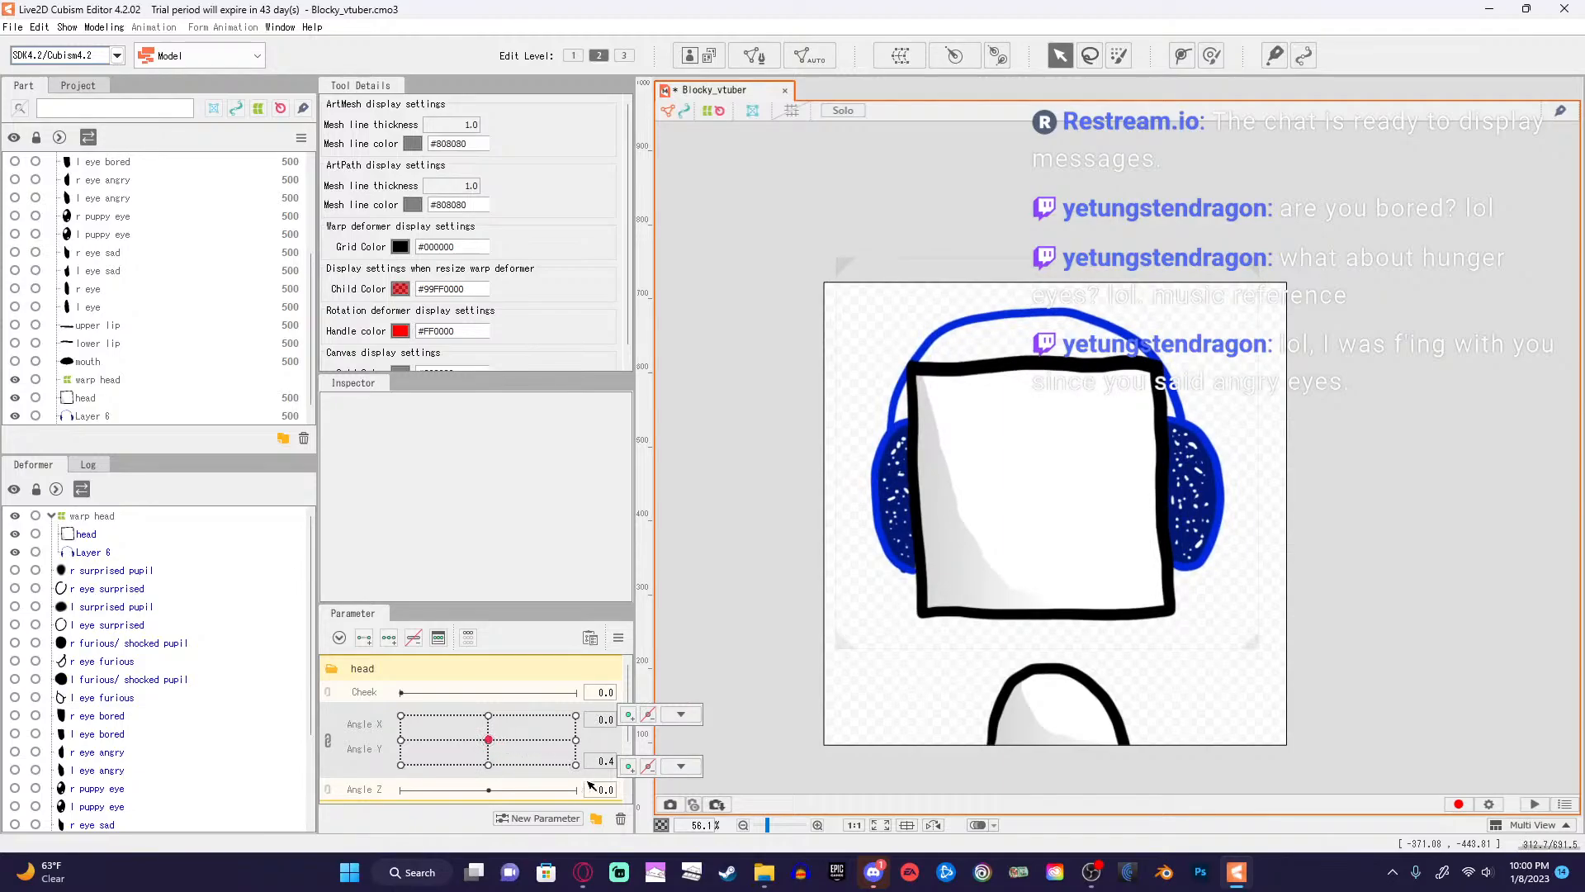
double_click(608, 761)
key("Return")
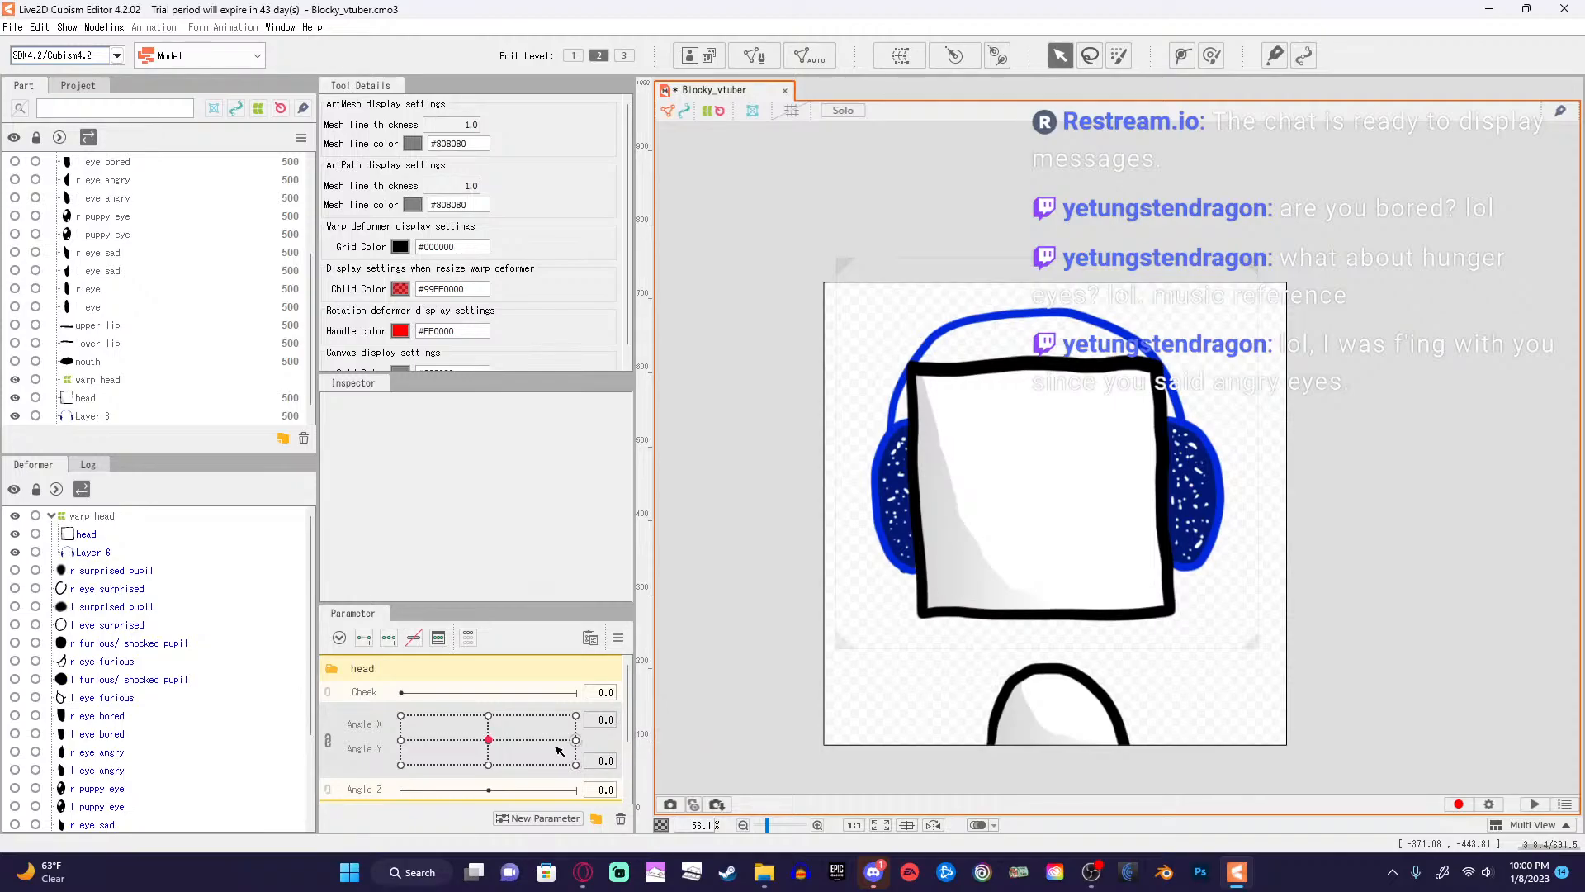
Select the warp head deformer through its Angle X keys and synthesize all four Angle X and Angle Y corners using the default value.
left_click(663, 715)
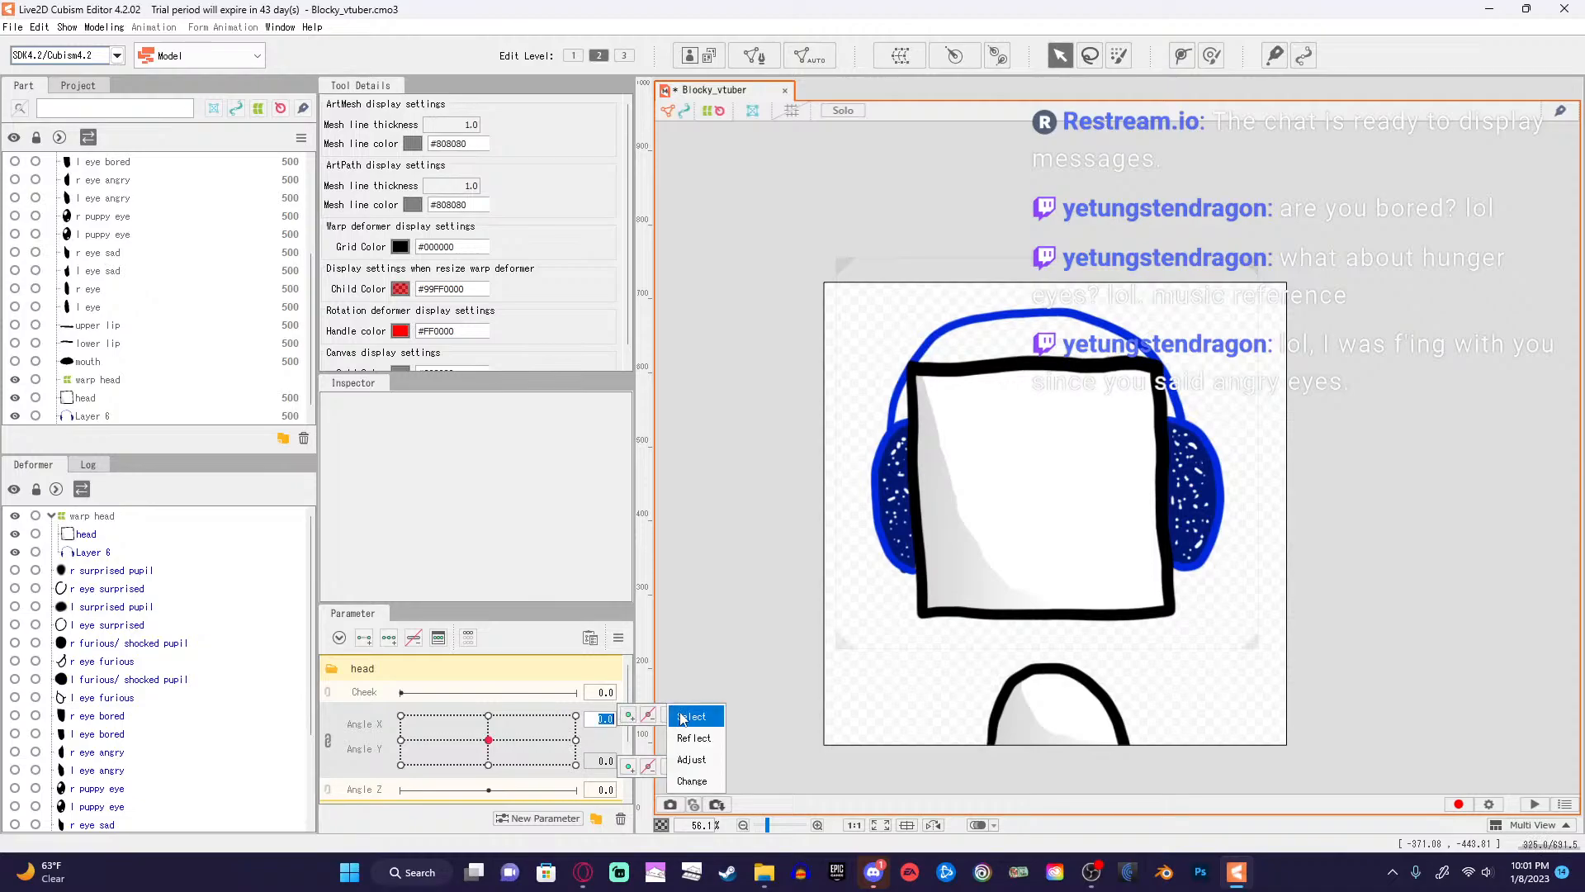
left_click(682, 717)
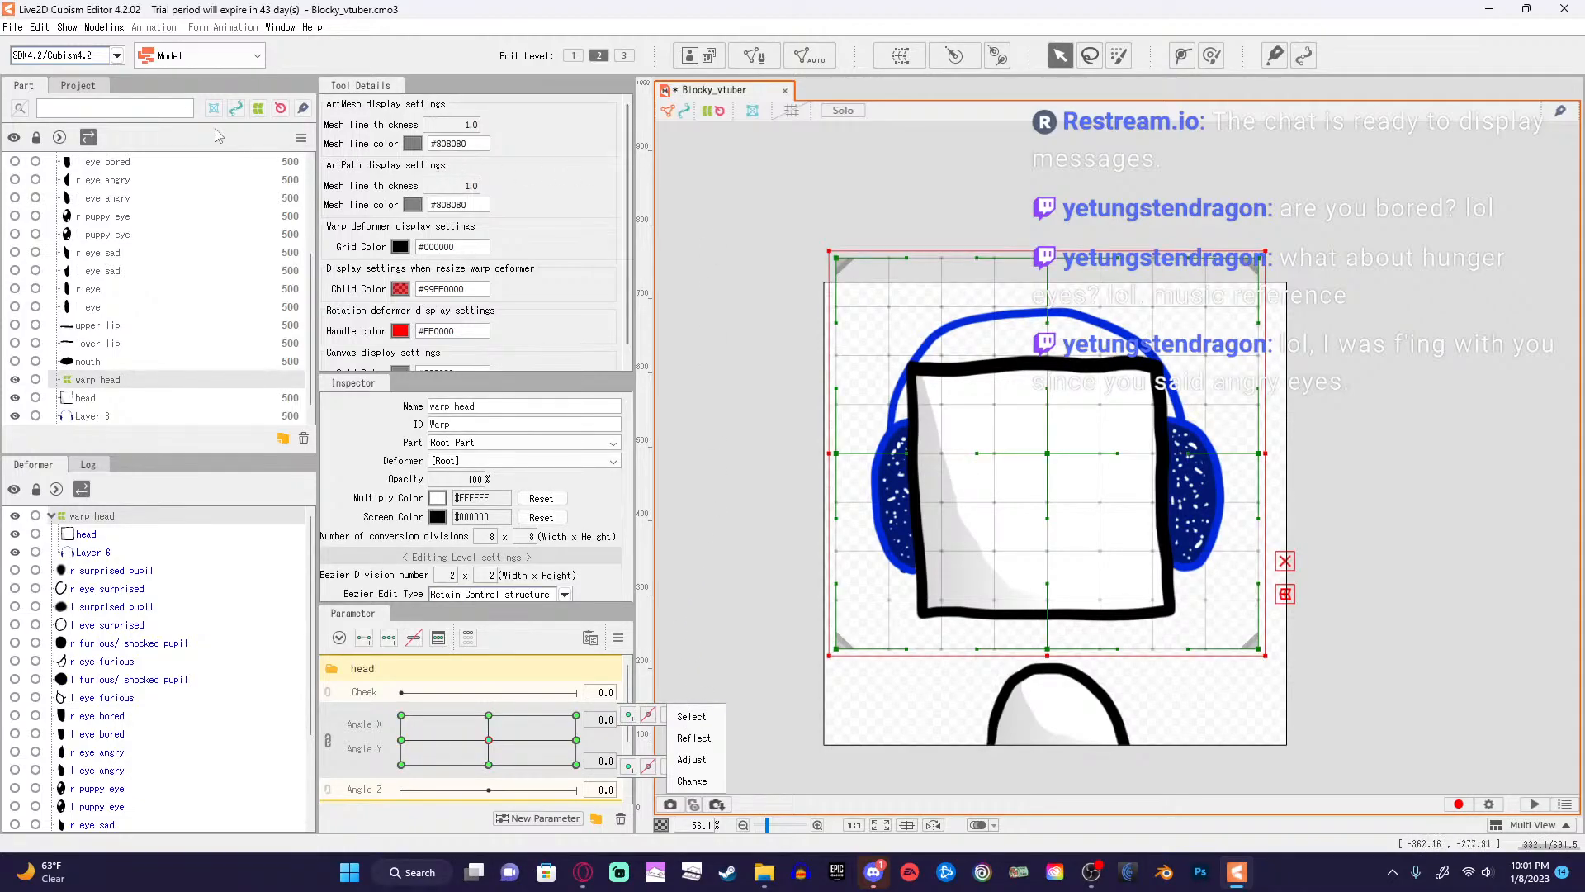
left_click(110, 28)
mouse_move(136, 86)
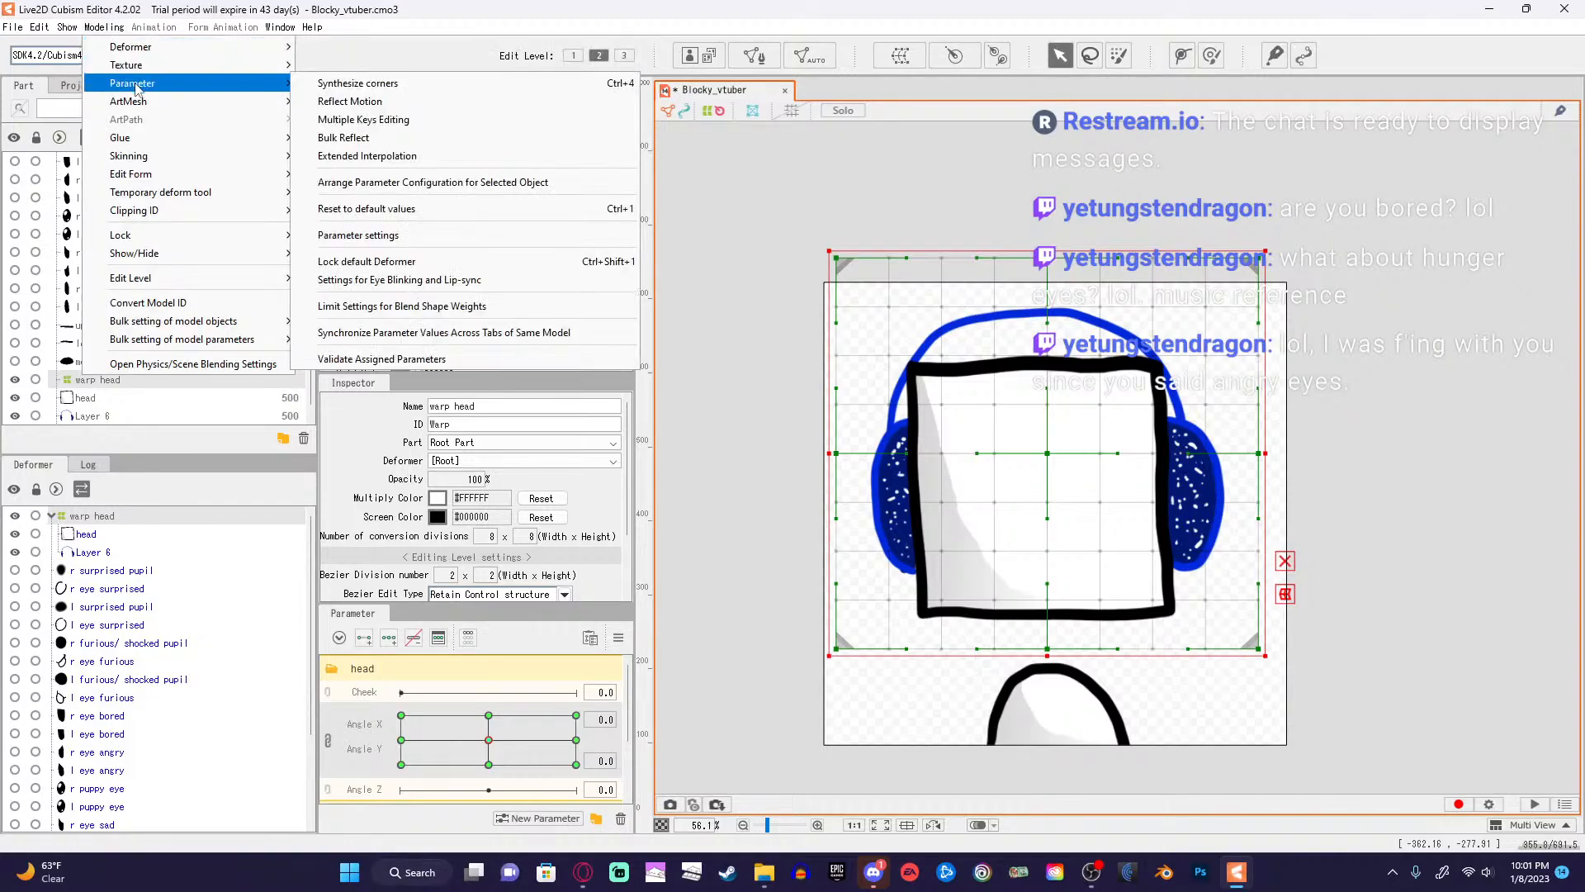
left_click(363, 84)
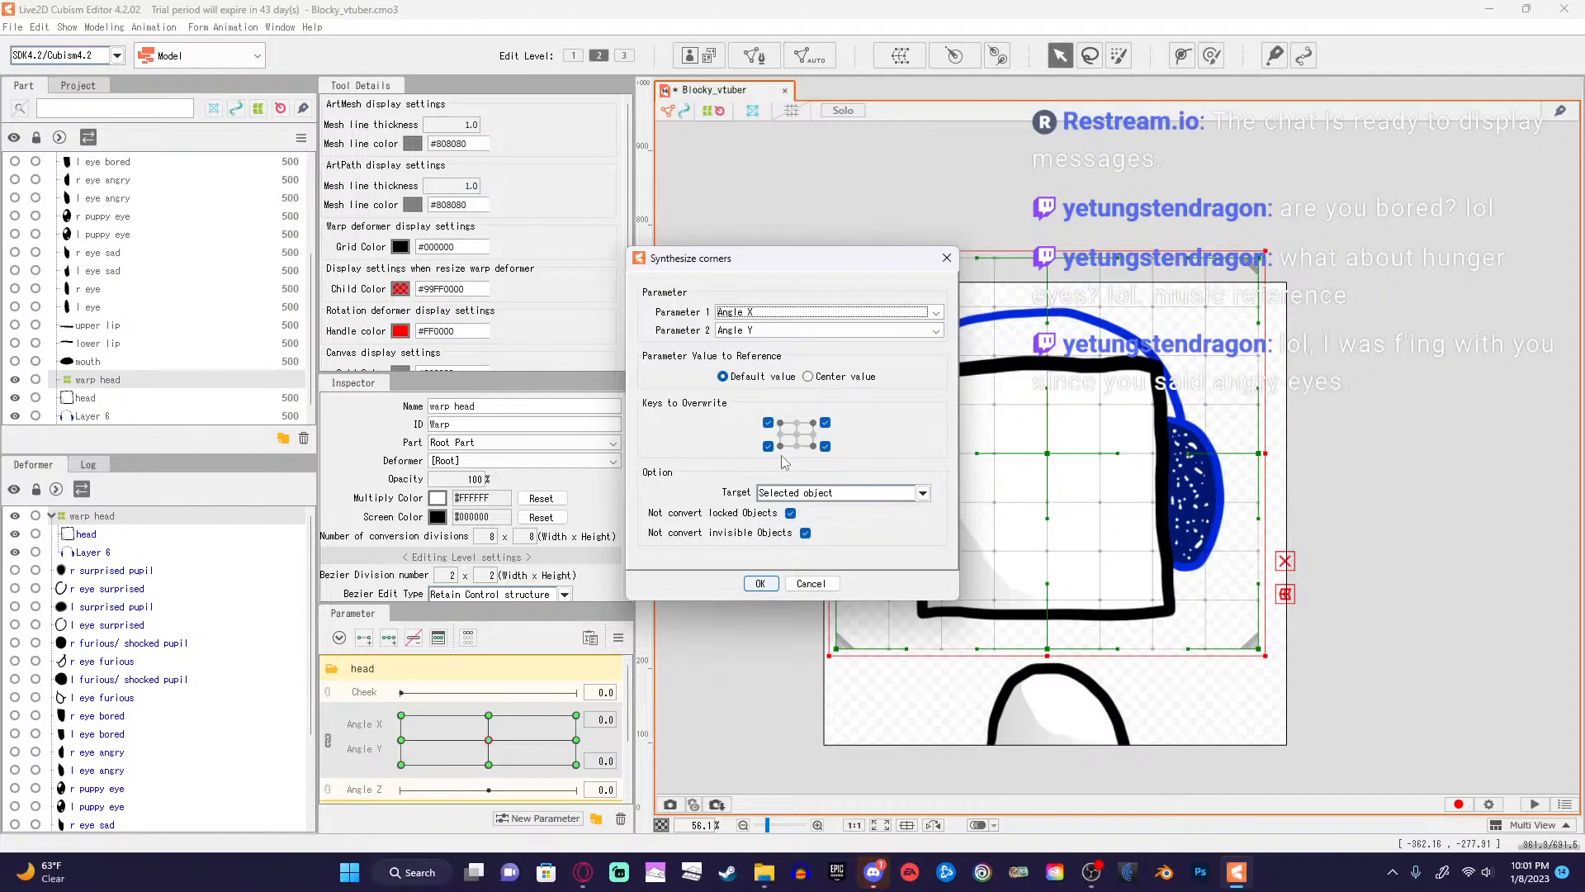
left_click(758, 584)
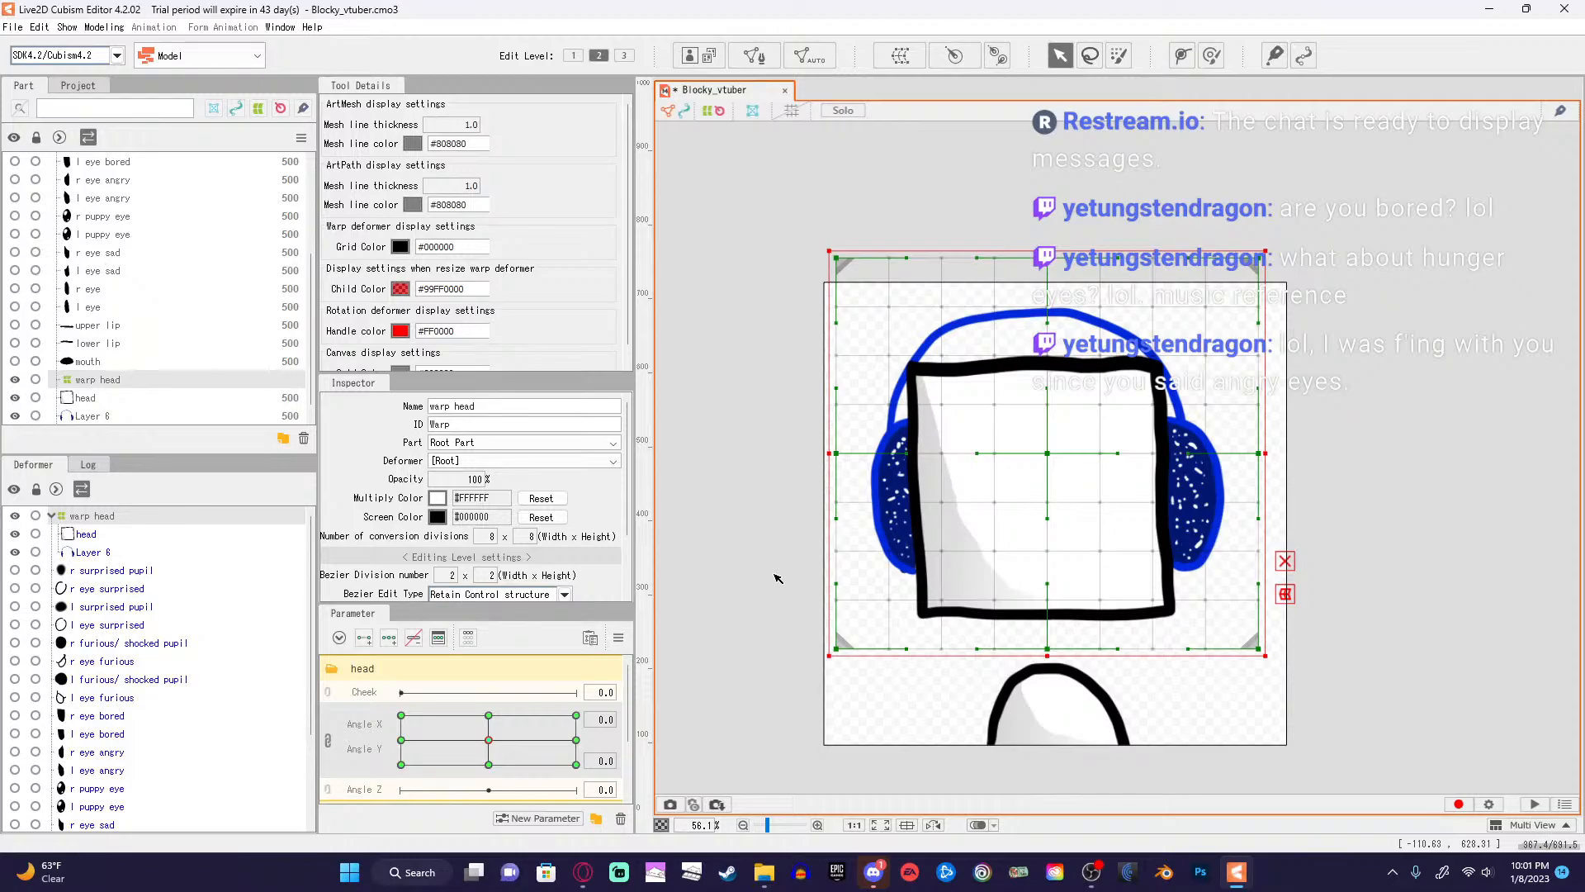
Preview the head's movement with the synthesized diagonal corners, and reset both Angle X and Angle Y to 0.
mouse_move(489, 740)
left_mouse_down()
mouse_move(366, 678)
mouse_move(594, 749)
mouse_move(484, 774)
mouse_move(613, 701)
mouse_move(478, 704)
mouse_move(491, 716)
mouse_move(465, 764)
mouse_move(479, 743)
mouse_move(574, 735)
mouse_move(431, 729)
mouse_move(485, 742)
mouse_move(404, 764)
mouse_move(430, 692)
mouse_move(580, 700)
mouse_move(583, 768)
mouse_move(444, 777)
mouse_move(489, 743)
left_mouse_up()
left_click(670, 710)
left_click(734, 600)
double_click(605, 720)
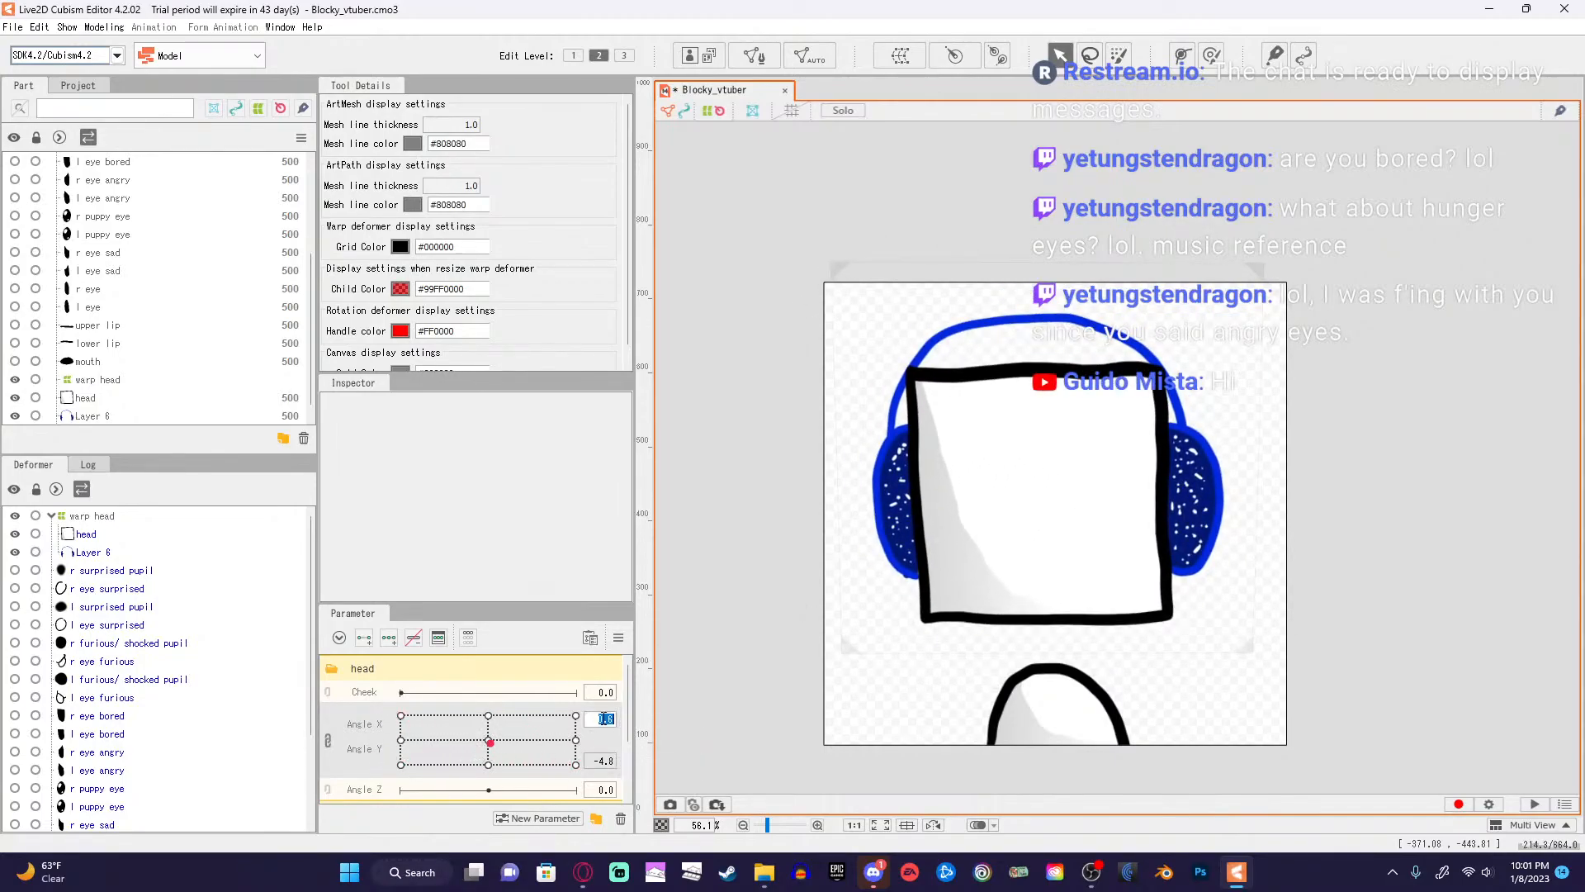
type("0")
double_click(604, 761)
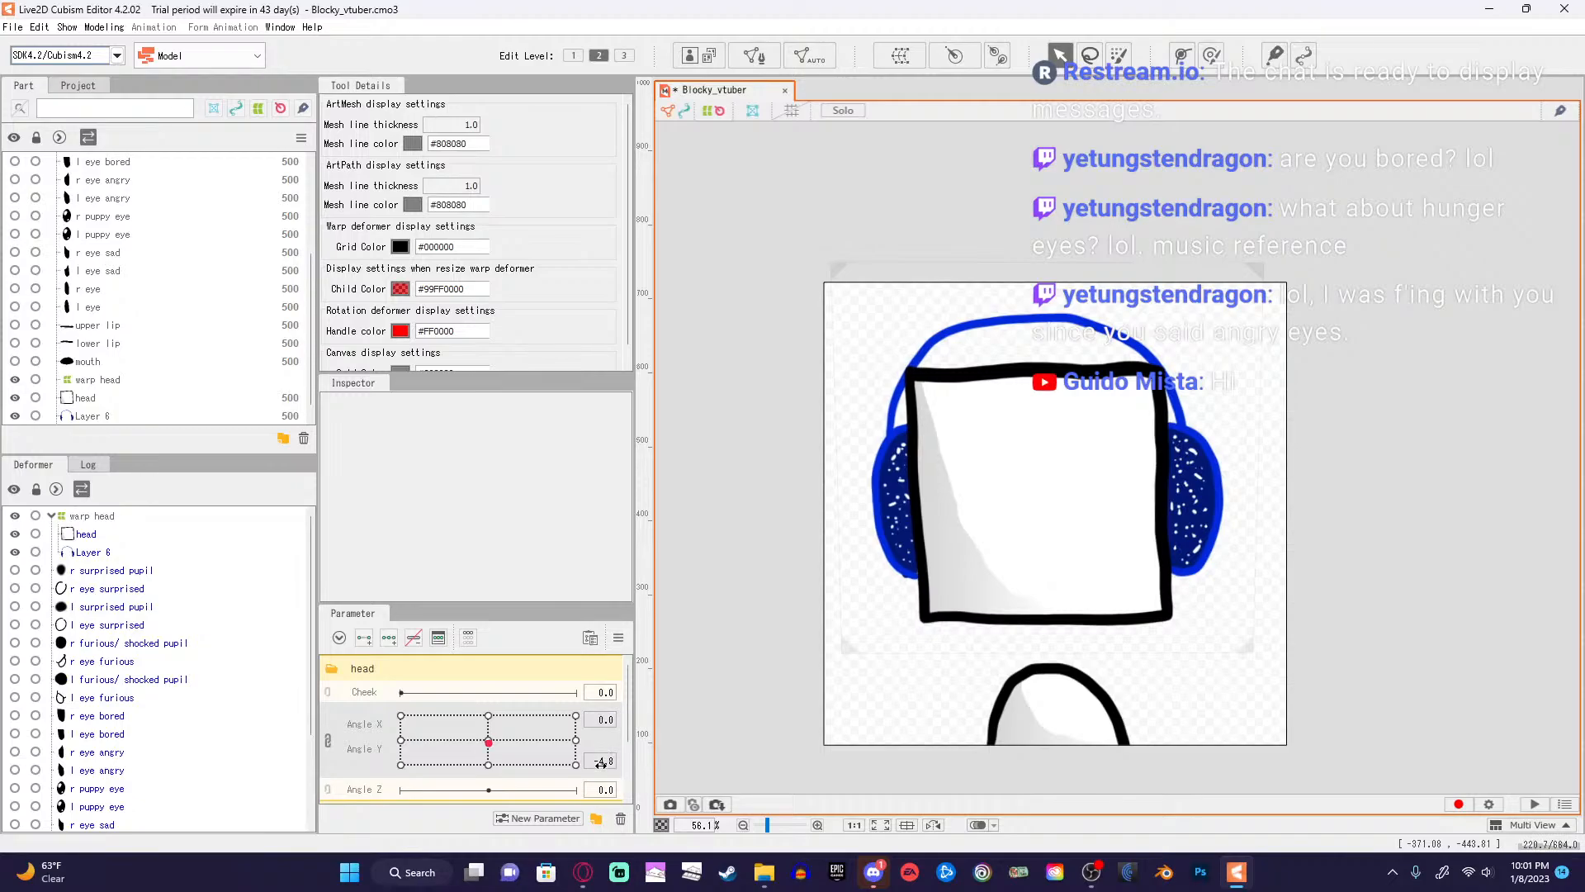
type("0")
key("Return")
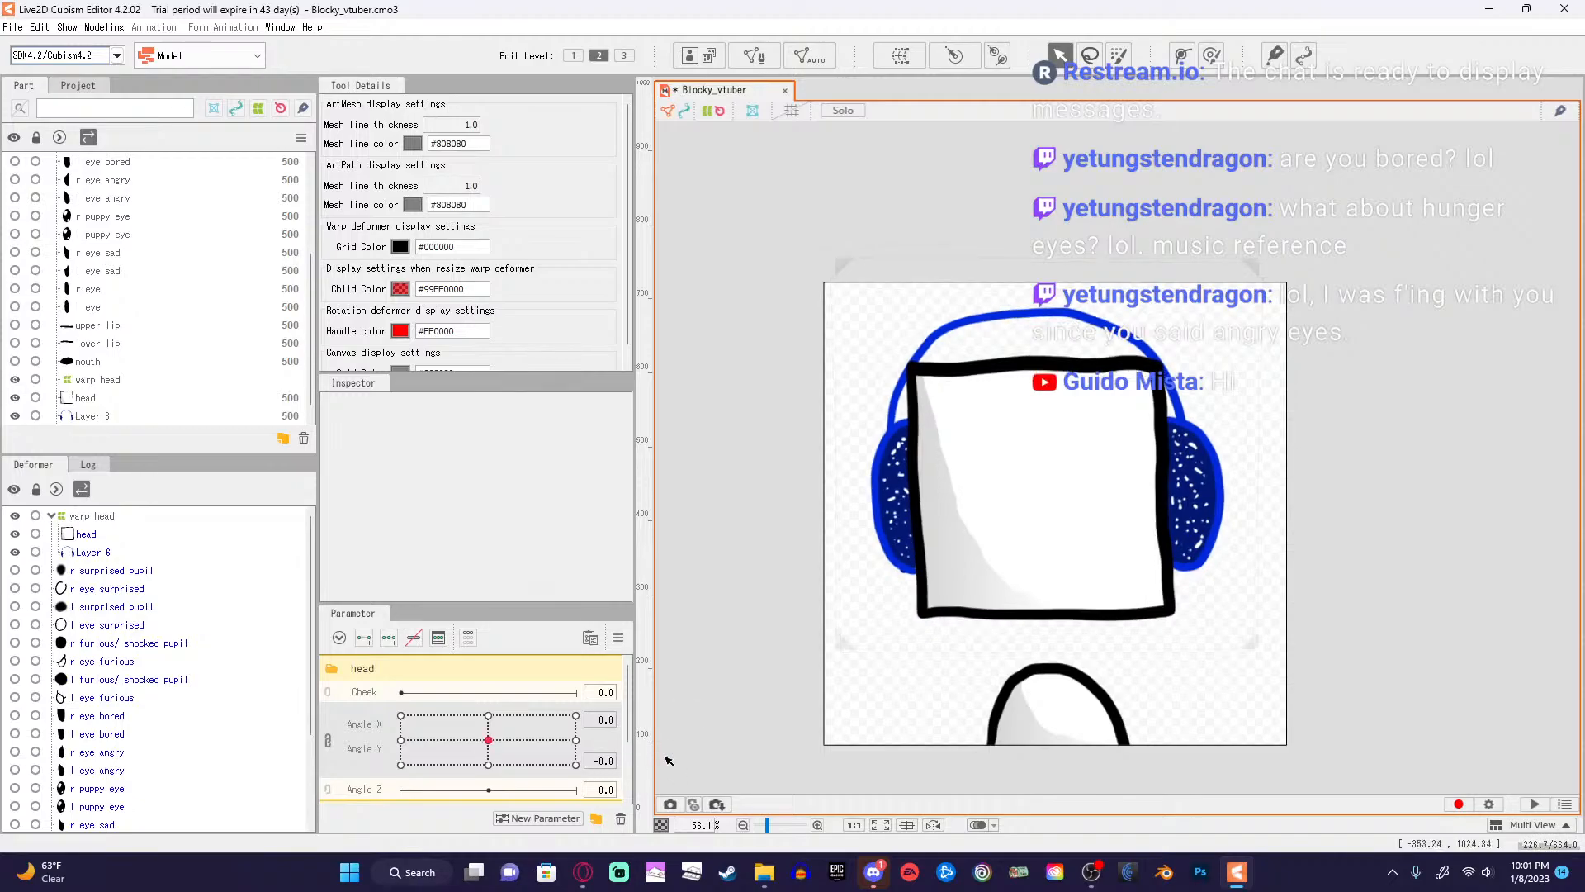
double_click(606, 761)
triple_click(608, 762)
type("0")
key("Return")
Switch to the browser and skip the tutorial past duplicating parts, into the Warp Deformer Hierarchie System section.
left_click(582, 871)
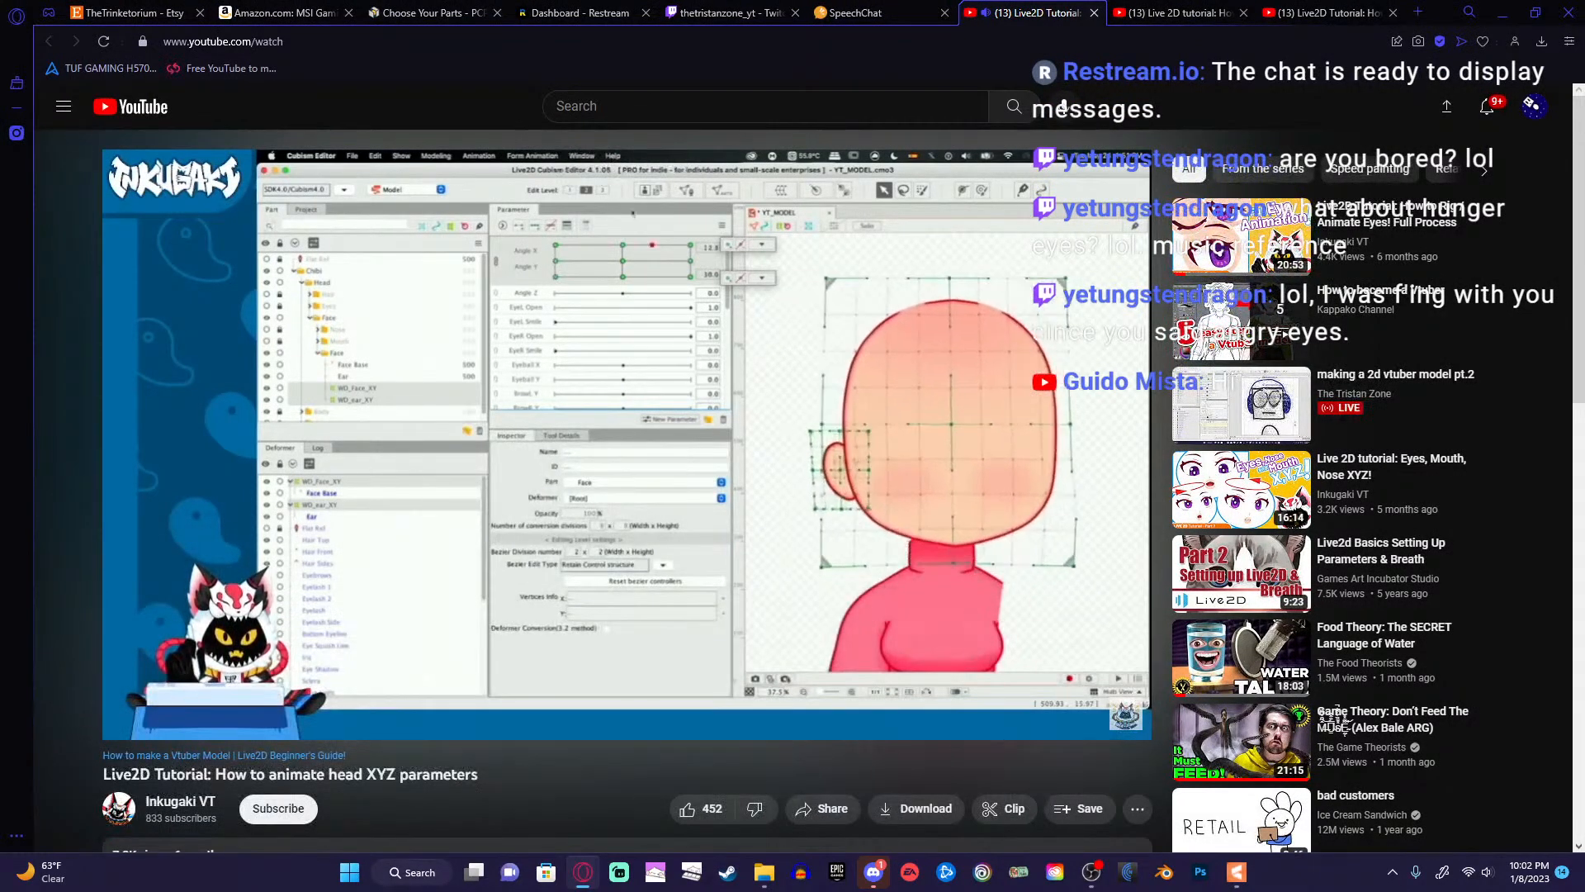
key("Right")
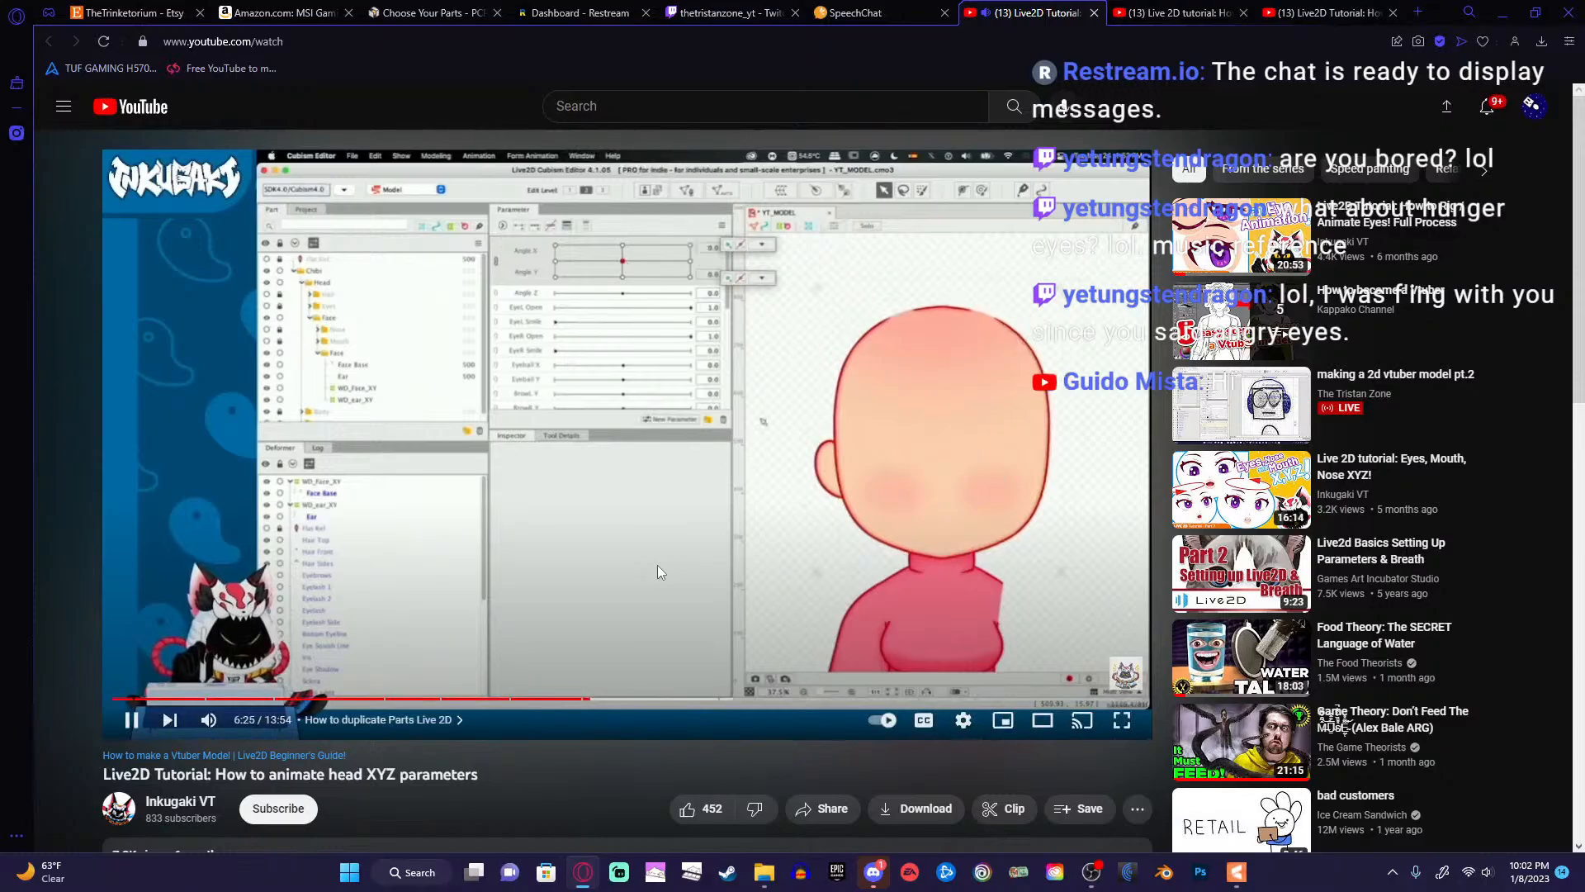
key("Right")
key("Right")
key("Right")
key("Right")
key("Right")
key("Right")
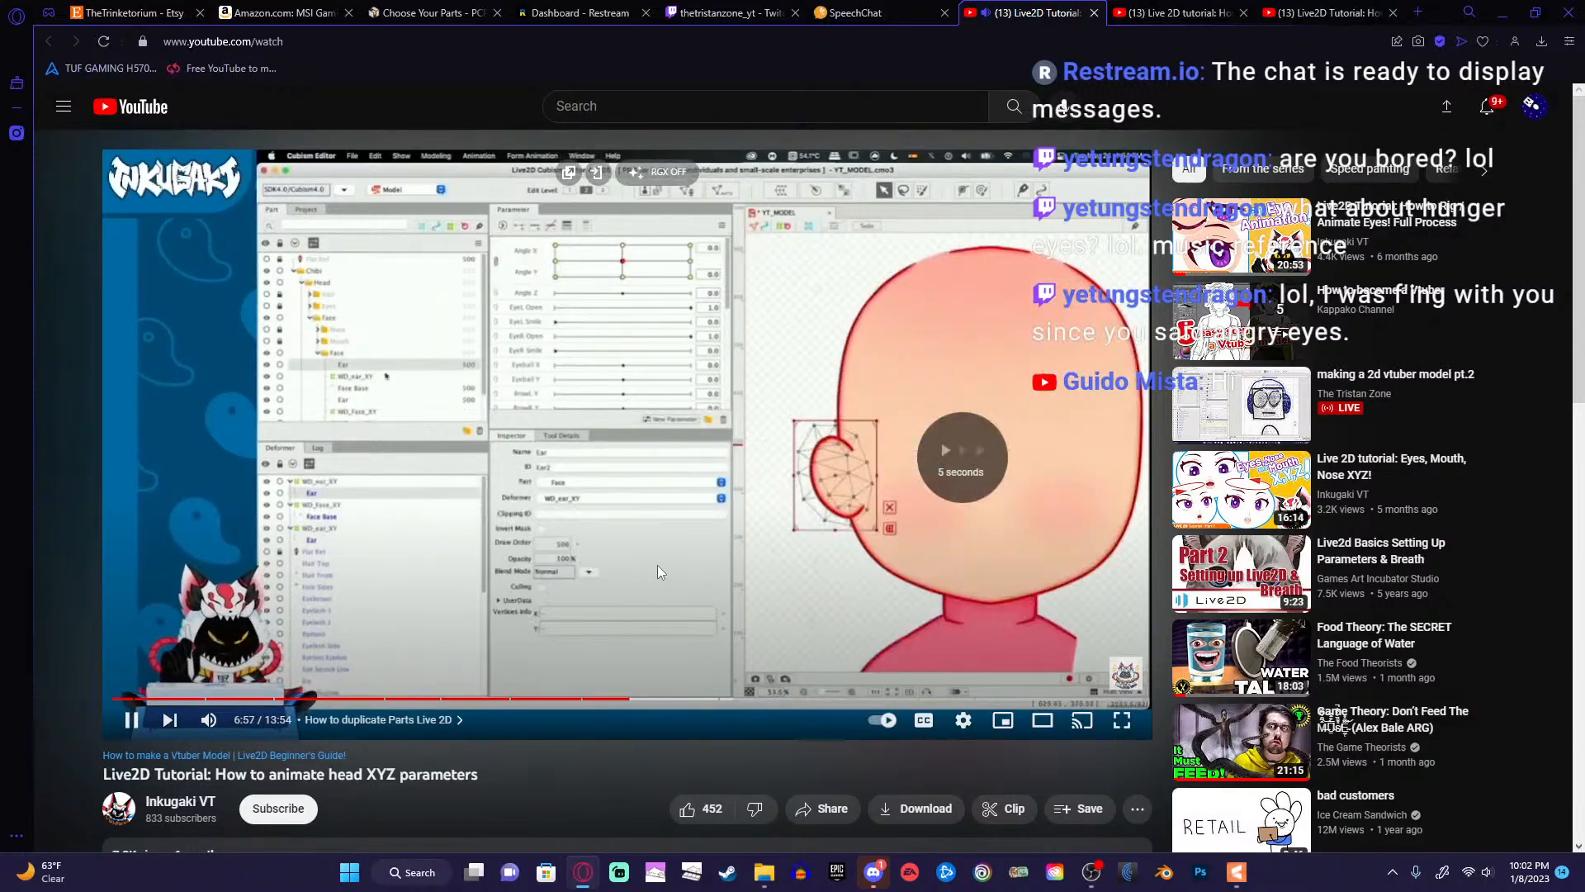
key("Right")
key("Right")
key("Right")
key("Right")
key("Right")
key("Right")
key("Right")
key("Right")
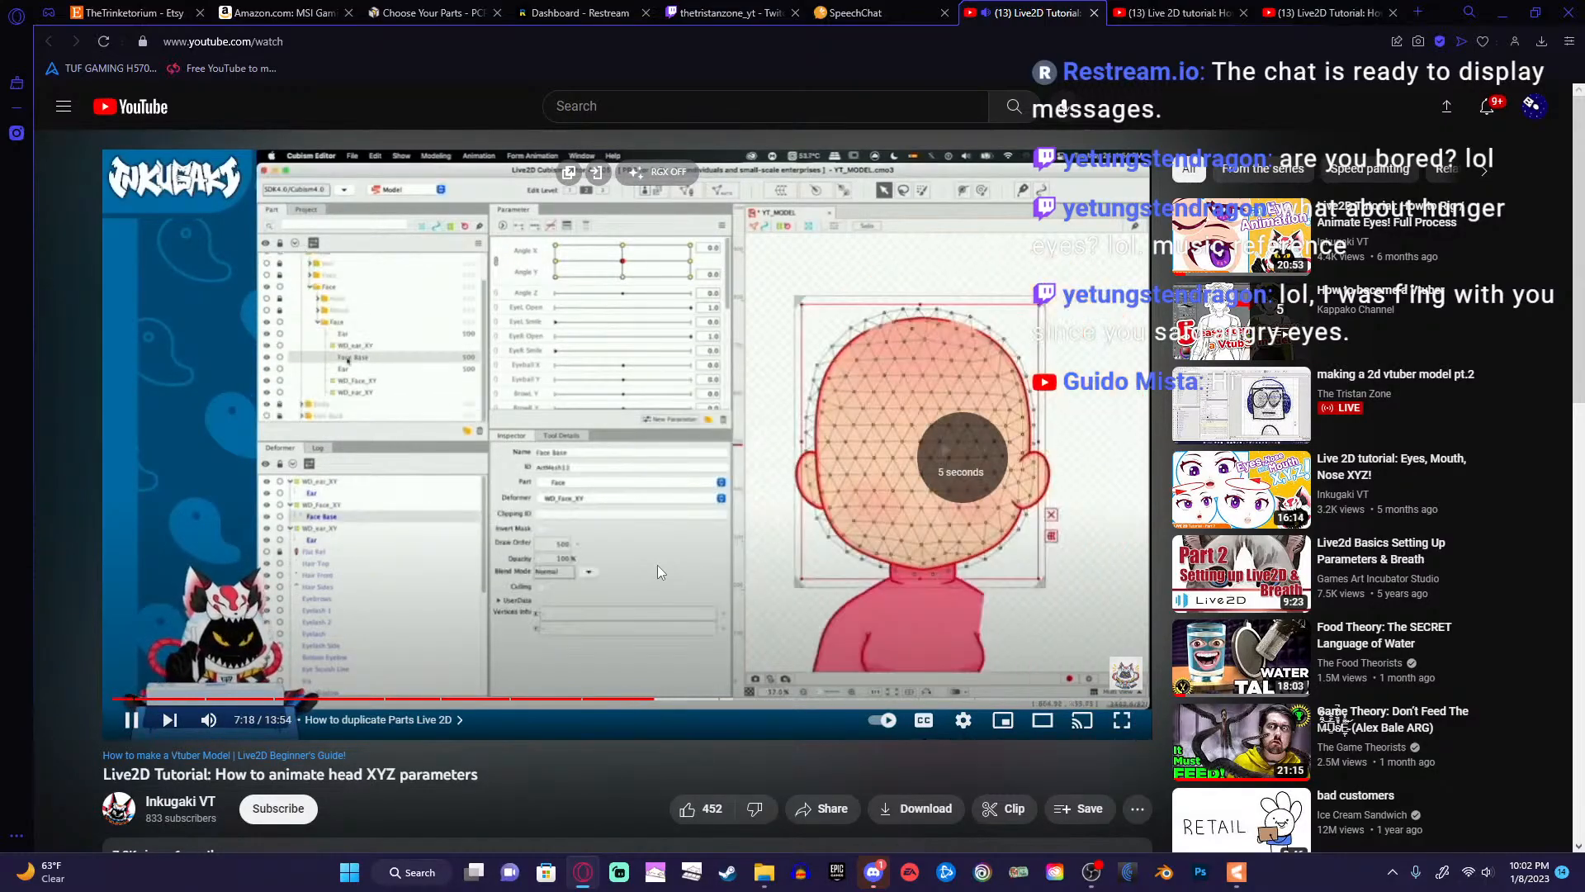
key("Right")
key("Right")
key("Right")
key("Right")
key("Right")
key("Right")
key("Right")
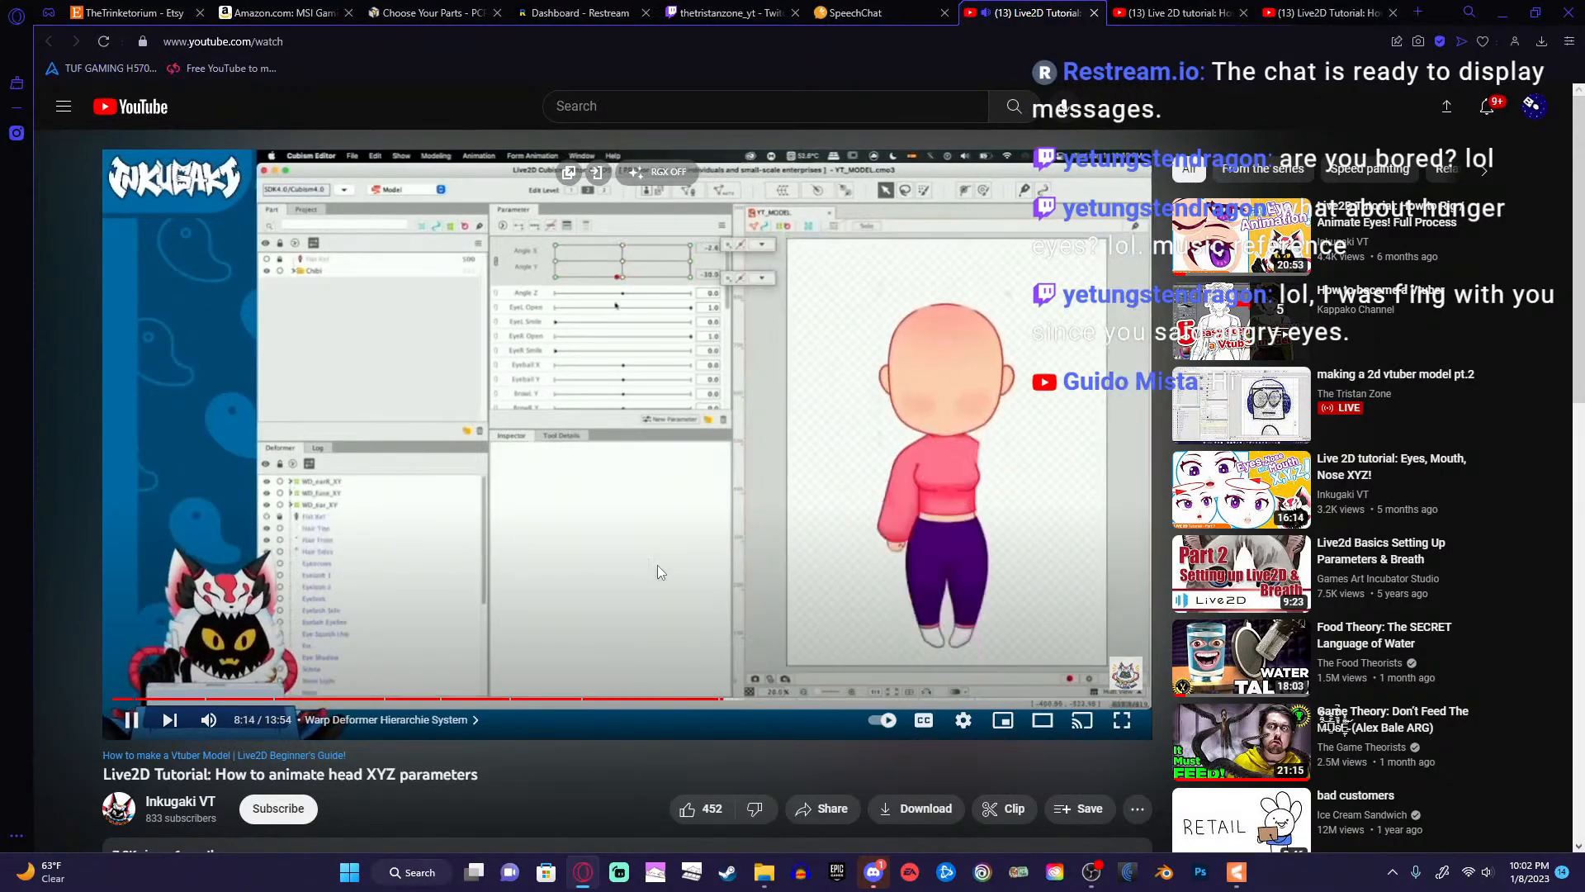
key("Right")
key("Right")
key("Right")
key("Right")
key("Right")
key("Right")
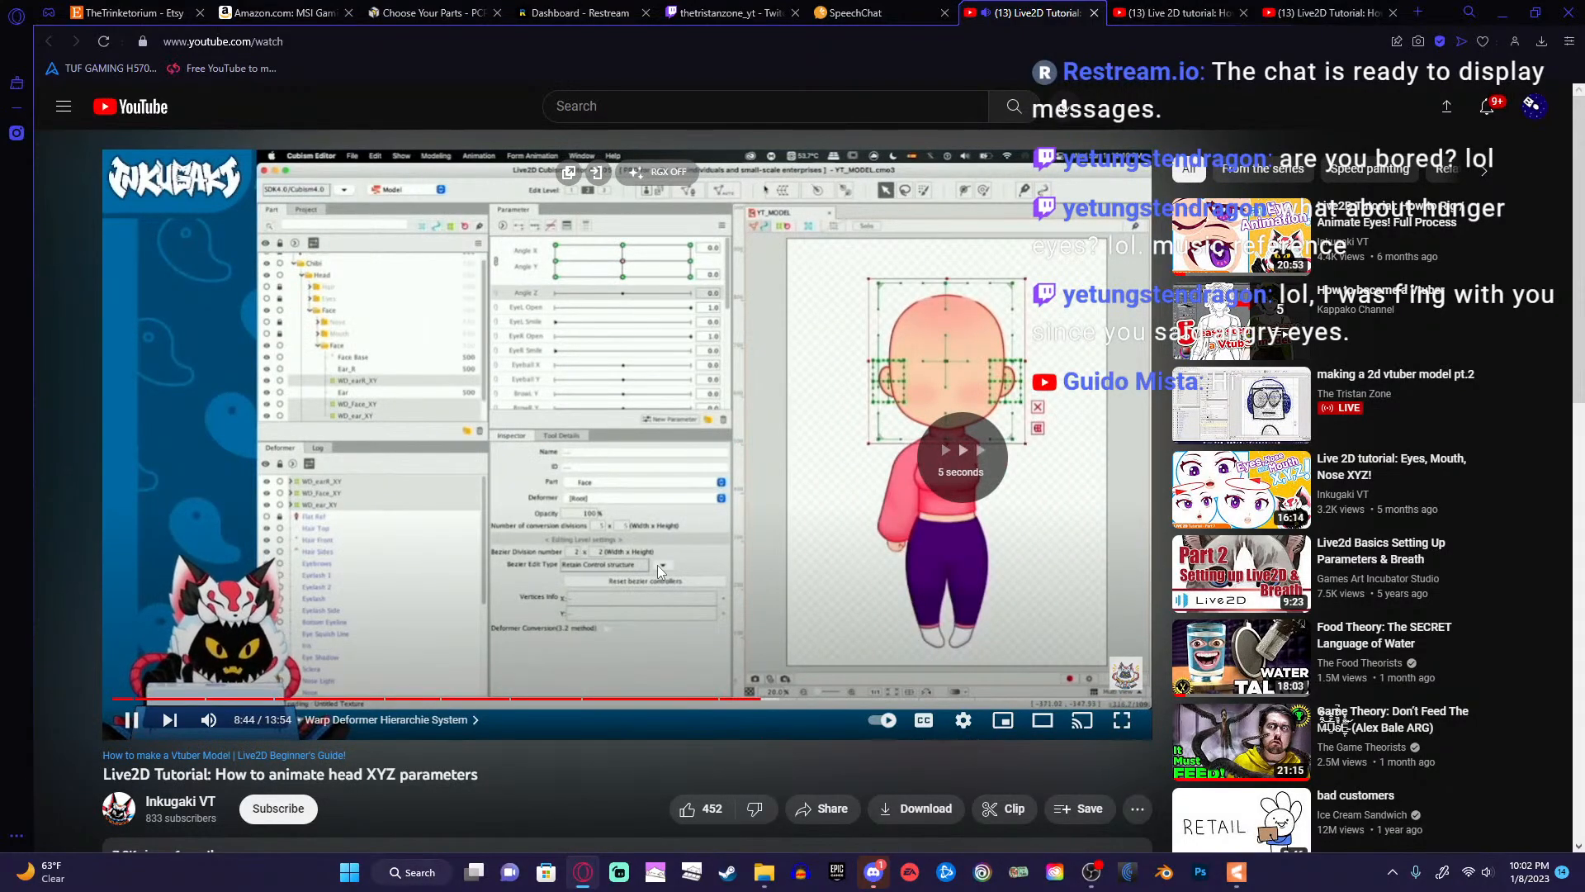
Rewind the tutorial and watch the warp deformer hierarchy explanation, pausing at the creation of the WD_Face_Z deformer.
key("Left")
key("Left")
key("Left")
key("Left")
key("Left")
key("Left")
key("Left")
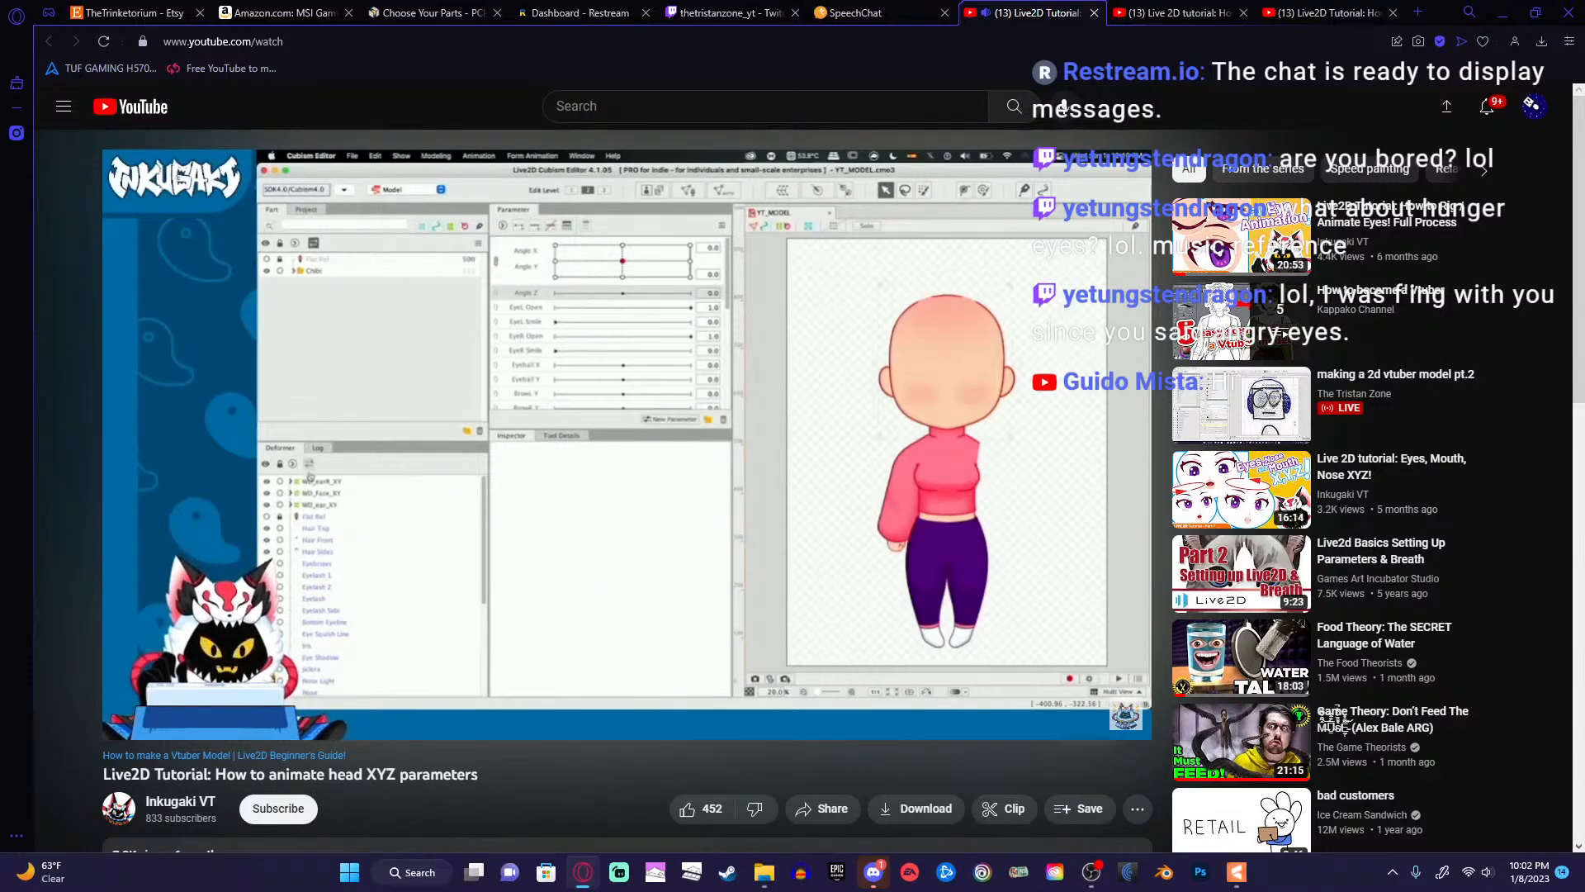
mouse_move(654, 562)
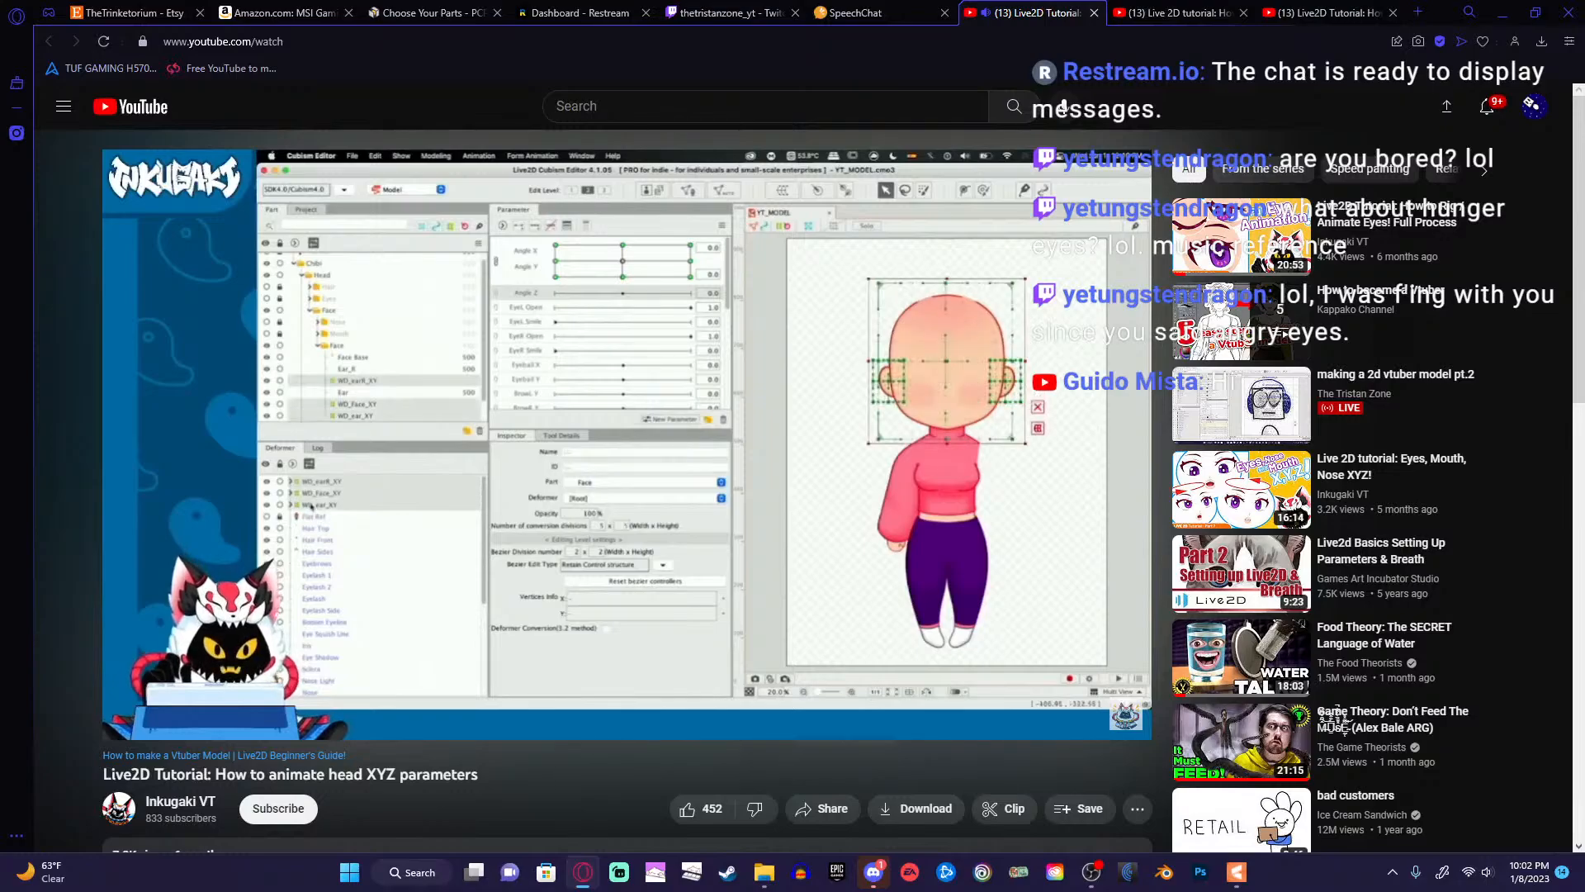
mouse_move(598, 558)
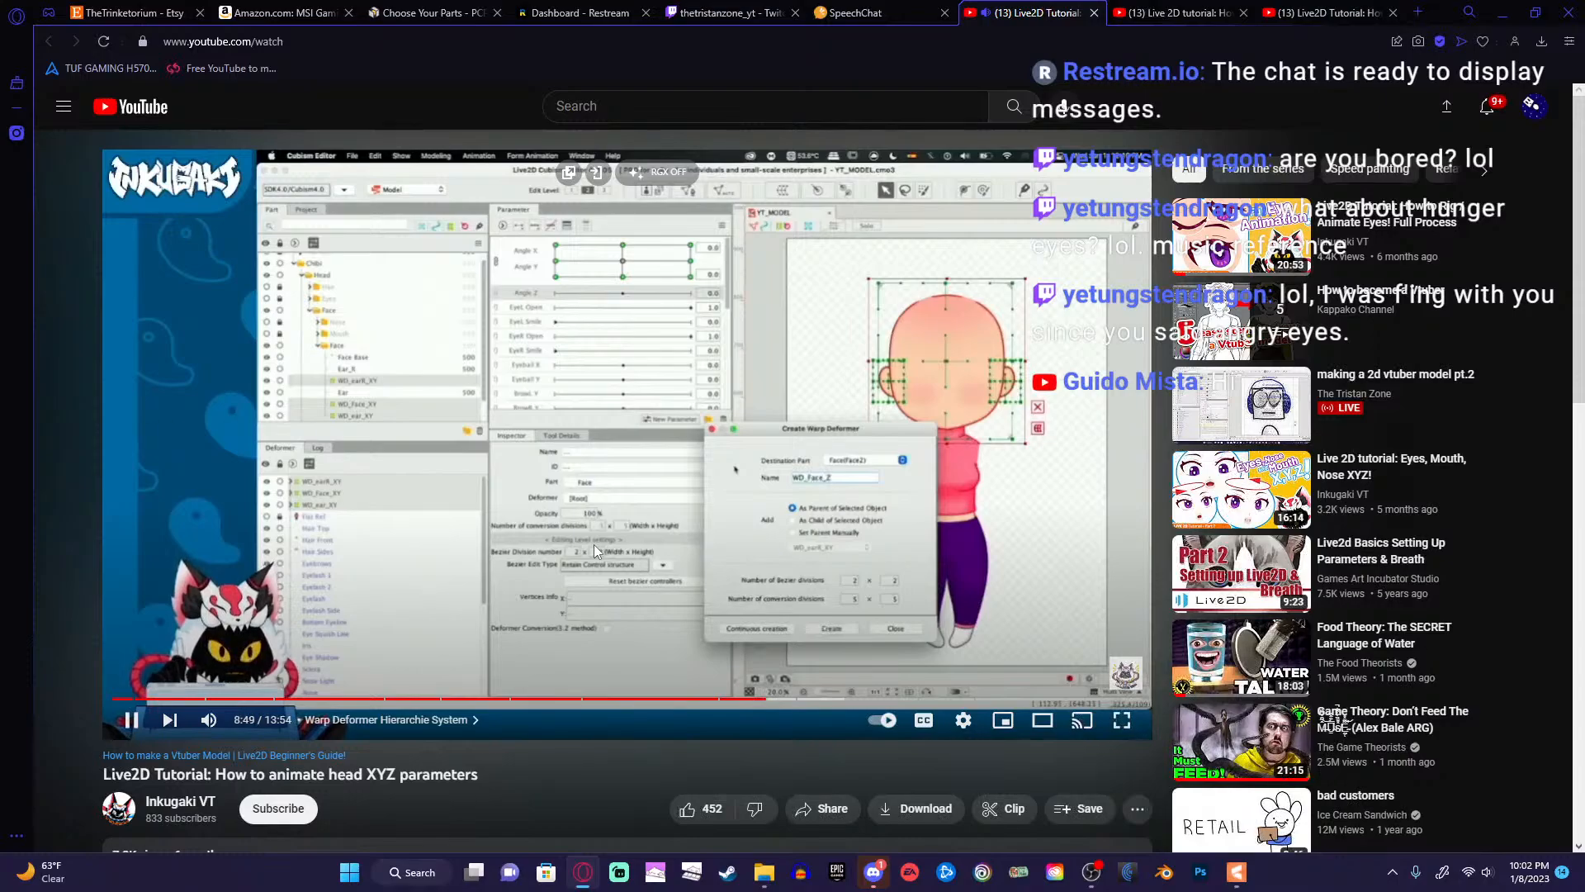
left_click(592, 543)
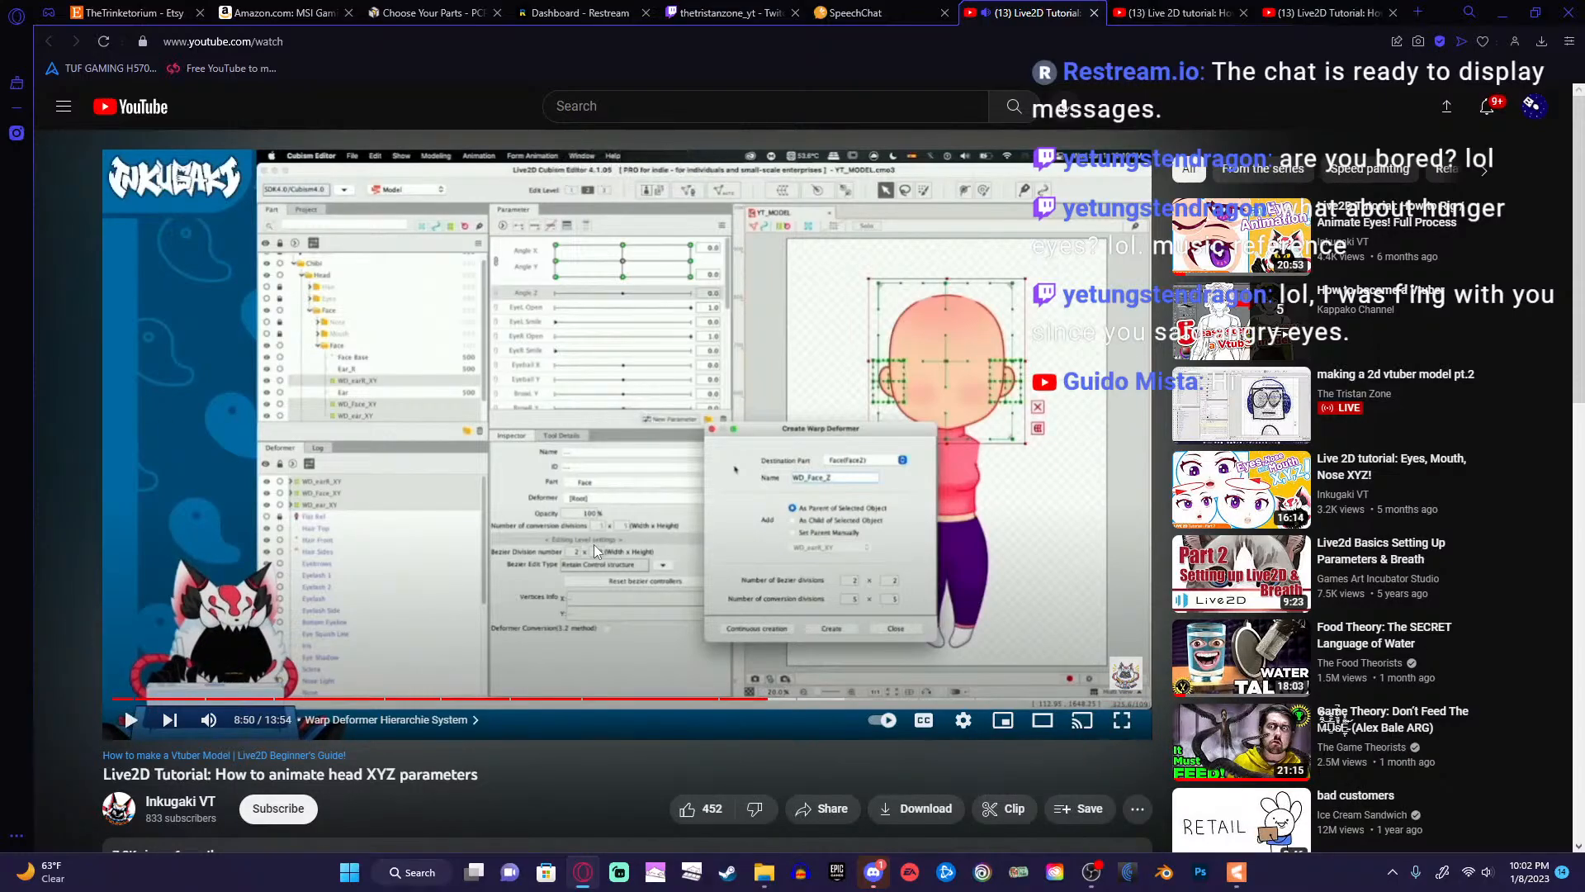
Replay how the face and ear deformers are selected and given WD_Face_Z as their parent warp deformer.
key("Left")
key("Left")
key("space")
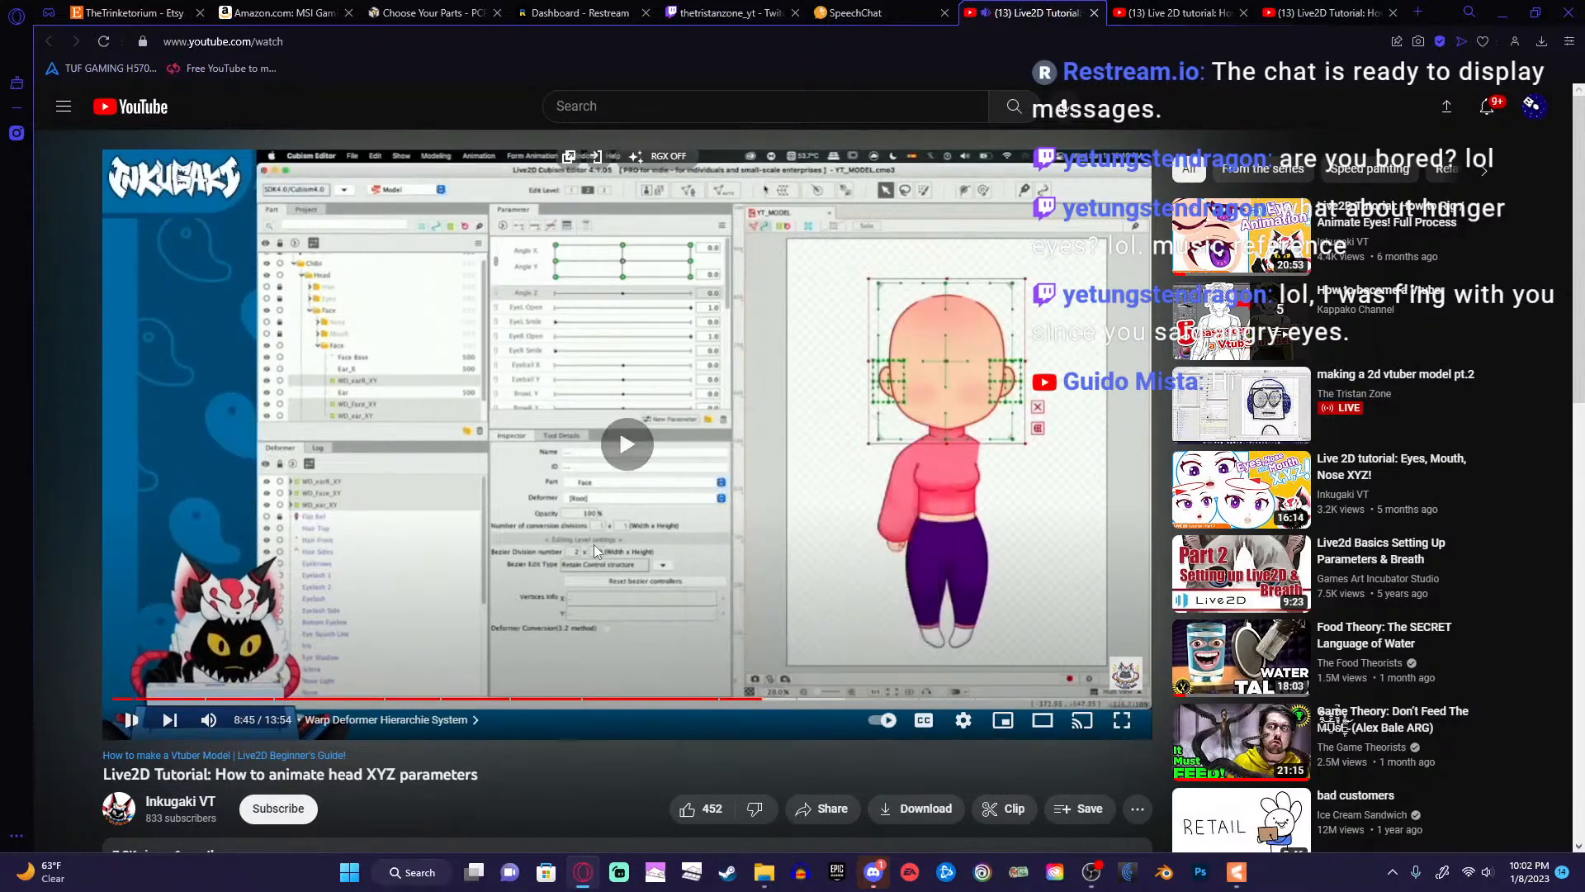
key("Left")
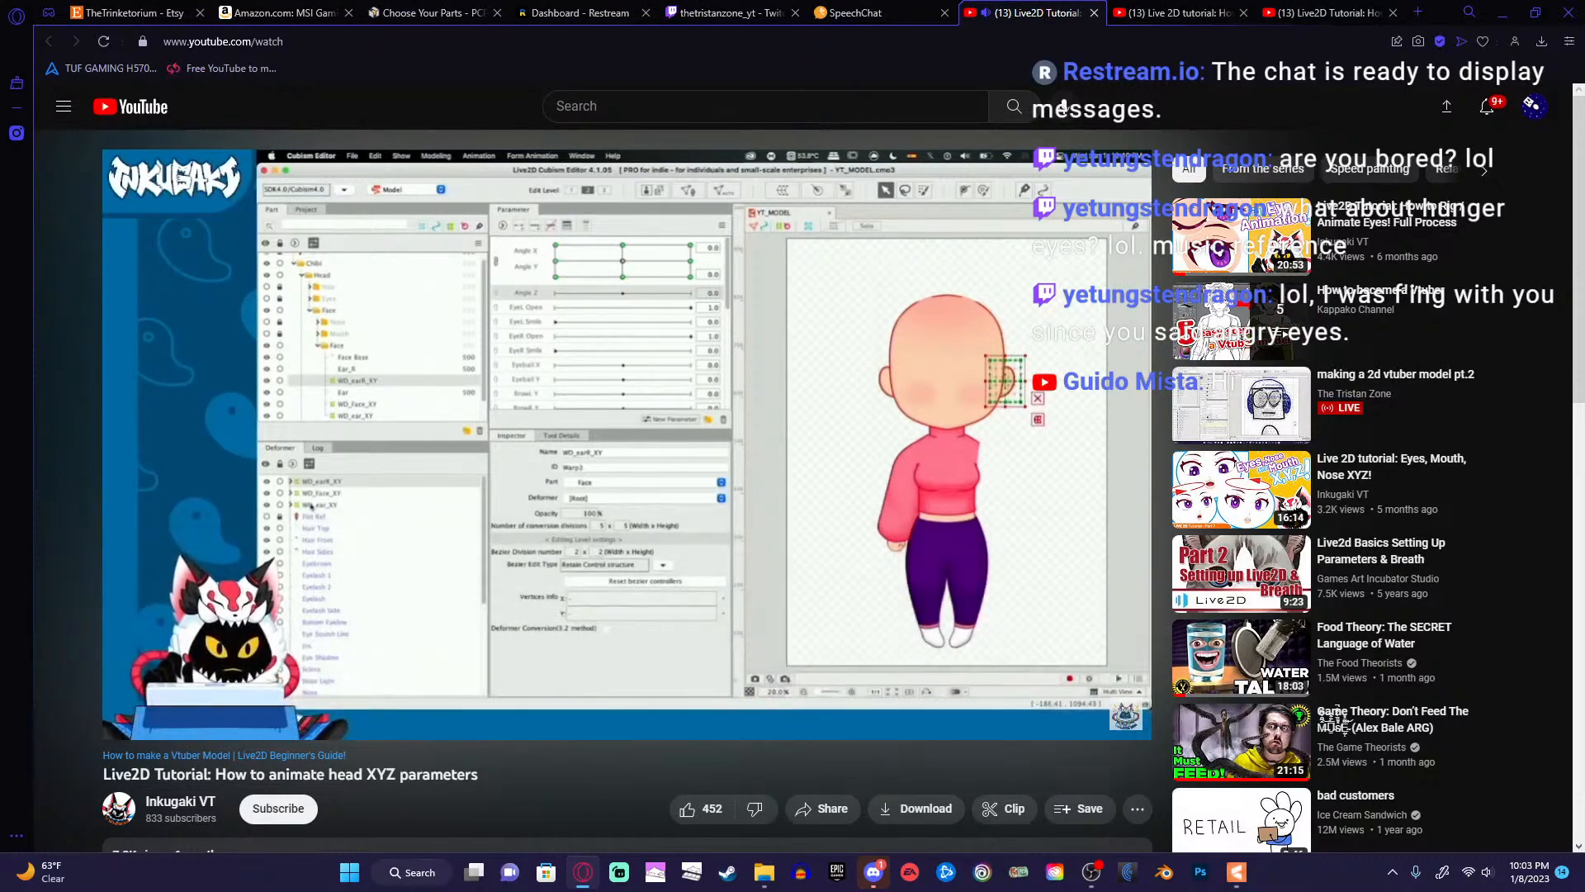
left_click(595, 545)
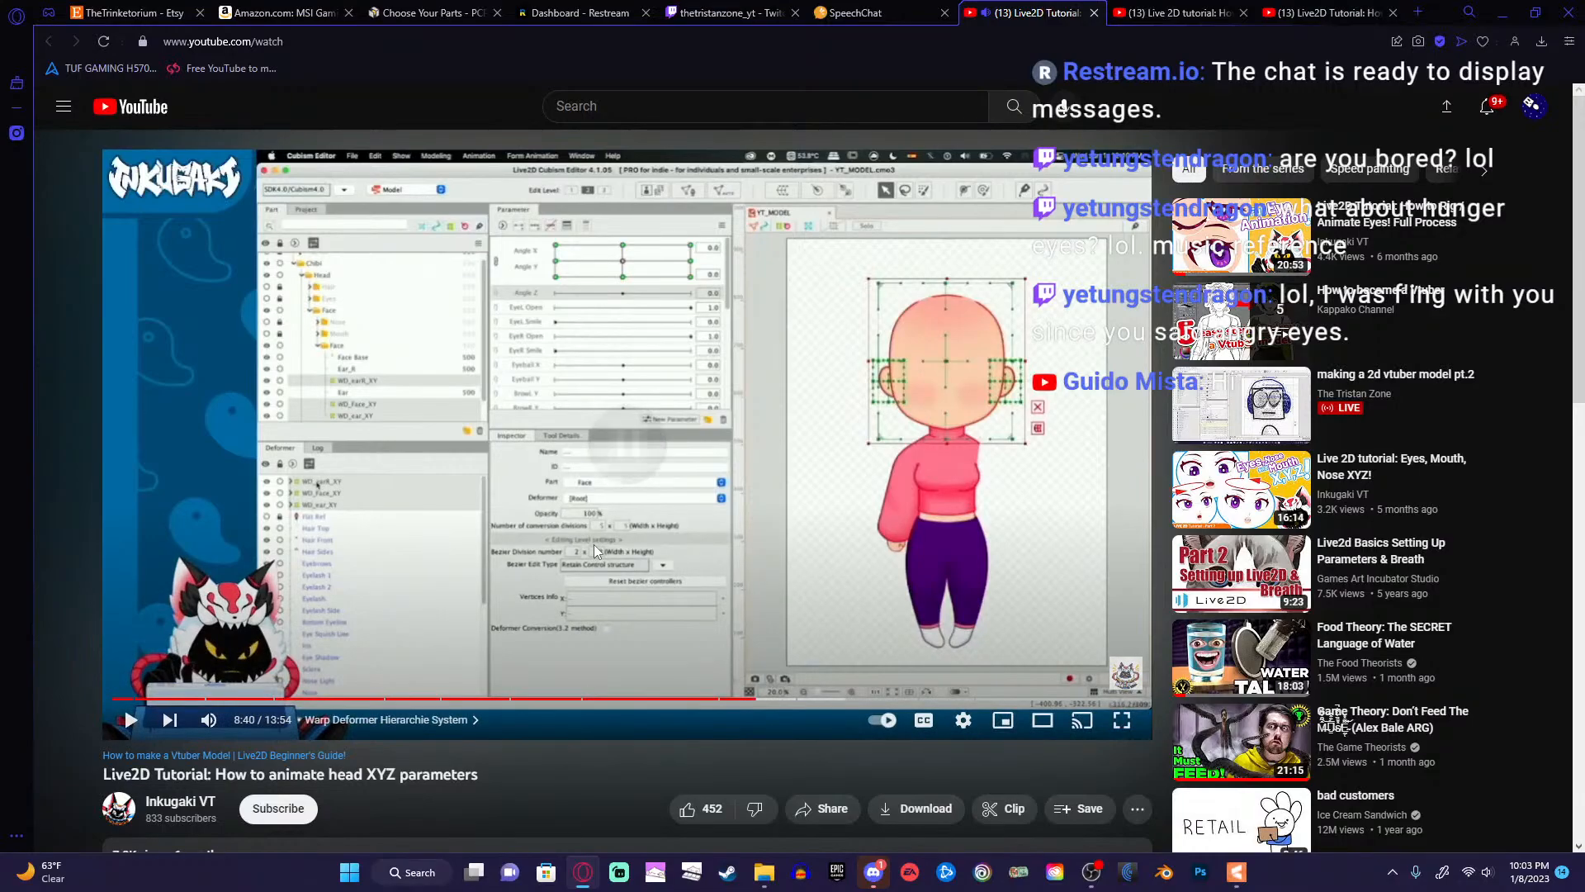
left_click(594, 545)
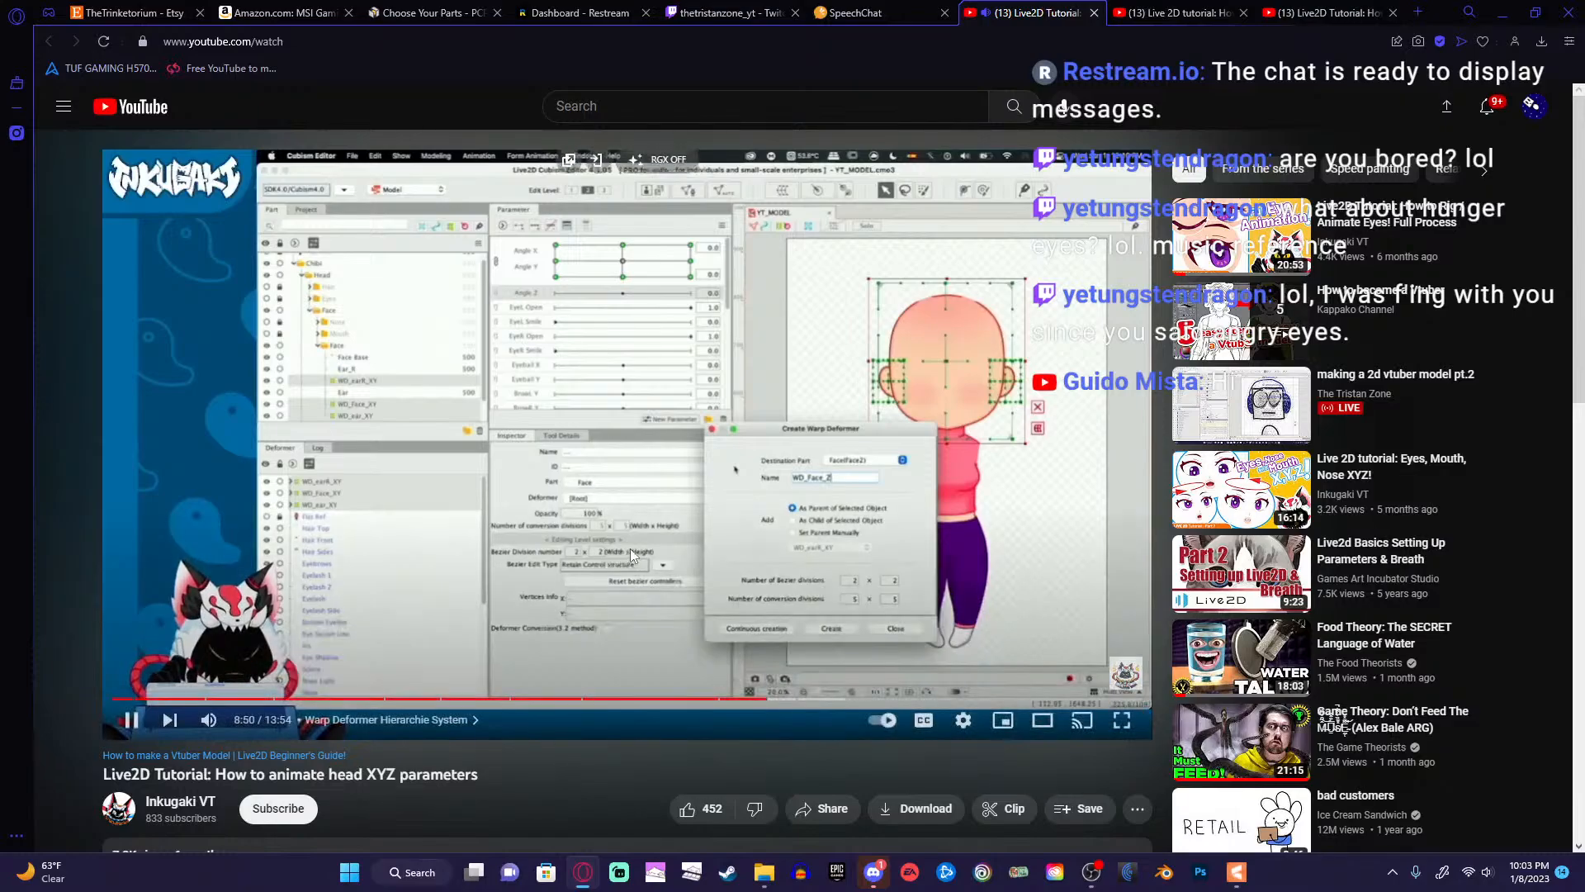
left_click(707, 521)
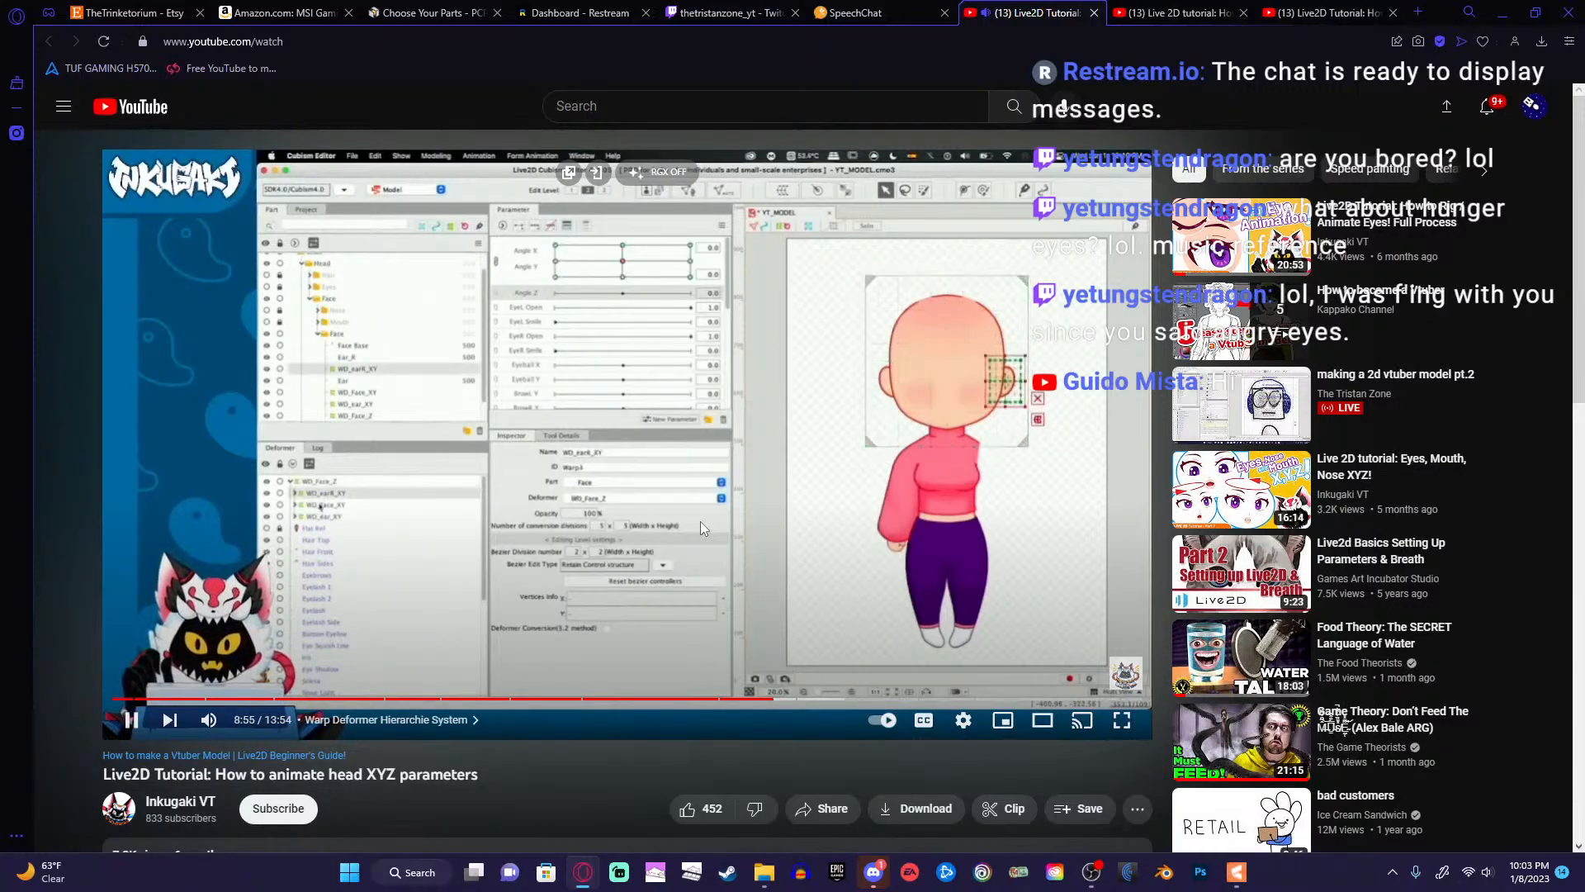
Switch to Live2D and create a warp deformer named "wd face z" as parent of the warp head deformer.
key("alt+Tab")
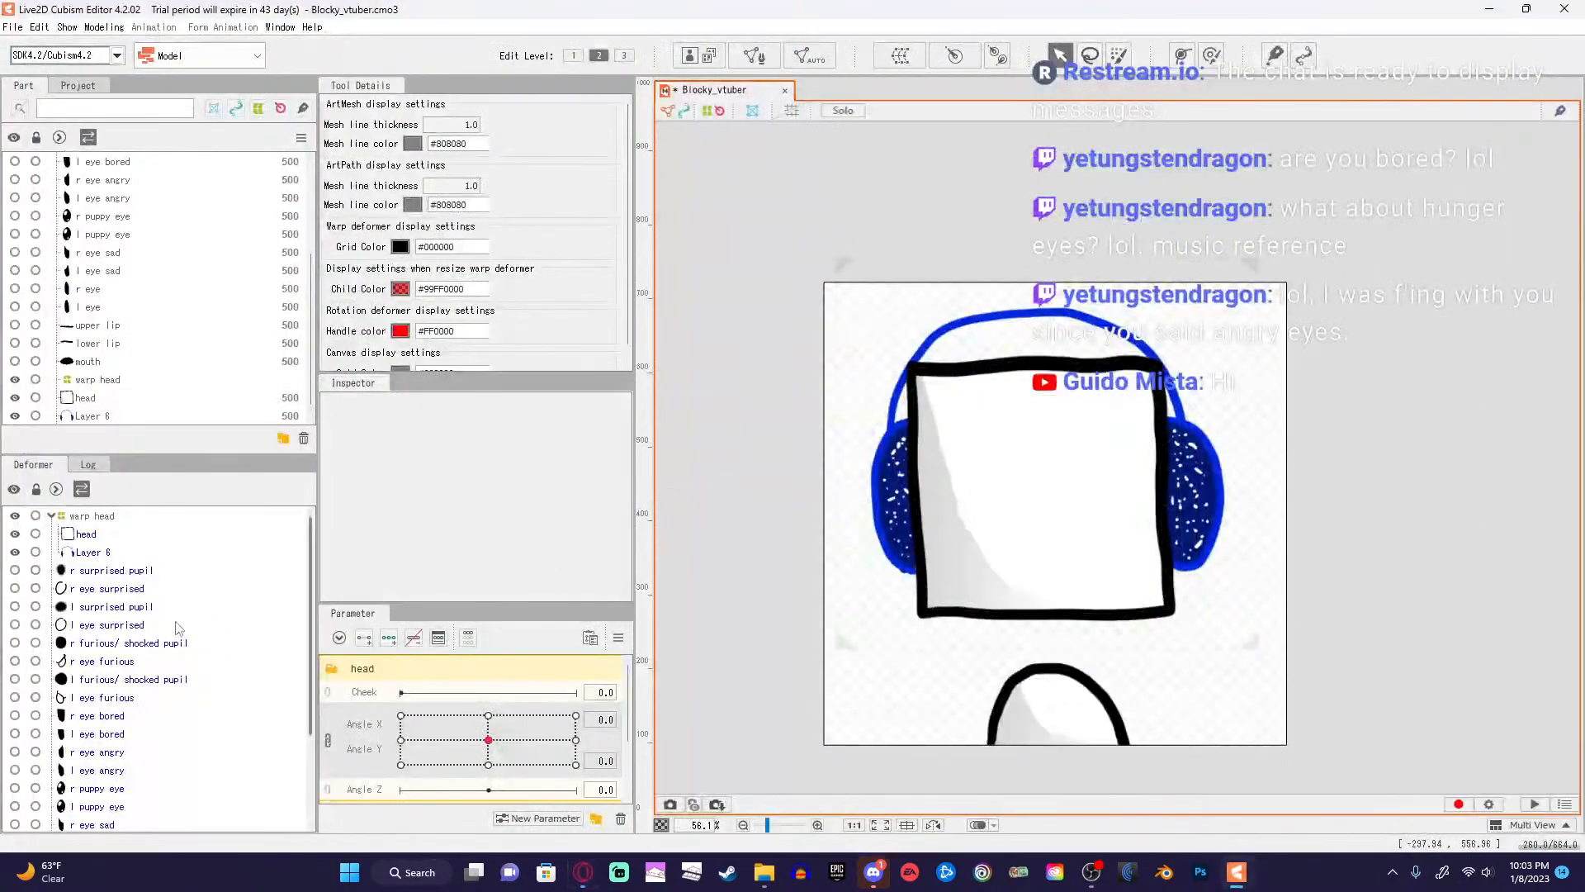
left_click(93, 515)
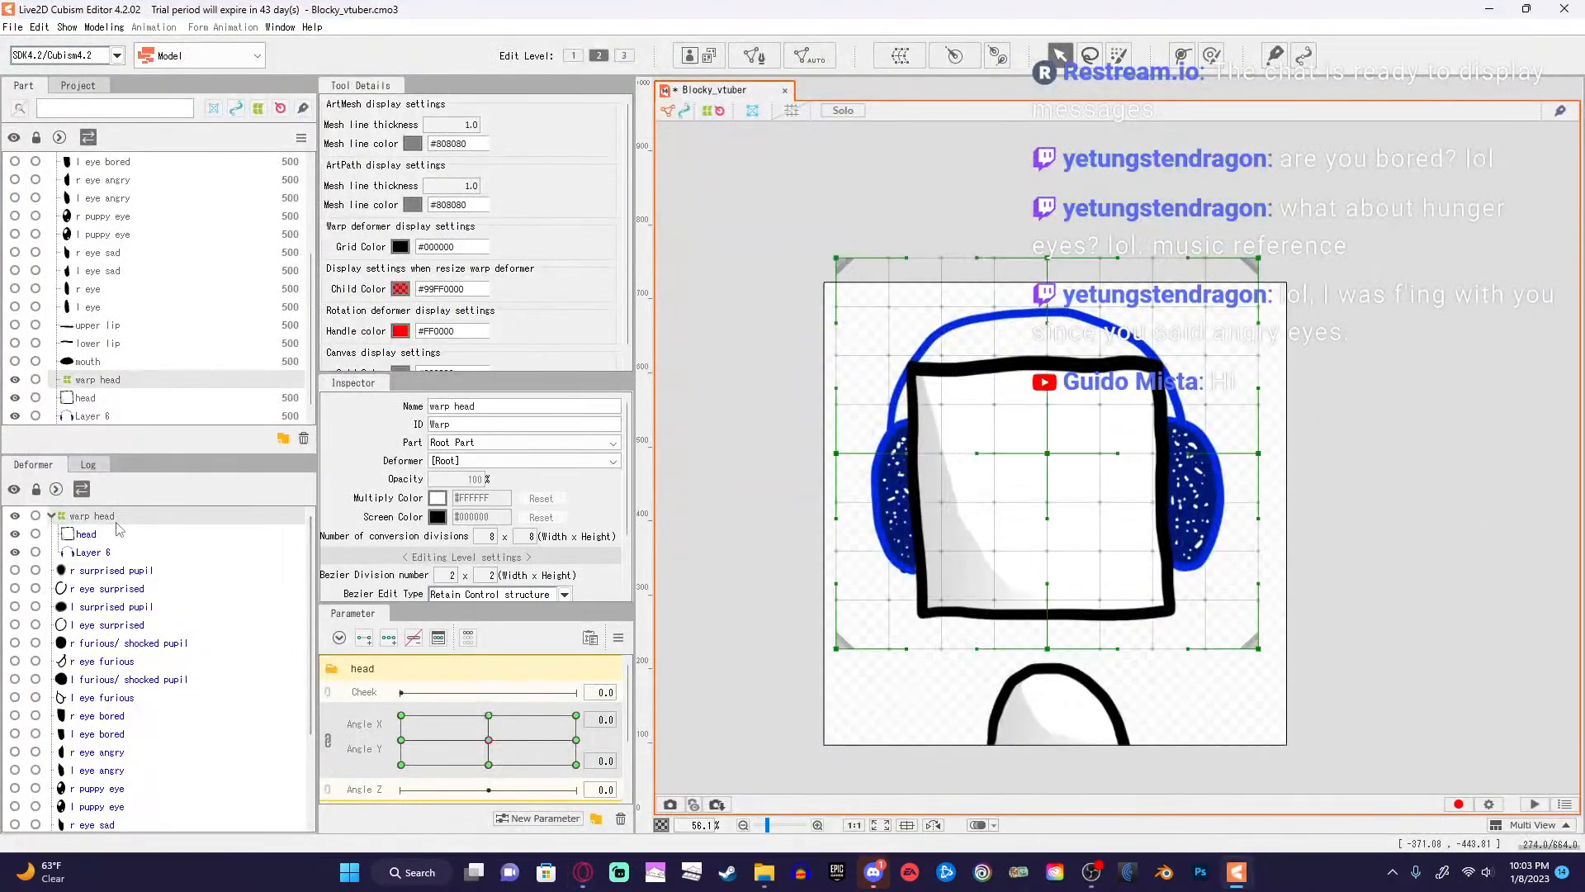
left_click(898, 53)
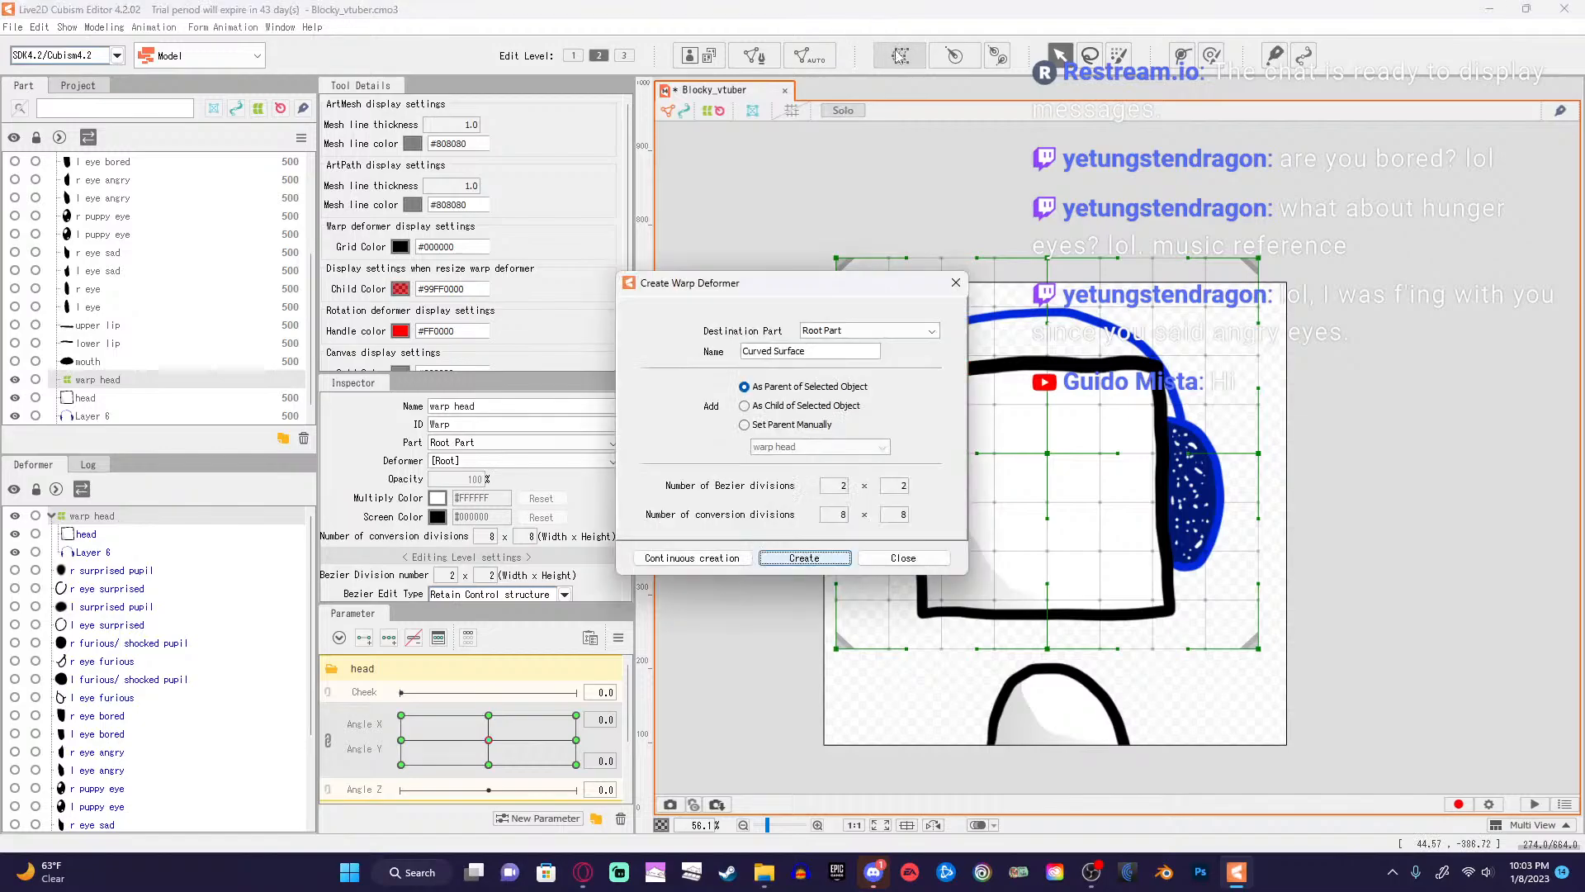
double_click(809, 349)
triple_click(814, 350)
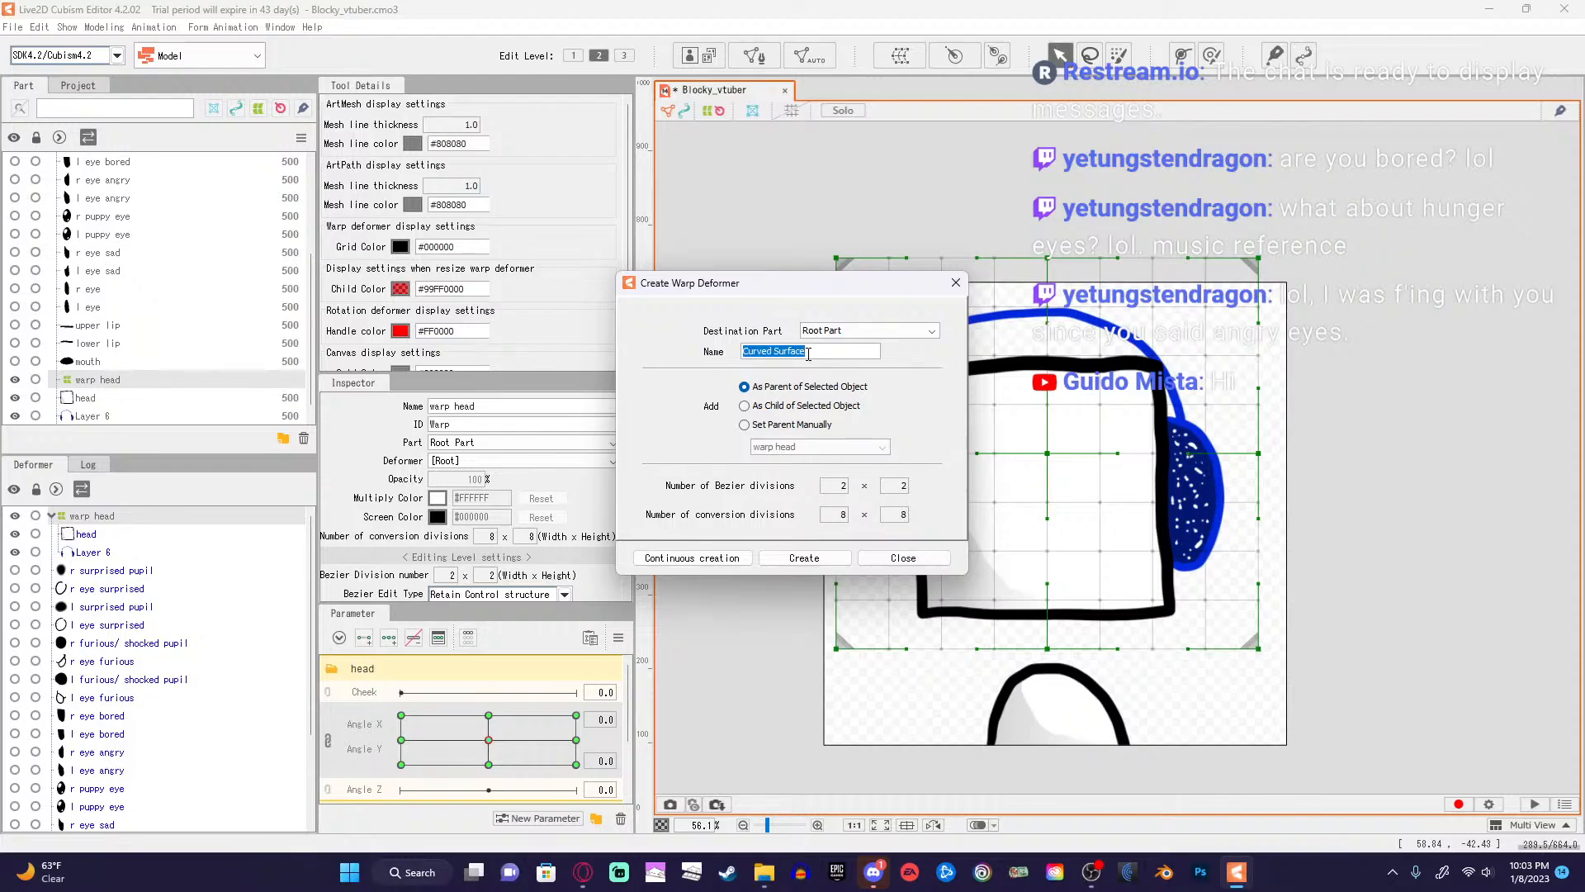
type("wd")
key("BackSpace")
left_click(801, 558)
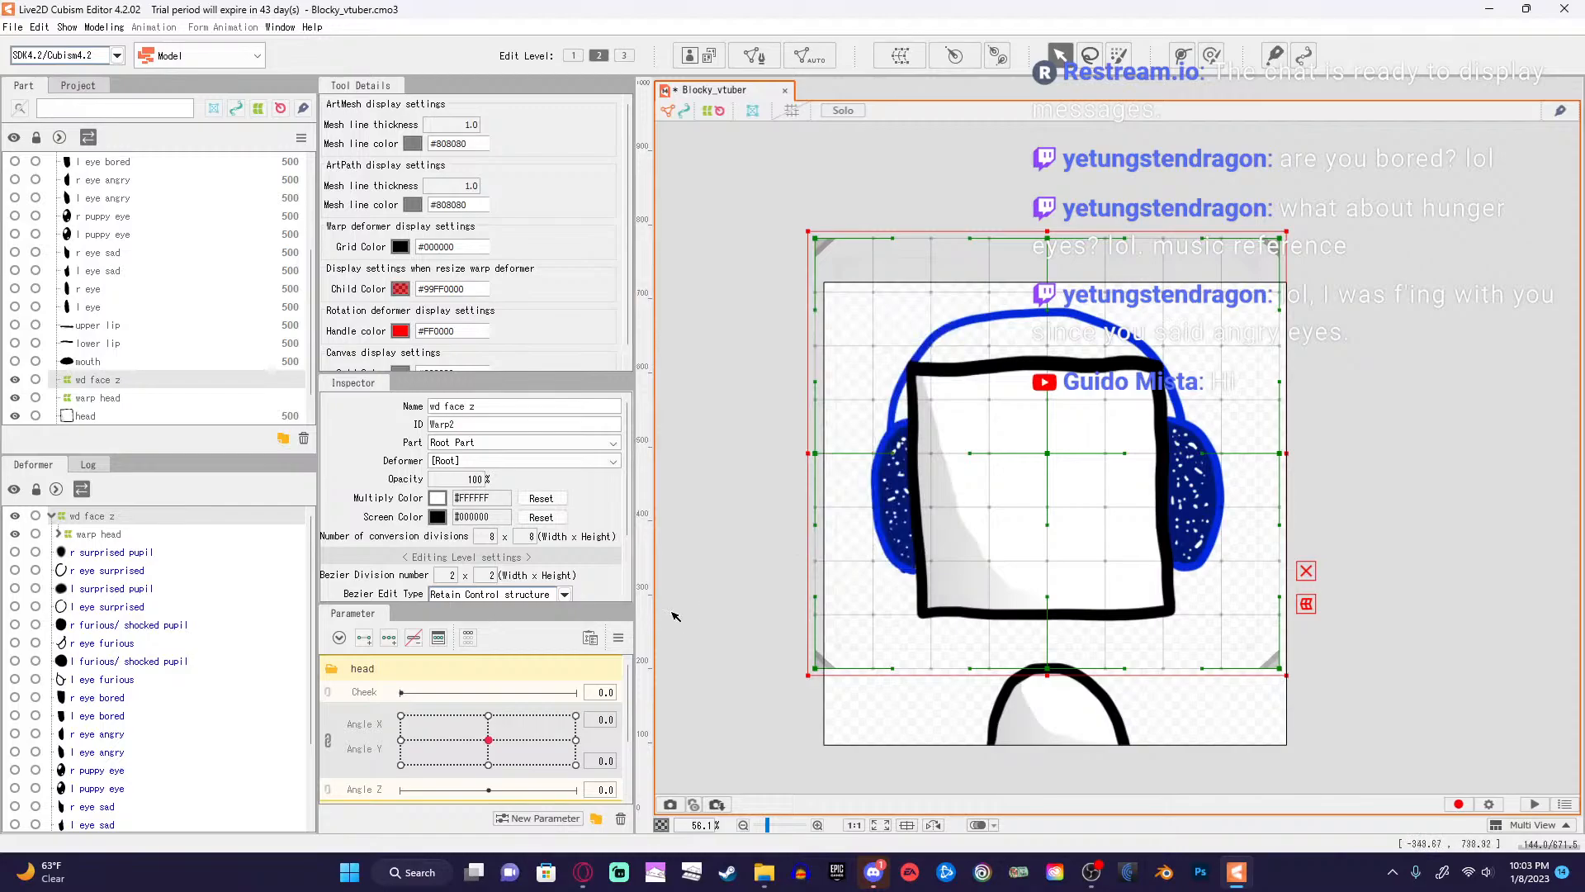
Switch to the browser, watch how the tutorial adds a rotation deformer above WD_Face_Z, replay that part and pause it.
left_click(583, 872)
left_click(577, 583)
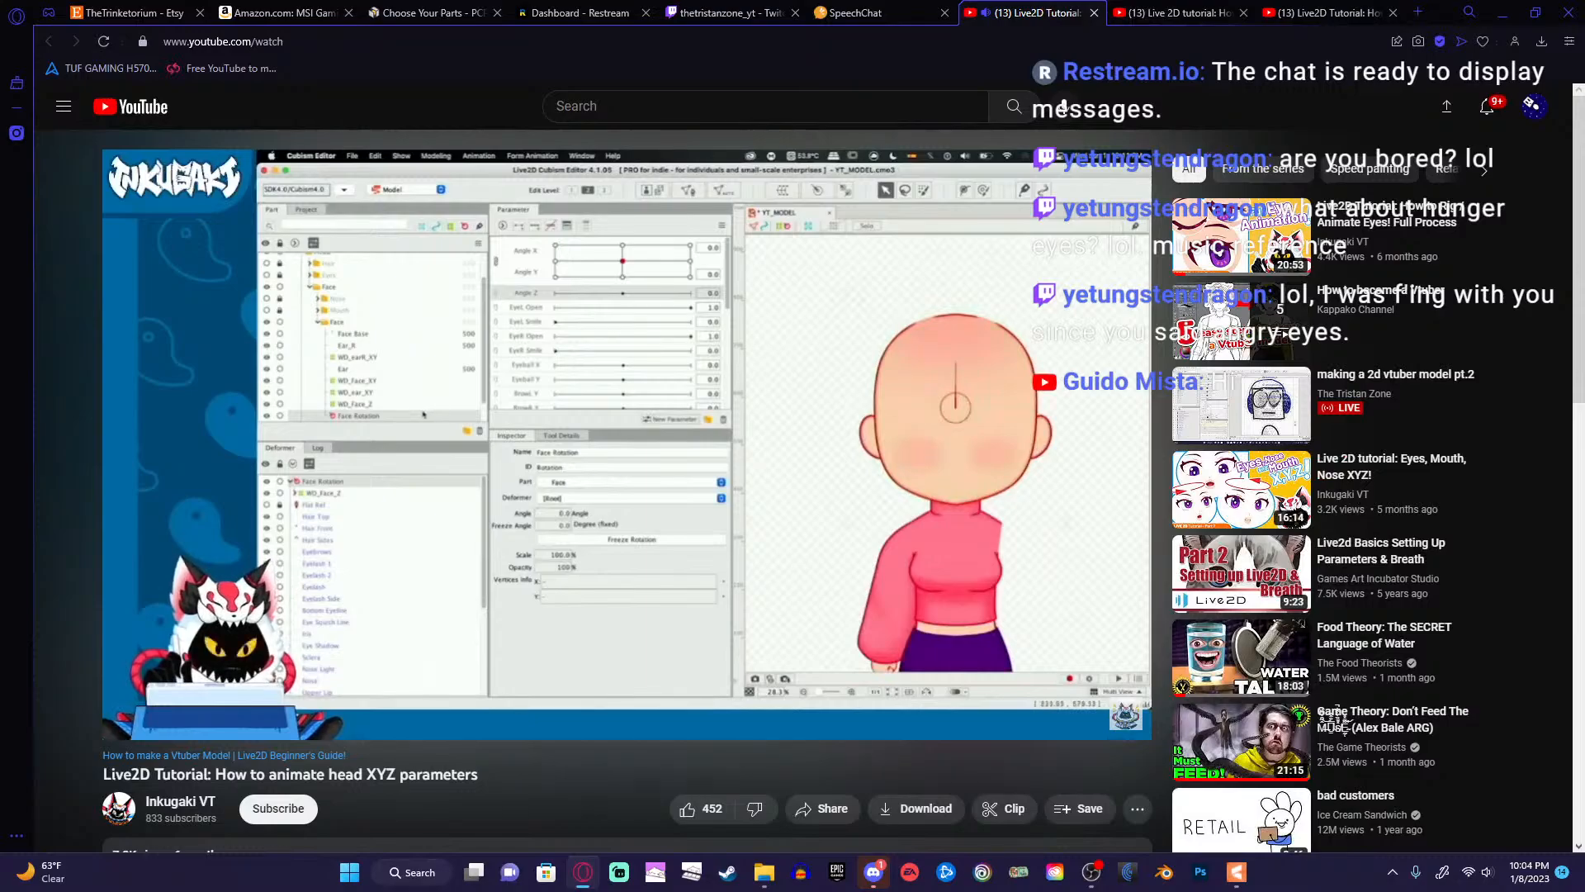
left_click(682, 350)
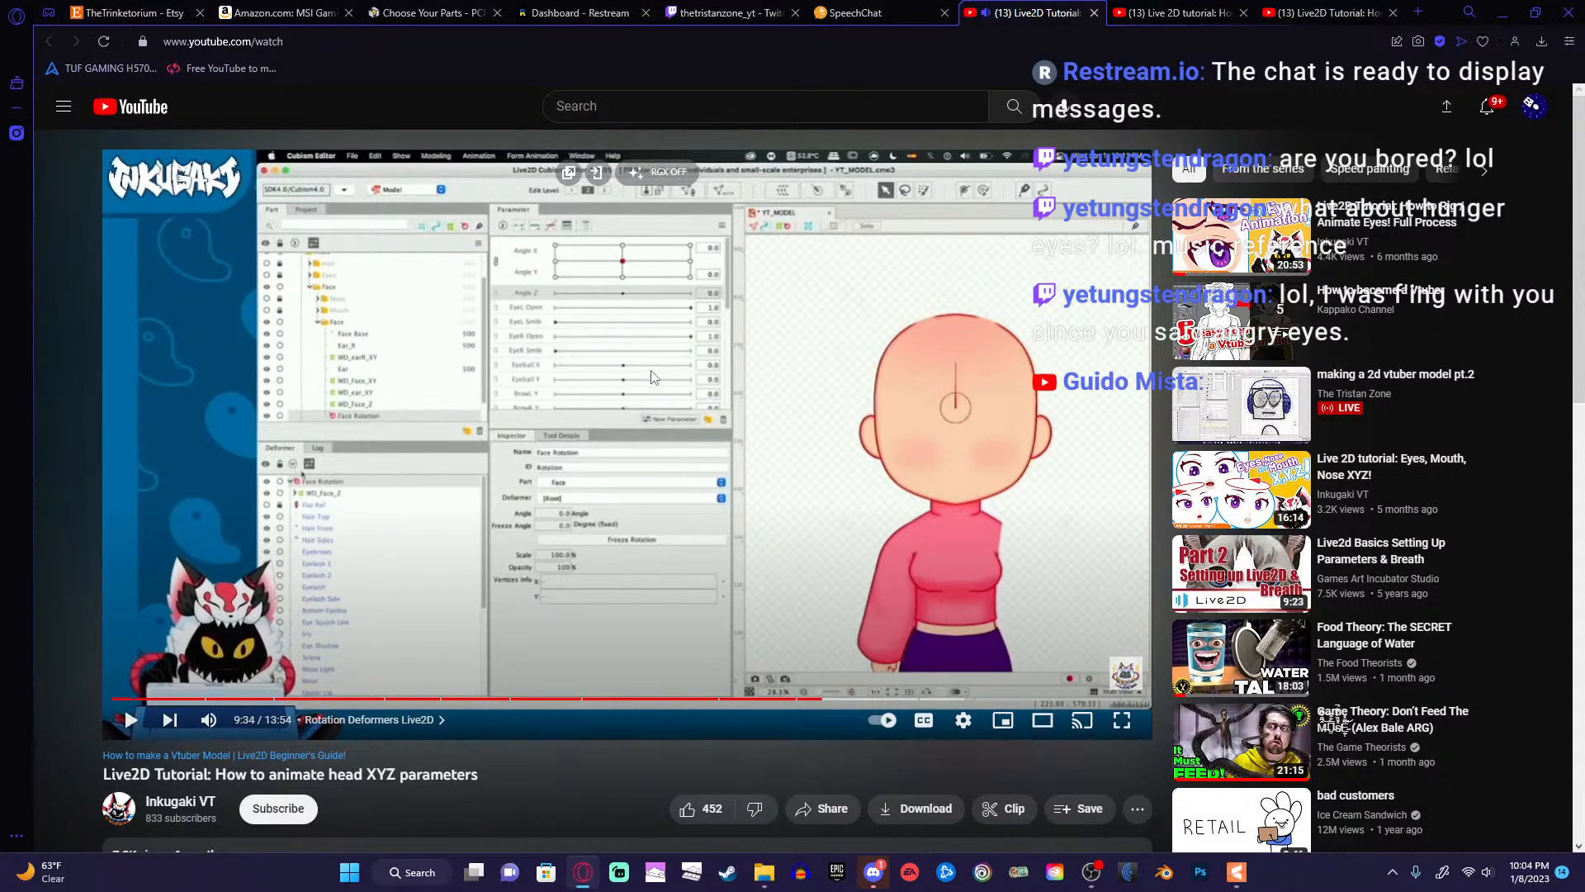
key("Left")
key("Left")
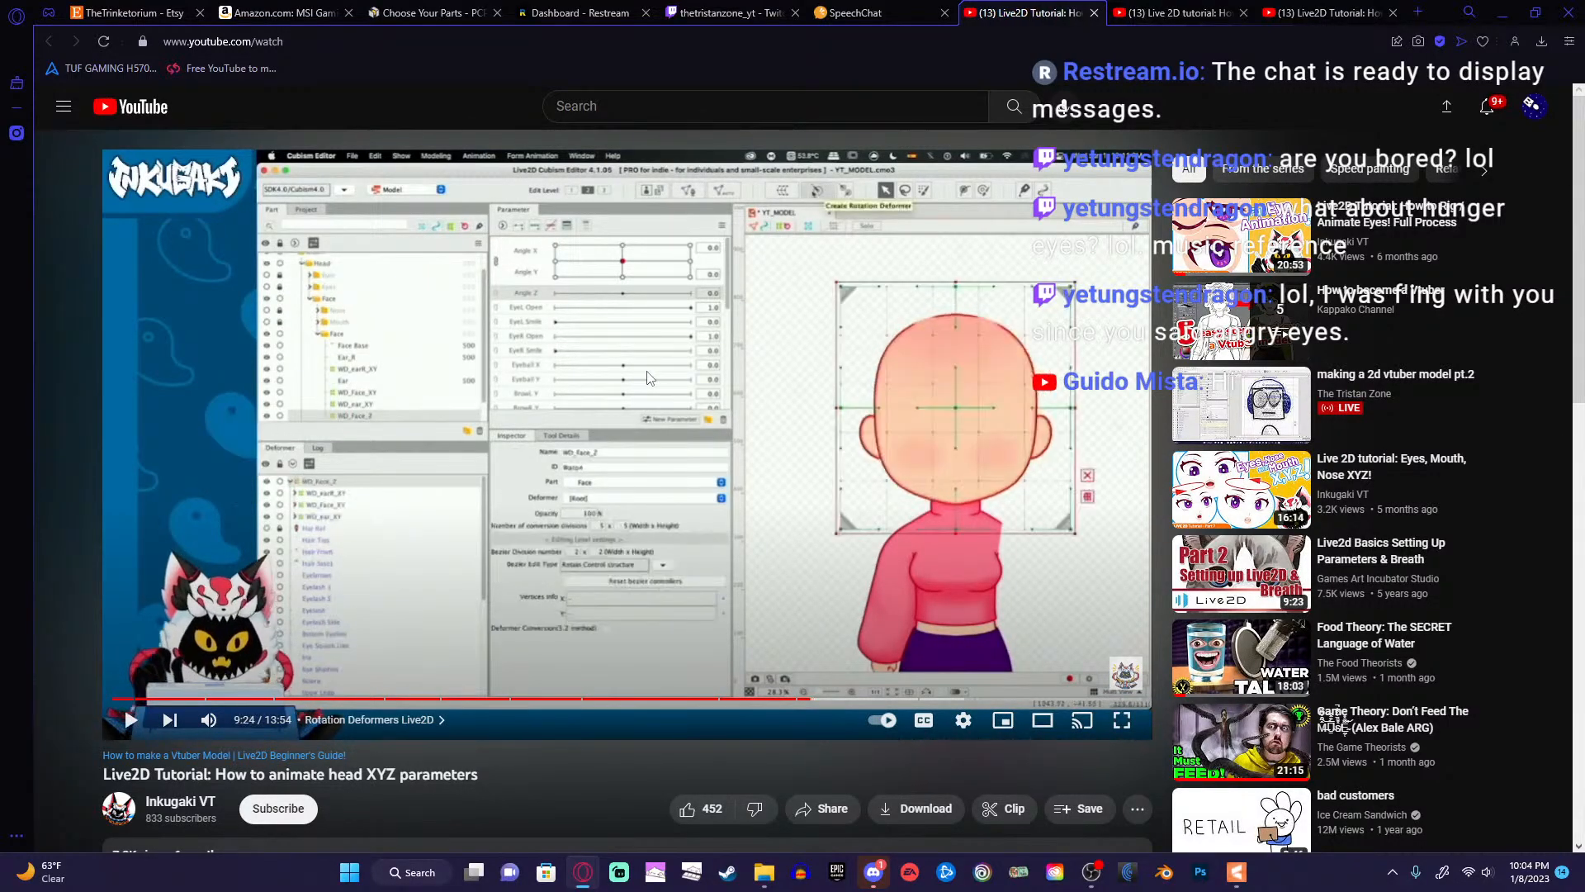
left_click(640, 386)
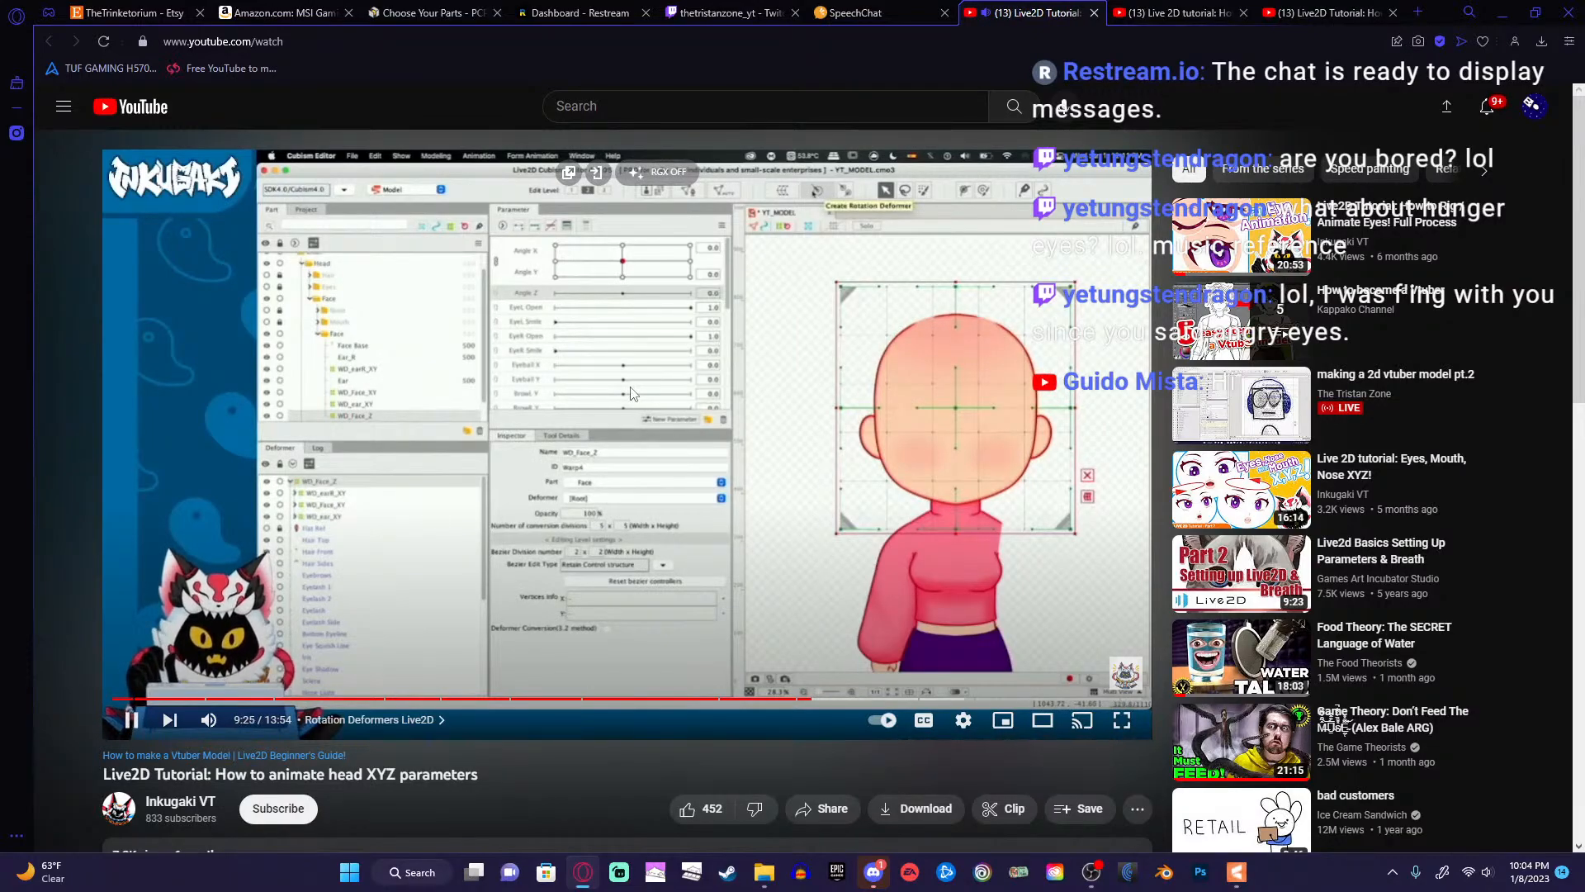
key("Left")
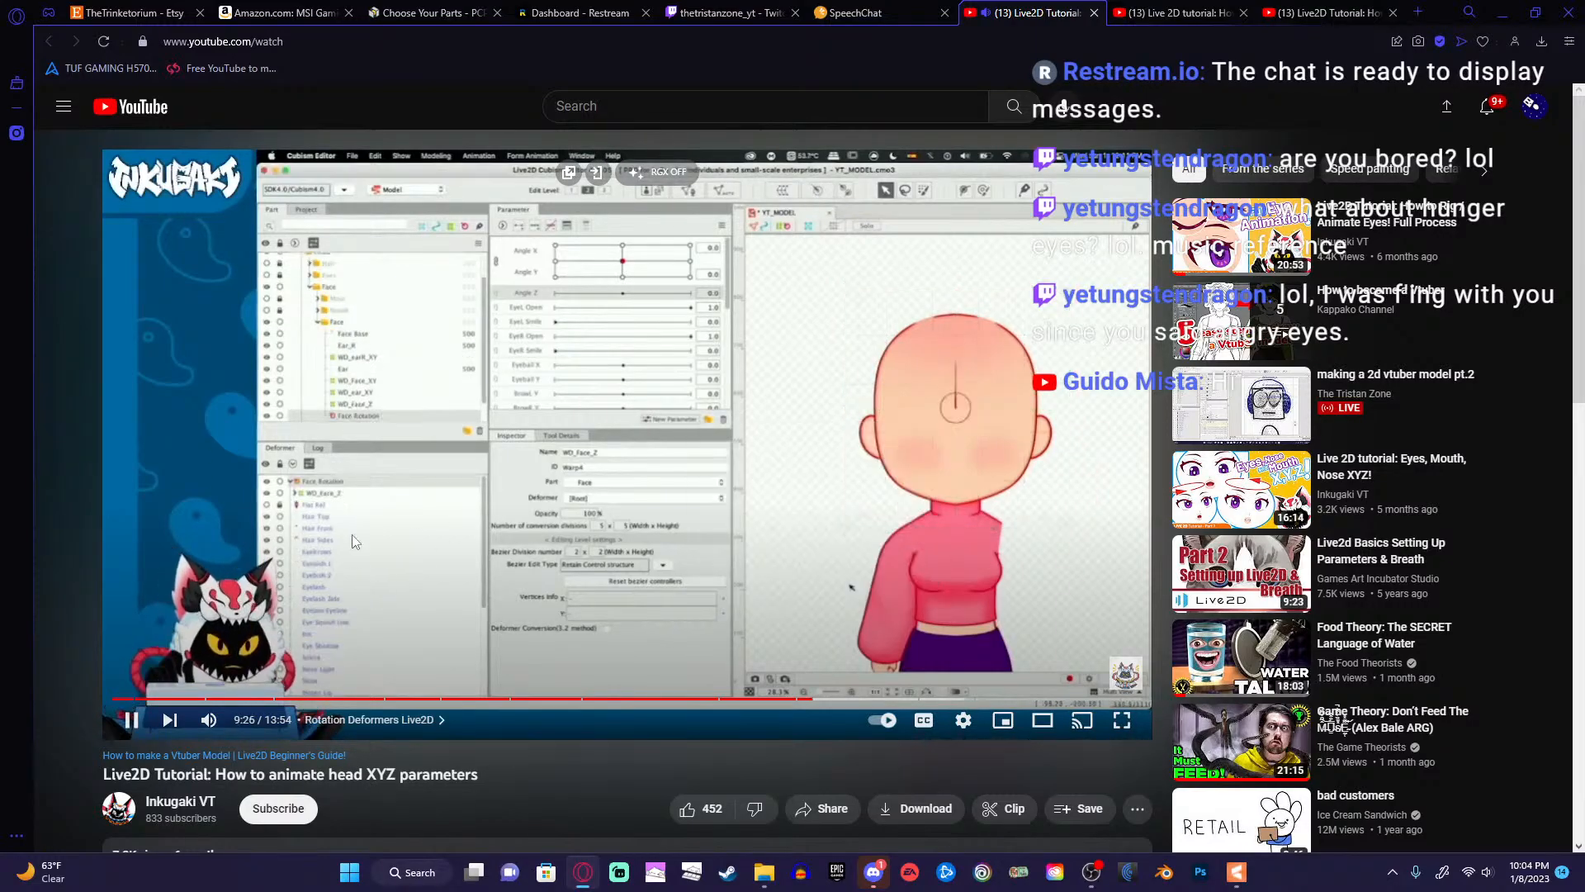
left_click(352, 533)
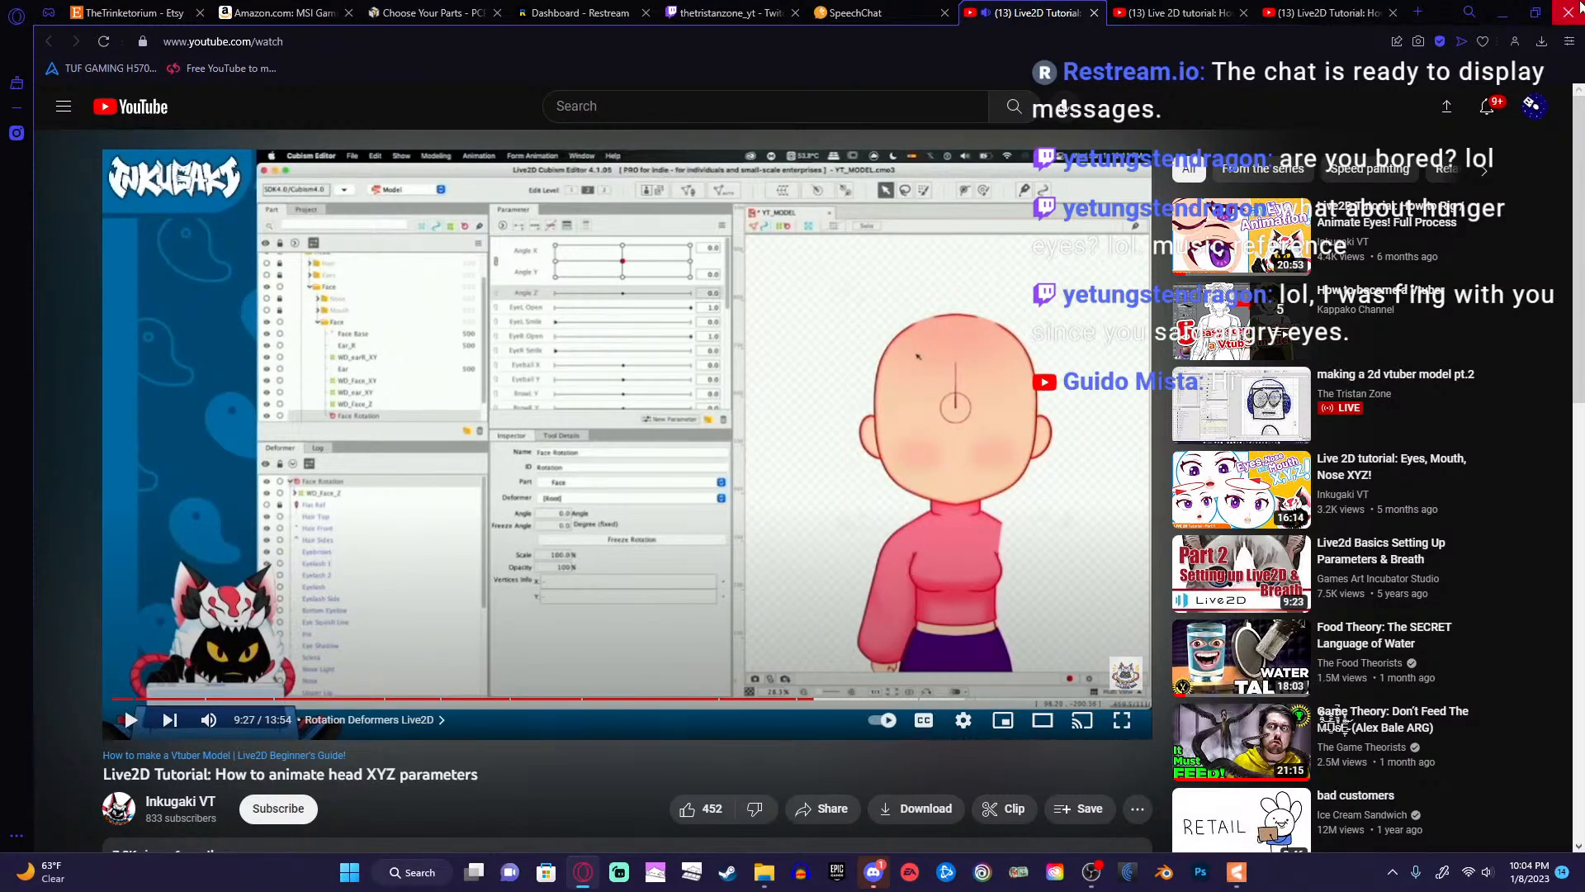
Return to Live2D and create a rotation deformer named "face rotation" as parent of wd face z.
left_click(1503, 13)
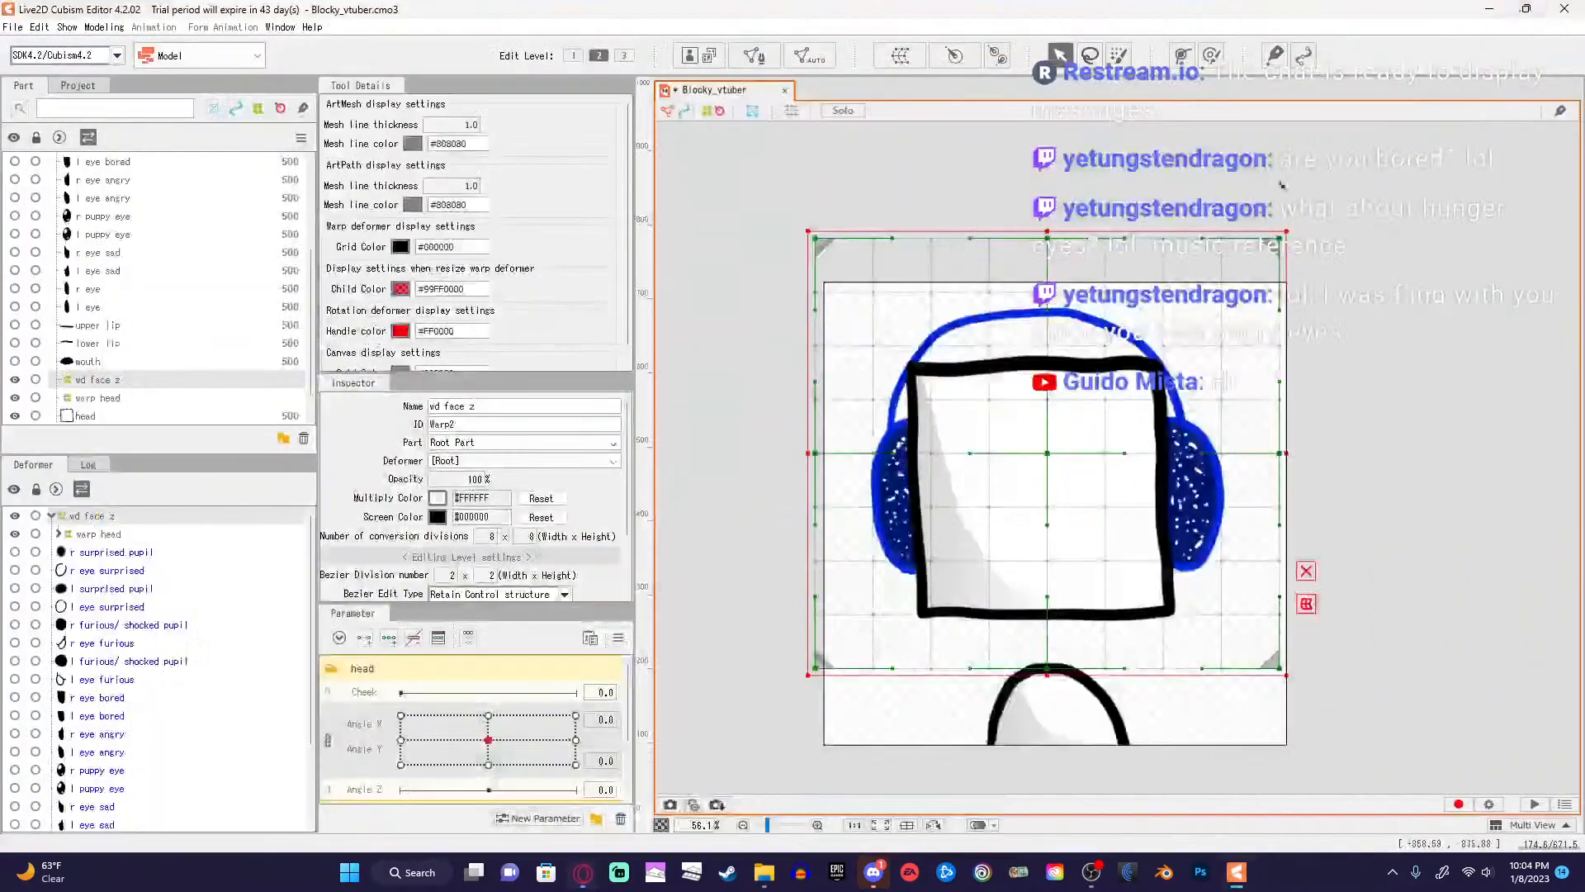
left_click(953, 60)
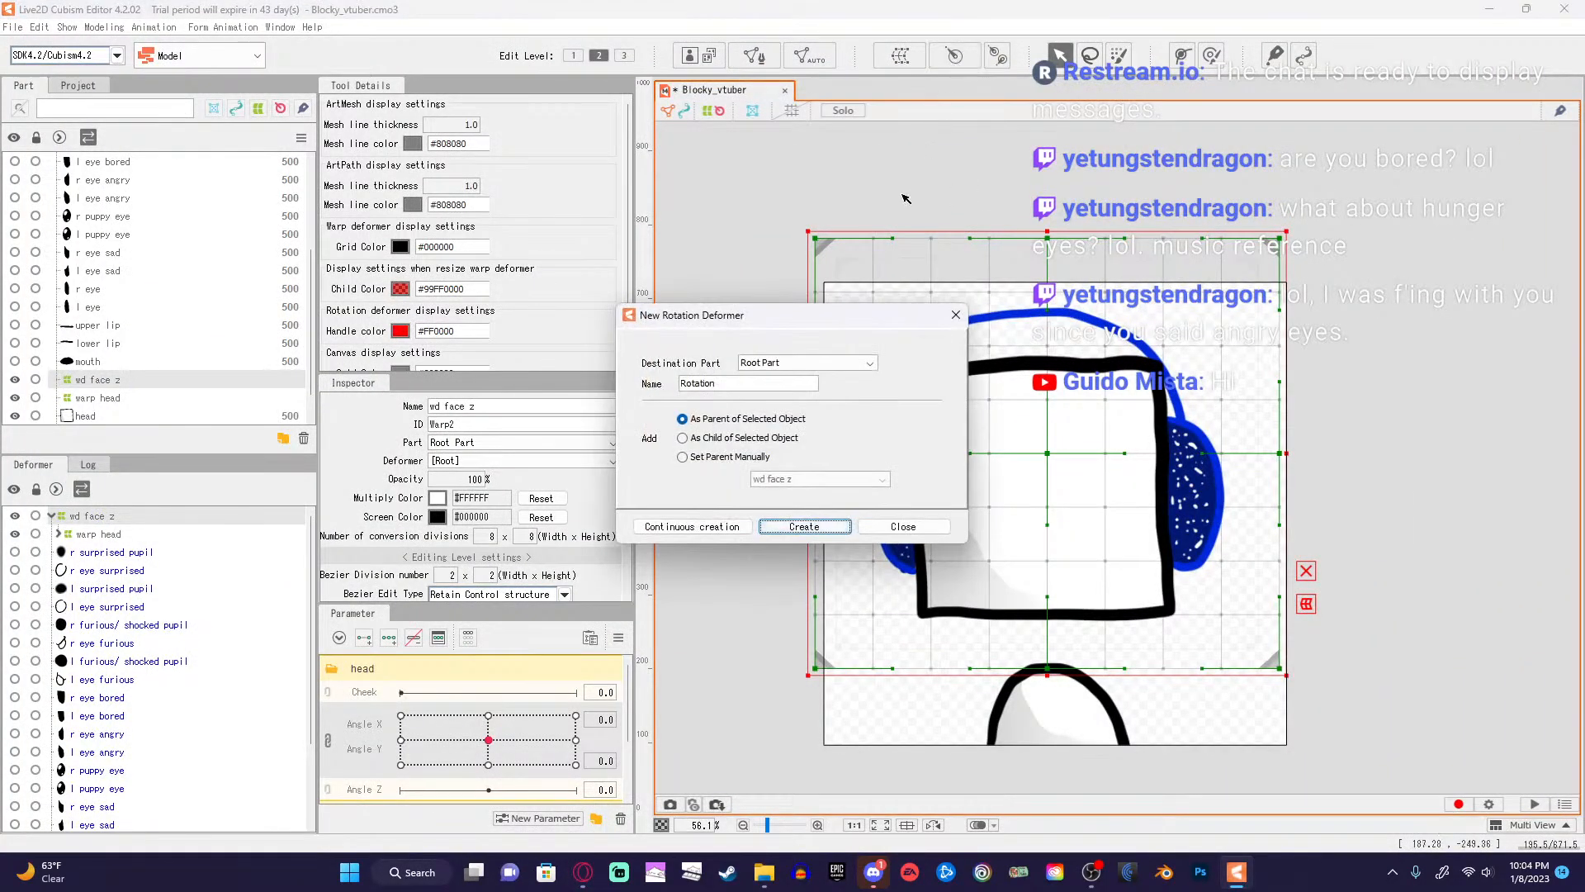
left_click_drag(791, 382, 676, 389)
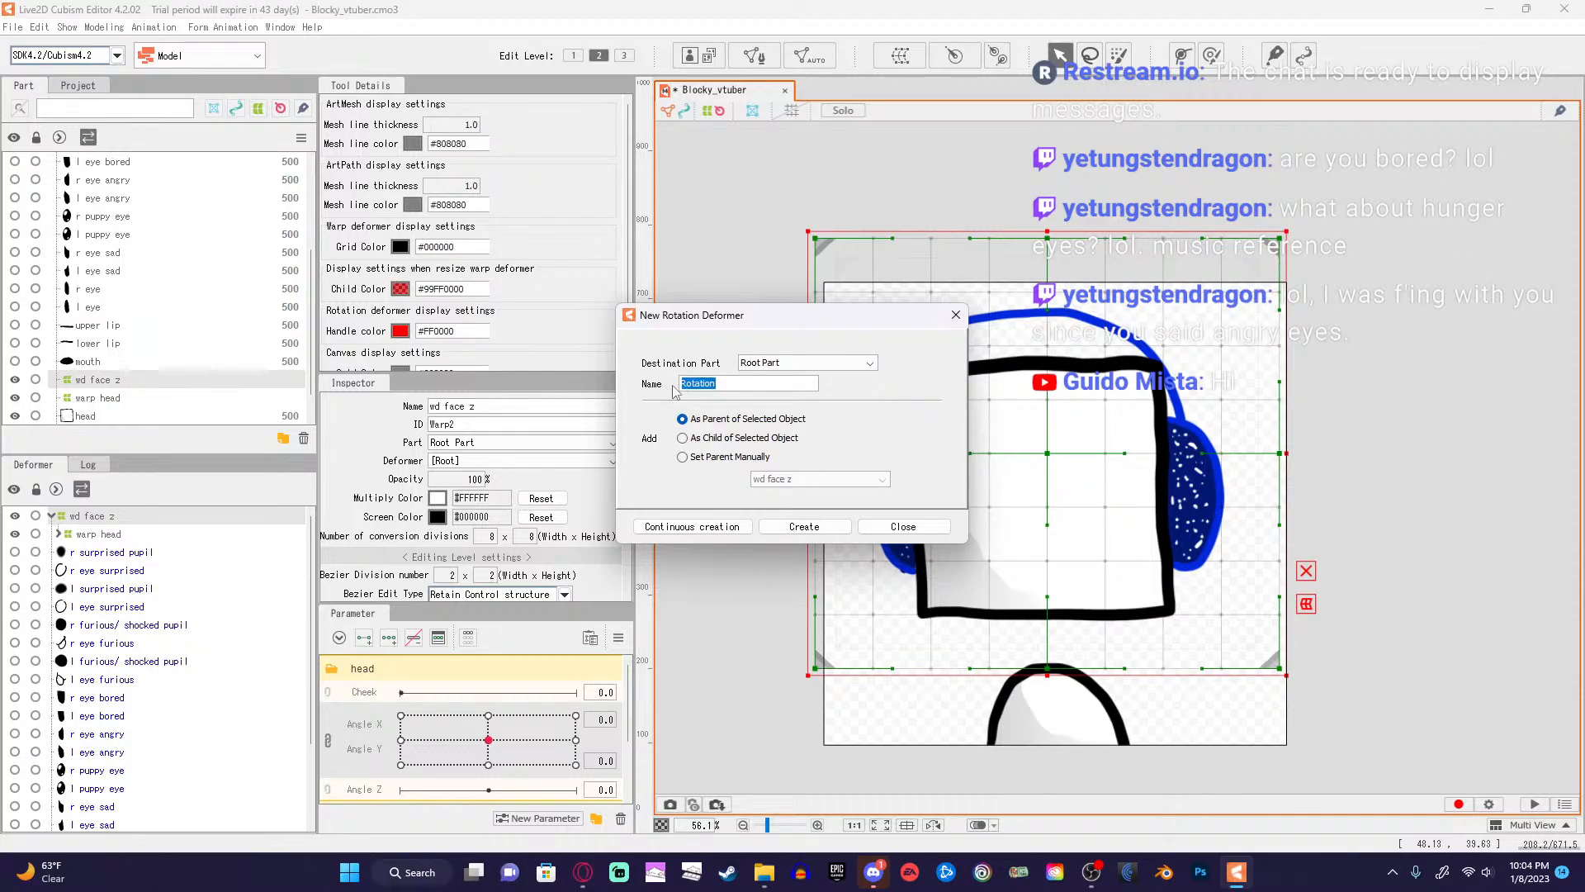
type("face r")
left_click(794, 528)
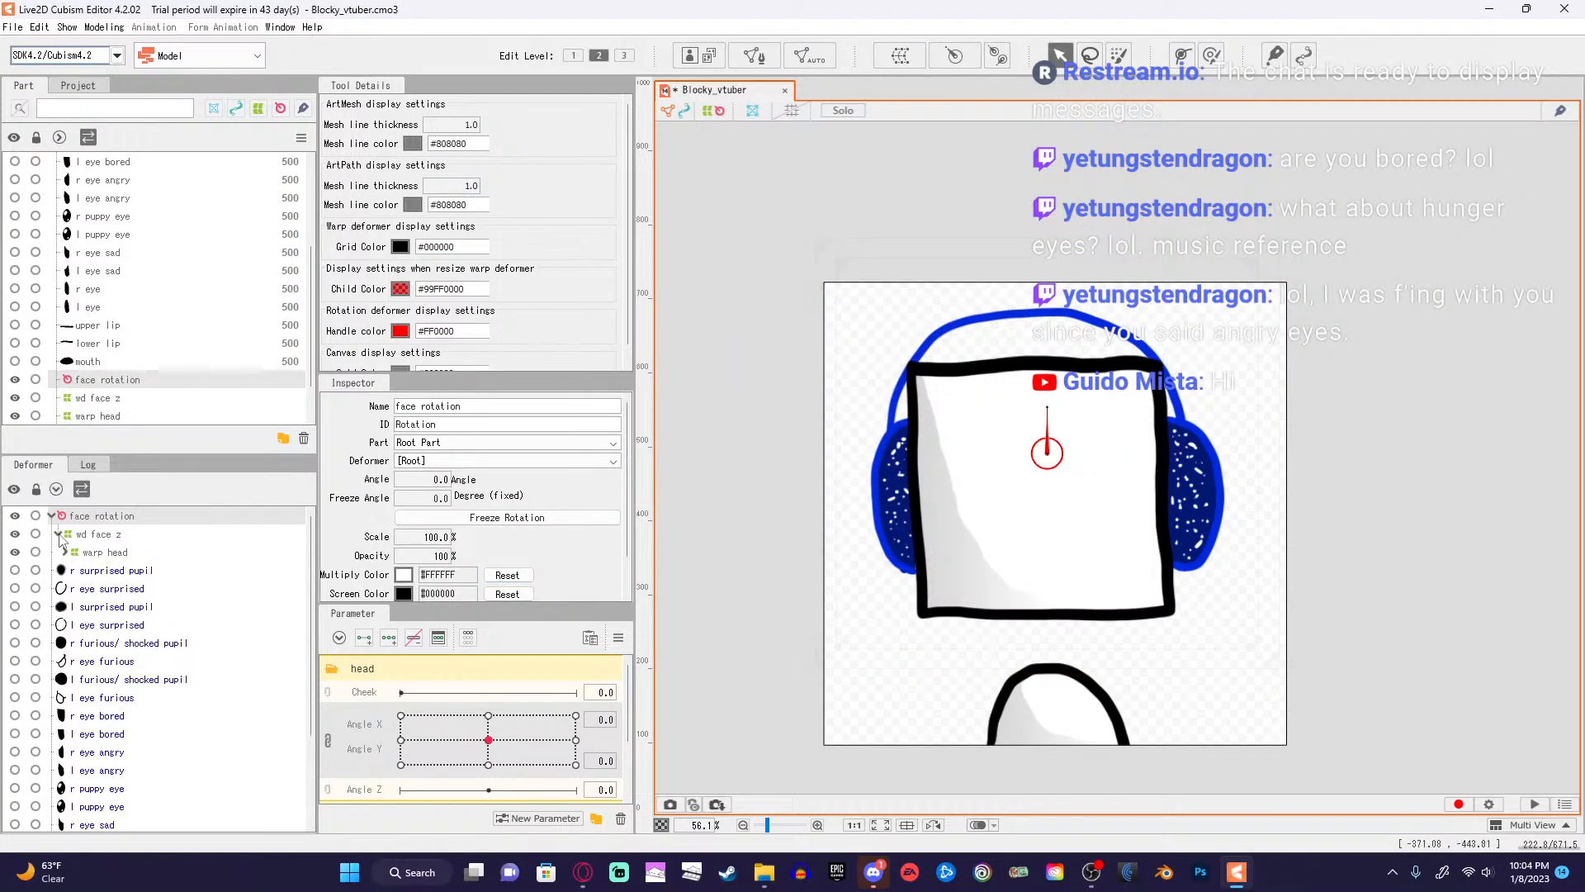
Switch to the browser and watch the tutorial introduce the Rotation Deformer Creation Tool, replaying the part and pausing.
mouse_move(583, 872)
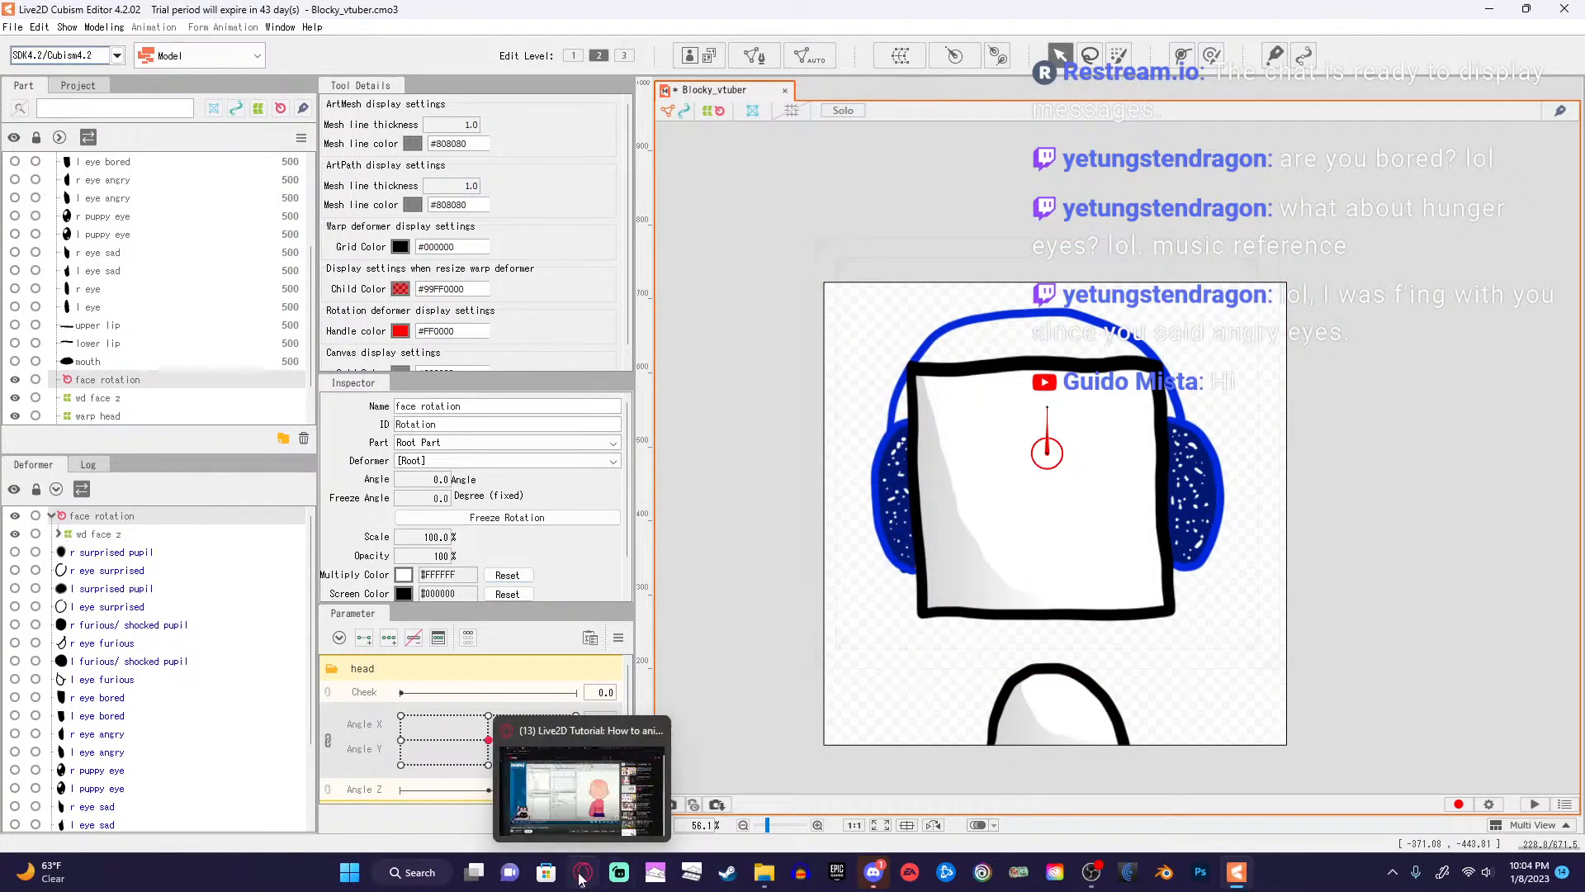
left_click(589, 824)
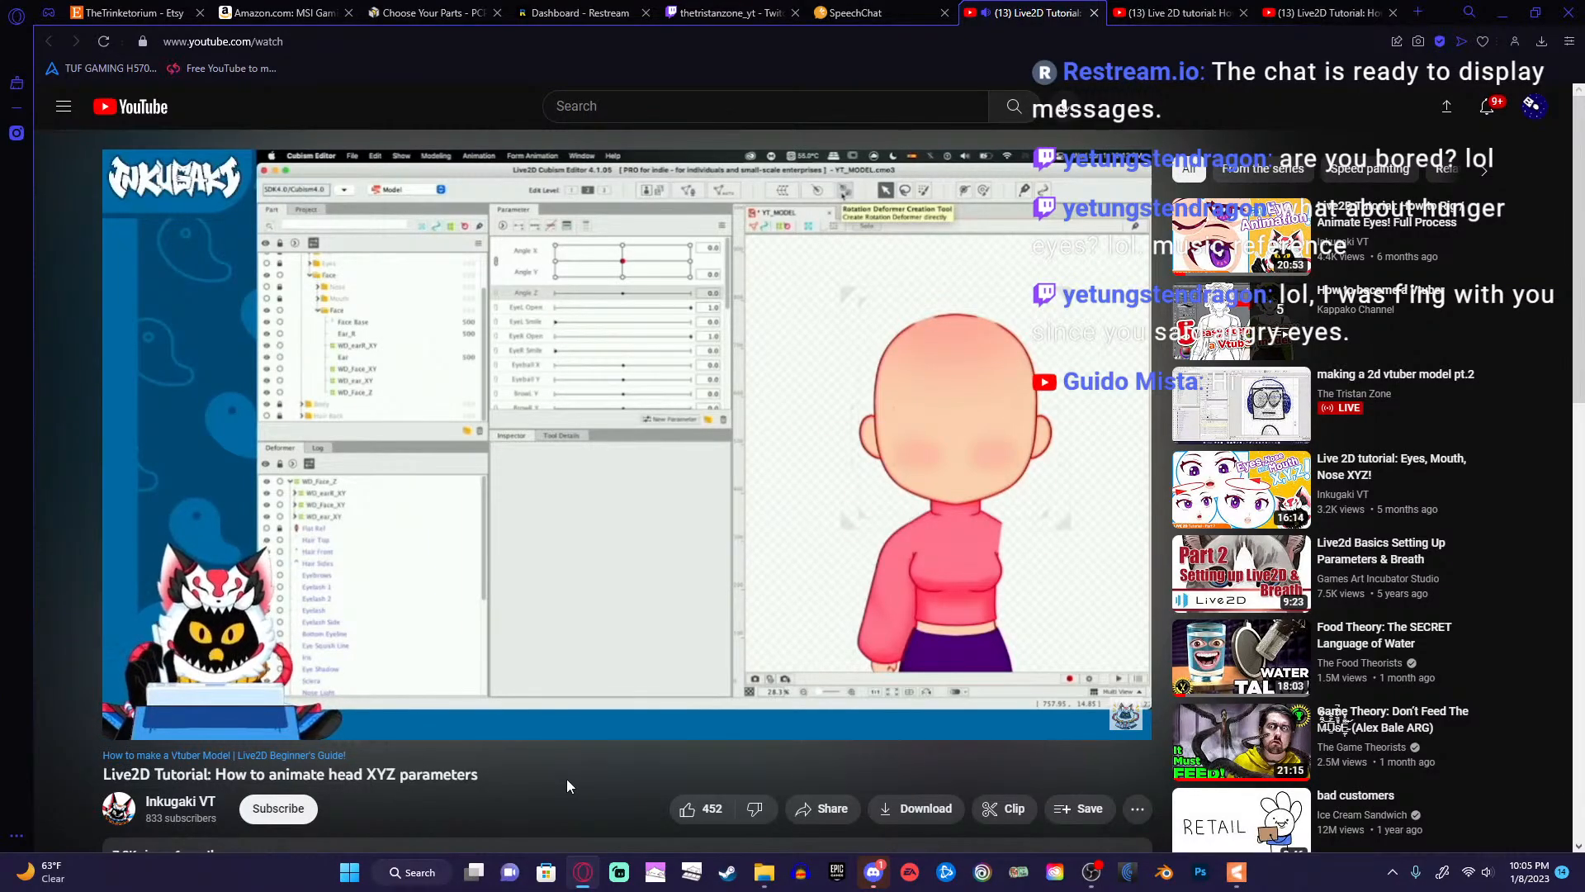
key("Left")
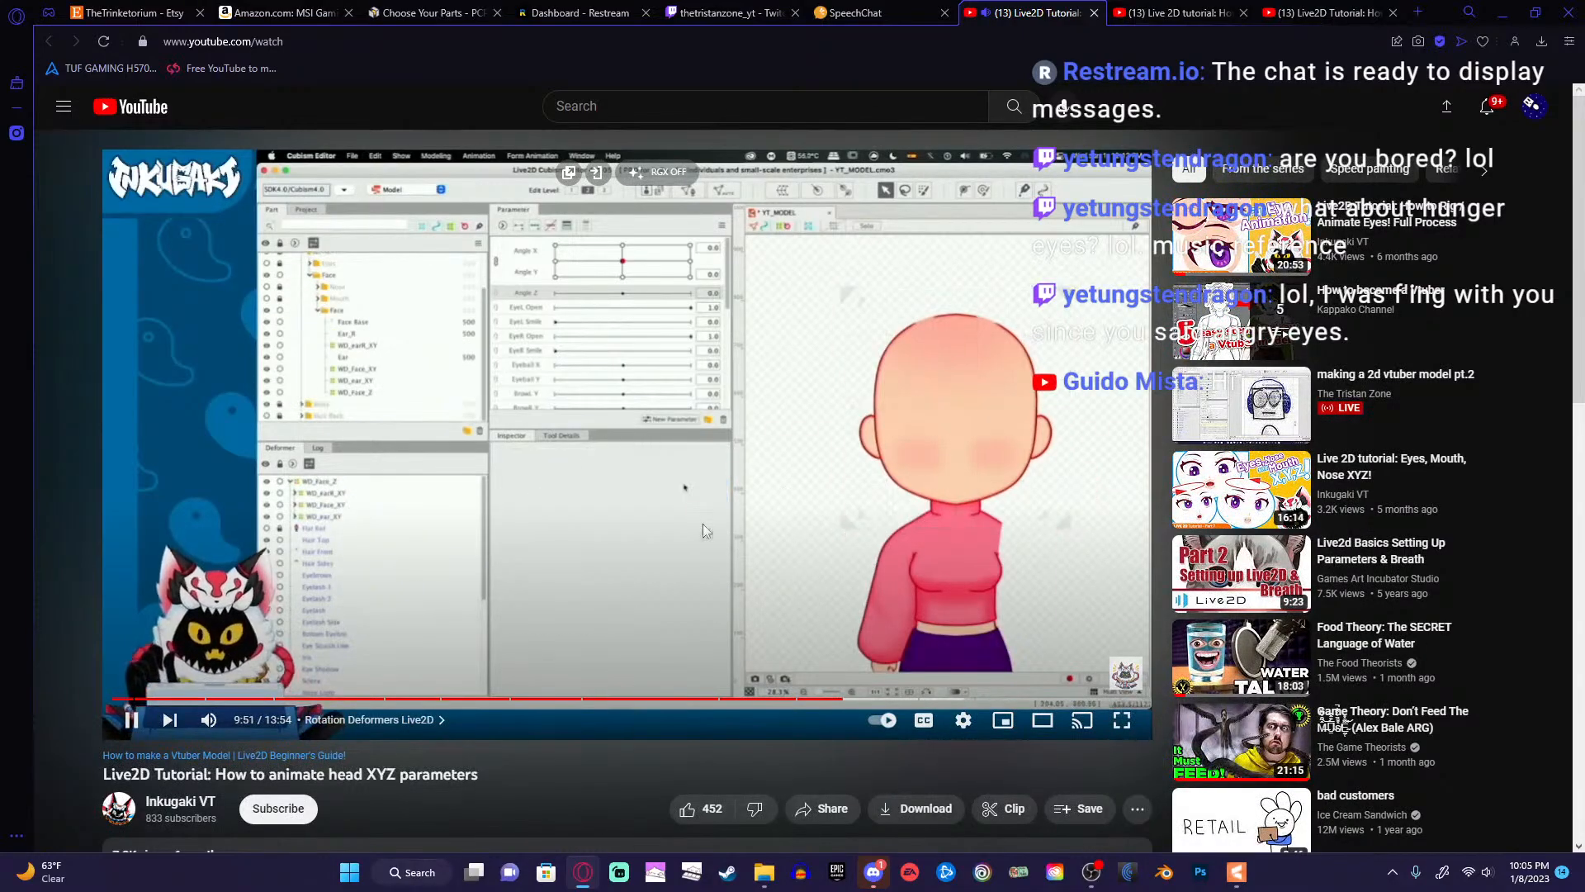
key("space")
Return to Live2D and undo the creation of the face rotation deformer.
left_click(1503, 13)
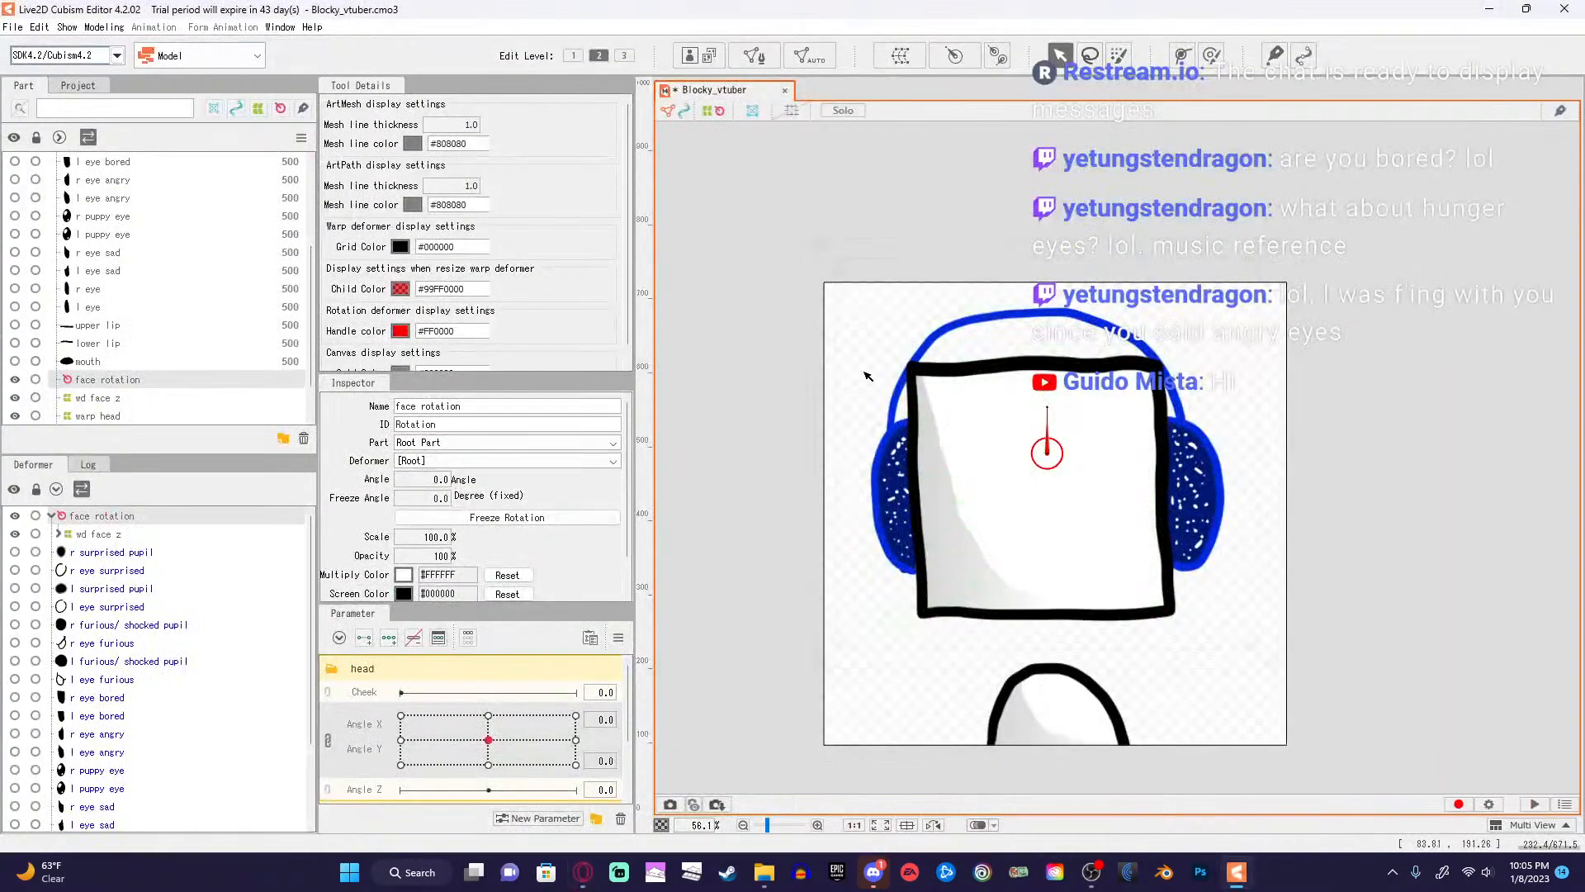
left_click(867, 377)
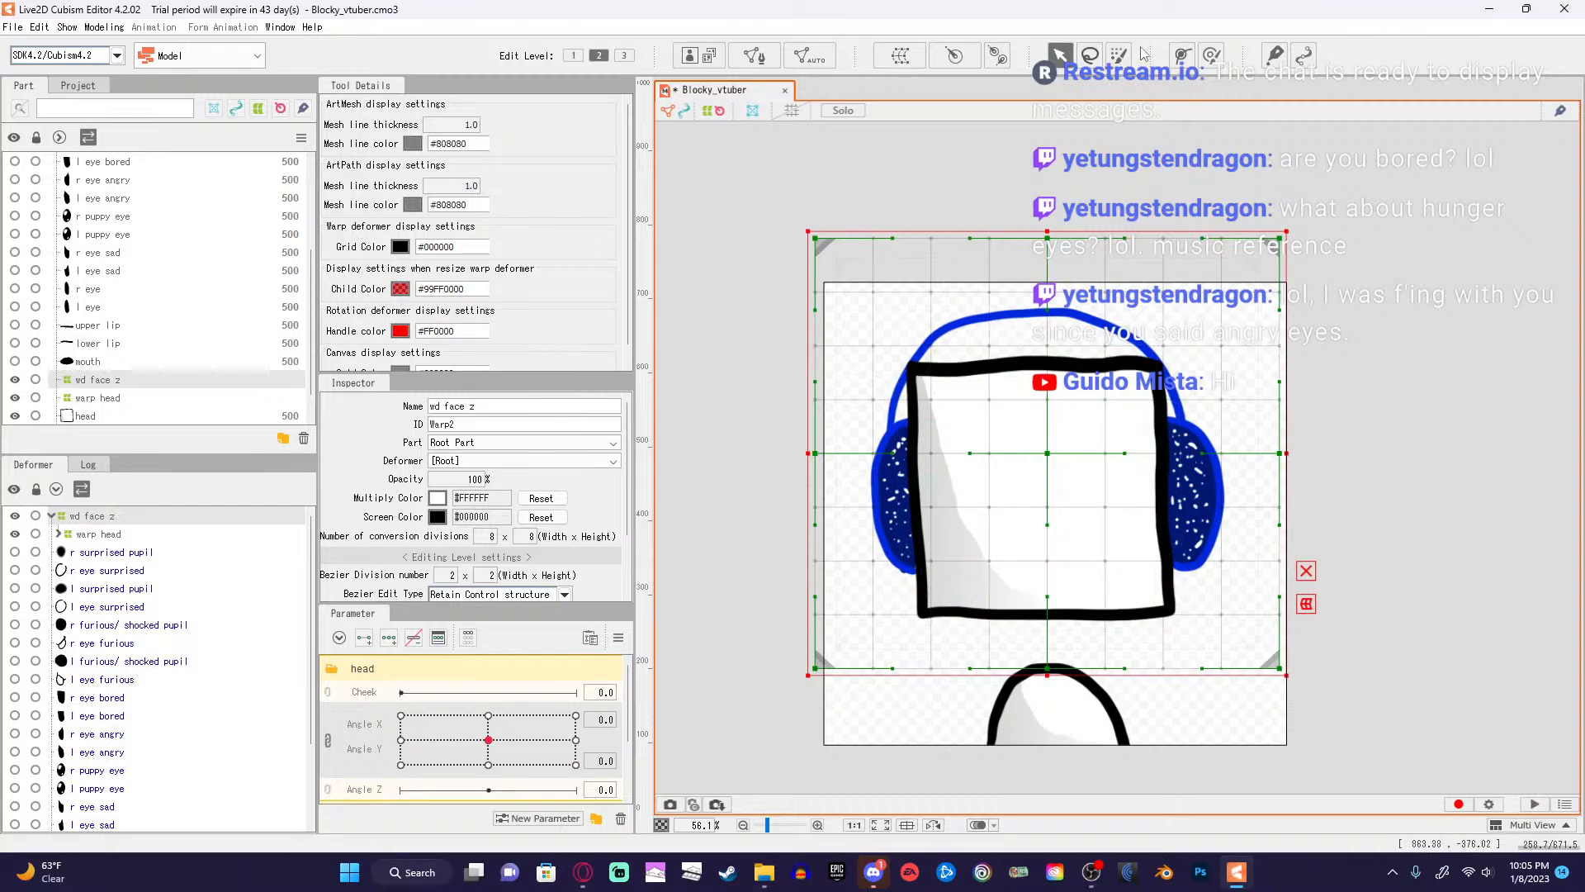
Watch the tutorial's Head Angle Z section on placing and keying the Head_Z rotation deformer in the browser, and pause it.
left_click(583, 872)
left_click(793, 333)
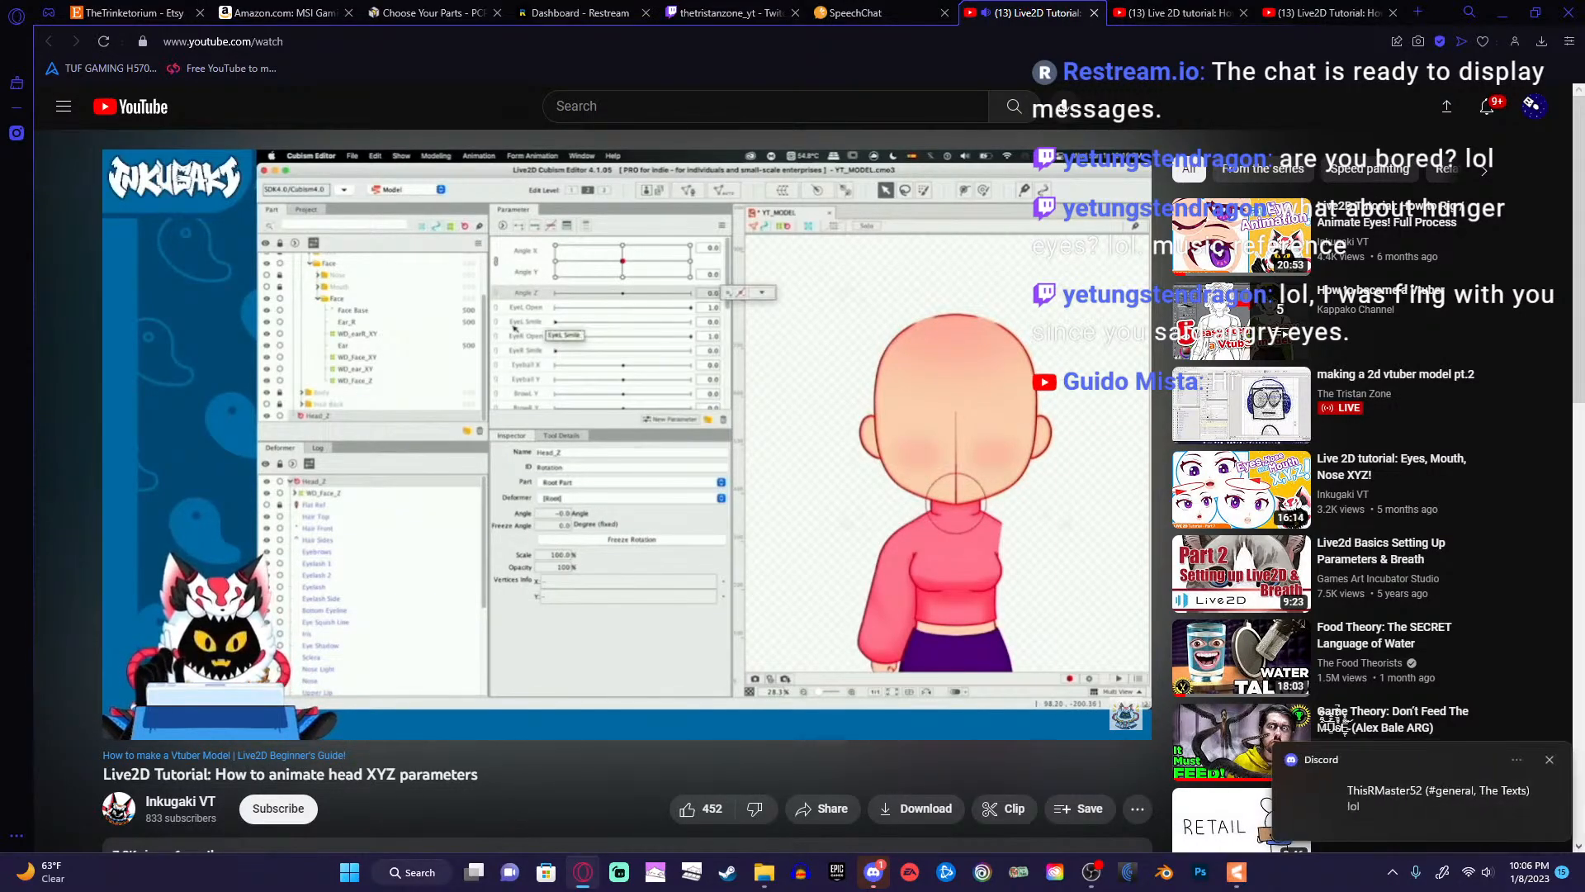
left_click(1550, 760)
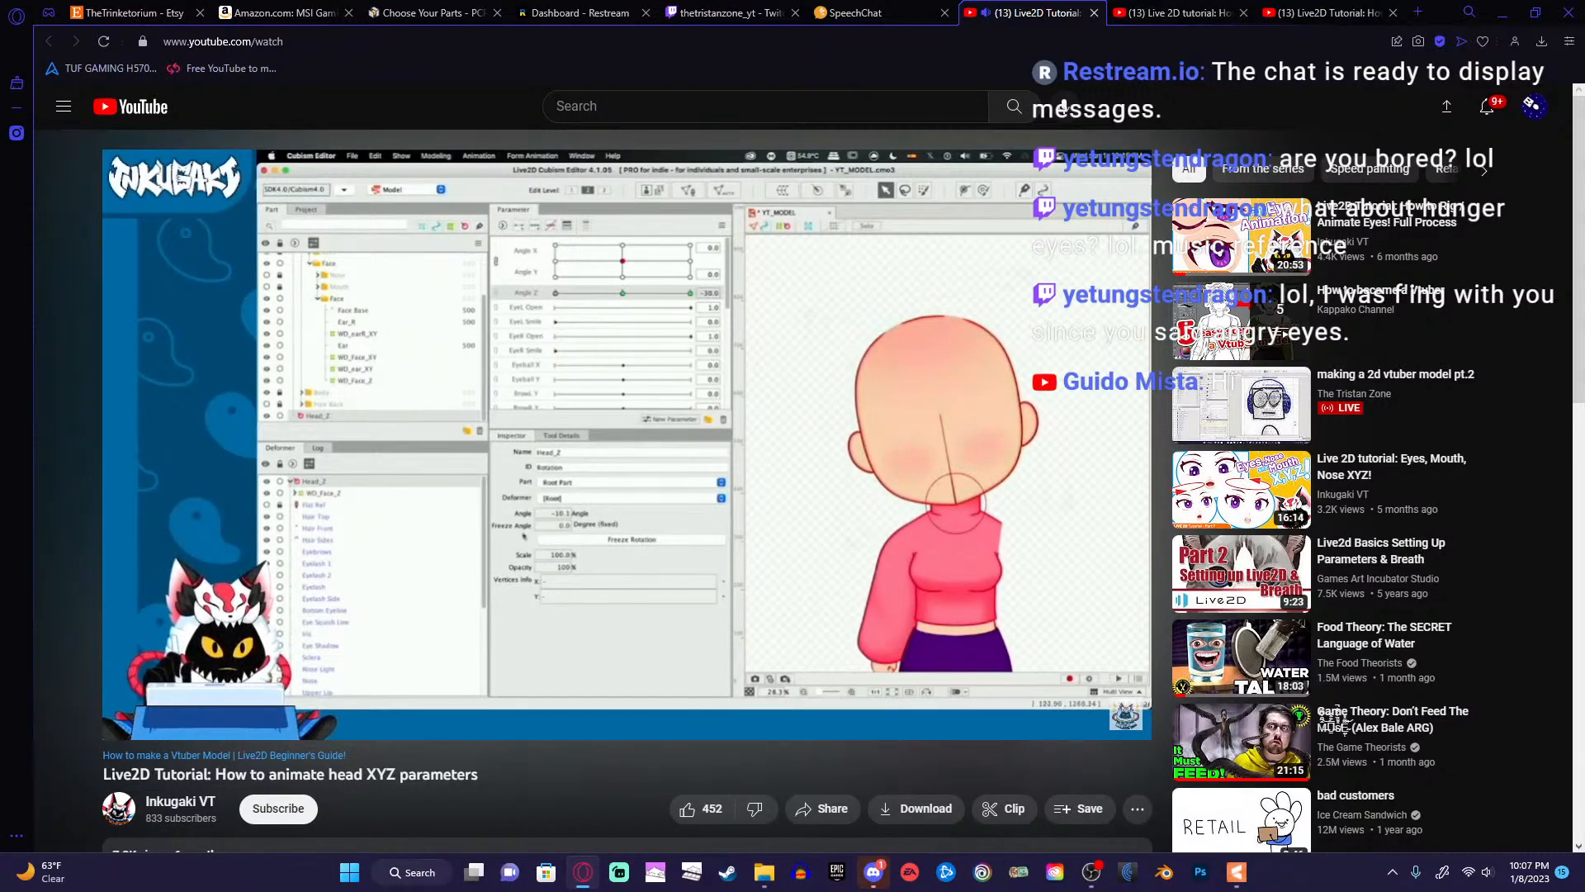
mouse_move(873, 390)
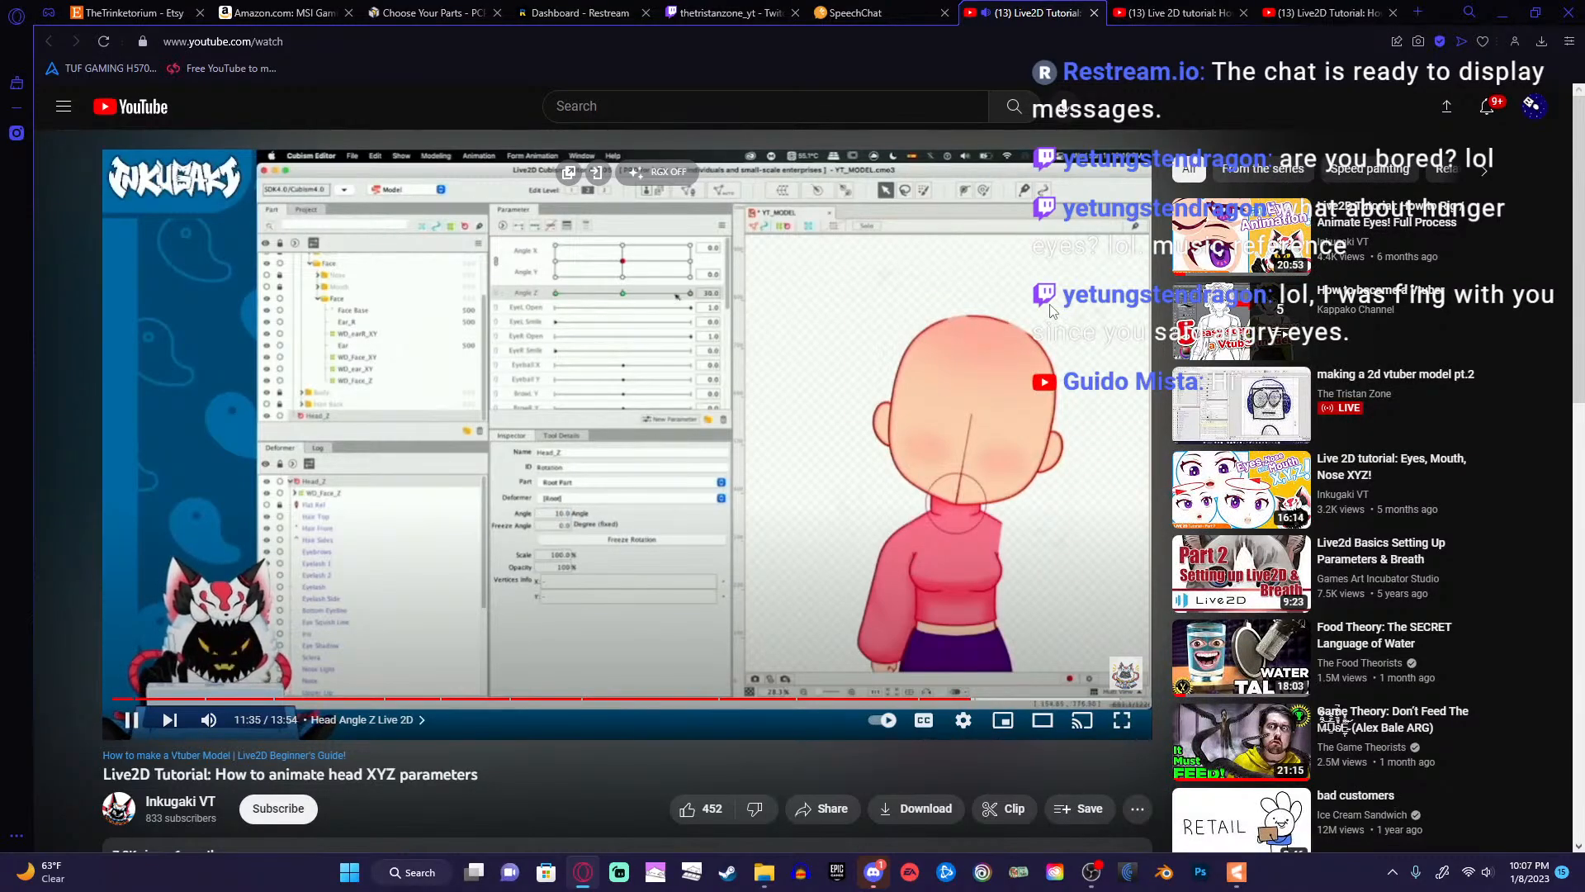
left_click(1051, 312)
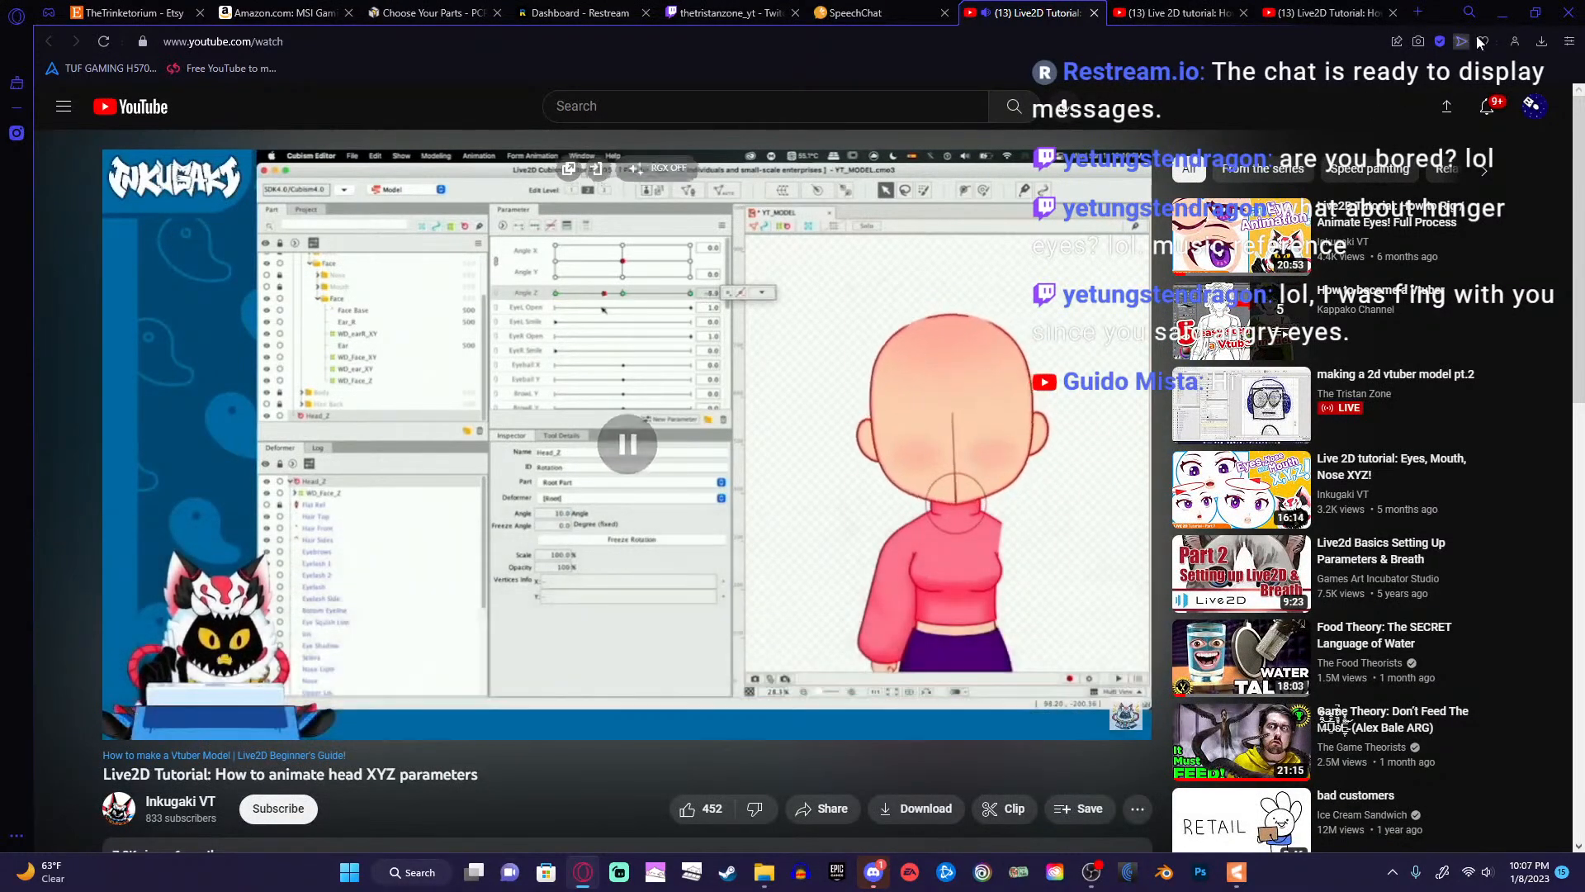
Return to Live2D, move the Angle Z parameter to about -28.6, and reset it to 0.
left_click(1504, 11)
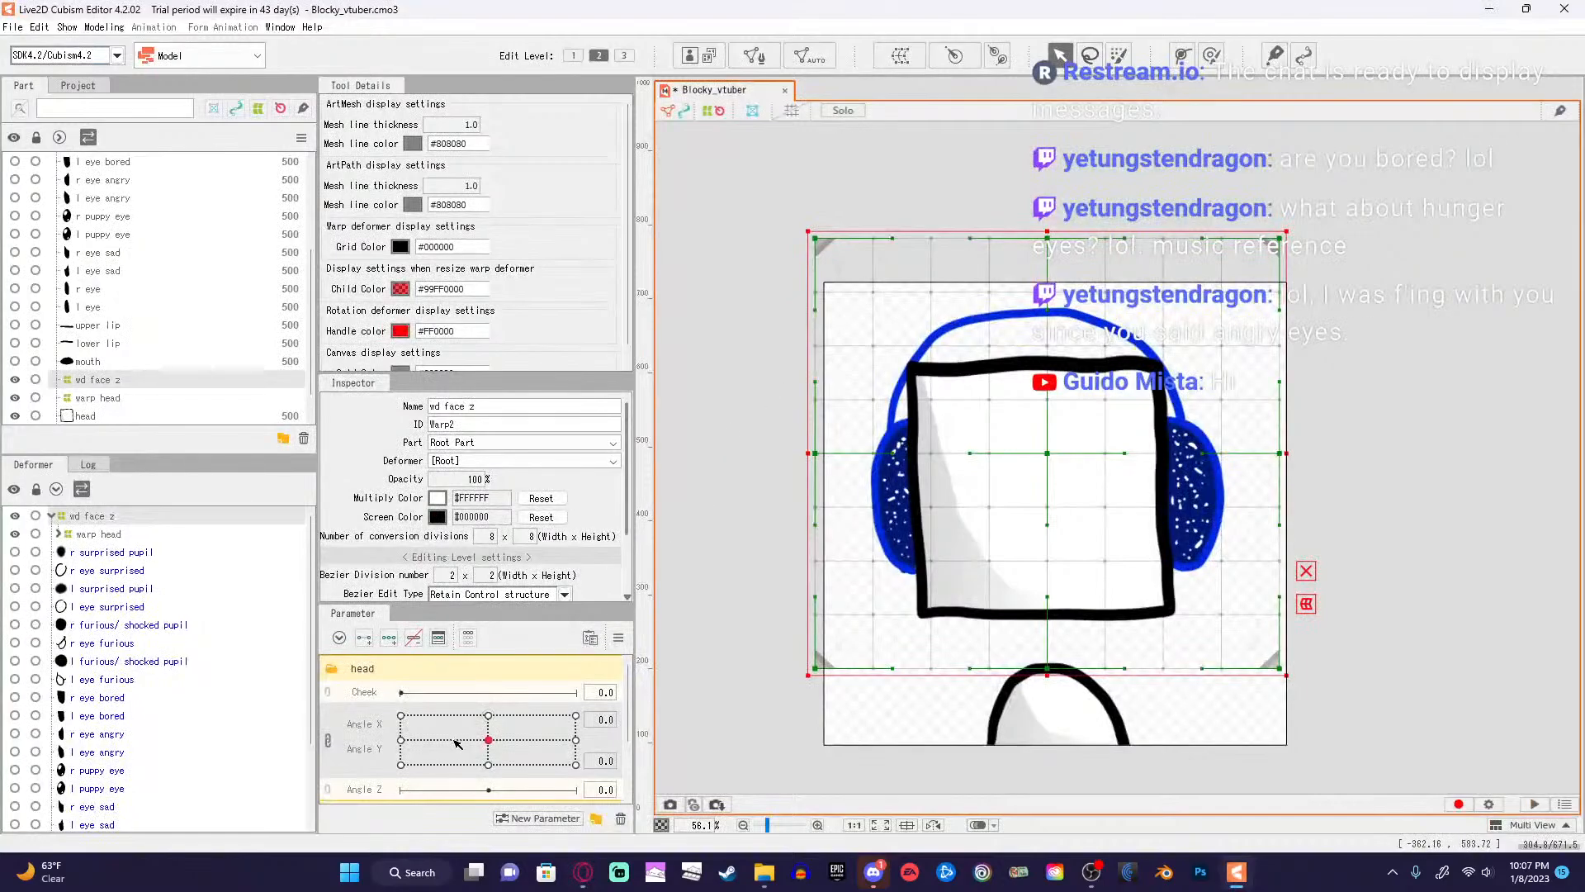
scroll(427, 755, "down", 3)
scroll(427, 754, "up", 2)
left_click(407, 757)
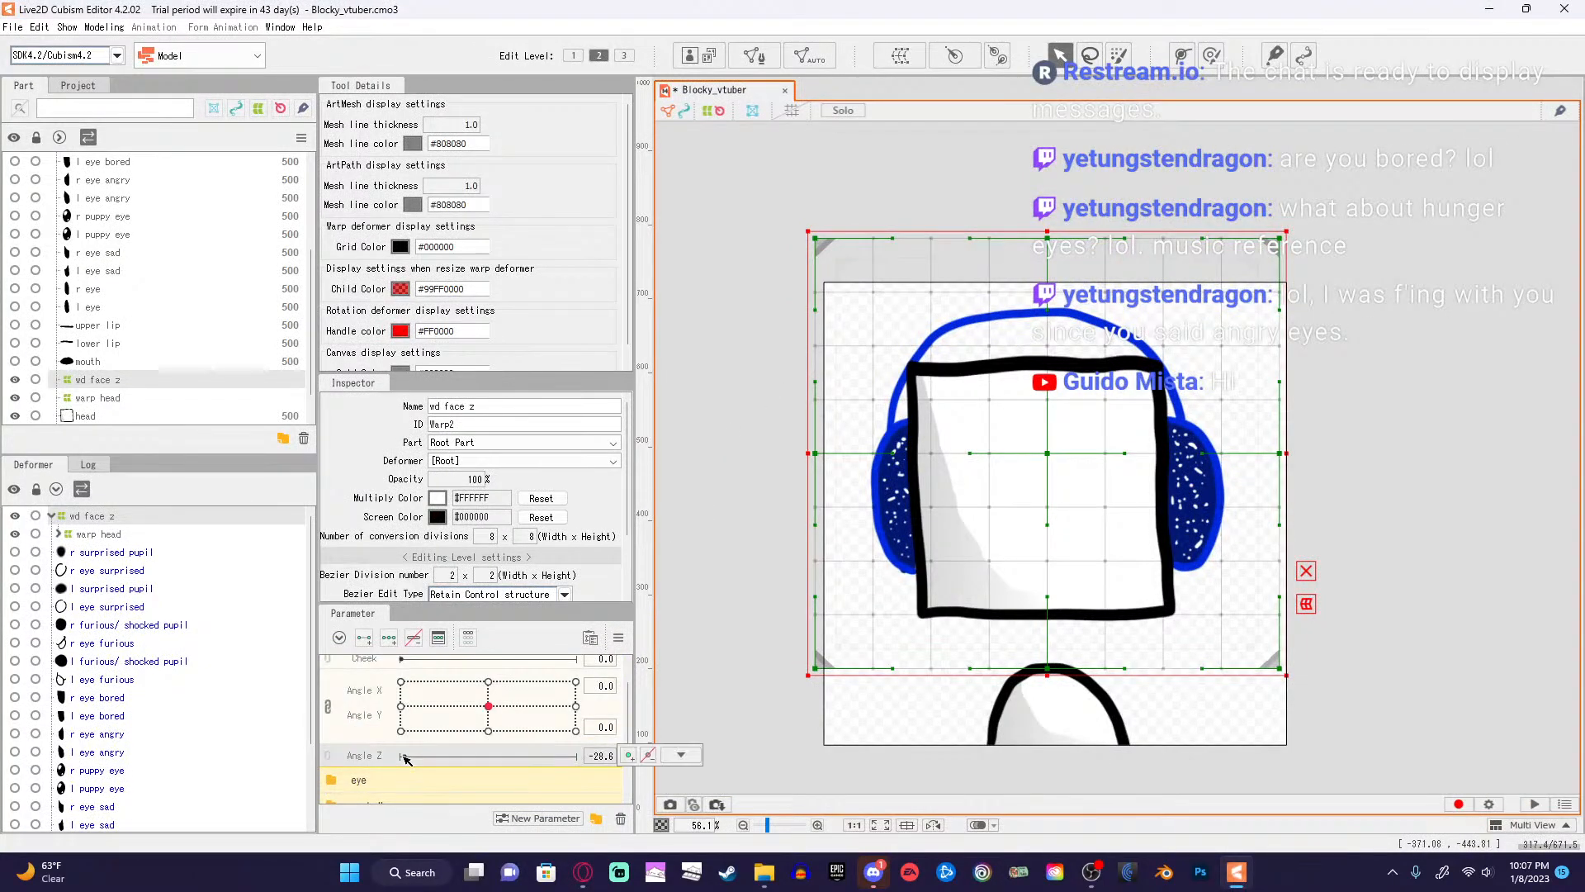
left_click(604, 757)
type("0")
key("Return")
Open OBS and switch the stream to Scene 2.
left_click(1090, 874)
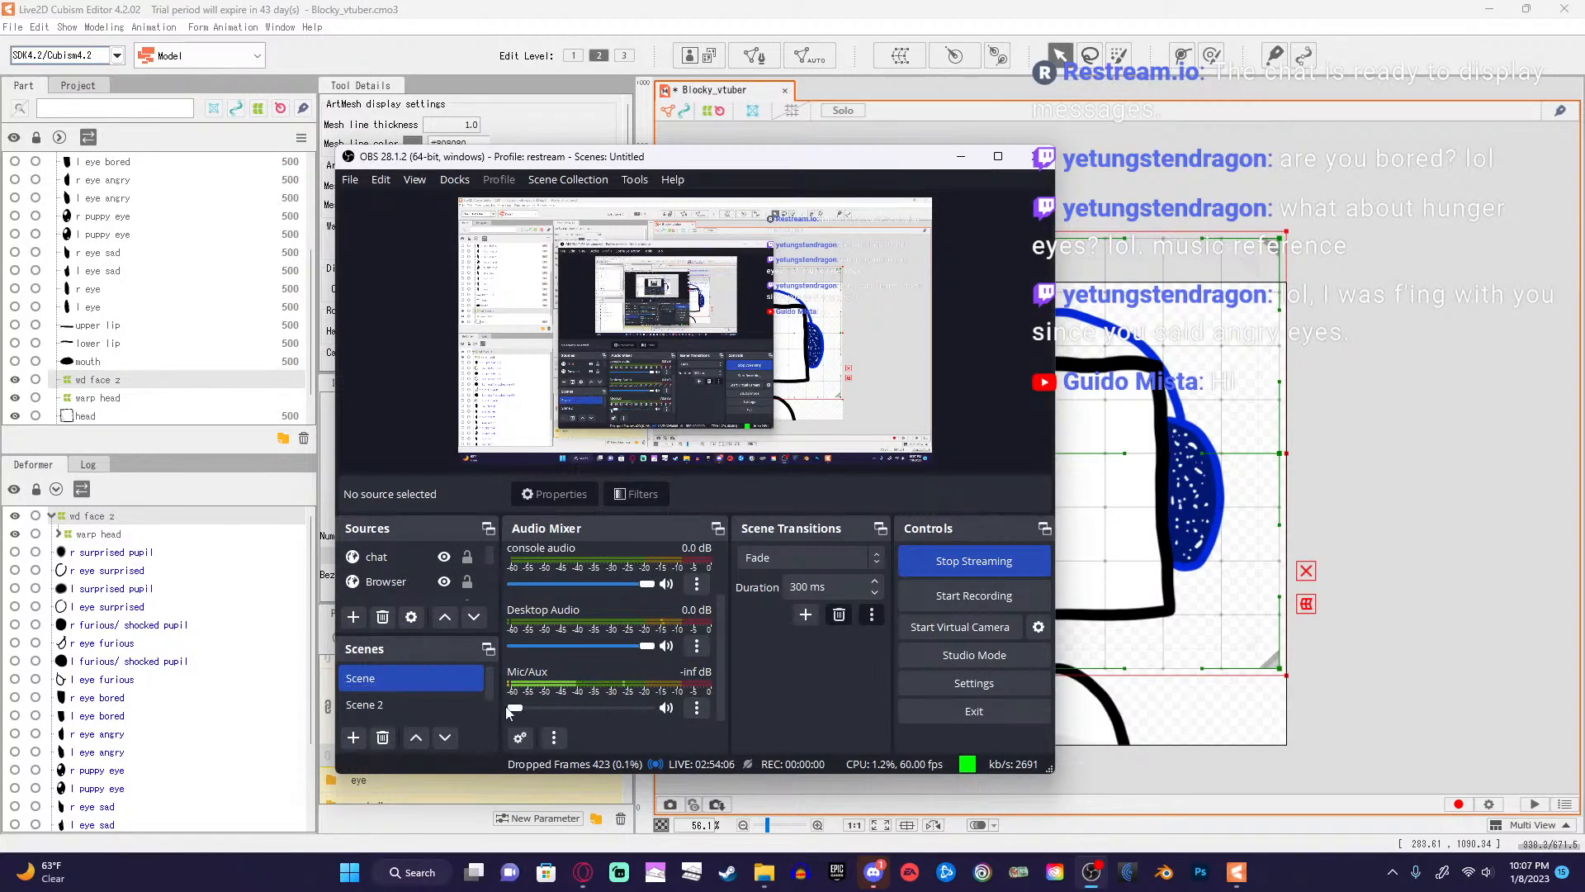
left_click(368, 705)
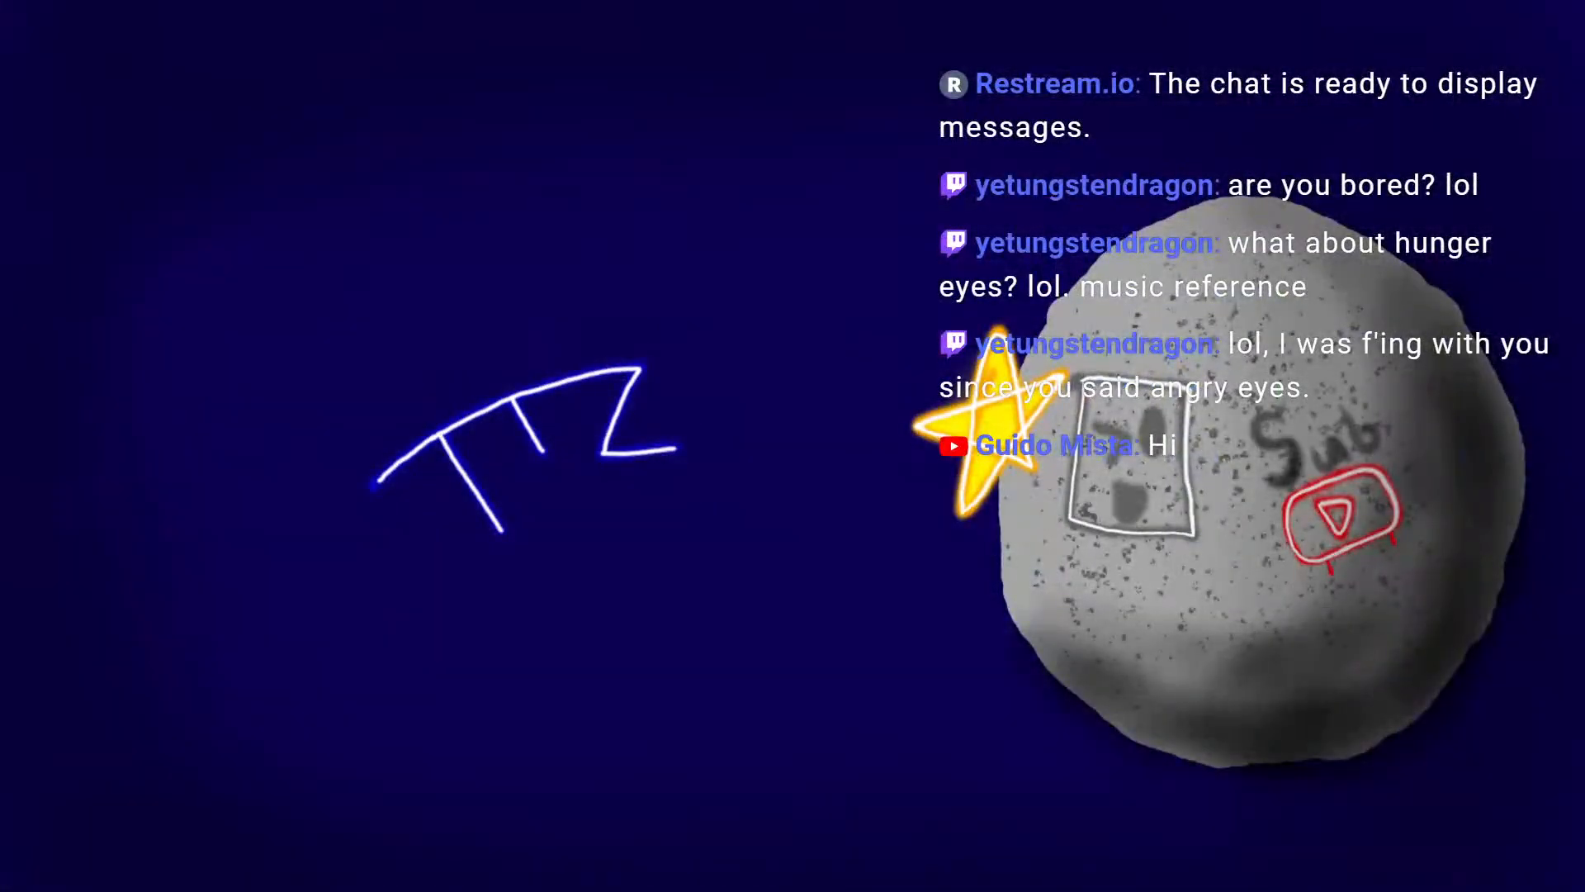